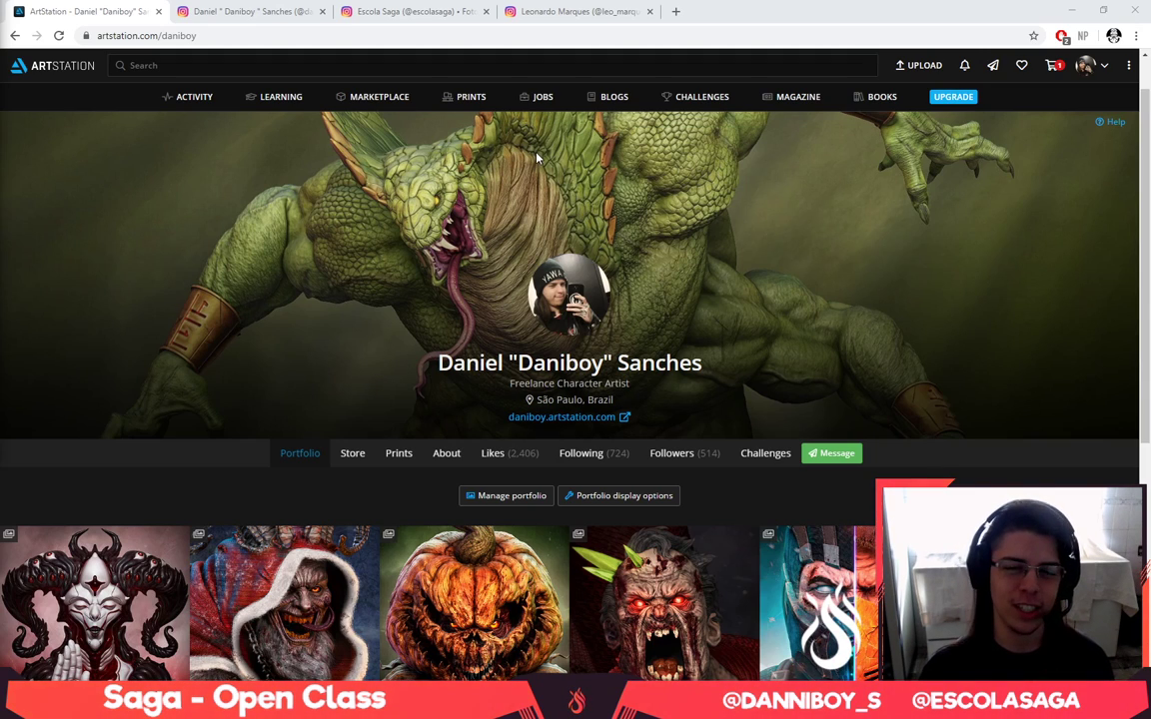
Look through the character artworks in the instructor's ArtStation portfolio
{"action": "scroll", "coordinate": [524, 143], "scroll_direction": "down", "scroll_amount": 1}
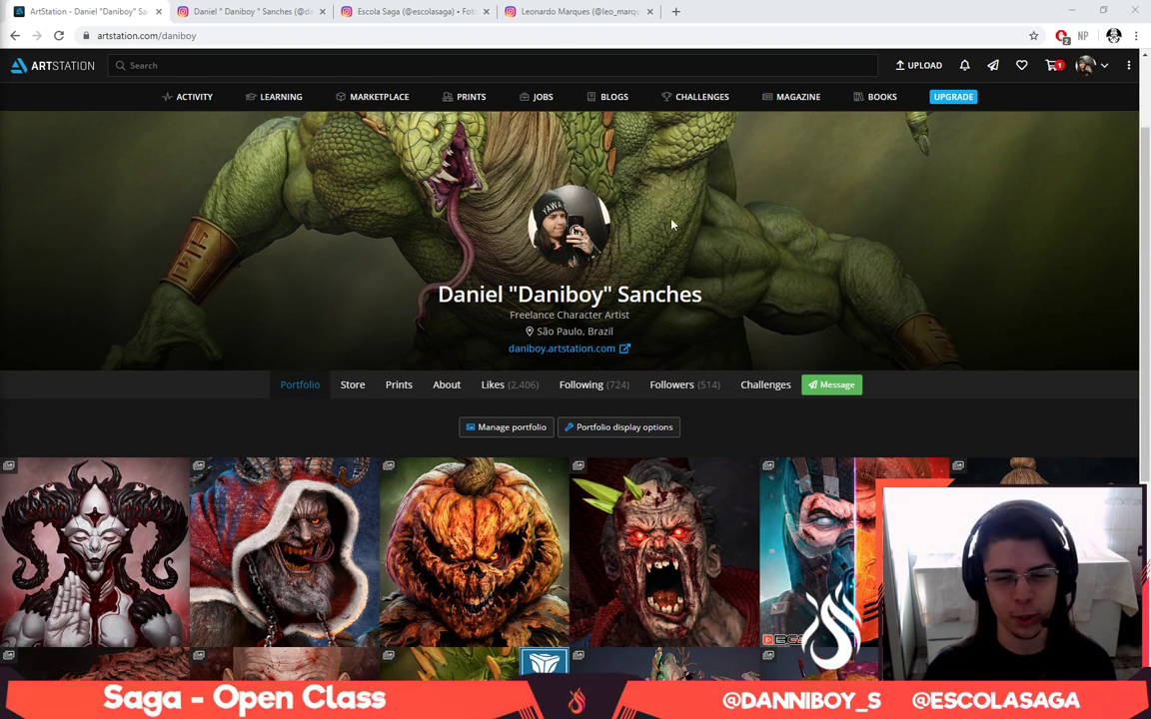
{"action": "scroll", "coordinate": [672, 224], "scroll_direction": "down", "scroll_amount": 1}
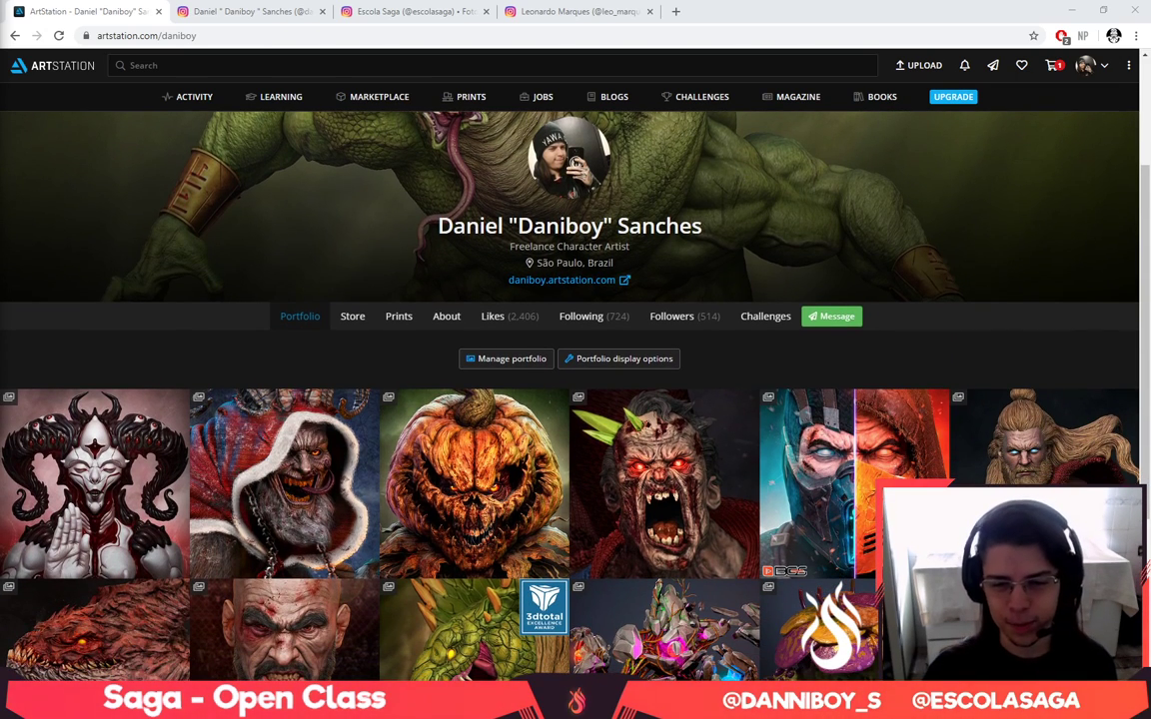
{"action": "scroll", "coordinate": [585, 247], "scroll_direction": "down", "scroll_amount": 1}
{"action": "scroll", "coordinate": [585, 244], "scroll_direction": "down", "scroll_amount": 2}
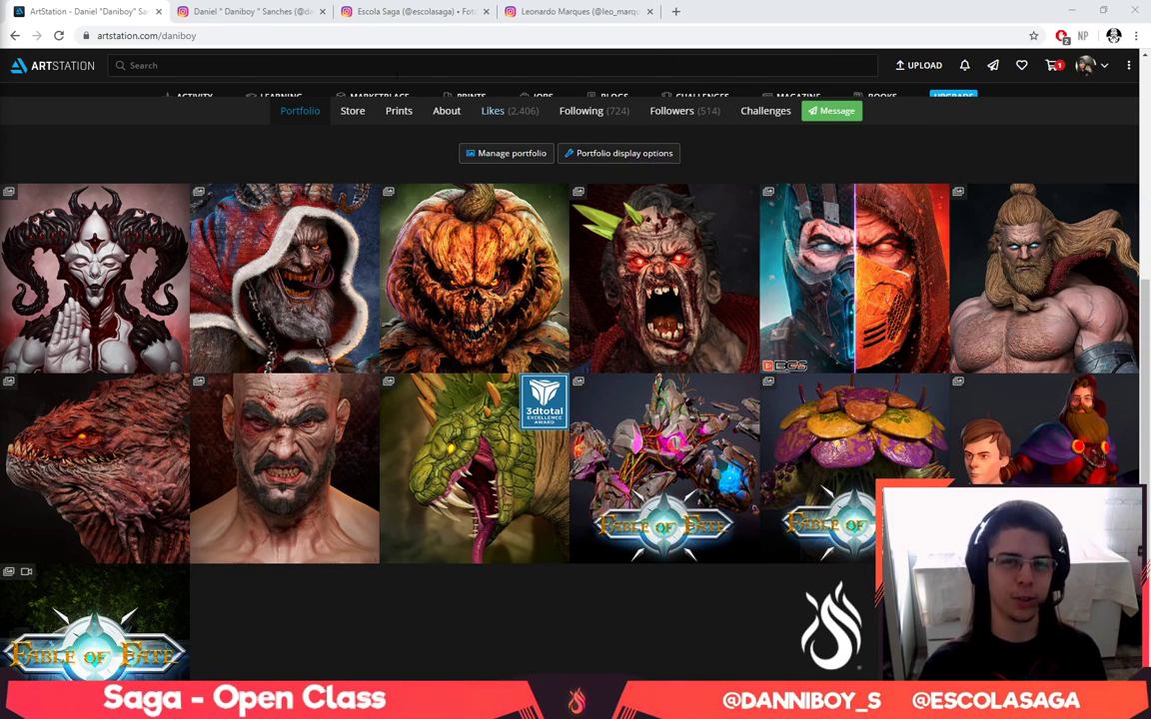
Look over the instructor's Instagram profile and its latest posts
{"action": "left_click", "coordinate": [245, 8]}
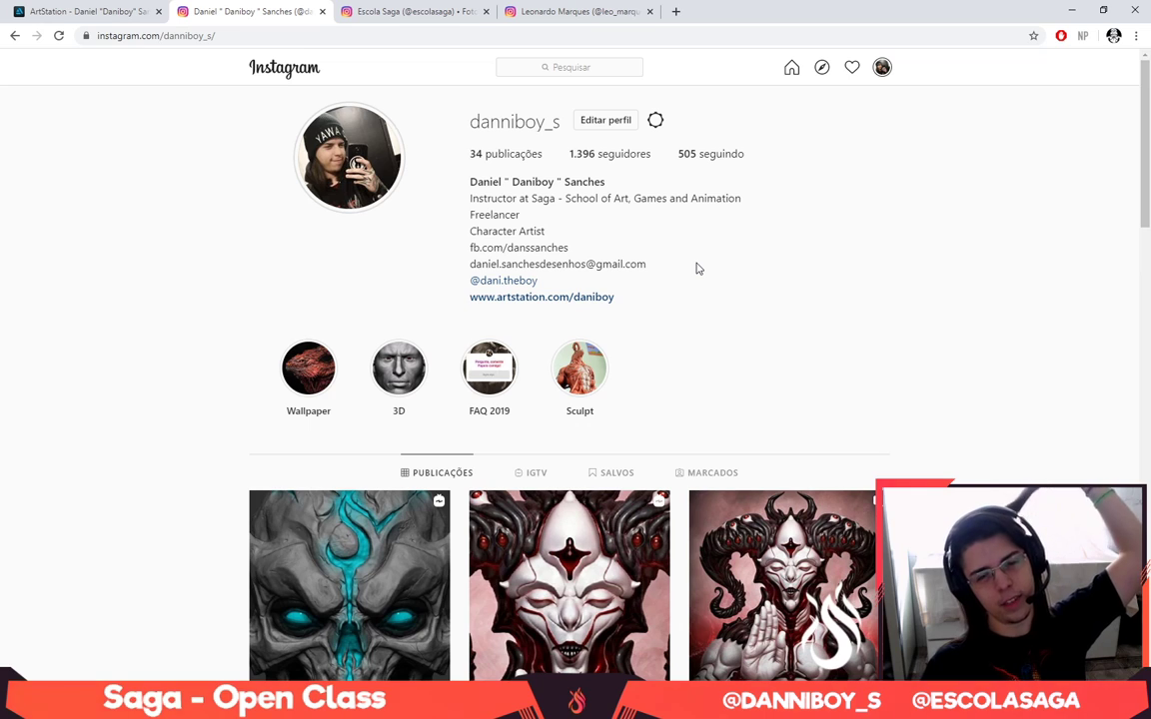
{"action": "scroll", "coordinate": [695, 266], "scroll_direction": "down", "scroll_amount": 2}
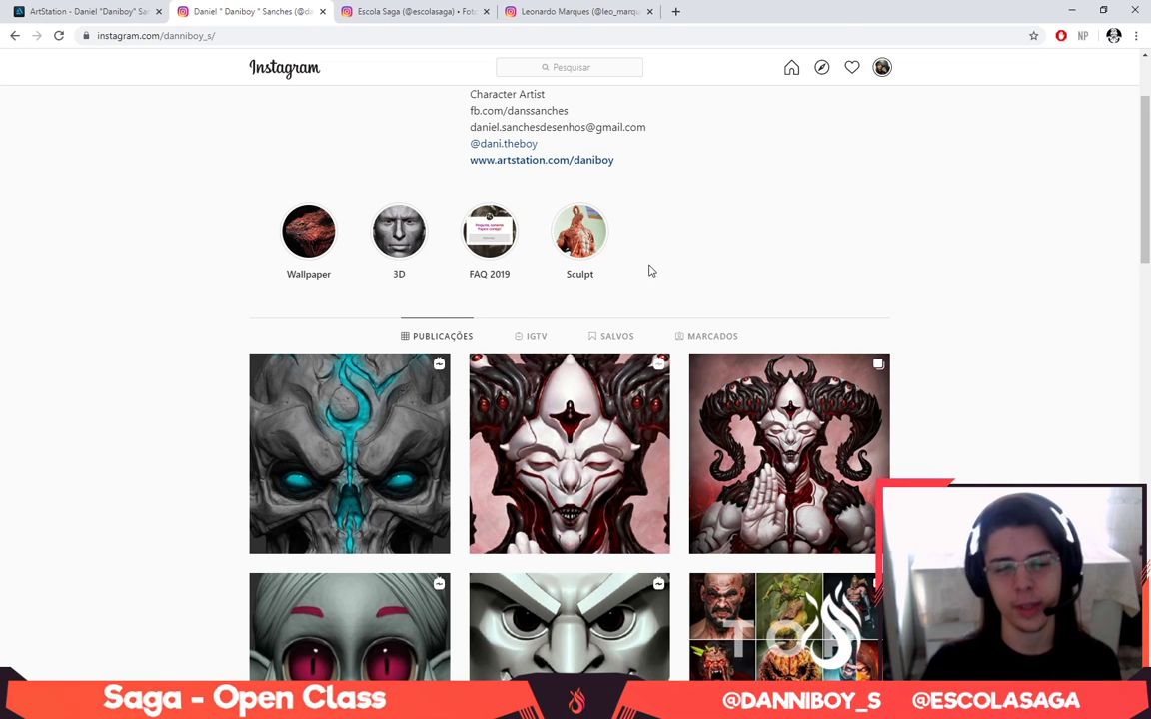
{"action": "scroll", "coordinate": [645, 270], "scroll_direction": "down", "scroll_amount": 1}
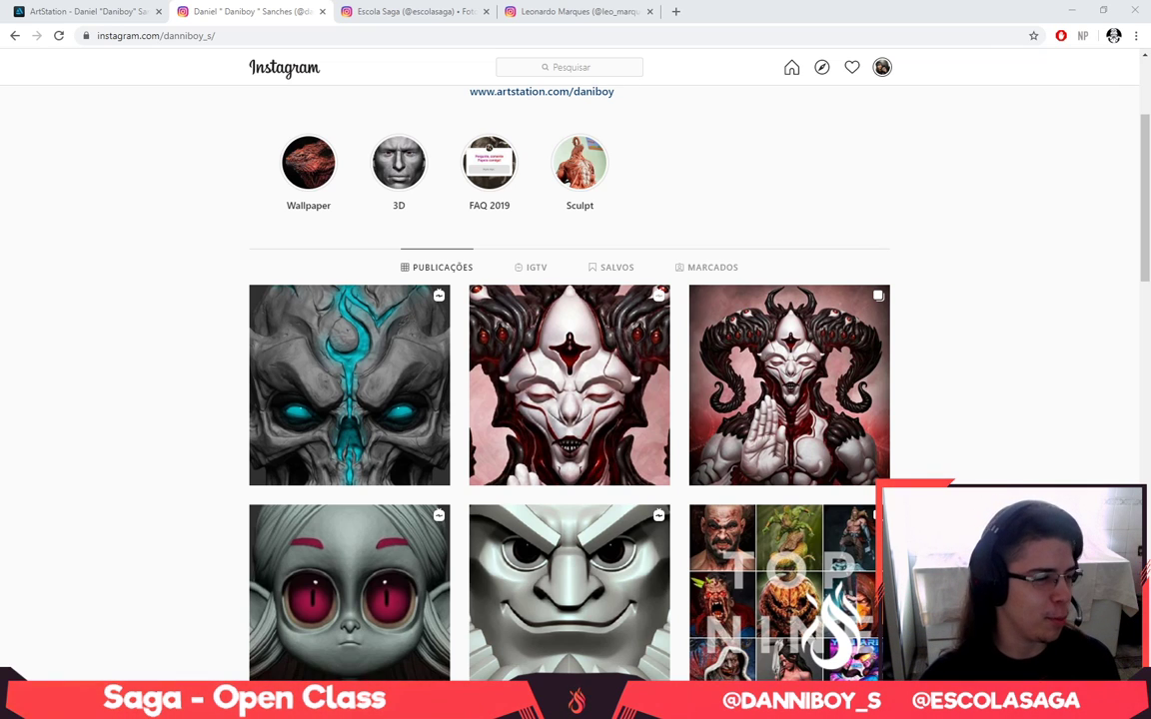
Review the Escola Saga Instagram profile and its newest posts, including the open class and ZBrush 2020 trial announcements
{"action": "left_click", "coordinate": [435, 17]}
{"action": "scroll", "coordinate": [543, 410], "scroll_direction": "up", "scroll_amount": 5}
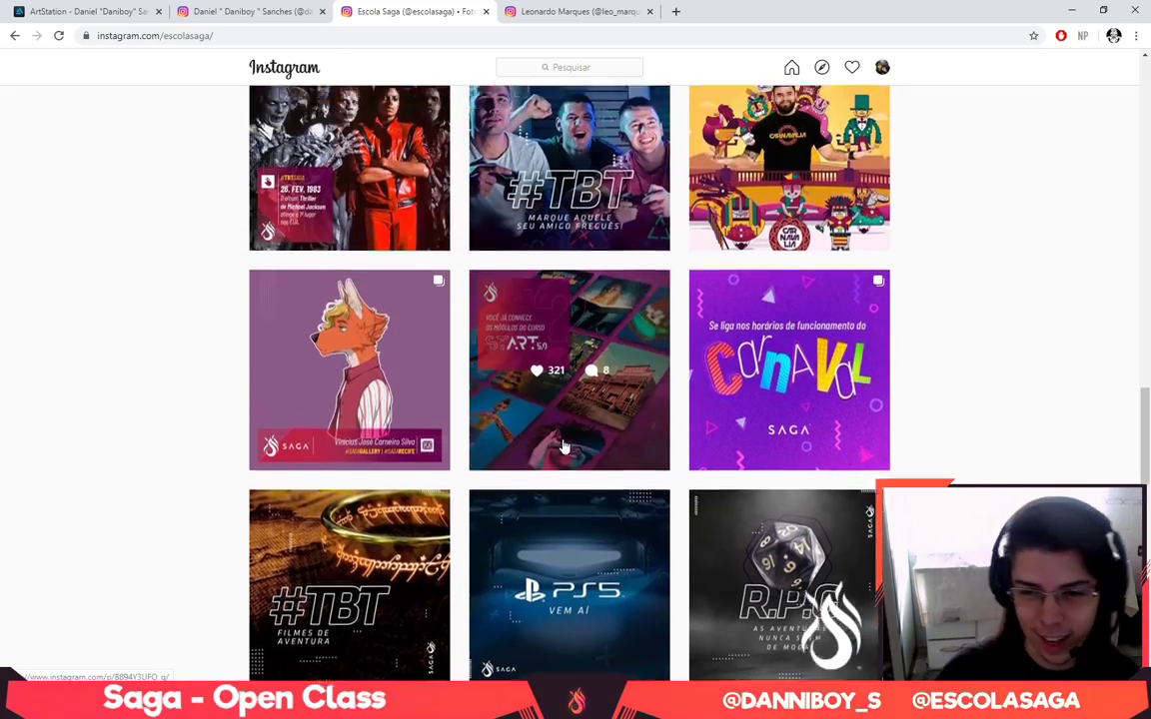
{"action": "scroll", "coordinate": [566, 440], "scroll_direction": "up", "scroll_amount": 20}
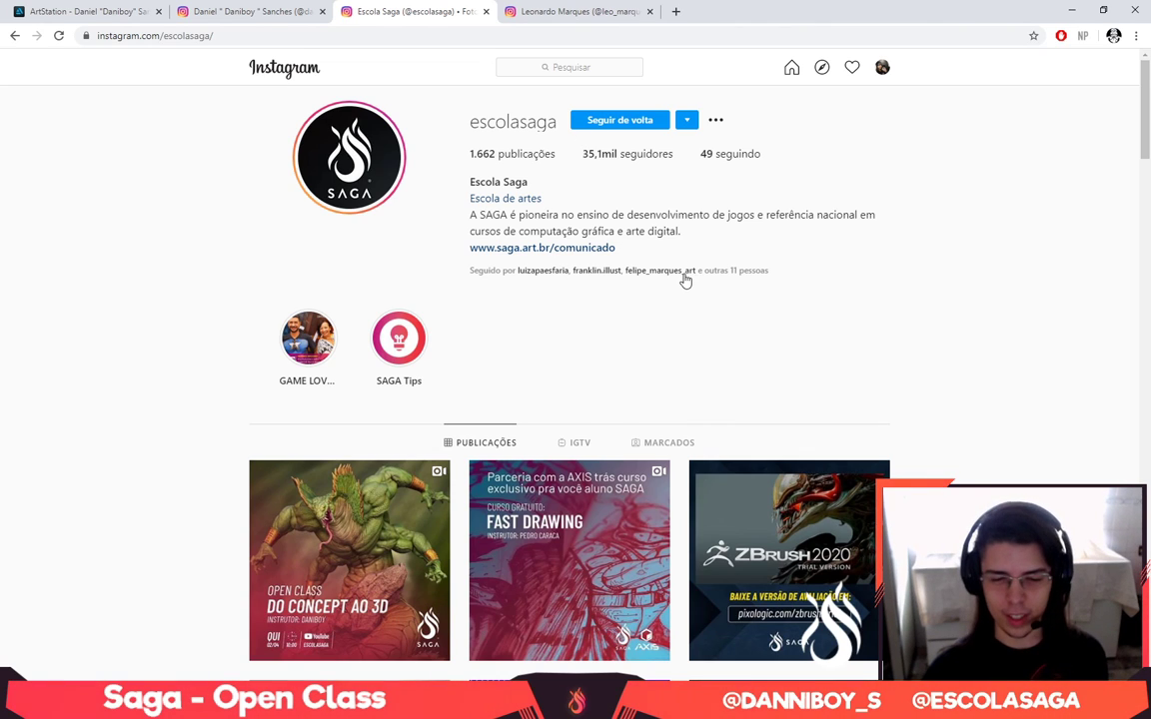
{"action": "scroll", "coordinate": [687, 278], "scroll_direction": "down", "scroll_amount": 2}
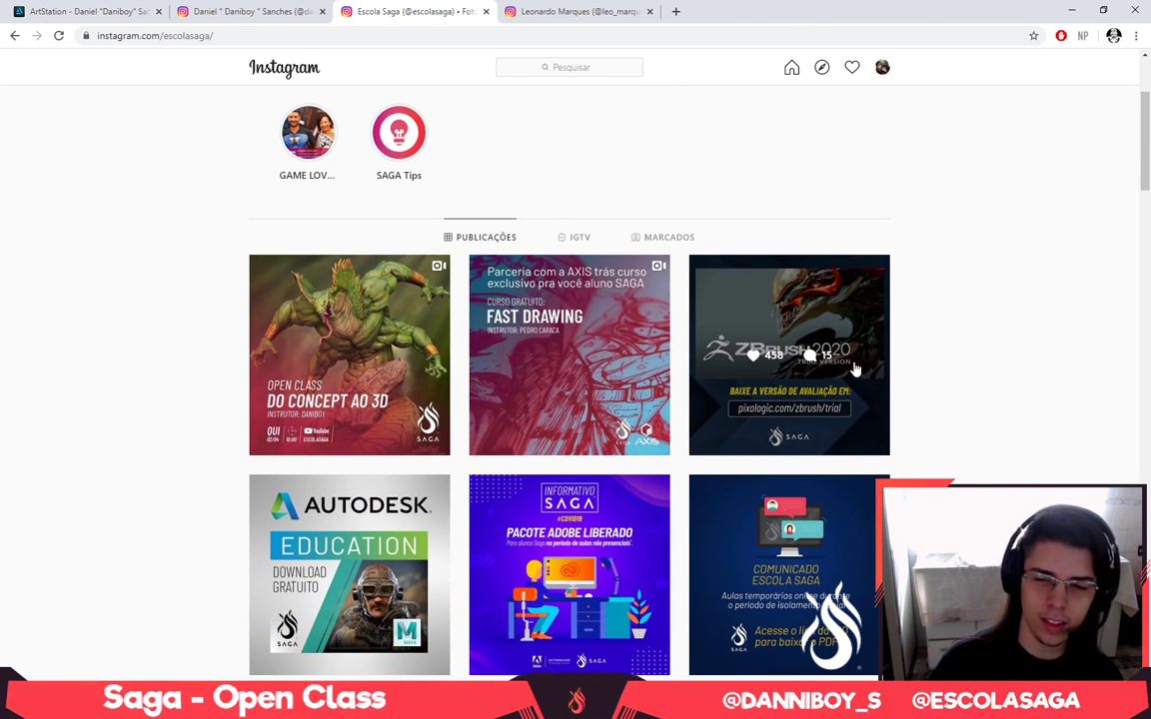
{"action": "scroll", "coordinate": [870, 370], "scroll_direction": "down", "scroll_amount": 1}
{"action": "scroll", "coordinate": [904, 373], "scroll_direction": "up", "scroll_amount": 3}
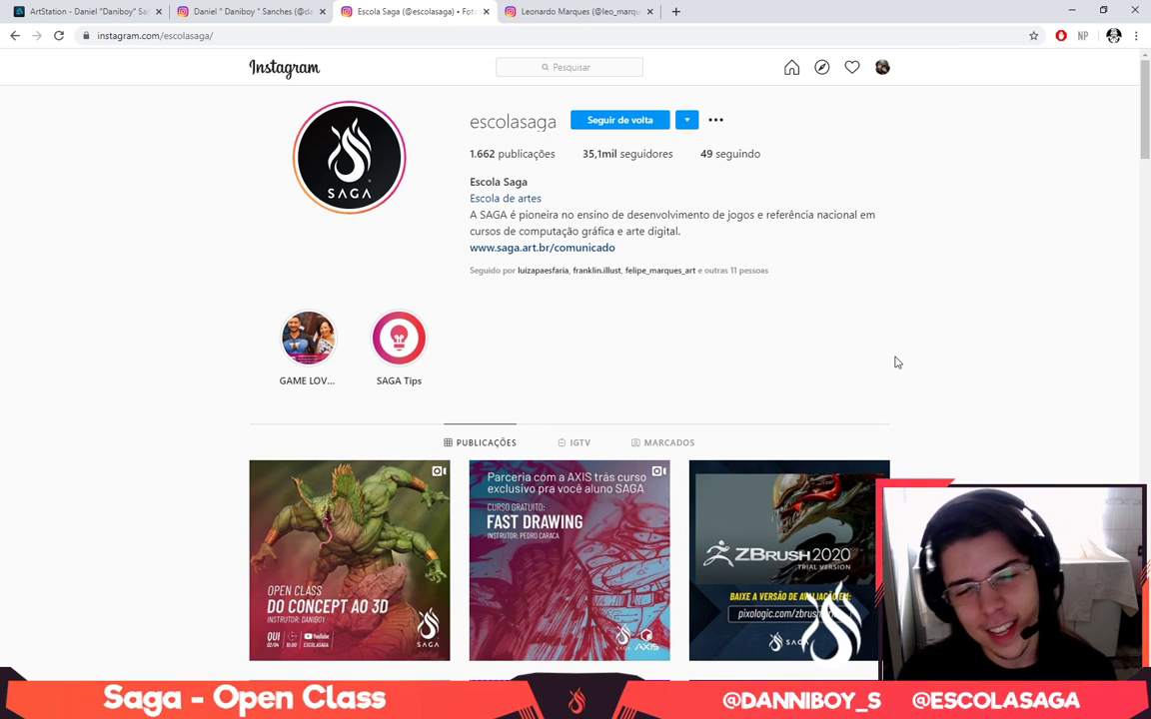
{"action": "scroll", "coordinate": [888, 355], "scroll_direction": "down", "scroll_amount": 1}
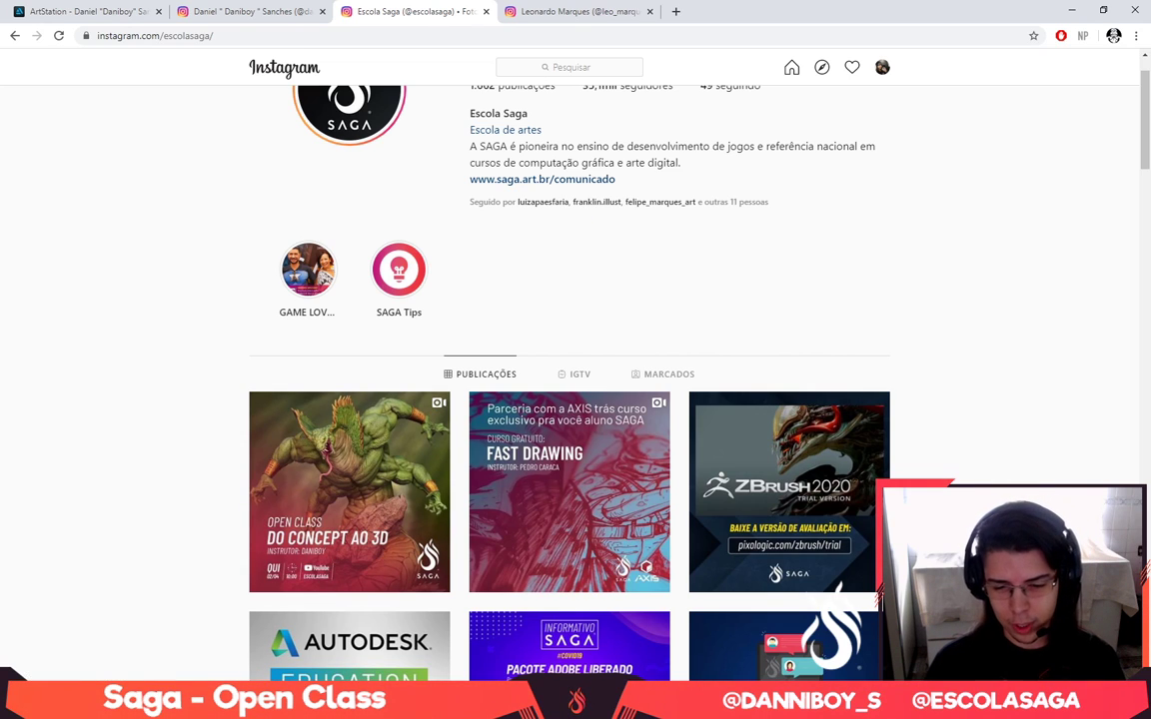
View the concept image OpenClassConcept.jpg at full-window size in Photos, then return to the browser
{"action": "key", "text": "alt+Tab"}
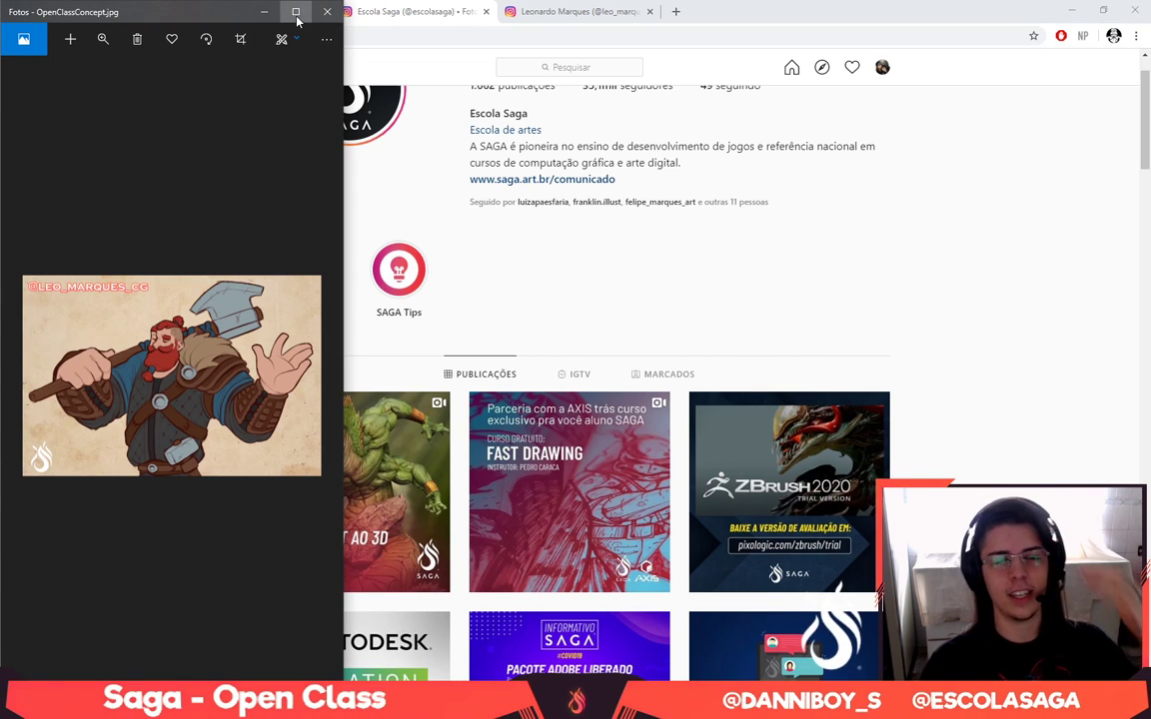
{"action": "left_click", "coordinate": [295, 12]}
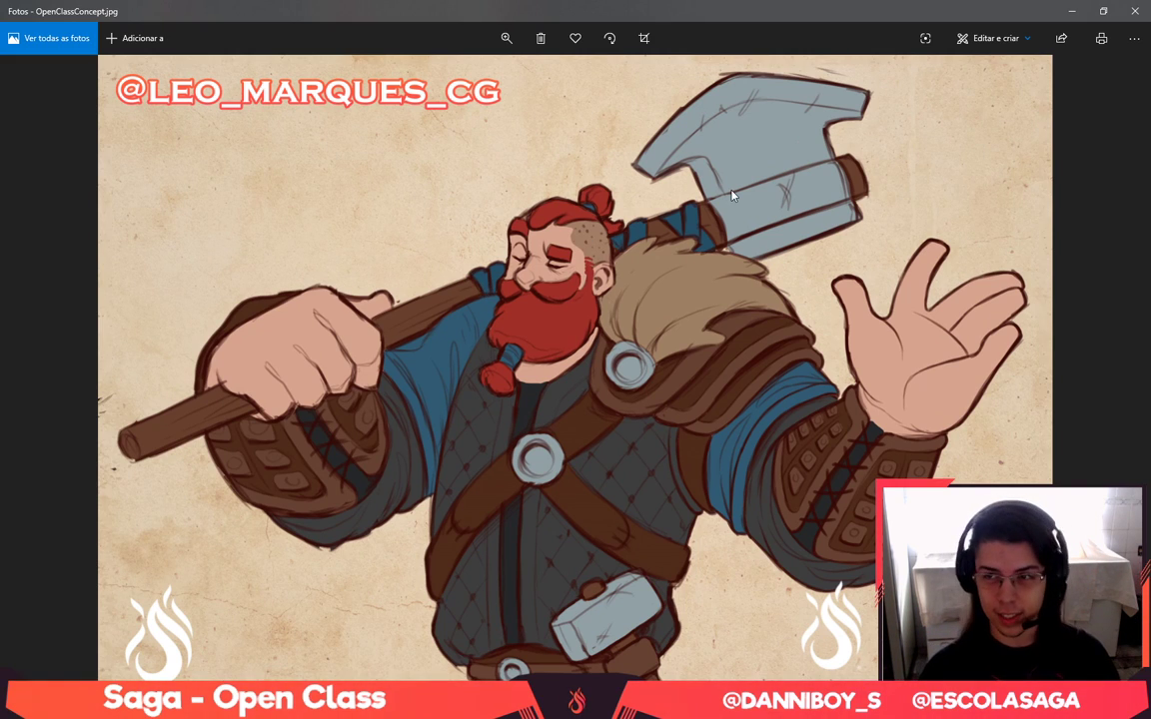
{"action": "left_click", "coordinate": [1070, 13]}
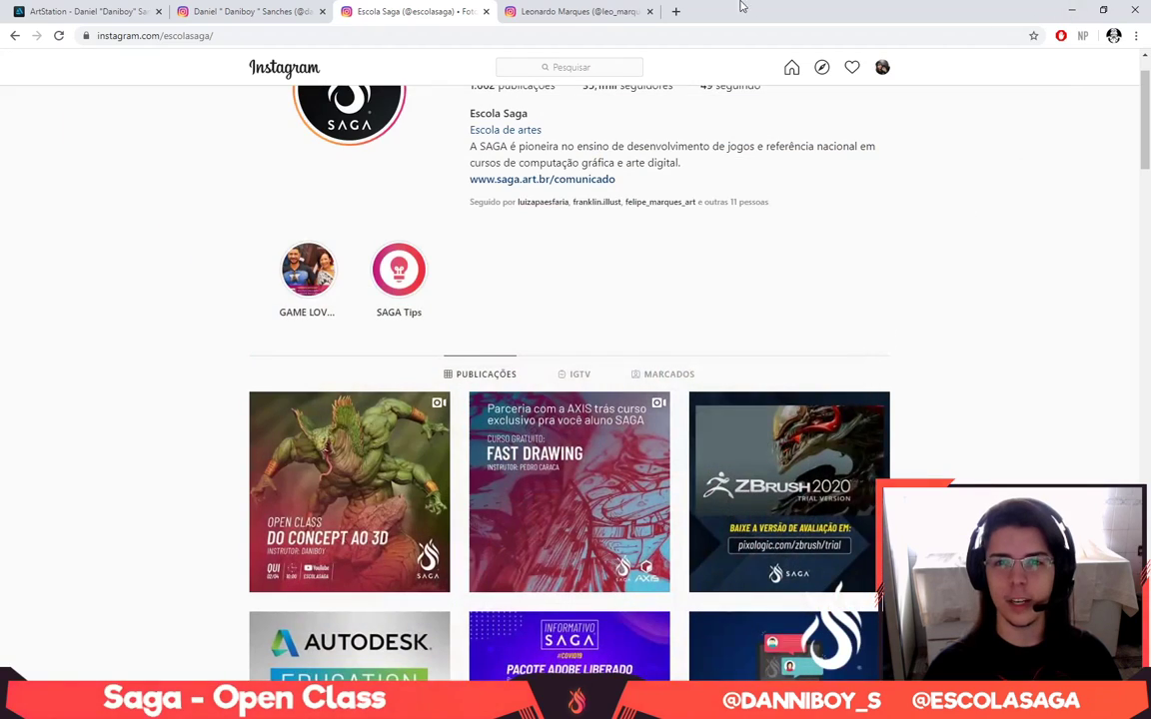
Browse the illustrations on the concept artist's Instagram profile and return to the top of the page
{"action": "left_click", "coordinate": [574, 11]}
{"action": "scroll", "coordinate": [760, 217], "scroll_direction": "up", "scroll_amount": 1}
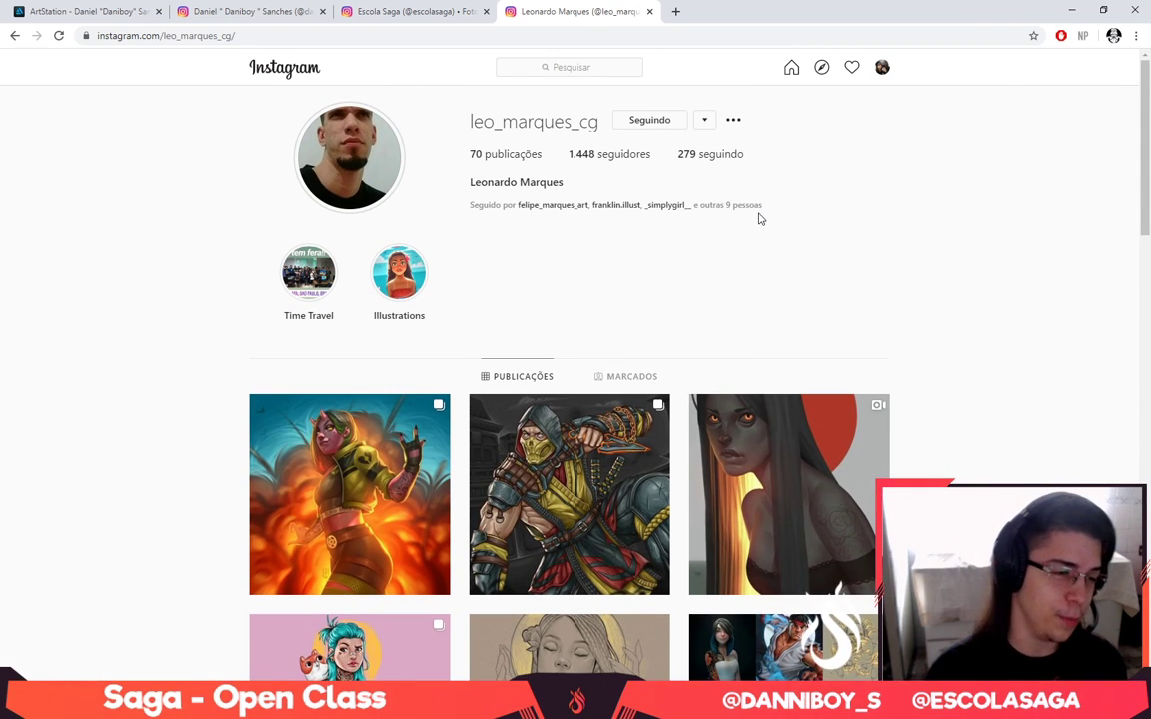
{"action": "scroll", "coordinate": [760, 217], "scroll_direction": "down", "scroll_amount": 2}
{"action": "scroll", "coordinate": [760, 218], "scroll_direction": "down", "scroll_amount": 1}
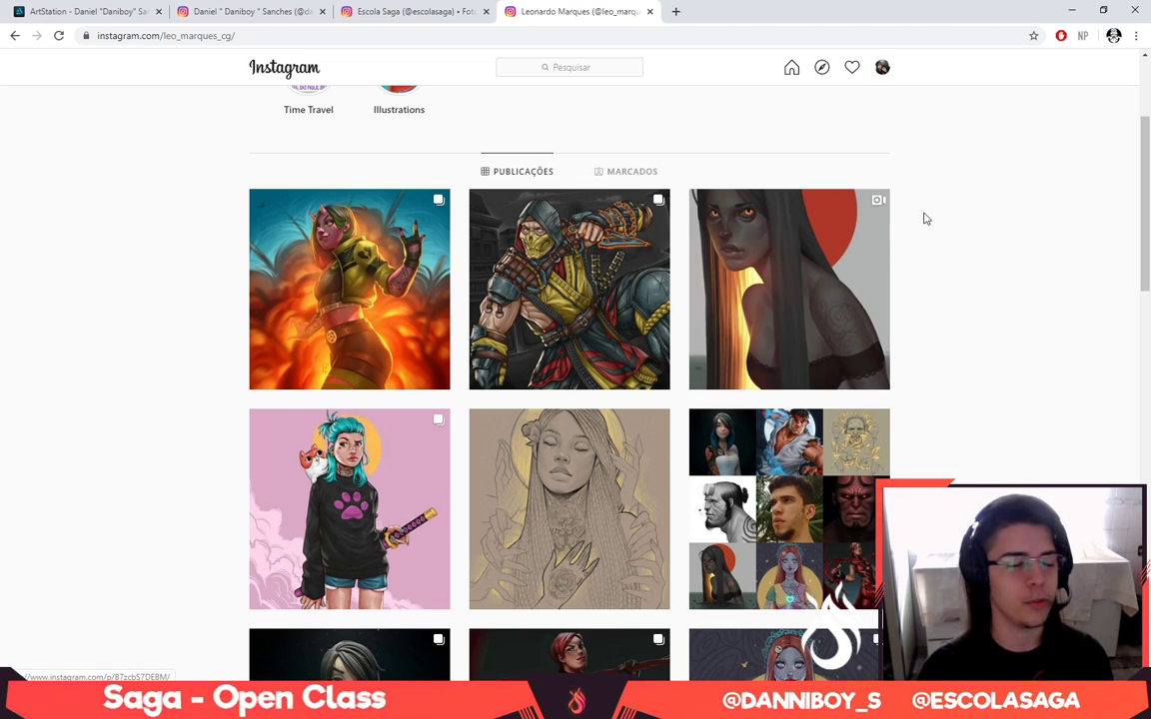
{"action": "scroll", "coordinate": [924, 219], "scroll_direction": "up", "scroll_amount": 2}
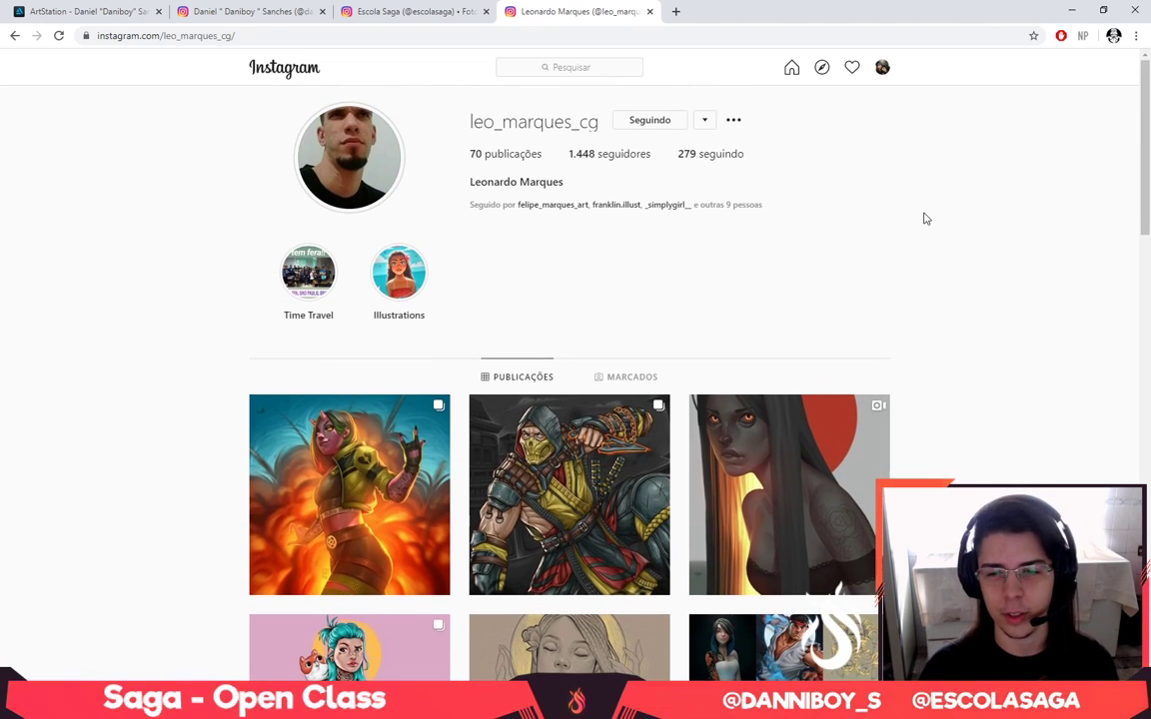
{"action": "scroll", "coordinate": [925, 219], "scroll_direction": "down", "scroll_amount": 1}
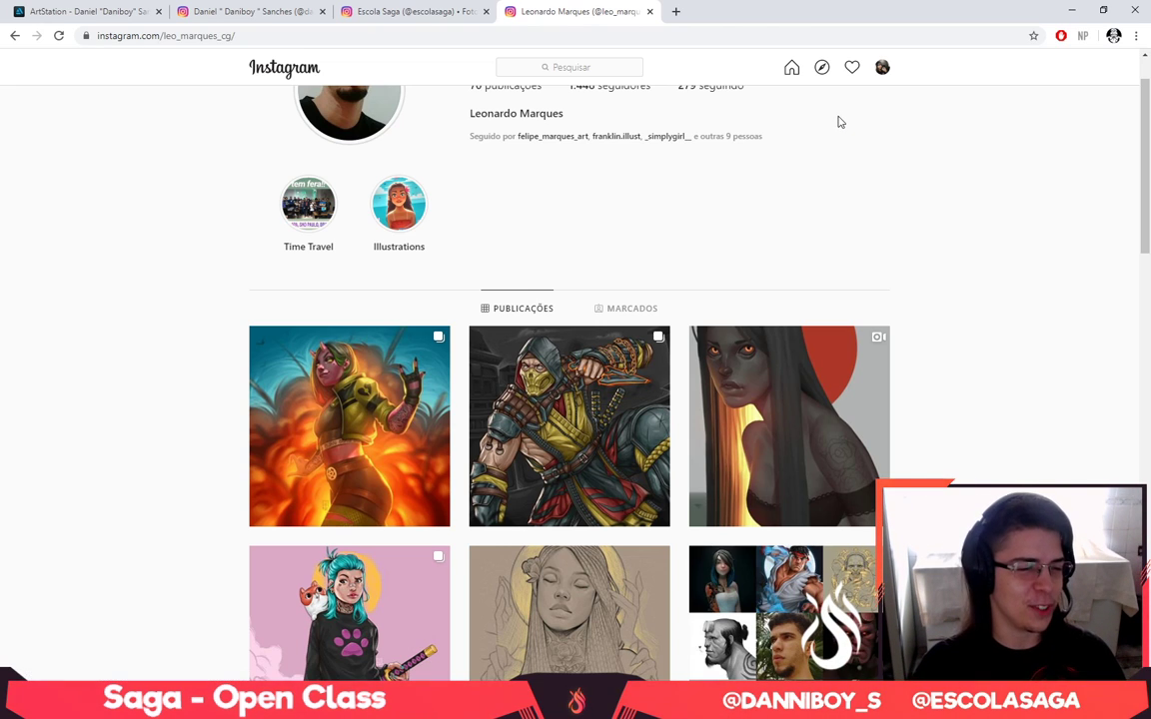
{"action": "scroll", "coordinate": [841, 122], "scroll_direction": "down", "scroll_amount": 1}
{"action": "scroll", "coordinate": [840, 122], "scroll_direction": "down", "scroll_amount": 5}
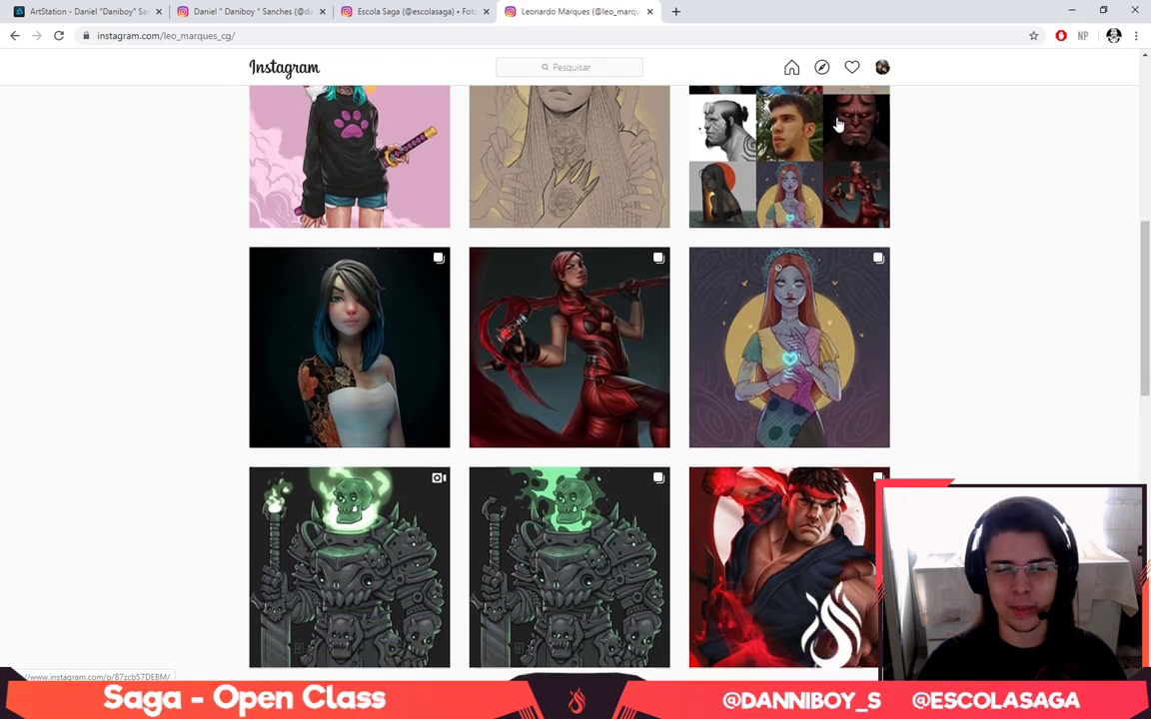
{"action": "scroll", "coordinate": [840, 122], "scroll_direction": "up", "scroll_amount": 6}
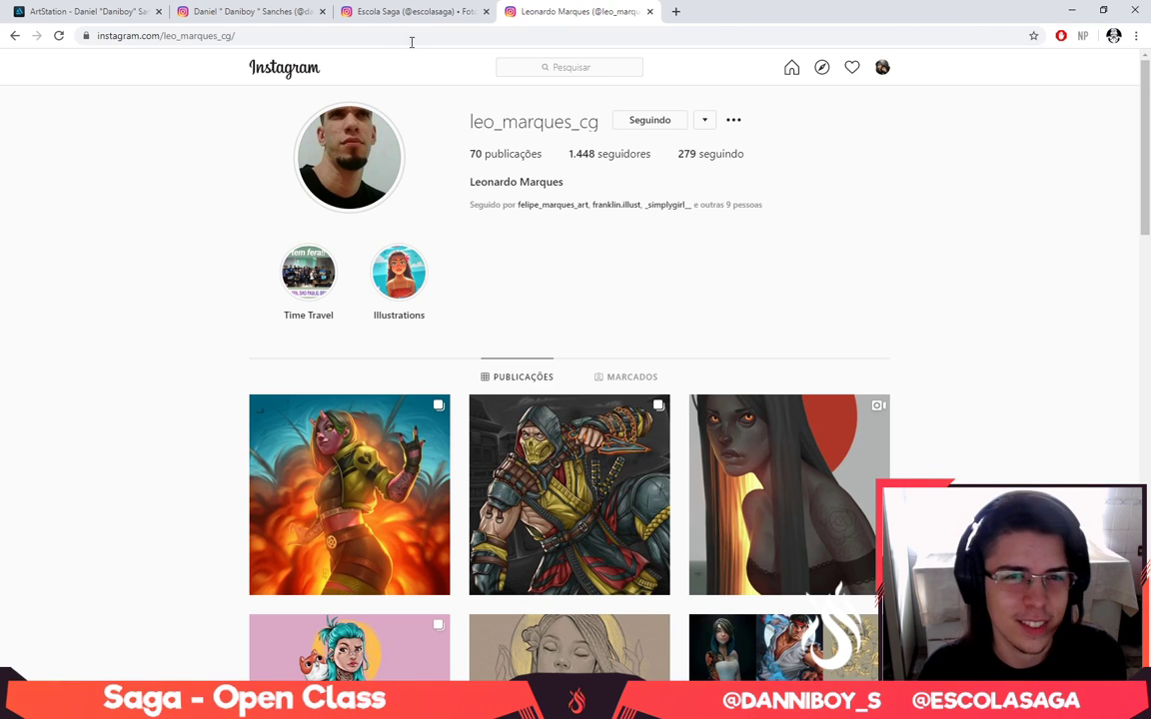
Revisit the Instagram profiles of the instructor, Escola Saga and the concept artist
{"action": "left_click", "coordinate": [270, 11]}
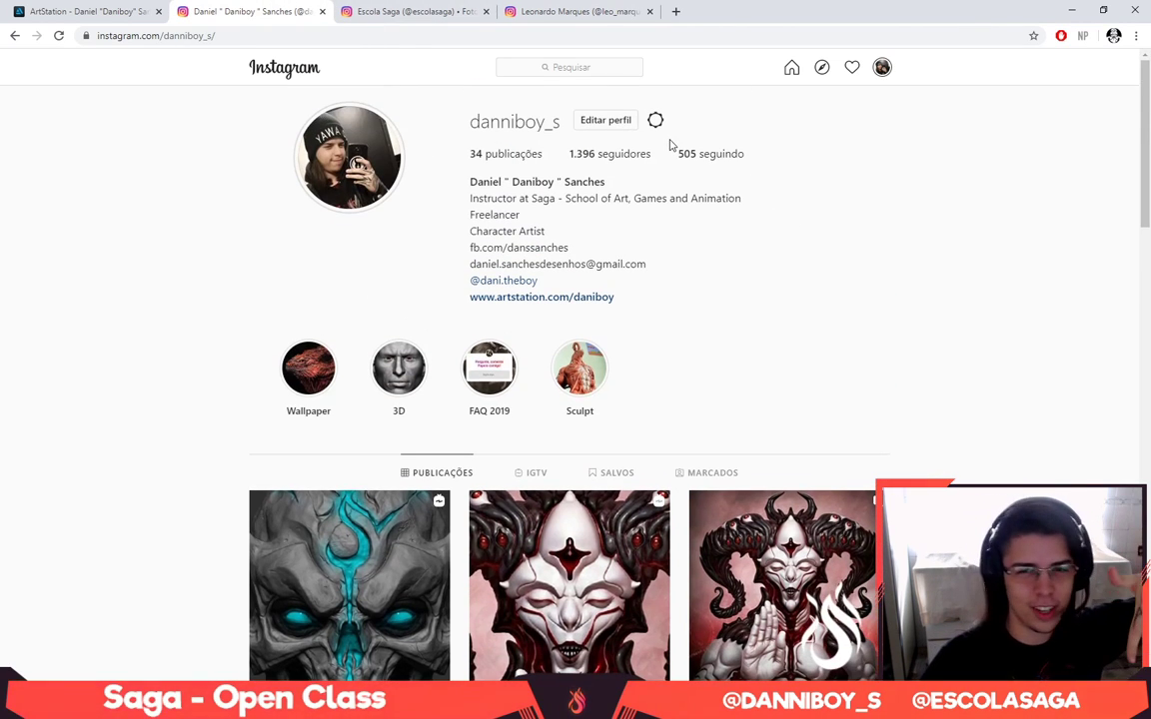
{"action": "left_click", "coordinate": [453, 8]}
{"action": "scroll", "coordinate": [599, 168], "scroll_direction": "up", "scroll_amount": 1}
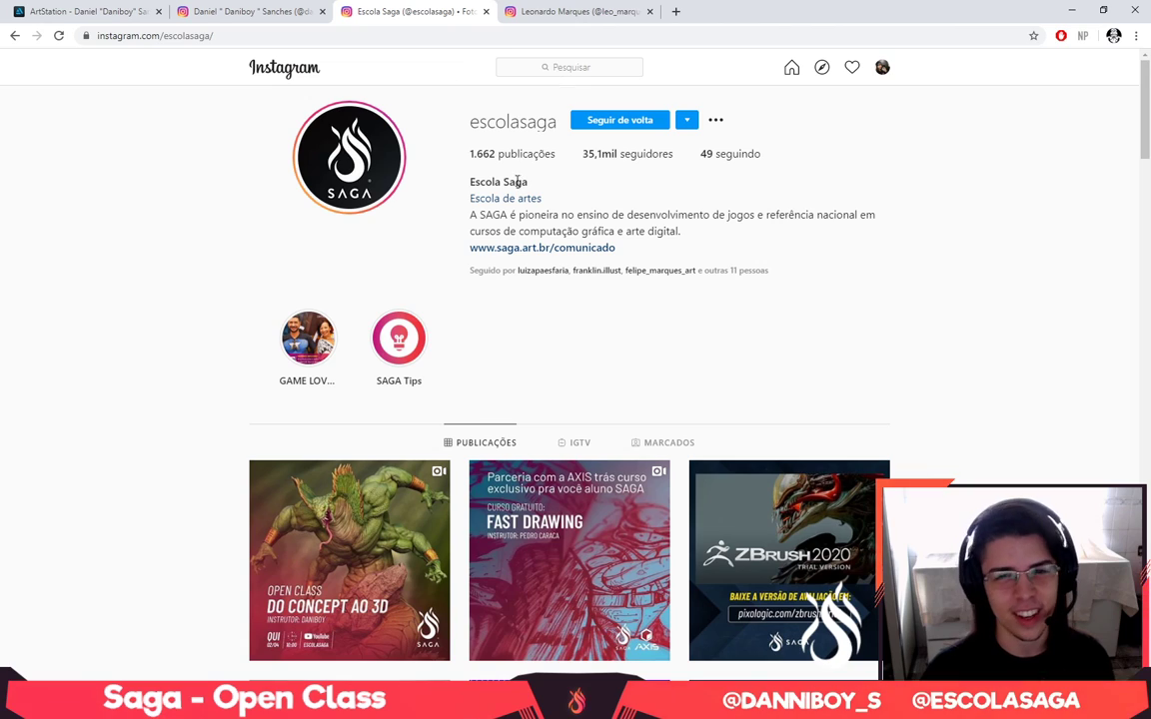
{"action": "left_click", "coordinate": [630, 8]}
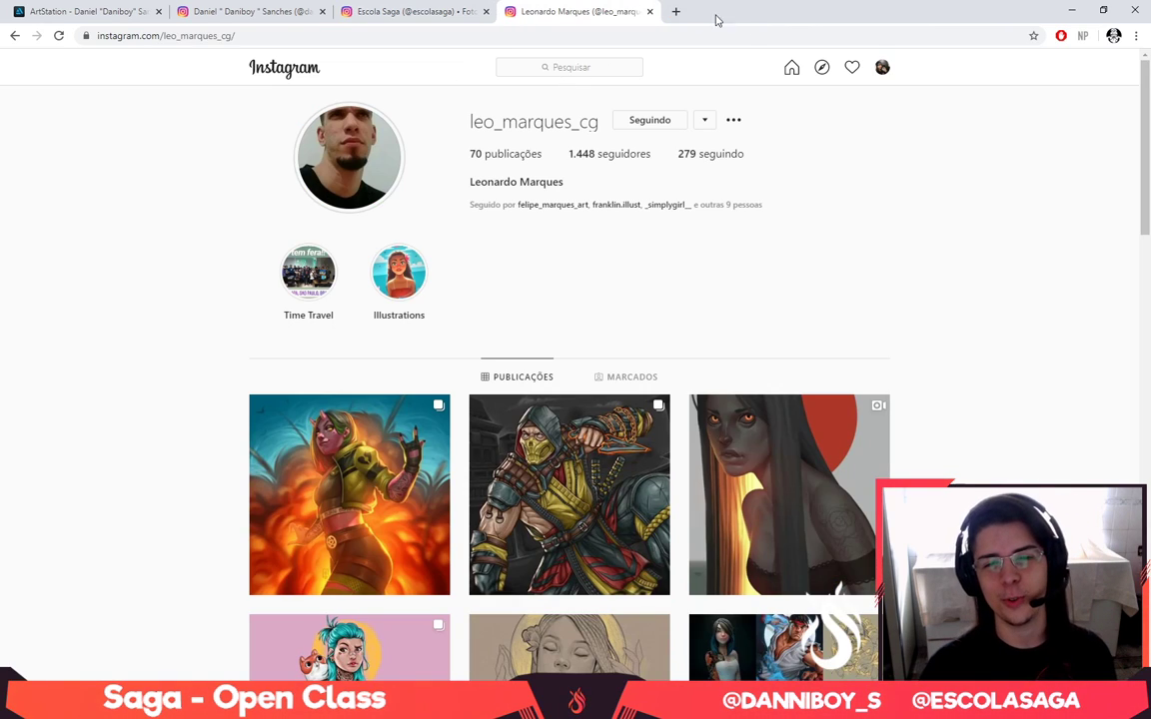
Put the browser away and place OpenClassConcept.jpg in a narrow Photos window beside the ZBrush canvas
{"action": "left_click", "coordinate": [1071, 12]}
{"action": "key", "text": "alt+Tab"}
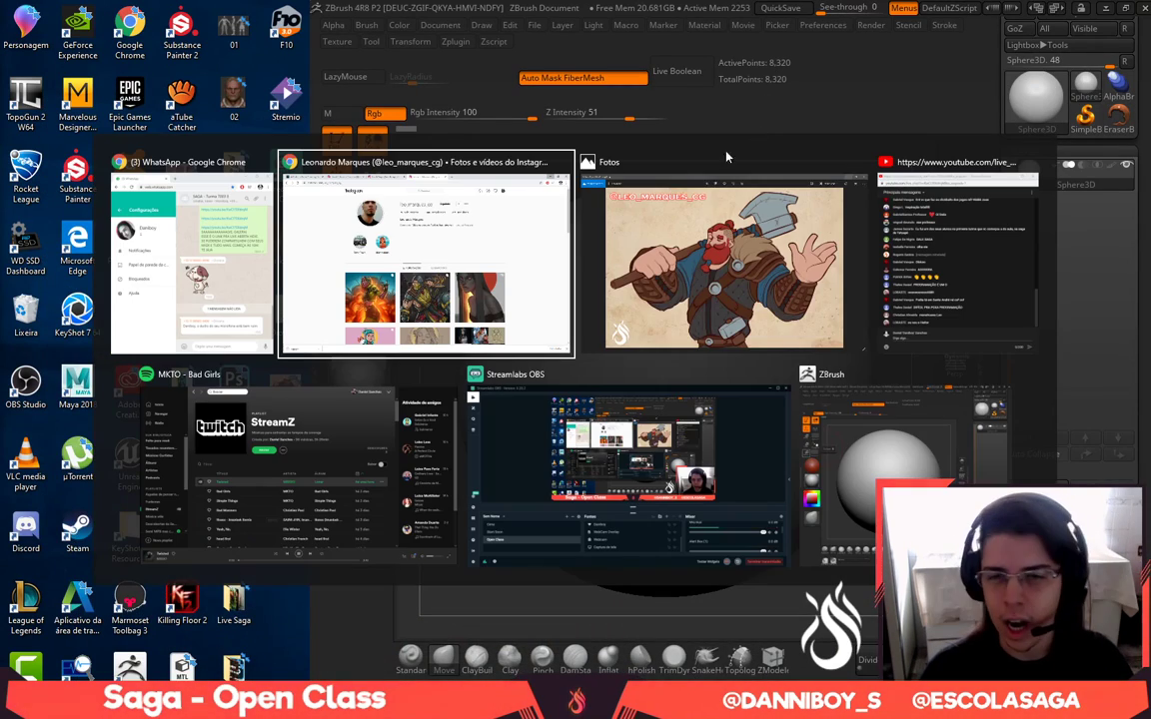
{"action": "left_click", "coordinate": [751, 283]}
{"action": "key", "text": "super+Left"}
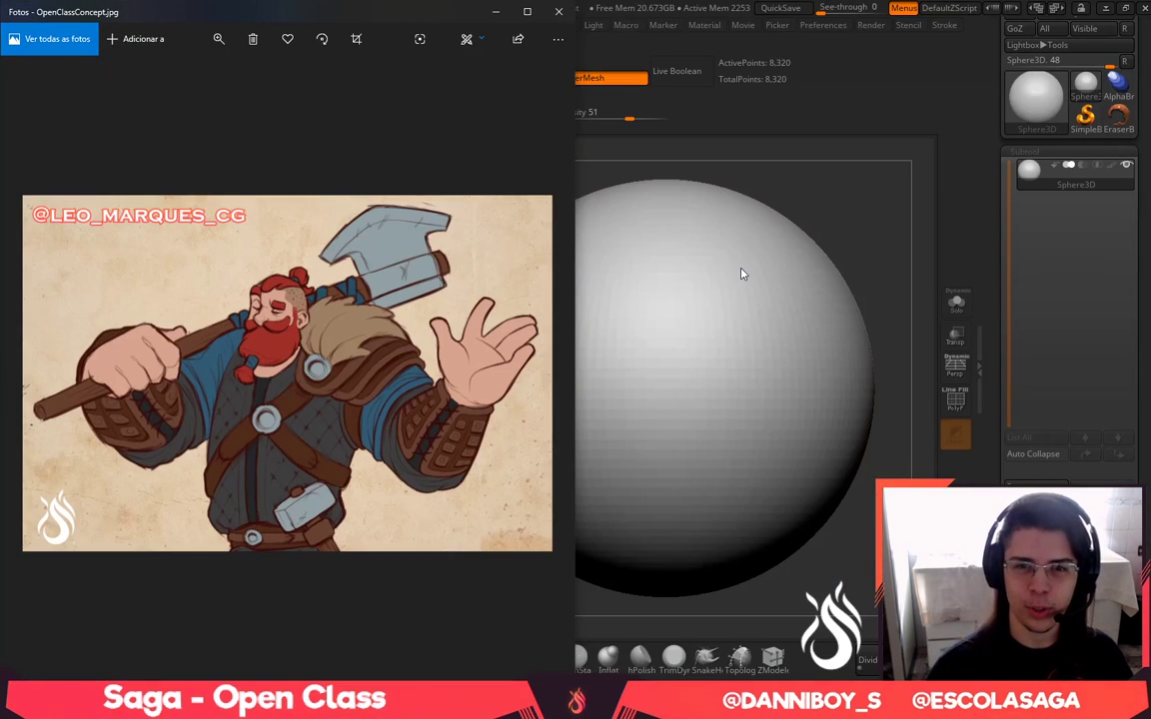
{"action": "left_click_drag", "start_coordinate": [574, 279], "coordinate": [228, 251]}
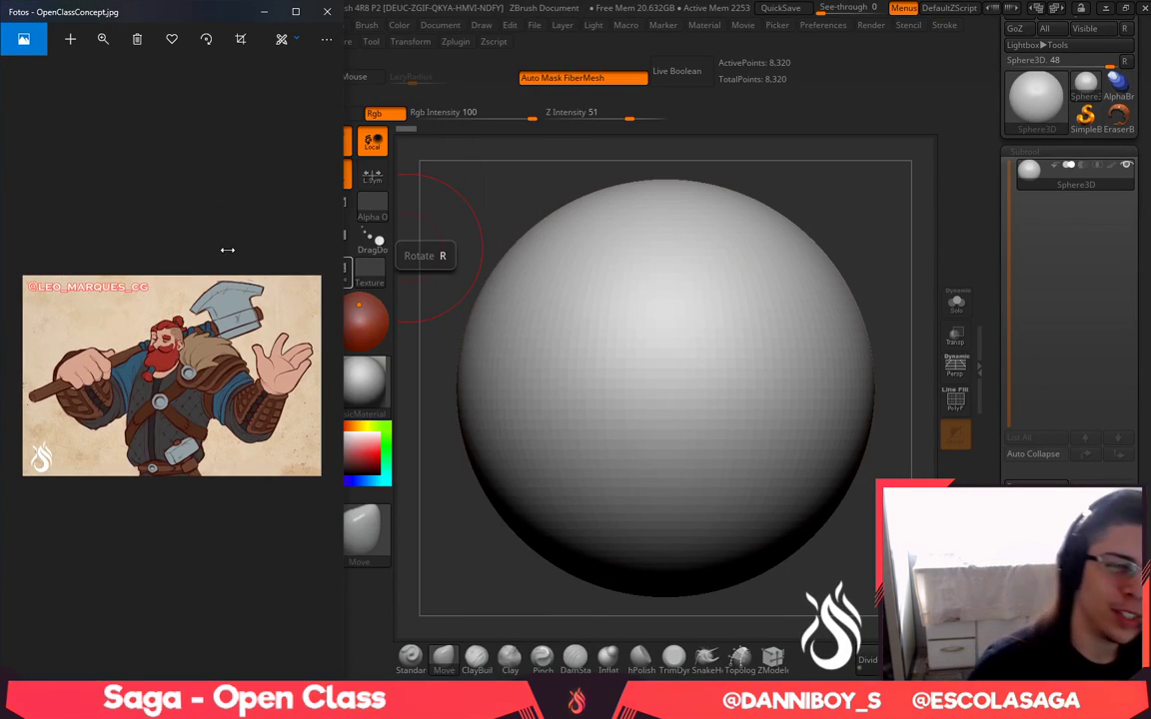
{"action": "left_click", "coordinate": [480, 188]}
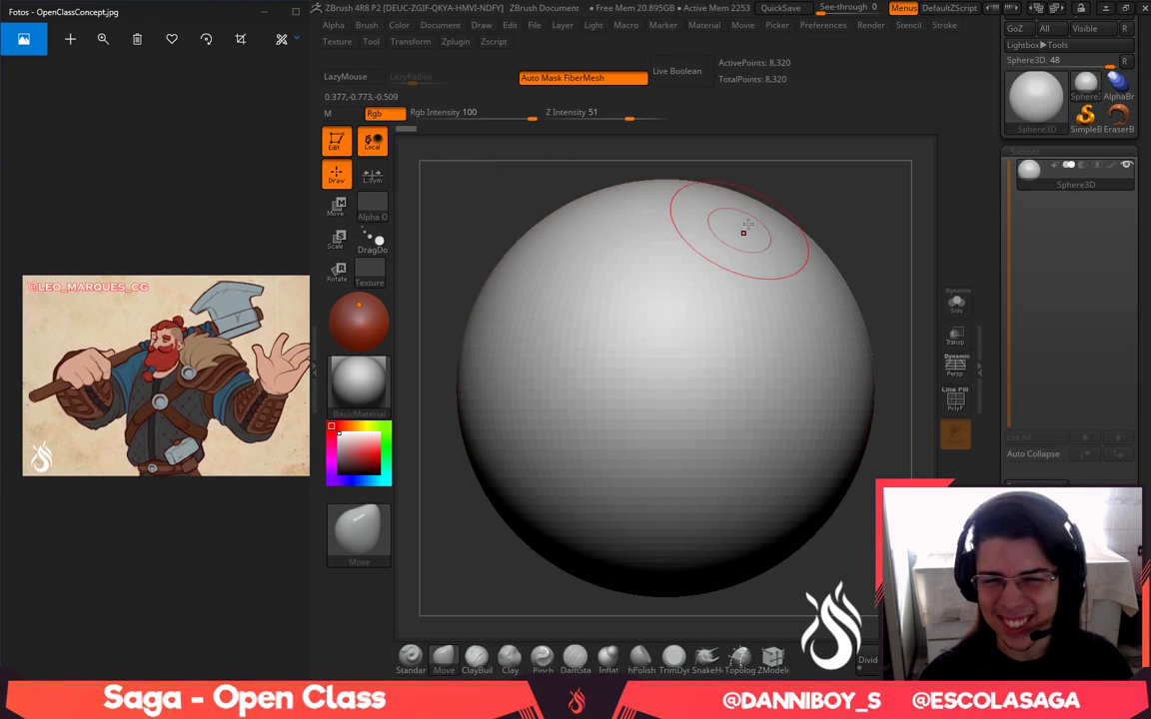
Convert the Sphere3D primitive into an editable PolyMesh3D in ZBrush
{"action": "left_click_drag", "start_coordinate": [821, 188], "coordinate": [811, 198], "text": "alt"}
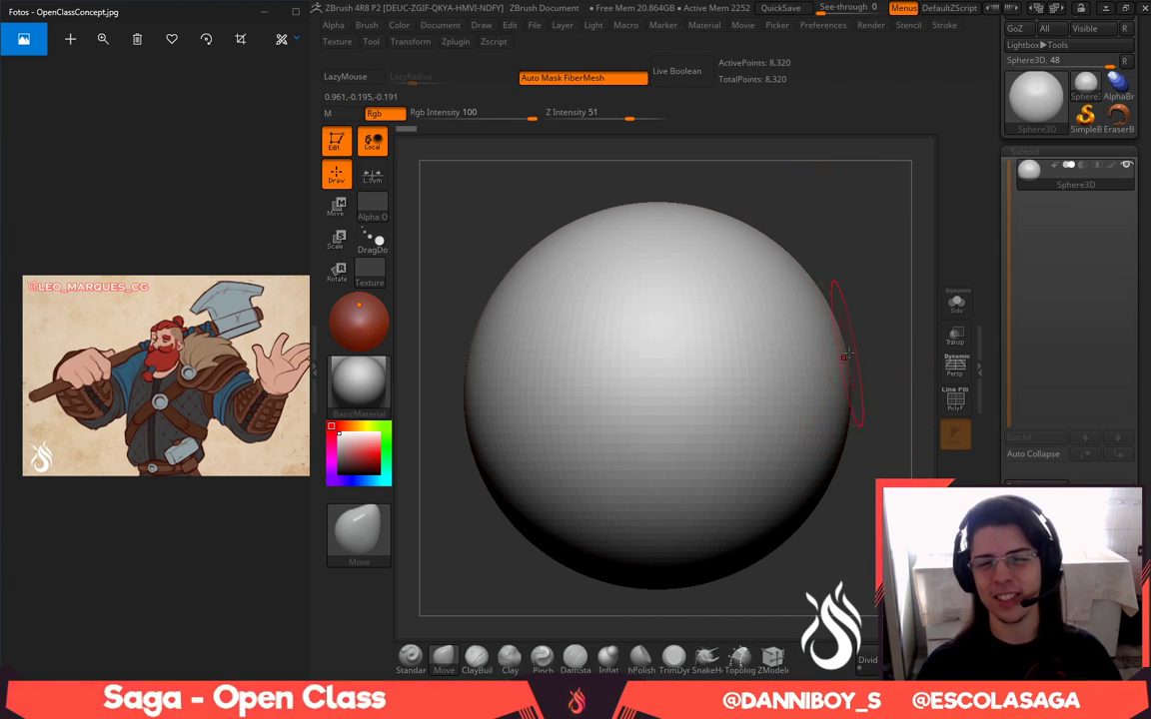
{"action": "left_click_drag", "start_coordinate": [1129, 137], "coordinate": [1129, 221]}
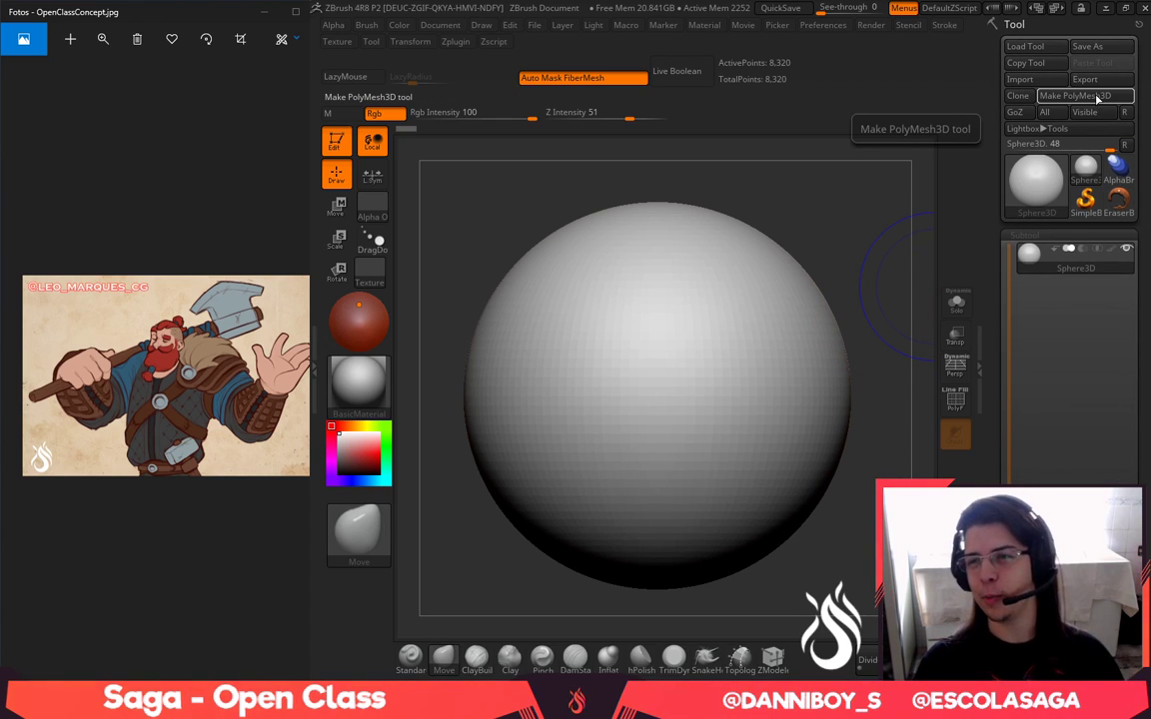
{"action": "left_click", "coordinate": [1097, 96]}
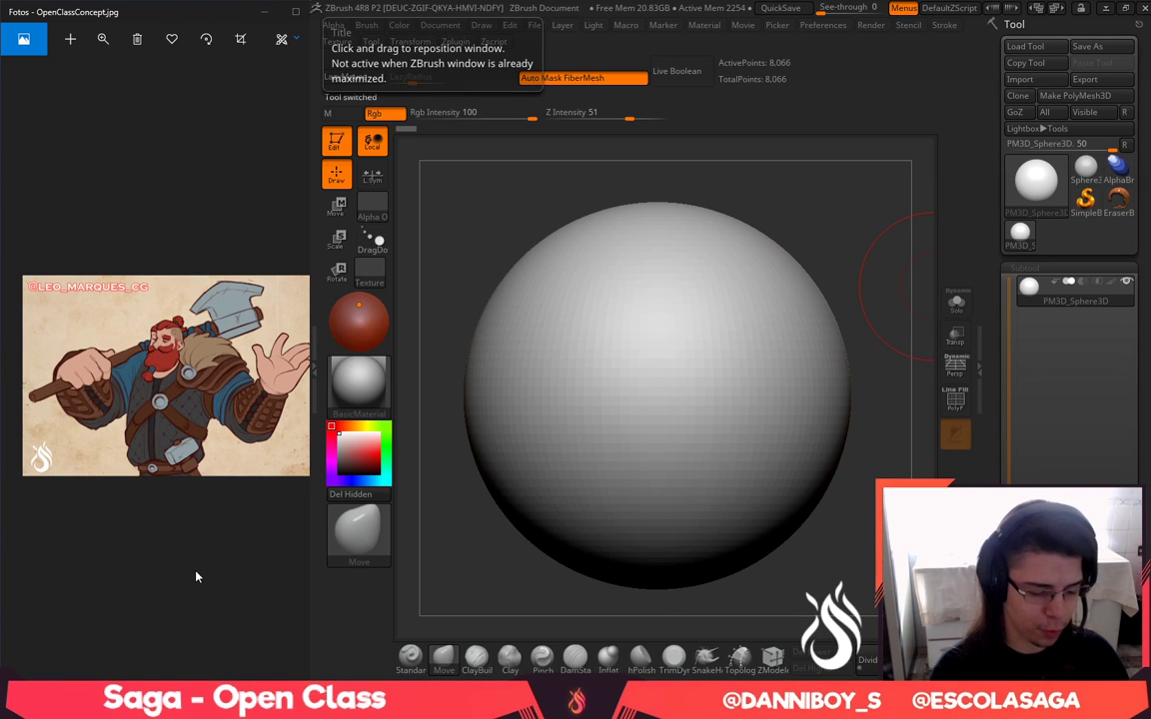
Find the ZoomIt archive on the computer, launch ZoomIt.exe from it and accept its settings
{"action": "key", "text": "super"}
{"action": "type", "text": "ZOOM"}
{"action": "left_click", "coordinate": [145, 392]}
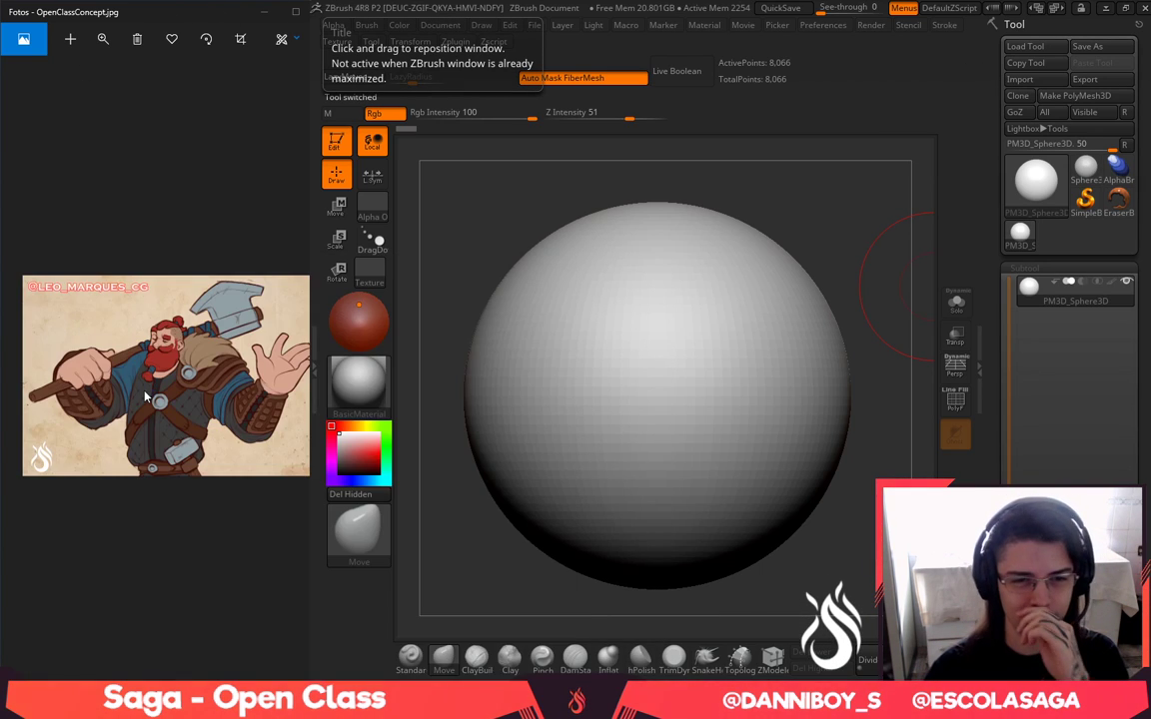
{"action": "left_click", "coordinate": [832, 140]}
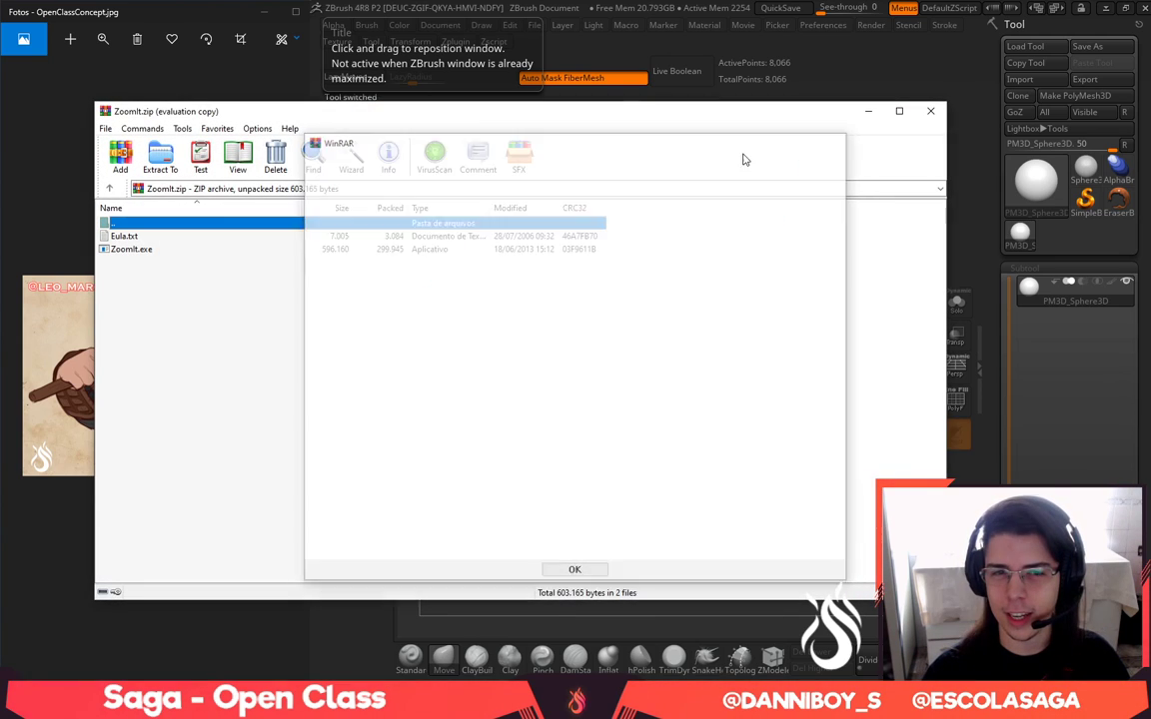
{"action": "left_click", "coordinate": [184, 250]}
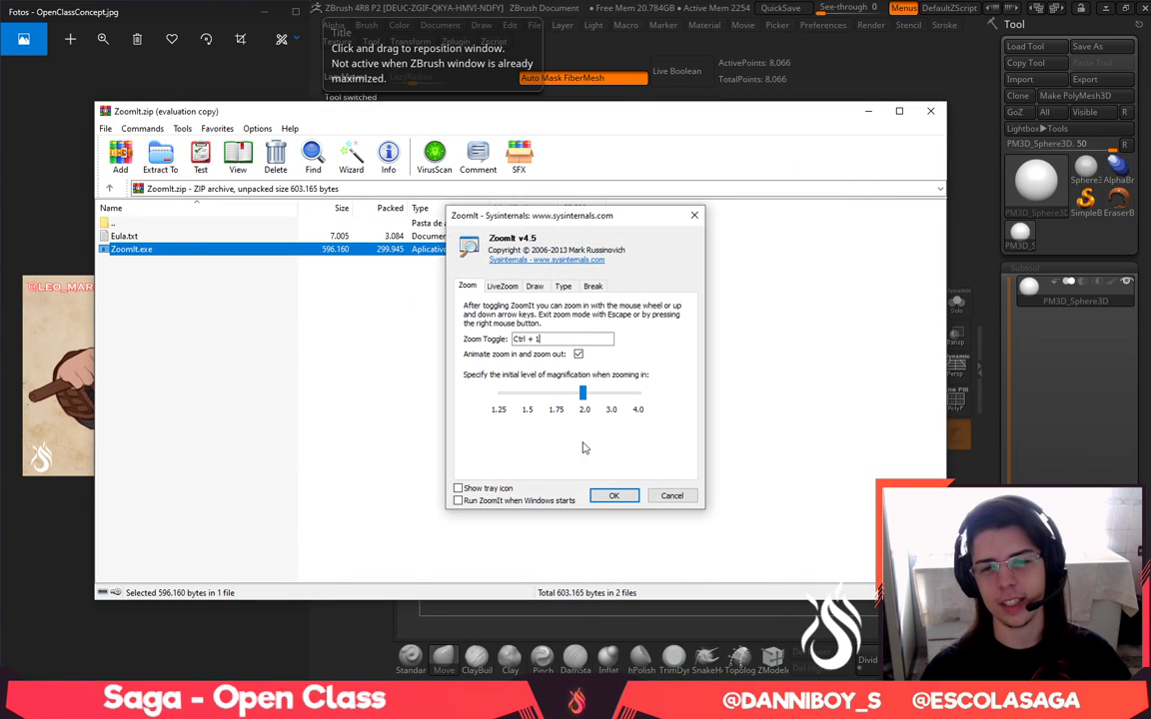
{"action": "left_click", "coordinate": [626, 497]}
Close the ZoomIt archive window and enlarge OpenClassConcept.jpg to the full window in Photos
{"action": "left_click", "coordinate": [898, 112]}
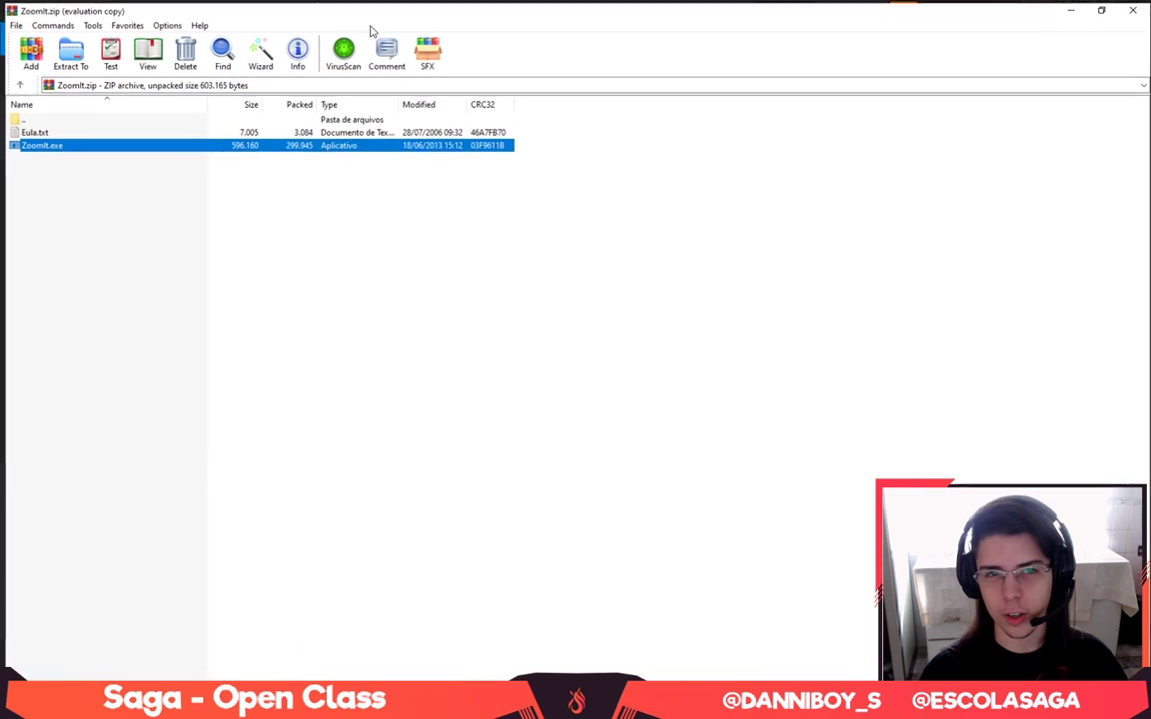
{"action": "left_click", "coordinate": [1136, 9]}
{"action": "left_click", "coordinate": [297, 18]}
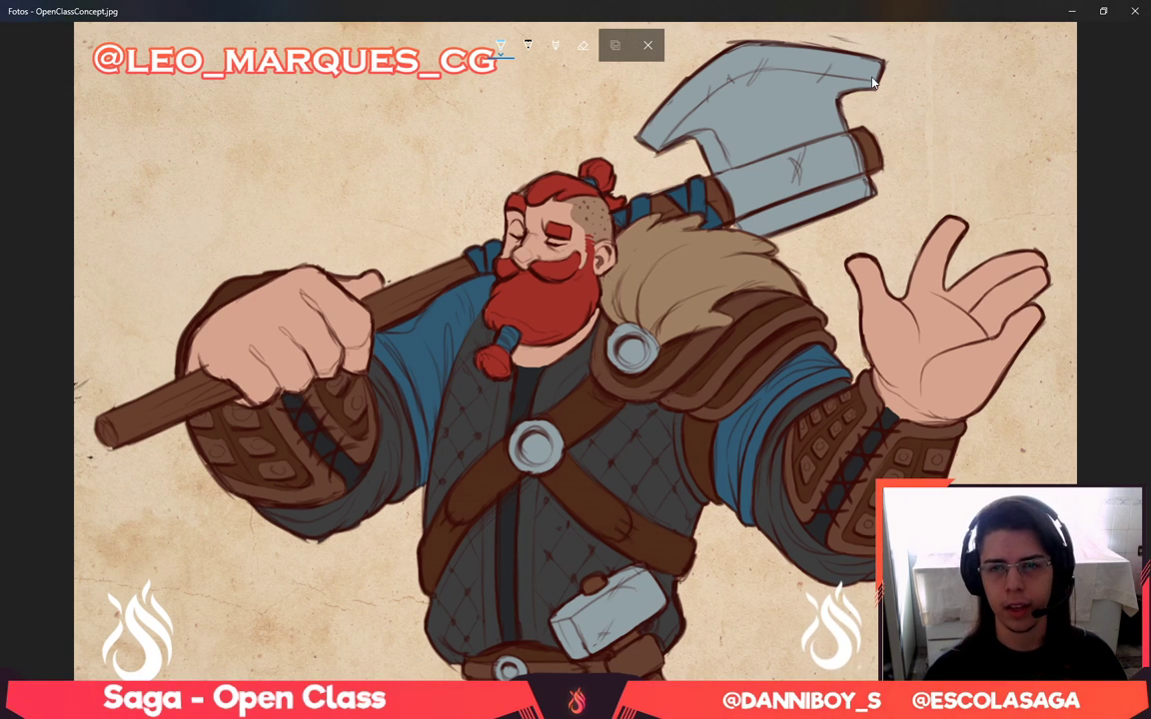
Annotate the concept with ZoomIt, sketching a rounded torso outline and a circle for the shoulder beneath the fur
{"action": "left_click", "coordinate": [647, 45]}
{"action": "key", "text": "ctrl+1"}
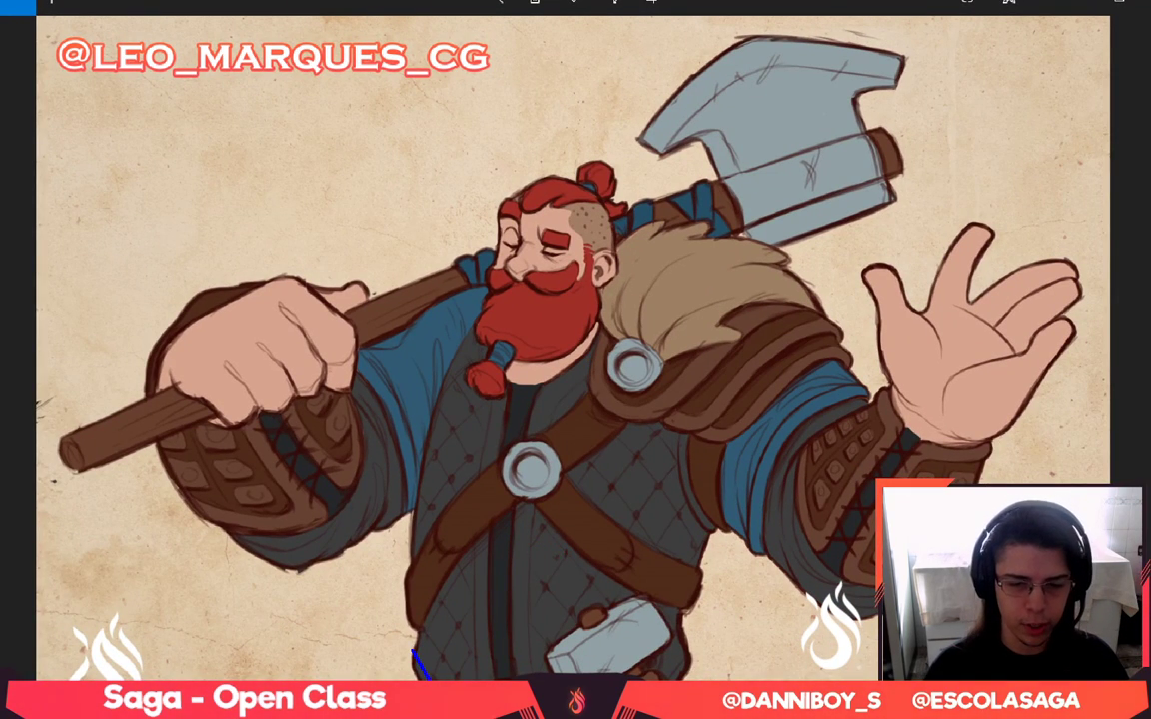
{"action": "mouse_move", "coordinate": [415, 655]}
{"action": "left_mouse_down"}
{"action": "mouse_move", "coordinate": [422, 470]}
{"action": "mouse_move", "coordinate": [470, 299]}
{"action": "mouse_move", "coordinate": [640, 265]}
{"action": "mouse_move", "coordinate": [714, 277]}
{"action": "mouse_move", "coordinate": [689, 577]}
{"action": "mouse_move", "coordinate": [630, 675]}
{"action": "left_mouse_up"}
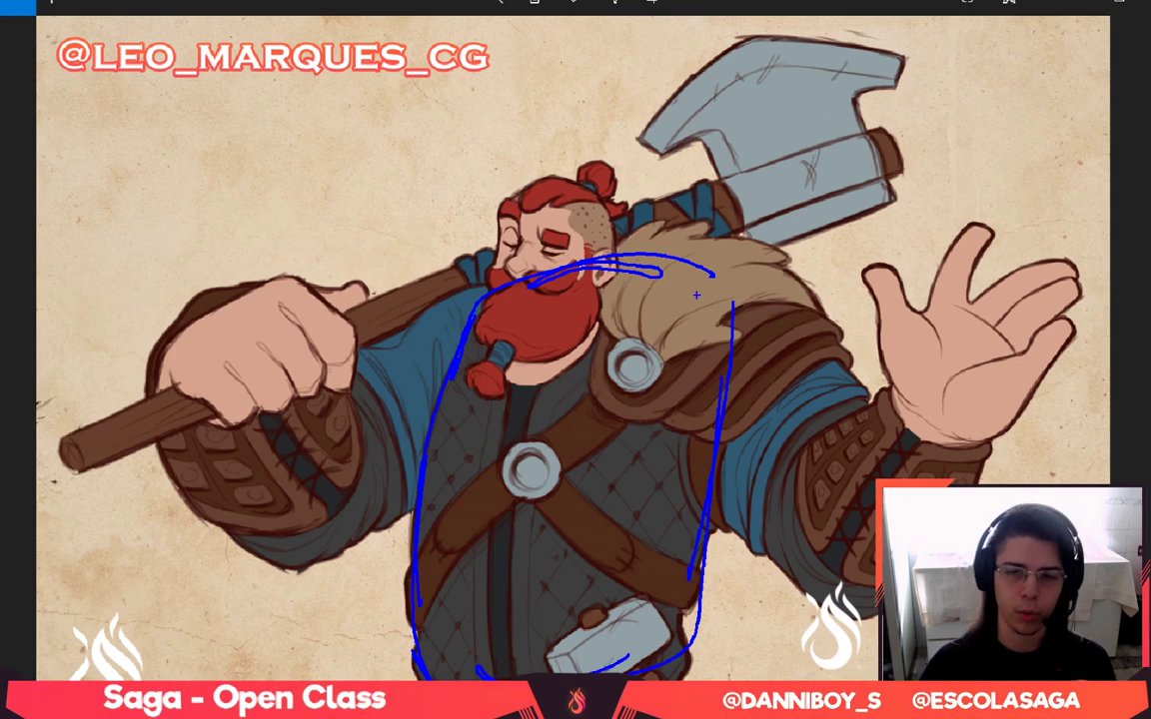
{"action": "left_click_drag", "start_coordinate": [667, 362], "coordinate": [684, 374]}
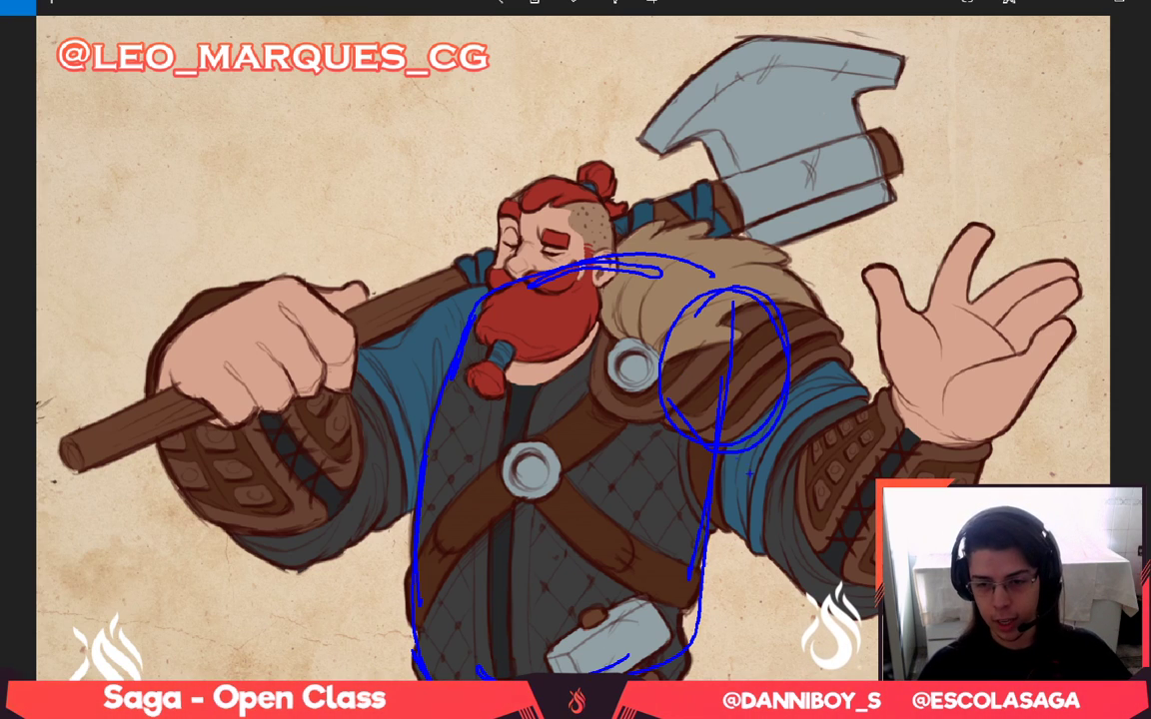
Sketch the tapered upper arm and forearm volumes over the open-handed arm, then leave ZoomIt
{"action": "left_click_drag", "start_coordinate": [705, 458], "coordinate": [866, 598]}
{"action": "left_click_drag", "start_coordinate": [775, 302], "coordinate": [872, 437]}
{"action": "mouse_move", "coordinate": [804, 356]}
{"action": "left_mouse_down"}
{"action": "mouse_move", "coordinate": [875, 431]}
{"action": "mouse_move", "coordinate": [849, 605]}
{"action": "mouse_move", "coordinate": [876, 597]}
{"action": "left_mouse_up"}
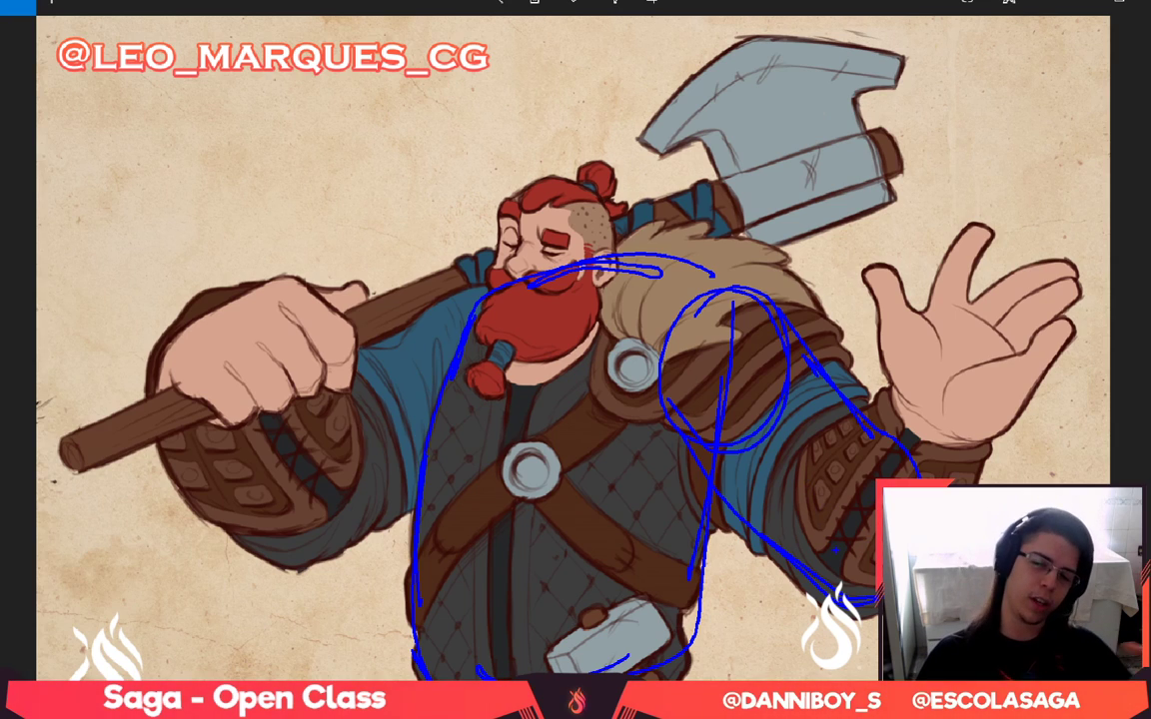
{"action": "left_click_drag", "start_coordinate": [862, 401], "coordinate": [834, 591]}
{"action": "left_click_drag", "start_coordinate": [846, 428], "coordinate": [802, 499]}
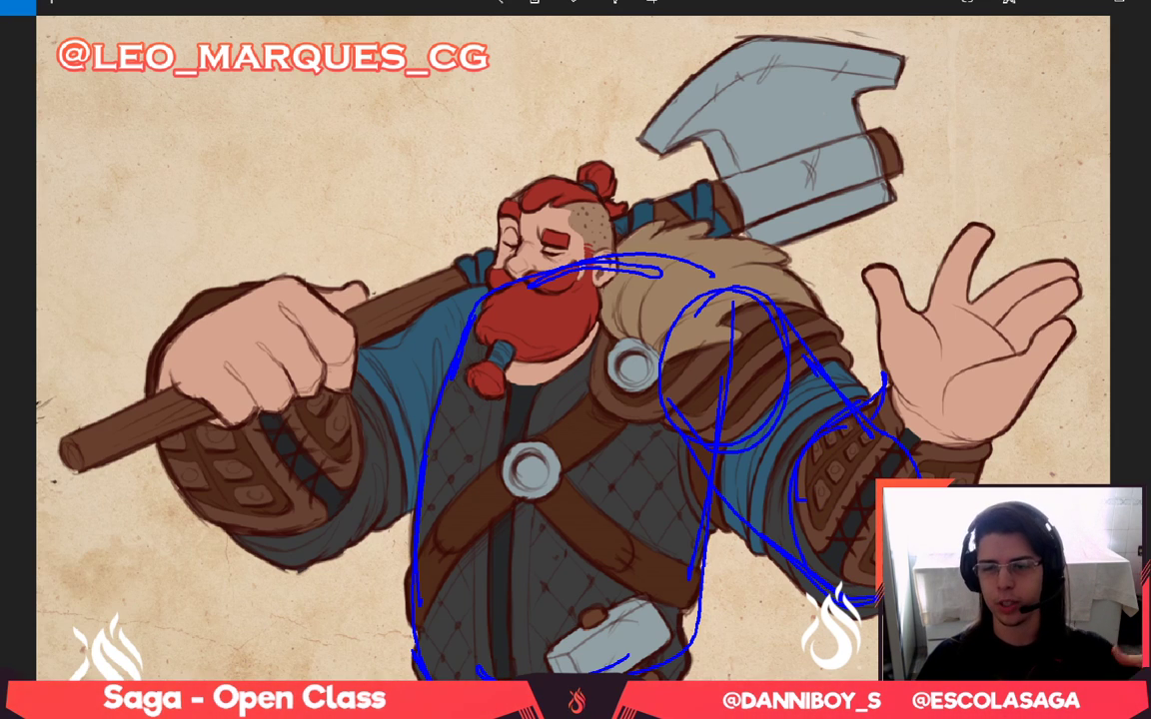
{"action": "mouse_move", "coordinate": [884, 375]}
{"action": "left_mouse_down"}
{"action": "mouse_move", "coordinate": [837, 438]}
{"action": "mouse_move", "coordinate": [976, 478]}
{"action": "left_mouse_up"}
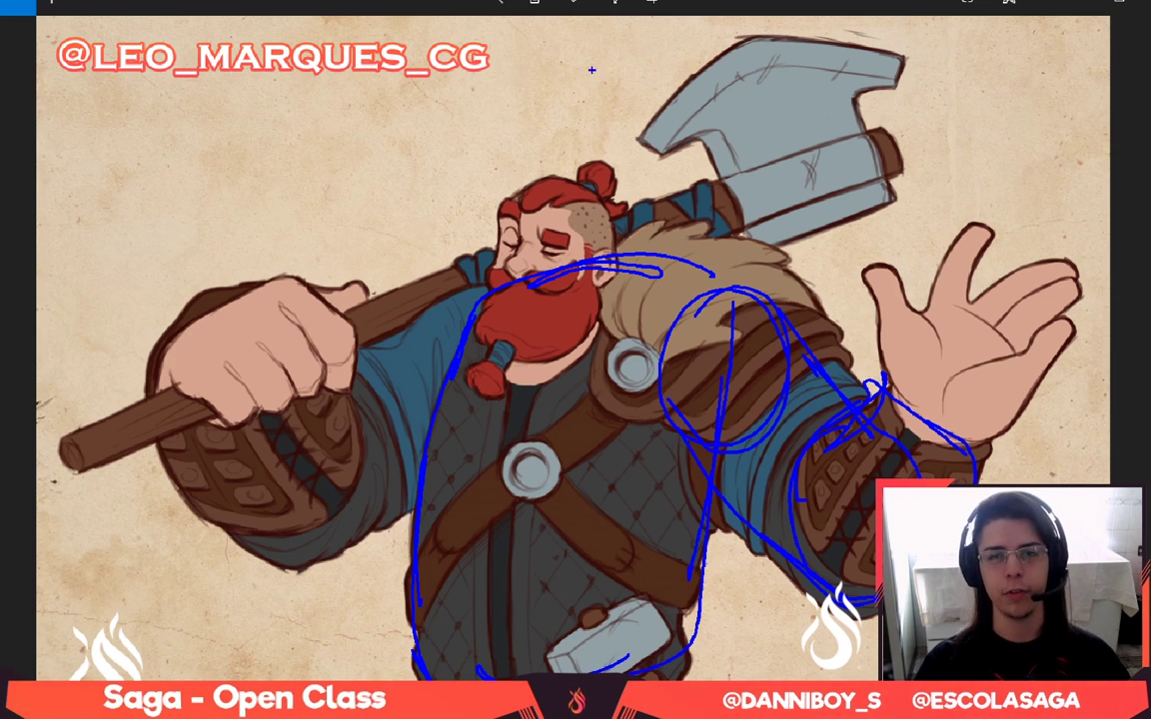
{"action": "key", "text": "Escape"}
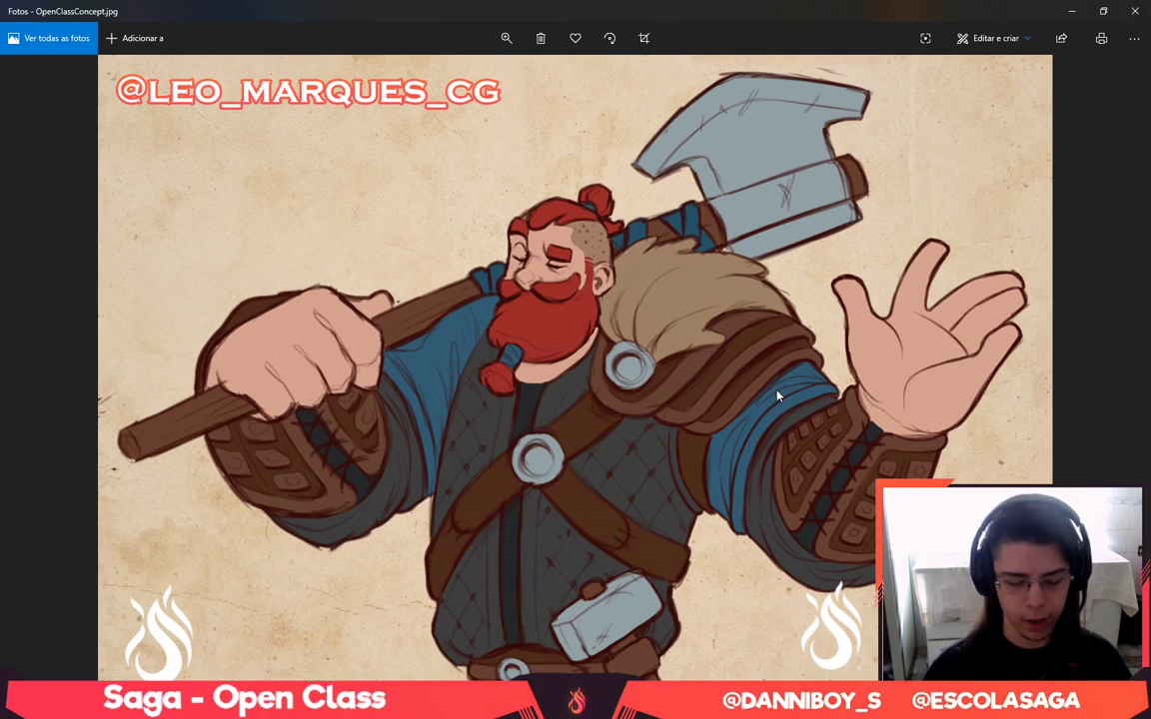
Place the concept image back in a narrow Photos window beside the ZBrush canvas
{"action": "key", "text": "super+Left"}
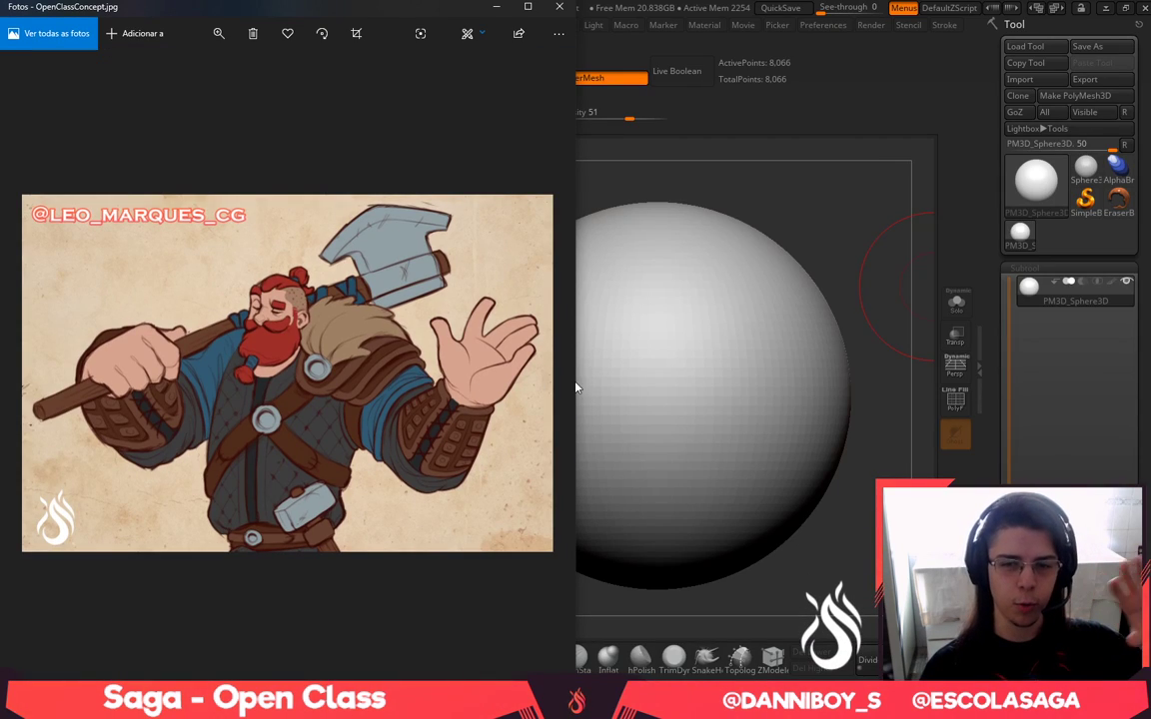
{"action": "left_click_drag", "start_coordinate": [576, 381], "coordinate": [222, 346]}
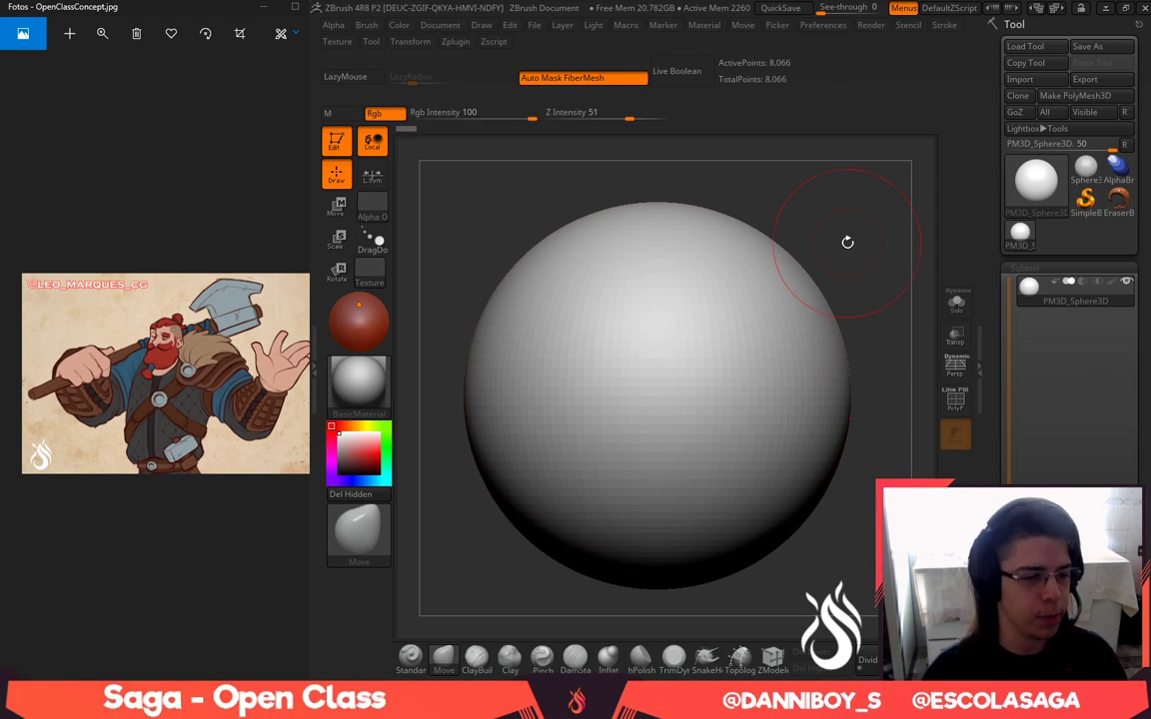
{"action": "mouse_move", "coordinate": [873, 264]}
{"action": "left_mouse_down", "text": "alt"}
{"action": "mouse_move", "coordinate": [858, 295]}
{"action": "mouse_move", "coordinate": [840, 298]}
{"action": "left_mouse_up", "text": "alt"}
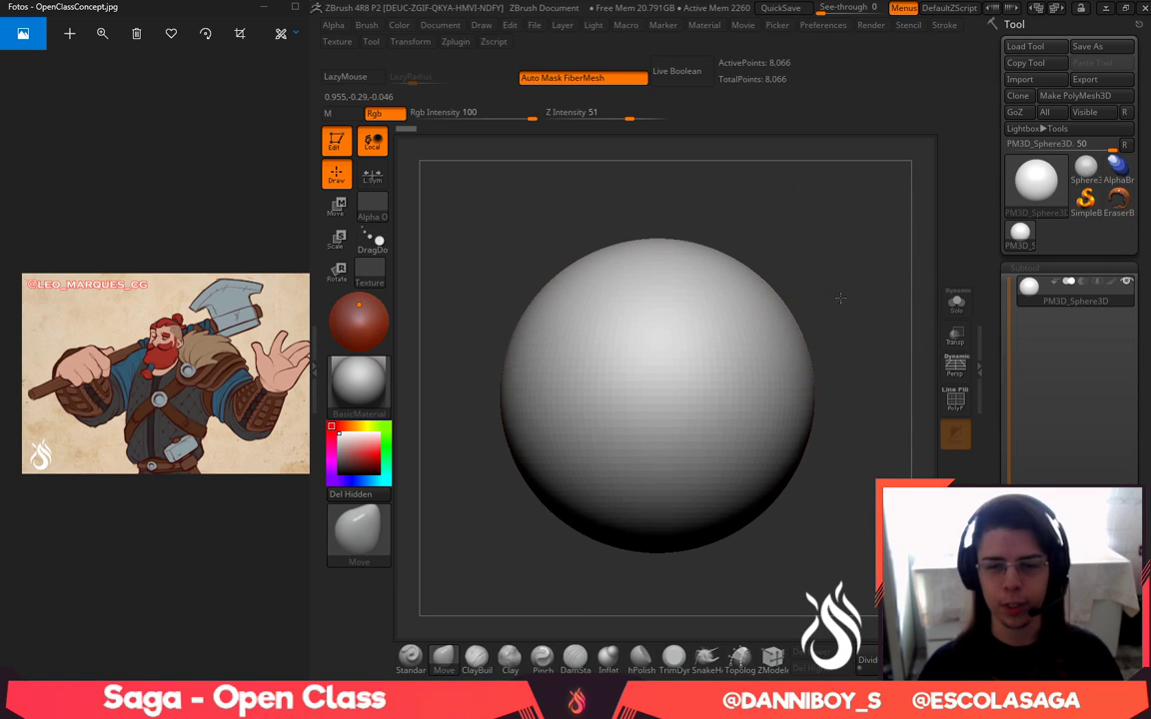
{"action": "key", "text": "minus"}
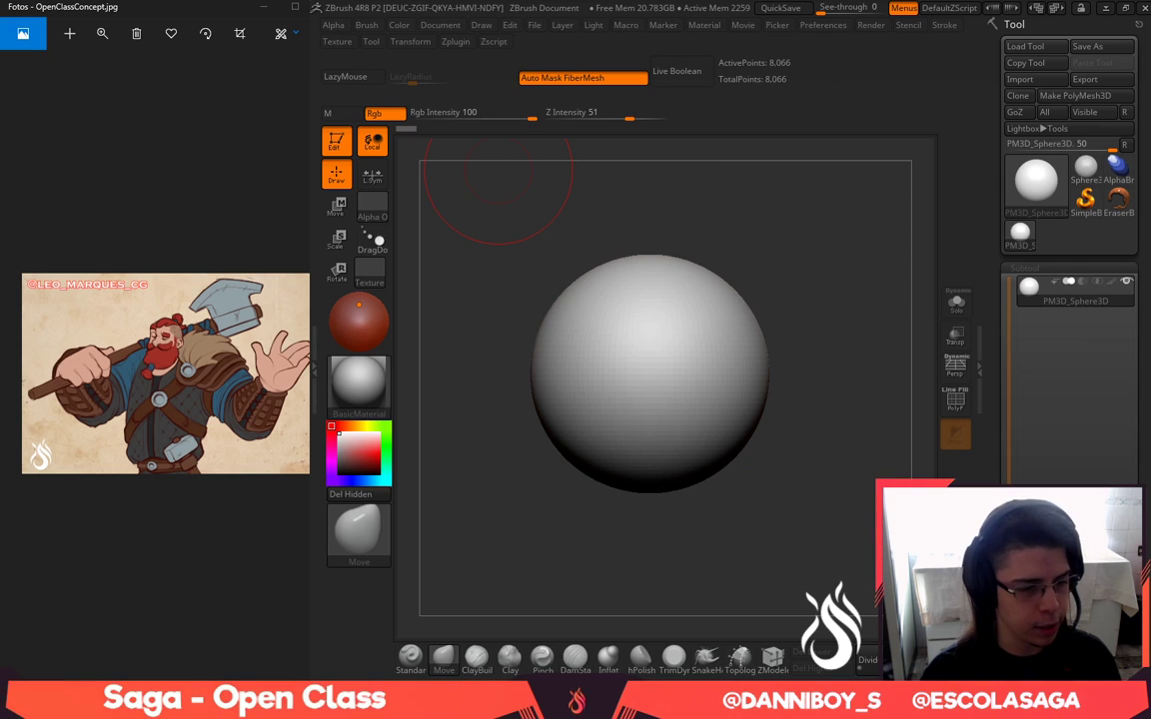
{"action": "key", "text": "alt+Tab"}
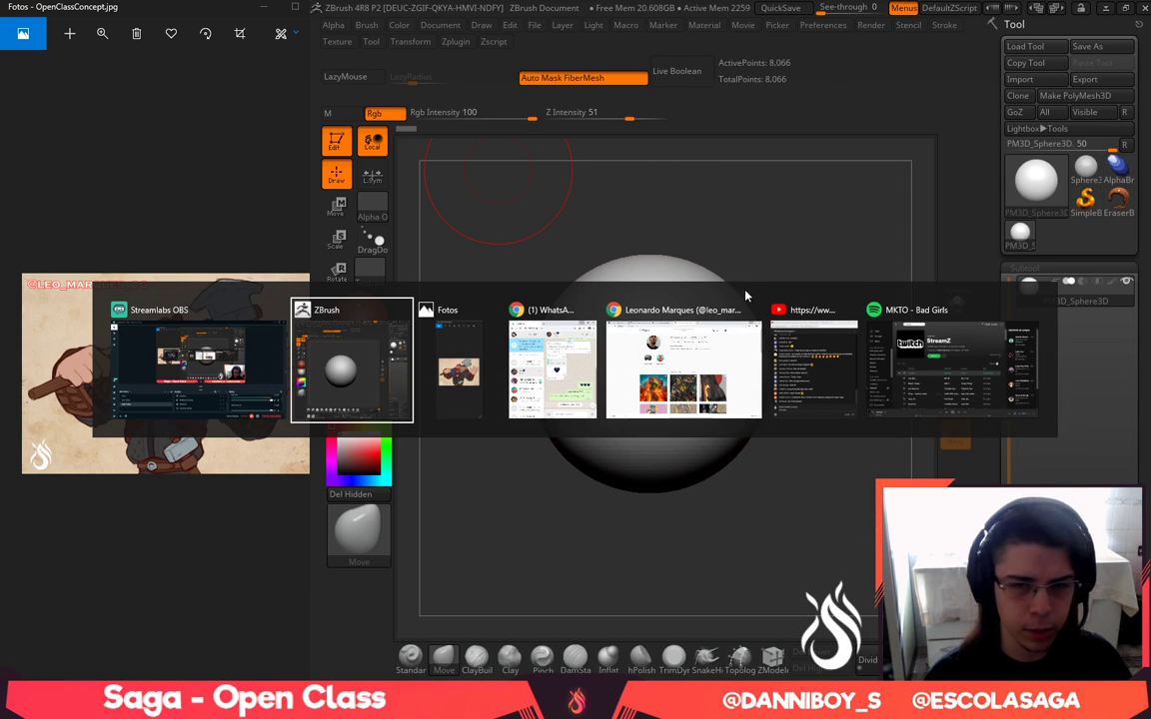
{"action": "key", "text": "alt+Tab"}
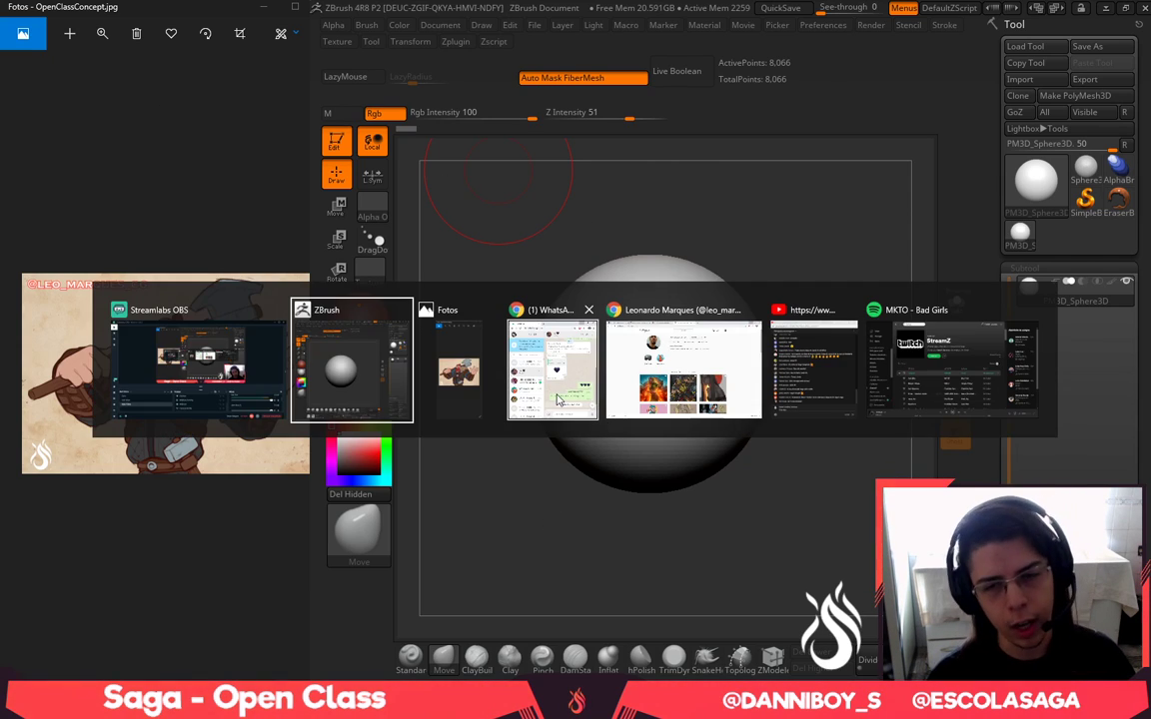
{"action": "left_click", "coordinate": [569, 382]}
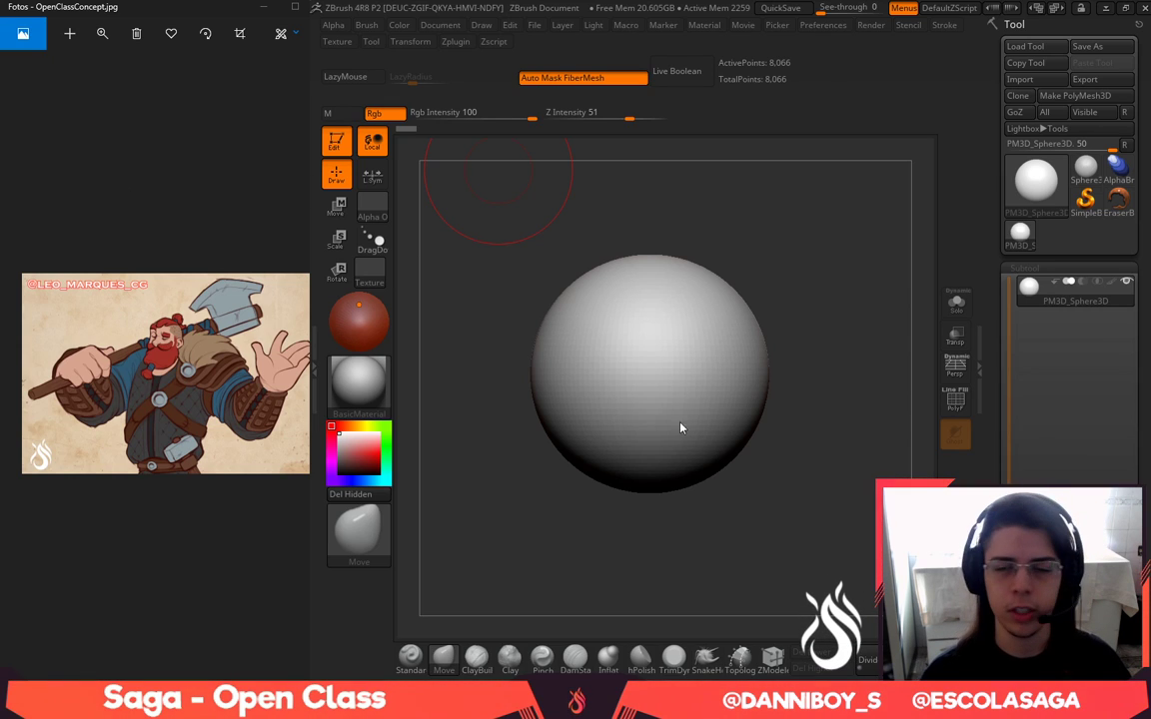
{"action": "key", "text": "alt+Tab"}
{"action": "left_click", "coordinate": [819, 409]}
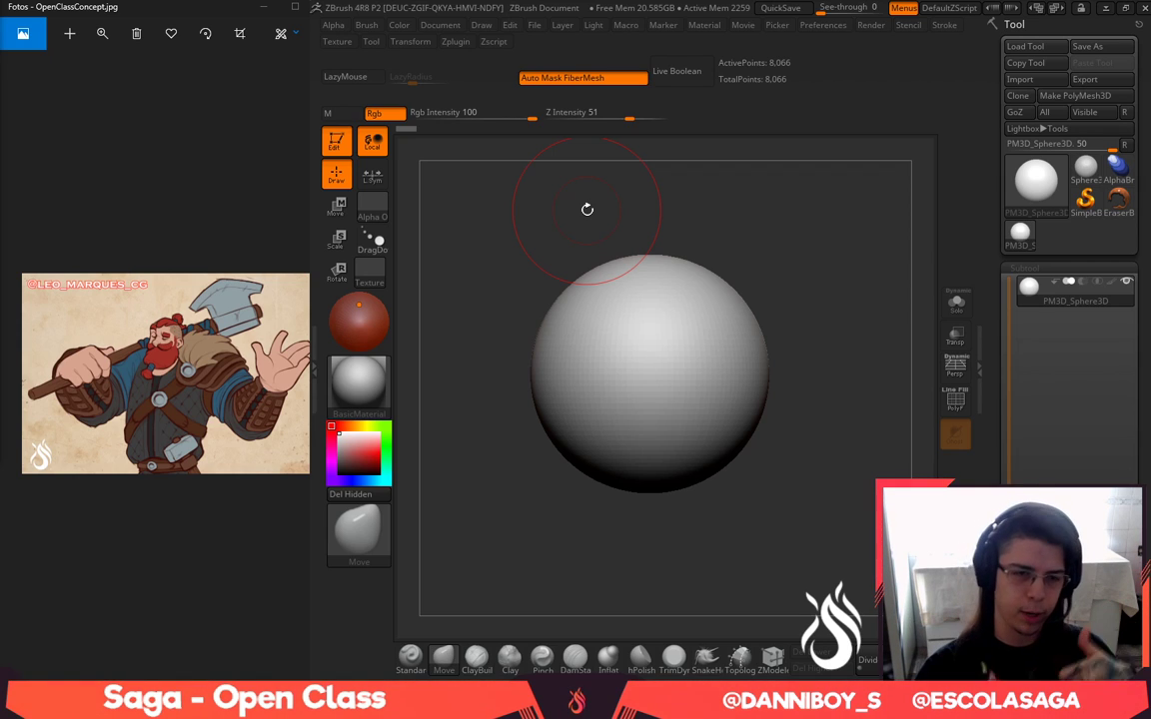
Enlarge the concept in Photos and centre it on the dwarf's head and torso
{"action": "scroll", "coordinate": [205, 370], "scroll_direction": "up", "scroll_amount": 5, "text": "ctrl"}
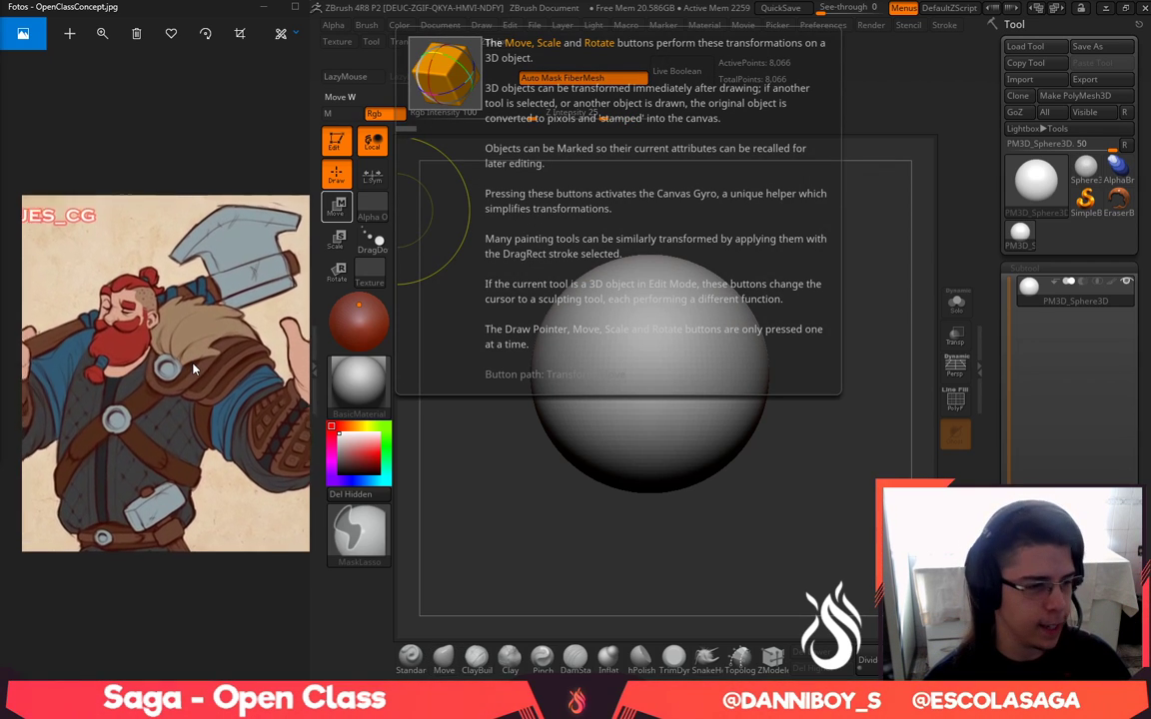
{"action": "left_click_drag", "start_coordinate": [206, 369], "coordinate": [217, 372]}
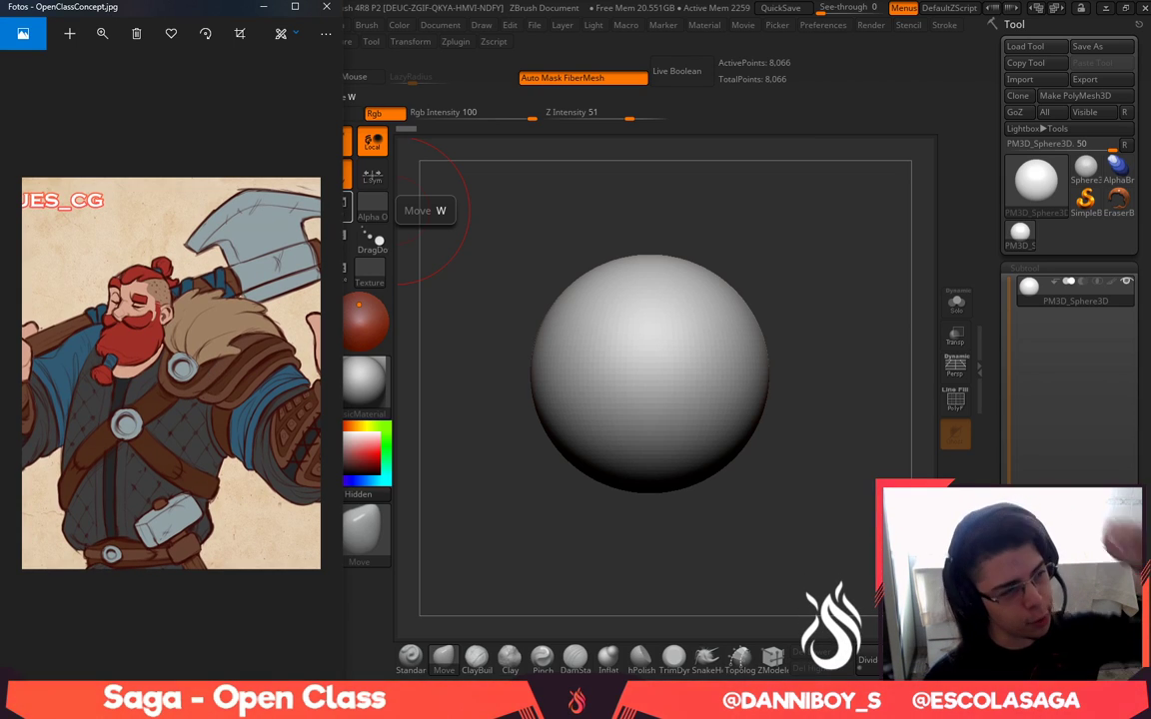
{"action": "left_click_drag", "start_coordinate": [203, 295], "coordinate": [206, 294]}
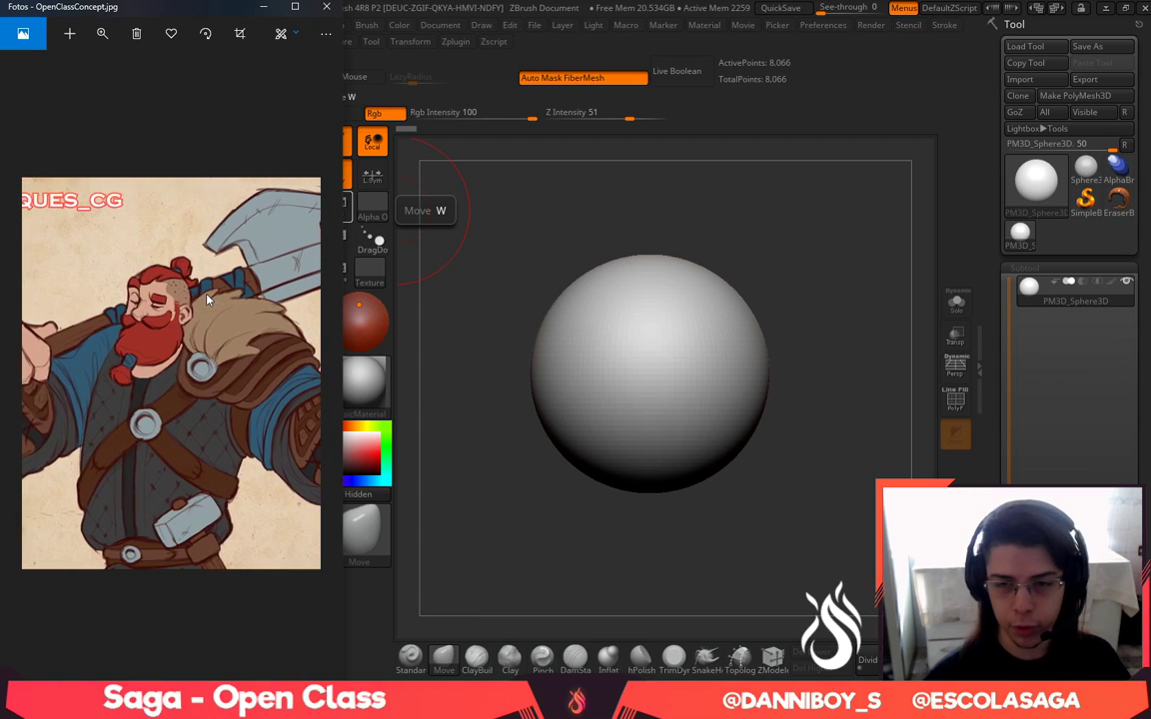
Turn on X symmetry and pull the sphere into a tall, broad-topped torso shape with the Move brush
{"action": "left_click", "coordinate": [876, 347]}
{"action": "key", "text": "x"}
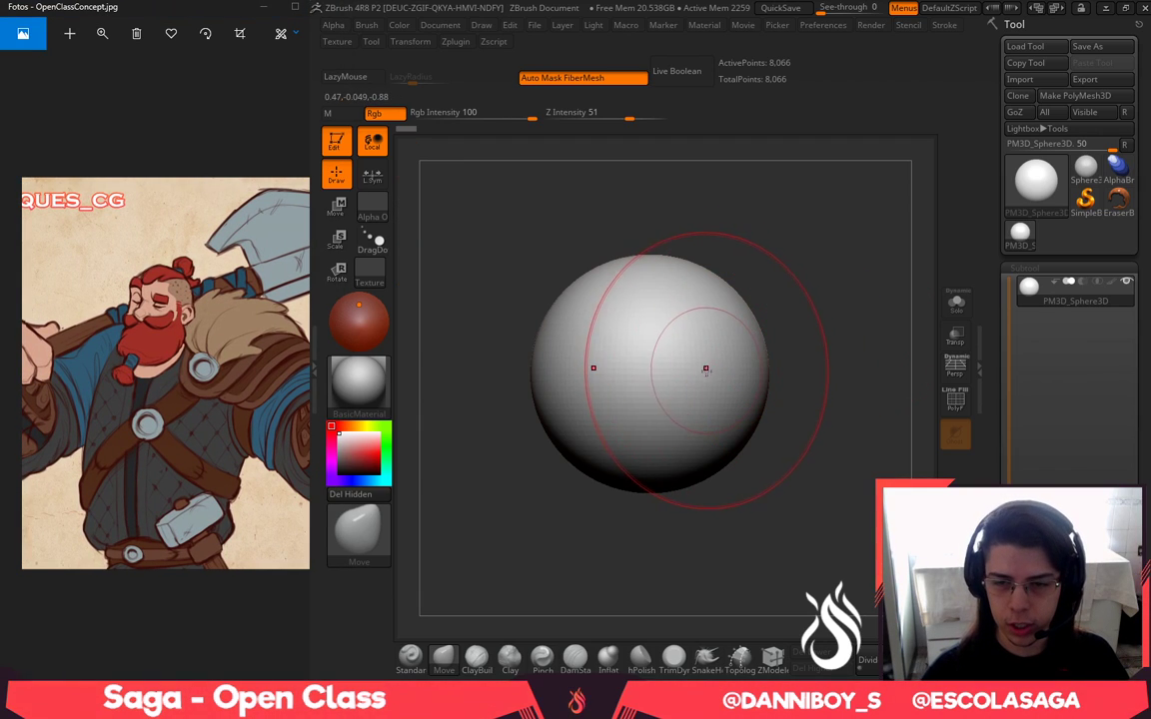
{"action": "key", "text": "space"}
{"action": "left_click_drag", "start_coordinate": [707, 369], "coordinate": [733, 372]}
{"action": "left_click_drag", "start_coordinate": [707, 468], "coordinate": [730, 526]}
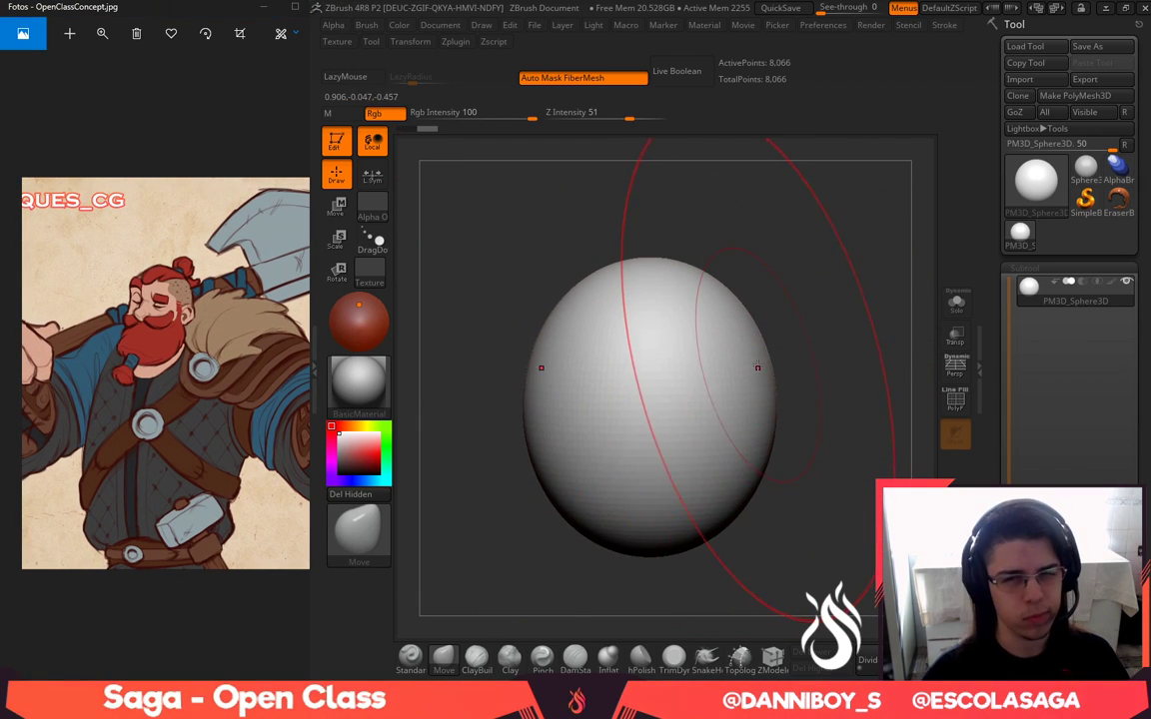
{"action": "left_click_drag", "start_coordinate": [753, 335], "coordinate": [773, 272]}
{"action": "key", "text": "f"}
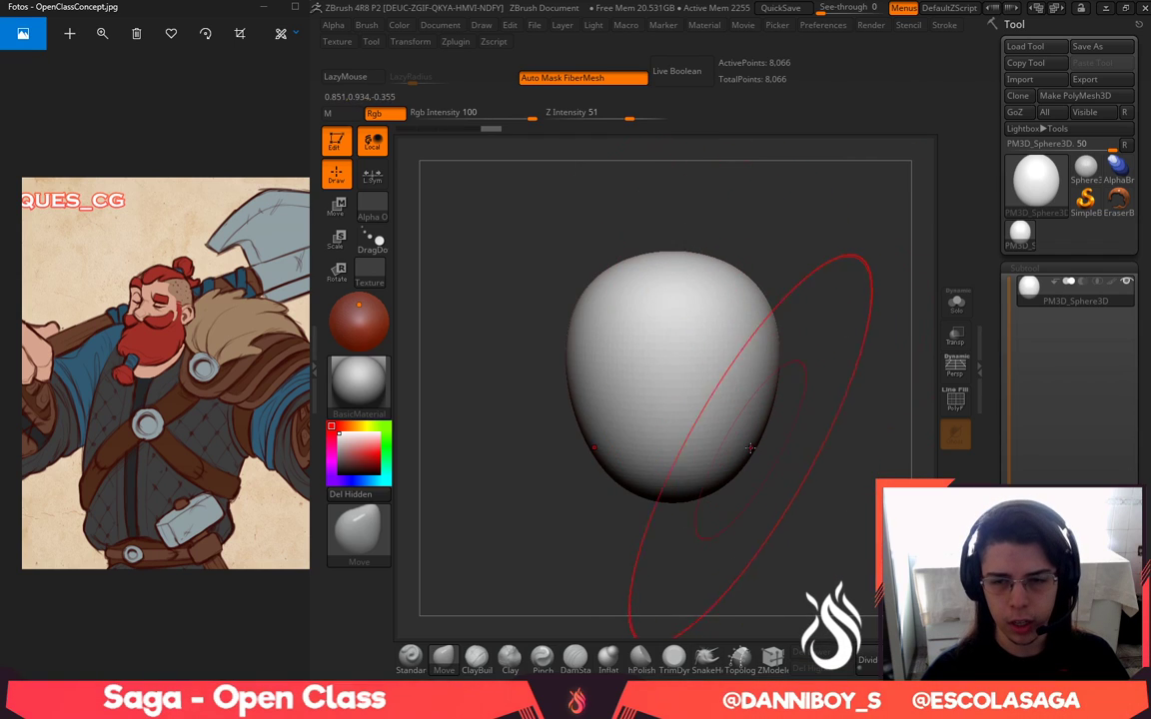
Lengthen the torso with the Move brush, broadening its shoulders and squaring off its lower end
{"action": "left_click_drag", "start_coordinate": [752, 445], "coordinate": [757, 473]}
{"action": "left_click_drag", "start_coordinate": [759, 345], "coordinate": [781, 308]}
{"action": "key", "text": "space"}
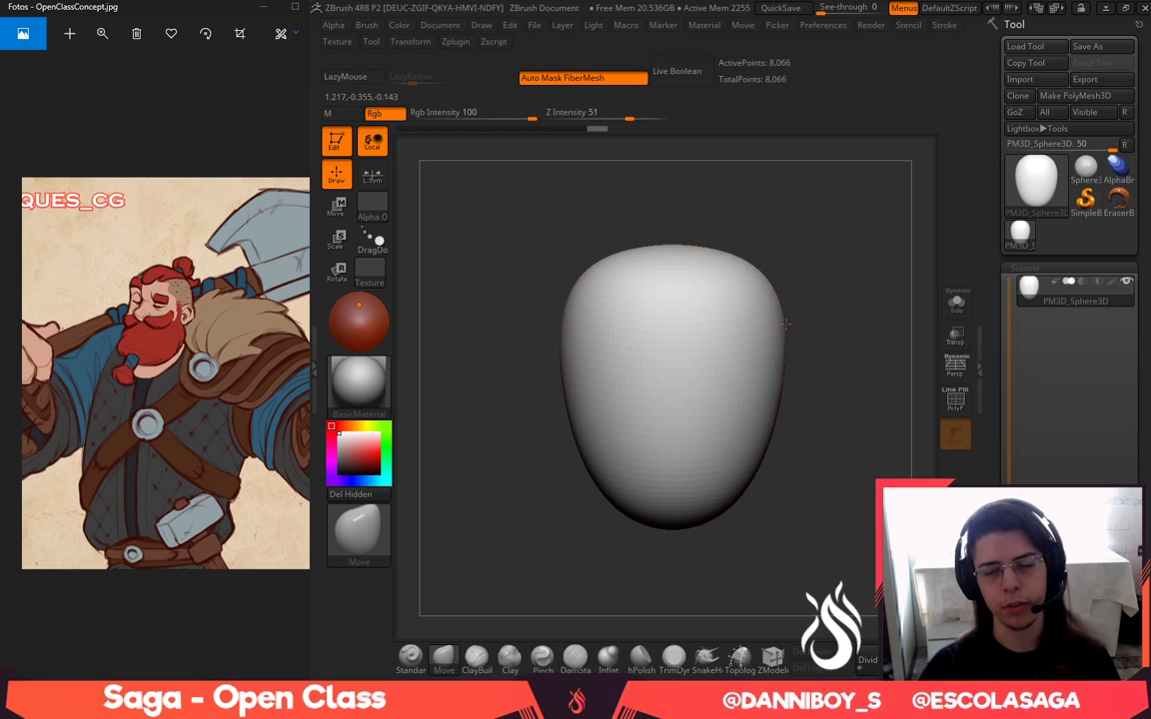
{"action": "mouse_move", "coordinate": [763, 462]}
{"action": "left_mouse_down"}
{"action": "mouse_move", "coordinate": [777, 464]}
{"action": "mouse_move", "coordinate": [764, 484]}
{"action": "left_mouse_up"}
{"action": "key", "text": "space"}
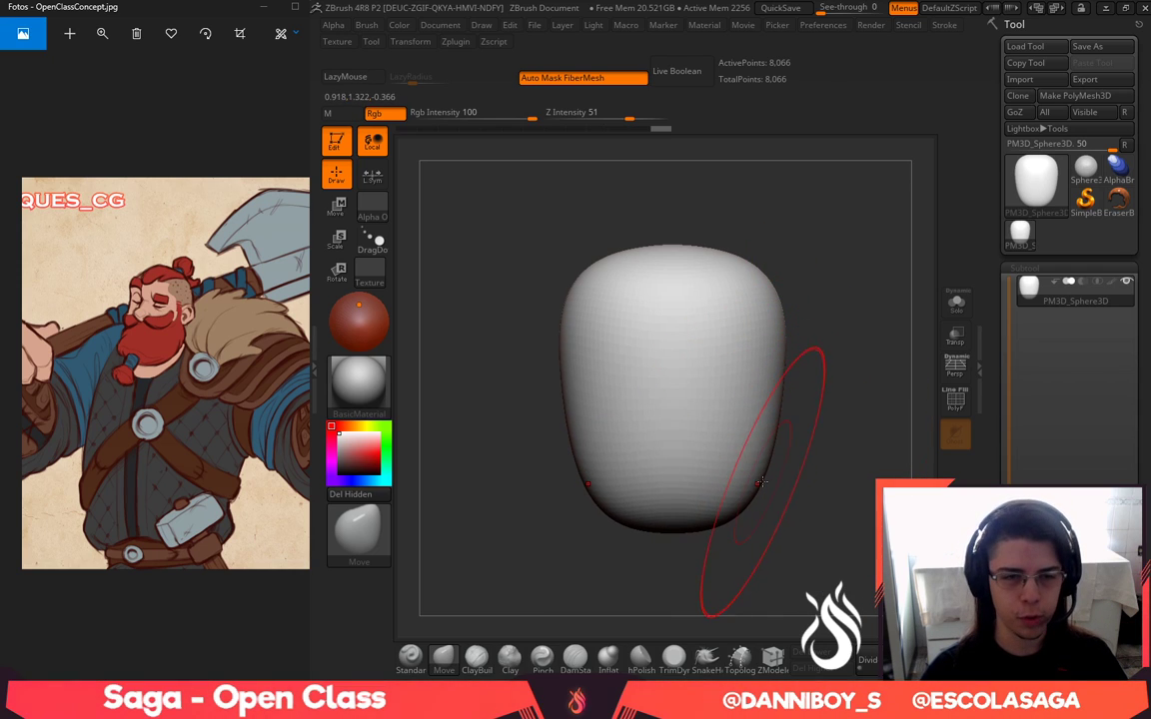
Shape the torso's side profile with the Move brush, reducing its depth and pushing in the straighter side
{"action": "mouse_move", "coordinate": [851, 434]}
{"action": "left_mouse_down", "text": "shift"}
{"action": "mouse_move", "coordinate": [799, 416]}
{"action": "mouse_move", "coordinate": [842, 414]}
{"action": "mouse_move", "coordinate": [831, 420]}
{"action": "left_mouse_up", "text": "shift"}
{"action": "left_click_drag", "start_coordinate": [715, 432], "coordinate": [696, 406]}
{"action": "key", "text": "space"}
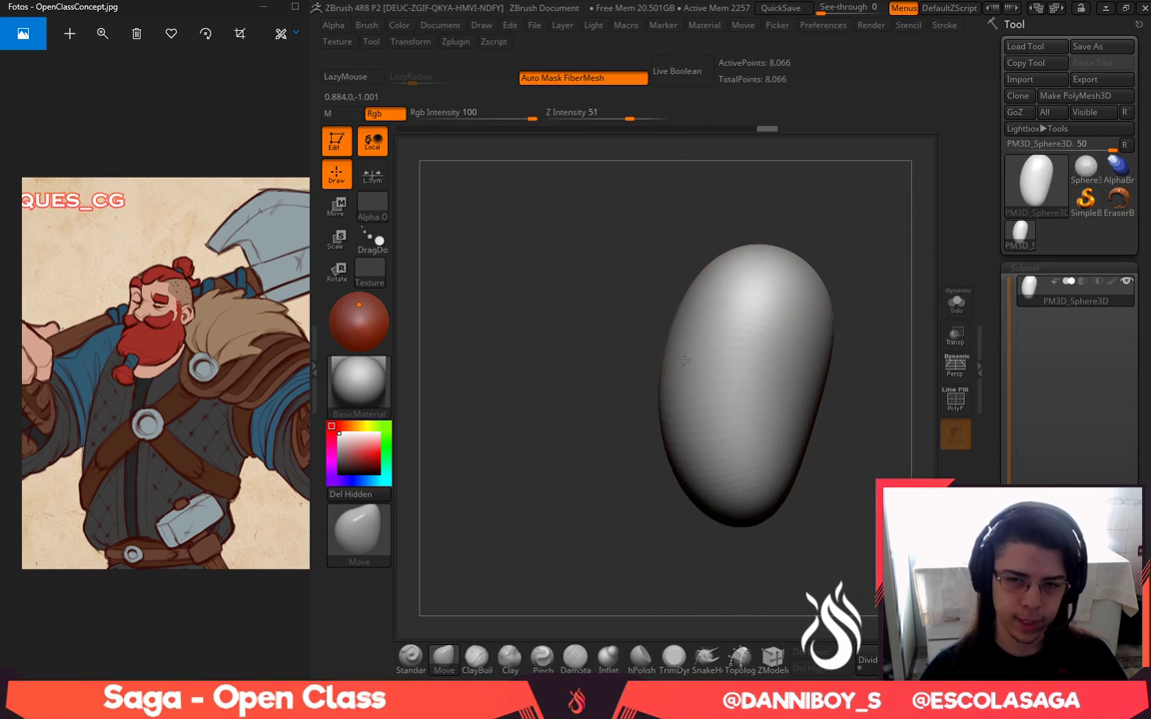
{"action": "left_click_drag", "start_coordinate": [610, 454], "coordinate": [561, 471], "text": "alt"}
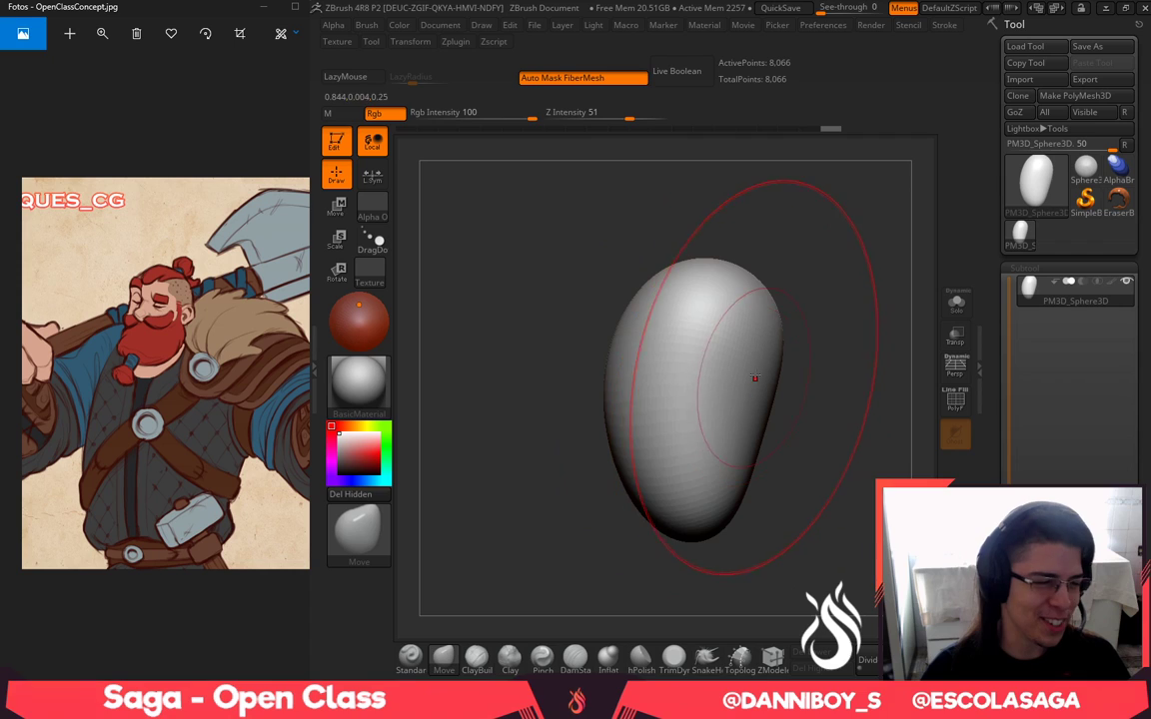
{"action": "key", "text": "space"}
{"action": "left_click_drag", "start_coordinate": [764, 352], "coordinate": [754, 353]}
{"action": "left_click_drag", "start_coordinate": [757, 424], "coordinate": [746, 427]}
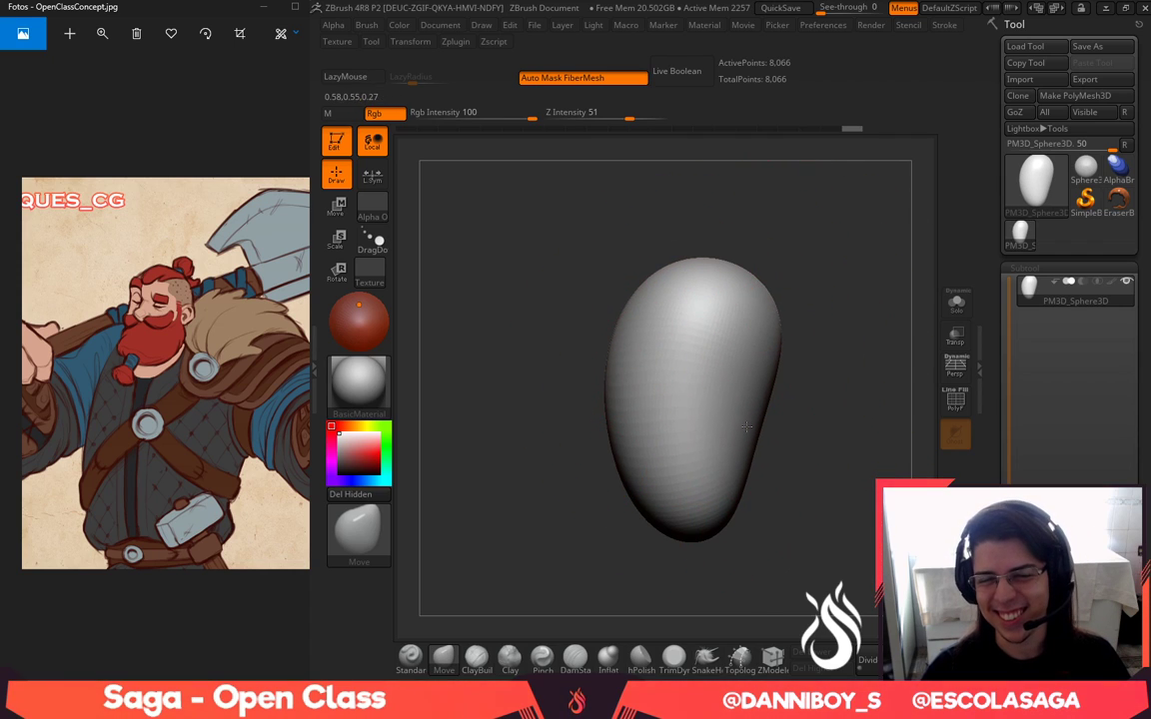
{"action": "left_click_drag", "start_coordinate": [584, 500], "coordinate": [652, 510], "text": "shift"}
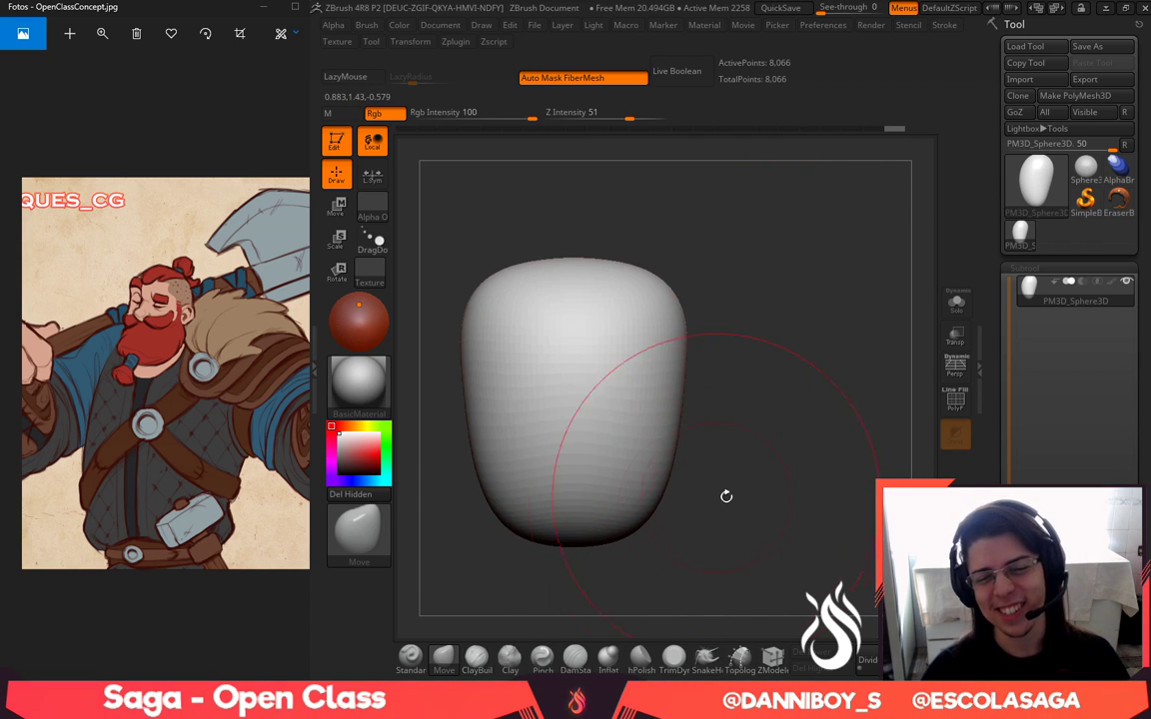
Insert a sphere mesh on top of the torso with an insert brush
{"action": "mouse_move", "coordinate": [726, 496]}
{"action": "left_mouse_down", "text": "shift"}
{"action": "mouse_move", "coordinate": [659, 508]}
{"action": "mouse_move", "coordinate": [712, 508]}
{"action": "left_mouse_up", "text": "shift"}
{"action": "mouse_move", "coordinate": [738, 423]}
{"action": "left_mouse_down"}
{"action": "mouse_move", "coordinate": [728, 432]}
{"action": "mouse_move", "coordinate": [776, 478]}
{"action": "mouse_move", "coordinate": [805, 459]}
{"action": "left_mouse_up"}
{"action": "key", "text": "b"}
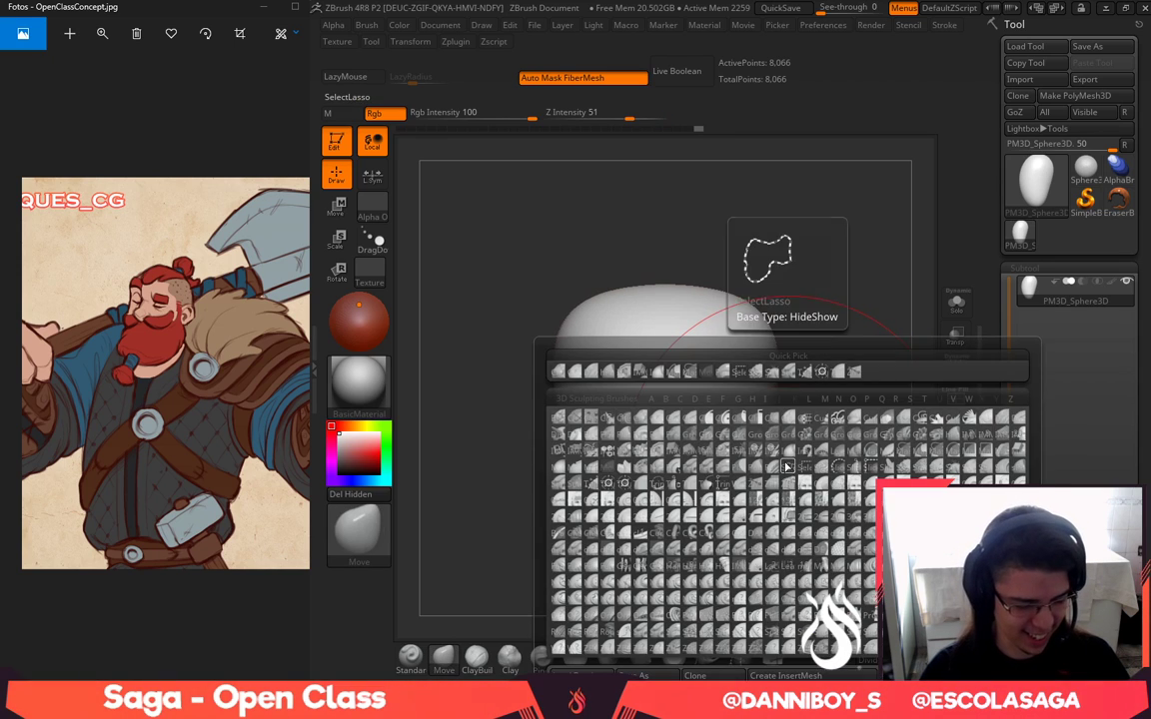
{"action": "key", "text": "i"}
{"action": "left_click", "coordinate": [690, 454]}
{"action": "left_click_drag", "start_coordinate": [828, 250], "coordinate": [829, 318], "text": "alt"}
{"action": "left_click_drag", "start_coordinate": [663, 368], "coordinate": [715, 402]}
Stretch the inserted sphere into a narrow upright form above the torso with the Move brush
{"action": "left_click", "coordinate": [444, 656]}
{"action": "mouse_move", "coordinate": [835, 371]}
{"action": "left_mouse_down"}
{"action": "mouse_move", "coordinate": [837, 336]}
{"action": "mouse_move", "coordinate": [845, 355]}
{"action": "mouse_move", "coordinate": [752, 290]}
{"action": "mouse_move", "coordinate": [702, 333]}
{"action": "left_mouse_up"}
{"action": "key", "text": "space"}
{"action": "key", "text": "space"}
{"action": "left_click_drag", "start_coordinate": [845, 325], "coordinate": [760, 321]}
{"action": "mouse_move", "coordinate": [839, 294]}
{"action": "left_mouse_down", "text": "alt"}
{"action": "mouse_move", "coordinate": [778, 326]}
{"action": "mouse_move", "coordinate": [797, 321]}
{"action": "left_mouse_up", "text": "alt"}
{"action": "key", "text": "space"}
{"action": "mouse_move", "coordinate": [727, 325]}
{"action": "left_mouse_down"}
{"action": "mouse_move", "coordinate": [768, 327]}
{"action": "mouse_move", "coordinate": [759, 314]}
{"action": "mouse_move", "coordinate": [795, 308]}
{"action": "mouse_move", "coordinate": [759, 291]}
{"action": "left_mouse_up"}
{"action": "key", "text": "space"}
{"action": "key", "text": "space"}
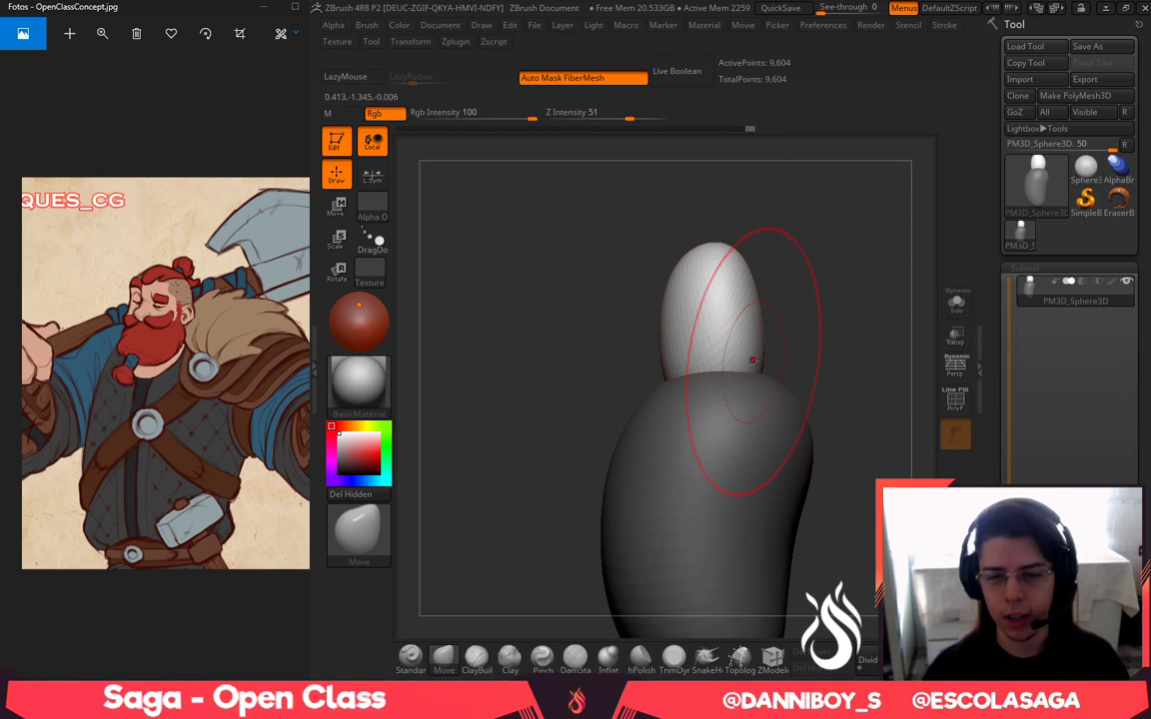
Widen the inserted form's base and pull its top into a flatter, leaning profile from the side
{"action": "left_click_drag", "start_coordinate": [752, 360], "coordinate": [769, 371]}
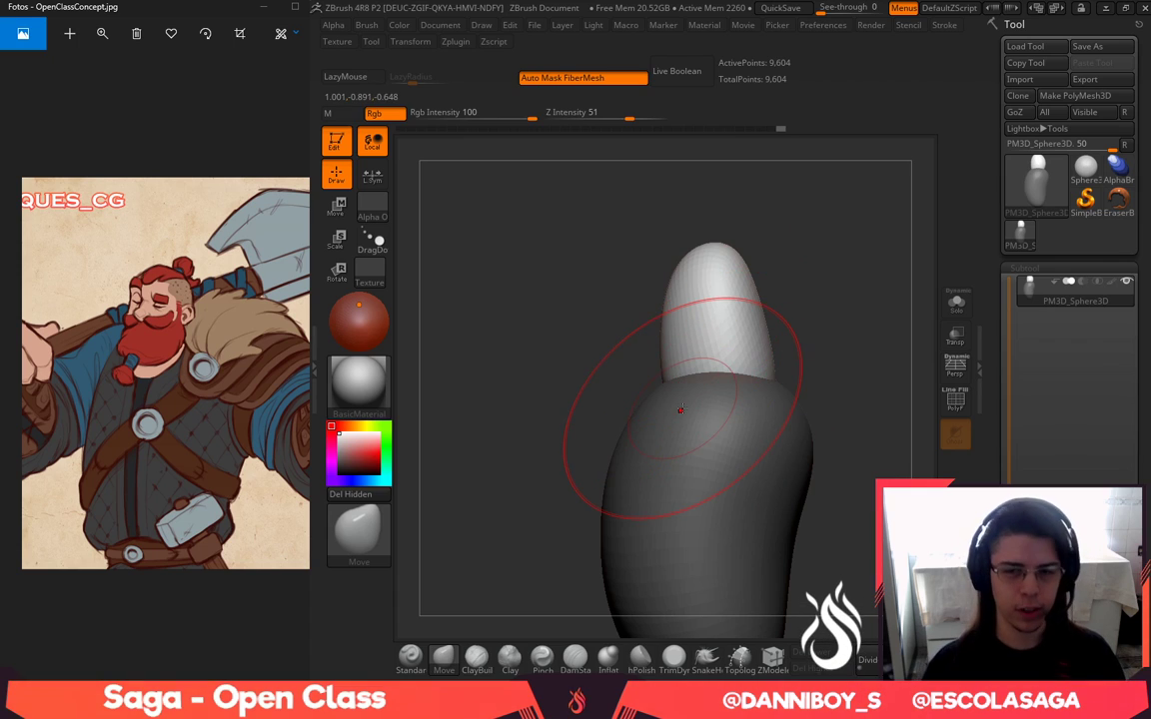
{"action": "key", "text": "space"}
{"action": "mouse_move", "coordinate": [709, 319]}
{"action": "left_mouse_down"}
{"action": "mouse_move", "coordinate": [674, 321]}
{"action": "mouse_move", "coordinate": [657, 297]}
{"action": "left_mouse_up"}
{"action": "key", "text": "space"}
{"action": "mouse_move", "coordinate": [659, 299]}
{"action": "left_mouse_down"}
{"action": "mouse_move", "coordinate": [680, 301]}
{"action": "mouse_move", "coordinate": [654, 297]}
{"action": "left_mouse_up"}
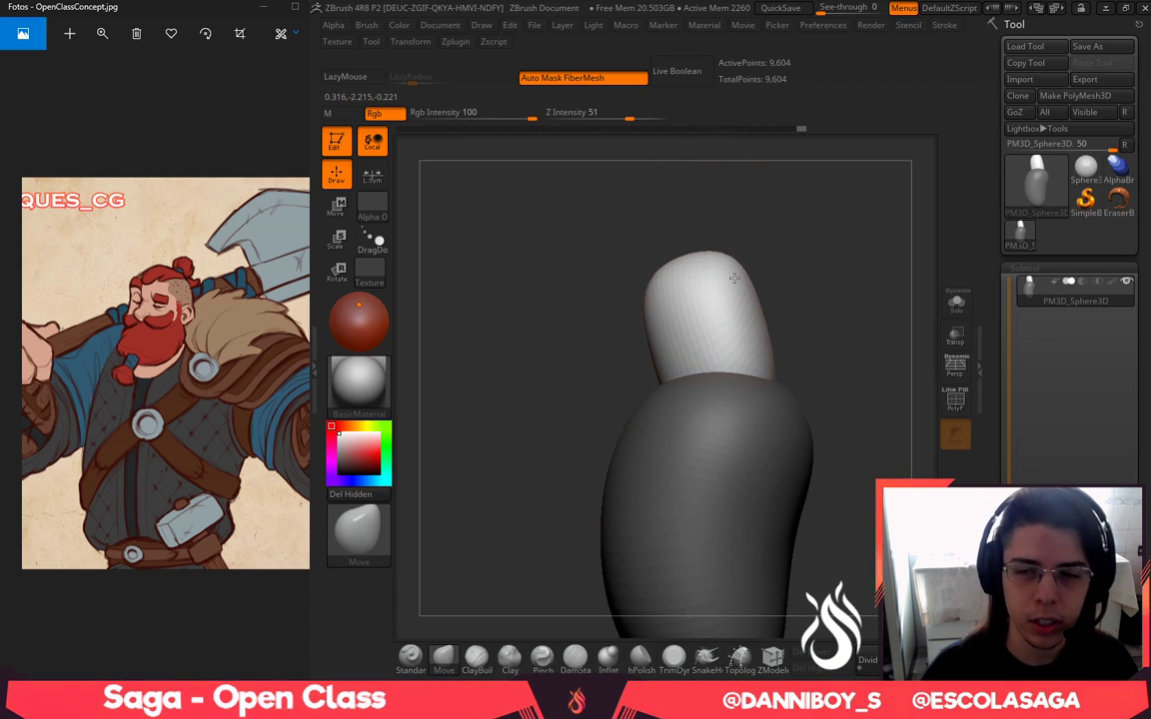
{"action": "key", "text": "space"}
{"action": "left_click_drag", "start_coordinate": [735, 278], "coordinate": [750, 290]}
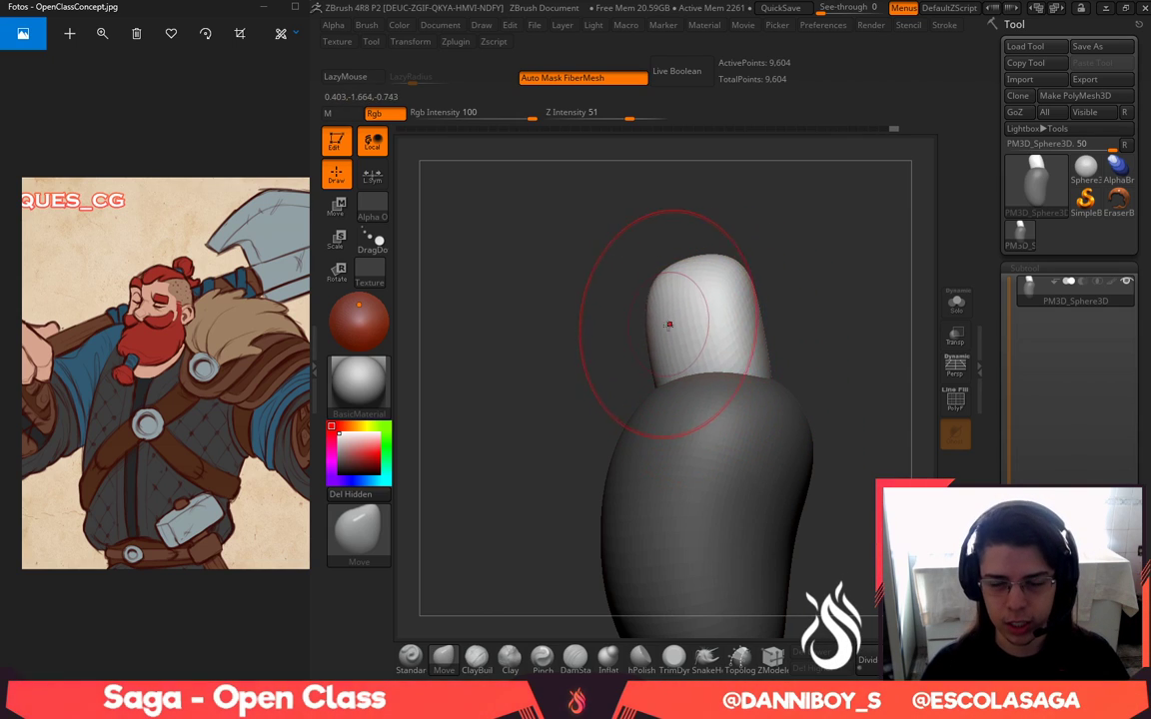
Refine the front contour of the inserted form with the Move brush, adjusting its upper sides
{"action": "right_click_drag", "start_coordinate": [669, 325], "coordinate": [687, 367], "text": "shift"}
{"action": "mouse_move", "coordinate": [689, 366]}
{"action": "left_mouse_down"}
{"action": "mouse_move", "coordinate": [668, 352]}
{"action": "mouse_move", "coordinate": [676, 316]}
{"action": "left_mouse_up"}
{"action": "key", "text": "space"}
{"action": "key", "text": "space"}
{"action": "mouse_move", "coordinate": [670, 308]}
{"action": "left_mouse_down"}
{"action": "mouse_move", "coordinate": [674, 299]}
{"action": "mouse_move", "coordinate": [665, 303]}
{"action": "mouse_move", "coordinate": [677, 309]}
{"action": "left_mouse_up"}
{"action": "key", "text": "space"}
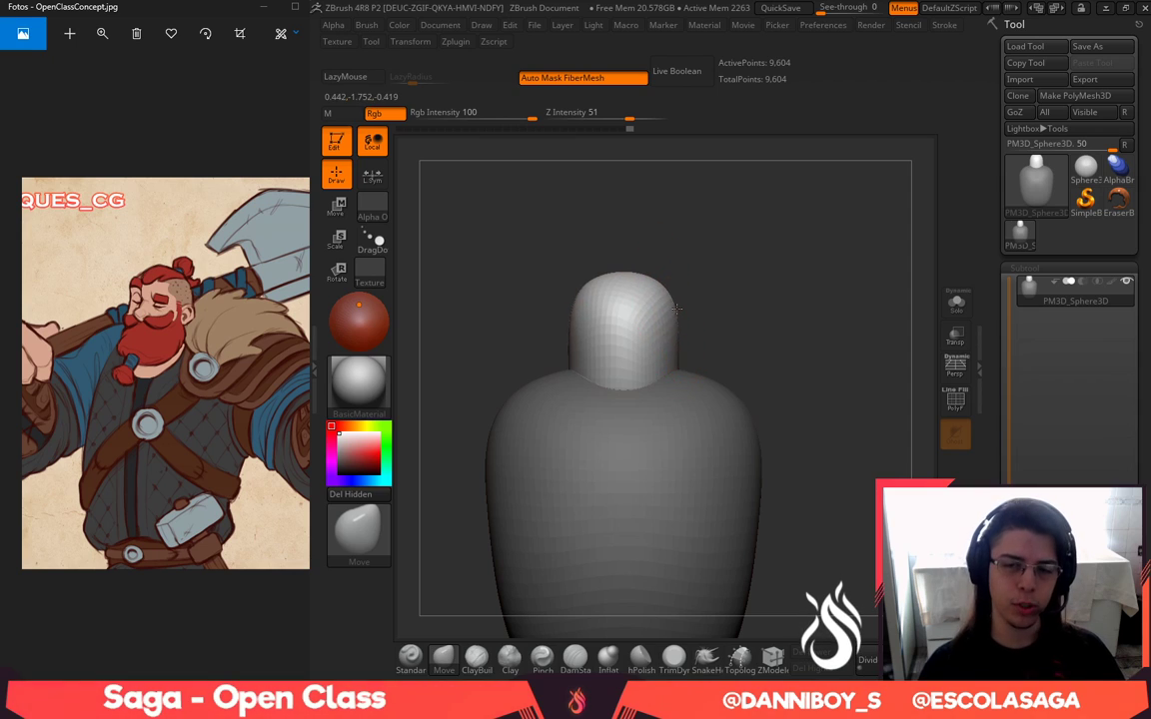
Insert a sphere mesh over the neck form with the insert primitives brush to start the head
{"action": "right_click_drag", "start_coordinate": [669, 327], "coordinate": [675, 301], "text": "shift"}
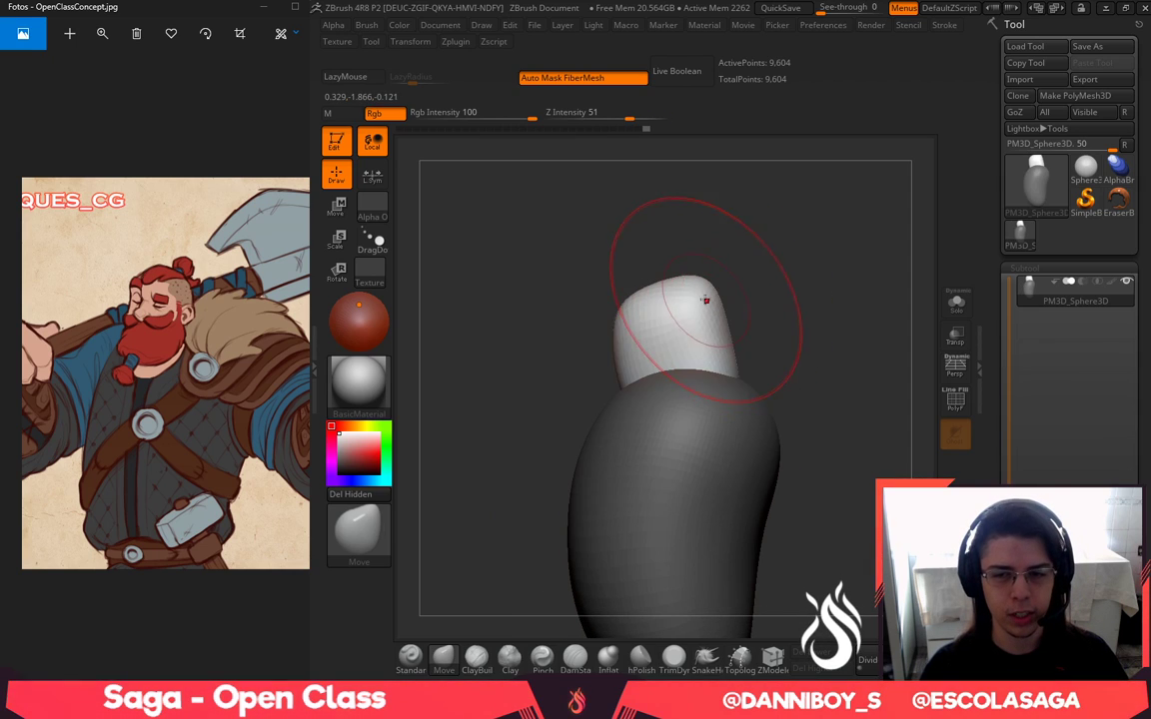
{"action": "key", "text": "b"}
{"action": "left_click", "coordinate": [681, 348]}
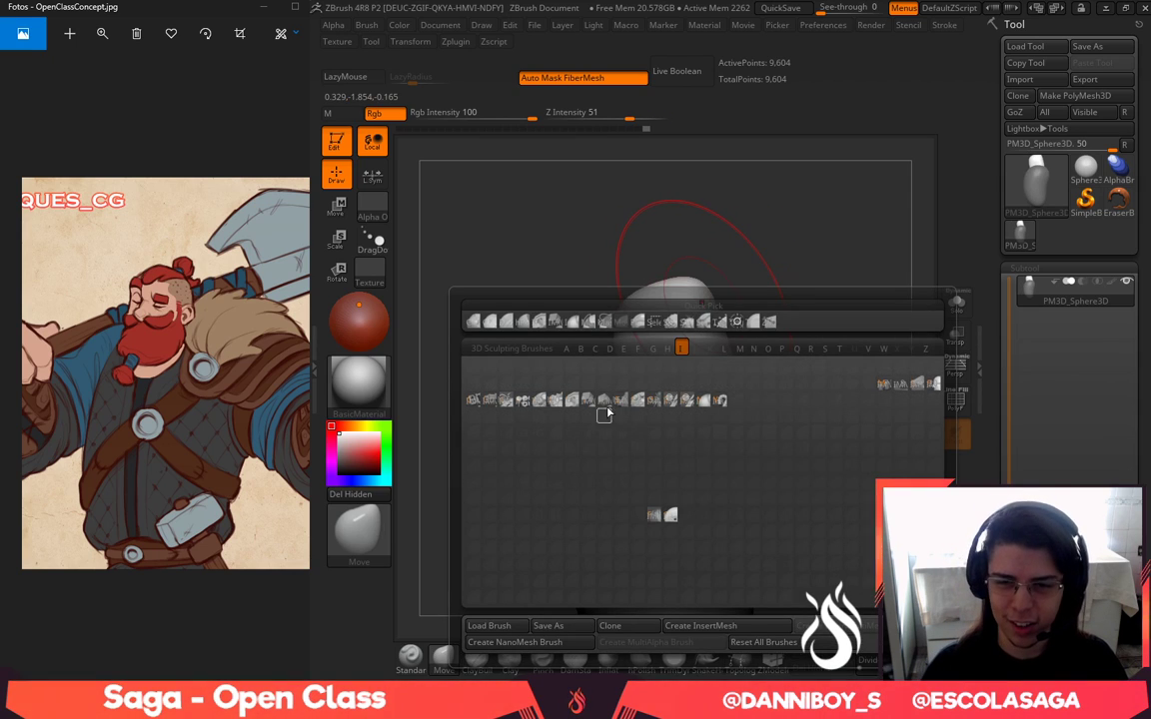
{"action": "left_click", "coordinate": [607, 409]}
{"action": "left_click_drag", "start_coordinate": [580, 280], "coordinate": [671, 289], "text": "shift"}
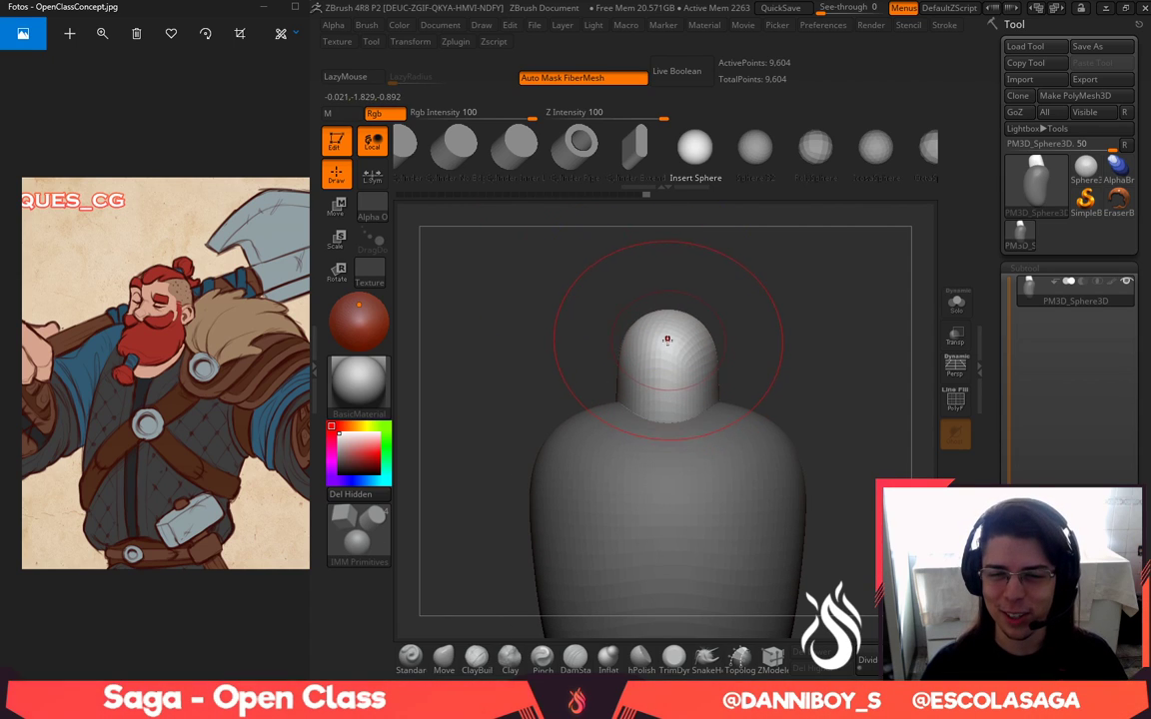
{"action": "left_click_drag", "start_coordinate": [811, 384], "coordinate": [553, 538]}
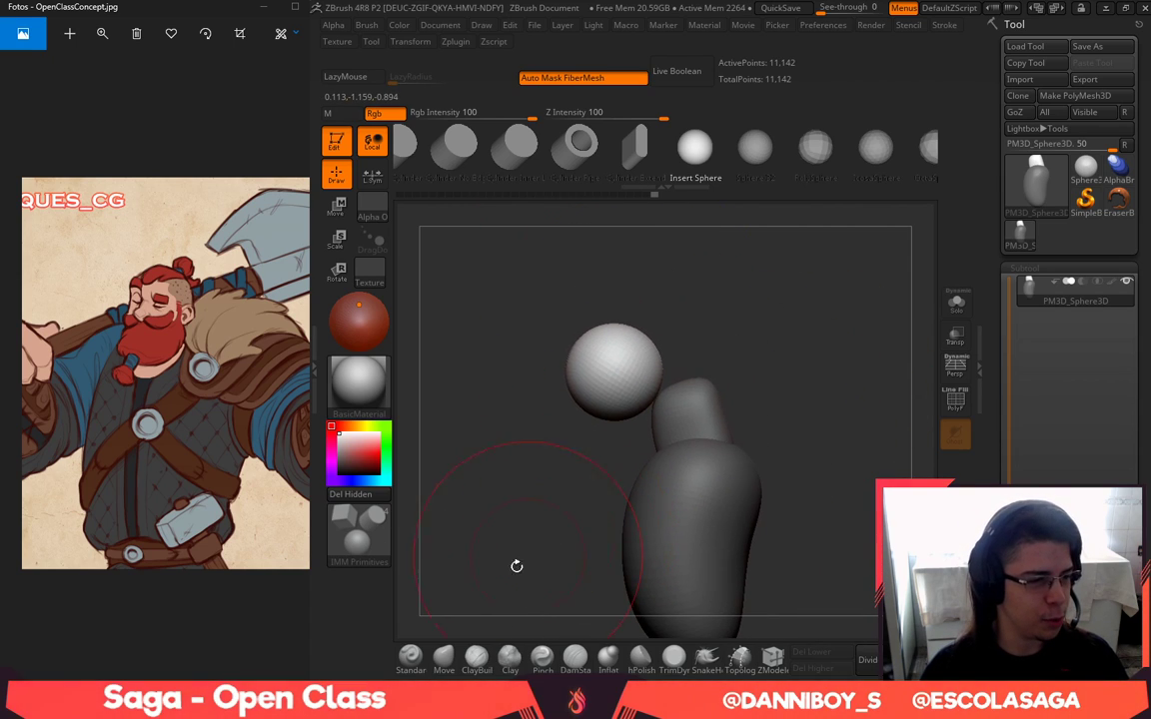
Shape the inserted sphere into an egg-like head with the Move brush and seat it against the front of the neck
{"action": "left_click", "coordinate": [445, 658]}
{"action": "left_click_drag", "start_coordinate": [657, 314], "coordinate": [671, 300]}
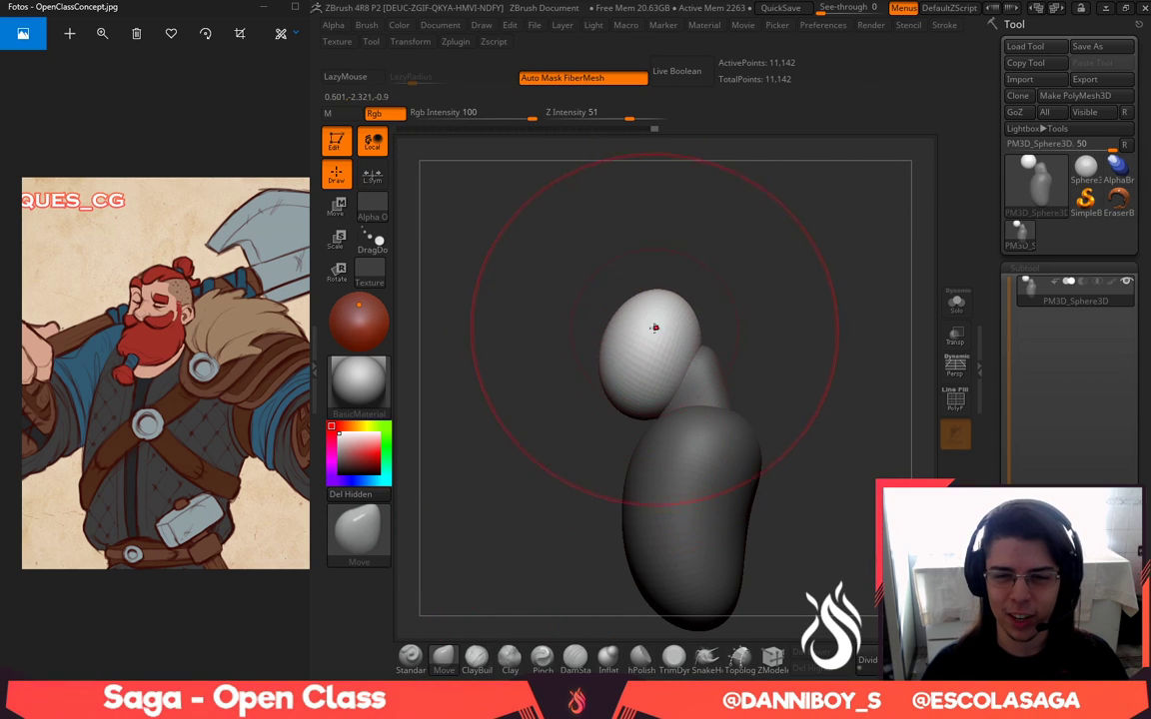
{"action": "key", "text": "space"}
{"action": "left_click_drag", "start_coordinate": [656, 386], "coordinate": [645, 386]}
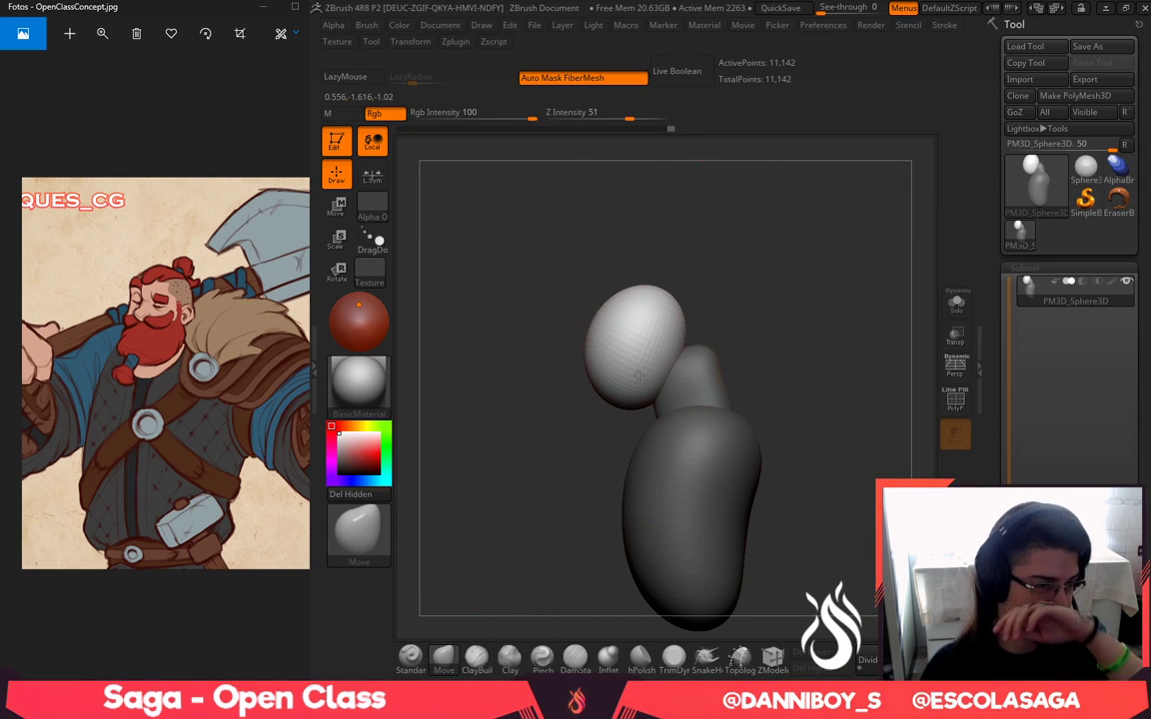
{"action": "key", "text": "space"}
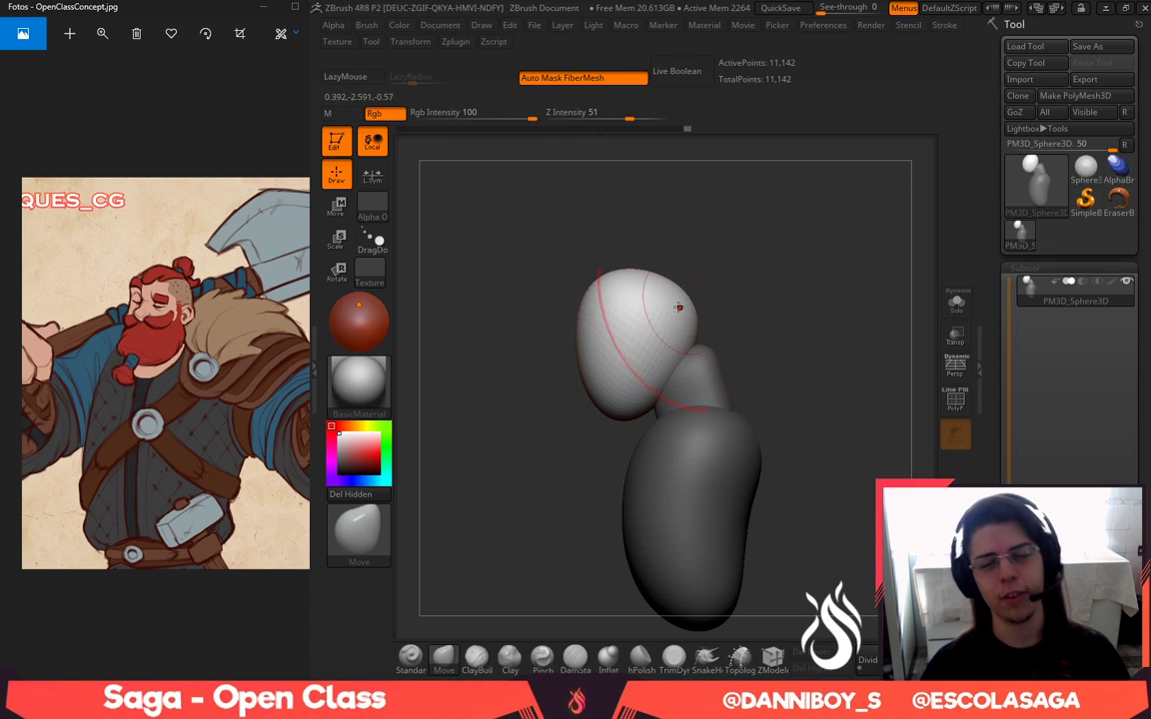
{"action": "left_click_drag", "start_coordinate": [613, 307], "coordinate": [649, 312], "text": "shift"}
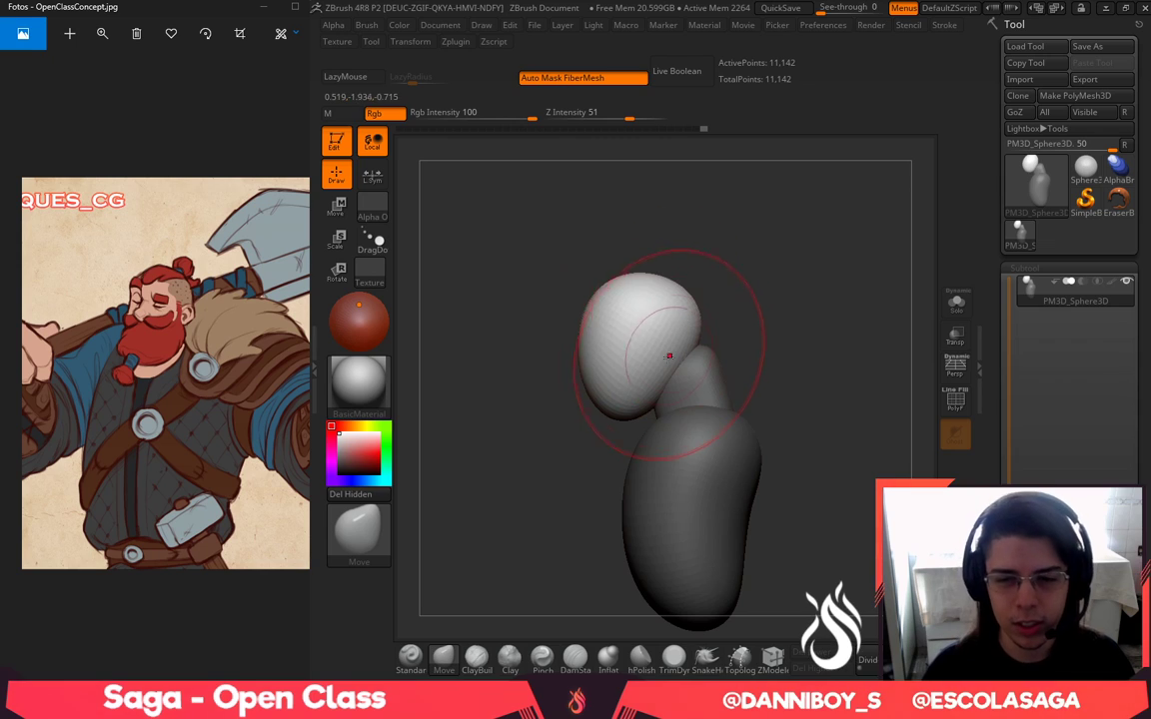
{"action": "key", "text": "space"}
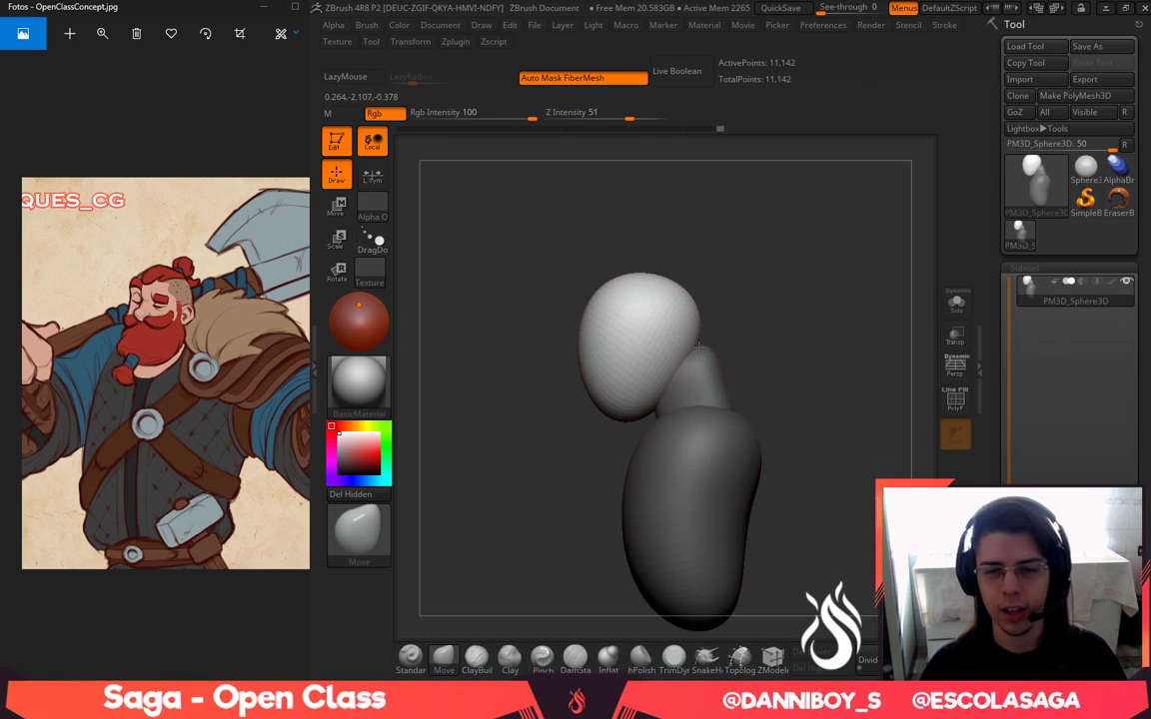
Invert the mask to pull the neck's top up behind the head, then scale the head down to about 0.84
{"action": "left_click", "coordinate": [745, 372], "text": "ctrl"}
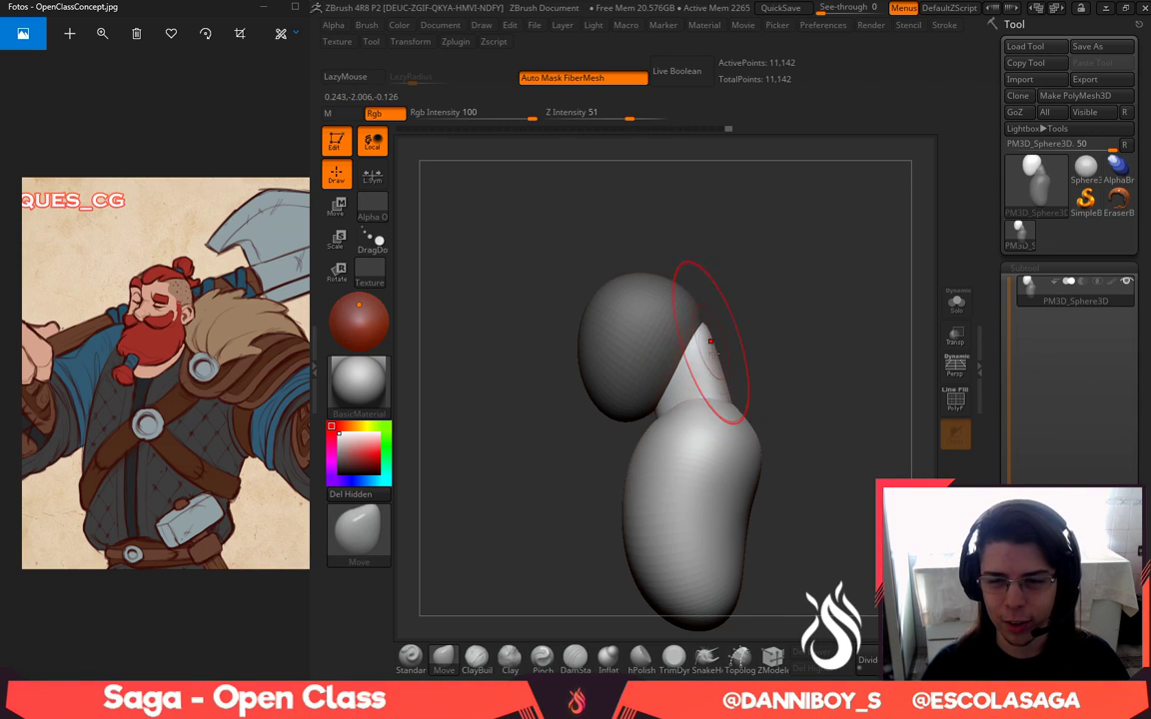
{"action": "key", "text": "w"}
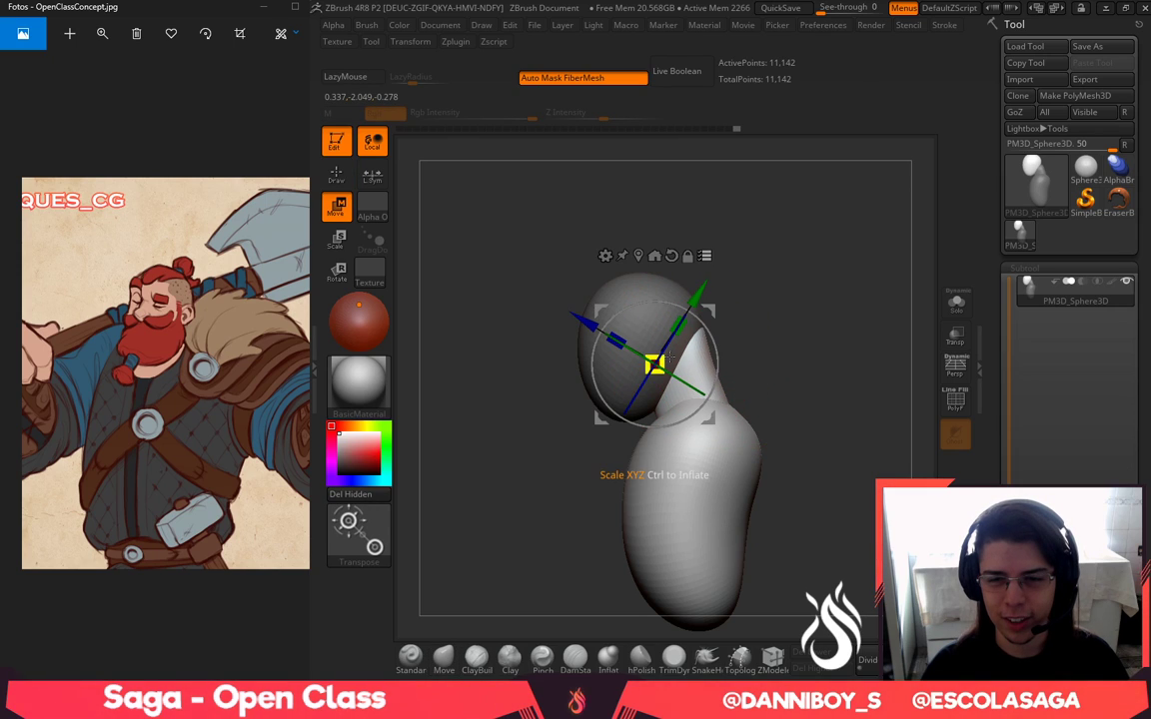
{"action": "left_click_drag", "start_coordinate": [655, 365], "coordinate": [655, 469]}
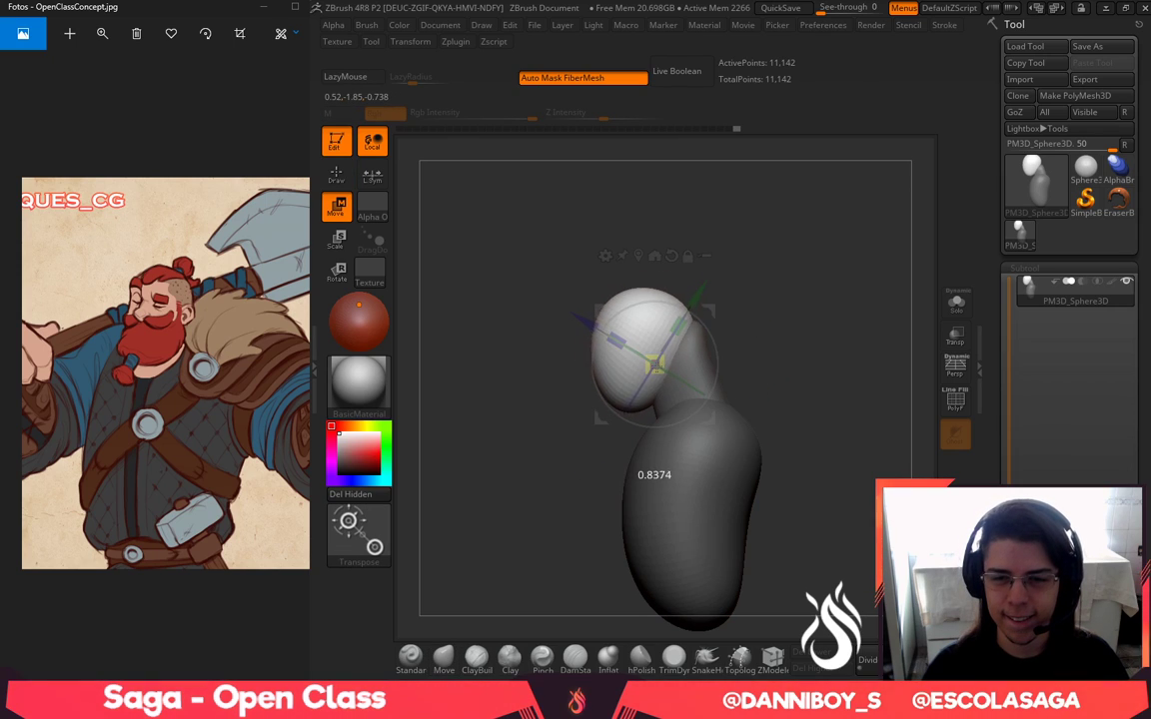
{"action": "mouse_move", "coordinate": [772, 330]}
{"action": "left_mouse_down", "text": "shift"}
{"action": "mouse_move", "coordinate": [817, 347]}
{"action": "mouse_move", "coordinate": [837, 374]}
{"action": "left_mouse_up", "text": "shift"}
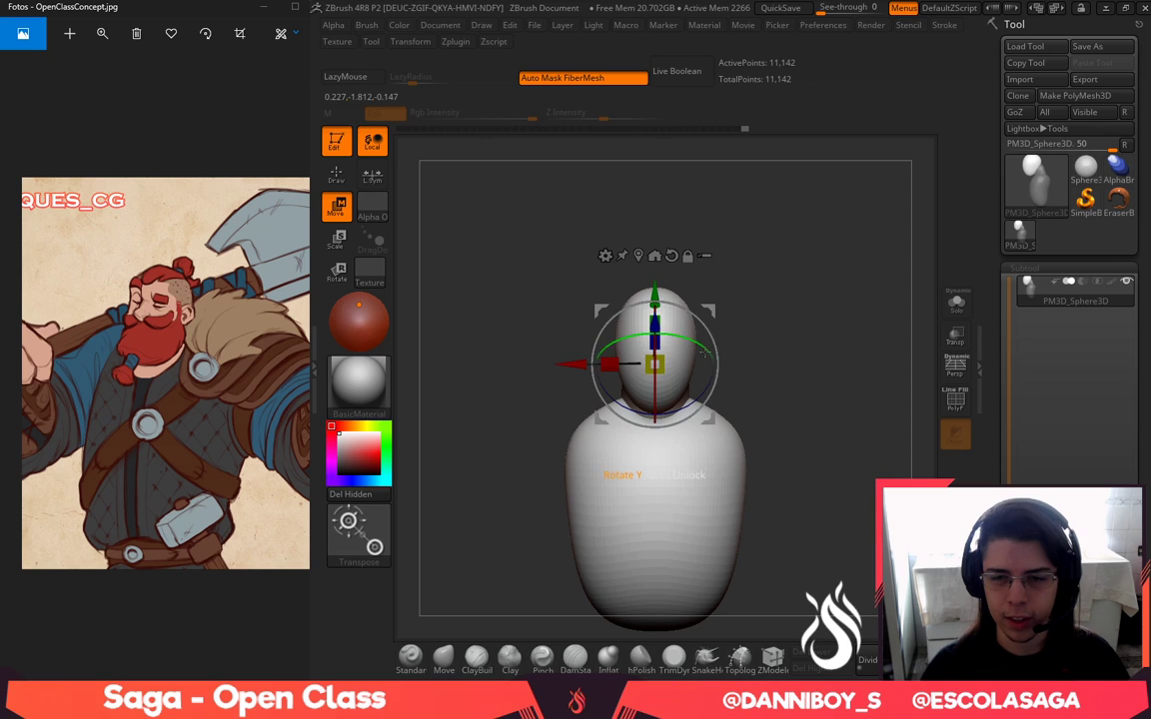
Trace the head, neck and body outlines over the concept image to study their proportions
{"action": "key", "text": "q"}
{"action": "key", "text": "space"}
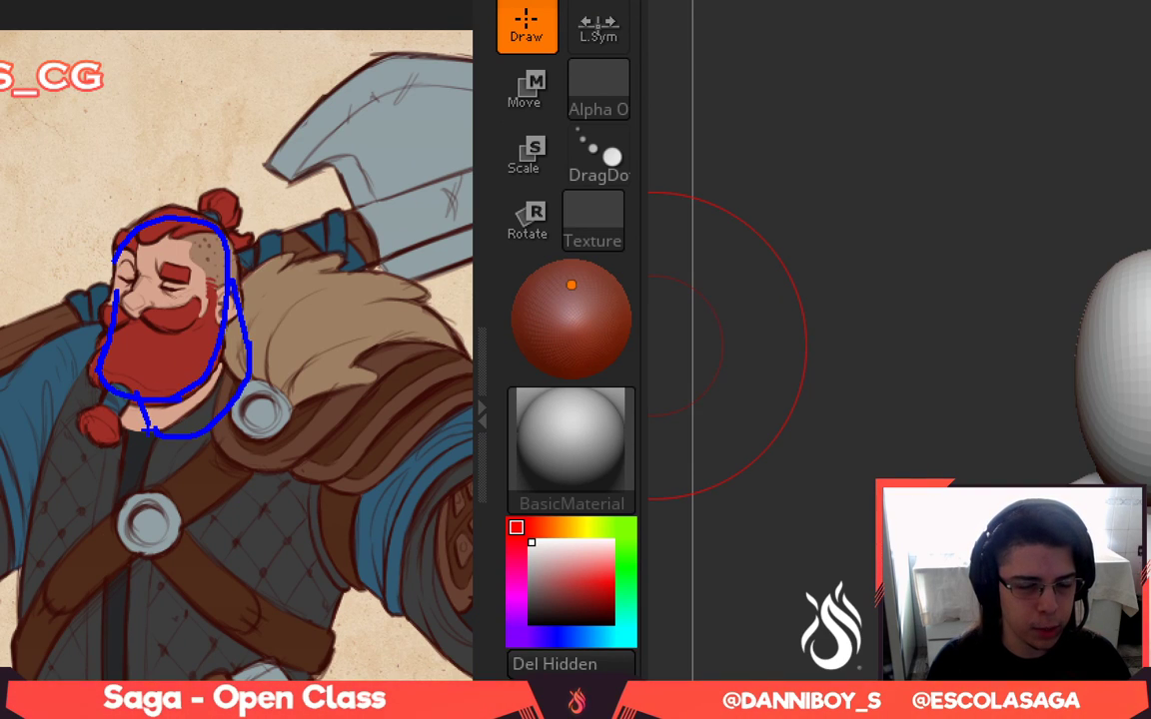
{"action": "mouse_move", "coordinate": [106, 346]}
{"action": "left_mouse_down"}
{"action": "mouse_move", "coordinate": [57, 377]}
{"action": "mouse_move", "coordinate": [30, 632]}
{"action": "left_mouse_up"}
{"action": "mouse_move", "coordinate": [246, 312]}
{"action": "left_mouse_down"}
{"action": "mouse_move", "coordinate": [389, 308]}
{"action": "mouse_move", "coordinate": [340, 681]}
{"action": "left_mouse_up"}
{"action": "key", "text": "Escape"}
Reshape the torso's upper sides and stretch its lower end downward with the Move brush from the front
{"action": "left_click_drag", "start_coordinate": [814, 365], "coordinate": [799, 301], "text": "alt"}
{"action": "key", "text": "space"}
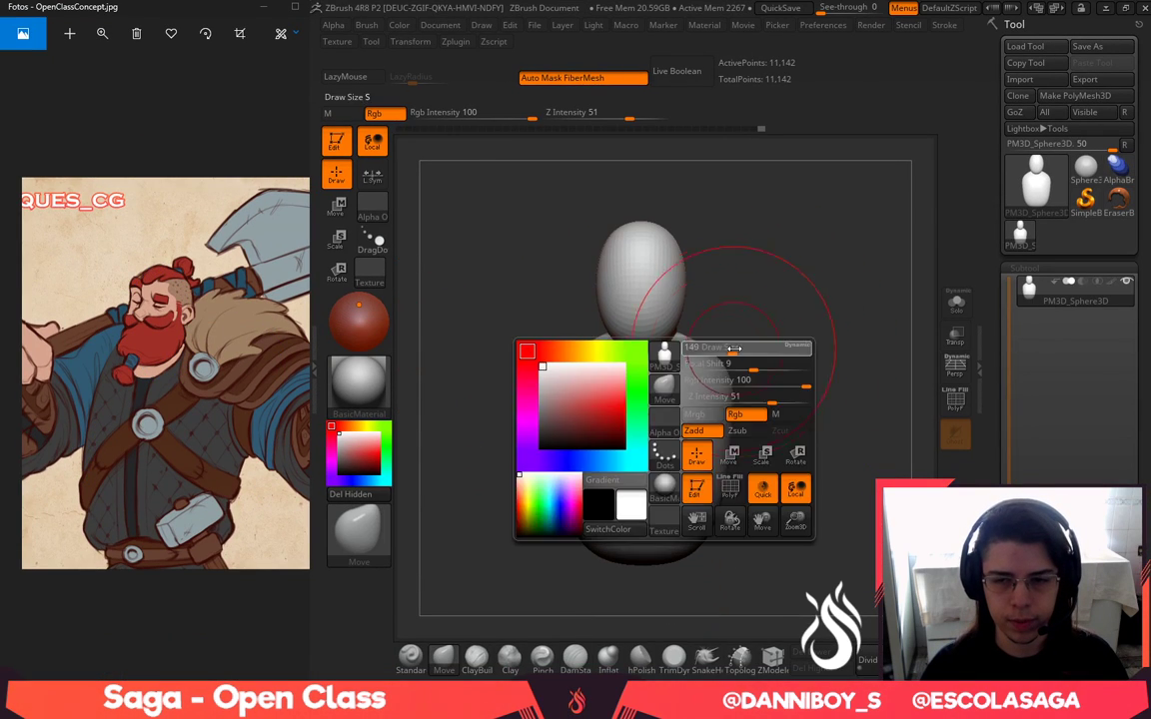
{"action": "key", "text": "w"}
{"action": "left_click", "coordinate": [703, 402], "text": "ctrl"}
{"action": "key", "text": "q"}
{"action": "key", "text": "space"}
{"action": "left_click", "coordinate": [745, 372]}
{"action": "left_click_drag", "start_coordinate": [715, 393], "coordinate": [747, 379]}
{"action": "mouse_move", "coordinate": [715, 476]}
{"action": "left_mouse_down"}
{"action": "mouse_move", "coordinate": [731, 485]}
{"action": "mouse_move", "coordinate": [722, 559]}
{"action": "left_mouse_up"}
Adjust the torso's side contours and the neck's sides with the Move brush from several angles
{"action": "left_click_drag", "start_coordinate": [783, 540], "coordinate": [777, 480], "text": "alt"}
{"action": "left_click_drag", "start_coordinate": [723, 420], "coordinate": [741, 445]}
{"action": "left_click_drag", "start_coordinate": [828, 405], "coordinate": [720, 364], "text": "shift"}
{"action": "left_click_drag", "start_coordinate": [767, 422], "coordinate": [754, 381]}
{"action": "key", "text": "space"}
{"action": "mouse_move", "coordinate": [868, 312]}
{"action": "left_mouse_down", "text": "ctrl"}
{"action": "mouse_move", "coordinate": [883, 328]}
{"action": "mouse_move", "coordinate": [837, 359]}
{"action": "left_mouse_up", "text": "ctrl"}
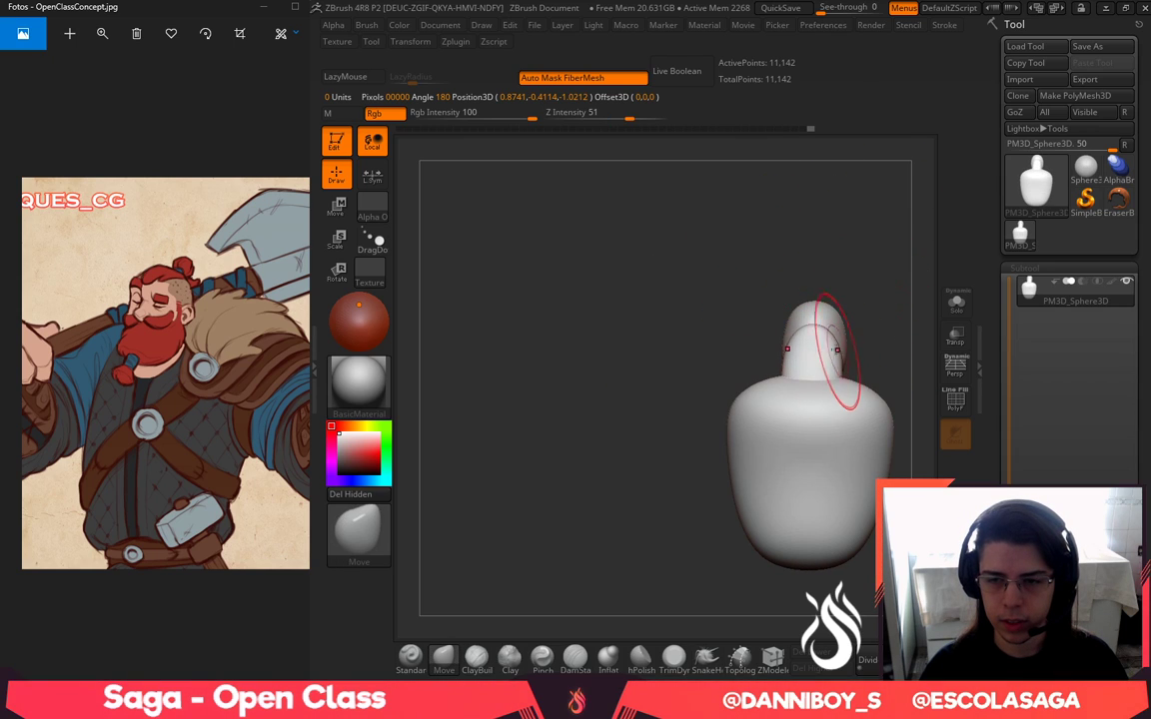
Isolate the neck with a mask and refine its slanted side profile between head and torso, then clear the mask
{"action": "mouse_move", "coordinate": [869, 296]}
{"action": "left_mouse_down", "text": "shift"}
{"action": "mouse_move", "coordinate": [877, 335]}
{"action": "mouse_move", "coordinate": [727, 301]}
{"action": "mouse_move", "coordinate": [709, 331]}
{"action": "left_mouse_up", "text": "shift"}
{"action": "key", "text": "w"}
{"action": "left_click", "coordinate": [832, 373], "text": "ctrl"}
{"action": "key", "text": "q"}
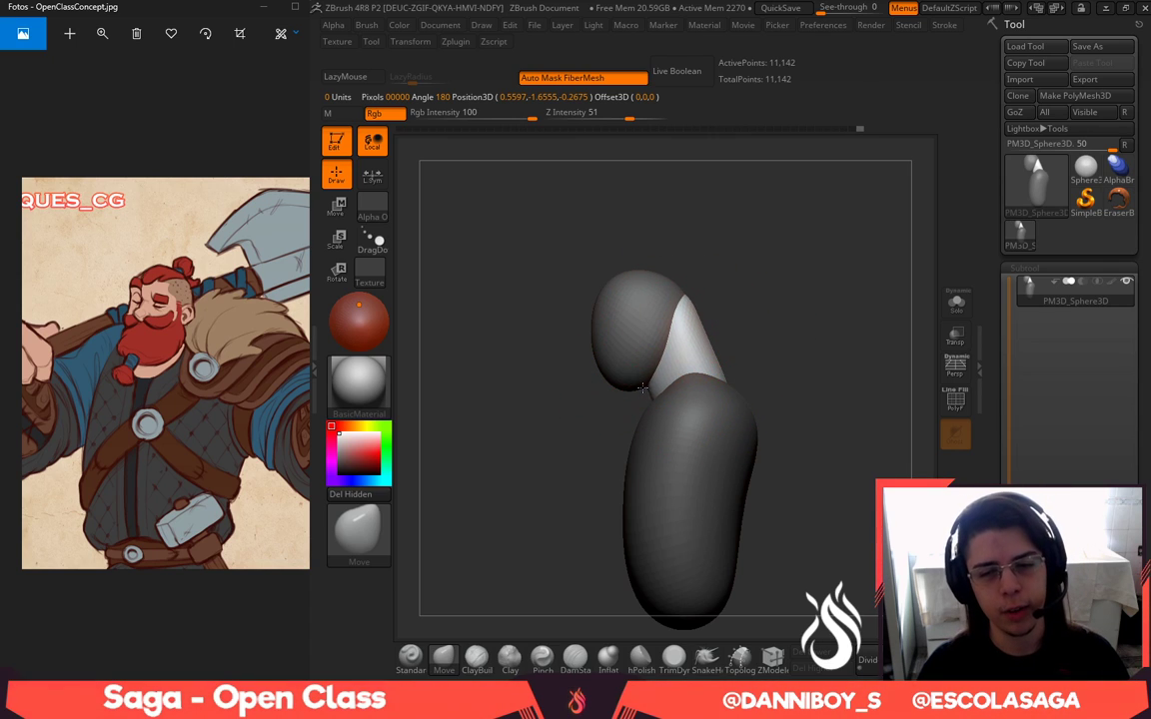
{"action": "mouse_move", "coordinate": [742, 302]}
{"action": "left_mouse_down"}
{"action": "mouse_move", "coordinate": [734, 391]}
{"action": "mouse_move", "coordinate": [737, 351]}
{"action": "left_mouse_up"}
{"action": "left_click_drag", "start_coordinate": [747, 432], "coordinate": [674, 394], "text": "shift"}
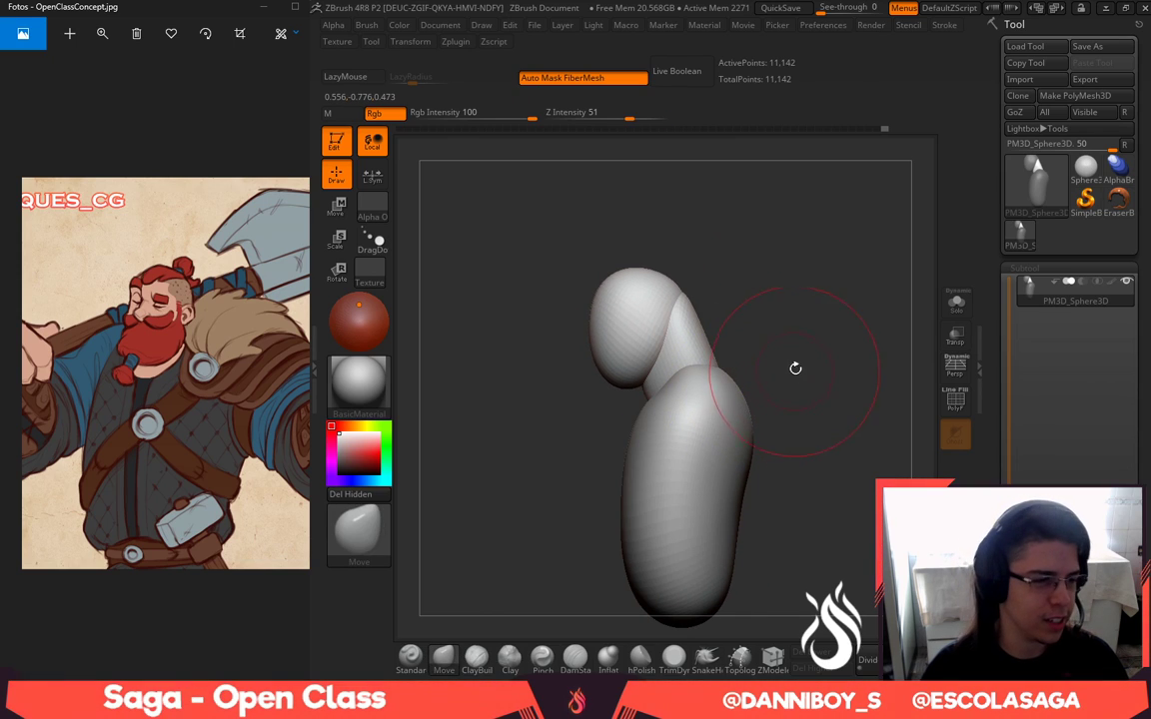
Slope the shoulders and taper the torso toward the waist with the Move brush from the front
{"action": "mouse_move", "coordinate": [795, 368]}
{"action": "left_mouse_down", "text": "shift"}
{"action": "mouse_move", "coordinate": [885, 357]}
{"action": "mouse_move", "coordinate": [795, 303]}
{"action": "mouse_move", "coordinate": [844, 380]}
{"action": "mouse_move", "coordinate": [824, 362]}
{"action": "left_mouse_up", "text": "shift"}
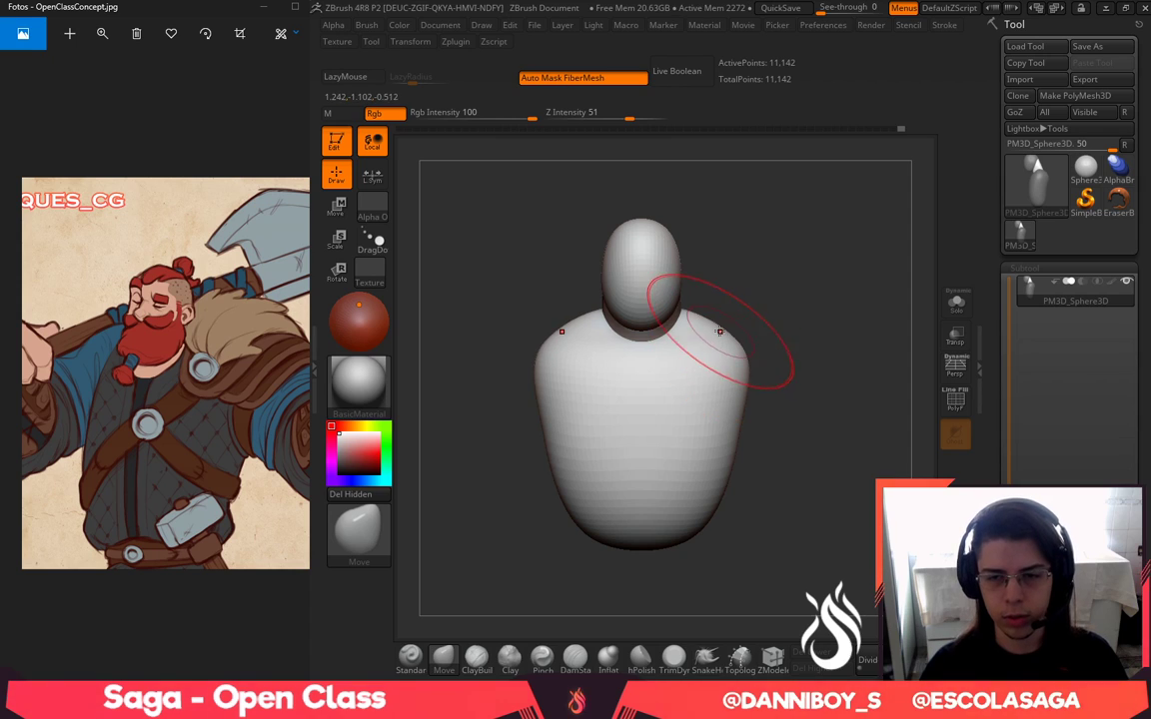
{"action": "key", "text": "space"}
{"action": "left_click_drag", "start_coordinate": [722, 327], "coordinate": [715, 326]}
{"action": "key", "text": "space"}
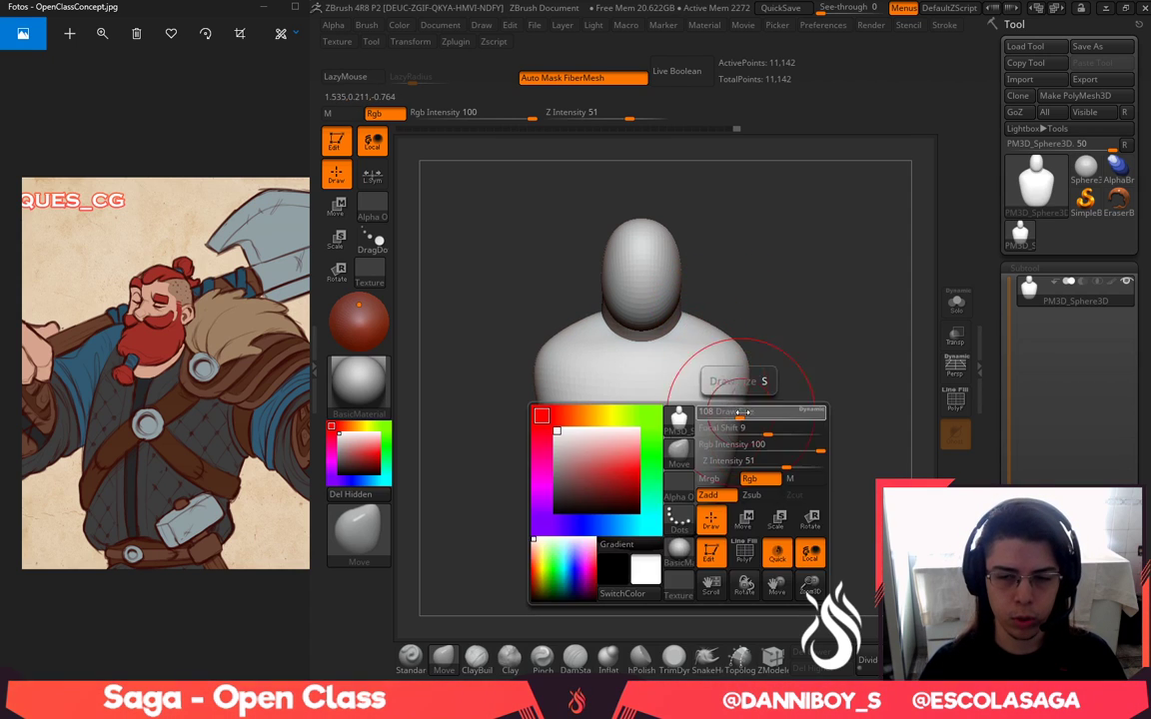
{"action": "left_click_drag", "start_coordinate": [745, 412], "coordinate": [755, 411]}
{"action": "left_click_drag", "start_coordinate": [703, 524], "coordinate": [748, 441]}
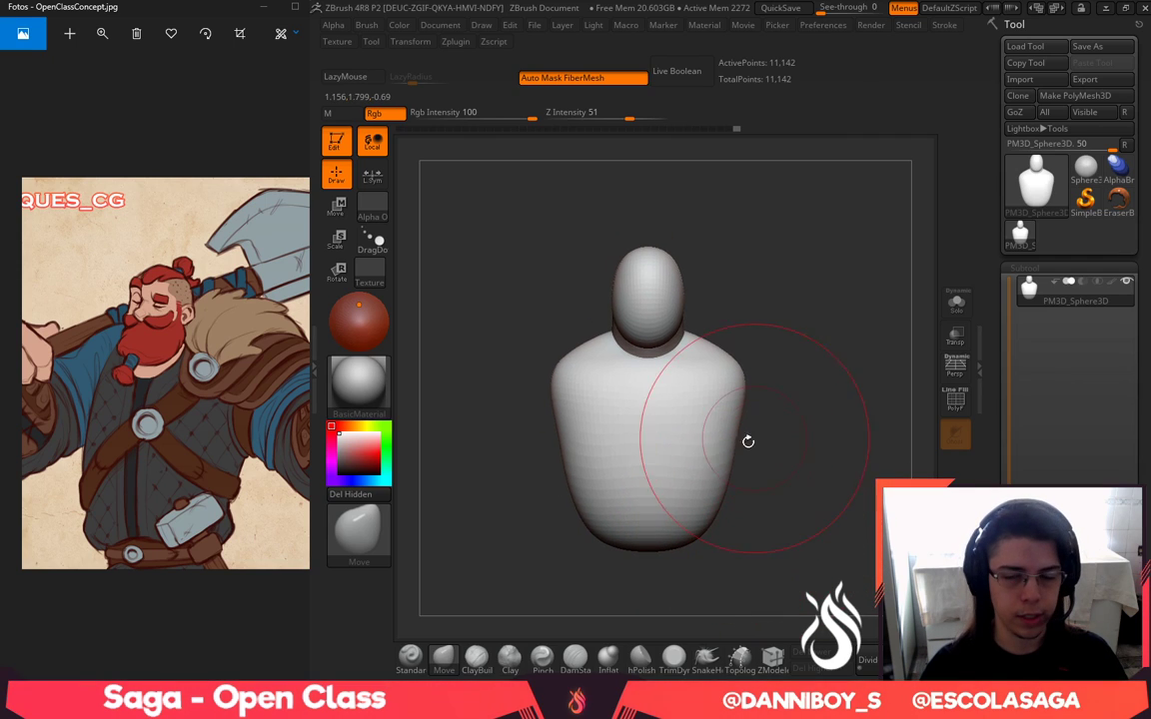
{"action": "left_click_drag", "start_coordinate": [713, 518], "coordinate": [738, 504]}
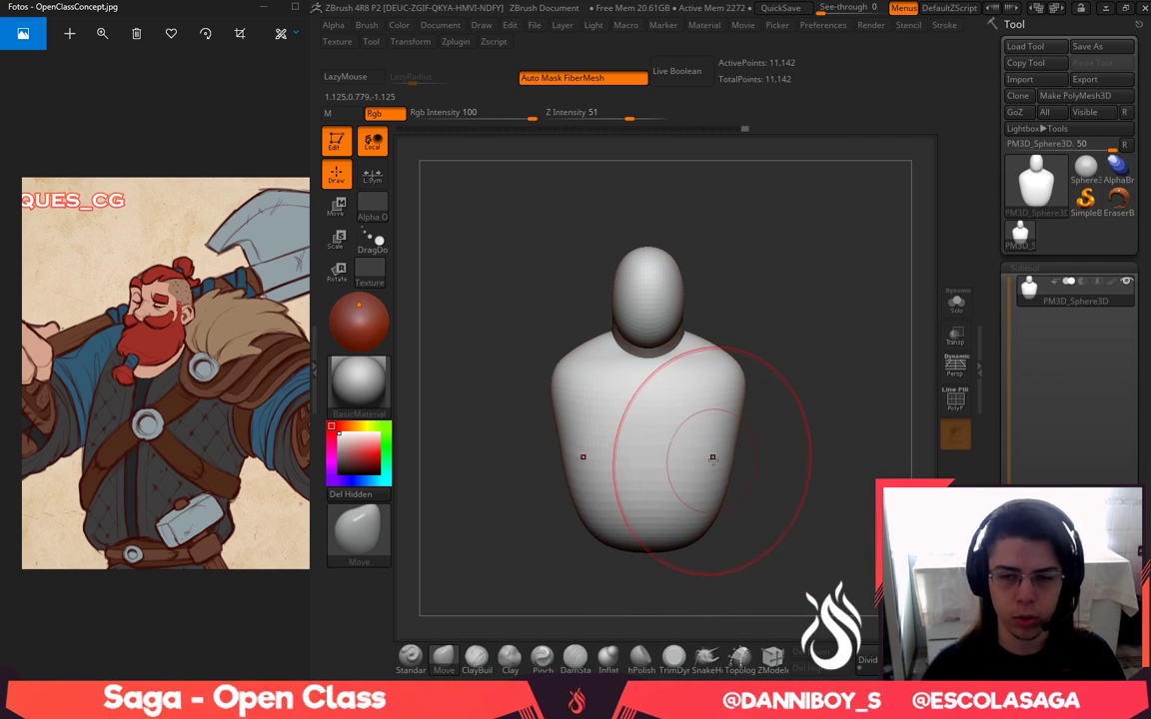
{"action": "left_click_drag", "start_coordinate": [724, 458], "coordinate": [742, 448]}
{"action": "mouse_move", "coordinate": [844, 450]}
{"action": "left_mouse_down"}
{"action": "mouse_move", "coordinate": [754, 442]}
{"action": "mouse_move", "coordinate": [775, 397]}
{"action": "mouse_move", "coordinate": [855, 380]}
{"action": "mouse_move", "coordinate": [877, 388]}
{"action": "mouse_move", "coordinate": [748, 394]}
{"action": "mouse_move", "coordinate": [782, 413]}
{"action": "left_mouse_up"}
{"action": "key", "text": "b"}
{"action": "key", "text": "i"}
{"action": "left_click", "coordinate": [733, 455]}
{"action": "left_click", "coordinate": [445, 658]}
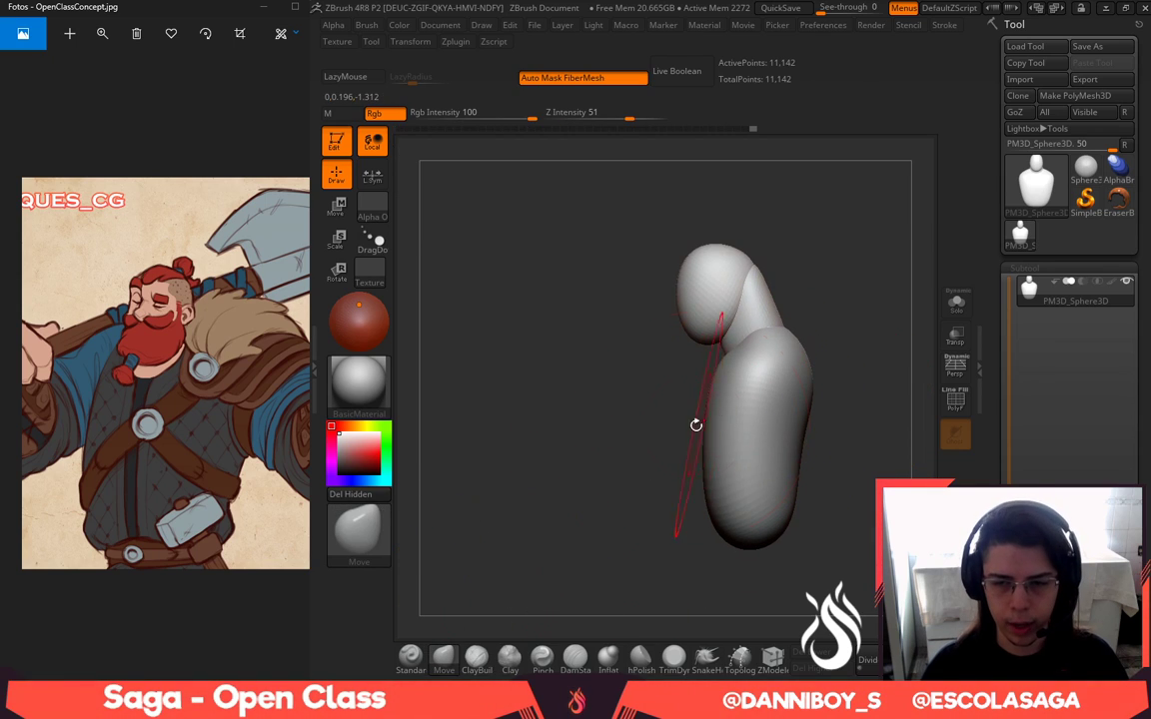
Pull the belly forward in side view and raise the torso's lower end with the Move brush
{"action": "left_click_drag", "start_coordinate": [701, 421], "coordinate": [689, 410]}
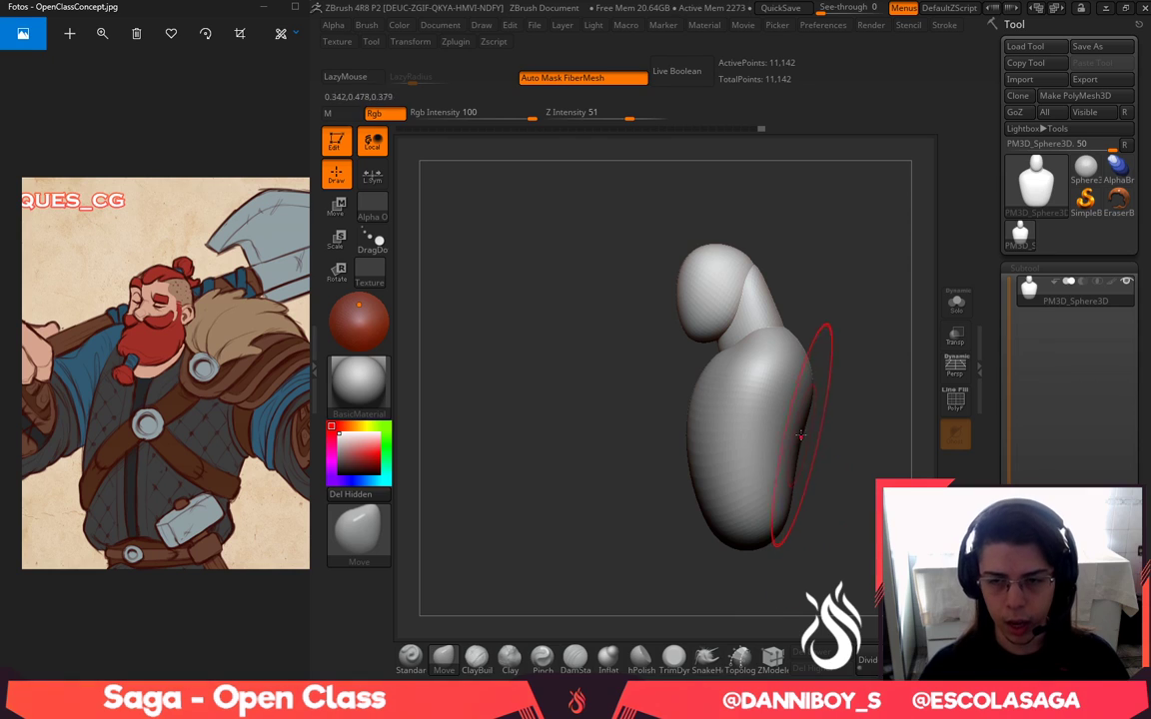
{"action": "key", "text": "w"}
{"action": "key", "text": "q"}
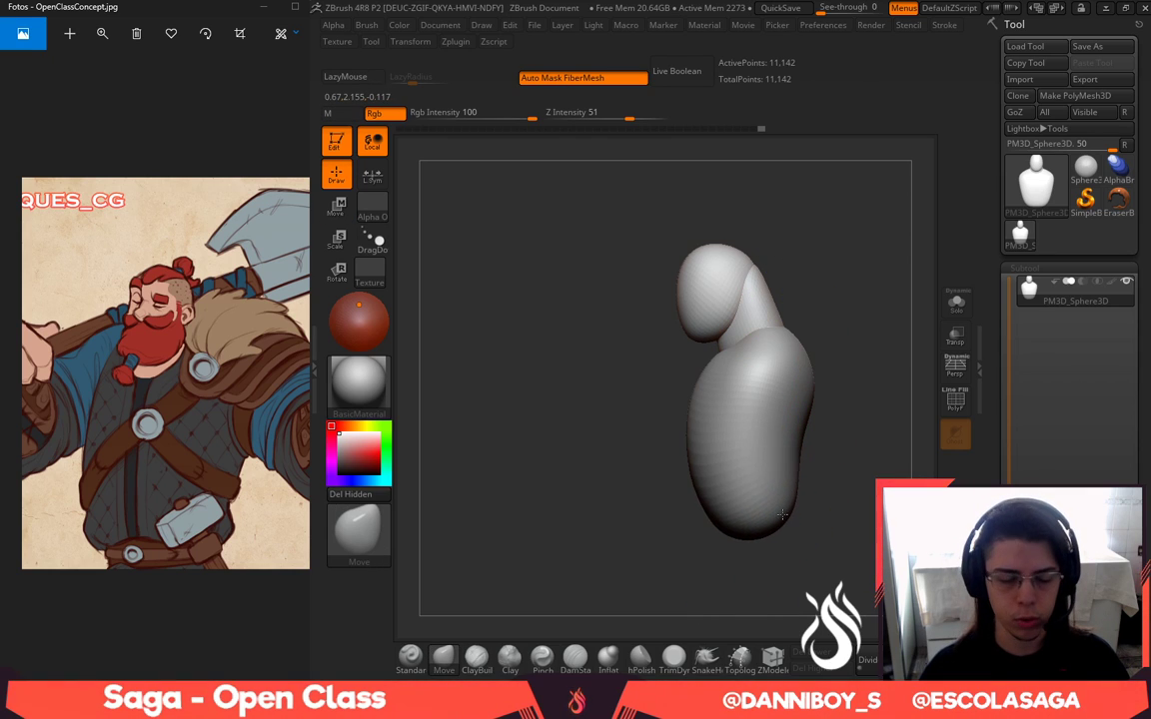
Insert a sphere mesh on the underside of the torso to start the hip volume
{"action": "key", "text": "b"}
{"action": "key", "text": "i"}
{"action": "left_click", "coordinate": [669, 454]}
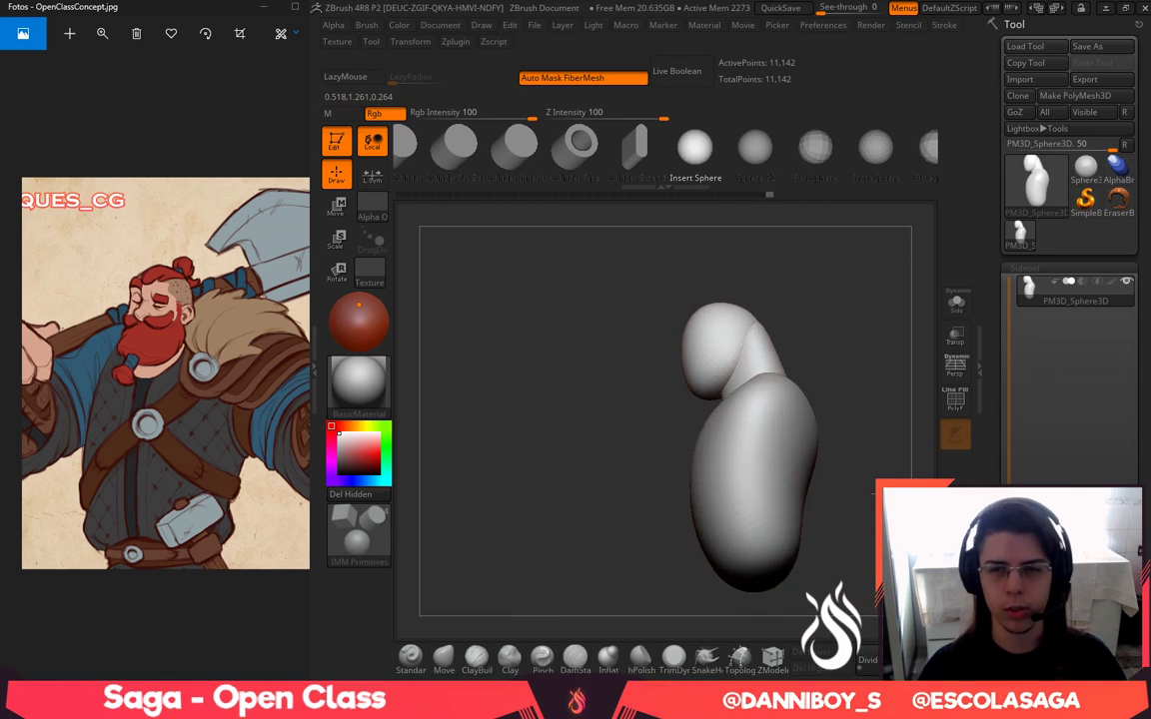
{"action": "mouse_move", "coordinate": [879, 493]}
{"action": "left_mouse_down"}
{"action": "mouse_move", "coordinate": [856, 489]}
{"action": "mouse_move", "coordinate": [820, 371]}
{"action": "left_mouse_up"}
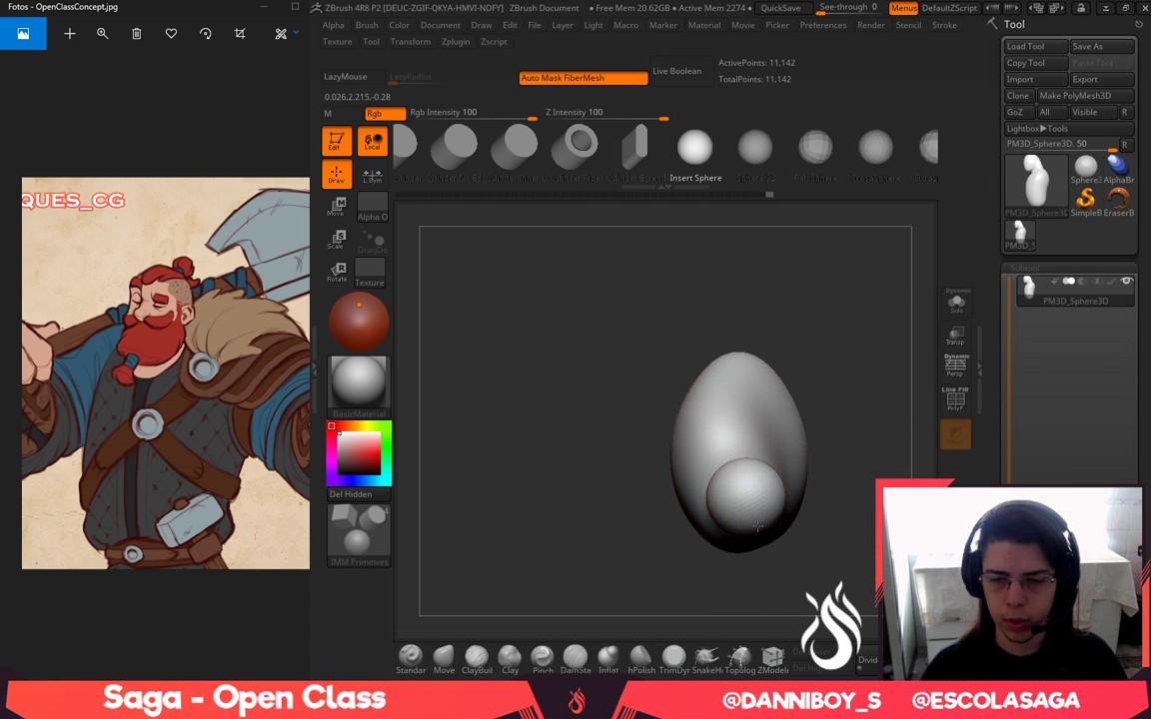
{"action": "left_click_drag", "start_coordinate": [757, 526], "coordinate": [763, 538]}
{"action": "left_click_drag", "start_coordinate": [827, 344], "coordinate": [762, 427], "text": "shift"}
Stretch the hip sphere up into the torso with the Move brush and shape its front and side contours
{"action": "left_click", "coordinate": [444, 657]}
{"action": "left_click_drag", "start_coordinate": [519, 599], "coordinate": [632, 583], "text": "shift"}
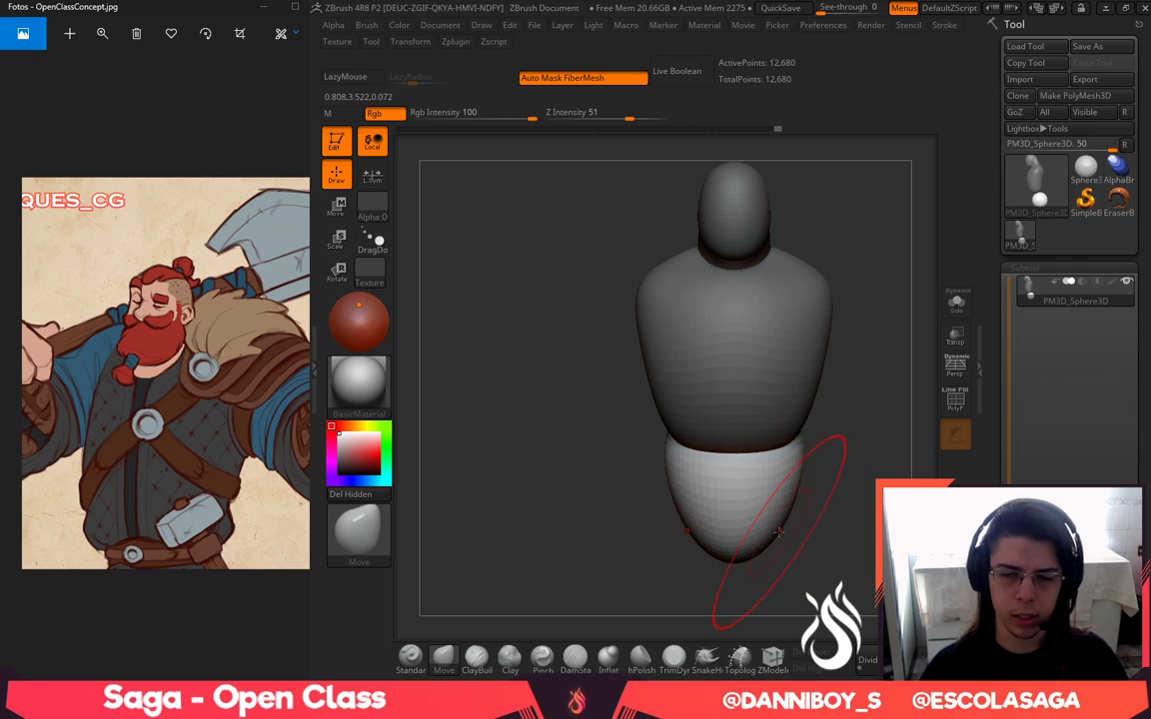
{"action": "mouse_move", "coordinate": [863, 534]}
{"action": "left_mouse_down"}
{"action": "mouse_move", "coordinate": [823, 526]}
{"action": "mouse_move", "coordinate": [749, 539]}
{"action": "left_mouse_up"}
{"action": "key", "text": "space"}
{"action": "left_click", "coordinate": [817, 464]}
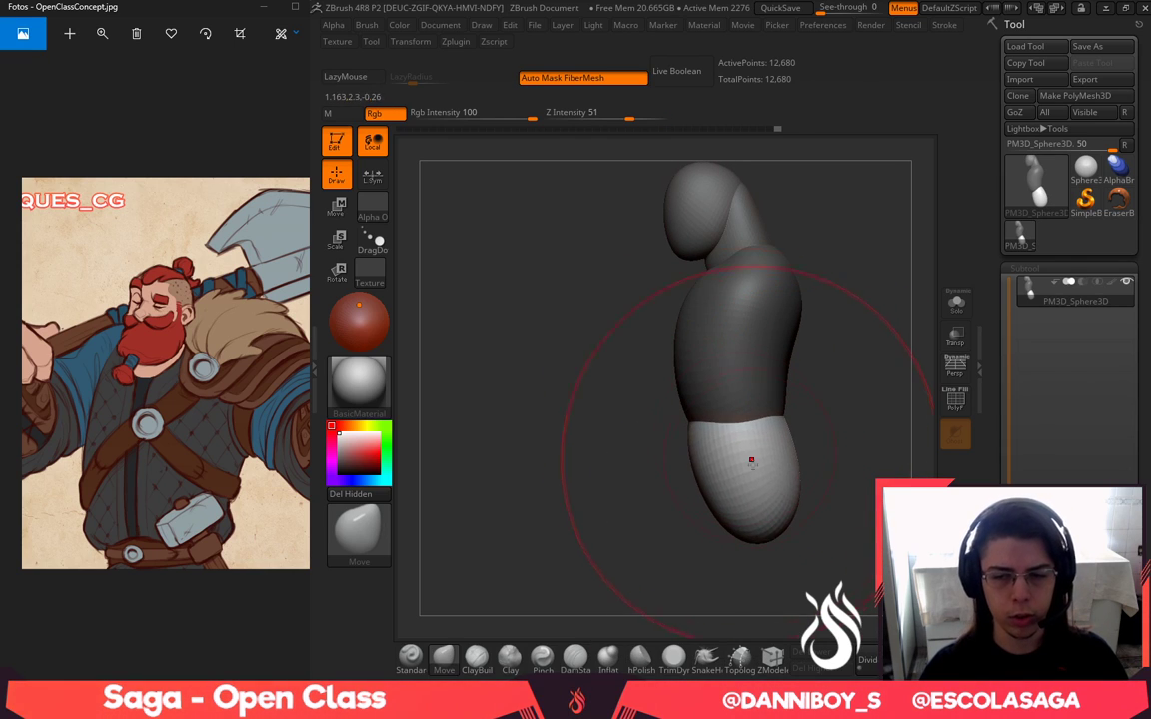
{"action": "key", "text": "space"}
{"action": "left_click", "coordinate": [771, 483]}
{"action": "left_click_drag", "start_coordinate": [781, 521], "coordinate": [894, 546]}
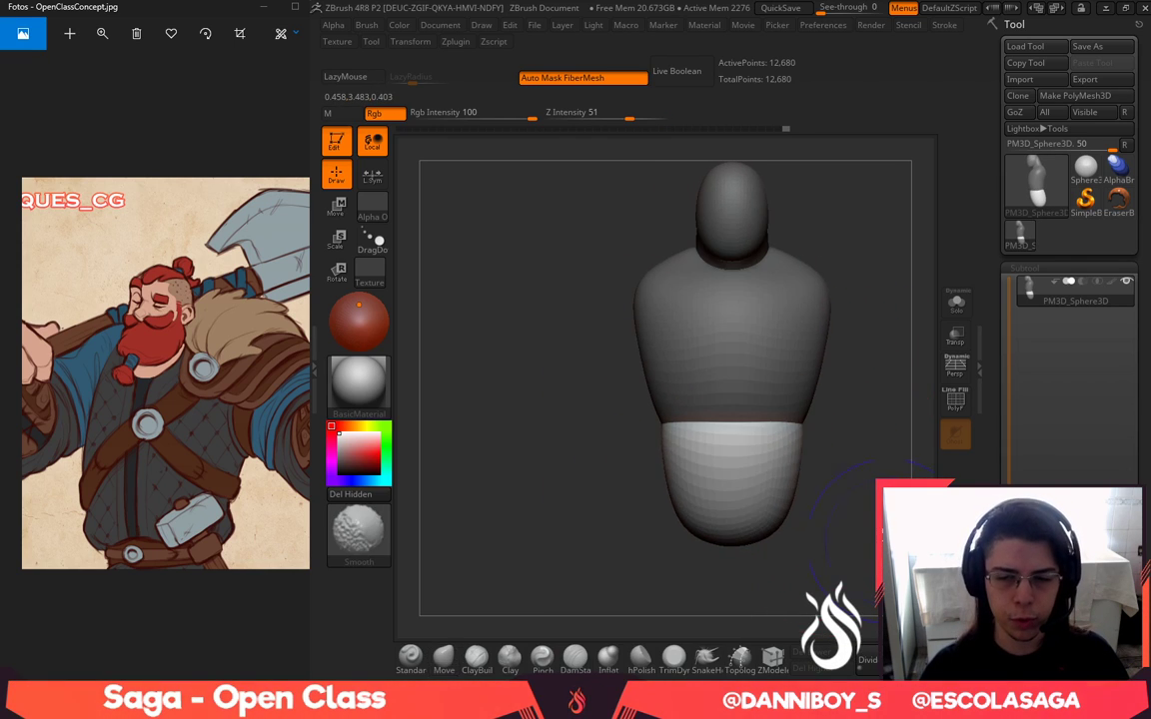
Shorten and flatten the bottom of the hip volume, raise its upper edge in front, and clear the mask
{"action": "left_click_drag", "start_coordinate": [798, 478], "coordinate": [799, 475]}
{"action": "key", "text": "space"}
{"action": "left_click", "coordinate": [796, 459]}
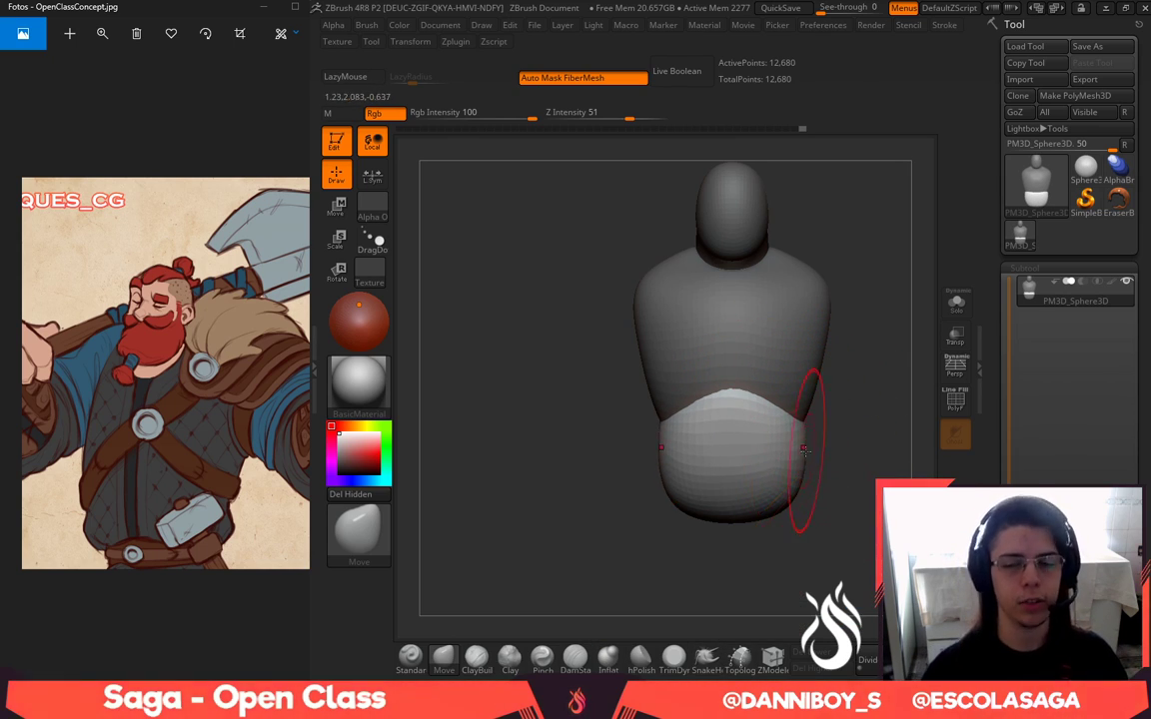
{"action": "mouse_move", "coordinate": [805, 452]}
{"action": "left_mouse_down"}
{"action": "mouse_move", "coordinate": [861, 467]}
{"action": "mouse_move", "coordinate": [791, 475]}
{"action": "left_mouse_up"}
{"action": "key", "text": "space"}
{"action": "left_click", "coordinate": [831, 465]}
{"action": "left_click_drag", "start_coordinate": [862, 469], "coordinate": [800, 499], "text": "alt"}
Insert a mirrored pair of sphere meshes beside the upper torso for the shoulders
{"action": "key", "text": "b"}
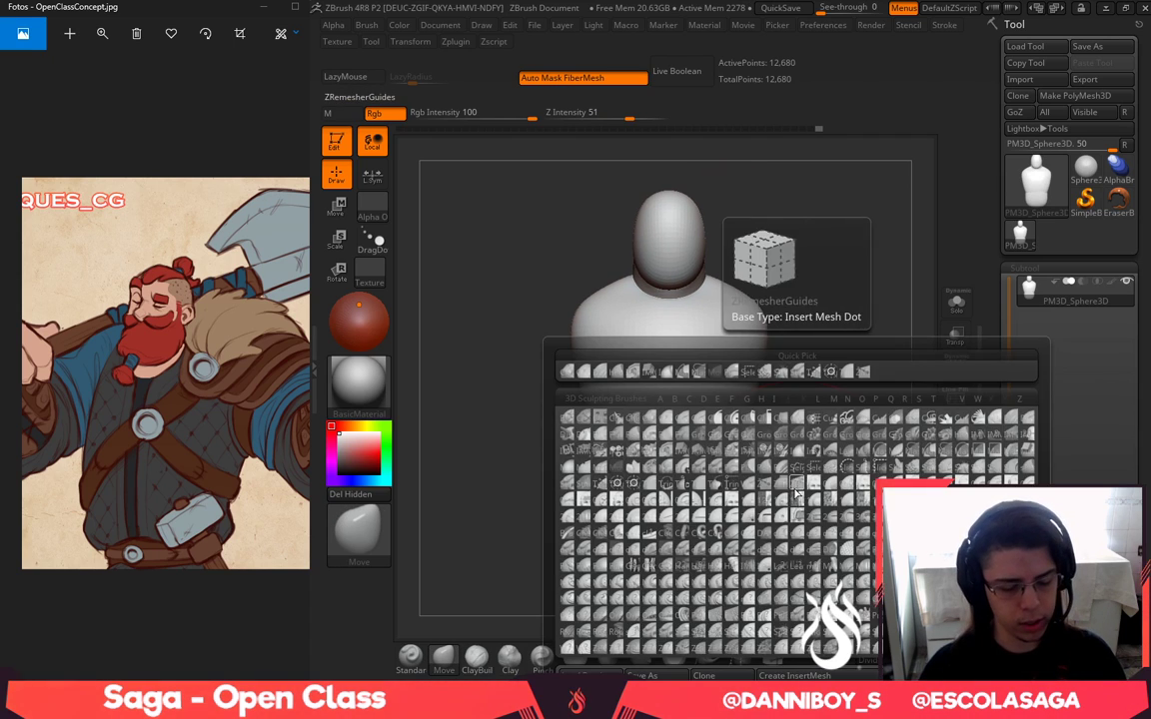
{"action": "key", "text": "i"}
{"action": "left_click", "coordinate": [683, 456]}
{"action": "mouse_move", "coordinate": [786, 419]}
{"action": "left_mouse_down"}
{"action": "mouse_move", "coordinate": [767, 376]}
{"action": "mouse_move", "coordinate": [796, 417]}
{"action": "mouse_move", "coordinate": [868, 463]}
{"action": "mouse_move", "coordinate": [845, 499]}
{"action": "left_mouse_up"}
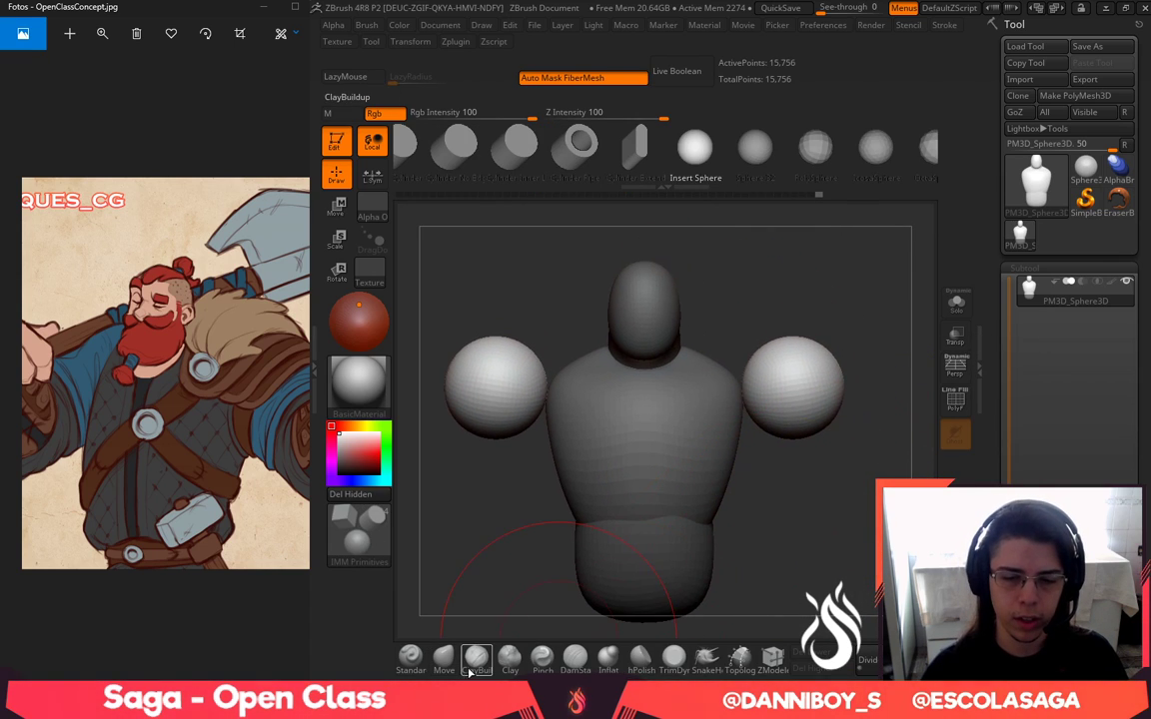
Pull the shoulder spheres inward against the torso with the Move brush and narrow them into upright ovals
{"action": "left_click", "coordinate": [443, 657]}
{"action": "key", "text": "space"}
{"action": "mouse_move", "coordinate": [794, 364]}
{"action": "left_mouse_down"}
{"action": "mouse_move", "coordinate": [768, 381]}
{"action": "mouse_move", "coordinate": [786, 365]}
{"action": "left_mouse_up"}
{"action": "key", "text": "space"}
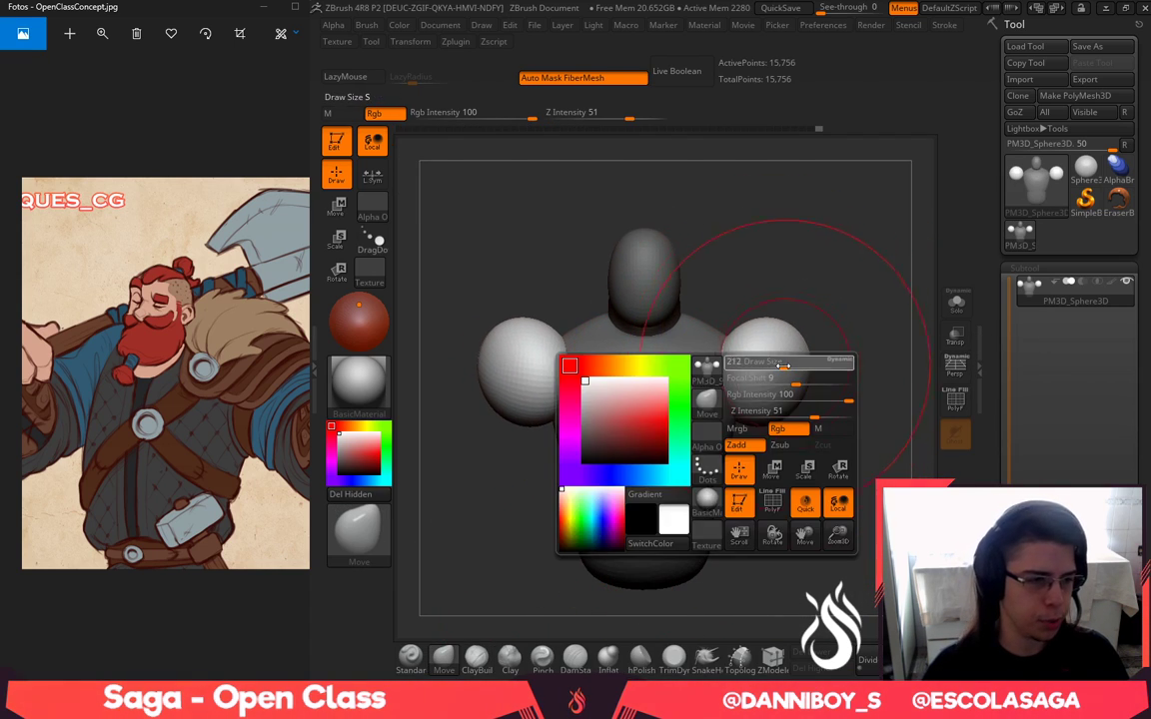
{"action": "mouse_move", "coordinate": [818, 295]}
{"action": "left_mouse_down", "text": "alt"}
{"action": "mouse_move", "coordinate": [801, 291]}
{"action": "mouse_move", "coordinate": [808, 322]}
{"action": "left_mouse_up", "text": "alt"}
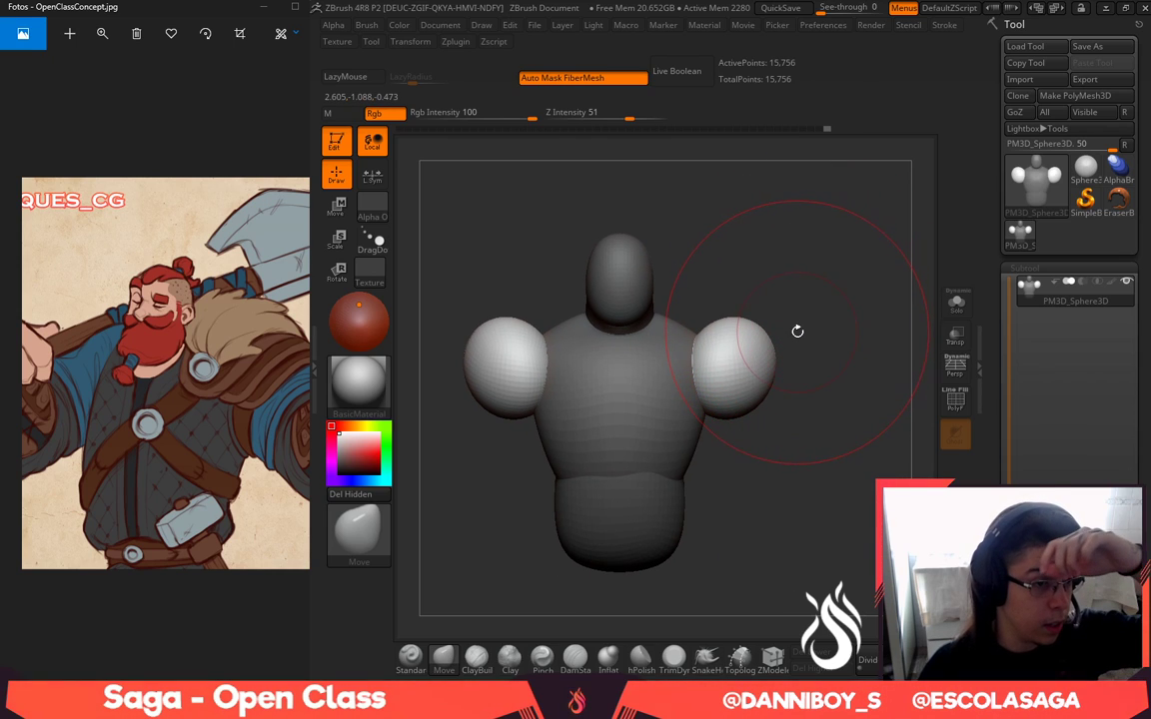
Pull the shoulder volumes outward and downward with the Move brush, raising their undersides to form elongated, sloping shapes
{"action": "left_click_drag", "start_coordinate": [836, 278], "coordinate": [847, 442], "text": "alt"}
{"action": "key", "text": "space"}
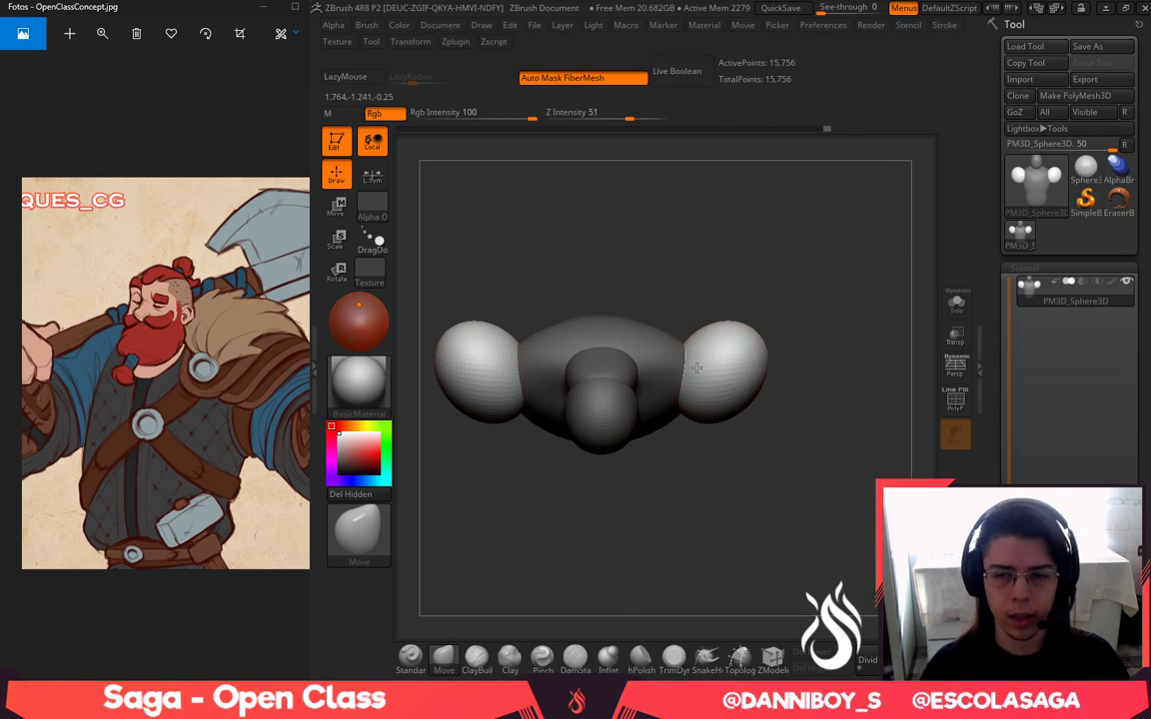
{"action": "mouse_move", "coordinate": [755, 402]}
{"action": "left_mouse_down"}
{"action": "mouse_move", "coordinate": [745, 386]}
{"action": "mouse_move", "coordinate": [751, 393]}
{"action": "left_mouse_up"}
{"action": "left_click_drag", "start_coordinate": [794, 438], "coordinate": [789, 344]}
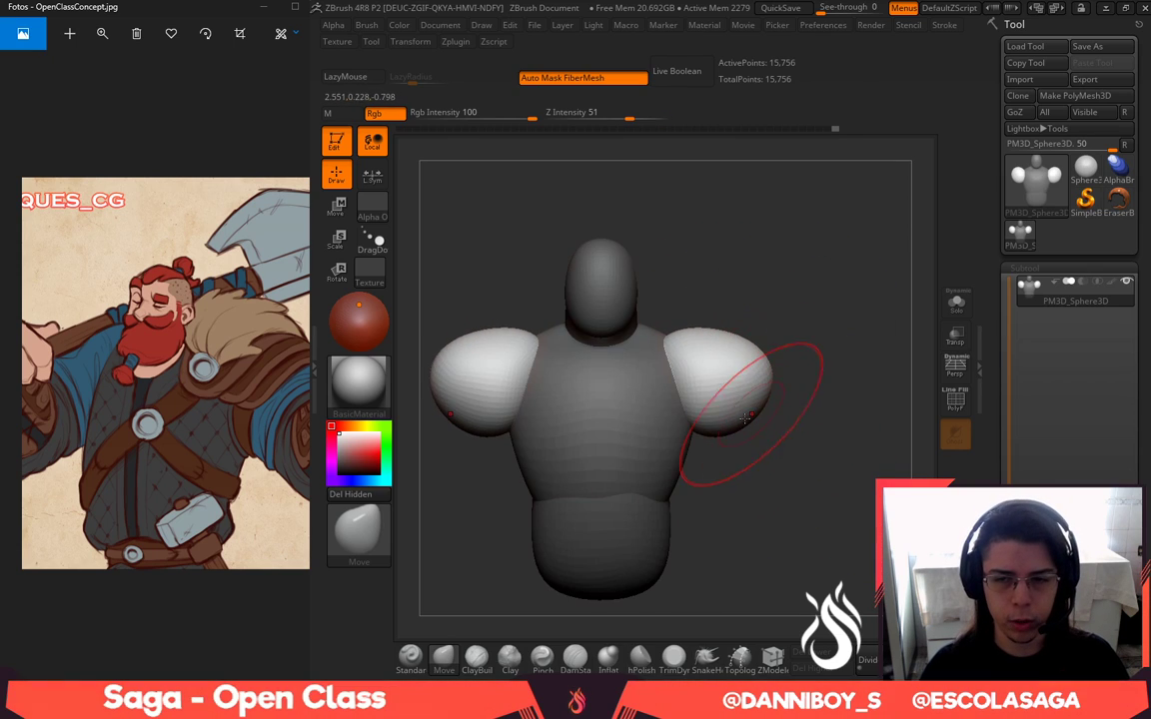
{"action": "mouse_move", "coordinate": [722, 424]}
{"action": "left_mouse_down"}
{"action": "mouse_move", "coordinate": [697, 399]}
{"action": "mouse_move", "coordinate": [758, 412]}
{"action": "mouse_move", "coordinate": [719, 378]}
{"action": "mouse_move", "coordinate": [764, 398]}
{"action": "left_mouse_up"}
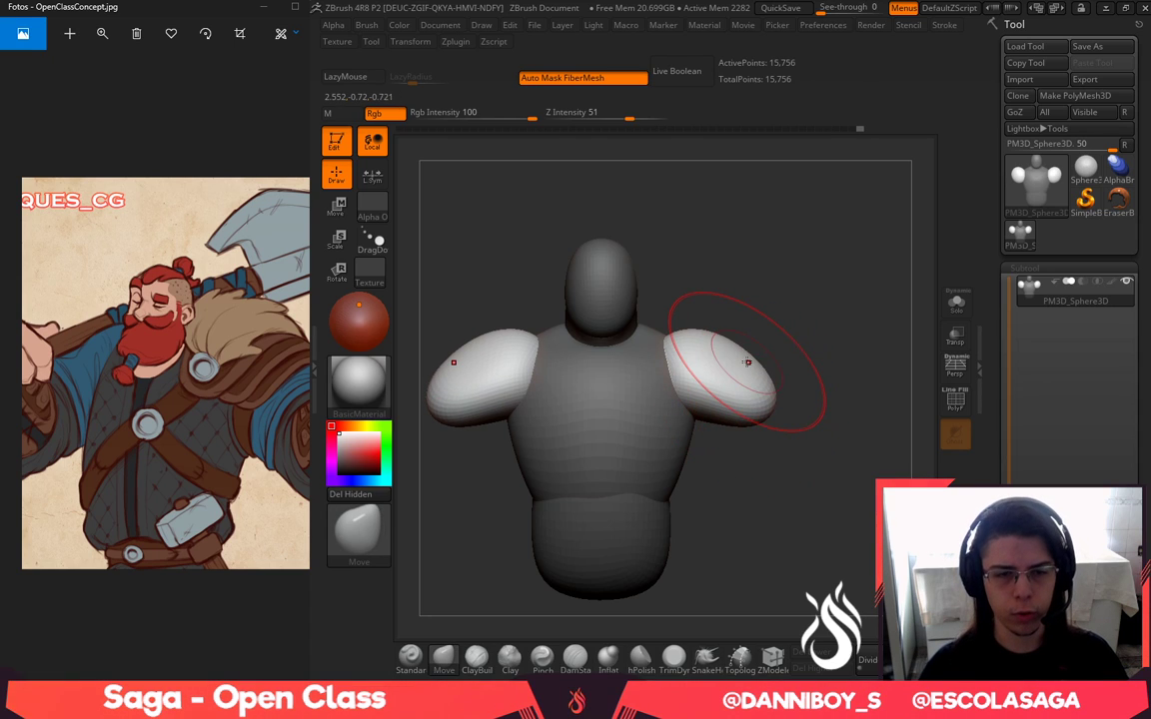
Show more of the concept's arms in the reference image and lower the inner tops of the shoulder volumes slightly
{"action": "scroll", "coordinate": [242, 355], "scroll_direction": "down", "scroll_amount": 3, "text": "ctrl"}
{"action": "left_click_drag", "start_coordinate": [302, 345], "coordinate": [268, 341]}
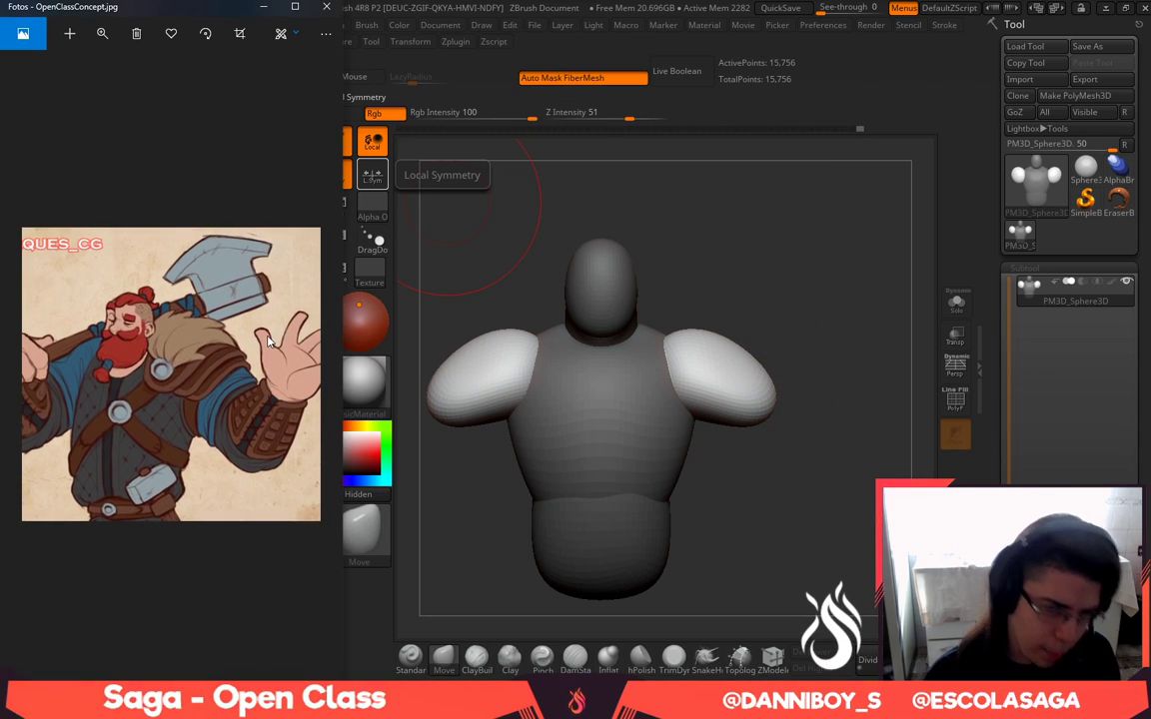
{"action": "left_click", "coordinate": [828, 400]}
{"action": "mouse_move", "coordinate": [734, 371]}
{"action": "left_mouse_down", "text": "shift"}
{"action": "mouse_move", "coordinate": [725, 361]}
{"action": "mouse_move", "coordinate": [721, 400]}
{"action": "left_mouse_up", "text": "shift"}
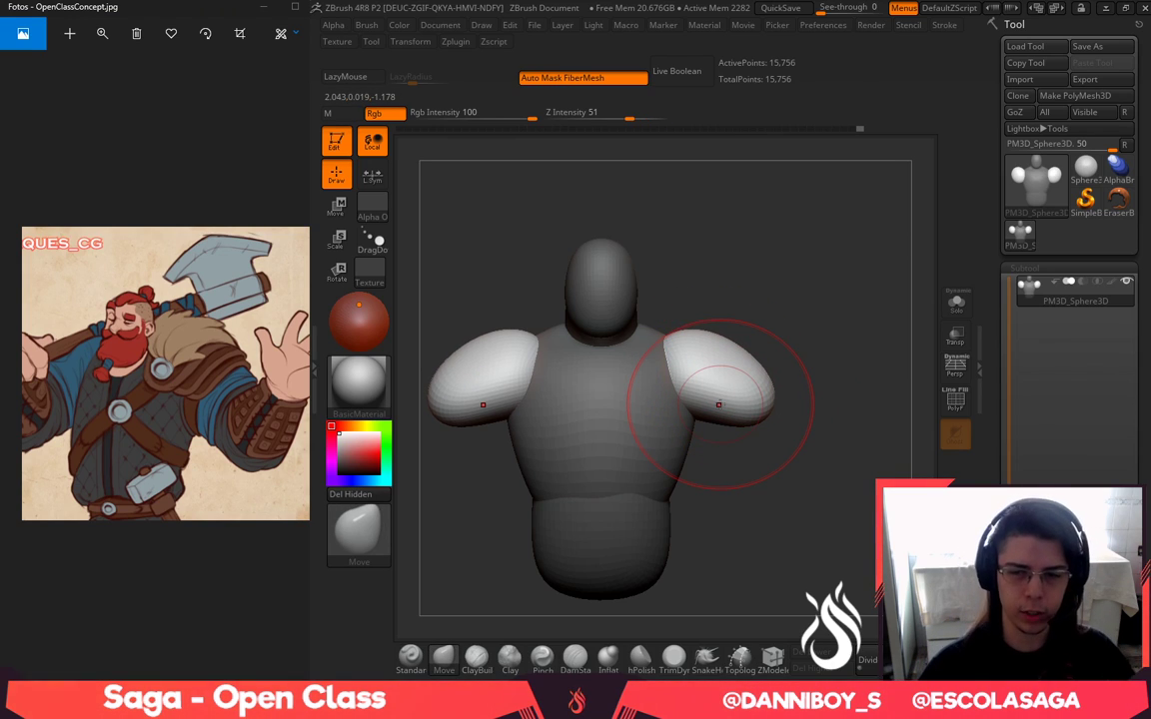
{"action": "left_click_drag", "start_coordinate": [768, 386], "coordinate": [767, 393]}
{"action": "left_click_drag", "start_coordinate": [708, 346], "coordinate": [714, 353]}
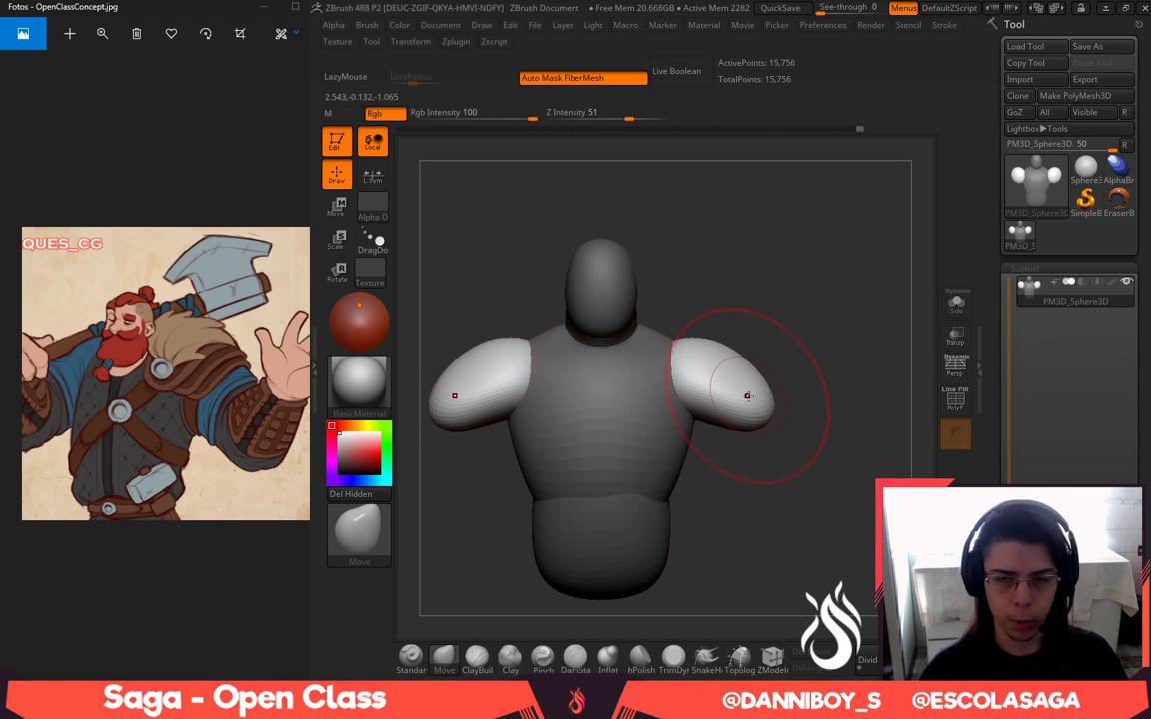
{"action": "left_click_drag", "start_coordinate": [747, 396], "coordinate": [738, 392]}
Insert a mirrored pair of sphere meshes beneath the shoulders for the upper arms
{"action": "left_click_drag", "start_coordinate": [799, 345], "coordinate": [787, 344], "text": "alt"}
{"action": "key", "text": "b"}
{"action": "key", "text": "i"}
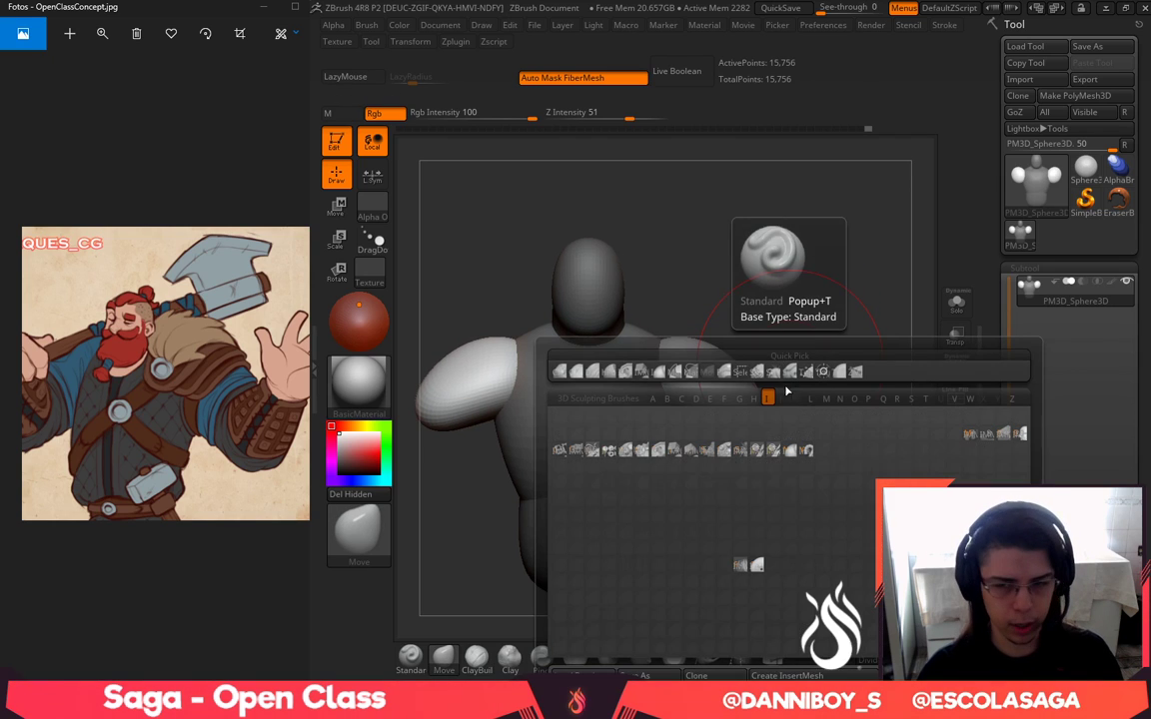
{"action": "left_click", "coordinate": [673, 452]}
{"action": "left_click_drag", "start_coordinate": [722, 365], "coordinate": [754, 258]}
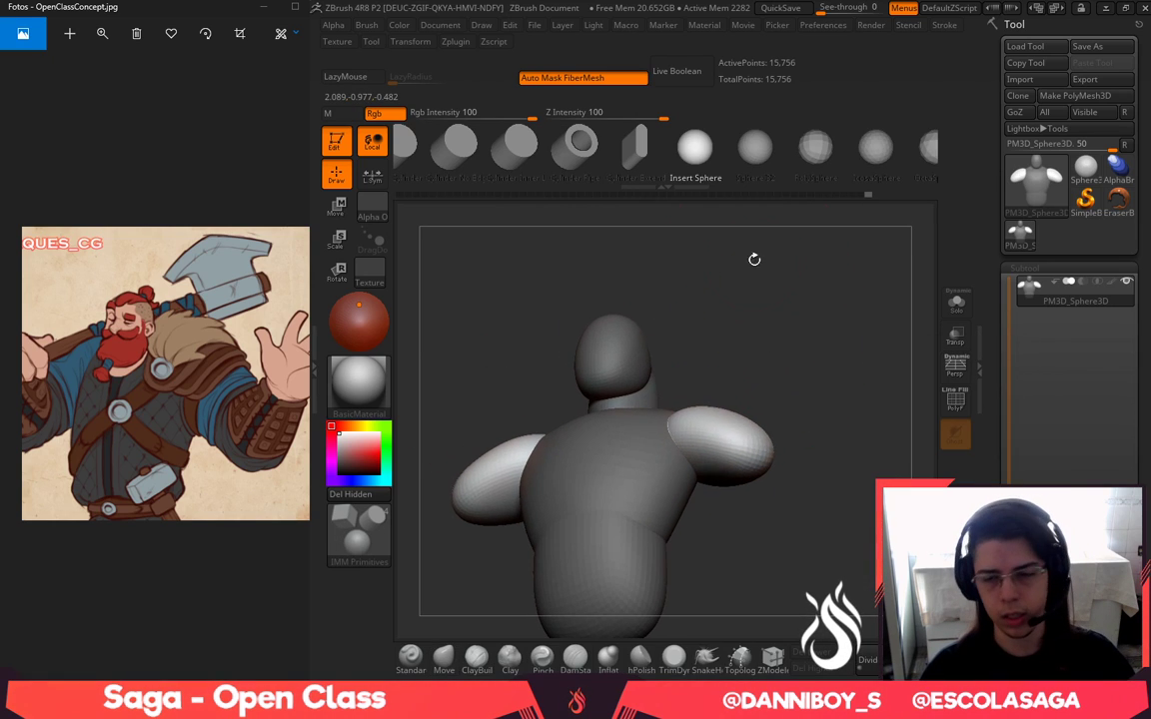
{"action": "left_click_drag", "start_coordinate": [698, 471], "coordinate": [733, 525]}
{"action": "left_click_drag", "start_coordinate": [796, 561], "coordinate": [789, 580], "text": "shift"}
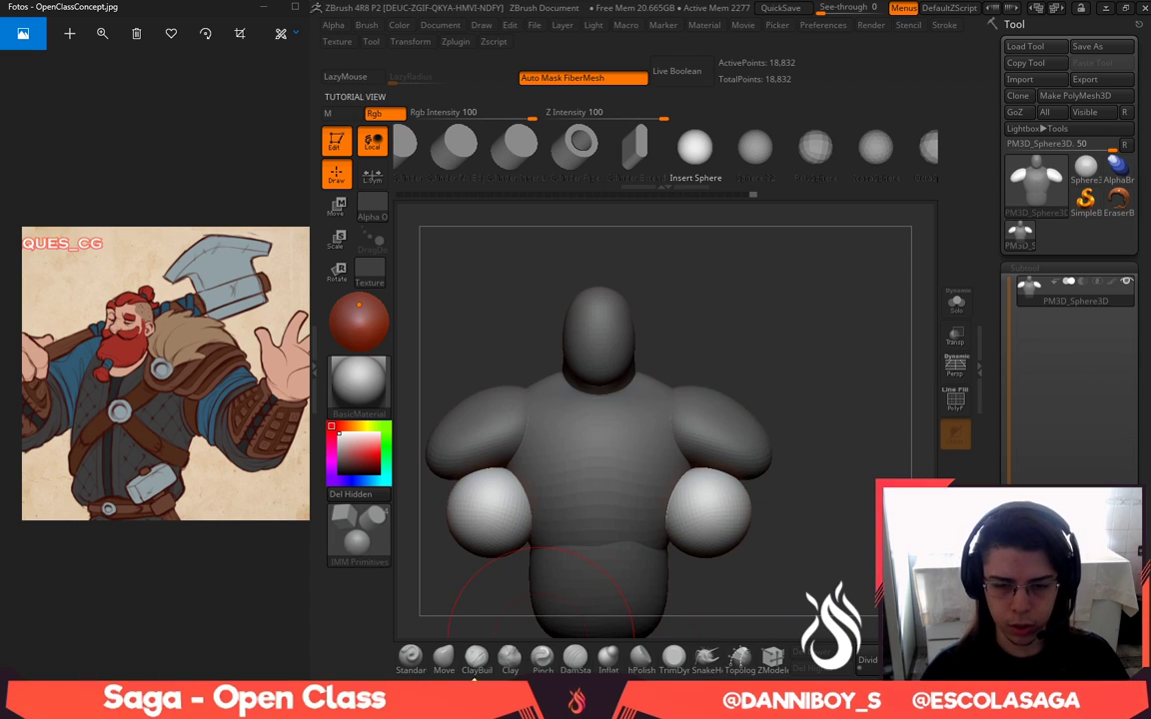
Stretch the upper-arm spheres diagonally outward with the Move brush and lower their upper edges beneath the shoulders
{"action": "left_click", "coordinate": [443, 657]}
{"action": "key", "text": "space"}
{"action": "left_click", "coordinate": [763, 445]}
{"action": "mouse_move", "coordinate": [719, 479]}
{"action": "left_mouse_down"}
{"action": "mouse_move", "coordinate": [732, 430]}
{"action": "mouse_move", "coordinate": [812, 508]}
{"action": "mouse_move", "coordinate": [808, 498]}
{"action": "left_mouse_up"}
{"action": "key", "text": "space"}
{"action": "left_click", "coordinate": [721, 434]}
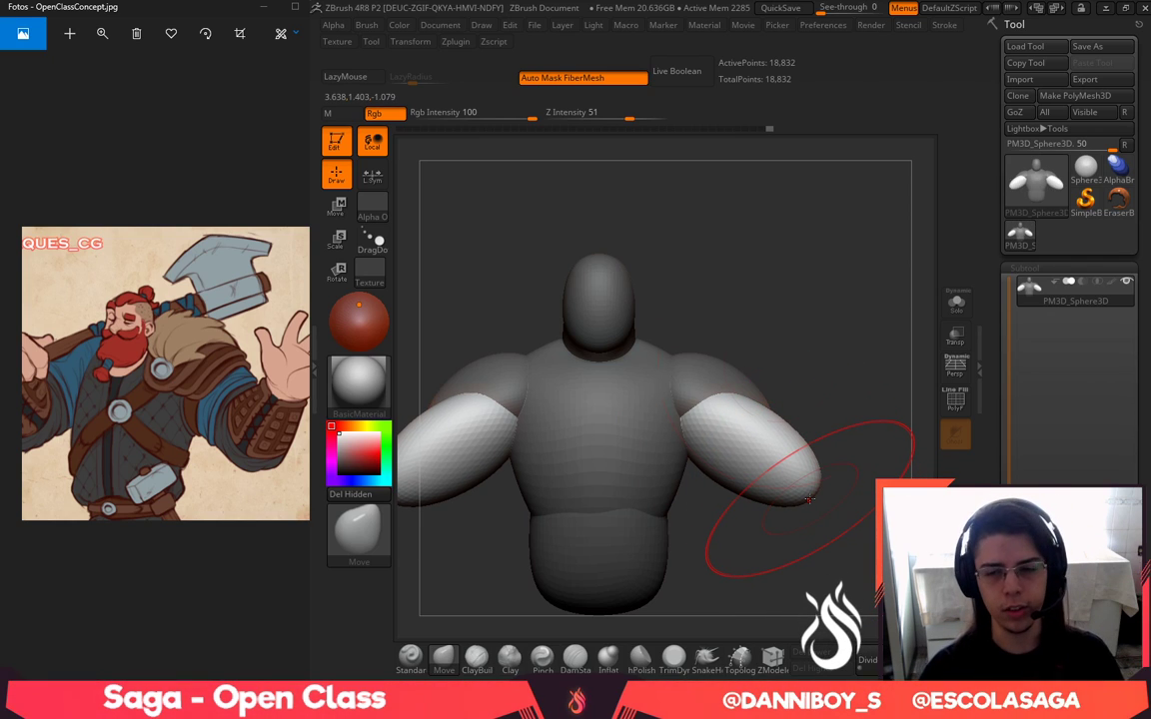
{"action": "key", "text": "space"}
{"action": "left_click_drag", "start_coordinate": [784, 382], "coordinate": [793, 383]}
{"action": "left_click_drag", "start_coordinate": [750, 427], "coordinate": [729, 457]}
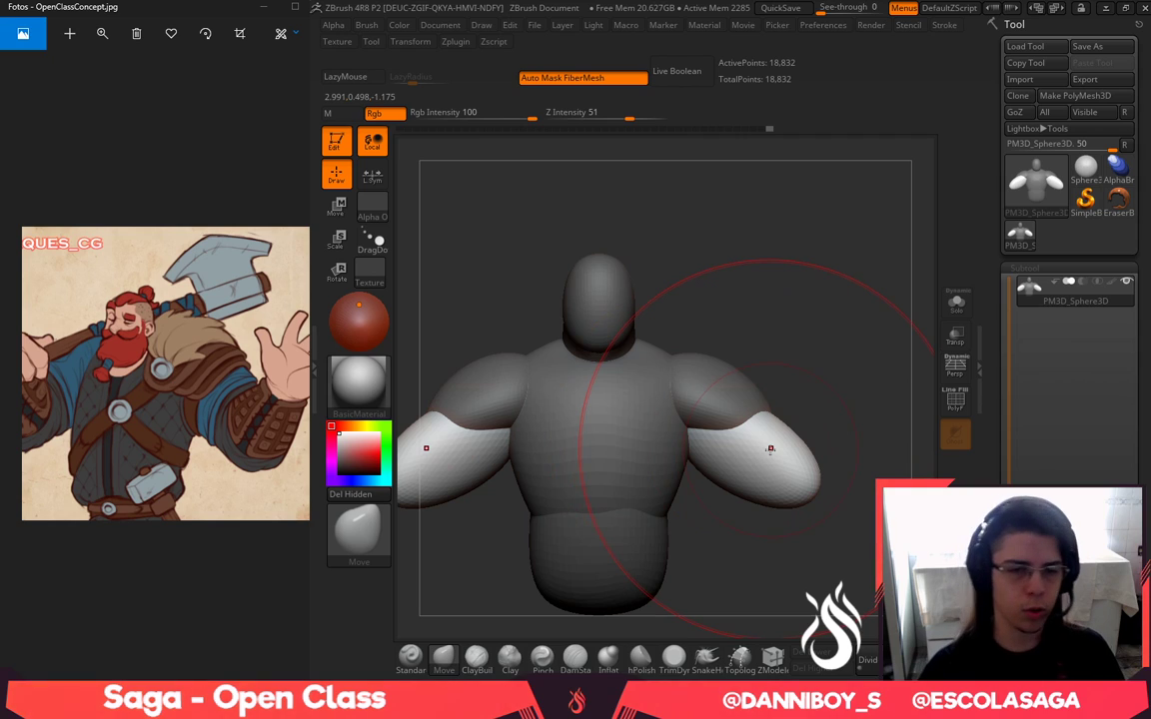
Shape the upper arms' side contour with the Move brush, keeping them aligned under the shoulders
{"action": "left_click_drag", "start_coordinate": [862, 389], "coordinate": [745, 392], "text": "shift"}
{"action": "left_click_drag", "start_coordinate": [800, 431], "coordinate": [800, 470]}
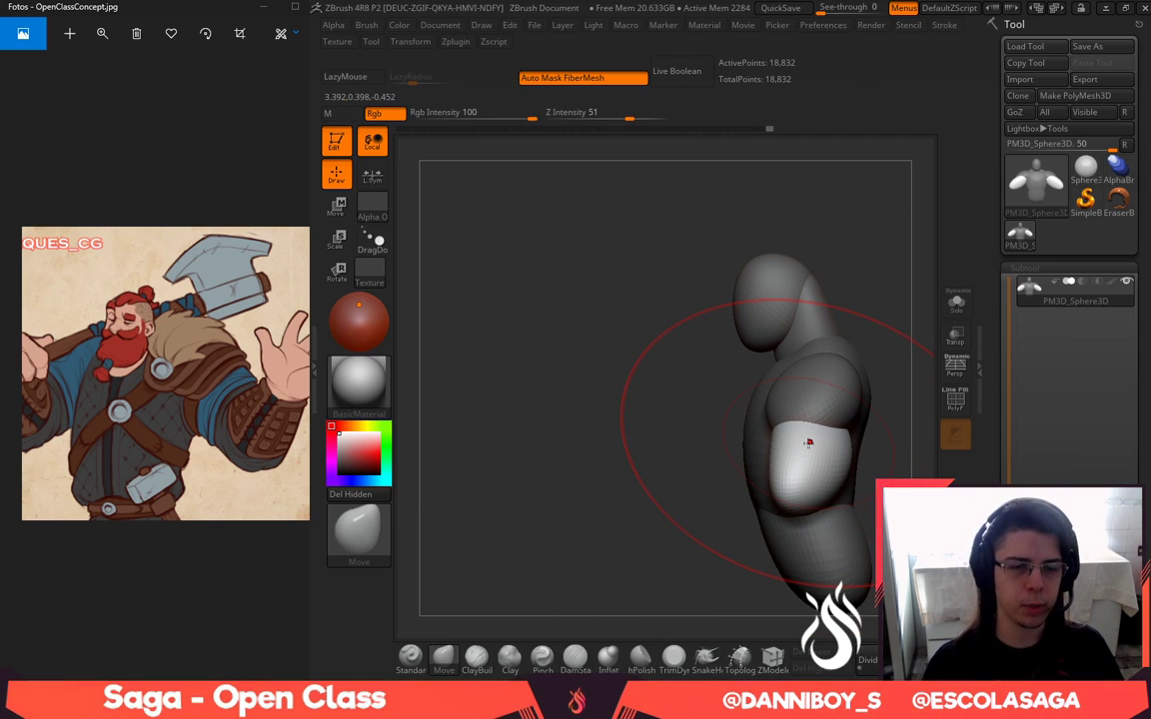
{"action": "mouse_move", "coordinate": [631, 460]}
{"action": "left_mouse_down"}
{"action": "mouse_move", "coordinate": [607, 481]}
{"action": "mouse_move", "coordinate": [565, 478]}
{"action": "left_mouse_up"}
{"action": "key", "text": "space"}
{"action": "mouse_move", "coordinate": [858, 407]}
{"action": "left_mouse_down"}
{"action": "mouse_move", "coordinate": [842, 407]}
{"action": "mouse_move", "coordinate": [876, 377]}
{"action": "mouse_move", "coordinate": [866, 520]}
{"action": "left_mouse_up"}
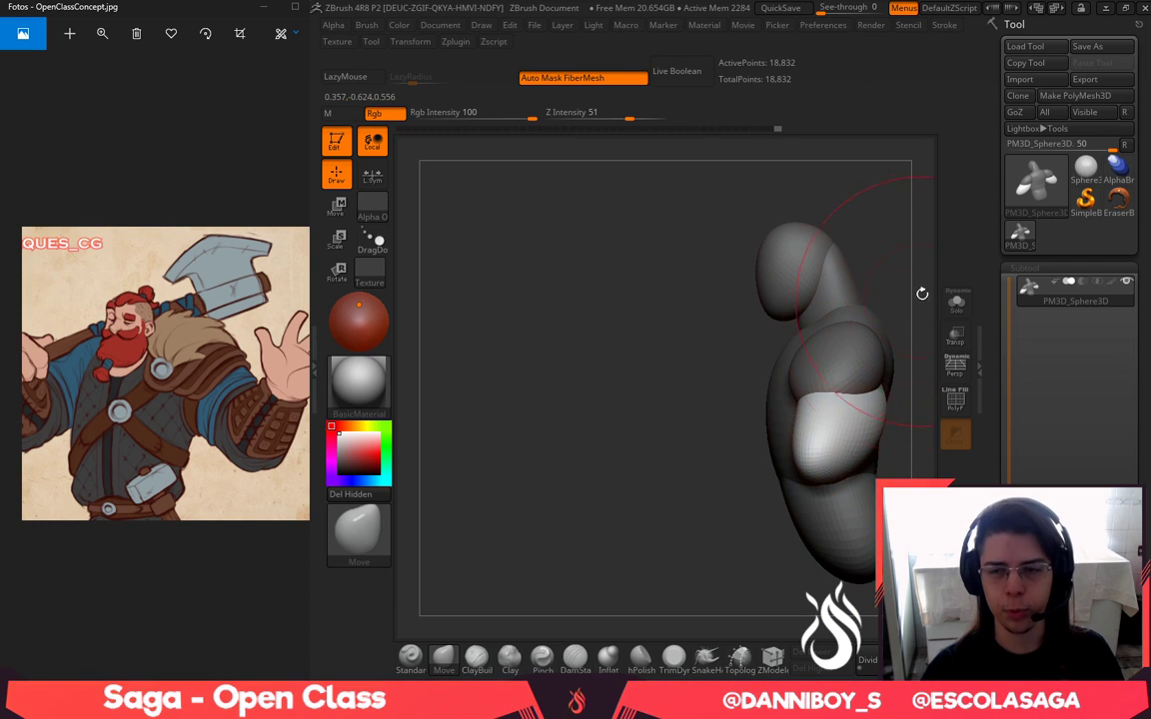
{"action": "mouse_move", "coordinate": [922, 293]}
{"action": "left_mouse_down", "text": "alt"}
{"action": "mouse_move", "coordinate": [836, 327]}
{"action": "mouse_move", "coordinate": [893, 337]}
{"action": "left_mouse_up", "text": "alt"}
Refine the upper arms' inner contour and adjust their length toward the elbows with the Move brush
{"action": "key", "text": "space"}
{"action": "left_click_drag", "start_coordinate": [692, 454], "coordinate": [679, 454]}
{"action": "left_click_drag", "start_coordinate": [781, 352], "coordinate": [864, 362]}
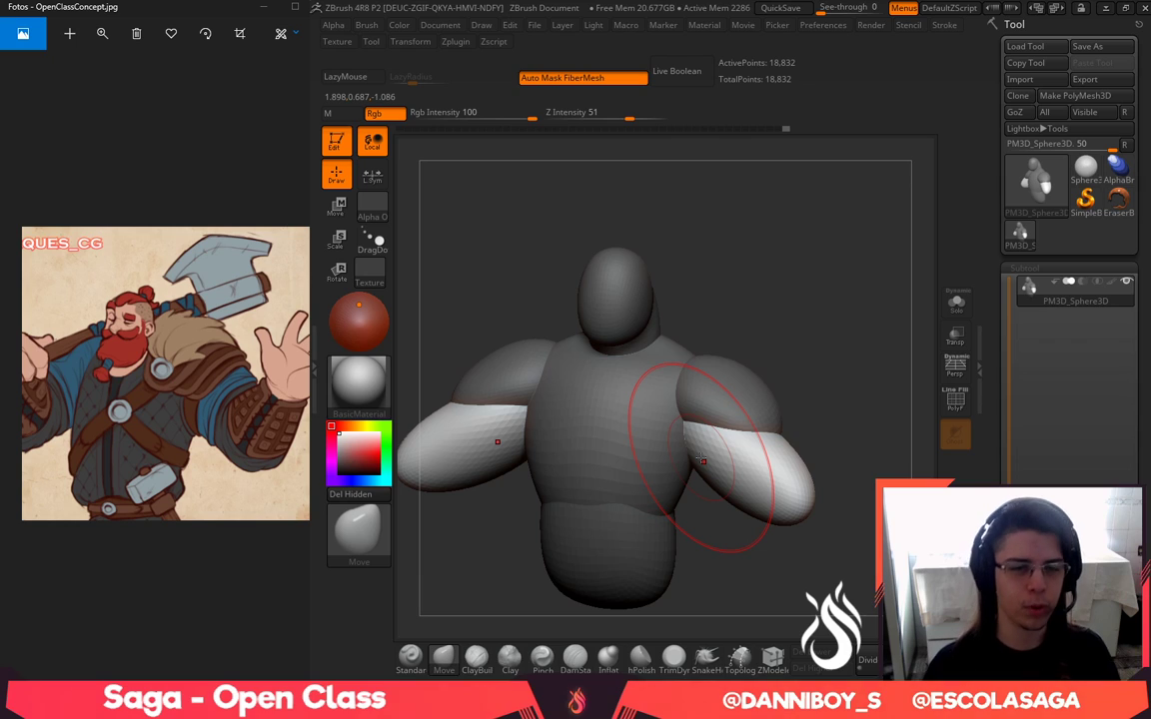
{"action": "mouse_move", "coordinate": [879, 382]}
{"action": "left_mouse_down"}
{"action": "mouse_move", "coordinate": [871, 424]}
{"action": "mouse_move", "coordinate": [817, 442]}
{"action": "mouse_move", "coordinate": [808, 472]}
{"action": "left_mouse_up"}
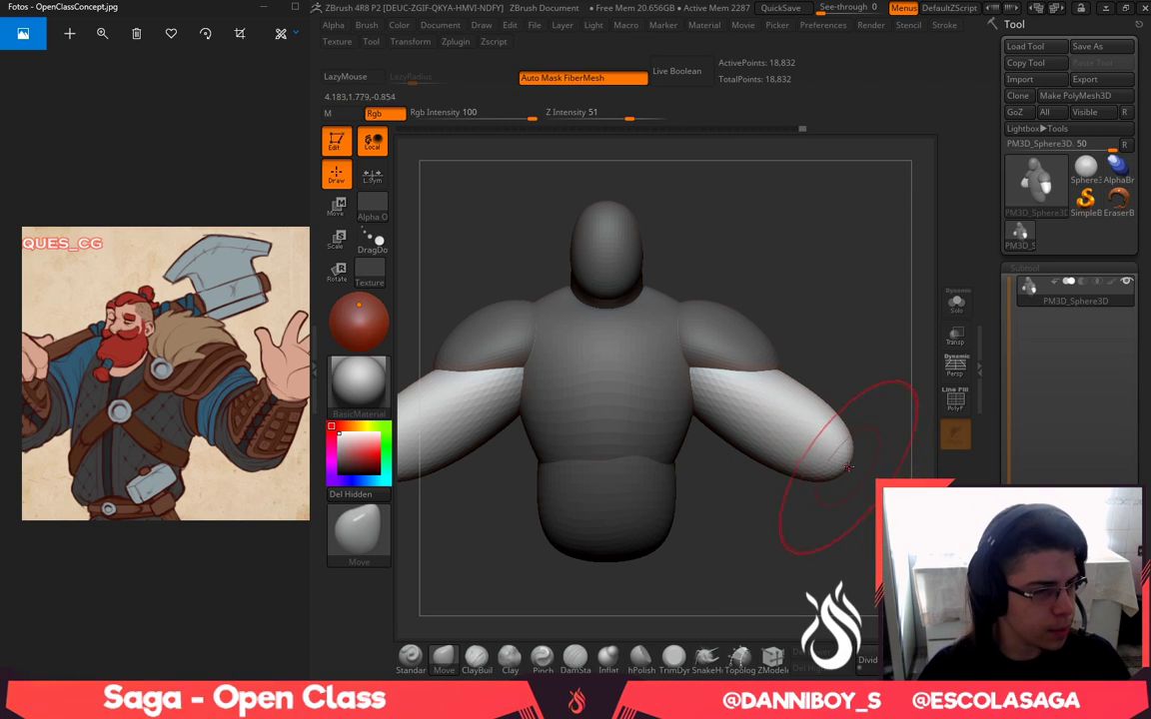
{"action": "mouse_move", "coordinate": [925, 390]}
{"action": "left_mouse_down"}
{"action": "mouse_move", "coordinate": [869, 373]}
{"action": "mouse_move", "coordinate": [781, 431]}
{"action": "mouse_move", "coordinate": [757, 413]}
{"action": "mouse_move", "coordinate": [755, 455]}
{"action": "left_mouse_up"}
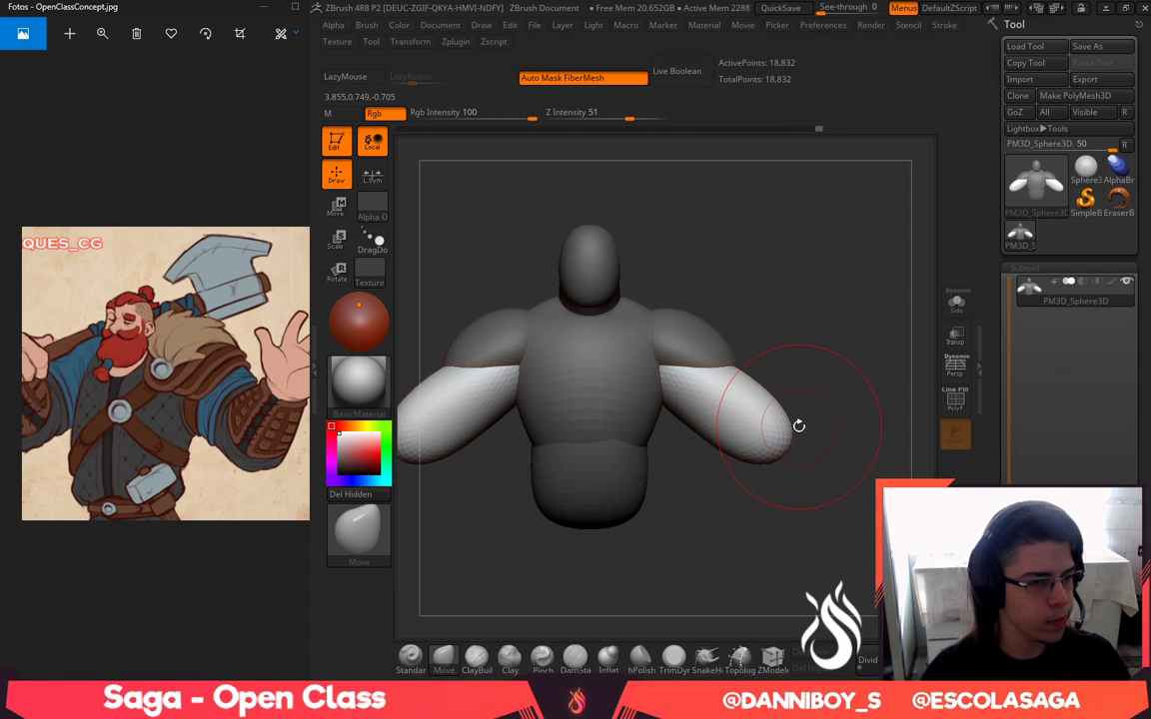
{"action": "left_click_drag", "start_coordinate": [812, 402], "coordinate": [842, 382]}
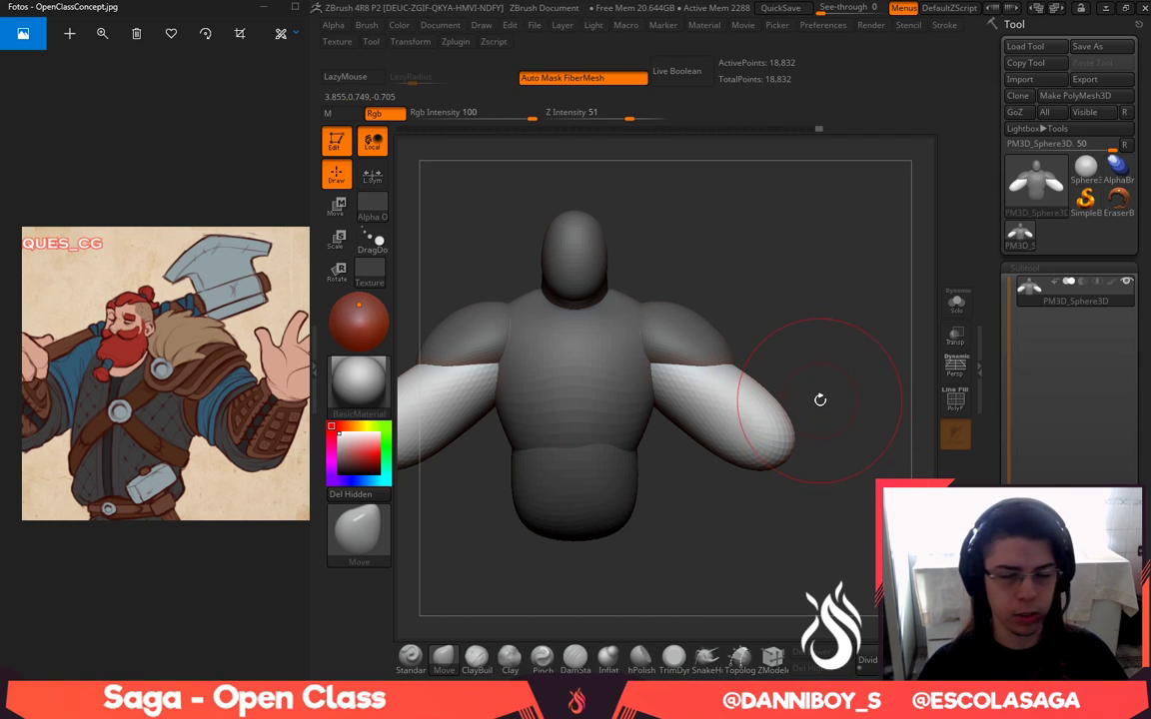
Insert a mirrored pair of sphere meshes at the elbow ends of the upper arms for the forearms
{"action": "mouse_move", "coordinate": [819, 384]}
{"action": "left_mouse_down", "text": "alt"}
{"action": "mouse_move", "coordinate": [857, 376]}
{"action": "mouse_move", "coordinate": [858, 400]}
{"action": "mouse_move", "coordinate": [817, 386]}
{"action": "left_mouse_up", "text": "alt"}
{"action": "key", "text": "b"}
{"action": "key", "text": "i"}
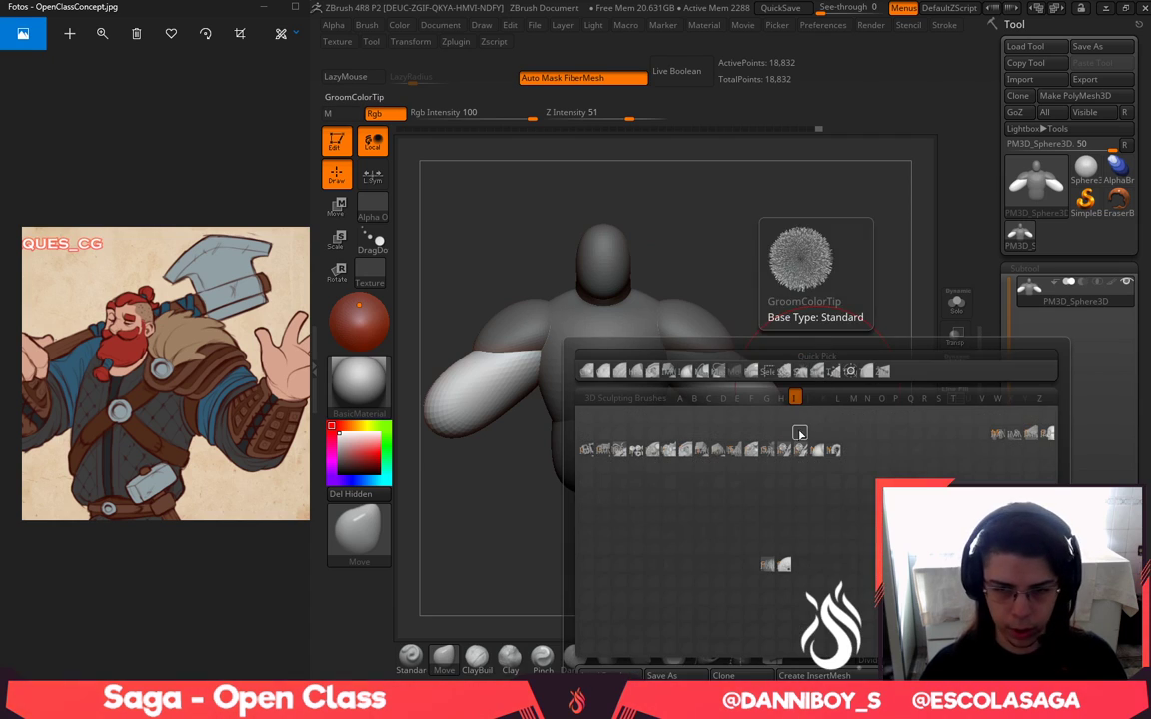
{"action": "left_click", "coordinate": [701, 454]}
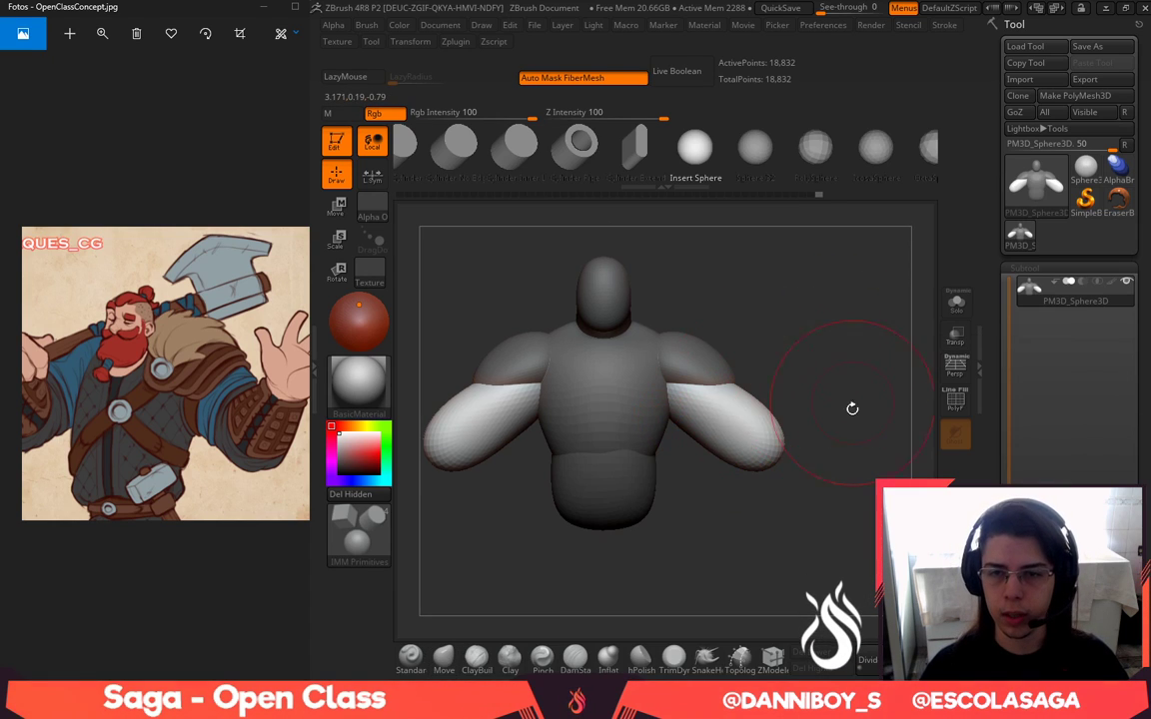
{"action": "left_click_drag", "start_coordinate": [853, 409], "coordinate": [819, 412]}
{"action": "left_click_drag", "start_coordinate": [776, 451], "coordinate": [816, 463]}
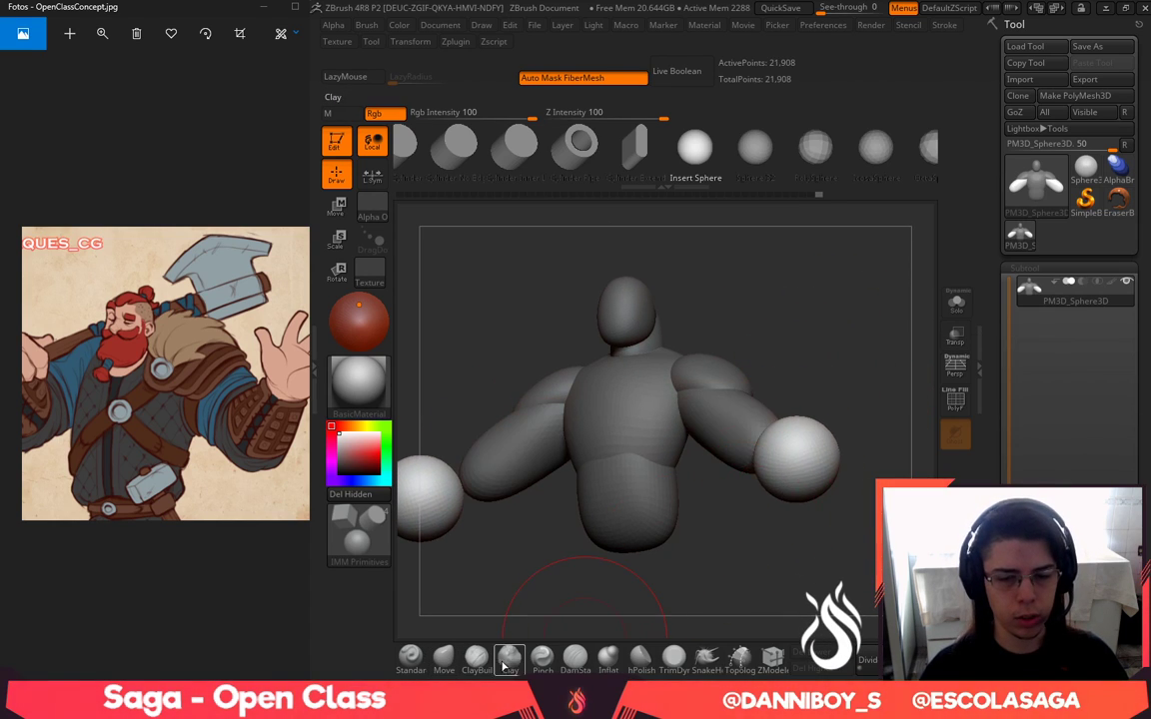
Stretch the forearm spheres outward and down from the elbows into long ovals with the Move brush
{"action": "left_click", "coordinate": [443, 657]}
{"action": "left_click_drag", "start_coordinate": [567, 618], "coordinate": [679, 600]}
{"action": "key", "text": "space"}
{"action": "left_click_drag", "start_coordinate": [797, 422], "coordinate": [758, 399]}
{"action": "left_click_drag", "start_coordinate": [823, 458], "coordinate": [857, 504]}
{"action": "mouse_move", "coordinate": [810, 423]}
{"action": "left_mouse_down", "text": "shift"}
{"action": "mouse_move", "coordinate": [797, 397]}
{"action": "mouse_move", "coordinate": [757, 432]}
{"action": "left_mouse_up", "text": "shift"}
{"action": "mouse_move", "coordinate": [849, 356]}
{"action": "left_mouse_down", "text": "alt"}
{"action": "mouse_move", "coordinate": [816, 386]}
{"action": "mouse_move", "coordinate": [847, 390]}
{"action": "mouse_move", "coordinate": [846, 430]}
{"action": "left_mouse_up", "text": "alt"}
{"action": "key", "text": "space"}
{"action": "left_click_drag", "start_coordinate": [829, 421], "coordinate": [848, 420]}
{"action": "mouse_move", "coordinate": [701, 454]}
{"action": "left_mouse_down"}
{"action": "mouse_move", "coordinate": [783, 435]}
{"action": "mouse_move", "coordinate": [759, 422]}
{"action": "left_mouse_up"}
Narrow the forearms' side profile toward the wrists with the Move brush
{"action": "key", "text": "space"}
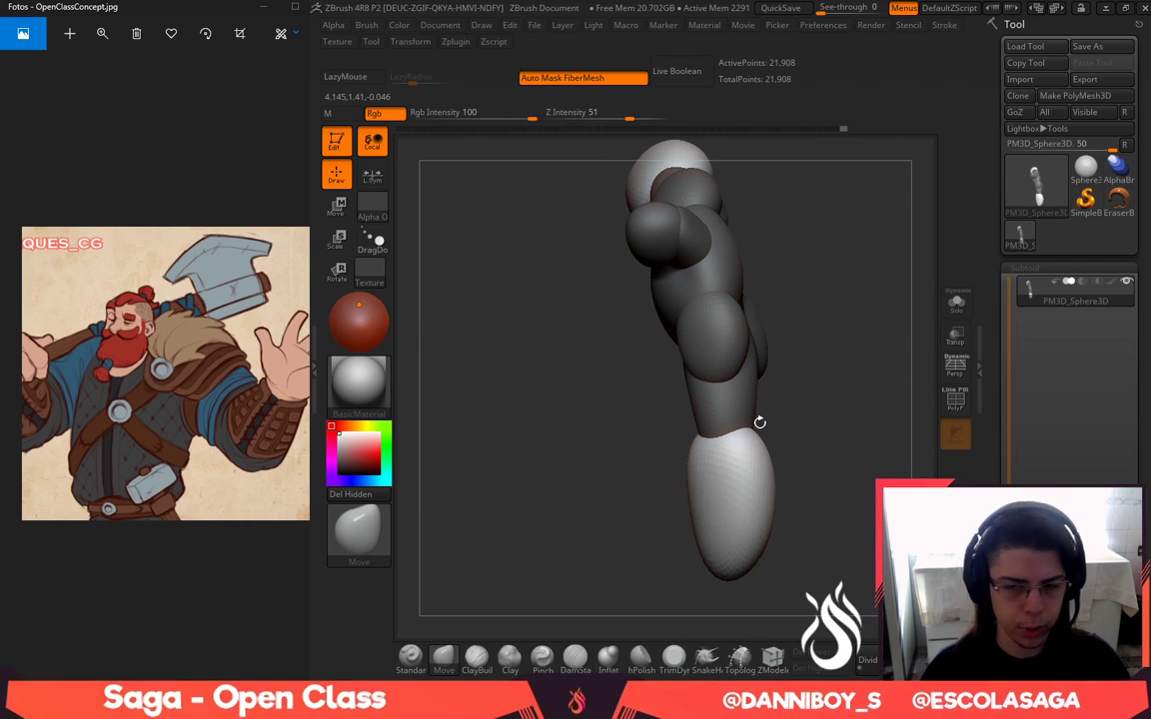
{"action": "left_click_drag", "start_coordinate": [751, 555], "coordinate": [705, 580]}
{"action": "left_click_drag", "start_coordinate": [805, 511], "coordinate": [795, 495], "text": "alt"}
{"action": "left_click_drag", "start_coordinate": [680, 517], "coordinate": [687, 516]}
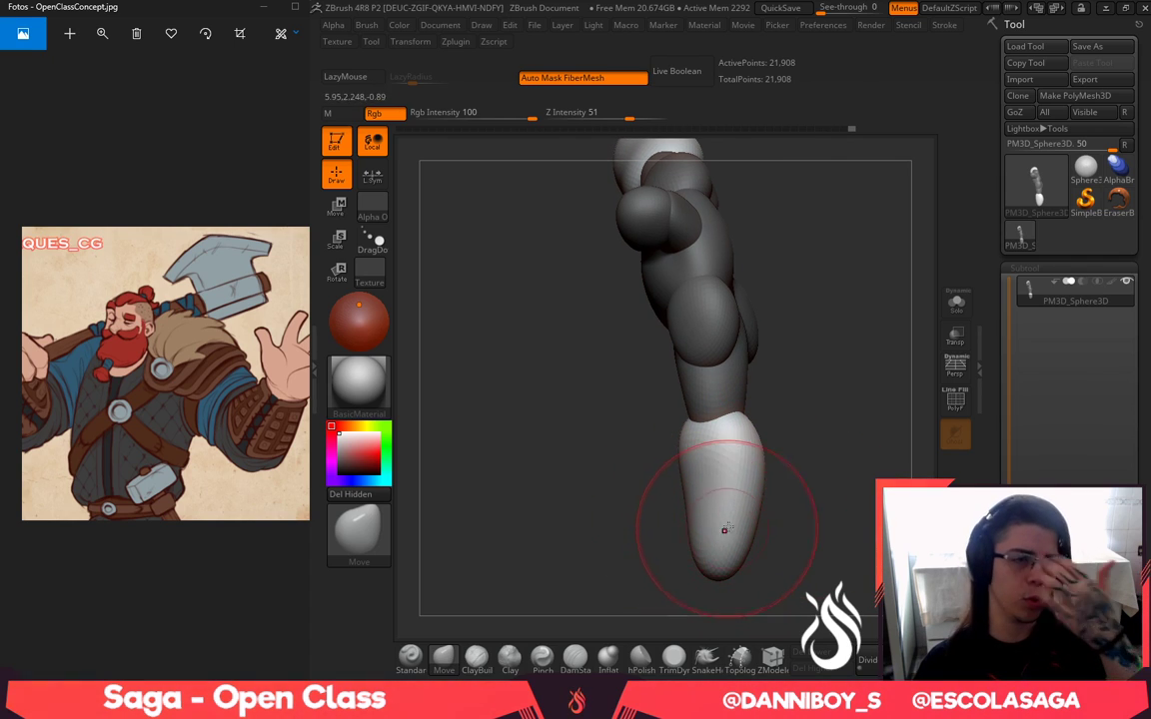
{"action": "right_click_drag", "start_coordinate": [743, 512], "coordinate": [909, 377]}
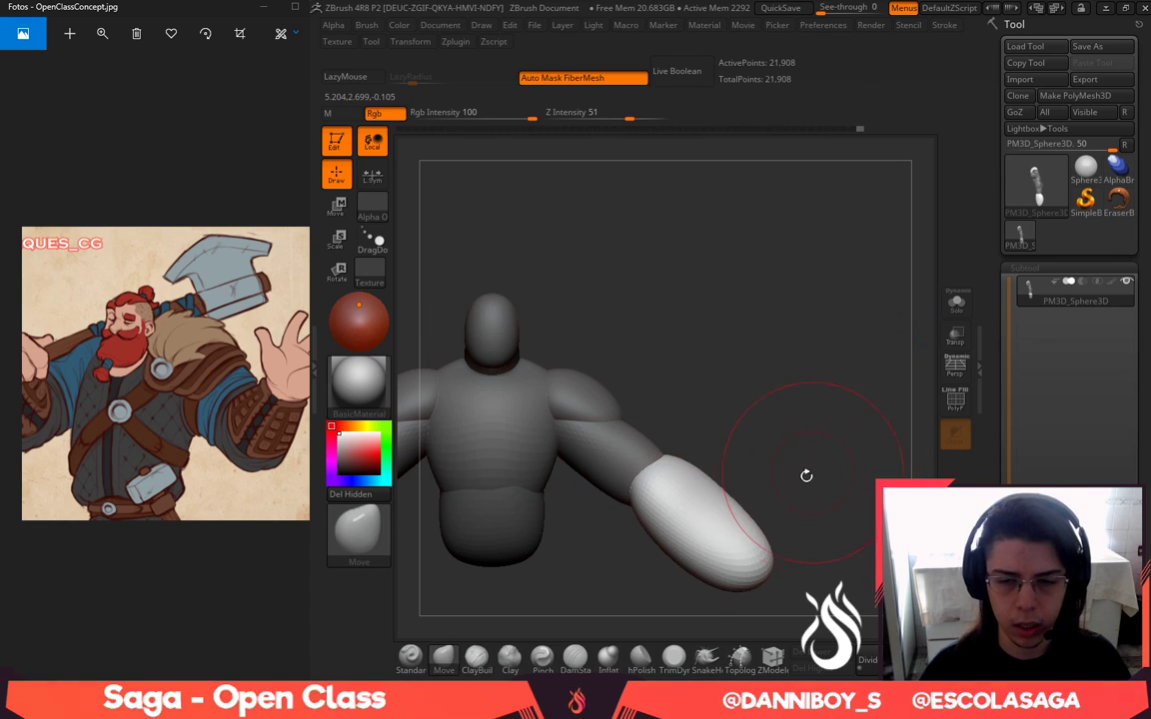
Adjust the forearms' elbow ends and contour where they overlap the upper arms, using the Move brush
{"action": "mouse_move", "coordinate": [806, 475]}
{"action": "left_mouse_down", "text": "alt"}
{"action": "mouse_move", "coordinate": [923, 390]}
{"action": "mouse_move", "coordinate": [825, 472]}
{"action": "left_mouse_up", "text": "alt"}
{"action": "key", "text": "space"}
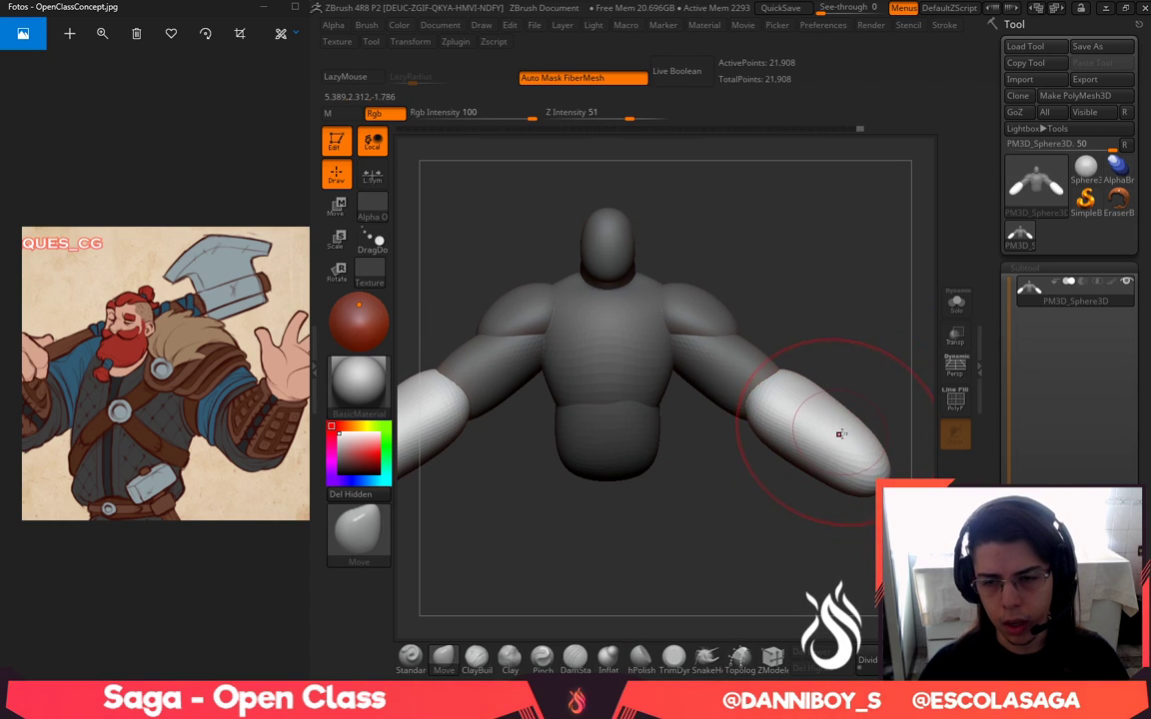
{"action": "key", "text": "space"}
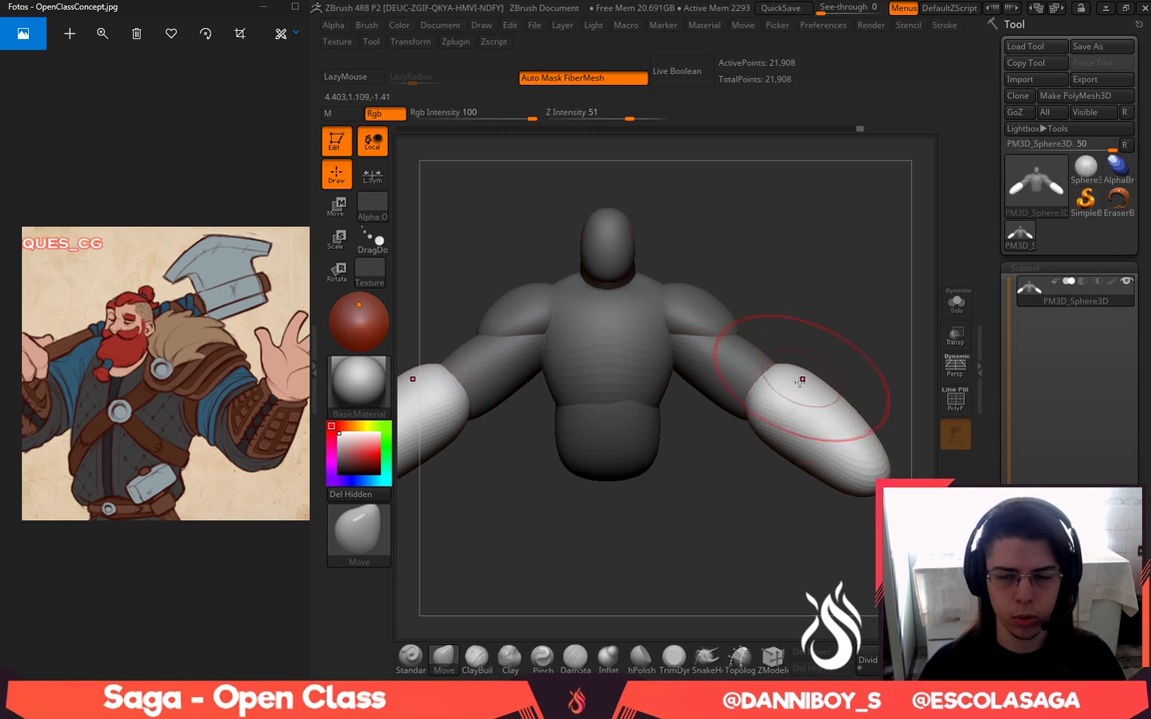
{"action": "left_click_drag", "start_coordinate": [794, 400], "coordinate": [792, 424]}
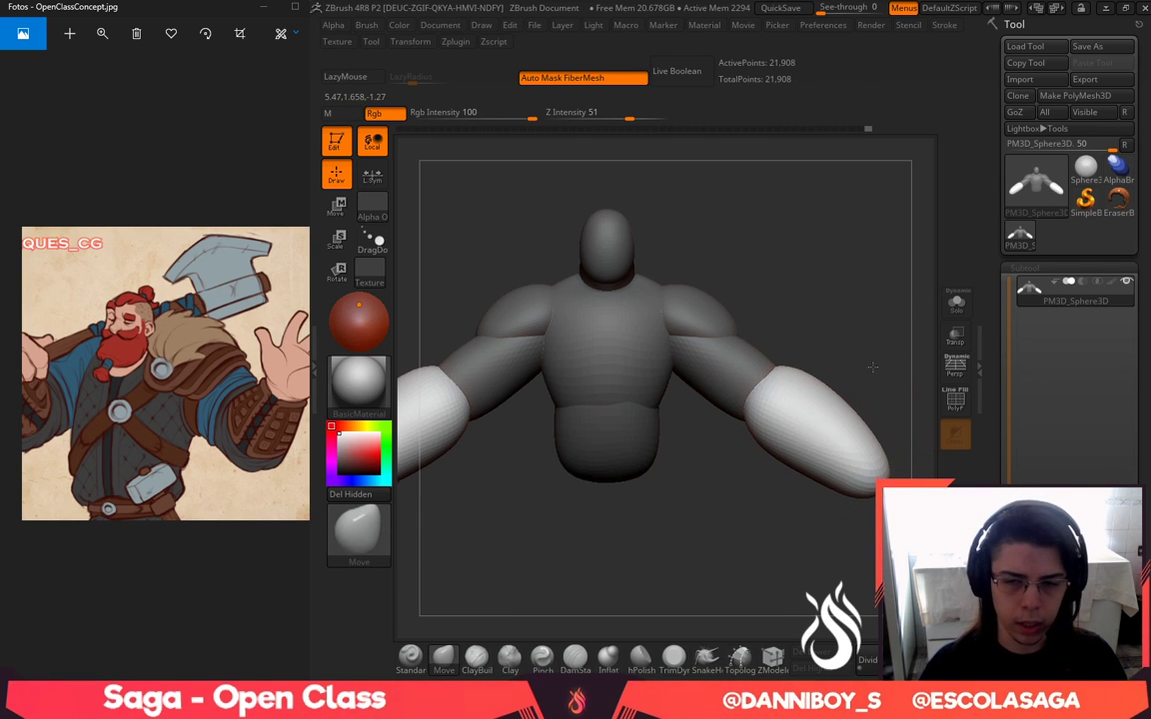
{"action": "left_click_drag", "start_coordinate": [873, 367], "coordinate": [899, 228]}
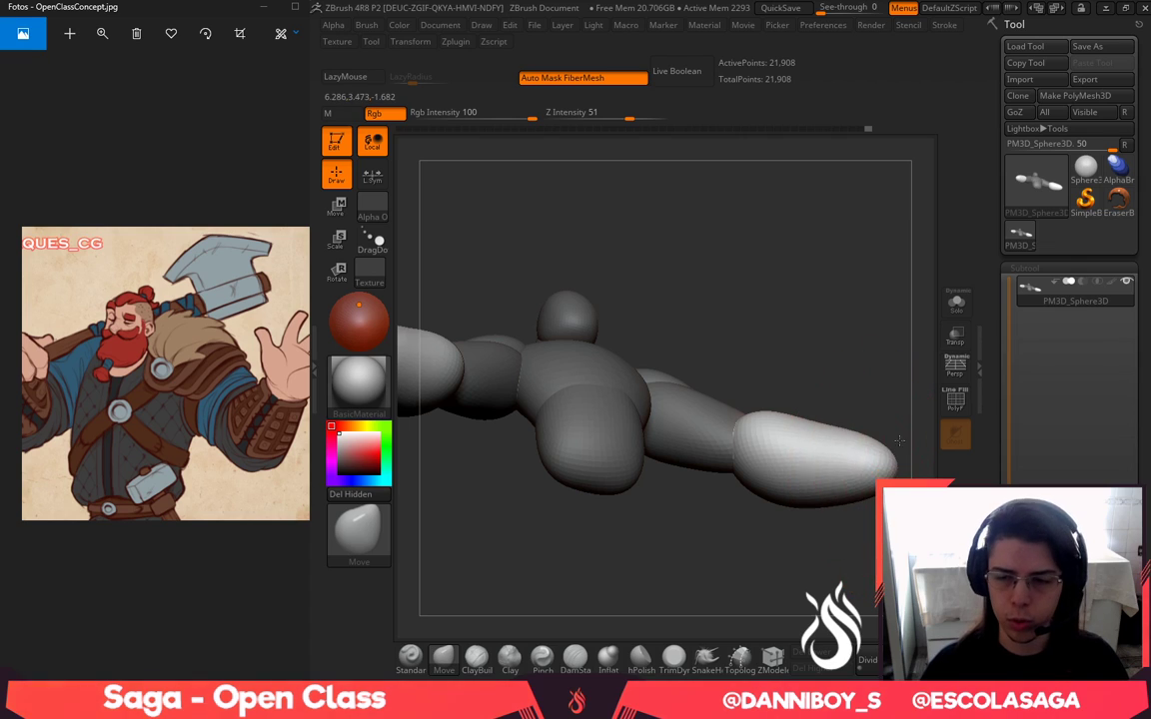
{"action": "left_click_drag", "start_coordinate": [846, 378], "coordinate": [813, 519]}
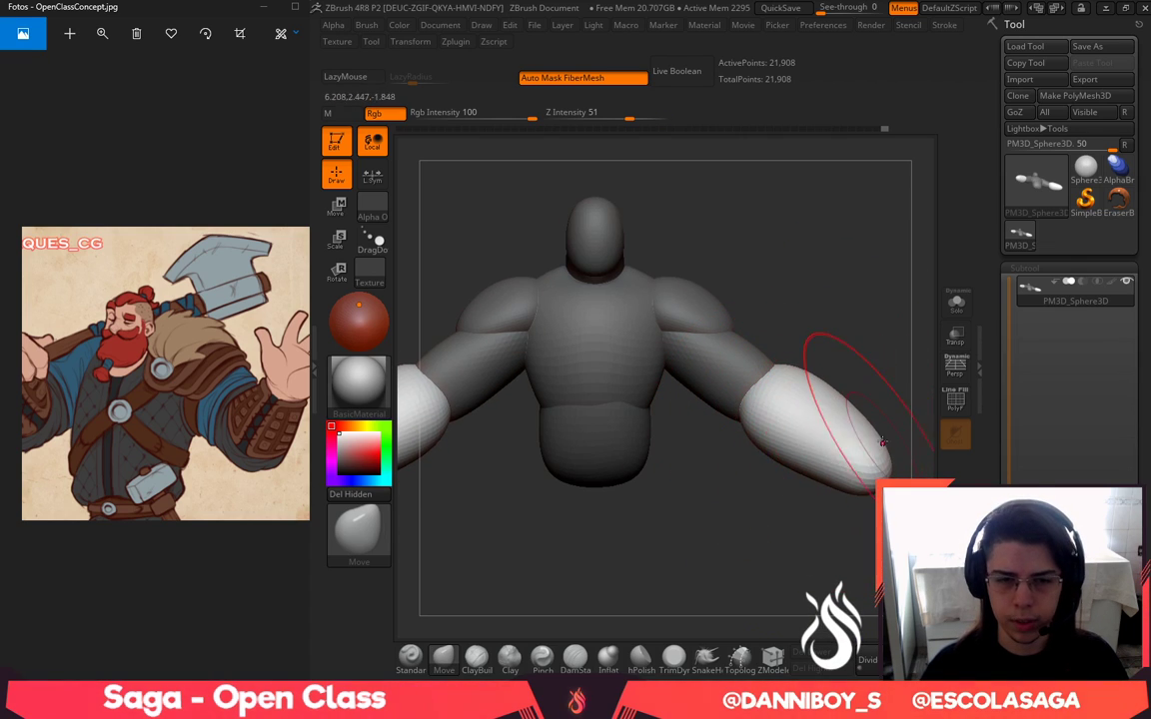
Taper the forearms toward the wrists with the Move brush, leaving them thicker near the elbows
{"action": "key", "text": "space"}
{"action": "mouse_move", "coordinate": [880, 477]}
{"action": "left_mouse_down"}
{"action": "mouse_move", "coordinate": [842, 432]}
{"action": "mouse_move", "coordinate": [801, 432]}
{"action": "left_mouse_up"}
{"action": "key", "text": "space"}
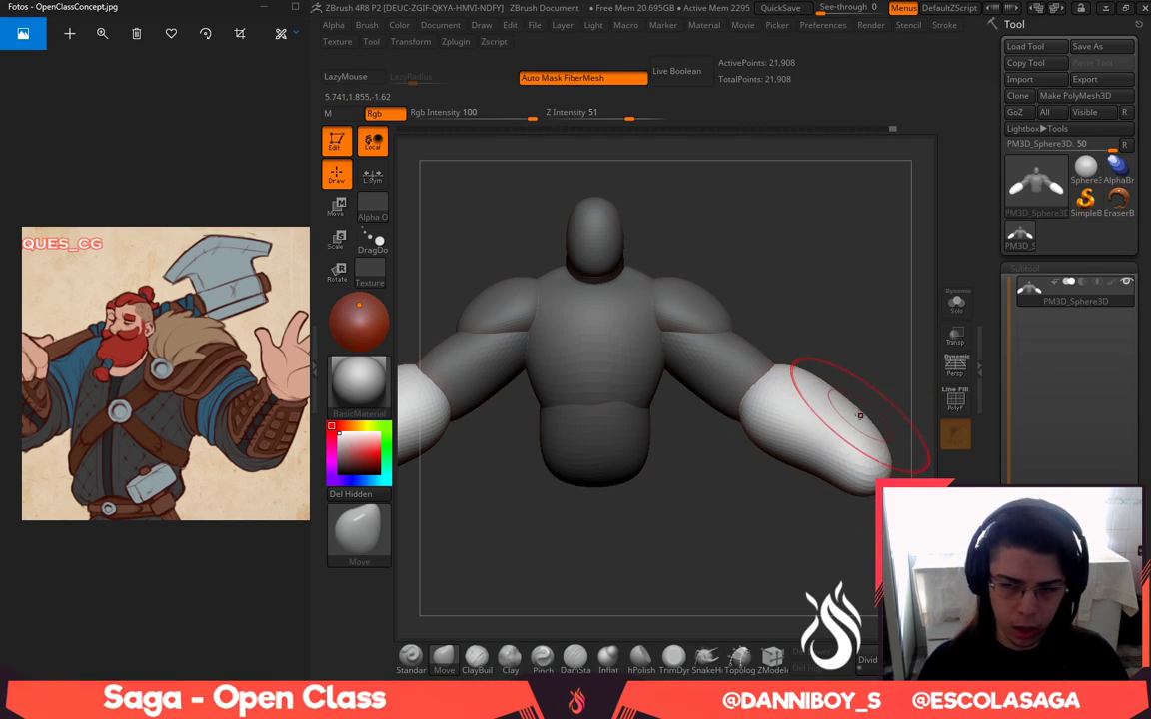
{"action": "mouse_move", "coordinate": [837, 373]}
{"action": "left_mouse_down"}
{"action": "mouse_move", "coordinate": [823, 366]}
{"action": "mouse_move", "coordinate": [848, 359]}
{"action": "left_mouse_up"}
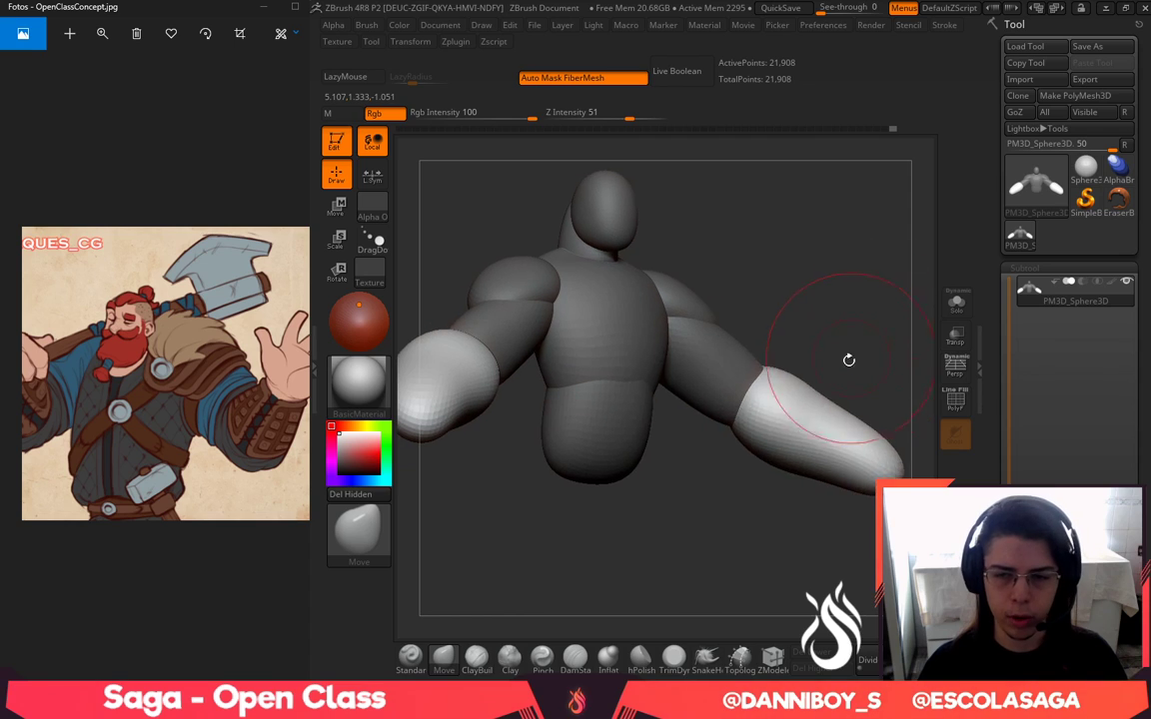
{"action": "left_click_drag", "start_coordinate": [761, 423], "coordinate": [771, 425]}
{"action": "mouse_move", "coordinate": [856, 321]}
{"action": "left_mouse_down"}
{"action": "mouse_move", "coordinate": [750, 436]}
{"action": "mouse_move", "coordinate": [737, 420]}
{"action": "left_mouse_up"}
{"action": "left_click_drag", "start_coordinate": [792, 444], "coordinate": [965, 410]}
{"action": "right_click_drag", "start_coordinate": [965, 410], "coordinate": [934, 345]}
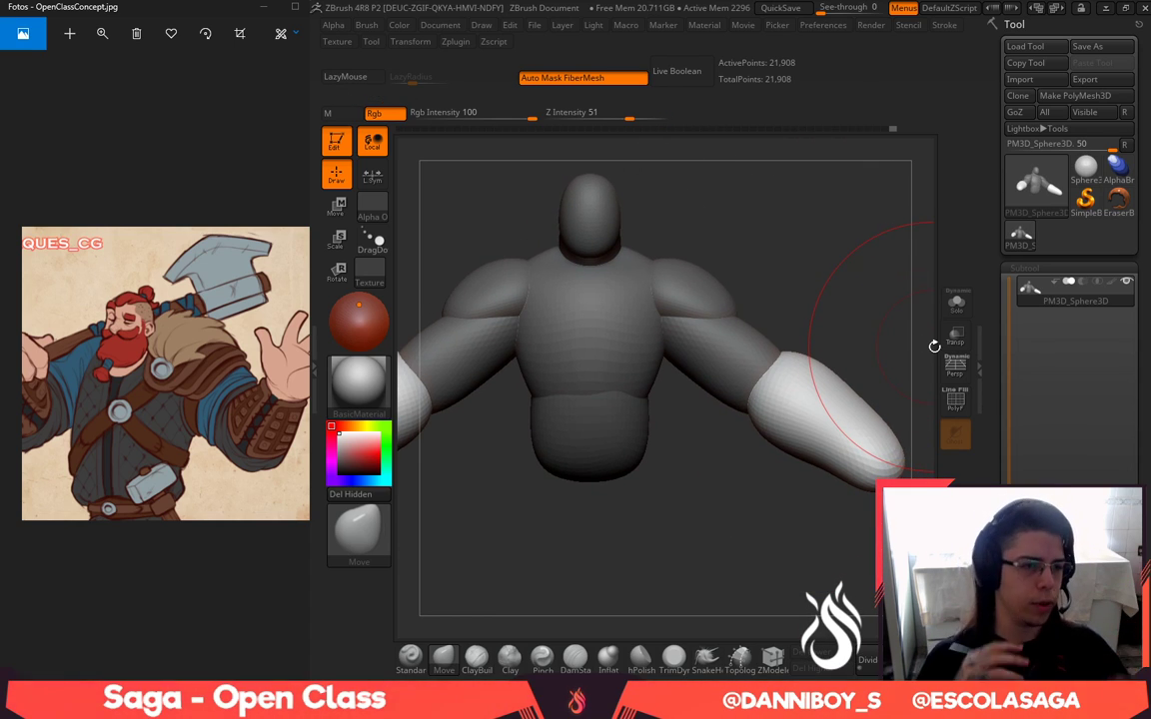
Clear the forearm mask and insert a sphere at each forearm's end with the IMM Primitives brush as the hand volume
{"action": "right_click_drag", "start_coordinate": [788, 321], "coordinate": [806, 340]}
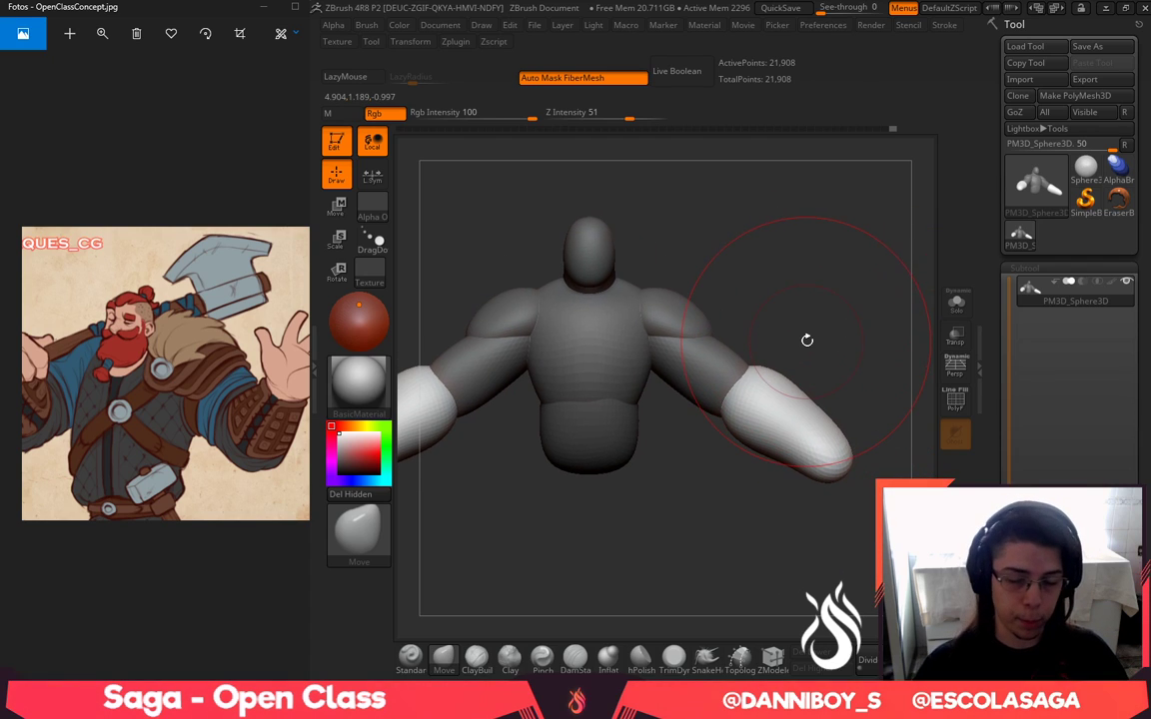
{"action": "key", "text": "b"}
{"action": "left_click_drag", "start_coordinate": [790, 208], "coordinate": [844, 298], "text": "ctrl"}
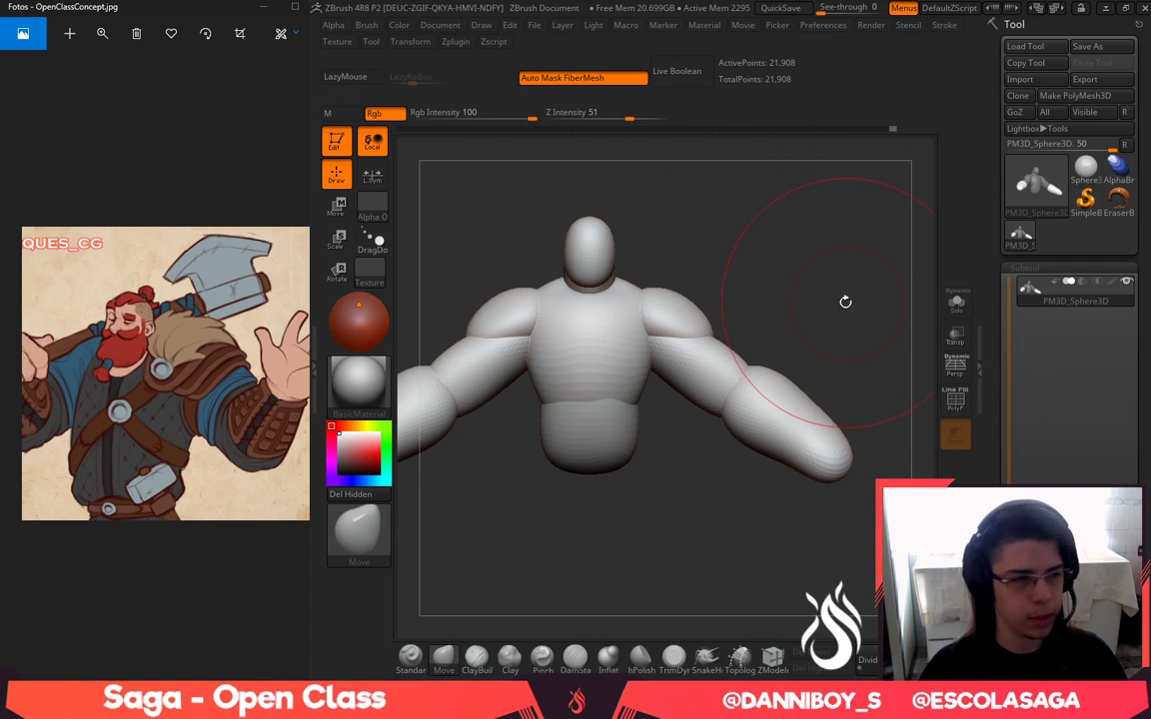
{"action": "key", "text": "b"}
{"action": "key", "text": "Escape"}
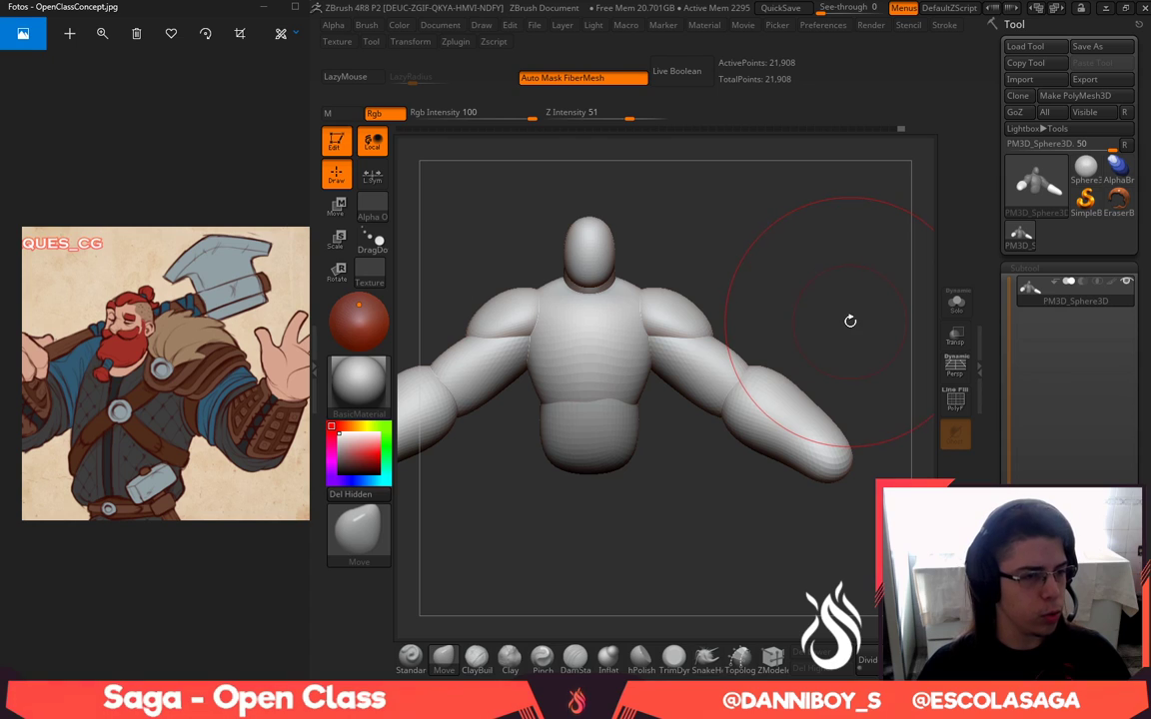
{"action": "key", "text": "b"}
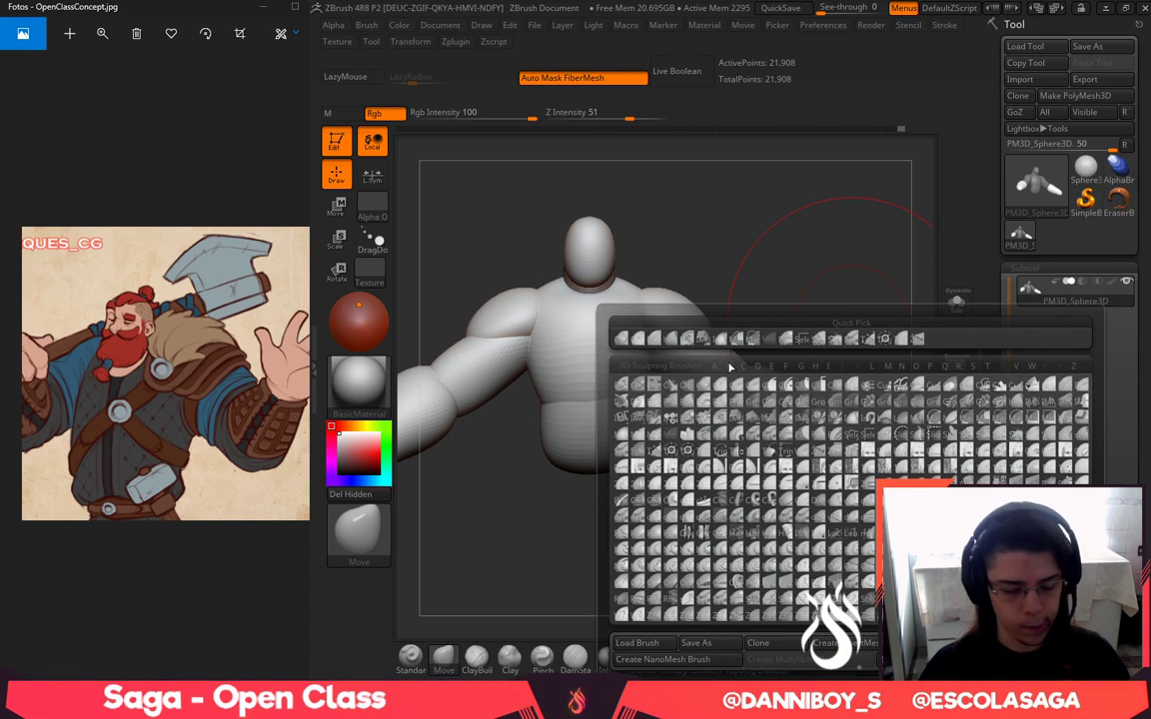
{"action": "key", "text": "l"}
{"action": "left_click", "coordinate": [740, 417]}
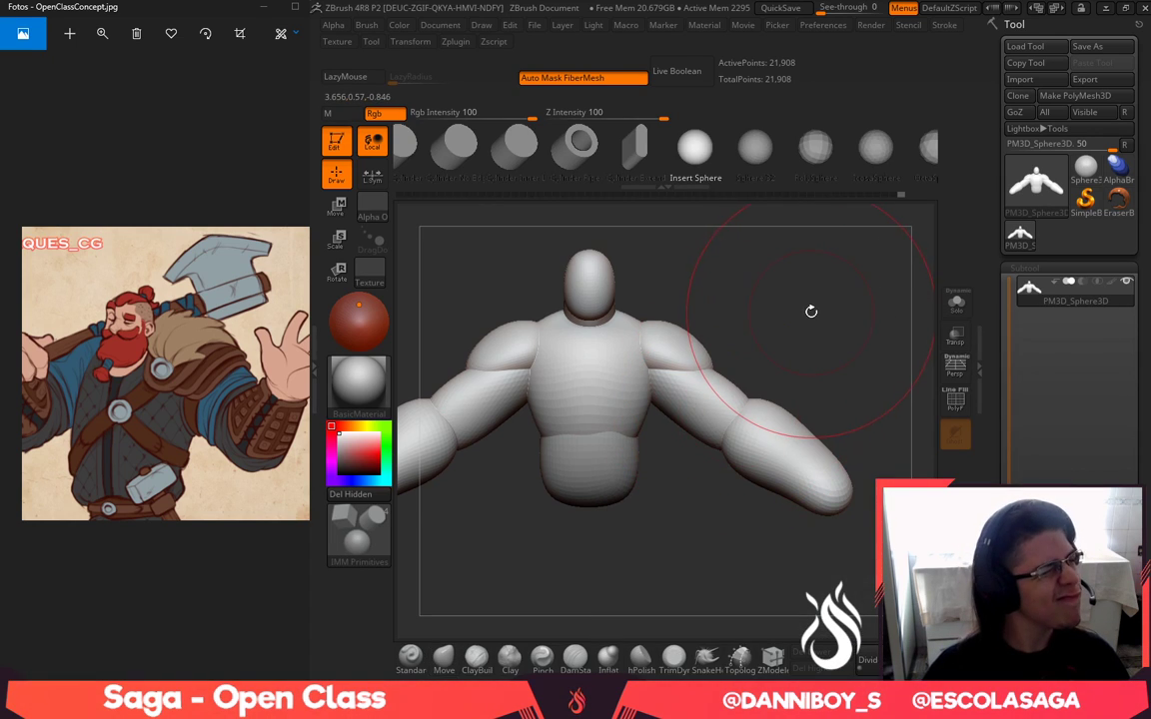
{"action": "mouse_move", "coordinate": [820, 314]}
{"action": "left_mouse_down"}
{"action": "mouse_move", "coordinate": [717, 444]}
{"action": "mouse_move", "coordinate": [739, 499]}
{"action": "left_mouse_up"}
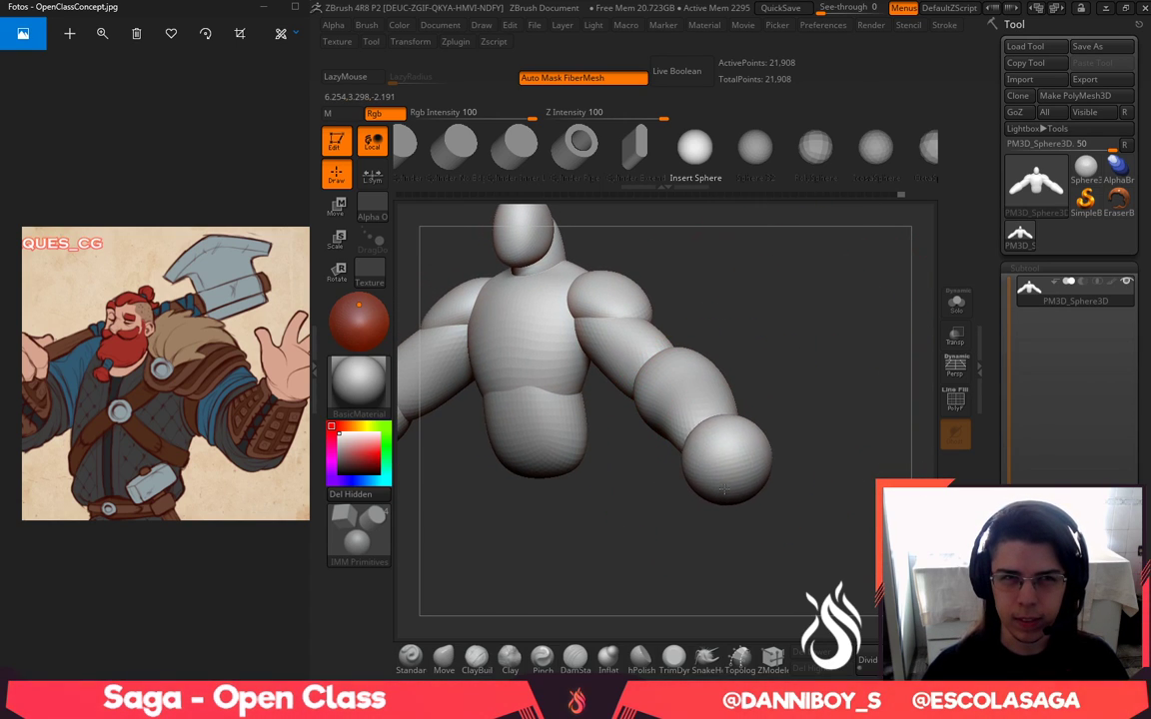
Stretch the new hand spheres into ovals continuing from the forearms with the Move brush
{"action": "left_click", "coordinate": [444, 659]}
{"action": "left_click_drag", "start_coordinate": [625, 565], "coordinate": [729, 508], "text": "shift"}
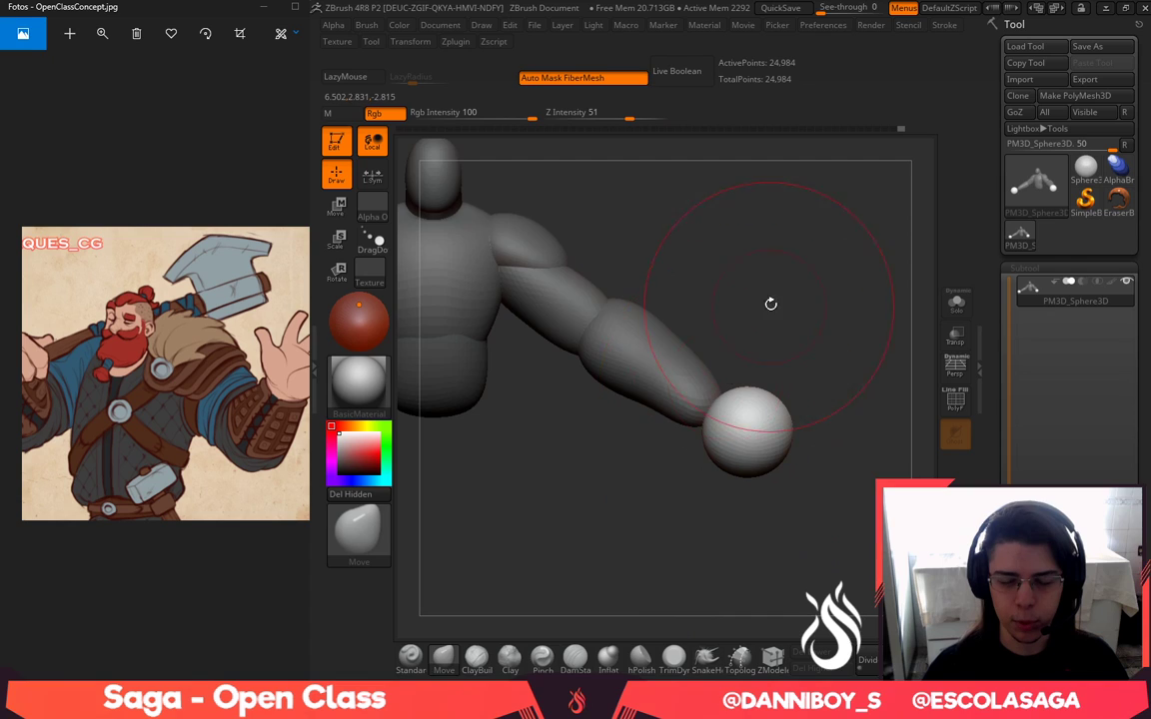
{"action": "mouse_move", "coordinate": [770, 303]}
{"action": "left_mouse_down"}
{"action": "mouse_move", "coordinate": [741, 368]}
{"action": "mouse_move", "coordinate": [739, 347]}
{"action": "left_mouse_up"}
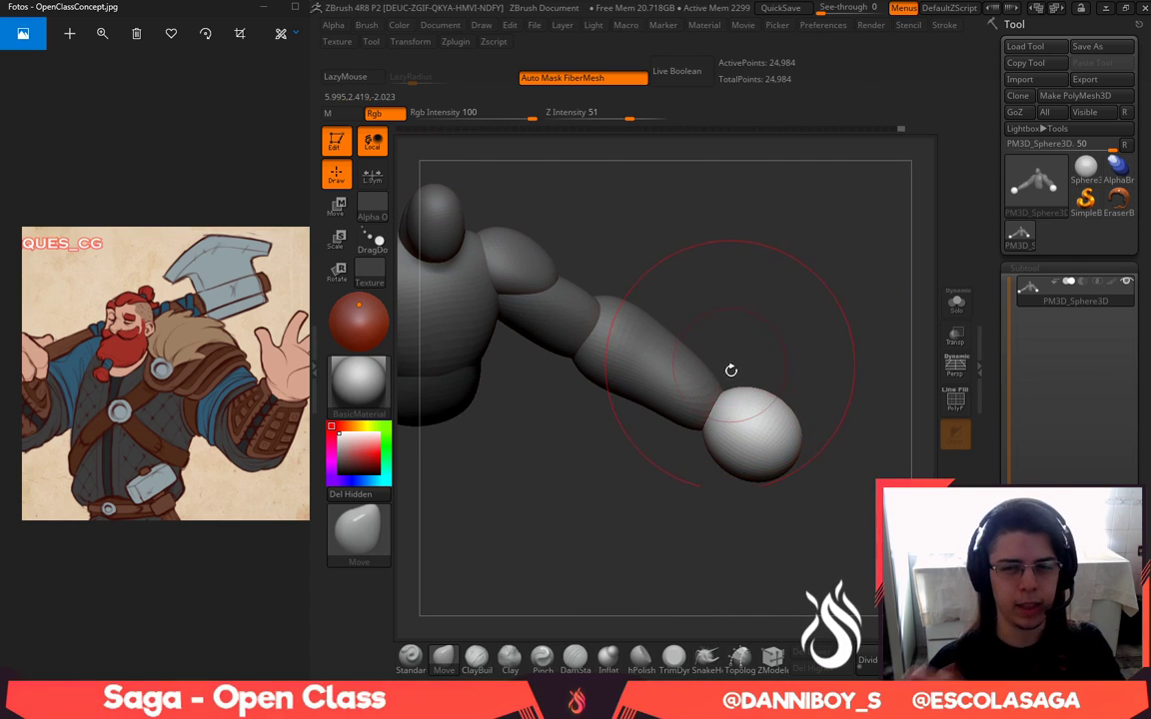
{"action": "left_click_drag", "start_coordinate": [734, 417], "coordinate": [711, 407]}
{"action": "left_click_drag", "start_coordinate": [827, 390], "coordinate": [811, 355]}
Flatten the hand volumes by scaling them to about 0.7 on the vertical axis, and align the gizmo with the hand direction
{"action": "key", "text": "w"}
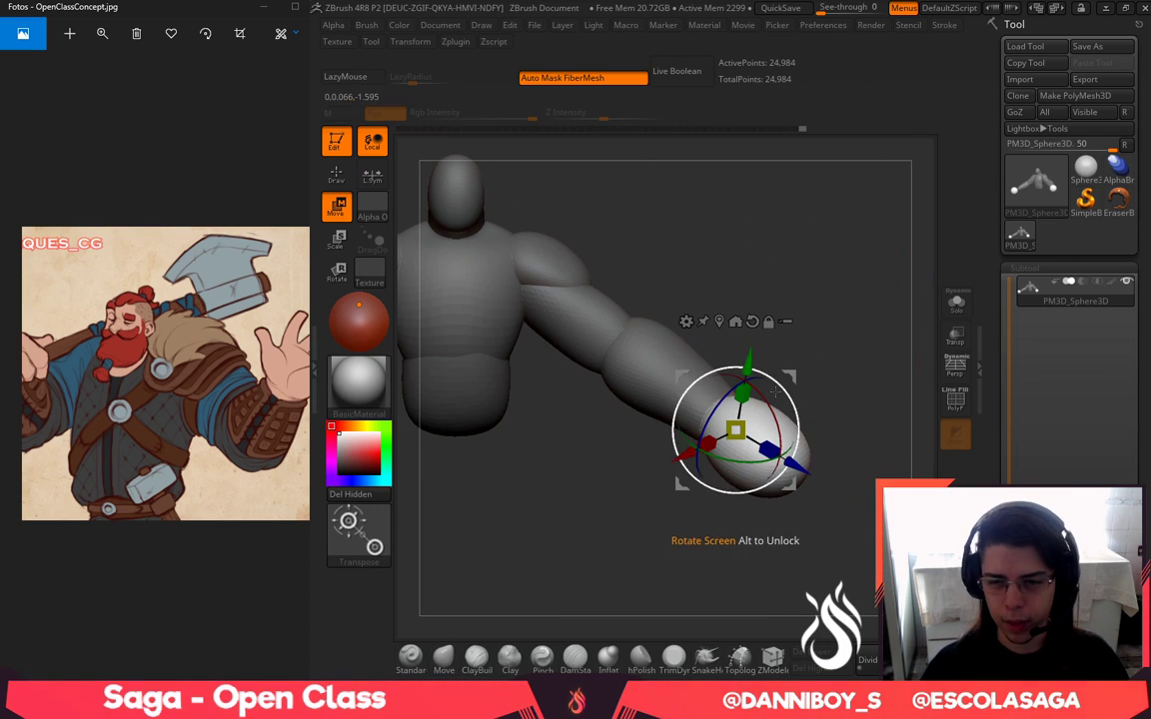
{"action": "left_click_drag", "start_coordinate": [743, 394], "coordinate": [744, 399]}
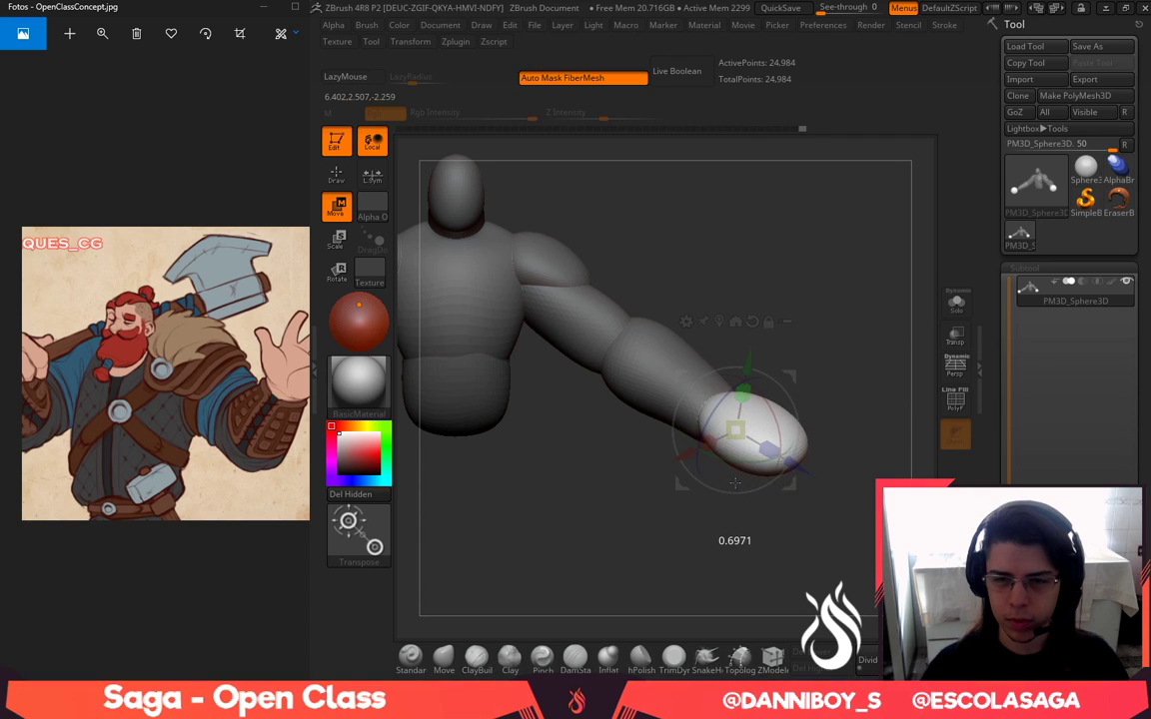
{"action": "left_click_drag", "start_coordinate": [736, 482], "coordinate": [736, 485]}
{"action": "key", "text": "q"}
{"action": "key", "text": "w"}
{"action": "left_click_drag", "start_coordinate": [724, 387], "coordinate": [744, 382]}
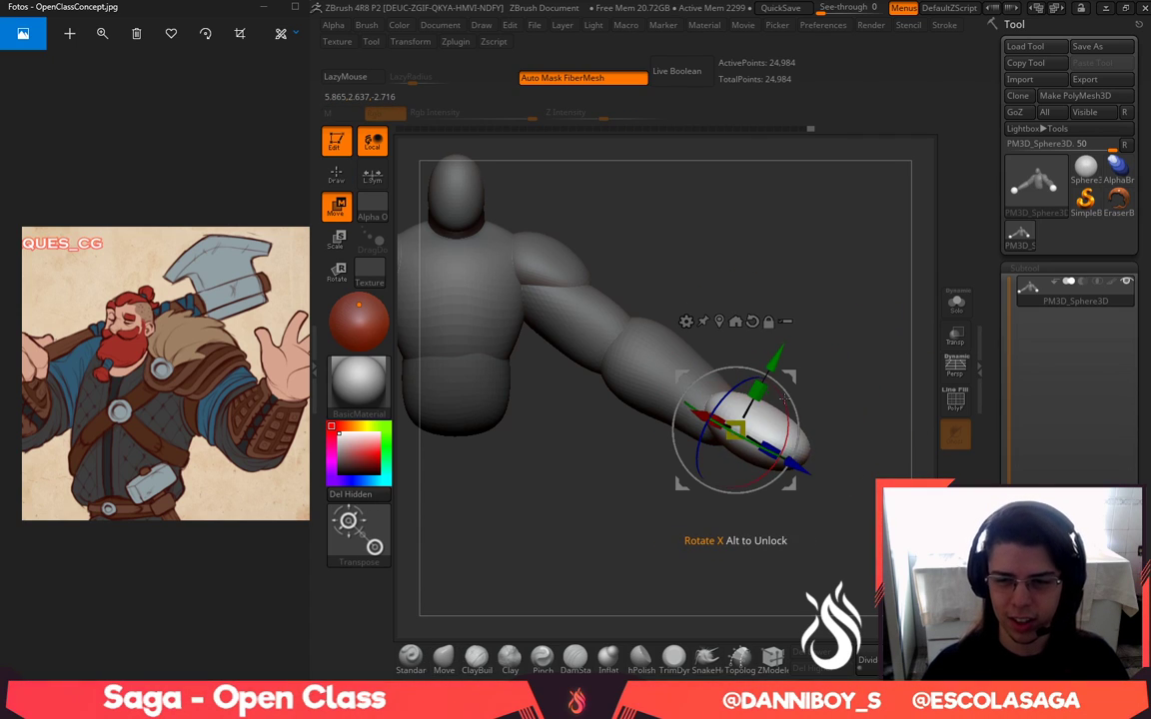
Reshape the flattened hands with the Move brush and extend their wrist ends over the forearms using a smaller brush size
{"action": "key", "text": "q"}
{"action": "left_click_drag", "start_coordinate": [779, 422], "coordinate": [775, 393]}
{"action": "key", "text": "w"}
{"action": "key", "text": "q"}
{"action": "mouse_move", "coordinate": [873, 378]}
{"action": "left_mouse_down"}
{"action": "mouse_move", "coordinate": [794, 411]}
{"action": "mouse_move", "coordinate": [791, 442]}
{"action": "mouse_move", "coordinate": [769, 453]}
{"action": "mouse_move", "coordinate": [735, 431]}
{"action": "mouse_move", "coordinate": [865, 432]}
{"action": "left_mouse_up"}
{"action": "key", "text": "space"}
{"action": "key", "text": "space"}
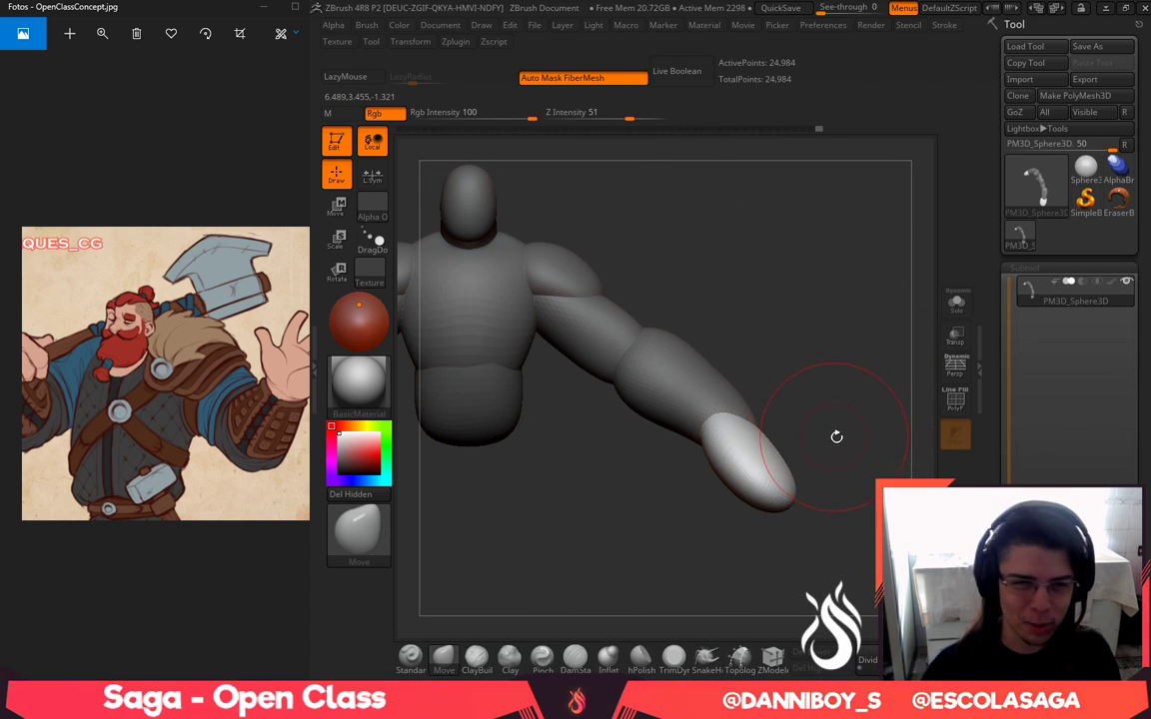
{"action": "key", "text": "space"}
{"action": "left_click_drag", "start_coordinate": [750, 427], "coordinate": [762, 408]}
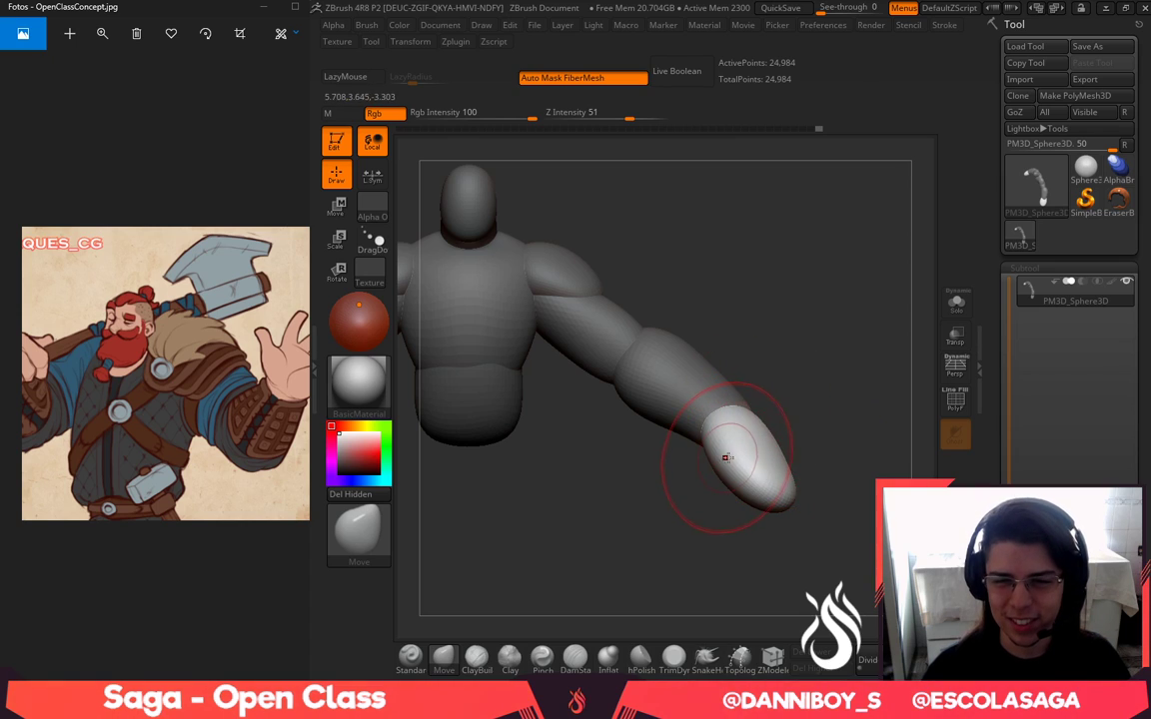
Pull out a thumb-side bulge on the hands' inner edge with the Move brush, refine their outline, and clear the mask
{"action": "key", "text": "space"}
{"action": "left_click_drag", "start_coordinate": [729, 457], "coordinate": [712, 456]}
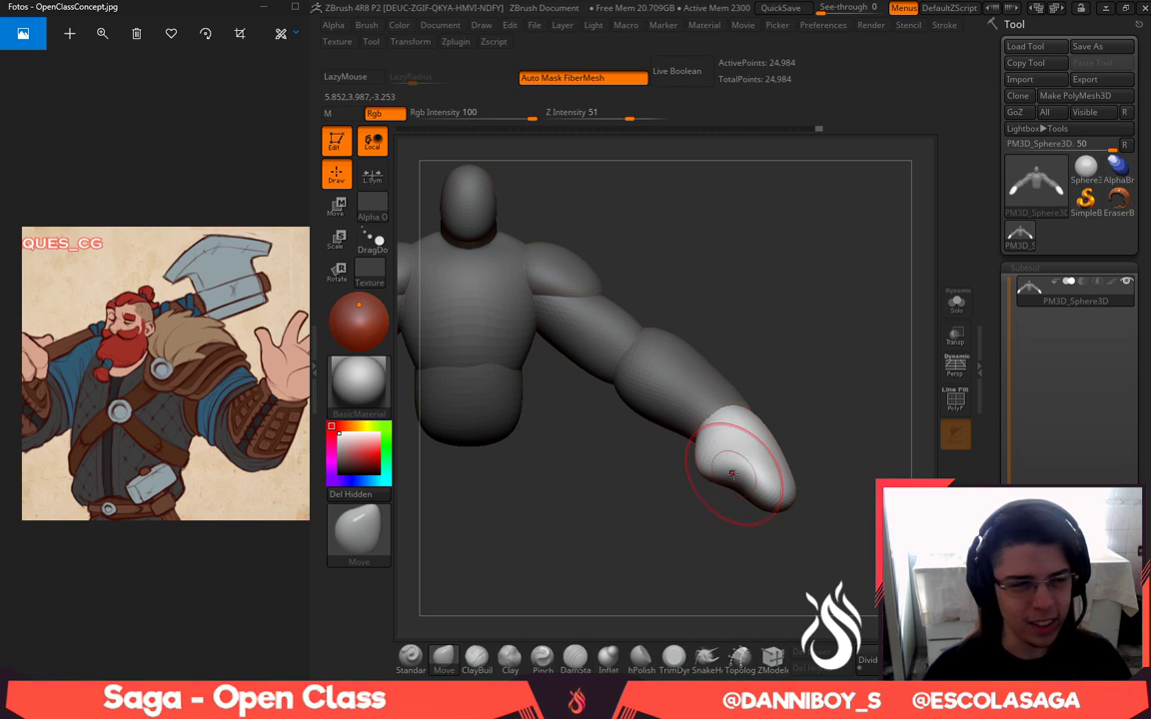
{"action": "left_click_drag", "start_coordinate": [803, 393], "coordinate": [852, 401]}
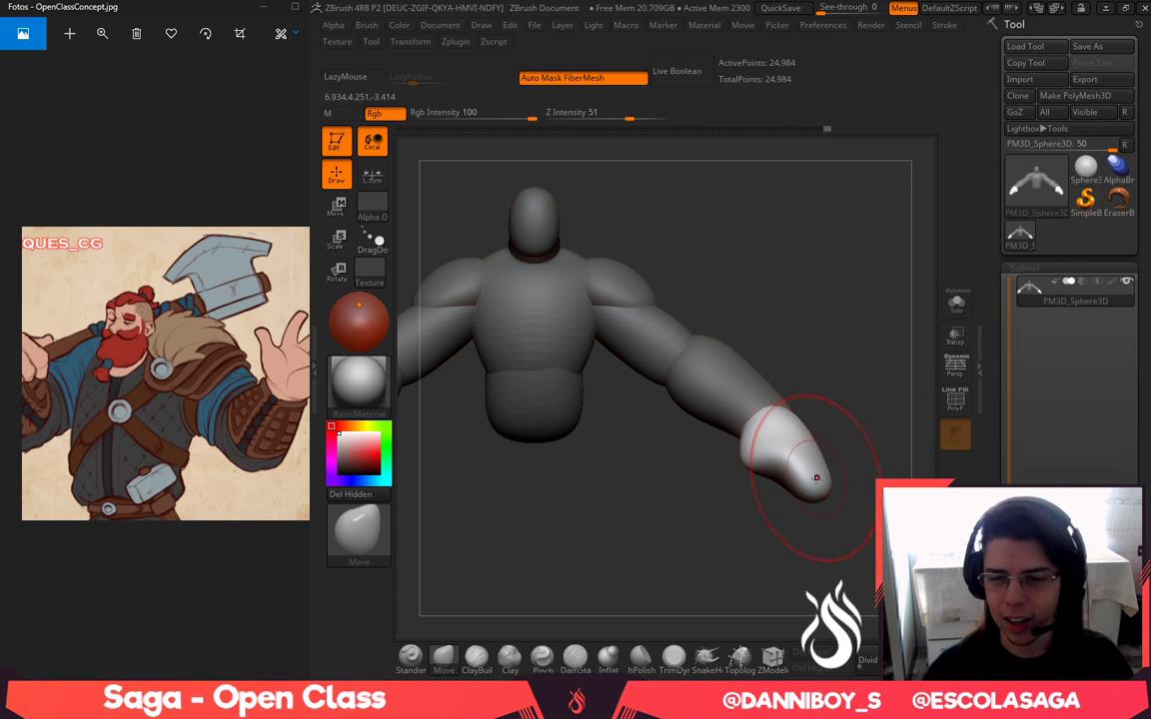
{"action": "left_click_drag", "start_coordinate": [866, 400], "coordinate": [859, 410]}
{"action": "left_click_drag", "start_coordinate": [876, 516], "coordinate": [791, 431]}
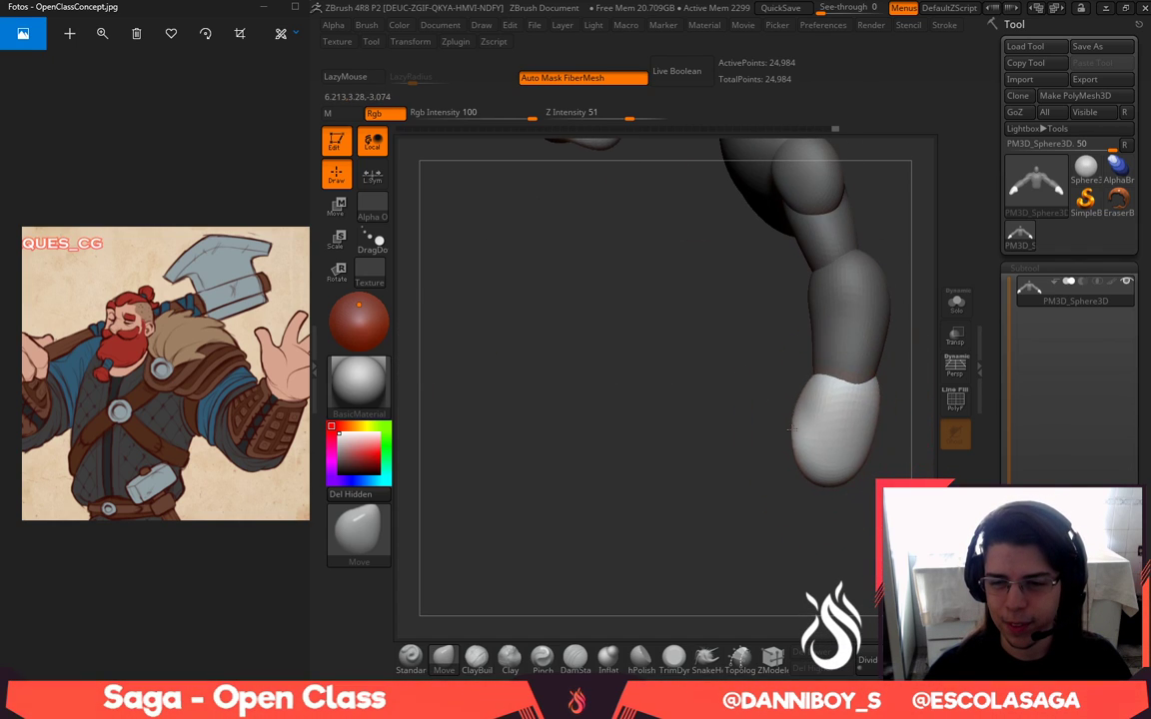
{"action": "left_click_drag", "start_coordinate": [849, 514], "coordinate": [771, 558]}
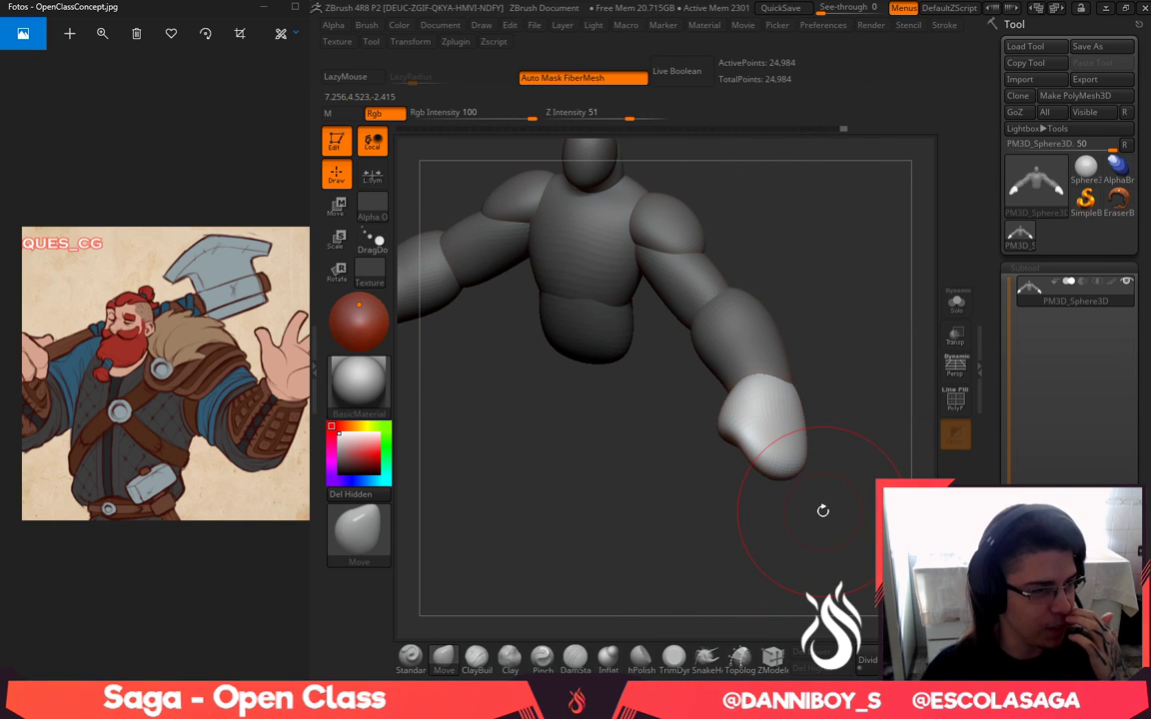
{"action": "left_click_drag", "start_coordinate": [839, 466], "coordinate": [874, 345]}
{"action": "left_click_drag", "start_coordinate": [833, 408], "coordinate": [820, 401]}
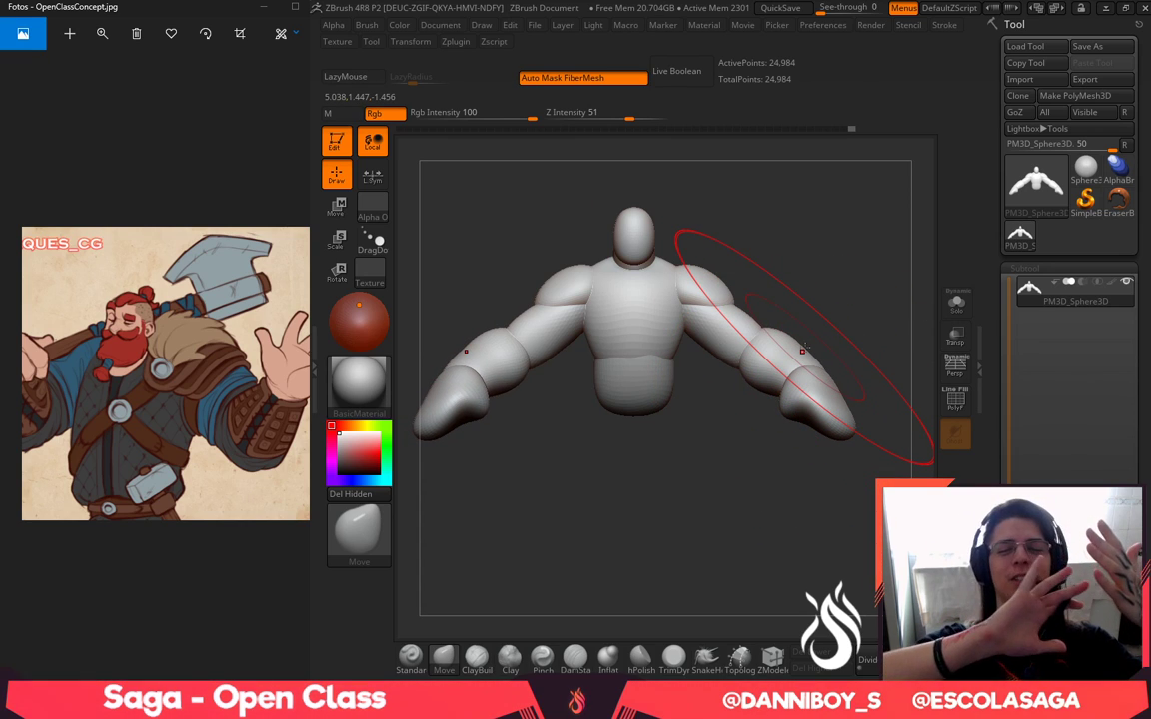
{"action": "left_click_drag", "start_coordinate": [853, 333], "coordinate": [848, 360], "text": "alt"}
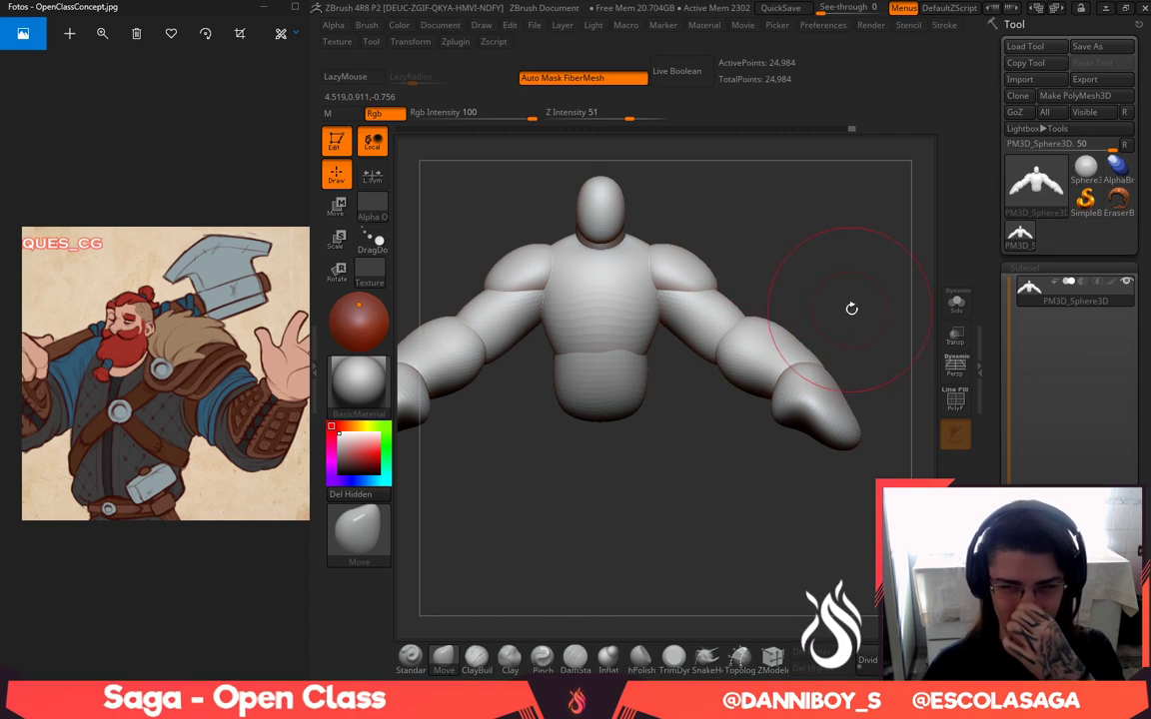
Mask everything except the forearms and fill out their inner side profile with a smaller Move brush
{"action": "mouse_move", "coordinate": [922, 309]}
{"action": "left_mouse_down"}
{"action": "mouse_move", "coordinate": [853, 320]}
{"action": "mouse_move", "coordinate": [857, 416]}
{"action": "mouse_move", "coordinate": [804, 368]}
{"action": "left_mouse_up"}
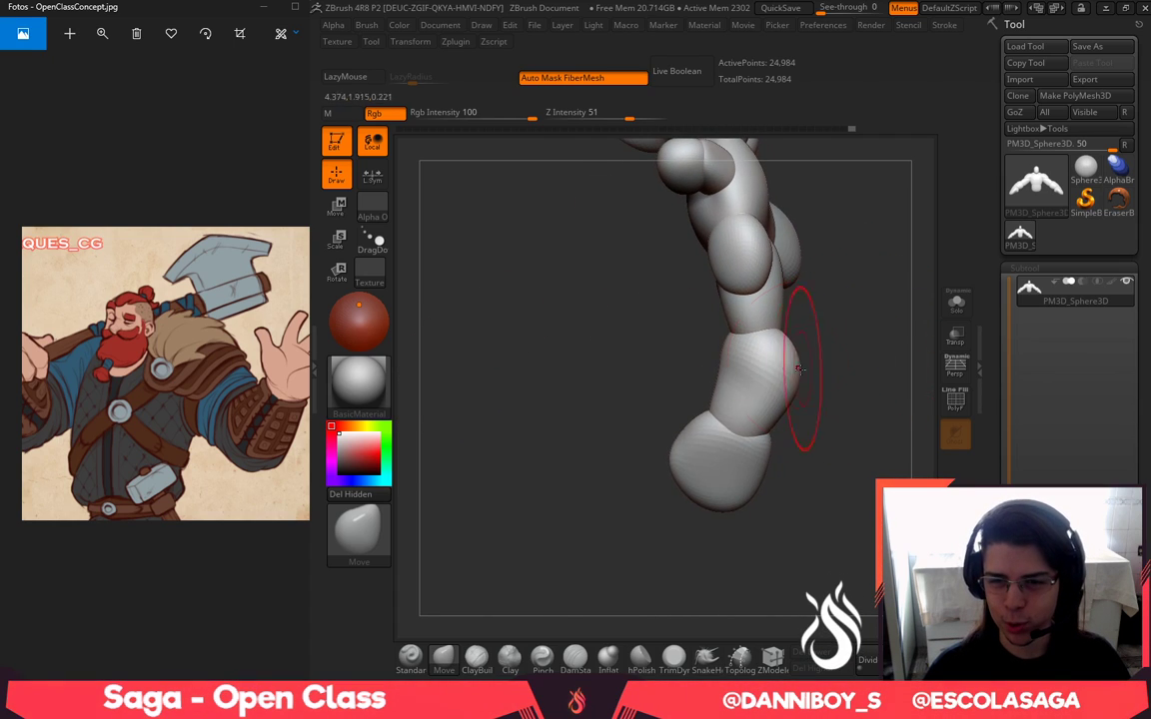
{"action": "key", "text": "w"}
{"action": "left_click", "coordinate": [792, 380], "text": "ctrl"}
{"action": "key", "text": "q"}
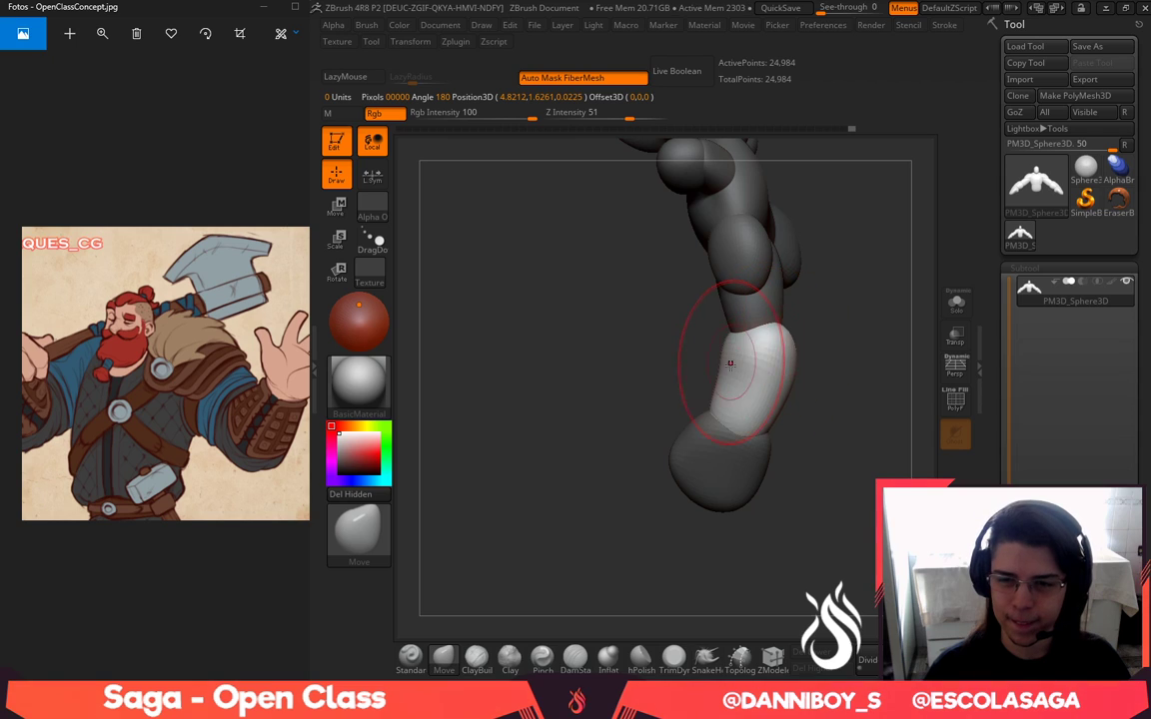
{"action": "key", "text": "space"}
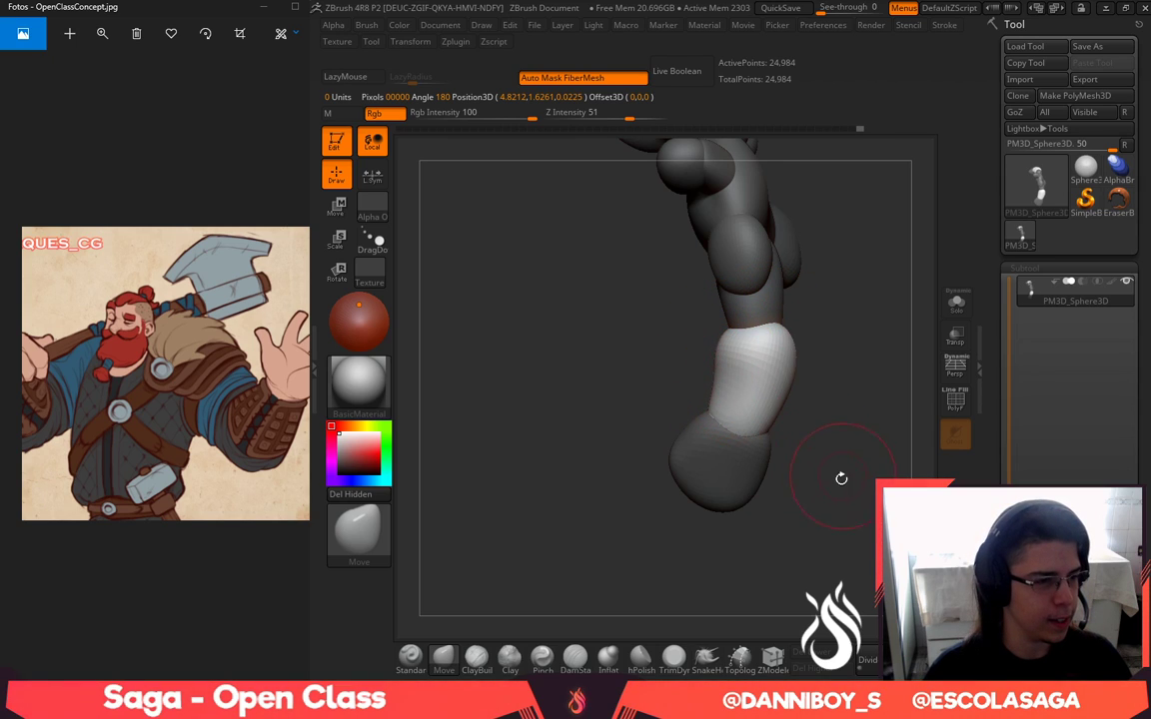
Refine the forearms' contour from the elbows to the wrists with the Move brush, and clear the mask
{"action": "left_click_drag", "start_coordinate": [841, 479], "coordinate": [807, 463]}
{"action": "left_click_drag", "start_coordinate": [723, 462], "coordinate": [737, 463]}
{"action": "mouse_move", "coordinate": [772, 445]}
{"action": "left_mouse_down"}
{"action": "mouse_move", "coordinate": [822, 449]}
{"action": "mouse_move", "coordinate": [789, 431]}
{"action": "left_mouse_up"}
{"action": "mouse_move", "coordinate": [734, 371]}
{"action": "left_mouse_down", "text": "shift"}
{"action": "mouse_move", "coordinate": [813, 398]}
{"action": "mouse_move", "coordinate": [847, 390]}
{"action": "mouse_move", "coordinate": [804, 381]}
{"action": "left_mouse_up", "text": "shift"}
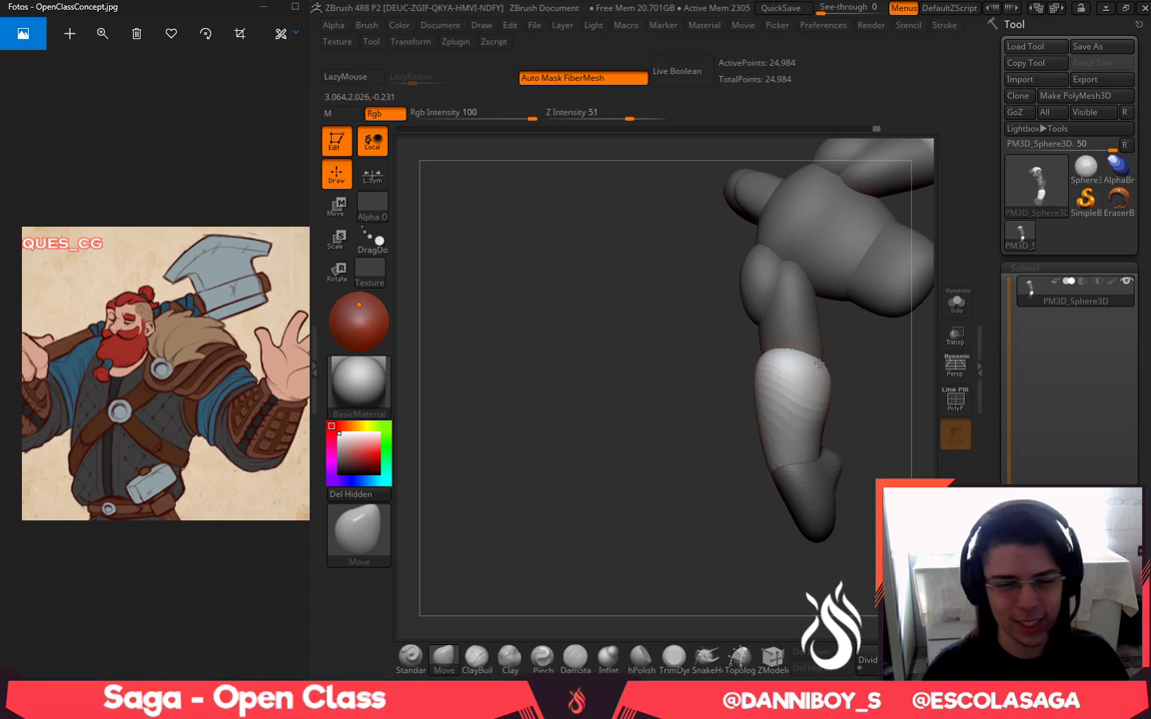
{"action": "right_click_drag", "start_coordinate": [795, 401], "coordinate": [931, 267]}
{"action": "left_click_drag", "start_coordinate": [931, 266], "coordinate": [891, 288]}
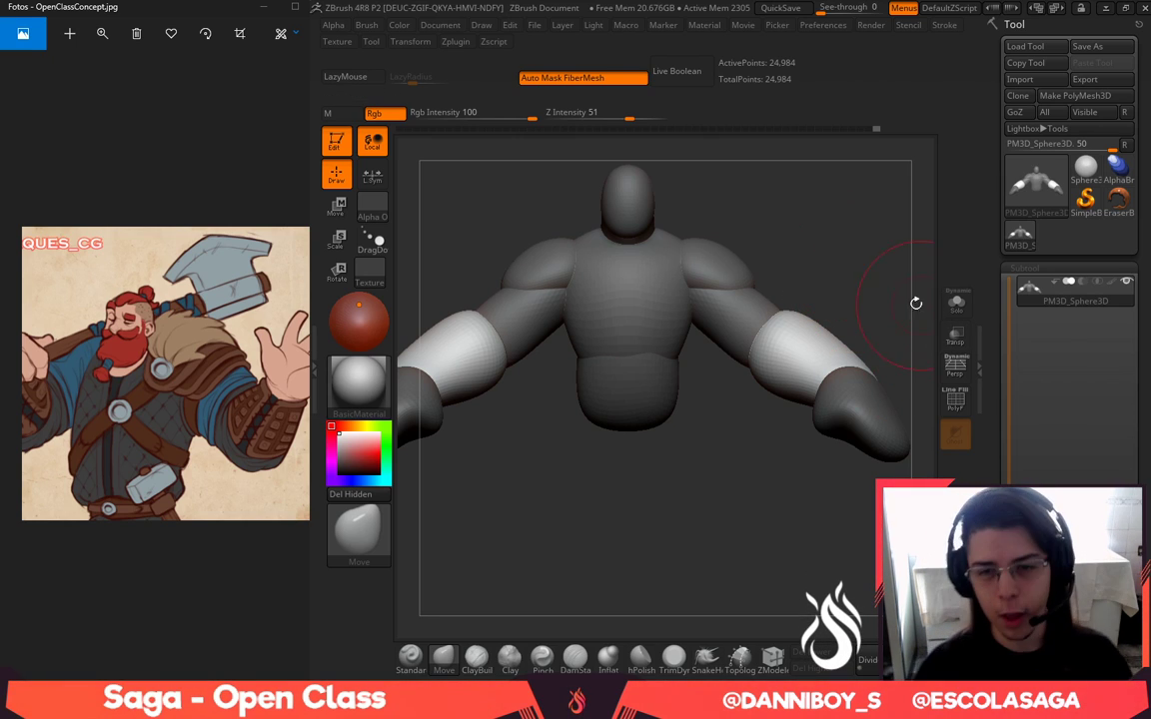
{"action": "left_click_drag", "start_coordinate": [915, 303], "coordinate": [814, 264], "text": "alt"}
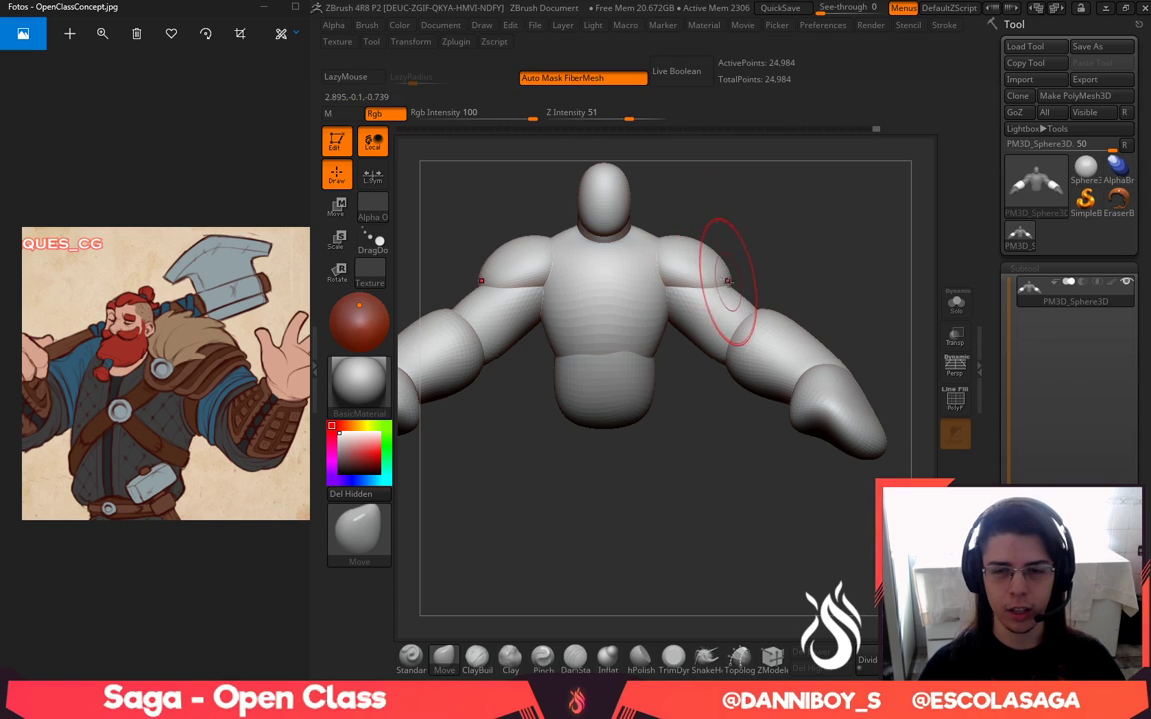
Mask the head and broaden the torso and hips with a larger Move brush
{"action": "mouse_move", "coordinate": [658, 360]}
{"action": "left_mouse_down"}
{"action": "mouse_move", "coordinate": [691, 386]}
{"action": "mouse_move", "coordinate": [653, 395]}
{"action": "mouse_move", "coordinate": [651, 408]}
{"action": "left_mouse_up"}
{"action": "key", "text": "space"}
{"action": "key", "text": "space"}
{"action": "left_click_drag", "start_coordinate": [744, 267], "coordinate": [732, 267]}
{"action": "mouse_move", "coordinate": [702, 193]}
{"action": "left_mouse_down", "text": "alt"}
{"action": "mouse_move", "coordinate": [733, 259]}
{"action": "mouse_move", "coordinate": [637, 345]}
{"action": "mouse_move", "coordinate": [684, 213]}
{"action": "left_mouse_up", "text": "alt"}
{"action": "left_click", "coordinate": [684, 213], "text": "ctrl"}
{"action": "key", "text": "space"}
{"action": "left_click_drag", "start_coordinate": [699, 310], "coordinate": [767, 333]}
{"action": "left_click", "coordinate": [723, 283], "text": "ctrl"}
{"action": "left_click", "coordinate": [711, 324], "text": "ctrl"}
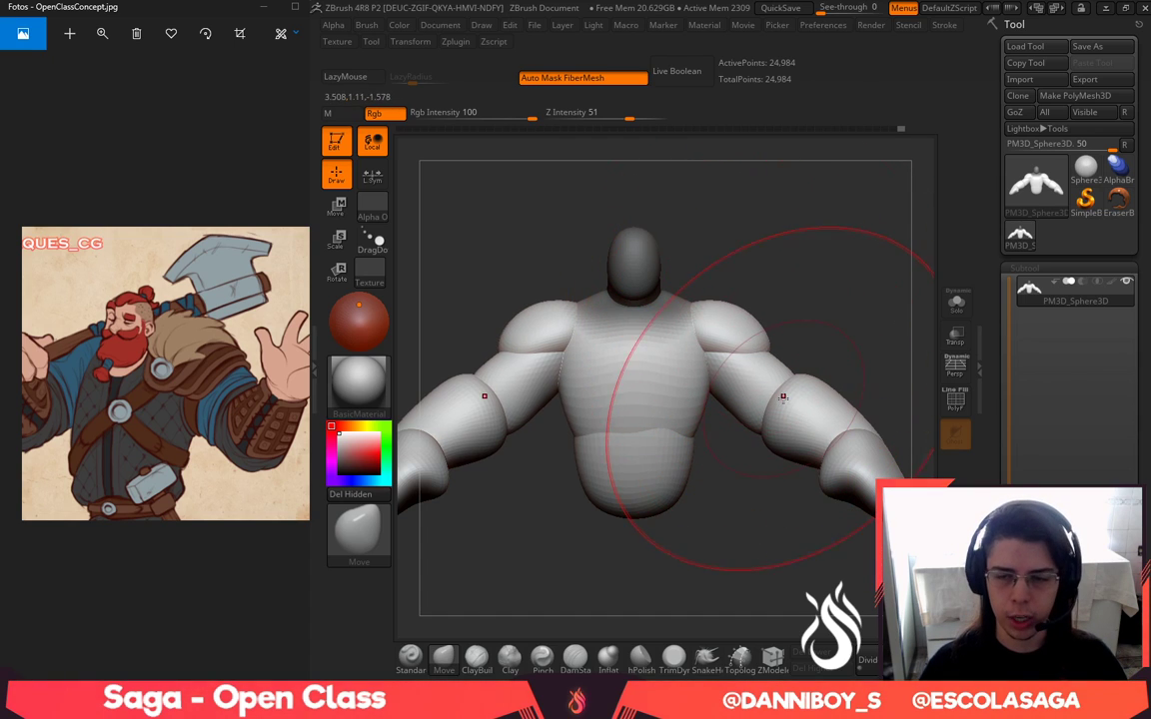
Adjust the arms' profile around the elbows with the large Move brush while the head stays masked
{"action": "left_click_drag", "start_coordinate": [842, 387], "coordinate": [810, 371], "text": "alt"}
{"action": "mouse_move", "coordinate": [828, 415]}
{"action": "left_mouse_down"}
{"action": "mouse_move", "coordinate": [864, 393]}
{"action": "mouse_move", "coordinate": [780, 400]}
{"action": "left_mouse_up"}
{"action": "left_click_drag", "start_coordinate": [897, 469], "coordinate": [791, 478], "text": "alt"}
{"action": "left_click_drag", "start_coordinate": [904, 420], "coordinate": [839, 474]}
{"action": "left_click_drag", "start_coordinate": [815, 368], "coordinate": [812, 395]}
Isolate the upper arms with a new mask and adjust their side profile using a smaller Move brush
{"action": "key", "text": "w"}
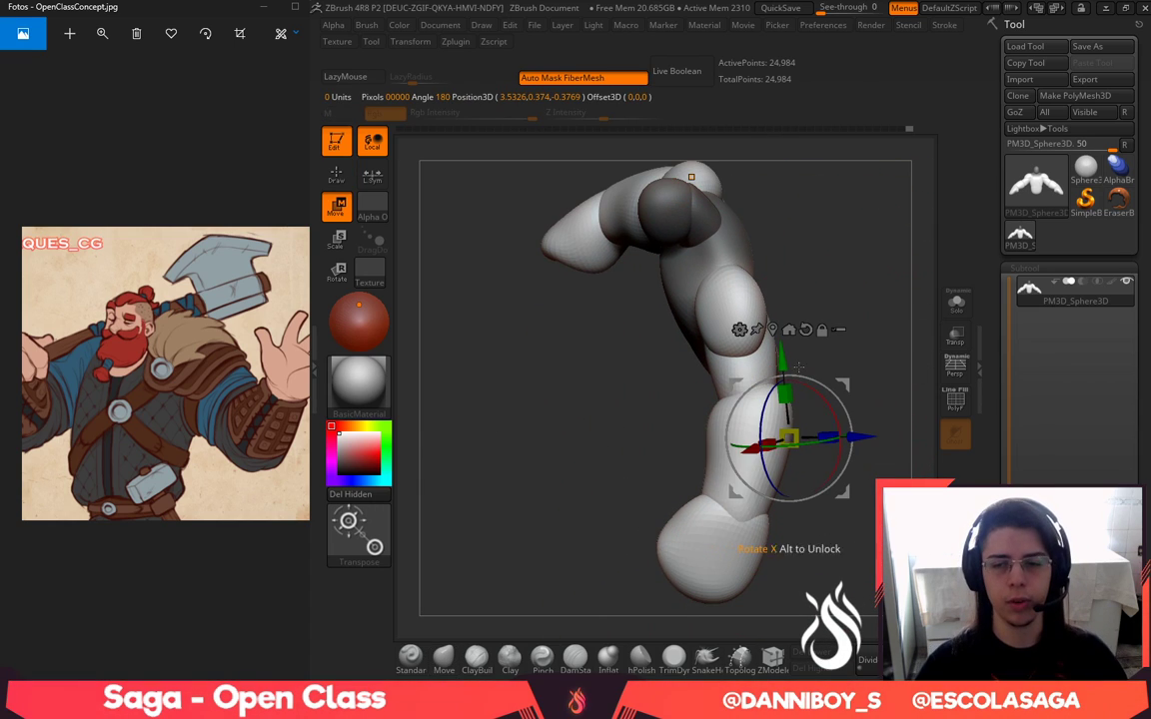
{"action": "left_click_drag", "start_coordinate": [828, 272], "coordinate": [847, 297], "text": "ctrl"}
{"action": "key", "text": "q"}
{"action": "key", "text": "space"}
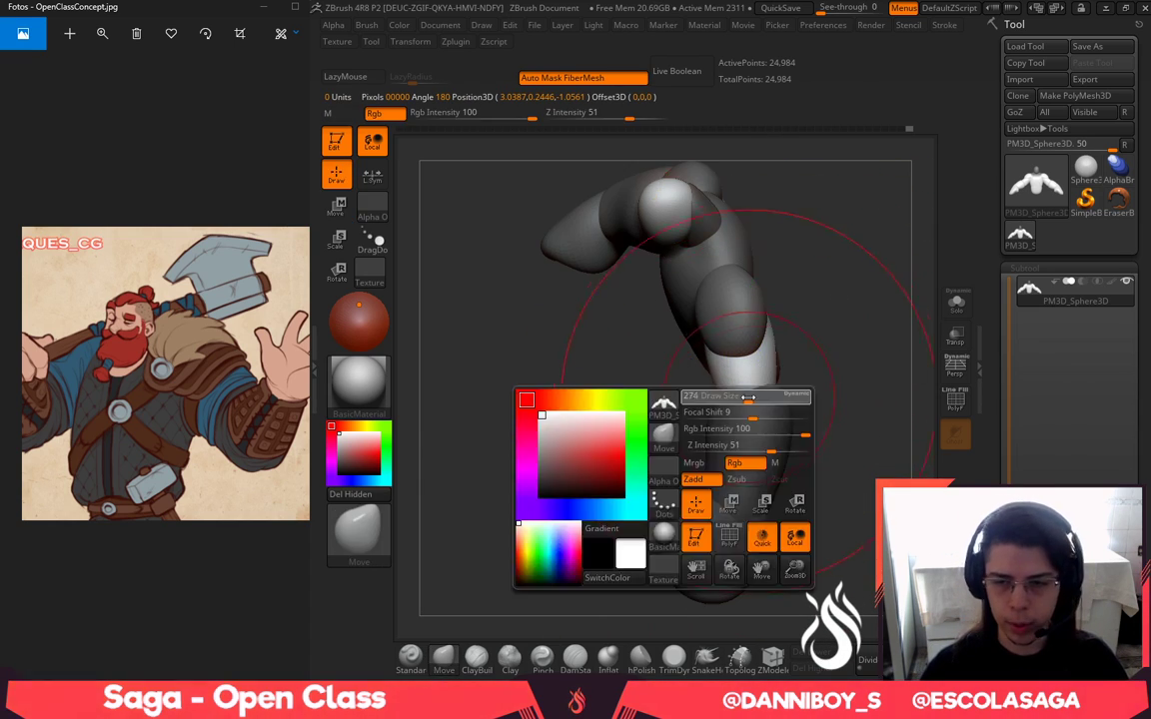
{"action": "left_click_drag", "start_coordinate": [747, 398], "coordinate": [720, 399]}
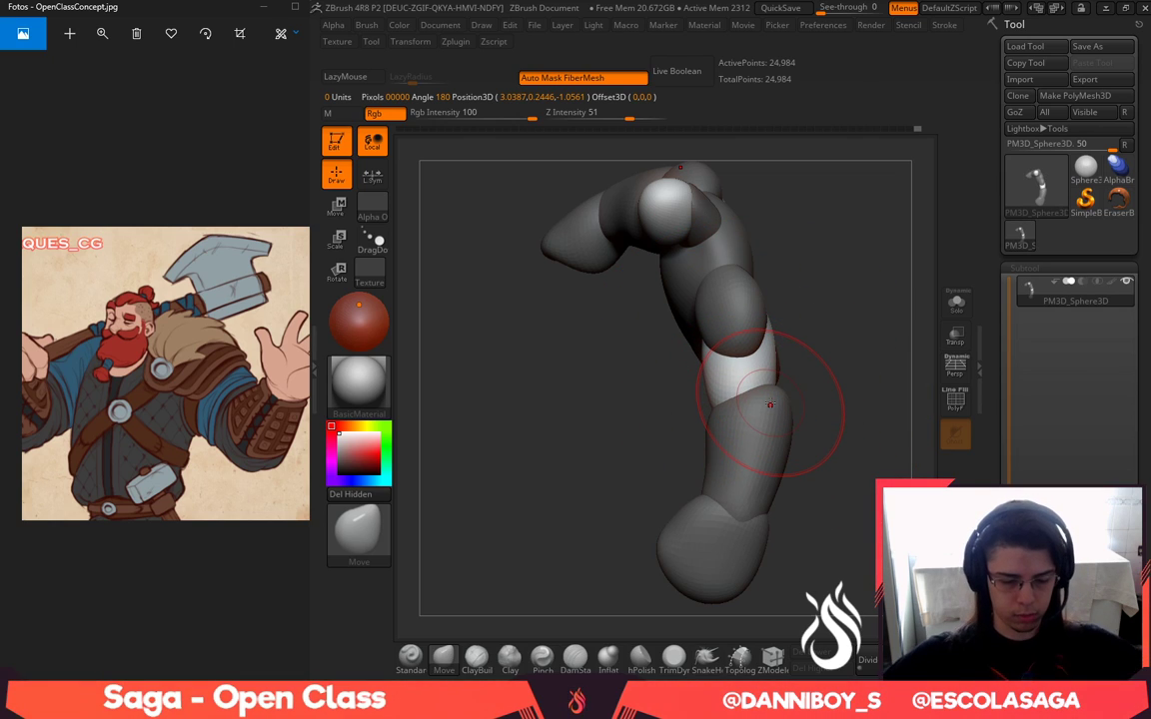
Isolate the shoulder volumes, pull their inner edges over the upper arms with the Move brush, and clear the mask
{"action": "mouse_move", "coordinate": [865, 440]}
{"action": "left_mouse_down"}
{"action": "mouse_move", "coordinate": [803, 412]}
{"action": "mouse_move", "coordinate": [821, 428]}
{"action": "mouse_move", "coordinate": [809, 383]}
{"action": "mouse_move", "coordinate": [837, 340]}
{"action": "left_mouse_up"}
{"action": "key", "text": "w"}
{"action": "left_click", "coordinate": [748, 293], "text": "ctrl"}
{"action": "key", "text": "q"}
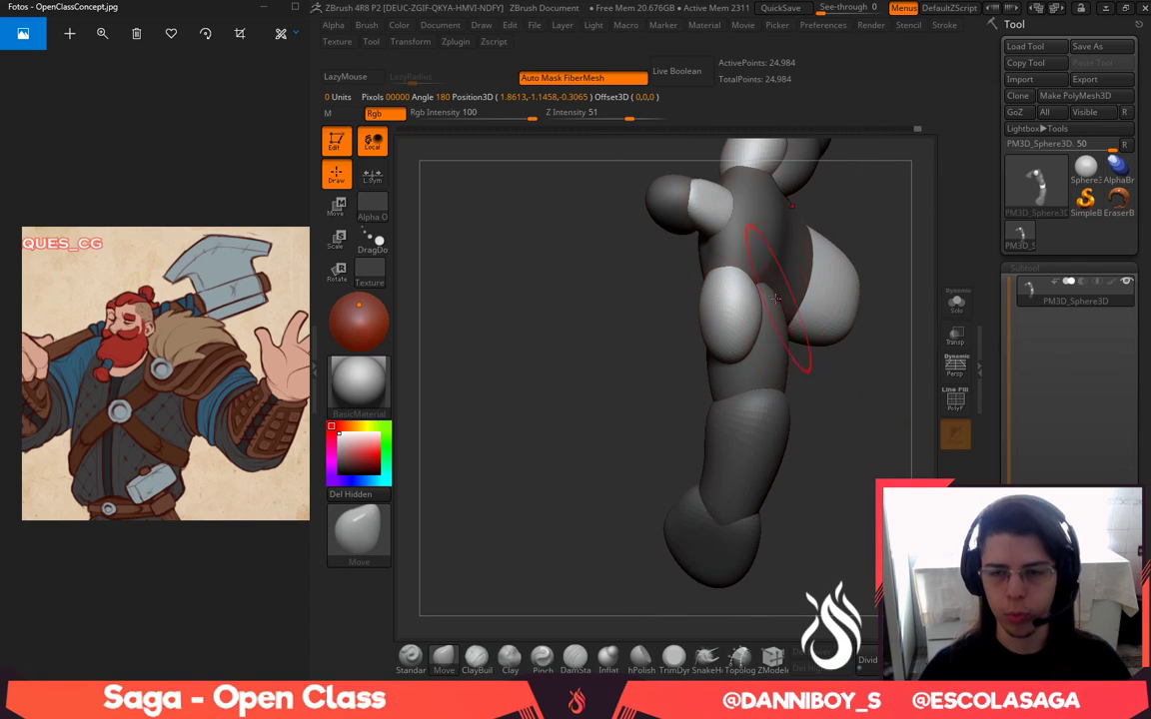
{"action": "left_click_drag", "start_coordinate": [765, 300], "coordinate": [784, 296]}
{"action": "left_click_drag", "start_coordinate": [815, 390], "coordinate": [859, 401]}
{"action": "left_click_drag", "start_coordinate": [768, 289], "coordinate": [785, 284]}
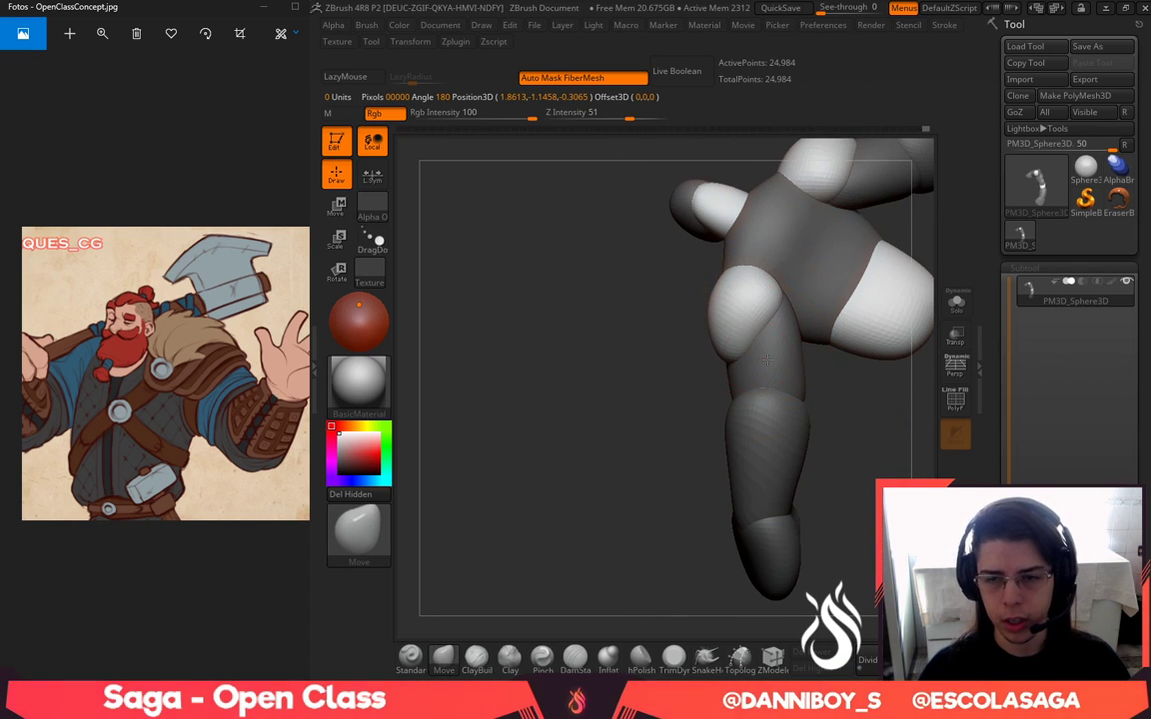
{"action": "left_click_drag", "start_coordinate": [767, 360], "coordinate": [833, 290]}
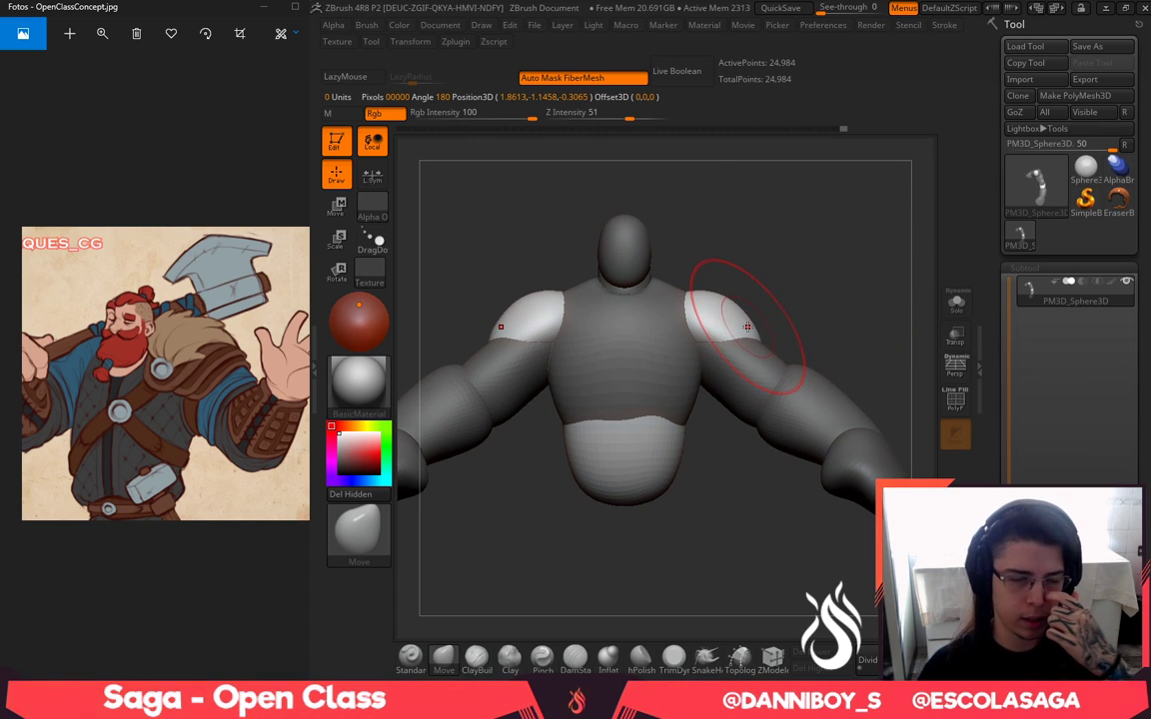
{"action": "left_click_drag", "start_coordinate": [844, 318], "coordinate": [859, 340], "text": "alt"}
{"action": "left_click_drag", "start_coordinate": [827, 287], "coordinate": [846, 306], "text": "ctrl"}
Mask everything except the torso and push its sides inward below the armpits with the Move brush
{"action": "key", "text": "space"}
{"action": "left_click", "coordinate": [844, 309]}
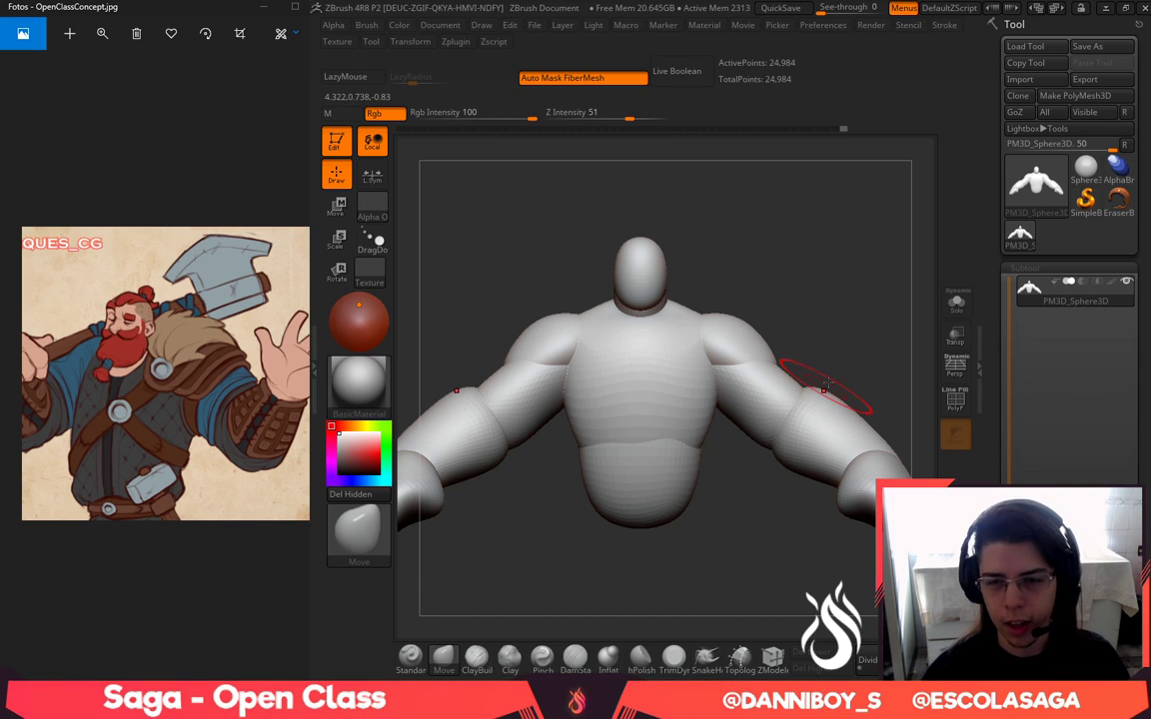
{"action": "left_click_drag", "start_coordinate": [839, 329], "coordinate": [871, 335], "text": "alt"}
{"action": "key", "text": "w"}
{"action": "left_click", "coordinate": [718, 402], "text": "ctrl"}
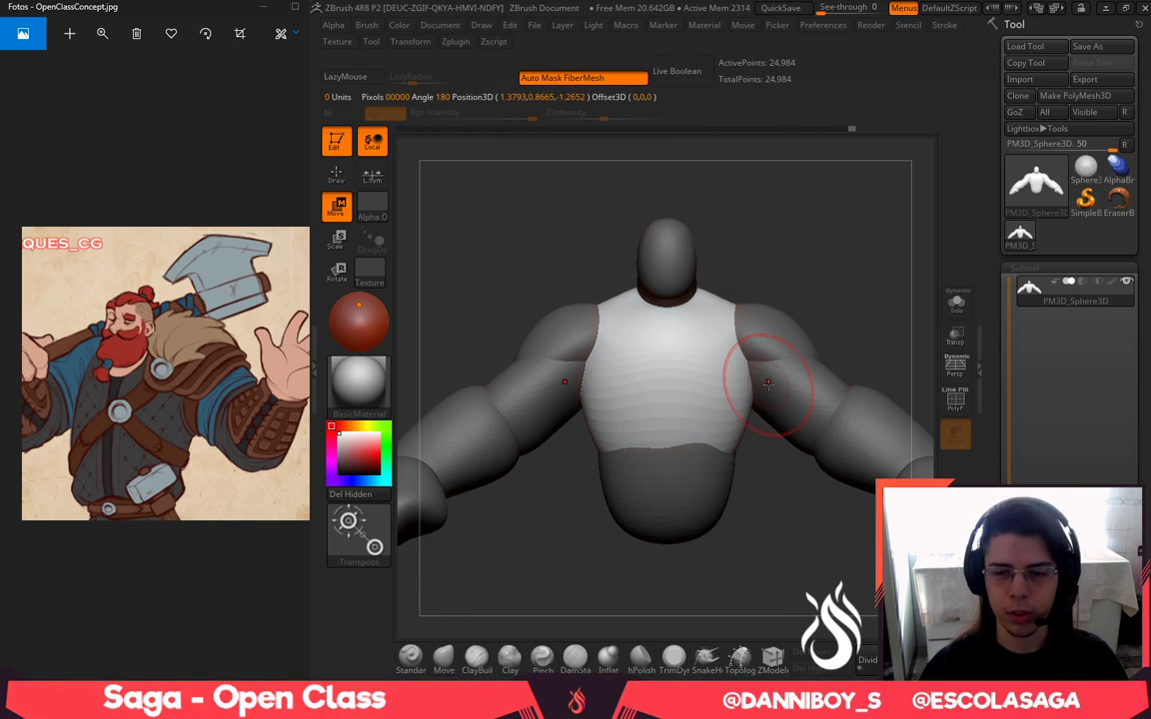
{"action": "key", "text": "q"}
{"action": "key", "text": "space"}
{"action": "left_click", "coordinate": [781, 387]}
{"action": "left_click_drag", "start_coordinate": [752, 391], "coordinate": [734, 381]}
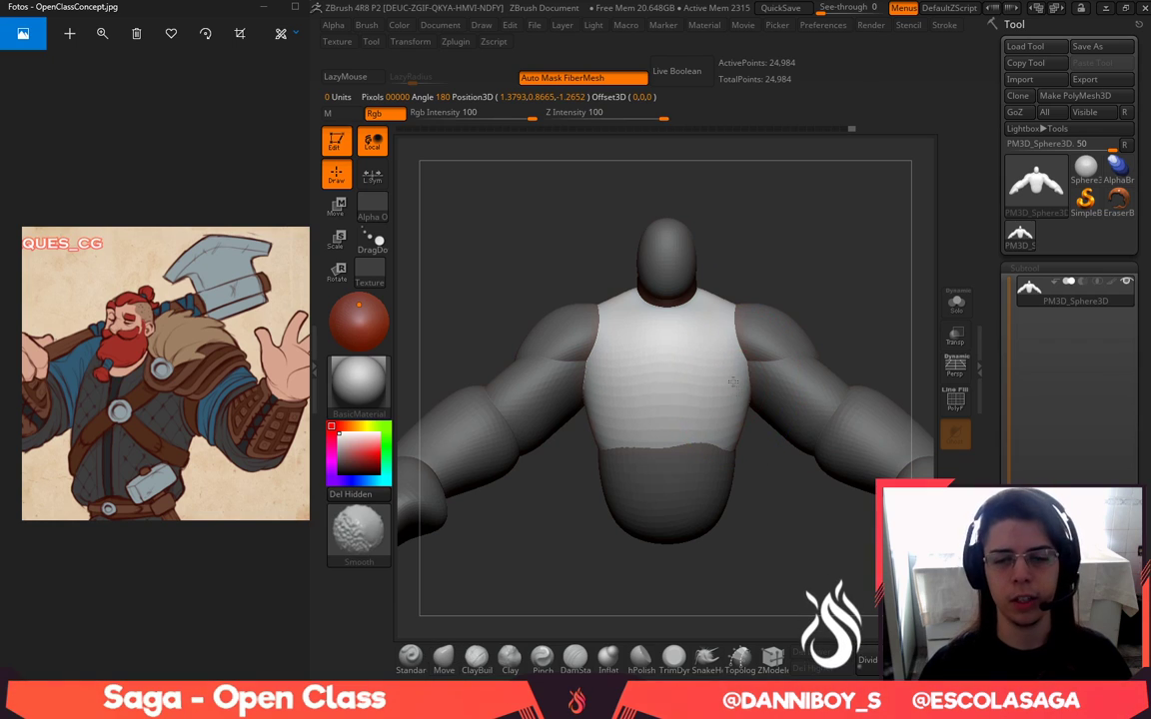
Clear the mask surrounding the torso
{"action": "left_click_drag", "start_coordinate": [837, 312], "coordinate": [827, 324], "text": "ctrl"}
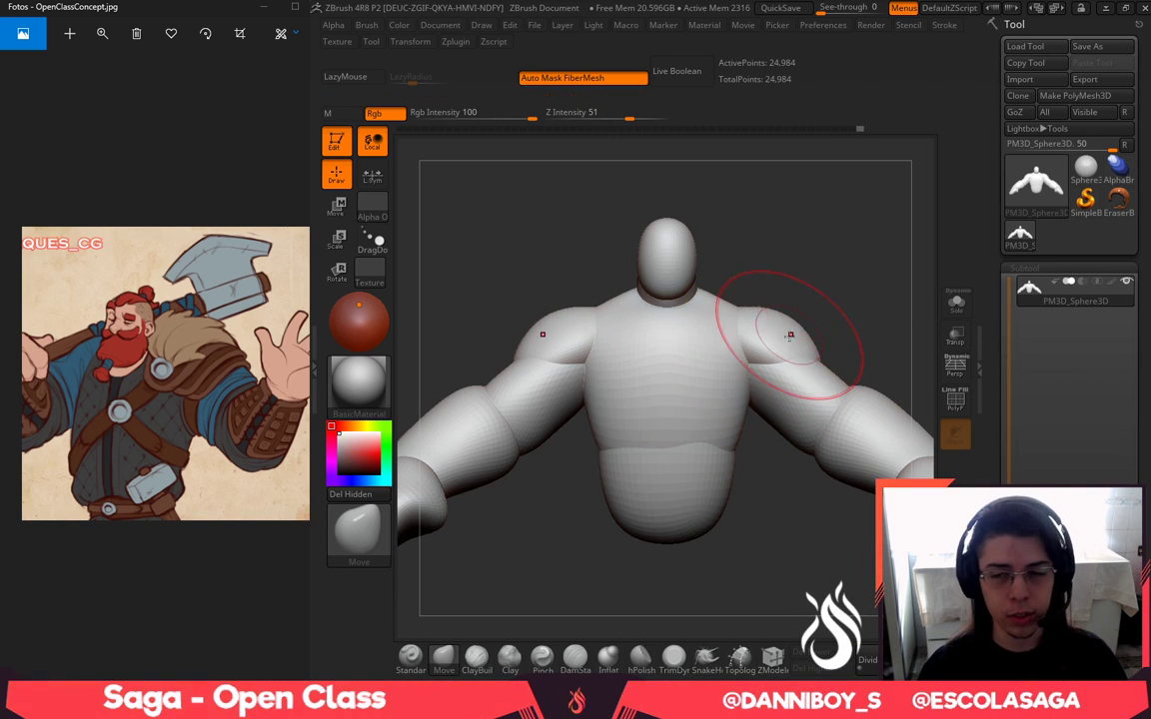
{"action": "left_click_drag", "start_coordinate": [882, 328], "coordinate": [817, 298], "text": "alt"}
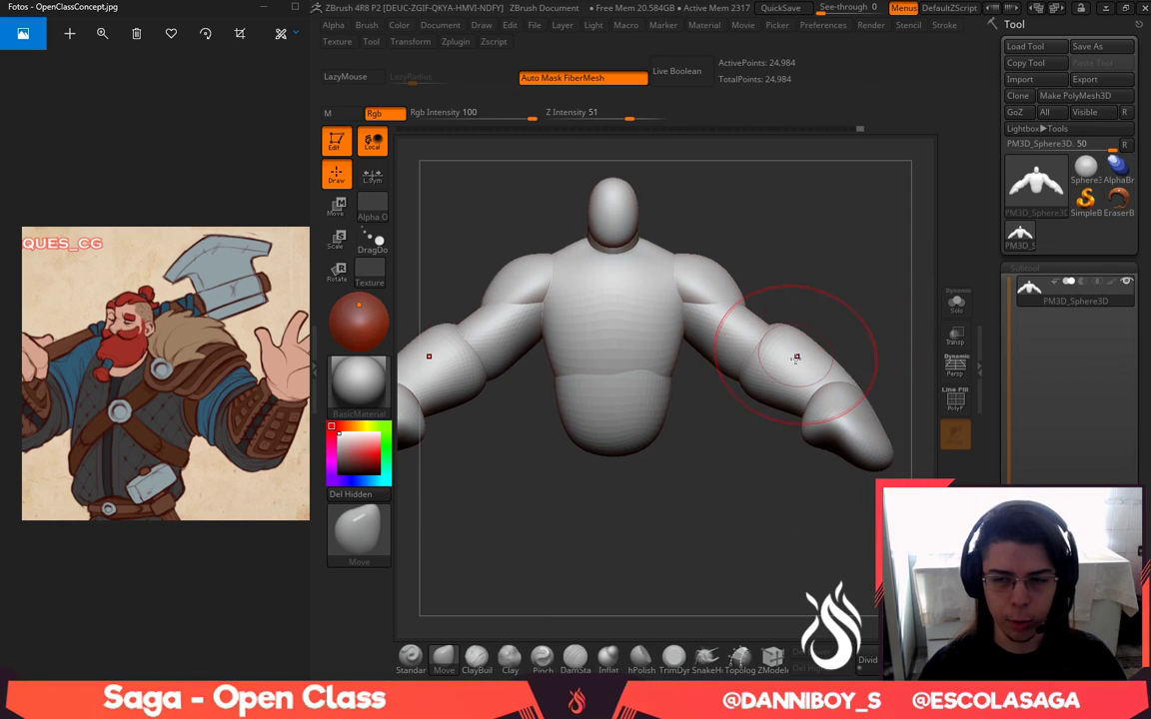
{"action": "key", "text": "w"}
{"action": "left_click", "coordinate": [801, 377], "text": "ctrl"}
{"action": "key", "text": "q"}
{"action": "key", "text": "w"}
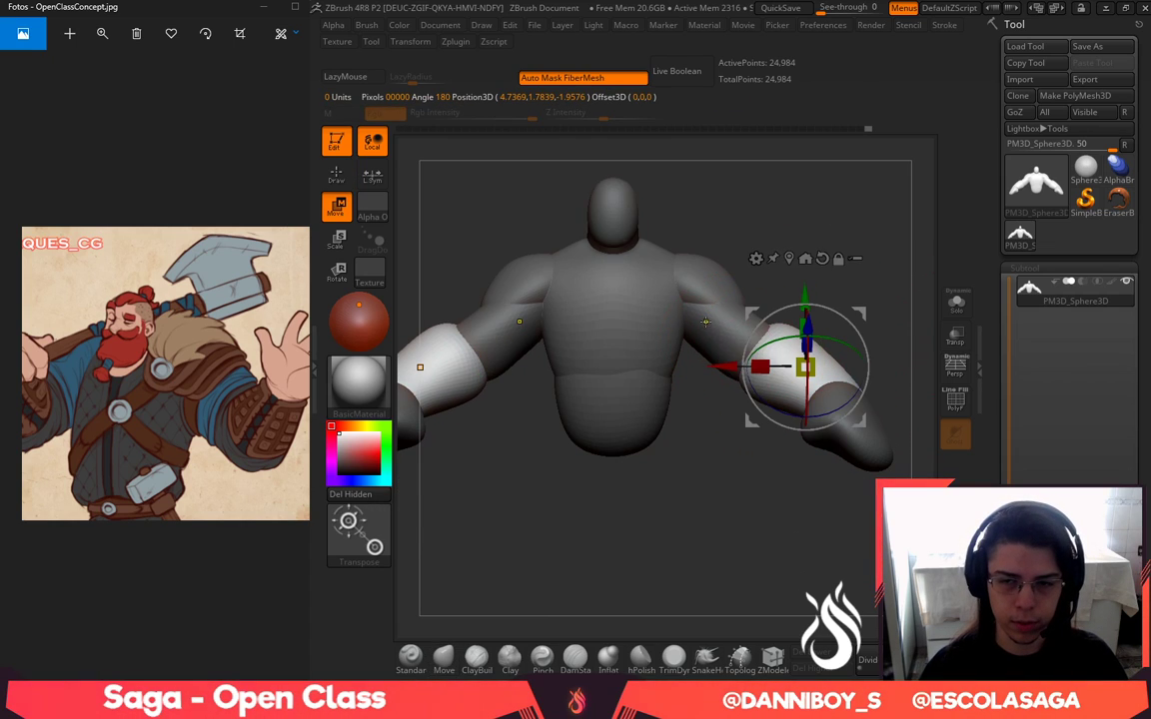
{"action": "left_click", "coordinate": [701, 328], "text": "ctrl"}
{"action": "key", "text": "q"}
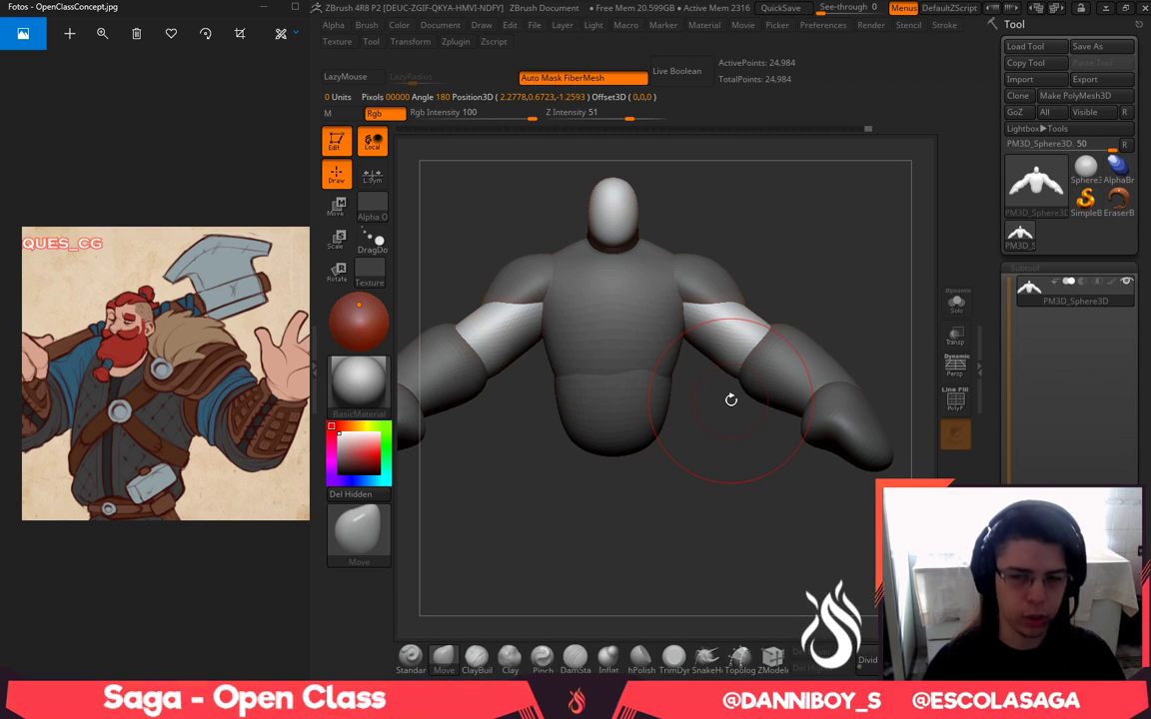
{"action": "mouse_move", "coordinate": [813, 289]}
{"action": "left_mouse_down", "text": "ctrl"}
{"action": "mouse_move", "coordinate": [821, 299]}
{"action": "mouse_move", "coordinate": [752, 301]}
{"action": "left_mouse_up", "text": "ctrl"}
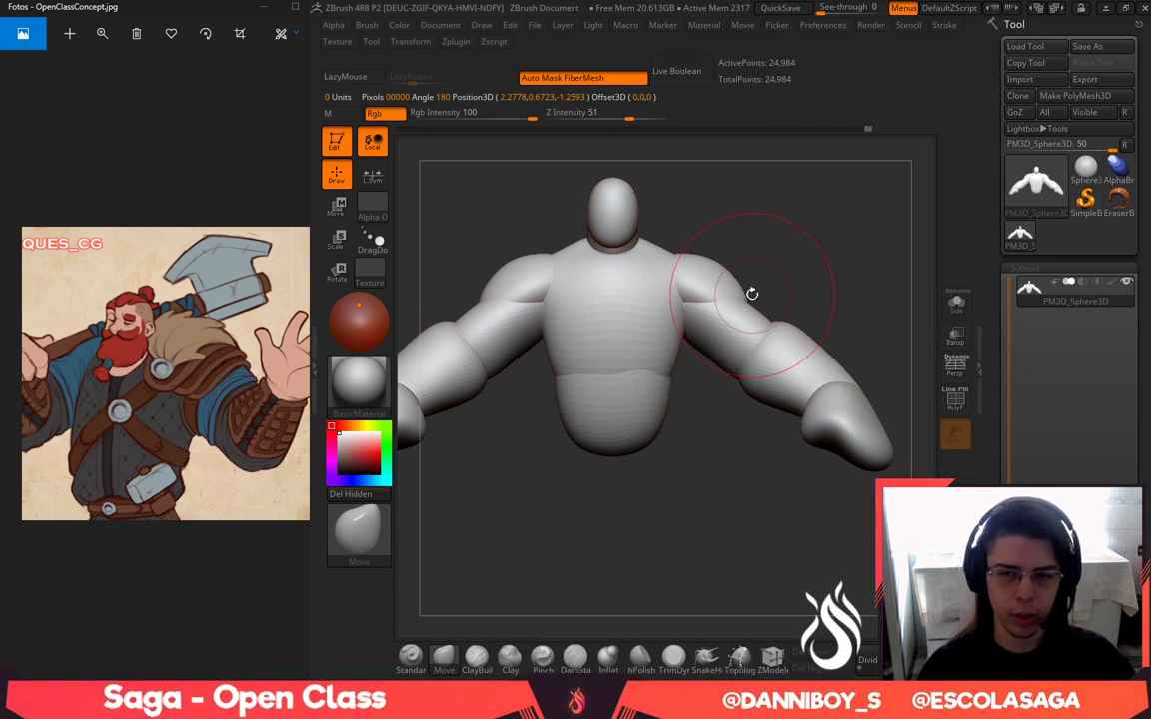
Nudge the outline of the forearms and wrists with the Move brush in front view
{"action": "mouse_move", "coordinate": [751, 347]}
{"action": "left_mouse_down"}
{"action": "mouse_move", "coordinate": [762, 375]}
{"action": "mouse_move", "coordinate": [810, 406]}
{"action": "left_mouse_up"}
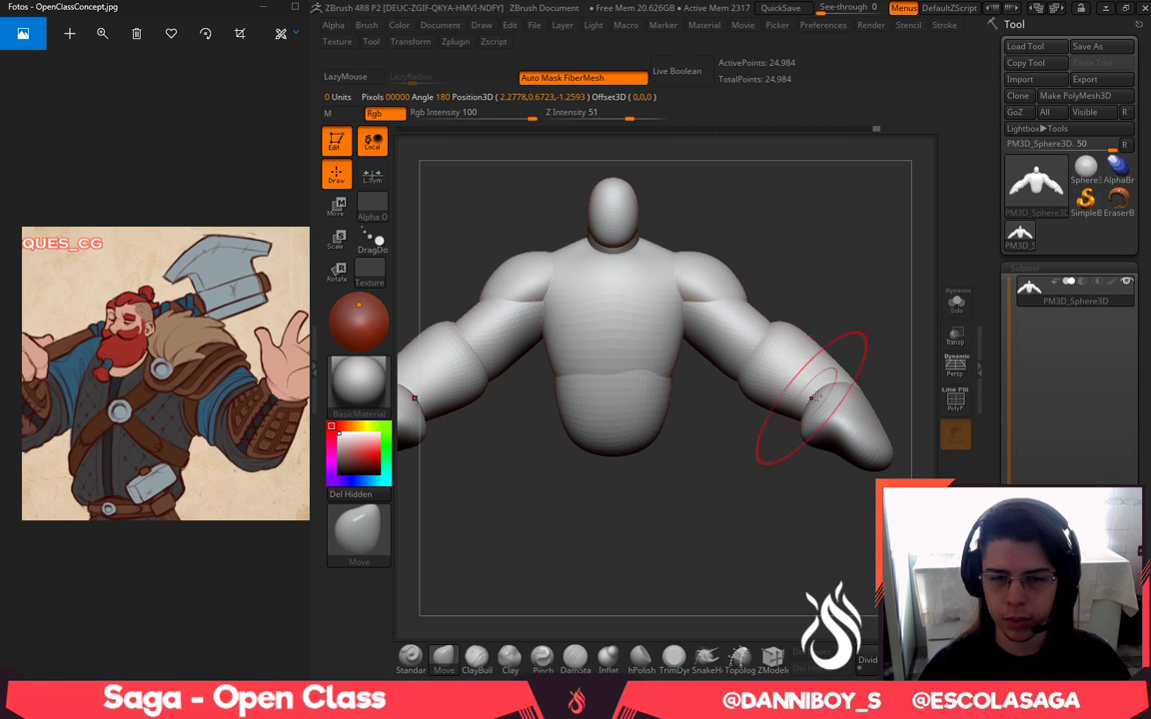
{"action": "left_click_drag", "start_coordinate": [882, 427], "coordinate": [876, 400]}
{"action": "left_click_drag", "start_coordinate": [874, 312], "coordinate": [863, 277]}
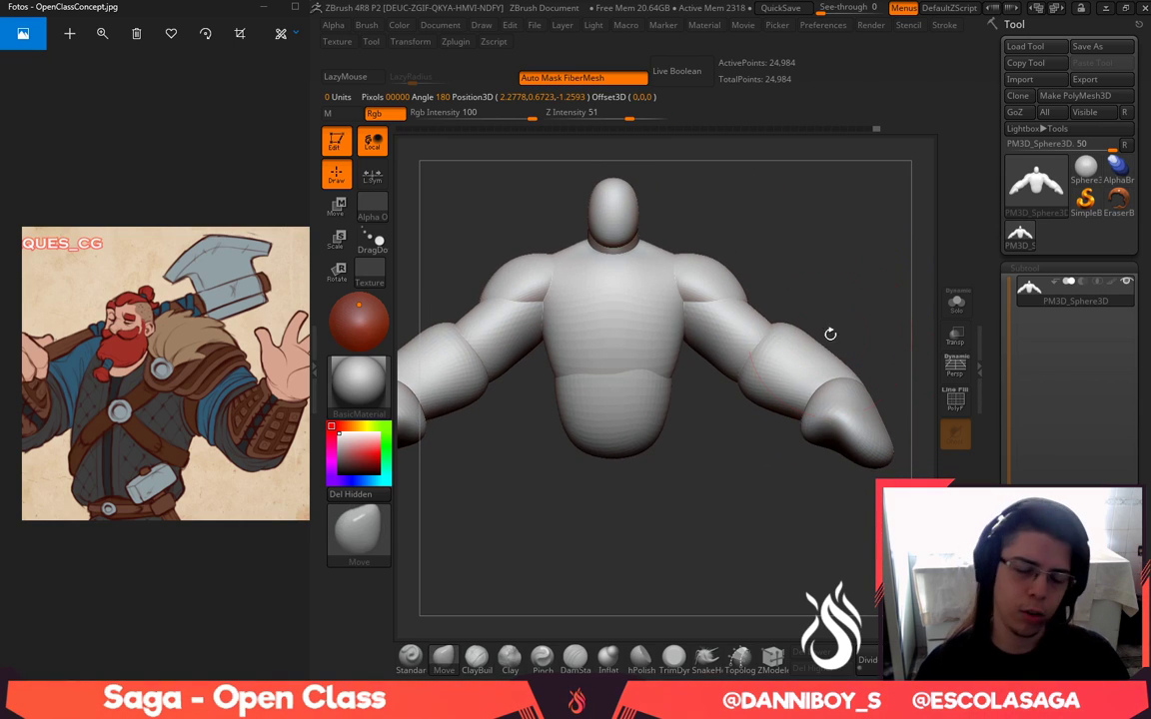
{"action": "mouse_move", "coordinate": [892, 347]}
{"action": "left_mouse_down", "text": "alt"}
{"action": "mouse_move", "coordinate": [878, 336]}
{"action": "mouse_move", "coordinate": [851, 372]}
{"action": "mouse_move", "coordinate": [779, 342]}
{"action": "left_mouse_up", "text": "alt"}
{"action": "key", "text": "space"}
{"action": "mouse_move", "coordinate": [879, 215]}
{"action": "left_mouse_down", "text": "alt"}
{"action": "mouse_move", "coordinate": [866, 252]}
{"action": "mouse_move", "coordinate": [920, 370]}
{"action": "left_mouse_up", "text": "alt"}
Isolate the head and upper arms with a mask, adjust the head's sides with the Move brush, and clear the mask
{"action": "key", "text": "w"}
{"action": "left_click", "coordinate": [689, 296], "text": "ctrl"}
{"action": "key", "text": "q"}
{"action": "key", "text": "space"}
{"action": "mouse_move", "coordinate": [736, 309]}
{"action": "left_mouse_down"}
{"action": "mouse_move", "coordinate": [721, 309]}
{"action": "mouse_move", "coordinate": [693, 279]}
{"action": "mouse_move", "coordinate": [702, 291]}
{"action": "left_mouse_up"}
{"action": "key", "text": "space"}
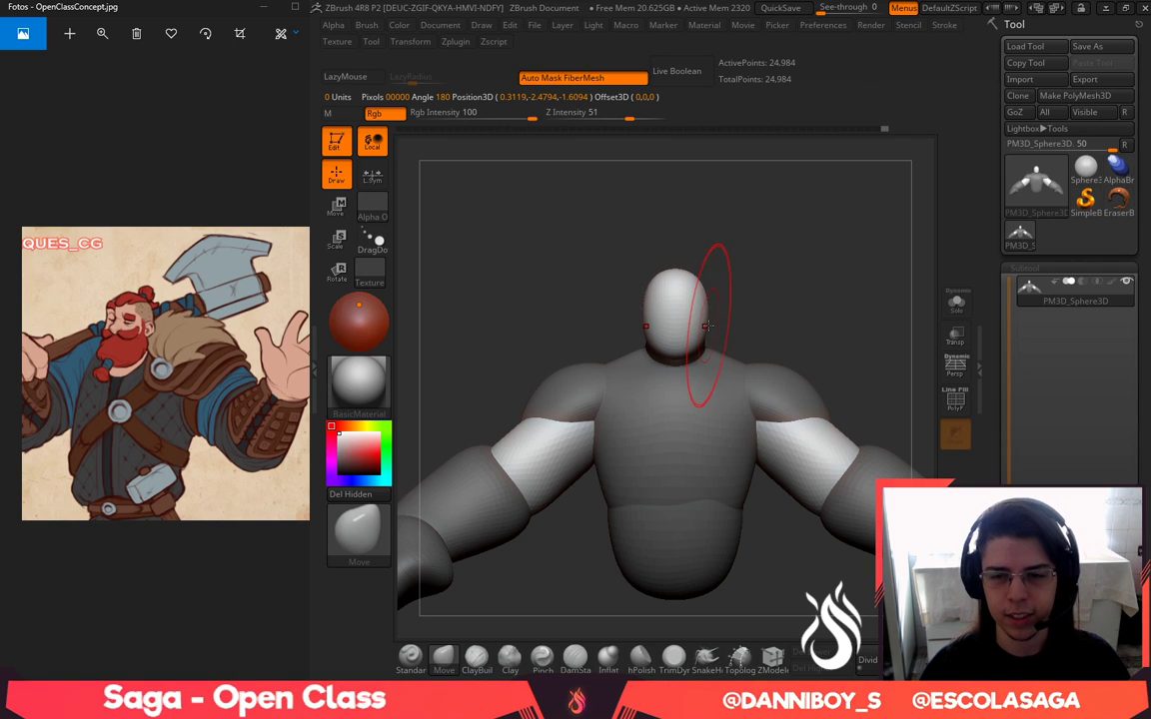
{"action": "left_click_drag", "start_coordinate": [784, 302], "coordinate": [639, 307]}
{"action": "left_click_drag", "start_coordinate": [833, 344], "coordinate": [851, 388], "text": "ctrl"}
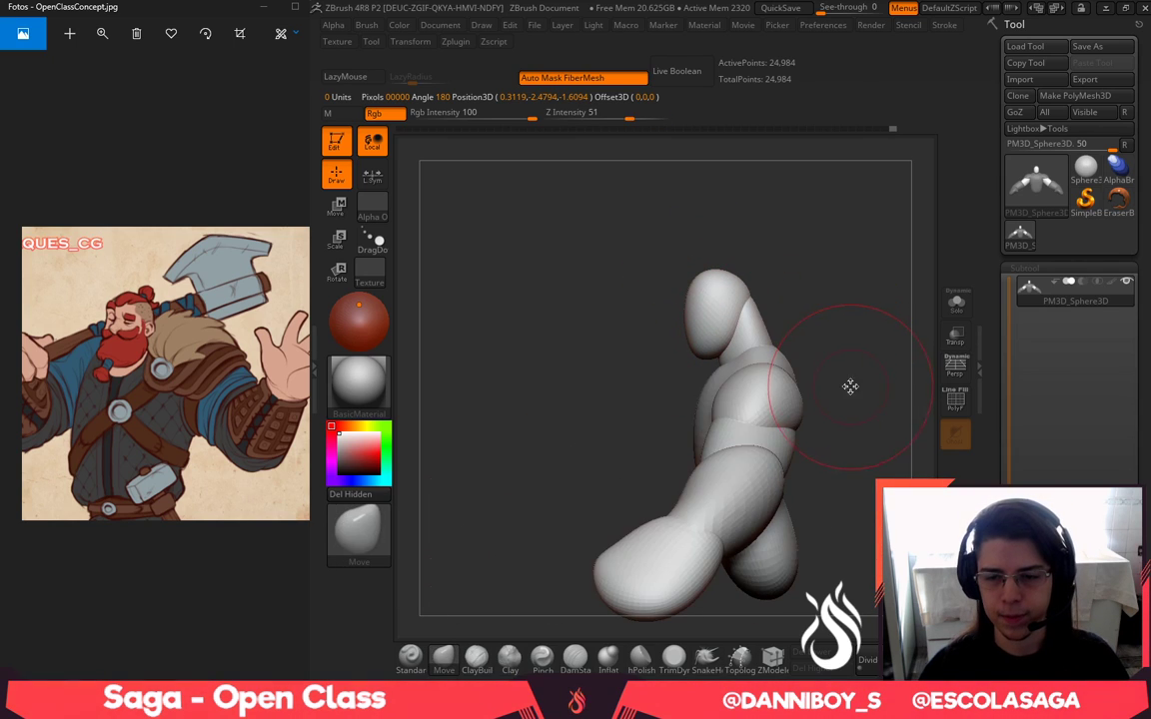
Push the back of the hips inward in side view with the Move brush and adjust the brush size
{"action": "left_click_drag", "start_coordinate": [783, 561], "coordinate": [772, 559]}
{"action": "left_click_drag", "start_coordinate": [841, 467], "coordinate": [767, 546]}
{"action": "key", "text": "s"}
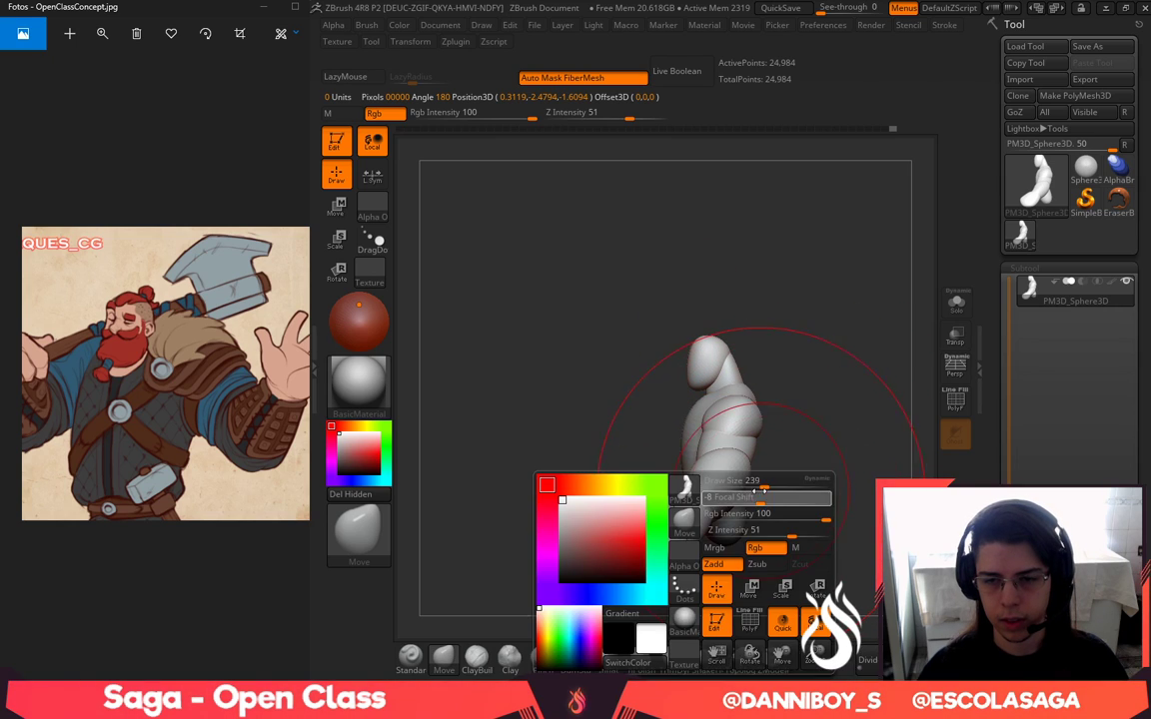
{"action": "key", "text": "s"}
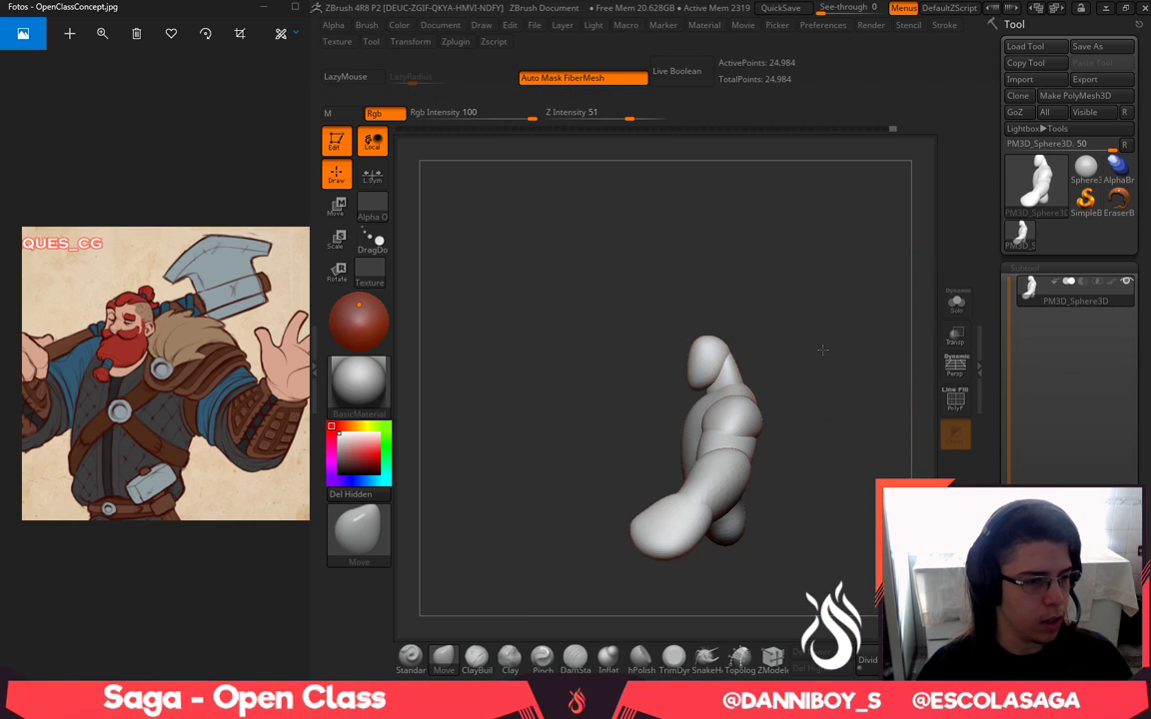
Turn off symmetry and mask everything except the character's right arm using the lasso mask and an inversion
{"action": "left_click_drag", "start_coordinate": [822, 349], "coordinate": [842, 356]}
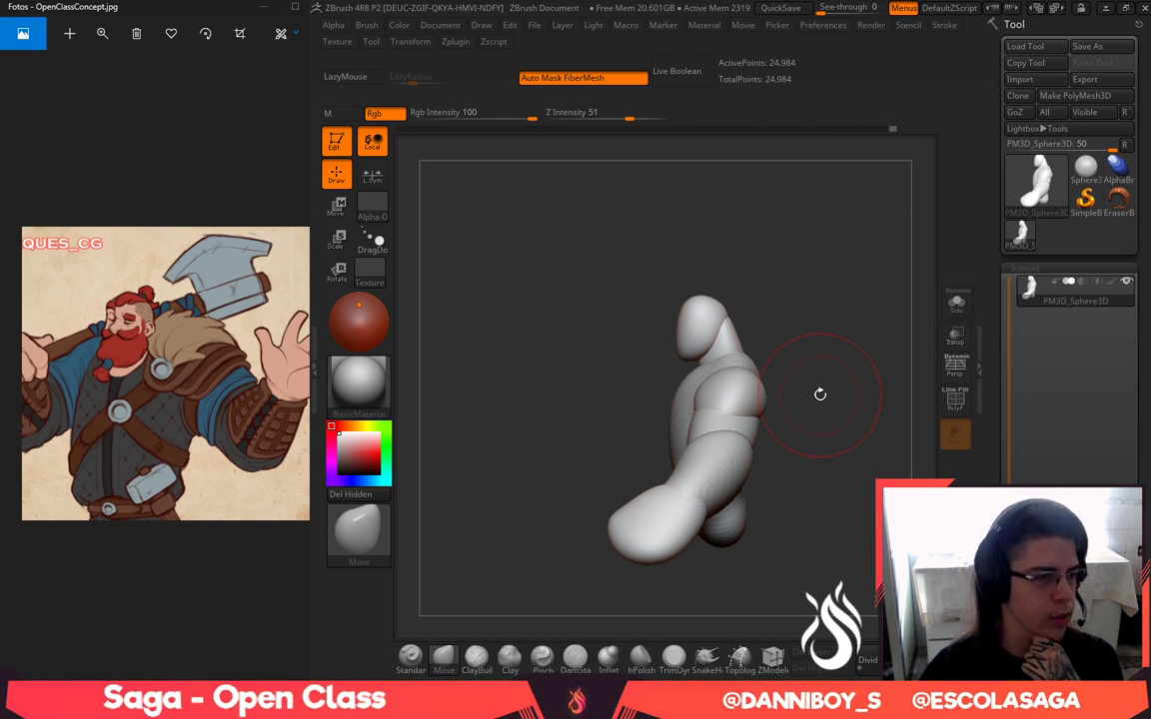
{"action": "left_click_drag", "start_coordinate": [848, 367], "coordinate": [914, 334]}
{"action": "left_click_drag", "start_coordinate": [830, 346], "coordinate": [781, 319], "text": "alt"}
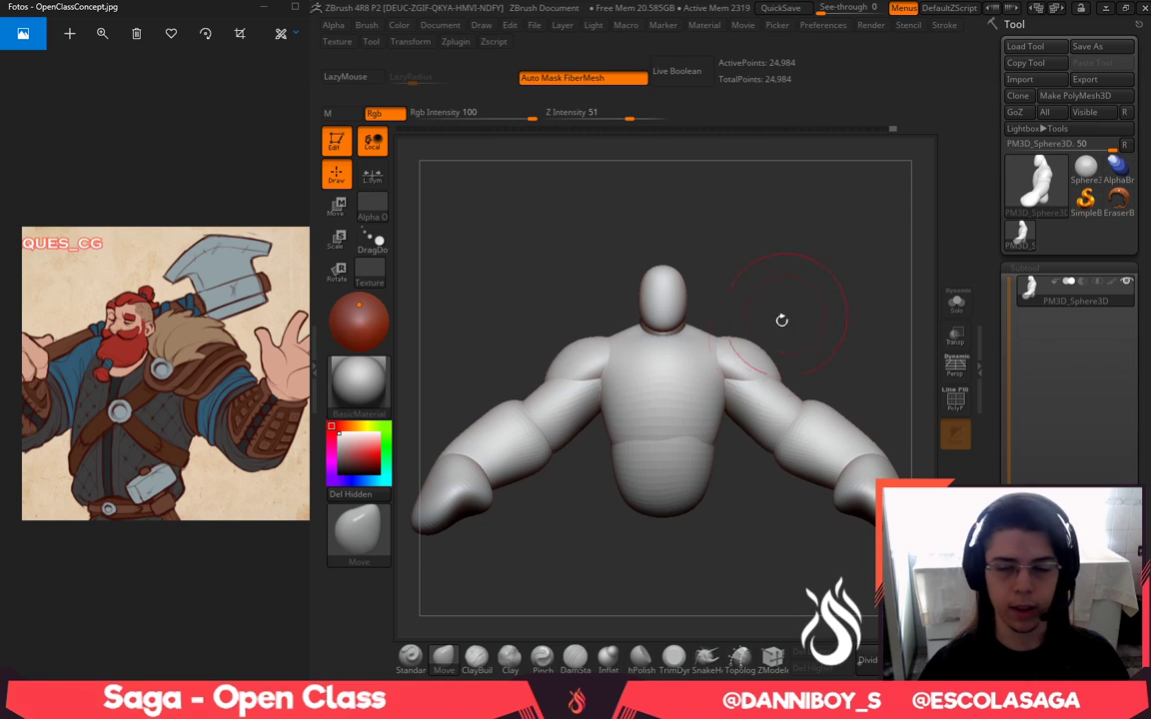
{"action": "left_click_drag", "start_coordinate": [768, 489], "coordinate": [768, 509], "text": "alt"}
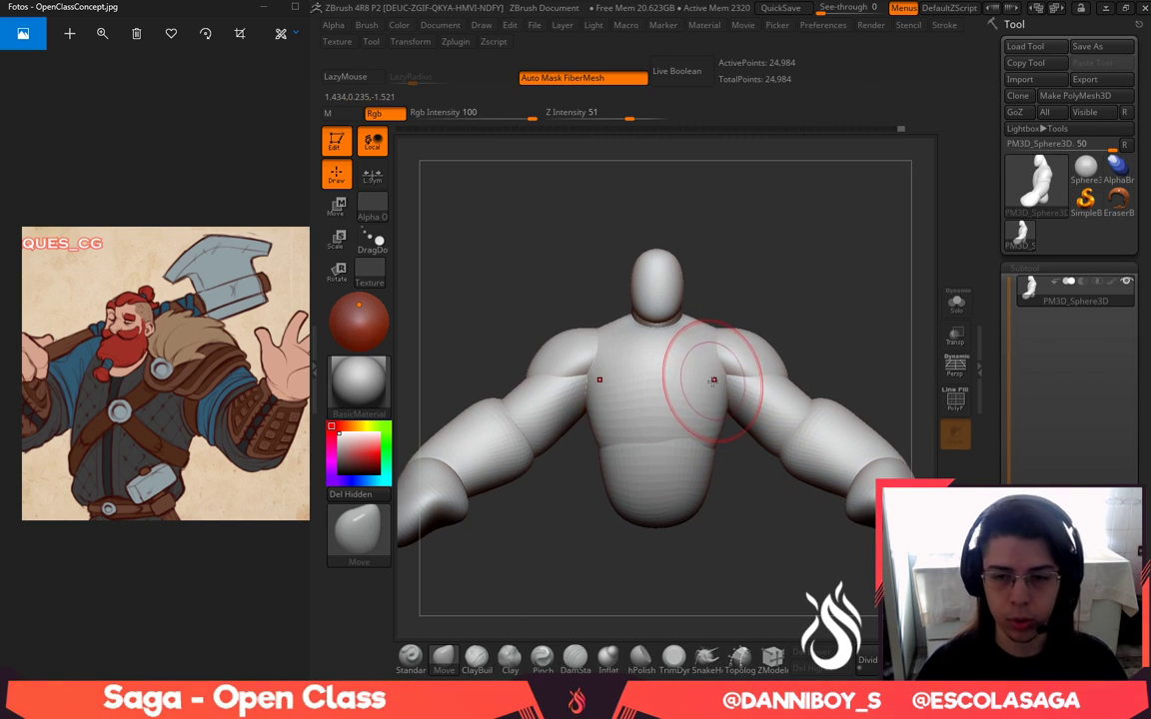
{"action": "left_click_drag", "start_coordinate": [807, 292], "coordinate": [797, 315], "text": "alt"}
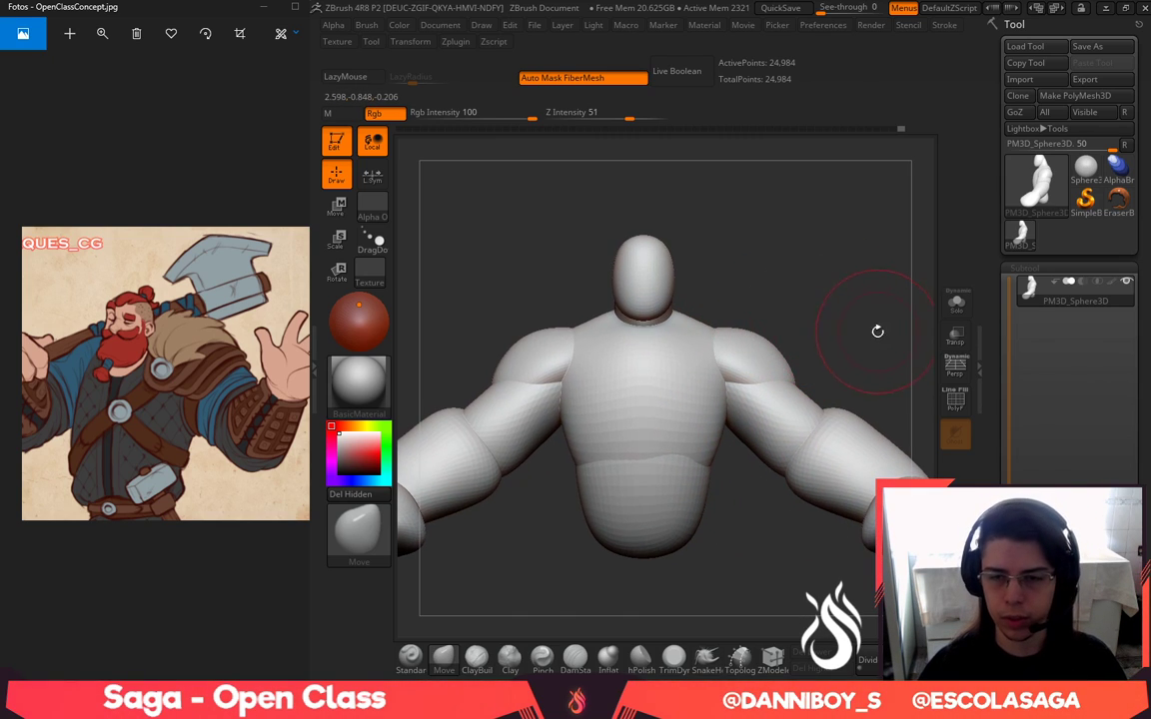
{"action": "mouse_move", "coordinate": [876, 340]}
{"action": "left_mouse_down", "text": "alt"}
{"action": "mouse_move", "coordinate": [851, 319]}
{"action": "mouse_move", "coordinate": [851, 295]}
{"action": "mouse_move", "coordinate": [869, 296]}
{"action": "left_mouse_up", "text": "alt"}
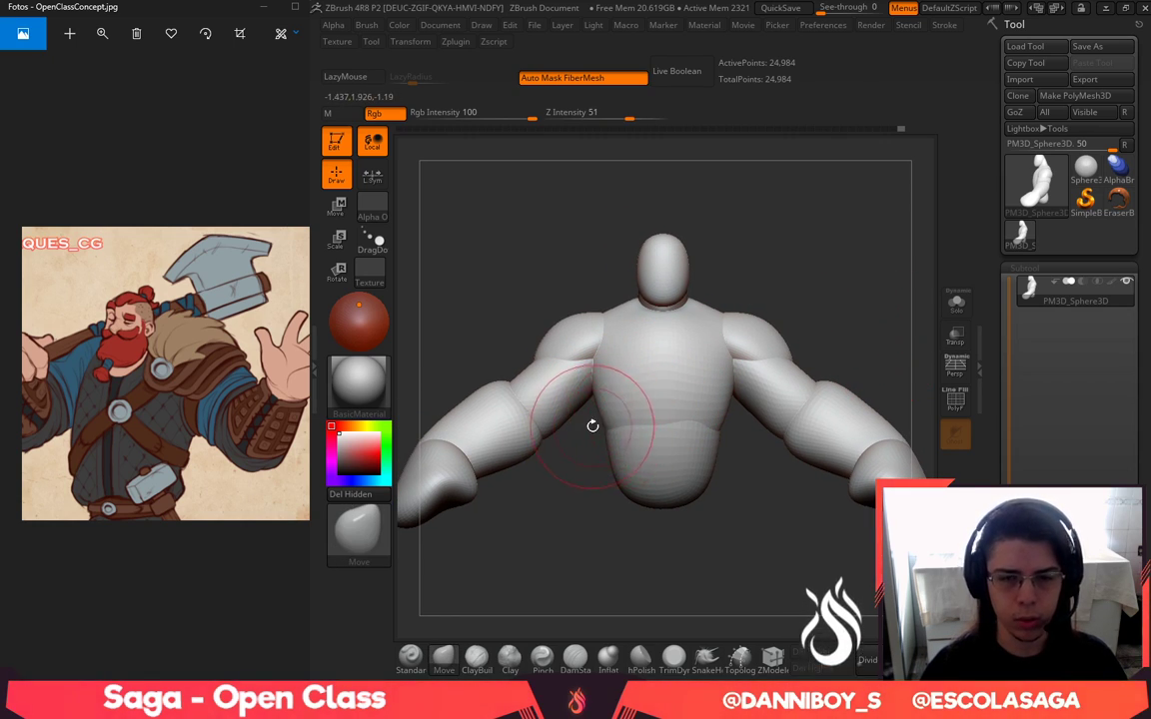
{"action": "key", "text": "ctrl"}
{"action": "mouse_move", "coordinate": [611, 303]}
{"action": "left_mouse_down", "text": "ctrl"}
{"action": "mouse_move", "coordinate": [420, 303]}
{"action": "mouse_move", "coordinate": [506, 636]}
{"action": "mouse_move", "coordinate": [520, 630]}
{"action": "left_mouse_up", "text": "ctrl"}
{"action": "left_click_drag", "start_coordinate": [620, 585], "coordinate": [655, 579], "text": "alt"}
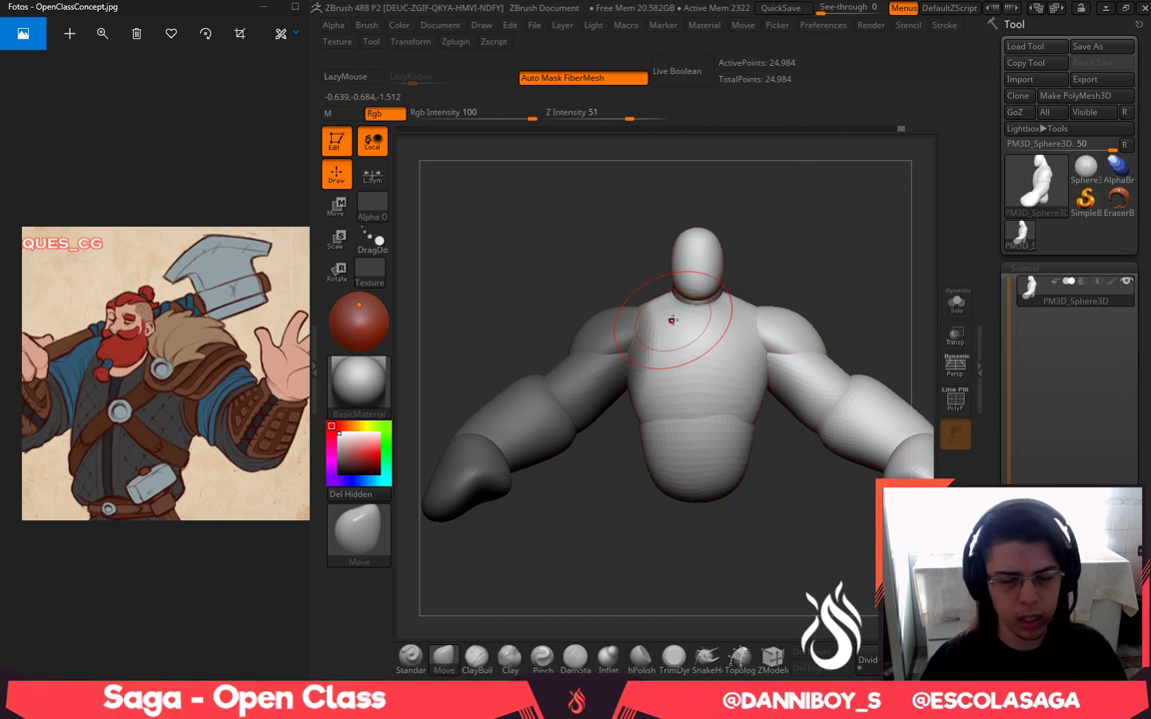
{"action": "left_click_drag", "start_coordinate": [620, 260], "coordinate": [627, 265], "text": "ctrl"}
{"action": "key", "text": "ctrl+z"}
{"action": "left_click", "coordinate": [616, 278], "text": "ctrl"}
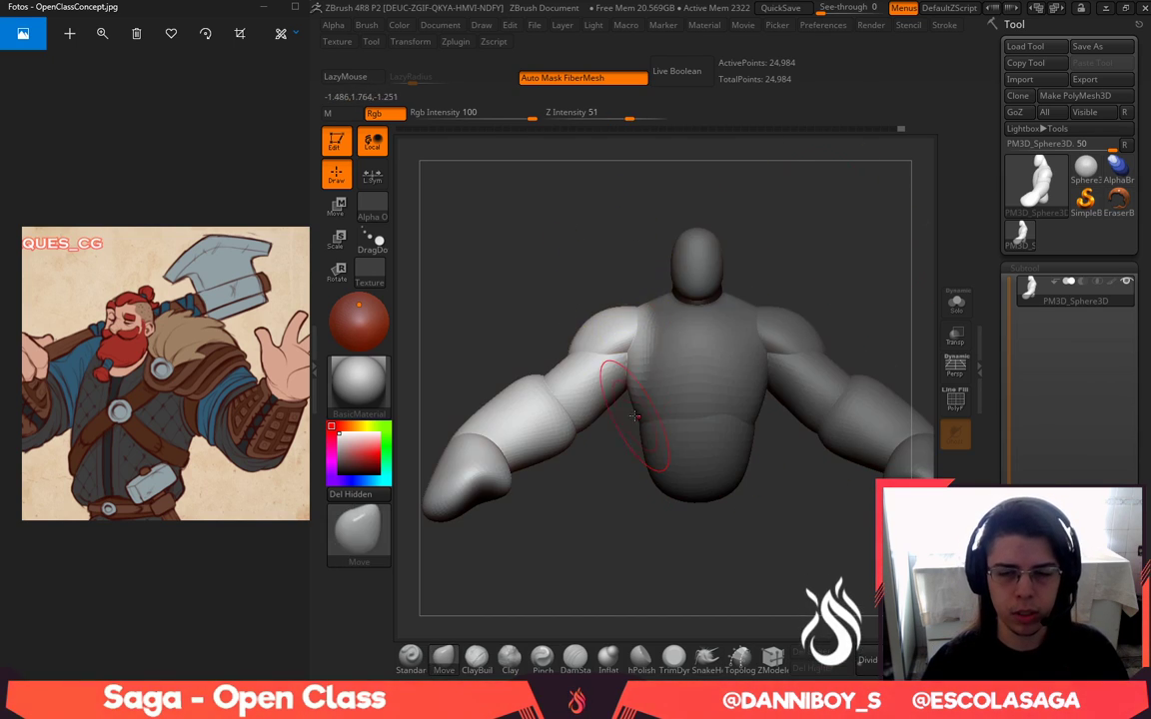
{"action": "left_click", "coordinate": [715, 568], "text": "ctrl"}
{"action": "left_click", "coordinate": [727, 565], "text": "ctrl"}
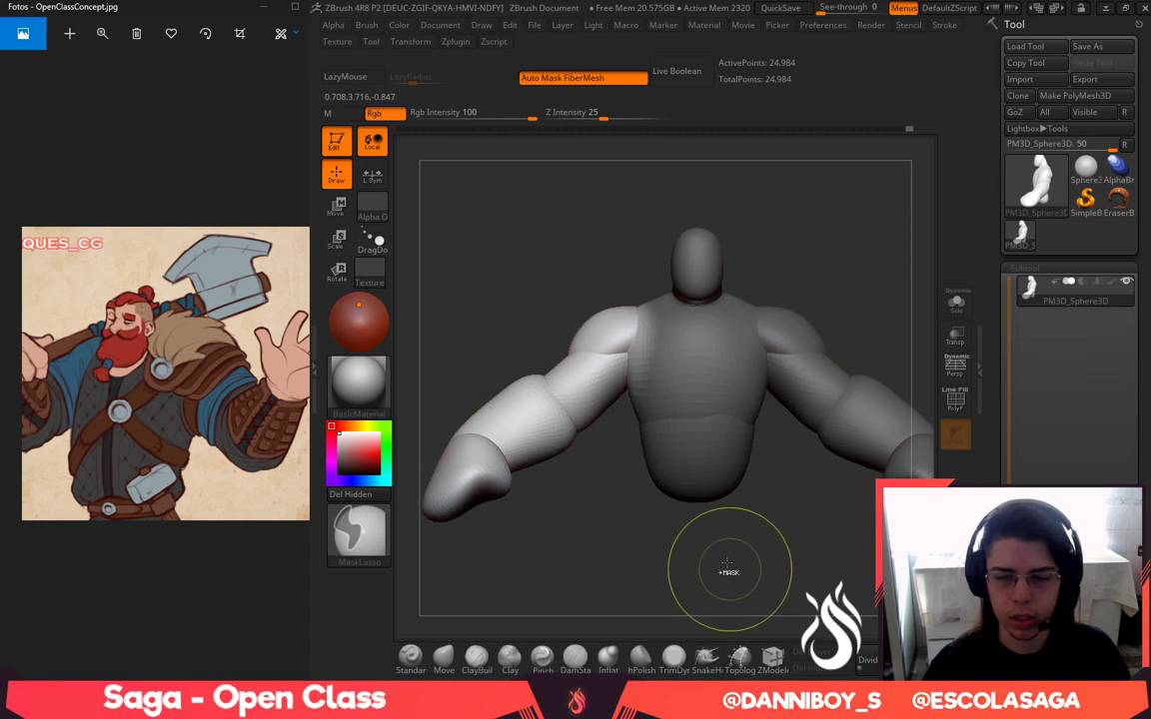
Lay a rotation transpose line along the right arm from shoulder to hand and pan the concept image to the axe-holding arm
{"action": "left_click_drag", "start_coordinate": [765, 438], "coordinate": [792, 521]}
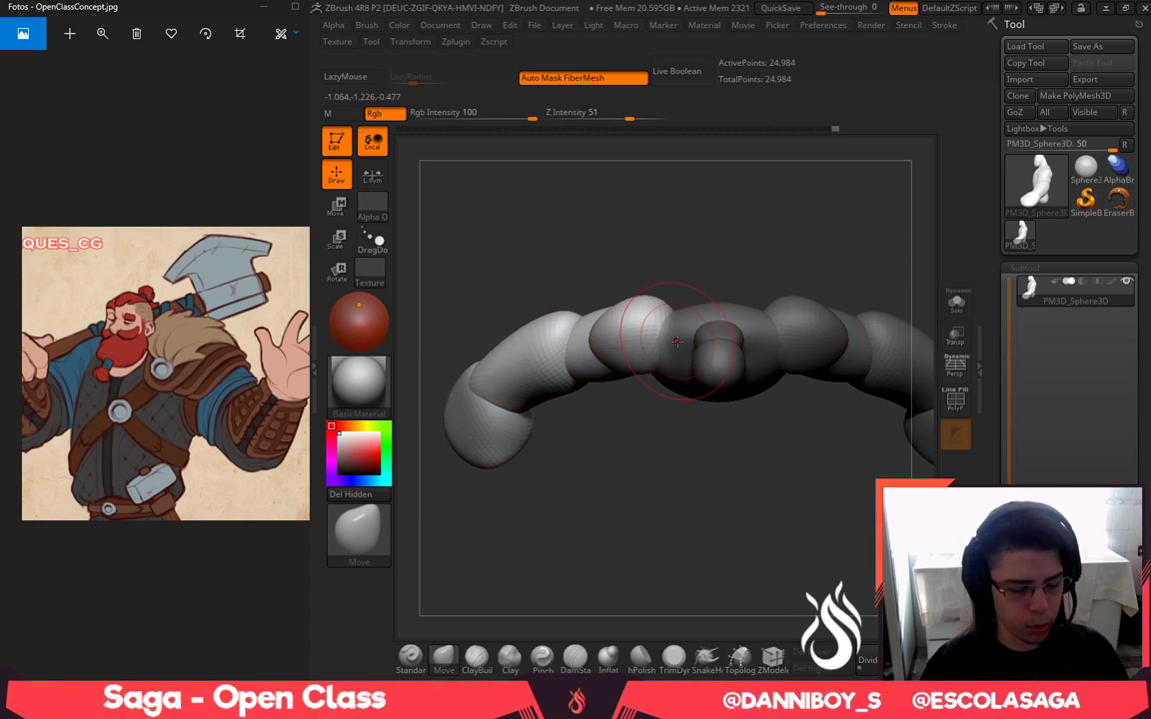
{"action": "key", "text": "w"}
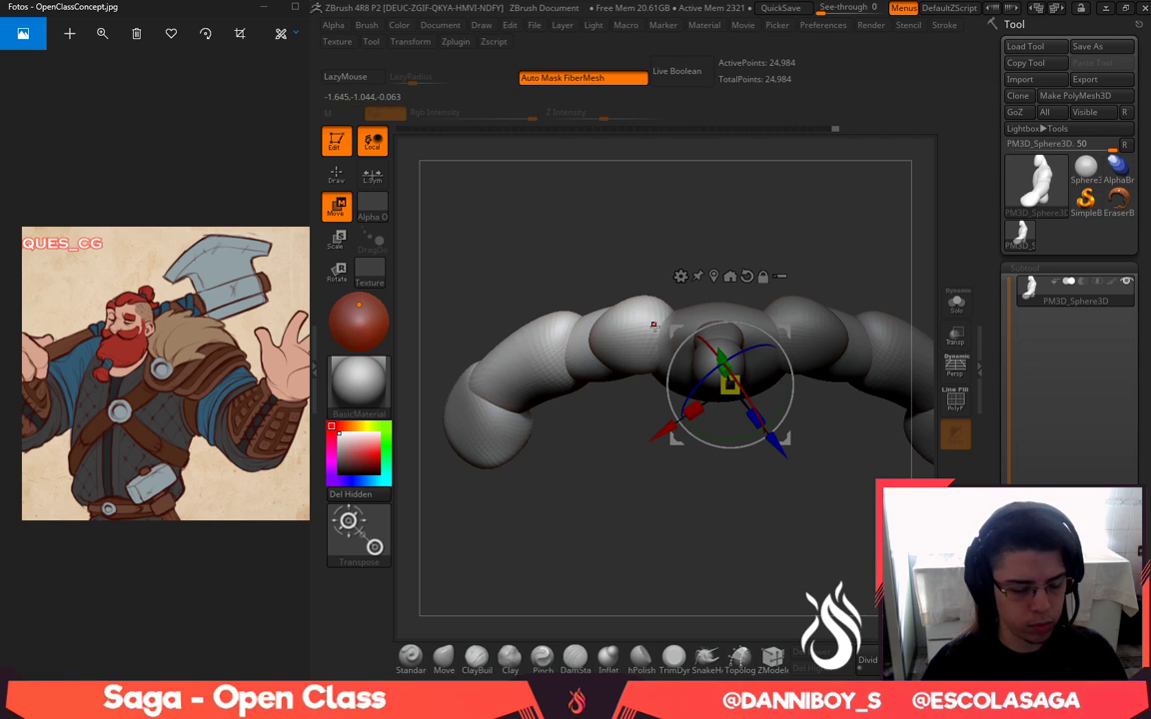
{"action": "key", "text": "y"}
{"action": "left_click_drag", "start_coordinate": [668, 330], "coordinate": [468, 469]}
{"action": "key", "text": "r"}
{"action": "left_click_drag", "start_coordinate": [225, 455], "coordinate": [320, 457]}
{"action": "left_click_drag", "start_coordinate": [740, 584], "coordinate": [727, 495]}
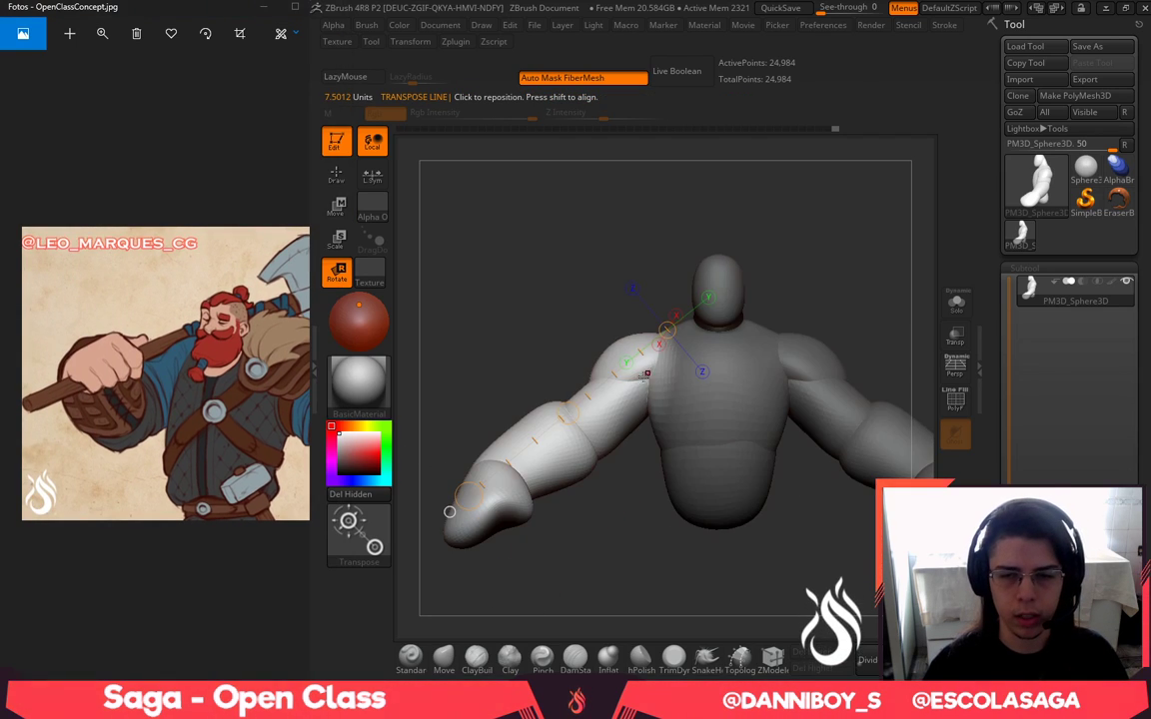
Rotate the whole right arm around the shoulder, raising it and swinging it forward
{"action": "left_click_drag", "start_coordinate": [462, 497], "coordinate": [616, 383]}
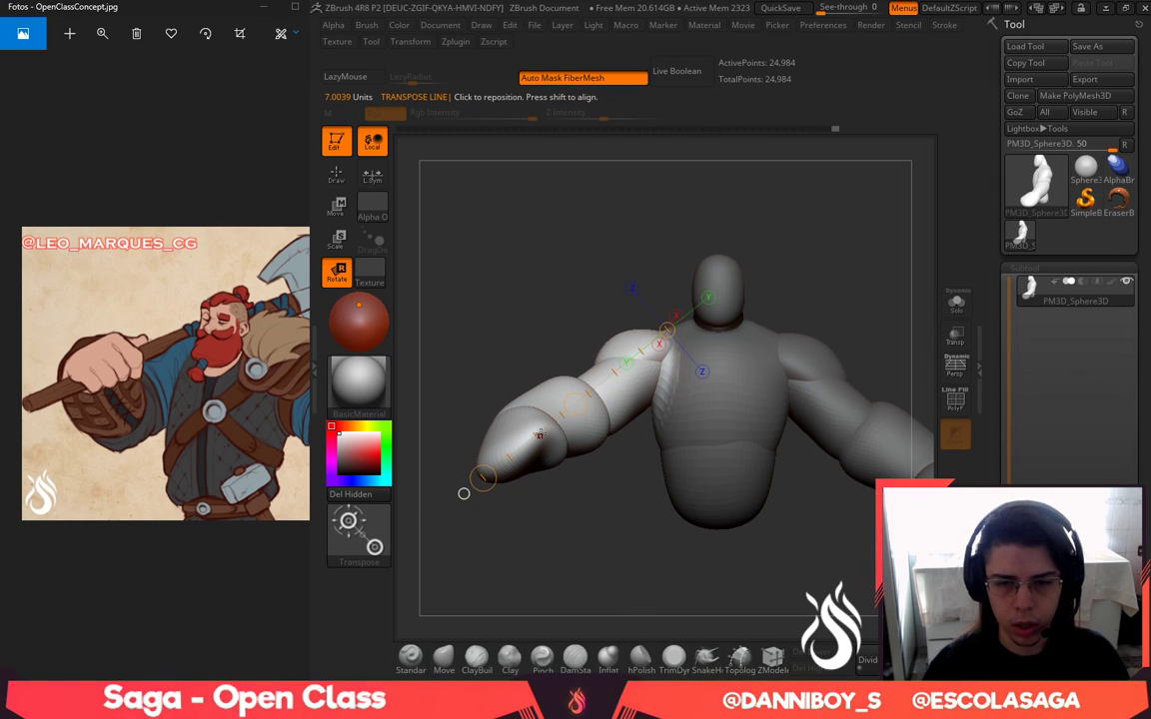
{"action": "mouse_move", "coordinate": [805, 245]}
{"action": "left_mouse_down"}
{"action": "mouse_move", "coordinate": [764, 231]}
{"action": "mouse_move", "coordinate": [825, 238]}
{"action": "left_mouse_up"}
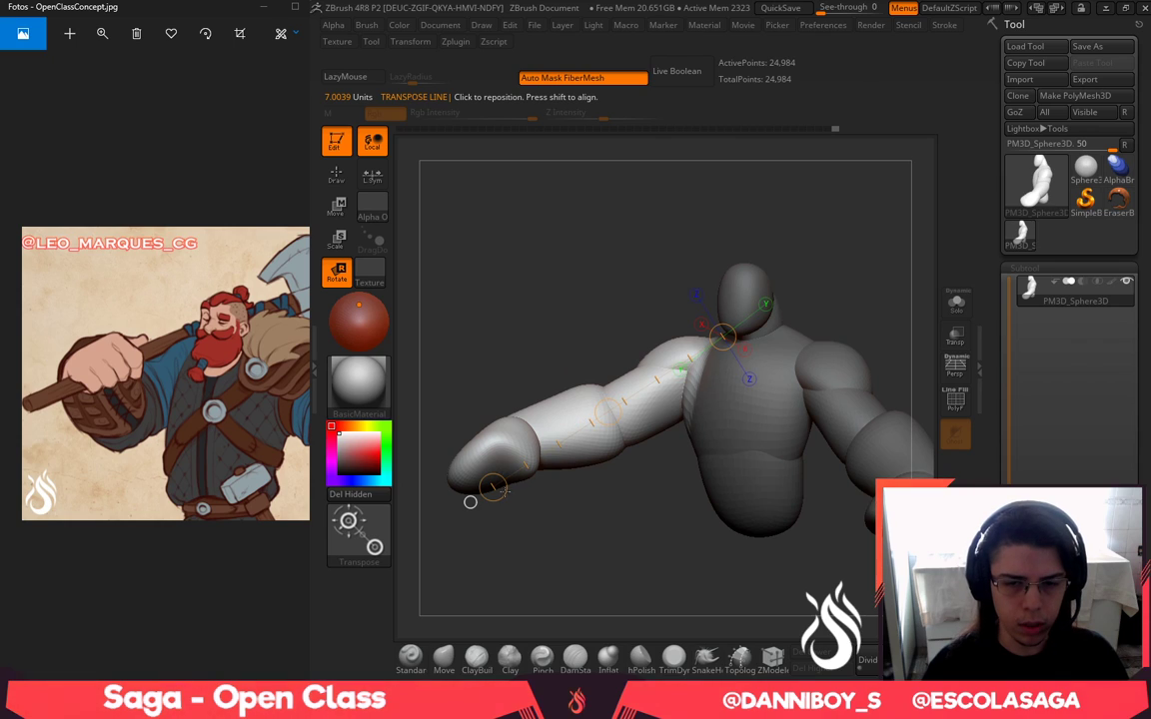
{"action": "left_click_drag", "start_coordinate": [496, 487], "coordinate": [512, 487]}
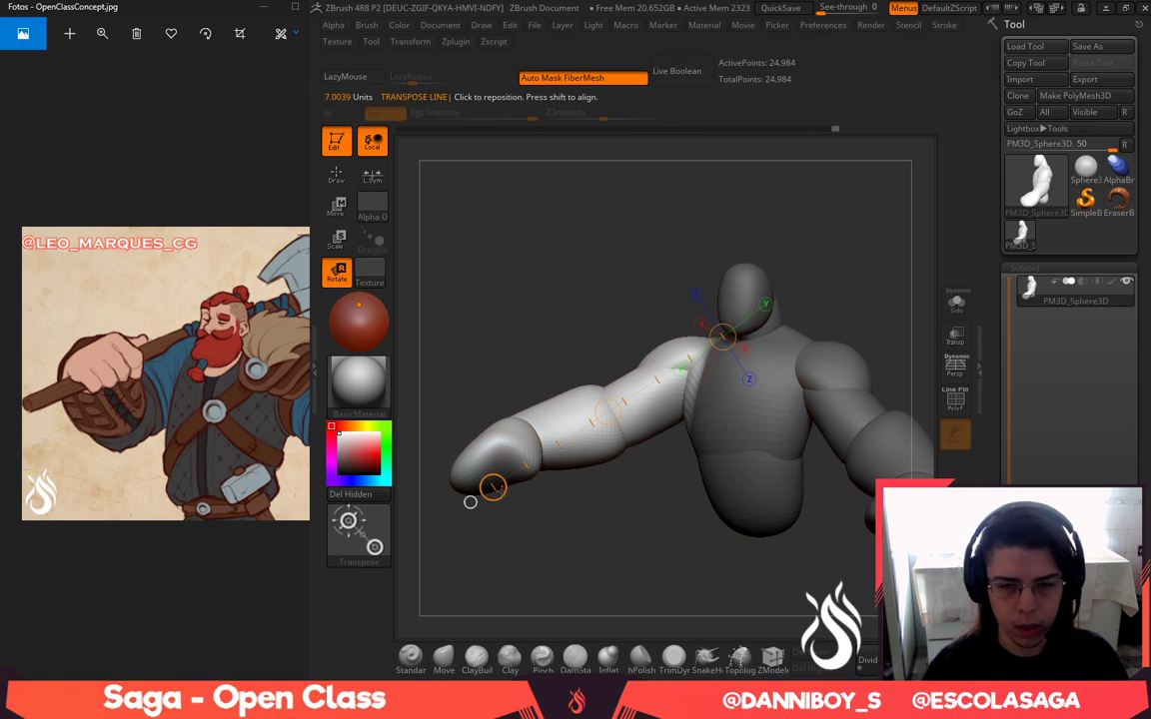
Redraw the transpose line from shoulder to hand and spin the right arm slightly about its length
{"action": "left_click_drag", "start_coordinate": [591, 545], "coordinate": [610, 528], "text": "alt"}
{"action": "left_click_drag", "start_coordinate": [710, 320], "coordinate": [519, 443]}
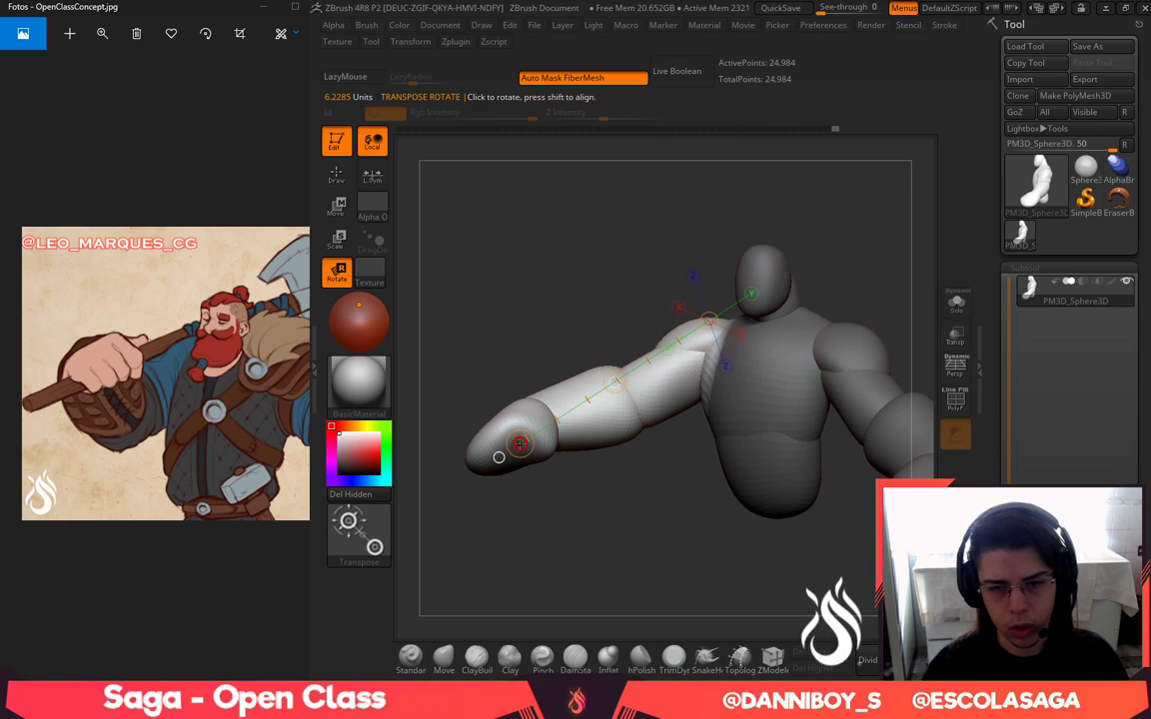
{"action": "left_click_drag", "start_coordinate": [614, 383], "coordinate": [599, 384]}
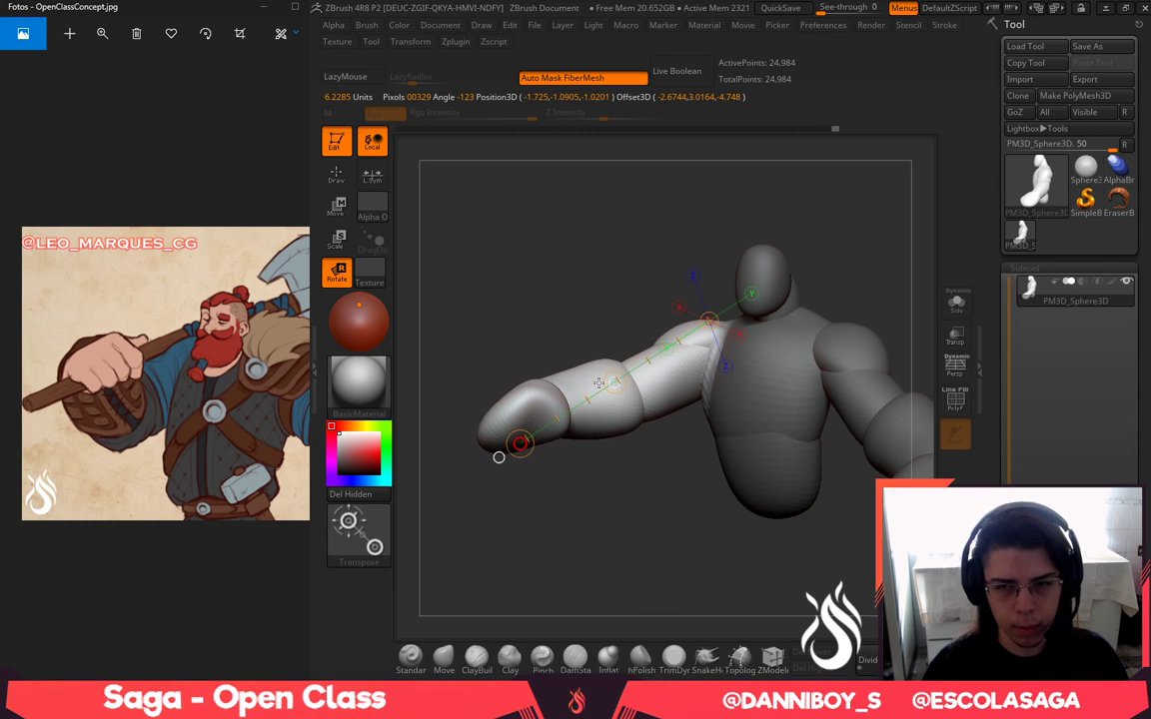
{"action": "left_click_drag", "start_coordinate": [885, 305], "coordinate": [866, 388]}
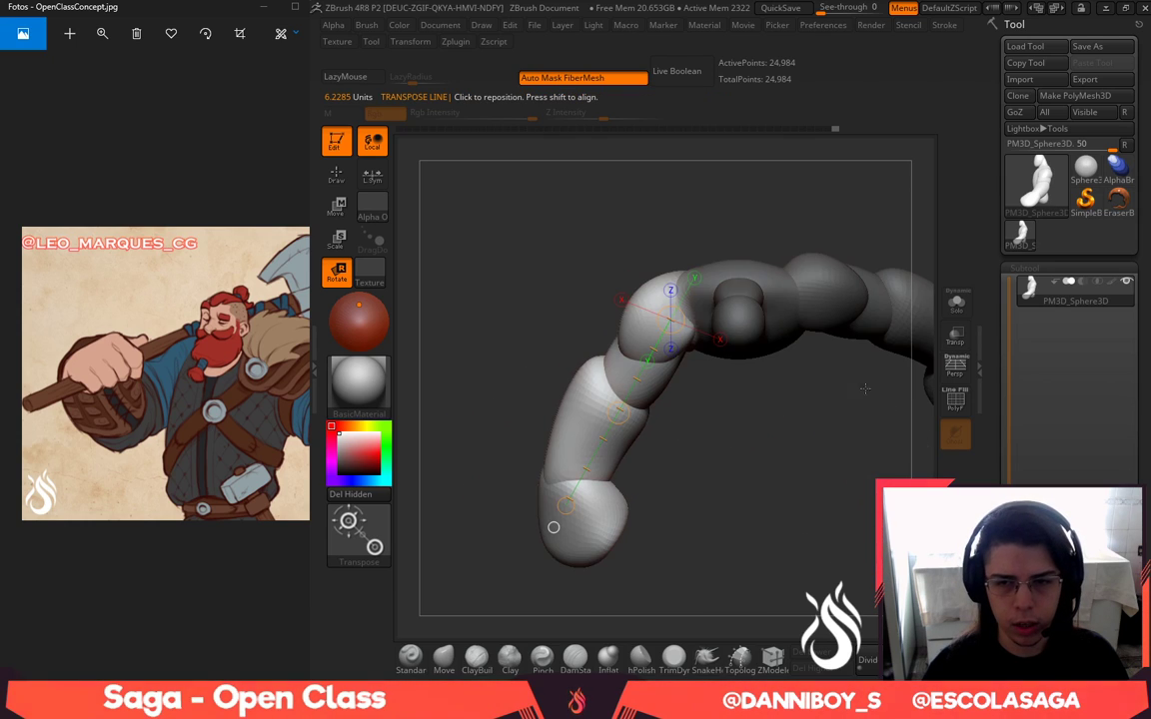
{"action": "left_click_drag", "start_coordinate": [618, 413], "coordinate": [617, 421]}
{"action": "key", "text": "q"}
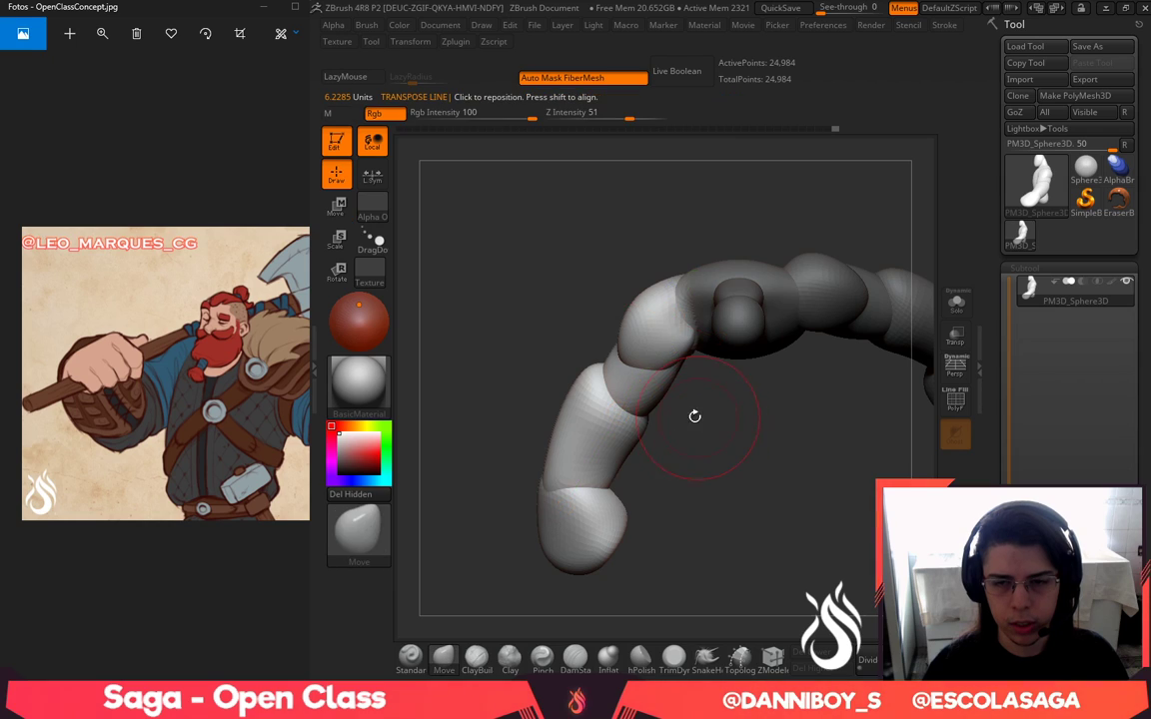
Replace the mask with one that leaves only the right forearm and hand unmasked
{"action": "left_click_drag", "start_coordinate": [686, 418], "coordinate": [631, 390], "text": "ctrl"}
{"action": "mouse_move", "coordinate": [534, 335]}
{"action": "left_mouse_down", "text": "ctrl"}
{"action": "mouse_move", "coordinate": [449, 533]}
{"action": "mouse_move", "coordinate": [935, 407]}
{"action": "mouse_move", "coordinate": [879, 450]}
{"action": "left_mouse_up", "text": "ctrl"}
{"action": "left_click", "coordinate": [752, 461], "text": "ctrl"}
{"action": "left_click_drag", "start_coordinate": [689, 415], "coordinate": [700, 322]}
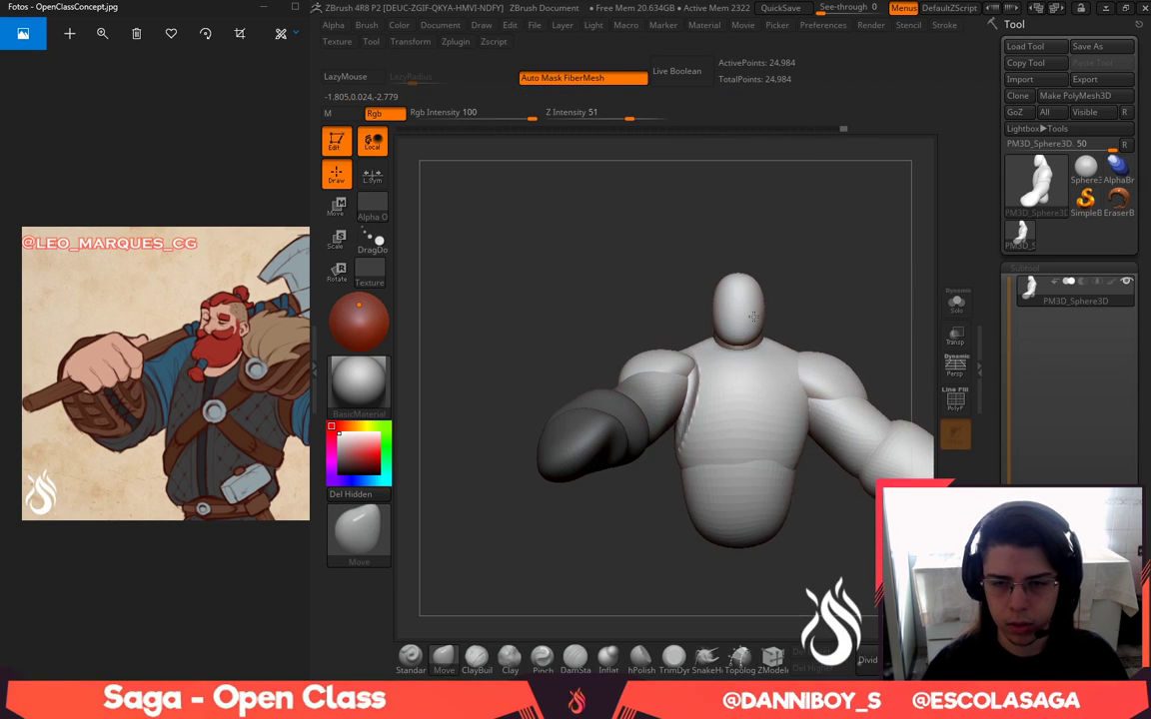
{"action": "left_click", "coordinate": [859, 245], "text": "ctrl"}
{"action": "mouse_move", "coordinate": [858, 245]}
{"action": "left_mouse_down"}
{"action": "mouse_move", "coordinate": [823, 282]}
{"action": "mouse_move", "coordinate": [839, 282]}
{"action": "left_mouse_up"}
Draw a short transpose line across the right elbow and spin the forearm around it to bend it toward the head
{"action": "key", "text": "w"}
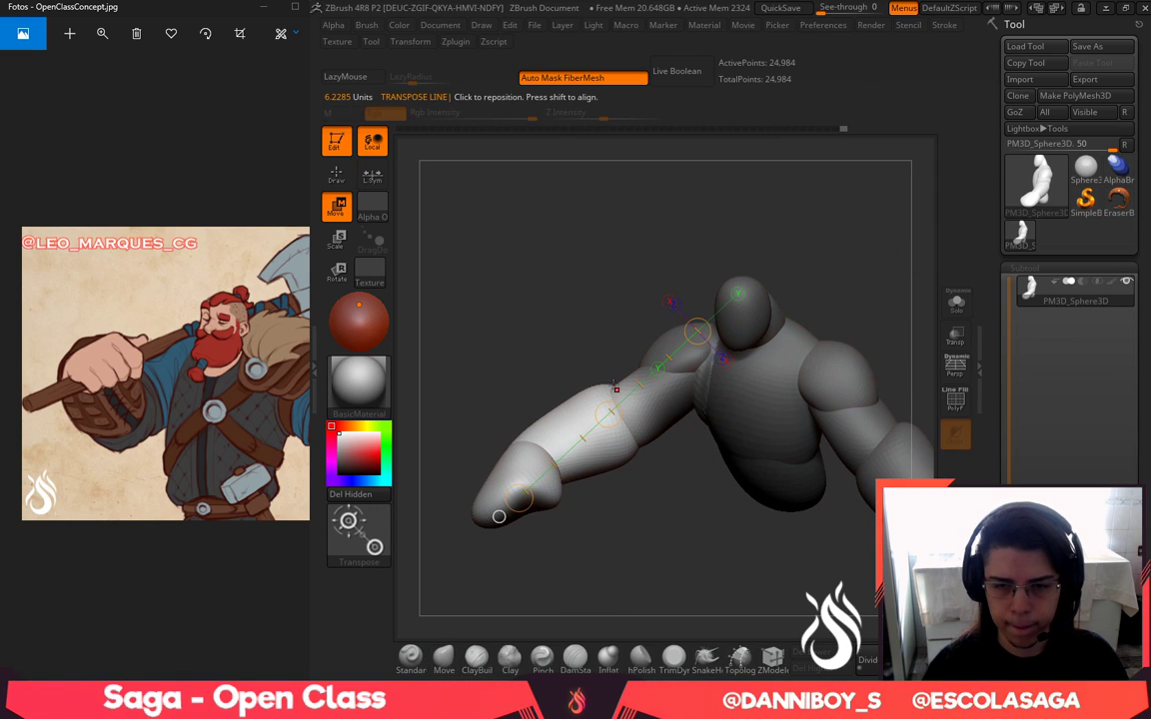
{"action": "left_click_drag", "start_coordinate": [614, 388], "coordinate": [647, 453]}
{"action": "left_click_drag", "start_coordinate": [705, 550], "coordinate": [731, 542]}
{"action": "key", "text": "r"}
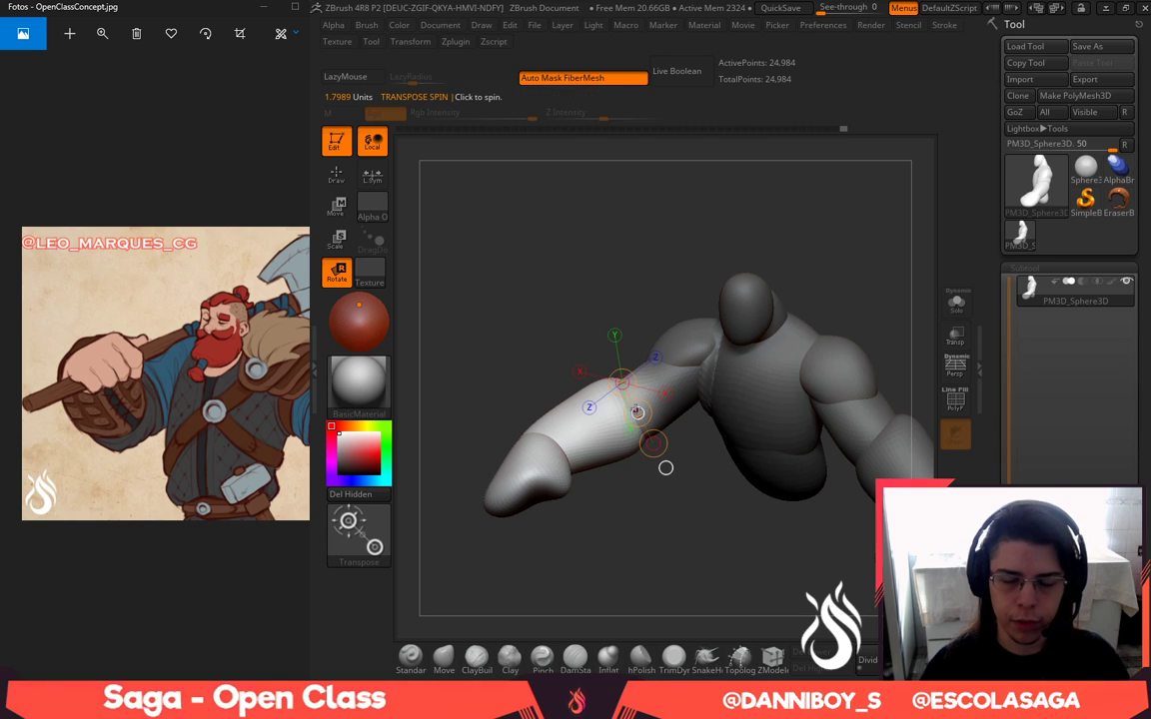
{"action": "left_click_drag", "start_coordinate": [637, 411], "coordinate": [677, 306]}
Lay a transpose line along the right forearm, twist it, and reposition it upright over the elbow
{"action": "left_click_drag", "start_coordinate": [713, 229], "coordinate": [837, 219]}
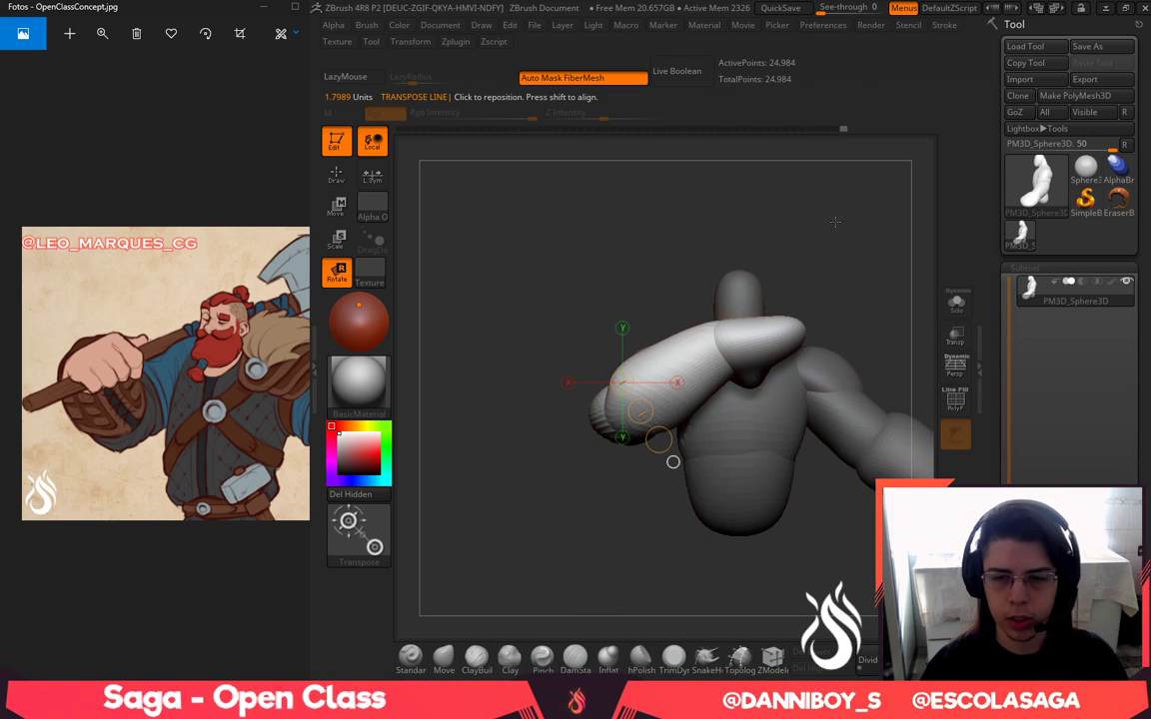
{"action": "left_click_drag", "start_coordinate": [751, 200], "coordinate": [740, 319], "text": "alt"}
{"action": "left_click_drag", "start_coordinate": [594, 437], "coordinate": [683, 347]}
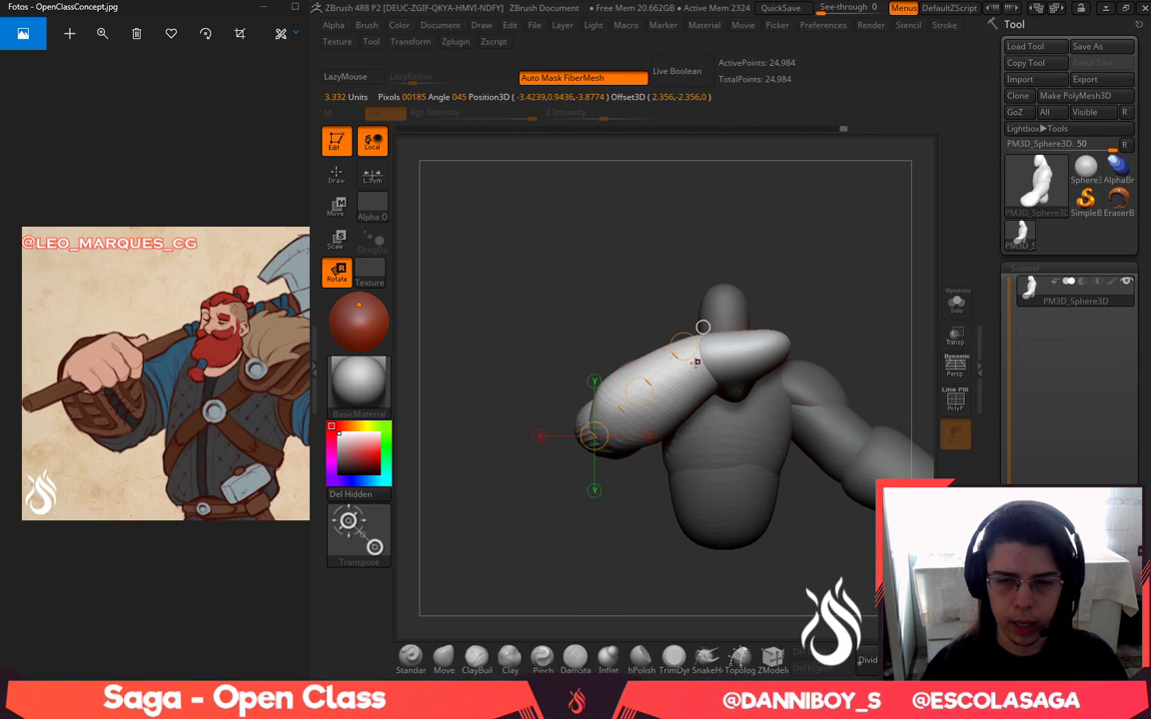
{"action": "left_click_drag", "start_coordinate": [639, 391], "coordinate": [690, 338]}
{"action": "key", "text": "w"}
{"action": "left_click_drag", "start_coordinate": [648, 398], "coordinate": [612, 430]}
{"action": "left_click_drag", "start_coordinate": [800, 270], "coordinate": [775, 222]}
{"action": "left_click_drag", "start_coordinate": [637, 363], "coordinate": [582, 412]}
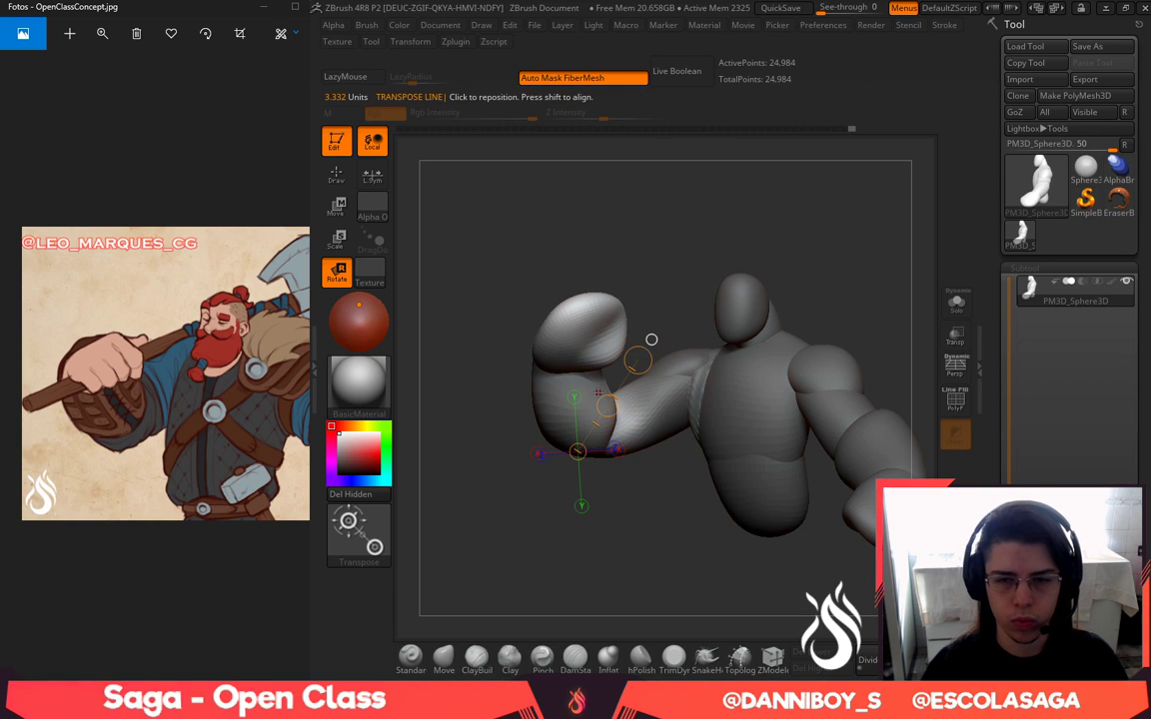
Shift the unmasked right forearm slightly toward the elbow with the transpose line
{"action": "left_click_drag", "start_coordinate": [650, 524], "coordinate": [690, 505]}
{"action": "key", "text": "w"}
{"action": "left_click_drag", "start_coordinate": [617, 416], "coordinate": [610, 429]}
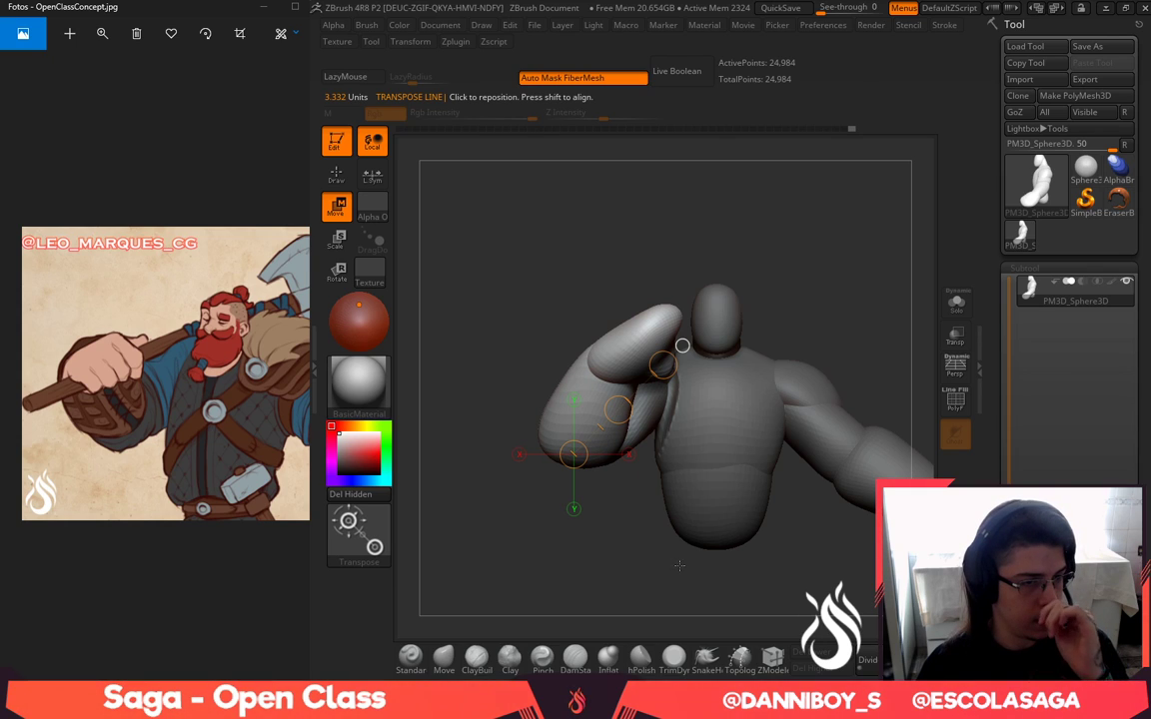
{"action": "left_click_drag", "start_coordinate": [715, 598], "coordinate": [800, 621], "text": "alt"}
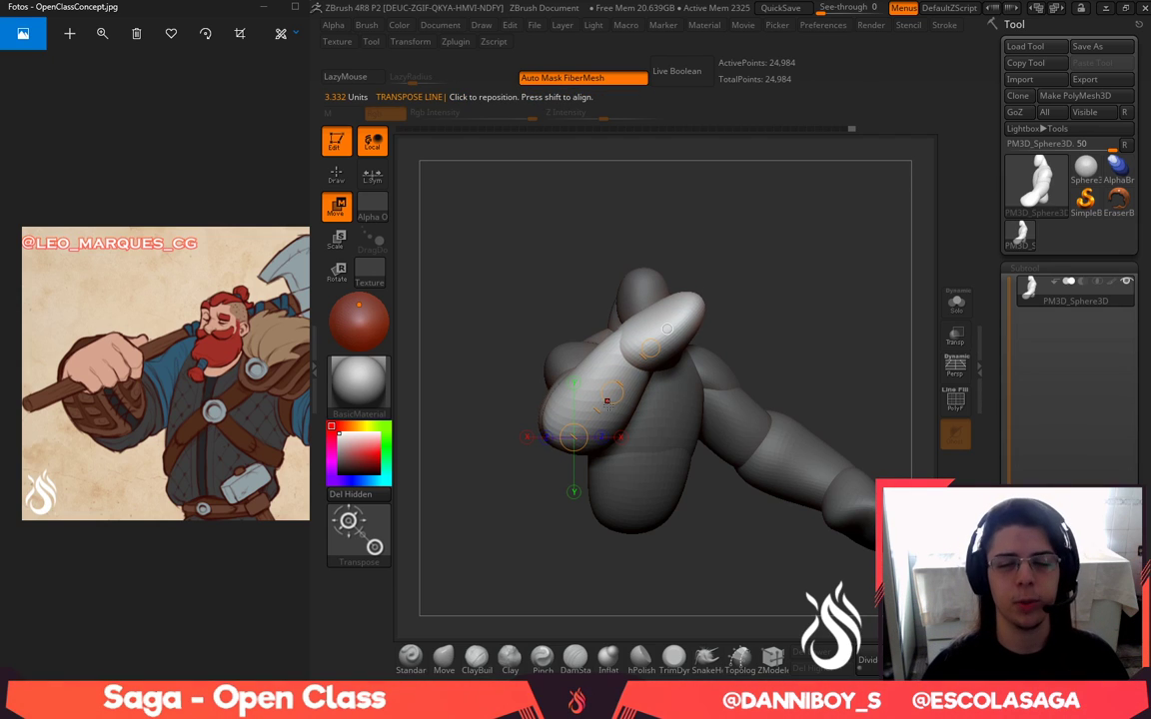
Clear the mask and inflate the right upper arm near the elbow with an enlarged Inflat brush
{"action": "key", "text": "q"}
{"action": "mouse_move", "coordinate": [774, 310]}
{"action": "left_mouse_down"}
{"action": "mouse_move", "coordinate": [822, 329]}
{"action": "mouse_move", "coordinate": [876, 398]}
{"action": "mouse_move", "coordinate": [745, 504]}
{"action": "mouse_move", "coordinate": [752, 556]}
{"action": "left_mouse_up"}
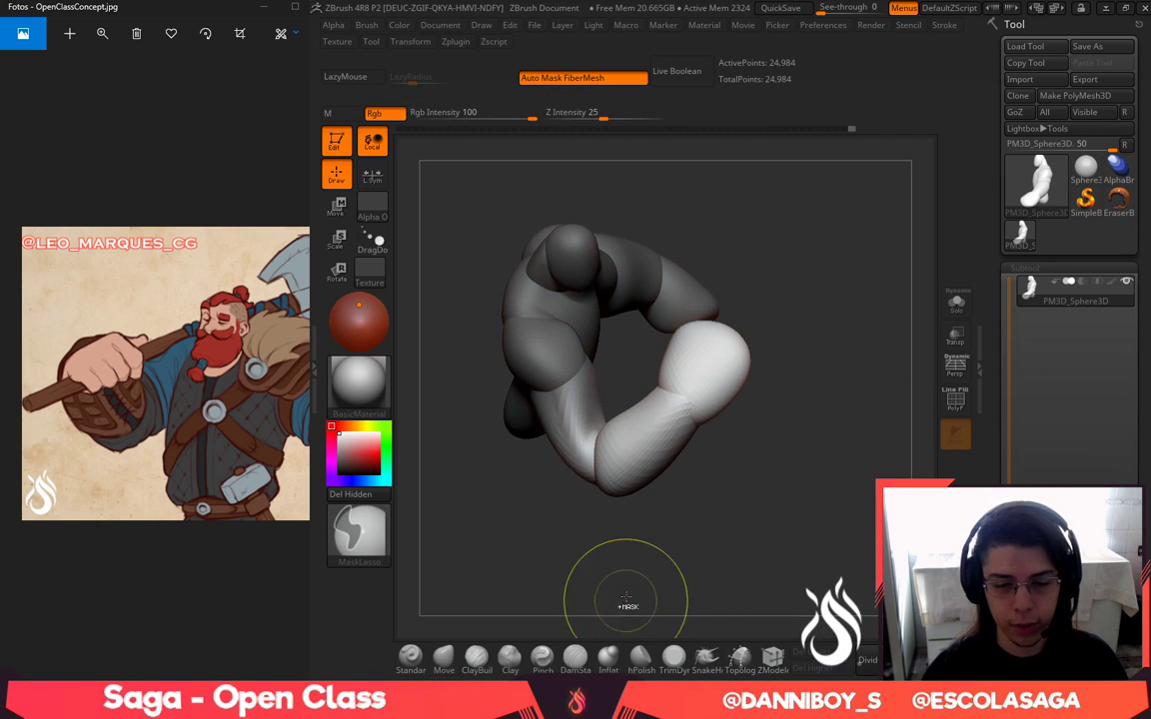
{"action": "left_click_drag", "start_coordinate": [626, 597], "coordinate": [647, 609], "text": "ctrl"}
{"action": "left_click", "coordinate": [611, 660]}
{"action": "key", "text": "space"}
{"action": "left_click_drag", "start_coordinate": [626, 416], "coordinate": [653, 415]}
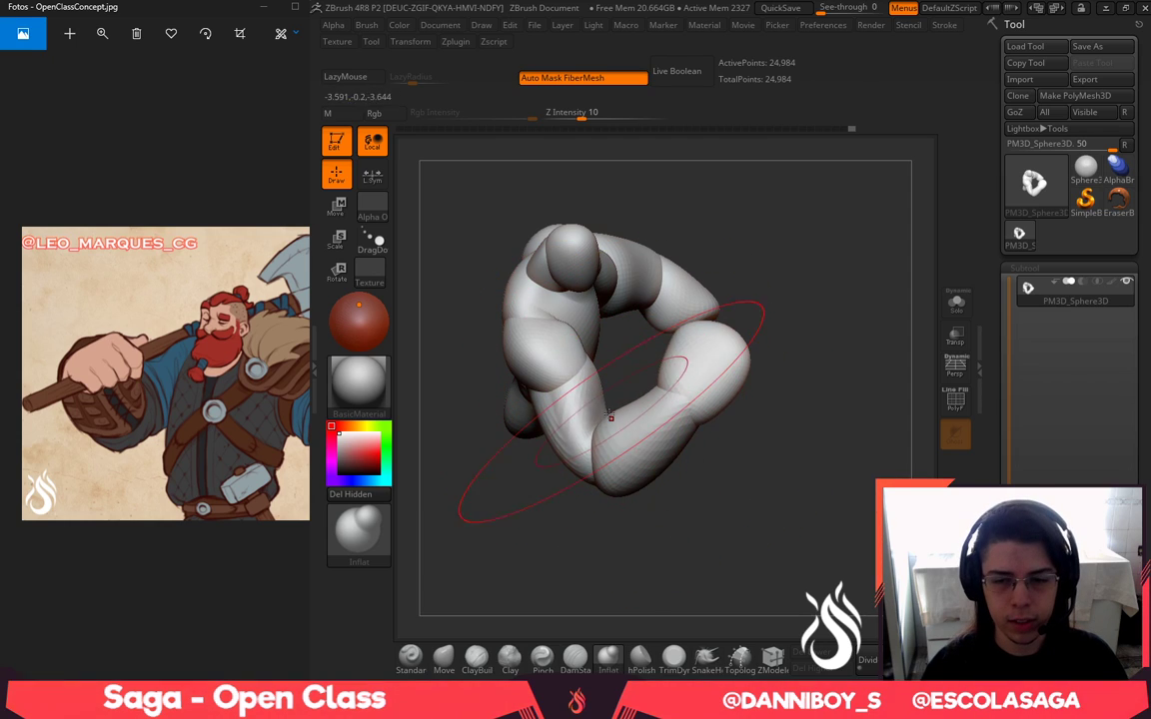
{"action": "mouse_move", "coordinate": [692, 561]}
{"action": "left_mouse_down", "text": "alt"}
{"action": "mouse_move", "coordinate": [745, 580]}
{"action": "mouse_move", "coordinate": [689, 559]}
{"action": "left_mouse_up", "text": "alt"}
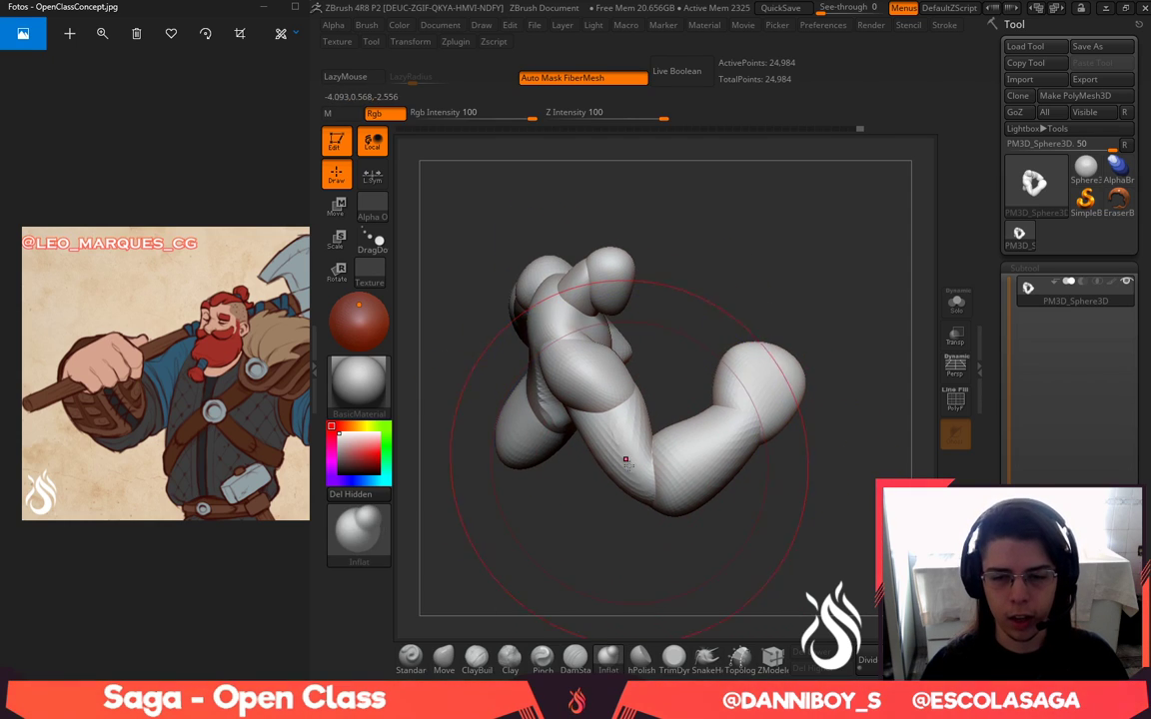
Adjust the right arm's silhouette using the Move brush with the draw size reduced to 136
{"action": "left_click", "coordinate": [445, 660]}
{"action": "left_click_drag", "start_coordinate": [773, 570], "coordinate": [606, 508]}
{"action": "key", "text": "space"}
{"action": "left_click_drag", "start_coordinate": [684, 394], "coordinate": [663, 390]}
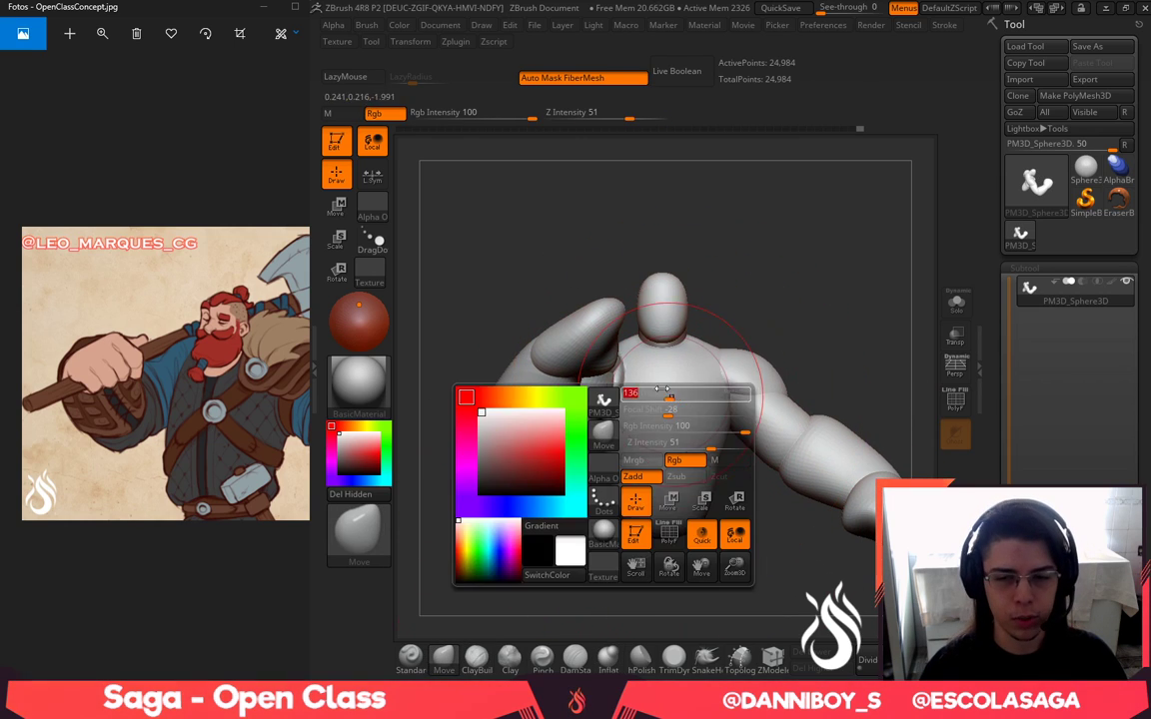
{"action": "left_click_drag", "start_coordinate": [807, 285], "coordinate": [711, 335]}
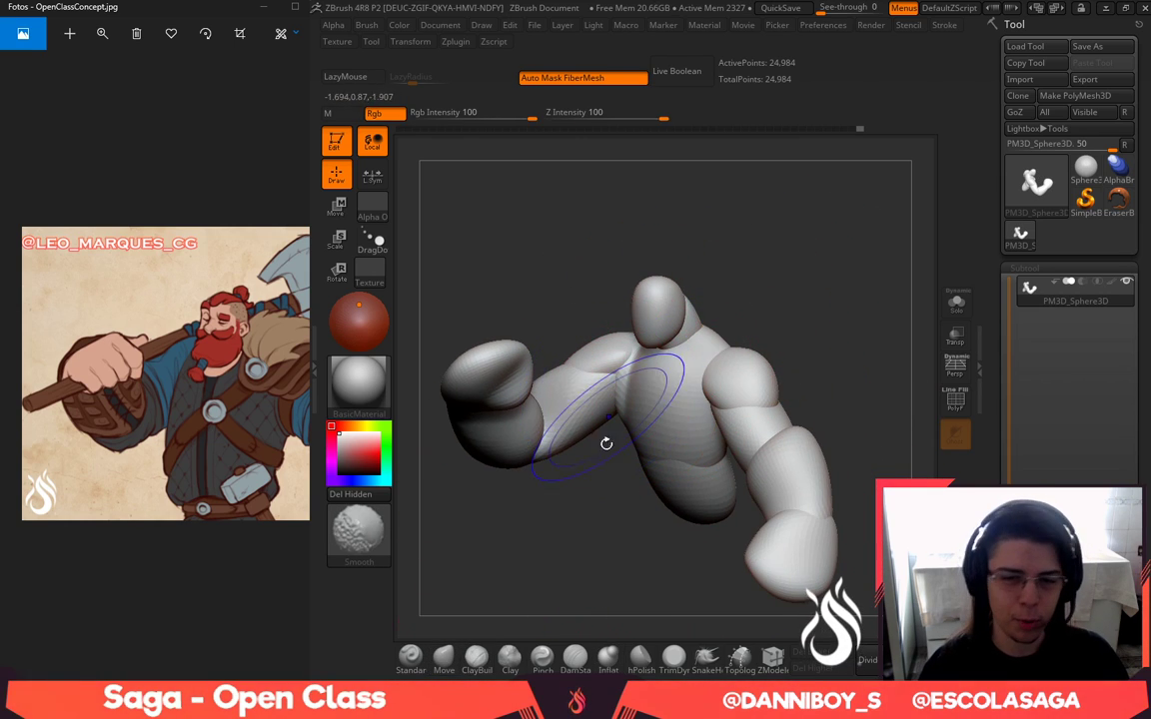
Add more volume to the right upper arm with a large Inflat brush
{"action": "left_click", "coordinate": [607, 658]}
{"action": "mouse_move", "coordinate": [602, 446]}
{"action": "left_mouse_down"}
{"action": "mouse_move", "coordinate": [636, 402]}
{"action": "mouse_move", "coordinate": [595, 416]}
{"action": "left_mouse_up"}
{"action": "key", "text": "space"}
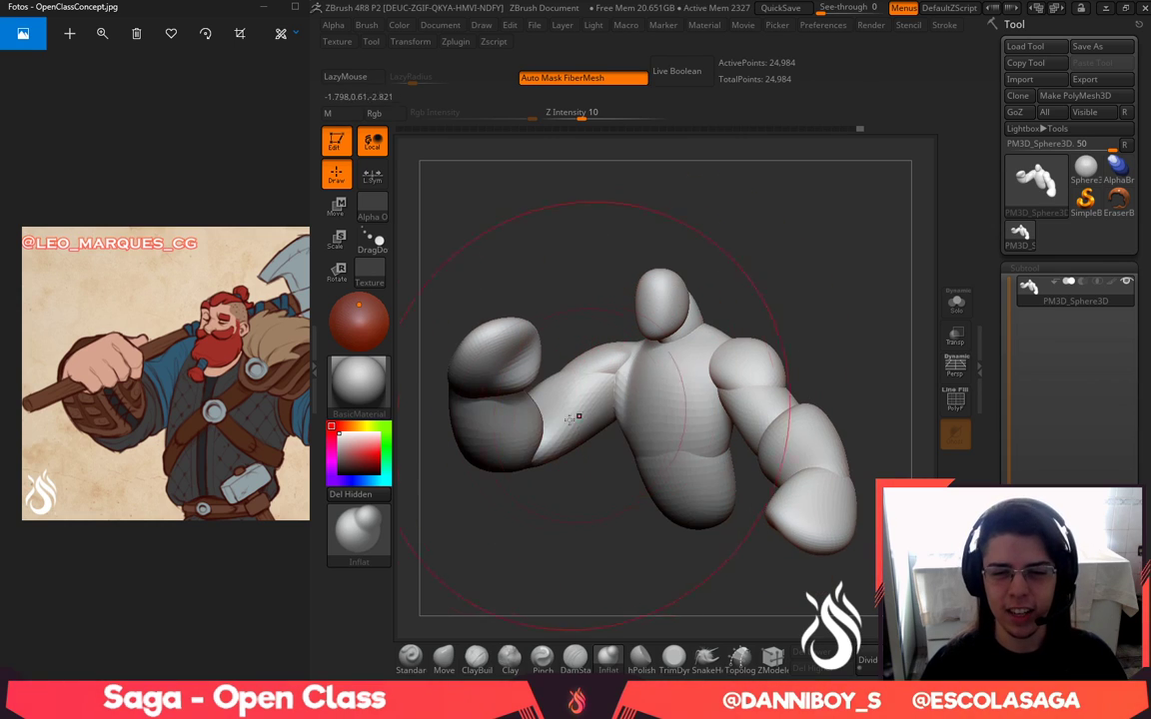
{"action": "left_click_drag", "start_coordinate": [562, 545], "coordinate": [632, 510]}
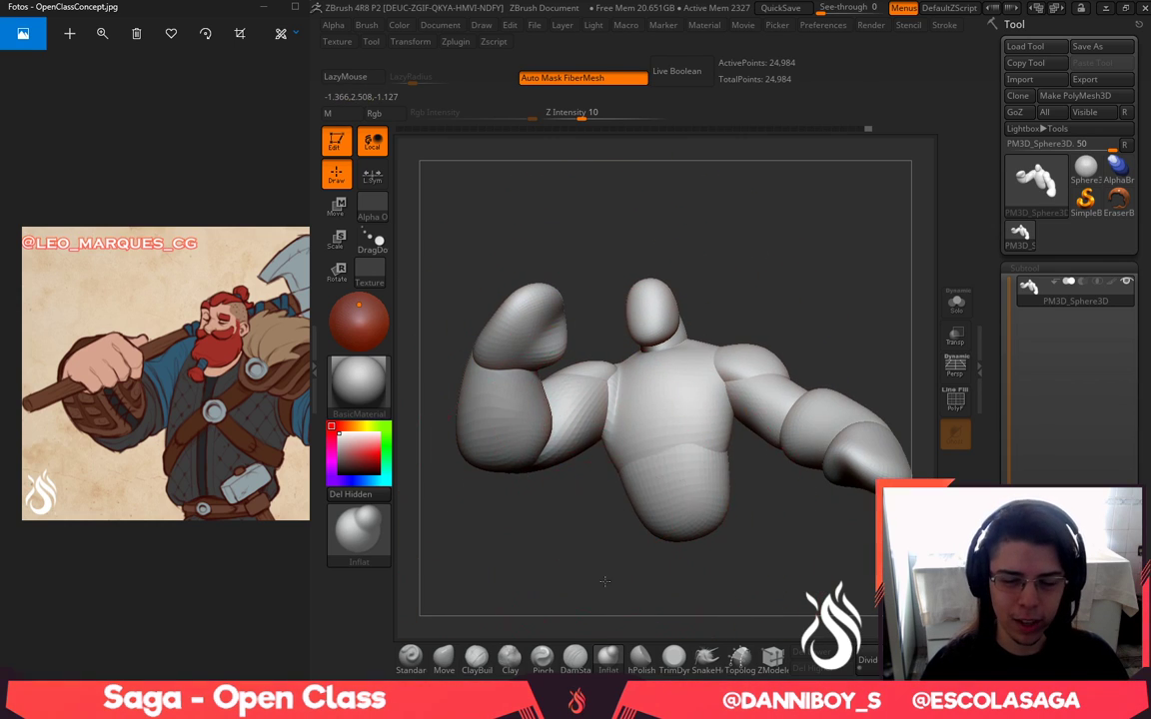
{"action": "mouse_move", "coordinate": [605, 580]}
{"action": "left_mouse_down"}
{"action": "mouse_move", "coordinate": [548, 475]}
{"action": "mouse_move", "coordinate": [527, 477]}
{"action": "left_mouse_up"}
{"action": "mouse_move", "coordinate": [570, 621]}
{"action": "left_mouse_down"}
{"action": "mouse_move", "coordinate": [688, 554]}
{"action": "mouse_move", "coordinate": [778, 447]}
{"action": "mouse_move", "coordinate": [815, 377]}
{"action": "left_mouse_up"}
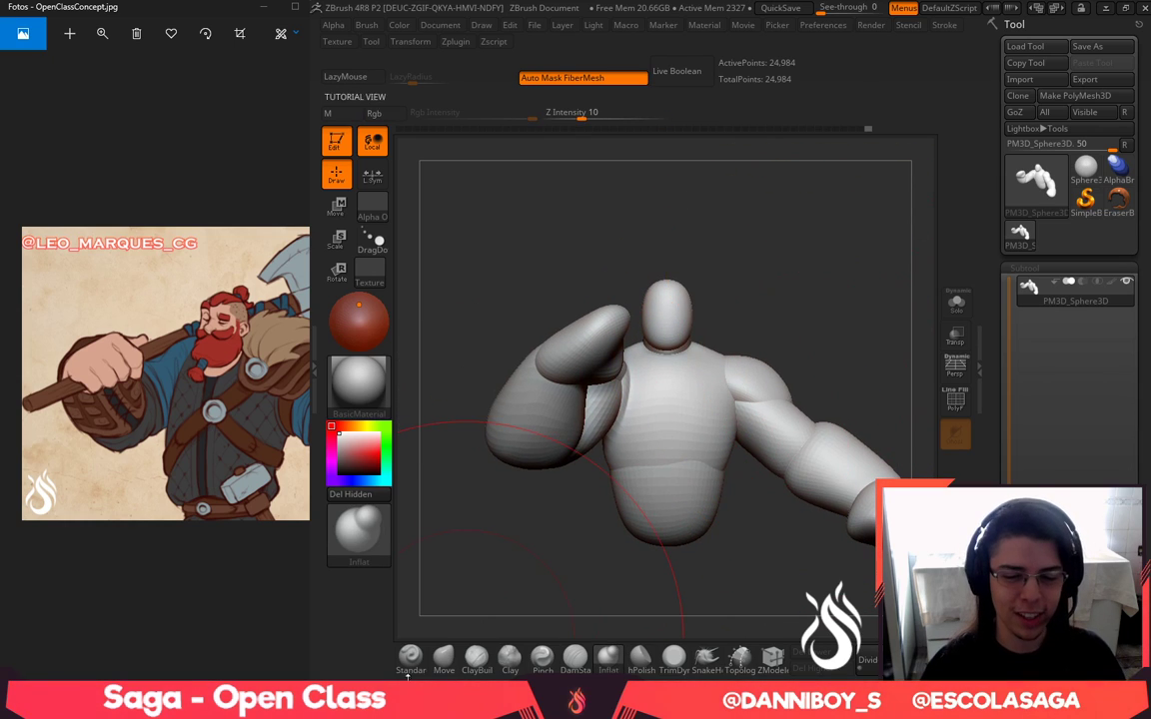
Reshape the right shoulder and upper arm from above with the Move brush
{"action": "left_click", "coordinate": [443, 657]}
{"action": "key", "text": "space"}
{"action": "mouse_move", "coordinate": [789, 257]}
{"action": "left_mouse_down"}
{"action": "mouse_move", "coordinate": [772, 232]}
{"action": "mouse_move", "coordinate": [775, 335]}
{"action": "left_mouse_up"}
{"action": "key", "text": "space"}
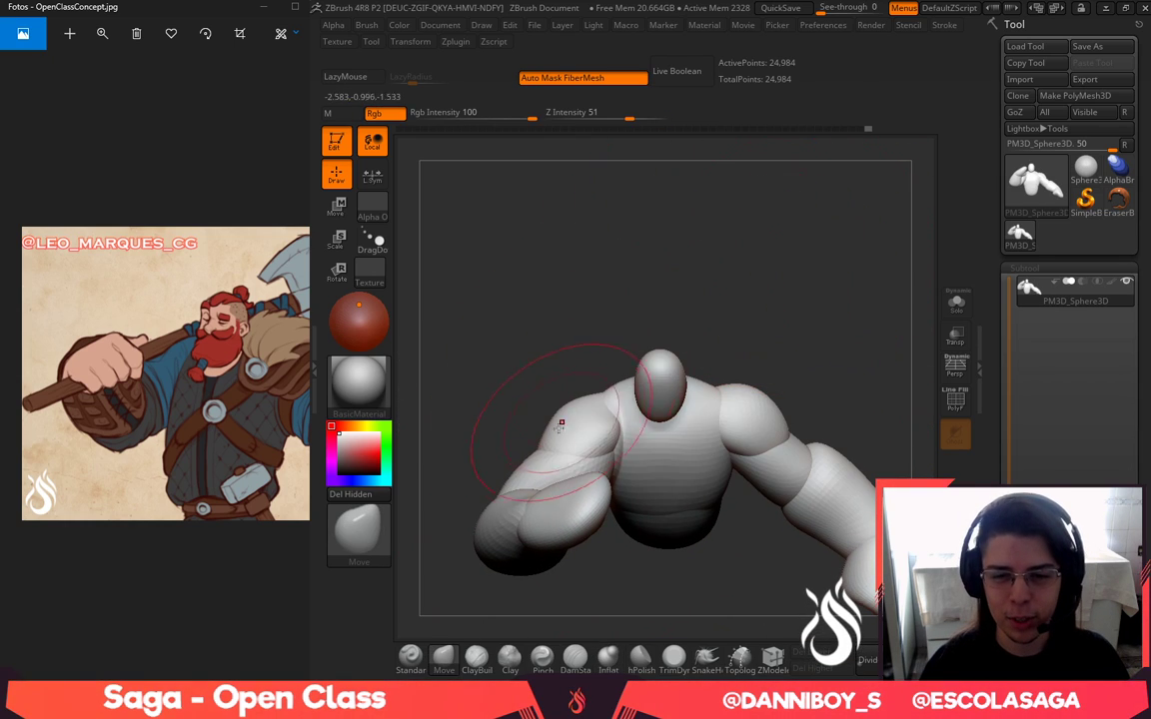
{"action": "left_click_drag", "start_coordinate": [750, 535], "coordinate": [756, 591]}
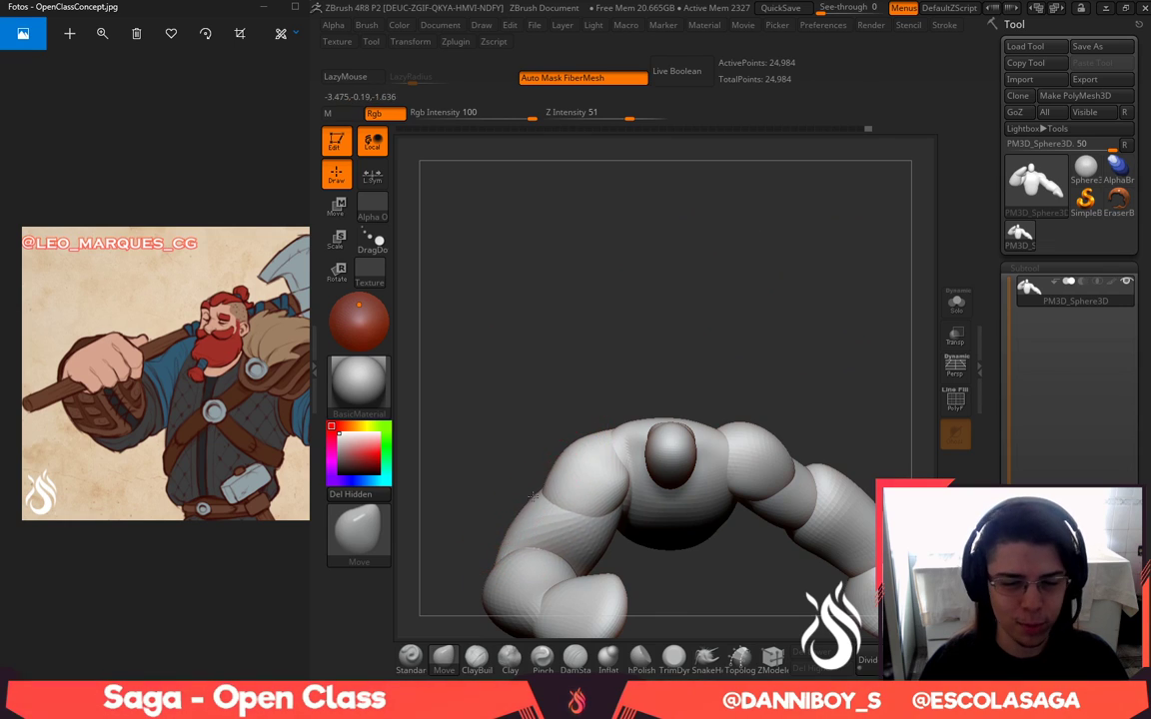
{"action": "left_click_drag", "start_coordinate": [789, 340], "coordinate": [773, 254]}
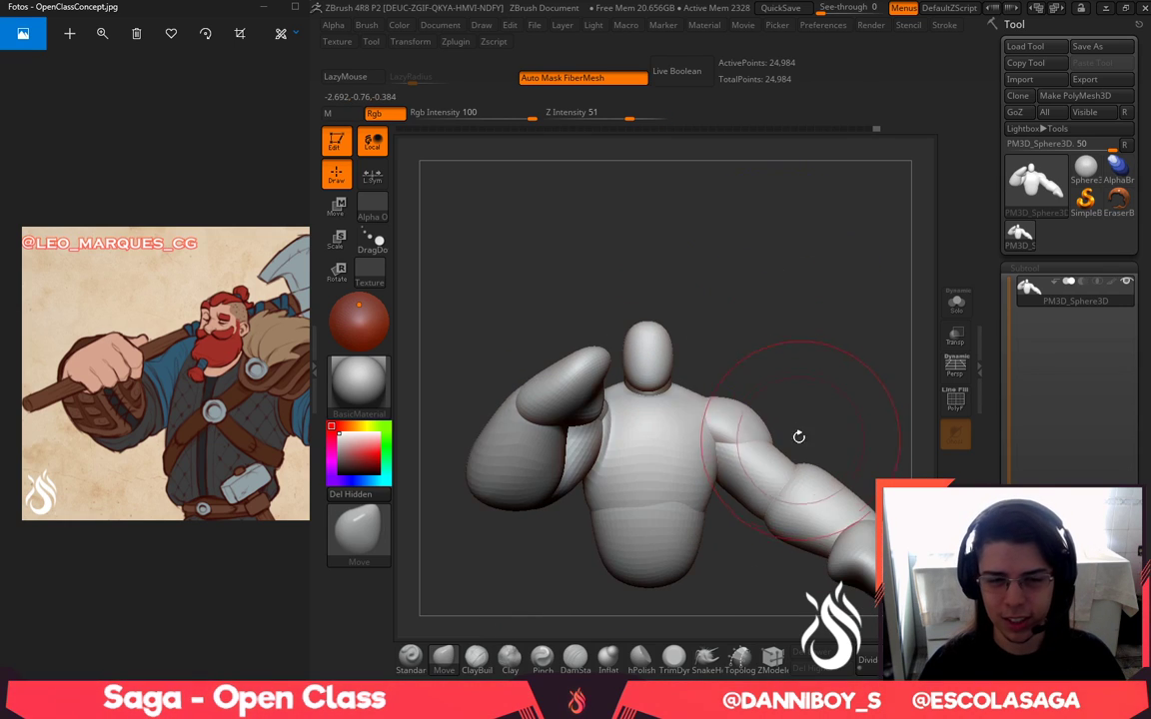
Mask the left arm, bring the concept's open-handed arm into view, and invert the mask so only that arm is free
{"action": "left_click_drag", "start_coordinate": [799, 436], "coordinate": [752, 391], "text": "alt"}
{"action": "mouse_move", "coordinate": [859, 343]}
{"action": "left_mouse_down", "text": "ctrl"}
{"action": "mouse_move", "coordinate": [955, 530]}
{"action": "mouse_move", "coordinate": [681, 494]}
{"action": "mouse_move", "coordinate": [645, 378]}
{"action": "mouse_move", "coordinate": [753, 350]}
{"action": "left_mouse_up", "text": "ctrl"}
{"action": "left_click", "coordinate": [698, 414], "text": "ctrl"}
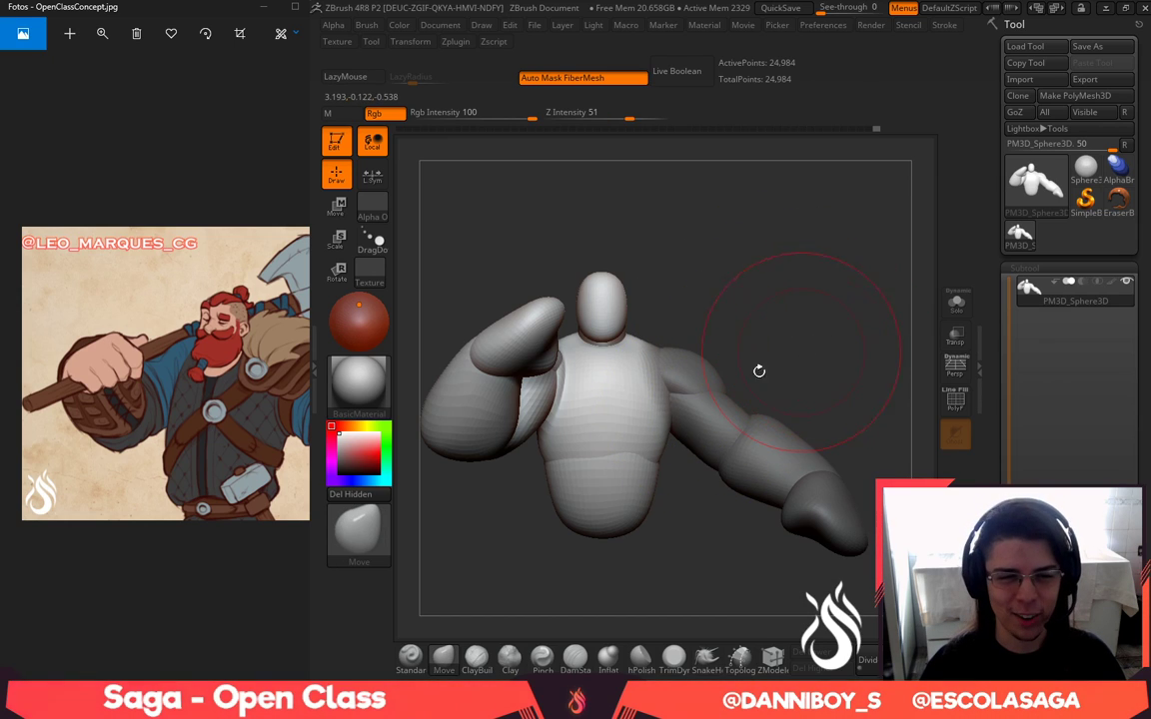
{"action": "left_click_drag", "start_coordinate": [207, 484], "coordinate": [100, 485]}
{"action": "left_click", "coordinate": [824, 356]}
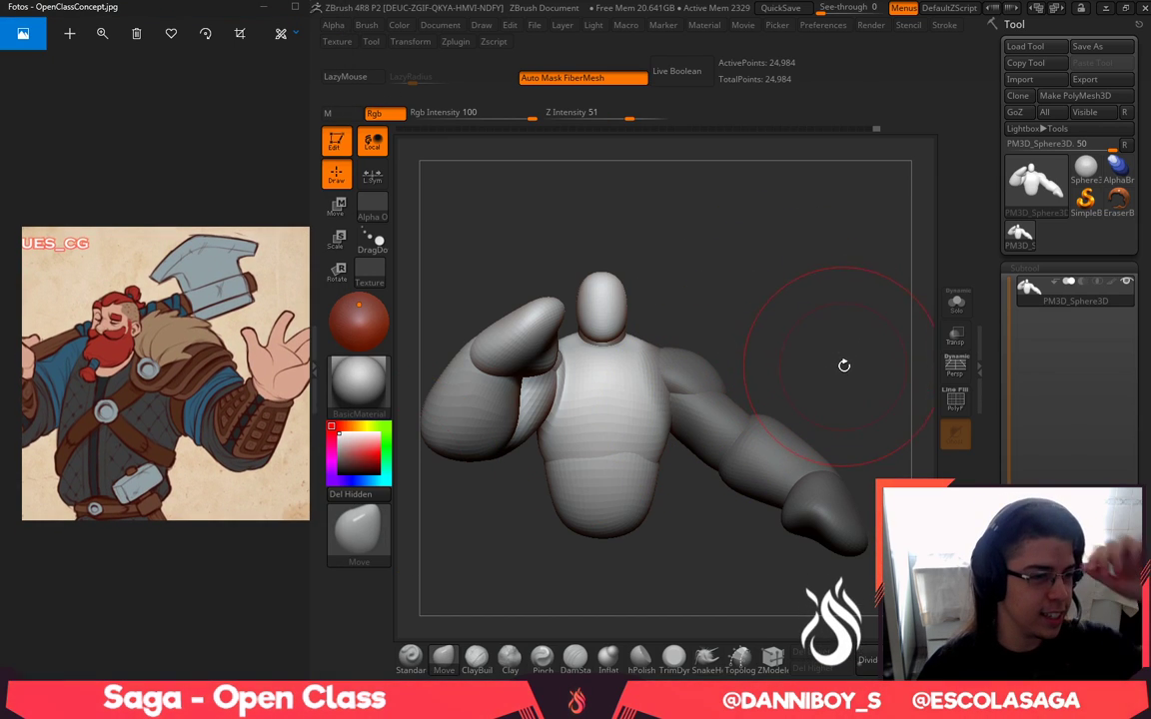
{"action": "left_click_drag", "start_coordinate": [856, 376], "coordinate": [817, 492]}
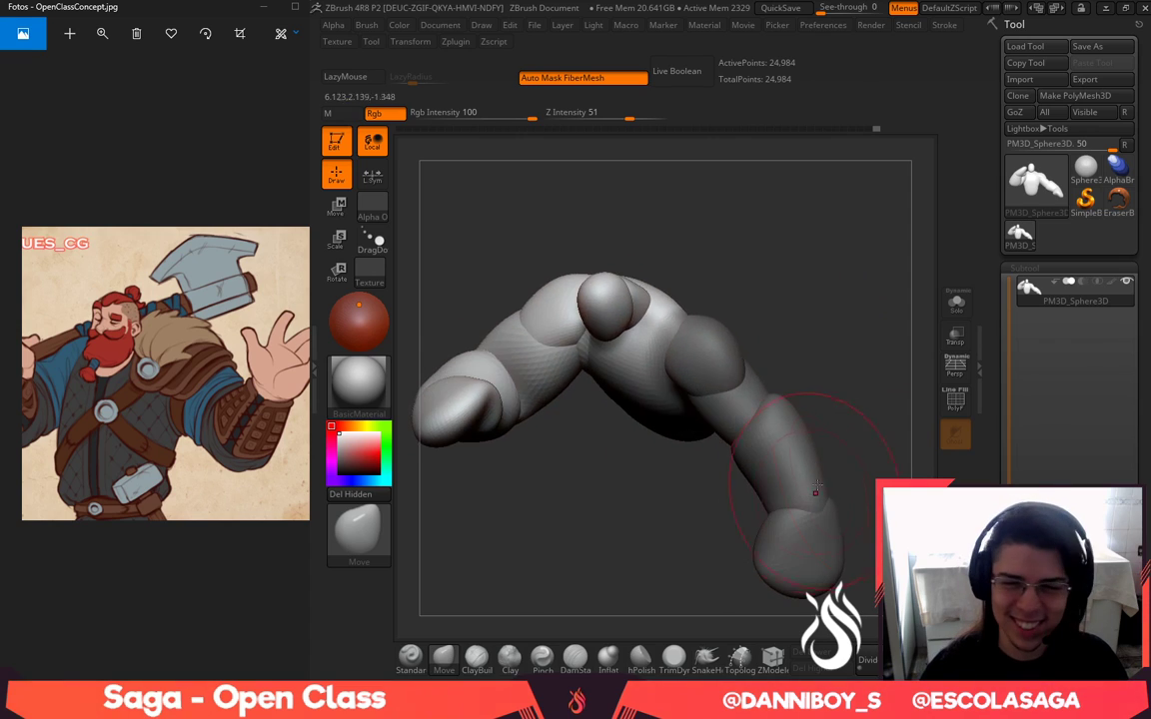
{"action": "left_click_drag", "start_coordinate": [799, 314], "coordinate": [772, 411]}
{"action": "key", "text": "ctrl+i"}
Draw a transpose line about 6.5 units long from the left shoulder to the hand, ready for rotating
{"action": "key", "text": "w"}
{"action": "left_click_drag", "start_coordinate": [678, 366], "coordinate": [820, 376]}
{"action": "key", "text": "r"}
{"action": "left_click_drag", "start_coordinate": [680, 353], "coordinate": [684, 353]}
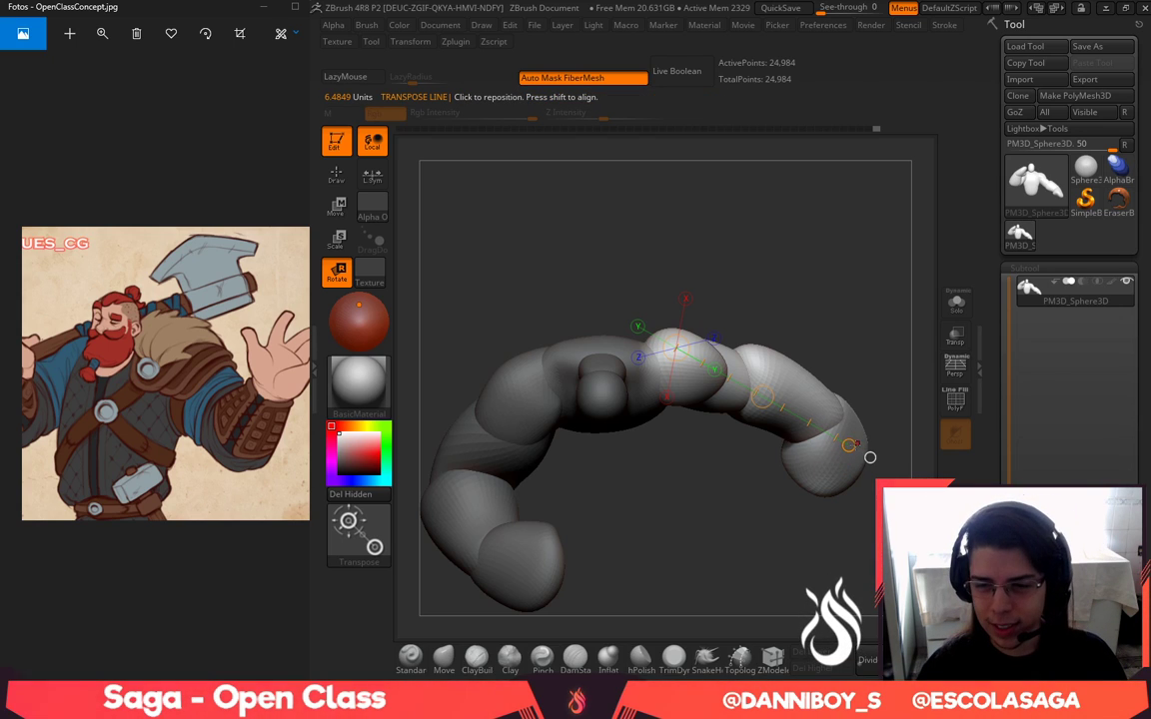
Try to swing the whole left arm forward about the shoulder with the transpose line
{"action": "left_click_drag", "start_coordinate": [848, 446], "coordinate": [807, 553]}
{"action": "left_click_drag", "start_coordinate": [859, 479], "coordinate": [868, 262]}
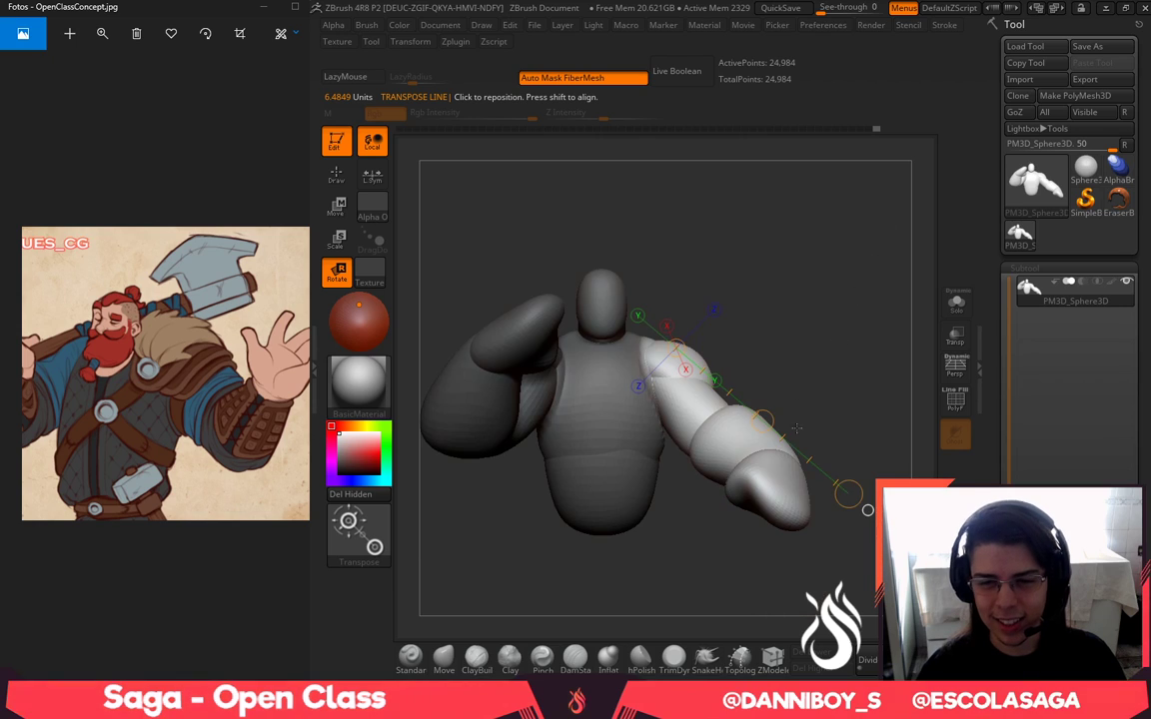
{"action": "key", "text": "ctrl+z"}
{"action": "left_click_drag", "start_coordinate": [897, 388], "coordinate": [858, 389]}
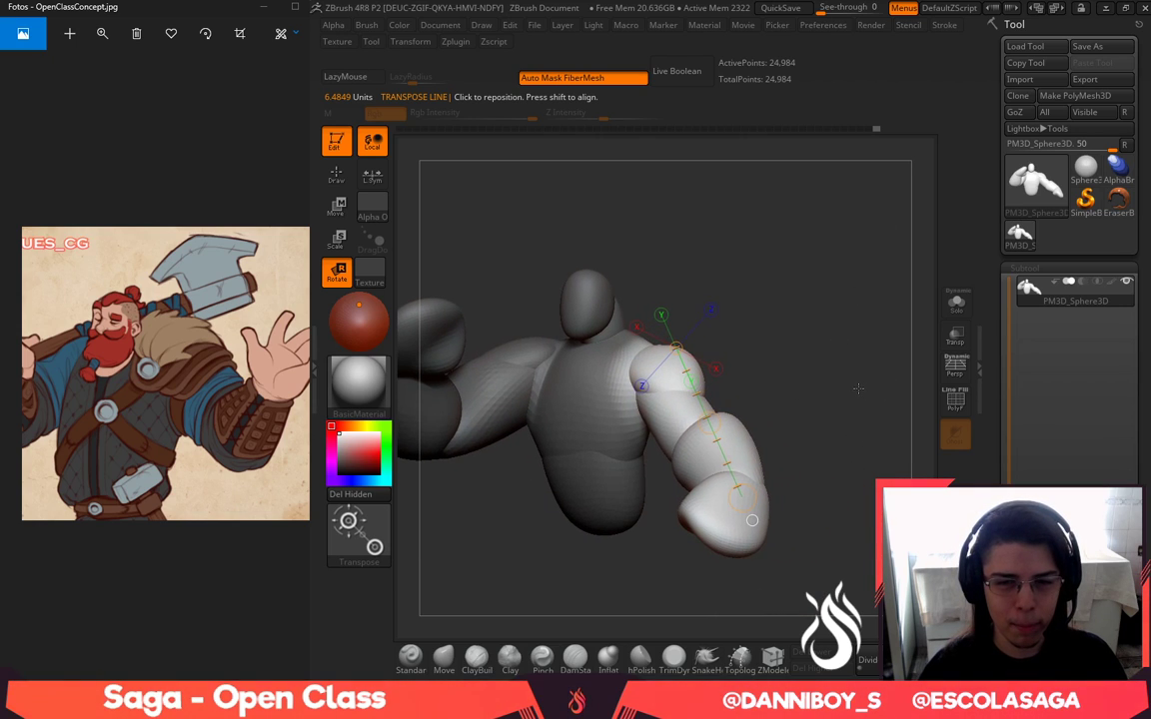
Rotate the left arm slightly upward about the shoulder with the existing transpose line
{"action": "left_click", "coordinate": [810, 470], "text": "ctrl"}
{"action": "left_click", "coordinate": [802, 383], "text": "ctrl"}
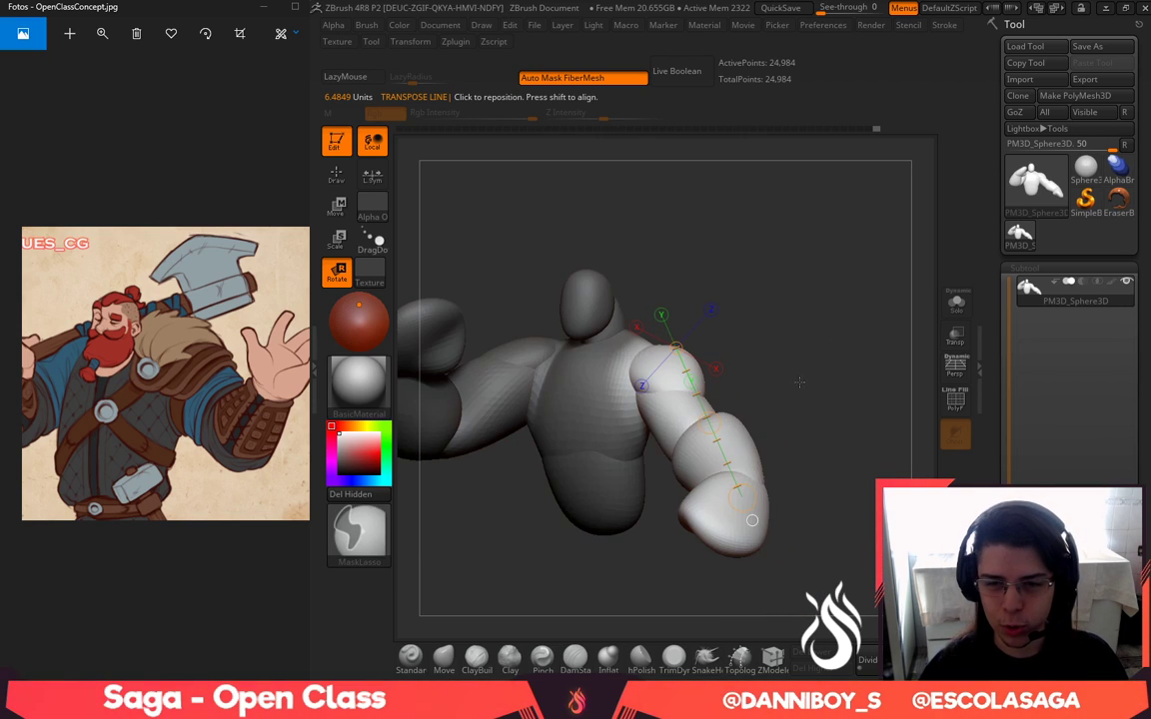
{"action": "left_click_drag", "start_coordinate": [741, 497], "coordinate": [751, 415]}
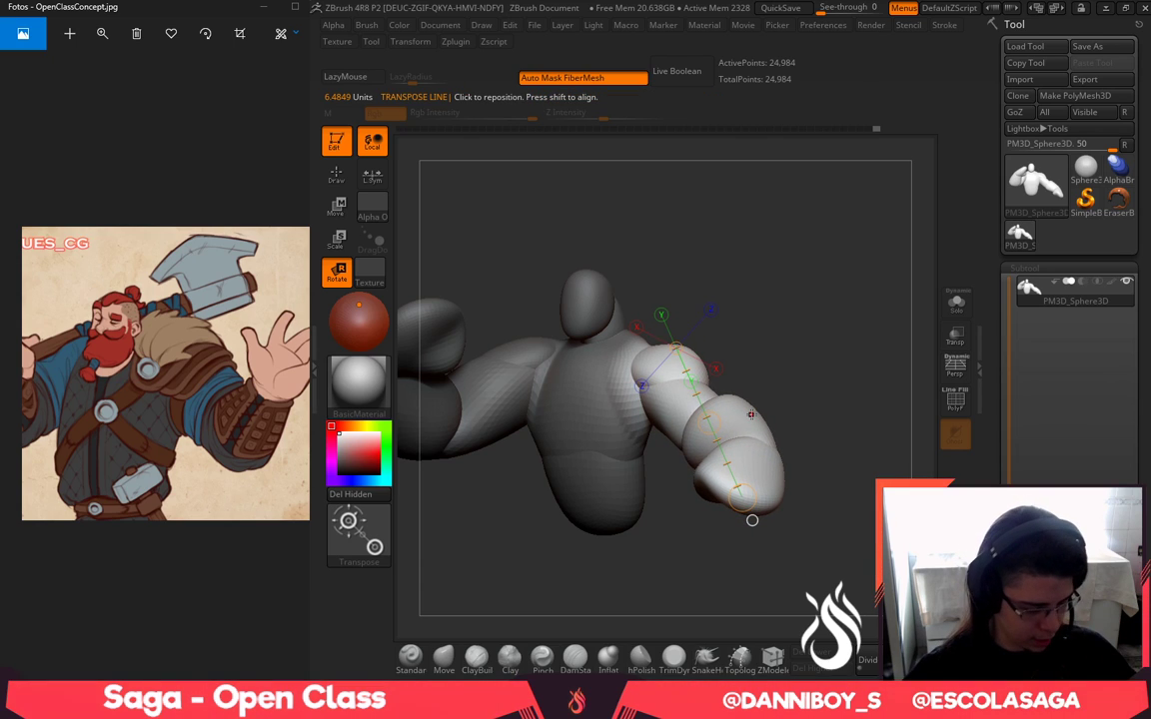
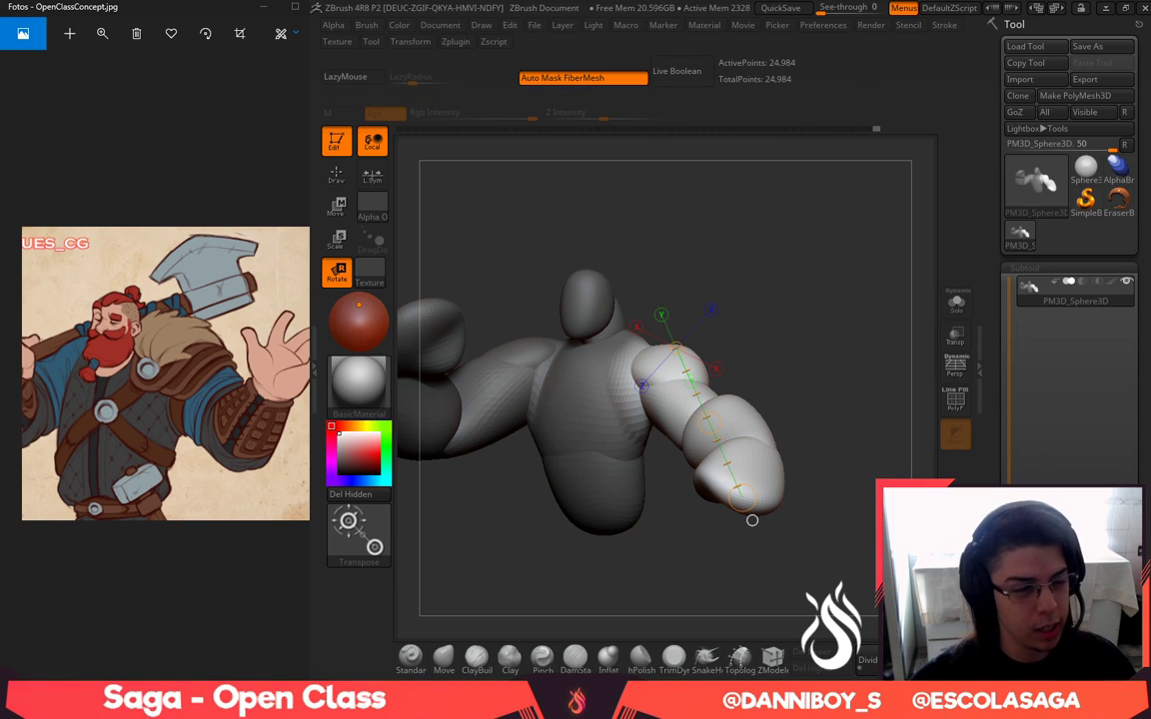
{"action": "key", "text": "alt+Tab"}
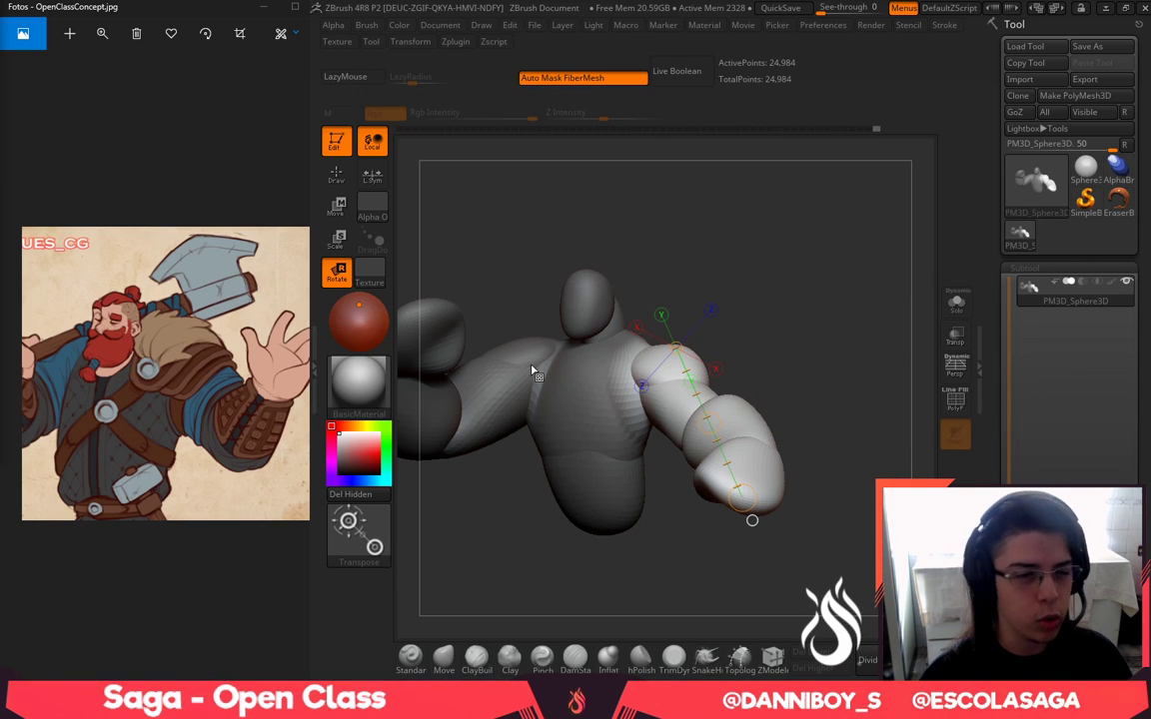
{"action": "left_click_drag", "start_coordinate": [916, 245], "coordinate": [980, 260]}
{"action": "left_click_drag", "start_coordinate": [859, 340], "coordinate": [784, 409]}
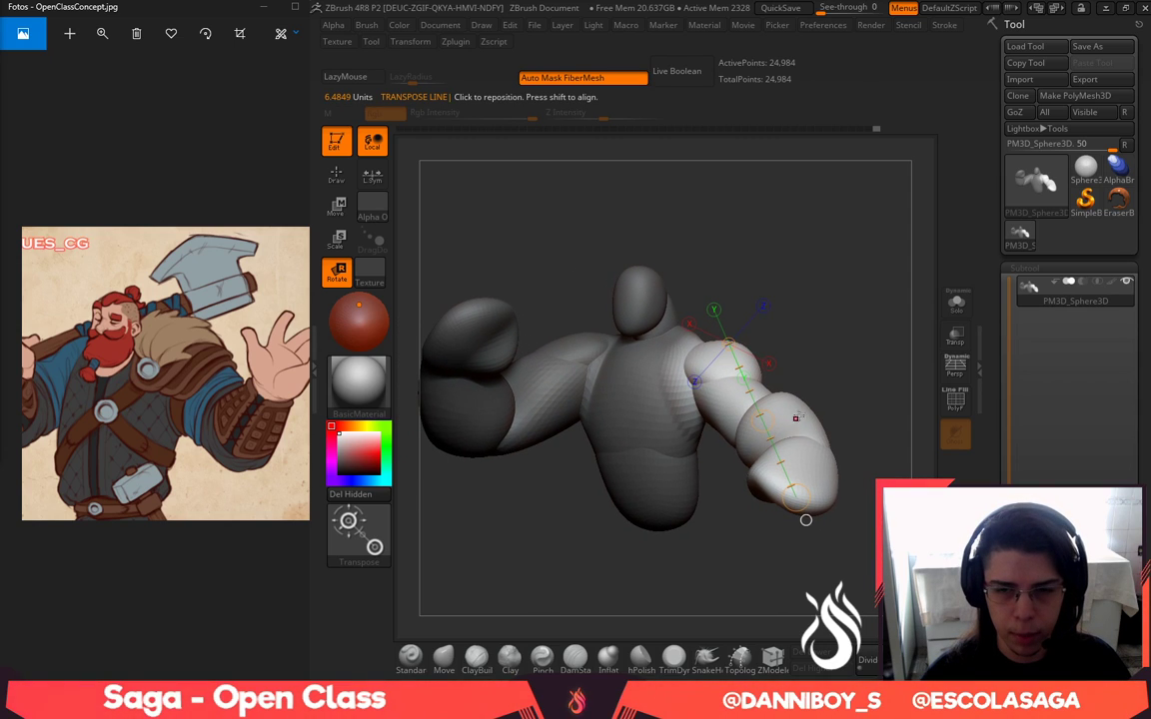
Extend the mask over the left upper arm so only the left forearm and hand stay unmasked
{"action": "key", "text": "q"}
{"action": "left_click_drag", "start_coordinate": [822, 367], "coordinate": [861, 370]}
{"action": "mouse_move", "coordinate": [768, 421]}
{"action": "left_mouse_down", "text": "ctrl"}
{"action": "mouse_move", "coordinate": [680, 224]}
{"action": "mouse_move", "coordinate": [699, 231]}
{"action": "left_mouse_up", "text": "ctrl"}
{"action": "left_click", "coordinate": [822, 335], "text": "ctrl"}
{"action": "left_click", "coordinate": [857, 346], "text": "ctrl"}
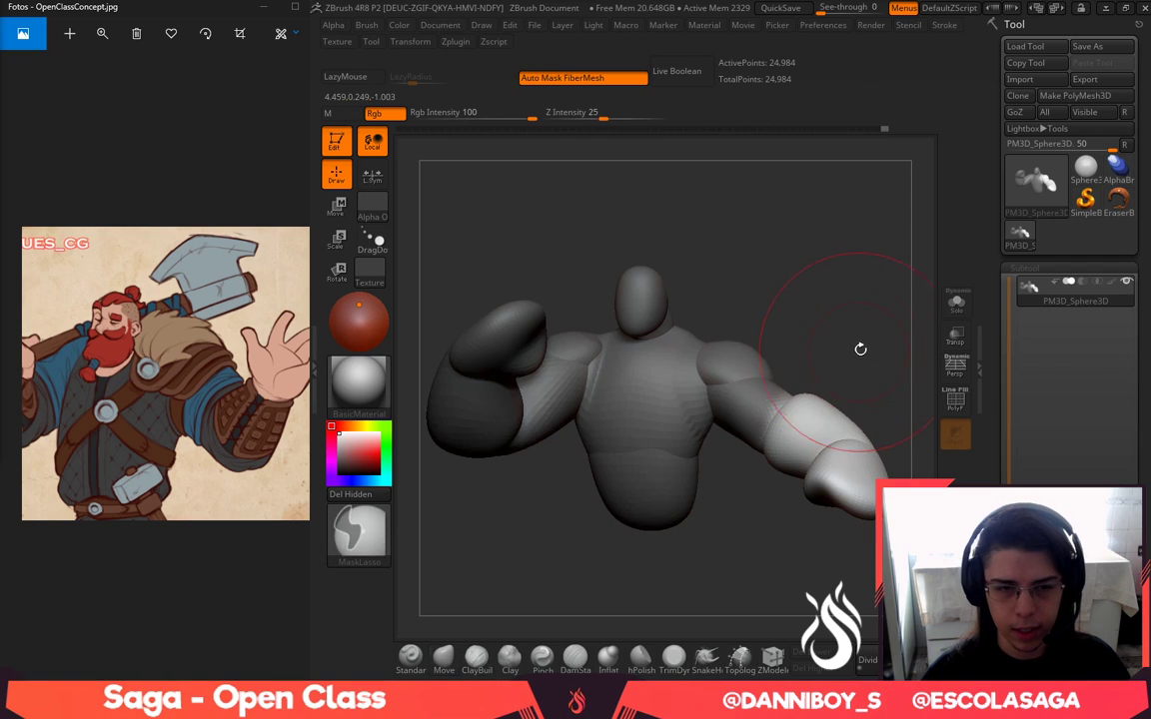
Draw a transpose line about 5.2 units long from the left elbow past the hand and spin the forearm around it
{"action": "left_click_drag", "start_coordinate": [860, 347], "coordinate": [819, 436]}
{"action": "key", "text": "w"}
{"action": "left_click_drag", "start_coordinate": [804, 373], "coordinate": [846, 597]}
{"action": "key", "text": "r"}
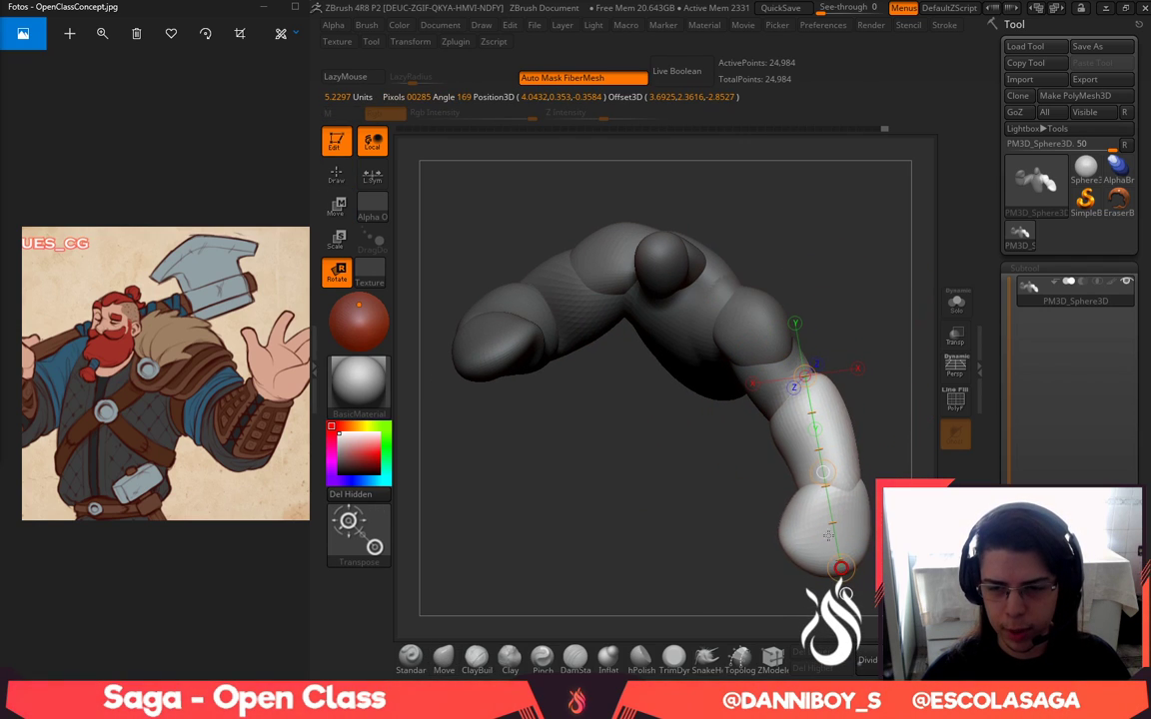
{"action": "left_click_drag", "start_coordinate": [823, 472], "coordinate": [805, 391]}
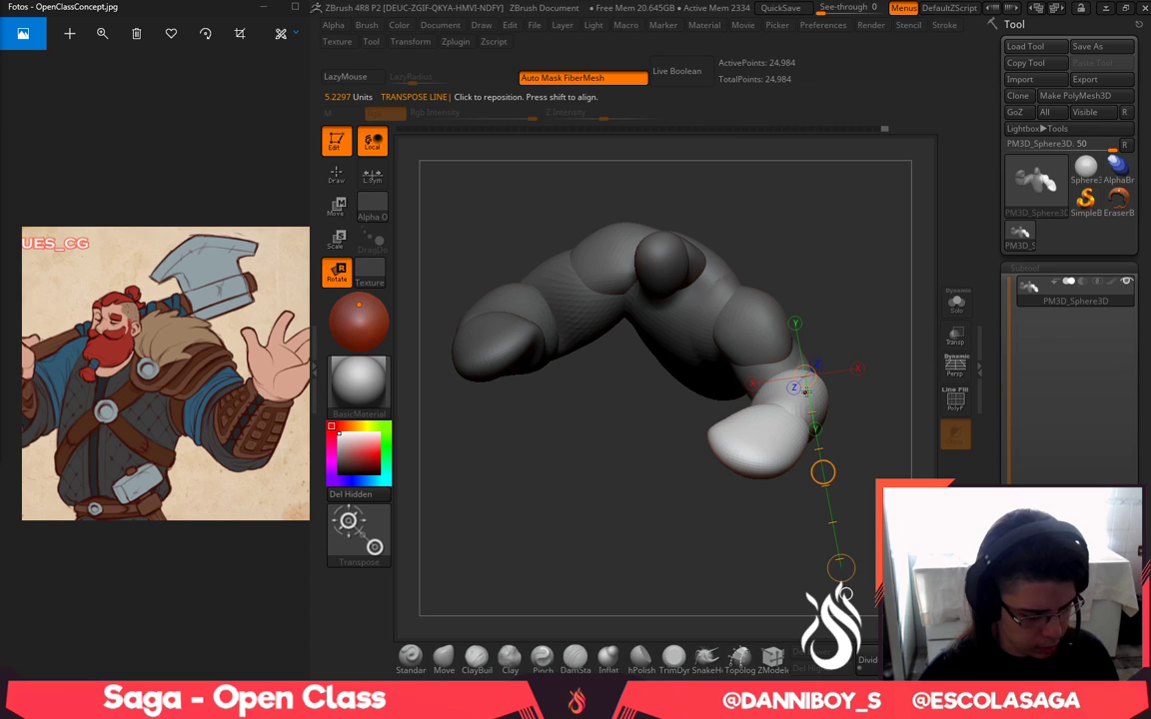
Lay a transpose line about 5 units long along the left forearm and twist the forearm about its length
{"action": "left_click_drag", "start_coordinate": [917, 337], "coordinate": [856, 367]}
{"action": "key", "text": "w"}
{"action": "left_click_drag", "start_coordinate": [762, 422], "coordinate": [855, 286]}
{"action": "key", "text": "r"}
{"action": "key", "text": "f"}
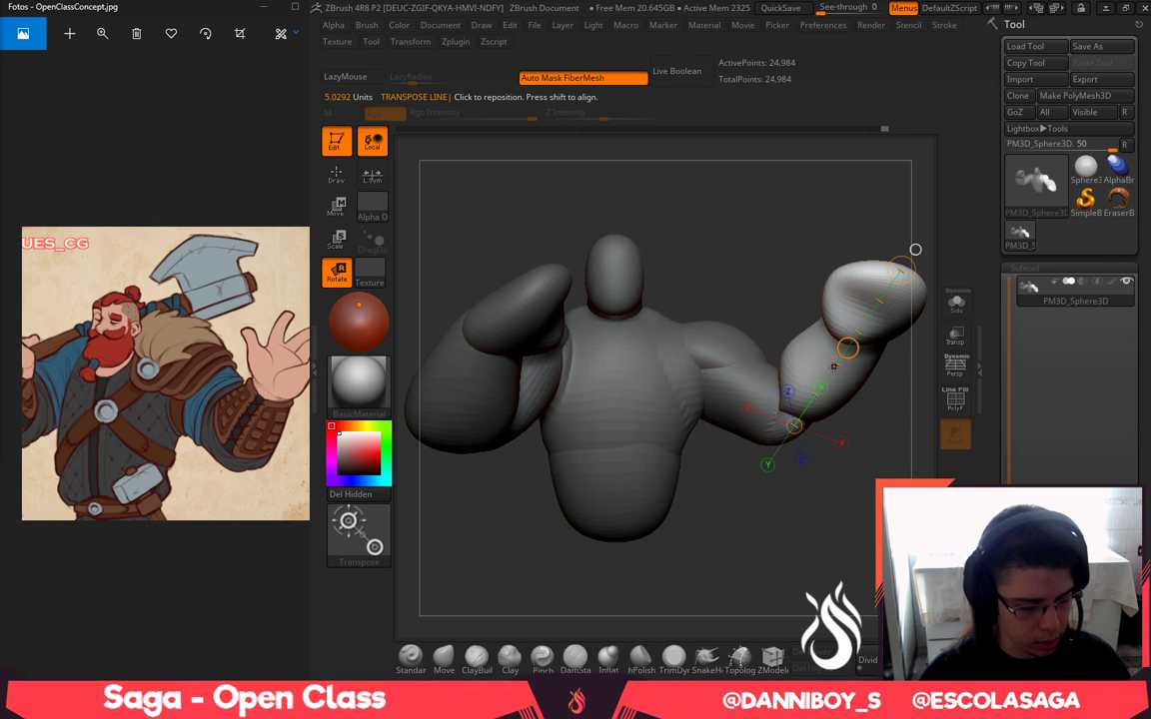
{"action": "left_click_drag", "start_coordinate": [765, 350], "coordinate": [706, 343]}
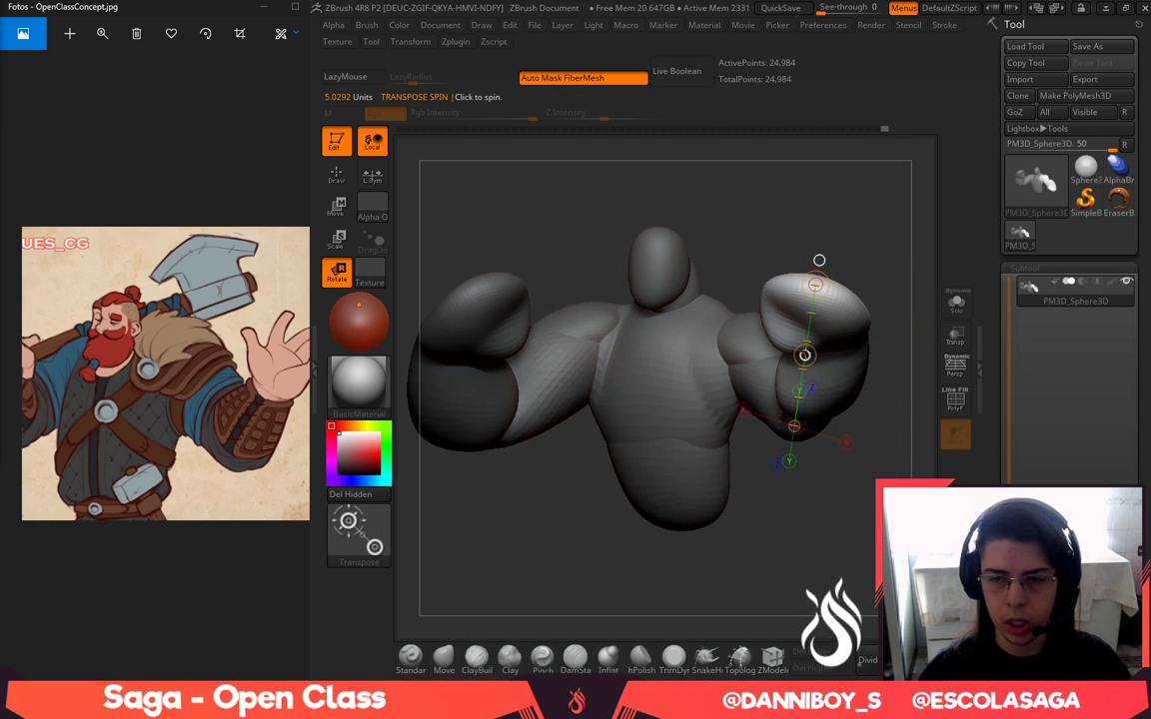
{"action": "left_click_drag", "start_coordinate": [804, 357], "coordinate": [792, 575]}
Reposition the transpose line from the left elbow and move the forearm slightly down into the elbow
{"action": "mouse_move", "coordinate": [900, 534]}
{"action": "left_mouse_down"}
{"action": "mouse_move", "coordinate": [809, 549]}
{"action": "mouse_move", "coordinate": [693, 213]}
{"action": "mouse_move", "coordinate": [642, 257]}
{"action": "left_mouse_up"}
{"action": "mouse_move", "coordinate": [805, 481]}
{"action": "left_mouse_down"}
{"action": "mouse_move", "coordinate": [687, 289]}
{"action": "mouse_move", "coordinate": [801, 298]}
{"action": "left_mouse_up"}
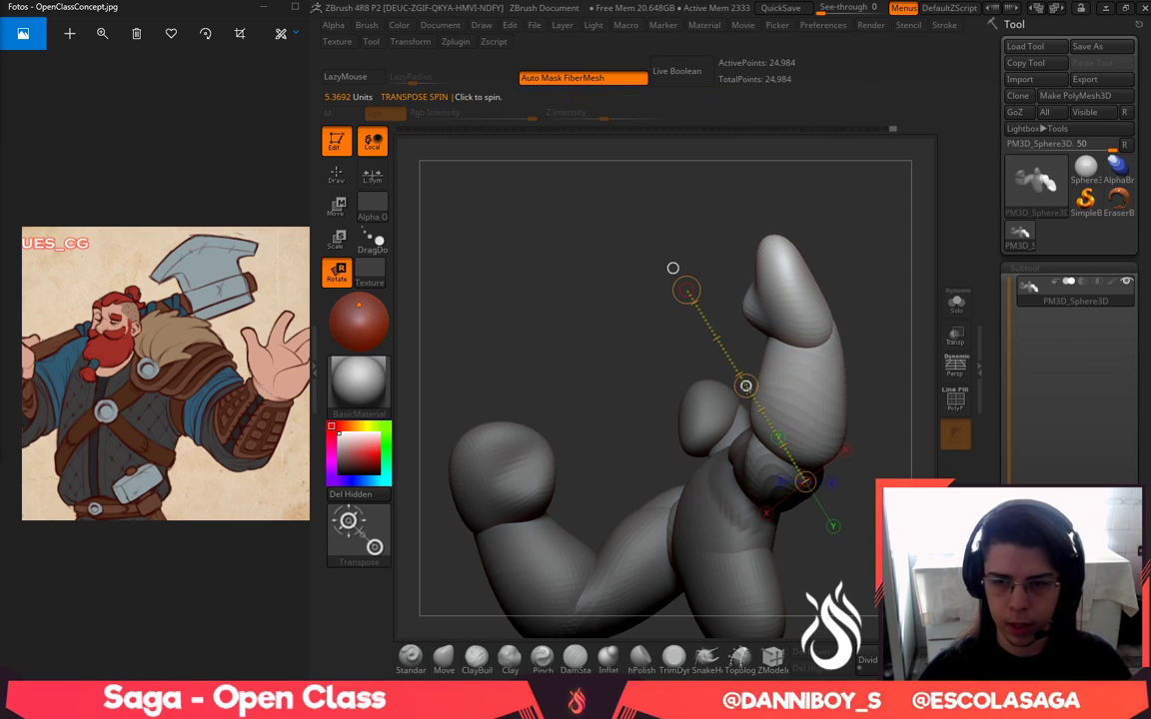
{"action": "key", "text": "w"}
{"action": "left_click_drag", "start_coordinate": [747, 386], "coordinate": [749, 414]}
{"action": "left_click_drag", "start_coordinate": [717, 255], "coordinate": [769, 353]}
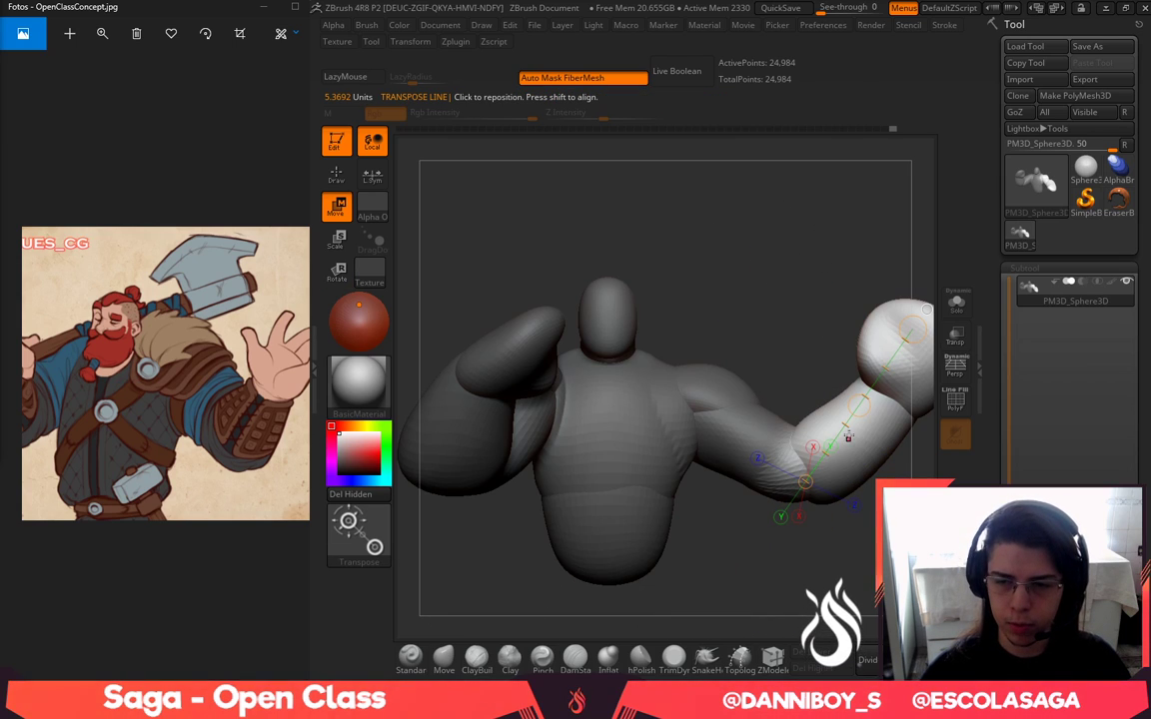
Rotate the left forearm about the elbow to bring the hand closer to the head
{"action": "left_click_drag", "start_coordinate": [817, 388], "coordinate": [763, 379], "text": "alt"}
{"action": "key", "text": "r"}
{"action": "left_click_drag", "start_coordinate": [859, 320], "coordinate": [792, 303]}
{"action": "left_click_drag", "start_coordinate": [857, 540], "coordinate": [809, 547]}
{"action": "left_click_drag", "start_coordinate": [779, 436], "coordinate": [741, 439], "text": "alt"}
{"action": "key", "text": "w"}
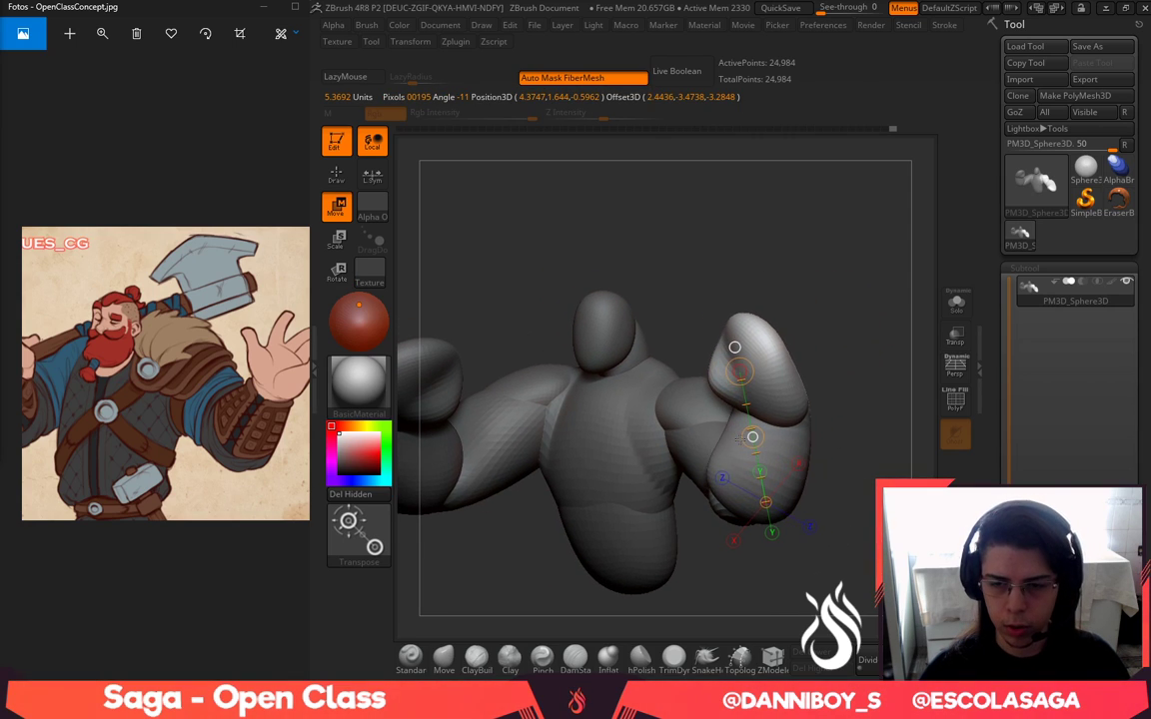
Redraw a transpose line about 4.6 units long at the left elbow in side view and rotate the forearm more upright
{"action": "key", "text": "q"}
{"action": "mouse_move", "coordinate": [859, 519]}
{"action": "left_mouse_down"}
{"action": "mouse_move", "coordinate": [778, 509]}
{"action": "mouse_move", "coordinate": [677, 421]}
{"action": "mouse_move", "coordinate": [656, 288]}
{"action": "mouse_move", "coordinate": [711, 298]}
{"action": "left_mouse_up"}
{"action": "key", "text": "w"}
{"action": "key", "text": "r"}
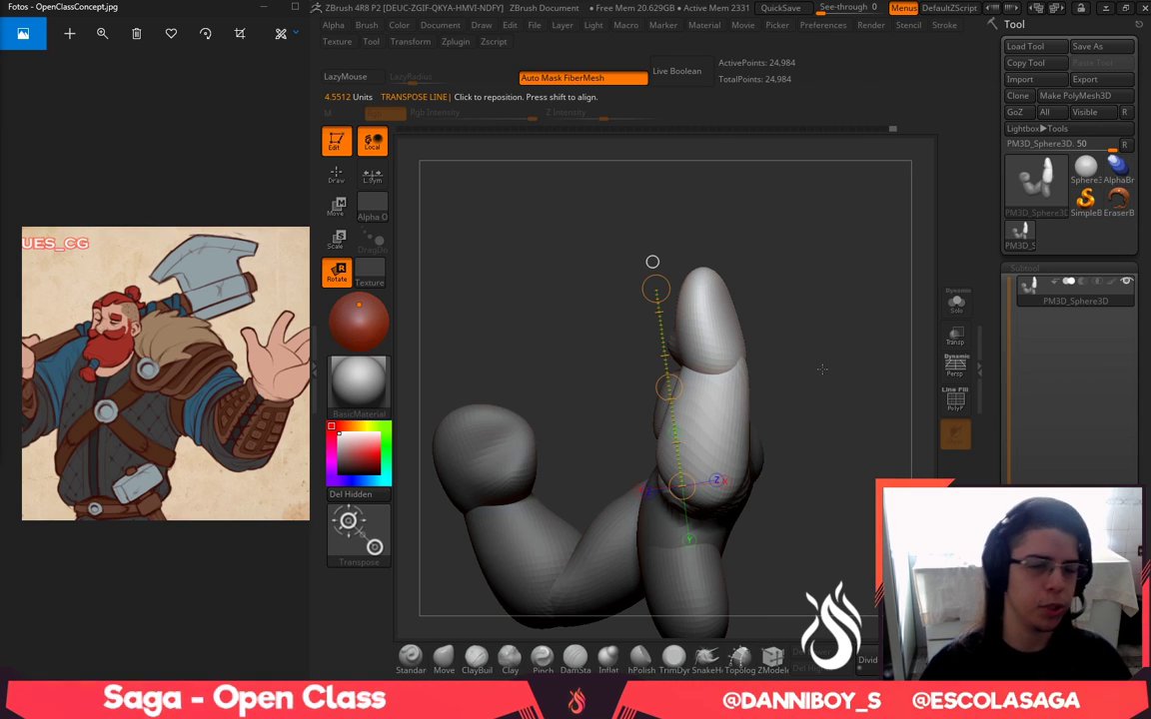
Compare the left arm's pose from the front with the whole figure in the concept image
{"action": "key", "text": "q"}
{"action": "mouse_move", "coordinate": [853, 300]}
{"action": "left_mouse_down"}
{"action": "mouse_move", "coordinate": [902, 337]}
{"action": "mouse_move", "coordinate": [944, 303]}
{"action": "left_mouse_up"}
{"action": "mouse_move", "coordinate": [819, 240]}
{"action": "left_mouse_down"}
{"action": "mouse_move", "coordinate": [893, 234]}
{"action": "mouse_move", "coordinate": [903, 219]}
{"action": "left_mouse_up"}
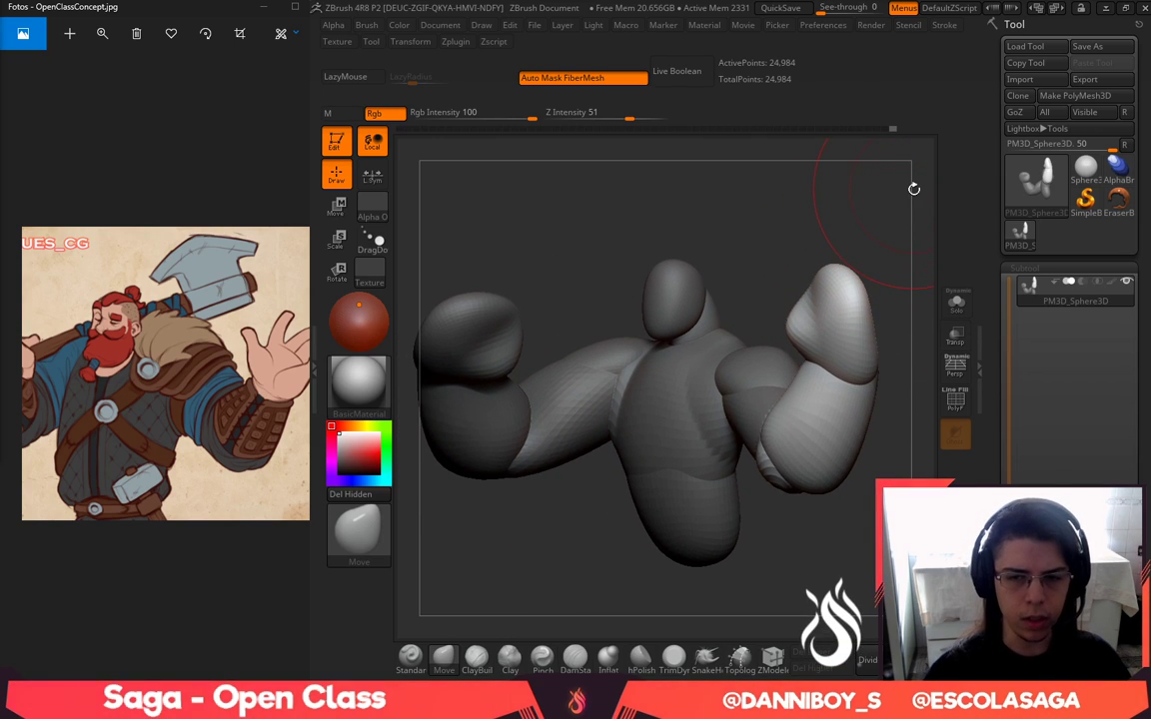
{"action": "left_click_drag", "start_coordinate": [142, 422], "coordinate": [158, 424]}
{"action": "scroll", "coordinate": [158, 424], "scroll_direction": "down", "scroll_amount": 3}
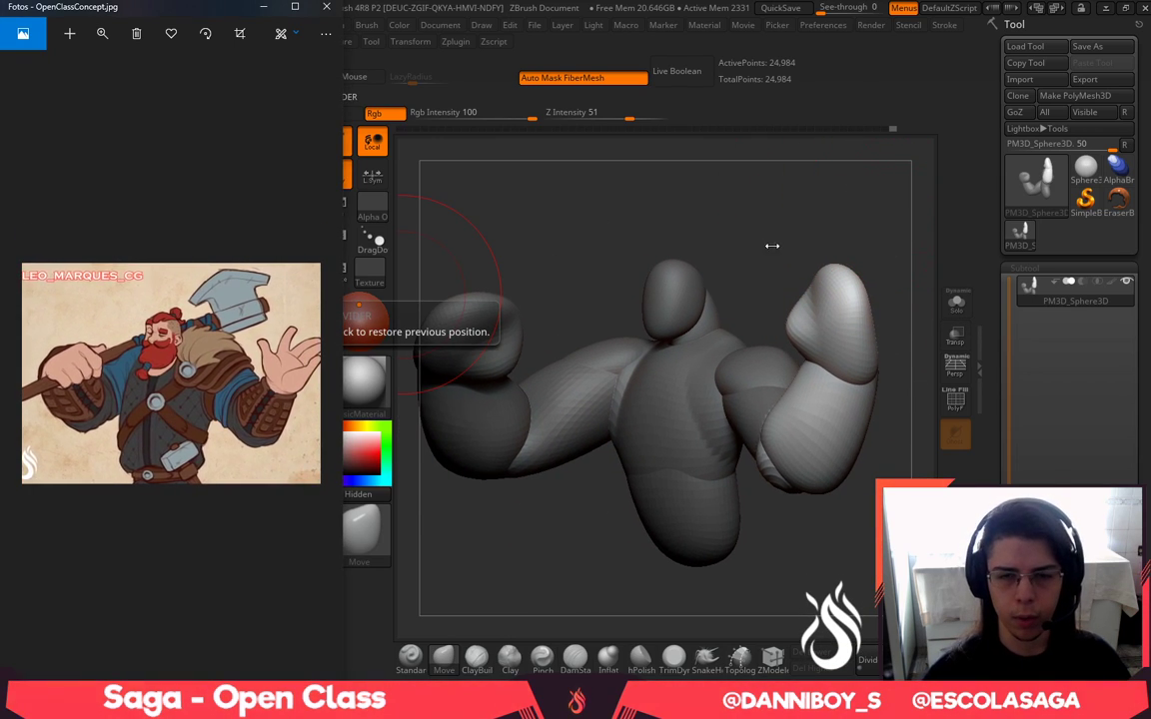
Clear the mask and adjust the torso's profile from the side with a smaller Move brush
{"action": "left_click", "coordinate": [831, 215]}
{"action": "mouse_move", "coordinate": [831, 215]}
{"action": "left_mouse_down", "text": "ctrl"}
{"action": "mouse_move", "coordinate": [822, 226]}
{"action": "mouse_move", "coordinate": [821, 196]}
{"action": "left_mouse_up", "text": "ctrl"}
{"action": "key", "text": "space"}
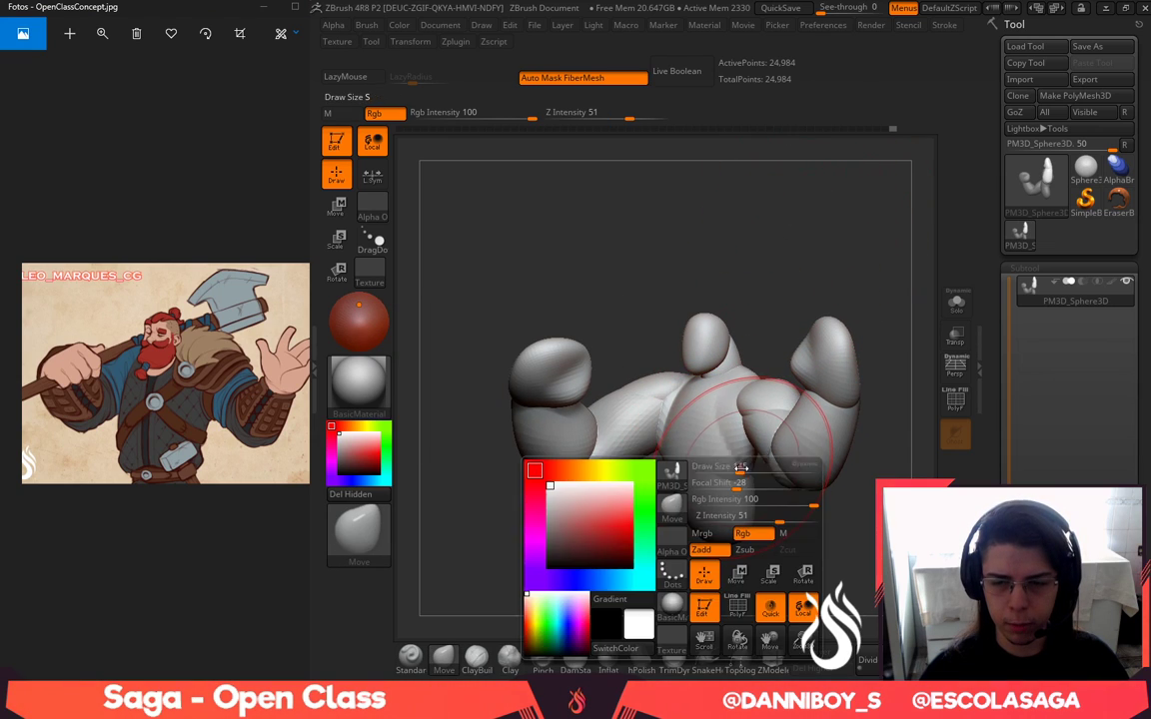
{"action": "key", "text": "space"}
{"action": "left_click_drag", "start_coordinate": [737, 497], "coordinate": [670, 493]}
{"action": "mouse_move", "coordinate": [835, 547]}
{"action": "left_mouse_down"}
{"action": "mouse_move", "coordinate": [742, 550]}
{"action": "mouse_move", "coordinate": [764, 529]}
{"action": "left_mouse_up"}
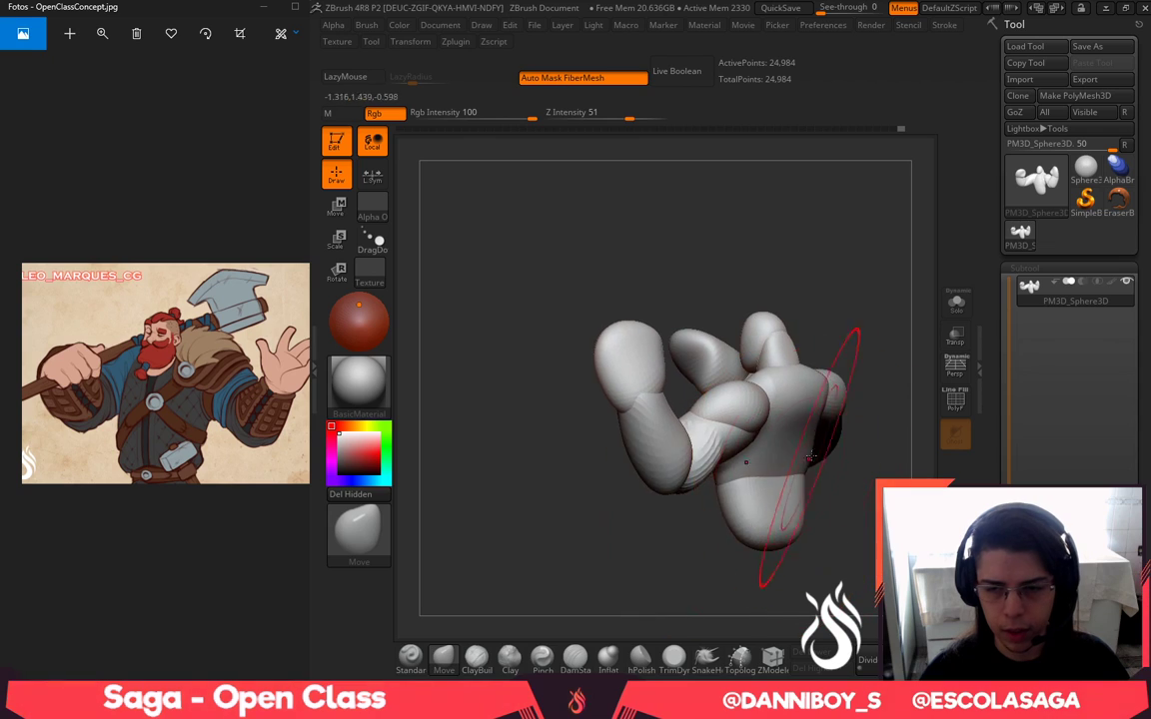
{"action": "key", "text": "space"}
{"action": "left_click_drag", "start_coordinate": [803, 450], "coordinate": [789, 448]}
{"action": "key", "text": "space"}
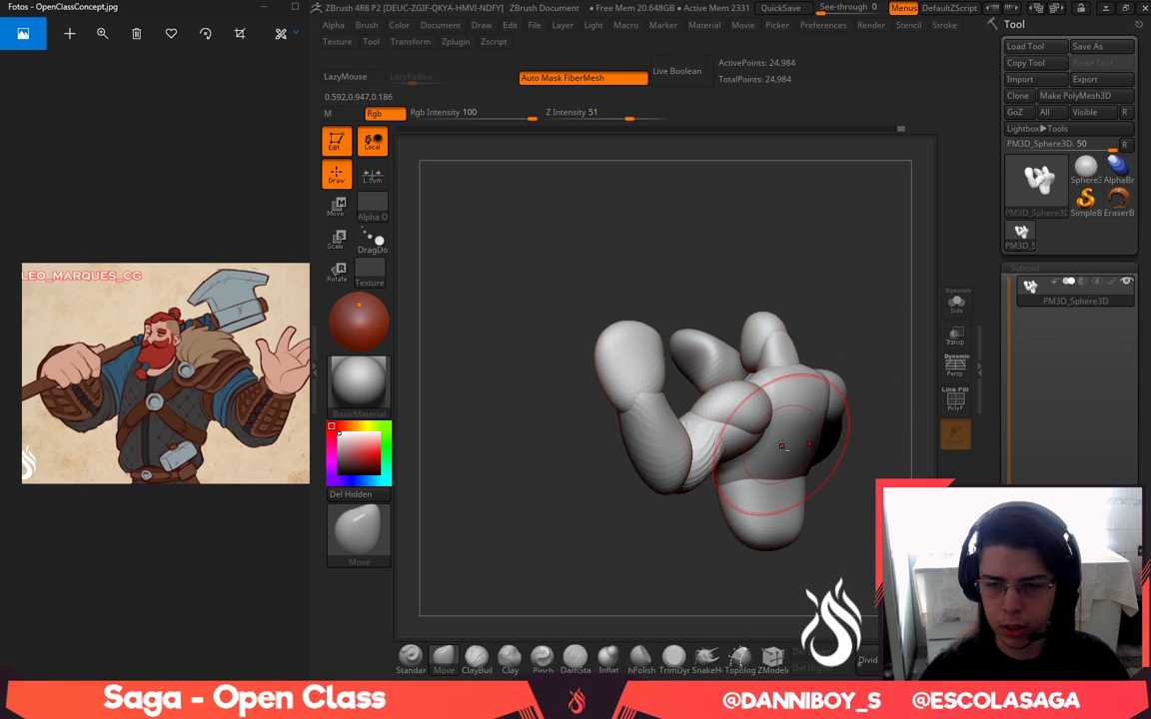
Isolate the chest by masking every other body part, smooth its surface, and clear the mask
{"action": "mouse_move", "coordinate": [915, 474]}
{"action": "left_mouse_down"}
{"action": "mouse_move", "coordinate": [866, 470]}
{"action": "mouse_move", "coordinate": [868, 436]}
{"action": "mouse_move", "coordinate": [872, 473]}
{"action": "left_mouse_up"}
{"action": "key", "text": "w"}
{"action": "left_click", "coordinate": [836, 415], "text": "ctrl"}
{"action": "key", "text": "q"}
{"action": "mouse_move", "coordinate": [851, 595]}
{"action": "left_mouse_down"}
{"action": "mouse_move", "coordinate": [589, 603]}
{"action": "mouse_move", "coordinate": [554, 591]}
{"action": "left_mouse_up"}
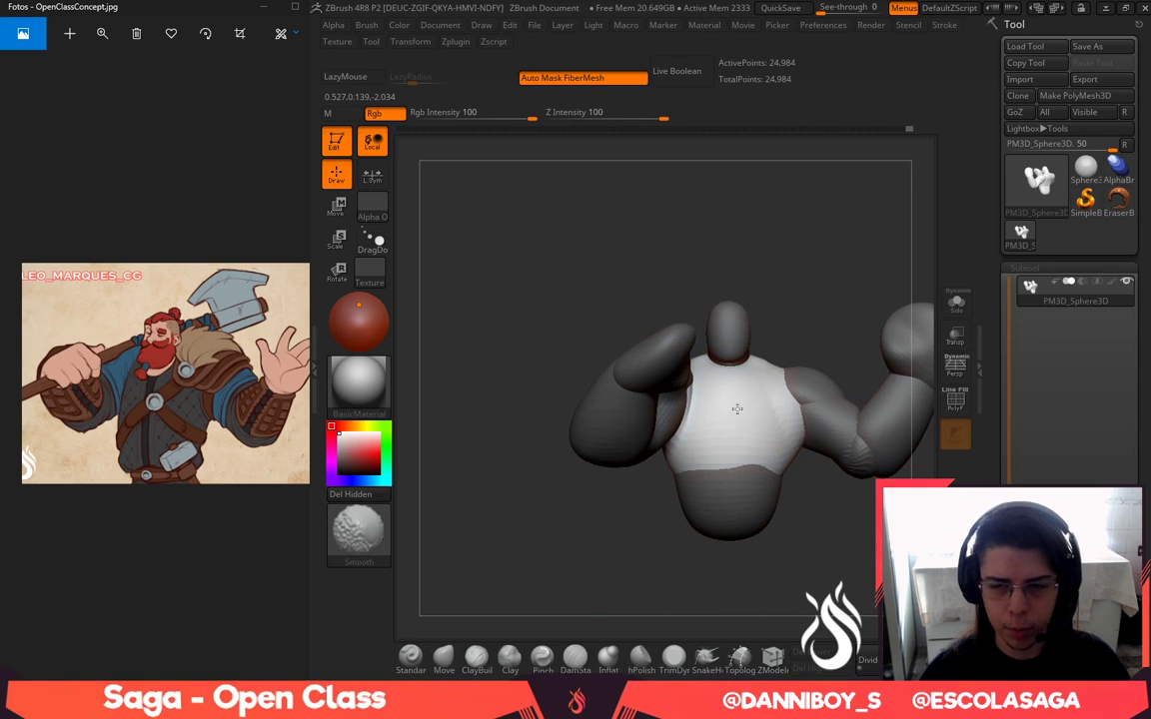
{"action": "left_click_drag", "start_coordinate": [707, 391], "coordinate": [750, 490]}
{"action": "mouse_move", "coordinate": [849, 544]}
{"action": "left_mouse_down"}
{"action": "mouse_move", "coordinate": [757, 572]}
{"action": "mouse_move", "coordinate": [744, 545]}
{"action": "left_mouse_up"}
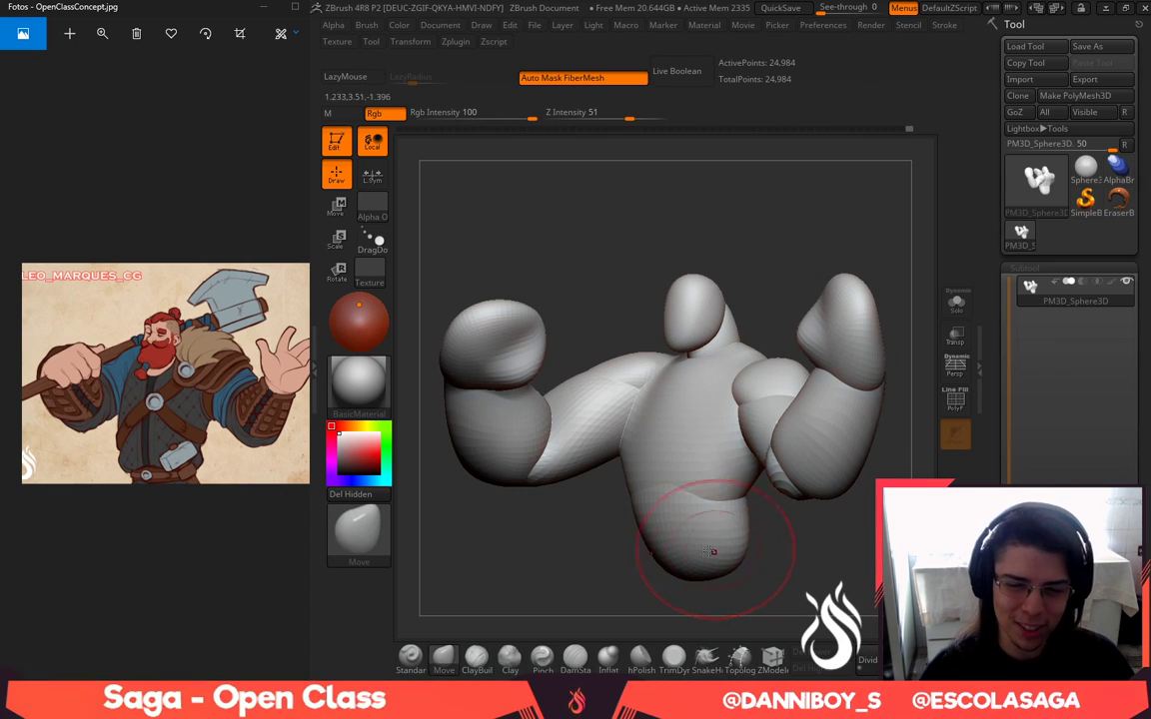
Pull the side of the belly outward with the Move brush to widen the waist
{"action": "left_click_drag", "start_coordinate": [654, 537], "coordinate": [639, 541]}
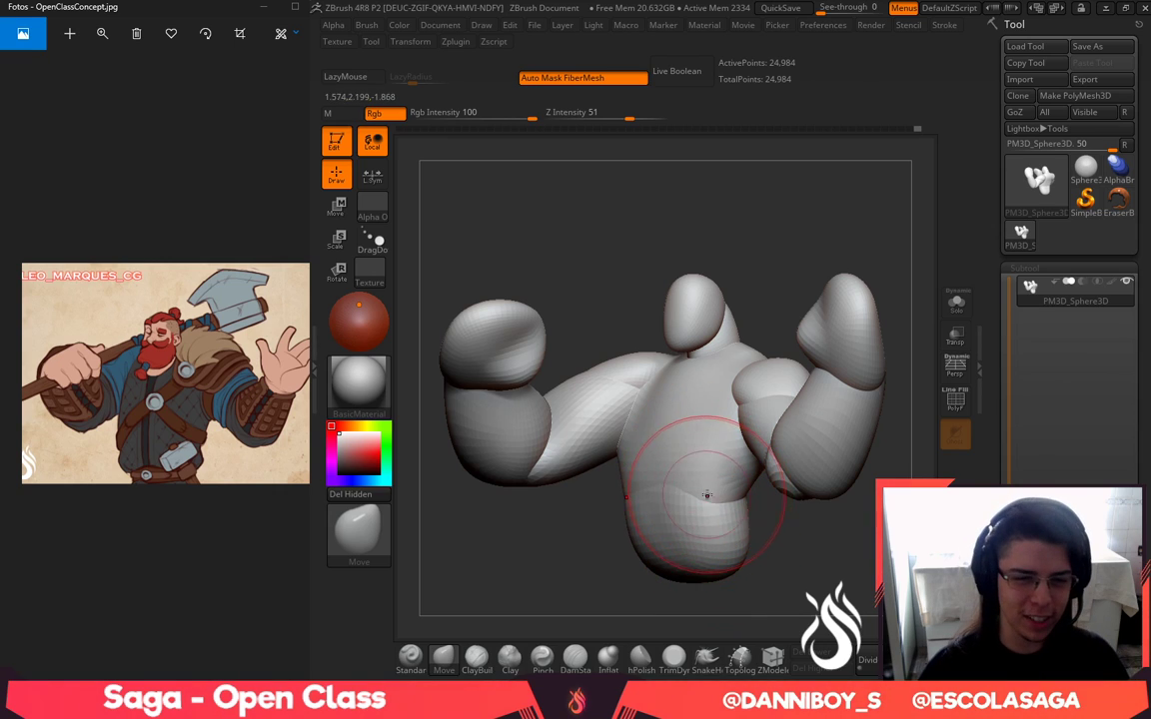
{"action": "left_click_drag", "start_coordinate": [552, 320], "coordinate": [607, 360], "text": "alt"}
{"action": "left_click_drag", "start_coordinate": [604, 310], "coordinate": [824, 226]}
{"action": "key", "text": "space"}
{"action": "left_click_drag", "start_coordinate": [614, 340], "coordinate": [598, 327]}
Insert a Cylinder No Edge primitive at the right hand with the IMM Primitives brush
{"action": "key", "text": "b"}
{"action": "key", "text": "i"}
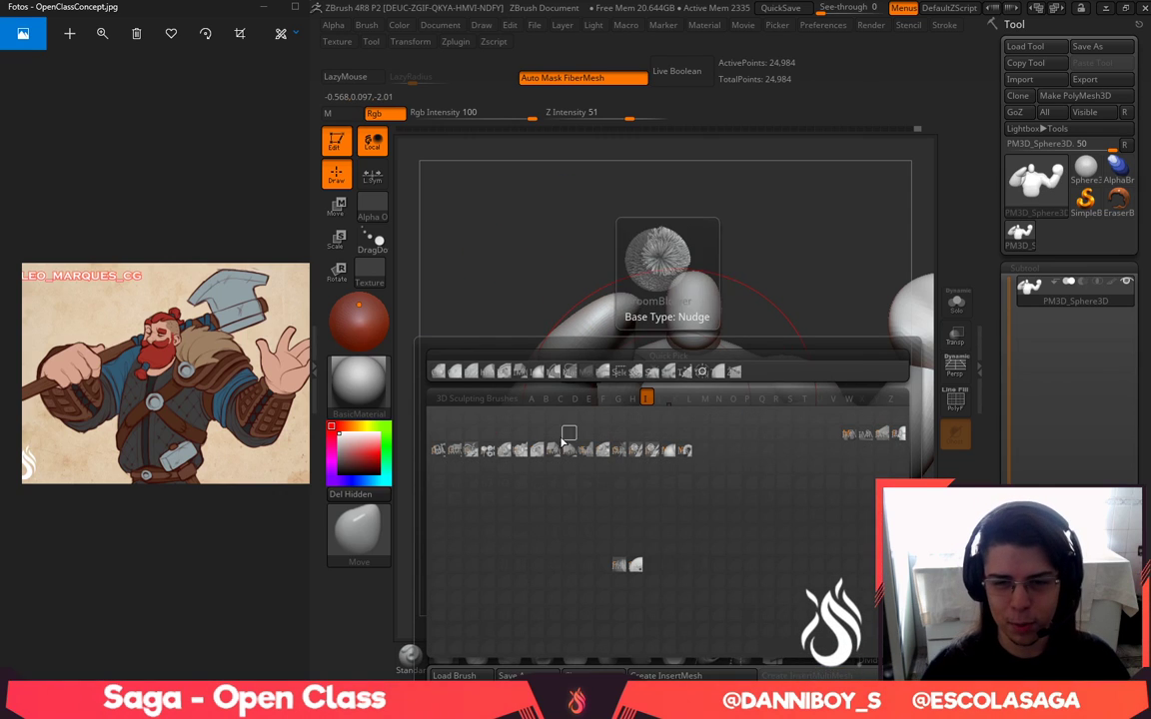
{"action": "left_click", "coordinate": [570, 447]}
{"action": "left_click_drag", "start_coordinate": [795, 228], "coordinate": [654, 208]}
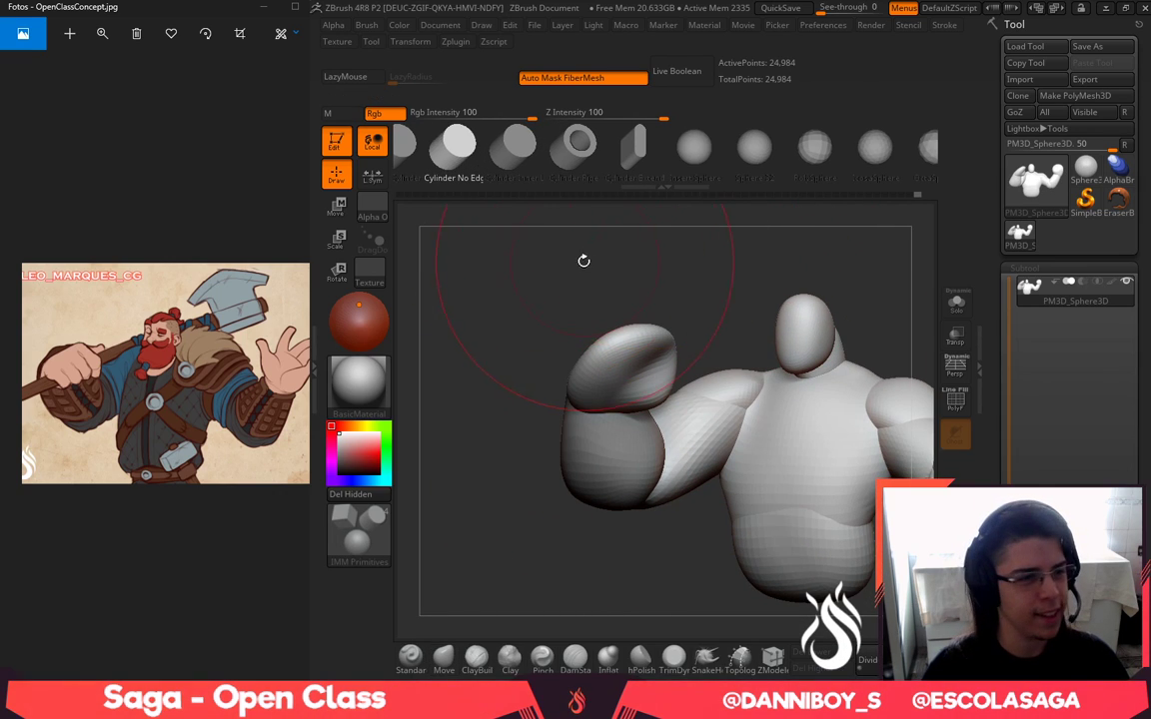
{"action": "mouse_move", "coordinate": [585, 260]}
{"action": "left_mouse_down"}
{"action": "mouse_move", "coordinate": [563, 265]}
{"action": "mouse_move", "coordinate": [540, 307]}
{"action": "left_mouse_up"}
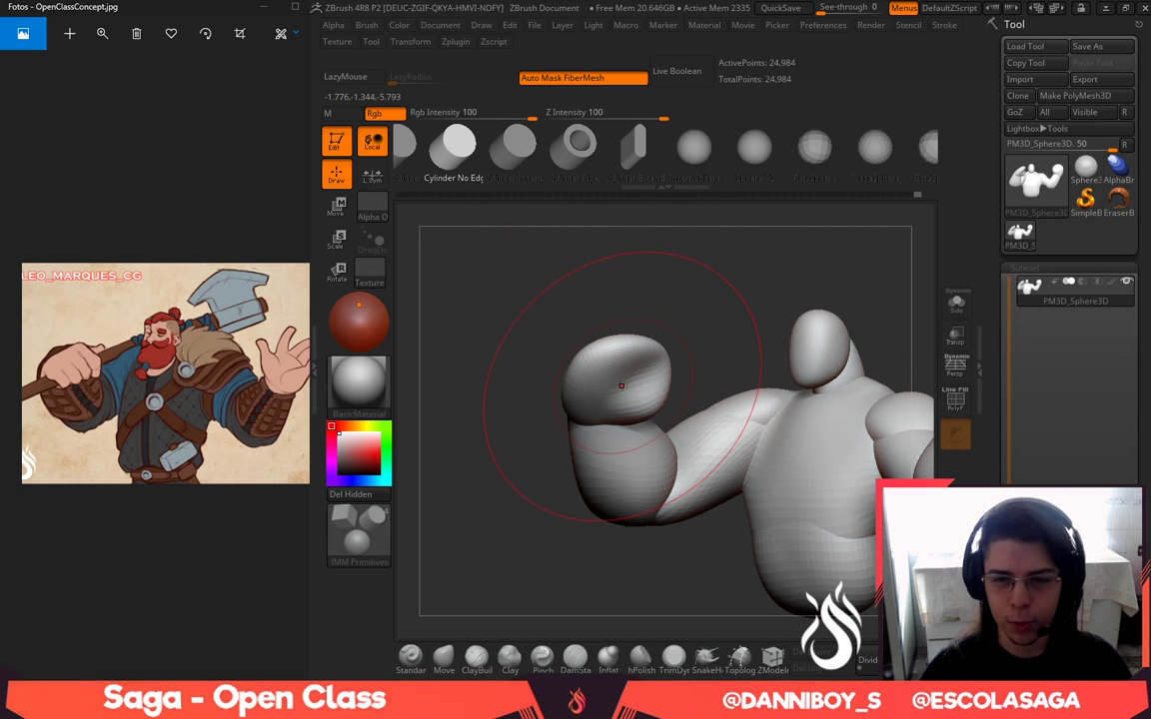
{"action": "left_click_drag", "start_coordinate": [621, 385], "coordinate": [665, 387]}
Rotate the inserted cylinder at the right hand so its axis runs from the fist toward the shoulder
{"action": "key", "text": "w"}
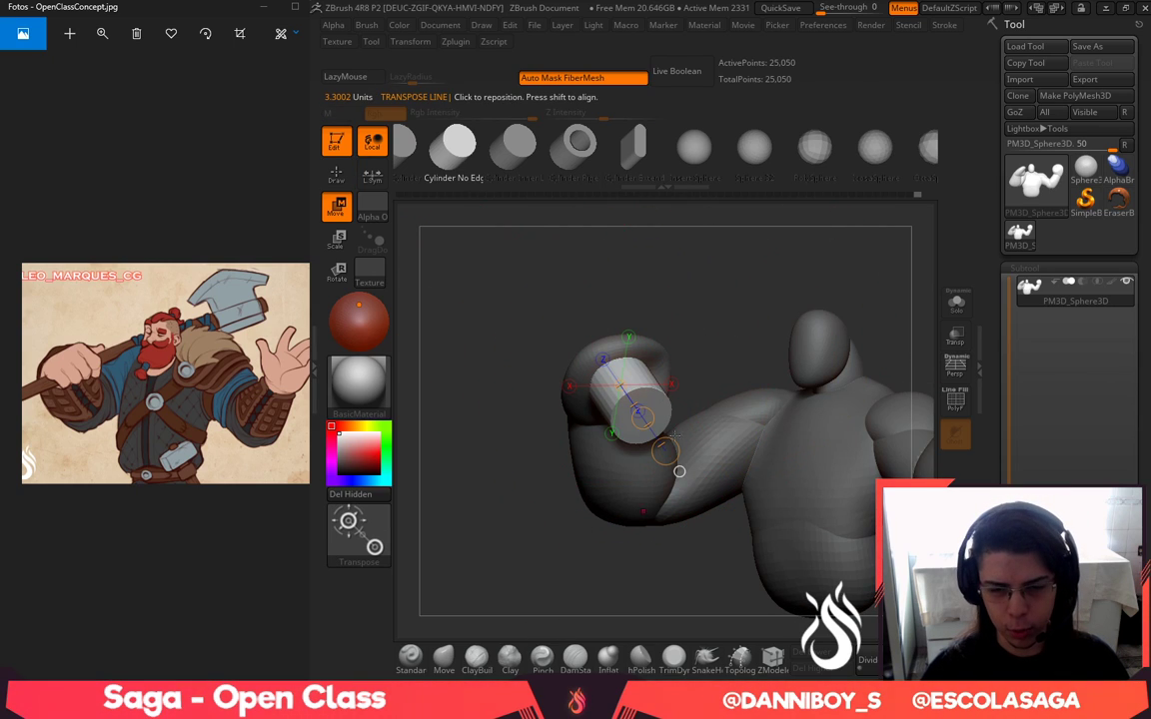
{"action": "left_click_drag", "start_coordinate": [562, 350], "coordinate": [519, 438]}
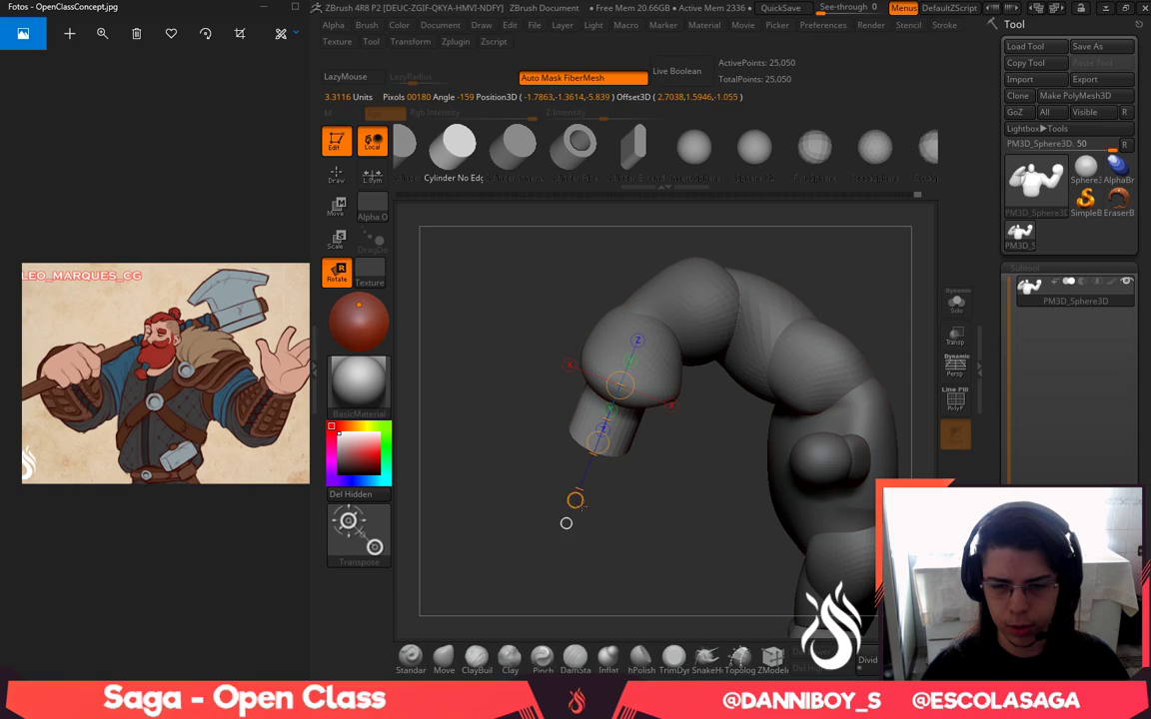
{"action": "left_click_drag", "start_coordinate": [581, 507], "coordinate": [787, 430]}
{"action": "left_click_drag", "start_coordinate": [684, 415], "coordinate": [689, 380]}
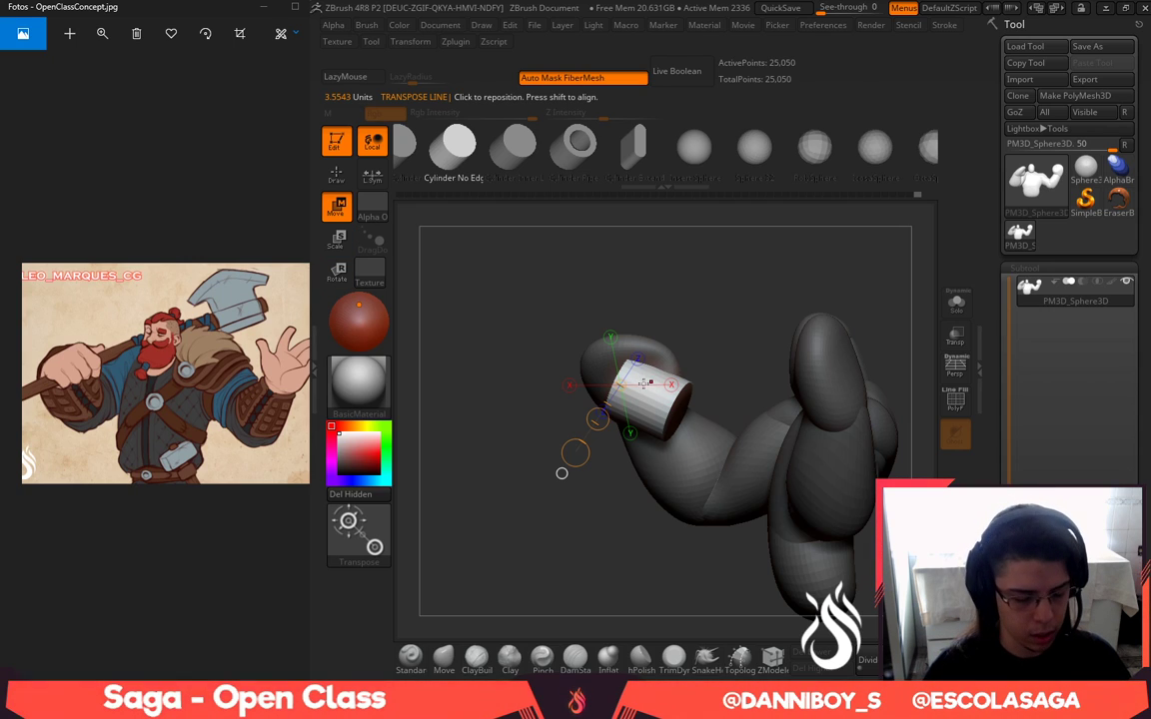
{"action": "key", "text": "y"}
{"action": "left_click_drag", "start_coordinate": [681, 386], "coordinate": [677, 358]}
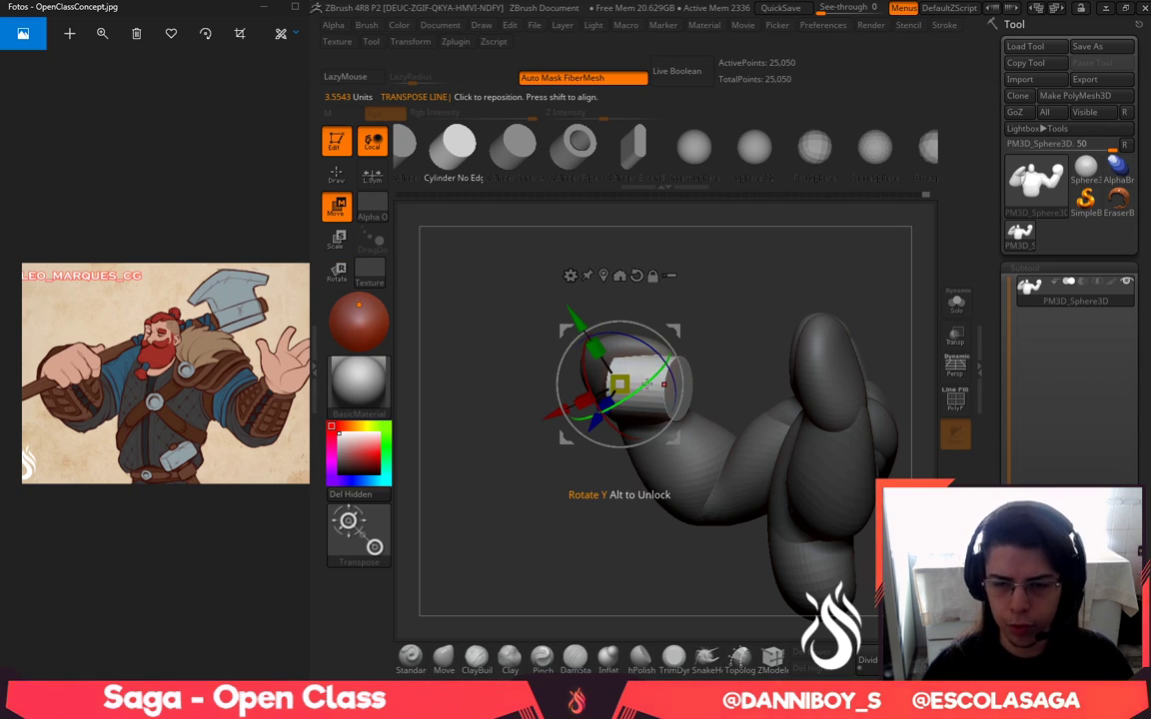
Try stretching the cylinder, undo the result, and turn on local symmetry
{"action": "left_click_drag", "start_coordinate": [622, 385], "coordinate": [603, 385]}
{"action": "right_click_drag", "start_coordinate": [605, 385], "coordinate": [572, 412]}
{"action": "left_click_drag", "start_coordinate": [578, 385], "coordinate": [604, 385]}
{"action": "key", "text": "ctrl+z"}
{"action": "left_click", "coordinate": [378, 177]}
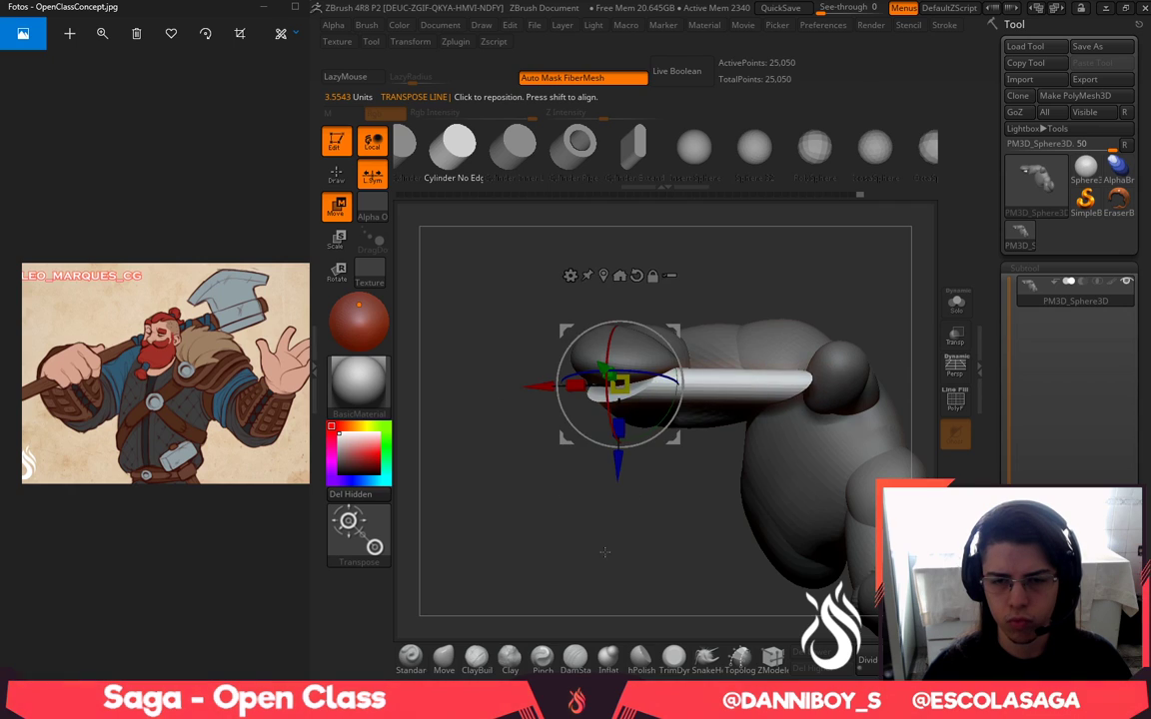
{"action": "right_click_drag", "start_coordinate": [606, 550], "coordinate": [671, 350]}
{"action": "key", "text": "ctrl+z"}
Tilt the cylinder about 26° and stretch it lengthwise into an axe handle running from the fist past the head
{"action": "left_click_drag", "start_coordinate": [672, 333], "coordinate": [688, 363]}
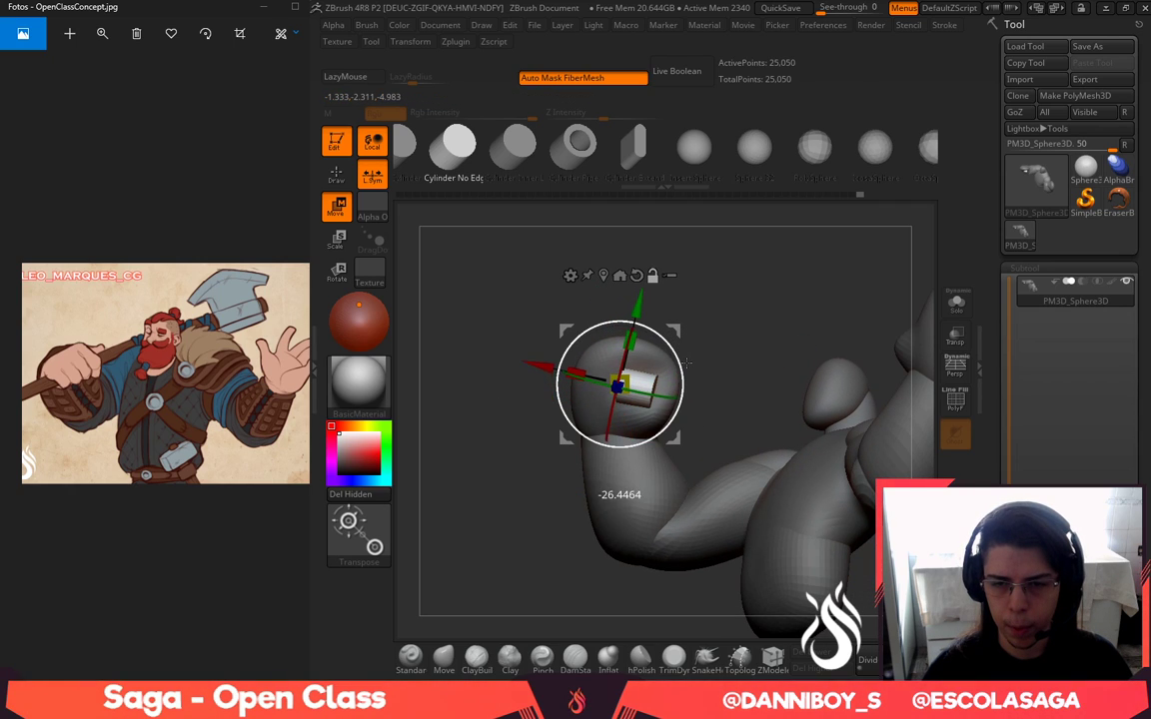
{"action": "left_click_drag", "start_coordinate": [576, 374], "coordinate": [380, 374]}
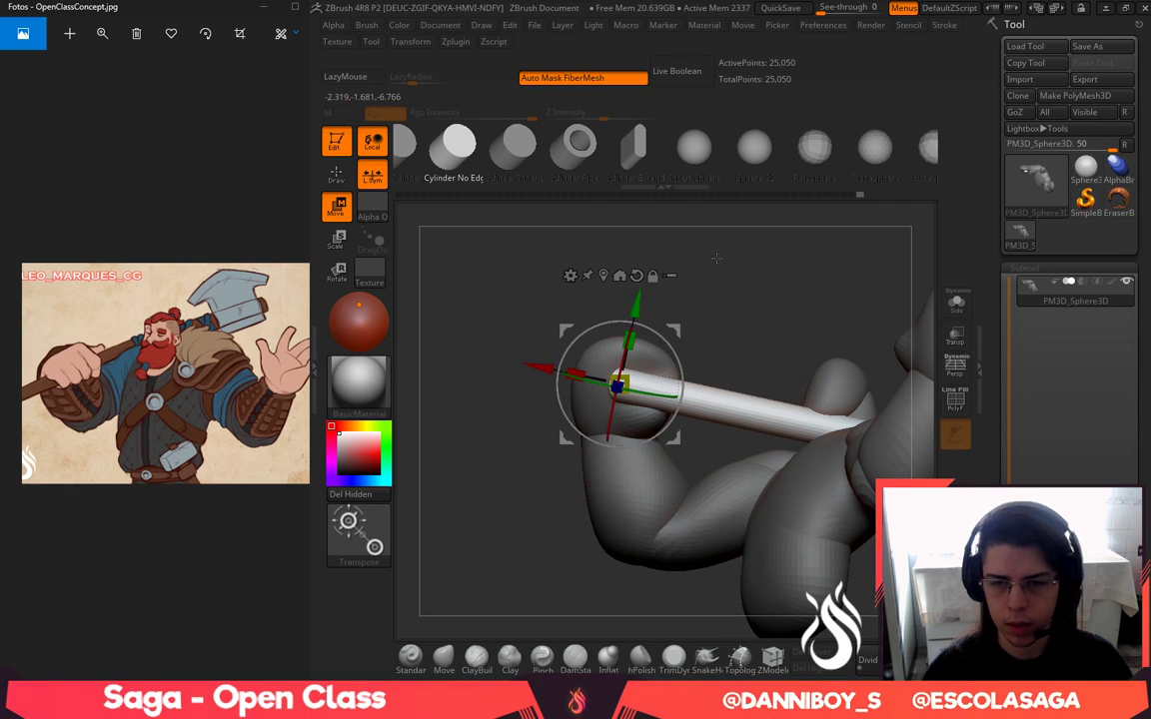
{"action": "right_click_drag", "start_coordinate": [717, 258], "coordinate": [712, 319]}
{"action": "left_click_drag", "start_coordinate": [677, 364], "coordinate": [670, 346]}
{"action": "right_click_drag", "start_coordinate": [711, 275], "coordinate": [734, 387]}
{"action": "left_click_drag", "start_coordinate": [681, 370], "coordinate": [676, 358]}
{"action": "right_click_drag", "start_coordinate": [737, 580], "coordinate": [744, 480]}
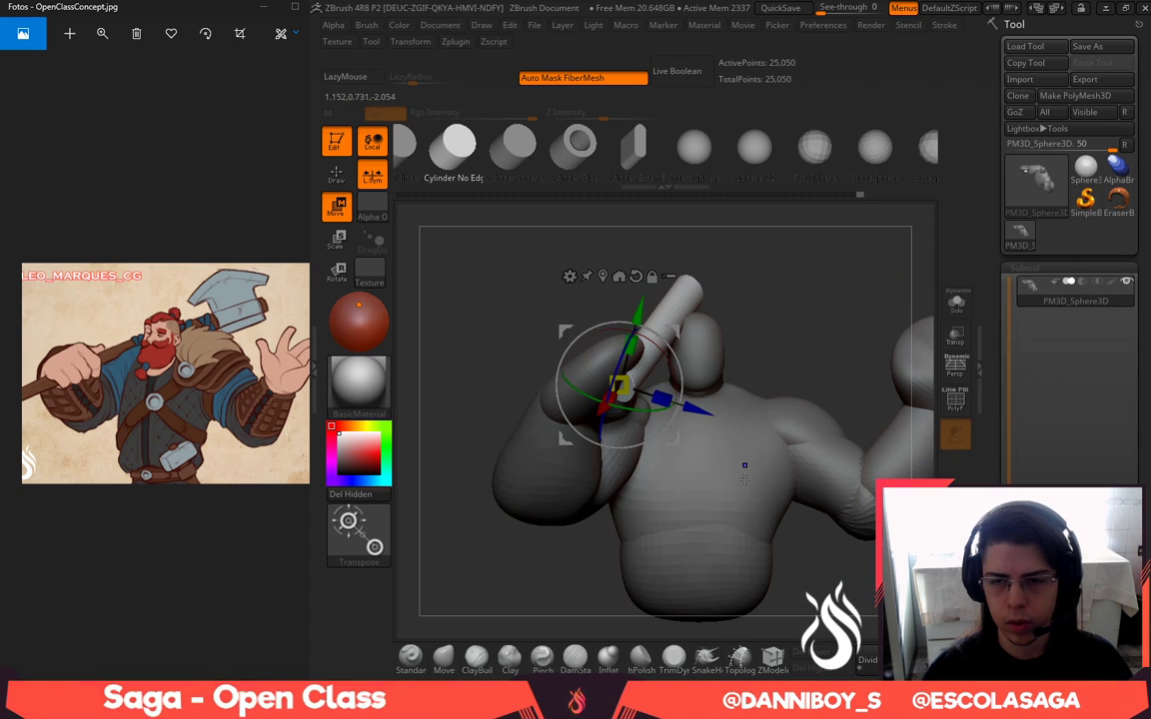
Lower the axe handle toward the shoulder and relocate the gizmo to the head area
{"action": "right_click_drag", "start_coordinate": [506, 560], "coordinate": [497, 531], "text": "alt"}
{"action": "left_click_drag", "start_coordinate": [631, 280], "coordinate": [612, 341]}
{"action": "right_click_drag", "start_coordinate": [758, 298], "coordinate": [675, 305]}
{"action": "left_click_drag", "start_coordinate": [649, 366], "coordinate": [858, 302], "text": "alt"}
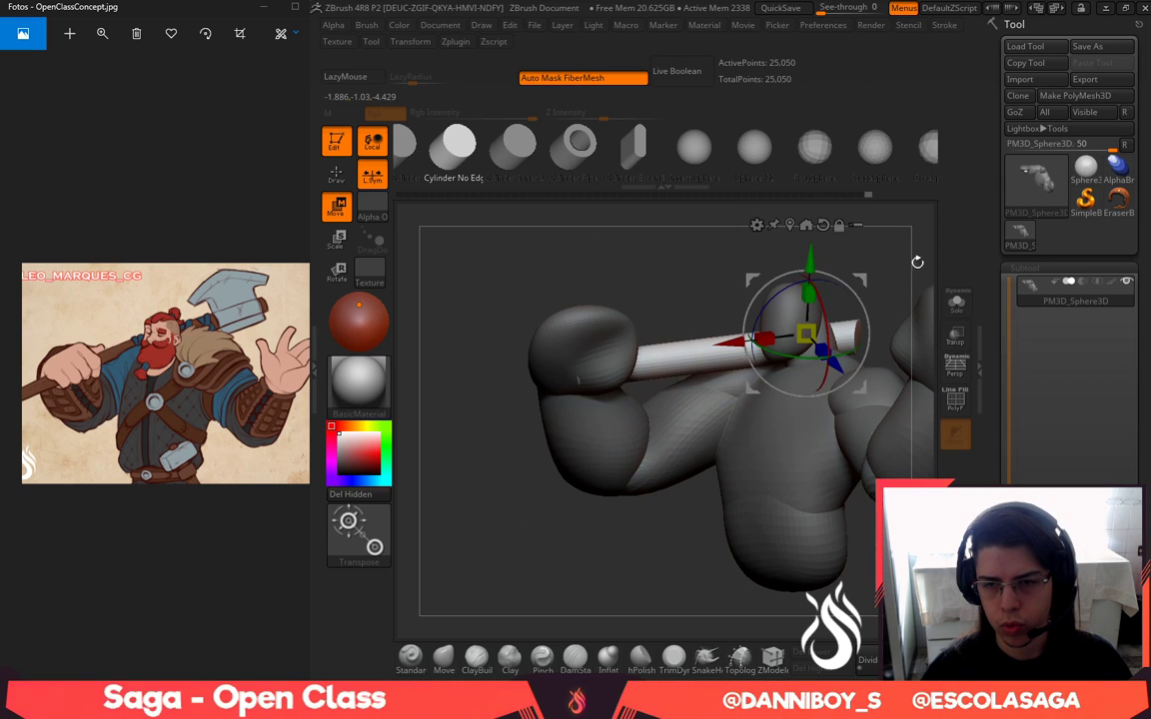
Lengthen the axe handle so it extends out past the right fist, and fine-tune its length from above
{"action": "right_click_drag", "start_coordinate": [917, 261], "coordinate": [921, 389]}
{"action": "right_click_drag", "start_coordinate": [872, 322], "coordinate": [790, 468], "text": "alt"}
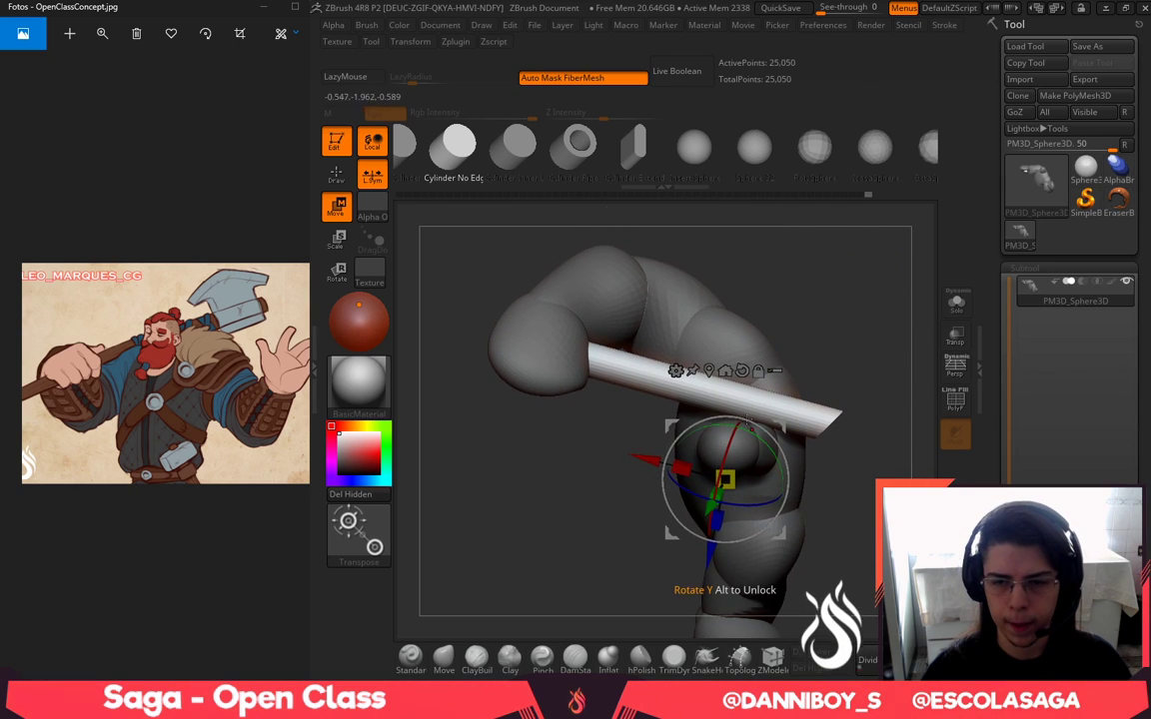
{"action": "left_click_drag", "start_coordinate": [682, 468], "coordinate": [581, 463]}
{"action": "right_click_drag", "start_coordinate": [631, 568], "coordinate": [613, 590], "text": "alt"}
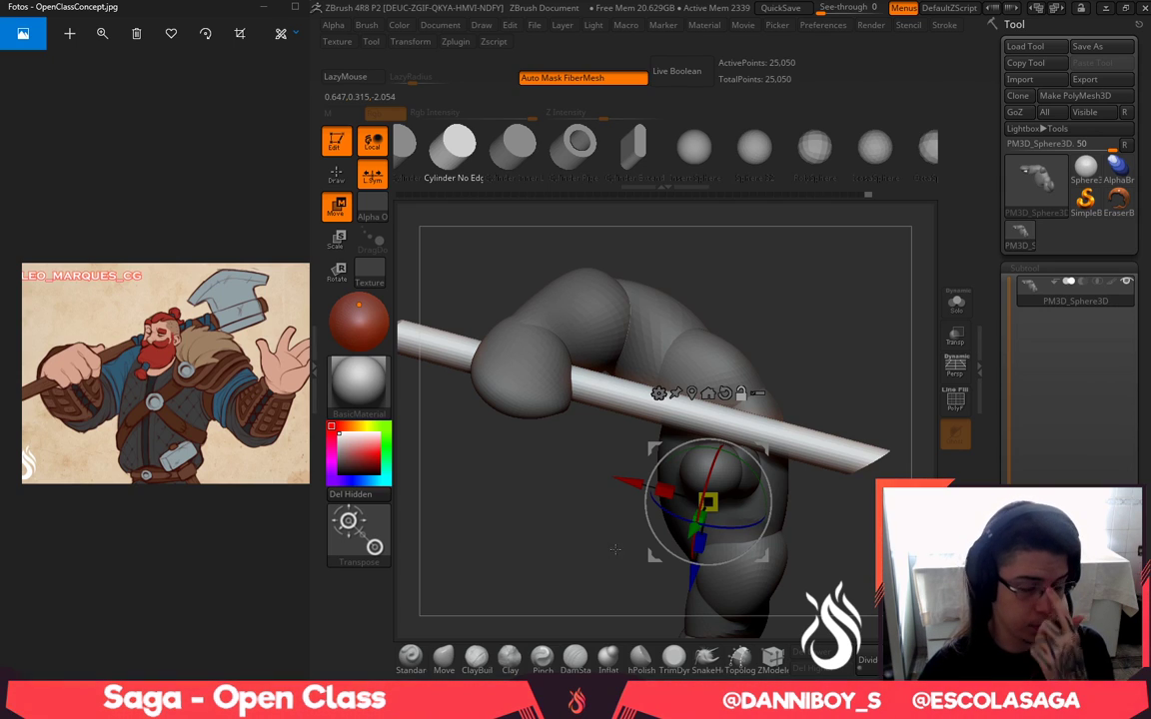
{"action": "right_click_drag", "start_coordinate": [559, 515], "coordinate": [641, 491], "text": "alt"}
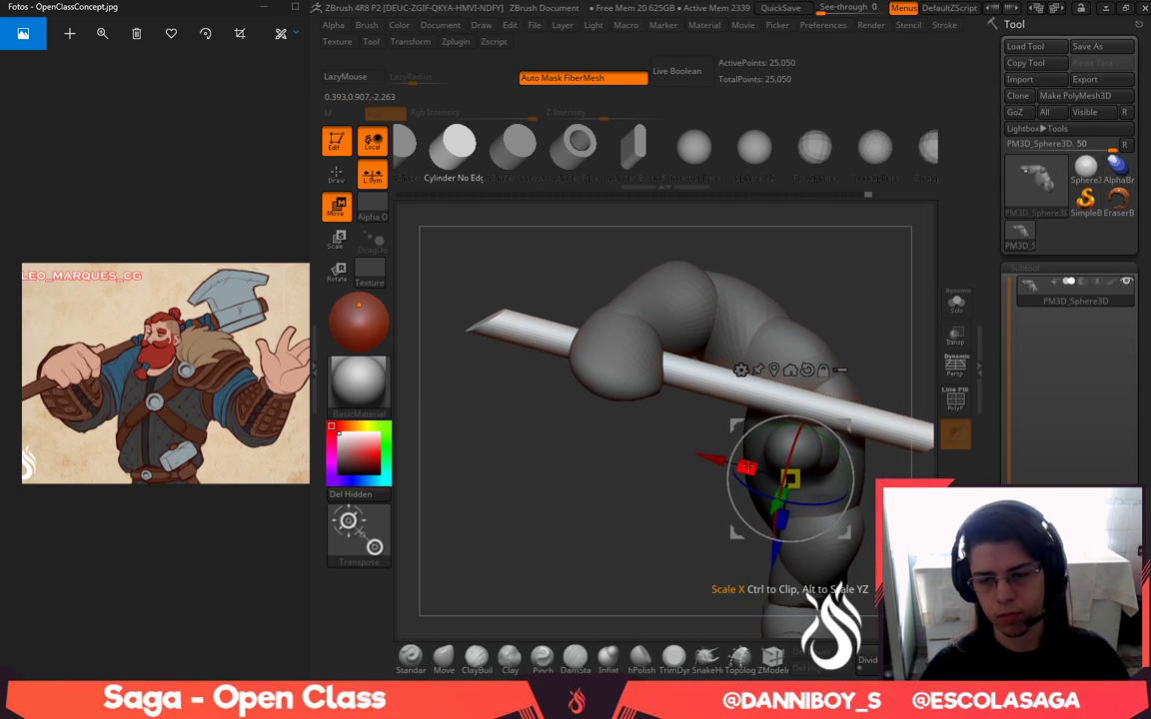
{"action": "left_click_drag", "start_coordinate": [747, 468], "coordinate": [771, 478]}
{"action": "right_click_drag", "start_coordinate": [633, 504], "coordinate": [663, 479], "text": "ctrl"}
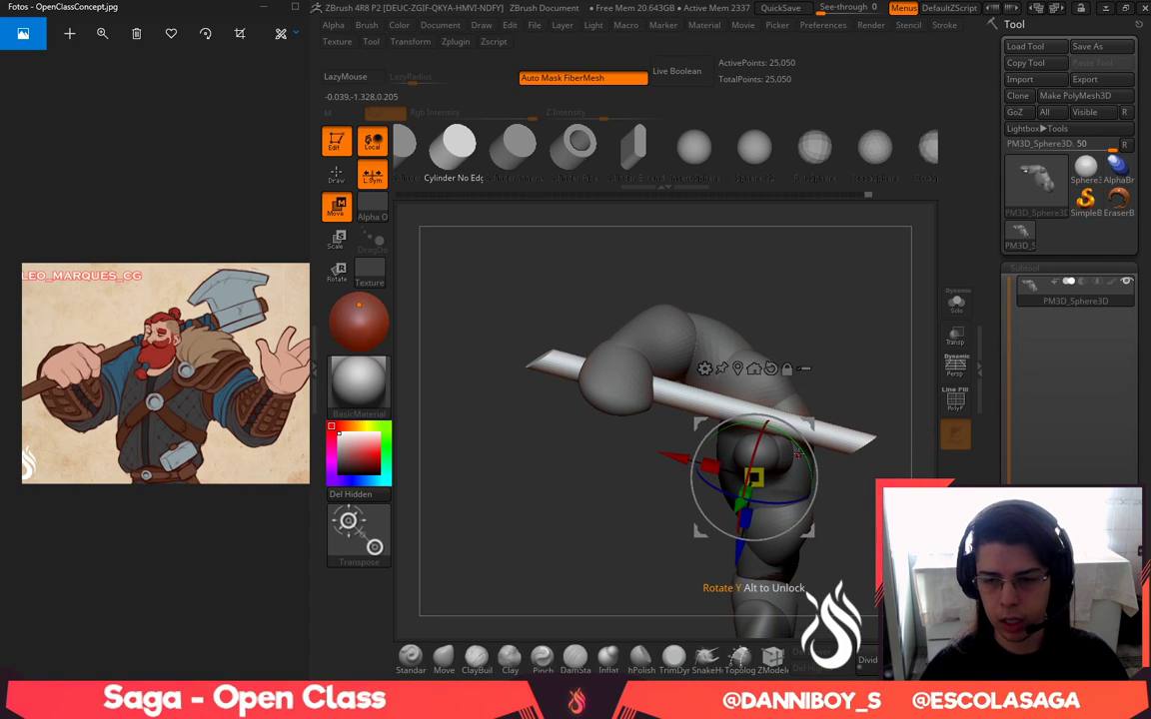
Adjust the axe handle's rotation so it passes through the right hand and behind the head
{"action": "left_click_drag", "start_coordinate": [817, 465], "coordinate": [831, 417]}
{"action": "left_click_drag", "start_coordinate": [856, 365], "coordinate": [815, 335]}
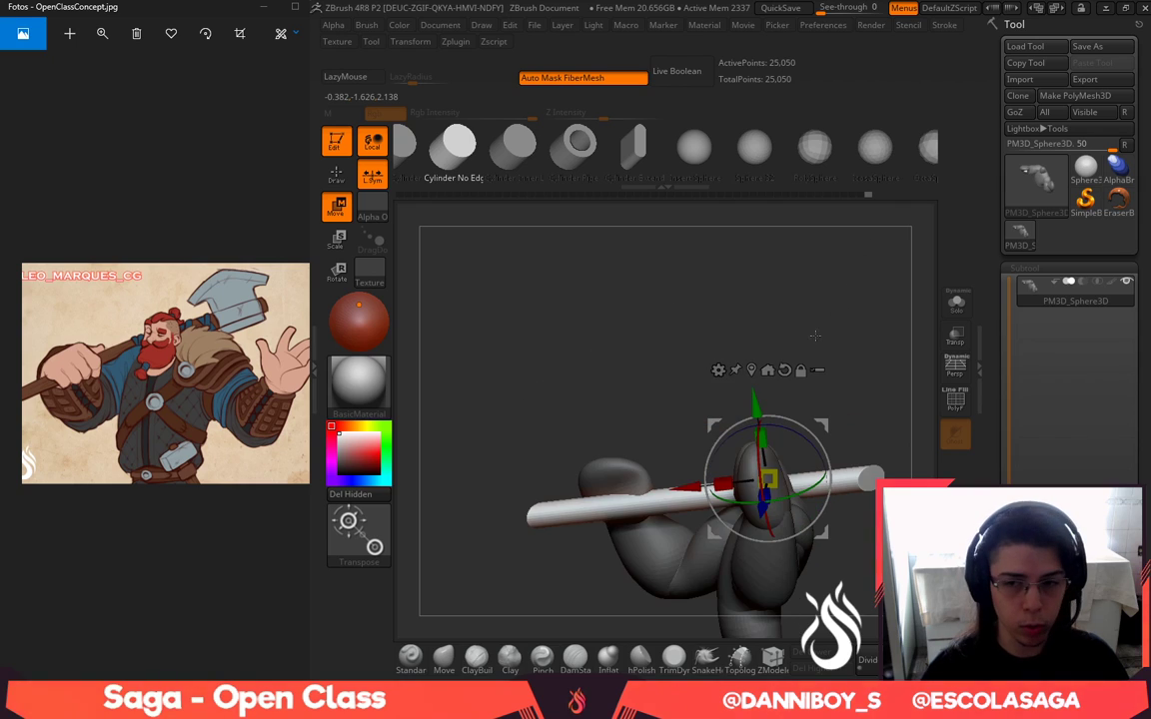
{"action": "left_click_drag", "start_coordinate": [816, 430], "coordinate": [816, 432]}
{"action": "mouse_move", "coordinate": [851, 338]}
{"action": "left_mouse_down"}
{"action": "mouse_move", "coordinate": [918, 334]}
{"action": "mouse_move", "coordinate": [857, 332]}
{"action": "left_mouse_up"}
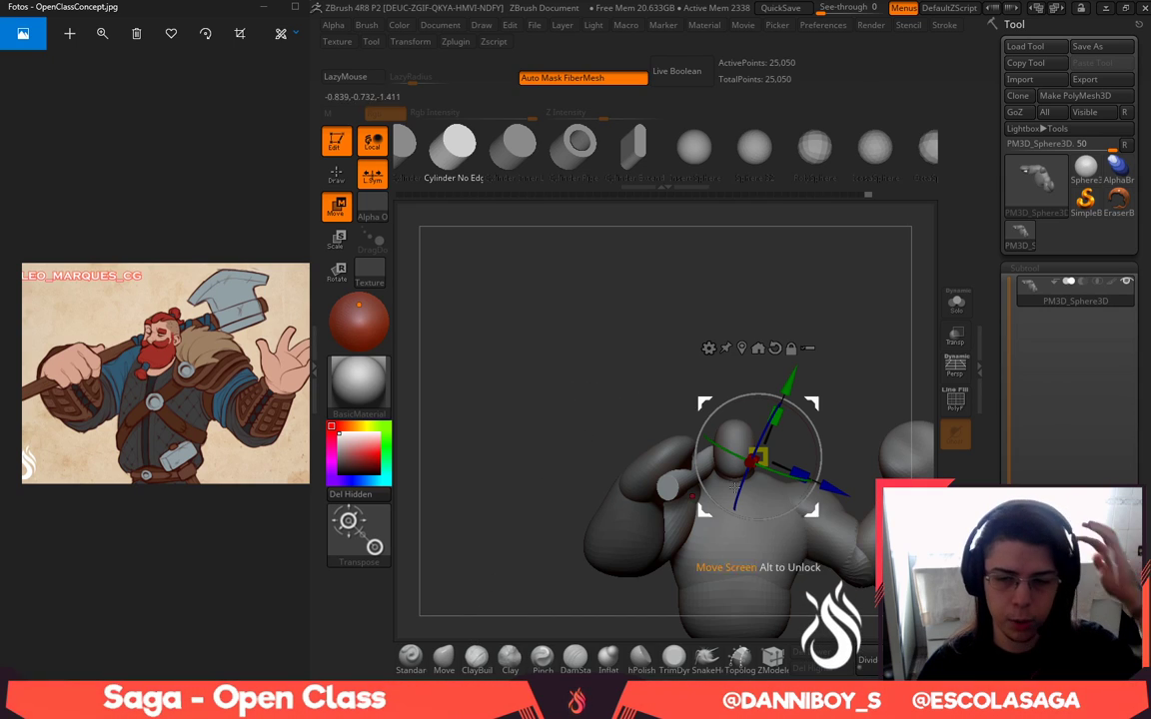
Split the model into parts so the axe handle becomes a separate subtool
{"action": "left_click_drag", "start_coordinate": [1148, 619], "coordinate": [1148, 490]}
{"action": "scroll", "coordinate": [1147, 489], "scroll_direction": "down", "scroll_amount": 1}
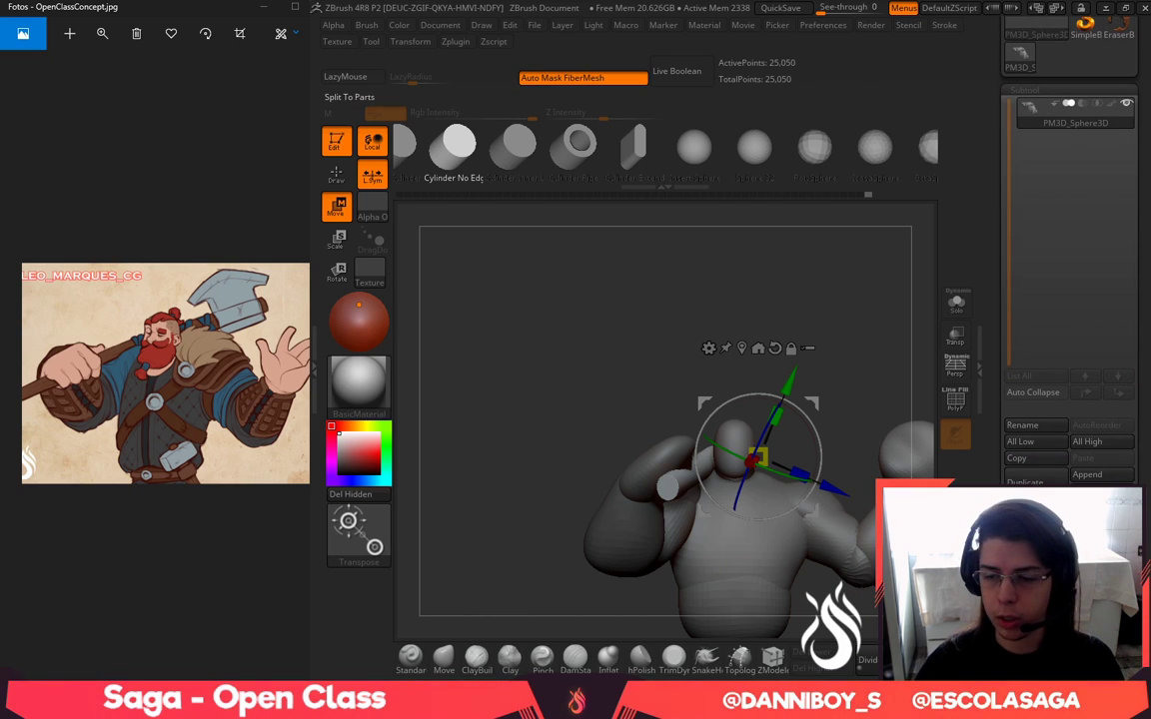
{"action": "left_click", "coordinate": [1059, 603]}
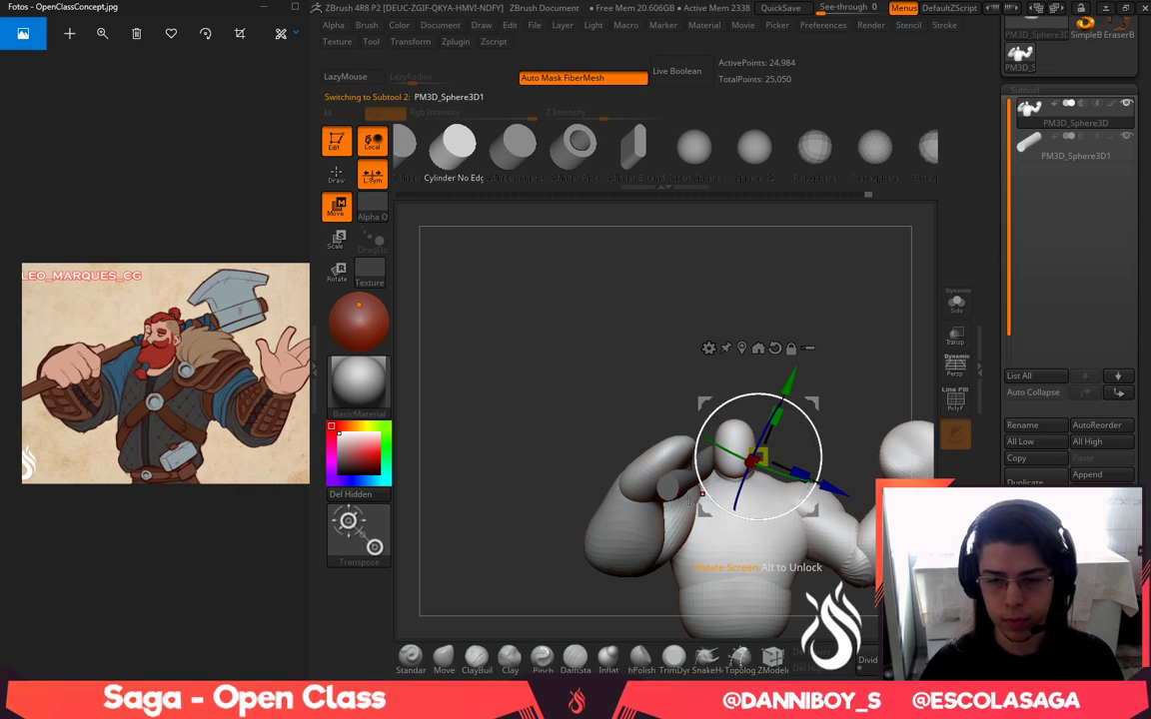
Select the body subtool and bend the right hand over the axe handle with a smaller Move brush
{"action": "key", "text": "q"}
{"action": "left_click", "coordinate": [449, 658]}
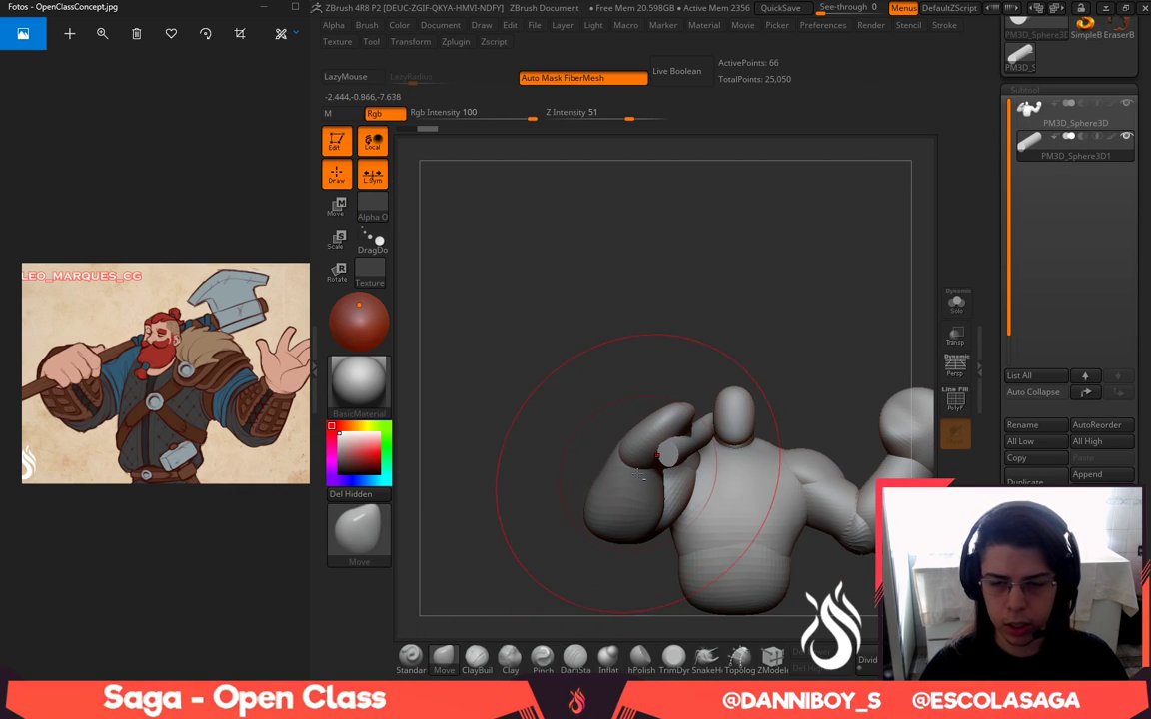
{"action": "left_click_drag", "start_coordinate": [707, 296], "coordinate": [676, 401]}
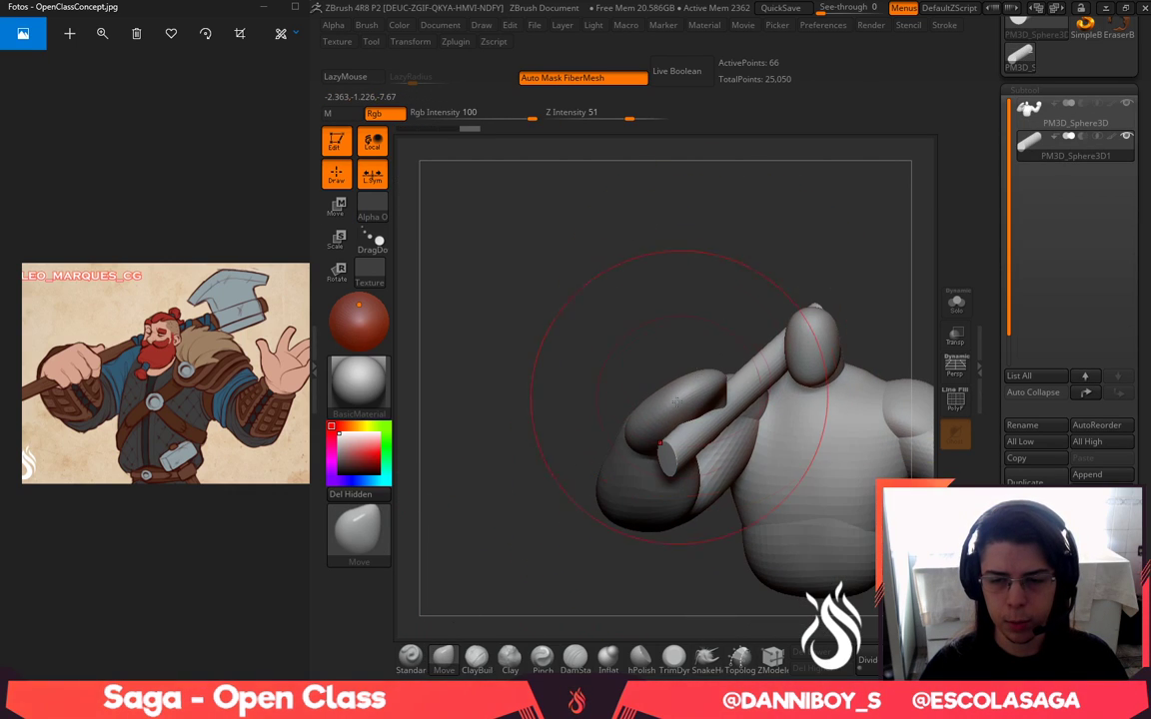
{"action": "left_click", "coordinate": [697, 384], "text": "alt"}
{"action": "key", "text": "space"}
{"action": "key", "text": "space"}
{"action": "left_click_drag", "start_coordinate": [730, 314], "coordinate": [799, 356]}
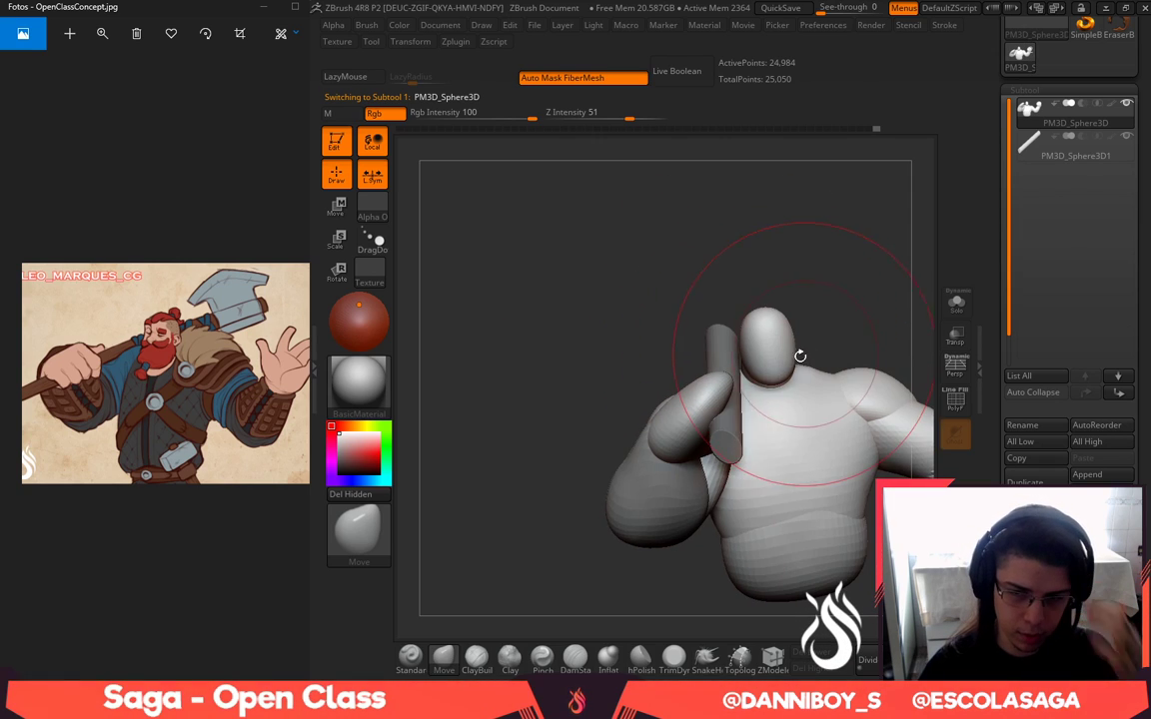
{"action": "key", "text": "space"}
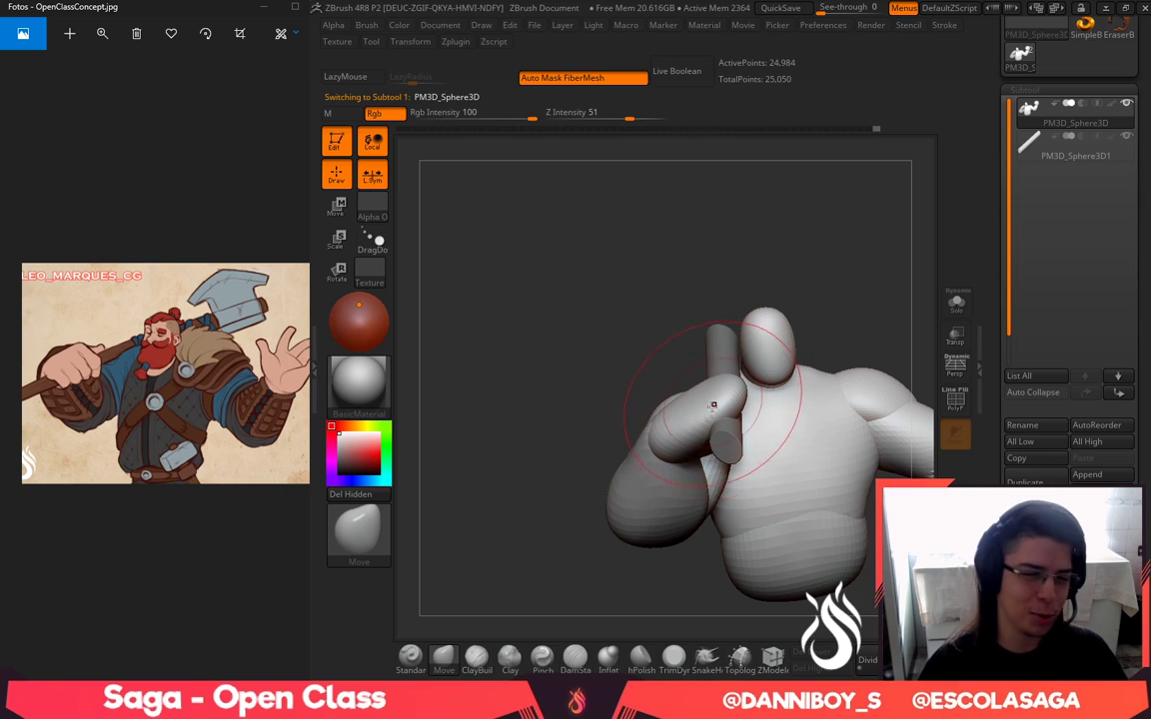
{"action": "key", "text": "space"}
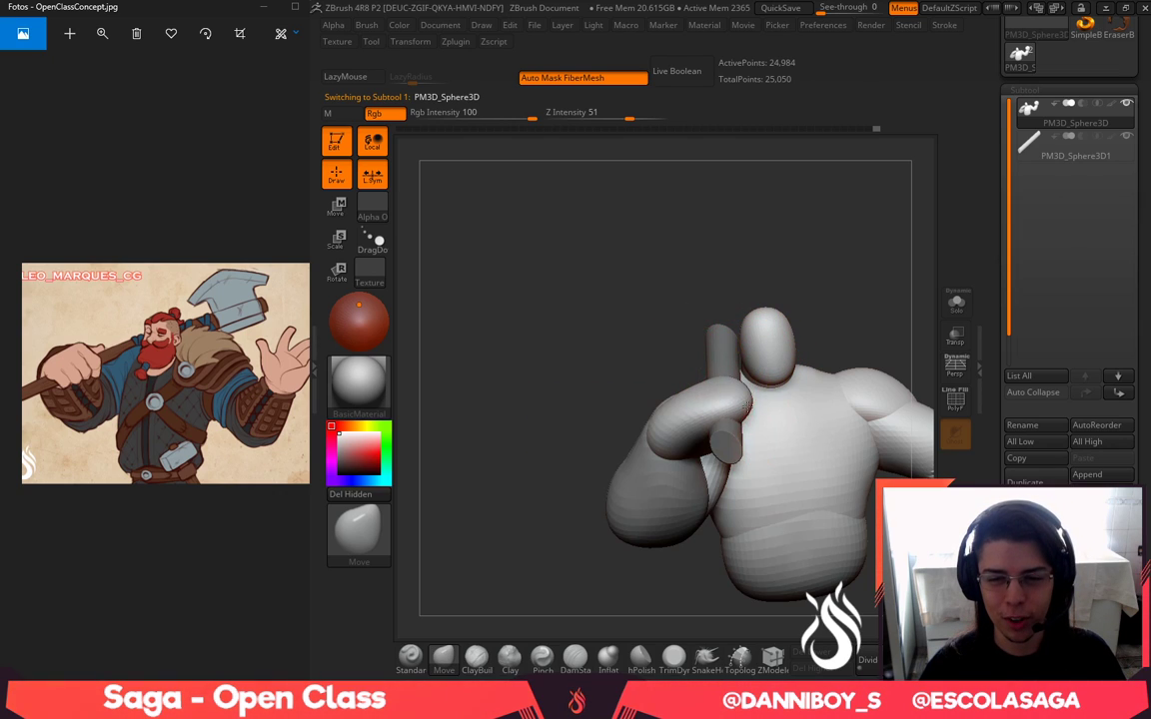
Pull a small thumb volume out of the right hand beside the handle and check the grip from the front
{"action": "left_click_drag", "start_coordinate": [657, 357], "coordinate": [611, 333]}
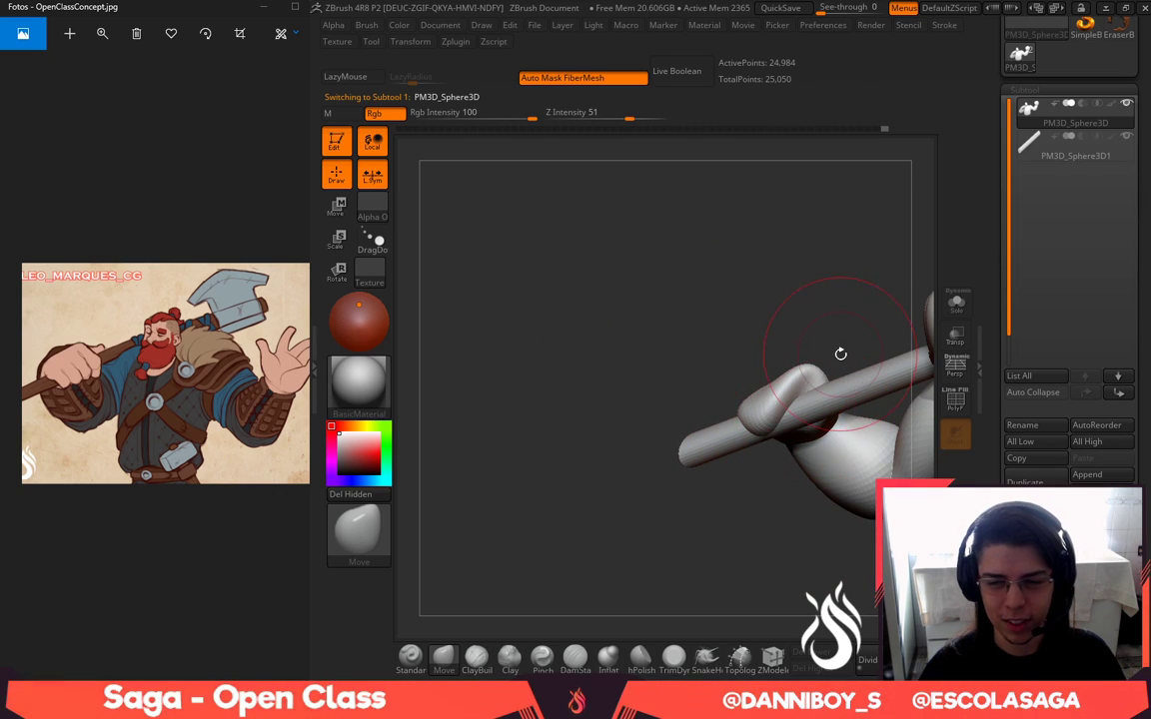
{"action": "left_click_drag", "start_coordinate": [840, 354], "coordinate": [805, 323]}
{"action": "left_click_drag", "start_coordinate": [747, 527], "coordinate": [817, 507]}
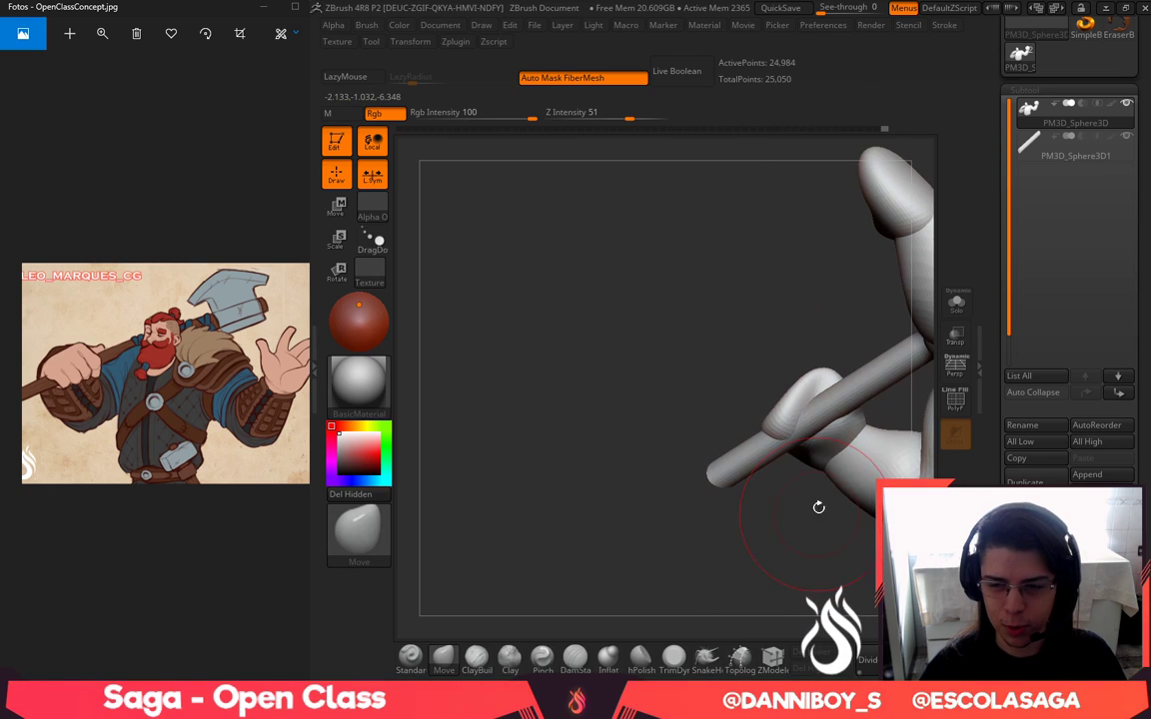
{"action": "key", "text": "space"}
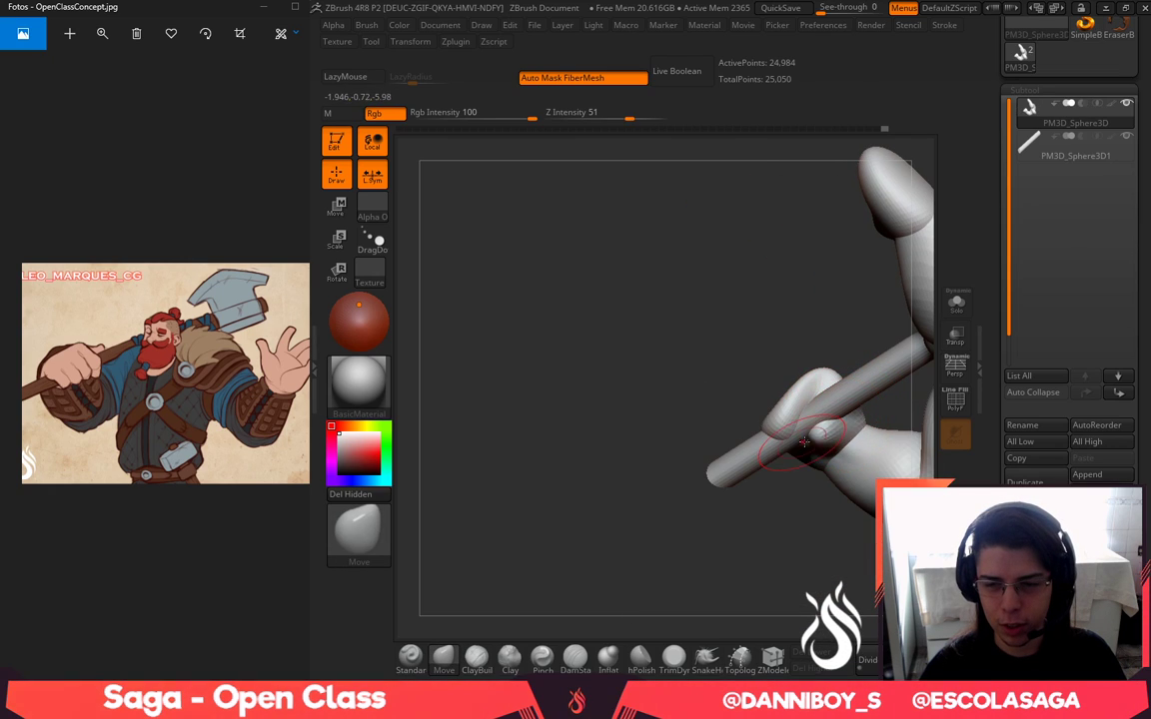
{"action": "left_click_drag", "start_coordinate": [819, 337], "coordinate": [885, 344]}
{"action": "left_click_drag", "start_coordinate": [828, 308], "coordinate": [761, 290]}
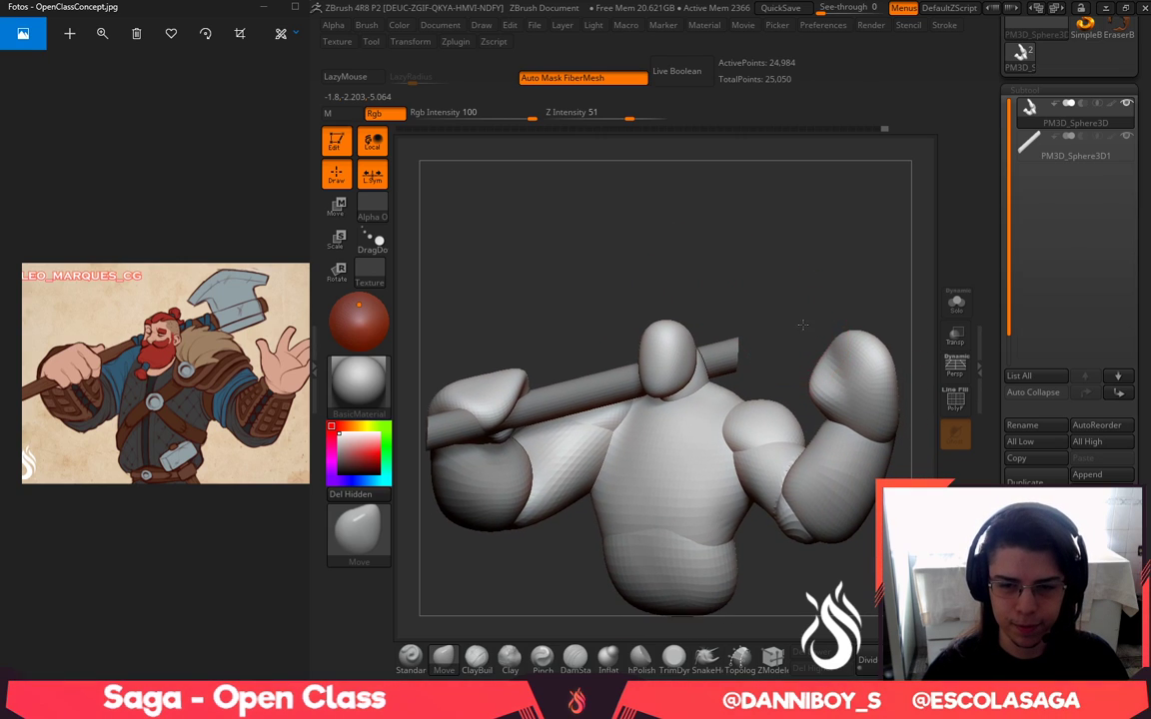
Adjust the upper back and right shoulder volumes with a resized Move brush while checking the pose from above
{"action": "left_click_drag", "start_coordinate": [803, 324], "coordinate": [801, 291], "text": "alt"}
{"action": "mouse_move", "coordinate": [560, 554]}
{"action": "left_mouse_down"}
{"action": "mouse_move", "coordinate": [566, 570]}
{"action": "mouse_move", "coordinate": [712, 548]}
{"action": "mouse_move", "coordinate": [730, 645]}
{"action": "left_mouse_up"}
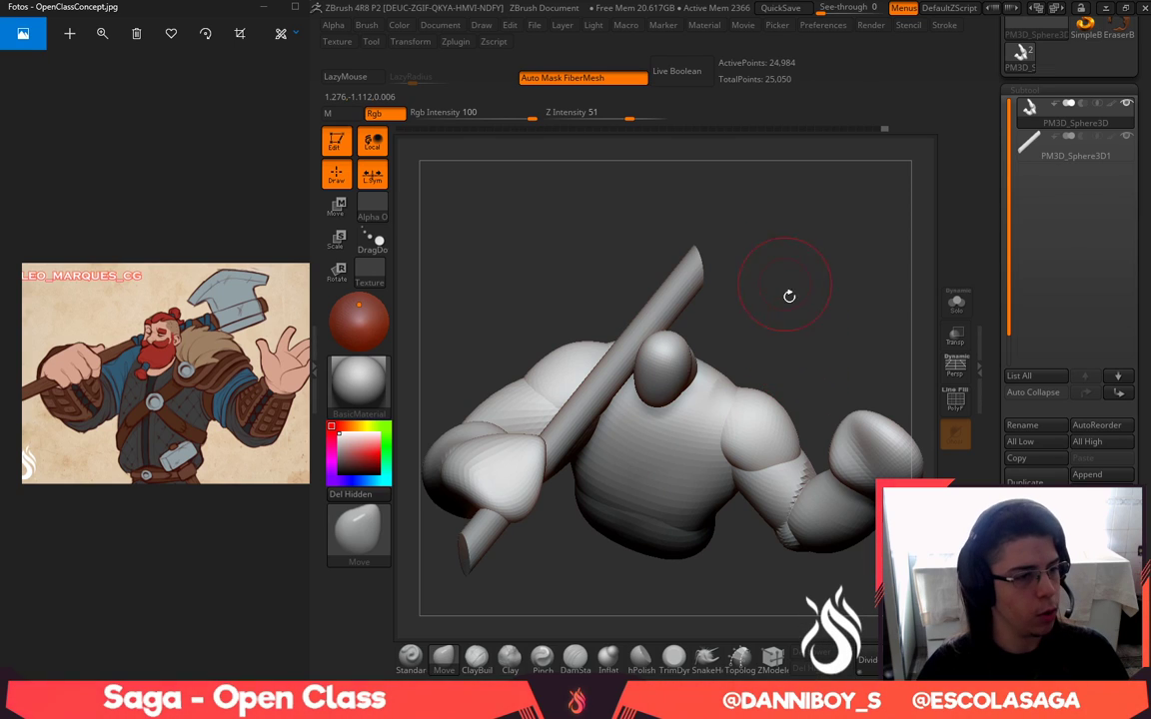
{"action": "left_click_drag", "start_coordinate": [829, 303], "coordinate": [817, 401], "text": "alt"}
{"action": "key", "text": "space"}
{"action": "left_click", "coordinate": [817, 348]}
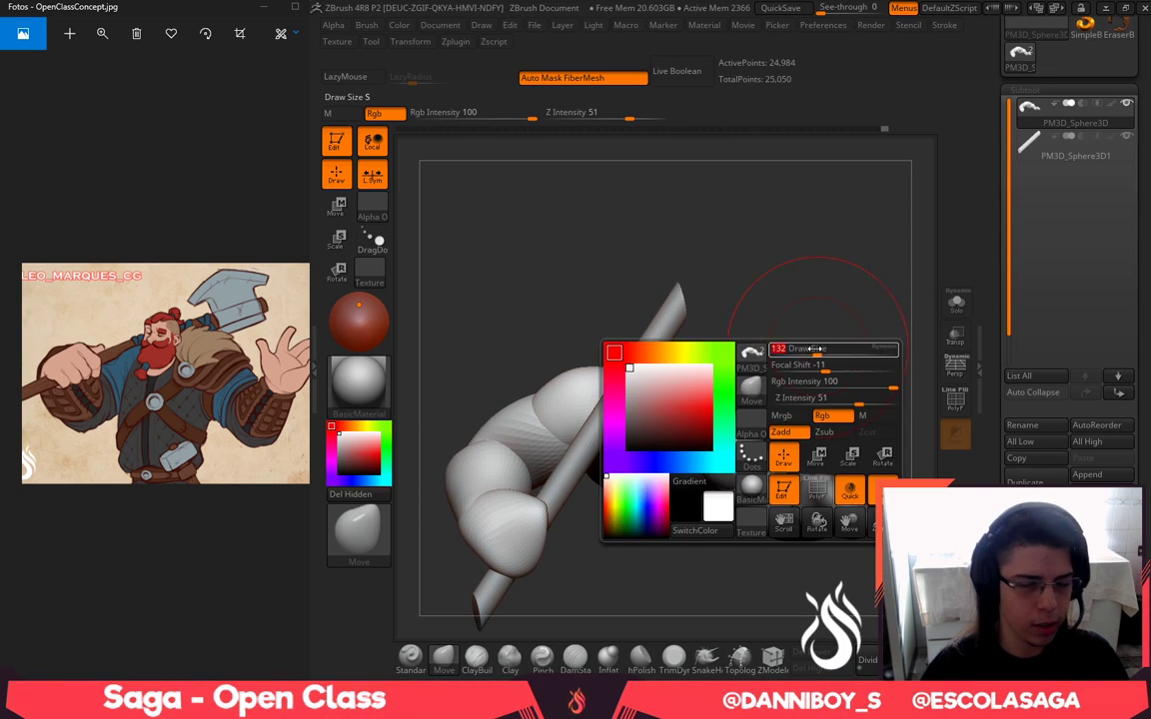
{"action": "key", "text": "space"}
{"action": "left_click", "coordinate": [643, 378]}
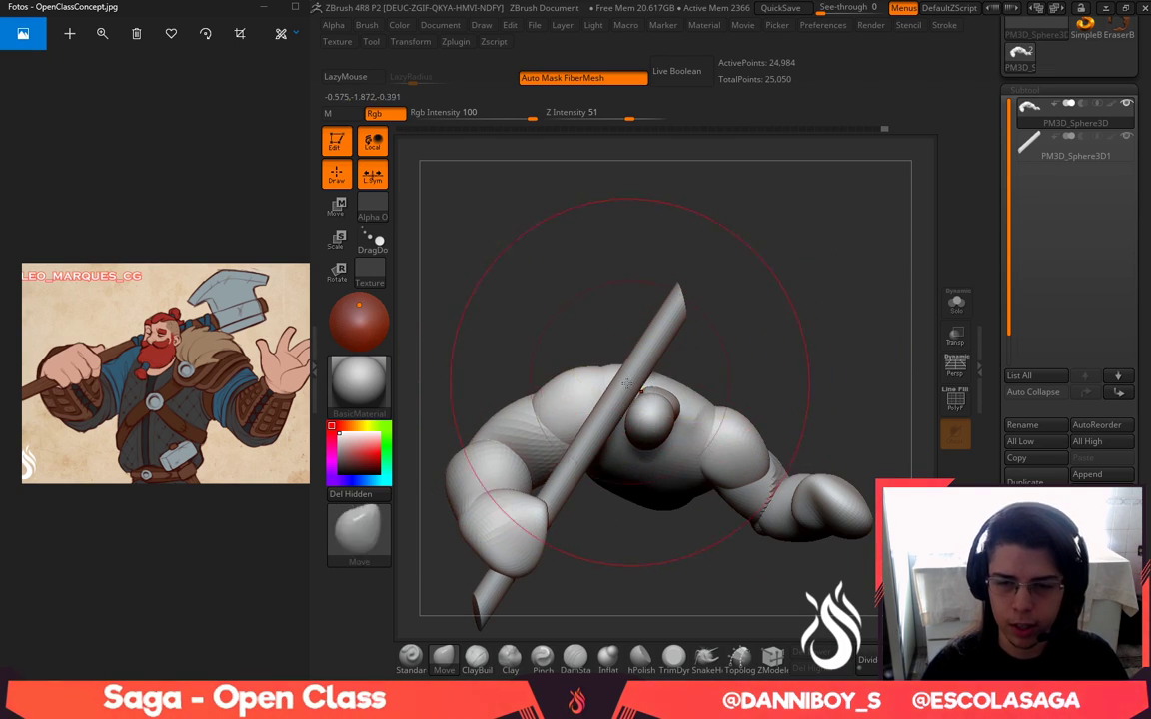
{"action": "key", "text": "space"}
{"action": "left_click", "coordinate": [597, 391]}
{"action": "right_click_drag", "start_coordinate": [563, 397], "coordinate": [497, 529]}
{"action": "right_click_drag", "start_coordinate": [821, 253], "coordinate": [741, 400], "text": "ctrl"}
{"action": "key", "text": "space"}
{"action": "left_click", "coordinate": [787, 330]}
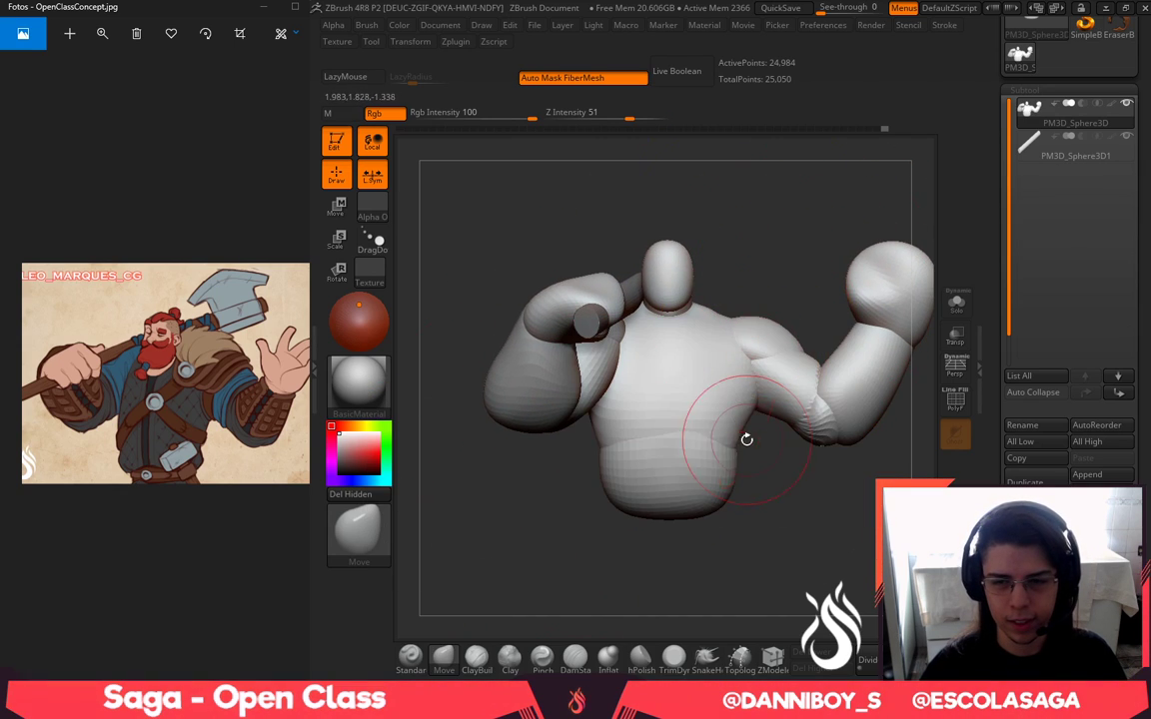
Turn off local symmetry and reshape the waist and lower torso with the Move brush
{"action": "left_click", "coordinate": [366, 184]}
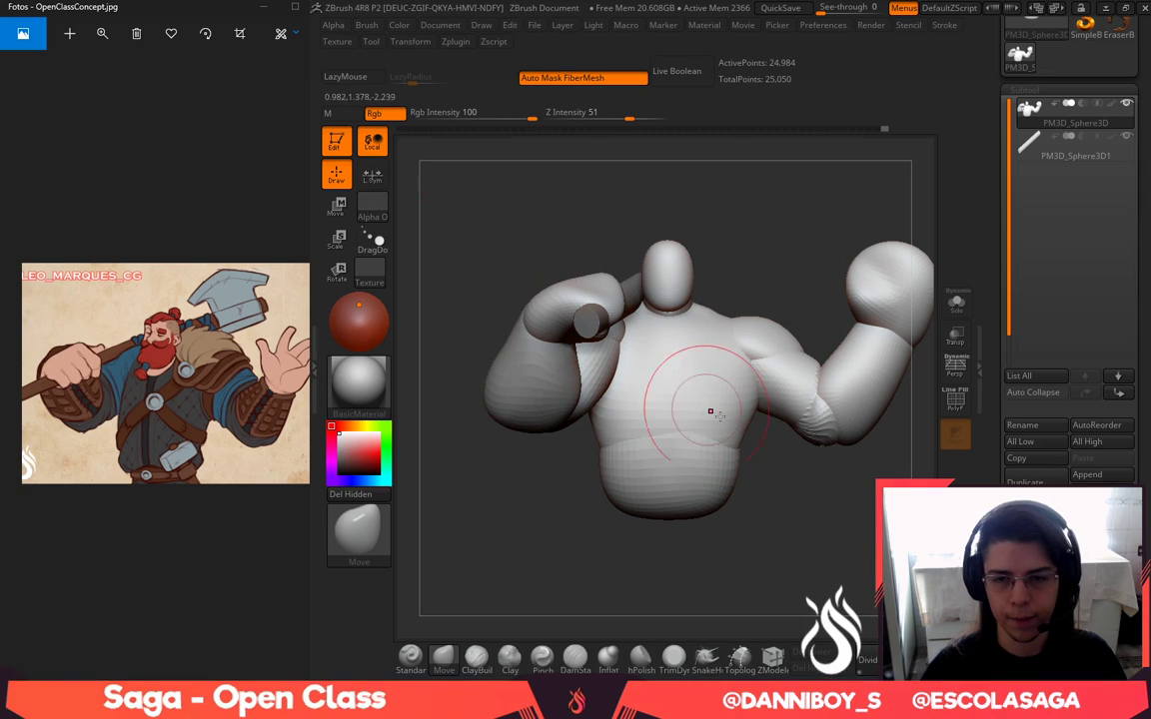
{"action": "mouse_move", "coordinate": [712, 411]}
{"action": "right_mouse_down"}
{"action": "mouse_move", "coordinate": [754, 442]}
{"action": "mouse_move", "coordinate": [729, 455]}
{"action": "right_mouse_up"}
{"action": "key", "text": "space"}
{"action": "left_click", "coordinate": [723, 486]}
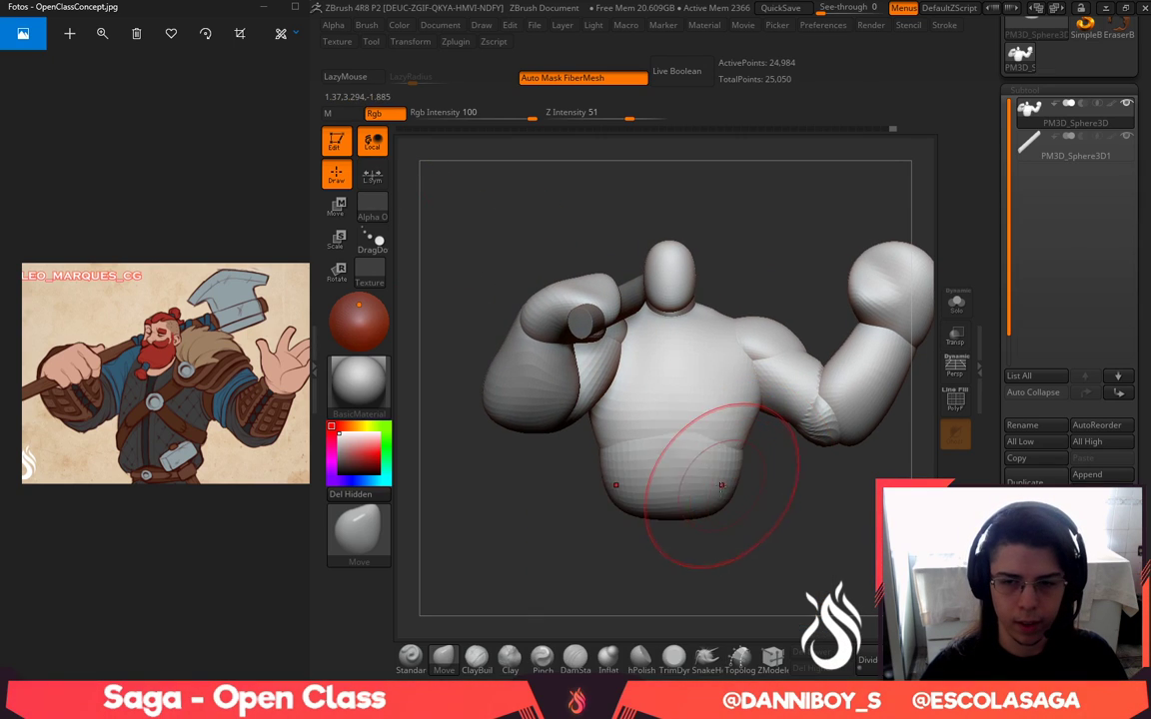
{"action": "right_click_drag", "start_coordinate": [700, 531], "coordinate": [766, 499]}
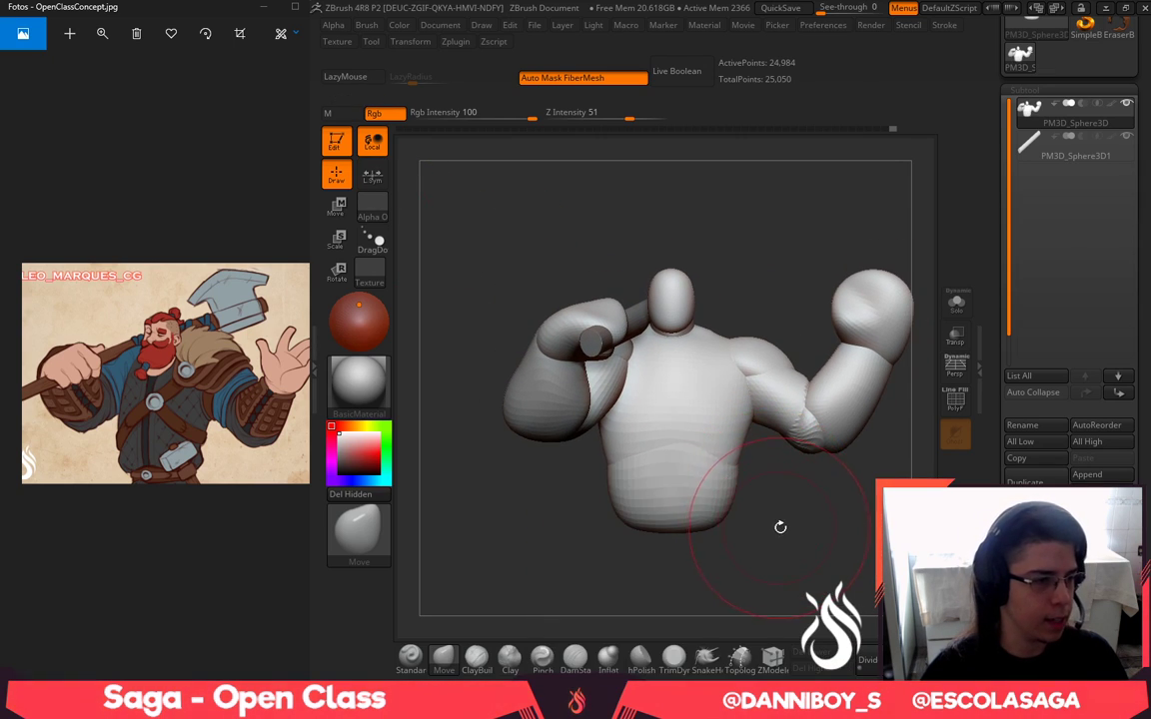
{"action": "left_click_drag", "start_coordinate": [780, 527], "coordinate": [733, 463]}
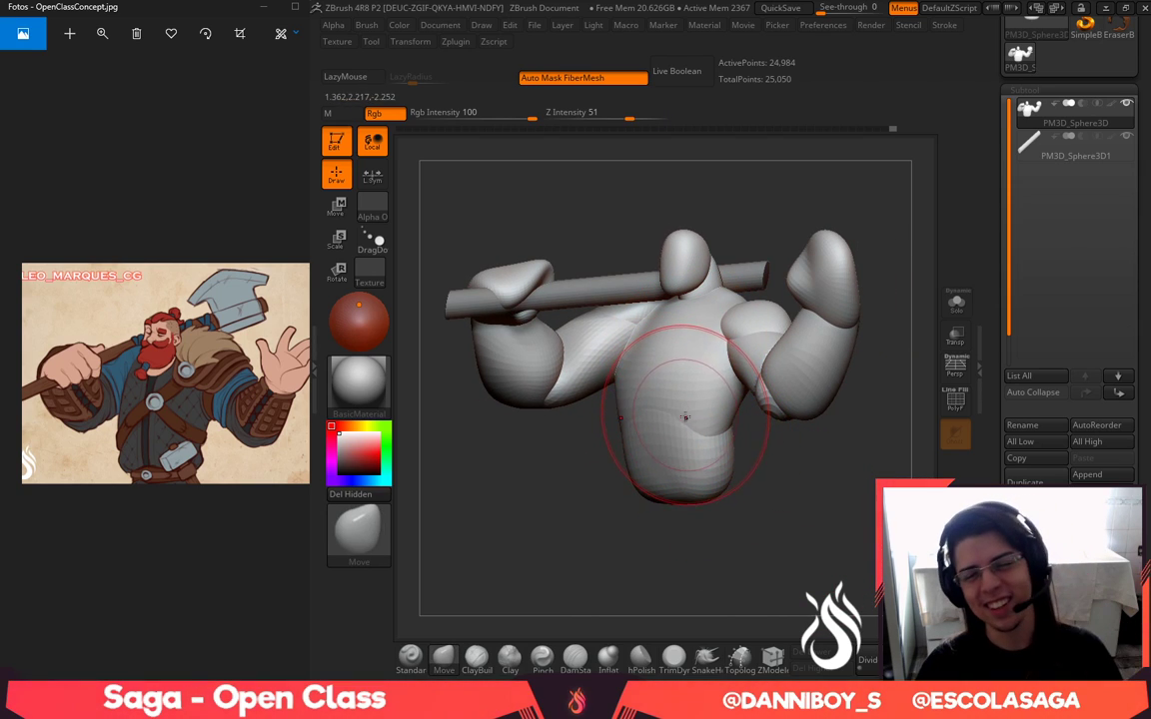
{"action": "left_click_drag", "start_coordinate": [747, 437], "coordinate": [825, 430]}
{"action": "mouse_move", "coordinate": [757, 458]}
{"action": "left_mouse_down"}
{"action": "mouse_move", "coordinate": [659, 456]}
{"action": "mouse_move", "coordinate": [734, 455]}
{"action": "left_mouse_up"}
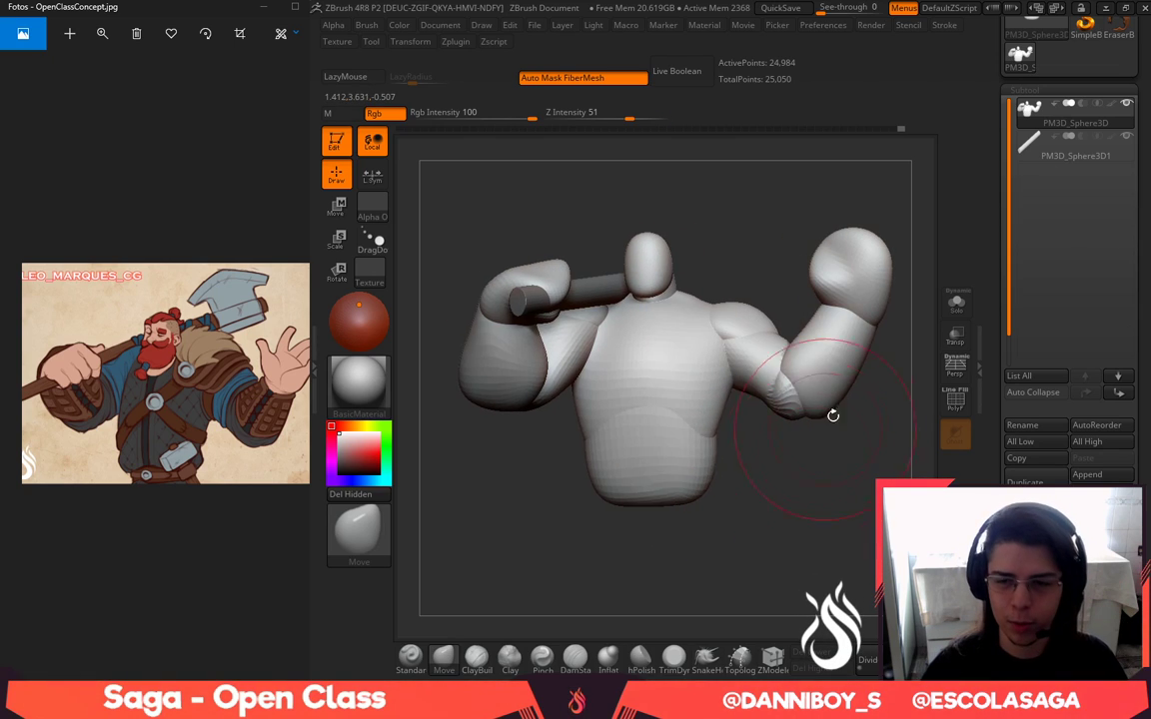
Smooth the left elbow, then mask everything except the upper arm volume, reshape its joint with the forearm, and clear the mask
{"action": "key", "text": "space"}
{"action": "left_click_drag", "start_coordinate": [838, 381], "coordinate": [819, 382]}
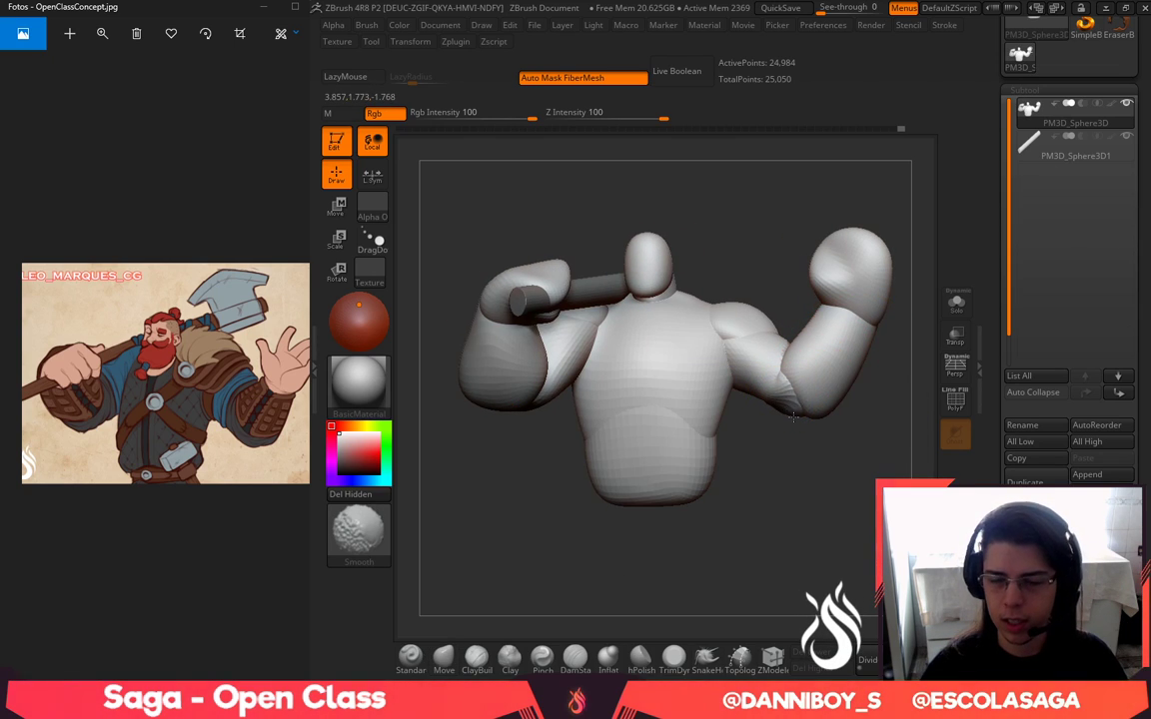
{"action": "left_click_drag", "start_coordinate": [818, 455], "coordinate": [866, 437]}
{"action": "key", "text": "w"}
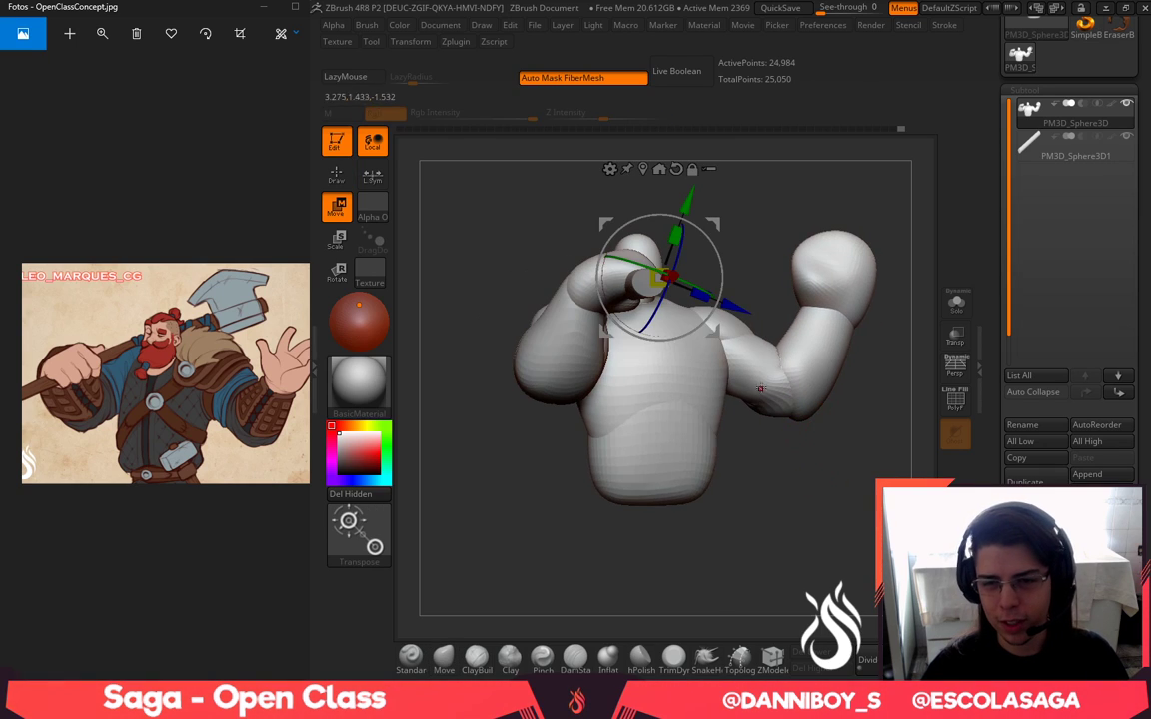
{"action": "left_click", "coordinate": [761, 370], "text": "ctrl"}
{"action": "key", "text": "q"}
{"action": "key", "text": "space"}
{"action": "left_click_drag", "start_coordinate": [817, 402], "coordinate": [764, 439]}
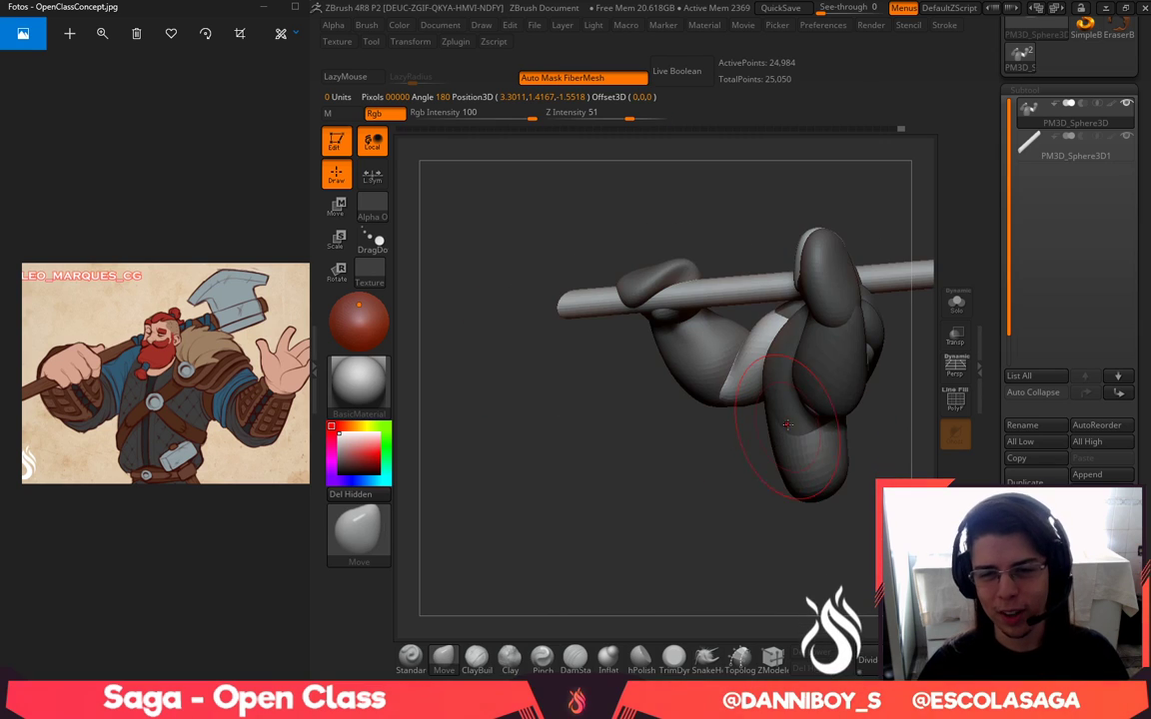
{"action": "mouse_move", "coordinate": [814, 554]}
{"action": "left_mouse_down"}
{"action": "mouse_move", "coordinate": [854, 570]}
{"action": "mouse_move", "coordinate": [849, 582]}
{"action": "left_mouse_up"}
{"action": "left_click_drag", "start_coordinate": [799, 579], "coordinate": [754, 605], "text": "ctrl"}
{"action": "left_click", "coordinate": [611, 659]}
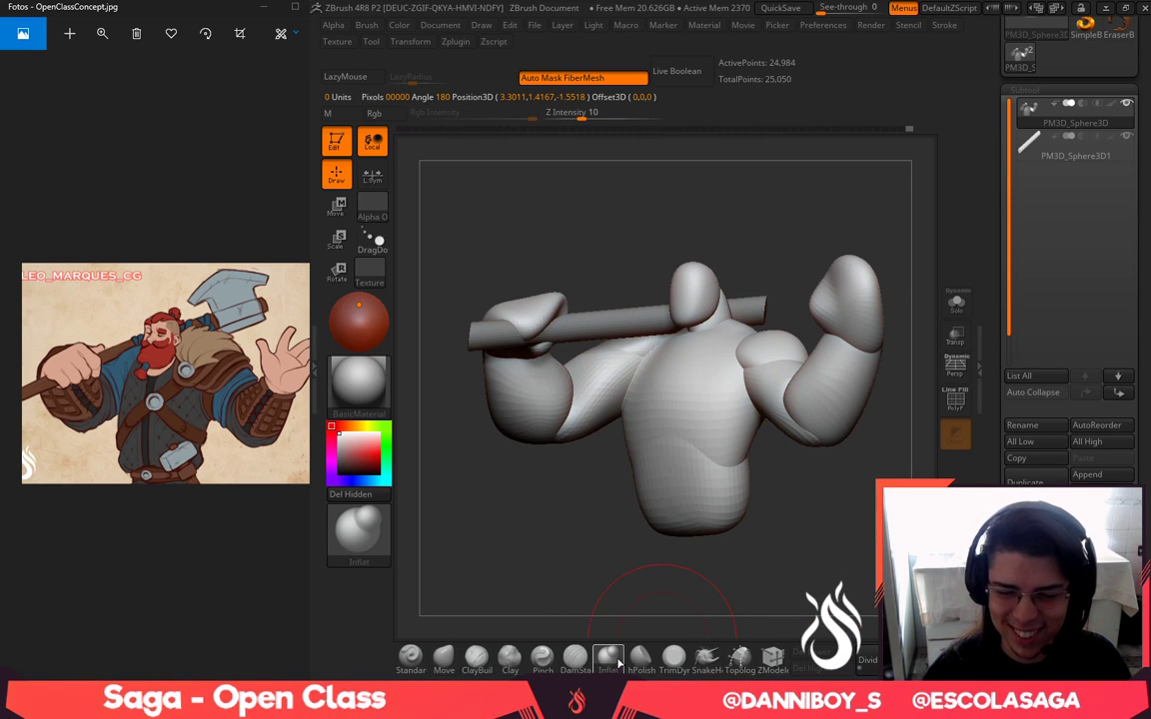
{"action": "key", "text": "space"}
{"action": "left_click_drag", "start_coordinate": [620, 340], "coordinate": [653, 339]}
{"action": "left_click_drag", "start_coordinate": [770, 500], "coordinate": [807, 504]}
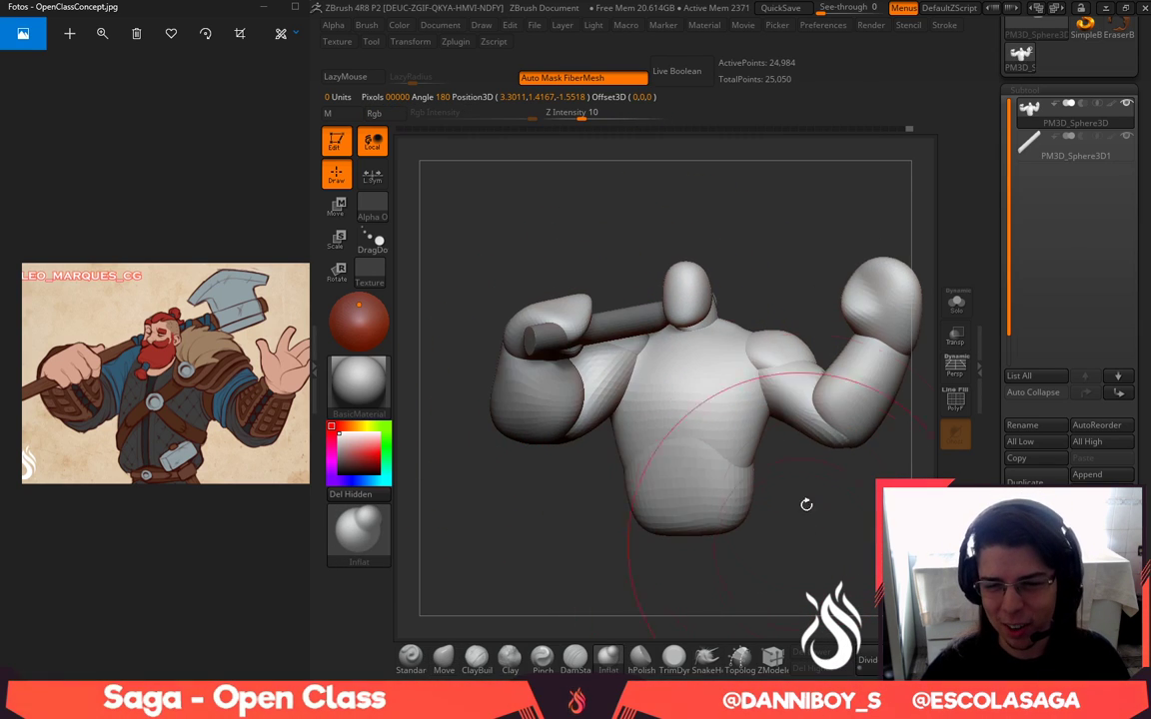
{"action": "key", "text": "space"}
{"action": "left_click_drag", "start_coordinate": [800, 275], "coordinate": [836, 316]}
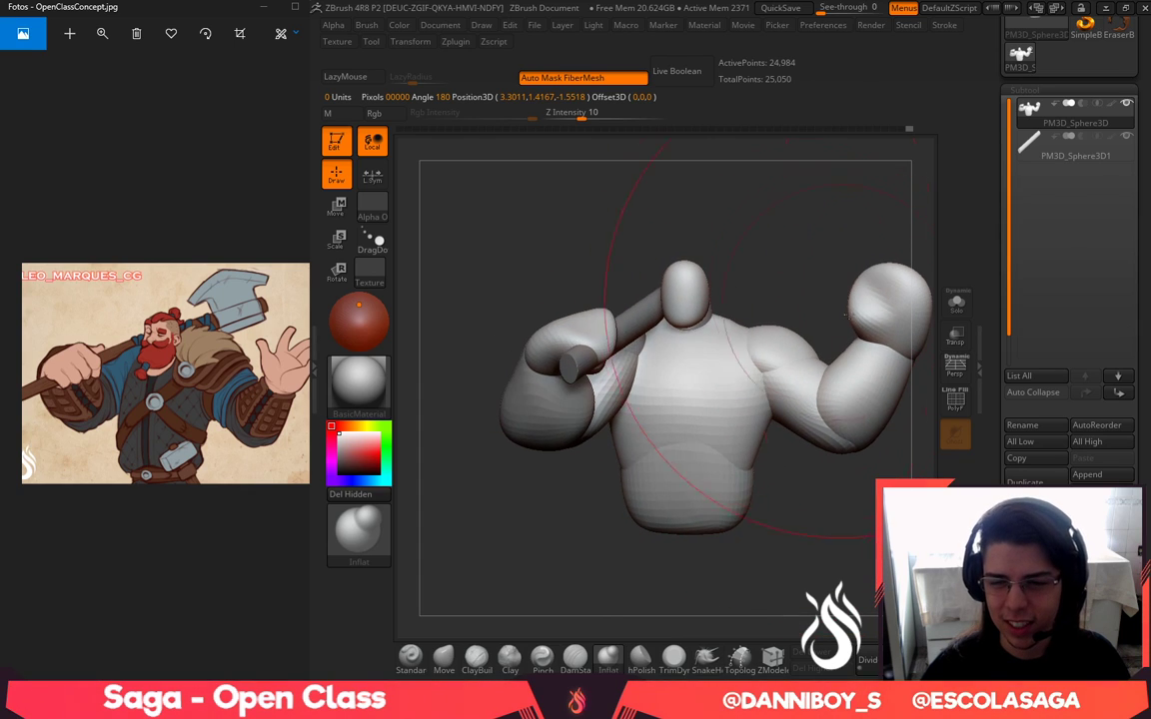
{"action": "left_click_drag", "start_coordinate": [886, 221], "coordinate": [823, 245], "text": "alt"}
{"action": "left_click", "coordinate": [444, 659]}
Mask the left hand and invert the mask so only the hand can be edited
{"action": "left_click_drag", "start_coordinate": [685, 546], "coordinate": [735, 535]}
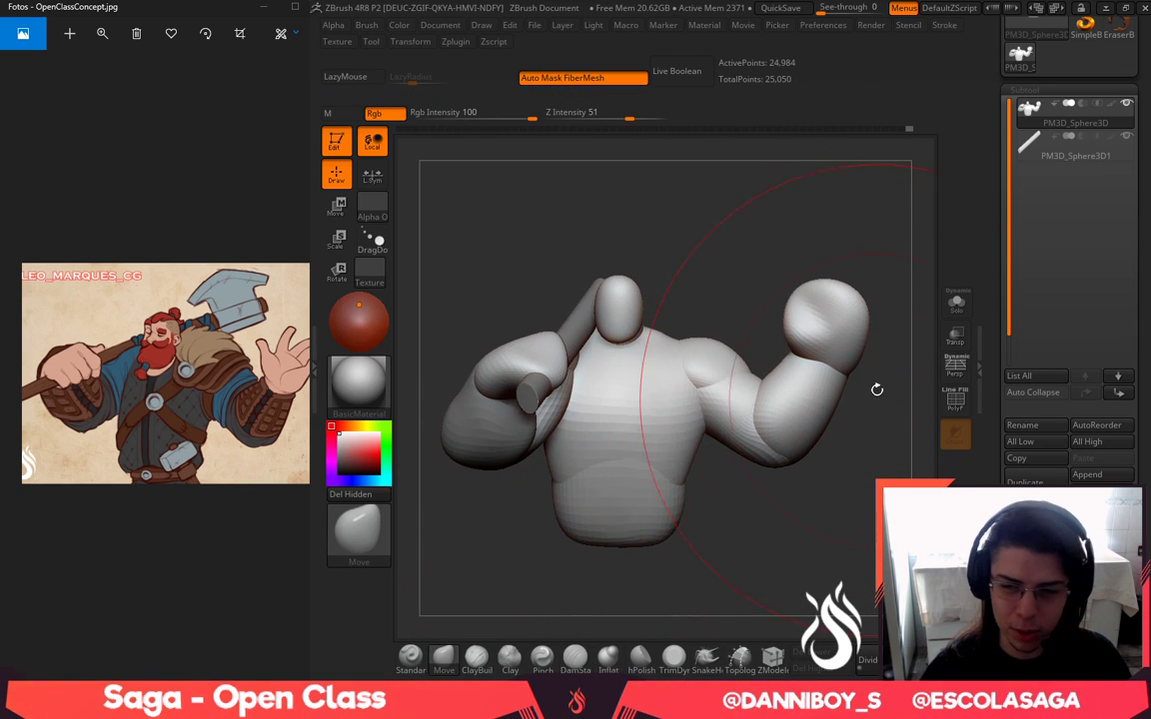
{"action": "mouse_move", "coordinate": [869, 424]}
{"action": "left_mouse_down", "text": "ctrl"}
{"action": "mouse_move", "coordinate": [892, 194]}
{"action": "mouse_move", "coordinate": [914, 260]}
{"action": "left_mouse_up", "text": "ctrl"}
{"action": "left_click", "coordinate": [899, 370], "text": "ctrl"}
{"action": "left_click", "coordinate": [825, 396], "text": "ctrl"}
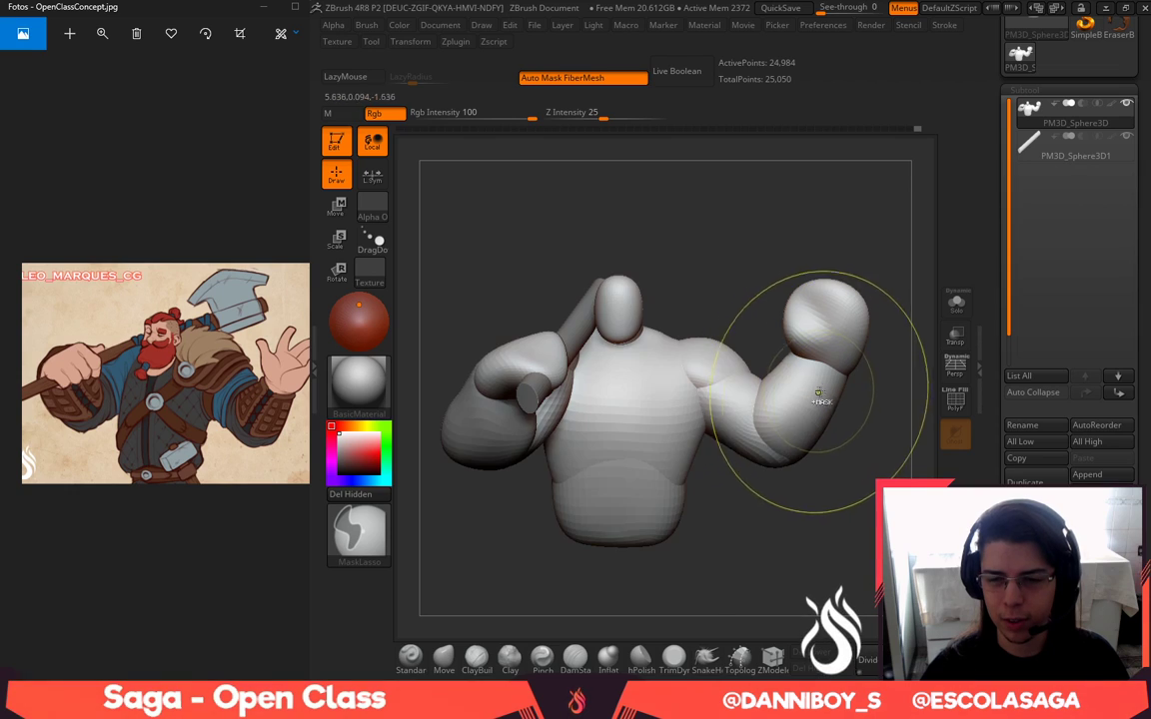
{"action": "key", "text": "ctrl+z"}
{"action": "key", "text": "ctrl+z"}
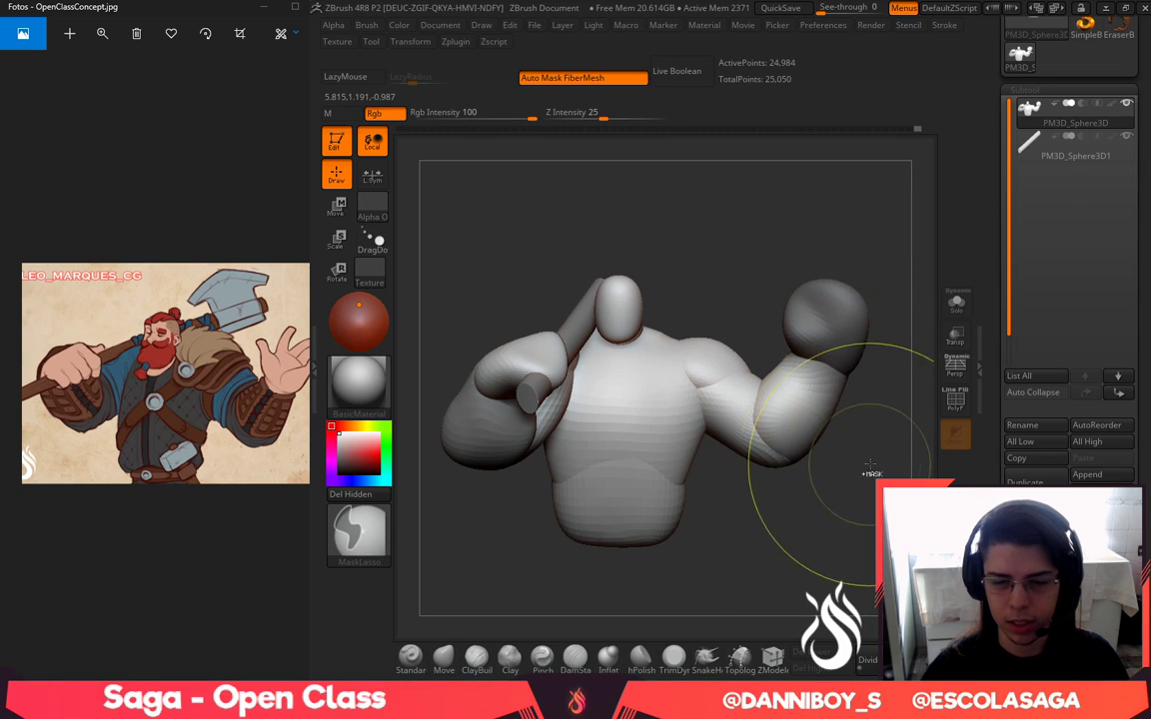
{"action": "left_click", "coordinate": [869, 465], "text": "ctrl"}
{"action": "key", "text": "space"}
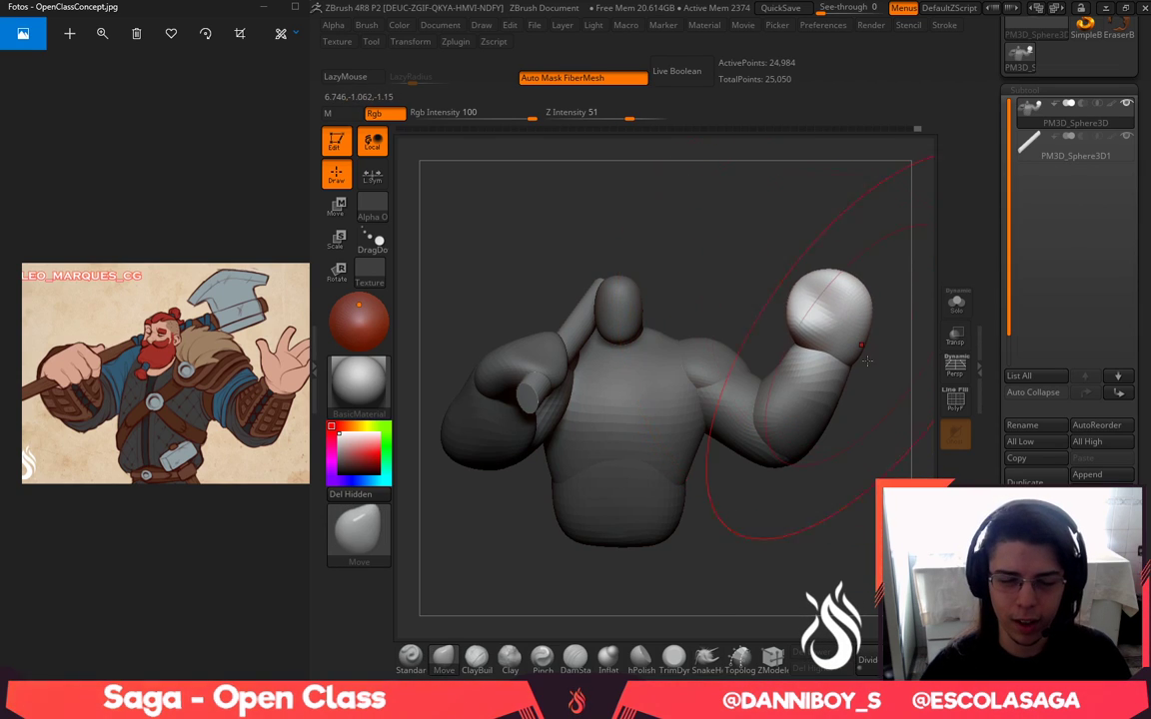
Isolate the left hand volume again with a polygroup mask and undo the trial adjustment
{"action": "left_click_drag", "start_coordinate": [914, 396], "coordinate": [806, 428]}
{"action": "key", "text": "w"}
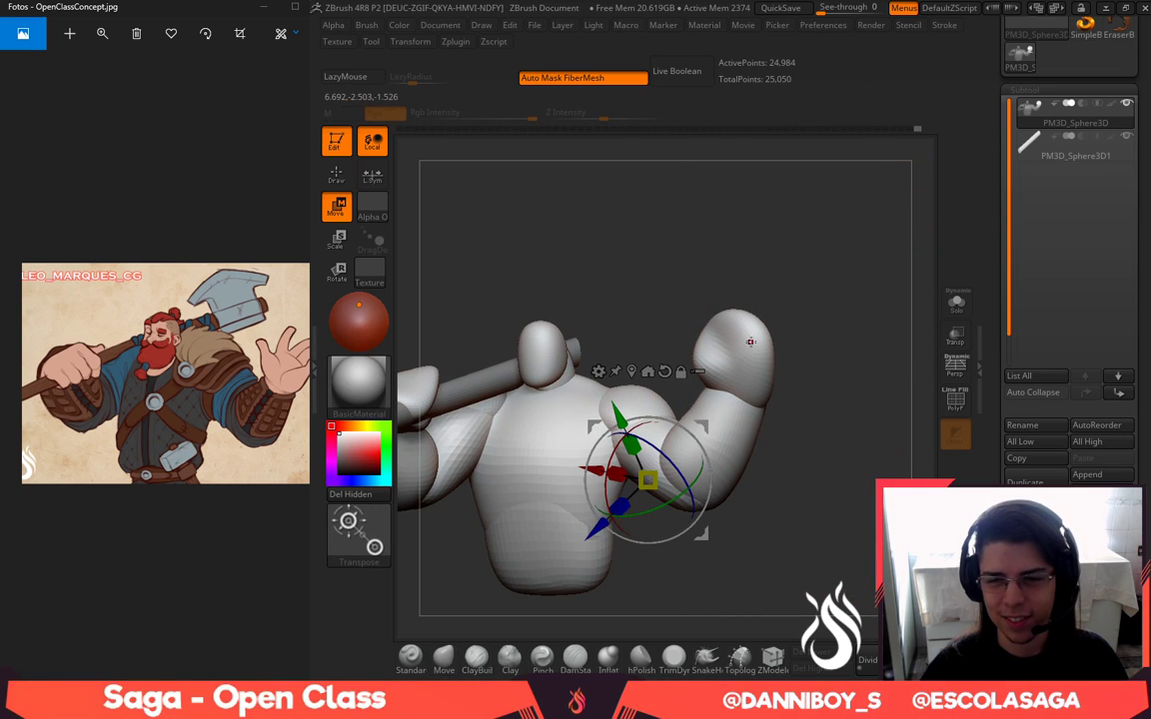
{"action": "left_click", "coordinate": [750, 342], "text": "ctrl"}
{"action": "mouse_move", "coordinate": [884, 318]}
{"action": "left_mouse_down"}
{"action": "mouse_move", "coordinate": [813, 309]}
{"action": "mouse_move", "coordinate": [836, 365]}
{"action": "left_mouse_up"}
{"action": "key", "text": "ctrl+z"}
{"action": "key", "text": "q"}
{"action": "mouse_move", "coordinate": [680, 454]}
{"action": "left_mouse_down", "text": "ctrl"}
{"action": "mouse_move", "coordinate": [627, 272]}
{"action": "mouse_move", "coordinate": [590, 509]}
{"action": "left_mouse_up", "text": "ctrl"}
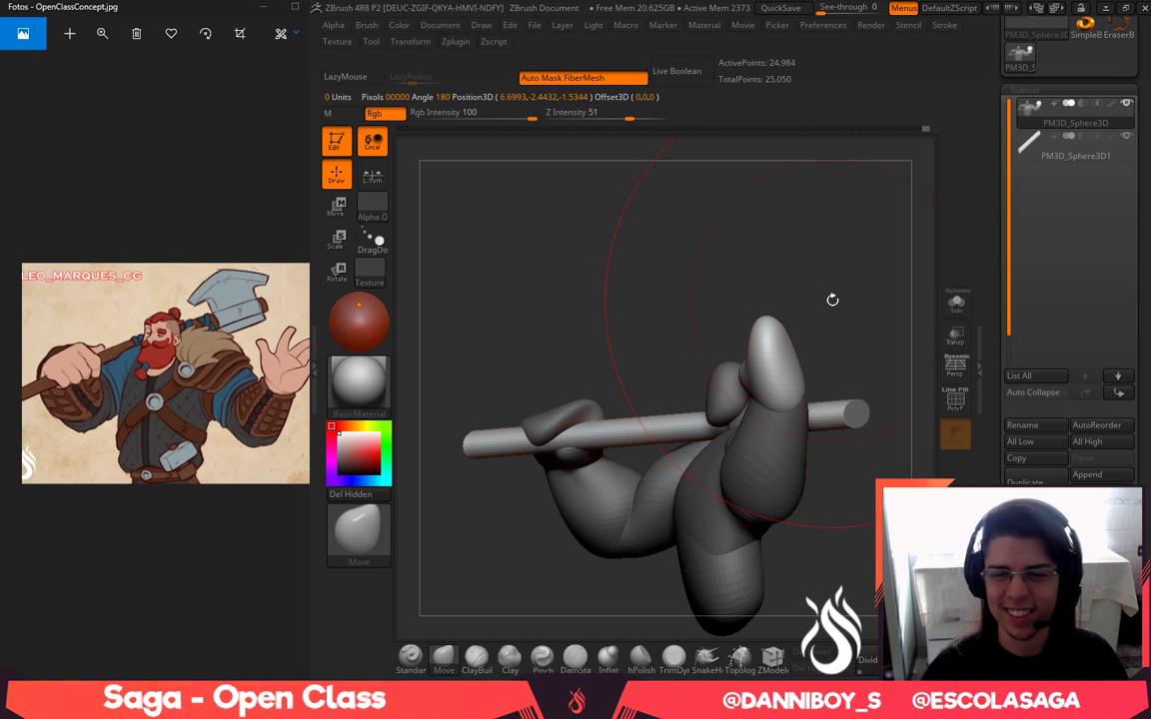
Tilt the left hand and pull a thumb volume out of it with a smaller Move brush, comparing with the enlarged concept image
{"action": "key", "text": "w"}
{"action": "left_click_drag", "start_coordinate": [817, 346], "coordinate": [841, 402]}
{"action": "left_click_drag", "start_coordinate": [875, 376], "coordinate": [933, 374]}
{"action": "key", "text": "q"}
{"action": "key", "text": "space"}
{"action": "left_click_drag", "start_coordinate": [816, 373], "coordinate": [782, 370]}
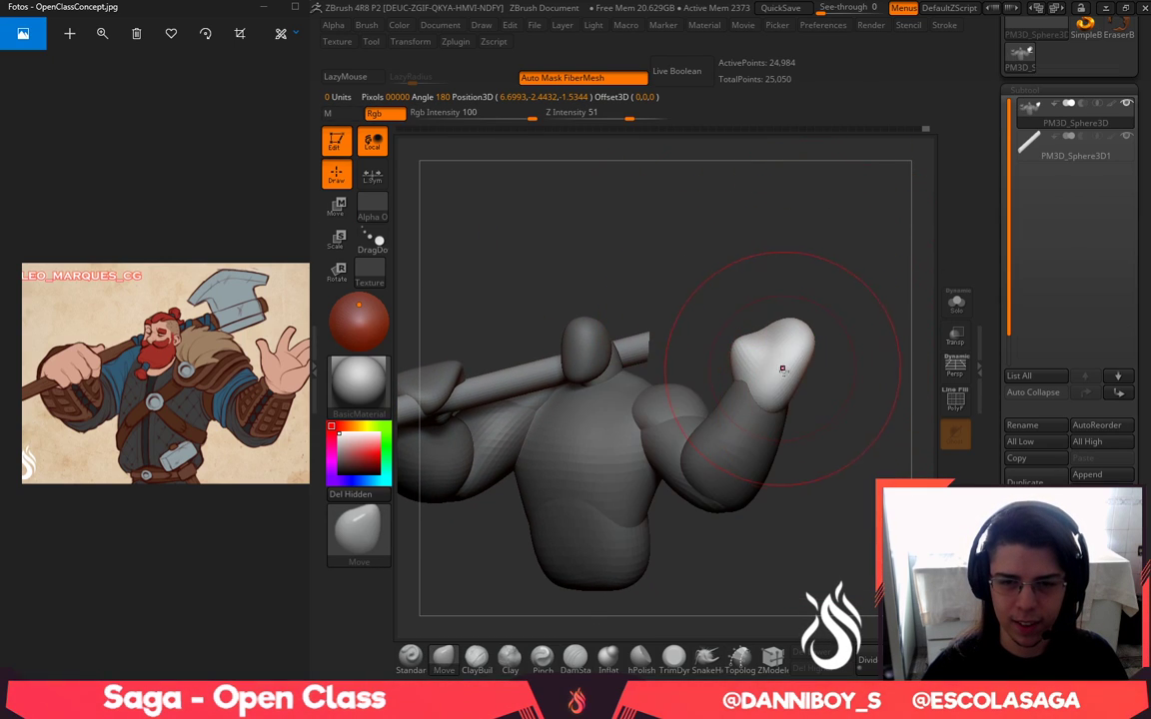
{"action": "left_click_drag", "start_coordinate": [769, 282], "coordinate": [791, 267], "text": "alt"}
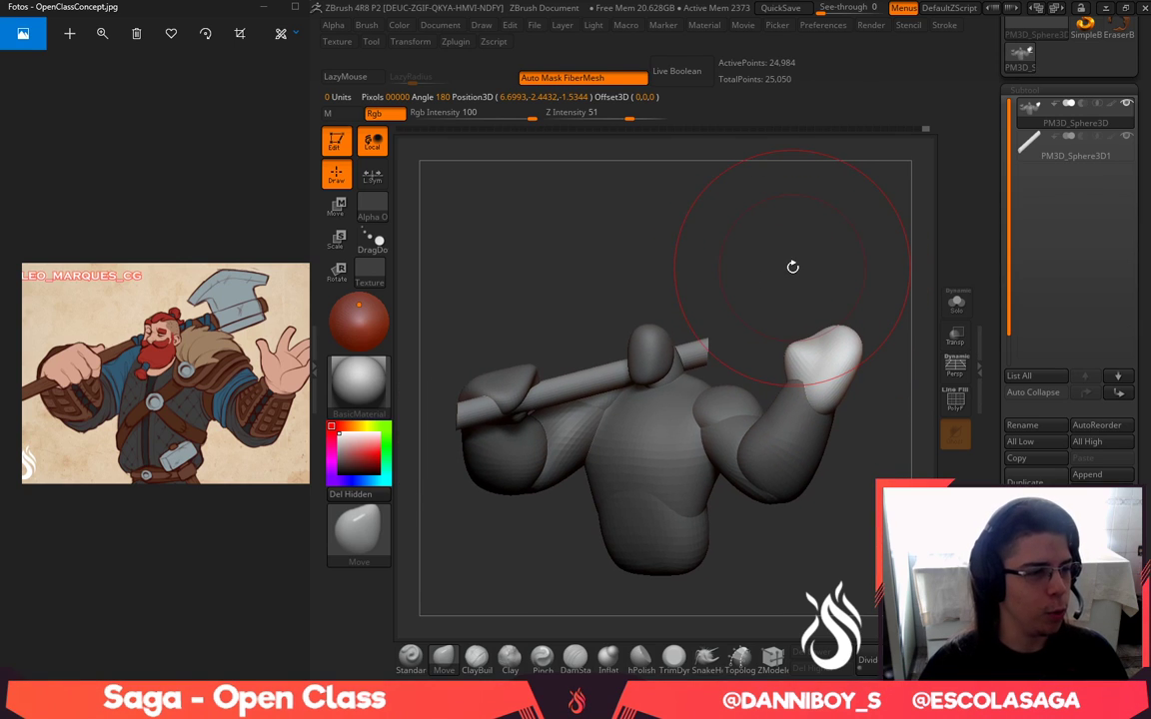
{"action": "scroll", "coordinate": [112, 285], "scroll_direction": "up", "scroll_amount": 3}
{"action": "left_click_drag", "start_coordinate": [42, 230], "coordinate": [118, 203]}
{"action": "left_click_drag", "start_coordinate": [173, 235], "coordinate": [205, 240]}
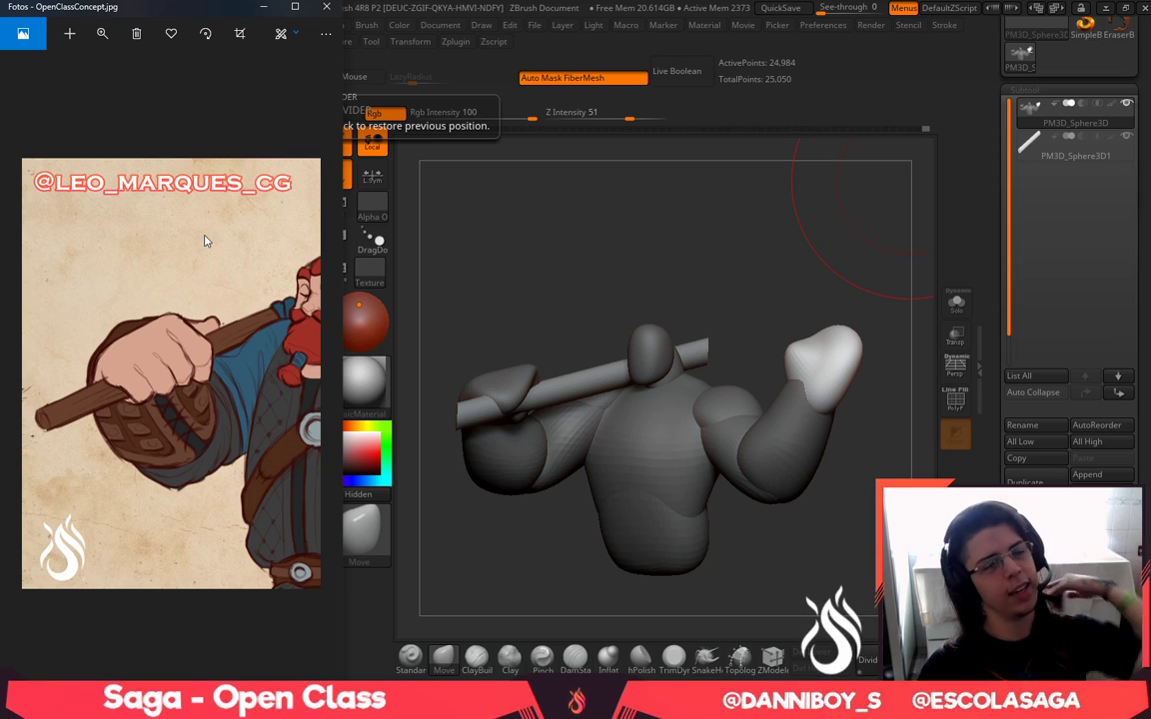
{"action": "scroll", "coordinate": [209, 239], "scroll_direction": "down", "scroll_amount": 5}
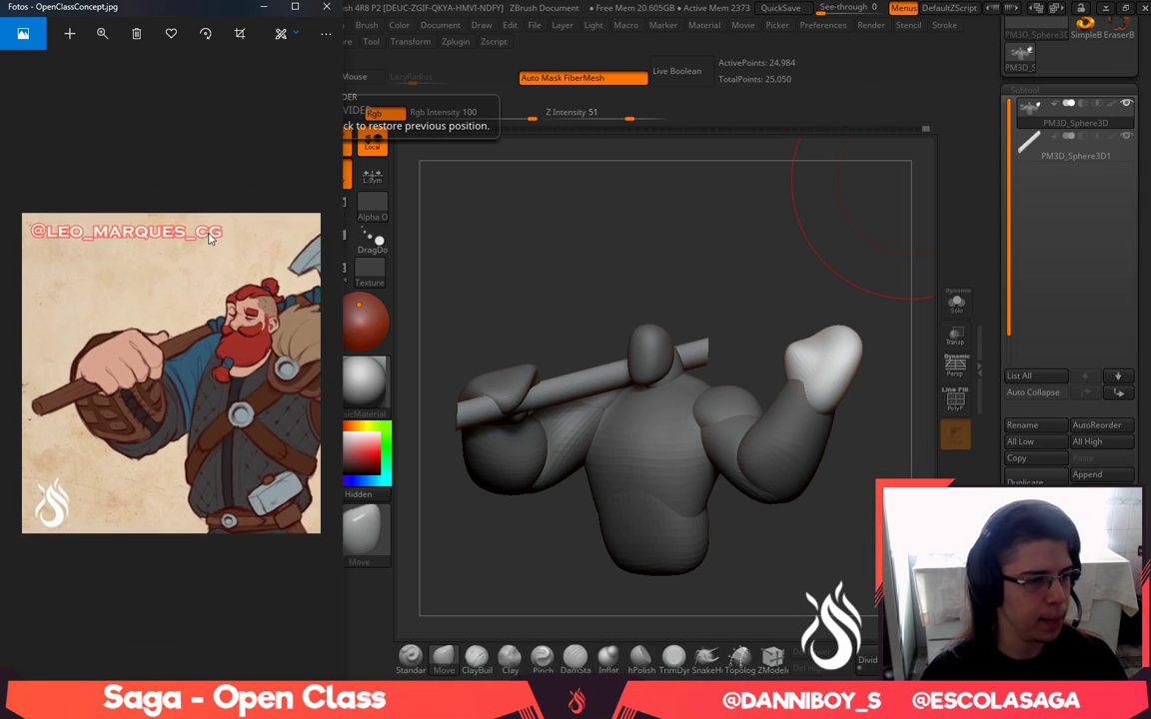
{"action": "left_click_drag", "start_coordinate": [184, 289], "coordinate": [119, 292]}
Clear the mask and refine the waist and shoulder proportions with the Move brush
{"action": "mouse_move", "coordinate": [821, 257]}
{"action": "left_mouse_down"}
{"action": "mouse_move", "coordinate": [813, 271]}
{"action": "mouse_move", "coordinate": [860, 265]}
{"action": "mouse_move", "coordinate": [843, 258]}
{"action": "mouse_move", "coordinate": [859, 267]}
{"action": "mouse_move", "coordinate": [886, 136]}
{"action": "mouse_move", "coordinate": [922, 131]}
{"action": "mouse_move", "coordinate": [667, 153]}
{"action": "mouse_move", "coordinate": [717, 180]}
{"action": "mouse_move", "coordinate": [842, 185]}
{"action": "mouse_move", "coordinate": [929, 217]}
{"action": "left_mouse_up"}
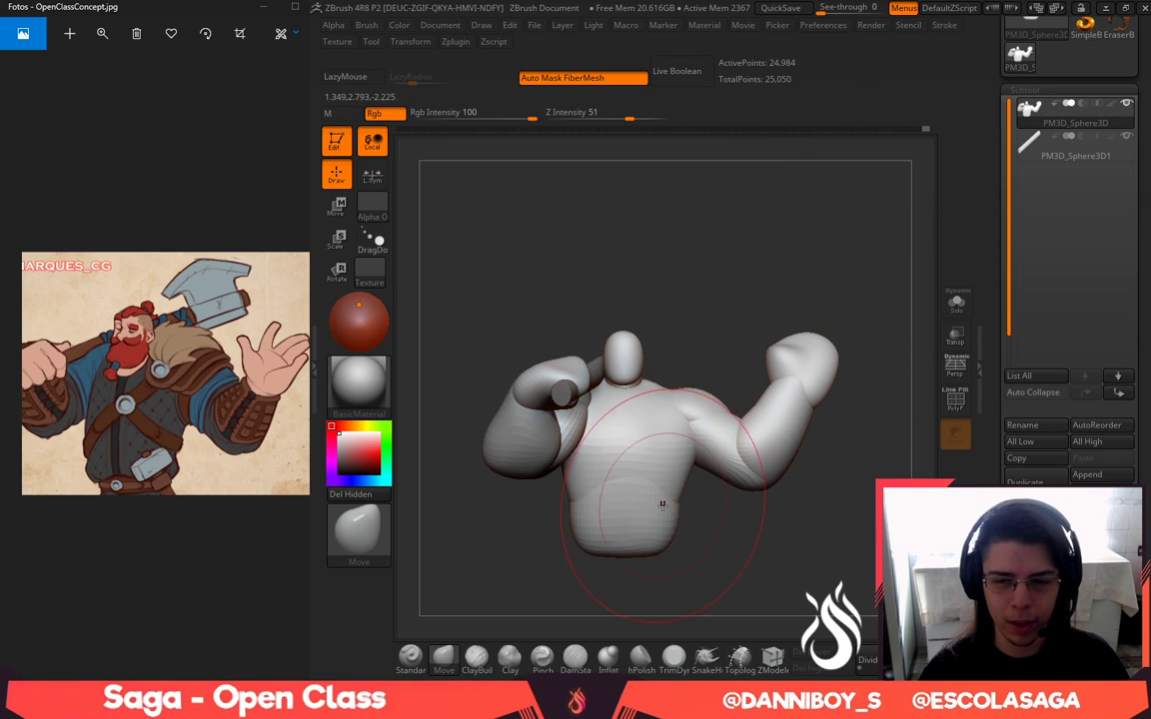
{"action": "left_click_drag", "start_coordinate": [679, 501], "coordinate": [672, 505]}
{"action": "key", "text": "space"}
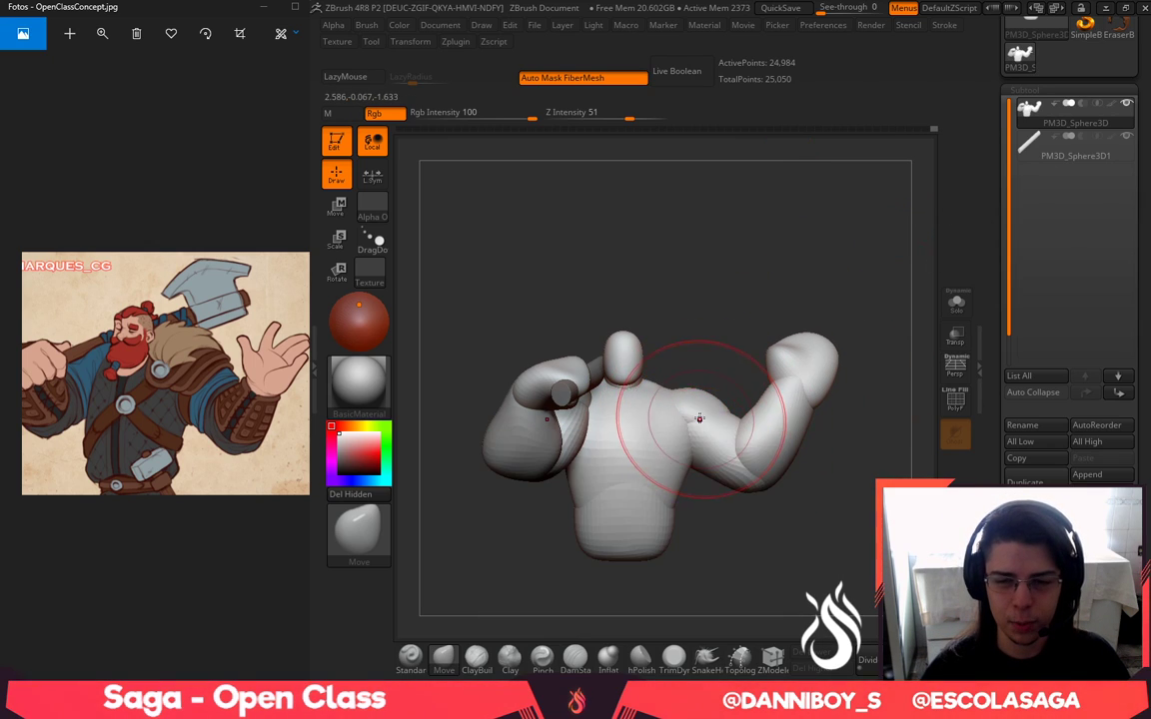
{"action": "mouse_move", "coordinate": [750, 314]}
{"action": "left_mouse_down"}
{"action": "mouse_move", "coordinate": [711, 306]}
{"action": "mouse_move", "coordinate": [777, 321]}
{"action": "left_mouse_up"}
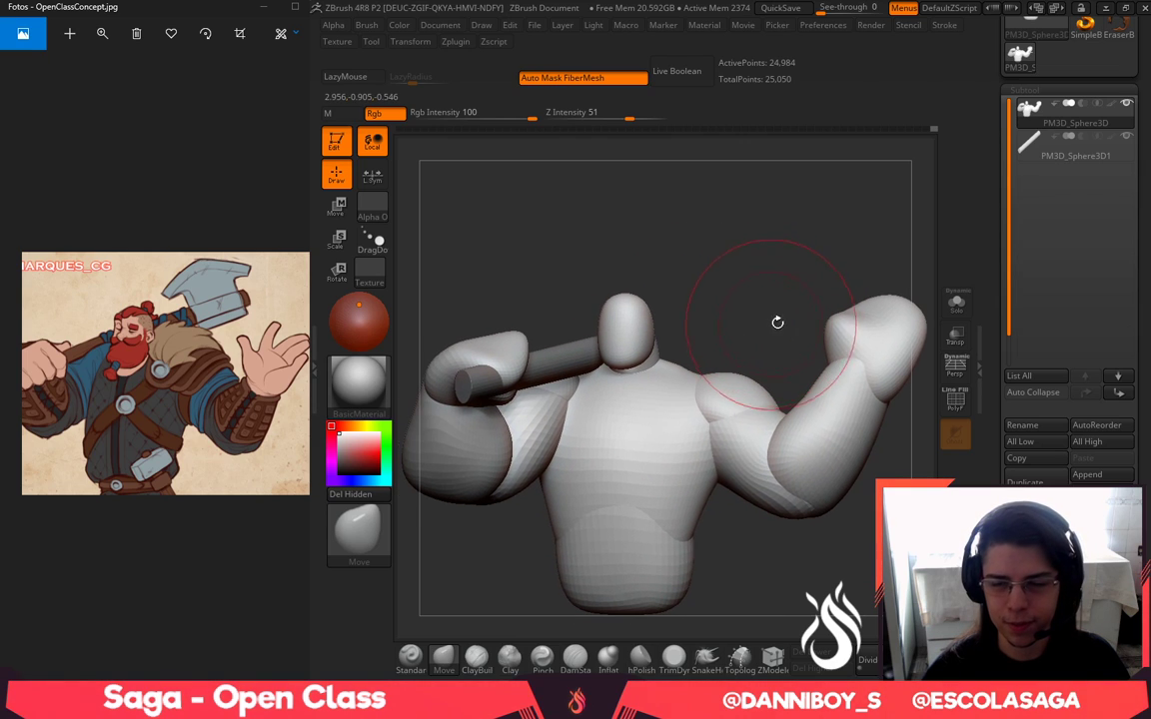
Hide the axe handle subtool and fuse the body volumes with DynaMesh, smoothing the seam on the torso
{"action": "left_click", "coordinate": [1128, 139]}
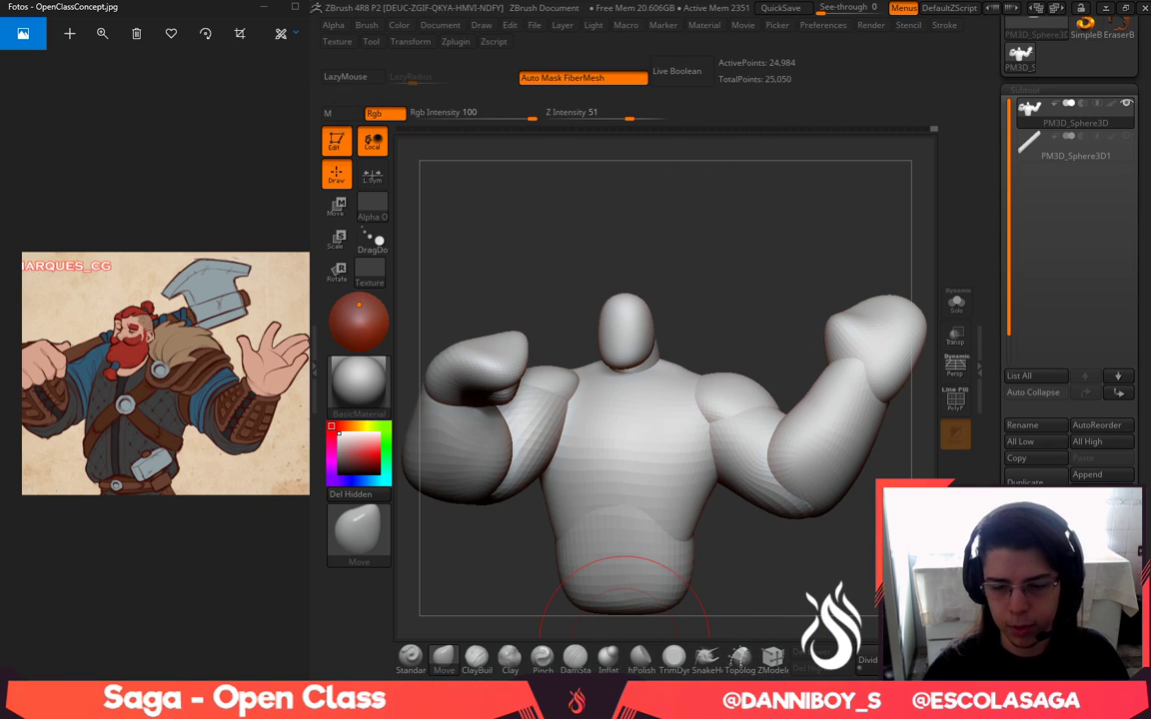
{"action": "left_click_drag", "start_coordinate": [625, 639], "coordinate": [647, 629], "text": "ctrl"}
{"action": "left_click_drag", "start_coordinate": [647, 469], "coordinate": [657, 518], "text": "shift"}
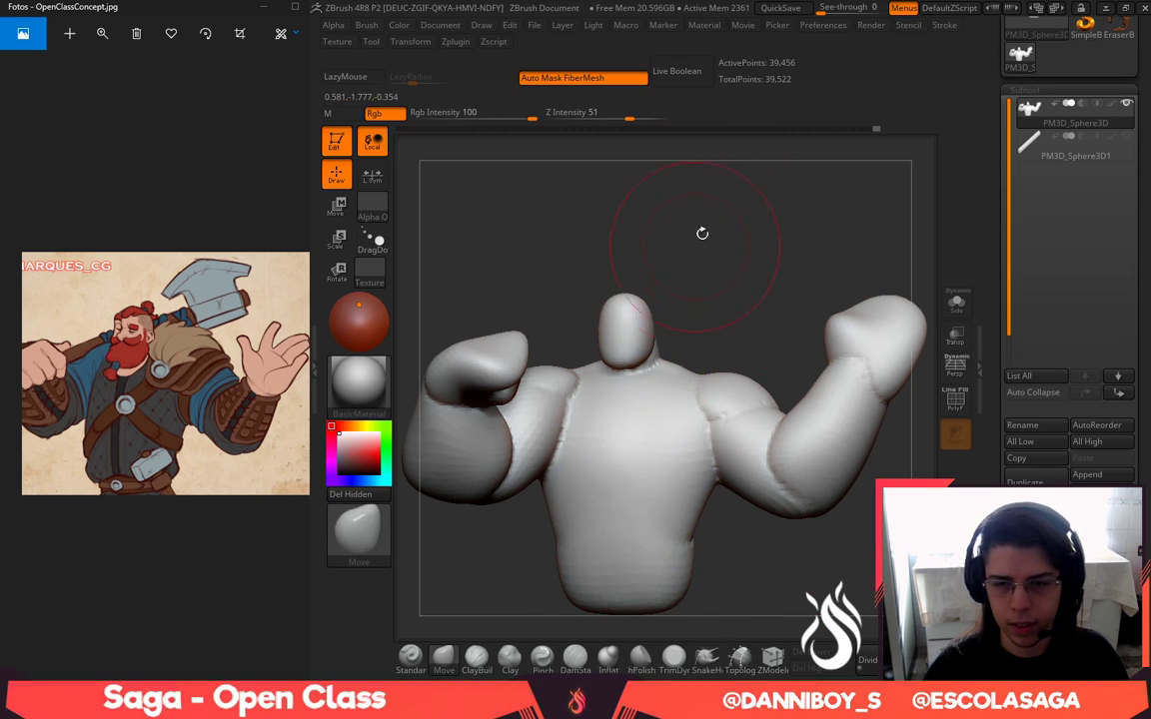
Mask the head and the base of the neck and split the masked points into a separate subtool
{"action": "mouse_move", "coordinate": [702, 232]}
{"action": "left_mouse_down"}
{"action": "mouse_move", "coordinate": [719, 224]}
{"action": "mouse_move", "coordinate": [758, 279]}
{"action": "mouse_move", "coordinate": [769, 247]}
{"action": "mouse_move", "coordinate": [785, 360]}
{"action": "left_mouse_up"}
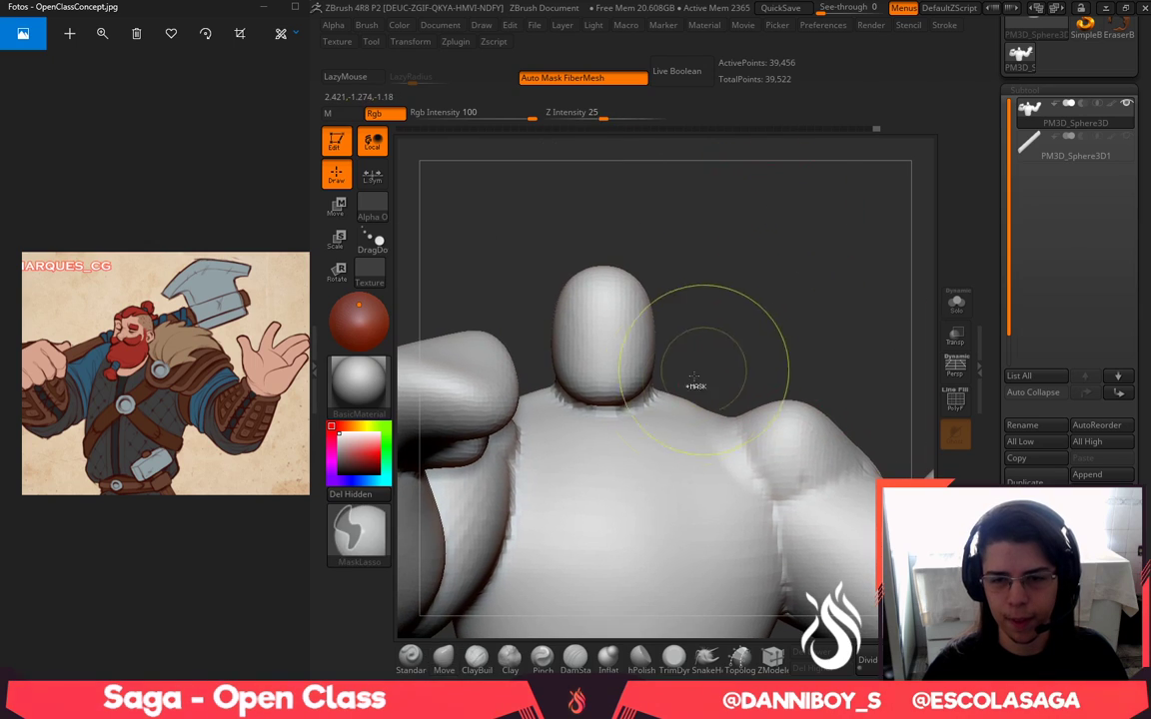
{"action": "key", "text": "ctrl+z"}
{"action": "key", "text": "ctrl+z"}
{"action": "key", "text": "ctrl+shift+z"}
{"action": "mouse_move", "coordinate": [610, 430]}
{"action": "left_mouse_down", "text": "ctrl"}
{"action": "mouse_move", "coordinate": [562, 221]}
{"action": "mouse_move", "coordinate": [693, 280]}
{"action": "left_mouse_up", "text": "ctrl"}
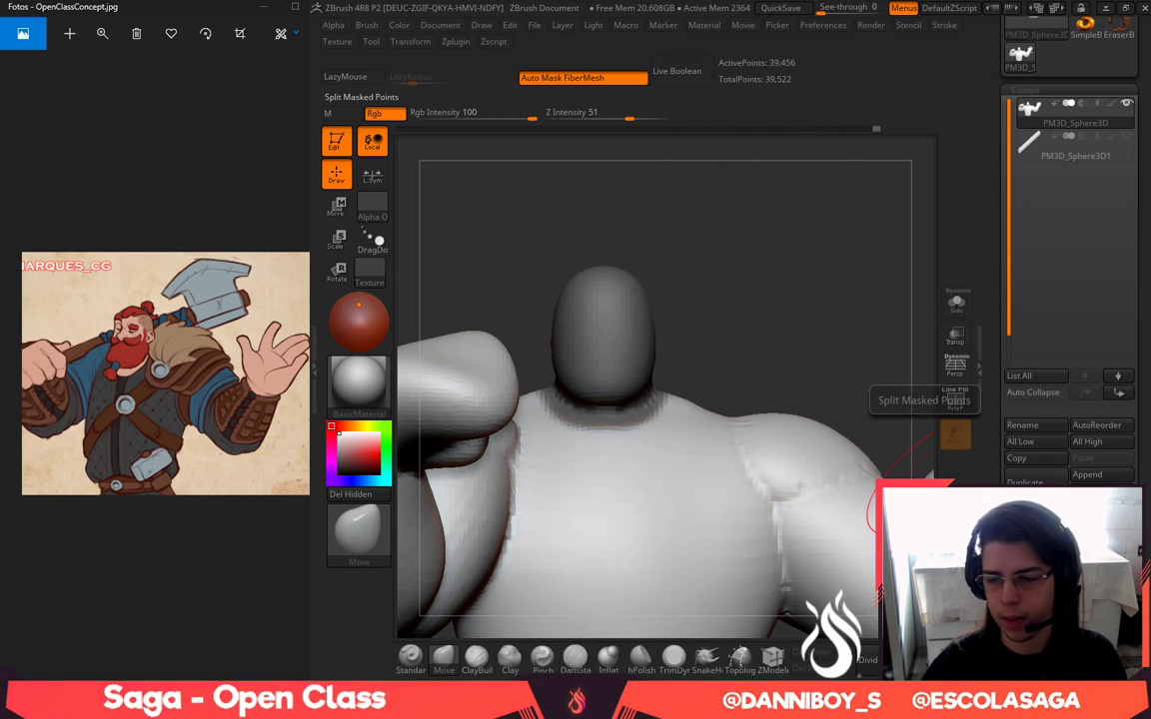
{"action": "left_click", "coordinate": [1103, 588]}
Select the head subtool, isolate it with Solo, and subdivide it once
{"action": "left_click", "coordinate": [627, 362], "text": "alt"}
{"action": "left_click", "coordinate": [955, 301]}
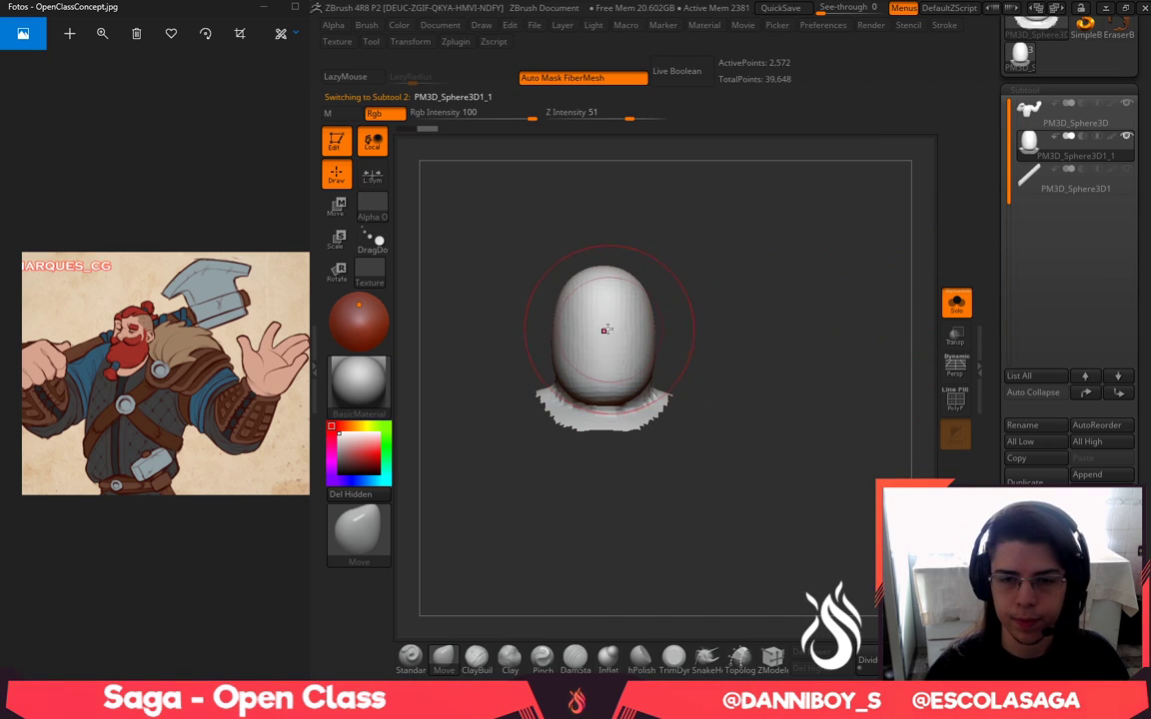
{"action": "left_click_drag", "start_coordinate": [700, 265], "coordinate": [835, 392], "text": "alt"}
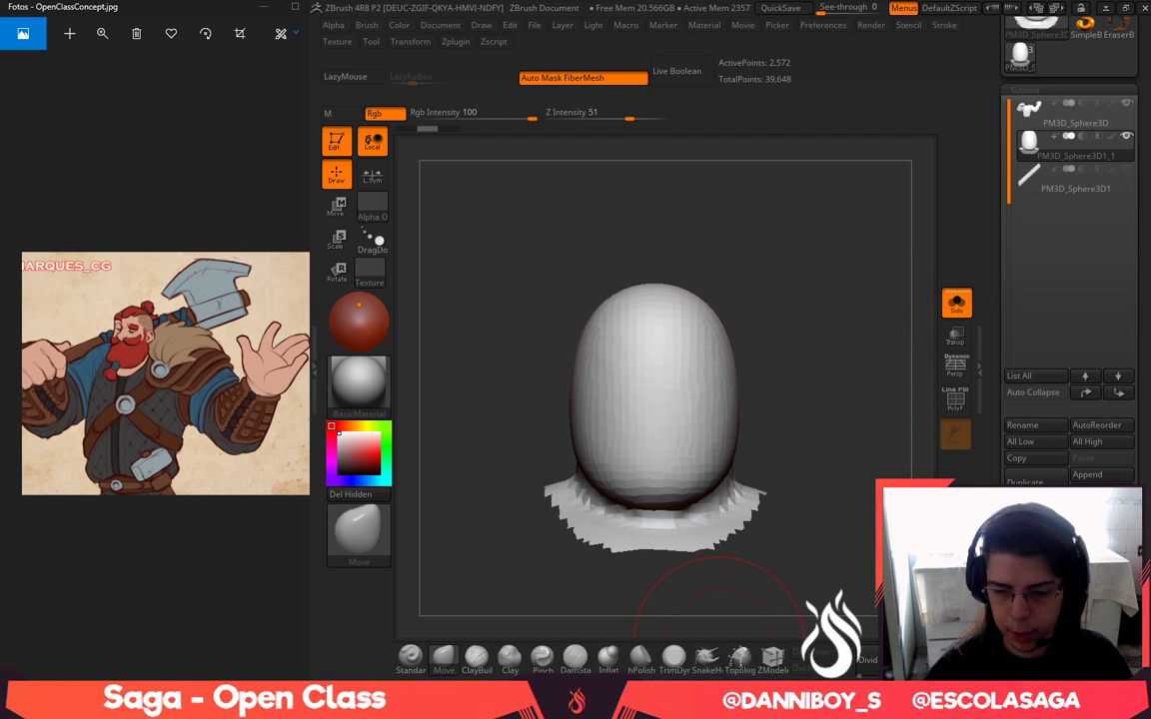
{"action": "key", "text": "ctrl+d"}
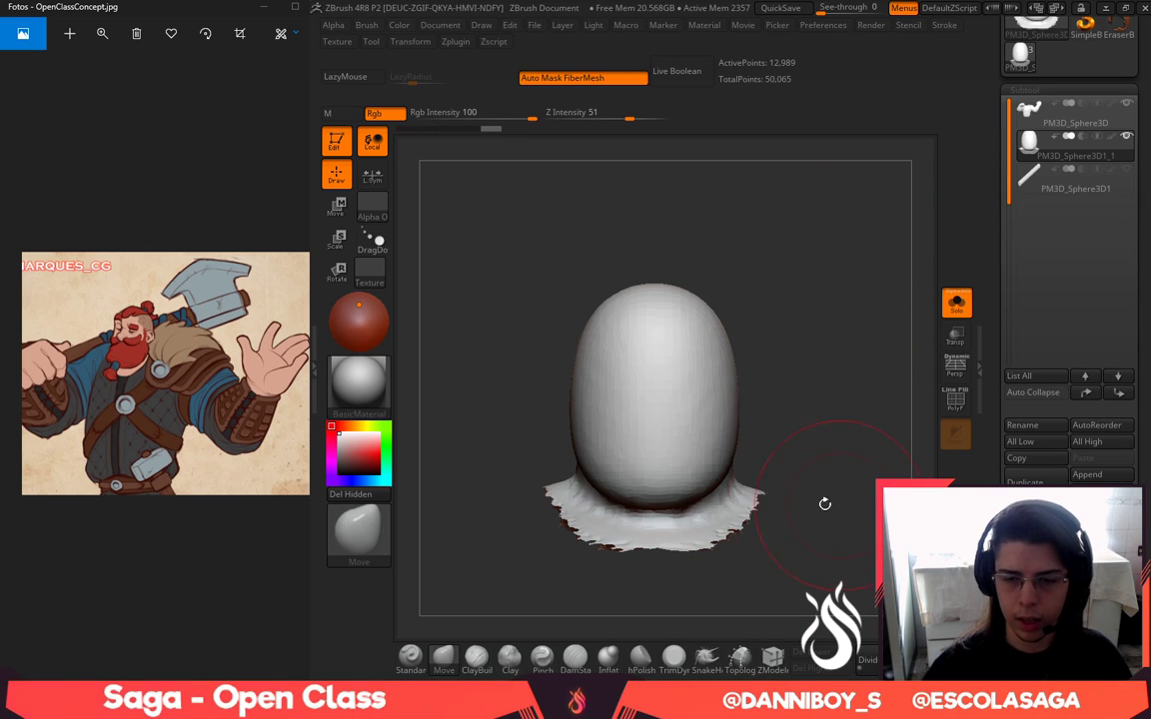
Thicken the ragged cut edge around the base of the neck with the Inflat brush
{"action": "left_click", "coordinate": [608, 657]}
{"action": "mouse_move", "coordinate": [879, 424]}
{"action": "left_mouse_down"}
{"action": "mouse_move", "coordinate": [835, 423]}
{"action": "mouse_move", "coordinate": [811, 365]}
{"action": "left_mouse_up"}
{"action": "key", "text": "space"}
{"action": "left_click", "coordinate": [747, 409]}
{"action": "left_click_drag", "start_coordinate": [743, 400], "coordinate": [591, 493]}
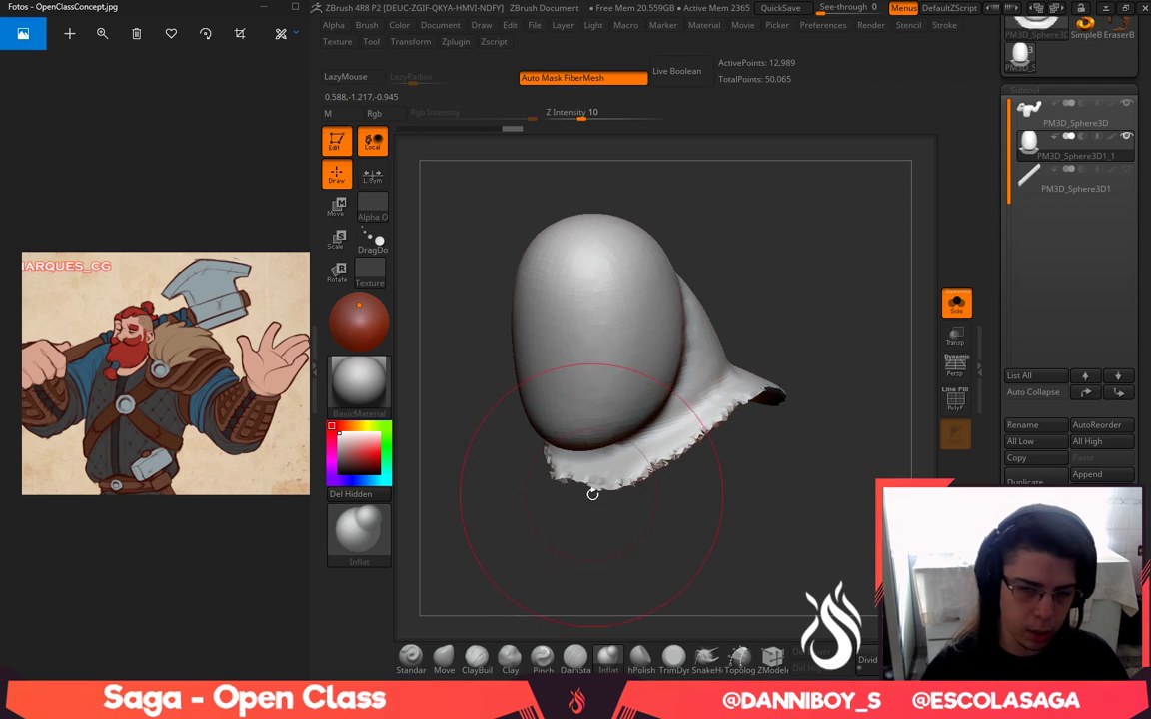
{"action": "mouse_move", "coordinate": [689, 509]}
{"action": "left_mouse_down"}
{"action": "mouse_move", "coordinate": [791, 477]}
{"action": "mouse_move", "coordinate": [660, 489]}
{"action": "left_mouse_up"}
{"action": "left_click_drag", "start_coordinate": [721, 404], "coordinate": [847, 376]}
{"action": "left_click_drag", "start_coordinate": [829, 455], "coordinate": [790, 505]}
{"action": "mouse_move", "coordinate": [837, 381]}
{"action": "left_mouse_down"}
{"action": "mouse_move", "coordinate": [692, 423]}
{"action": "mouse_move", "coordinate": [752, 474]}
{"action": "left_mouse_up"}
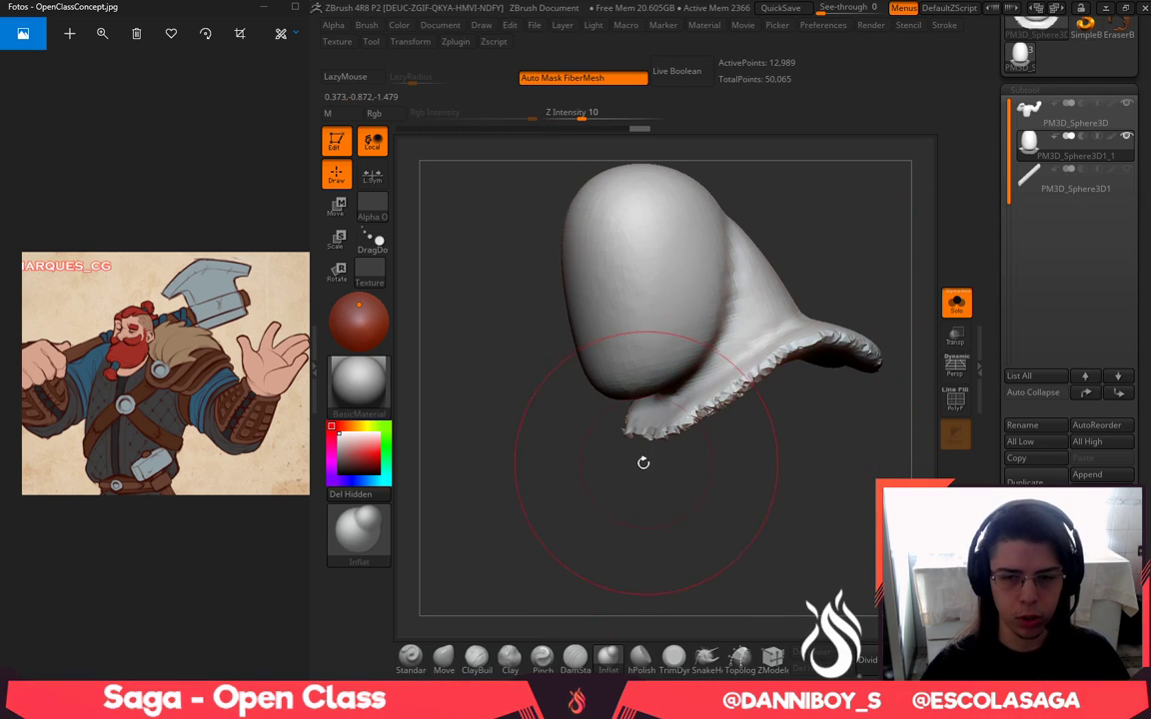
{"action": "left_click_drag", "start_coordinate": [660, 485], "coordinate": [735, 510], "text": "shift"}
{"action": "left_click_drag", "start_coordinate": [817, 334], "coordinate": [814, 382], "text": "alt"}
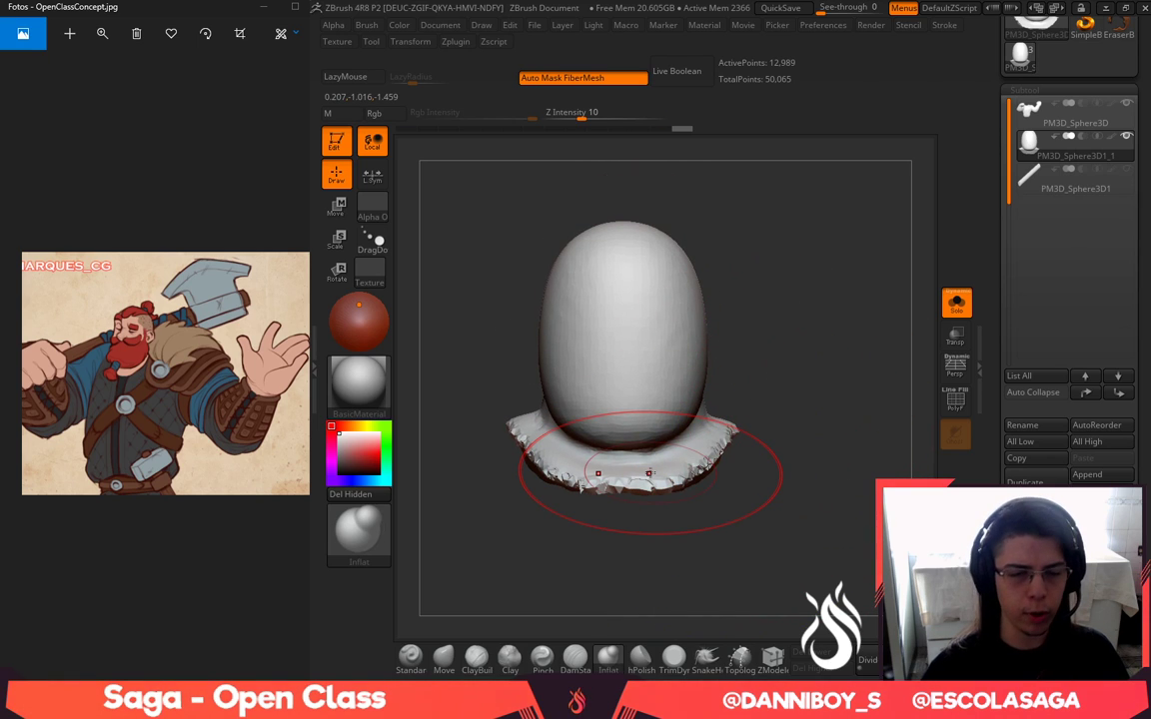
Switch to the concept image in Photos and enlarge the dwarf's face and beard for reference
{"action": "scroll", "coordinate": [158, 297], "scroll_direction": "up", "scroll_amount": 5}
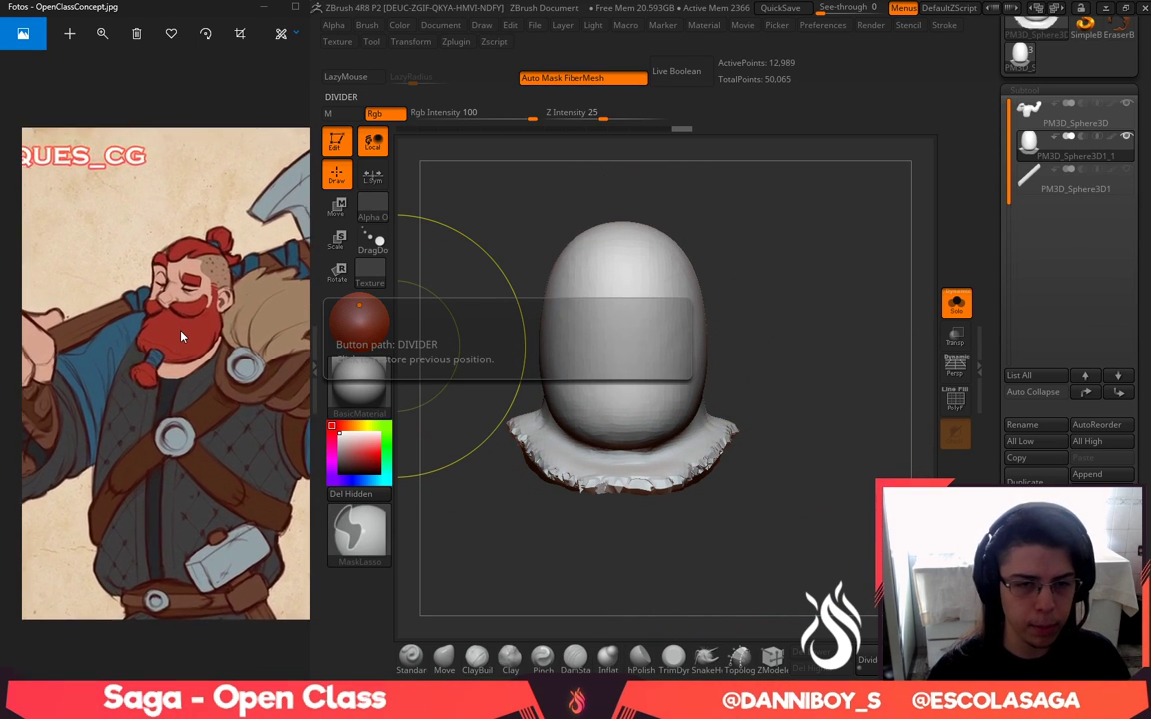
{"action": "mouse_move", "coordinate": [222, 376]}
{"action": "left_mouse_down"}
{"action": "mouse_move", "coordinate": [206, 394]}
{"action": "mouse_move", "coordinate": [214, 367]}
{"action": "left_mouse_up"}
{"action": "scroll", "coordinate": [215, 365], "scroll_direction": "up", "scroll_amount": 2}
{"action": "left_click_drag", "start_coordinate": [188, 243], "coordinate": [180, 278]}
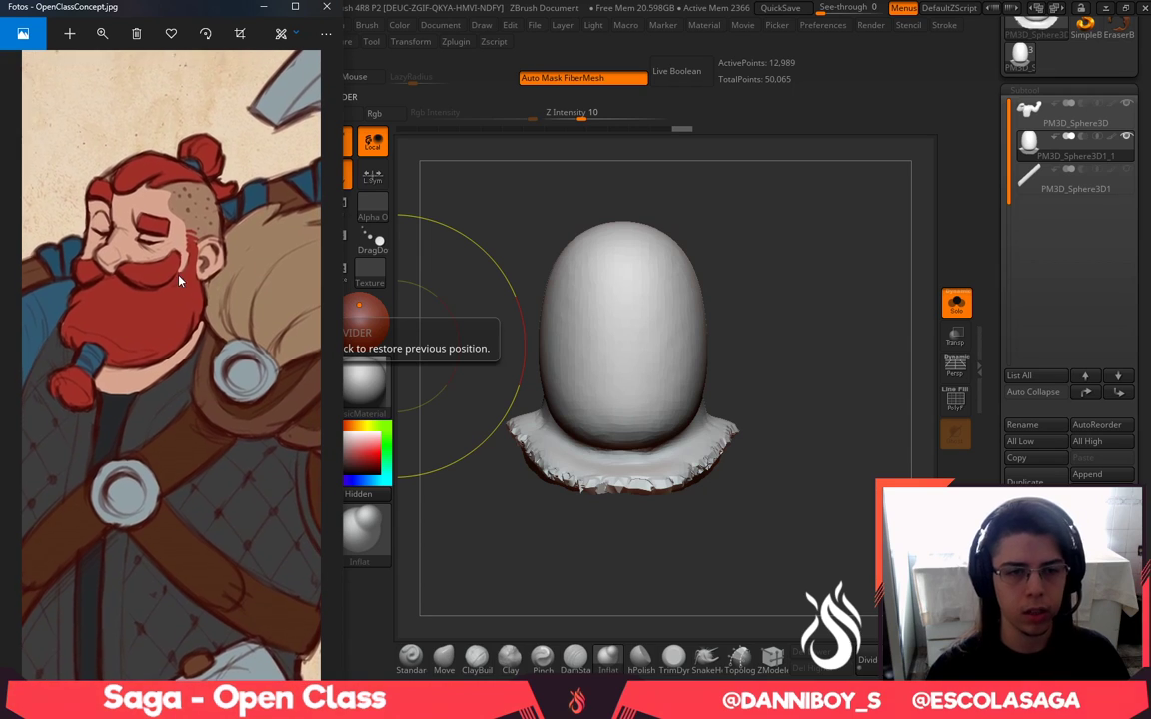
{"action": "scroll", "coordinate": [239, 303], "scroll_direction": "down", "scroll_amount": 1}
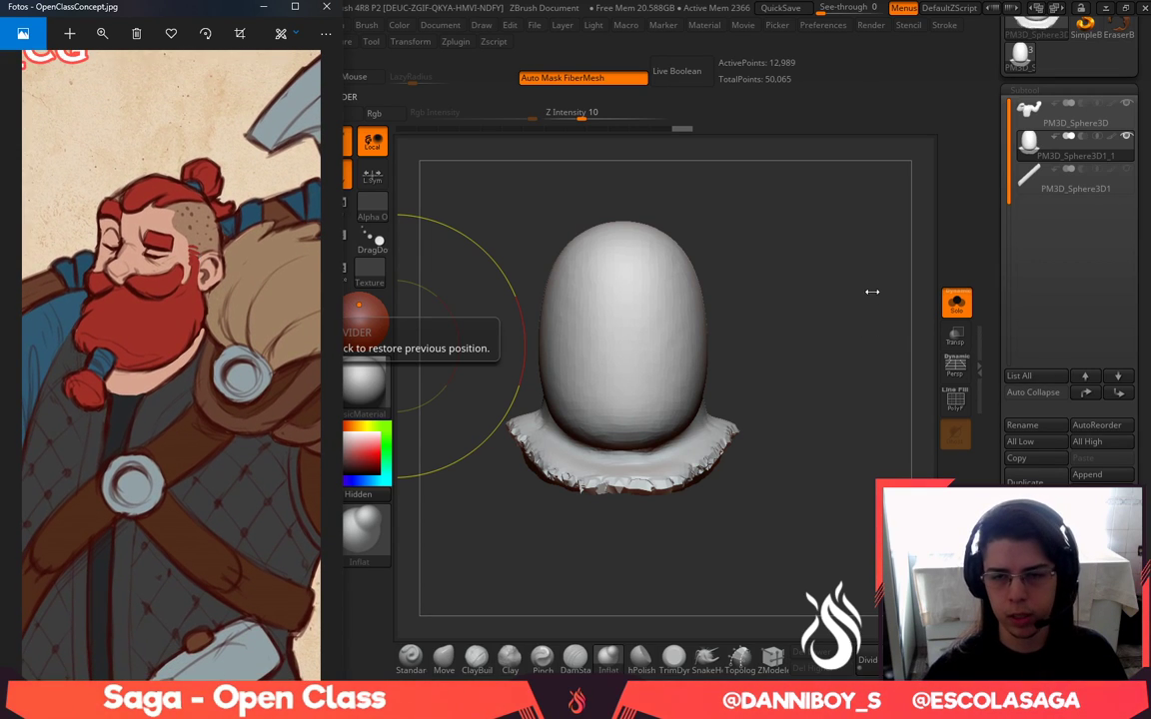
Return to ZBrush and reshape the top and front profile of the head with the Move brush
{"action": "left_click", "coordinate": [874, 324]}
{"action": "left_click_drag", "start_coordinate": [762, 351], "coordinate": [745, 402], "text": "alt"}
{"action": "left_click", "coordinate": [444, 657]}
{"action": "key", "text": "space"}
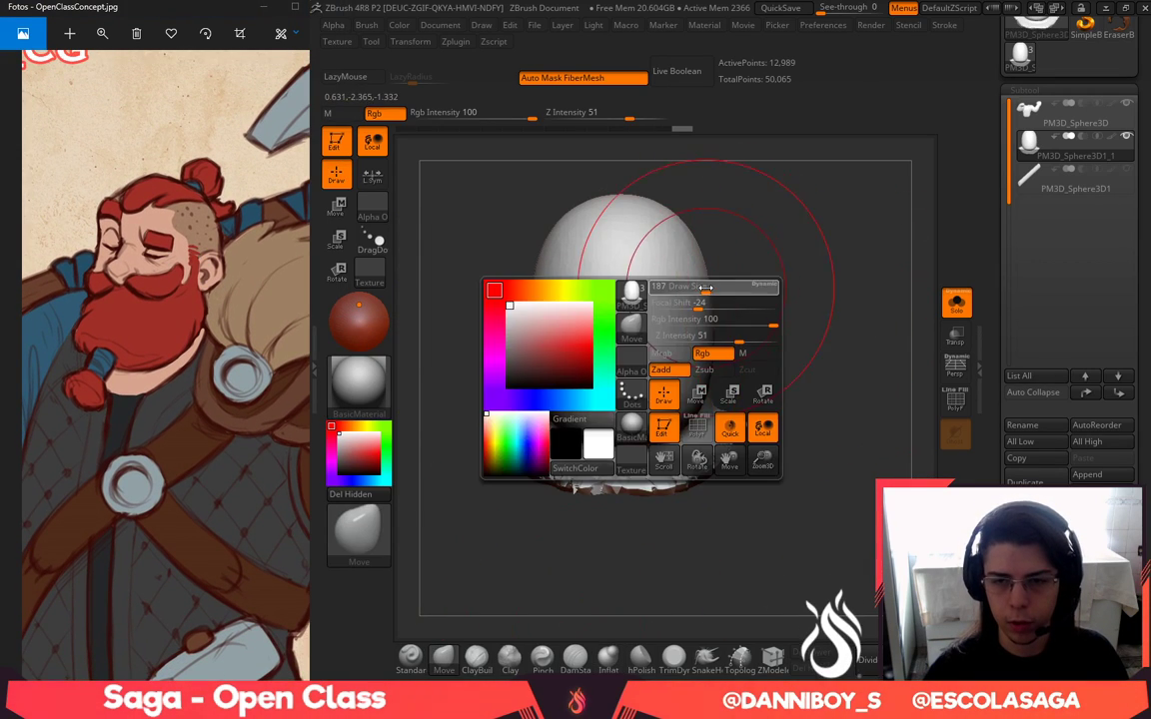
{"action": "left_click_drag", "start_coordinate": [706, 308], "coordinate": [702, 318]}
{"action": "left_click_drag", "start_coordinate": [703, 382], "coordinate": [704, 351]}
{"action": "mouse_move", "coordinate": [777, 325]}
{"action": "left_mouse_down"}
{"action": "mouse_move", "coordinate": [887, 266]}
{"action": "mouse_move", "coordinate": [854, 324]}
{"action": "left_mouse_up"}
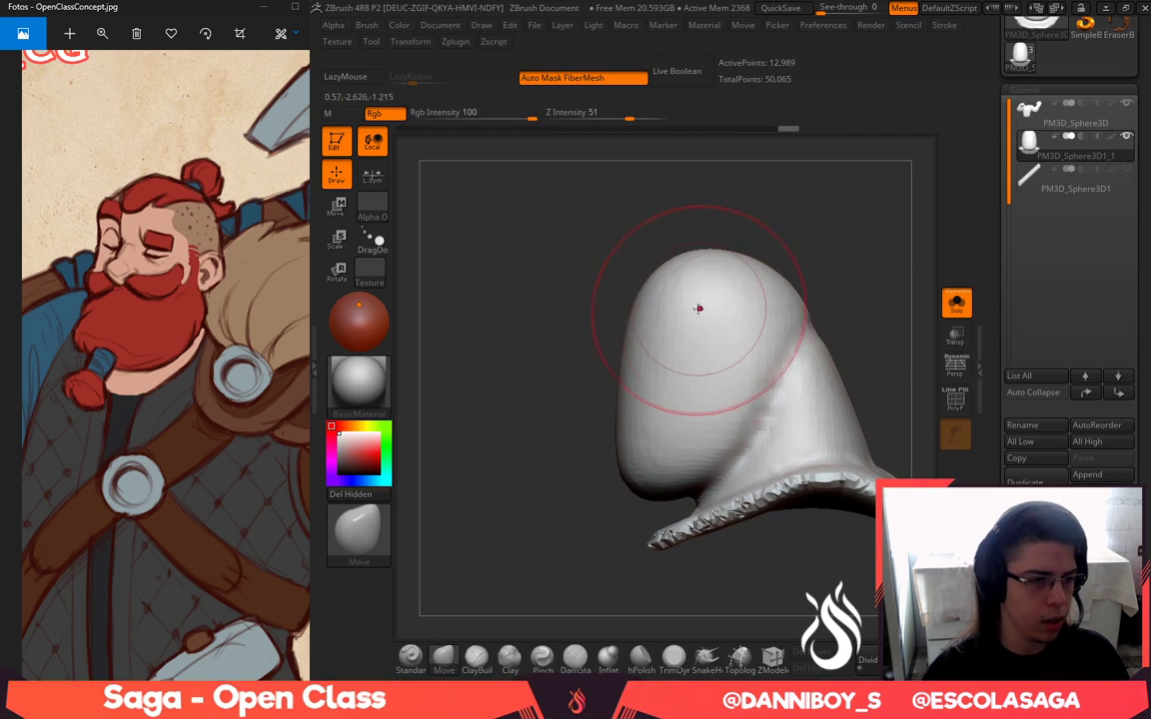
{"action": "key", "text": "space"}
{"action": "left_click_drag", "start_coordinate": [705, 289], "coordinate": [723, 288]}
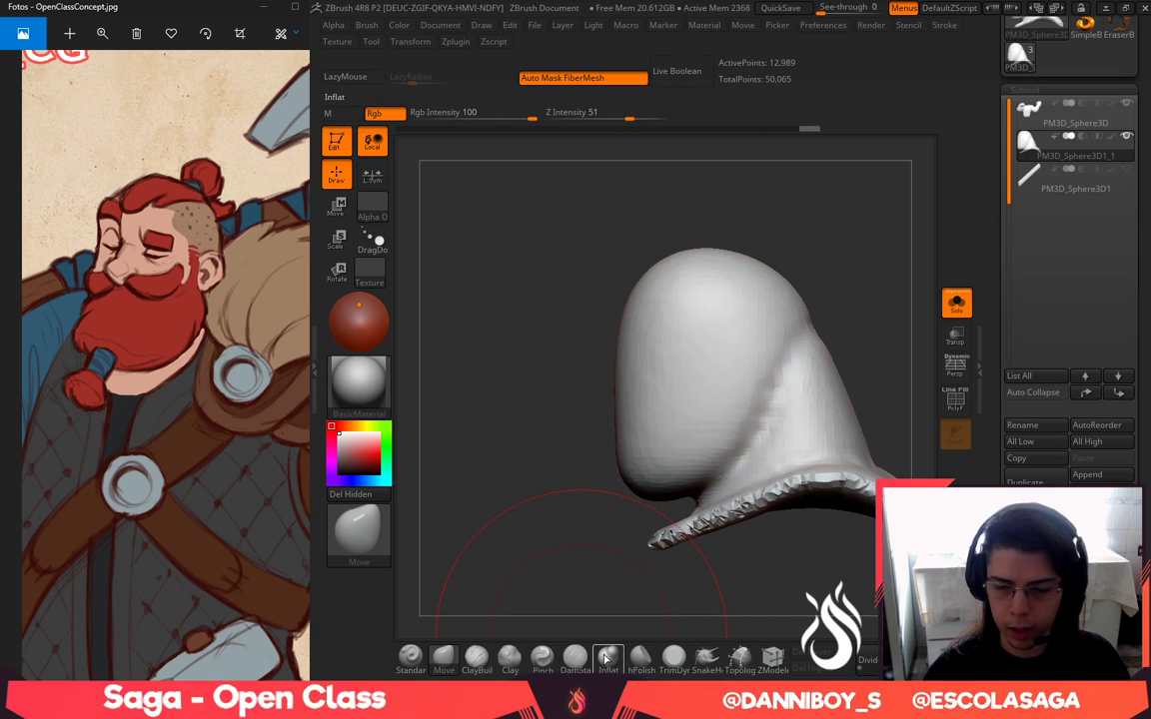
Adjust the back of the head and neck with the Move brush and smooth the transition between them
{"action": "left_click", "coordinate": [605, 659]}
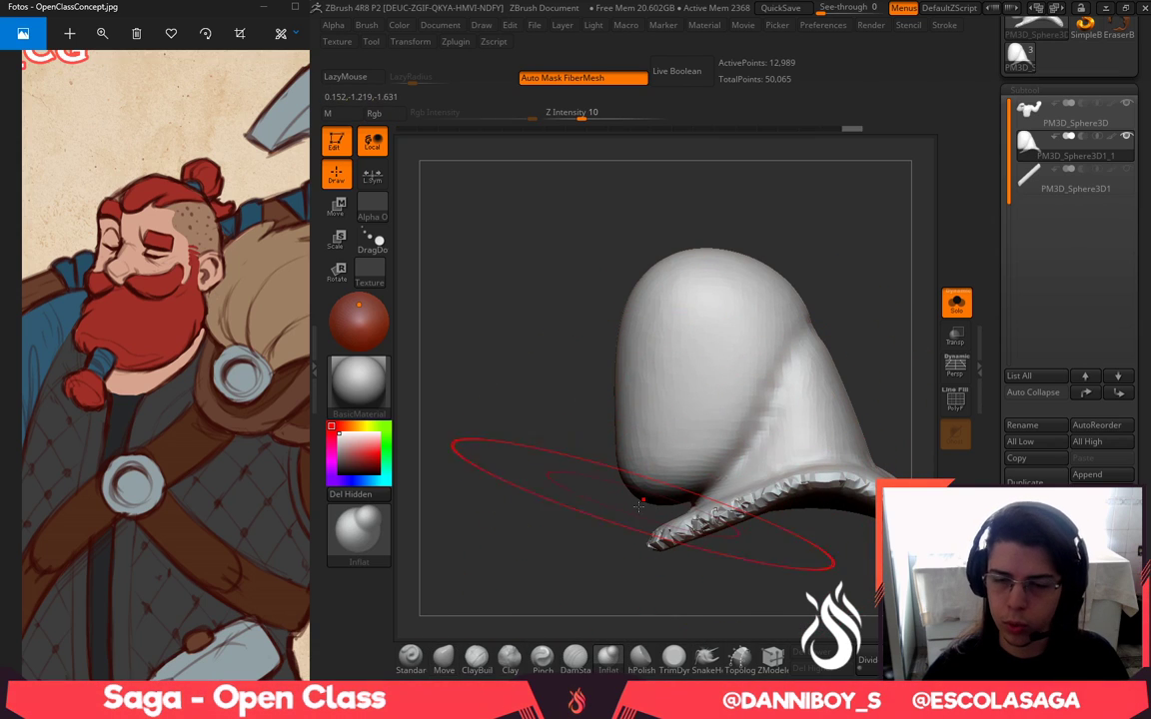
{"action": "left_click", "coordinate": [442, 672]}
{"action": "left_click_drag", "start_coordinate": [786, 339], "coordinate": [773, 329]}
{"action": "left_click_drag", "start_coordinate": [866, 361], "coordinate": [849, 489]}
{"action": "left_click_drag", "start_coordinate": [814, 411], "coordinate": [804, 417]}
{"action": "left_click_drag", "start_coordinate": [804, 560], "coordinate": [795, 450]}
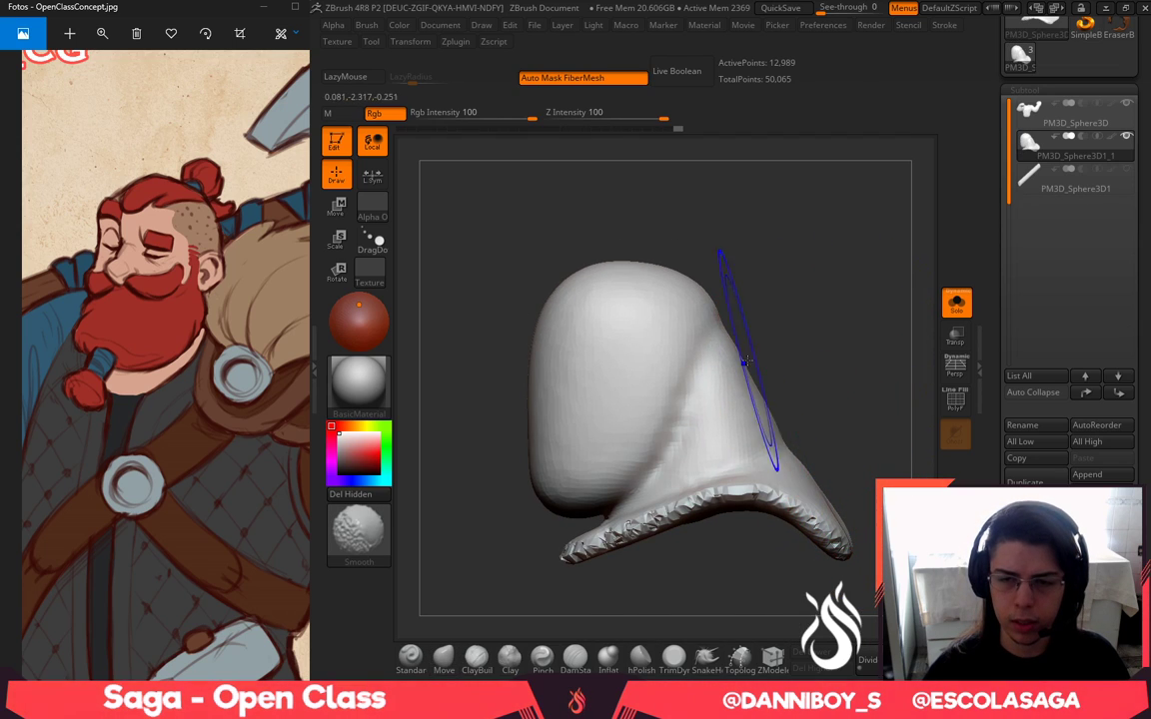
{"action": "left_click_drag", "start_coordinate": [707, 405], "coordinate": [708, 380], "text": "shift"}
{"action": "left_click_drag", "start_coordinate": [787, 357], "coordinate": [760, 423], "text": "shift"}
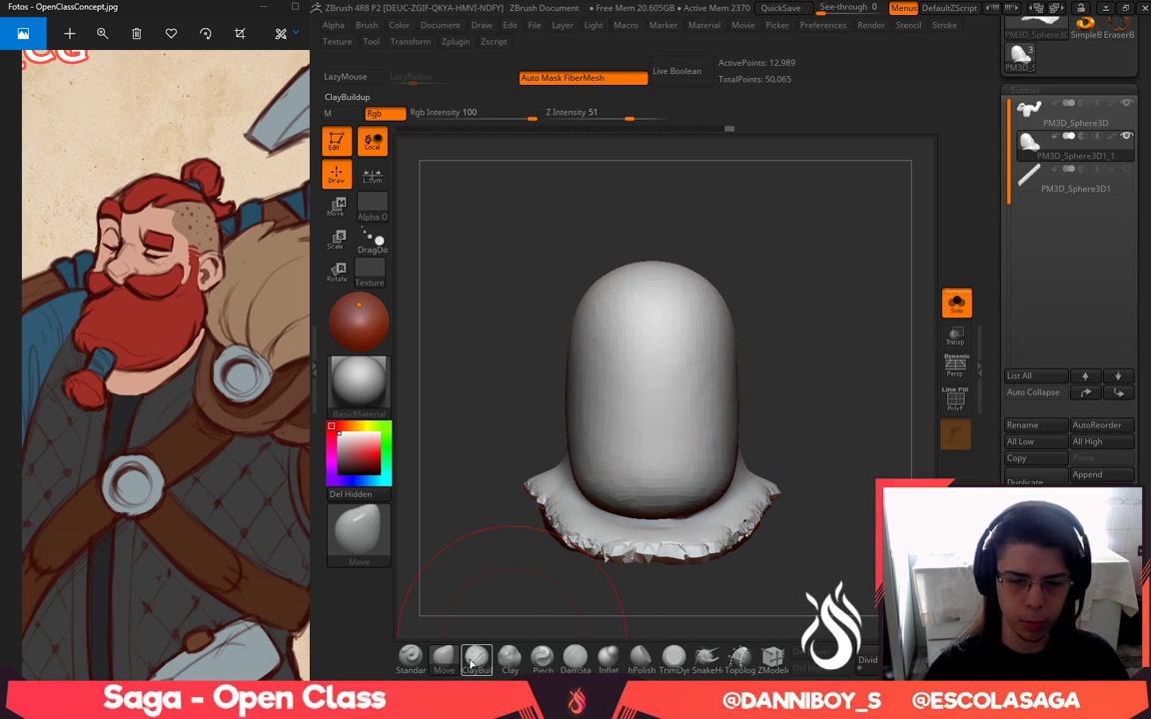
Carve the eye sockets below a straight brow line and define the sides of the nose bridge with ClayBuildup
{"action": "left_click", "coordinate": [472, 663]}
{"action": "key", "text": "space"}
{"action": "left_click_drag", "start_coordinate": [729, 360], "coordinate": [711, 359]}
{"action": "left_click_drag", "start_coordinate": [769, 325], "coordinate": [762, 349], "text": "alt"}
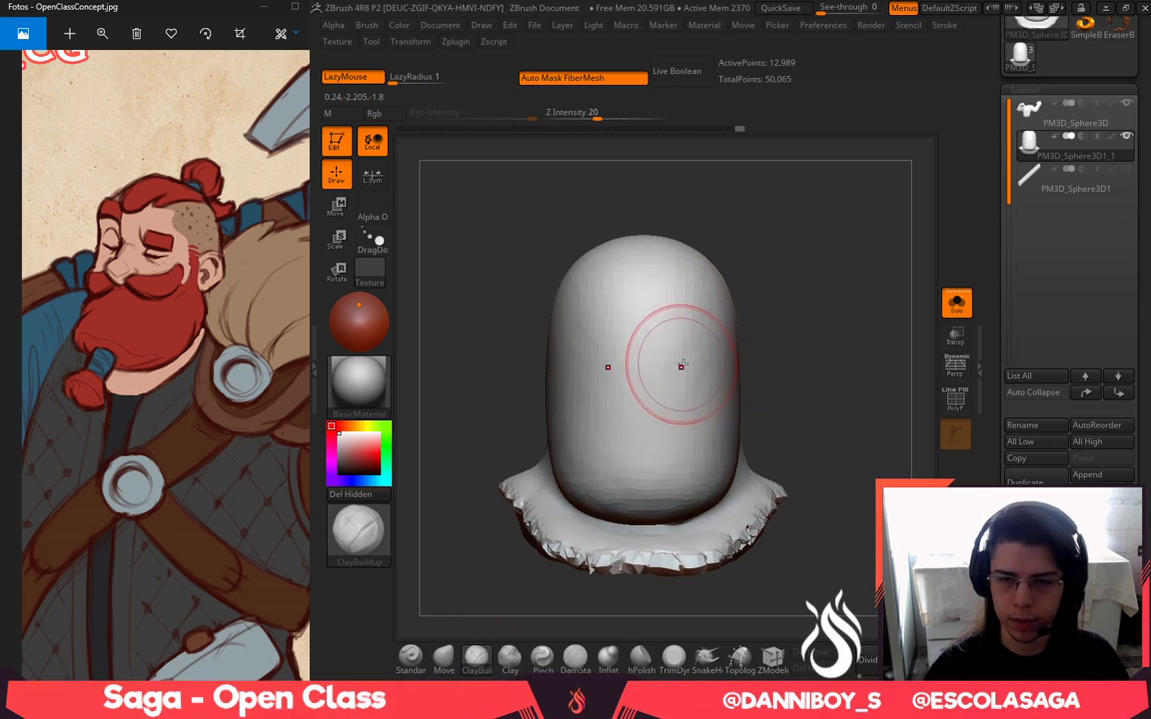
{"action": "mouse_move", "coordinate": [683, 364]}
{"action": "left_mouse_down"}
{"action": "mouse_move", "coordinate": [703, 369]}
{"action": "mouse_move", "coordinate": [689, 381]}
{"action": "left_mouse_up"}
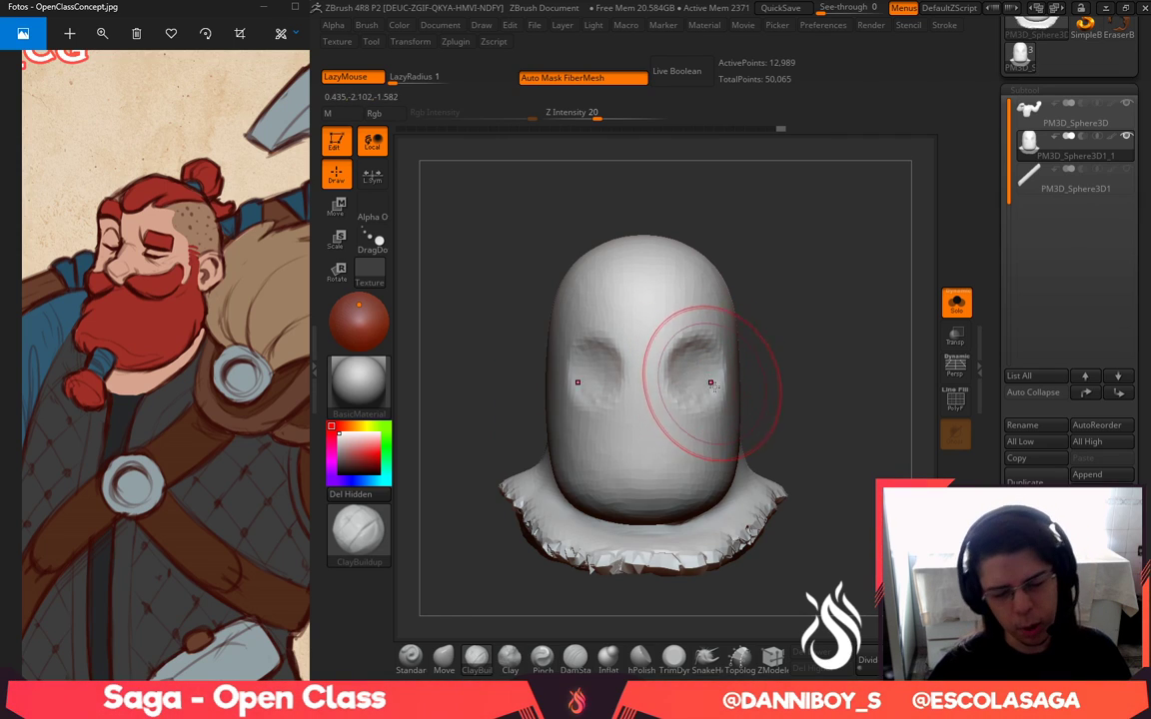
{"action": "left_click_drag", "start_coordinate": [789, 378], "coordinate": [726, 373]}
{"action": "left_click_drag", "start_coordinate": [818, 293], "coordinate": [617, 361]}
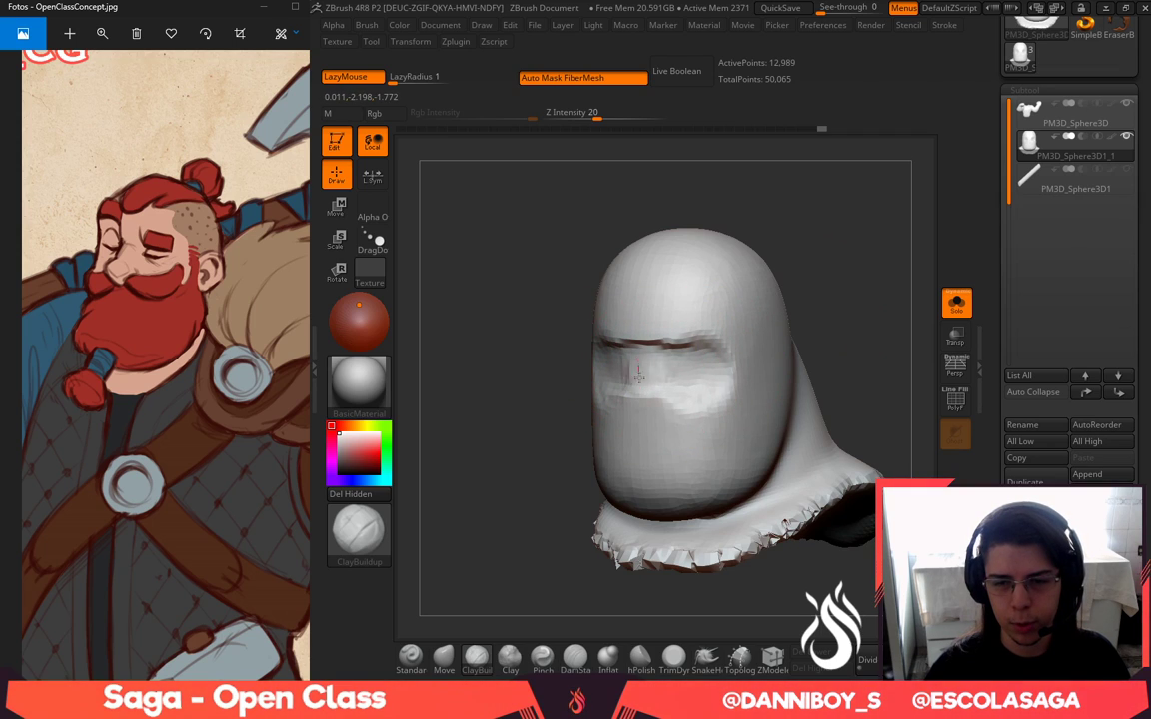
{"action": "left_click_drag", "start_coordinate": [676, 370], "coordinate": [684, 390], "text": "alt"}
{"action": "left_click_drag", "start_coordinate": [796, 303], "coordinate": [815, 301]}
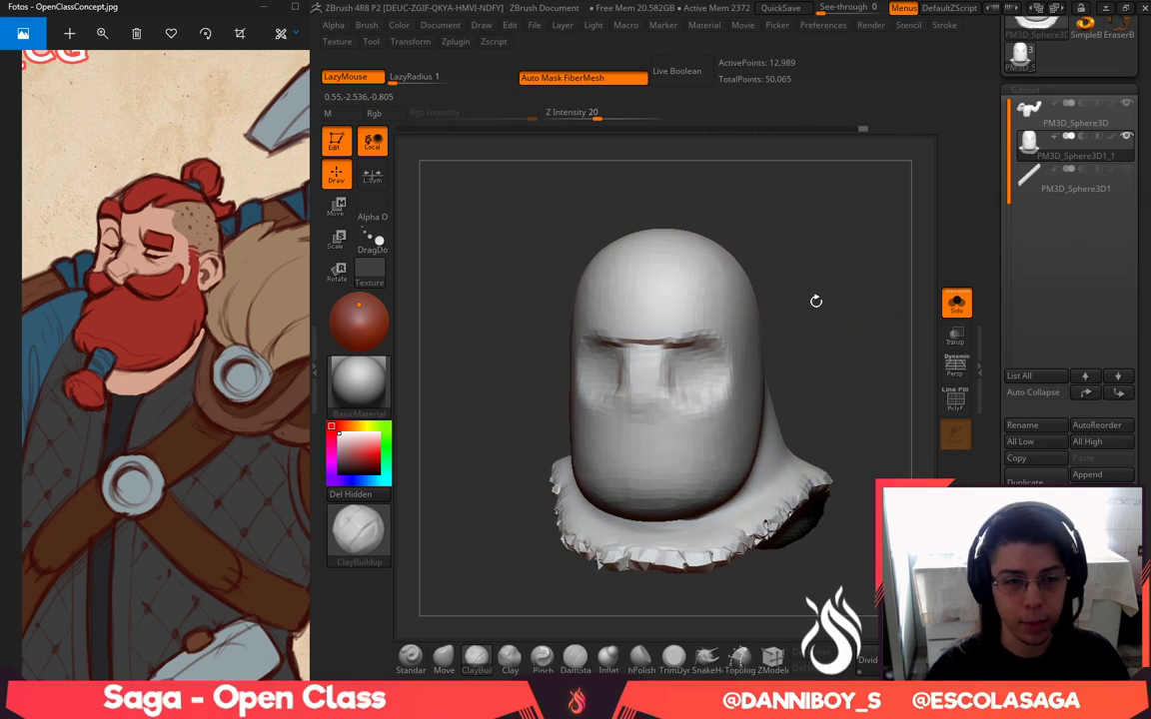
Build up the brow ridge and forehead and define the temple planes with ClayBuildup
{"action": "left_click_drag", "start_coordinate": [657, 322], "coordinate": [684, 320]}
{"action": "right_click_drag", "start_coordinate": [775, 362], "coordinate": [700, 376]}
{"action": "left_click_drag", "start_coordinate": [759, 288], "coordinate": [763, 344]}
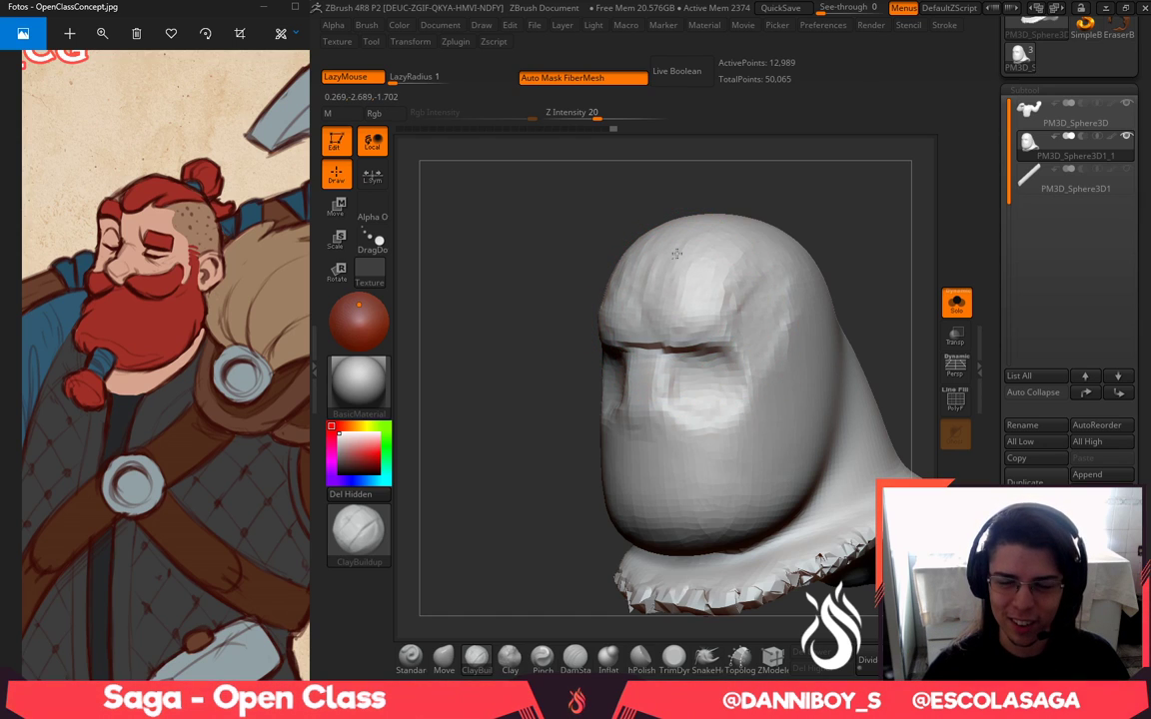
{"action": "mouse_move", "coordinate": [748, 262]}
{"action": "left_mouse_down"}
{"action": "mouse_move", "coordinate": [715, 270]}
{"action": "mouse_move", "coordinate": [745, 267]}
{"action": "left_mouse_up"}
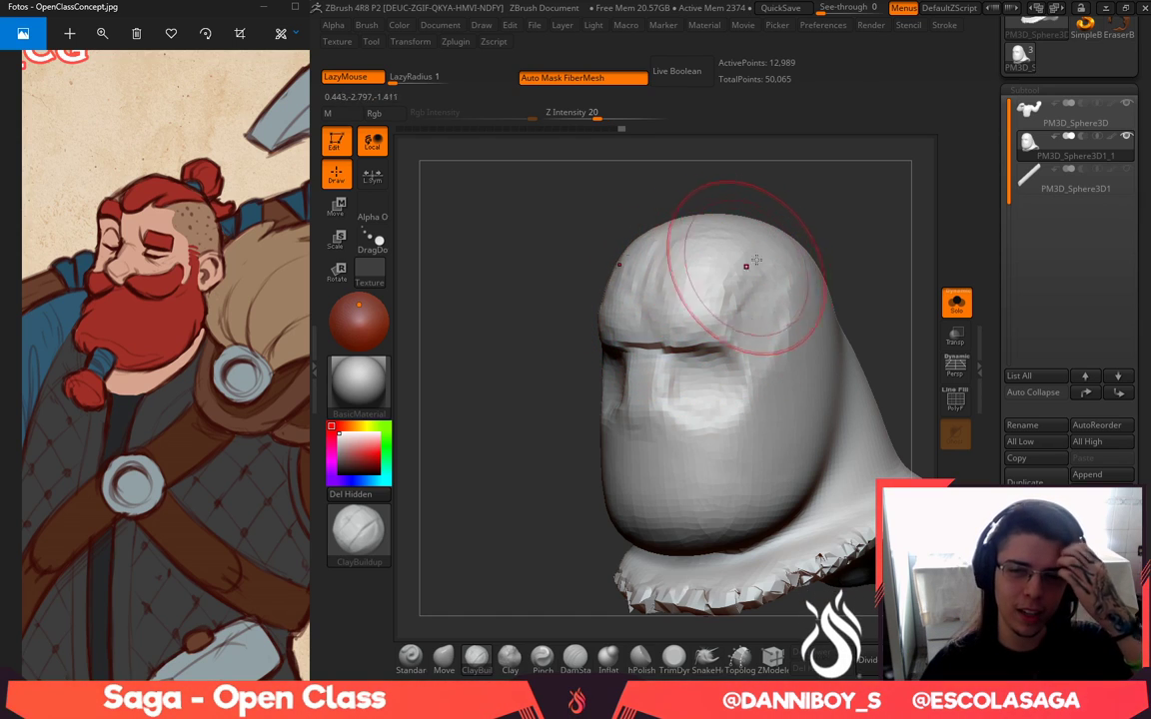
{"action": "right_click_drag", "start_coordinate": [739, 284], "coordinate": [706, 290]}
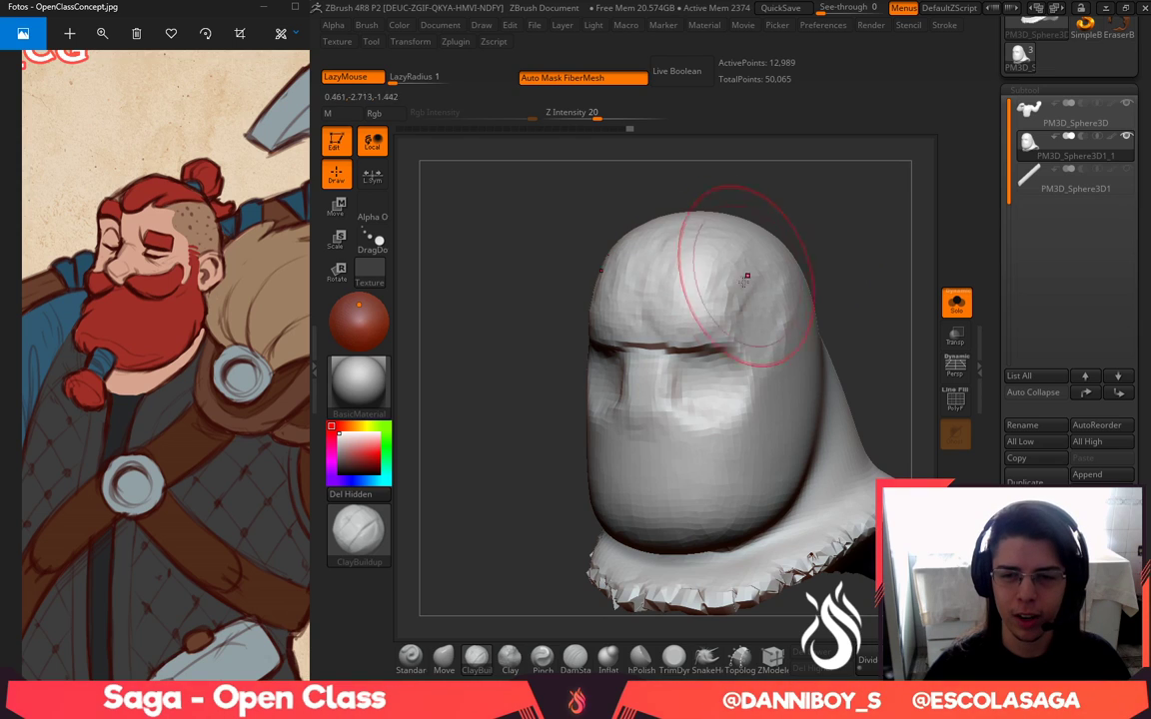
{"action": "left_click_drag", "start_coordinate": [847, 254], "coordinate": [857, 204]}
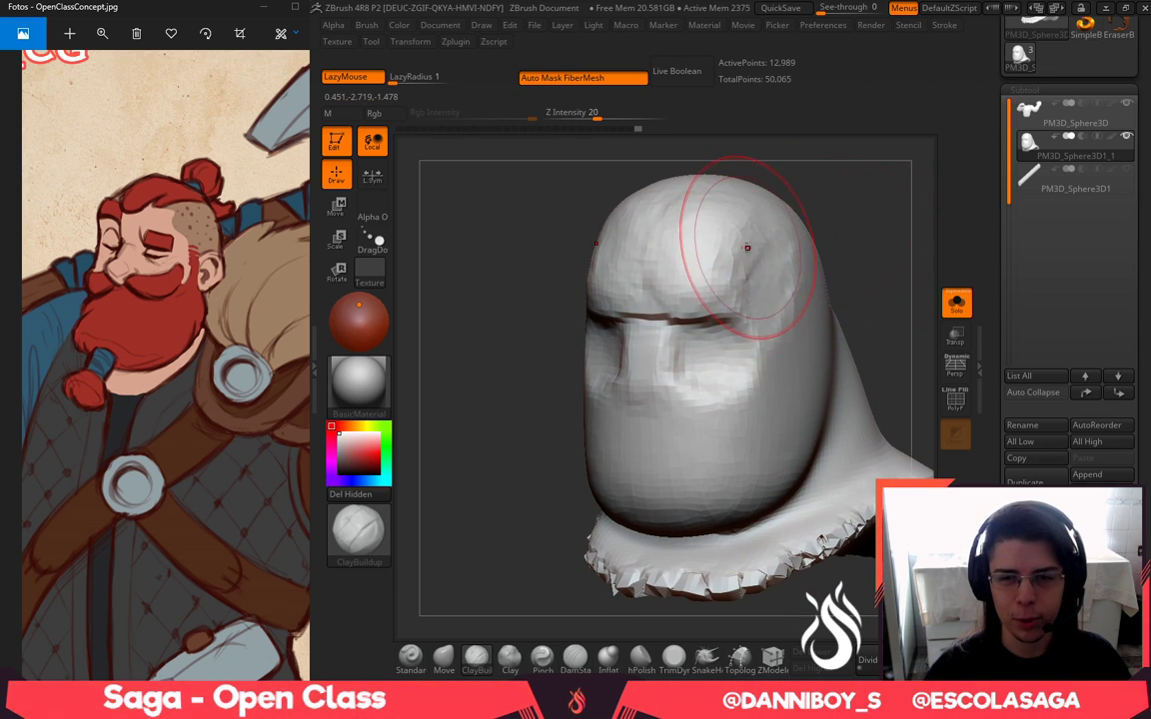
{"action": "left_click_drag", "start_coordinate": [736, 306], "coordinate": [731, 313]}
{"action": "left_click_drag", "start_coordinate": [881, 235], "coordinate": [855, 216]}
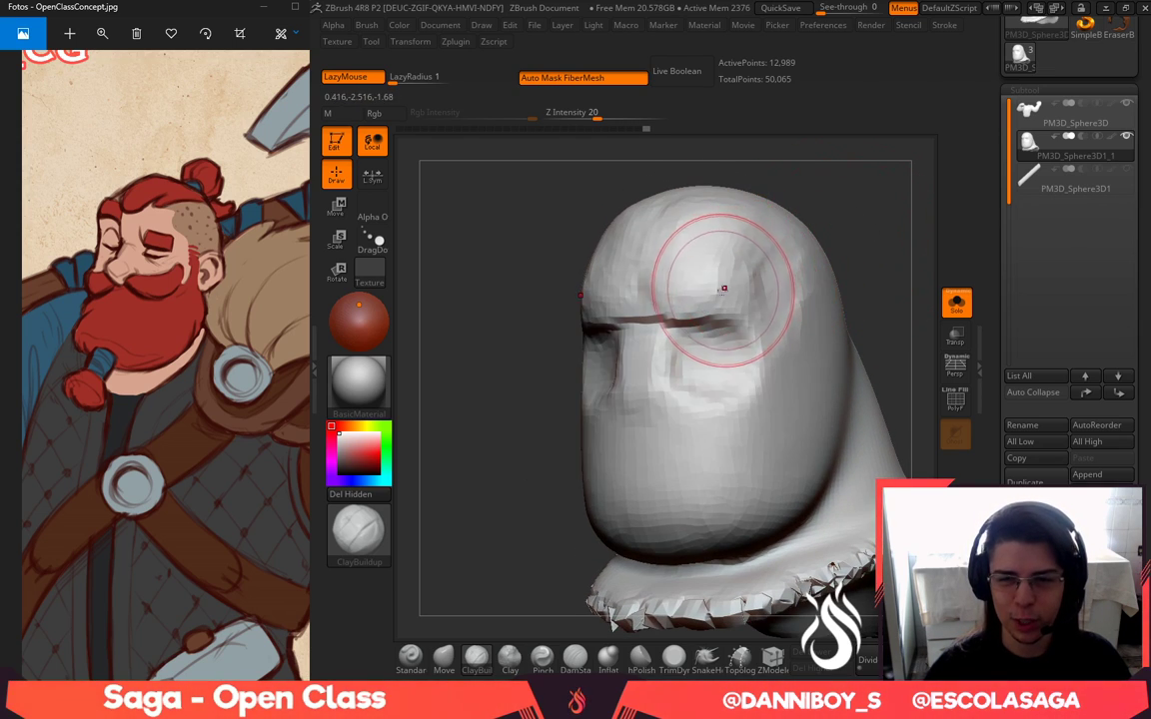
Strengthen the outer corners of the brow and block in the cheek planes with a larger ClayBuildup brush
{"action": "left_click_drag", "start_coordinate": [740, 322], "coordinate": [744, 324]}
{"action": "left_click_drag", "start_coordinate": [871, 282], "coordinate": [878, 259]}
{"action": "mouse_move", "coordinate": [762, 339]}
{"action": "left_mouse_down"}
{"action": "mouse_move", "coordinate": [760, 382]}
{"action": "mouse_move", "coordinate": [692, 402]}
{"action": "left_mouse_up"}
{"action": "left_click_drag", "start_coordinate": [537, 478], "coordinate": [515, 461]}
{"action": "key", "text": "space"}
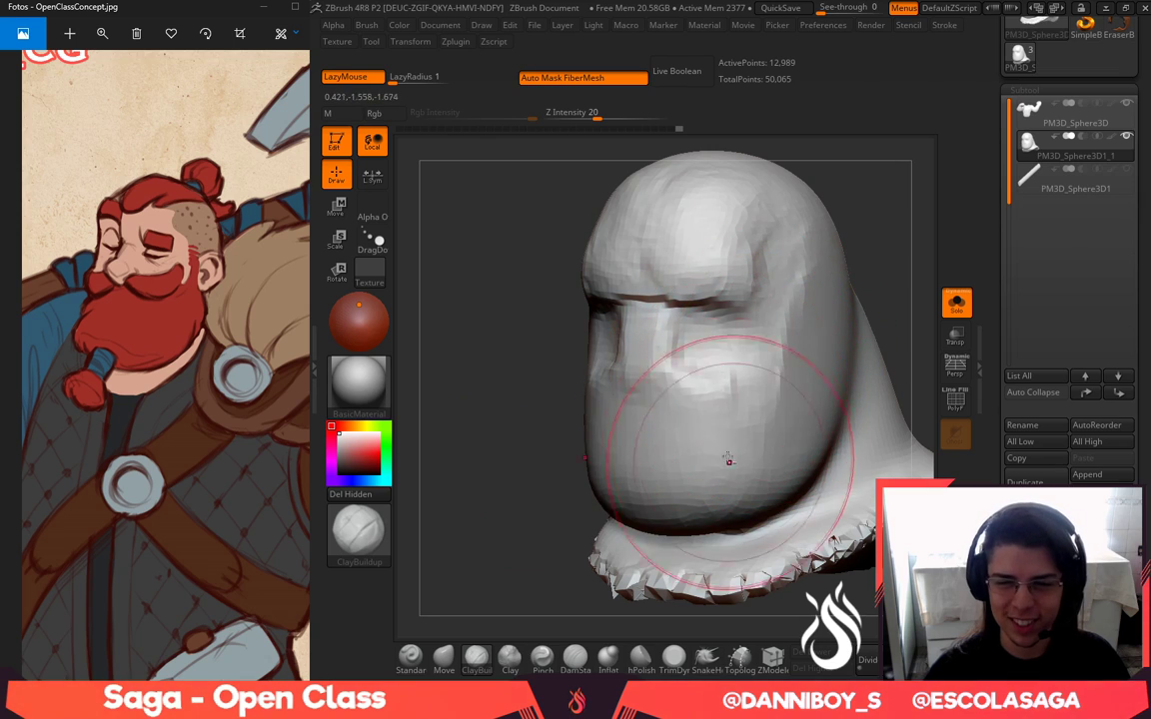
{"action": "left_click_drag", "start_coordinate": [727, 463], "coordinate": [714, 456]}
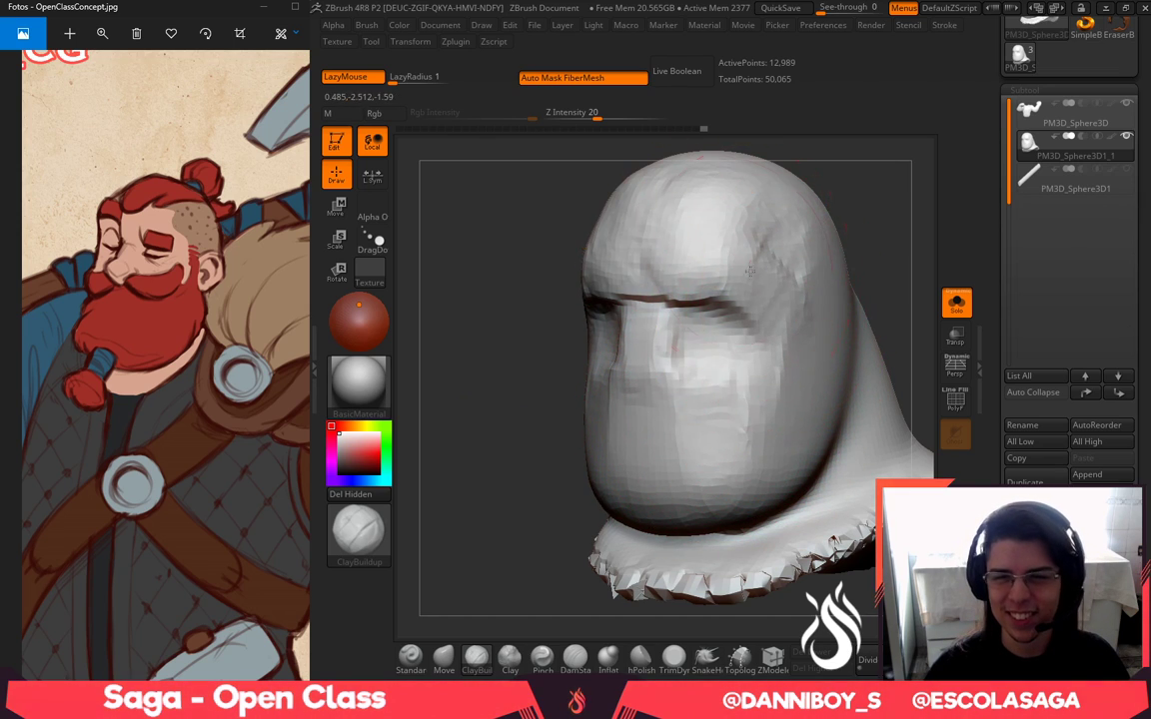
Add volume to the center of the forehead with long upward ClayBuildup strokes and refine the temples
{"action": "mouse_move", "coordinate": [676, 266]}
{"action": "left_mouse_down"}
{"action": "mouse_move", "coordinate": [684, 212]}
{"action": "mouse_move", "coordinate": [710, 181]}
{"action": "left_mouse_up"}
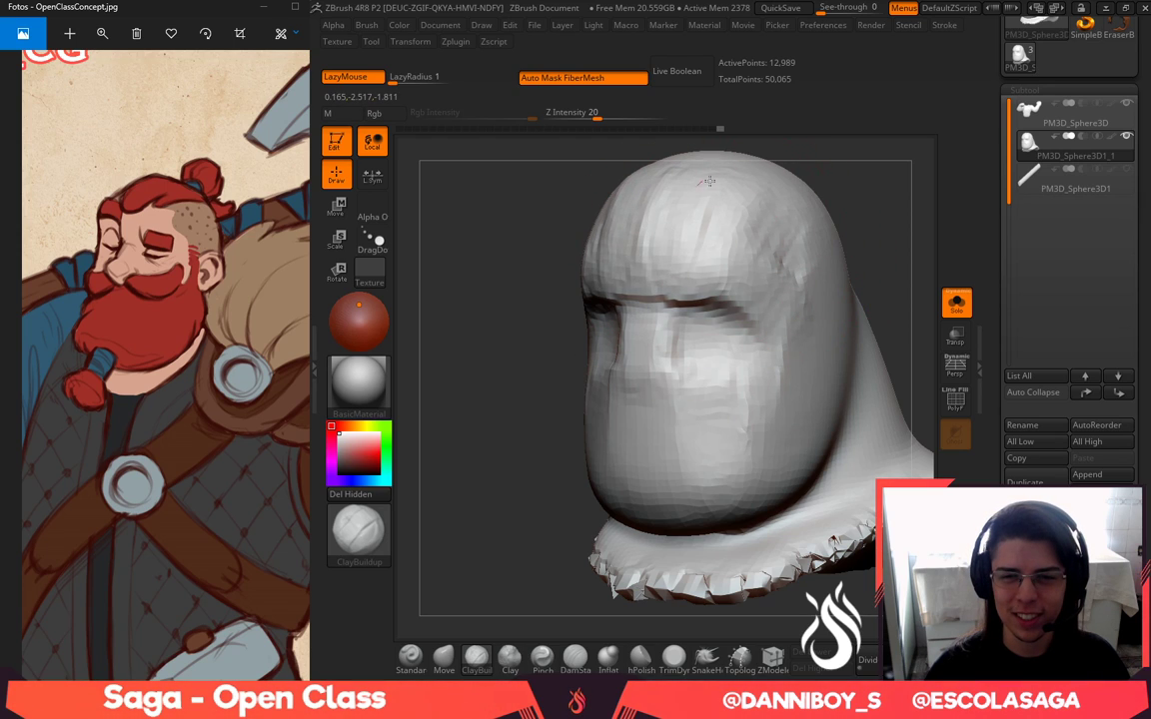
{"action": "left_click_drag", "start_coordinate": [658, 268], "coordinate": [689, 200]}
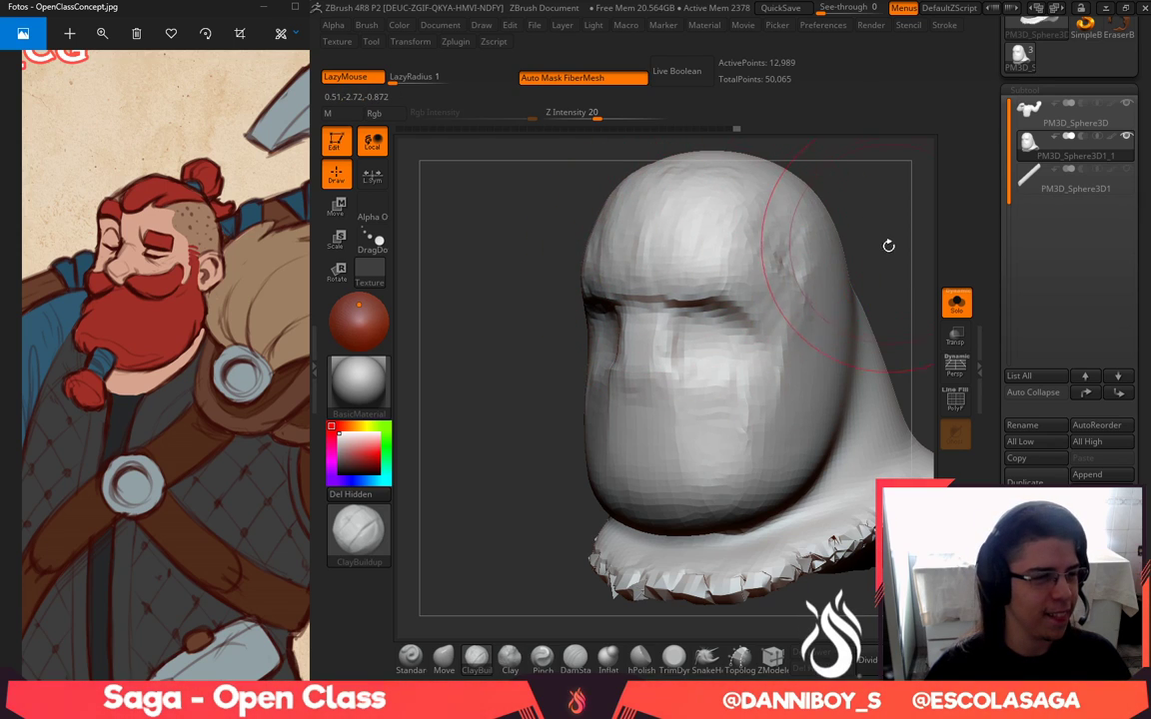
{"action": "left_click_drag", "start_coordinate": [888, 247], "coordinate": [872, 256], "text": "alt"}
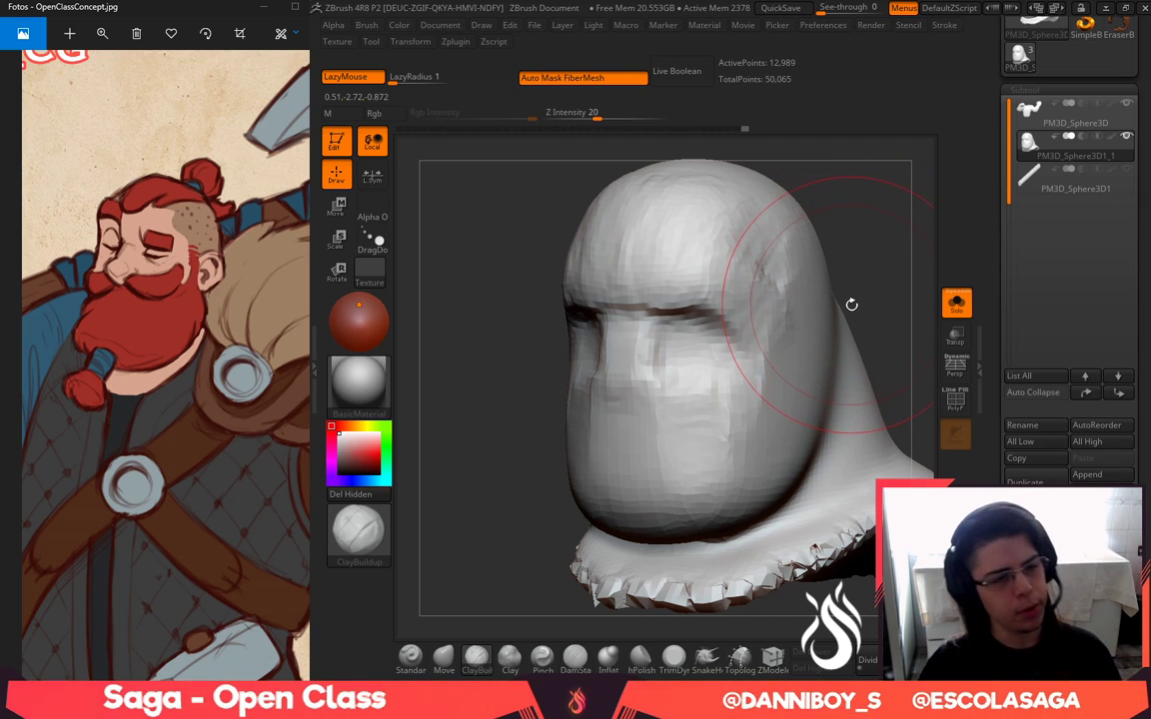
{"action": "left_click_drag", "start_coordinate": [882, 293], "coordinate": [868, 298], "text": "alt"}
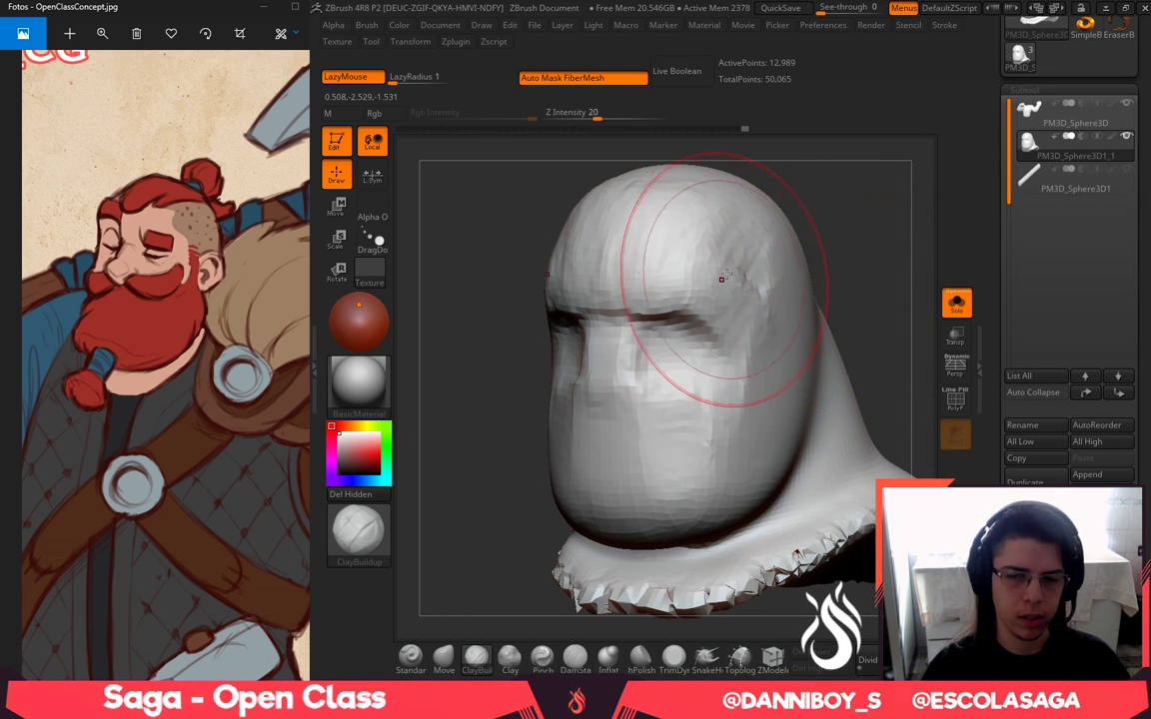
{"action": "left_click_drag", "start_coordinate": [697, 270], "coordinate": [698, 254]}
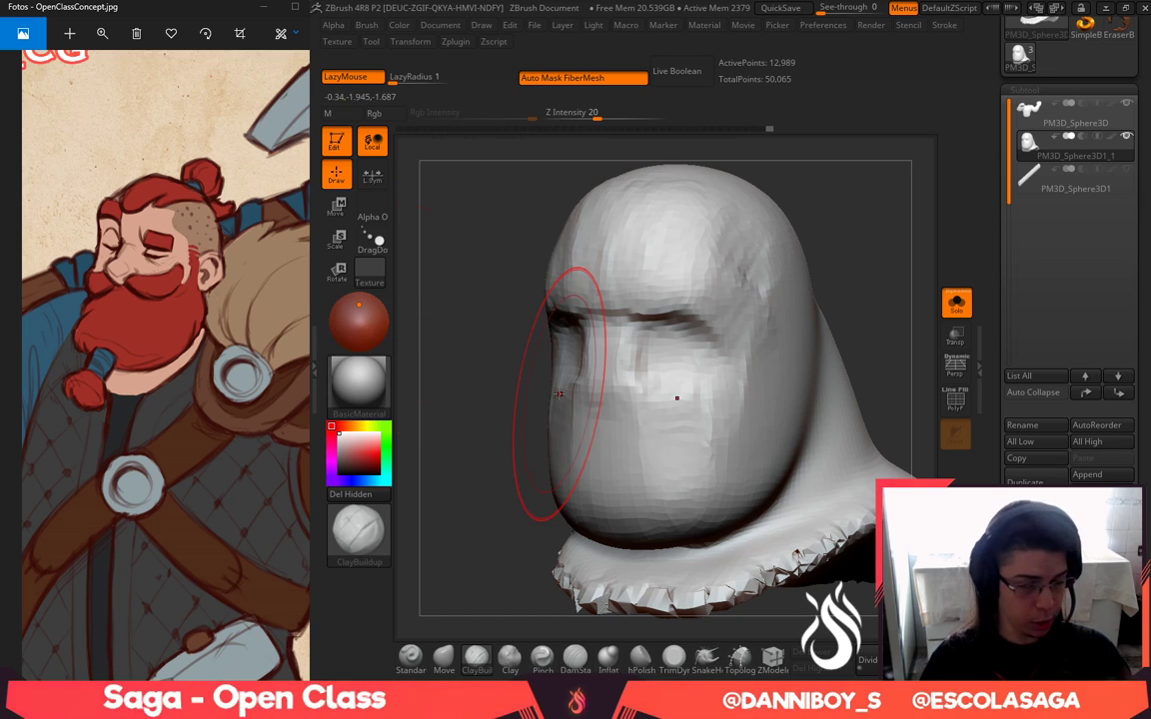
{"action": "key", "text": "ctrl+shift+z"}
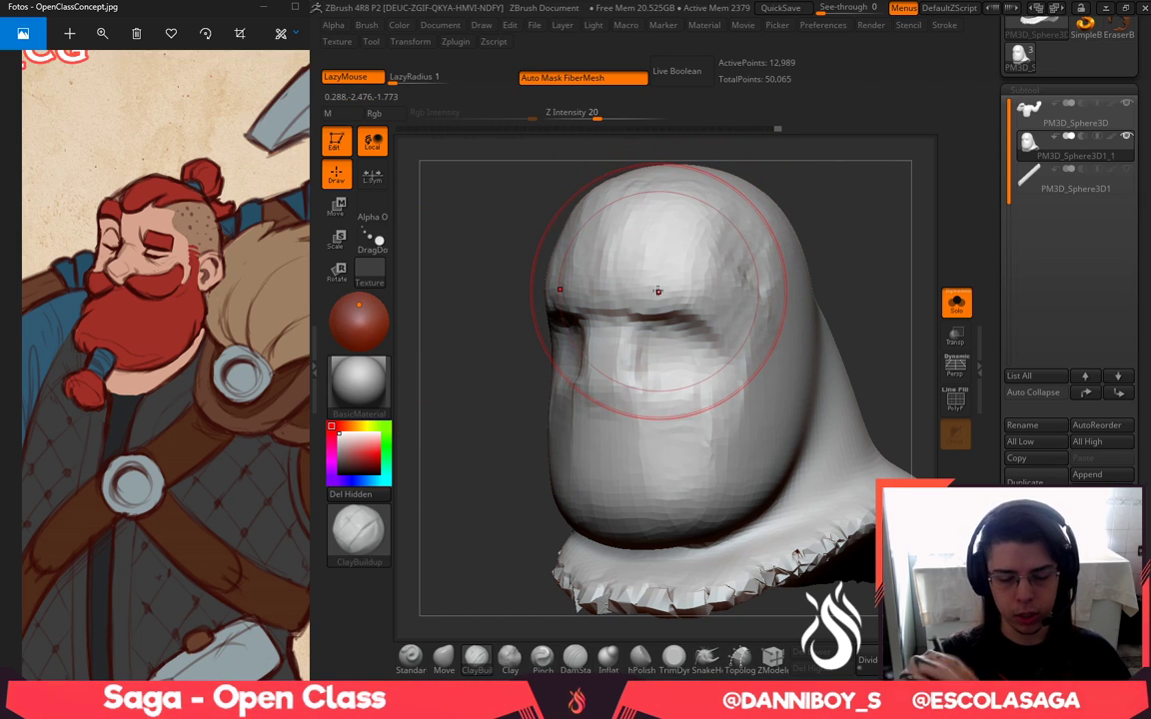
Reduce the ClayBuildup draw size to 77 and build up the nose with a rounded tip
{"action": "key", "text": "space"}
{"action": "mouse_move", "coordinate": [670, 268]}
{"action": "left_mouse_down"}
{"action": "mouse_move", "coordinate": [617, 260]}
{"action": "mouse_move", "coordinate": [720, 260]}
{"action": "mouse_move", "coordinate": [672, 316]}
{"action": "left_mouse_up"}
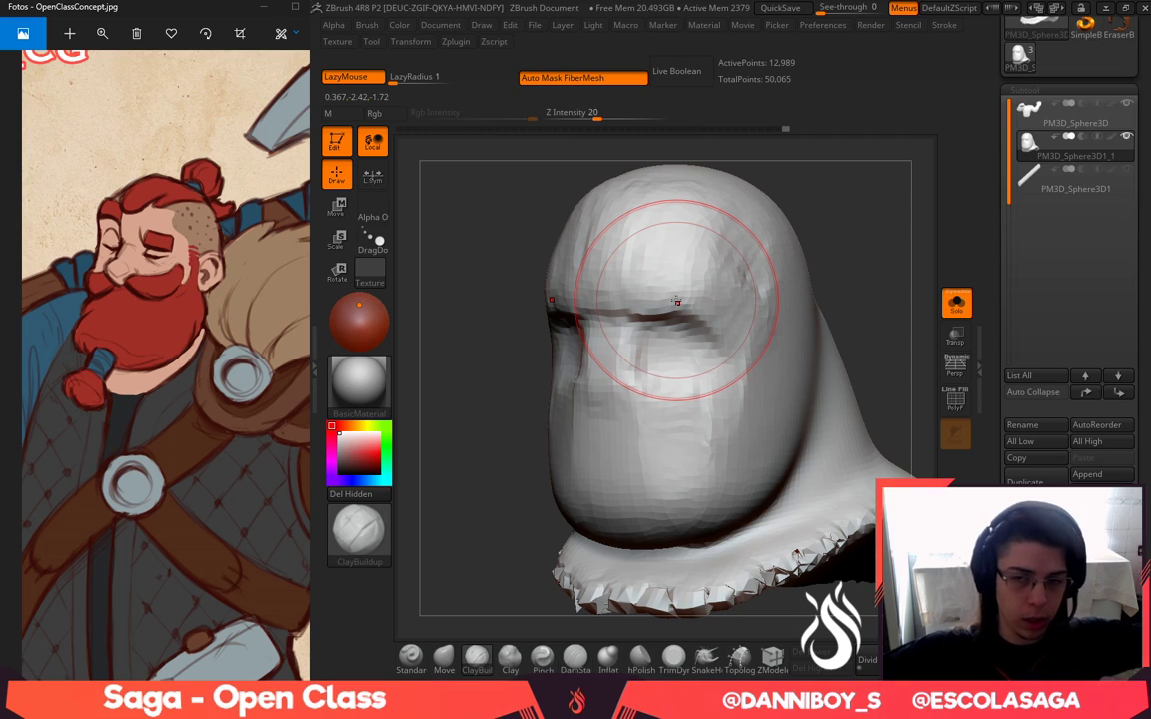
{"action": "key", "text": "space"}
{"action": "left_click_drag", "start_coordinate": [674, 301], "coordinate": [660, 300]}
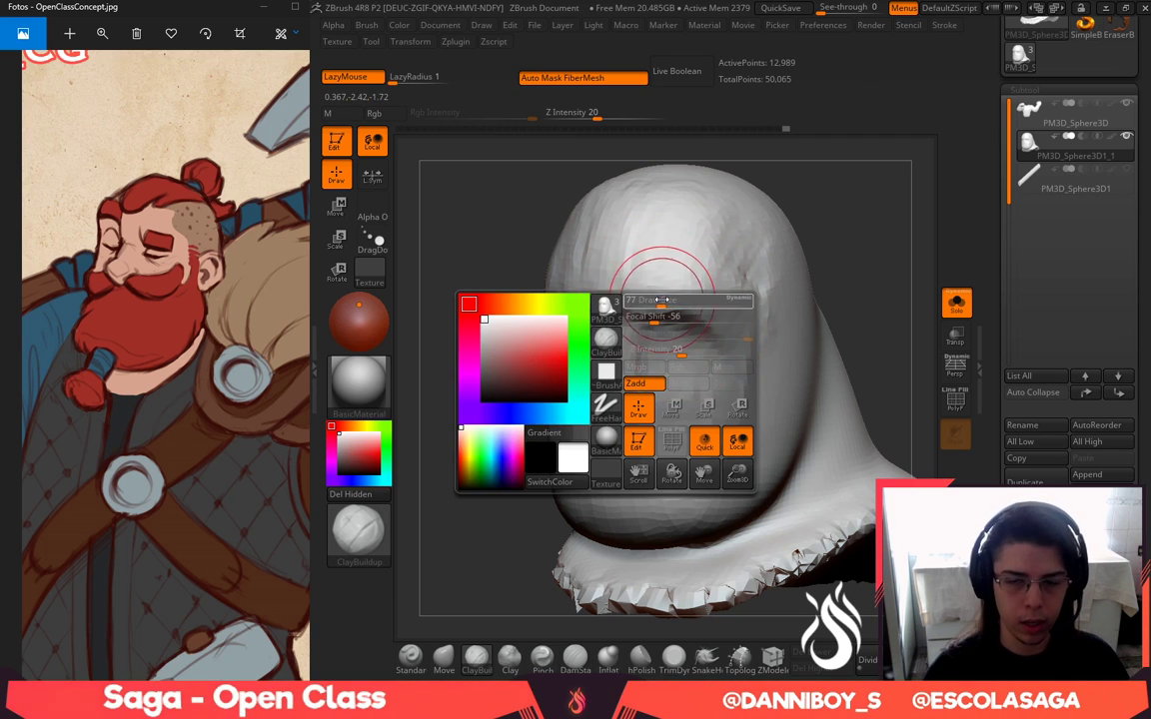
{"action": "left_click_drag", "start_coordinate": [608, 334], "coordinate": [601, 353]}
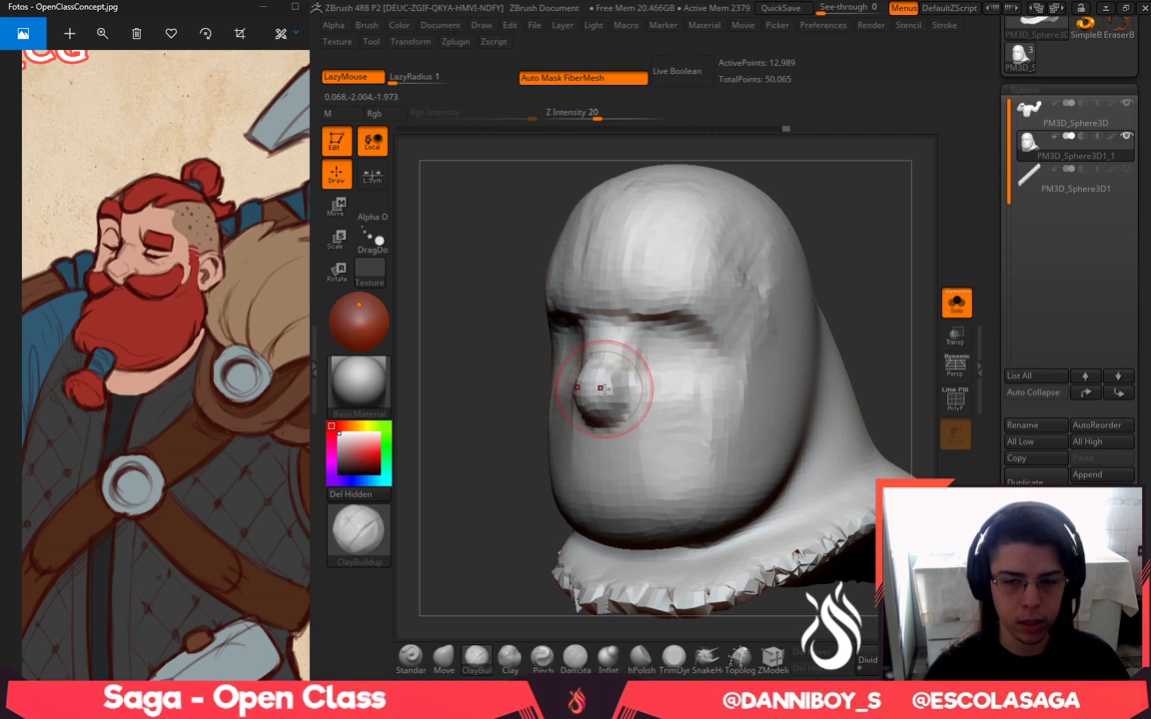
Smooth the sides of the nose from the front and shape its wings and underside with a smaller ClayBuildup brush
{"action": "key", "text": "space"}
{"action": "right_click_drag", "start_coordinate": [557, 418], "coordinate": [621, 406], "text": "shift"}
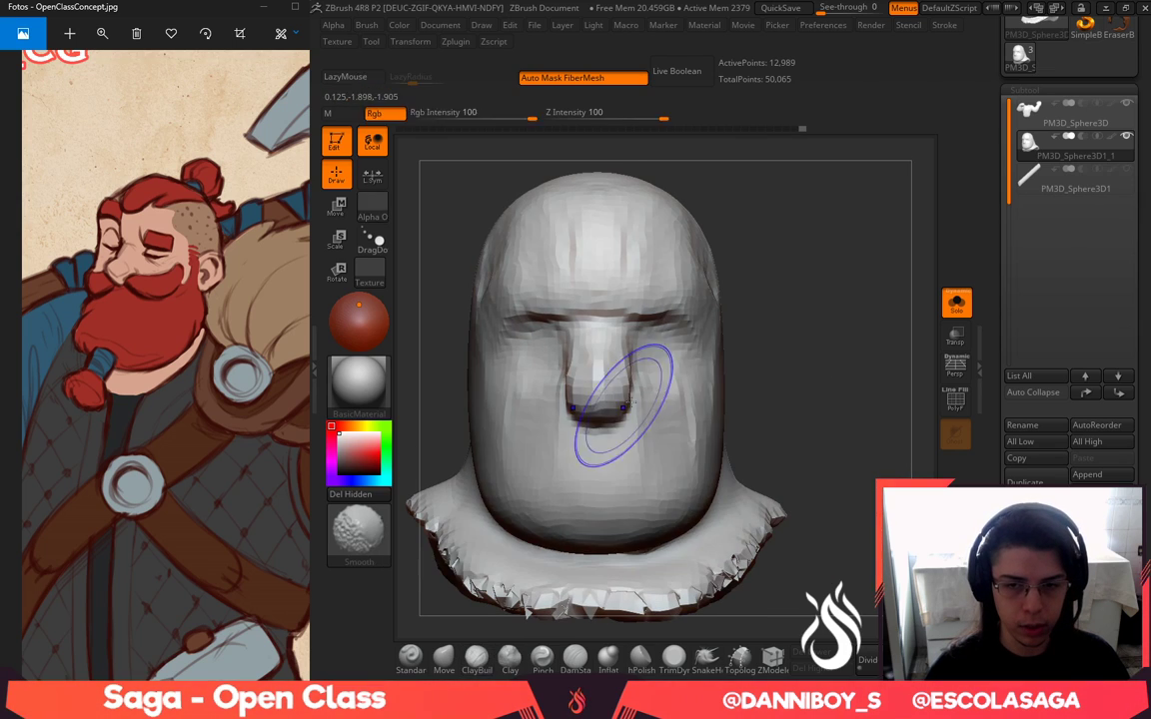
{"action": "key", "text": "space"}
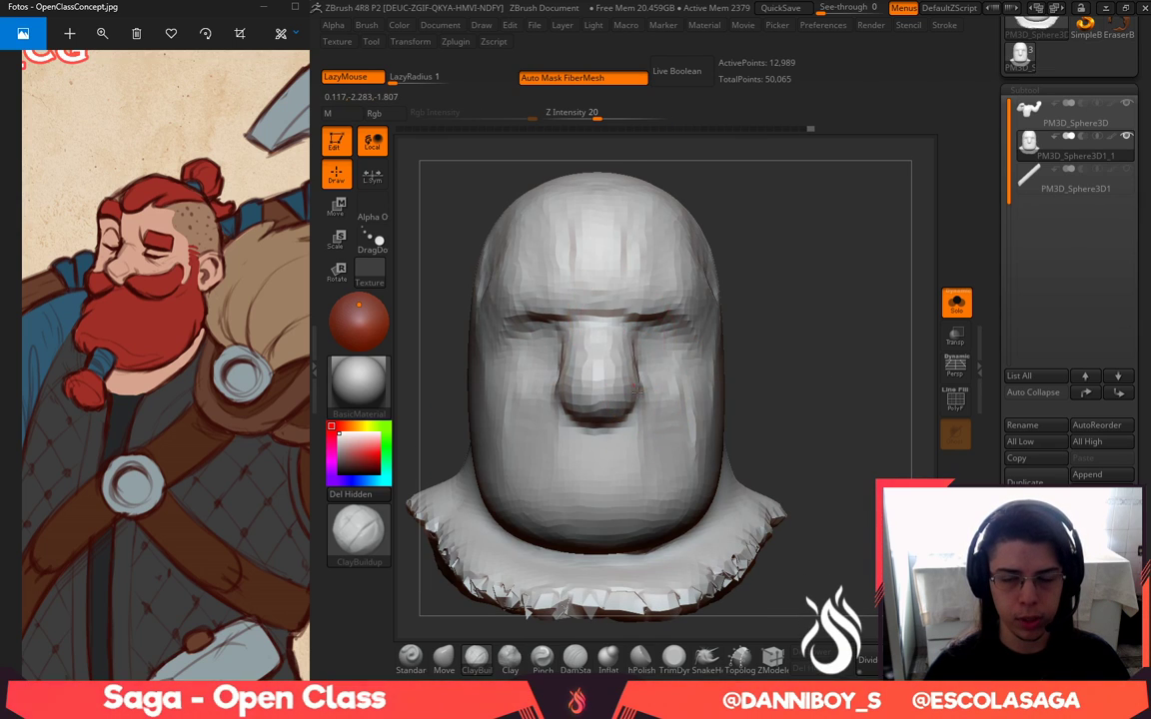
{"action": "key", "text": "space"}
{"action": "left_click_drag", "start_coordinate": [644, 395], "coordinate": [634, 393]}
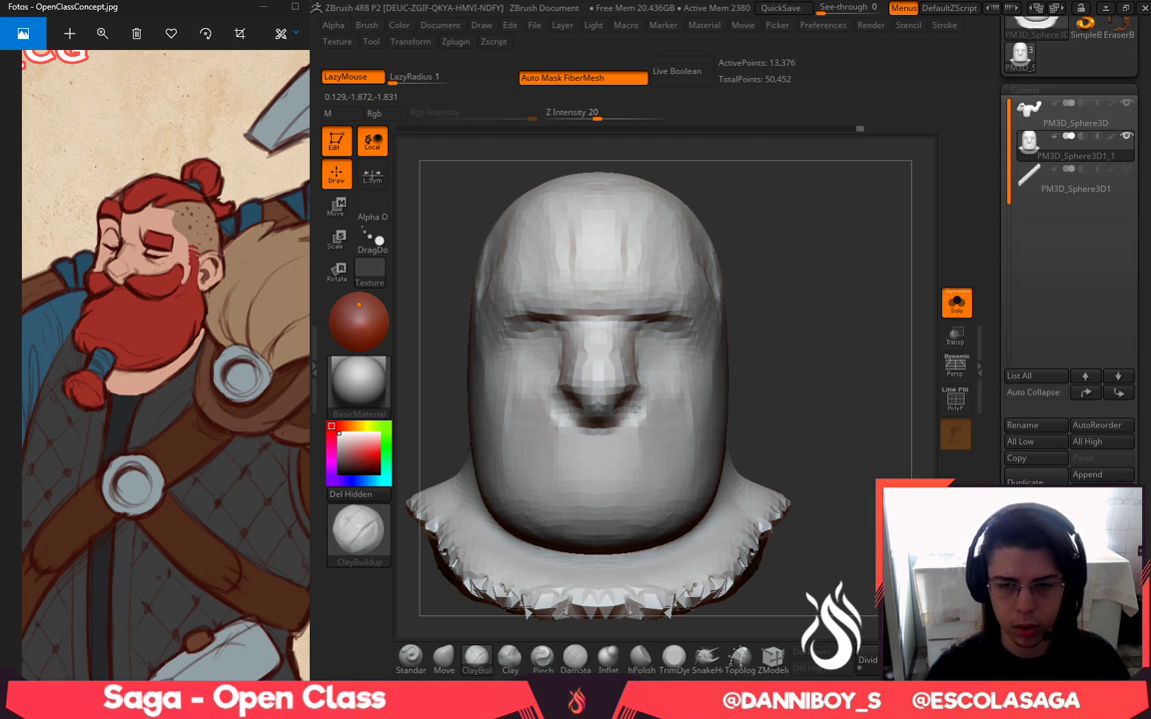
Add clay around the base of the nose and build up the cheekbone below the eye with ClayBuildup
{"action": "left_click_drag", "start_coordinate": [641, 383], "coordinate": [634, 455]}
{"action": "right_click", "coordinate": [685, 397]}
{"action": "right_click_drag", "start_coordinate": [831, 383], "coordinate": [730, 373]}
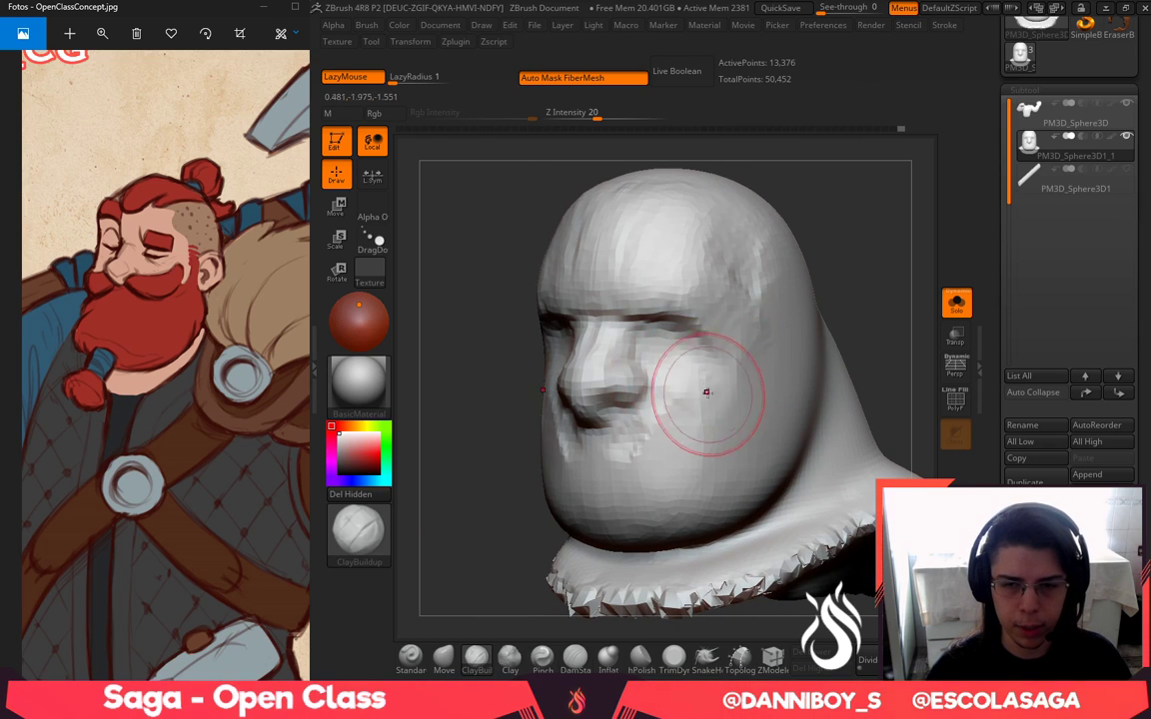
{"action": "mouse_move", "coordinate": [707, 393]}
{"action": "left_mouse_down"}
{"action": "mouse_move", "coordinate": [685, 373]}
{"action": "mouse_move", "coordinate": [701, 375]}
{"action": "left_mouse_up"}
{"action": "right_click", "coordinate": [717, 378]}
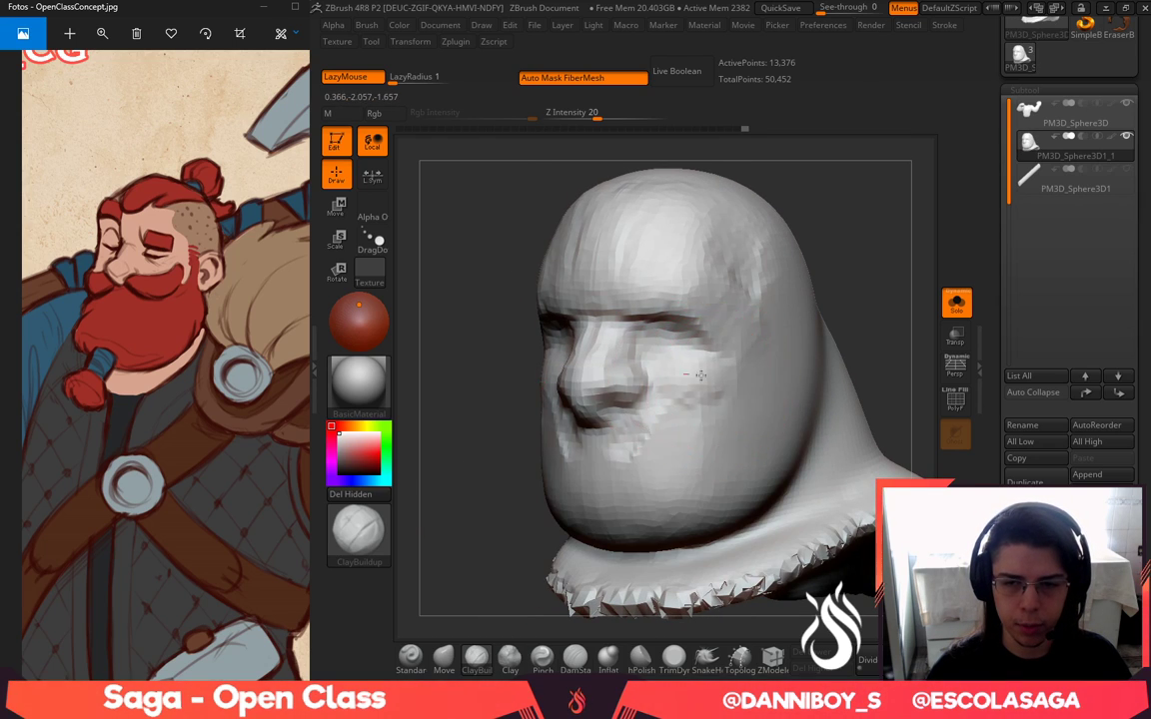
{"action": "mouse_move", "coordinate": [490, 459]}
{"action": "left_mouse_down"}
{"action": "mouse_move", "coordinate": [513, 427]}
{"action": "mouse_move", "coordinate": [512, 437]}
{"action": "left_mouse_up"}
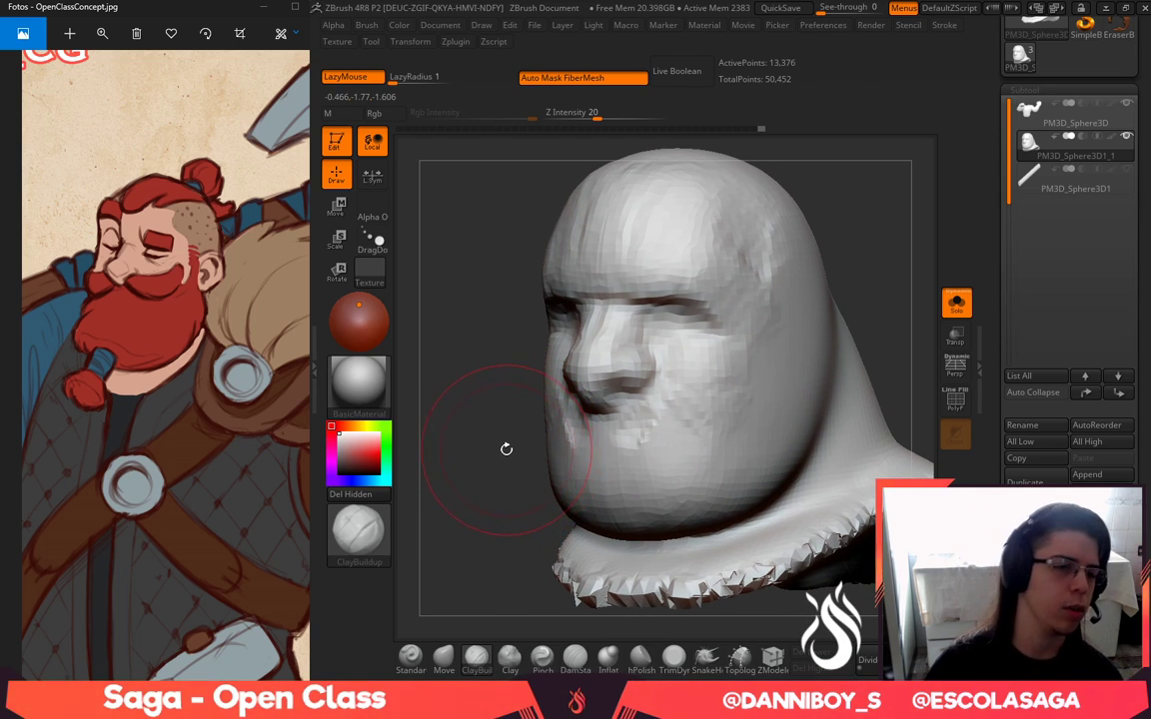
{"action": "left_click_drag", "start_coordinate": [506, 443], "coordinate": [527, 467]}
{"action": "left_click_drag", "start_coordinate": [722, 353], "coordinate": [721, 342]}
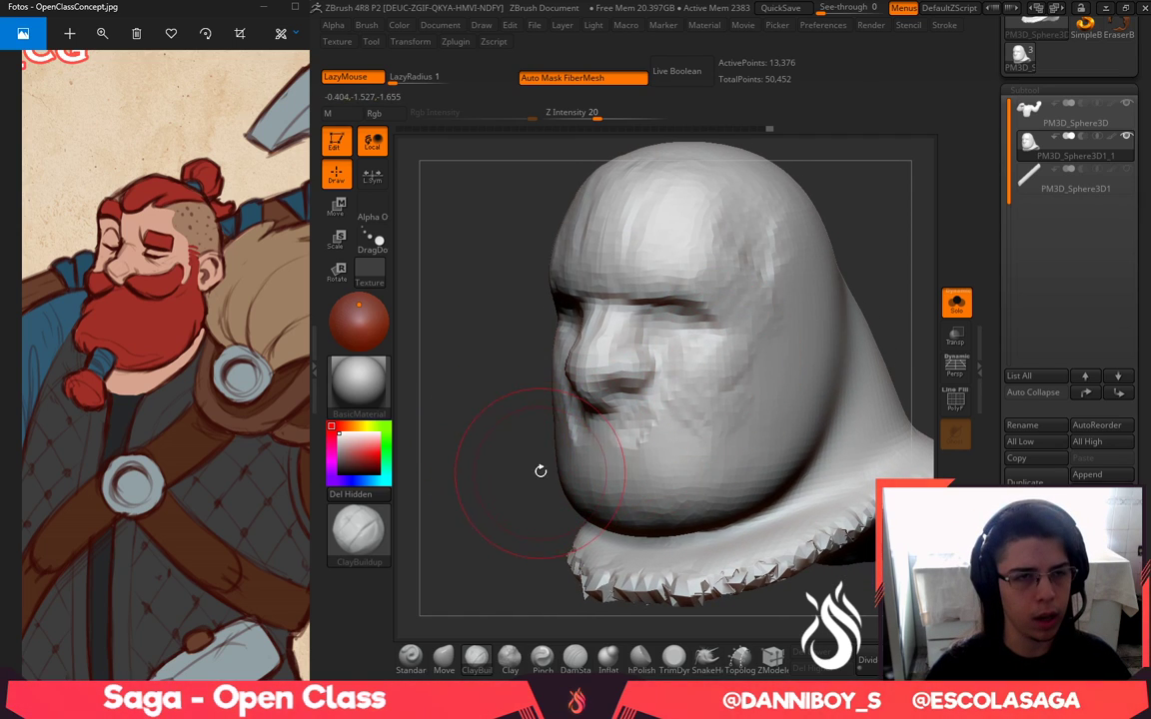
Smooth the upper lip and lower cheek, and soften the cheekbone up to the outer corner of the eye
{"action": "left_click_drag", "start_coordinate": [540, 481], "coordinate": [539, 475]}
{"action": "key", "text": "space"}
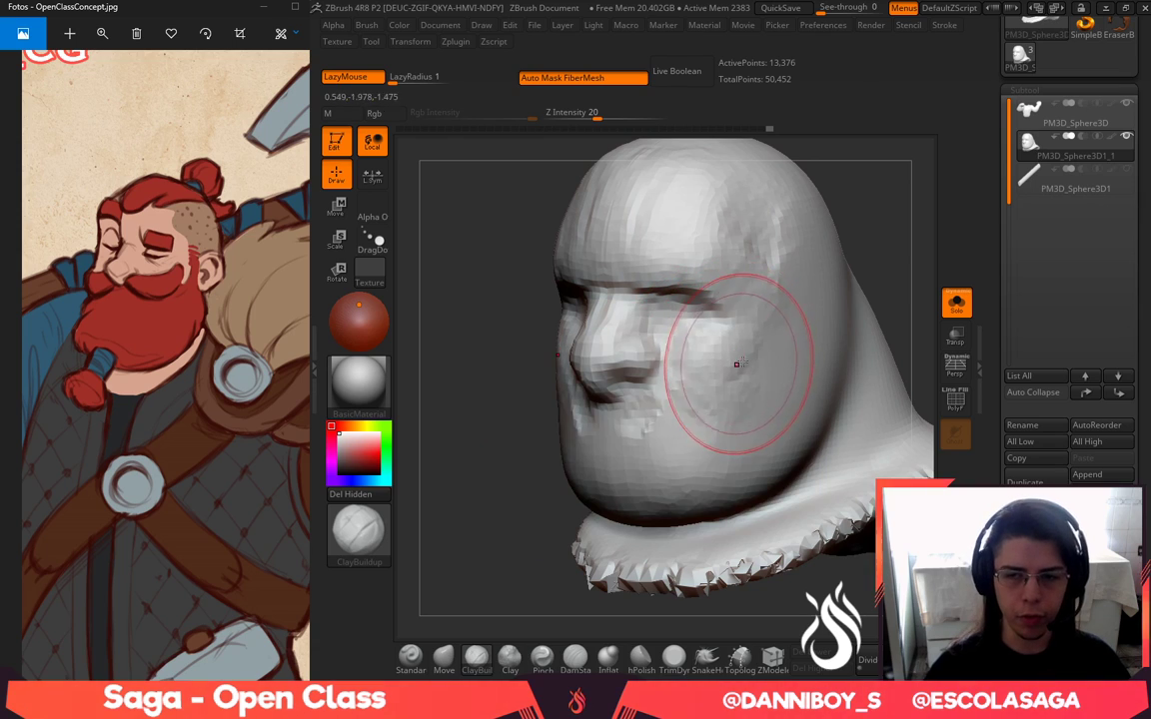
{"action": "mouse_move", "coordinate": [683, 398]}
{"action": "left_mouse_down"}
{"action": "mouse_move", "coordinate": [728, 413]}
{"action": "mouse_move", "coordinate": [699, 444]}
{"action": "mouse_move", "coordinate": [613, 448]}
{"action": "left_mouse_up"}
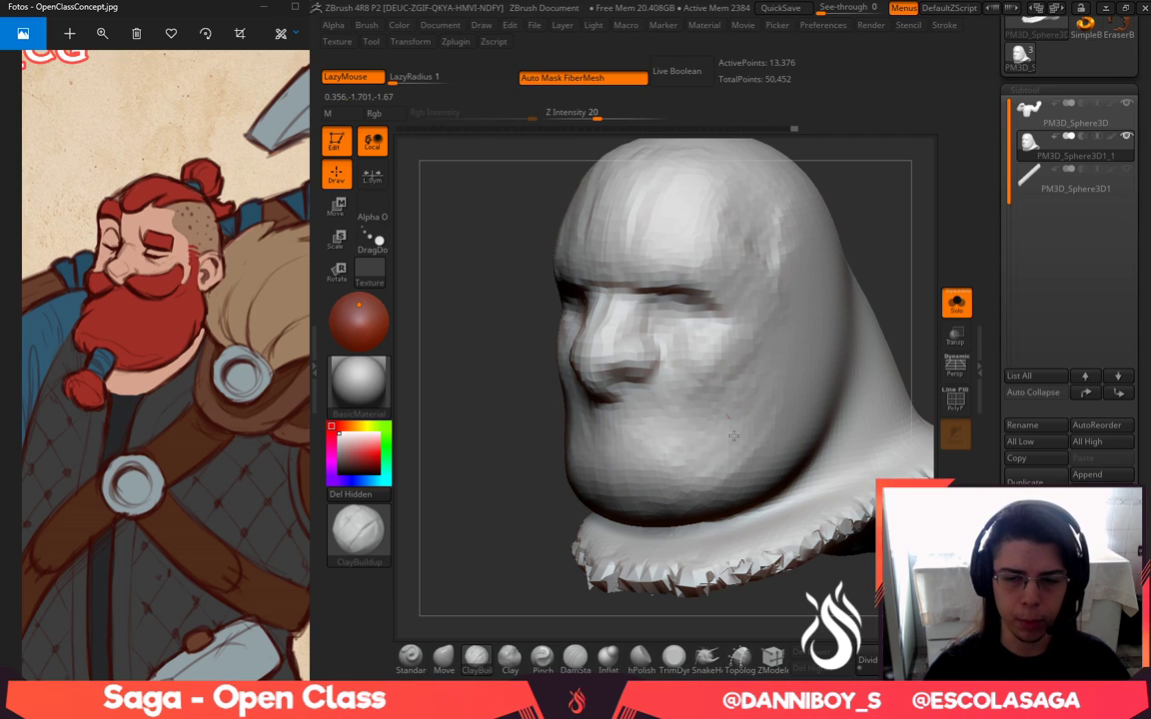
{"action": "left_click_drag", "start_coordinate": [733, 435], "coordinate": [736, 450]}
{"action": "mouse_move", "coordinate": [675, 345]}
{"action": "left_mouse_down"}
{"action": "mouse_move", "coordinate": [726, 355]}
{"action": "mouse_move", "coordinate": [740, 320]}
{"action": "mouse_move", "coordinate": [740, 331]}
{"action": "left_mouse_up"}
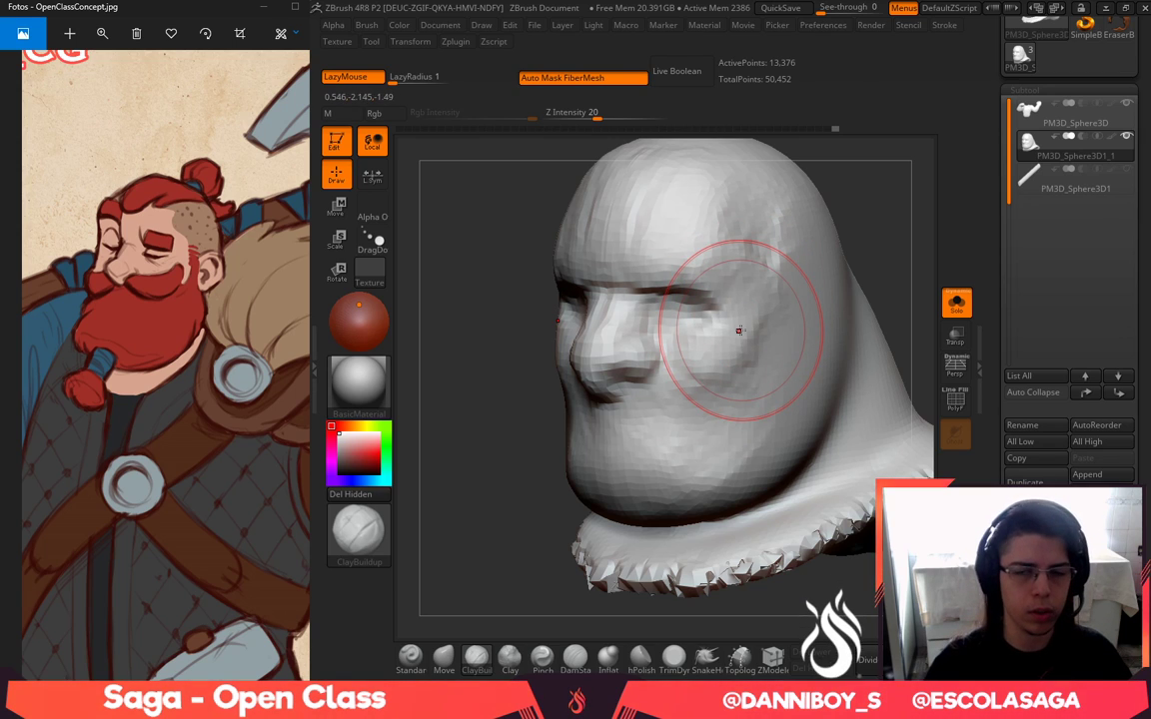
{"action": "left_click_drag", "start_coordinate": [750, 323], "coordinate": [727, 302]}
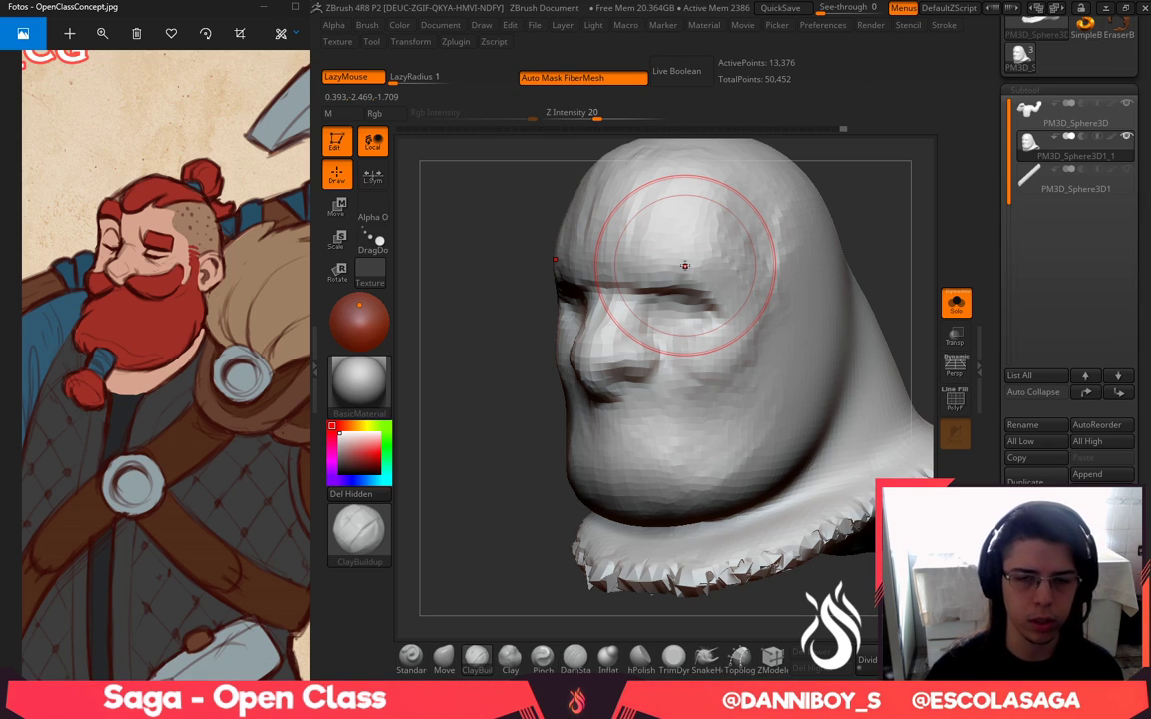
Smooth the ClayBuildup marks across the forehead and soften the brow toward the temple
{"action": "mouse_move", "coordinate": [720, 264]}
{"action": "left_mouse_down"}
{"action": "mouse_move", "coordinate": [651, 272]}
{"action": "mouse_move", "coordinate": [683, 266]}
{"action": "mouse_move", "coordinate": [617, 228]}
{"action": "mouse_move", "coordinate": [659, 212]}
{"action": "mouse_move", "coordinate": [646, 180]}
{"action": "left_mouse_up"}
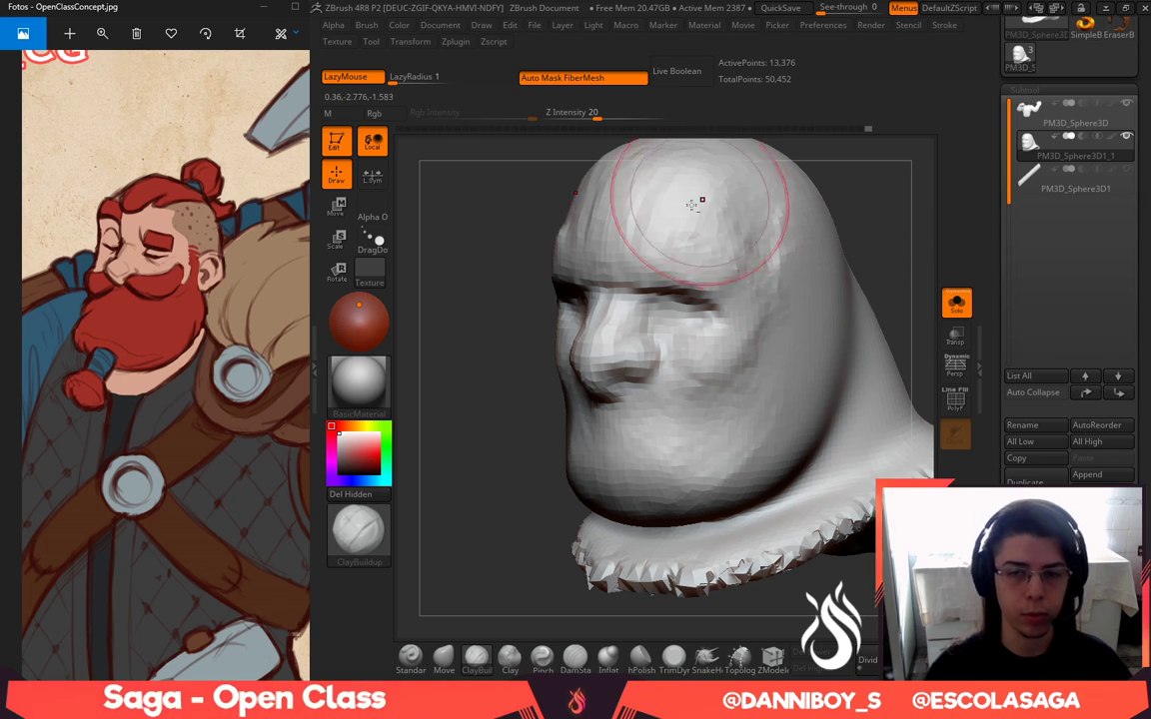
{"action": "right_click_drag", "start_coordinate": [691, 205], "coordinate": [701, 249], "text": "alt"}
{"action": "mouse_move", "coordinate": [683, 319]}
{"action": "left_mouse_down"}
{"action": "mouse_move", "coordinate": [651, 313]}
{"action": "mouse_move", "coordinate": [667, 294]}
{"action": "left_mouse_up"}
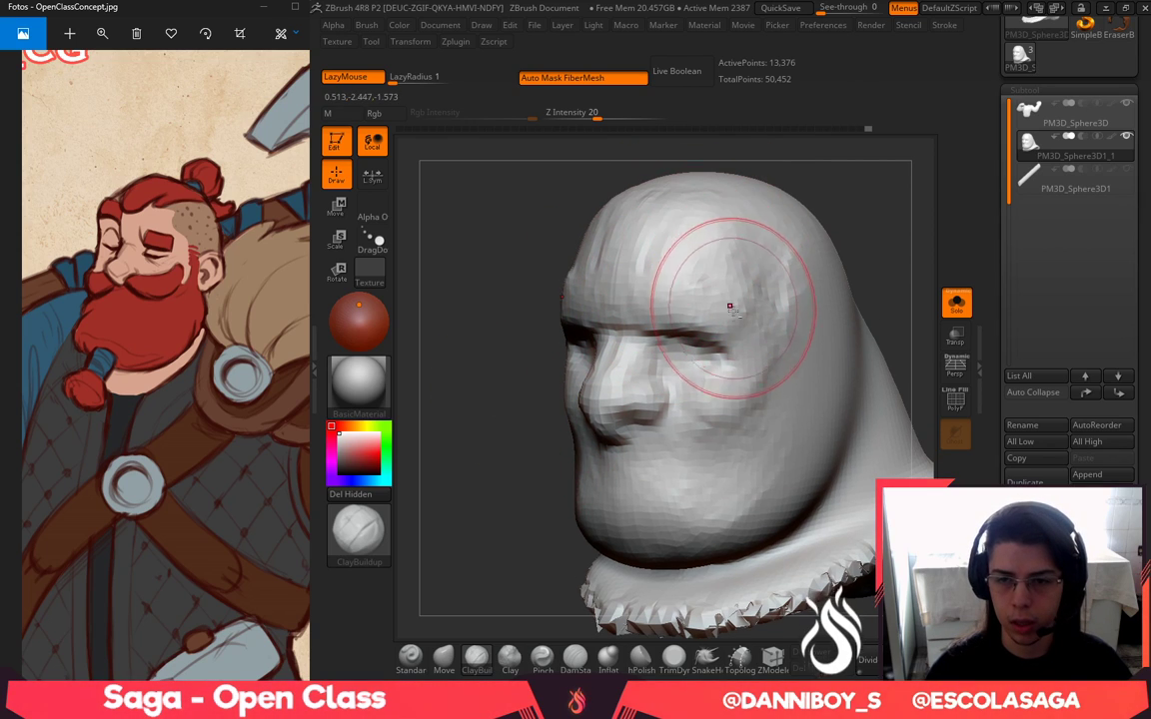
Work over the forehead and temple surface of the head with strokes to even out its form
{"action": "left_click_drag", "start_coordinate": [656, 234], "coordinate": [672, 222]}
{"action": "left_click_drag", "start_coordinate": [640, 268], "coordinate": [682, 254]}
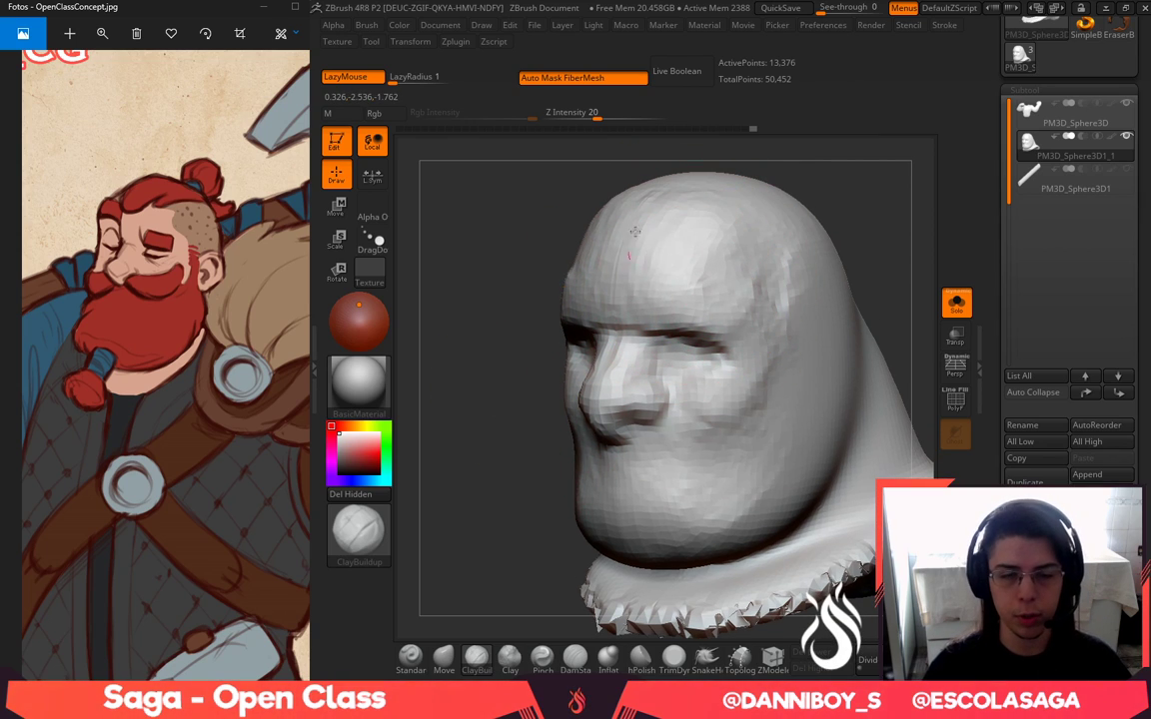
{"action": "left_click_drag", "start_coordinate": [729, 197], "coordinate": [780, 208]}
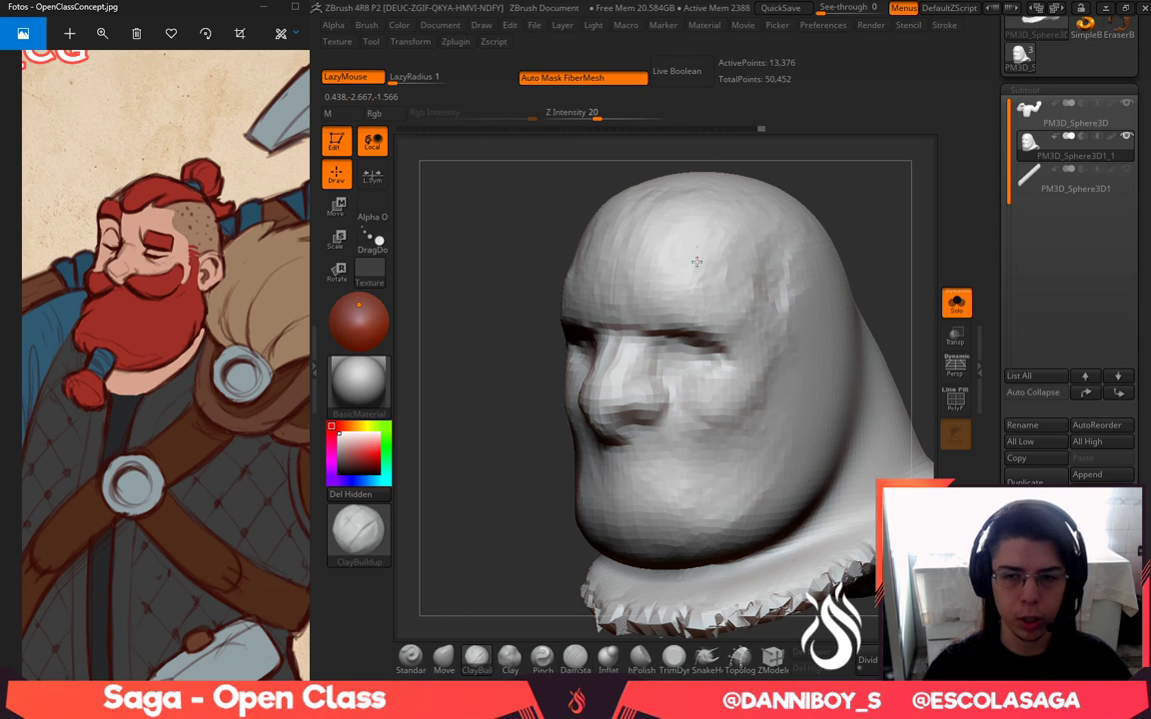
{"action": "right_click_drag", "start_coordinate": [902, 241], "coordinate": [889, 217], "text": "alt"}
Carve along the side of the nose with the DamStandard brush and undo the last stroke near the inner eye
{"action": "right_click", "coordinate": [605, 350]}
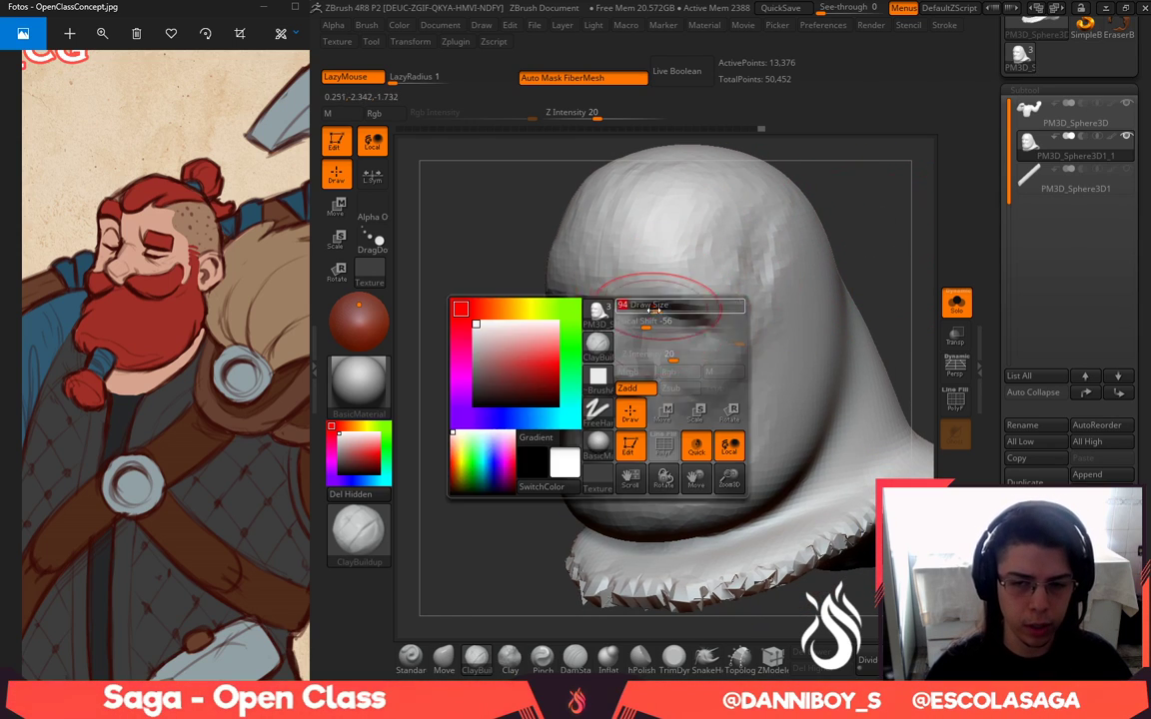
{"action": "left_click", "coordinate": [575, 658]}
{"action": "right_click_drag", "start_coordinate": [533, 534], "coordinate": [539, 537], "text": "alt"}
{"action": "left_click_drag", "start_coordinate": [538, 536], "coordinate": [544, 562], "text": "alt"}
{"action": "mouse_move", "coordinate": [605, 404]}
{"action": "left_mouse_down"}
{"action": "mouse_move", "coordinate": [550, 410]}
{"action": "mouse_move", "coordinate": [622, 406]}
{"action": "mouse_move", "coordinate": [595, 343]}
{"action": "left_mouse_up"}
{"action": "right_click", "coordinate": [575, 345]}
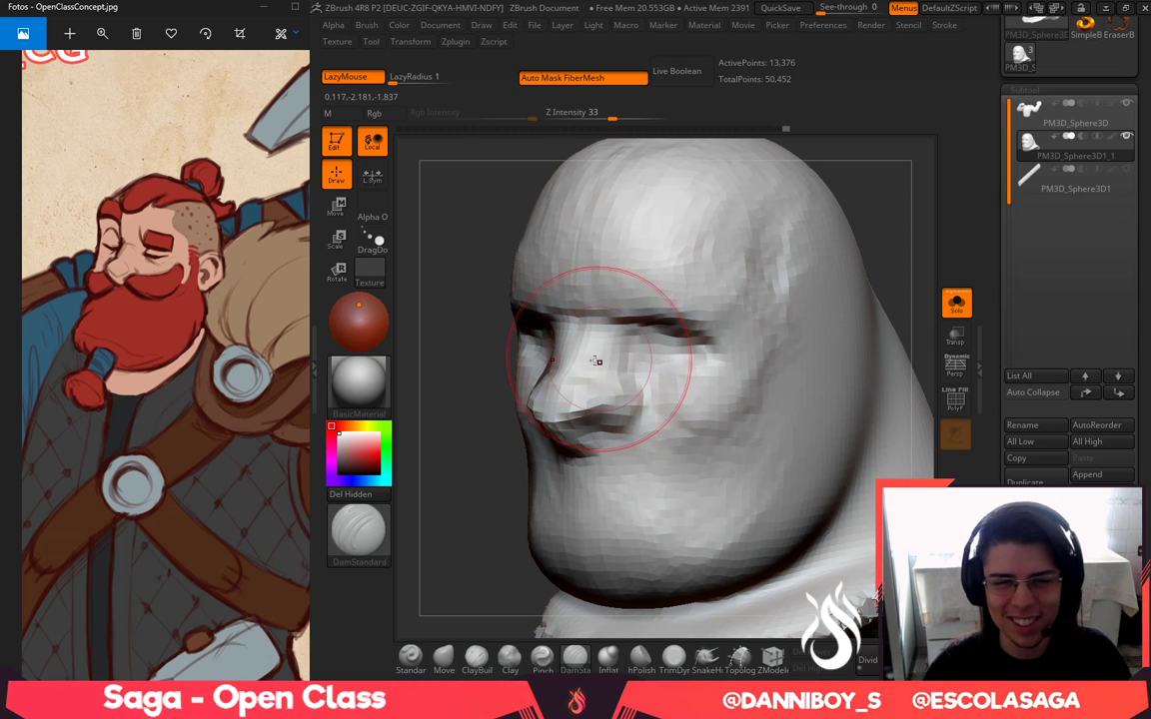
{"action": "left_click_drag", "start_coordinate": [613, 339], "coordinate": [626, 372]}
{"action": "key", "text": "ctrl+z"}
Carve the crease running from the inner eye corners down the sides of the nose with DamStandard
{"action": "left_click_drag", "start_coordinate": [496, 552], "coordinate": [535, 544]}
{"action": "left_click_drag", "start_coordinate": [637, 324], "coordinate": [640, 361]}
{"action": "key", "text": "space"}
{"action": "left_click_drag", "start_coordinate": [886, 253], "coordinate": [829, 261]}
{"action": "key", "text": "space"}
{"action": "left_click_drag", "start_coordinate": [632, 333], "coordinate": [624, 371]}
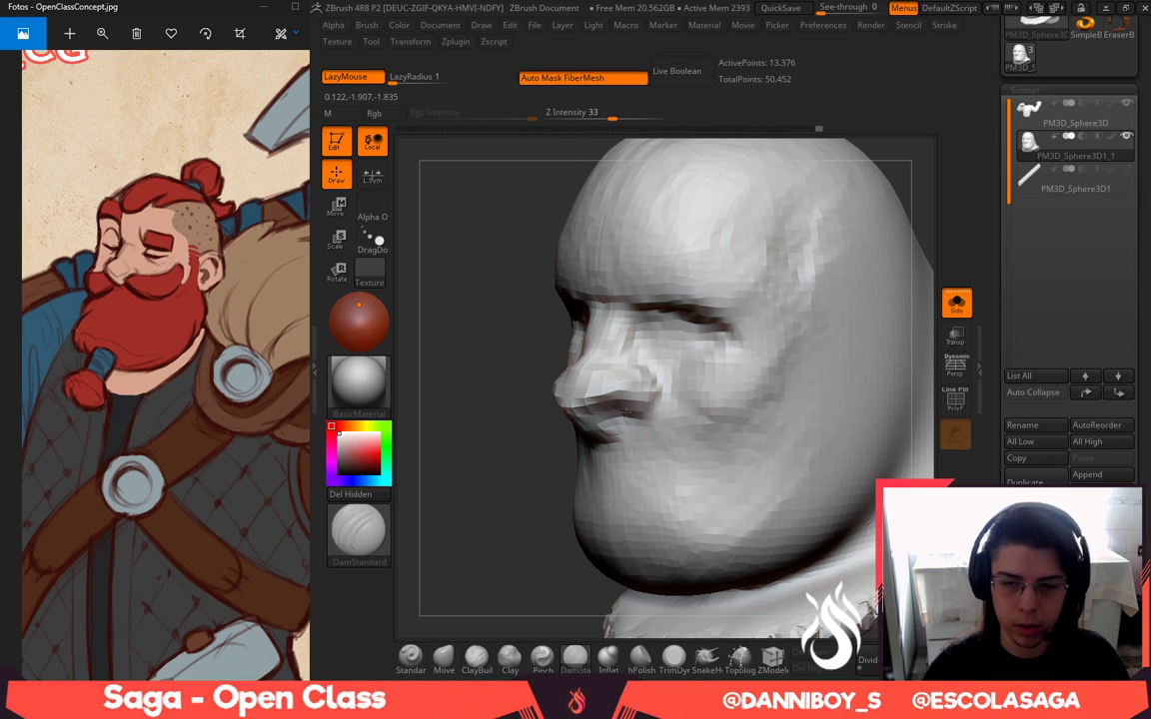
{"action": "mouse_move", "coordinate": [531, 451]}
{"action": "left_mouse_down"}
{"action": "mouse_move", "coordinate": [584, 395]}
{"action": "mouse_move", "coordinate": [637, 411]}
{"action": "left_mouse_up"}
{"action": "left_click_drag", "start_coordinate": [807, 257], "coordinate": [761, 310]}
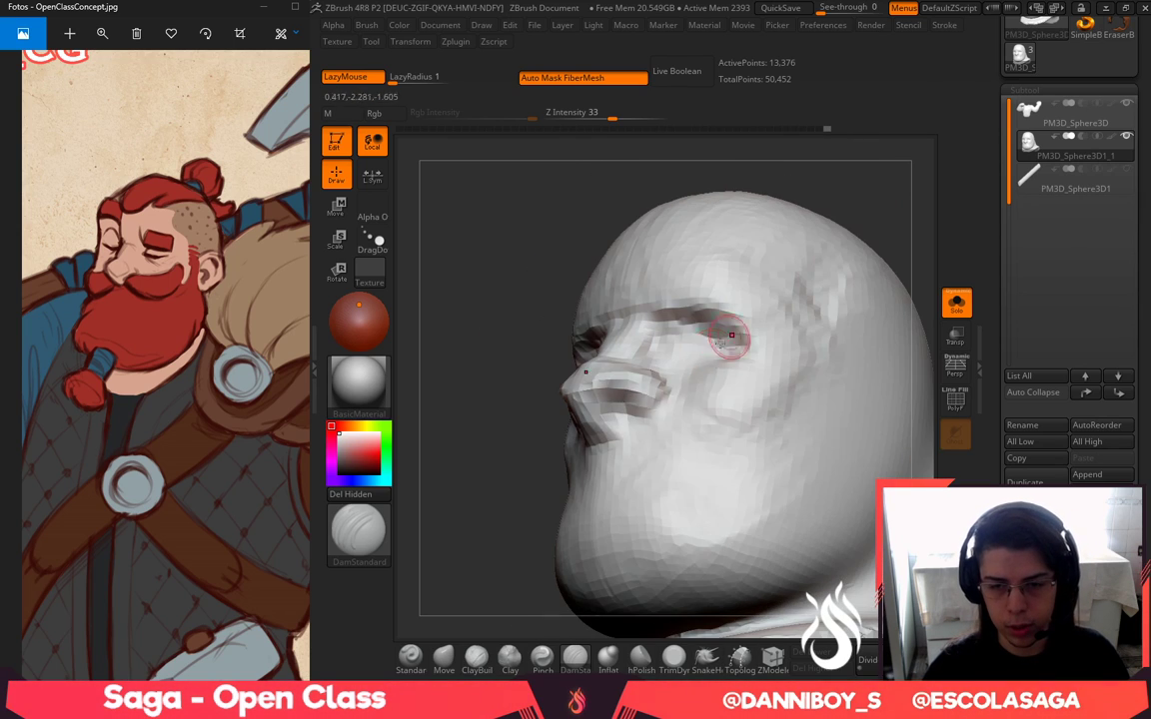
Reshape the nose tip, bridge and underside in profile with the Move brush to give a fuller, rounder nose
{"action": "left_click_drag", "start_coordinate": [540, 530], "coordinate": [479, 570]}
{"action": "left_click", "coordinate": [445, 659]}
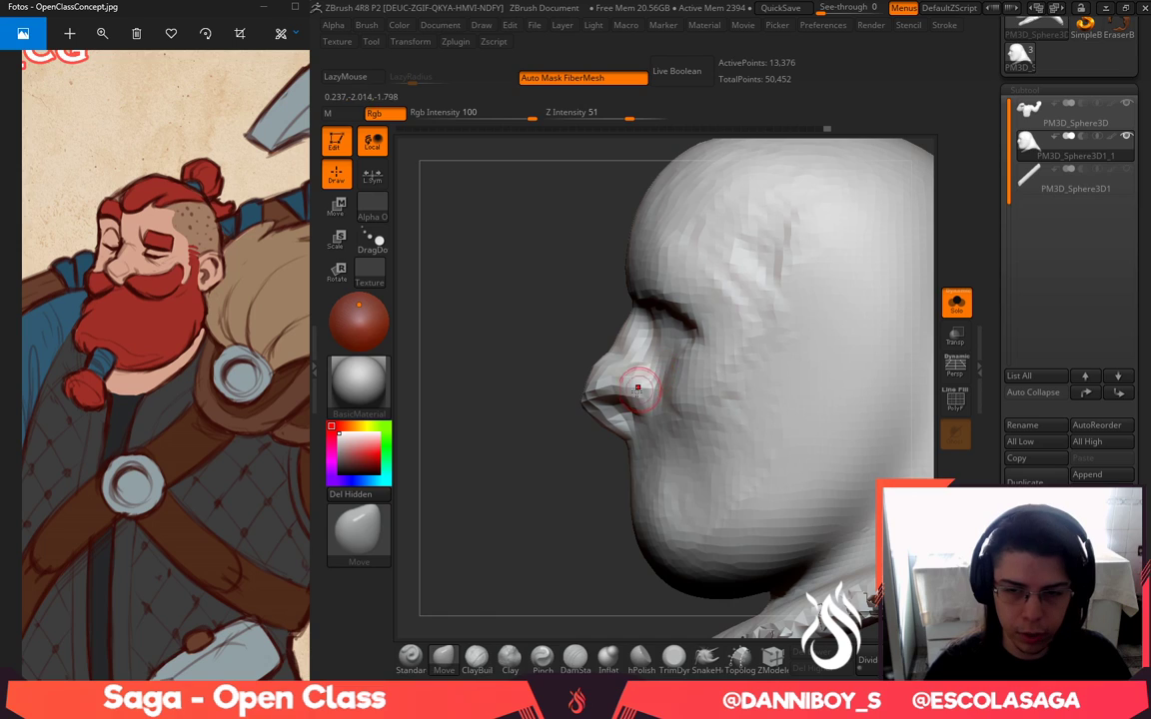
{"action": "key", "text": "space"}
{"action": "left_click_drag", "start_coordinate": [588, 384], "coordinate": [596, 428]}
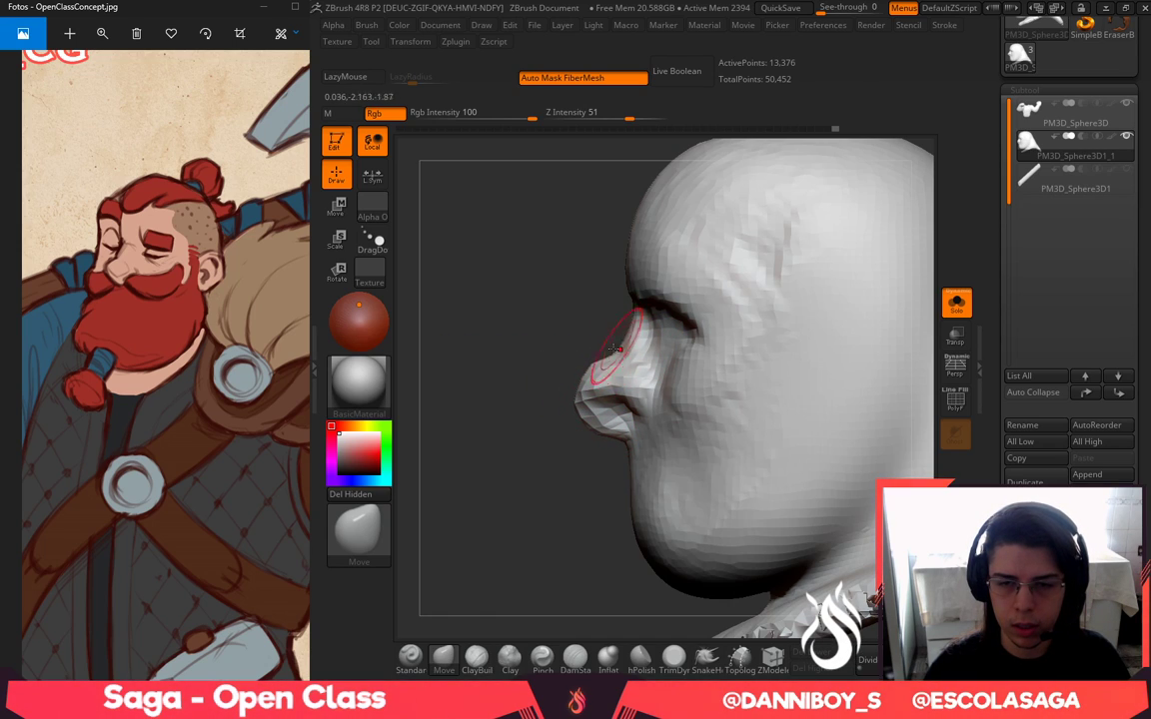
{"action": "left_click_drag", "start_coordinate": [616, 348], "coordinate": [613, 347]}
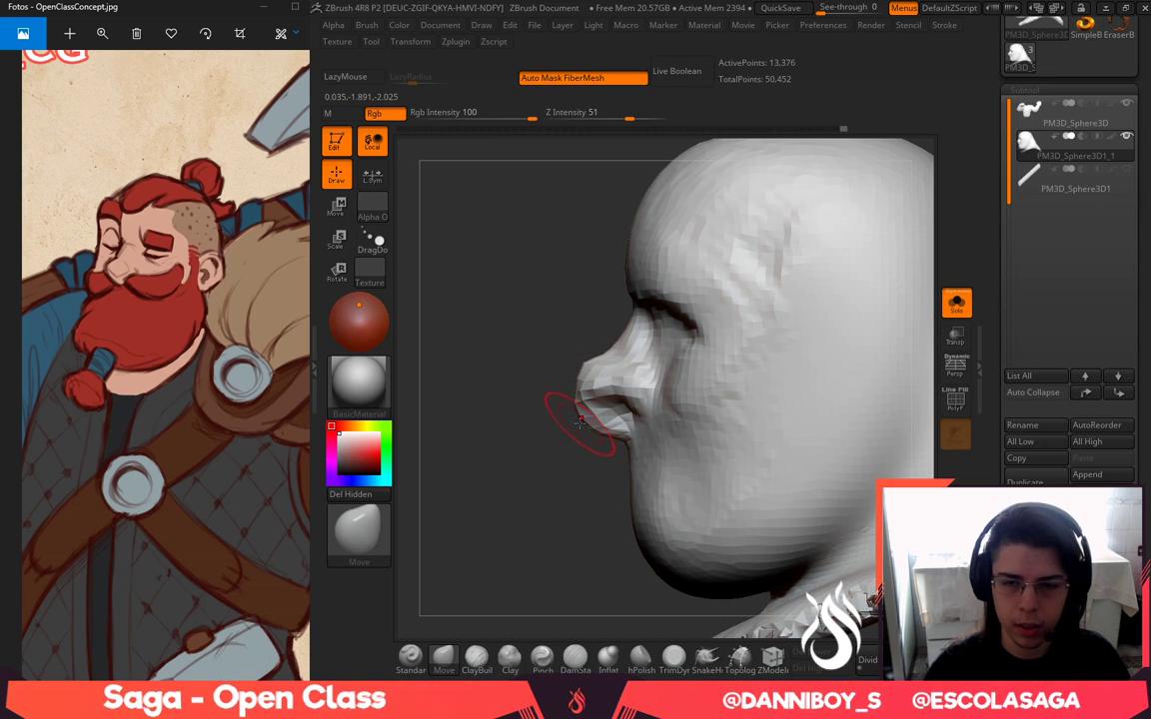
{"action": "left_click_drag", "start_coordinate": [595, 456], "coordinate": [581, 423]}
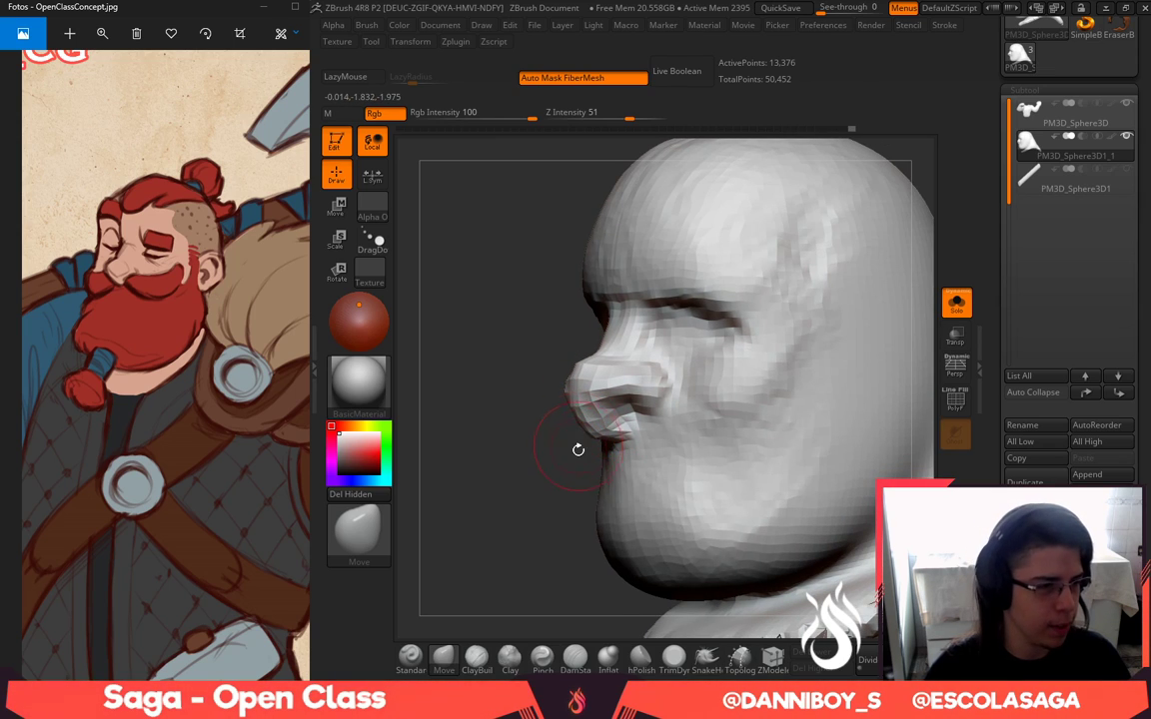
{"action": "left_click_drag", "start_coordinate": [562, 495], "coordinate": [586, 491]}
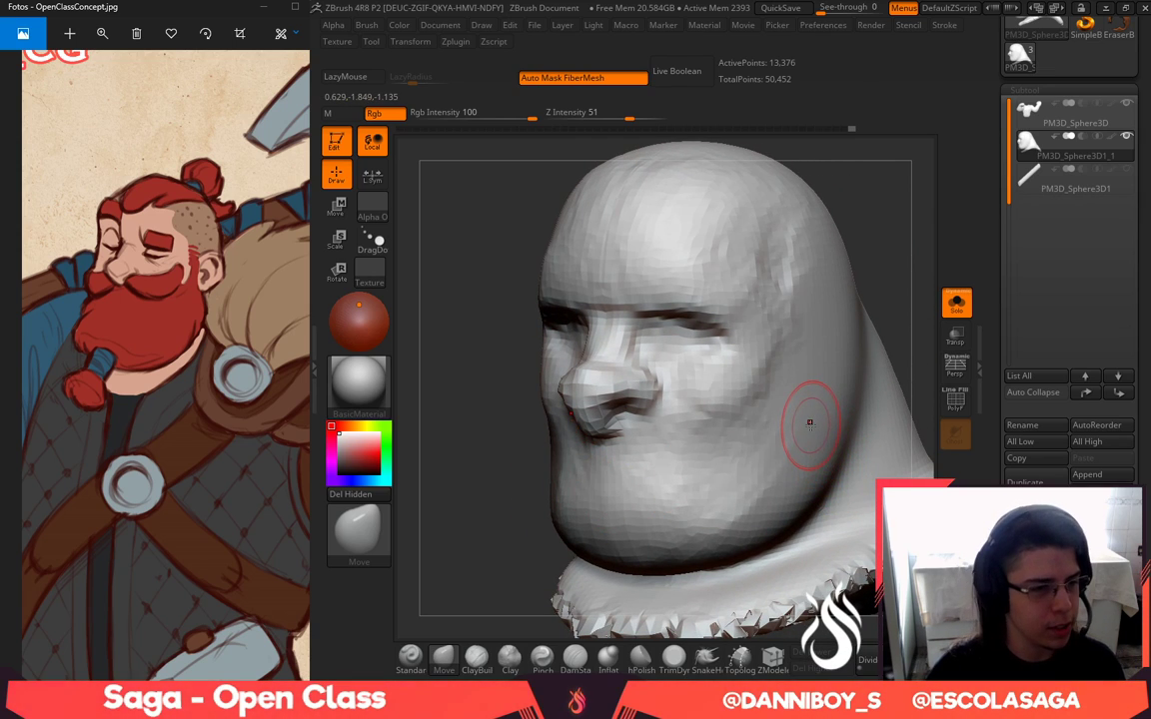
{"action": "left_click_drag", "start_coordinate": [906, 240], "coordinate": [936, 243]}
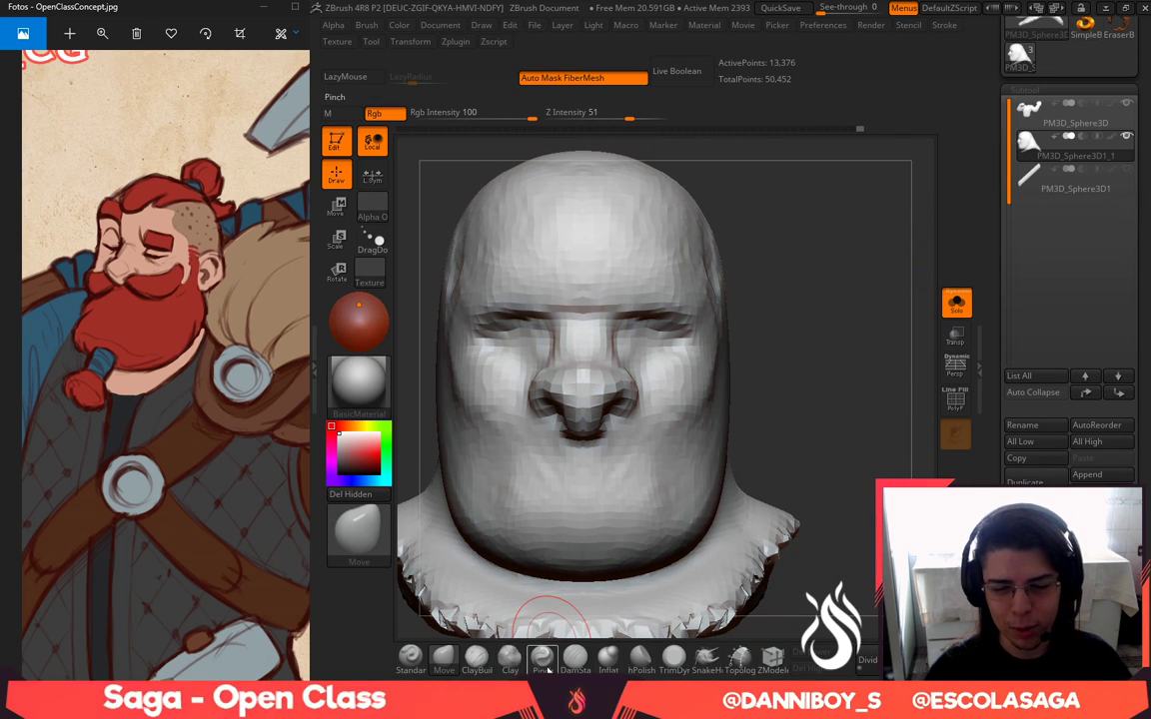
Switch to DamStandard to refine the face, then subdivide the head mesh one level
{"action": "left_click", "coordinate": [575, 656]}
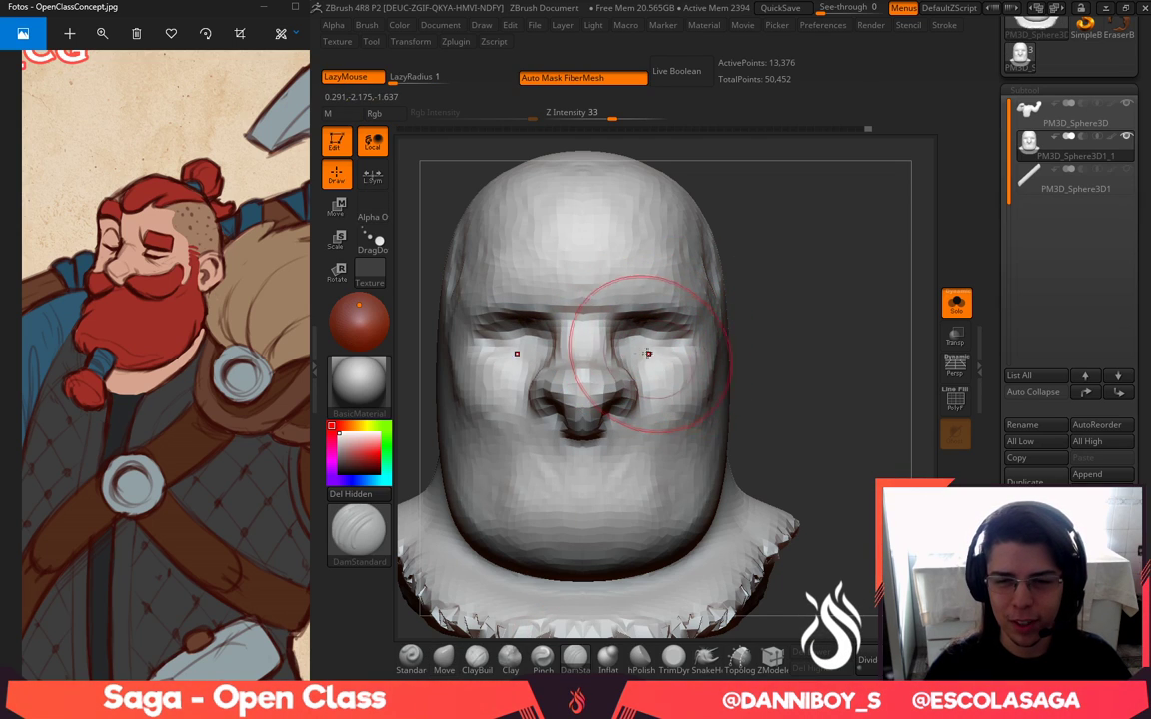
{"action": "left_click_drag", "start_coordinate": [429, 310], "coordinate": [330, 319]}
{"action": "left_click_drag", "start_coordinate": [487, 509], "coordinate": [599, 579], "text": "shift"}
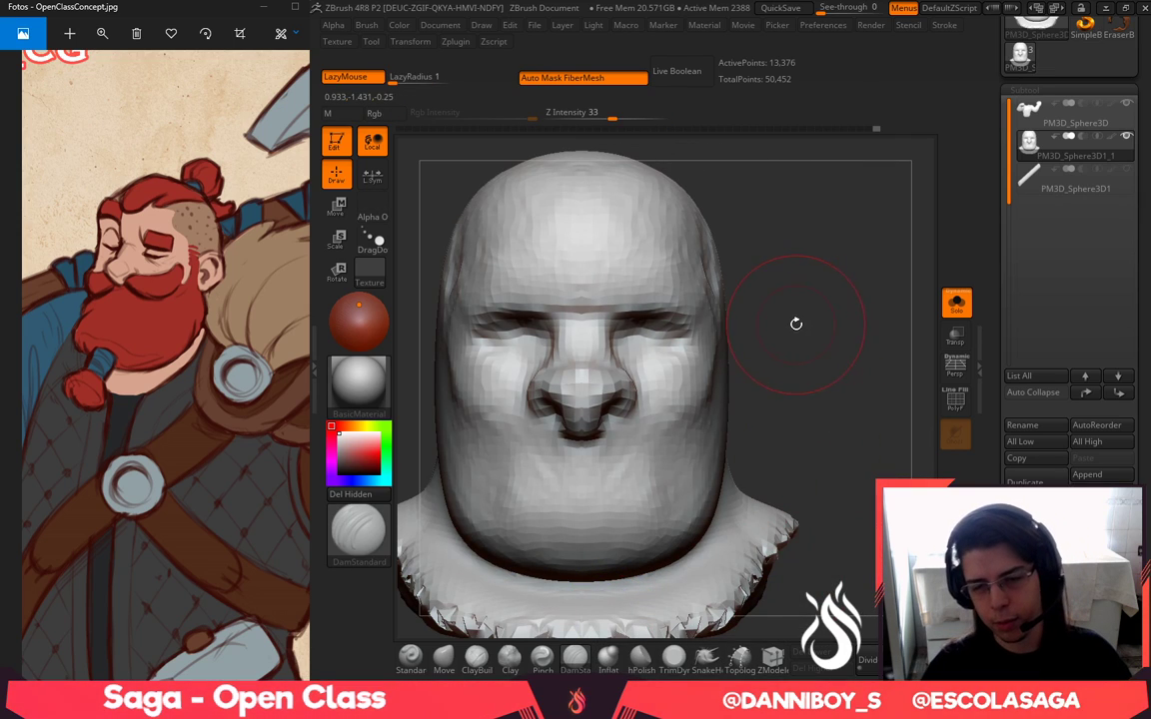
{"action": "key", "text": "ctrl+d"}
Build up rounded closed-eye volumes in both eye sockets with the ClayBuildup brush
{"action": "left_click", "coordinate": [476, 658]}
{"action": "left_click_drag", "start_coordinate": [772, 352], "coordinate": [785, 392], "text": "alt"}
{"action": "key", "text": "space"}
{"action": "mouse_move", "coordinate": [639, 334]}
{"action": "left_mouse_down"}
{"action": "mouse_move", "coordinate": [687, 333]}
{"action": "mouse_move", "coordinate": [692, 323]}
{"action": "left_mouse_up"}
{"action": "mouse_move", "coordinate": [616, 327]}
{"action": "left_mouse_down"}
{"action": "mouse_move", "coordinate": [604, 330]}
{"action": "mouse_move", "coordinate": [659, 329]}
{"action": "mouse_move", "coordinate": [639, 337]}
{"action": "mouse_move", "coordinate": [649, 328]}
{"action": "mouse_move", "coordinate": [682, 344]}
{"action": "mouse_move", "coordinate": [670, 361]}
{"action": "mouse_move", "coordinate": [627, 333]}
{"action": "mouse_move", "coordinate": [635, 357]}
{"action": "mouse_move", "coordinate": [672, 317]}
{"action": "left_mouse_up"}
Examine the head's proportions from side, front and three-quarter angles, toggling Solo mode along the way
{"action": "left_click_drag", "start_coordinate": [805, 327], "coordinate": [911, 331]}
{"action": "left_click", "coordinate": [443, 663]}
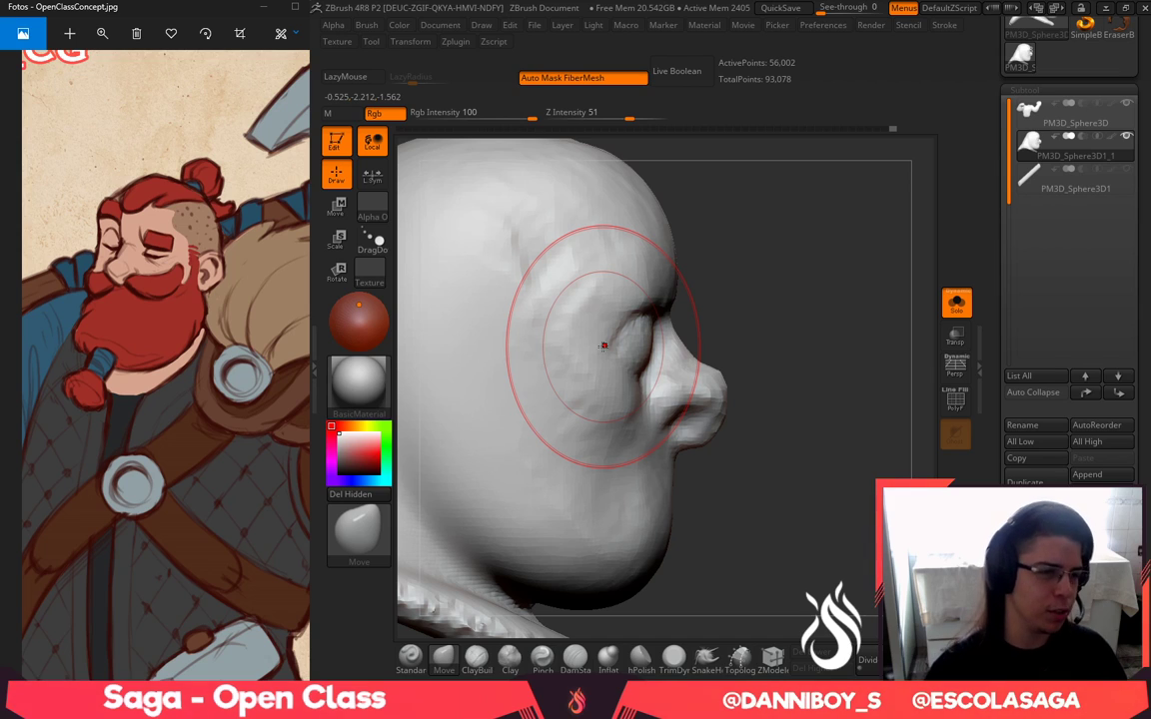
{"action": "left_click_drag", "start_coordinate": [840, 309], "coordinate": [818, 282], "text": "shift"}
{"action": "left_click_drag", "start_coordinate": [900, 277], "coordinate": [882, 252]}
{"action": "key", "text": "f"}
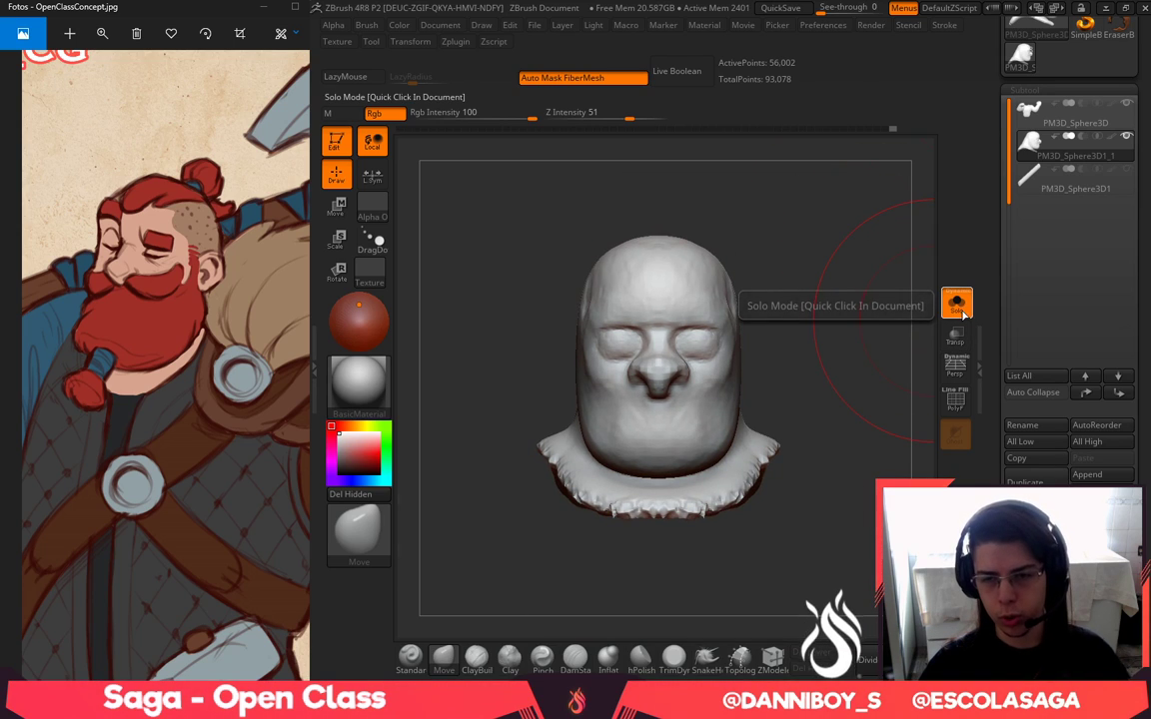
{"action": "left_click", "coordinate": [964, 316]}
{"action": "left_click", "coordinate": [962, 314]}
{"action": "left_click", "coordinate": [962, 316]}
{"action": "left_click", "coordinate": [962, 318]}
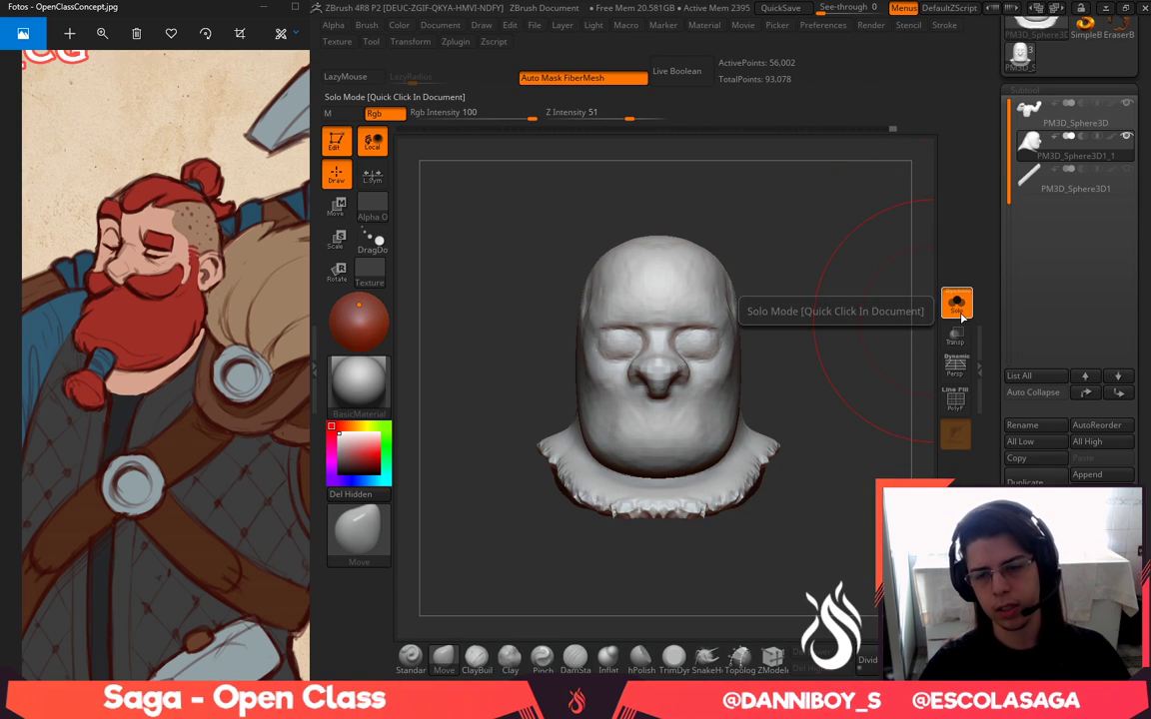
{"action": "left_click", "coordinate": [962, 318]}
{"action": "left_click", "coordinate": [961, 315]}
{"action": "left_click_drag", "start_coordinate": [821, 305], "coordinate": [822, 350], "text": "alt"}
{"action": "left_click_drag", "start_coordinate": [897, 352], "coordinate": [865, 360]}
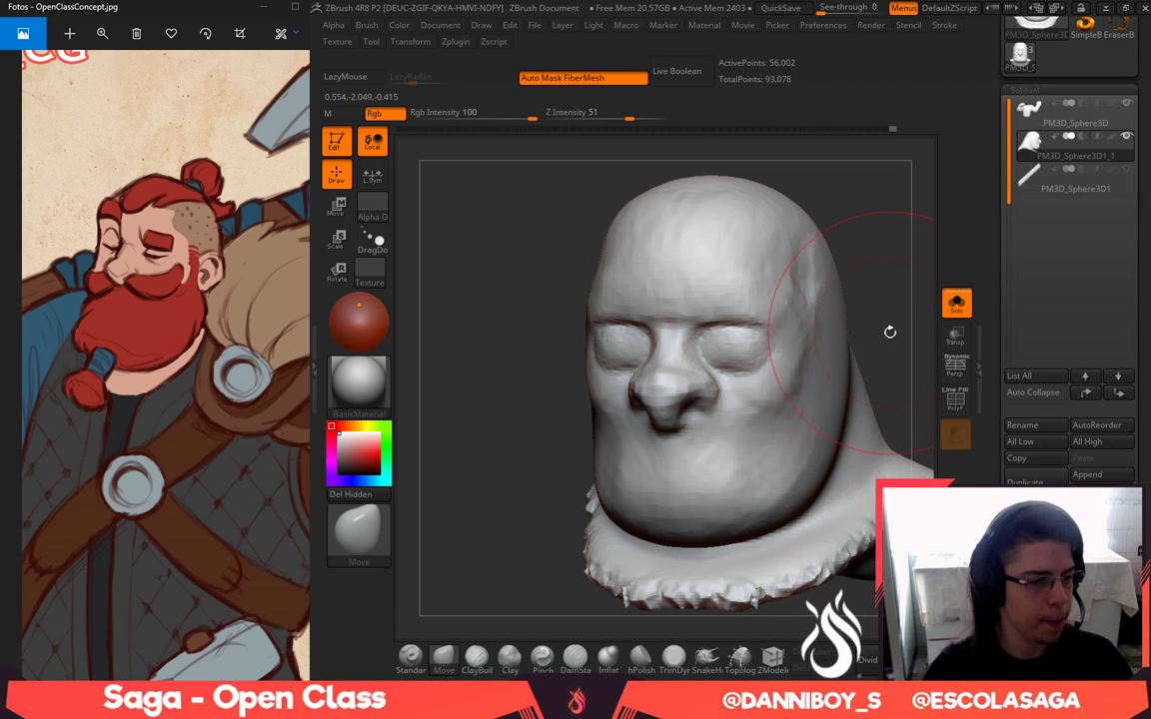
{"action": "left_click_drag", "start_coordinate": [889, 332], "coordinate": [849, 357]}
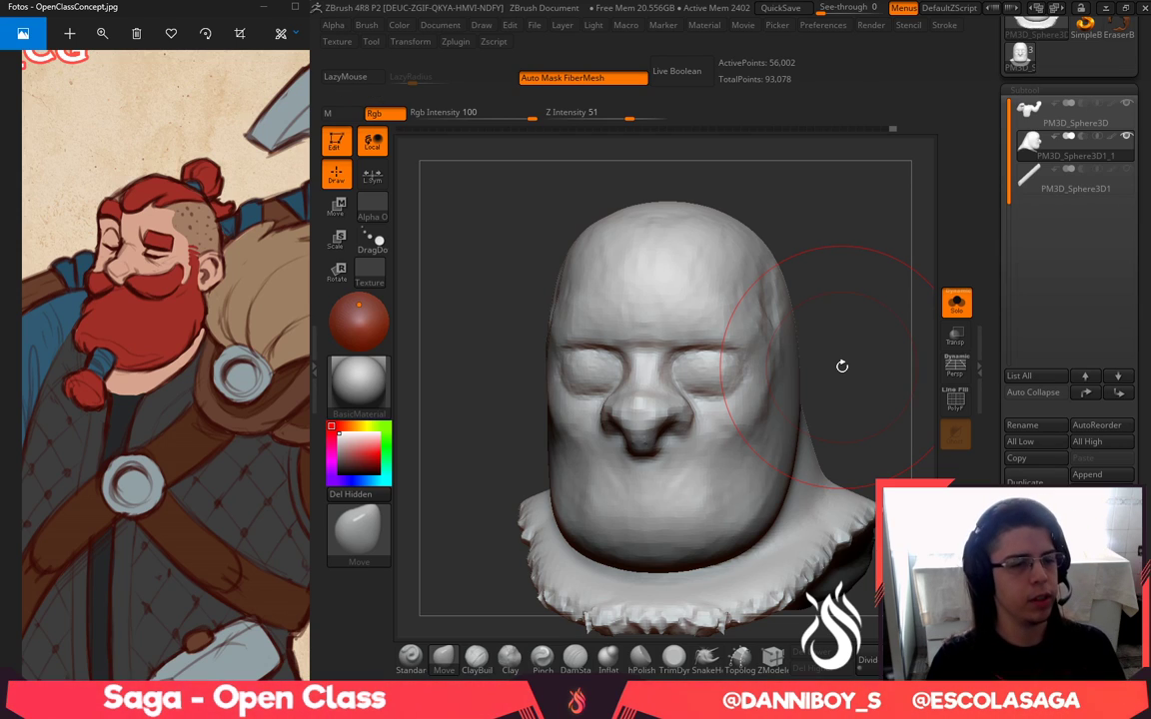
Add more volume to the closed eyelids and blend their lower edges with the ClayBuildup brush
{"action": "mouse_move", "coordinate": [852, 275]}
{"action": "left_mouse_down", "text": "alt"}
{"action": "mouse_move", "coordinate": [873, 311]}
{"action": "mouse_move", "coordinate": [883, 260]}
{"action": "mouse_move", "coordinate": [884, 271]}
{"action": "left_mouse_up", "text": "alt"}
{"action": "left_click", "coordinate": [477, 656]}
{"action": "left_click_drag", "start_coordinate": [849, 399], "coordinate": [857, 425], "text": "alt"}
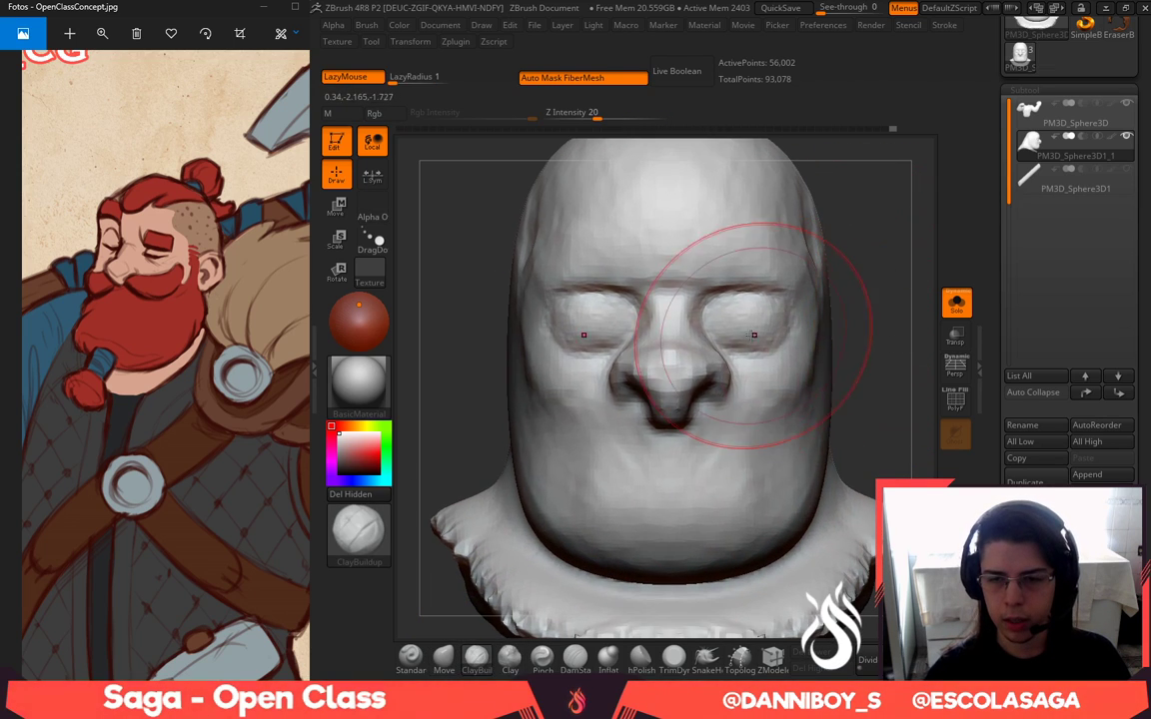
{"action": "key", "text": "space"}
{"action": "mouse_move", "coordinate": [758, 337]}
{"action": "left_mouse_down"}
{"action": "mouse_move", "coordinate": [730, 335]}
{"action": "mouse_move", "coordinate": [730, 316]}
{"action": "mouse_move", "coordinate": [765, 313]}
{"action": "mouse_move", "coordinate": [759, 332]}
{"action": "mouse_move", "coordinate": [739, 327]}
{"action": "left_mouse_up"}
{"action": "key", "text": "space"}
{"action": "mouse_move", "coordinate": [722, 323]}
{"action": "left_mouse_down"}
{"action": "mouse_move", "coordinate": [705, 318]}
{"action": "mouse_move", "coordinate": [755, 325]}
{"action": "mouse_move", "coordinate": [744, 329]}
{"action": "left_mouse_up"}
{"action": "left_click_drag", "start_coordinate": [464, 430], "coordinate": [518, 448]}
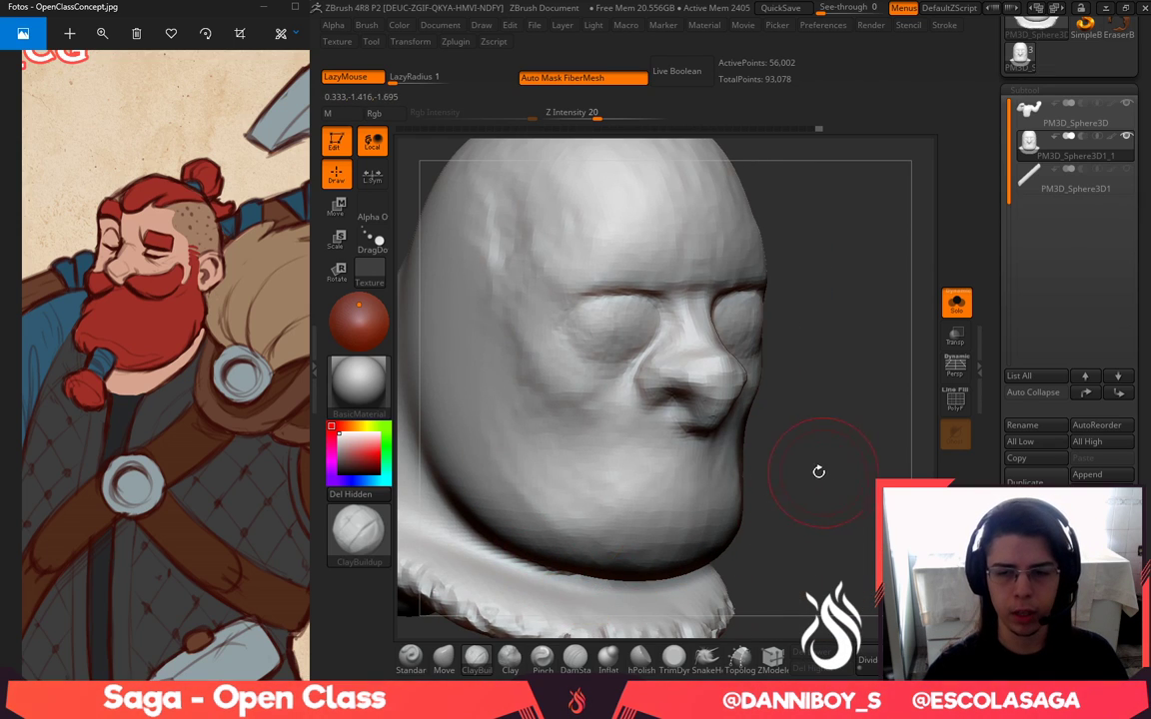
Carve the nostril openings on the underside of the nose with the DamStandard brush
{"action": "left_click_drag", "start_coordinate": [819, 471], "coordinate": [715, 490]}
{"action": "left_click", "coordinate": [574, 656]}
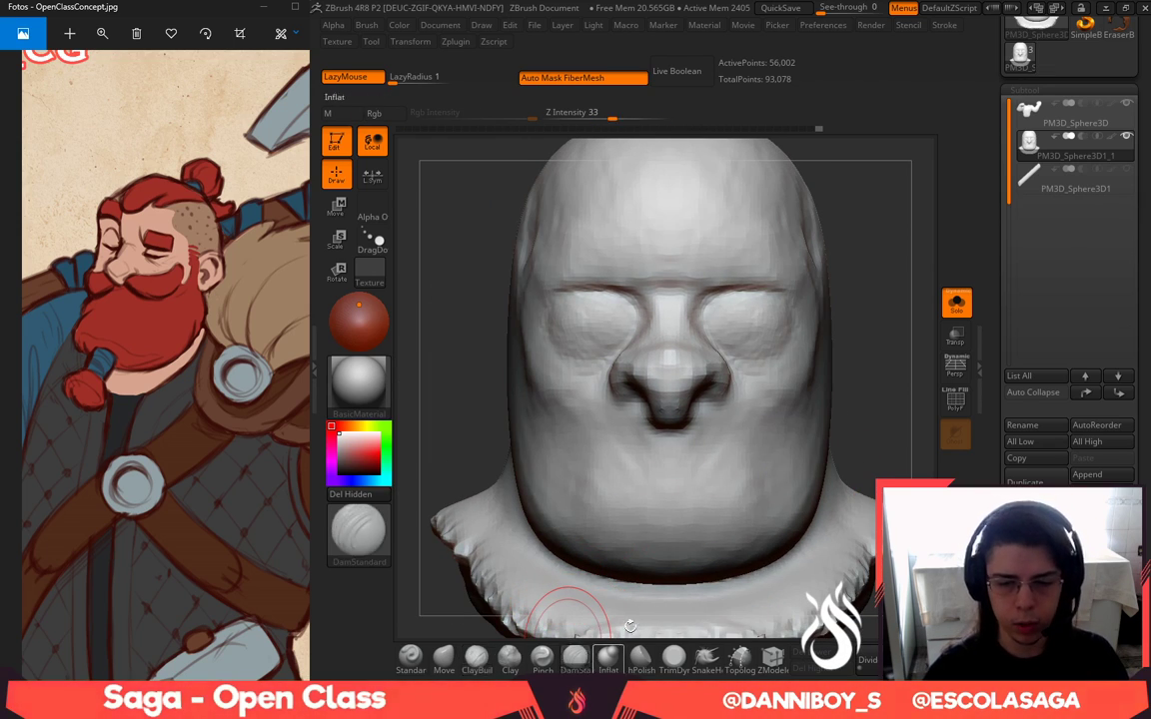
{"action": "left_click_drag", "start_coordinate": [894, 336], "coordinate": [795, 345]}
{"action": "key", "text": "space"}
{"action": "left_click_drag", "start_coordinate": [703, 390], "coordinate": [690, 391]}
{"action": "left_click_drag", "start_coordinate": [492, 425], "coordinate": [496, 372]}
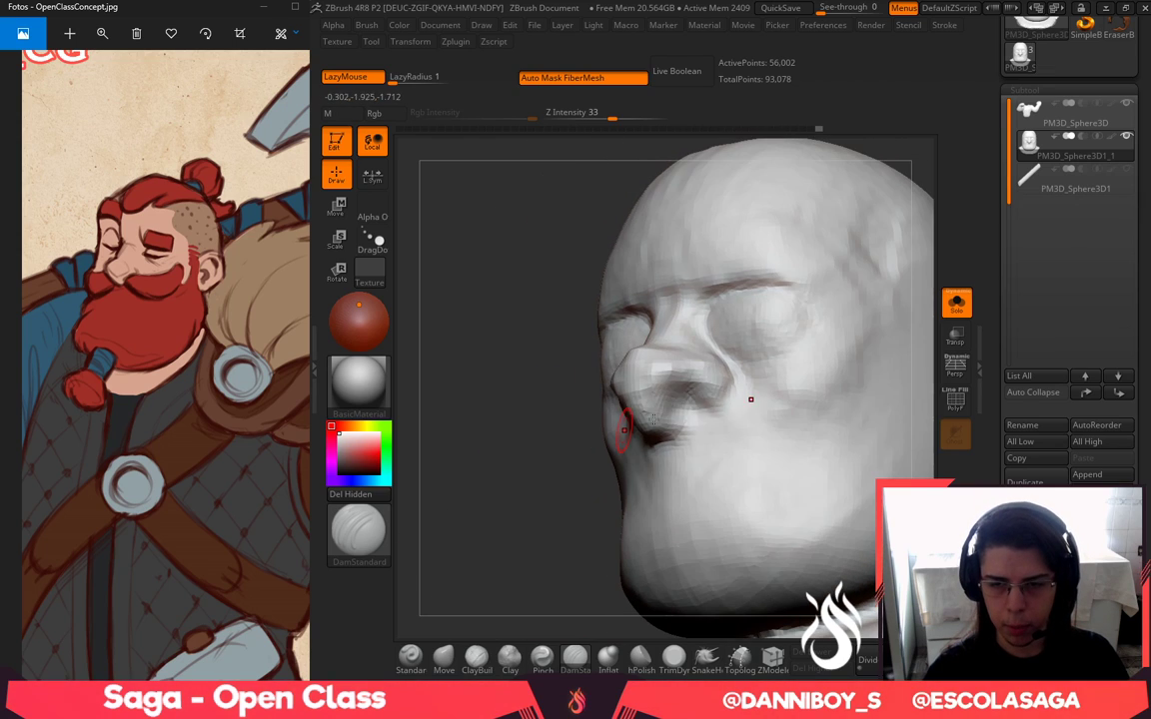
{"action": "mouse_move", "coordinate": [698, 391]}
{"action": "left_mouse_down"}
{"action": "mouse_move", "coordinate": [674, 402]}
{"action": "mouse_move", "coordinate": [747, 402]}
{"action": "left_mouse_up"}
{"action": "key", "text": "space"}
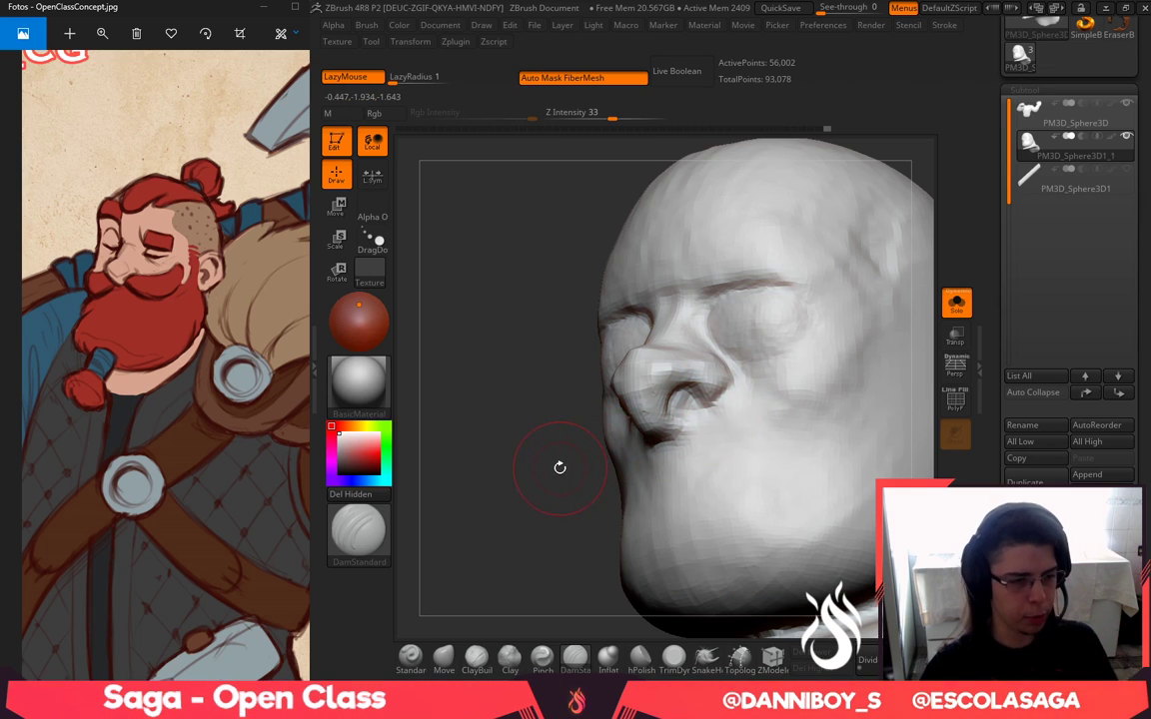
Refine the nostril wings and the nose tip with DamStandard, adjusting the draw size between strokes
{"action": "left_click_drag", "start_coordinate": [566, 475], "coordinate": [541, 482]}
{"action": "key", "text": "space"}
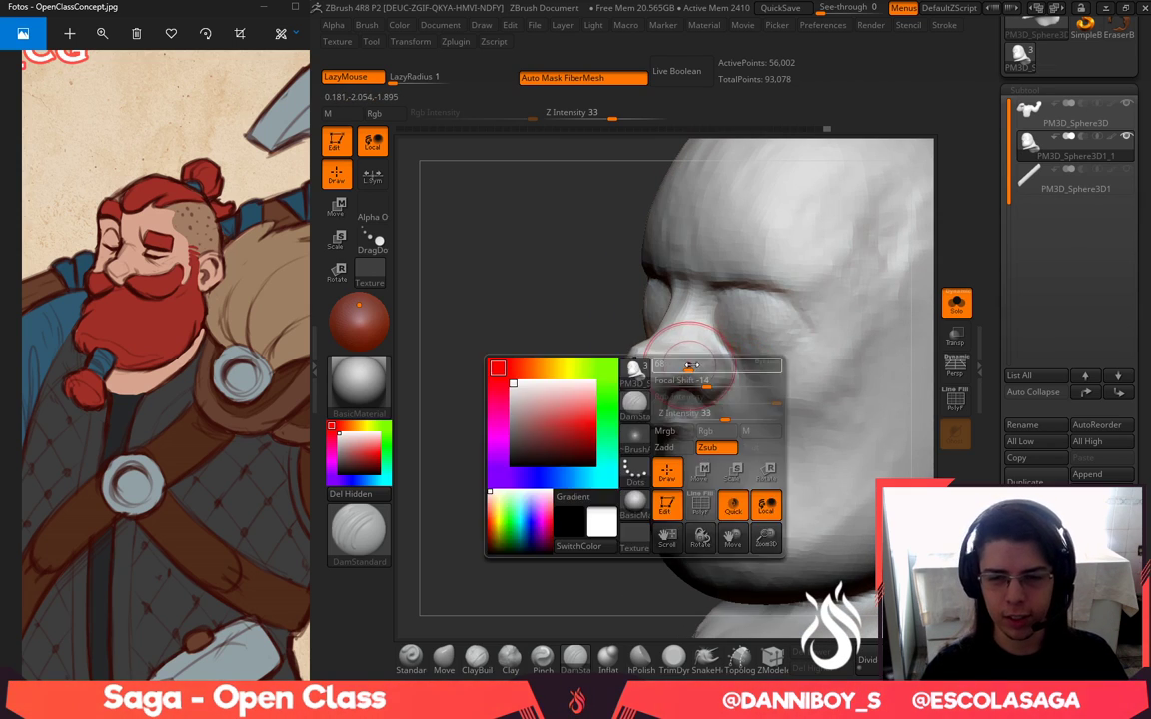
{"action": "mouse_move", "coordinate": [689, 366]}
{"action": "left_mouse_down"}
{"action": "mouse_move", "coordinate": [699, 368]}
{"action": "mouse_move", "coordinate": [675, 377]}
{"action": "left_mouse_up"}
{"action": "key", "text": "space"}
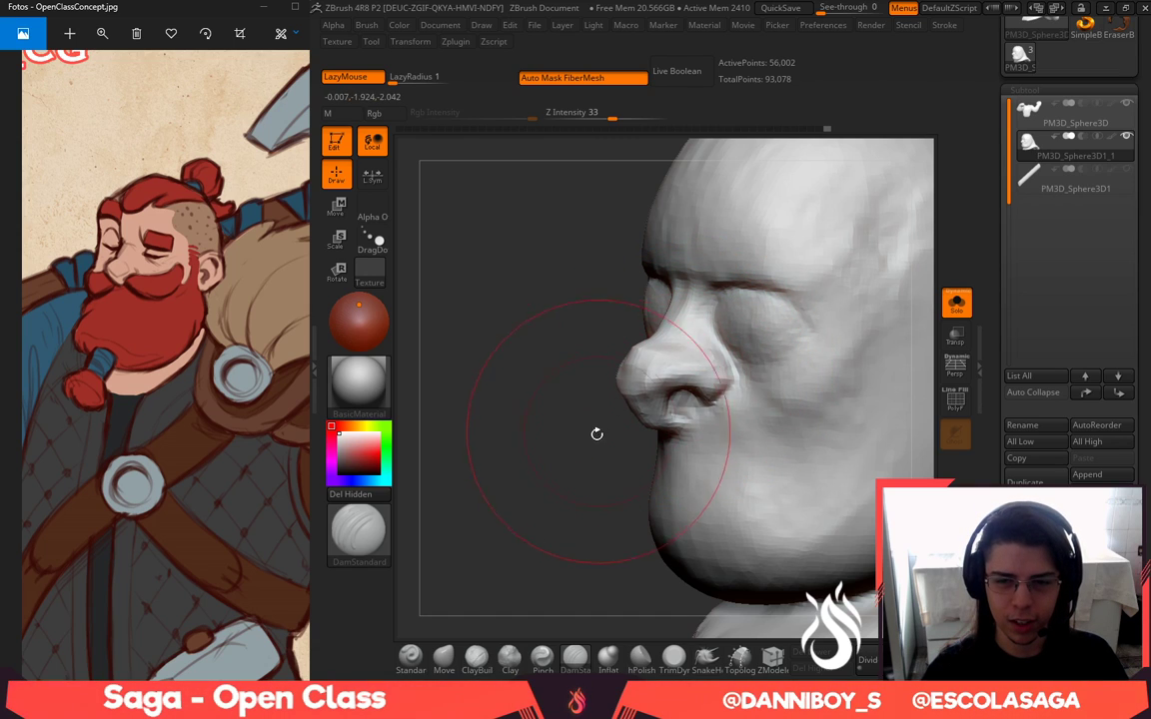
{"action": "left_click_drag", "start_coordinate": [597, 434], "coordinate": [631, 432]}
{"action": "key", "text": "space"}
{"action": "mouse_move", "coordinate": [683, 366]}
{"action": "left_mouse_down"}
{"action": "mouse_move", "coordinate": [632, 382]}
{"action": "mouse_move", "coordinate": [648, 400]}
{"action": "left_mouse_up"}
Flatten and smooth the planes of the nose tip and nostrils with the hPolish brush
{"action": "left_click", "coordinate": [644, 664]}
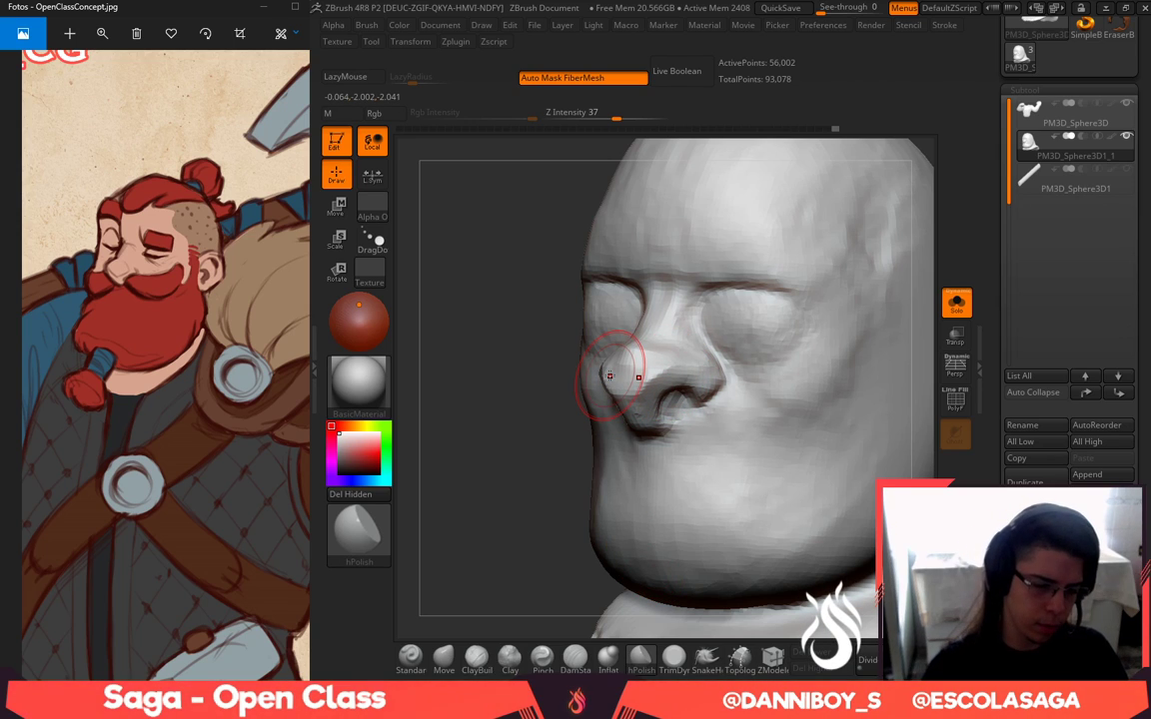
{"action": "mouse_move", "coordinate": [582, 451]}
{"action": "left_mouse_down"}
{"action": "mouse_move", "coordinate": [640, 359]}
{"action": "mouse_move", "coordinate": [640, 450]}
{"action": "left_mouse_up"}
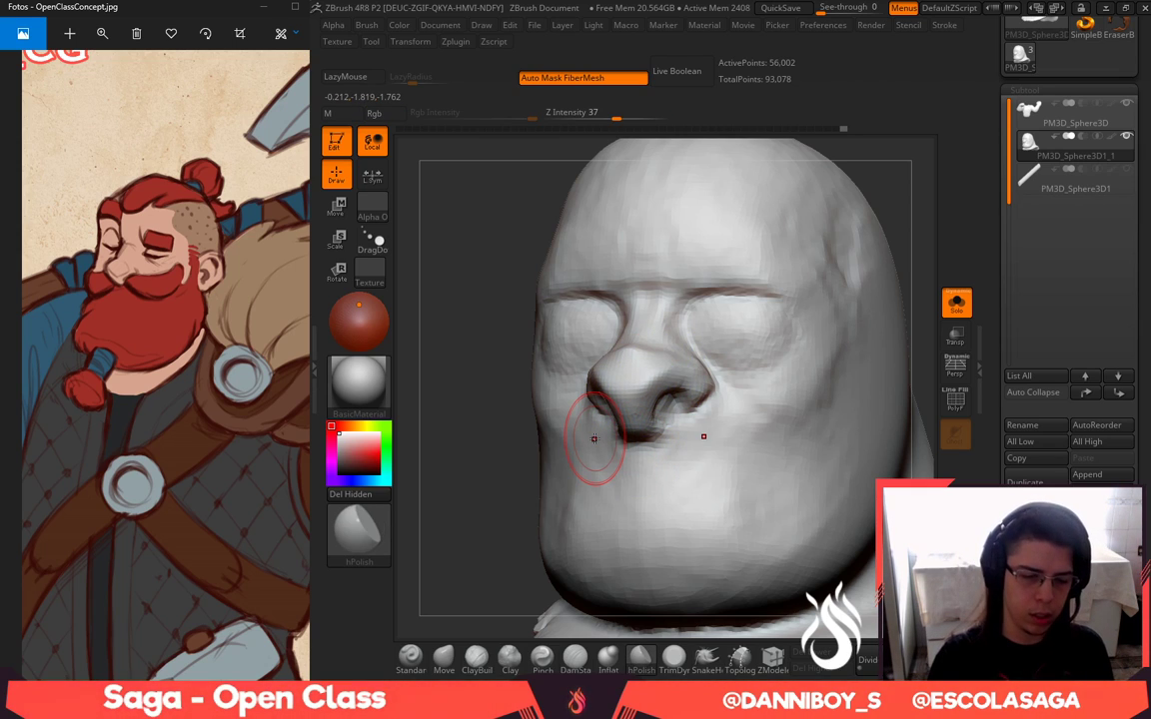
{"action": "left_click_drag", "start_coordinate": [485, 472], "coordinate": [532, 458]}
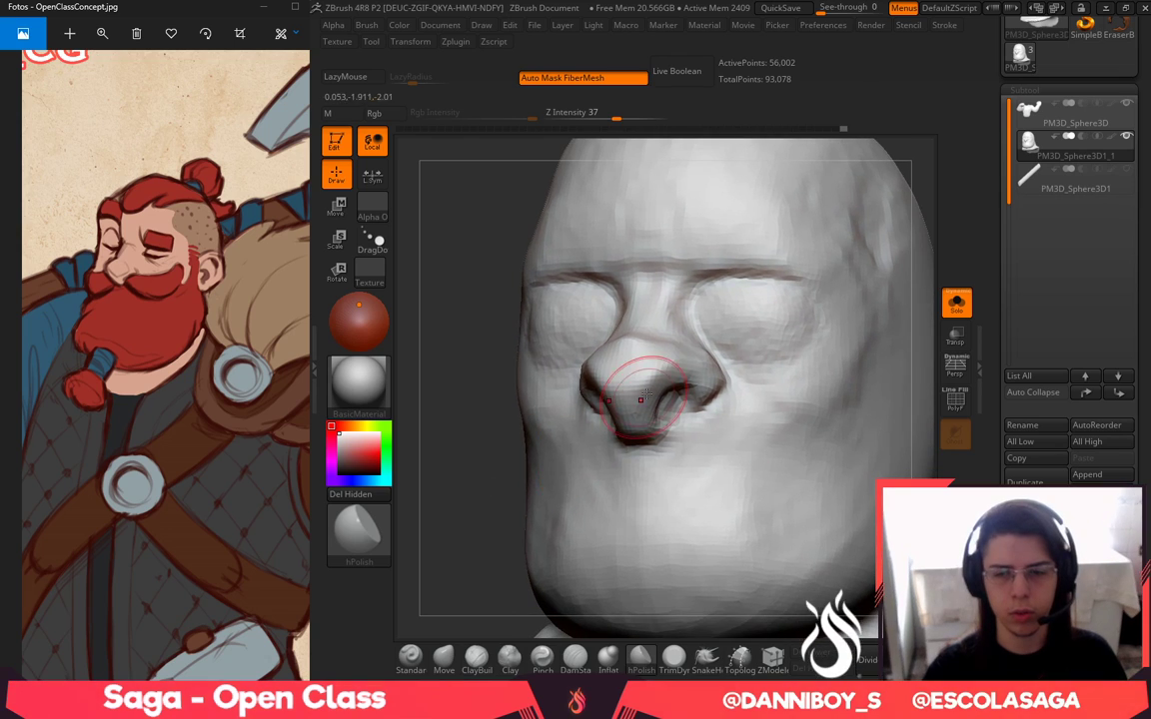
{"action": "left_click_drag", "start_coordinate": [480, 526], "coordinate": [445, 532]}
{"action": "left_click_drag", "start_coordinate": [507, 475], "coordinate": [469, 480]}
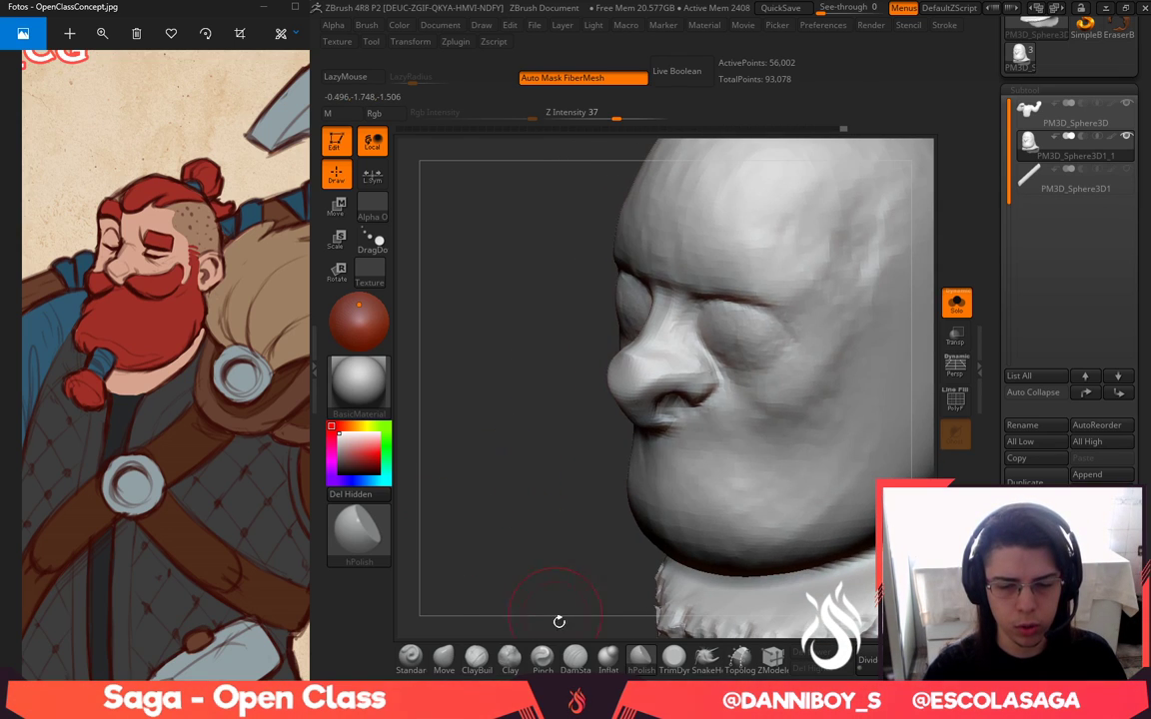
{"action": "left_click", "coordinate": [576, 659]}
{"action": "left_click_drag", "start_coordinate": [553, 521], "coordinate": [566, 515]}
{"action": "left_click_drag", "start_coordinate": [531, 403], "coordinate": [560, 393]}
{"action": "left_click_drag", "start_coordinate": [905, 310], "coordinate": [831, 308]}
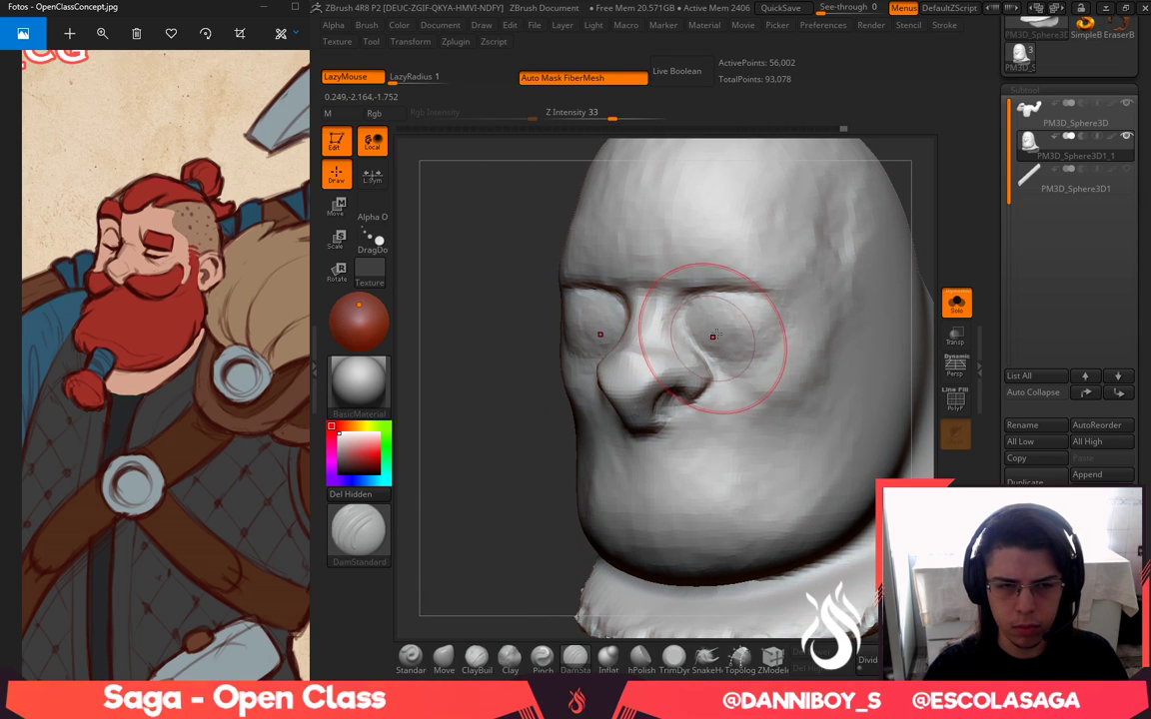
Reshape the forehead and temple contours with the Move brush, adjusting its draw size
{"action": "left_click", "coordinate": [443, 658]}
{"action": "key", "text": "space"}
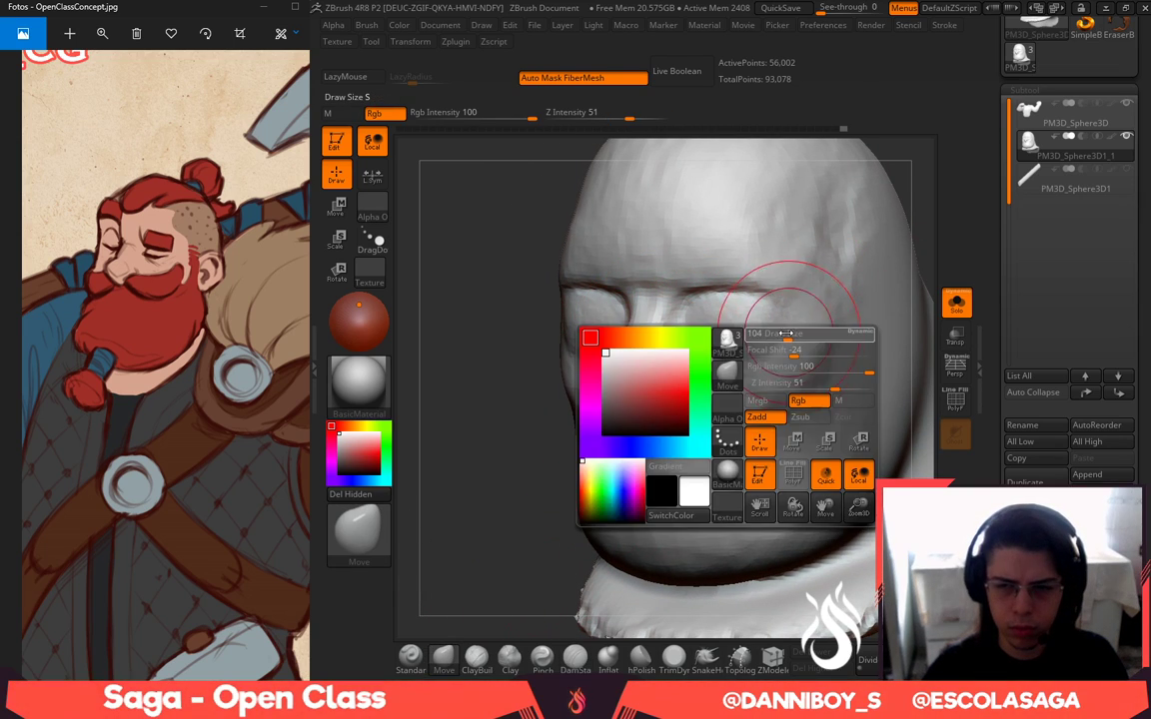
{"action": "mouse_move", "coordinate": [785, 334]}
{"action": "left_mouse_down"}
{"action": "mouse_move", "coordinate": [757, 333]}
{"action": "mouse_move", "coordinate": [786, 298]}
{"action": "mouse_move", "coordinate": [788, 259]}
{"action": "left_mouse_up"}
{"action": "key", "text": "space"}
{"action": "left_click_drag", "start_coordinate": [557, 391], "coordinate": [534, 470], "text": "alt"}
{"action": "key", "text": "space"}
{"action": "left_click_drag", "start_coordinate": [719, 250], "coordinate": [757, 257]}
{"action": "left_click_drag", "start_coordinate": [776, 258], "coordinate": [748, 243]}
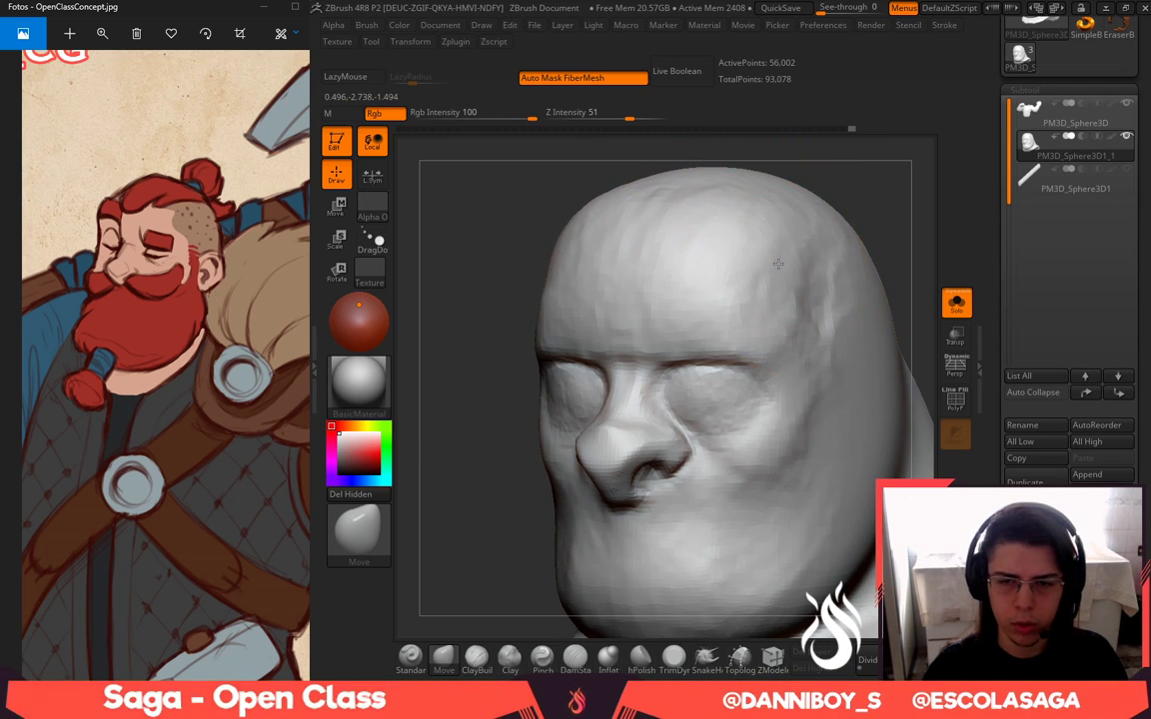
{"action": "left_click_drag", "start_coordinate": [996, 92], "coordinate": [996, 453]}
{"action": "left_click_drag", "start_coordinate": [996, 300], "coordinate": [996, 444]}
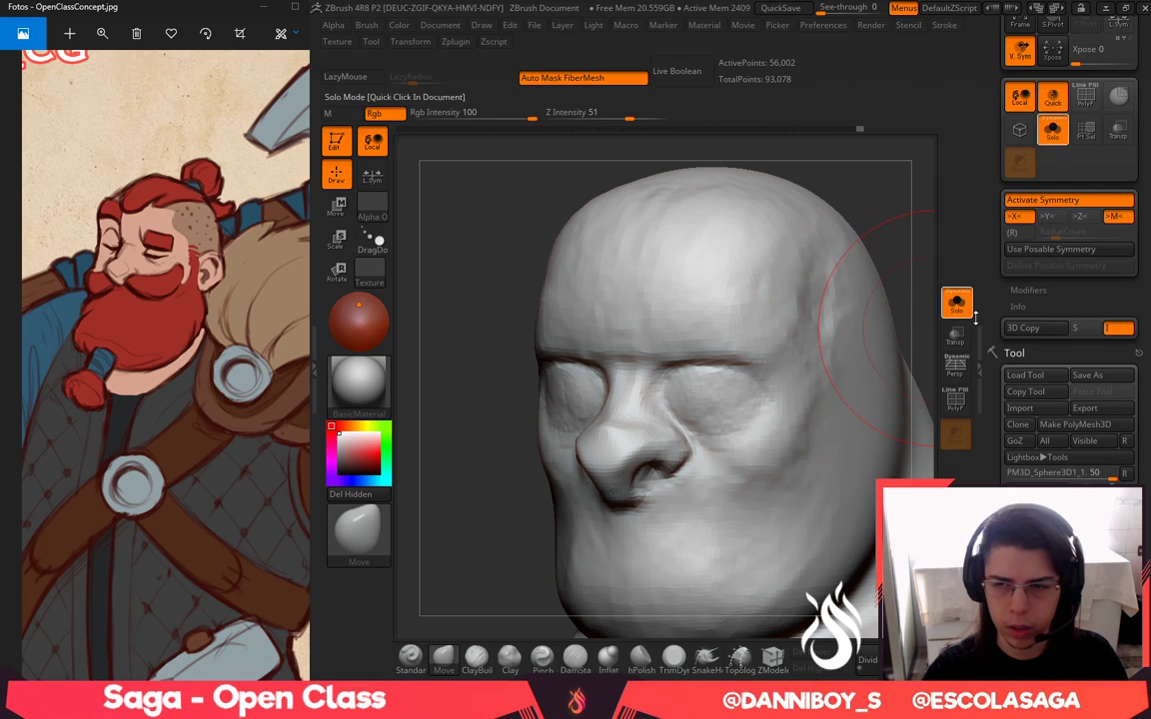
{"action": "left_click_drag", "start_coordinate": [997, 598], "coordinate": [996, 92]}
{"action": "left_click_drag", "start_coordinate": [914, 272], "coordinate": [874, 279], "text": "alt"}
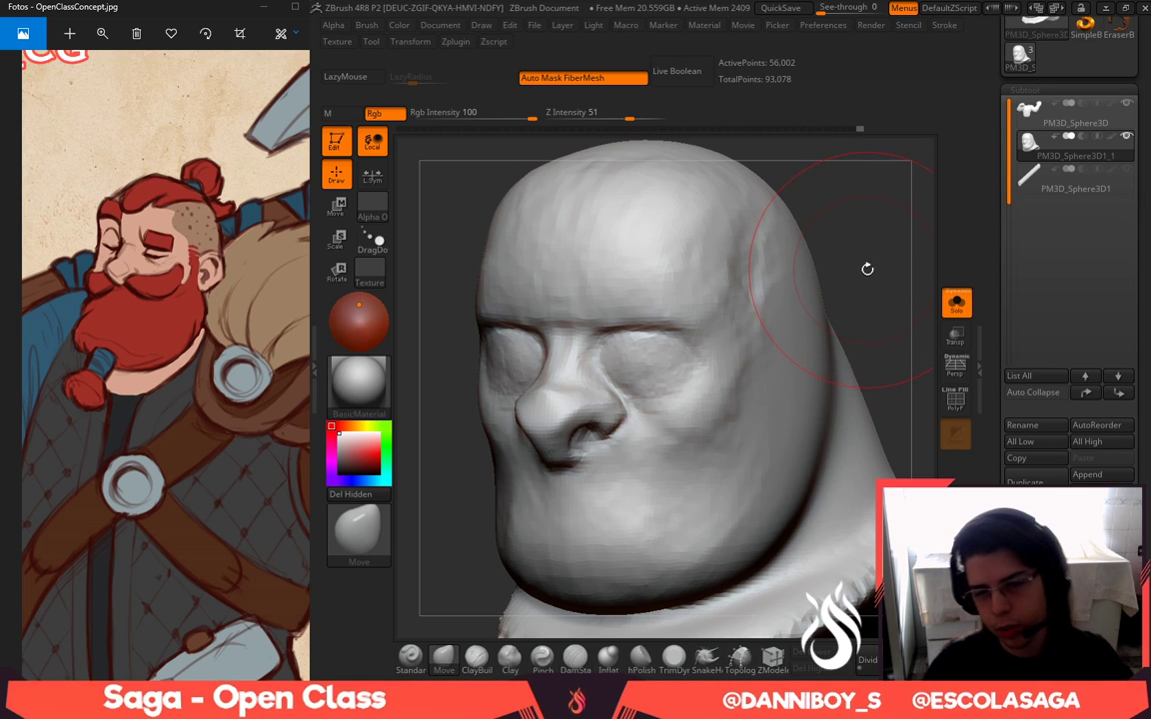
Reshape the cheek, mouth area and chin contour with the Move brush, adjusting its draw size between strokes
{"action": "left_click_drag", "start_coordinate": [865, 262], "coordinate": [858, 320]}
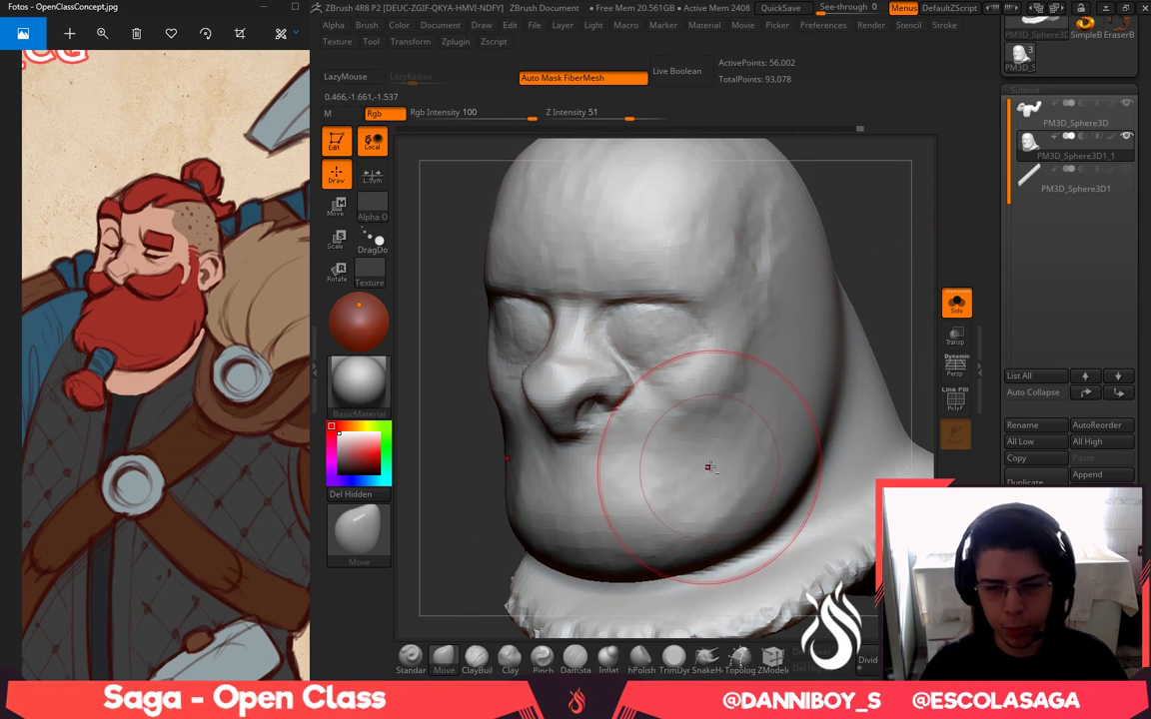
{"action": "key", "text": "space"}
{"action": "mouse_move", "coordinate": [710, 457]}
{"action": "left_mouse_down"}
{"action": "mouse_move", "coordinate": [732, 455]}
{"action": "mouse_move", "coordinate": [706, 489]}
{"action": "left_mouse_up"}
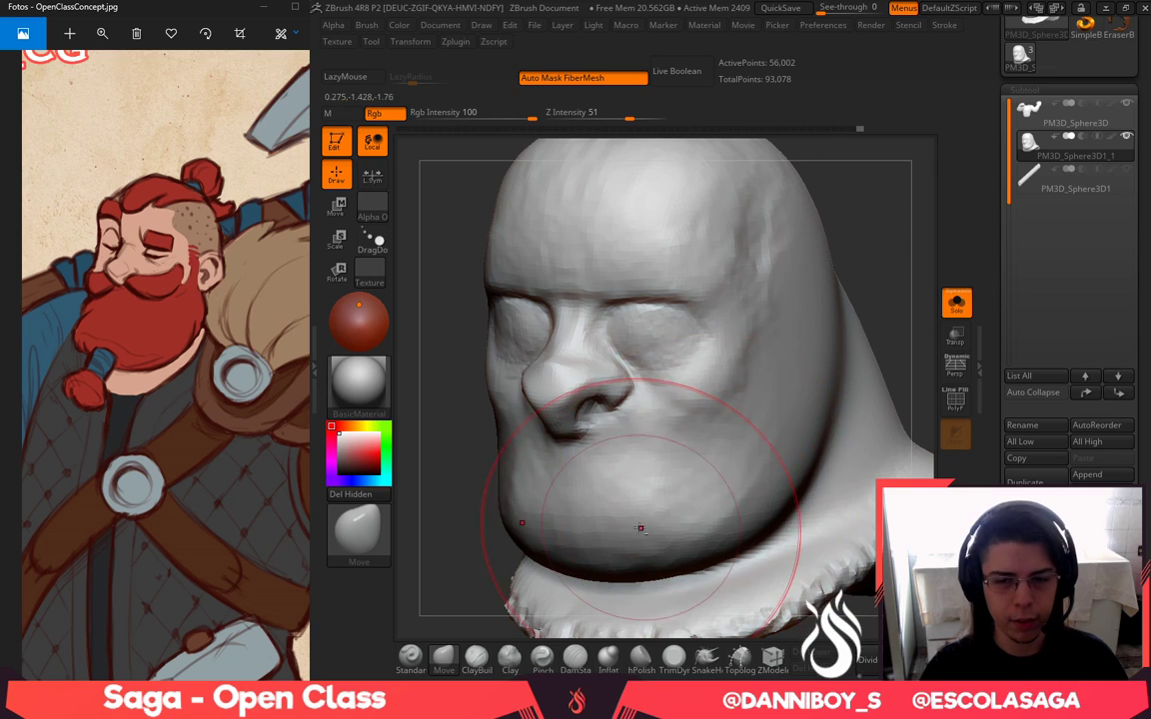
{"action": "key", "text": "space"}
{"action": "mouse_move", "coordinate": [591, 426]}
{"action": "left_mouse_down"}
{"action": "mouse_move", "coordinate": [582, 426]}
{"action": "mouse_move", "coordinate": [589, 399]}
{"action": "left_mouse_up"}
{"action": "key", "text": "space"}
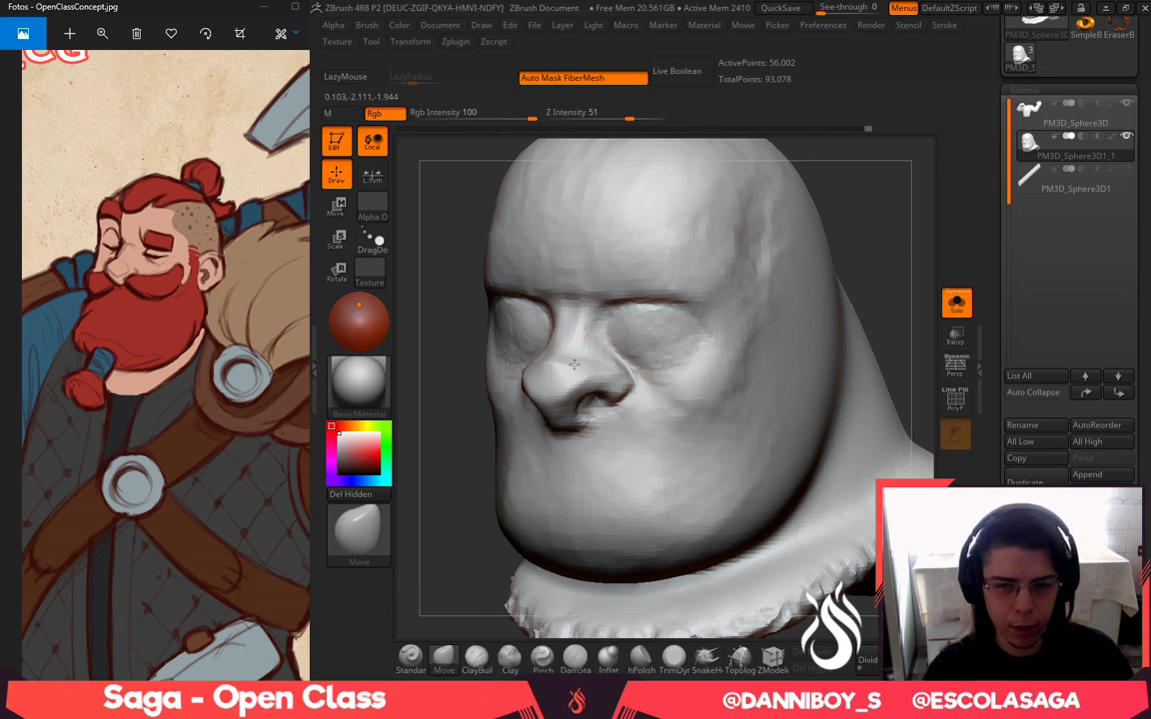
Refine the nose bridge with a smaller DamStandard brush and smoothing, and reshape the nostril wing with the Move brush
{"action": "left_click", "coordinate": [576, 657]}
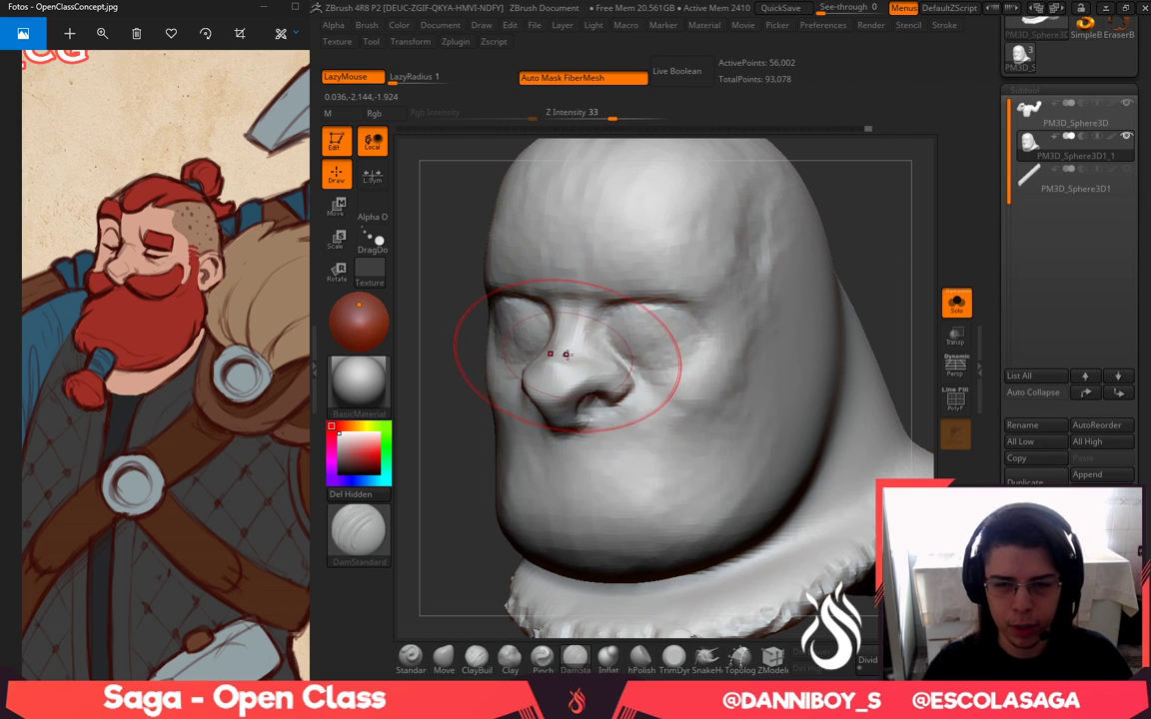
{"action": "key", "text": "space"}
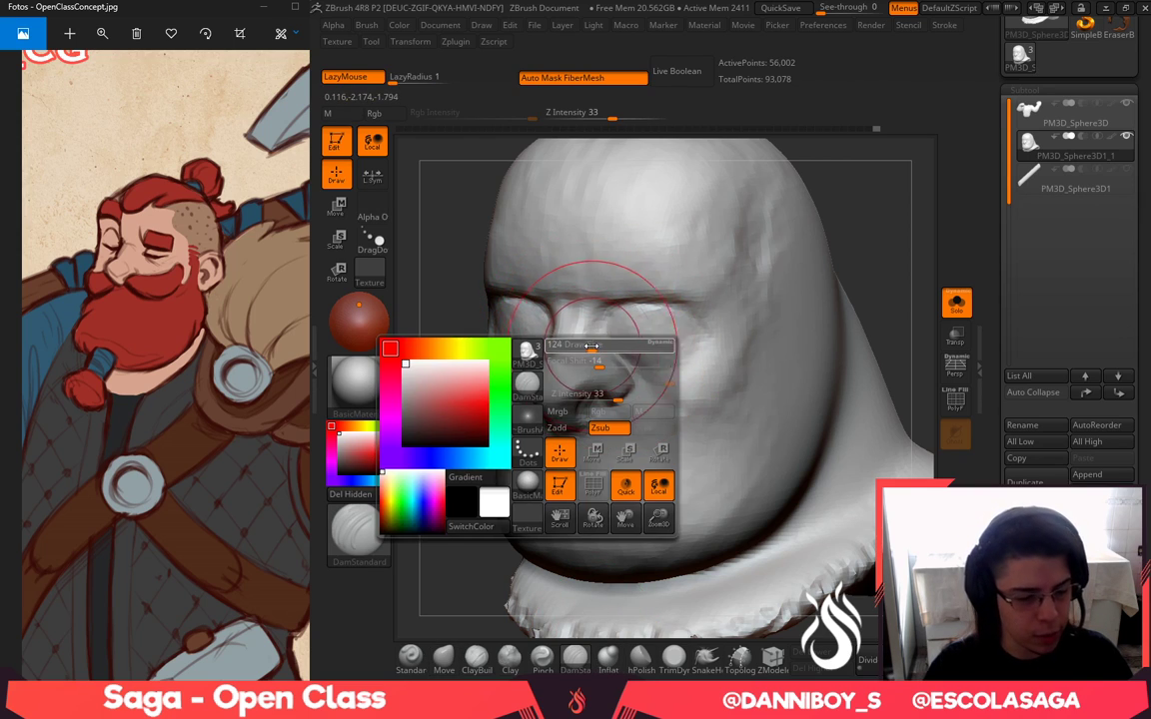
{"action": "left_click_drag", "start_coordinate": [597, 345], "coordinate": [573, 344]}
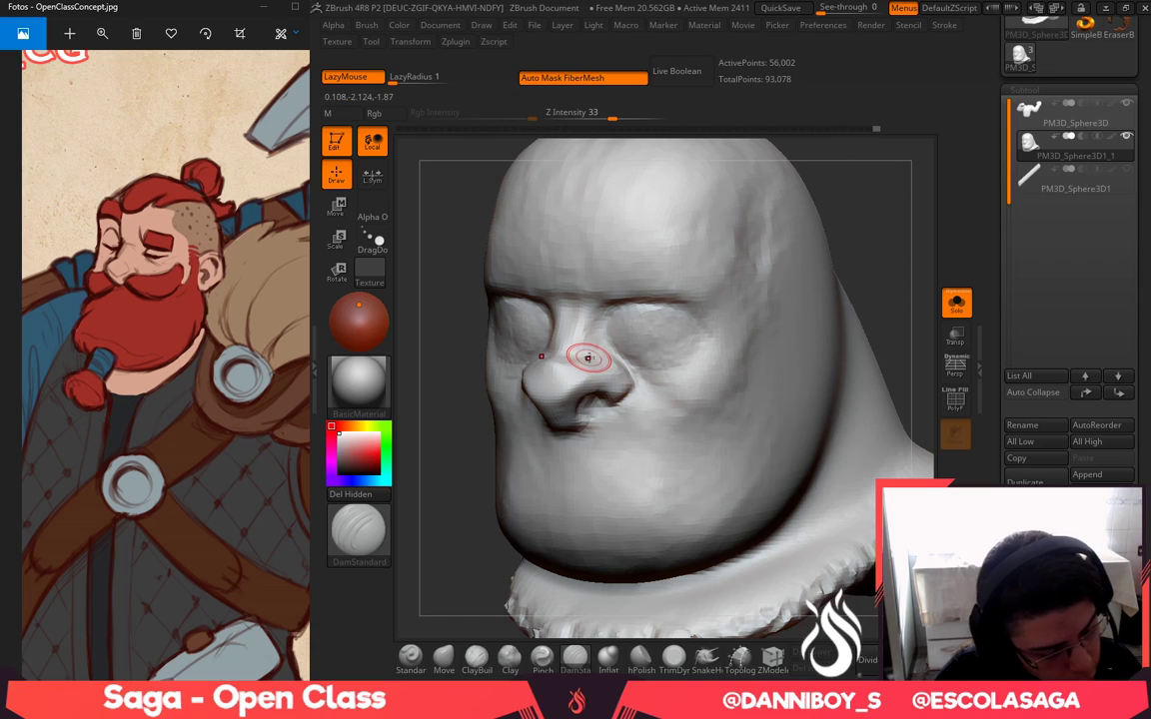
{"action": "key", "text": "shift"}
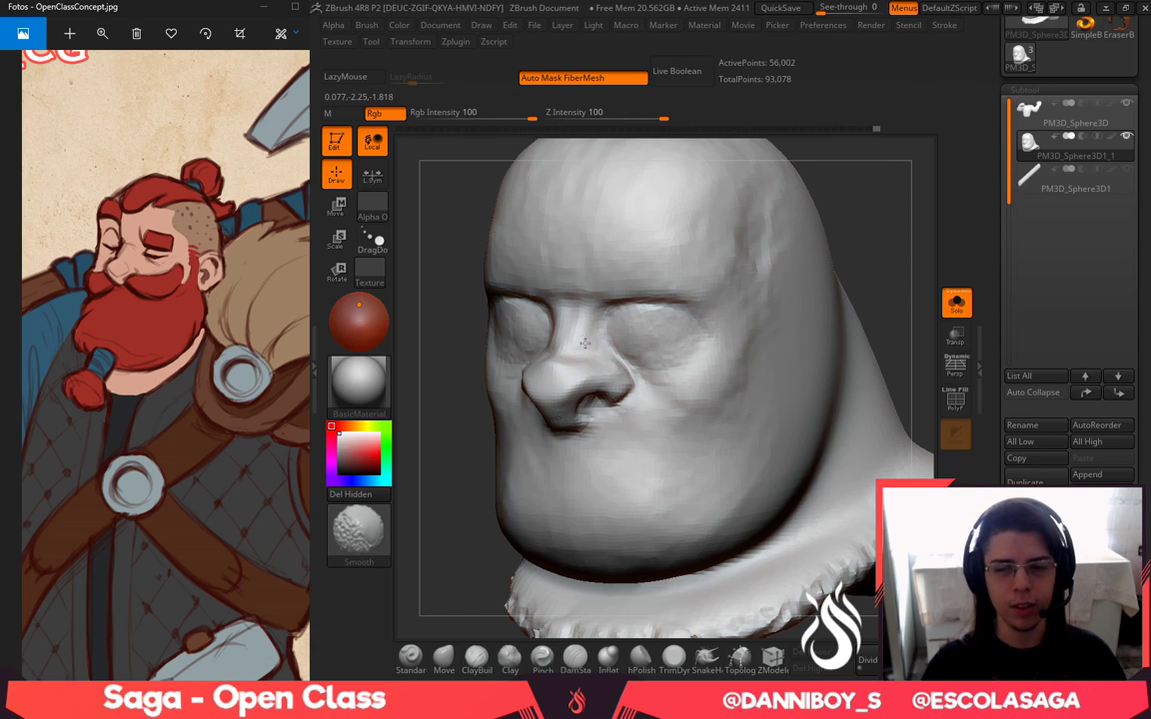
{"action": "left_click_drag", "start_coordinate": [582, 328], "coordinate": [568, 359], "text": "shift"}
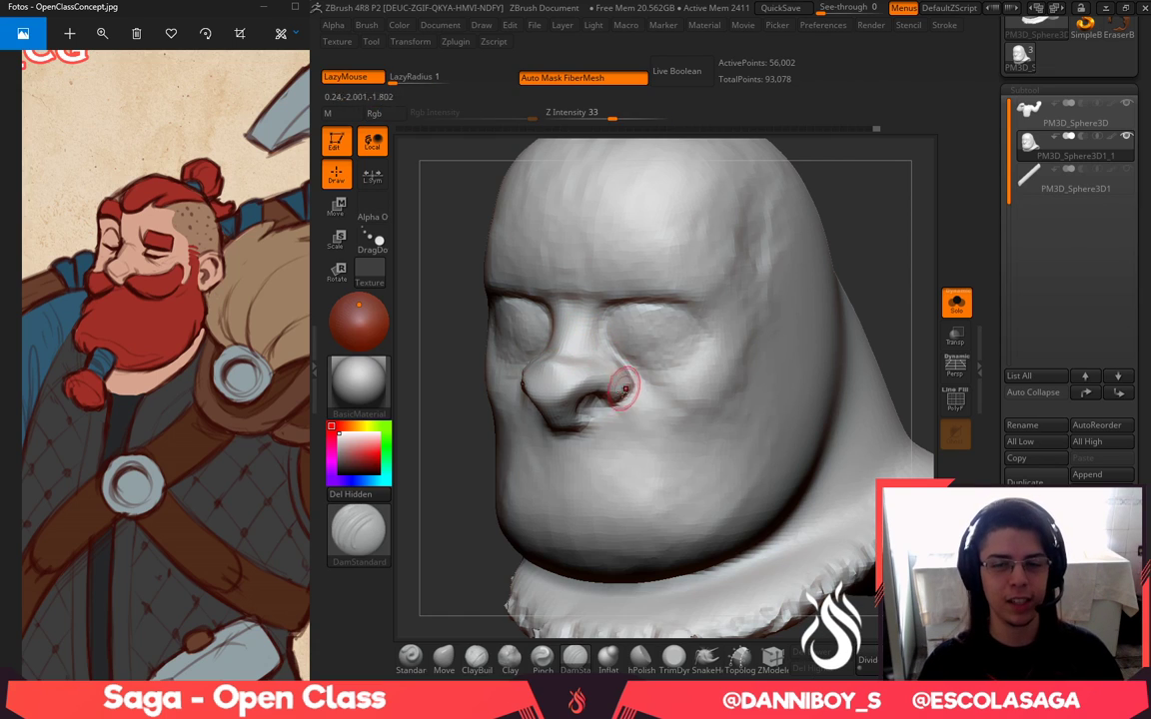
{"action": "left_click", "coordinate": [445, 657]}
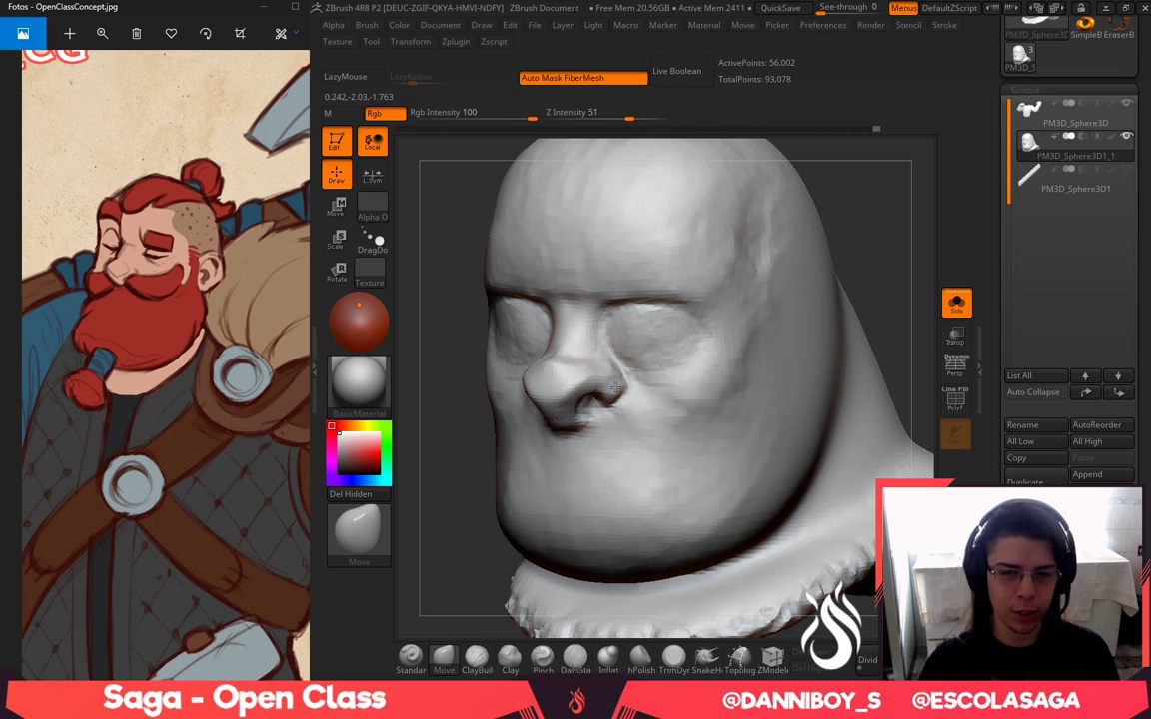
{"action": "left_click_drag", "start_coordinate": [634, 385], "coordinate": [614, 336]}
Insert a symmetrical pair of spheres over the eye area using the Insert Sphere mesh of the IMM Primitives brush
{"action": "left_click_drag", "start_coordinate": [867, 254], "coordinate": [828, 268], "text": "alt"}
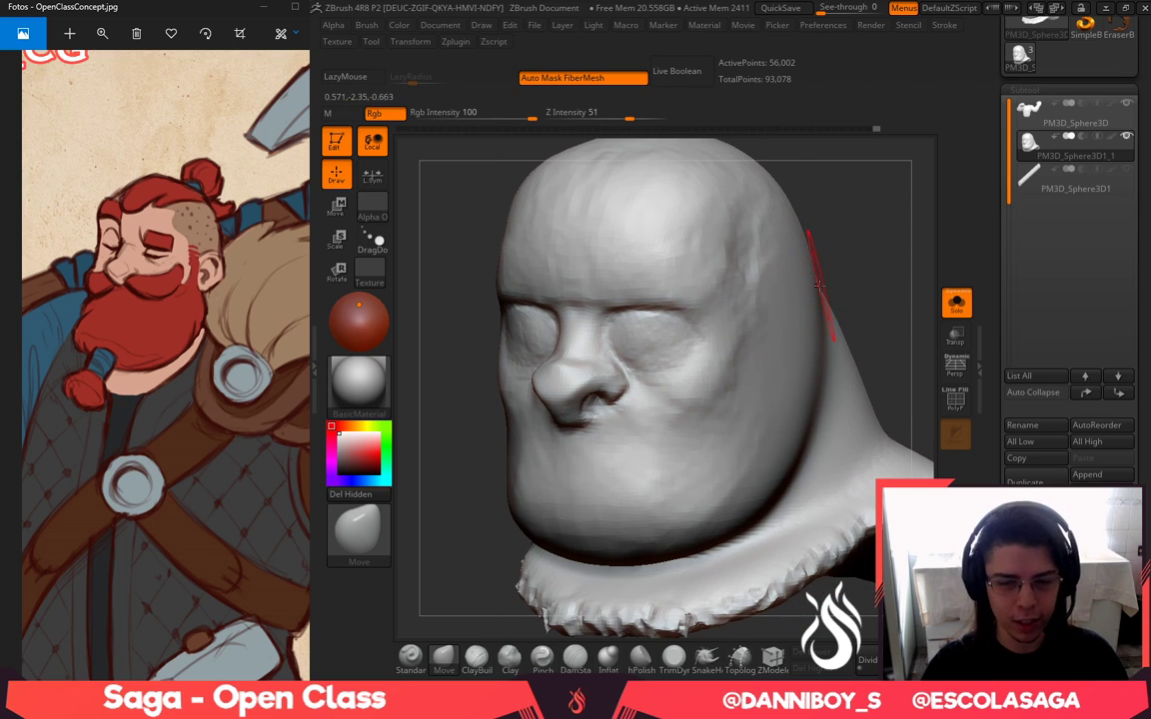
{"action": "key", "text": "b"}
{"action": "key", "text": "b"}
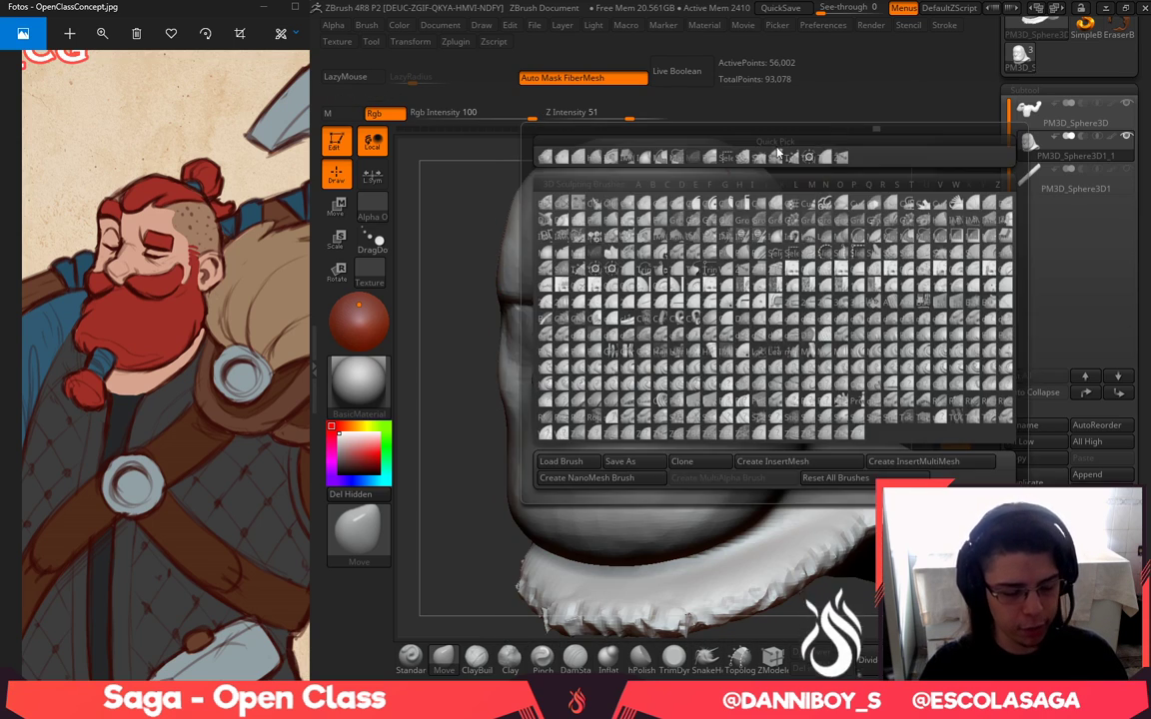
{"action": "key", "text": "i"}
{"action": "left_click", "coordinate": [658, 236]}
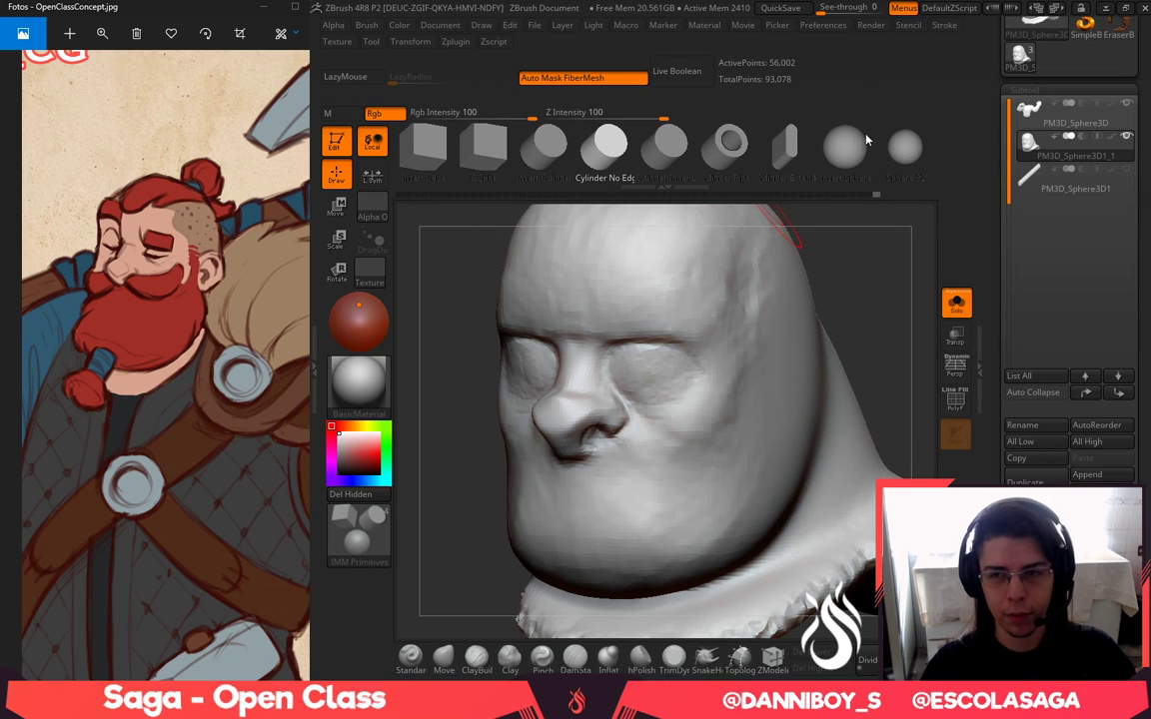
{"action": "left_click", "coordinate": [857, 144]}
{"action": "left_click_drag", "start_coordinate": [873, 275], "coordinate": [842, 262], "text": "shift"}
{"action": "left_click_drag", "start_coordinate": [648, 319], "coordinate": [642, 356]}
Scale the two inserted spheres with the gizmo, squashing them into flattened ovals
{"action": "key", "text": "w"}
{"action": "left_click_drag", "start_coordinate": [783, 363], "coordinate": [745, 423]}
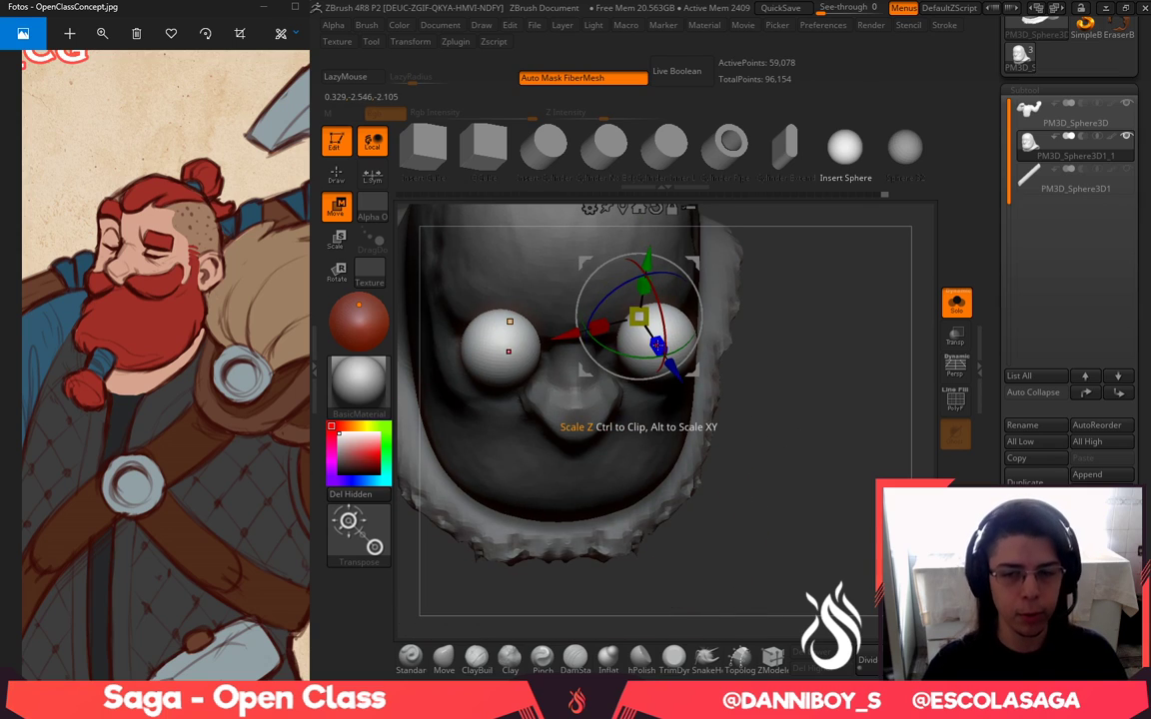
{"action": "left_click_drag", "start_coordinate": [656, 344], "coordinate": [649, 330]}
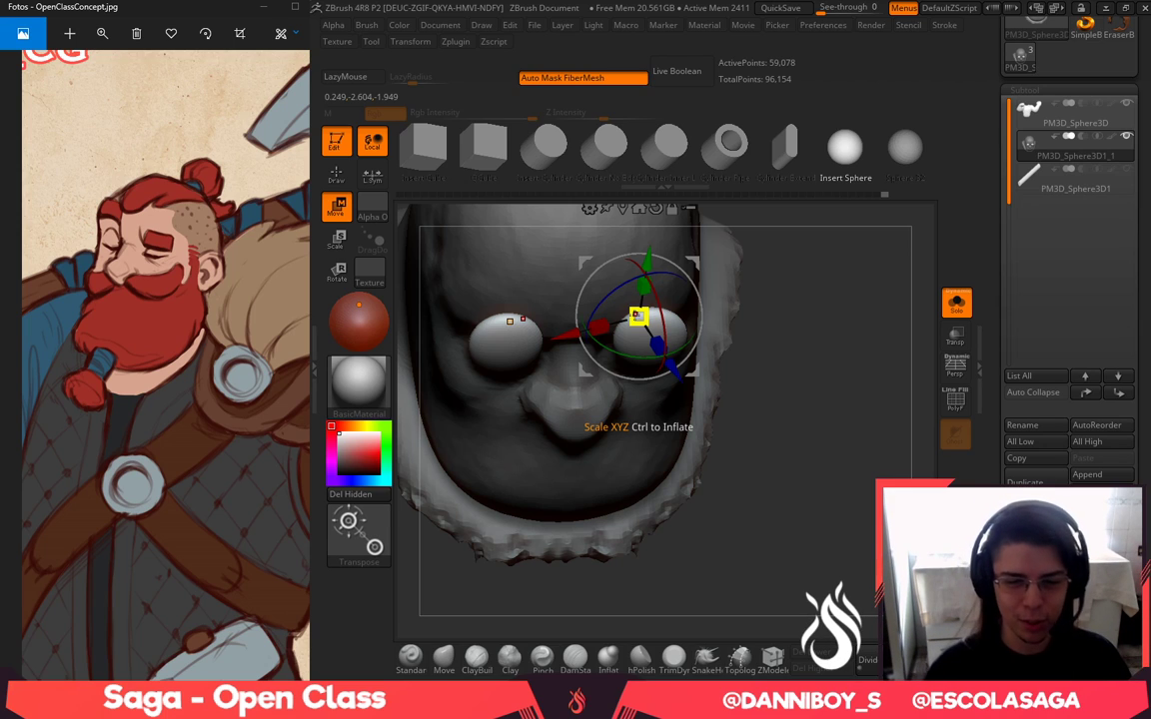
{"action": "key", "text": "q"}
Stretch the flattened spheres into wide, rounded eyebrow blocks with the Move brush
{"action": "left_click", "coordinate": [444, 658]}
{"action": "right_click_drag", "start_coordinate": [556, 468], "coordinate": [617, 457], "text": "shift"}
{"action": "key", "text": "space"}
{"action": "mouse_move", "coordinate": [631, 281]}
{"action": "left_mouse_down"}
{"action": "mouse_move", "coordinate": [610, 284]}
{"action": "mouse_move", "coordinate": [648, 272]}
{"action": "mouse_move", "coordinate": [648, 303]}
{"action": "mouse_move", "coordinate": [640, 291]}
{"action": "left_mouse_up"}
{"action": "key", "text": "space"}
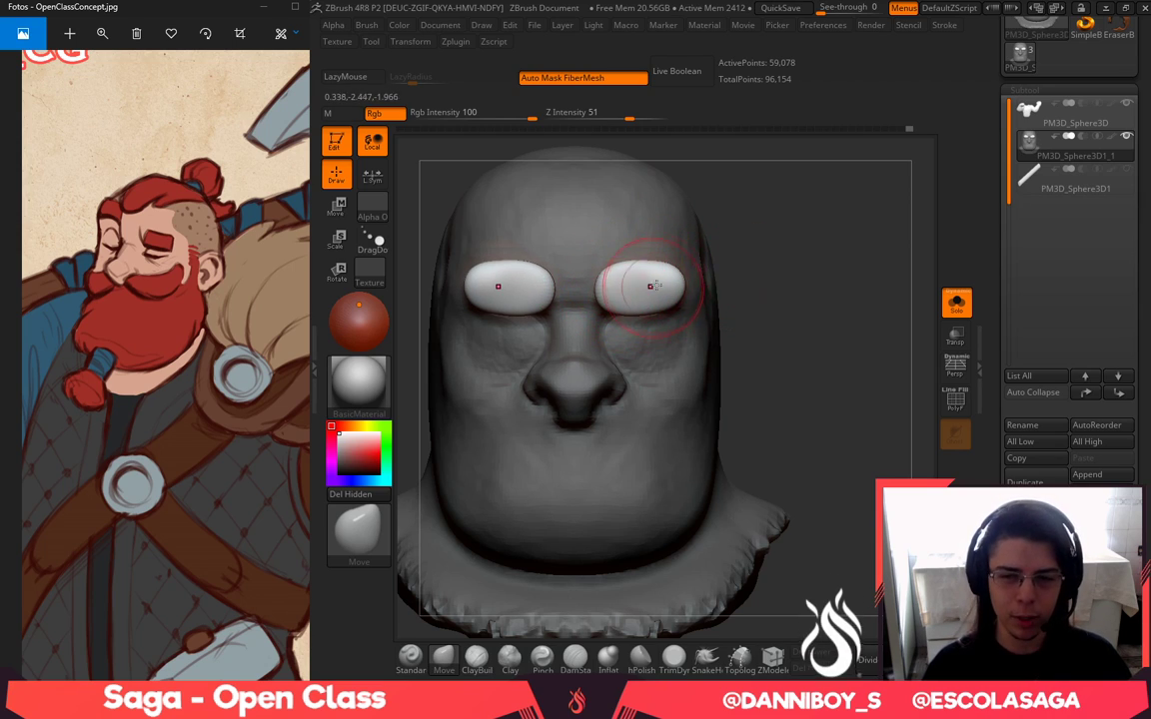
Fit the eyebrow blocks to the curve of the brow from the side with the Move brush, adjusting its draw size
{"action": "mouse_move", "coordinate": [770, 256]}
{"action": "left_mouse_down"}
{"action": "mouse_move", "coordinate": [679, 268]}
{"action": "mouse_move", "coordinate": [692, 300]}
{"action": "left_mouse_up"}
{"action": "key", "text": "space"}
{"action": "left_click", "coordinate": [695, 279]}
{"action": "mouse_move", "coordinate": [774, 261]}
{"action": "left_mouse_down"}
{"action": "mouse_move", "coordinate": [830, 288]}
{"action": "mouse_move", "coordinate": [755, 299]}
{"action": "mouse_move", "coordinate": [699, 365]}
{"action": "left_mouse_up"}
{"action": "key", "text": "space"}
{"action": "left_click", "coordinate": [788, 285]}
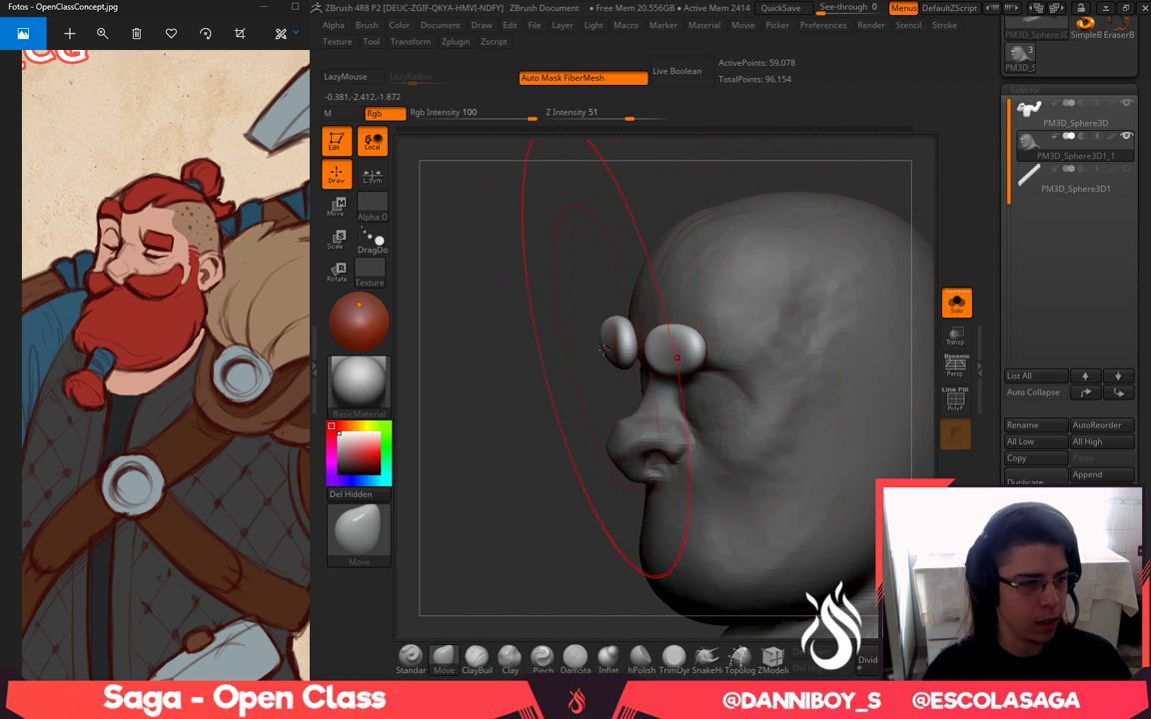
{"action": "left_click_drag", "start_coordinate": [559, 352], "coordinate": [612, 435]}
{"action": "key", "text": "space"}
{"action": "left_click", "coordinate": [734, 353]}
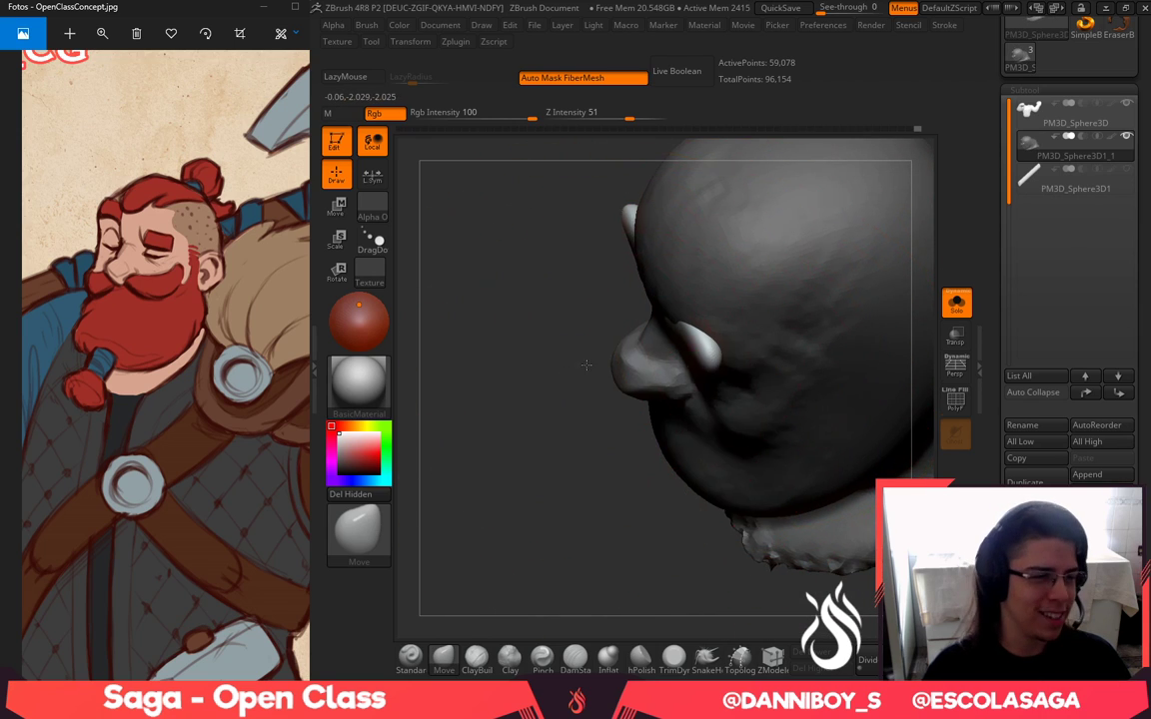
{"action": "left_click_drag", "start_coordinate": [586, 365], "coordinate": [615, 417]}
{"action": "key", "text": "space"}
{"action": "left_click", "coordinate": [702, 325]}
{"action": "left_click_drag", "start_coordinate": [667, 331], "coordinate": [683, 335]}
Refine the front outline and the inner and outer ends of both eyebrows with the Move brush
{"action": "left_click_drag", "start_coordinate": [772, 350], "coordinate": [742, 342], "text": "shift"}
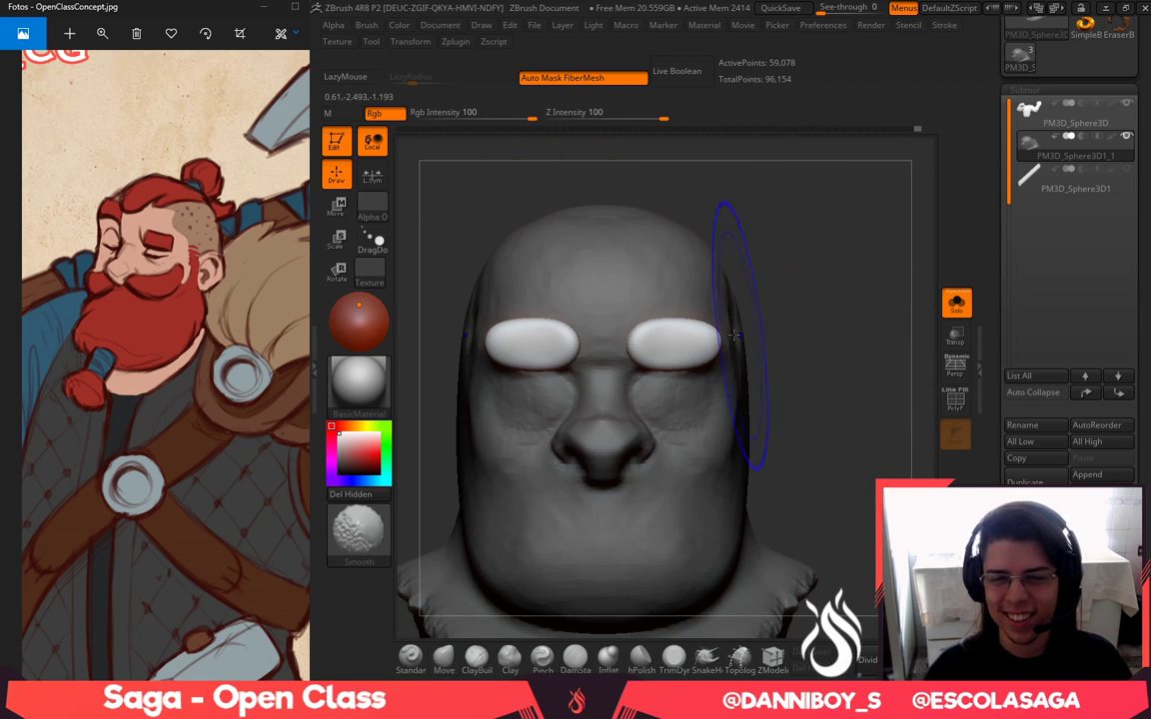
{"action": "key", "text": "space"}
{"action": "left_click", "coordinate": [679, 329]}
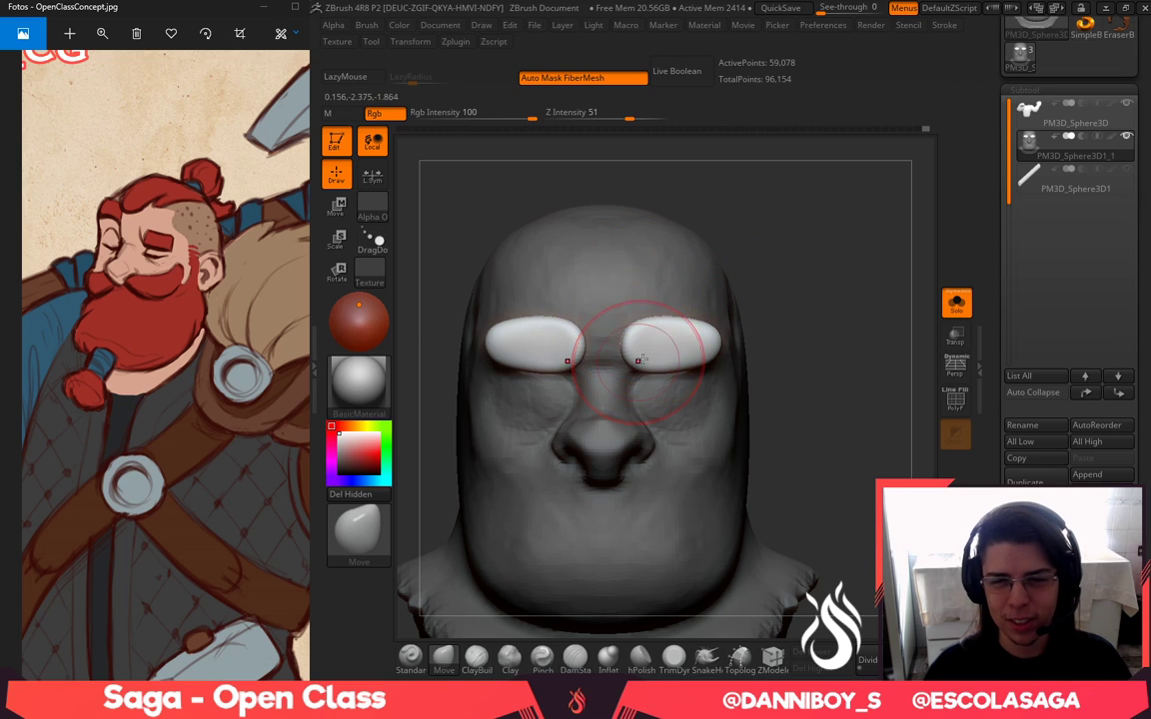
{"action": "key", "text": "space"}
{"action": "left_click", "coordinate": [704, 334]}
{"action": "mouse_move", "coordinate": [791, 325]}
{"action": "left_mouse_down"}
{"action": "mouse_move", "coordinate": [733, 310]}
{"action": "mouse_move", "coordinate": [699, 318]}
{"action": "left_mouse_up"}
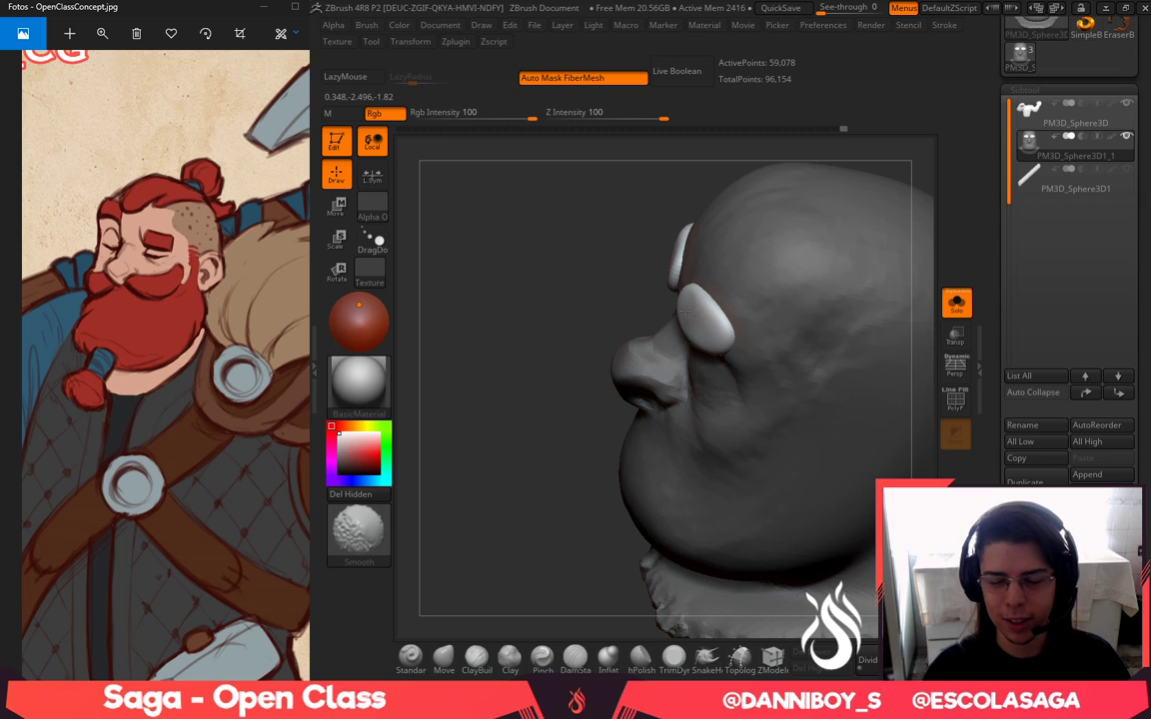
{"action": "right_click_drag", "start_coordinate": [685, 312], "coordinate": [673, 360], "text": "shift"}
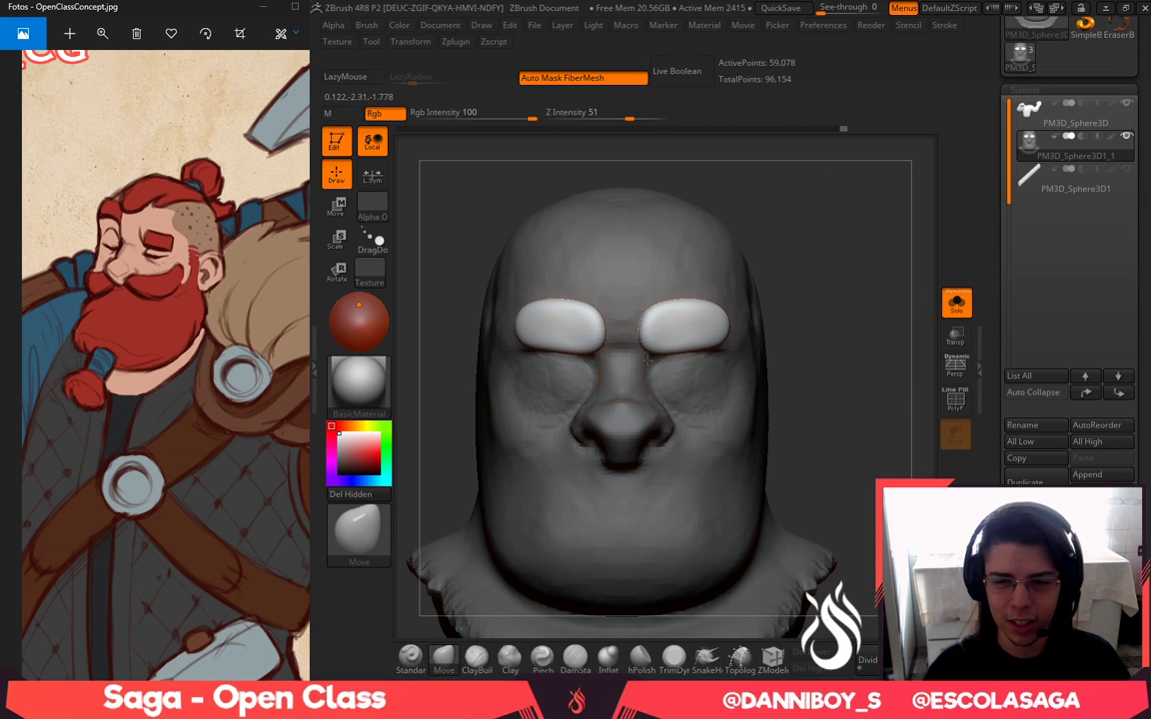
{"action": "key", "text": "space"}
{"action": "left_click", "coordinate": [688, 328]}
{"action": "left_click_drag", "start_coordinate": [668, 321], "coordinate": [716, 331]}
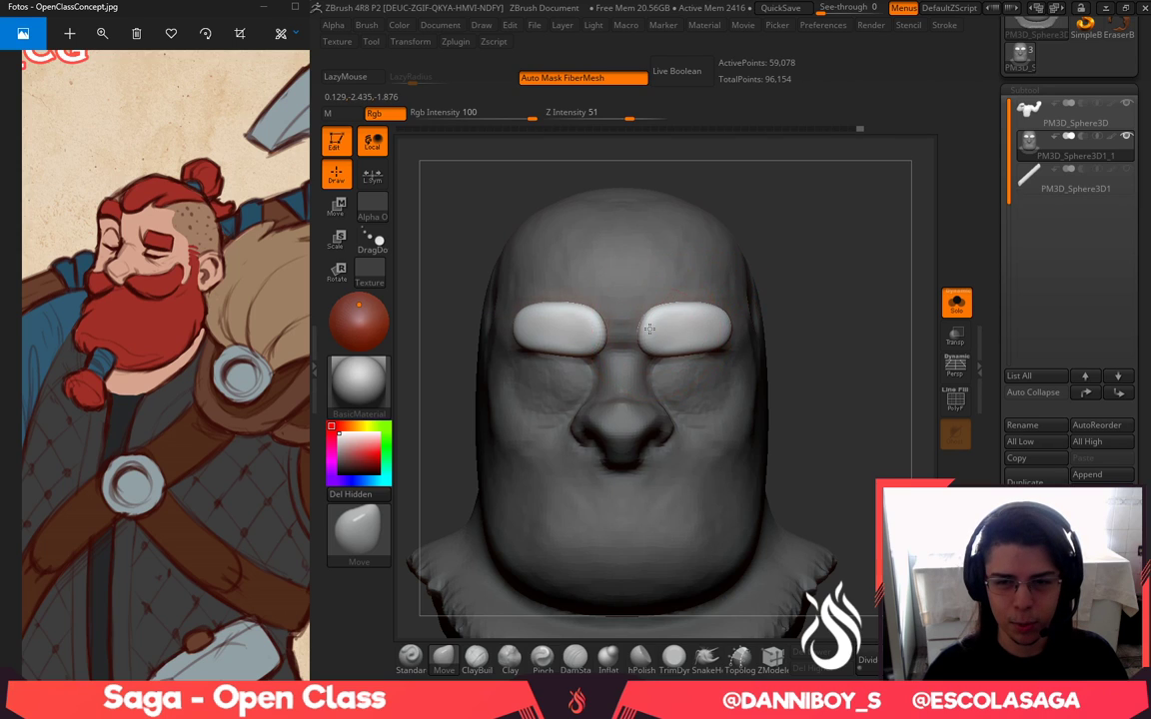
Split the unmasked eyebrows into their own subtool, select it, and turn off Solo to show it with the head
{"action": "left_click_drag", "start_coordinate": [819, 278], "coordinate": [842, 280], "text": "alt"}
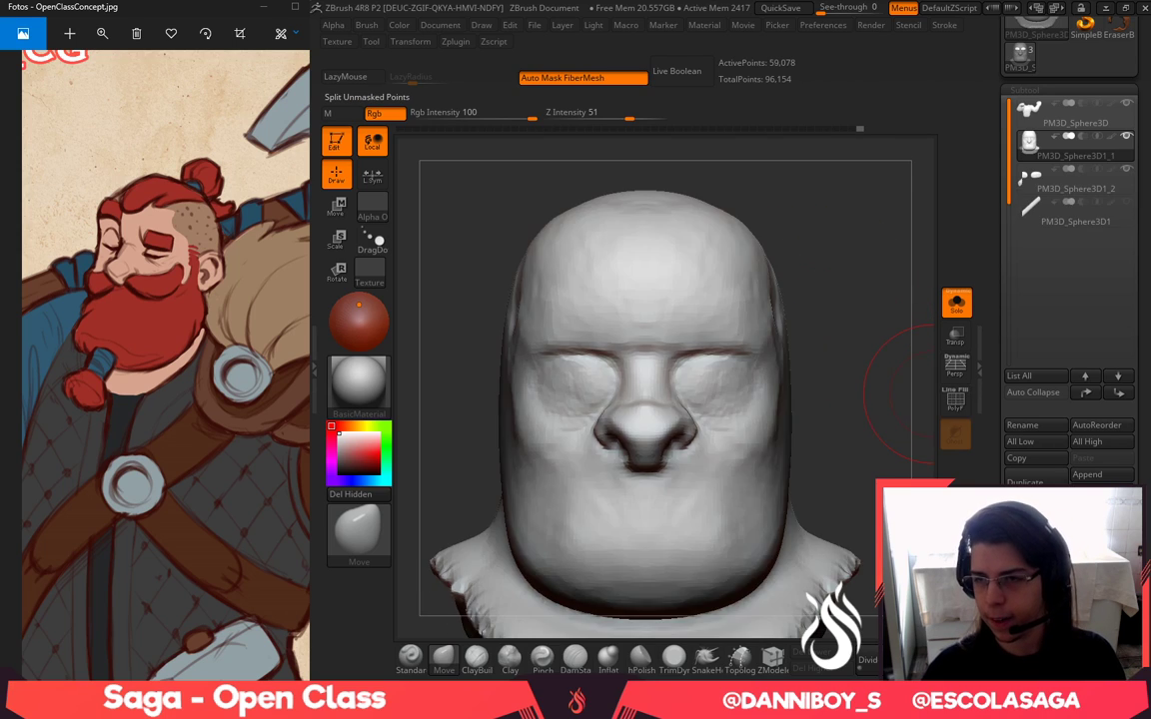
{"action": "key", "text": "Down"}
{"action": "left_click", "coordinate": [1127, 169]}
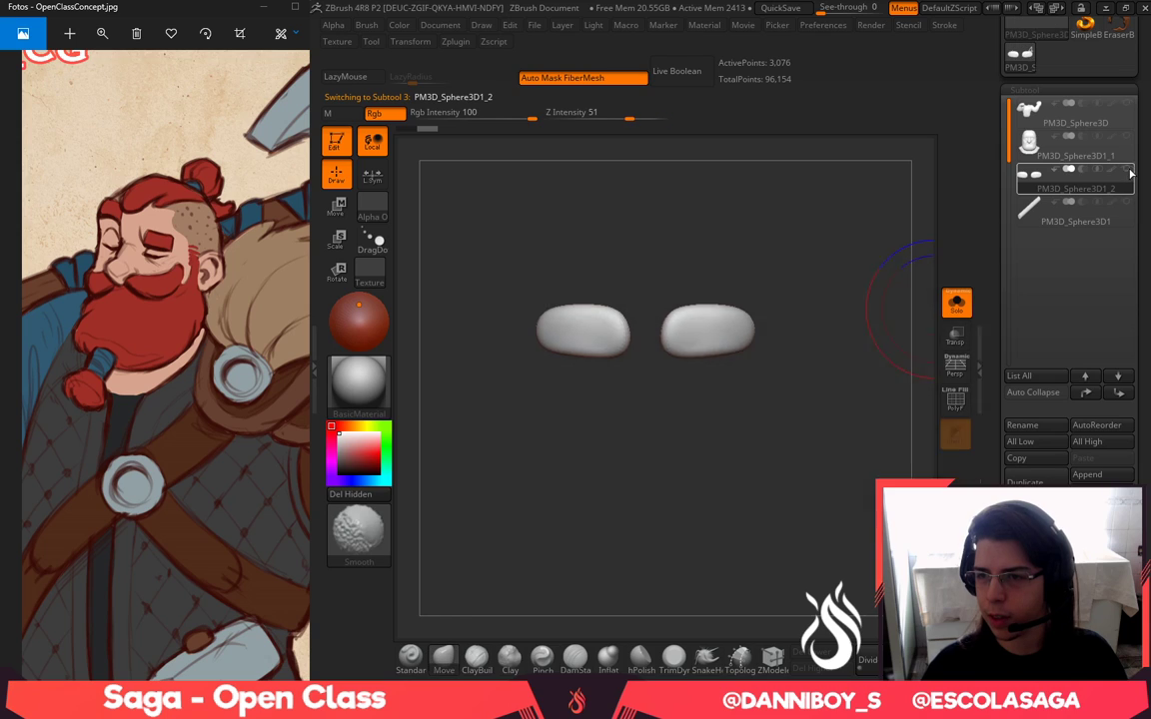
{"action": "left_click", "coordinate": [1126, 138]}
{"action": "left_click", "coordinate": [957, 303]}
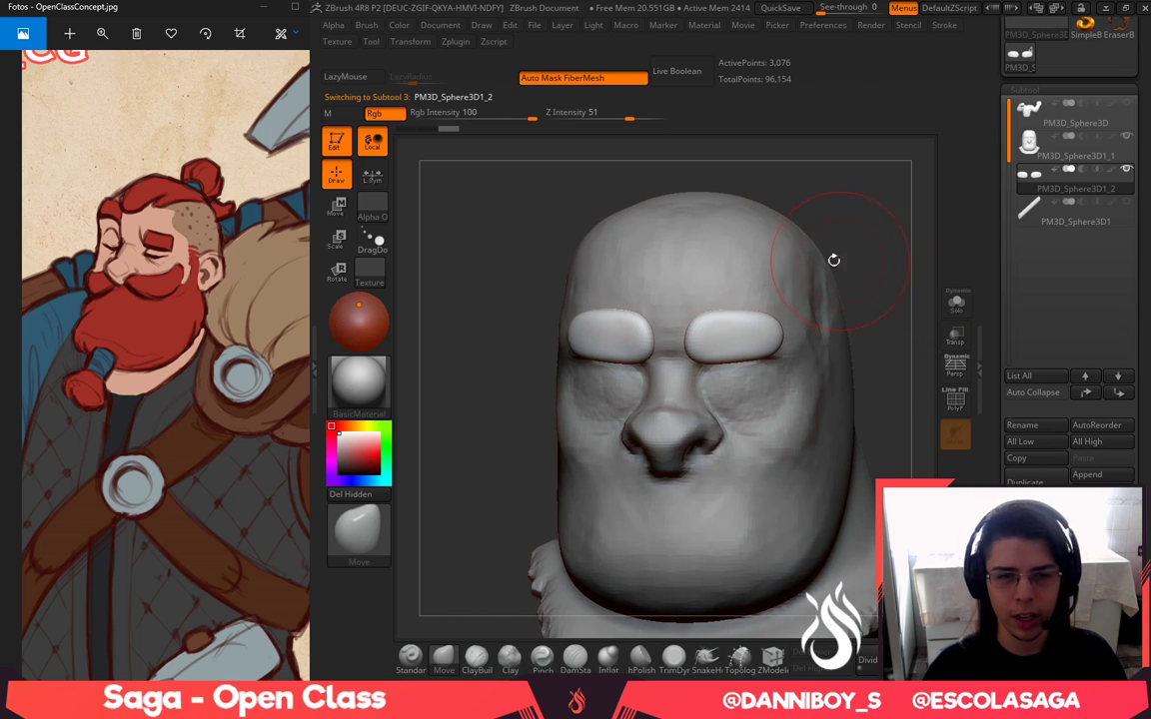
Mask the character's left eyebrow and move the right one higher up the forehead with the Move brush
{"action": "mouse_move", "coordinate": [661, 277]}
{"action": "left_mouse_down", "text": "ctrl"}
{"action": "mouse_move", "coordinate": [535, 402]}
{"action": "mouse_move", "coordinate": [524, 279]}
{"action": "left_mouse_up", "text": "ctrl"}
{"action": "left_click", "coordinate": [530, 296], "text": "ctrl"}
{"action": "key", "text": "space"}
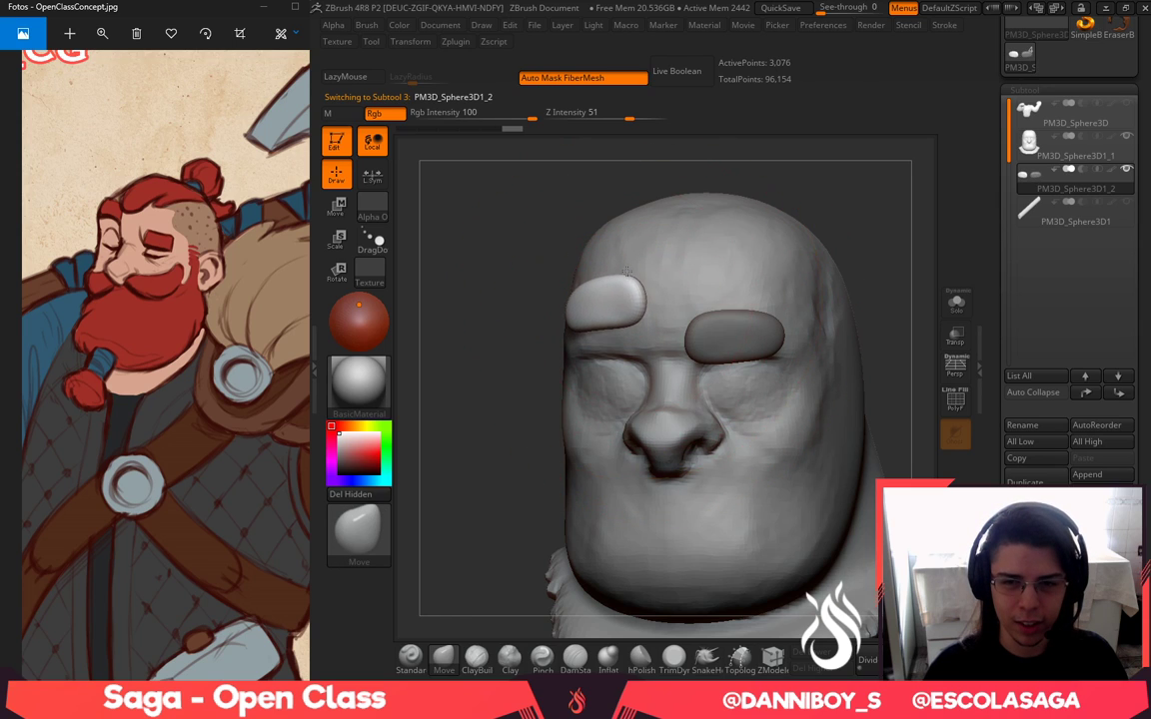
{"action": "left_click_drag", "start_coordinate": [787, 195], "coordinate": [689, 272]}
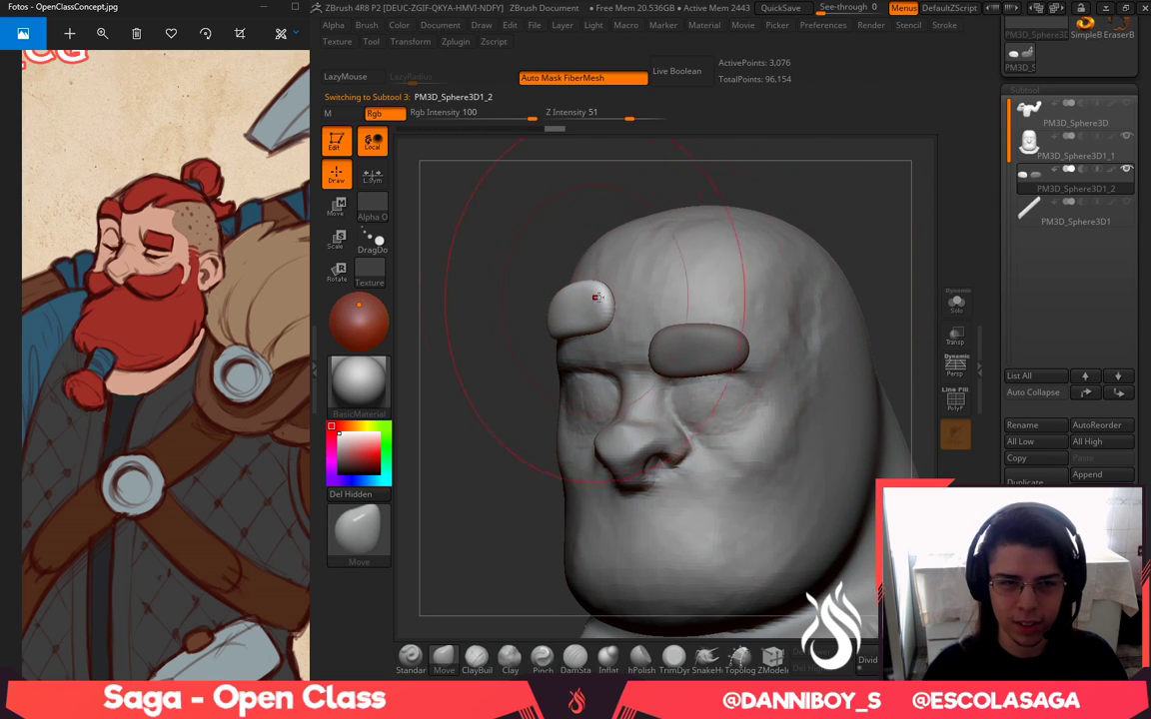
{"action": "key", "text": "space"}
{"action": "left_click_drag", "start_coordinate": [597, 298], "coordinate": [581, 297]}
Invert the mask and reshape the character's left eyebrow with a larger Move brush to sit lower on the brow
{"action": "mouse_move", "coordinate": [511, 302]}
{"action": "left_mouse_down"}
{"action": "mouse_move", "coordinate": [552, 301]}
{"action": "mouse_move", "coordinate": [500, 317]}
{"action": "left_mouse_up"}
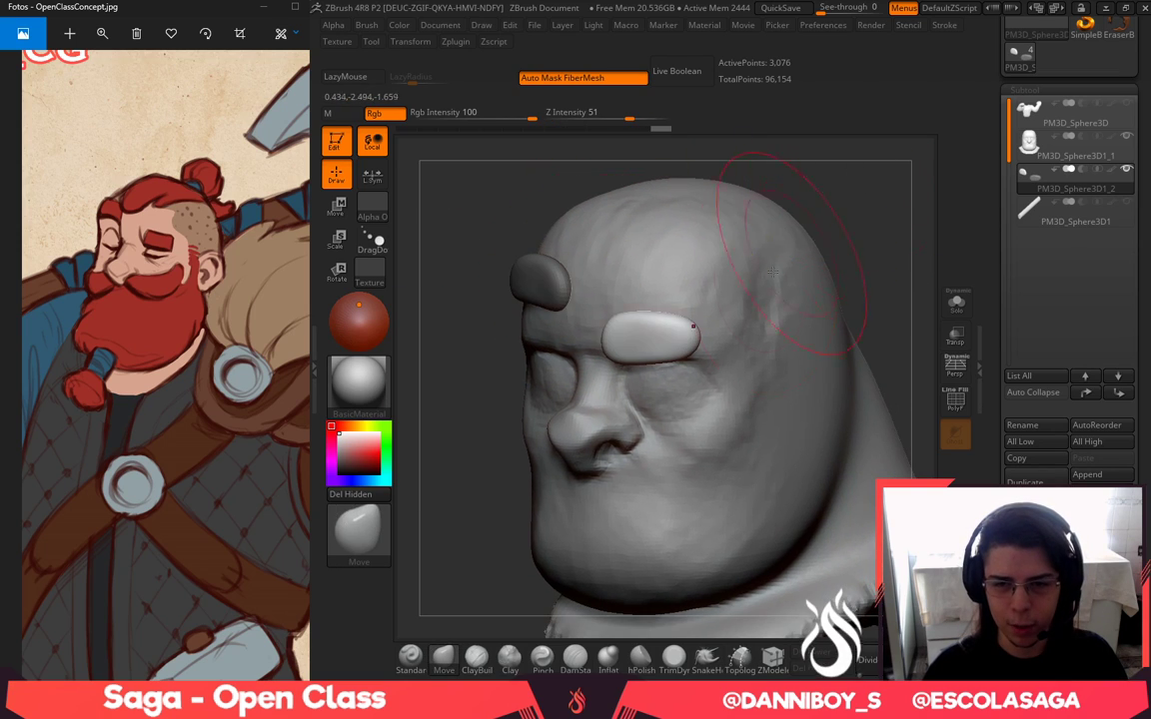
{"action": "key", "text": "space"}
{"action": "left_click_drag", "start_coordinate": [603, 299], "coordinate": [632, 300]}
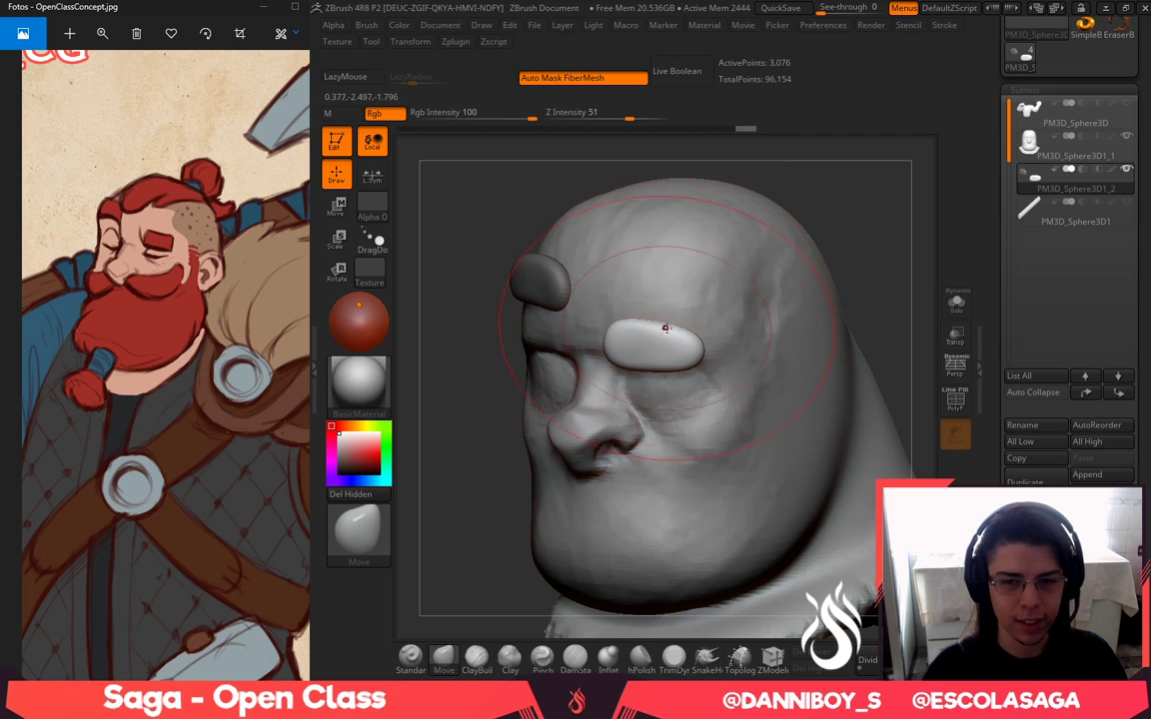
{"action": "left_click_drag", "start_coordinate": [516, 403], "coordinate": [473, 414], "text": "alt"}
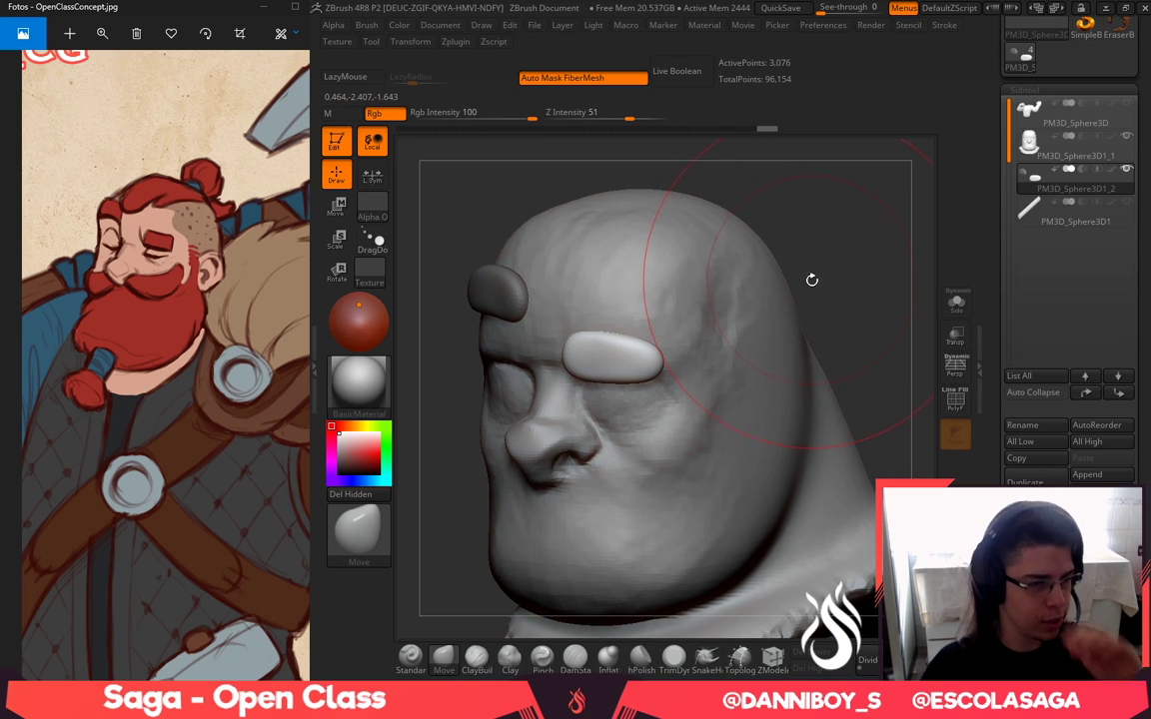
Try masking the outer part of the lower eyebrow with MaskLasso, and clear the mask from both eyebrows
{"action": "left_click_drag", "start_coordinate": [811, 280], "coordinate": [759, 270]}
{"action": "mouse_move", "coordinate": [699, 301]}
{"action": "left_mouse_down", "text": "alt"}
{"action": "mouse_move", "coordinate": [811, 253]}
{"action": "mouse_move", "coordinate": [779, 410]}
{"action": "mouse_move", "coordinate": [861, 351]}
{"action": "mouse_move", "coordinate": [857, 324]}
{"action": "left_mouse_up", "text": "alt"}
{"action": "mouse_move", "coordinate": [856, 322]}
{"action": "left_mouse_down", "text": "ctrl"}
{"action": "mouse_move", "coordinate": [694, 384]}
{"action": "mouse_move", "coordinate": [624, 392]}
{"action": "mouse_move", "coordinate": [737, 212]}
{"action": "left_mouse_up", "text": "ctrl"}
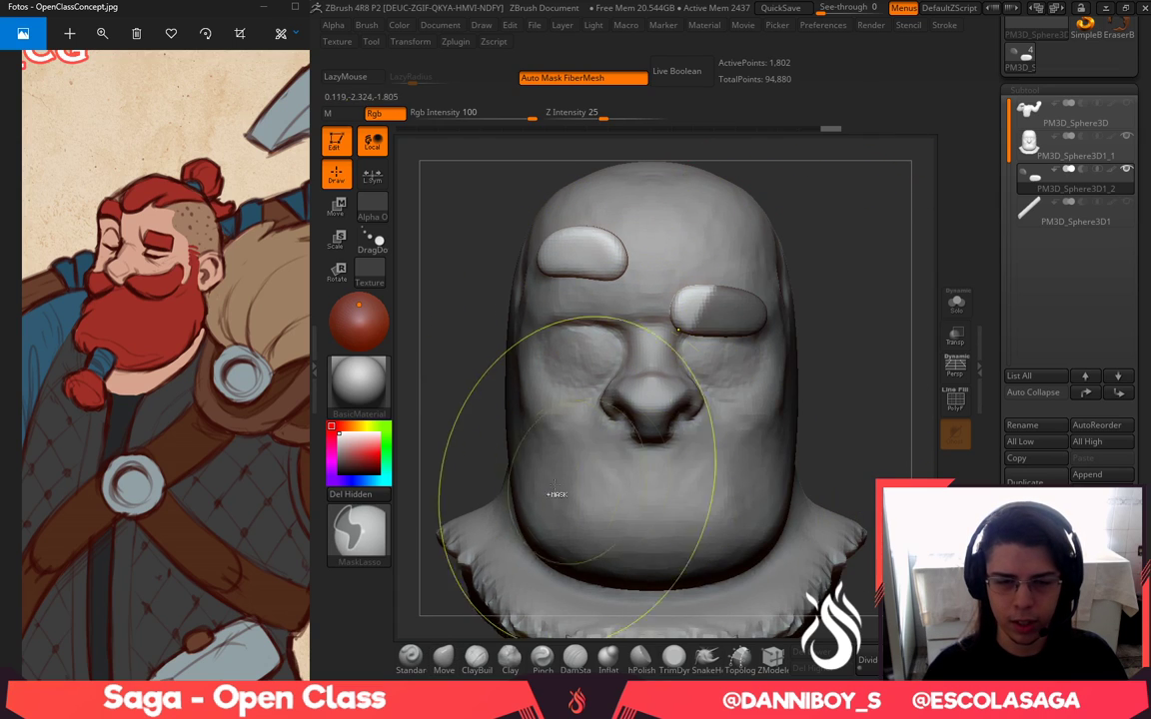
{"action": "left_click", "coordinate": [362, 545]}
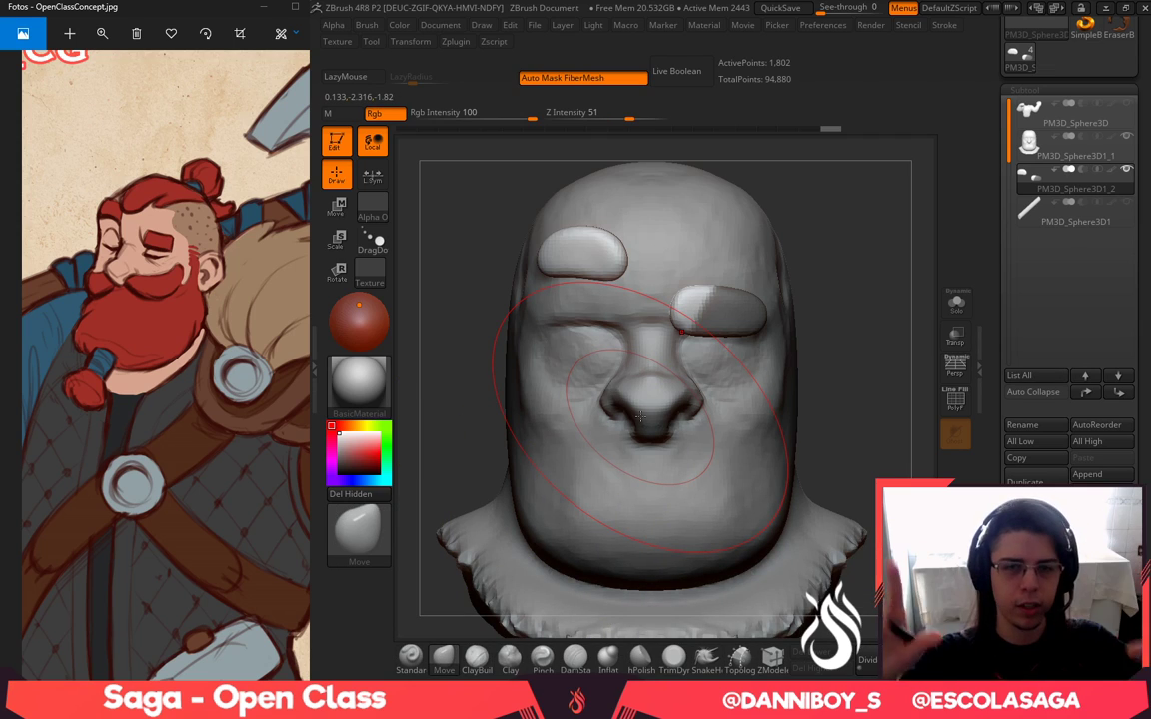
{"action": "left_click_drag", "start_coordinate": [866, 341], "coordinate": [880, 371], "text": "ctrl"}
Adjust the fit of the lower eyebrow on the brow with a smaller Move brush, checking it from the side
{"action": "key", "text": "space"}
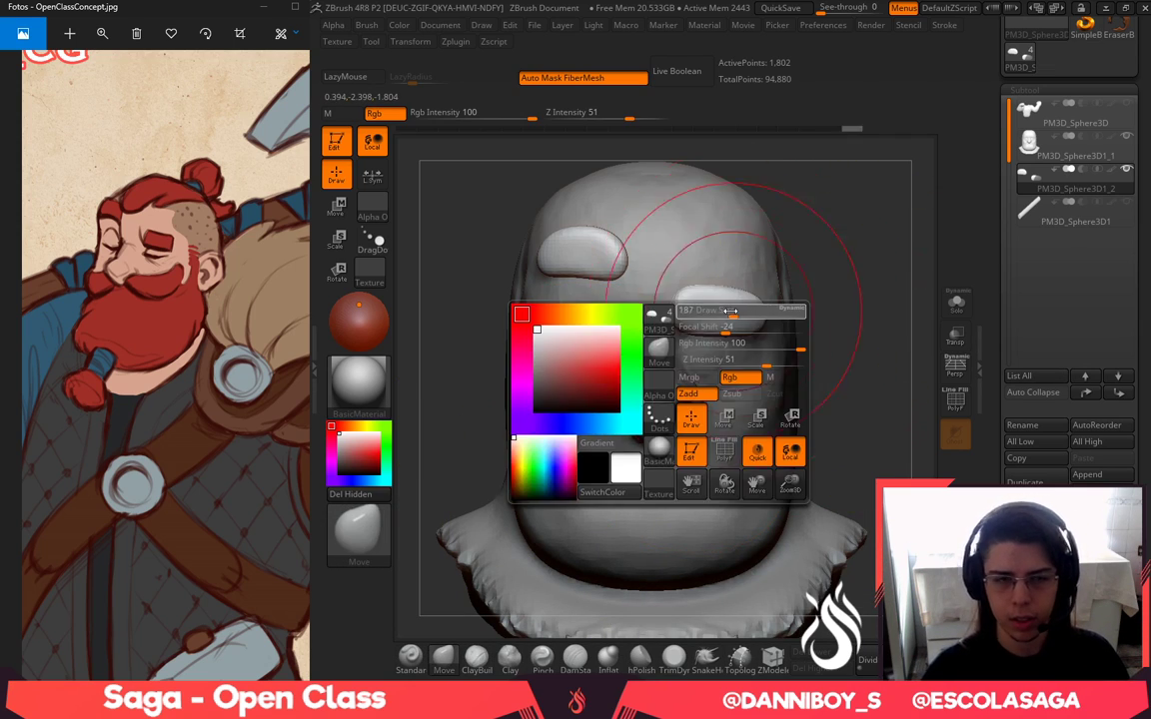
{"action": "mouse_move", "coordinate": [727, 311]}
{"action": "left_mouse_down"}
{"action": "mouse_move", "coordinate": [711, 311]}
{"action": "mouse_move", "coordinate": [750, 300]}
{"action": "left_mouse_up"}
{"action": "left_click", "coordinate": [372, 552], "text": "ctrl"}
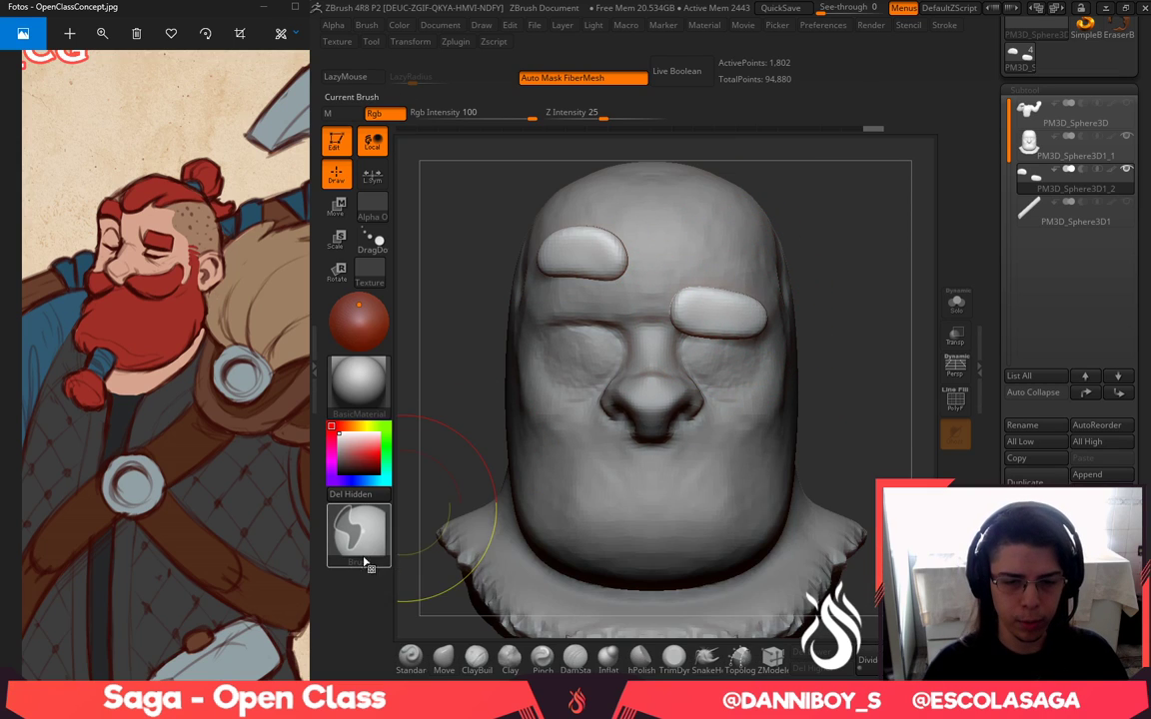
{"action": "left_click_drag", "start_coordinate": [865, 338], "coordinate": [769, 330]}
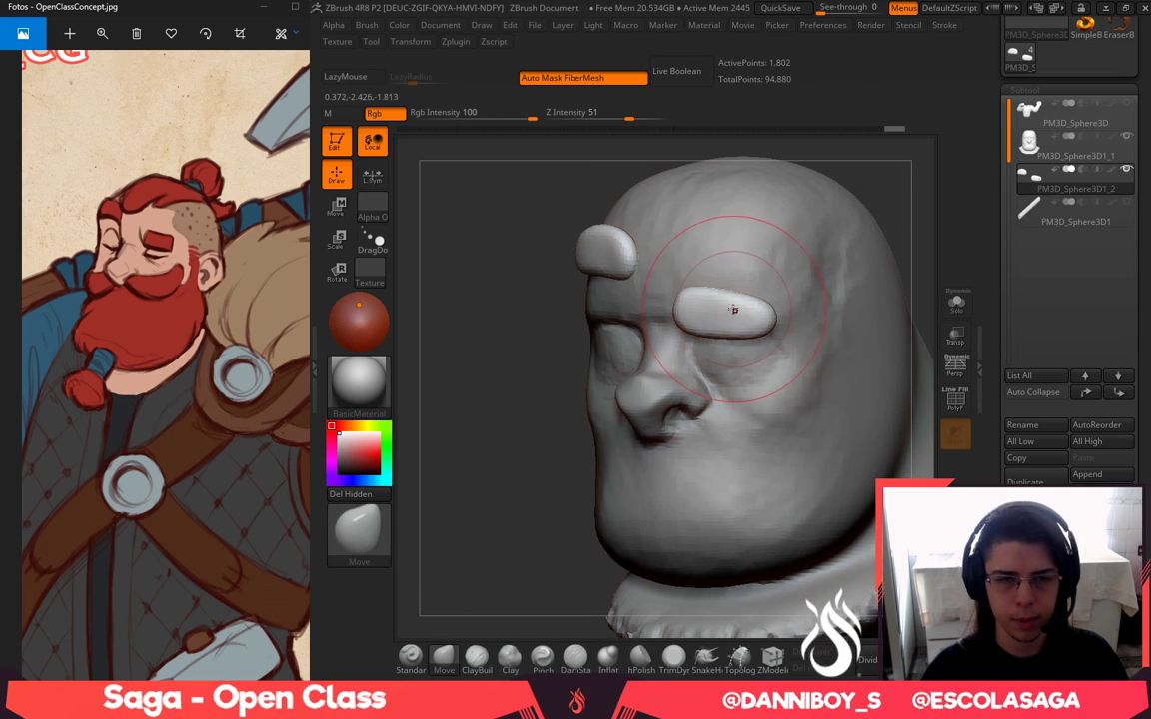
{"action": "left_click_drag", "start_coordinate": [526, 354], "coordinate": [497, 348], "text": "alt"}
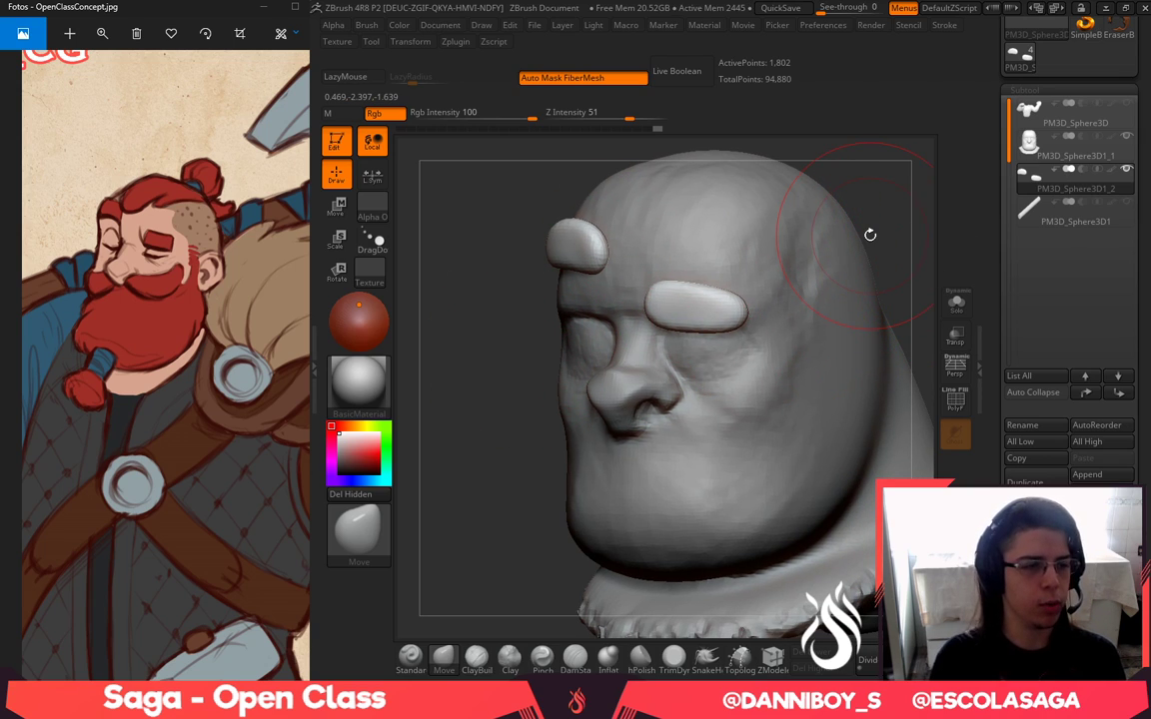
{"action": "left_click_drag", "start_coordinate": [855, 192], "coordinate": [801, 236], "text": "alt"}
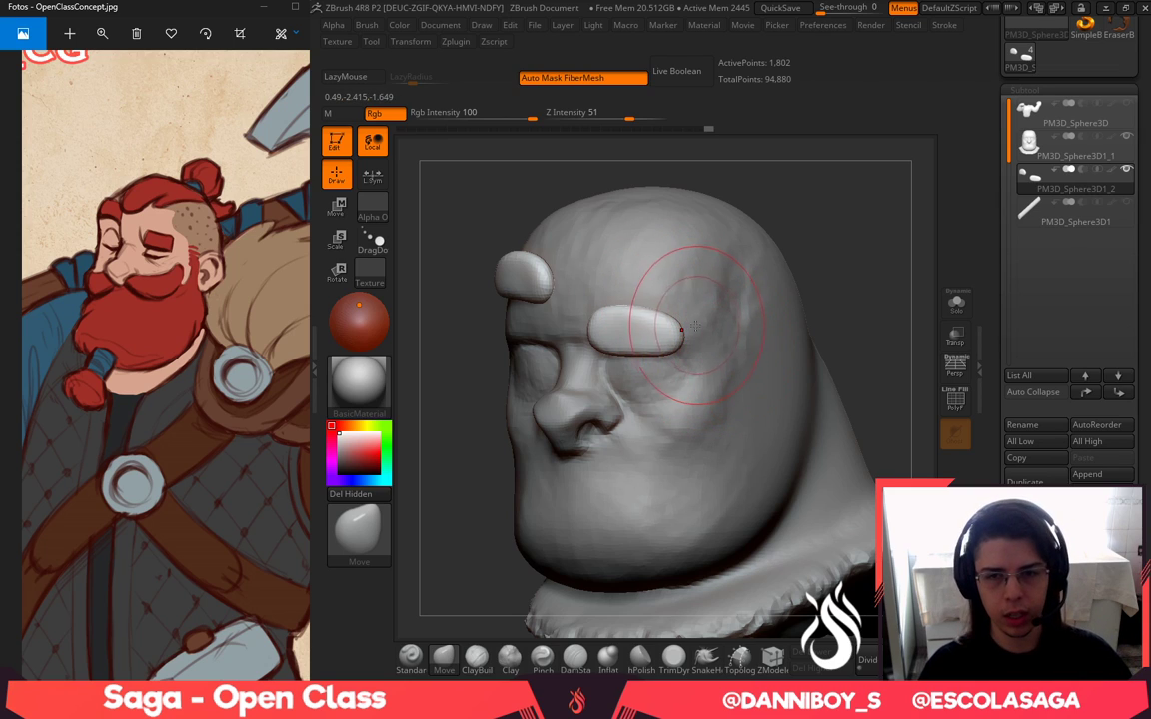
{"action": "left_click_drag", "start_coordinate": [859, 263], "coordinate": [880, 245], "text": "alt"}
Select the head subtool and insert a sphere at the chin with the IMM Primitives brush as the beard's base
{"action": "left_click", "coordinate": [706, 404], "text": "alt"}
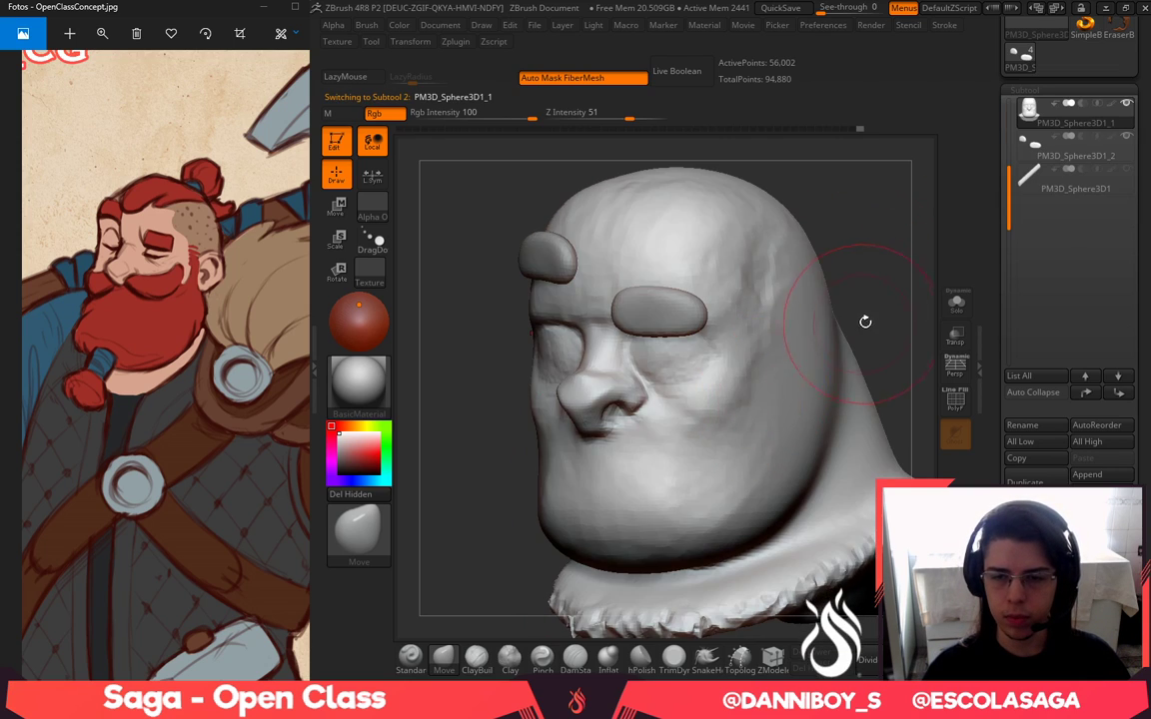
{"action": "mouse_move", "coordinate": [866, 321]}
{"action": "left_mouse_down", "text": "alt"}
{"action": "mouse_move", "coordinate": [895, 297]}
{"action": "mouse_move", "coordinate": [859, 296]}
{"action": "left_mouse_up", "text": "alt"}
{"action": "key", "text": "b"}
{"action": "key", "text": "i"}
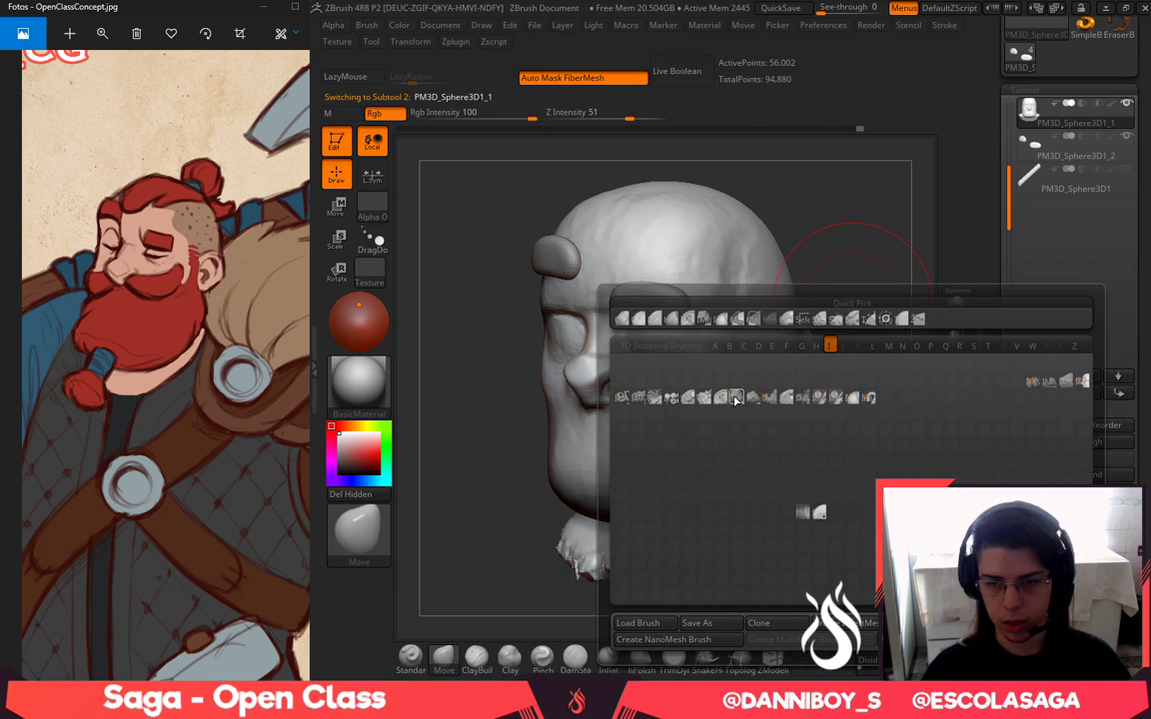
{"action": "left_click", "coordinate": [737, 396]}
{"action": "left_click_drag", "start_coordinate": [779, 319], "coordinate": [792, 302], "text": "alt"}
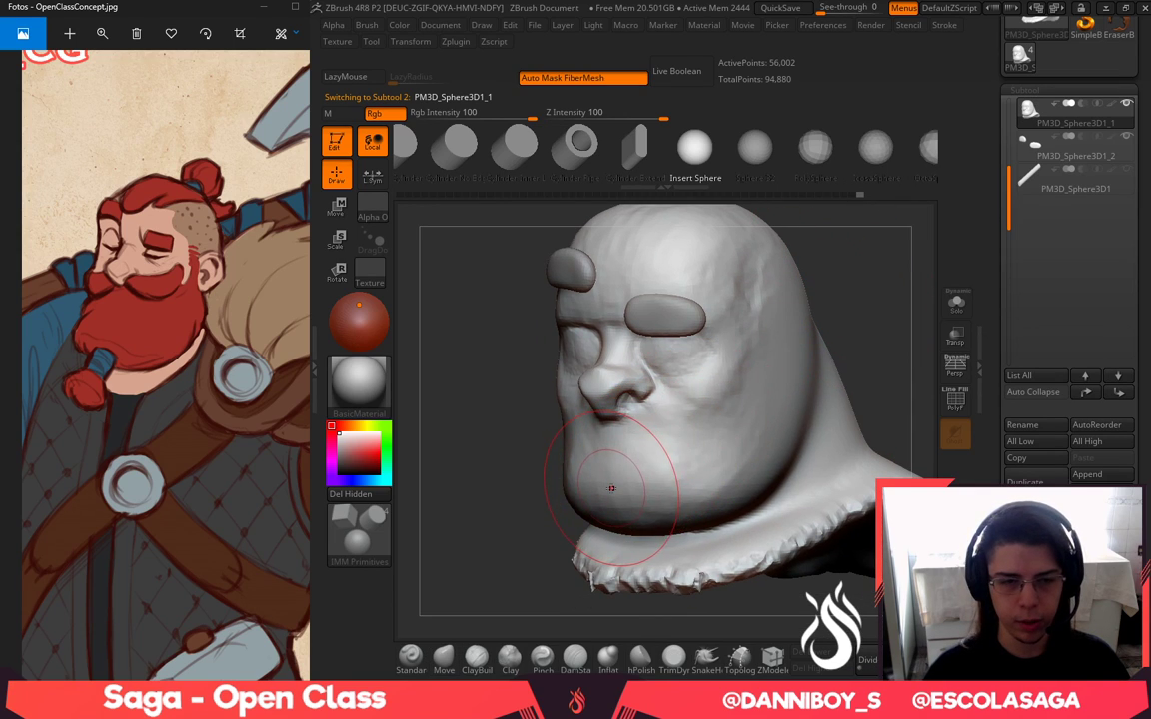
{"action": "left_click_drag", "start_coordinate": [611, 495], "coordinate": [555, 554]}
Push the inserted sphere against the chin in side view with a large Move brush
{"action": "left_click", "coordinate": [452, 660]}
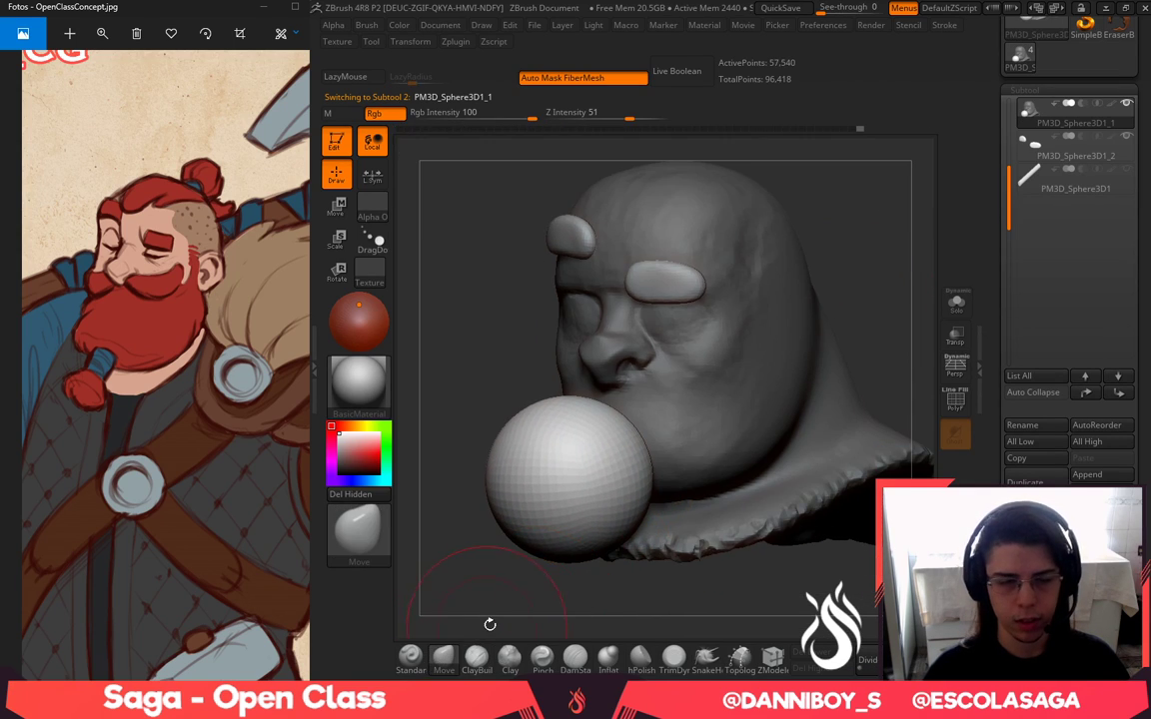
{"action": "mouse_move", "coordinate": [489, 624]}
{"action": "left_mouse_down"}
{"action": "mouse_move", "coordinate": [473, 610]}
{"action": "mouse_move", "coordinate": [624, 584]}
{"action": "left_mouse_up"}
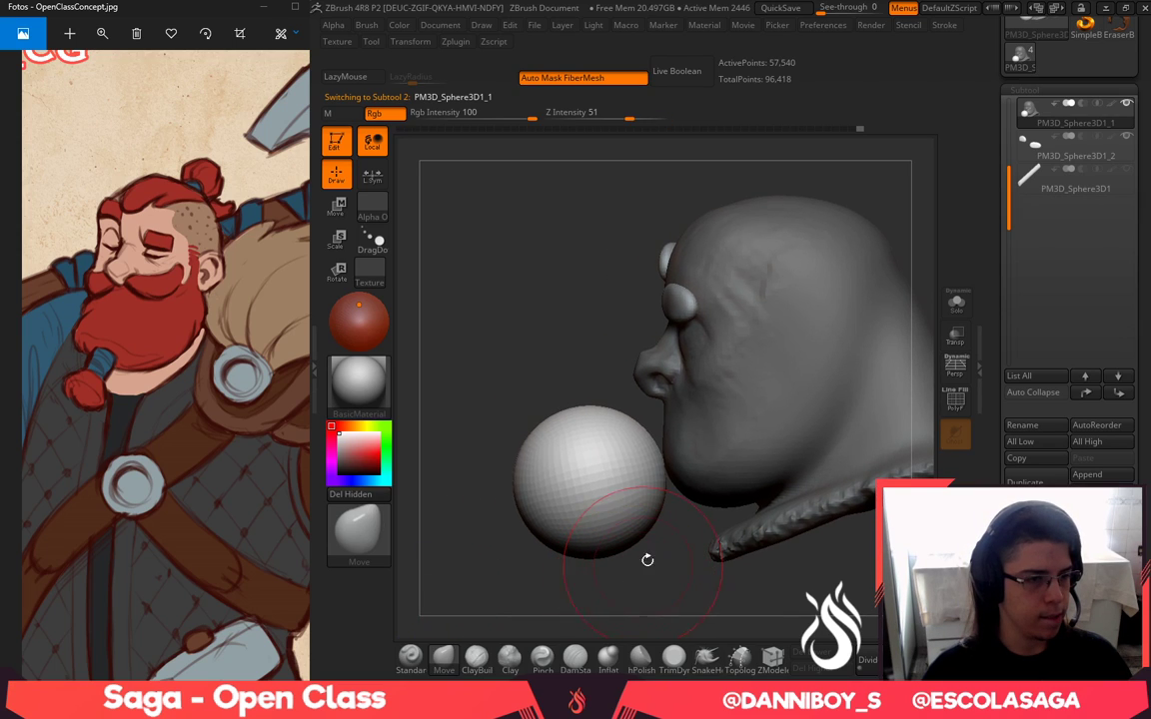
{"action": "mouse_move", "coordinate": [702, 587]}
{"action": "left_mouse_down", "text": "alt"}
{"action": "mouse_move", "coordinate": [640, 554]}
{"action": "mouse_move", "coordinate": [647, 637]}
{"action": "left_mouse_up", "text": "alt"}
{"action": "key", "text": "space"}
{"action": "left_click_drag", "start_coordinate": [640, 459], "coordinate": [651, 459]}
{"action": "mouse_move", "coordinate": [616, 506]}
{"action": "left_mouse_down"}
{"action": "mouse_move", "coordinate": [697, 533]}
{"action": "mouse_move", "coordinate": [734, 473]}
{"action": "left_mouse_up"}
{"action": "left_click_drag", "start_coordinate": [668, 505], "coordinate": [734, 472]}
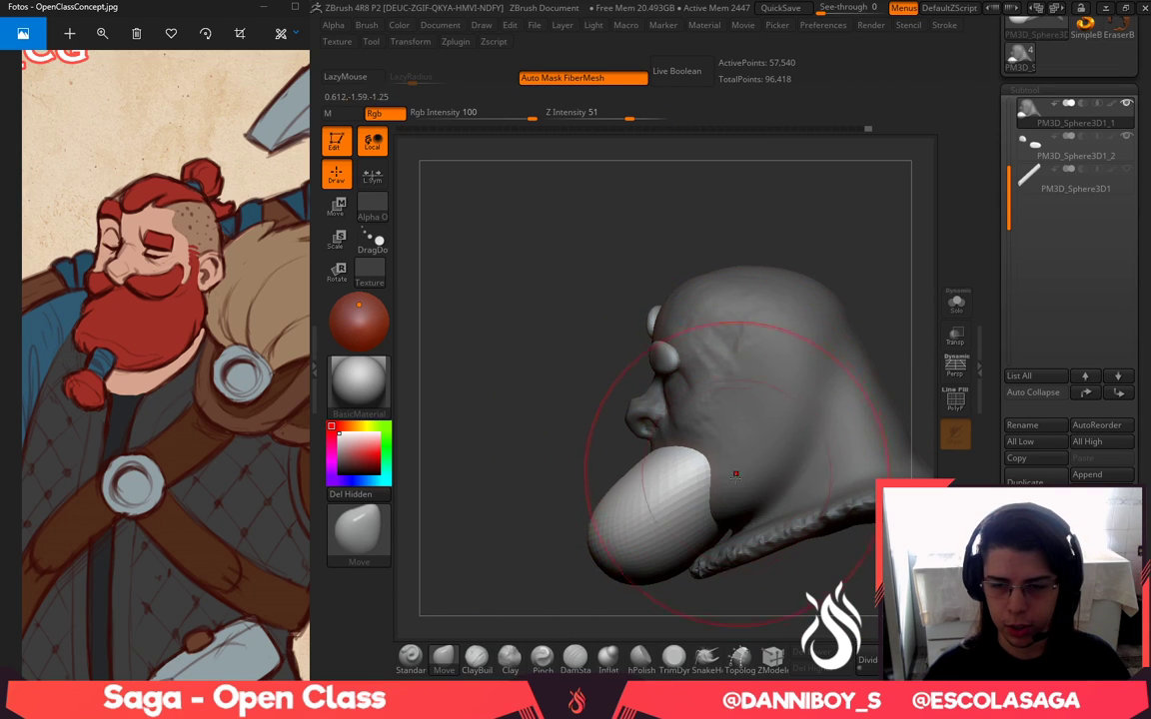
Stretch the beard form back and up along the jaw toward the ears with the Move brush
{"action": "mouse_move", "coordinate": [569, 474]}
{"action": "left_mouse_down"}
{"action": "mouse_move", "coordinate": [690, 474]}
{"action": "mouse_move", "coordinate": [745, 446]}
{"action": "left_mouse_up"}
{"action": "left_click_drag", "start_coordinate": [869, 405], "coordinate": [708, 427]}
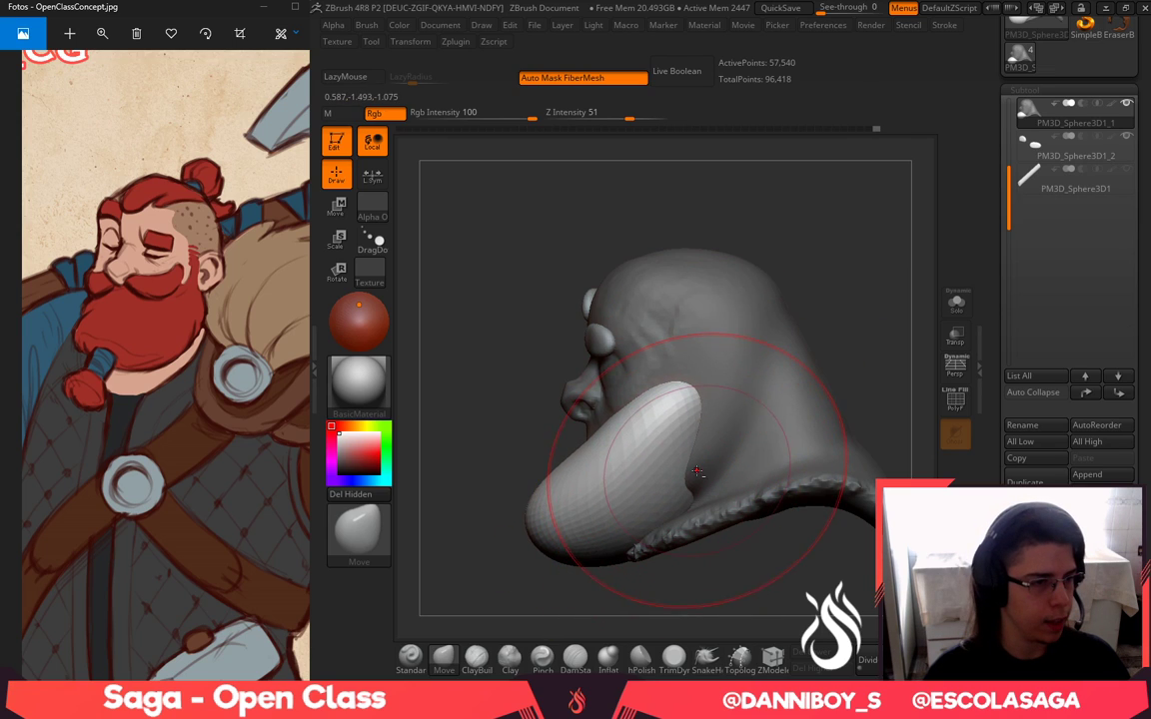
{"action": "left_click_drag", "start_coordinate": [511, 430], "coordinate": [550, 392], "text": "alt"}
{"action": "left_click_drag", "start_coordinate": [500, 391], "coordinate": [566, 392]}
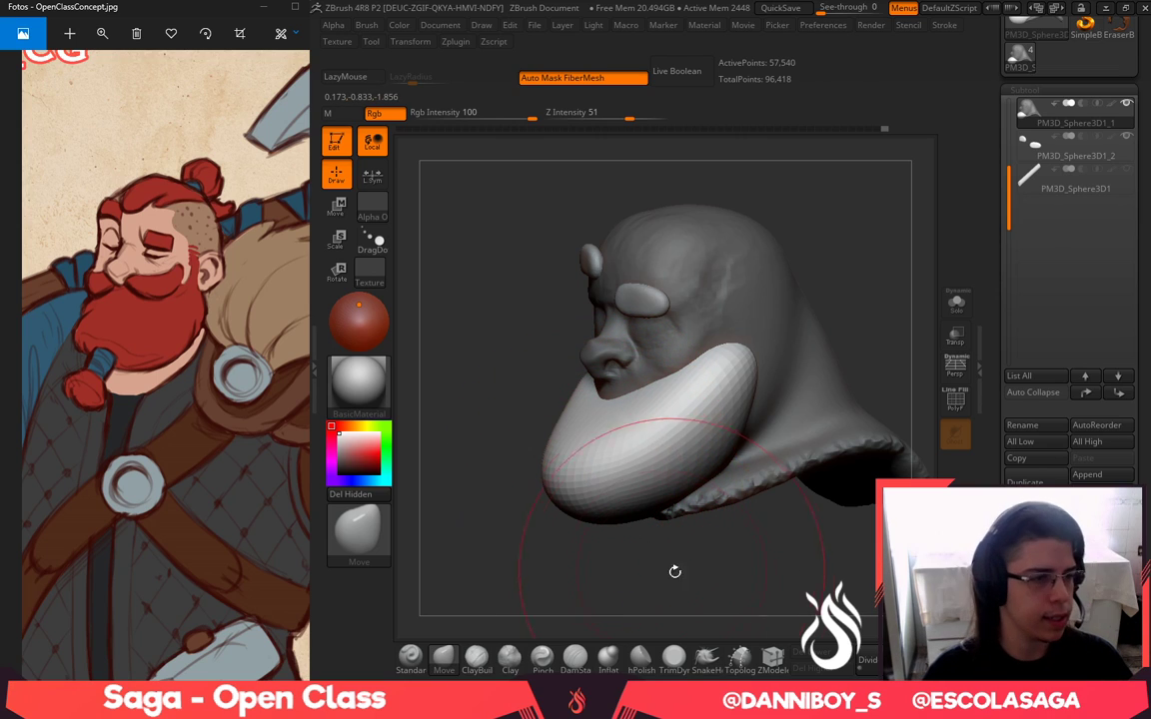
Pull in the beard's rear edge along the cheek and jaw, using a smaller Move brush for the last adjustments
{"action": "mouse_move", "coordinate": [726, 591]}
{"action": "left_mouse_down"}
{"action": "mouse_move", "coordinate": [751, 569]}
{"action": "mouse_move", "coordinate": [771, 573]}
{"action": "mouse_move", "coordinate": [765, 547]}
{"action": "left_mouse_up"}
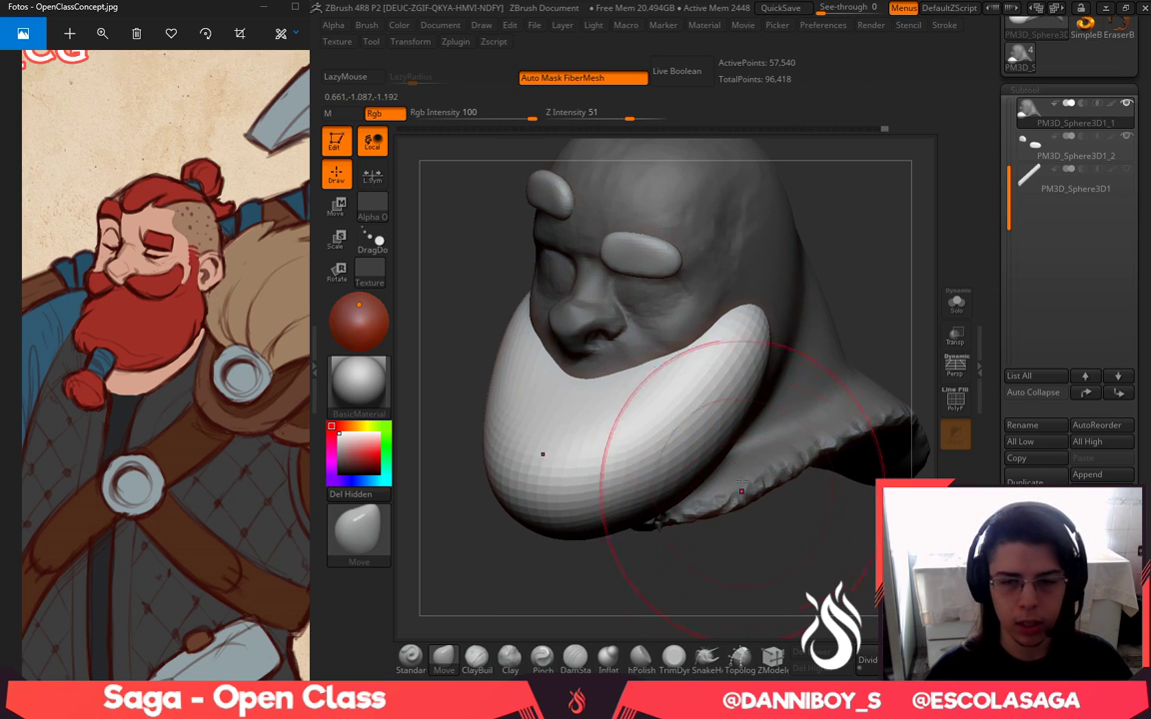
{"action": "left_click_drag", "start_coordinate": [739, 475], "coordinate": [666, 457], "text": "shift"}
{"action": "left_click_drag", "start_coordinate": [714, 586], "coordinate": [697, 549], "text": "alt"}
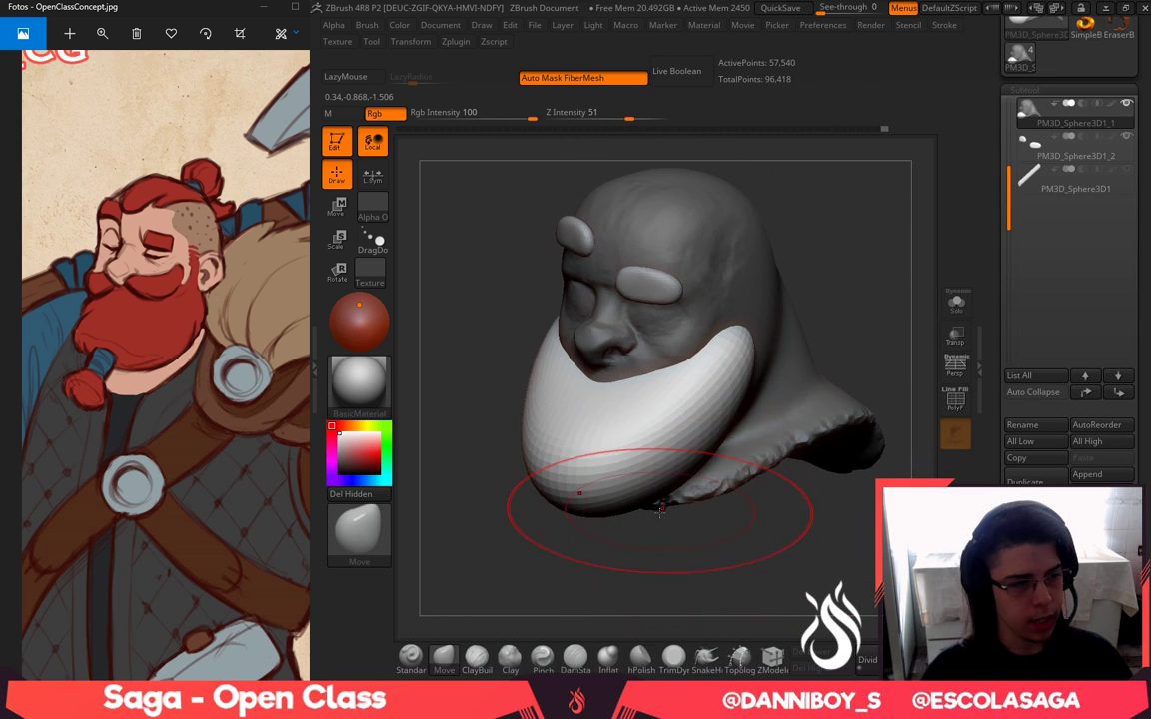
{"action": "key", "text": "space"}
{"action": "left_click_drag", "start_coordinate": [688, 444], "coordinate": [674, 445]}
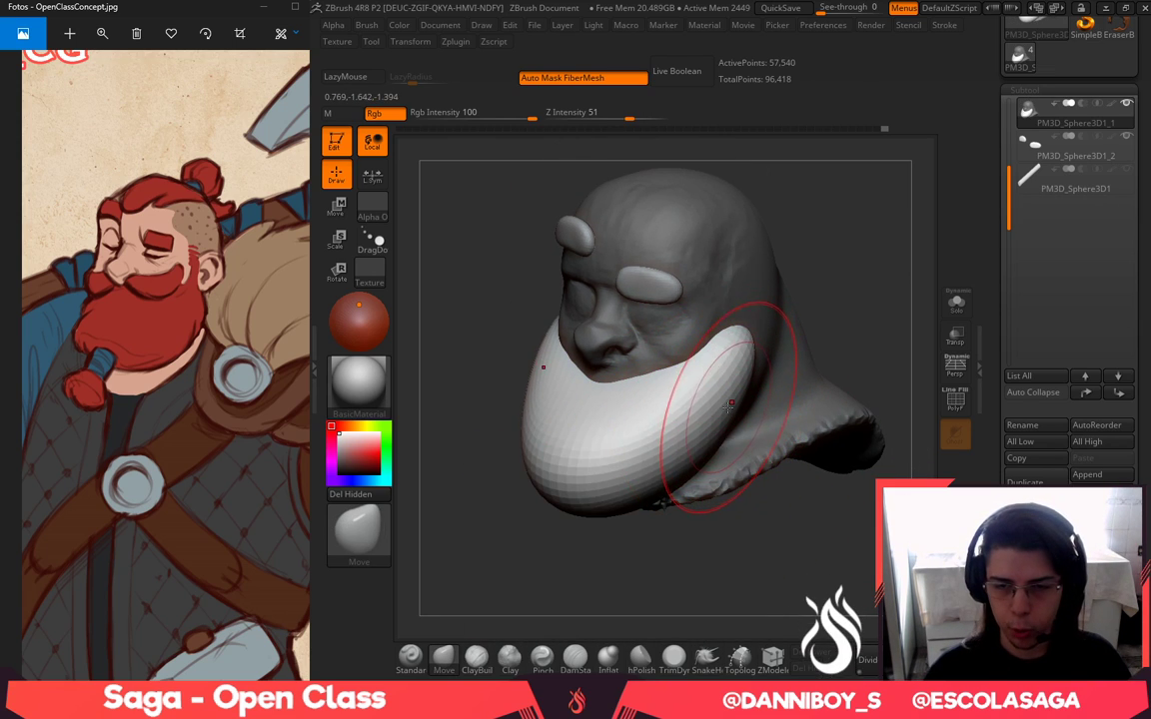
{"action": "left_click_drag", "start_coordinate": [733, 407], "coordinate": [703, 424]}
Taper the beard's upper ends into pointed sideburns on both sides of the face
{"action": "left_click_drag", "start_coordinate": [684, 545], "coordinate": [764, 530], "text": "shift"}
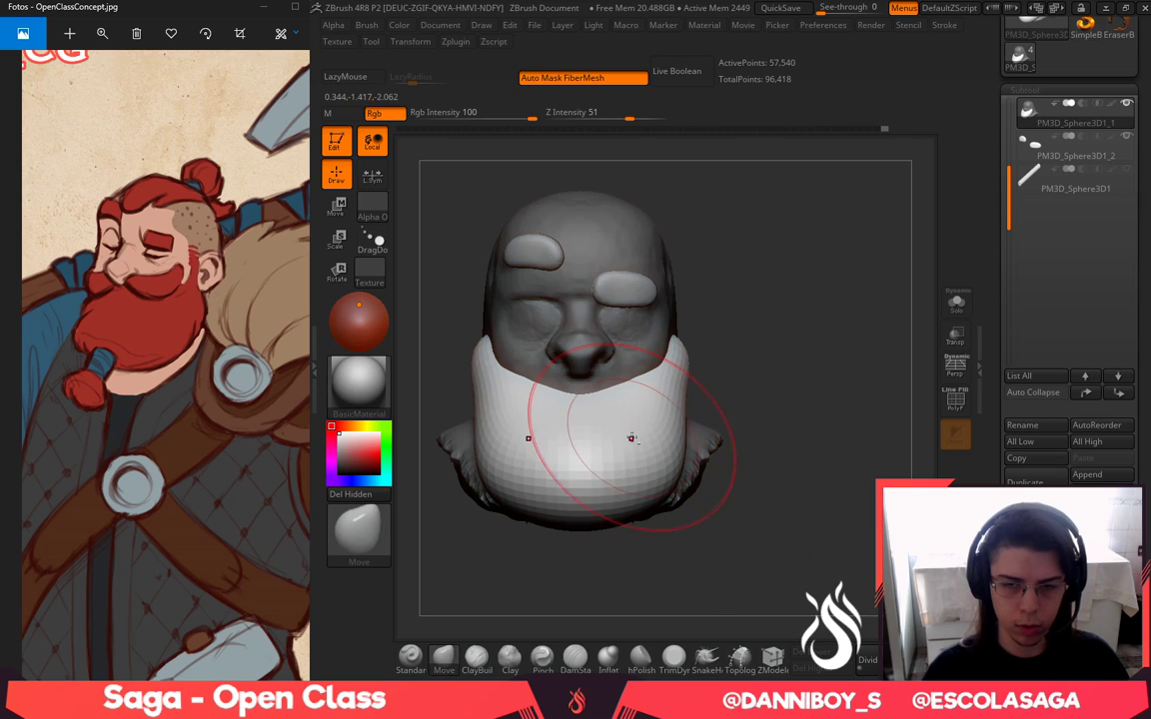
{"action": "left_click_drag", "start_coordinate": [690, 385], "coordinate": [682, 344], "text": "shift"}
{"action": "left_click_drag", "start_coordinate": [821, 318], "coordinate": [688, 291]}
{"action": "key", "text": "space"}
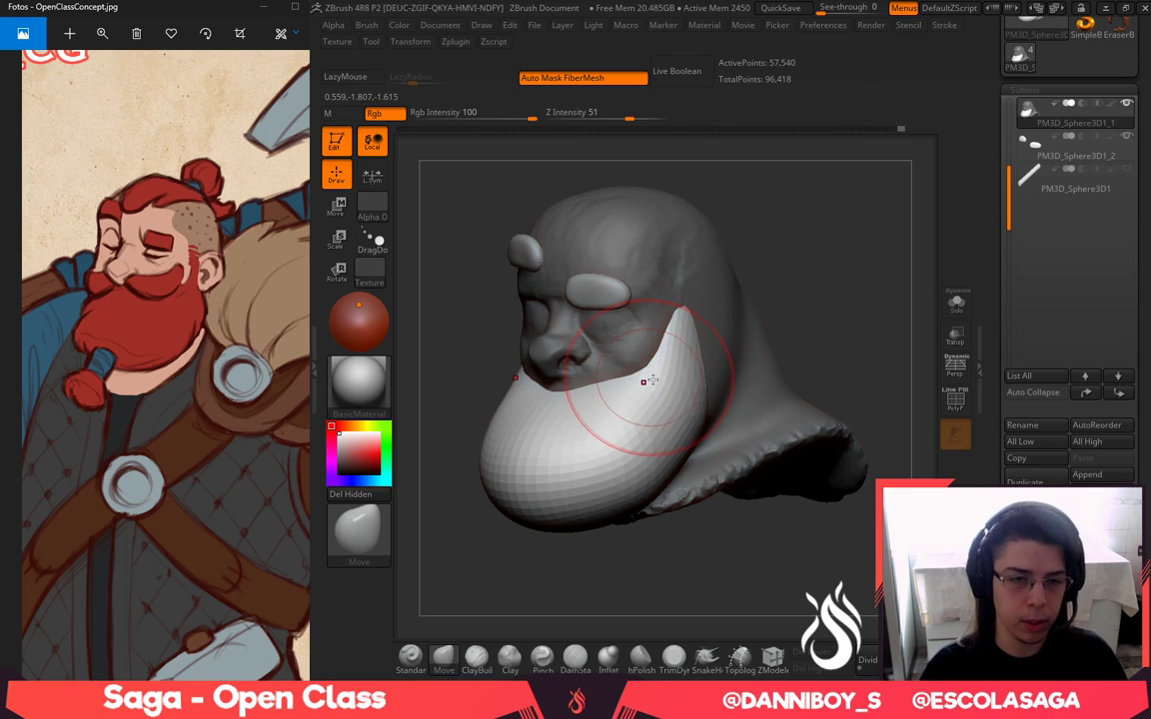
Round out the front and underside of the beard with a larger Move brush and smooth its surface
{"action": "key", "text": "space"}
{"action": "left_click_drag", "start_coordinate": [652, 382], "coordinate": [679, 382]}
{"action": "left_click_drag", "start_coordinate": [624, 513], "coordinate": [615, 525]}
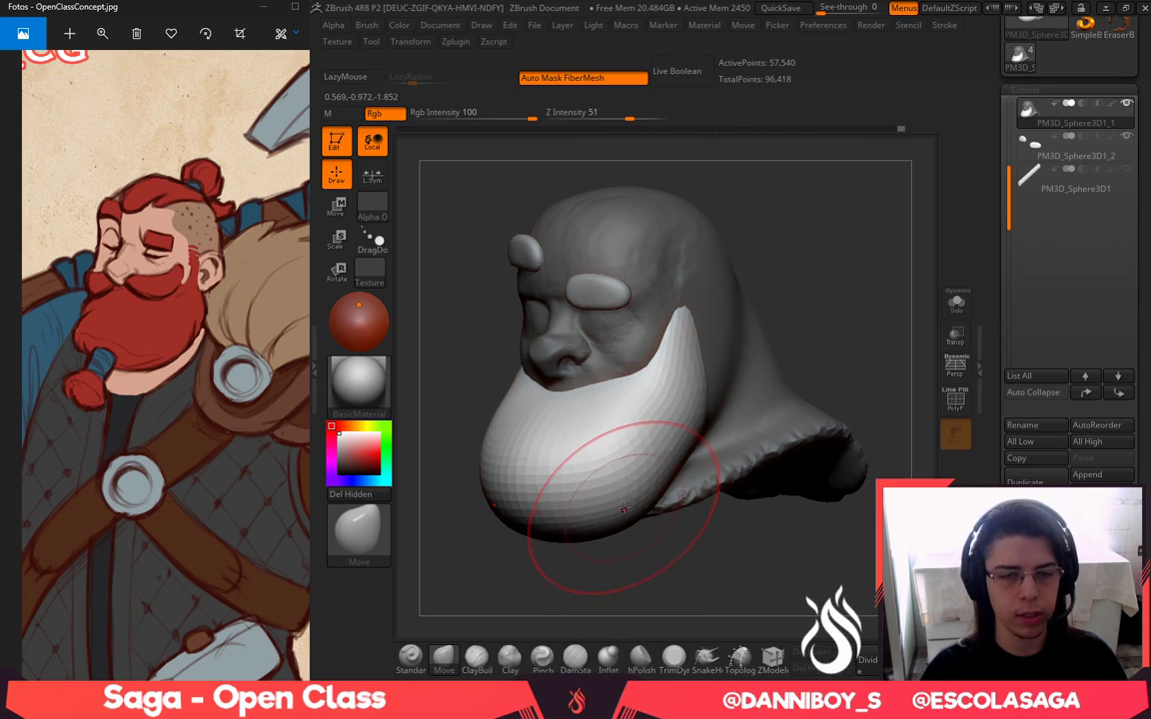
{"action": "left_click_drag", "start_coordinate": [599, 460], "coordinate": [609, 455]}
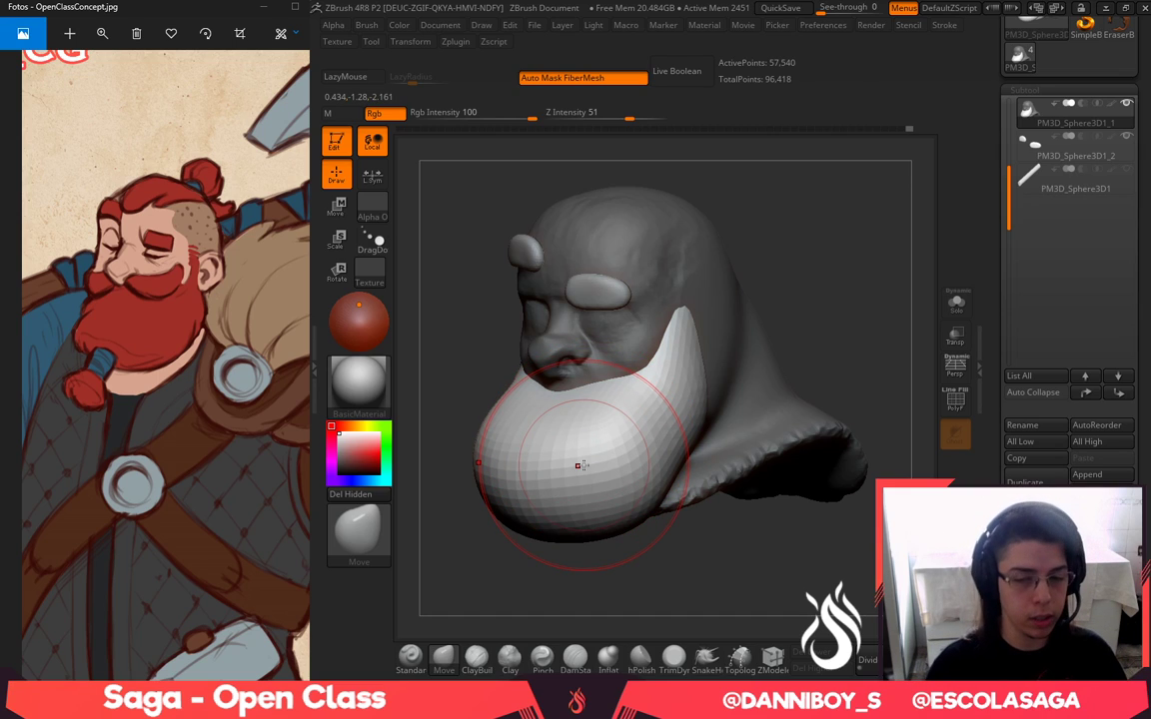
{"action": "left_click_drag", "start_coordinate": [582, 465], "coordinate": [566, 440]}
{"action": "left_click_drag", "start_coordinate": [557, 519], "coordinate": [584, 504], "text": "shift"}
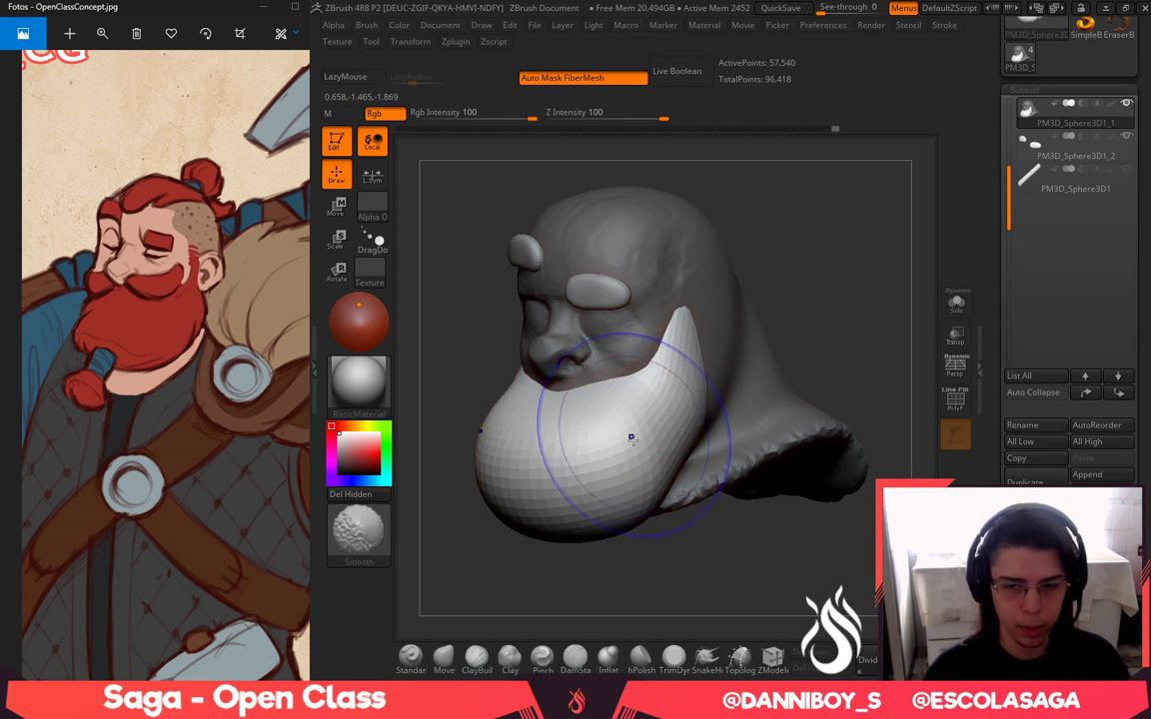
{"action": "mouse_move", "coordinate": [631, 436]}
{"action": "left_mouse_down", "text": "shift"}
{"action": "mouse_move", "coordinate": [637, 471]}
{"action": "mouse_move", "coordinate": [640, 456]}
{"action": "left_mouse_up", "text": "shift"}
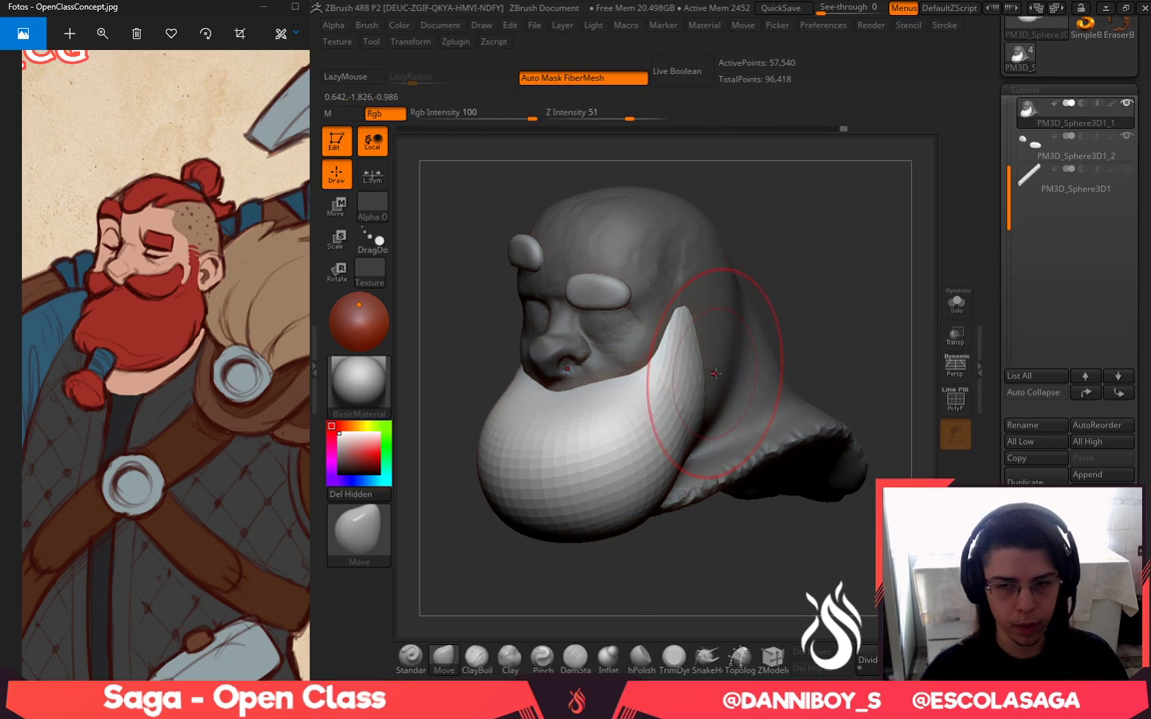
Extend the sideburn tips higher with the Move brush and split the unmasked beard into its own subtool
{"action": "key", "text": "space"}
{"action": "mouse_move", "coordinate": [709, 360]}
{"action": "left_mouse_down"}
{"action": "mouse_move", "coordinate": [670, 352]}
{"action": "mouse_move", "coordinate": [689, 345]}
{"action": "left_mouse_up"}
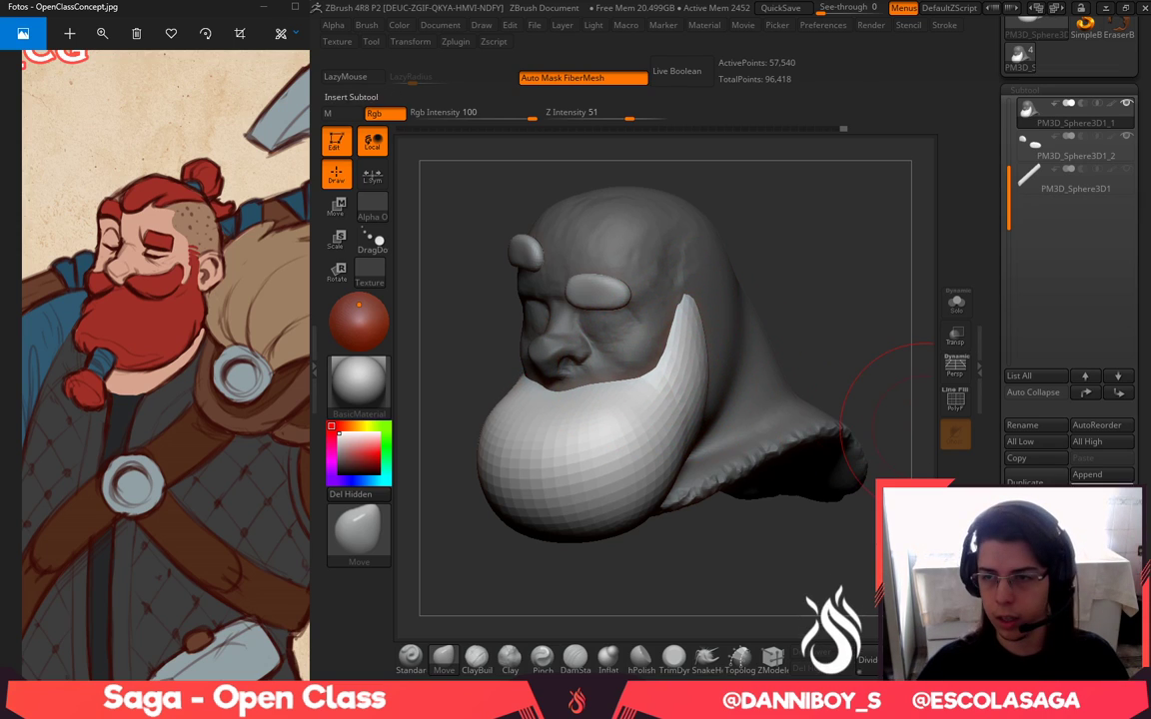
{"action": "left_click", "coordinate": [954, 433]}
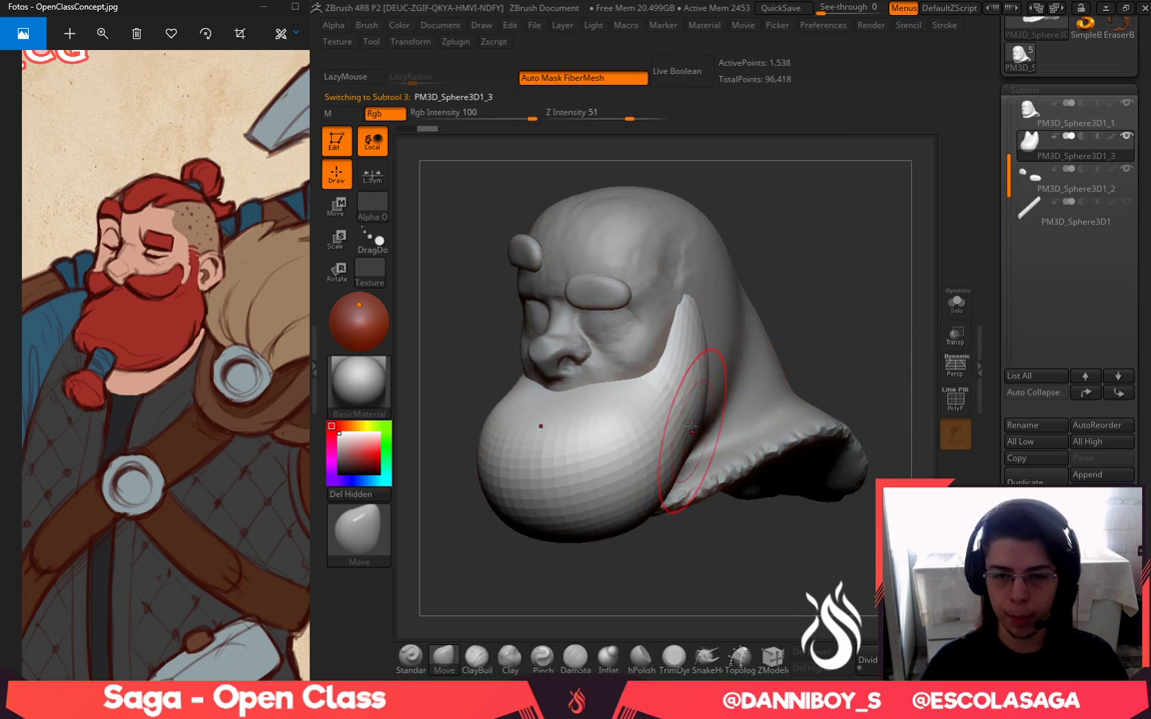
Insert a mirrored pair of spheres below the nose with the IMM Primitives brush as the moustache's base
{"action": "key", "text": "b"}
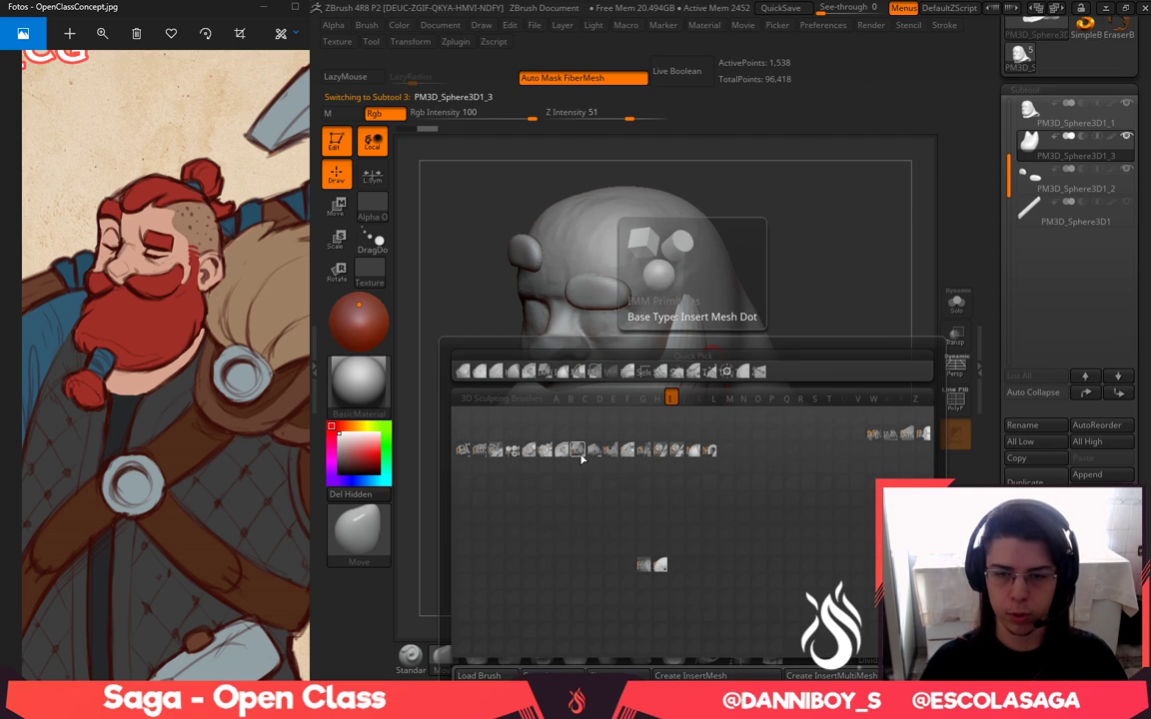
{"action": "left_click", "coordinate": [582, 457]}
{"action": "left_click_drag", "start_coordinate": [585, 403], "coordinate": [609, 431]}
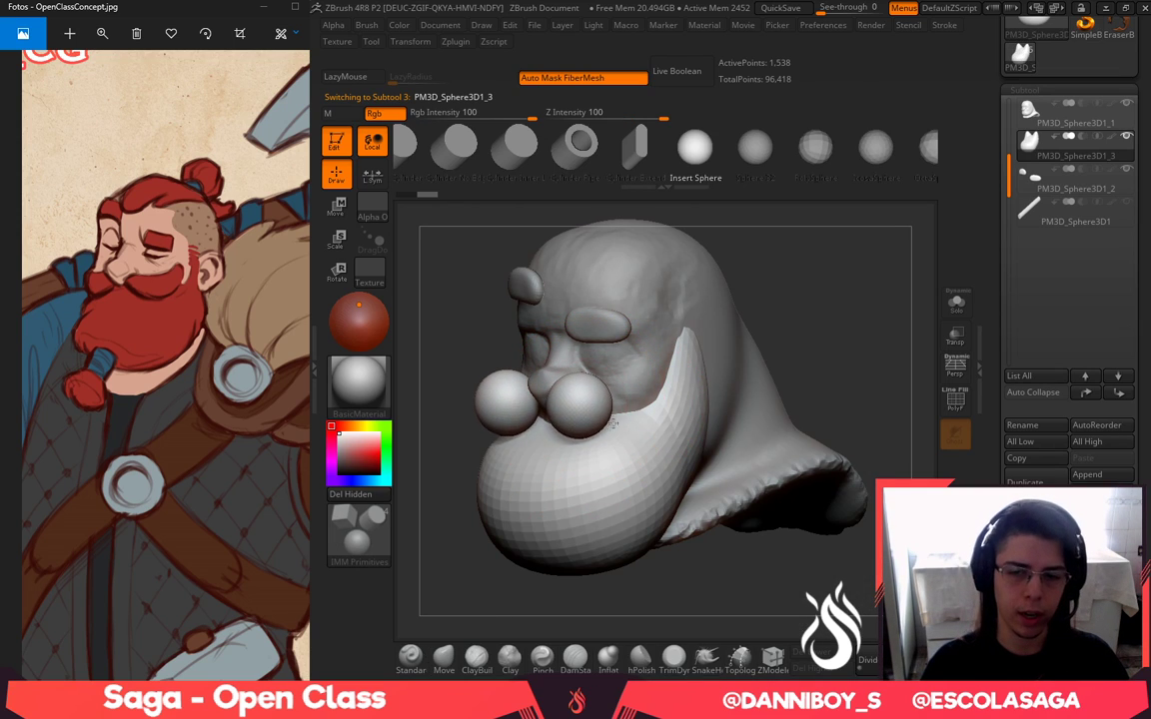
{"action": "left_click_drag", "start_coordinate": [814, 267], "coordinate": [892, 260], "text": "shift"}
{"action": "left_click_drag", "start_coordinate": [417, 602], "coordinate": [476, 542], "text": "ctrl"}
{"action": "key", "text": "w"}
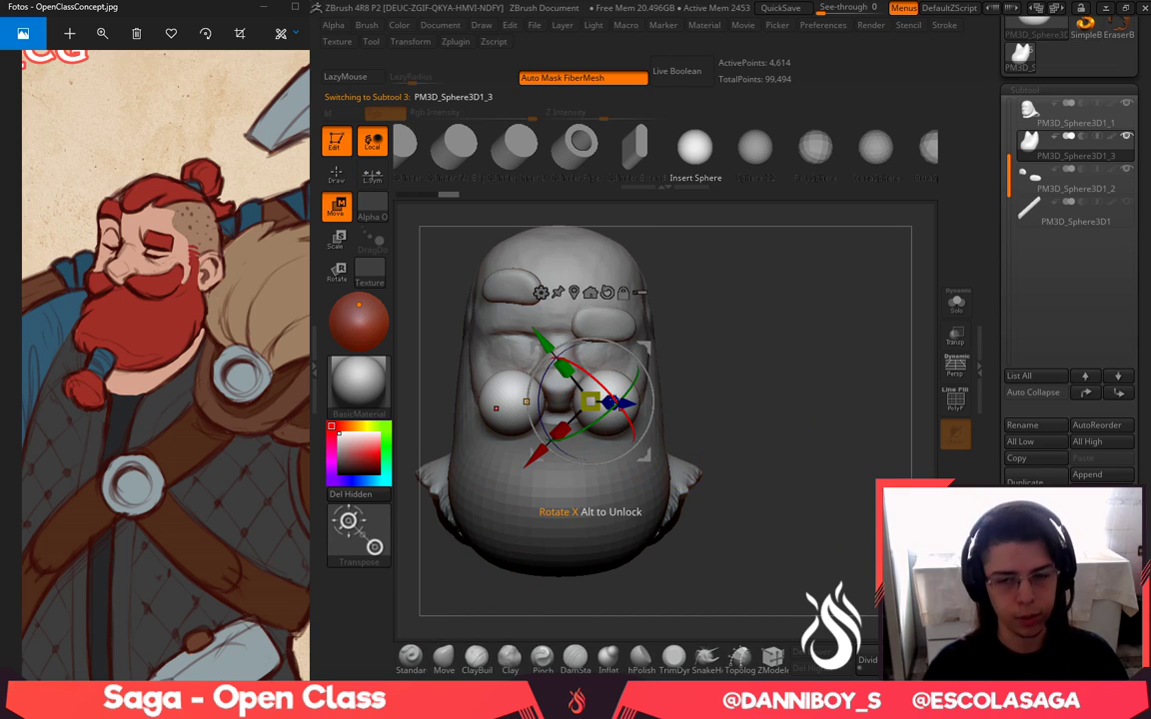
{"action": "key", "text": "q"}
{"action": "key", "text": "space"}
{"action": "mouse_move", "coordinate": [616, 403]}
{"action": "left_mouse_down"}
{"action": "mouse_move", "coordinate": [589, 406]}
{"action": "mouse_move", "coordinate": [586, 426]}
{"action": "left_mouse_up"}
{"action": "key", "text": "ctrl+z"}
Stretch the mirrored moustache spheres outward along the cheeks above the beard with the Move brush
{"action": "left_click", "coordinate": [445, 655]}
{"action": "key", "text": "space"}
{"action": "left_click_drag", "start_coordinate": [621, 376], "coordinate": [606, 374]}
{"action": "left_click_drag", "start_coordinate": [784, 345], "coordinate": [710, 368]}
{"action": "right_click_drag", "start_coordinate": [771, 226], "coordinate": [879, 246], "text": "ctrl"}
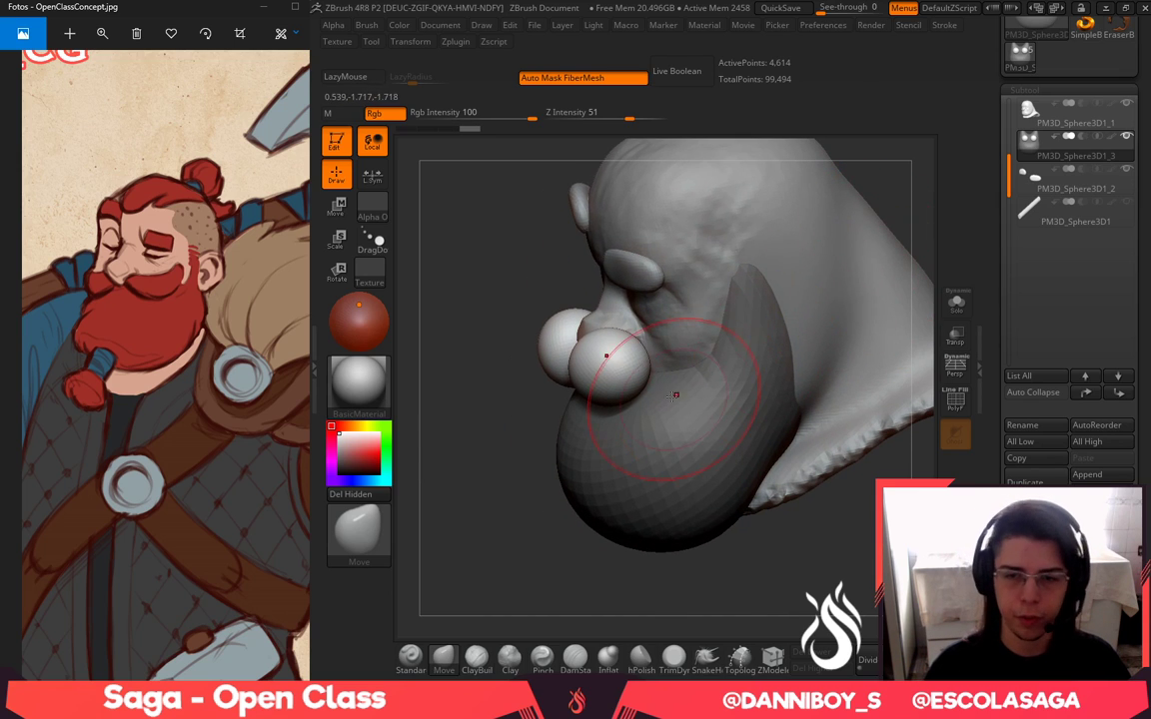
{"action": "left_click_drag", "start_coordinate": [503, 514], "coordinate": [521, 550]}
{"action": "left_click_drag", "start_coordinate": [652, 398], "coordinate": [735, 411]}
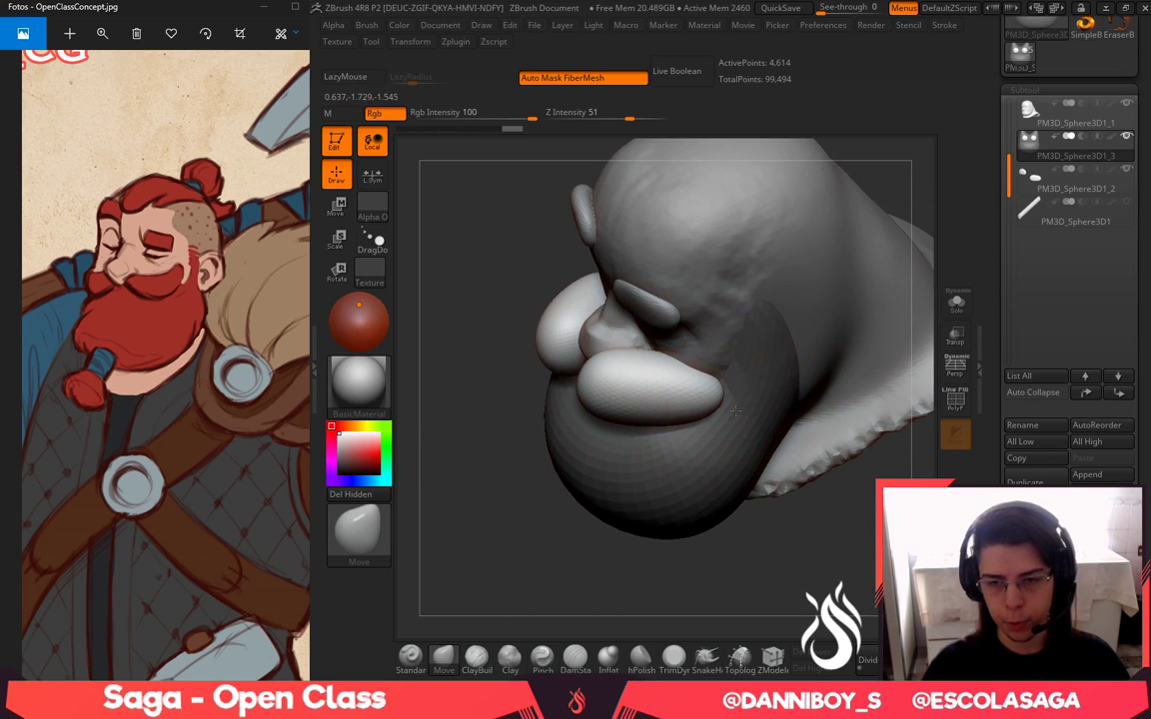
{"action": "mouse_move", "coordinate": [795, 561]}
{"action": "left_mouse_down"}
{"action": "mouse_move", "coordinate": [869, 535]}
{"action": "mouse_move", "coordinate": [892, 490]}
{"action": "left_mouse_up"}
{"action": "left_click_drag", "start_coordinate": [688, 403], "coordinate": [705, 396]}
{"action": "left_click_drag", "start_coordinate": [761, 343], "coordinate": [822, 389]}
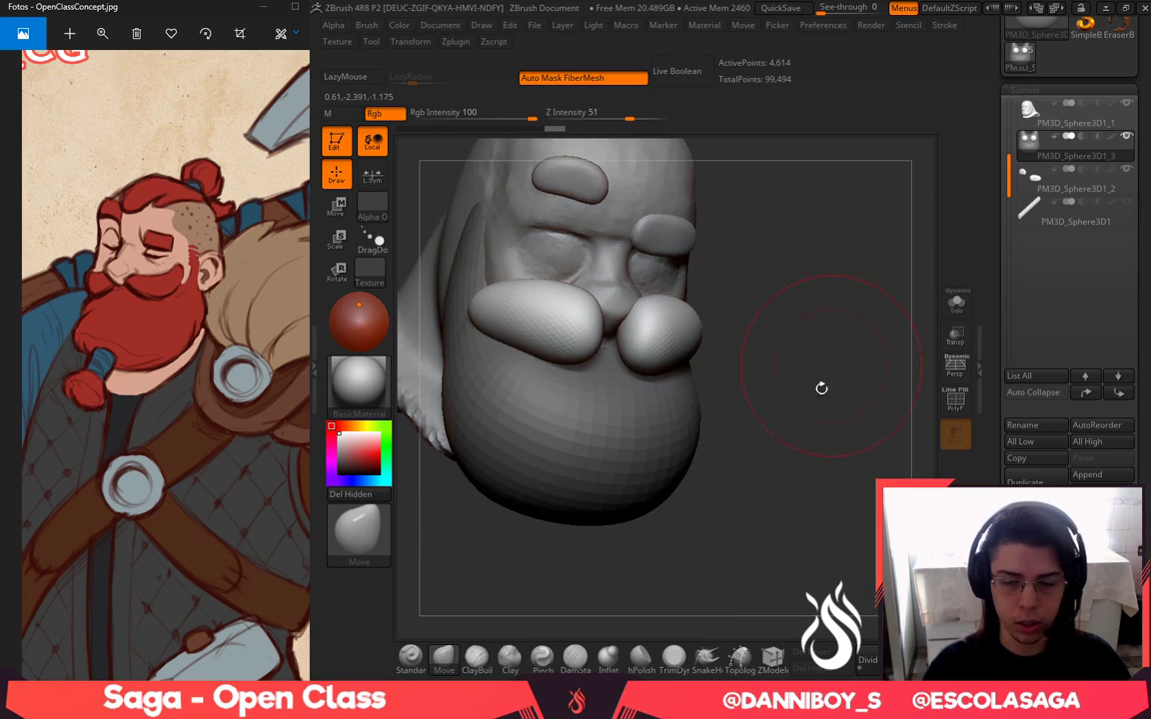
Swell the inner ends of the moustache with the Inflat brush so both halves meet below the nose
{"action": "left_click_drag", "start_coordinate": [698, 509], "coordinate": [673, 536], "text": "shift"}
{"action": "key", "text": "b"}
{"action": "key", "text": "i"}
{"action": "key", "text": "n"}
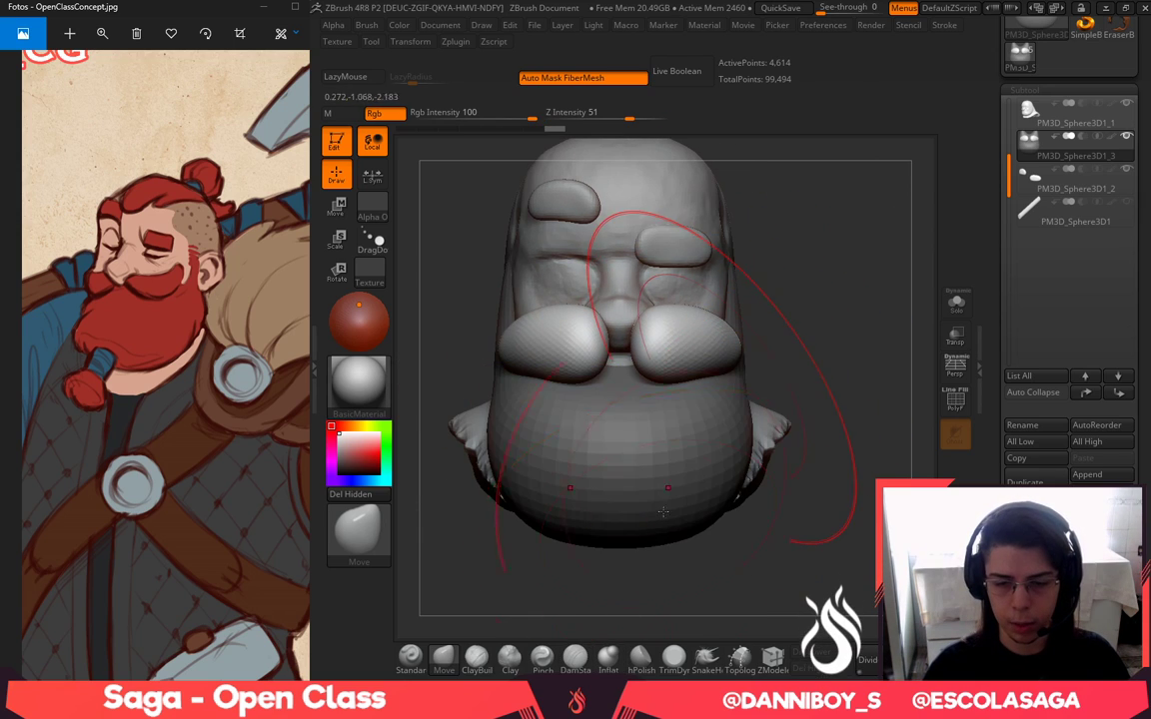
{"action": "left_click_drag", "start_coordinate": [618, 335], "coordinate": [619, 350]}
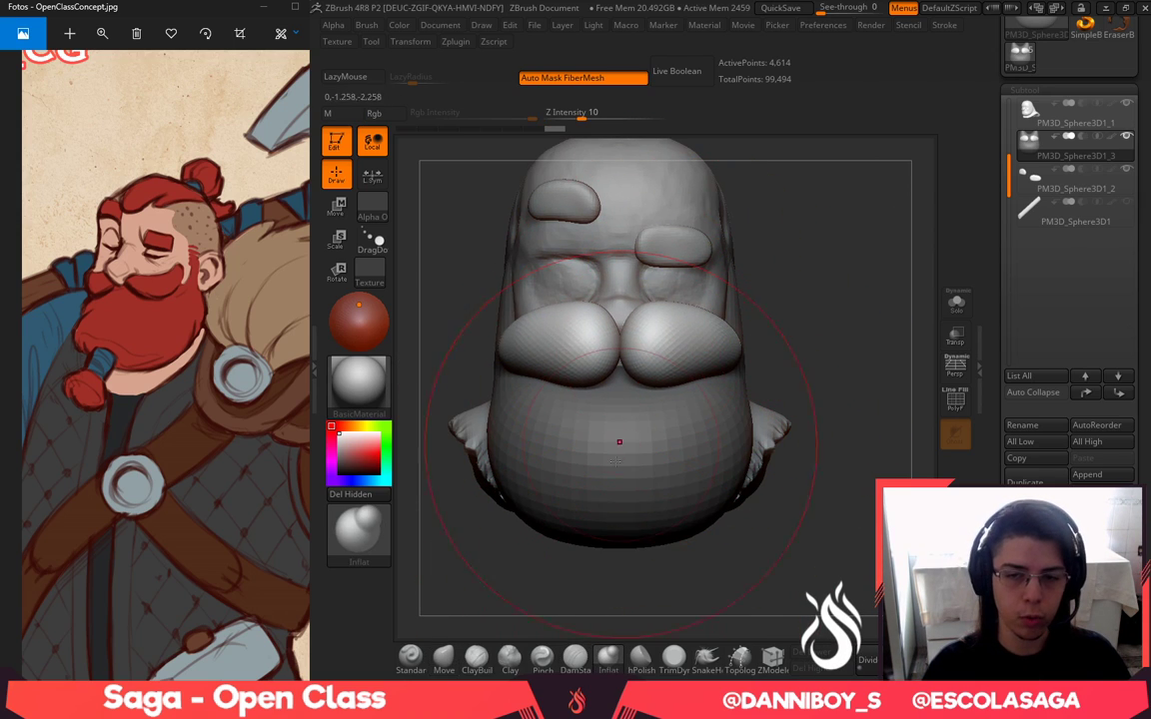
Lower the moustache halves to sit beneath the nose with the Move brush
{"action": "left_click", "coordinate": [445, 660]}
{"action": "key", "text": "space"}
{"action": "mouse_move", "coordinate": [699, 353]}
{"action": "left_mouse_down"}
{"action": "mouse_move", "coordinate": [680, 345]}
{"action": "mouse_move", "coordinate": [707, 397]}
{"action": "mouse_move", "coordinate": [666, 383]}
{"action": "left_mouse_up"}
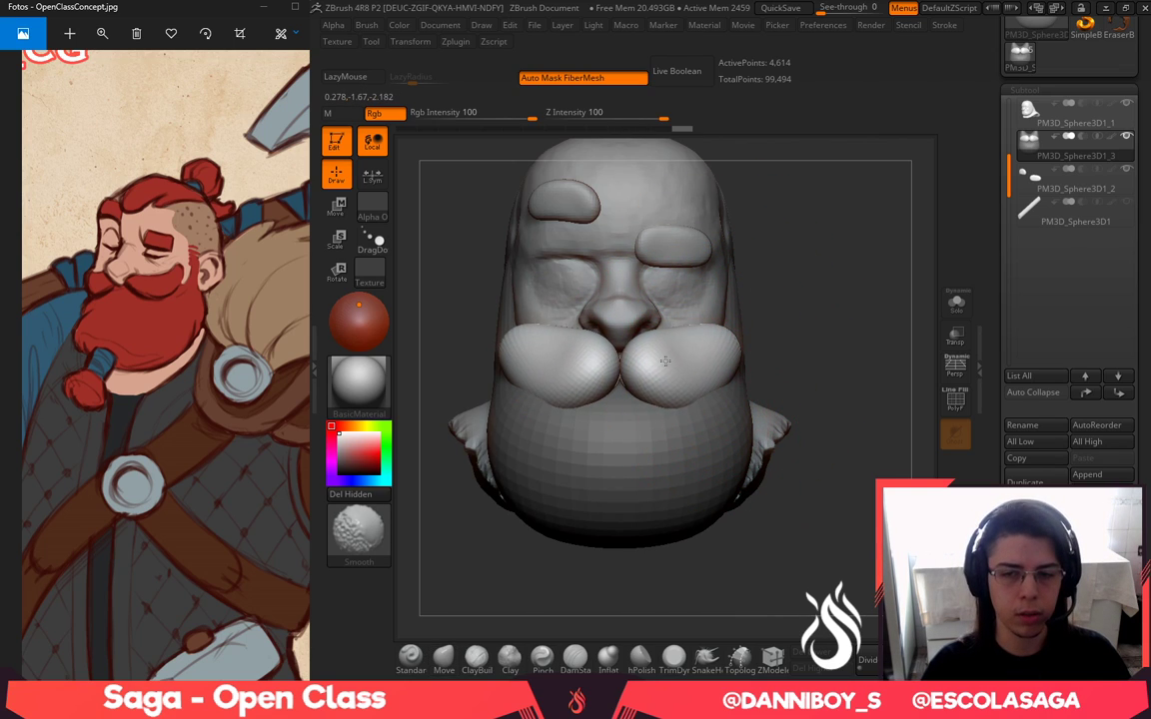
Curve the moustache's outer ends upward with the Move brush, and select the Inflat brush
{"action": "mouse_move", "coordinate": [877, 312]}
{"action": "left_mouse_down"}
{"action": "mouse_move", "coordinate": [784, 303]}
{"action": "mouse_move", "coordinate": [820, 332]}
{"action": "left_mouse_up"}
{"action": "key", "text": "space"}
{"action": "mouse_move", "coordinate": [716, 398]}
{"action": "left_mouse_down"}
{"action": "mouse_move", "coordinate": [696, 398]}
{"action": "mouse_move", "coordinate": [739, 387]}
{"action": "mouse_move", "coordinate": [711, 352]}
{"action": "mouse_move", "coordinate": [722, 381]}
{"action": "left_mouse_up"}
{"action": "key", "text": "space"}
{"action": "key", "text": "space"}
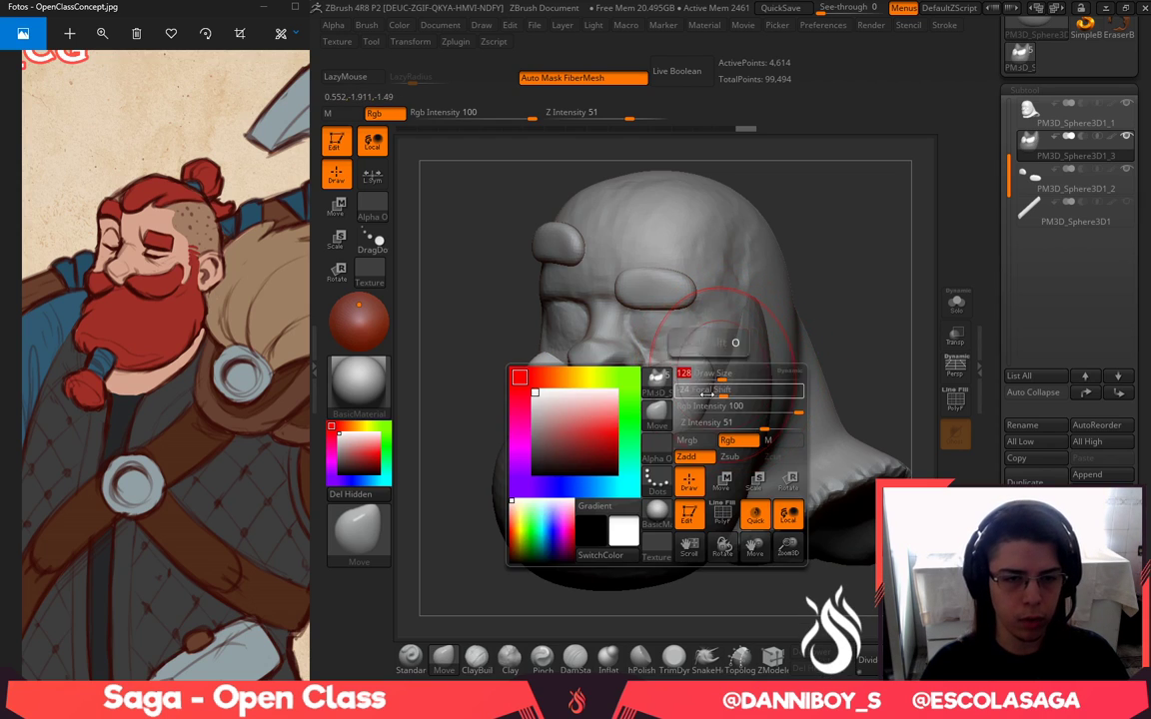
{"action": "left_click", "coordinate": [609, 657]}
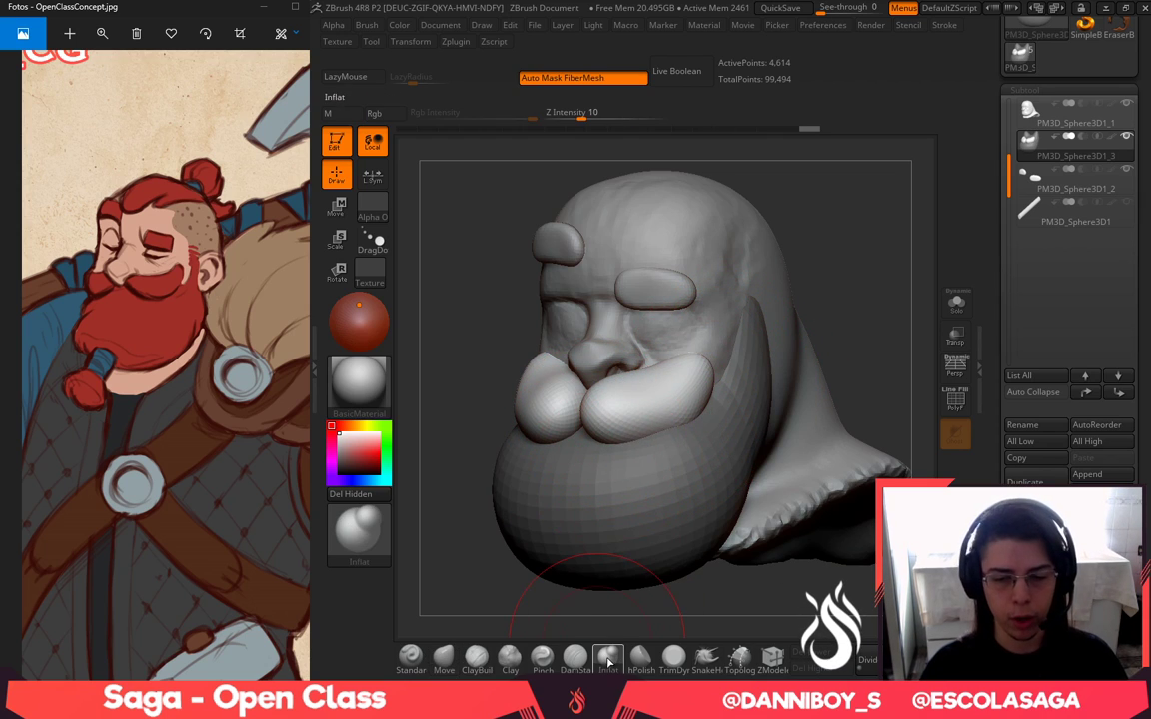
Inflate and smooth the inner ends of the moustache where both halves meet below the nose
{"action": "key", "text": "space"}
{"action": "mouse_move", "coordinate": [610, 393]}
{"action": "left_mouse_down"}
{"action": "mouse_move", "coordinate": [631, 391]}
{"action": "mouse_move", "coordinate": [580, 429]}
{"action": "left_mouse_up"}
{"action": "left_click_drag", "start_coordinate": [578, 421], "coordinate": [569, 434], "text": "shift"}
{"action": "left_click_drag", "start_coordinate": [478, 504], "coordinate": [502, 498]}
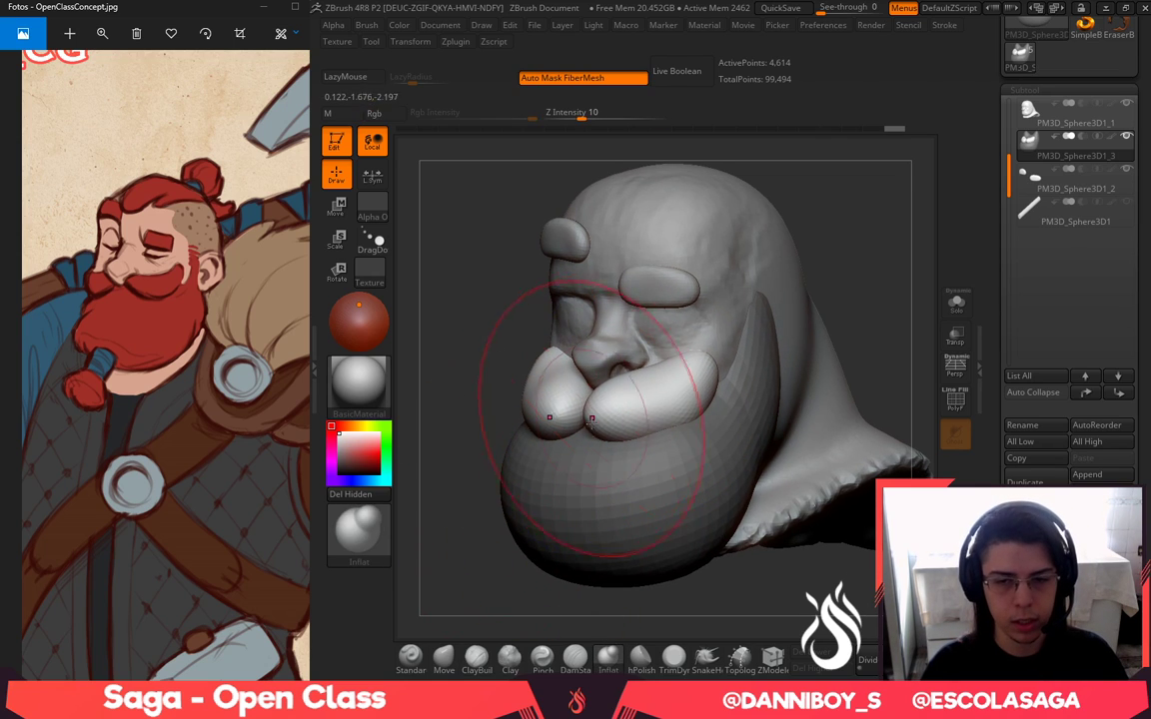
Reshape the moustache's outer ends with the Move brush so they follow the cheeks and turn upward
{"action": "left_click", "coordinate": [444, 657]}
{"action": "key", "text": "space"}
{"action": "left_click", "coordinate": [689, 363]}
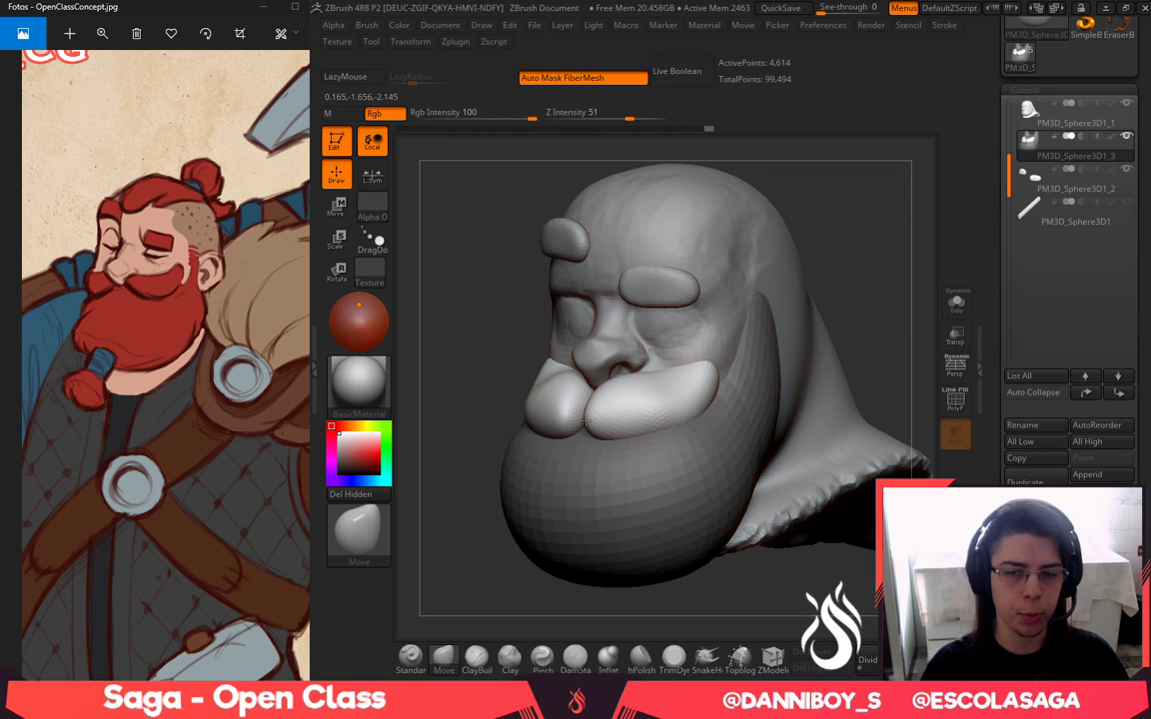
{"action": "left_click_drag", "start_coordinate": [469, 416], "coordinate": [622, 402]}
{"action": "mouse_move", "coordinate": [798, 410]}
{"action": "left_mouse_down"}
{"action": "mouse_move", "coordinate": [765, 399]}
{"action": "mouse_move", "coordinate": [756, 340]}
{"action": "mouse_move", "coordinate": [775, 355]}
{"action": "mouse_move", "coordinate": [847, 360]}
{"action": "mouse_move", "coordinate": [806, 357]}
{"action": "left_mouse_up"}
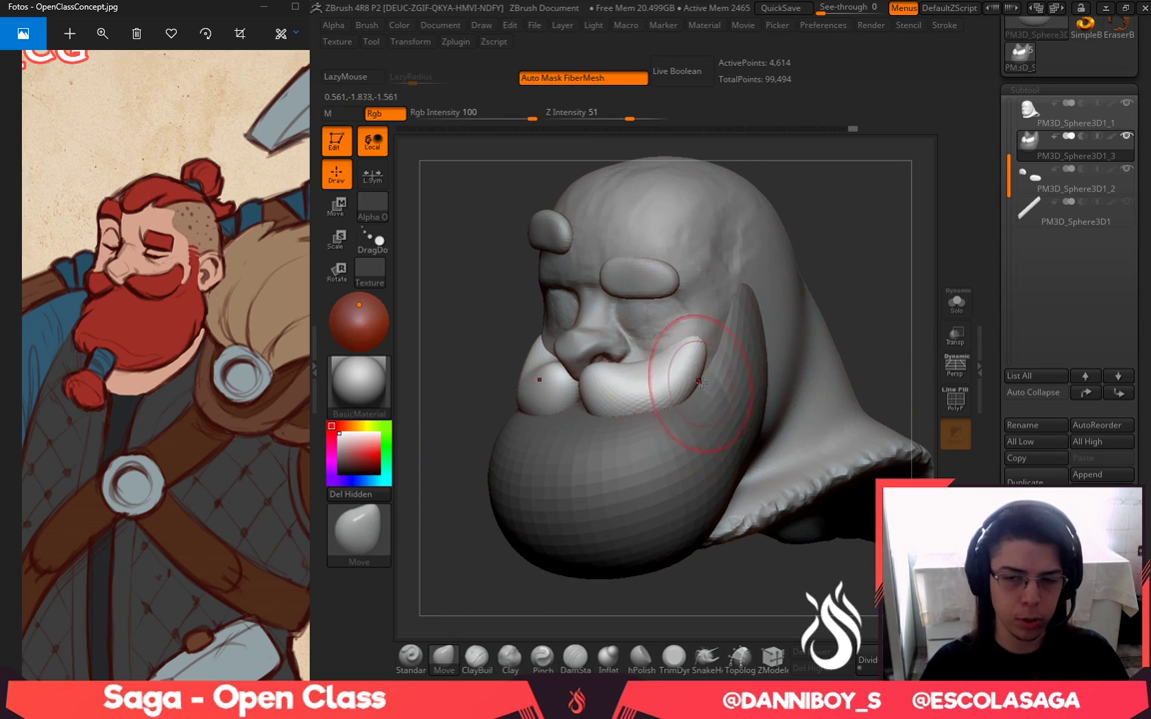
{"action": "mouse_move", "coordinate": [706, 355]}
{"action": "left_mouse_down"}
{"action": "mouse_move", "coordinate": [710, 372]}
{"action": "mouse_move", "coordinate": [687, 375]}
{"action": "left_mouse_up"}
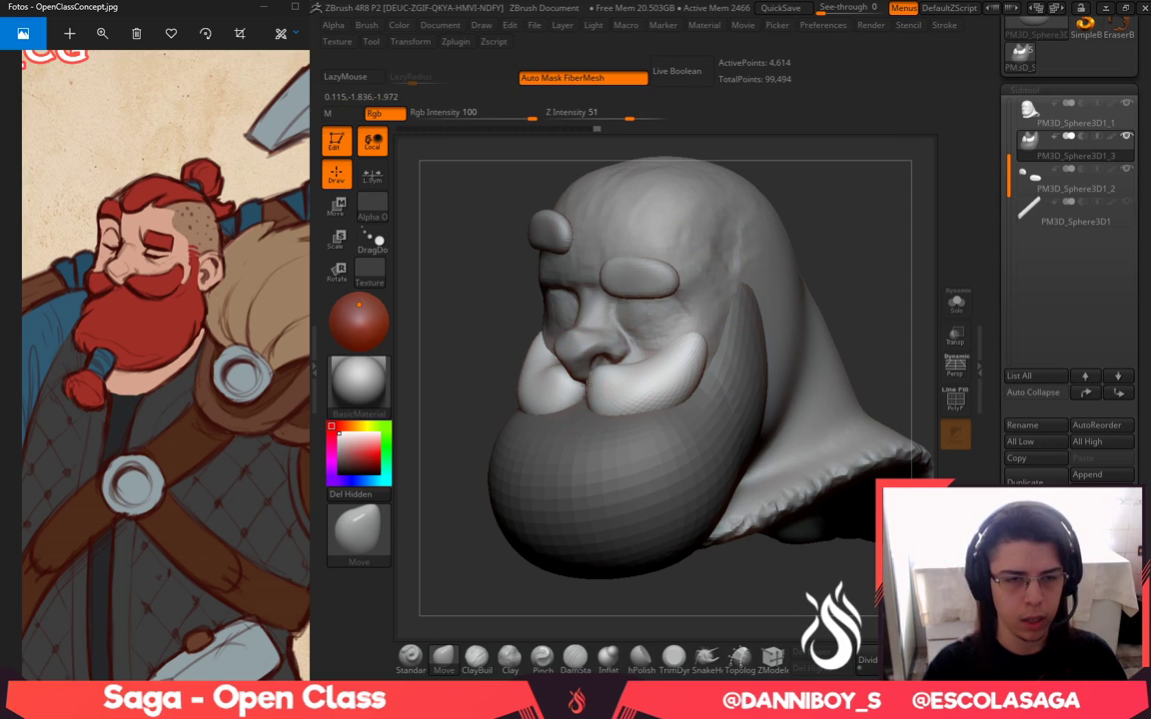
Add volume to the moustache's inner ends and outer curves with the Inflat brush
{"action": "left_click", "coordinate": [606, 659]}
{"action": "left_click", "coordinate": [602, 663]}
{"action": "key", "text": "space"}
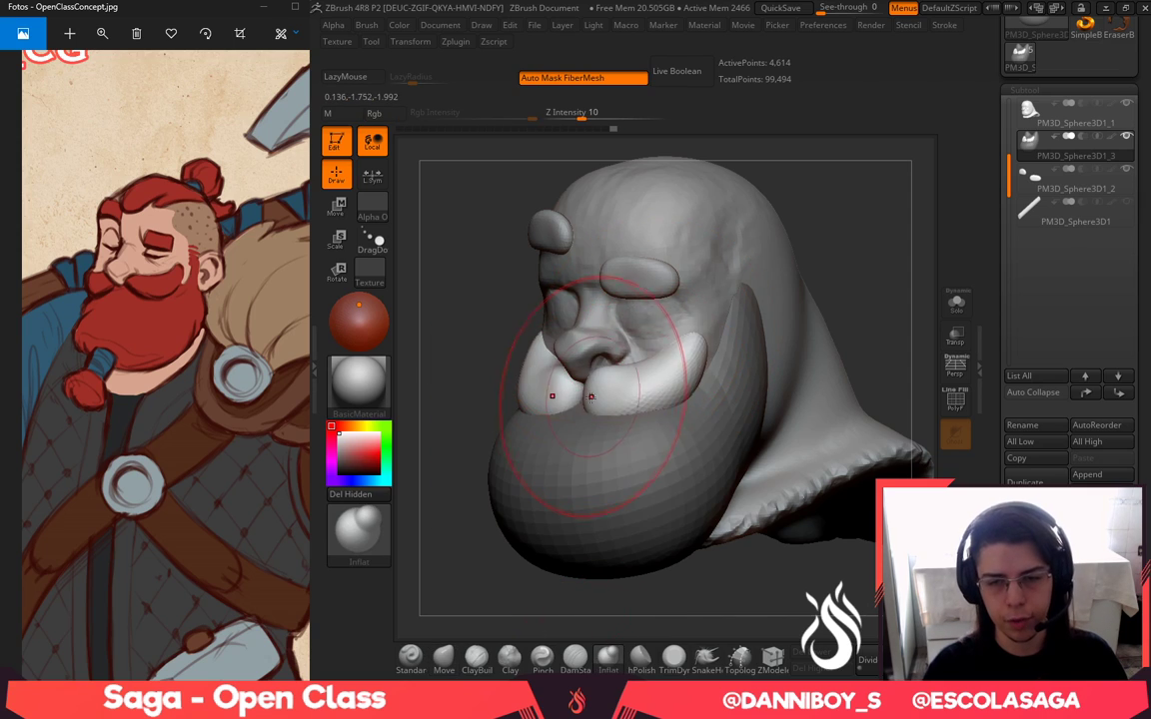
{"action": "left_click_drag", "start_coordinate": [591, 391], "coordinate": [612, 389]}
{"action": "mouse_move", "coordinate": [683, 364]}
{"action": "left_mouse_down"}
{"action": "mouse_move", "coordinate": [668, 364]}
{"action": "mouse_move", "coordinate": [675, 393]}
{"action": "left_mouse_up"}
{"action": "key", "text": "space"}
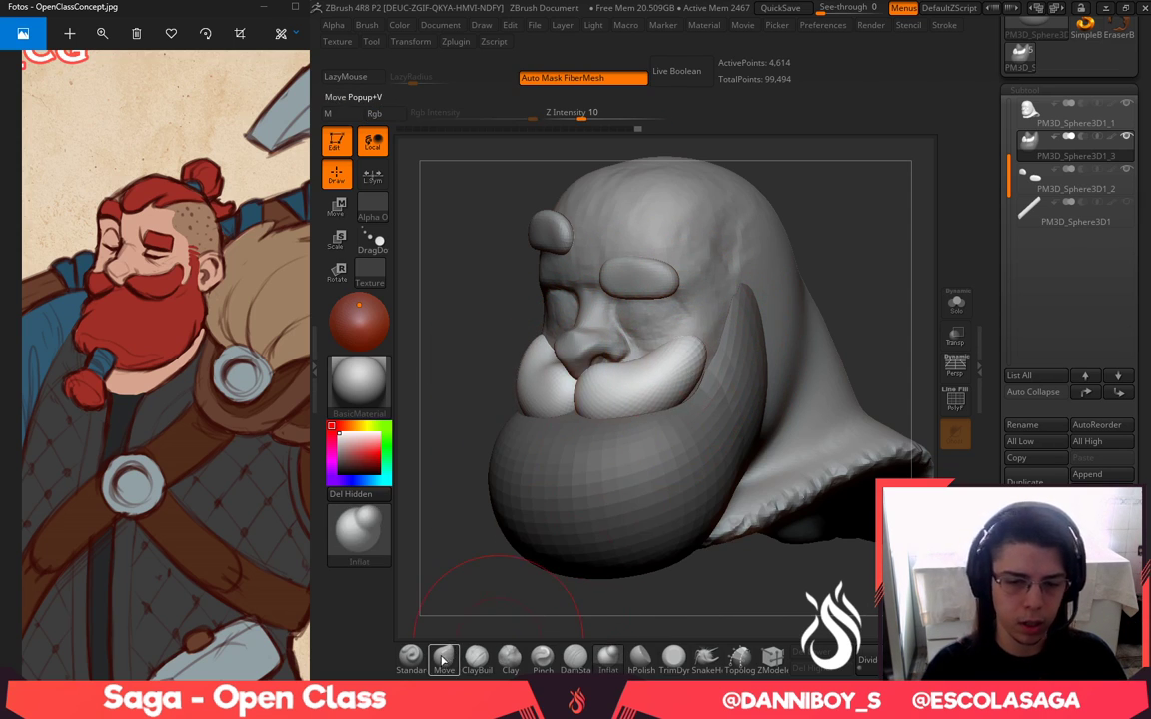
Refine the moustache's outer ends with the Move brush, tucking them slightly inward in the front view
{"action": "left_click", "coordinate": [444, 657]}
{"action": "left_click_drag", "start_coordinate": [519, 577], "coordinate": [544, 569], "text": "alt"}
{"action": "key", "text": "space"}
{"action": "key", "text": "space"}
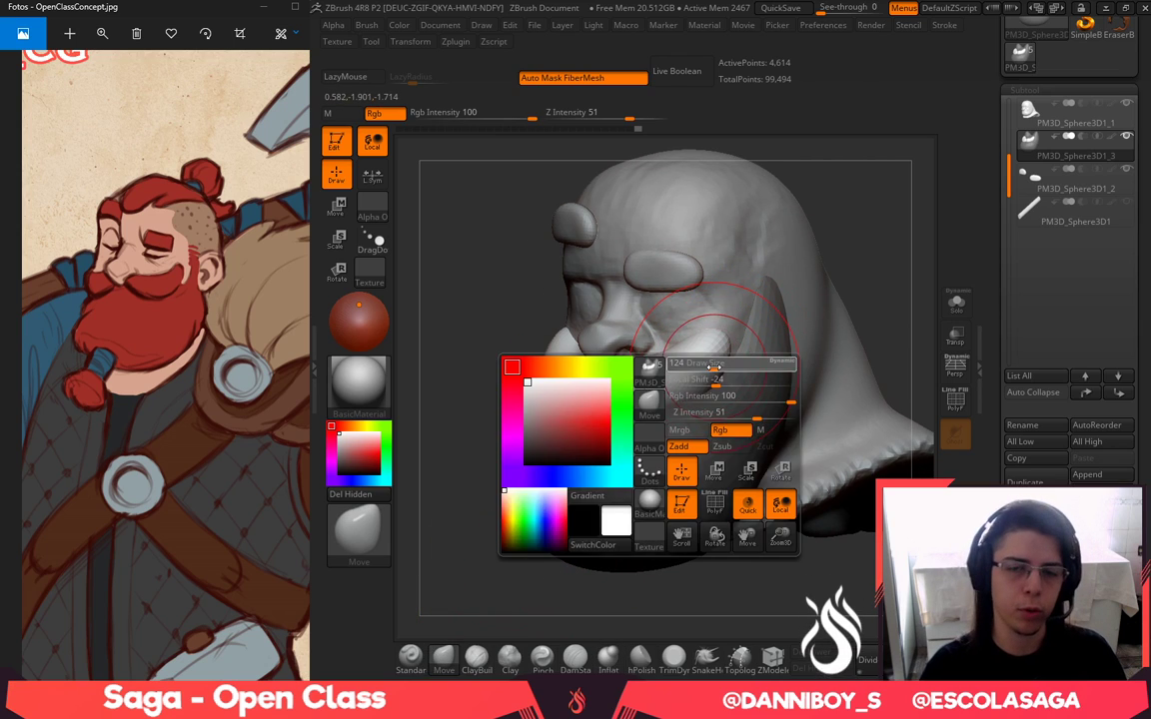
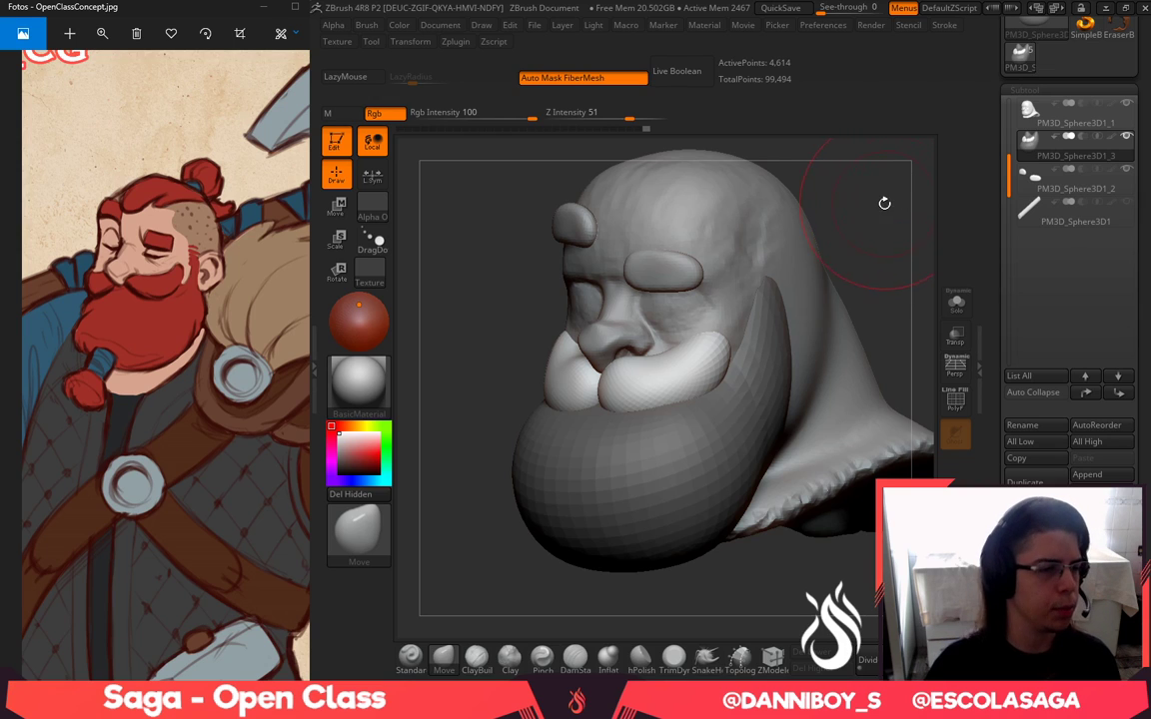
{"action": "left_click_drag", "start_coordinate": [921, 219], "coordinate": [932, 216]}
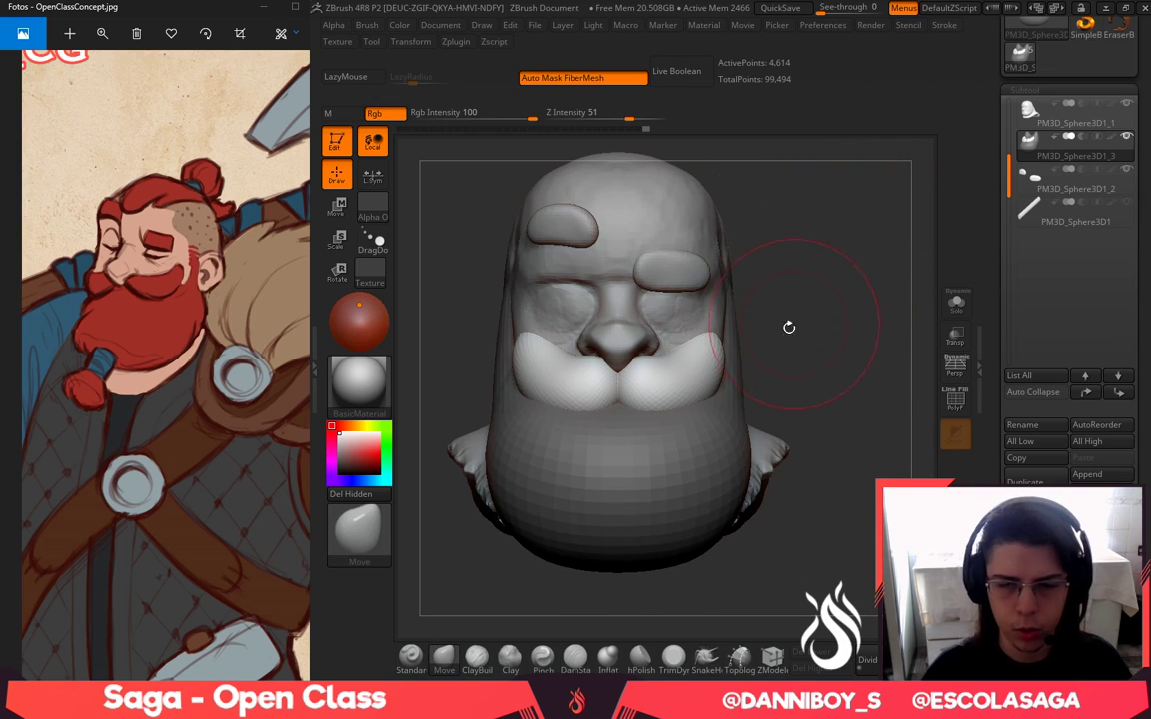
{"action": "key", "text": "space"}
{"action": "left_click_drag", "start_coordinate": [722, 346], "coordinate": [713, 350]}
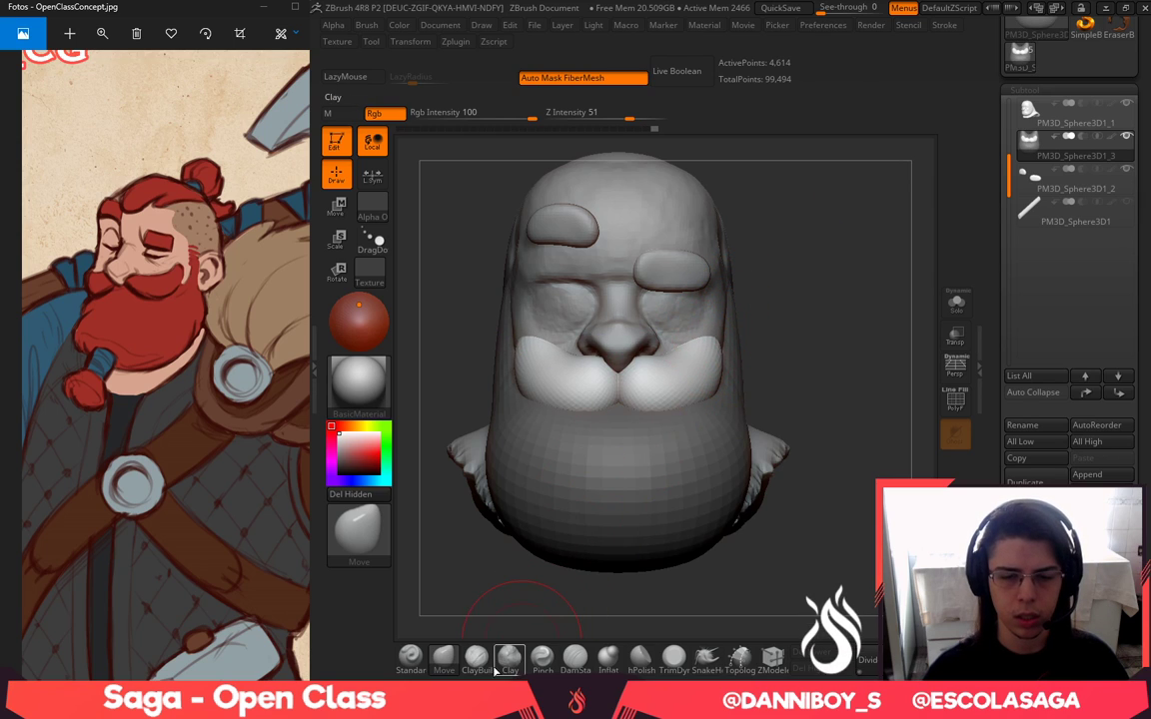
{"action": "mouse_move", "coordinate": [671, 608]}
{"action": "left_mouse_down"}
{"action": "mouse_move", "coordinate": [583, 605]}
{"action": "mouse_move", "coordinate": [594, 604]}
{"action": "left_mouse_up"}
Clear the mask from the beard and moustache object
{"action": "left_click_drag", "start_coordinate": [731, 346], "coordinate": [765, 352]}
{"action": "left_click_drag", "start_coordinate": [749, 250], "coordinate": [863, 269]}
{"action": "left_click_drag", "start_coordinate": [812, 323], "coordinate": [838, 350], "text": "ctrl"}
{"action": "left_click_drag", "start_coordinate": [909, 346], "coordinate": [829, 328]}
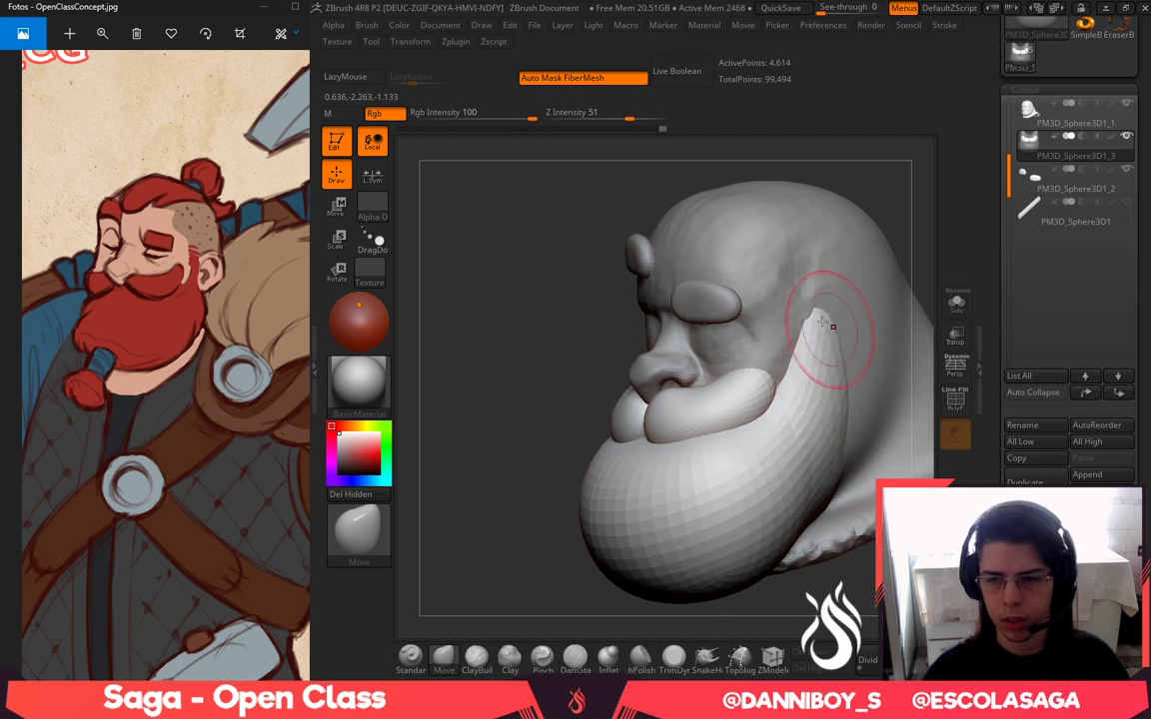
Select the head subtool and insert a sphere from IMM Primitives at the side of the head as an ear base
{"action": "left_click", "coordinate": [860, 289], "text": "alt"}
{"action": "key", "text": "b"}
{"action": "key", "text": "i"}
{"action": "left_click", "coordinate": [775, 386]}
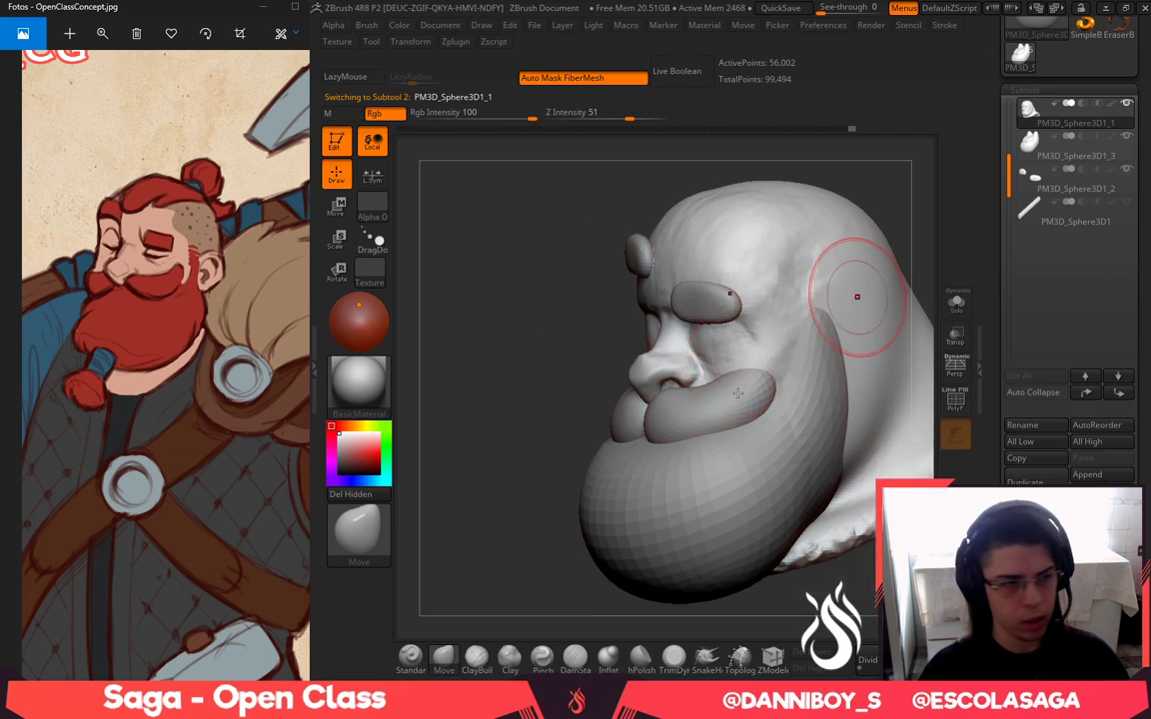
{"action": "left_click_drag", "start_coordinate": [523, 459], "coordinate": [506, 410]}
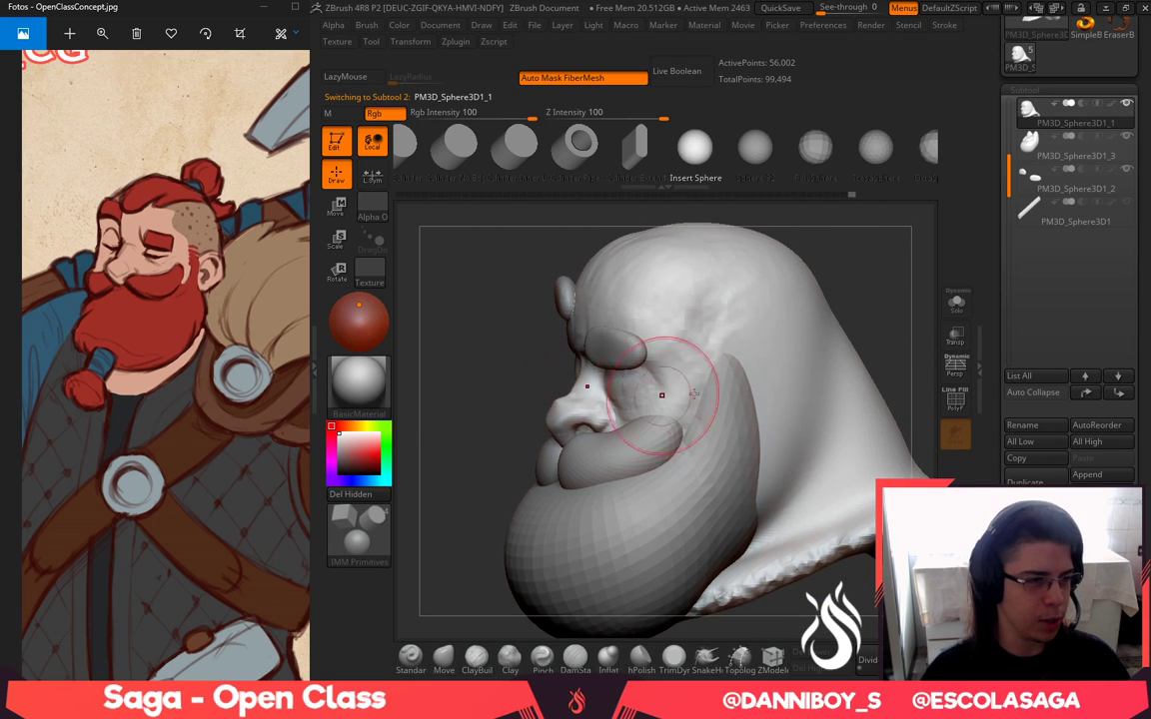
{"action": "left_click_drag", "start_coordinate": [768, 388], "coordinate": [813, 403]}
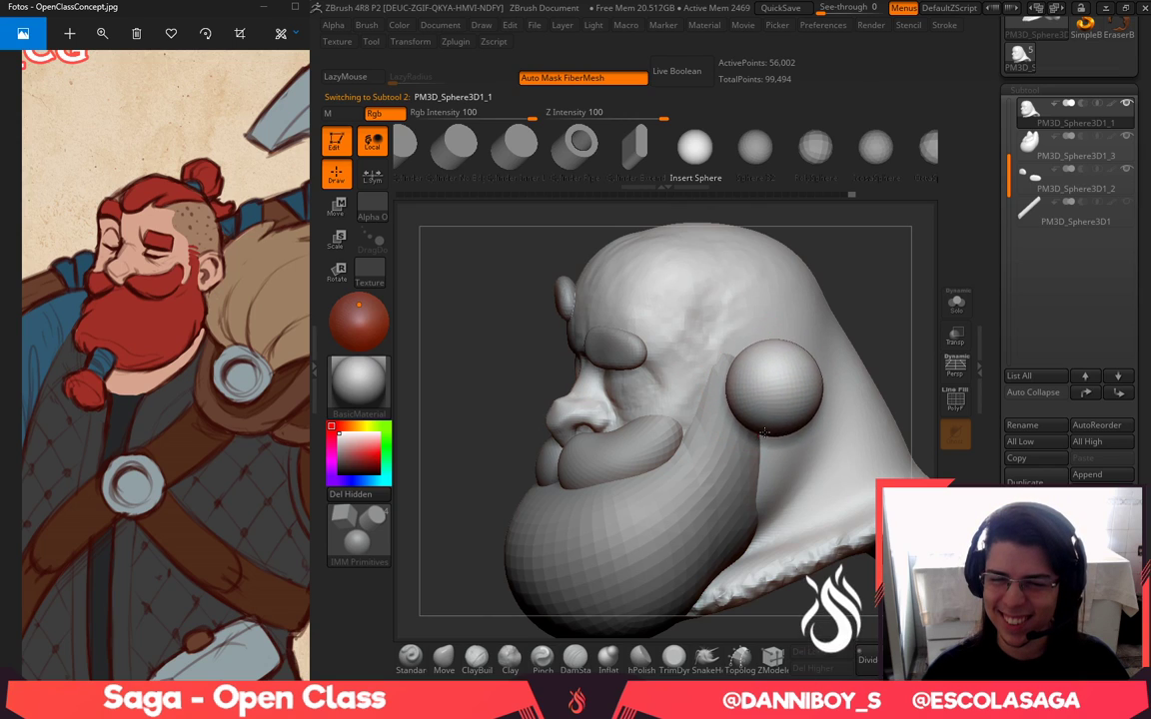
Position the mirrored ear spheres at both sides of the head with the move gizmo, and return to Draw mode
{"action": "left_click_drag", "start_coordinate": [902, 292], "coordinate": [865, 295]}
{"action": "key", "text": "w"}
{"action": "left_click_drag", "start_coordinate": [709, 392], "coordinate": [827, 418]}
{"action": "left_click_drag", "start_coordinate": [542, 414], "coordinate": [640, 424], "text": "shift"}
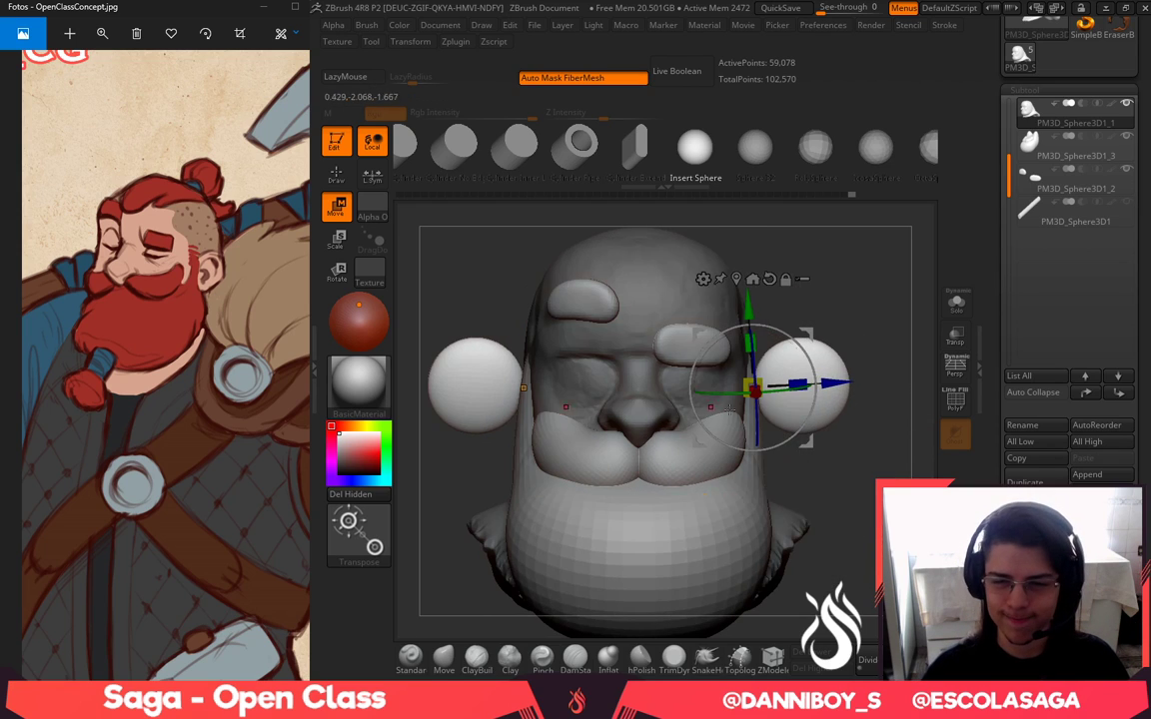
{"action": "key", "text": "q"}
{"action": "key", "text": "space"}
{"action": "mouse_move", "coordinate": [814, 385]}
{"action": "left_mouse_down"}
{"action": "mouse_move", "coordinate": [850, 386]}
{"action": "mouse_move", "coordinate": [795, 403]}
{"action": "left_mouse_up"}
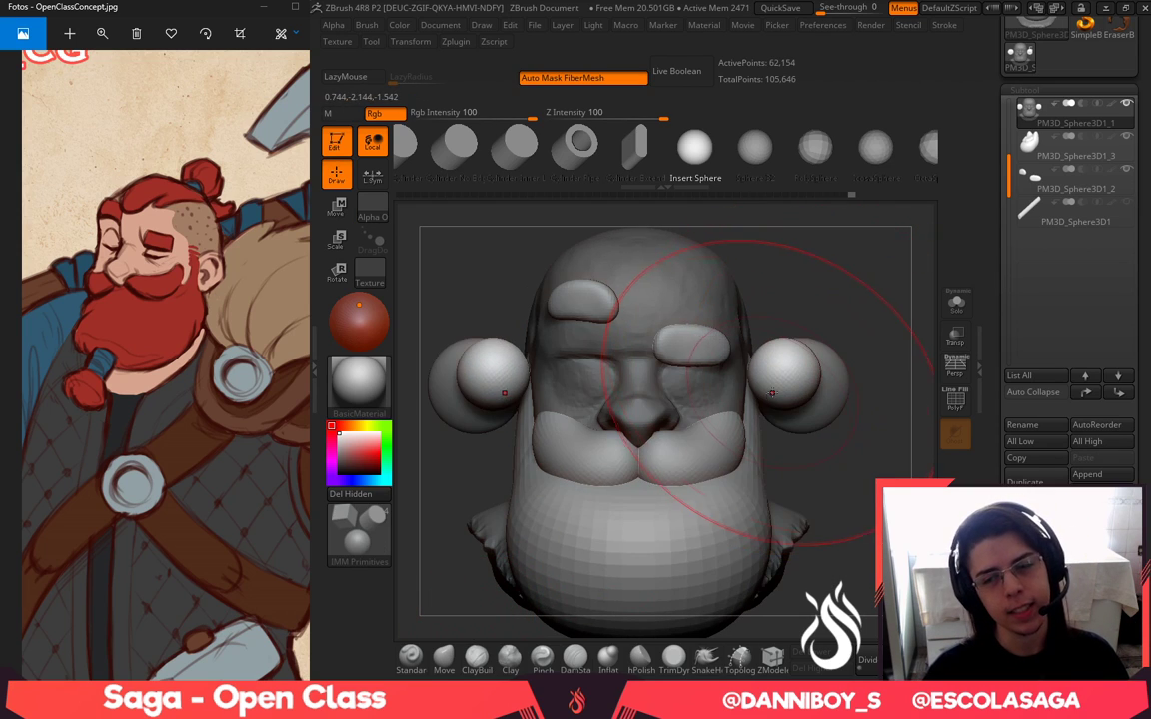
{"action": "key", "text": "ctrl+z"}
Squash the mirrored spheres into slim ear shapes against the sides of the head with the Move brush
{"action": "left_click", "coordinate": [443, 656]}
{"action": "left_click_drag", "start_coordinate": [811, 351], "coordinate": [793, 369]}
{"action": "key", "text": "space"}
{"action": "mouse_move", "coordinate": [802, 368]}
{"action": "left_mouse_down"}
{"action": "mouse_move", "coordinate": [775, 365]}
{"action": "mouse_move", "coordinate": [781, 391]}
{"action": "mouse_move", "coordinate": [825, 365]}
{"action": "mouse_move", "coordinate": [825, 356]}
{"action": "mouse_move", "coordinate": [797, 379]}
{"action": "mouse_move", "coordinate": [807, 360]}
{"action": "mouse_move", "coordinate": [790, 359]}
{"action": "left_mouse_up"}
{"action": "key", "text": "space"}
{"action": "key", "text": "space"}
{"action": "key", "text": "space"}
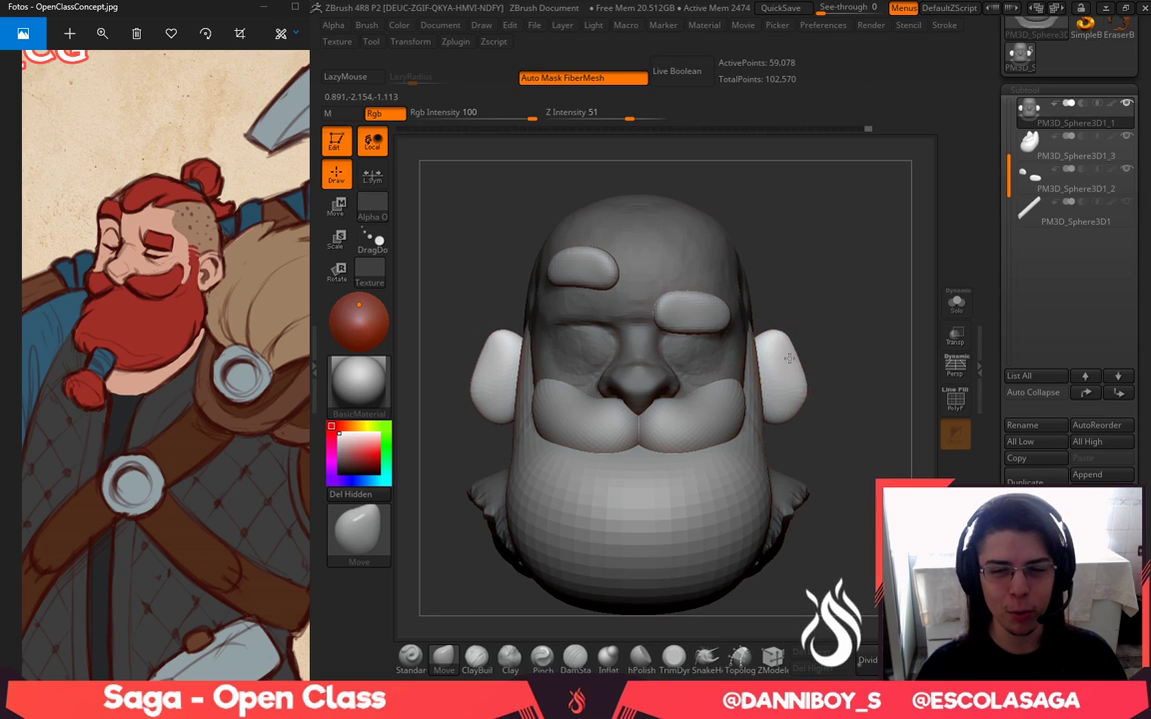
Shape the ears in side view into a rounded outline that tapers toward the lobe, using the Move brush and smoothing
{"action": "left_click_drag", "start_coordinate": [859, 398], "coordinate": [801, 386]}
{"action": "left_click_drag", "start_coordinate": [872, 372], "coordinate": [814, 362]}
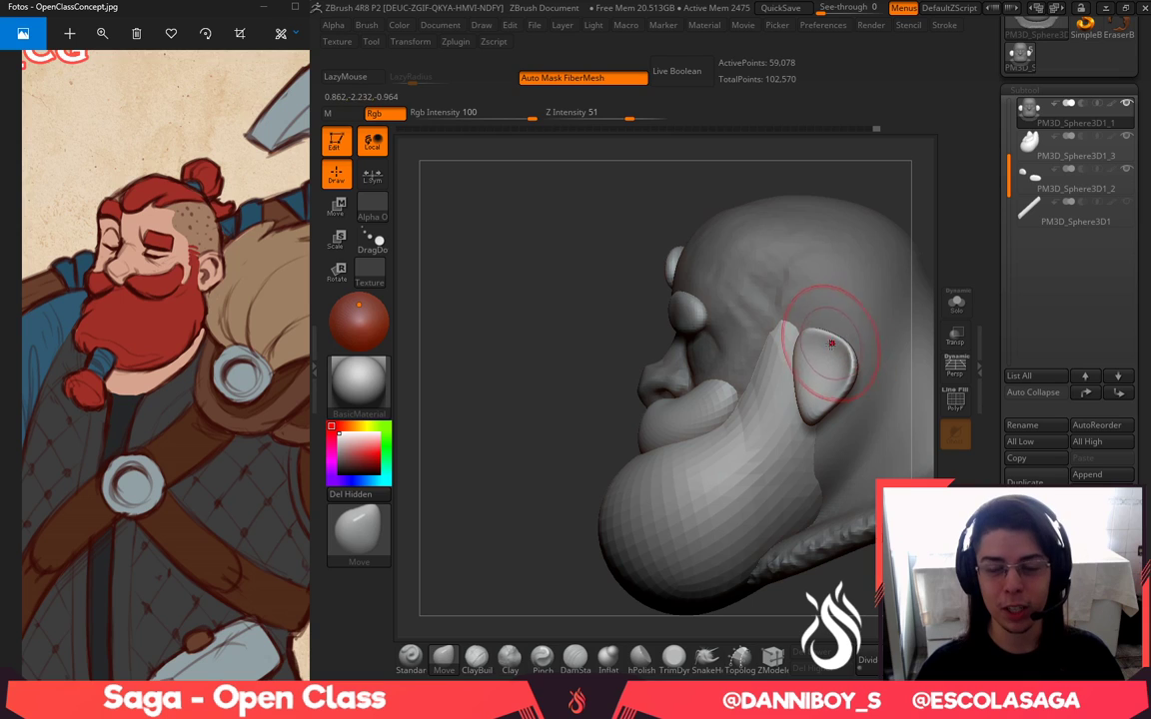
{"action": "left_click_drag", "start_coordinate": [844, 401], "coordinate": [845, 369], "text": "shift"}
{"action": "key", "text": "space"}
{"action": "left_click_drag", "start_coordinate": [846, 360], "coordinate": [850, 358]}
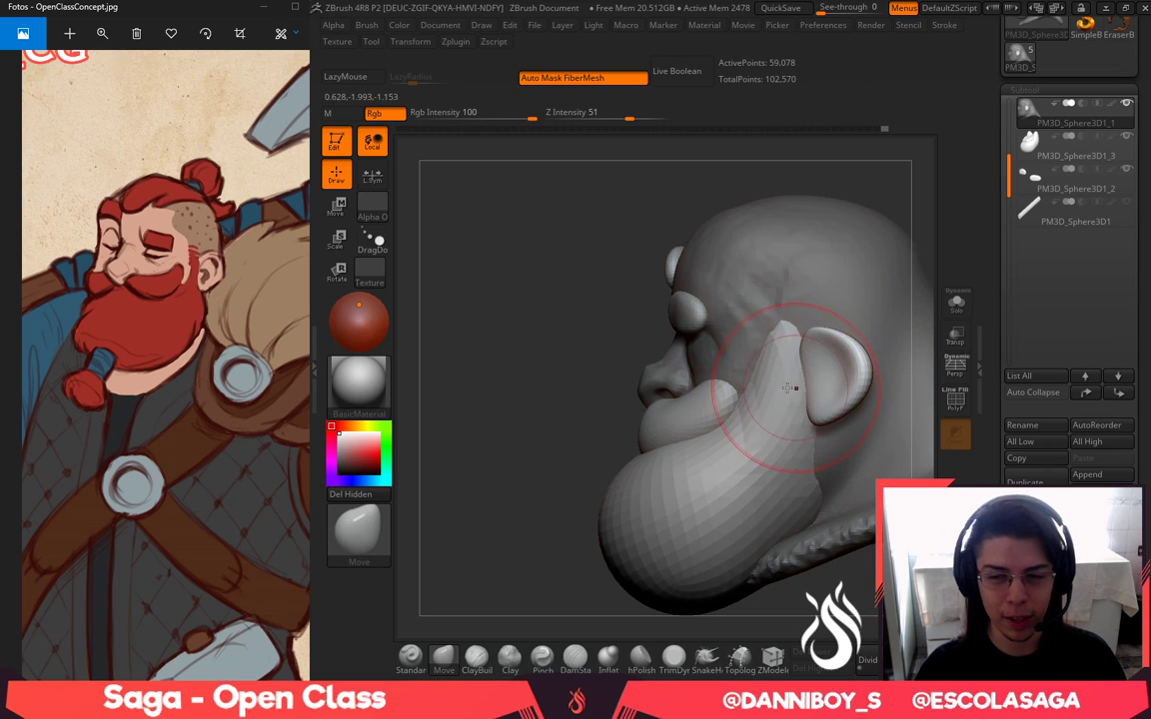
{"action": "right_click_drag", "start_coordinate": [789, 388], "coordinate": [824, 391]}
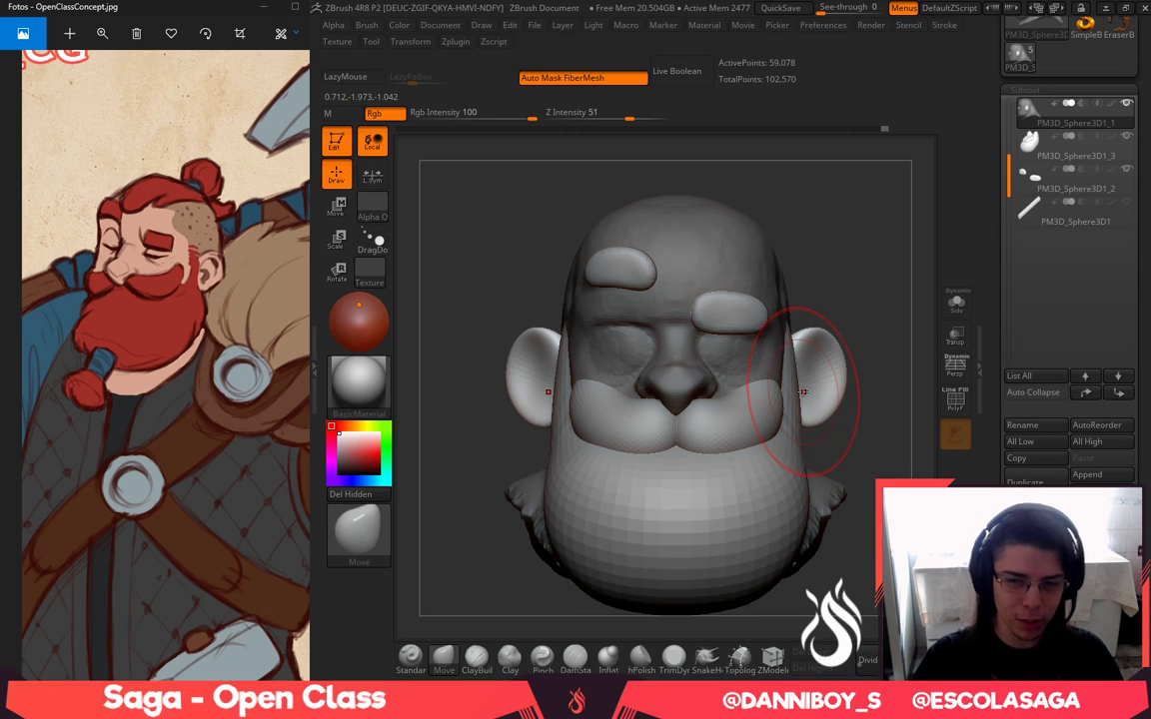
Refine the ears in front view with the Move brush, drawing their upper and outer edges inward
{"action": "key", "text": "space"}
{"action": "left_click_drag", "start_coordinate": [828, 339], "coordinate": [810, 336]}
{"action": "key", "text": "space"}
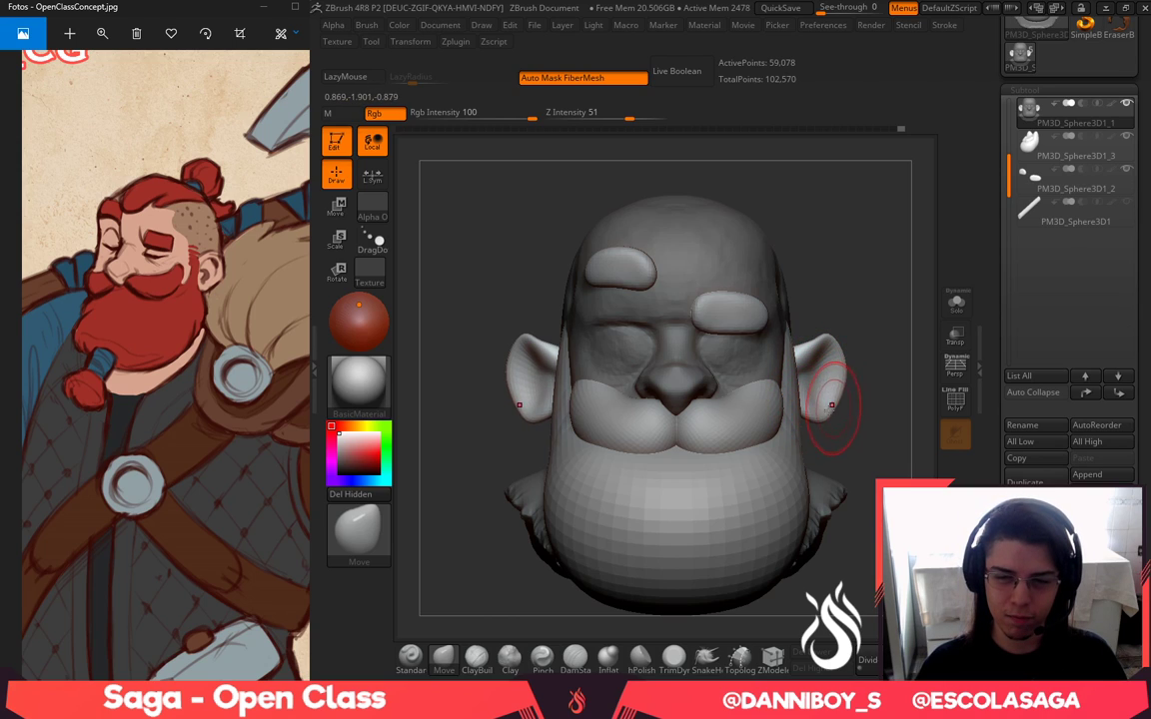
{"action": "key", "text": "shift"}
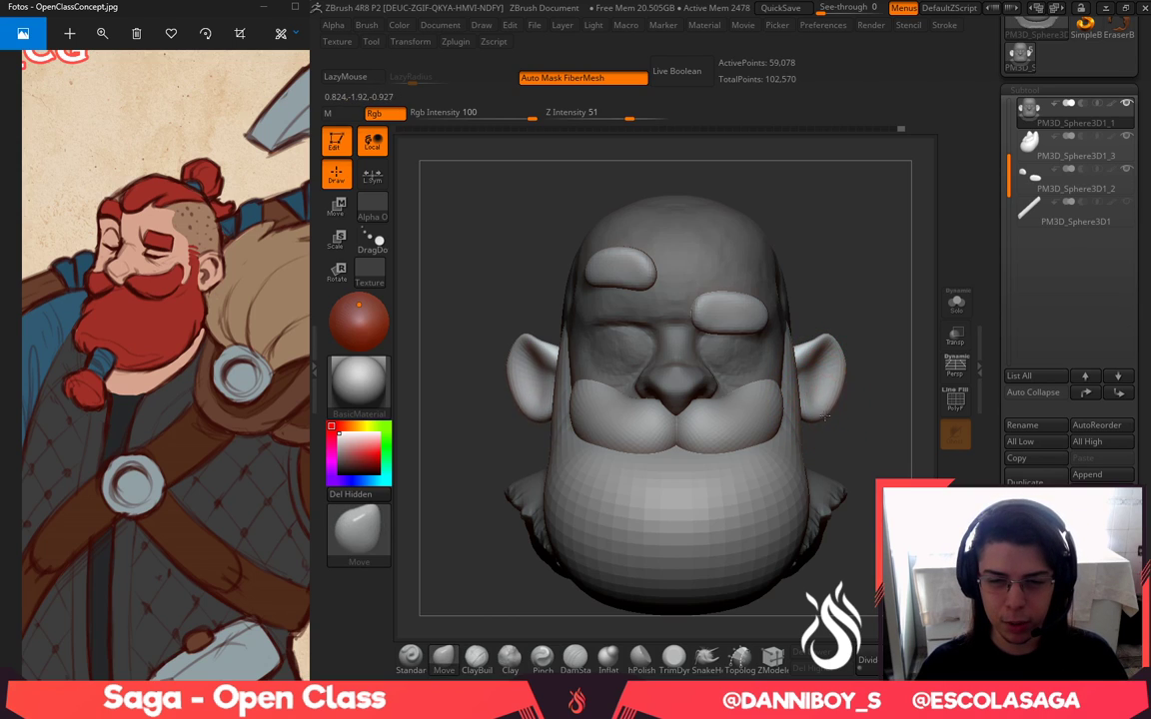
{"action": "mouse_move", "coordinate": [845, 362]}
{"action": "left_mouse_down"}
{"action": "mouse_move", "coordinate": [840, 373]}
{"action": "mouse_move", "coordinate": [819, 351]}
{"action": "left_mouse_up"}
Adjust the ears' outer rims and lobes in three-quarter view with the Move brush to narrow the silhouette
{"action": "left_click_drag", "start_coordinate": [911, 295], "coordinate": [825, 290]}
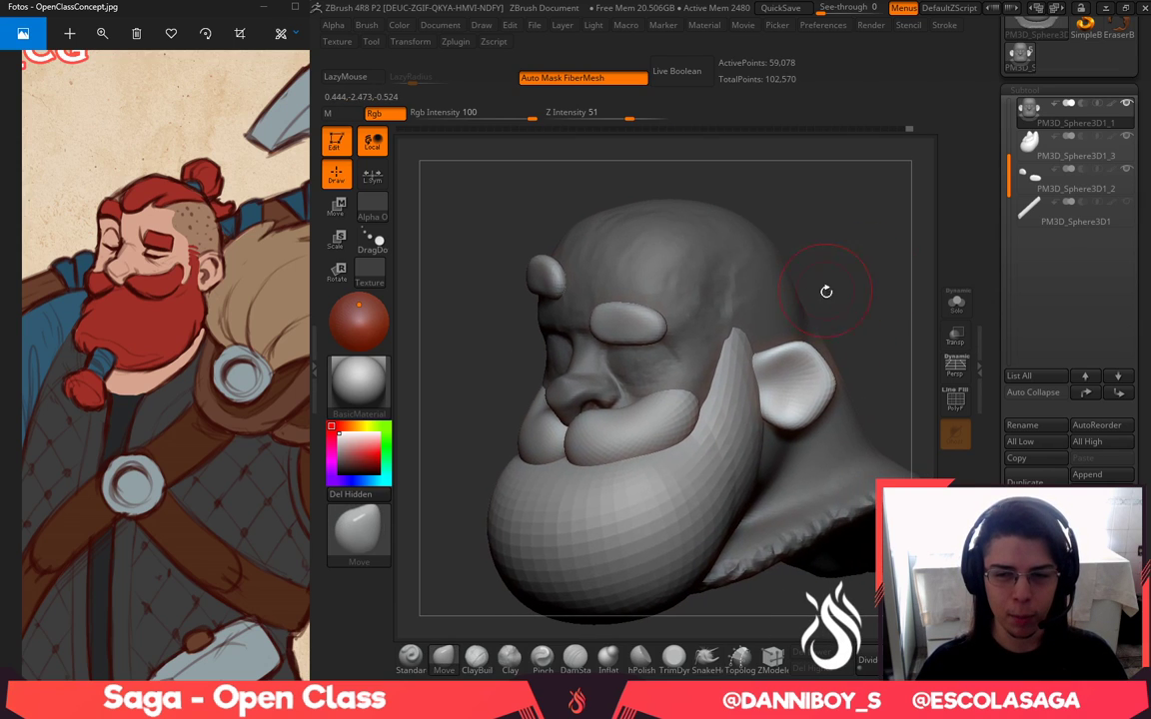
{"action": "key", "text": "space"}
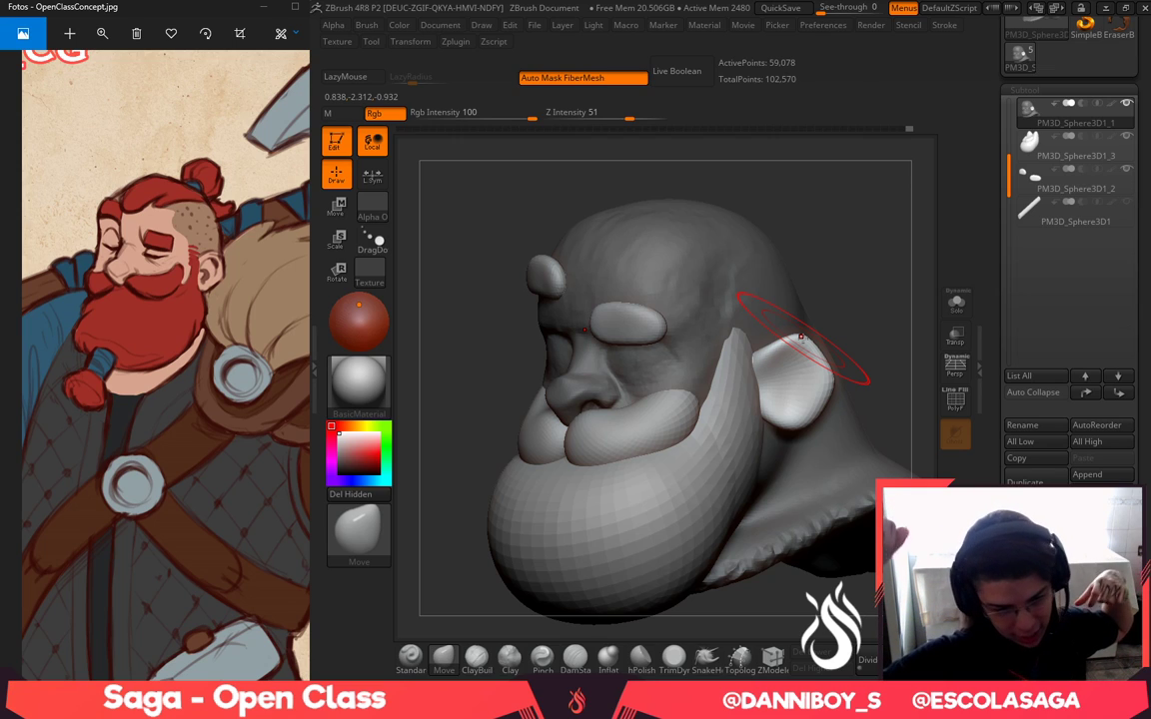
{"action": "left_click_drag", "start_coordinate": [821, 371], "coordinate": [797, 386]}
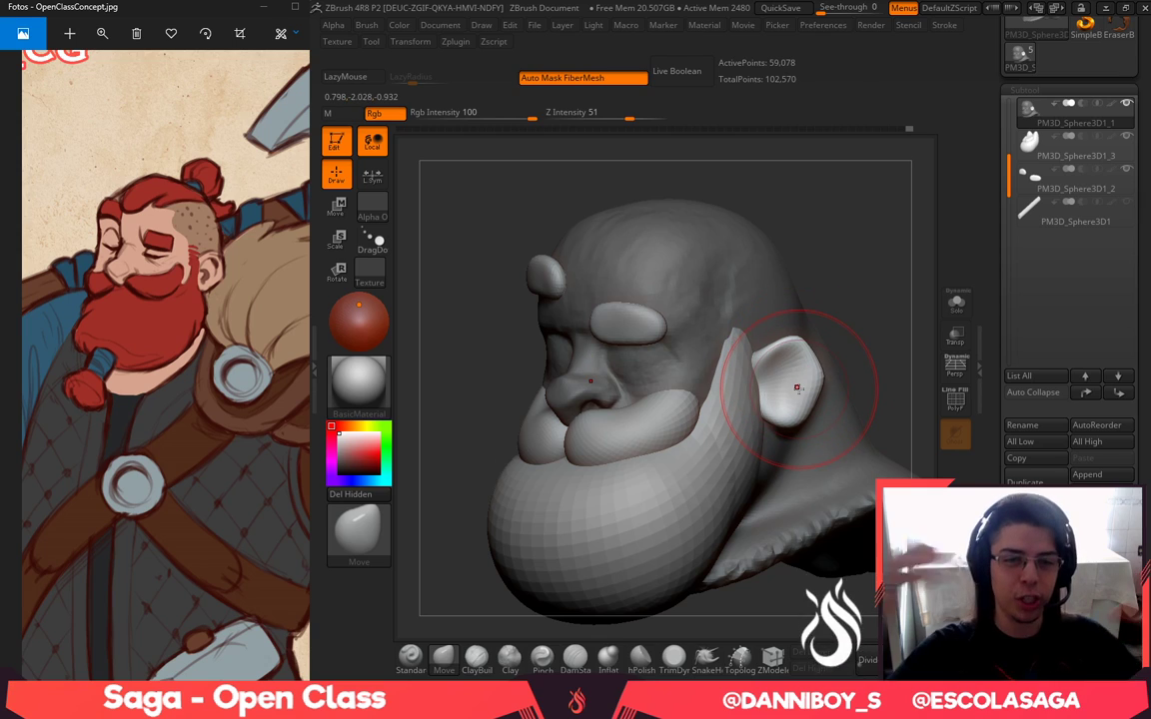
{"action": "key", "text": "space"}
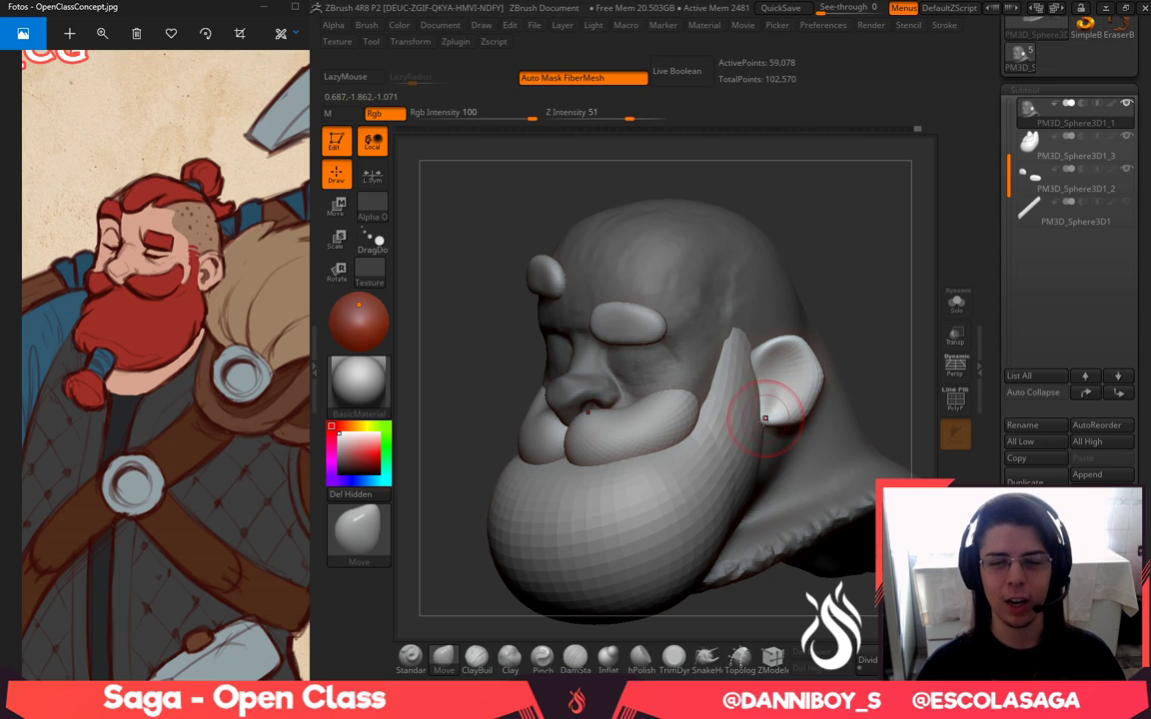
{"action": "left_click_drag", "start_coordinate": [837, 385], "coordinate": [899, 374]}
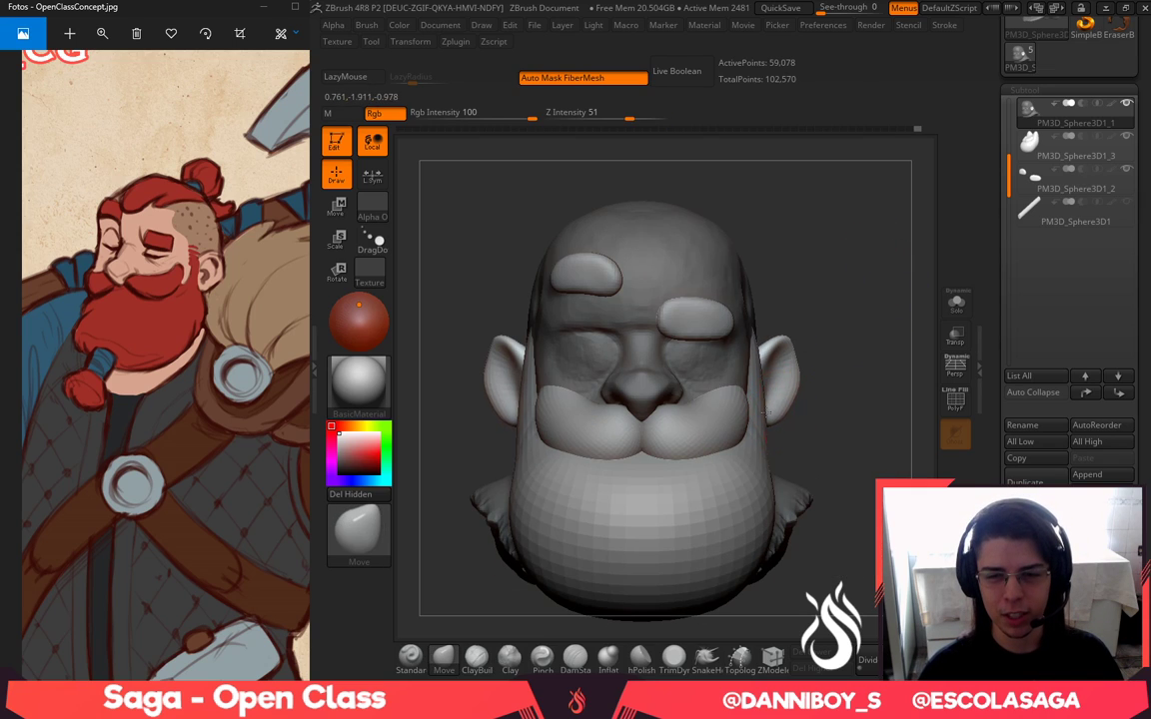
Clear the mask from the head and reshape the sides of the skull around the temples with a larger Move brush
{"action": "mouse_move", "coordinate": [835, 281]}
{"action": "left_mouse_down", "text": "ctrl"}
{"action": "mouse_move", "coordinate": [855, 275]}
{"action": "mouse_move", "coordinate": [834, 277]}
{"action": "left_mouse_up", "text": "ctrl"}
{"action": "key", "text": "space"}
{"action": "left_click_drag", "start_coordinate": [834, 278], "coordinate": [841, 278]}
{"action": "key", "text": "space"}
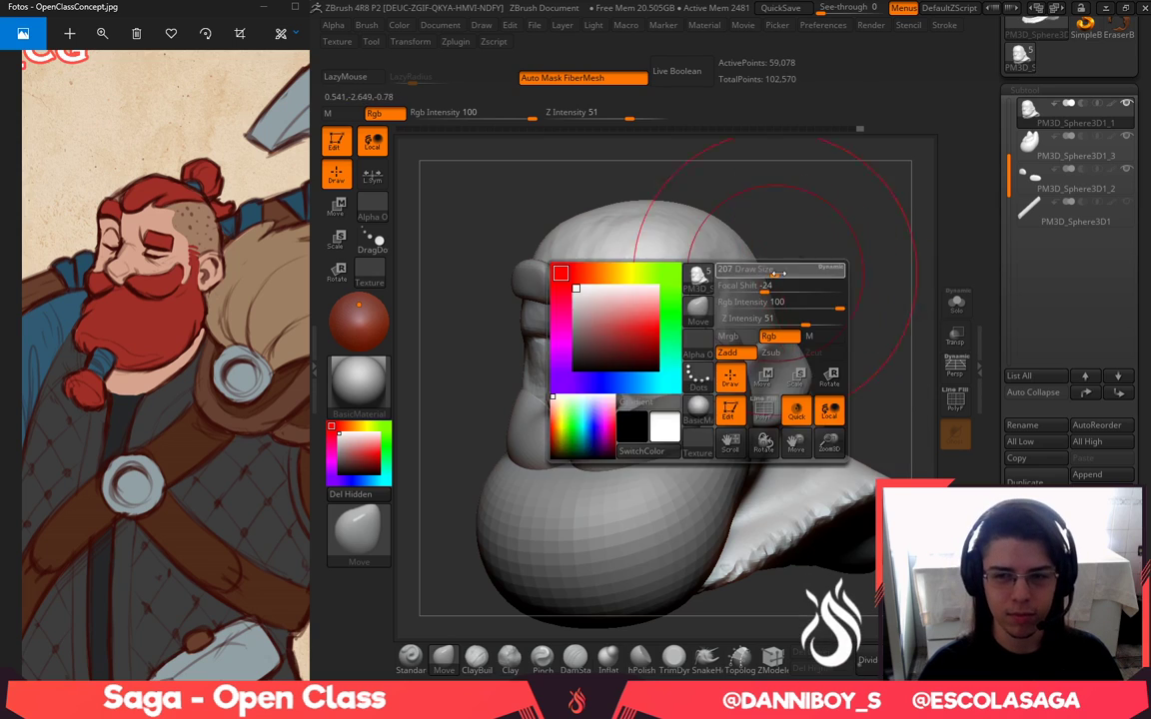
{"action": "mouse_move", "coordinate": [765, 270]}
{"action": "left_mouse_down"}
{"action": "mouse_move", "coordinate": [829, 237]}
{"action": "mouse_move", "coordinate": [861, 239]}
{"action": "left_mouse_up"}
{"action": "key", "text": "space"}
{"action": "key", "text": "space"}
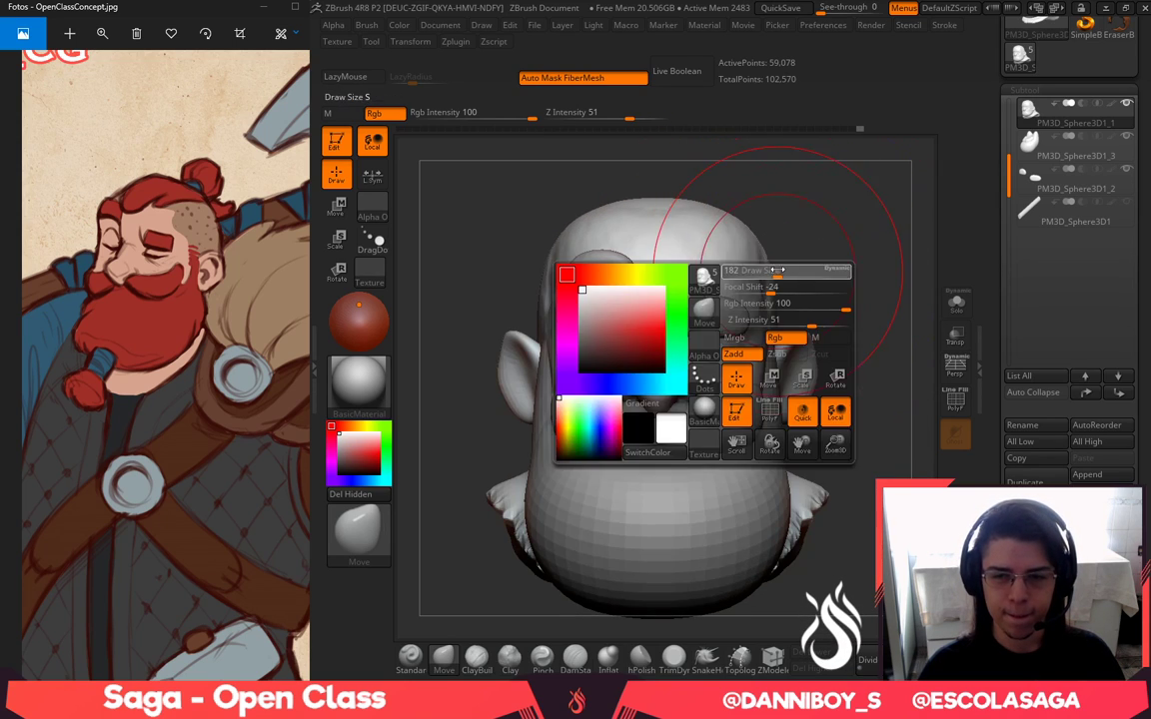
{"action": "left_click_drag", "start_coordinate": [794, 274], "coordinate": [826, 288]}
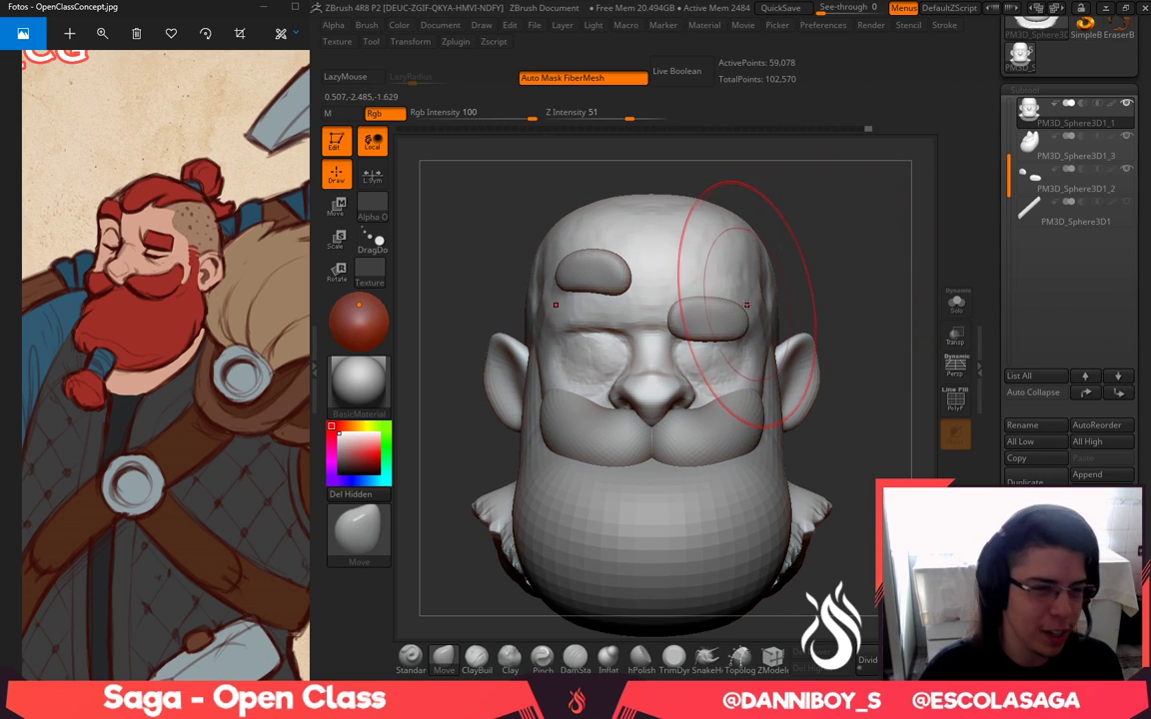
{"action": "left_click_drag", "start_coordinate": [789, 293], "coordinate": [794, 270]}
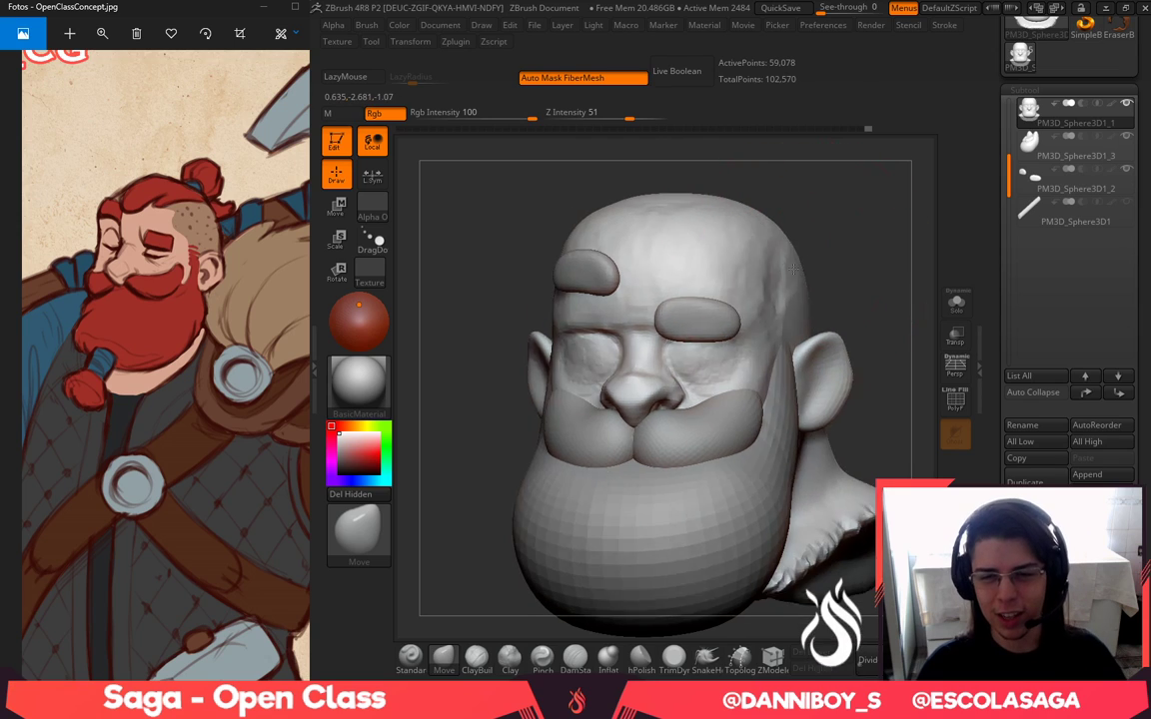
{"action": "mouse_move", "coordinate": [889, 236]}
{"action": "left_mouse_down"}
{"action": "mouse_move", "coordinate": [868, 231]}
{"action": "mouse_move", "coordinate": [884, 213]}
{"action": "mouse_move", "coordinate": [857, 150]}
{"action": "left_mouse_up"}
{"action": "left_click", "coordinate": [582, 657]}
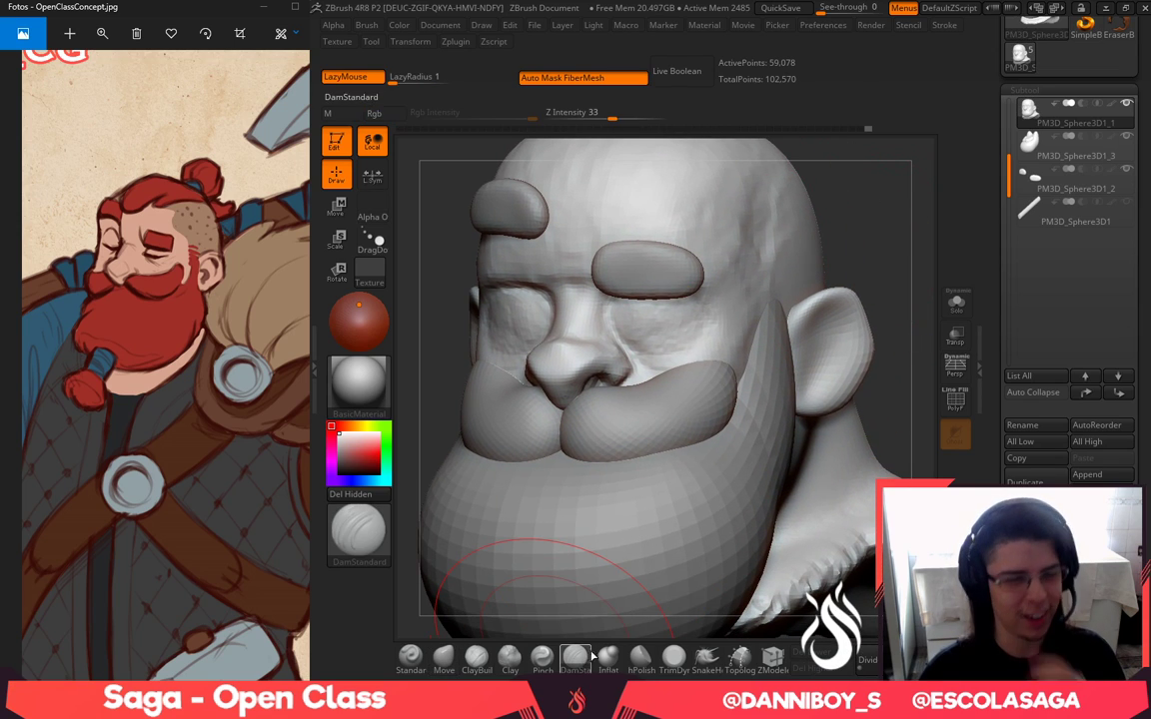
{"action": "mouse_move", "coordinate": [845, 259]}
{"action": "left_mouse_down"}
{"action": "mouse_move", "coordinate": [872, 258]}
{"action": "mouse_move", "coordinate": [890, 290]}
{"action": "left_mouse_up"}
{"action": "key", "text": "space"}
{"action": "left_click_drag", "start_coordinate": [722, 341], "coordinate": [707, 343]}
Push the area between the nose bridge and the eyes back in side view with the Move brush
{"action": "mouse_move", "coordinate": [864, 225]}
{"action": "left_mouse_down", "text": "alt"}
{"action": "mouse_move", "coordinate": [899, 219]}
{"action": "mouse_move", "coordinate": [889, 250]}
{"action": "mouse_move", "coordinate": [660, 262]}
{"action": "left_mouse_up", "text": "alt"}
{"action": "left_click", "coordinate": [477, 656]}
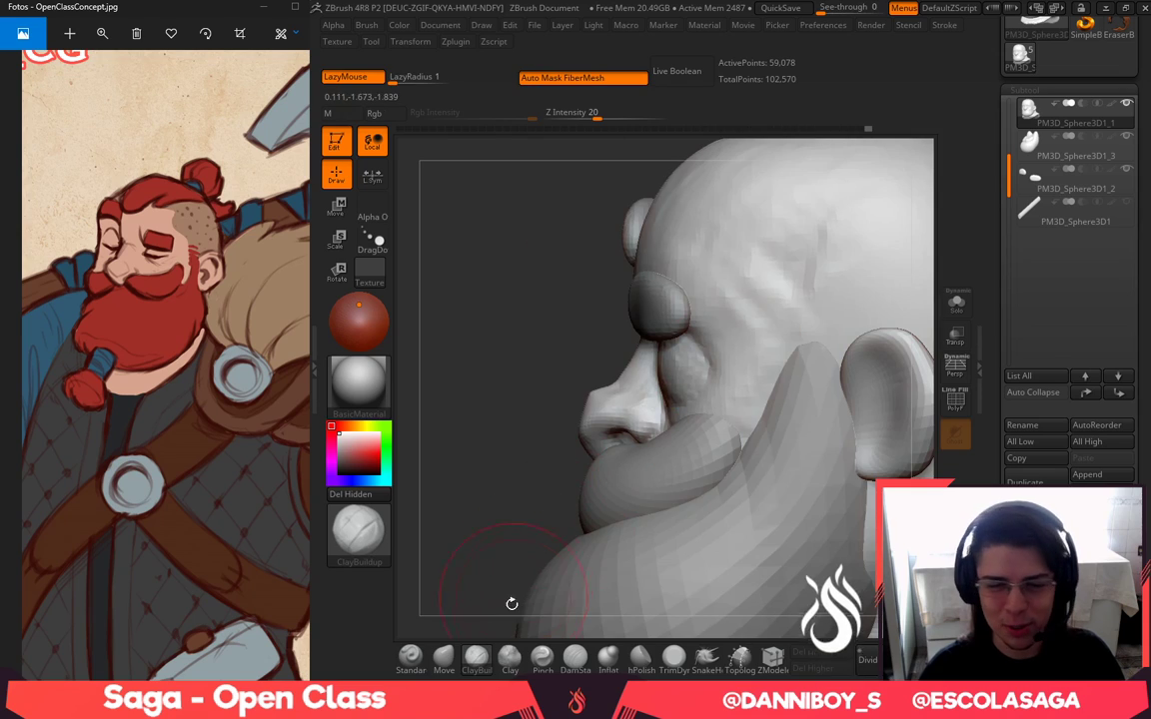
{"action": "left_click", "coordinate": [444, 657]}
{"action": "mouse_move", "coordinate": [654, 374]}
{"action": "left_mouse_down"}
{"action": "mouse_move", "coordinate": [673, 374]}
{"action": "mouse_move", "coordinate": [663, 384]}
{"action": "left_mouse_up"}
{"action": "key", "text": "space"}
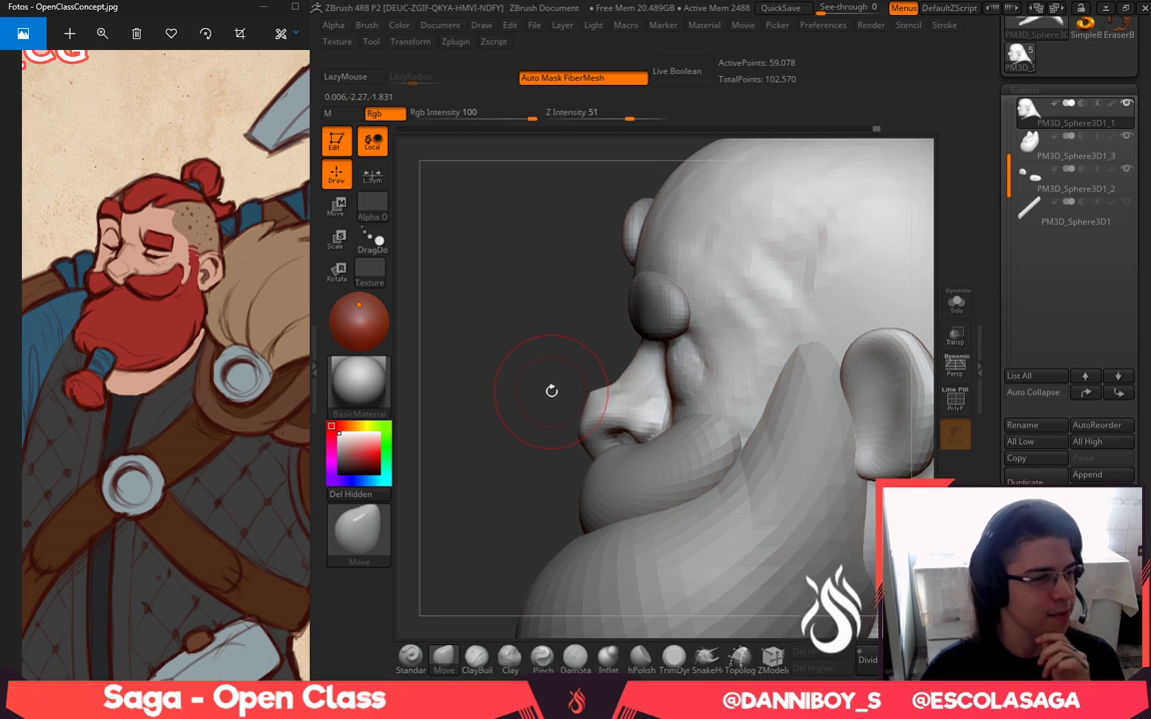
{"action": "left_click_drag", "start_coordinate": [559, 385], "coordinate": [870, 331]}
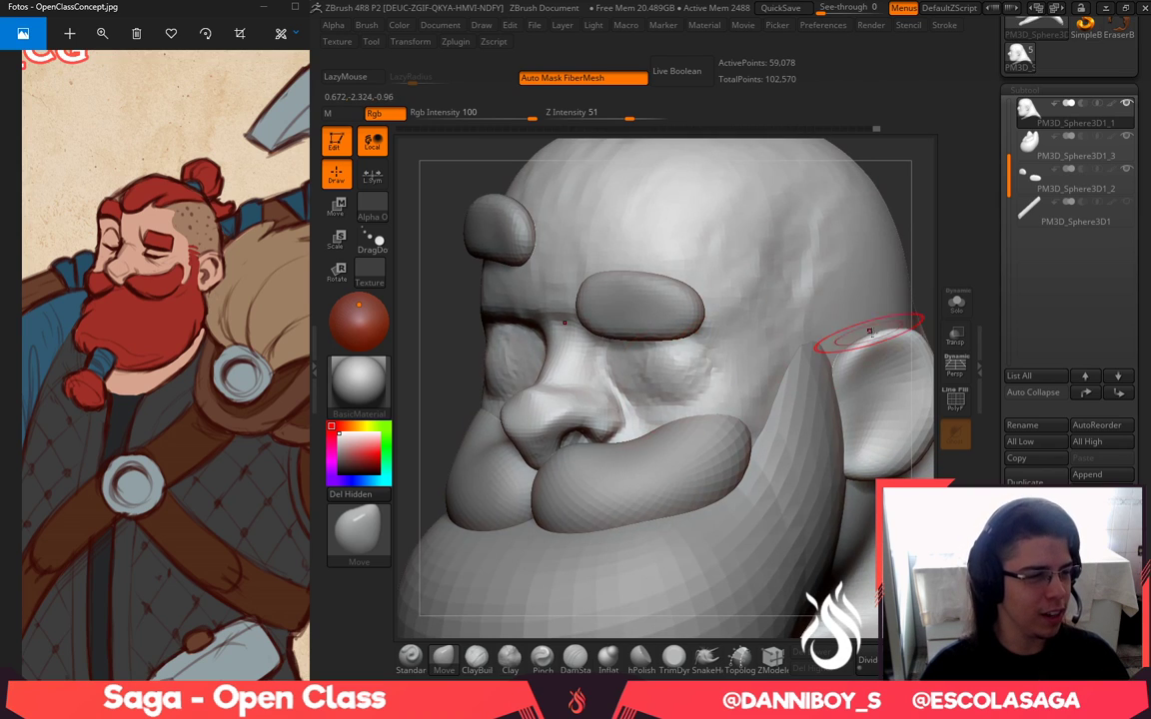
Try inserting a cylinder on the side of the head with the IMM Primitives brush, and undo it
{"action": "left_click_drag", "start_coordinate": [918, 242], "coordinate": [810, 244], "text": "alt"}
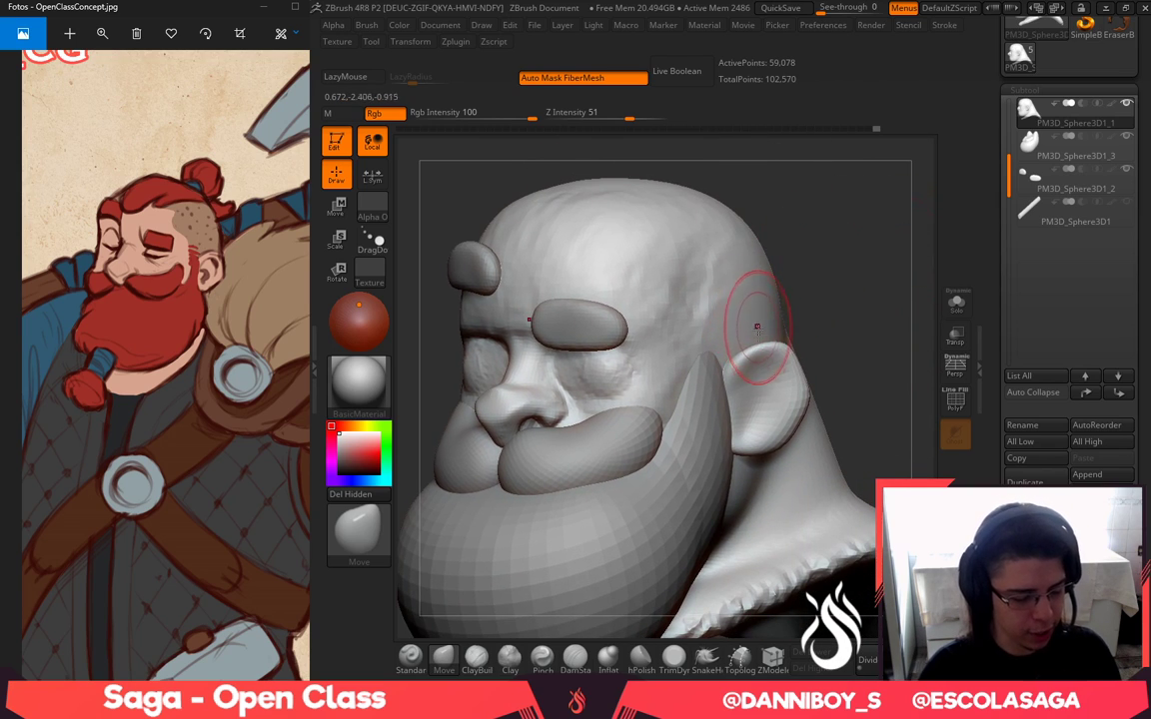
{"action": "key", "text": "b"}
{"action": "key", "text": "i"}
{"action": "key", "text": "p"}
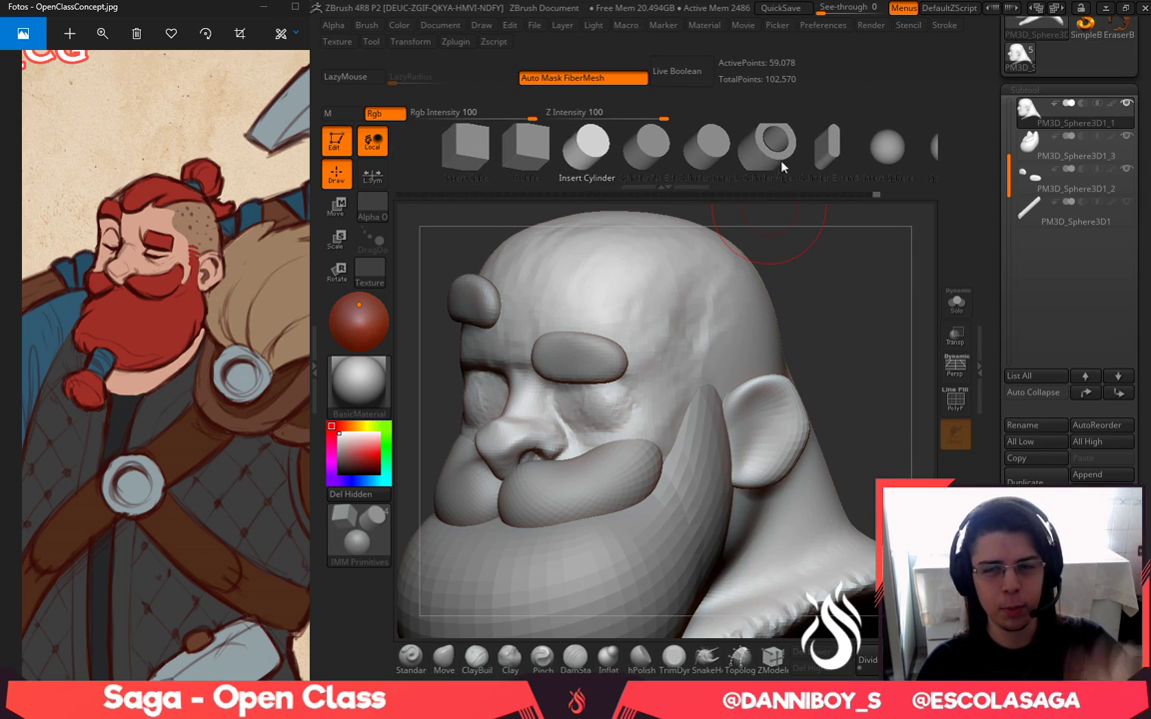
{"action": "left_click", "coordinate": [590, 146]}
{"action": "left_click_drag", "start_coordinate": [702, 316], "coordinate": [698, 464]}
{"action": "key", "text": "ctrl+z"}
Try adding a sphere primitive to the side of the head, deform it with the Move brush, and undo it
{"action": "left_click", "coordinate": [876, 159]}
{"action": "left_click_drag", "start_coordinate": [698, 291], "coordinate": [690, 414]}
{"action": "left_click", "coordinate": [445, 656]}
{"action": "left_click_drag", "start_coordinate": [706, 217], "coordinate": [741, 236]}
{"action": "left_click_drag", "start_coordinate": [787, 218], "coordinate": [747, 240]}
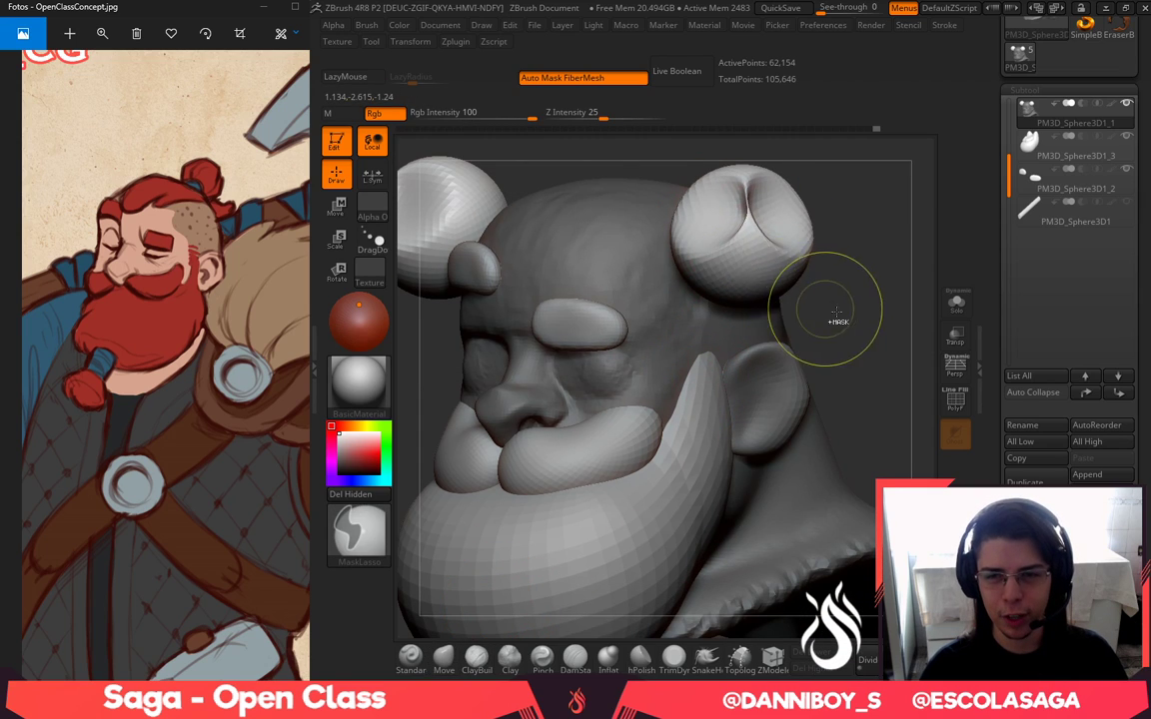
{"action": "key", "text": "ctrl+z"}
{"action": "key", "text": "ctrl+z"}
{"action": "key", "text": "ctrl+z"}
Carve the closed eyelid lines across both eyes with the DamStandard brush
{"action": "left_click_drag", "start_coordinate": [866, 375], "coordinate": [912, 343]}
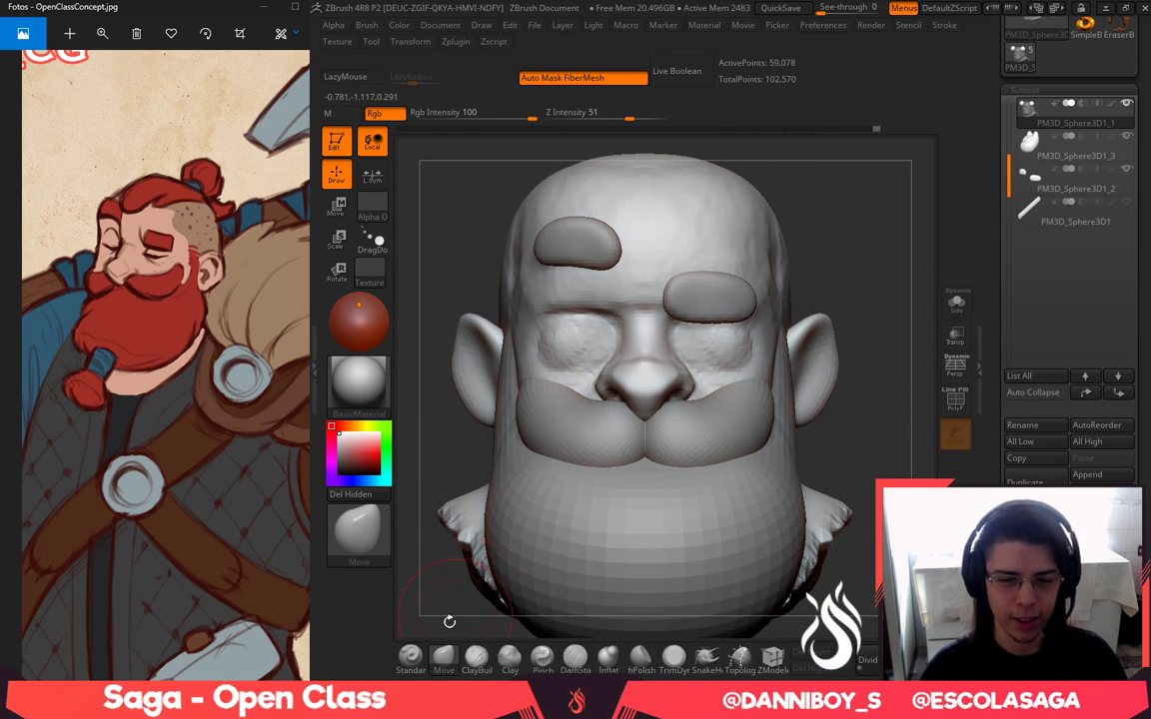
{"action": "key", "text": "b"}
{"action": "left_click", "coordinate": [575, 656]}
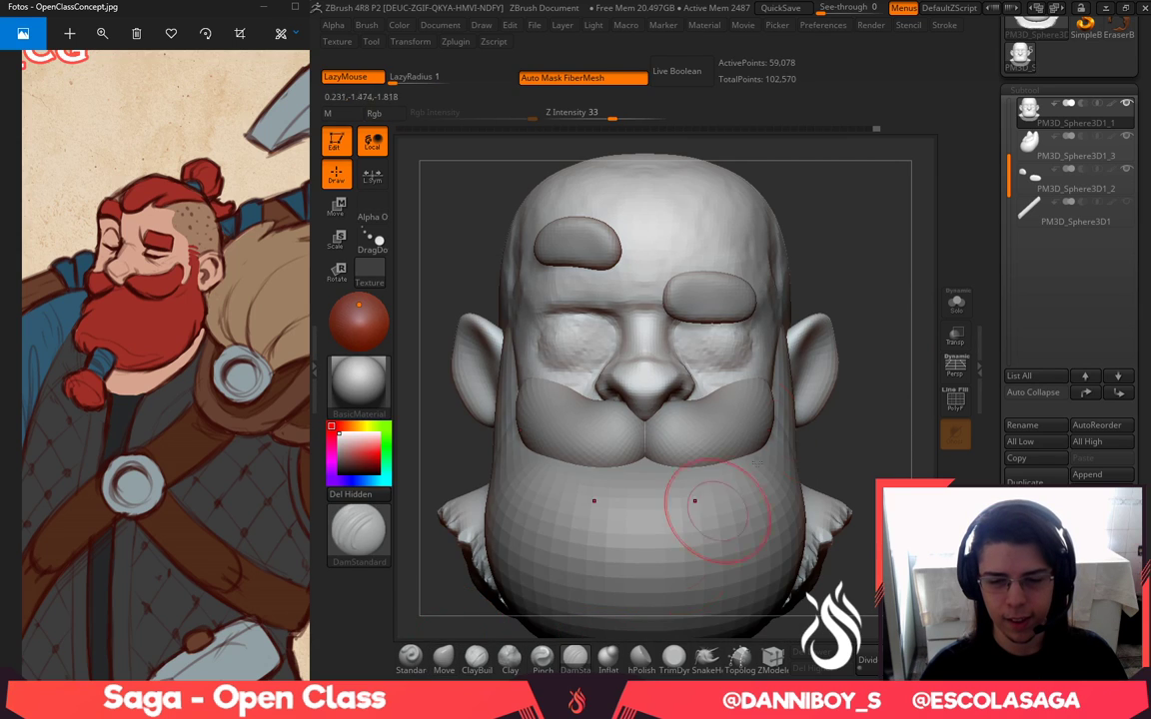
{"action": "left_click_drag", "start_coordinate": [901, 285], "coordinate": [842, 296]}
{"action": "mouse_move", "coordinate": [904, 215]}
{"action": "left_mouse_down", "text": "alt"}
{"action": "mouse_move", "coordinate": [890, 233]}
{"action": "mouse_move", "coordinate": [933, 220]}
{"action": "left_mouse_up", "text": "alt"}
{"action": "key", "text": "space"}
{"action": "mouse_move", "coordinate": [690, 416]}
{"action": "left_mouse_down"}
{"action": "mouse_move", "coordinate": [673, 417]}
{"action": "mouse_move", "coordinate": [737, 386]}
{"action": "left_mouse_up"}
{"action": "mouse_move", "coordinate": [663, 382]}
{"action": "left_mouse_down"}
{"action": "mouse_move", "coordinate": [727, 388]}
{"action": "mouse_move", "coordinate": [709, 374]}
{"action": "mouse_move", "coordinate": [751, 369]}
{"action": "left_mouse_up"}
{"action": "left_click_drag", "start_coordinate": [659, 376], "coordinate": [751, 372]}
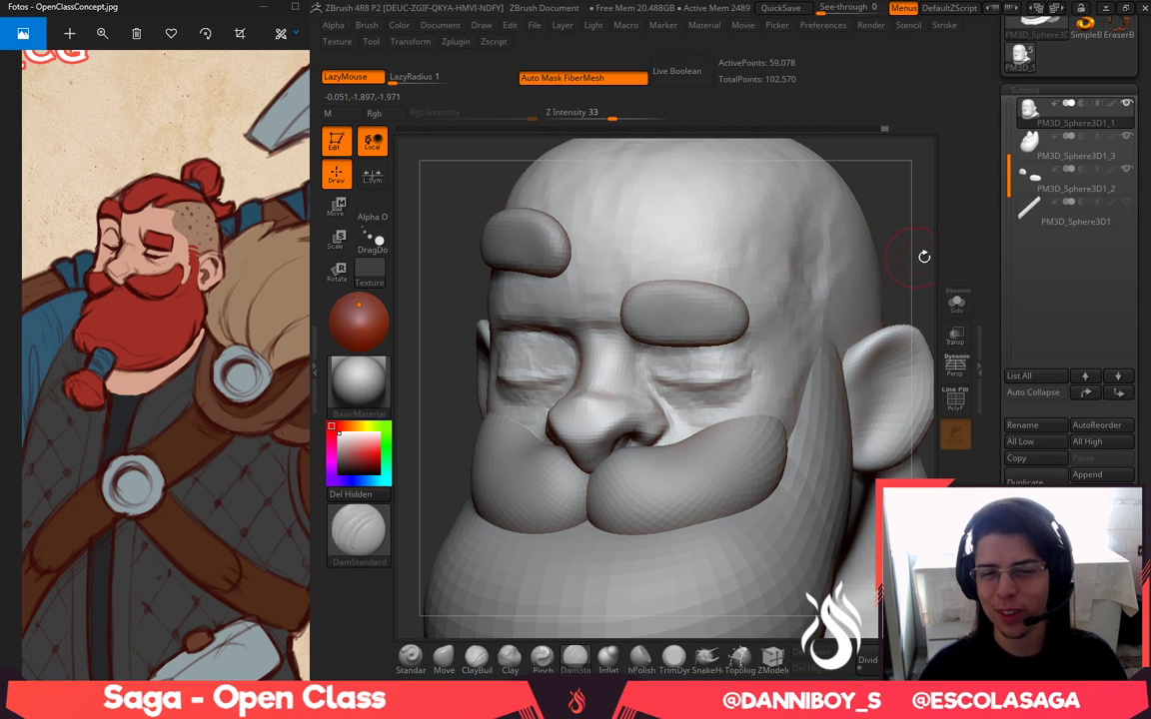
Deepen the eyelid creases in three-quarter view with a resized DamStandard brush
{"action": "left_click_drag", "start_coordinate": [924, 257], "coordinate": [908, 220], "text": "alt"}
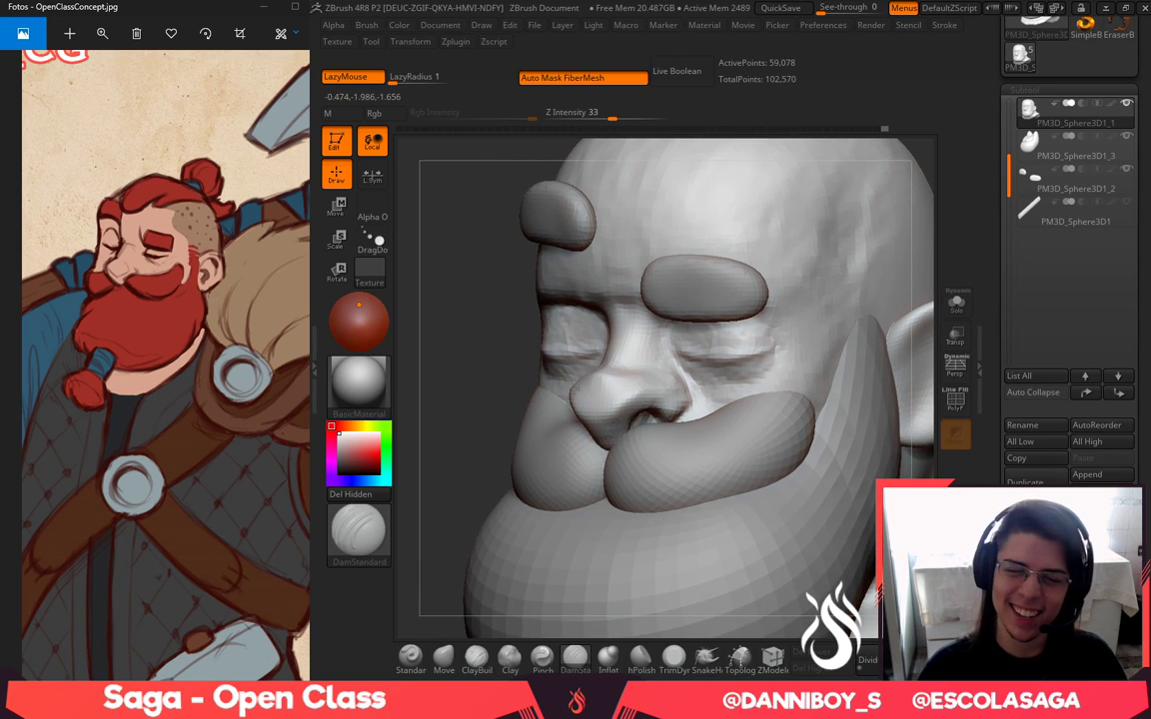
{"action": "right_click_drag", "start_coordinate": [574, 387], "coordinate": [580, 403], "text": "ctrl"}
{"action": "mouse_move", "coordinate": [691, 362]}
{"action": "left_mouse_down"}
{"action": "mouse_move", "coordinate": [782, 342]}
{"action": "mouse_move", "coordinate": [771, 340]}
{"action": "left_mouse_up"}
{"action": "key", "text": "space"}
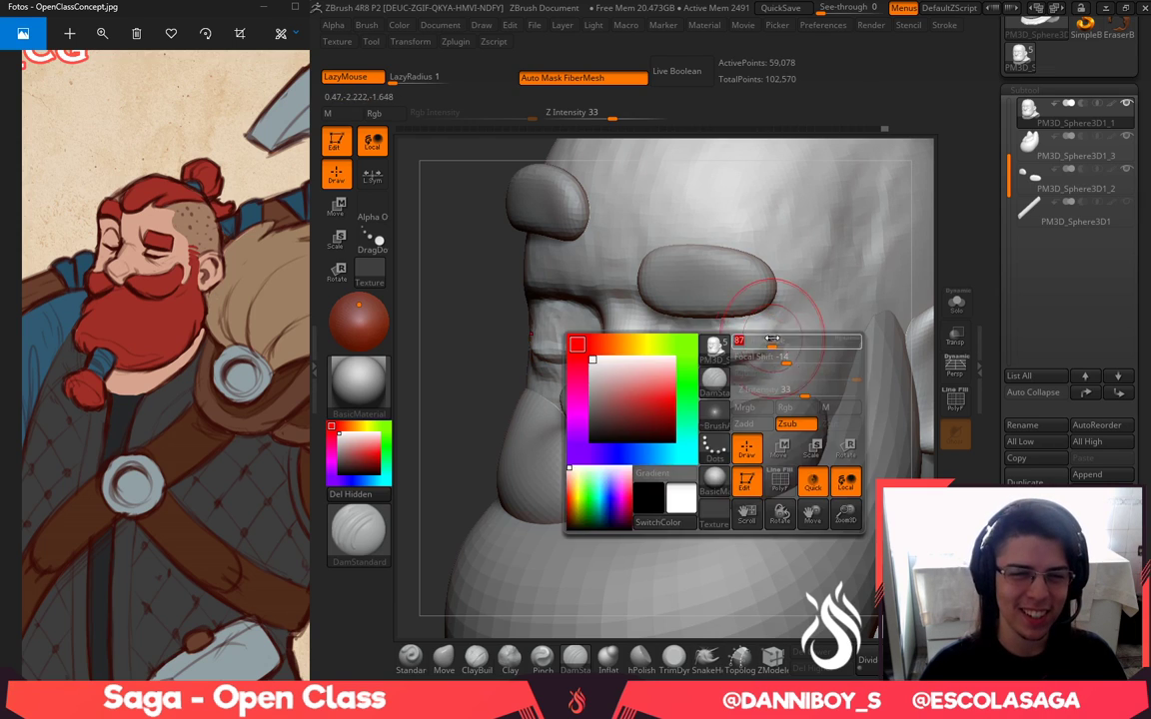
{"action": "mouse_move", "coordinate": [677, 341]}
{"action": "left_mouse_down"}
{"action": "mouse_move", "coordinate": [688, 353]}
{"action": "mouse_move", "coordinate": [698, 328]}
{"action": "mouse_move", "coordinate": [727, 346]}
{"action": "left_mouse_up"}
Build up the volume of the upper eyelids with the ClayBuildup brush
{"action": "left_click", "coordinate": [477, 657]}
{"action": "key", "text": "space"}
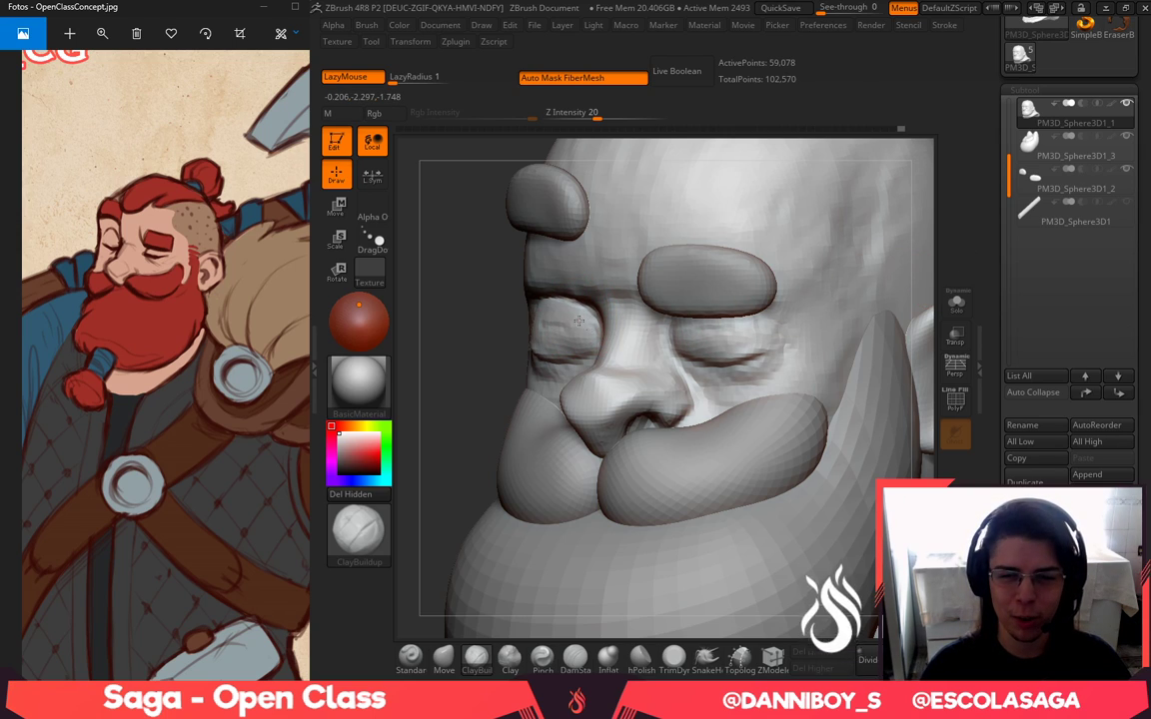
{"action": "left_click_drag", "start_coordinate": [420, 302], "coordinate": [480, 291]}
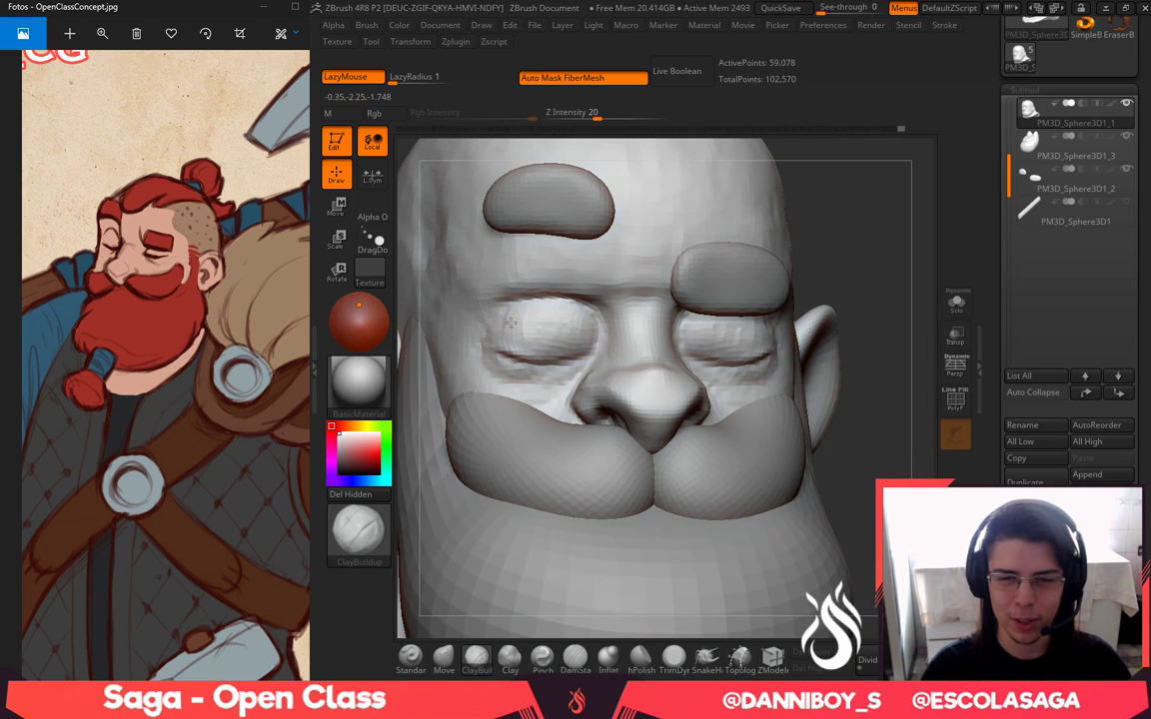
{"action": "left_click_drag", "start_coordinate": [871, 322], "coordinate": [838, 322], "text": "shift"}
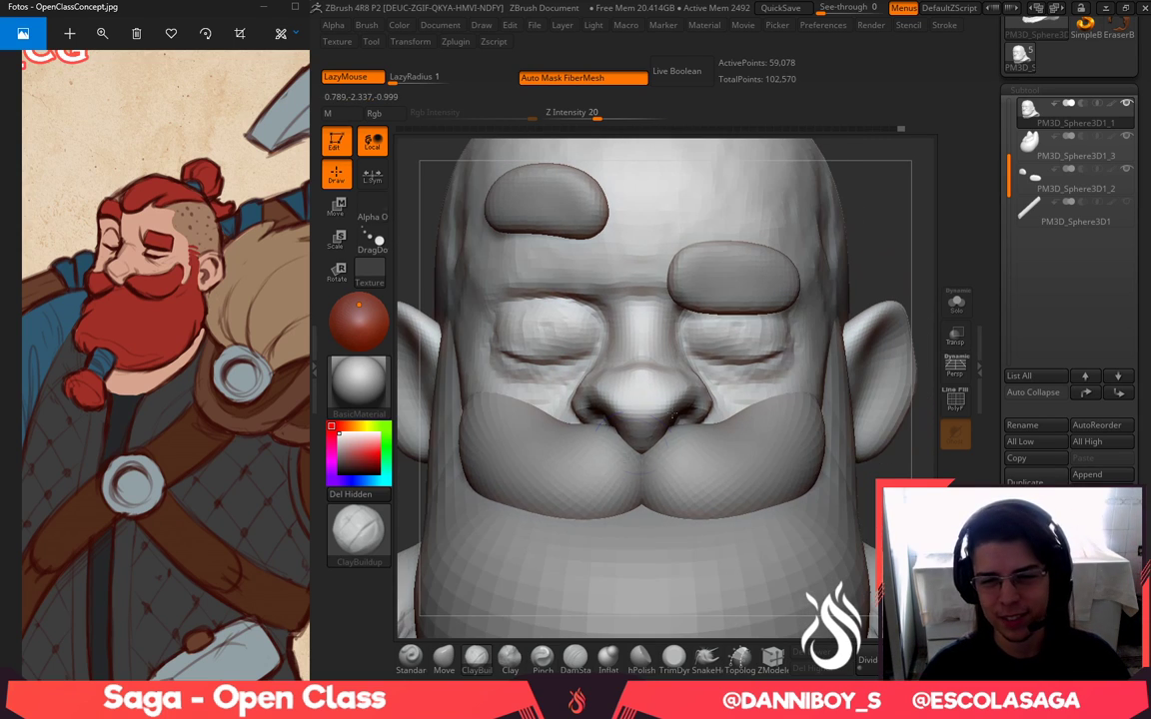
Adjust the curve and outer ends of the eyelid lines with the Move brush
{"action": "left_click", "coordinate": [444, 659]}
{"action": "mouse_move", "coordinate": [743, 356]}
{"action": "left_mouse_down"}
{"action": "mouse_move", "coordinate": [790, 344]}
{"action": "mouse_move", "coordinate": [731, 359]}
{"action": "left_mouse_up"}
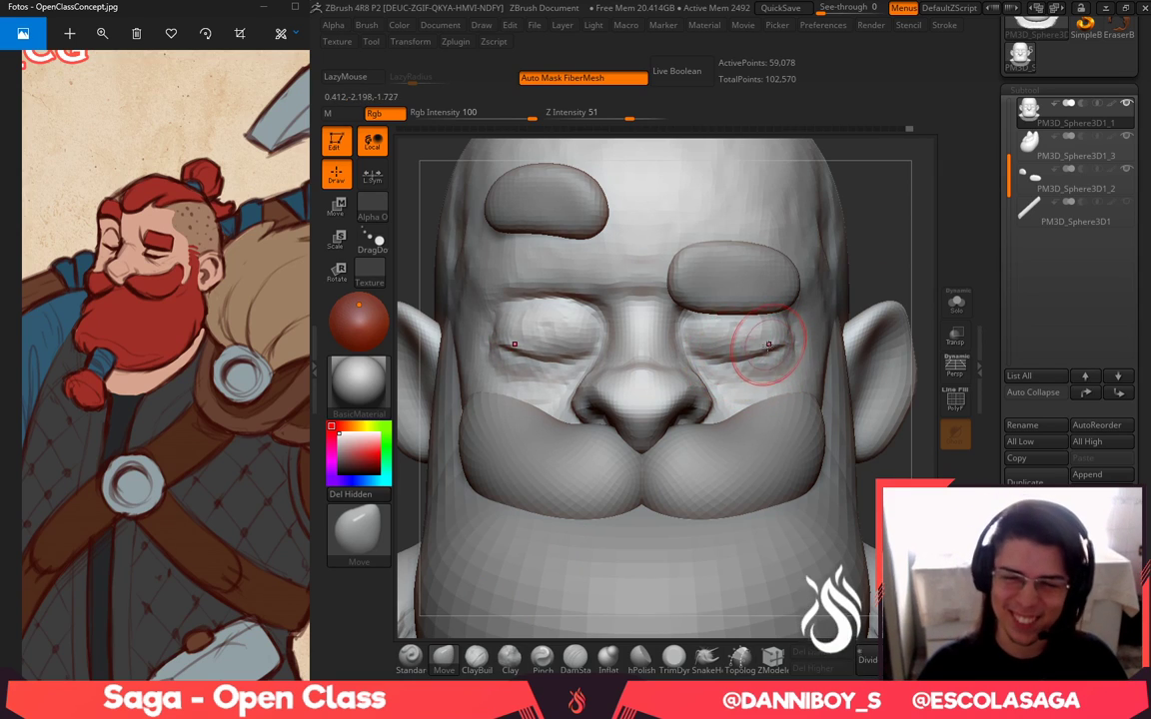
{"action": "left_click_drag", "start_coordinate": [912, 224], "coordinate": [819, 253]}
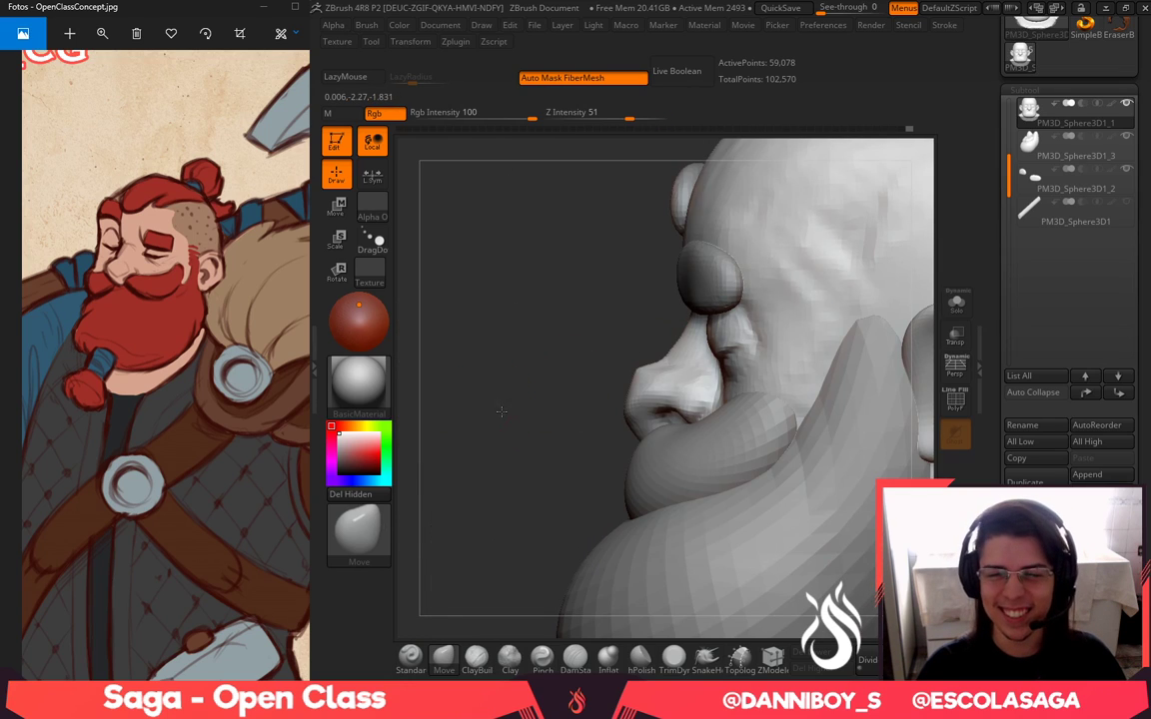
{"action": "left_click_drag", "start_coordinate": [502, 411], "coordinate": [639, 440]}
Sharpen the closed eyelid lines toward their outer corners with the DamStandard brush
{"action": "left_click", "coordinate": [575, 659]}
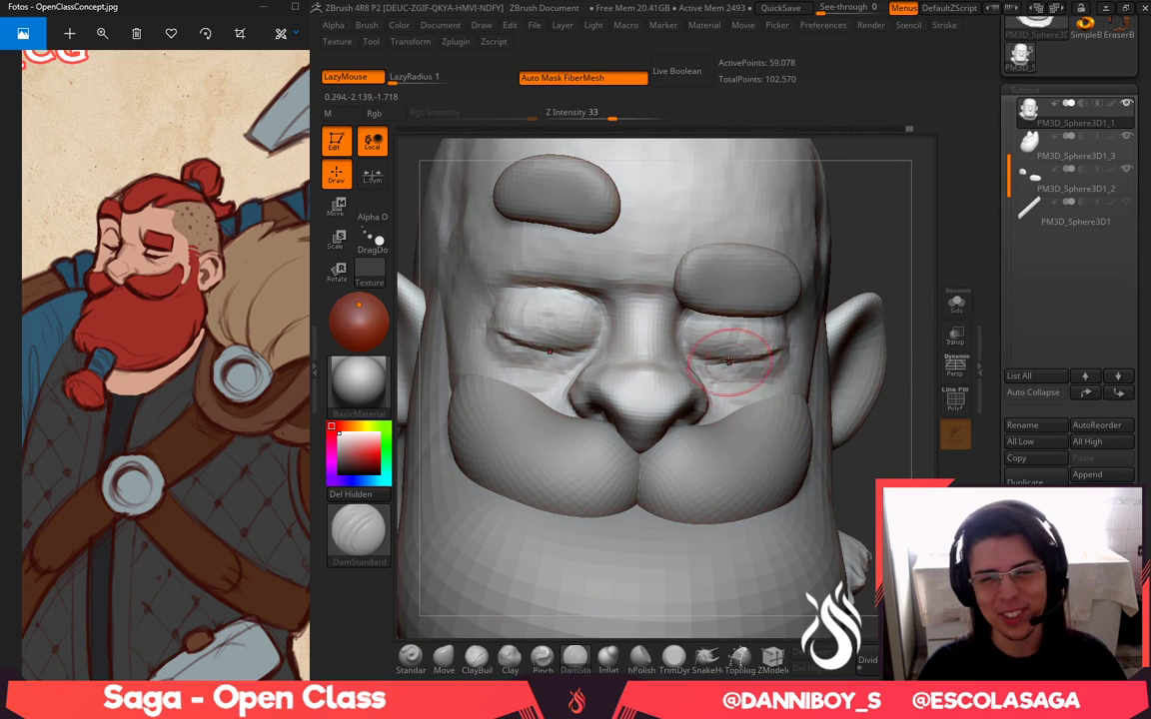
{"action": "left_click_drag", "start_coordinate": [731, 357], "coordinate": [756, 355]}
{"action": "mouse_move", "coordinate": [899, 239]}
{"action": "left_mouse_down"}
{"action": "mouse_move", "coordinate": [799, 260]}
{"action": "mouse_move", "coordinate": [759, 300]}
{"action": "left_mouse_up"}
Push the outer corners of the eyelids into place in side view with the Move brush
{"action": "left_click", "coordinate": [440, 659]}
{"action": "right_click_drag", "start_coordinate": [808, 514], "coordinate": [593, 542]}
{"action": "key", "text": "space"}
{"action": "left_click_drag", "start_coordinate": [764, 350], "coordinate": [784, 344]}
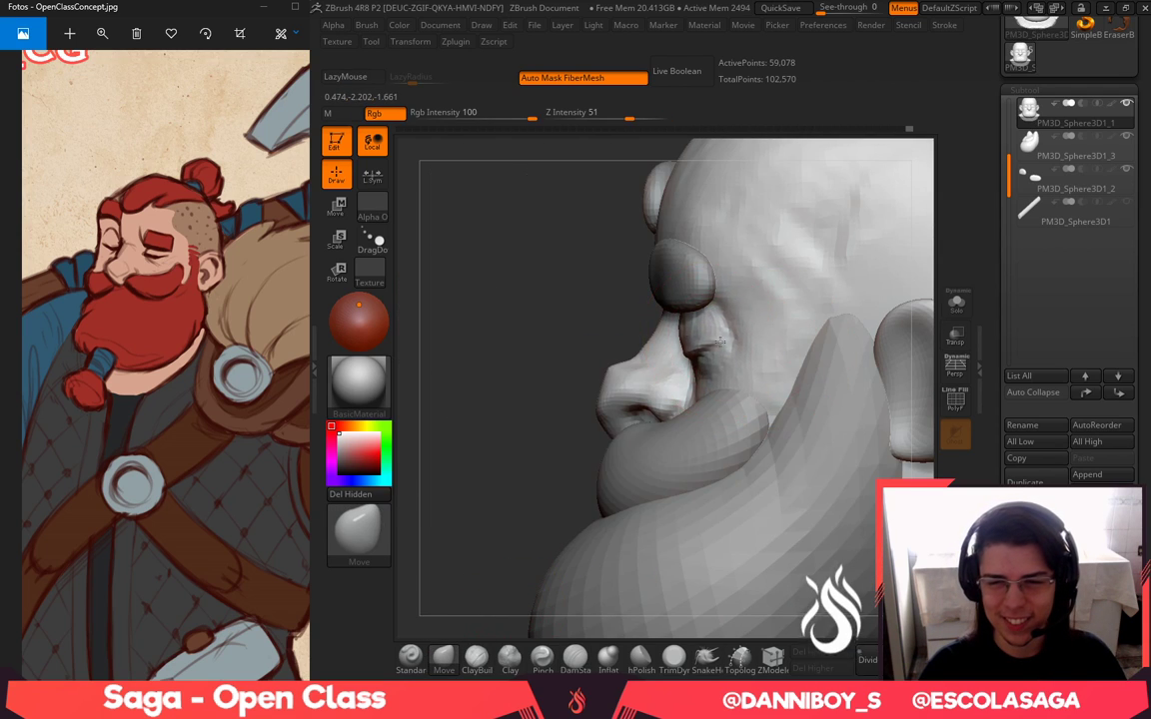
{"action": "mouse_move", "coordinate": [700, 405]}
{"action": "right_mouse_down"}
{"action": "mouse_move", "coordinate": [799, 354]}
{"action": "mouse_move", "coordinate": [888, 286]}
{"action": "mouse_move", "coordinate": [842, 248]}
{"action": "mouse_move", "coordinate": [865, 223]}
{"action": "mouse_move", "coordinate": [861, 252]}
{"action": "right_mouse_up"}
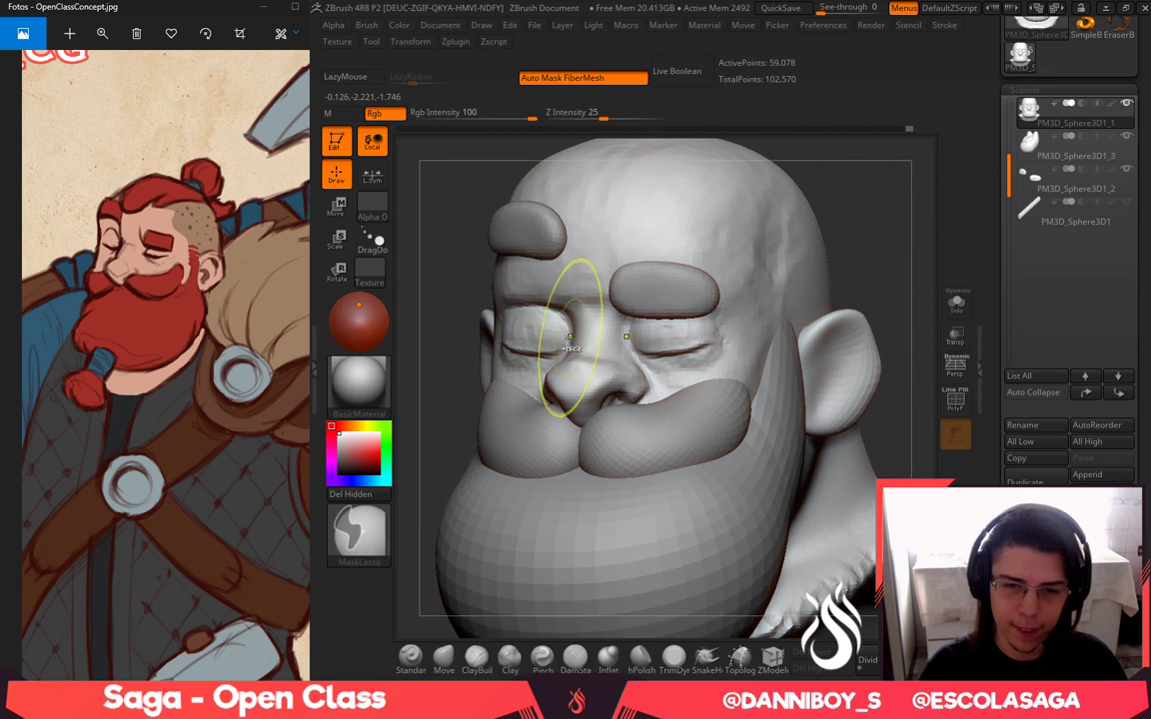
Mask the face below the brow line and raise the brow ridge over the character's right eye with the Move brush
{"action": "mouse_move", "coordinate": [573, 330]}
{"action": "left_mouse_down", "text": "ctrl"}
{"action": "mouse_move", "coordinate": [498, 284]}
{"action": "mouse_move", "coordinate": [595, 408]}
{"action": "mouse_move", "coordinate": [585, 303]}
{"action": "mouse_move", "coordinate": [521, 272]}
{"action": "mouse_move", "coordinate": [519, 256]}
{"action": "left_mouse_up", "text": "ctrl"}
{"action": "left_click_drag", "start_coordinate": [442, 286], "coordinate": [548, 278]}
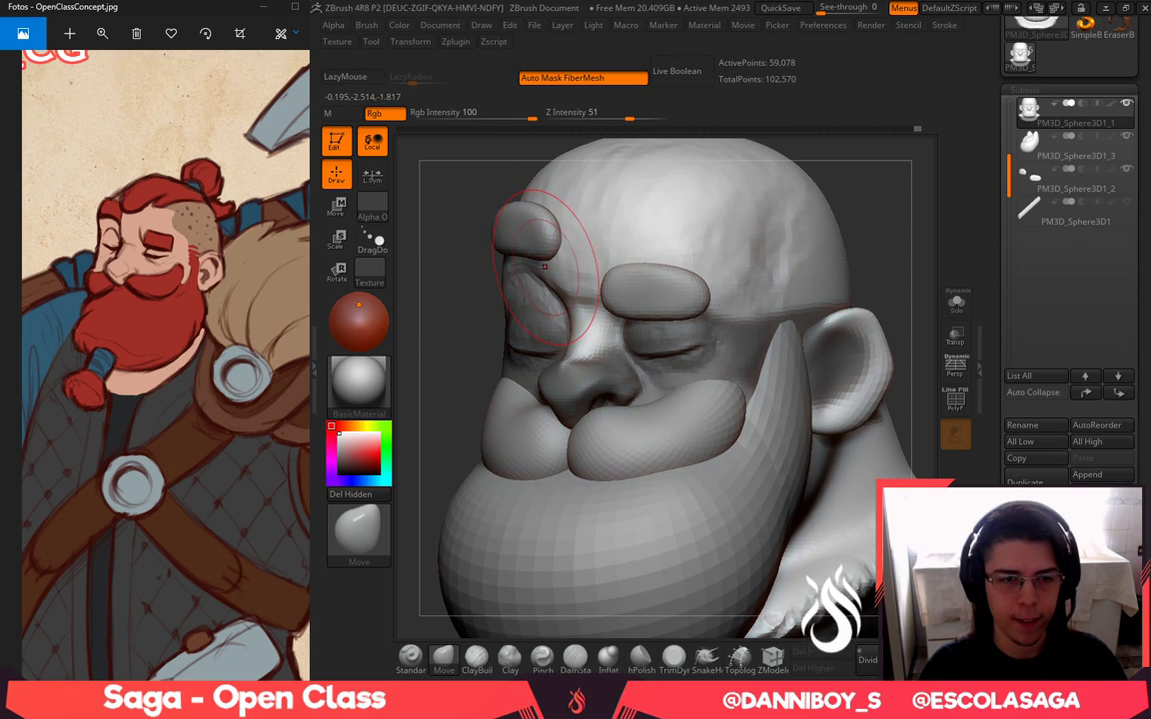
{"action": "left_click", "coordinate": [454, 357], "text": "ctrl"}
{"action": "left_click_drag", "start_coordinate": [917, 190], "coordinate": [902, 222], "text": "ctrl"}
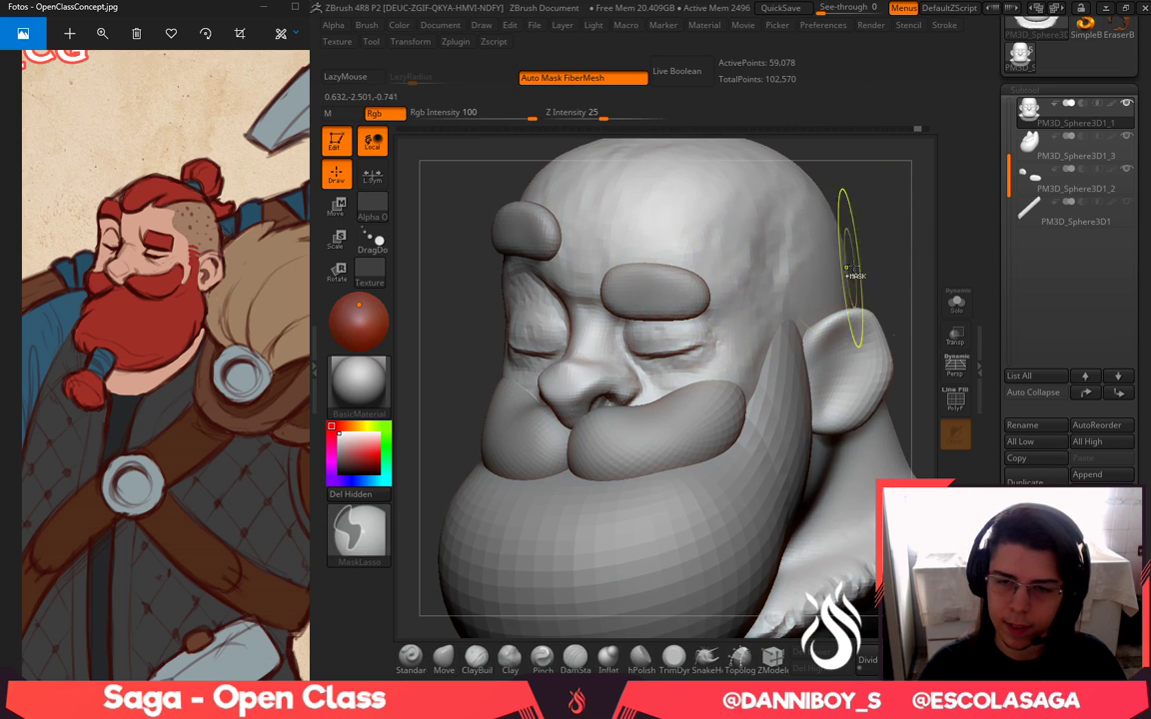
Restore the face mask below the brows, soften its edge, and lower the brow ridge beside the nose bridge with the Move brush
{"action": "left_click", "coordinate": [880, 258], "text": "ctrl"}
{"action": "left_click", "coordinate": [881, 256], "text": "ctrl"}
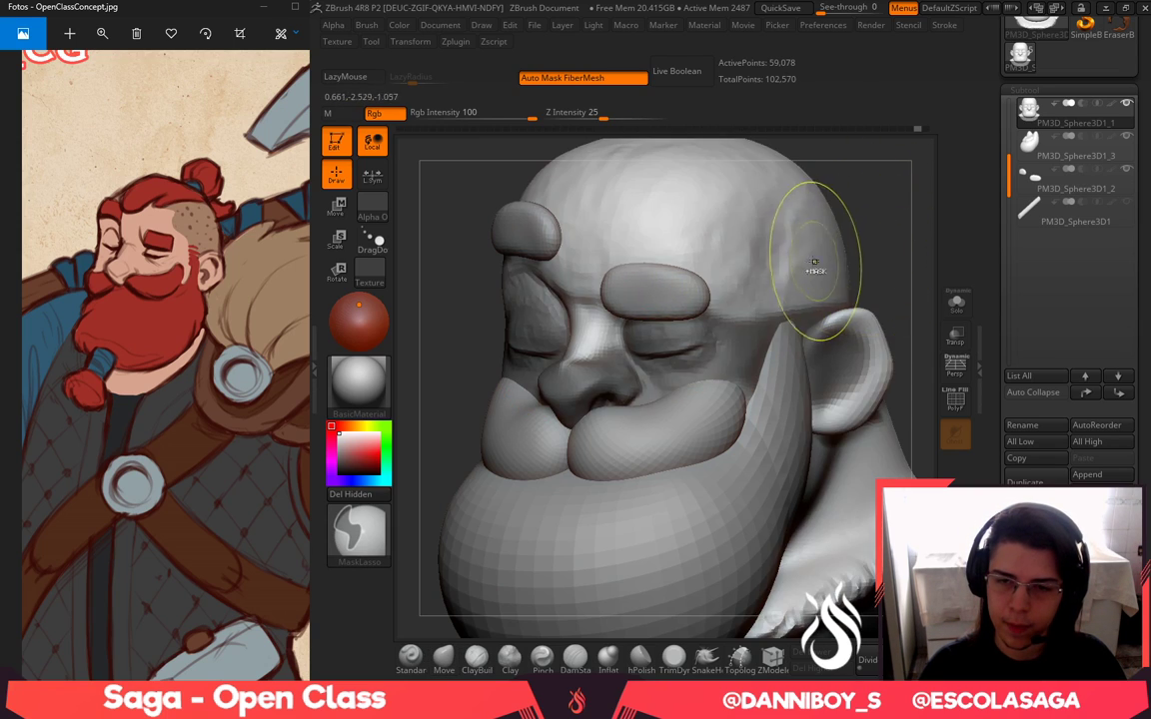
{"action": "left_click", "coordinate": [668, 289], "text": "ctrl"}
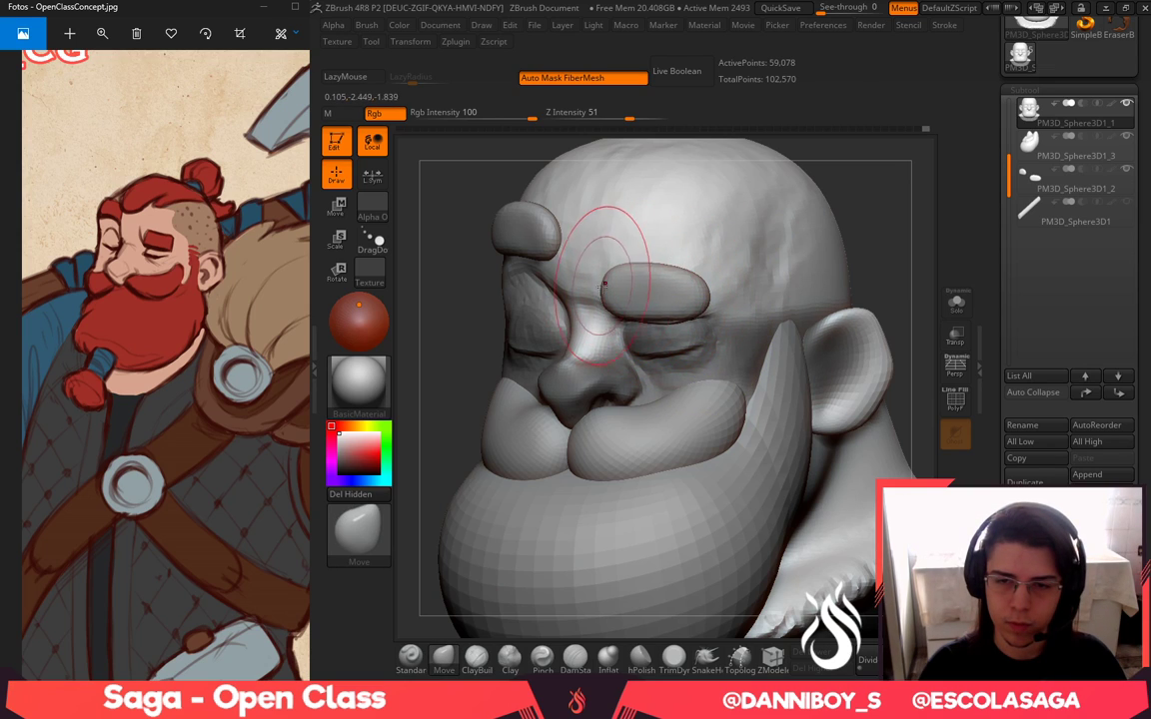
{"action": "key", "text": "space"}
{"action": "left_click_drag", "start_coordinate": [629, 286], "coordinate": [616, 294]}
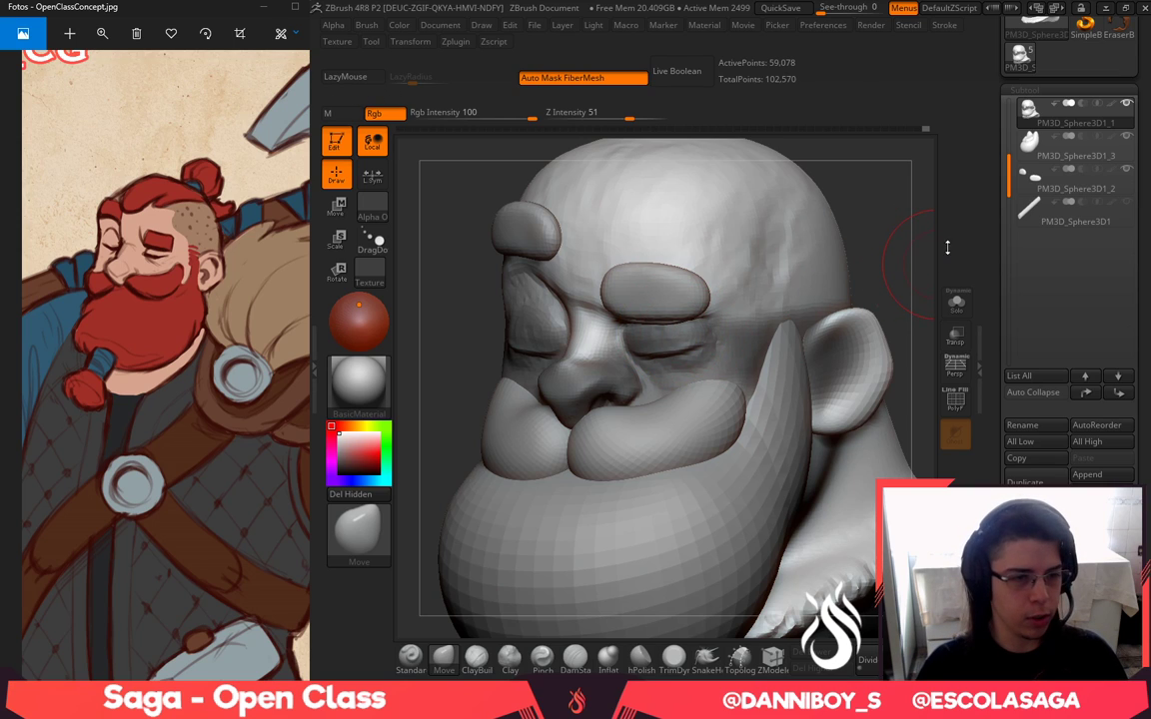
Pull the brow over the character's left eye lower and adjust the raised brow's inner end with the Move brush
{"action": "left_click_drag", "start_coordinate": [884, 214], "coordinate": [929, 214]}
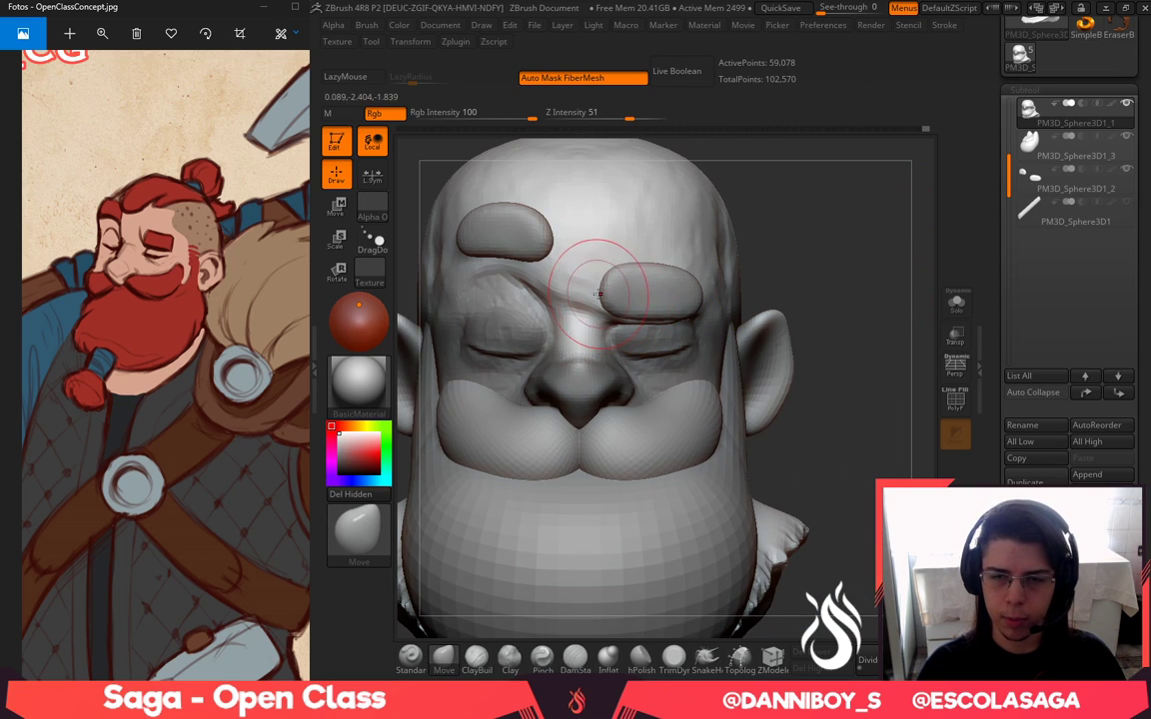
{"action": "key", "text": "space"}
{"action": "mouse_move", "coordinate": [785, 288]}
{"action": "left_mouse_down"}
{"action": "mouse_move", "coordinate": [747, 288]}
{"action": "mouse_move", "coordinate": [736, 302]}
{"action": "left_mouse_up"}
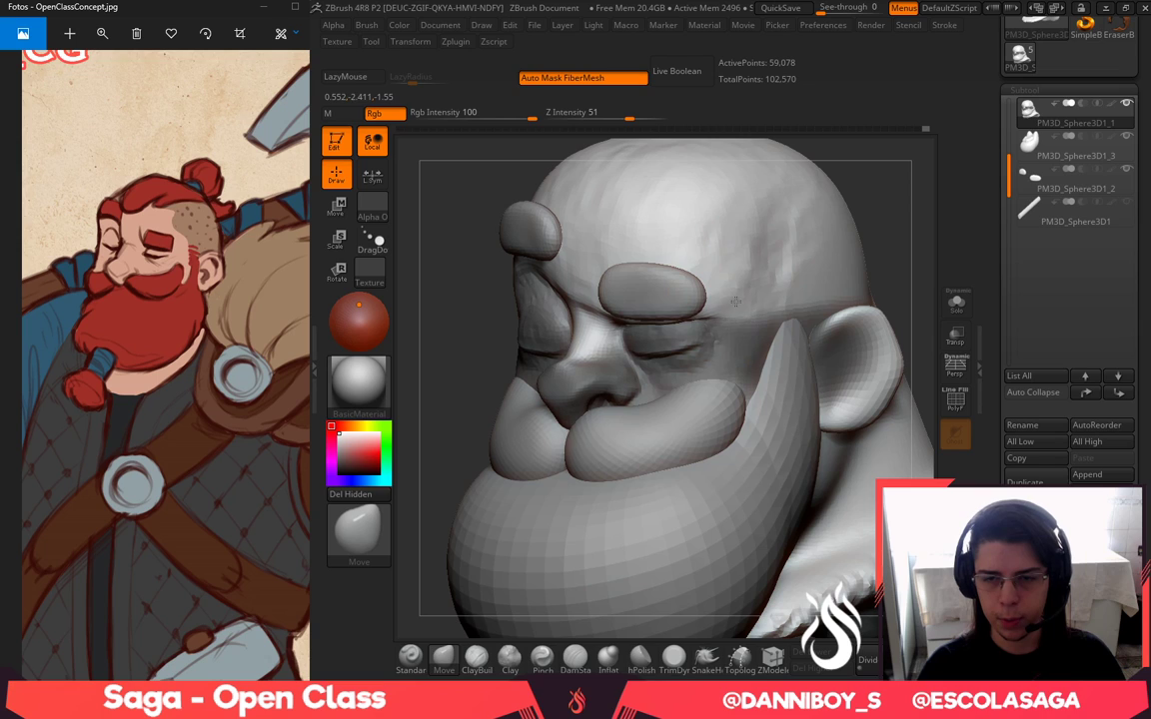
{"action": "left_click_drag", "start_coordinate": [885, 206], "coordinate": [695, 327]}
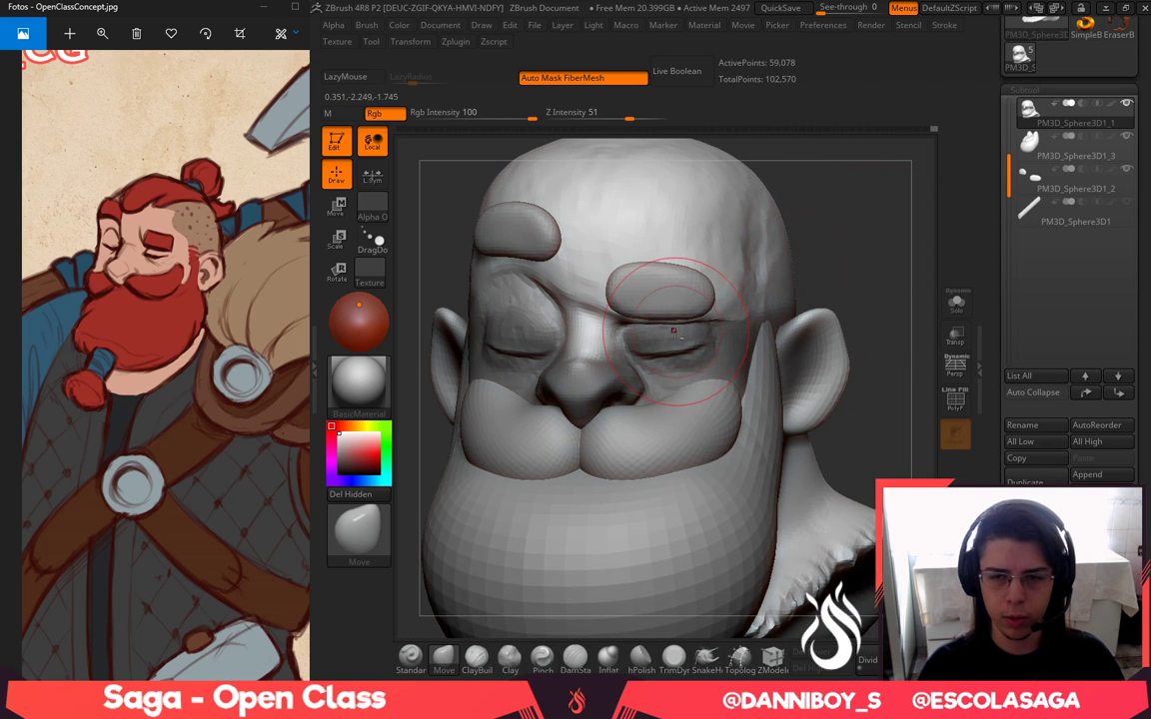
{"action": "mouse_move", "coordinate": [812, 236]}
{"action": "left_mouse_down"}
{"action": "mouse_move", "coordinate": [860, 249]}
{"action": "mouse_move", "coordinate": [845, 250]}
{"action": "left_mouse_up"}
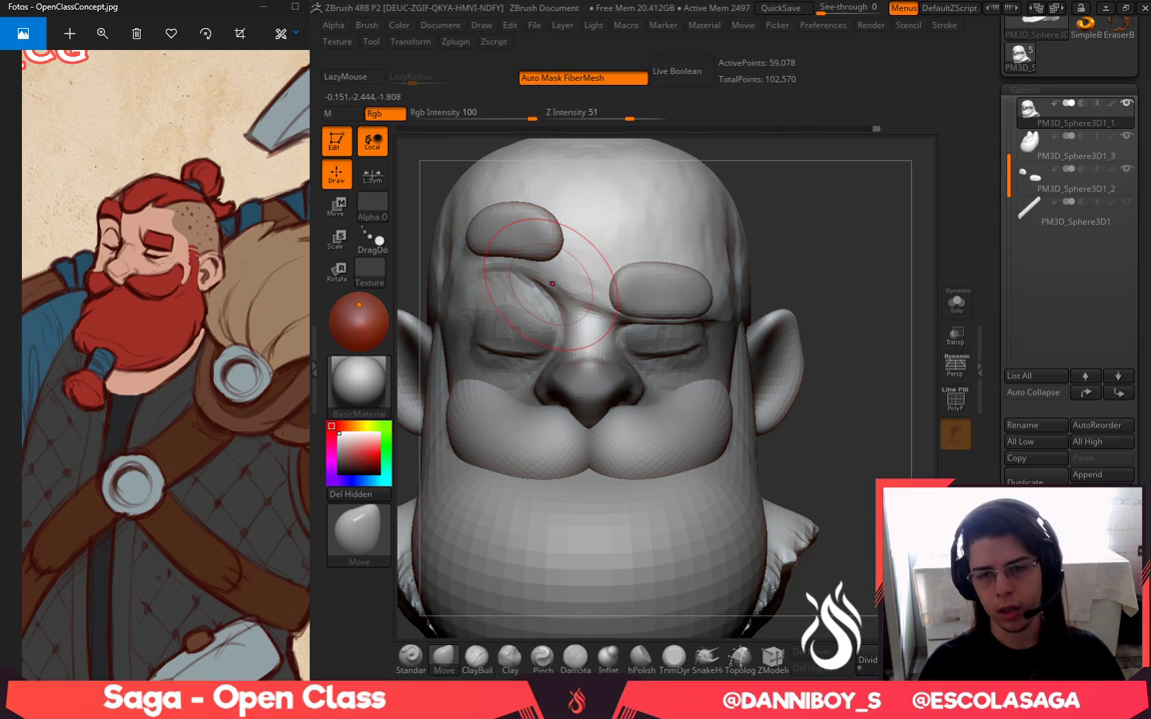
{"action": "key", "text": "space"}
{"action": "left_click_drag", "start_coordinate": [569, 297], "coordinate": [560, 296]}
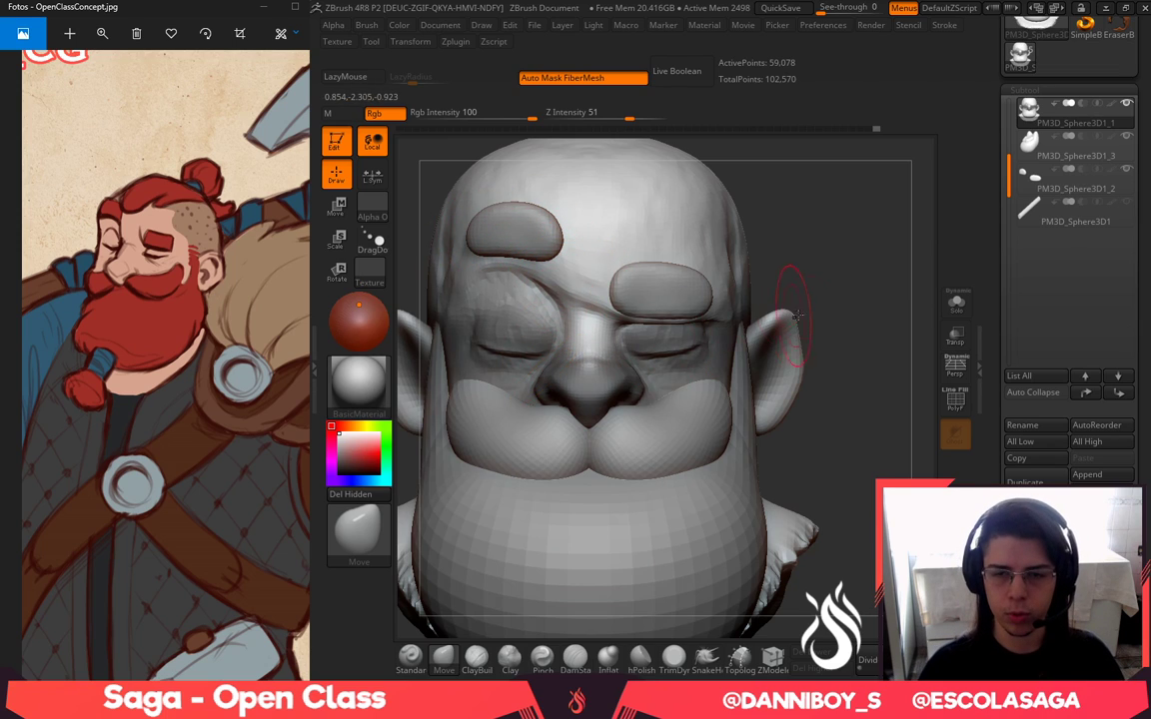
Clear the face mask and reshape the inner corner of the raised brow with a smaller Move brush
{"action": "left_click_drag", "start_coordinate": [805, 241], "coordinate": [831, 262], "text": "ctrl"}
{"action": "key", "text": "space"}
{"action": "left_click_drag", "start_coordinate": [574, 308], "coordinate": [563, 307]}
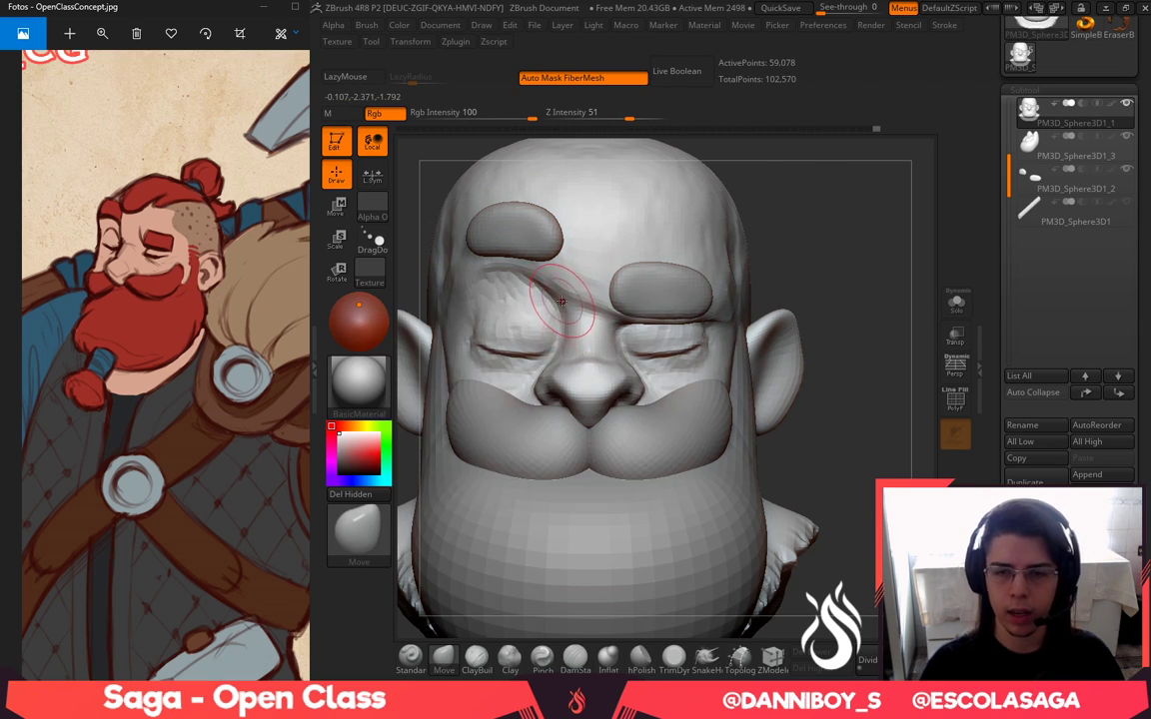
Carve vertical frown lines above the nose bridge with DamStandard and build up the folds between them with ClayBuildup
{"action": "mouse_move", "coordinate": [813, 246]}
{"action": "left_mouse_down"}
{"action": "mouse_move", "coordinate": [770, 249]}
{"action": "mouse_move", "coordinate": [785, 250]}
{"action": "left_mouse_up"}
{"action": "left_click", "coordinate": [574, 658]}
{"action": "mouse_move", "coordinate": [574, 264]}
{"action": "left_mouse_down"}
{"action": "mouse_move", "coordinate": [577, 292]}
{"action": "mouse_move", "coordinate": [569, 222]}
{"action": "left_mouse_up"}
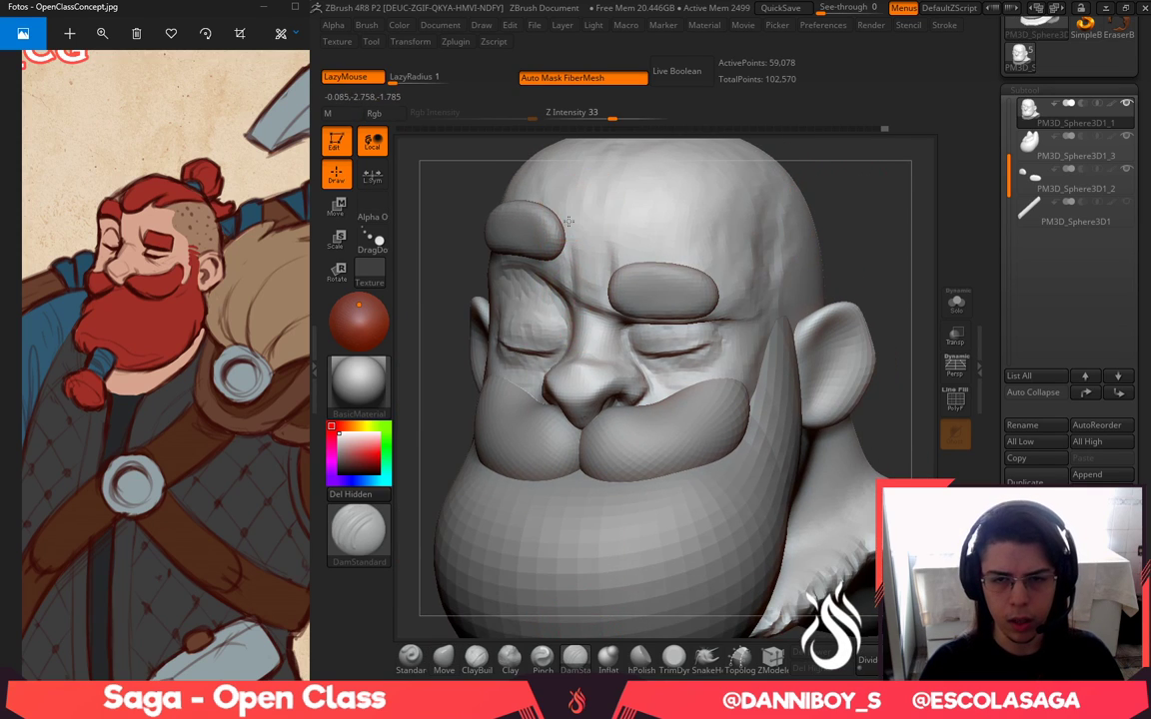
{"action": "left_click", "coordinate": [476, 659]}
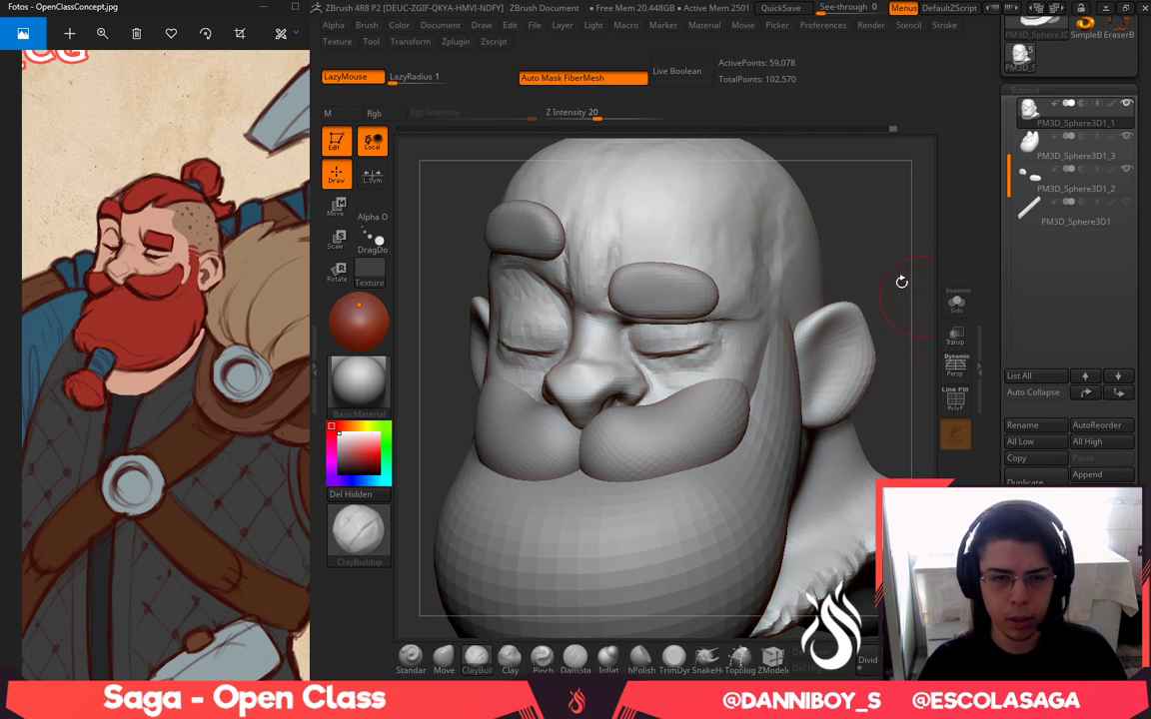
Isolate the head subtool and build up the lowered brow ridge over the character's left eye with ClayBuildup
{"action": "left_click", "coordinate": [957, 303]}
{"action": "mouse_move", "coordinate": [630, 285]}
{"action": "left_mouse_down"}
{"action": "mouse_move", "coordinate": [622, 261]}
{"action": "mouse_move", "coordinate": [633, 292]}
{"action": "mouse_move", "coordinate": [616, 289]}
{"action": "mouse_move", "coordinate": [689, 294]}
{"action": "left_mouse_up"}
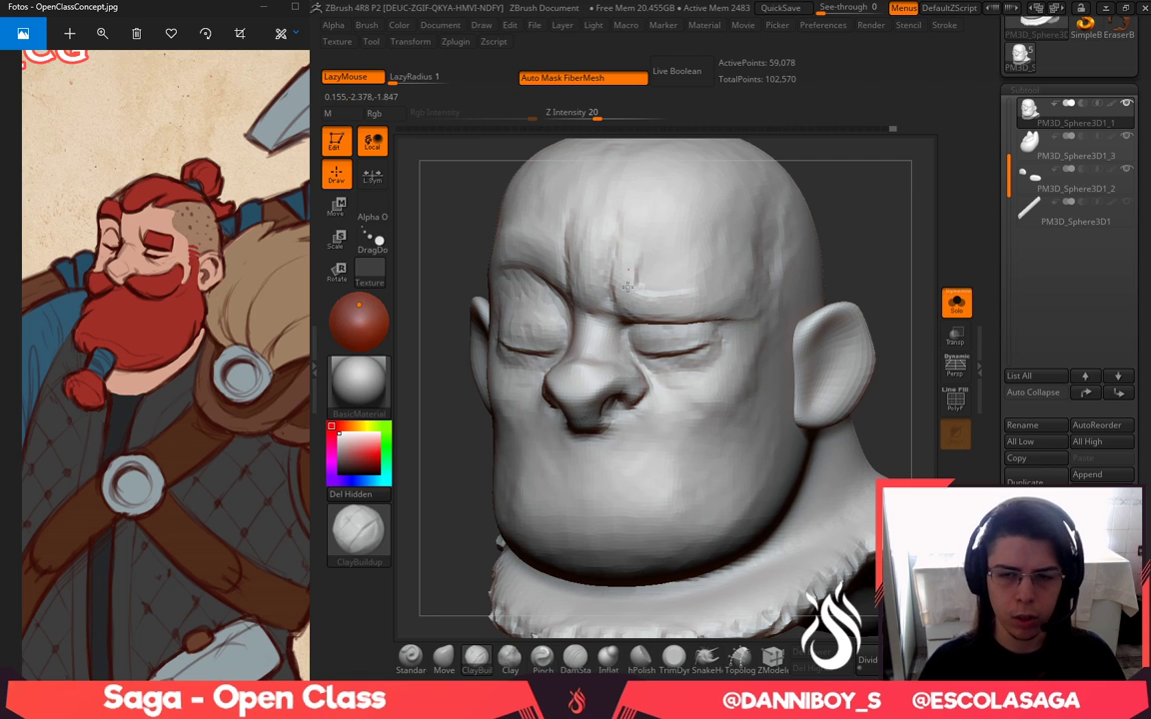
{"action": "mouse_move", "coordinate": [654, 286]}
{"action": "left_mouse_down"}
{"action": "mouse_move", "coordinate": [634, 256]}
{"action": "mouse_move", "coordinate": [664, 287]}
{"action": "mouse_move", "coordinate": [626, 288]}
{"action": "mouse_move", "coordinate": [678, 285]}
{"action": "left_mouse_up"}
{"action": "key", "text": "space"}
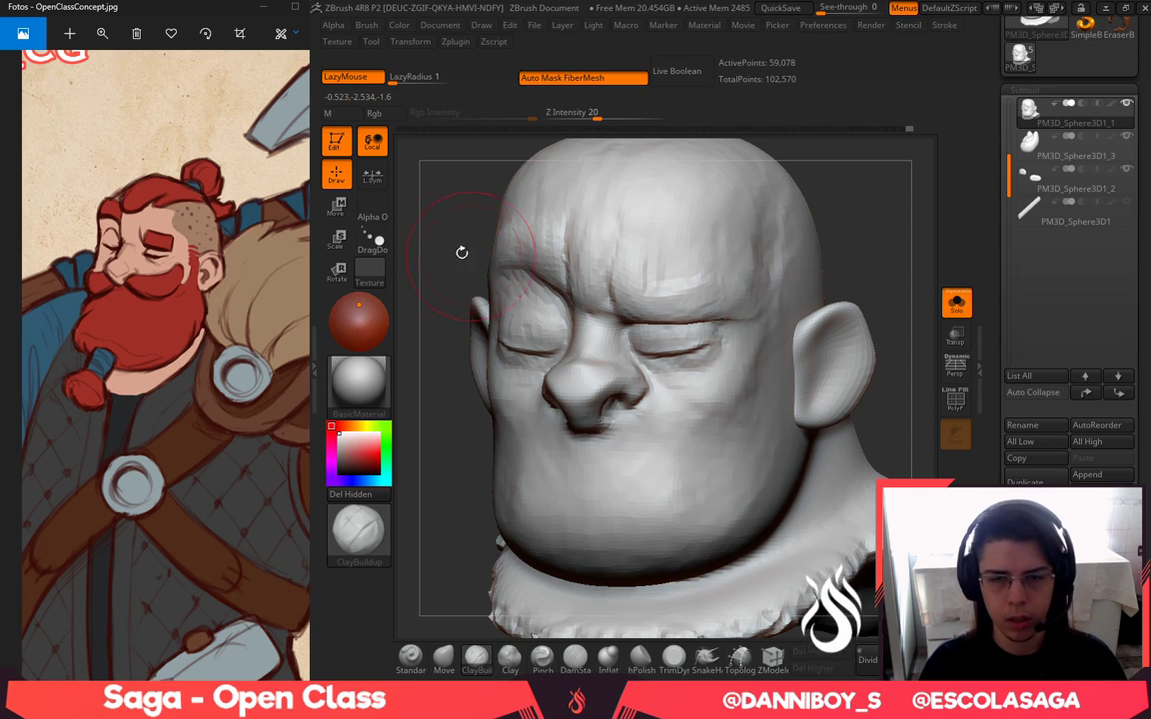
Extend the lowered brow's outer end and fill the temple beside it with a resized ClayBuildup brush
{"action": "mouse_move", "coordinate": [462, 252]}
{"action": "left_mouse_down"}
{"action": "mouse_move", "coordinate": [437, 250]}
{"action": "mouse_move", "coordinate": [447, 240]}
{"action": "left_mouse_up"}
{"action": "key", "text": "space"}
{"action": "left_click_drag", "start_coordinate": [701, 281], "coordinate": [714, 280]}
{"action": "left_click_drag", "start_coordinate": [767, 208], "coordinate": [771, 256]}
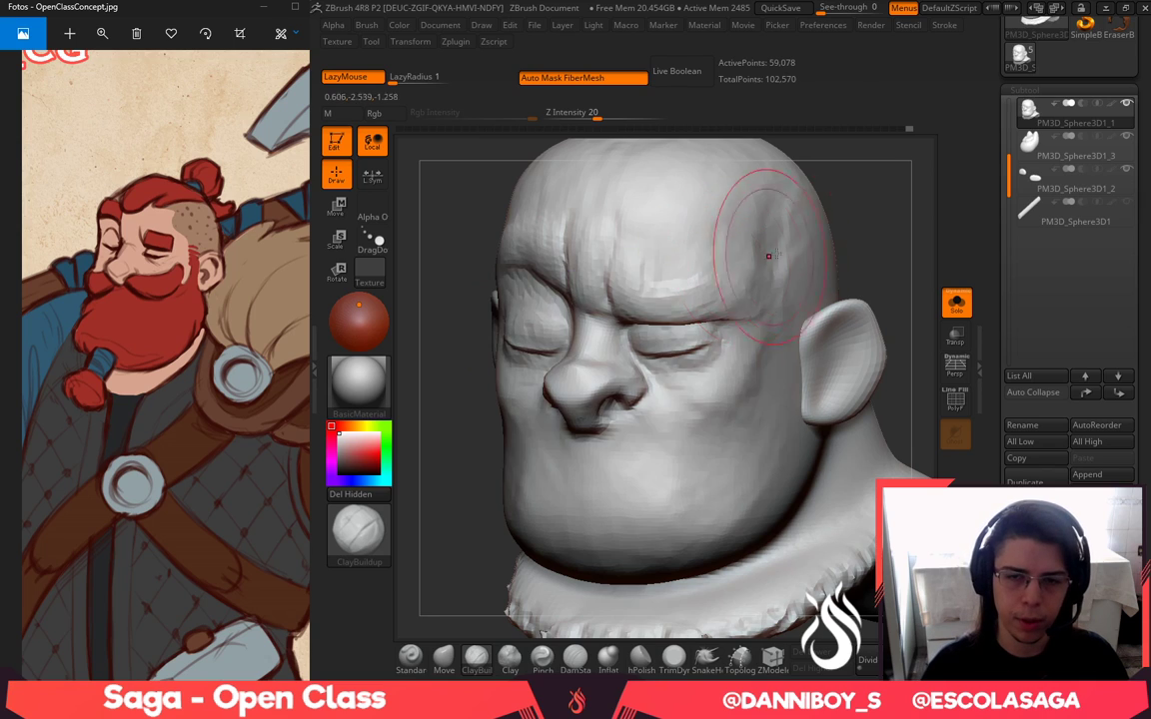
Refine the brow and upper eyelid area of the character's right eye from the opposite three-quarter view with ClayBuildup
{"action": "left_click_drag", "start_coordinate": [458, 236], "coordinate": [729, 215]}
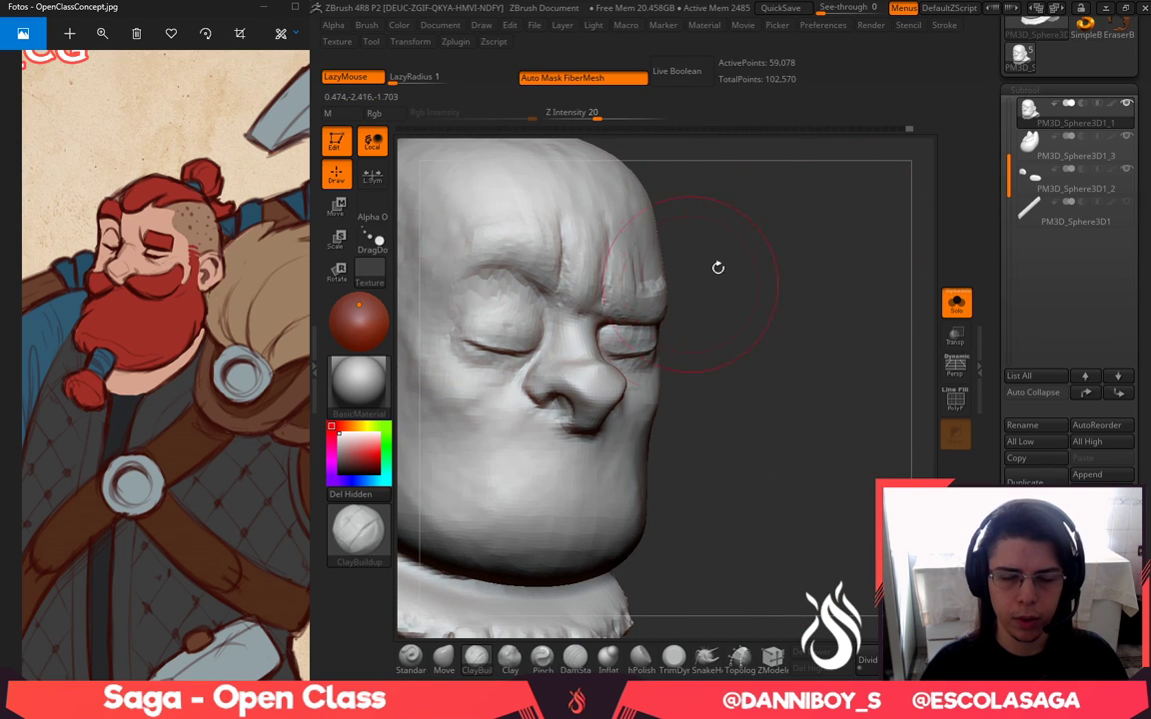
{"action": "left_click_drag", "start_coordinate": [717, 266], "coordinate": [508, 357]}
{"action": "left_click_drag", "start_coordinate": [524, 306], "coordinate": [537, 329]}
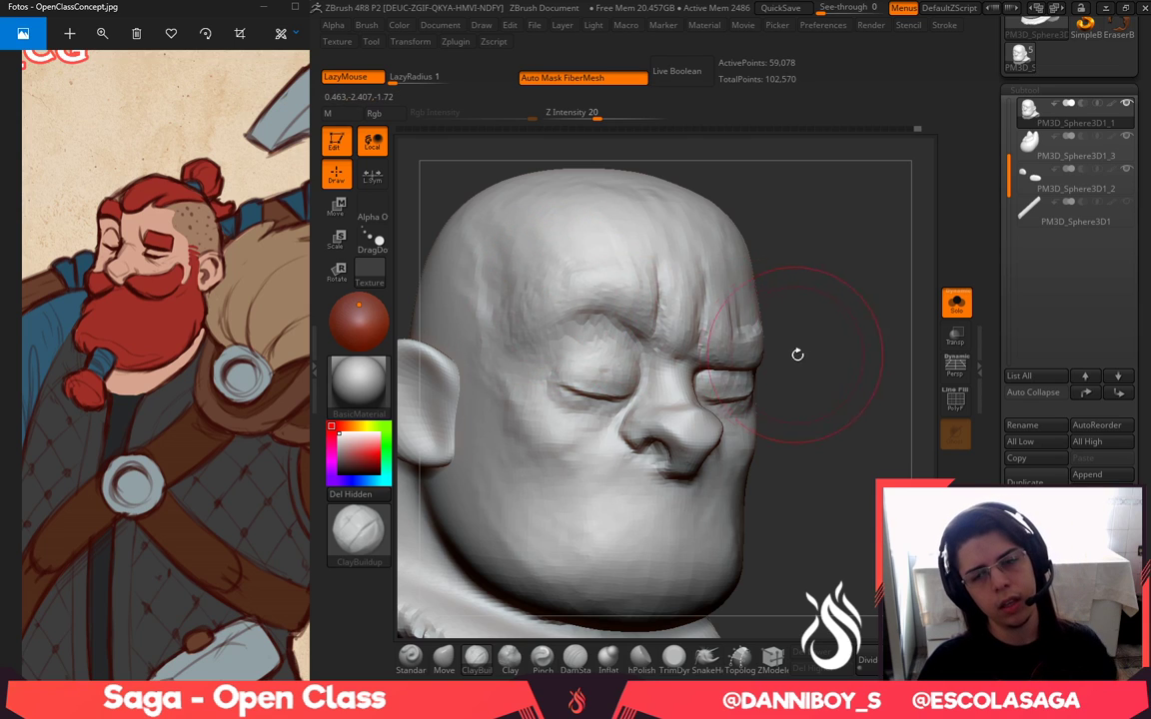
{"action": "left_click_drag", "start_coordinate": [802, 355], "coordinate": [735, 335]}
{"action": "left_click_drag", "start_coordinate": [501, 440], "coordinate": [509, 394], "text": "alt"}
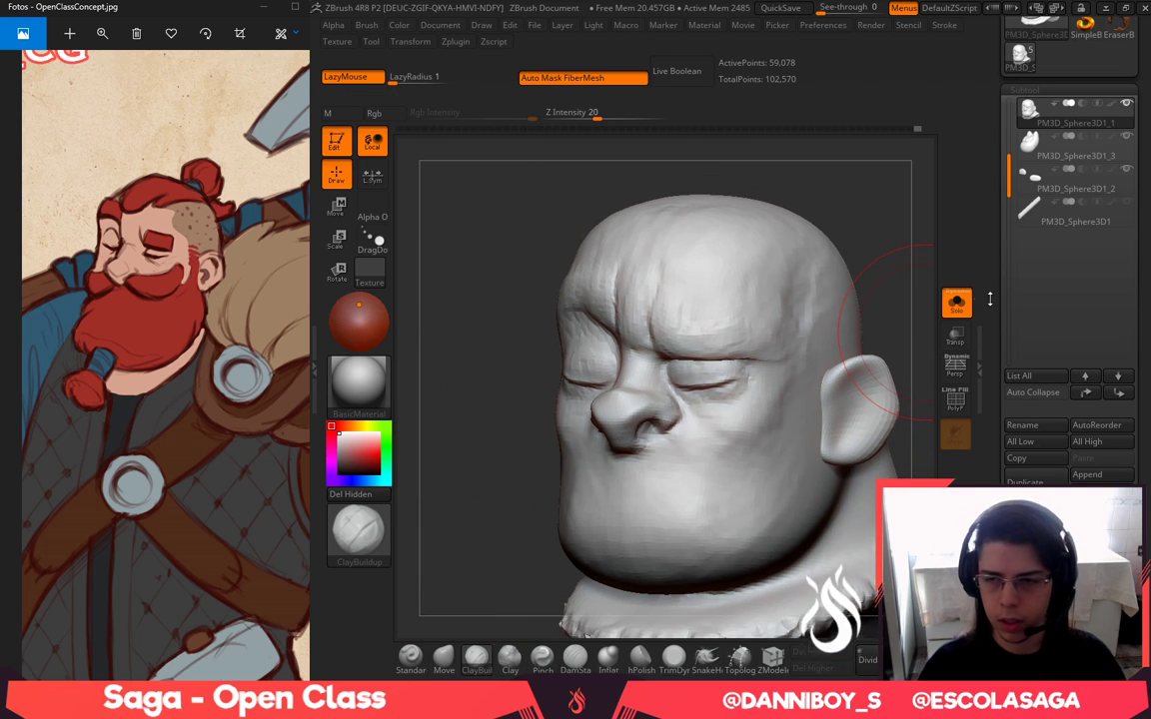
Bring the hidden facial hair back into view and insert a sphere on top of the head with the IMM Primitives brush
{"action": "left_click", "coordinate": [945, 297]}
{"action": "mouse_move", "coordinate": [919, 240]}
{"action": "left_mouse_down"}
{"action": "mouse_move", "coordinate": [950, 229]}
{"action": "mouse_move", "coordinate": [890, 229]}
{"action": "mouse_move", "coordinate": [859, 249]}
{"action": "left_mouse_up"}
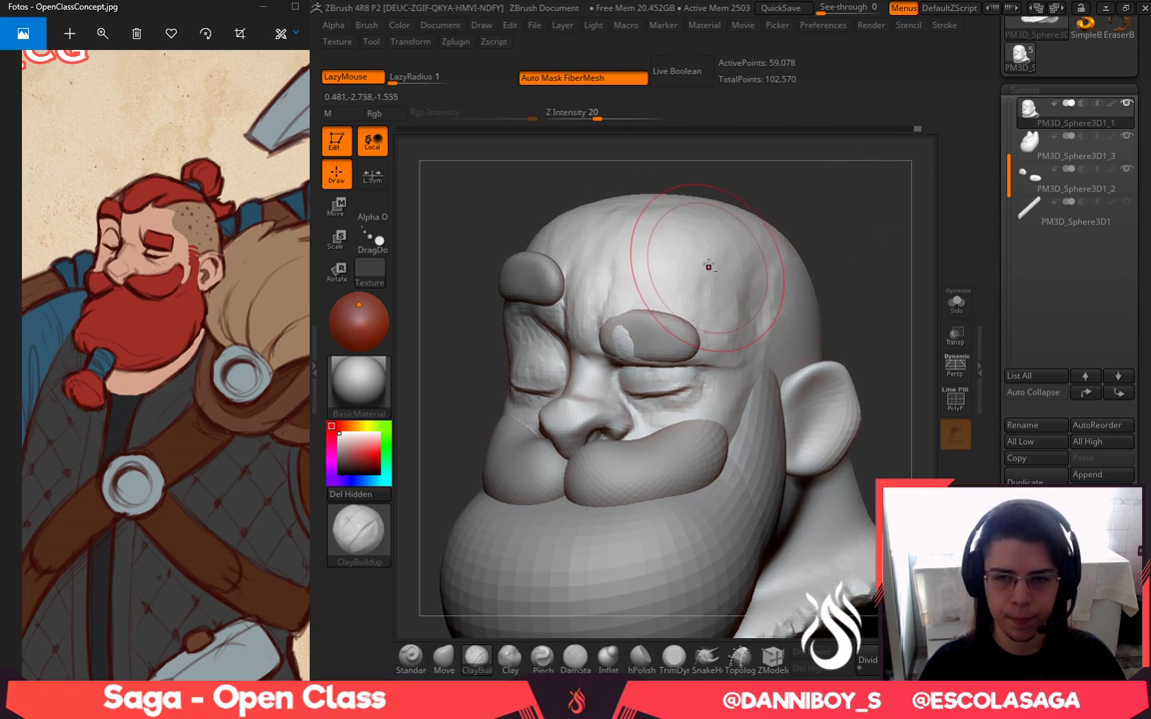
{"action": "key", "text": "b"}
{"action": "key", "text": "i"}
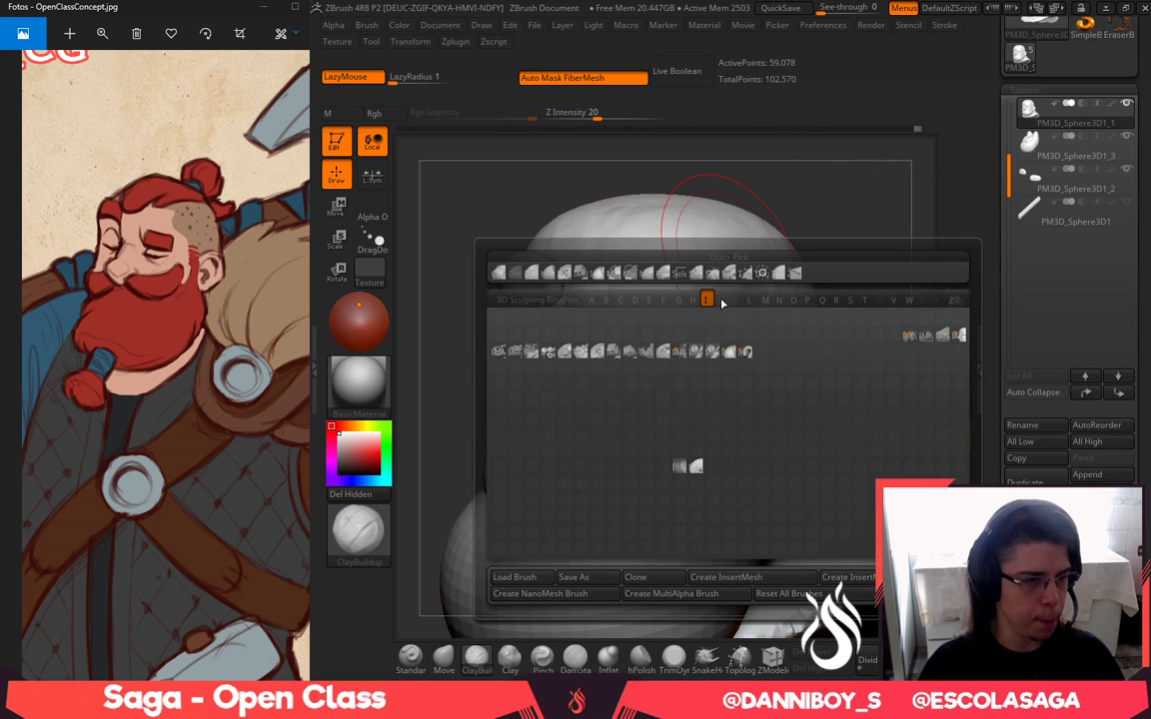
{"action": "left_click", "coordinate": [616, 353]}
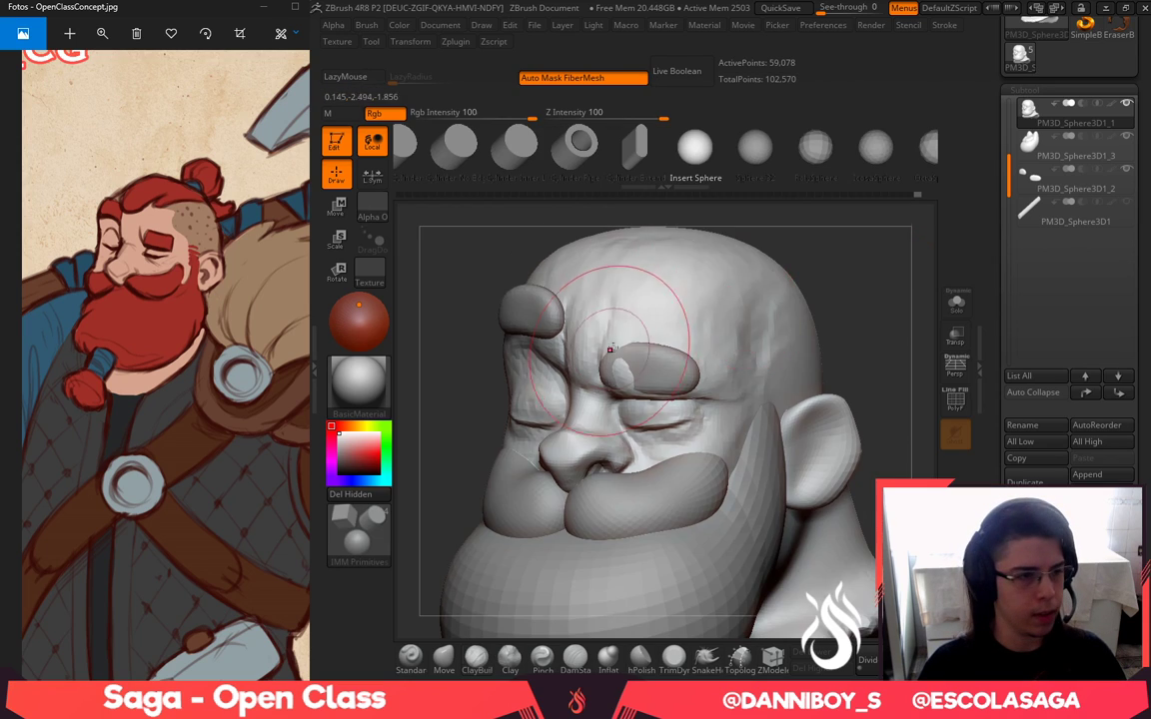
{"action": "mouse_move", "coordinate": [824, 248]}
{"action": "left_mouse_down"}
{"action": "mouse_move", "coordinate": [819, 383]}
{"action": "mouse_move", "coordinate": [785, 486]}
{"action": "left_mouse_up"}
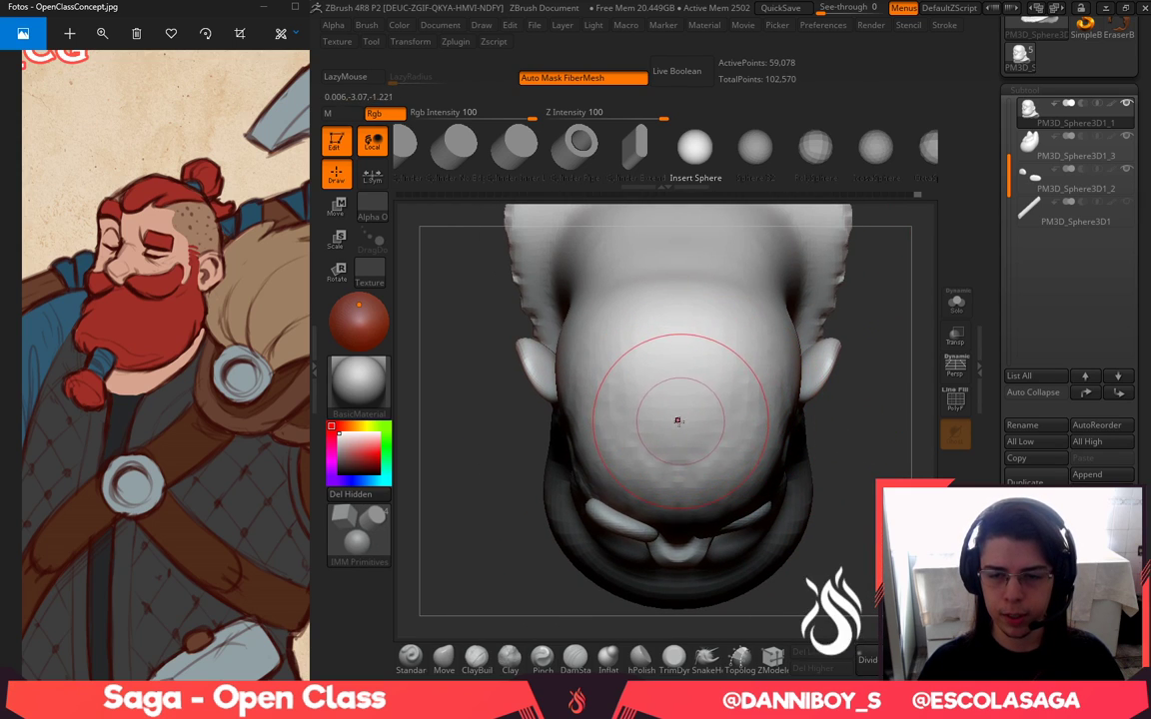
{"action": "left_click_drag", "start_coordinate": [744, 472], "coordinate": [747, 475]}
Flatten the inserted sphere vertically into a thin disc on top of the skull with the gizmo
{"action": "key", "text": "w"}
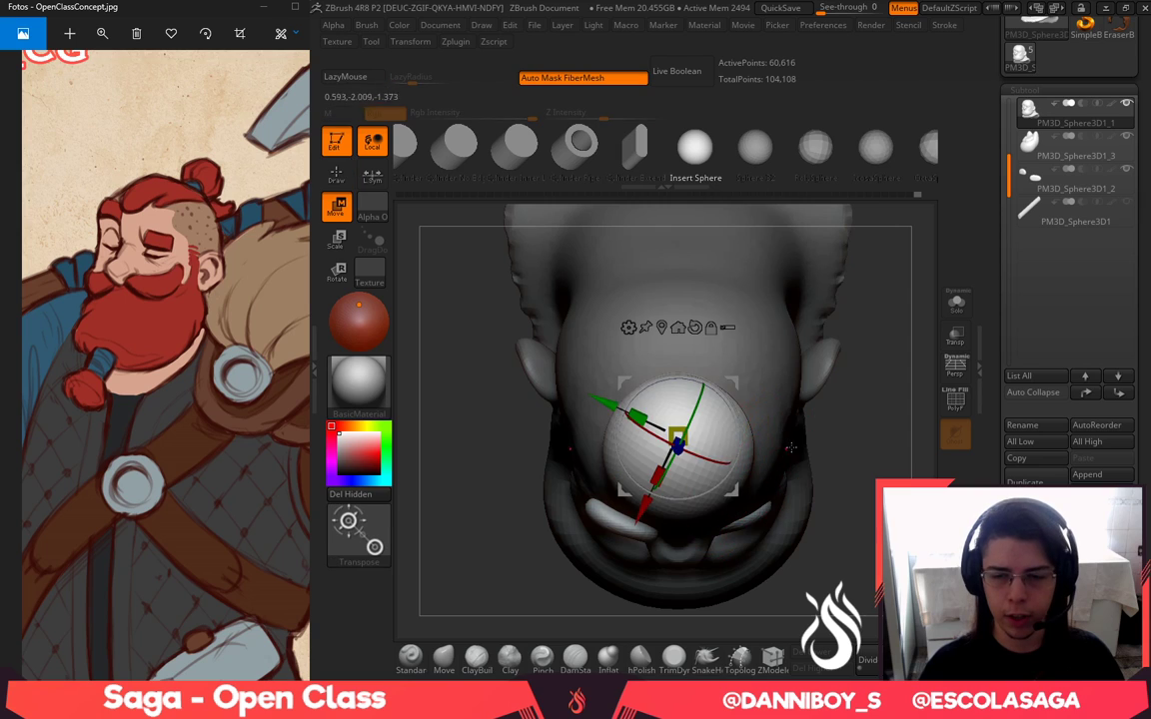
{"action": "left_click_drag", "start_coordinate": [847, 478], "coordinate": [835, 375]}
{"action": "left_click_drag", "start_coordinate": [677, 391], "coordinate": [678, 434]}
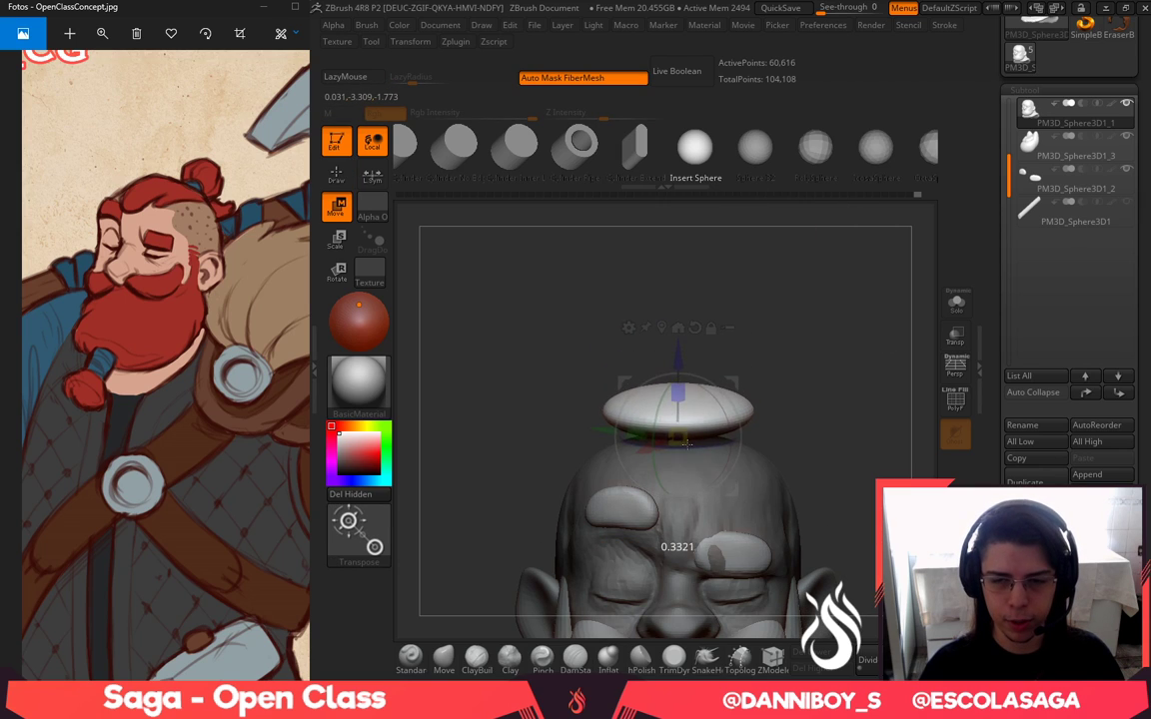
Mold the flattened disc over the crown as a hair cap with a resized Move brush and smooth its surface
{"action": "left_click", "coordinate": [445, 657]}
{"action": "key", "text": "space"}
{"action": "left_click_drag", "start_coordinate": [720, 390], "coordinate": [748, 391]}
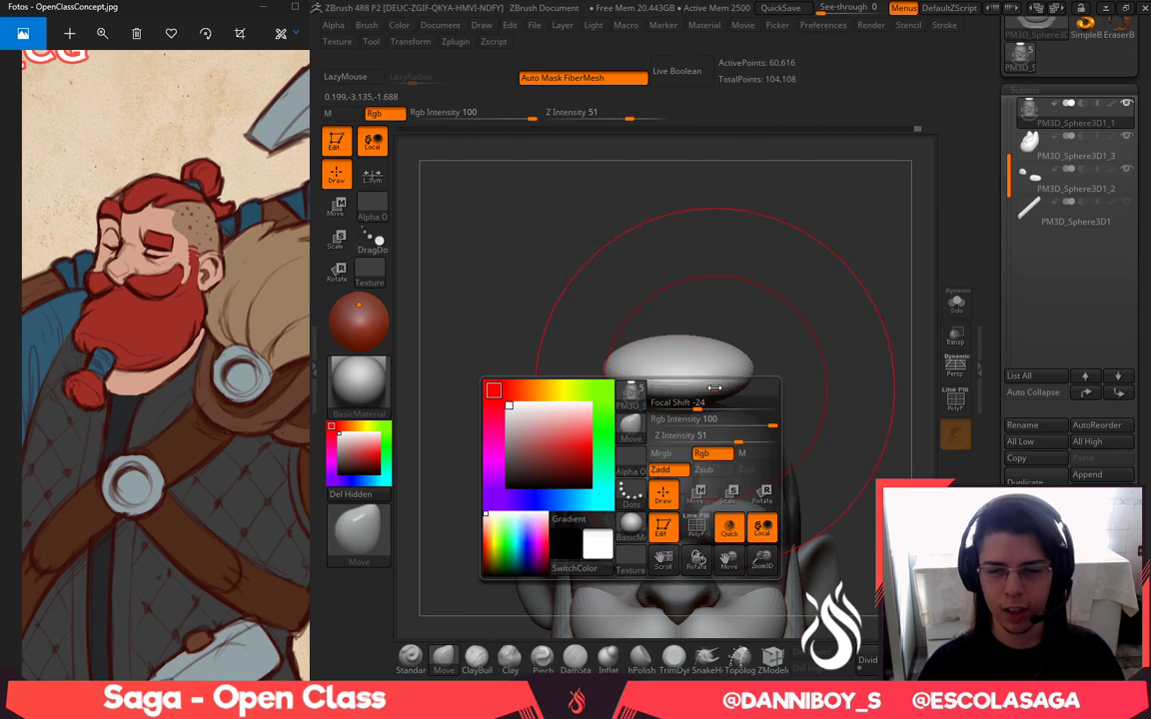
{"action": "mouse_move", "coordinate": [837, 358]}
{"action": "left_mouse_down"}
{"action": "mouse_move", "coordinate": [823, 340]}
{"action": "mouse_move", "coordinate": [740, 377]}
{"action": "mouse_move", "coordinate": [796, 406]}
{"action": "mouse_move", "coordinate": [737, 381]}
{"action": "mouse_move", "coordinate": [784, 400]}
{"action": "mouse_move", "coordinate": [771, 412]}
{"action": "mouse_move", "coordinate": [748, 370]}
{"action": "mouse_move", "coordinate": [728, 473]}
{"action": "left_mouse_up"}
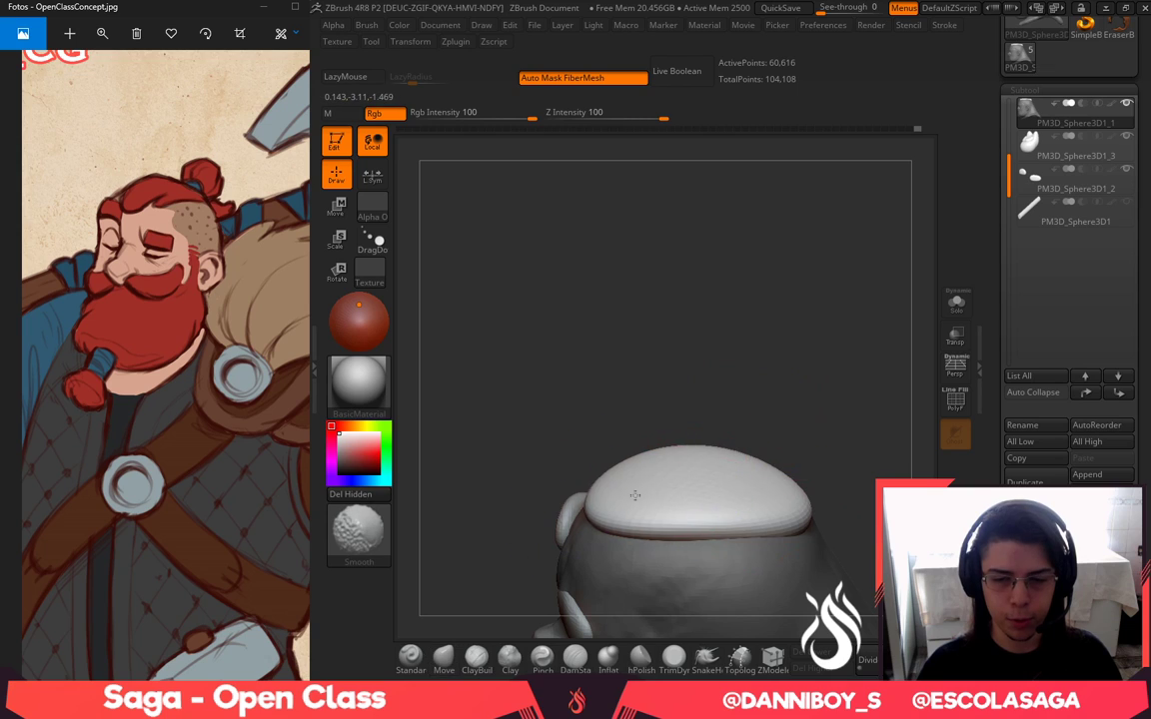
{"action": "left_click_drag", "start_coordinate": [637, 493], "coordinate": [663, 499], "text": "shift"}
{"action": "left_click_drag", "start_coordinate": [759, 523], "coordinate": [768, 519], "text": "shift"}
Pull the hair cap's front and back edges down along the skull, forming a pointed hairline on the forehead with the Move brush
{"action": "mouse_move", "coordinate": [837, 432]}
{"action": "left_mouse_down"}
{"action": "mouse_move", "coordinate": [853, 387]}
{"action": "mouse_move", "coordinate": [868, 384]}
{"action": "left_mouse_up"}
{"action": "left_click_drag", "start_coordinate": [867, 384], "coordinate": [827, 330], "text": "alt"}
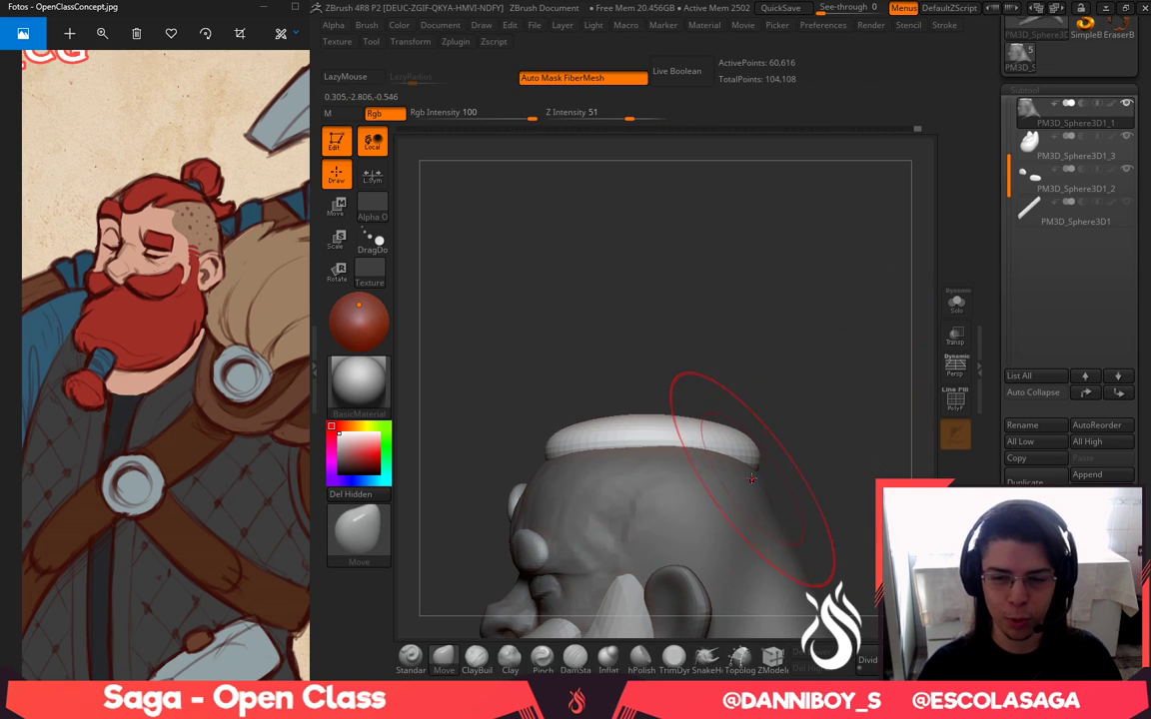
{"action": "left_click_drag", "start_coordinate": [752, 450], "coordinate": [738, 470]}
{"action": "left_click_drag", "start_coordinate": [551, 458], "coordinate": [555, 467]}
{"action": "left_click_drag", "start_coordinate": [630, 375], "coordinate": [720, 347]}
{"action": "left_click_drag", "start_coordinate": [723, 400], "coordinate": [749, 322], "text": "alt"}
{"action": "mouse_move", "coordinate": [601, 330]}
{"action": "left_mouse_down"}
{"action": "mouse_move", "coordinate": [587, 372]}
{"action": "mouse_move", "coordinate": [622, 372]}
{"action": "left_mouse_up"}
{"action": "mouse_move", "coordinate": [641, 314]}
{"action": "left_mouse_down"}
{"action": "mouse_move", "coordinate": [639, 299]}
{"action": "mouse_move", "coordinate": [702, 298]}
{"action": "left_mouse_up"}
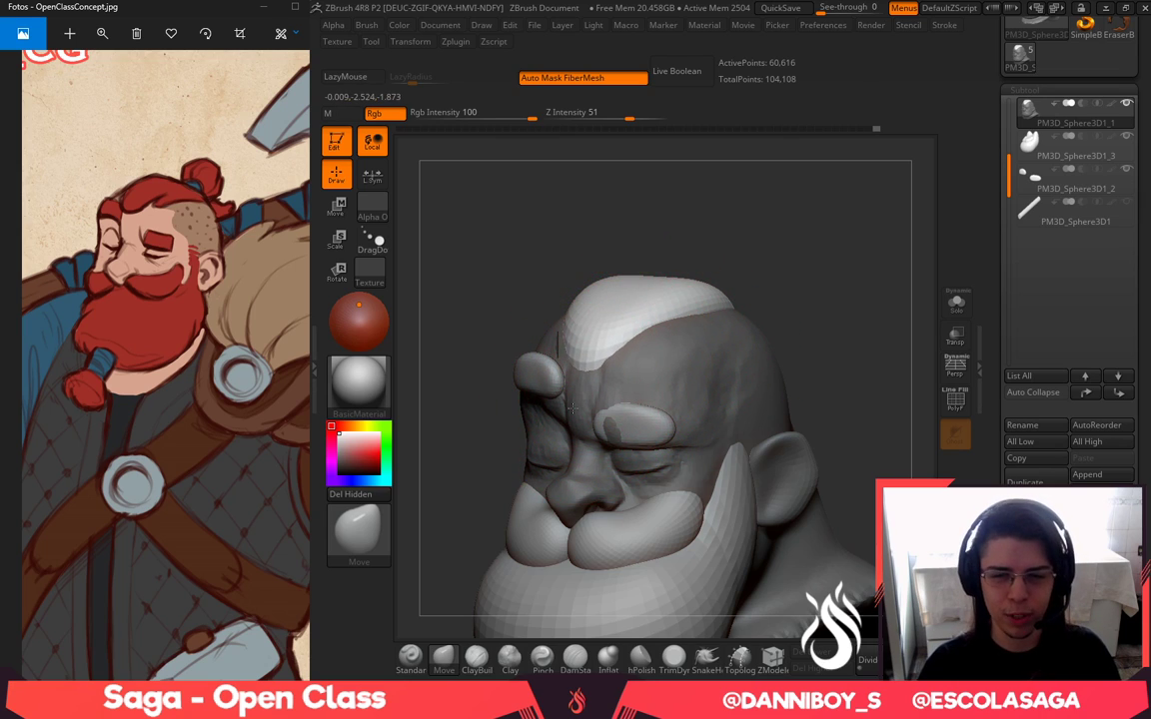
Smooth the hair cap and refine its profile over the crown with a resized Move brush
{"action": "left_click_drag", "start_coordinate": [702, 300], "coordinate": [656, 265], "text": "shift"}
{"action": "key", "text": "space"}
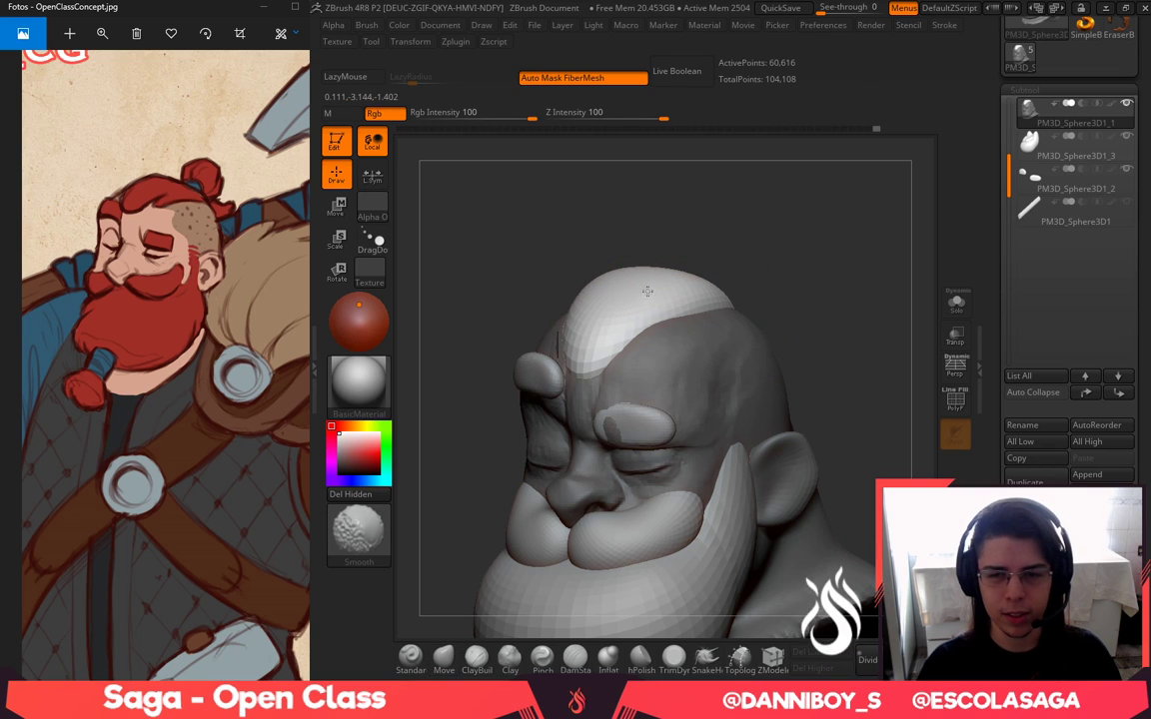
{"action": "left_click_drag", "start_coordinate": [790, 257], "coordinate": [737, 378]}
{"action": "mouse_move", "coordinate": [744, 169]}
{"action": "left_mouse_down"}
{"action": "mouse_move", "coordinate": [752, 361]}
{"action": "mouse_move", "coordinate": [704, 350]}
{"action": "mouse_move", "coordinate": [718, 343]}
{"action": "left_mouse_up"}
{"action": "key", "text": "space"}
Split the unmasked hair cap from the head into its own subtool and select it
{"action": "left_click_drag", "start_coordinate": [754, 555], "coordinate": [768, 345]}
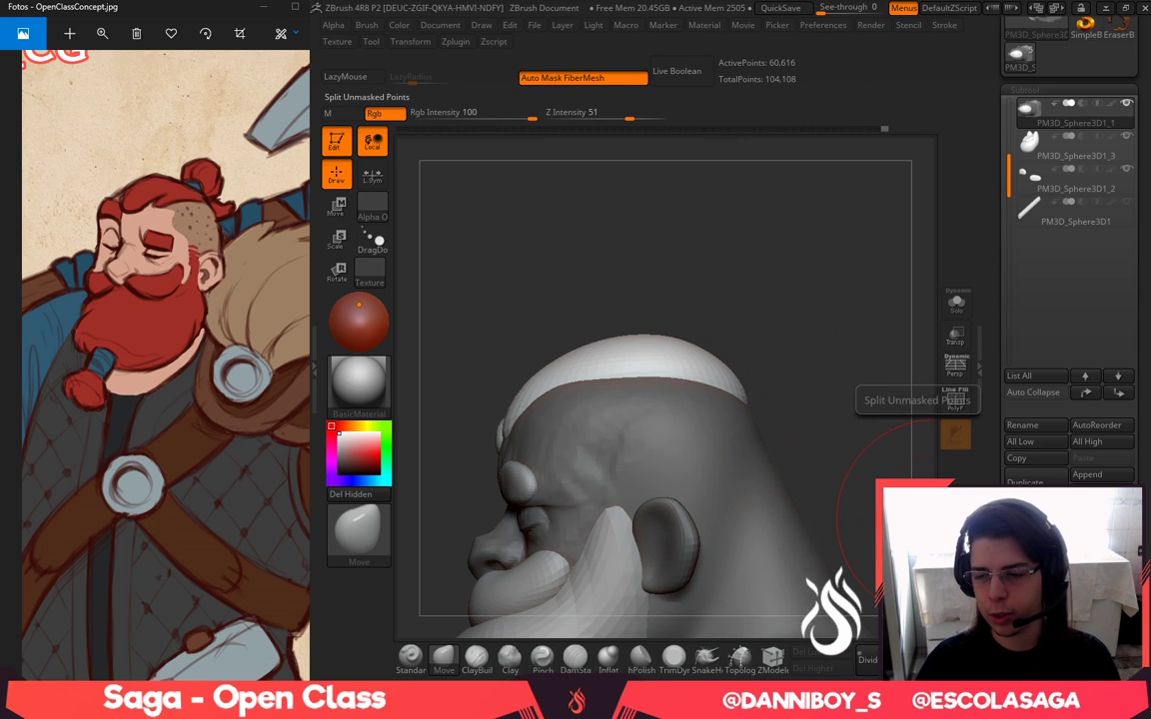
{"action": "left_click", "coordinate": [1036, 611]}
{"action": "left_click", "coordinate": [728, 380], "text": "alt"}
Insert a second sphere behind the hair cap with the IMM Primitives brush for the hair bun
{"action": "key", "text": "b"}
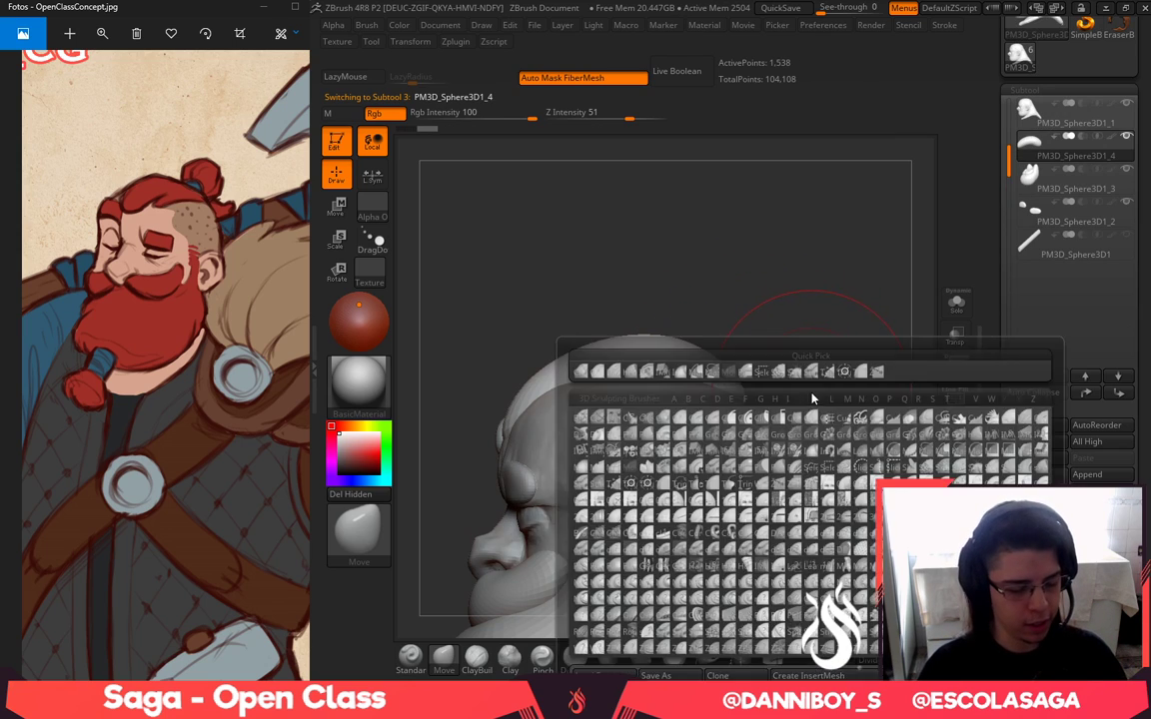
{"action": "key", "text": "i"}
{"action": "left_click", "coordinate": [691, 449]}
{"action": "left_click_drag", "start_coordinate": [786, 368], "coordinate": [698, 411]}
{"action": "left_click_drag", "start_coordinate": [764, 424], "coordinate": [792, 479]}
{"action": "left_click_drag", "start_coordinate": [822, 304], "coordinate": [893, 298]}
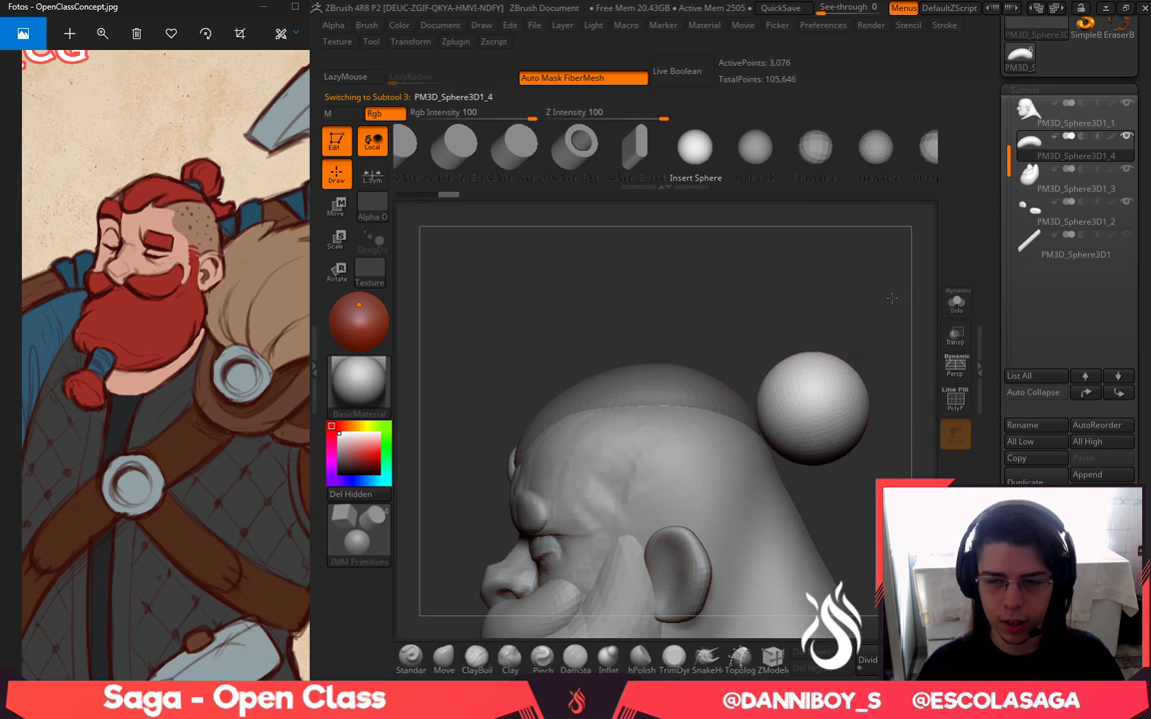
Adjust the bun sphere with the Move brush and reposition it against the back of the crown with the gizmo
{"action": "left_click", "coordinate": [444, 657]}
{"action": "mouse_move", "coordinate": [681, 255]}
{"action": "left_mouse_down"}
{"action": "mouse_move", "coordinate": [863, 256]}
{"action": "mouse_move", "coordinate": [811, 258]}
{"action": "left_mouse_up"}
{"action": "key", "text": "space"}
{"action": "mouse_move", "coordinate": [773, 314]}
{"action": "left_mouse_down"}
{"action": "mouse_move", "coordinate": [742, 299]}
{"action": "mouse_move", "coordinate": [840, 385]}
{"action": "left_mouse_up"}
{"action": "key", "text": "w"}
{"action": "left_click_drag", "start_coordinate": [703, 363], "coordinate": [674, 372]}
{"action": "left_click_drag", "start_coordinate": [832, 338], "coordinate": [824, 283]}
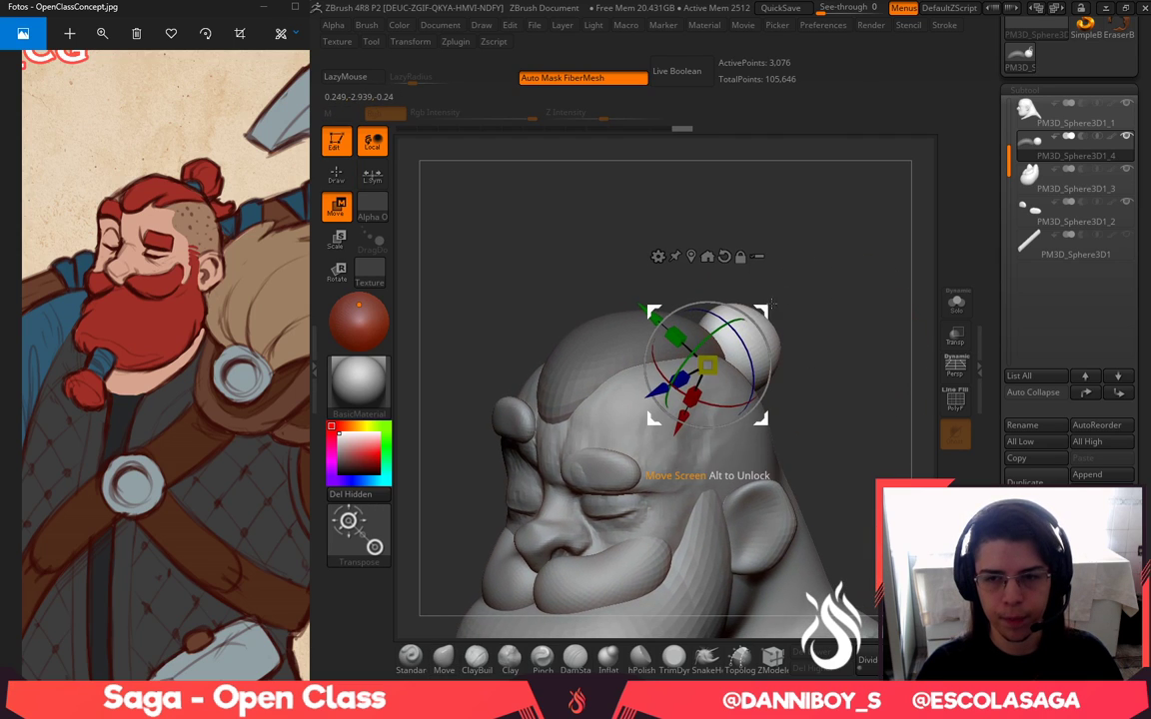
{"action": "mouse_move", "coordinate": [760, 309]}
{"action": "left_mouse_down"}
{"action": "mouse_move", "coordinate": [760, 284]}
{"action": "mouse_move", "coordinate": [800, 294]}
{"action": "left_mouse_up"}
{"action": "key", "text": "q"}
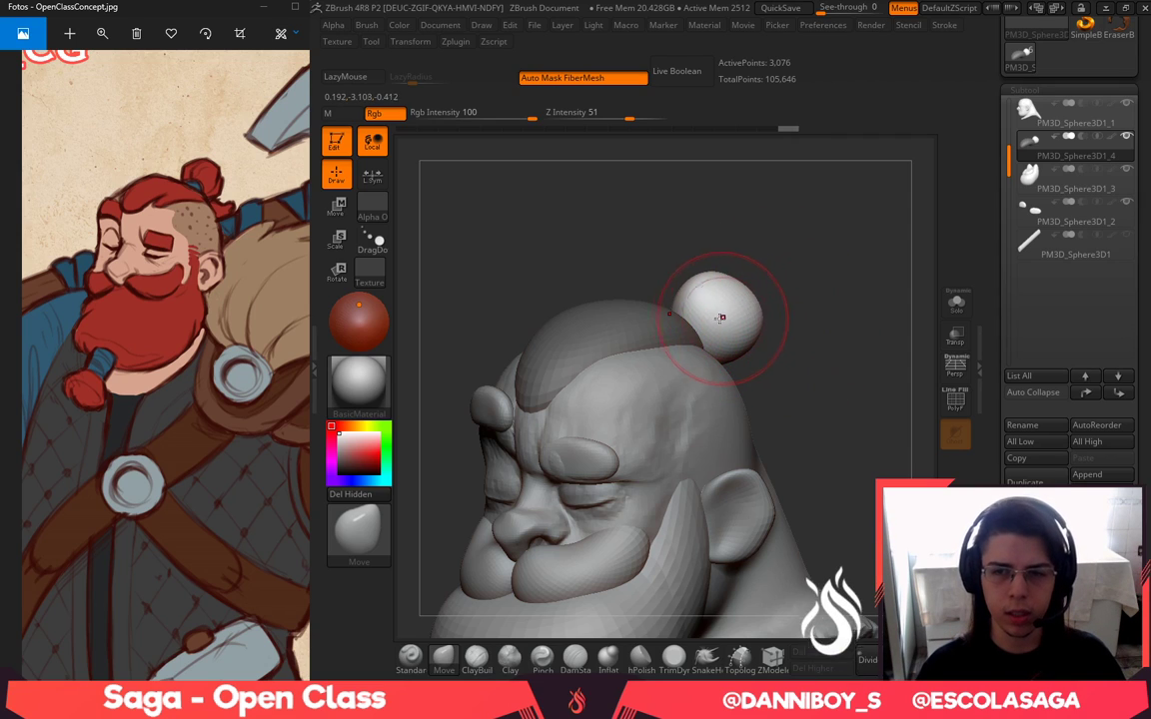
Smooth and reshape the hair bun with the Move brush, and clear the mask from the hair subtool
{"action": "mouse_move", "coordinate": [721, 318]}
{"action": "left_mouse_down", "text": "shift"}
{"action": "mouse_move", "coordinate": [725, 302]}
{"action": "mouse_move", "coordinate": [737, 321]}
{"action": "left_mouse_up", "text": "shift"}
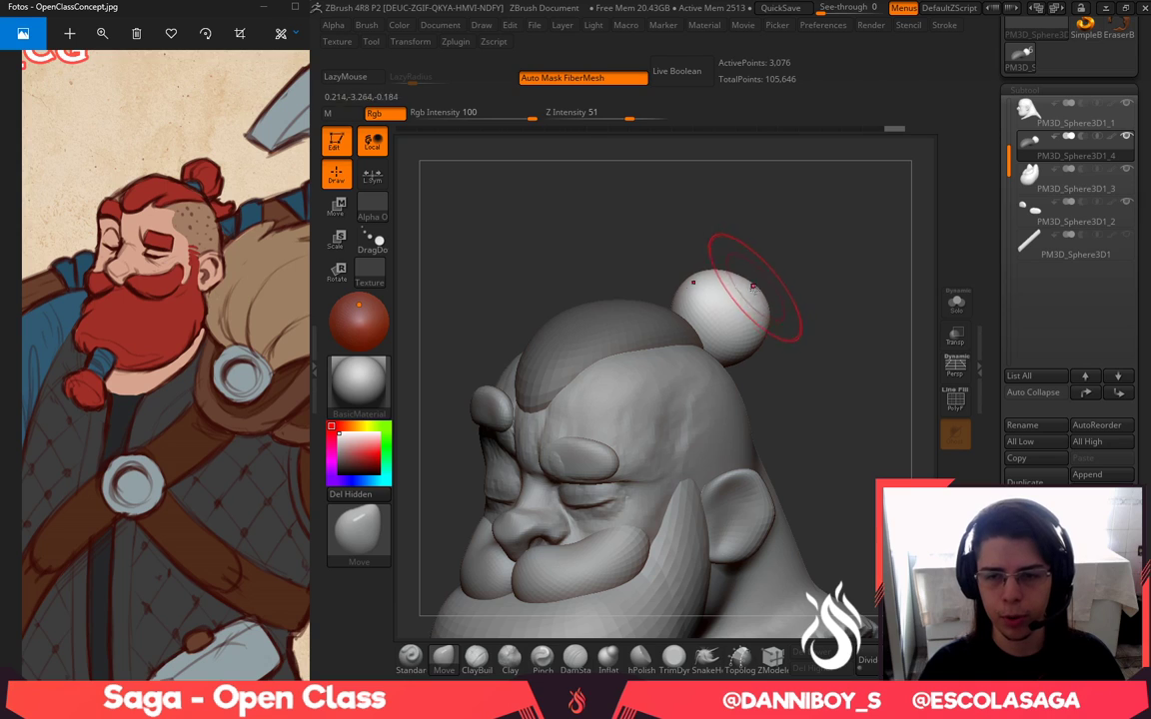
{"action": "mouse_move", "coordinate": [738, 361]}
{"action": "left_mouse_down"}
{"action": "mouse_move", "coordinate": [758, 344]}
{"action": "mouse_move", "coordinate": [745, 311]}
{"action": "left_mouse_up"}
{"action": "left_click_drag", "start_coordinate": [849, 299], "coordinate": [759, 297]}
{"action": "key", "text": "space"}
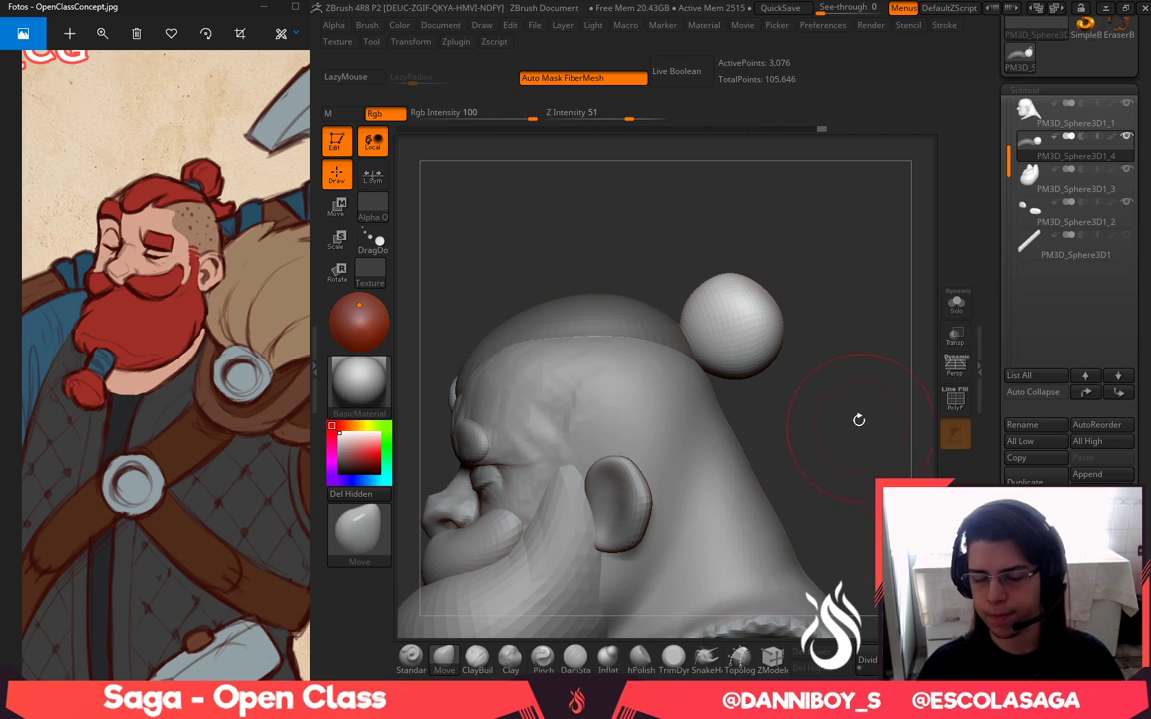
{"action": "left_click_drag", "start_coordinate": [860, 421], "coordinate": [896, 471], "text": "ctrl"}
{"action": "left_click_drag", "start_coordinate": [847, 429], "coordinate": [873, 353]}
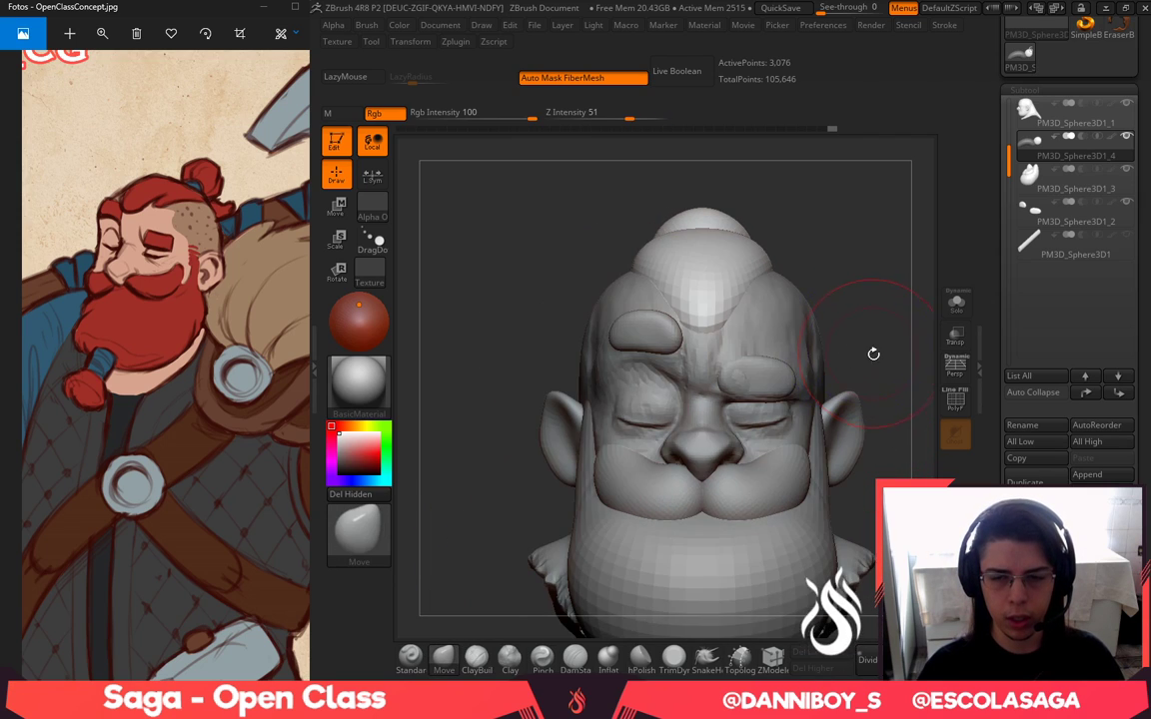
Select the eyebrows subtool and adjust the raised eyebrow's shape and placement with a resized Move brush
{"action": "right_click_drag", "start_coordinate": [874, 354], "coordinate": [737, 343]}
{"action": "left_click_drag", "start_coordinate": [814, 306], "coordinate": [818, 328], "text": "alt"}
{"action": "left_click", "coordinate": [737, 369], "text": "alt"}
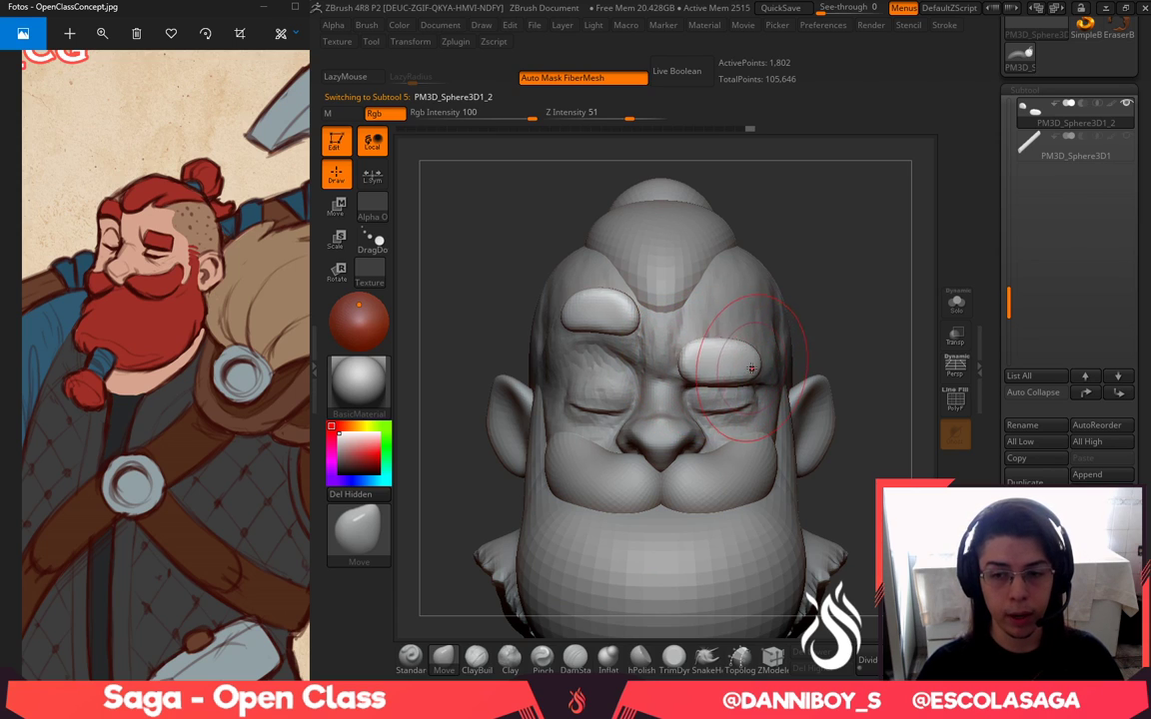
{"action": "right_click_drag", "start_coordinate": [841, 285], "coordinate": [767, 368]}
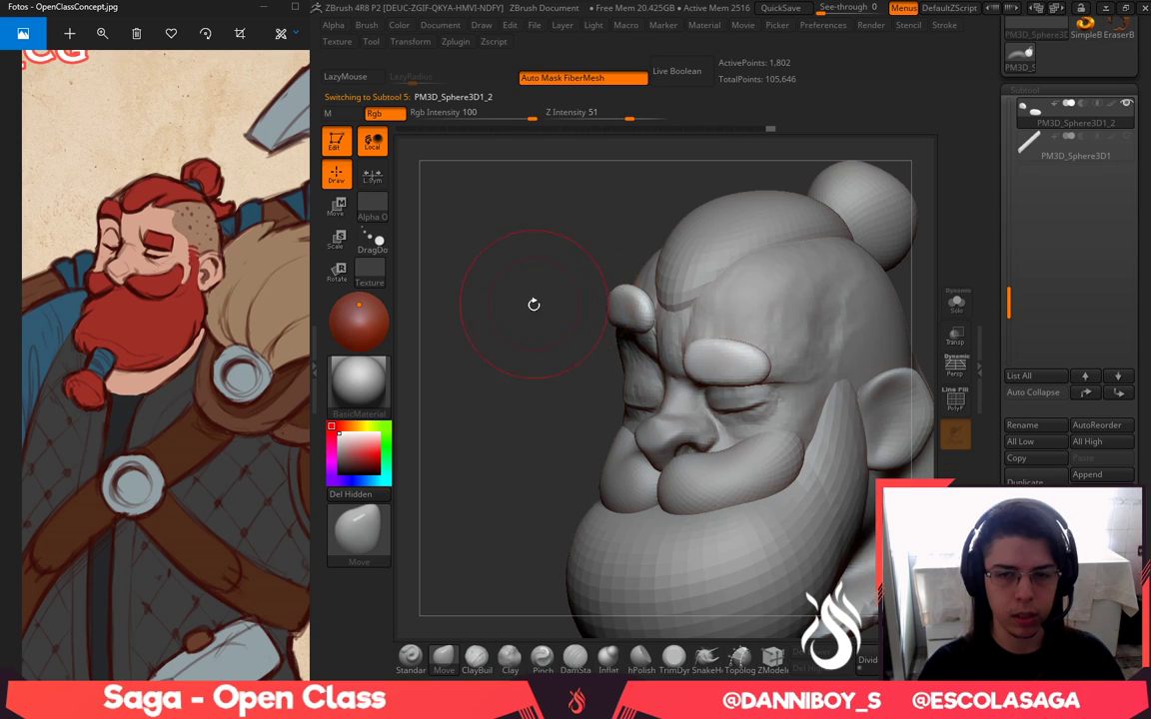
{"action": "mouse_move", "coordinate": [533, 305]}
{"action": "left_mouse_down"}
{"action": "mouse_move", "coordinate": [612, 300]}
{"action": "mouse_move", "coordinate": [624, 273]}
{"action": "left_mouse_up"}
{"action": "key", "text": "space"}
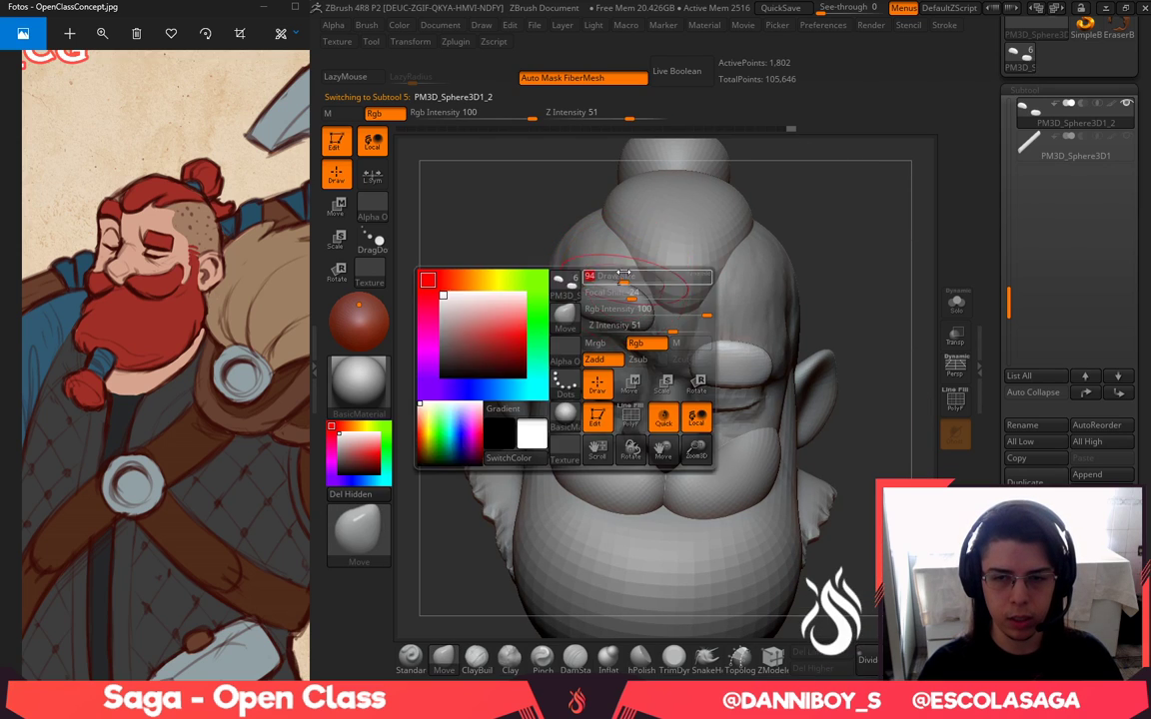
{"action": "right_click_drag", "start_coordinate": [778, 285], "coordinate": [844, 210]}
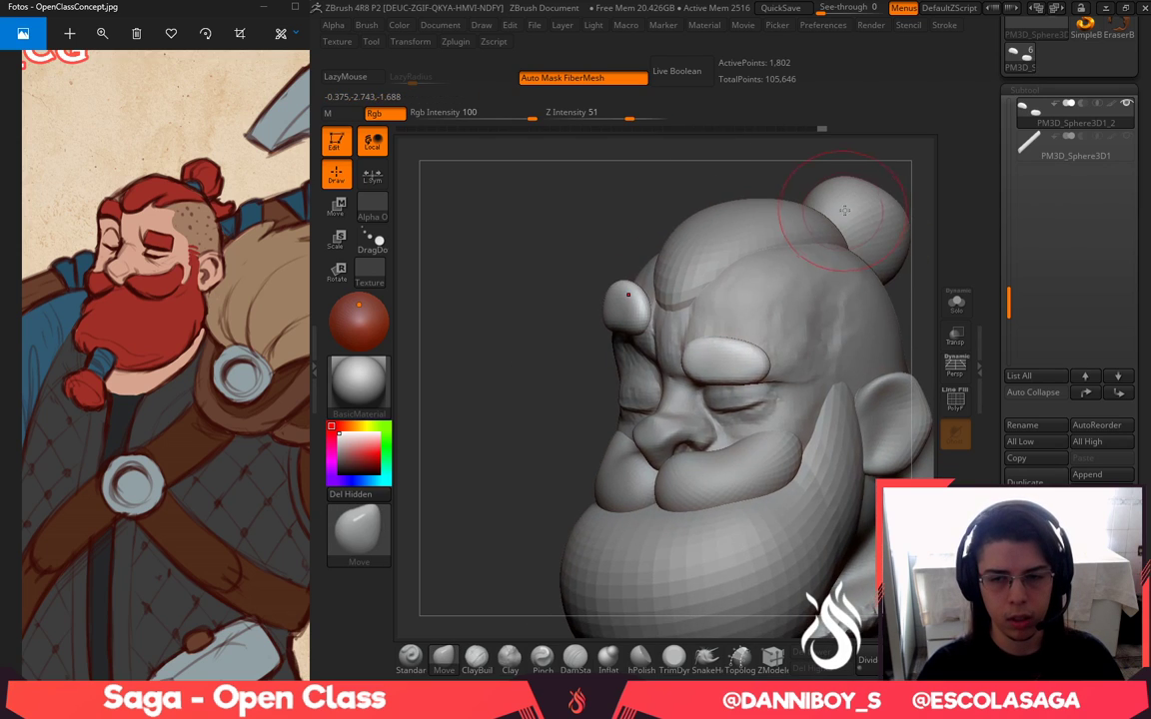
{"action": "mouse_move", "coordinate": [546, 362]}
{"action": "left_mouse_down", "text": "alt"}
{"action": "mouse_move", "coordinate": [496, 308]}
{"action": "mouse_move", "coordinate": [522, 304]}
{"action": "left_mouse_up", "text": "alt"}
{"action": "mouse_move", "coordinate": [902, 224]}
{"action": "left_mouse_down"}
{"action": "mouse_move", "coordinate": [889, 229]}
{"action": "mouse_move", "coordinate": [905, 262]}
{"action": "left_mouse_up"}
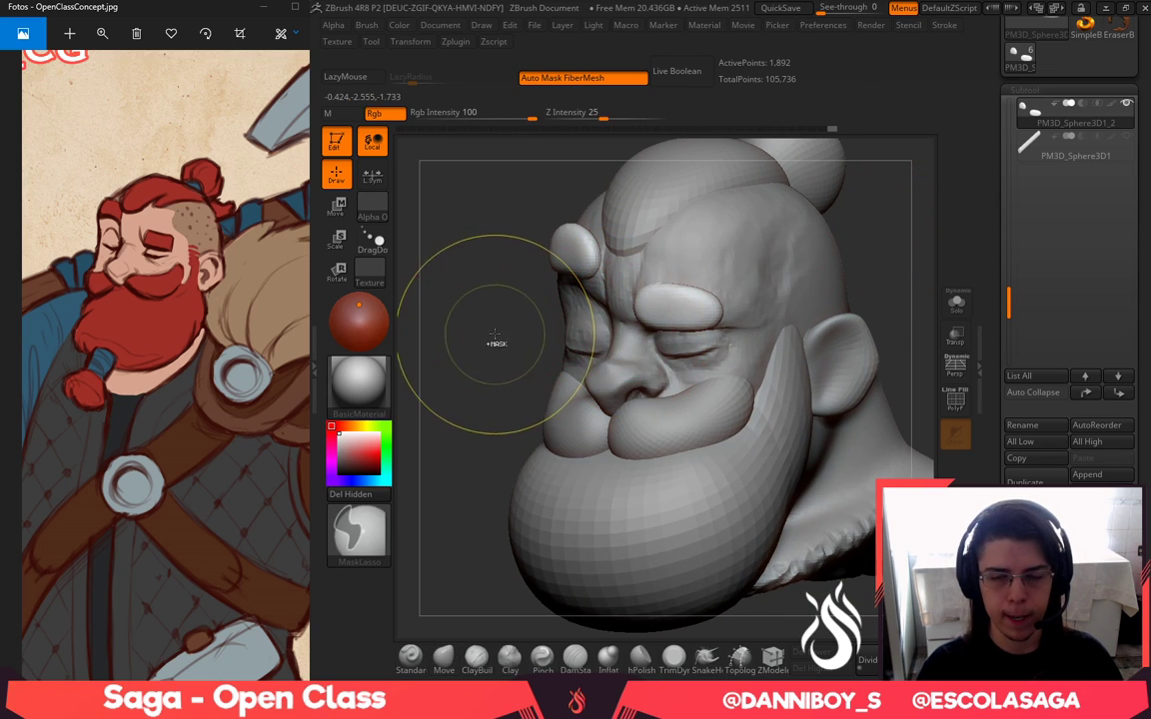
Show all the subtools so the torso and arms appear together with the head
{"action": "mouse_move", "coordinate": [902, 270]}
{"action": "right_mouse_down"}
{"action": "mouse_move", "coordinate": [868, 247]}
{"action": "mouse_move", "coordinate": [850, 273]}
{"action": "right_mouse_up"}
{"action": "key", "text": "w"}
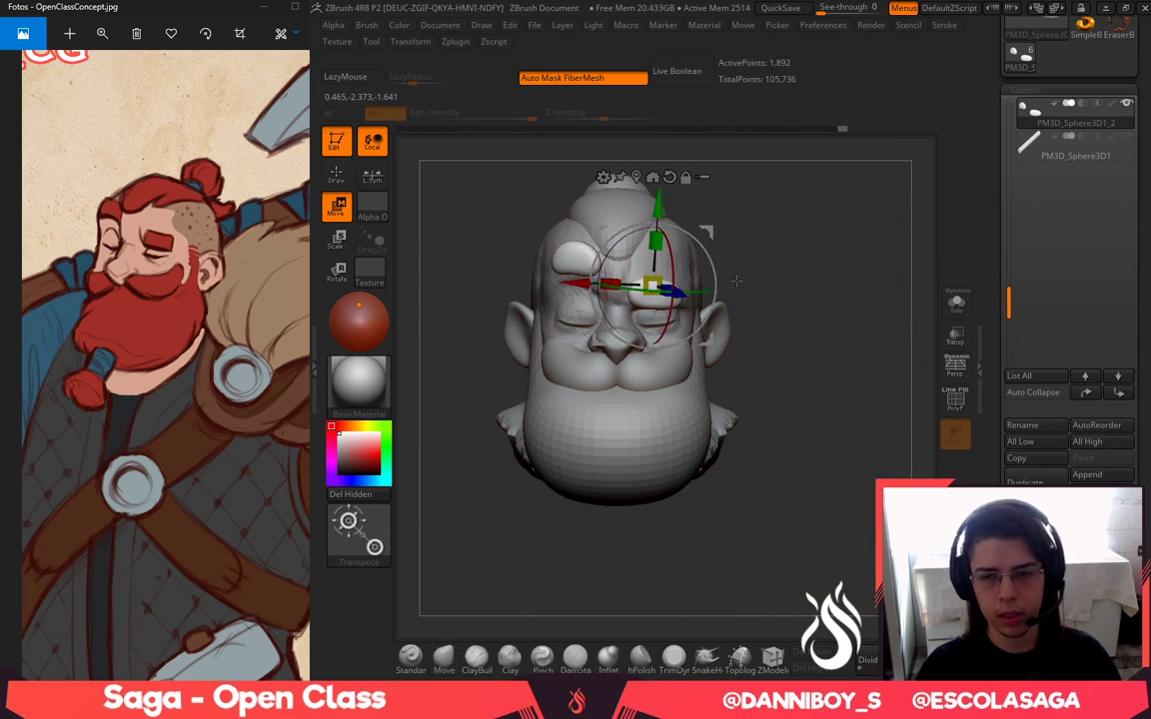
{"action": "left_click", "coordinate": [1126, 106], "text": "shift"}
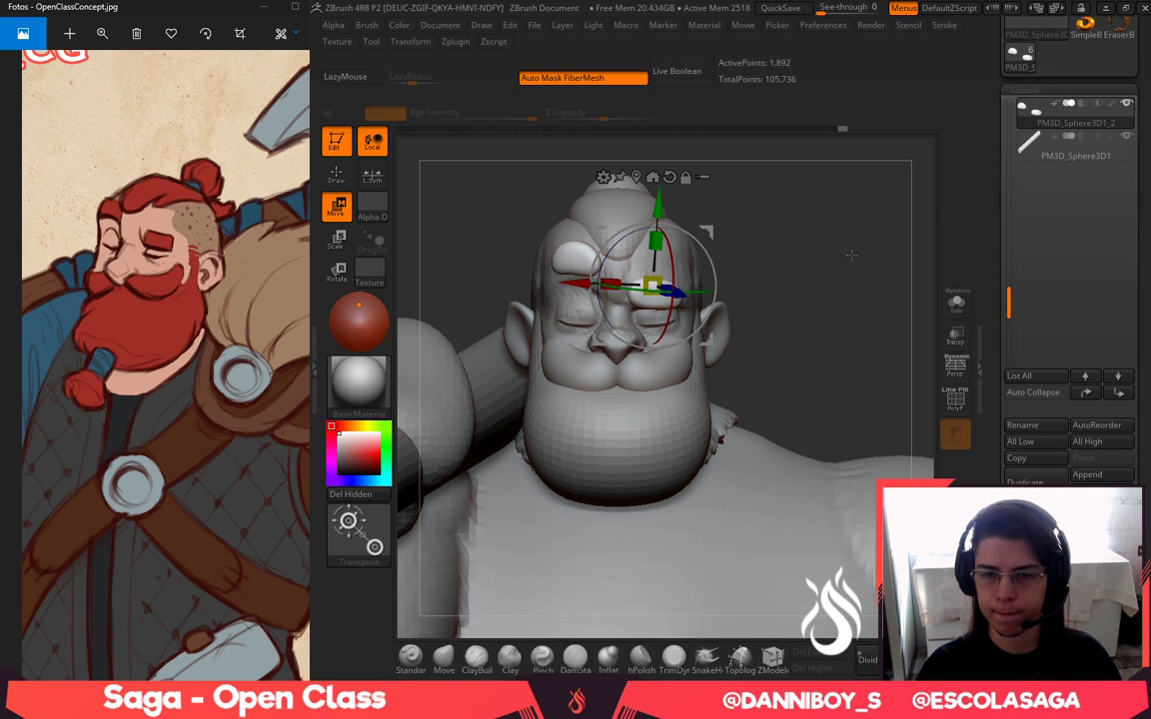
Select the head subtool and pull the back of the neck base down into the upper back with the Move brush
{"action": "mouse_move", "coordinate": [875, 379]}
{"action": "right_mouse_down"}
{"action": "mouse_move", "coordinate": [729, 429]}
{"action": "mouse_move", "coordinate": [649, 432]}
{"action": "right_mouse_up"}
{"action": "key", "text": "q"}
{"action": "left_click", "coordinate": [798, 411], "text": "alt"}
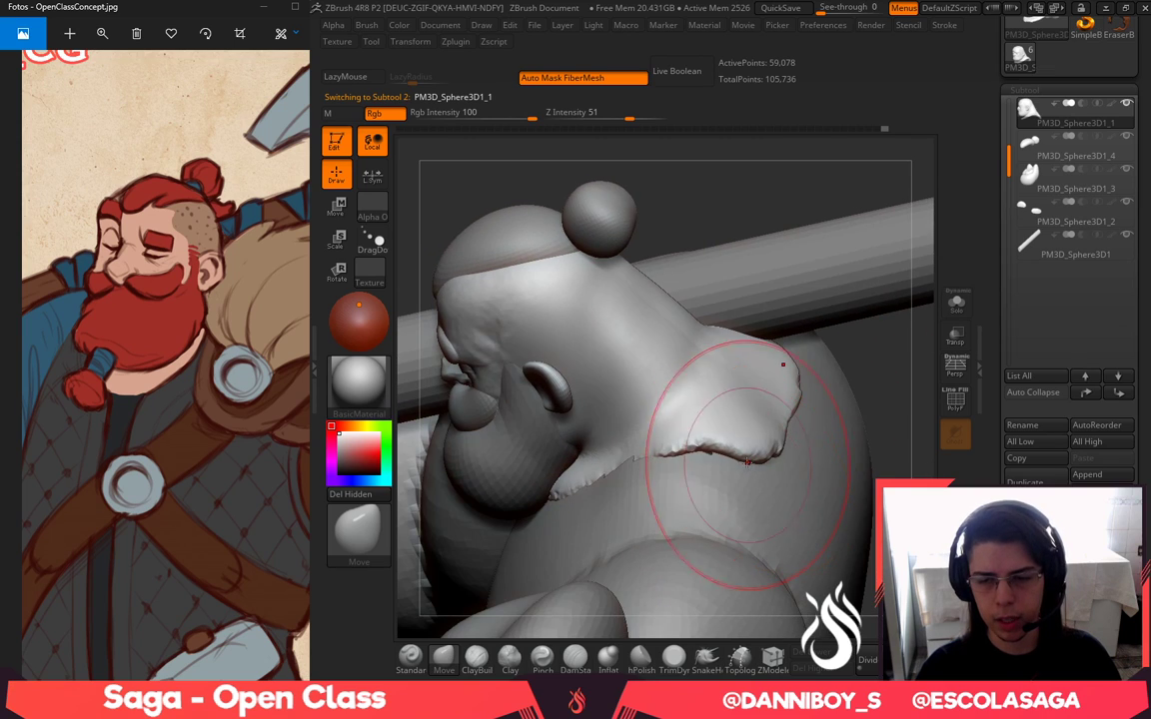
{"action": "mouse_move", "coordinate": [744, 447]}
{"action": "left_mouse_down"}
{"action": "mouse_move", "coordinate": [718, 463]}
{"action": "mouse_move", "coordinate": [730, 487]}
{"action": "mouse_move", "coordinate": [709, 504]}
{"action": "left_mouse_up"}
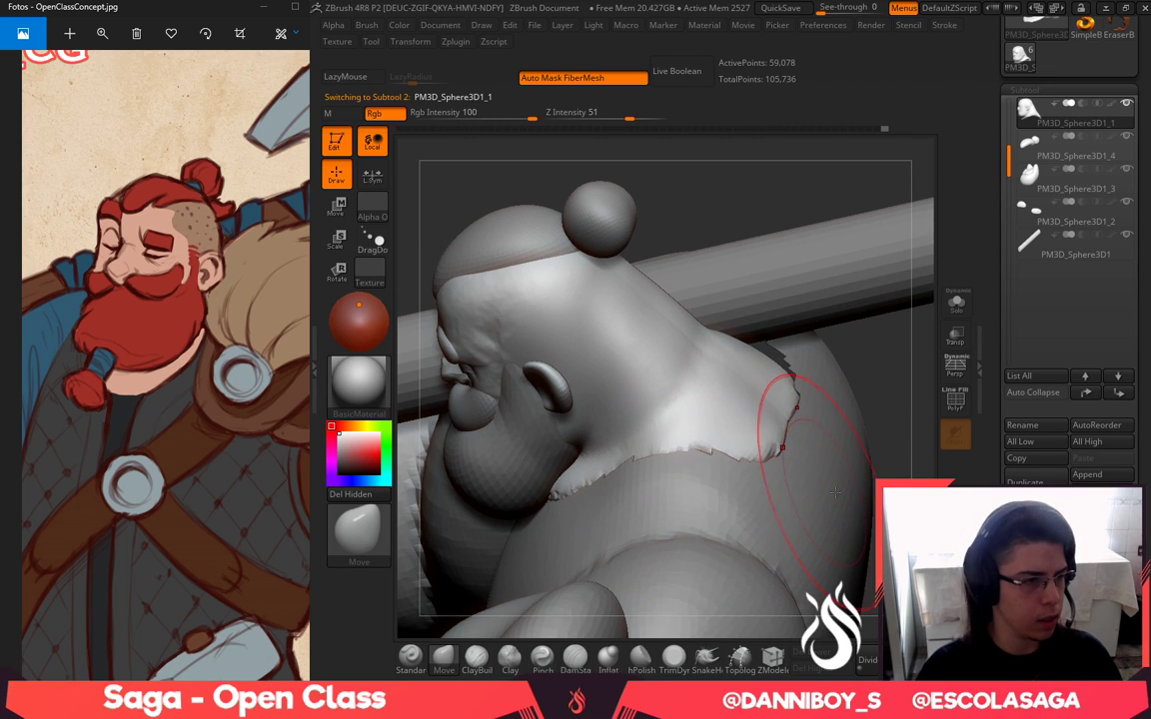
{"action": "right_click_drag", "start_coordinate": [851, 432], "coordinate": [954, 437]}
{"action": "right_click_drag", "start_coordinate": [820, 244], "coordinate": [888, 345]}
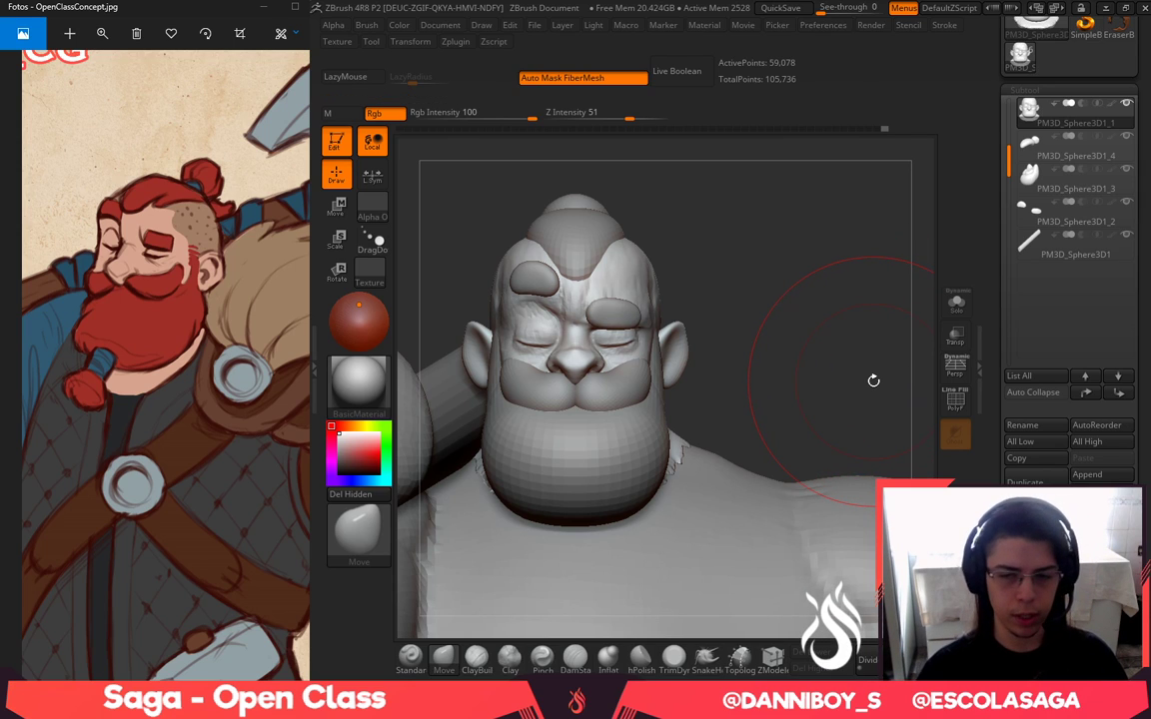
Smooth the neck's ragged lower edge and blend its sides and back into the shoulders with the Move brush
{"action": "mouse_move", "coordinate": [873, 380]}
{"action": "right_mouse_down"}
{"action": "mouse_move", "coordinate": [694, 488]}
{"action": "mouse_move", "coordinate": [686, 535]}
{"action": "right_mouse_up"}
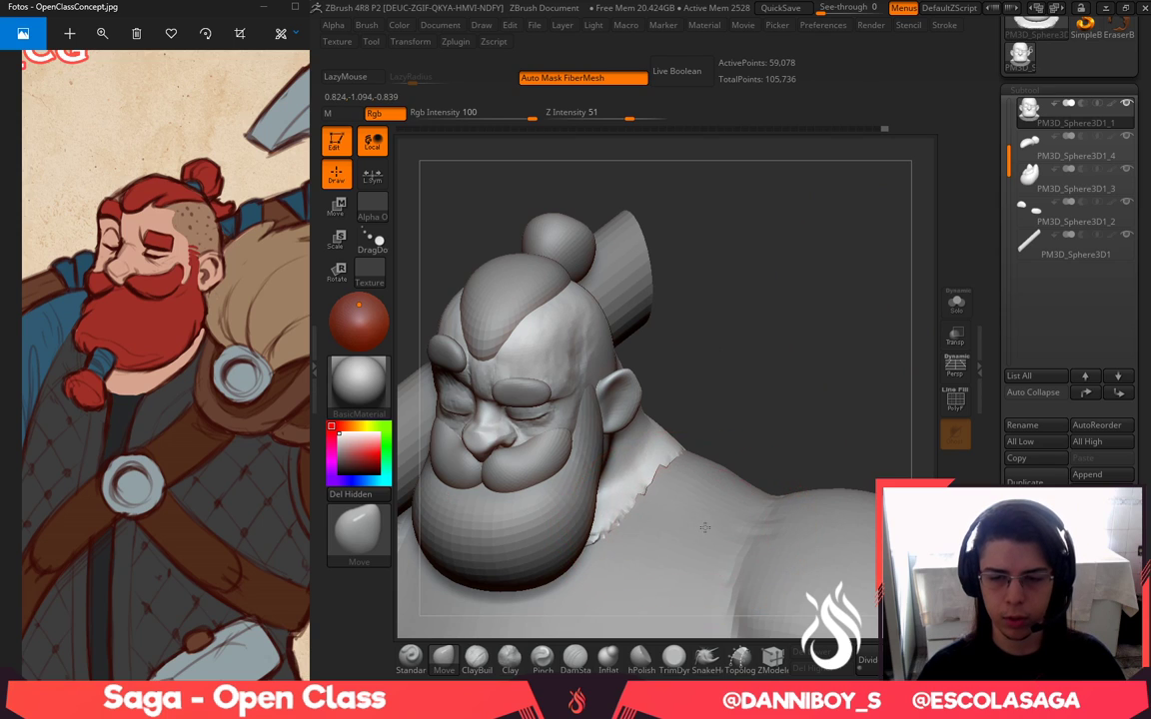
{"action": "left_click_drag", "start_coordinate": [683, 518], "coordinate": [655, 554], "text": "shift"}
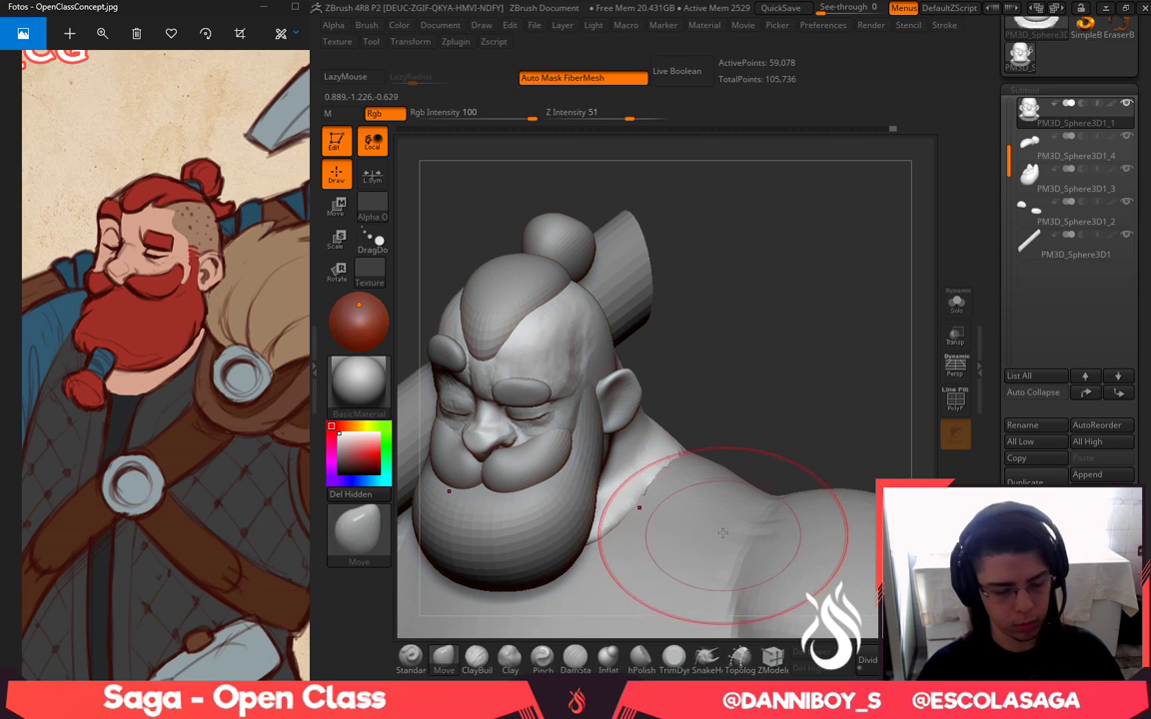
{"action": "left_click_drag", "start_coordinate": [822, 353], "coordinate": [751, 449]}
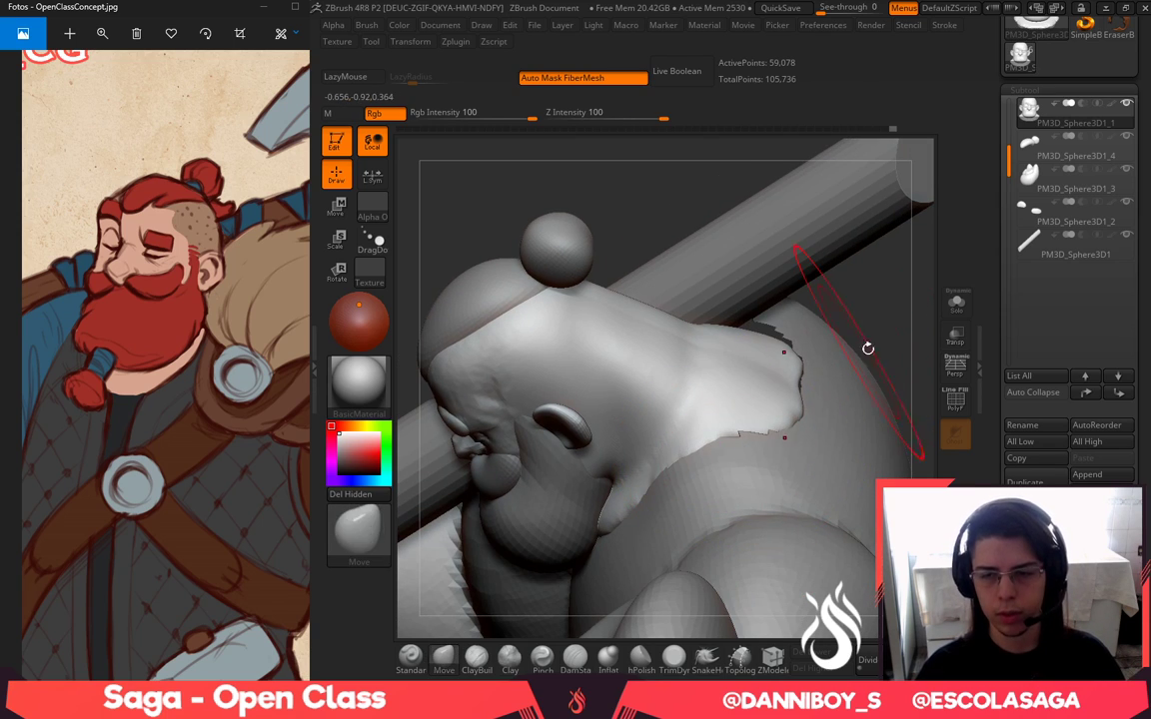
{"action": "left_click_drag", "start_coordinate": [868, 346], "coordinate": [889, 362]}
{"action": "mouse_move", "coordinate": [757, 445]}
{"action": "left_mouse_down"}
{"action": "mouse_move", "coordinate": [772, 465]}
{"action": "mouse_move", "coordinate": [796, 456]}
{"action": "left_mouse_up"}
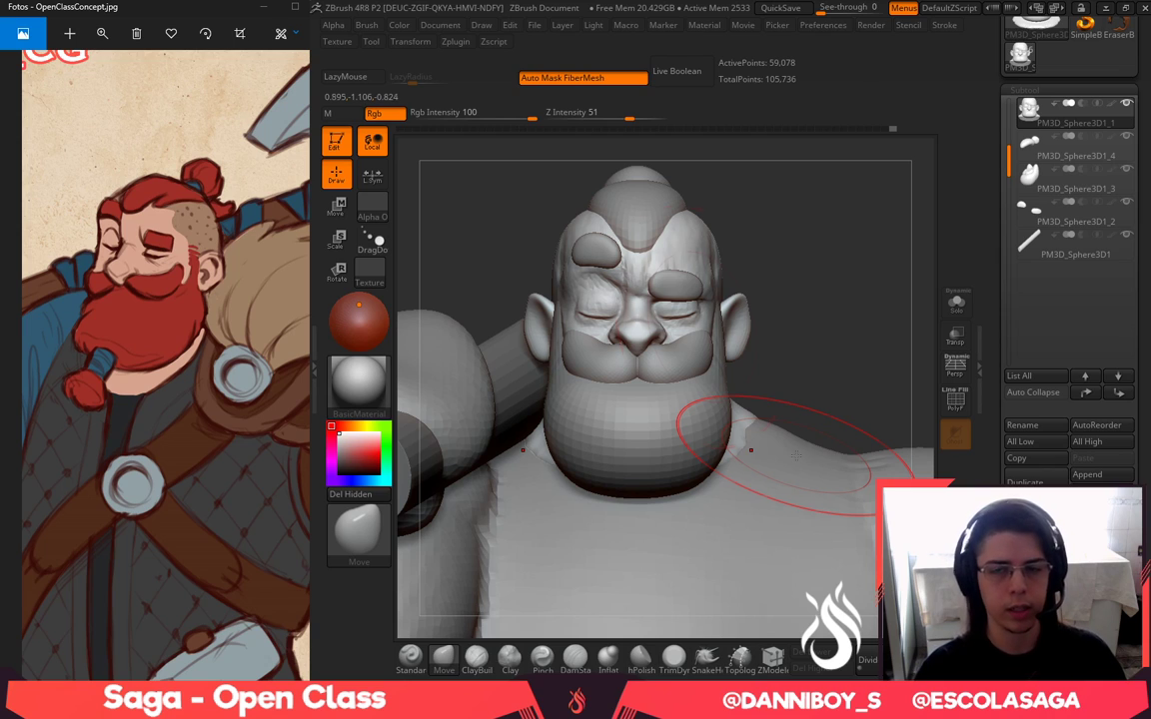
Select the hair subtool and refine the hair cap's front hairline and sides with a resized Move brush
{"action": "left_click_drag", "start_coordinate": [801, 274], "coordinate": [796, 339]}
{"action": "left_click_drag", "start_coordinate": [708, 300], "coordinate": [698, 292]}
{"action": "mouse_move", "coordinate": [775, 287]}
{"action": "left_mouse_down"}
{"action": "mouse_move", "coordinate": [648, 278]}
{"action": "mouse_move", "coordinate": [683, 275]}
{"action": "mouse_move", "coordinate": [658, 302]}
{"action": "left_mouse_up"}
{"action": "key", "text": "space"}
{"action": "left_click", "coordinate": [645, 300], "text": "alt"}
{"action": "mouse_move", "coordinate": [819, 251]}
{"action": "left_mouse_down"}
{"action": "mouse_move", "coordinate": [874, 260]}
{"action": "mouse_move", "coordinate": [839, 345]}
{"action": "left_mouse_up"}
{"action": "key", "text": "space"}
{"action": "left_click_drag", "start_coordinate": [679, 319], "coordinate": [685, 357]}
{"action": "mouse_move", "coordinate": [824, 555]}
{"action": "left_mouse_down"}
{"action": "mouse_move", "coordinate": [812, 323]}
{"action": "mouse_move", "coordinate": [791, 260]}
{"action": "left_mouse_up"}
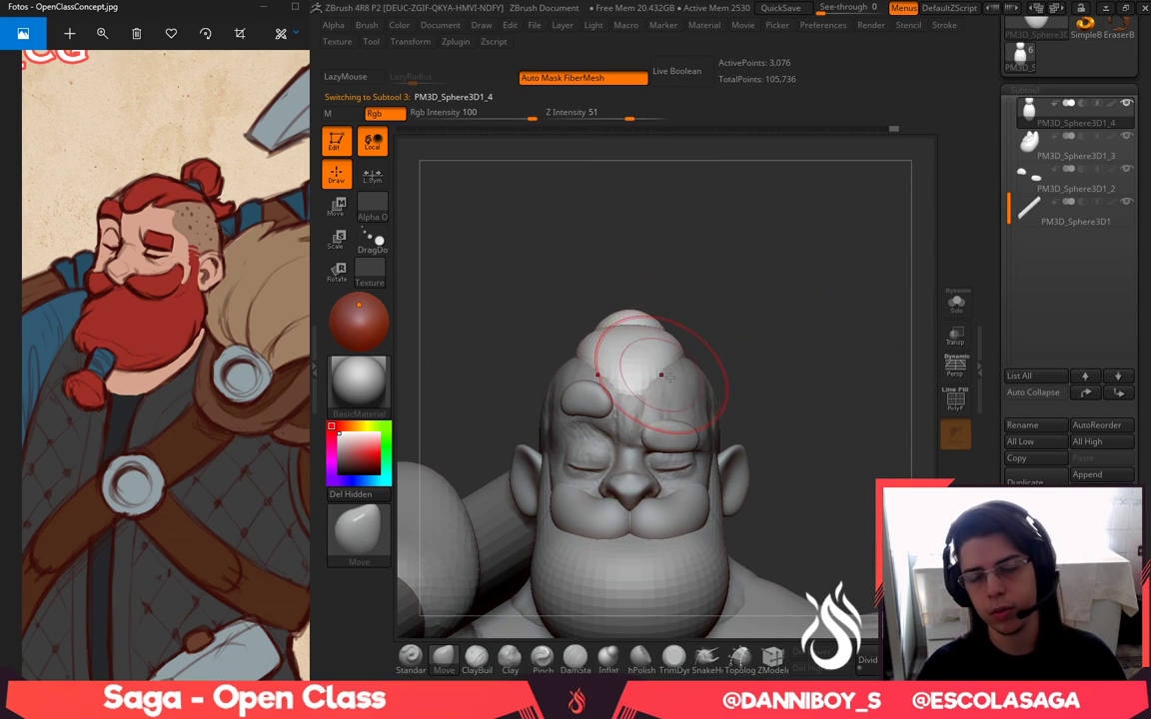
{"action": "left_click_drag", "start_coordinate": [789, 340], "coordinate": [786, 323]}
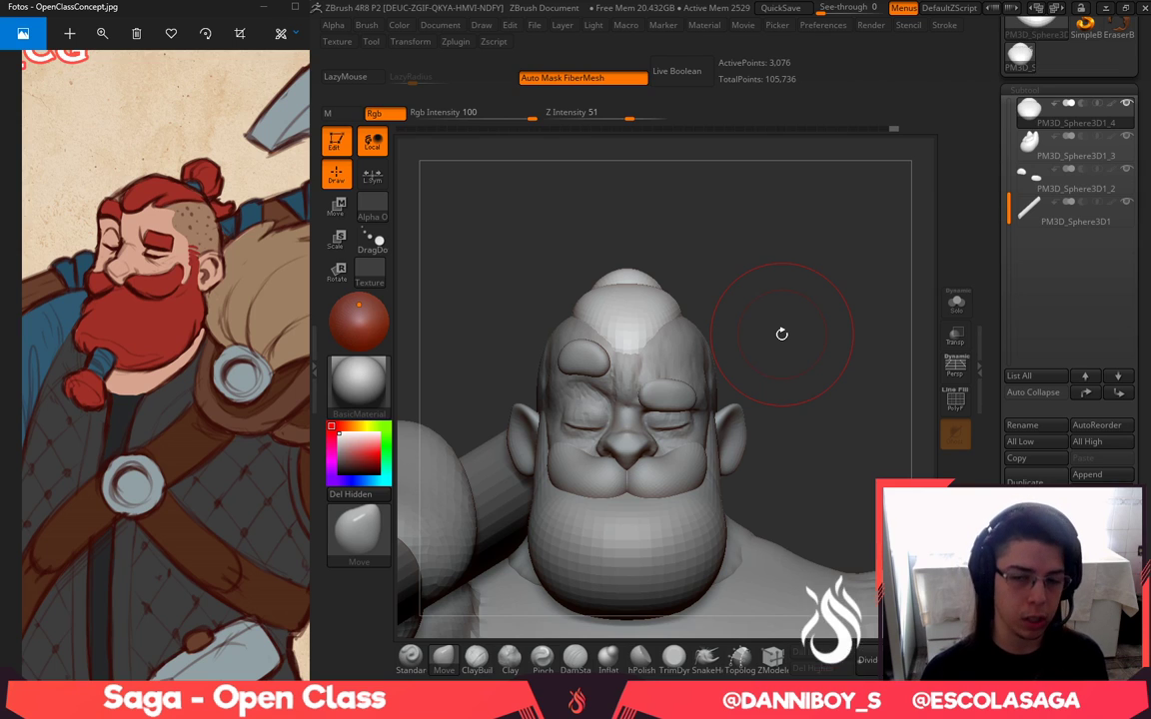
Select the beard subtool and adjust the beard's side and lower contour with a resized Move brush
{"action": "left_click_drag", "start_coordinate": [828, 314], "coordinate": [811, 223], "text": "alt"}
{"action": "left_click", "coordinate": [675, 442], "text": "alt"}
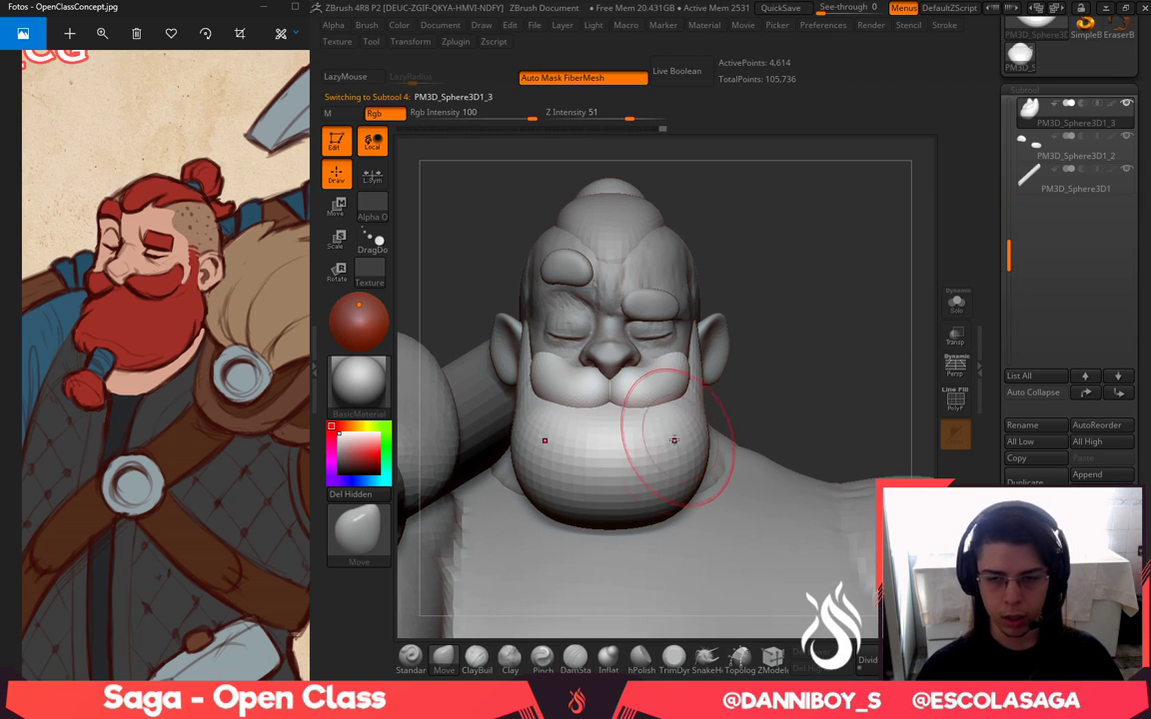
{"action": "key", "text": "space"}
{"action": "mouse_move", "coordinate": [807, 373]}
{"action": "left_mouse_down"}
{"action": "mouse_move", "coordinate": [745, 377]}
{"action": "mouse_move", "coordinate": [776, 390]}
{"action": "left_mouse_up"}
{"action": "mouse_move", "coordinate": [729, 432]}
{"action": "left_mouse_down"}
{"action": "mouse_move", "coordinate": [716, 428]}
{"action": "mouse_move", "coordinate": [744, 434]}
{"action": "left_mouse_up"}
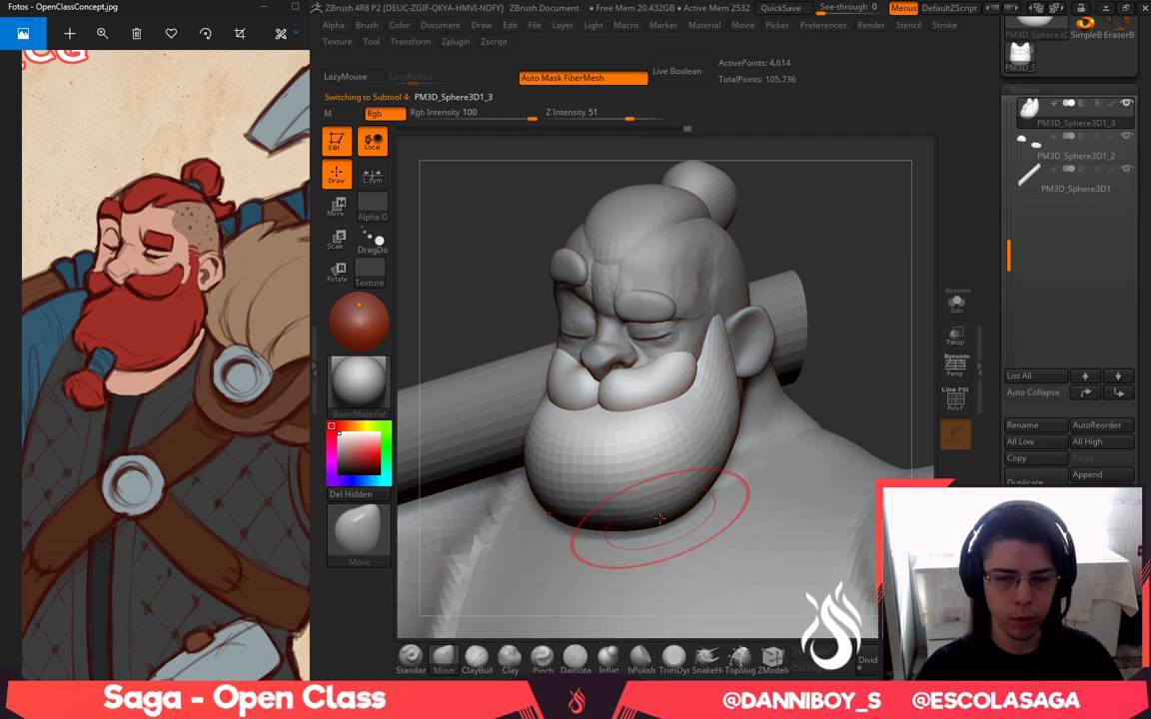
{"action": "left_click_drag", "start_coordinate": [661, 519], "coordinate": [668, 520]}
Insert a sphere at the bottom centre of the beard with the IMM Primitives brush
{"action": "mouse_move", "coordinate": [922, 336]}
{"action": "left_mouse_down", "text": "alt"}
{"action": "mouse_move", "coordinate": [906, 269]}
{"action": "mouse_move", "coordinate": [875, 237]}
{"action": "mouse_move", "coordinate": [811, 291]}
{"action": "left_mouse_up", "text": "alt"}
{"action": "key", "text": "b"}
{"action": "key", "text": "i"}
{"action": "left_click", "coordinate": [783, 372]}
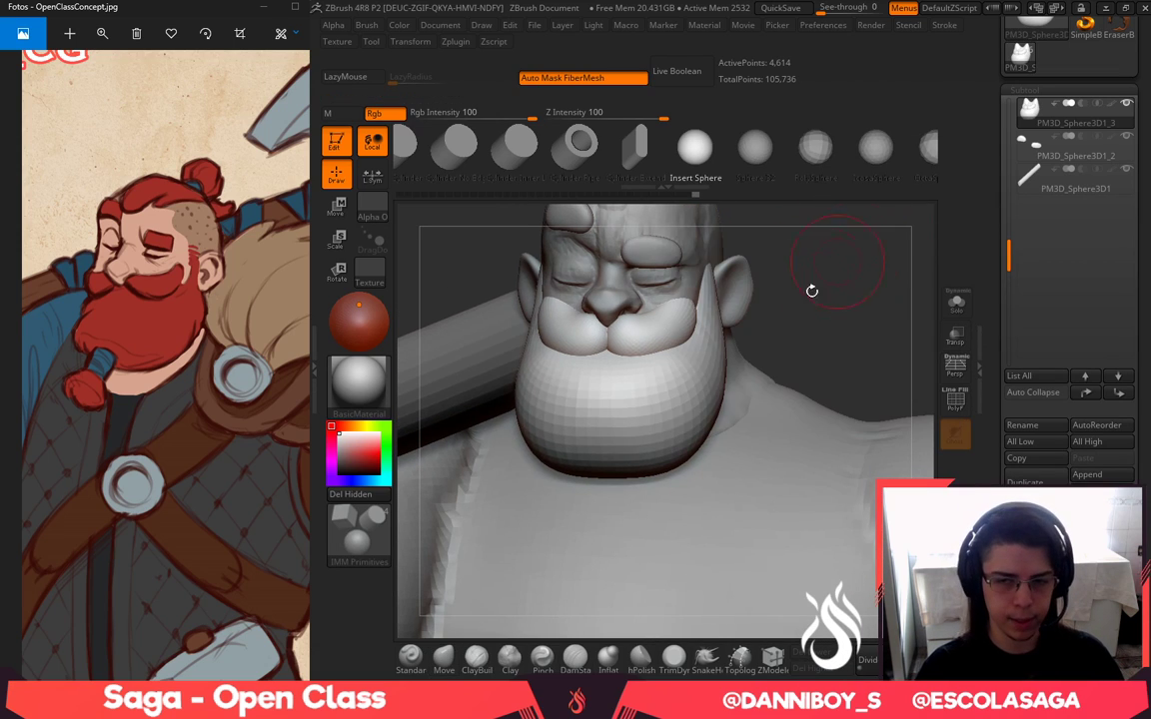
{"action": "left_click_drag", "start_coordinate": [629, 489], "coordinate": [640, 495]}
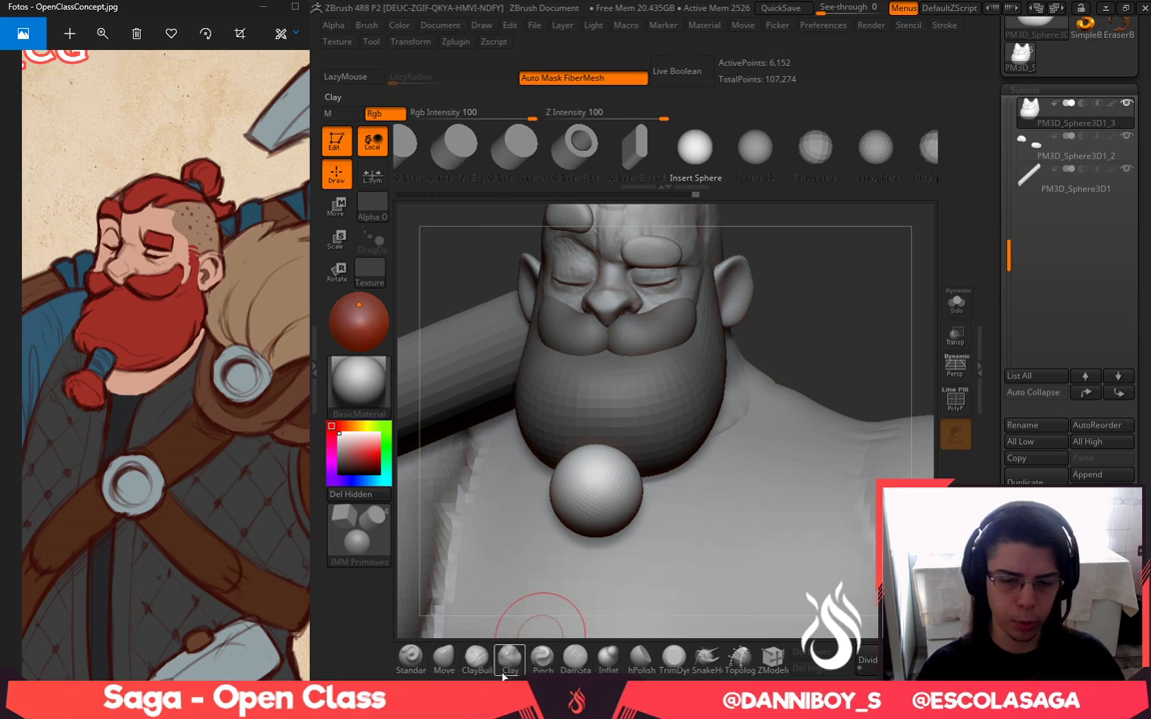
Stretch the inserted sphere into a narrow tuft projecting from under the beard with the Move brush
{"action": "left_click", "coordinate": [444, 657]}
{"action": "left_click_drag", "start_coordinate": [901, 206], "coordinate": [814, 310]}
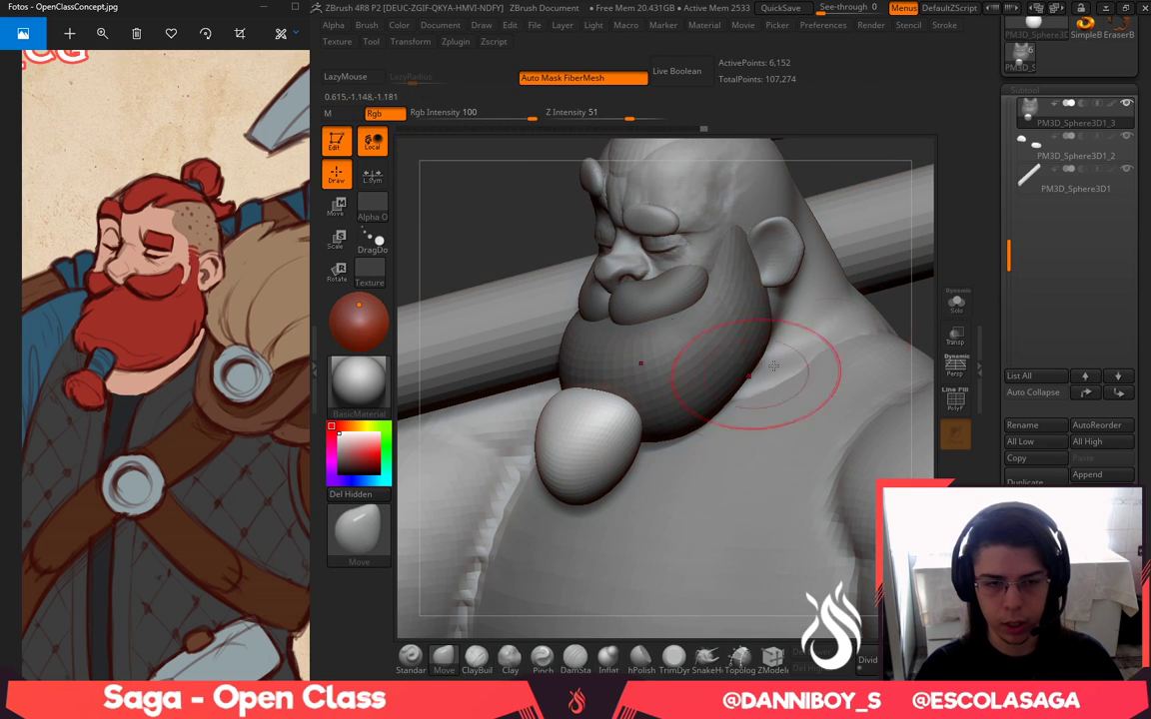
{"action": "left_click_drag", "start_coordinate": [913, 311], "coordinate": [806, 334]}
{"action": "key", "text": "space"}
{"action": "left_click_drag", "start_coordinate": [644, 408], "coordinate": [664, 409]}
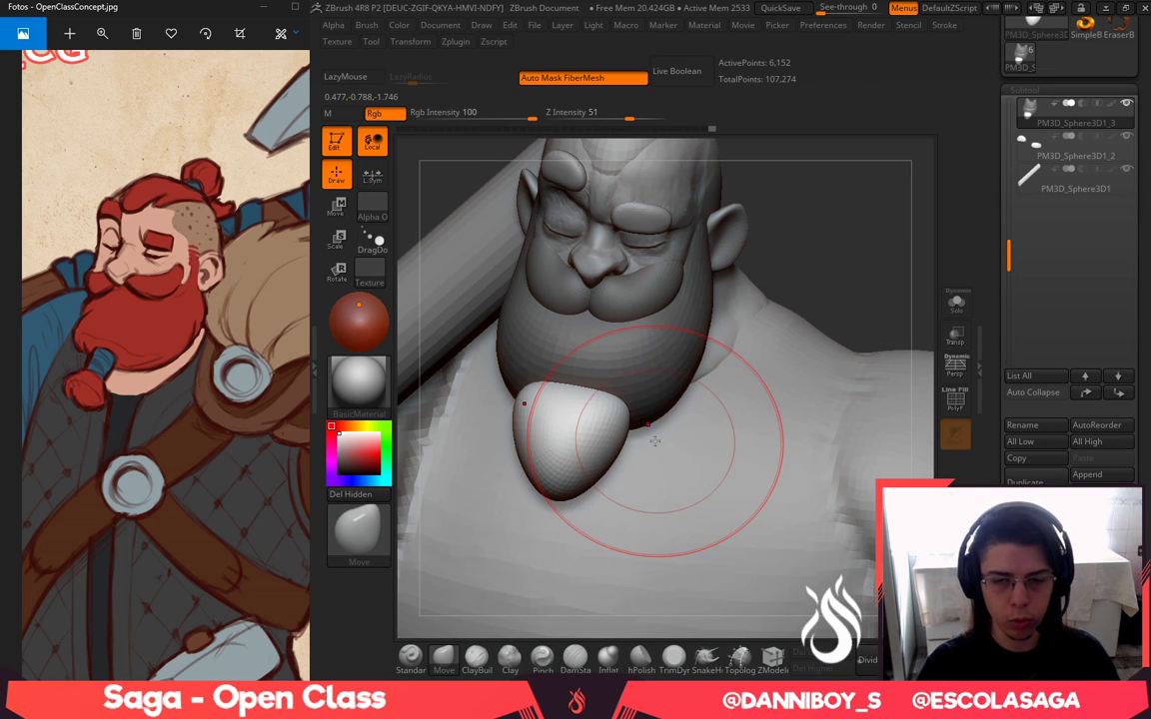
{"action": "left_click_drag", "start_coordinate": [854, 322], "coordinate": [690, 332]}
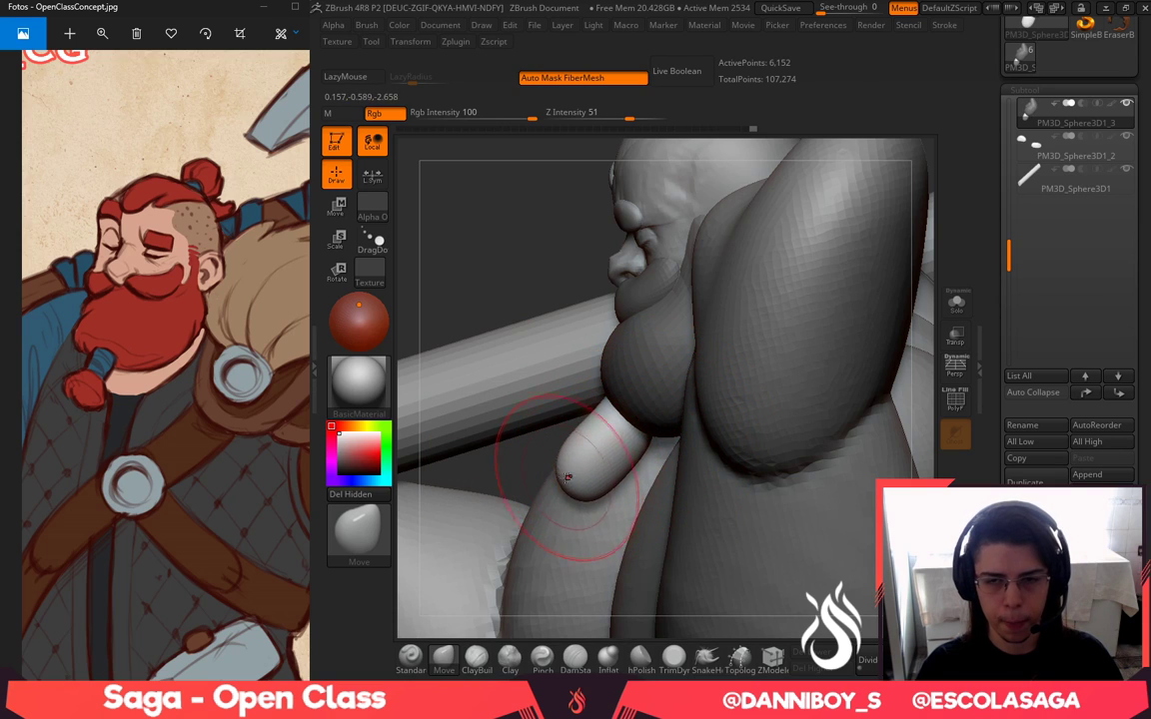
{"action": "left_click_drag", "start_coordinate": [462, 269], "coordinate": [629, 277]}
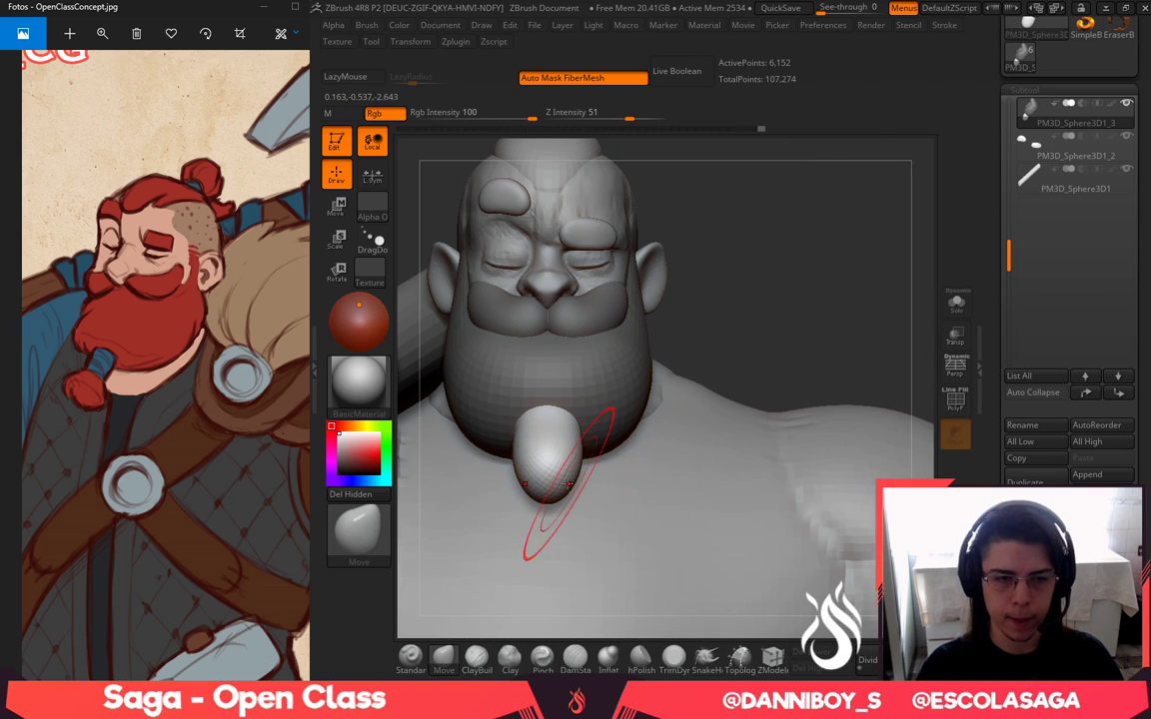
Flare the beard tuft's lower end and round its outline from below with the Move brush
{"action": "mouse_move", "coordinate": [587, 487]}
{"action": "left_mouse_down"}
{"action": "mouse_move", "coordinate": [577, 481]}
{"action": "mouse_move", "coordinate": [598, 450]}
{"action": "left_mouse_up"}
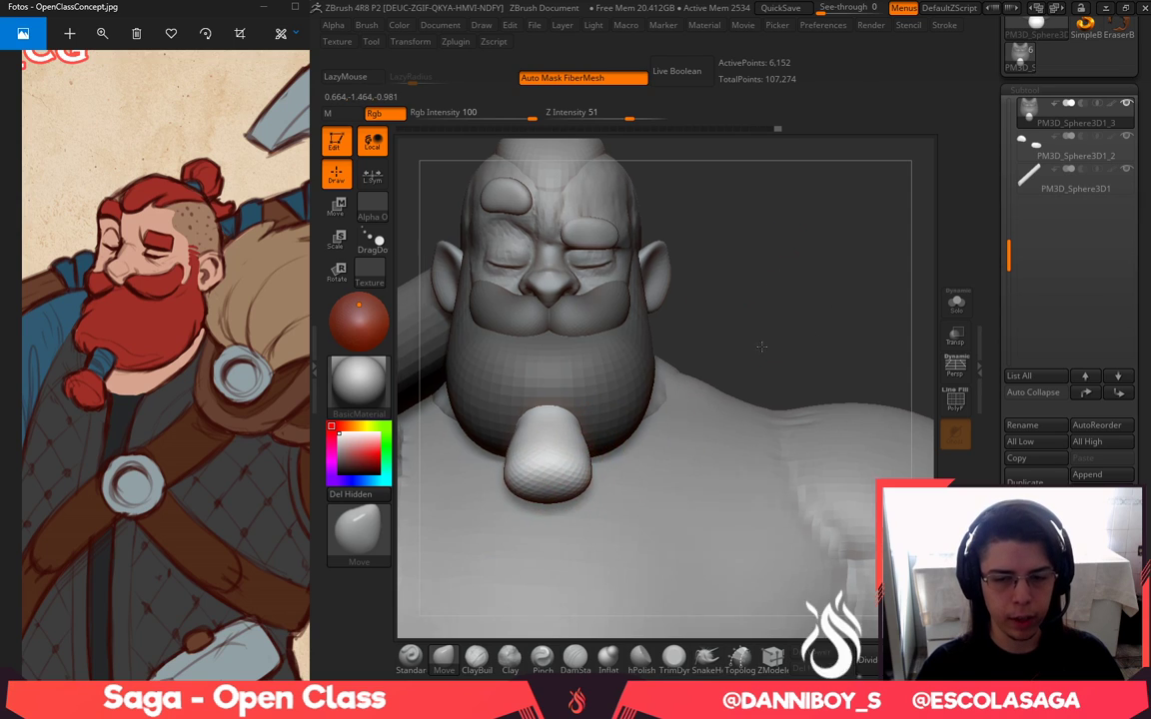
{"action": "left_click_drag", "start_coordinate": [760, 345], "coordinate": [762, 454]}
{"action": "left_click_drag", "start_coordinate": [559, 603], "coordinate": [570, 394]}
{"action": "key", "text": "space"}
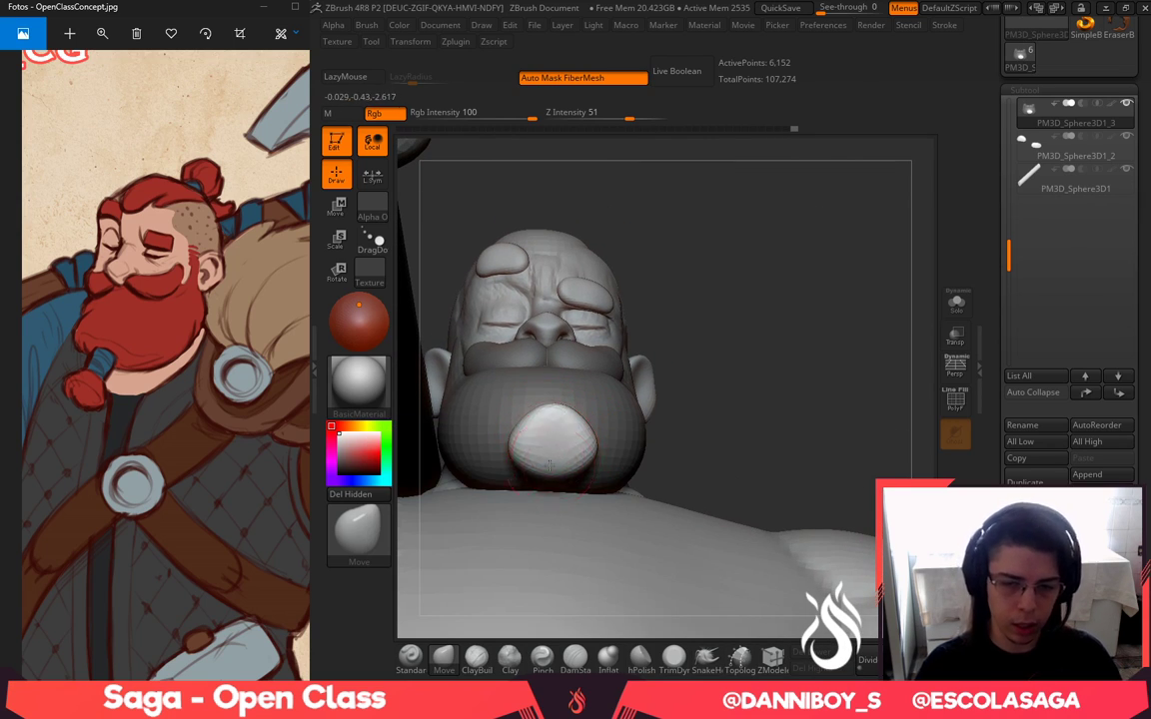
{"action": "left_click_drag", "start_coordinate": [548, 466], "coordinate": [544, 480]}
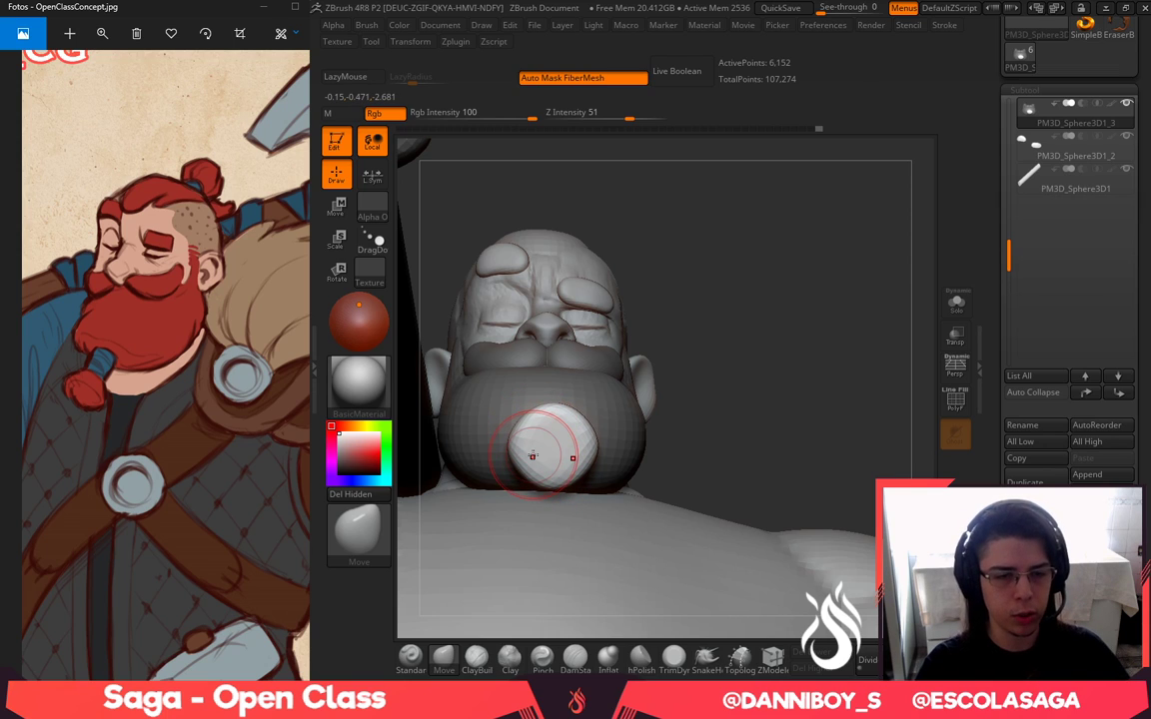
Smooth the tuft where it meets the beard and tighten its shape with a resized Pinch brush
{"action": "mouse_move", "coordinate": [888, 412]}
{"action": "left_mouse_down"}
{"action": "mouse_move", "coordinate": [771, 451]}
{"action": "mouse_move", "coordinate": [751, 446]}
{"action": "left_mouse_up"}
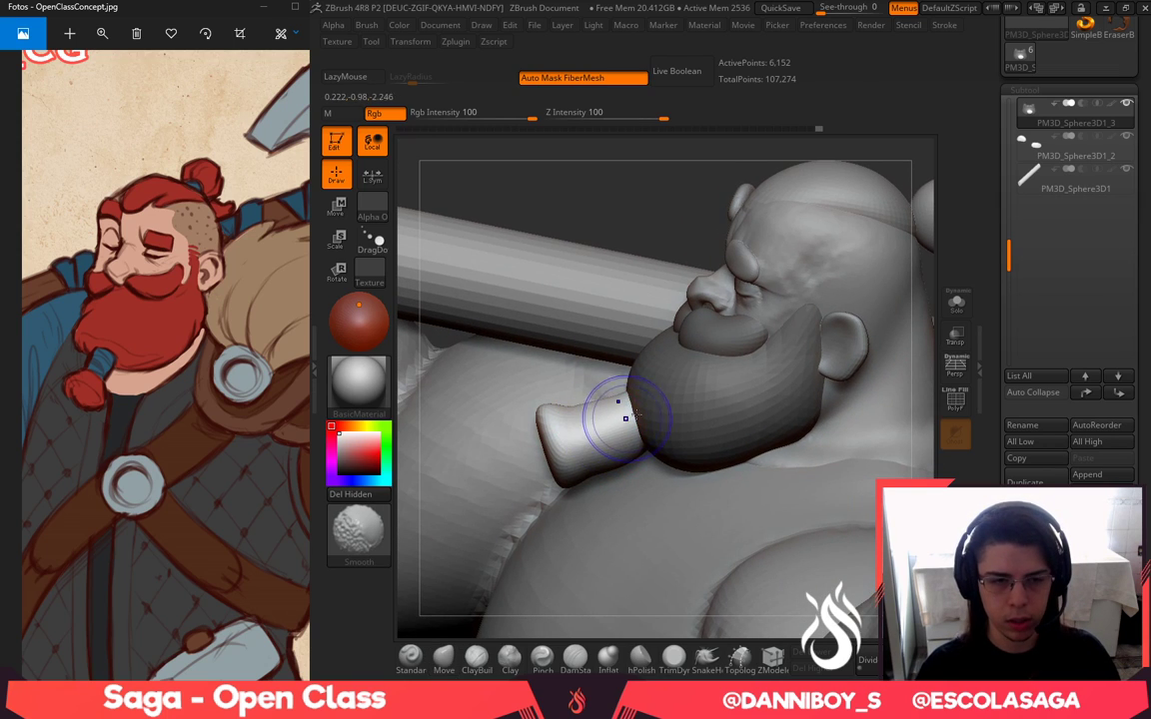
{"action": "left_click_drag", "start_coordinate": [642, 243], "coordinate": [659, 396]}
{"action": "key", "text": "space"}
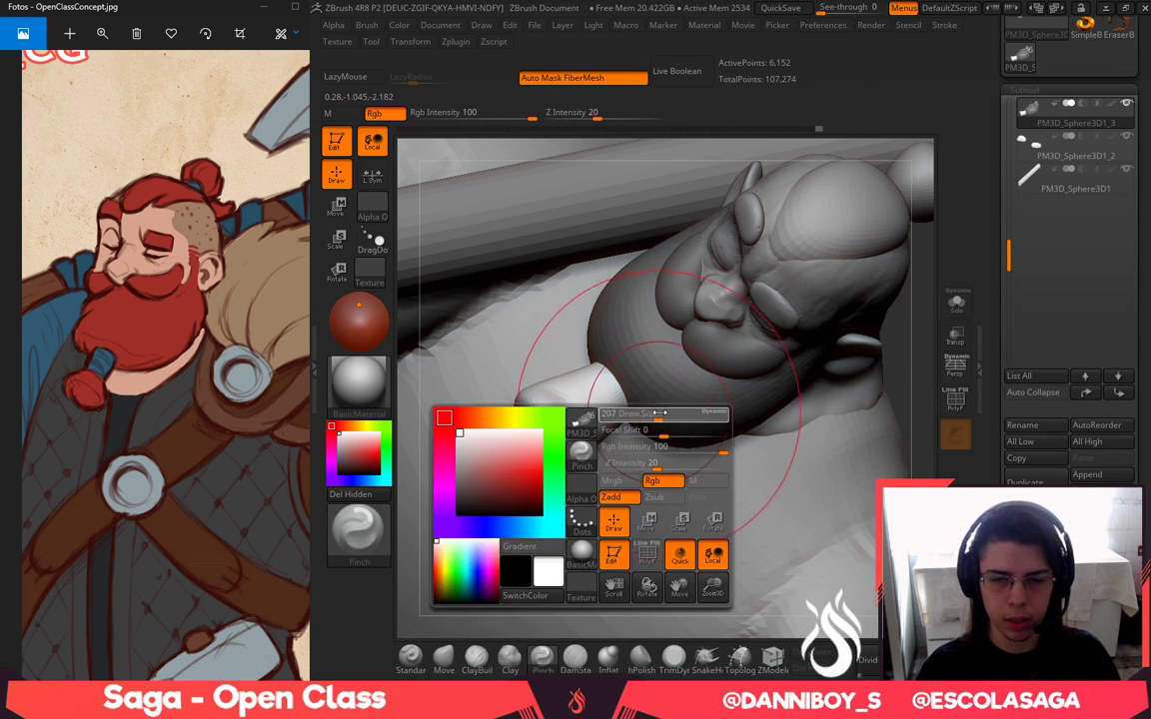
{"action": "left_click_drag", "start_coordinate": [562, 398], "coordinate": [577, 401]}
{"action": "left_click_drag", "start_coordinate": [933, 421], "coordinate": [904, 300]}
{"action": "left_click_drag", "start_coordinate": [620, 193], "coordinate": [654, 195], "text": "shift"}
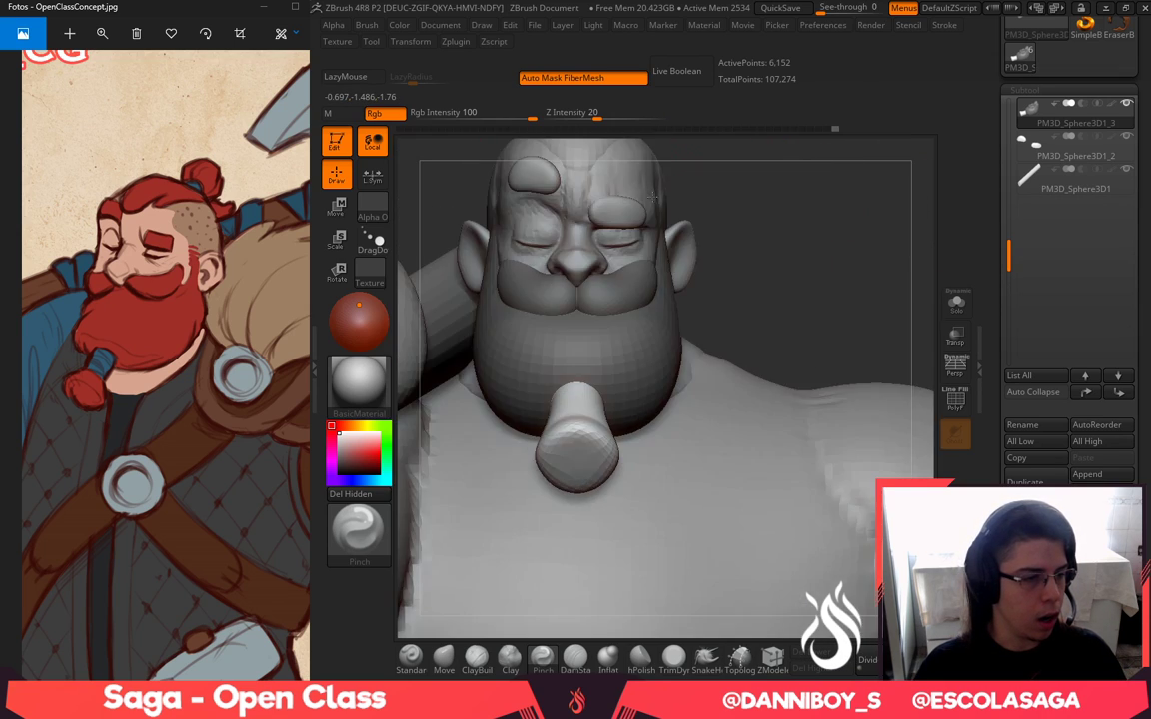
Reposition the concept art so the warrior's head, beard tie and torso can be compared with the sculpt
{"action": "right_click_drag", "start_coordinate": [620, 395], "coordinate": [604, 370], "text": "ctrl"}
{"action": "left_click_drag", "start_coordinate": [180, 322], "coordinate": [166, 426]}
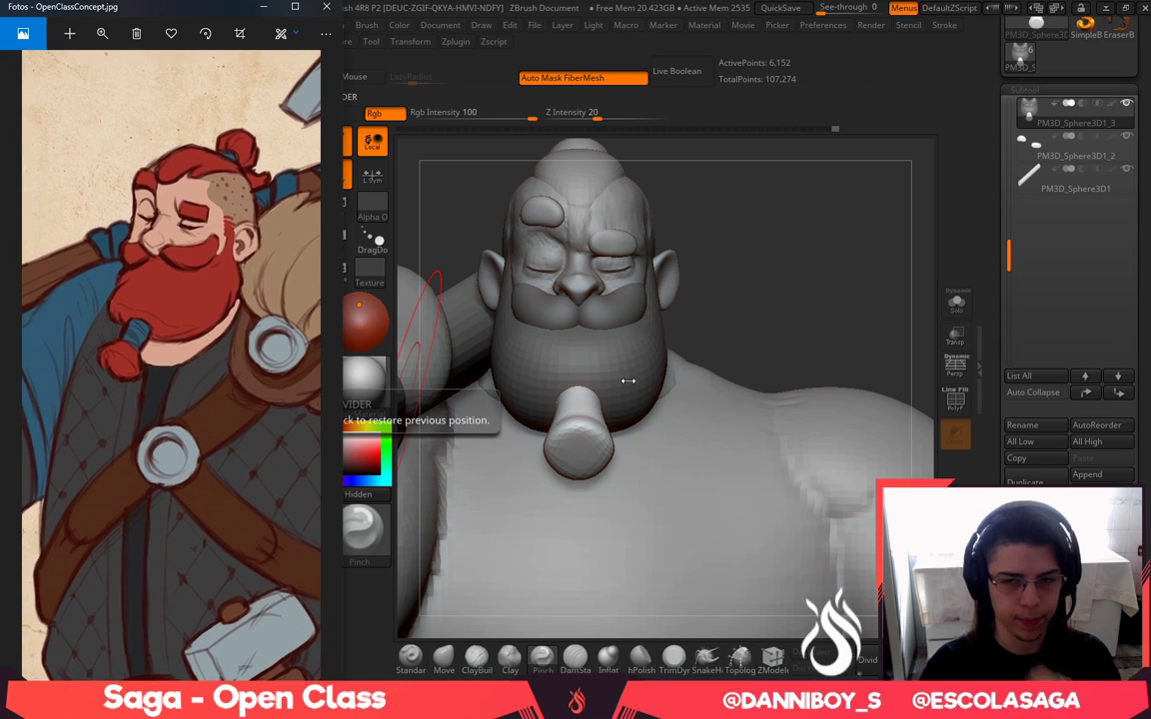
{"action": "left_click", "coordinate": [637, 390]}
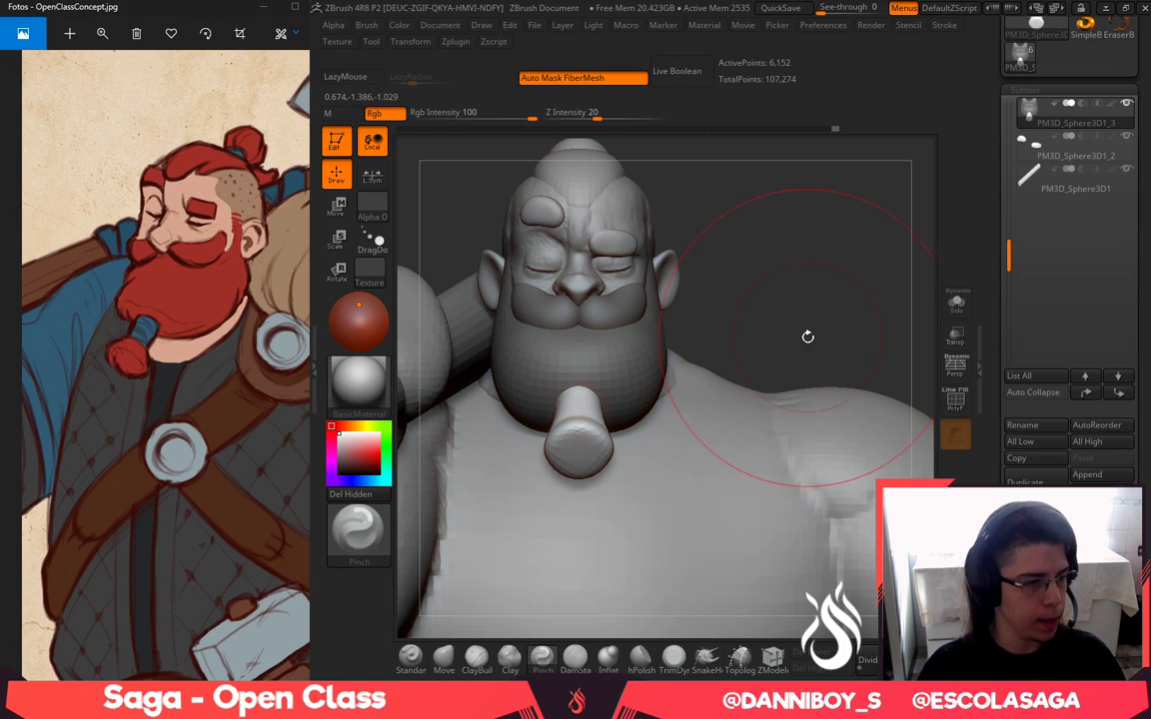
Split the beard tuft into its own subtool and select it
{"action": "mouse_move", "coordinate": [807, 337]}
{"action": "left_mouse_down", "text": "alt"}
{"action": "mouse_move", "coordinate": [813, 324]}
{"action": "mouse_move", "coordinate": [737, 325]}
{"action": "left_mouse_up", "text": "alt"}
{"action": "left_click", "coordinate": [444, 658]}
{"action": "right_click_drag", "start_coordinate": [753, 302], "coordinate": [777, 299], "text": "alt"}
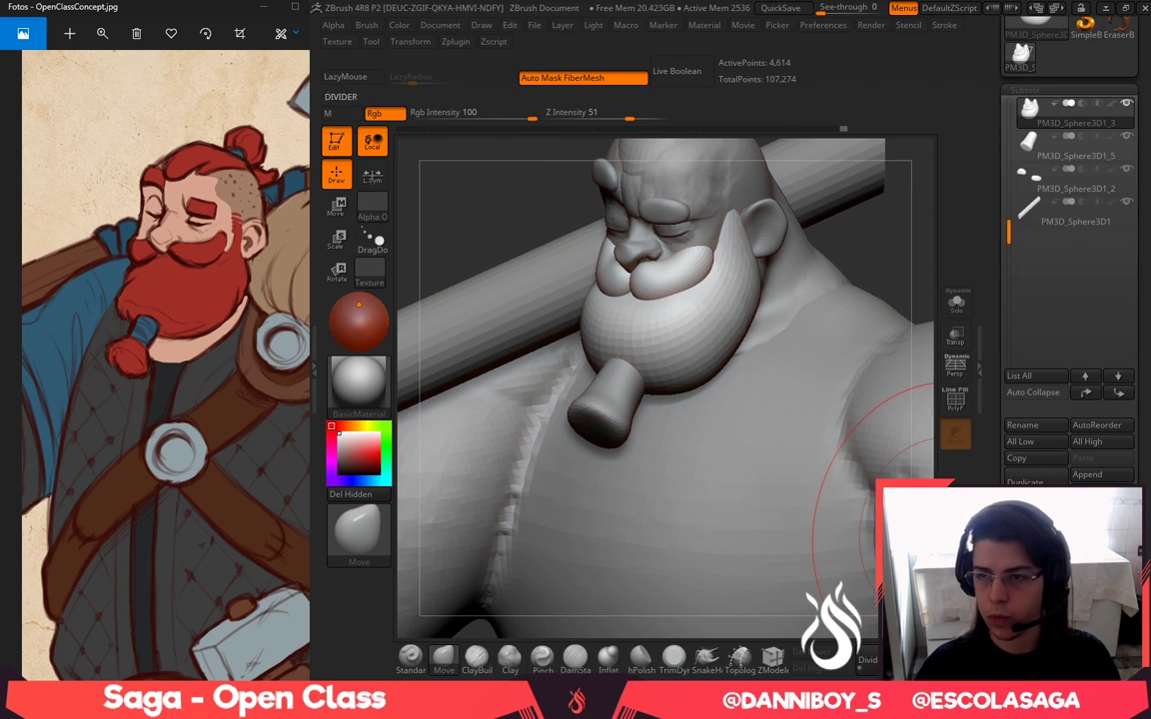
{"action": "left_click", "coordinate": [901, 285], "text": "alt"}
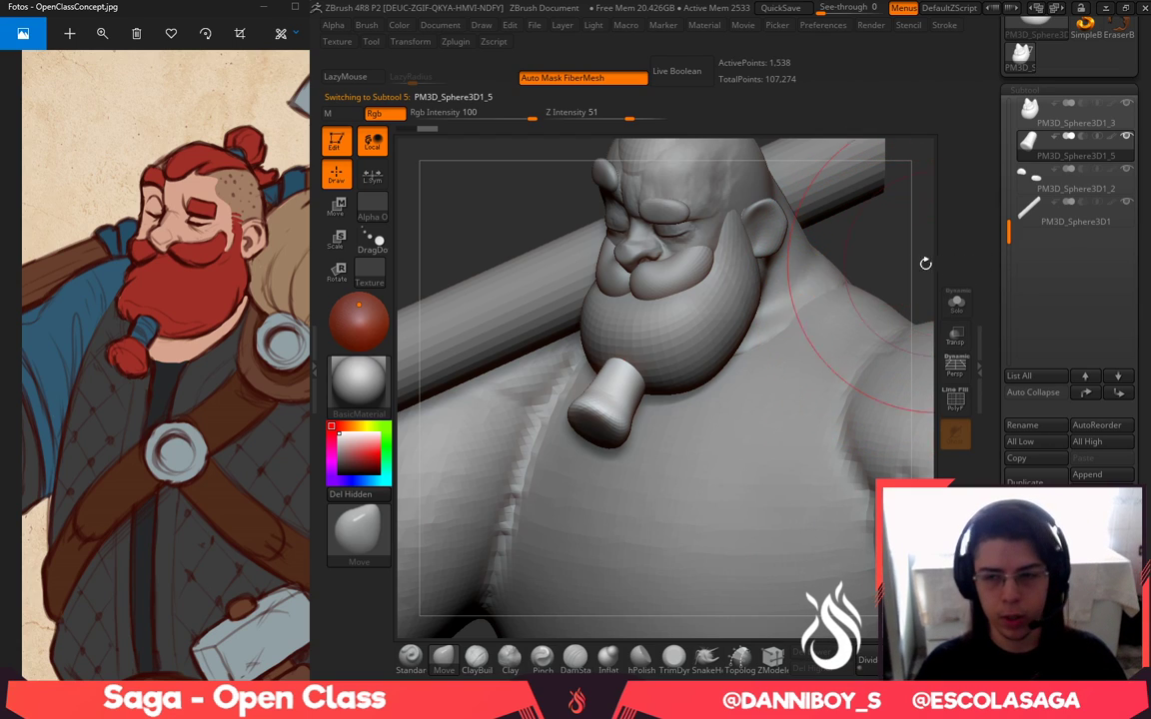
{"action": "left_click_drag", "start_coordinate": [925, 262], "coordinate": [985, 254]}
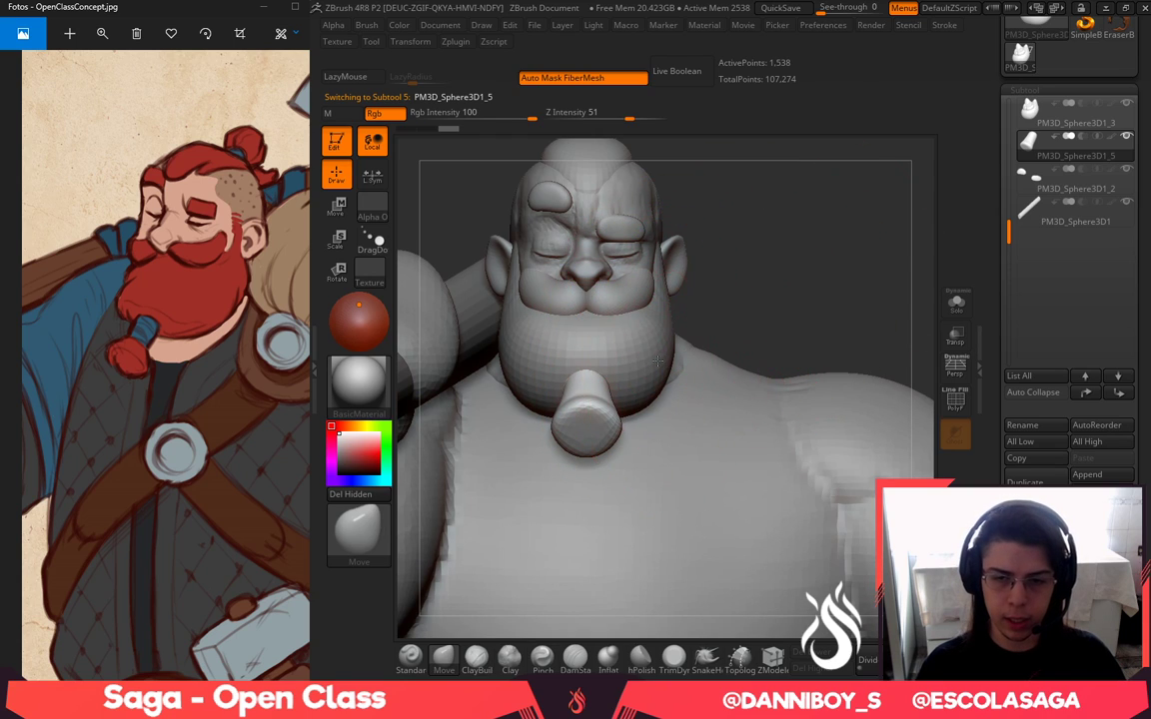
Select the beard subtool, mask everything except the moustache, and reshape and smooth the moustache's ends with a resized Move brush
{"action": "left_click_drag", "start_coordinate": [650, 362], "coordinate": [621, 480]}
{"action": "left_click", "coordinate": [622, 481], "text": "alt"}
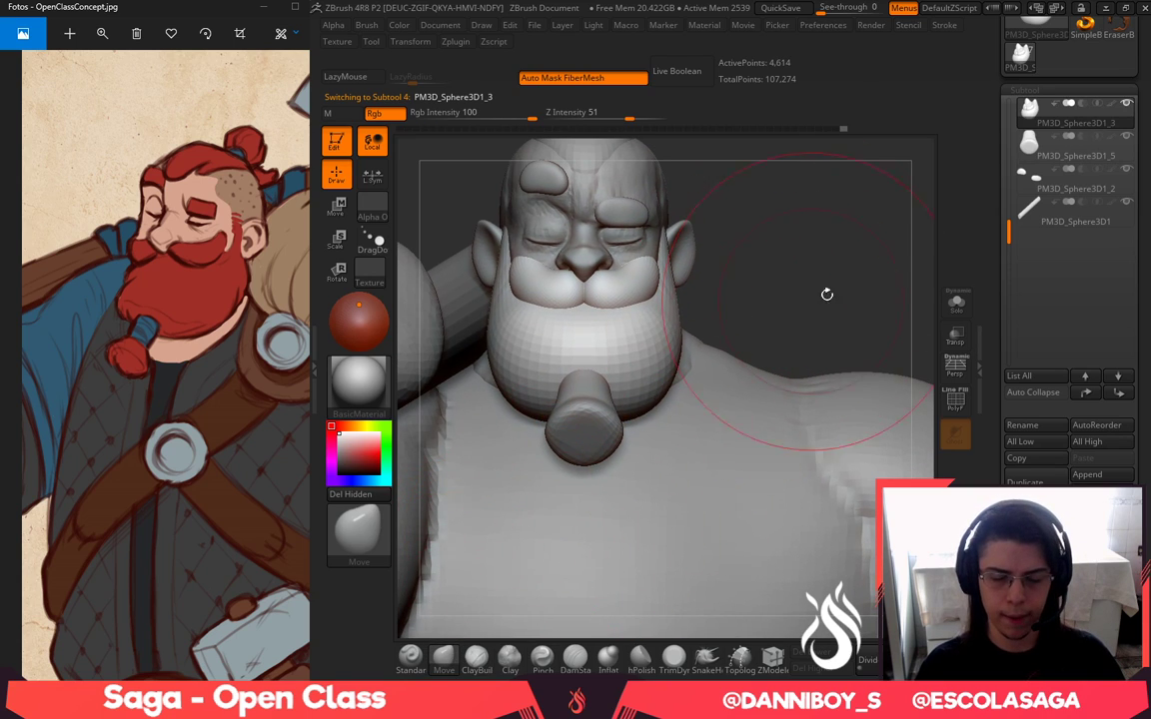
{"action": "left_click_drag", "start_coordinate": [622, 481], "coordinate": [754, 381]}
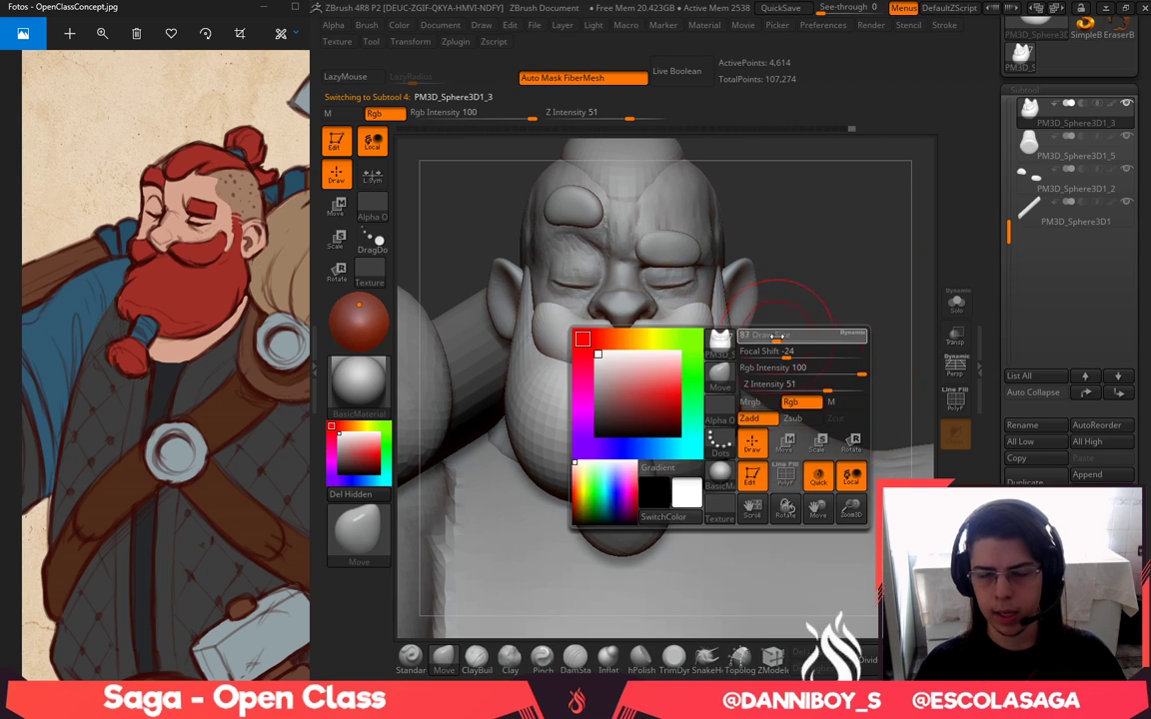
{"action": "left_click_drag", "start_coordinate": [754, 381], "coordinate": [709, 321]}
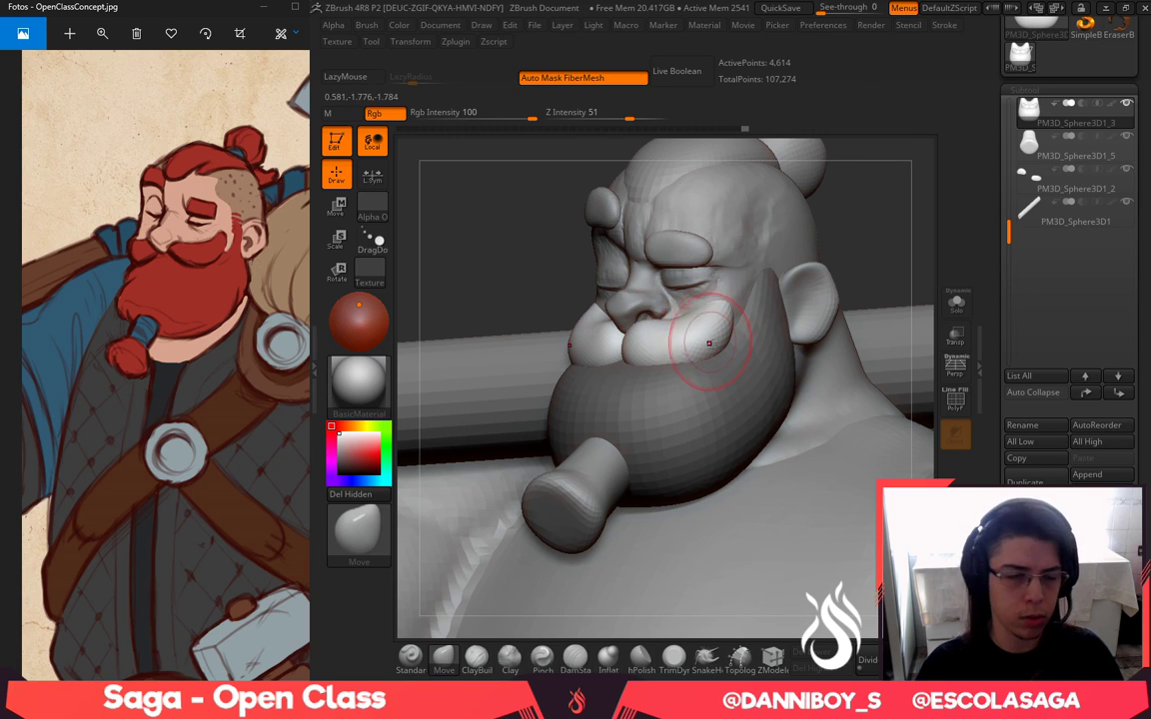
{"action": "left_click_drag", "start_coordinate": [710, 344], "coordinate": [705, 330], "text": "shift"}
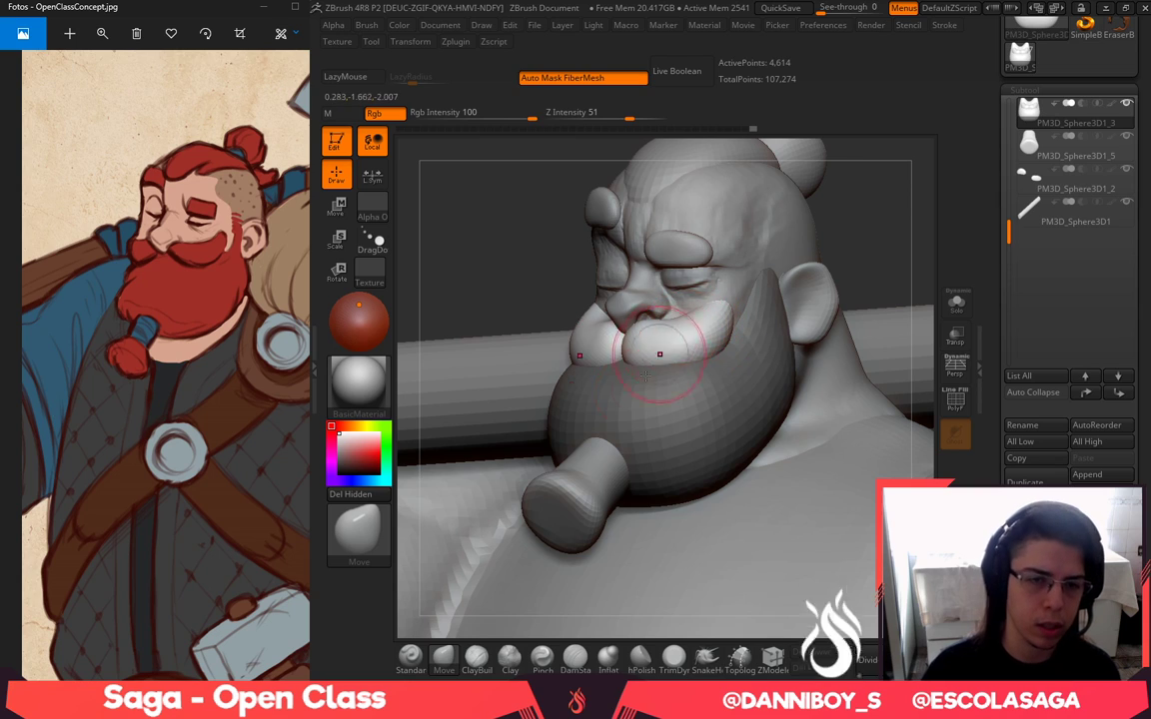
Sharpen the centre of the moustache under the nose with a resized Pinch brush
{"action": "left_click", "coordinate": [510, 667]}
{"action": "left_click", "coordinate": [544, 661]}
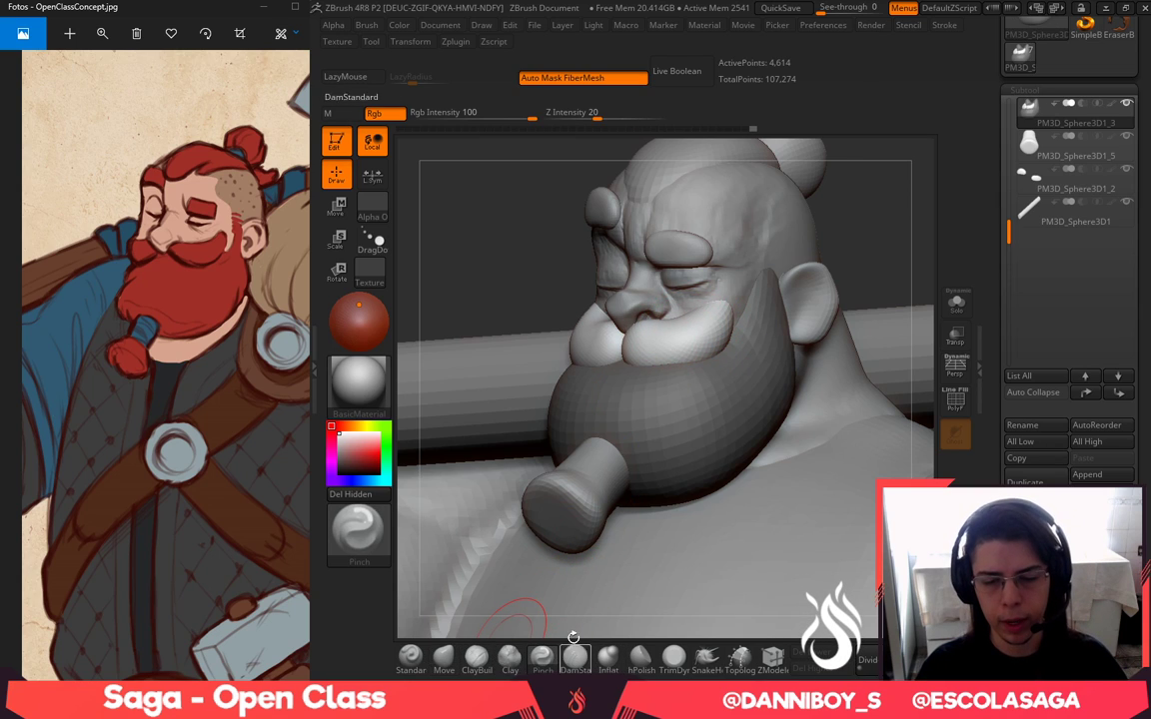
{"action": "left_click_drag", "start_coordinate": [826, 216], "coordinate": [877, 226]}
{"action": "key", "text": "space"}
{"action": "mouse_move", "coordinate": [632, 346]}
{"action": "left_mouse_down"}
{"action": "mouse_move", "coordinate": [660, 346]}
{"action": "mouse_move", "coordinate": [619, 342]}
{"action": "left_mouse_up"}
{"action": "left_click_drag", "start_coordinate": [850, 296], "coordinate": [807, 297]}
{"action": "mouse_move", "coordinate": [621, 346]}
{"action": "left_mouse_down"}
{"action": "mouse_move", "coordinate": [621, 326]}
{"action": "mouse_move", "coordinate": [653, 343]}
{"action": "left_mouse_up"}
Adjust the moustache's front silhouette to match the concept art with the Move brush
{"action": "left_click", "coordinate": [445, 659]}
{"action": "left_click_drag", "start_coordinate": [867, 218], "coordinate": [911, 221]}
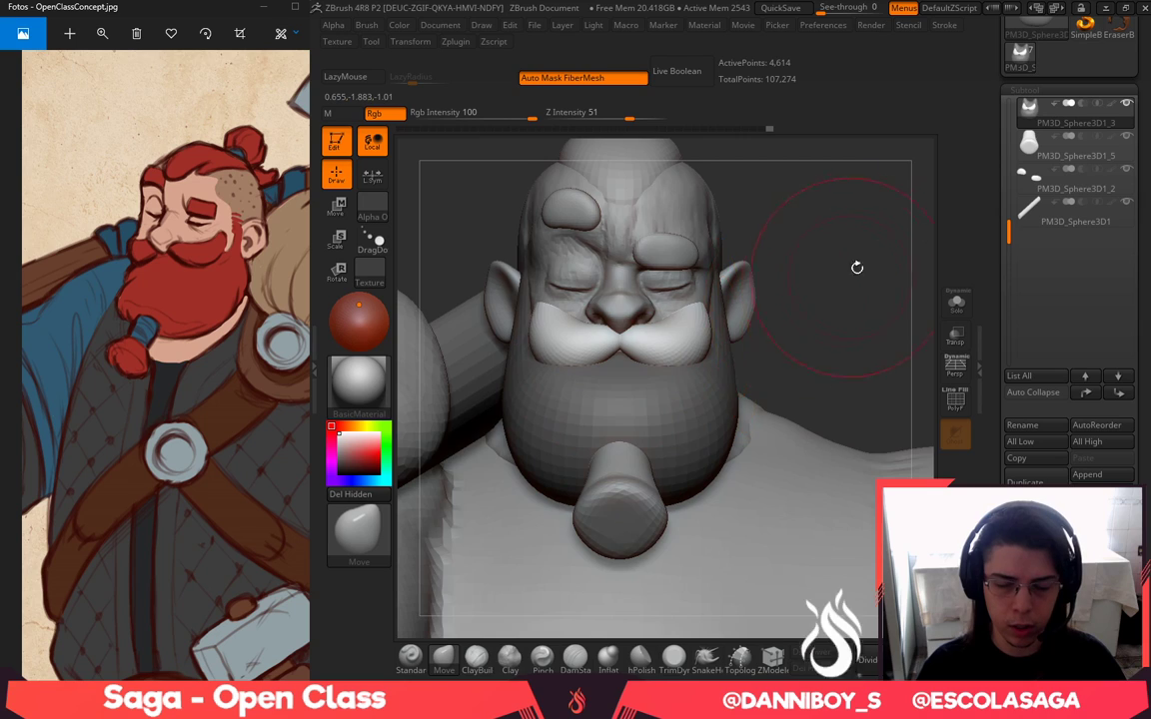
{"action": "left_click_drag", "start_coordinate": [856, 266], "coordinate": [845, 240]}
{"action": "left_click_drag", "start_coordinate": [819, 345], "coordinate": [852, 330]}
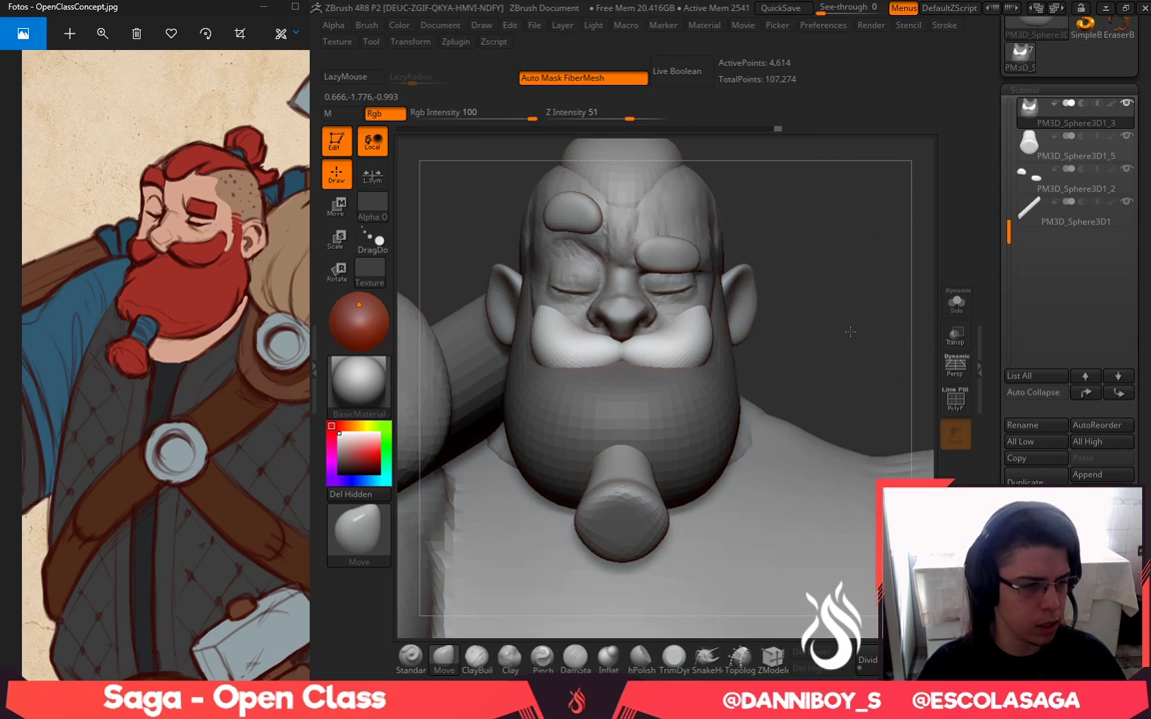
{"action": "left_click_drag", "start_coordinate": [899, 275], "coordinate": [866, 296]}
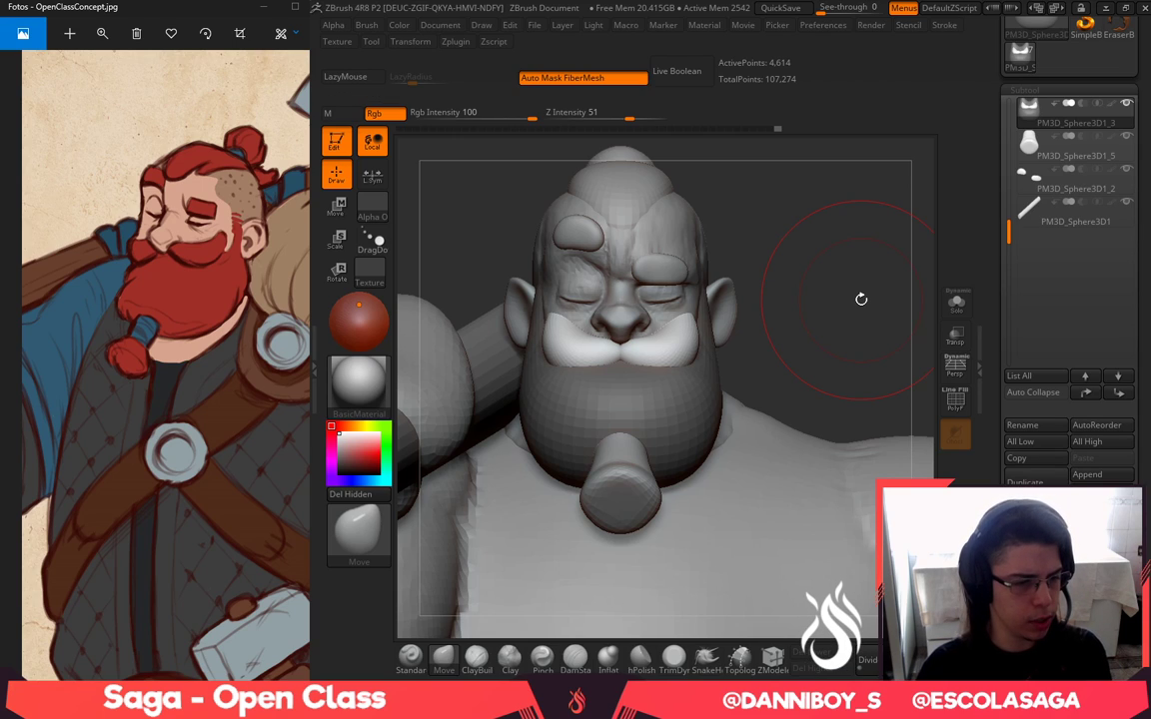
Refine the moustache's outer ends against the cheeks from the side with a resized Move brush
{"action": "left_click_drag", "start_coordinate": [838, 256], "coordinate": [699, 289]}
{"action": "left_click_drag", "start_coordinate": [881, 258], "coordinate": [829, 275]}
{"action": "key", "text": "space"}
{"action": "left_click_drag", "start_coordinate": [729, 326], "coordinate": [720, 326]}
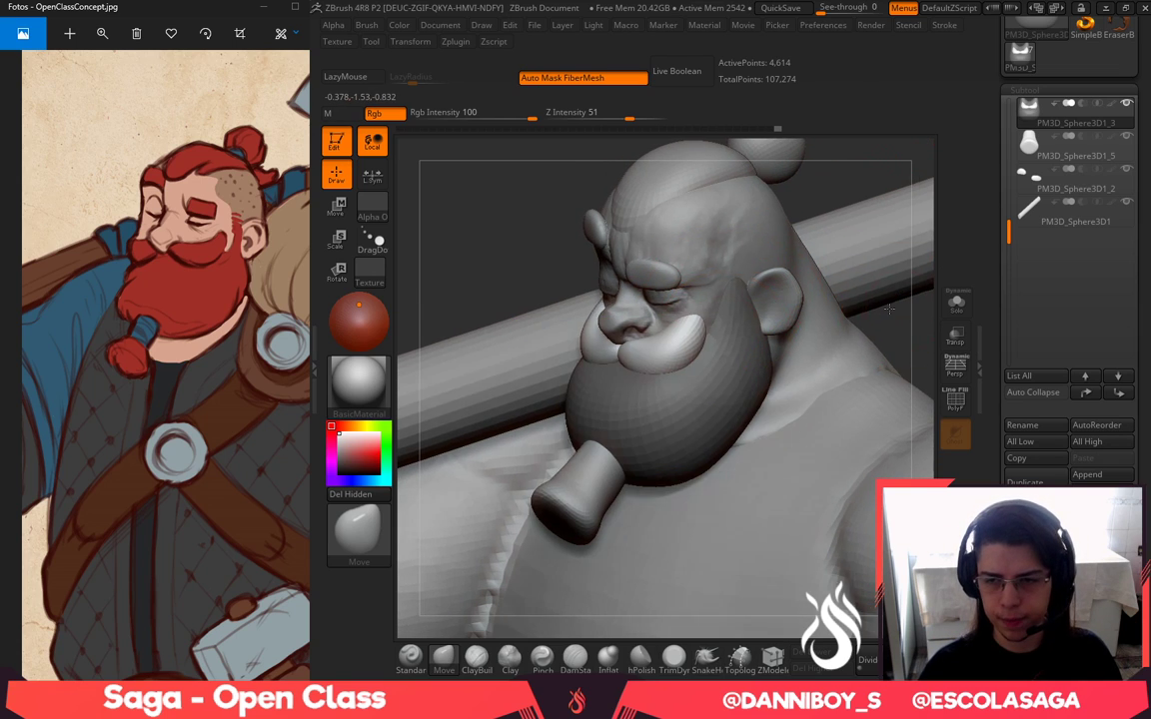
{"action": "left_click_drag", "start_coordinate": [777, 222], "coordinate": [739, 232]}
{"action": "left_click_drag", "start_coordinate": [780, 162], "coordinate": [887, 190]}
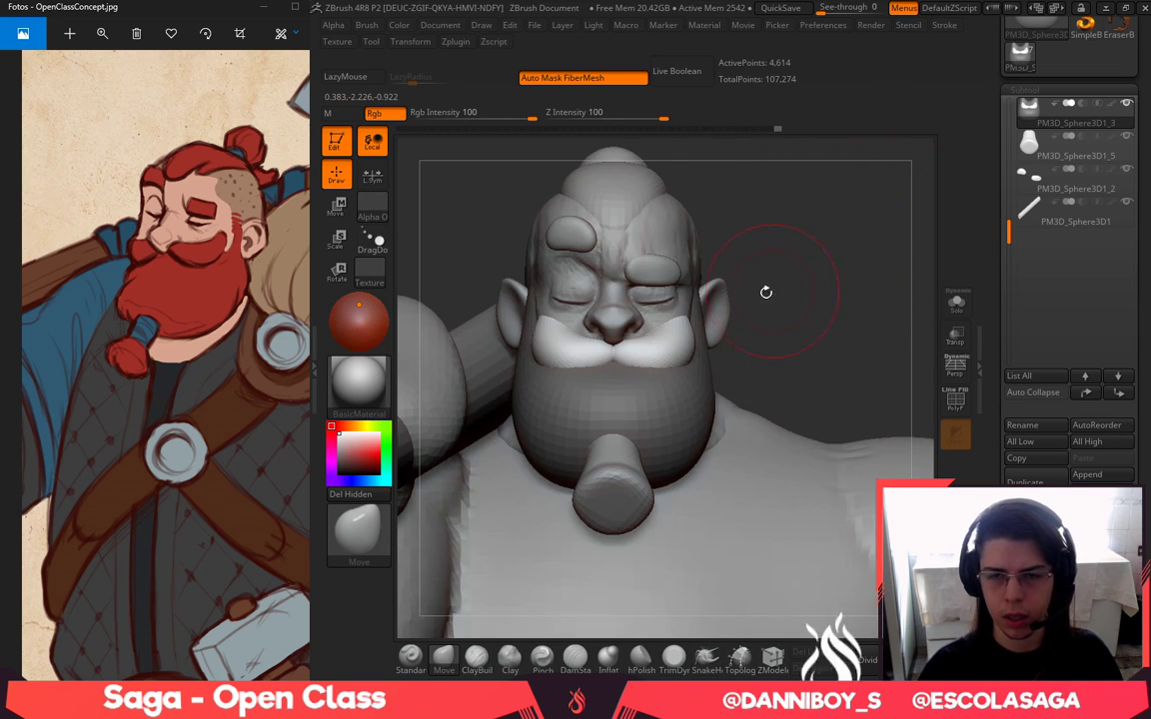
Reshape the moustache's lower edge and the lobes beneath the nose with a resized Move brush
{"action": "key", "text": "space"}
{"action": "mouse_move", "coordinate": [695, 325]}
{"action": "left_mouse_down"}
{"action": "mouse_move", "coordinate": [622, 358]}
{"action": "mouse_move", "coordinate": [642, 367]}
{"action": "left_mouse_up"}
{"action": "left_click_drag", "start_coordinate": [799, 220], "coordinate": [755, 237]}
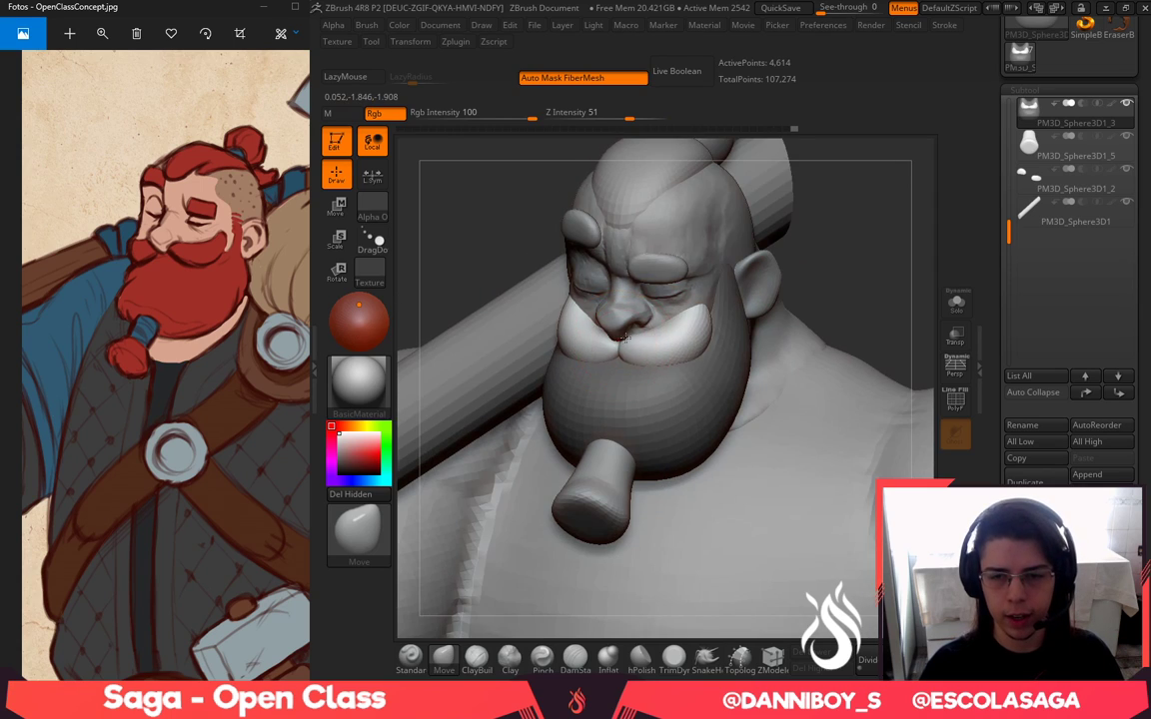
{"action": "left_click_drag", "start_coordinate": [557, 312], "coordinate": [572, 299]}
{"action": "left_click_drag", "start_coordinate": [895, 220], "coordinate": [919, 224]}
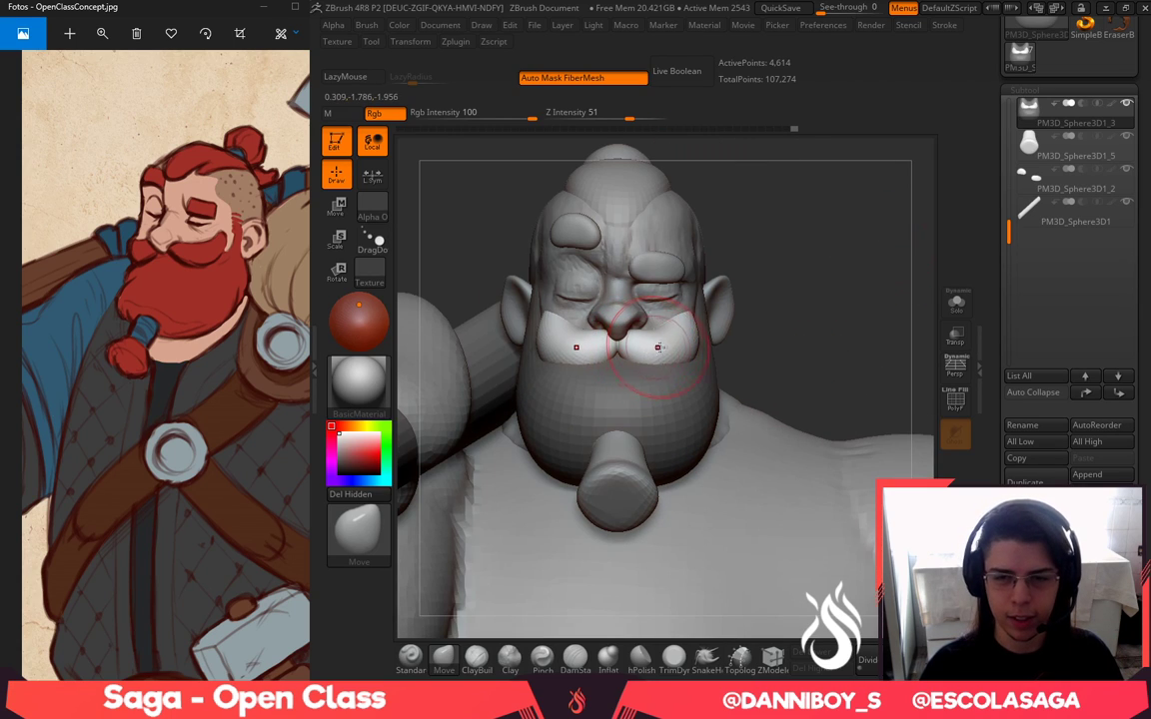
{"action": "left_click_drag", "start_coordinate": [792, 322], "coordinate": [799, 334]}
Clear the mask on the beard and hide the torso-and-arms and shaft subtools to isolate the head
{"action": "left_click_drag", "start_coordinate": [821, 271], "coordinate": [847, 300], "text": "ctrl"}
{"action": "mouse_move", "coordinate": [855, 245]}
{"action": "left_mouse_down"}
{"action": "mouse_move", "coordinate": [818, 252]}
{"action": "mouse_move", "coordinate": [785, 274]}
{"action": "mouse_move", "coordinate": [796, 284]}
{"action": "left_mouse_up"}
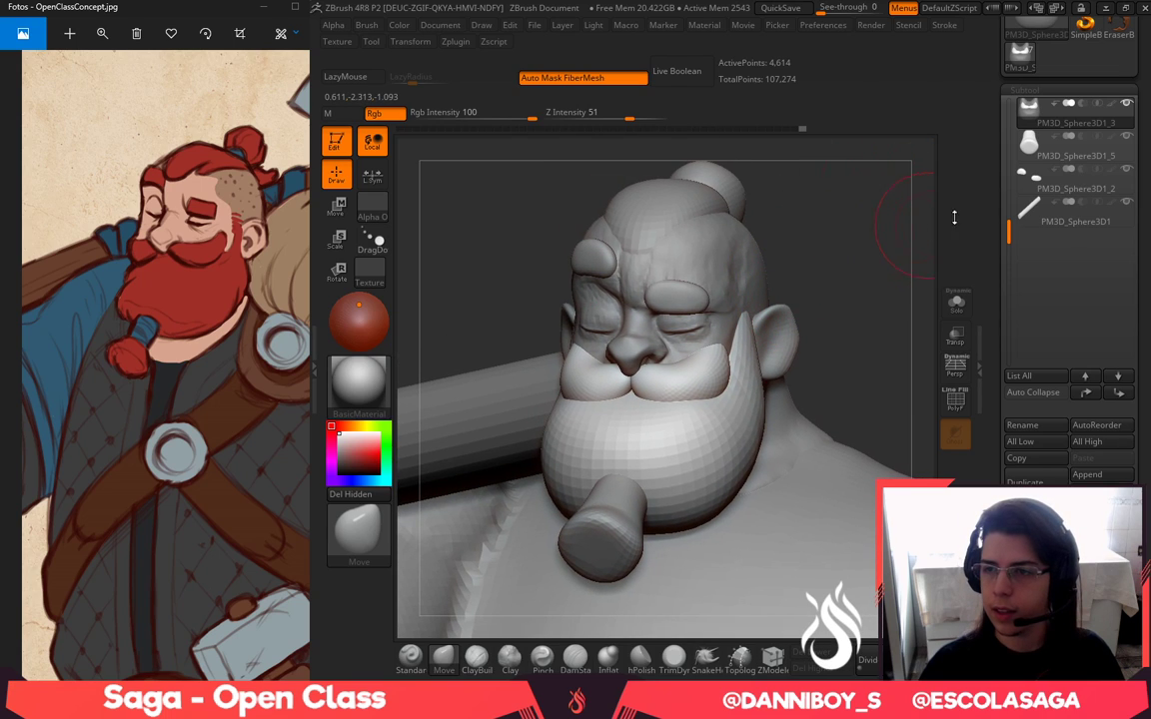
{"action": "left_click_drag", "start_coordinate": [1008, 229], "coordinate": [1009, 108]}
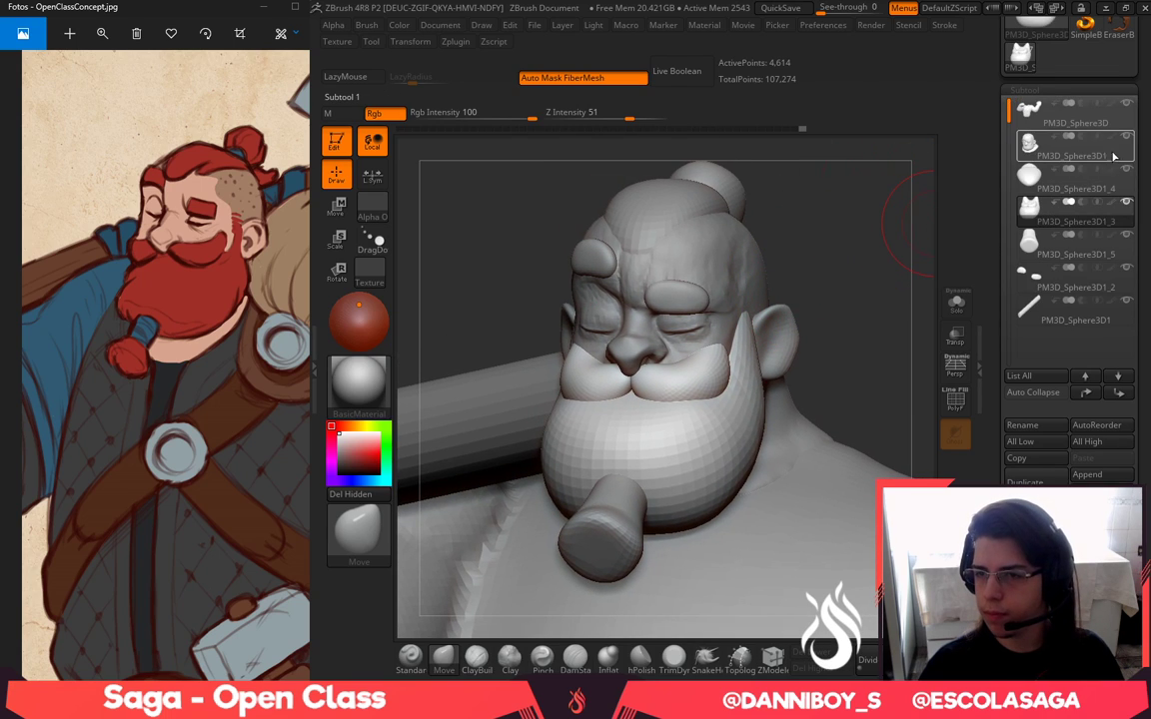
{"action": "left_click", "coordinate": [1129, 103]}
{"action": "left_click", "coordinate": [1129, 303]}
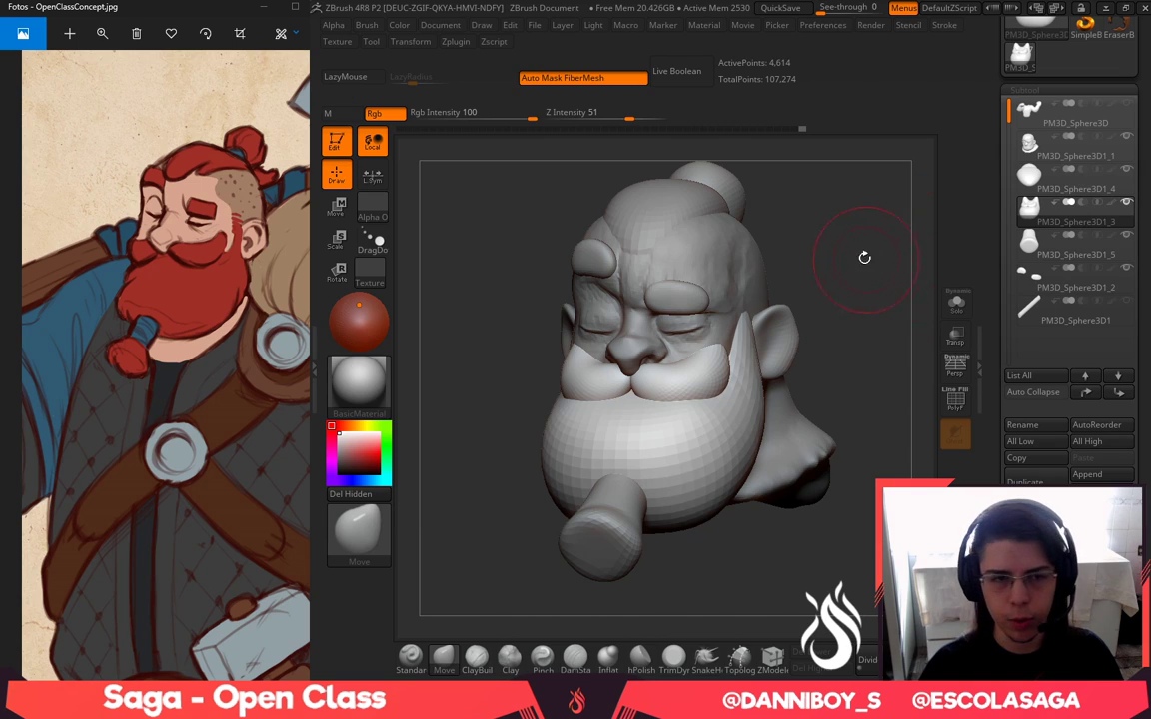
{"action": "left_click_drag", "start_coordinate": [865, 258], "coordinate": [843, 284]}
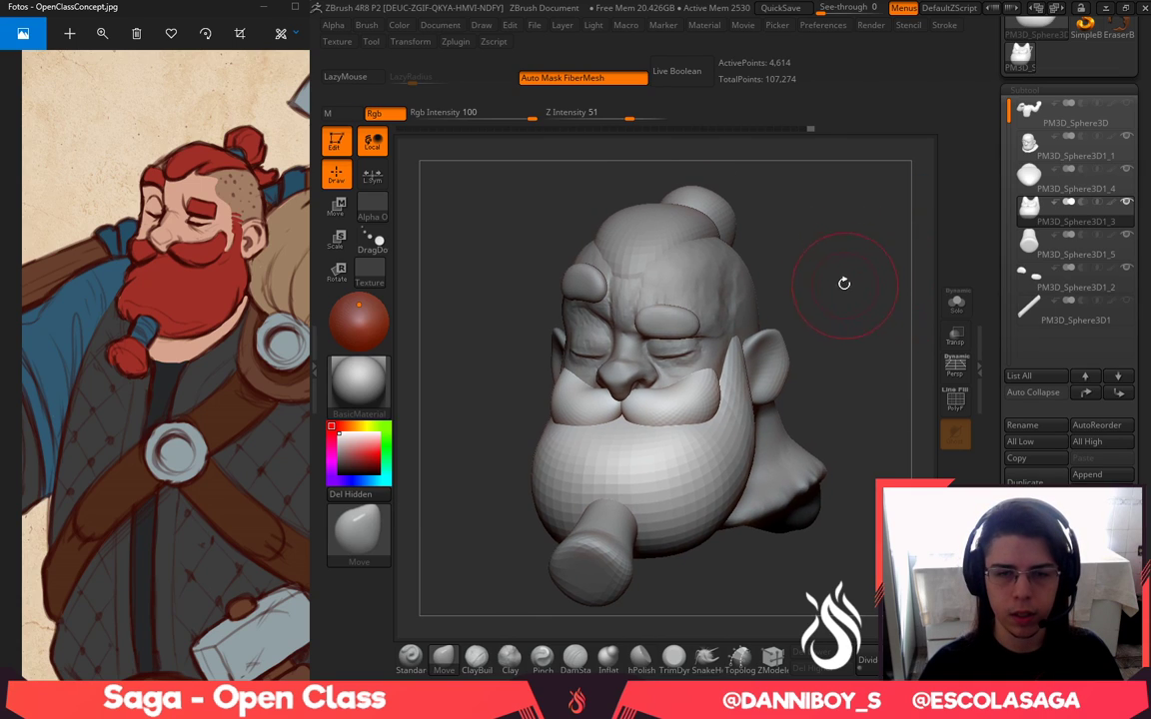
Quick-save the project and build a combined low-resolution mesh of the visible head subtools with Transpose Master's TPoseMesh
{"action": "left_click", "coordinate": [784, 8]}
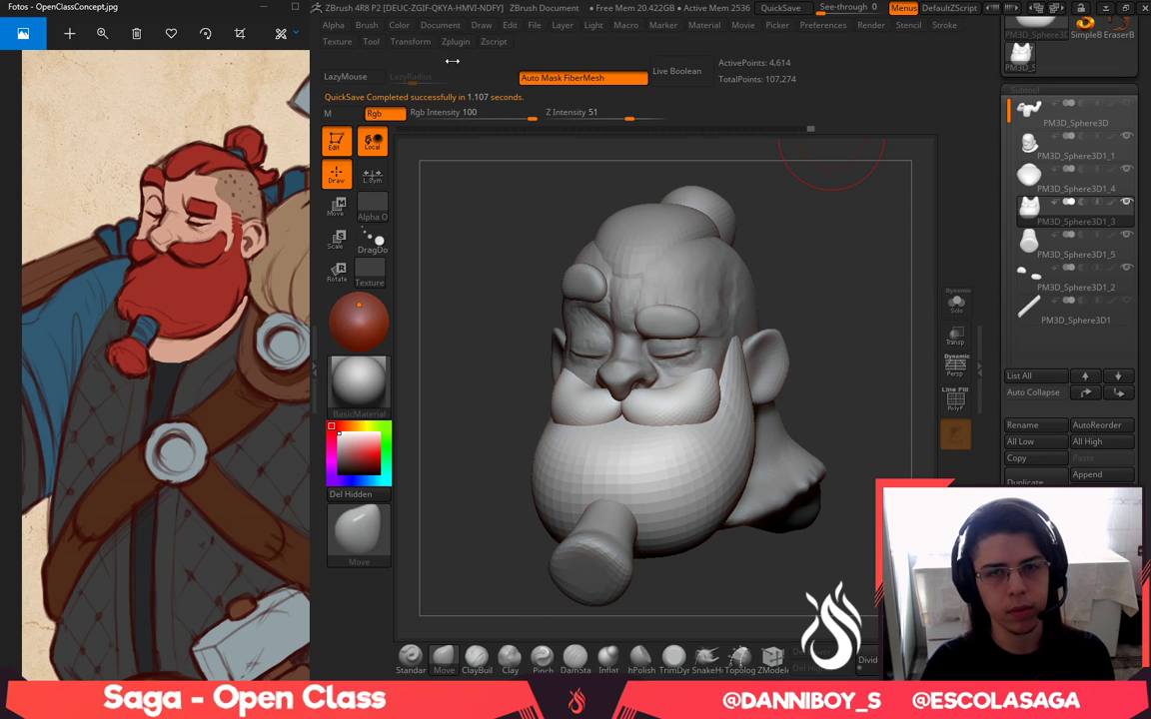
{"action": "left_click", "coordinate": [465, 43]}
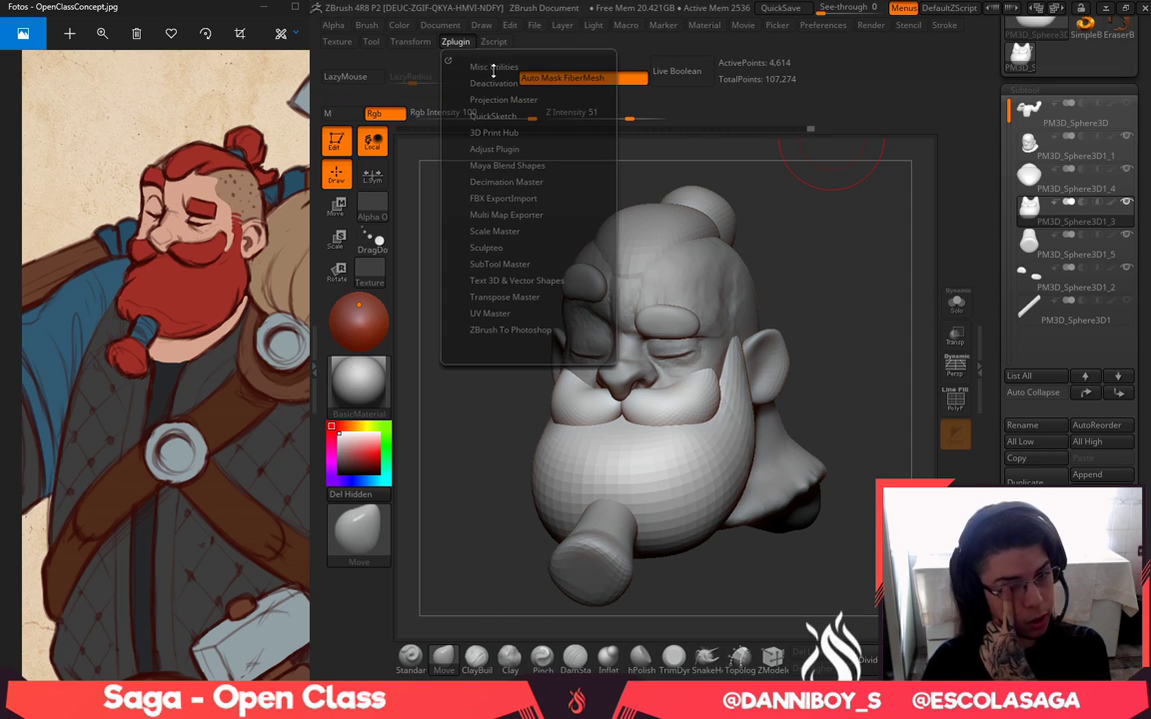
{"action": "left_click_drag", "start_coordinate": [528, 304], "coordinate": [527, 297]}
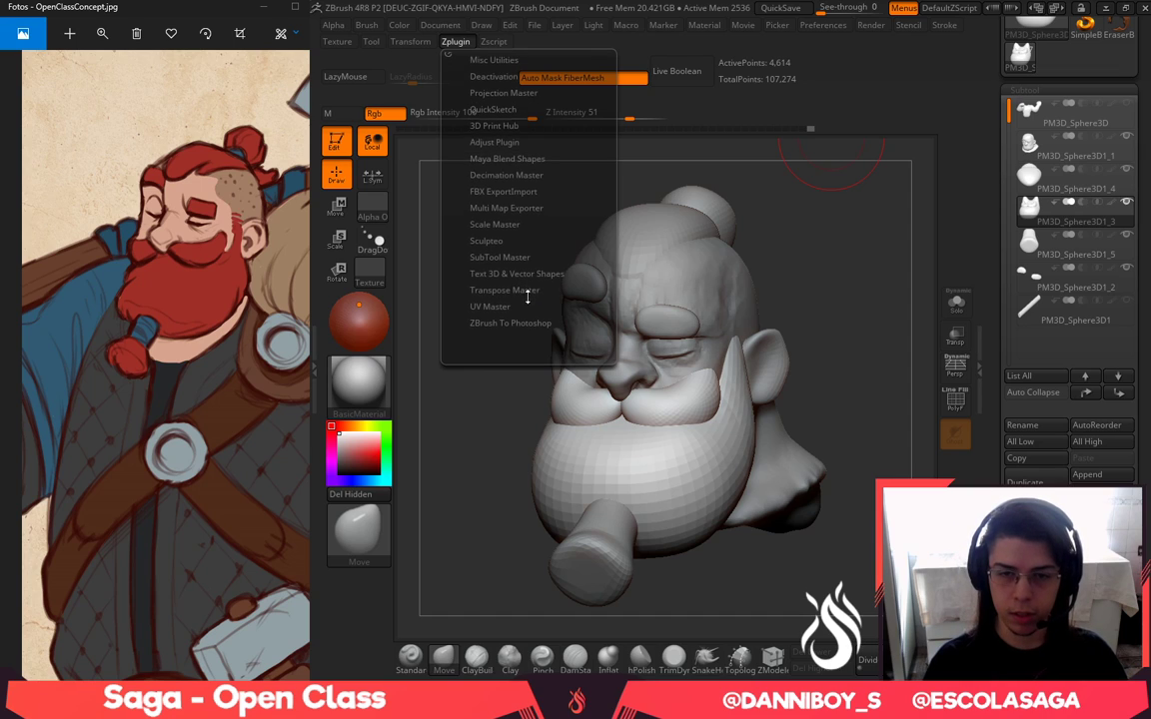
{"action": "left_click", "coordinate": [500, 290]}
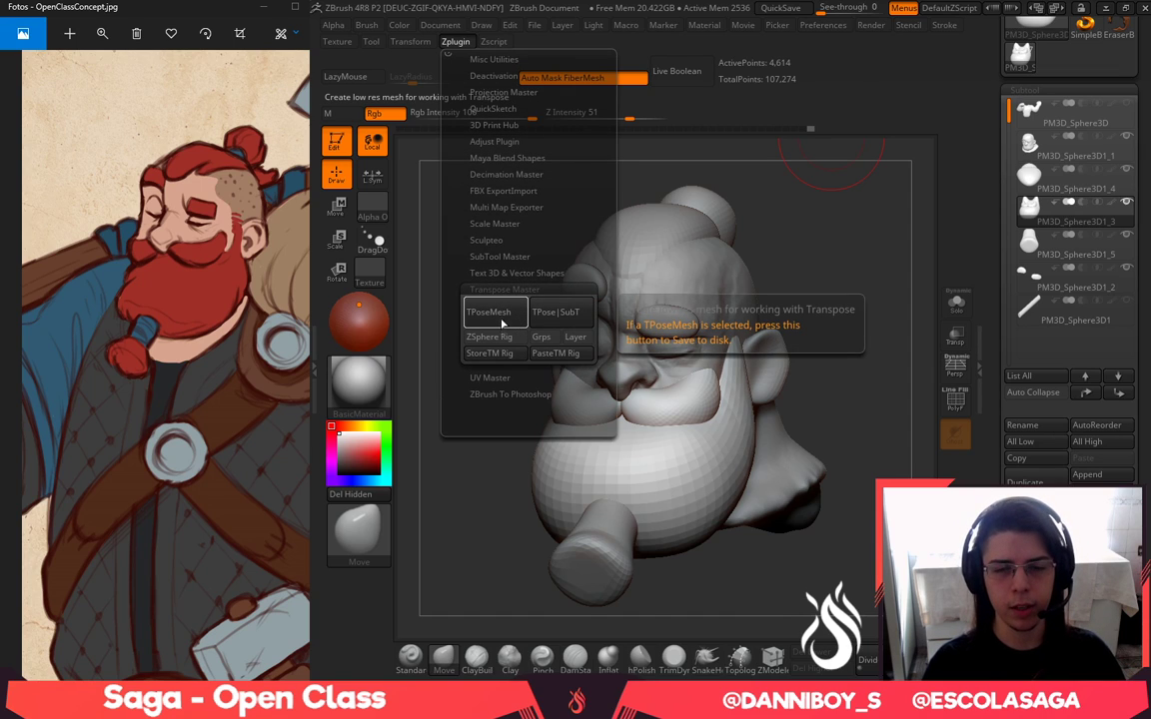
{"action": "left_click", "coordinate": [503, 324]}
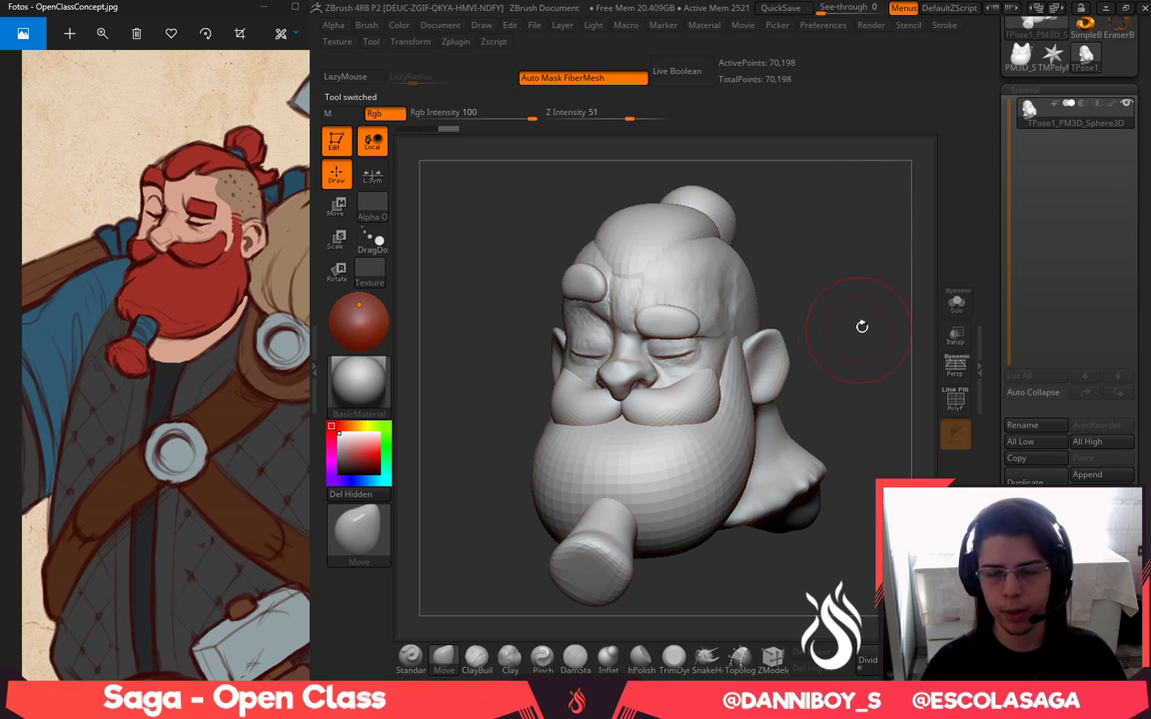
Lasso-mask the upper head from the side, soften the mask's edge and invert it to protect the beard and neck
{"action": "left_click_drag", "start_coordinate": [862, 327], "coordinate": [812, 275], "text": "shift"}
{"action": "mouse_move", "coordinate": [734, 324]}
{"action": "left_mouse_down", "text": "alt"}
{"action": "mouse_move", "coordinate": [873, 346]}
{"action": "mouse_move", "coordinate": [775, 385]}
{"action": "mouse_move", "coordinate": [715, 329]}
{"action": "mouse_move", "coordinate": [661, 359]}
{"action": "mouse_move", "coordinate": [560, 355]}
{"action": "mouse_move", "coordinate": [929, 320]}
{"action": "mouse_move", "coordinate": [911, 347]}
{"action": "left_mouse_up", "text": "alt"}
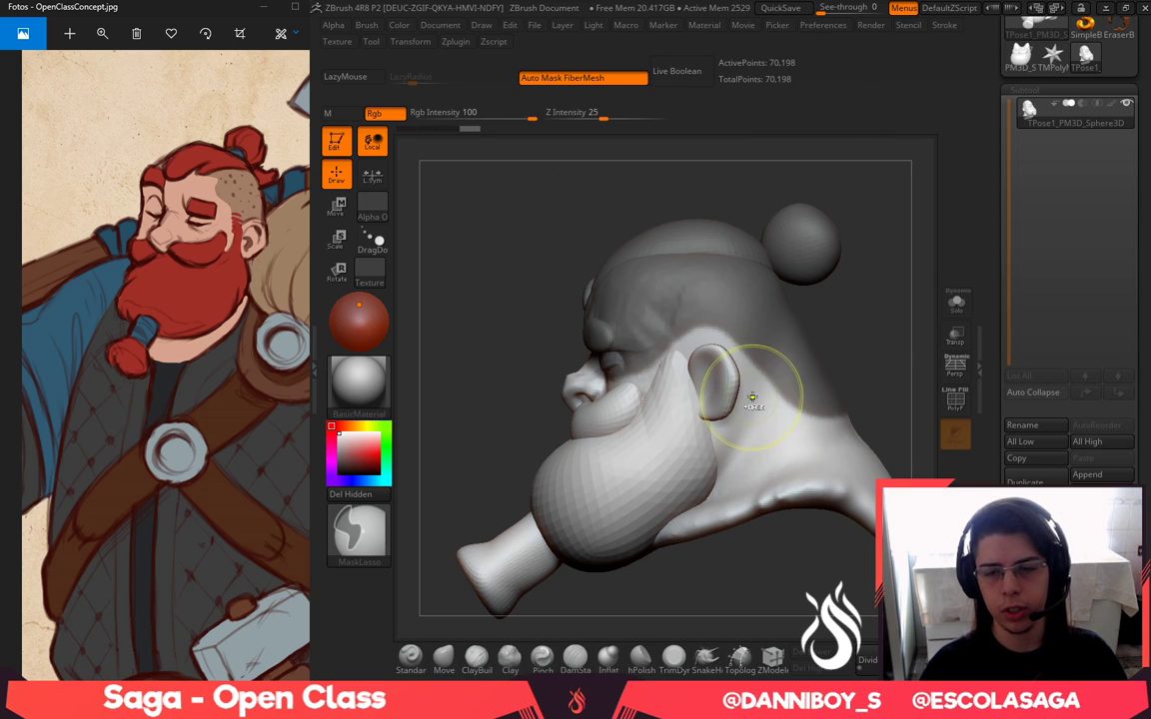
{"action": "left_click", "coordinate": [752, 398], "text": "ctrl"}
{"action": "left_click", "coordinate": [878, 366], "text": "ctrl"}
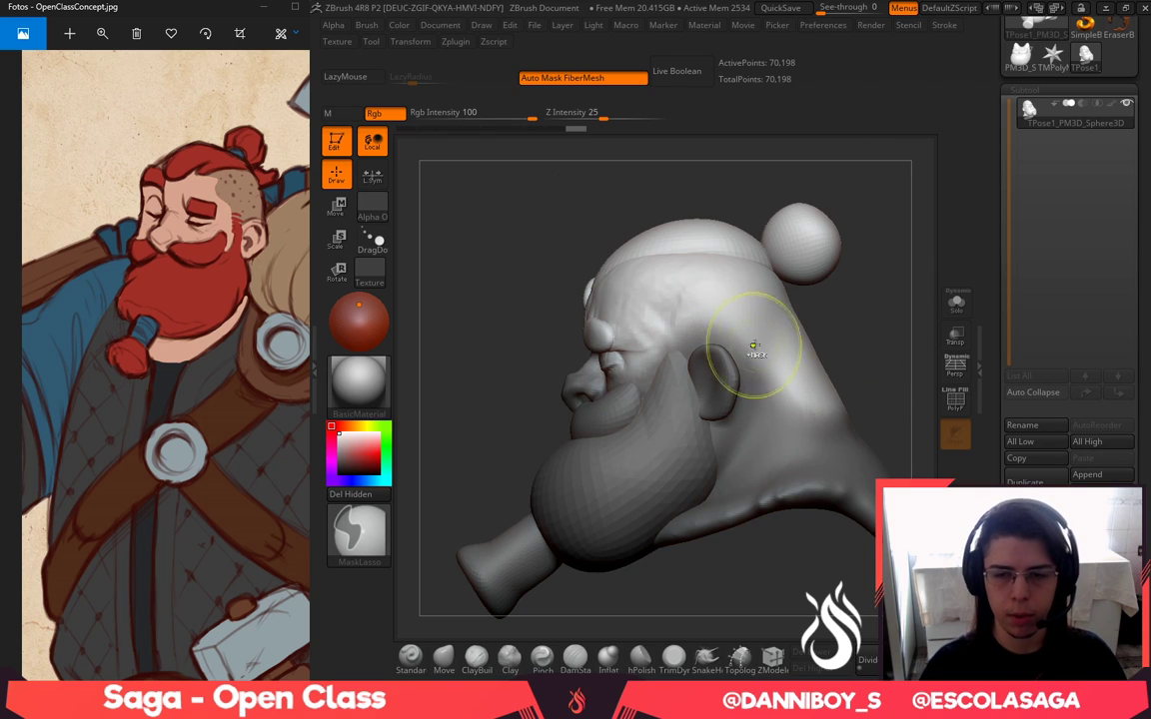
{"action": "left_click", "coordinate": [881, 318], "text": "ctrl"}
{"action": "mouse_move", "coordinate": [881, 314]}
{"action": "left_mouse_down"}
{"action": "mouse_move", "coordinate": [959, 327]}
{"action": "mouse_move", "coordinate": [891, 328]}
{"action": "left_mouse_up"}
{"action": "left_click", "coordinate": [871, 319], "text": "ctrl"}
Raise the unmasked upper head slightly above the beard with the Move gizmo
{"action": "key", "text": "w"}
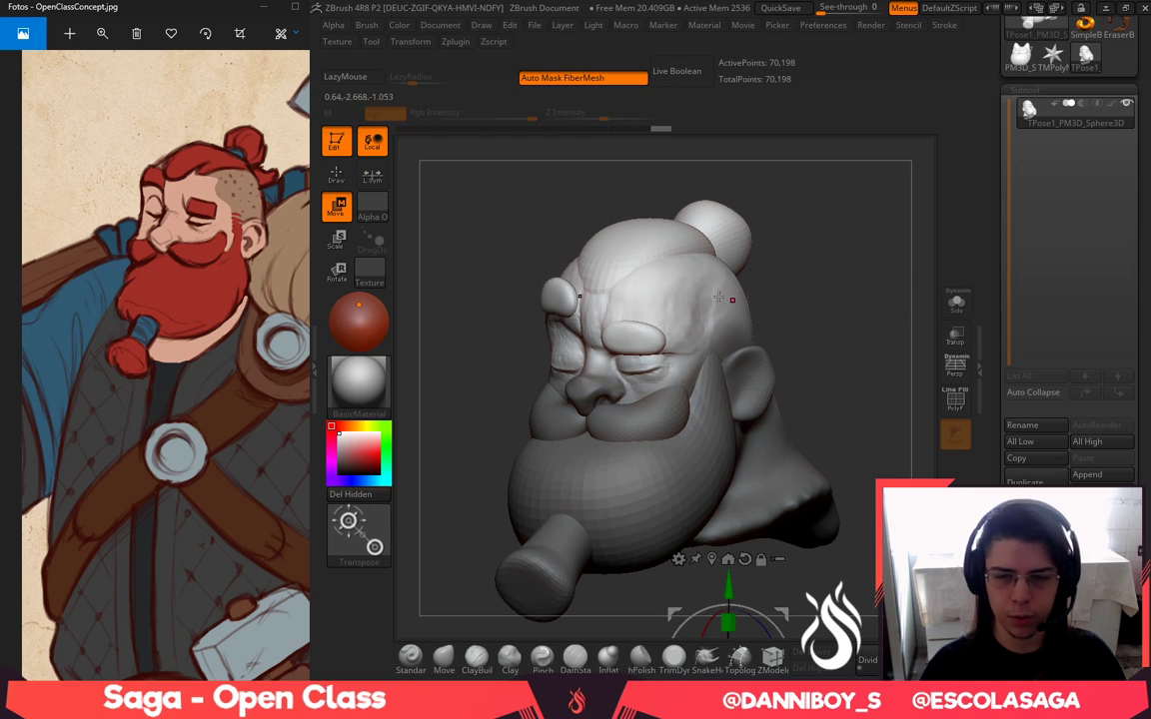
{"action": "left_click_drag", "start_coordinate": [728, 586], "coordinate": [728, 576]}
{"action": "left_click_drag", "start_coordinate": [860, 336], "coordinate": [835, 342]}
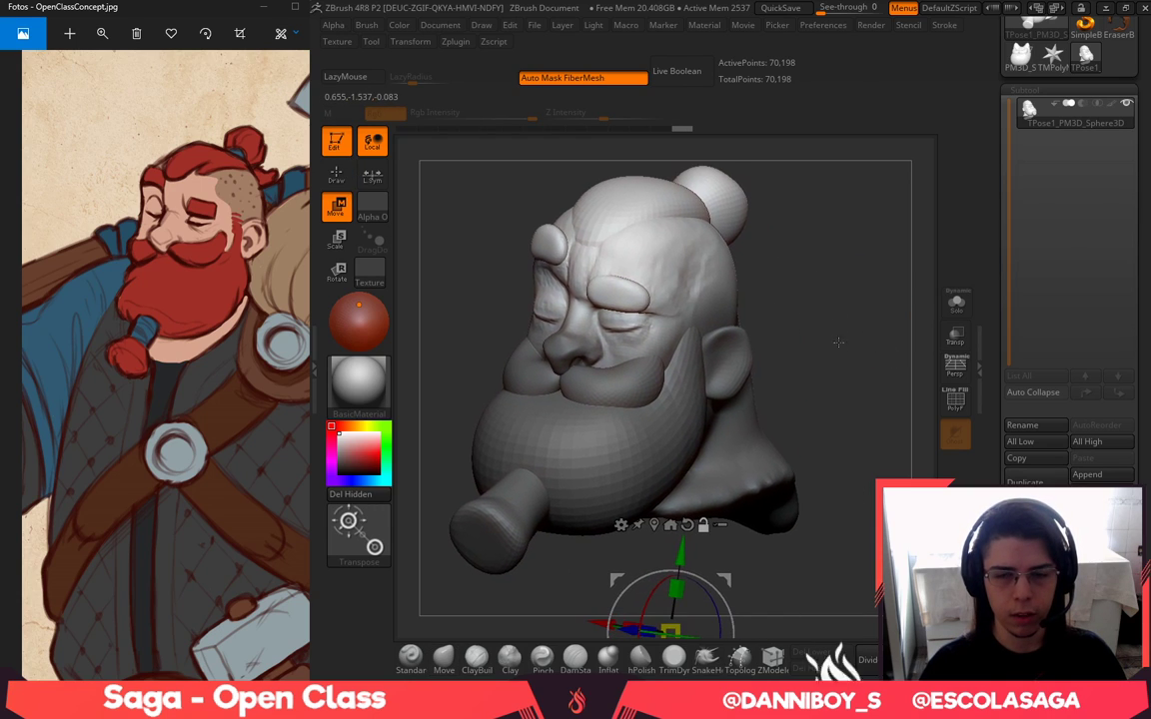
{"action": "left_click_drag", "start_coordinate": [682, 550], "coordinate": [683, 548]}
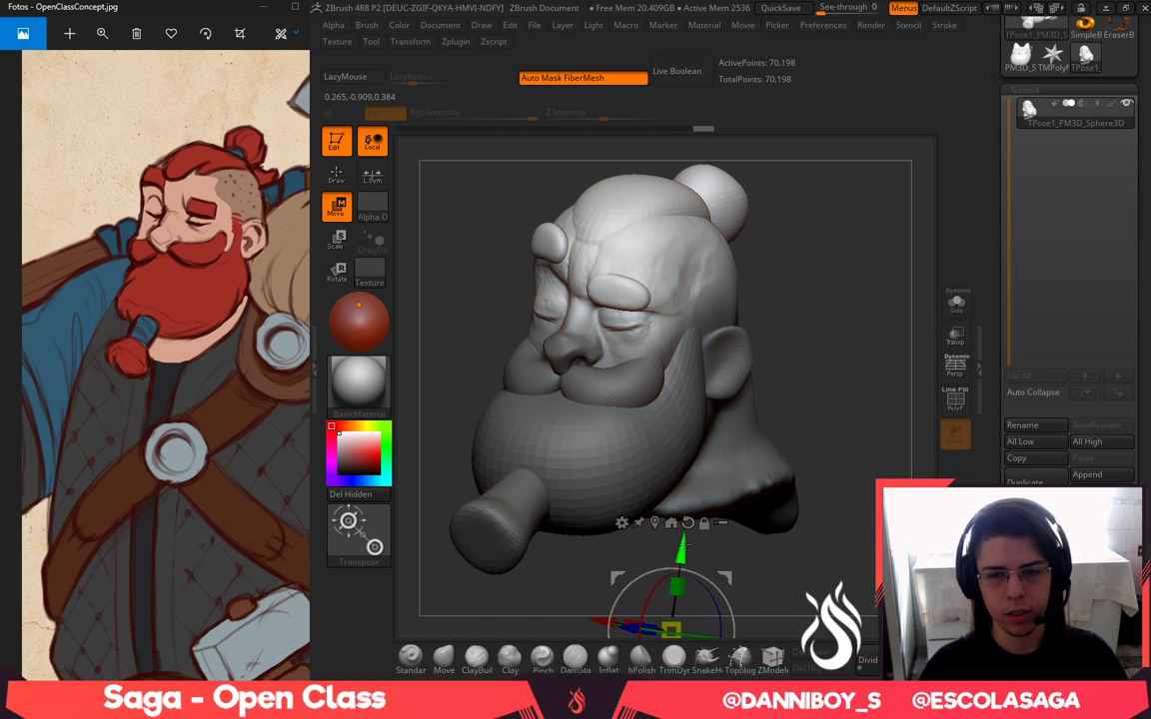
Clear the mask and transfer the pose back to the original subtools with TPose|SubT
{"action": "key", "text": "q"}
{"action": "left_click_drag", "start_coordinate": [854, 292], "coordinate": [737, 276]}
{"action": "left_click_drag", "start_coordinate": [821, 314], "coordinate": [848, 309]}
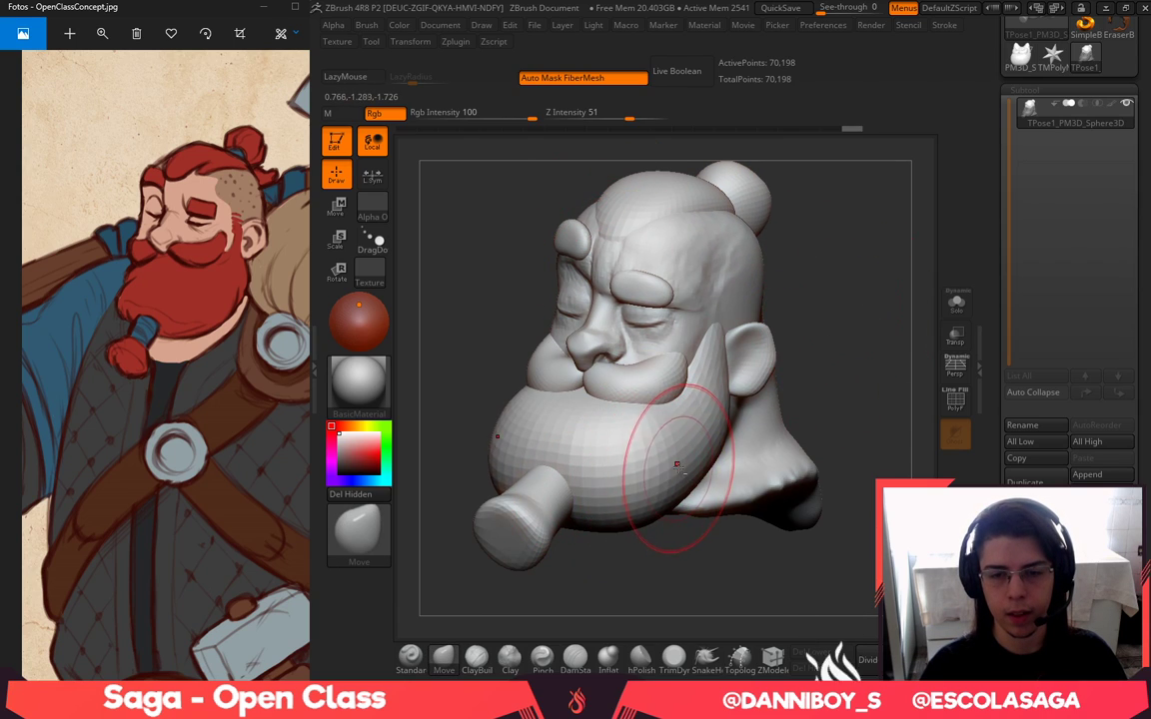
{"action": "left_click", "coordinate": [462, 47]}
{"action": "left_click", "coordinate": [562, 322]}
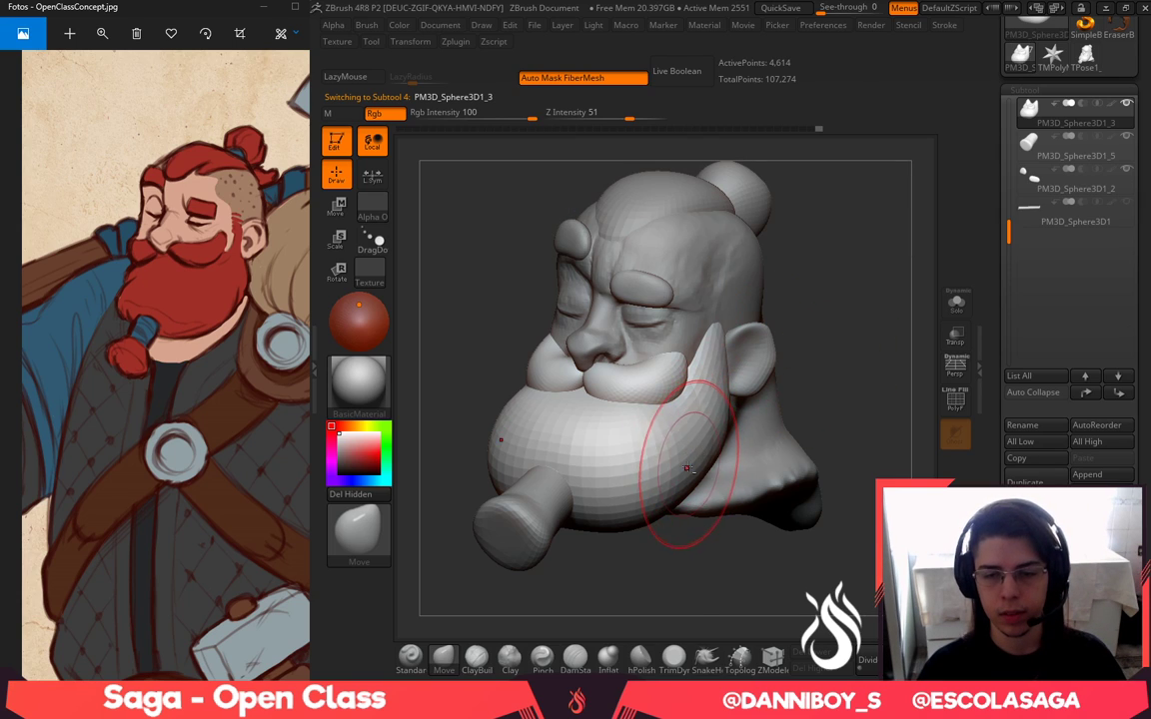
Select the beard tuft and narrow its neck with the Pinch and Move brushes, smoothing the surface
{"action": "left_click", "coordinate": [527, 493], "text": "alt"}
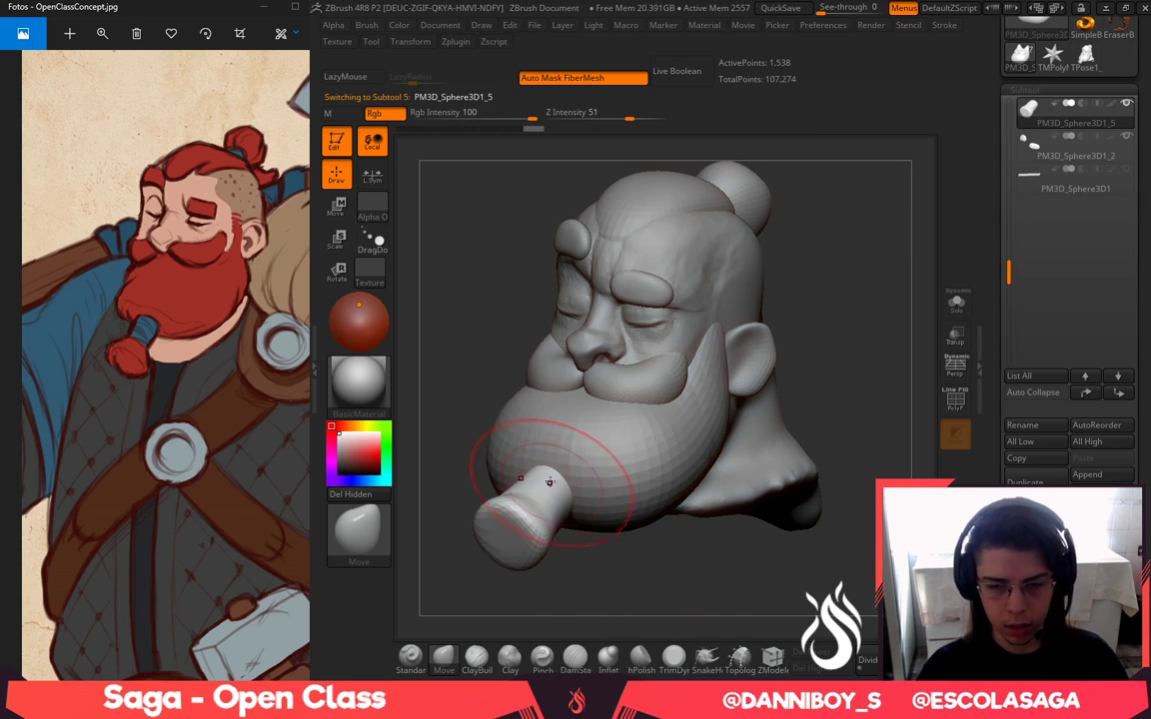
{"action": "left_click", "coordinate": [551, 666]}
{"action": "left_click_drag", "start_coordinate": [583, 579], "coordinate": [595, 618]}
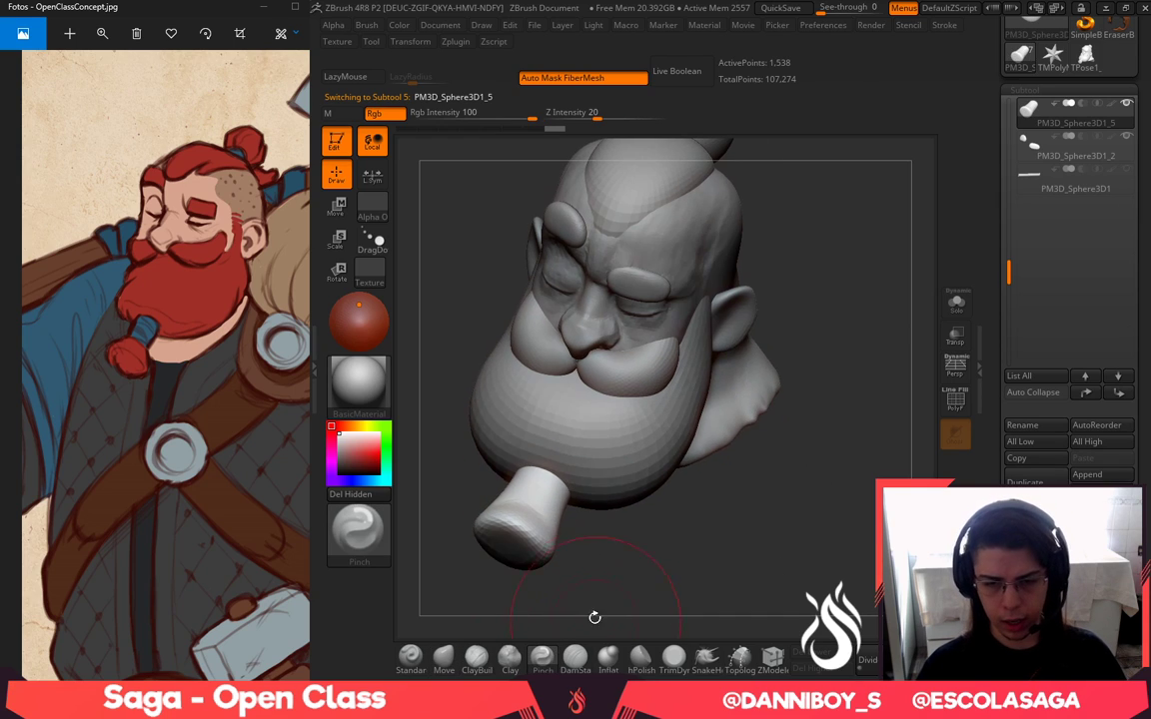
{"action": "mouse_move", "coordinate": [535, 485]}
{"action": "left_mouse_down"}
{"action": "mouse_move", "coordinate": [570, 481]}
{"action": "mouse_move", "coordinate": [545, 493]}
{"action": "left_mouse_up"}
{"action": "left_click", "coordinate": [444, 660]}
{"action": "key", "text": "space"}
{"action": "key", "text": "space"}
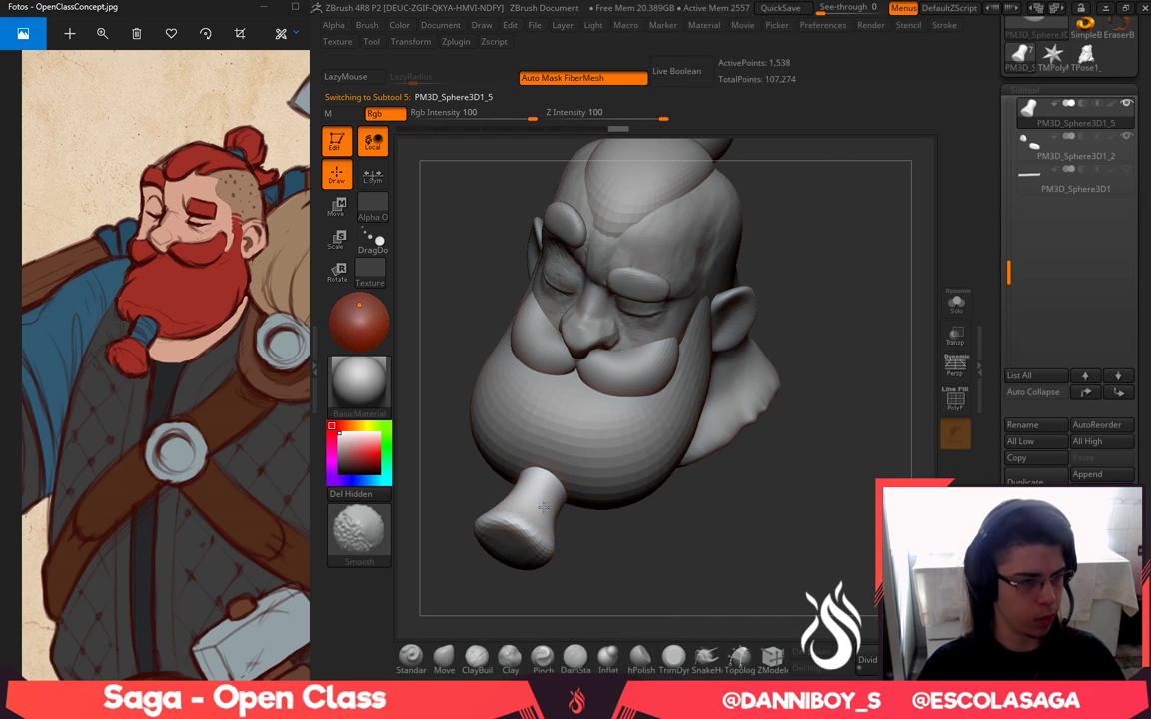
Reshape the beard tuft from the side and front with the Move brush and smooth its rounded end
{"action": "mouse_move", "coordinate": [604, 550]}
{"action": "left_mouse_down"}
{"action": "mouse_move", "coordinate": [513, 419]}
{"action": "mouse_move", "coordinate": [590, 380]}
{"action": "left_mouse_up"}
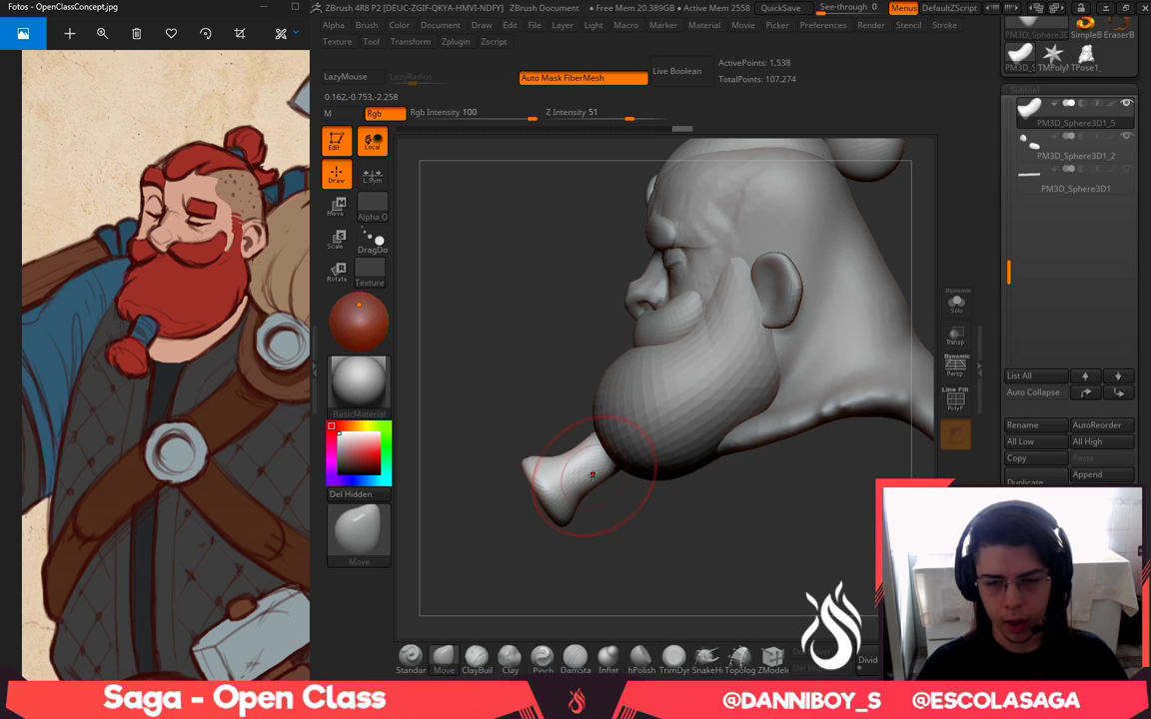
{"action": "key", "text": "shift"}
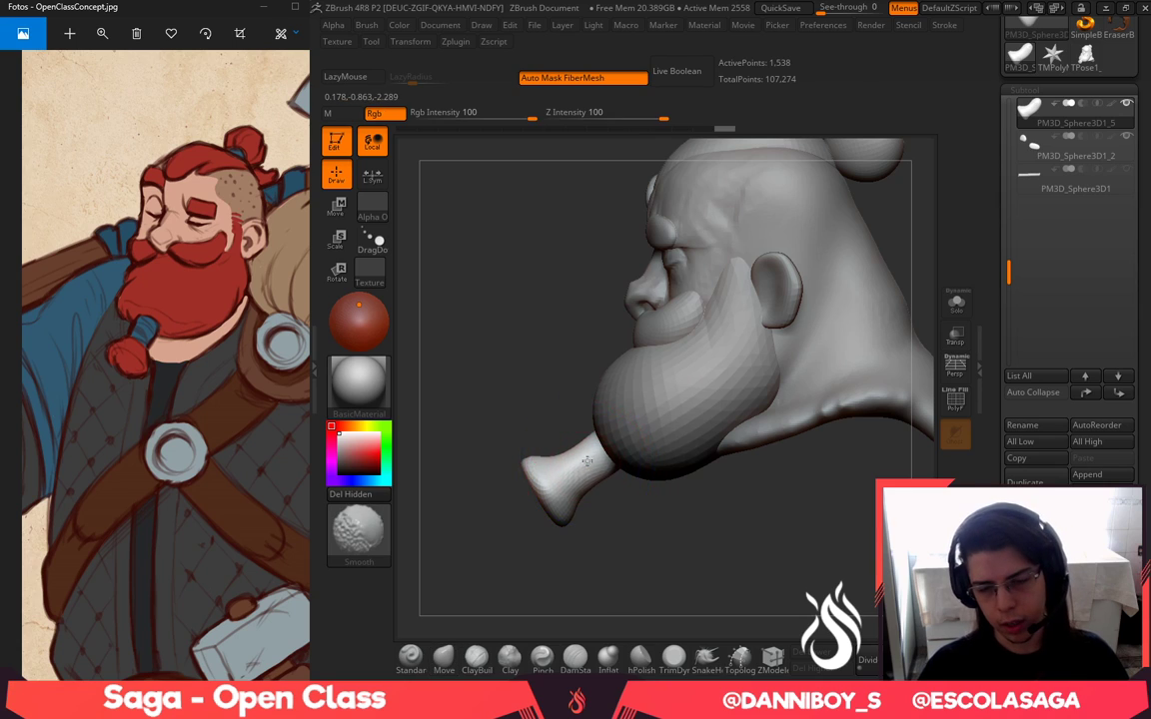
{"action": "left_click_drag", "start_coordinate": [673, 540], "coordinate": [678, 424]}
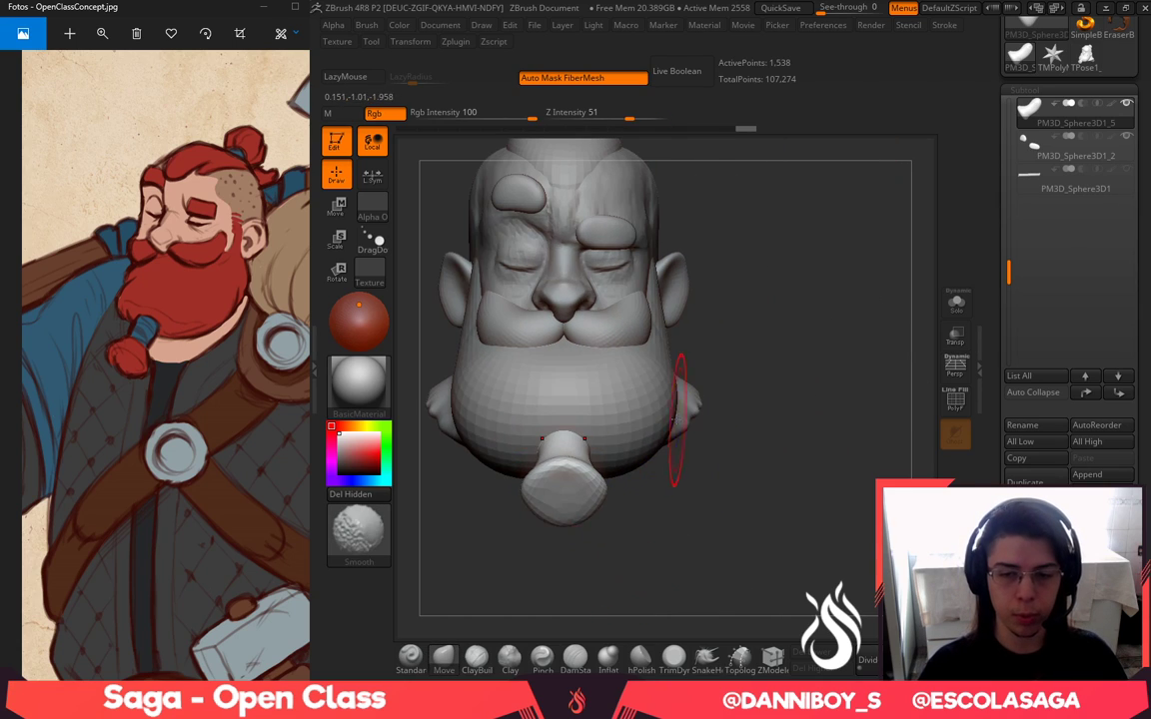
{"action": "left_click_drag", "start_coordinate": [606, 436], "coordinate": [591, 436]}
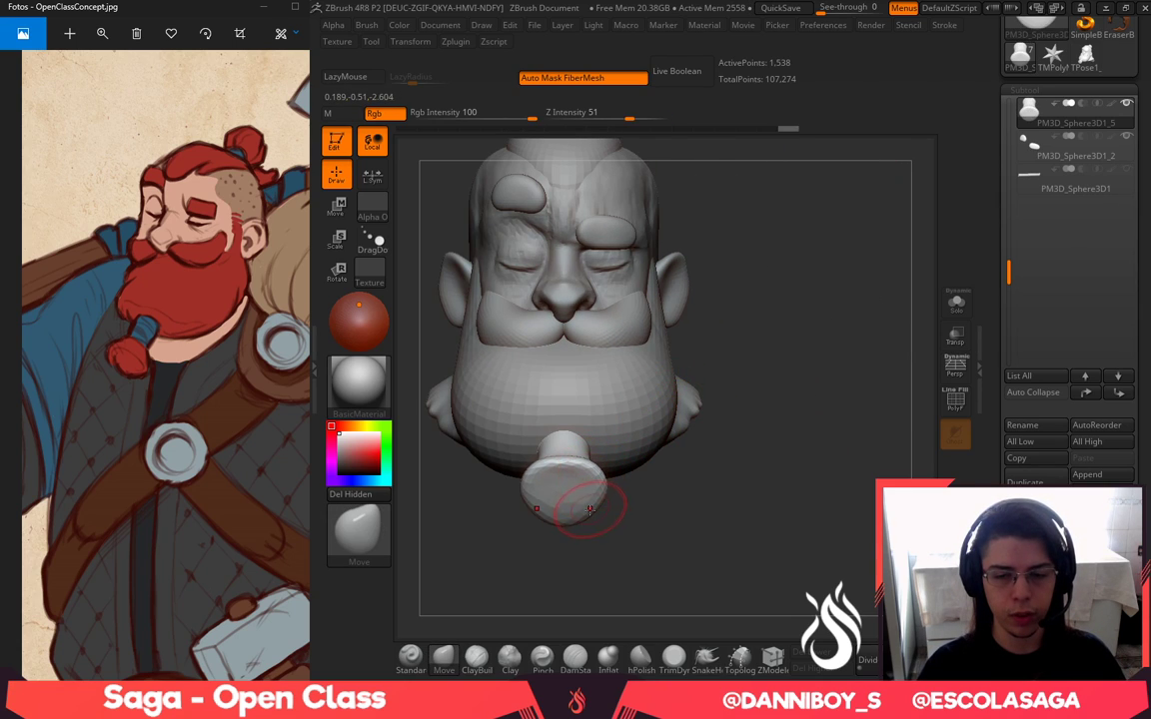
{"action": "key", "text": "shift"}
{"action": "left_click_drag", "start_coordinate": [576, 482], "coordinate": [587, 486], "text": "shift"}
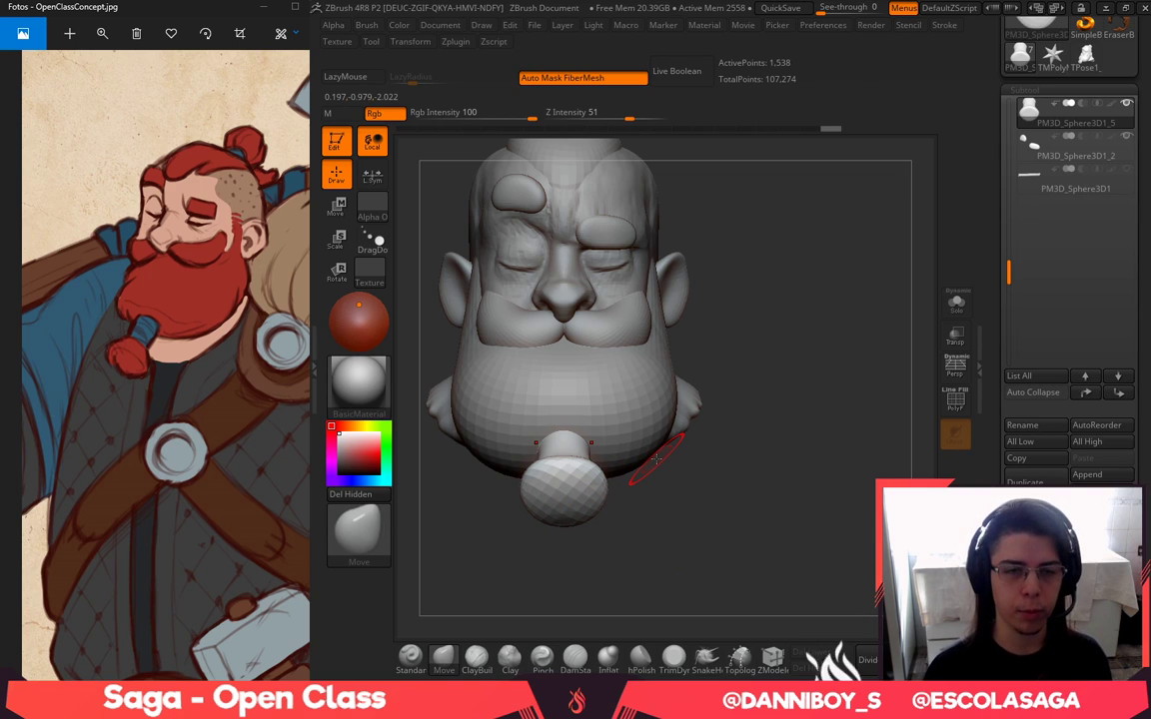
Select the beard and form a harder plane break across its front with an enlarged DamStandard brush
{"action": "left_click", "coordinate": [607, 371], "text": "alt"}
{"action": "right_click_drag", "start_coordinate": [700, 355], "coordinate": [809, 315]}
{"action": "right_click", "coordinate": [785, 338]}
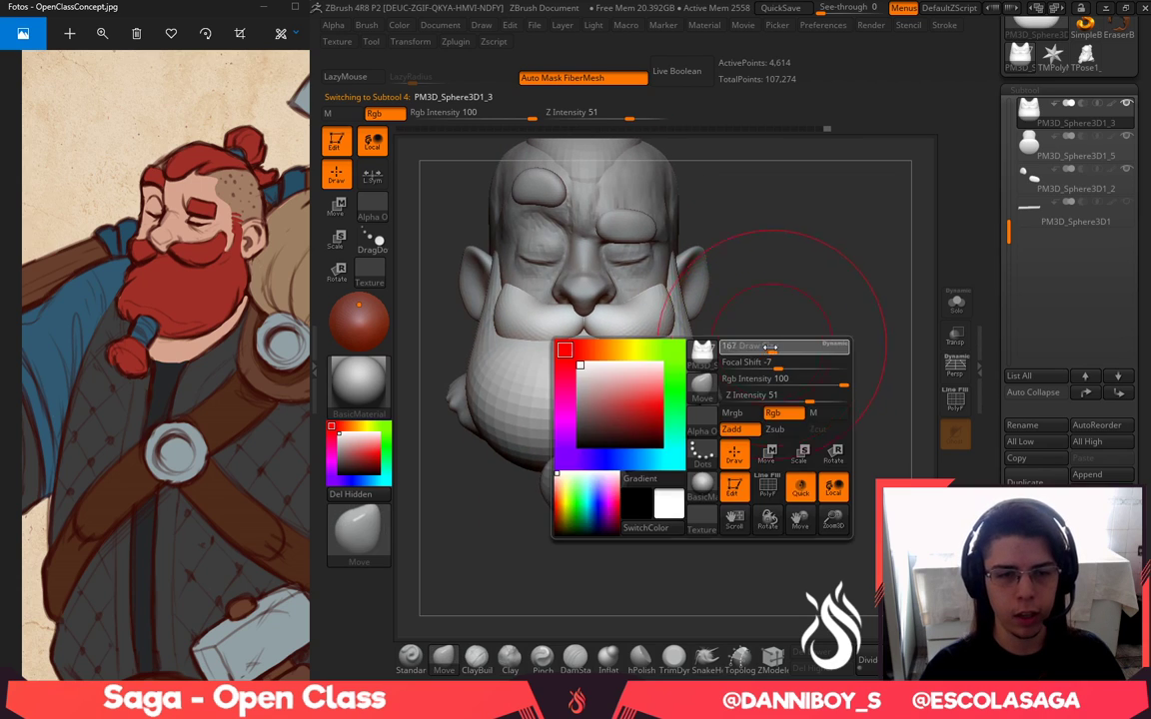
{"action": "mouse_move", "coordinate": [806, 372]}
{"action": "right_mouse_down"}
{"action": "mouse_move", "coordinate": [639, 405]}
{"action": "mouse_move", "coordinate": [747, 398]}
{"action": "right_mouse_up"}
{"action": "left_click", "coordinate": [575, 658]}
{"action": "right_click_drag", "start_coordinate": [661, 445], "coordinate": [639, 441]}
{"action": "right_click", "coordinate": [559, 400]}
{"action": "mouse_move", "coordinate": [560, 387]}
{"action": "left_mouse_down"}
{"action": "mouse_move", "coordinate": [593, 383]}
{"action": "mouse_move", "coordinate": [678, 417]}
{"action": "left_mouse_up"}
{"action": "right_click_drag", "start_coordinate": [740, 422], "coordinate": [657, 414]}
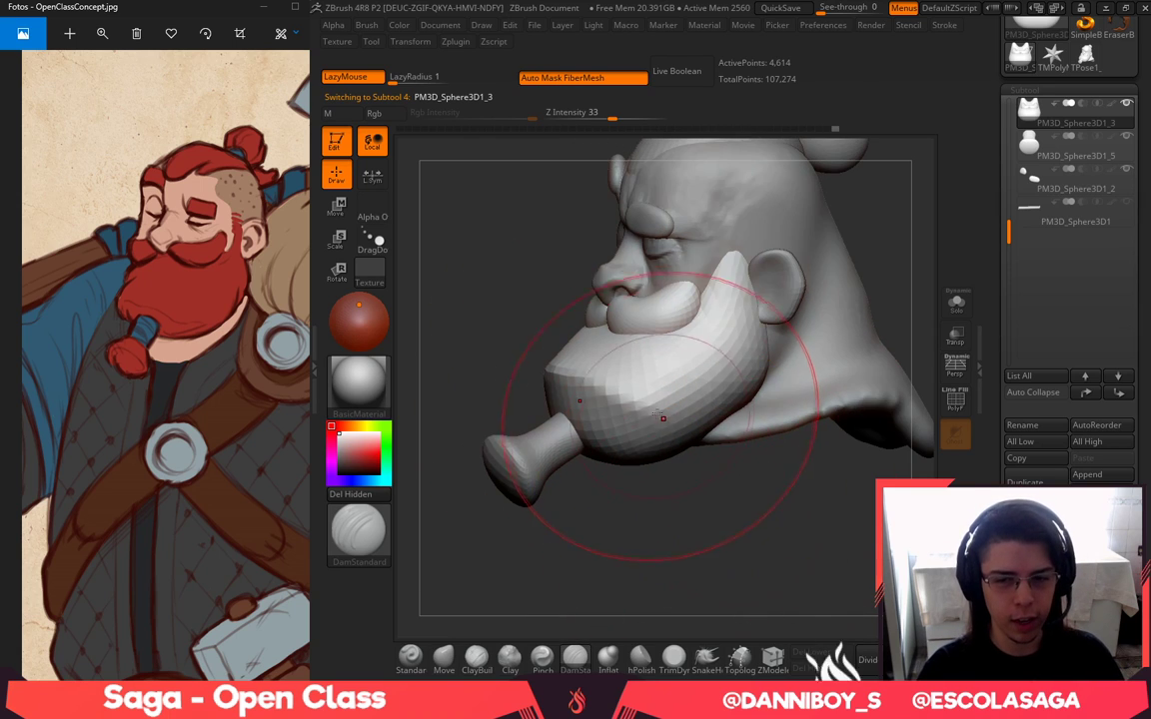
{"action": "right_click_drag", "start_coordinate": [572, 415], "coordinate": [640, 418]}
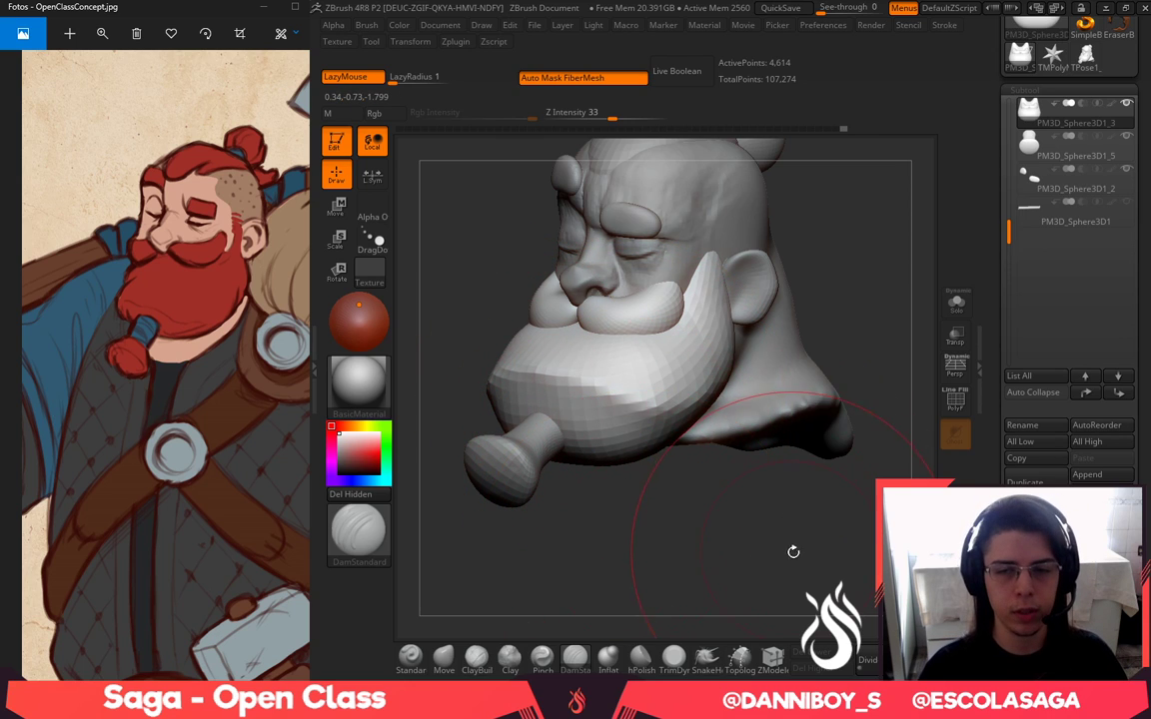
Adjust the beard's lower side contour with a resized Move brush
{"action": "left_click_drag", "start_coordinate": [793, 552], "coordinate": [716, 567]}
{"action": "mouse_move", "coordinate": [452, 641]}
{"action": "left_mouse_down"}
{"action": "mouse_move", "coordinate": [691, 562]}
{"action": "mouse_move", "coordinate": [580, 610]}
{"action": "left_mouse_up"}
{"action": "left_click", "coordinate": [447, 660]}
{"action": "key", "text": "space"}
{"action": "left_click_drag", "start_coordinate": [710, 437], "coordinate": [702, 441]}
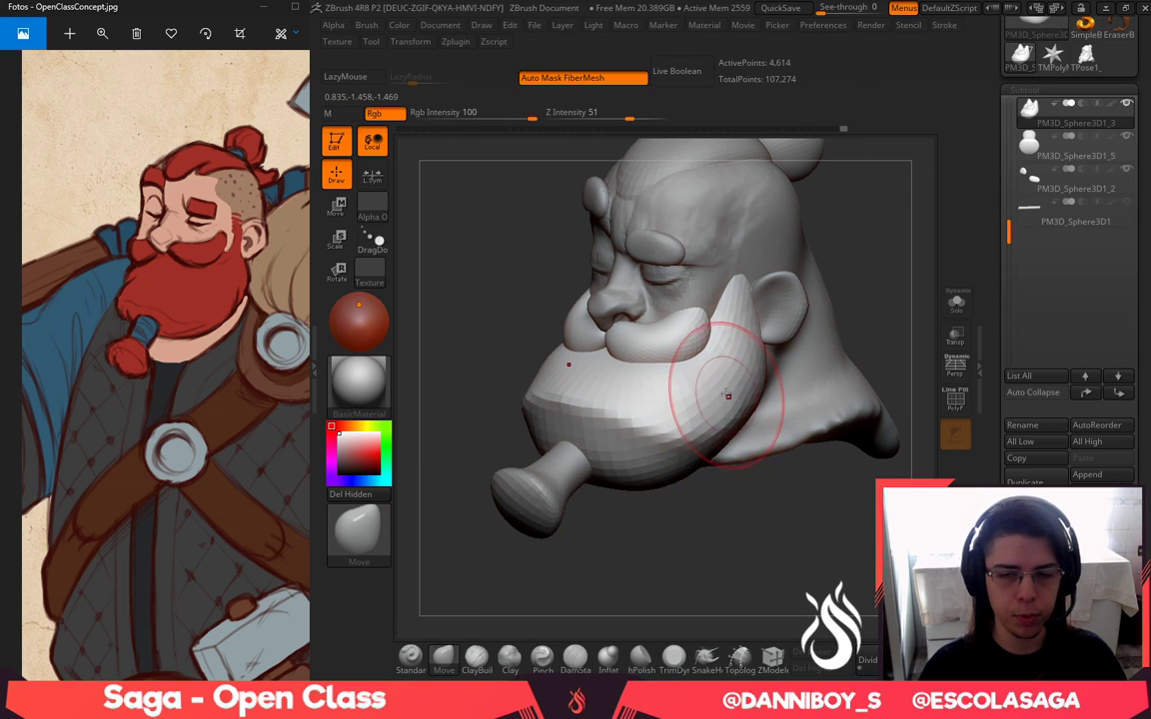
Reshape the beard's side beneath the sideburn with a resized Move brush and smooth the area
{"action": "left_click_drag", "start_coordinate": [726, 560], "coordinate": [788, 558]}
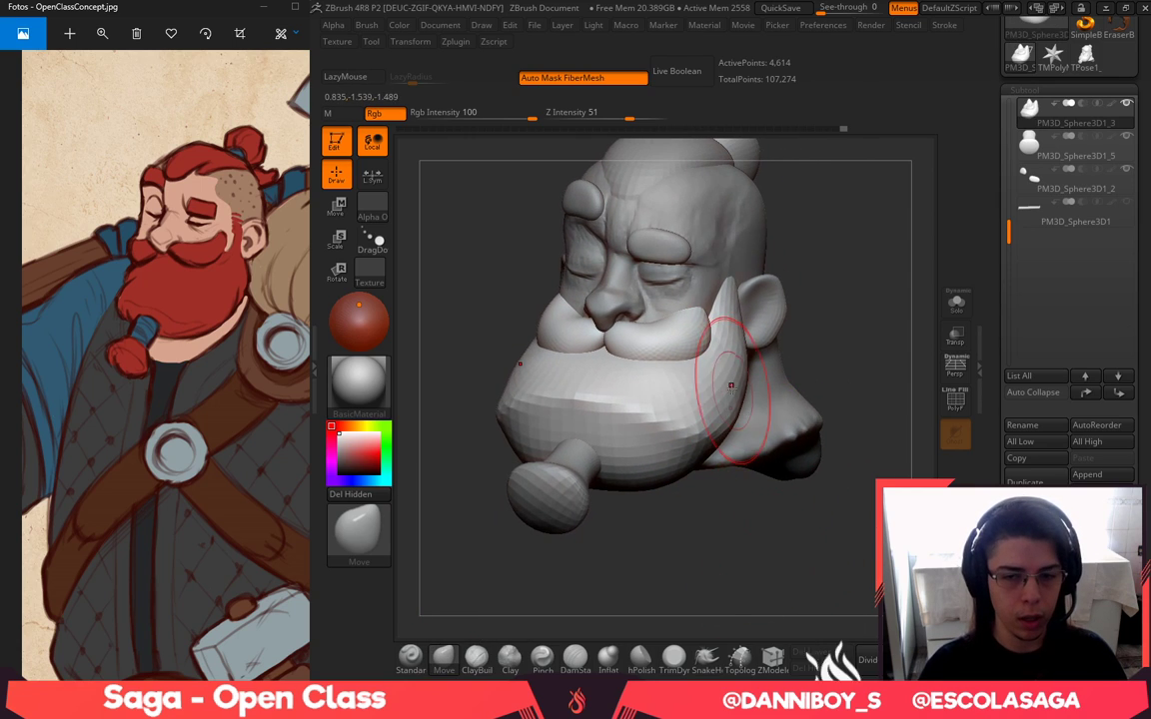
{"action": "key", "text": "space"}
{"action": "left_click_drag", "start_coordinate": [717, 394], "coordinate": [729, 405]}
{"action": "key", "text": "shift"}
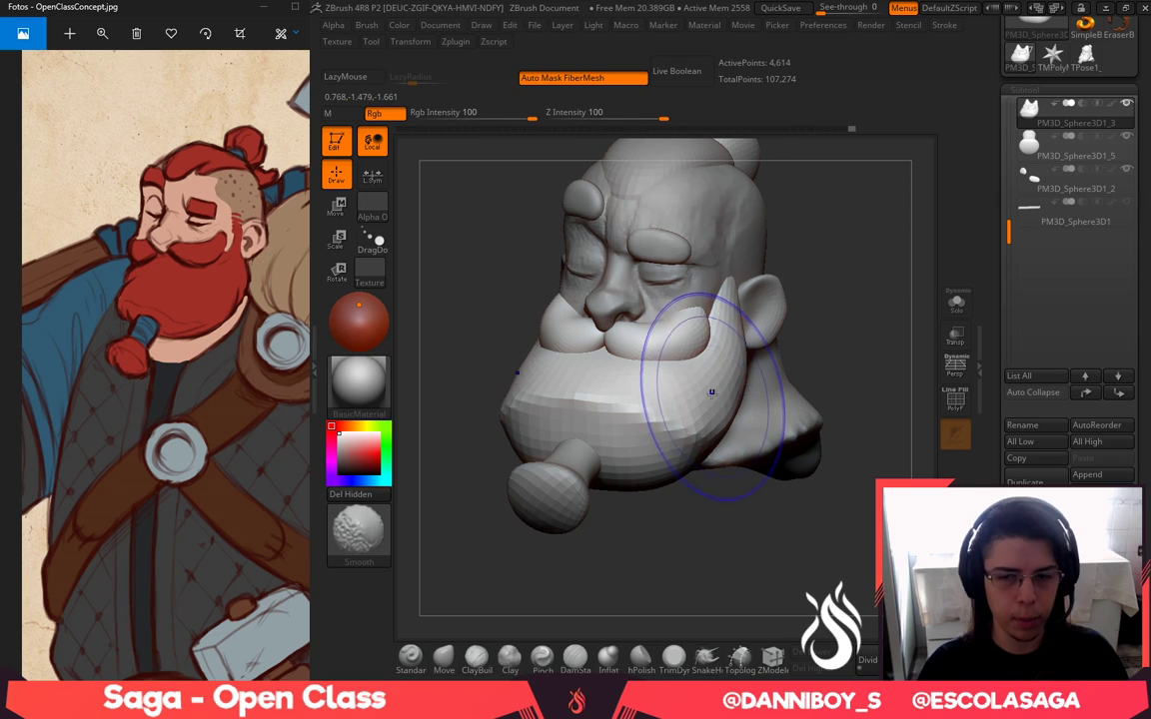
{"action": "key", "text": "w"}
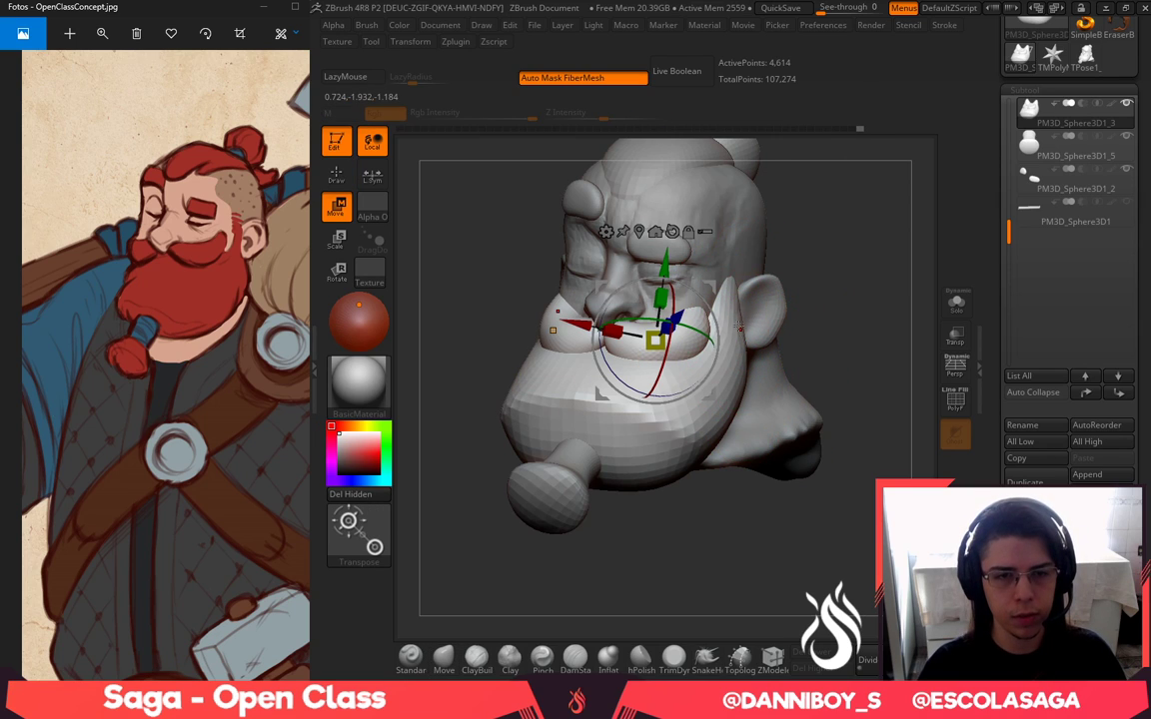
{"action": "key", "text": "q"}
Restore the torso-and-arms subtool, hide the shaft, make the torso active and zoom out the concept art for comparison
{"action": "left_click_drag", "start_coordinate": [815, 298], "coordinate": [808, 336], "text": "alt"}
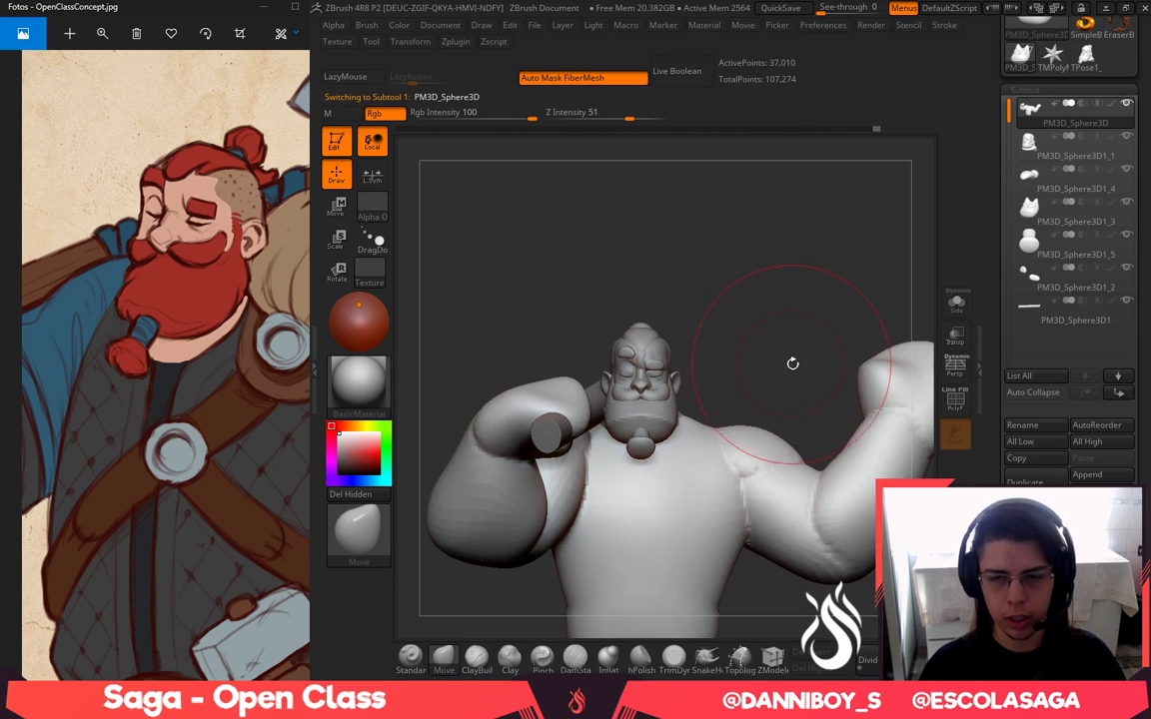
{"action": "left_click_drag", "start_coordinate": [792, 364], "coordinate": [833, 277], "text": "alt"}
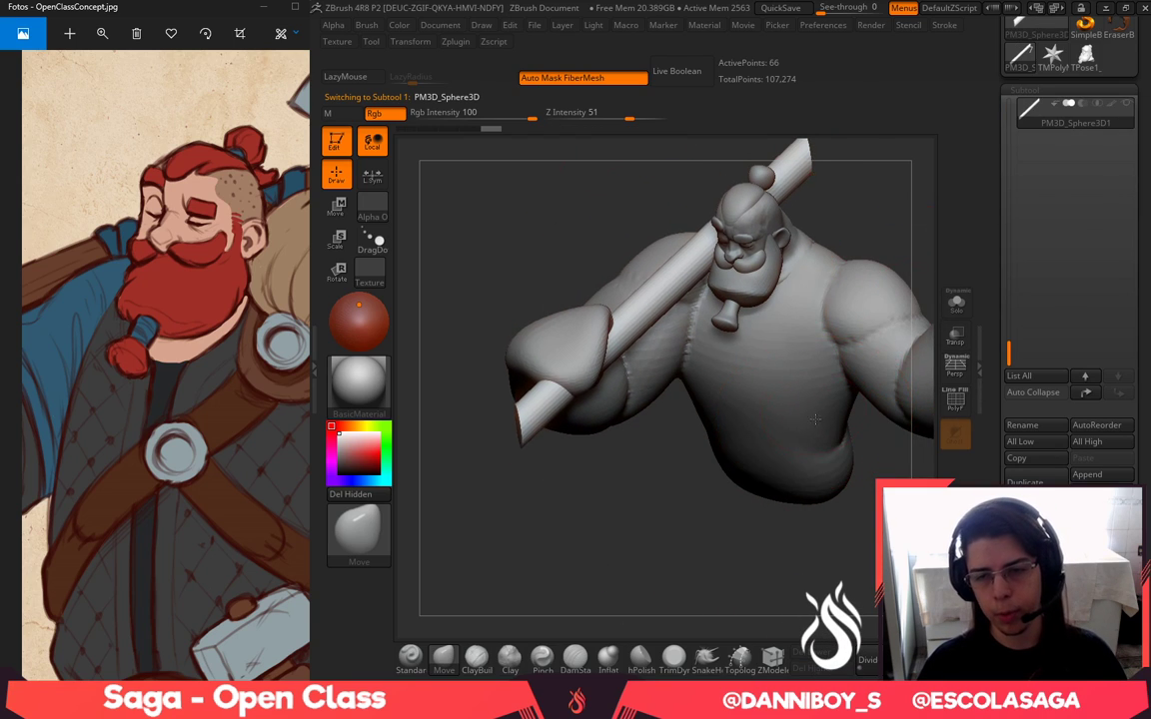
{"action": "left_click", "coordinate": [816, 420], "text": "alt"}
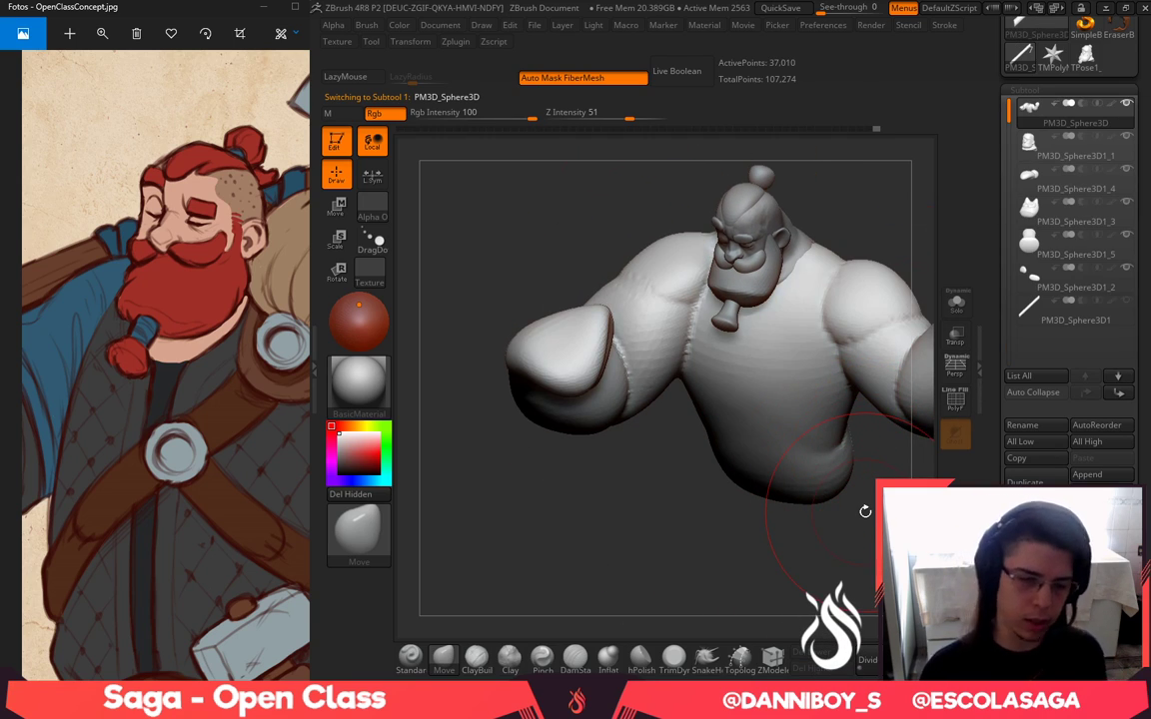
{"action": "scroll", "coordinate": [194, 234], "scroll_direction": "down", "scroll_amount": 3}
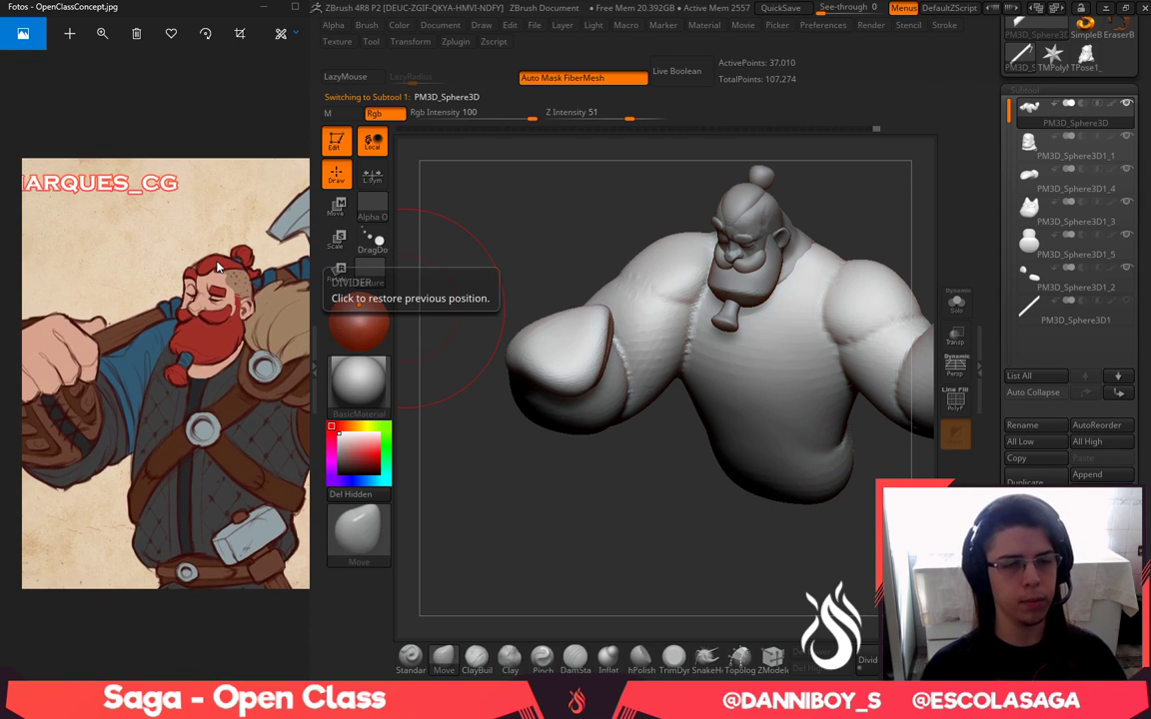
Add volume to the forearm of the raised arm with the Inflat brush
{"action": "left_click_drag", "start_coordinate": [683, 530], "coordinate": [627, 593]}
{"action": "left_click", "coordinate": [608, 657]}
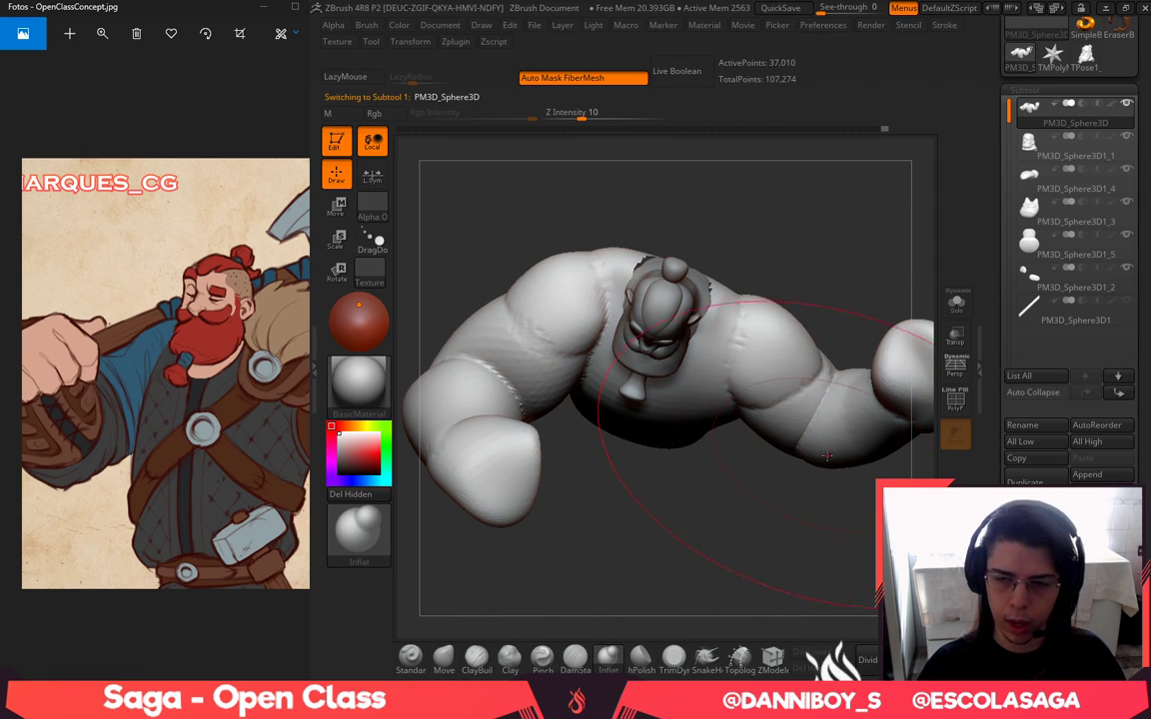
{"action": "left_click_drag", "start_coordinate": [873, 283], "coordinate": [845, 317]}
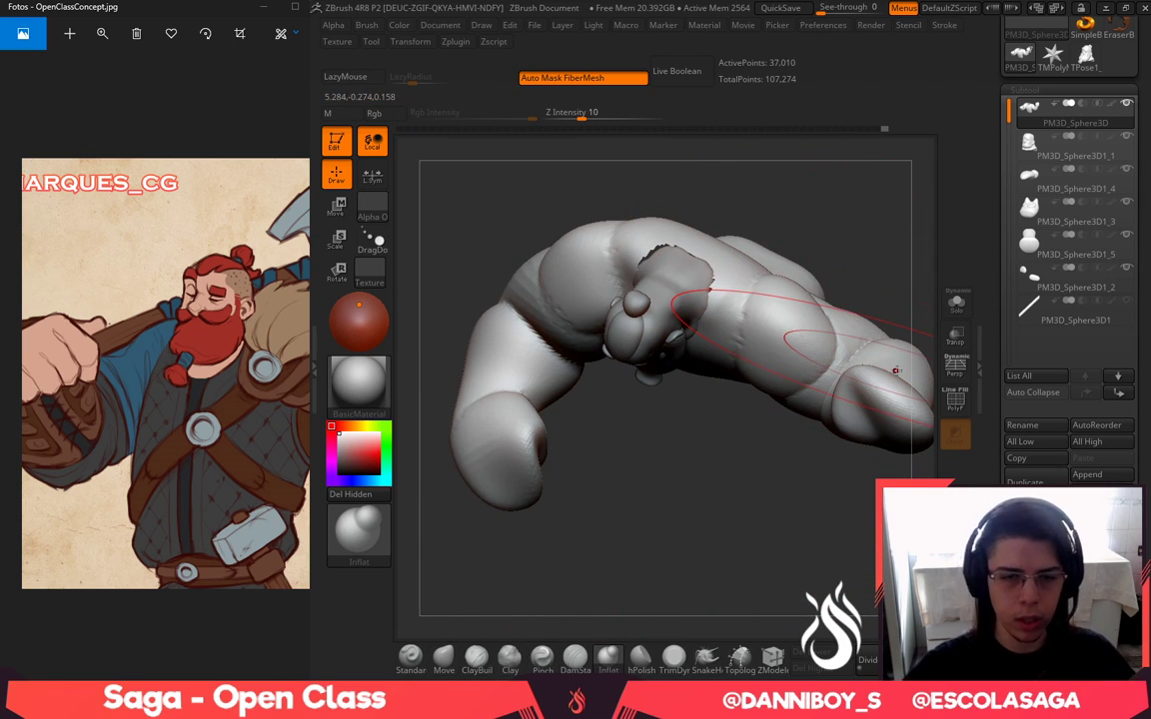
{"action": "left_click_drag", "start_coordinate": [729, 525], "coordinate": [704, 397]}
Adjust the shoulder and upper-arm silhouette from the front with a resized Move brush, using the concept art's torso as reference
{"action": "left_click", "coordinate": [446, 659]}
{"action": "left_click_drag", "start_coordinate": [745, 501], "coordinate": [628, 531], "text": "alt"}
{"action": "key", "text": "space"}
{"action": "left_click_drag", "start_coordinate": [768, 333], "coordinate": [745, 334]}
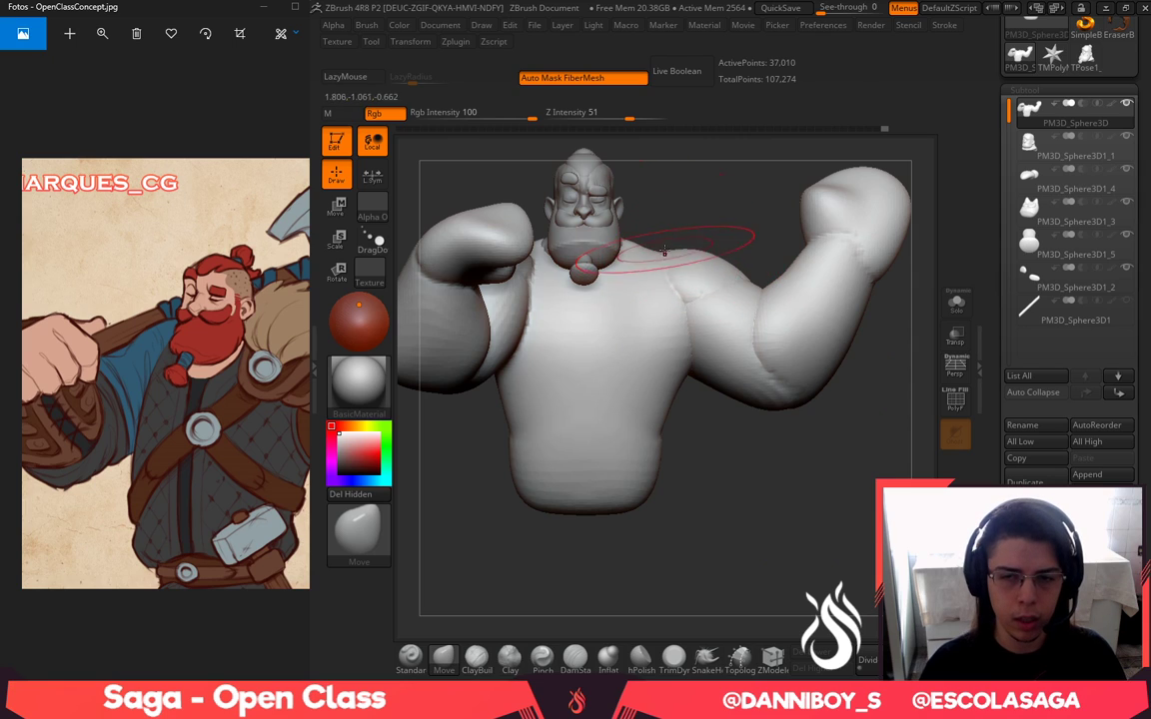
{"action": "left_click_drag", "start_coordinate": [747, 228], "coordinate": [737, 241], "text": "alt"}
{"action": "left_click_drag", "start_coordinate": [246, 441], "coordinate": [173, 444]}
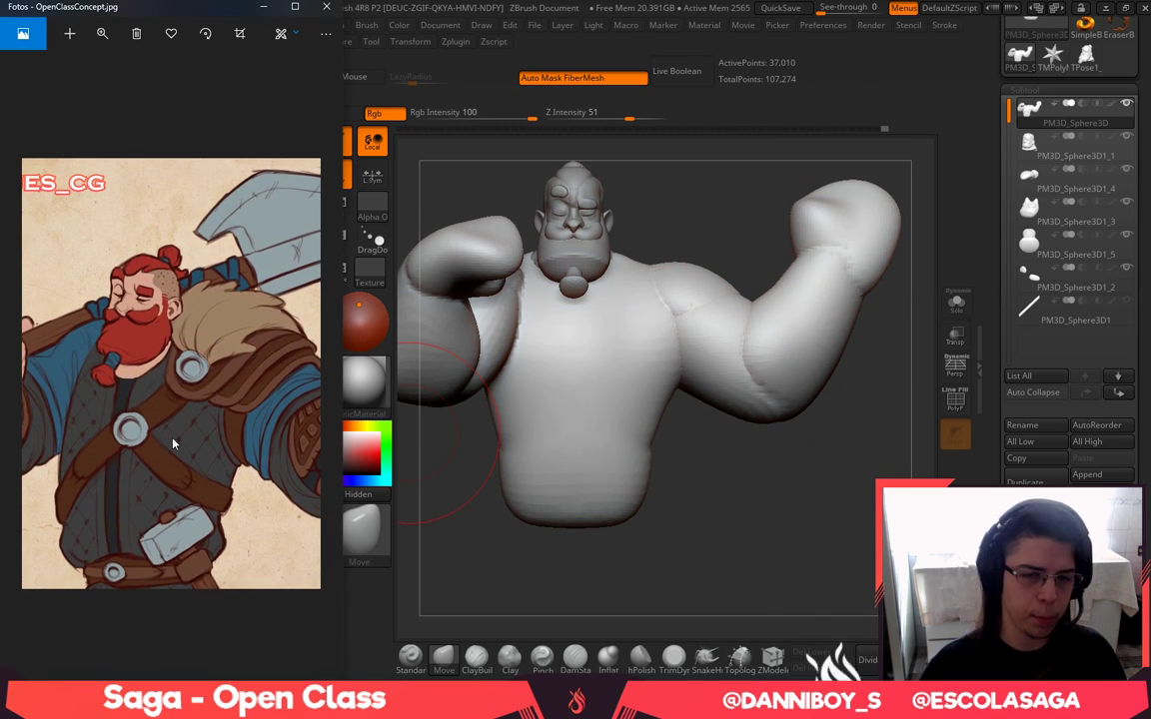
Zoom out the concept art and nudge the front of the character's left shoulder with the Move brush
{"action": "scroll", "coordinate": [150, 425], "scroll_direction": "down", "scroll_amount": 2}
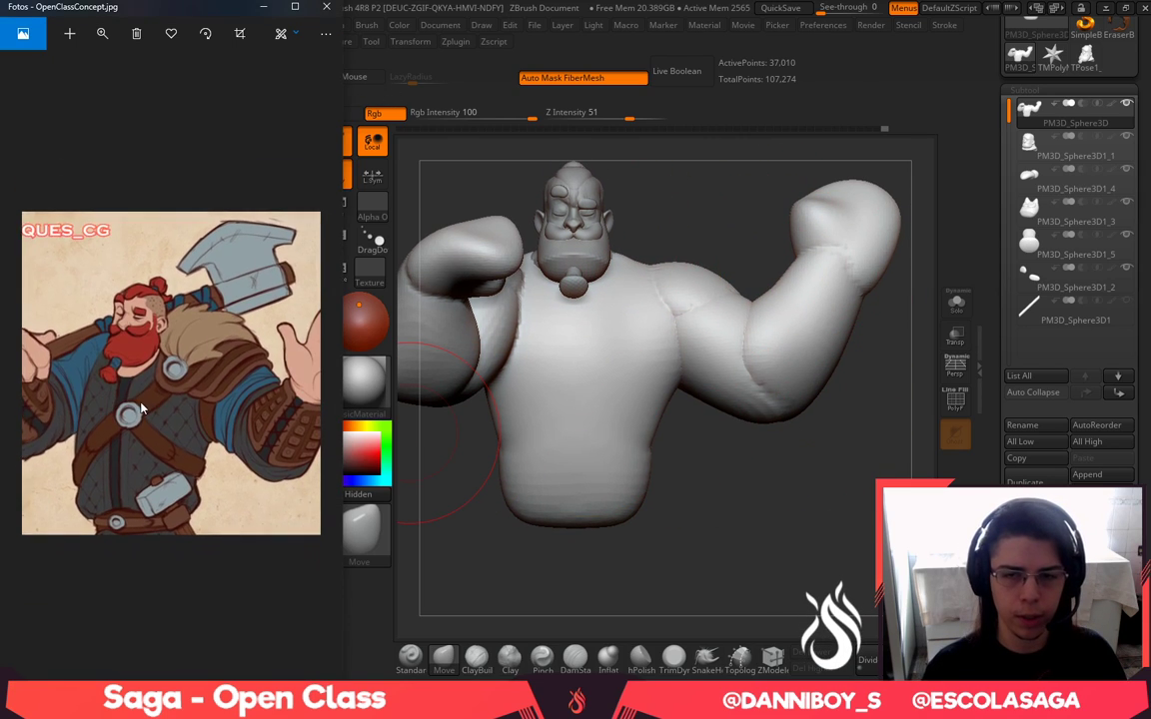
{"action": "left_click", "coordinate": [776, 191]}
{"action": "left_click_drag", "start_coordinate": [662, 278], "coordinate": [669, 277]}
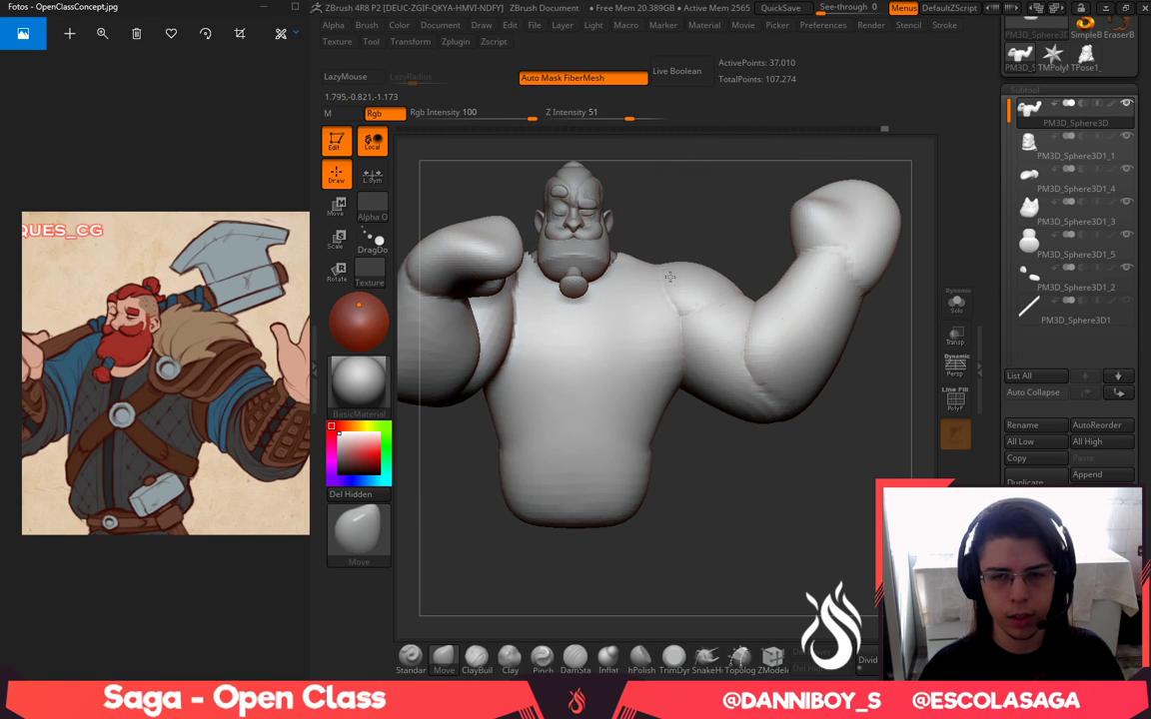
{"action": "left_click_drag", "start_coordinate": [714, 526], "coordinate": [797, 559]}
{"action": "key", "text": "space"}
{"action": "left_click_drag", "start_coordinate": [750, 402], "coordinate": [692, 402]}
Carve a crease between the shoulder muscle and biceps of the character's right arm with the DamStandard brush
{"action": "left_click", "coordinate": [577, 655]}
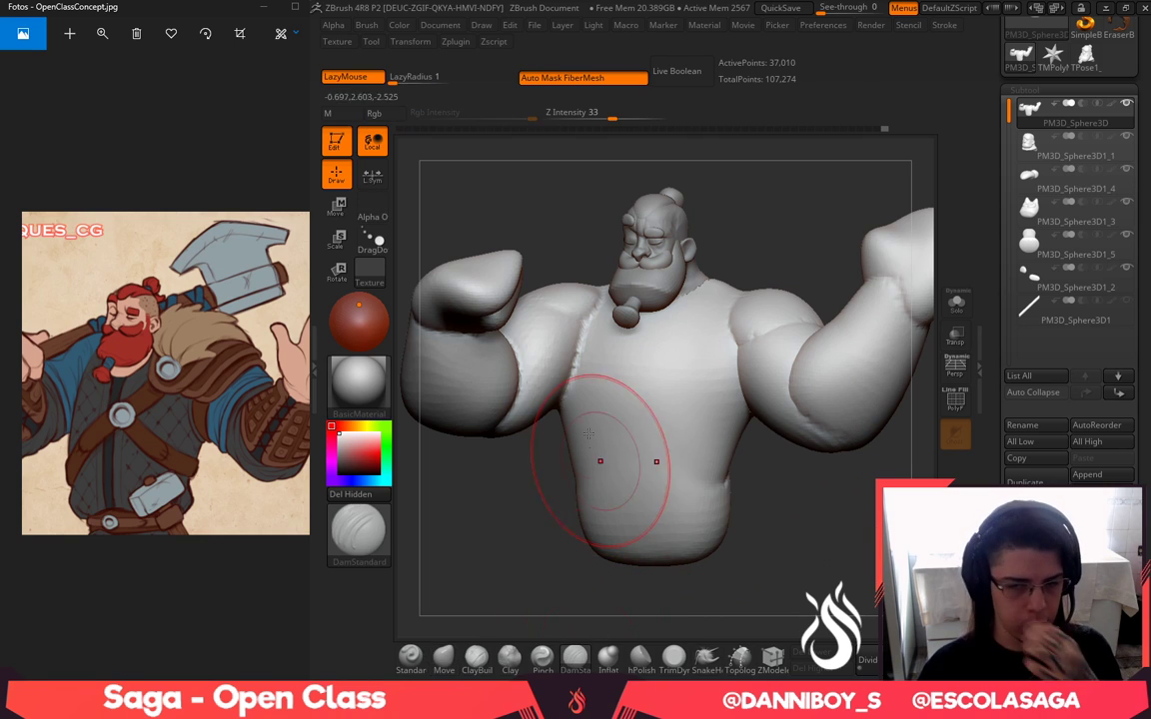
{"action": "left_click_drag", "start_coordinate": [527, 465], "coordinate": [516, 413]}
{"action": "mouse_move", "coordinate": [543, 546]}
{"action": "left_mouse_down"}
{"action": "mouse_move", "coordinate": [571, 599]}
{"action": "mouse_move", "coordinate": [562, 642]}
{"action": "mouse_move", "coordinate": [544, 635]}
{"action": "left_mouse_up"}
{"action": "key", "text": "b"}
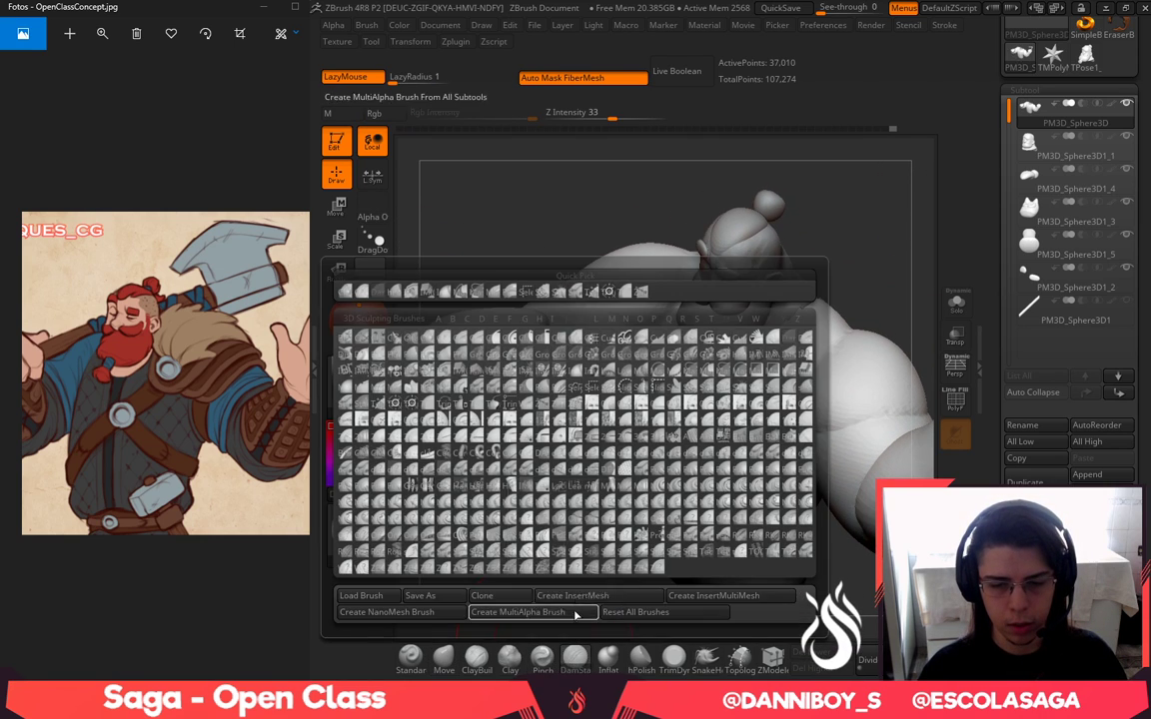
{"action": "left_click", "coordinate": [575, 659]}
{"action": "mouse_move", "coordinate": [626, 225]}
{"action": "right_mouse_down"}
{"action": "mouse_move", "coordinate": [622, 268]}
{"action": "mouse_move", "coordinate": [643, 340]}
{"action": "right_mouse_up"}
{"action": "right_click_drag", "start_coordinate": [665, 264], "coordinate": [615, 324]}
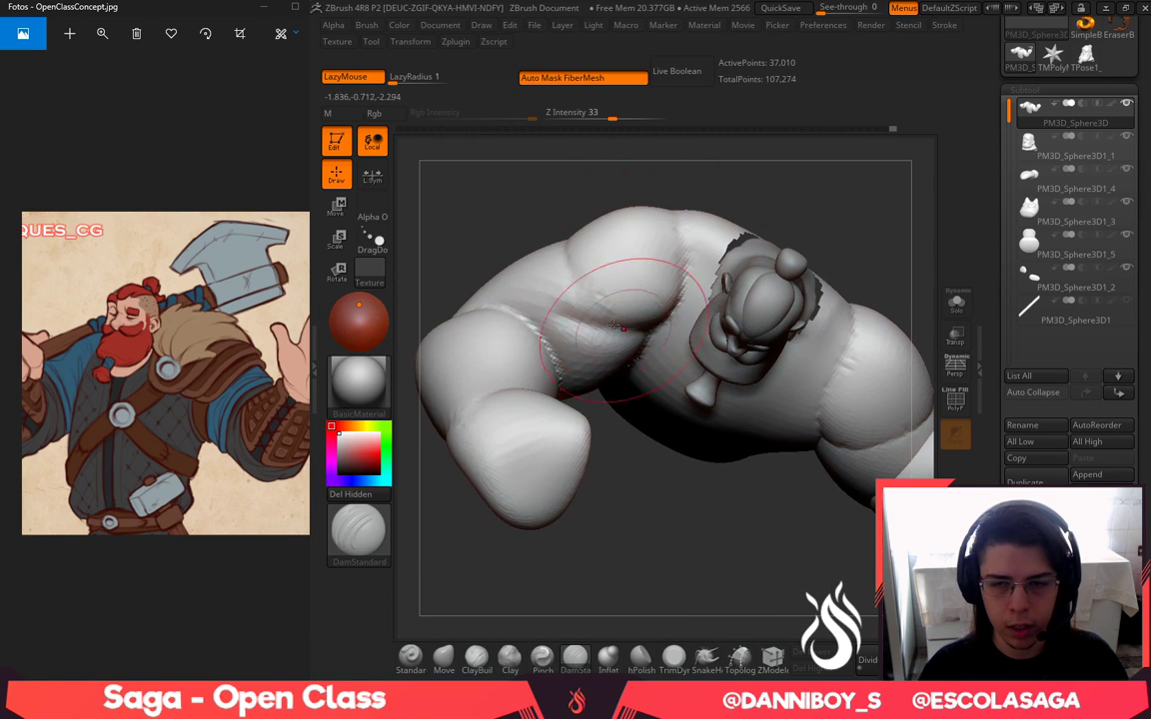
Extend the DamStandard creases around the outer and rear side of the right upper arm to define the deltoid
{"action": "mouse_move", "coordinate": [580, 500]}
{"action": "right_mouse_down"}
{"action": "mouse_move", "coordinate": [625, 465]}
{"action": "mouse_move", "coordinate": [675, 512]}
{"action": "right_mouse_up"}
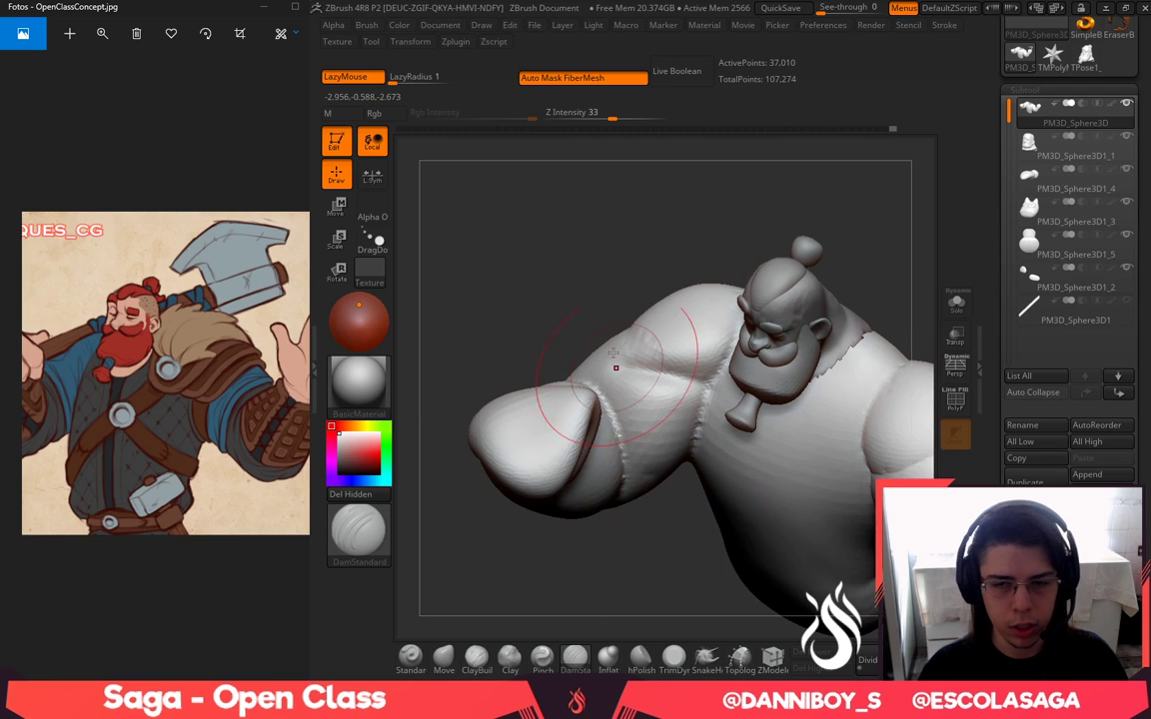
{"action": "right_click_drag", "start_coordinate": [611, 300], "coordinate": [630, 367]}
{"action": "right_click_drag", "start_coordinate": [609, 193], "coordinate": [617, 320]}
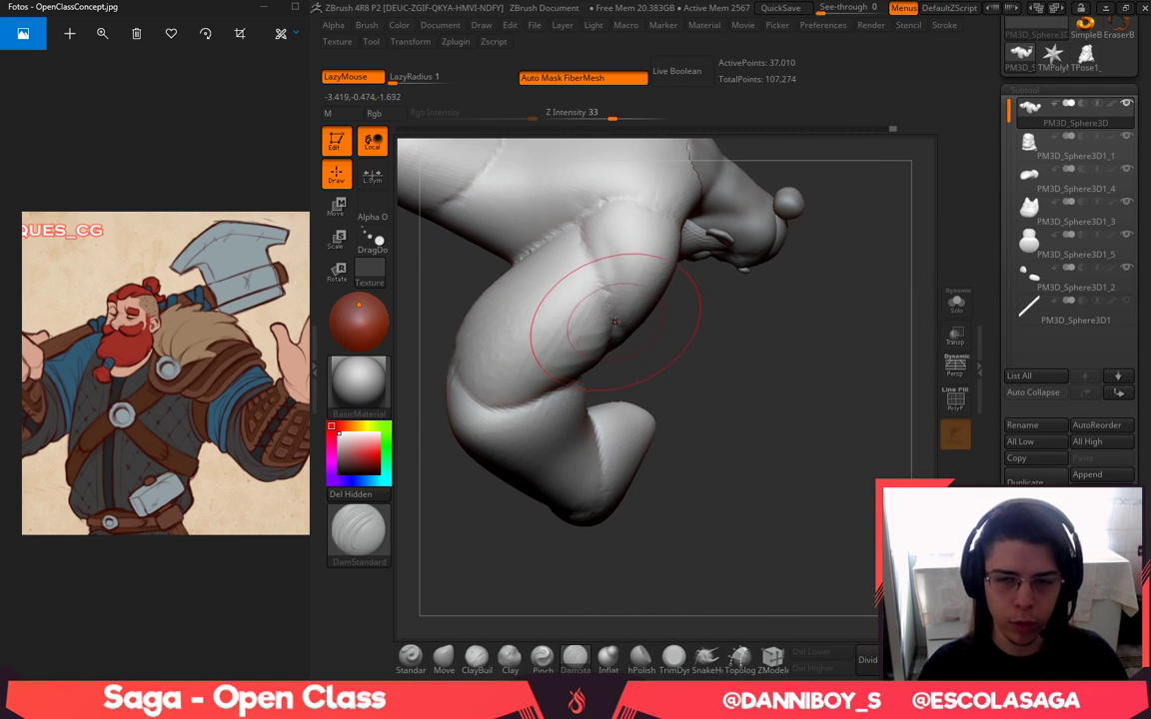
{"action": "right_click_drag", "start_coordinate": [603, 239], "coordinate": [590, 212]}
{"action": "left_click_drag", "start_coordinate": [575, 245], "coordinate": [592, 300]}
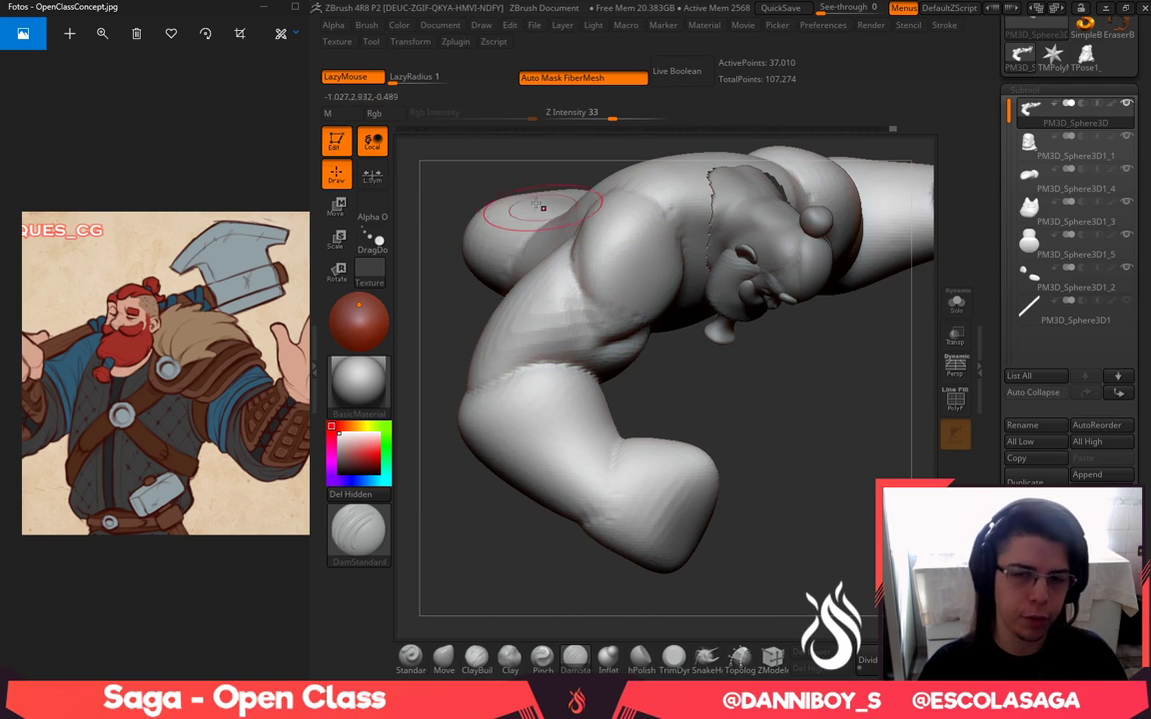
{"action": "mouse_move", "coordinate": [562, 196]}
{"action": "right_mouse_down"}
{"action": "mouse_move", "coordinate": [579, 226]}
{"action": "mouse_move", "coordinate": [589, 206]}
{"action": "mouse_move", "coordinate": [598, 222]}
{"action": "right_mouse_up"}
Build up the deltoid of the character's right arm with ClayBuildup strokes along the shoulder muscle
{"action": "left_click", "coordinate": [477, 654]}
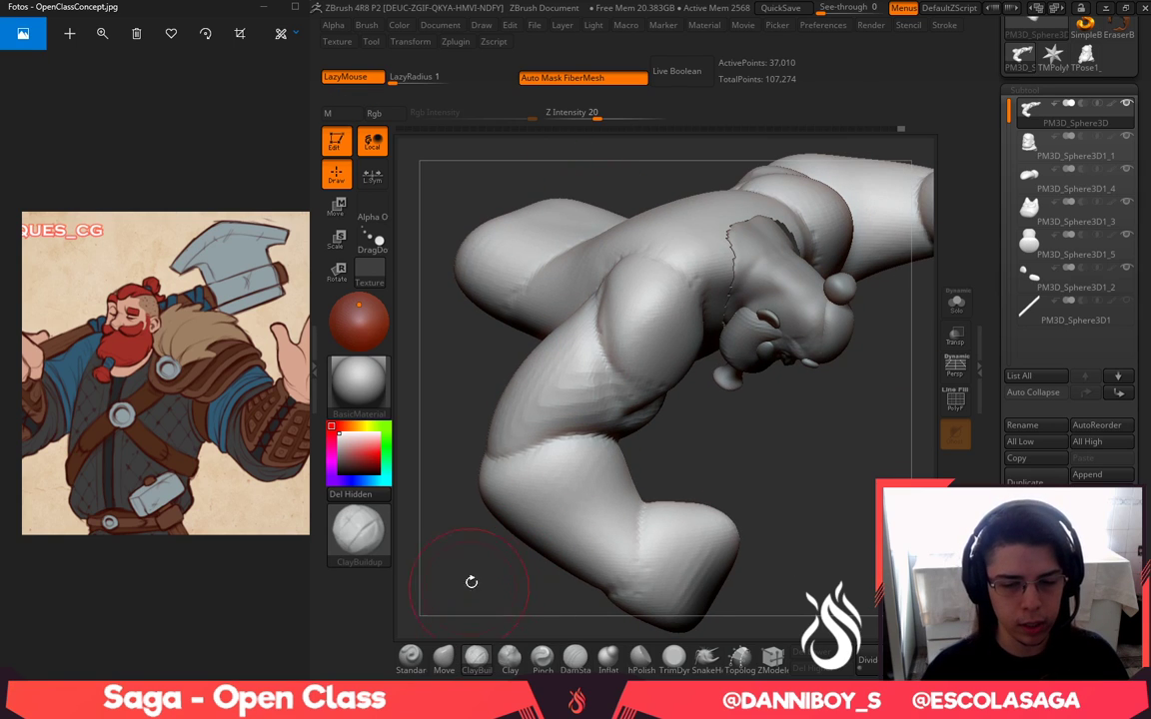
{"action": "mouse_move", "coordinate": [472, 581]}
{"action": "right_mouse_down"}
{"action": "mouse_move", "coordinate": [631, 309]}
{"action": "mouse_move", "coordinate": [629, 358]}
{"action": "right_mouse_up"}
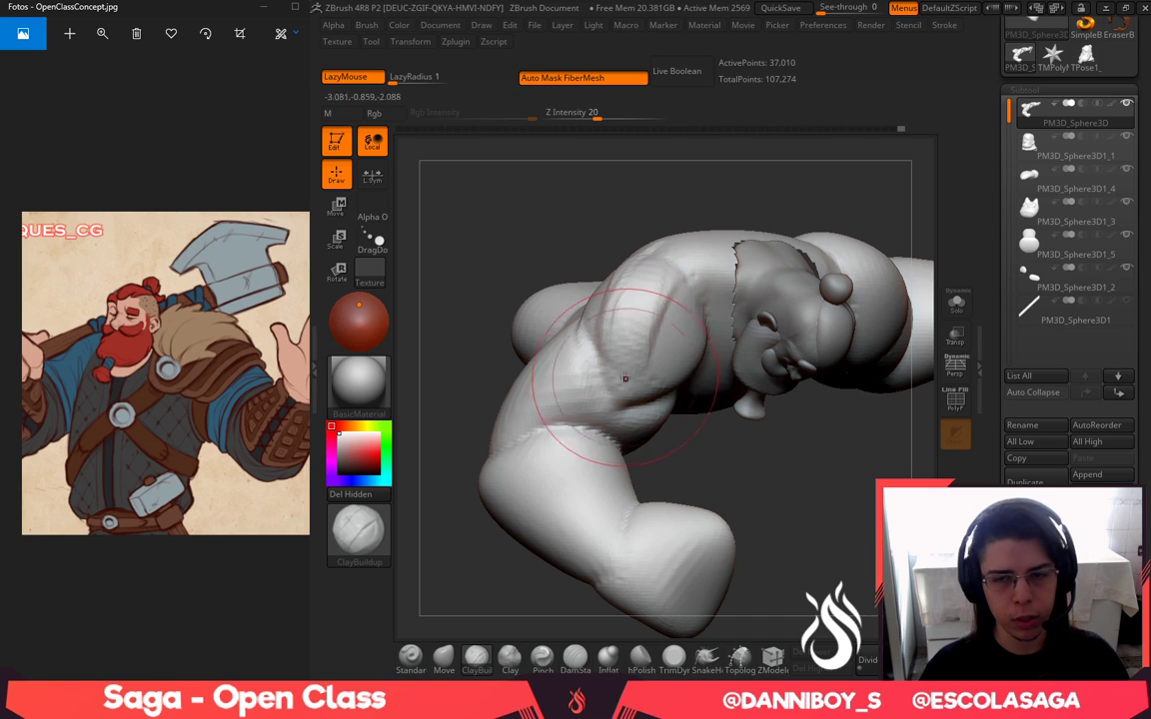
{"action": "right_click_drag", "start_coordinate": [677, 208], "coordinate": [692, 268]}
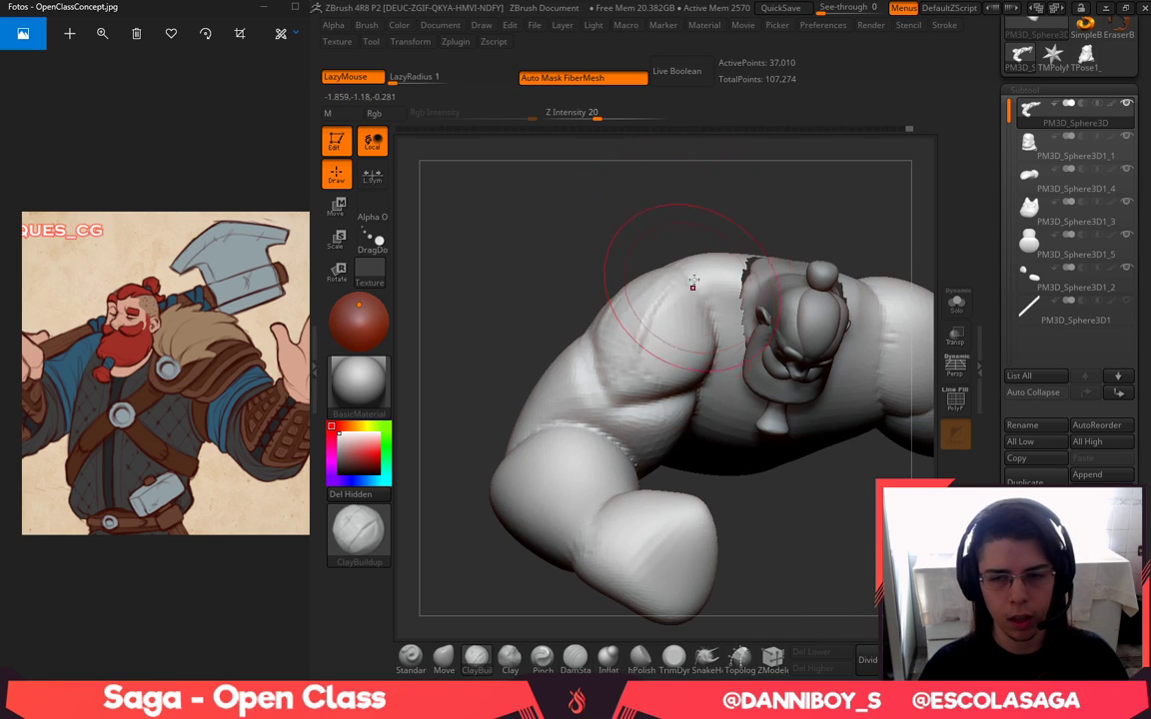
{"action": "left_click_drag", "start_coordinate": [693, 285], "coordinate": [645, 347]}
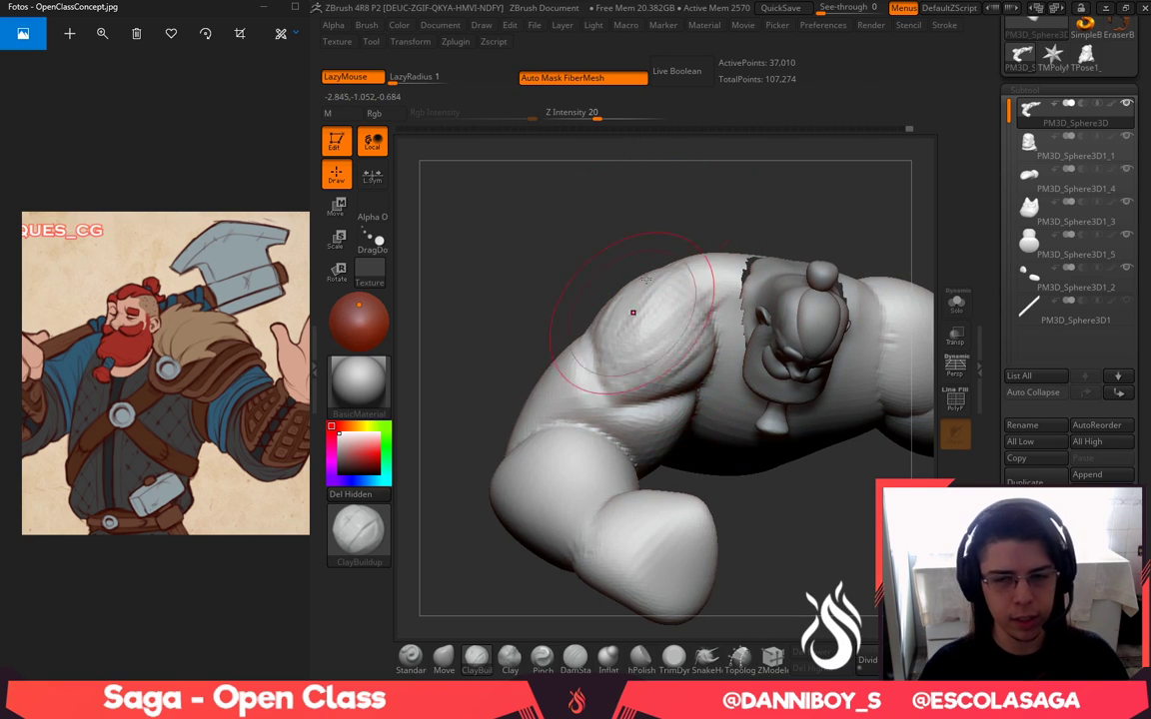
{"action": "right_click_drag", "start_coordinate": [633, 313], "coordinate": [620, 319]}
{"action": "left_click_drag", "start_coordinate": [584, 303], "coordinate": [653, 246]}
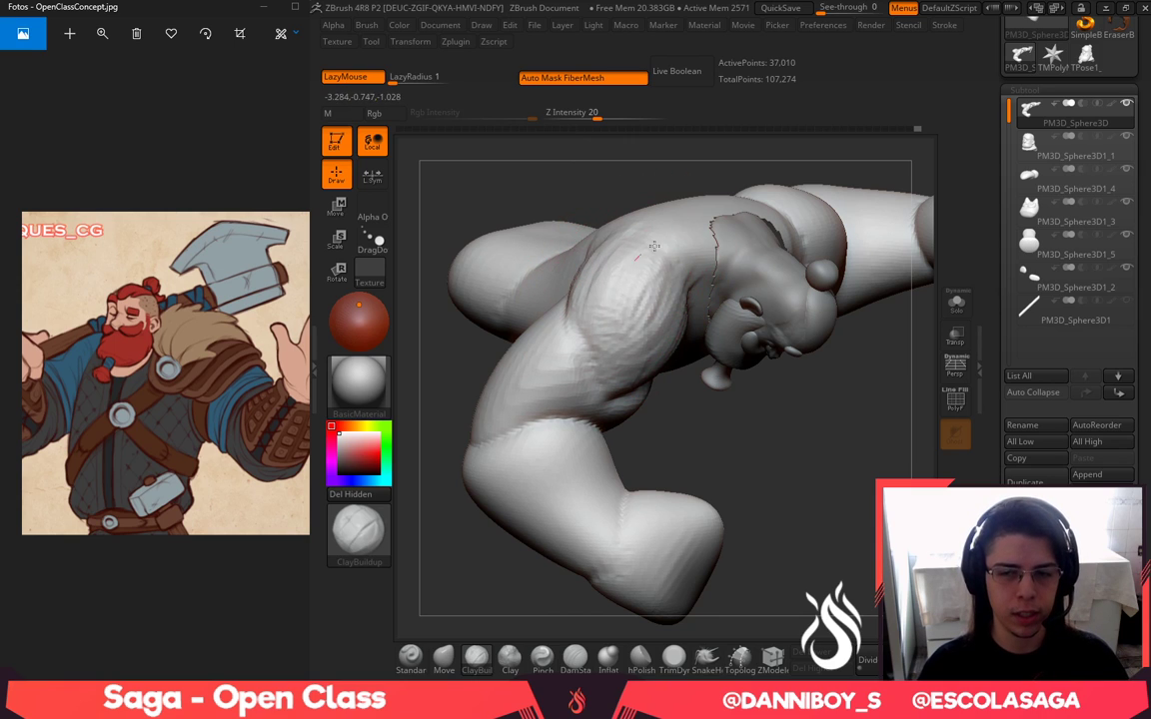
Build up the front of the character's left deltoid with ClayBuildup strokes toward the chest
{"action": "mouse_move", "coordinate": [716, 427]}
{"action": "left_mouse_down"}
{"action": "mouse_move", "coordinate": [628, 459]}
{"action": "mouse_move", "coordinate": [776, 249]}
{"action": "mouse_move", "coordinate": [844, 195]}
{"action": "mouse_move", "coordinate": [804, 218]}
{"action": "mouse_move", "coordinate": [764, 309]}
{"action": "mouse_move", "coordinate": [733, 411]}
{"action": "mouse_move", "coordinate": [762, 424]}
{"action": "left_mouse_up"}
{"action": "mouse_move", "coordinate": [861, 325]}
{"action": "left_mouse_down"}
{"action": "mouse_move", "coordinate": [817, 316]}
{"action": "mouse_move", "coordinate": [799, 371]}
{"action": "left_mouse_up"}
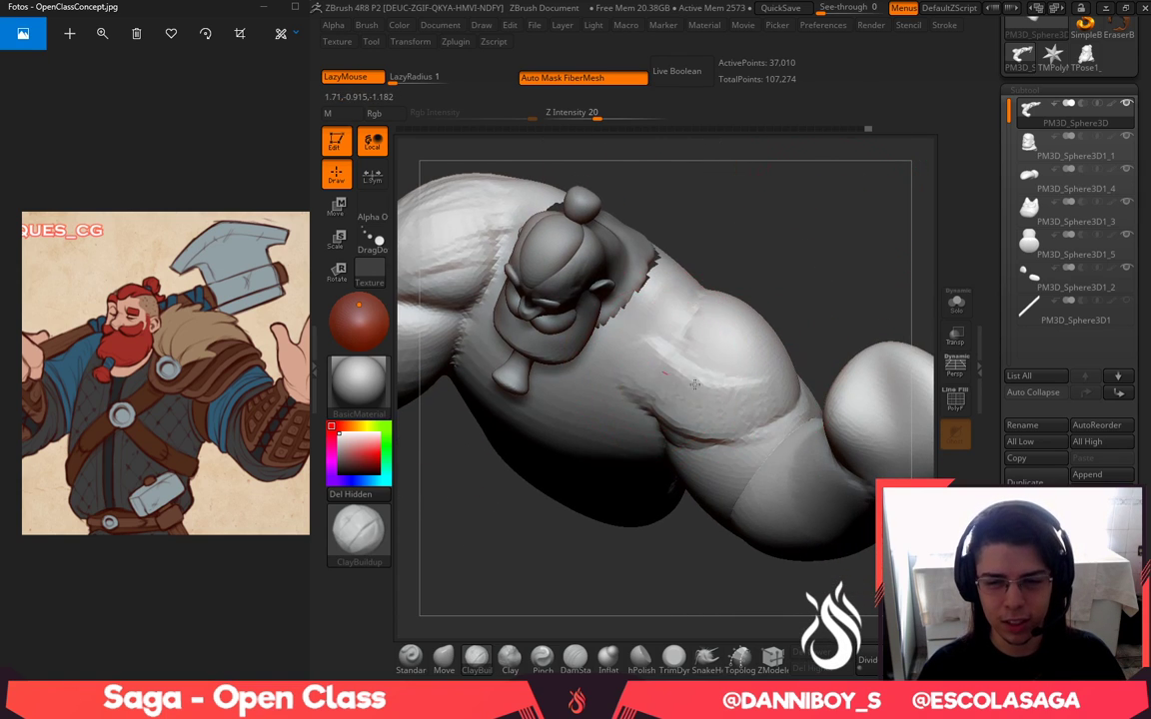
{"action": "mouse_move", "coordinate": [620, 335]}
{"action": "left_mouse_down"}
{"action": "mouse_move", "coordinate": [672, 401]}
{"action": "mouse_move", "coordinate": [714, 423]}
{"action": "left_mouse_up"}
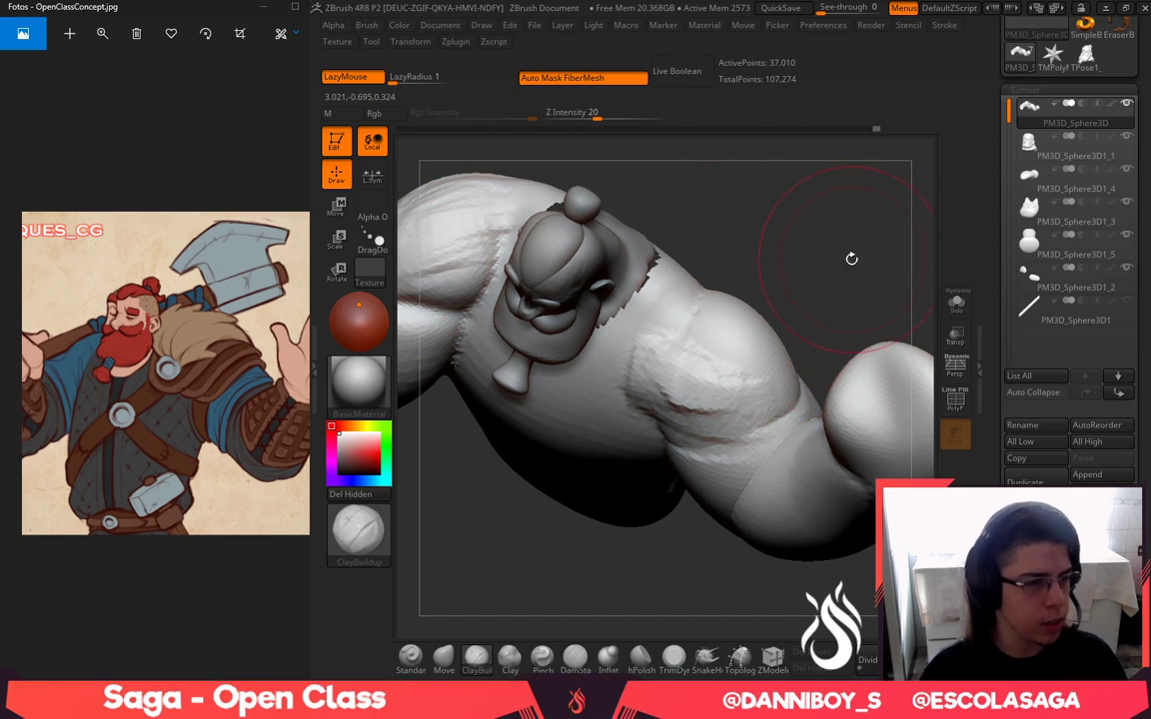
{"action": "mouse_move", "coordinate": [851, 258]}
{"action": "left_mouse_down"}
{"action": "mouse_move", "coordinate": [860, 236]}
{"action": "mouse_move", "coordinate": [828, 230]}
{"action": "left_mouse_up"}
{"action": "left_click_drag", "start_coordinate": [770, 289], "coordinate": [744, 222], "text": "alt"}
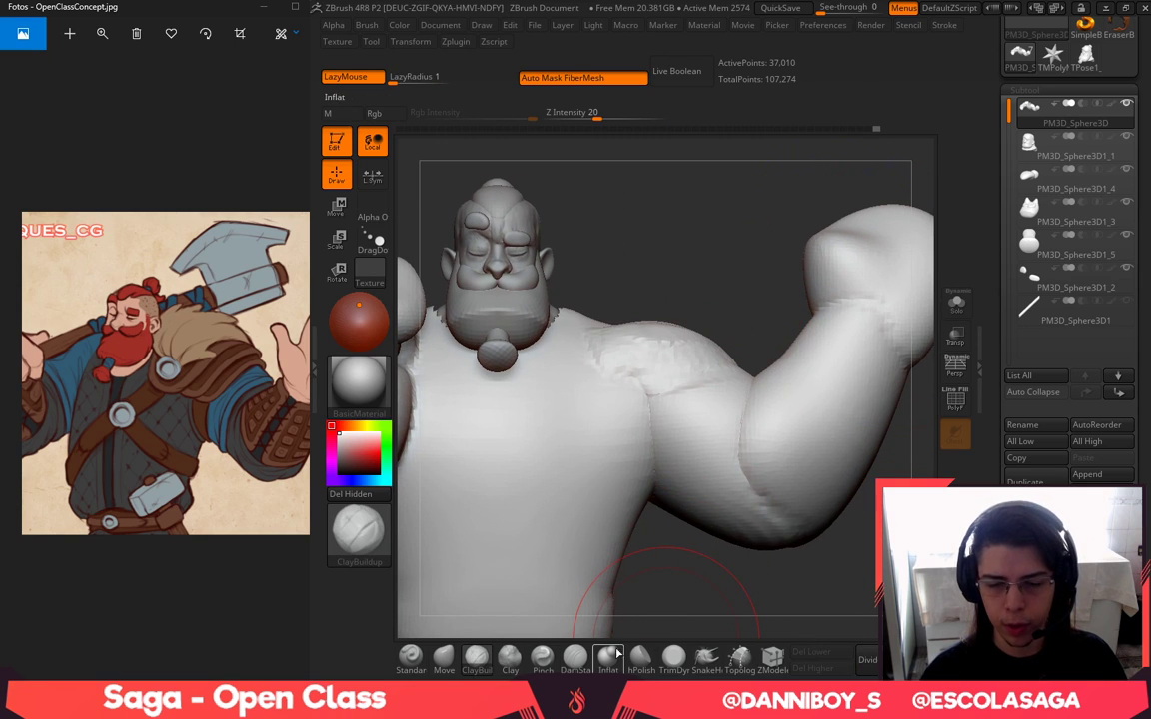
Carve the boundary between the left deltoid and the chest with the DamStandard brush
{"action": "left_click", "coordinate": [575, 657]}
{"action": "mouse_move", "coordinate": [711, 264]}
{"action": "left_mouse_down"}
{"action": "mouse_move", "coordinate": [721, 350]}
{"action": "mouse_move", "coordinate": [544, 338]}
{"action": "left_mouse_up"}
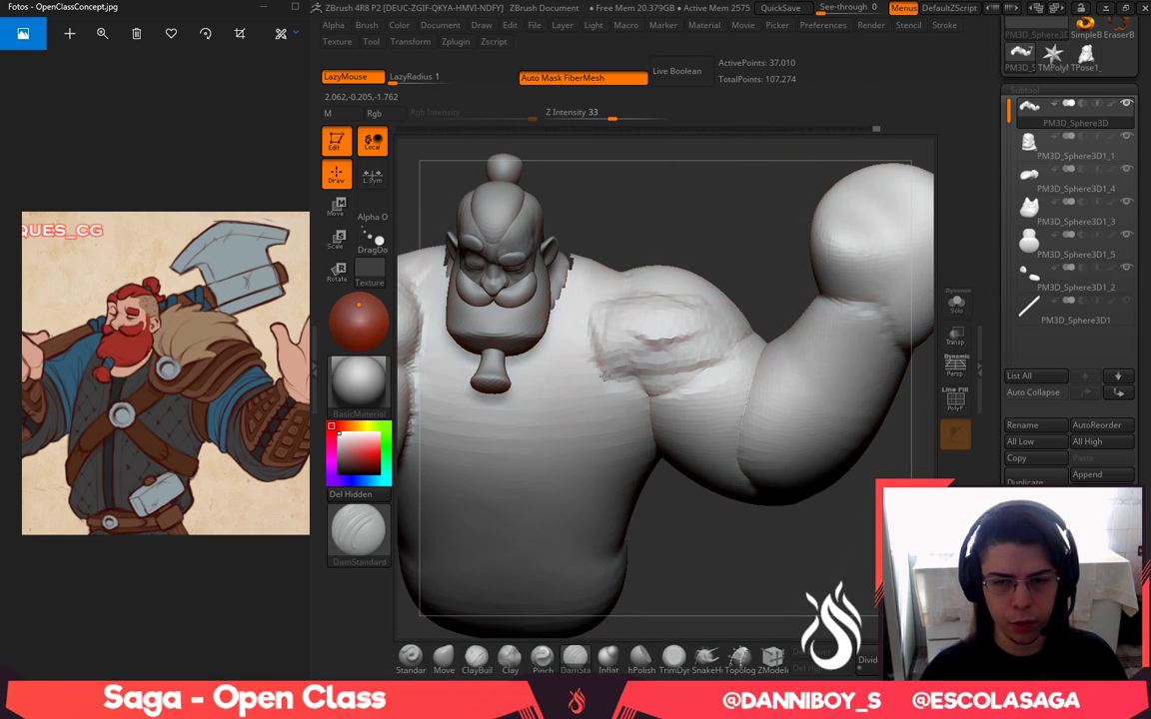
{"action": "left_click_drag", "start_coordinate": [651, 362], "coordinate": [589, 347]}
{"action": "left_click_drag", "start_coordinate": [687, 246], "coordinate": [758, 272]}
{"action": "left_click_drag", "start_coordinate": [683, 324], "coordinate": [634, 349]}
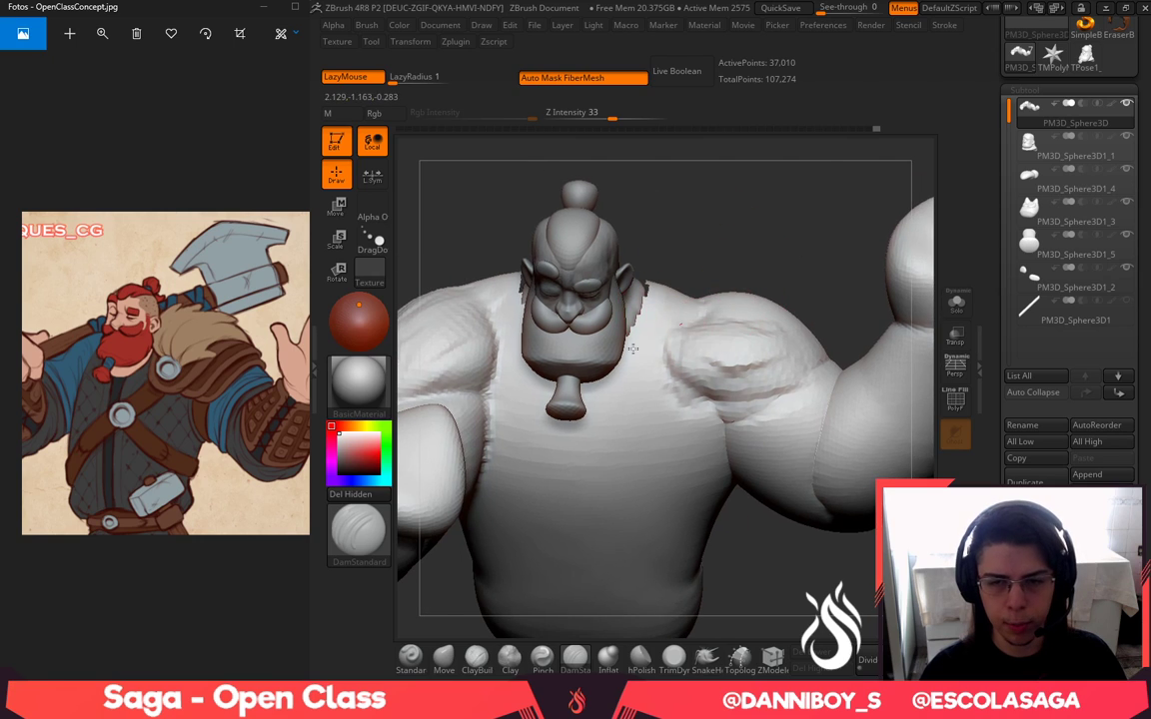
{"action": "left_click_drag", "start_coordinate": [709, 313], "coordinate": [629, 272]}
{"action": "left_click_drag", "start_coordinate": [644, 232], "coordinate": [649, 285]}
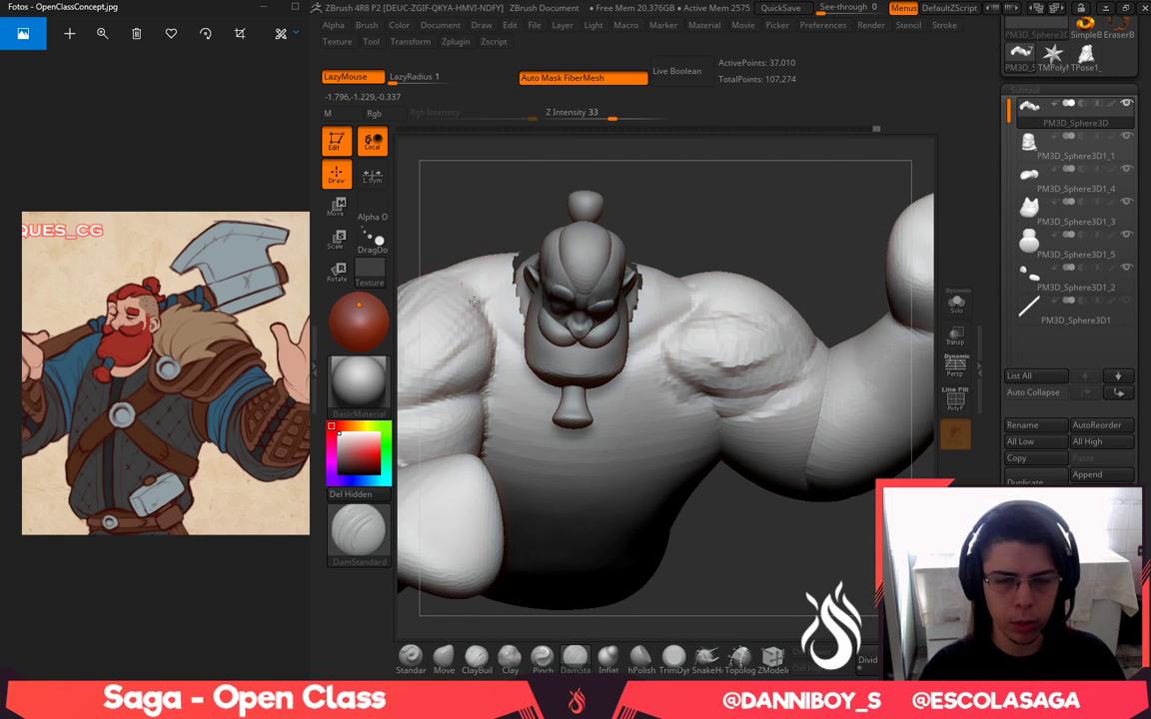
Refine the DamStandard creases where both deltoids meet the collarbone and define the left deltoid's lower tip
{"action": "mouse_move", "coordinate": [480, 350]}
{"action": "left_mouse_down"}
{"action": "mouse_move", "coordinate": [469, 299]}
{"action": "mouse_move", "coordinate": [432, 270]}
{"action": "left_mouse_up"}
{"action": "left_click_drag", "start_coordinate": [735, 221], "coordinate": [696, 171]}
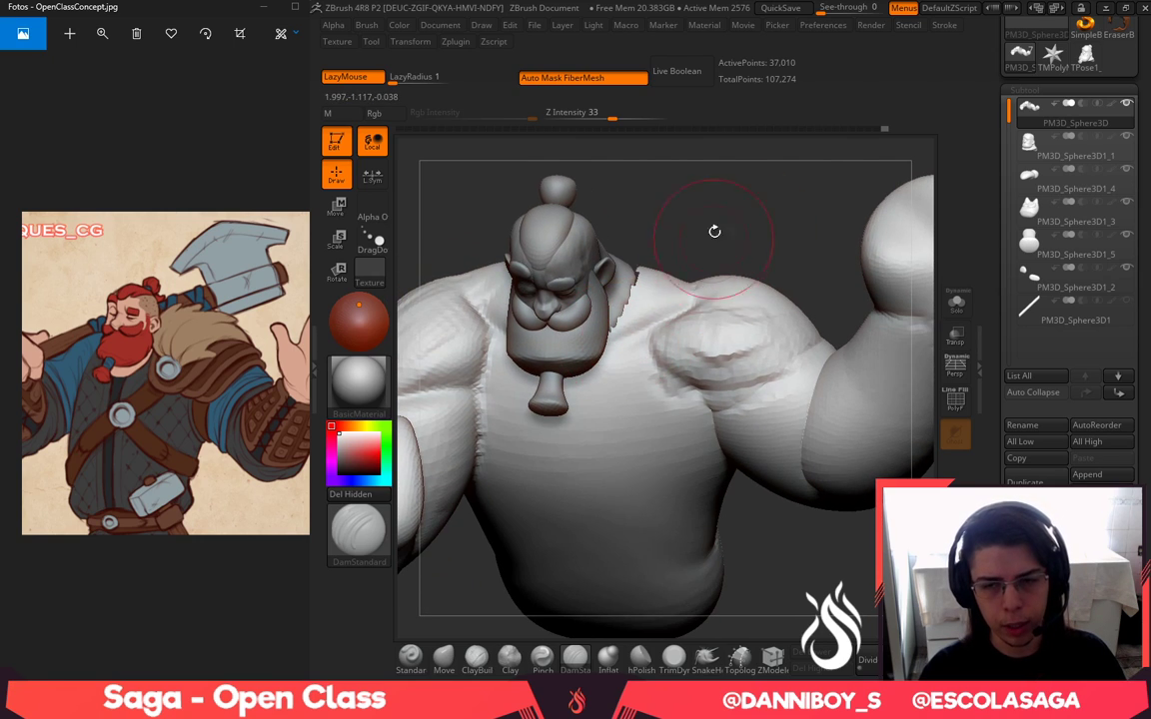
{"action": "left_click_drag", "start_coordinate": [714, 230], "coordinate": [712, 302]}
{"action": "mouse_move", "coordinate": [754, 232]}
{"action": "left_mouse_down"}
{"action": "mouse_move", "coordinate": [768, 147]}
{"action": "mouse_move", "coordinate": [738, 219]}
{"action": "mouse_move", "coordinate": [717, 184]}
{"action": "mouse_move", "coordinate": [739, 296]}
{"action": "left_mouse_up"}
{"action": "right_click_drag", "start_coordinate": [739, 297], "coordinate": [751, 325]}
{"action": "right_click", "coordinate": [754, 327]}
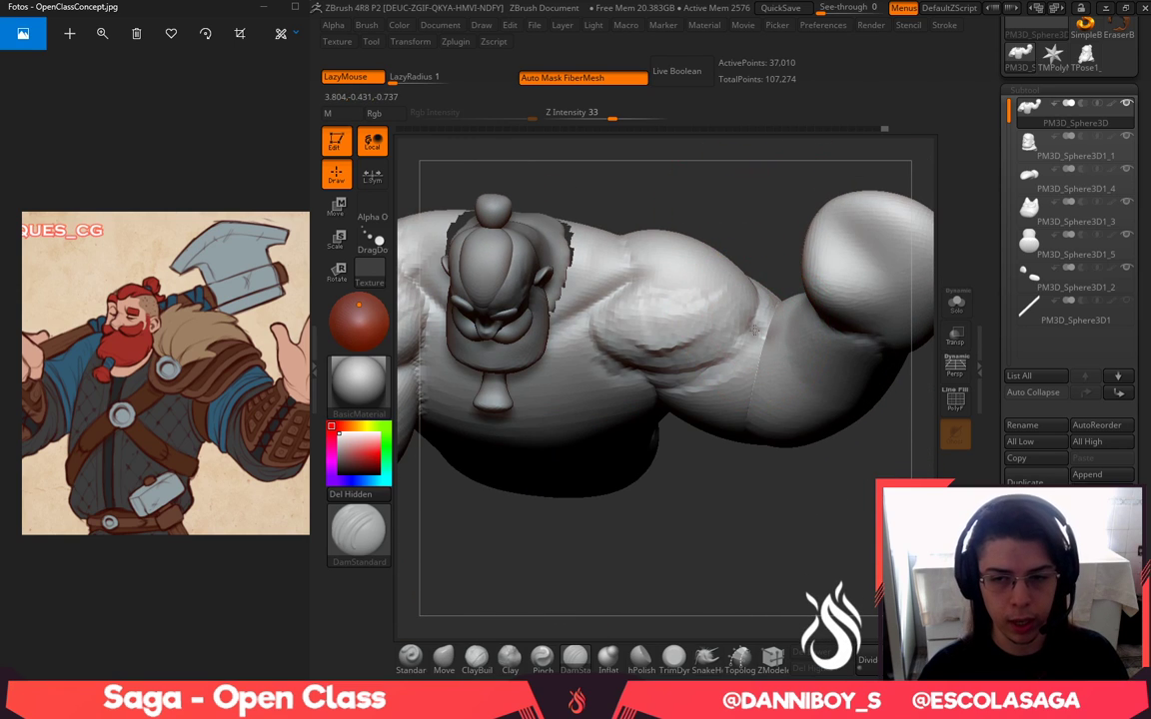
Carve the separation between biceps and triceps from the left armpit to the elbow with the DamStandard brush
{"action": "left_click_drag", "start_coordinate": [718, 489], "coordinate": [741, 364]}
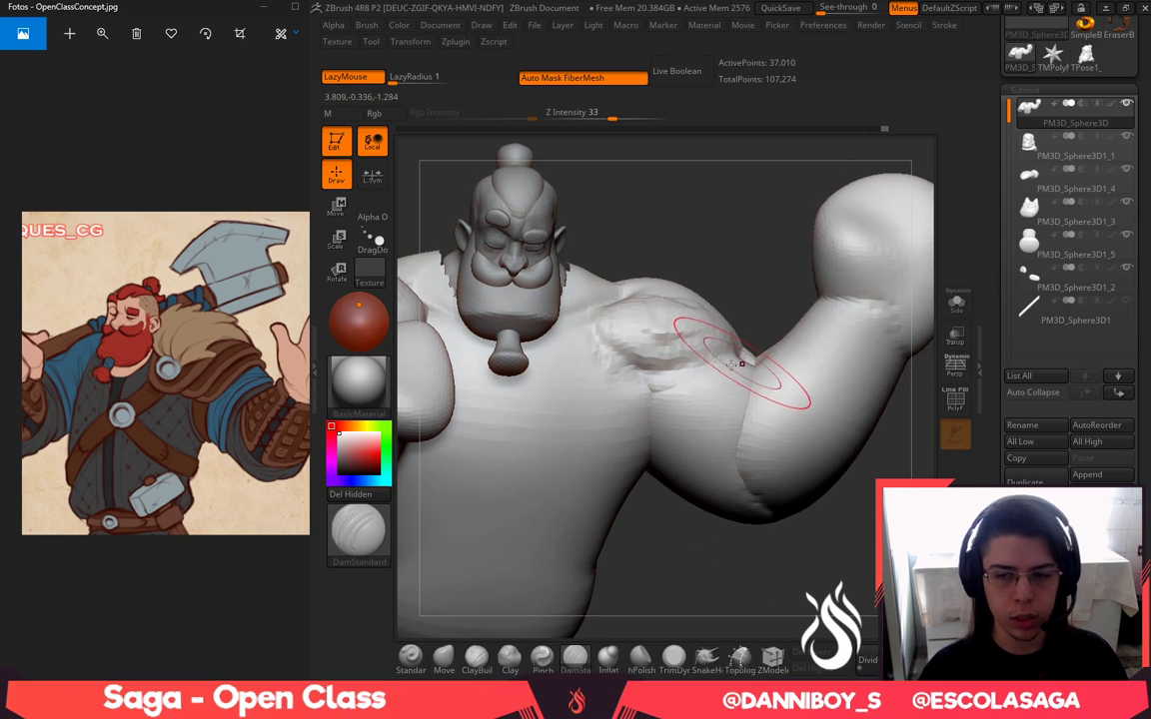
{"action": "mouse_move", "coordinate": [644, 375]}
{"action": "right_mouse_down"}
{"action": "mouse_move", "coordinate": [730, 224]}
{"action": "mouse_move", "coordinate": [716, 245]}
{"action": "right_mouse_up"}
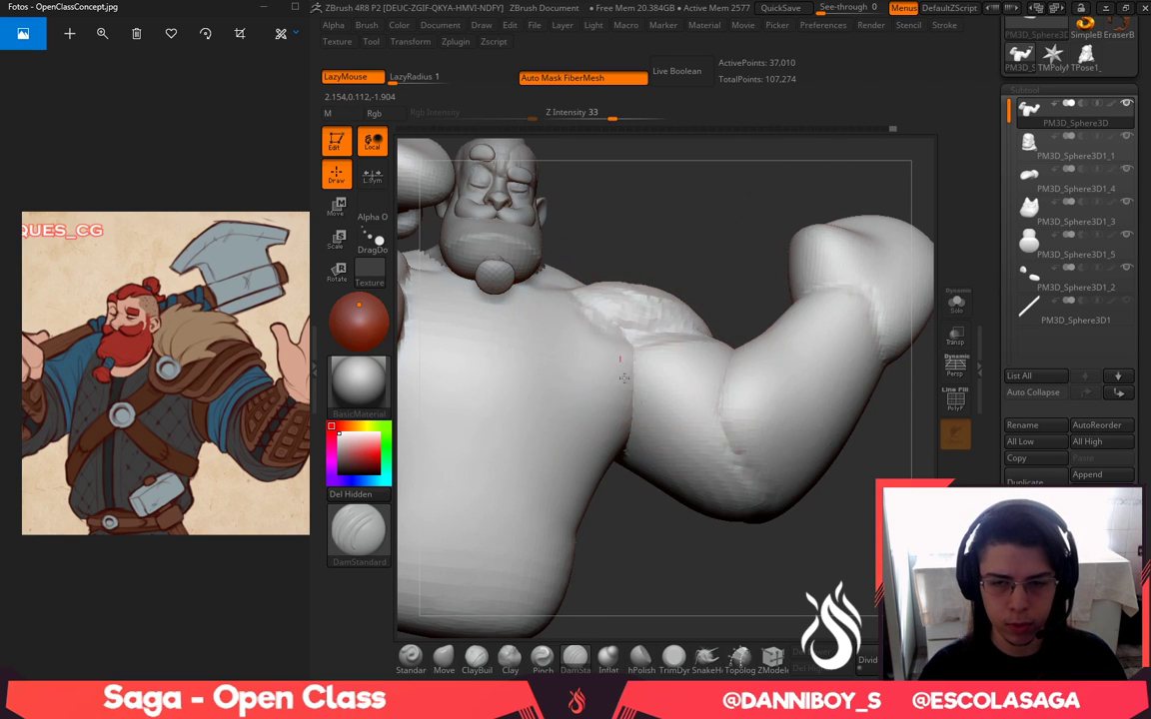
{"action": "right_click_drag", "start_coordinate": [641, 422], "coordinate": [741, 518]}
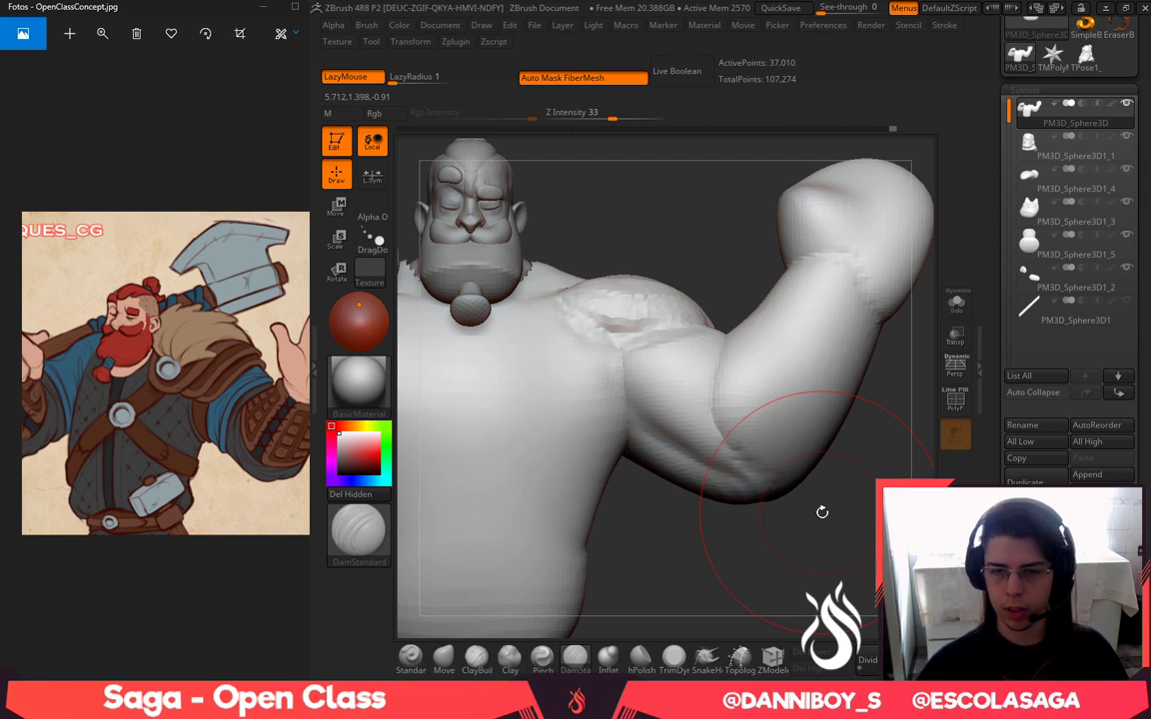
{"action": "left_click_drag", "start_coordinate": [688, 214], "coordinate": [656, 277]}
{"action": "key", "text": "space"}
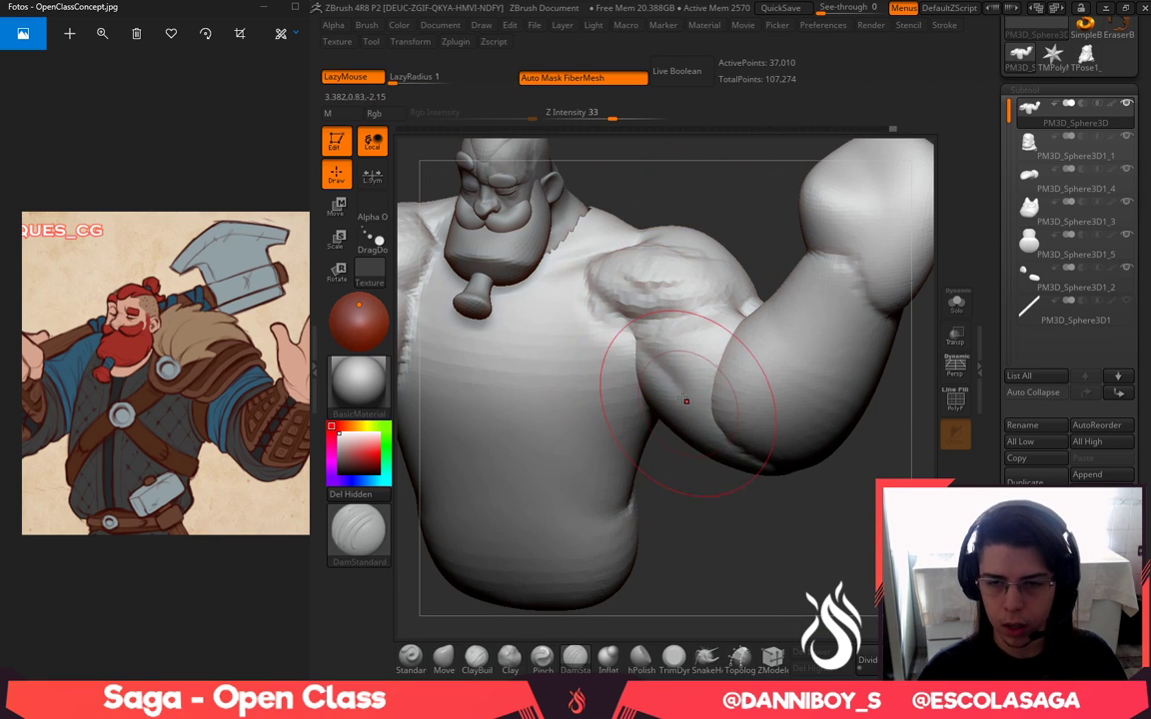
{"action": "left_click_drag", "start_coordinate": [725, 214], "coordinate": [712, 287]}
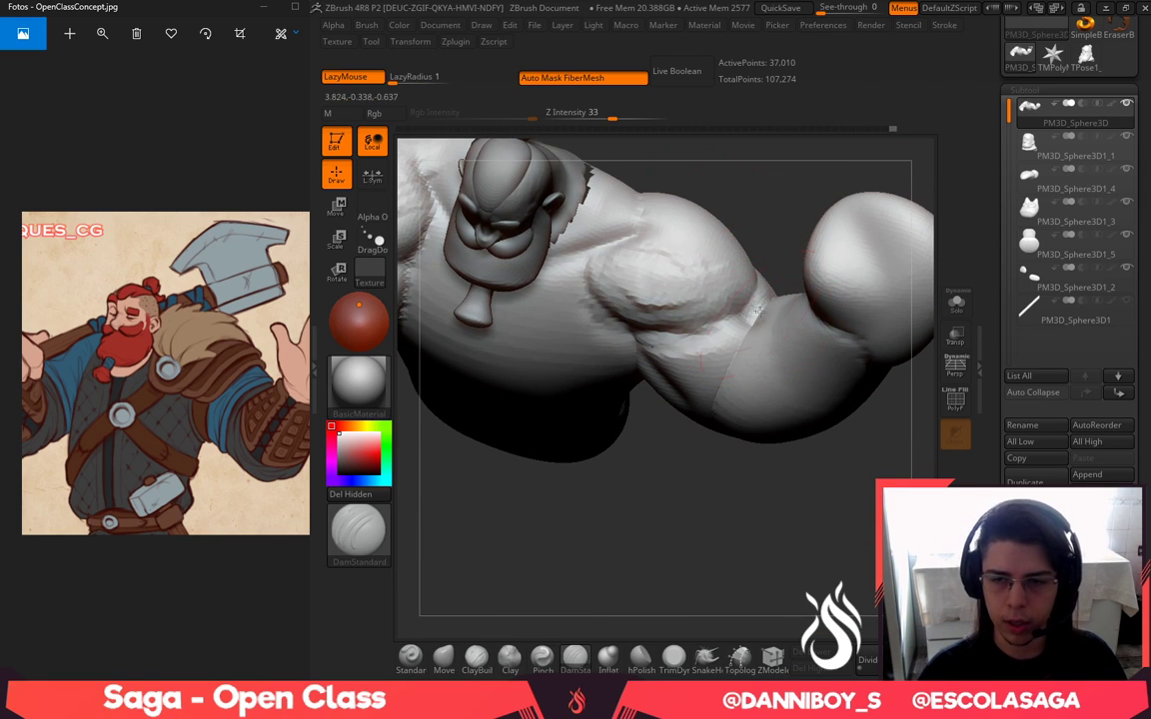
Build up the left biceps beneath the deltoid with a resized ClayBuildup brush
{"action": "left_click", "coordinate": [477, 656]}
{"action": "key", "text": "space"}
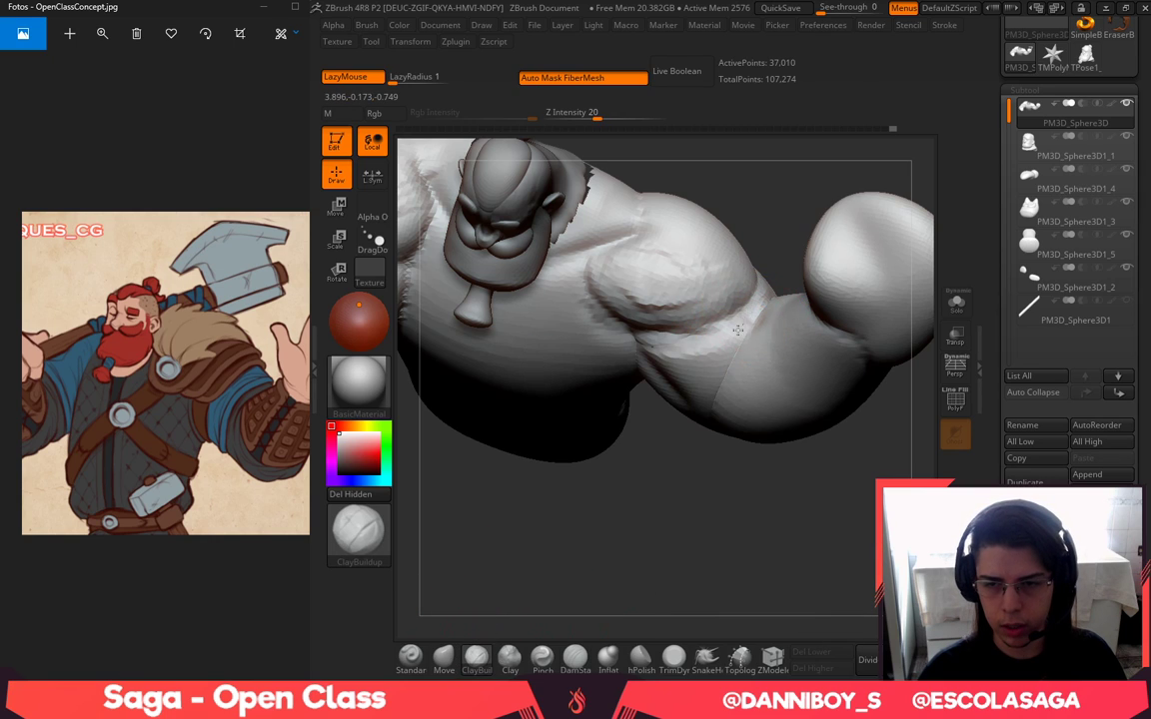
{"action": "left_click_drag", "start_coordinate": [749, 320], "coordinate": [729, 328]}
{"action": "right_click_drag", "start_coordinate": [686, 359], "coordinate": [669, 350]}
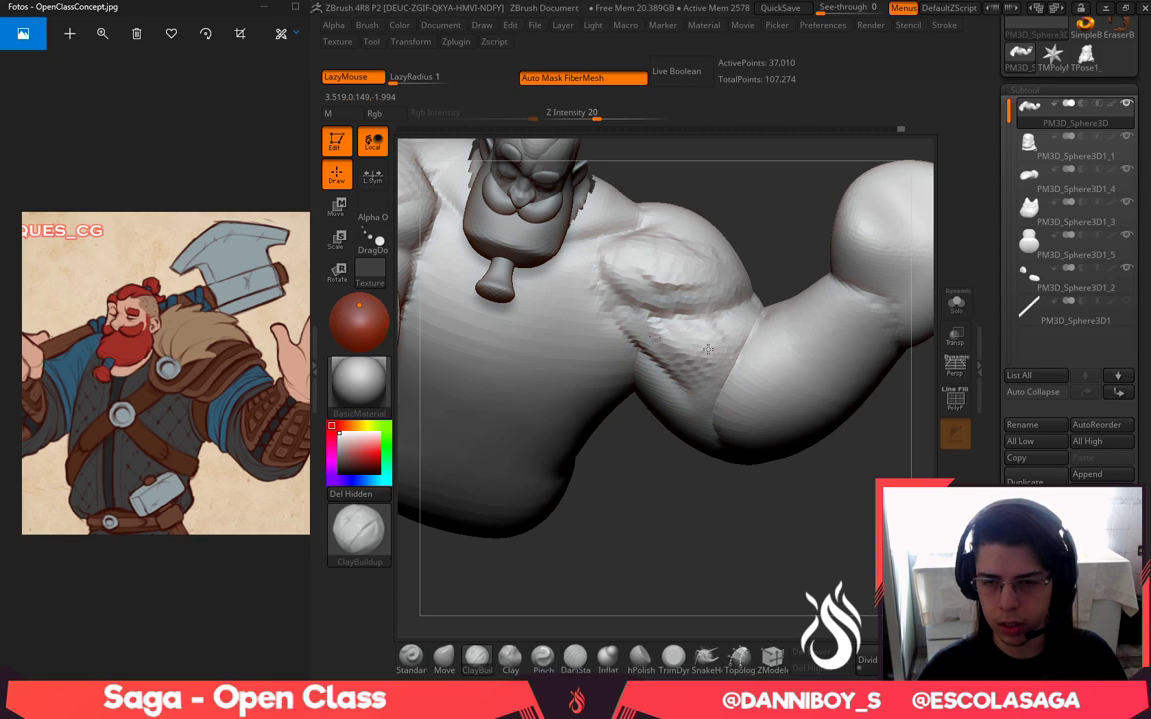
{"action": "mouse_move", "coordinate": [770, 233]}
{"action": "left_mouse_down", "text": "alt"}
{"action": "mouse_move", "coordinate": [796, 258]}
{"action": "mouse_move", "coordinate": [796, 232]}
{"action": "mouse_move", "coordinate": [761, 231]}
{"action": "mouse_move", "coordinate": [763, 212]}
{"action": "left_mouse_up", "text": "alt"}
{"action": "mouse_move", "coordinate": [734, 329]}
{"action": "left_mouse_down"}
{"action": "mouse_move", "coordinate": [748, 338]}
{"action": "mouse_move", "coordinate": [737, 401]}
{"action": "mouse_move", "coordinate": [751, 330]}
{"action": "left_mouse_up"}
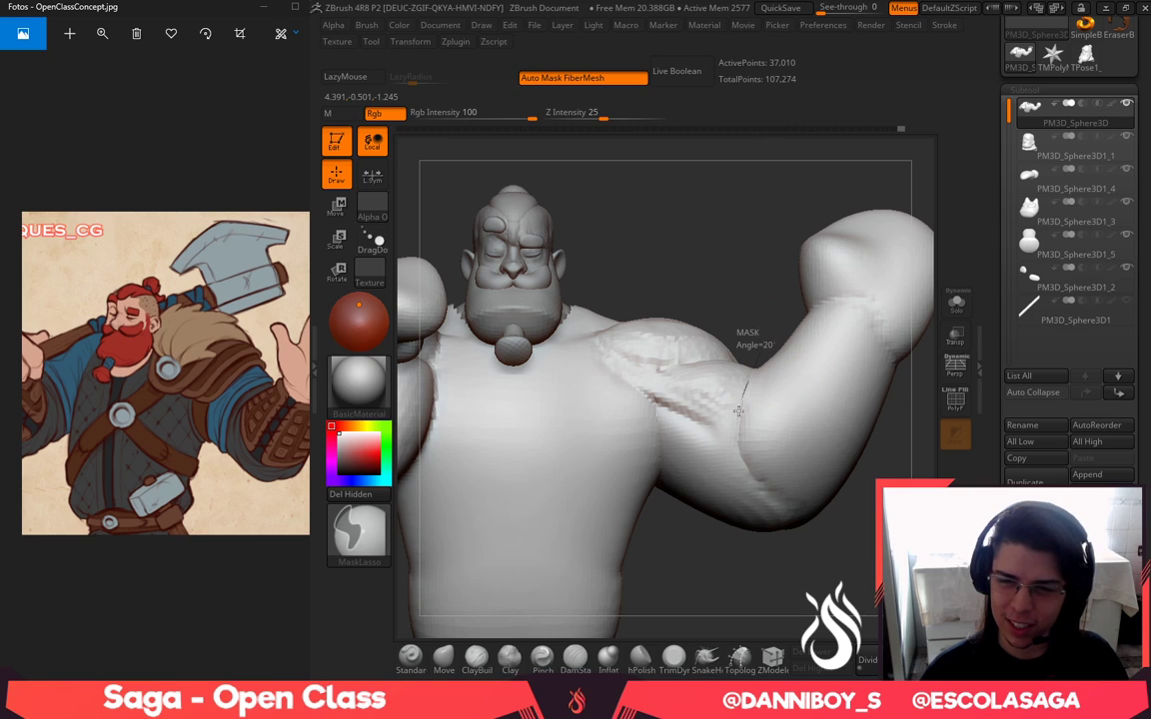
Mask the torso and upper arm, shift the left forearm outward with a resized Move brush, and clear the mask
{"action": "mouse_move", "coordinate": [739, 411]}
{"action": "left_mouse_down", "text": "ctrl"}
{"action": "mouse_move", "coordinate": [930, 261]}
{"action": "mouse_move", "coordinate": [775, 299]}
{"action": "mouse_move", "coordinate": [724, 273]}
{"action": "left_mouse_up", "text": "ctrl"}
{"action": "left_click", "coordinate": [756, 561], "text": "ctrl"}
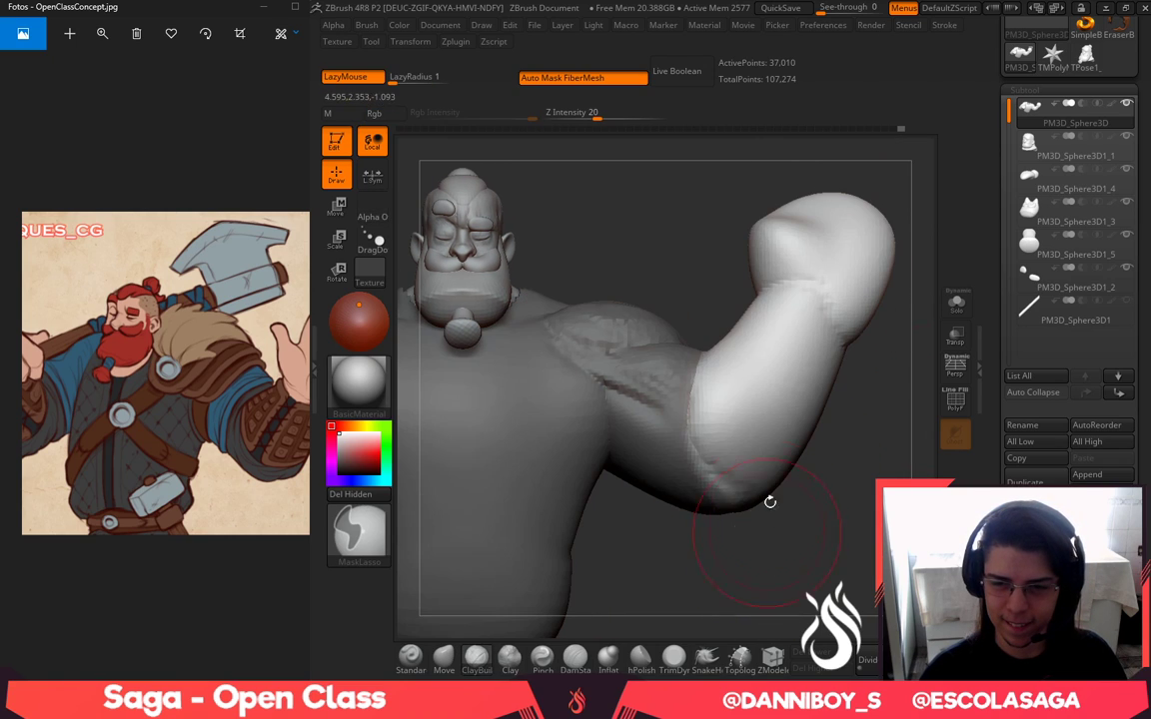
{"action": "left_click", "coordinate": [444, 658]}
{"action": "key", "text": "space"}
{"action": "left_click", "coordinate": [784, 420]}
{"action": "mouse_move", "coordinate": [784, 446]}
{"action": "left_mouse_down"}
{"action": "mouse_move", "coordinate": [817, 458]}
{"action": "mouse_move", "coordinate": [811, 477]}
{"action": "left_mouse_up"}
{"action": "left_click_drag", "start_coordinate": [774, 579], "coordinate": [807, 611], "text": "ctrl"}
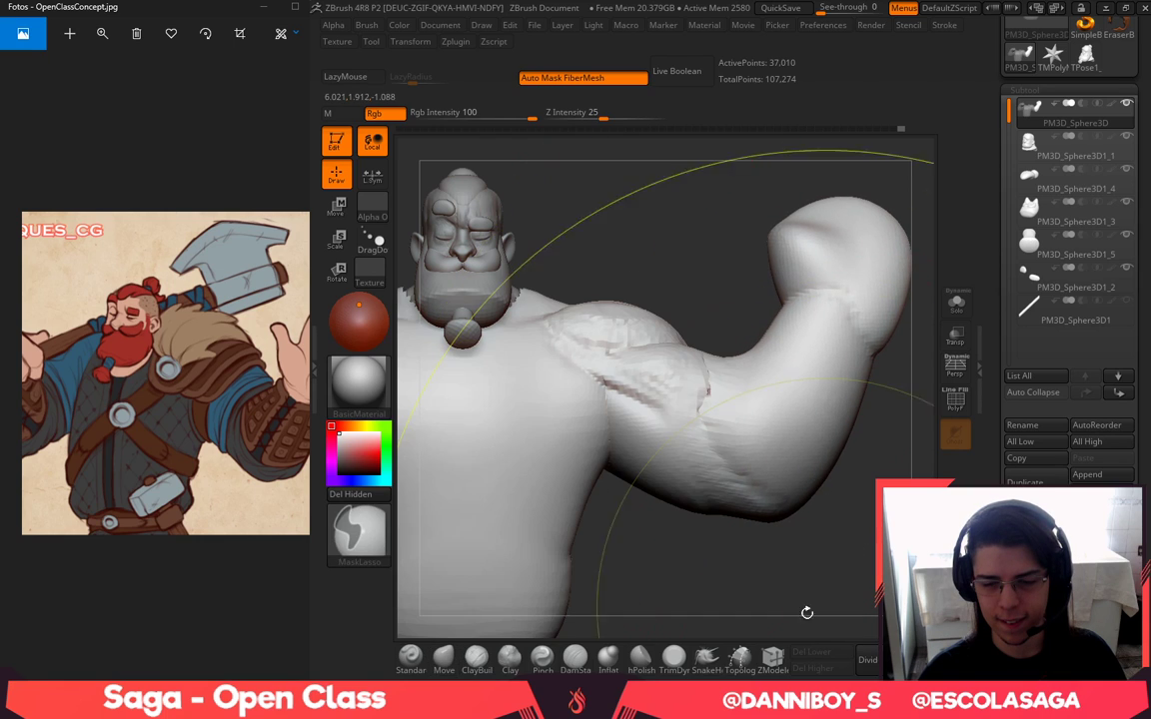
Carve the end and underside of the left biceps with a resized DamStandard brush to separate it from the forearm
{"action": "left_click", "coordinate": [579, 659]}
{"action": "left_click_drag", "start_coordinate": [684, 268], "coordinate": [740, 402]}
{"action": "key", "text": "space"}
{"action": "left_click", "coordinate": [739, 397]}
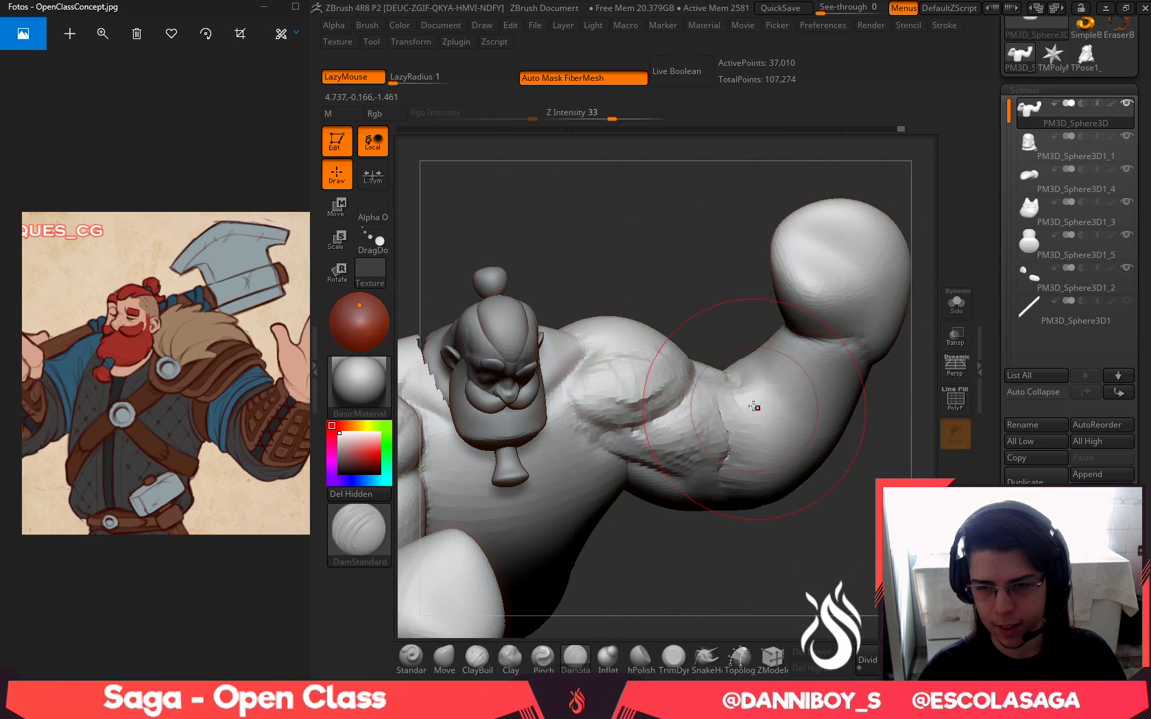
{"action": "left_click_drag", "start_coordinate": [799, 544], "coordinate": [746, 450]}
{"action": "key", "text": "space"}
{"action": "left_click", "coordinate": [739, 449]}
{"action": "left_click_drag", "start_coordinate": [689, 270], "coordinate": [694, 334]}
{"action": "left_click_drag", "start_coordinate": [736, 373], "coordinate": [735, 485]}
{"action": "left_click_drag", "start_coordinate": [750, 549], "coordinate": [742, 470]}
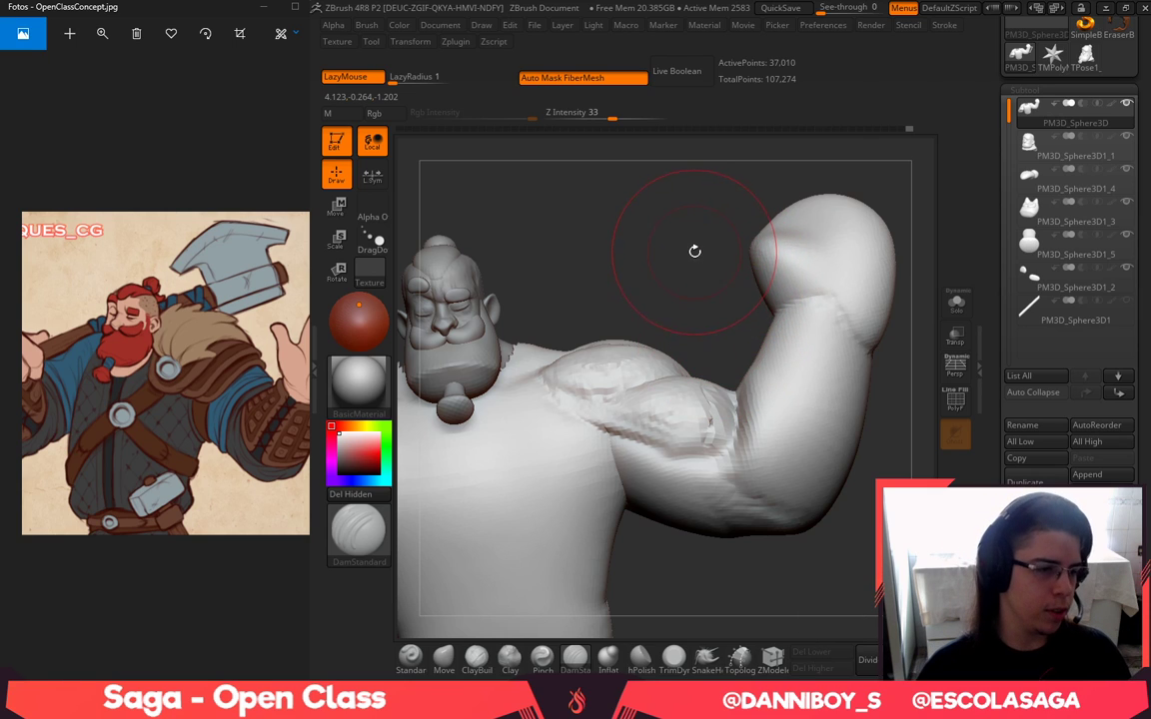
Deepen the inner-elbow crease between the left biceps and forearm with the DamStandard brush at adjusted sizes
{"action": "mouse_move", "coordinate": [710, 251]}
{"action": "left_mouse_down"}
{"action": "mouse_move", "coordinate": [719, 266]}
{"action": "mouse_move", "coordinate": [724, 230]}
{"action": "mouse_move", "coordinate": [738, 226]}
{"action": "left_mouse_up"}
{"action": "key", "text": "space"}
{"action": "left_click", "coordinate": [734, 271]}
{"action": "key", "text": "space"}
{"action": "left_click", "coordinate": [784, 416]}
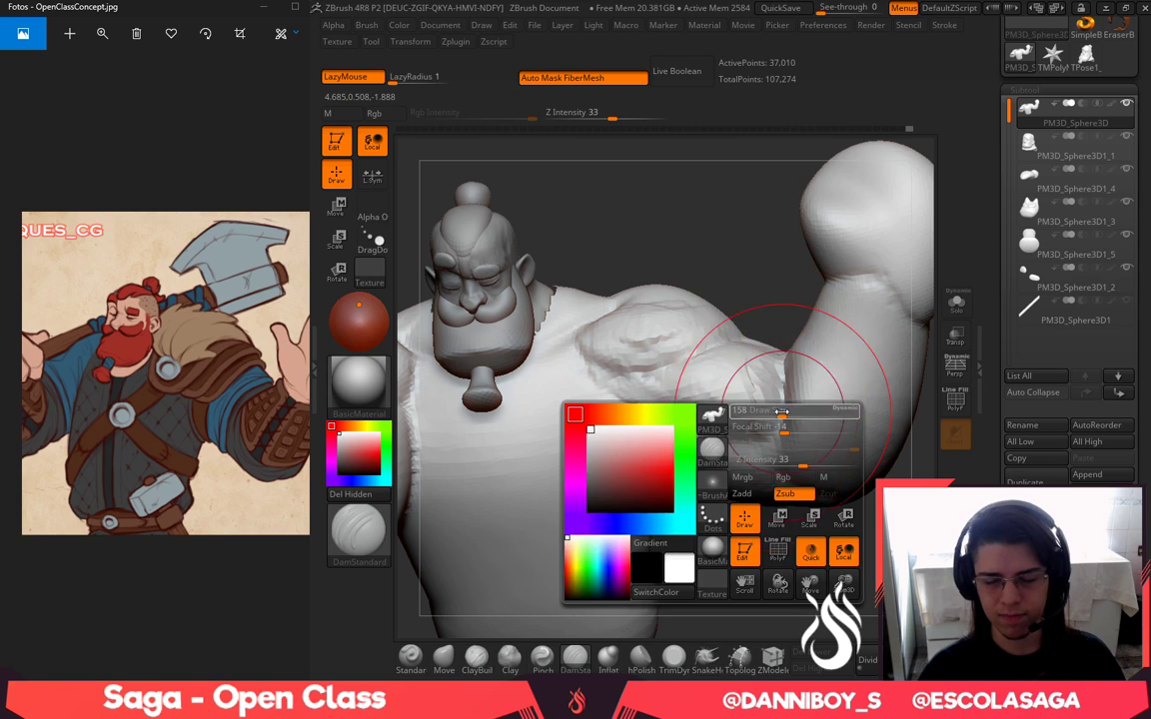
{"action": "left_click_drag", "start_coordinate": [784, 286], "coordinate": [767, 348]}
{"action": "left_click_drag", "start_coordinate": [807, 252], "coordinate": [838, 249]}
{"action": "key", "text": "space"}
{"action": "left_click", "coordinate": [766, 372]}
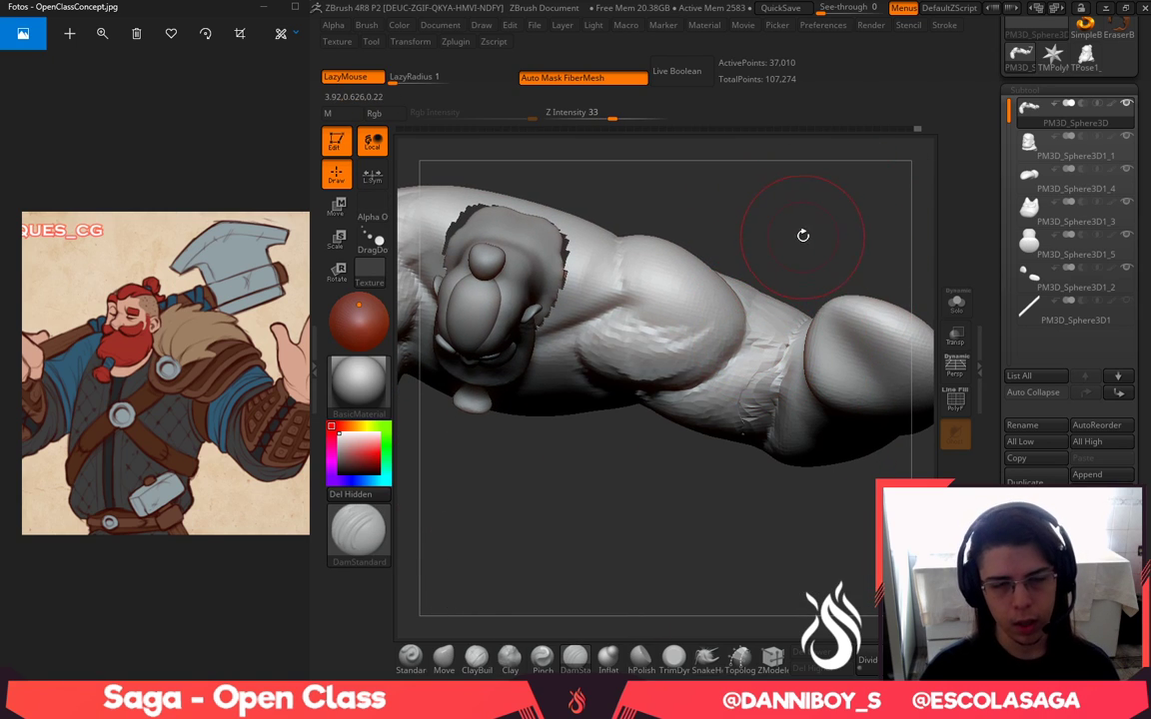
Carve the center line and lower edge of the left pectoral with the DamStandard brush
{"action": "left_click_drag", "start_coordinate": [803, 240], "coordinate": [806, 185]}
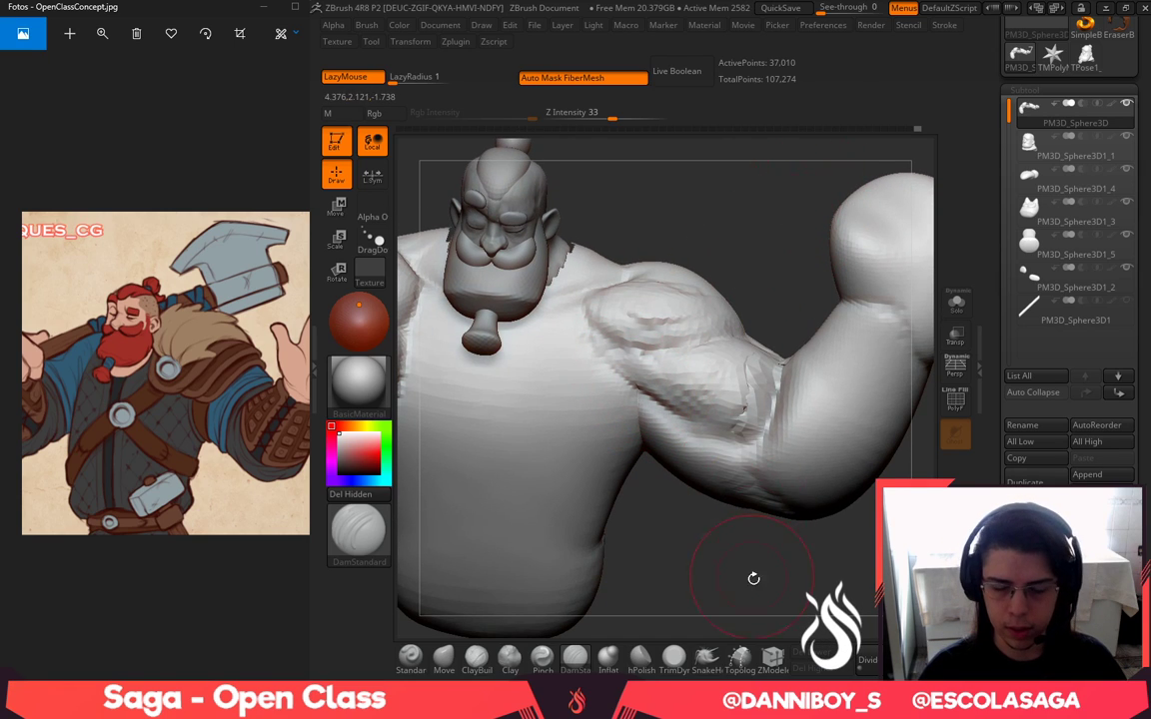
{"action": "left_click_drag", "start_coordinate": [753, 578], "coordinate": [768, 540], "text": "alt"}
{"action": "right_click_drag", "start_coordinate": [683, 468], "coordinate": [740, 360]}
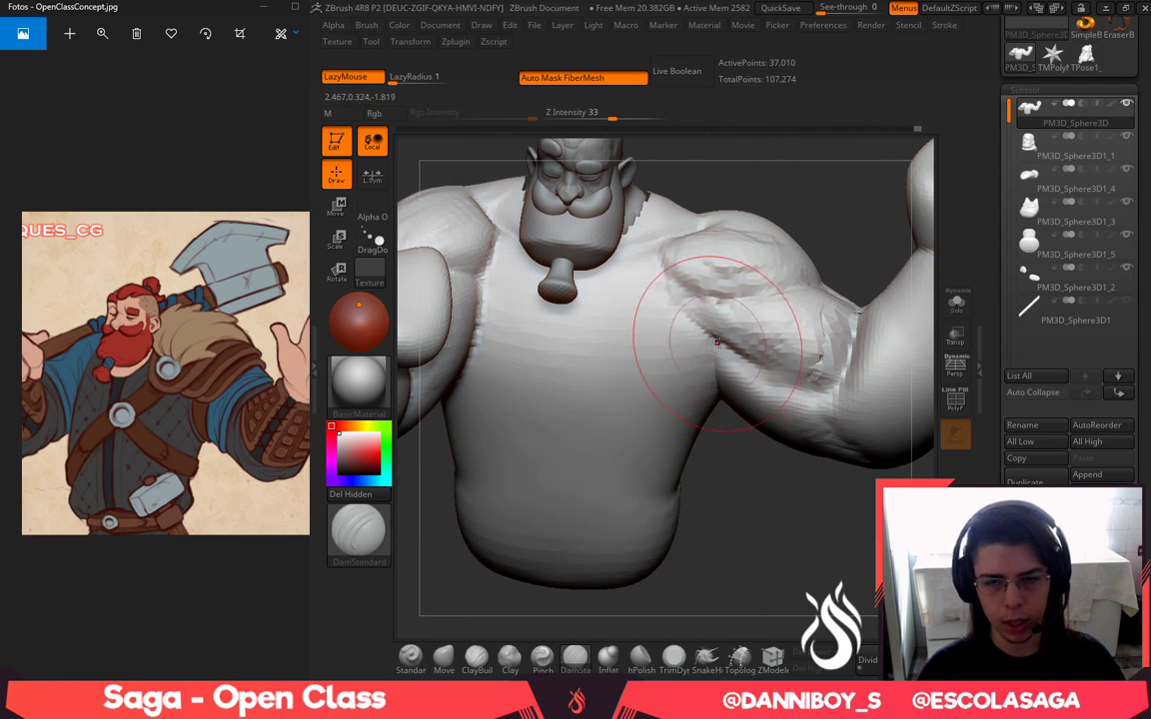
{"action": "mouse_move", "coordinate": [823, 502]}
{"action": "left_mouse_down"}
{"action": "mouse_move", "coordinate": [800, 513]}
{"action": "mouse_move", "coordinate": [766, 497]}
{"action": "left_mouse_up"}
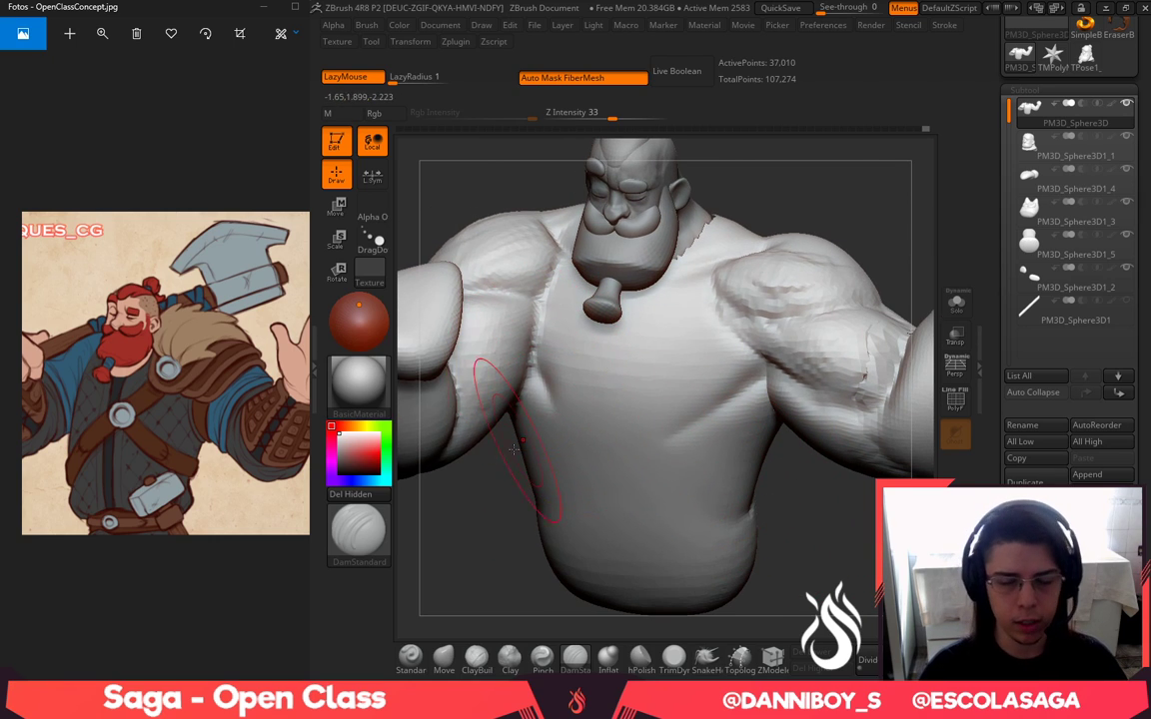
{"action": "right_click_drag", "start_coordinate": [515, 450], "coordinate": [627, 458]}
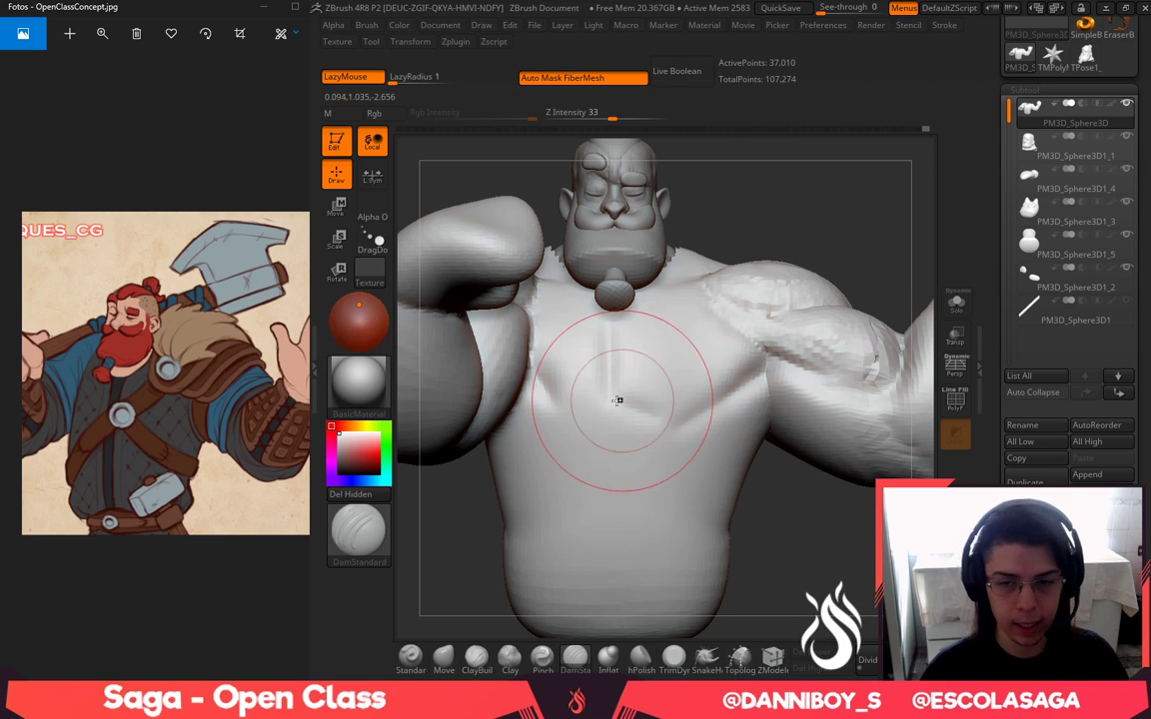
{"action": "mouse_move", "coordinate": [617, 401]}
{"action": "left_mouse_down"}
{"action": "mouse_move", "coordinate": [695, 406]}
{"action": "mouse_move", "coordinate": [771, 364]}
{"action": "left_mouse_up"}
{"action": "right_click_drag", "start_coordinate": [716, 470], "coordinate": [649, 480]}
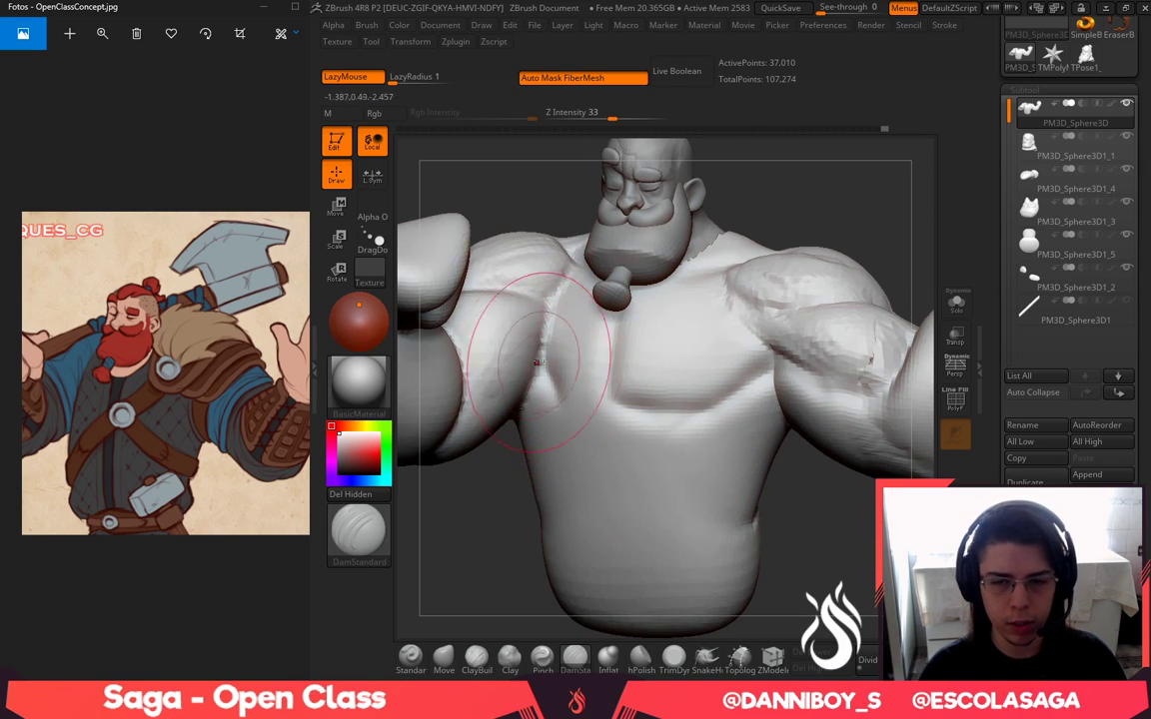
{"action": "left_click_drag", "start_coordinate": [511, 498], "coordinate": [559, 515]}
Mask the head side of the torso and the left arm, leaving the right shoulder and arm unmasked
{"action": "left_click_drag", "start_coordinate": [805, 490], "coordinate": [861, 547]}
{"action": "key", "text": "ctrl"}
{"action": "mouse_move", "coordinate": [600, 331]}
{"action": "left_mouse_down", "text": "ctrl"}
{"action": "mouse_move", "coordinate": [608, 198]}
{"action": "mouse_move", "coordinate": [401, 498]}
{"action": "mouse_move", "coordinate": [515, 603]}
{"action": "mouse_move", "coordinate": [556, 606]}
{"action": "left_mouse_up", "text": "ctrl"}
{"action": "left_click", "coordinate": [538, 575], "text": "ctrl"}
{"action": "mouse_move", "coordinate": [655, 526]}
{"action": "left_mouse_down"}
{"action": "mouse_move", "coordinate": [640, 522]}
{"action": "mouse_move", "coordinate": [689, 559]}
{"action": "left_mouse_up"}
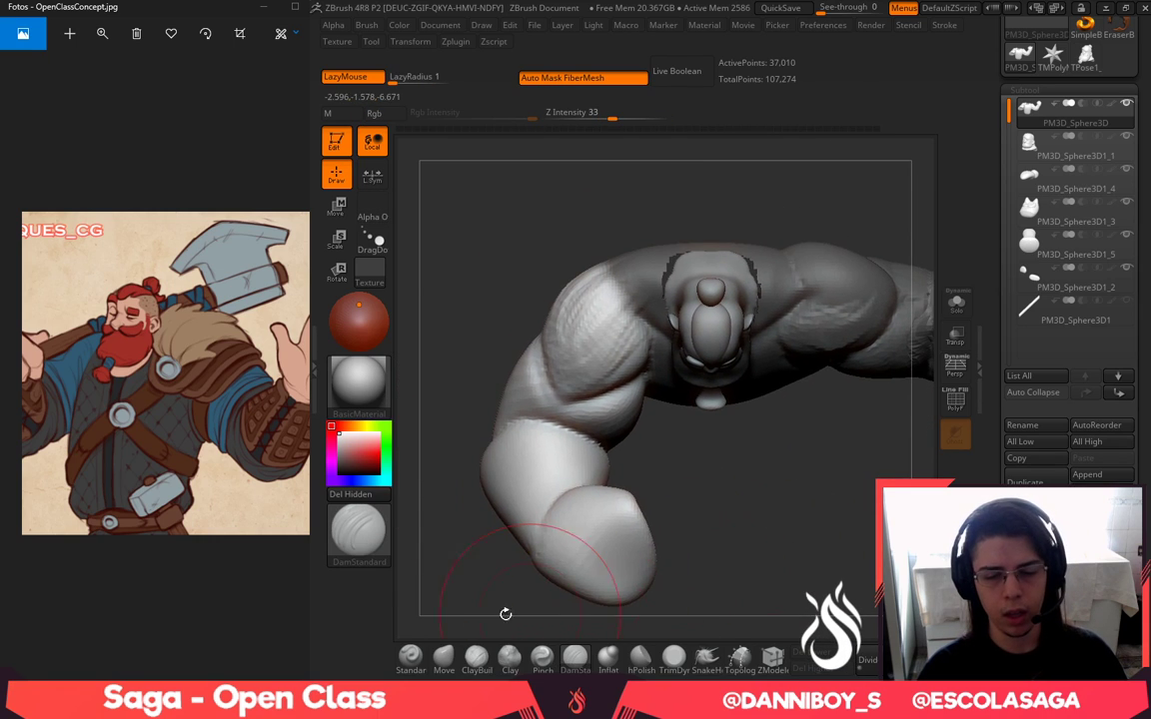
Reshape the right shoulder and upper arm with a resized Move brush, clear the mask, and raise the left shoulder line slightly
{"action": "left_click", "coordinate": [444, 656]}
{"action": "key", "text": "space"}
{"action": "mouse_move", "coordinate": [584, 291]}
{"action": "left_mouse_down"}
{"action": "mouse_move", "coordinate": [573, 294]}
{"action": "mouse_move", "coordinate": [616, 272]}
{"action": "left_mouse_up"}
{"action": "key", "text": "space"}
{"action": "left_click_drag", "start_coordinate": [590, 394], "coordinate": [559, 395]}
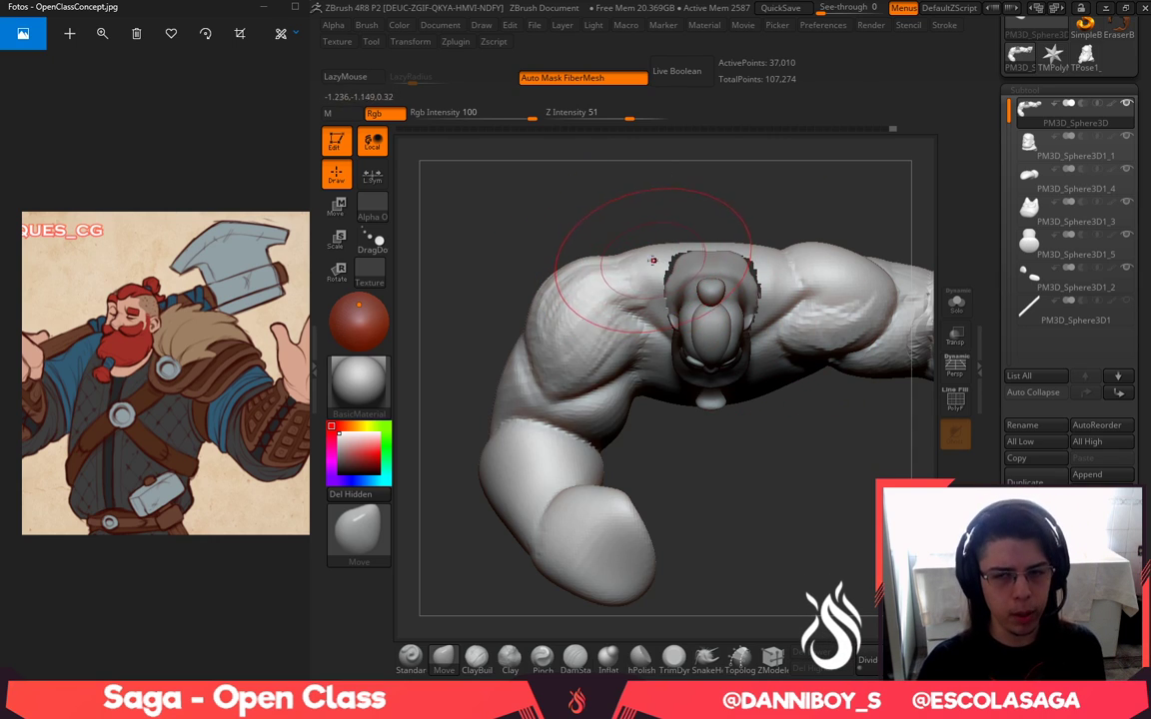
{"action": "left_click_drag", "start_coordinate": [780, 243], "coordinate": [781, 229]}
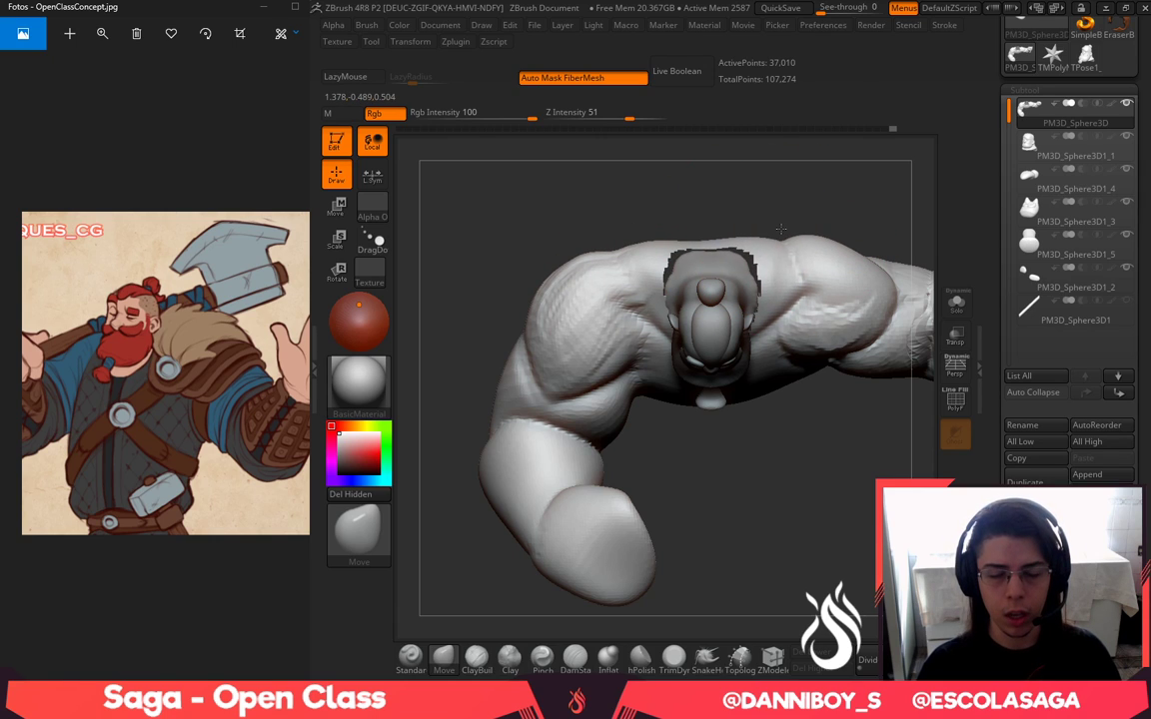
Carve the crease between the right pectoral and upper arm with a resized DamStandard brush
{"action": "left_click_drag", "start_coordinate": [738, 555], "coordinate": [751, 390]}
{"action": "left_click", "coordinate": [573, 657]}
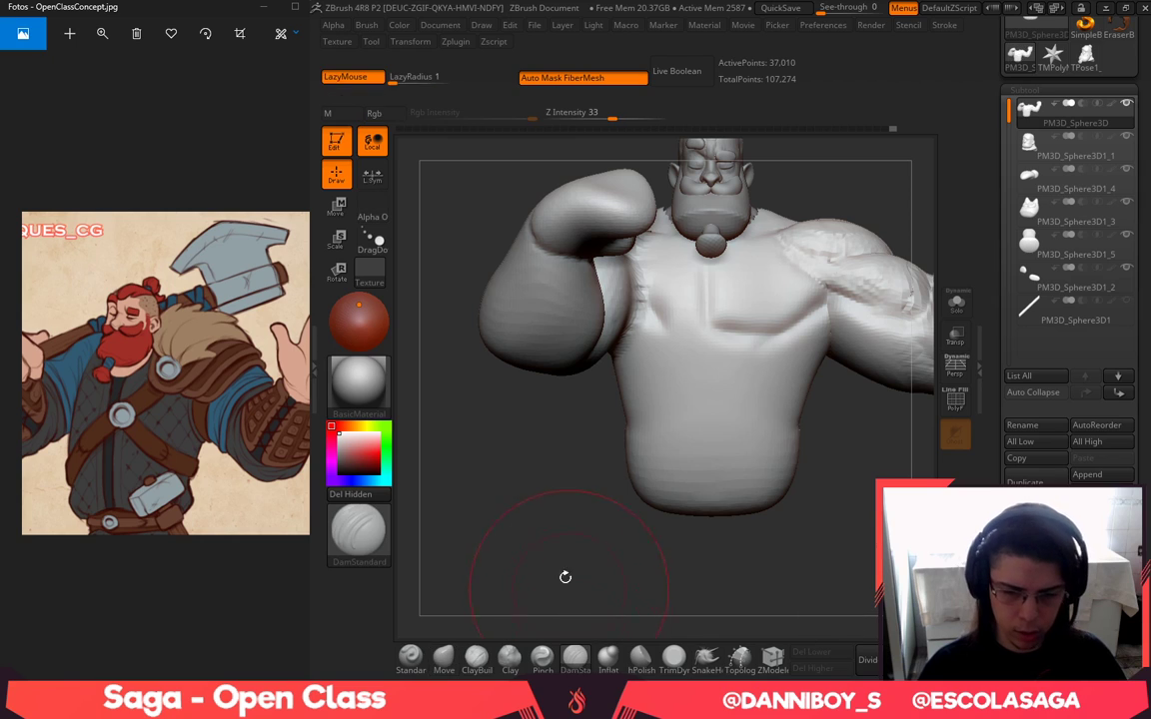
{"action": "left_click_drag", "start_coordinate": [565, 576], "coordinate": [545, 542]}
{"action": "key", "text": "space"}
{"action": "left_click", "coordinate": [604, 336]}
{"action": "left_click_drag", "start_coordinate": [584, 283], "coordinate": [597, 358]}
Build up the outer right pectoral toward the armpit and shoulder with the ClayBuildup brush
{"action": "left_click", "coordinate": [477, 658]}
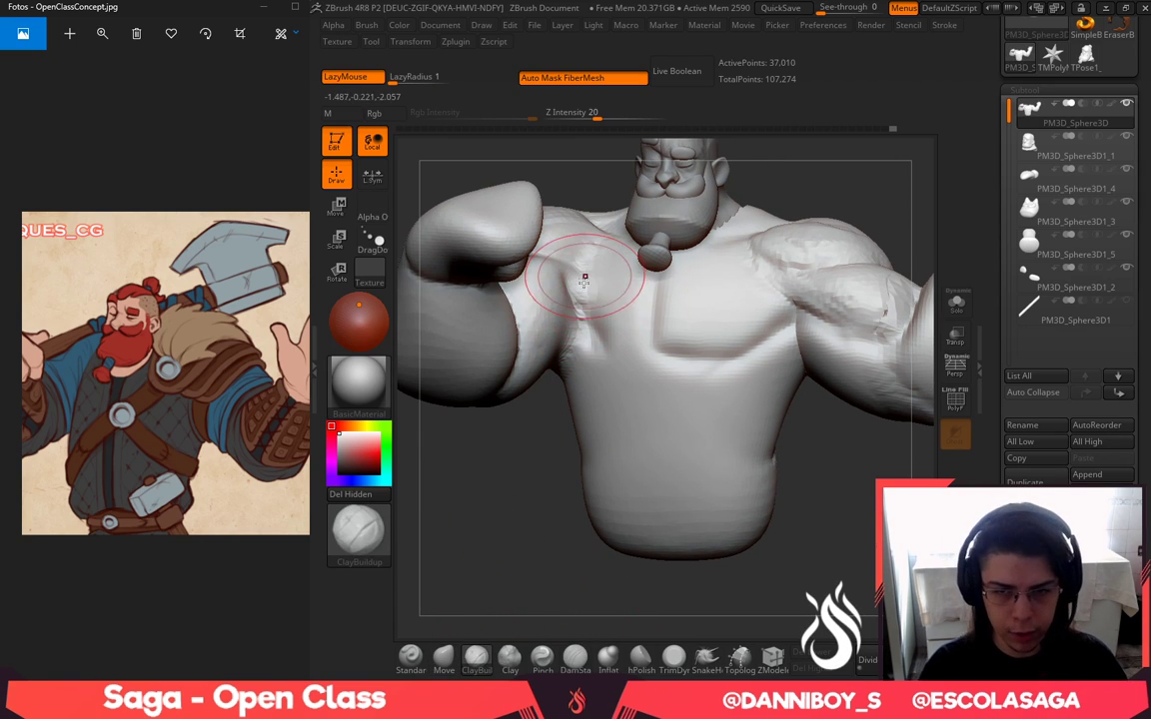
{"action": "left_click_drag", "start_coordinate": [585, 275], "coordinate": [581, 285]}
{"action": "mouse_move", "coordinate": [640, 284]}
{"action": "right_mouse_down"}
{"action": "mouse_move", "coordinate": [799, 170]}
{"action": "mouse_move", "coordinate": [590, 261]}
{"action": "right_mouse_up"}
{"action": "mouse_move", "coordinate": [600, 149]}
{"action": "left_mouse_down"}
{"action": "mouse_move", "coordinate": [612, 384]}
{"action": "mouse_move", "coordinate": [530, 310]}
{"action": "left_mouse_up"}
{"action": "mouse_move", "coordinate": [560, 600]}
{"action": "left_mouse_down"}
{"action": "mouse_move", "coordinate": [596, 410]}
{"action": "mouse_move", "coordinate": [525, 330]}
{"action": "left_mouse_up"}
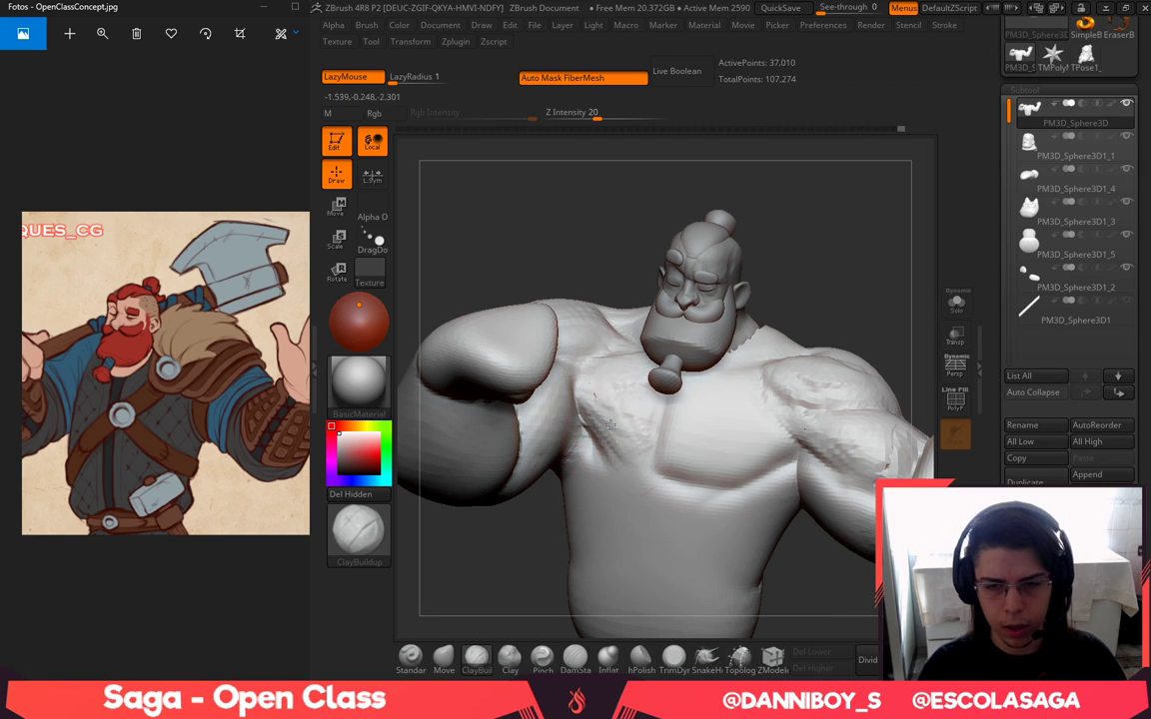
Build up the right biceps below the deltoid with the ClayBuildup brush
{"action": "mouse_move", "coordinate": [559, 200]}
{"action": "left_mouse_down"}
{"action": "mouse_move", "coordinate": [574, 355]}
{"action": "mouse_move", "coordinate": [512, 335]}
{"action": "left_mouse_up"}
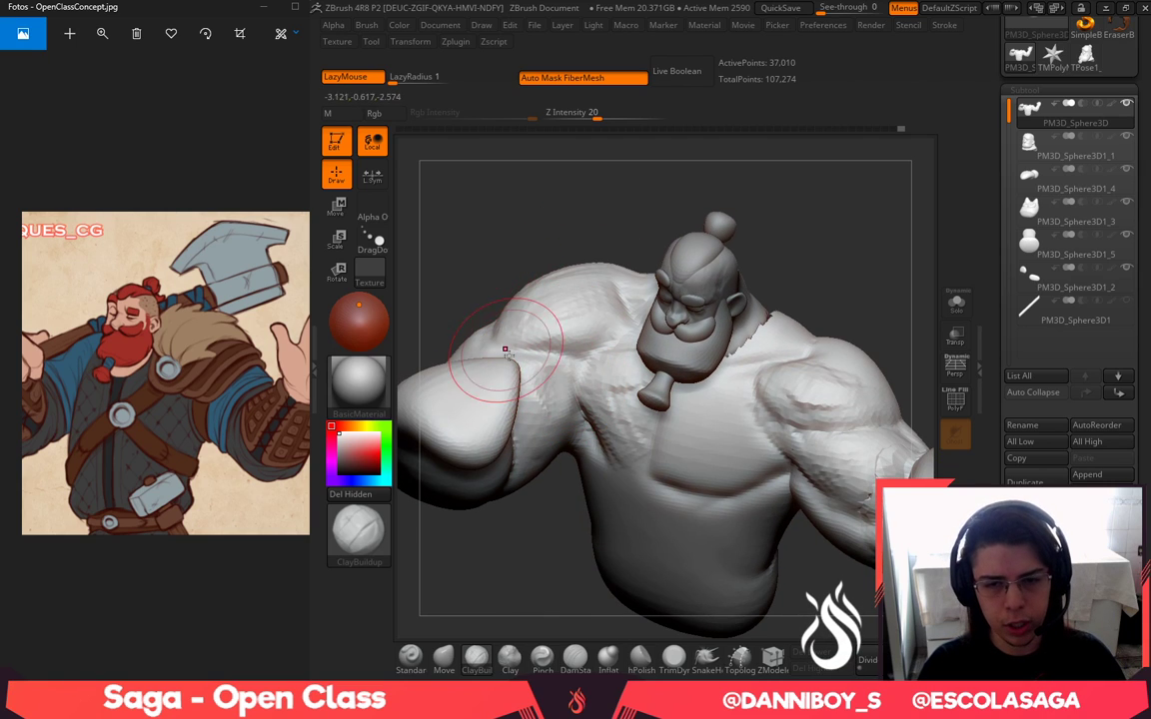
{"action": "mouse_move", "coordinate": [490, 222]}
{"action": "left_mouse_down"}
{"action": "mouse_move", "coordinate": [490, 345]}
{"action": "mouse_move", "coordinate": [542, 396]}
{"action": "left_mouse_up"}
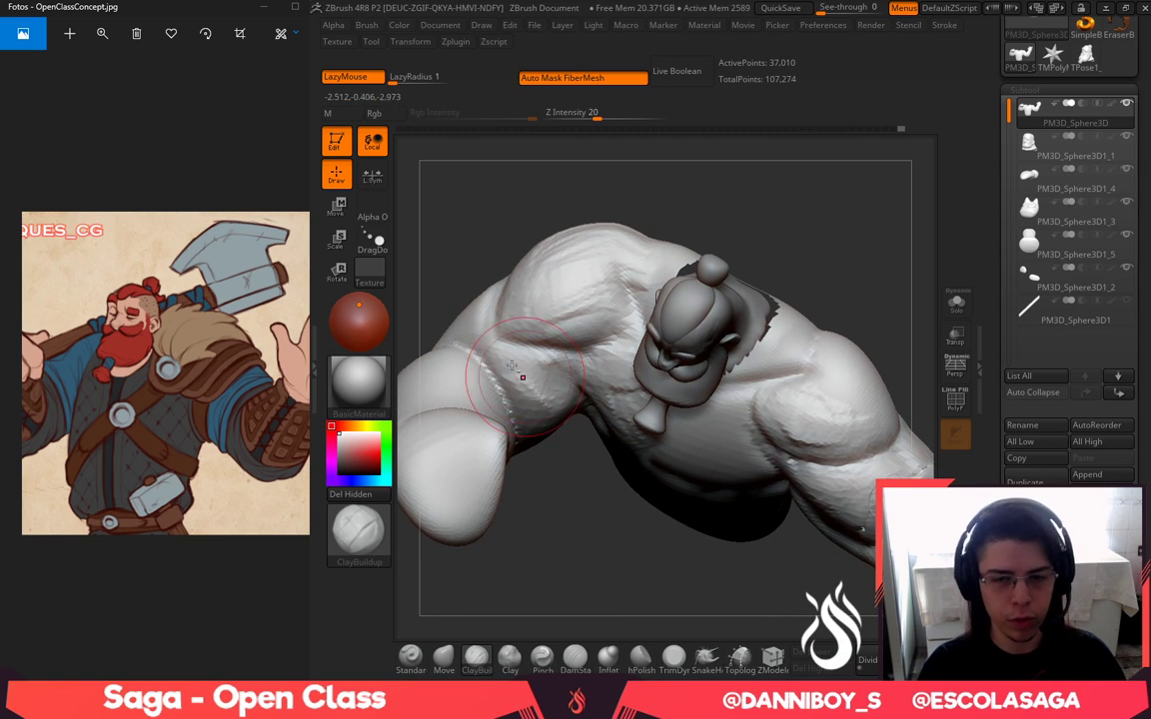
{"action": "left_click_drag", "start_coordinate": [578, 524], "coordinate": [590, 450]}
{"action": "left_click_drag", "start_coordinate": [500, 372], "coordinate": [538, 434]}
{"action": "left_click_drag", "start_coordinate": [455, 336], "coordinate": [487, 359]}
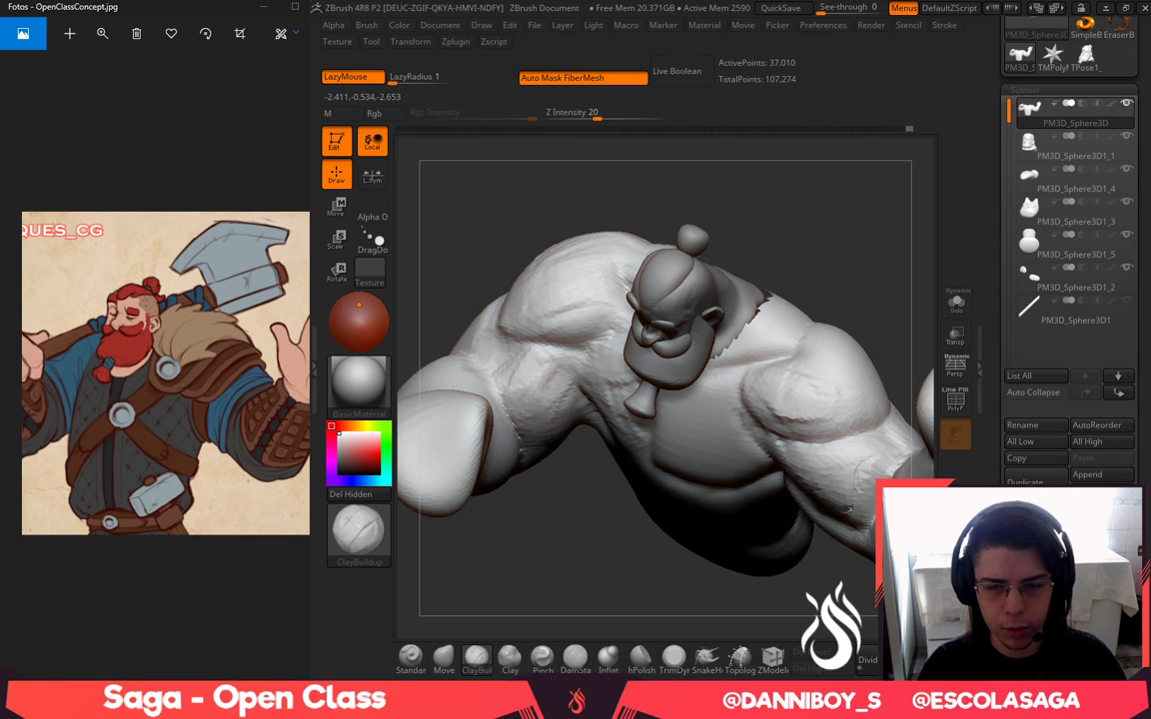
Add volume to the inner side and underside of the right upper arm with the ClayBuildup brush
{"action": "left_click_drag", "start_coordinate": [565, 522], "coordinate": [567, 419]}
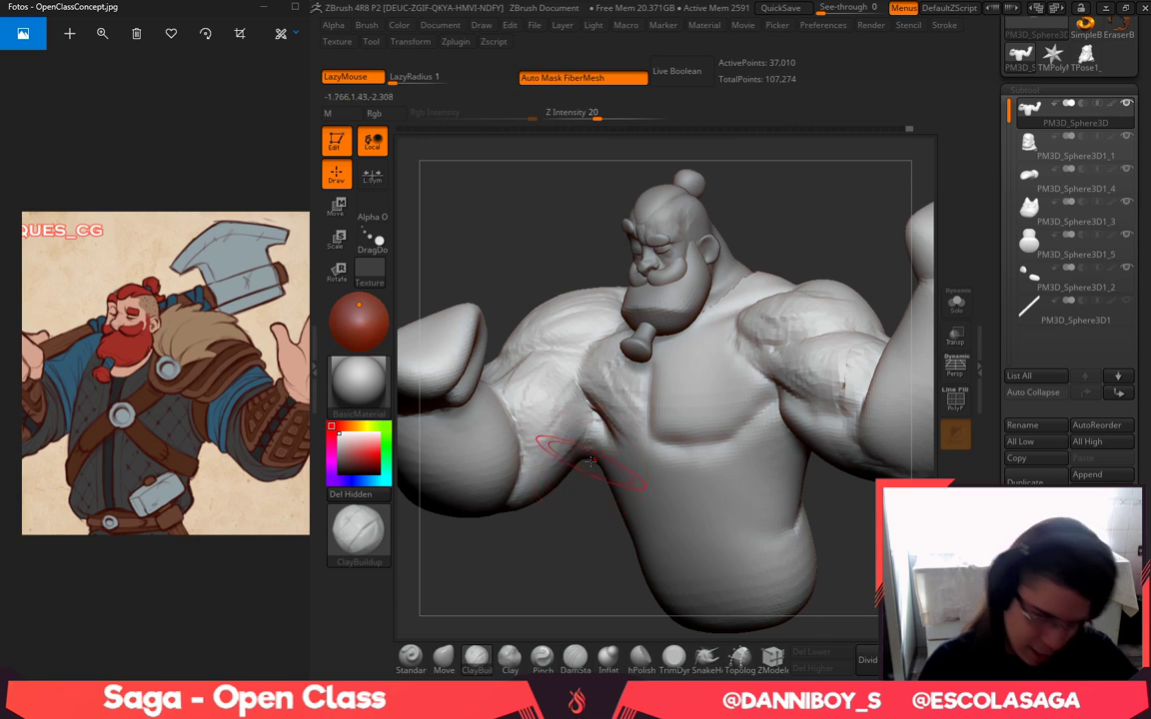
{"action": "left_click_drag", "start_coordinate": [576, 535], "coordinate": [585, 450]}
{"action": "left_click_drag", "start_coordinate": [526, 476], "coordinate": [511, 507]}
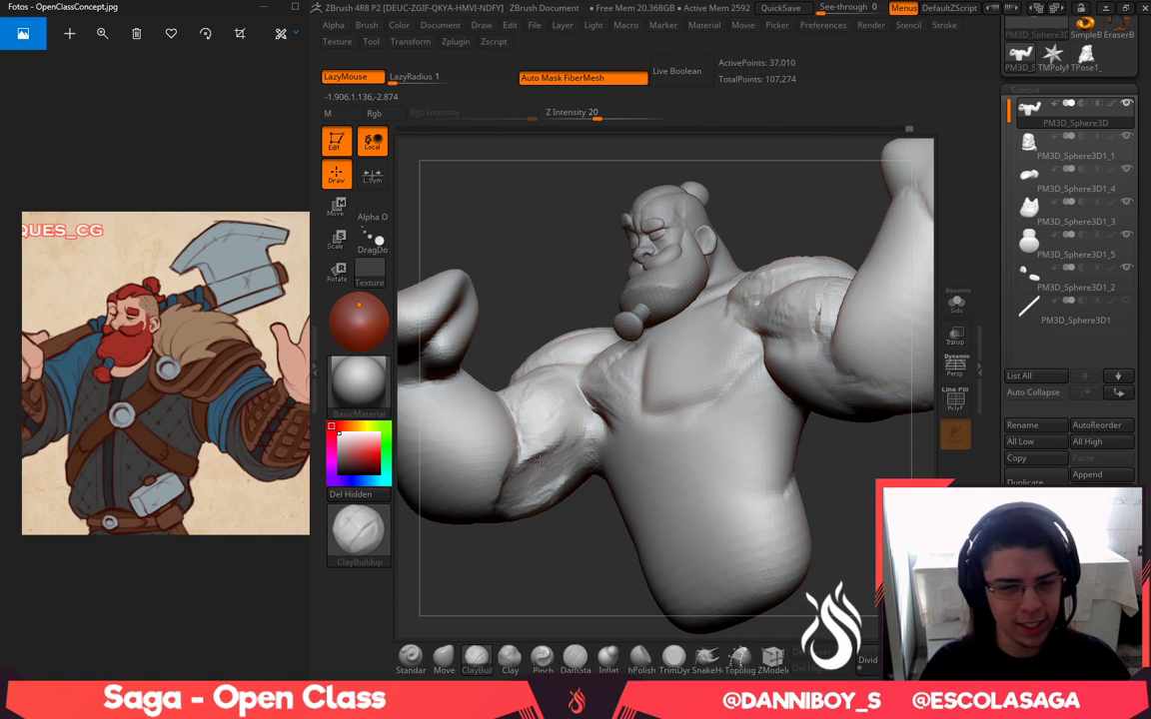
{"action": "right_click_drag", "start_coordinate": [547, 552], "coordinate": [551, 600]}
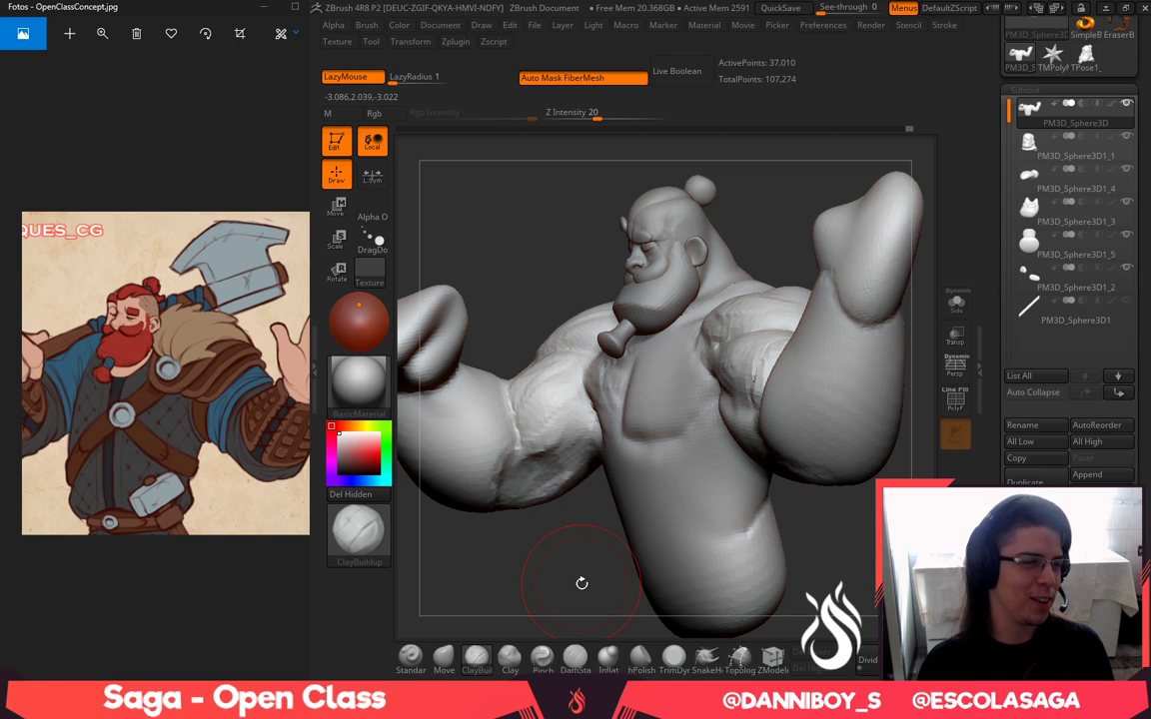
{"action": "left_click_drag", "start_coordinate": [591, 496], "coordinate": [636, 535]}
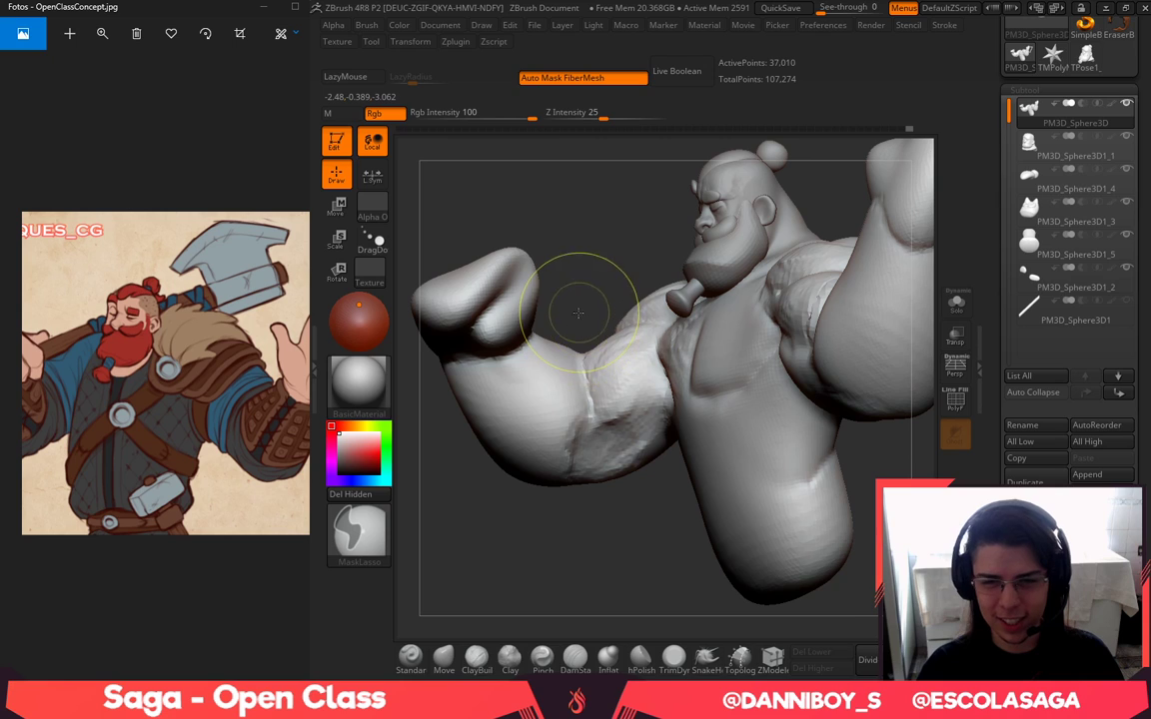
Lasso-mask the right forearm, soften the mask, and invert it so only the forearm stays editable
{"action": "mouse_move", "coordinate": [581, 314]}
{"action": "left_mouse_down", "text": "ctrl"}
{"action": "mouse_move", "coordinate": [405, 528]}
{"action": "mouse_move", "coordinate": [569, 190]}
{"action": "left_mouse_up", "text": "ctrl"}
{"action": "left_click", "coordinate": [571, 450], "text": "ctrl"}
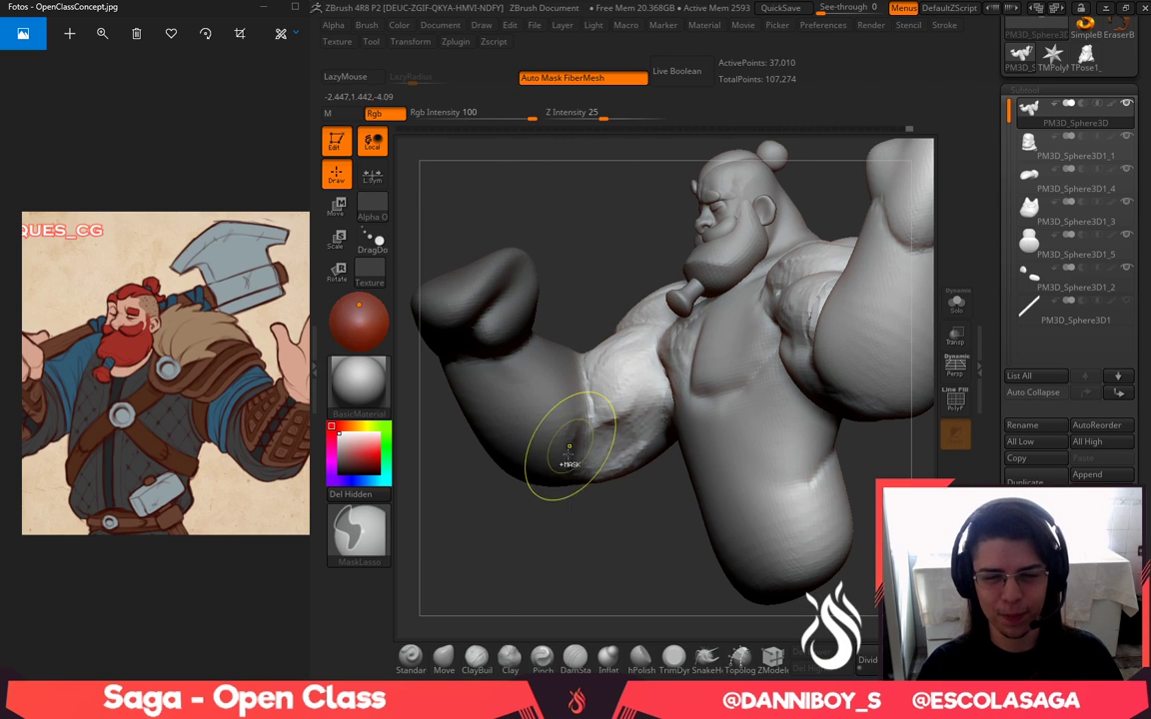
{"action": "left_click", "coordinate": [444, 657]}
{"action": "left_click", "coordinate": [597, 578], "text": "ctrl"}
{"action": "left_click_drag", "start_coordinate": [596, 578], "coordinate": [544, 567]}
Adjust the right forearm and elbow shape with a resized Move brush and clear the mask
{"action": "key", "text": "space"}
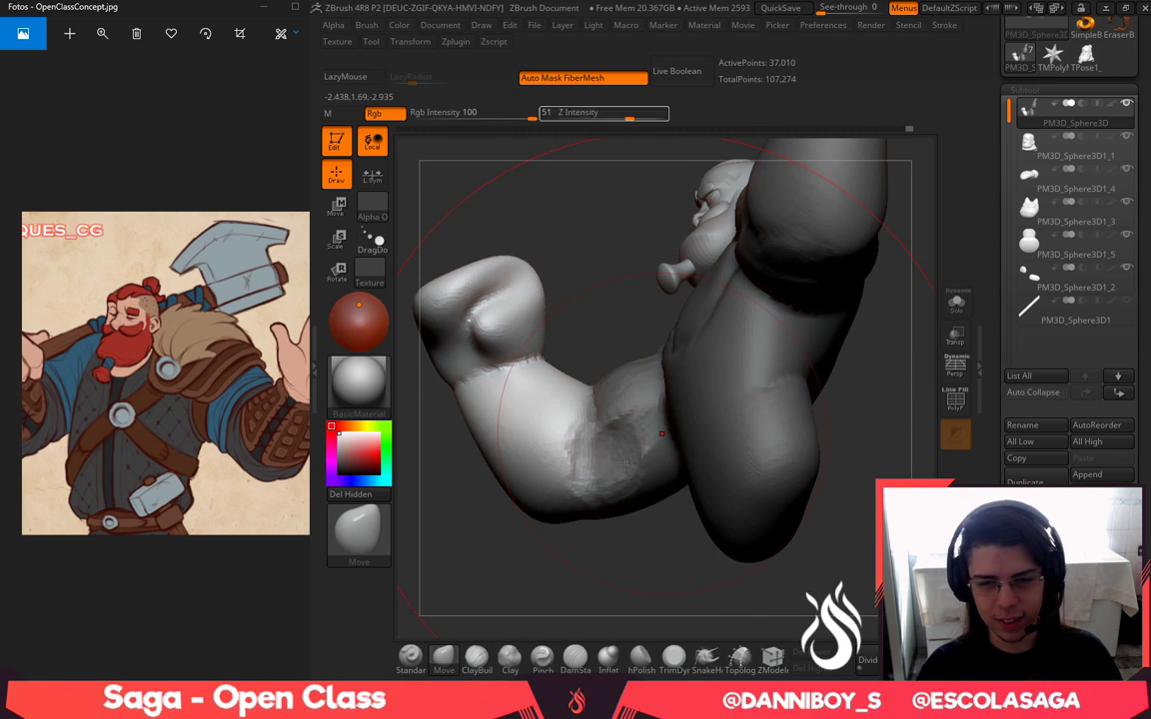
{"action": "left_click_drag", "start_coordinate": [559, 479], "coordinate": [548, 516]}
{"action": "key", "text": "s"}
{"action": "left_click_drag", "start_coordinate": [590, 380], "coordinate": [562, 407]}
{"action": "mouse_move", "coordinate": [611, 599]}
{"action": "left_mouse_down"}
{"action": "mouse_move", "coordinate": [644, 597]}
{"action": "mouse_move", "coordinate": [634, 566]}
{"action": "mouse_move", "coordinate": [645, 589]}
{"action": "left_mouse_up"}
{"action": "left_click_drag", "start_coordinate": [645, 589], "coordinate": [612, 602]}
Carve the inner-elbow crease between the right biceps and forearm with the DamStandard brush
{"action": "left_click", "coordinate": [575, 656]}
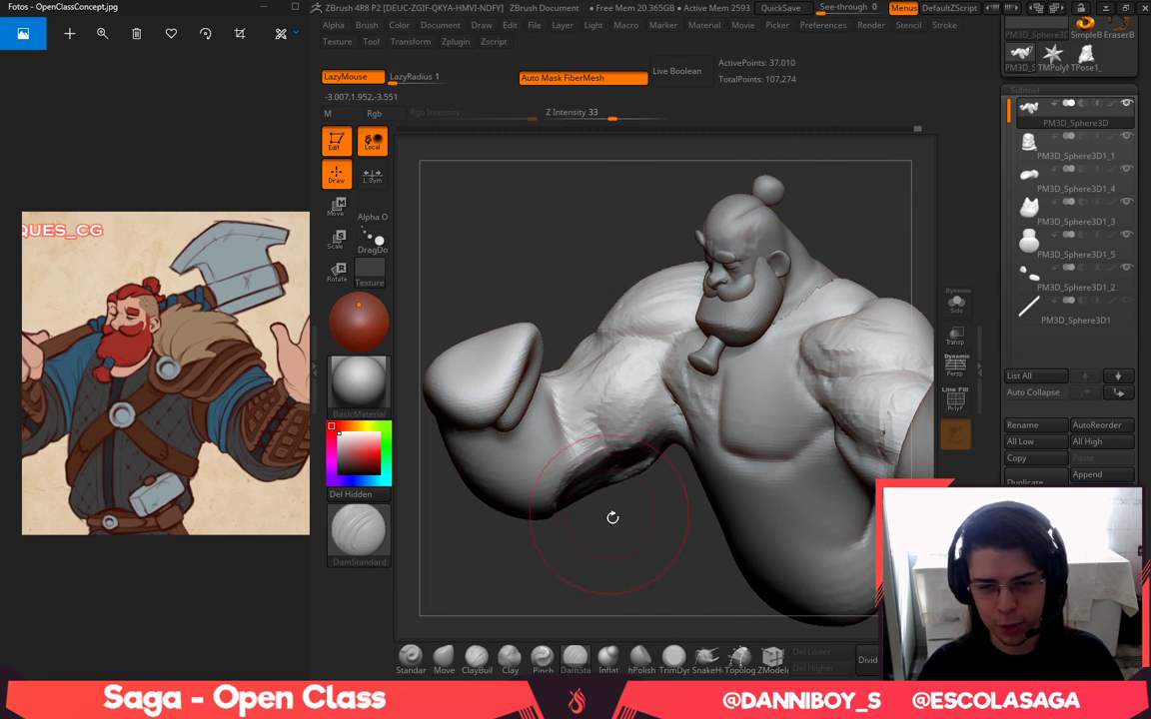
{"action": "left_click_drag", "start_coordinate": [611, 518], "coordinate": [555, 436]}
{"action": "mouse_move", "coordinate": [637, 433]}
{"action": "left_mouse_down"}
{"action": "mouse_move", "coordinate": [605, 453]}
{"action": "mouse_move", "coordinate": [559, 440]}
{"action": "left_mouse_up"}
{"action": "left_click_drag", "start_coordinate": [544, 335], "coordinate": [593, 380]}
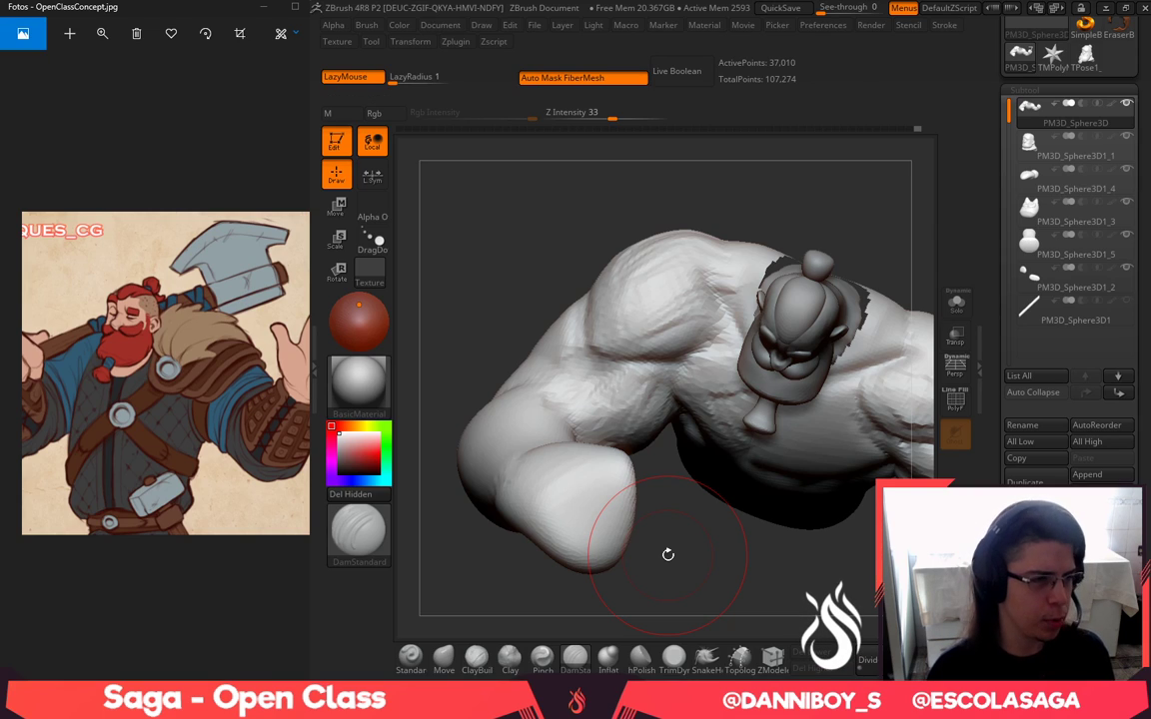
Add volume to the right biceps near the inner elbow with the ClayBuildup brush
{"action": "left_click_drag", "start_coordinate": [689, 559], "coordinate": [574, 627]}
{"action": "key", "text": "b"}
{"action": "key", "text": "c"}
{"action": "key", "text": "b"}
{"action": "mouse_move", "coordinate": [641, 398]}
{"action": "left_mouse_down"}
{"action": "mouse_move", "coordinate": [572, 387]}
{"action": "mouse_move", "coordinate": [562, 407]}
{"action": "left_mouse_up"}
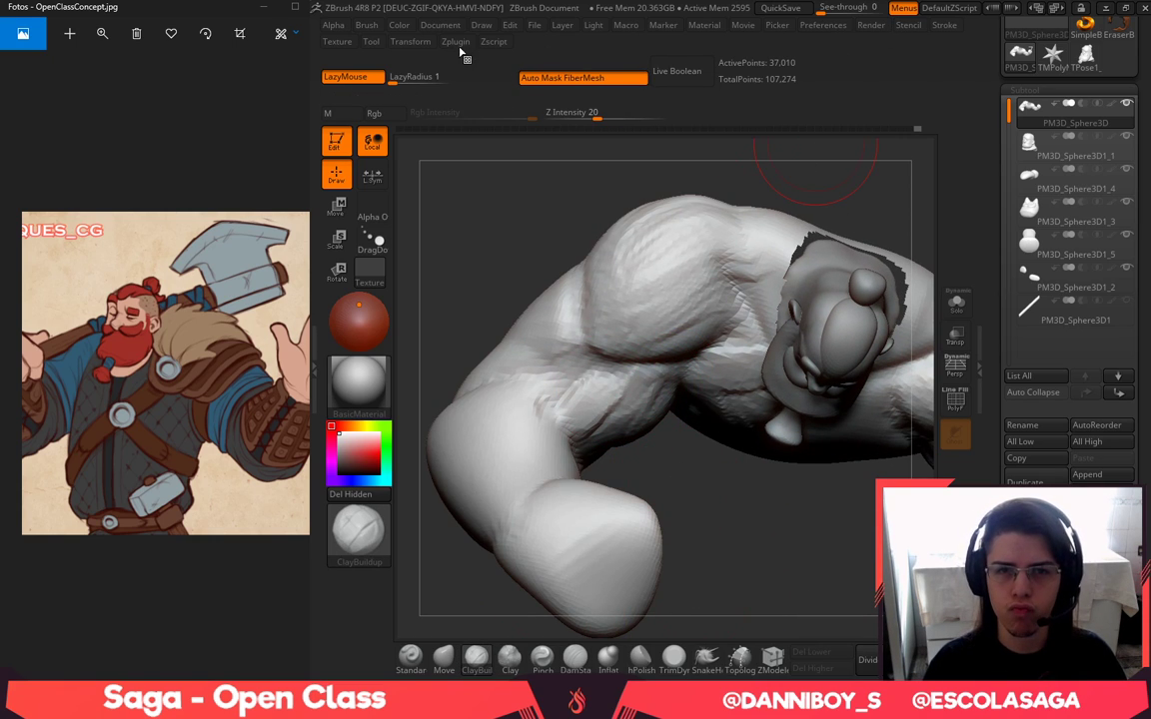
{"action": "left_click", "coordinate": [822, 25]}
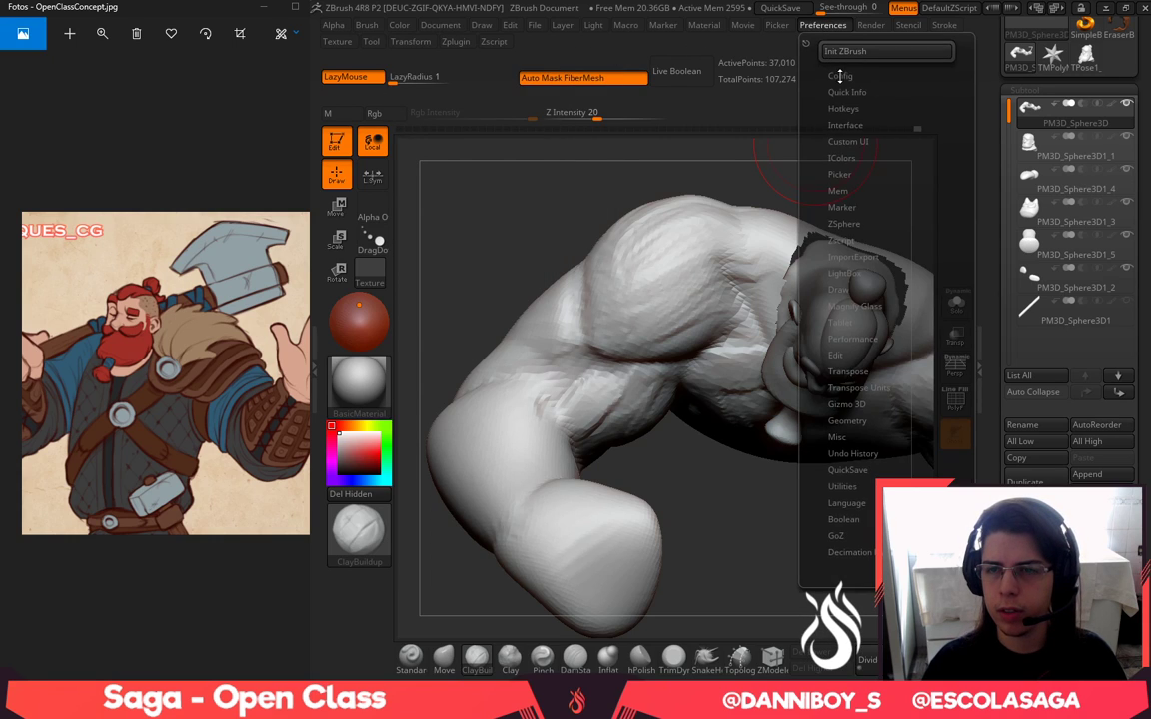
{"action": "left_click", "coordinate": [841, 76]}
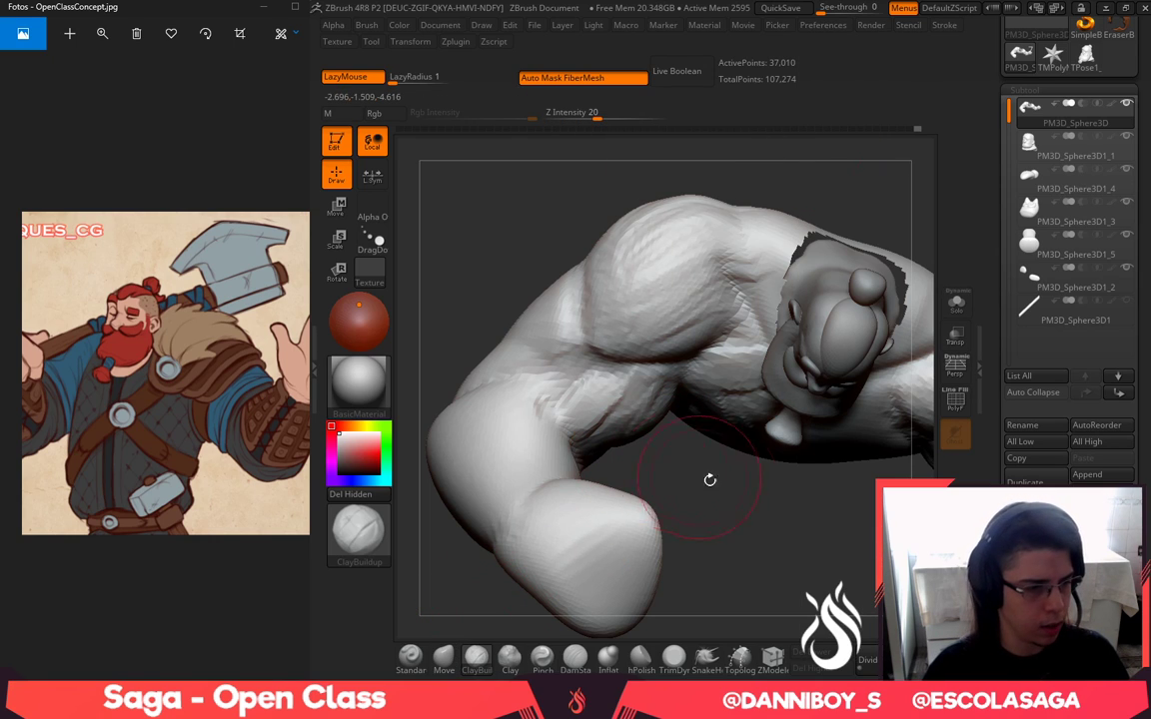
{"action": "left_click_drag", "start_coordinate": [709, 479], "coordinate": [718, 555]}
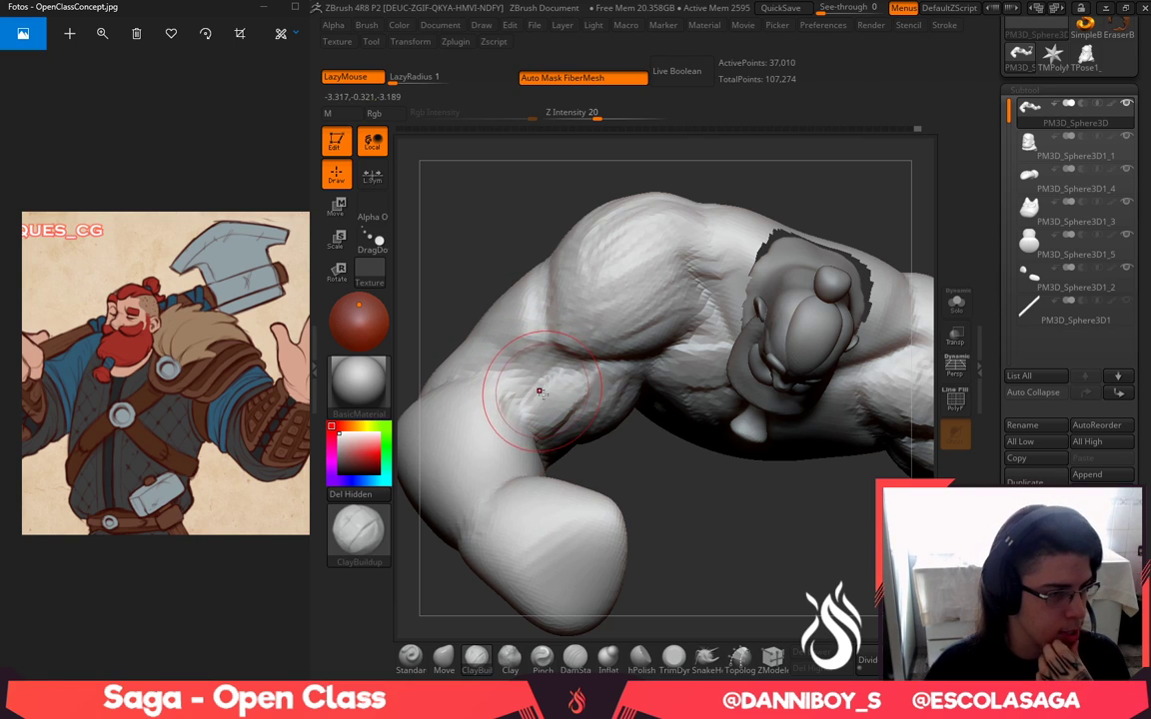
Refine the right biceps and its transition into the forearm and deltoid with ClayBuildup strokes
{"action": "left_click_drag", "start_coordinate": [671, 557], "coordinate": [539, 415]}
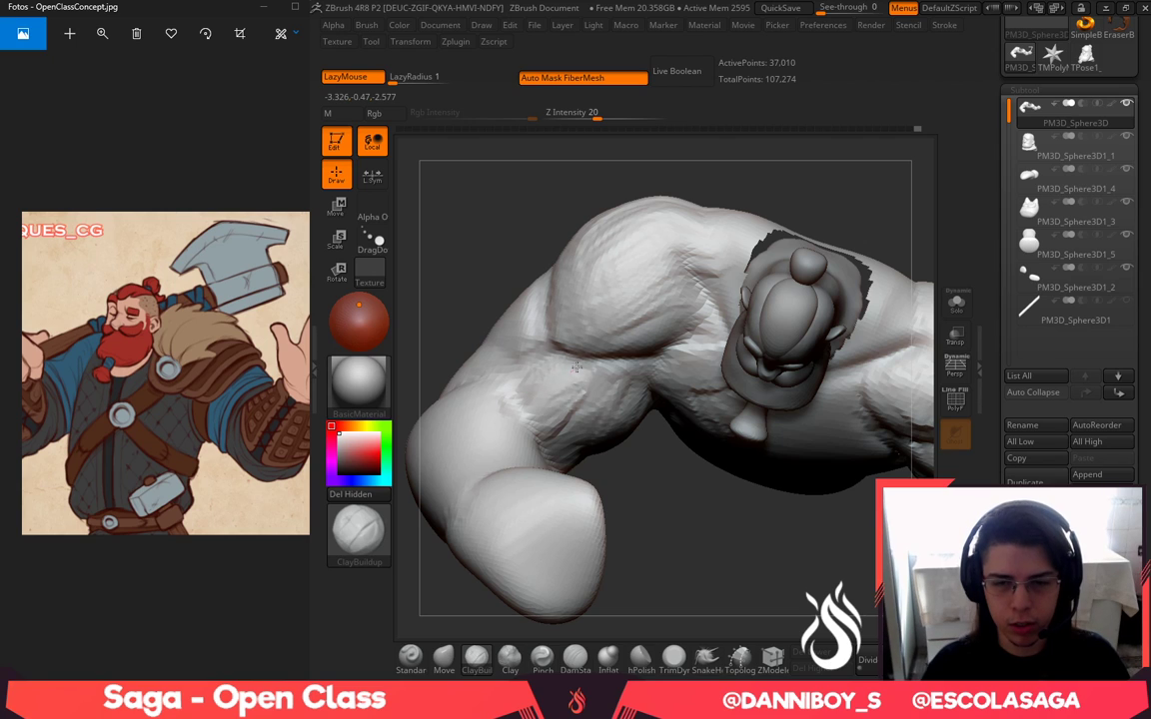
{"action": "left_click_drag", "start_coordinate": [642, 482], "coordinate": [592, 417]}
{"action": "left_click_drag", "start_coordinate": [663, 504], "coordinate": [610, 425]}
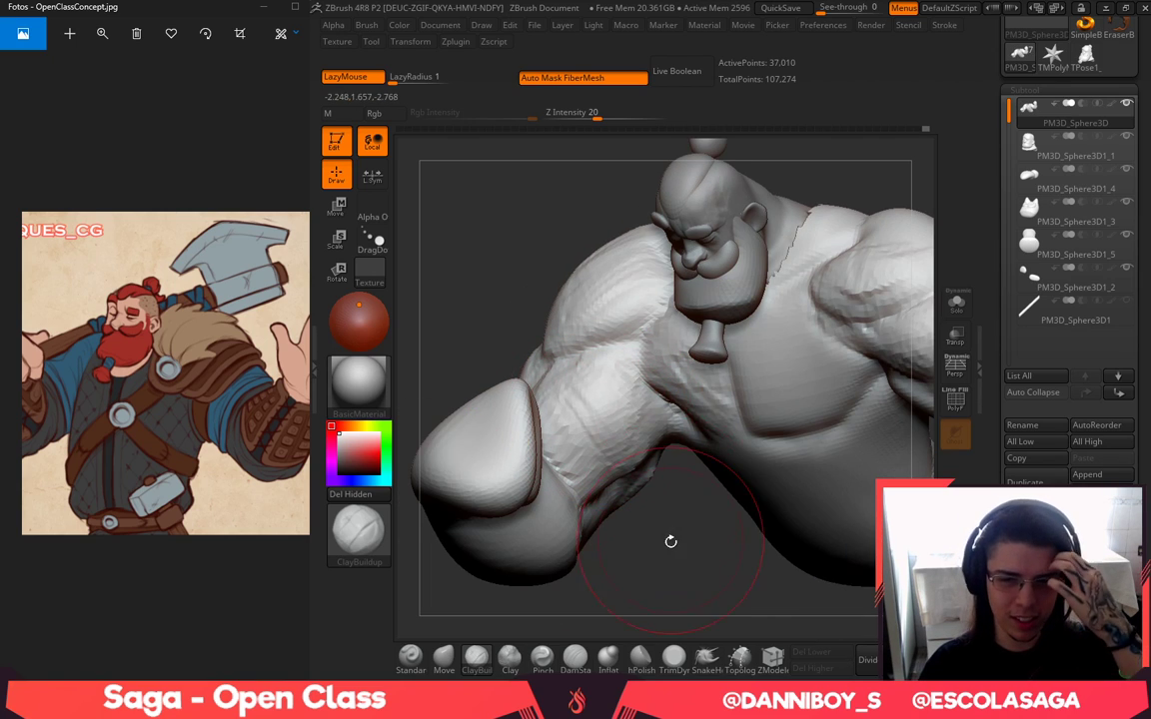
{"action": "left_click_drag", "start_coordinate": [670, 539], "coordinate": [637, 408]}
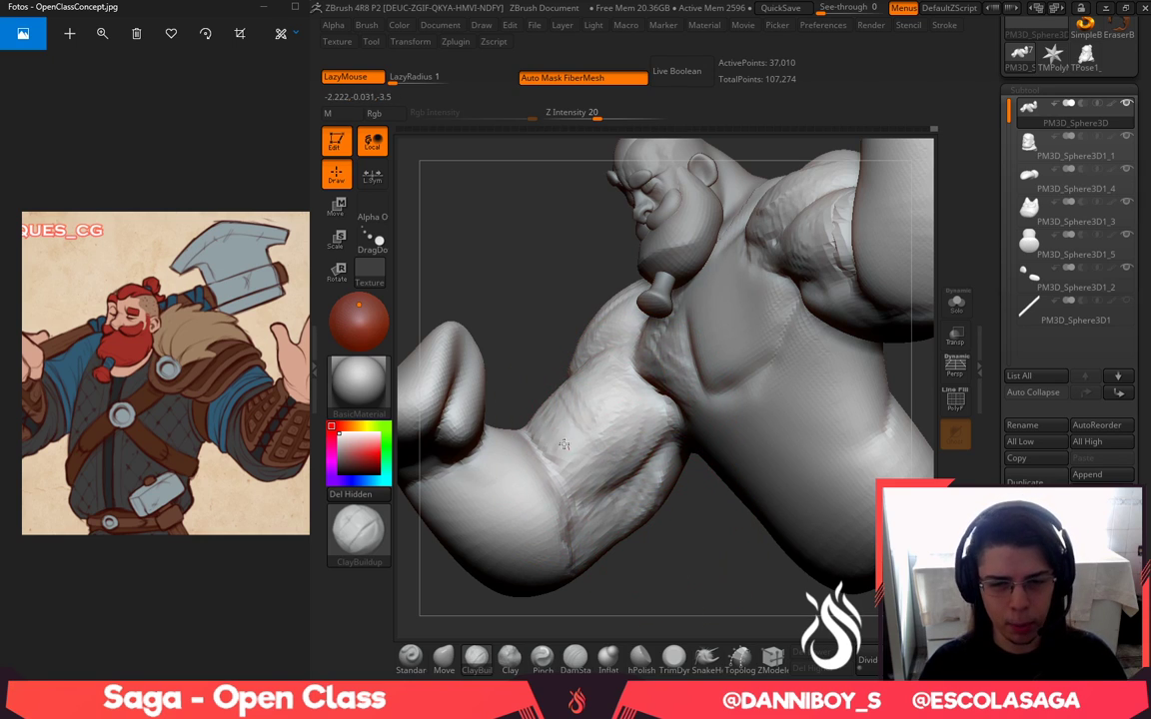
{"action": "left_click_drag", "start_coordinate": [520, 299], "coordinate": [577, 388]}
Build up the right triceps on the back of the upper arm with a resized ClayBuildup brush
{"action": "left_click_drag", "start_coordinate": [673, 471], "coordinate": [677, 581]}
{"action": "mouse_move", "coordinate": [478, 325]}
{"action": "left_mouse_down"}
{"action": "mouse_move", "coordinate": [653, 459]}
{"action": "mouse_move", "coordinate": [817, 522]}
{"action": "mouse_move", "coordinate": [844, 489]}
{"action": "left_mouse_up"}
{"action": "mouse_move", "coordinate": [568, 362]}
{"action": "left_mouse_down"}
{"action": "mouse_move", "coordinate": [545, 334]}
{"action": "mouse_move", "coordinate": [574, 339]}
{"action": "left_mouse_up"}
{"action": "key", "text": "space"}
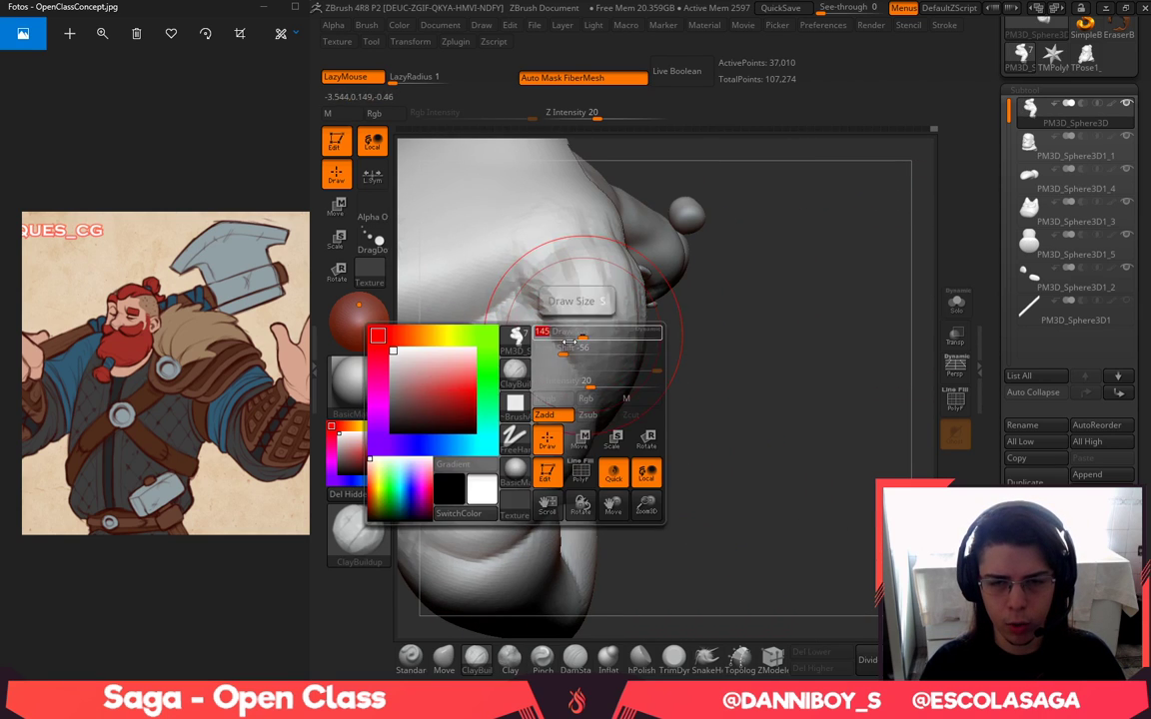
{"action": "mouse_move", "coordinate": [489, 340]}
{"action": "left_mouse_down"}
{"action": "mouse_move", "coordinate": [449, 389]}
{"action": "mouse_move", "coordinate": [458, 374]}
{"action": "mouse_move", "coordinate": [481, 402]}
{"action": "left_mouse_up"}
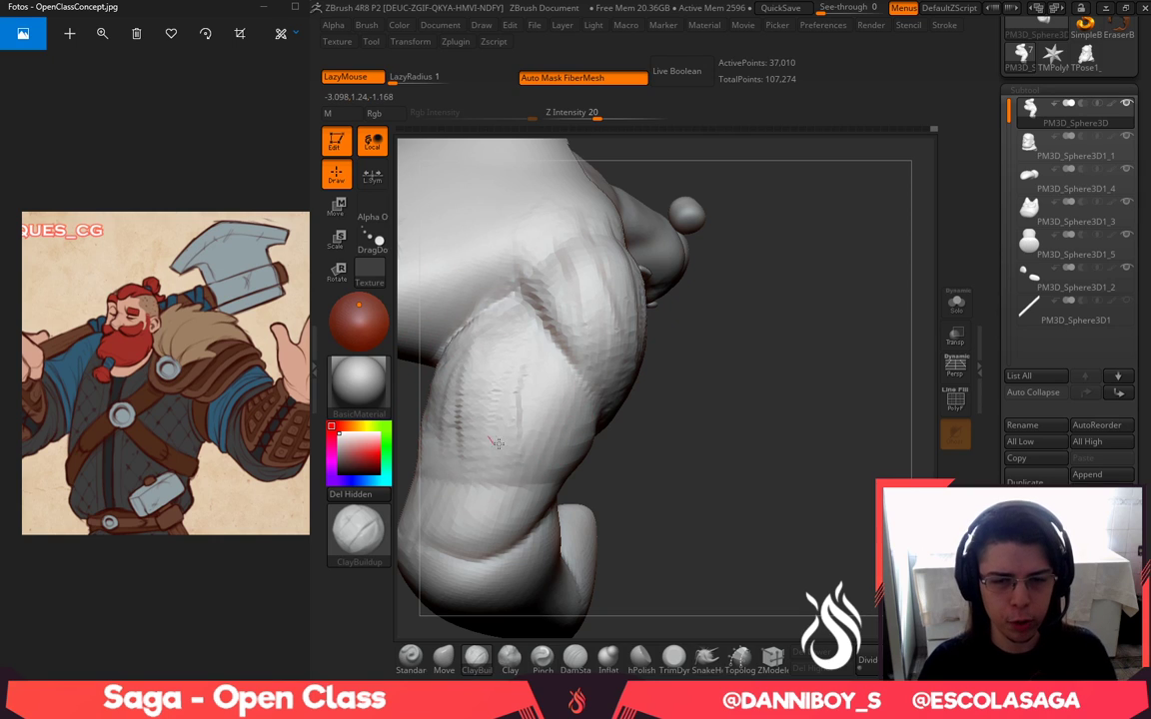
{"action": "left_click_drag", "start_coordinate": [510, 313], "coordinate": [466, 337]}
{"action": "mouse_move", "coordinate": [691, 428]}
{"action": "left_mouse_down"}
{"action": "mouse_move", "coordinate": [757, 465]}
{"action": "mouse_move", "coordinate": [751, 440]}
{"action": "left_mouse_up"}
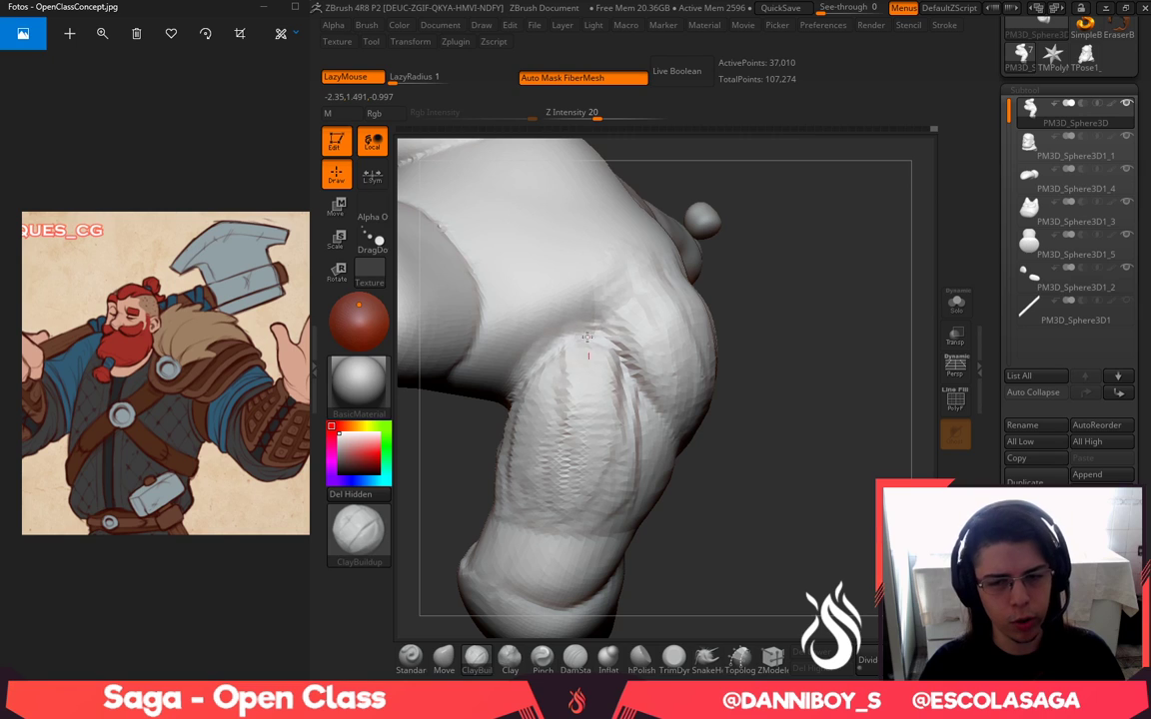
Extend the right triceps volume up to the rear deltoid with ClayBuildup and smooth its surface
{"action": "left_click_drag", "start_coordinate": [588, 340], "coordinate": [640, 432]}
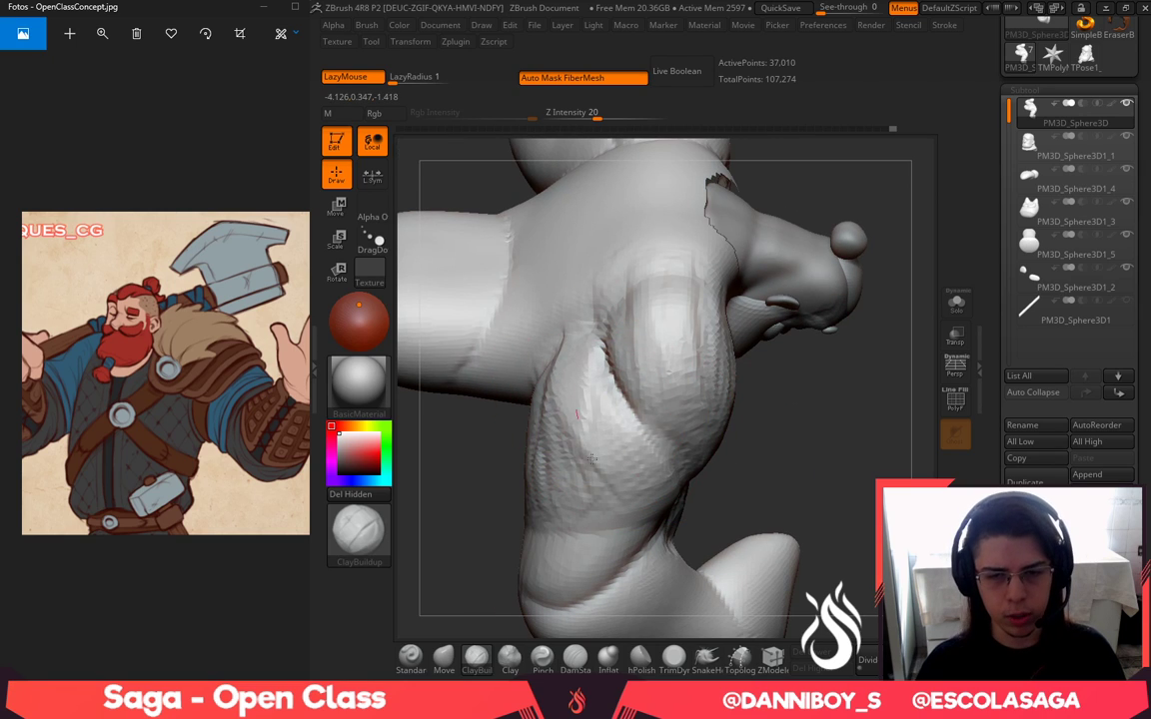
{"action": "mouse_move", "coordinate": [824, 477]}
{"action": "left_mouse_down"}
{"action": "mouse_move", "coordinate": [558, 362]}
{"action": "mouse_move", "coordinate": [560, 316]}
{"action": "mouse_move", "coordinate": [592, 330]}
{"action": "left_mouse_up"}
{"action": "left_click_drag", "start_coordinate": [722, 427], "coordinate": [614, 450]}
{"action": "left_click_drag", "start_coordinate": [466, 473], "coordinate": [442, 535]}
{"action": "left_click_drag", "start_coordinate": [424, 437], "coordinate": [473, 456]}
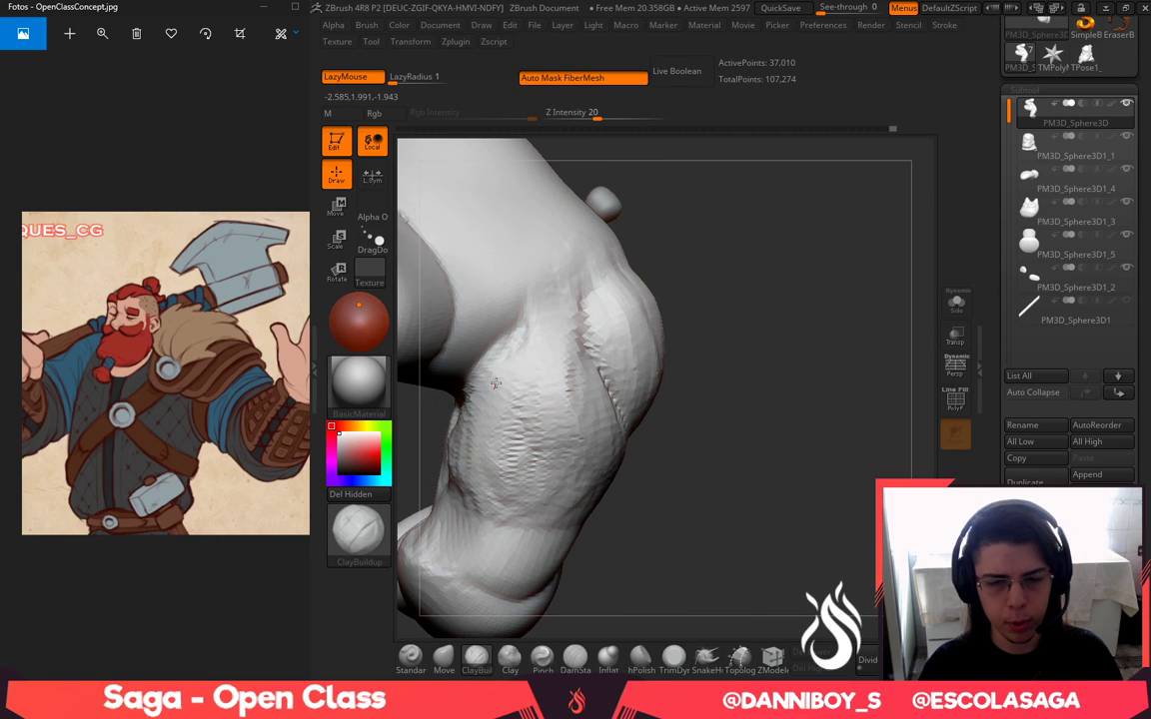
{"action": "left_click_drag", "start_coordinate": [508, 450], "coordinate": [499, 406], "text": "shift"}
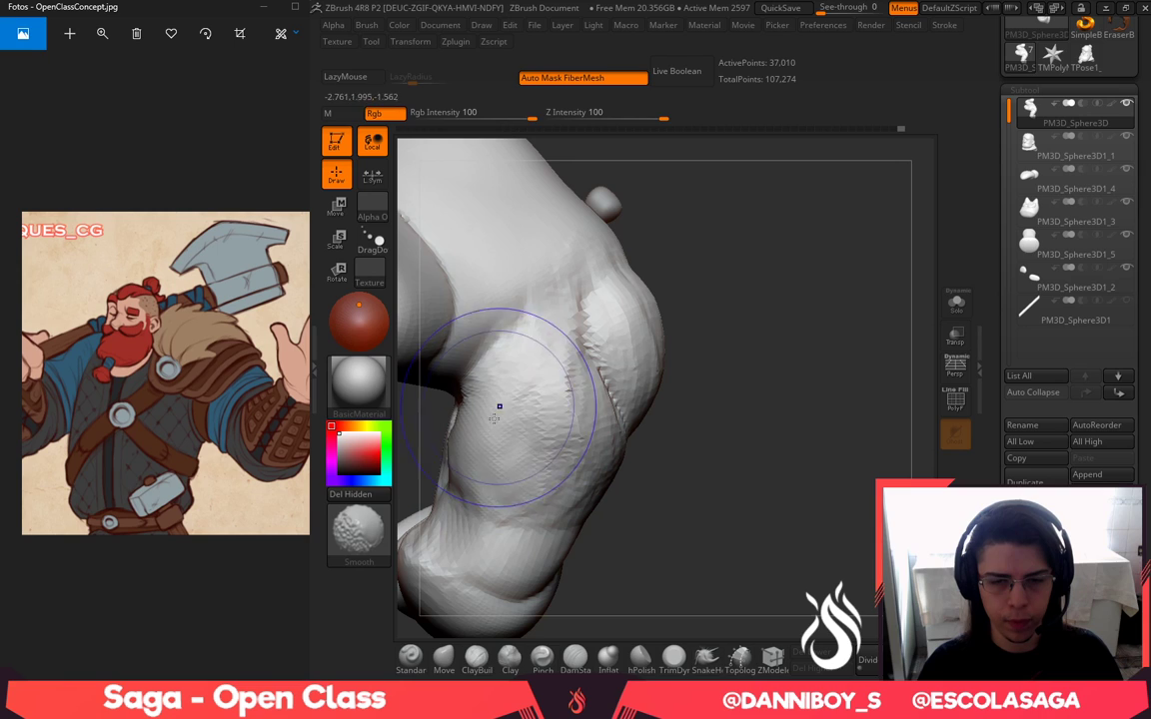
Build up the lower triceps and the back of the right elbow with ClayBuildup strokes
{"action": "left_click_drag", "start_coordinate": [721, 477], "coordinate": [574, 462]}
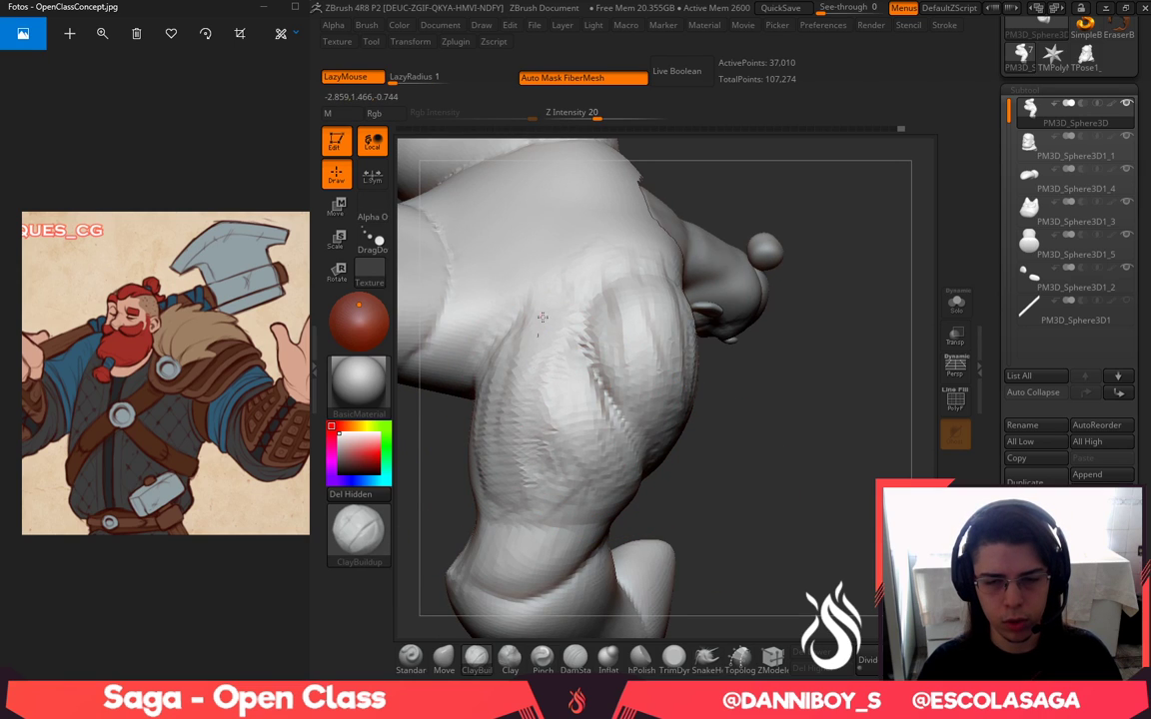
{"action": "mouse_move", "coordinate": [722, 540]}
{"action": "left_mouse_down"}
{"action": "mouse_move", "coordinate": [818, 571]}
{"action": "mouse_move", "coordinate": [858, 432]}
{"action": "mouse_move", "coordinate": [675, 496]}
{"action": "left_mouse_up"}
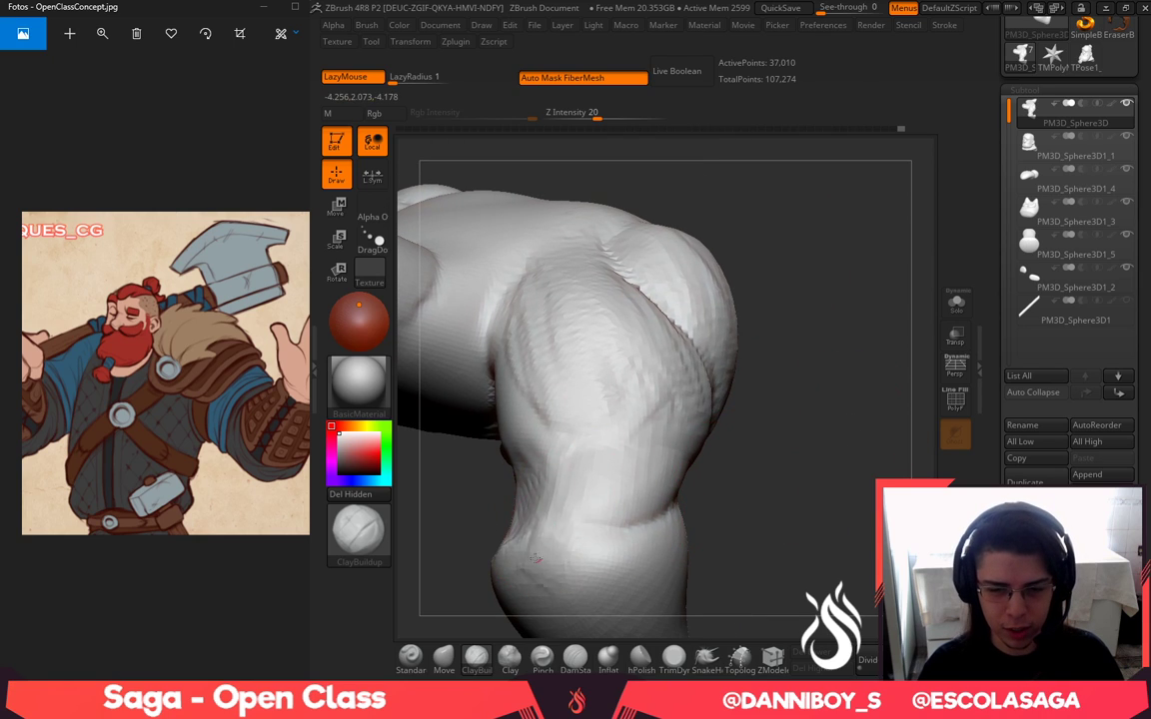
{"action": "left_click_drag", "start_coordinate": [535, 559], "coordinate": [577, 525]}
{"action": "left_click_drag", "start_coordinate": [721, 515], "coordinate": [805, 450]}
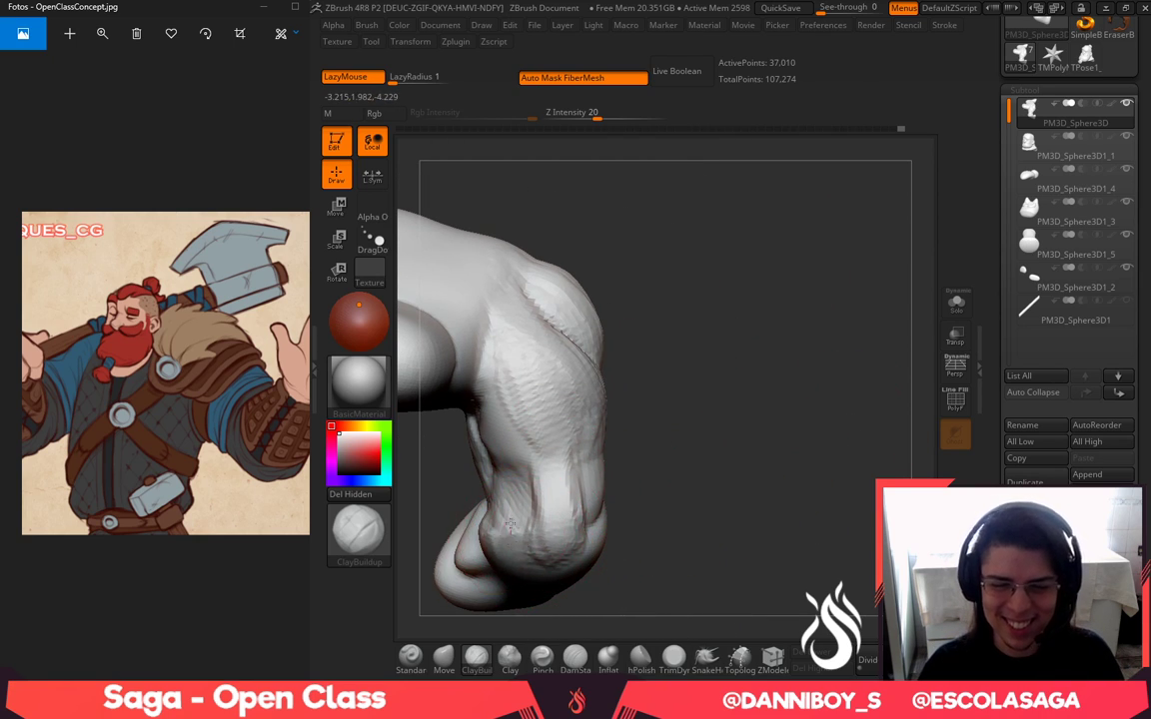
{"action": "left_click_drag", "start_coordinate": [481, 436], "coordinate": [566, 455]}
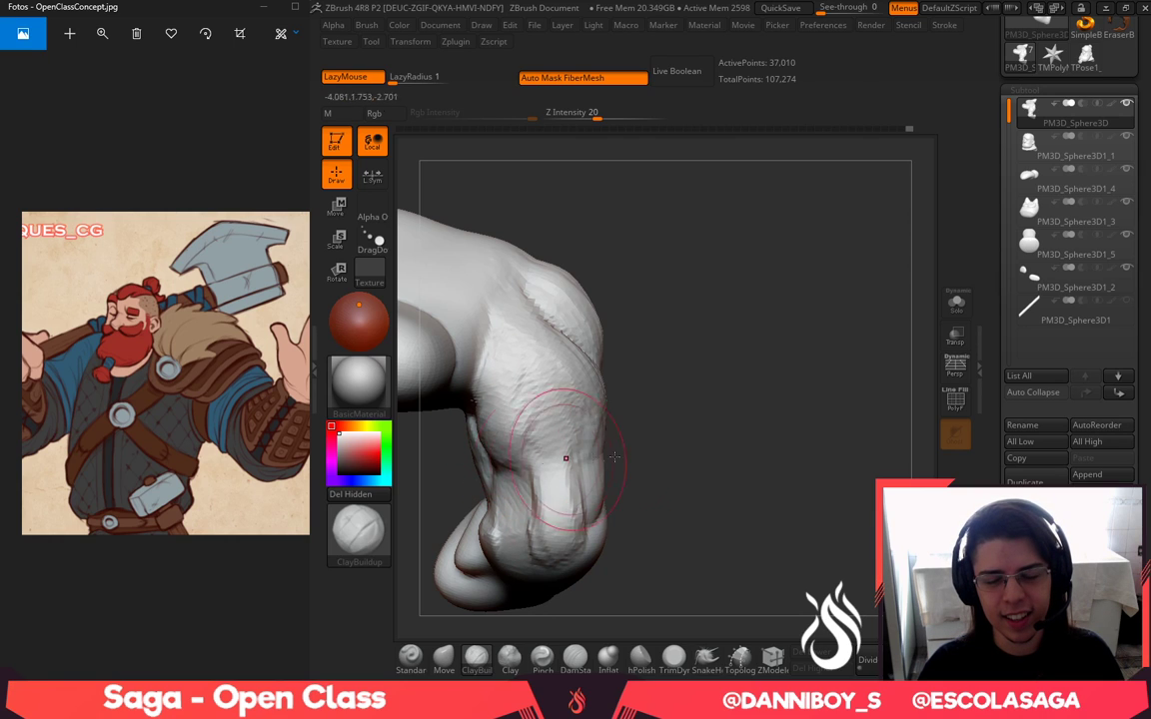
Adjust the shape of the right shoulder and upper arm with a resized Move brush
{"action": "left_click_drag", "start_coordinate": [695, 464], "coordinate": [599, 405]}
{"action": "left_click_drag", "start_coordinate": [762, 365], "coordinate": [637, 324]}
{"action": "left_click", "coordinate": [436, 666]}
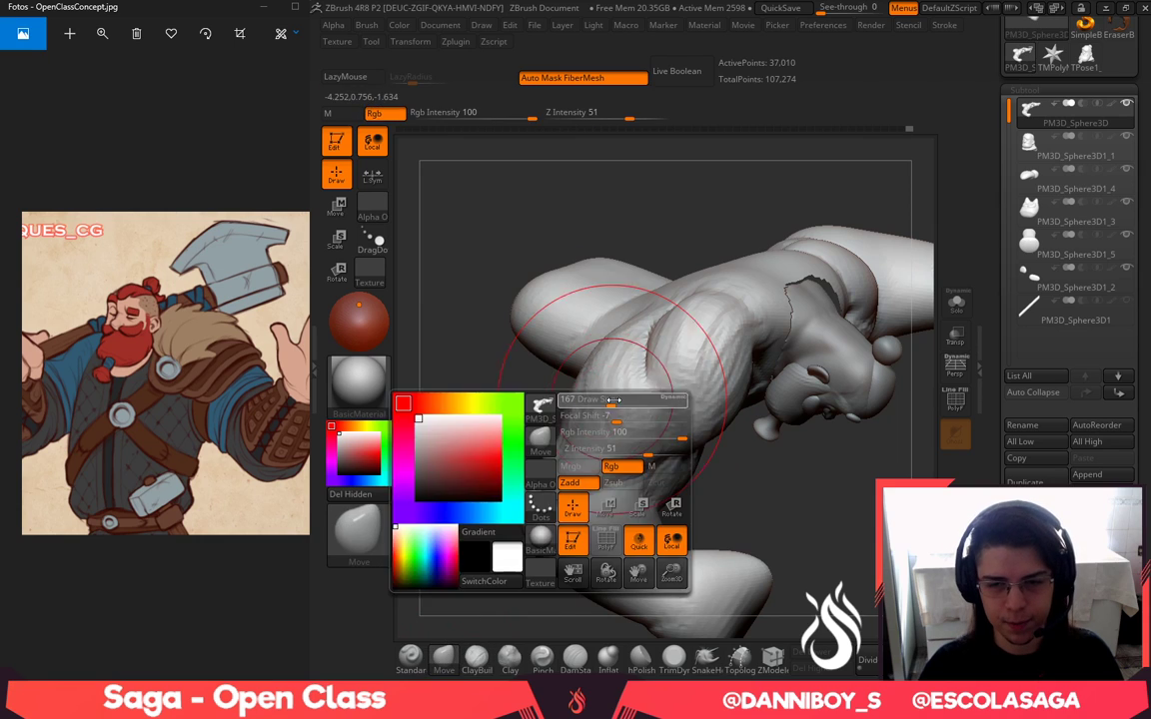
{"action": "left_click_drag", "start_coordinate": [735, 499], "coordinate": [752, 385]}
{"action": "mouse_move", "coordinate": [619, 290]}
{"action": "left_mouse_down"}
{"action": "mouse_move", "coordinate": [674, 196]}
{"action": "mouse_move", "coordinate": [607, 294]}
{"action": "mouse_move", "coordinate": [527, 298]}
{"action": "mouse_move", "coordinate": [673, 319]}
{"action": "mouse_move", "coordinate": [614, 314]}
{"action": "left_mouse_up"}
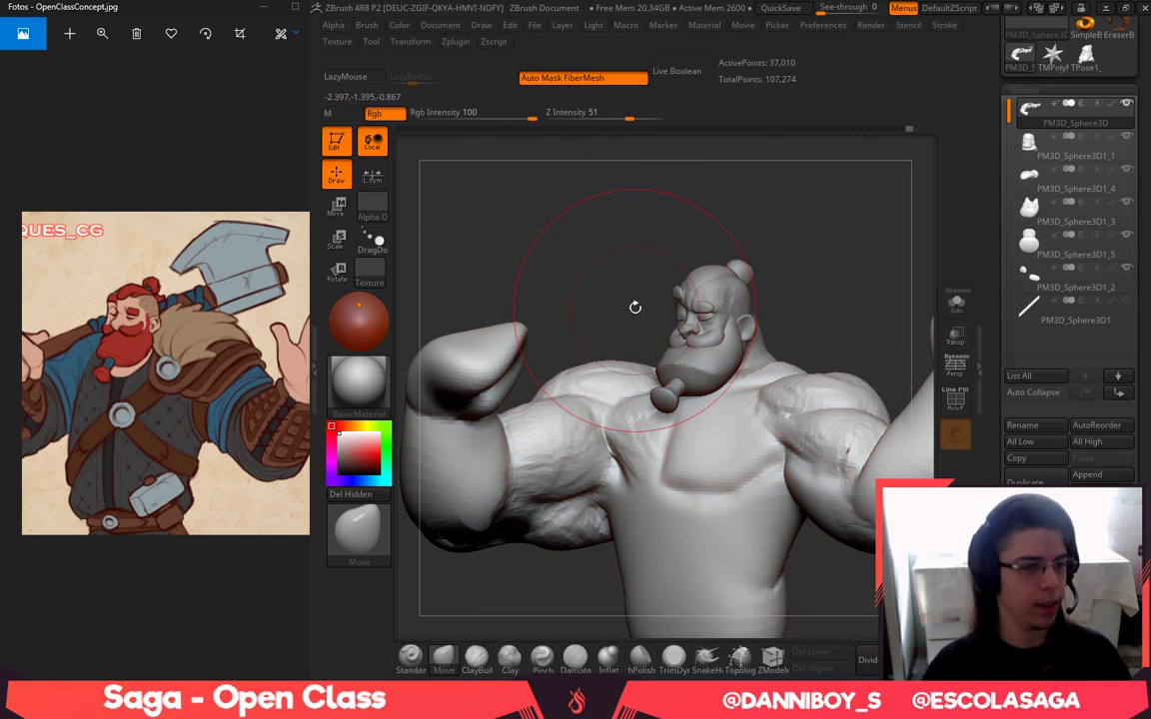
Lasso-mask the left shoulder and upper arm, and invert the mask to leave only that area editable
{"action": "left_click_drag", "start_coordinate": [634, 305], "coordinate": [581, 286], "text": "alt"}
{"action": "left_click_drag", "start_coordinate": [795, 265], "coordinate": [867, 261], "text": "ctrl"}
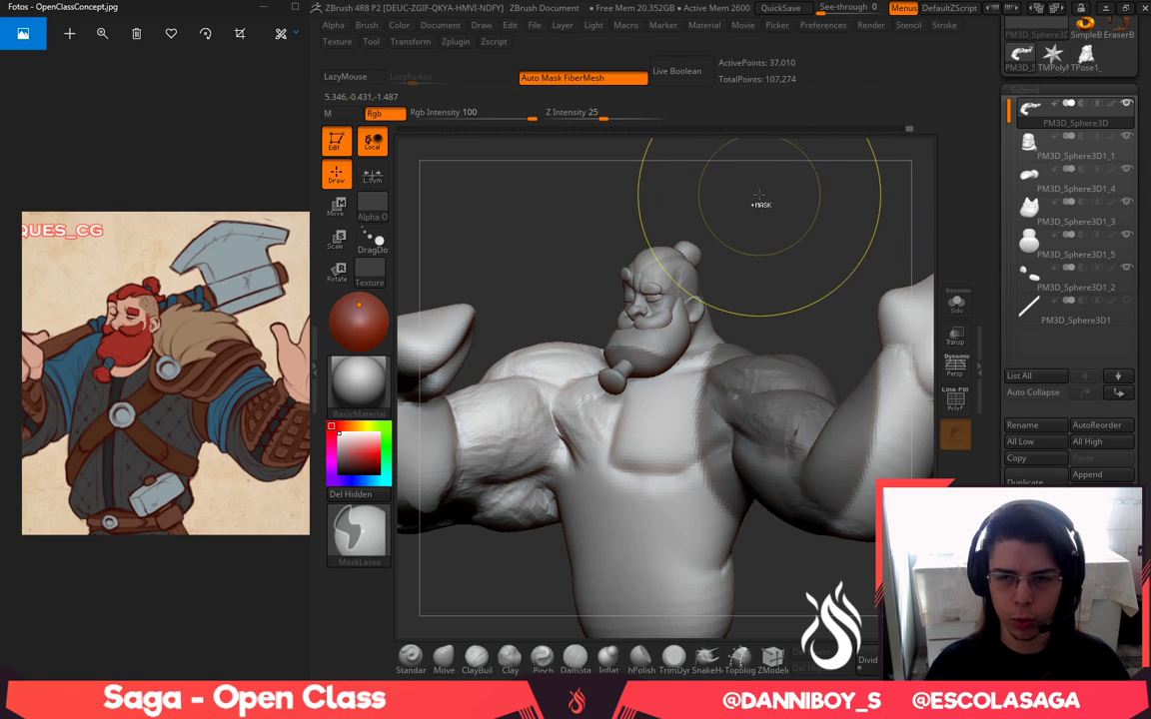
{"action": "left_click", "coordinate": [778, 248], "text": "ctrl"}
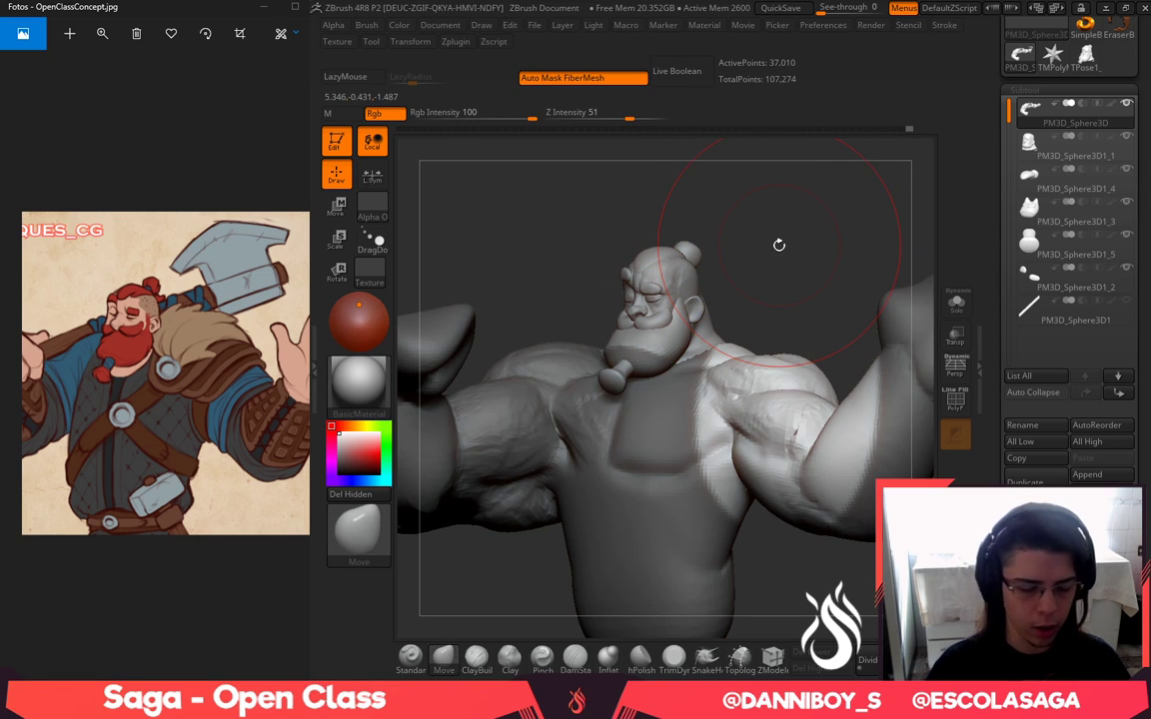
Clear the mask on the torso and arms so the whole body mesh can be sculpted
{"action": "left_click", "coordinate": [778, 247], "text": "ctrl"}
{"action": "left_click", "coordinate": [779, 248], "text": "ctrl"}
{"action": "left_click", "coordinate": [779, 248], "text": "ctrl"}
{"action": "left_click", "coordinate": [779, 247], "text": "ctrl"}
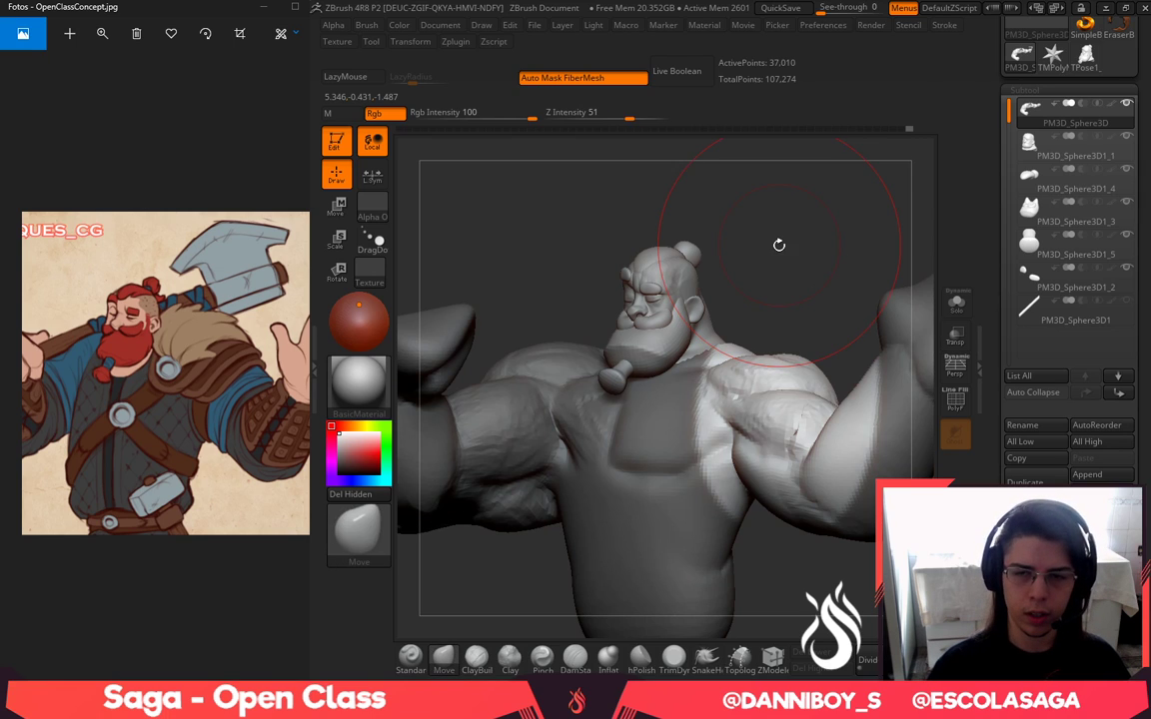
{"action": "left_click_drag", "start_coordinate": [774, 276], "coordinate": [787, 217], "text": "ctrl"}
{"action": "mouse_move", "coordinate": [835, 269]}
{"action": "left_mouse_down", "text": "alt"}
{"action": "mouse_move", "coordinate": [810, 242]}
{"action": "mouse_move", "coordinate": [810, 330]}
{"action": "left_mouse_up", "text": "alt"}
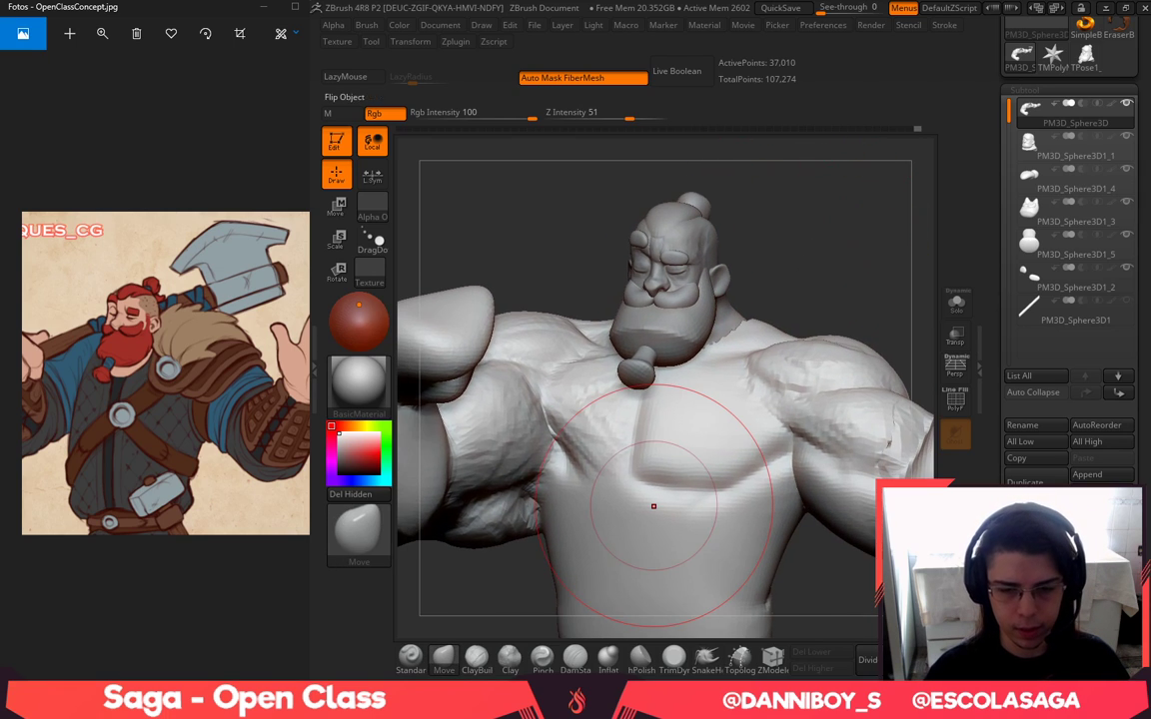
{"action": "left_click_drag", "start_coordinate": [468, 614], "coordinate": [486, 565], "text": "alt"}
{"action": "left_click", "coordinate": [608, 228], "text": "ctrl"}
{"action": "left_click", "coordinate": [542, 565], "text": "ctrl"}
Carve muscle creases around the armpit and inner upper arm with a smaller DamStandard brush
{"action": "left_click", "coordinate": [582, 659]}
{"action": "key", "text": "space"}
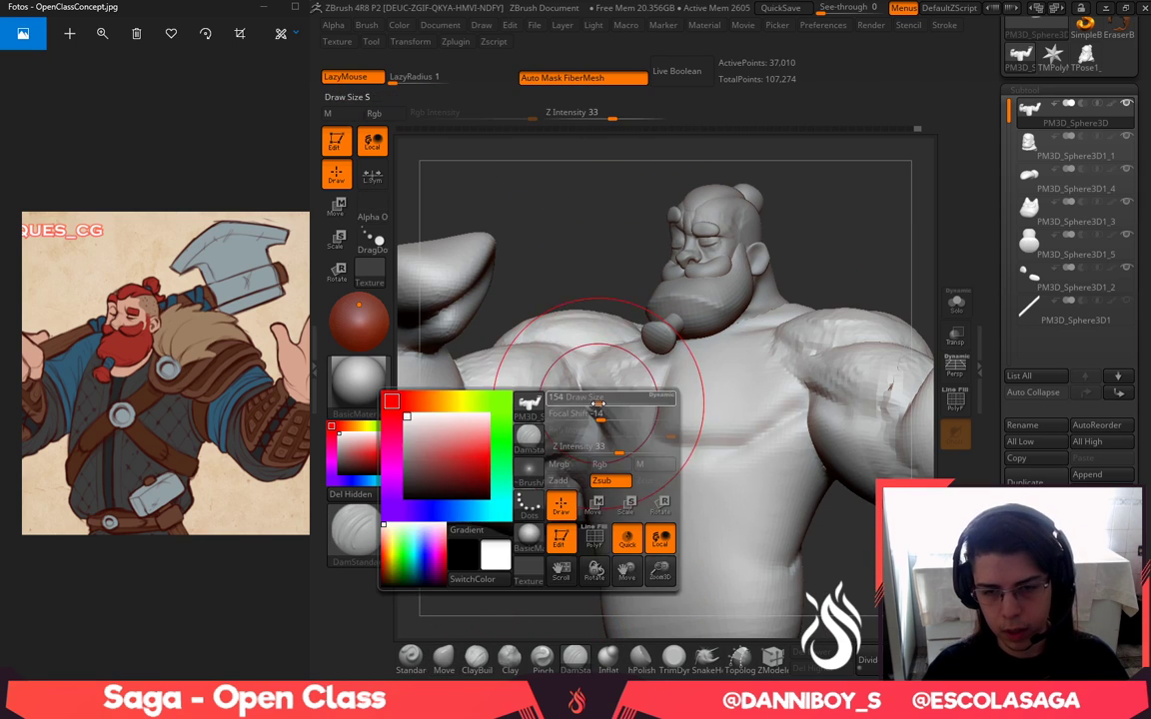
{"action": "mouse_move", "coordinate": [631, 408]}
{"action": "left_mouse_down"}
{"action": "mouse_move", "coordinate": [598, 411]}
{"action": "mouse_move", "coordinate": [532, 463]}
{"action": "mouse_move", "coordinate": [467, 386]}
{"action": "left_mouse_up"}
{"action": "left_click_drag", "start_coordinate": [483, 575], "coordinate": [425, 559]}
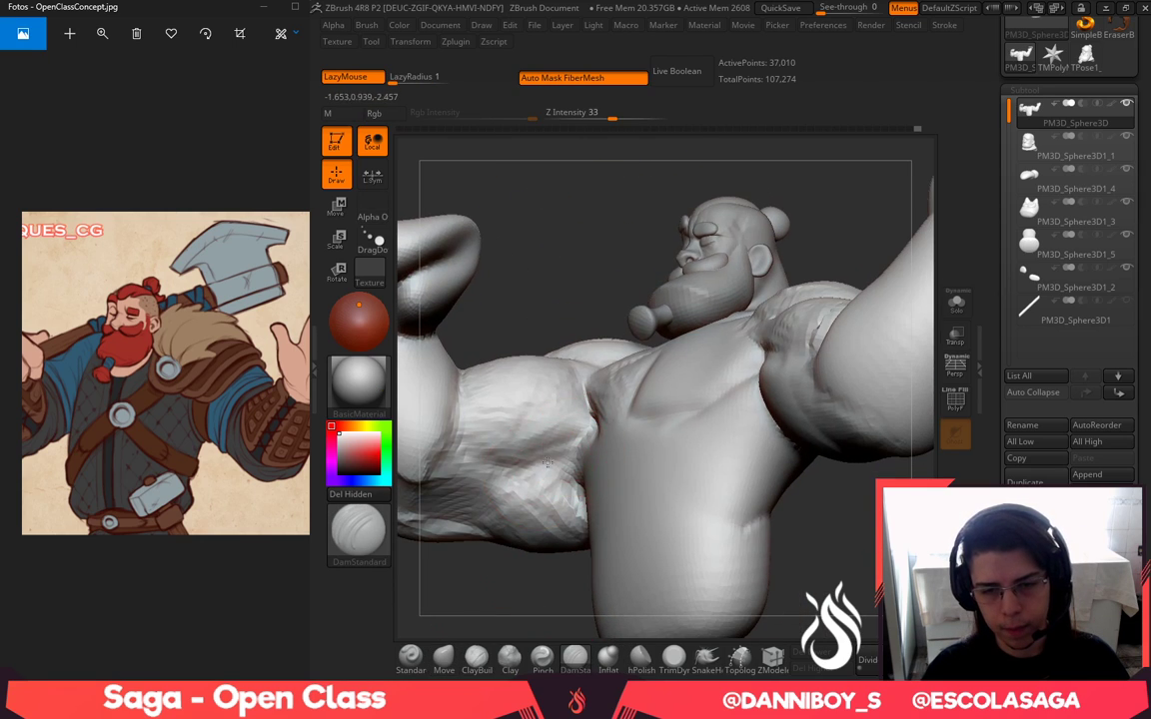
{"action": "left_click_drag", "start_coordinate": [504, 350], "coordinate": [412, 414]}
{"action": "mouse_move", "coordinate": [462, 609]}
{"action": "left_mouse_down"}
{"action": "mouse_move", "coordinate": [523, 659]}
{"action": "mouse_move", "coordinate": [474, 590]}
{"action": "mouse_move", "coordinate": [442, 579]}
{"action": "mouse_move", "coordinate": [475, 617]}
{"action": "left_mouse_up"}
Build up the rib cage volume below the pectorals with ClayBuildup and smooth its surface
{"action": "left_click", "coordinate": [475, 656]}
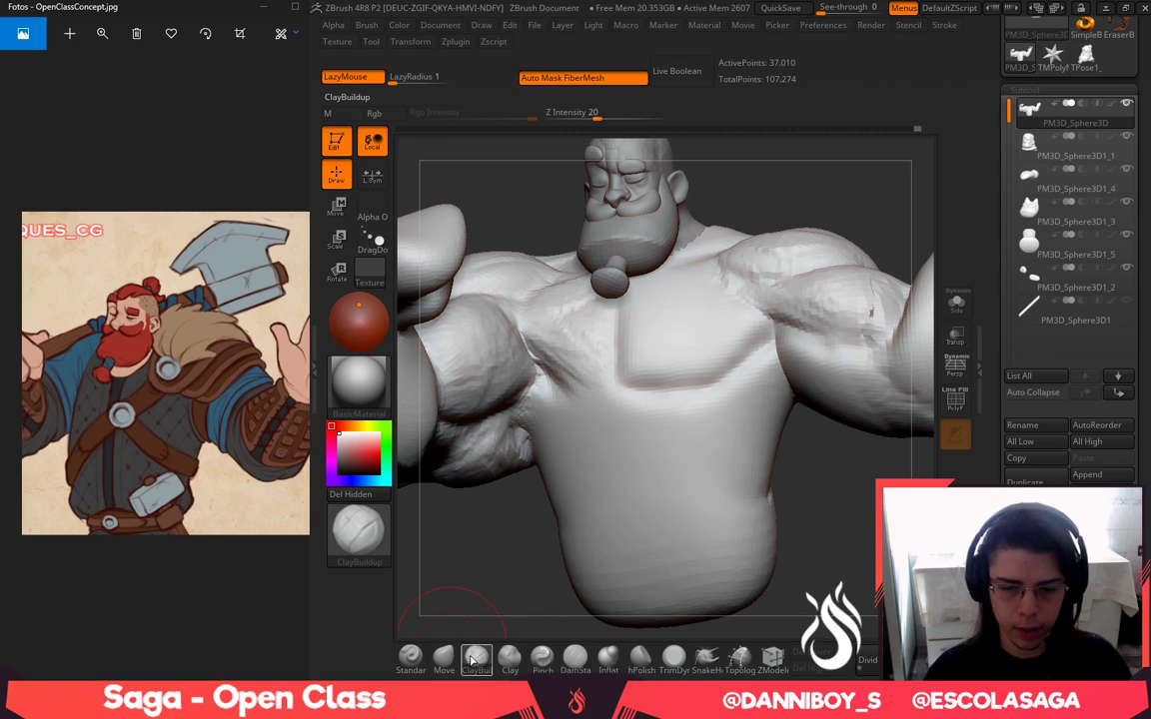
{"action": "key", "text": "space"}
{"action": "left_click", "coordinate": [626, 414]}
{"action": "mouse_move", "coordinate": [613, 412]}
{"action": "left_mouse_down"}
{"action": "mouse_move", "coordinate": [667, 450]}
{"action": "mouse_move", "coordinate": [709, 445]}
{"action": "mouse_move", "coordinate": [724, 405]}
{"action": "mouse_move", "coordinate": [700, 390]}
{"action": "left_mouse_up"}
{"action": "left_click_drag", "start_coordinate": [545, 438], "coordinate": [539, 404], "text": "shift"}
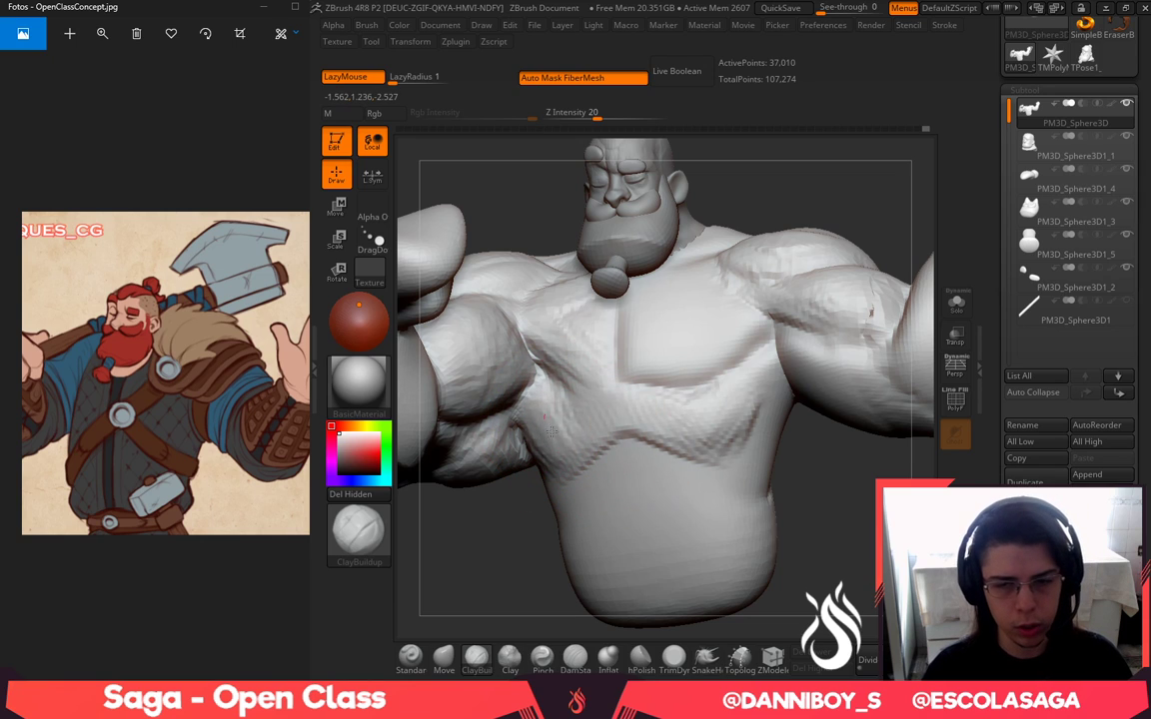
Define the lower edge of the rib cage and its transition to the armpit with a resized DamStandard brush
{"action": "left_click", "coordinate": [574, 656]}
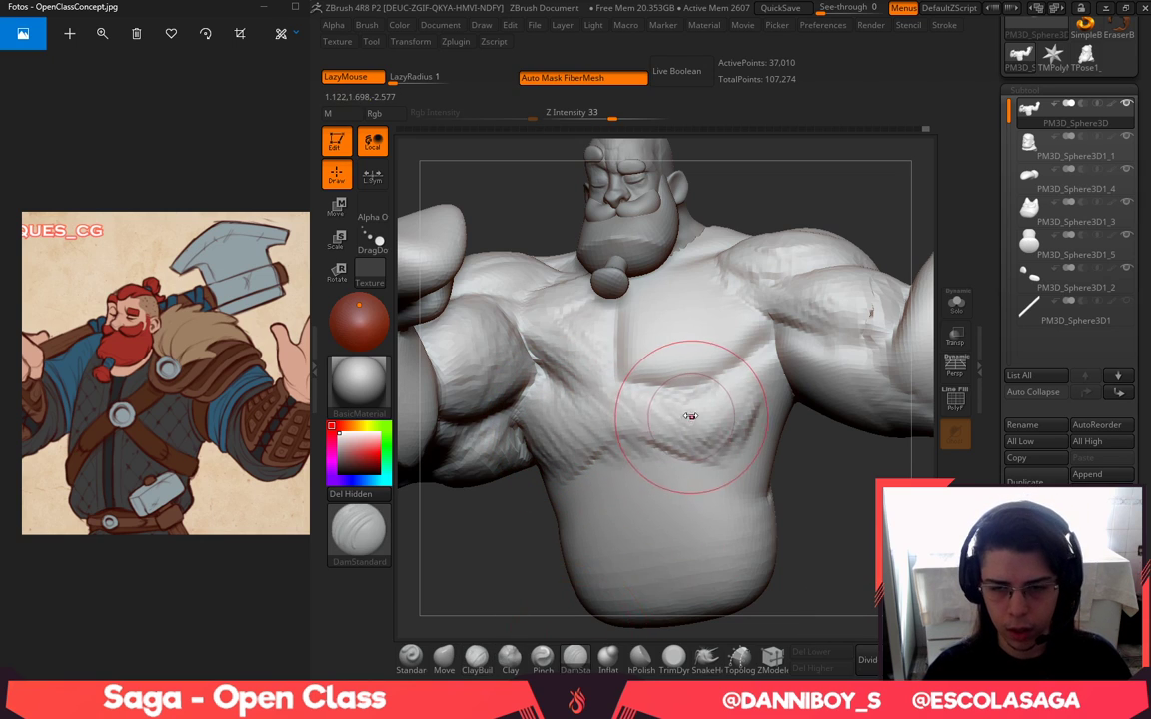
{"action": "key", "text": "bracketright"}
{"action": "key", "text": "bracketright"}
{"action": "key", "text": "bracketright"}
{"action": "key", "text": "bracketright"}
{"action": "key", "text": "bracketright"}
{"action": "key", "text": "bracketright"}
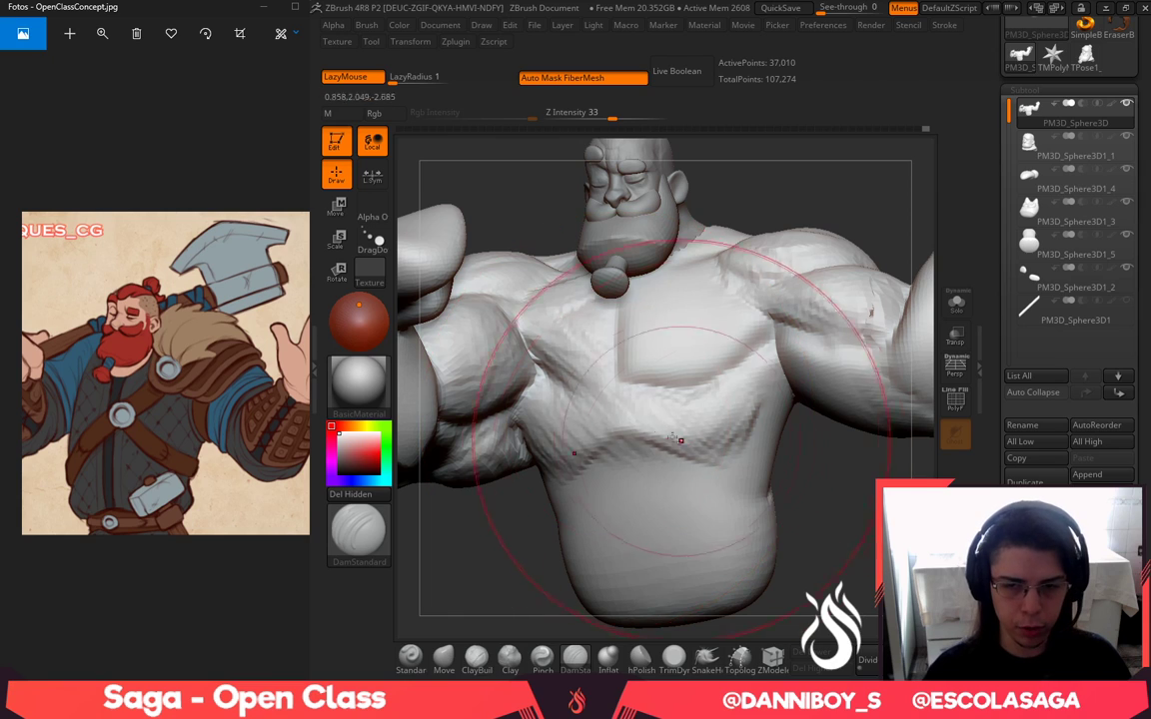
{"action": "key", "text": "space"}
{"action": "right_click_drag", "start_coordinate": [807, 456], "coordinate": [779, 429]}
{"action": "key", "text": "space"}
{"action": "left_click_drag", "start_coordinate": [779, 419], "coordinate": [758, 418]}
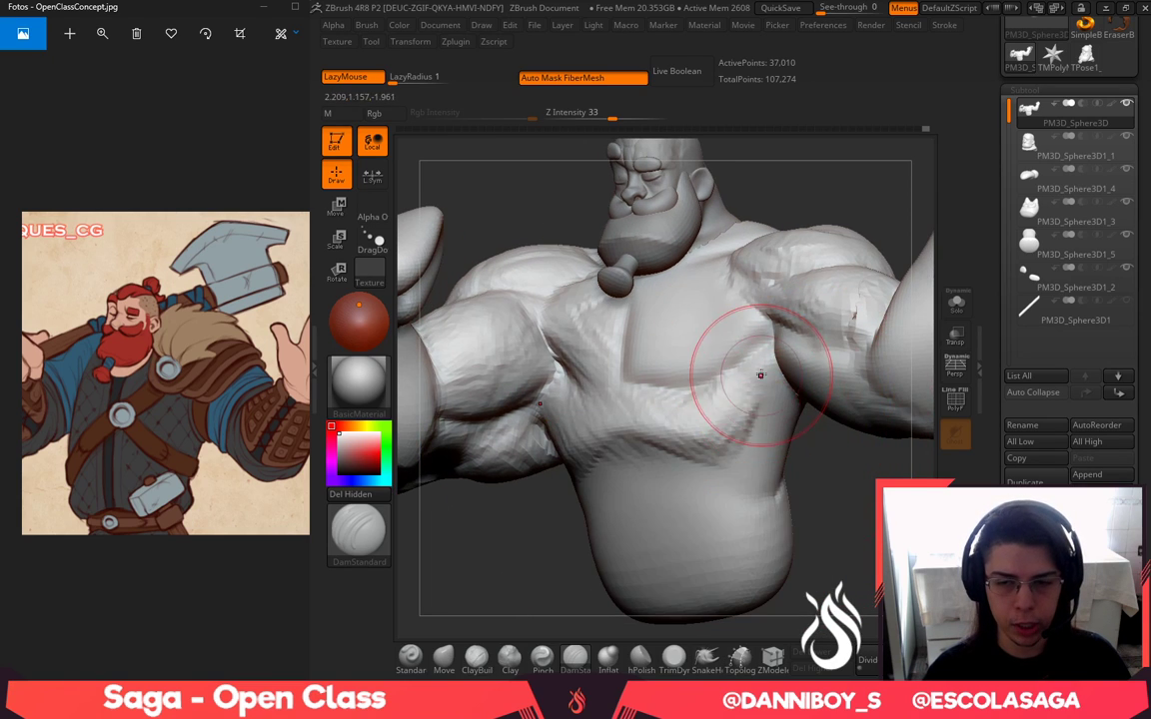
{"action": "left_click_drag", "start_coordinate": [804, 458], "coordinate": [776, 427]}
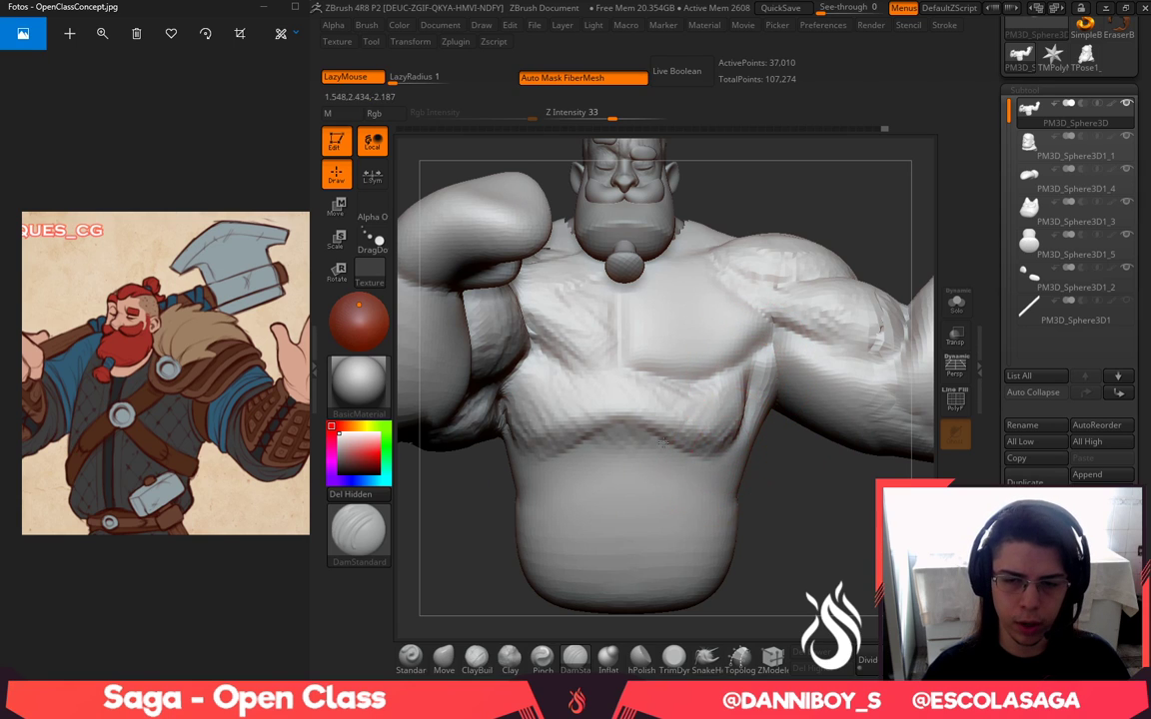
Carve the crease along the flank beneath the armpit with DamStandard after adjusting the brush size
{"action": "mouse_move", "coordinate": [789, 563]}
{"action": "left_mouse_down"}
{"action": "mouse_move", "coordinate": [735, 554]}
{"action": "mouse_move", "coordinate": [689, 519]}
{"action": "left_mouse_up"}
{"action": "key", "text": "space"}
{"action": "left_click_drag", "start_coordinate": [737, 421], "coordinate": [755, 421]}
{"action": "left_click_drag", "start_coordinate": [795, 500], "coordinate": [711, 425]}
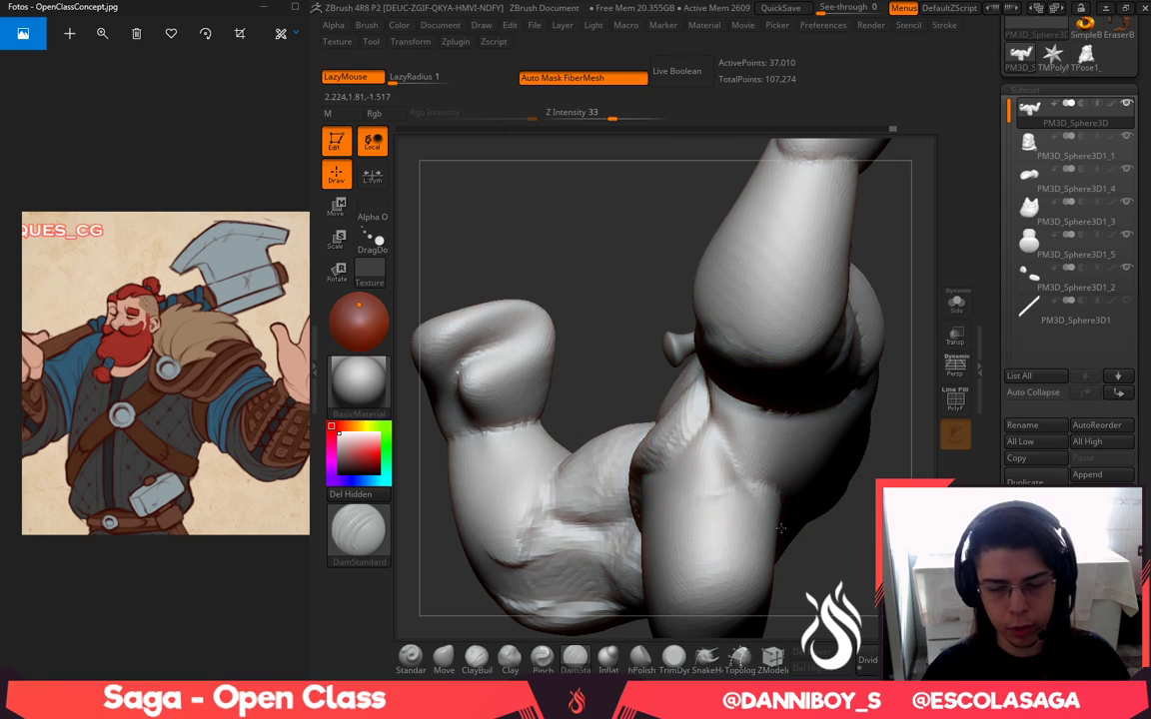
{"action": "mouse_move", "coordinate": [873, 602]}
{"action": "left_mouse_down"}
{"action": "mouse_move", "coordinate": [924, 611]}
{"action": "mouse_move", "coordinate": [931, 629]}
{"action": "left_mouse_up"}
Build up the latissimus volume on the side of the torso and behind the armpit with ClayBuildup
{"action": "left_click", "coordinate": [476, 657]}
{"action": "left_click_drag", "start_coordinate": [794, 519], "coordinate": [741, 489]}
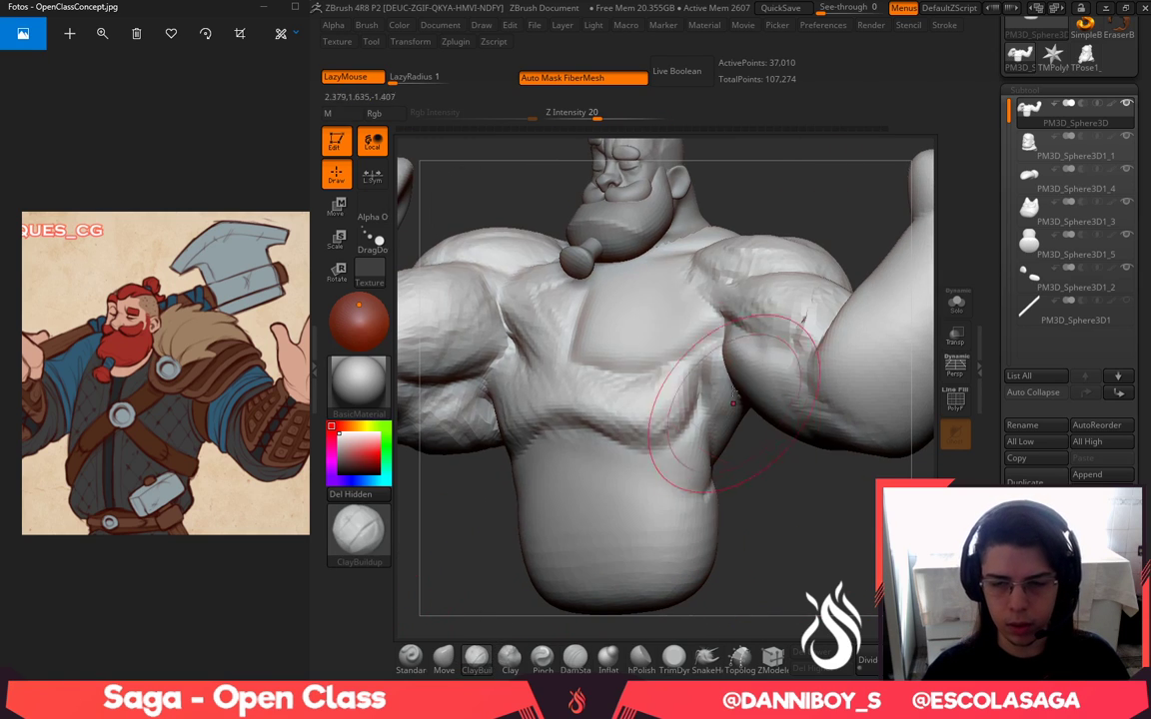
{"action": "key", "text": "space"}
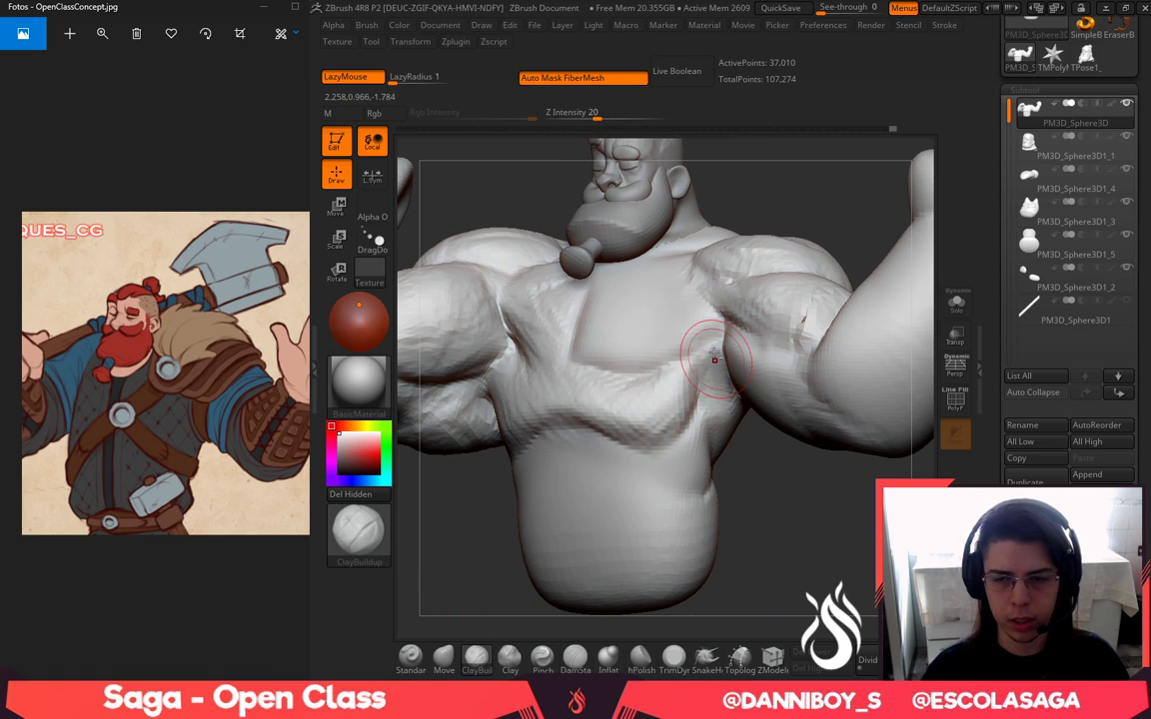
{"action": "mouse_move", "coordinate": [783, 505]}
{"action": "left_mouse_down"}
{"action": "mouse_move", "coordinate": [751, 419]}
{"action": "mouse_move", "coordinate": [721, 432]}
{"action": "mouse_move", "coordinate": [745, 459]}
{"action": "left_mouse_up"}
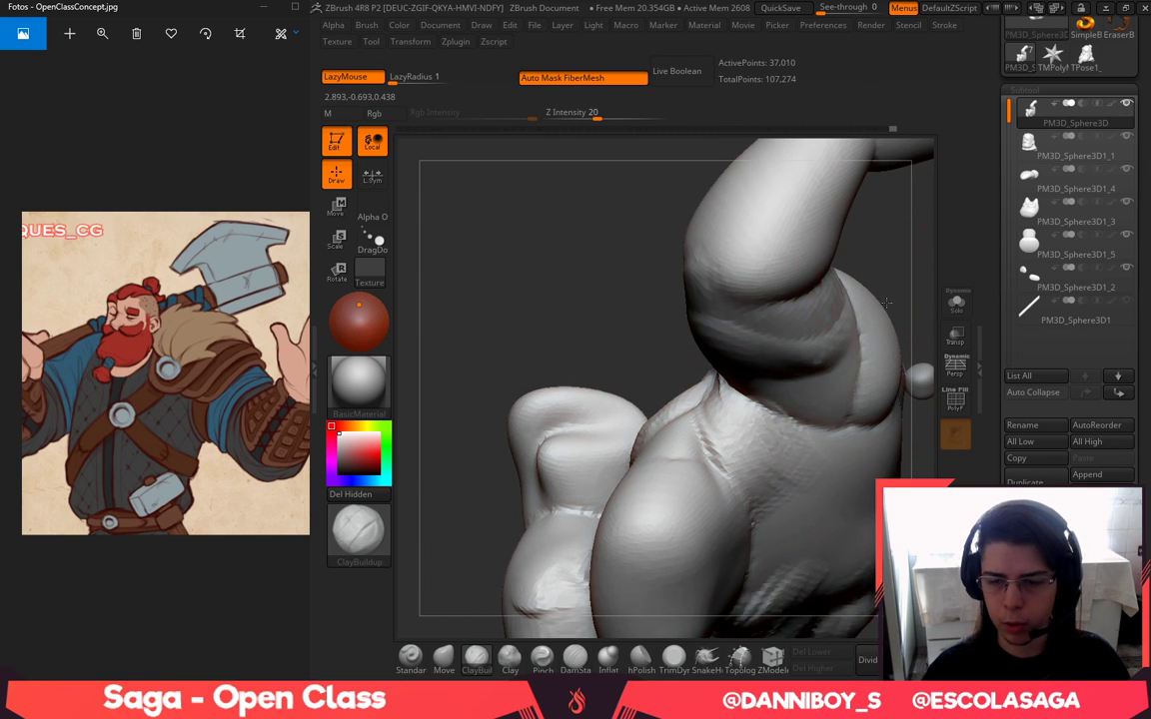
{"action": "mouse_move", "coordinate": [828, 445]}
{"action": "left_mouse_down"}
{"action": "mouse_move", "coordinate": [861, 531]}
{"action": "mouse_move", "coordinate": [792, 529]}
{"action": "mouse_move", "coordinate": [773, 394]}
{"action": "left_mouse_up"}
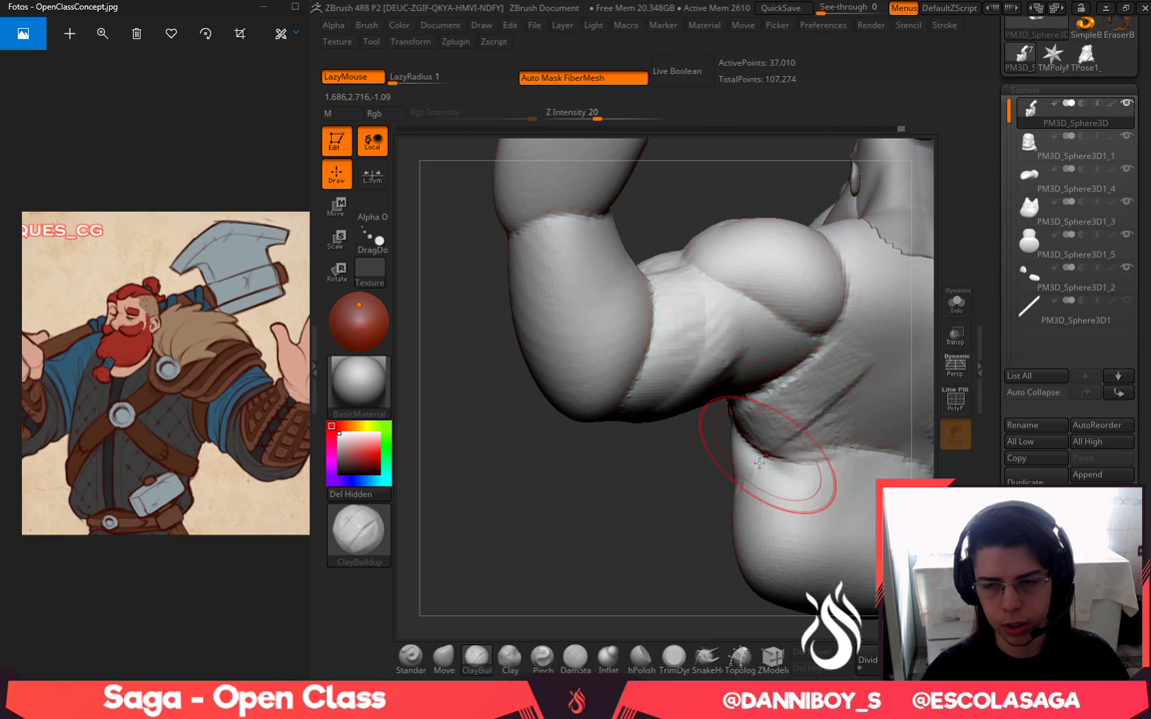
Sculpt the muscle masses of the upper back around the shoulder blade with ClayBuildup, using a larger brush
{"action": "mouse_move", "coordinate": [659, 508]}
{"action": "left_mouse_down"}
{"action": "mouse_move", "coordinate": [527, 566]}
{"action": "mouse_move", "coordinate": [547, 560]}
{"action": "left_mouse_up"}
{"action": "key", "text": "space"}
{"action": "left_click_drag", "start_coordinate": [710, 380], "coordinate": [724, 380]}
{"action": "key", "text": "space"}
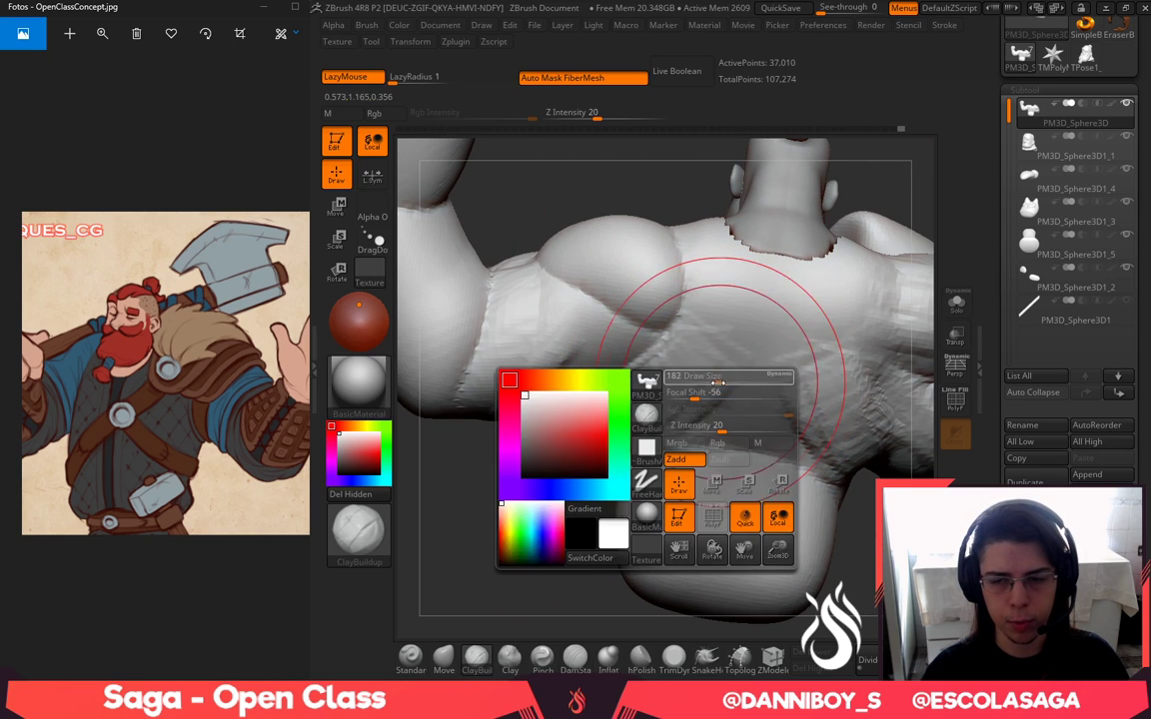
{"action": "left_click_drag", "start_coordinate": [651, 358], "coordinate": [662, 416]}
{"action": "mouse_move", "coordinate": [646, 355]}
{"action": "left_mouse_down"}
{"action": "mouse_move", "coordinate": [722, 388]}
{"action": "mouse_move", "coordinate": [723, 266]}
{"action": "left_mouse_up"}
{"action": "left_click_drag", "start_coordinate": [516, 478], "coordinate": [667, 508]}
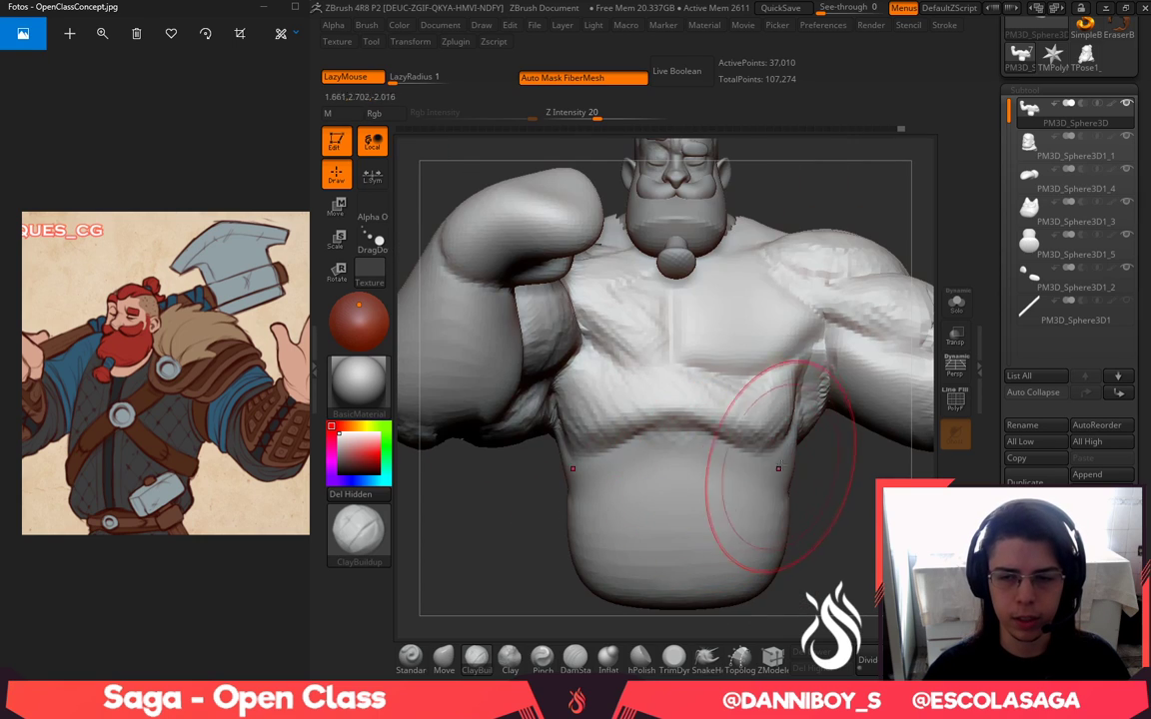
Reduce the ClayBuildup brush size and build up the triceps on the underside of the upper arm
{"action": "left_click_drag", "start_coordinate": [850, 471], "coordinate": [766, 514], "text": "alt"}
{"action": "key", "text": "space"}
{"action": "left_click_drag", "start_coordinate": [763, 415], "coordinate": [757, 416]}
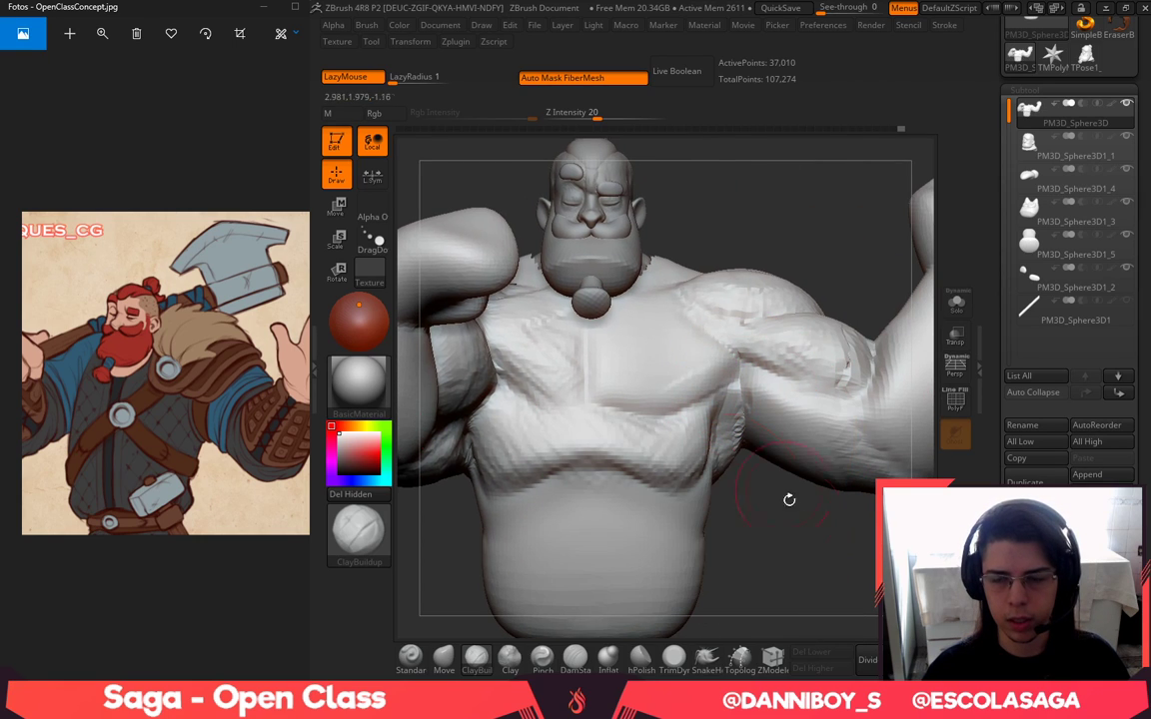
{"action": "left_click_drag", "start_coordinate": [789, 498], "coordinate": [662, 495], "text": "alt"}
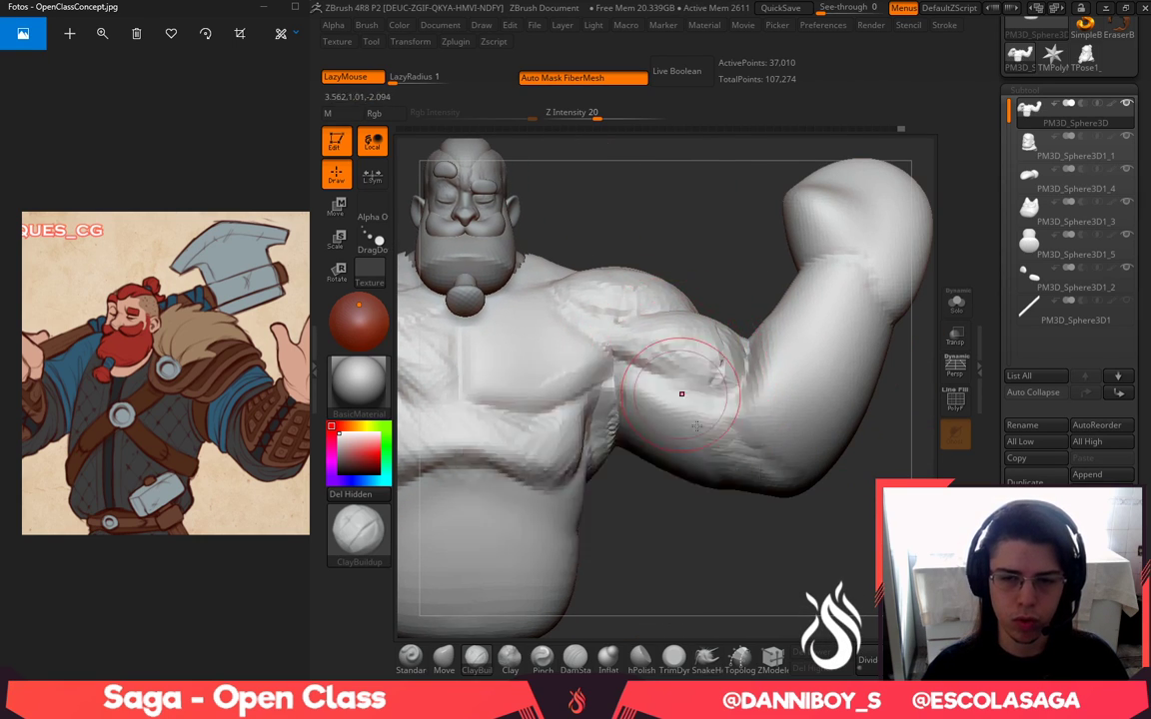
{"action": "left_click_drag", "start_coordinate": [712, 530], "coordinate": [649, 422], "text": "alt"}
{"action": "left_click_drag", "start_coordinate": [744, 469], "coordinate": [768, 570], "text": "alt"}
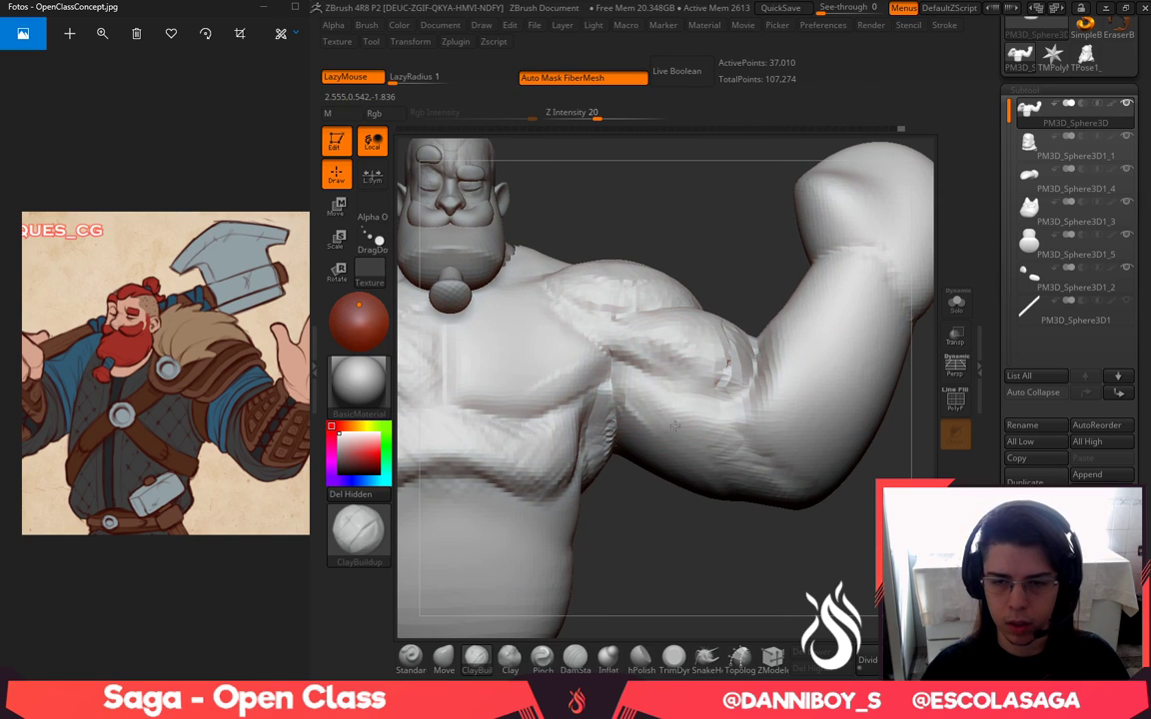
{"action": "right_click_drag", "start_coordinate": [783, 440], "coordinate": [648, 465], "text": "alt"}
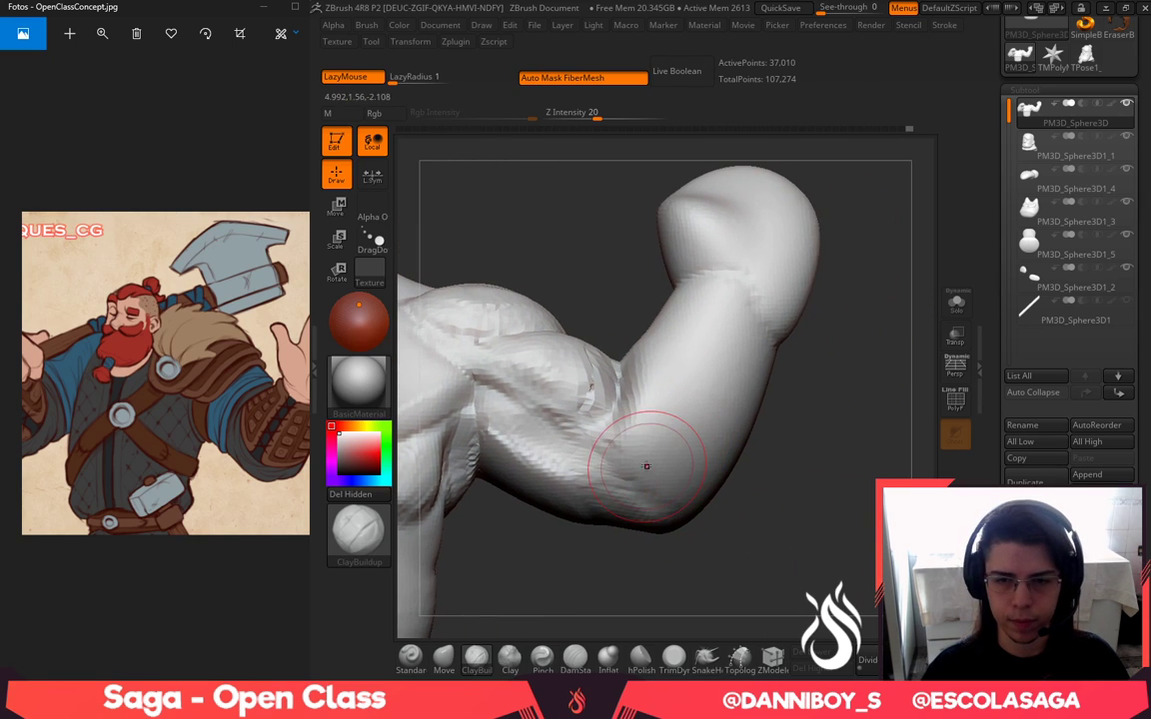
Build up the forearm muscles around the elbow with ClayBuildup, working from the front, above and behind
{"action": "right_click_drag", "start_coordinate": [802, 439], "coordinate": [765, 452]}
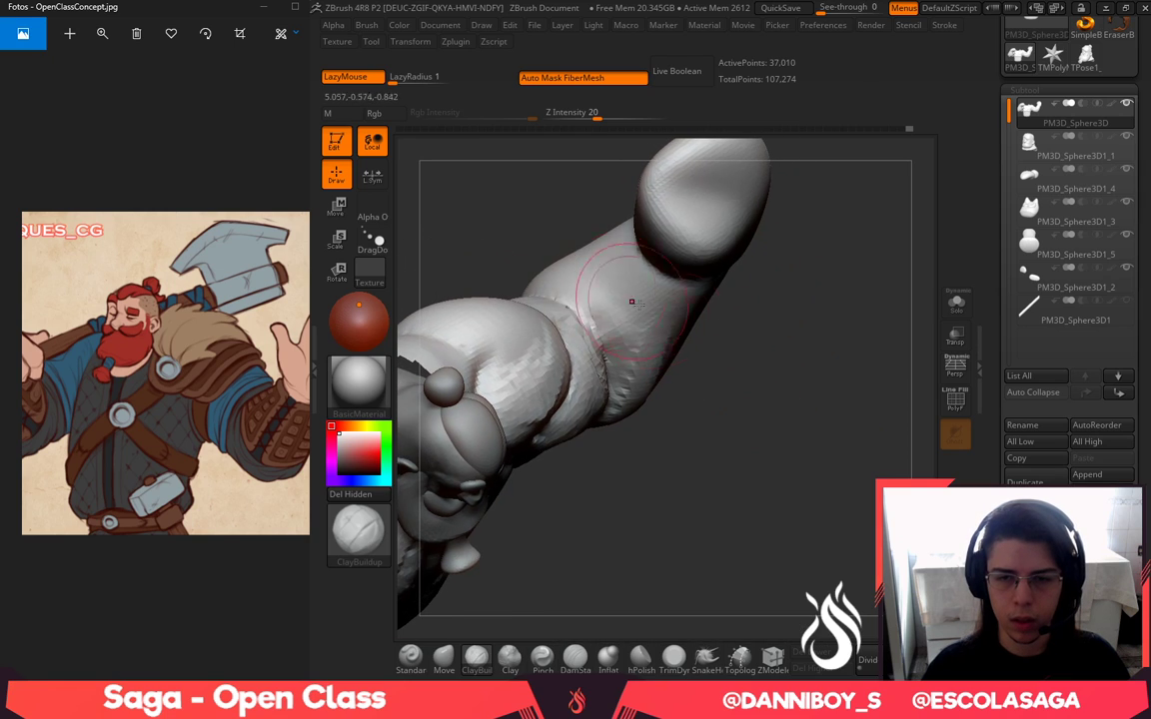
{"action": "right_click_drag", "start_coordinate": [632, 302], "coordinate": [629, 352]}
{"action": "mouse_move", "coordinate": [515, 291]}
{"action": "left_mouse_down"}
{"action": "mouse_move", "coordinate": [605, 336]}
{"action": "mouse_move", "coordinate": [545, 318]}
{"action": "mouse_move", "coordinate": [529, 274]}
{"action": "left_mouse_up"}
{"action": "right_click_drag", "start_coordinate": [615, 213], "coordinate": [536, 332]}
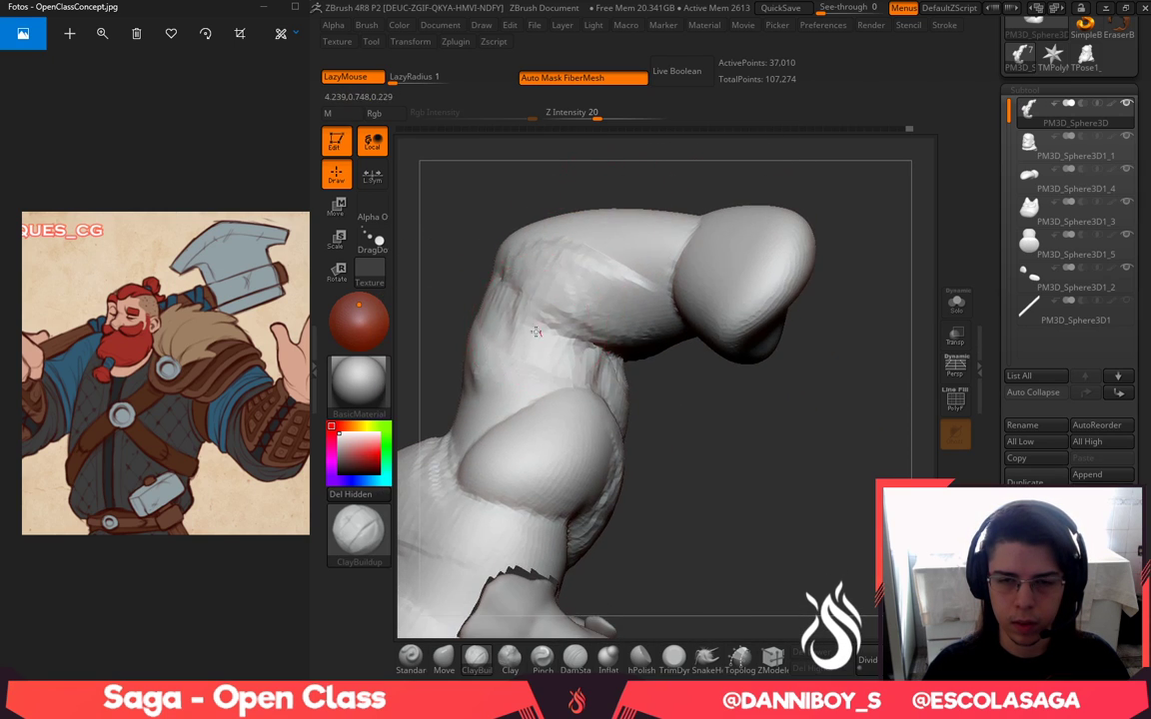
{"action": "right_click_drag", "start_coordinate": [667, 333], "coordinate": [689, 257]}
{"action": "right_click_drag", "start_coordinate": [818, 449], "coordinate": [904, 614], "text": "alt"}
{"action": "right_click", "coordinate": [673, 344]}
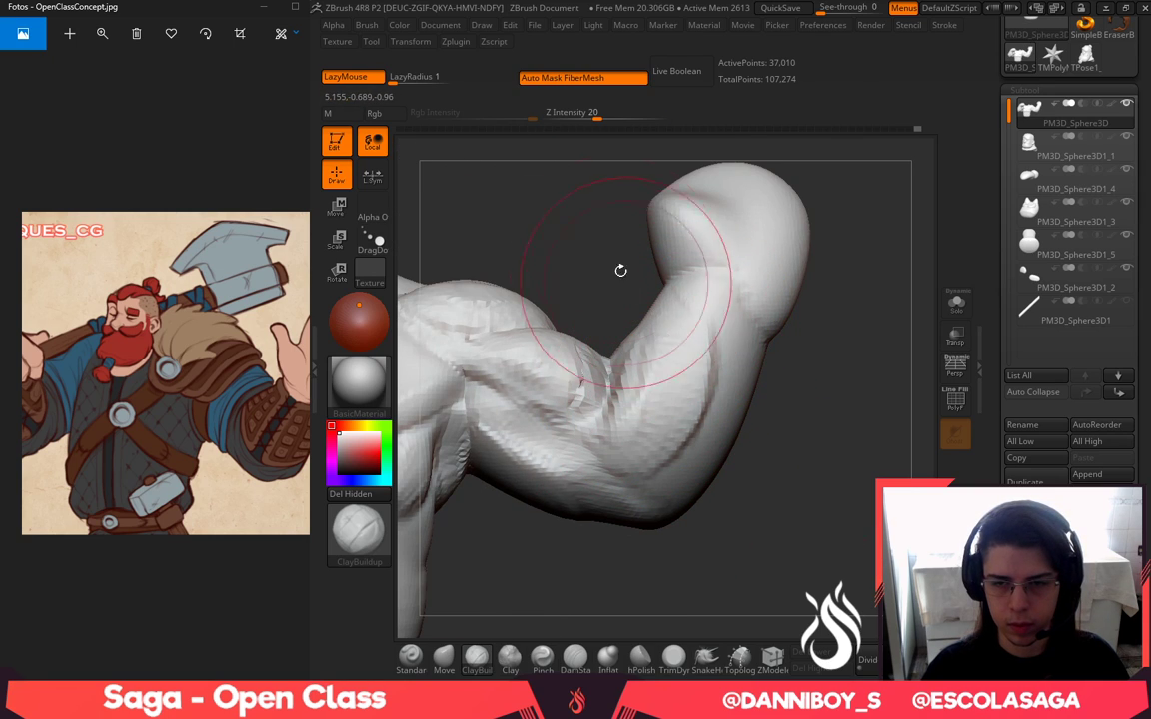
Add ClayBuildup volume along the outer forearm up to the wrist
{"action": "right_click_drag", "start_coordinate": [620, 270], "coordinate": [624, 288]}
{"action": "left_click_drag", "start_coordinate": [708, 338], "coordinate": [697, 412]}
{"action": "right_click", "coordinate": [737, 340]}
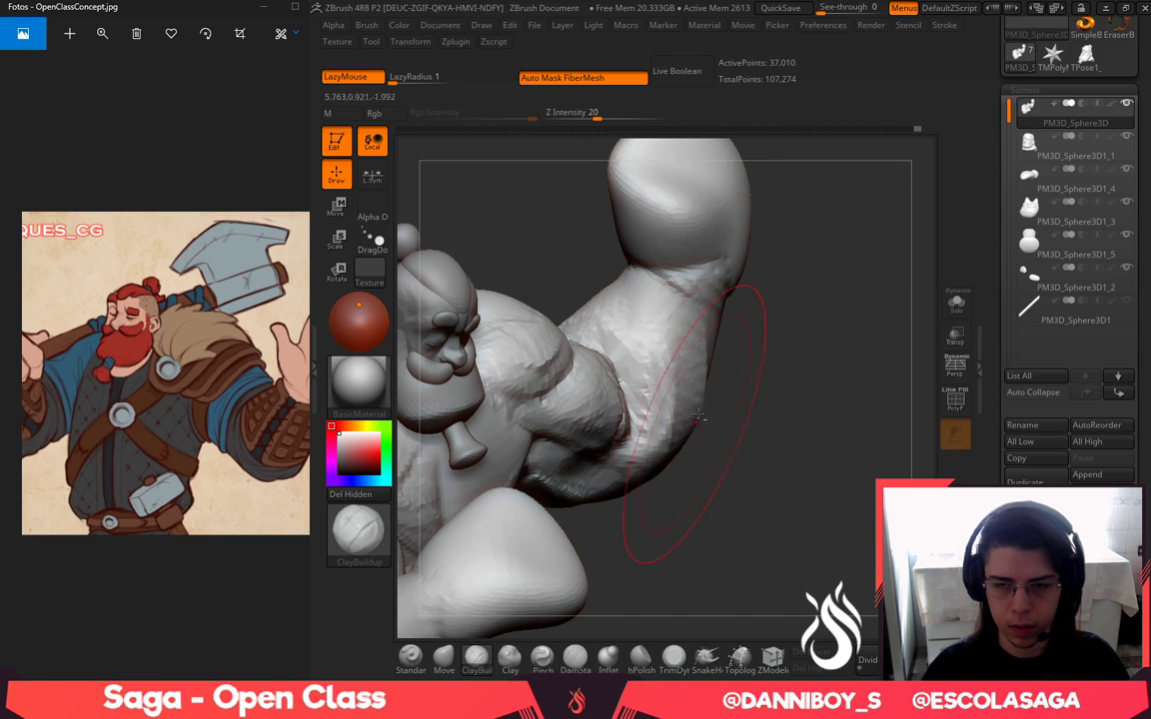
{"action": "right_click_drag", "start_coordinate": [705, 320], "coordinate": [639, 331]}
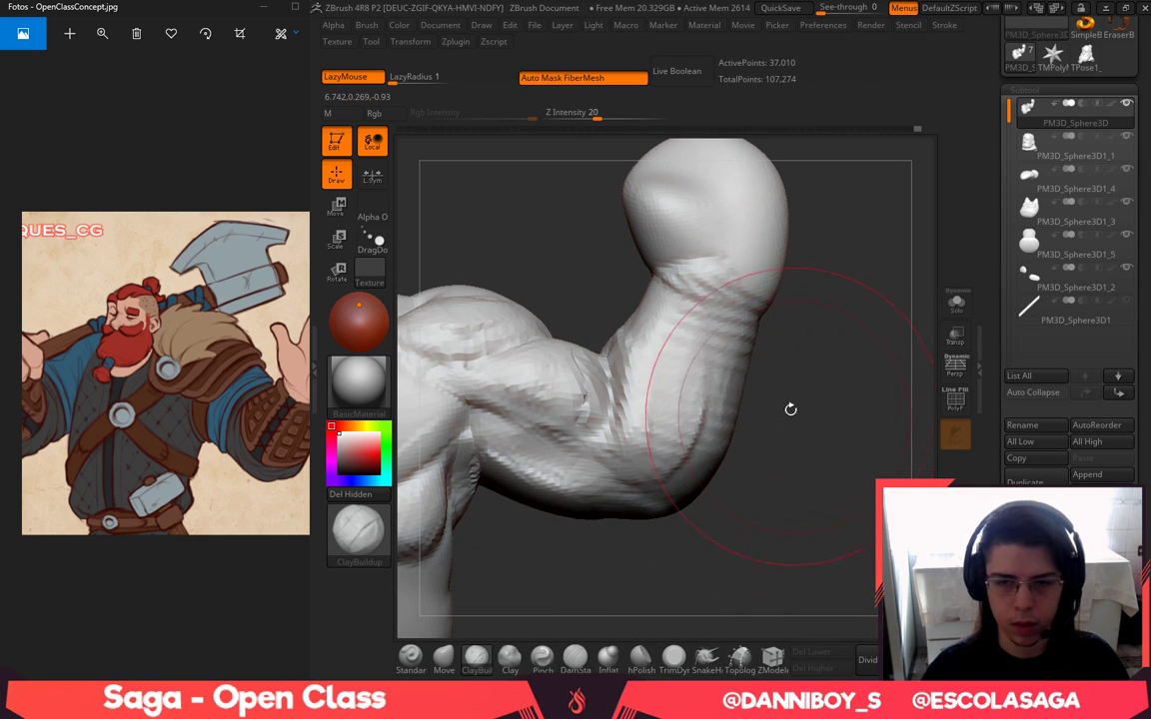
{"action": "left_click_drag", "start_coordinate": [827, 441], "coordinate": [817, 427]}
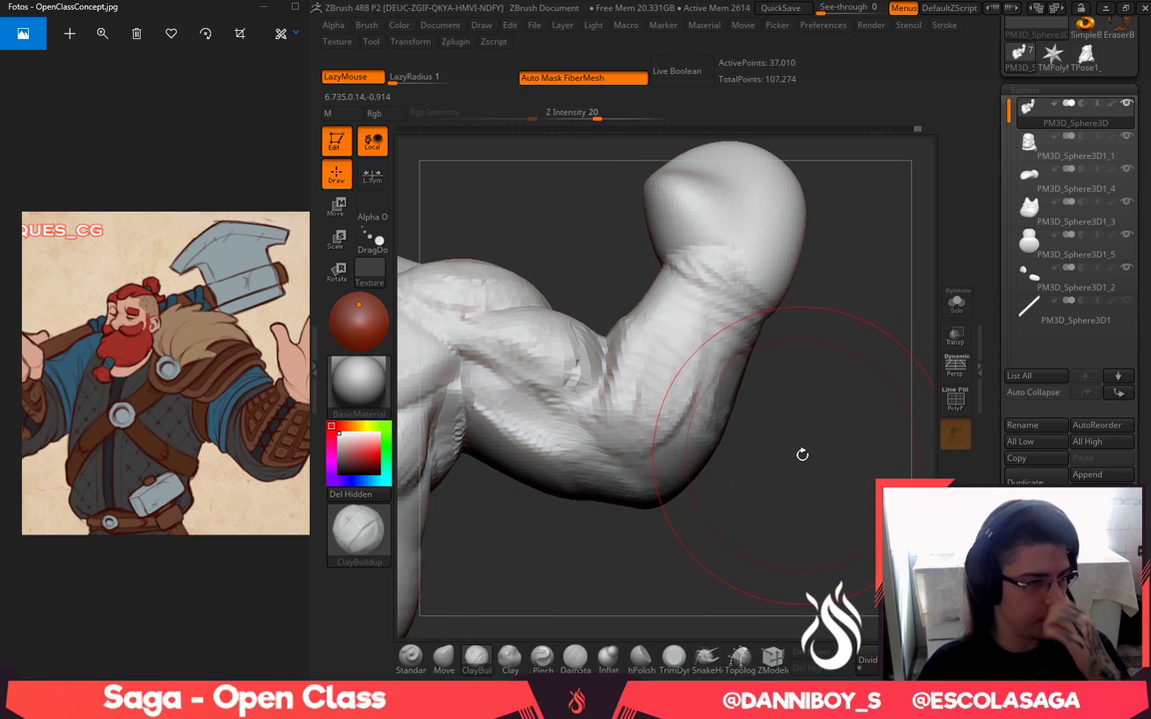
Reshape the biceps where it meets the elbow of the bent arm with an enlarged Move brush
{"action": "left_click_drag", "start_coordinate": [799, 484], "coordinate": [613, 572], "text": "alt"}
{"action": "left_click", "coordinate": [490, 659]}
{"action": "key", "text": "space"}
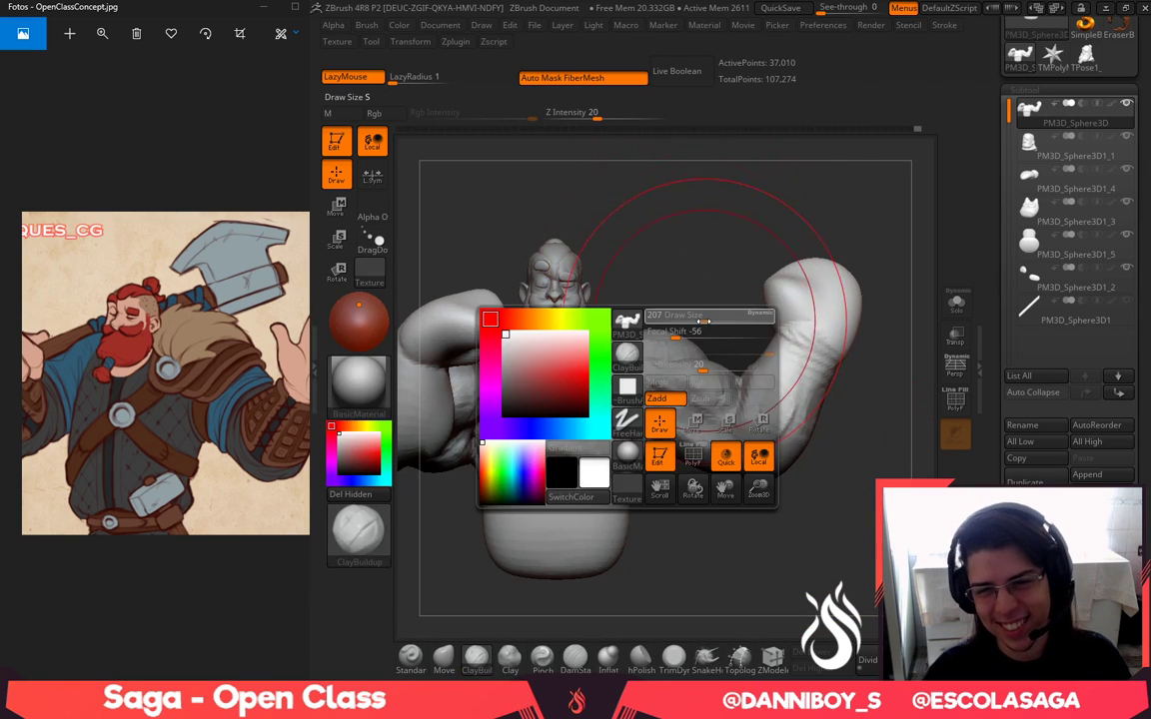
{"action": "left_click_drag", "start_coordinate": [706, 324], "coordinate": [681, 328]}
{"action": "right_click_drag", "start_coordinate": [682, 271], "coordinate": [601, 318]}
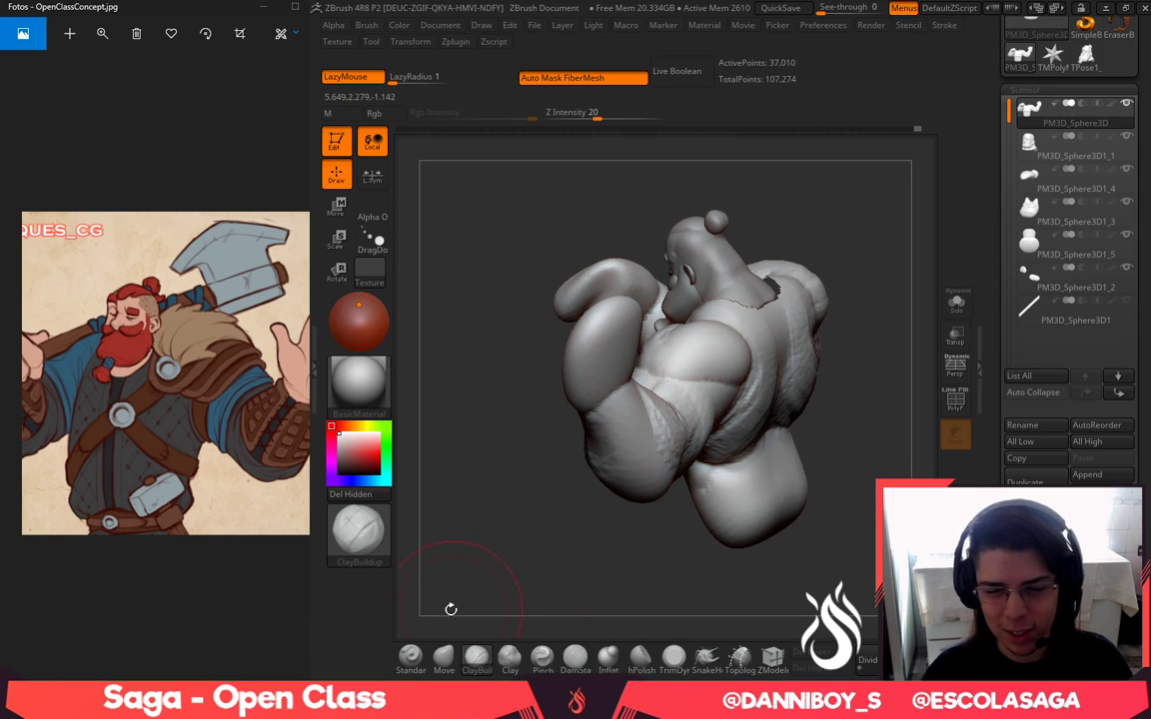
{"action": "left_click", "coordinate": [444, 657]}
{"action": "right_click_drag", "start_coordinate": [736, 360], "coordinate": [841, 348]}
{"action": "right_click_drag", "start_coordinate": [907, 484], "coordinate": [779, 489]}
{"action": "mouse_move", "coordinate": [705, 440]}
{"action": "right_mouse_down"}
{"action": "mouse_move", "coordinate": [645, 467]}
{"action": "mouse_move", "coordinate": [637, 401]}
{"action": "mouse_move", "coordinate": [604, 519]}
{"action": "right_mouse_up"}
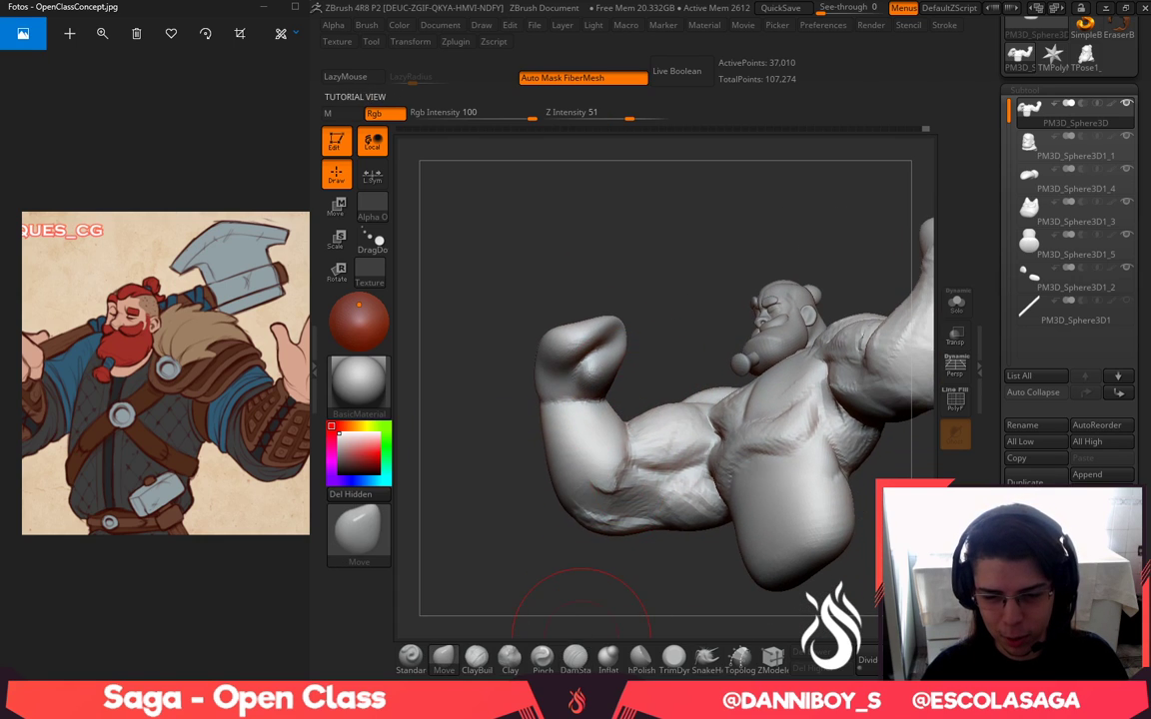
{"action": "right_click_drag", "start_coordinate": [668, 310], "coordinate": [644, 415]}
{"action": "key", "text": "space"}
{"action": "left_click_drag", "start_coordinate": [604, 400], "coordinate": [630, 400]}
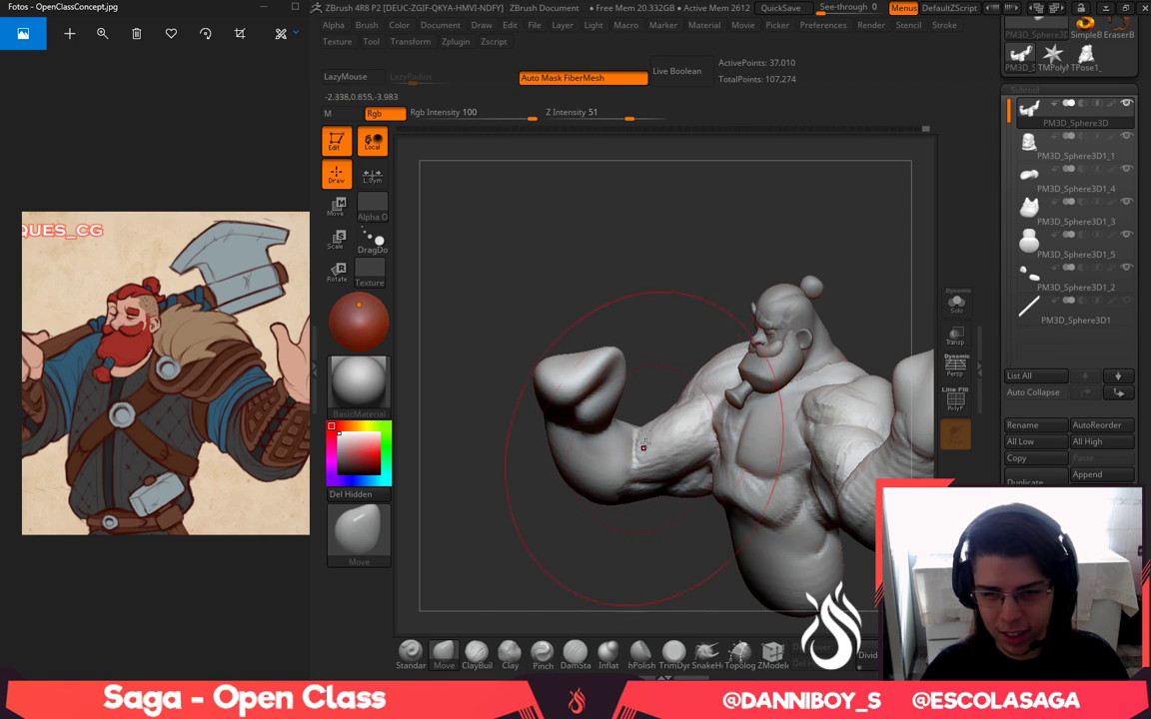
Carve the crease between the upper arm and forearm at the inner elbow with DamStandard
{"action": "left_click", "coordinate": [576, 651]}
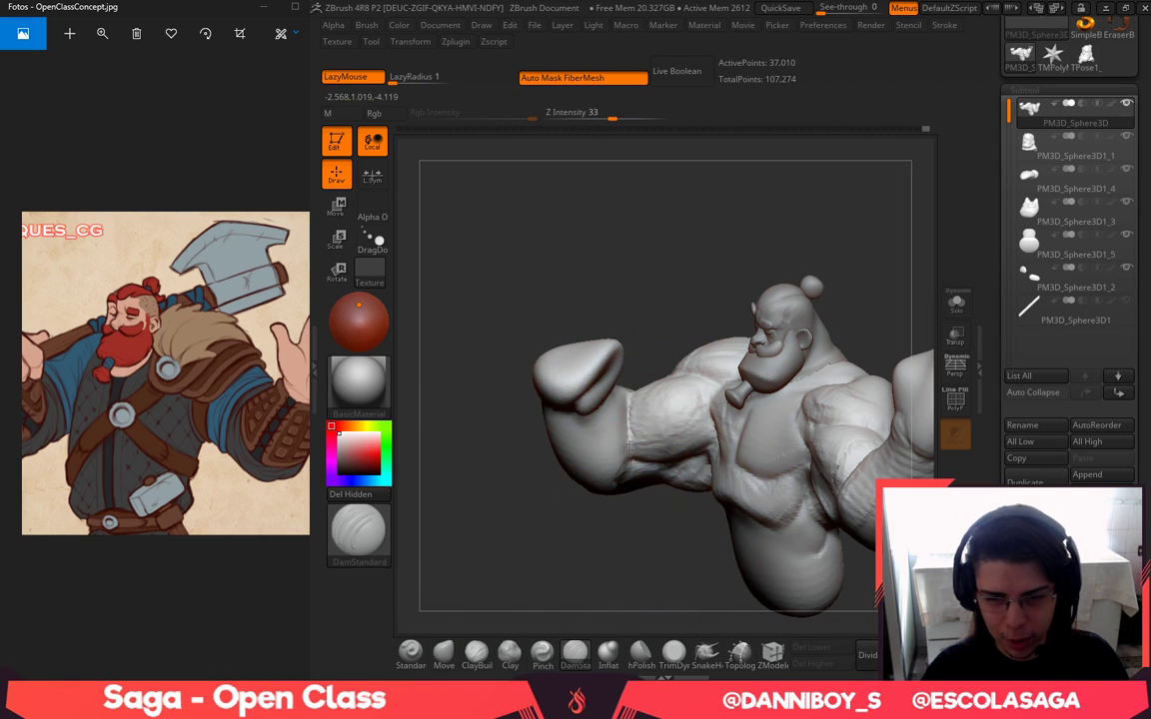
{"action": "right_click_drag", "start_coordinate": [642, 349], "coordinate": [643, 476]}
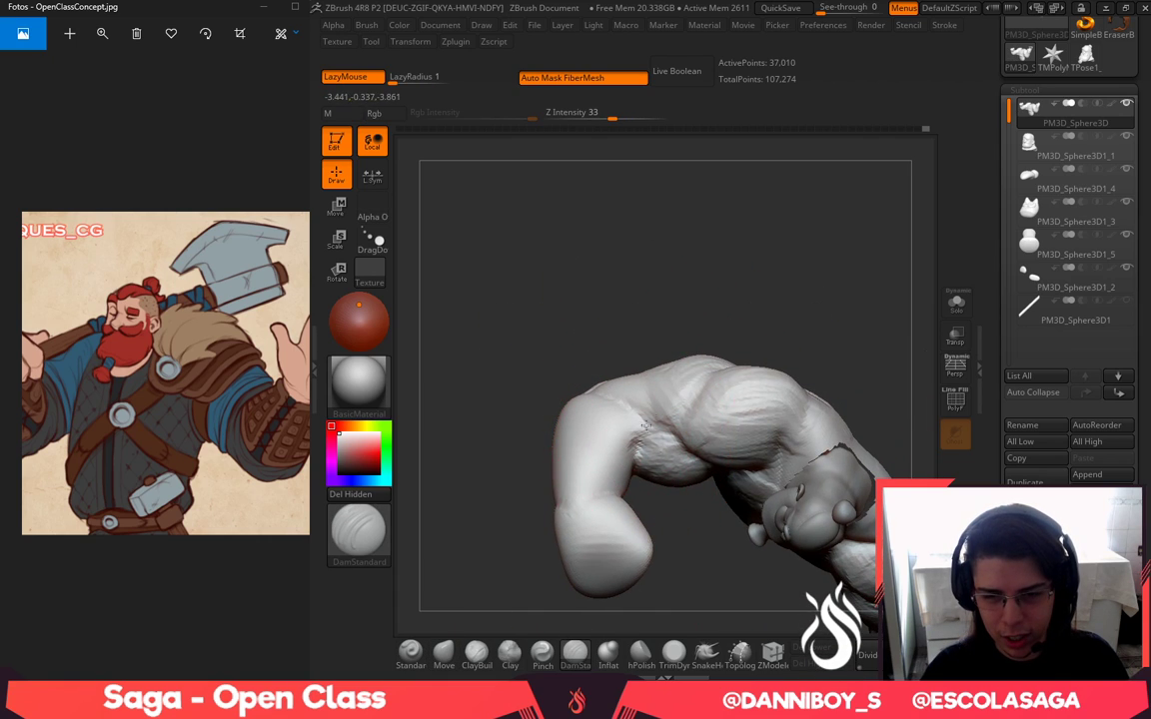
{"action": "right_click_drag", "start_coordinate": [711, 603], "coordinate": [650, 289]}
Nudge the inner contour of the bent arm's forearm beside the elbow crease with a resized Move brush
{"action": "left_click", "coordinate": [444, 652]}
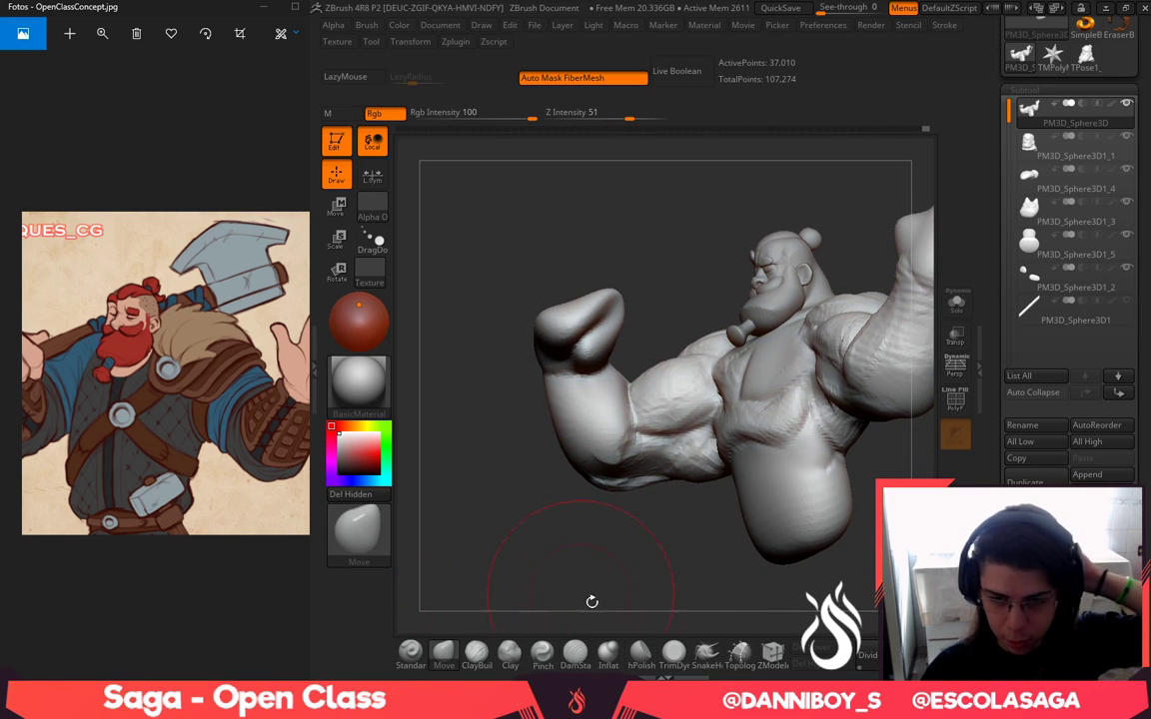
{"action": "right_click_drag", "start_coordinate": [591, 604], "coordinate": [636, 408]}
{"action": "left_click_drag", "start_coordinate": [630, 399], "coordinate": [611, 378]}
{"action": "key", "text": "space"}
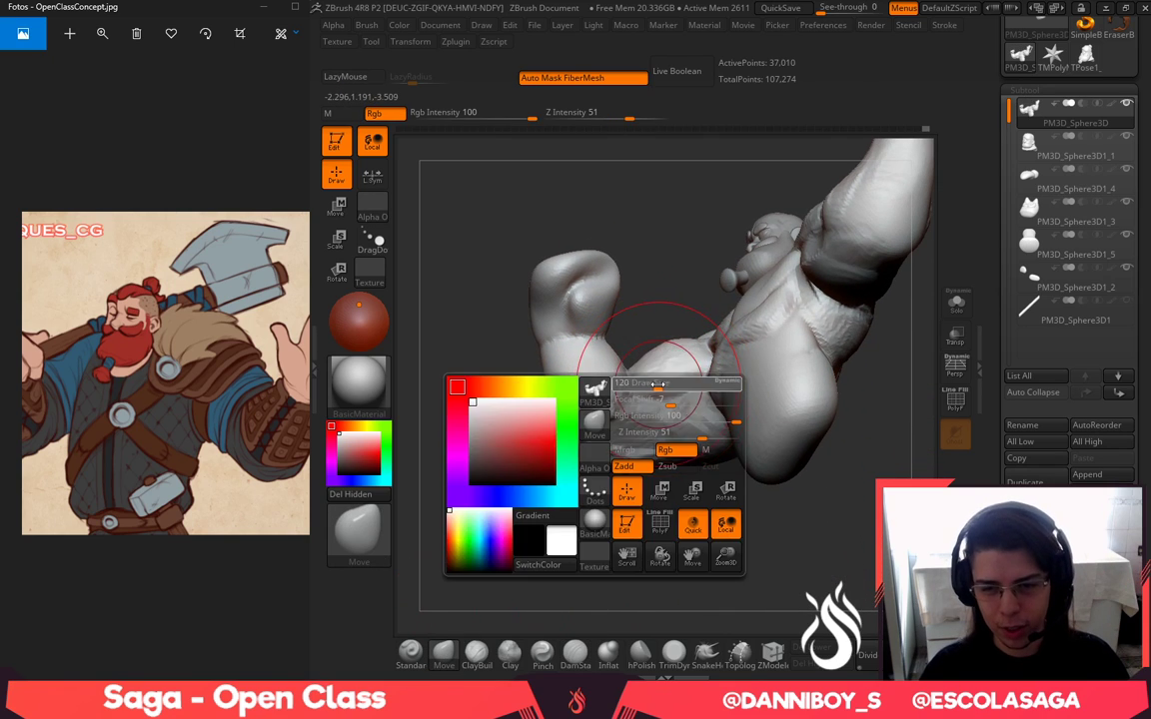
{"action": "left_click", "coordinate": [659, 387]}
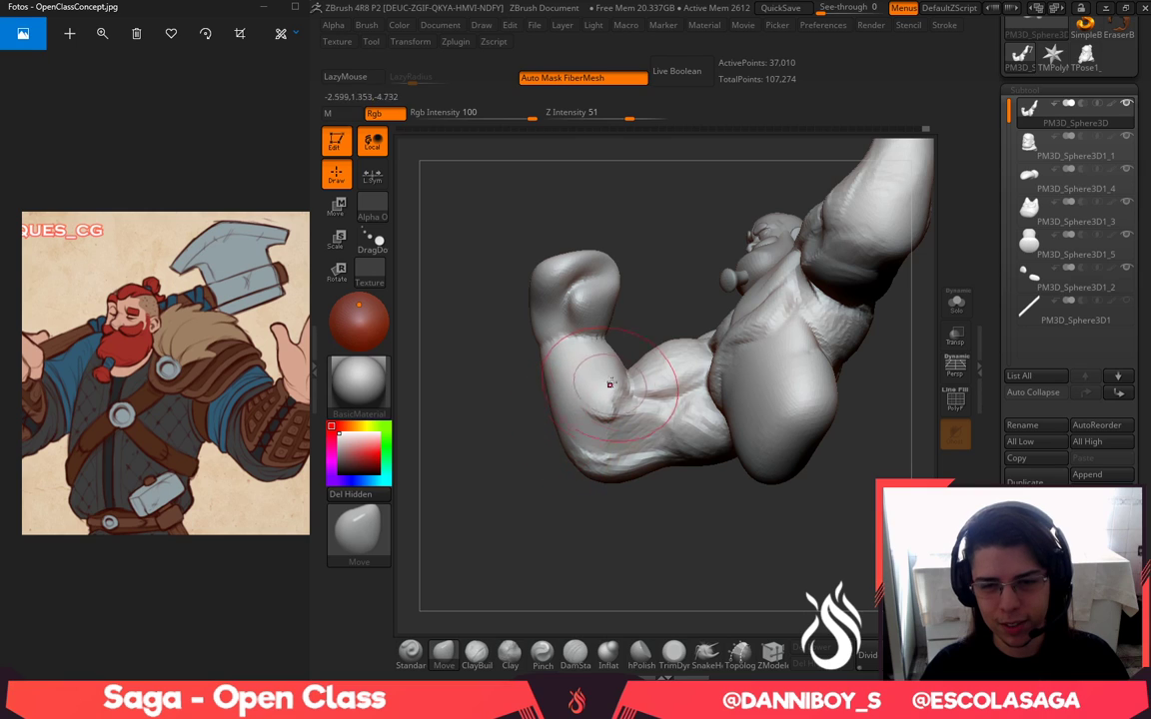
Mask the arm up to the forearm, soften the mask, and pull the hand outward with a large Move brush to lengthen the forearm
{"action": "left_click_drag", "start_coordinate": [642, 332], "coordinate": [660, 224], "text": "ctrl"}
{"action": "left_click", "coordinate": [663, 237], "text": "ctrl"}
{"action": "key", "text": "space"}
{"action": "left_click", "coordinate": [611, 328]}
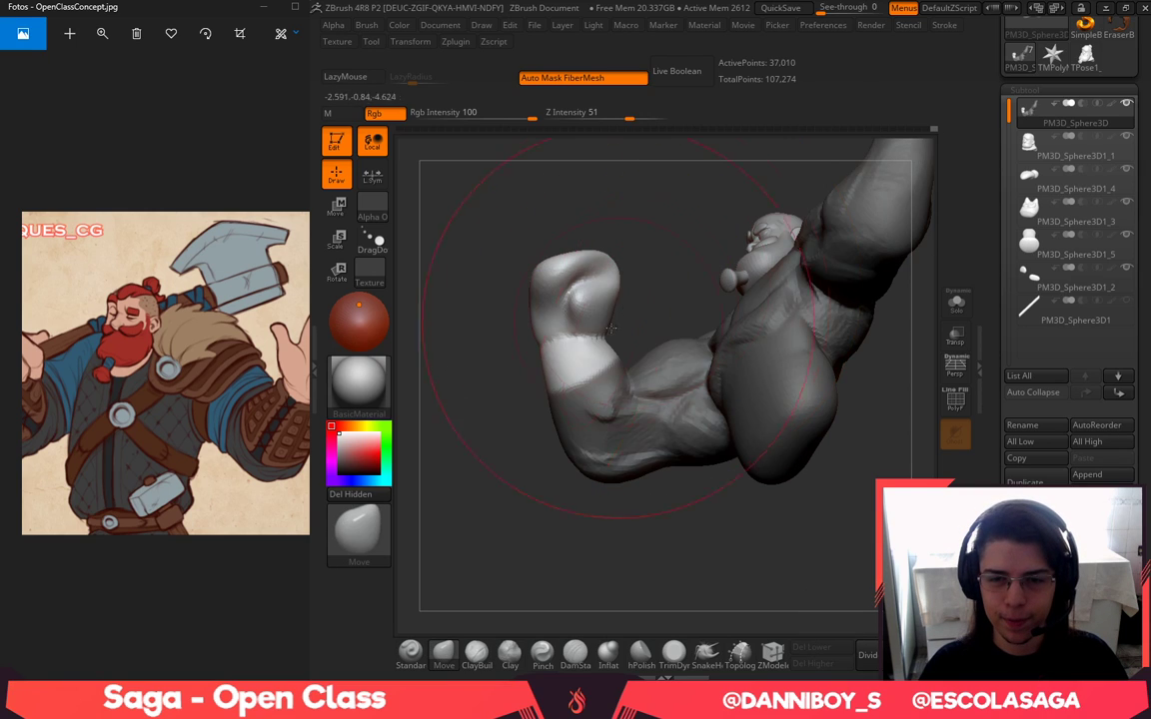
{"action": "left_click", "coordinate": [641, 357], "text": "ctrl"}
{"action": "left_click", "coordinate": [574, 362], "text": "ctrl"}
{"action": "left_click", "coordinate": [573, 362], "text": "ctrl"}
{"action": "left_click", "coordinate": [629, 345], "text": "ctrl"}
{"action": "left_click_drag", "start_coordinate": [580, 318], "coordinate": [570, 297]}
{"action": "left_click_drag", "start_coordinate": [667, 236], "coordinate": [673, 230], "text": "ctrl"}
{"action": "mouse_move", "coordinate": [669, 227]}
{"action": "left_mouse_down", "text": "alt"}
{"action": "mouse_move", "coordinate": [696, 298]}
{"action": "mouse_move", "coordinate": [653, 295]}
{"action": "left_mouse_up", "text": "alt"}
Refine the silhouette of the forearm, wrist and elbow with the Move brush, working from above, below and the front
{"action": "key", "text": "space"}
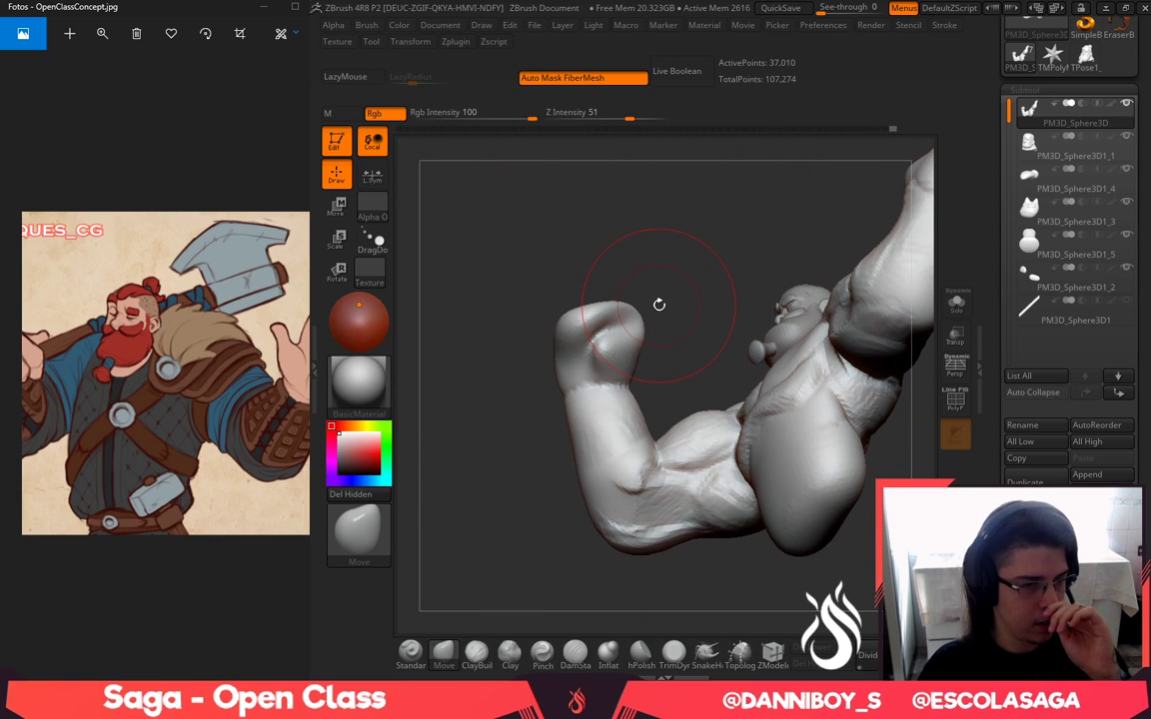
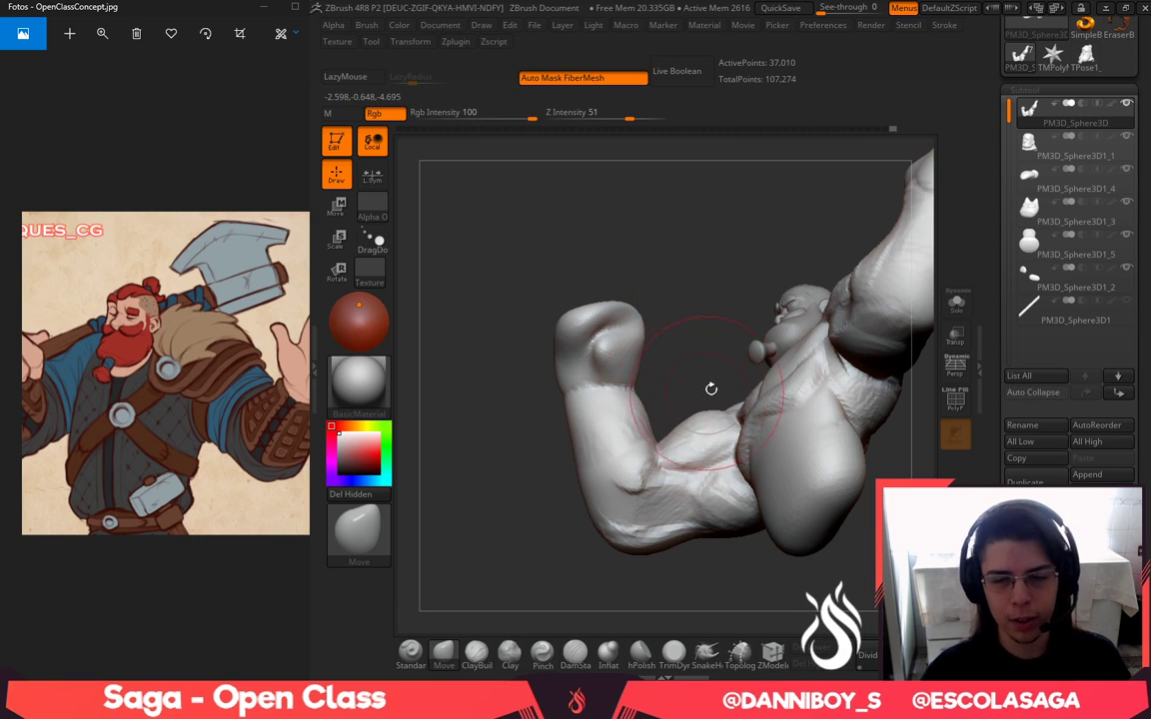
{"action": "left_click_drag", "start_coordinate": [712, 371], "coordinate": [679, 328], "text": "alt"}
{"action": "left_click_drag", "start_coordinate": [592, 237], "coordinate": [628, 350]}
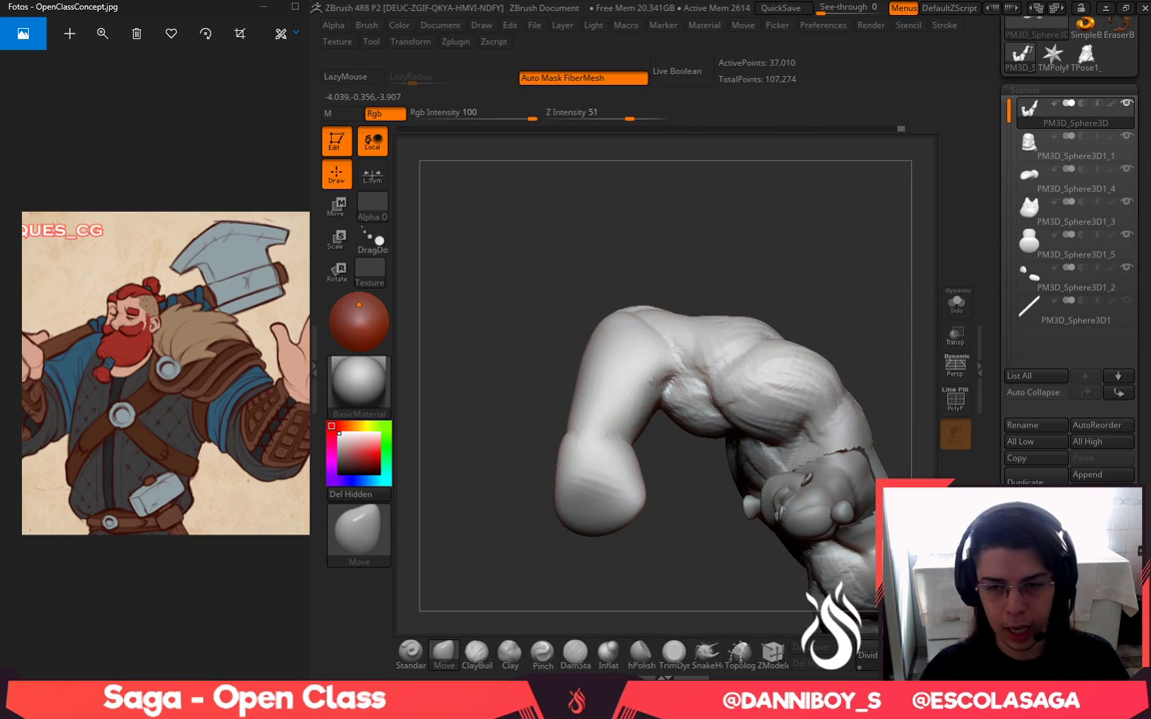
{"action": "left_click_drag", "start_coordinate": [550, 424], "coordinate": [559, 329]}
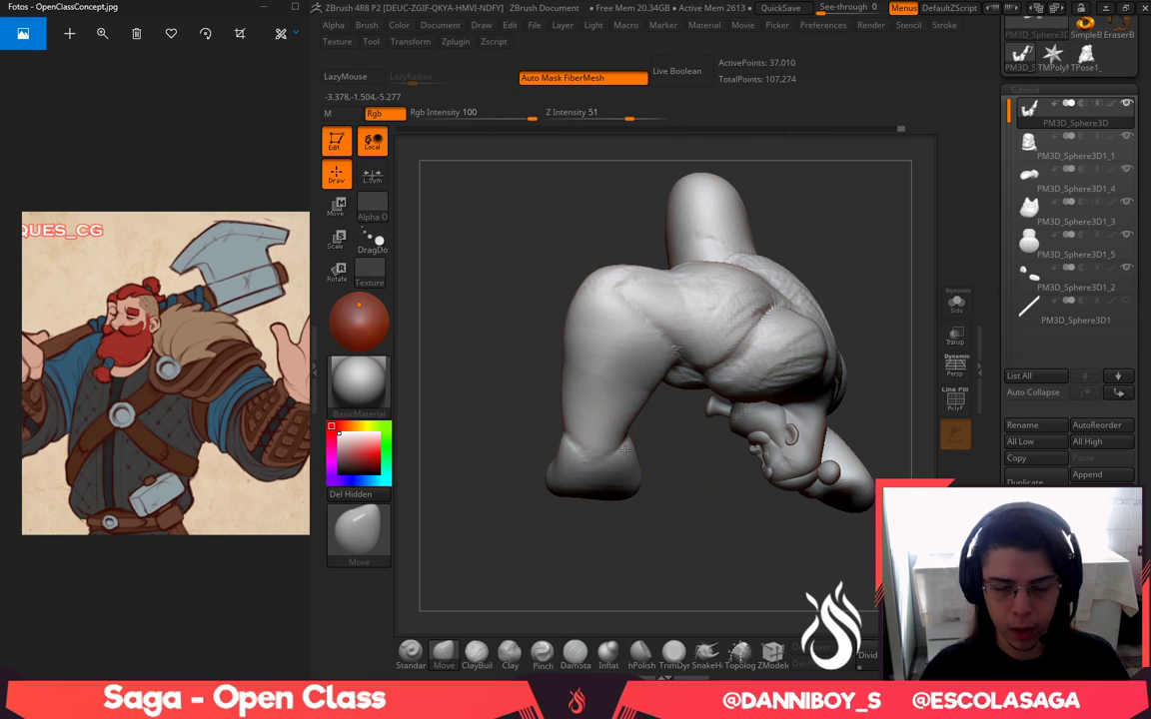
{"action": "left_click_drag", "start_coordinate": [659, 395], "coordinate": [657, 270]}
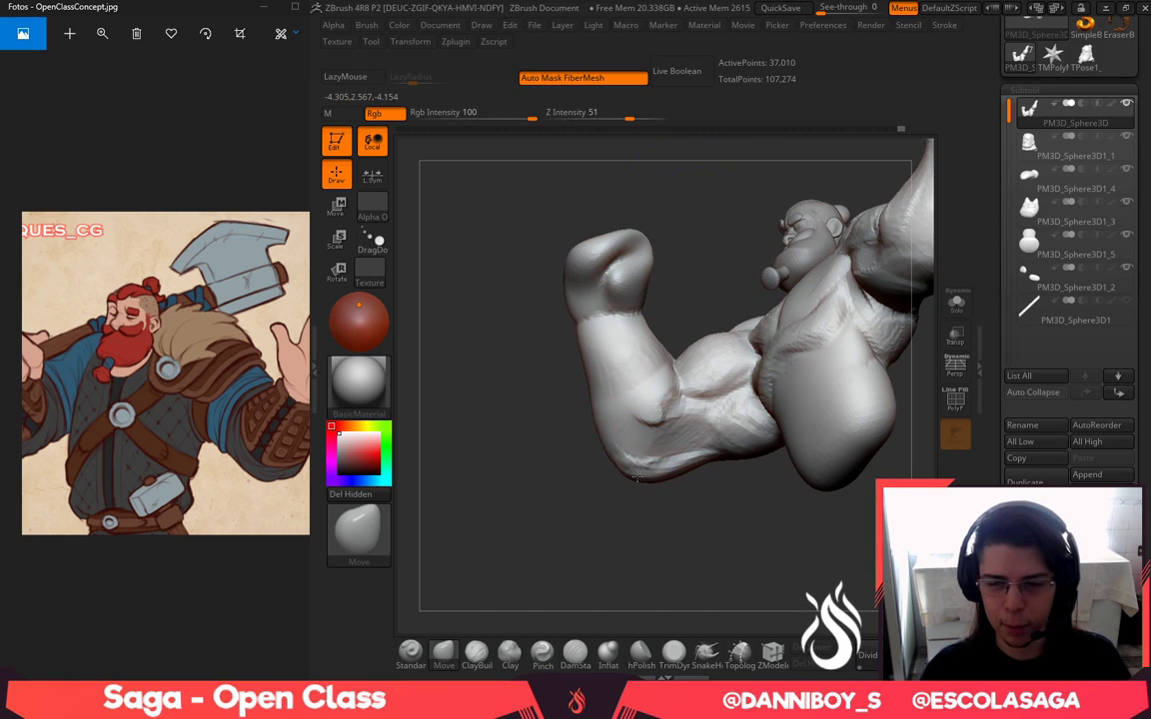
{"action": "left_click_drag", "start_coordinate": [673, 205], "coordinate": [654, 435]}
{"action": "left_click_drag", "start_coordinate": [825, 445], "coordinate": [760, 481]}
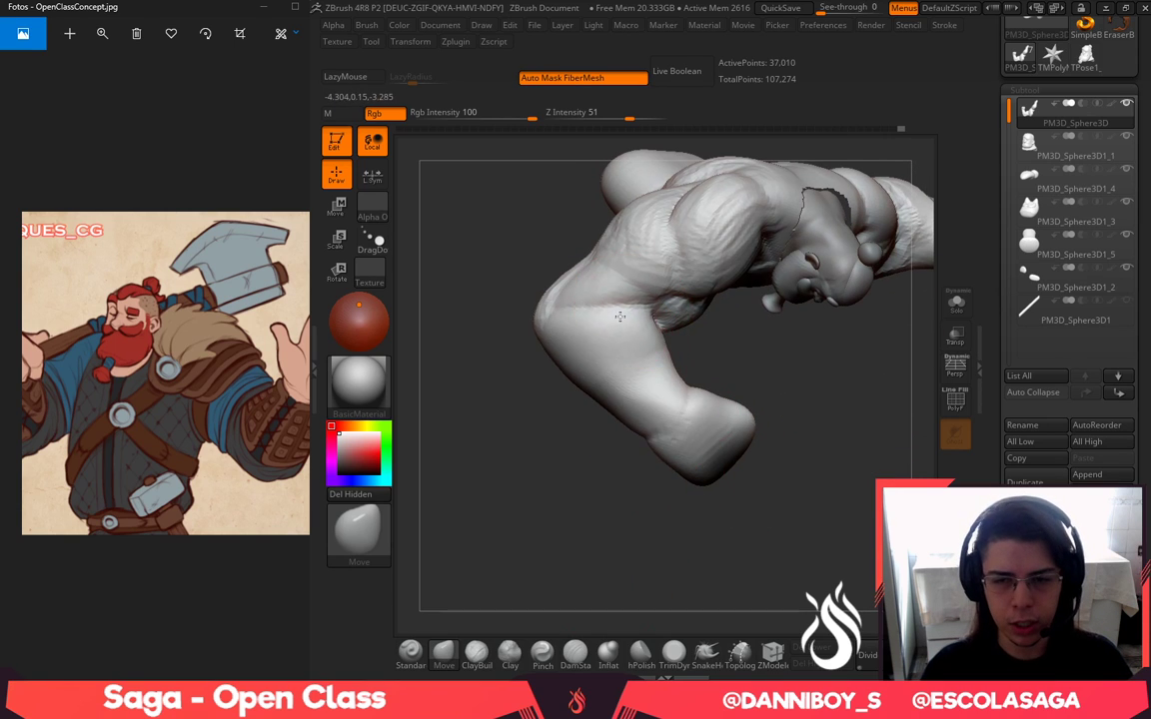
{"action": "left_click_drag", "start_coordinate": [817, 420], "coordinate": [734, 262]}
{"action": "left_click_drag", "start_coordinate": [680, 462], "coordinate": [831, 508]}
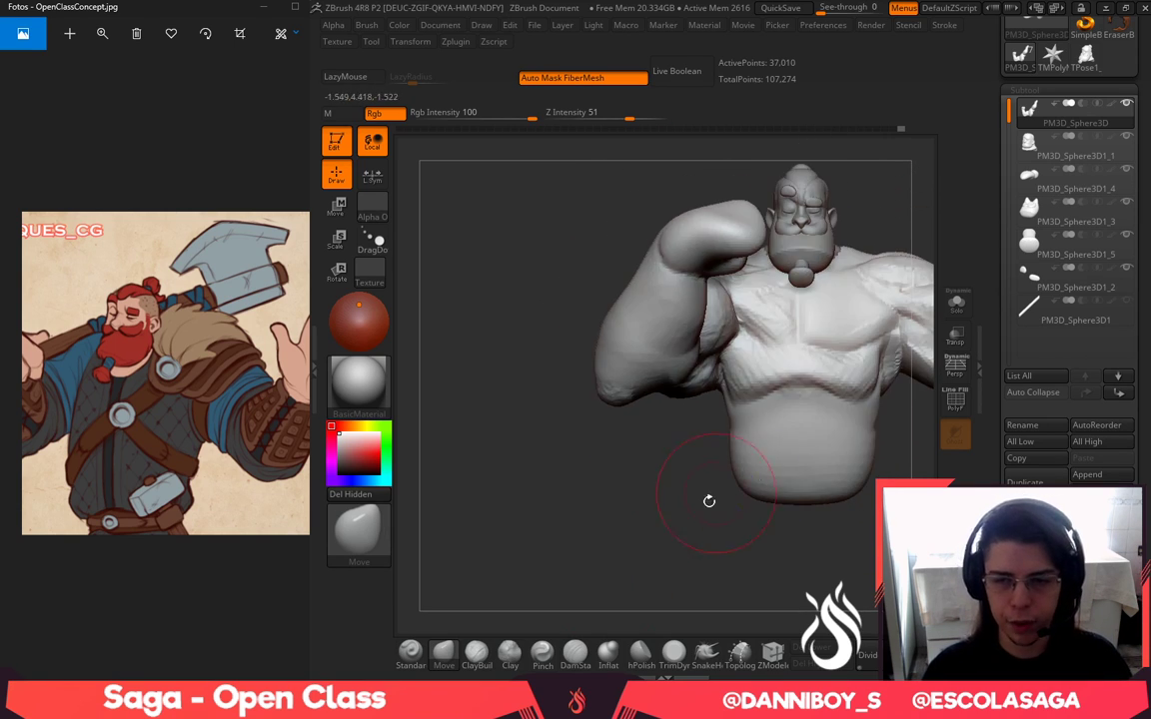
Adjust the proportions of the upper arm and chest with a resized Move brush, checking from the side and front
{"action": "mouse_move", "coordinate": [710, 501]}
{"action": "left_mouse_down"}
{"action": "mouse_move", "coordinate": [567, 435]}
{"action": "mouse_move", "coordinate": [589, 376]}
{"action": "left_mouse_up"}
{"action": "mouse_move", "coordinate": [590, 465]}
{"action": "left_mouse_down"}
{"action": "mouse_move", "coordinate": [716, 481]}
{"action": "mouse_move", "coordinate": [720, 373]}
{"action": "mouse_move", "coordinate": [705, 387]}
{"action": "mouse_move", "coordinate": [722, 381]}
{"action": "mouse_move", "coordinate": [726, 398]}
{"action": "left_mouse_up"}
{"action": "left_click_drag", "start_coordinate": [651, 374], "coordinate": [577, 479]}
{"action": "key", "text": "space"}
{"action": "key", "text": "space"}
{"action": "left_click_drag", "start_coordinate": [712, 325], "coordinate": [695, 322]}
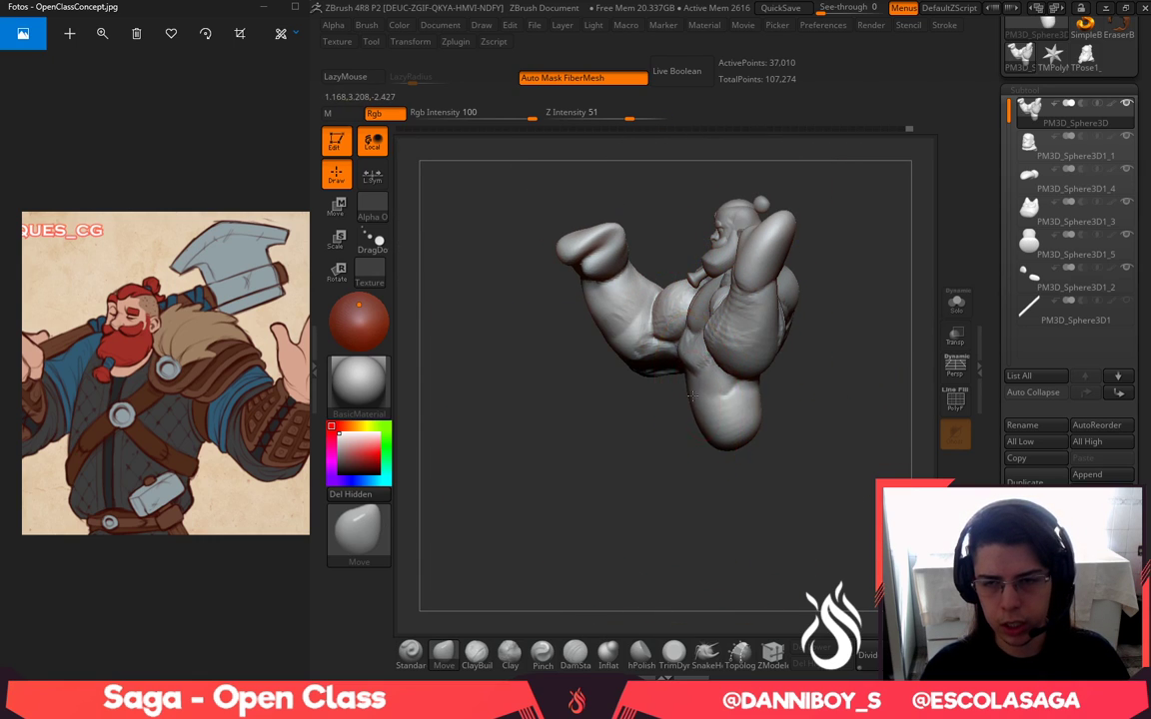
{"action": "mouse_move", "coordinate": [822, 387]}
{"action": "left_mouse_down"}
{"action": "mouse_move", "coordinate": [751, 385]}
{"action": "mouse_move", "coordinate": [807, 345]}
{"action": "mouse_move", "coordinate": [767, 430]}
{"action": "mouse_move", "coordinate": [787, 425]}
{"action": "left_mouse_up"}
{"action": "key", "text": "space"}
{"action": "left_click_drag", "start_coordinate": [759, 407], "coordinate": [871, 465]}
{"action": "mouse_move", "coordinate": [802, 422]}
{"action": "left_mouse_down"}
{"action": "mouse_move", "coordinate": [819, 423]}
{"action": "mouse_move", "coordinate": [779, 482]}
{"action": "left_mouse_up"}
{"action": "left_click_drag", "start_coordinate": [805, 205], "coordinate": [810, 257], "text": "alt"}
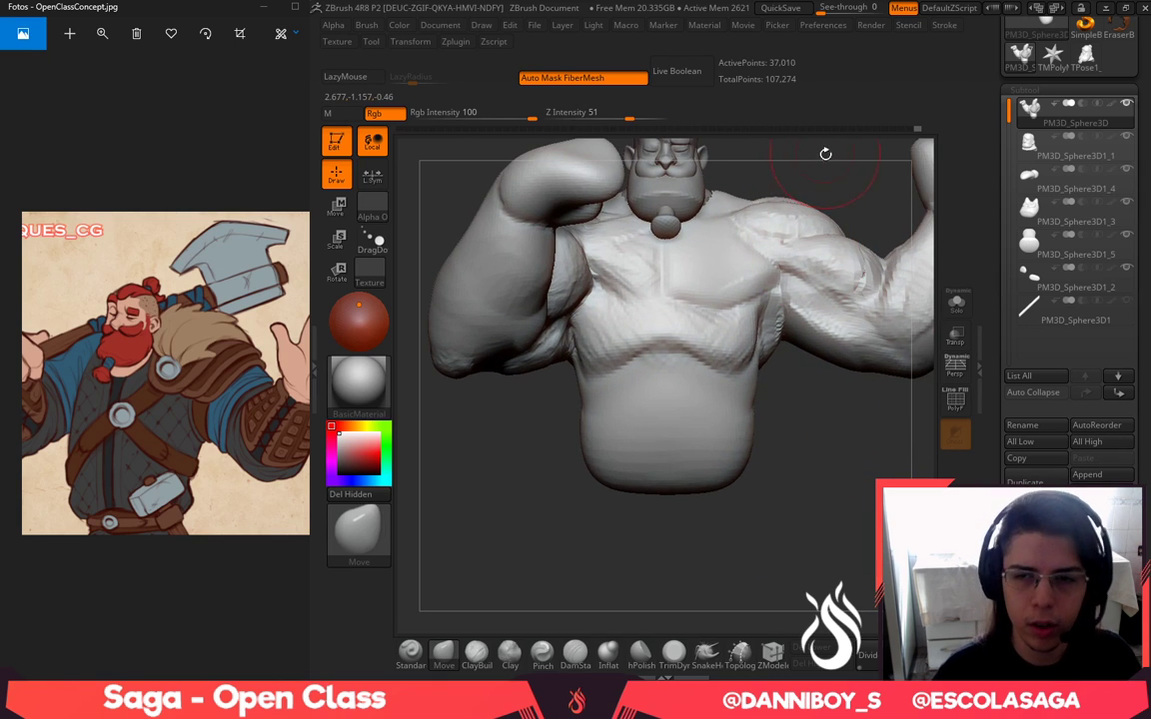
{"action": "mouse_move", "coordinate": [825, 154]}
{"action": "left_mouse_down", "text": "alt"}
{"action": "mouse_move", "coordinate": [824, 226]}
{"action": "mouse_move", "coordinate": [689, 370]}
{"action": "left_mouse_up", "text": "alt"}
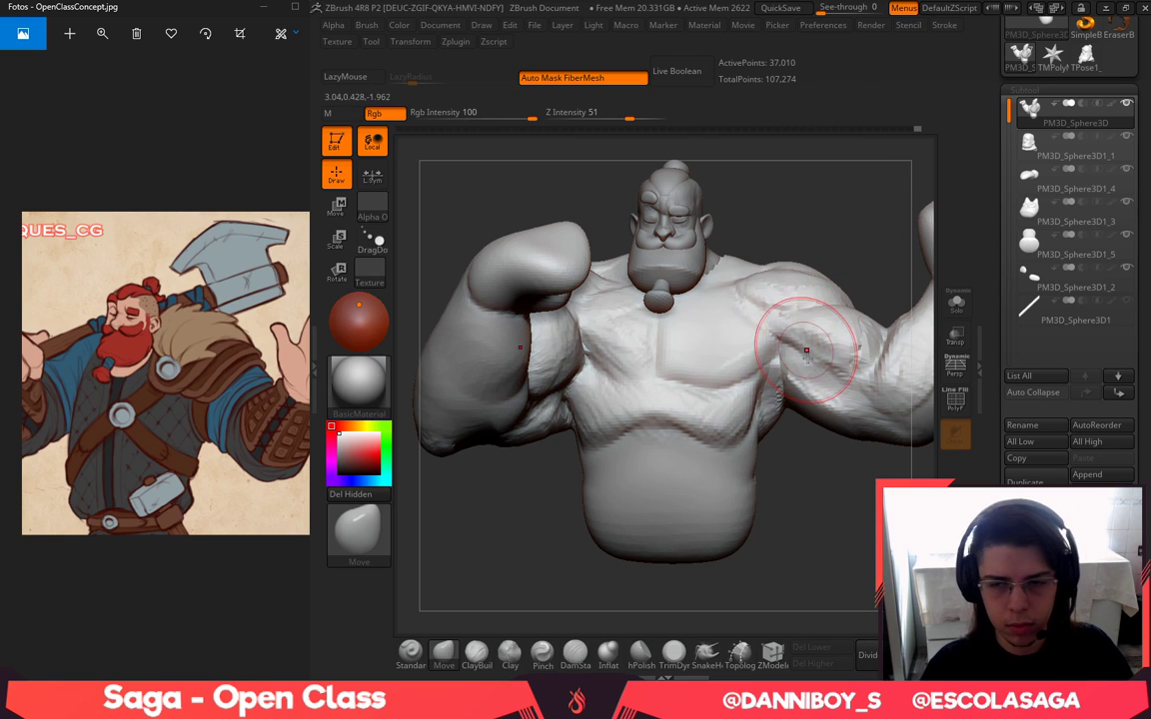
Remesh the isolated body subtool with DynaMesh at a higher resolution, closing the neck hole, and show the other subtools again
{"action": "left_click", "coordinate": [480, 657]}
{"action": "left_click_drag", "start_coordinate": [791, 231], "coordinate": [919, 249]}
{"action": "left_click_drag", "start_coordinate": [502, 404], "coordinate": [398, 513], "text": "alt"}
{"action": "left_click", "coordinate": [956, 304]}
{"action": "left_click_drag", "start_coordinate": [923, 288], "coordinate": [935, 334]}
{"action": "left_click_drag", "start_coordinate": [886, 364], "coordinate": [879, 399], "text": "ctrl"}
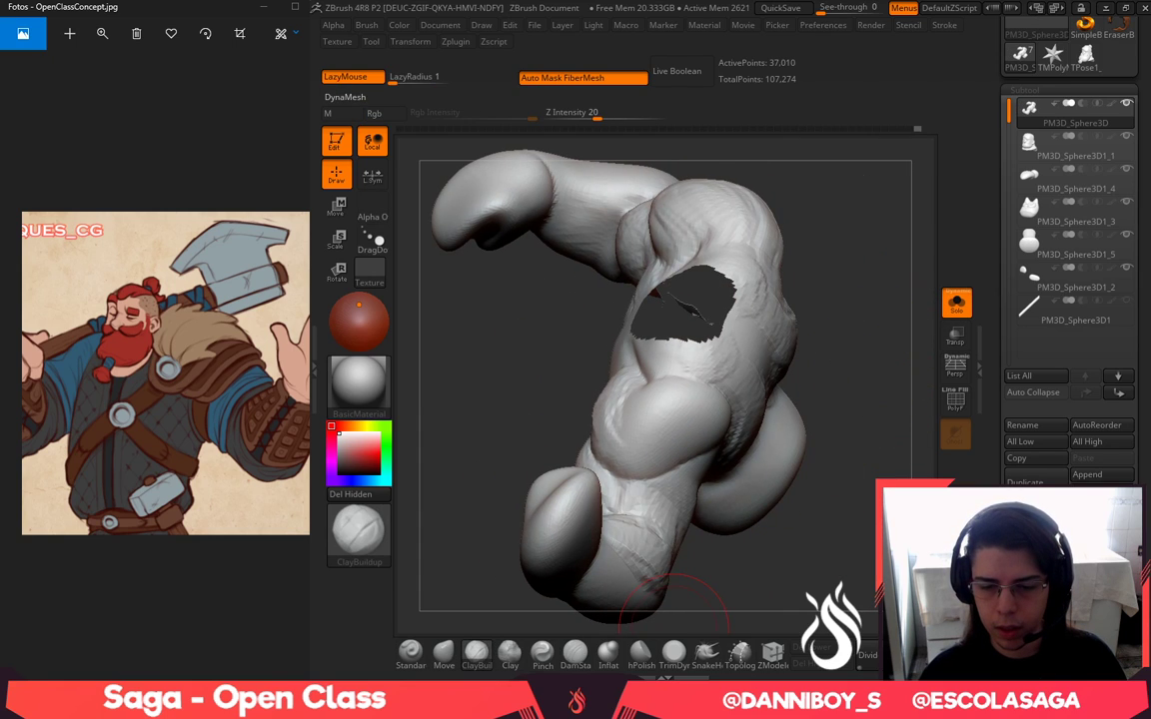
{"action": "left_click_drag", "start_coordinate": [927, 312], "coordinate": [859, 329]}
{"action": "key", "text": "ctrl+z"}
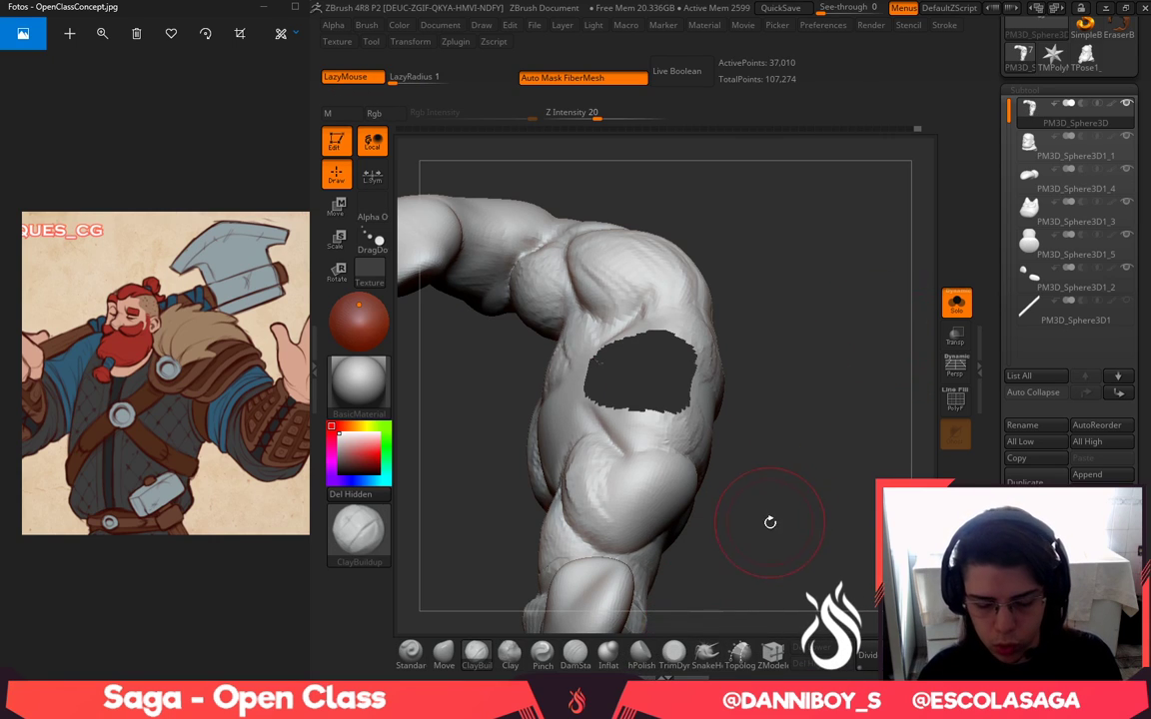
{"action": "left_click_drag", "start_coordinate": [905, 330], "coordinate": [802, 350]}
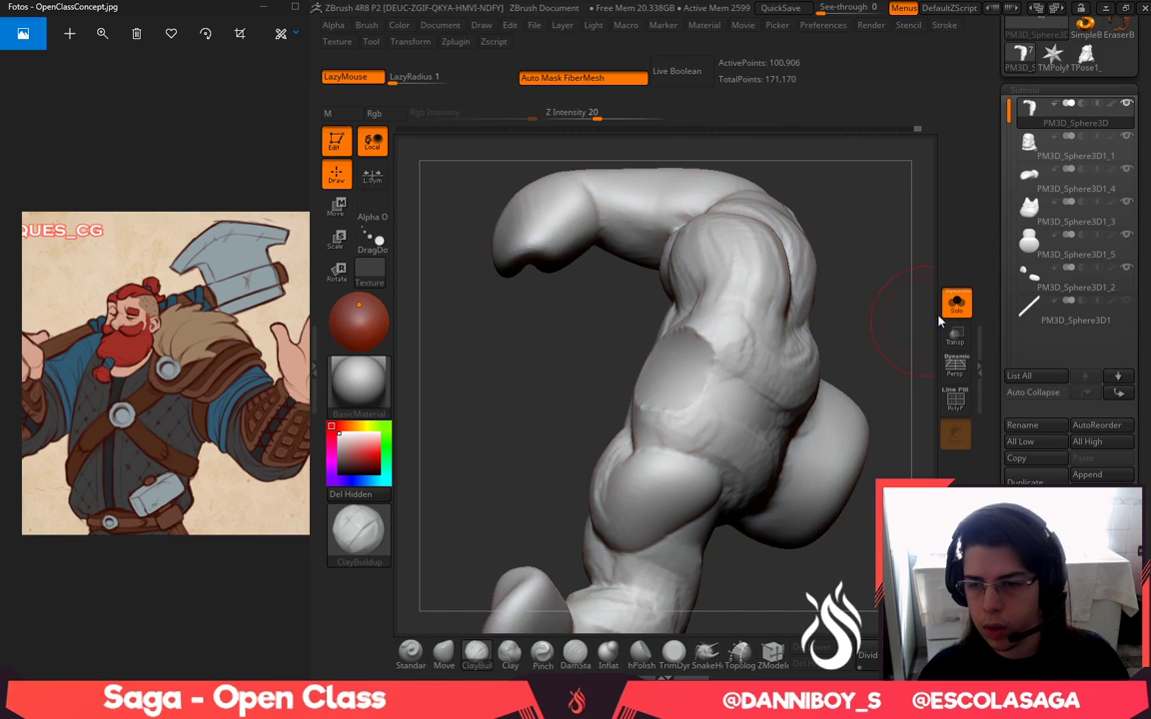
{"action": "left_click", "coordinate": [980, 344]}
{"action": "left_click", "coordinate": [955, 318]}
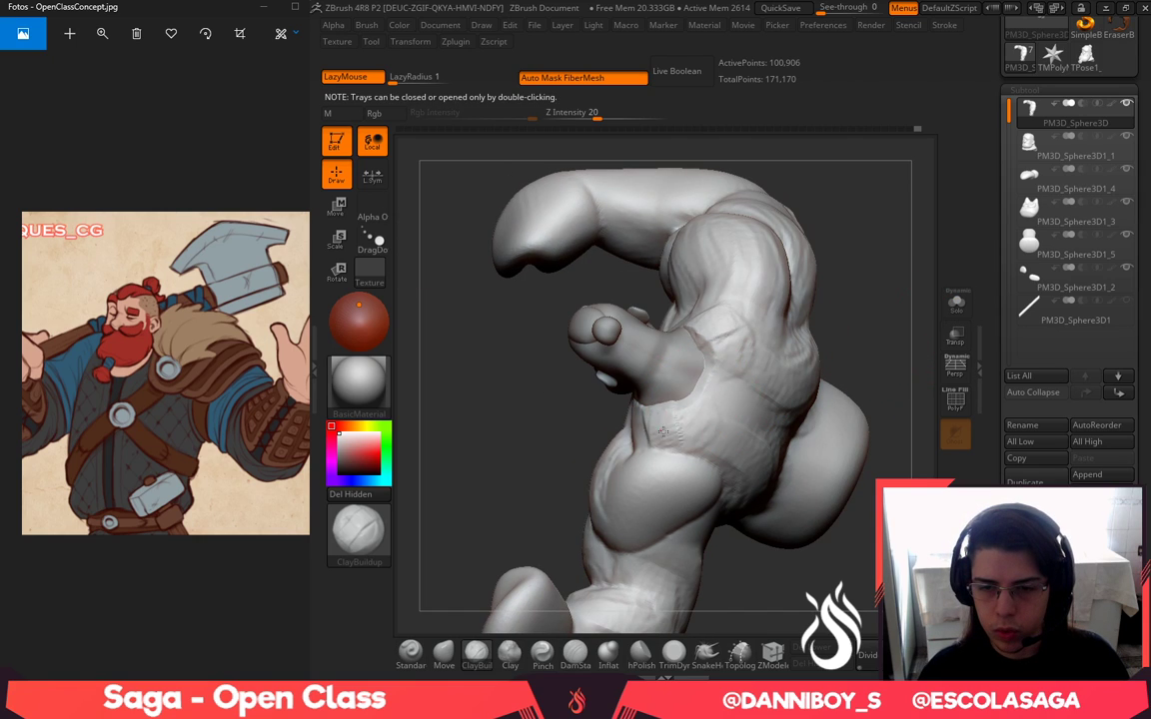
Build up the trapezius between the neck and shoulder with ClayBuildup, working from above
{"action": "right_click", "coordinate": [702, 385]}
{"action": "left_click_drag", "start_coordinate": [897, 366], "coordinate": [899, 328]}
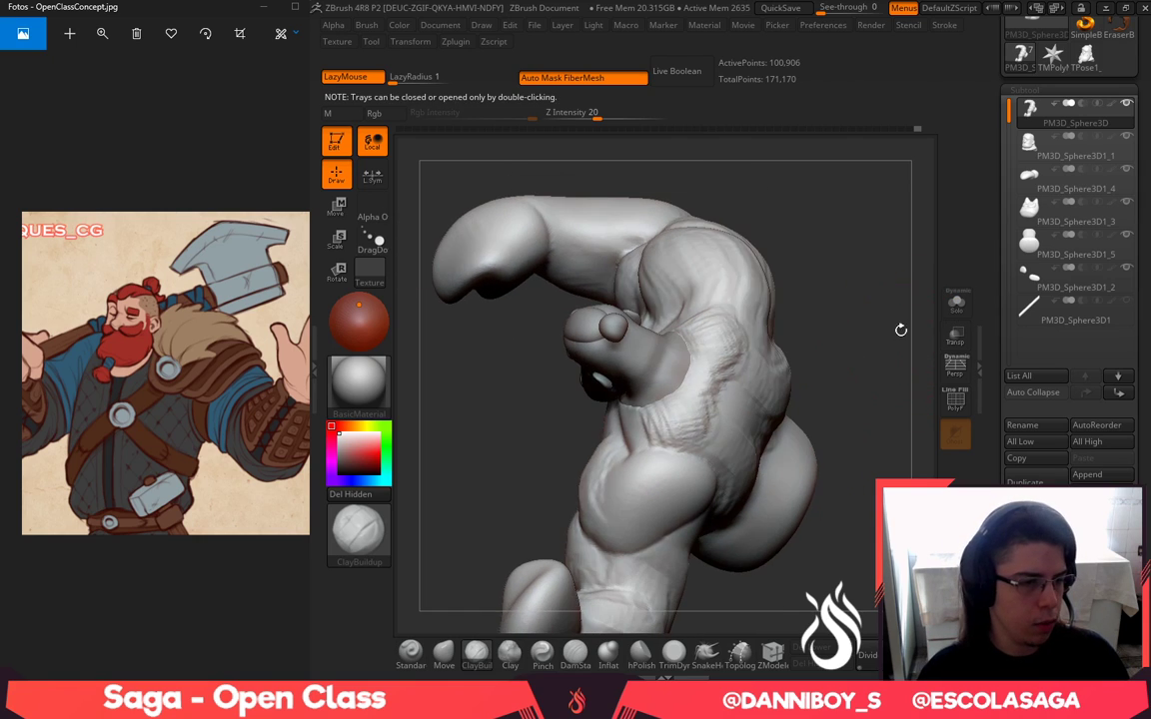
{"action": "mouse_move", "coordinate": [708, 388]}
{"action": "left_mouse_down"}
{"action": "mouse_move", "coordinate": [721, 345]}
{"action": "mouse_move", "coordinate": [674, 438]}
{"action": "left_mouse_up"}
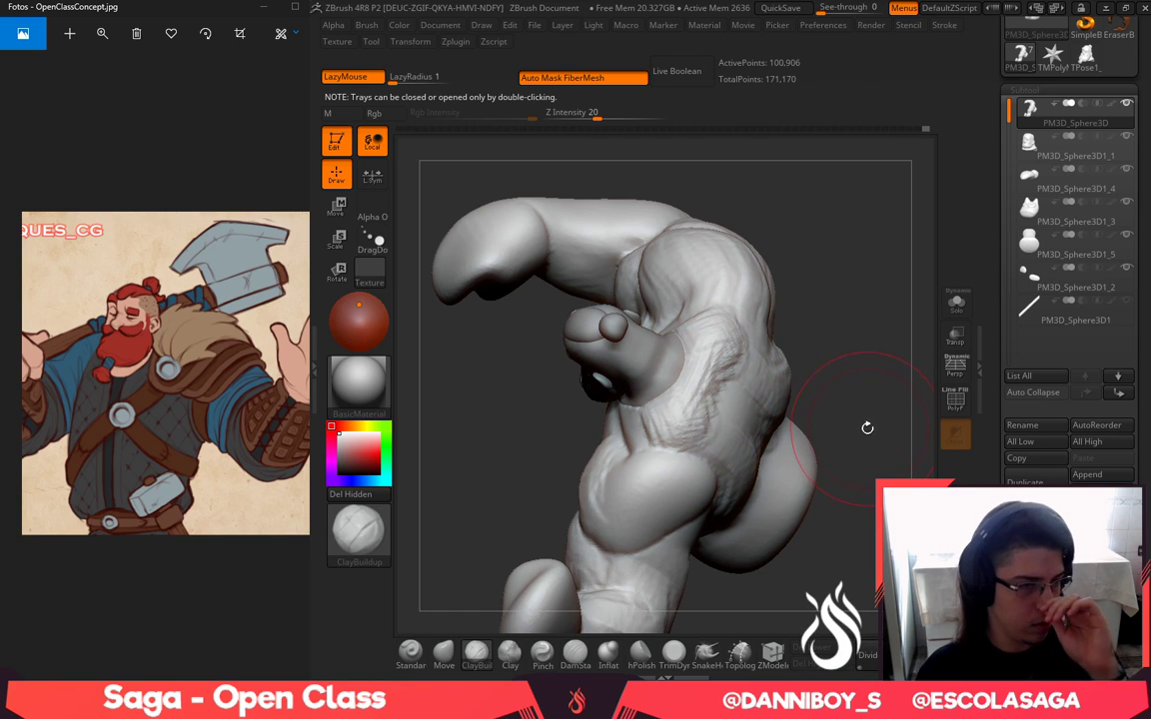
{"action": "left_click_drag", "start_coordinate": [865, 423], "coordinate": [812, 391]}
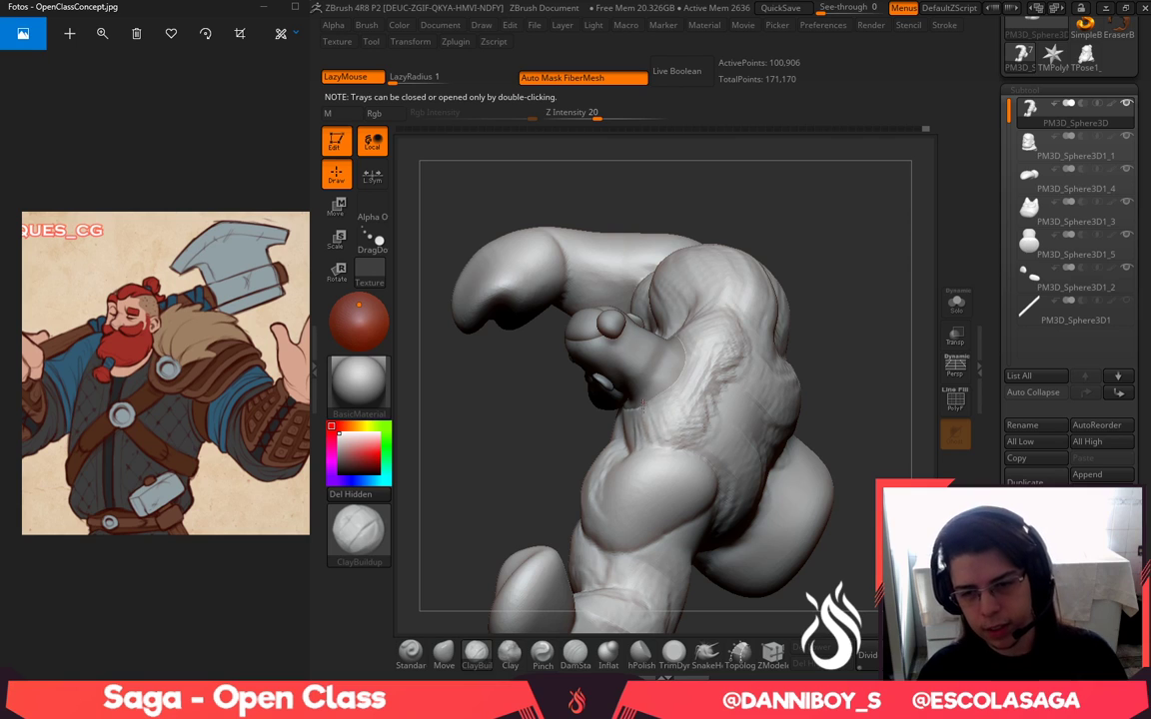
{"action": "left_click_drag", "start_coordinate": [905, 397], "coordinate": [909, 310]}
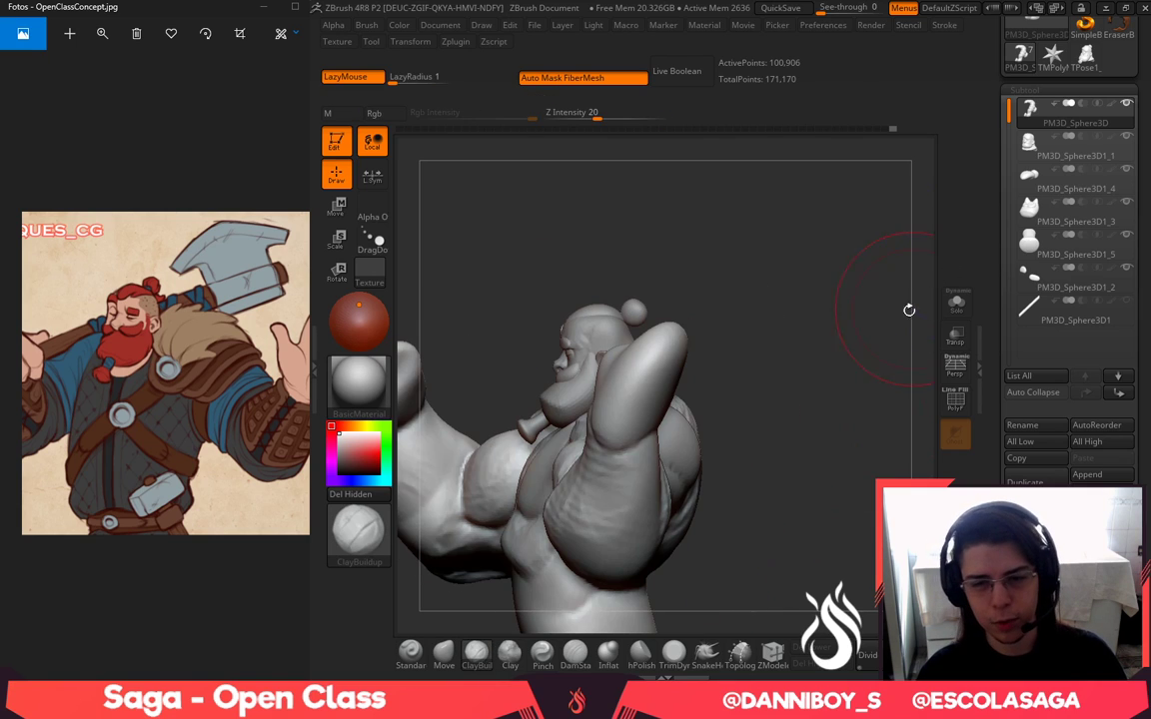
Reshape the trapezius around the base of the neck and the upper back with the Move brush
{"action": "left_click", "coordinate": [447, 654]}
{"action": "left_click_drag", "start_coordinate": [824, 320], "coordinate": [700, 410]}
{"action": "key", "text": "space"}
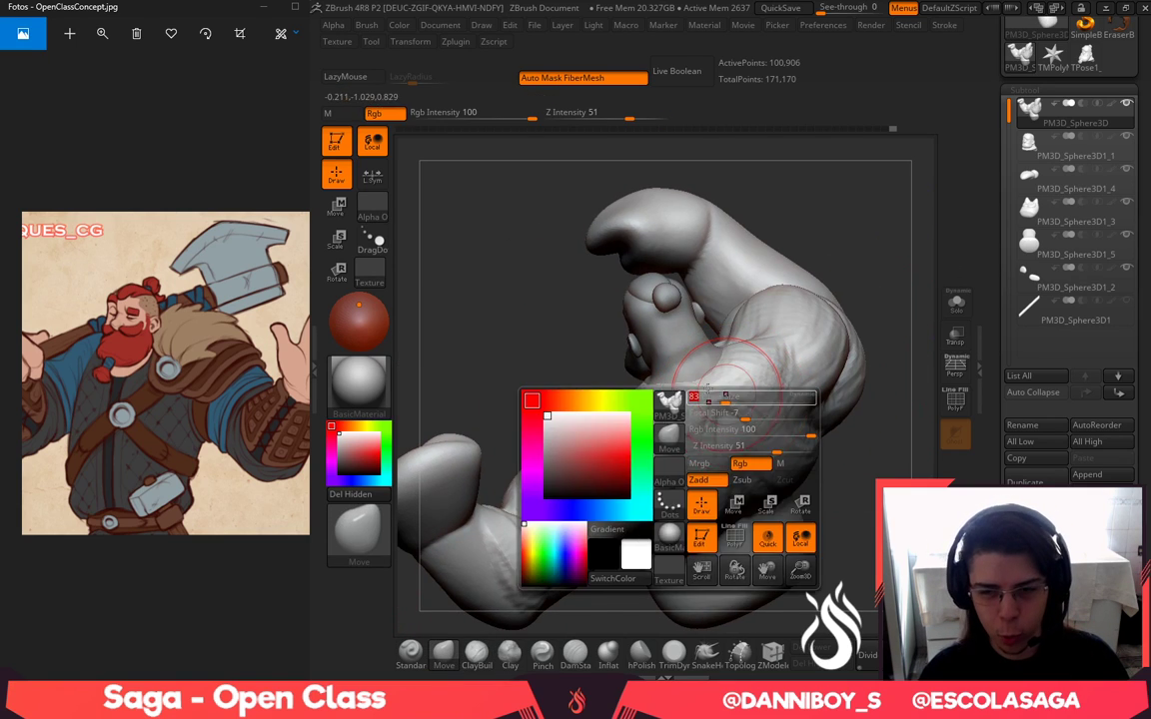
{"action": "left_click_drag", "start_coordinate": [557, 353], "coordinate": [776, 334]}
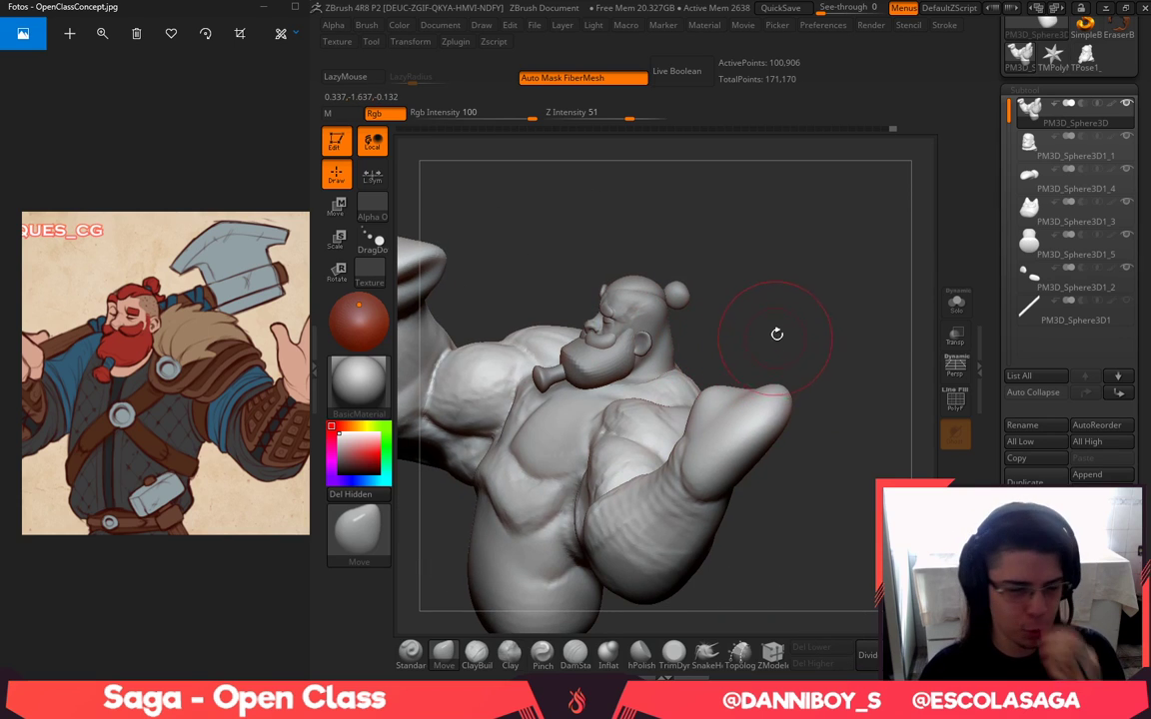
{"action": "mouse_move", "coordinate": [802, 347]}
{"action": "right_mouse_down"}
{"action": "mouse_move", "coordinate": [777, 385]}
{"action": "mouse_move", "coordinate": [747, 391]}
{"action": "right_mouse_up"}
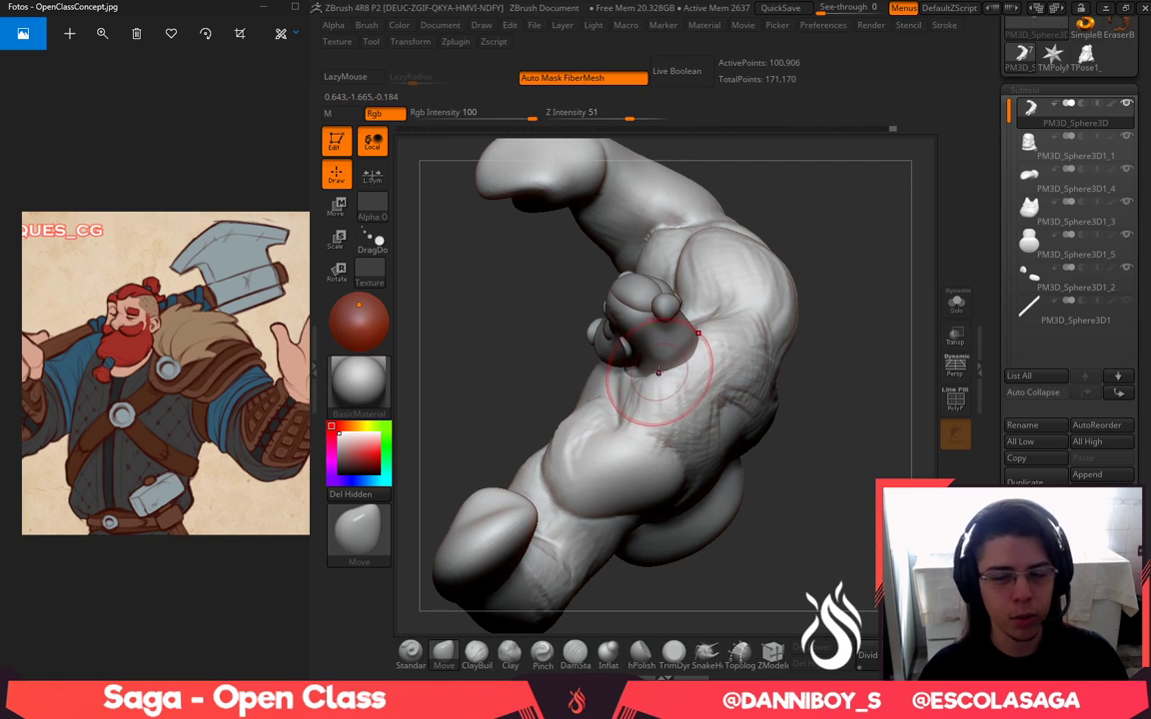
{"action": "mouse_move", "coordinate": [515, 381]}
{"action": "left_mouse_down"}
{"action": "mouse_move", "coordinate": [494, 301]}
{"action": "mouse_move", "coordinate": [519, 302]}
{"action": "left_mouse_up"}
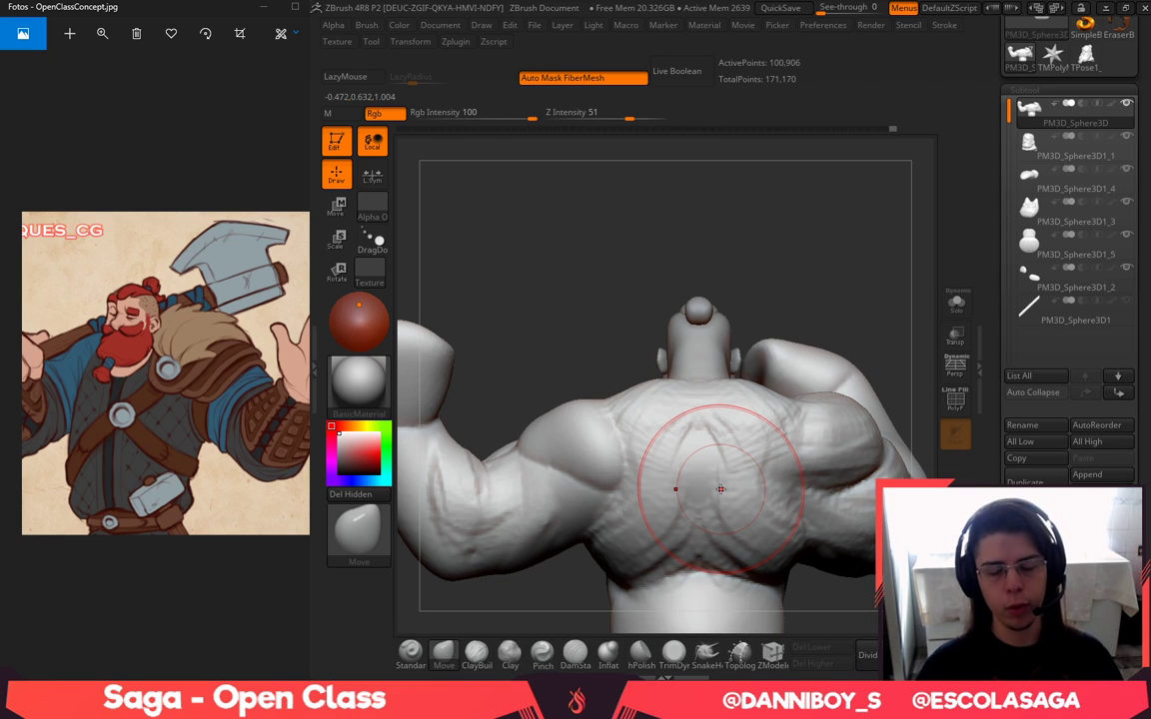
{"action": "mouse_move", "coordinate": [724, 250]}
{"action": "left_mouse_down"}
{"action": "mouse_move", "coordinate": [871, 260]}
{"action": "mouse_move", "coordinate": [798, 284]}
{"action": "left_mouse_up"}
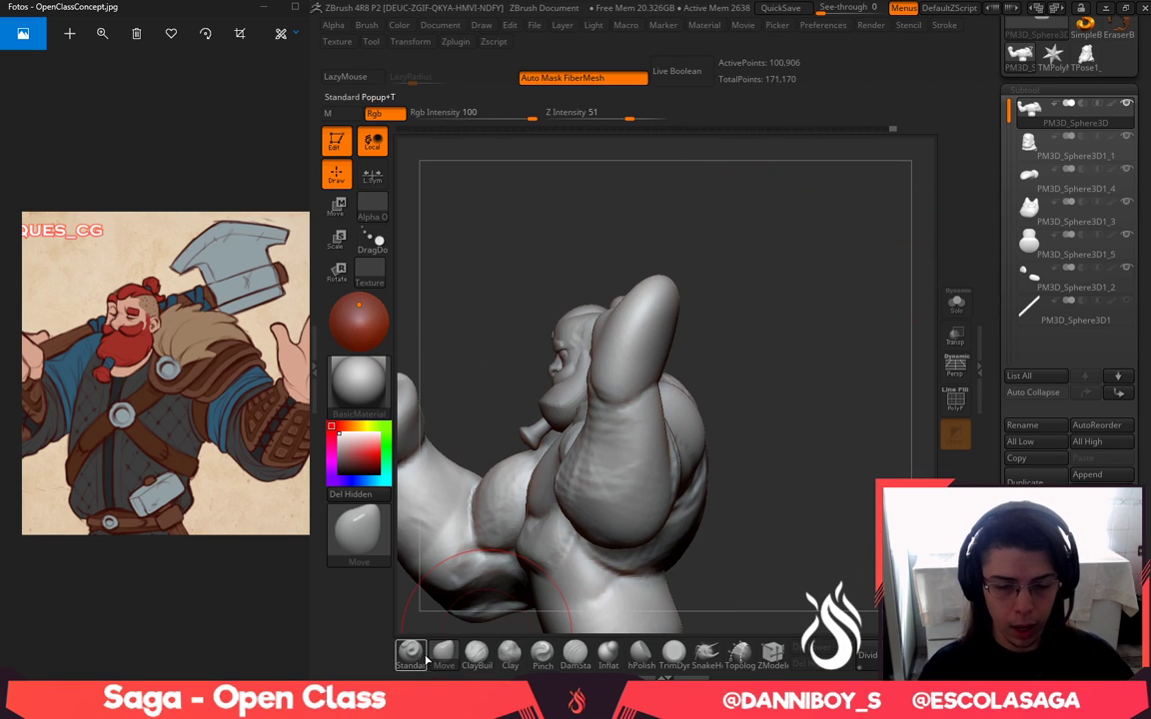
Add volume to the trapezius and upper back with a resized ClayBuildup brush, checking from the side and front
{"action": "left_click", "coordinate": [477, 654]}
{"action": "left_click_drag", "start_coordinate": [761, 482], "coordinate": [683, 508]}
{"action": "key", "text": "s"}
{"action": "left_click_drag", "start_coordinate": [514, 467], "coordinate": [601, 535]}
{"action": "left_click_drag", "start_coordinate": [821, 420], "coordinate": [910, 360]}
{"action": "left_click_drag", "start_coordinate": [733, 350], "coordinate": [836, 337]}
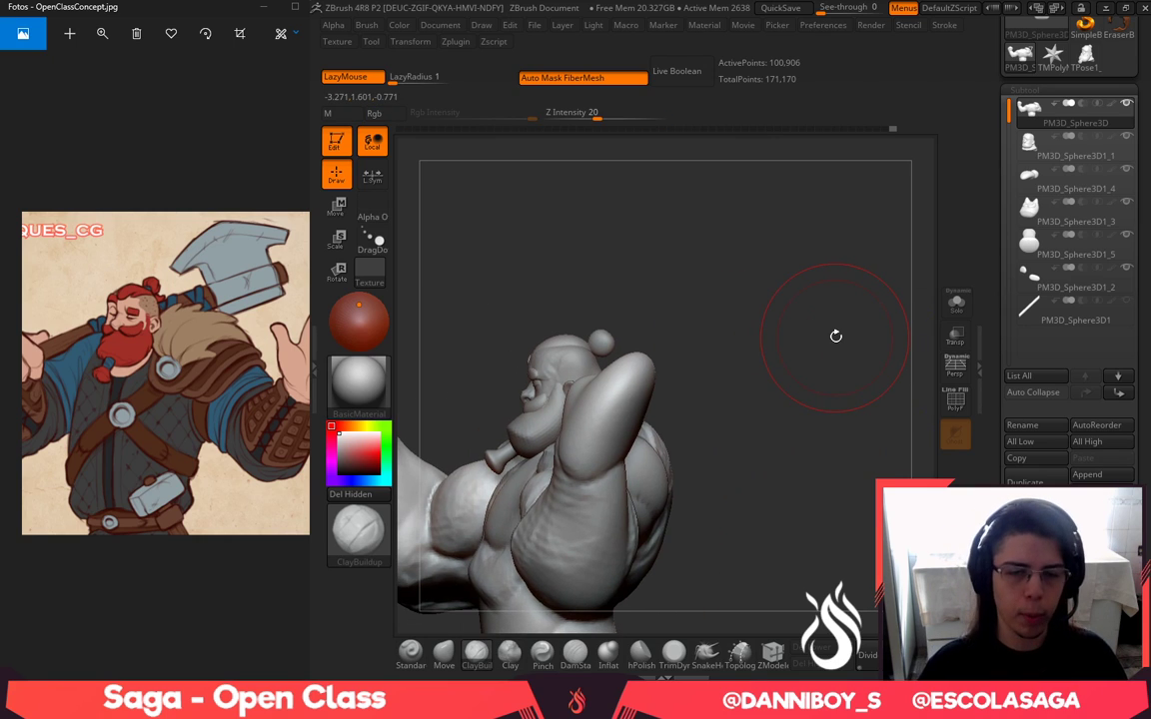
{"action": "left_click_drag", "start_coordinate": [708, 382], "coordinate": [867, 392]}
{"action": "mouse_move", "coordinate": [621, 457]}
{"action": "left_mouse_down"}
{"action": "mouse_move", "coordinate": [564, 507]}
{"action": "mouse_move", "coordinate": [649, 458]}
{"action": "left_mouse_up"}
{"action": "left_click_drag", "start_coordinate": [556, 470], "coordinate": [609, 523]}
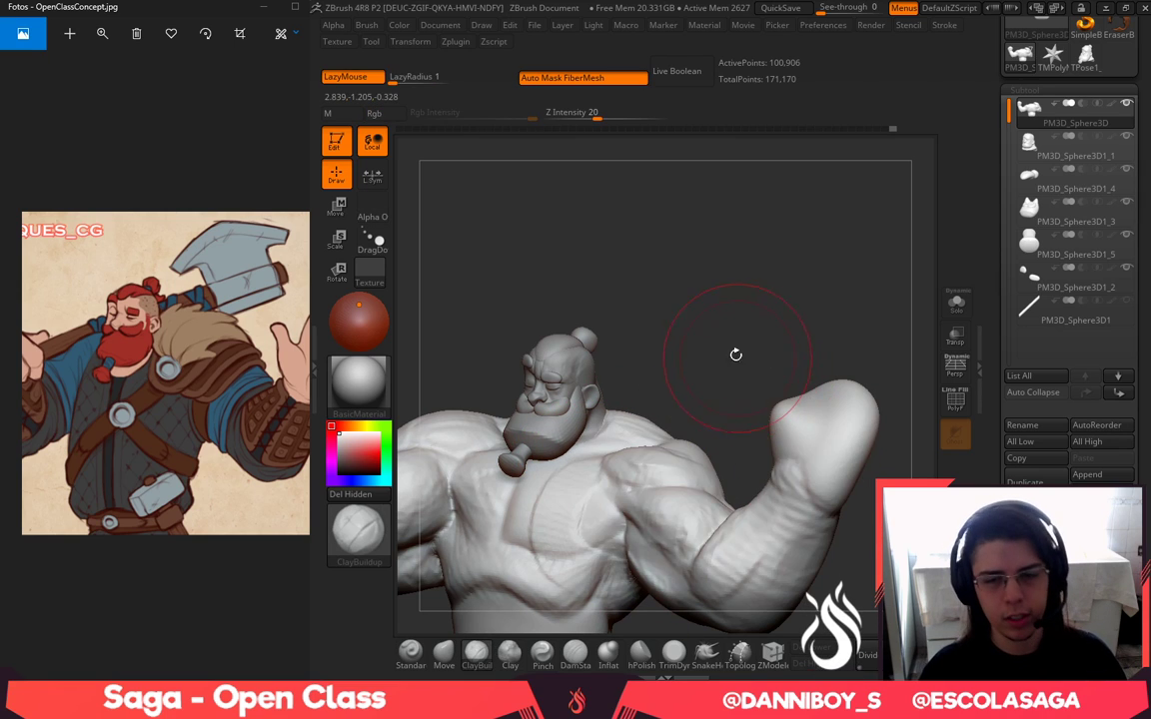
Build up the deltoid and its junction with the trapezius with ClayBuildup, working from the front and above
{"action": "left_click_drag", "start_coordinate": [724, 345], "coordinate": [789, 405]}
{"action": "mouse_move", "coordinate": [689, 488]}
{"action": "left_mouse_down"}
{"action": "mouse_move", "coordinate": [699, 451]}
{"action": "mouse_move", "coordinate": [722, 486]}
{"action": "left_mouse_up"}
{"action": "right_click", "coordinate": [711, 445]}
{"action": "right_click_drag", "start_coordinate": [773, 517], "coordinate": [787, 388]}
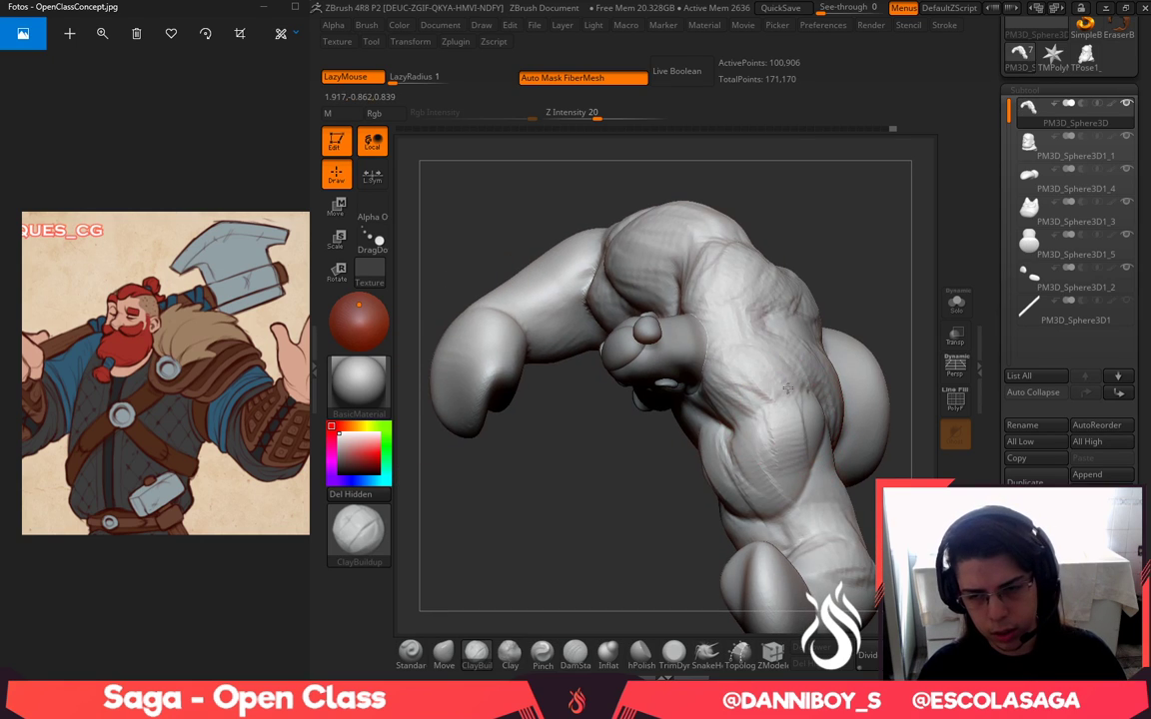
{"action": "right_click_drag", "start_coordinate": [784, 569], "coordinate": [801, 576]}
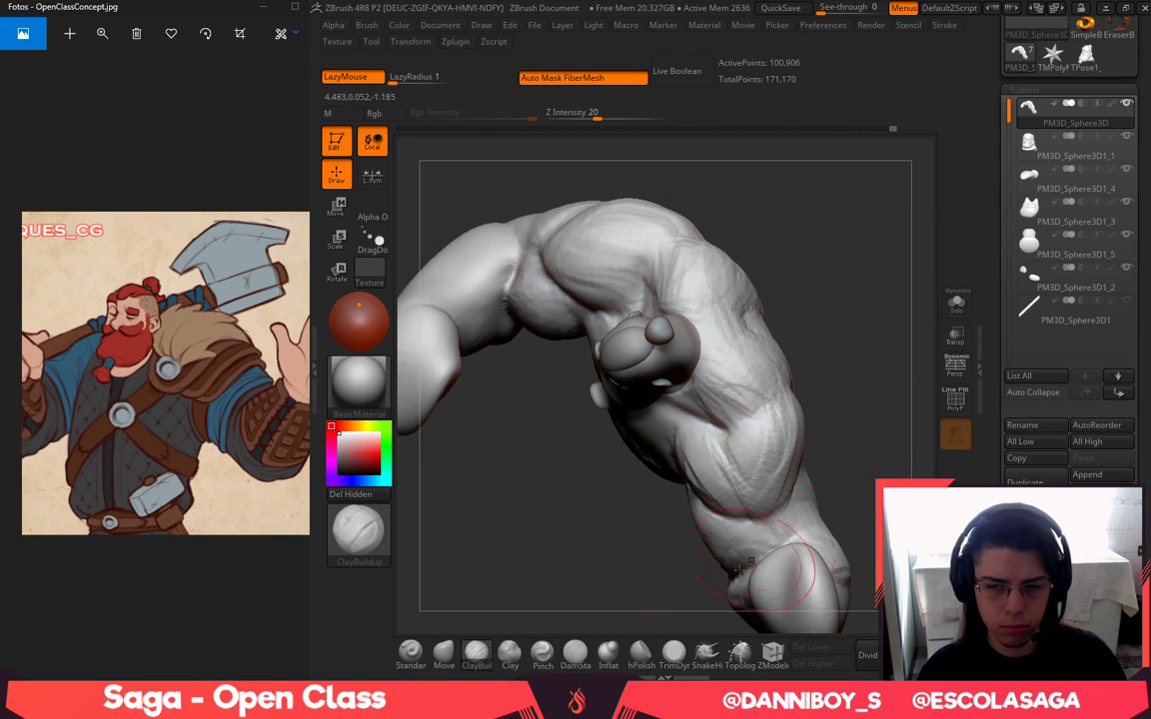
{"action": "left_click", "coordinate": [477, 652]}
{"action": "right_click", "coordinate": [749, 494]}
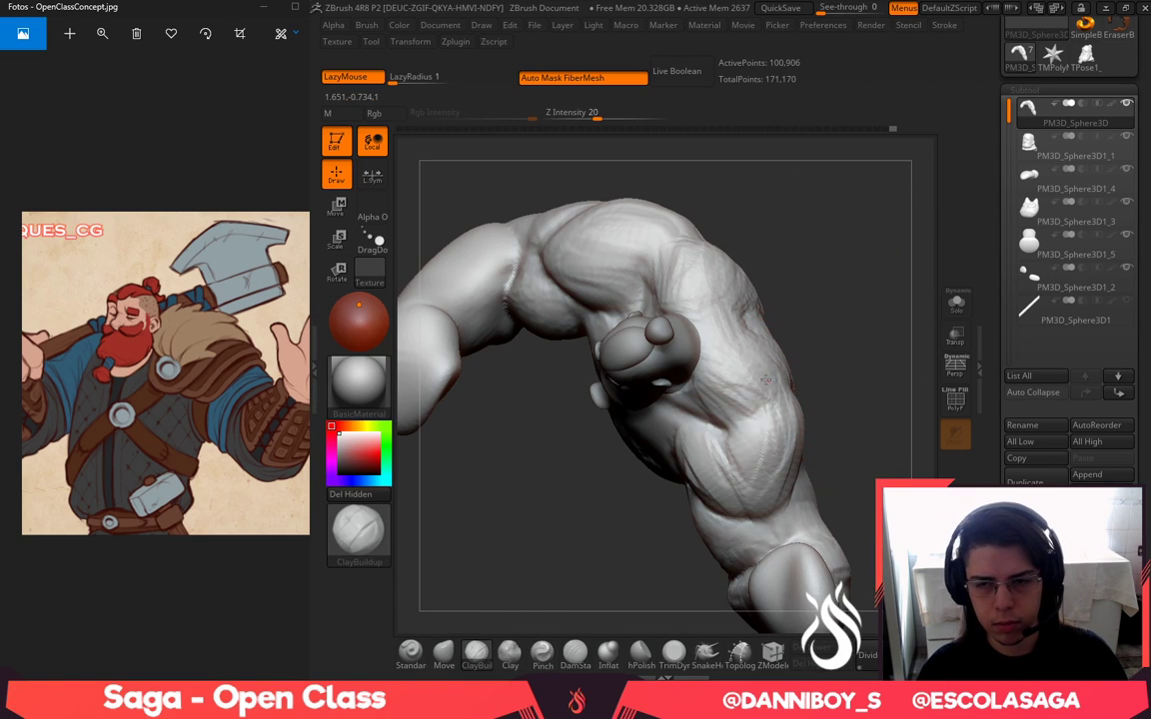
Reshape the shoulder and trapezius contour with a resized Move brush, checking it from above, behind and the front
{"action": "left_click", "coordinate": [444, 655]}
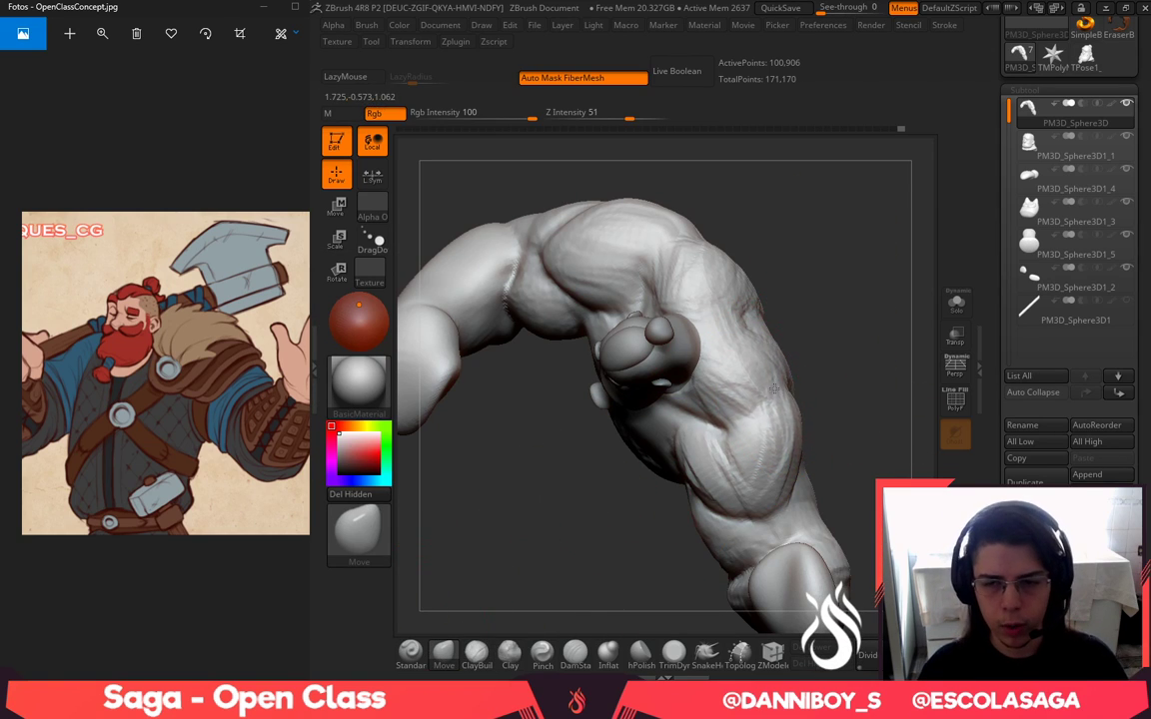
{"action": "key", "text": "space"}
{"action": "left_click_drag", "start_coordinate": [774, 388], "coordinate": [789, 387]}
{"action": "left_click_drag", "start_coordinate": [783, 318], "coordinate": [843, 338]}
{"action": "left_click_drag", "start_coordinate": [741, 374], "coordinate": [688, 336]}
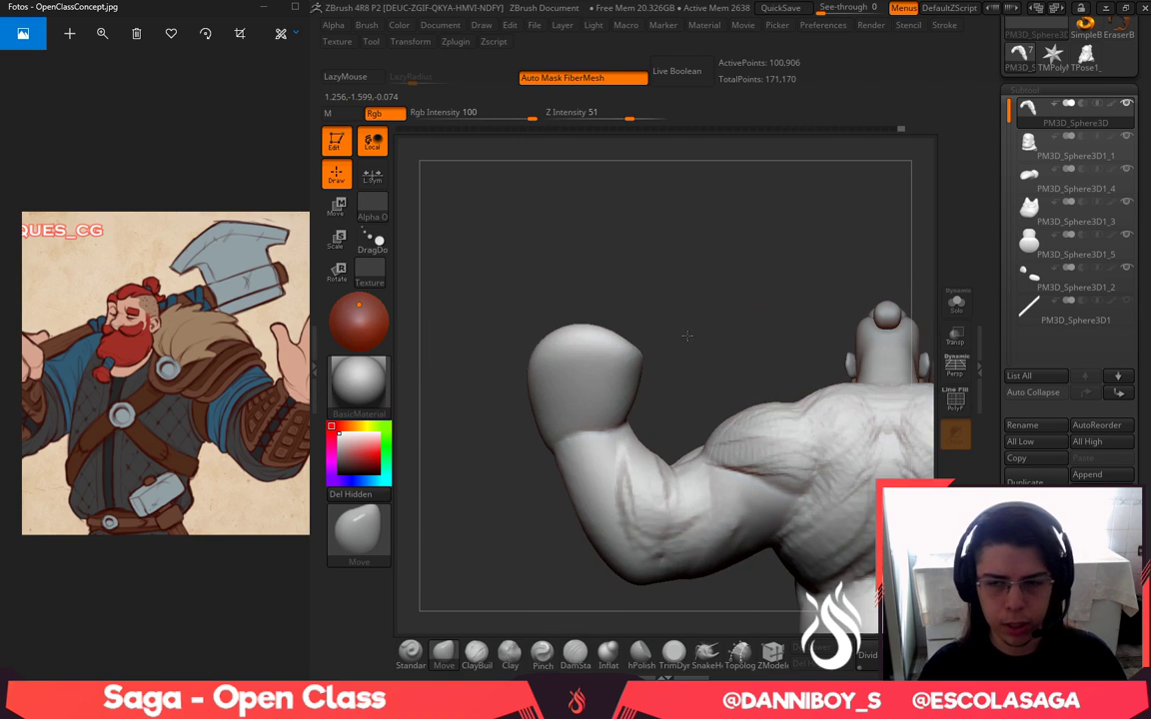
{"action": "left_click_drag", "start_coordinate": [863, 386], "coordinate": [854, 370]}
{"action": "left_click_drag", "start_coordinate": [691, 308], "coordinate": [545, 296], "text": "alt"}
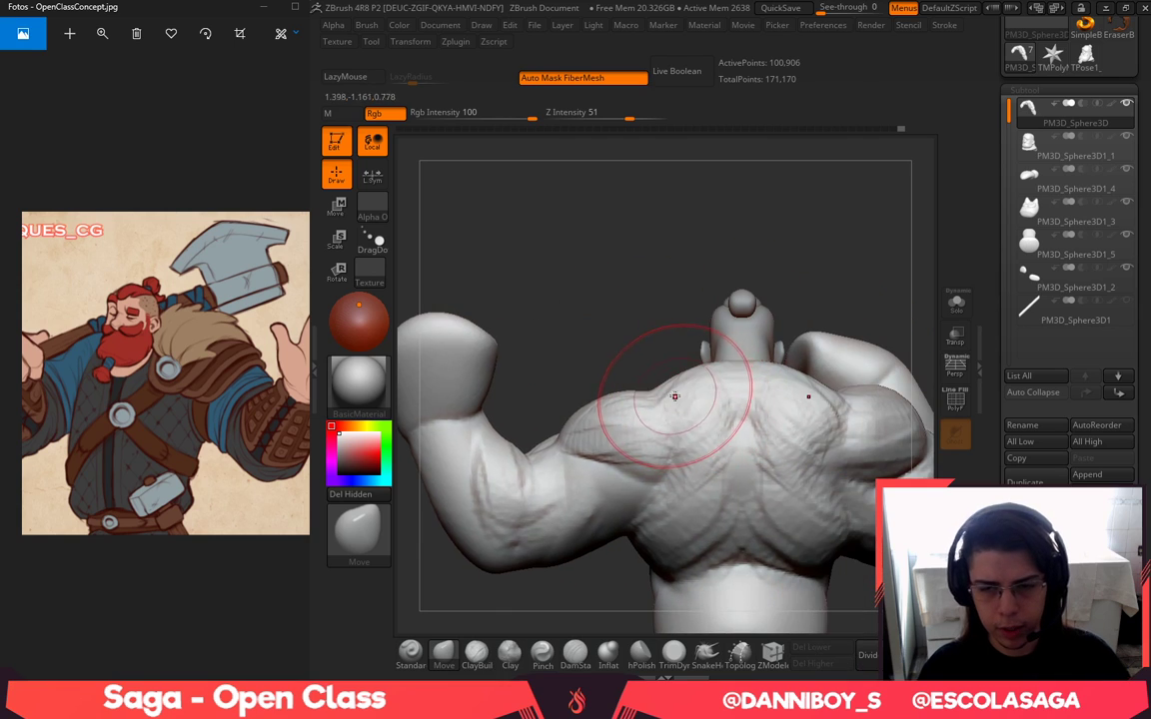
{"action": "left_click_drag", "start_coordinate": [600, 339], "coordinate": [774, 345]}
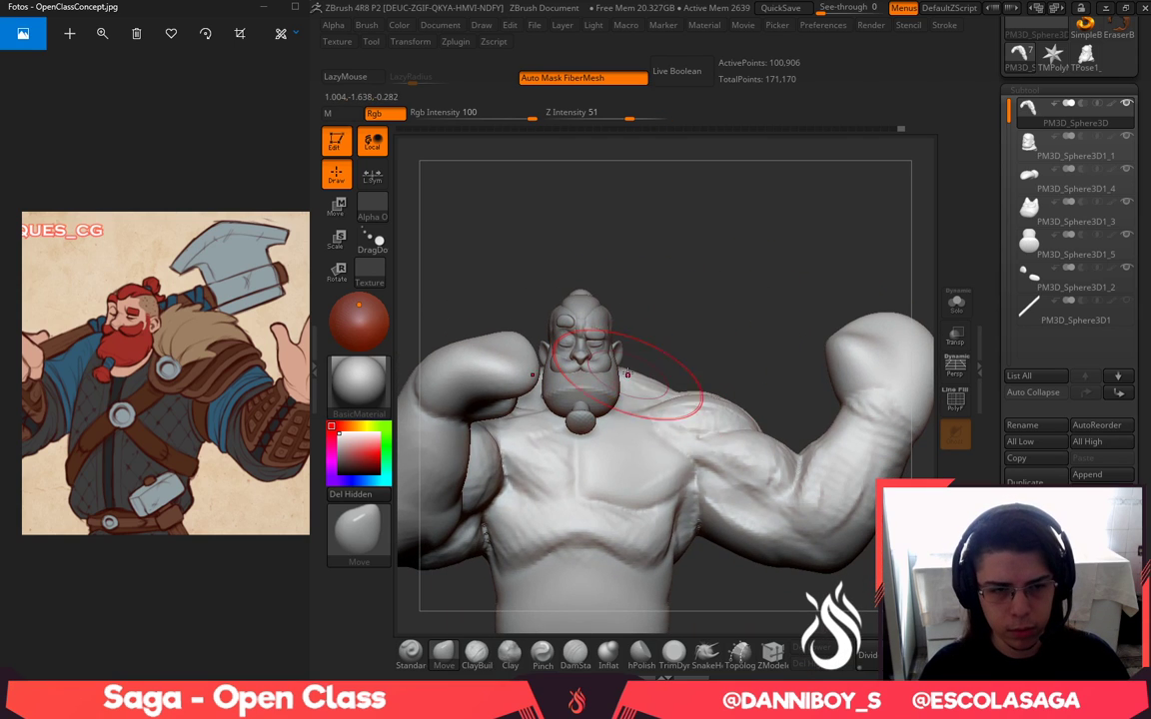
Review the torso and arms from several angles and quick-save the project
{"action": "mouse_move", "coordinate": [704, 314]}
{"action": "right_mouse_down"}
{"action": "mouse_move", "coordinate": [650, 358]}
{"action": "mouse_move", "coordinate": [611, 484]}
{"action": "right_mouse_up"}
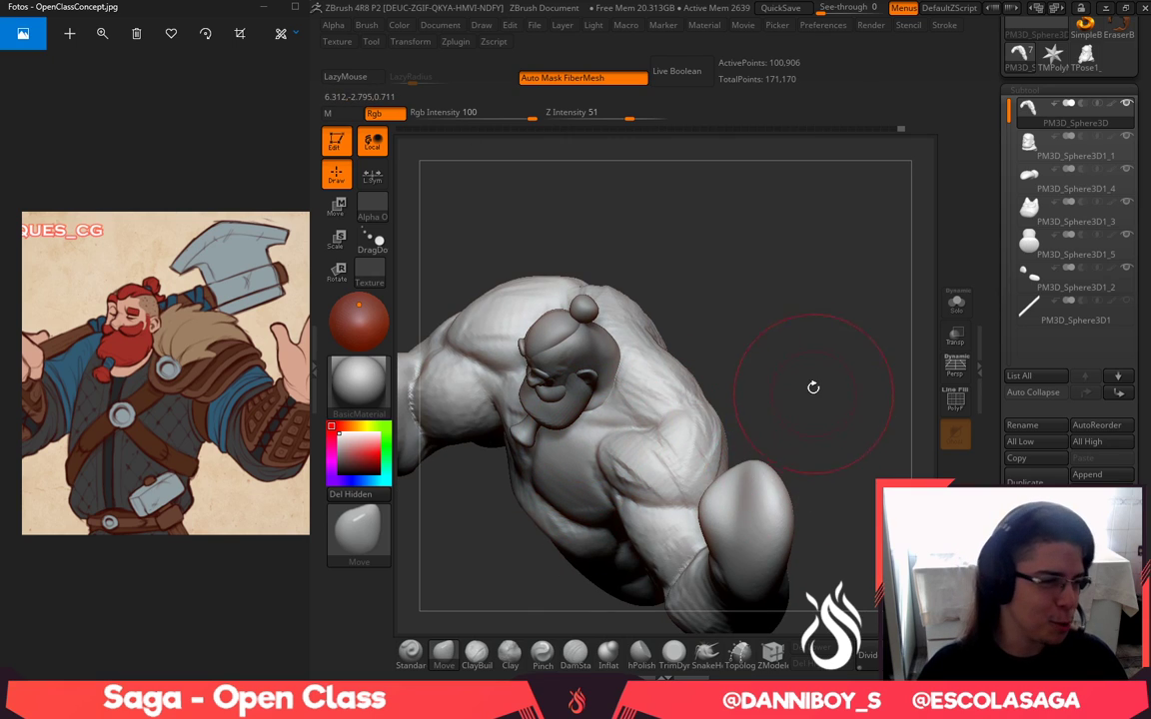
{"action": "mouse_move", "coordinate": [811, 385]}
{"action": "left_mouse_down"}
{"action": "mouse_move", "coordinate": [764, 327]}
{"action": "mouse_move", "coordinate": [767, 295]}
{"action": "left_mouse_up"}
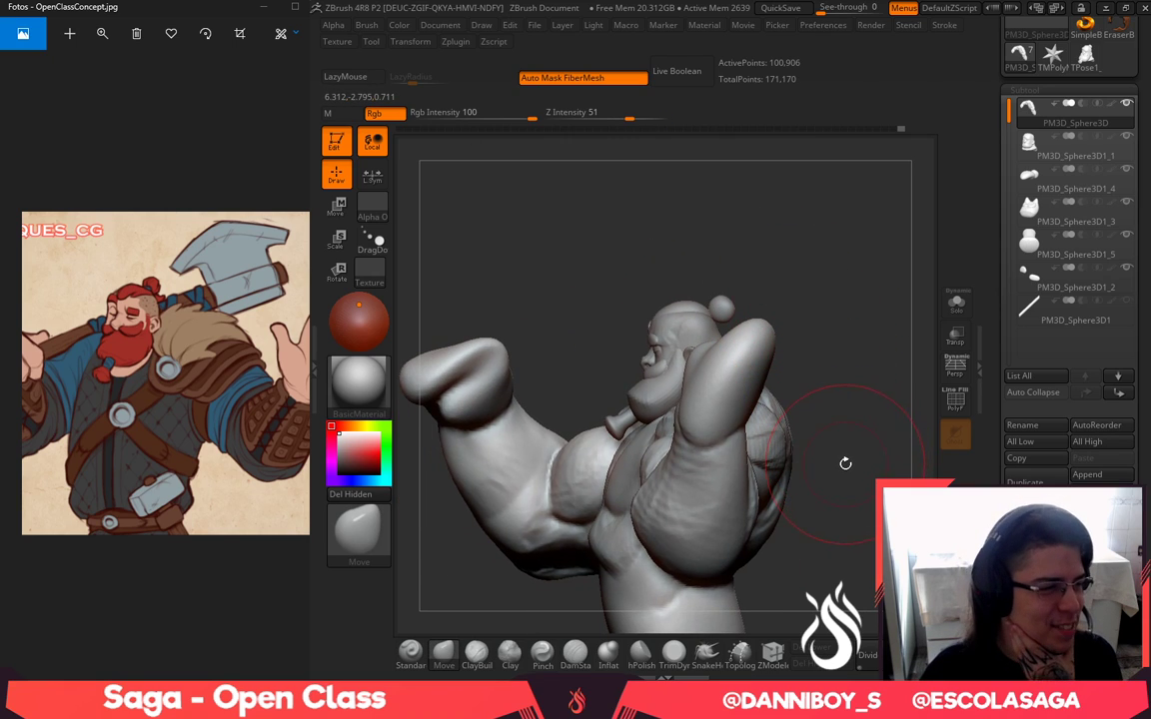
{"action": "left_click_drag", "start_coordinate": [860, 482], "coordinate": [921, 468]}
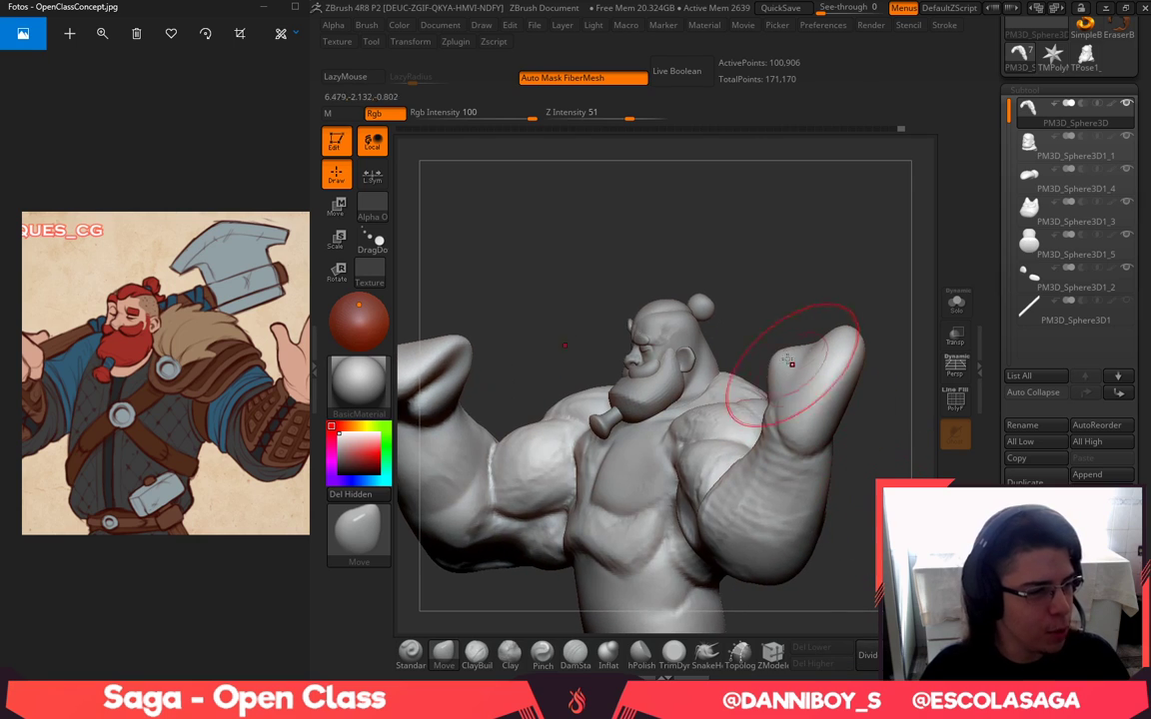
{"action": "mouse_move", "coordinate": [678, 300]}
{"action": "left_mouse_down"}
{"action": "mouse_move", "coordinate": [722, 312]}
{"action": "mouse_move", "coordinate": [836, 307]}
{"action": "mouse_move", "coordinate": [821, 306]}
{"action": "left_mouse_up"}
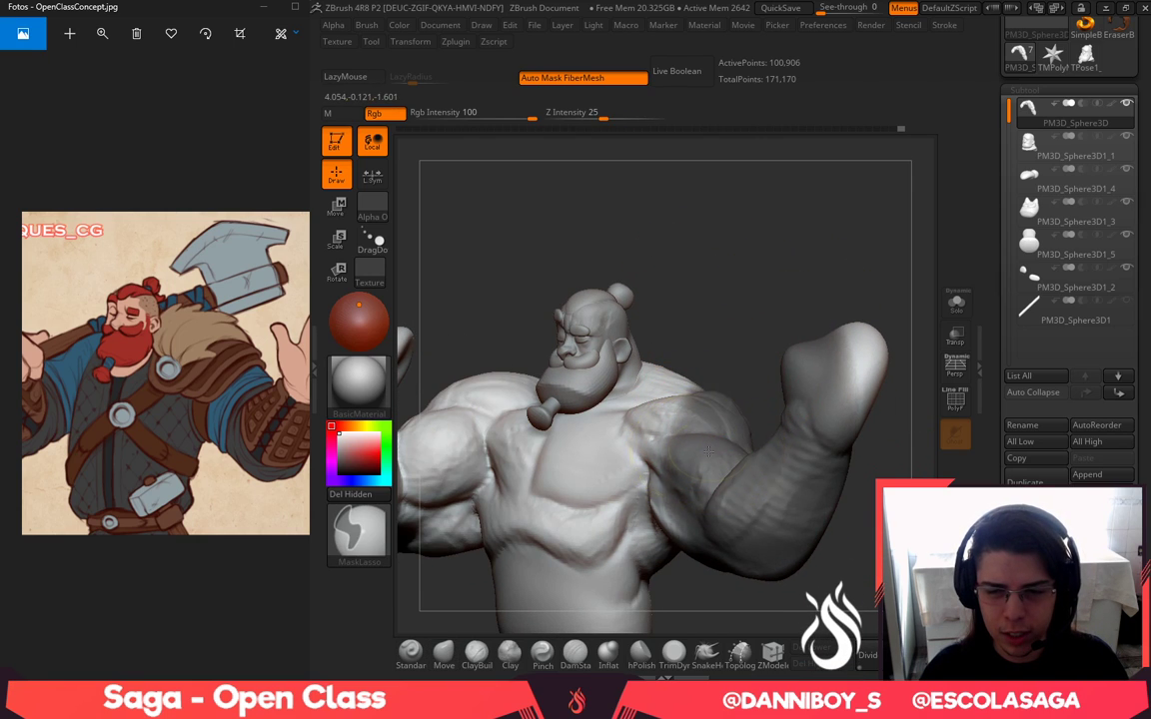
{"action": "mouse_move", "coordinate": [729, 316]}
{"action": "left_mouse_down", "text": "ctrl"}
{"action": "mouse_move", "coordinate": [719, 270]}
{"action": "mouse_move", "coordinate": [825, 231]}
{"action": "left_mouse_up", "text": "ctrl"}
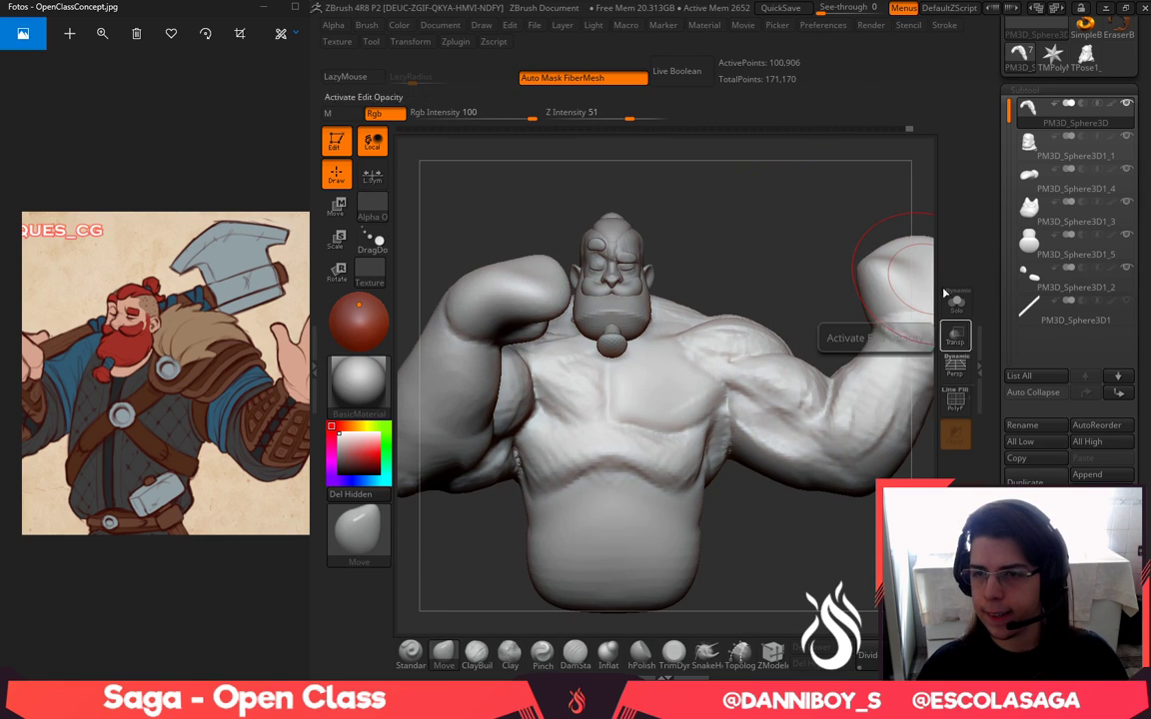
{"action": "left_click", "coordinate": [782, 8]}
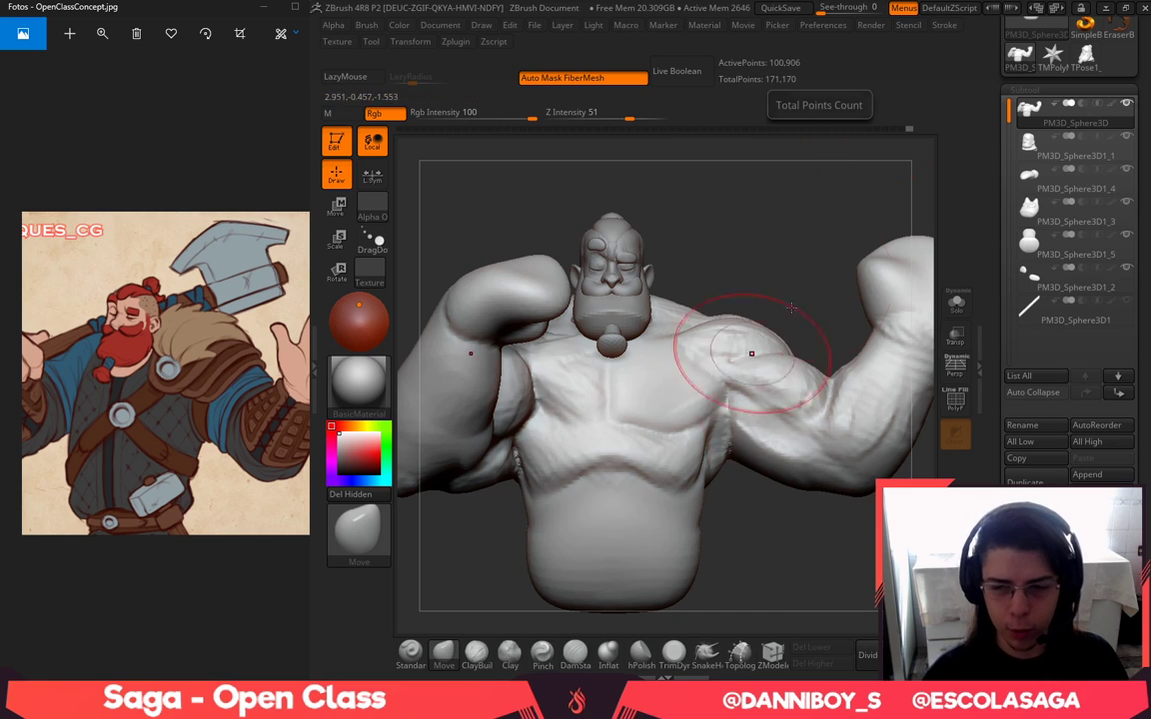
Adjust the upper contour of the deltoids with the Move brush
{"action": "right_click_drag", "start_coordinate": [750, 355], "coordinate": [771, 337]}
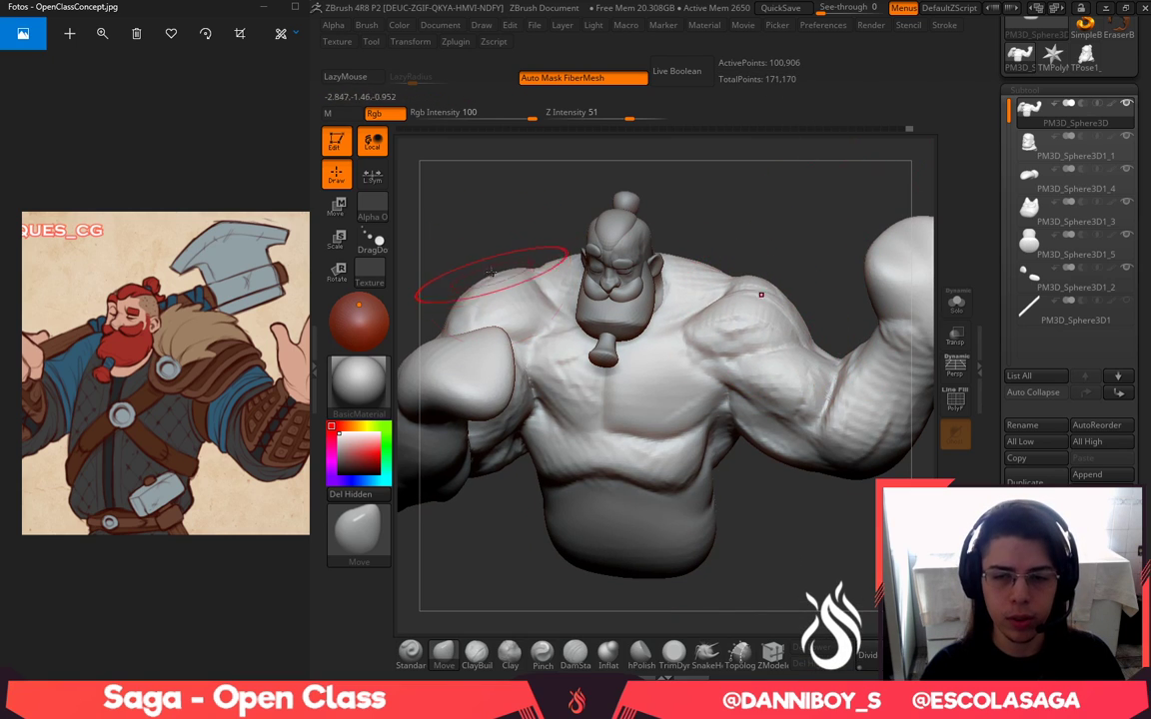
{"action": "left_click_drag", "start_coordinate": [492, 235], "coordinate": [481, 196]}
{"action": "left_click_drag", "start_coordinate": [811, 308], "coordinate": [717, 321]}
Define the edge between chest and arm with DamStandard and build up the pectoral fibres with ClayBuildup
{"action": "left_click", "coordinate": [586, 661]}
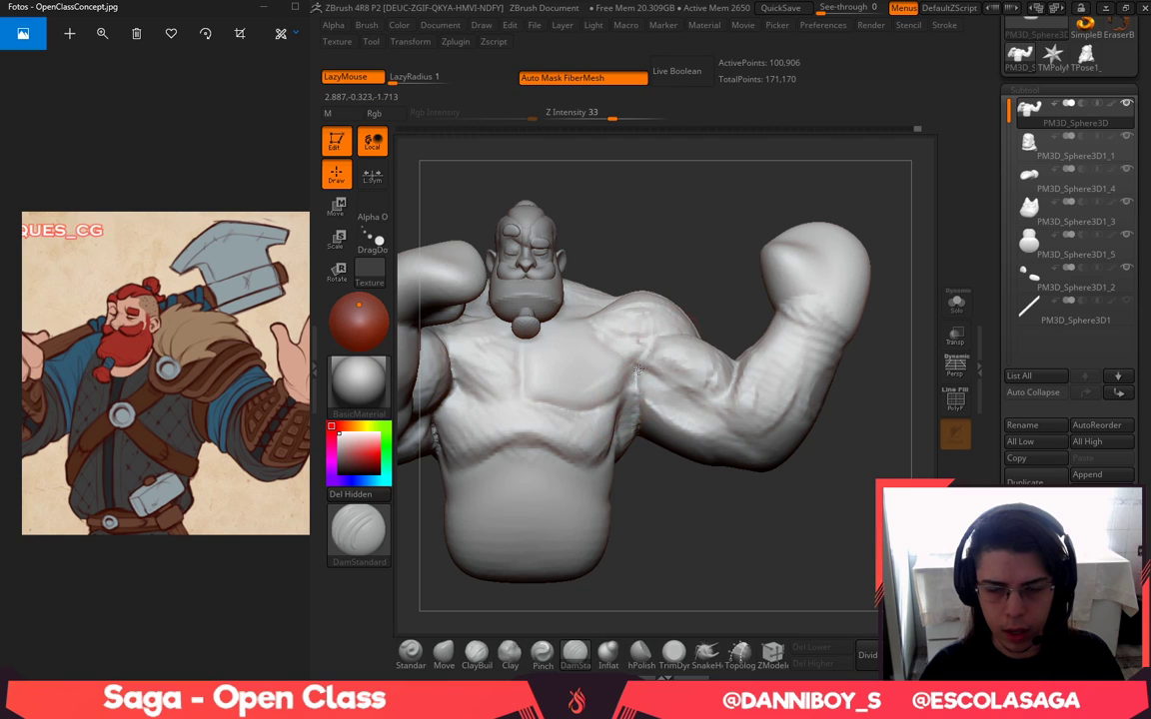
{"action": "mouse_move", "coordinate": [647, 238]}
{"action": "left_mouse_down"}
{"action": "mouse_move", "coordinate": [733, 249]}
{"action": "mouse_move", "coordinate": [728, 310]}
{"action": "left_mouse_up"}
{"action": "left_click", "coordinate": [481, 658]}
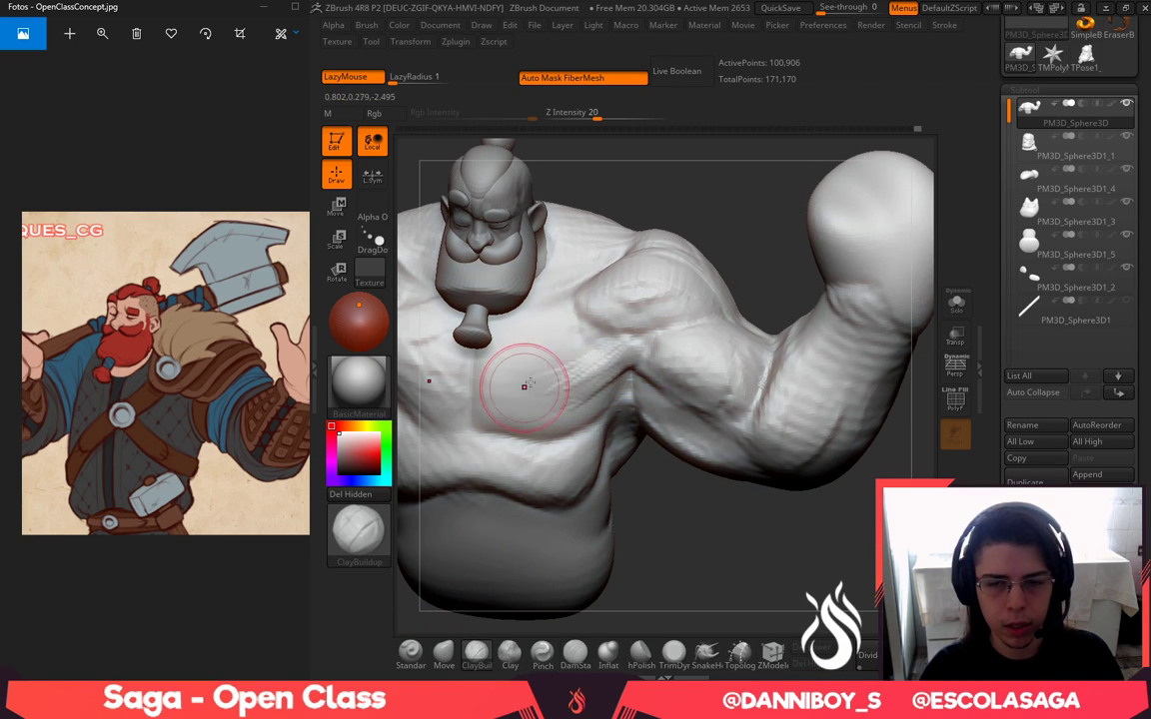
{"action": "left_click_drag", "start_coordinate": [677, 502], "coordinate": [797, 522], "text": "alt"}
{"action": "key", "text": "space"}
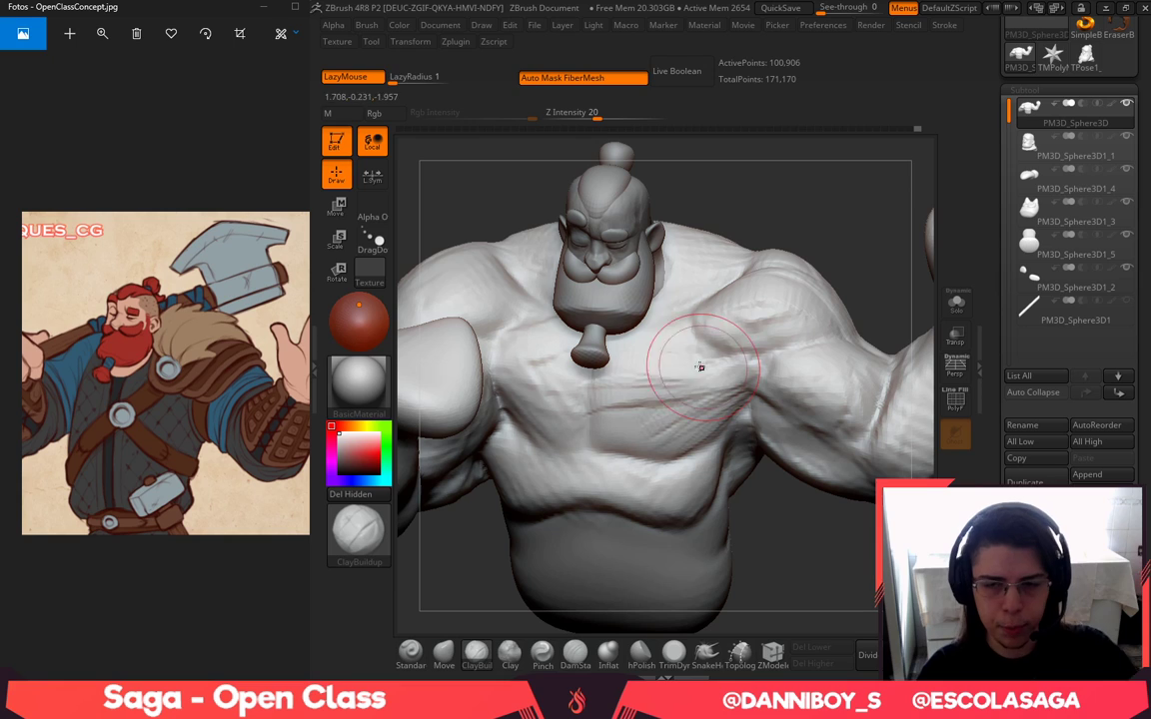
Carve the creases around the biceps, armpit and inner elbow with a resized DamStandard brush
{"action": "left_click", "coordinate": [575, 653]}
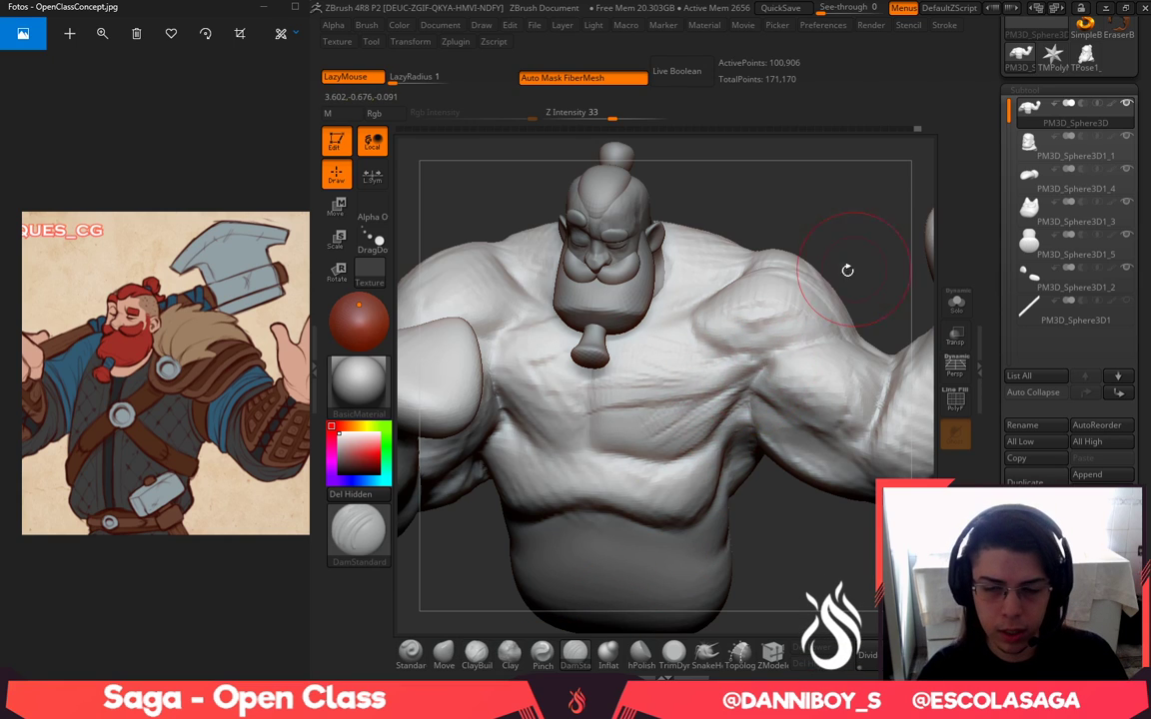
{"action": "left_click_drag", "start_coordinate": [847, 270], "coordinate": [784, 310]}
{"action": "key", "text": "space"}
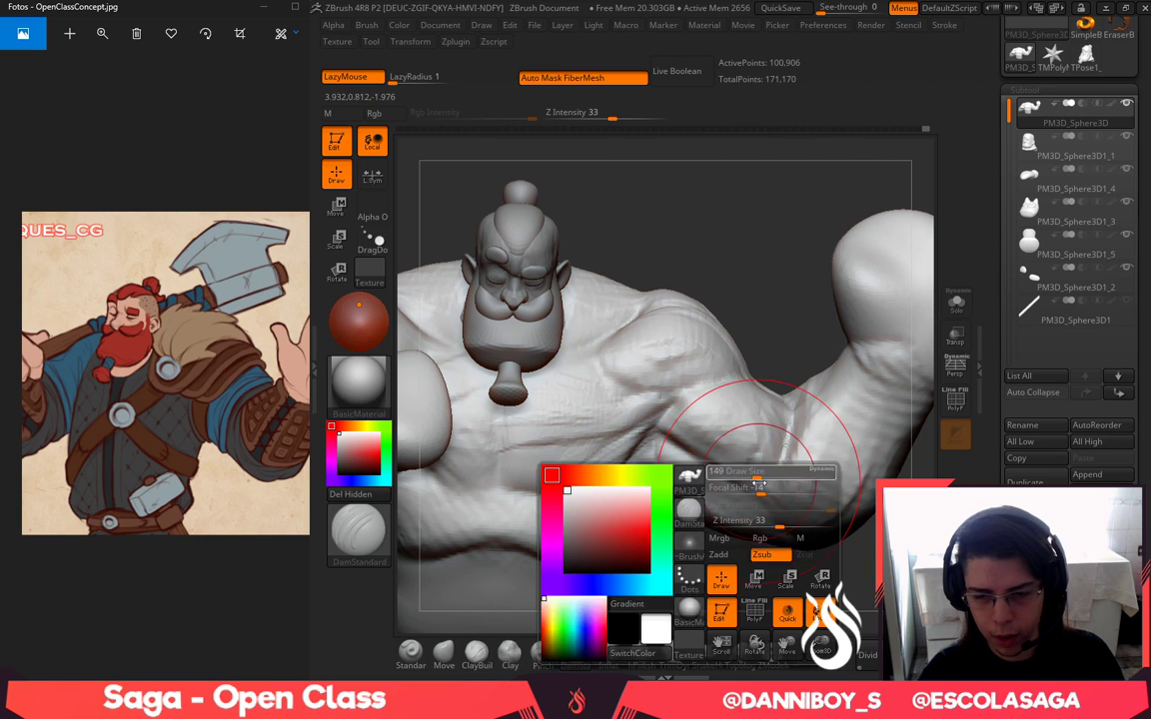
{"action": "key", "text": "ctrl+z"}
{"action": "left_click_drag", "start_coordinate": [676, 411], "coordinate": [642, 445]}
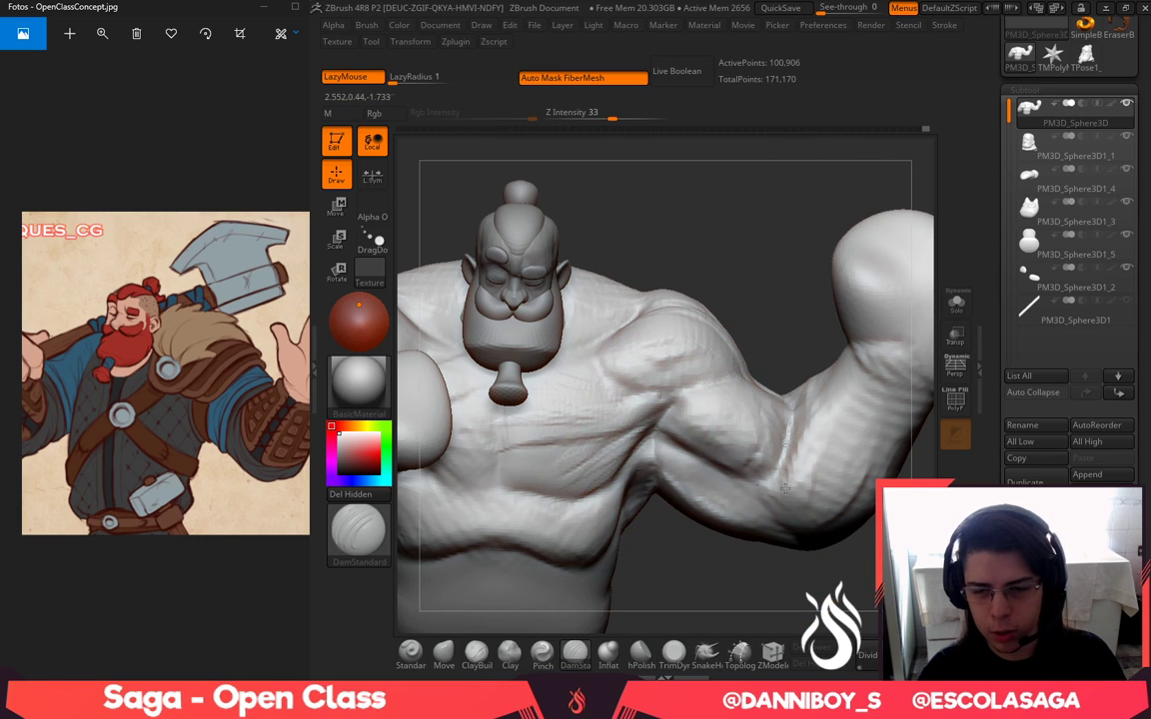
{"action": "left_click_drag", "start_coordinate": [798, 370], "coordinate": [767, 361]}
{"action": "mouse_move", "coordinate": [785, 235]}
{"action": "left_mouse_down"}
{"action": "mouse_move", "coordinate": [787, 216]}
{"action": "mouse_move", "coordinate": [821, 204]}
{"action": "left_mouse_up"}
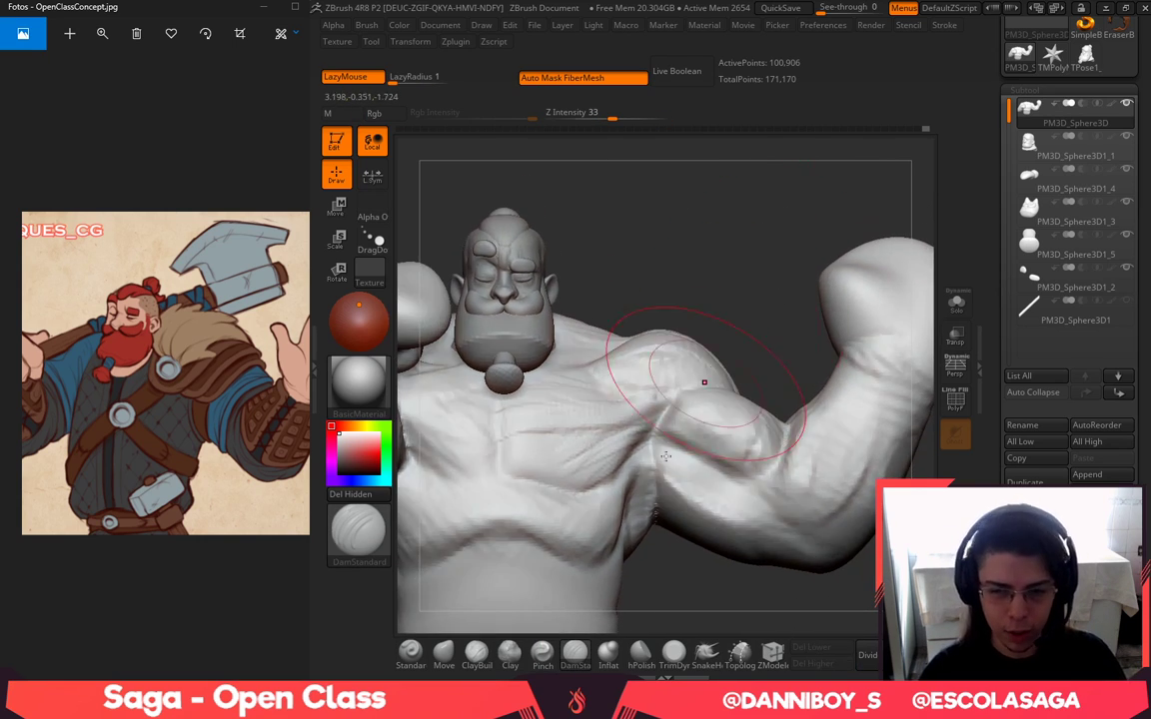
Reshape the biceps and its junction with the pectoral and armpit using a resized Move brush
{"action": "left_click", "coordinate": [449, 658]}
{"action": "key", "text": "space"}
{"action": "left_click_drag", "start_coordinate": [753, 401], "coordinate": [735, 402]}
{"action": "key", "text": "space"}
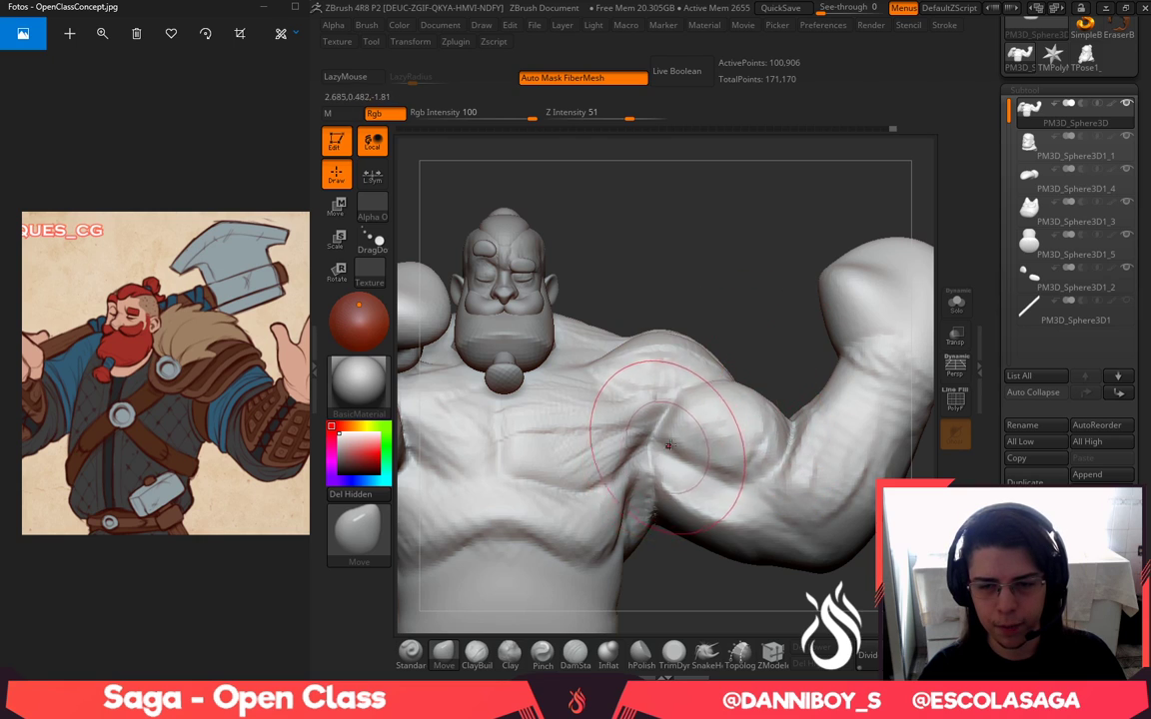
{"action": "left_click_drag", "start_coordinate": [670, 445], "coordinate": [651, 431]}
{"action": "key", "text": "space"}
{"action": "left_click_drag", "start_coordinate": [648, 428], "coordinate": [631, 427]}
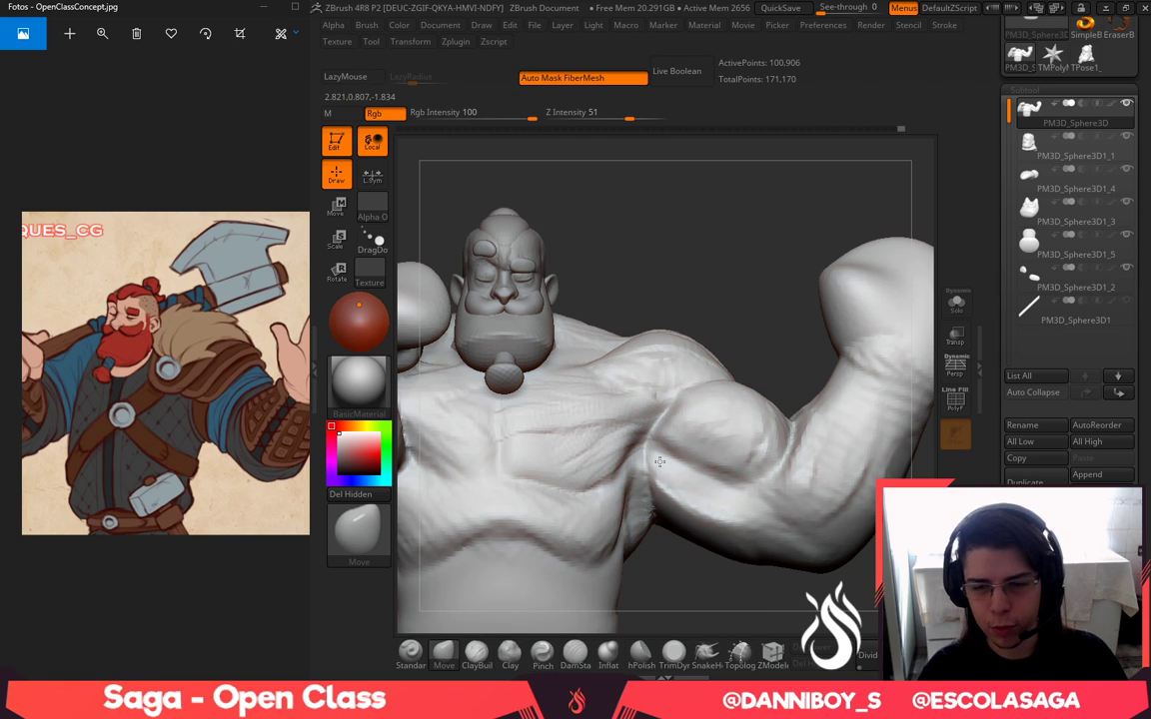
Build up the triceps along the underside of the upper arm with ClayBuildup, working from below
{"action": "mouse_move", "coordinate": [777, 600]}
{"action": "left_mouse_down", "text": "alt"}
{"action": "mouse_move", "coordinate": [724, 560]}
{"action": "mouse_move", "coordinate": [756, 589]}
{"action": "mouse_move", "coordinate": [722, 450]}
{"action": "left_mouse_up", "text": "alt"}
{"action": "left_click", "coordinate": [479, 654]}
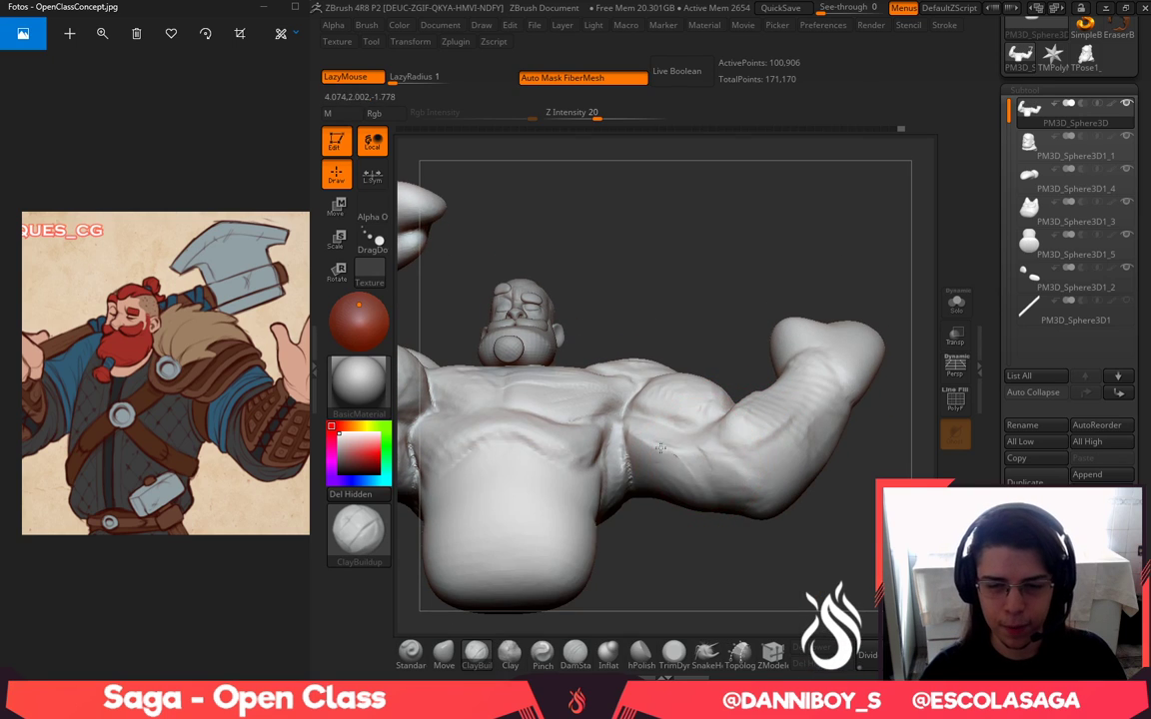
{"action": "left_click_drag", "start_coordinate": [712, 342], "coordinate": [706, 376]}
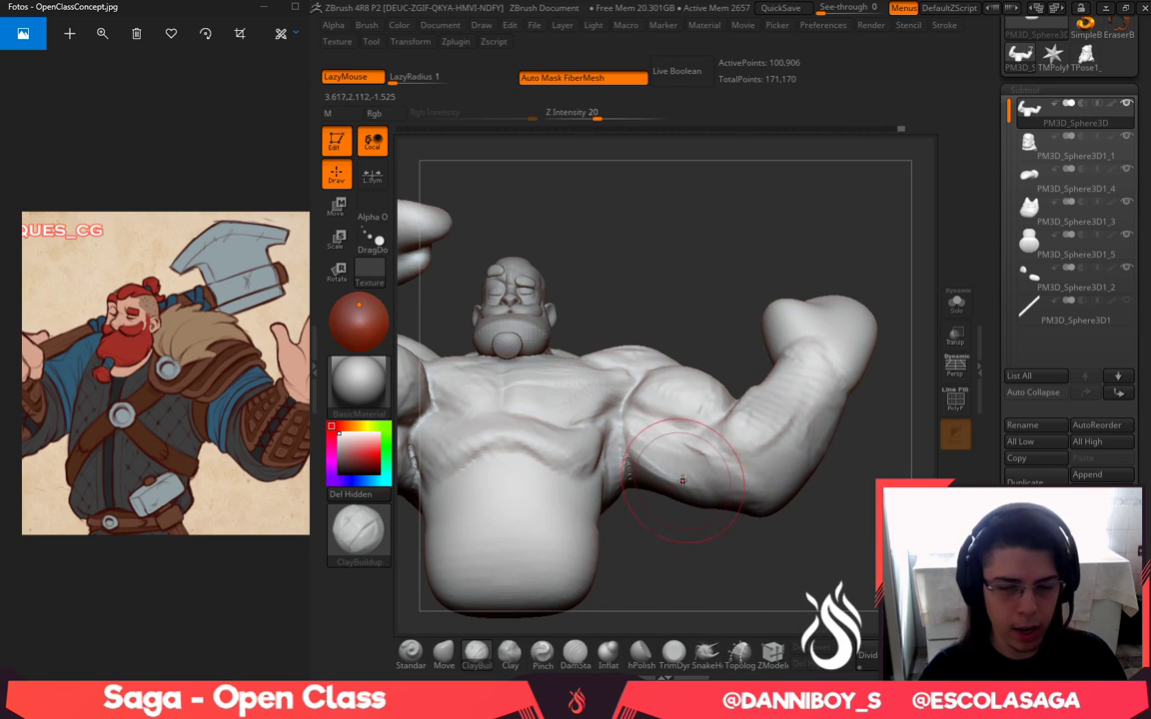
{"action": "left_click_drag", "start_coordinate": [703, 538], "coordinate": [660, 479]}
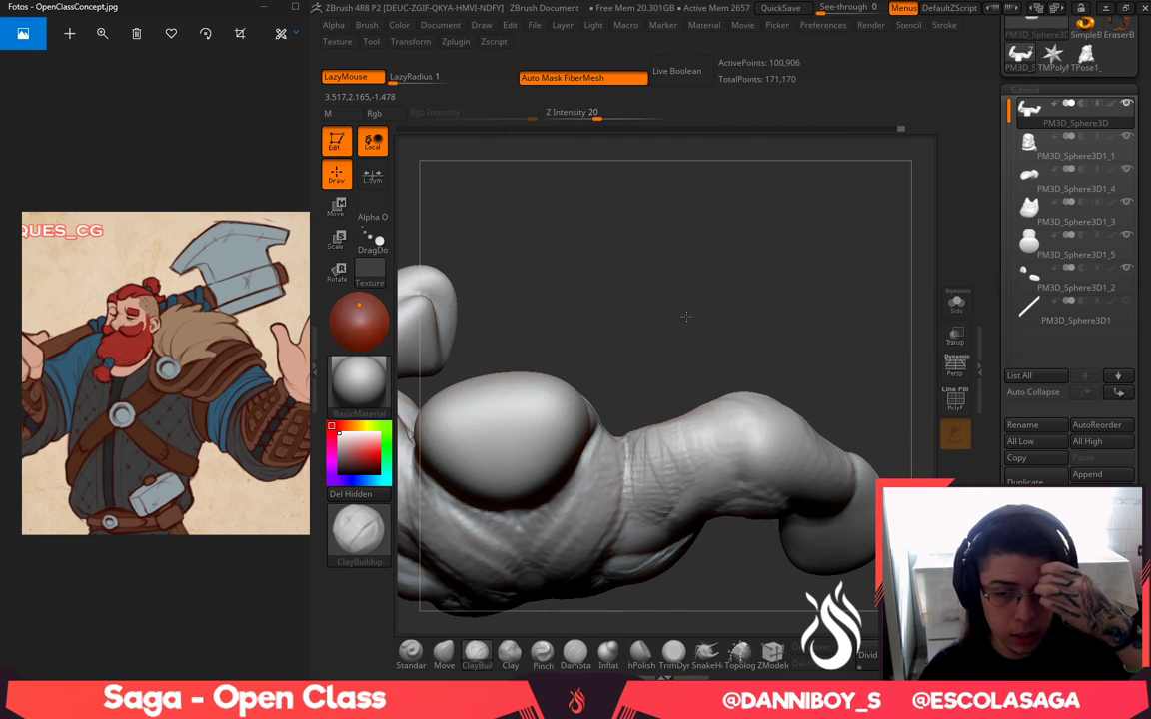
Add volume to the back of the upper arm and around the elbow with ClayBuildup
{"action": "left_click_drag", "start_coordinate": [686, 315], "coordinate": [674, 389]}
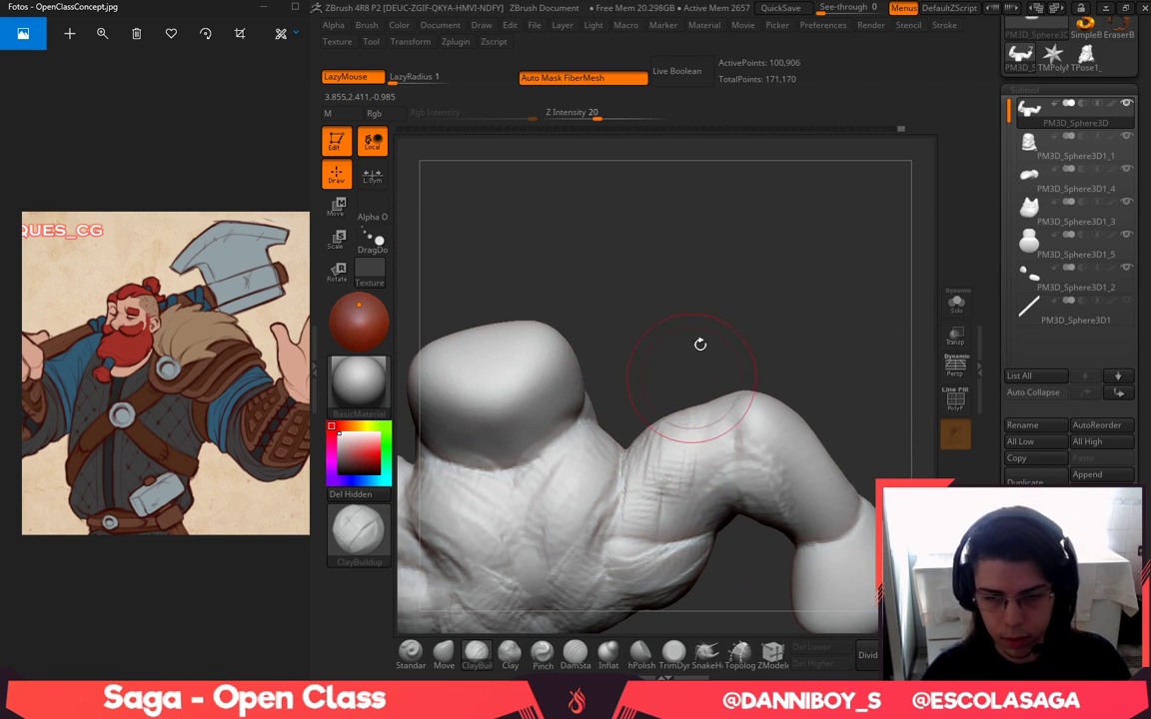
{"action": "mouse_move", "coordinate": [698, 344]}
{"action": "left_mouse_down"}
{"action": "mouse_move", "coordinate": [732, 560]}
{"action": "mouse_move", "coordinate": [721, 567]}
{"action": "mouse_move", "coordinate": [719, 463]}
{"action": "left_mouse_up"}
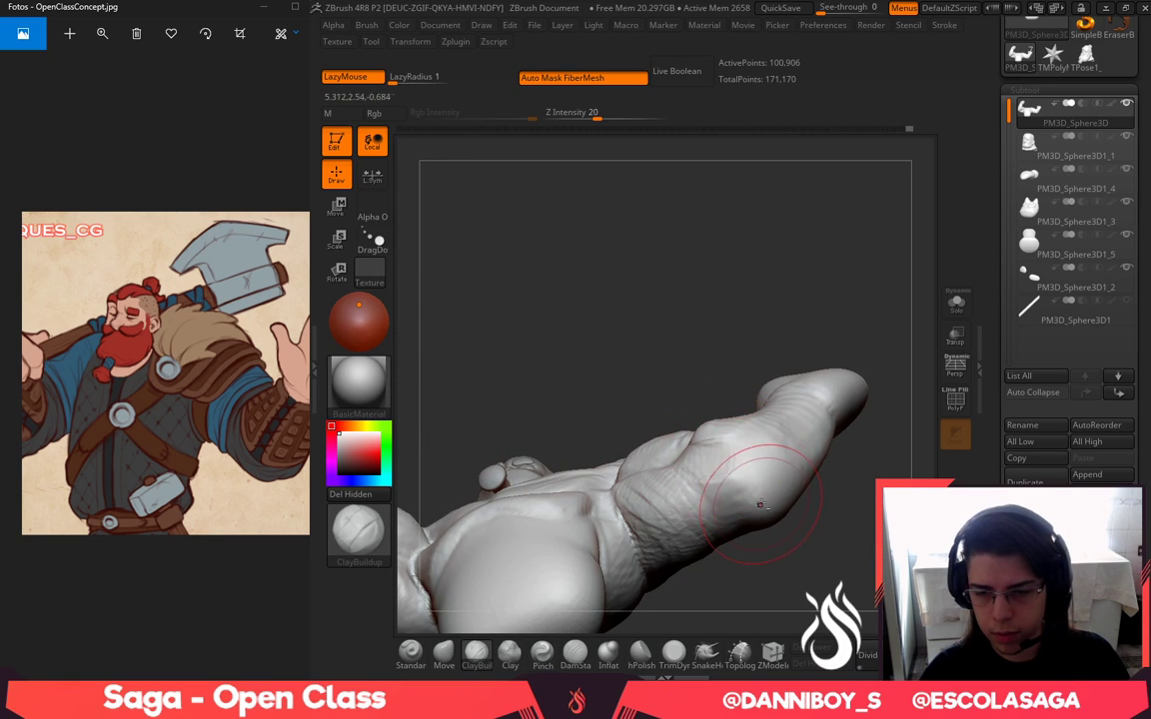
{"action": "mouse_move", "coordinate": [830, 498]}
{"action": "left_mouse_down"}
{"action": "mouse_move", "coordinate": [806, 540]}
{"action": "mouse_move", "coordinate": [803, 486]}
{"action": "left_mouse_up"}
{"action": "left_click_drag", "start_coordinate": [741, 467], "coordinate": [685, 518]}
{"action": "left_click_drag", "start_coordinate": [751, 532], "coordinate": [750, 570]}
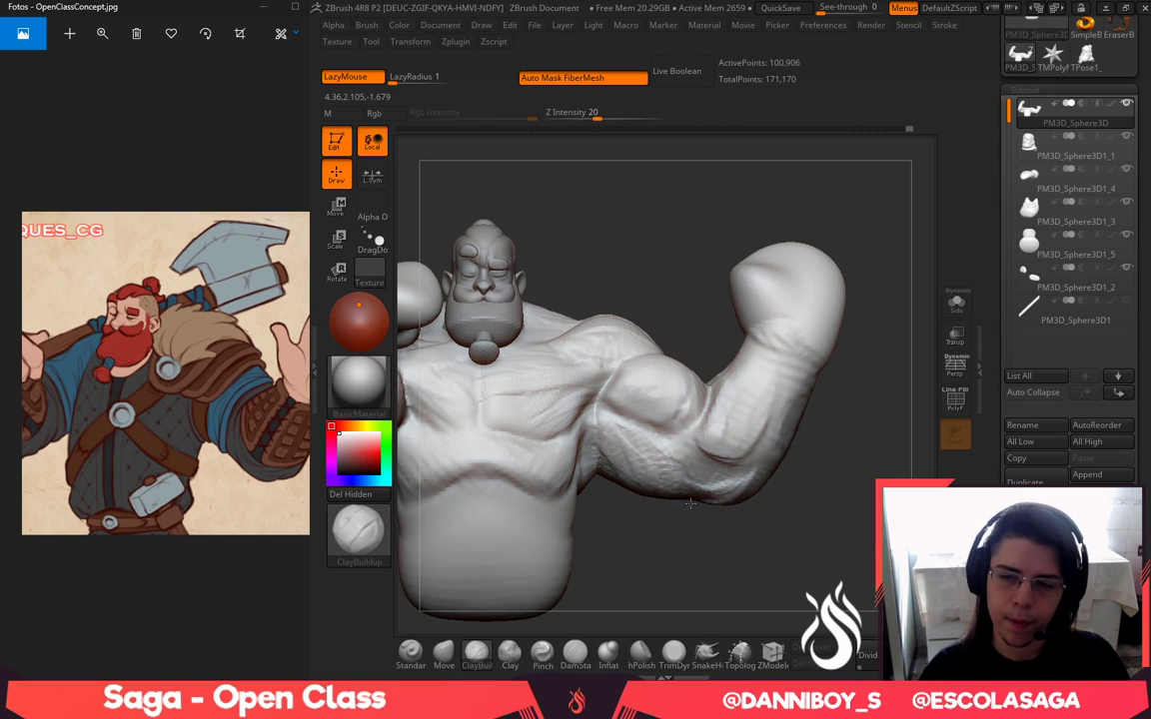
Adjust the contour of the triceps, elbow and inner forearm with a resized Move brush
{"action": "left_click", "coordinate": [443, 651]}
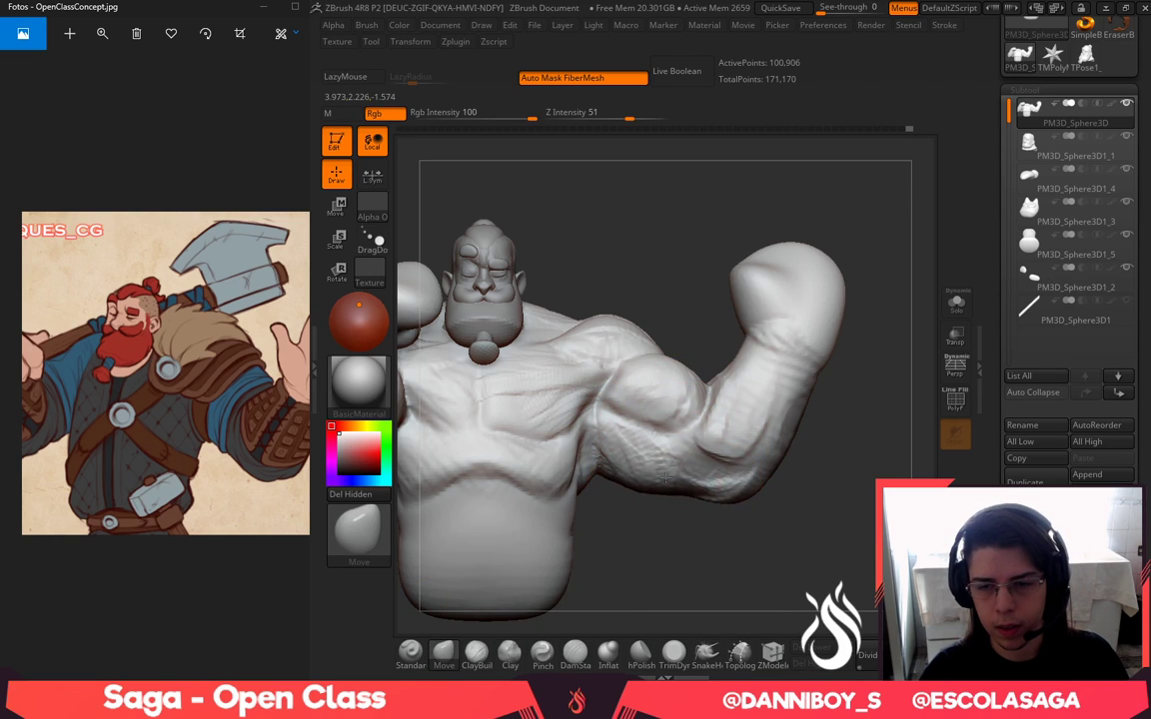
{"action": "key", "text": "space"}
{"action": "left_click_drag", "start_coordinate": [785, 464], "coordinate": [796, 465]}
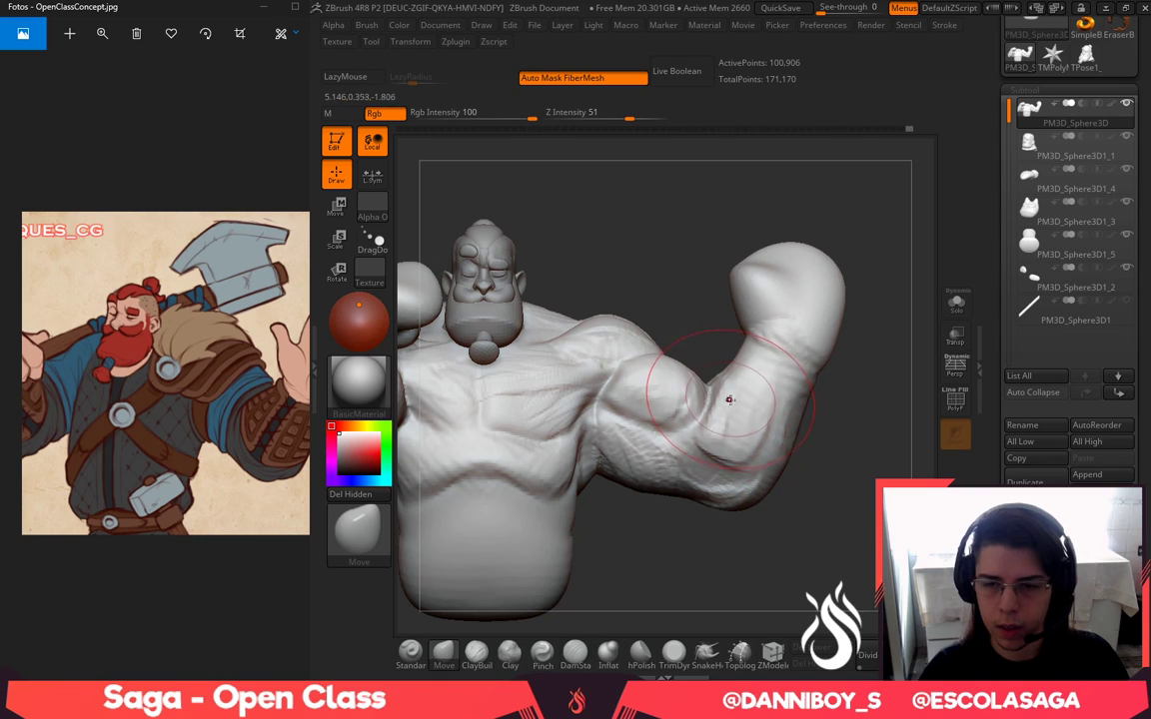
{"action": "left_click_drag", "start_coordinate": [691, 399], "coordinate": [714, 397]}
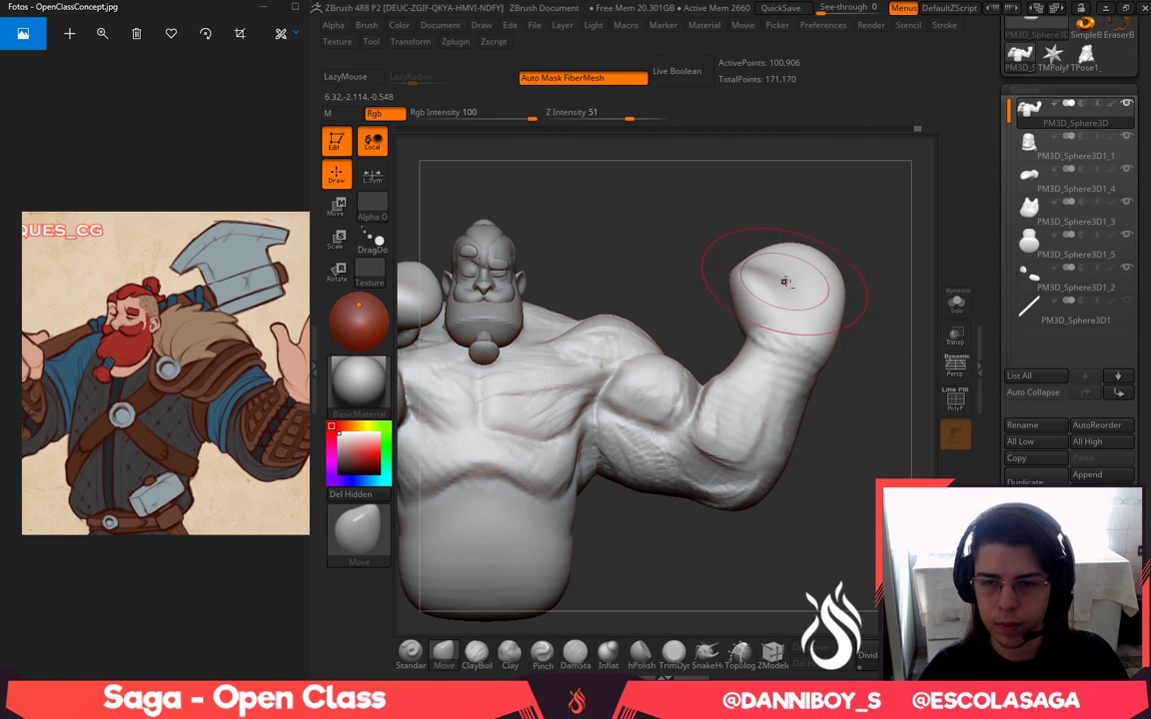
Duplicate the body subtool and make the copy the active subtool
{"action": "mouse_move", "coordinate": [711, 241]}
{"action": "left_mouse_down"}
{"action": "mouse_move", "coordinate": [742, 255]}
{"action": "mouse_move", "coordinate": [699, 231]}
{"action": "mouse_move", "coordinate": [789, 242]}
{"action": "mouse_move", "coordinate": [796, 217]}
{"action": "left_mouse_up"}
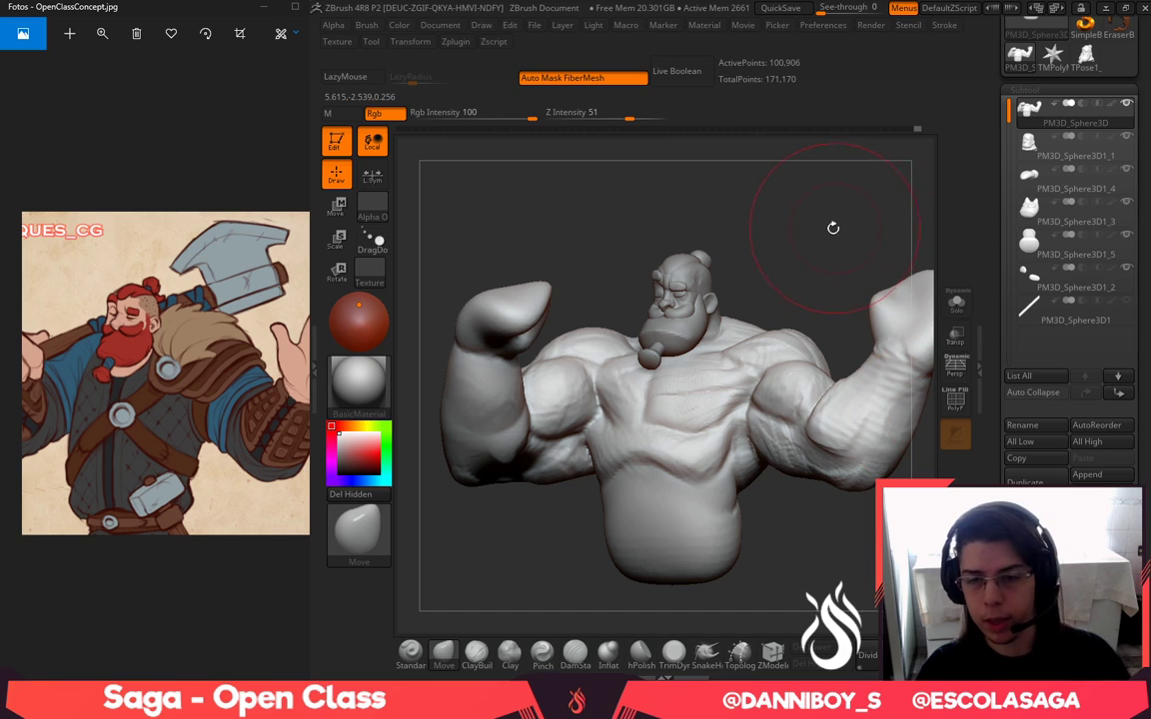
{"action": "mouse_move", "coordinate": [847, 260]}
{"action": "left_mouse_down", "text": "alt"}
{"action": "mouse_move", "coordinate": [803, 277]}
{"action": "mouse_move", "coordinate": [799, 302]}
{"action": "left_mouse_up", "text": "alt"}
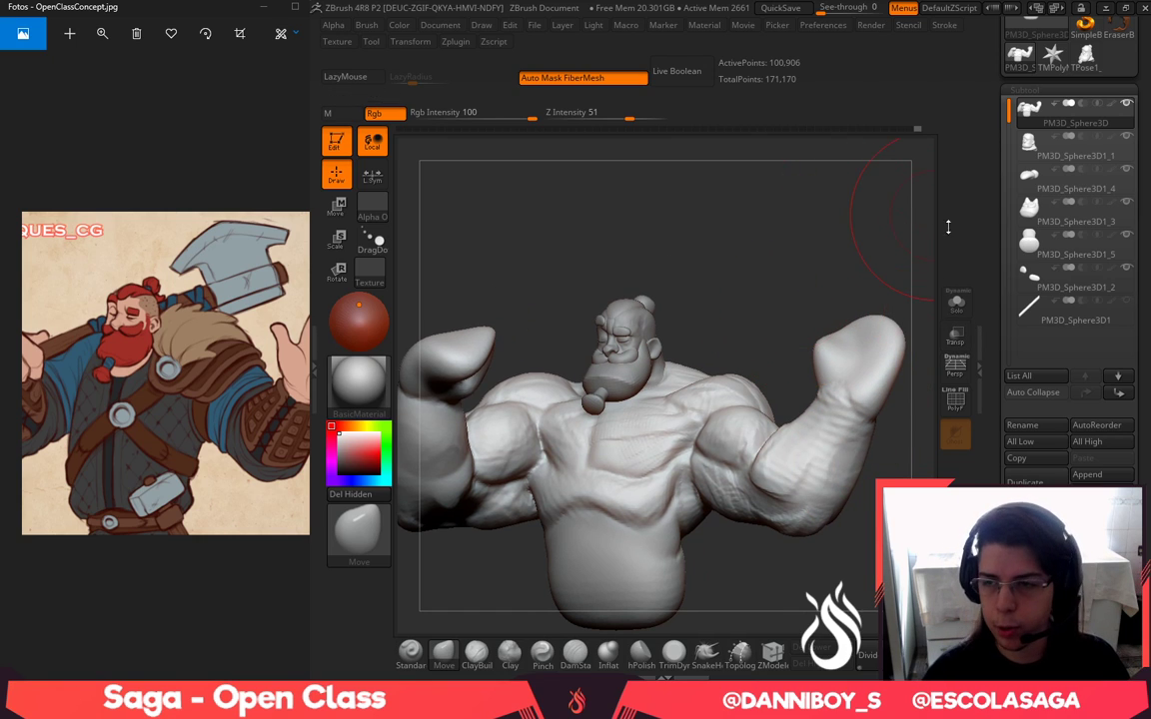
{"action": "left_click", "coordinate": [1036, 481]}
{"action": "mouse_move", "coordinate": [812, 273]}
{"action": "left_mouse_down", "text": "alt"}
{"action": "mouse_move", "coordinate": [812, 233]}
{"action": "mouse_move", "coordinate": [812, 249]}
{"action": "left_mouse_up", "text": "alt"}
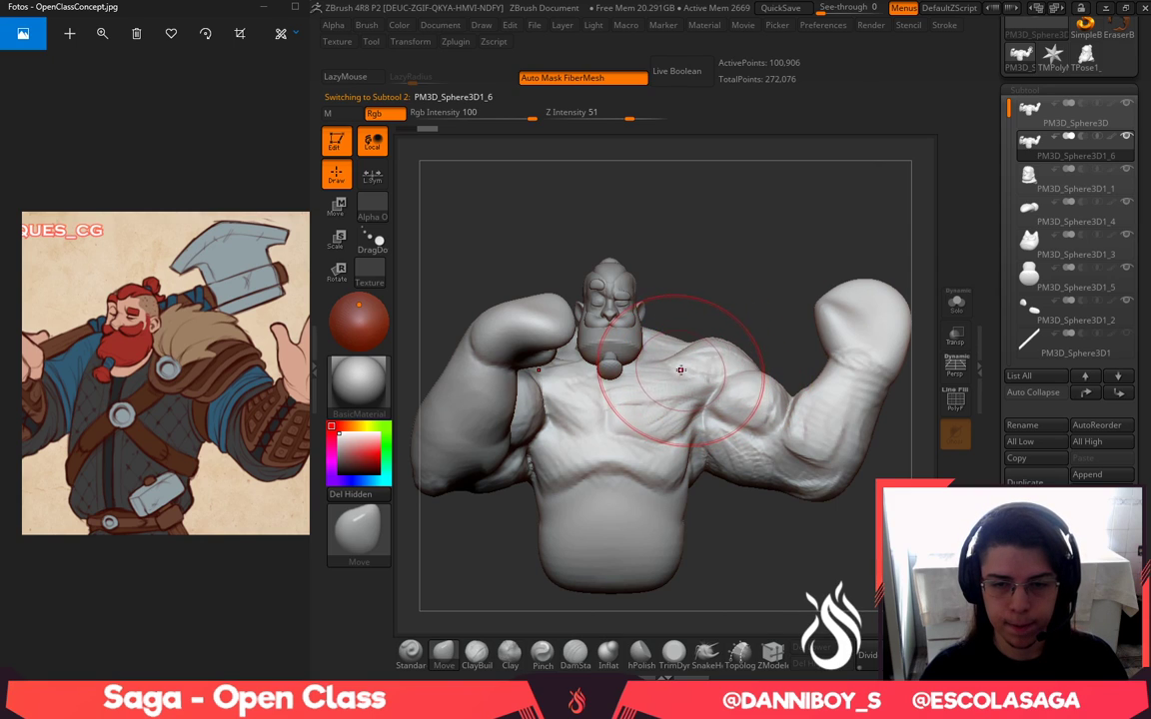
{"action": "left_click", "coordinate": [354, 555], "text": "ctrl+shift"}
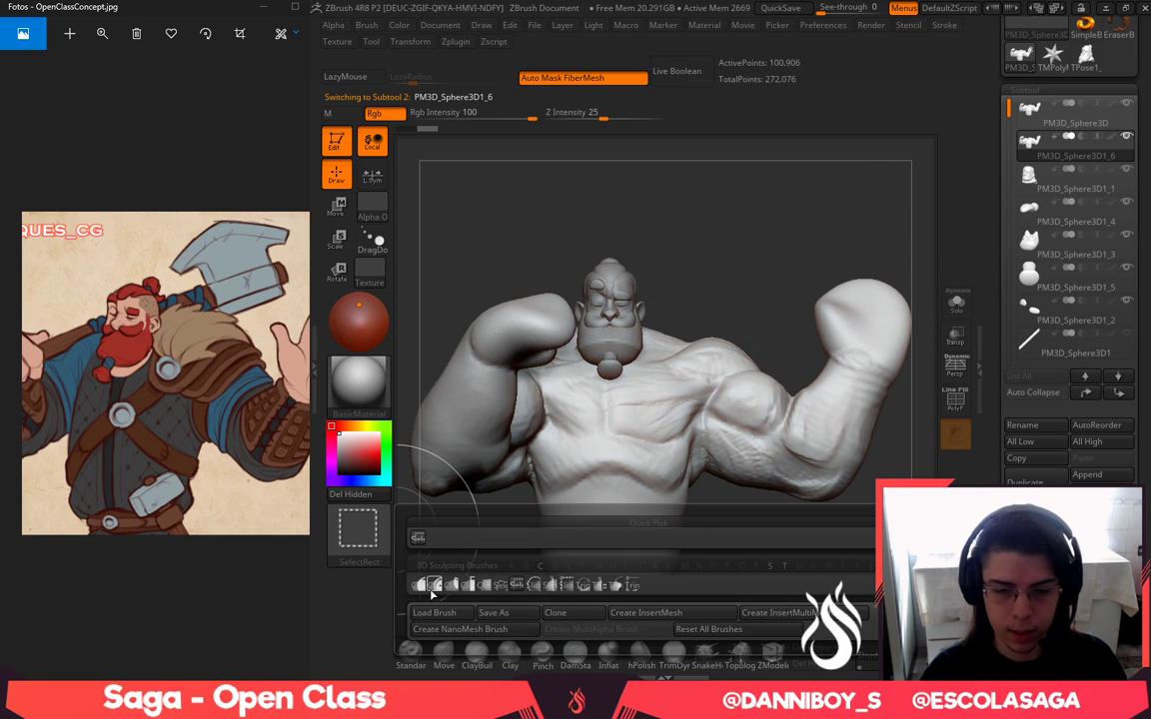
{"action": "left_click", "coordinate": [511, 589], "text": "ctrl+shift"}
{"action": "left_click_drag", "start_coordinate": [694, 307], "coordinate": [683, 366], "text": "ctrl+shift"}
{"action": "left_click_drag", "start_coordinate": [679, 413], "coordinate": [678, 421], "text": "ctrl+shift"}
{"action": "key", "text": "ctrl+z"}
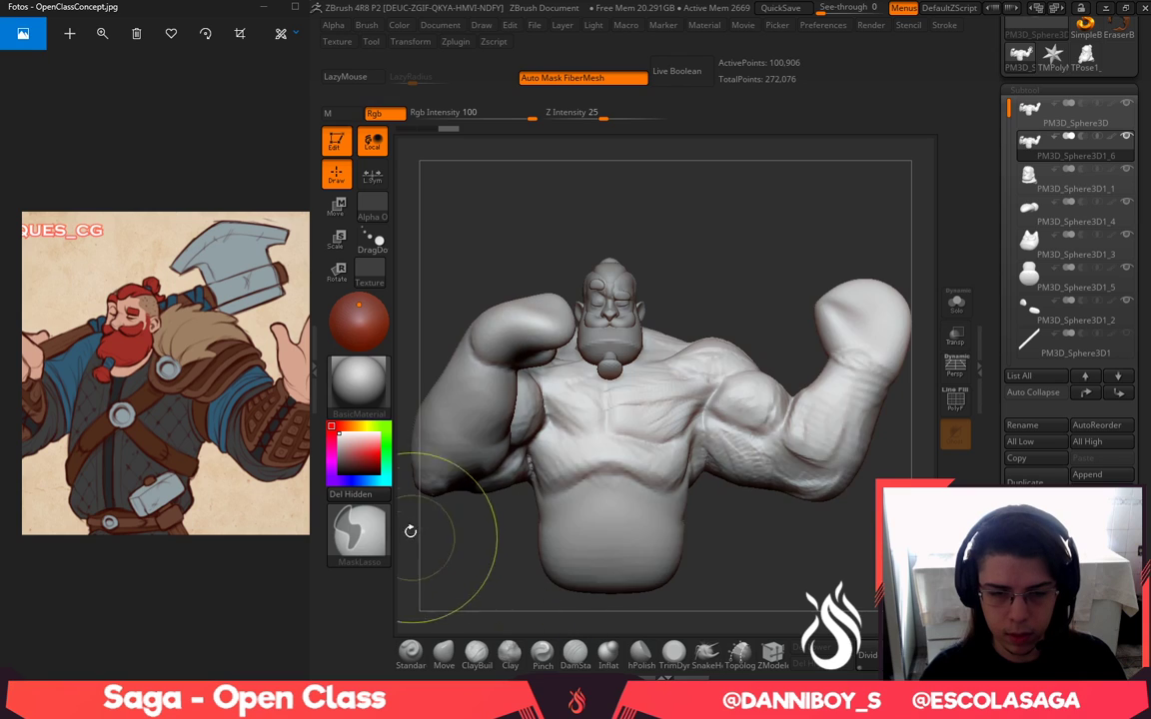
Set SelectLasso as the selection brush, hide the arms on the duplicated body and isolate that subtool
{"action": "left_click", "coordinate": [373, 551], "text": "ctrl+shift"}
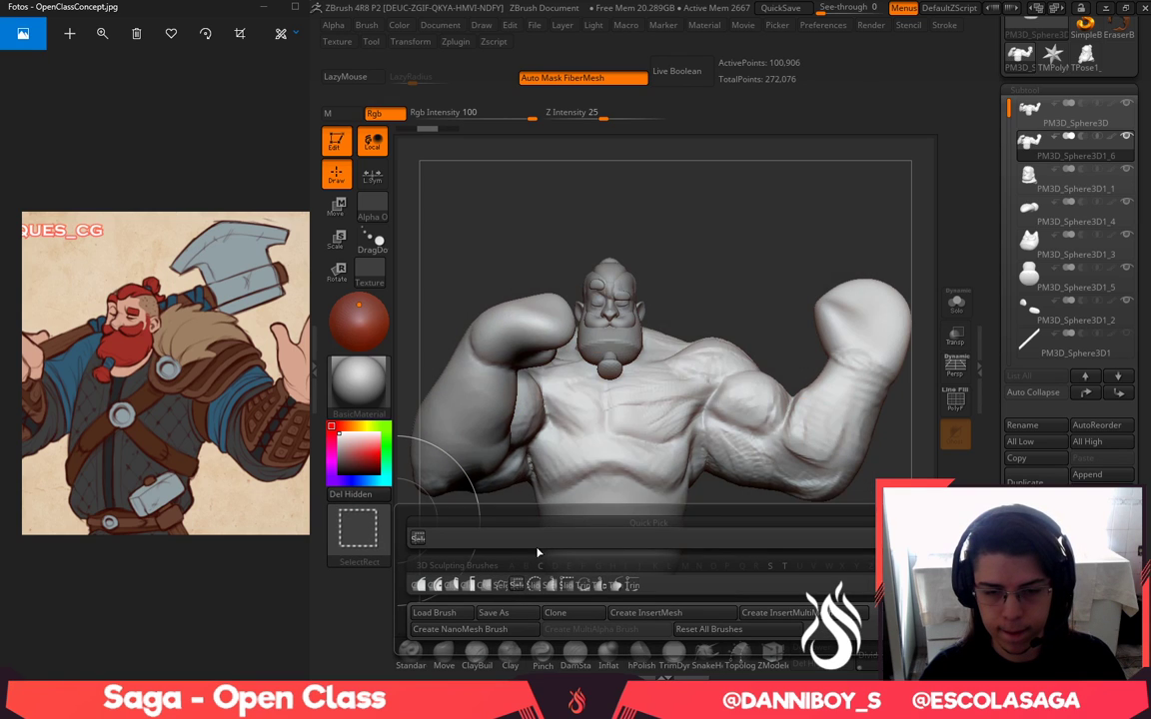
{"action": "left_click", "coordinate": [371, 547], "text": "ctrl+shift"}
{"action": "left_click", "coordinate": [507, 589]}
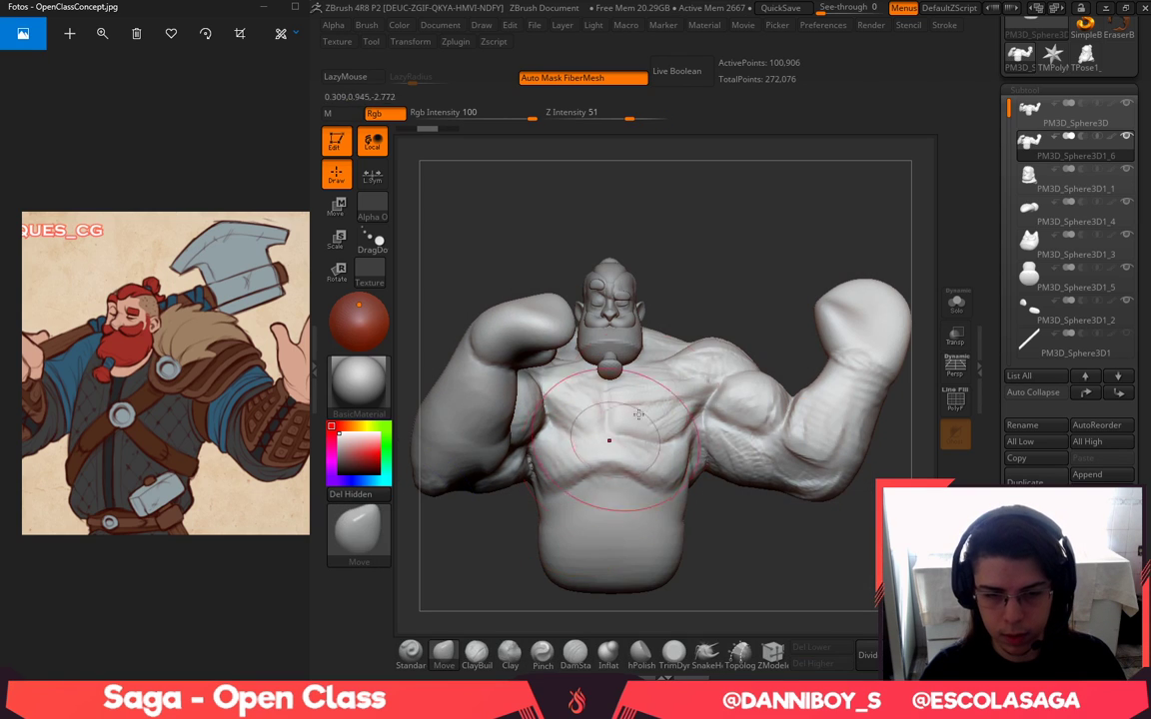
{"action": "mouse_move", "coordinate": [709, 305]}
{"action": "left_mouse_down", "text": "ctrl+shift"}
{"action": "mouse_move", "coordinate": [699, 519]}
{"action": "mouse_move", "coordinate": [631, 628]}
{"action": "mouse_move", "coordinate": [603, 405]}
{"action": "mouse_move", "coordinate": [678, 292]}
{"action": "left_mouse_up", "text": "ctrl+shift"}
{"action": "left_click_drag", "start_coordinate": [711, 247], "coordinate": [746, 288], "text": "ctrl+shift"}
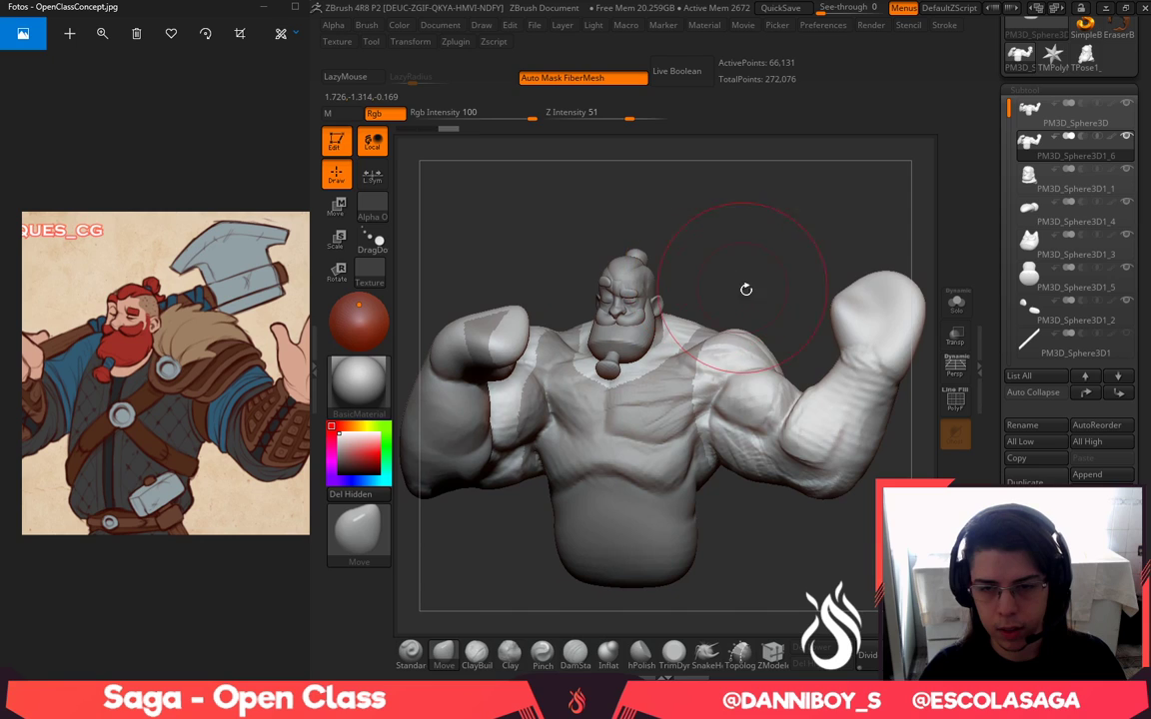
{"action": "left_click", "coordinate": [957, 303]}
{"action": "left_click_drag", "start_coordinate": [790, 247], "coordinate": [776, 238], "text": "ctrl+shift"}
{"action": "mouse_move", "coordinate": [654, 258]}
{"action": "left_mouse_down"}
{"action": "mouse_move", "coordinate": [578, 288]}
{"action": "mouse_move", "coordinate": [469, 368]}
{"action": "mouse_move", "coordinate": [450, 295]}
{"action": "left_mouse_up"}
{"action": "left_click_drag", "start_coordinate": [666, 221], "coordinate": [683, 230]}
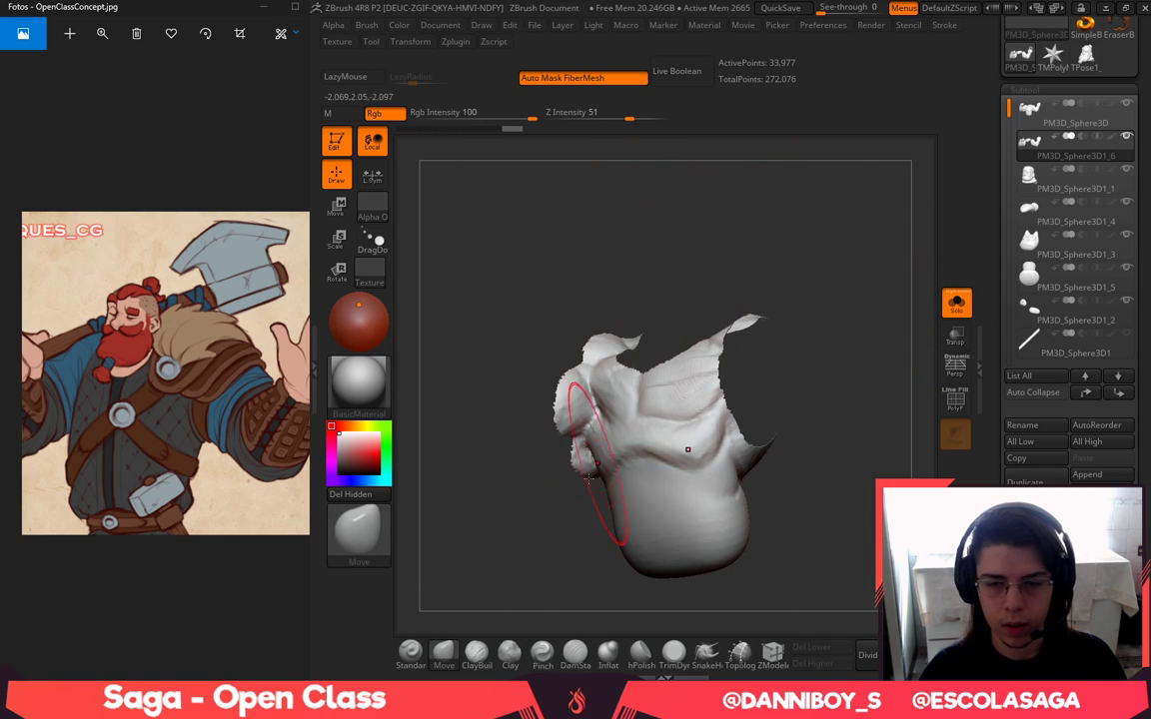
Hide the leftover arm and shoulder fragments around the torso and delete all hidden geometry, keeping a sleeveless vest shape
{"action": "left_click_drag", "start_coordinate": [593, 390], "coordinate": [559, 488], "text": "ctrl+alt+shift"}
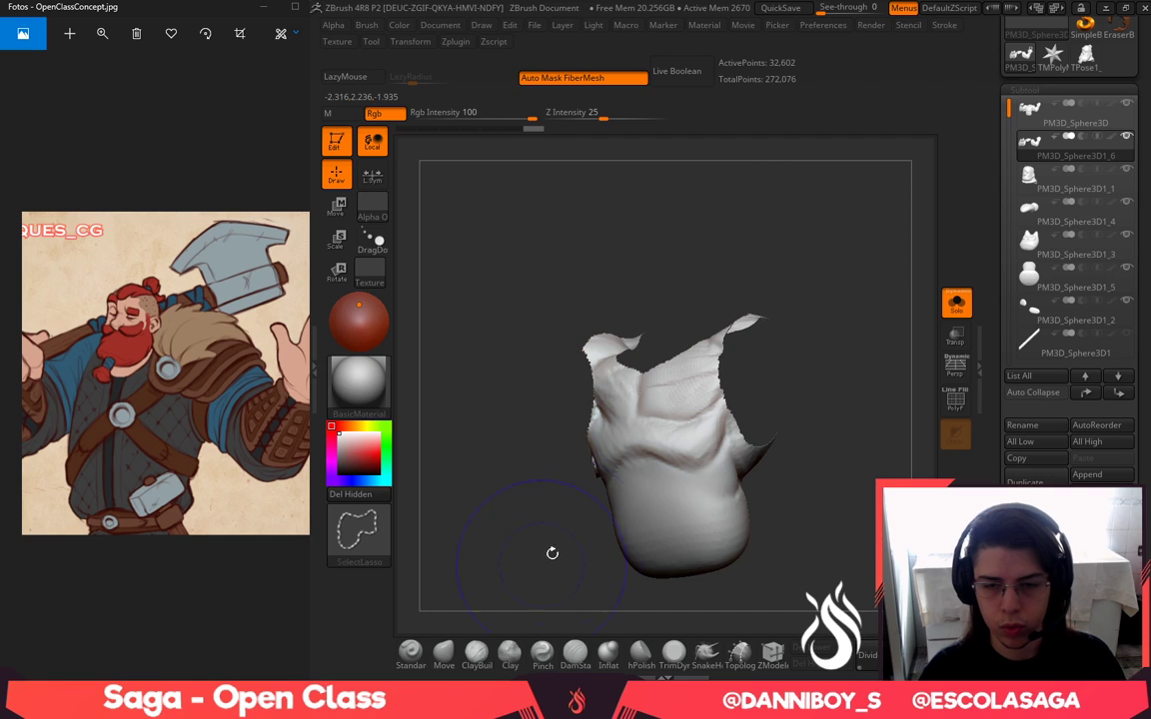
{"action": "left_click_drag", "start_coordinate": [549, 553], "coordinate": [540, 621]}
{"action": "left_click_drag", "start_coordinate": [604, 297], "coordinate": [605, 232], "text": "ctrl+alt+shift"}
{"action": "mouse_move", "coordinate": [852, 160]}
{"action": "left_mouse_down"}
{"action": "mouse_move", "coordinate": [847, 184]}
{"action": "mouse_move", "coordinate": [887, 303]}
{"action": "mouse_move", "coordinate": [750, 318]}
{"action": "left_mouse_up"}
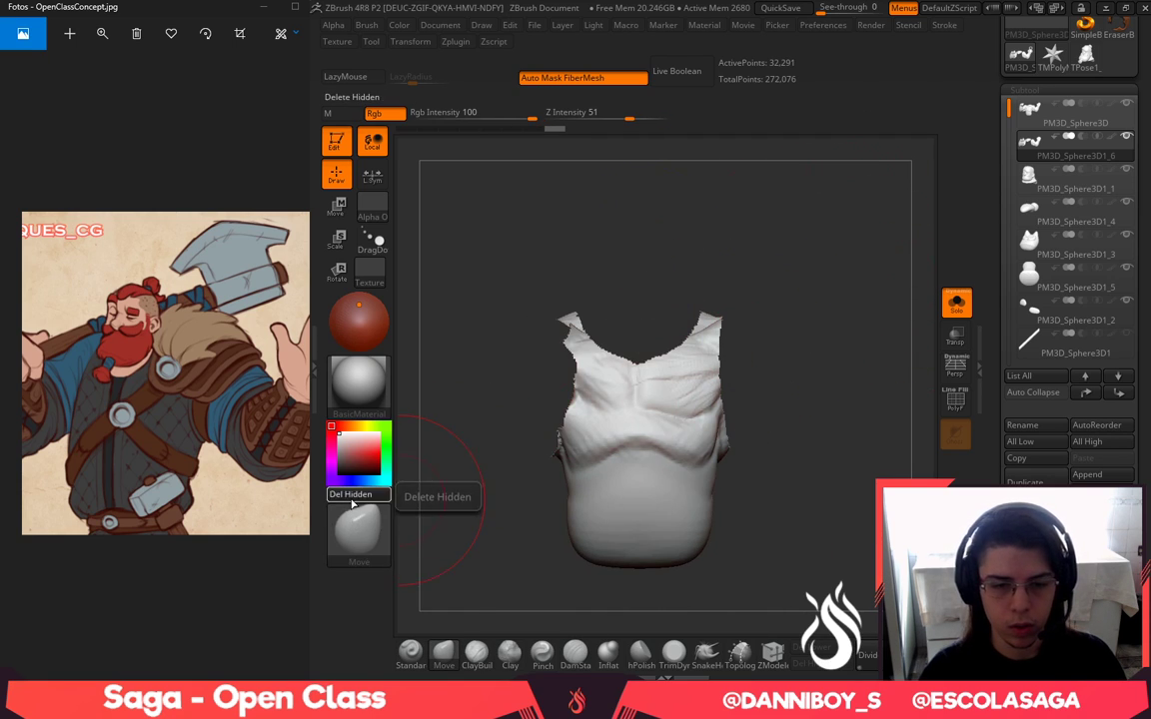
{"action": "left_click", "coordinate": [352, 497]}
Remesh the vest piece into a low-density mesh with DynaMesh and turn Solo off to show the other subtools
{"action": "left_click_drag", "start_coordinate": [876, 409], "coordinate": [905, 409], "text": "alt"}
{"action": "left_click_drag", "start_coordinate": [849, 566], "coordinate": [917, 532], "text": "ctrl"}
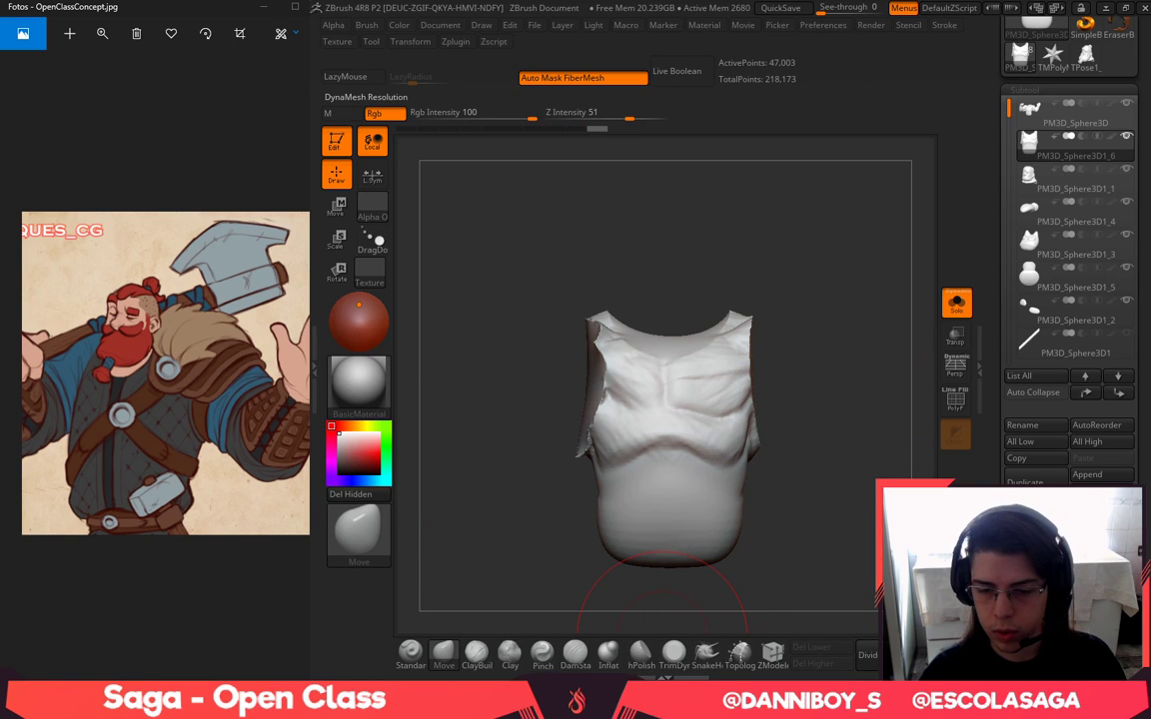
{"action": "left_click_drag", "start_coordinate": [823, 345], "coordinate": [868, 432], "text": "ctrl"}
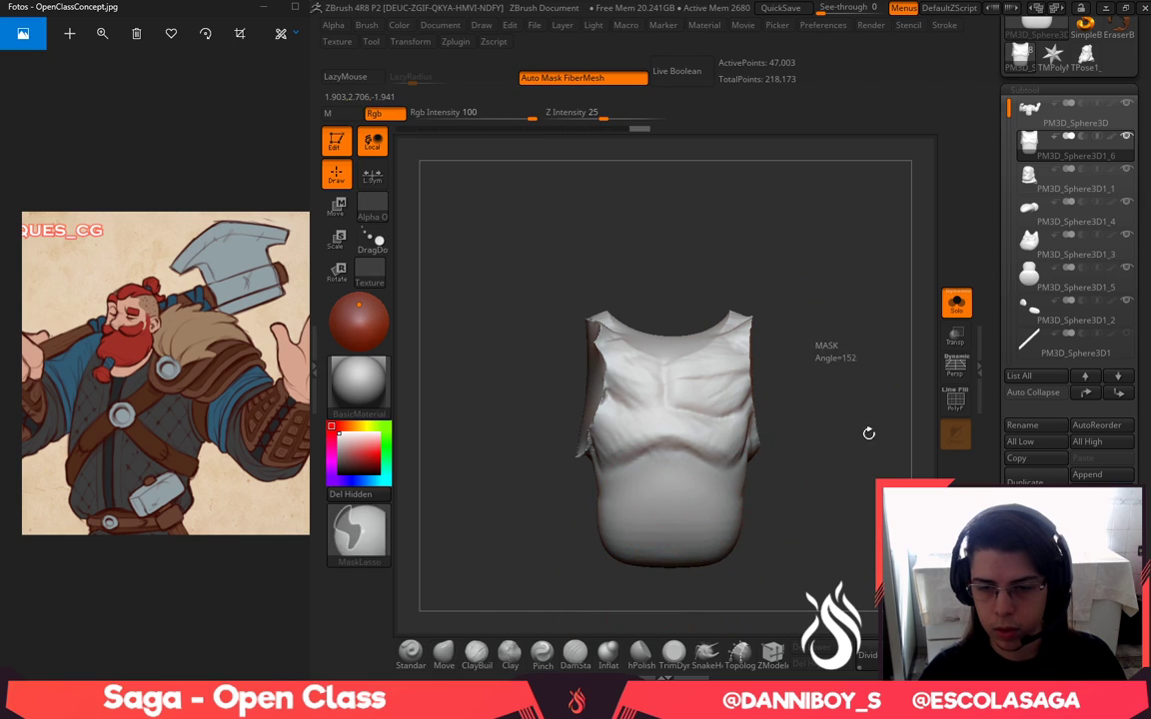
{"action": "left_click_drag", "start_coordinate": [817, 391], "coordinate": [757, 380], "text": "shift"}
{"action": "left_click", "coordinate": [956, 303]}
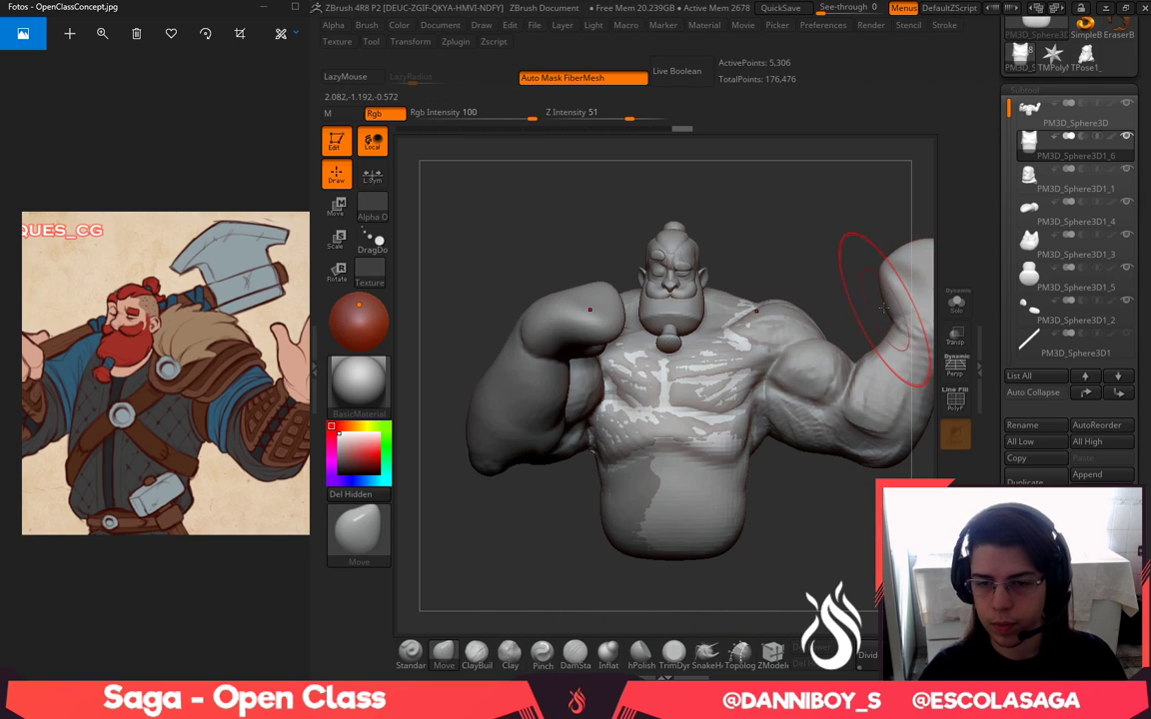
Inflate the vest mesh over the shoulders and chest with the Inflat brush so it covers the body
{"action": "left_click_drag", "start_coordinate": [879, 289], "coordinate": [835, 312]}
{"action": "left_click", "coordinate": [611, 650]}
{"action": "left_click_drag", "start_coordinate": [854, 258], "coordinate": [832, 291]}
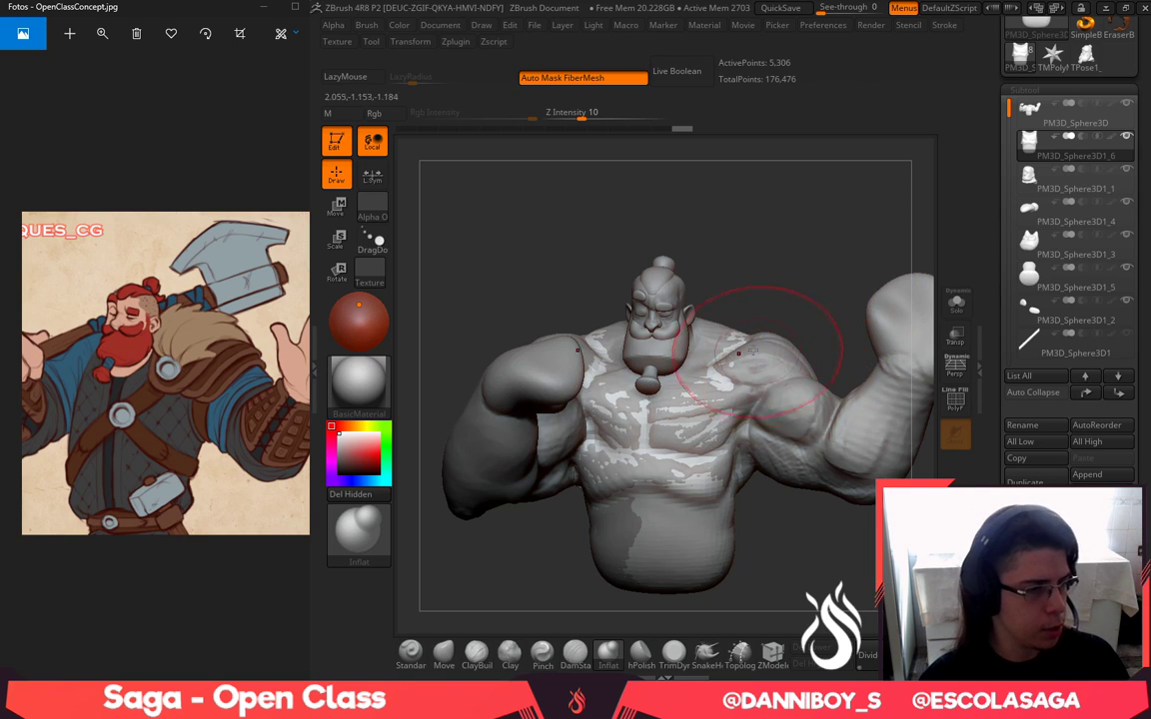
{"action": "left_click_drag", "start_coordinate": [741, 265], "coordinate": [705, 321]}
{"action": "left_click_drag", "start_coordinate": [639, 424], "coordinate": [688, 415]}
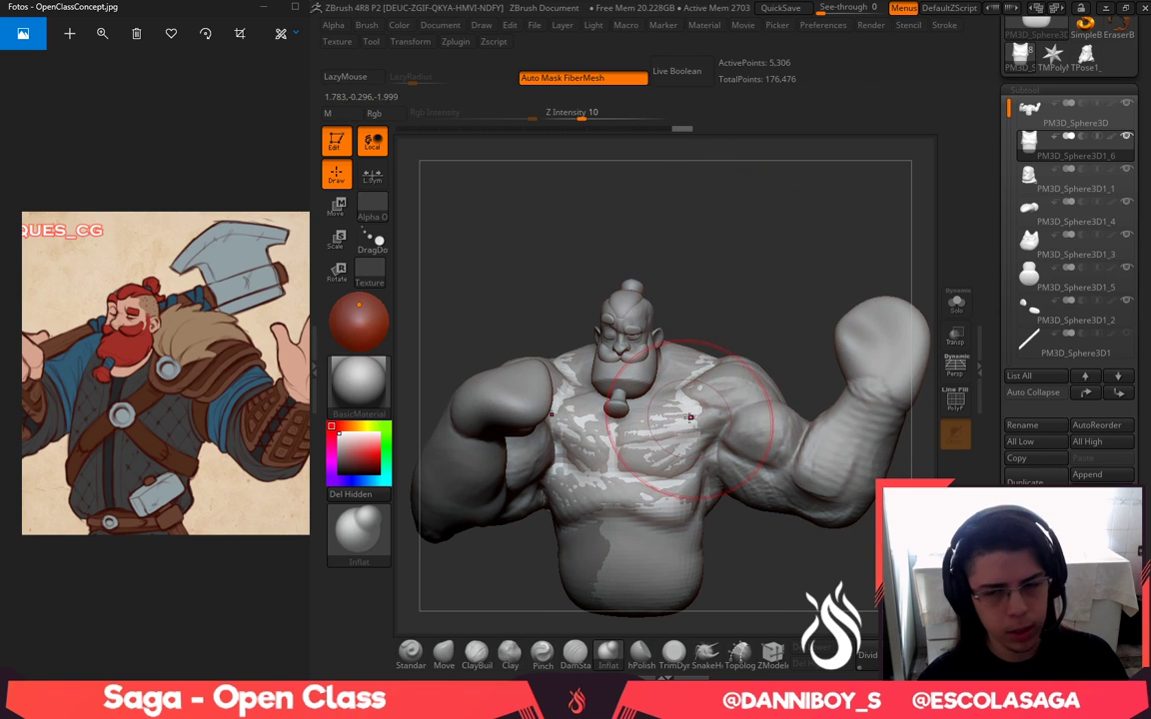
{"action": "mouse_move", "coordinate": [735, 270]}
{"action": "left_mouse_down", "text": "alt"}
{"action": "mouse_move", "coordinate": [729, 320]}
{"action": "mouse_move", "coordinate": [680, 434]}
{"action": "left_mouse_up", "text": "alt"}
{"action": "key", "text": "space"}
{"action": "left_click_drag", "start_coordinate": [742, 347], "coordinate": [781, 348]}
Inflate the vest's front, belly and sides with a resized Inflat brush to form one smooth garment volume
{"action": "mouse_move", "coordinate": [730, 384]}
{"action": "left_mouse_down"}
{"action": "mouse_move", "coordinate": [719, 425]}
{"action": "mouse_move", "coordinate": [660, 489]}
{"action": "left_mouse_up"}
{"action": "left_click_drag", "start_coordinate": [782, 567], "coordinate": [791, 482]}
{"action": "left_click_drag", "start_coordinate": [689, 460], "coordinate": [639, 524]}
{"action": "left_click_drag", "start_coordinate": [760, 570], "coordinate": [737, 537]}
{"action": "key", "text": "space"}
{"action": "mouse_move", "coordinate": [674, 440]}
{"action": "left_mouse_down"}
{"action": "mouse_move", "coordinate": [642, 440]}
{"action": "mouse_move", "coordinate": [633, 411]}
{"action": "mouse_move", "coordinate": [646, 374]}
{"action": "mouse_move", "coordinate": [662, 445]}
{"action": "left_mouse_up"}
{"action": "left_click_drag", "start_coordinate": [728, 484], "coordinate": [759, 445], "text": "alt"}
{"action": "key", "text": "space"}
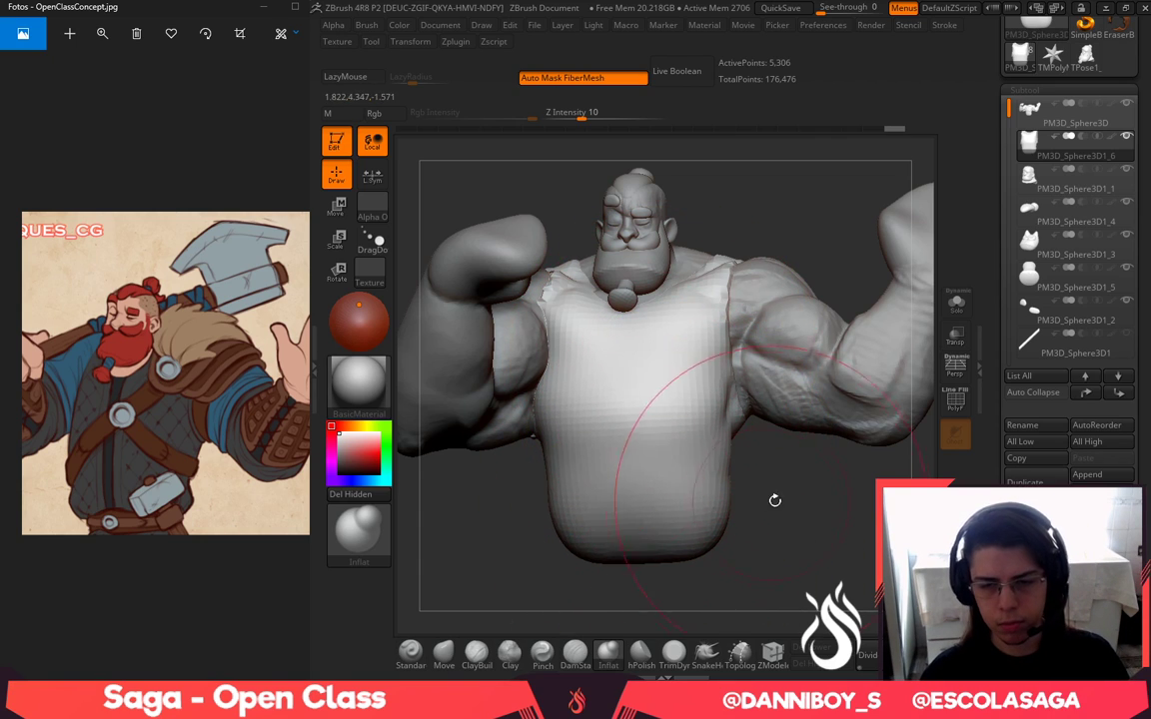
{"action": "left_click_drag", "start_coordinate": [775, 499], "coordinate": [671, 478]}
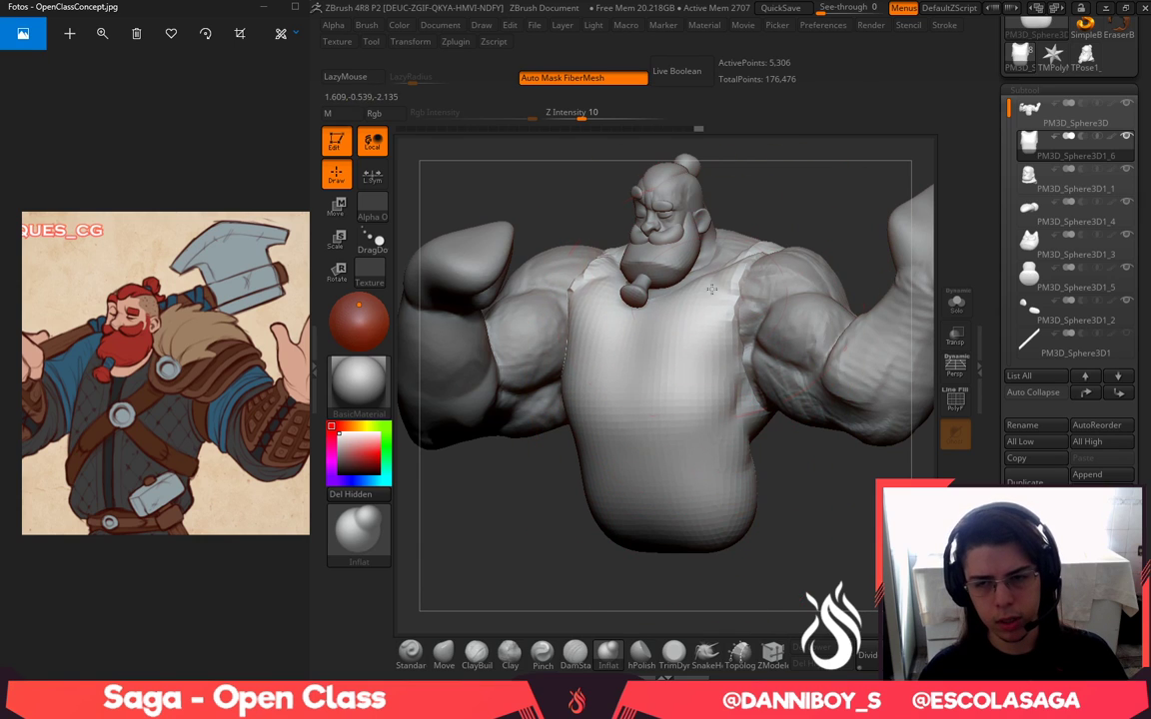
Inflate the vest across the upper back and shoulder blades until it covers the body, undoing a stray Move stroke
{"action": "mouse_move", "coordinate": [808, 204]}
{"action": "left_mouse_down"}
{"action": "mouse_move", "coordinate": [770, 296]}
{"action": "mouse_move", "coordinate": [713, 382]}
{"action": "left_mouse_up"}
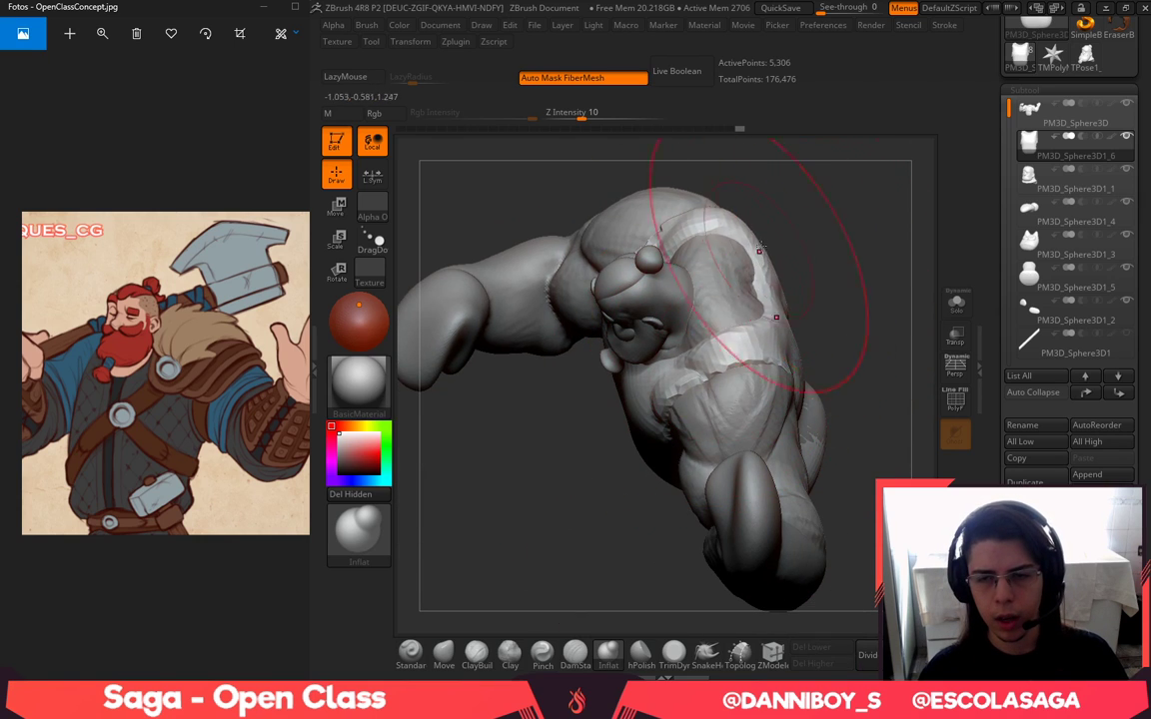
{"action": "left_click_drag", "start_coordinate": [807, 215], "coordinate": [728, 395]}
{"action": "left_click", "coordinate": [444, 654]}
{"action": "mouse_move", "coordinate": [560, 440]}
{"action": "left_mouse_down"}
{"action": "mouse_move", "coordinate": [513, 473]}
{"action": "mouse_move", "coordinate": [519, 455]}
{"action": "mouse_move", "coordinate": [479, 500]}
{"action": "left_mouse_up"}
{"action": "mouse_move", "coordinate": [811, 380]}
{"action": "left_mouse_down"}
{"action": "mouse_move", "coordinate": [845, 392]}
{"action": "mouse_move", "coordinate": [815, 408]}
{"action": "left_mouse_up"}
{"action": "key", "text": "ctrl+z"}
{"action": "left_click", "coordinate": [609, 655]}
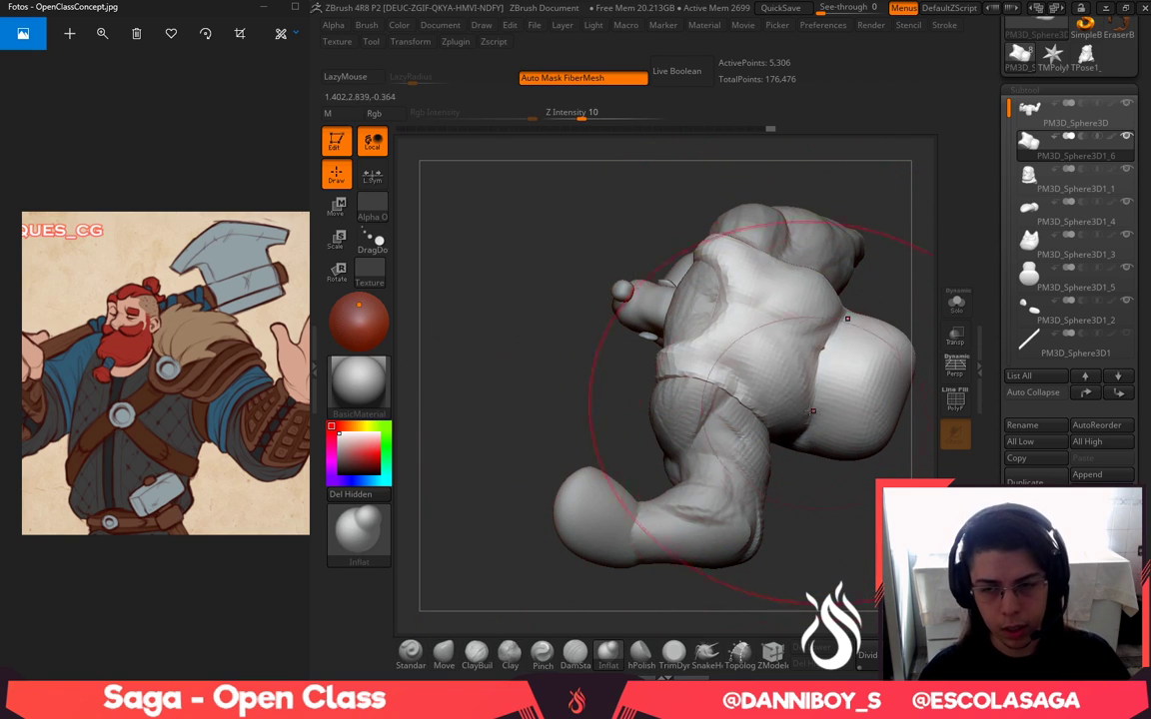
{"action": "mouse_move", "coordinate": [817, 500]}
{"action": "left_mouse_down"}
{"action": "mouse_move", "coordinate": [884, 503]}
{"action": "mouse_move", "coordinate": [812, 604]}
{"action": "left_mouse_up"}
Pull the vest's back, shoulder and armhole edges into place with a smaller Move brush
{"action": "left_click", "coordinate": [438, 658]}
{"action": "left_click_drag", "start_coordinate": [799, 430], "coordinate": [784, 340]}
{"action": "key", "text": "space"}
{"action": "left_click_drag", "start_coordinate": [760, 342], "coordinate": [739, 342]}
{"action": "left_click_drag", "start_coordinate": [840, 309], "coordinate": [784, 288]}
{"action": "mouse_move", "coordinate": [656, 379]}
{"action": "left_mouse_down"}
{"action": "mouse_move", "coordinate": [630, 374]}
{"action": "mouse_move", "coordinate": [674, 376]}
{"action": "left_mouse_up"}
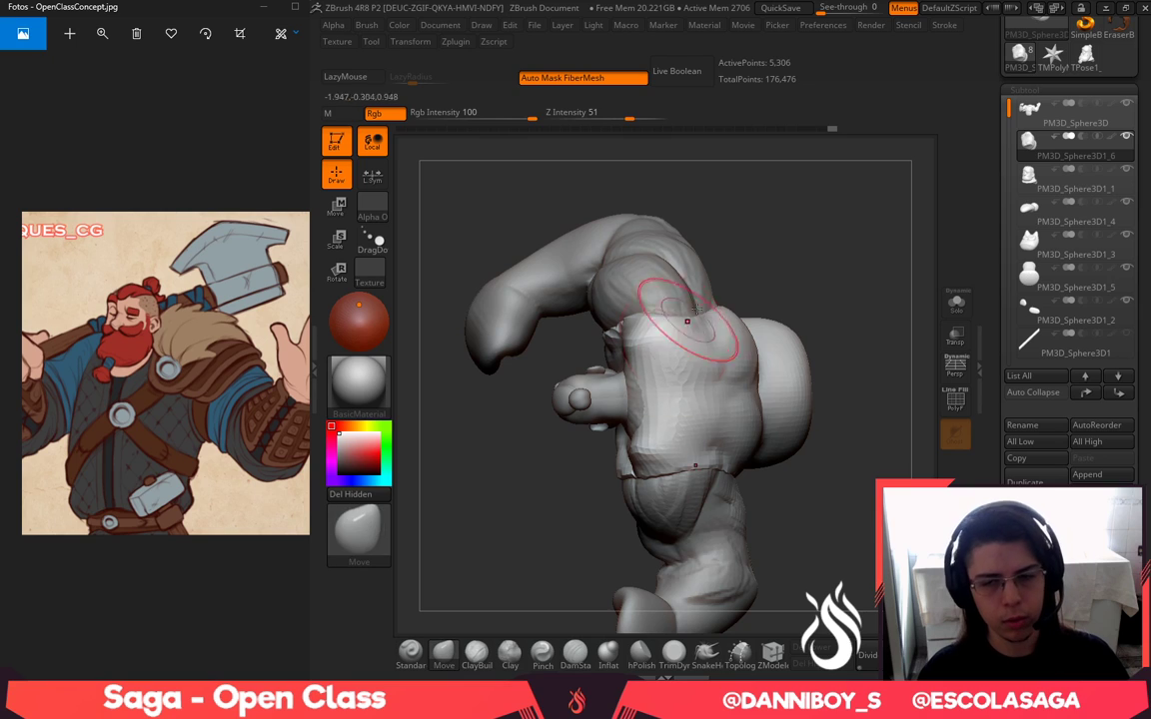
{"action": "left_click_drag", "start_coordinate": [591, 320], "coordinate": [686, 338]}
{"action": "mouse_move", "coordinate": [612, 352]}
{"action": "left_mouse_down"}
{"action": "mouse_move", "coordinate": [637, 358]}
{"action": "mouse_move", "coordinate": [633, 378]}
{"action": "left_mouse_up"}
{"action": "mouse_move", "coordinate": [768, 405]}
{"action": "left_mouse_down"}
{"action": "mouse_move", "coordinate": [760, 318]}
{"action": "mouse_move", "coordinate": [824, 305]}
{"action": "mouse_move", "coordinate": [776, 369]}
{"action": "mouse_move", "coordinate": [767, 362]}
{"action": "left_mouse_up"}
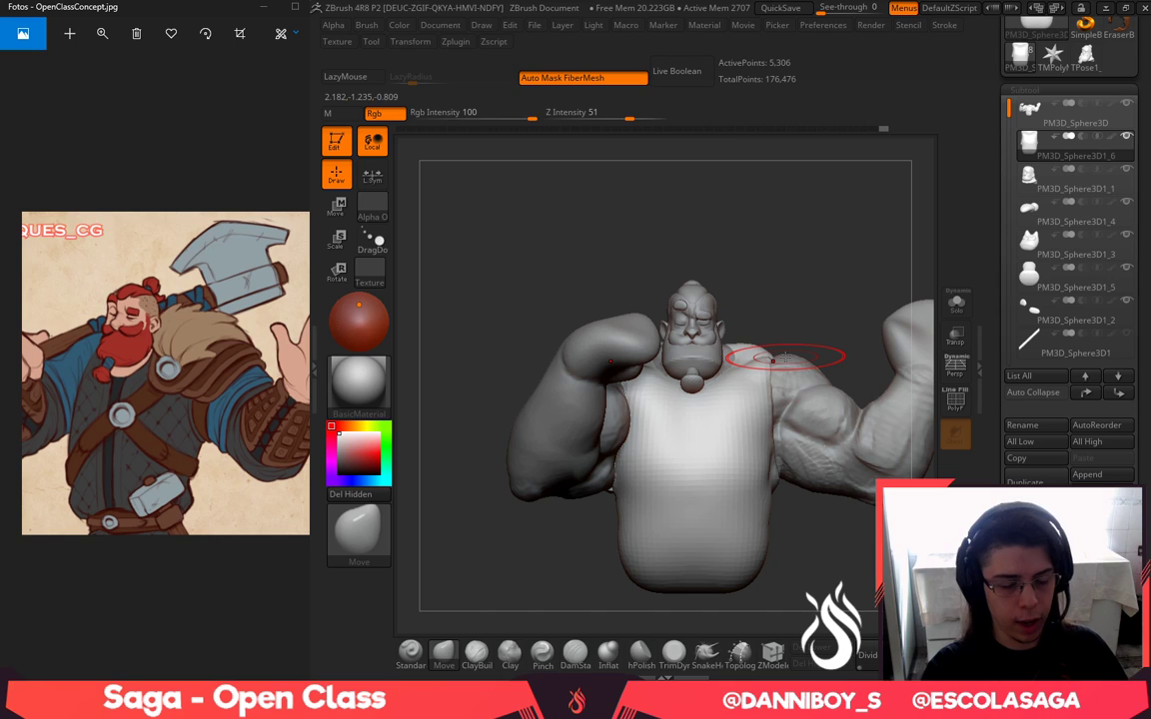
Refine the vest's front contour, shoulder straps and armholes with the Move brush
{"action": "mouse_move", "coordinate": [848, 286]}
{"action": "left_mouse_down"}
{"action": "mouse_move", "coordinate": [842, 260]}
{"action": "mouse_move", "coordinate": [689, 360]}
{"action": "mouse_move", "coordinate": [727, 476]}
{"action": "left_mouse_up"}
{"action": "left_click_drag", "start_coordinate": [725, 411], "coordinate": [728, 443]}
{"action": "left_click_drag", "start_coordinate": [782, 489], "coordinate": [811, 482]}
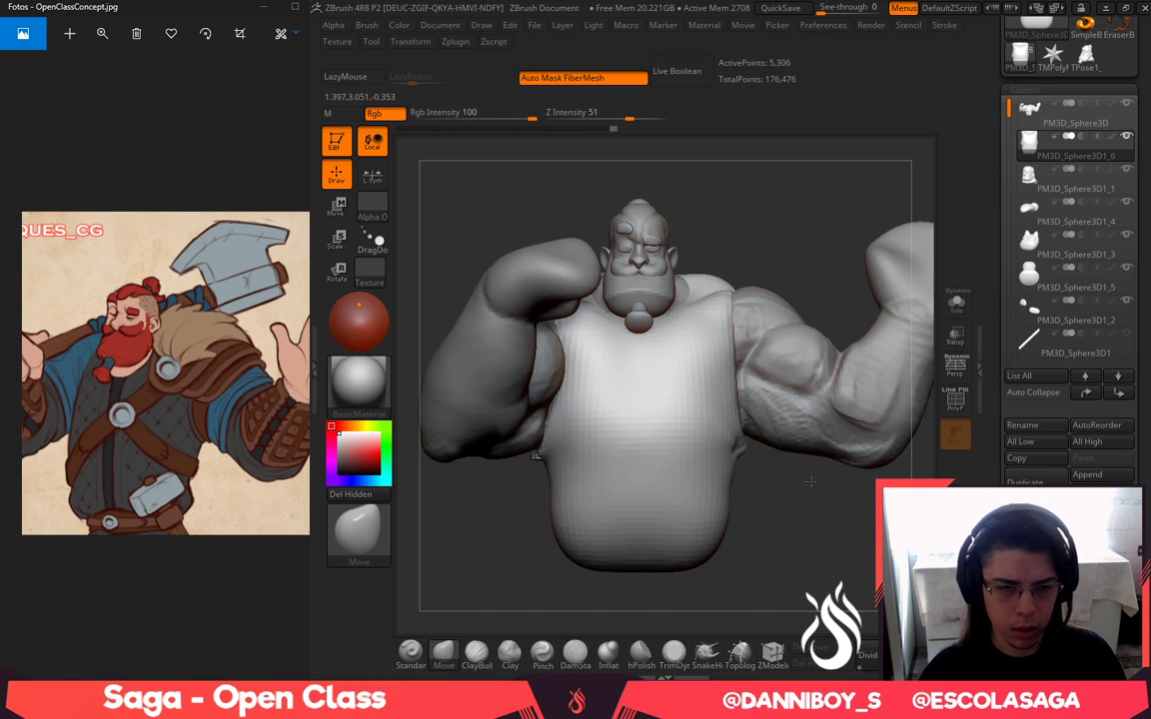
{"action": "left_click_drag", "start_coordinate": [774, 251], "coordinate": [764, 385], "text": "alt"}
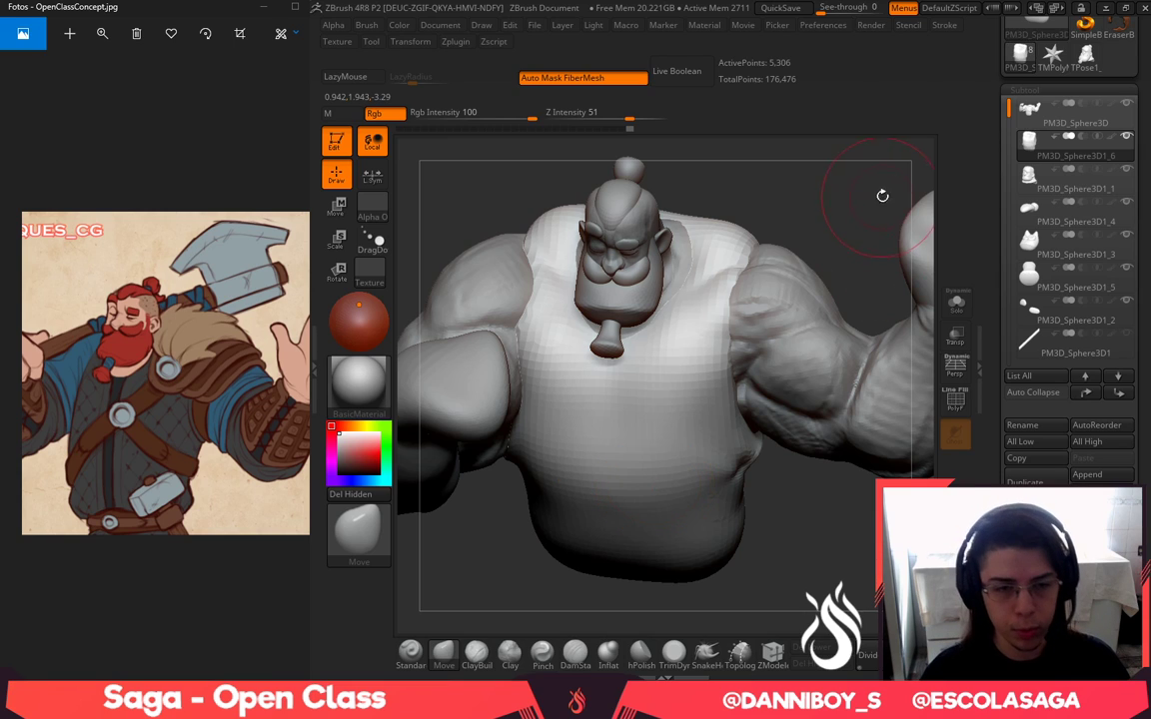
{"action": "left_click_drag", "start_coordinate": [882, 196], "coordinate": [820, 229]}
Select the original body subtool, duplicate it and isolate the new copy
{"action": "left_click", "coordinate": [767, 309], "text": "alt"}
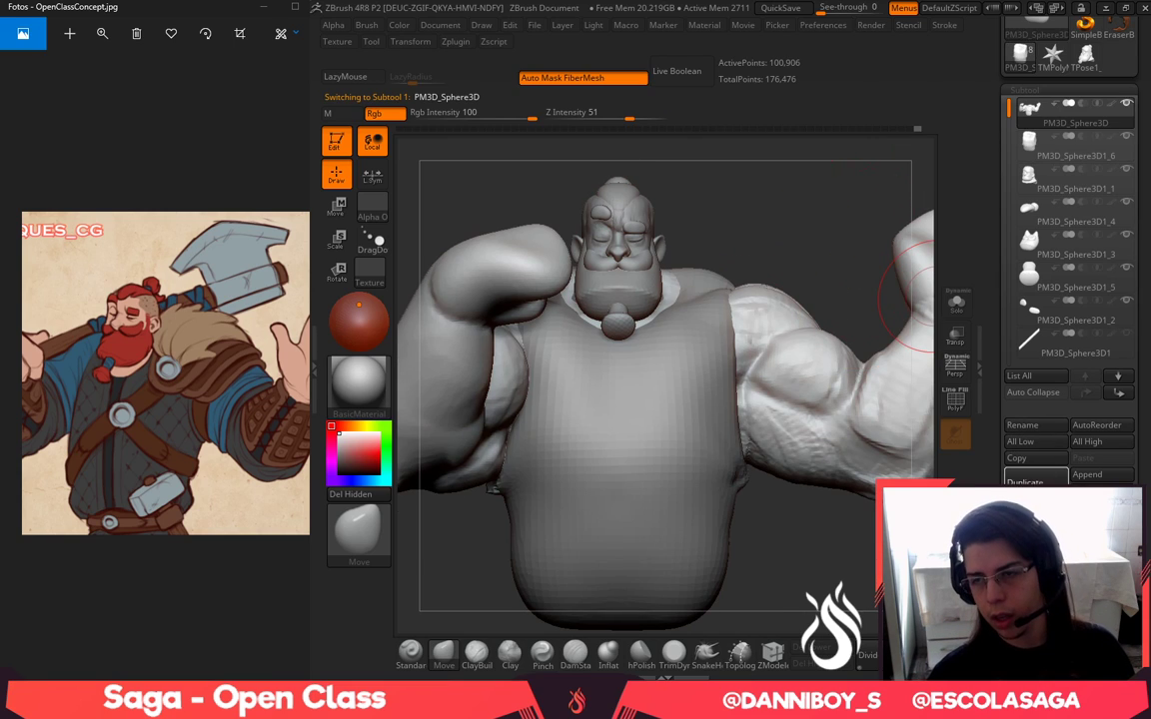
{"action": "left_click", "coordinate": [1036, 481]}
{"action": "left_click", "coordinate": [968, 311]}
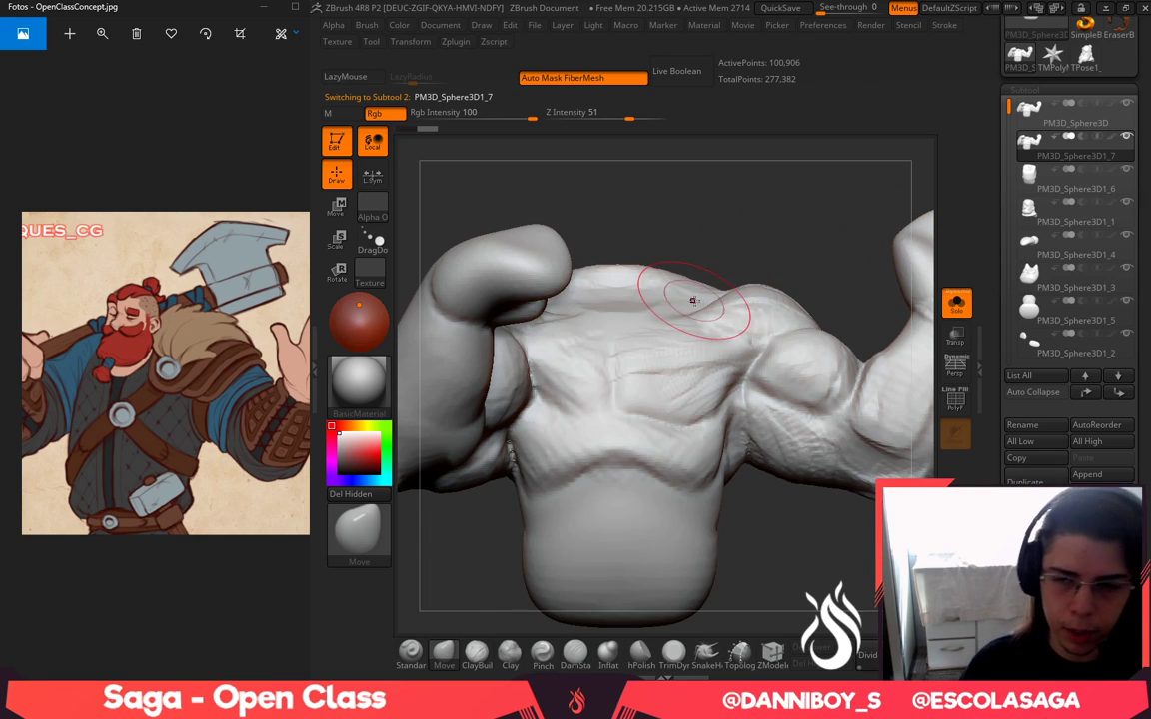
Hide everything on the body copy except the cap of one shoulder and delete the hidden geometry
{"action": "mouse_move", "coordinate": [696, 228]}
{"action": "left_mouse_down"}
{"action": "mouse_move", "coordinate": [679, 212]}
{"action": "mouse_move", "coordinate": [643, 370]}
{"action": "mouse_move", "coordinate": [762, 309]}
{"action": "mouse_move", "coordinate": [784, 213]}
{"action": "left_mouse_up"}
{"action": "mouse_move", "coordinate": [833, 249]}
{"action": "left_mouse_down"}
{"action": "mouse_move", "coordinate": [805, 266]}
{"action": "mouse_move", "coordinate": [818, 274]}
{"action": "left_mouse_up"}
{"action": "mouse_move", "coordinate": [697, 520]}
{"action": "left_mouse_down", "text": "alt"}
{"action": "mouse_move", "coordinate": [694, 482]}
{"action": "mouse_move", "coordinate": [771, 490]}
{"action": "left_mouse_up", "text": "alt"}
{"action": "mouse_move", "coordinate": [722, 268]}
{"action": "left_mouse_down", "text": "ctrl+alt+shift"}
{"action": "mouse_move", "coordinate": [661, 457]}
{"action": "mouse_move", "coordinate": [668, 240]}
{"action": "left_mouse_up", "text": "ctrl+alt+shift"}
{"action": "key", "text": "ctrl+z"}
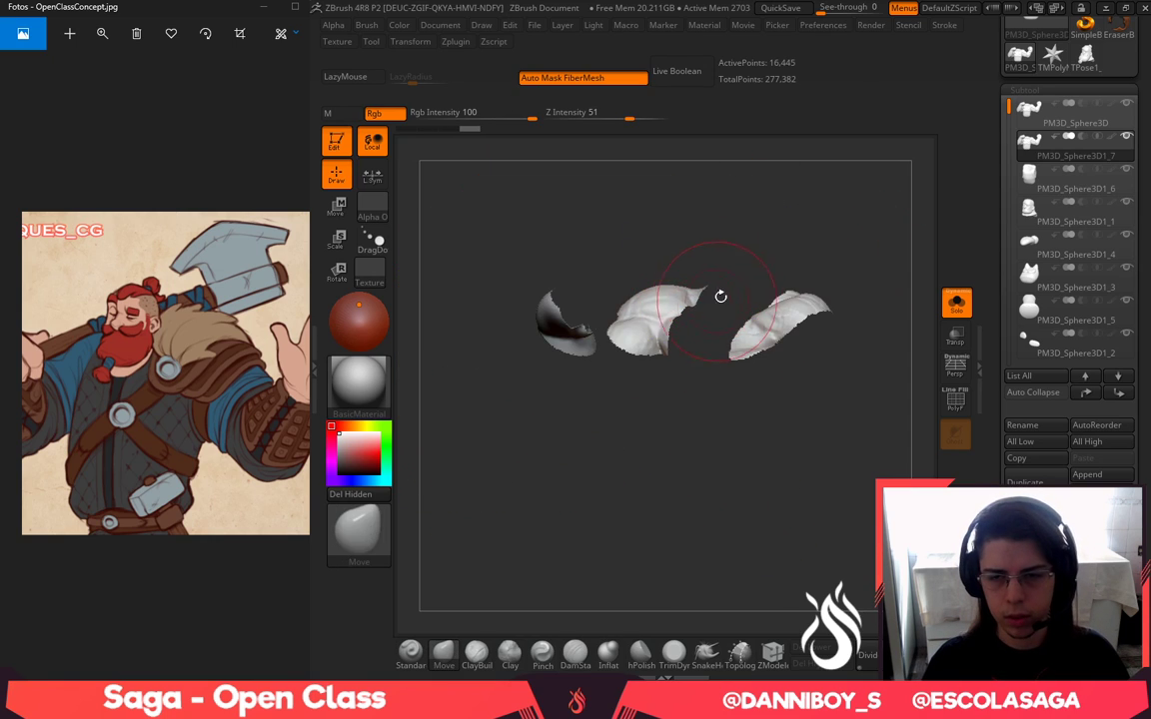
{"action": "mouse_move", "coordinate": [741, 249]}
{"action": "left_mouse_down", "text": "ctrl+alt+shift"}
{"action": "mouse_move", "coordinate": [472, 553]}
{"action": "mouse_move", "coordinate": [759, 148]}
{"action": "left_mouse_up", "text": "ctrl+alt+shift"}
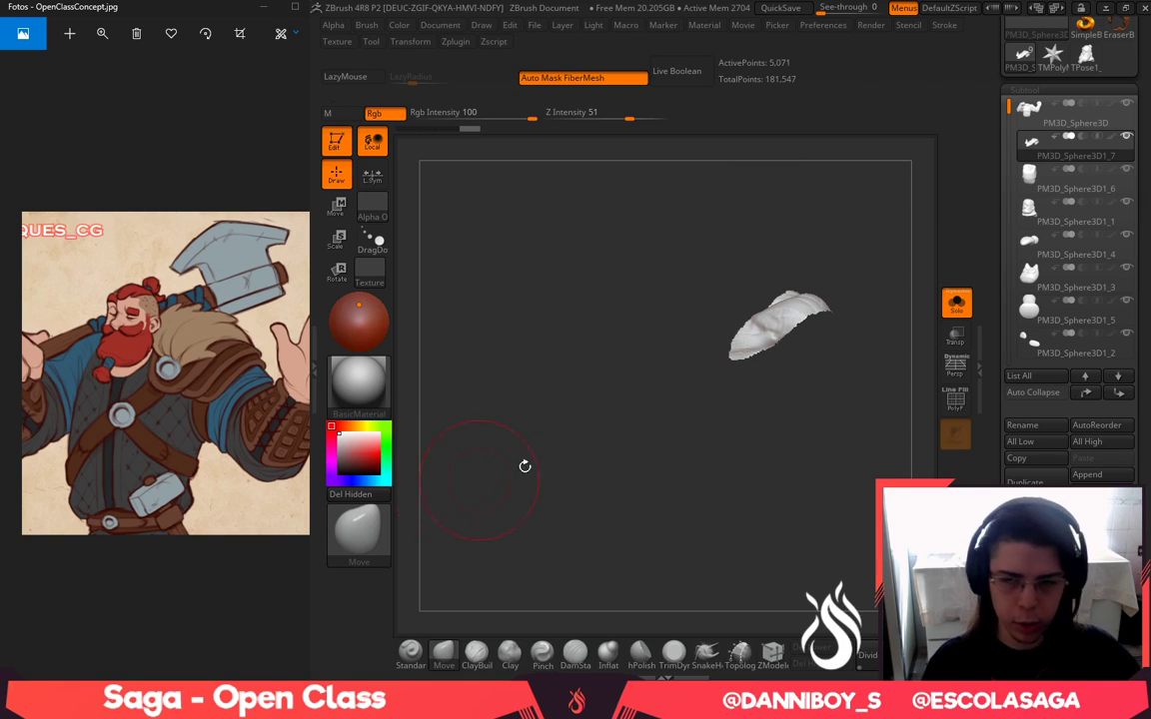
Remesh the shoulder piece with DynaMesh, then hide and delete the stray fragment beside it
{"action": "left_click_drag", "start_coordinate": [904, 249], "coordinate": [851, 313]}
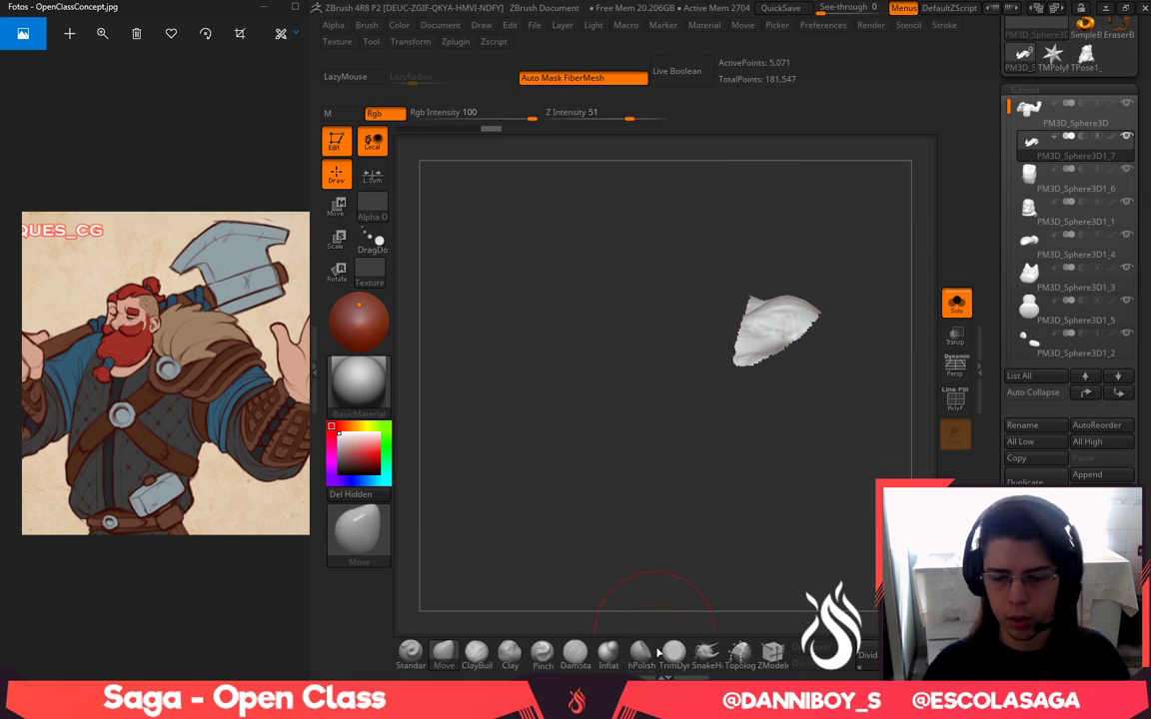
{"action": "left_click_drag", "start_coordinate": [620, 390], "coordinate": [715, 506], "text": "ctrl"}
{"action": "left_click_drag", "start_coordinate": [763, 457], "coordinate": [629, 485], "text": "alt"}
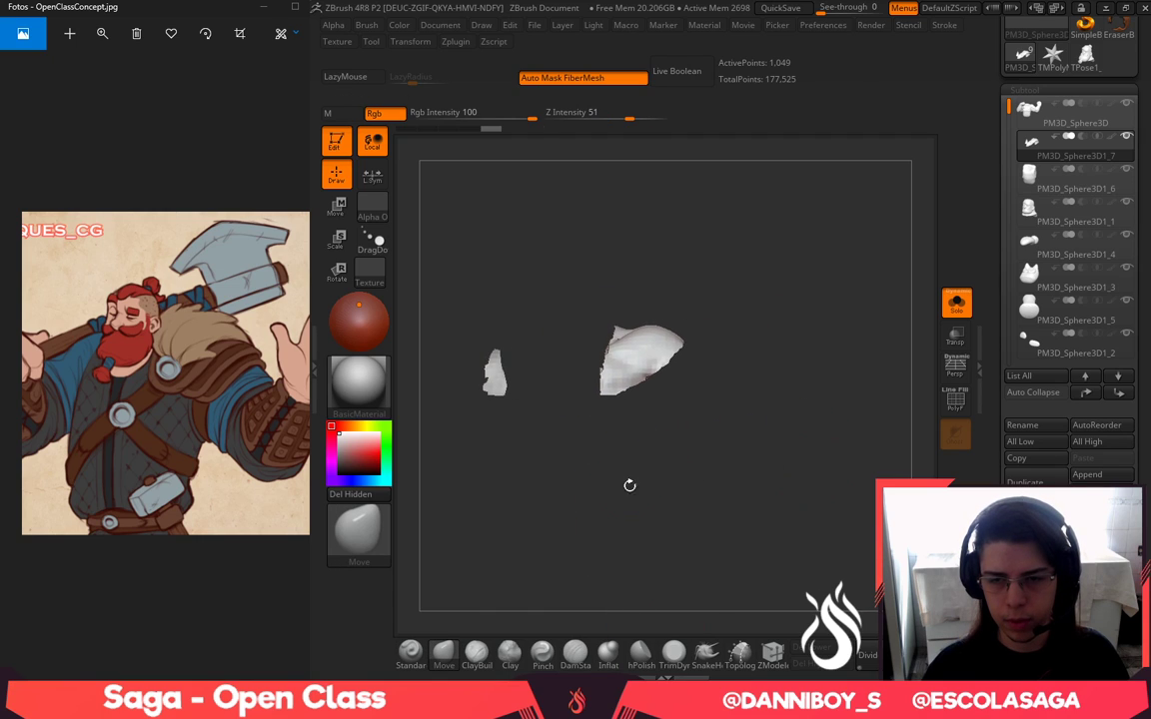
{"action": "left_click_drag", "start_coordinate": [532, 261], "coordinate": [486, 215], "text": "ctrl+alt+shift"}
{"action": "left_click", "coordinate": [352, 495]}
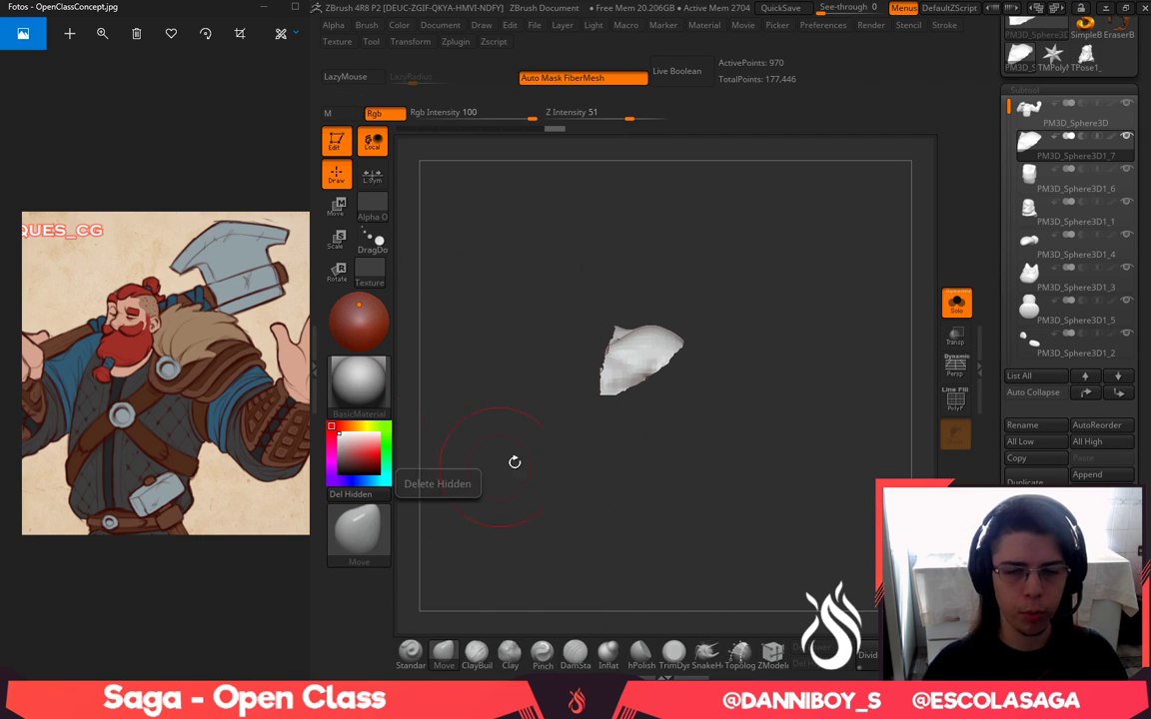
Thicken the shoulder piece with a resized Inflat brush, working around its surface
{"action": "key", "text": "space"}
{"action": "left_click", "coordinate": [729, 378]}
{"action": "left_click", "coordinate": [606, 664]}
{"action": "key", "text": "space"}
{"action": "left_click", "coordinate": [685, 366]}
{"action": "mouse_move", "coordinate": [636, 352]}
{"action": "left_mouse_down"}
{"action": "mouse_move", "coordinate": [648, 340]}
{"action": "mouse_move", "coordinate": [756, 393]}
{"action": "mouse_move", "coordinate": [831, 476]}
{"action": "left_mouse_up"}
{"action": "mouse_move", "coordinate": [737, 400]}
{"action": "left_mouse_down"}
{"action": "mouse_move", "coordinate": [739, 293]}
{"action": "mouse_move", "coordinate": [783, 320]}
{"action": "mouse_move", "coordinate": [700, 420]}
{"action": "mouse_move", "coordinate": [597, 509]}
{"action": "mouse_move", "coordinate": [629, 540]}
{"action": "left_mouse_up"}
{"action": "key", "text": "space"}
{"action": "left_click", "coordinate": [619, 449]}
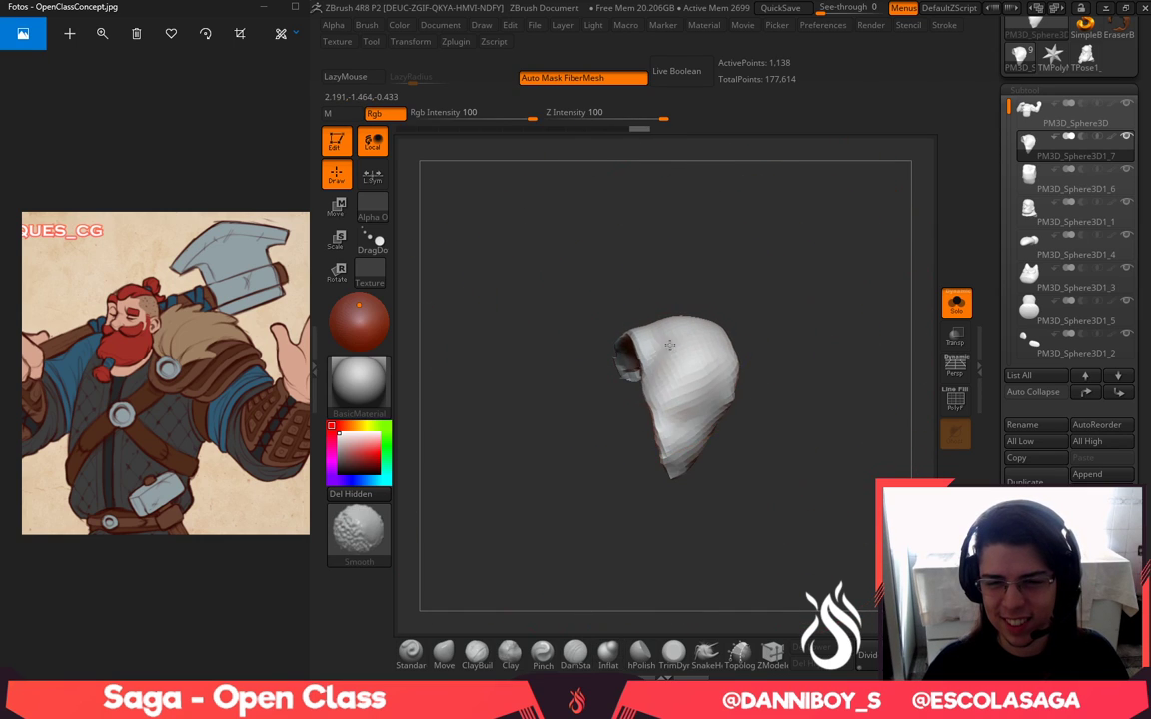
Smooth the shoulder pad's surface and rim, undo the last strokes and add volume with a resized Inflat brush
{"action": "left_click_drag", "start_coordinate": [651, 440], "coordinate": [690, 370], "text": "shift"}
{"action": "left_click_drag", "start_coordinate": [711, 265], "coordinate": [789, 275]}
{"action": "mouse_move", "coordinate": [631, 323]}
{"action": "left_mouse_down", "text": "shift"}
{"action": "mouse_move", "coordinate": [564, 374]}
{"action": "mouse_move", "coordinate": [632, 326]}
{"action": "left_mouse_up", "text": "shift"}
{"action": "mouse_move", "coordinate": [694, 405]}
{"action": "left_mouse_down"}
{"action": "mouse_move", "coordinate": [692, 468]}
{"action": "mouse_move", "coordinate": [706, 344]}
{"action": "mouse_move", "coordinate": [594, 332]}
{"action": "left_mouse_up"}
{"action": "key", "text": "ctrl+z"}
{"action": "key", "text": "ctrl+z"}
{"action": "key", "text": "space"}
{"action": "left_click_drag", "start_coordinate": [728, 302], "coordinate": [705, 303]}
{"action": "key", "text": "space"}
{"action": "left_click_drag", "start_coordinate": [655, 335], "coordinate": [642, 336]}
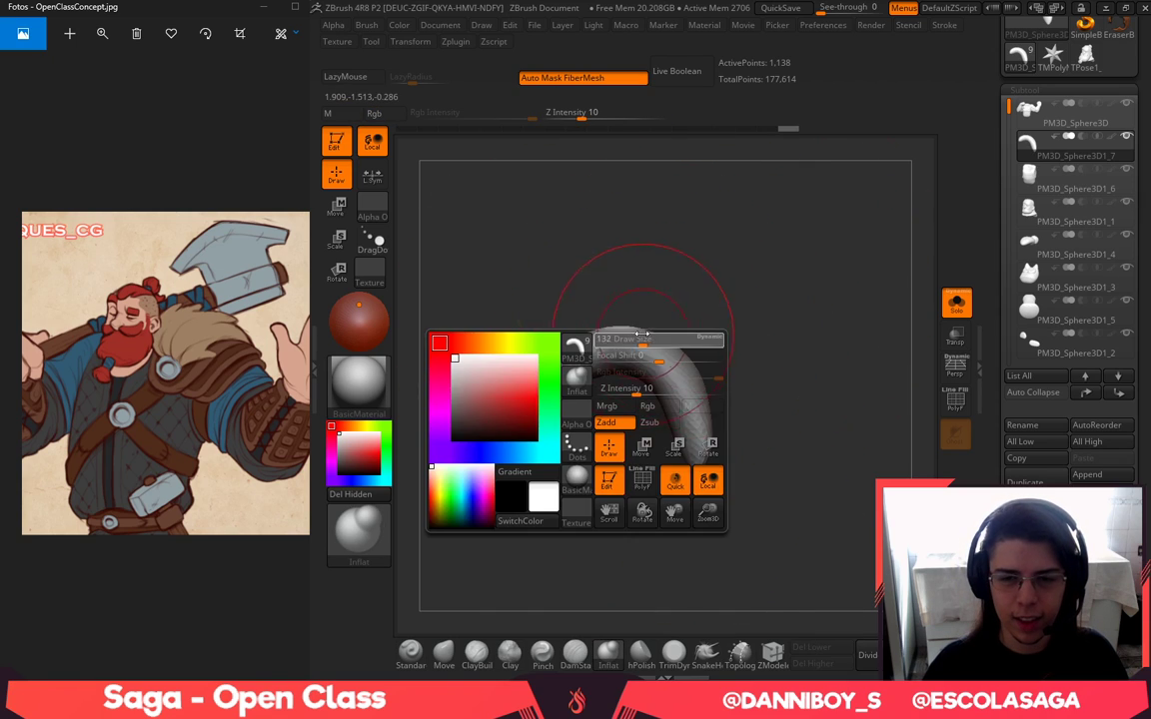
{"action": "mouse_move", "coordinate": [597, 372]}
{"action": "left_mouse_down", "text": "shift"}
{"action": "mouse_move", "coordinate": [689, 372]}
{"action": "mouse_move", "coordinate": [624, 345]}
{"action": "mouse_move", "coordinate": [577, 364]}
{"action": "mouse_move", "coordinate": [638, 345]}
{"action": "mouse_move", "coordinate": [660, 359]}
{"action": "left_mouse_up", "text": "shift"}
Tighten the shoulder pad's edges with a resized Pinch brush
{"action": "left_click", "coordinate": [543, 655]}
{"action": "key", "text": "space"}
{"action": "left_click_drag", "start_coordinate": [727, 349], "coordinate": [715, 350]}
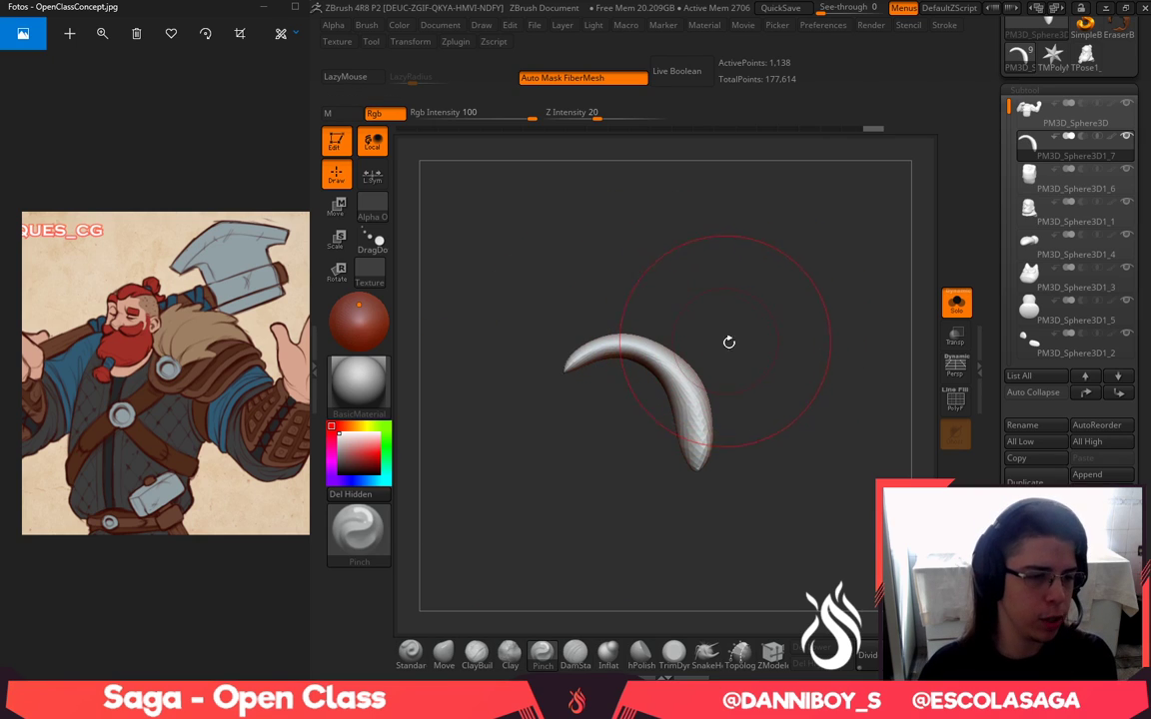
{"action": "left_click_drag", "start_coordinate": [694, 424], "coordinate": [671, 369]}
{"action": "mouse_move", "coordinate": [781, 352]}
{"action": "left_mouse_down"}
{"action": "mouse_move", "coordinate": [763, 301]}
{"action": "mouse_move", "coordinate": [748, 303]}
{"action": "left_mouse_up"}
{"action": "left_click_drag", "start_coordinate": [739, 366], "coordinate": [879, 350]}
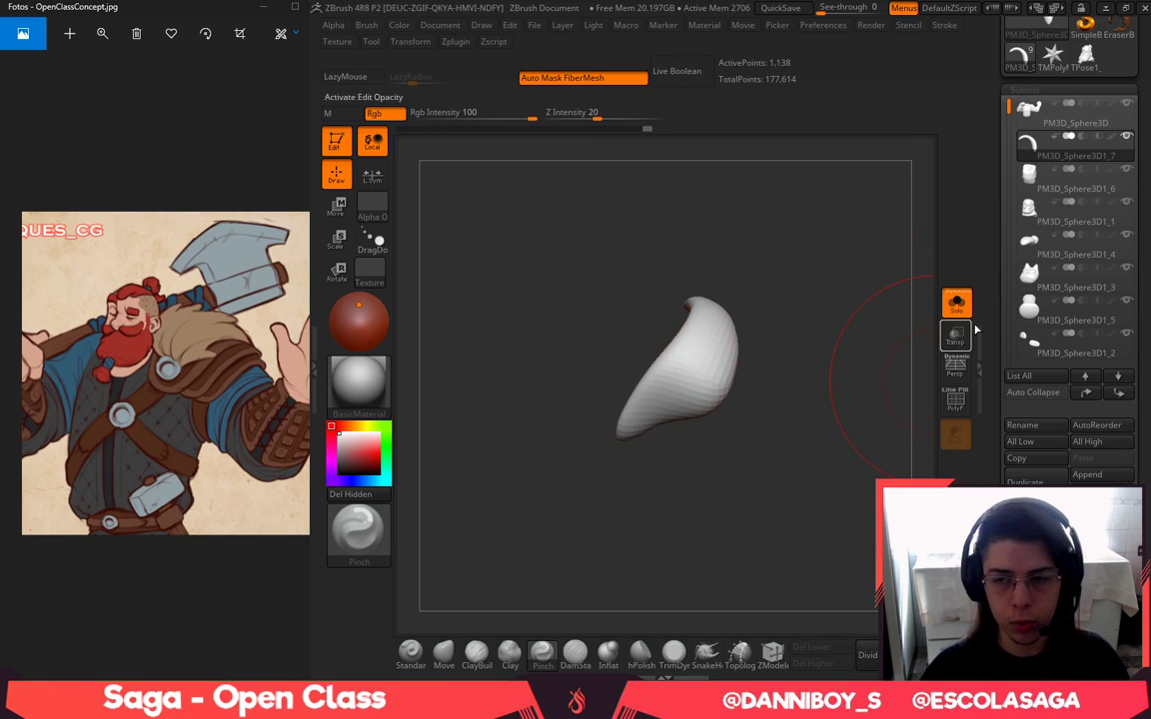
Show all subtools again and start fitting the shoulder pad over the deltoid with the Move brush
{"action": "left_click", "coordinate": [956, 303]}
{"action": "left_click_drag", "start_coordinate": [884, 293], "coordinate": [826, 300]}
{"action": "left_click", "coordinate": [443, 652]}
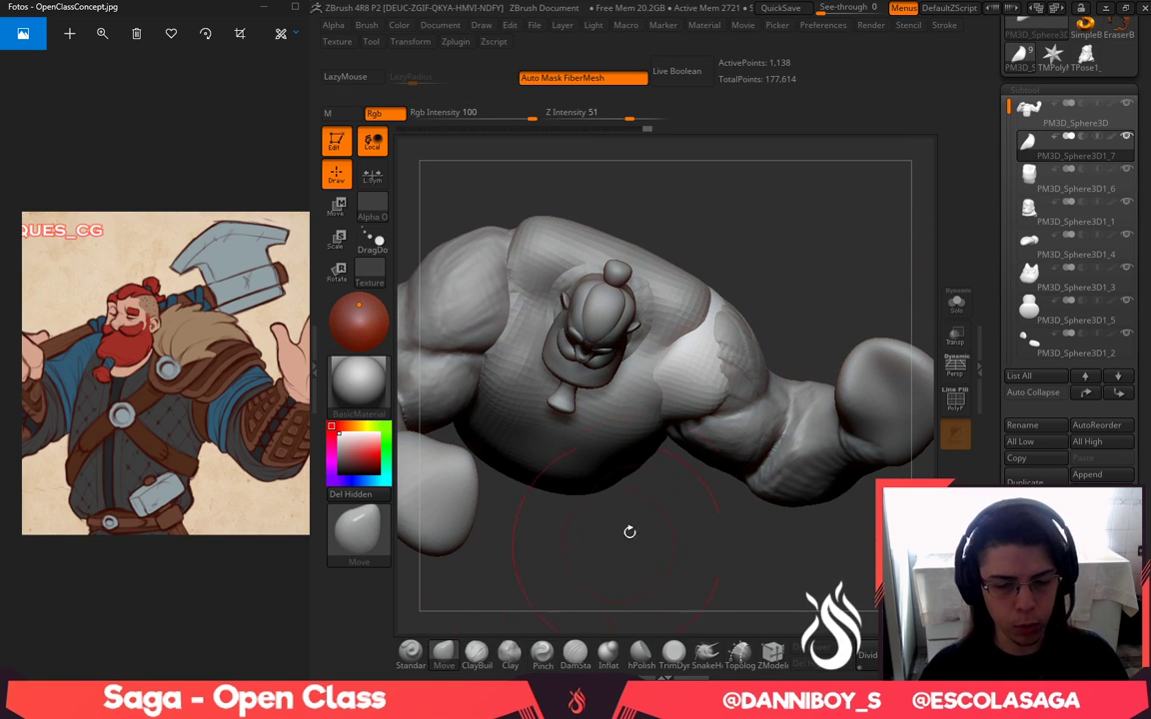
{"action": "left_click_drag", "start_coordinate": [737, 357], "coordinate": [751, 343]}
{"action": "right_click_drag", "start_coordinate": [763, 303], "coordinate": [680, 395]}
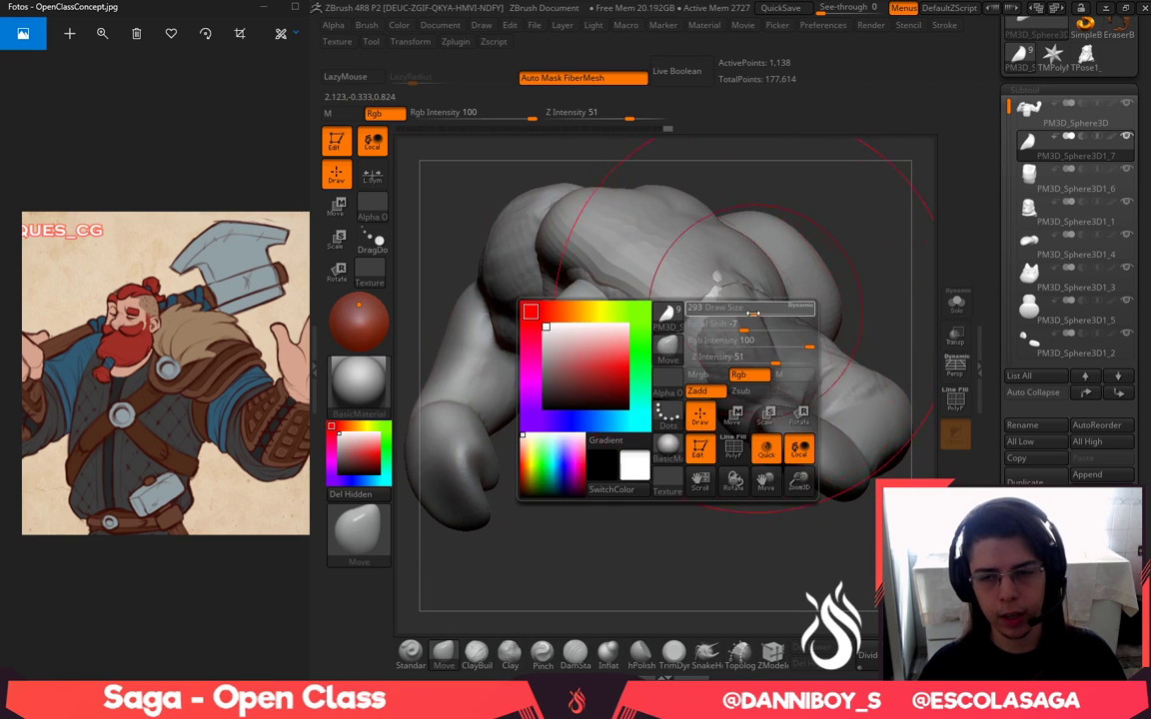
Enlarge the Move brush and pull the shoulder pad up and outward so it covers the top of the shoulder
{"action": "left_click_drag", "start_coordinate": [729, 344], "coordinate": [748, 318]}
{"action": "right_click_drag", "start_coordinate": [750, 316], "coordinate": [707, 222]}
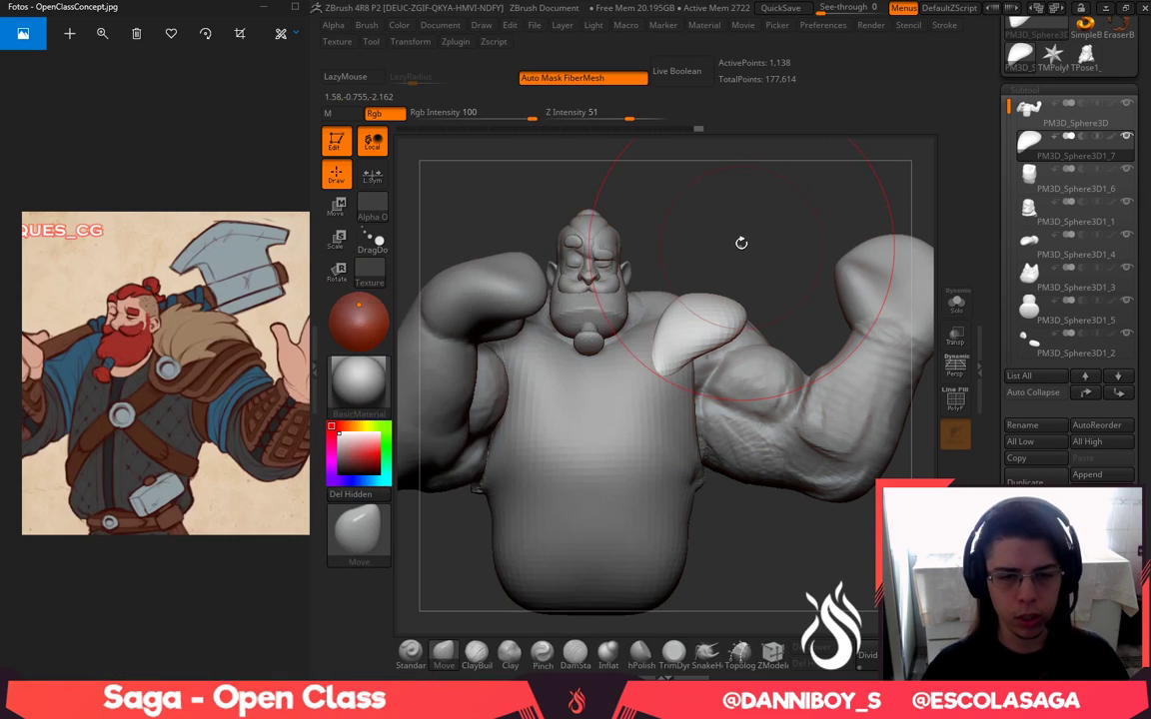
{"action": "mouse_move", "coordinate": [739, 245]}
{"action": "left_mouse_down"}
{"action": "mouse_move", "coordinate": [529, 294]}
{"action": "mouse_move", "coordinate": [590, 135]}
{"action": "left_mouse_up"}
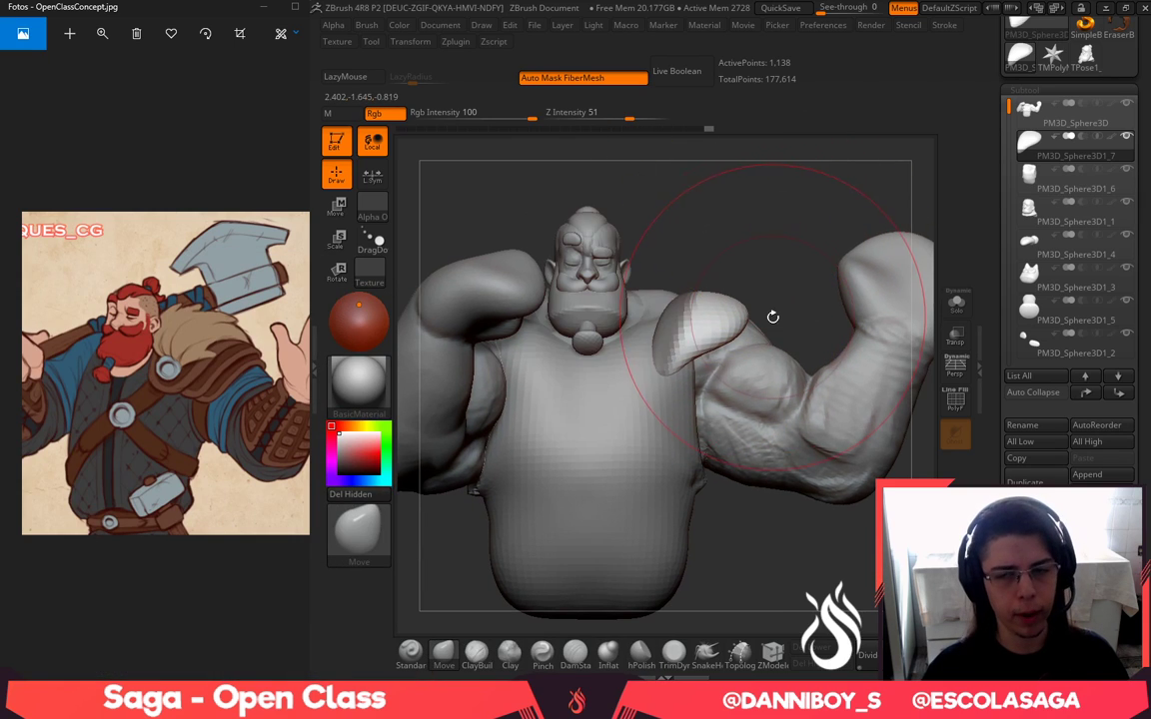
{"action": "left_click_drag", "start_coordinate": [790, 262], "coordinate": [490, 235], "text": "ctrl"}
{"action": "key", "text": "space"}
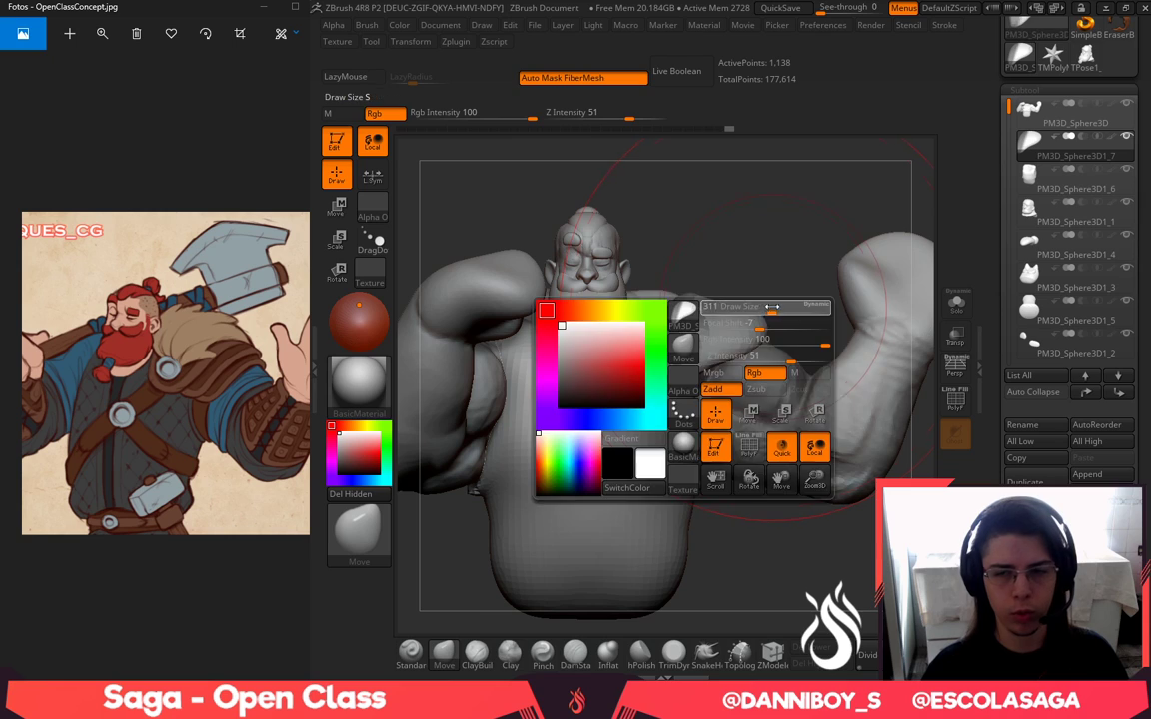
{"action": "left_click_drag", "start_coordinate": [773, 309], "coordinate": [760, 309]}
{"action": "mouse_move", "coordinate": [676, 238]}
{"action": "left_mouse_down", "text": "ctrl"}
{"action": "mouse_move", "coordinate": [753, 272]}
{"action": "mouse_move", "coordinate": [676, 271]}
{"action": "left_mouse_up", "text": "ctrl"}
{"action": "key", "text": "space"}
{"action": "key", "text": "space"}
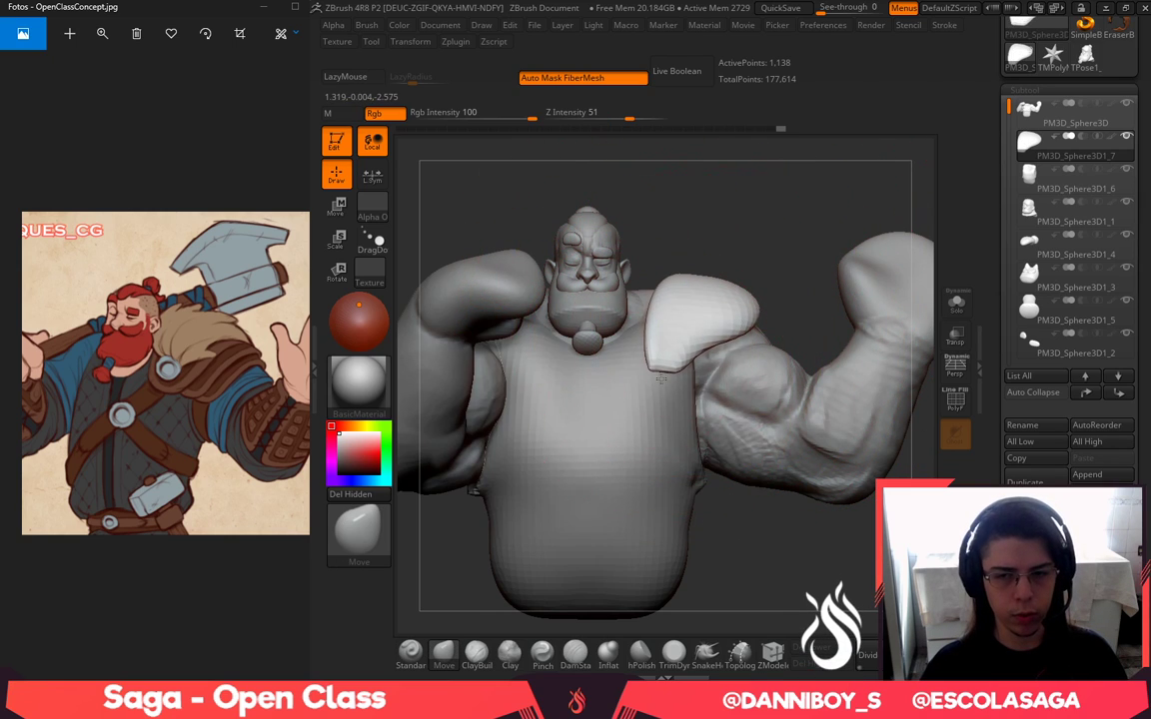
Extend the shoulder pad's lower front edge towards the chest and smooth its front surface
{"action": "key", "text": "b"}
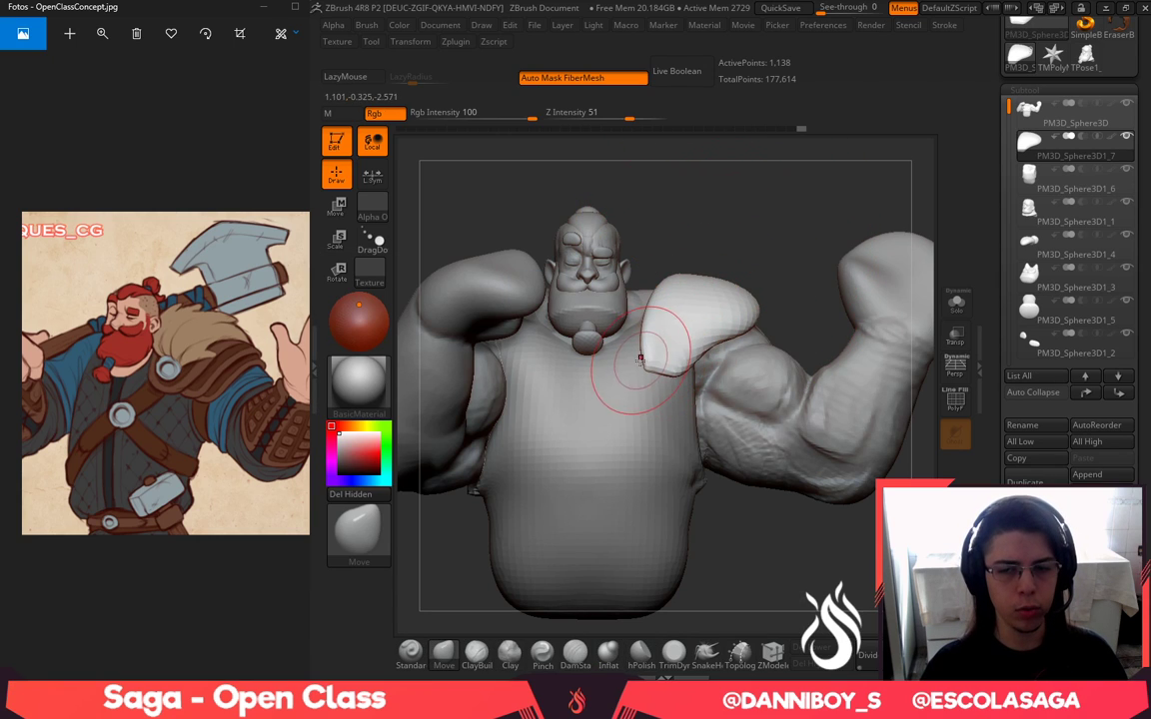
{"action": "left_click_drag", "start_coordinate": [652, 312], "coordinate": [653, 341], "text": "shift"}
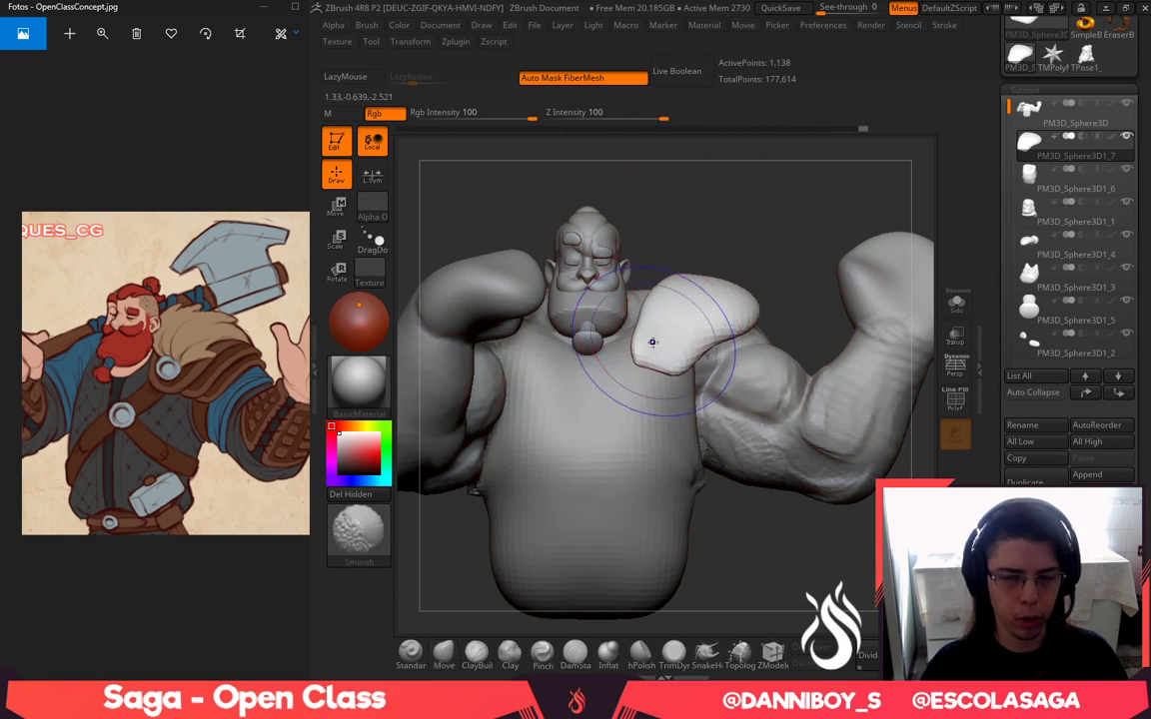
{"action": "mouse_move", "coordinate": [807, 232]}
{"action": "left_mouse_down"}
{"action": "mouse_move", "coordinate": [670, 237]}
{"action": "mouse_move", "coordinate": [779, 256]}
{"action": "mouse_move", "coordinate": [739, 262]}
{"action": "left_mouse_up"}
Reshape the back of the shoulder pad over the shoulder blade with a smaller Move brush
{"action": "key", "text": "space"}
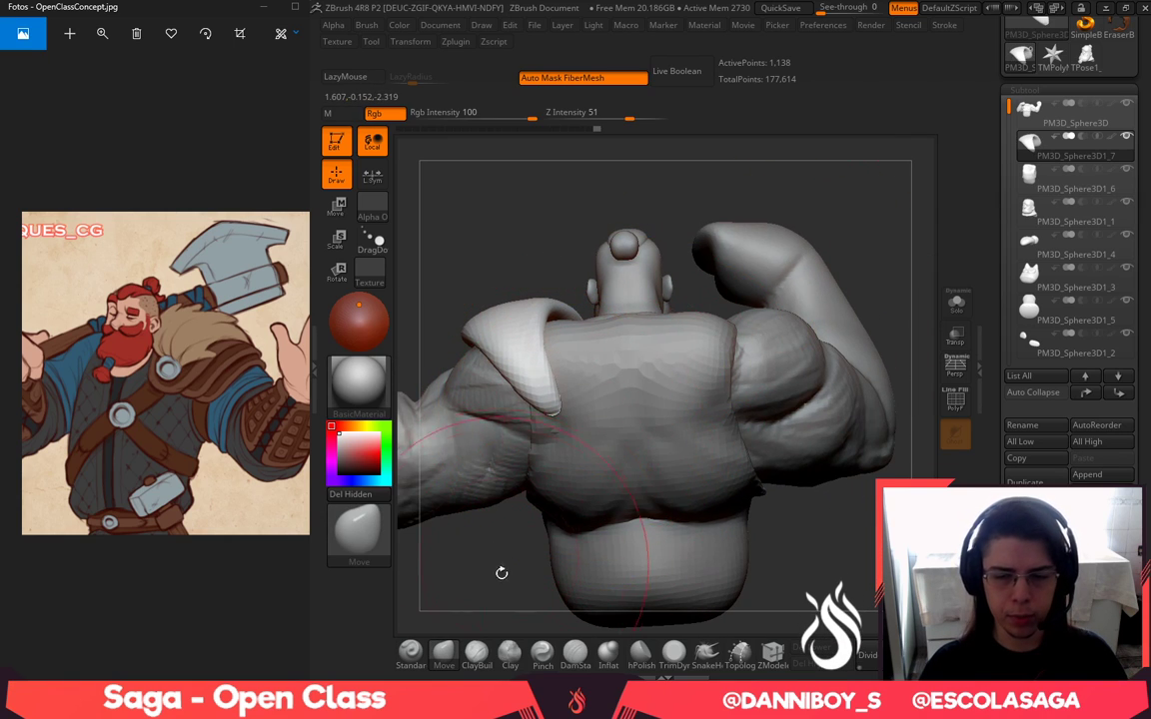
{"action": "left_click_drag", "start_coordinate": [502, 573], "coordinate": [549, 589], "text": "alt"}
{"action": "left_click_drag", "start_coordinate": [561, 184], "coordinate": [656, 317], "text": "ctrl"}
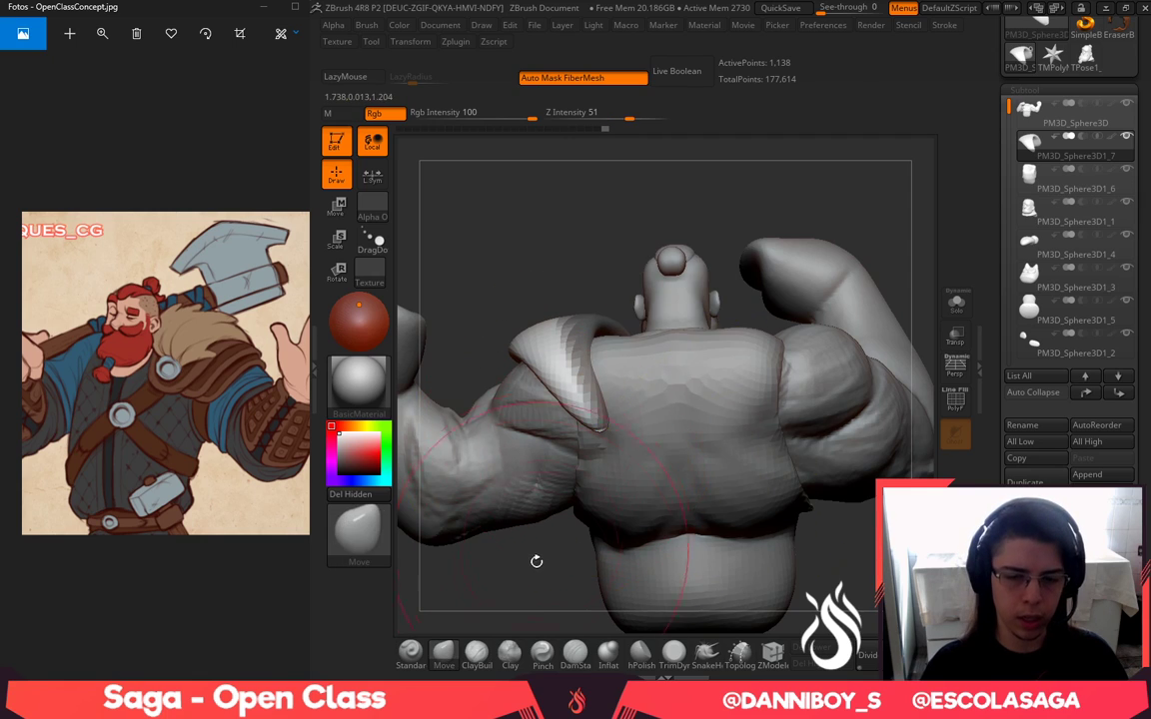
{"action": "left_click_drag", "start_coordinate": [537, 562], "coordinate": [560, 550]}
{"action": "key", "text": "space"}
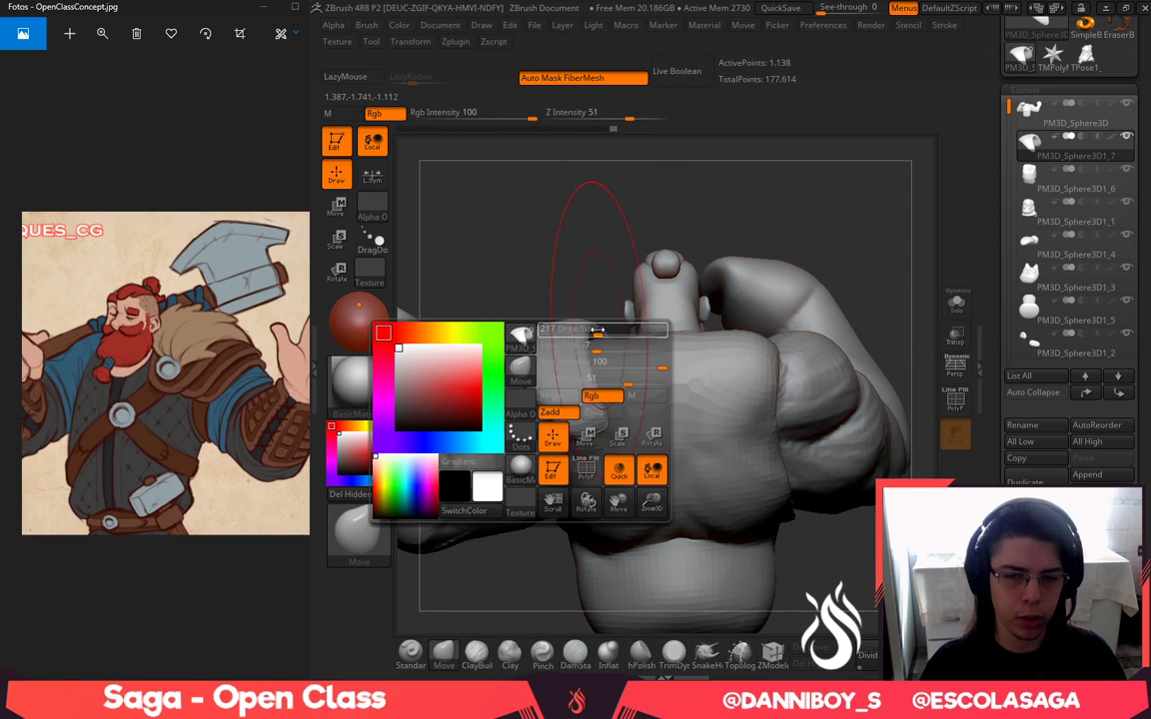
{"action": "left_click_drag", "start_coordinate": [599, 337], "coordinate": [574, 337]}
{"action": "left_click_drag", "start_coordinate": [571, 366], "coordinate": [549, 358]}
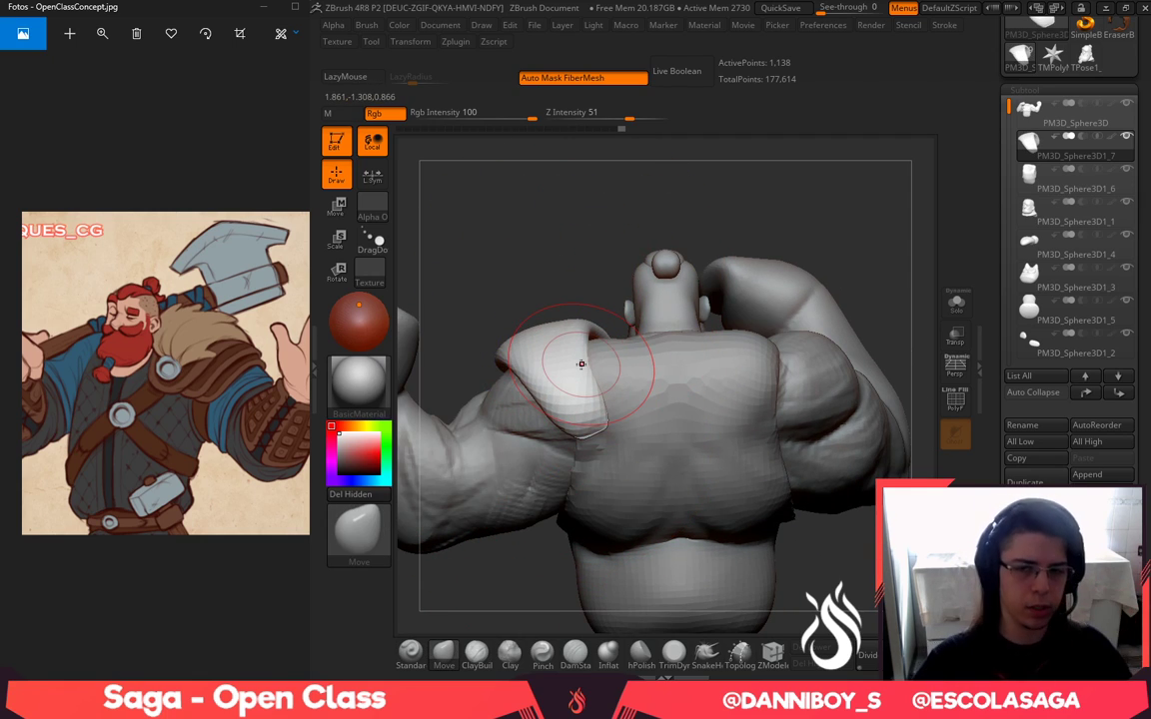
Isolate the shoulder pad, tighten its edges with the Pinch brush and show all subtools again
{"action": "left_click_drag", "start_coordinate": [579, 216], "coordinate": [784, 245]}
{"action": "key", "text": "space"}
{"action": "left_click_drag", "start_coordinate": [692, 296], "coordinate": [707, 295]}
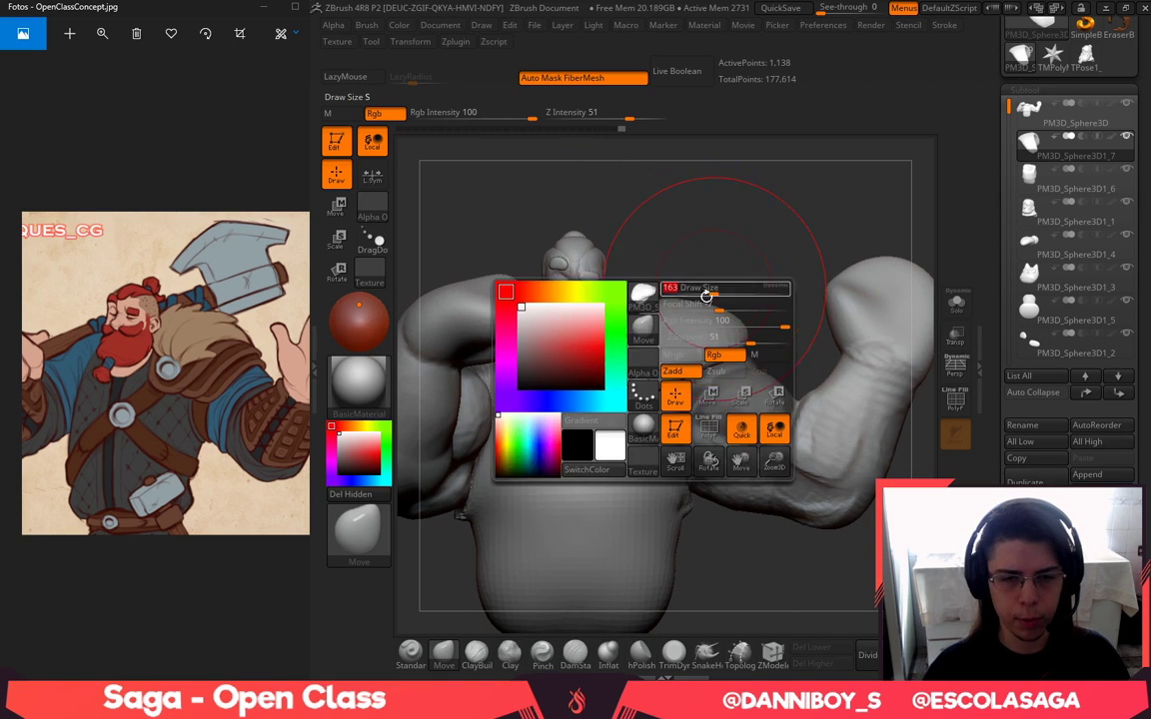
{"action": "left_click", "coordinate": [957, 305]}
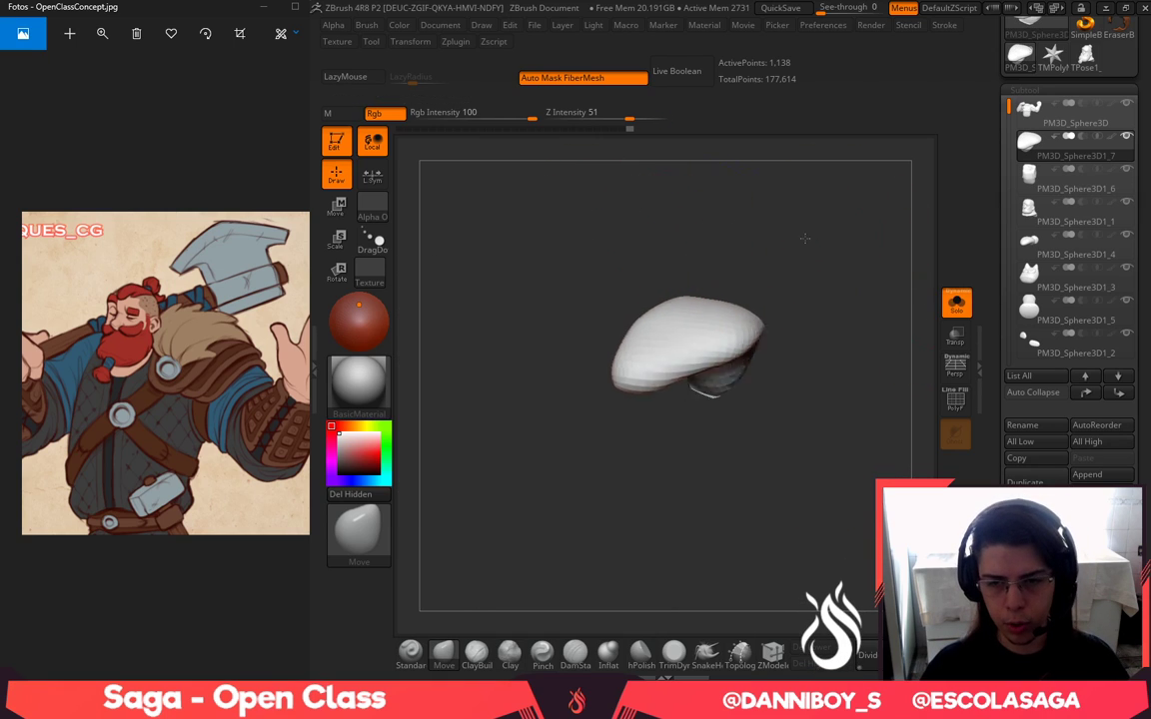
{"action": "left_click", "coordinate": [547, 661]}
{"action": "left_click_drag", "start_coordinate": [695, 467], "coordinate": [752, 445]}
{"action": "left_click_drag", "start_coordinate": [789, 324], "coordinate": [860, 385]}
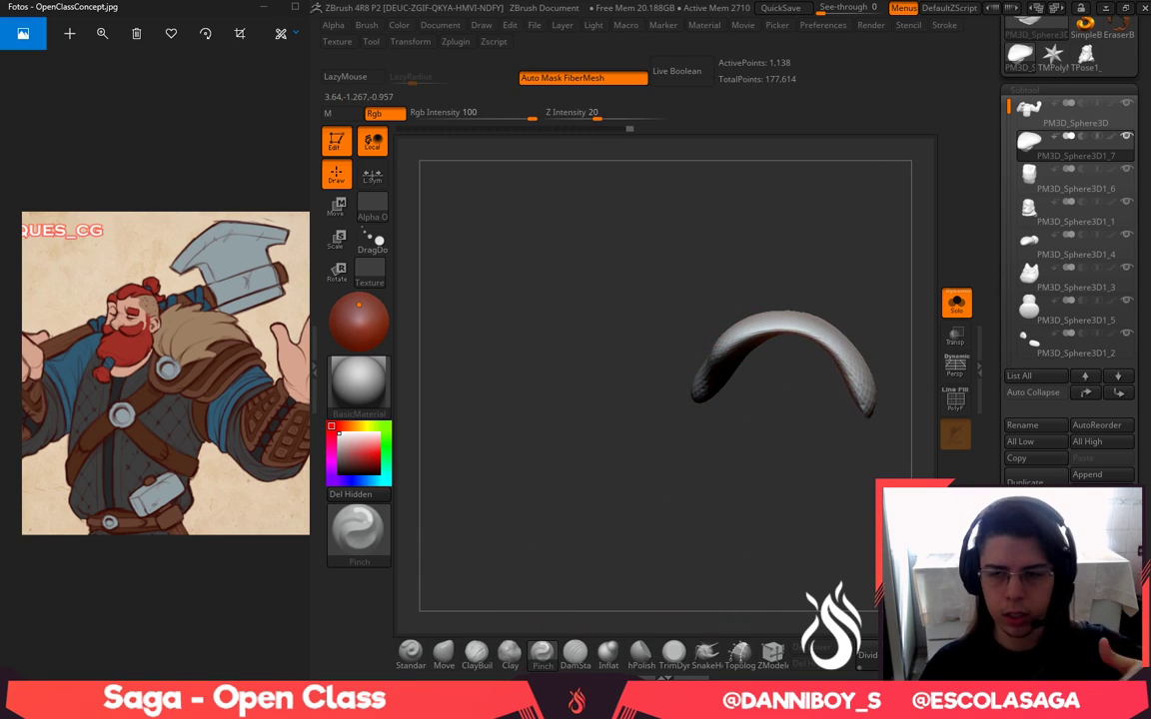
{"action": "left_click_drag", "start_coordinate": [911, 271], "coordinate": [829, 285]}
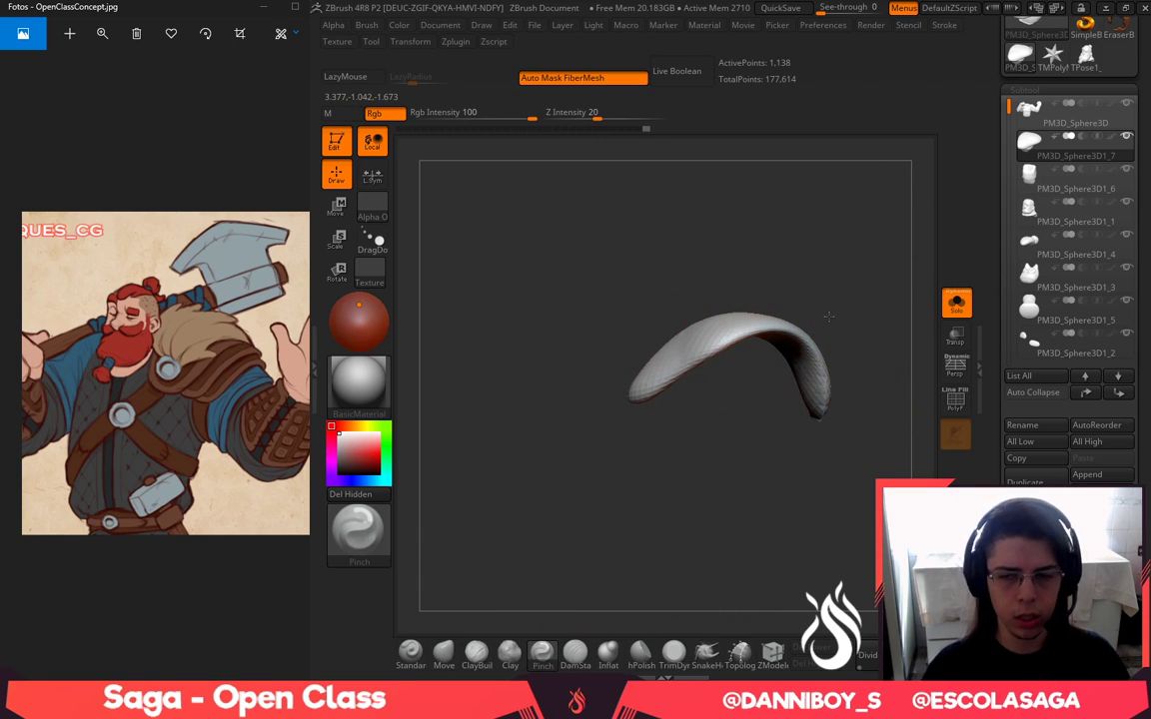
{"action": "mouse_move", "coordinate": [867, 329]}
{"action": "left_mouse_down"}
{"action": "mouse_move", "coordinate": [881, 314]}
{"action": "mouse_move", "coordinate": [873, 319]}
{"action": "left_mouse_up"}
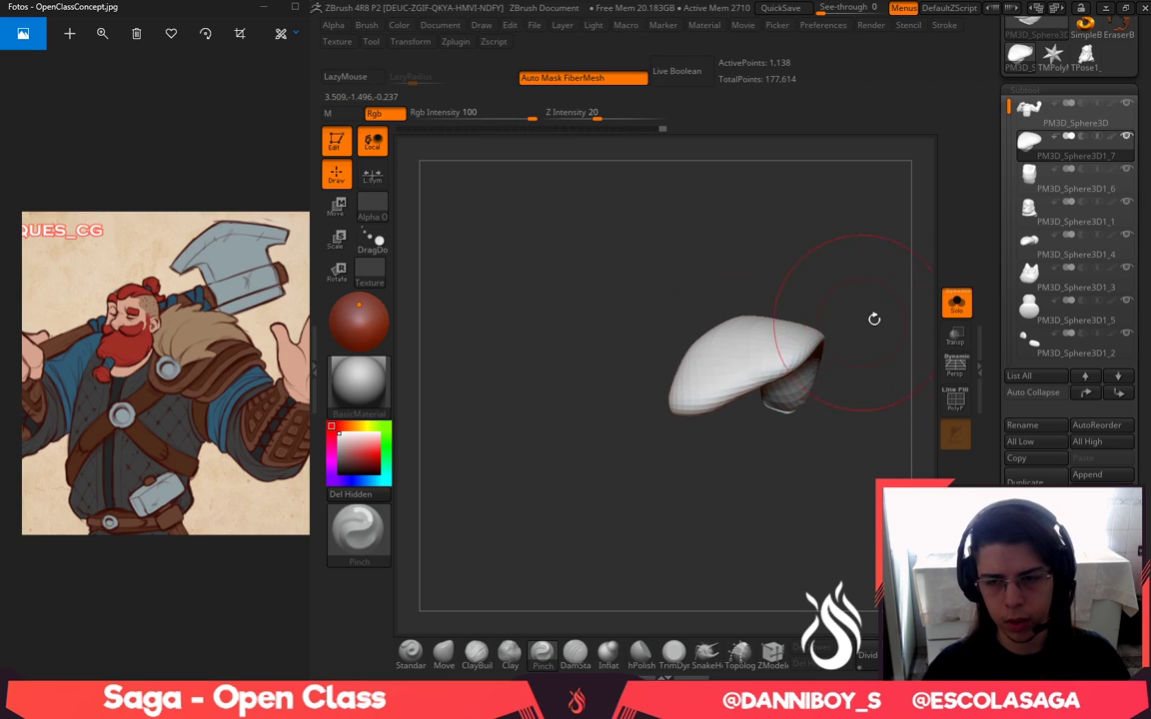
{"action": "left_click", "coordinate": [960, 305]}
Pull the top of the shoulder pad towards the neck with the Move brush, checking its front silhouette
{"action": "mouse_move", "coordinate": [864, 223]}
{"action": "left_mouse_down"}
{"action": "mouse_move", "coordinate": [825, 267]}
{"action": "mouse_move", "coordinate": [835, 322]}
{"action": "left_mouse_up"}
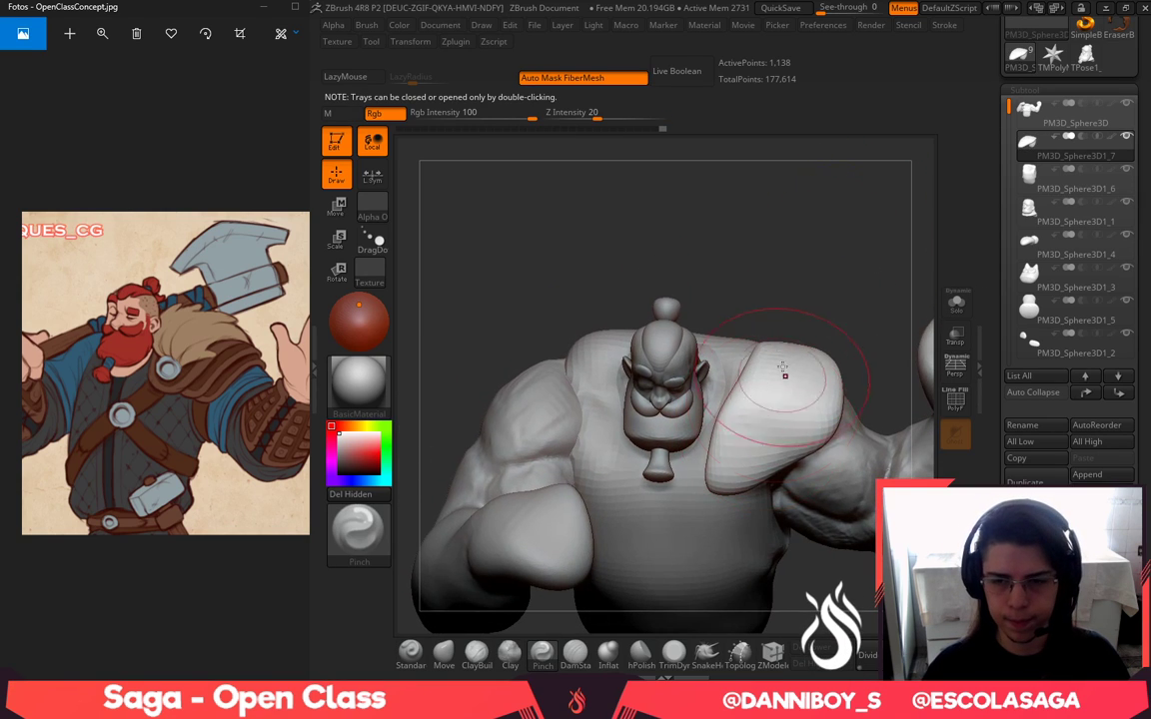
{"action": "left_click", "coordinate": [440, 659]}
{"action": "left_click_drag", "start_coordinate": [733, 252], "coordinate": [730, 312]}
{"action": "left_click_drag", "start_coordinate": [760, 360], "coordinate": [733, 328]}
{"action": "left_click_drag", "start_coordinate": [779, 258], "coordinate": [784, 171]}
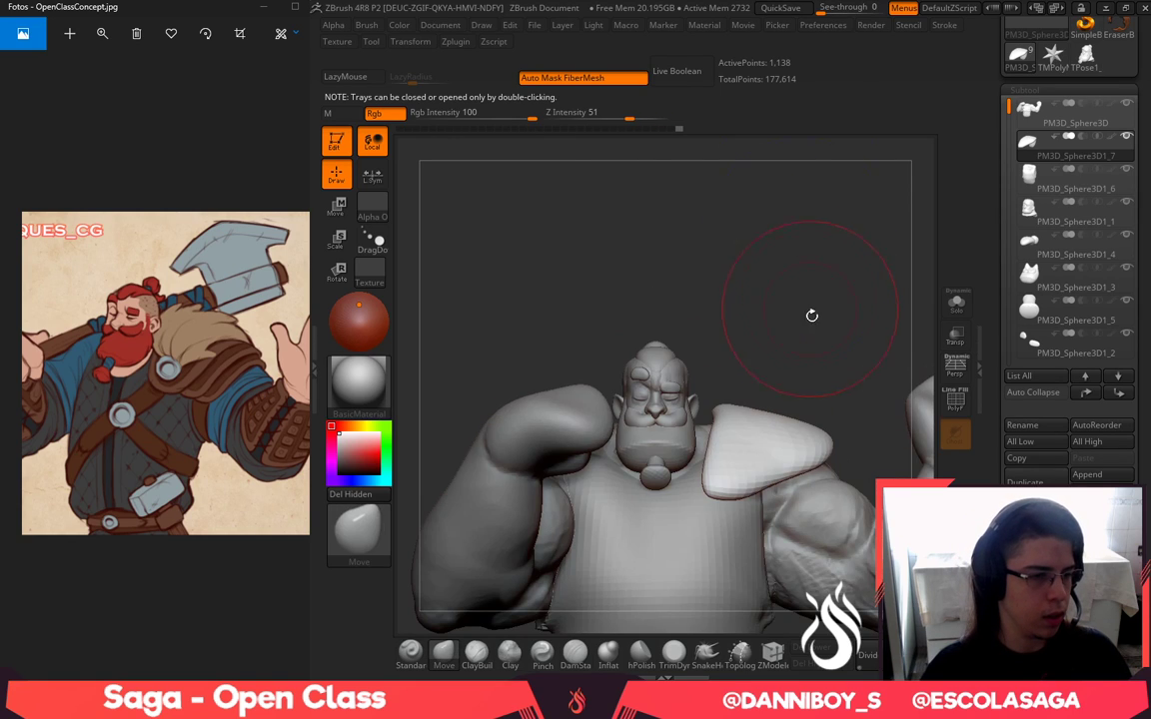
{"action": "left_click_drag", "start_coordinate": [811, 316], "coordinate": [750, 301], "text": "alt"}
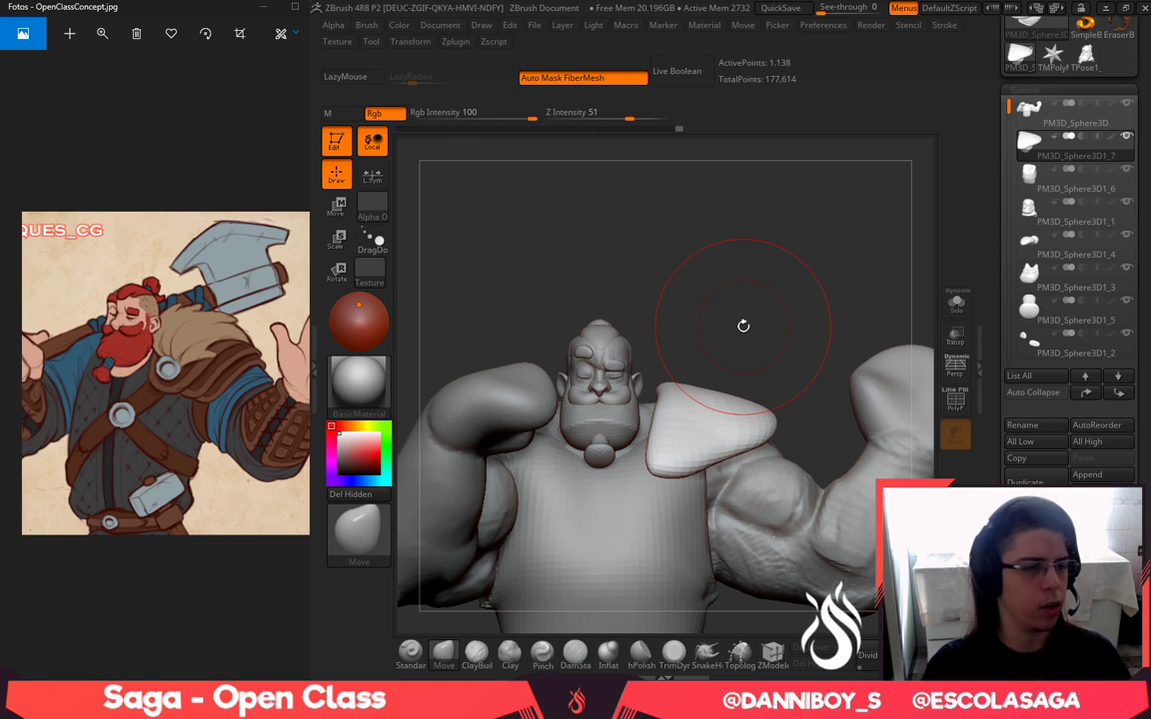
{"action": "left_click_drag", "start_coordinate": [808, 350], "coordinate": [794, 365], "text": "alt"}
Refine the shoulder pad's outer edge with a resized Move brush, adjusting its fit from the side and front
{"action": "key", "text": "space"}
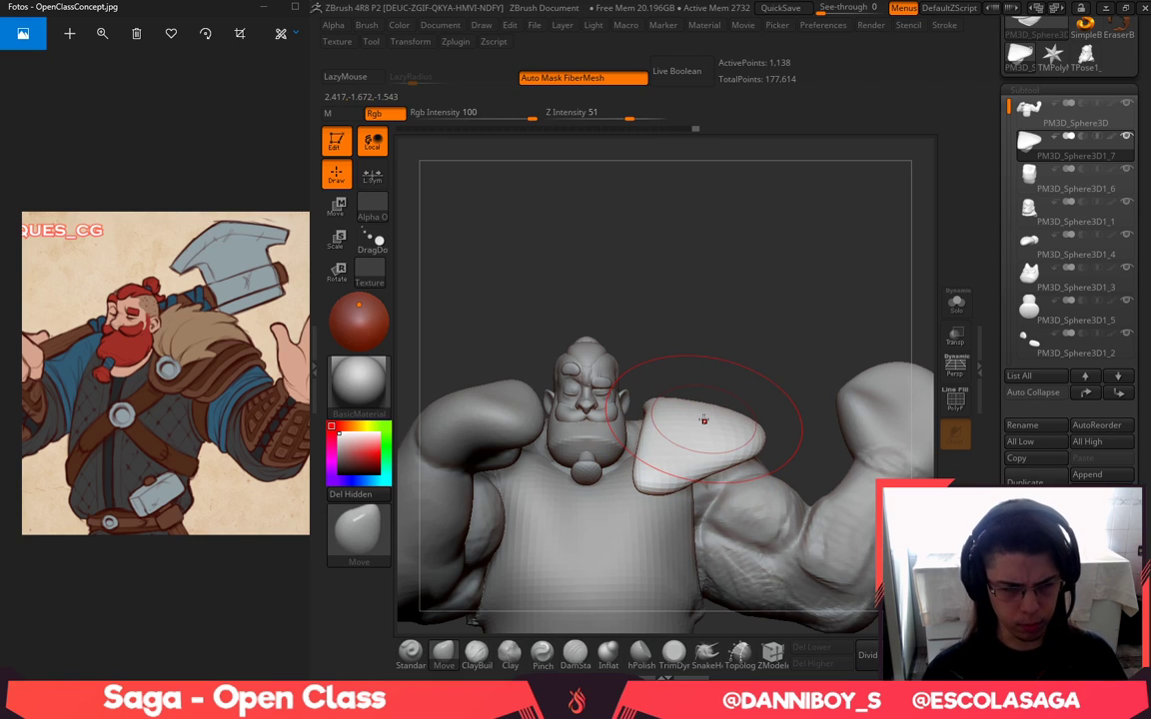
{"action": "left_click_drag", "start_coordinate": [766, 438], "coordinate": [746, 431]}
{"action": "left_click_drag", "start_coordinate": [849, 295], "coordinate": [734, 350]}
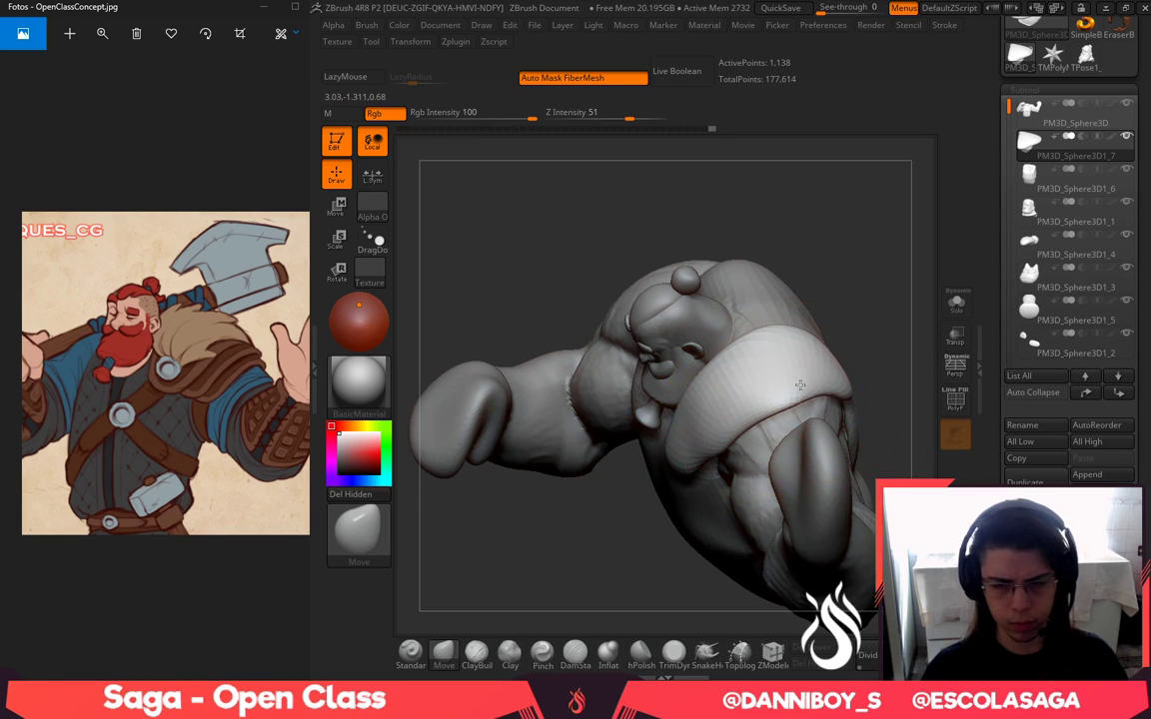
{"action": "mouse_move", "coordinate": [887, 282]}
{"action": "left_mouse_down", "text": "alt"}
{"action": "mouse_move", "coordinate": [852, 302]}
{"action": "mouse_move", "coordinate": [835, 375]}
{"action": "left_mouse_up", "text": "alt"}
{"action": "mouse_move", "coordinate": [741, 439]}
{"action": "left_mouse_down", "text": "shift"}
{"action": "mouse_move", "coordinate": [729, 427]}
{"action": "mouse_move", "coordinate": [788, 395]}
{"action": "mouse_move", "coordinate": [845, 301]}
{"action": "mouse_move", "coordinate": [855, 317]}
{"action": "left_mouse_up", "text": "shift"}
{"action": "key", "text": "space"}
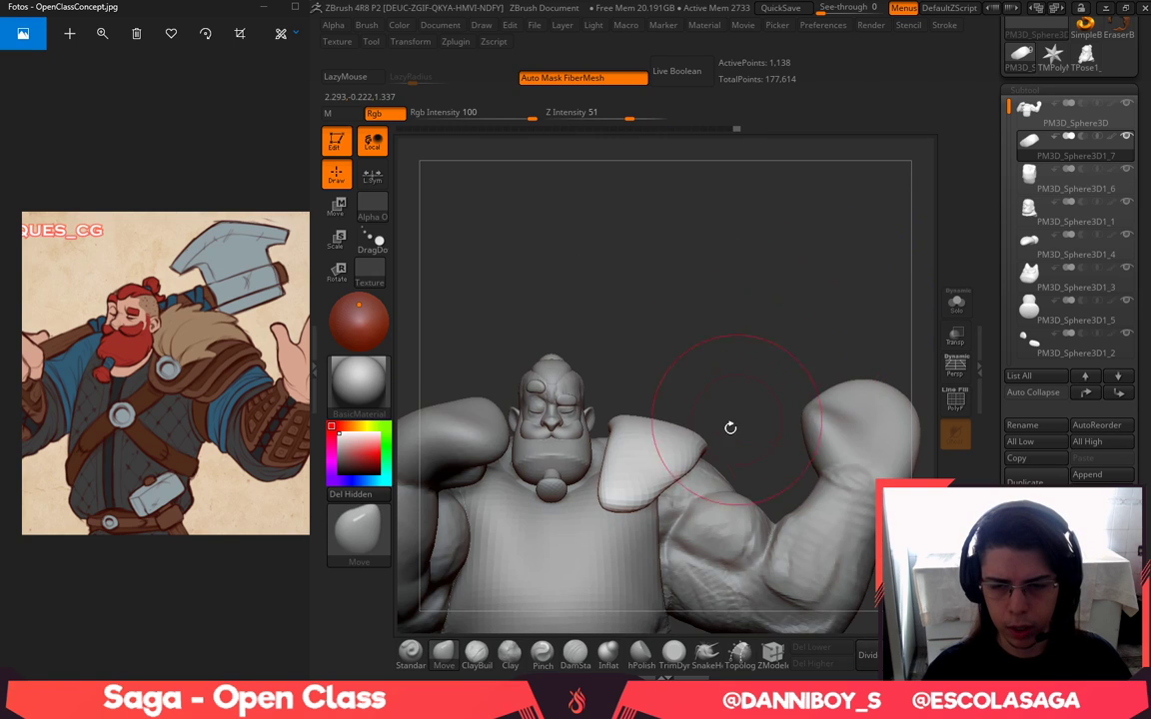
{"action": "left_click_drag", "start_coordinate": [624, 506], "coordinate": [613, 508]}
Centre the transform gizmo on the shoulder pad and duplicate the pad outward as a second overlapping plate
{"action": "key", "text": "w"}
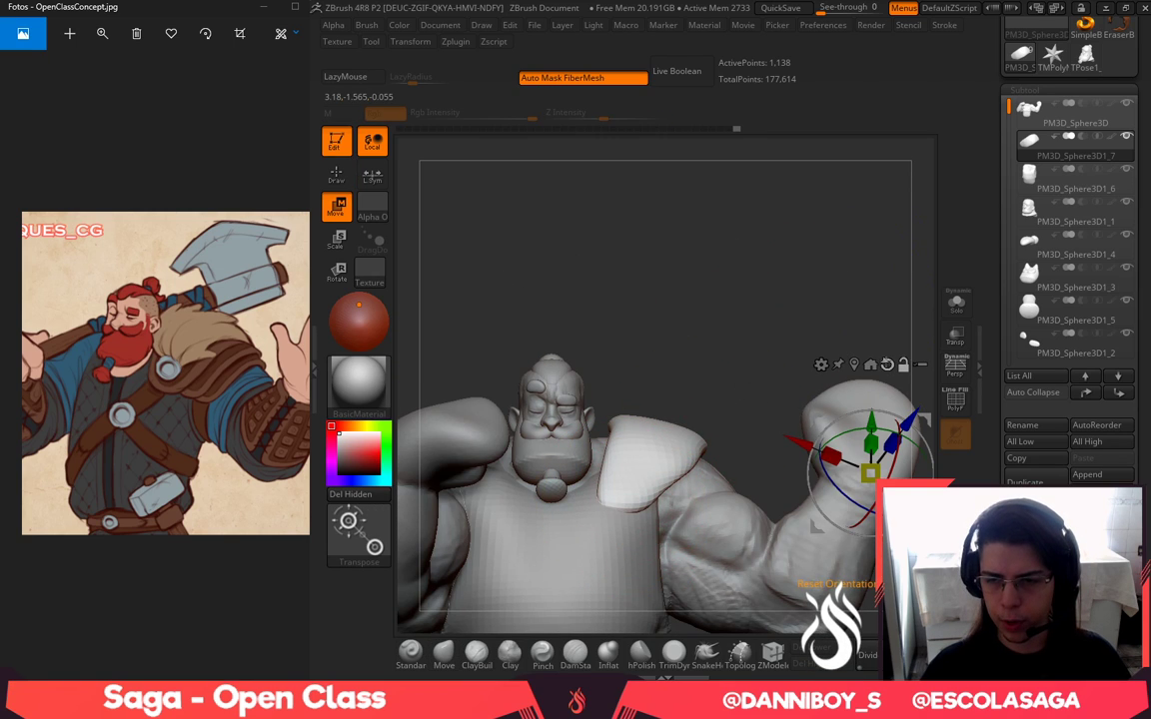
{"action": "left_click", "coordinate": [855, 365]}
{"action": "left_click_drag", "start_coordinate": [771, 371], "coordinate": [764, 334], "text": "alt"}
{"action": "mouse_move", "coordinate": [700, 384]}
{"action": "left_mouse_down", "text": "ctrl"}
{"action": "mouse_move", "coordinate": [735, 414]}
{"action": "mouse_move", "coordinate": [767, 396]}
{"action": "left_mouse_up", "text": "ctrl"}
{"action": "key", "text": "q"}
Fit the unmasked second plate around the upper arm with a resized Move brush, working from several sides
{"action": "key", "text": "space"}
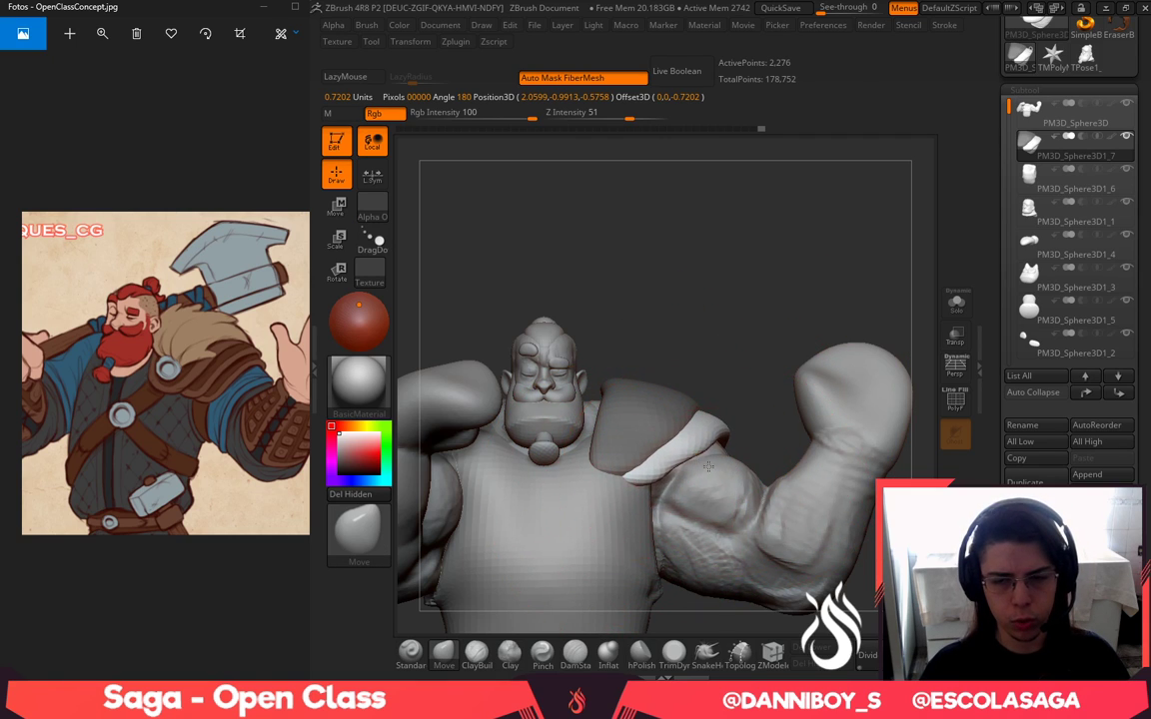
{"action": "key", "text": "space"}
{"action": "left_click_drag", "start_coordinate": [731, 451], "coordinate": [739, 451]}
{"action": "mouse_move", "coordinate": [815, 285]}
{"action": "left_mouse_down"}
{"action": "mouse_move", "coordinate": [761, 338]}
{"action": "mouse_move", "coordinate": [827, 223]}
{"action": "mouse_move", "coordinate": [779, 385]}
{"action": "left_mouse_up"}
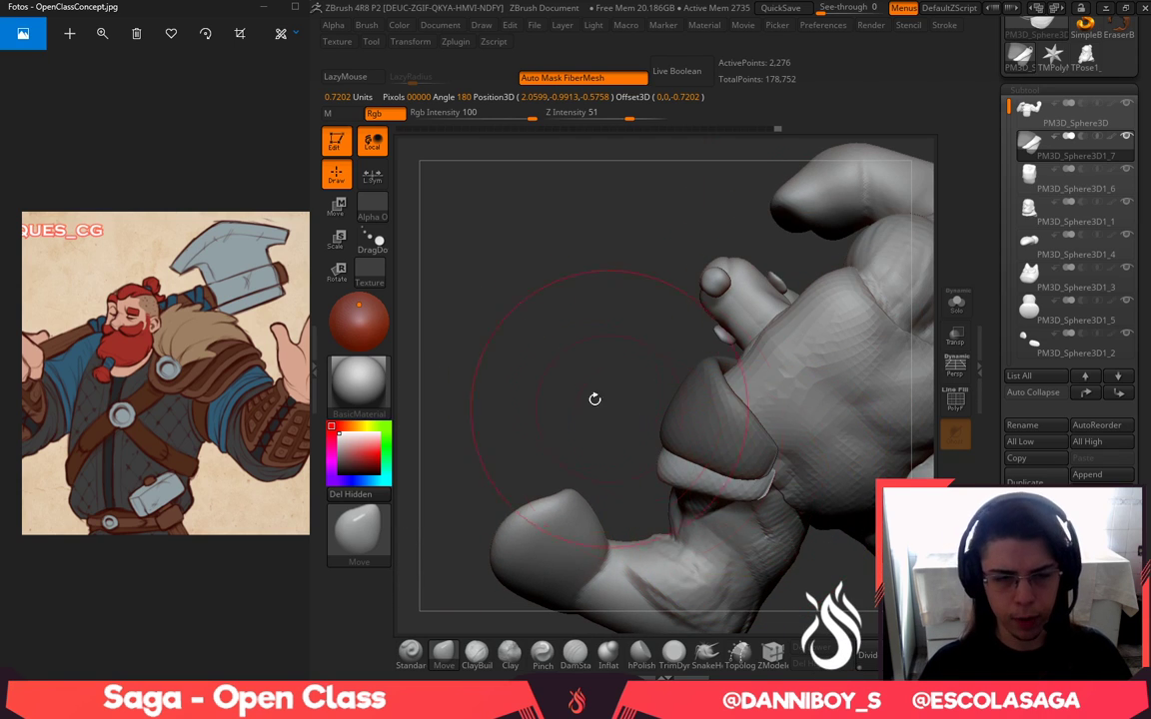
{"action": "mouse_move", "coordinate": [594, 400]}
{"action": "left_mouse_down"}
{"action": "mouse_move", "coordinate": [720, 248]}
{"action": "mouse_move", "coordinate": [744, 252]}
{"action": "left_mouse_up"}
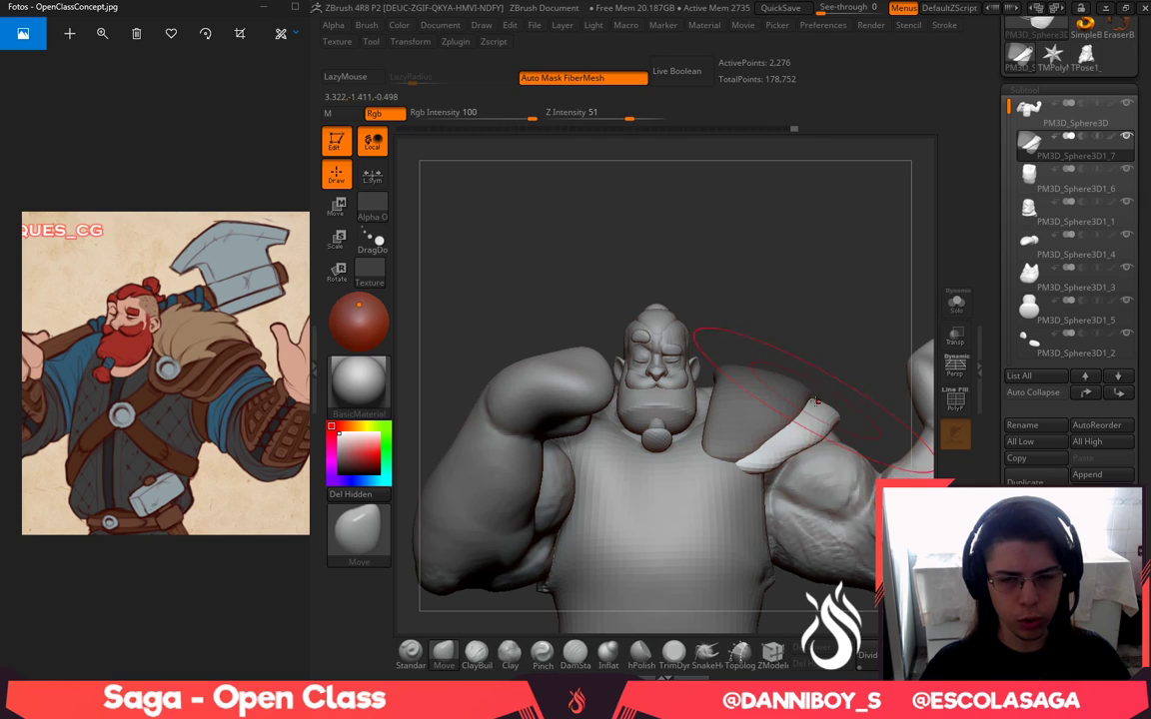
Invert the mask and reshape the first plate's edges where it overlaps the second one
{"action": "left_click", "coordinate": [832, 384], "text": "ctrl"}
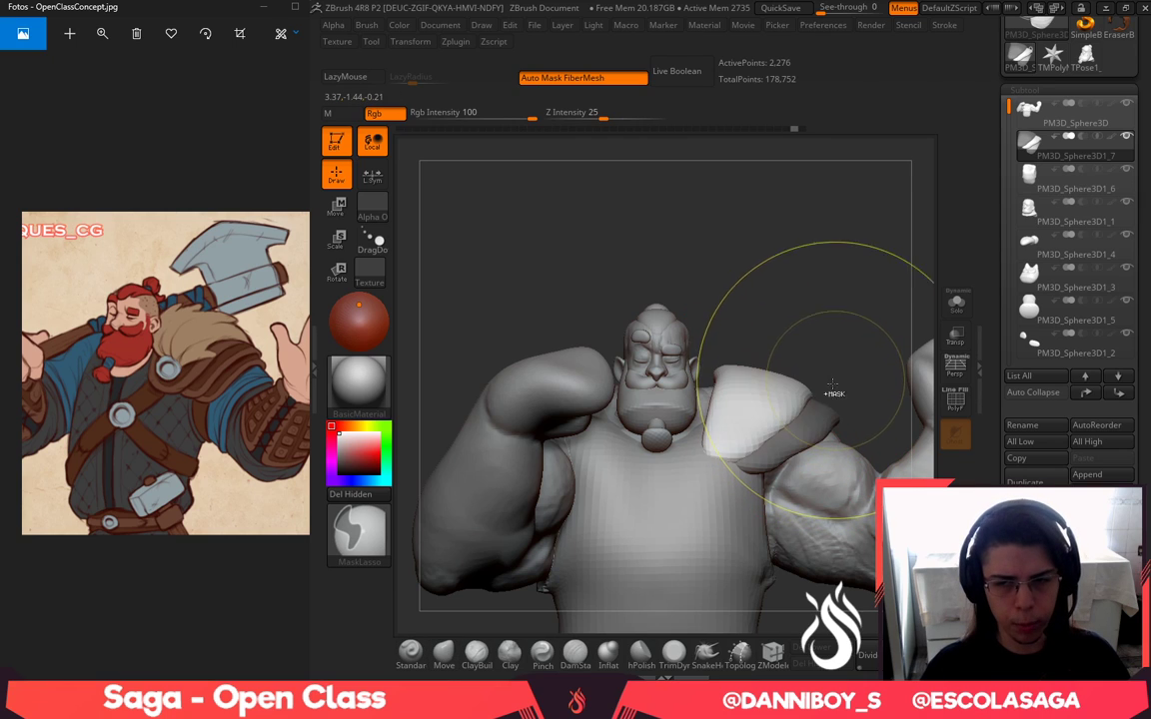
{"action": "left_click_drag", "start_coordinate": [806, 395], "coordinate": [811, 388]}
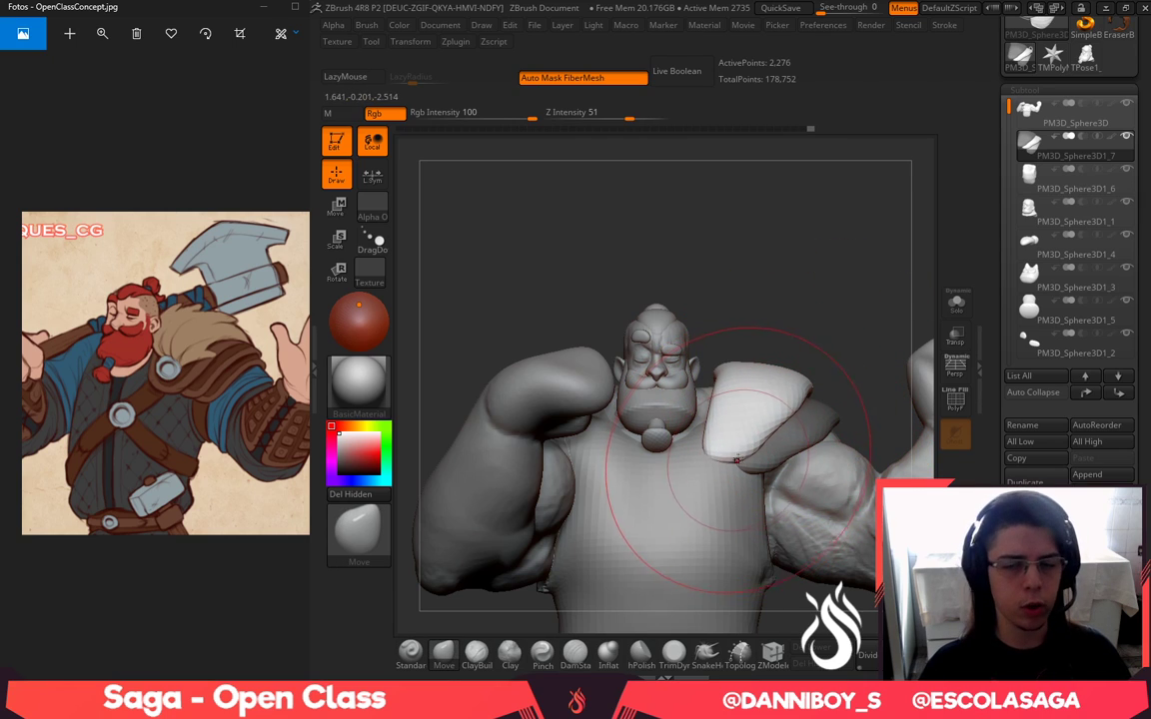
{"action": "left_click_drag", "start_coordinate": [817, 331], "coordinate": [735, 315], "text": "alt"}
Invert the mask again and duplicate the second plate down the arm as a third plate
{"action": "left_click", "coordinate": [764, 369], "text": "ctrl"}
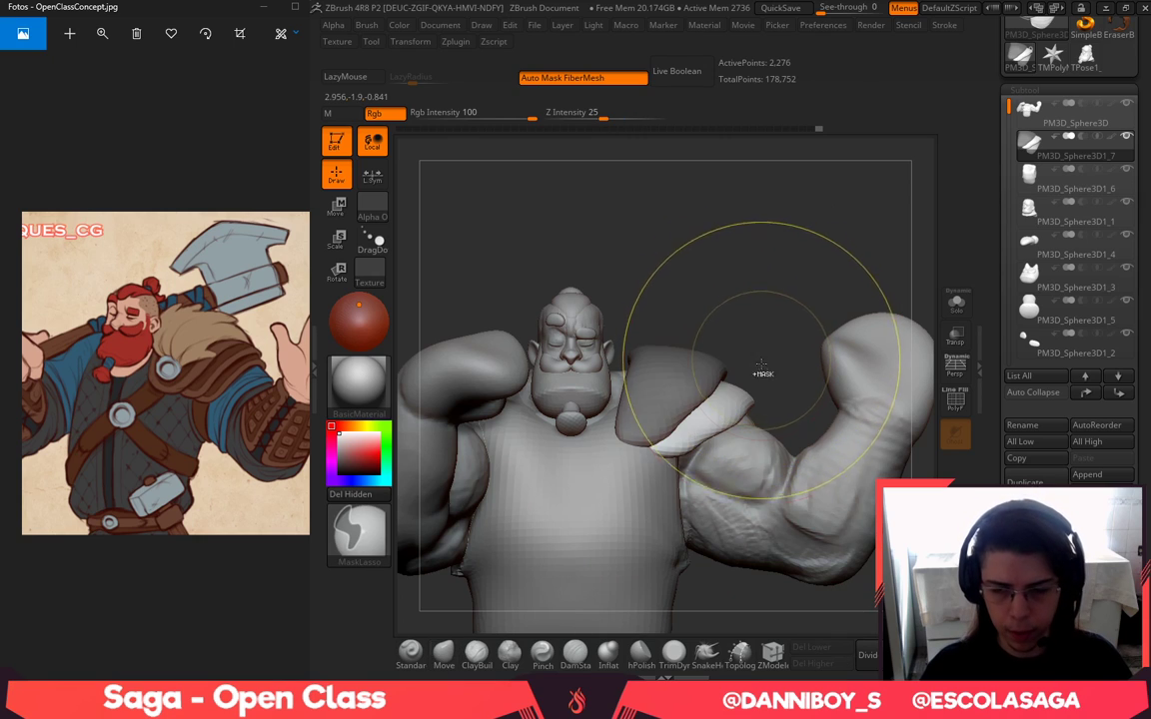
{"action": "key", "text": "w"}
{"action": "left_click_drag", "start_coordinate": [759, 376], "coordinate": [779, 389], "text": "ctrl"}
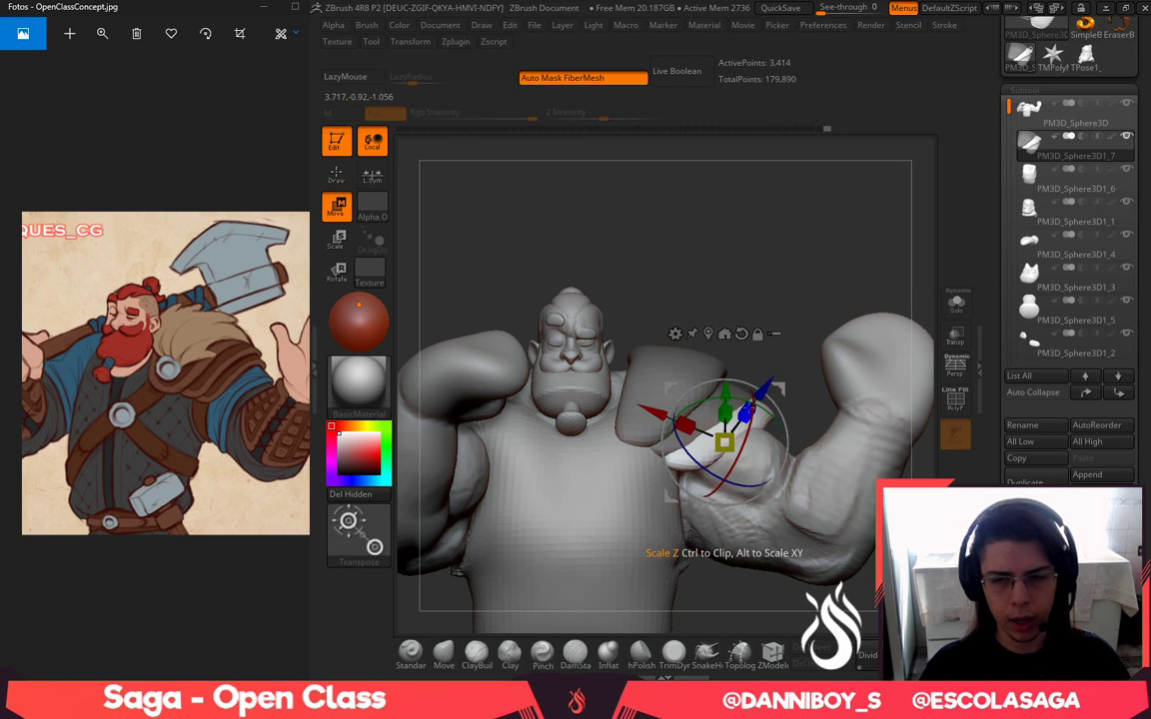
{"action": "key", "text": "q"}
Wrap the third plate around the upper arm beneath the second one with the Move brush
{"action": "right_click_drag", "start_coordinate": [711, 453], "coordinate": [746, 446]}
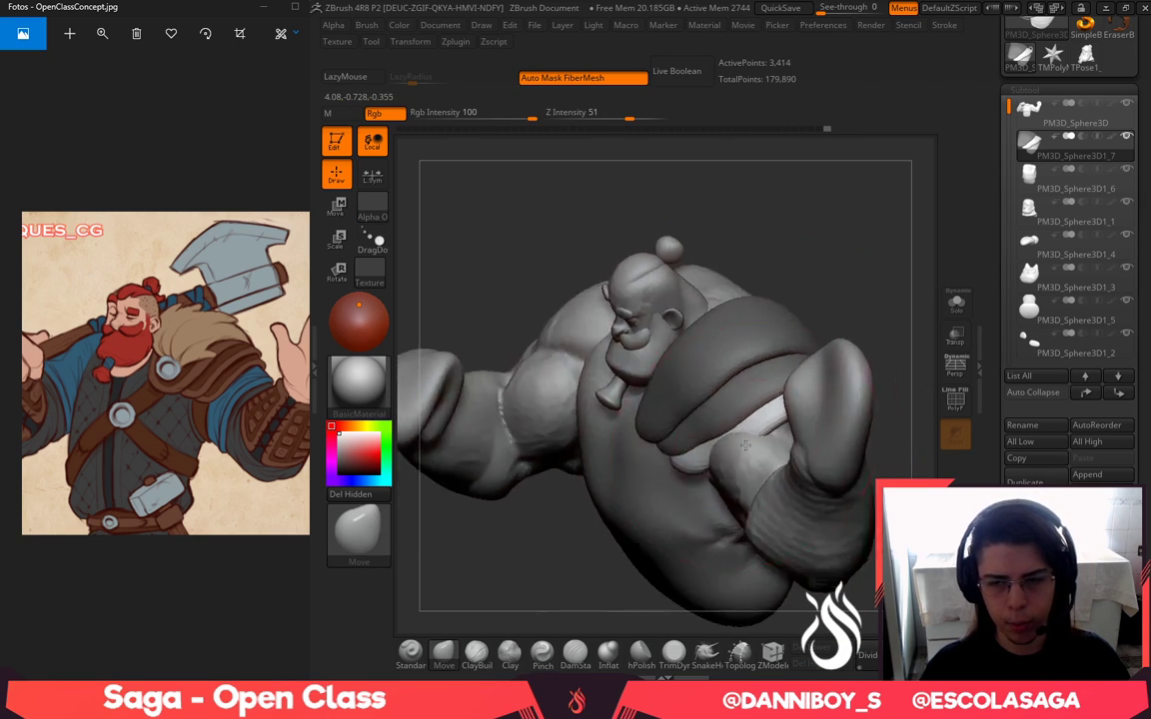
{"action": "left_click_drag", "start_coordinate": [850, 323], "coordinate": [808, 411]}
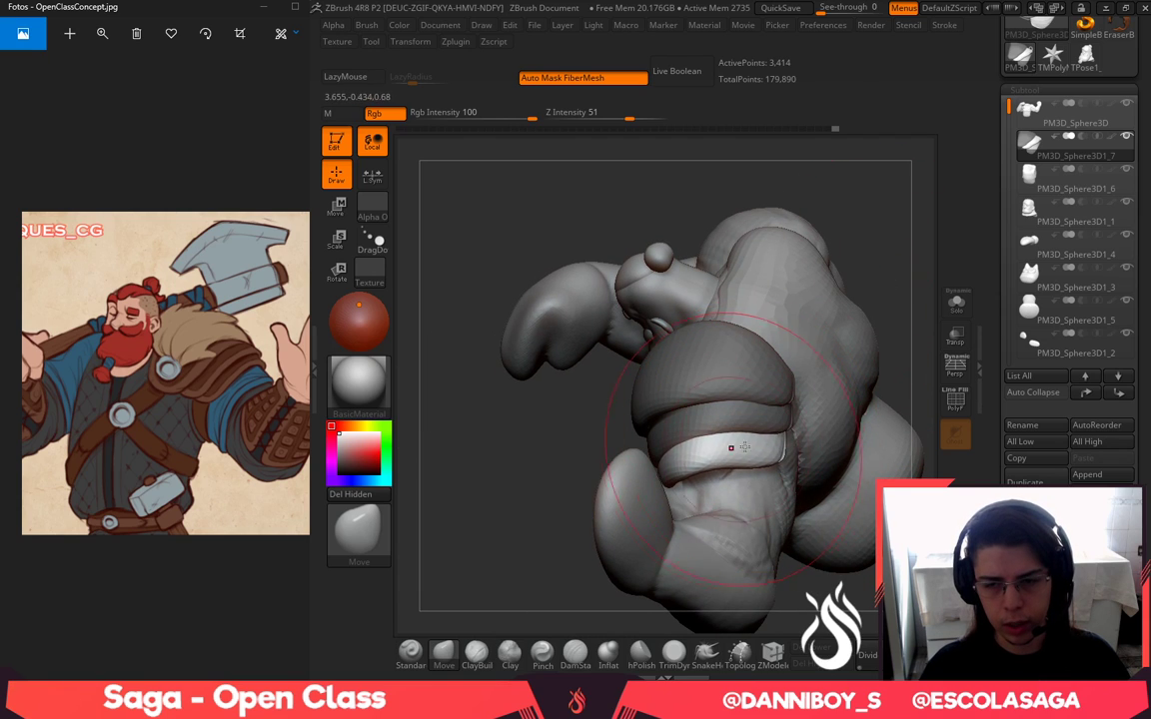
{"action": "left_click_drag", "start_coordinate": [572, 431], "coordinate": [685, 400]}
{"action": "left_click_drag", "start_coordinate": [734, 350], "coordinate": [822, 391]}
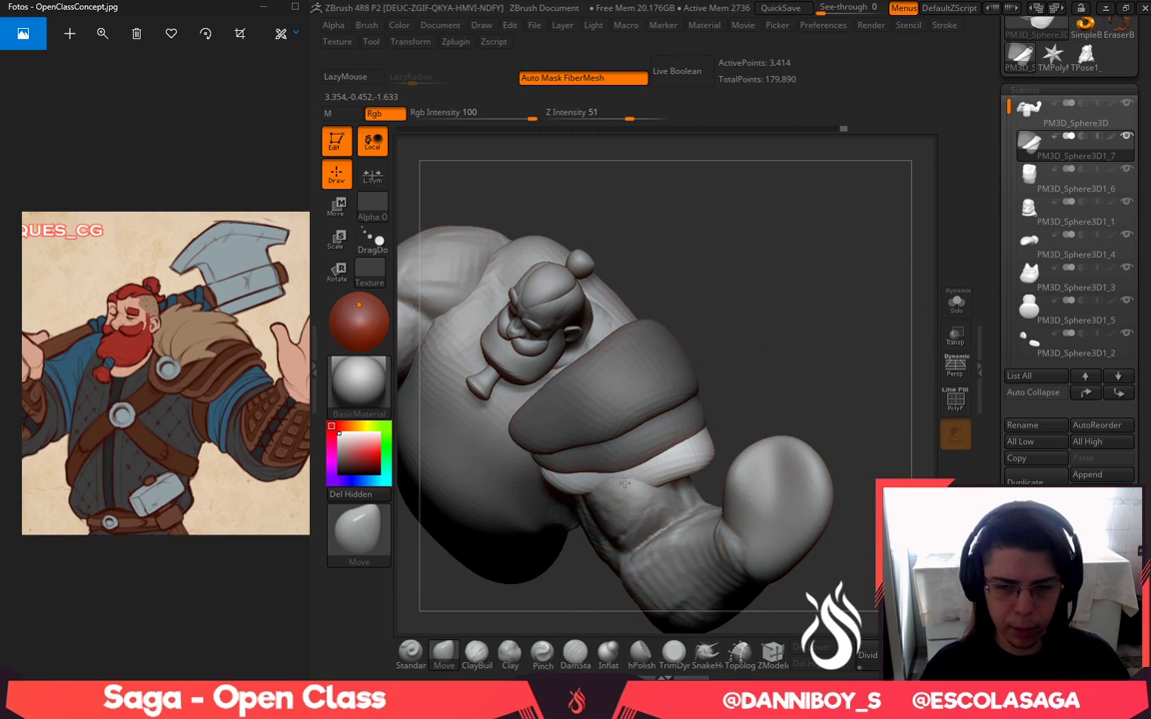
{"action": "mouse_move", "coordinate": [789, 350]}
{"action": "left_mouse_down"}
{"action": "mouse_move", "coordinate": [747, 363]}
{"action": "mouse_move", "coordinate": [800, 391]}
{"action": "left_mouse_up"}
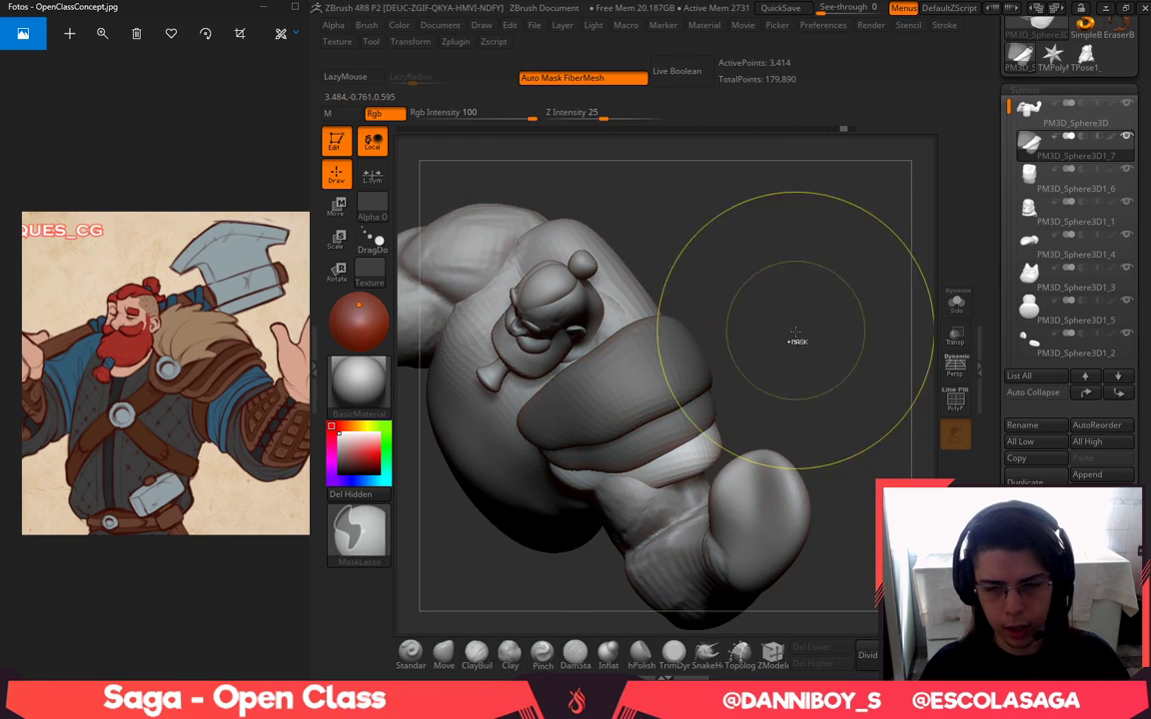
Clear the mask and refine the edges and overlap of the three shoulder plates with a resized Move brush
{"action": "left_click_drag", "start_coordinate": [795, 331], "coordinate": [821, 356], "text": "ctrl"}
{"action": "left_click_drag", "start_coordinate": [606, 489], "coordinate": [590, 470]}
{"action": "mouse_move", "coordinate": [817, 379]}
{"action": "left_mouse_down"}
{"action": "mouse_move", "coordinate": [744, 245]}
{"action": "mouse_move", "coordinate": [844, 330]}
{"action": "left_mouse_up"}
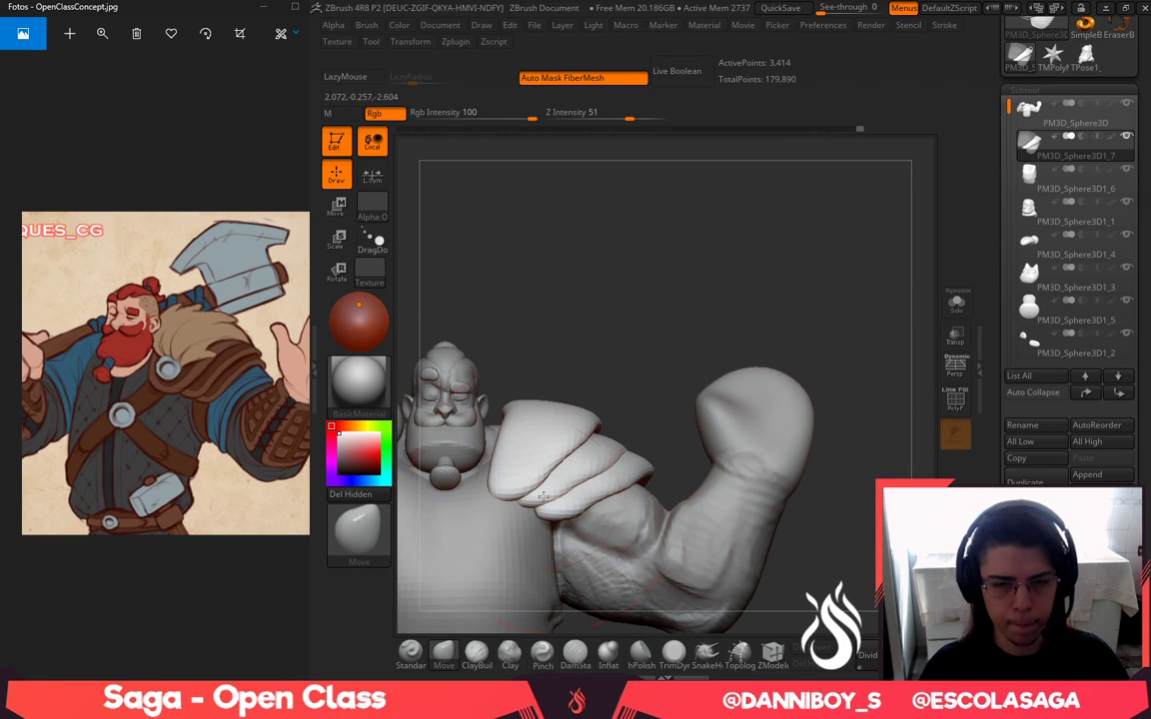
{"action": "mouse_move", "coordinate": [641, 381]}
{"action": "left_mouse_down", "text": "alt"}
{"action": "mouse_move", "coordinate": [658, 378]}
{"action": "mouse_move", "coordinate": [660, 362]}
{"action": "mouse_move", "coordinate": [639, 367]}
{"action": "left_mouse_up", "text": "alt"}
{"action": "key", "text": "space"}
{"action": "left_click_drag", "start_coordinate": [647, 488], "coordinate": [601, 483]}
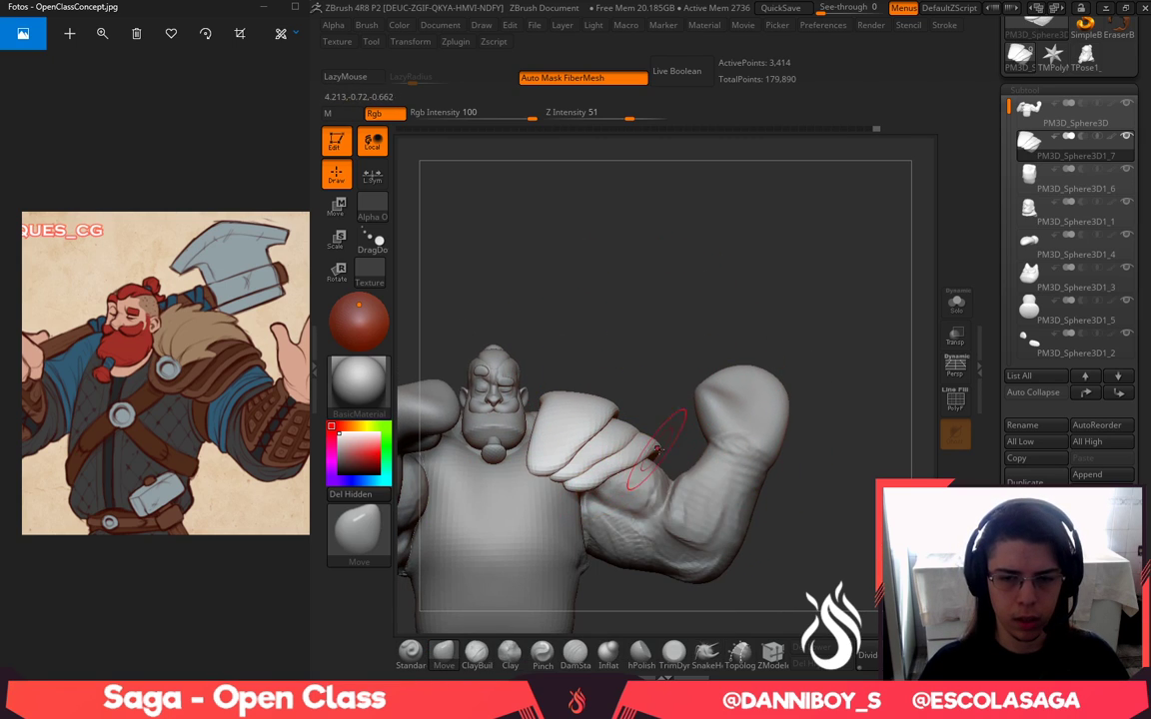
Adjust the outer edge of the lowest shoulder plate with a resized Move brush
{"action": "key", "text": "space"}
{"action": "left_click_drag", "start_coordinate": [659, 451], "coordinate": [679, 449]}
{"action": "mouse_move", "coordinate": [685, 398]}
{"action": "left_mouse_down"}
{"action": "mouse_move", "coordinate": [641, 407]}
{"action": "mouse_move", "coordinate": [692, 394]}
{"action": "mouse_move", "coordinate": [680, 411]}
{"action": "left_mouse_up"}
{"action": "key", "text": "space"}
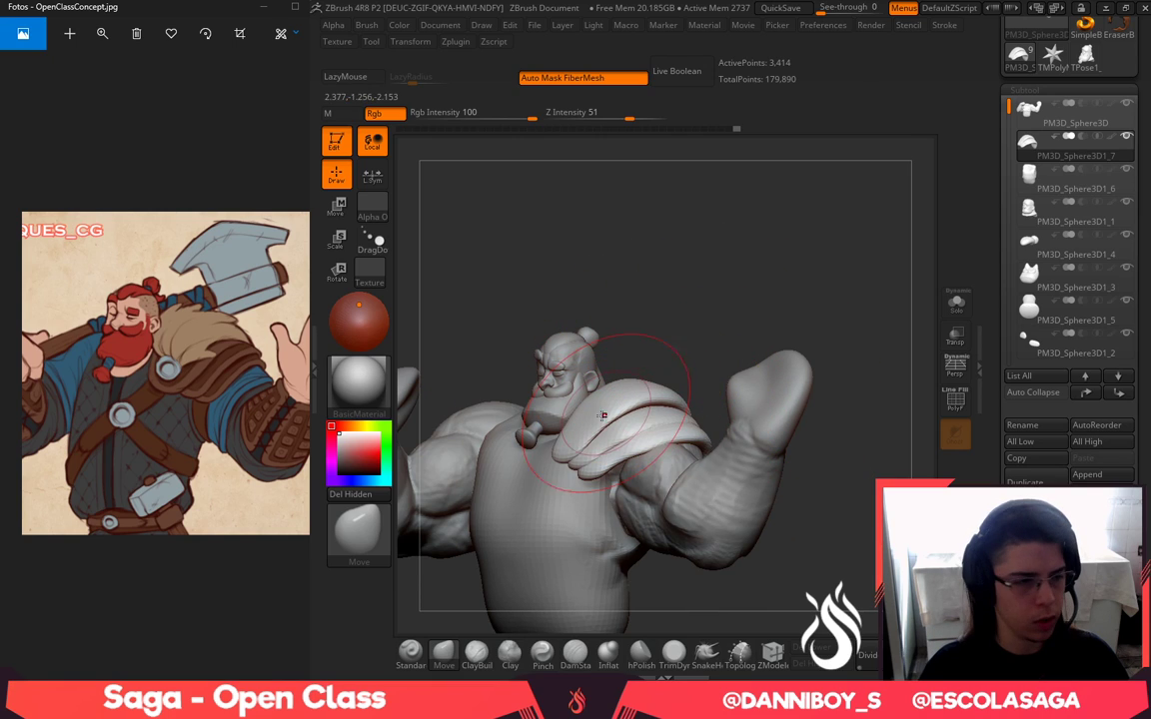
Insert a sphere from the IMM Primitives brush onto the front of the first shoulder plate, near the beard
{"action": "left_click_drag", "start_coordinate": [671, 340], "coordinate": [732, 402], "text": "alt"}
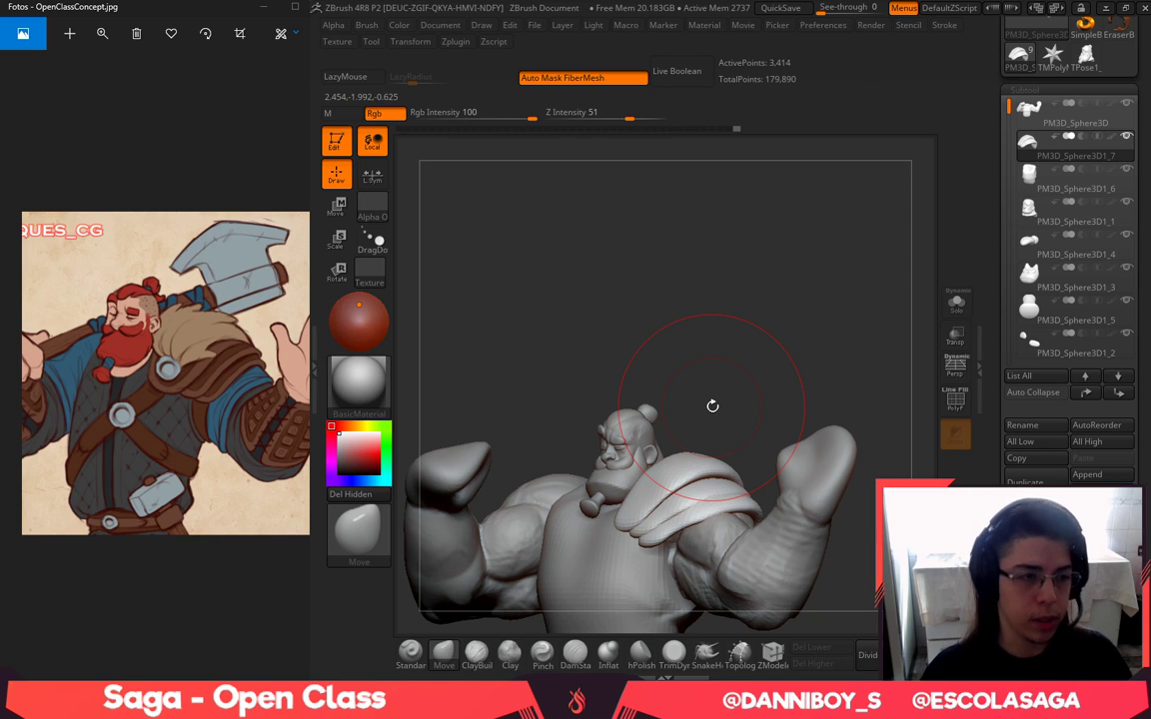
{"action": "mouse_move", "coordinate": [688, 259]}
{"action": "left_mouse_down"}
{"action": "mouse_move", "coordinate": [761, 280]}
{"action": "mouse_move", "coordinate": [781, 372]}
{"action": "mouse_move", "coordinate": [800, 398]}
{"action": "left_mouse_up"}
{"action": "key", "text": "b"}
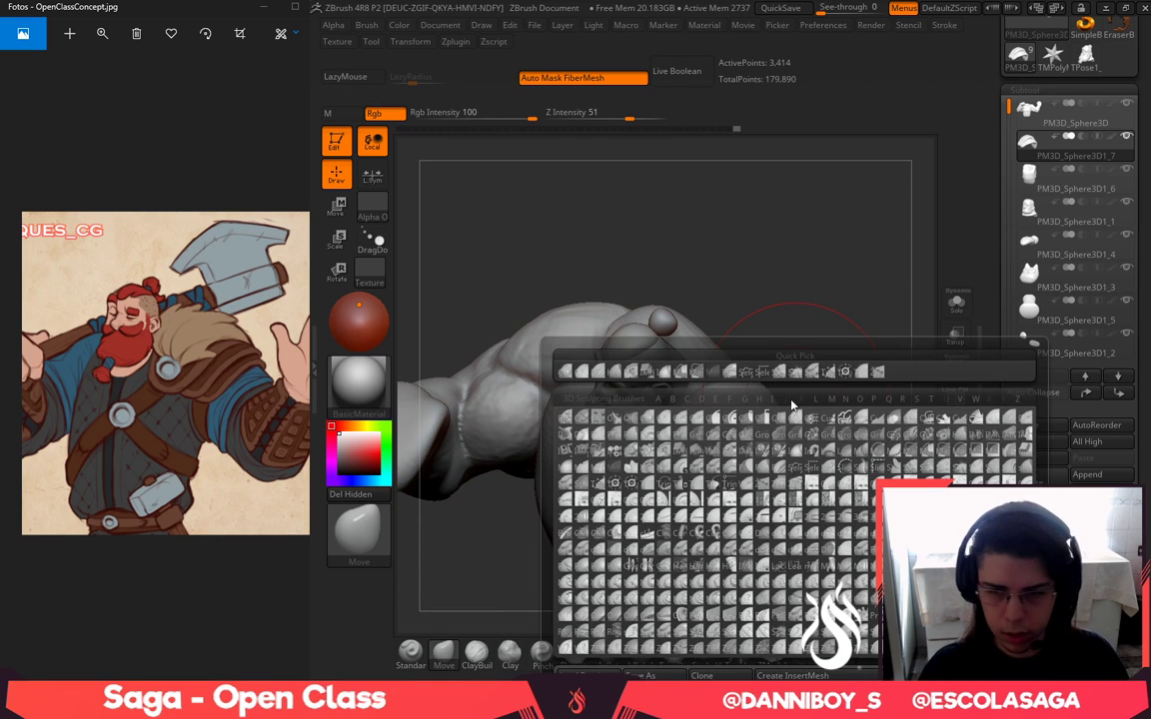
{"action": "key", "text": "i"}
{"action": "left_click", "coordinate": [680, 451]}
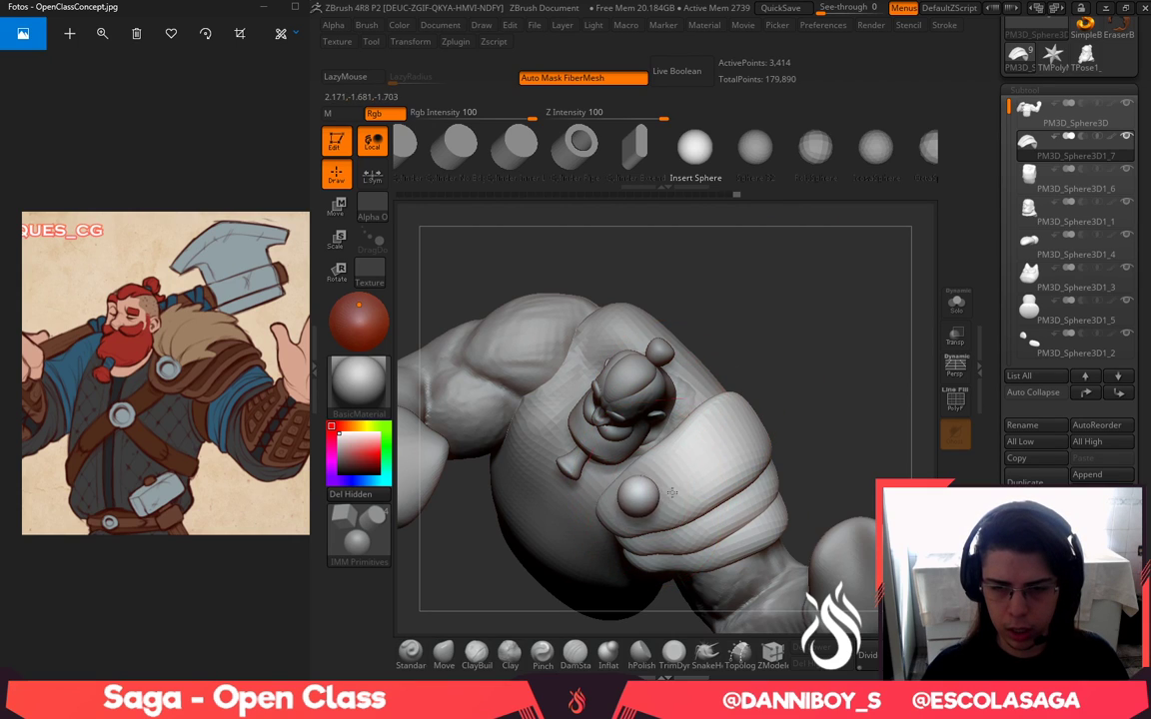
{"action": "left_click_drag", "start_coordinate": [673, 493], "coordinate": [677, 495]}
{"action": "key", "text": "ctrl+z"}
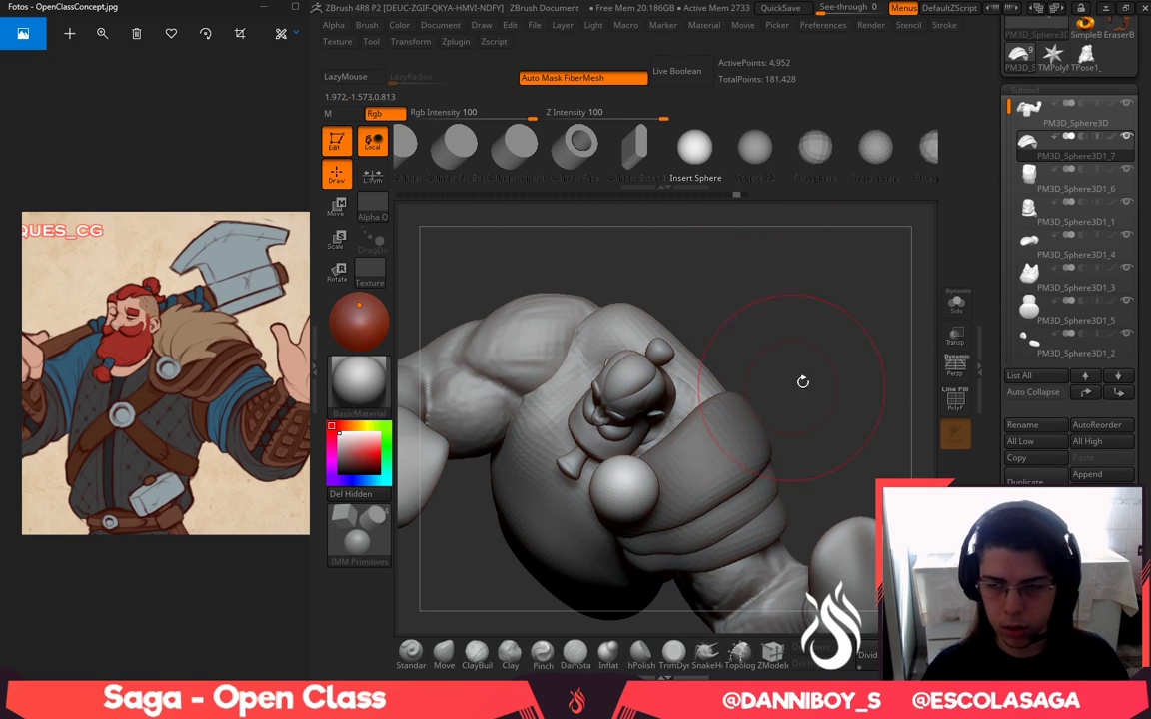
{"action": "left_click_drag", "start_coordinate": [805, 383], "coordinate": [784, 393]}
Stretch the inserted sphere up and over the shoulder with the Move brush as the base of the fur mantle
{"action": "left_click", "coordinate": [444, 653]}
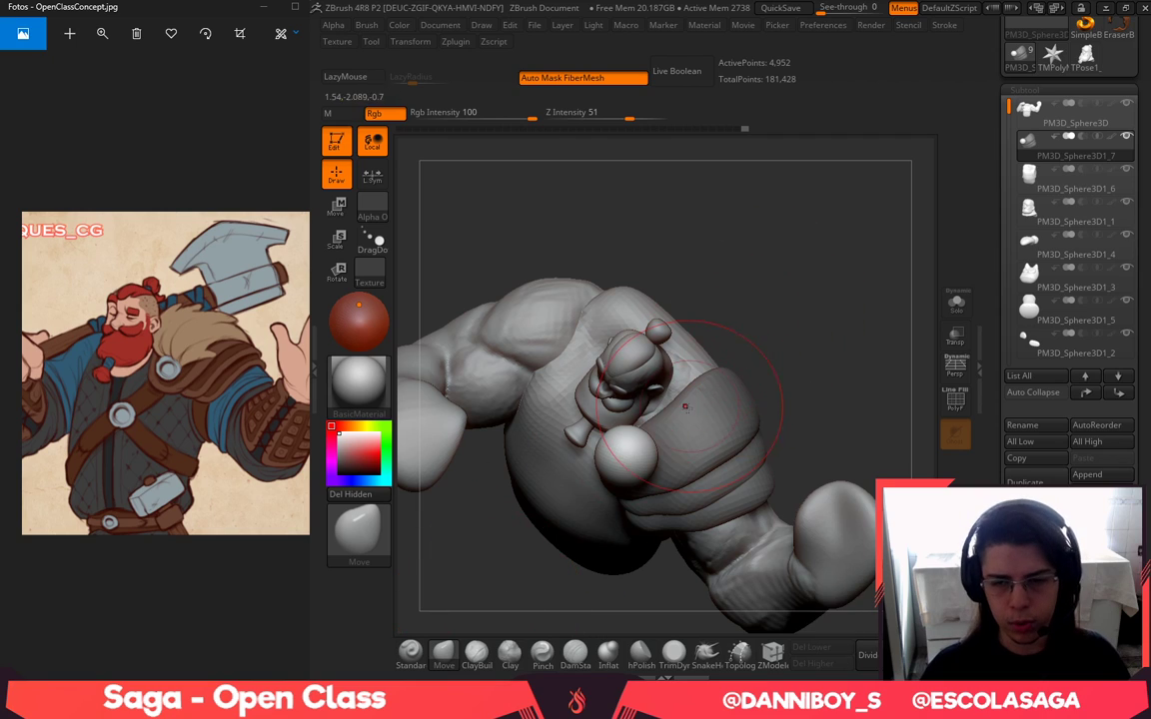
{"action": "left_click_drag", "start_coordinate": [648, 432], "coordinate": [685, 383]}
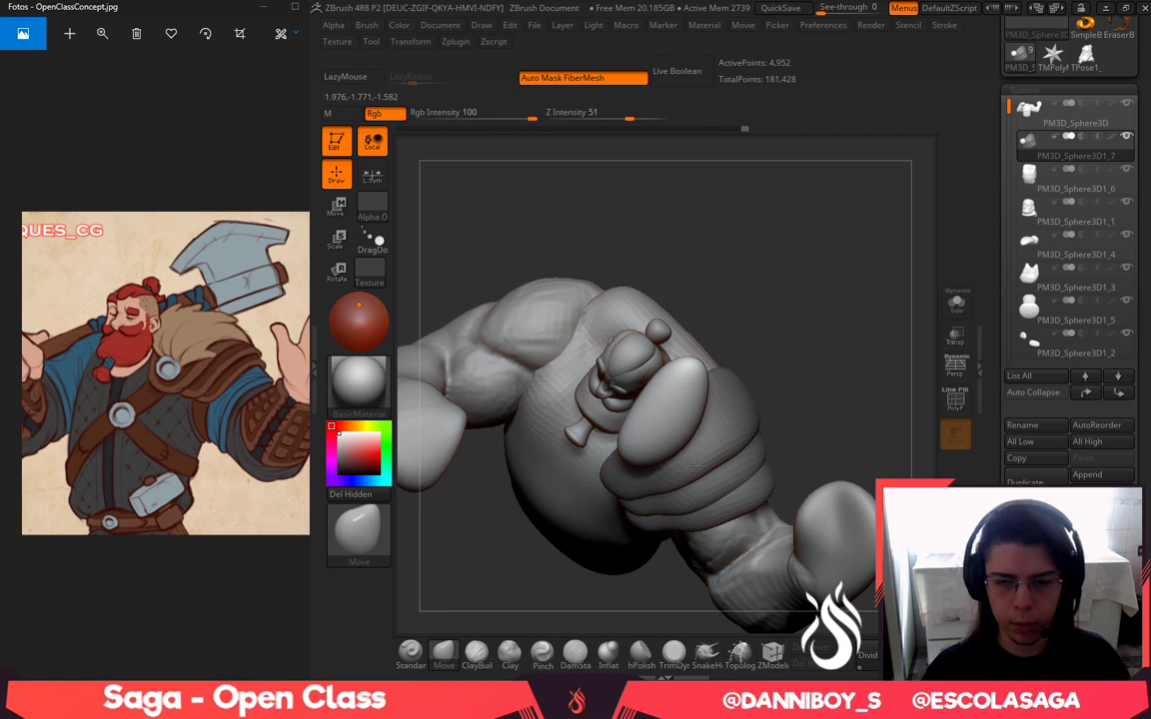
{"action": "left_click_drag", "start_coordinate": [761, 372], "coordinate": [774, 219]}
{"action": "left_click_drag", "start_coordinate": [793, 294], "coordinate": [659, 334]}
{"action": "left_click_drag", "start_coordinate": [767, 356], "coordinate": [787, 367]}
{"action": "mouse_move", "coordinate": [815, 267]}
{"action": "left_mouse_down"}
{"action": "mouse_move", "coordinate": [789, 257]}
{"action": "mouse_move", "coordinate": [734, 189]}
{"action": "mouse_move", "coordinate": [744, 182]}
{"action": "left_mouse_up"}
Widen the mantle shape behind the shoulder and pull it down the upper back with a resized Move brush
{"action": "key", "text": "space"}
{"action": "left_click_drag", "start_coordinate": [586, 382], "coordinate": [603, 465]}
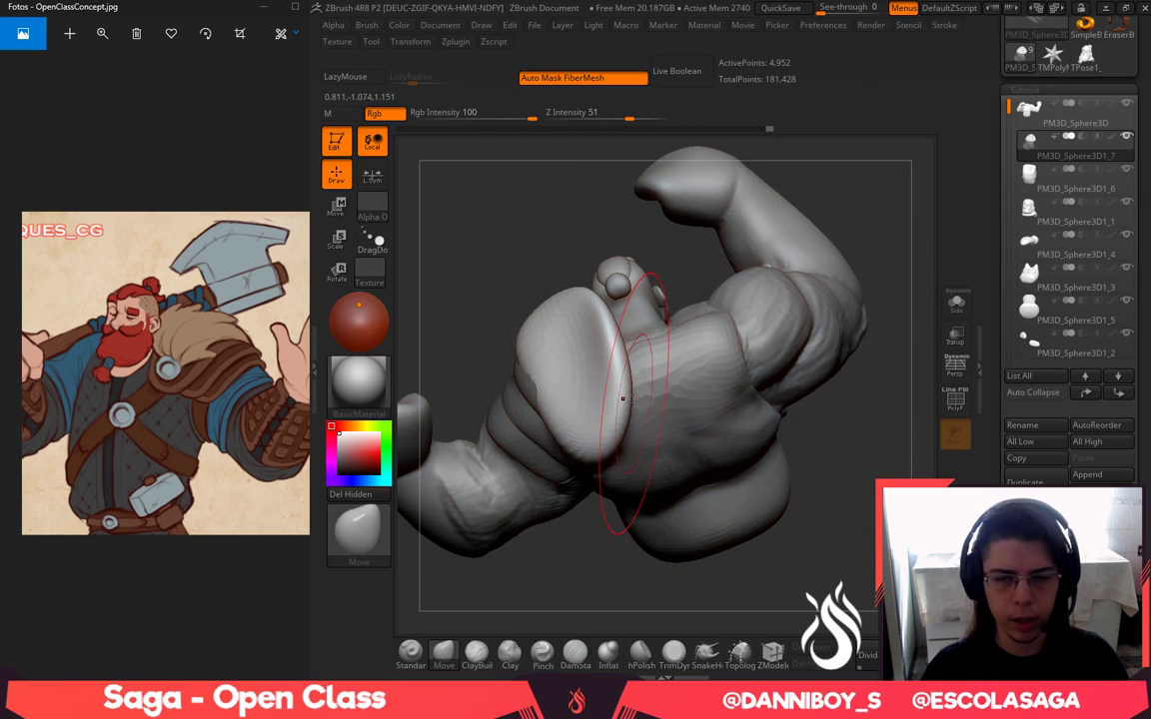
{"action": "left_click_drag", "start_coordinate": [621, 399], "coordinate": [684, 385]}
{"action": "mouse_move", "coordinate": [592, 388]}
{"action": "left_mouse_down"}
{"action": "mouse_move", "coordinate": [617, 403]}
{"action": "mouse_move", "coordinate": [612, 393]}
{"action": "mouse_move", "coordinate": [615, 409]}
{"action": "mouse_move", "coordinate": [611, 392]}
{"action": "left_mouse_up"}
{"action": "mouse_move", "coordinate": [771, 154]}
{"action": "left_mouse_down"}
{"action": "mouse_move", "coordinate": [848, 234]}
{"action": "mouse_move", "coordinate": [794, 215]}
{"action": "left_mouse_up"}
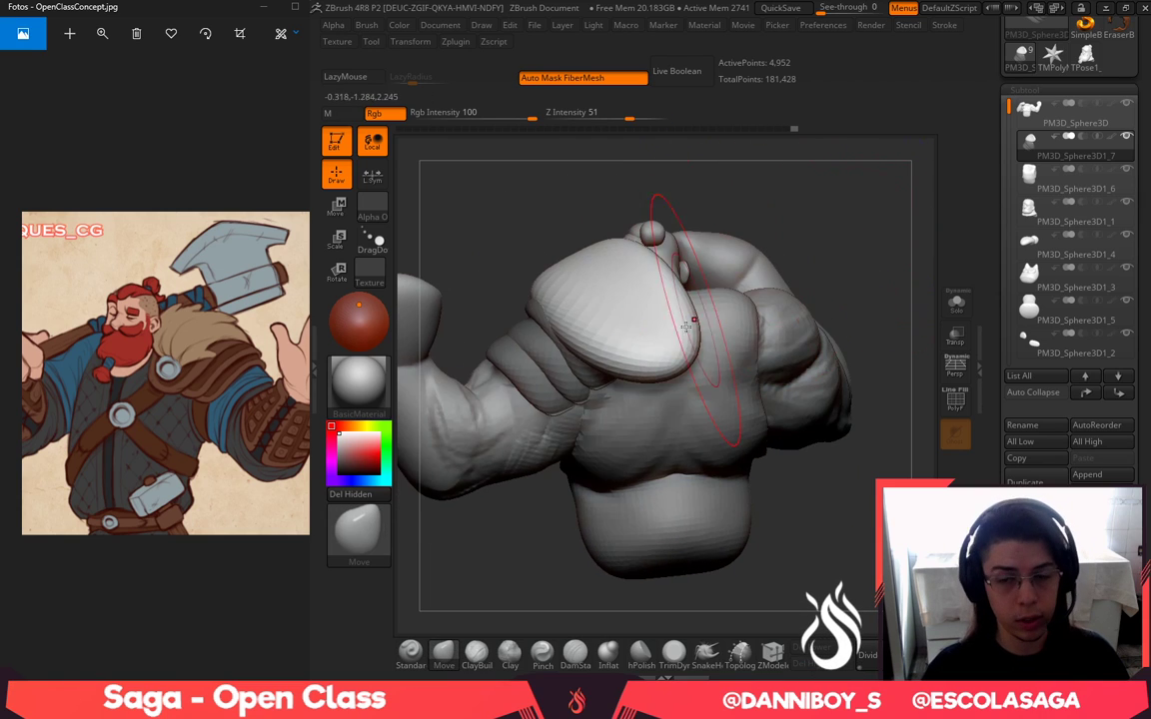
{"action": "left_click_drag", "start_coordinate": [612, 354], "coordinate": [638, 479]}
{"action": "left_click_drag", "start_coordinate": [684, 440], "coordinate": [711, 458]}
{"action": "left_click_drag", "start_coordinate": [799, 530], "coordinate": [841, 540]}
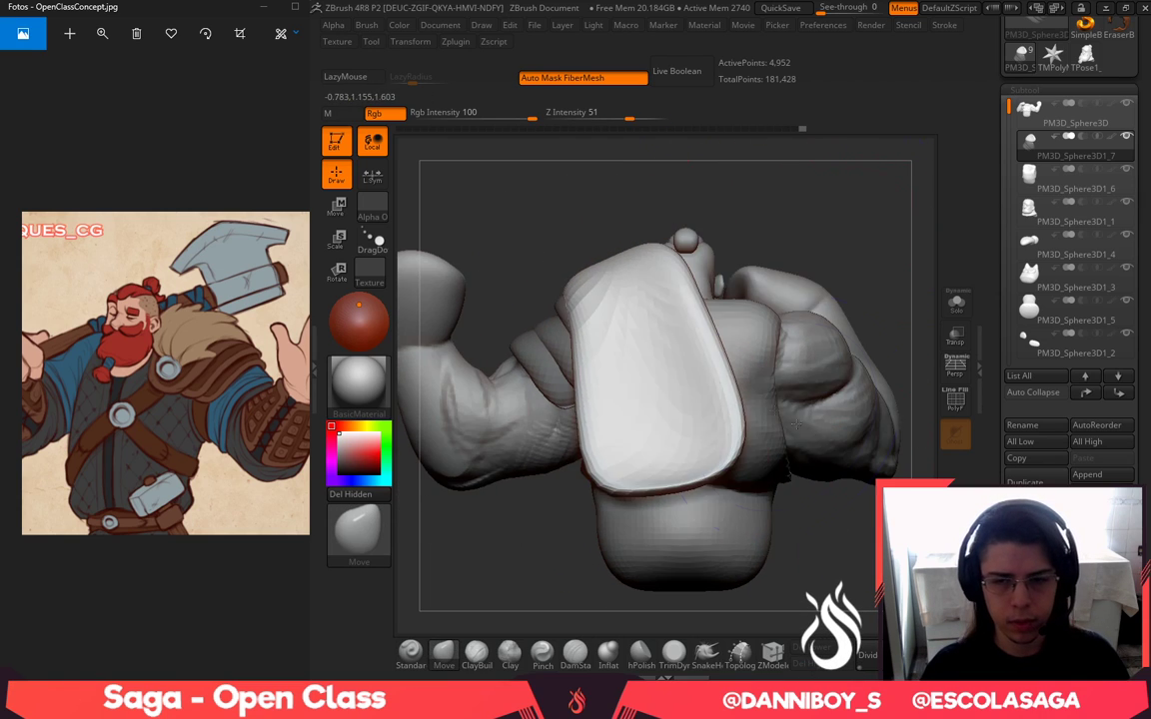
Smooth the mantle's surface on the back and at the front of the shoulder
{"action": "mouse_move", "coordinate": [640, 399]}
{"action": "left_mouse_down", "text": "shift"}
{"action": "mouse_move", "coordinate": [700, 436]}
{"action": "mouse_move", "coordinate": [660, 440]}
{"action": "mouse_move", "coordinate": [689, 450]}
{"action": "left_mouse_up", "text": "shift"}
{"action": "left_click_drag", "start_coordinate": [540, 205], "coordinate": [799, 215]}
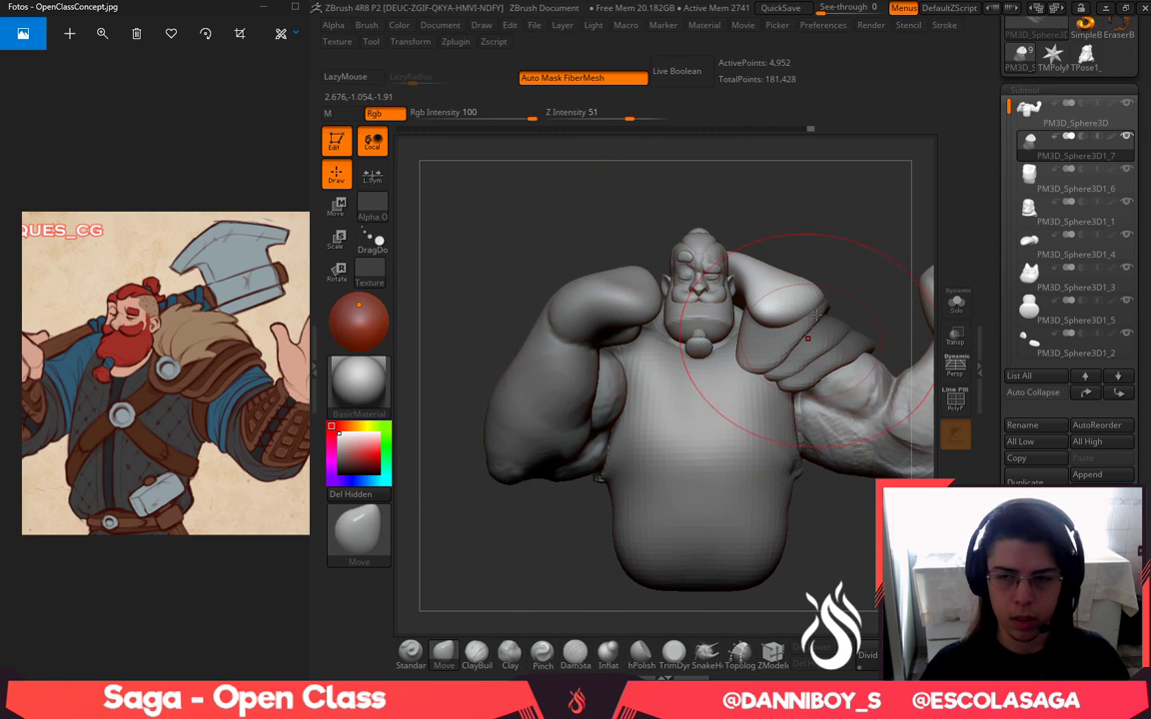
{"action": "left_click_drag", "start_coordinate": [800, 318], "coordinate": [765, 301], "text": "shift"}
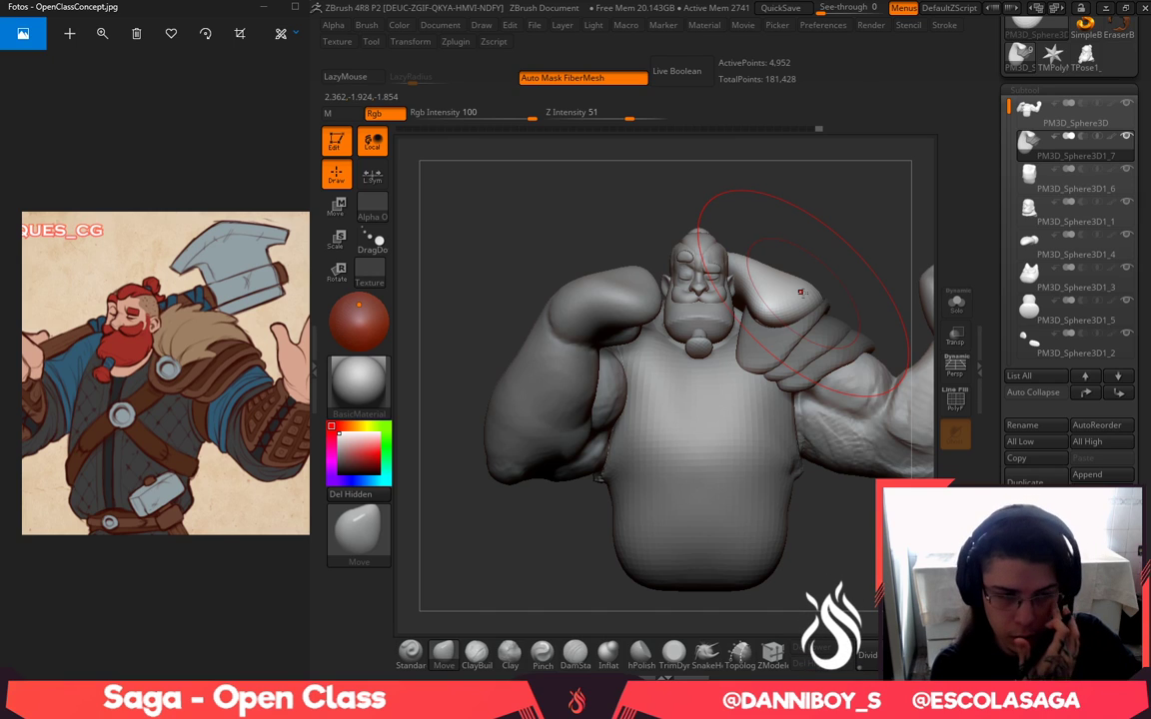
Isolate the shoulder pieces in Solo view and split the mantle into its own active subtool
{"action": "mouse_move", "coordinate": [863, 226]}
{"action": "left_mouse_down"}
{"action": "mouse_move", "coordinate": [766, 265]}
{"action": "mouse_move", "coordinate": [721, 318]}
{"action": "mouse_move", "coordinate": [731, 336]}
{"action": "left_mouse_up"}
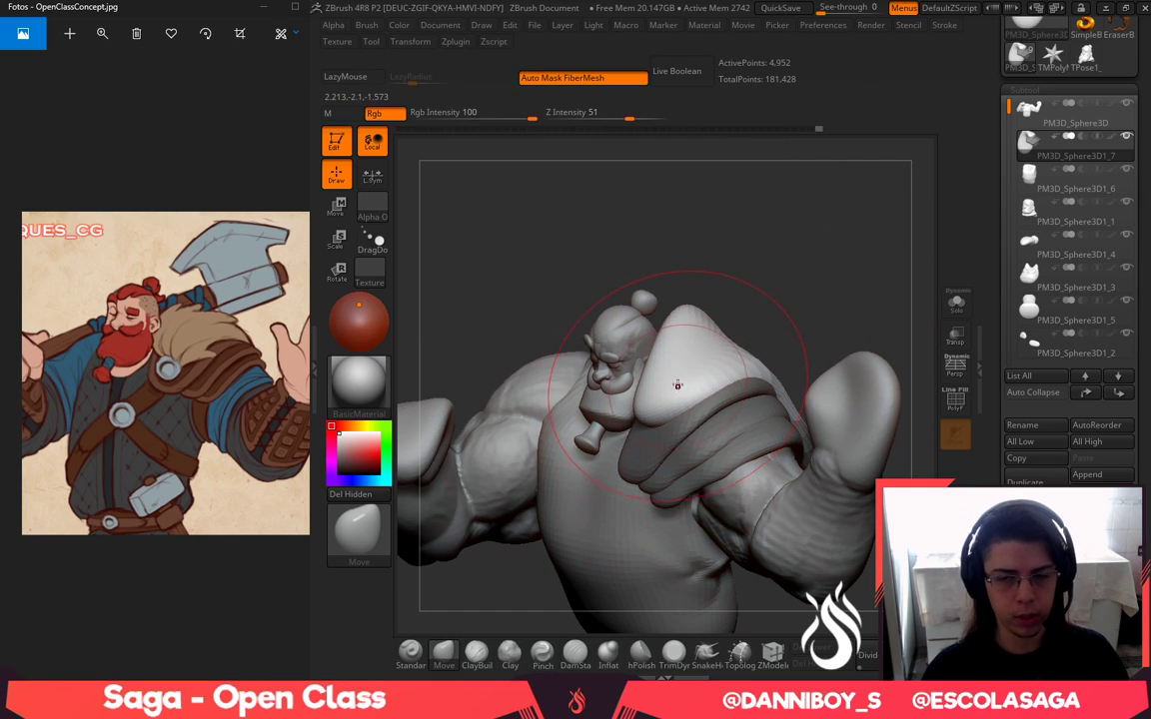
{"action": "left_click", "coordinate": [960, 306]}
{"action": "left_click_drag", "start_coordinate": [856, 252], "coordinate": [728, 405]}
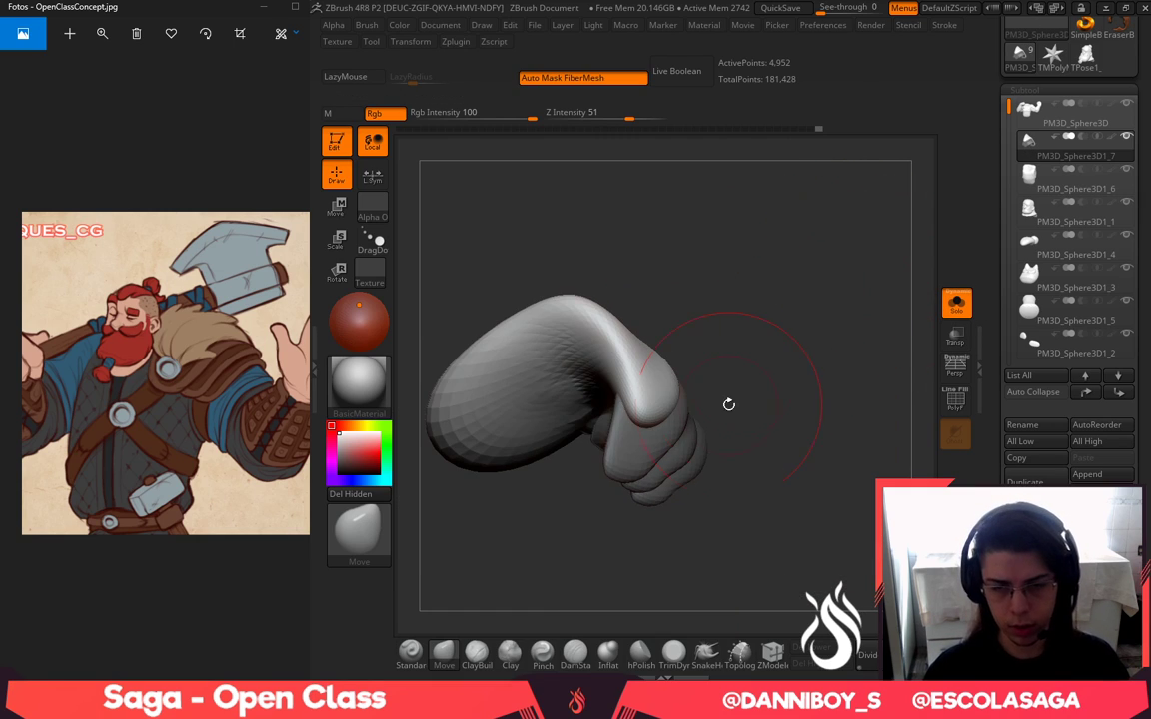
{"action": "left_click", "coordinate": [949, 440]}
{"action": "key", "text": "Down"}
{"action": "left_click_drag", "start_coordinate": [867, 434], "coordinate": [680, 621]}
Pinch the mantle's edges with a resized Pinch brush, smooth its surfaces, and leave Solo view
{"action": "left_click", "coordinate": [546, 651]}
{"action": "key", "text": "space"}
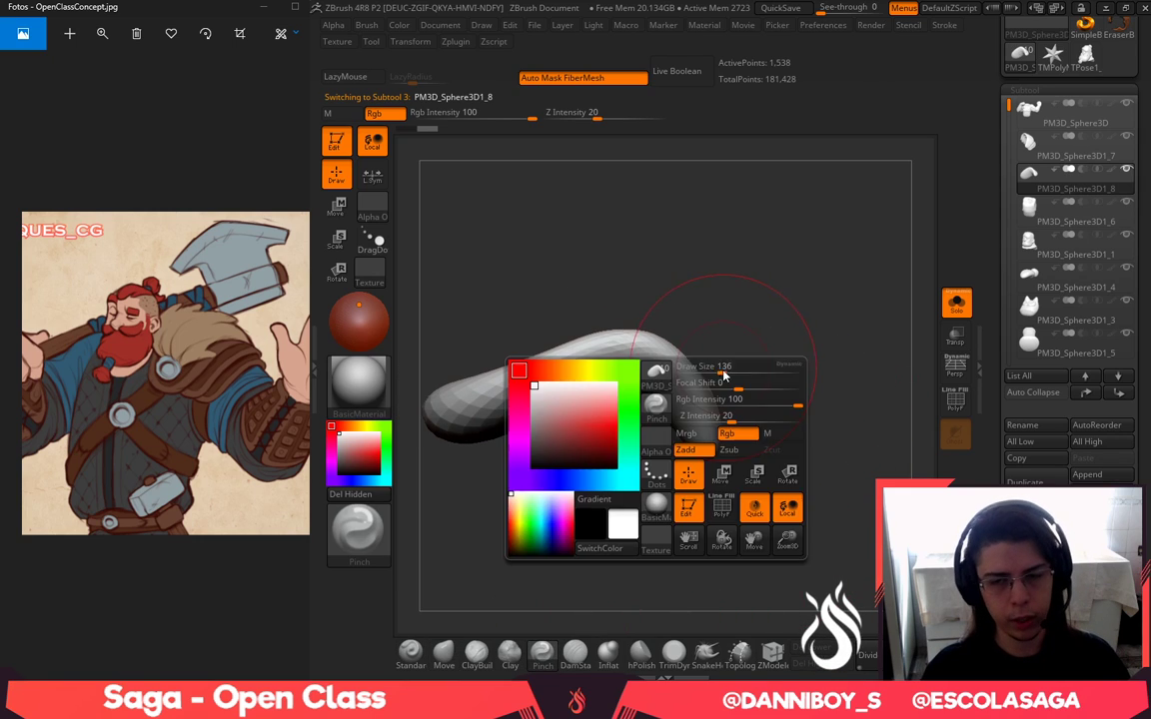
{"action": "left_click", "coordinate": [727, 377]}
{"action": "mouse_move", "coordinate": [697, 436]}
{"action": "left_mouse_down"}
{"action": "mouse_move", "coordinate": [534, 352]}
{"action": "mouse_move", "coordinate": [596, 391]}
{"action": "mouse_move", "coordinate": [514, 415]}
{"action": "mouse_move", "coordinate": [654, 447]}
{"action": "mouse_move", "coordinate": [617, 341]}
{"action": "mouse_move", "coordinate": [629, 405]}
{"action": "mouse_move", "coordinate": [671, 444]}
{"action": "left_mouse_up"}
{"action": "left_click_drag", "start_coordinate": [622, 303], "coordinate": [748, 361], "text": "alt"}
{"action": "left_click_drag", "start_coordinate": [662, 432], "coordinate": [735, 440], "text": "shift"}
{"action": "mouse_move", "coordinate": [650, 403]}
{"action": "left_mouse_down", "text": "shift"}
{"action": "mouse_move", "coordinate": [782, 481]}
{"action": "mouse_move", "coordinate": [690, 420]}
{"action": "left_mouse_up", "text": "shift"}
{"action": "left_click_drag", "start_coordinate": [714, 328], "coordinate": [732, 394]}
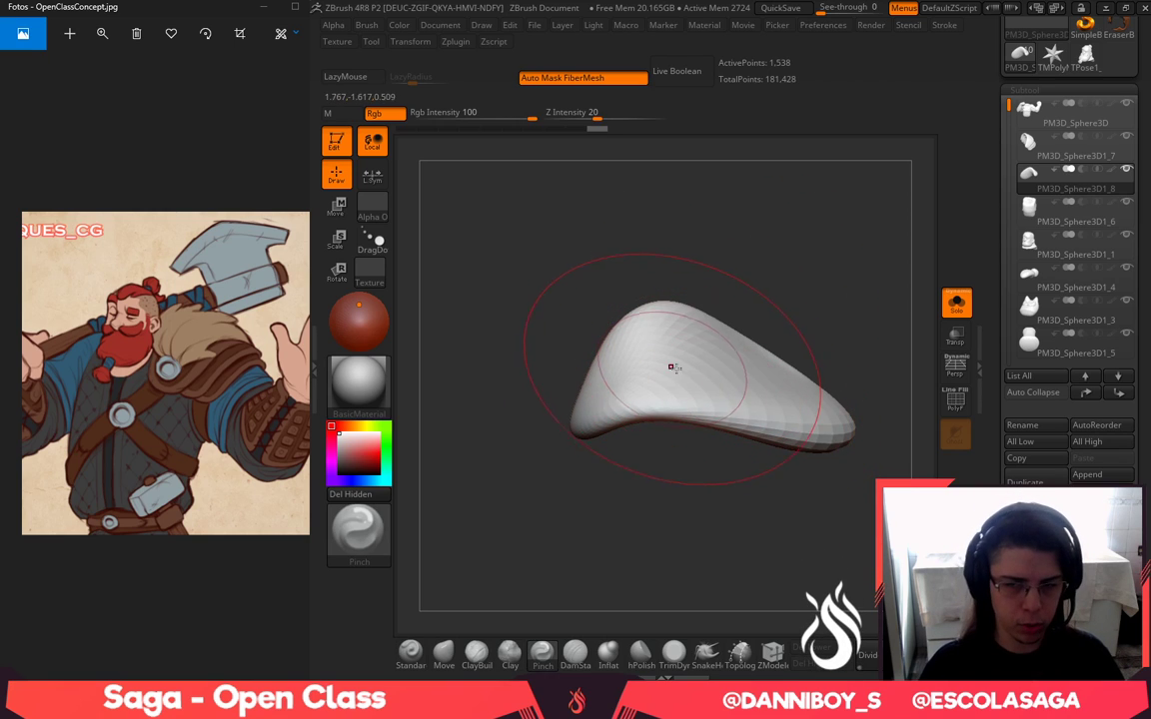
{"action": "left_click_drag", "start_coordinate": [675, 362], "coordinate": [742, 351], "text": "shift"}
{"action": "left_click_drag", "start_coordinate": [791, 292], "coordinate": [889, 300]}
{"action": "left_click", "coordinate": [958, 305]}
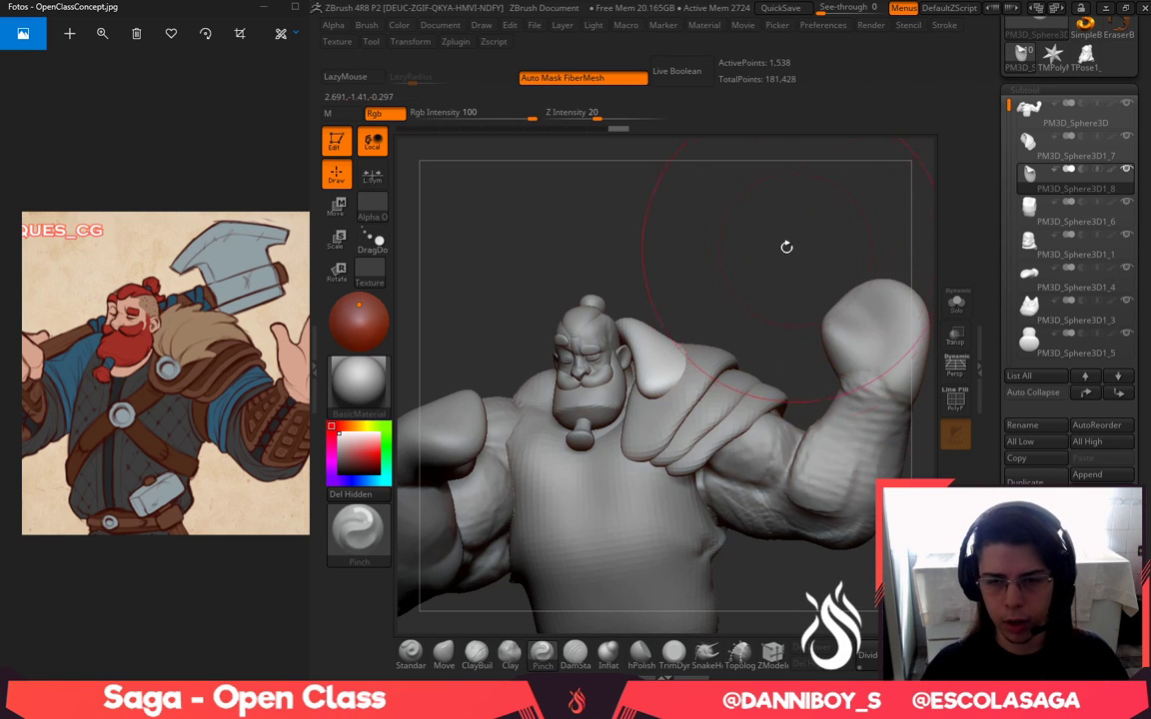
Reshape the mantle around the neck and outer shoulder with the Move brush so it overhangs the armour plates
{"action": "left_click", "coordinate": [446, 658]}
{"action": "mouse_move", "coordinate": [777, 249]}
{"action": "left_mouse_down"}
{"action": "mouse_move", "coordinate": [765, 306]}
{"action": "mouse_move", "coordinate": [698, 371]}
{"action": "left_mouse_up"}
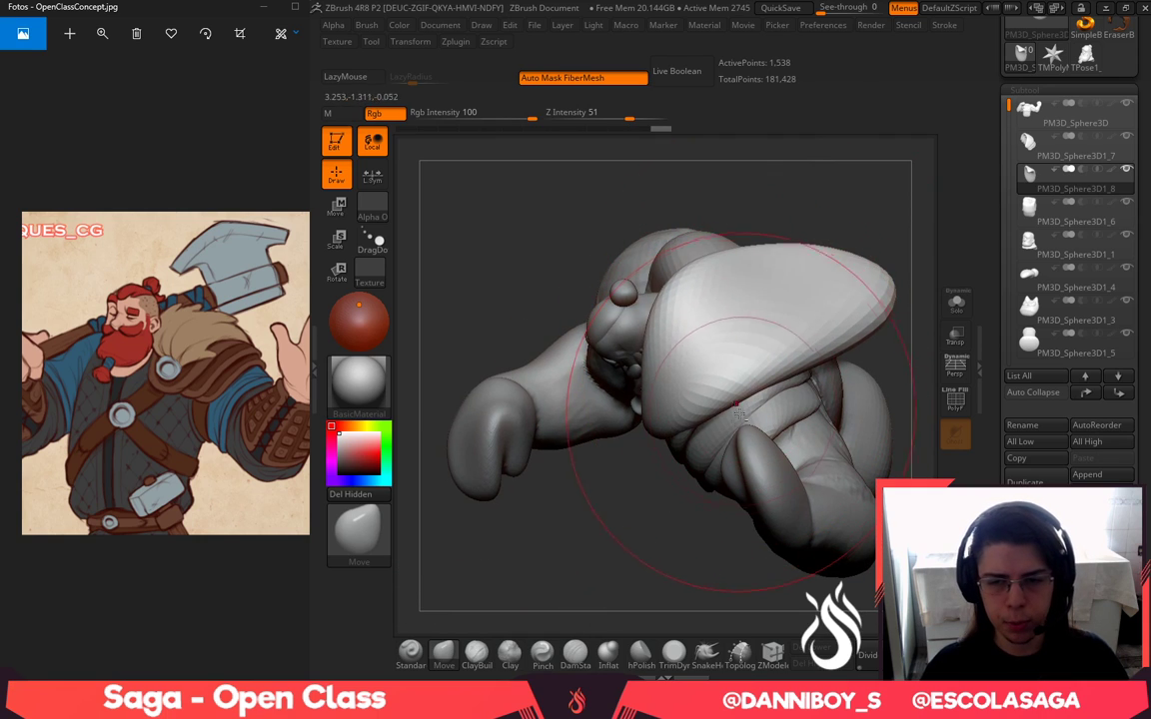
{"action": "left_click_drag", "start_coordinate": [830, 206], "coordinate": [783, 334]}
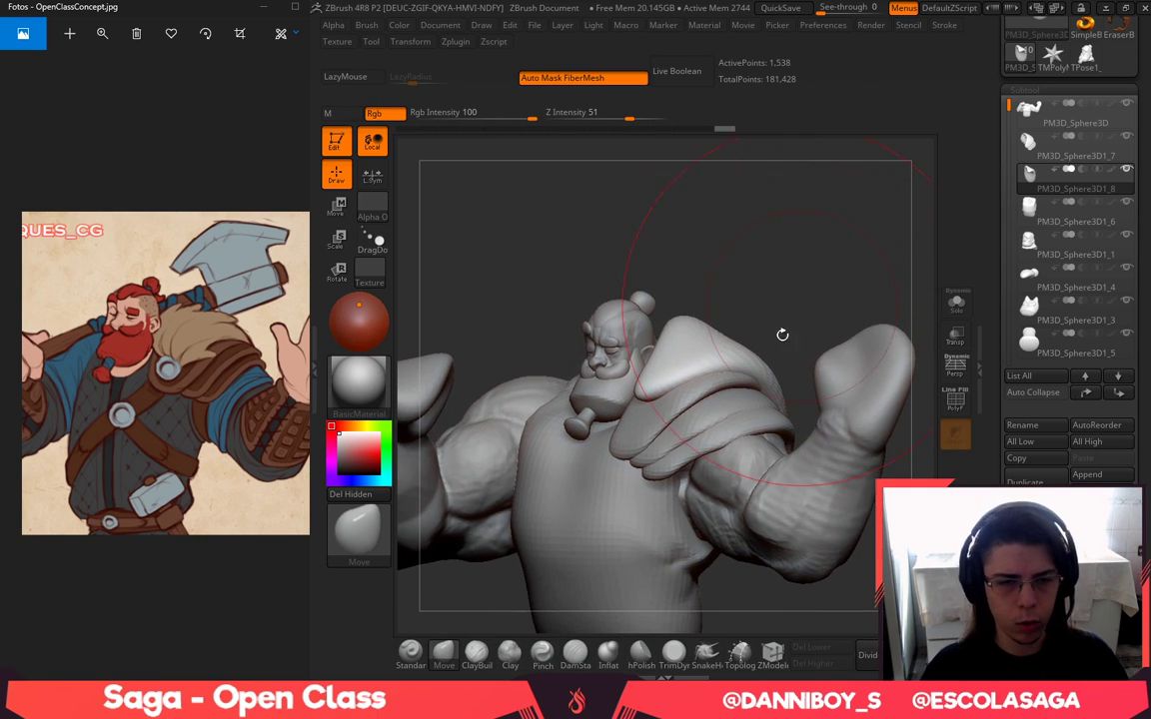
{"action": "left_click_drag", "start_coordinate": [715, 352], "coordinate": [691, 350]}
{"action": "key", "text": "space"}
{"action": "left_click_drag", "start_coordinate": [702, 339], "coordinate": [689, 339]}
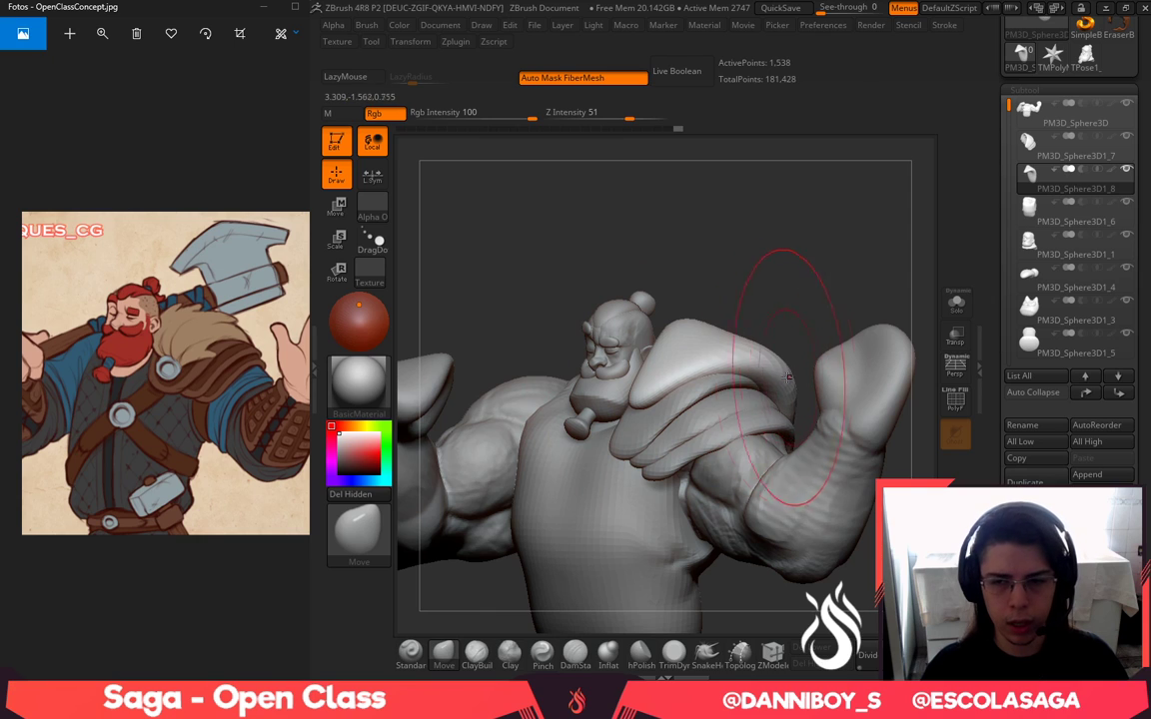
{"action": "mouse_move", "coordinate": [816, 338]}
{"action": "left_mouse_down"}
{"action": "mouse_move", "coordinate": [806, 244]}
{"action": "mouse_move", "coordinate": [735, 262]}
{"action": "left_mouse_up"}
{"action": "left_click_drag", "start_coordinate": [791, 303], "coordinate": [777, 344], "text": "shift"}
{"action": "left_click_drag", "start_coordinate": [775, 440], "coordinate": [757, 444]}
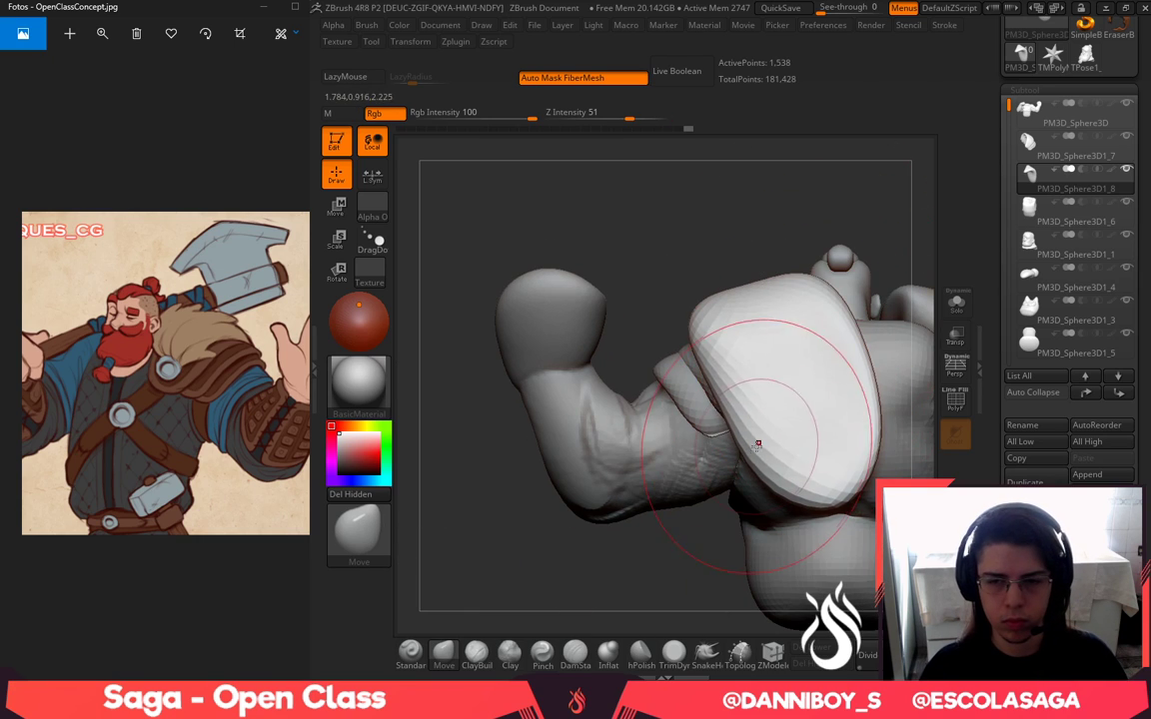
Pull the mantle's front corner down over the chest side of the first plate with a resized Move brush
{"action": "mouse_move", "coordinate": [630, 564]}
{"action": "left_mouse_down"}
{"action": "mouse_move", "coordinate": [734, 581]}
{"action": "mouse_move", "coordinate": [727, 331]}
{"action": "left_mouse_up"}
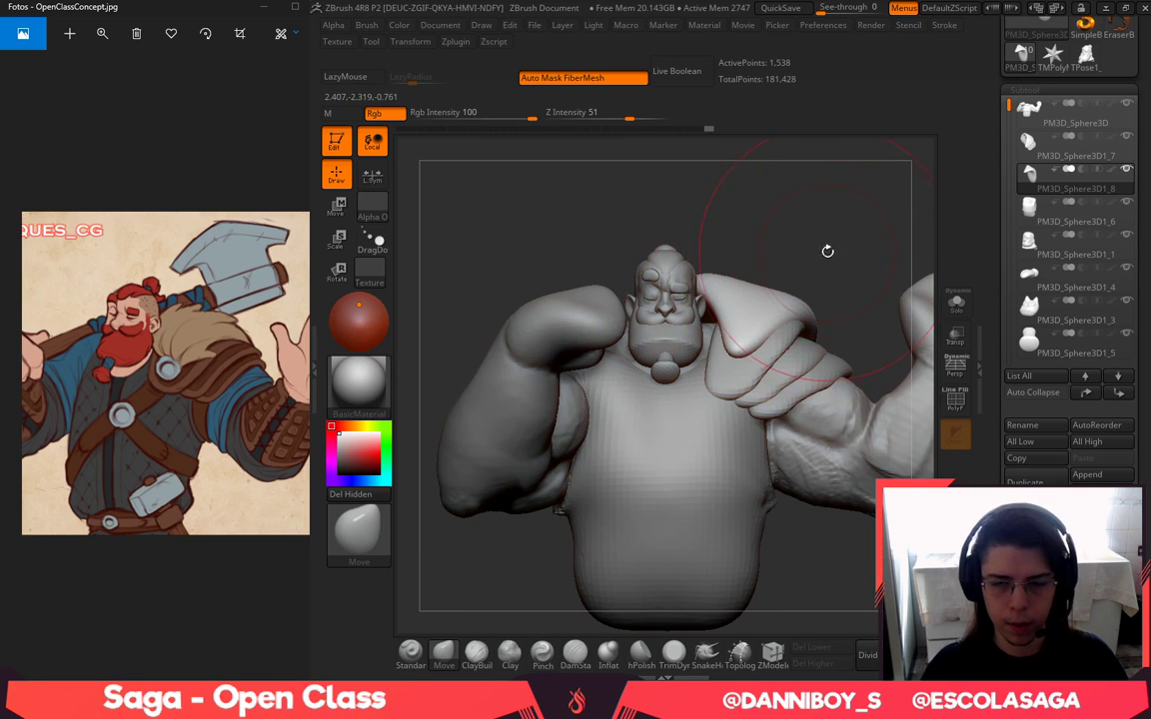
{"action": "mouse_move", "coordinate": [827, 252]}
{"action": "left_mouse_down"}
{"action": "mouse_move", "coordinate": [837, 345]}
{"action": "mouse_move", "coordinate": [841, 334]}
{"action": "left_mouse_up"}
{"action": "key", "text": "space"}
{"action": "left_click_drag", "start_coordinate": [772, 358], "coordinate": [762, 357]}
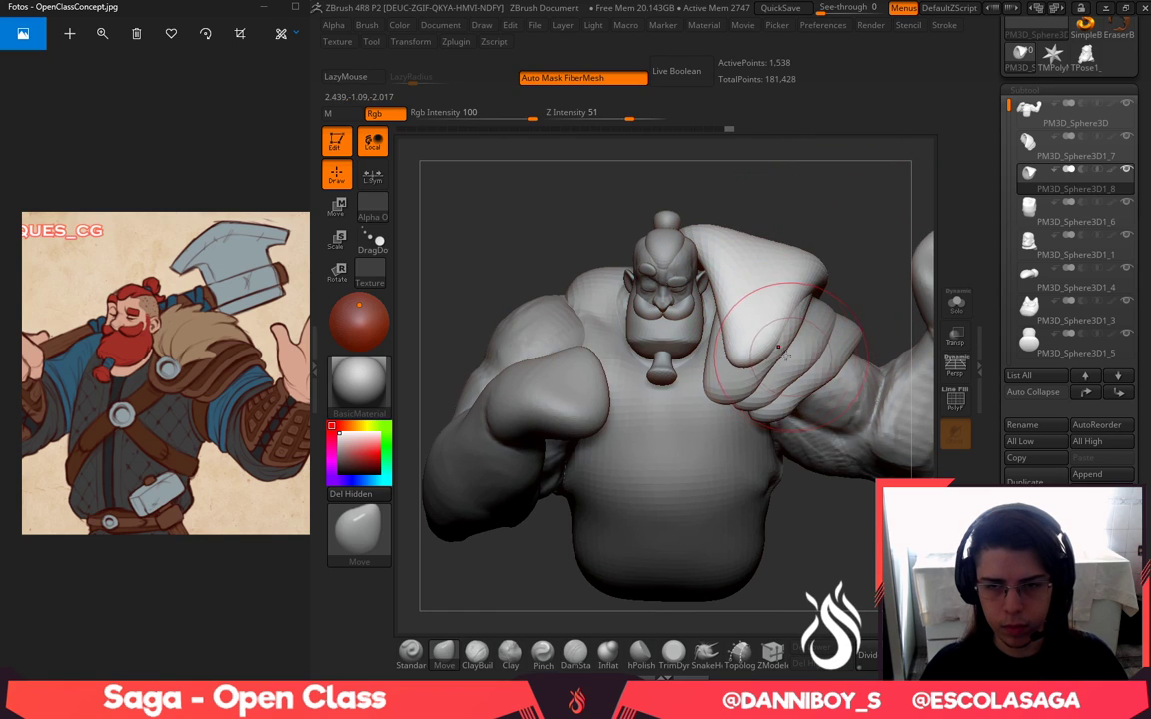
{"action": "mouse_move", "coordinate": [797, 321]}
{"action": "left_mouse_down"}
{"action": "mouse_move", "coordinate": [816, 299]}
{"action": "mouse_move", "coordinate": [774, 296]}
{"action": "left_mouse_up"}
{"action": "mouse_move", "coordinate": [858, 230]}
{"action": "left_mouse_down"}
{"action": "mouse_move", "coordinate": [796, 267]}
{"action": "mouse_move", "coordinate": [801, 255]}
{"action": "mouse_move", "coordinate": [801, 266]}
{"action": "left_mouse_up"}
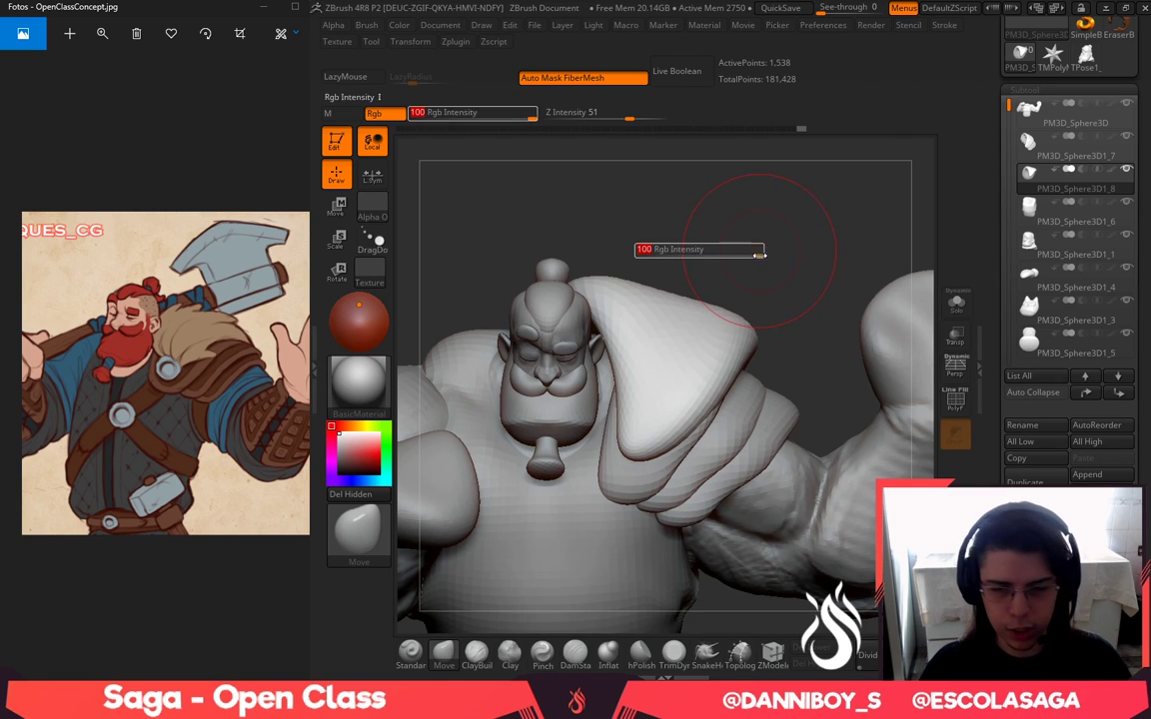
Insert a Cylinder No Edge primitive at the mantle's front tip as the round clasp
{"action": "key", "text": "b"}
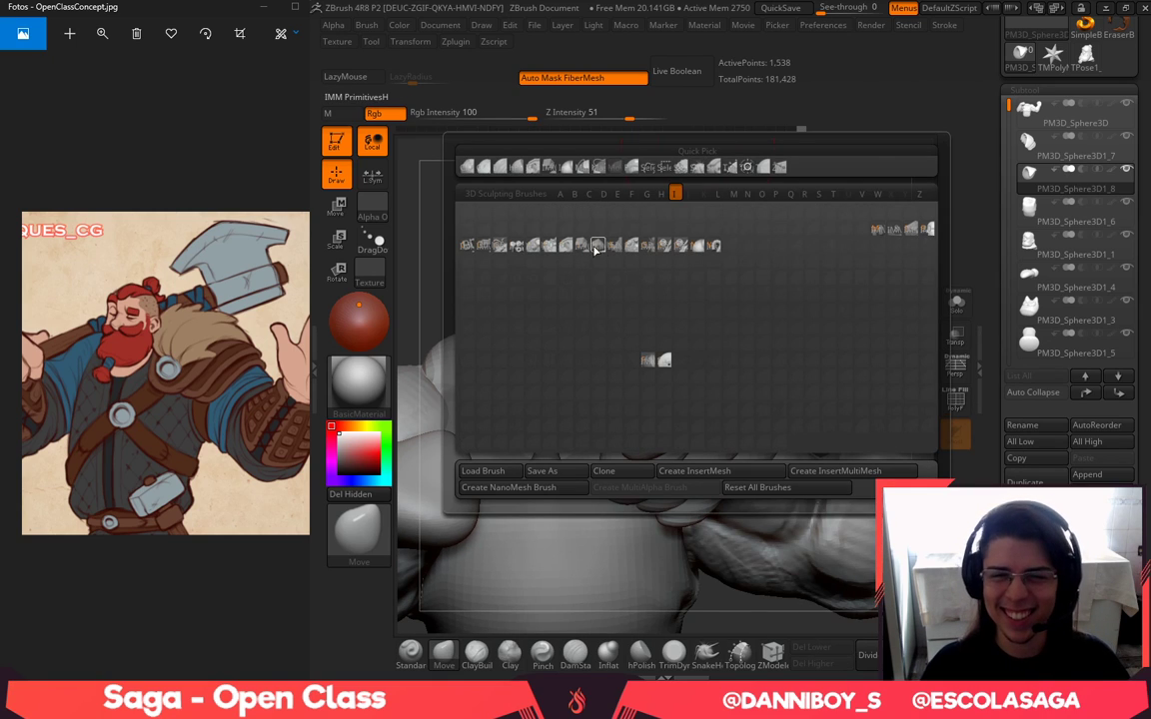
{"action": "left_click", "coordinate": [596, 248]}
{"action": "left_click_drag", "start_coordinate": [497, 161], "coordinate": [570, 174]}
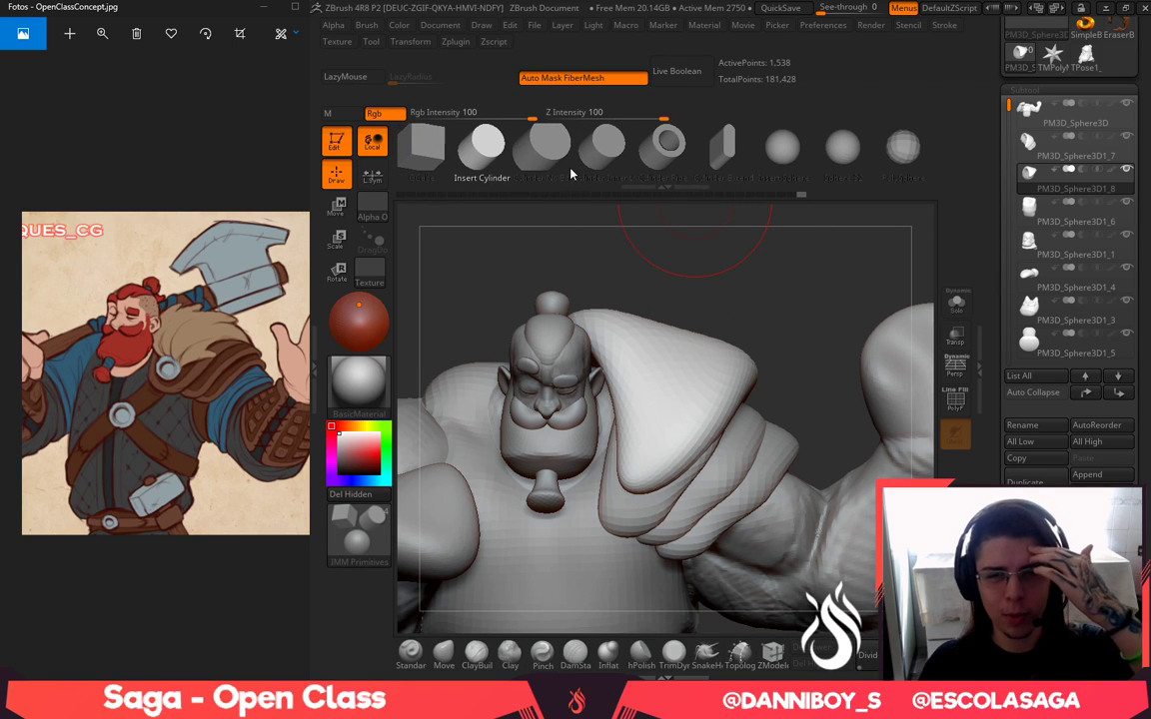
{"action": "left_click", "coordinate": [549, 163]}
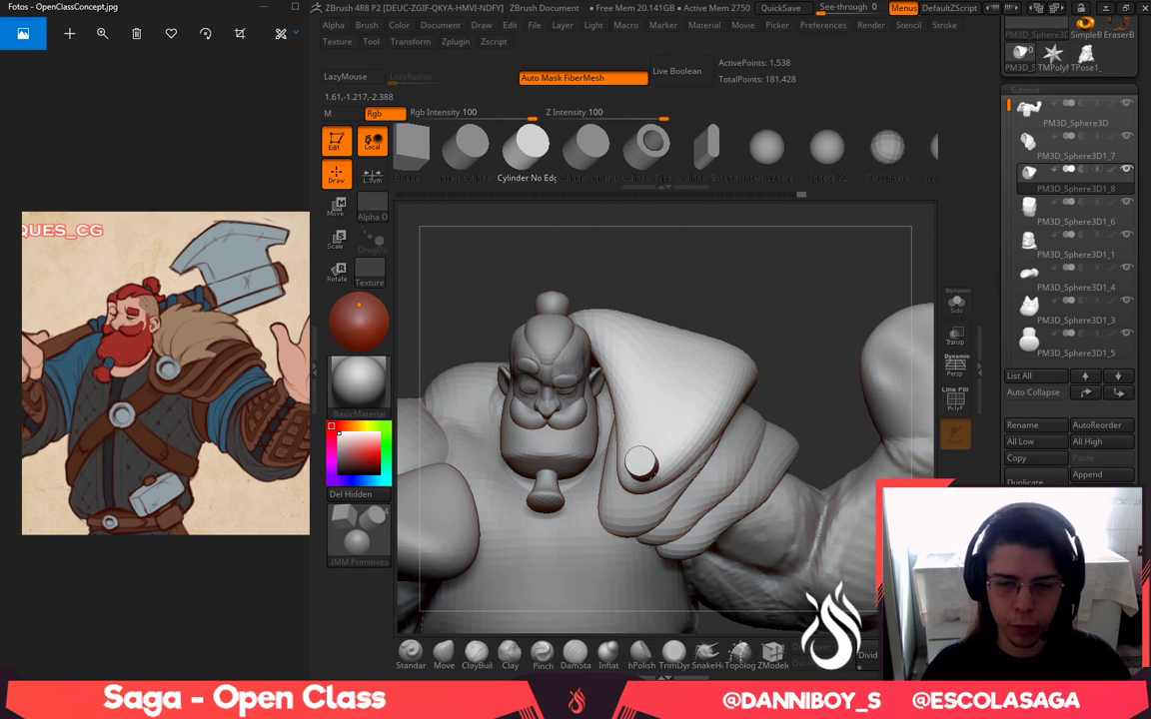
{"action": "left_click_drag", "start_coordinate": [655, 475], "coordinate": [662, 484]}
Flatten the inserted cylinder into a disc and seat it against the mantle's front tip with the gizmo
{"action": "left_click_drag", "start_coordinate": [797, 270], "coordinate": [794, 160]}
{"action": "key", "text": "w"}
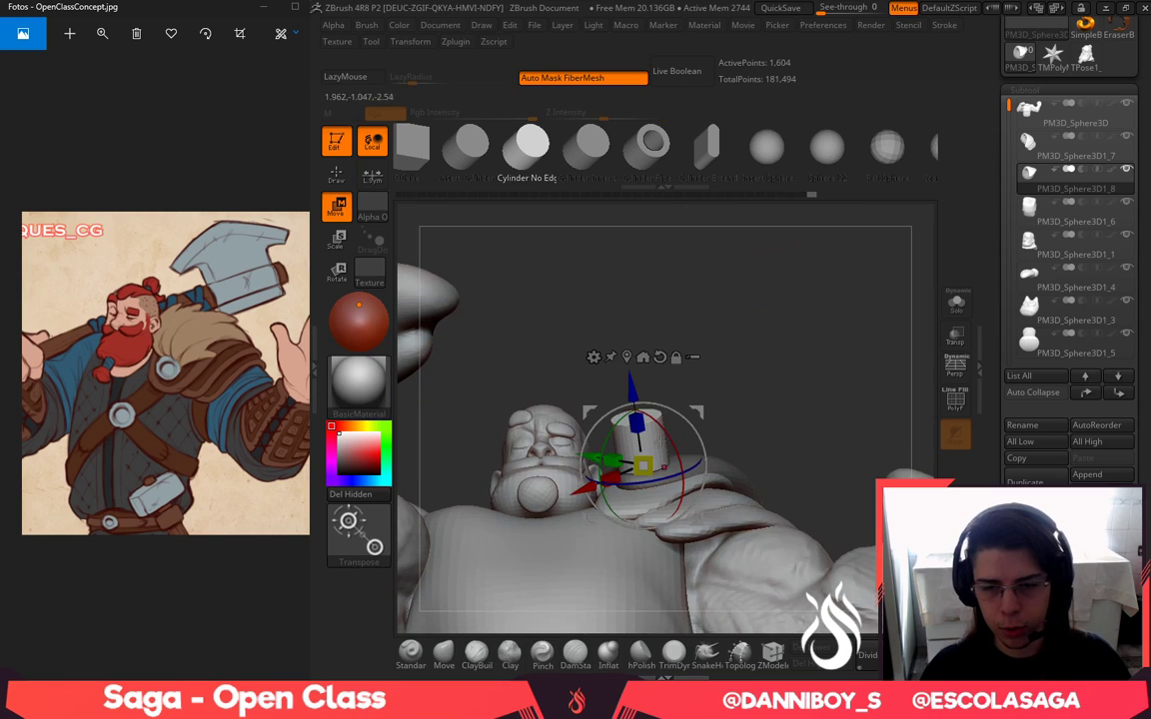
{"action": "left_click_drag", "start_coordinate": [636, 424], "coordinate": [644, 460]}
{"action": "left_click_drag", "start_coordinate": [771, 328], "coordinate": [664, 331]}
{"action": "left_click_drag", "start_coordinate": [607, 395], "coordinate": [621, 418]}
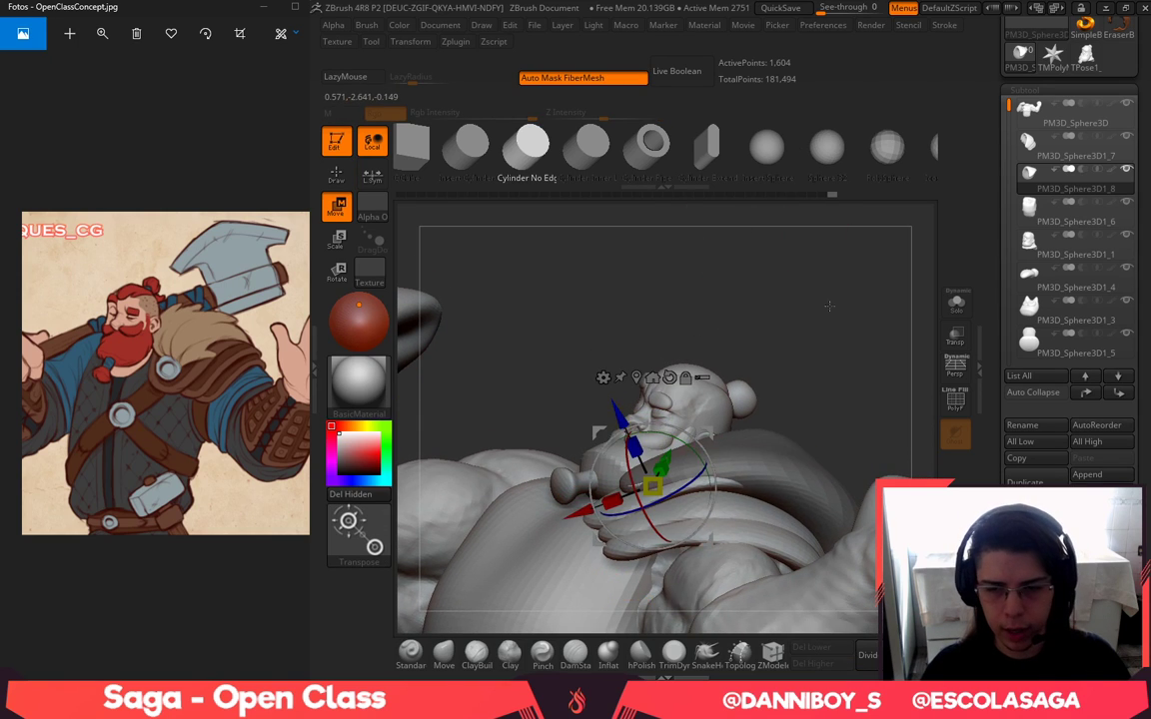
{"action": "left_click_drag", "start_coordinate": [829, 303], "coordinate": [815, 440]}
{"action": "left_click_drag", "start_coordinate": [580, 489], "coordinate": [568, 493]}
{"action": "left_click_drag", "start_coordinate": [802, 322], "coordinate": [865, 238]}
{"action": "left_click_drag", "start_coordinate": [643, 424], "coordinate": [644, 426]}
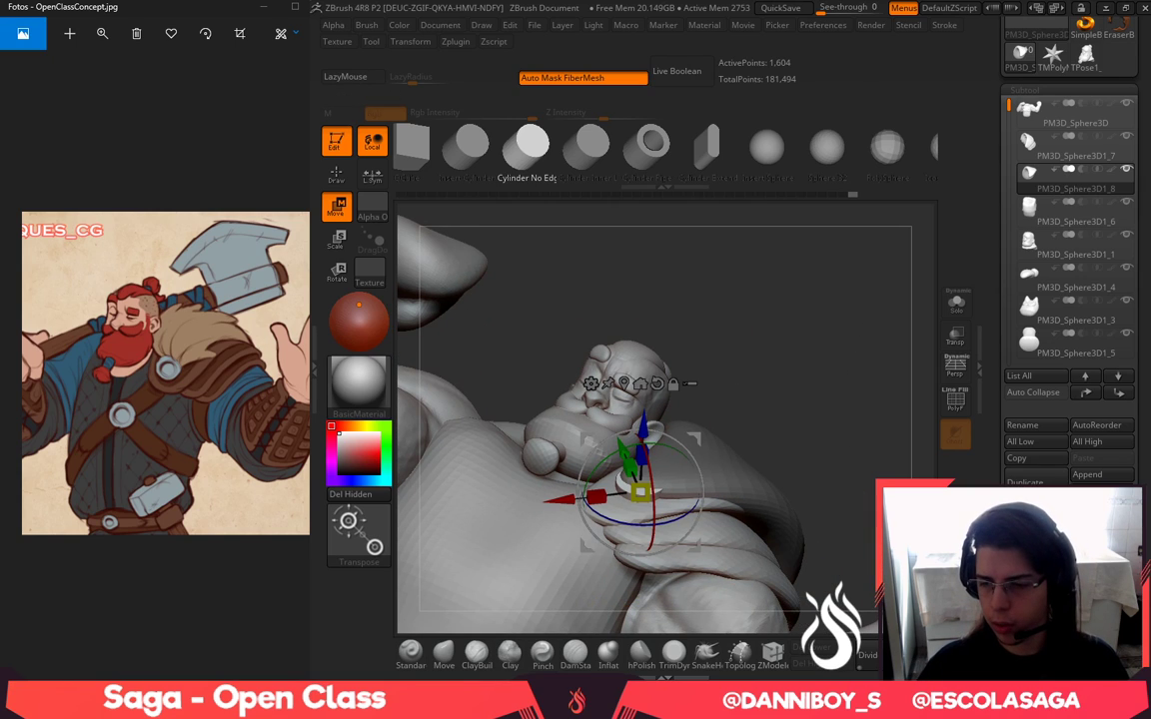
Split the clasp disc from the mantle into its own subtool and select it in Solo view
{"action": "left_click", "coordinate": [1067, 605]}
{"action": "left_click_drag", "start_coordinate": [774, 382], "coordinate": [767, 445]}
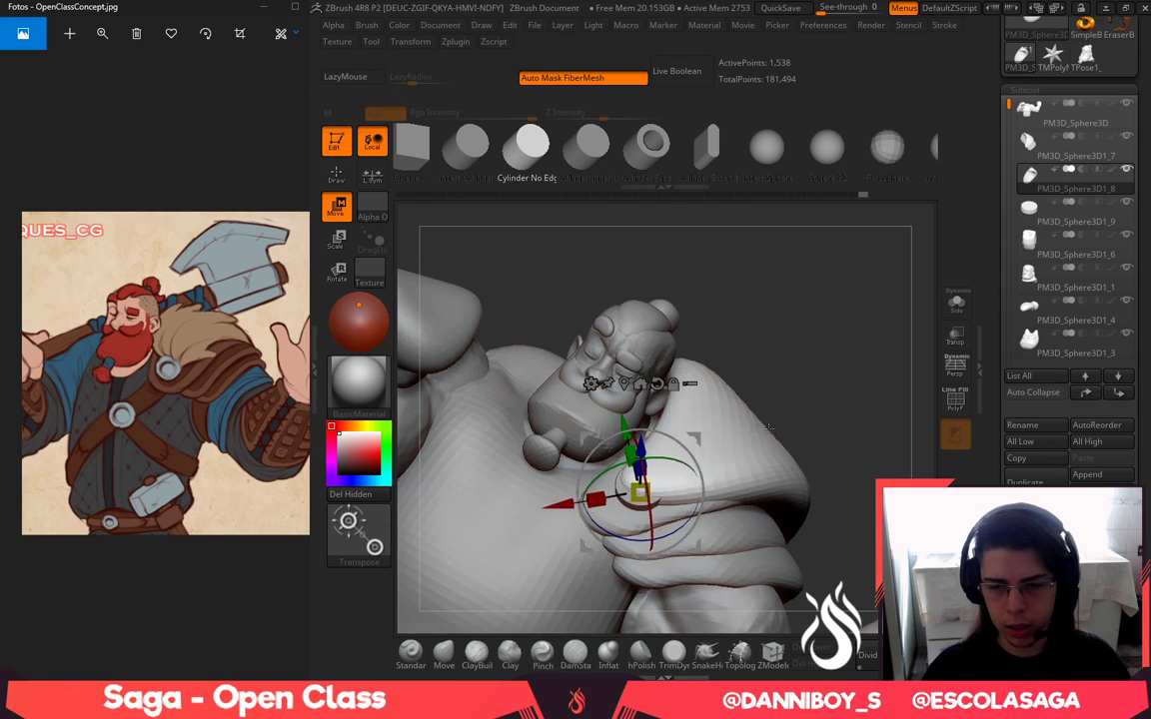
{"action": "key", "text": "q"}
{"action": "left_click", "coordinate": [713, 450], "text": "alt"}
{"action": "key", "text": "ctrl+z"}
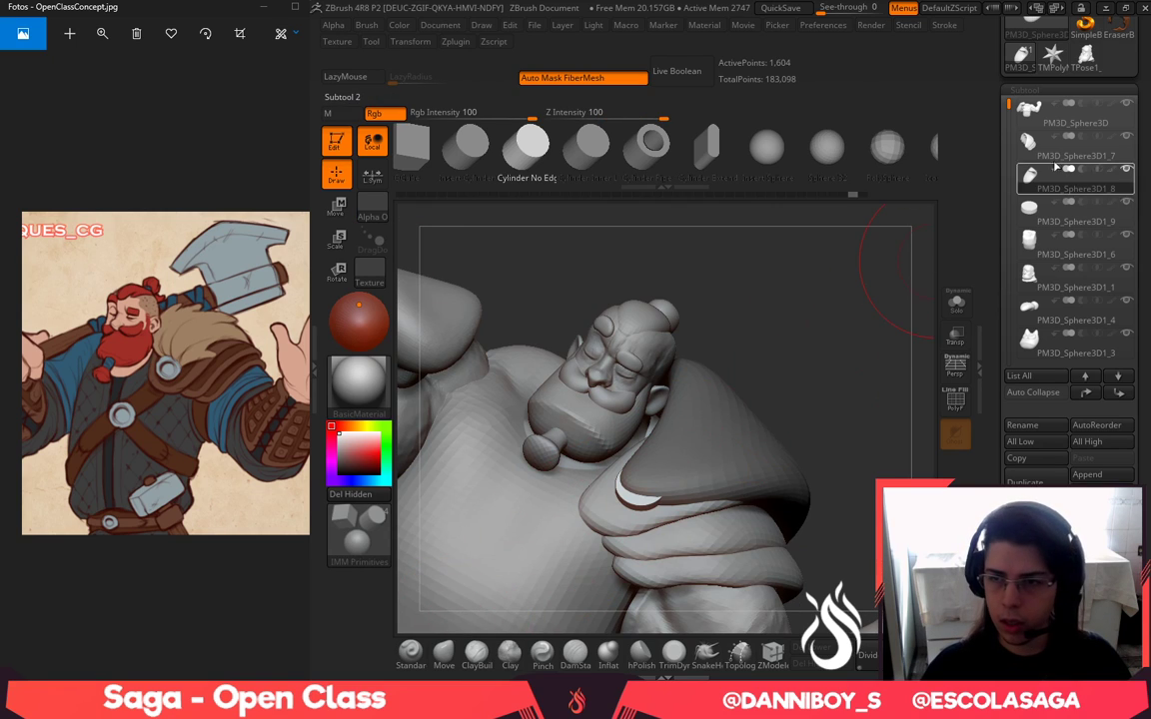
{"action": "left_click", "coordinate": [967, 309]}
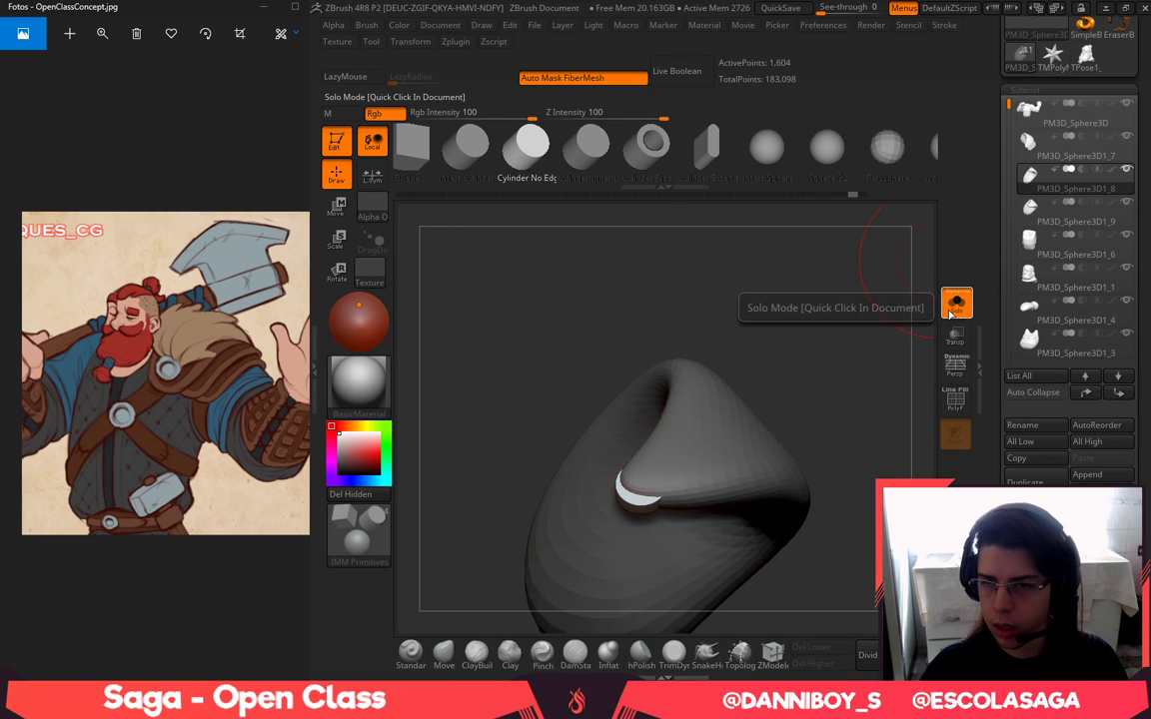
{"action": "left_click", "coordinate": [861, 194]}
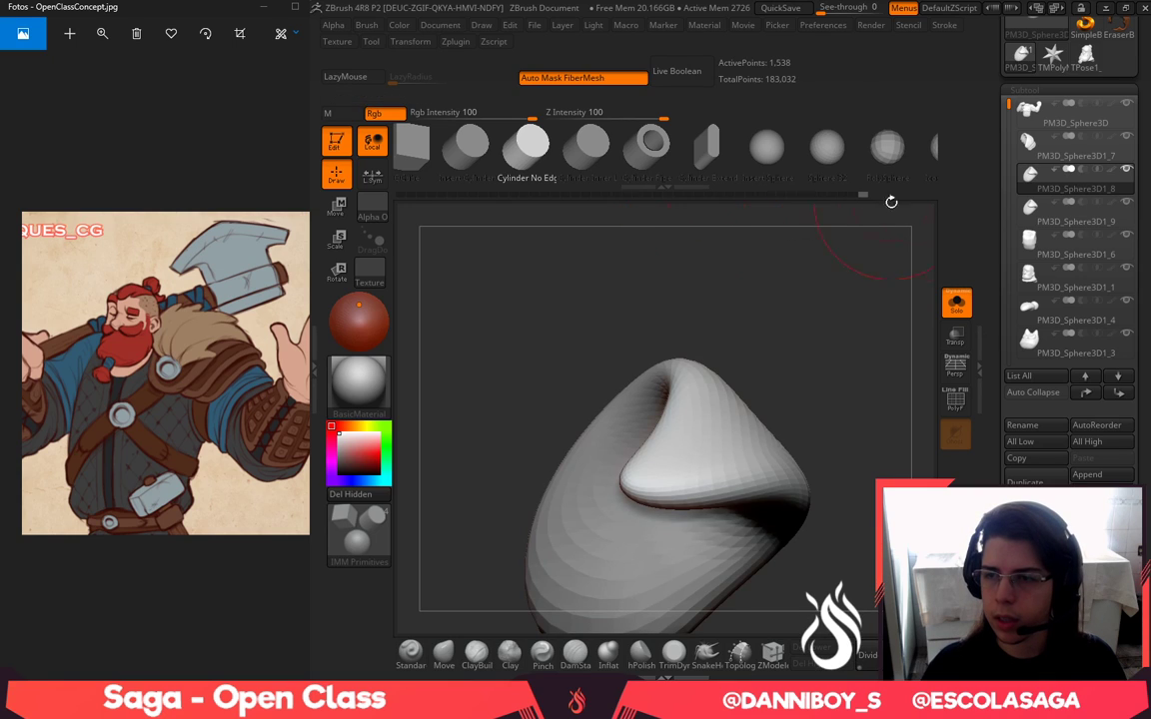
{"action": "left_click", "coordinate": [1030, 209]}
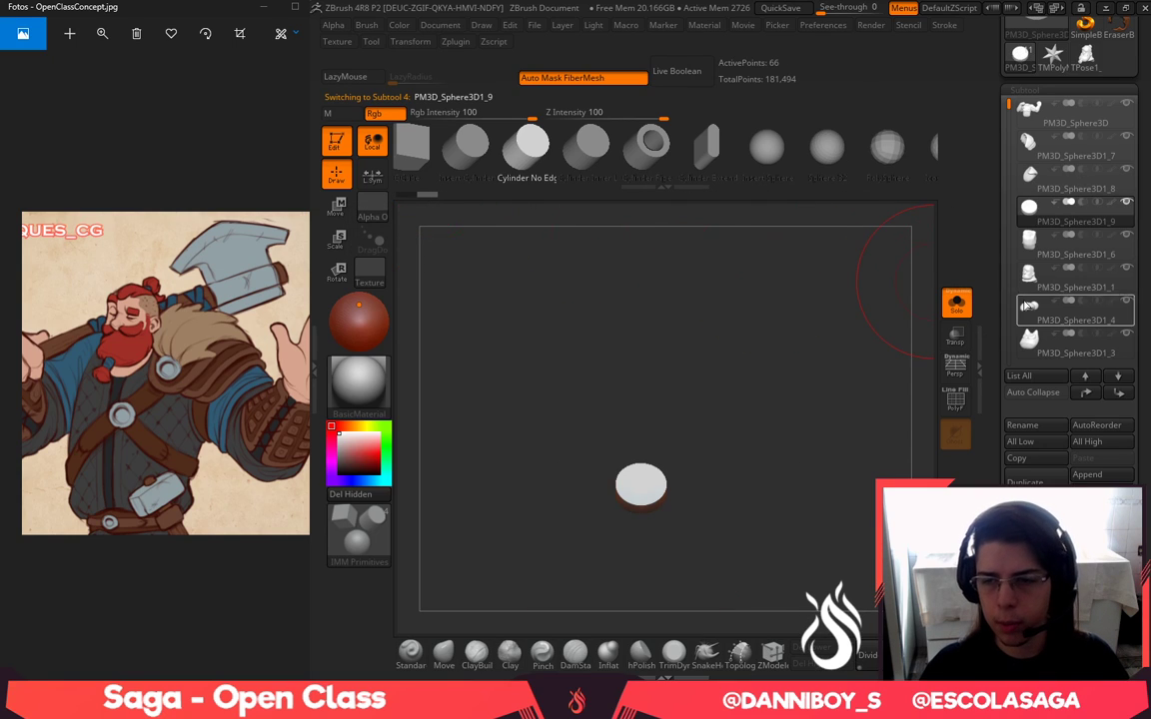
Show all subtools again, select the mantle and smooth its front surface beside the clasp
{"action": "left_click", "coordinate": [956, 302]}
{"action": "left_click", "coordinate": [446, 652]}
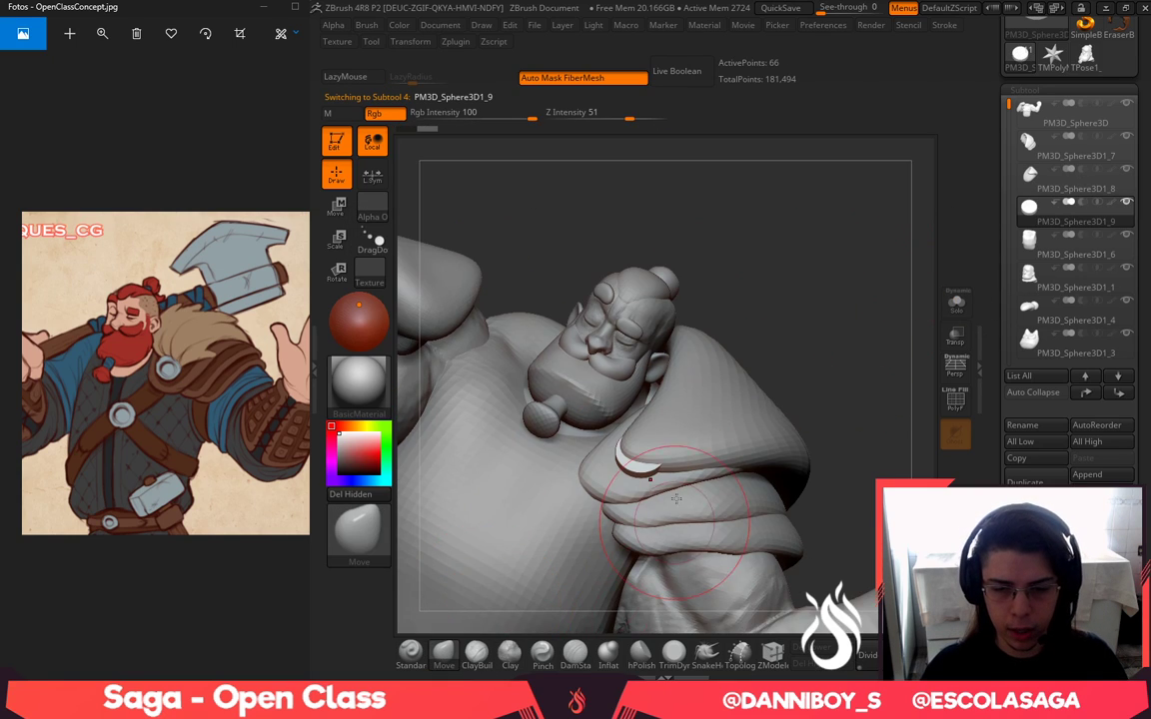
{"action": "left_click", "coordinate": [670, 429], "text": "alt"}
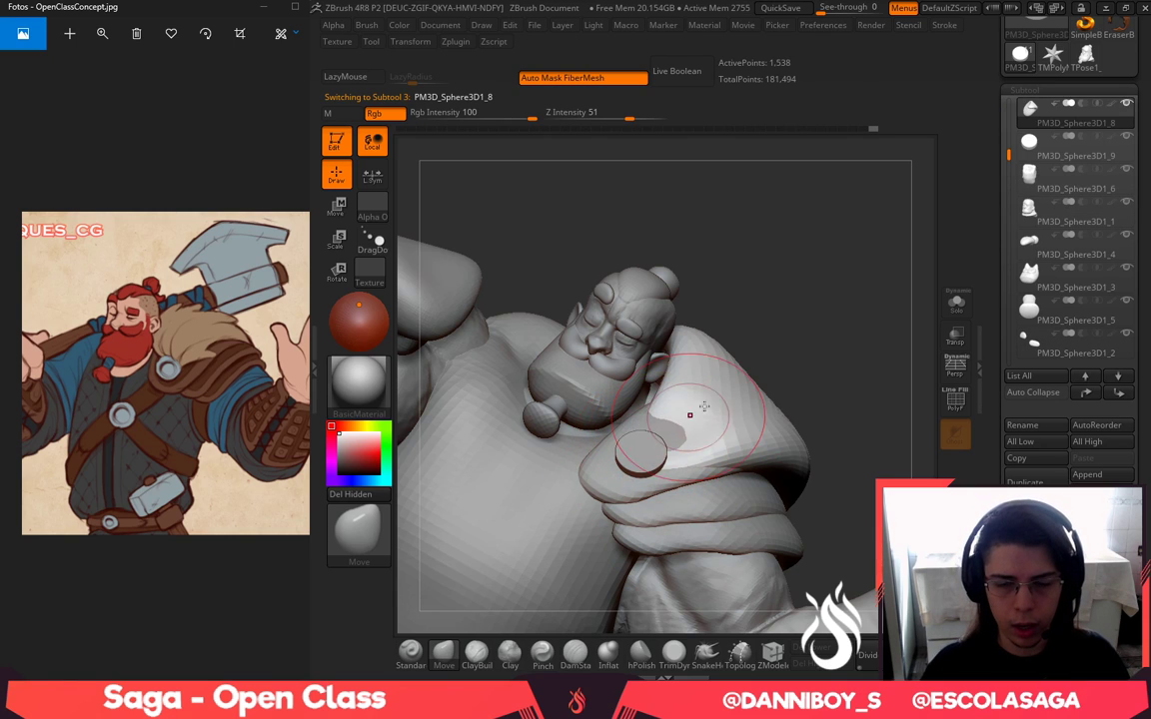
{"action": "right_click_drag", "start_coordinate": [704, 407], "coordinate": [690, 412]}
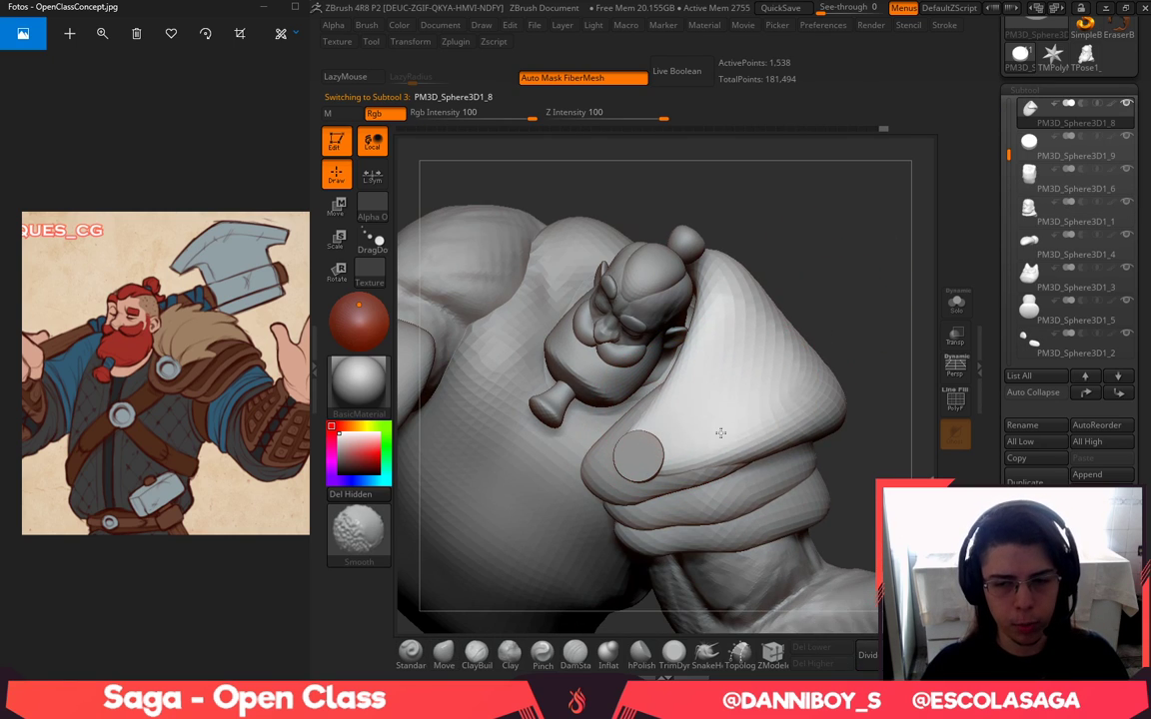
{"action": "left_click_drag", "start_coordinate": [690, 419], "coordinate": [706, 459], "text": "ctrl"}
{"action": "mouse_move", "coordinate": [881, 311]}
{"action": "right_mouse_down", "text": "ctrl"}
{"action": "mouse_move", "coordinate": [858, 330]}
{"action": "mouse_move", "coordinate": [842, 301]}
{"action": "right_mouse_up", "text": "ctrl"}
Isolate the mantle to examine its folded side profile and thickness, and return to the full figure
{"action": "left_click", "coordinate": [542, 653]}
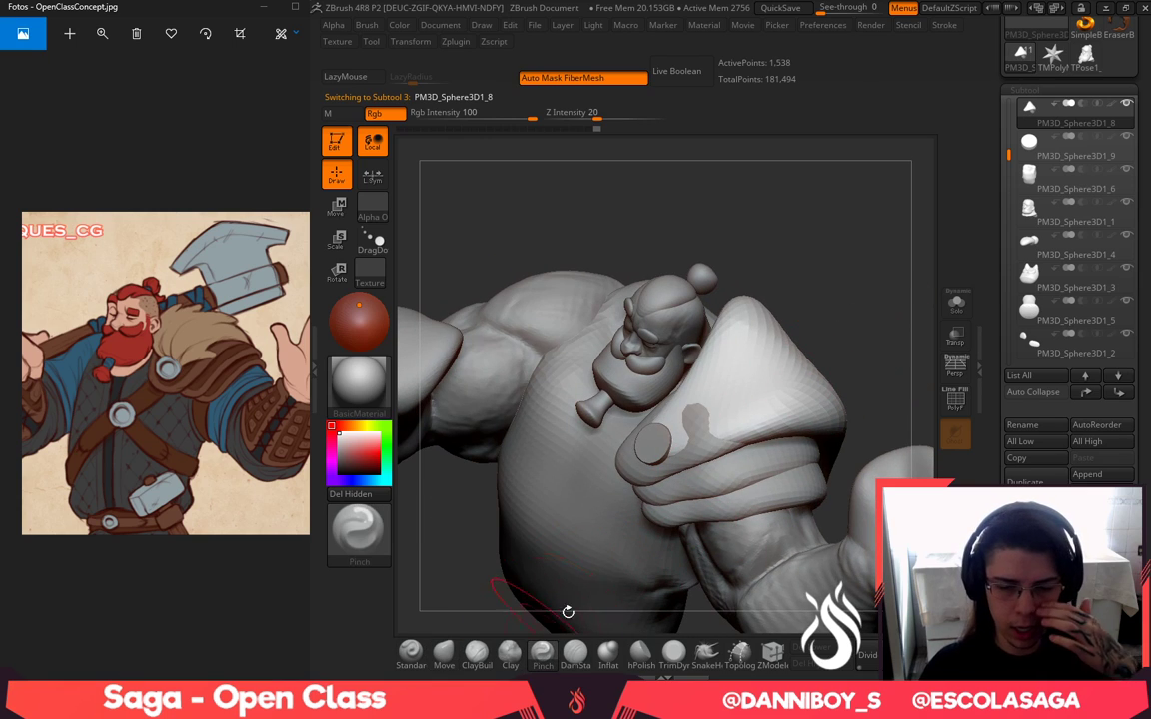
{"action": "left_click", "coordinate": [954, 309]}
{"action": "right_click_drag", "start_coordinate": [878, 231], "coordinate": [689, 306]}
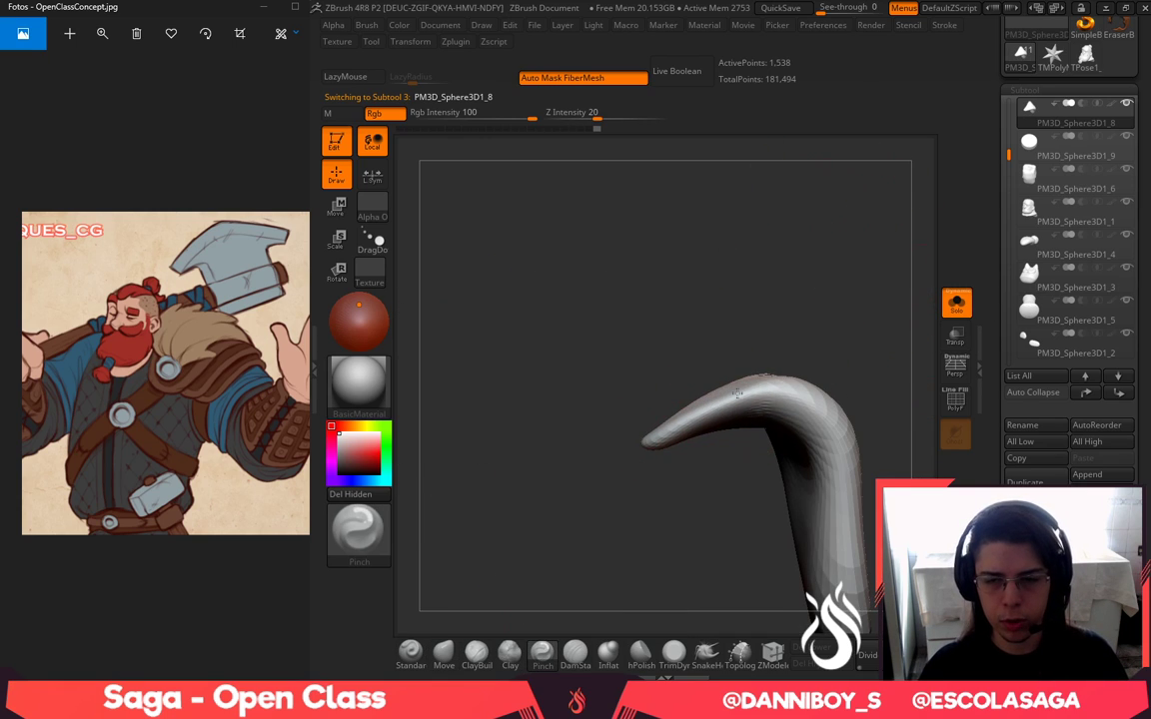
{"action": "left_click", "coordinate": [956, 312]}
{"action": "right_click_drag", "start_coordinate": [912, 254], "coordinate": [1004, 262]}
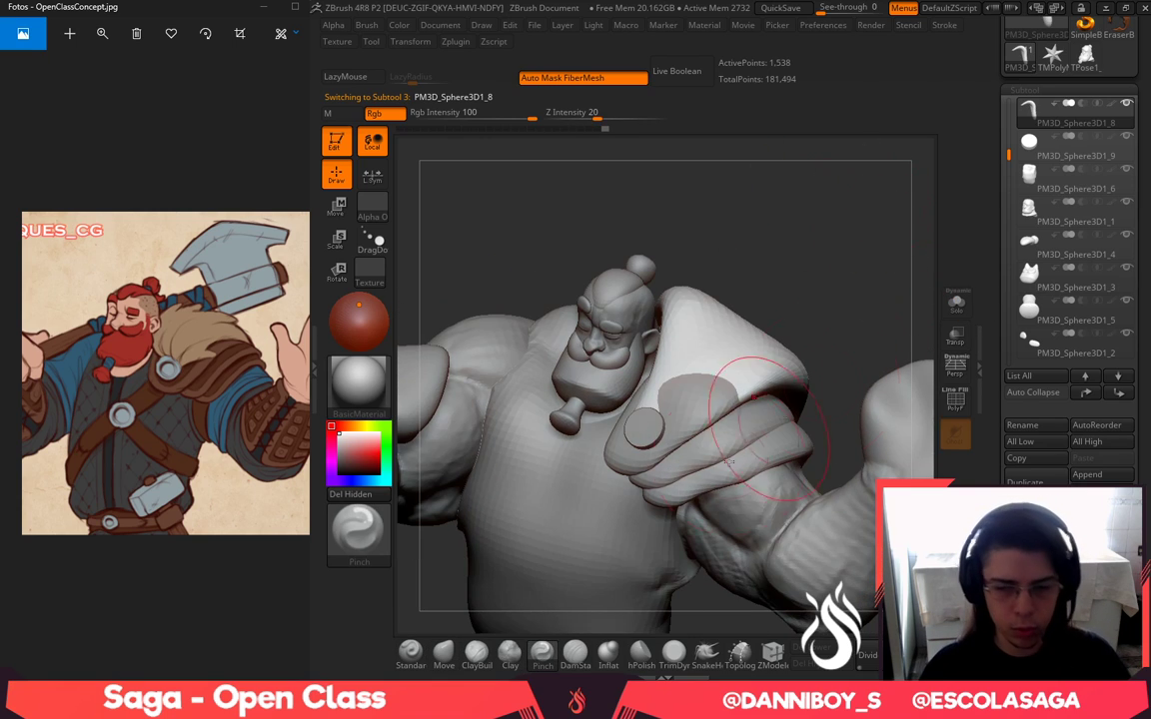
Reshape the mantle's upper surface beside the head with the Move brush
{"action": "left_click", "coordinate": [443, 656]}
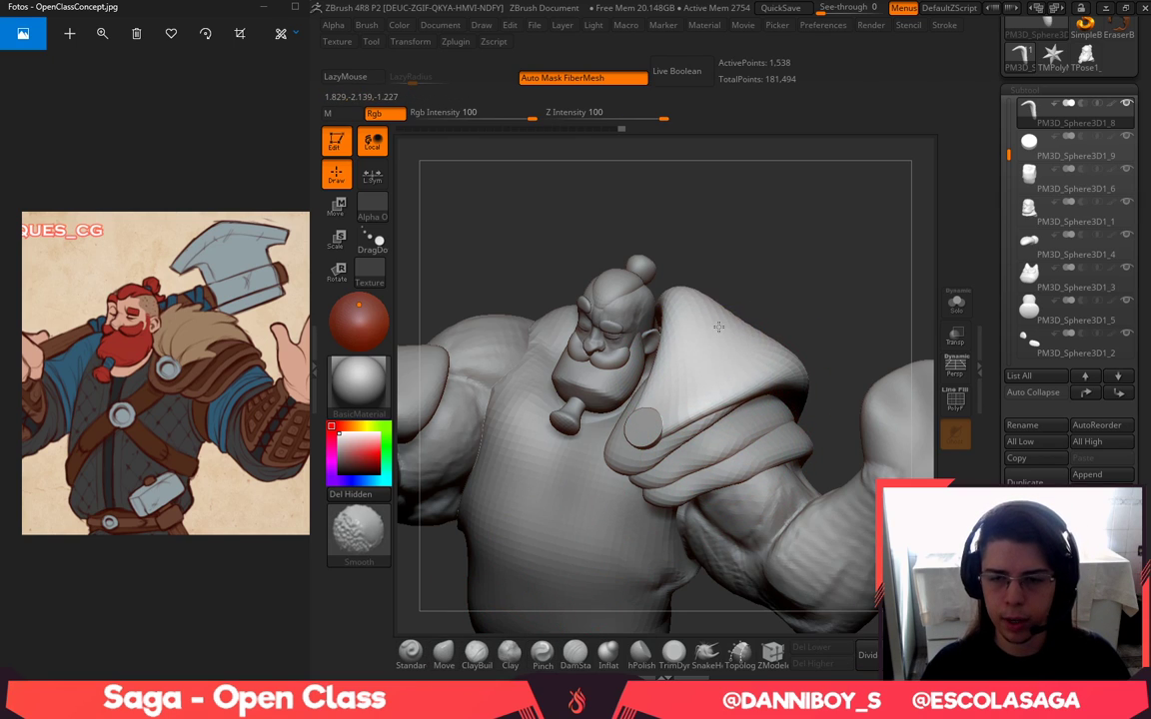
{"action": "right_click_drag", "start_coordinate": [700, 377], "coordinate": [821, 344]}
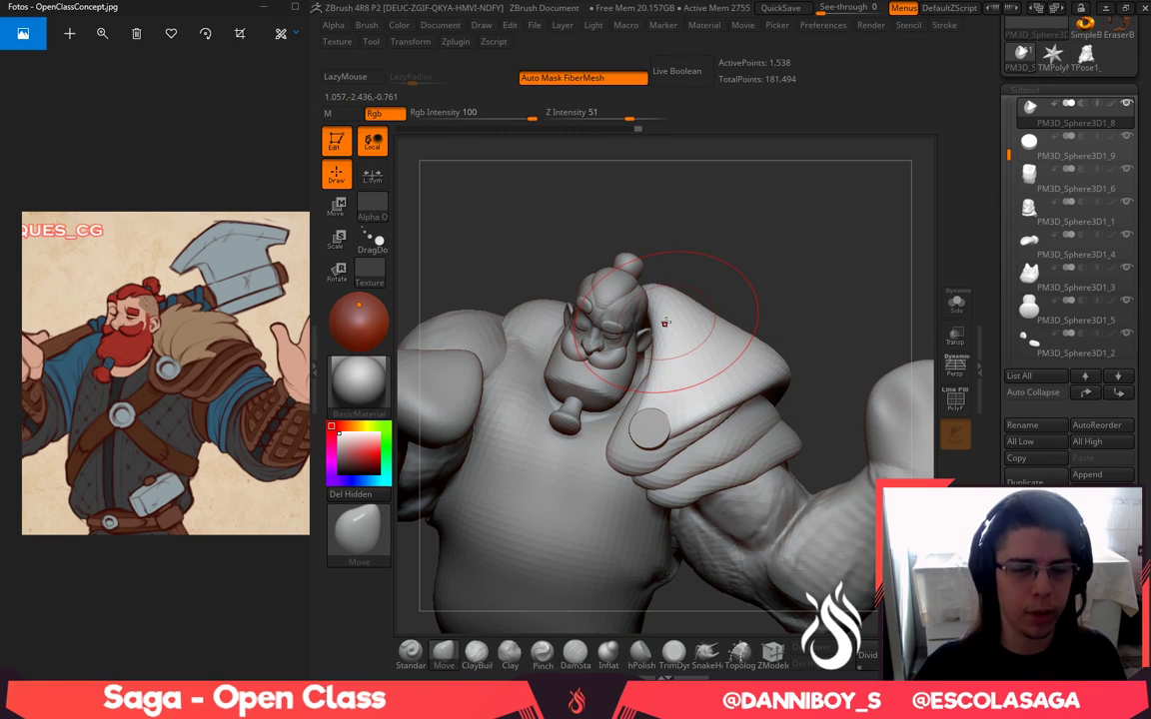
{"action": "right_click_drag", "start_coordinate": [664, 323], "coordinate": [807, 283]}
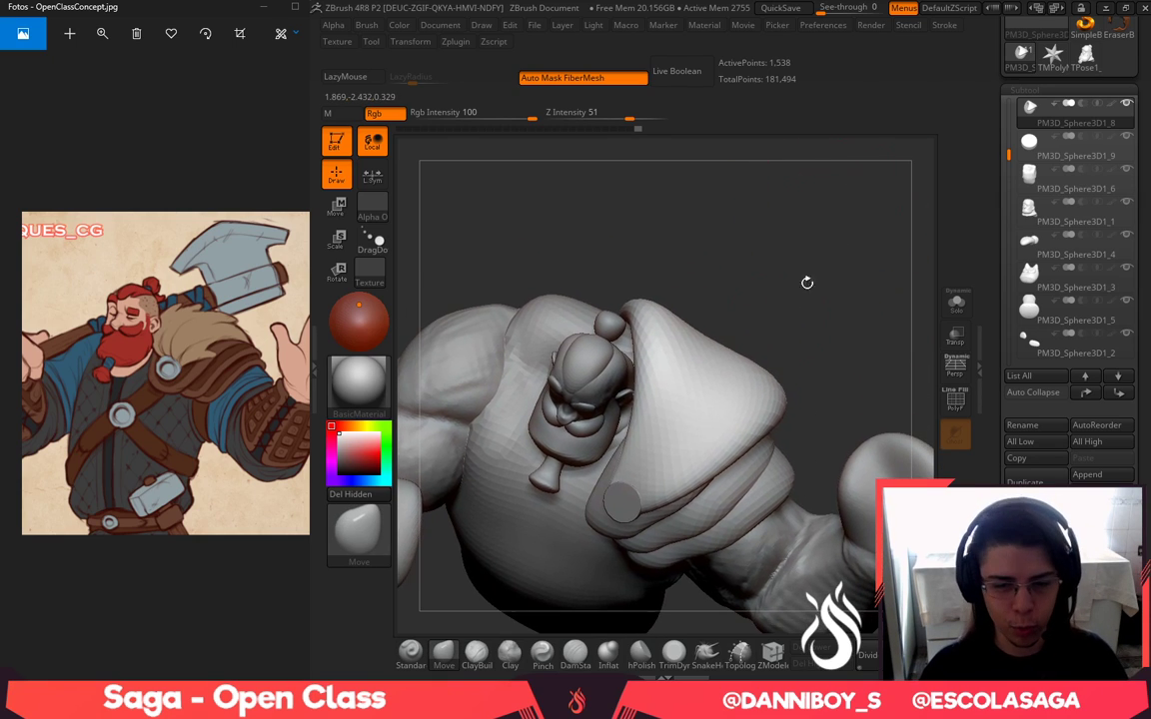
Build up volume across the mantle's top and shoulder side with a resized ClayBuildup brush
{"action": "left_click", "coordinate": [479, 669]}
{"action": "key", "text": "space"}
{"action": "left_click_drag", "start_coordinate": [721, 384], "coordinate": [680, 436]}
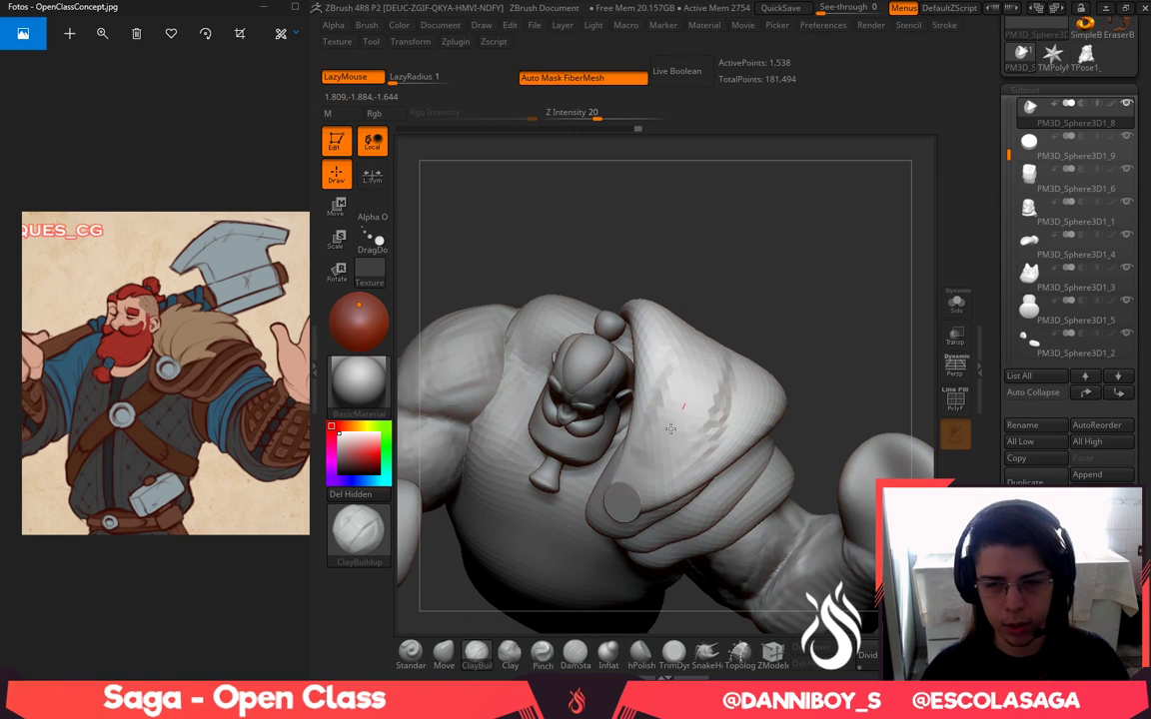
{"action": "right_click_drag", "start_coordinate": [671, 429], "coordinate": [713, 367]}
{"action": "left_click_drag", "start_coordinate": [736, 376], "coordinate": [771, 391]}
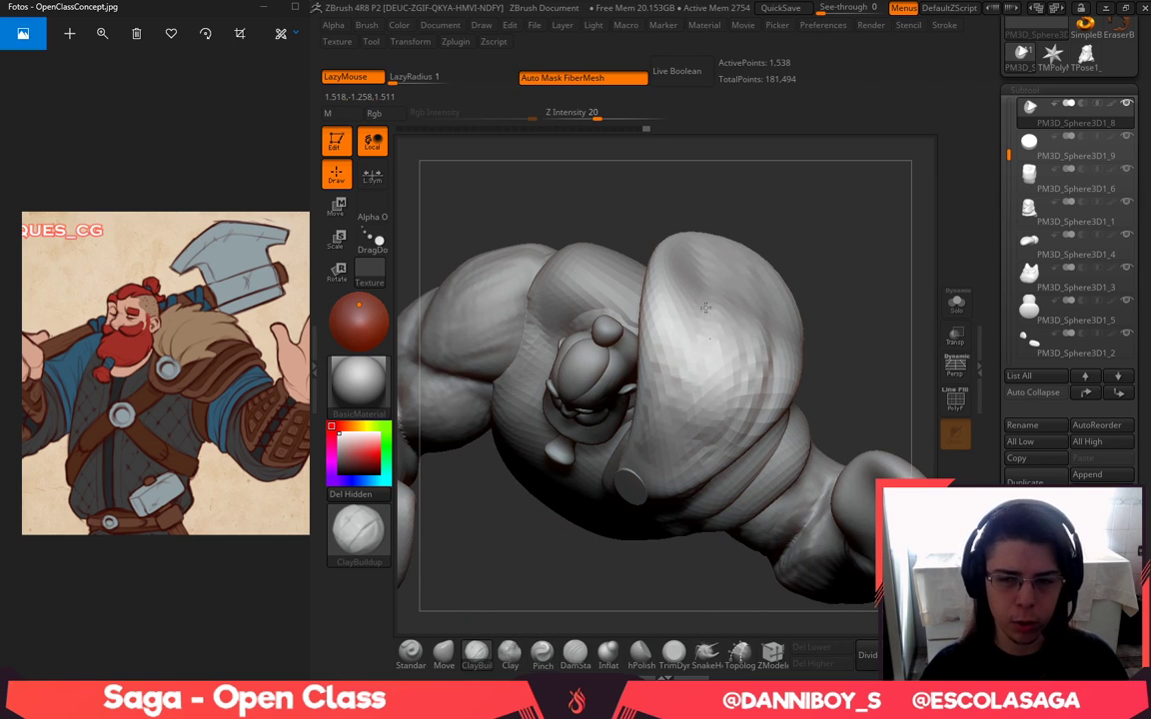
{"action": "left_click_drag", "start_coordinate": [706, 337], "coordinate": [655, 300]}
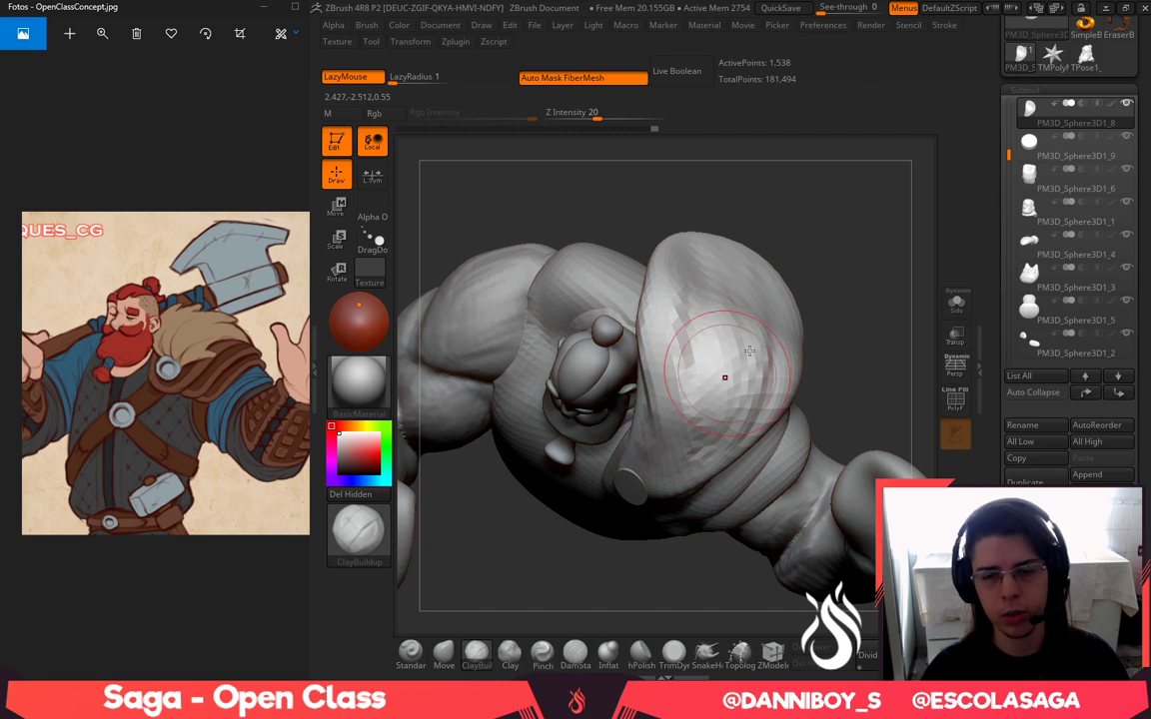
Add ClayBuildup volume over the back of the mantle and smooth its top edge beside the neck
{"action": "right_click_drag", "start_coordinate": [749, 351], "coordinate": [759, 284]}
{"action": "right_click_drag", "start_coordinate": [726, 422], "coordinate": [742, 420]}
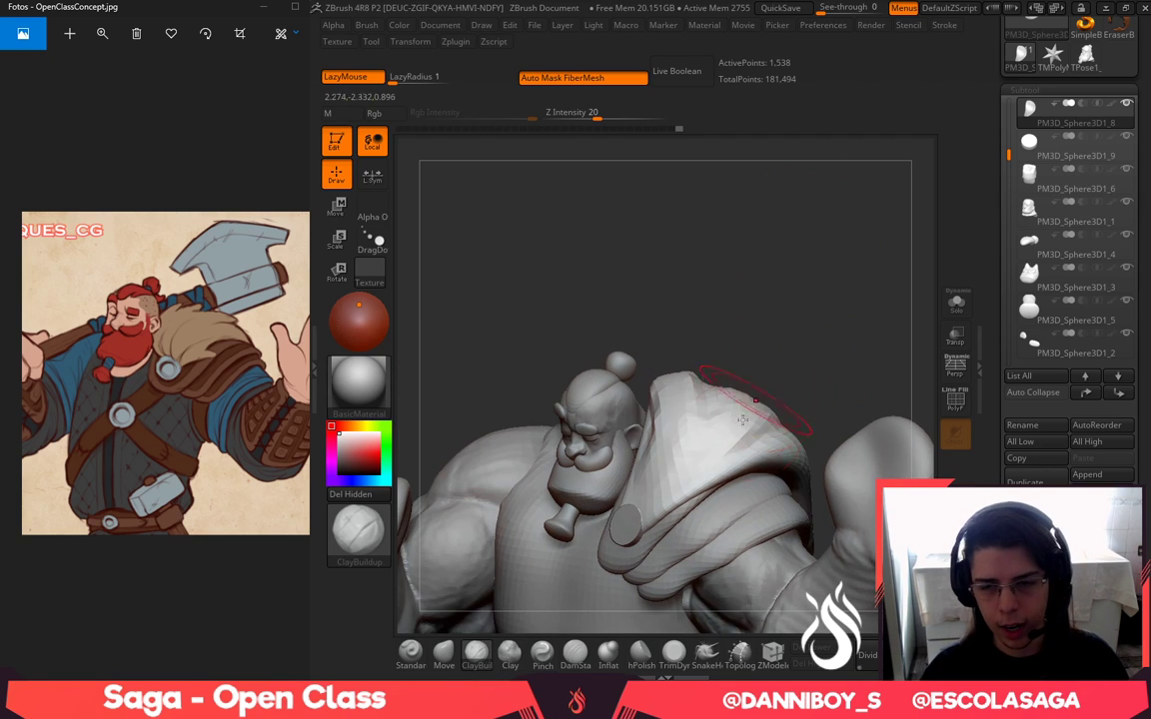
{"action": "right_click_drag", "start_coordinate": [834, 355], "coordinate": [797, 362]}
{"action": "right_click_drag", "start_coordinate": [795, 297], "coordinate": [814, 357]}
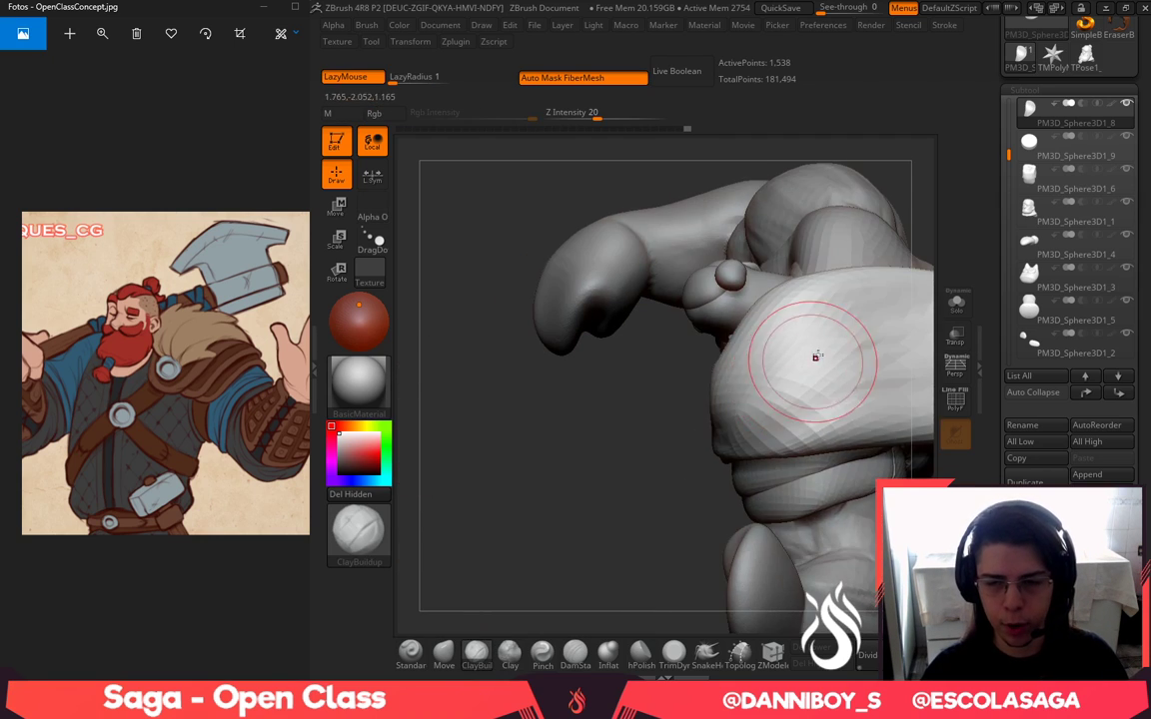
{"action": "left_click_drag", "start_coordinate": [814, 356], "coordinate": [744, 399]}
{"action": "right_click_drag", "start_coordinate": [596, 544], "coordinate": [662, 437]}
{"action": "mouse_move", "coordinate": [620, 406]}
{"action": "left_mouse_down"}
{"action": "mouse_move", "coordinate": [647, 415]}
{"action": "mouse_move", "coordinate": [752, 369]}
{"action": "left_mouse_up"}
{"action": "mouse_move", "coordinate": [764, 359]}
{"action": "right_mouse_down"}
{"action": "mouse_move", "coordinate": [874, 216]}
{"action": "mouse_move", "coordinate": [813, 293]}
{"action": "right_mouse_up"}
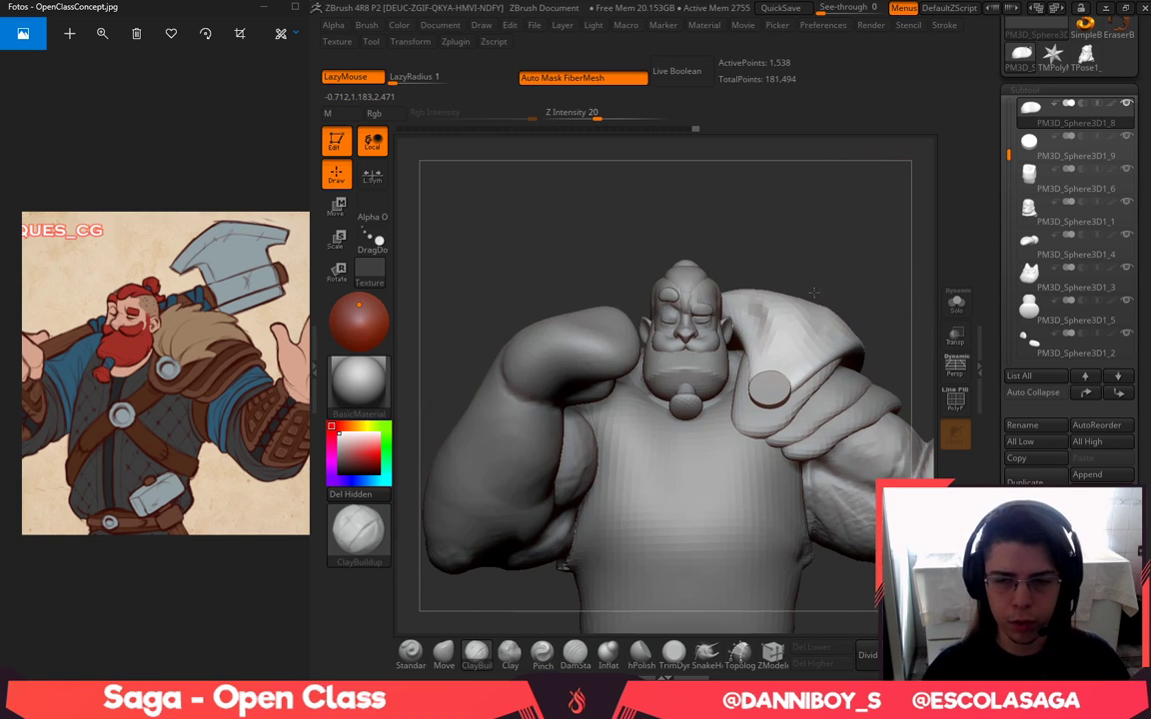
{"action": "mouse_move", "coordinate": [801, 316]}
{"action": "left_mouse_down", "text": "shift"}
{"action": "mouse_move", "coordinate": [789, 320]}
{"action": "mouse_move", "coordinate": [812, 319]}
{"action": "left_mouse_up", "text": "shift"}
Select the torso garment, reduce the brush size and isolate the garment in Solo view
{"action": "mouse_move", "coordinate": [876, 278]}
{"action": "right_mouse_down"}
{"action": "mouse_move", "coordinate": [821, 253]}
{"action": "mouse_move", "coordinate": [815, 180]}
{"action": "right_mouse_up"}
{"action": "left_click", "coordinate": [621, 475], "text": "alt"}
{"action": "mouse_move", "coordinate": [769, 544]}
{"action": "right_mouse_down"}
{"action": "mouse_move", "coordinate": [817, 524]}
{"action": "mouse_move", "coordinate": [790, 524]}
{"action": "right_mouse_up"}
{"action": "key", "text": "space"}
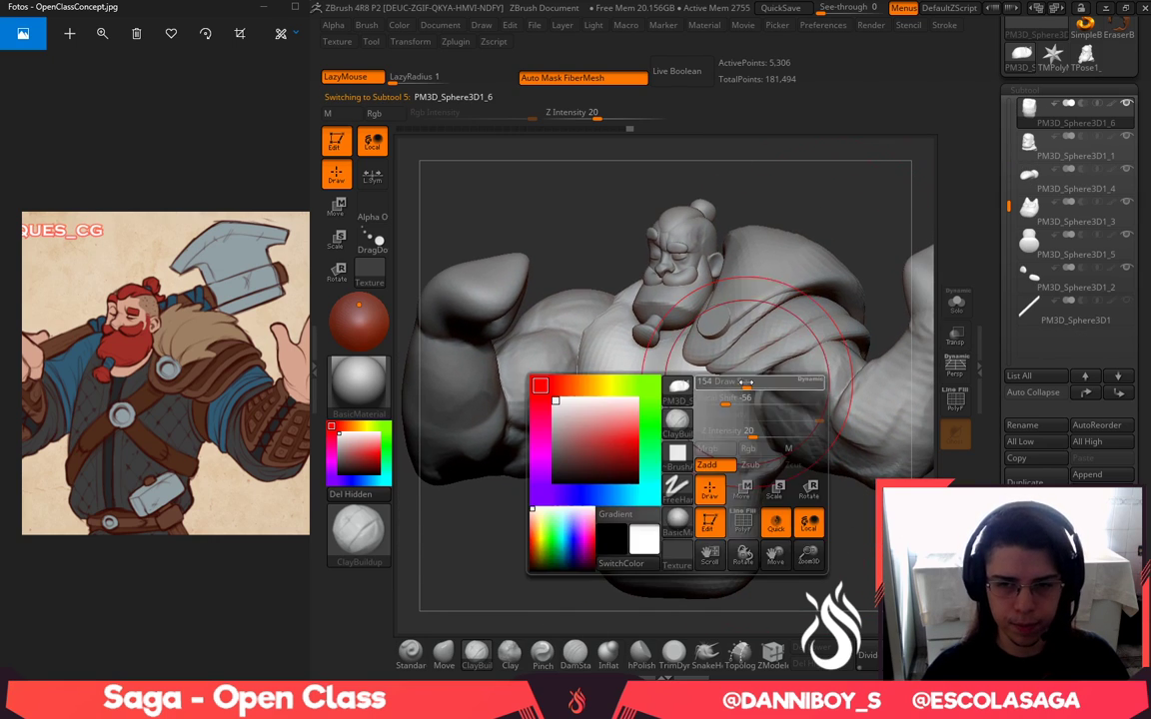
{"action": "left_click_drag", "start_coordinate": [745, 382], "coordinate": [727, 382]}
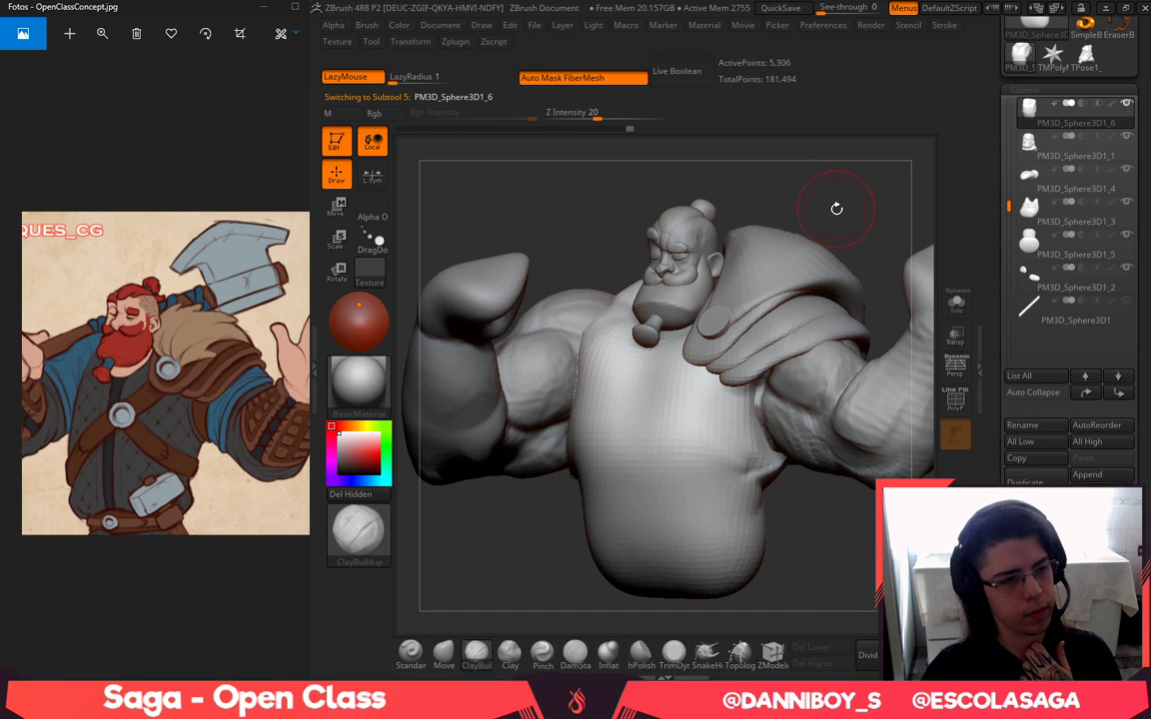
{"action": "left_click_drag", "start_coordinate": [848, 216], "coordinate": [831, 216]}
{"action": "left_click", "coordinate": [957, 303]}
{"action": "left_click_drag", "start_coordinate": [898, 195], "coordinate": [866, 272]}
Subdivide the torso garment once and sculpt a raised collar rim around the neckline with the Standard brush
{"action": "left_click", "coordinate": [411, 654]}
{"action": "key", "text": "space"}
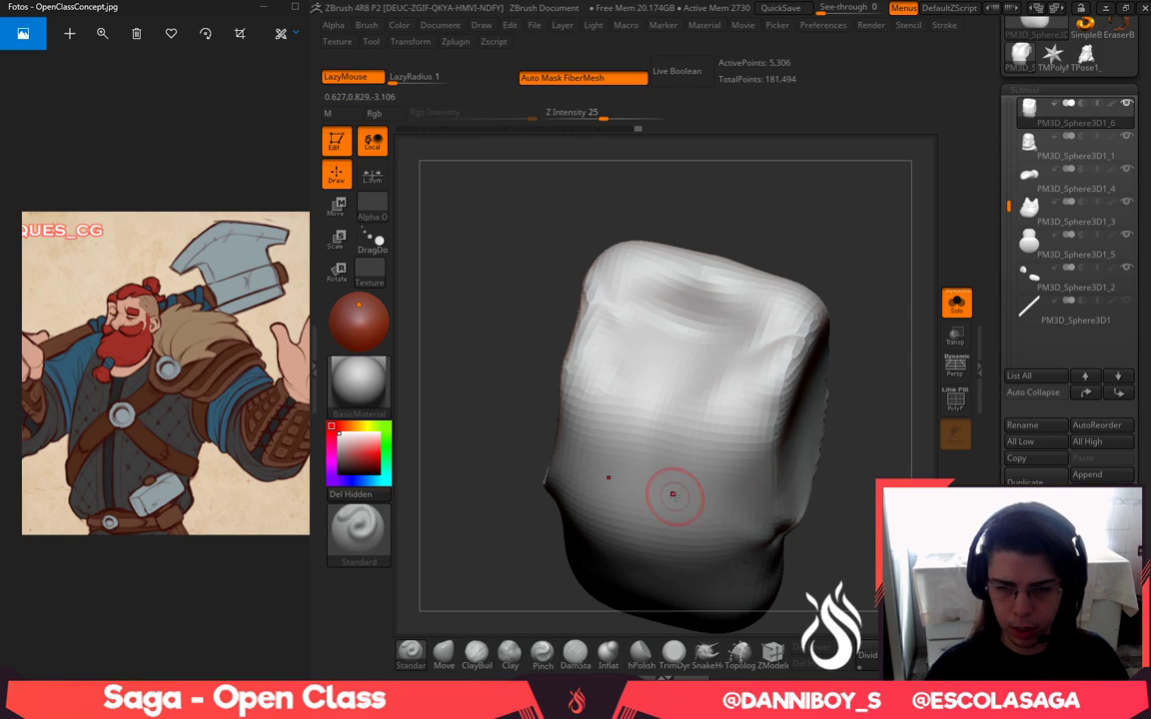
{"action": "key", "text": "ctrl+d"}
{"action": "left_click_drag", "start_coordinate": [499, 511], "coordinate": [494, 469]}
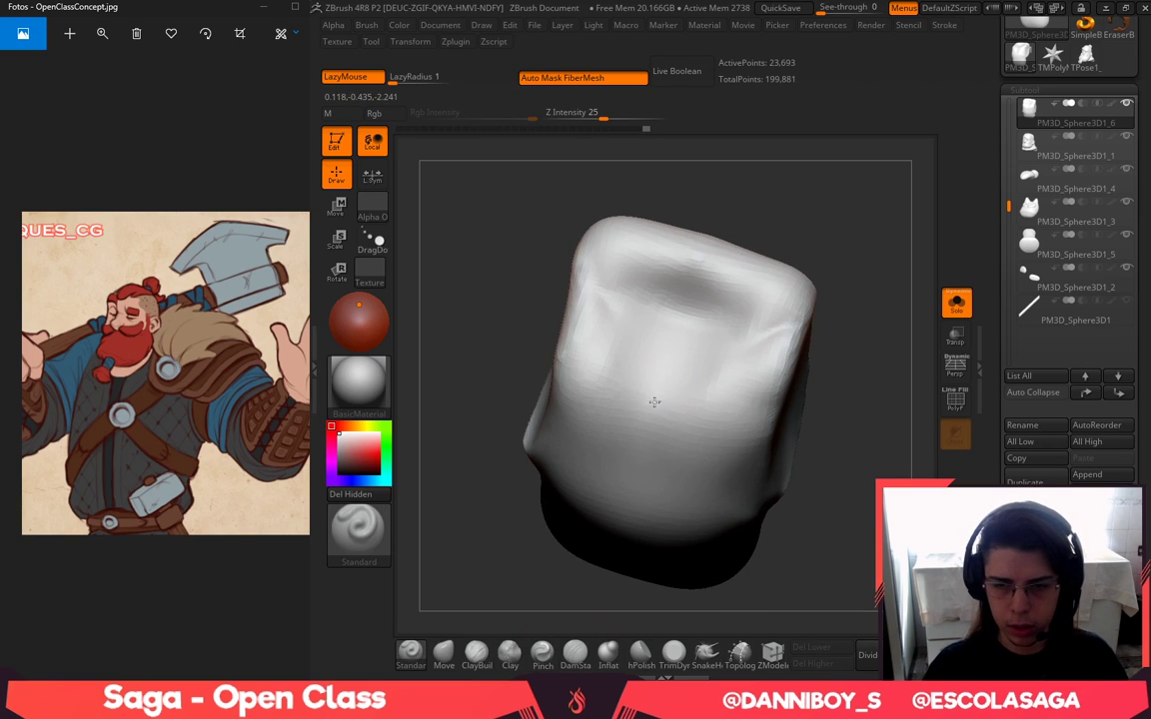
{"action": "mouse_move", "coordinate": [654, 402]}
{"action": "left_mouse_down"}
{"action": "mouse_move", "coordinate": [622, 371]}
{"action": "mouse_move", "coordinate": [624, 305]}
{"action": "mouse_move", "coordinate": [687, 244]}
{"action": "mouse_move", "coordinate": [602, 326]}
{"action": "mouse_move", "coordinate": [629, 380]}
{"action": "left_mouse_up"}
{"action": "mouse_move", "coordinate": [621, 320]}
{"action": "left_mouse_down"}
{"action": "mouse_move", "coordinate": [625, 381]}
{"action": "mouse_move", "coordinate": [613, 285]}
{"action": "mouse_move", "coordinate": [692, 262]}
{"action": "mouse_move", "coordinate": [613, 351]}
{"action": "left_mouse_up"}
{"action": "mouse_move", "coordinate": [841, 382]}
{"action": "left_mouse_down", "text": "shift"}
{"action": "mouse_move", "coordinate": [877, 292]}
{"action": "mouse_move", "coordinate": [871, 250]}
{"action": "left_mouse_up", "text": "shift"}
Refine the collar with the Move brush and smooth the surrounding shoulders and upper chest
{"action": "left_click", "coordinate": [443, 651]}
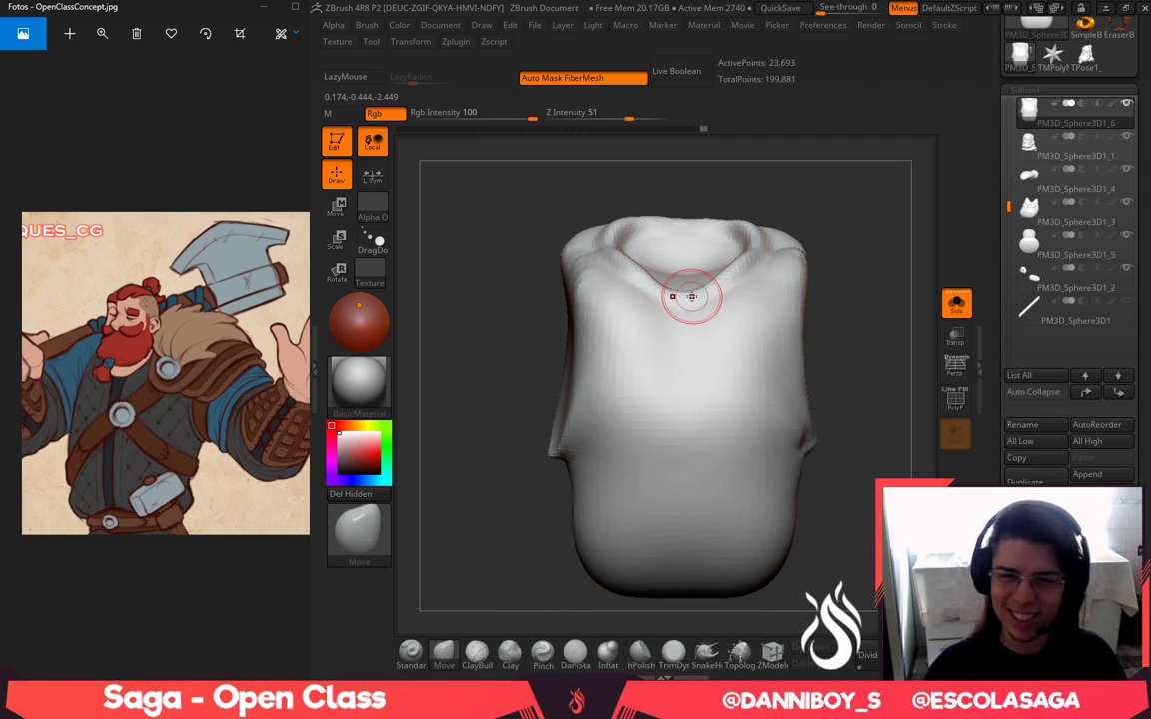
{"action": "mouse_move", "coordinate": [761, 281]}
{"action": "left_mouse_down", "text": "shift"}
{"action": "mouse_move", "coordinate": [747, 287]}
{"action": "mouse_move", "coordinate": [776, 250]}
{"action": "left_mouse_up", "text": "shift"}
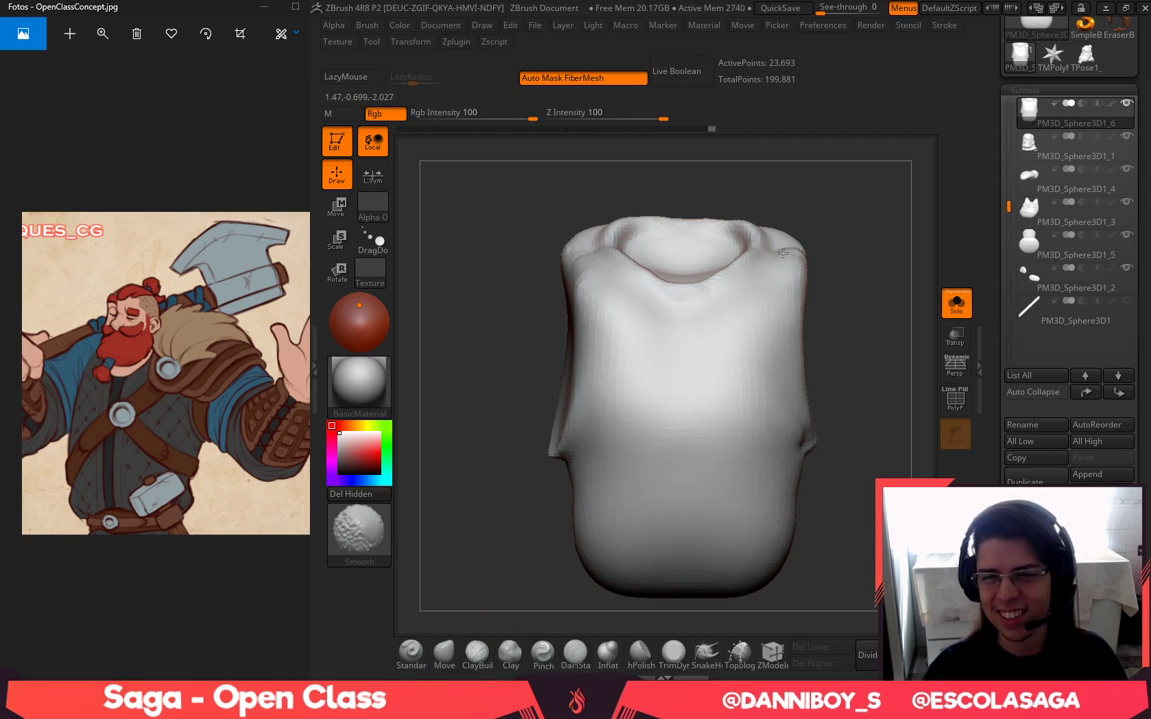
{"action": "left_click_drag", "start_coordinate": [869, 182], "coordinate": [861, 361]}
{"action": "left_click_drag", "start_coordinate": [767, 350], "coordinate": [782, 284], "text": "shift"}
{"action": "left_click_drag", "start_coordinate": [871, 235], "coordinate": [865, 335]}
{"action": "left_click_drag", "start_coordinate": [782, 271], "coordinate": [737, 258], "text": "shift"}
{"action": "left_click_drag", "start_coordinate": [800, 540], "coordinate": [827, 465]}
{"action": "left_click_drag", "start_coordinate": [741, 336], "coordinate": [700, 308], "text": "shift"}
{"action": "left_click_drag", "start_coordinate": [860, 253], "coordinate": [846, 247], "text": "alt"}
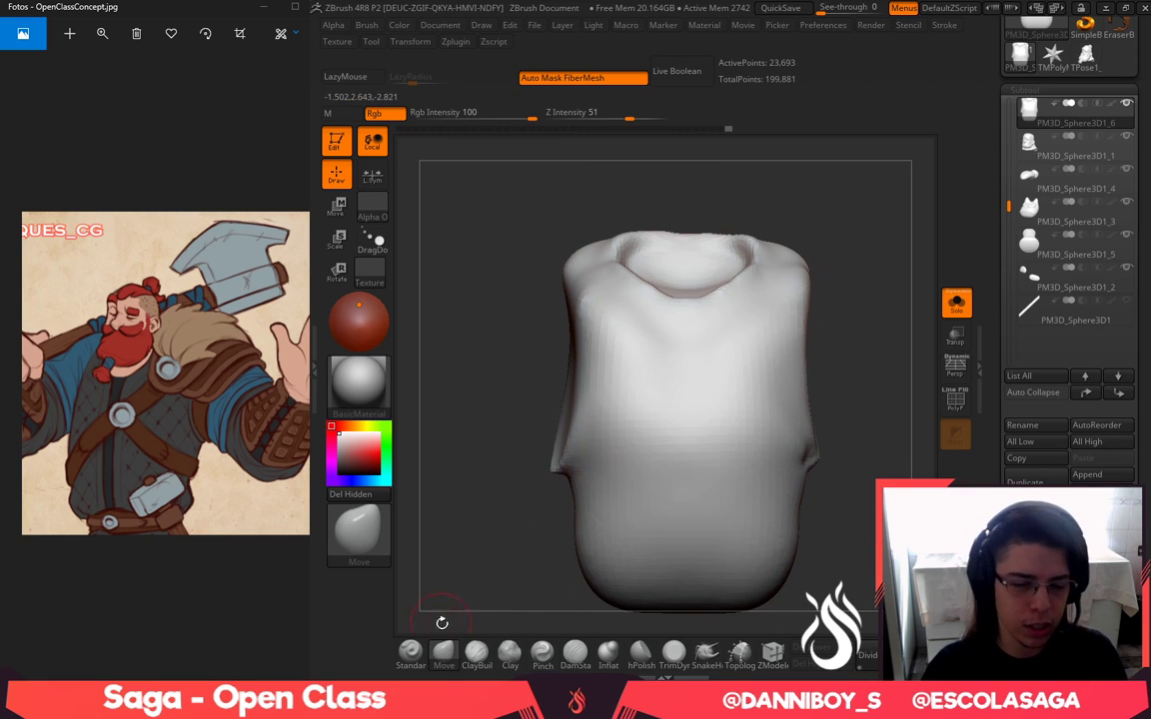
Carve two parallel vertical grooves down the garment's front from neckline to hem with the DamStandard brush
{"action": "left_click", "coordinate": [578, 655]}
{"action": "left_click_drag", "start_coordinate": [692, 299], "coordinate": [698, 392]}
{"action": "left_click_drag", "start_coordinate": [696, 325], "coordinate": [693, 497]}
{"action": "left_click_drag", "start_coordinate": [694, 370], "coordinate": [690, 581]}
{"action": "left_click_drag", "start_coordinate": [694, 458], "coordinate": [696, 538]}
{"action": "mouse_move", "coordinate": [800, 604]}
{"action": "left_mouse_down", "text": "alt"}
{"action": "mouse_move", "coordinate": [790, 571]}
{"action": "mouse_move", "coordinate": [729, 579]}
{"action": "left_mouse_up", "text": "alt"}
{"action": "mouse_move", "coordinate": [700, 499]}
{"action": "left_mouse_down"}
{"action": "mouse_move", "coordinate": [720, 582]}
{"action": "mouse_move", "coordinate": [691, 403]}
{"action": "left_mouse_up"}
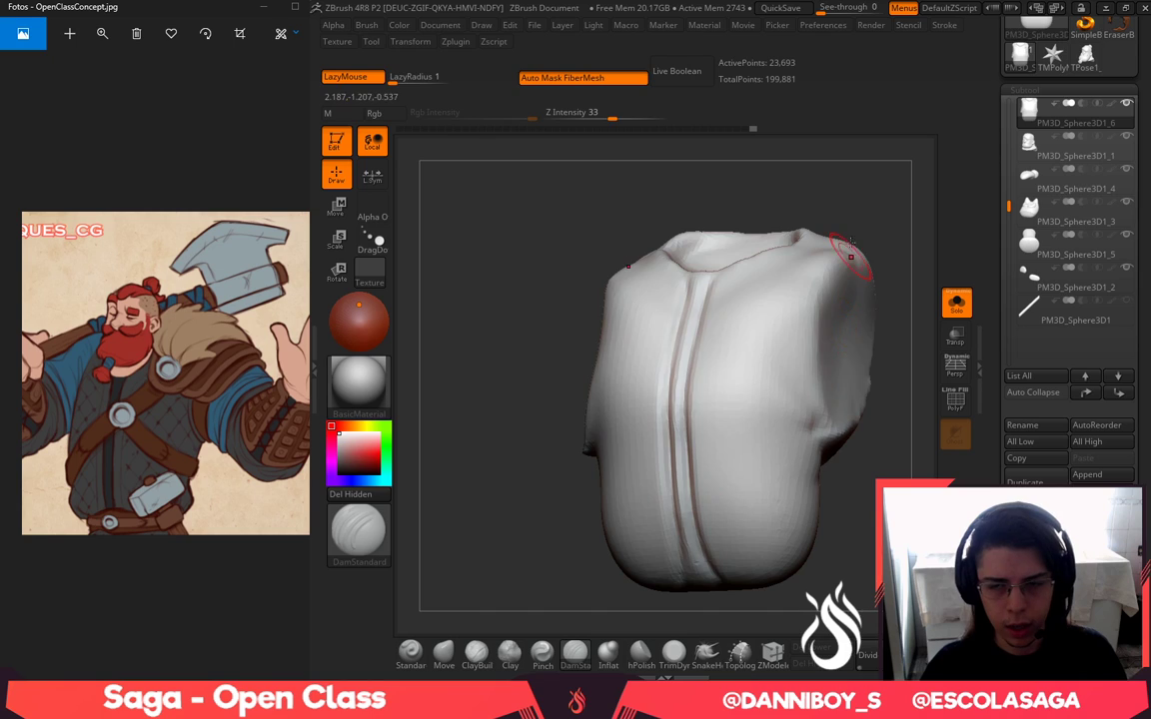
{"action": "left_click_drag", "start_coordinate": [884, 240], "coordinate": [905, 250], "text": "shift"}
Build up the central strip between the two front grooves with a resized Clay brush
{"action": "left_click", "coordinate": [509, 654]}
{"action": "key", "text": "space"}
{"action": "left_click_drag", "start_coordinate": [714, 270], "coordinate": [701, 446]}
{"action": "left_click_drag", "start_coordinate": [696, 324], "coordinate": [700, 529]}
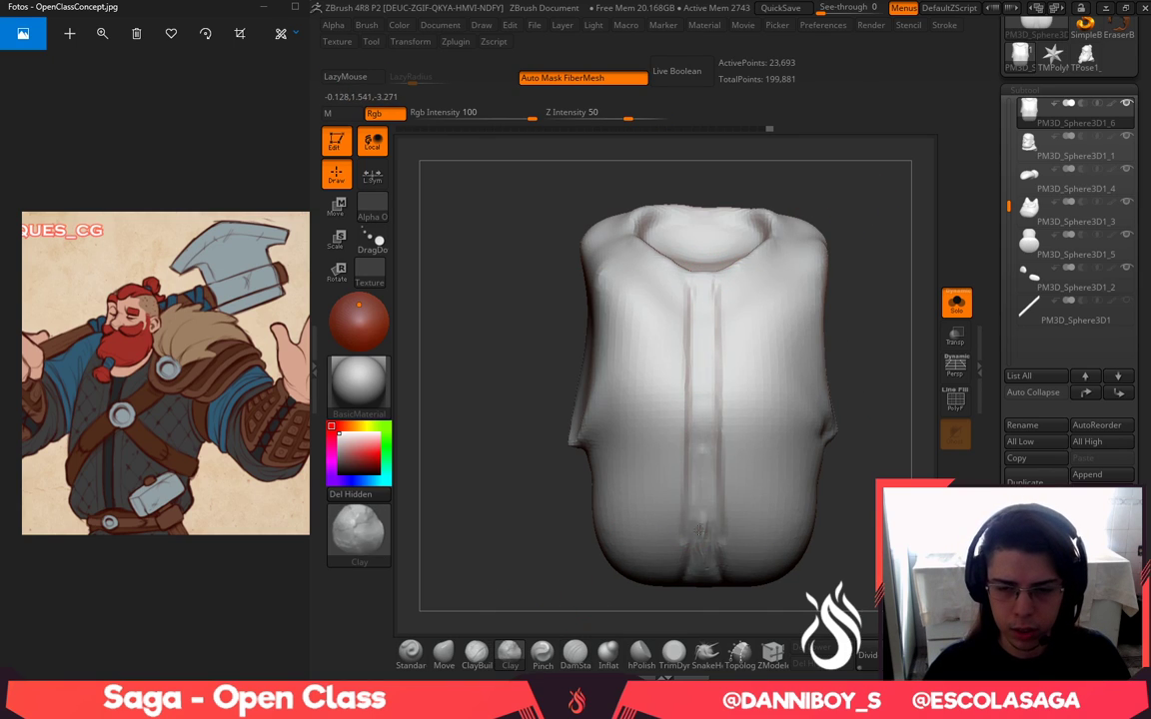
Add raised Clay strips along both sides of the central band and smooth them toward the hem
{"action": "mouse_move", "coordinate": [901, 400]}
{"action": "left_mouse_down"}
{"action": "mouse_move", "coordinate": [742, 333]}
{"action": "mouse_move", "coordinate": [746, 290]}
{"action": "left_mouse_up"}
{"action": "key", "text": "space"}
{"action": "mouse_move", "coordinate": [741, 280]}
{"action": "left_mouse_down"}
{"action": "mouse_move", "coordinate": [747, 265]}
{"action": "mouse_move", "coordinate": [734, 272]}
{"action": "mouse_move", "coordinate": [750, 276]}
{"action": "left_mouse_up"}
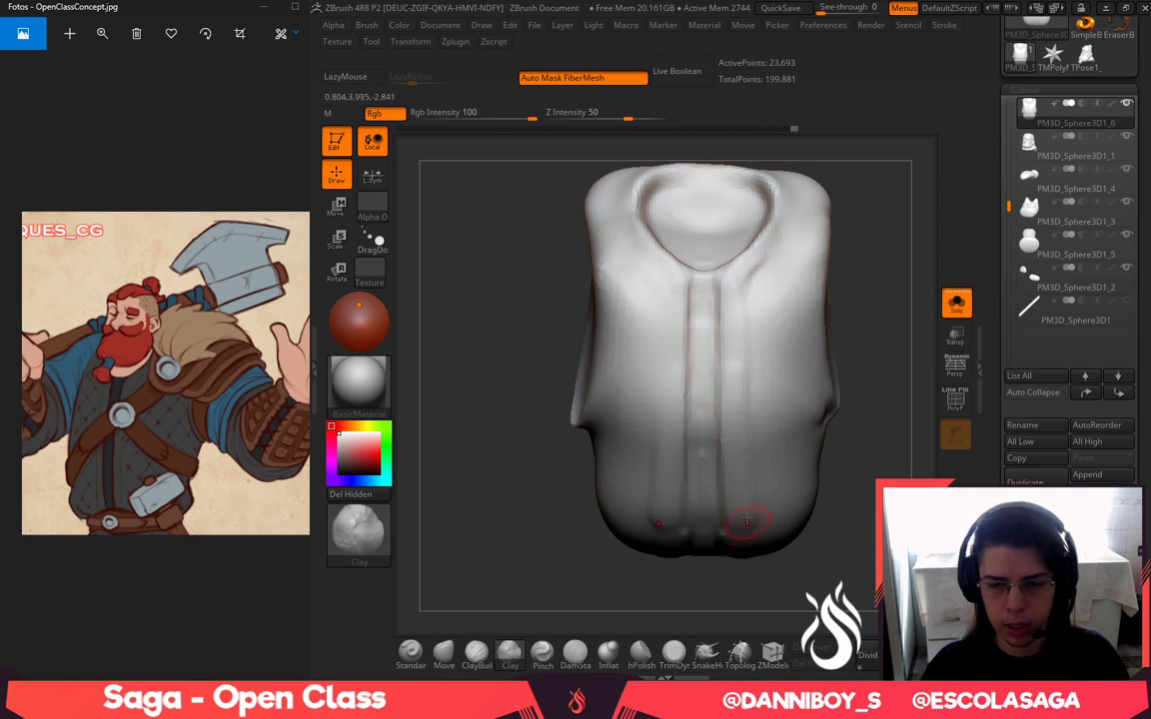
{"action": "left_click_drag", "start_coordinate": [747, 518], "coordinate": [759, 457], "text": "shift"}
{"action": "left_click_drag", "start_coordinate": [863, 436], "coordinate": [851, 450], "text": "shift"}
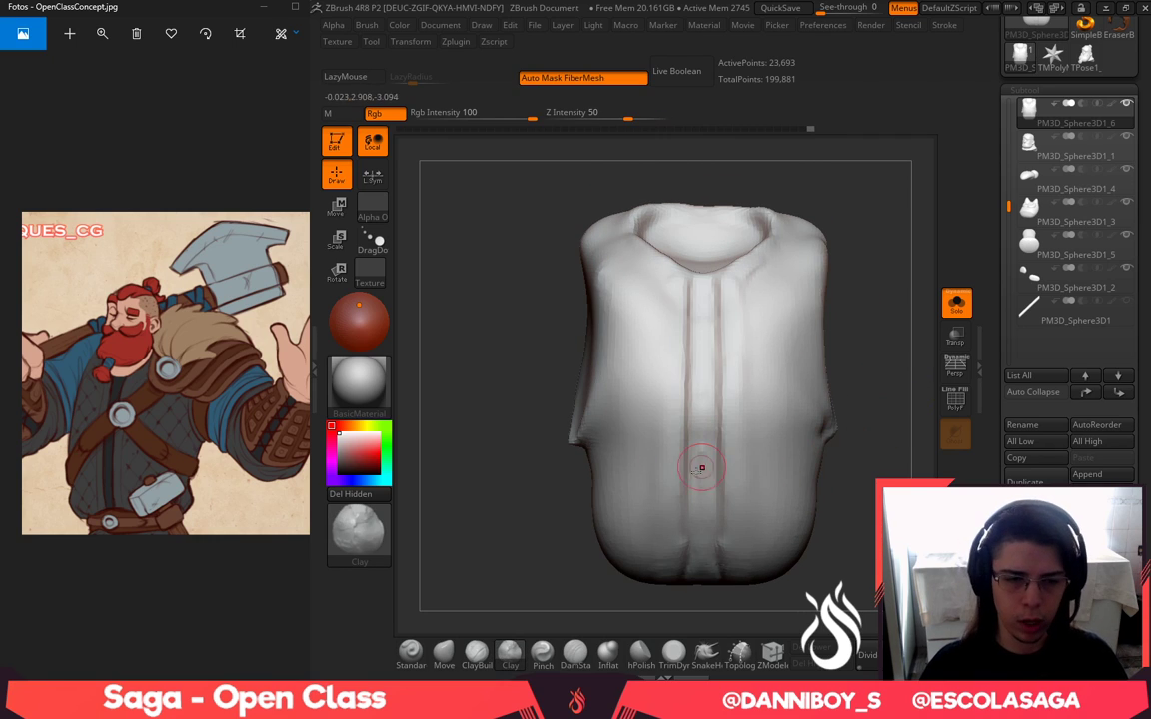
Carve outer vertical grooves along the side strips of the garment's front with a resized DamStandard brush
{"action": "left_click", "coordinate": [576, 655]}
{"action": "left_click_drag", "start_coordinate": [895, 284], "coordinate": [839, 310]}
{"action": "key", "text": "space"}
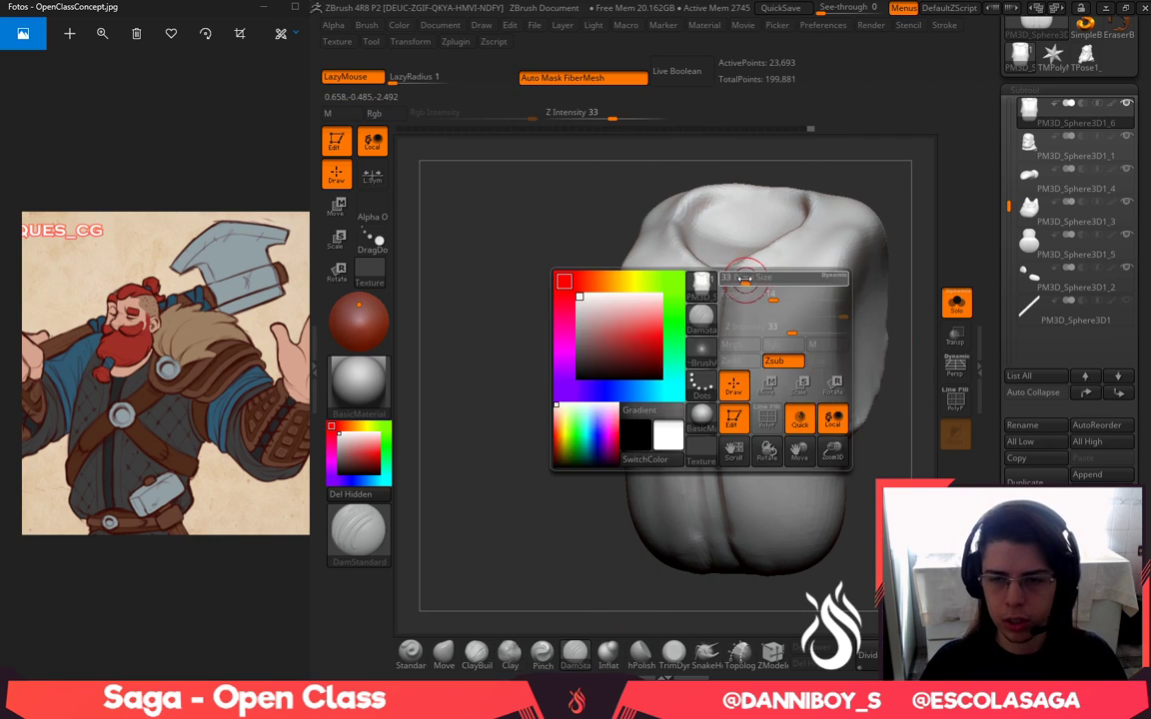
{"action": "left_click_drag", "start_coordinate": [754, 282], "coordinate": [745, 468]}
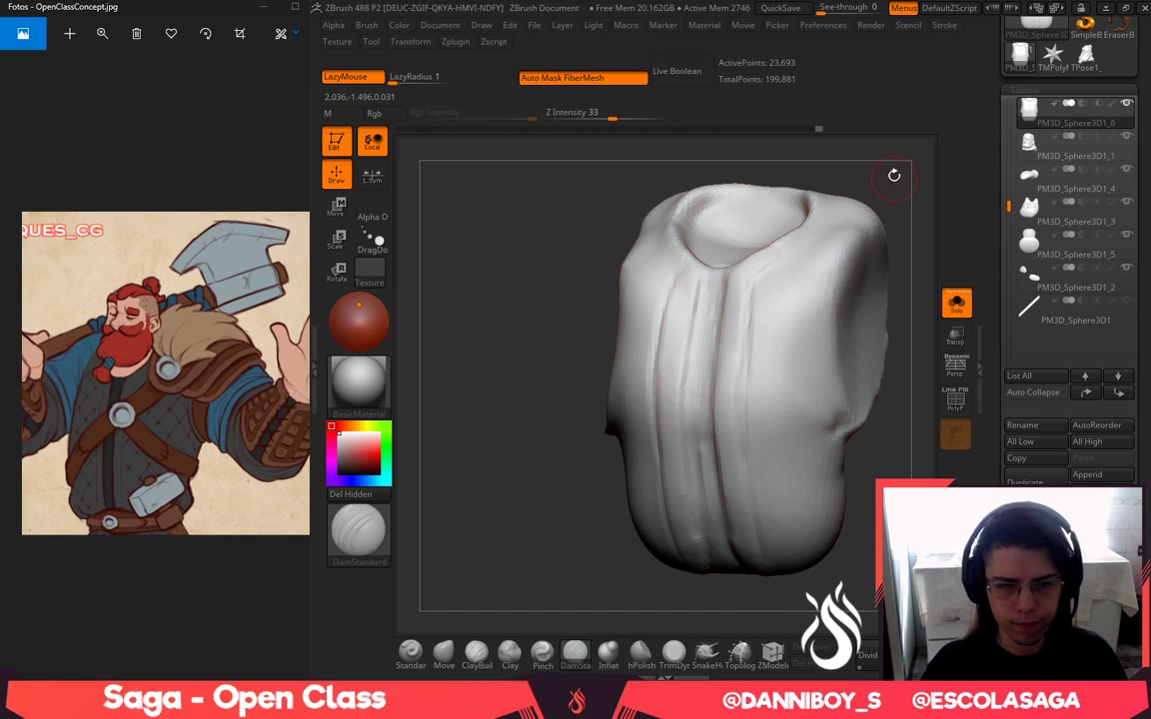
{"action": "left_click_drag", "start_coordinate": [894, 175], "coordinate": [878, 232]}
{"action": "mouse_move", "coordinate": [744, 300]}
{"action": "left_mouse_down"}
{"action": "mouse_move", "coordinate": [819, 219]}
{"action": "mouse_move", "coordinate": [838, 170]}
{"action": "left_mouse_up"}
{"action": "left_click_drag", "start_coordinate": [903, 190], "coordinate": [934, 185], "text": "shift"}
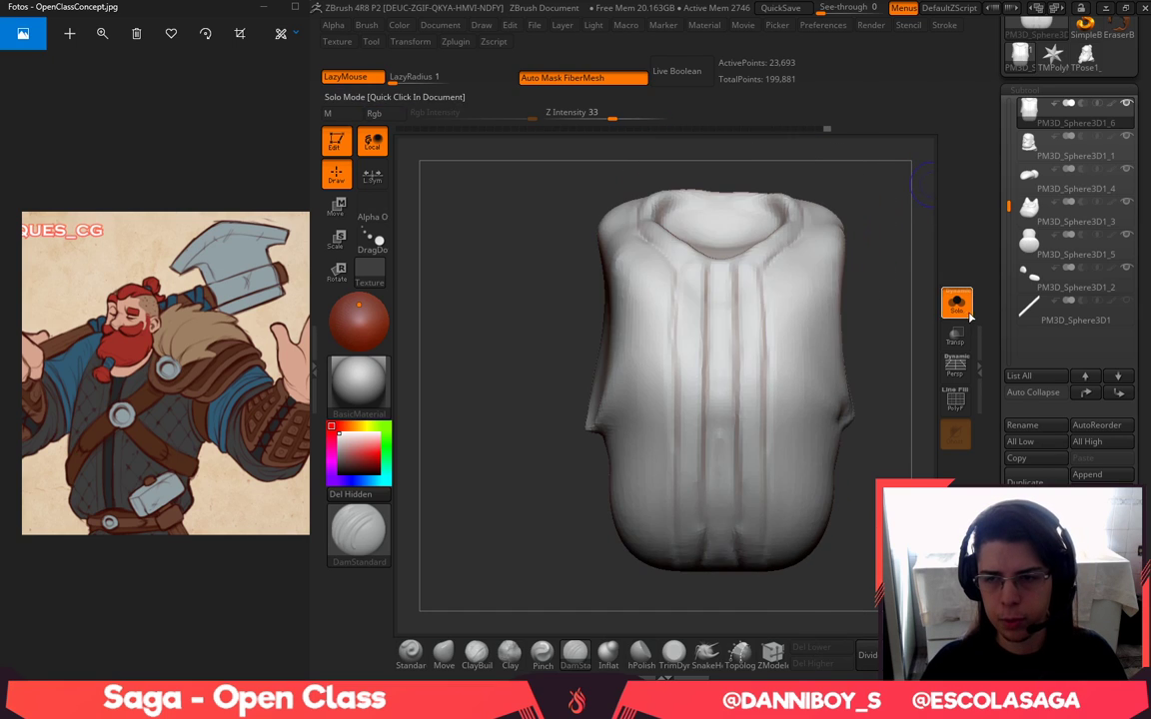
Bring back the full figure, frame the garment's waist and choose the CurveStrapSnap brush
{"action": "left_click", "coordinate": [969, 317]}
{"action": "left_click_drag", "start_coordinate": [859, 559], "coordinate": [781, 574]}
{"action": "left_click_drag", "start_coordinate": [846, 535], "coordinate": [857, 462], "text": "alt"}
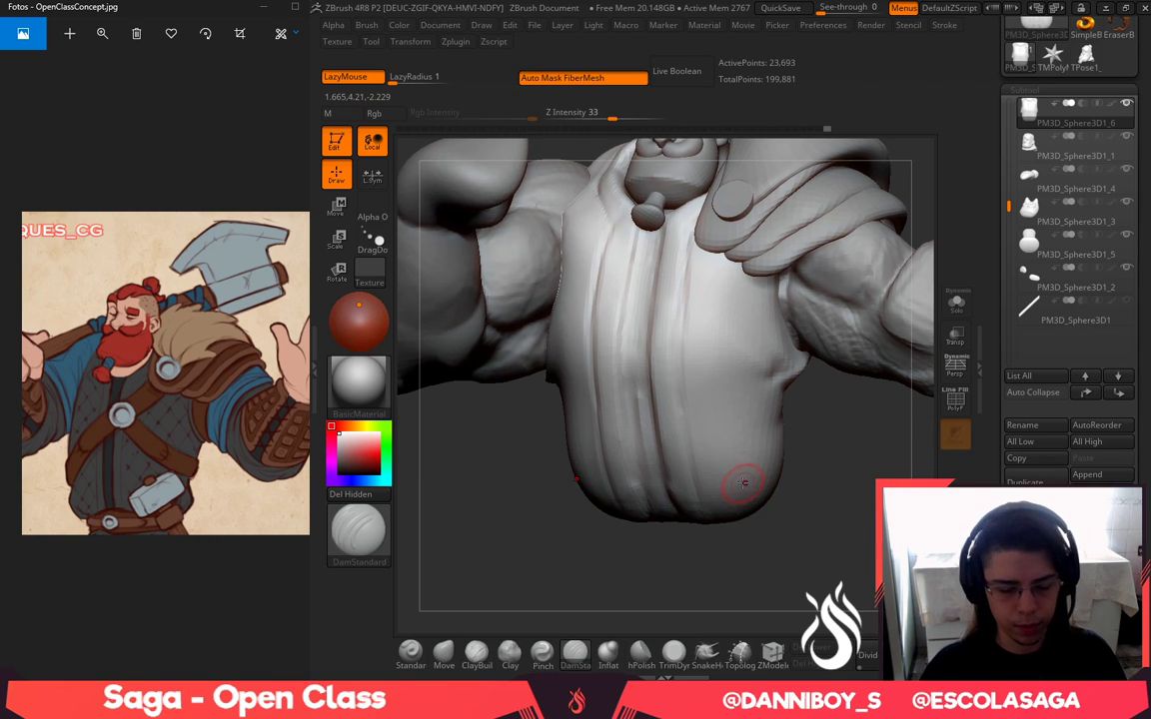
{"action": "key", "text": "b"}
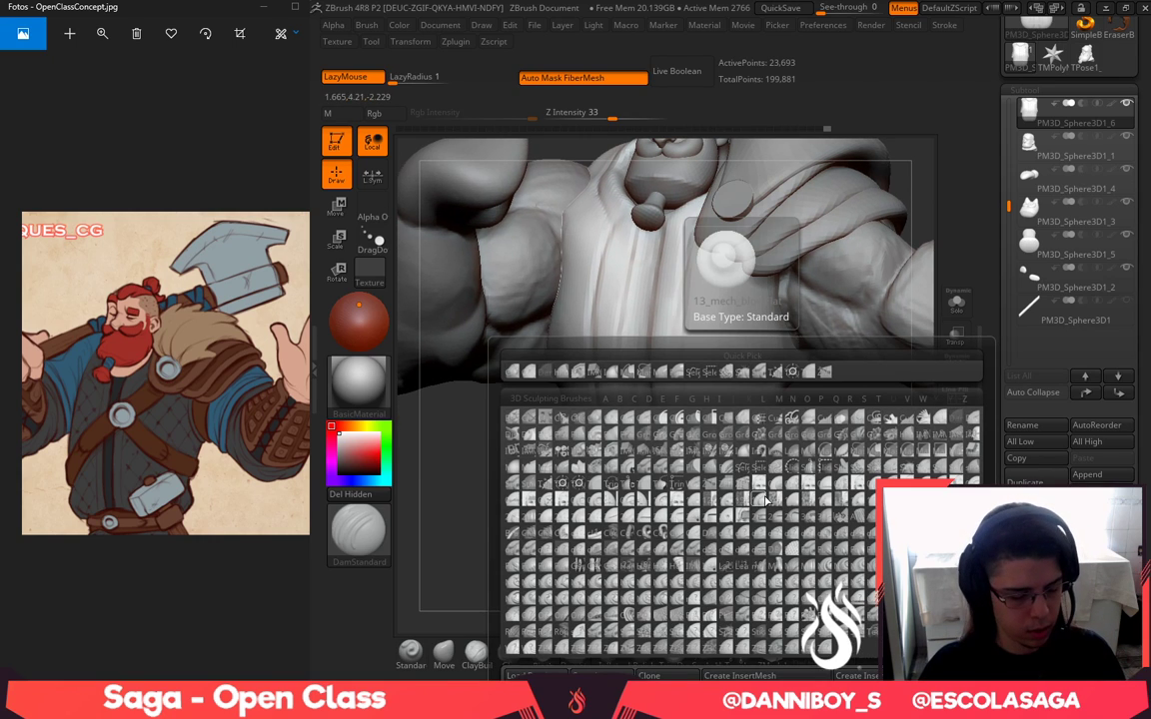
{"action": "key", "text": "c"}
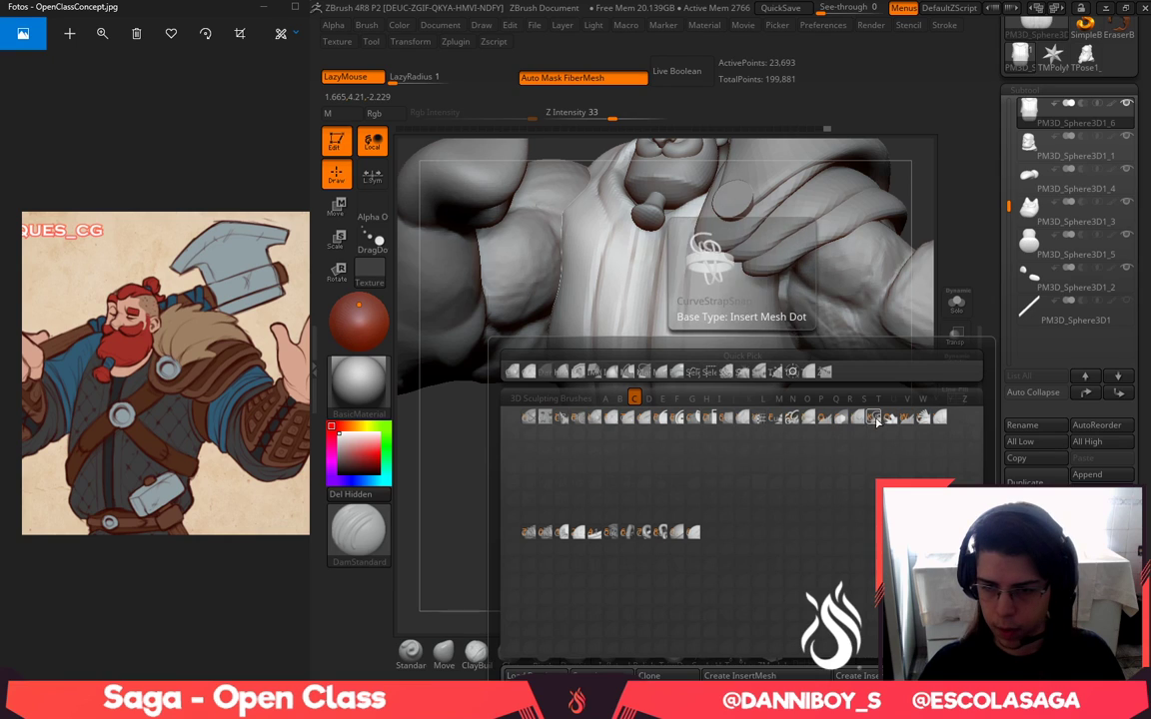
{"action": "left_click", "coordinate": [877, 421]}
Try to wrap a curve strap around the garment's lower waist as a belt, and undo it
{"action": "left_click_drag", "start_coordinate": [771, 490], "coordinate": [704, 450]}
{"action": "left_click_drag", "start_coordinate": [783, 427], "coordinate": [916, 367]}
{"action": "mouse_move", "coordinate": [896, 469]}
{"action": "left_mouse_down"}
{"action": "mouse_move", "coordinate": [930, 450]}
{"action": "mouse_move", "coordinate": [883, 441]}
{"action": "left_mouse_up"}
{"action": "left_click", "coordinate": [957, 304]}
{"action": "left_click_drag", "start_coordinate": [859, 518], "coordinate": [878, 545], "text": "ctrl"}
{"action": "key", "text": "ctrl+z"}
{"action": "key", "text": "ctrl+z"}
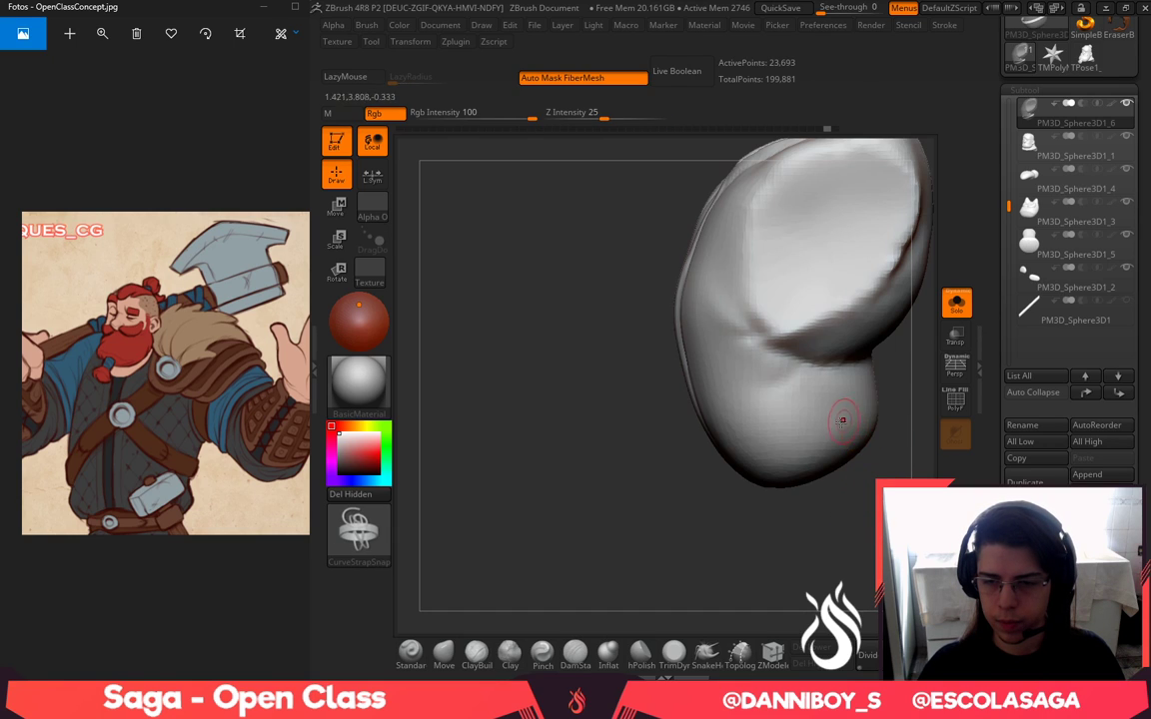
Try the waist belt again with a resized CurveStrapSnap brush on the isolated garment, and undo the strap
{"action": "key", "text": "space"}
{"action": "left_click", "coordinate": [835, 411]}
{"action": "left_click_drag", "start_coordinate": [799, 425], "coordinate": [940, 360]}
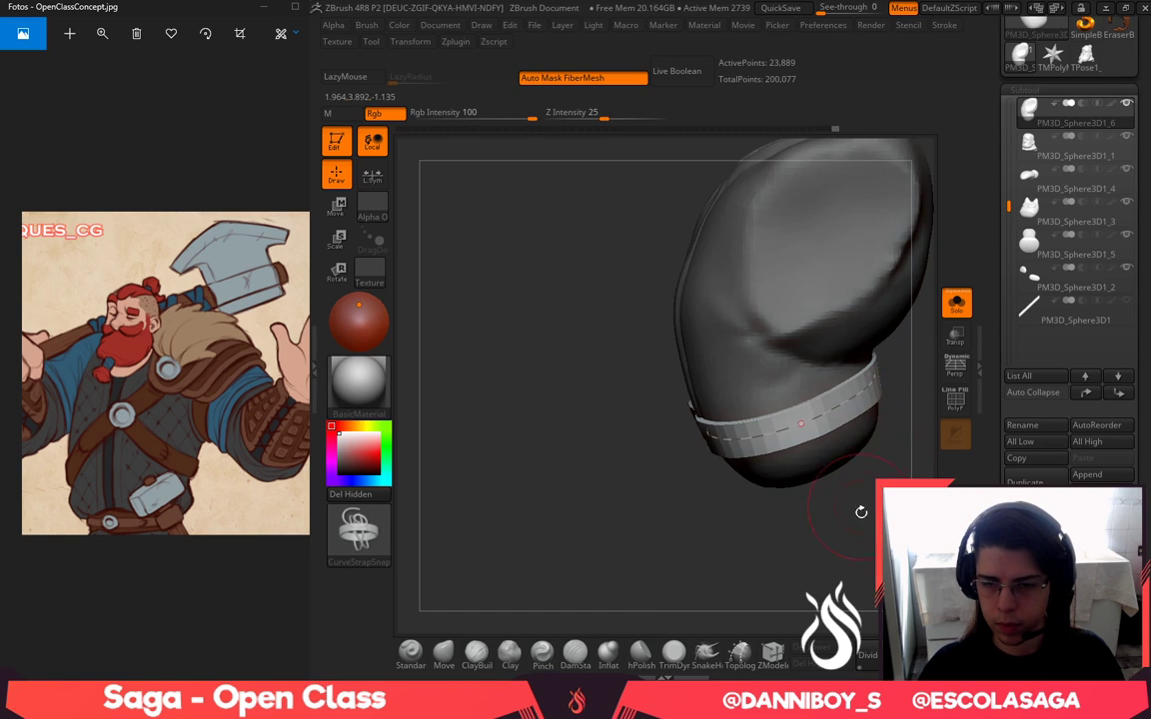
{"action": "left_click_drag", "start_coordinate": [861, 511], "coordinate": [889, 474], "text": "shift"}
{"action": "key", "text": "ctrl+z"}
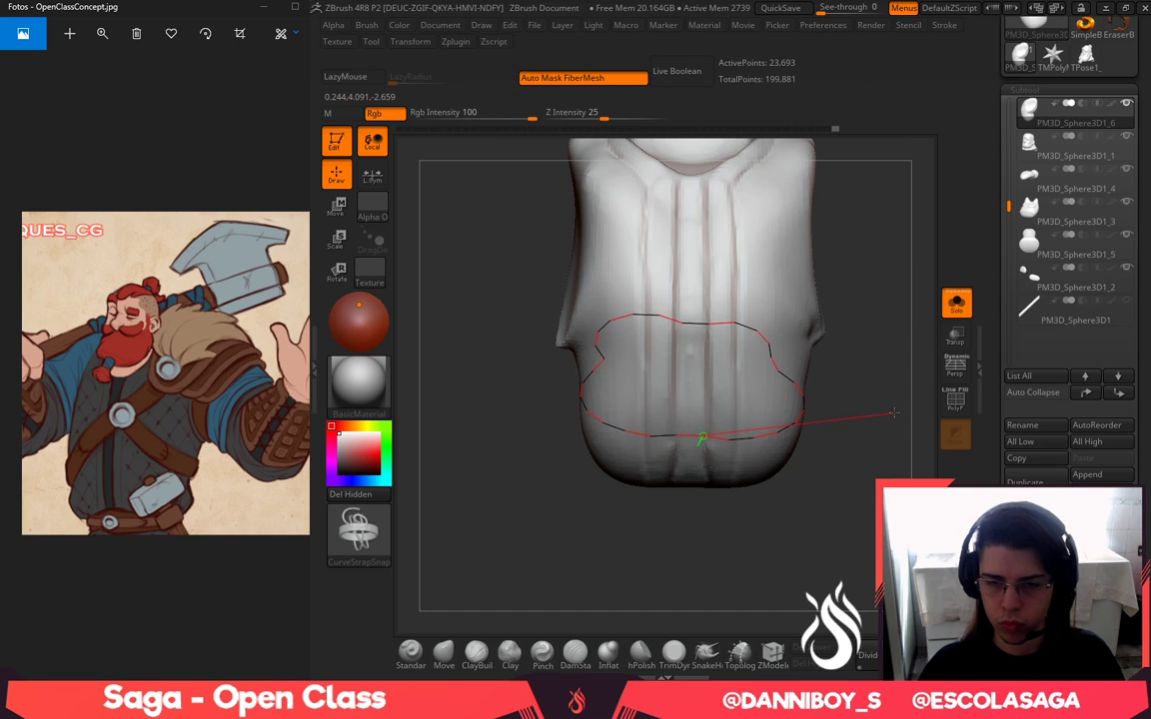
Undo the curve strap drawn around the garment's waist
{"action": "mouse_move", "coordinate": [894, 413]}
{"action": "left_mouse_down"}
{"action": "mouse_move", "coordinate": [896, 400]}
{"action": "mouse_move", "coordinate": [869, 485]}
{"action": "mouse_move", "coordinate": [841, 466]}
{"action": "left_mouse_up"}
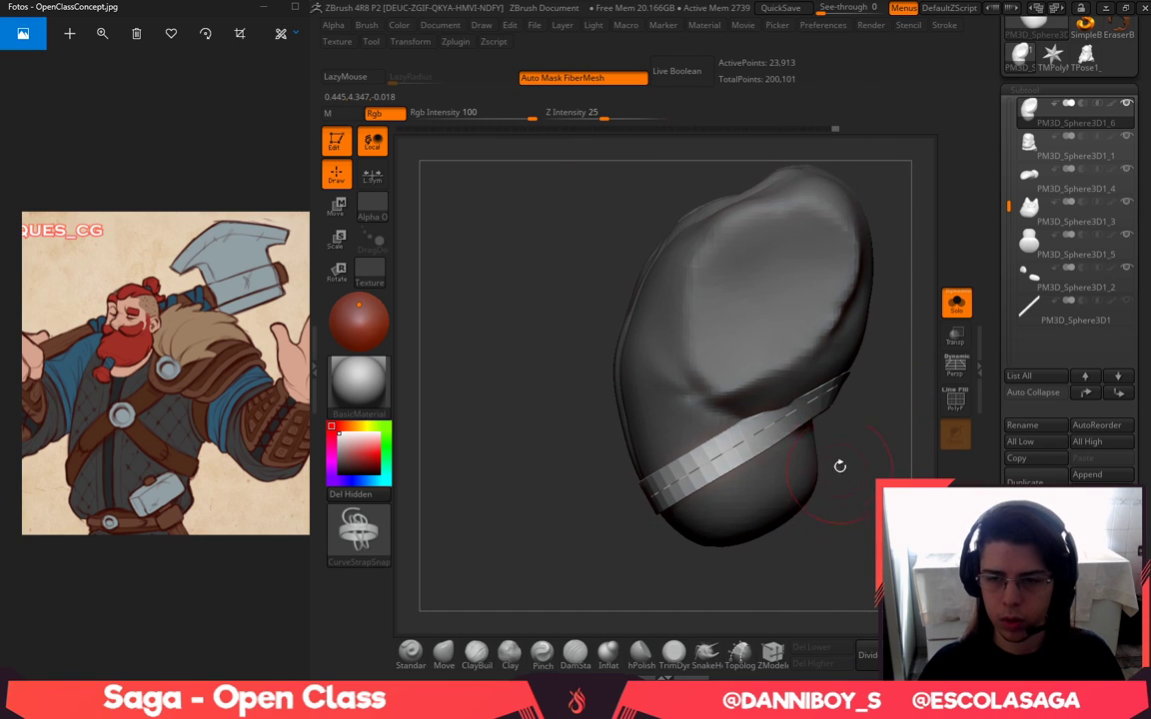
{"action": "key", "text": "ctrl+z"}
{"action": "left_click_drag", "start_coordinate": [740, 589], "coordinate": [790, 564], "text": "shift"}
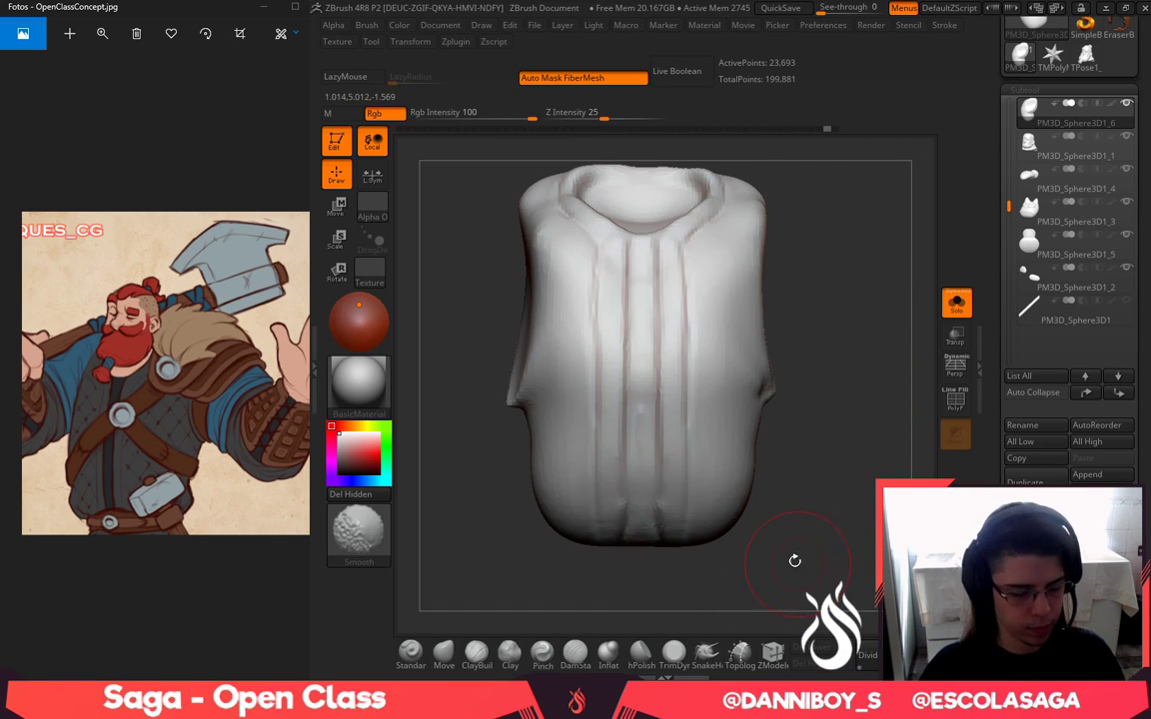
Mask a slanted band around the garment's waist in side view and extract it as a separate belt subtool
{"action": "mouse_move", "coordinate": [876, 499]}
{"action": "left_mouse_down", "text": "shift"}
{"action": "mouse_move", "coordinate": [830, 417]}
{"action": "mouse_move", "coordinate": [749, 466]}
{"action": "mouse_move", "coordinate": [620, 462]}
{"action": "mouse_move", "coordinate": [835, 401]}
{"action": "left_mouse_up", "text": "shift"}
{"action": "left_click", "coordinate": [761, 437], "text": "ctrl+alt"}
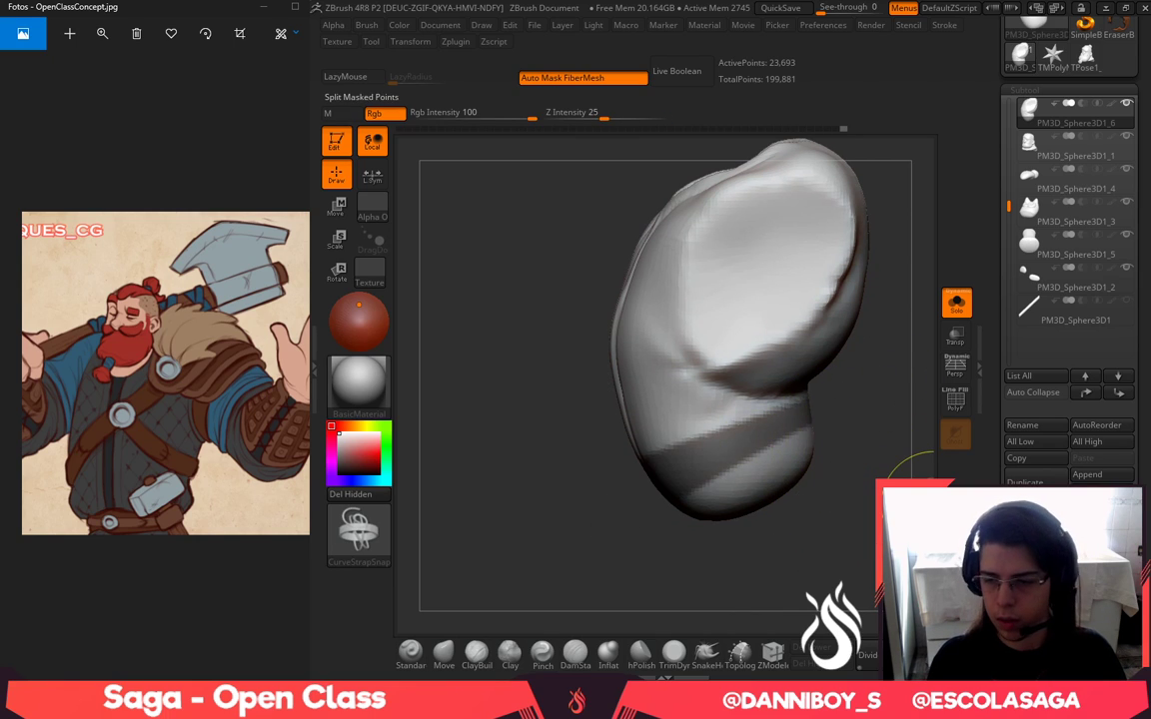
{"action": "left_click", "coordinate": [1088, 639]}
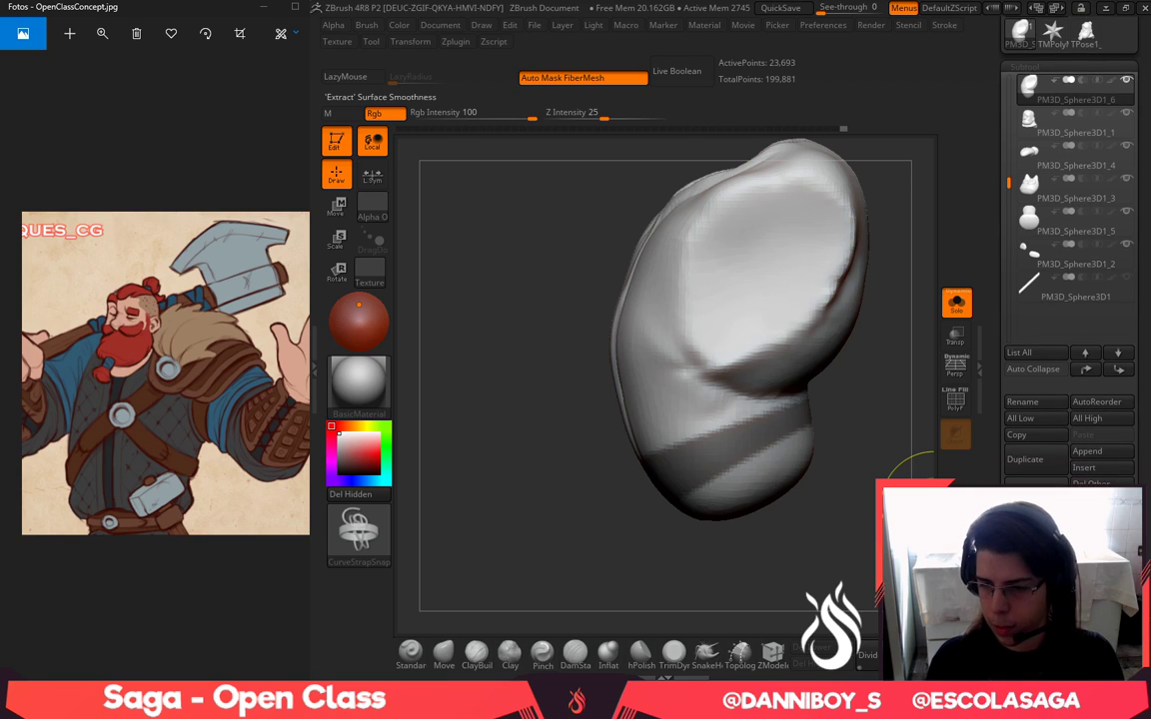
{"action": "left_click", "coordinate": [1027, 612]}
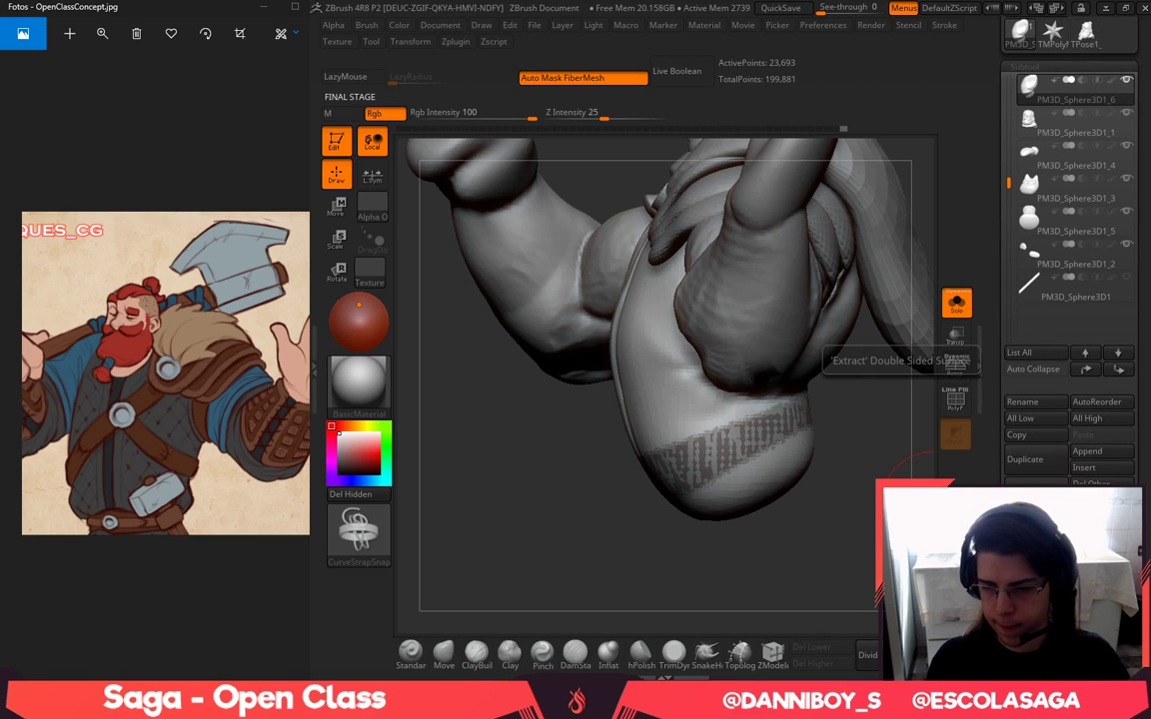
{"action": "left_click", "coordinate": [1102, 612]}
{"action": "left_click_drag", "start_coordinate": [723, 519], "coordinate": [778, 601], "text": "ctrl"}
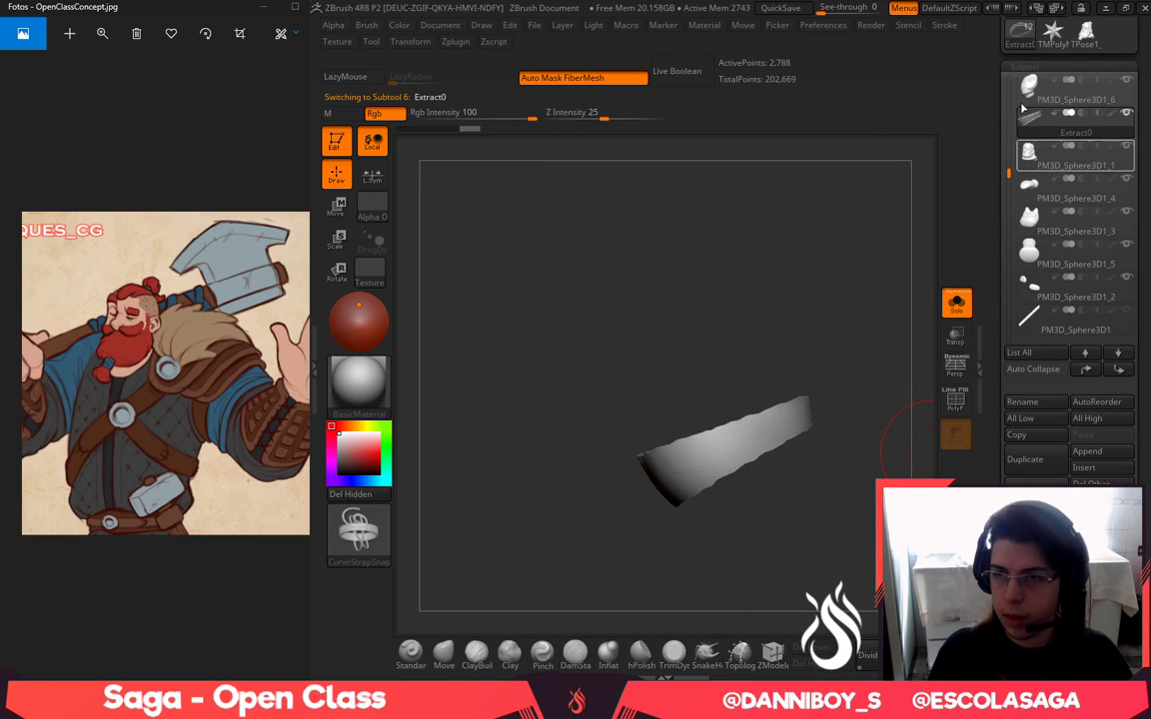
Show the extracted belt's polyframe and ZRemesh it with a target polygons count of 0.1
{"action": "left_click", "coordinate": [1025, 67]}
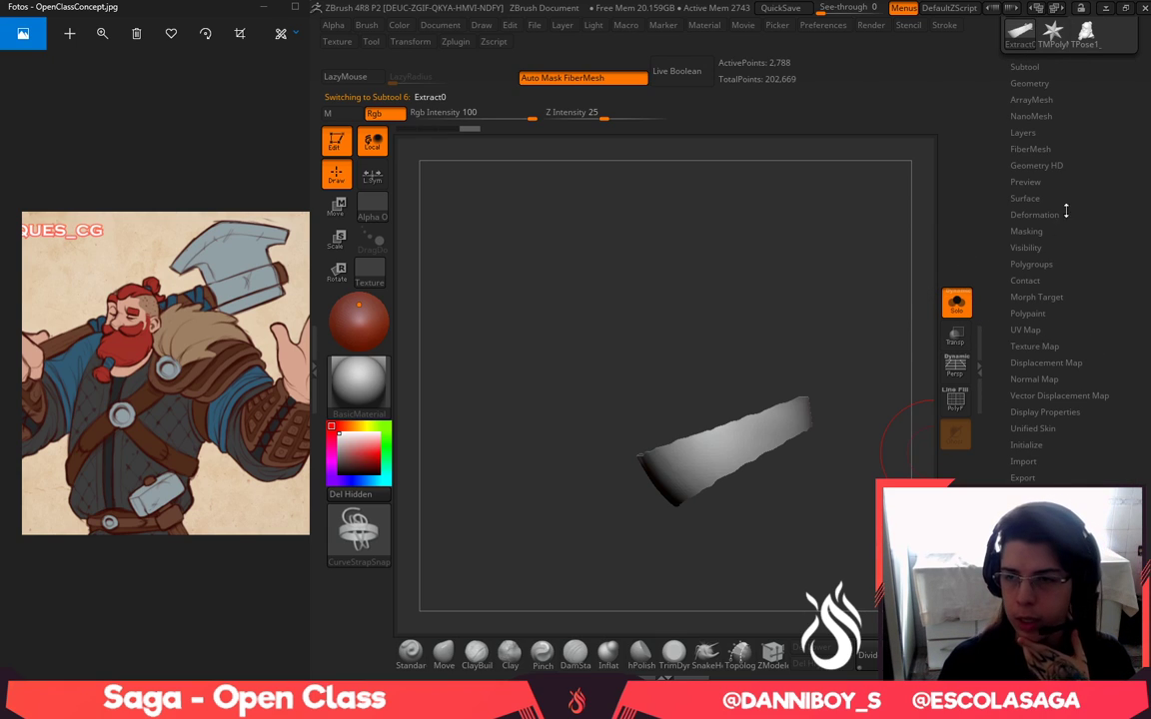
{"action": "left_click_drag", "start_coordinate": [1076, 132], "coordinate": [1079, 188]}
{"action": "left_click", "coordinate": [1030, 140]}
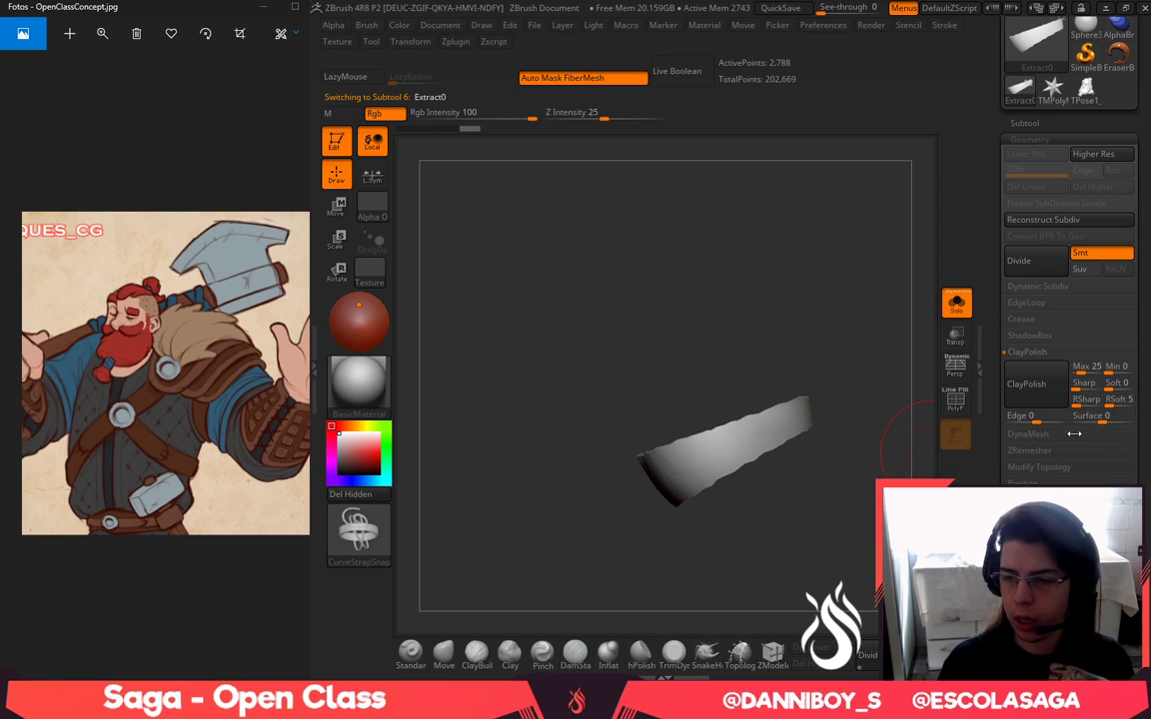
{"action": "left_click", "coordinate": [1029, 450]}
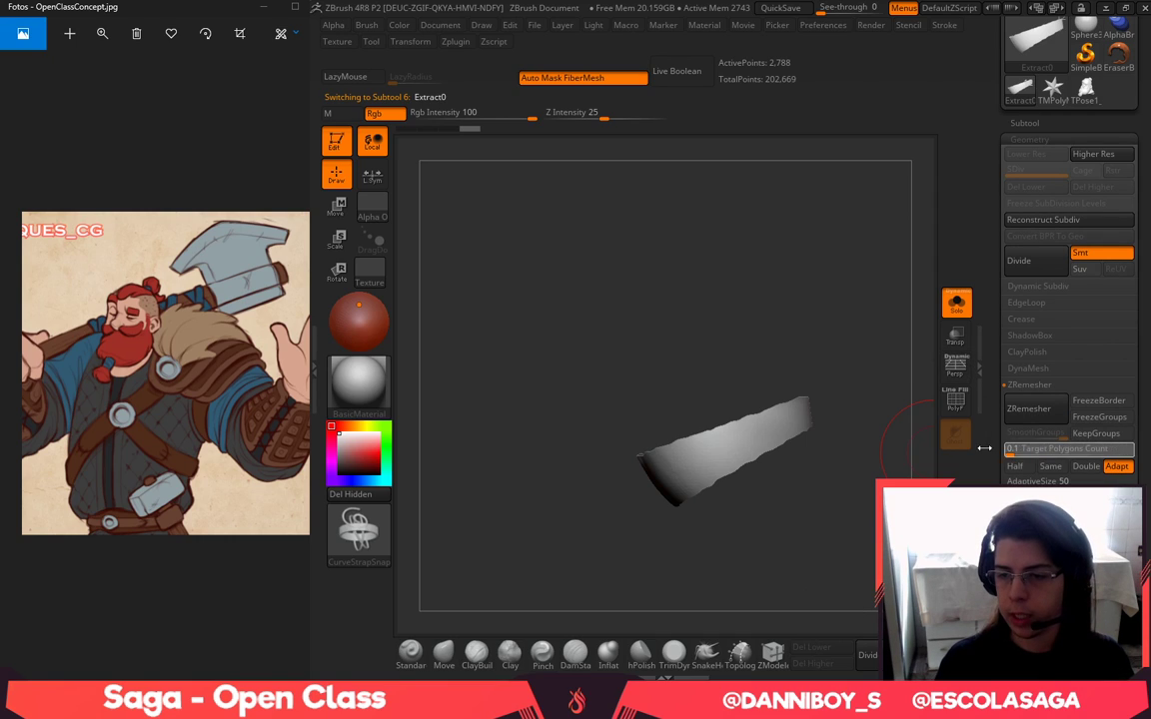
{"action": "left_click", "coordinate": [955, 400]}
{"action": "left_click", "coordinate": [1028, 409]}
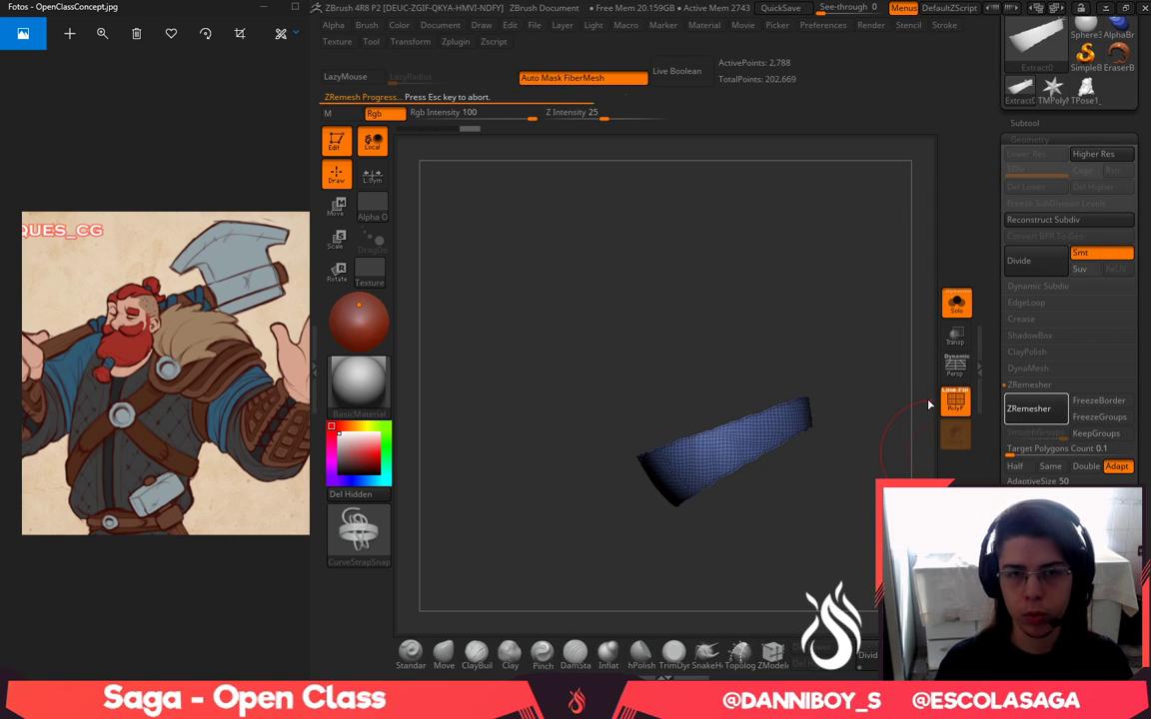
Check the remeshed belt from several sides and run ZRemesher on it again
{"action": "mouse_move", "coordinate": [921, 362]}
{"action": "left_mouse_down"}
{"action": "mouse_move", "coordinate": [868, 231]}
{"action": "mouse_move", "coordinate": [832, 363]}
{"action": "left_mouse_up"}
{"action": "mouse_move", "coordinate": [705, 430]}
{"action": "left_mouse_down", "text": "shift"}
{"action": "mouse_move", "coordinate": [732, 422]}
{"action": "mouse_move", "coordinate": [617, 432]}
{"action": "mouse_move", "coordinate": [762, 434]}
{"action": "mouse_move", "coordinate": [809, 391]}
{"action": "mouse_move", "coordinate": [837, 407]}
{"action": "left_mouse_up", "text": "shift"}
{"action": "left_click_drag", "start_coordinate": [880, 385], "coordinate": [914, 365]}
{"action": "mouse_move", "coordinate": [910, 415]}
{"action": "left_mouse_down", "text": "shift"}
{"action": "mouse_move", "coordinate": [922, 411]}
{"action": "mouse_move", "coordinate": [874, 370]}
{"action": "left_mouse_up", "text": "shift"}
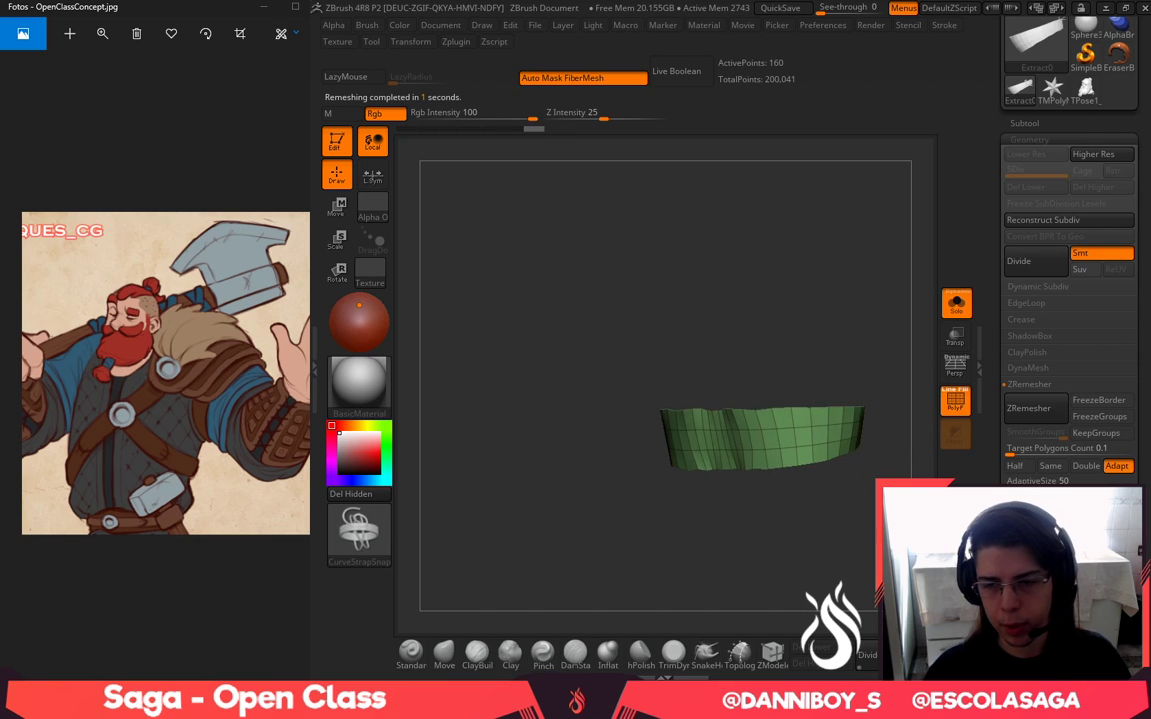
{"action": "left_click", "coordinate": [1028, 408]}
Close the notch in the belt's lower front edge with the Move brush and remesh the belt once more
{"action": "mouse_move", "coordinate": [864, 272]}
{"action": "left_mouse_down", "text": "alt"}
{"action": "mouse_move", "coordinate": [837, 312]}
{"action": "mouse_move", "coordinate": [835, 300]}
{"action": "left_mouse_up", "text": "alt"}
{"action": "key", "text": "space"}
{"action": "mouse_move", "coordinate": [735, 412]}
{"action": "left_mouse_down"}
{"action": "mouse_move", "coordinate": [714, 414]}
{"action": "mouse_move", "coordinate": [715, 457]}
{"action": "mouse_move", "coordinate": [722, 432]}
{"action": "left_mouse_up"}
{"action": "key", "text": "ctrl+z"}
{"action": "left_click", "coordinate": [446, 654]}
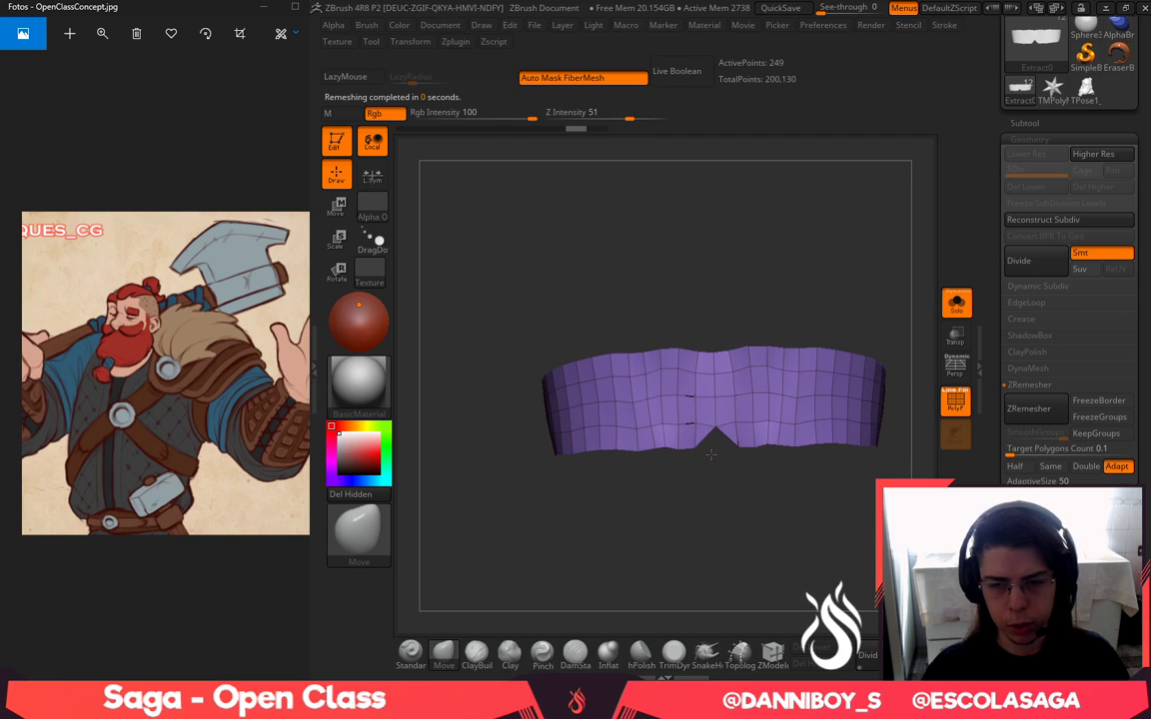
{"action": "left_click", "coordinate": [1035, 417]}
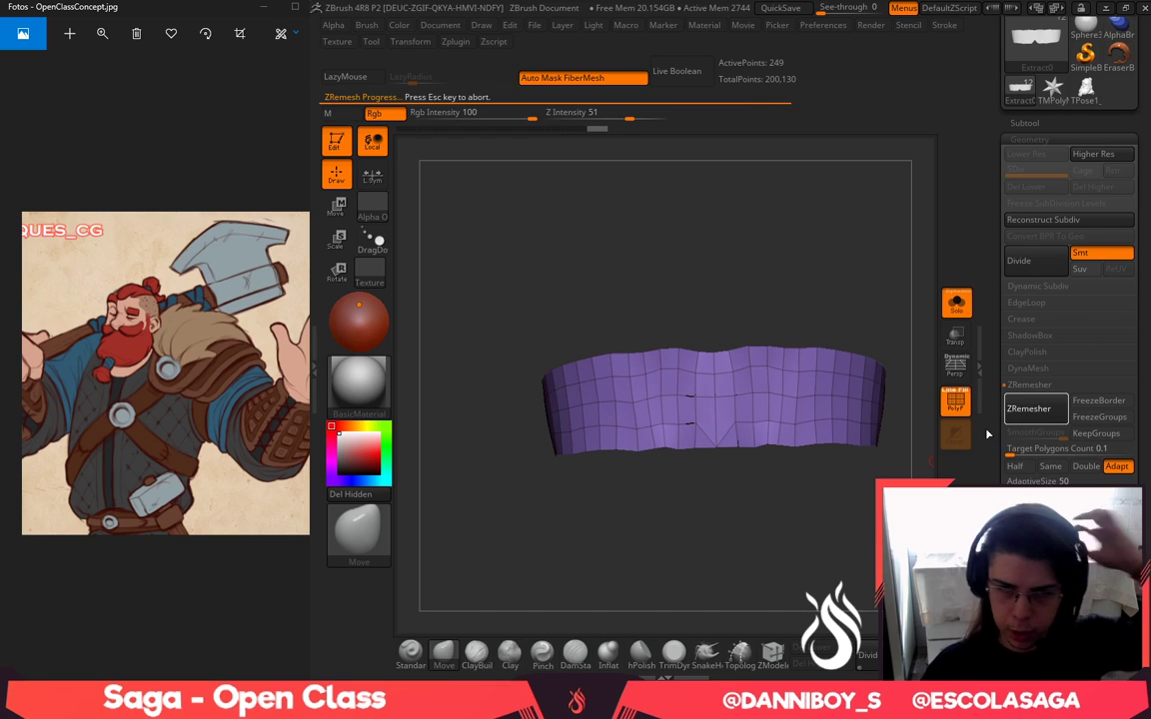
Even out the belt's wavy front with a resized Move brush and smoothing
{"action": "mouse_move", "coordinate": [834, 530]}
{"action": "left_mouse_down"}
{"action": "mouse_move", "coordinate": [808, 559]}
{"action": "mouse_move", "coordinate": [811, 488]}
{"action": "mouse_move", "coordinate": [773, 512]}
{"action": "left_mouse_up"}
{"action": "key", "text": "space"}
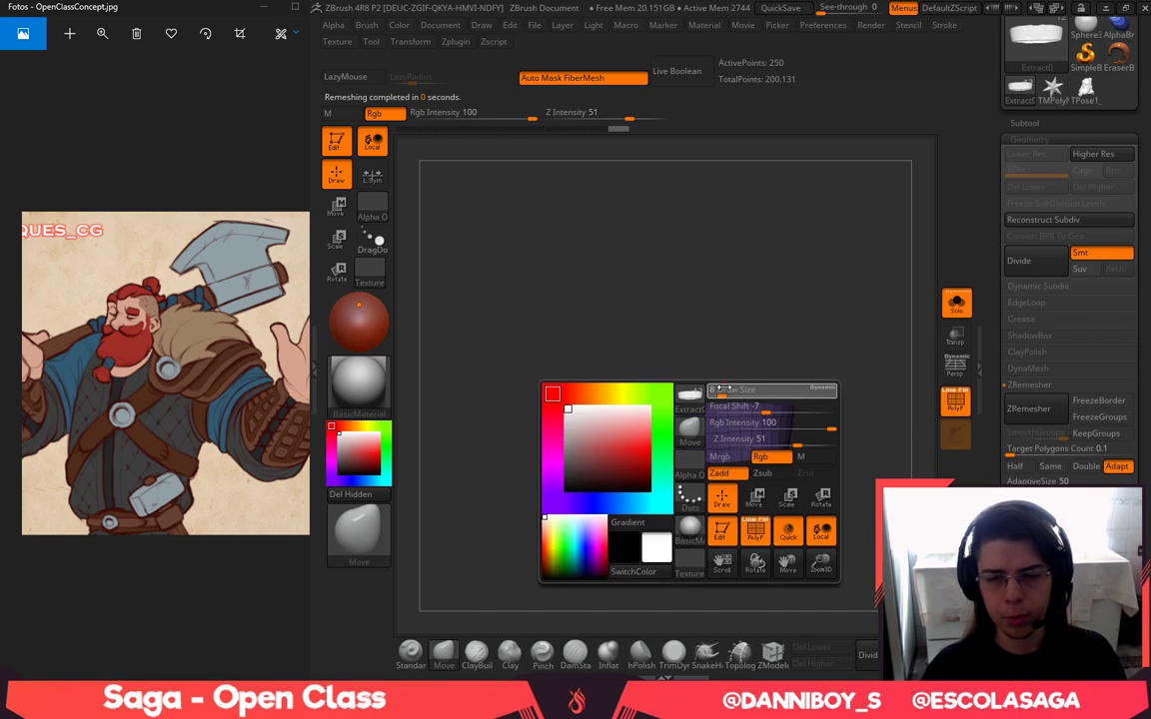
{"action": "left_click_drag", "start_coordinate": [720, 392], "coordinate": [737, 392]}
{"action": "left_click_drag", "start_coordinate": [696, 437], "coordinate": [693, 431], "text": "shift"}
{"action": "mouse_move", "coordinate": [744, 359]}
{"action": "left_mouse_down"}
{"action": "mouse_move", "coordinate": [825, 411]}
{"action": "mouse_move", "coordinate": [935, 385]}
{"action": "left_mouse_up"}
{"action": "mouse_move", "coordinate": [929, 399]}
{"action": "left_mouse_down", "text": "shift"}
{"action": "mouse_move", "coordinate": [942, 391]}
{"action": "mouse_move", "coordinate": [918, 475]}
{"action": "mouse_move", "coordinate": [867, 547]}
{"action": "mouse_move", "coordinate": [899, 534]}
{"action": "mouse_move", "coordinate": [917, 591]}
{"action": "left_mouse_up", "text": "shift"}
Give the belt thickness with the ZModeler QMesh action applied to All Polygons
{"action": "left_click", "coordinate": [780, 659]}
{"action": "left_click_drag", "start_coordinate": [822, 385], "coordinate": [763, 402]}
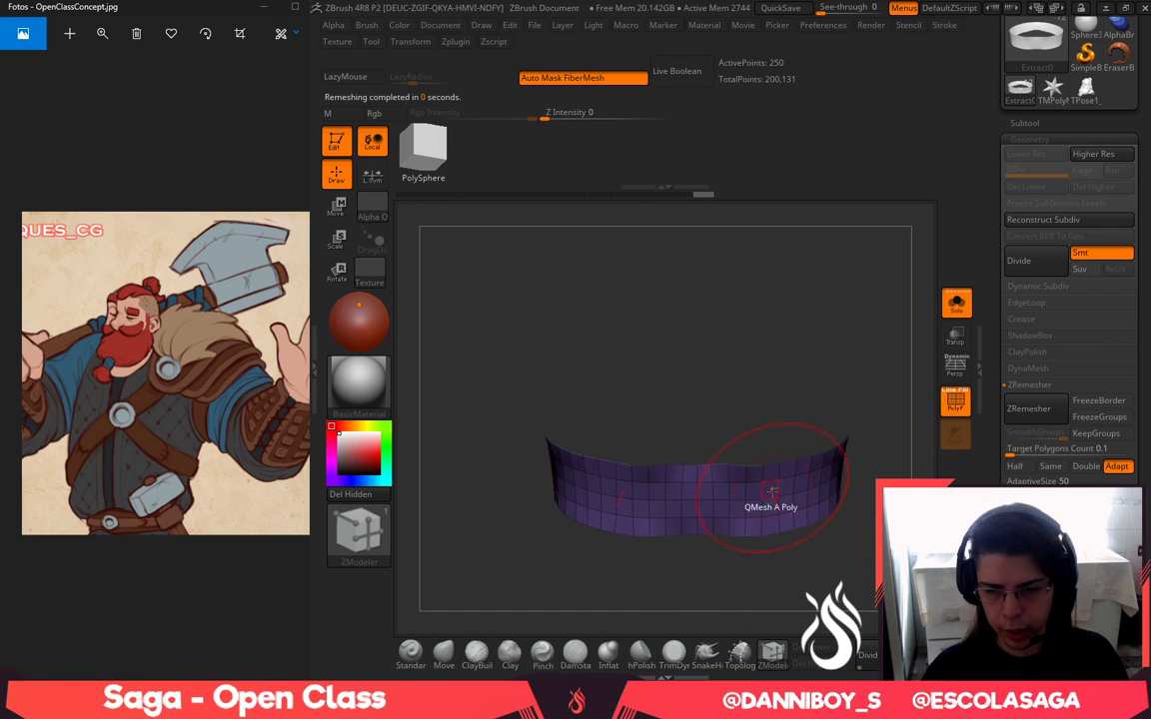
{"action": "key", "text": "space"}
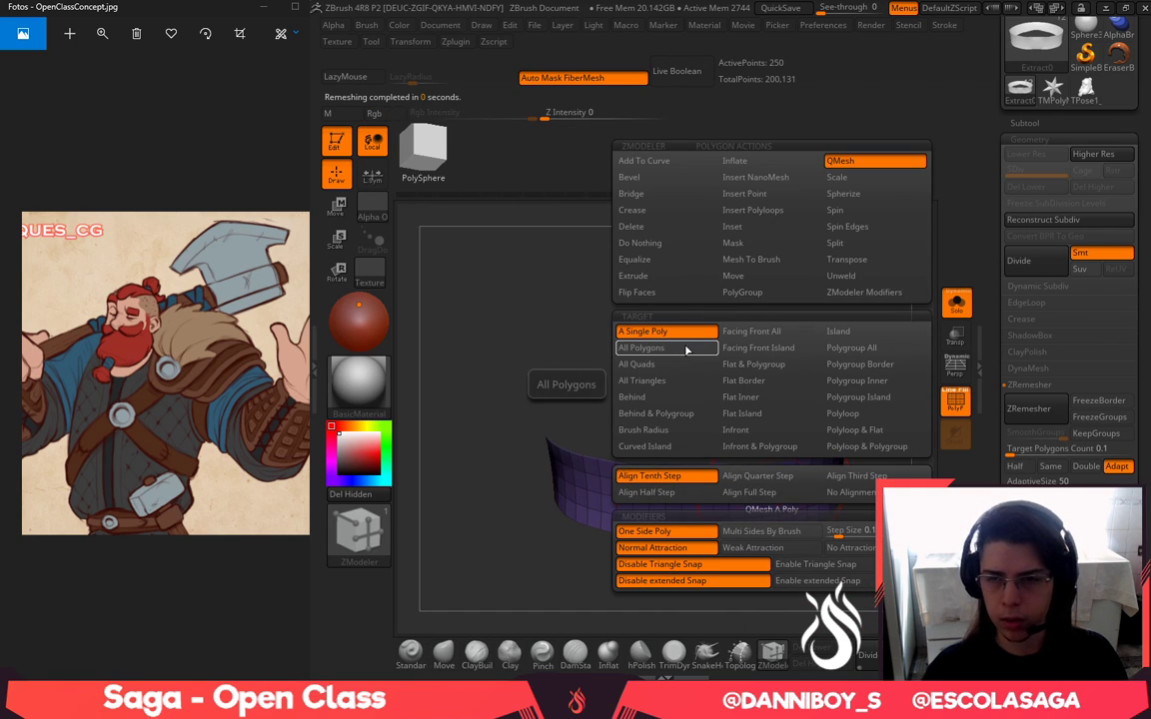
{"action": "left_click", "coordinate": [687, 350]}
{"action": "left_click_drag", "start_coordinate": [771, 498], "coordinate": [791, 521]}
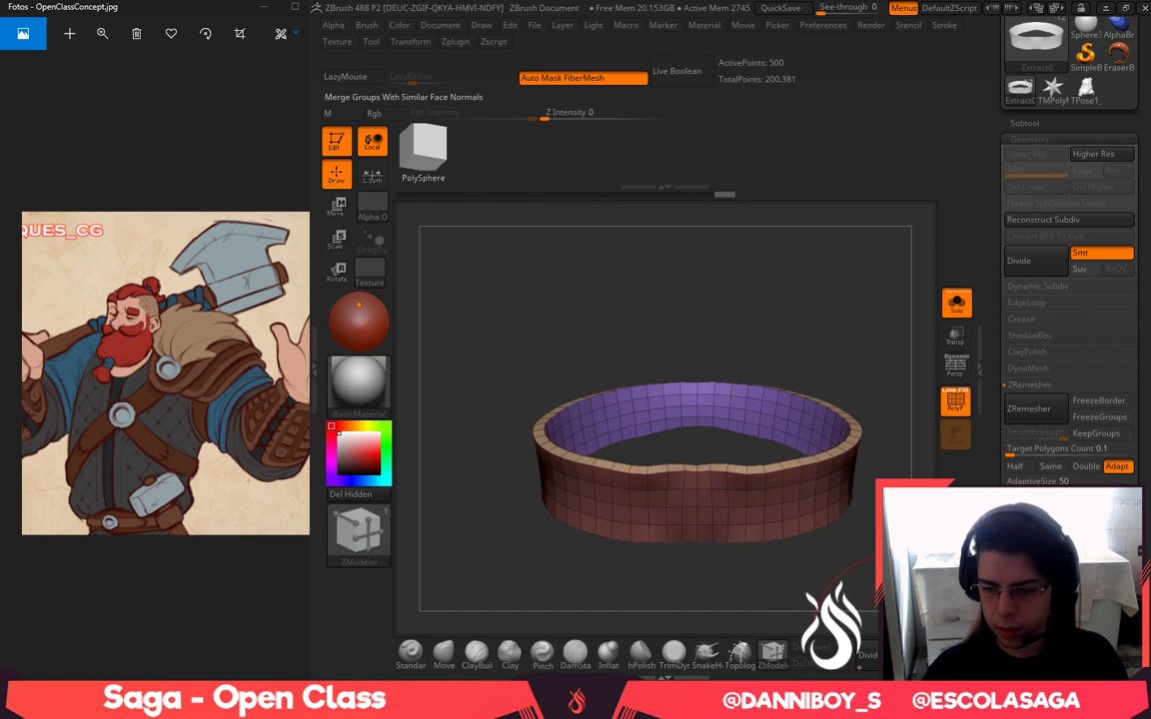
Regroup the belt's polygons by face normals and activate Dynamic Subdiv, always accepting it until restart
{"action": "left_click", "coordinate": [924, 655]}
{"action": "left_click", "coordinate": [974, 654]}
{"action": "key", "text": "d"}
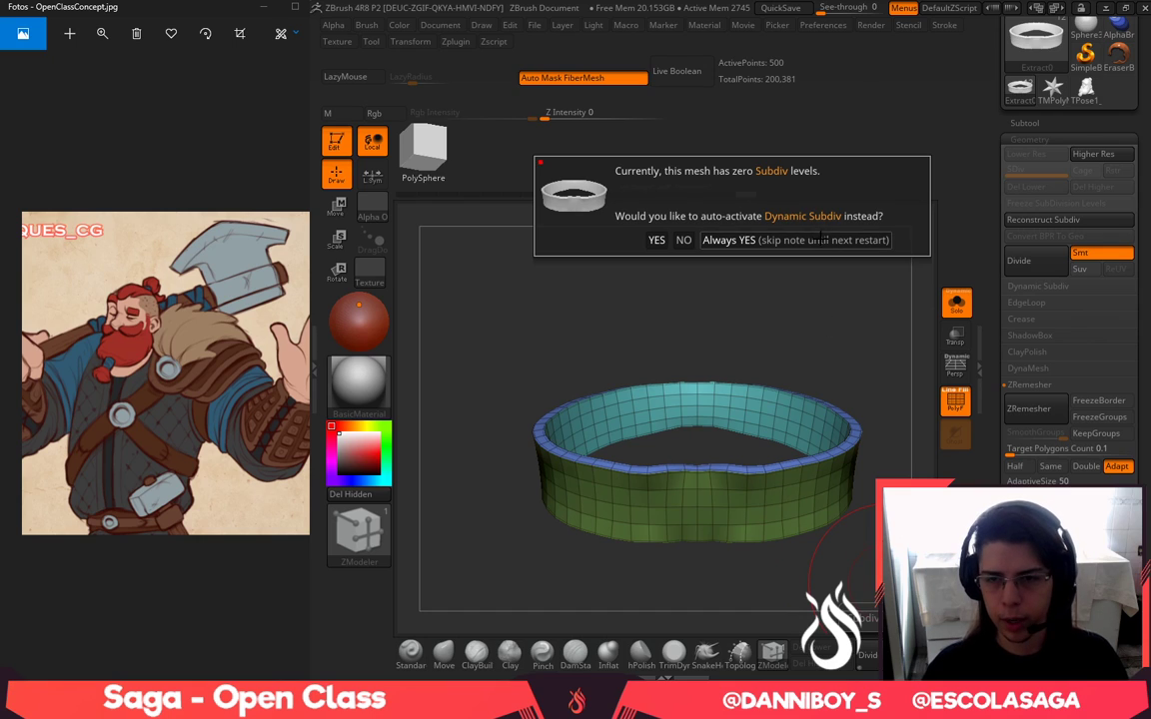
{"action": "left_click", "coordinate": [823, 239]}
{"action": "left_click_drag", "start_coordinate": [850, 321], "coordinate": [868, 373], "text": "alt"}
{"action": "left_click_drag", "start_coordinate": [865, 541], "coordinate": [899, 590], "text": "alt"}
Delete the three horizontal edge loops on the belt's outer face with the ZModeler brush
{"action": "key", "text": "b"}
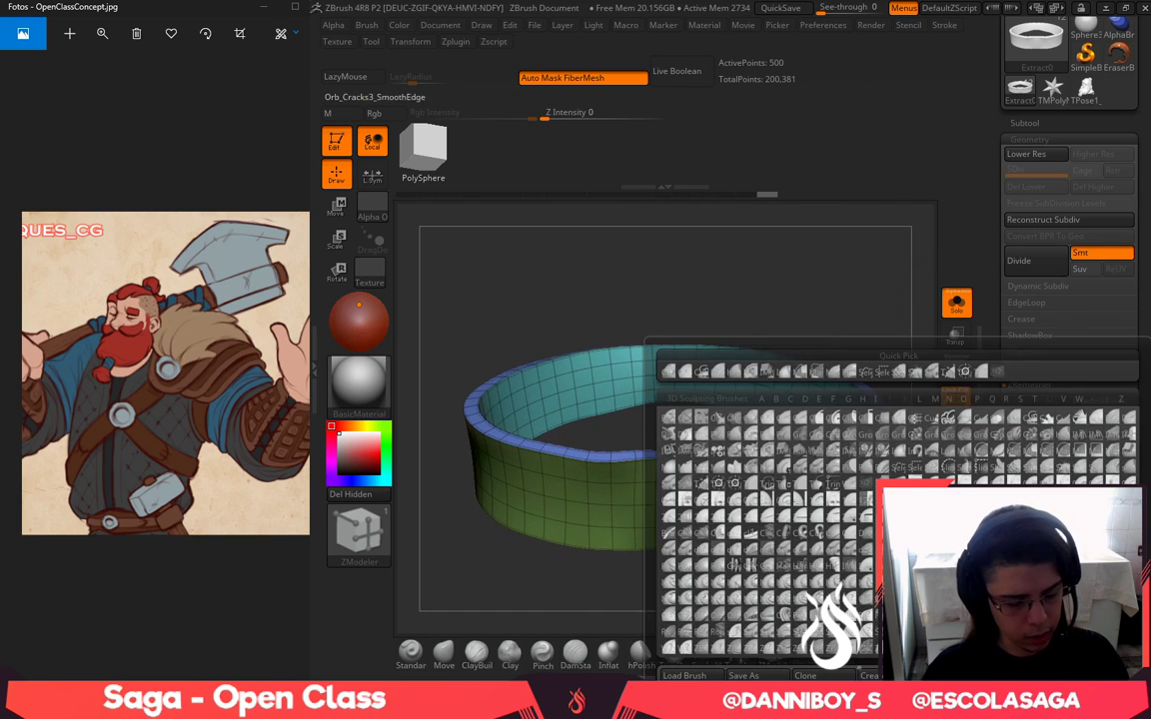
{"action": "key", "text": "z"}
{"action": "key", "text": "m"}
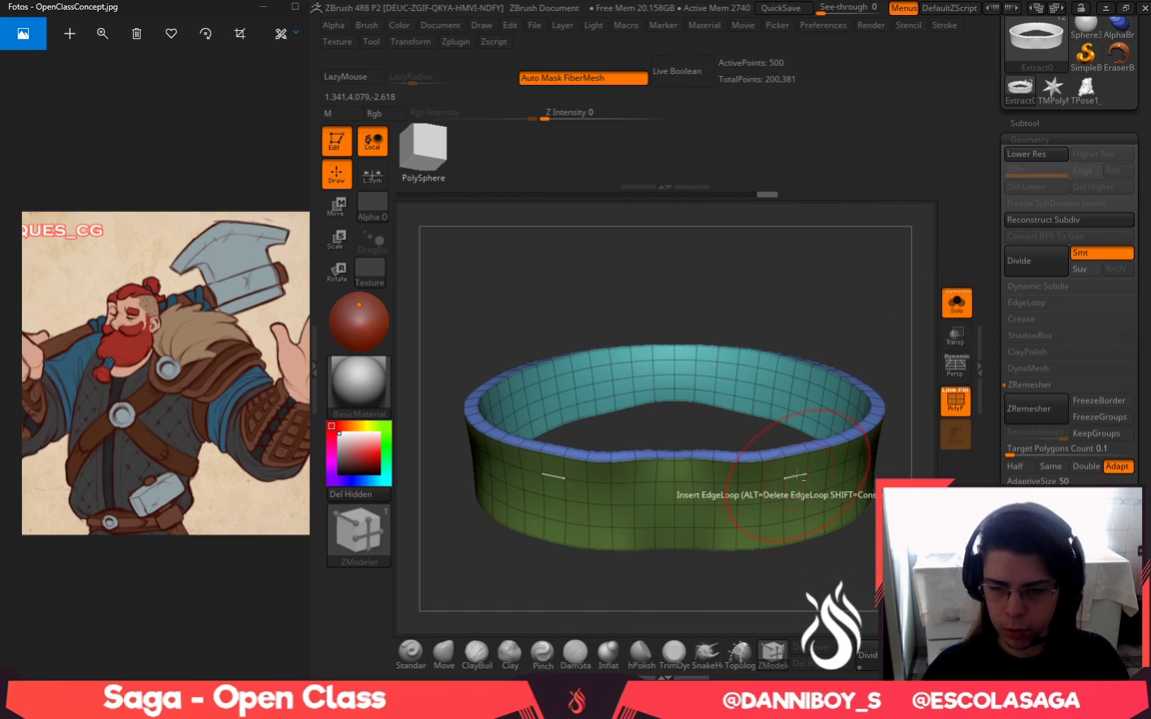
{"action": "left_click", "coordinate": [798, 475], "text": "alt"}
{"action": "left_click", "coordinate": [793, 497], "text": "alt"}
{"action": "left_click", "coordinate": [789, 519], "text": "alt"}
Delete the three horizontal edge loops on the belt's inner face
{"action": "left_click_drag", "start_coordinate": [927, 324], "coordinate": [942, 362]}
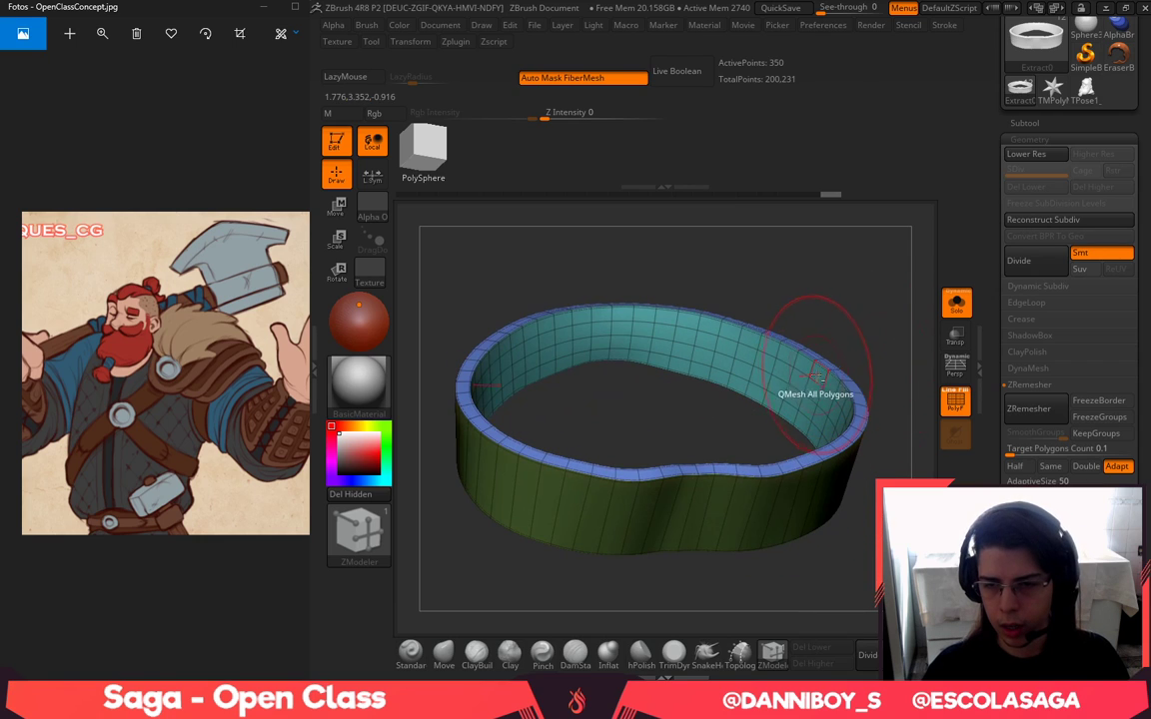
{"action": "left_click", "coordinate": [814, 383], "text": "alt"}
{"action": "left_click", "coordinate": [810, 401], "text": "alt"}
{"action": "left_click", "coordinate": [808, 415], "text": "alt"}
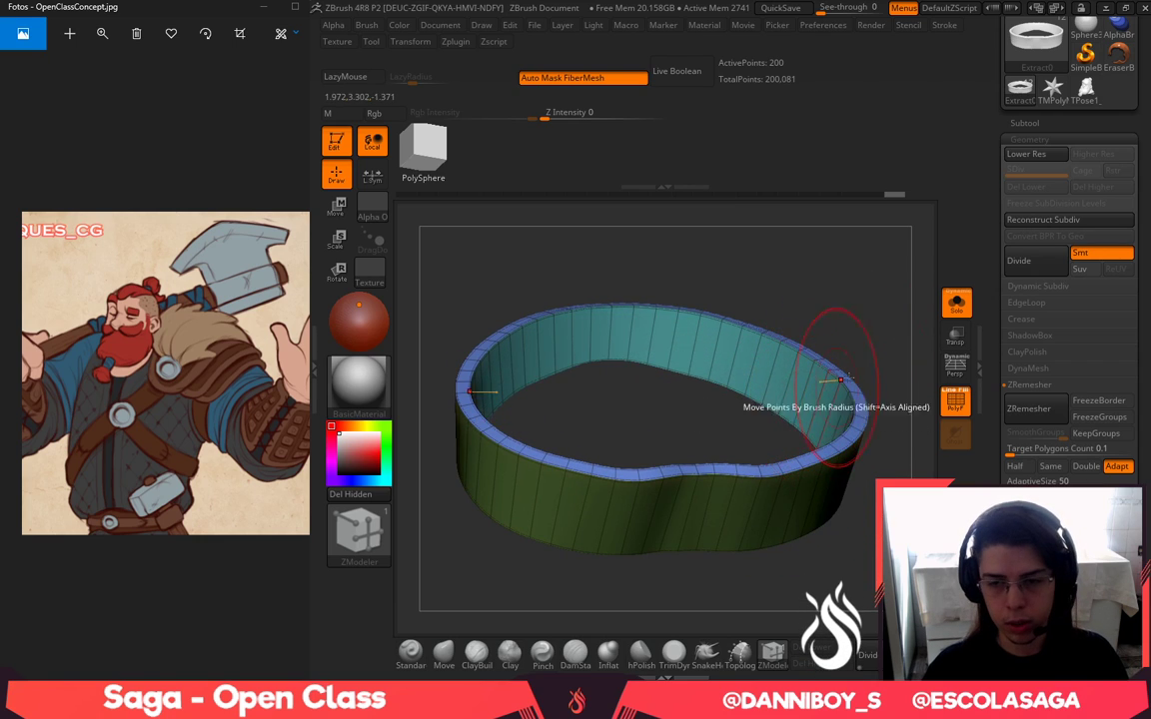
Adjust the belt's front upper edge in side view with the Move brush
{"action": "mouse_move", "coordinate": [914, 322]}
{"action": "left_mouse_down"}
{"action": "mouse_move", "coordinate": [878, 260]}
{"action": "mouse_move", "coordinate": [894, 295]}
{"action": "mouse_move", "coordinate": [881, 287]}
{"action": "mouse_move", "coordinate": [640, 589]}
{"action": "mouse_move", "coordinate": [925, 345]}
{"action": "left_mouse_up"}
{"action": "left_click", "coordinate": [444, 653]}
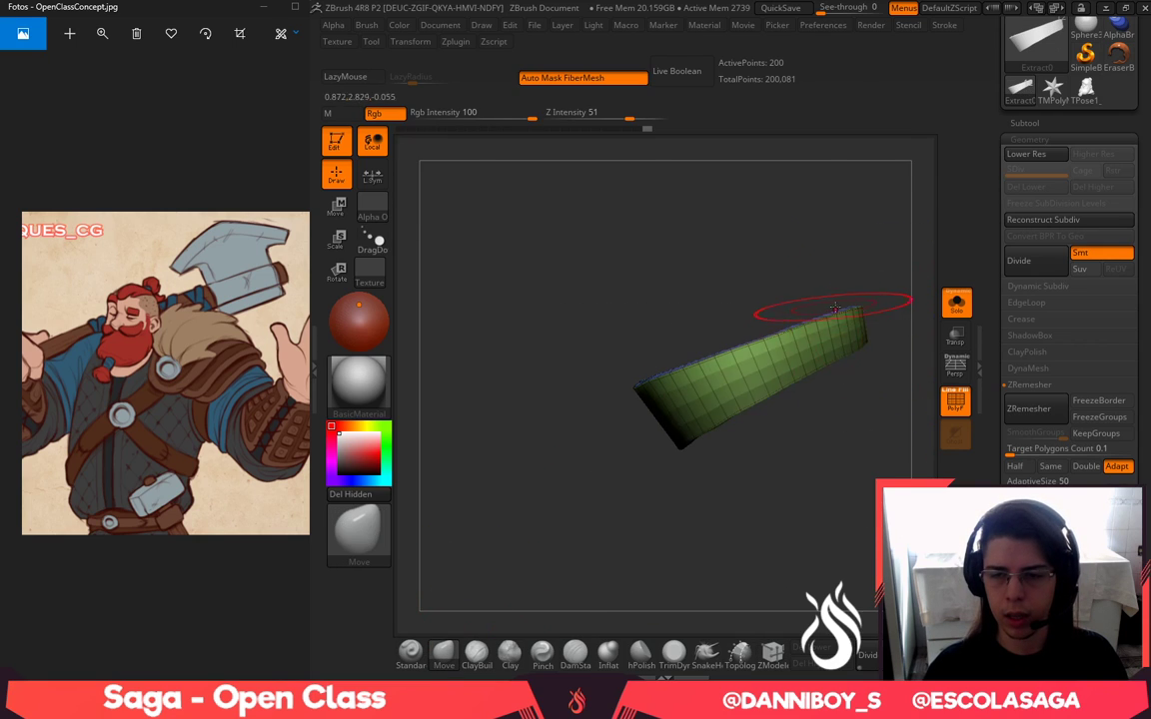
{"action": "key", "text": "space"}
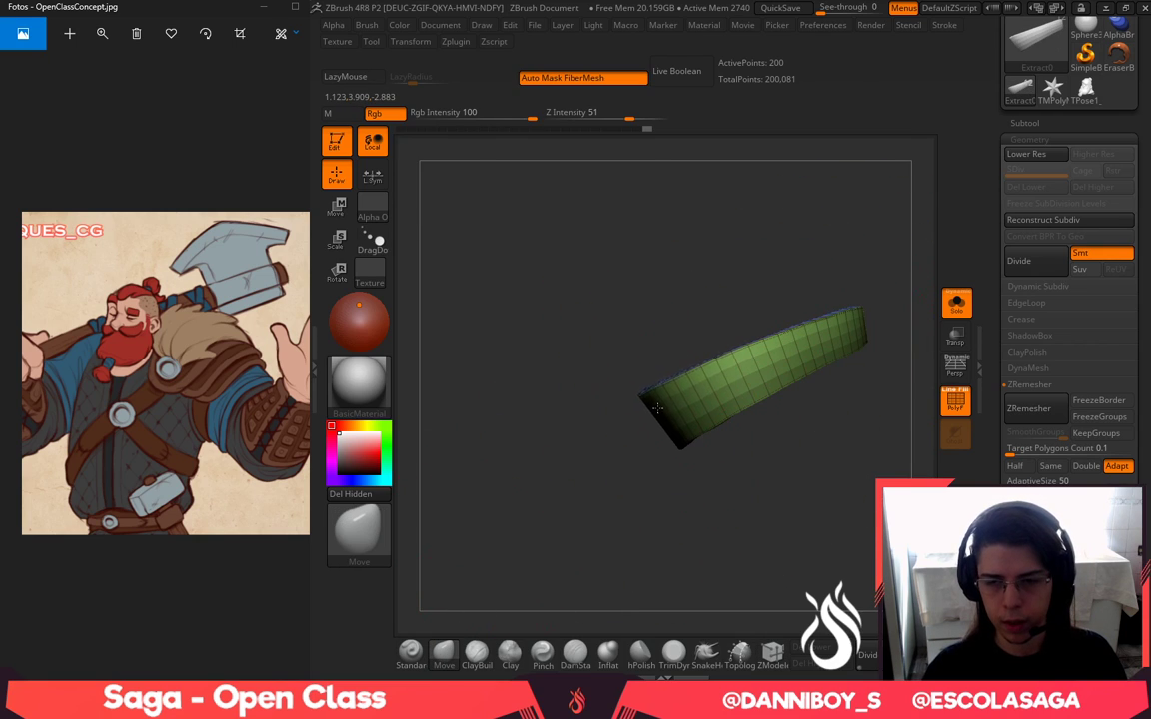
Try to push down the belt's upper side edge with a resized Move brush, and undo it
{"action": "key", "text": "space"}
{"action": "left_click_drag", "start_coordinate": [795, 349], "coordinate": [783, 349]}
{"action": "left_click_drag", "start_coordinate": [761, 336], "coordinate": [769, 363]}
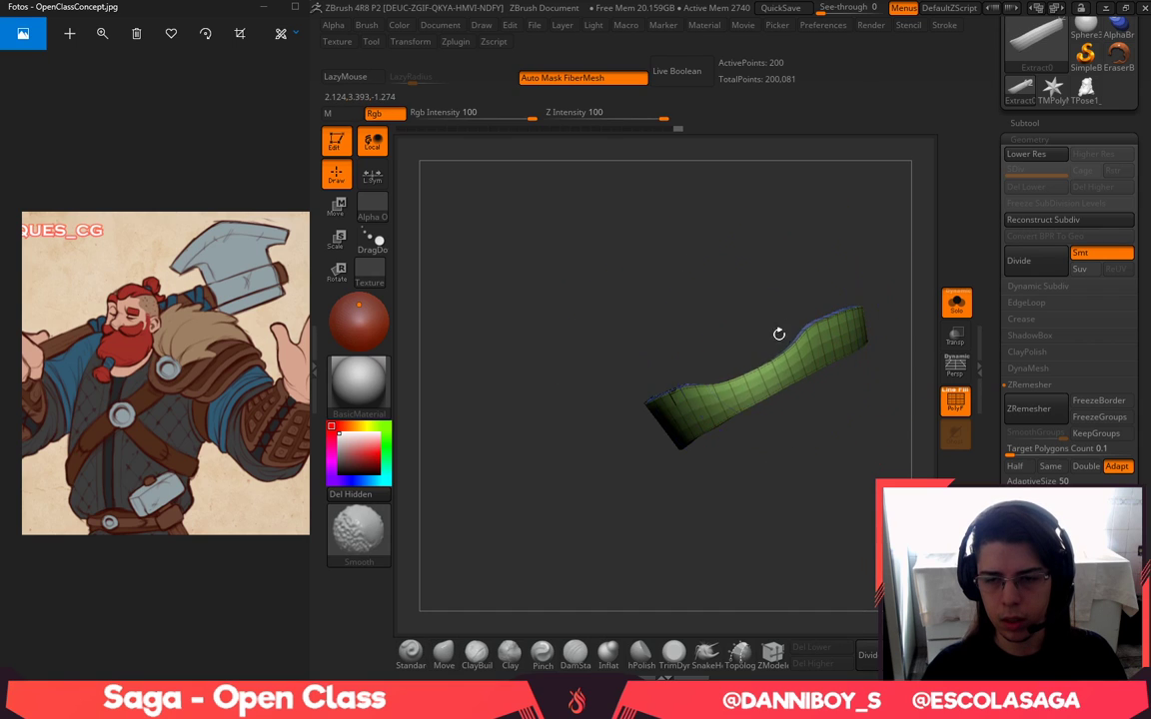
{"action": "key", "text": "ctrl+z"}
{"action": "key", "text": "ctrl+z"}
Round out the belt's pinched front with a resized Move brush, working from above
{"action": "left_click_drag", "start_coordinate": [722, 455], "coordinate": [718, 480]}
{"action": "key", "text": "space"}
{"action": "left_click_drag", "start_coordinate": [717, 416], "coordinate": [725, 416]}
{"action": "left_click_drag", "start_coordinate": [631, 402], "coordinate": [633, 411]}
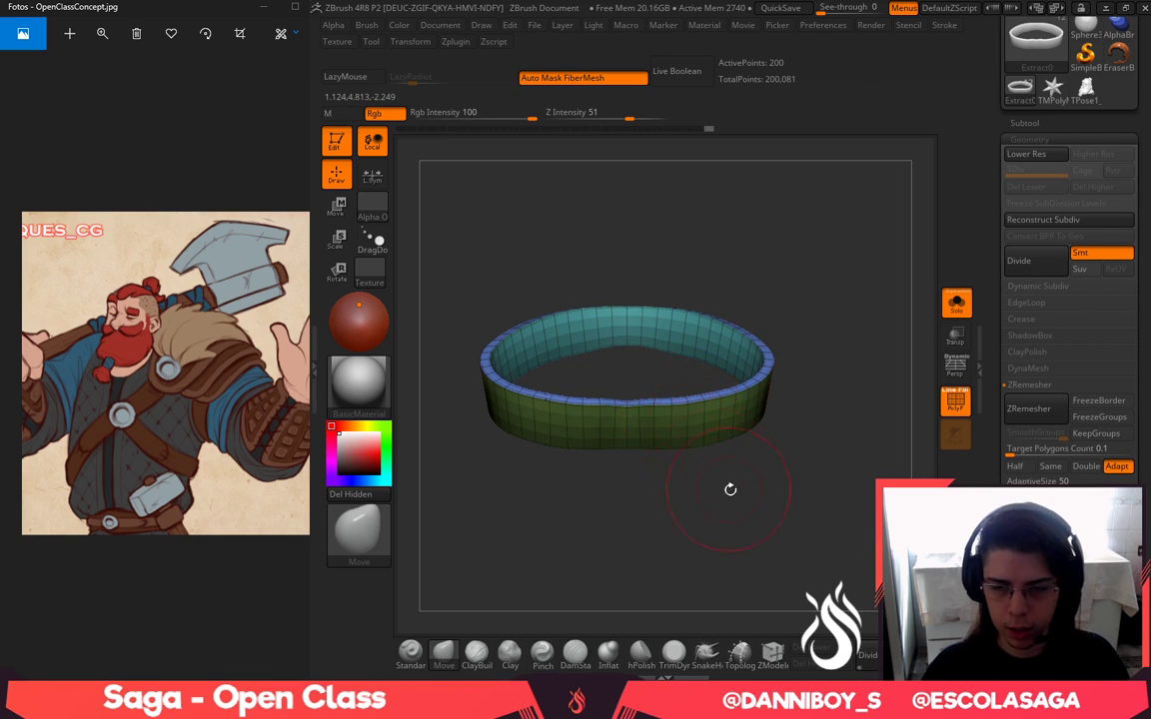
{"action": "left_click_drag", "start_coordinate": [730, 490], "coordinate": [661, 392]}
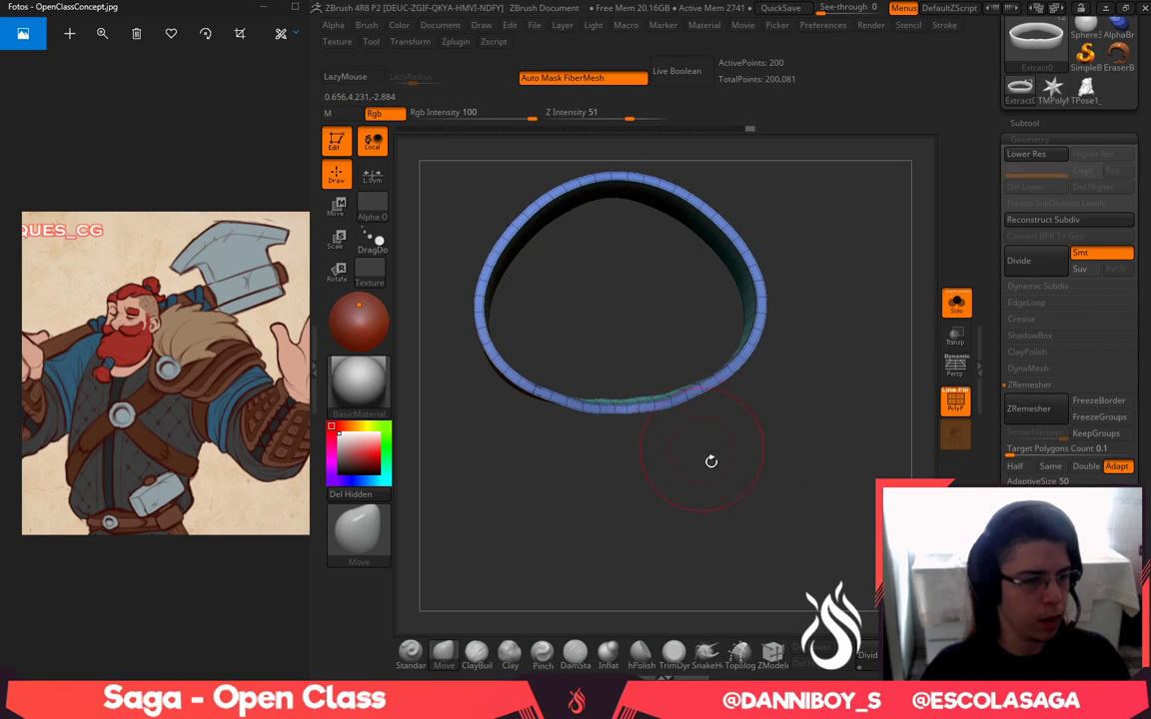
{"action": "left_click_drag", "start_coordinate": [711, 463], "coordinate": [664, 419]}
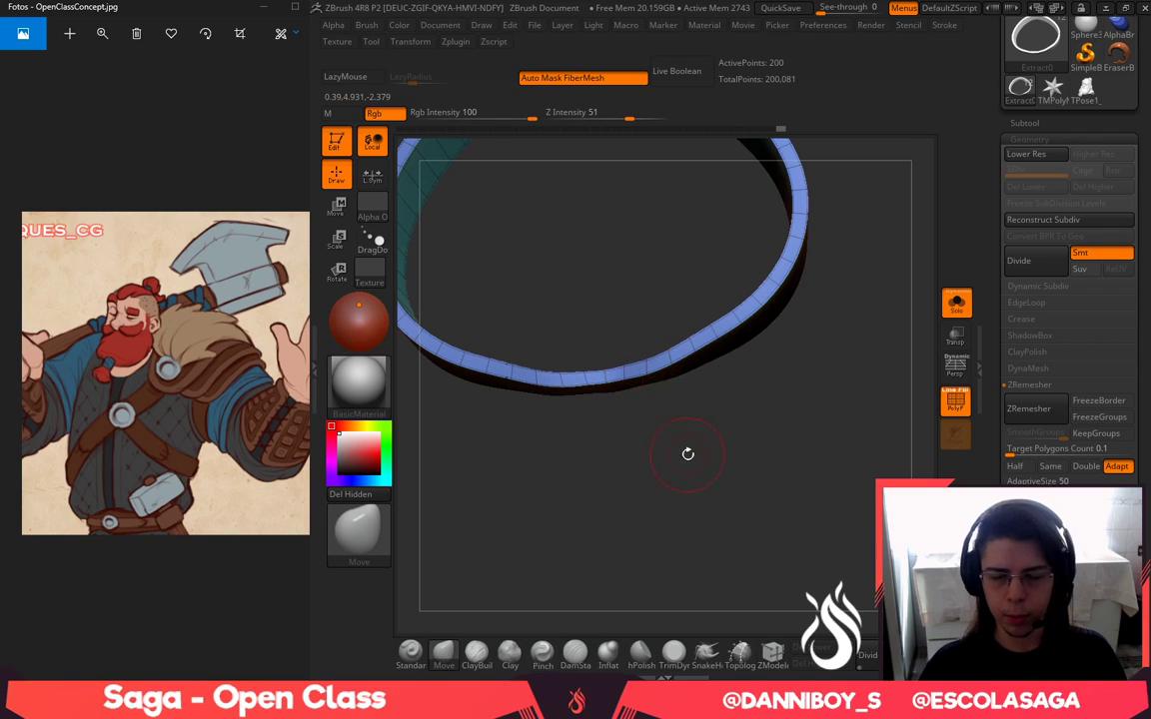
Undo the last front adjustments and reshape the belt's front rim from below with the Move brush
{"action": "left_click_drag", "start_coordinate": [688, 455], "coordinate": [675, 197]}
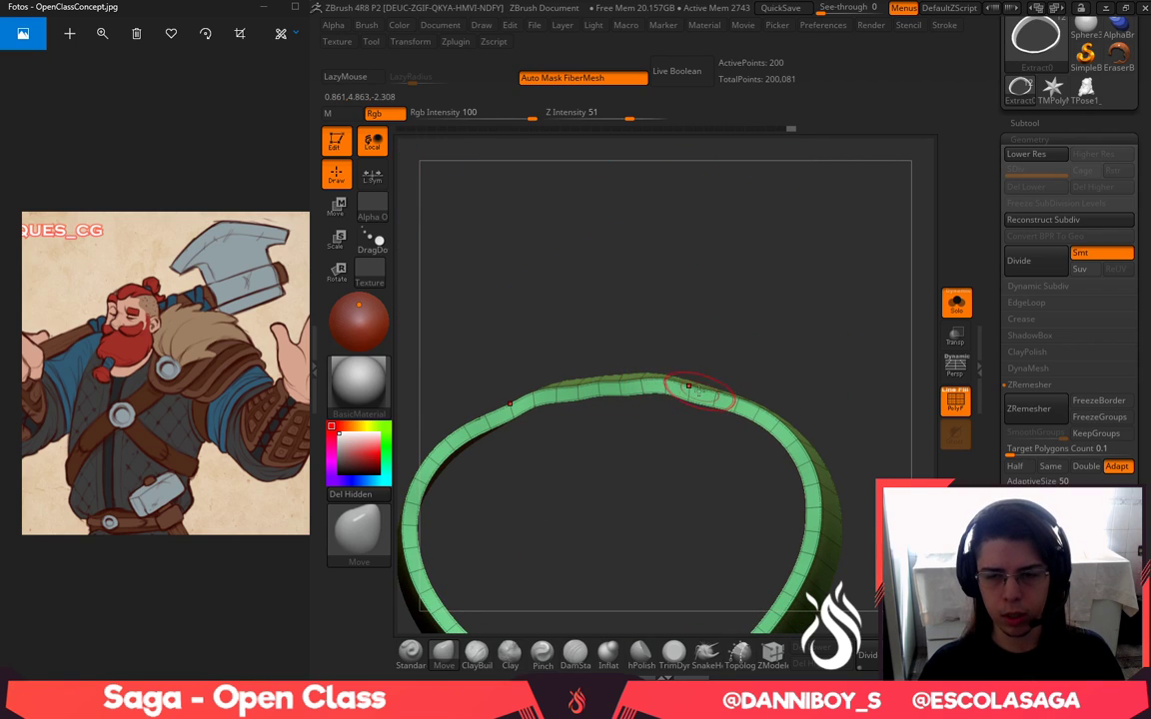
{"action": "key", "text": "ctrl+z"}
{"action": "key", "text": "ctrl+z"}
{"action": "mouse_move", "coordinate": [699, 392]}
{"action": "left_mouse_down"}
{"action": "mouse_move", "coordinate": [717, 379]}
{"action": "mouse_move", "coordinate": [717, 334]}
{"action": "mouse_move", "coordinate": [662, 411]}
{"action": "left_mouse_up"}
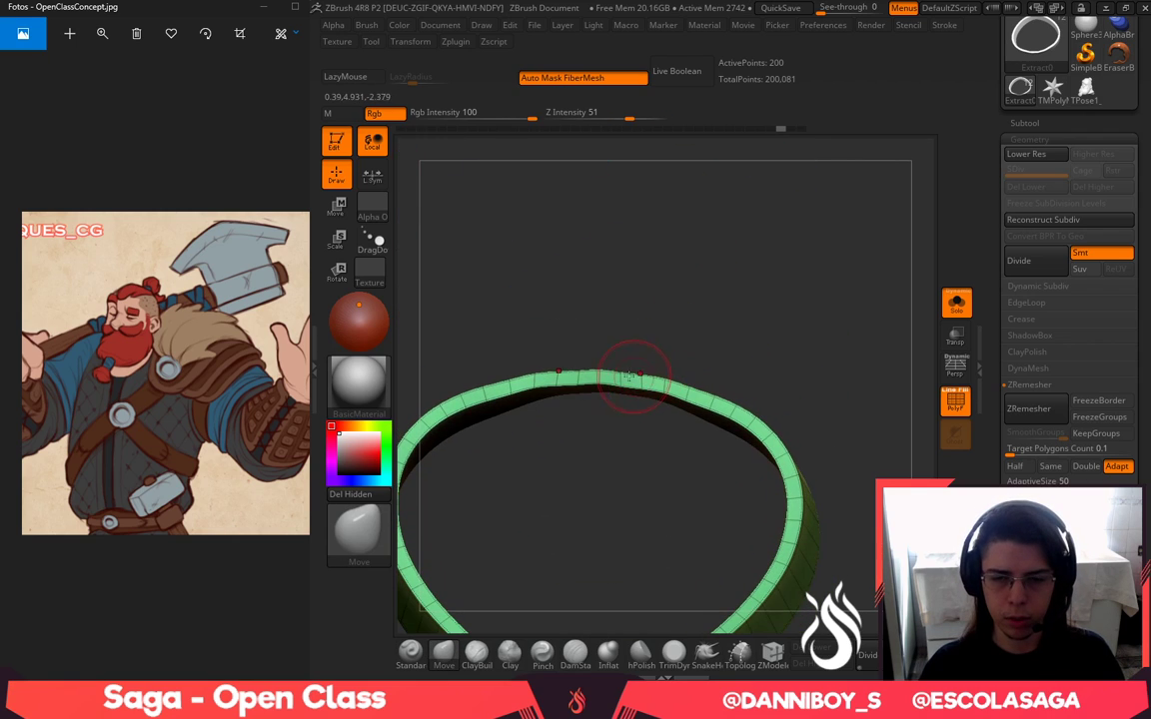
{"action": "left_click_drag", "start_coordinate": [632, 371], "coordinate": [700, 382]}
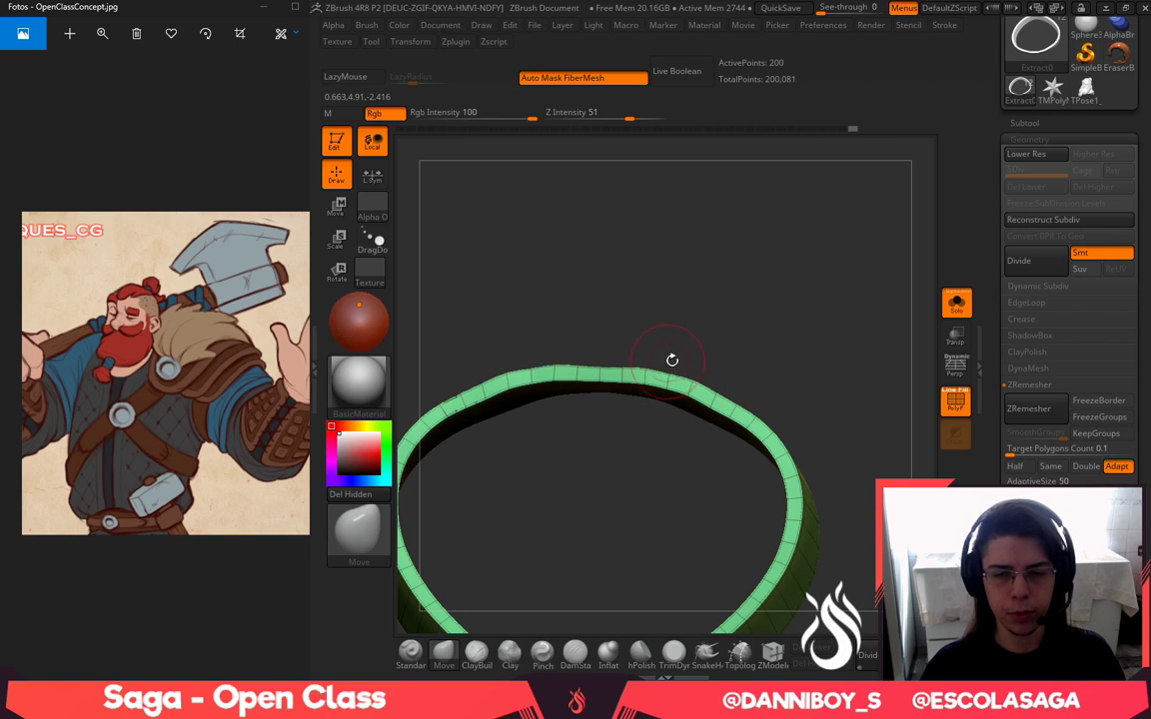
Level the belt's front upper and lower edges with a resized Move brush
{"action": "left_click_drag", "start_coordinate": [727, 277], "coordinate": [757, 451]}
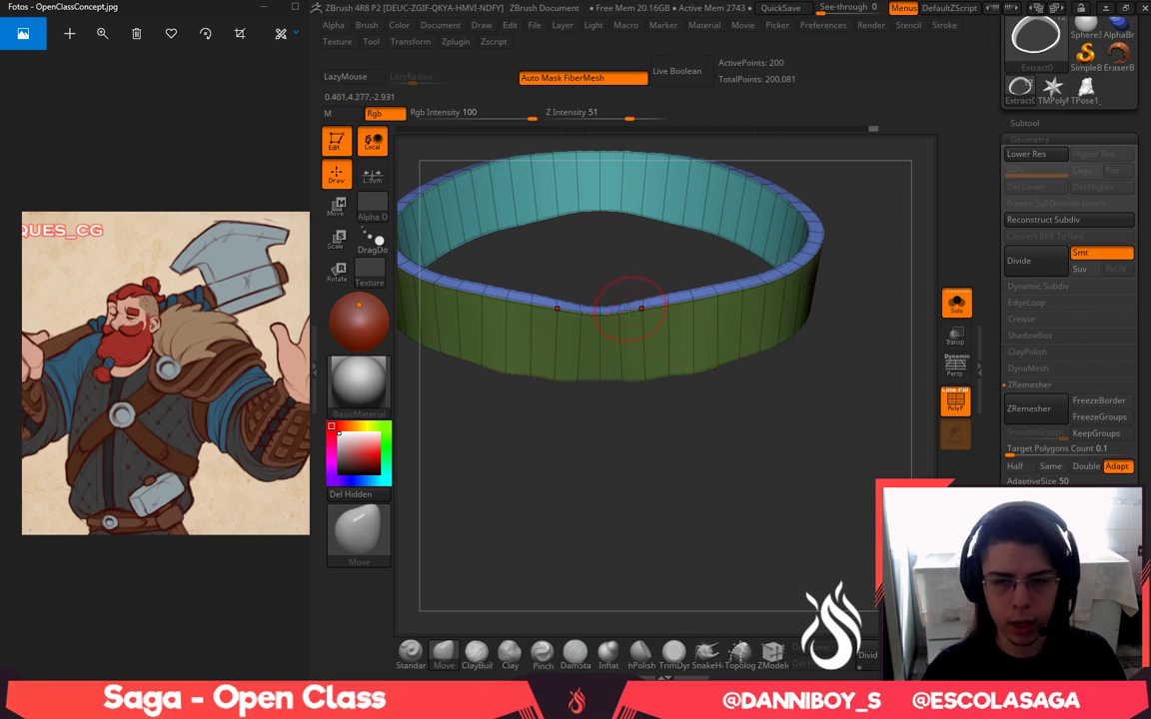
{"action": "key", "text": "space"}
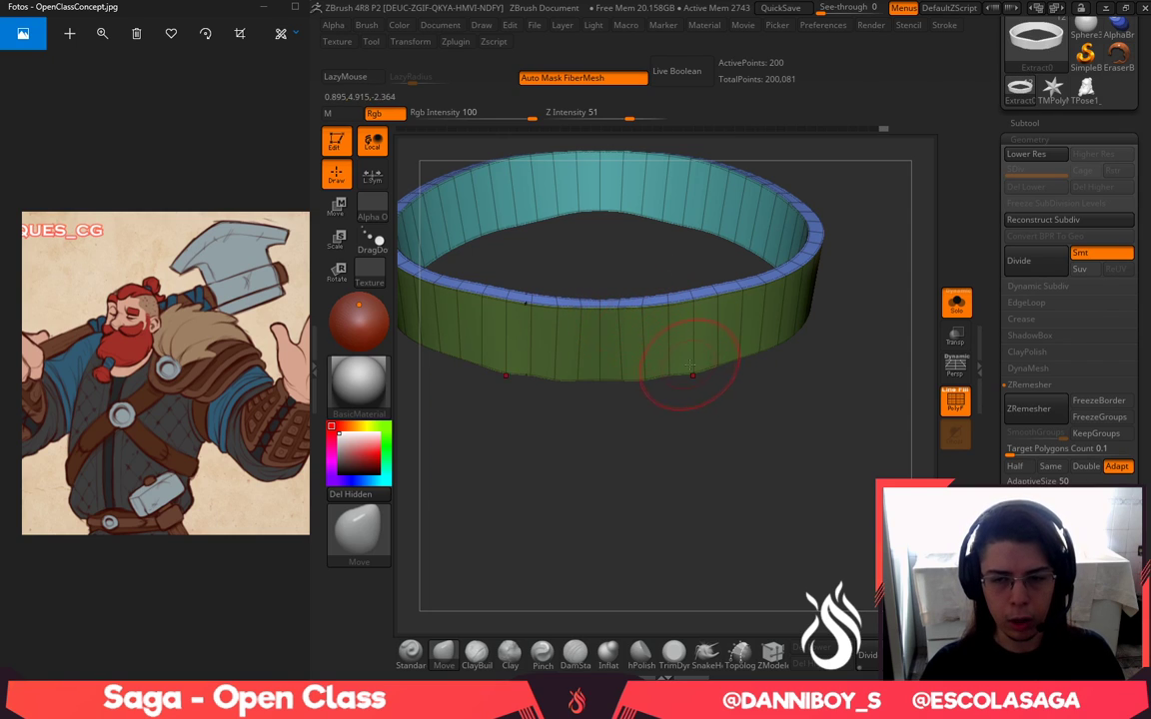
{"action": "key", "text": "space"}
{"action": "left_click", "coordinate": [611, 373]}
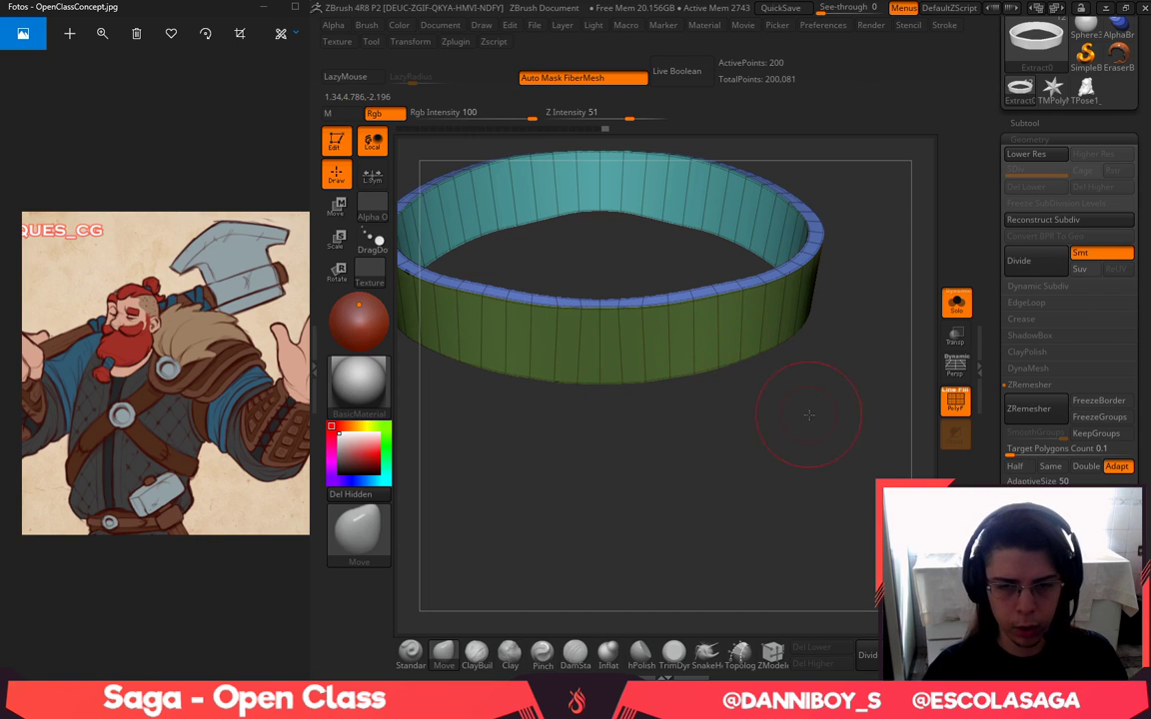
{"action": "left_click_drag", "start_coordinate": [809, 416], "coordinate": [799, 473], "text": "alt"}
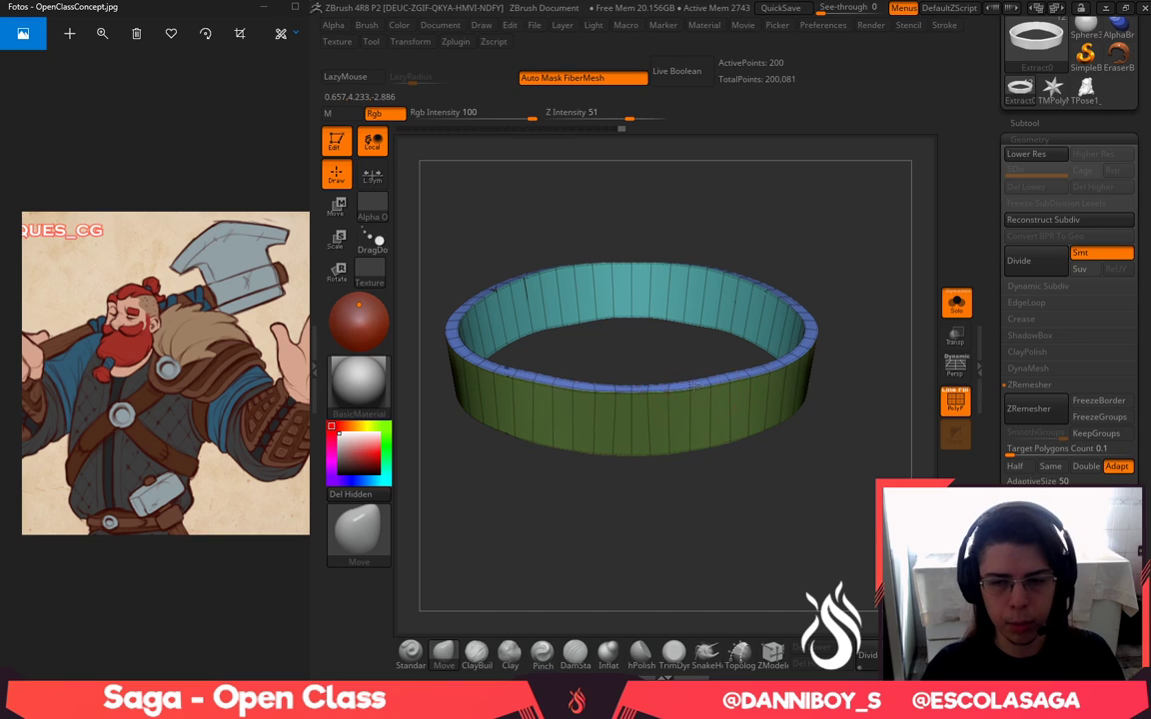
Trim the belt's upper and lower edges straight in side view with clipping curves
{"action": "left_click_drag", "start_coordinate": [560, 360], "coordinate": [773, 260]}
{"action": "left_click_drag", "start_coordinate": [751, 499], "coordinate": [680, 502], "text": "alt"}
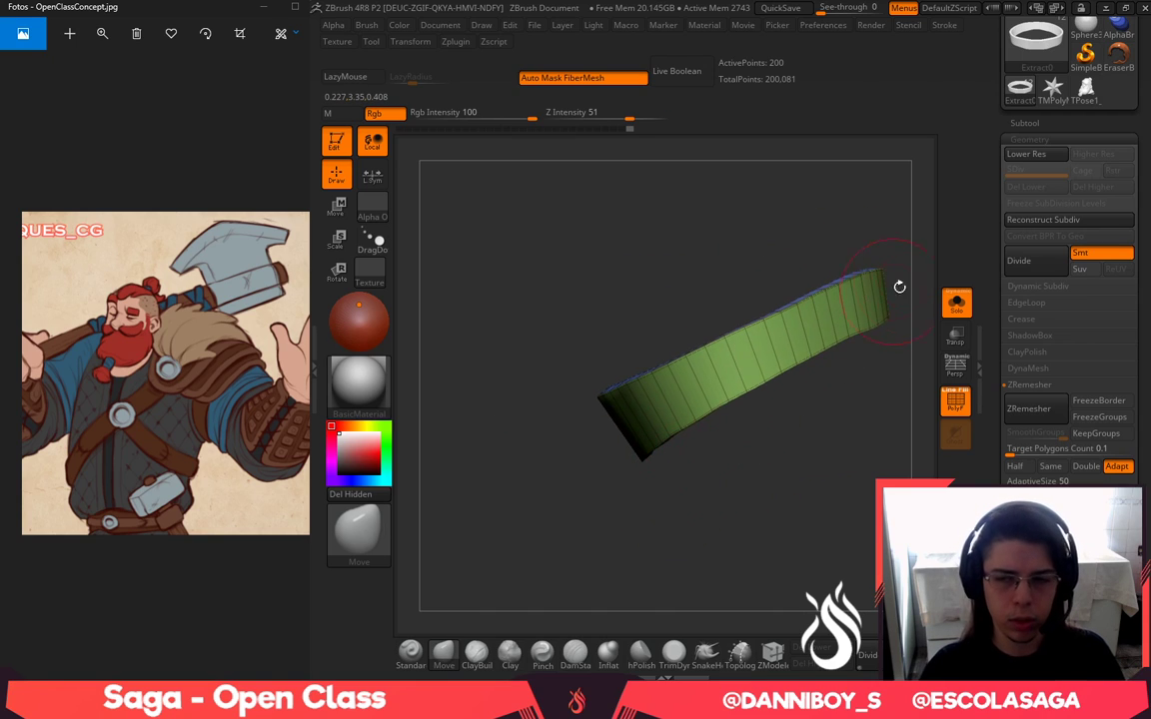
{"action": "left_click_drag", "start_coordinate": [907, 283], "coordinate": [858, 305], "text": "alt"}
{"action": "left_click", "coordinate": [368, 536], "text": "ctrl+shift"}
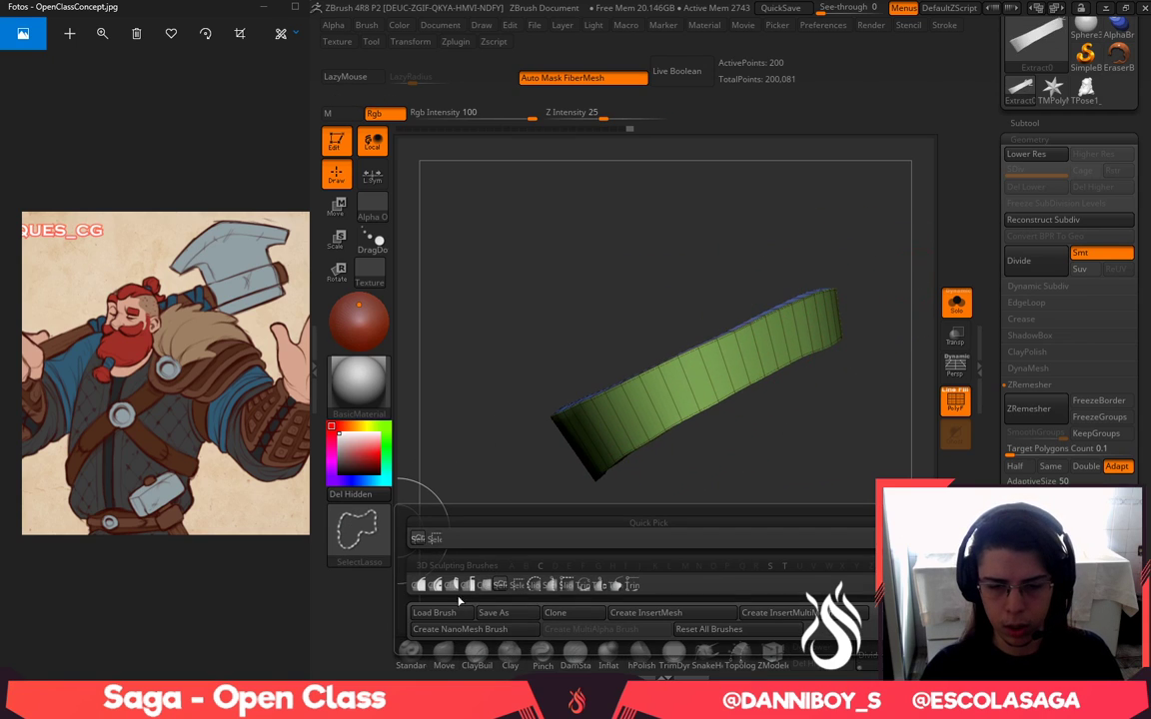
{"action": "left_click", "coordinate": [453, 588], "text": "ctrl+shift"}
{"action": "mouse_move", "coordinate": [531, 431]}
{"action": "left_mouse_down", "text": "ctrl+shift"}
{"action": "mouse_move", "coordinate": [909, 216]}
{"action": "mouse_move", "coordinate": [911, 249]}
{"action": "left_mouse_up", "text": "ctrl+shift"}
{"action": "left_click_drag", "start_coordinate": [858, 320], "coordinate": [570, 481], "text": "ctrl+shift"}
{"action": "mouse_move", "coordinate": [883, 441]}
{"action": "left_mouse_down"}
{"action": "mouse_move", "coordinate": [895, 419]}
{"action": "mouse_move", "coordinate": [934, 398]}
{"action": "mouse_move", "coordinate": [928, 377]}
{"action": "left_mouse_up"}
Bring back the full character without the polyframe and nudge the belt's front against the torso with the Move brush
{"action": "left_click", "coordinate": [960, 308]}
{"action": "left_click", "coordinate": [959, 407]}
{"action": "left_click_drag", "start_coordinate": [853, 532], "coordinate": [701, 410]}
{"action": "left_click_drag", "start_coordinate": [581, 405], "coordinate": [584, 404]}
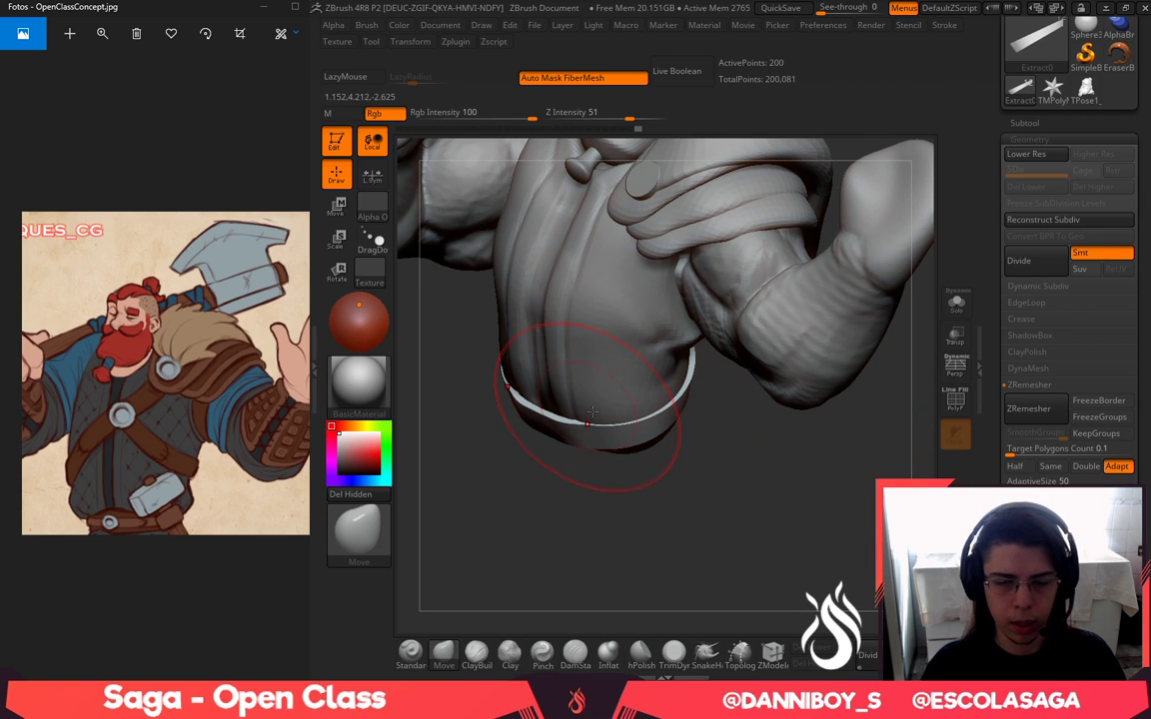
{"action": "left_click_drag", "start_coordinate": [667, 498], "coordinate": [678, 454]}
{"action": "left_click_drag", "start_coordinate": [735, 401], "coordinate": [814, 506]}
{"action": "left_click_drag", "start_coordinate": [698, 450], "coordinate": [770, 501], "text": "alt"}
{"action": "left_click_drag", "start_coordinate": [823, 538], "coordinate": [805, 527]}
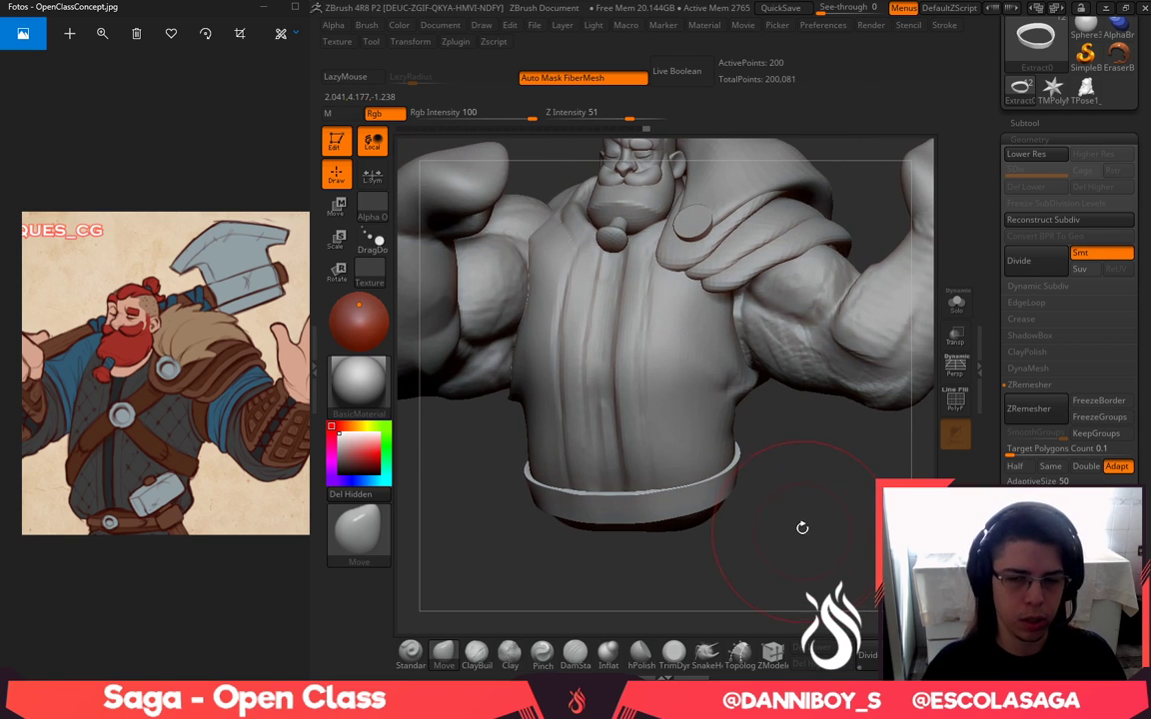
{"action": "key", "text": "w"}
{"action": "left_click_drag", "start_coordinate": [830, 441], "coordinate": [930, 345]}
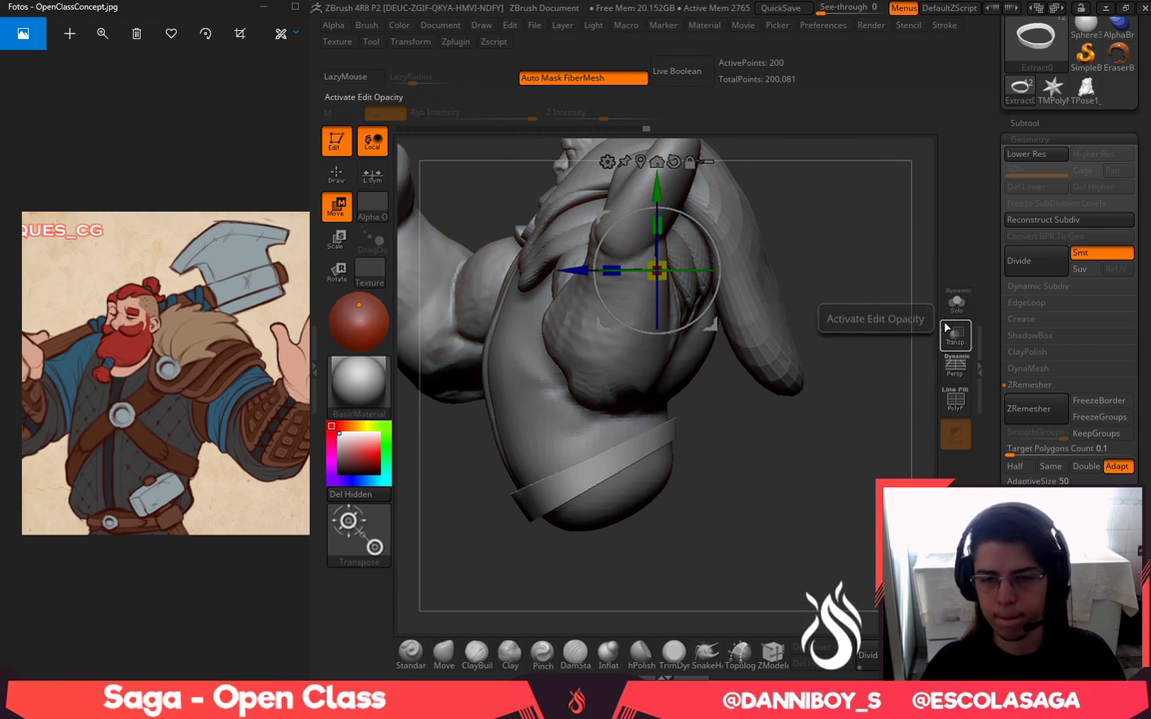
{"action": "left_click_drag", "start_coordinate": [917, 399], "coordinate": [815, 523]}
{"action": "left_click_drag", "start_coordinate": [815, 523], "coordinate": [856, 568], "text": "alt"}
{"action": "key", "text": "q"}
Select the torso garment, try a resized Standard brush on its side, and undo the last two strokes
{"action": "left_click", "coordinate": [689, 469], "text": "alt"}
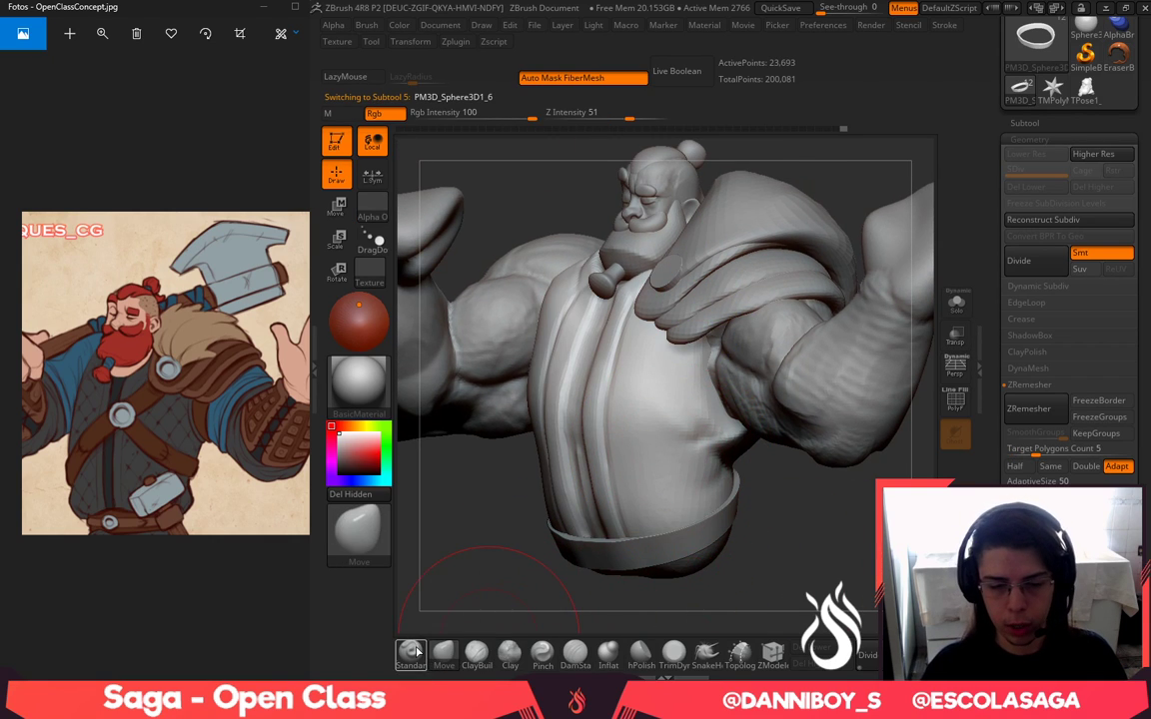
{"action": "left_click", "coordinate": [418, 652]}
{"action": "key", "text": "space"}
{"action": "mouse_move", "coordinate": [716, 361]}
{"action": "left_mouse_down"}
{"action": "mouse_move", "coordinate": [694, 361]}
{"action": "mouse_move", "coordinate": [718, 431]}
{"action": "mouse_move", "coordinate": [704, 319]}
{"action": "left_mouse_up"}
{"action": "mouse_move", "coordinate": [809, 540]}
{"action": "left_mouse_down"}
{"action": "mouse_move", "coordinate": [694, 465]}
{"action": "mouse_move", "coordinate": [836, 364]}
{"action": "mouse_move", "coordinate": [708, 425]}
{"action": "left_mouse_up"}
{"action": "left_click_drag", "start_coordinate": [560, 449], "coordinate": [827, 549], "text": "shift"}
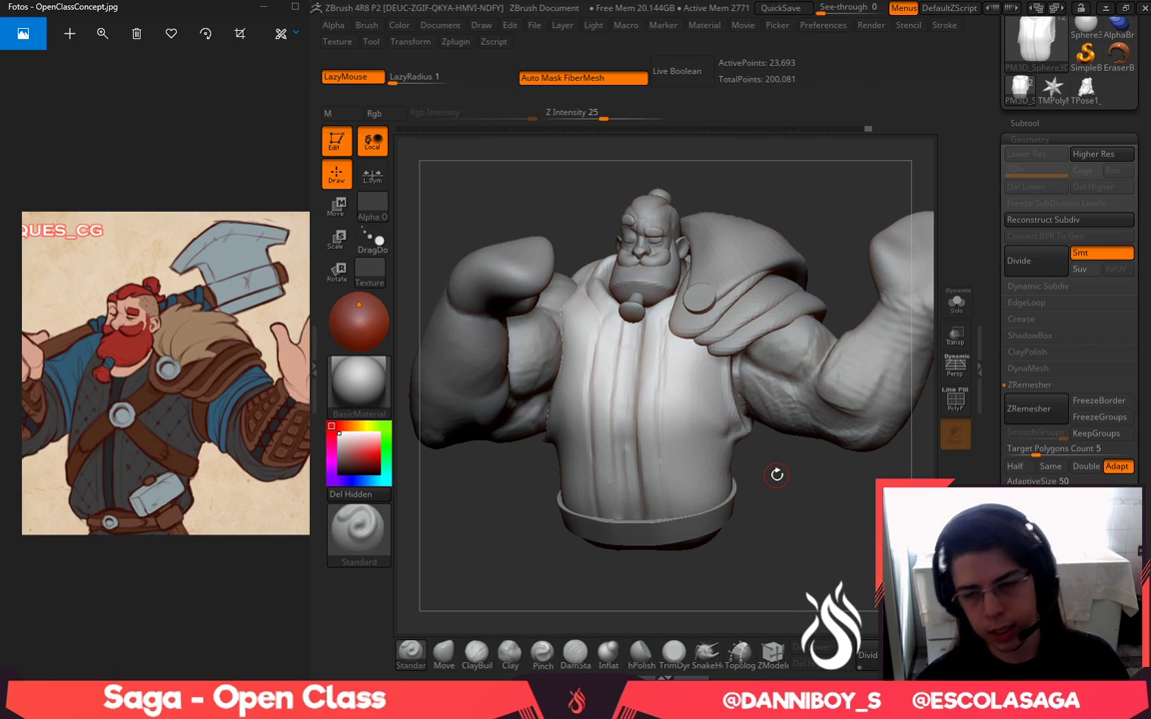
{"action": "mouse_move", "coordinate": [807, 509]}
{"action": "left_mouse_down", "text": "alt"}
{"action": "mouse_move", "coordinate": [816, 547]}
{"action": "mouse_move", "coordinate": [740, 475]}
{"action": "left_mouse_up", "text": "alt"}
{"action": "key", "text": "ctrl+z"}
{"action": "key", "text": "ctrl+z"}
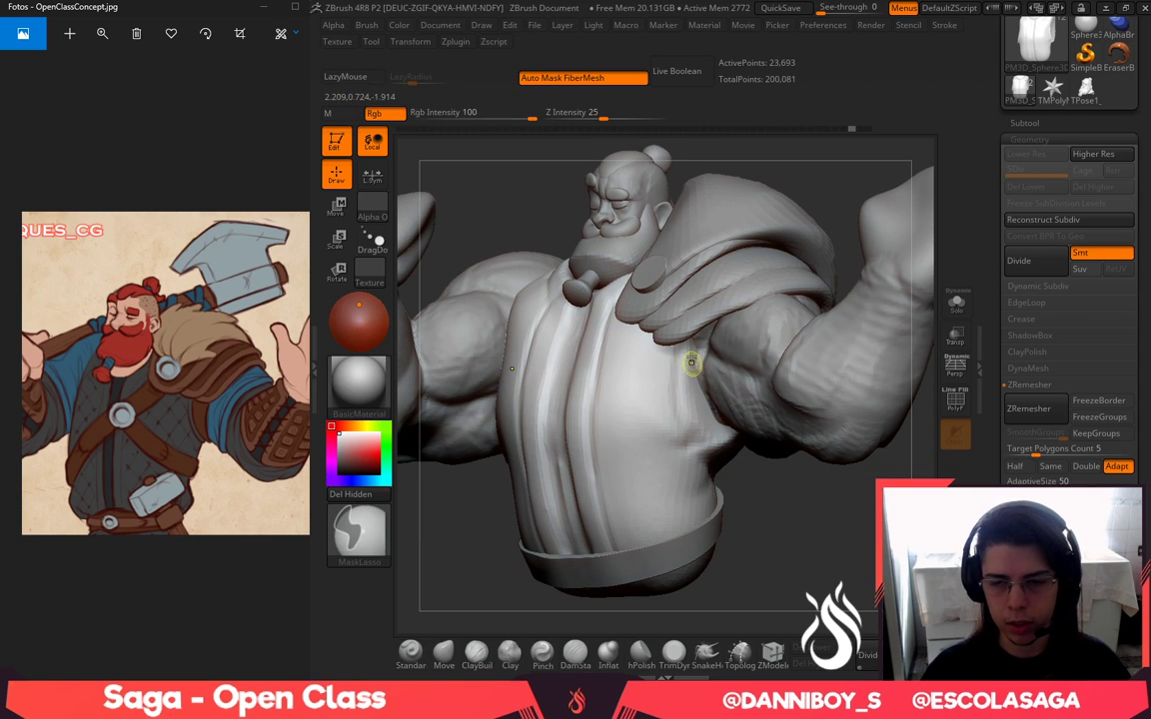
Sculpt the garment's armhole edge beneath the raised arm with the Standard brush
{"action": "mouse_move", "coordinate": [814, 524]}
{"action": "left_mouse_down"}
{"action": "mouse_move", "coordinate": [687, 425]}
{"action": "mouse_move", "coordinate": [681, 348]}
{"action": "left_mouse_up"}
{"action": "left_click_drag", "start_coordinate": [847, 569], "coordinate": [827, 562]}
{"action": "right_click_drag", "start_coordinate": [826, 561], "coordinate": [680, 430]}
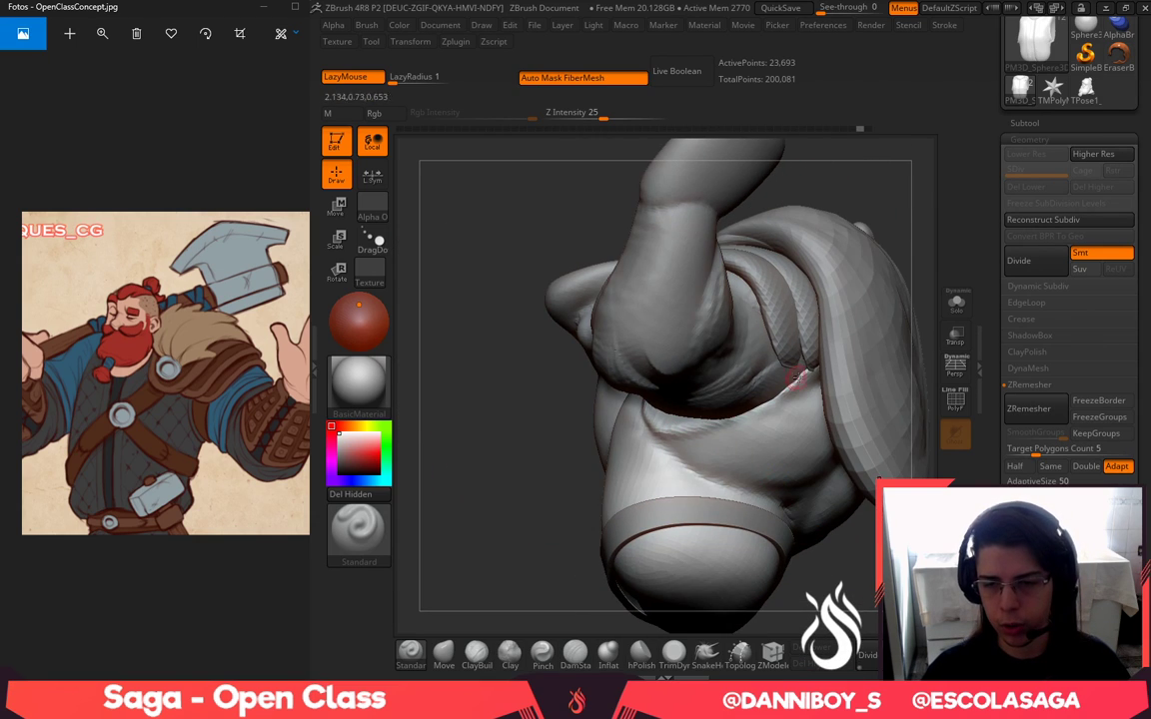
{"action": "left_click_drag", "start_coordinate": [796, 377], "coordinate": [670, 428]}
{"action": "mouse_move", "coordinate": [897, 207]}
{"action": "left_mouse_down"}
{"action": "mouse_move", "coordinate": [879, 330]}
{"action": "mouse_move", "coordinate": [814, 400]}
{"action": "left_mouse_up"}
{"action": "mouse_move", "coordinate": [874, 545]}
{"action": "left_mouse_down"}
{"action": "mouse_move", "coordinate": [859, 536]}
{"action": "mouse_move", "coordinate": [920, 342]}
{"action": "mouse_move", "coordinate": [805, 345]}
{"action": "left_mouse_up"}
Isolate the torso garment, carve its armhole inward with a resized Standard brush, and show the whole character again
{"action": "left_click", "coordinate": [956, 302]}
{"action": "key", "text": "space"}
{"action": "left_click_drag", "start_coordinate": [694, 341], "coordinate": [719, 342]}
{"action": "left_click_drag", "start_coordinate": [790, 327], "coordinate": [767, 325]}
{"action": "mouse_move", "coordinate": [697, 303]}
{"action": "left_mouse_down", "text": "alt"}
{"action": "mouse_move", "coordinate": [654, 409]}
{"action": "mouse_move", "coordinate": [670, 295]}
{"action": "mouse_move", "coordinate": [654, 355]}
{"action": "mouse_move", "coordinate": [684, 304]}
{"action": "left_mouse_up", "text": "alt"}
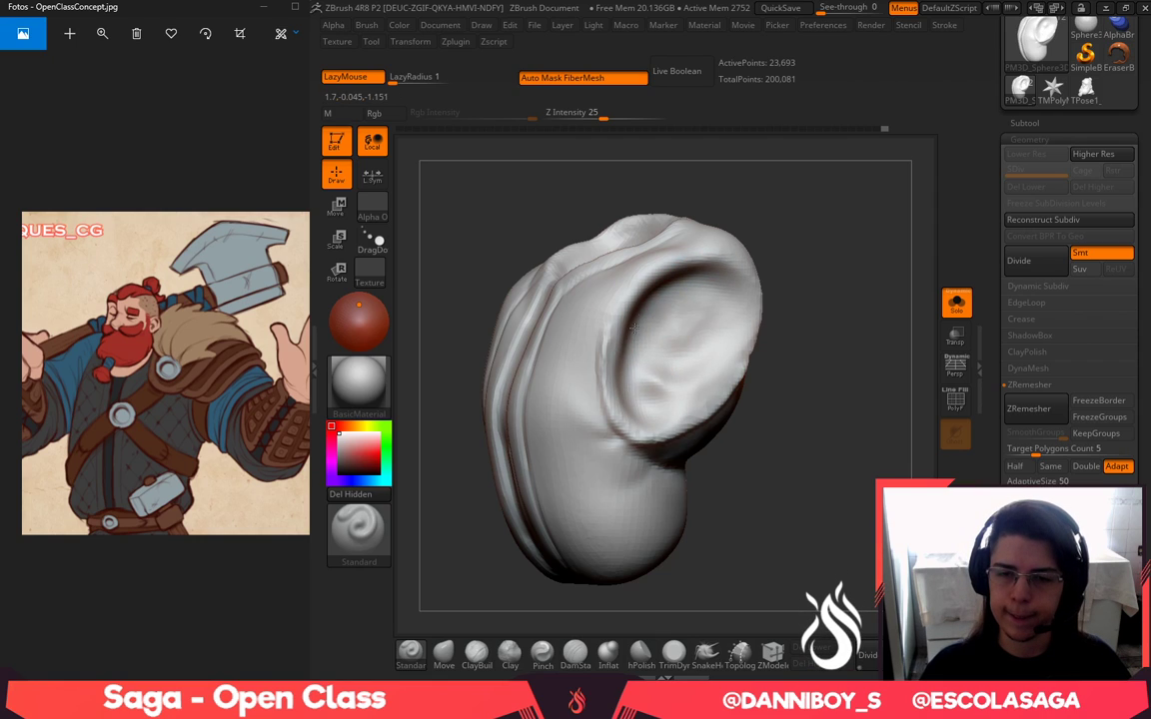
{"action": "mouse_move", "coordinate": [691, 356]}
{"action": "left_mouse_down", "text": "alt"}
{"action": "mouse_move", "coordinate": [690, 378]}
{"action": "mouse_move", "coordinate": [712, 352]}
{"action": "mouse_move", "coordinate": [664, 361]}
{"action": "left_mouse_up", "text": "alt"}
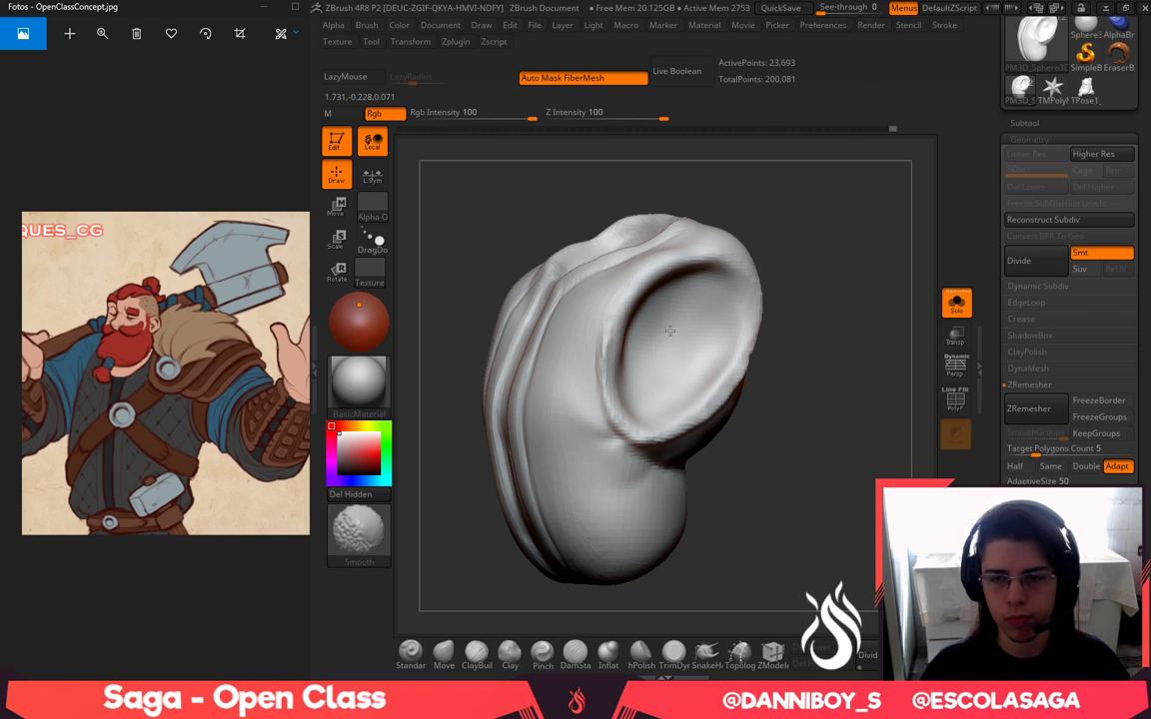
{"action": "left_click_drag", "start_coordinate": [729, 295], "coordinate": [692, 384], "text": "alt"}
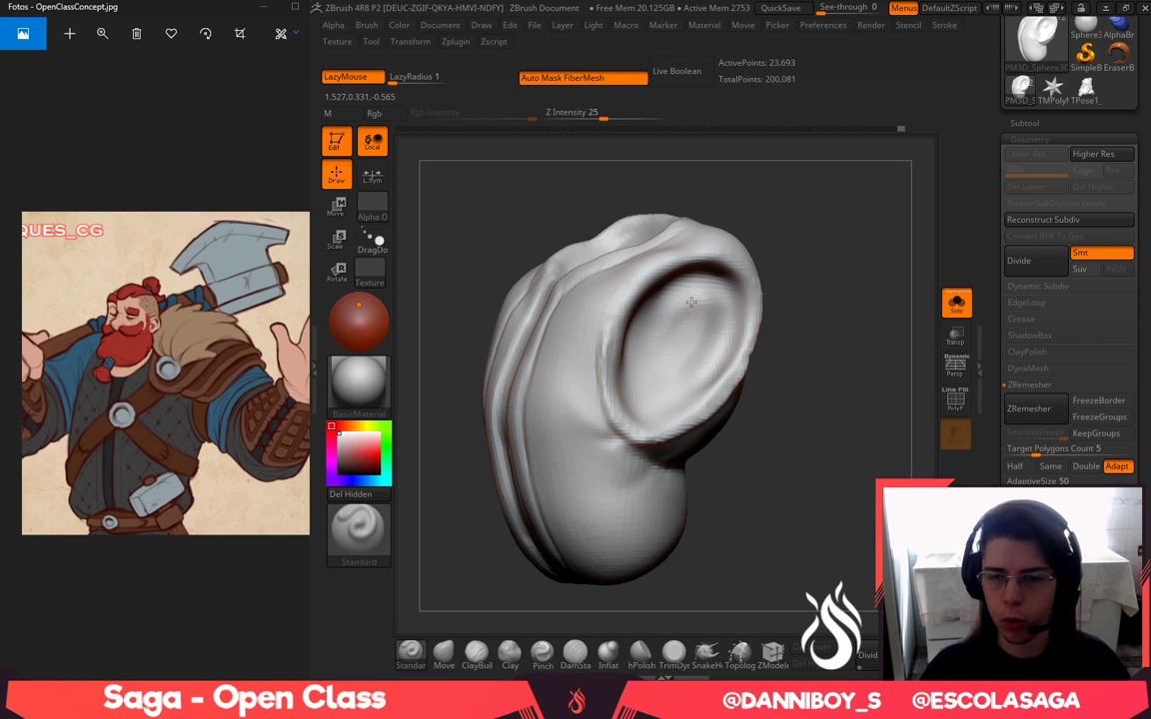
{"action": "mouse_move", "coordinate": [691, 302]}
{"action": "left_mouse_down", "text": "alt"}
{"action": "mouse_move", "coordinate": [657, 348]}
{"action": "mouse_move", "coordinate": [671, 345]}
{"action": "mouse_move", "coordinate": [679, 377]}
{"action": "left_mouse_up", "text": "alt"}
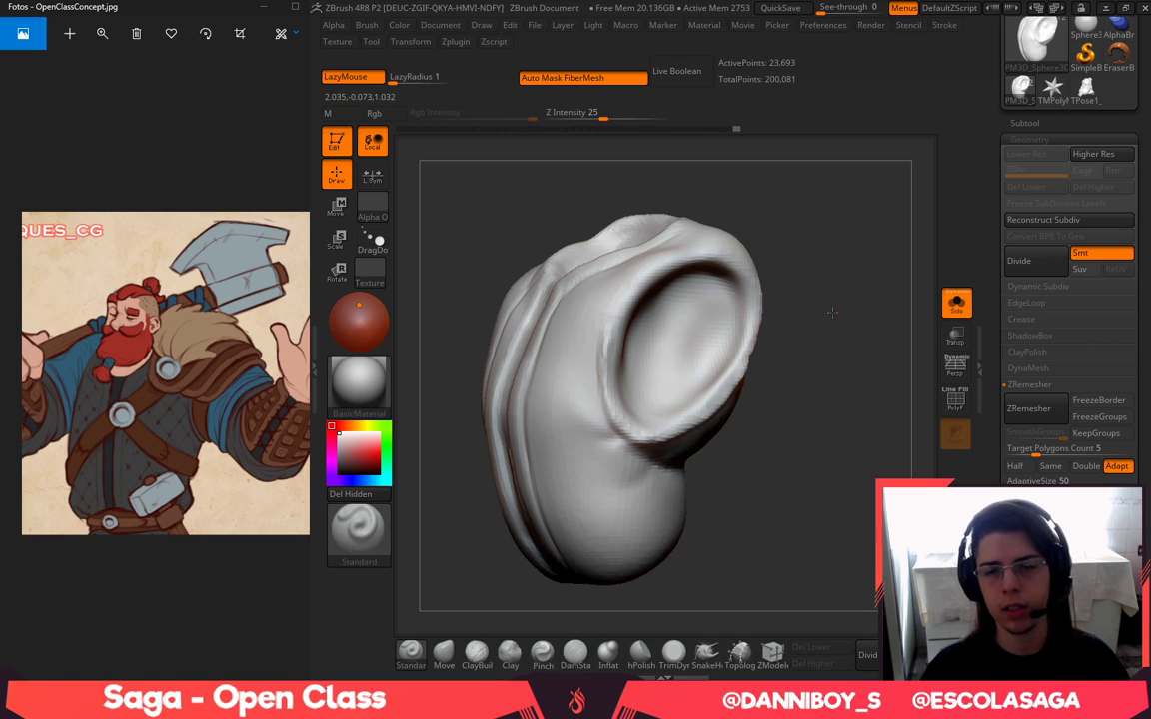
{"action": "mouse_move", "coordinate": [831, 314]}
{"action": "left_mouse_down"}
{"action": "mouse_move", "coordinate": [847, 327]}
{"action": "mouse_move", "coordinate": [849, 303]}
{"action": "left_mouse_up"}
{"action": "left_click", "coordinate": [957, 310]}
Adjust the garment's armhole edge with a resized Move brush, and mirror and weld the garment
{"action": "left_click_drag", "start_coordinate": [856, 522], "coordinate": [488, 621]}
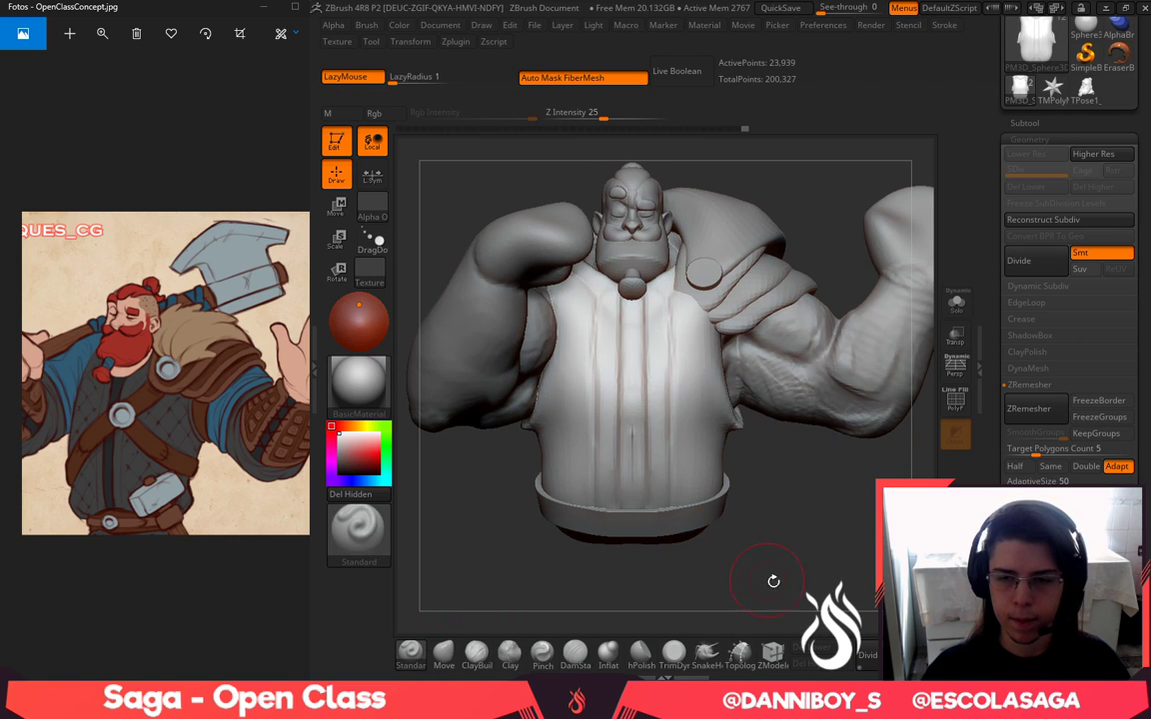
{"action": "left_click_drag", "start_coordinate": [787, 587], "coordinate": [780, 604], "text": "alt"}
{"action": "left_click", "coordinate": [447, 650]}
{"action": "key", "text": "space"}
{"action": "left_click_drag", "start_coordinate": [726, 354], "coordinate": [736, 354]}
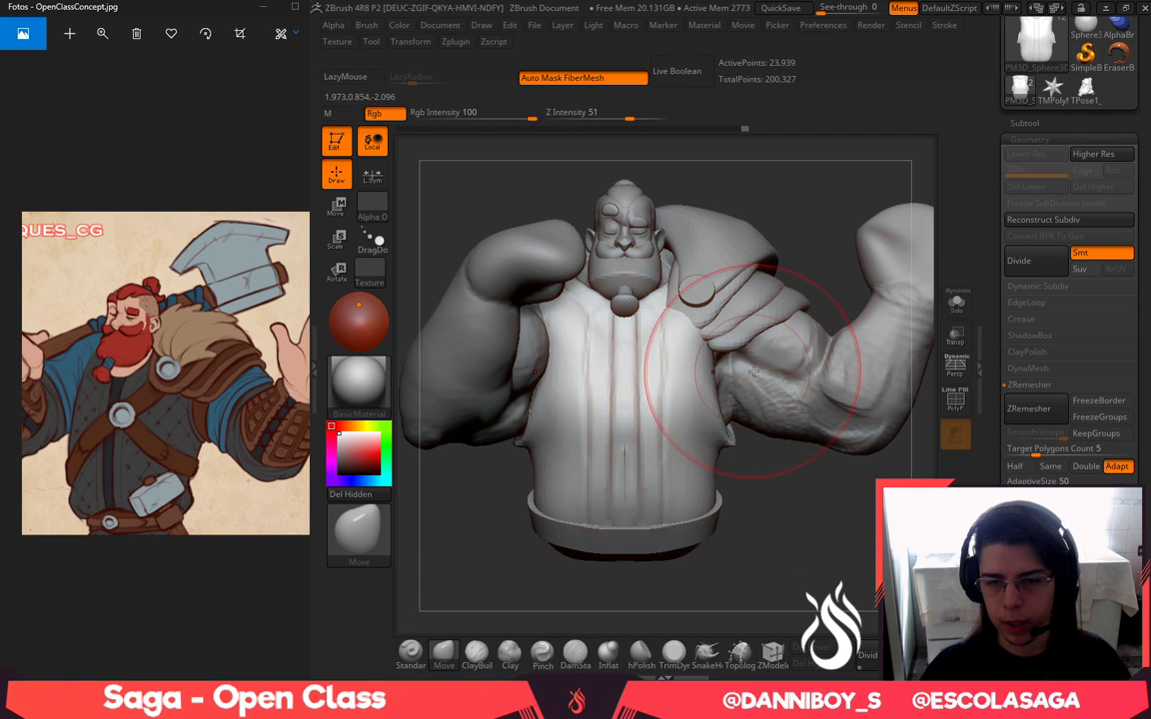
{"action": "left_click_drag", "start_coordinate": [798, 470], "coordinate": [812, 480], "text": "ctrl"}
{"action": "left_click", "coordinate": [525, 691]}
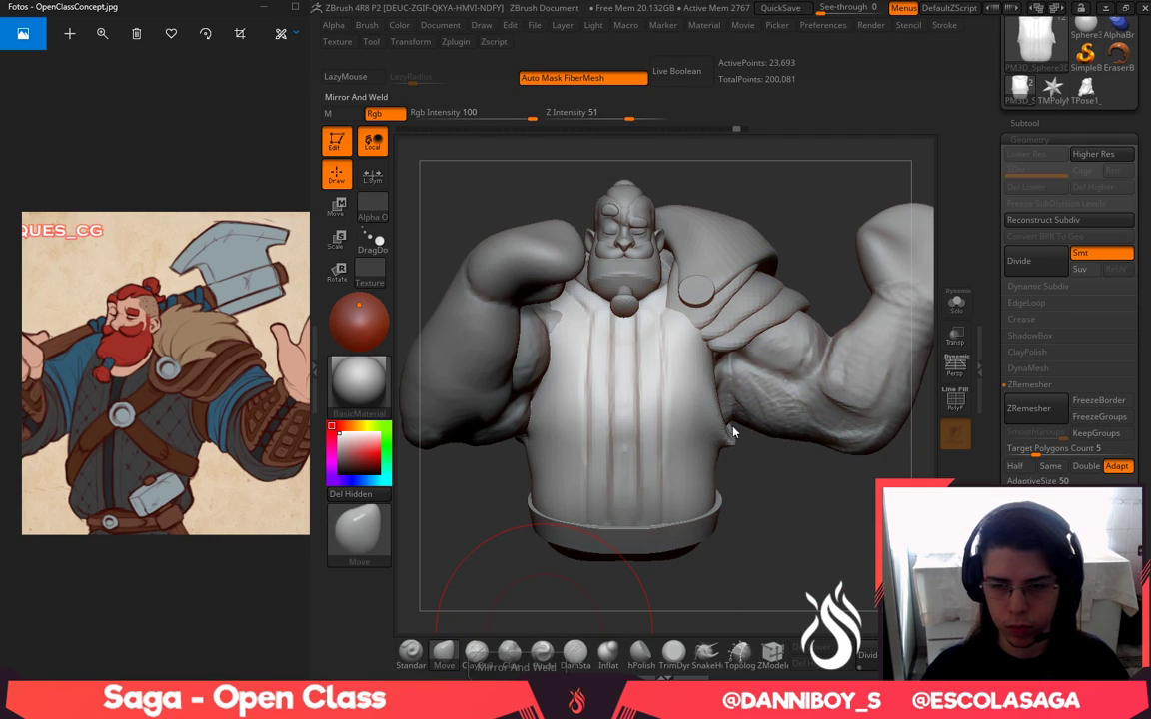
{"action": "key", "text": "alt+Tab"}
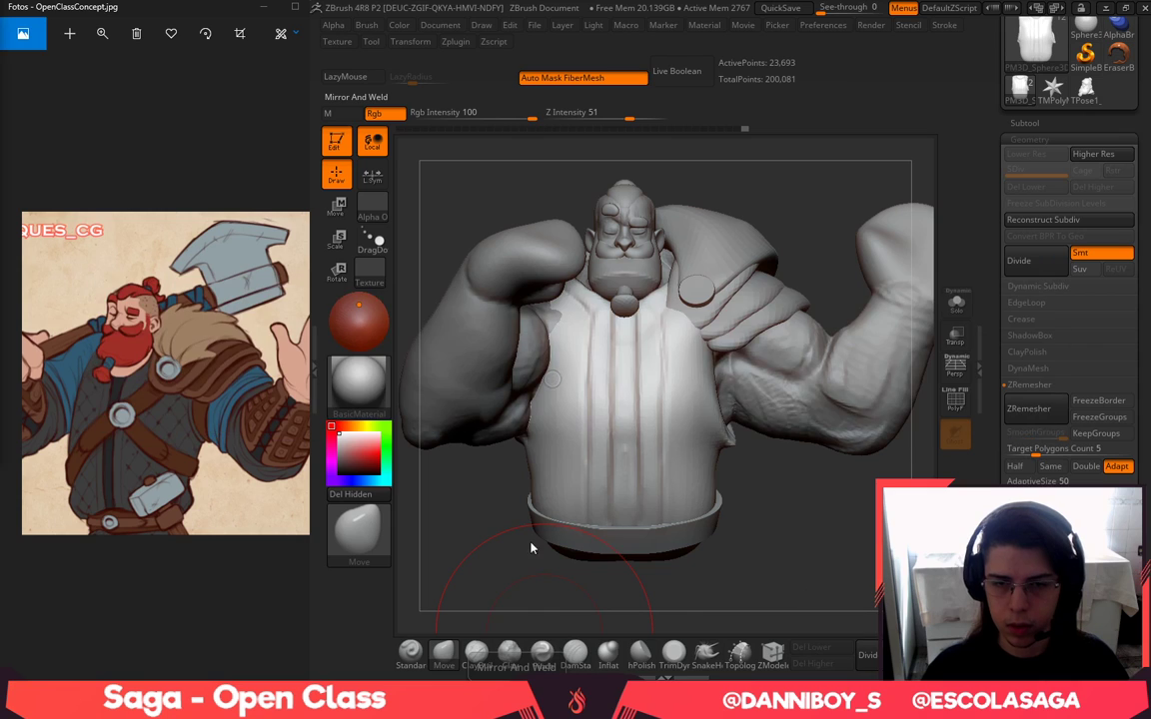
{"action": "left_click", "coordinate": [526, 689]}
Fit the mirrored armhole's edge around the bent arm's shoulder with the Move brush
{"action": "left_click_drag", "start_coordinate": [822, 529], "coordinate": [766, 537]}
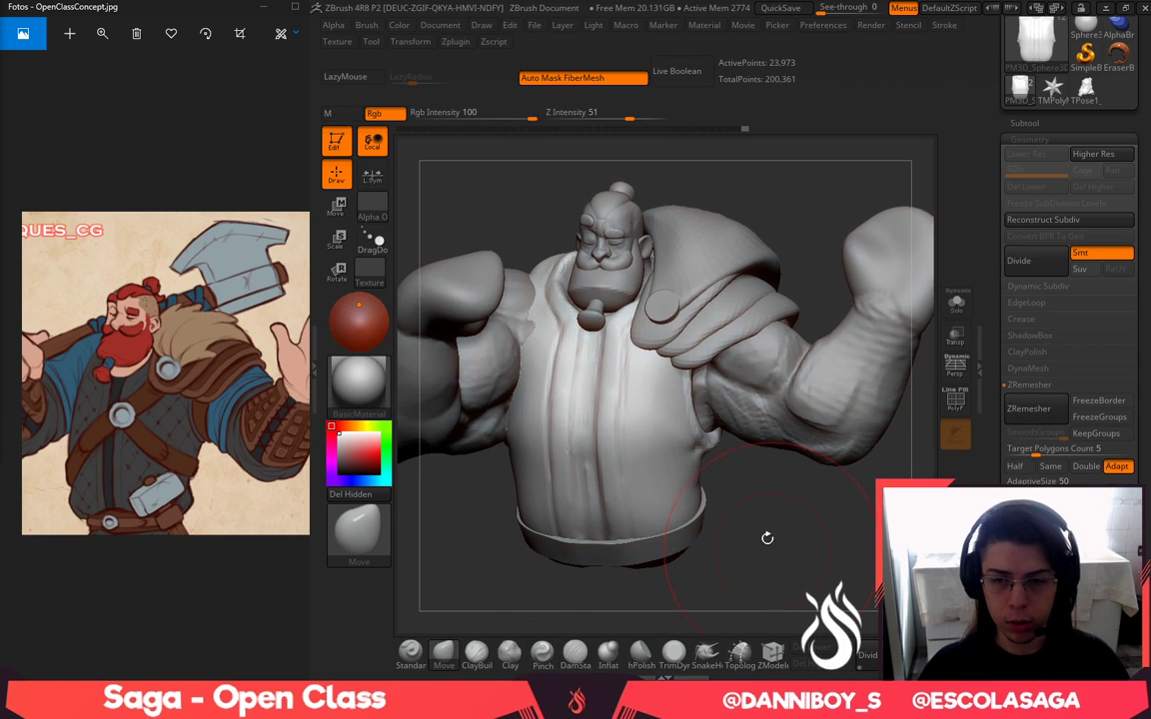
{"action": "left_click_drag", "start_coordinate": [548, 324], "coordinate": [538, 324]}
{"action": "mouse_move", "coordinate": [737, 457]}
{"action": "left_mouse_down"}
{"action": "mouse_move", "coordinate": [772, 502]}
{"action": "mouse_move", "coordinate": [810, 502]}
{"action": "left_mouse_up"}
{"action": "left_click_drag", "start_coordinate": [521, 285], "coordinate": [531, 296]}
{"action": "mouse_move", "coordinate": [846, 467]}
{"action": "left_mouse_down"}
{"action": "mouse_move", "coordinate": [794, 473]}
{"action": "mouse_move", "coordinate": [849, 487]}
{"action": "left_mouse_up"}
{"action": "left_click_drag", "start_coordinate": [618, 368], "coordinate": [609, 349]}
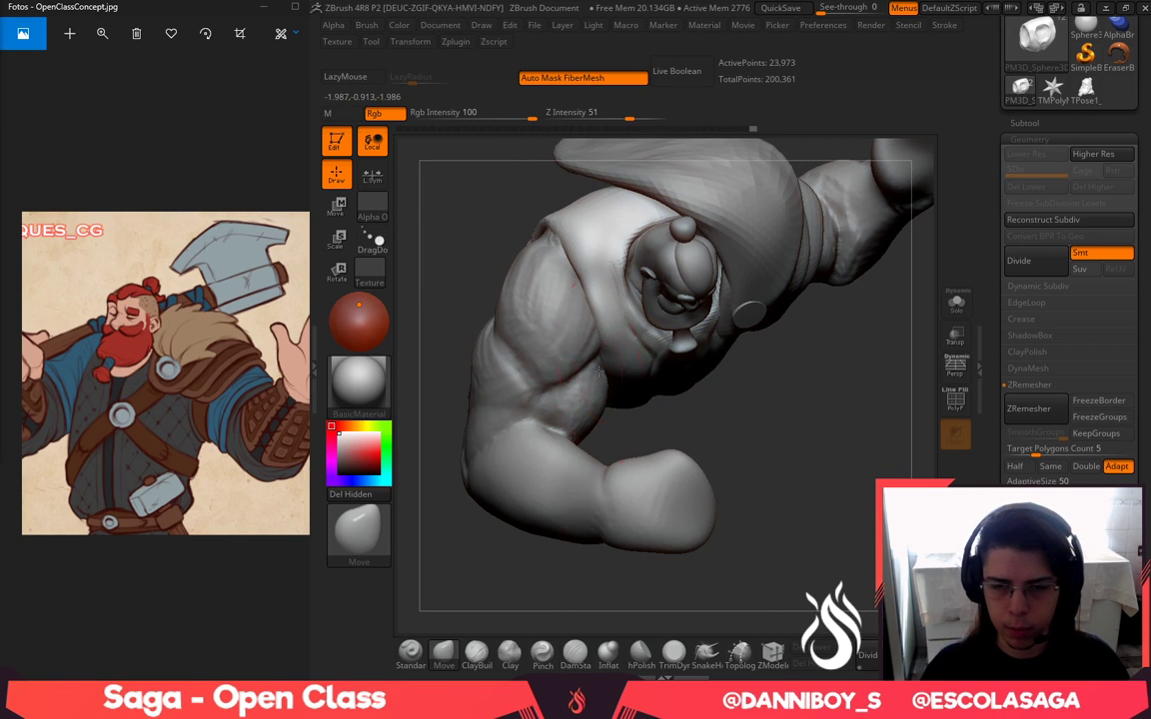
Reshape the rear of the bent arm's armhole with the Move brush
{"action": "mouse_move", "coordinate": [690, 437]}
{"action": "left_mouse_down"}
{"action": "mouse_move", "coordinate": [804, 447]}
{"action": "mouse_move", "coordinate": [840, 473]}
{"action": "left_mouse_up"}
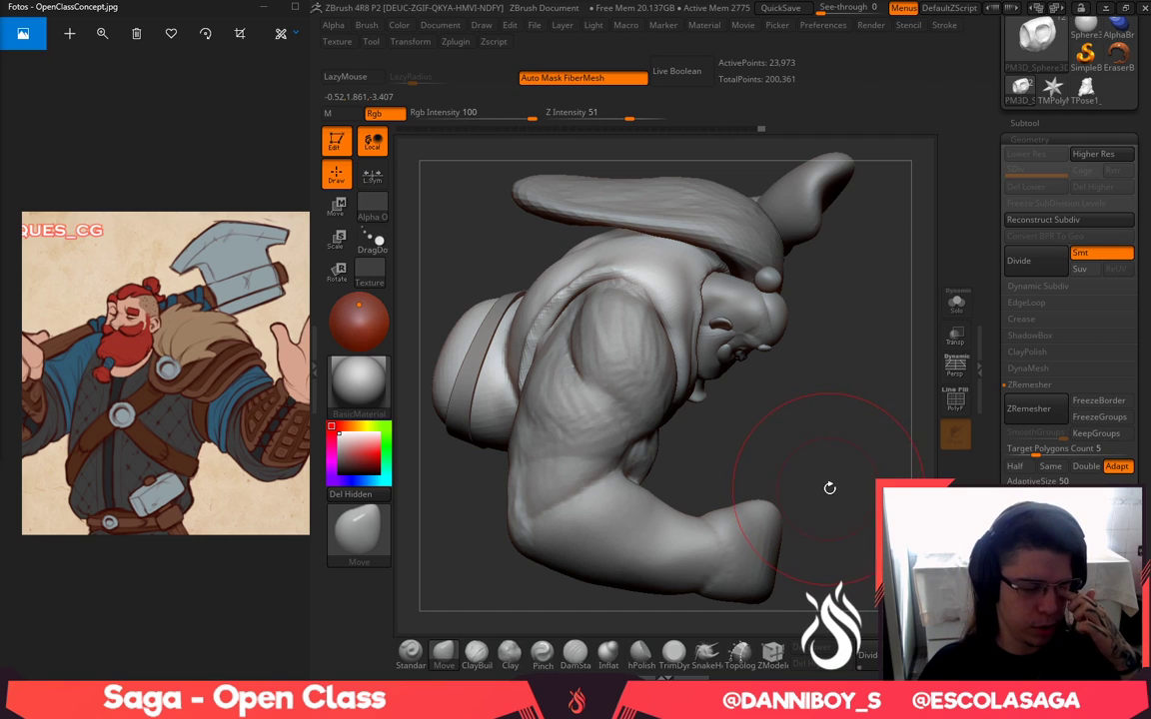
{"action": "left_click_drag", "start_coordinate": [829, 489], "coordinate": [836, 503]}
{"action": "left_click_drag", "start_coordinate": [757, 396], "coordinate": [814, 390]}
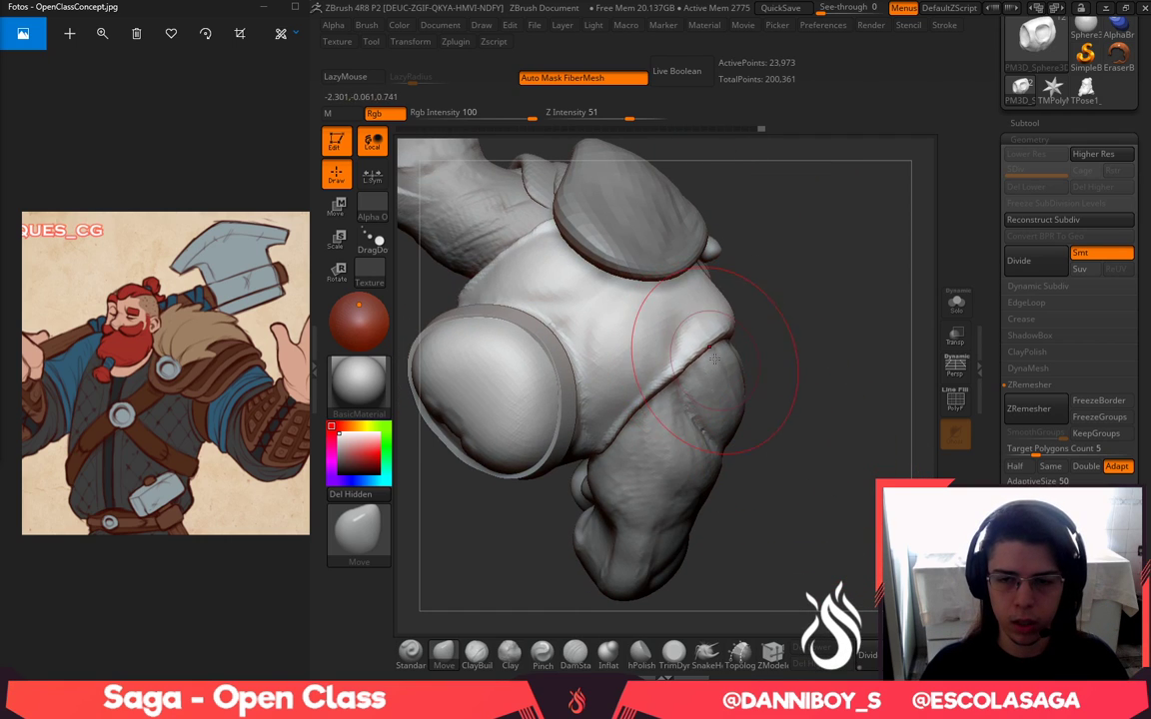
{"action": "left_click_drag", "start_coordinate": [512, 505], "coordinate": [711, 252]}
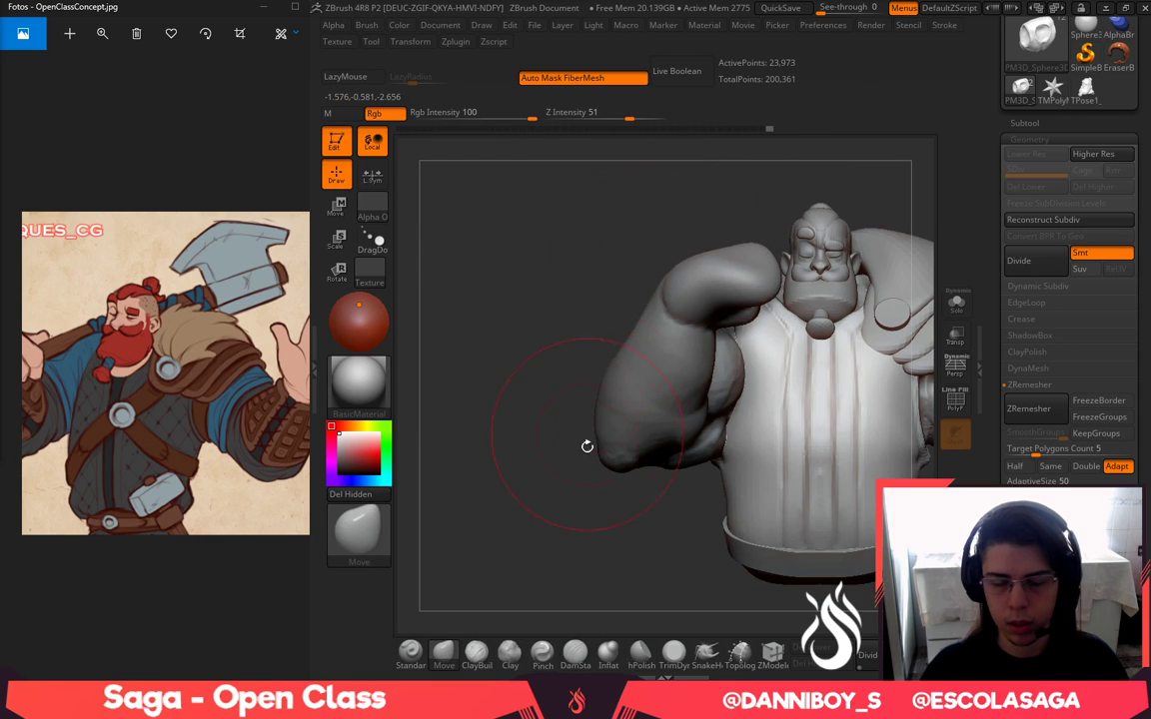
{"action": "mouse_move", "coordinate": [588, 447]}
{"action": "left_mouse_down"}
{"action": "mouse_move", "coordinate": [586, 496]}
{"action": "mouse_move", "coordinate": [635, 532]}
{"action": "left_mouse_up"}
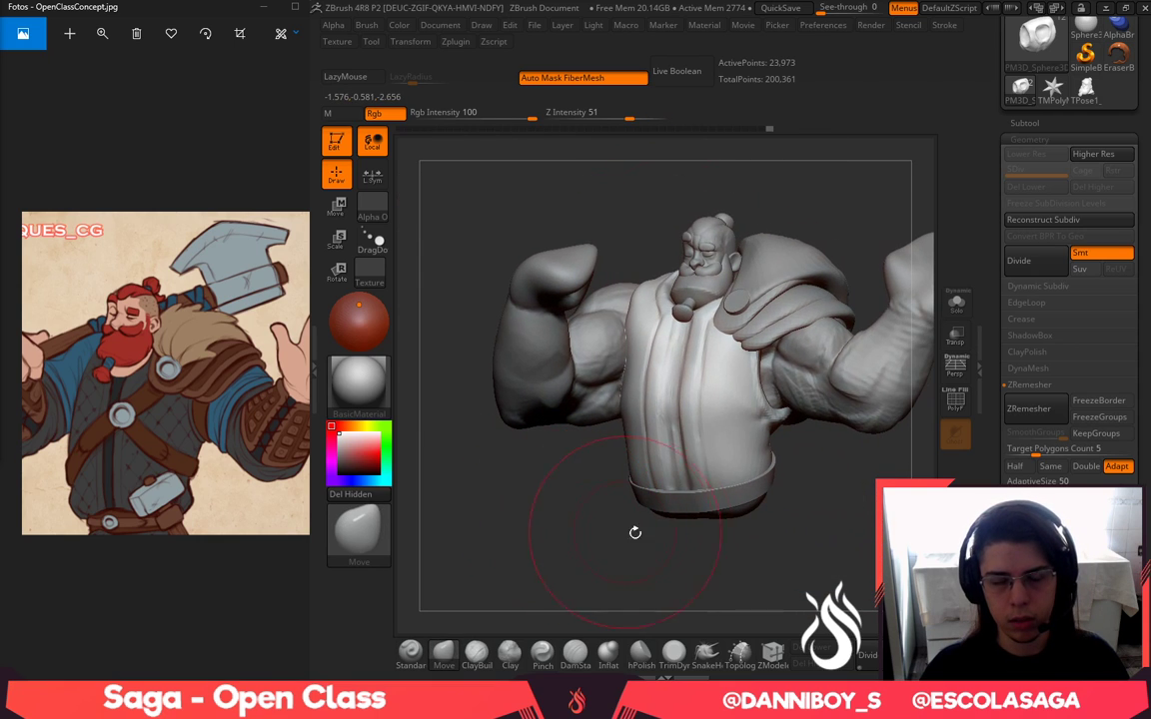
Reshape the garment's front armhole edge beside the bent arm with the Move brush, working partly from above
{"action": "right_click_drag", "start_coordinate": [816, 430], "coordinate": [739, 457]}
{"action": "right_click", "coordinate": [738, 454]}
{"action": "left_click", "coordinate": [714, 424], "text": "alt"}
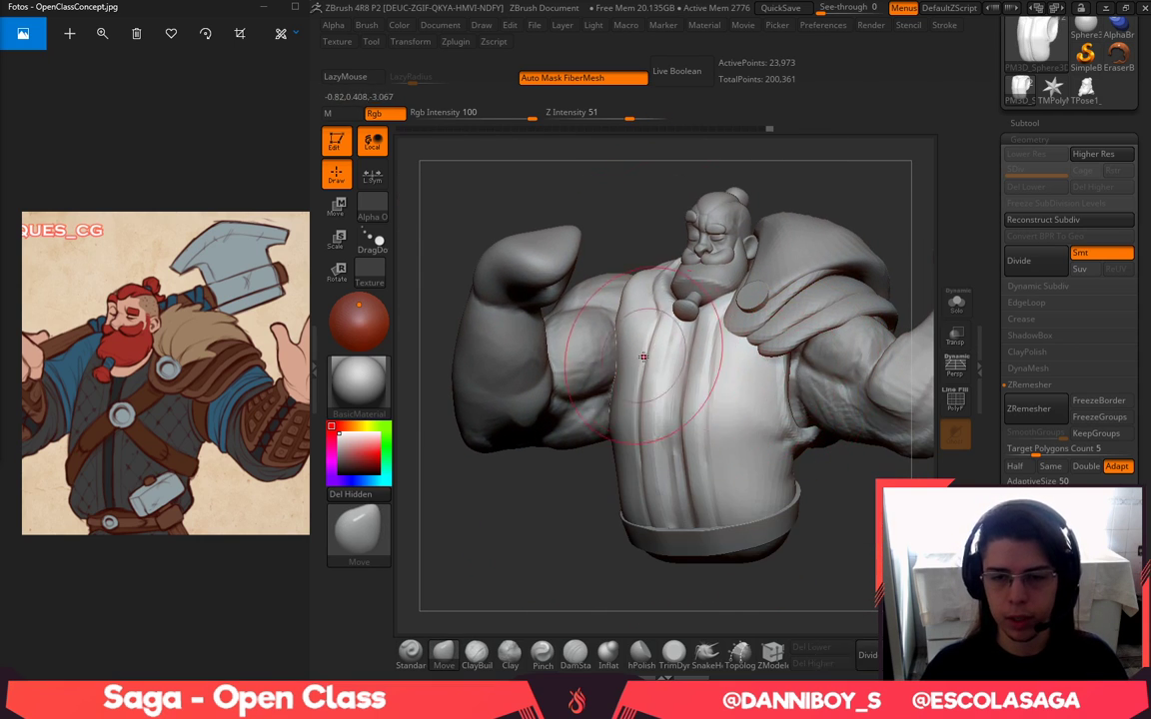
{"action": "left_click_drag", "start_coordinate": [547, 197], "coordinate": [559, 272]}
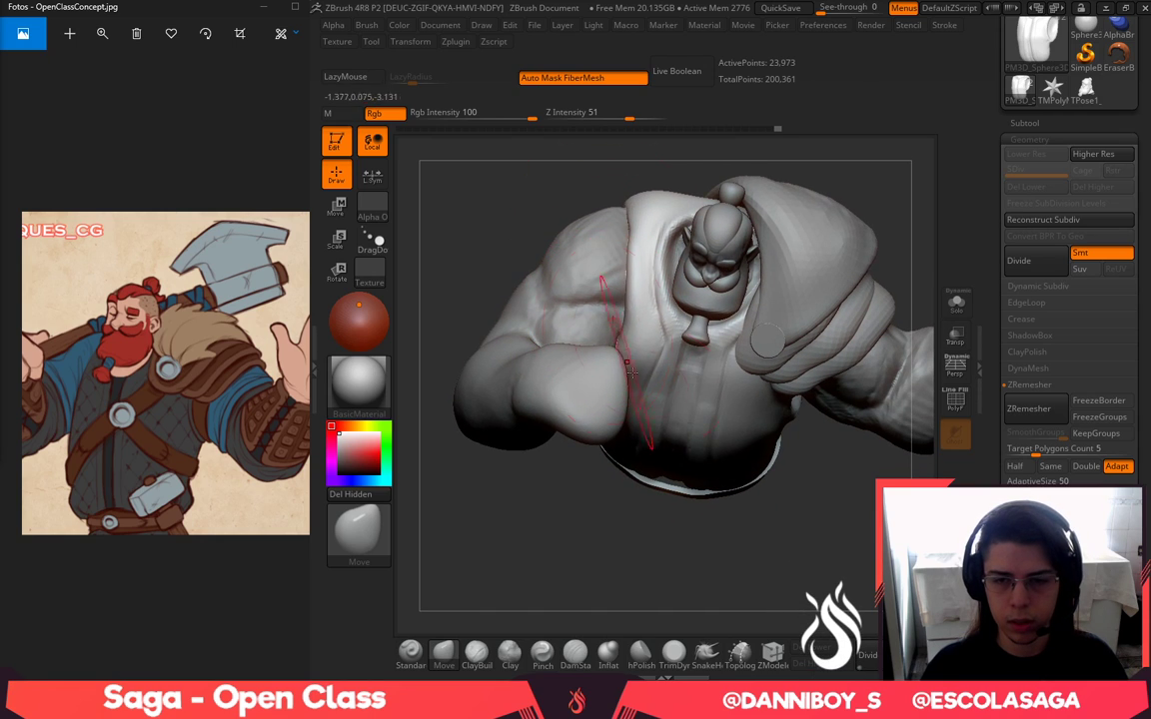
{"action": "left_click_drag", "start_coordinate": [631, 372], "coordinate": [664, 407]}
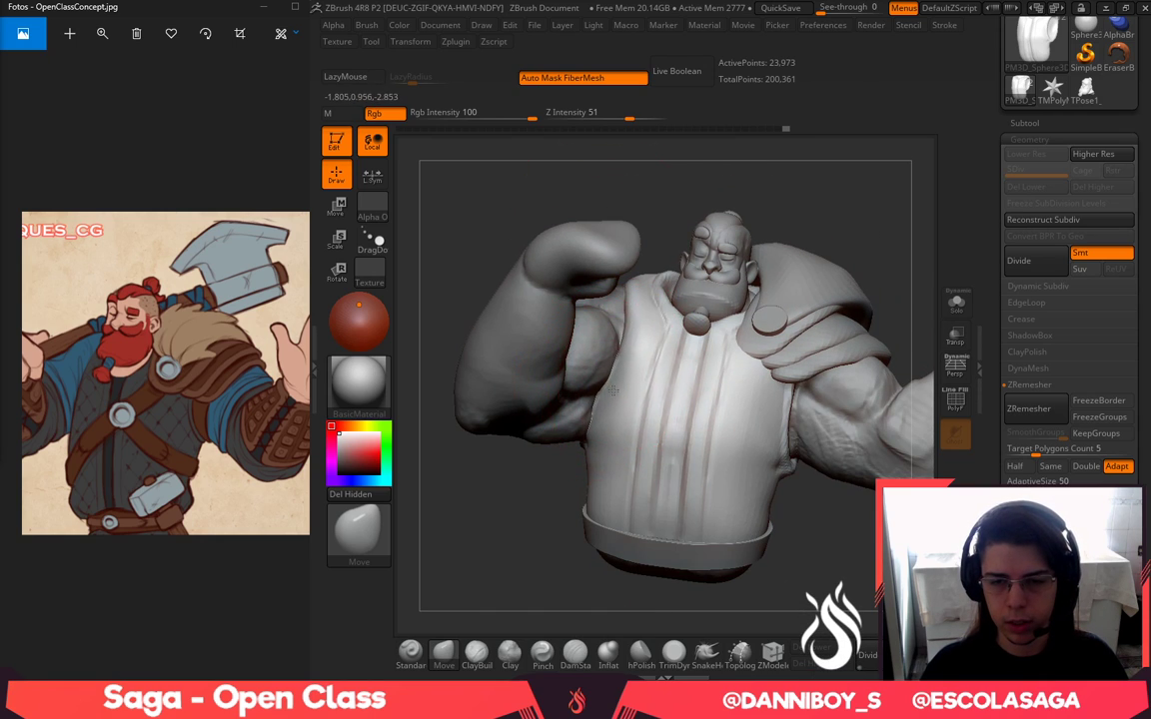
{"action": "mouse_move", "coordinate": [562, 499]}
{"action": "left_mouse_down"}
{"action": "mouse_move", "coordinate": [640, 440]}
{"action": "mouse_move", "coordinate": [634, 397]}
{"action": "left_mouse_up"}
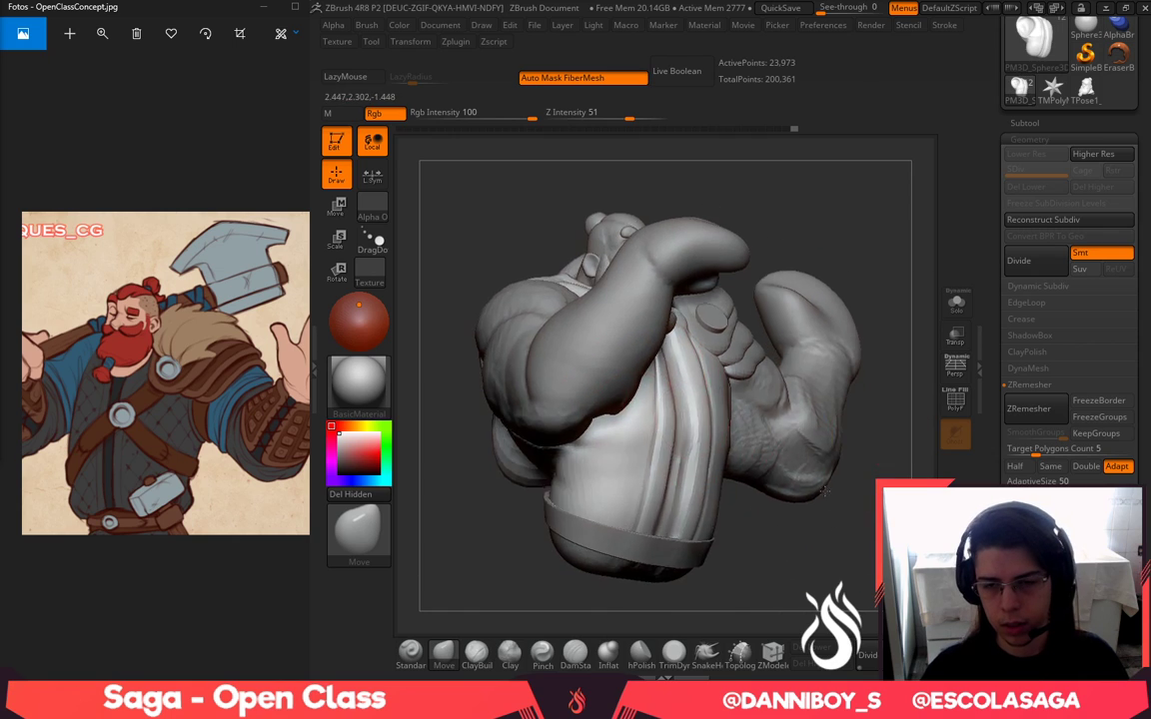
Refine the garment's side contour and upper armhole edge beside the bent arm with the Move brush
{"action": "left_click_drag", "start_coordinate": [509, 540], "coordinate": [479, 470]}
{"action": "mouse_move", "coordinate": [821, 261]}
{"action": "left_mouse_down"}
{"action": "mouse_move", "coordinate": [634, 389]}
{"action": "mouse_move", "coordinate": [779, 397]}
{"action": "left_mouse_up"}
{"action": "left_click_drag", "start_coordinate": [592, 428], "coordinate": [608, 414]}
{"action": "left_click_drag", "start_coordinate": [809, 275], "coordinate": [689, 352]}
{"action": "left_click_drag", "start_coordinate": [629, 374], "coordinate": [603, 372]}
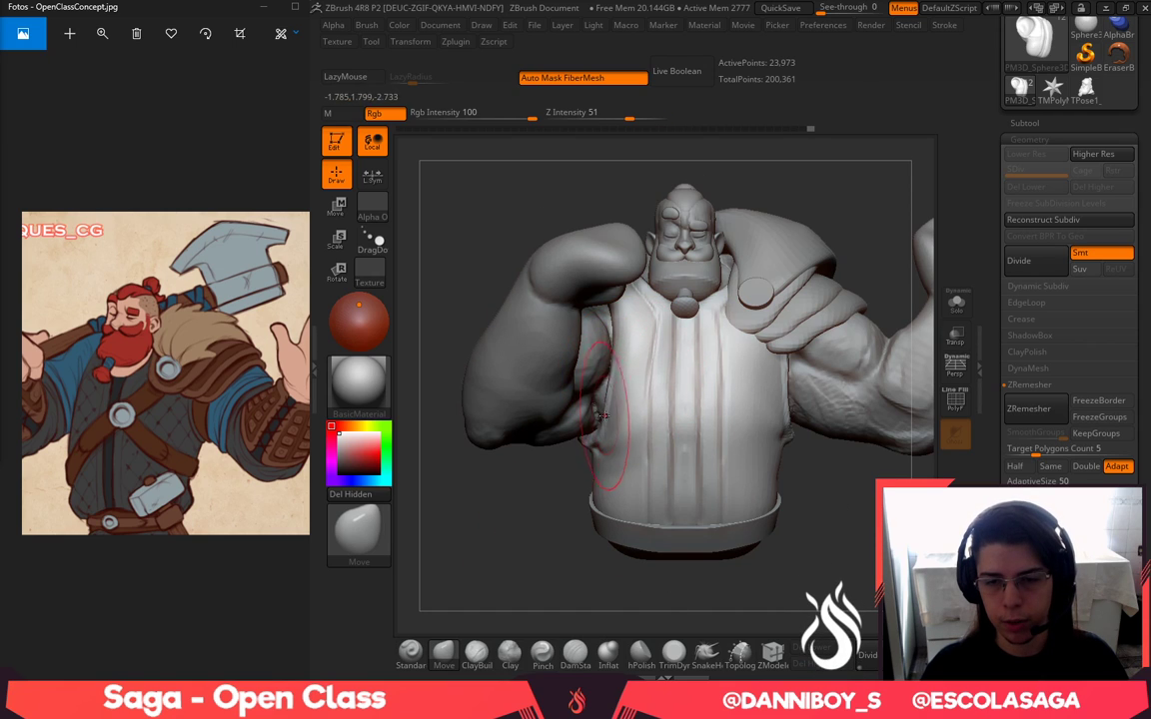
{"action": "left_click_drag", "start_coordinate": [617, 300], "coordinate": [604, 297]}
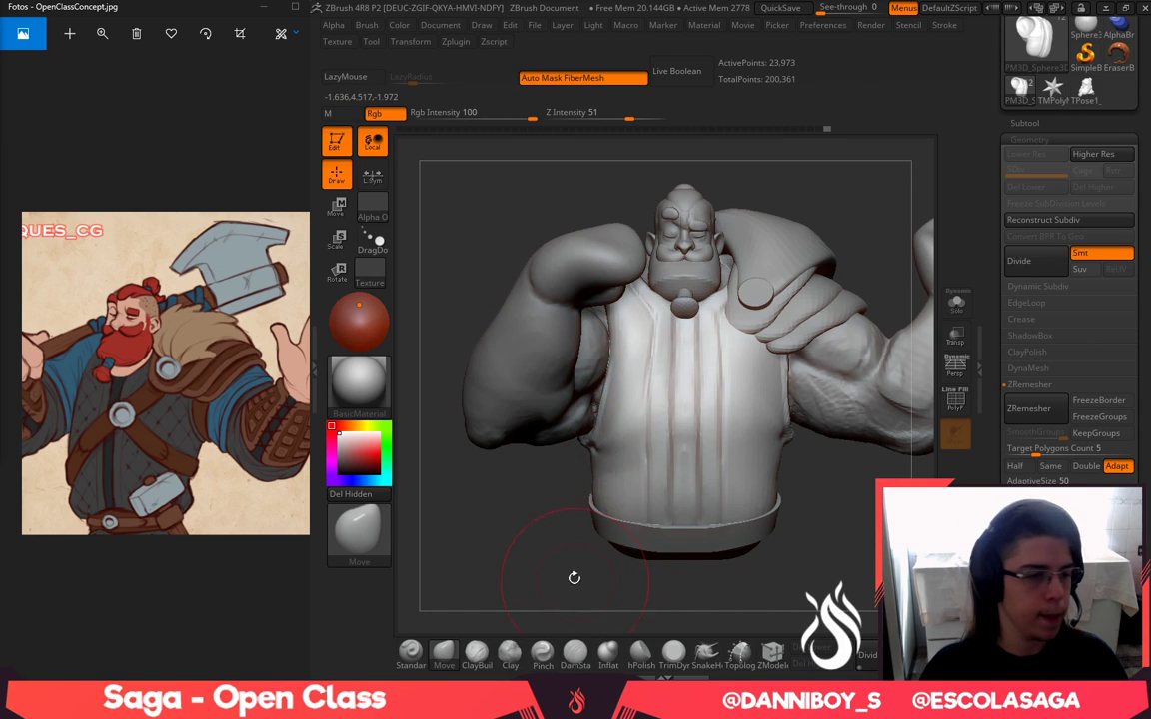
Build up volume on the garment's chest panels beside the central trim with a resized ClayBuildup brush
{"action": "left_click_drag", "start_coordinate": [575, 578], "coordinate": [632, 590]}
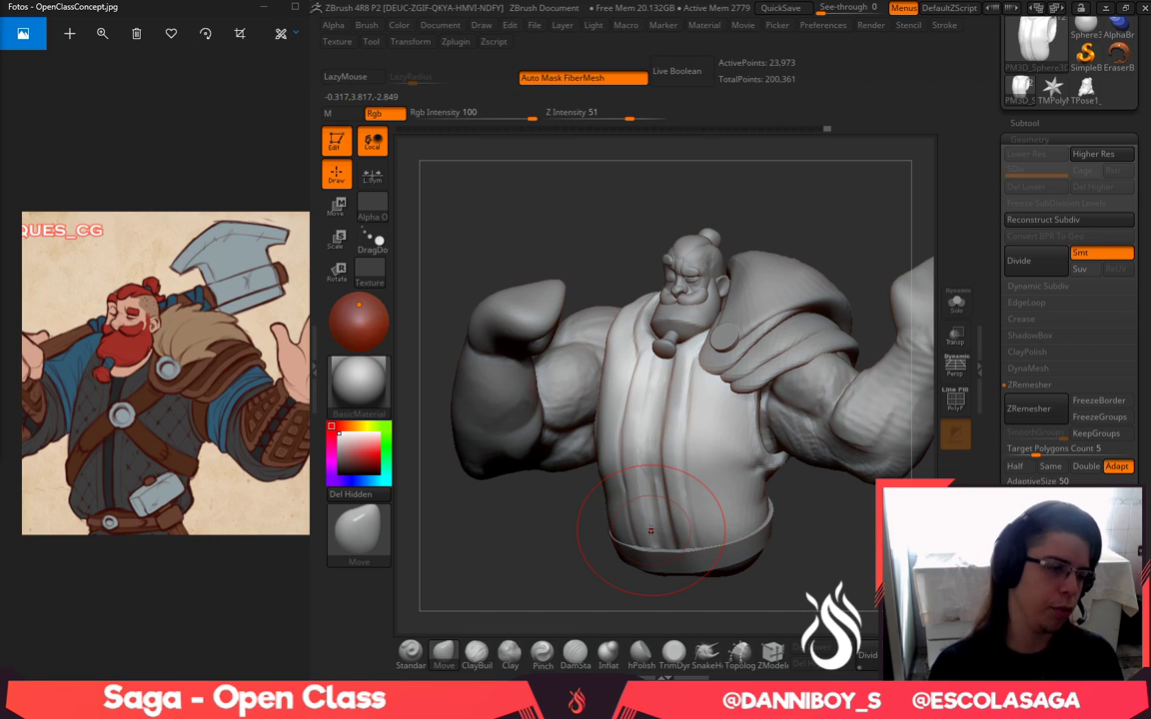
{"action": "mouse_move", "coordinate": [810, 508]}
{"action": "left_mouse_down", "text": "alt"}
{"action": "mouse_move", "coordinate": [846, 572]}
{"action": "mouse_move", "coordinate": [831, 549]}
{"action": "left_mouse_up", "text": "alt"}
{"action": "left_click", "coordinate": [482, 654]}
{"action": "key", "text": "space"}
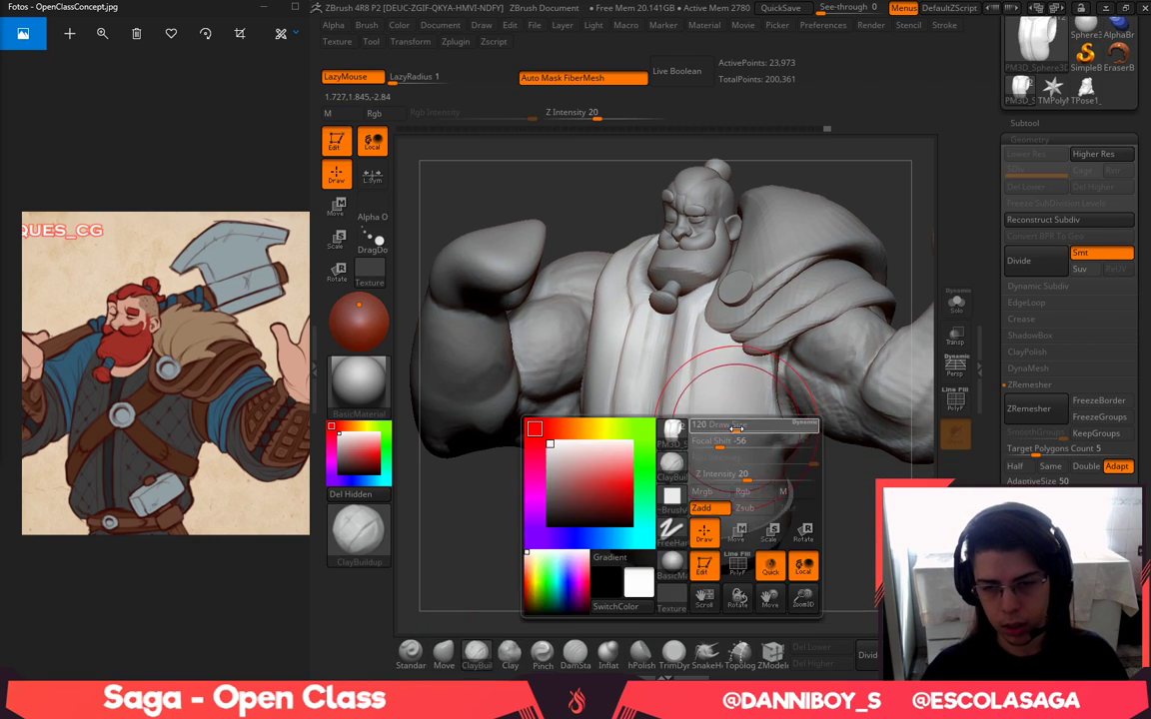
{"action": "left_click_drag", "start_coordinate": [716, 422], "coordinate": [710, 499]}
{"action": "left_click_drag", "start_coordinate": [709, 391], "coordinate": [710, 464]}
{"action": "mouse_move", "coordinate": [706, 405]}
{"action": "left_mouse_down"}
{"action": "mouse_move", "coordinate": [702, 470]}
{"action": "mouse_move", "coordinate": [716, 369]}
{"action": "left_mouse_up"}
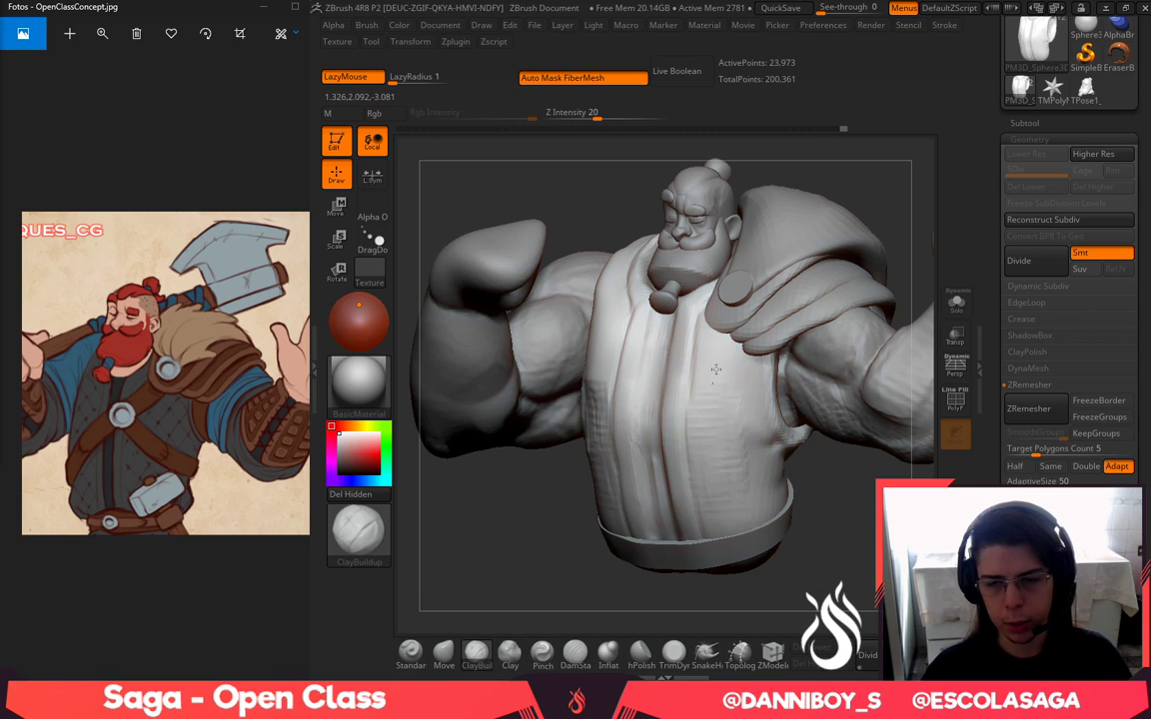
{"action": "mouse_move", "coordinate": [717, 424]}
{"action": "left_mouse_down"}
{"action": "mouse_move", "coordinate": [740, 391]}
{"action": "mouse_move", "coordinate": [754, 419]}
{"action": "mouse_move", "coordinate": [738, 366]}
{"action": "mouse_move", "coordinate": [736, 378]}
{"action": "mouse_move", "coordinate": [715, 369]}
{"action": "mouse_move", "coordinate": [747, 399]}
{"action": "mouse_move", "coordinate": [737, 391]}
{"action": "mouse_move", "coordinate": [734, 450]}
{"action": "left_mouse_up"}
{"action": "left_click_drag", "start_coordinate": [728, 405], "coordinate": [719, 367]}
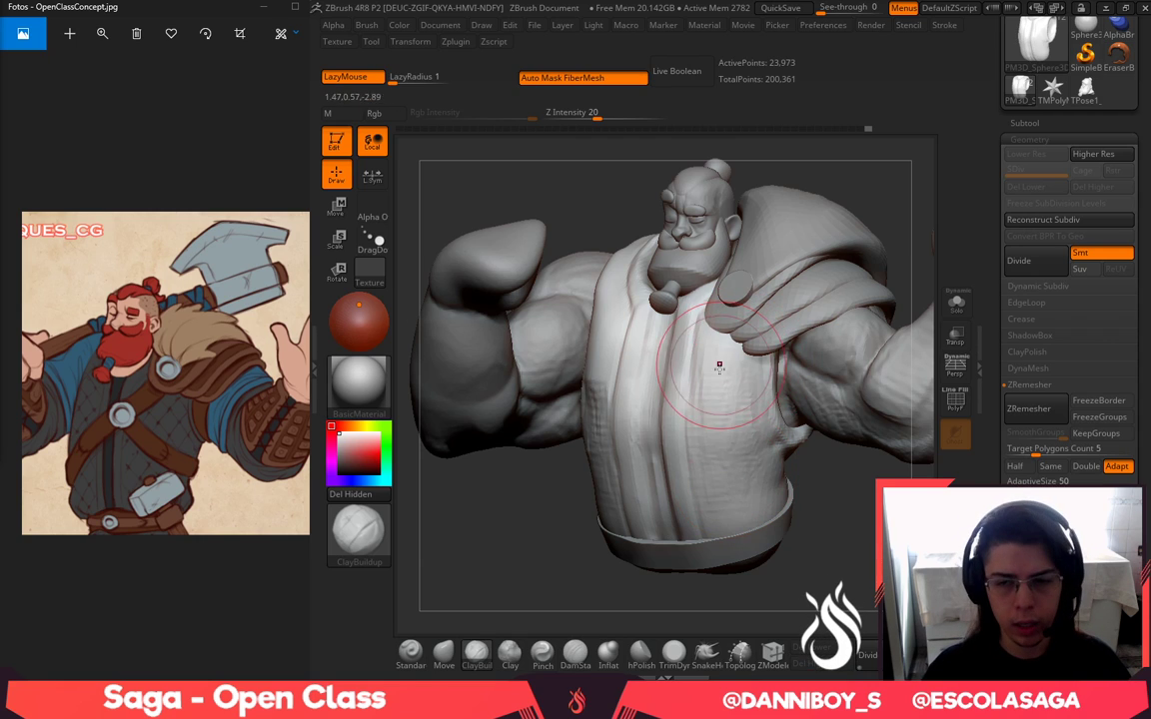
{"action": "left_click_drag", "start_coordinate": [807, 474], "coordinate": [884, 472]}
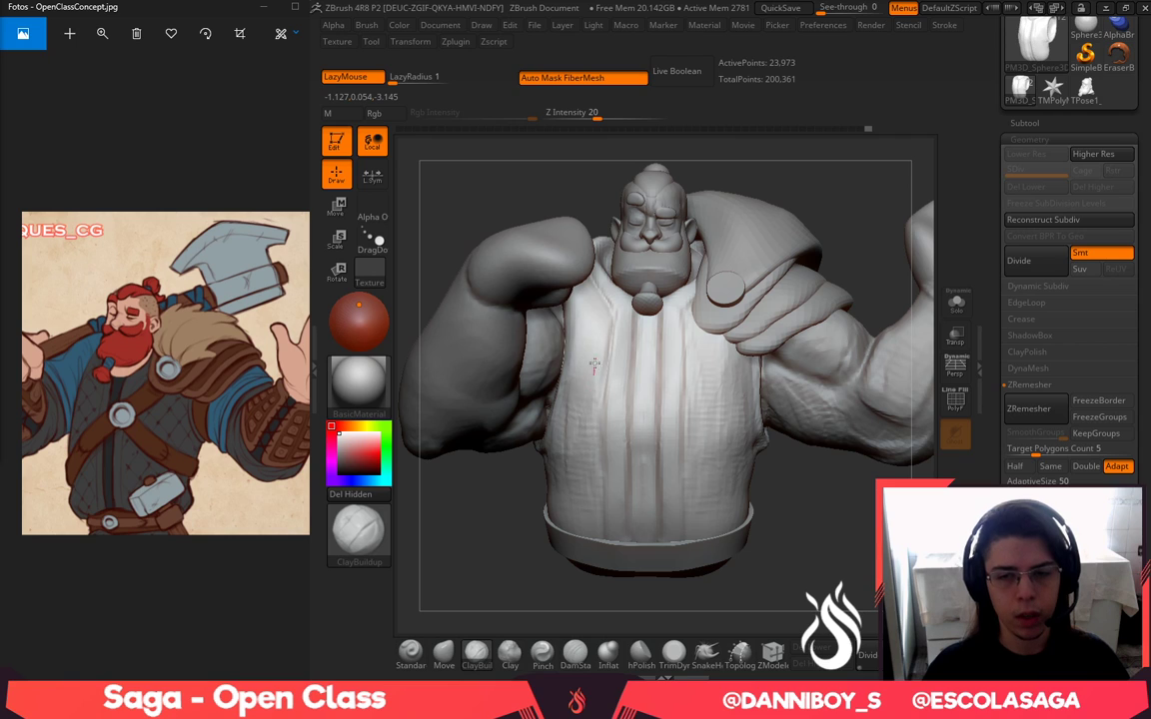
{"action": "left_click_drag", "start_coordinate": [871, 183], "coordinate": [835, 236]}
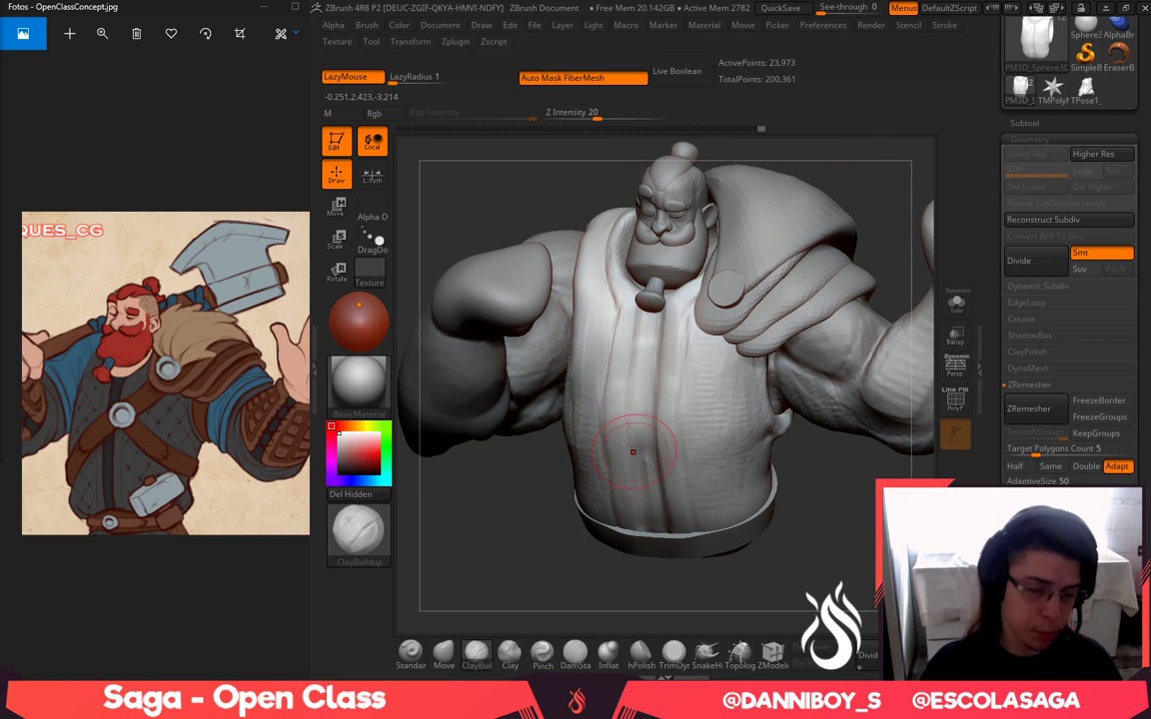
Add more clay to the garment's front beside the central trim with the ClayBuildup brush, working from above
{"action": "left_click_drag", "start_coordinate": [532, 603], "coordinate": [590, 534]}
{"action": "key", "text": "space"}
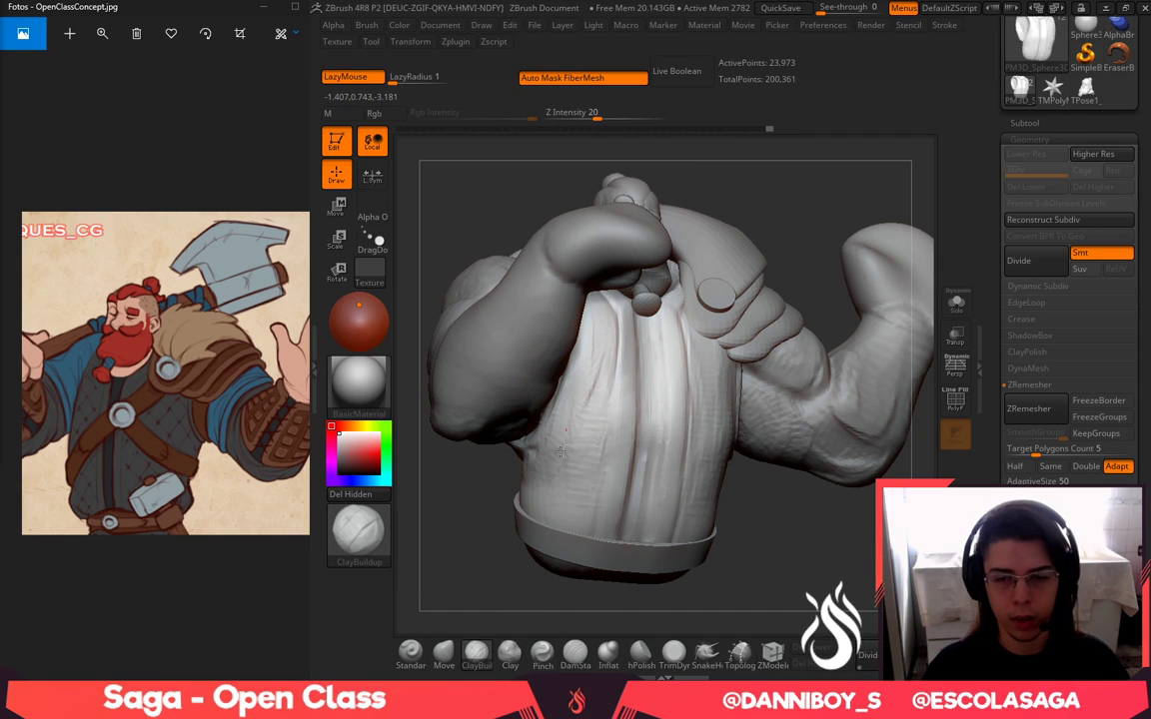
{"action": "left_click_drag", "start_coordinate": [560, 452], "coordinate": [607, 345]}
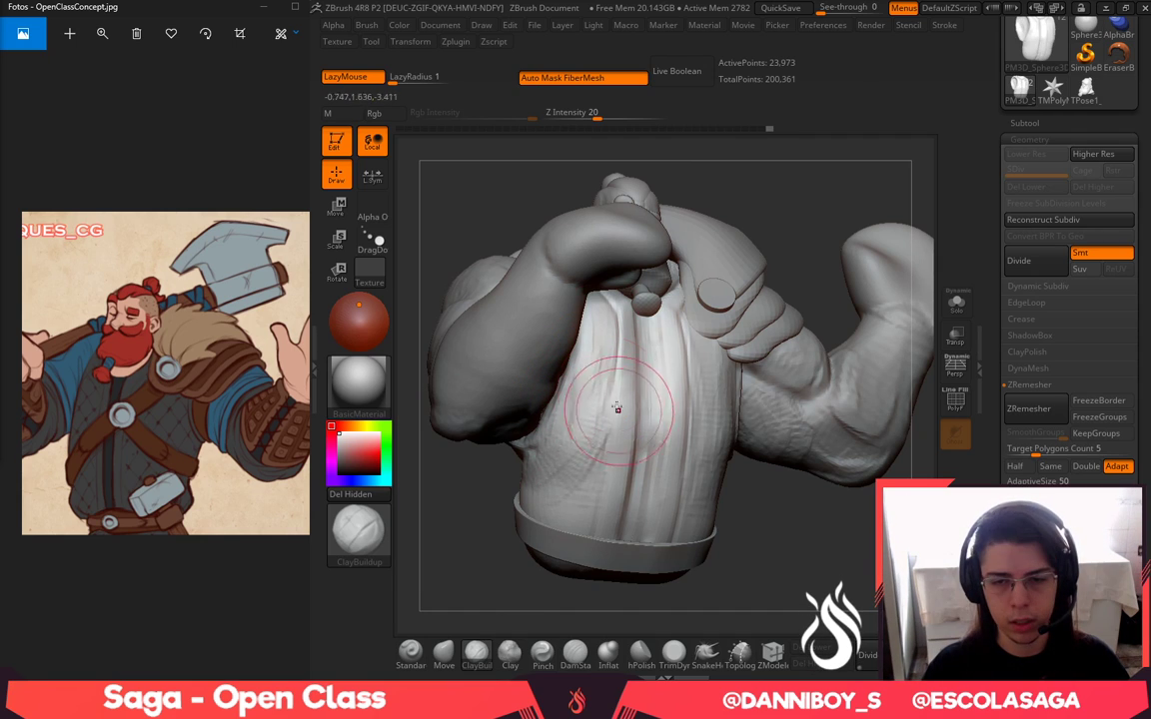
{"action": "mouse_move", "coordinate": [863, 523]}
{"action": "left_mouse_down"}
{"action": "mouse_move", "coordinate": [809, 497]}
{"action": "mouse_move", "coordinate": [763, 499]}
{"action": "left_mouse_up"}
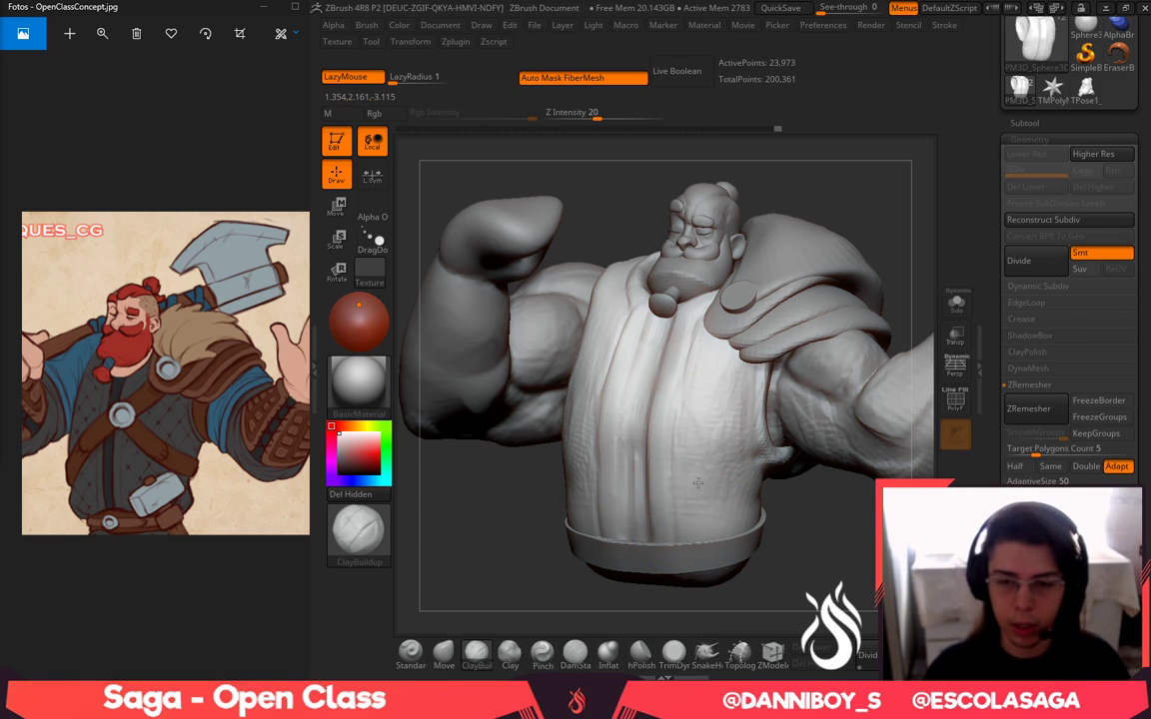
Carve parallel diagonal quilting seams across the garment's front panels with a resized DamStandard brush
{"action": "left_click_drag", "start_coordinate": [805, 582], "coordinate": [655, 625]}
{"action": "left_click", "coordinate": [575, 653]}
{"action": "key", "text": "space"}
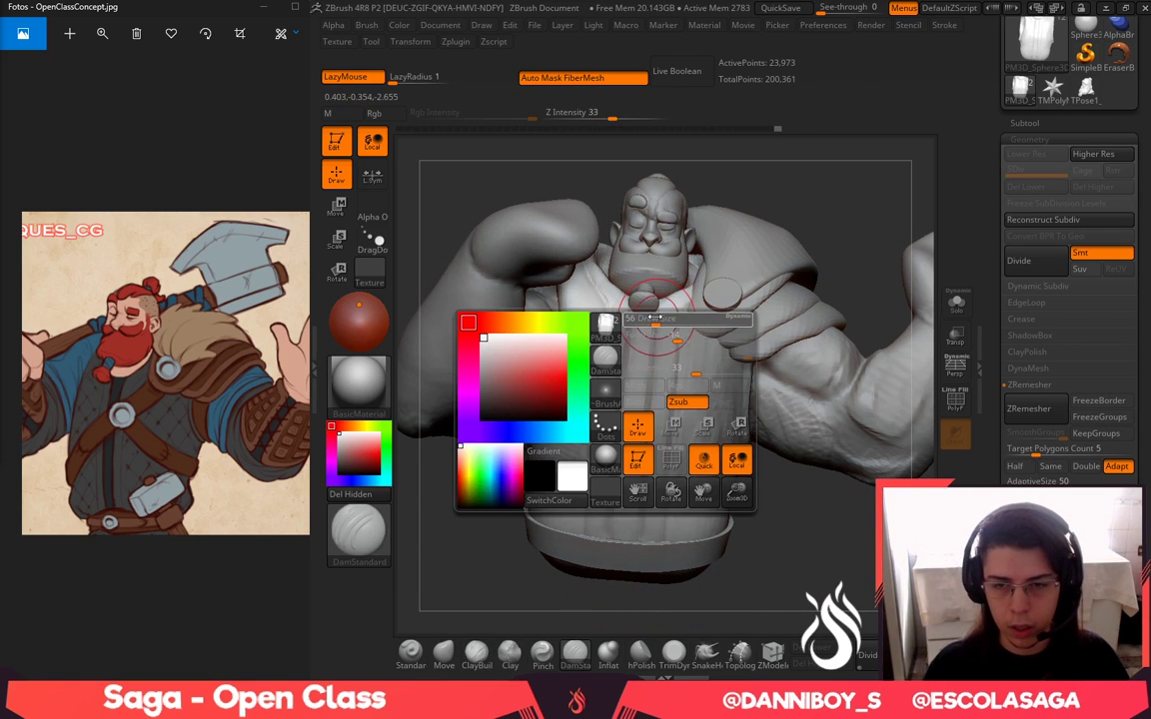
{"action": "mouse_move", "coordinate": [644, 331]}
{"action": "left_mouse_down"}
{"action": "mouse_move", "coordinate": [623, 350]}
{"action": "mouse_move", "coordinate": [612, 504]}
{"action": "left_mouse_up"}
{"action": "left_click_drag", "start_coordinate": [695, 614], "coordinate": [790, 609]}
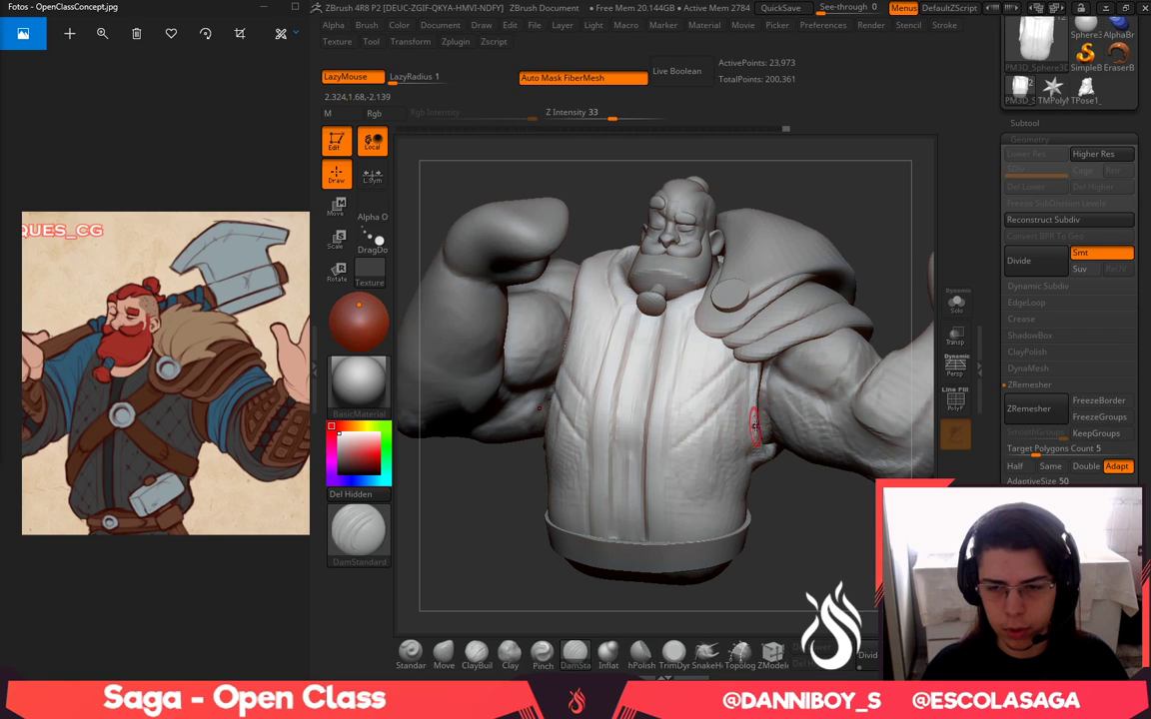
{"action": "left_click_drag", "start_coordinate": [754, 466], "coordinate": [691, 539]}
Carve opposing diagonal seams with the DamStandard brush to form a diamond quilting pattern on both front panels
{"action": "left_click_drag", "start_coordinate": [711, 610], "coordinate": [641, 609]}
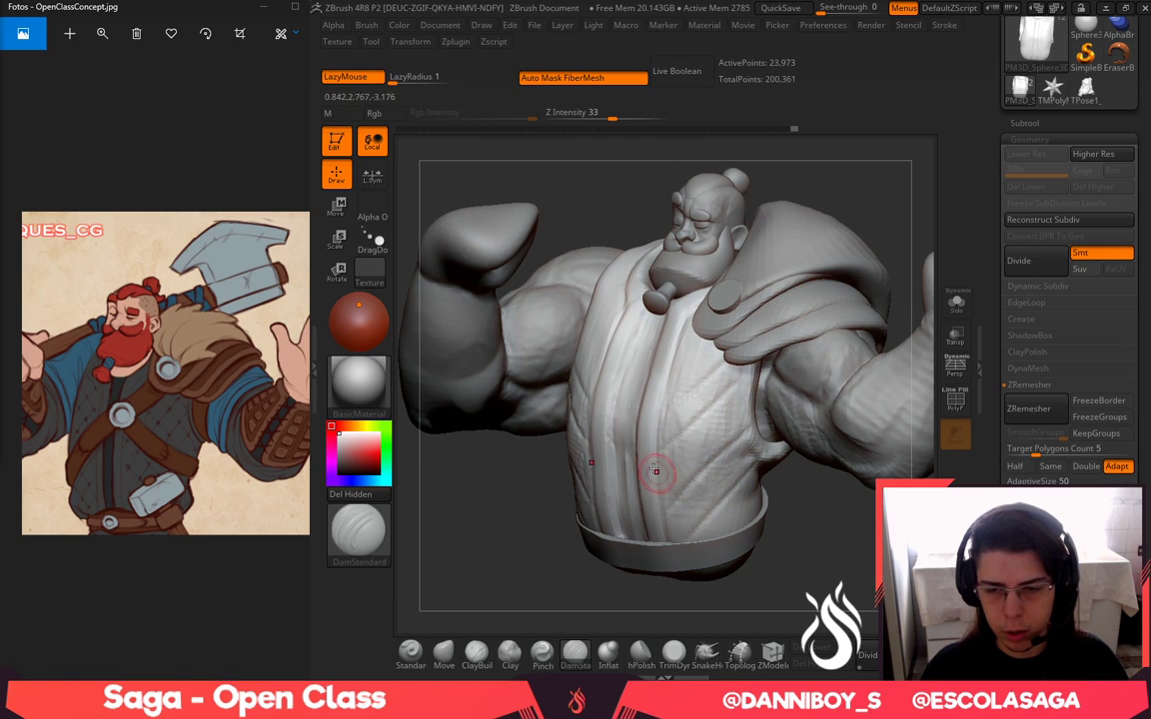
{"action": "left_click_drag", "start_coordinate": [656, 472], "coordinate": [707, 533]}
{"action": "mouse_move", "coordinate": [667, 398]}
{"action": "left_mouse_down"}
{"action": "mouse_move", "coordinate": [719, 445]}
{"action": "mouse_move", "coordinate": [751, 518]}
{"action": "left_mouse_up"}
{"action": "key", "text": "ctrl+z"}
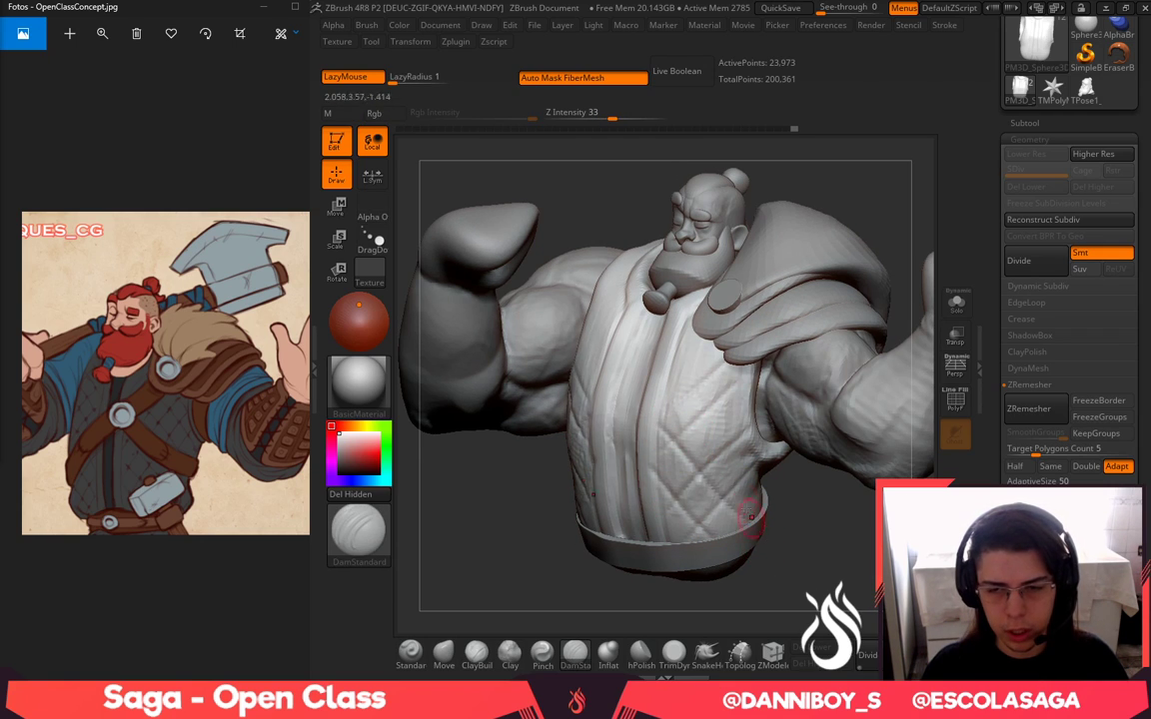
{"action": "left_click_drag", "start_coordinate": [856, 577], "coordinate": [897, 583]}
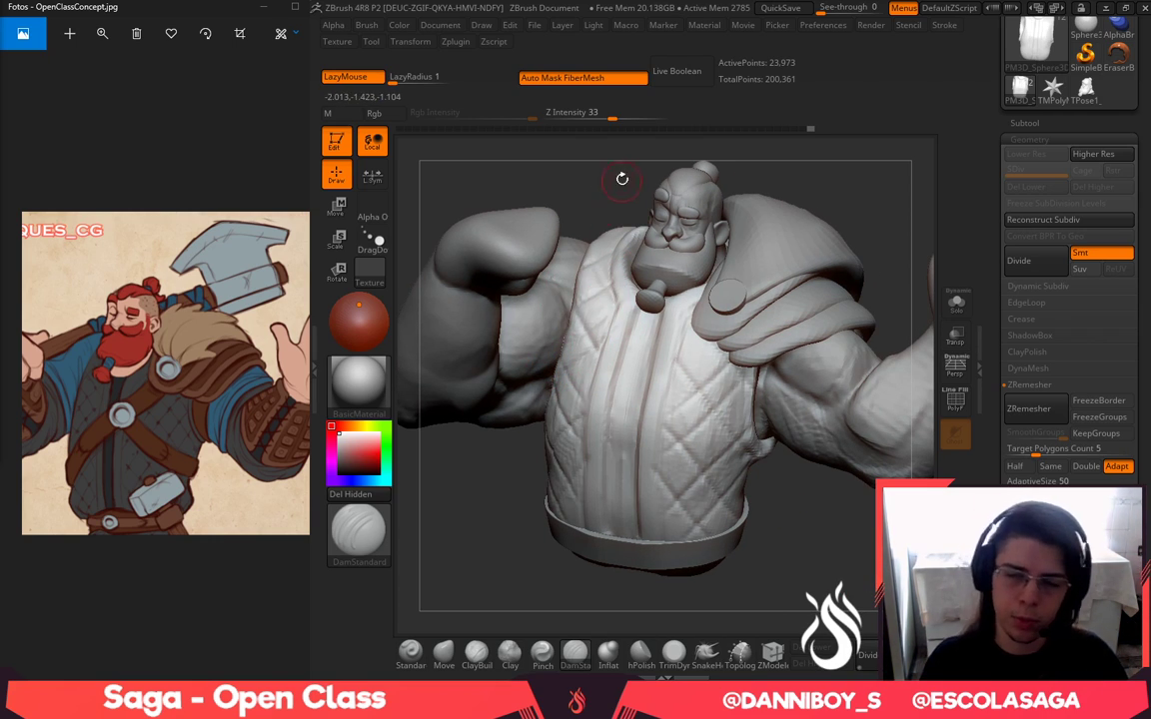
{"action": "left_click_drag", "start_coordinate": [621, 179], "coordinate": [598, 241]}
{"action": "mouse_move", "coordinate": [715, 499]}
{"action": "left_mouse_down"}
{"action": "mouse_move", "coordinate": [776, 461]}
{"action": "mouse_move", "coordinate": [815, 522]}
{"action": "left_mouse_up"}
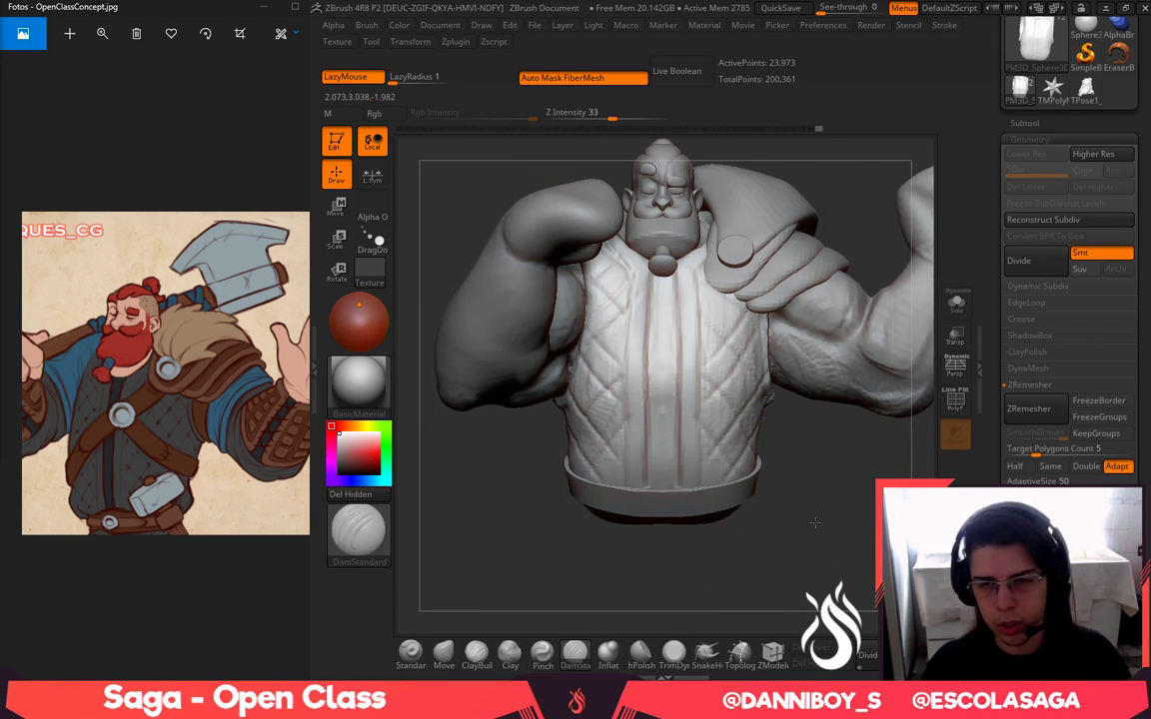
{"action": "key", "text": "f"}
{"action": "key", "text": "f"}
{"action": "left_click_drag", "start_coordinate": [788, 591], "coordinate": [727, 598]}
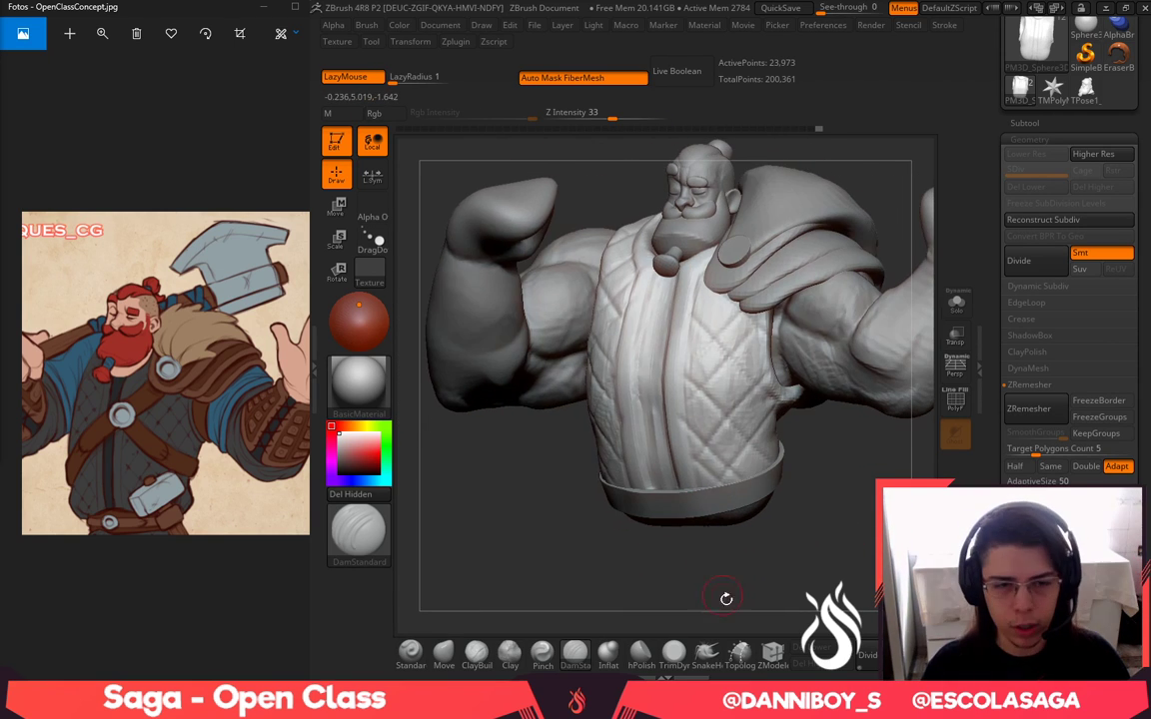
{"action": "mouse_move", "coordinate": [727, 599]}
{"action": "right_mouse_down"}
{"action": "mouse_move", "coordinate": [745, 597]}
{"action": "mouse_move", "coordinate": [706, 605]}
{"action": "right_mouse_up"}
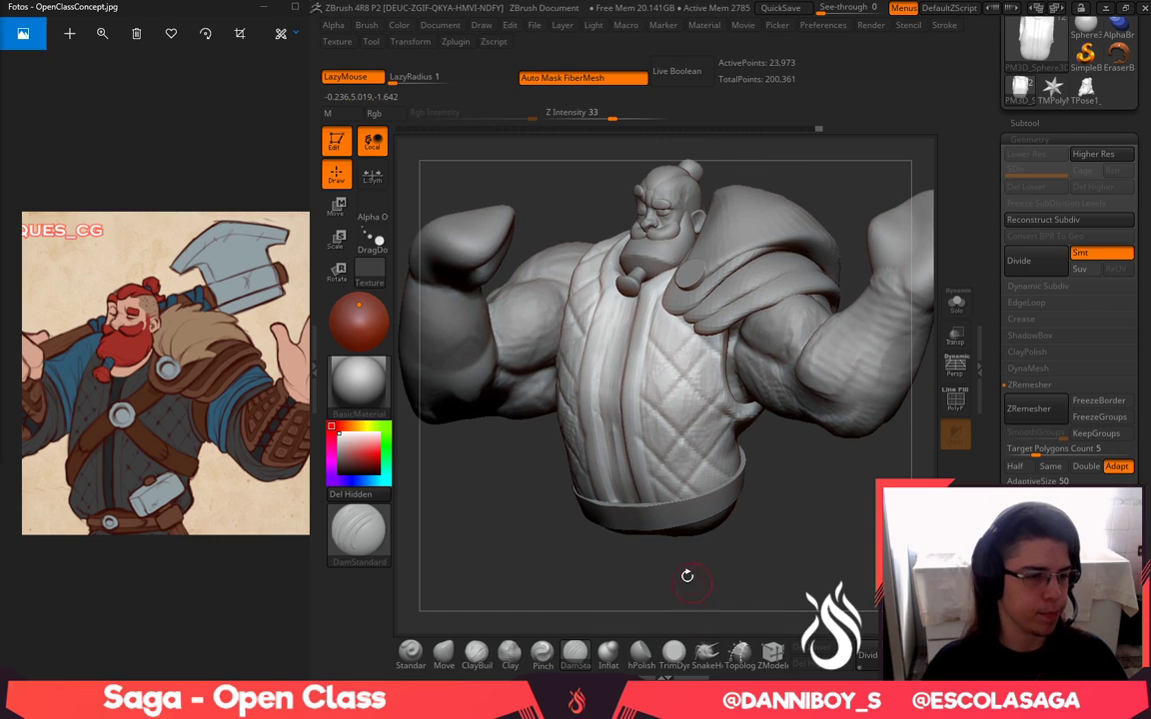
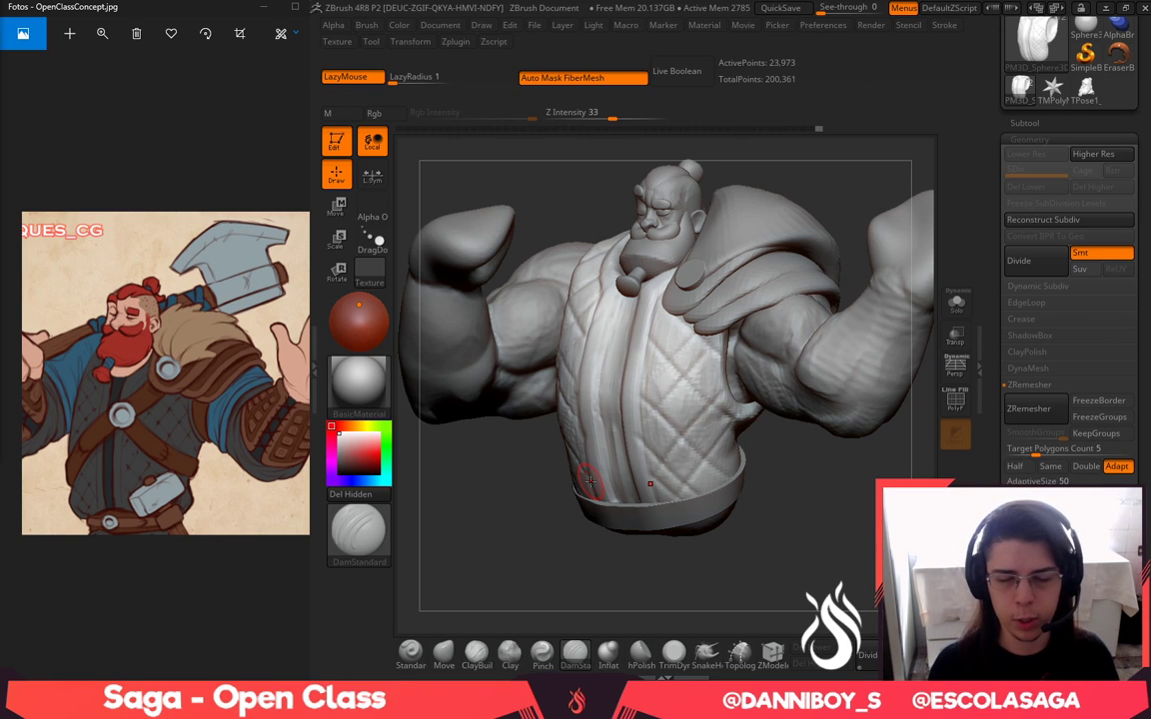
Choose the CurveStrapSnap brush and make the body the active subtool
{"action": "left_click_drag", "start_coordinate": [770, 440], "coordinate": [681, 488], "text": "alt"}
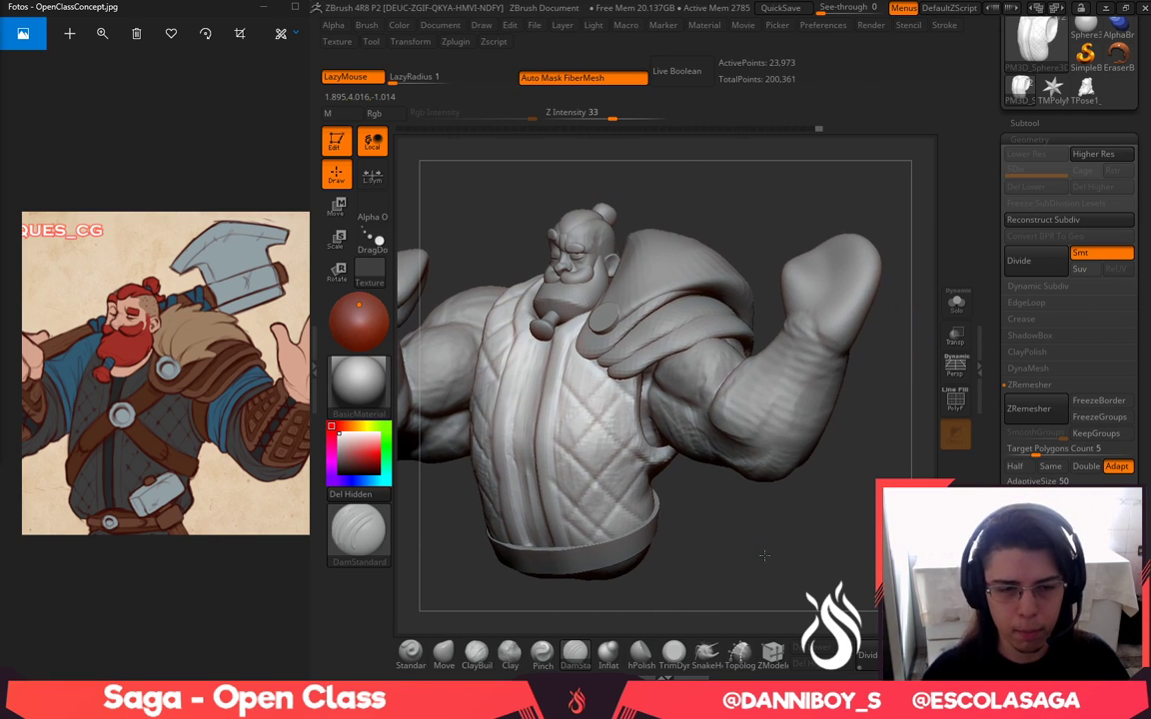
{"action": "left_click_drag", "start_coordinate": [765, 553], "coordinate": [787, 566], "text": "alt"}
{"action": "left_click", "coordinate": [668, 333], "text": "alt"}
{"action": "left_click_drag", "start_coordinate": [729, 525], "coordinate": [792, 534]}
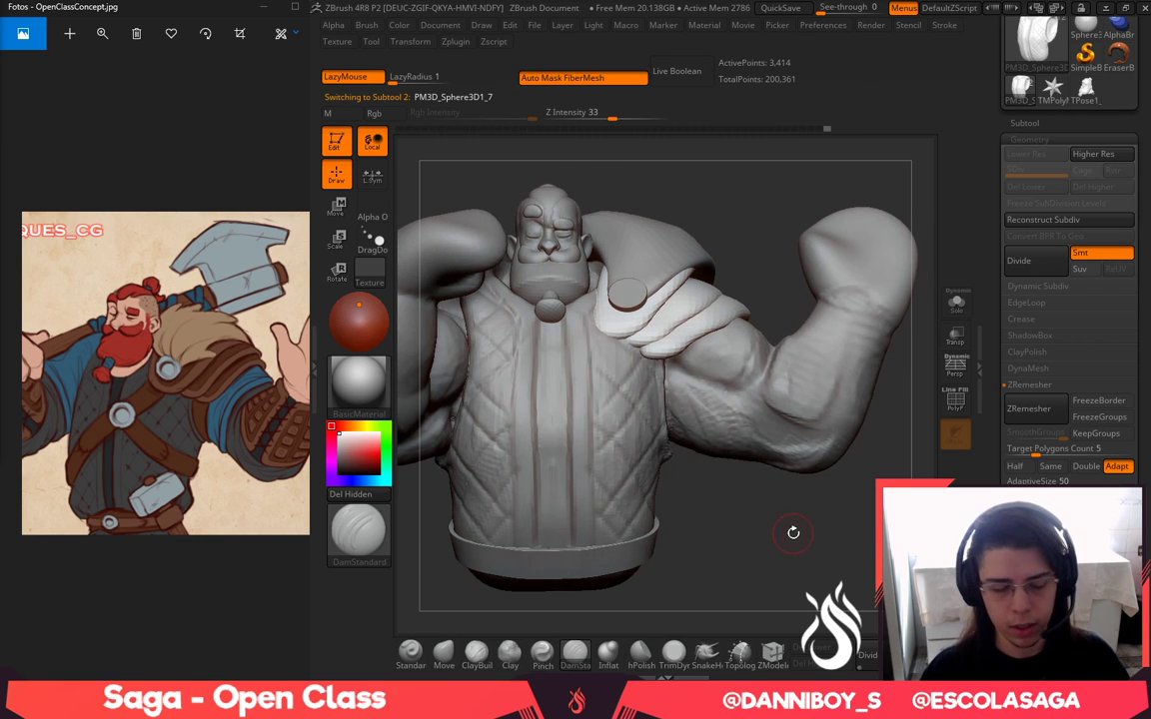
{"action": "key", "text": "b"}
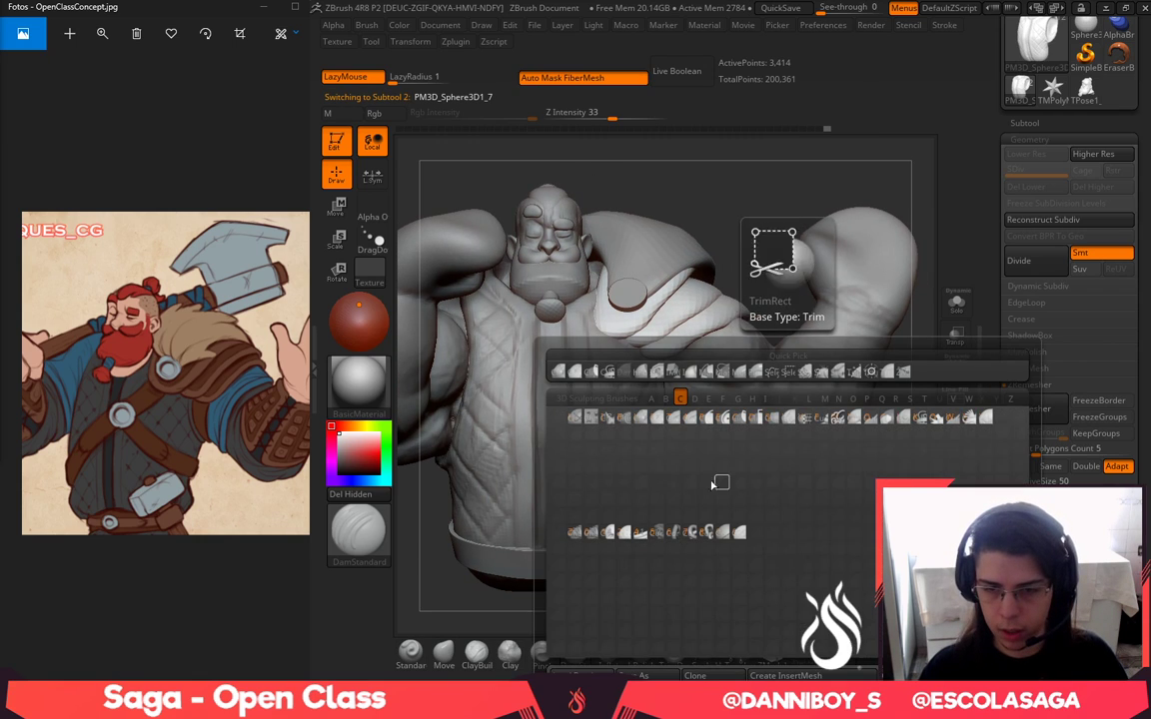
{"action": "key", "text": "b"}
{"action": "key", "text": "c"}
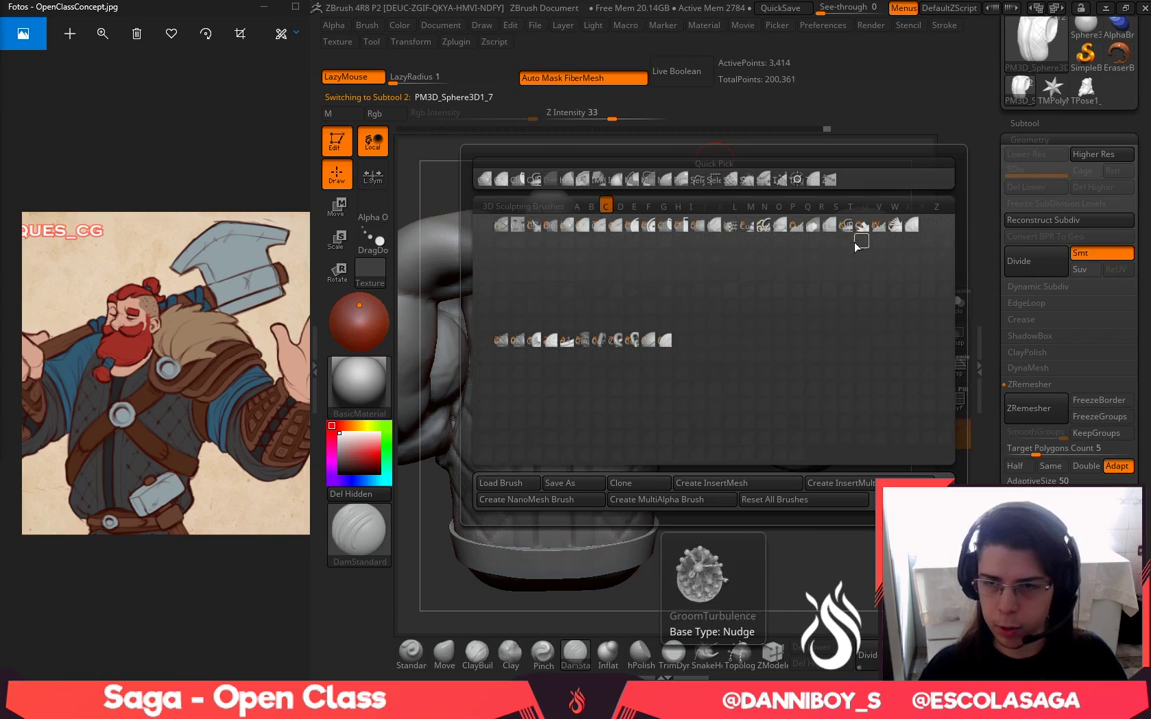
{"action": "left_click", "coordinate": [851, 228]}
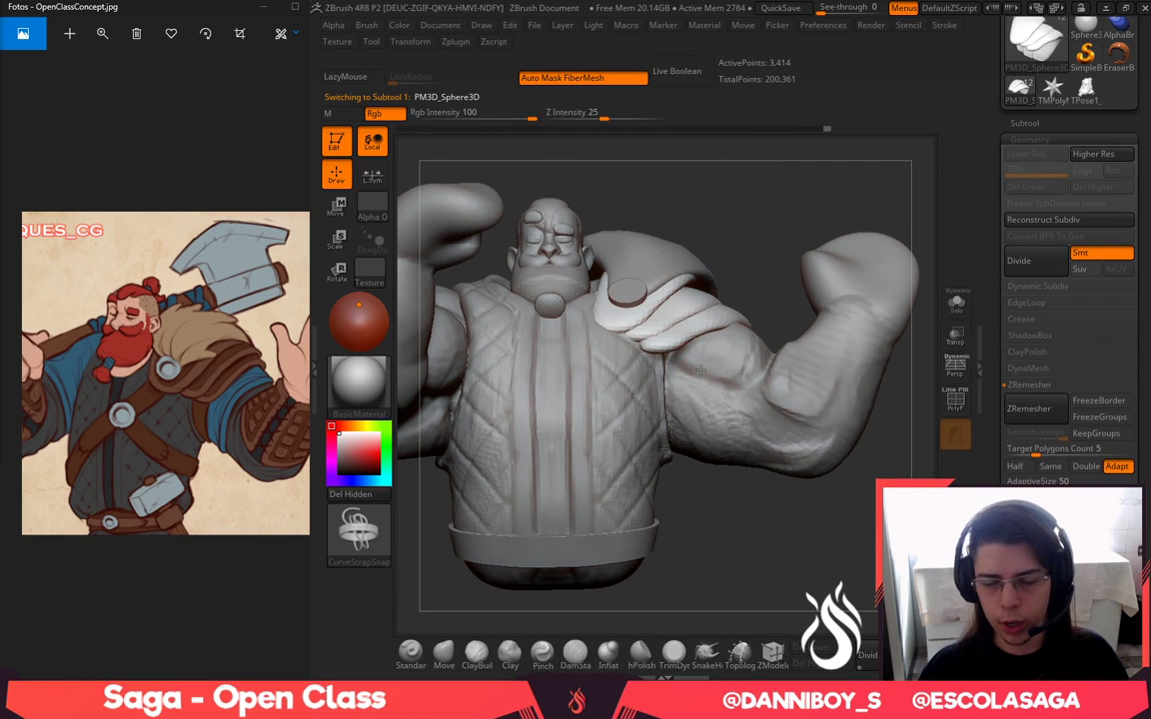
{"action": "left_click", "coordinate": [700, 370], "text": "alt"}
Try to draw a strap across the upper arm below the layered shoulder armour
{"action": "key", "text": "space"}
{"action": "left_click_drag", "start_coordinate": [670, 433], "coordinate": [674, 470]}
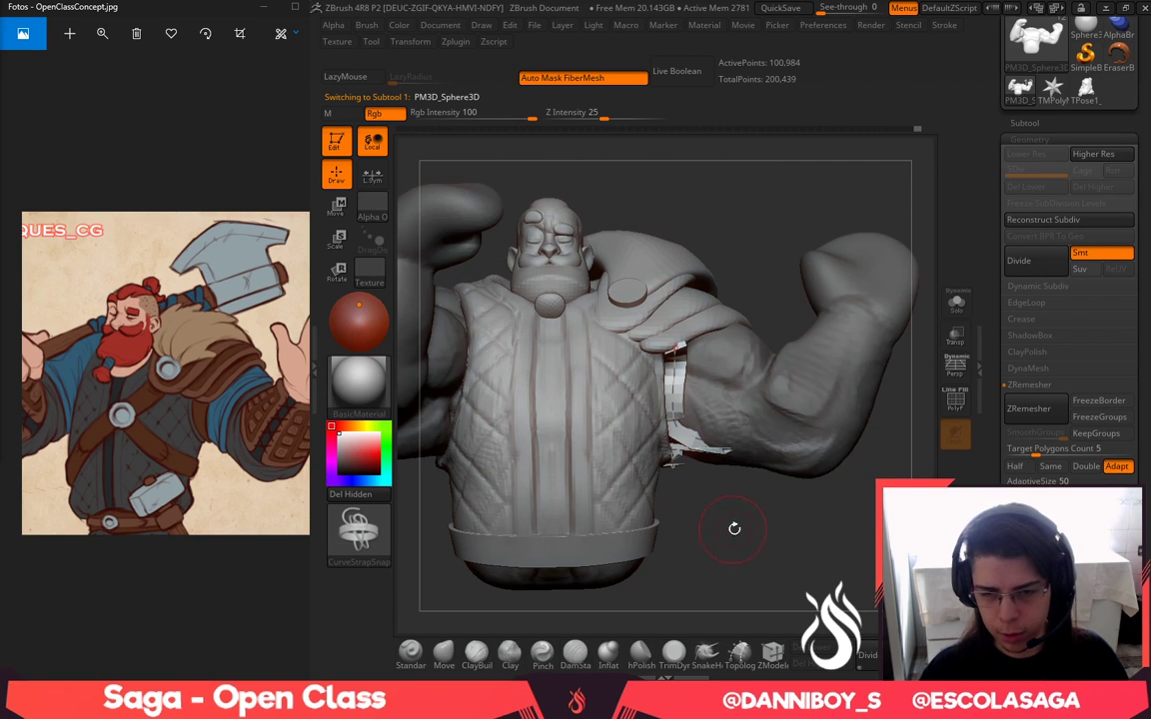
{"action": "left_click_drag", "start_coordinate": [732, 529], "coordinate": [712, 450]}
{"action": "key", "text": "ctrl+z"}
Wrap a CurveStrapSnap strap around the upper arm at the armhole below the shoulder armour, extending its curve under the armpit
{"action": "key", "text": "space"}
{"action": "left_click_drag", "start_coordinate": [687, 343], "coordinate": [684, 350]}
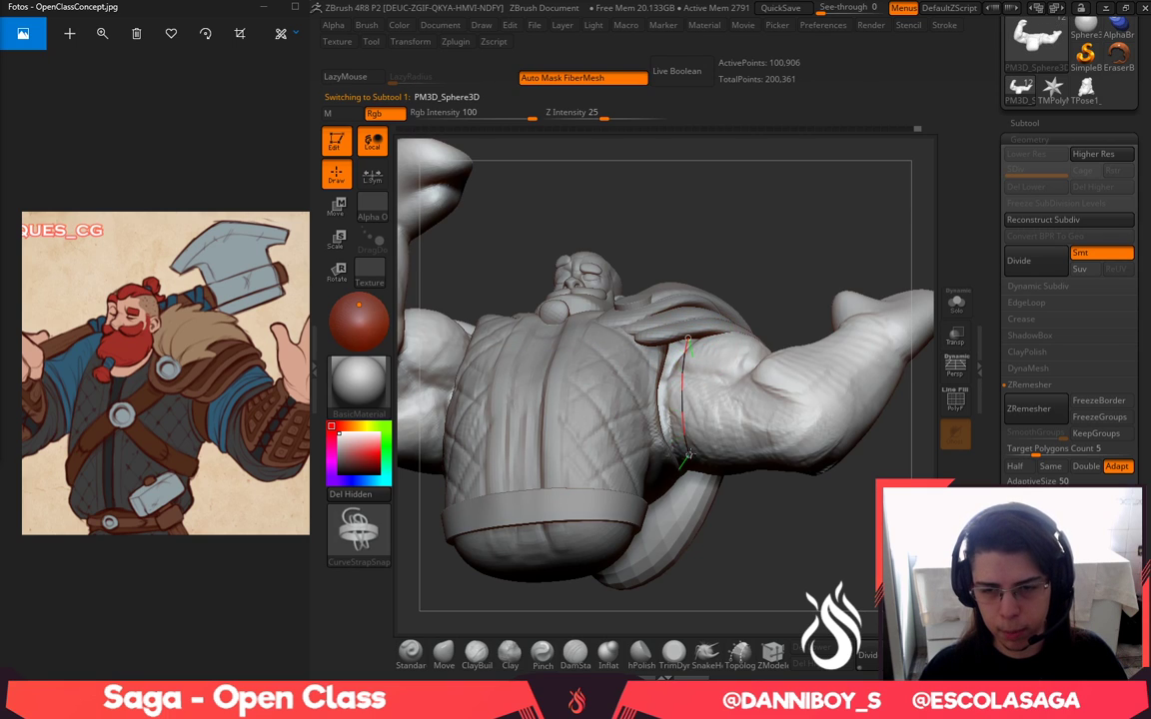
{"action": "left_click_drag", "start_coordinate": [689, 455], "coordinate": [688, 465]}
{"action": "left_click_drag", "start_coordinate": [765, 545], "coordinate": [724, 390]}
{"action": "left_click_drag", "start_coordinate": [711, 252], "coordinate": [681, 285]}
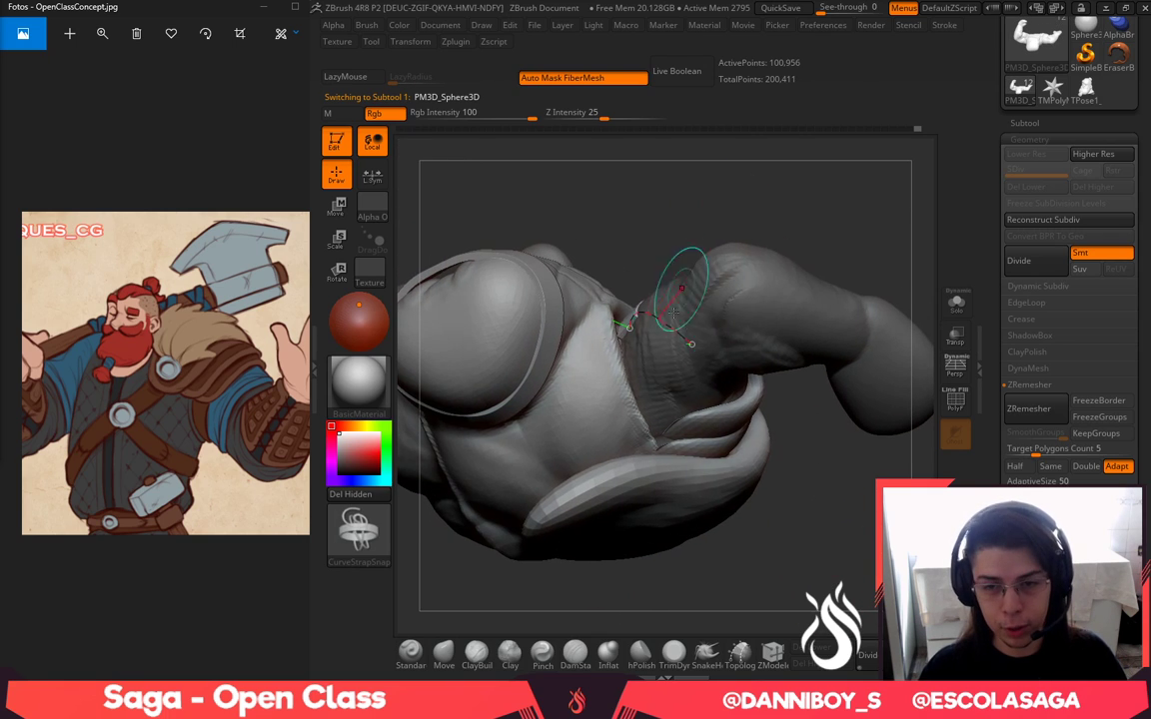
{"action": "left_click_drag", "start_coordinate": [645, 363], "coordinate": [647, 371]}
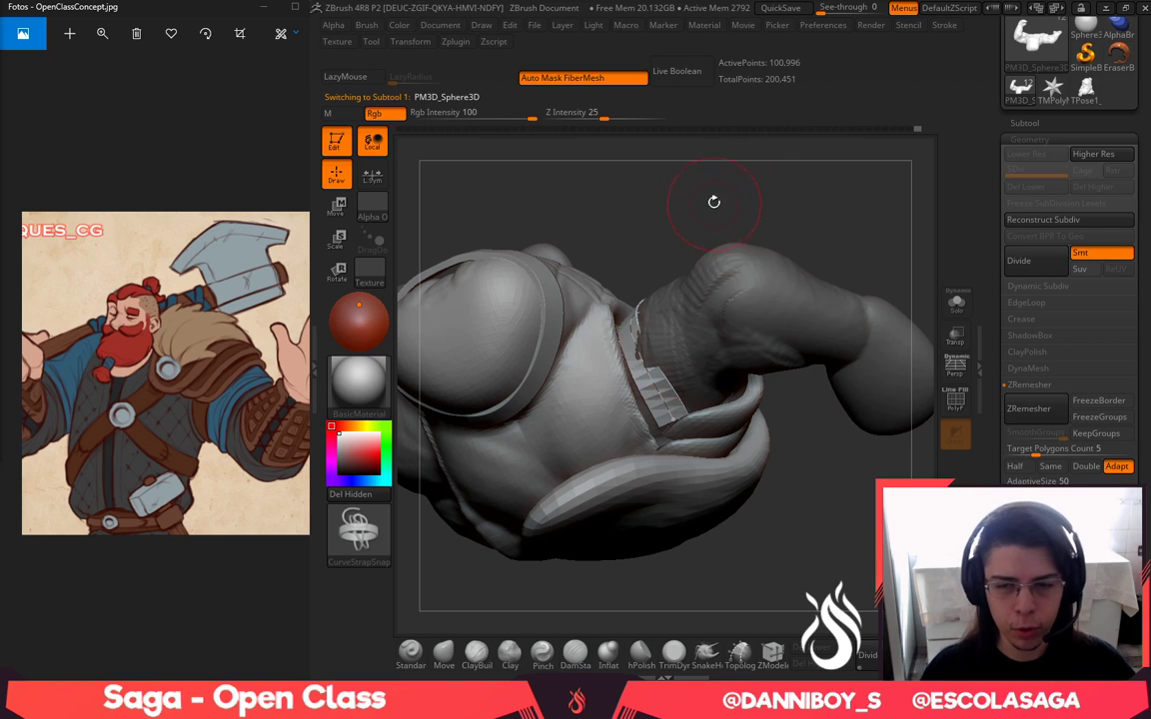
{"action": "left_click_drag", "start_coordinate": [713, 202], "coordinate": [717, 359]}
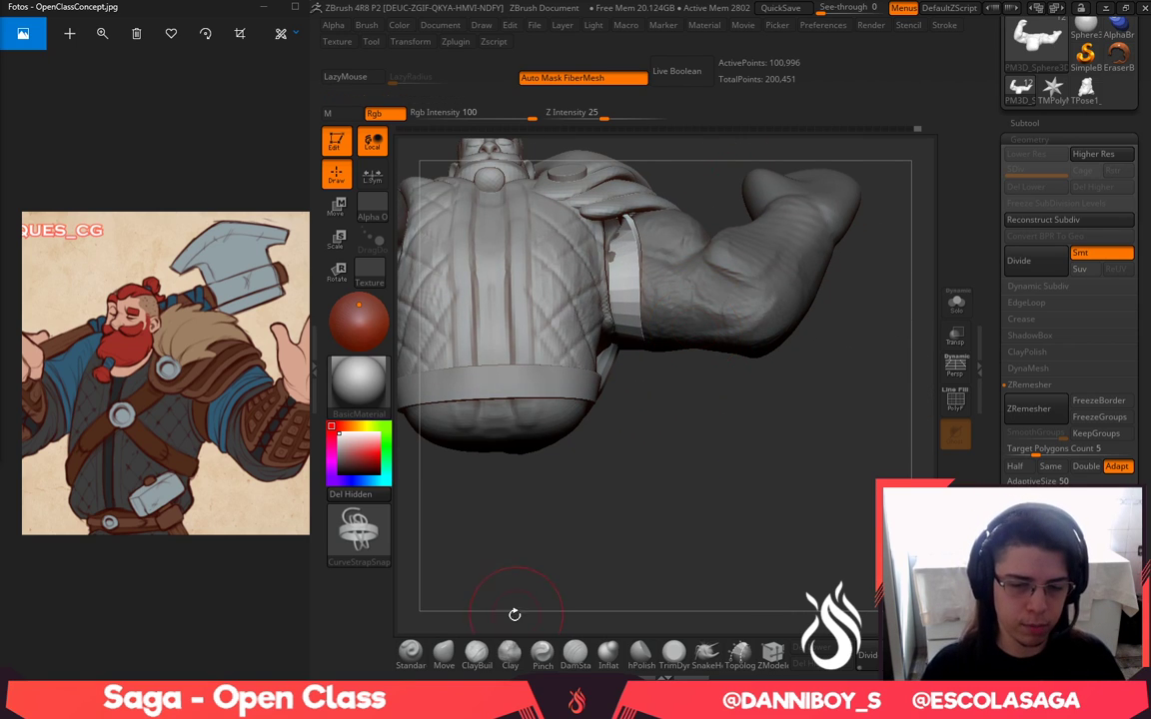
Shape the front of the new arm strap around the armhole with the Move brush
{"action": "left_click", "coordinate": [449, 661]}
{"action": "mouse_move", "coordinate": [654, 517]}
{"action": "left_mouse_down"}
{"action": "mouse_move", "coordinate": [689, 544]}
{"action": "mouse_move", "coordinate": [702, 450]}
{"action": "left_mouse_up"}
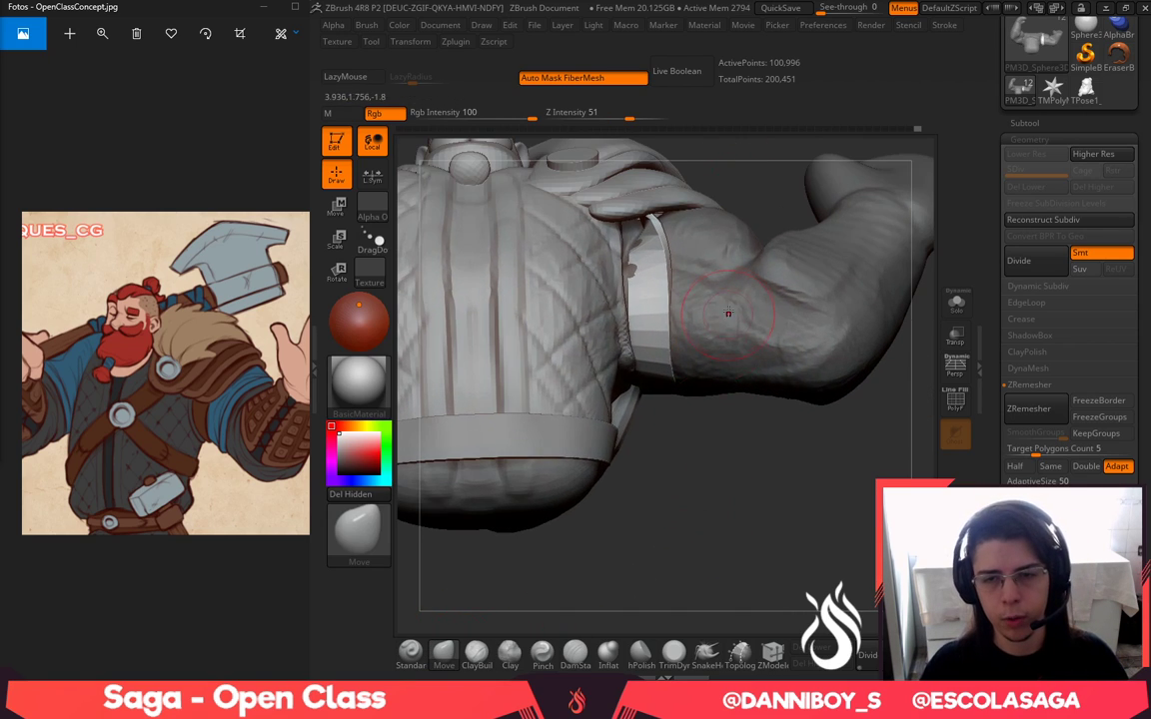
{"action": "left_click_drag", "start_coordinate": [802, 455], "coordinate": [715, 520]}
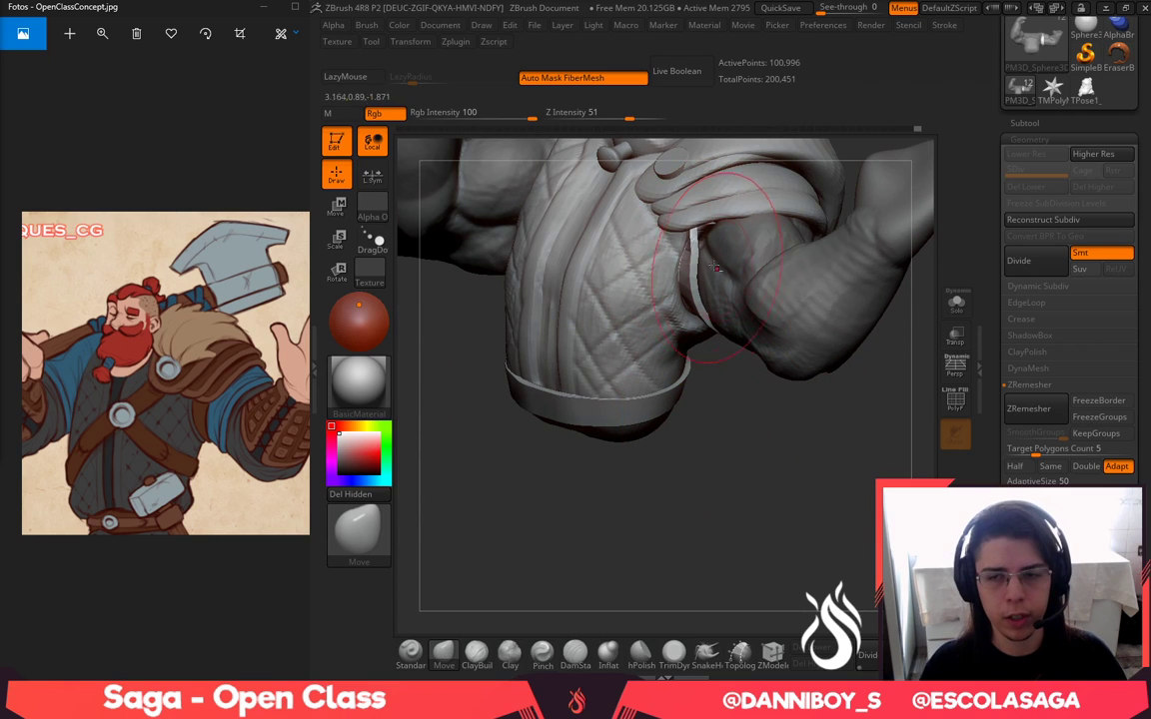
{"action": "left_click_drag", "start_coordinate": [705, 400], "coordinate": [737, 397]}
{"action": "left_click_drag", "start_coordinate": [747, 471], "coordinate": [819, 434]}
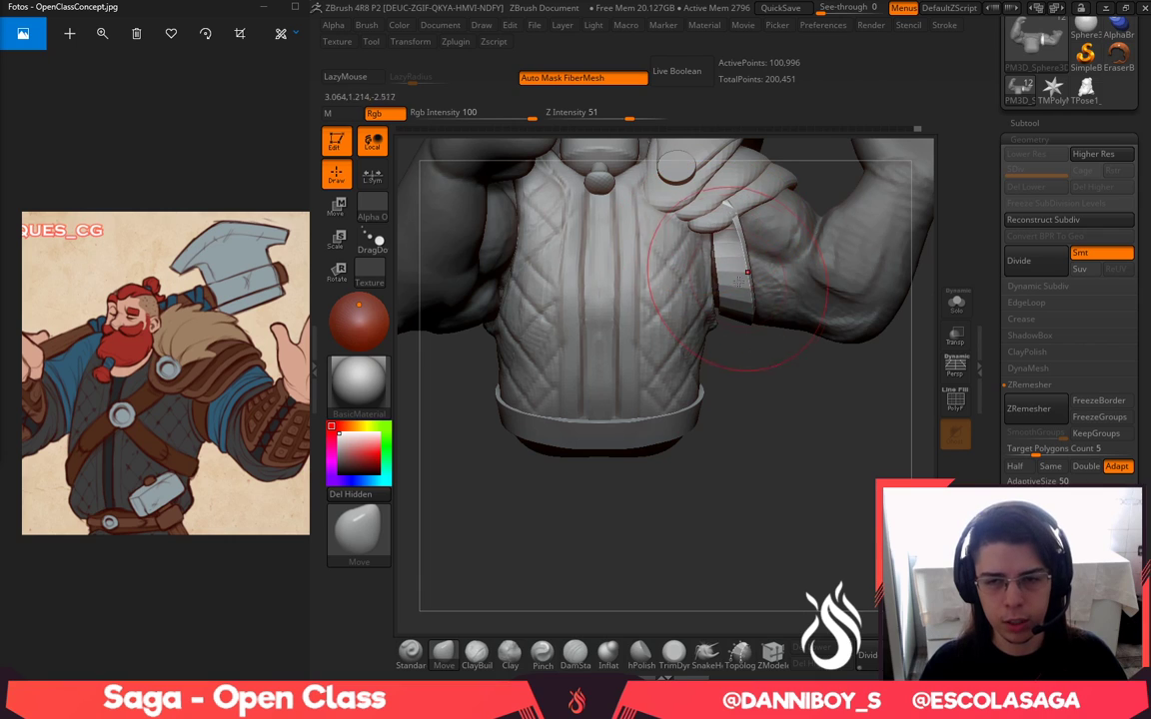
{"action": "right_click", "coordinate": [681, 306]}
{"action": "right_click_drag", "start_coordinate": [765, 266], "coordinate": [712, 257]}
Fit the side and underside of the arm strap to the armhole with the Move brush
{"action": "left_click_drag", "start_coordinate": [796, 357], "coordinate": [772, 285]}
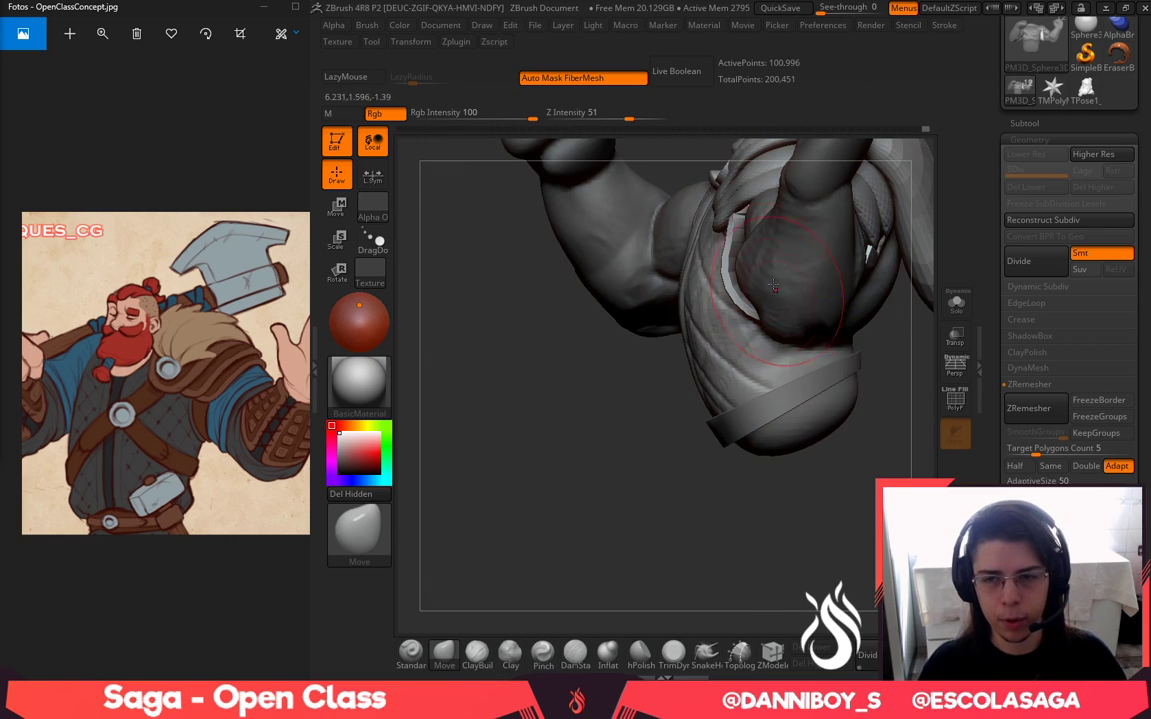
{"action": "right_click_drag", "start_coordinate": [715, 270], "coordinate": [748, 274]}
{"action": "right_click", "coordinate": [686, 300]}
{"action": "left_click_drag", "start_coordinate": [738, 255], "coordinate": [749, 260]}
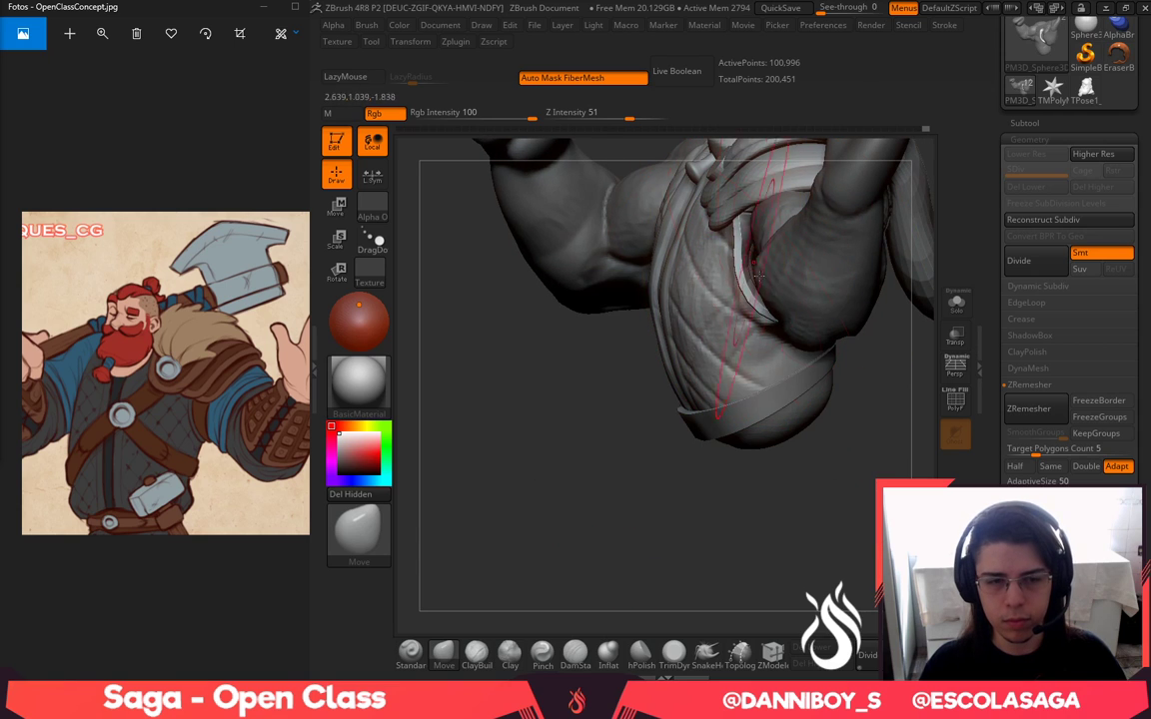
{"action": "mouse_move", "coordinate": [789, 455]}
{"action": "left_mouse_down"}
{"action": "mouse_move", "coordinate": [842, 431]}
{"action": "mouse_move", "coordinate": [714, 384]}
{"action": "left_mouse_up"}
{"action": "left_click_drag", "start_coordinate": [679, 574], "coordinate": [632, 500]}
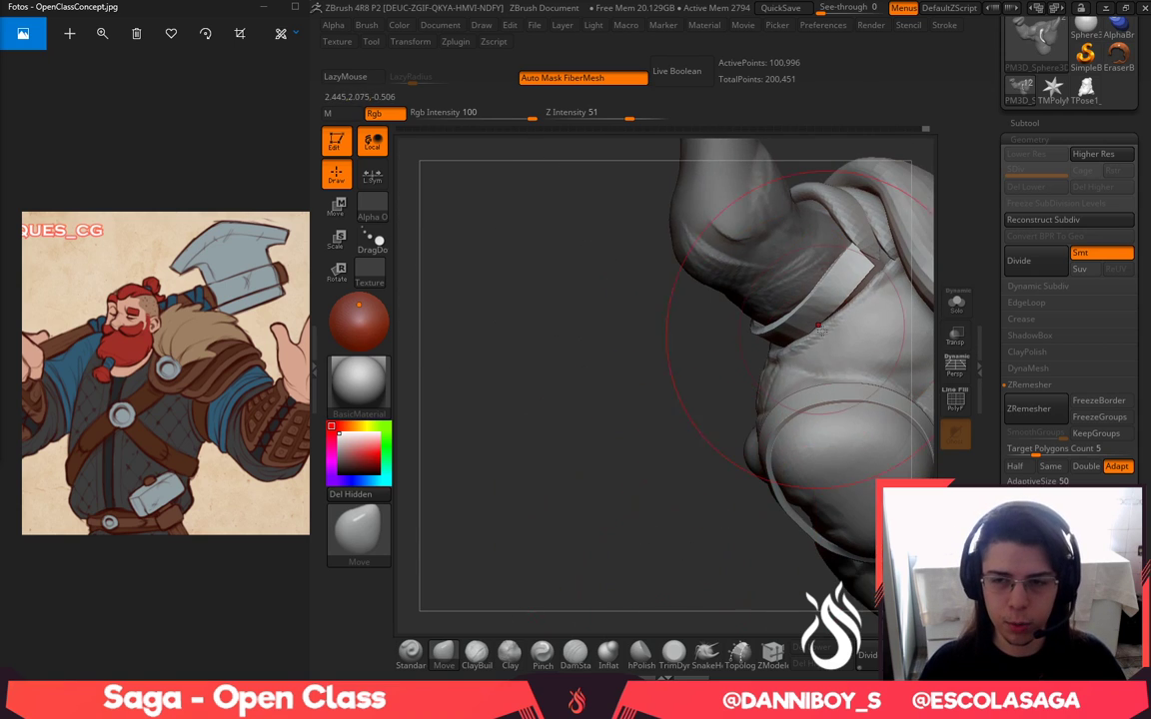
{"action": "mouse_move", "coordinate": [714, 463]}
{"action": "left_mouse_down"}
{"action": "mouse_move", "coordinate": [689, 515]}
{"action": "mouse_move", "coordinate": [805, 487]}
{"action": "left_mouse_up"}
Split the unmasked arm strap from the body into its own subtool
{"action": "left_click", "coordinate": [1025, 124]}
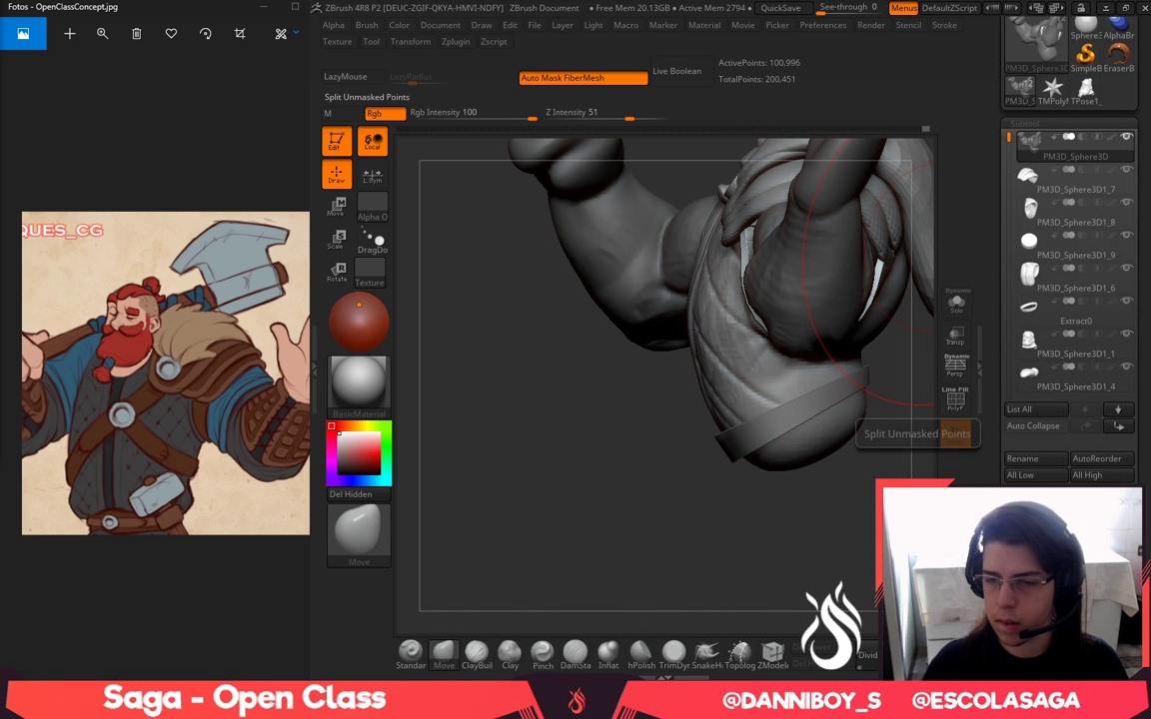
{"action": "left_click", "coordinate": [955, 433]}
{"action": "left_click_drag", "start_coordinate": [859, 563], "coordinate": [899, 566]}
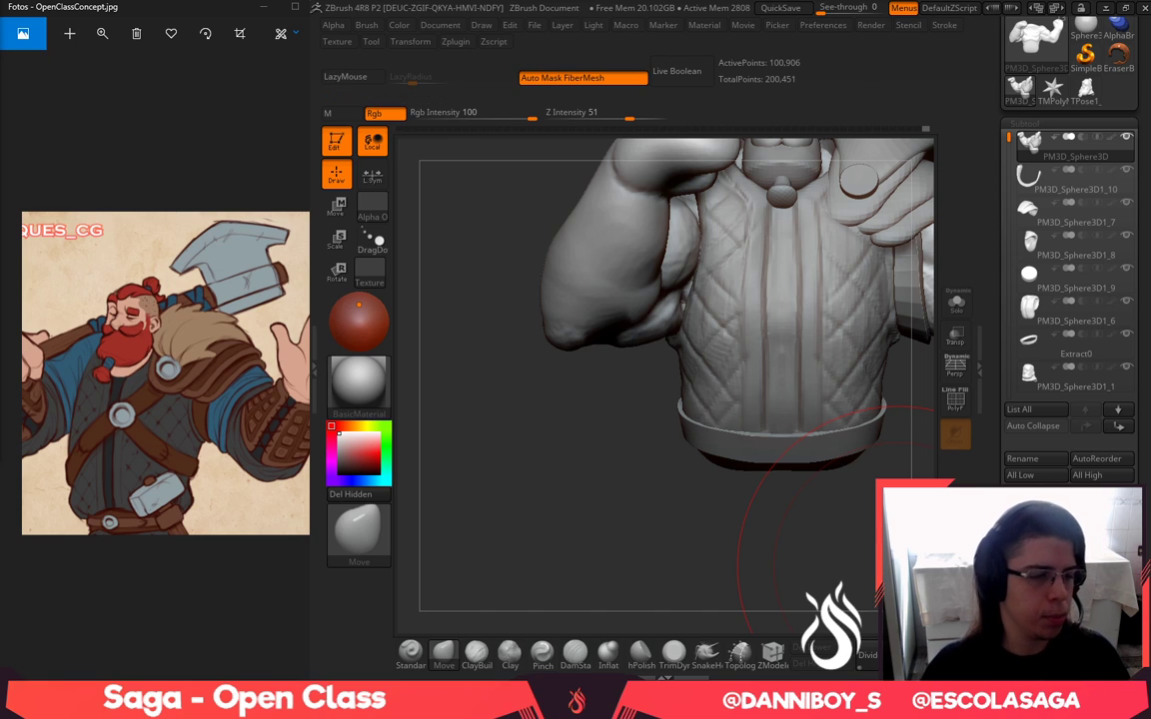
{"action": "left_click_drag", "start_coordinate": [578, 476], "coordinate": [451, 576], "text": "alt"}
Try to insert a Cylinder No Edge primitive on the body with the IMM Primitives brush, checking it in Solo mode
{"action": "key", "text": "b"}
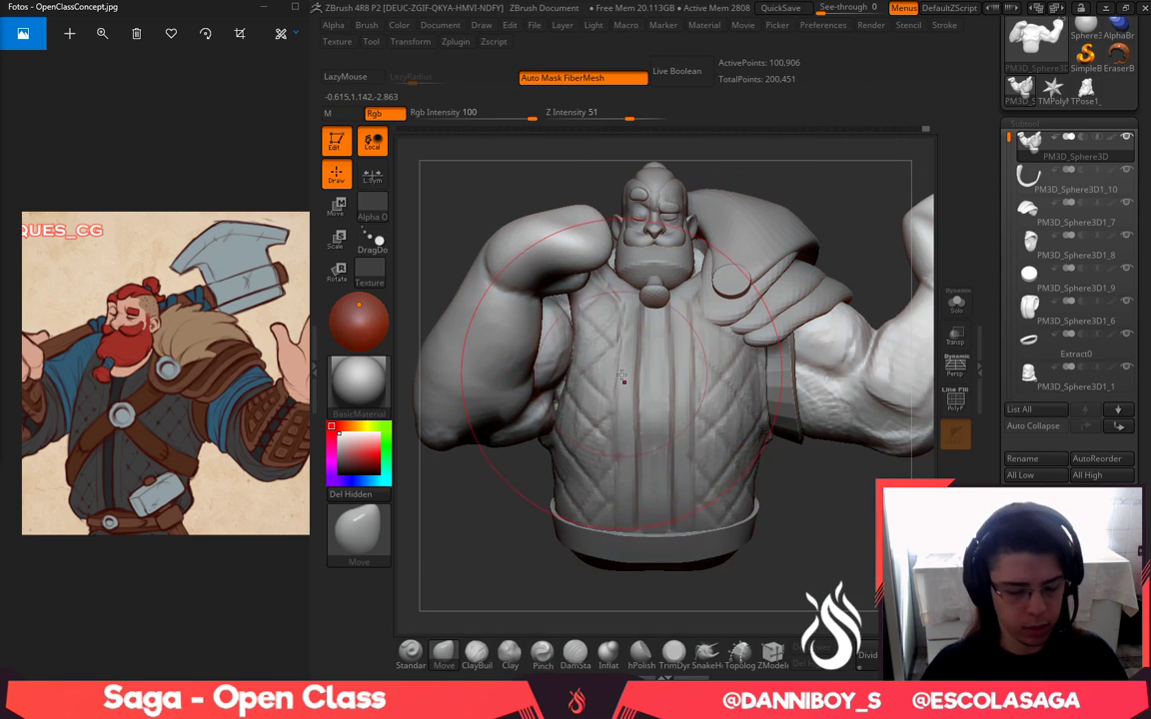
{"action": "key", "text": "b"}
{"action": "key", "text": "i"}
{"action": "key", "text": "p"}
{"action": "left_click_drag", "start_coordinate": [729, 348], "coordinate": [775, 429]}
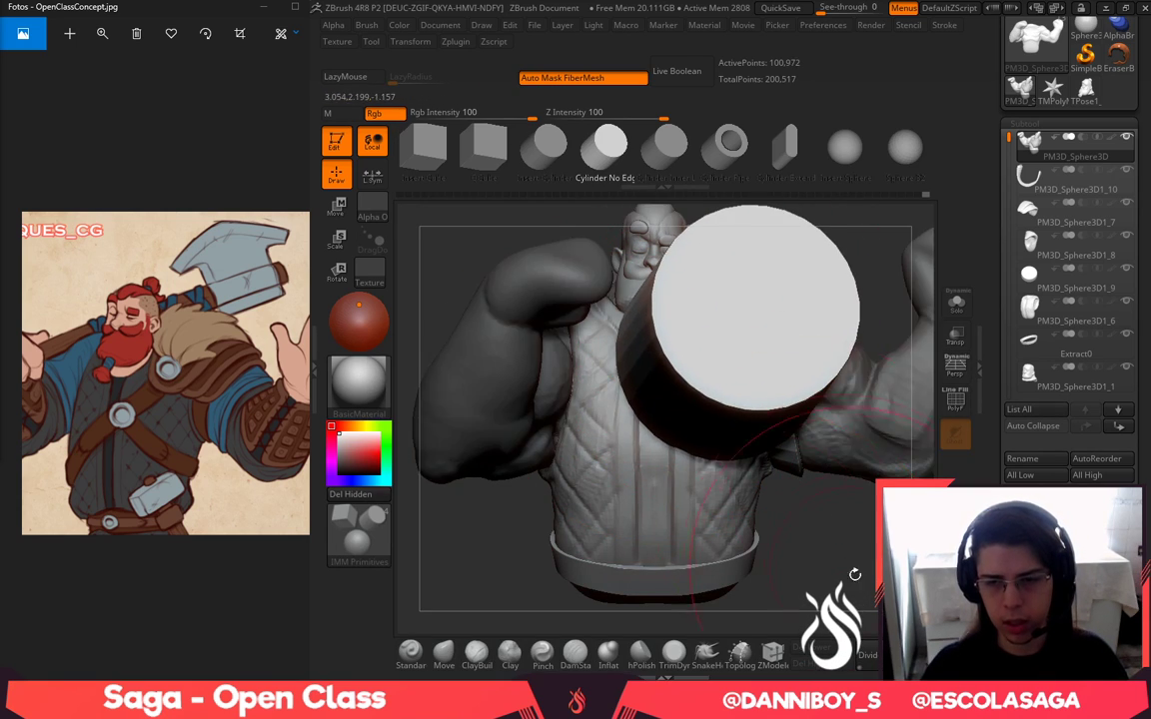
{"action": "left_click_drag", "start_coordinate": [858, 572], "coordinate": [727, 546]}
{"action": "left_click", "coordinate": [954, 302]}
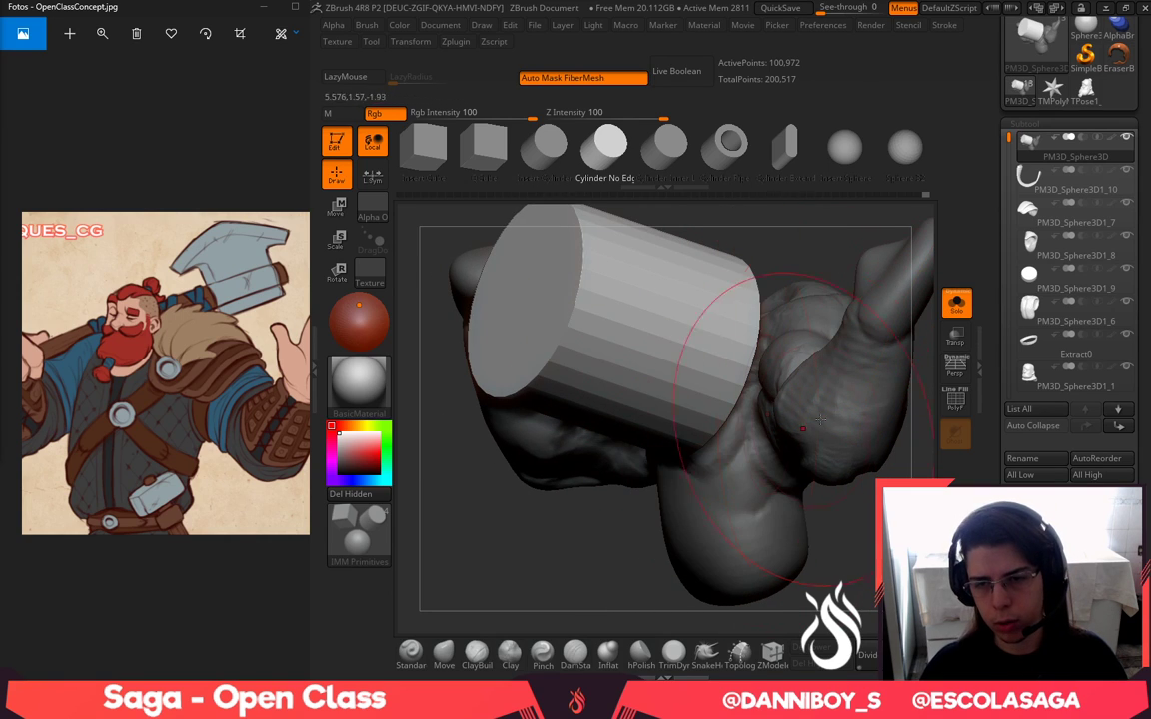
{"action": "key", "text": "ctrl+z"}
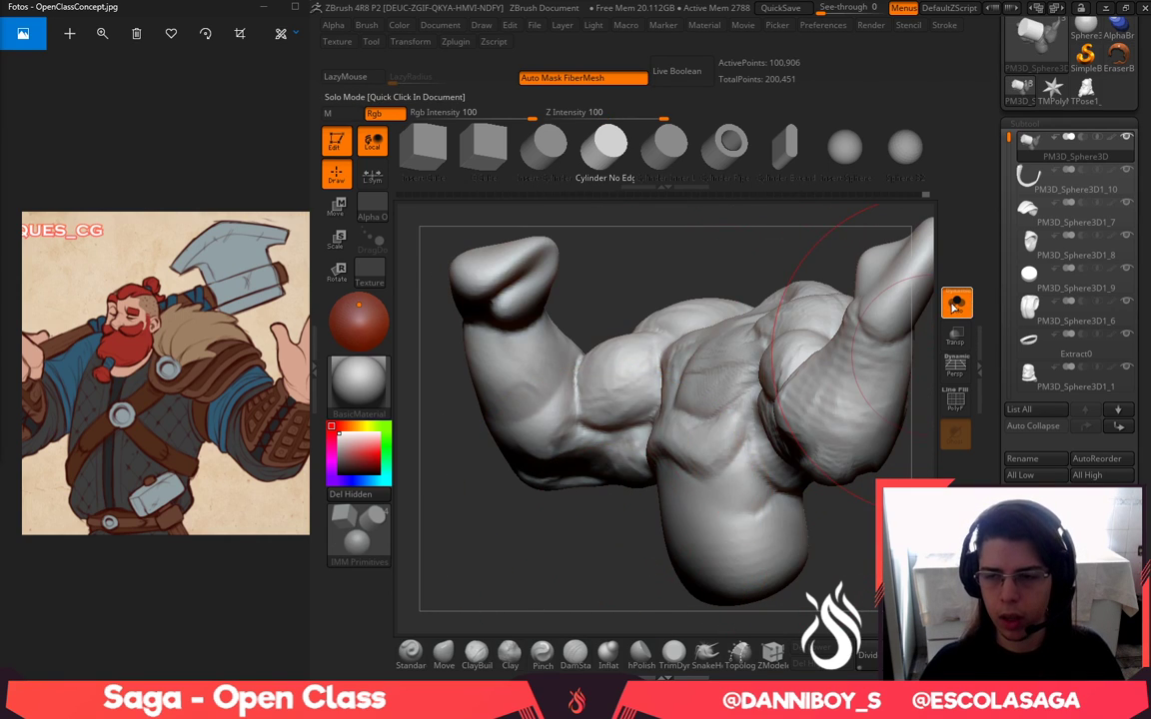
{"action": "left_click", "coordinate": [958, 302]}
{"action": "left_click_drag", "start_coordinate": [840, 571], "coordinate": [905, 499]}
{"action": "left_click_drag", "start_coordinate": [905, 402], "coordinate": [840, 410], "text": "alt"}
{"action": "key", "text": "v"}
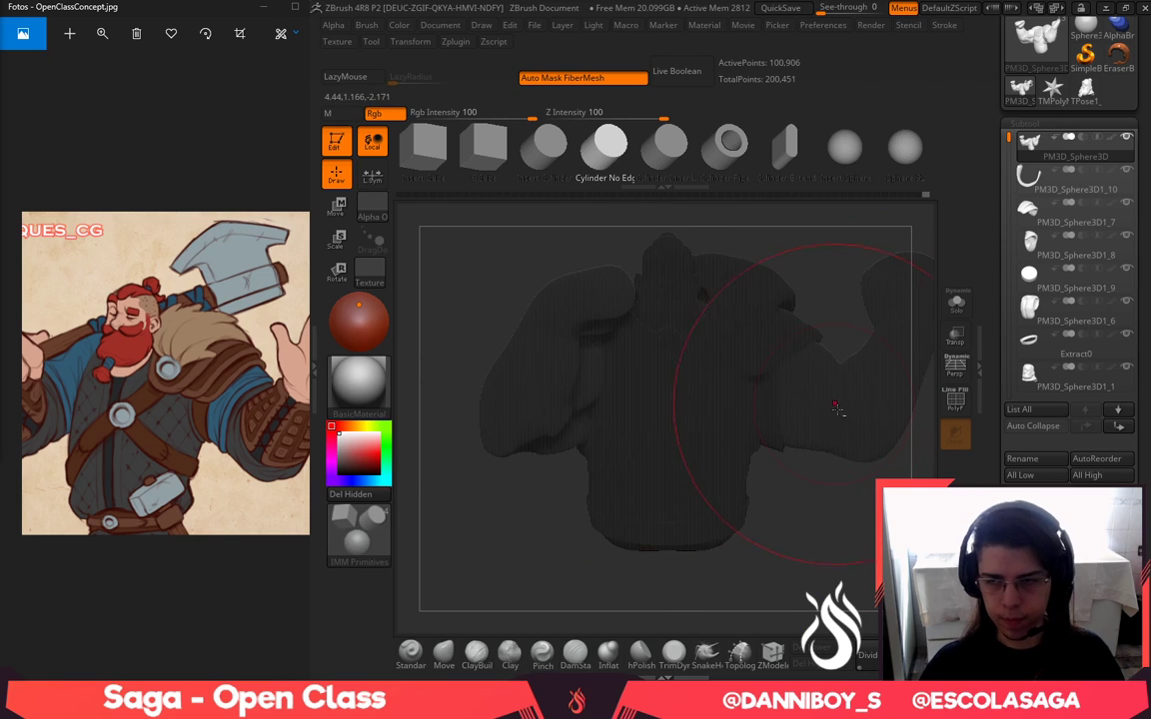
Duplicate the body subtool and shift the concept art to show the raised hand and arm bracer
{"action": "key", "text": "v"}
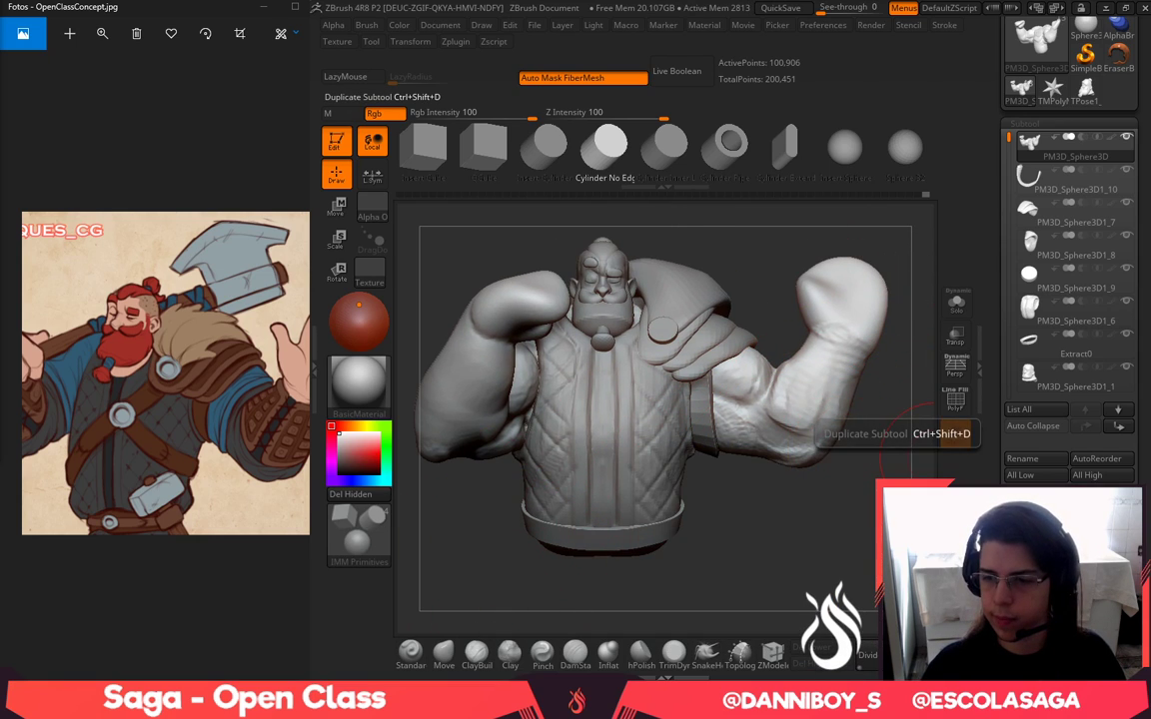
{"action": "left_click", "coordinate": [954, 434]}
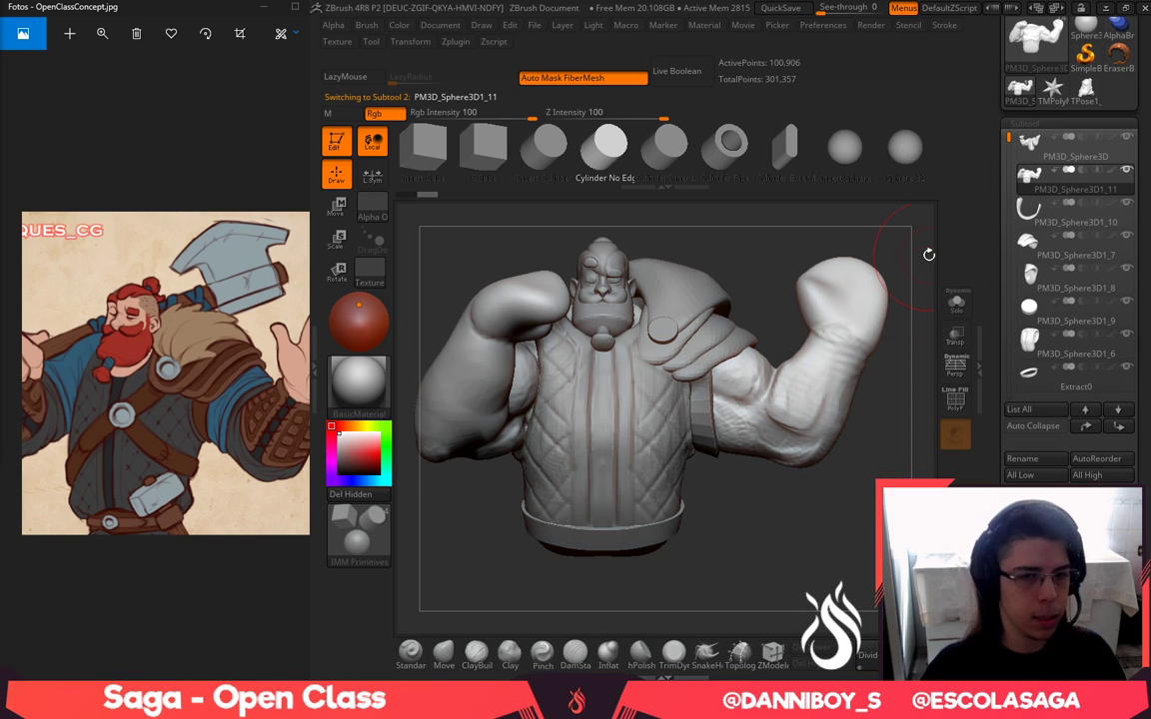
{"action": "left_click_drag", "start_coordinate": [171, 337], "coordinate": [136, 321]}
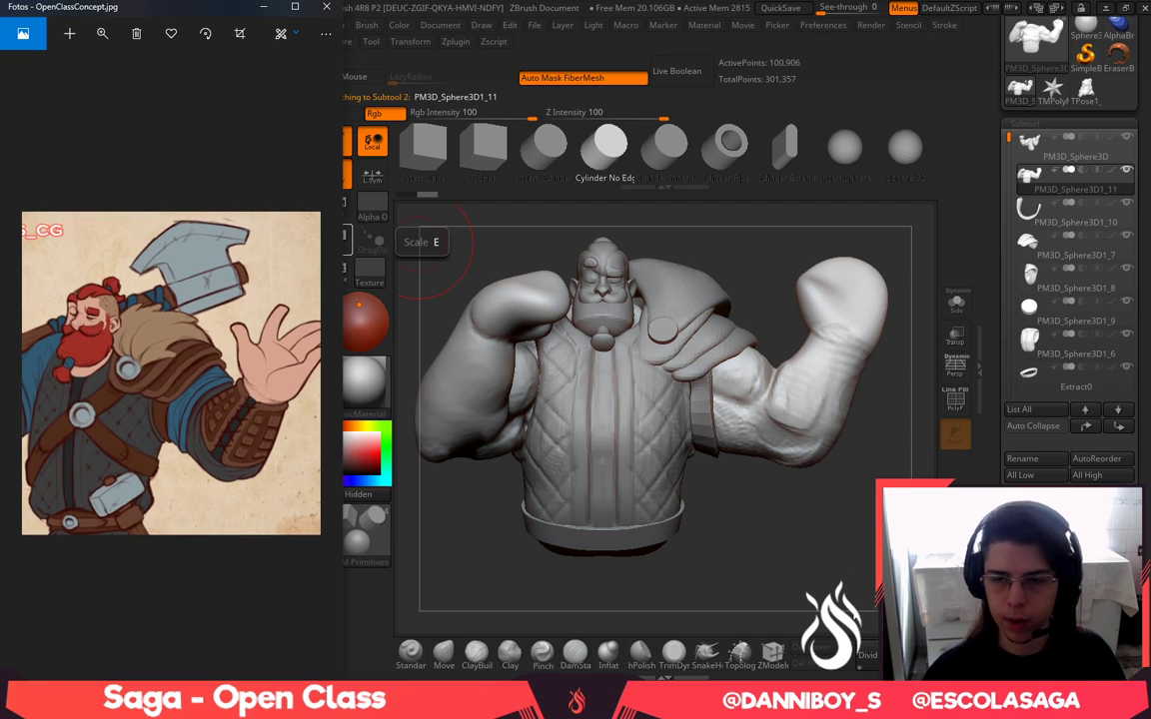
{"action": "left_click", "coordinate": [814, 362]}
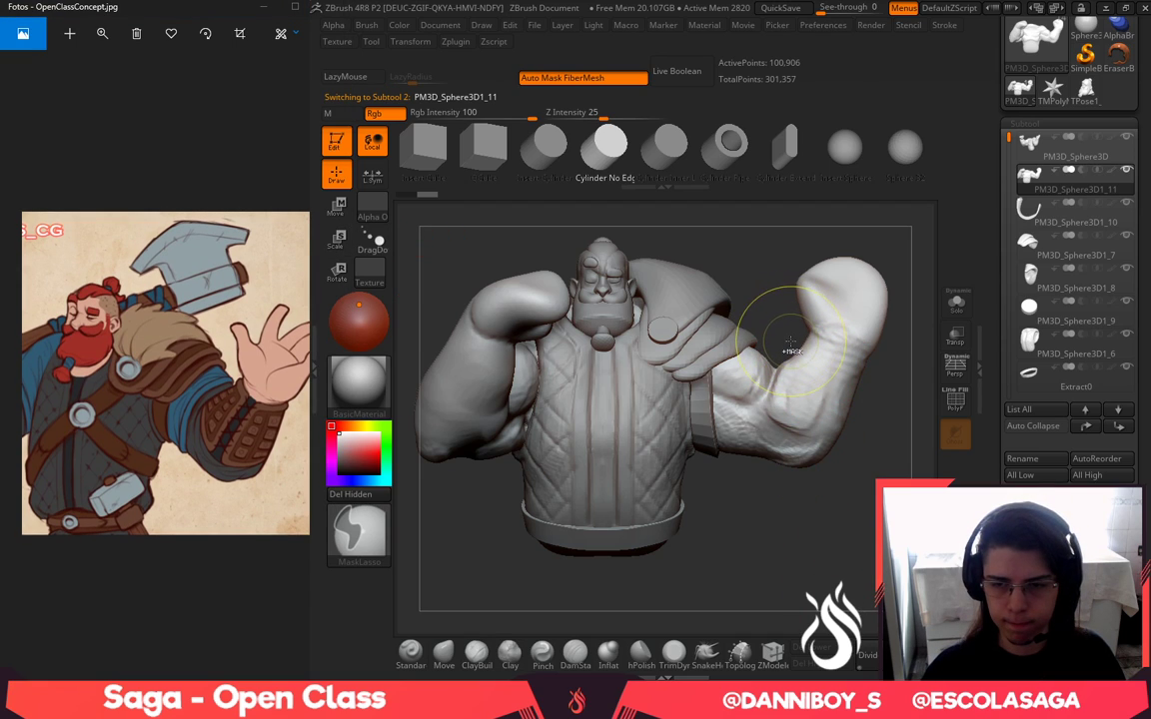
Hide the duplicated body's arm from shoulder to mid-forearm on the cape side using the SelectLasso brush
{"action": "mouse_move", "coordinate": [788, 337]}
{"action": "left_mouse_down", "text": "ctrl+shift"}
{"action": "mouse_move", "coordinate": [829, 362]}
{"action": "mouse_move", "coordinate": [868, 430]}
{"action": "left_mouse_up", "text": "ctrl+shift"}
{"action": "key", "text": "ctrl+z"}
{"action": "left_click", "coordinate": [379, 533], "text": "ctrl+shift"}
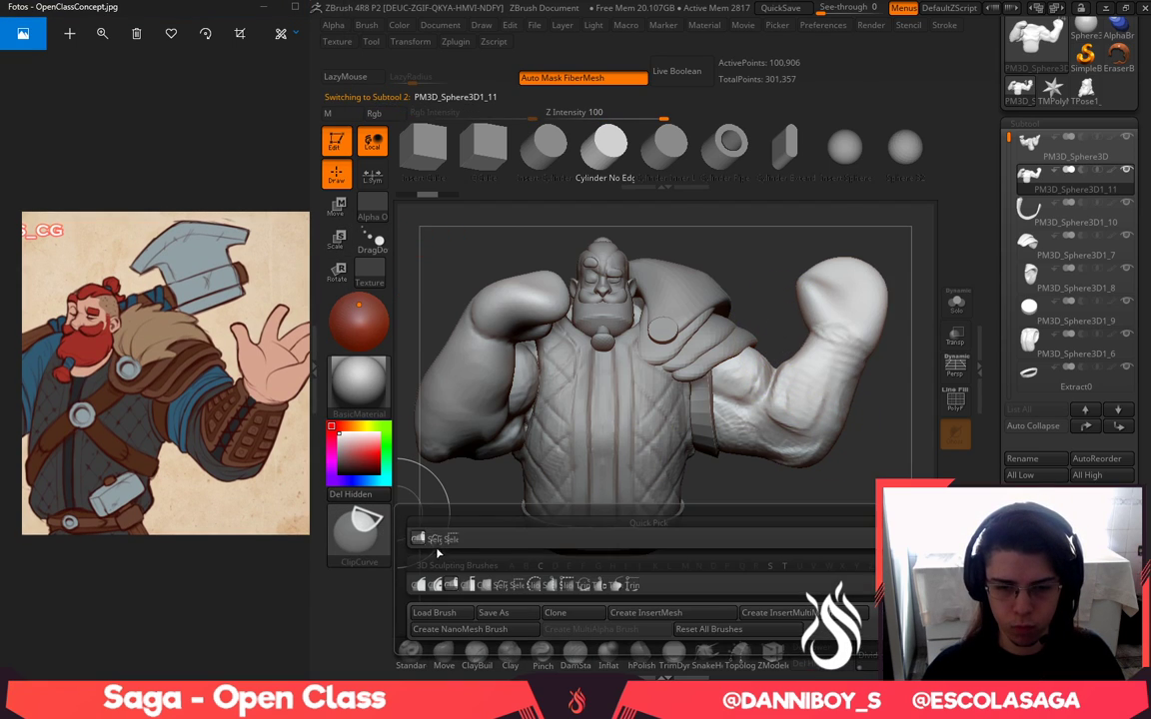
{"action": "left_click", "coordinate": [435, 541], "text": "ctrl+shift"}
{"action": "mouse_move", "coordinate": [782, 333]}
{"action": "left_mouse_down", "text": "ctrl+shift"}
{"action": "mouse_move", "coordinate": [716, 470]}
{"action": "mouse_move", "coordinate": [677, 396]}
{"action": "mouse_move", "coordinate": [700, 220]}
{"action": "left_mouse_up", "text": "ctrl+shift"}
{"action": "left_click_drag", "start_coordinate": [758, 247], "coordinate": [774, 238], "text": "ctrl+shift"}
{"action": "left_click_drag", "start_coordinate": [774, 238], "coordinate": [697, 252]}
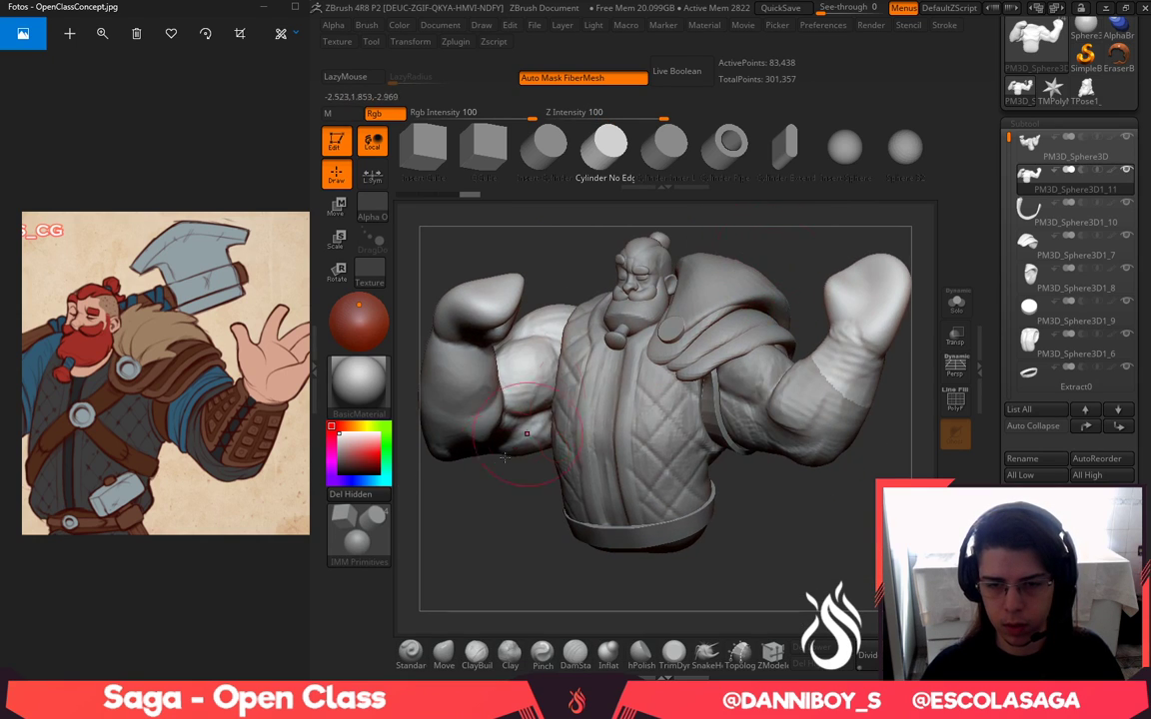
Try to lasso the opposite arm's sleeve area on the duplicated body
{"action": "mouse_move", "coordinate": [488, 490]}
{"action": "left_mouse_down"}
{"action": "mouse_move", "coordinate": [466, 525]}
{"action": "mouse_move", "coordinate": [440, 489]}
{"action": "left_mouse_up"}
{"action": "mouse_move", "coordinate": [580, 370]}
{"action": "left_mouse_down", "text": "ctrl+shift"}
{"action": "mouse_move", "coordinate": [537, 567]}
{"action": "mouse_move", "coordinate": [619, 308]}
{"action": "left_mouse_up", "text": "ctrl+shift"}
{"action": "left_click_drag", "start_coordinate": [529, 270], "coordinate": [570, 300]}
{"action": "key", "text": "ctrl+shift"}
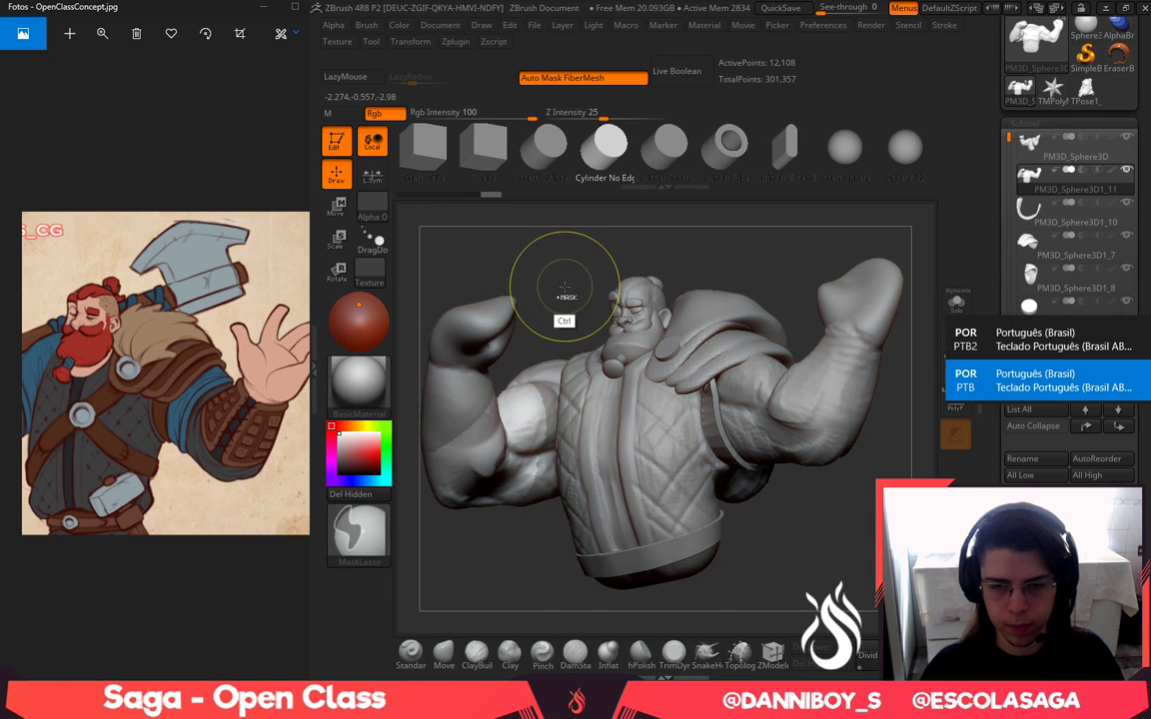
{"action": "key", "text": "ctrl+z"}
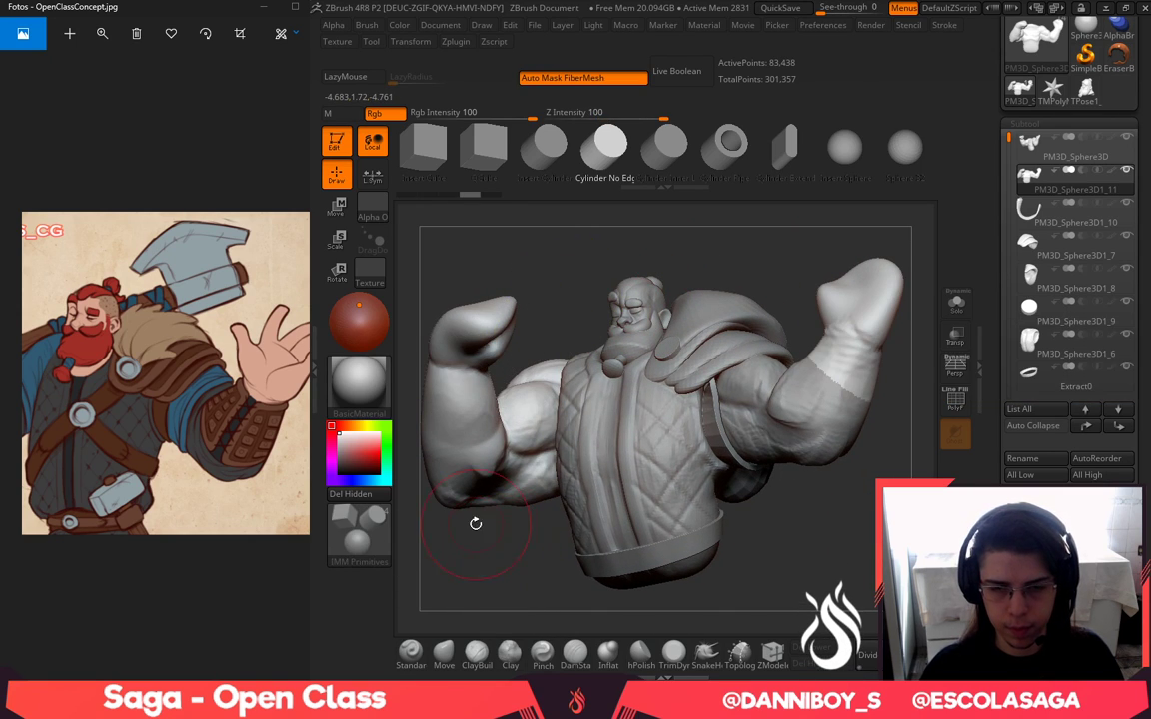
Hide the opposite arm of the duplicated body from the upper arm to mid-forearm with a lasso selection
{"action": "mouse_move", "coordinate": [557, 305]}
{"action": "left_mouse_down", "text": "alt"}
{"action": "mouse_move", "coordinate": [684, 305]}
{"action": "mouse_move", "coordinate": [654, 319]}
{"action": "left_mouse_up", "text": "alt"}
{"action": "mouse_move", "coordinate": [664, 367]}
{"action": "left_mouse_down", "text": "ctrl+alt+shift"}
{"action": "mouse_move", "coordinate": [528, 524]}
{"action": "mouse_move", "coordinate": [699, 332]}
{"action": "left_mouse_up", "text": "ctrl+alt+shift"}
{"action": "left_click_drag", "start_coordinate": [699, 332], "coordinate": [821, 411]}
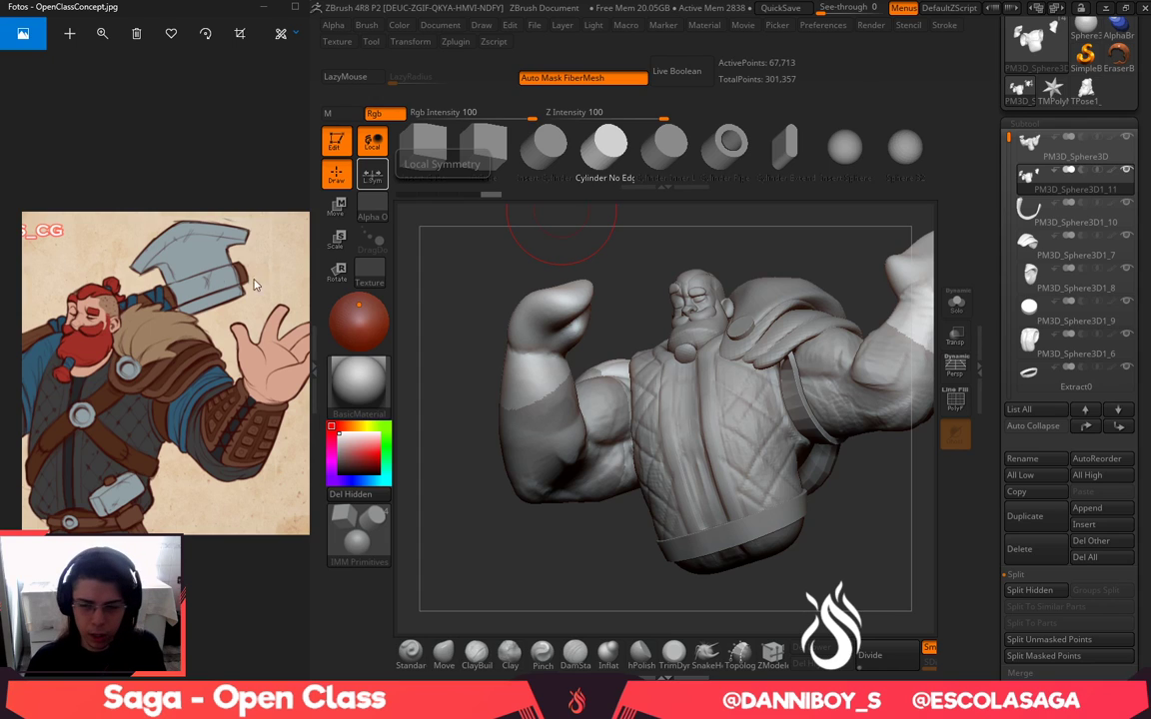
{"action": "left_click_drag", "start_coordinate": [627, 543], "coordinate": [669, 540], "text": "alt"}
{"action": "left_click_drag", "start_coordinate": [622, 601], "coordinate": [677, 371]}
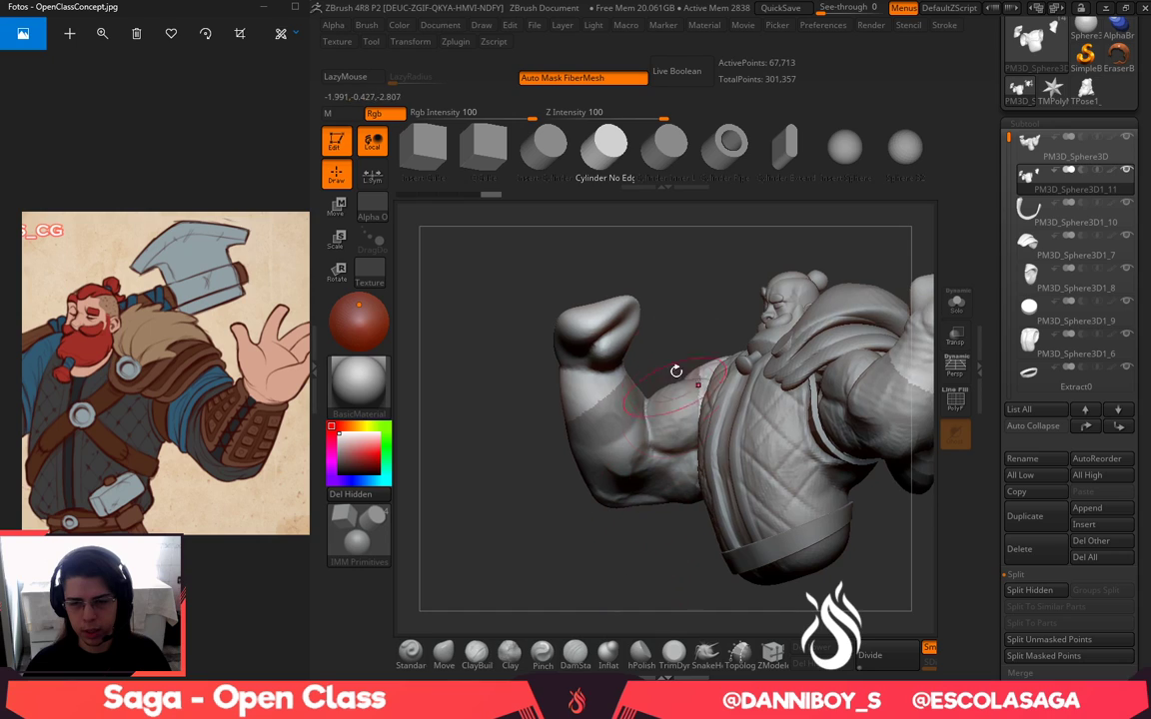
Isolate the duplicated body in Solo mode and hide the leftover shoulder geometry on both sides with the SelectLasso brush
{"action": "left_click", "coordinate": [956, 303]}
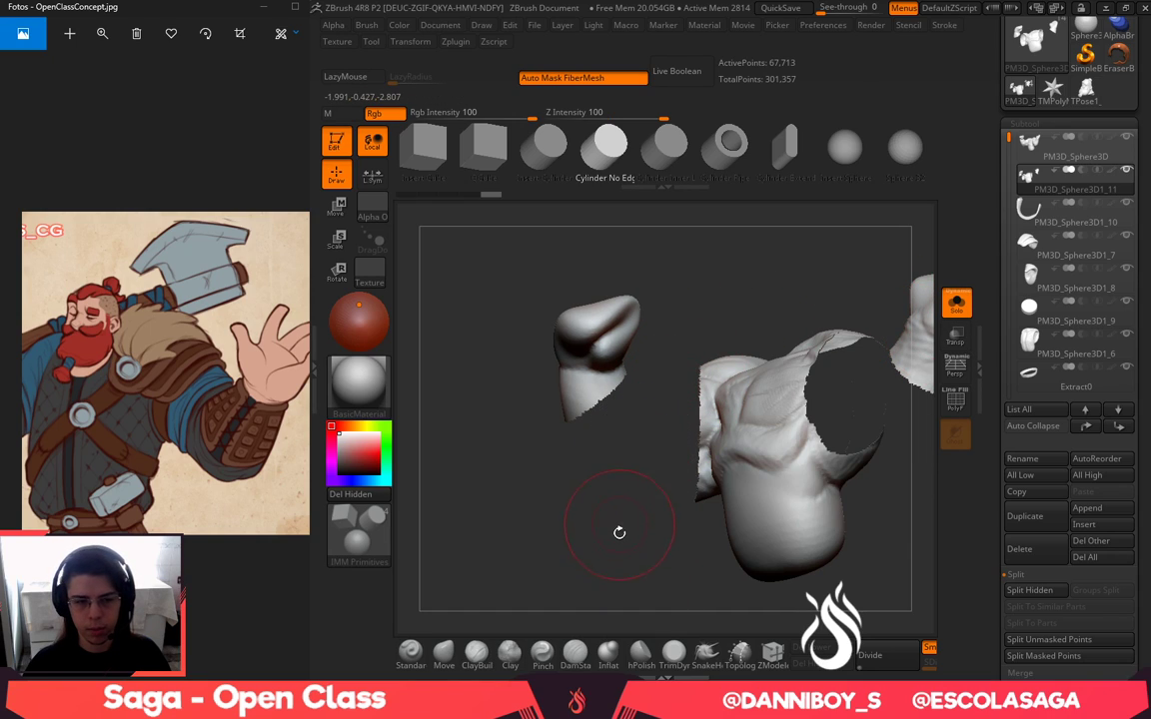
{"action": "left_click_drag", "start_coordinate": [620, 534], "coordinate": [645, 559]}
{"action": "key", "text": "ctrl+shift"}
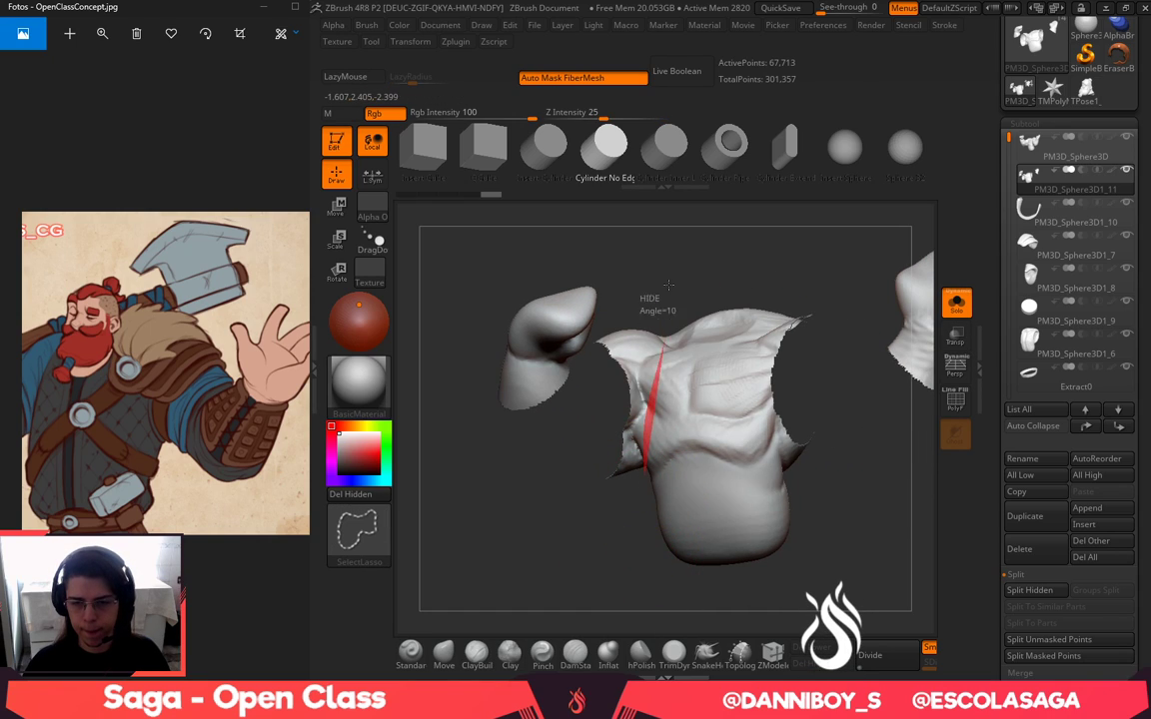
{"action": "mouse_move", "coordinate": [668, 284]}
{"action": "left_mouse_down", "text": "ctrl+shift"}
{"action": "mouse_move", "coordinate": [598, 303]}
{"action": "mouse_move", "coordinate": [656, 565]}
{"action": "mouse_move", "coordinate": [686, 562]}
{"action": "mouse_move", "coordinate": [605, 566]}
{"action": "mouse_move", "coordinate": [666, 545]}
{"action": "mouse_move", "coordinate": [714, 549]}
{"action": "mouse_move", "coordinate": [534, 529]}
{"action": "left_mouse_up", "text": "ctrl+shift"}
{"action": "mouse_move", "coordinate": [767, 446]}
{"action": "left_mouse_down", "text": "ctrl+alt+shift"}
{"action": "mouse_move", "coordinate": [671, 350]}
{"action": "mouse_move", "coordinate": [715, 310]}
{"action": "left_mouse_up", "text": "ctrl+alt+shift"}
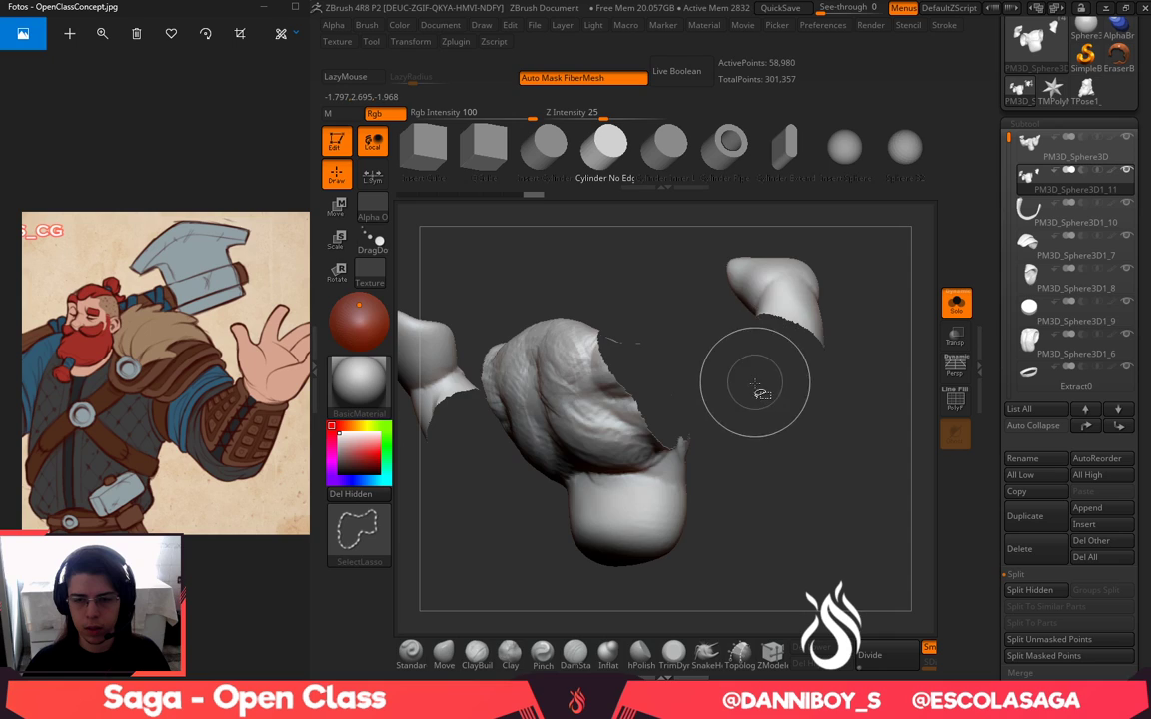
Delete the hidden geometry of the sleeve subtool and remesh the remaining upper-arm pieces with DynaMesh
{"action": "mouse_move", "coordinate": [759, 392]}
{"action": "left_mouse_down"}
{"action": "mouse_move", "coordinate": [847, 503]}
{"action": "mouse_move", "coordinate": [738, 523]}
{"action": "mouse_move", "coordinate": [935, 496]}
{"action": "mouse_move", "coordinate": [881, 516]}
{"action": "left_mouse_up"}
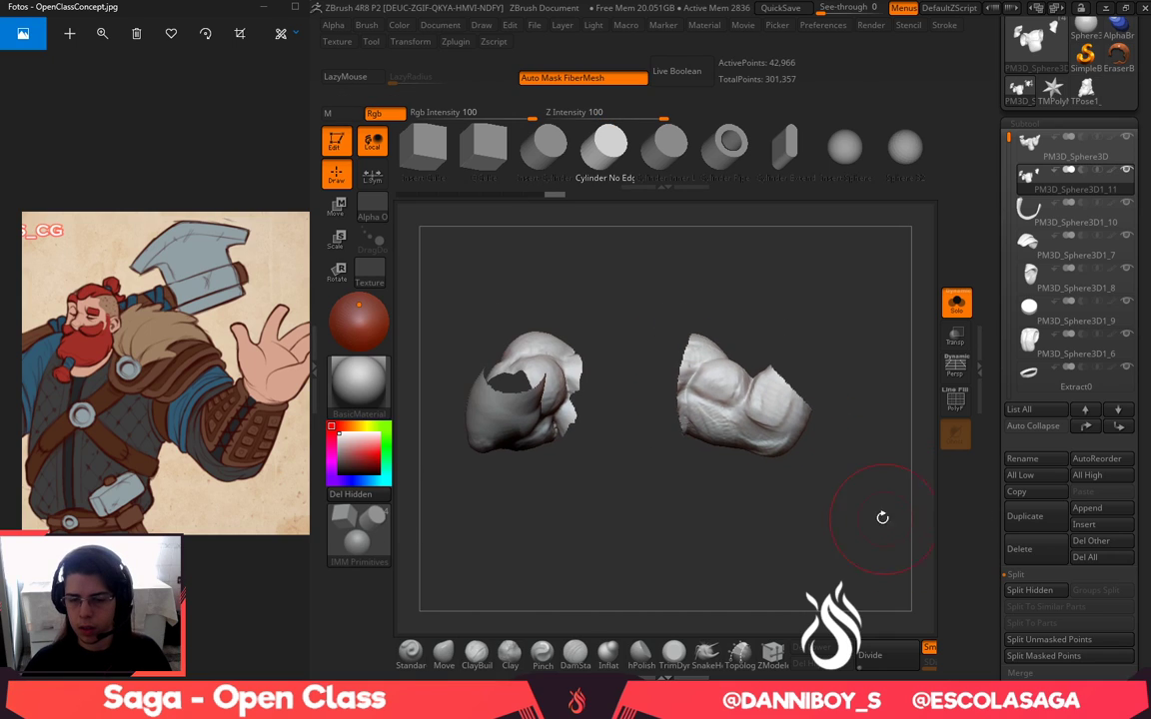
{"action": "left_click_drag", "start_coordinate": [728, 596], "coordinate": [763, 574], "text": "ctrl"}
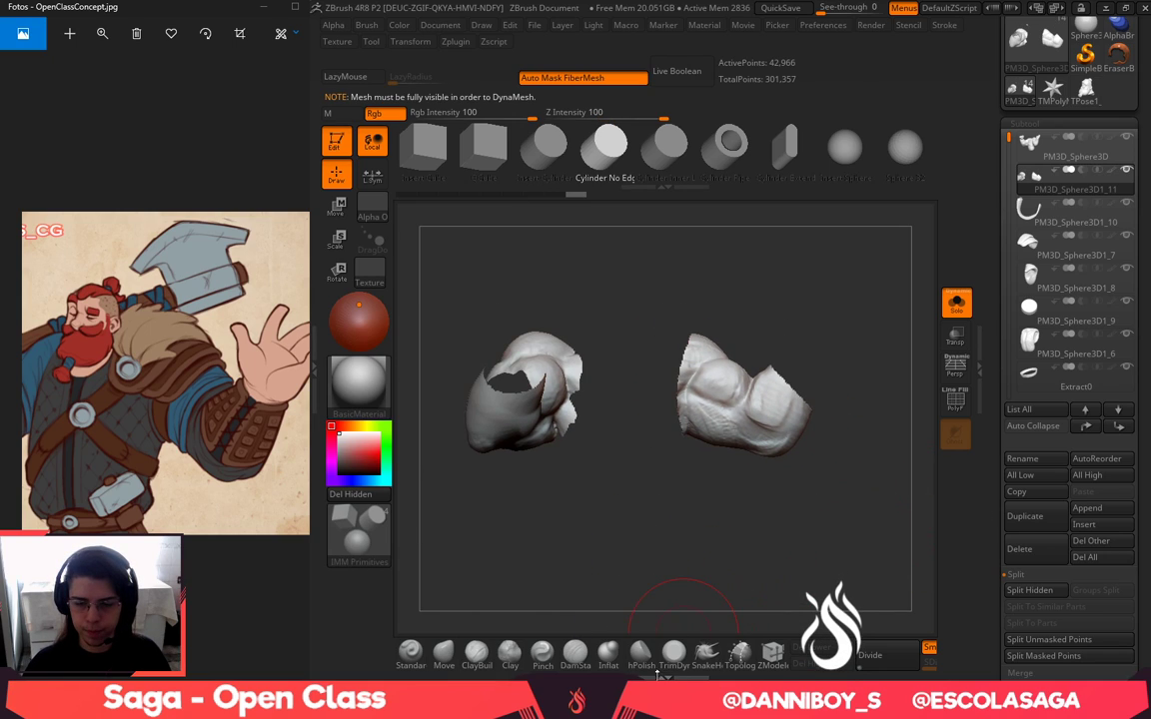
{"action": "left_click", "coordinate": [383, 496]}
{"action": "left_click", "coordinate": [759, 533], "text": "ctrl"}
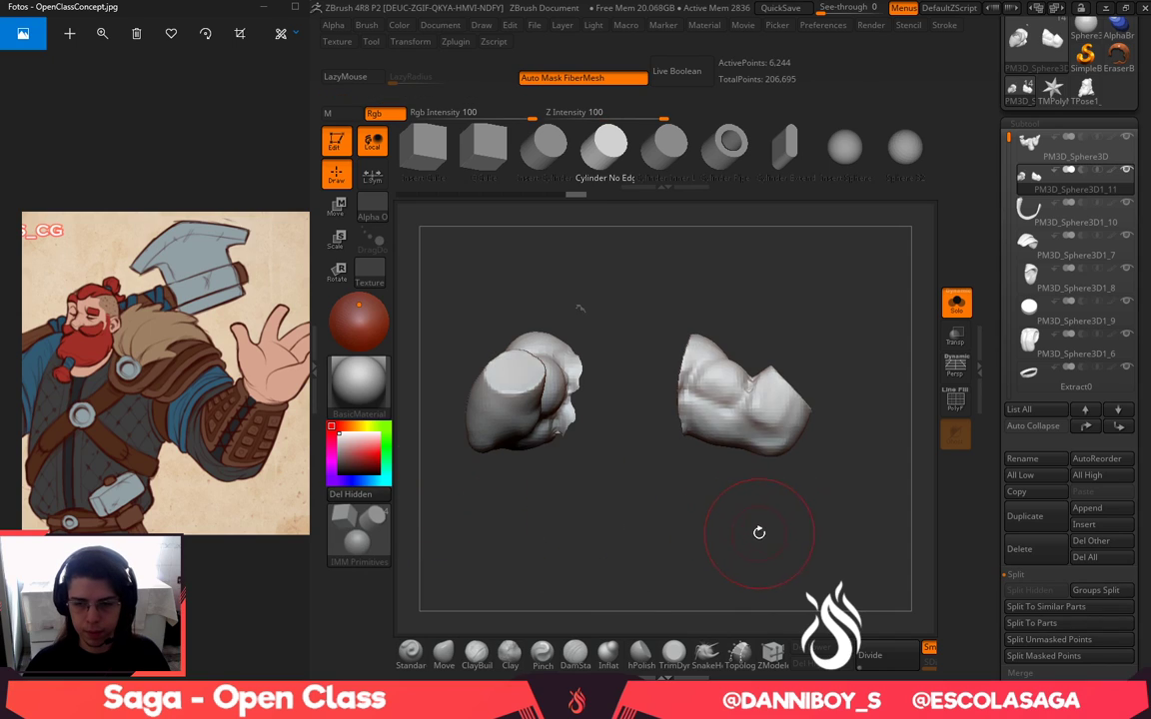
Hide and delete the stray fragments near the sleeves, keeping the two arm pieces, and remesh them with DynaMesh
{"action": "mouse_move", "coordinate": [553, 253]}
{"action": "left_mouse_down", "text": "ctrl+alt+shift"}
{"action": "mouse_move", "coordinate": [589, 308]}
{"action": "mouse_move", "coordinate": [545, 245]}
{"action": "left_mouse_up", "text": "ctrl+alt+shift"}
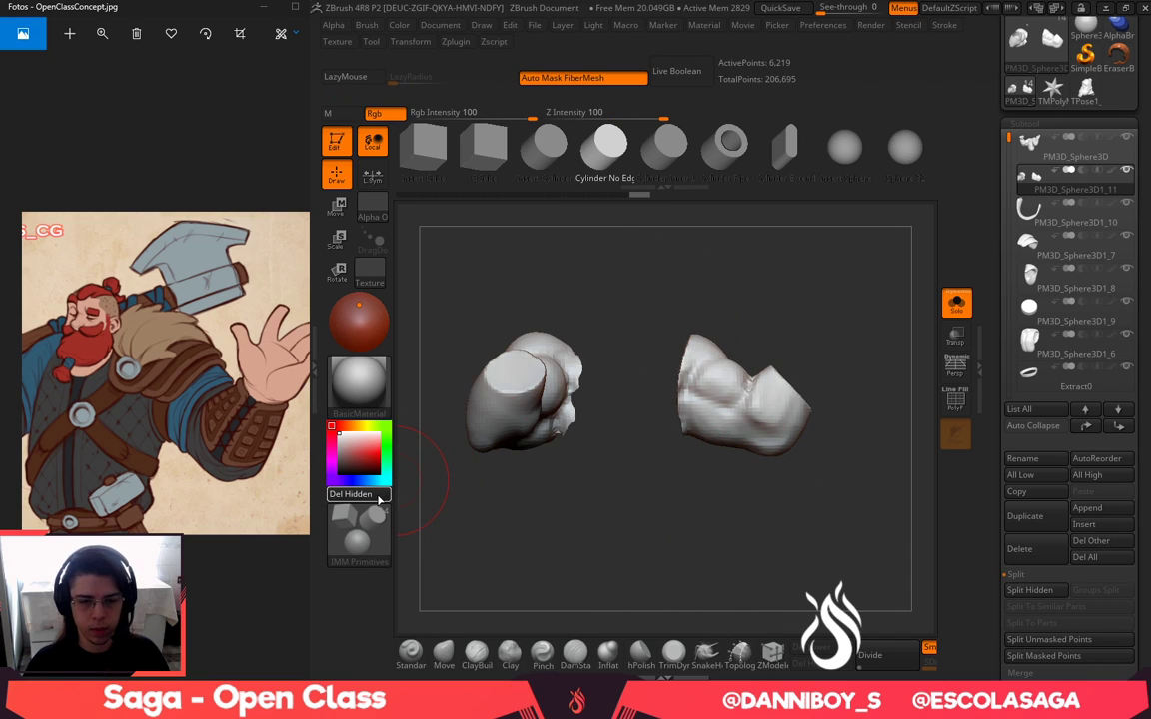
{"action": "left_click", "coordinate": [379, 499]}
{"action": "key", "text": "alt+Tab"}
{"action": "left_click", "coordinate": [559, 368]}
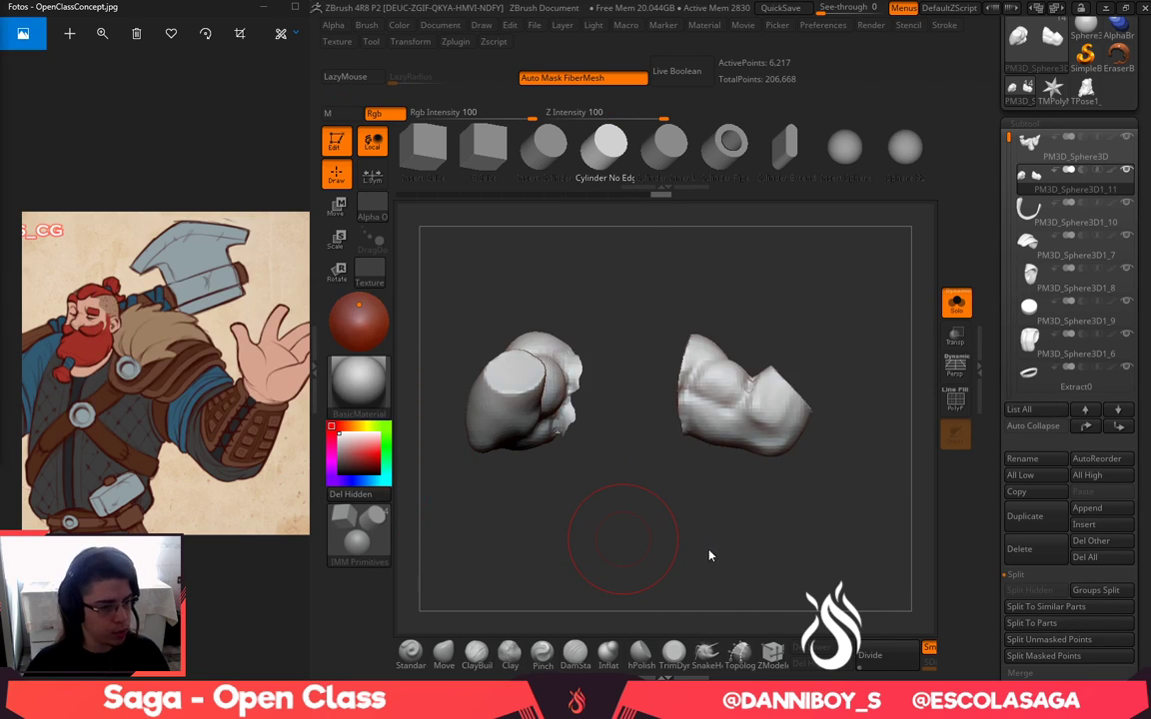
{"action": "mouse_move", "coordinate": [752, 553]}
{"action": "left_mouse_down"}
{"action": "mouse_move", "coordinate": [799, 513]}
{"action": "mouse_move", "coordinate": [848, 595]}
{"action": "left_mouse_up"}
{"action": "left_click_drag", "start_coordinate": [687, 524], "coordinate": [756, 621], "text": "ctrl"}
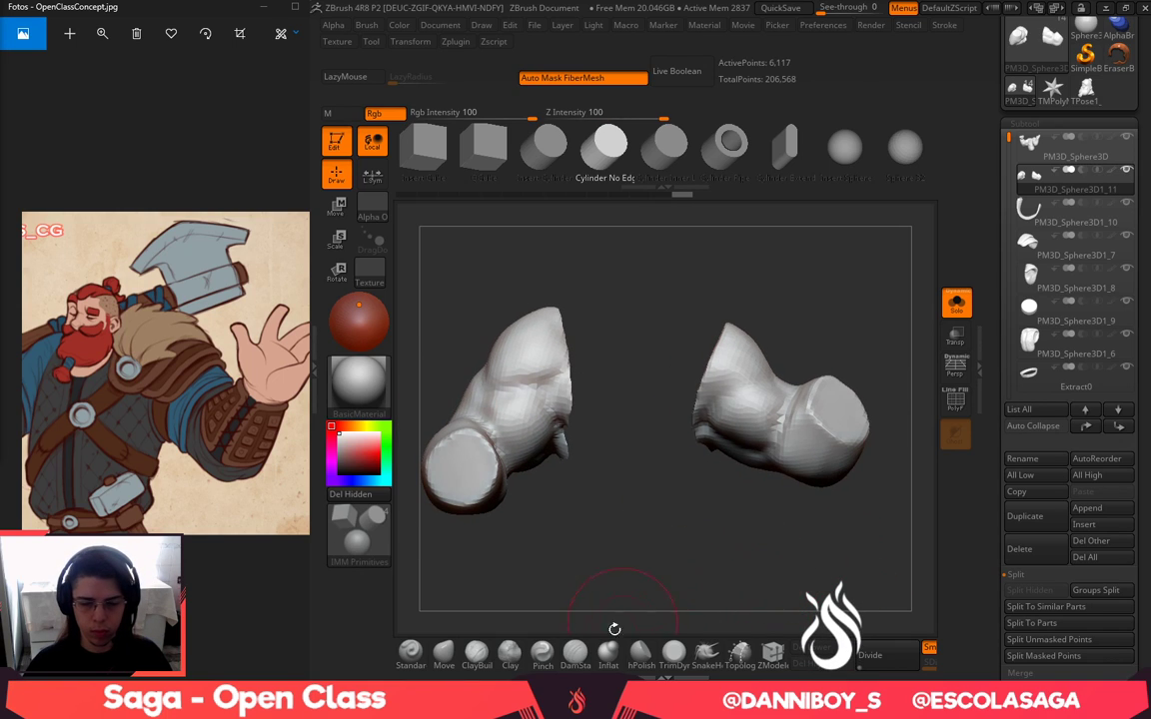
Choose the Inflat brush, reduce its draw size, and smooth the jagged shoulder-end cut of the axe-side sleeve
{"action": "left_click", "coordinate": [610, 653]}
{"action": "left_click_drag", "start_coordinate": [703, 490], "coordinate": [750, 426]}
{"action": "left_click_drag", "start_coordinate": [709, 358], "coordinate": [704, 340]}
{"action": "left_click_drag", "start_coordinate": [734, 266], "coordinate": [628, 272]}
{"action": "mouse_move", "coordinate": [594, 484]}
{"action": "left_mouse_down"}
{"action": "mouse_move", "coordinate": [571, 388]}
{"action": "mouse_move", "coordinate": [688, 327]}
{"action": "left_mouse_up"}
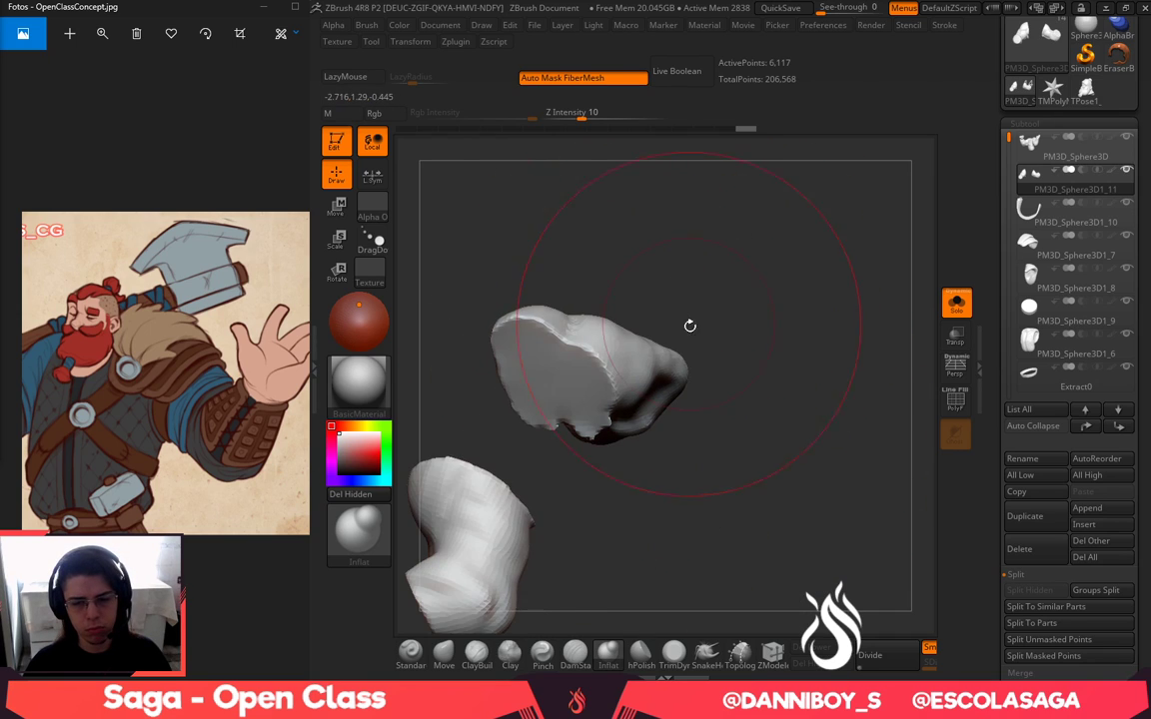
{"action": "key", "text": "space"}
{"action": "key", "text": "space"}
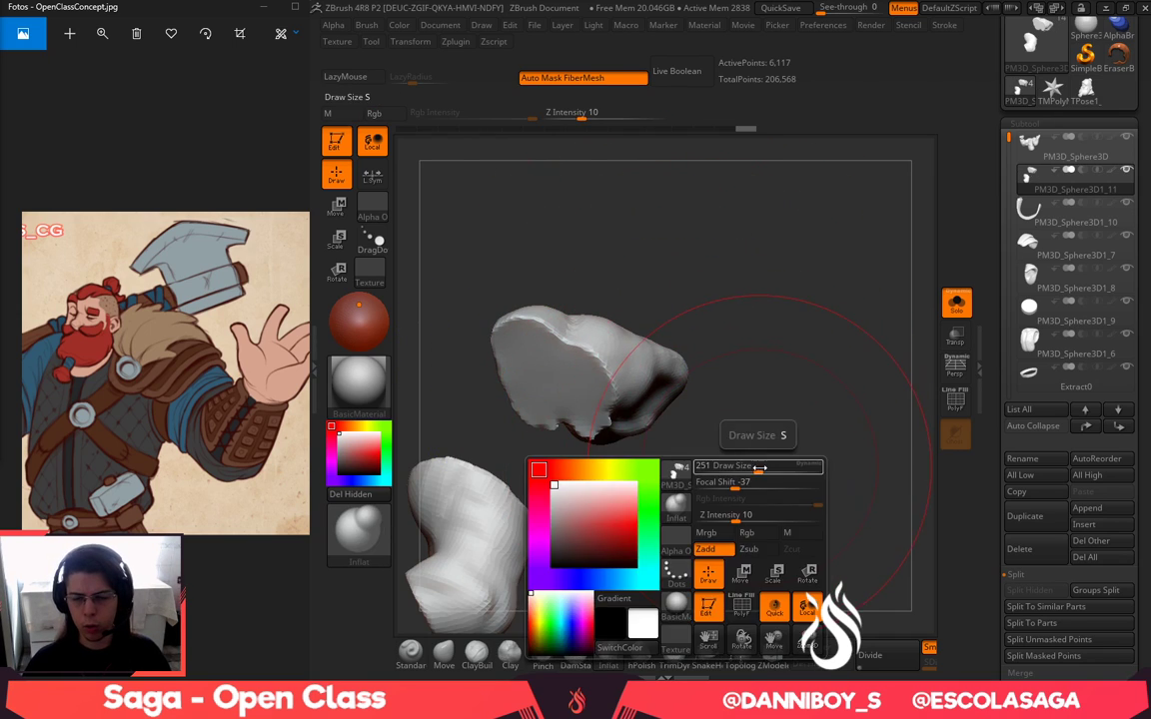
{"action": "left_click_drag", "start_coordinate": [760, 471], "coordinate": [732, 472]}
{"action": "mouse_move", "coordinate": [734, 465]}
{"action": "left_mouse_down"}
{"action": "mouse_move", "coordinate": [712, 382]}
{"action": "mouse_move", "coordinate": [654, 394]}
{"action": "left_mouse_up"}
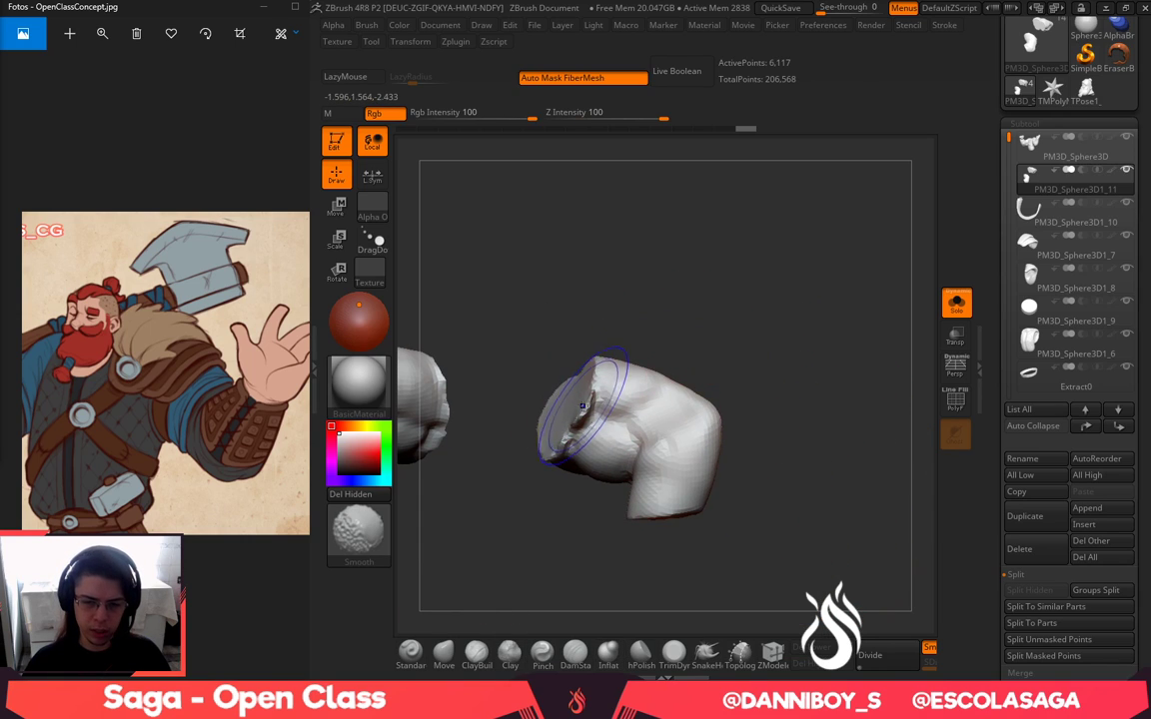
{"action": "left_click_drag", "start_coordinate": [585, 414], "coordinate": [567, 448], "text": "shift"}
{"action": "left_click_drag", "start_coordinate": [539, 325], "coordinate": [699, 211]}
{"action": "left_click_drag", "start_coordinate": [577, 408], "coordinate": [551, 459], "text": "shift"}
Smooth the shoulder-end cap and rim of the sleeve on the open-hand arm
{"action": "mouse_move", "coordinate": [653, 365]}
{"action": "left_mouse_down"}
{"action": "mouse_move", "coordinate": [761, 464]}
{"action": "mouse_move", "coordinate": [781, 339]}
{"action": "mouse_move", "coordinate": [742, 284]}
{"action": "mouse_move", "coordinate": [738, 392]}
{"action": "left_mouse_up"}
{"action": "left_click_drag", "start_coordinate": [676, 424], "coordinate": [657, 490], "text": "shift"}
{"action": "left_click_drag", "start_coordinate": [690, 364], "coordinate": [809, 293]}
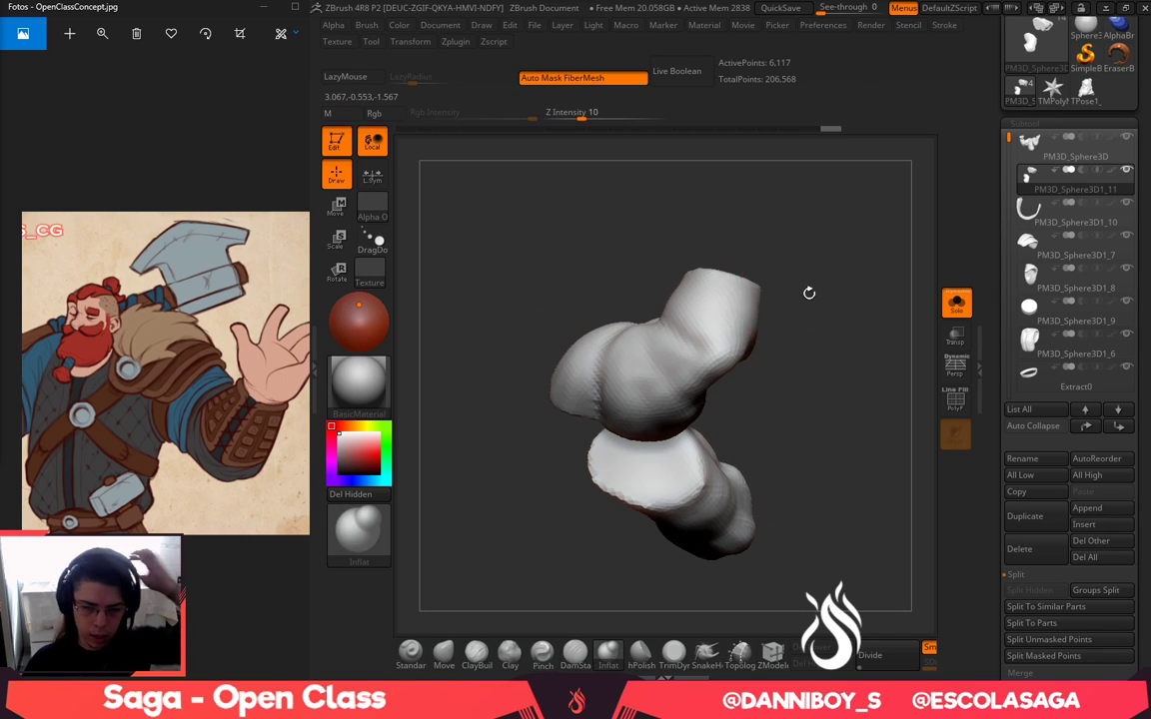
{"action": "left_click_drag", "start_coordinate": [765, 455], "coordinate": [727, 411]}
{"action": "left_click_drag", "start_coordinate": [669, 437], "coordinate": [640, 462], "text": "shift"}
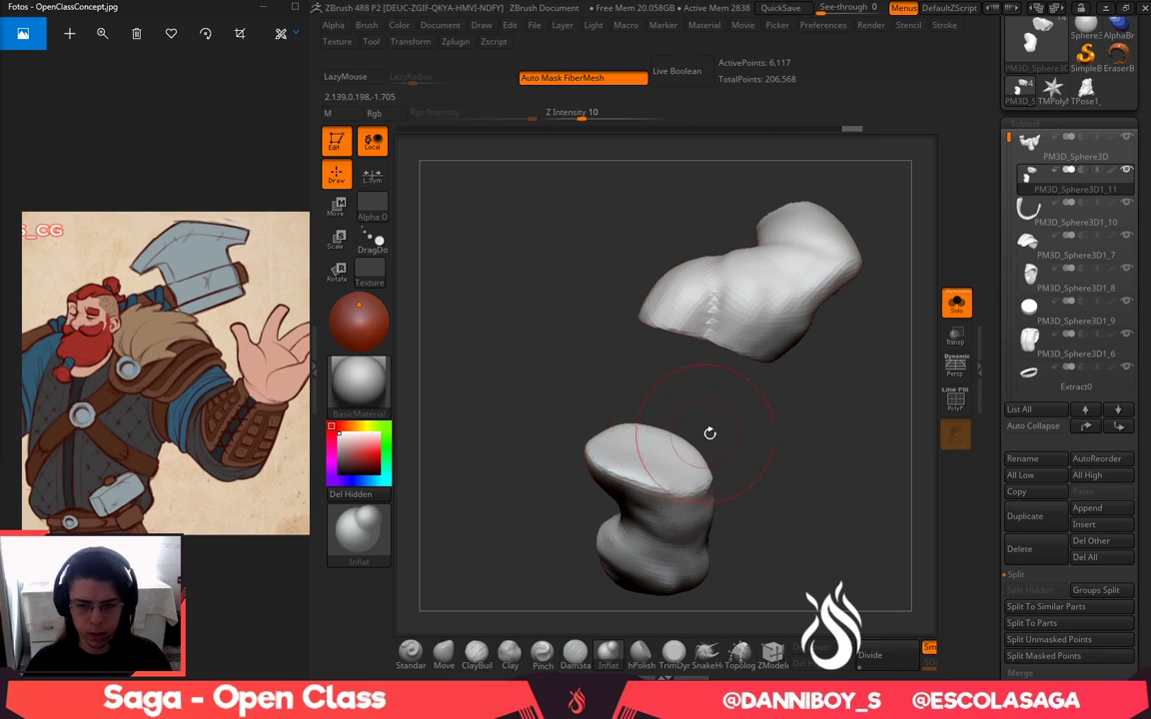
Smooth the folds and lumps around the elbow of the sleeve pieces
{"action": "mouse_move", "coordinate": [710, 432]}
{"action": "left_mouse_down"}
{"action": "mouse_move", "coordinate": [841, 499]}
{"action": "mouse_move", "coordinate": [781, 363]}
{"action": "mouse_move", "coordinate": [644, 354]}
{"action": "mouse_move", "coordinate": [704, 320]}
{"action": "left_mouse_up"}
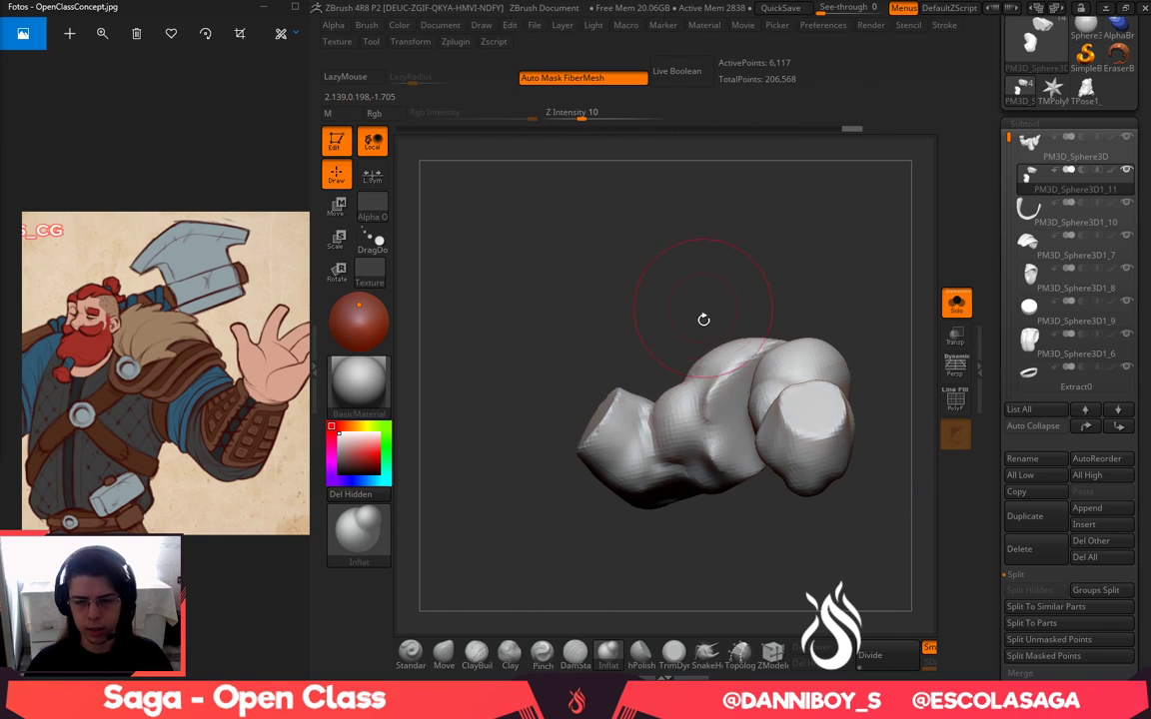
{"action": "left_click_drag", "start_coordinate": [724, 408], "coordinate": [744, 434], "text": "shift"}
{"action": "mouse_move", "coordinate": [719, 539]}
{"action": "left_mouse_down"}
{"action": "mouse_move", "coordinate": [818, 555]}
{"action": "mouse_move", "coordinate": [845, 540]}
{"action": "left_mouse_up"}
{"action": "left_click_drag", "start_coordinate": [685, 326], "coordinate": [709, 297], "text": "shift"}
{"action": "mouse_move", "coordinate": [769, 310]}
{"action": "left_mouse_down"}
{"action": "mouse_move", "coordinate": [822, 347]}
{"action": "mouse_move", "coordinate": [746, 256]}
{"action": "mouse_move", "coordinate": [659, 225]}
{"action": "left_mouse_up"}
Show all subtools again and inflate the open-hand arm's sleeve with a large brush to cover the underlying arm
{"action": "left_click", "coordinate": [956, 297]}
{"action": "mouse_move", "coordinate": [884, 254]}
{"action": "left_mouse_down"}
{"action": "mouse_move", "coordinate": [931, 301]}
{"action": "mouse_move", "coordinate": [848, 264]}
{"action": "mouse_move", "coordinate": [919, 333]}
{"action": "left_mouse_up"}
{"action": "left_click", "coordinate": [639, 652]}
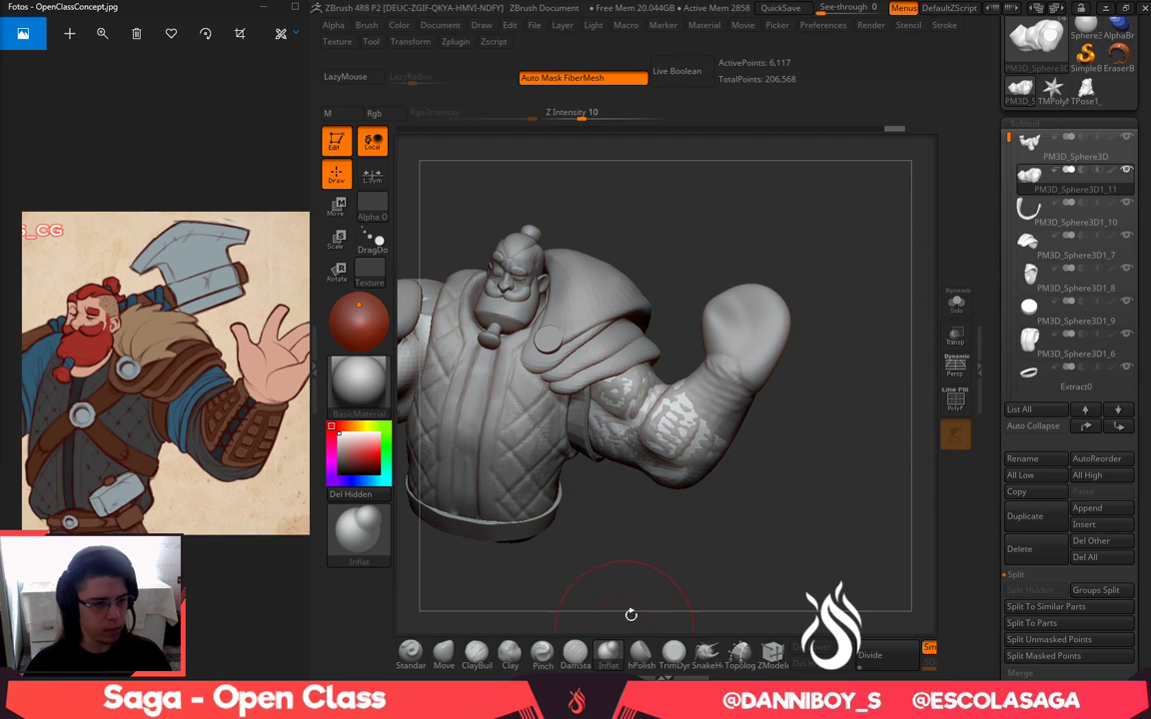
{"action": "key", "text": "space"}
{"action": "mouse_move", "coordinate": [812, 316]}
{"action": "left_mouse_down"}
{"action": "mouse_move", "coordinate": [852, 321]}
{"action": "mouse_move", "coordinate": [866, 347]}
{"action": "mouse_move", "coordinate": [860, 324]}
{"action": "left_mouse_up"}
{"action": "key", "text": "space"}
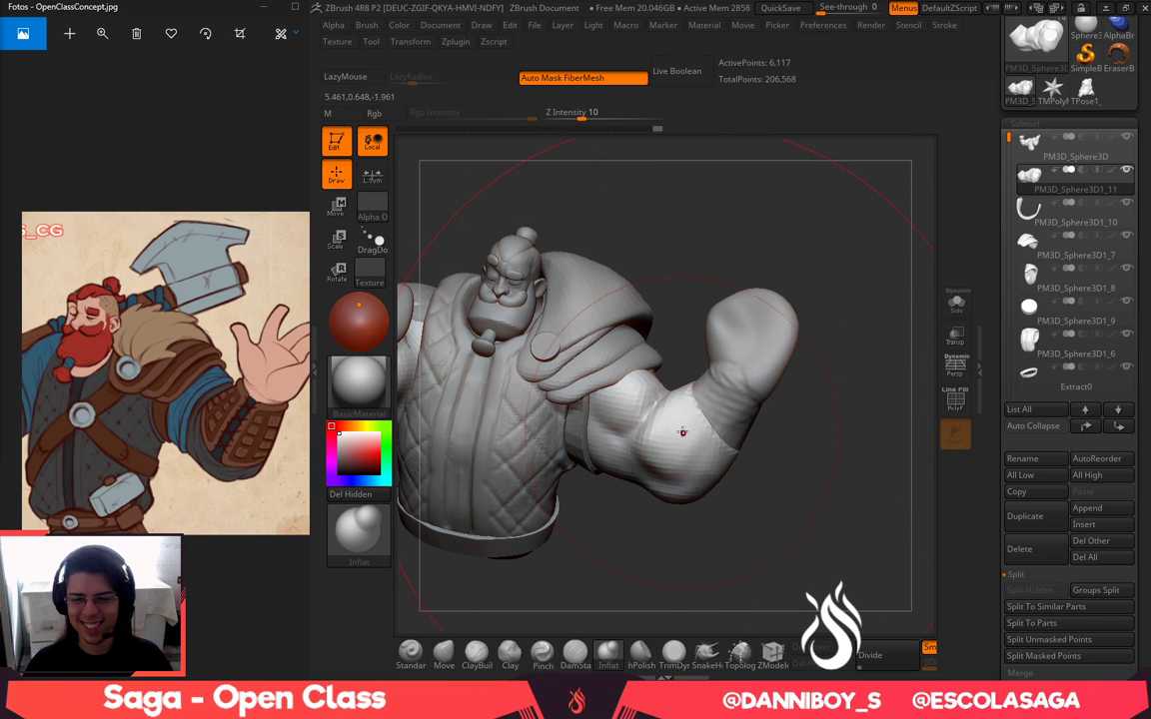
Resize the Inflat brush and add volume to the biceps and inner elbow of the open-hand arm's sleeve
{"action": "key", "text": "space"}
{"action": "key", "text": "space"}
{"action": "left_click_drag", "start_coordinate": [832, 447], "coordinate": [799, 441]}
{"action": "left_click_drag", "start_coordinate": [796, 488], "coordinate": [799, 445]}
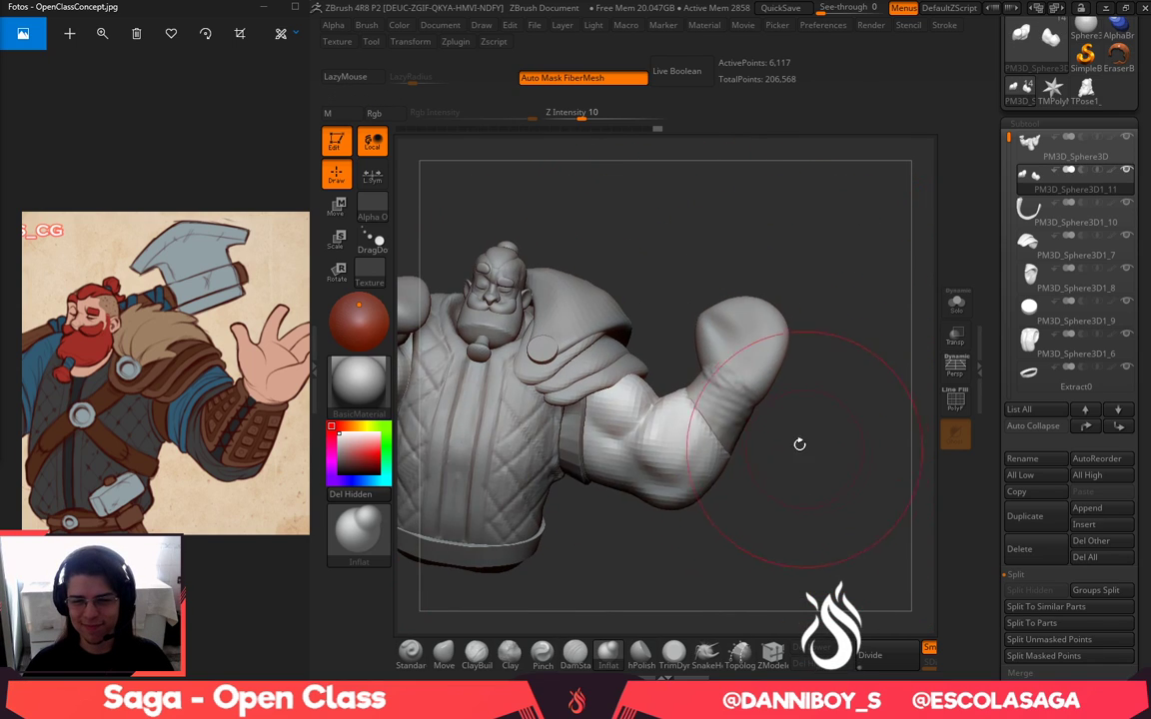
{"action": "key", "text": "space"}
{"action": "mouse_move", "coordinate": [684, 446]}
{"action": "left_mouse_down"}
{"action": "mouse_move", "coordinate": [603, 438]}
{"action": "mouse_move", "coordinate": [657, 439]}
{"action": "mouse_move", "coordinate": [648, 397]}
{"action": "left_mouse_up"}
{"action": "key", "text": "space"}
{"action": "mouse_move", "coordinate": [811, 340]}
{"action": "left_mouse_down"}
{"action": "mouse_move", "coordinate": [719, 385]}
{"action": "mouse_move", "coordinate": [655, 385]}
{"action": "mouse_move", "coordinate": [672, 395]}
{"action": "left_mouse_up"}
{"action": "key", "text": "space"}
{"action": "left_click_drag", "start_coordinate": [801, 315], "coordinate": [774, 350]}
Isolate the sleeves and smooth the inner elbow and forearm of the open-hand arm's sleeve
{"action": "left_click", "coordinate": [956, 304]}
{"action": "mouse_move", "coordinate": [871, 387]}
{"action": "left_mouse_down"}
{"action": "mouse_move", "coordinate": [848, 406]}
{"action": "mouse_move", "coordinate": [842, 478]}
{"action": "left_mouse_up"}
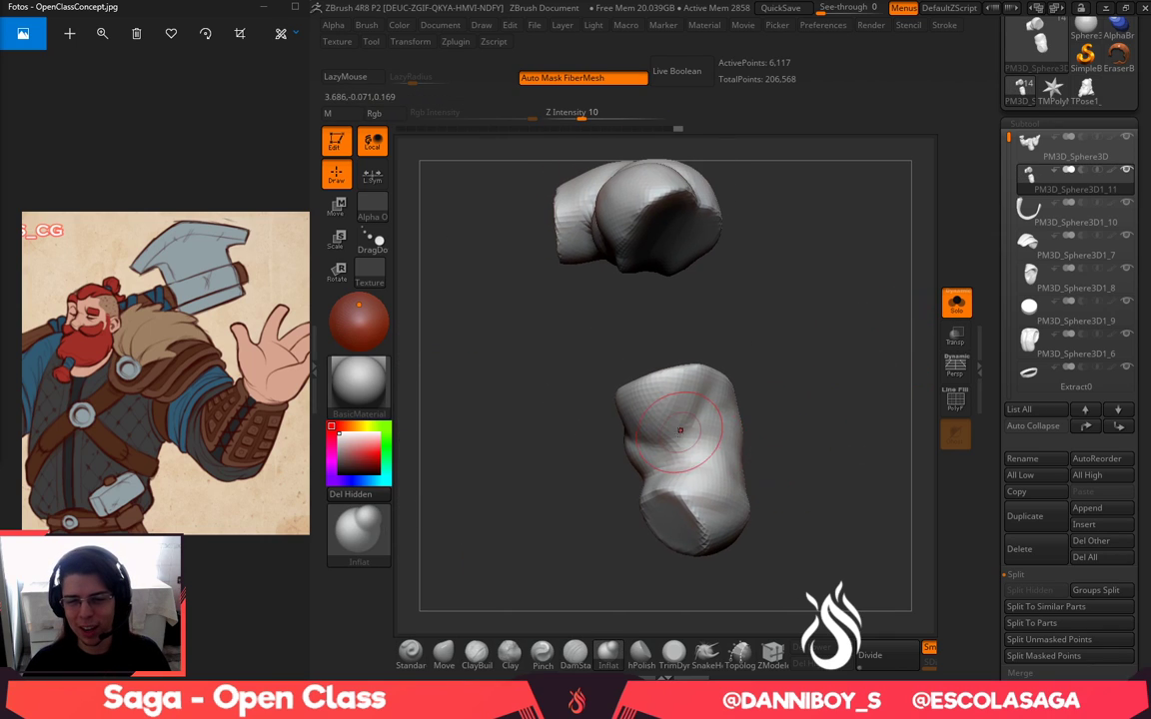
{"action": "left_click_drag", "start_coordinate": [684, 444], "coordinate": [712, 425], "text": "shift"}
{"action": "left_click_drag", "start_coordinate": [580, 420], "coordinate": [775, 403]}
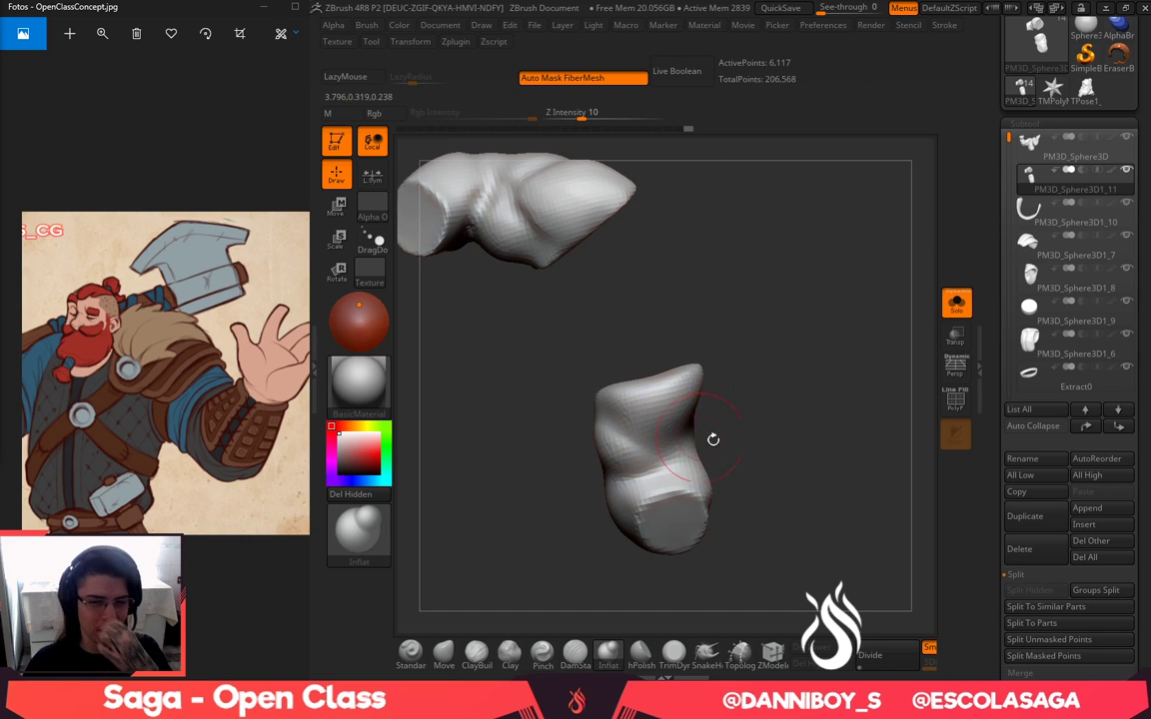
{"action": "left_click_drag", "start_coordinate": [713, 440], "coordinate": [727, 432]}
{"action": "mouse_move", "coordinate": [642, 474]}
{"action": "left_mouse_down", "text": "shift"}
{"action": "mouse_move", "coordinate": [649, 454]}
{"action": "mouse_move", "coordinate": [636, 428]}
{"action": "left_mouse_up", "text": "shift"}
{"action": "mouse_move", "coordinate": [799, 425]}
{"action": "left_mouse_down"}
{"action": "mouse_move", "coordinate": [721, 434]}
{"action": "mouse_move", "coordinate": [698, 455]}
{"action": "left_mouse_up"}
{"action": "mouse_move", "coordinate": [843, 368]}
{"action": "left_mouse_down"}
{"action": "mouse_move", "coordinate": [854, 369]}
{"action": "mouse_move", "coordinate": [741, 401]}
{"action": "mouse_move", "coordinate": [820, 410]}
{"action": "left_mouse_up"}
Build up the open-hand arm's sleeve with the Standard brush and bring the other subtools back into view
{"action": "left_click", "coordinate": [412, 653]}
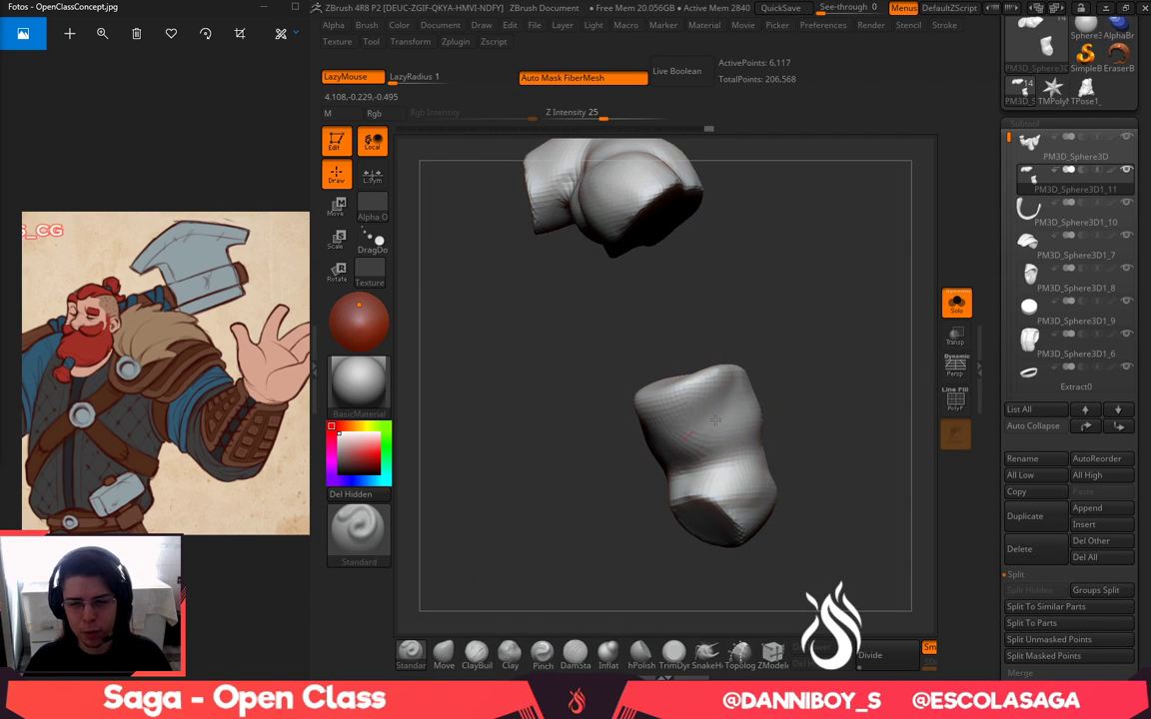
{"action": "left_click_drag", "start_coordinate": [715, 420], "coordinate": [767, 390]}
{"action": "left_click_drag", "start_coordinate": [587, 374], "coordinate": [714, 375]}
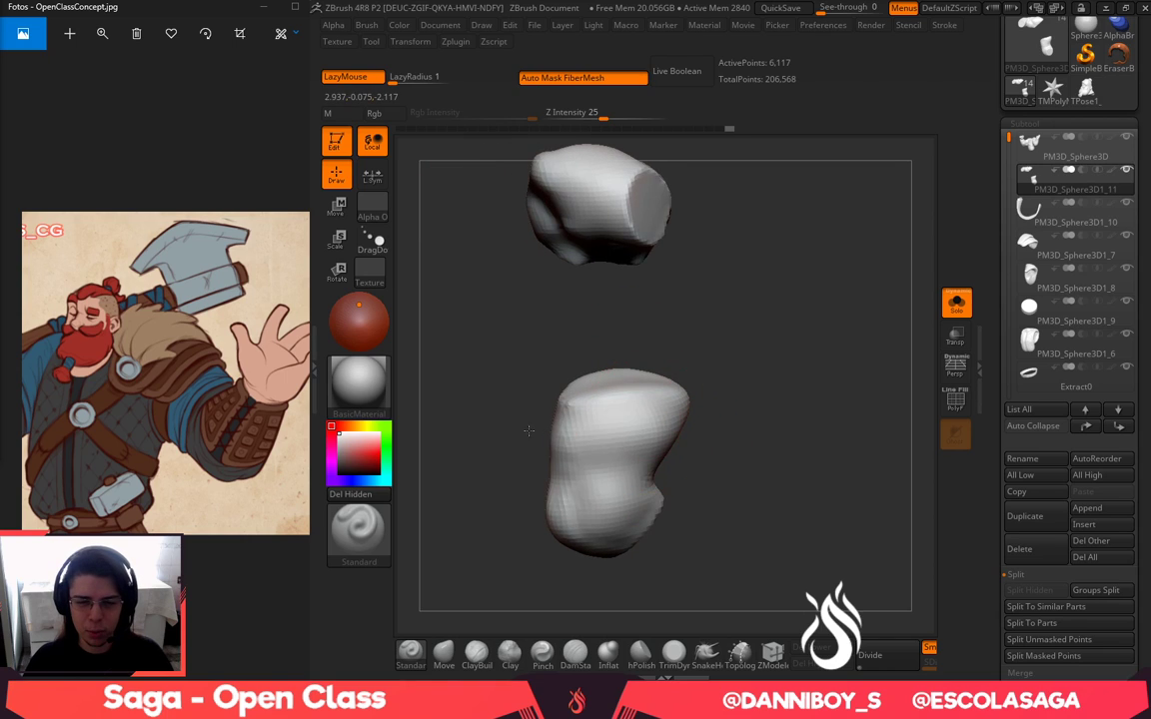
{"action": "left_click_drag", "start_coordinate": [745, 442], "coordinate": [792, 422]}
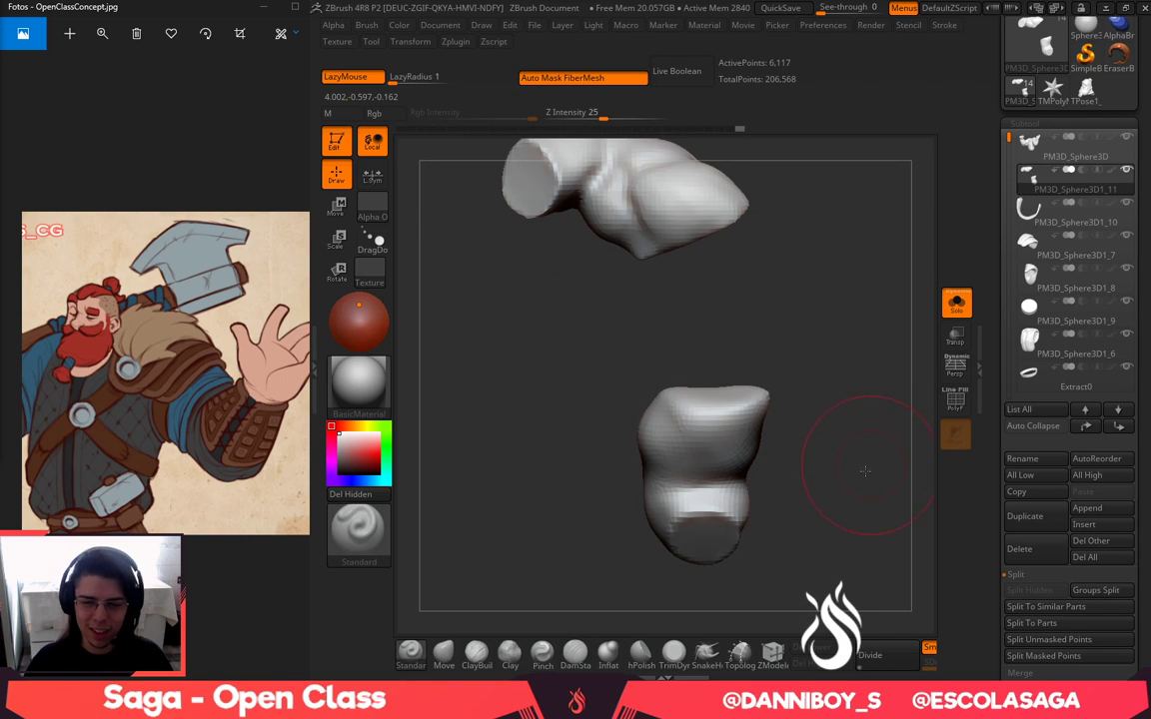
{"action": "left_click_drag", "start_coordinate": [866, 471], "coordinate": [936, 323]}
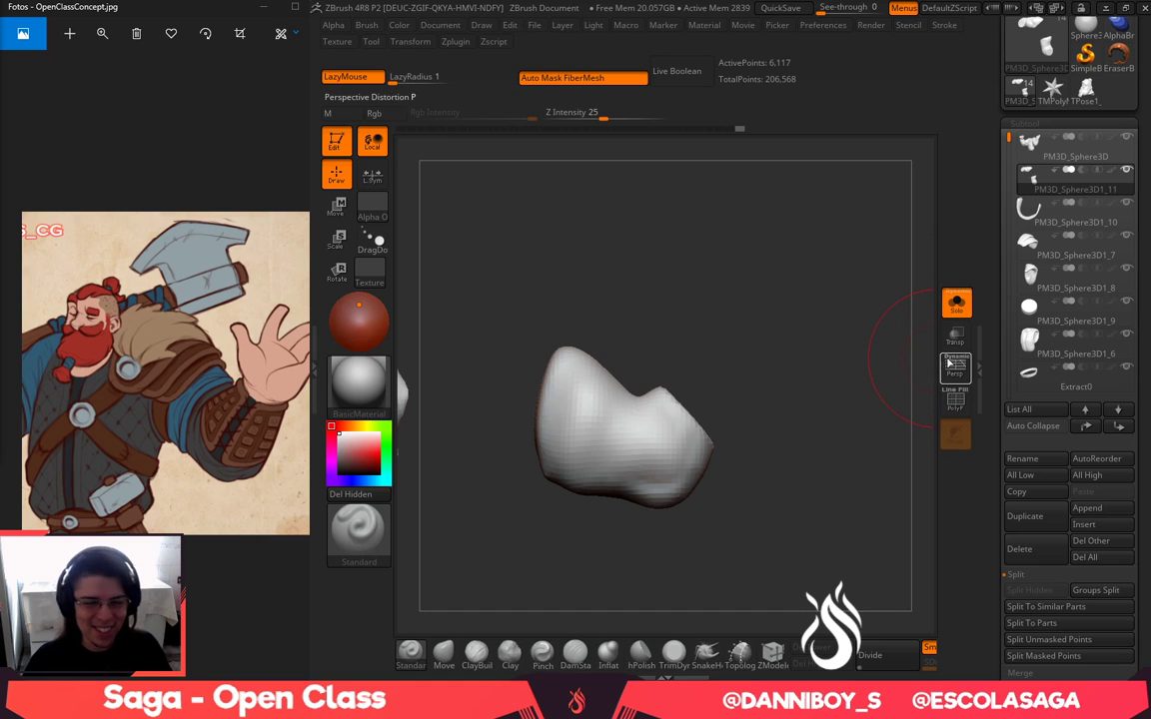
{"action": "left_click", "coordinate": [954, 338]}
{"action": "left_click", "coordinate": [957, 304]}
{"action": "left_click", "coordinate": [957, 335]}
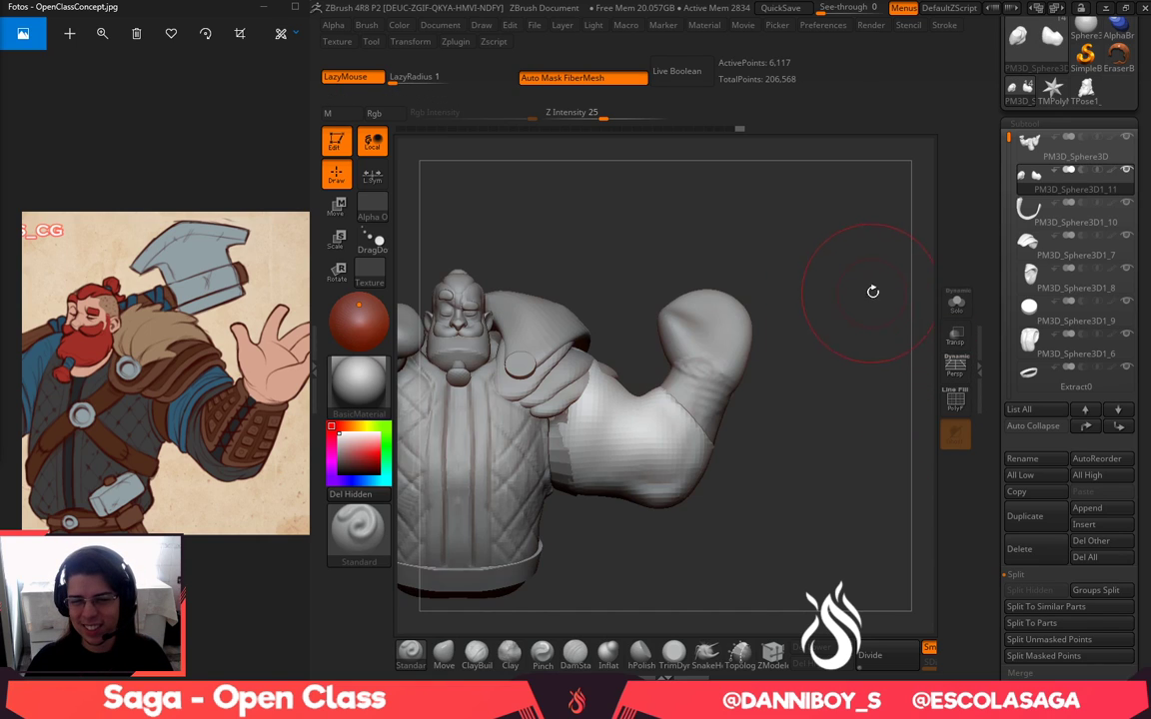
Reshape the upper part of the open-hand arm's sleeve under the shoulder armor with the Move brush
{"action": "left_click_drag", "start_coordinate": [873, 291], "coordinate": [814, 290]}
{"action": "left_click_drag", "start_coordinate": [740, 282], "coordinate": [654, 320]}
{"action": "left_click", "coordinate": [446, 657]}
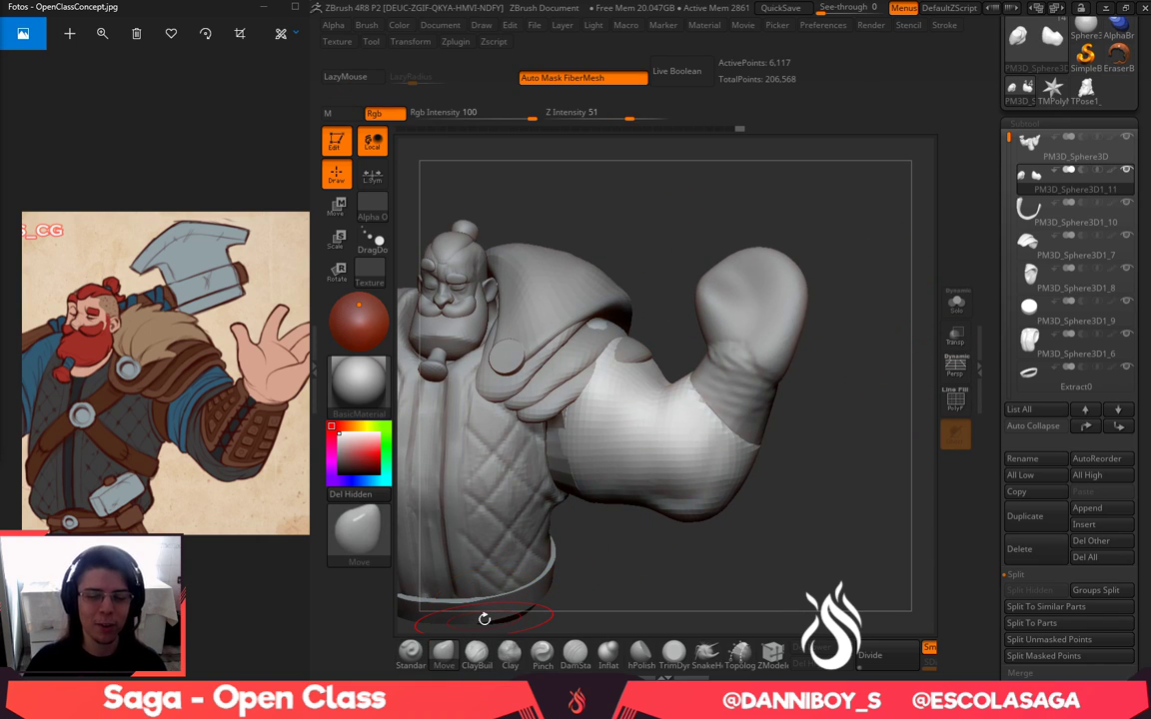
{"action": "mouse_move", "coordinate": [681, 237]}
{"action": "left_mouse_down"}
{"action": "mouse_move", "coordinate": [671, 285]}
{"action": "mouse_move", "coordinate": [608, 319]}
{"action": "left_mouse_up"}
{"action": "key", "text": "space"}
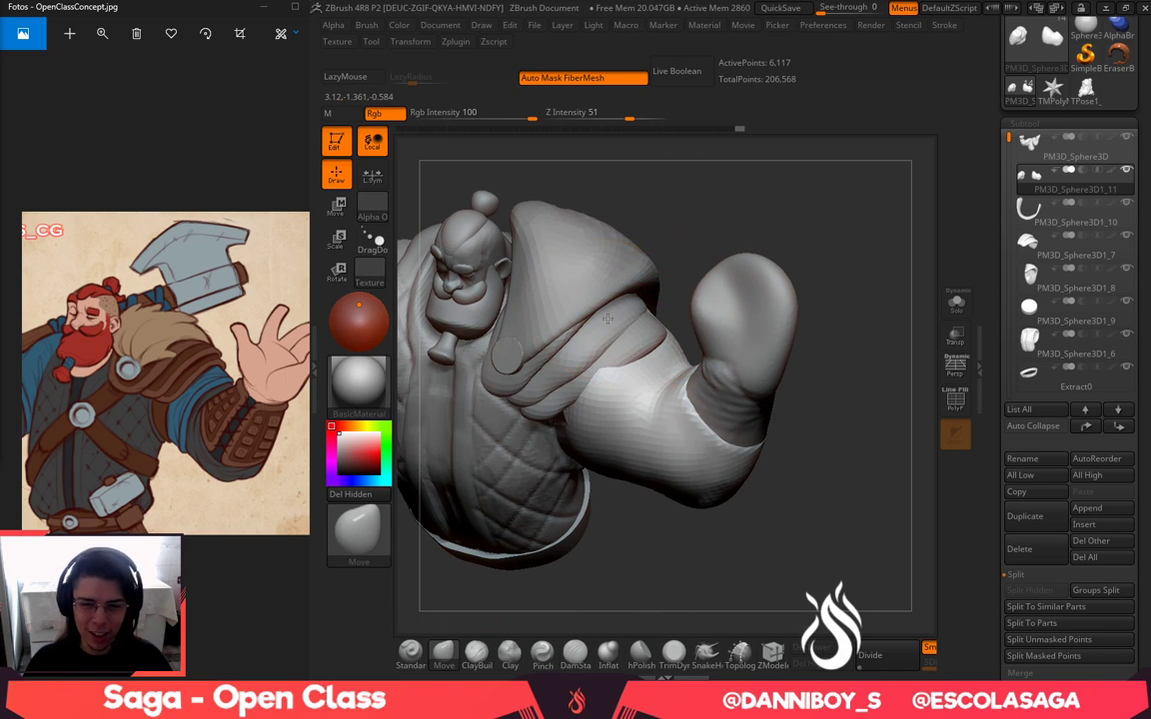
{"action": "left_click_drag", "start_coordinate": [706, 240], "coordinate": [628, 340]}
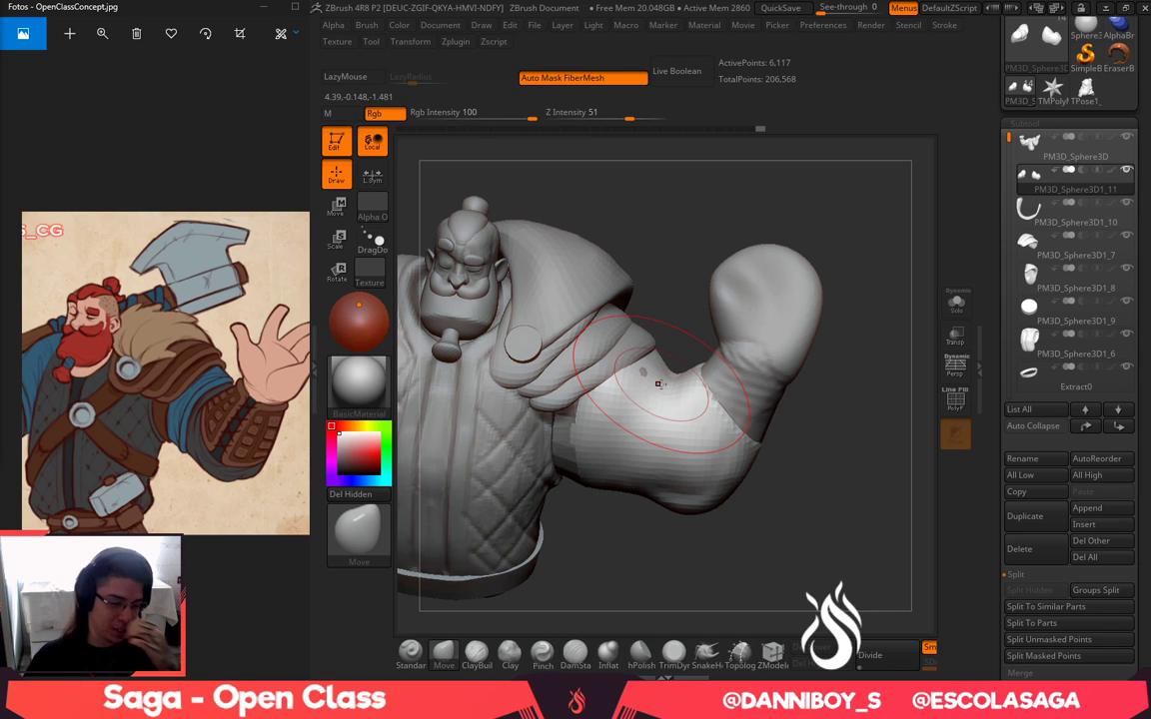
Select the DamStandard brush and lower its Z Intensity to 6
{"action": "left_click", "coordinate": [575, 651]}
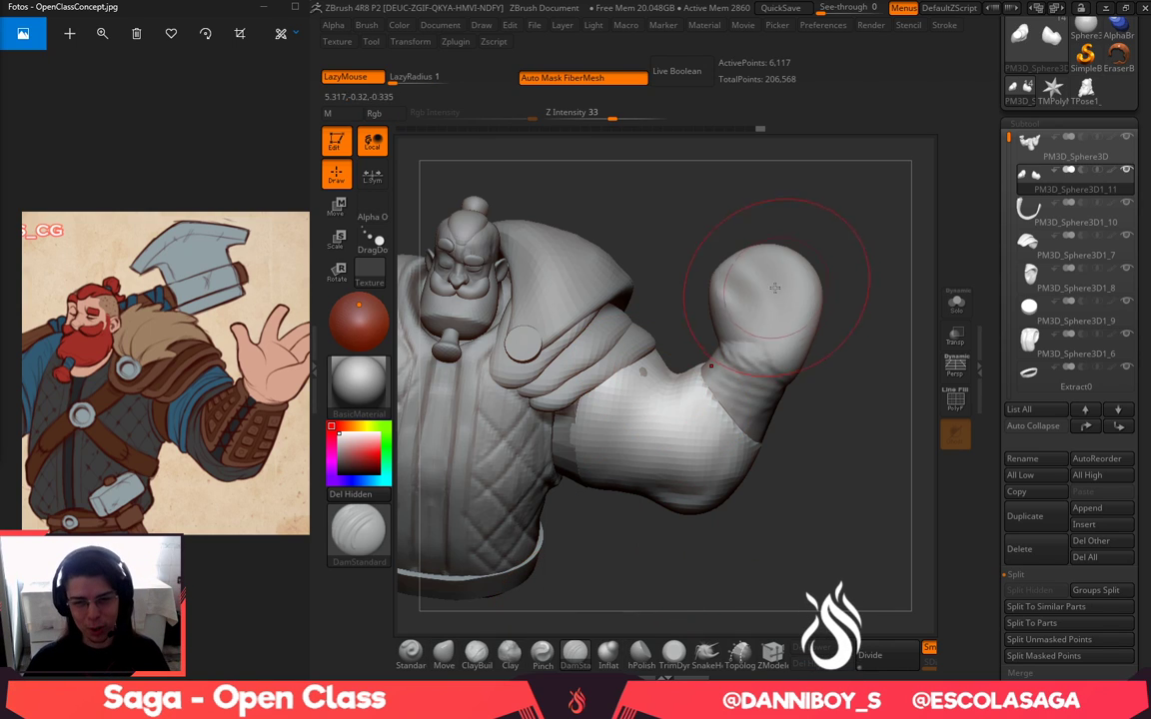
{"action": "mouse_move", "coordinate": [678, 302]}
{"action": "left_mouse_down"}
{"action": "mouse_move", "coordinate": [685, 345]}
{"action": "mouse_move", "coordinate": [673, 327]}
{"action": "left_mouse_up"}
{"action": "key", "text": "space"}
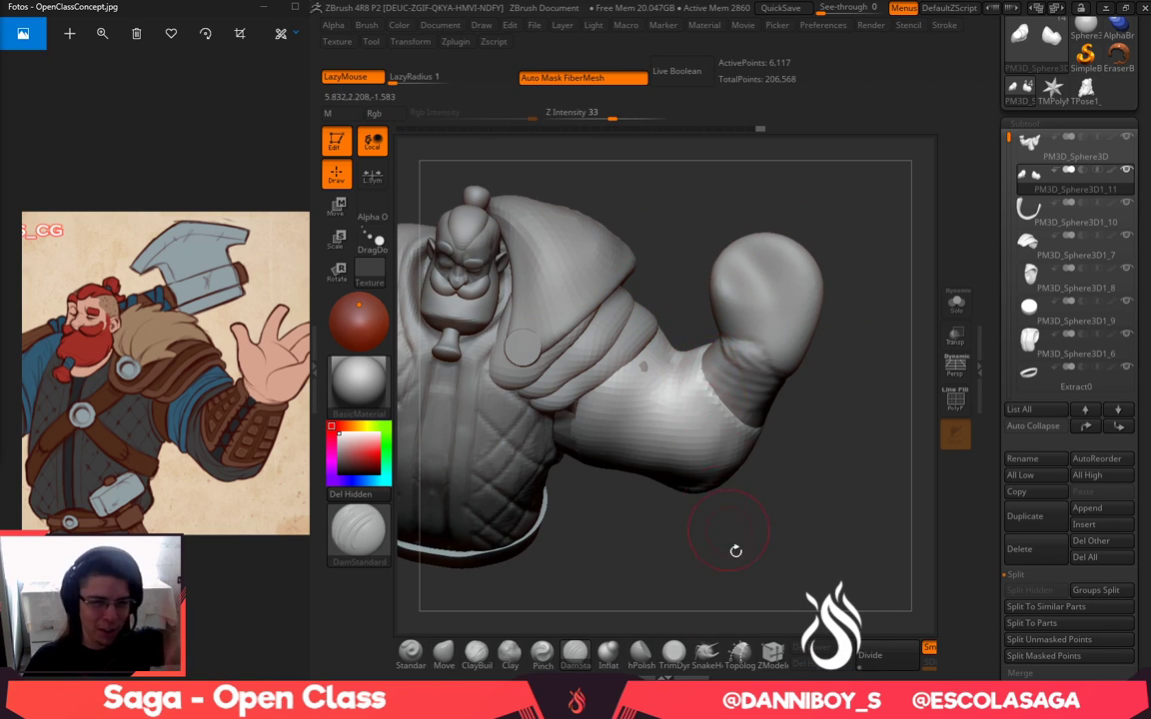
{"action": "key", "text": "space"}
{"action": "left_click", "coordinate": [782, 532]}
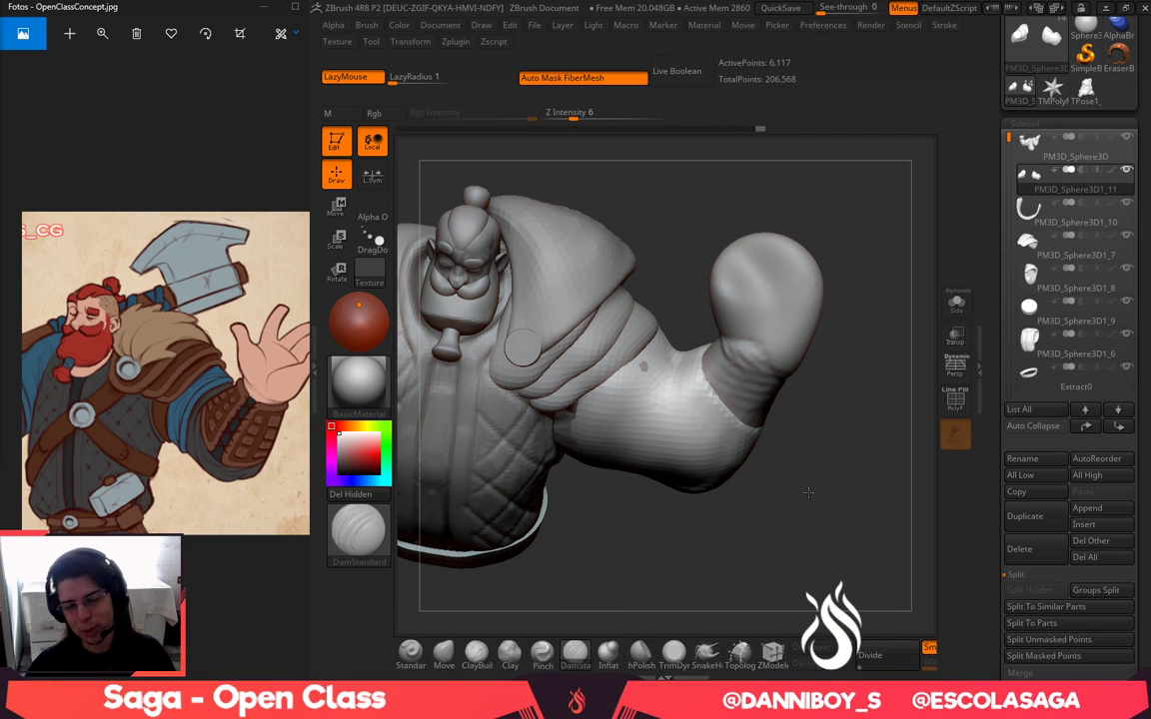
{"action": "left_click_drag", "start_coordinate": [808, 492], "coordinate": [810, 524], "text": "alt"}
{"action": "mouse_move", "coordinate": [751, 565]}
{"action": "left_mouse_down"}
{"action": "mouse_move", "coordinate": [740, 567]}
{"action": "mouse_move", "coordinate": [727, 520]}
{"action": "left_mouse_up"}
Inflate the upper arm of the axe-side sleeve with the Inflat brush
{"action": "left_click_drag", "start_coordinate": [610, 490], "coordinate": [814, 476], "text": "alt"}
{"action": "left_click_drag", "start_coordinate": [519, 400], "coordinate": [689, 530]}
{"action": "left_click", "coordinate": [608, 654]}
{"action": "key", "text": "space"}
{"action": "left_click", "coordinate": [772, 352]}
{"action": "mouse_move", "coordinate": [685, 370]}
{"action": "left_mouse_down"}
{"action": "mouse_move", "coordinate": [643, 431]}
{"action": "mouse_move", "coordinate": [637, 414]}
{"action": "left_mouse_up"}
{"action": "left_click_drag", "start_coordinate": [732, 573], "coordinate": [677, 524]}
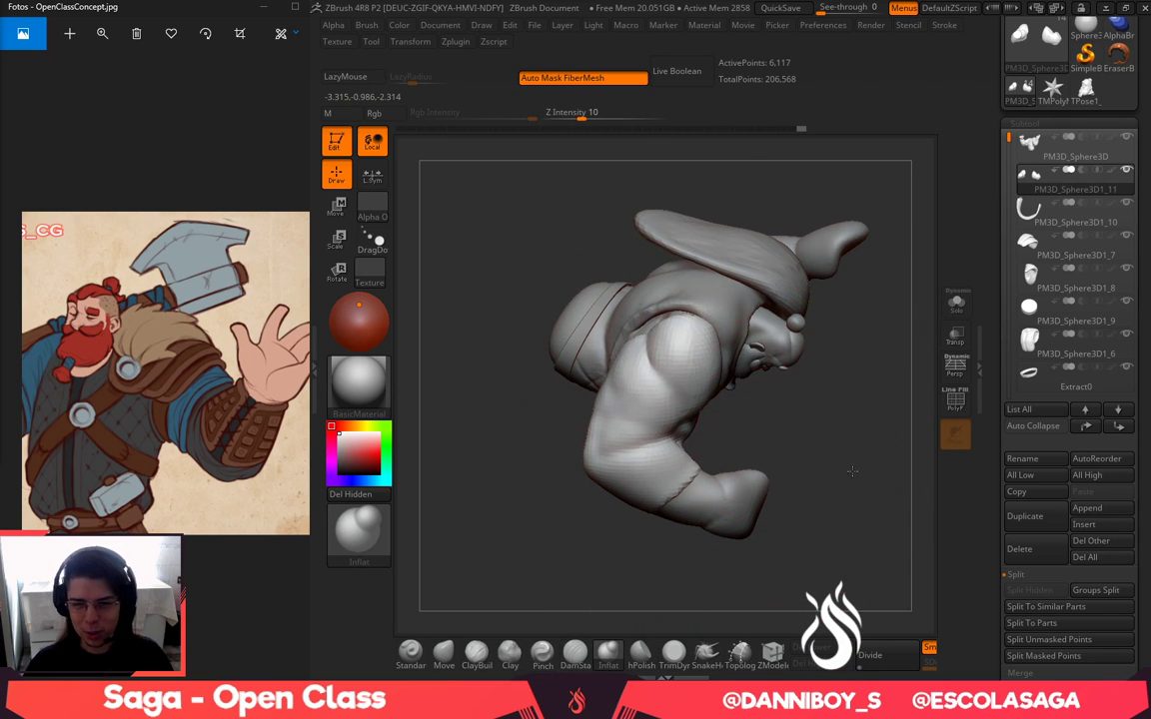
{"action": "left_click_drag", "start_coordinate": [852, 470], "coordinate": [660, 440]}
{"action": "mouse_move", "coordinate": [631, 550]}
{"action": "left_mouse_down"}
{"action": "mouse_move", "coordinate": [517, 458]}
{"action": "mouse_move", "coordinate": [549, 461]}
{"action": "left_mouse_up"}
Remesh the sleeves with DynaMesh and smooth the shoulder and elbow of the axe-side sleeve
{"action": "left_click_drag", "start_coordinate": [632, 435], "coordinate": [767, 441]}
{"action": "left_click_drag", "start_coordinate": [781, 436], "coordinate": [818, 522], "text": "ctrl"}
{"action": "key", "text": "space"}
{"action": "left_click", "coordinate": [645, 416]}
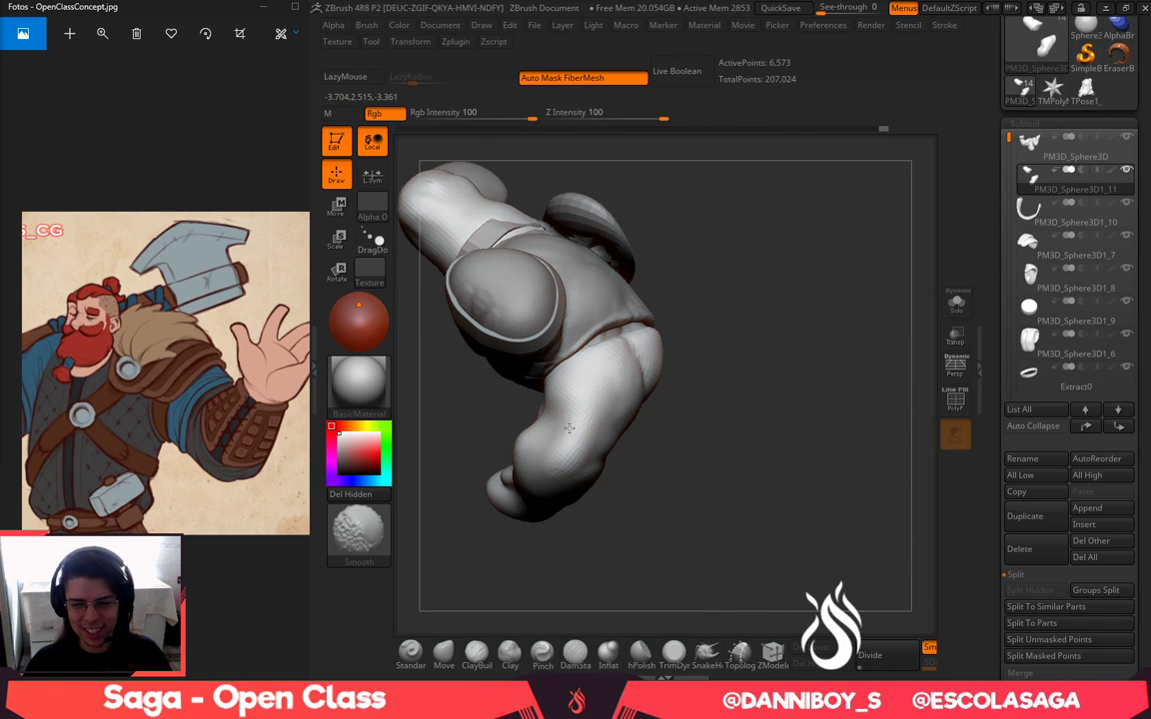
{"action": "left_click_drag", "start_coordinate": [598, 377], "coordinate": [617, 352], "text": "shift"}
{"action": "mouse_move", "coordinate": [734, 439]}
{"action": "left_mouse_down"}
{"action": "mouse_move", "coordinate": [679, 469]}
{"action": "mouse_move", "coordinate": [624, 479]}
{"action": "left_mouse_up"}
{"action": "left_click_drag", "start_coordinate": [630, 430], "coordinate": [599, 469], "text": "shift"}
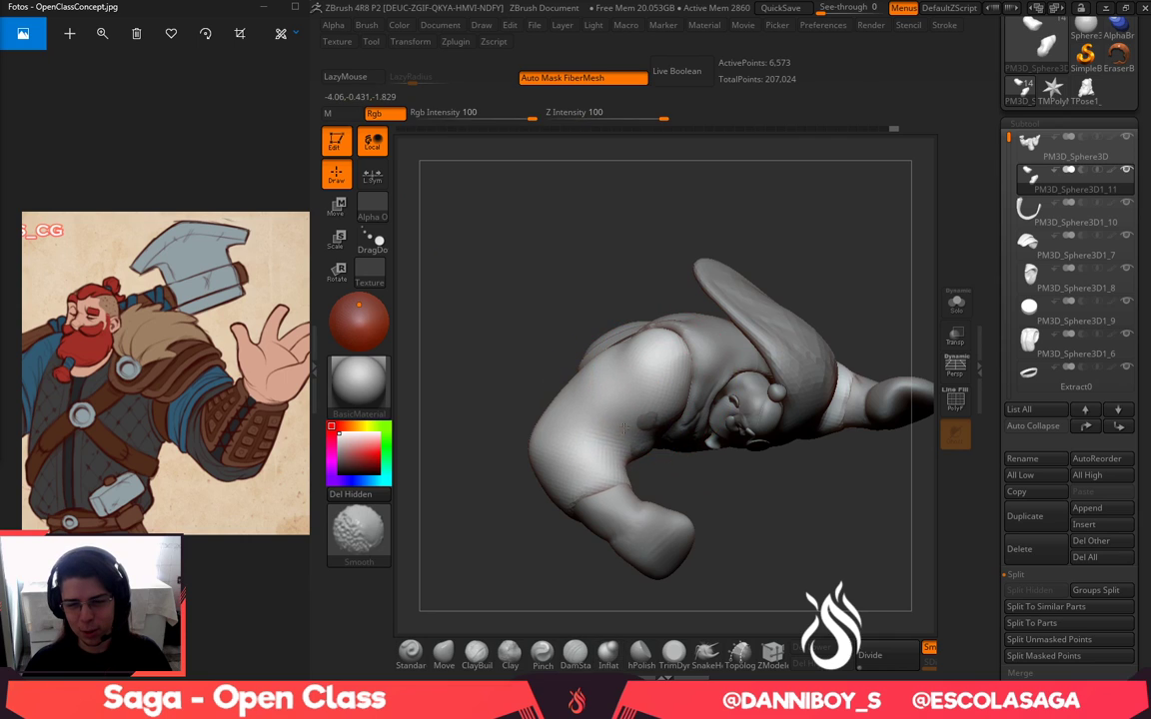
{"action": "left_click_drag", "start_coordinate": [744, 540], "coordinate": [699, 515]}
Resize the Inflat brush and add volume to the upper arm of the remeshed axe-side sleeve
{"action": "key", "text": "space"}
{"action": "left_click", "coordinate": [684, 410]}
{"action": "left_click_drag", "start_coordinate": [673, 393], "coordinate": [675, 395]}
{"action": "left_click_drag", "start_coordinate": [613, 358], "coordinate": [664, 230]}
{"action": "mouse_move", "coordinate": [633, 352]}
{"action": "left_mouse_down"}
{"action": "mouse_move", "coordinate": [731, 430]}
{"action": "mouse_move", "coordinate": [823, 459]}
{"action": "mouse_move", "coordinate": [611, 553]}
{"action": "left_mouse_up"}
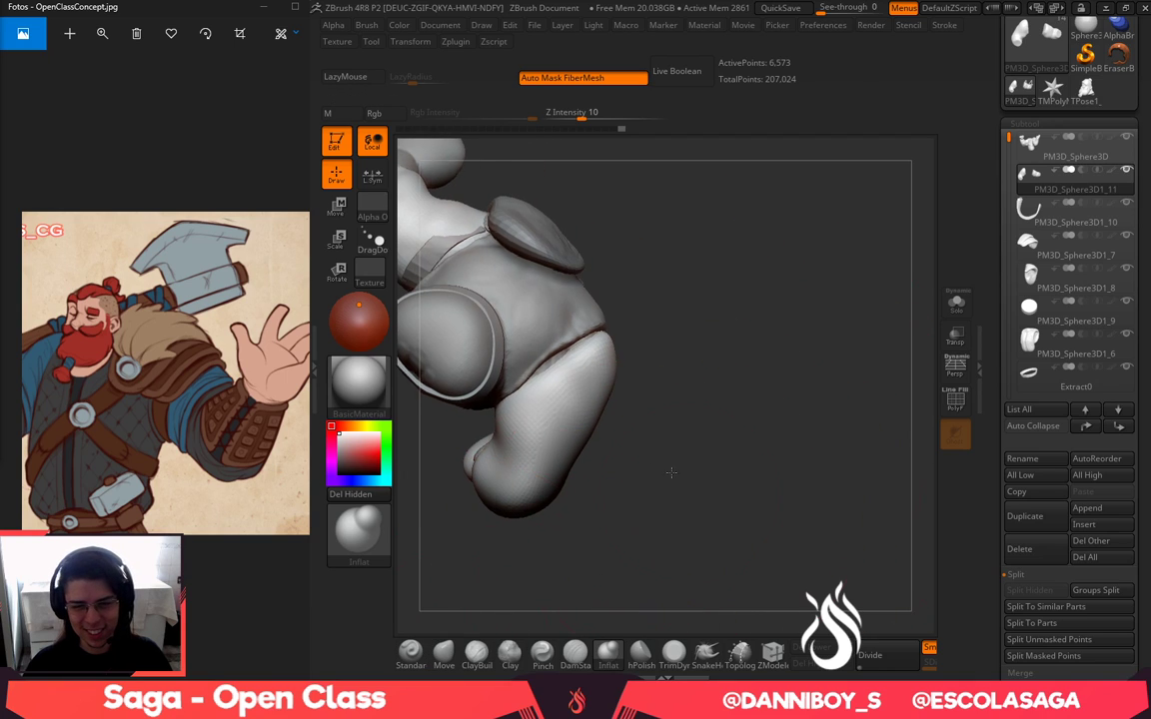
{"action": "left_click_drag", "start_coordinate": [670, 473], "coordinate": [598, 206]}
{"action": "mouse_move", "coordinate": [597, 205]}
{"action": "right_mouse_down"}
{"action": "mouse_move", "coordinate": [742, 260]}
{"action": "mouse_move", "coordinate": [738, 289]}
{"action": "right_mouse_up"}
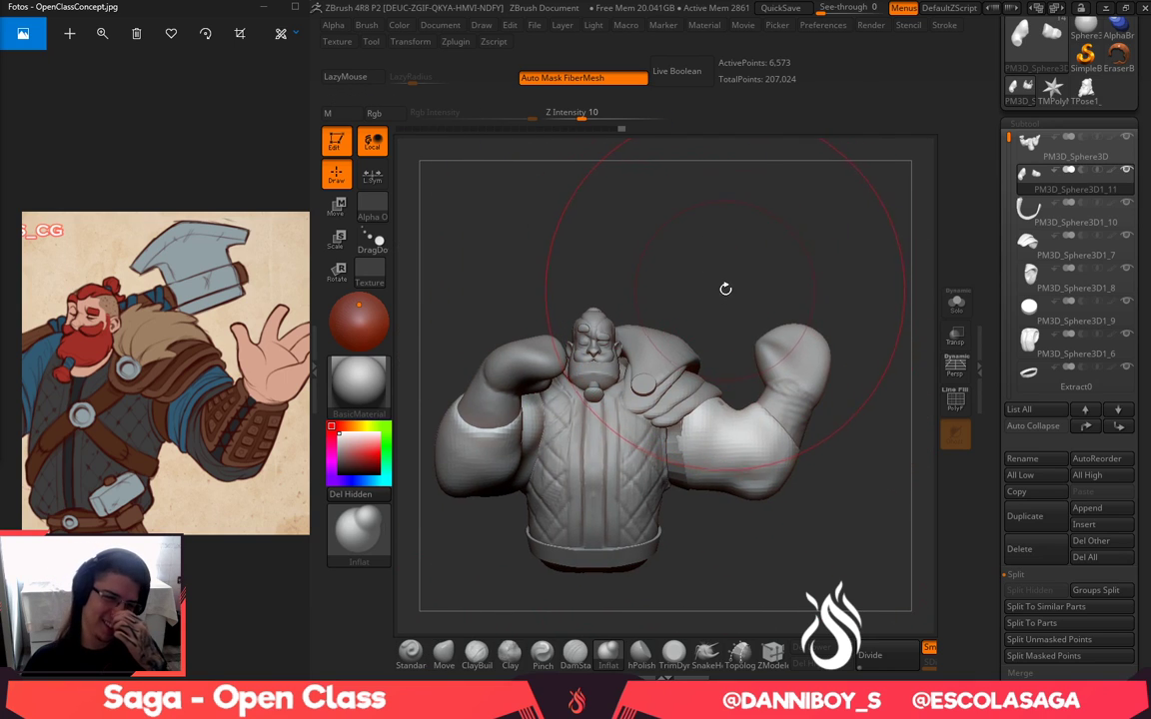
{"action": "left_click_drag", "start_coordinate": [740, 307], "coordinate": [635, 241]}
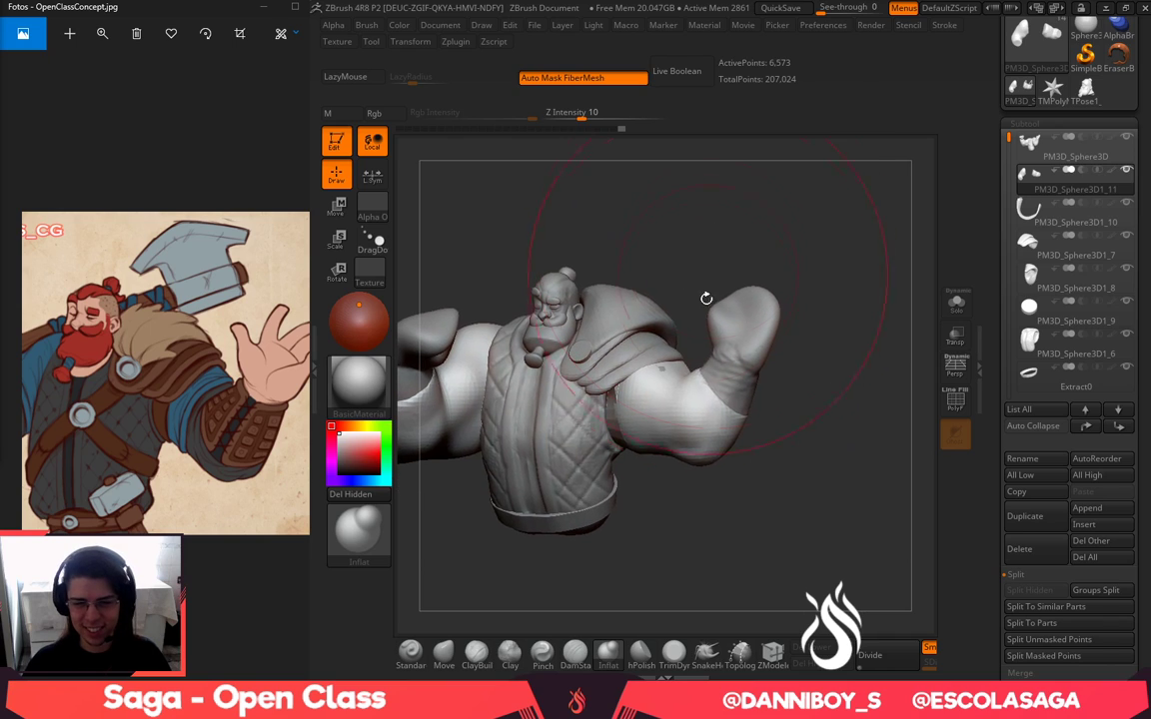
{"action": "left_click_drag", "start_coordinate": [735, 512], "coordinate": [769, 531], "text": "alt"}
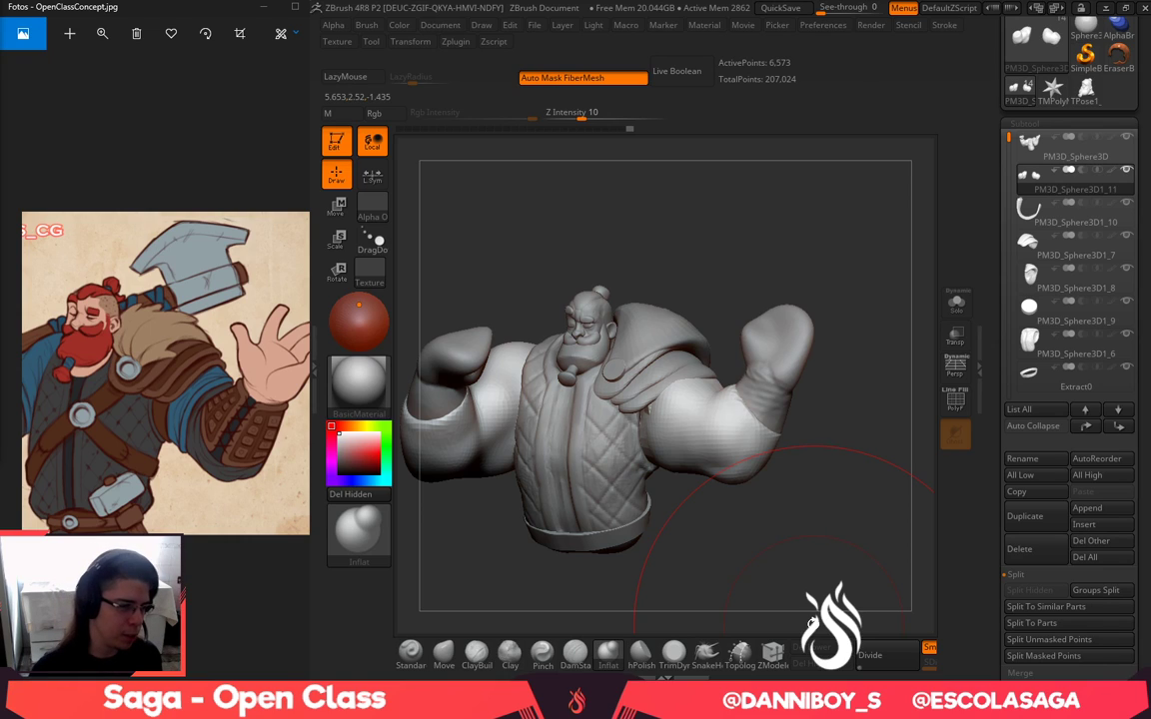
Reshape the sleeve of the raised open-hand arm with the Move brush and smooth its shoulder area
{"action": "mouse_move", "coordinate": [746, 506]}
{"action": "left_mouse_down"}
{"action": "mouse_move", "coordinate": [738, 499]}
{"action": "mouse_move", "coordinate": [769, 485]}
{"action": "left_mouse_up"}
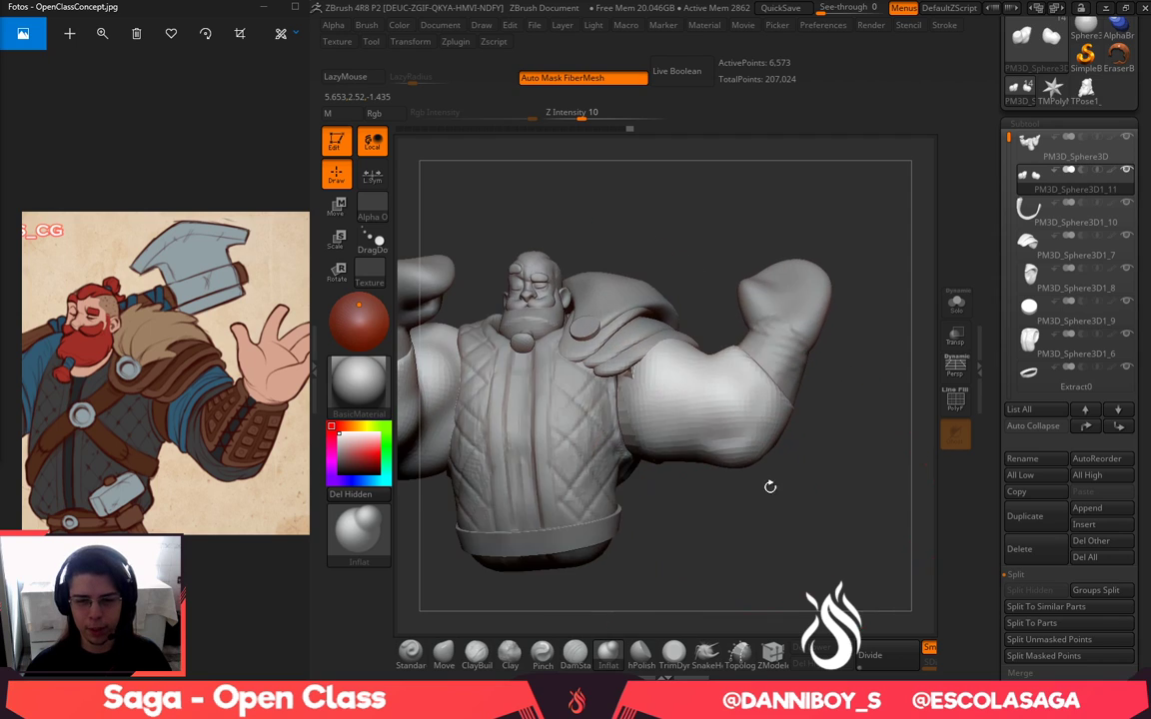
{"action": "right_click", "coordinate": [690, 432]}
{"action": "left_click", "coordinate": [444, 654]}
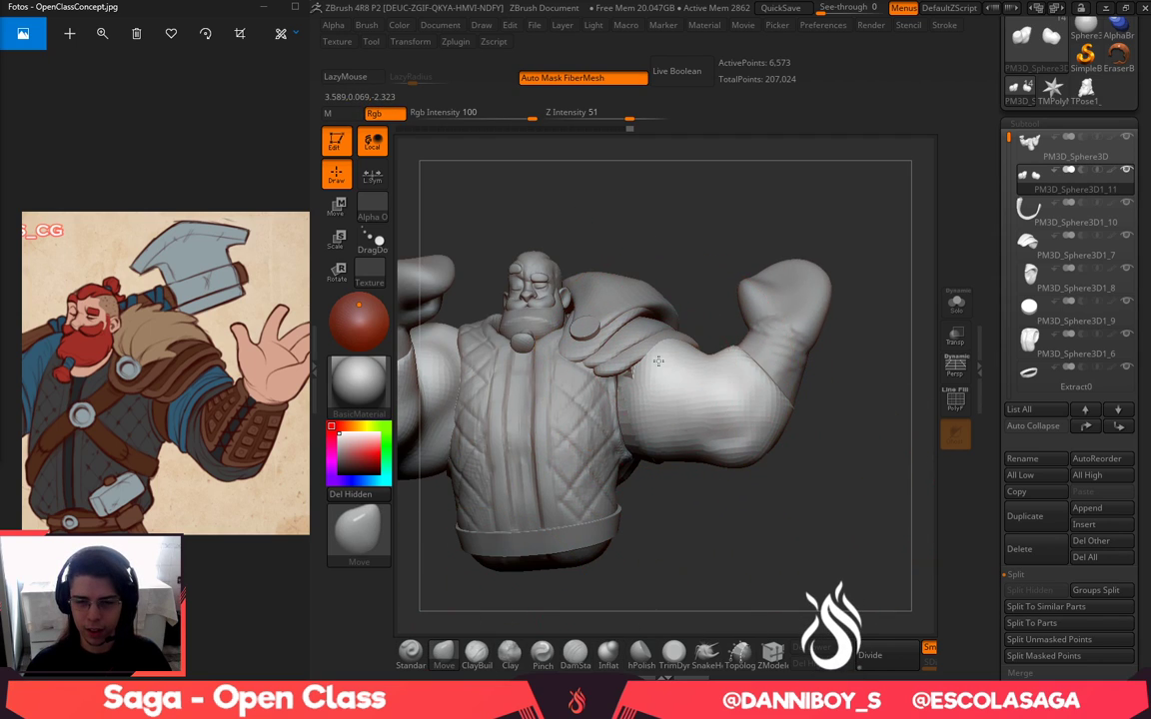
{"action": "left_click_drag", "start_coordinate": [676, 483], "coordinate": [677, 507]}
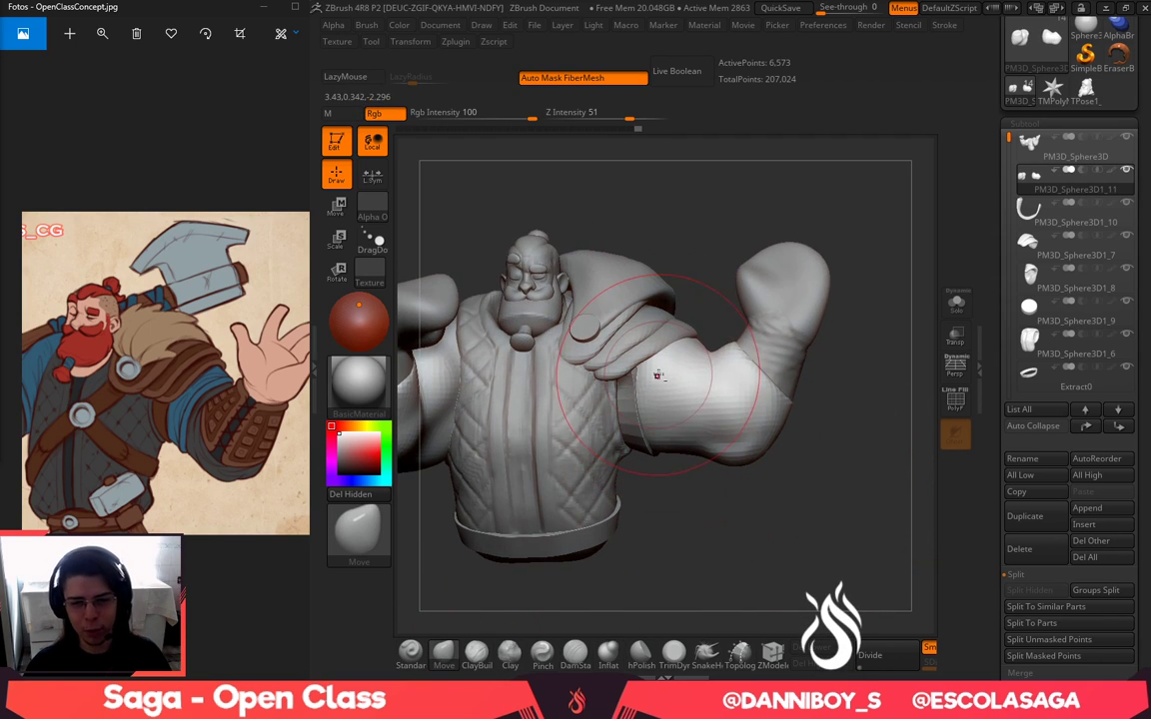
{"action": "left_click_drag", "start_coordinate": [693, 363], "coordinate": [685, 356], "text": "shift"}
{"action": "key", "text": "space"}
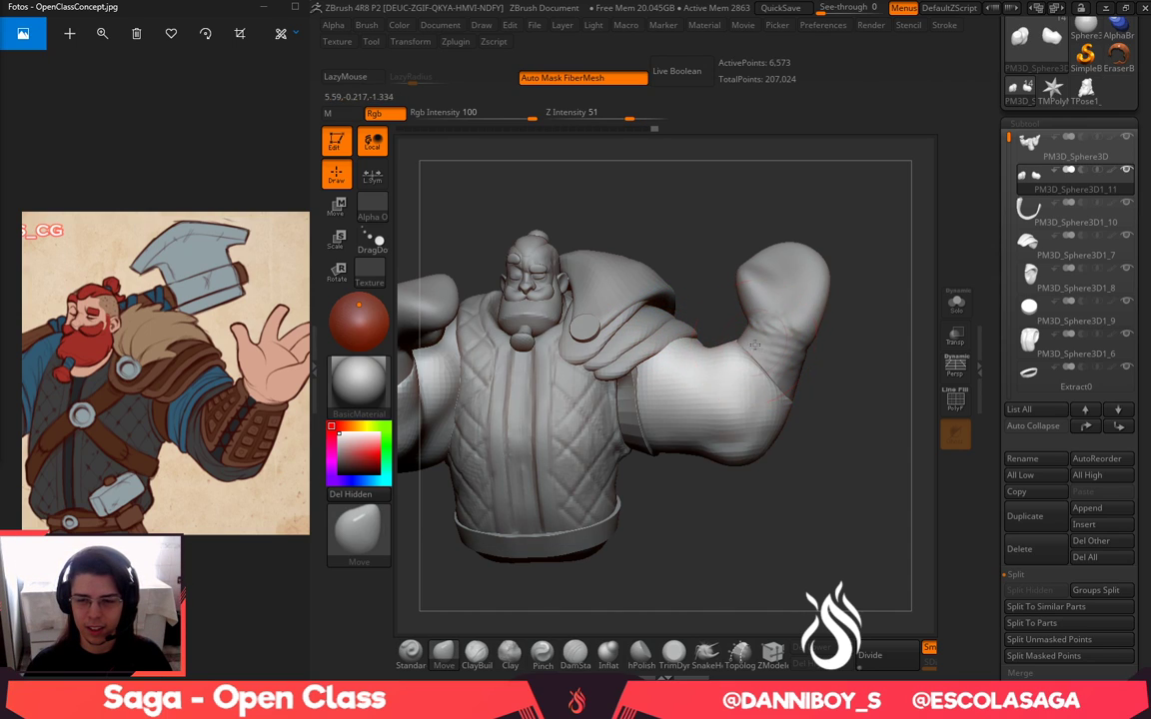
{"action": "left_click_drag", "start_coordinate": [690, 455], "coordinate": [714, 437]}
Smooth the forearm and underside of the axe-side sleeve
{"action": "left_click_drag", "start_coordinate": [790, 557], "coordinate": [793, 609], "text": "alt"}
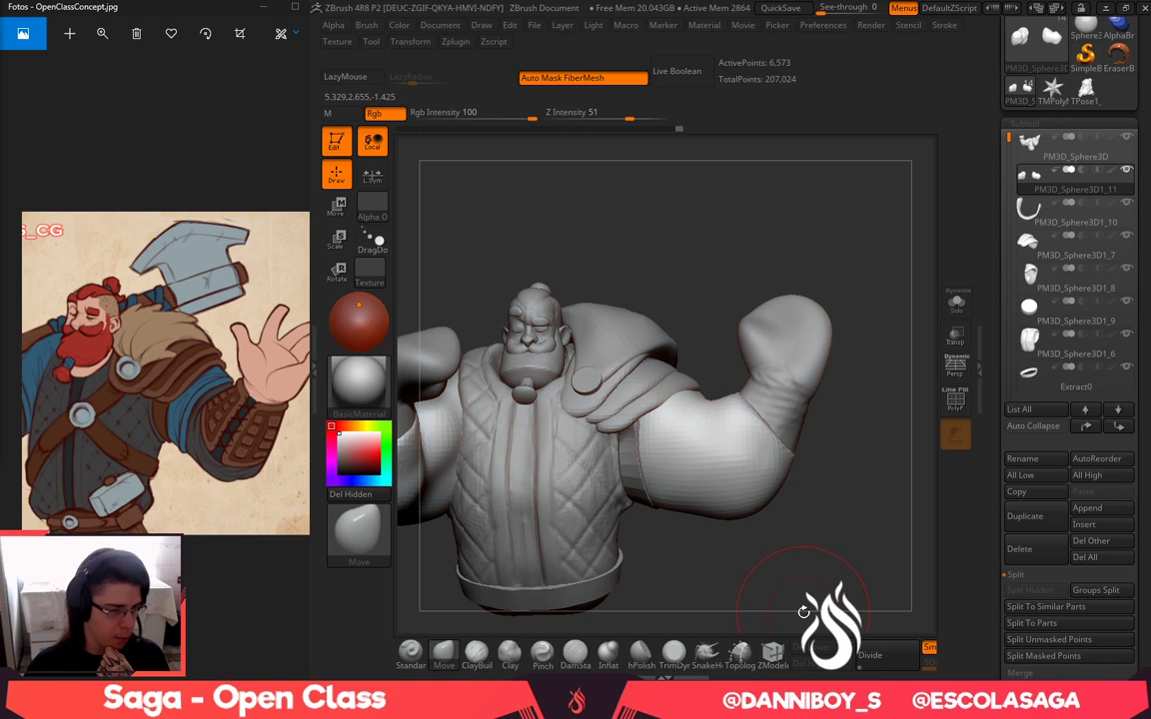
{"action": "mouse_move", "coordinate": [808, 609]}
{"action": "left_mouse_down"}
{"action": "mouse_move", "coordinate": [787, 630]}
{"action": "mouse_move", "coordinate": [827, 617]}
{"action": "mouse_move", "coordinate": [912, 555]}
{"action": "left_mouse_up"}
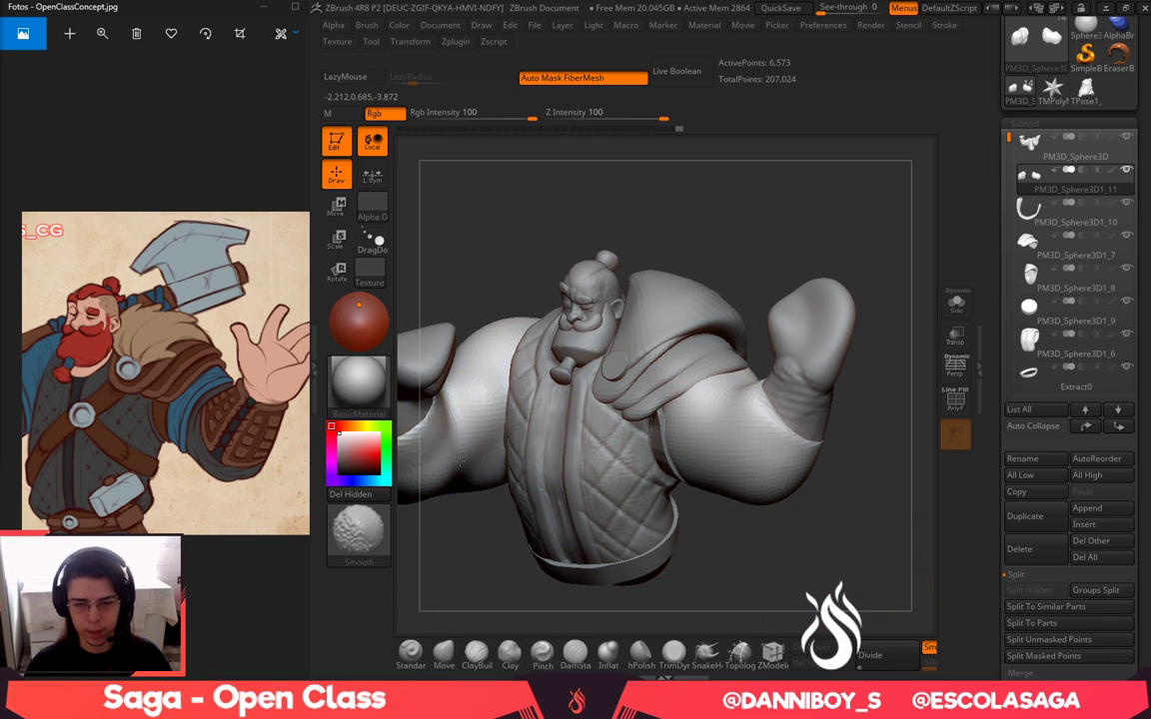
{"action": "mouse_move", "coordinate": [468, 545]}
{"action": "left_mouse_down"}
{"action": "mouse_move", "coordinate": [600, 574]}
{"action": "mouse_move", "coordinate": [751, 570]}
{"action": "left_mouse_up"}
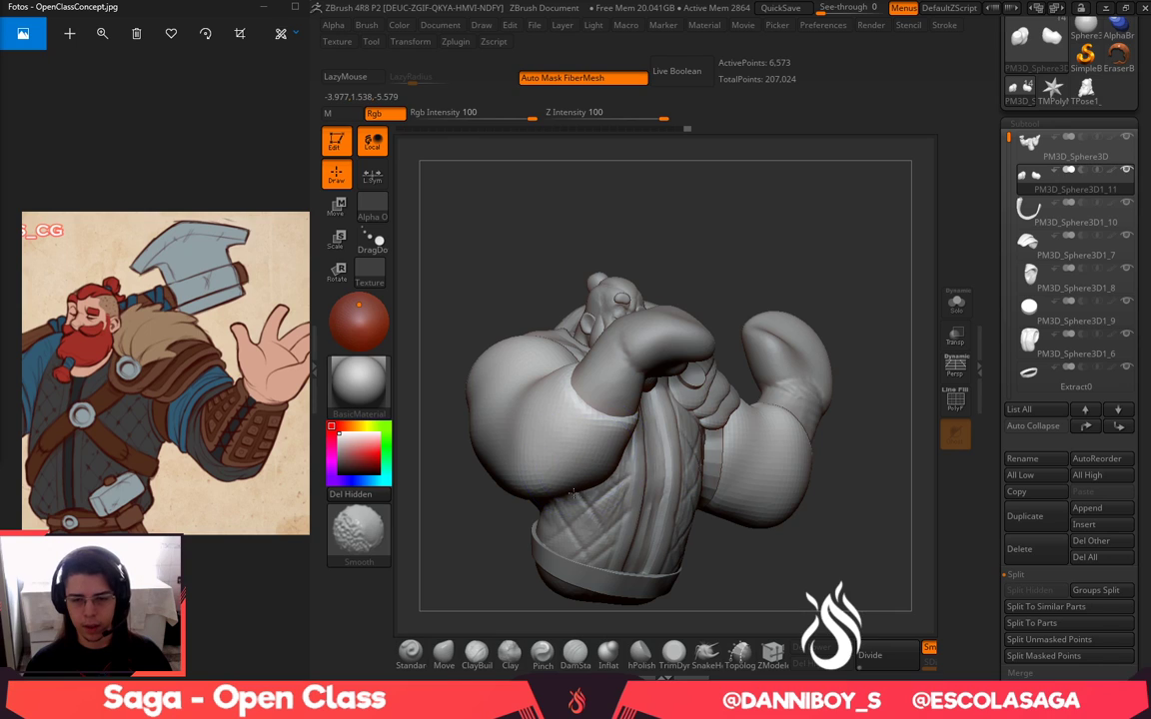
{"action": "left_click_drag", "start_coordinate": [910, 493], "coordinate": [785, 535]}
Select the layered shoulder plates and draw a diagonal strap from the shoulder disc across the chest and around the torso with the CurveStrapSnap brush
{"action": "left_click", "coordinate": [673, 388], "text": "alt"}
{"action": "left_click_drag", "start_coordinate": [770, 258], "coordinate": [760, 221], "text": "alt"}
{"action": "key", "text": "b"}
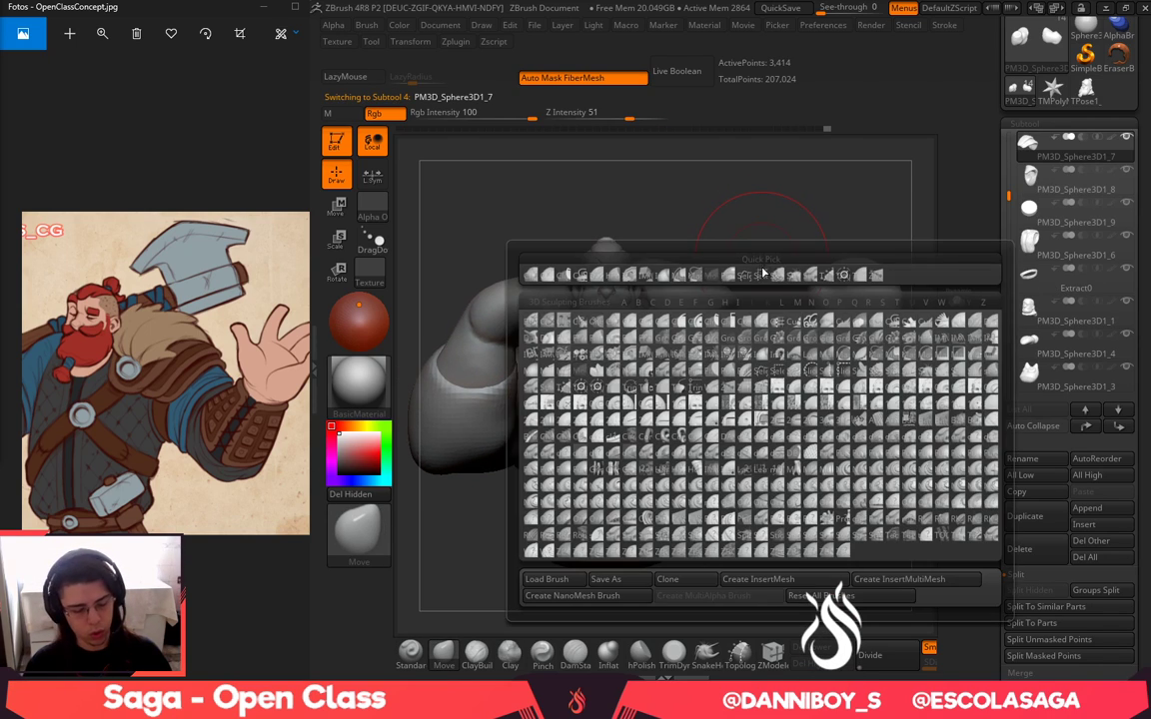
{"action": "key", "text": "c"}
{"action": "left_click", "coordinate": [906, 322]}
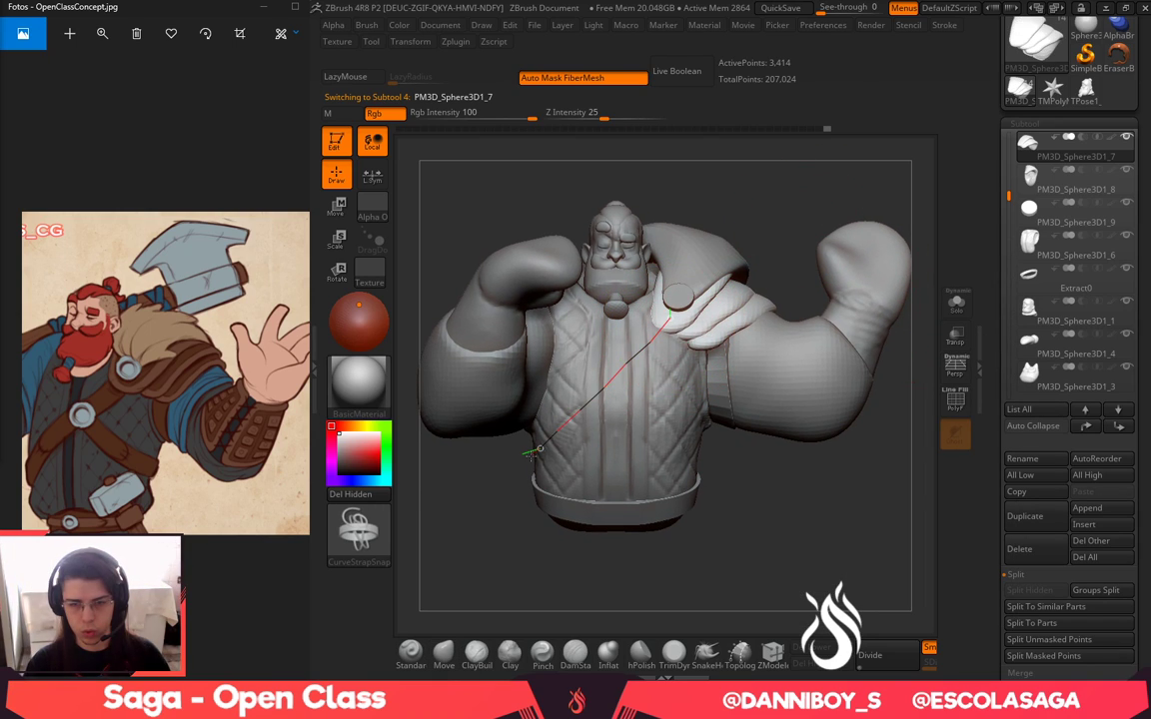
{"action": "left_click_drag", "start_coordinate": [531, 455], "coordinate": [530, 456]}
{"action": "mouse_move", "coordinate": [603, 585]}
{"action": "left_mouse_down", "text": "alt"}
{"action": "mouse_move", "coordinate": [630, 559]}
{"action": "mouse_move", "coordinate": [673, 553]}
{"action": "left_mouse_up", "text": "alt"}
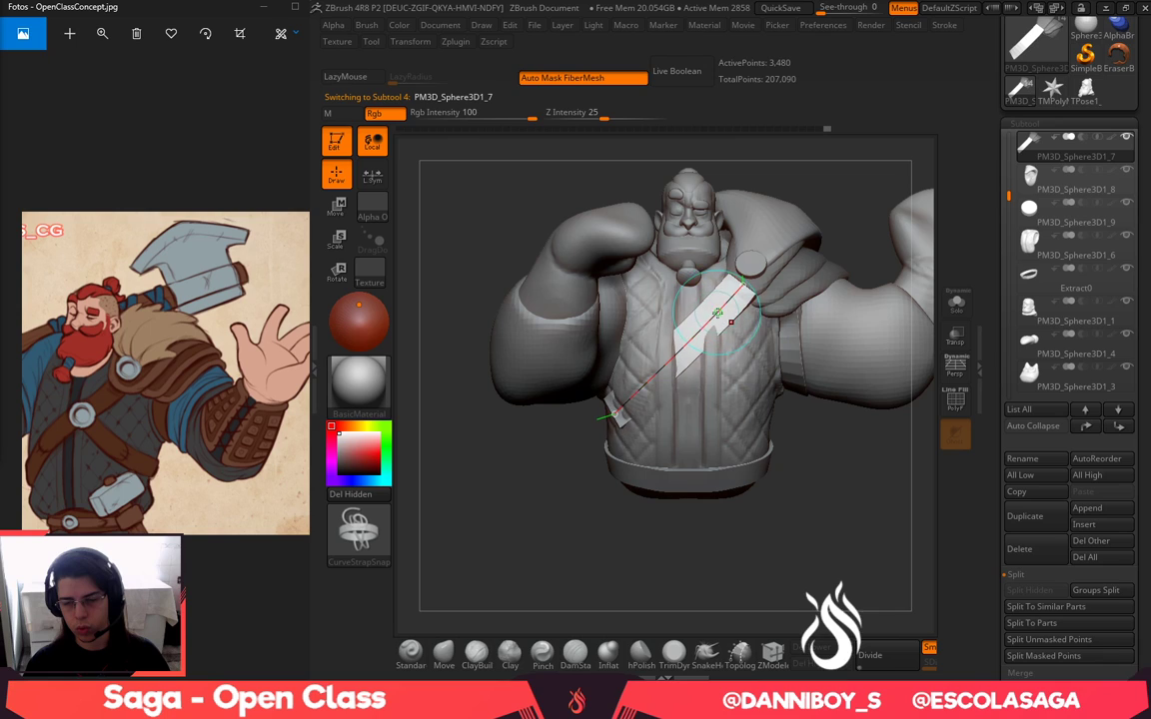
{"action": "mouse_move", "coordinate": [604, 598]}
{"action": "left_mouse_down"}
{"action": "mouse_move", "coordinate": [688, 547]}
{"action": "mouse_move", "coordinate": [812, 527]}
{"action": "mouse_move", "coordinate": [671, 540]}
{"action": "mouse_move", "coordinate": [649, 570]}
{"action": "left_mouse_up"}
Resize the Move brush and fit the chest strap to the torso, tucking its upper end beneath the shoulder disc
{"action": "left_click", "coordinate": [446, 654]}
{"action": "left_click_drag", "start_coordinate": [798, 529], "coordinate": [714, 571]}
{"action": "key", "text": "space"}
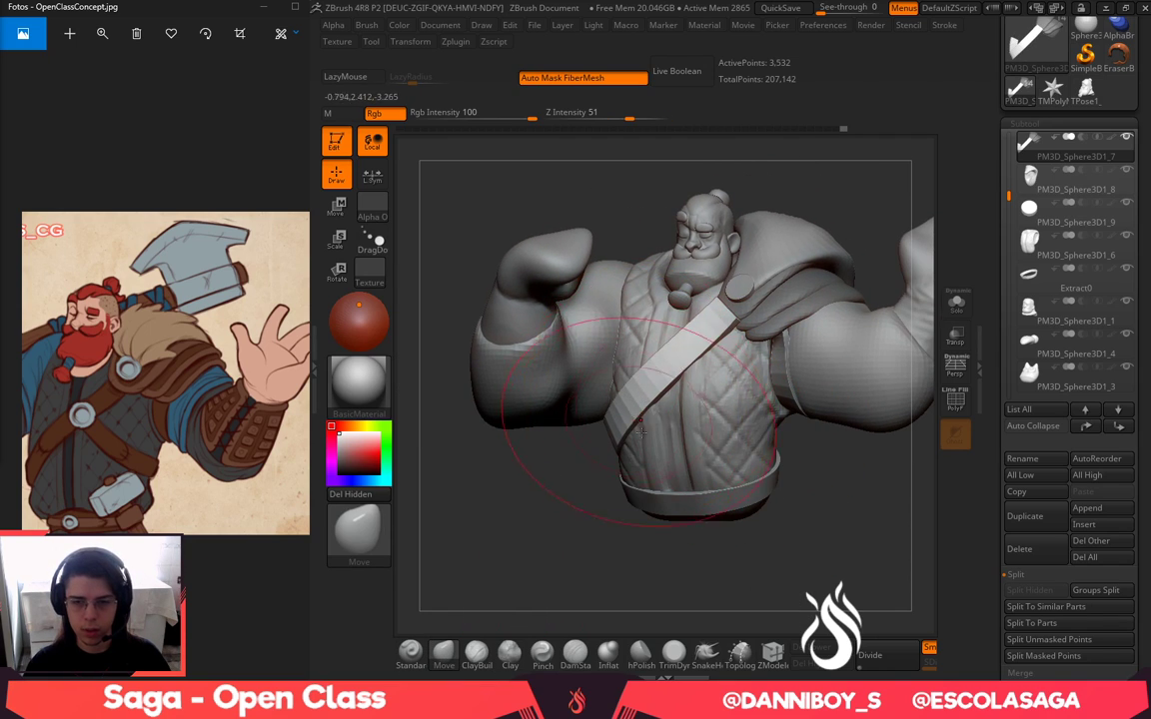
{"action": "left_click_drag", "start_coordinate": [550, 230], "coordinate": [544, 272], "text": "alt"}
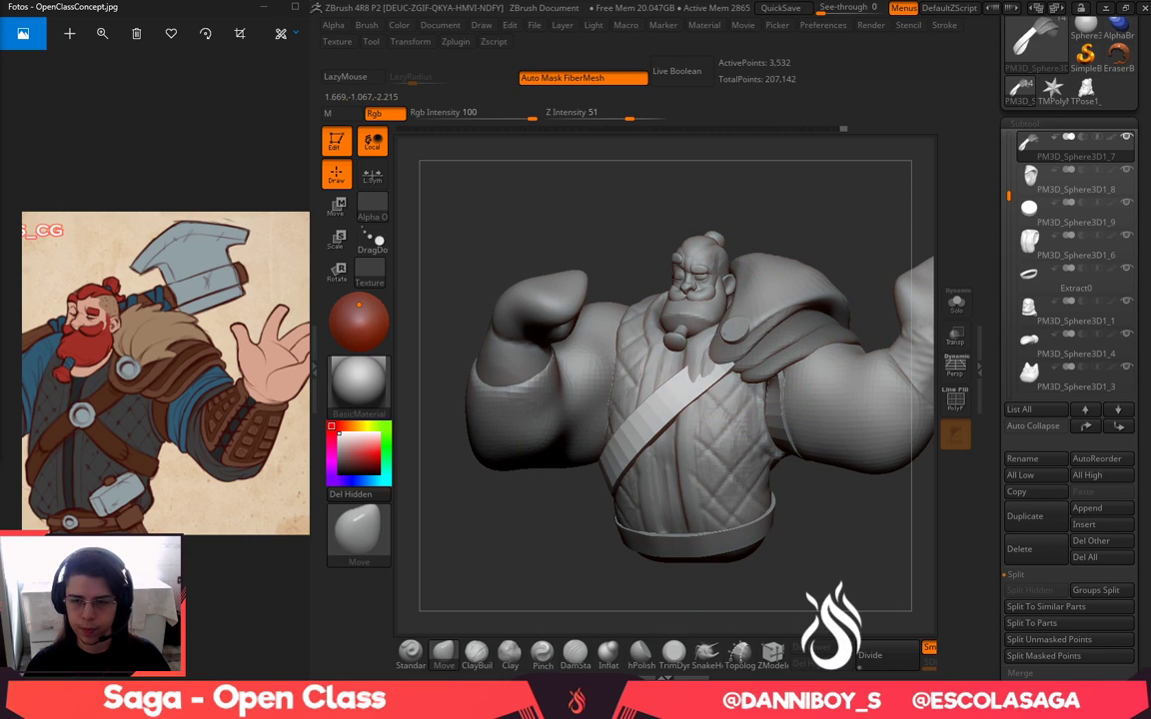
{"action": "mouse_move", "coordinate": [827, 553]}
{"action": "left_mouse_down", "text": "alt"}
{"action": "mouse_move", "coordinate": [779, 517]}
{"action": "mouse_move", "coordinate": [787, 532]}
{"action": "left_mouse_up", "text": "alt"}
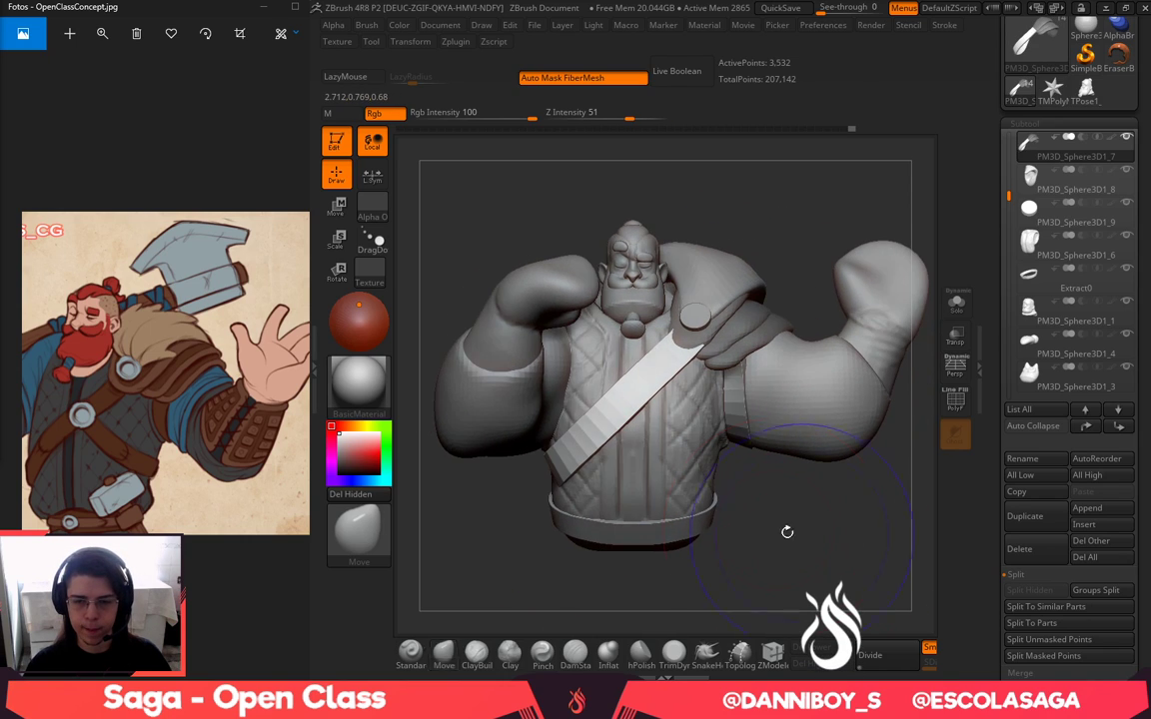
Duplicate the strap subtool and mirror the copy so the two straps cross over the chest
{"action": "left_click", "coordinate": [1062, 515]}
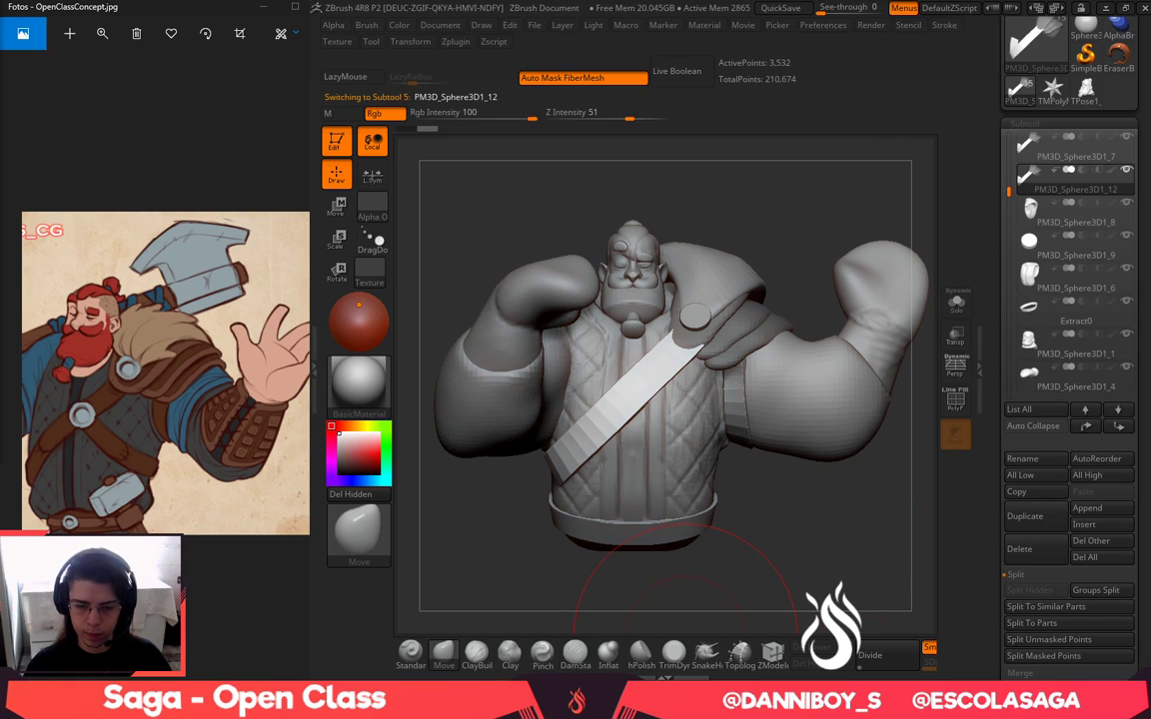
{"action": "left_click", "coordinate": [521, 697]}
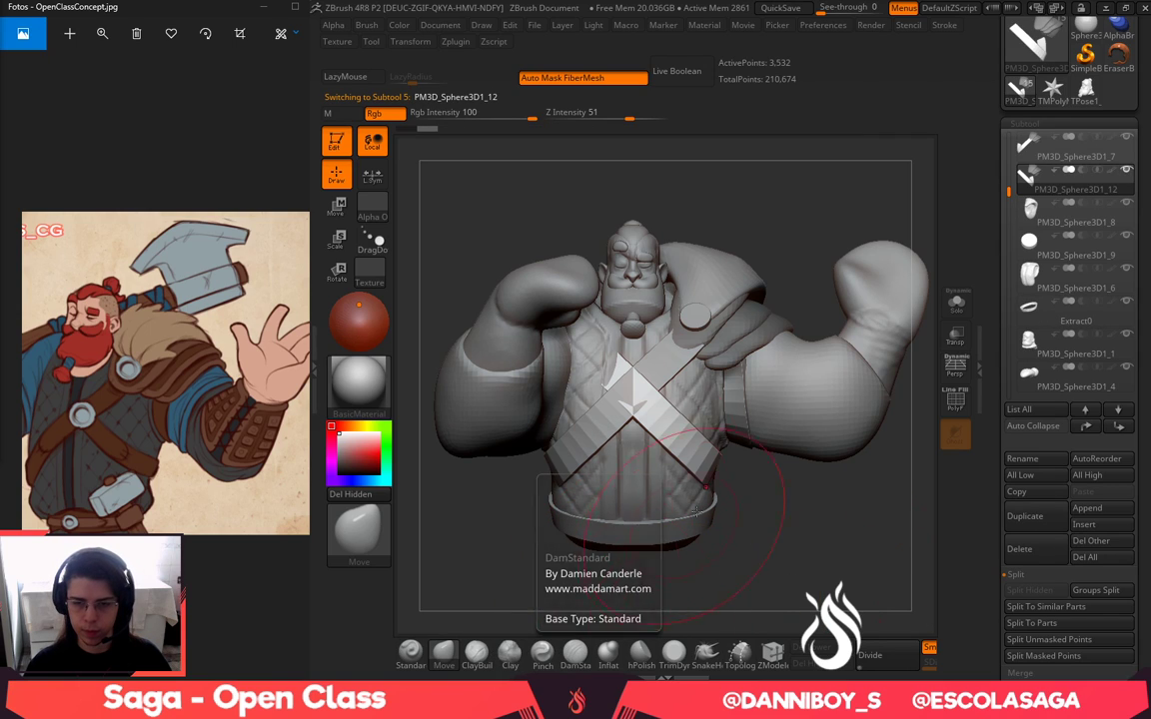
Isolate the mirrored copy, hide the strap section above the crossing and delete the hidden geometry
{"action": "left_click", "coordinate": [961, 303]}
{"action": "mouse_move", "coordinate": [658, 358]}
{"action": "left_mouse_down", "text": "ctrl+alt+shift"}
{"action": "mouse_move", "coordinate": [588, 223]}
{"action": "mouse_move", "coordinate": [622, 272]}
{"action": "left_mouse_up", "text": "ctrl+alt+shift"}
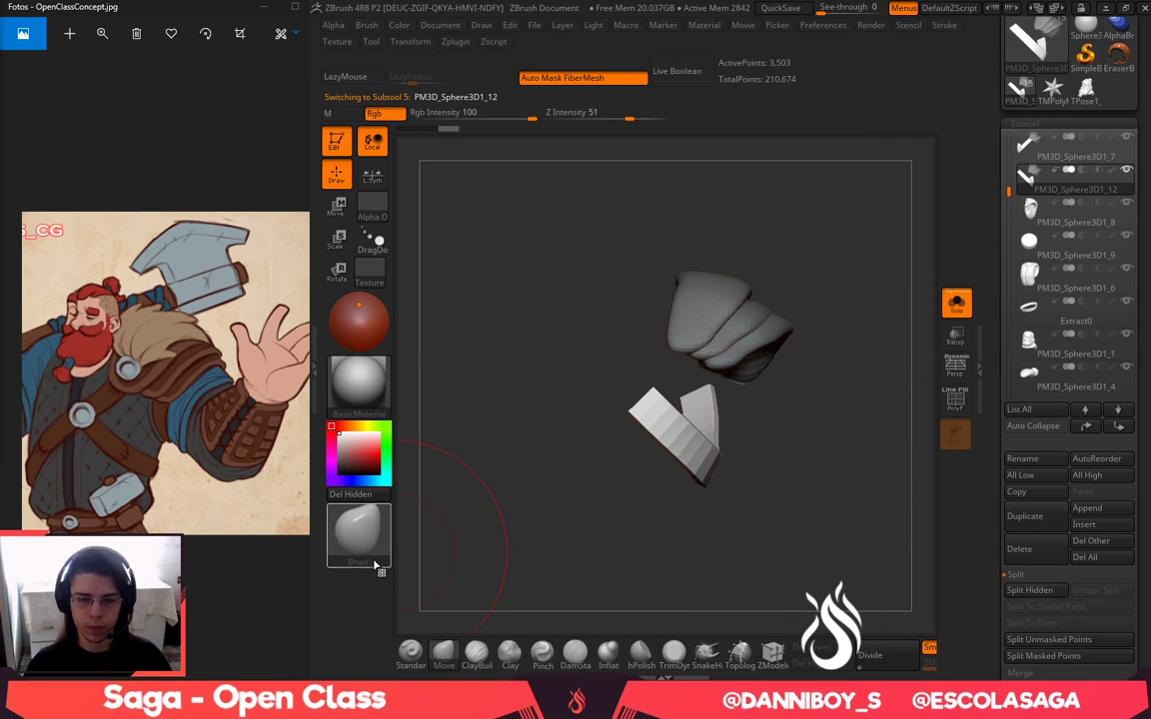
{"action": "left_click", "coordinate": [367, 494]}
{"action": "left_click", "coordinate": [957, 304]}
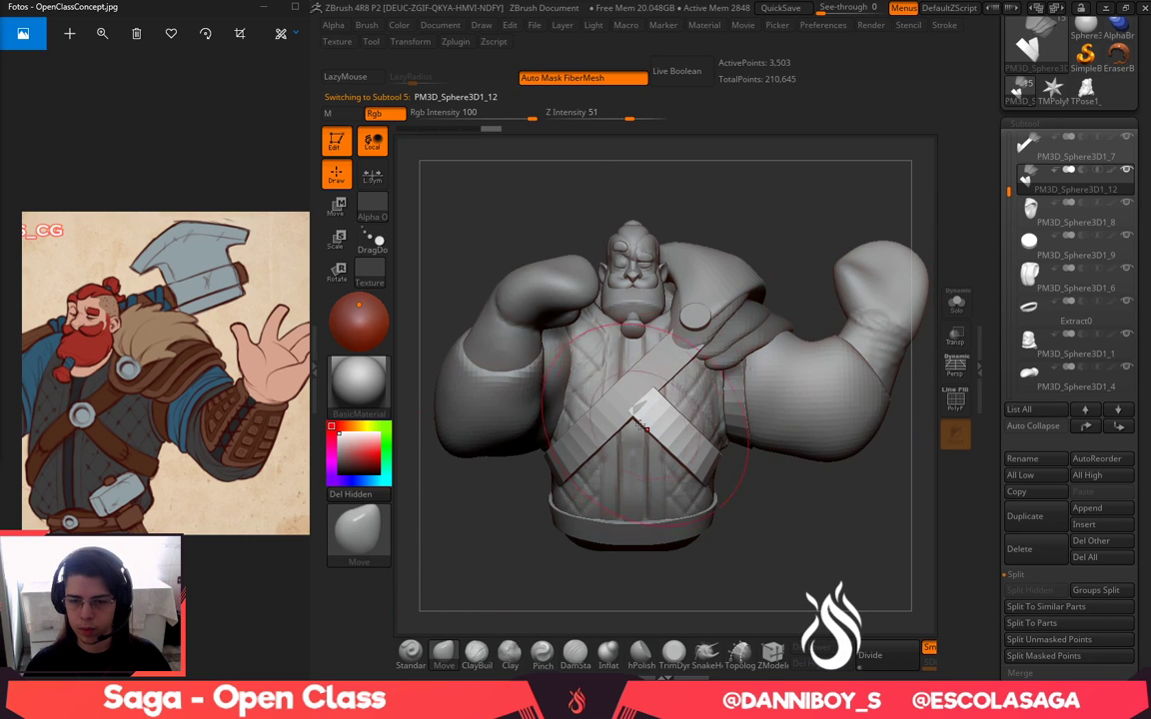
Adjust the edges of the shortened second strap near the crossing with the Pinch brush
{"action": "left_click_drag", "start_coordinate": [791, 529], "coordinate": [895, 520]}
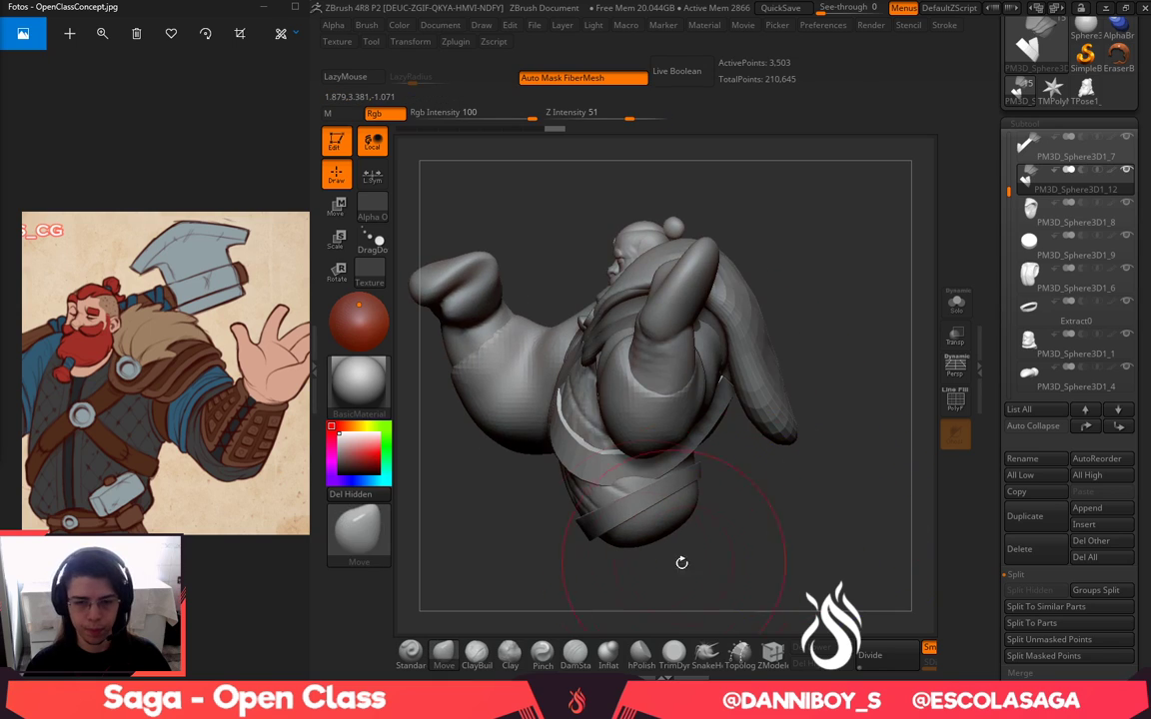
{"action": "mouse_move", "coordinate": [681, 563]}
{"action": "left_mouse_down", "text": "shift"}
{"action": "mouse_move", "coordinate": [821, 596]}
{"action": "mouse_move", "coordinate": [700, 558]}
{"action": "left_mouse_up", "text": "shift"}
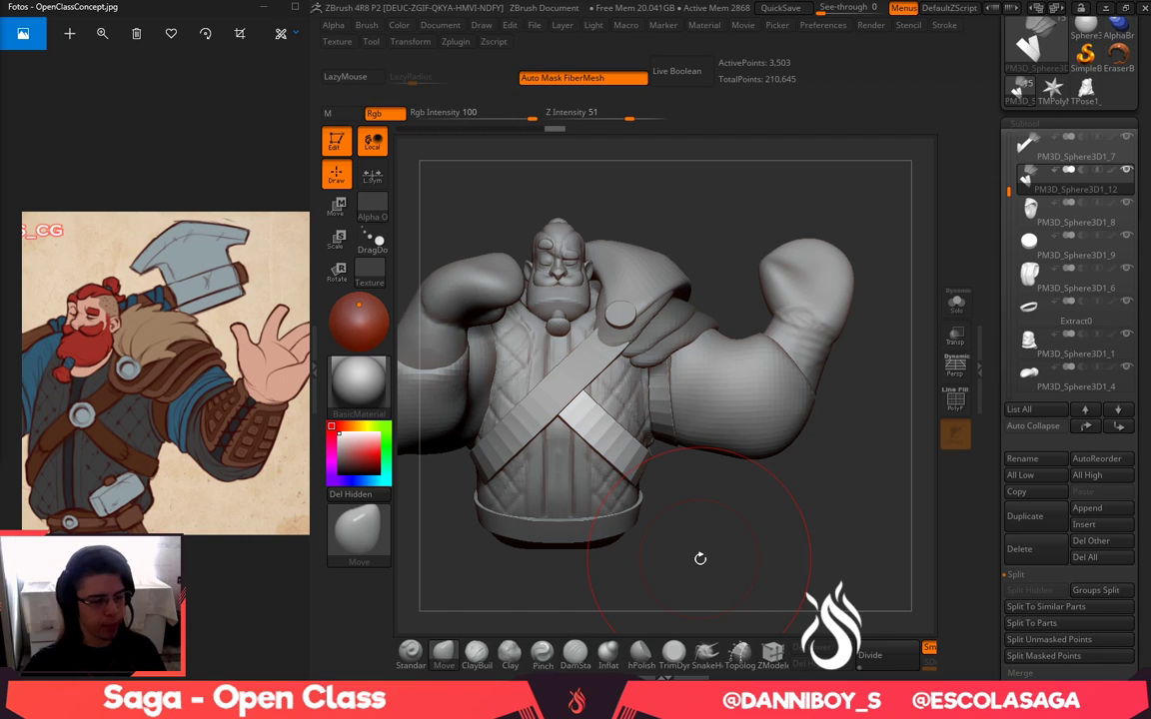
{"action": "left_click", "coordinate": [544, 657]}
{"action": "key", "text": "space"}
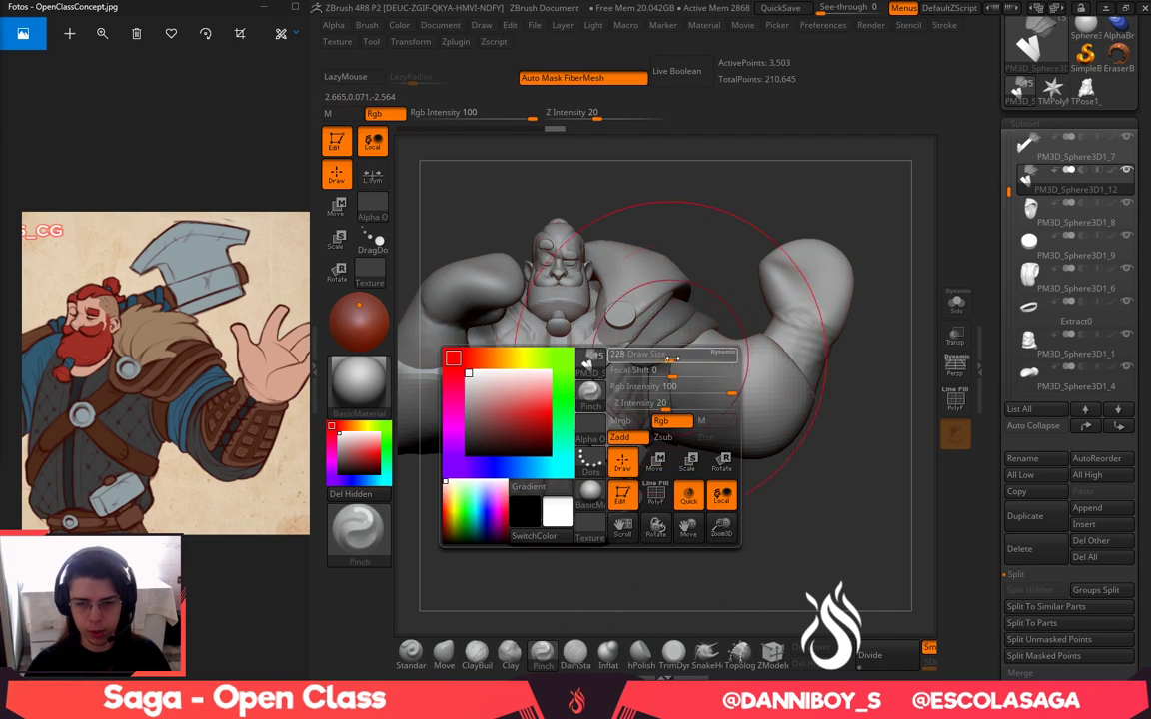
{"action": "left_click_drag", "start_coordinate": [589, 393], "coordinate": [653, 440]}
{"action": "mouse_move", "coordinate": [562, 415]}
{"action": "left_mouse_down"}
{"action": "mouse_move", "coordinate": [663, 487]}
{"action": "mouse_move", "coordinate": [617, 455]}
{"action": "left_mouse_up"}
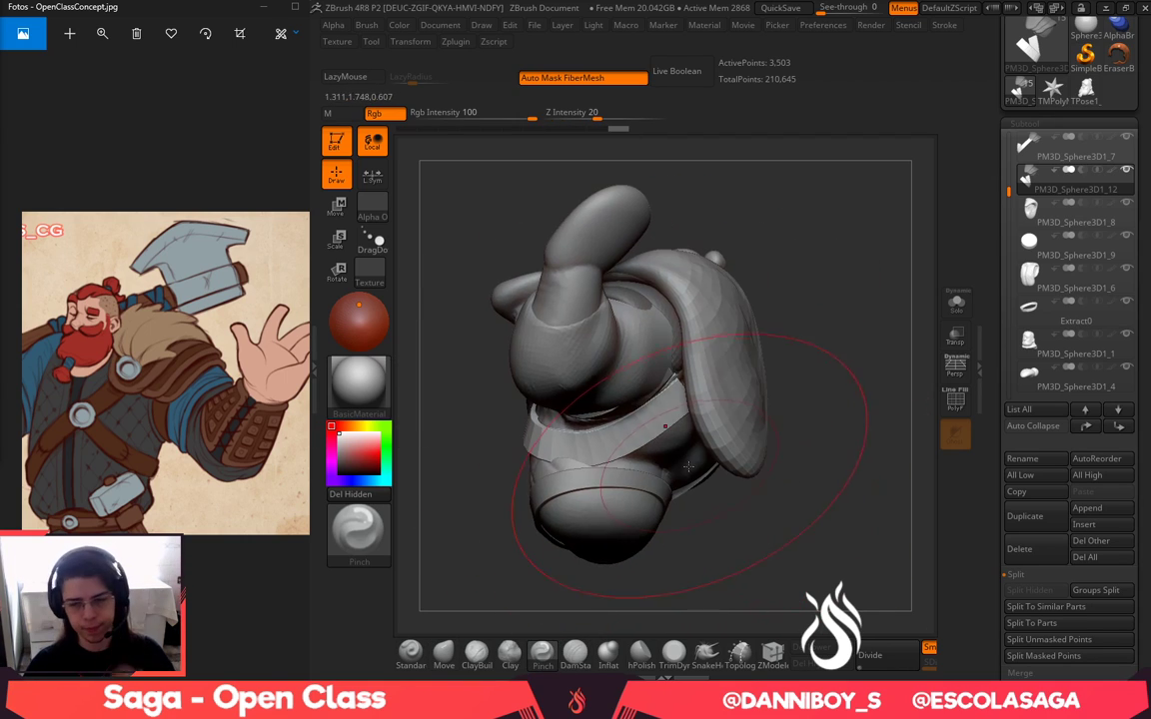
{"action": "mouse_move", "coordinate": [734, 545]}
{"action": "left_mouse_down"}
{"action": "mouse_move", "coordinate": [791, 568]}
{"action": "mouse_move", "coordinate": [791, 598]}
{"action": "left_mouse_up"}
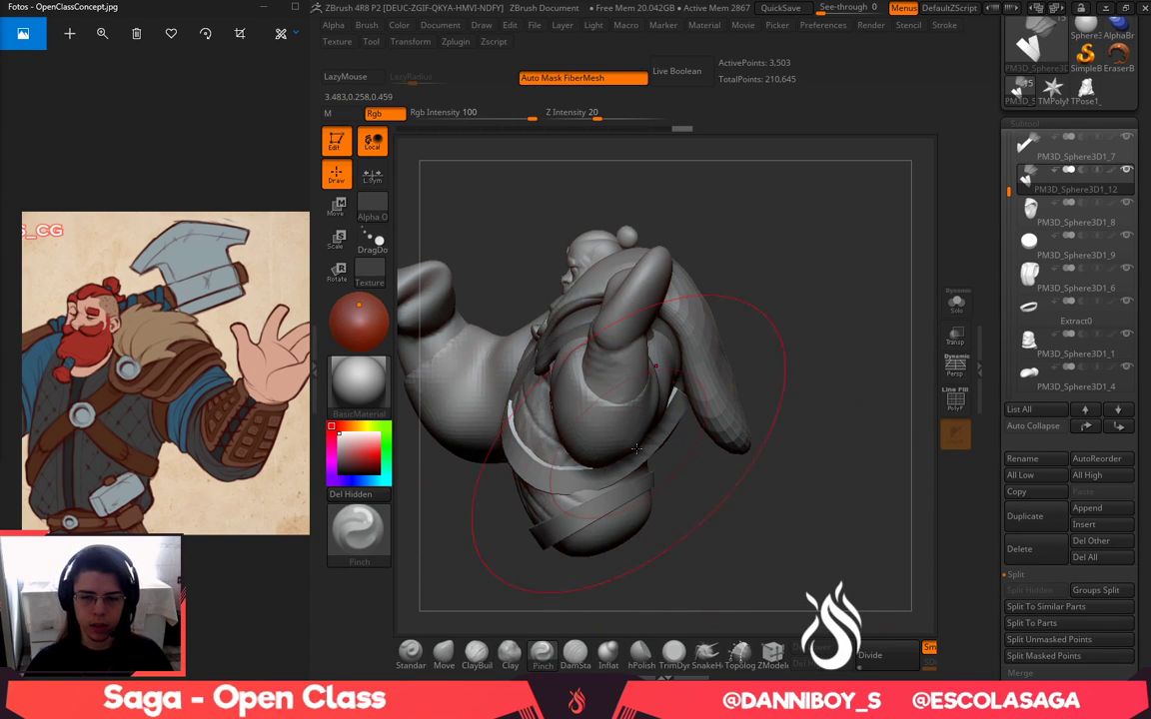
{"action": "left_click_drag", "start_coordinate": [699, 529], "coordinate": [780, 528]}
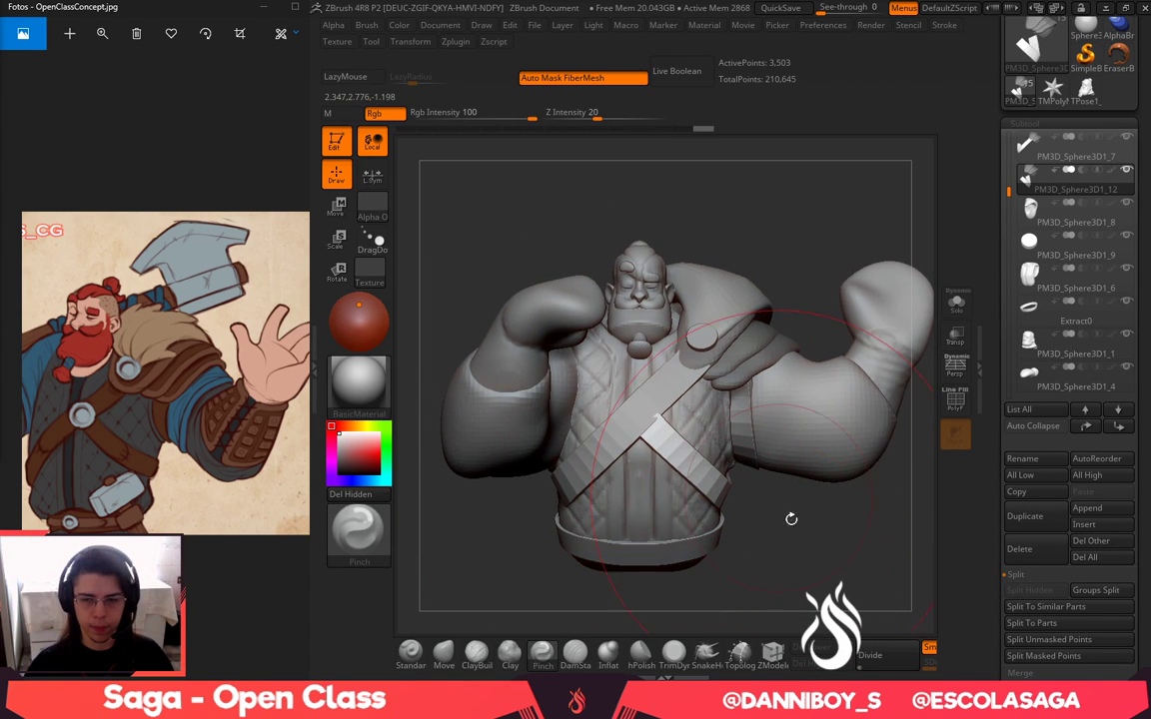
Isolate the second strap's subtool and delete the leftover shoulder plates, keeping only the strap
{"action": "left_click", "coordinate": [757, 361], "text": "alt"}
{"action": "left_click", "coordinate": [663, 424], "text": "alt"}
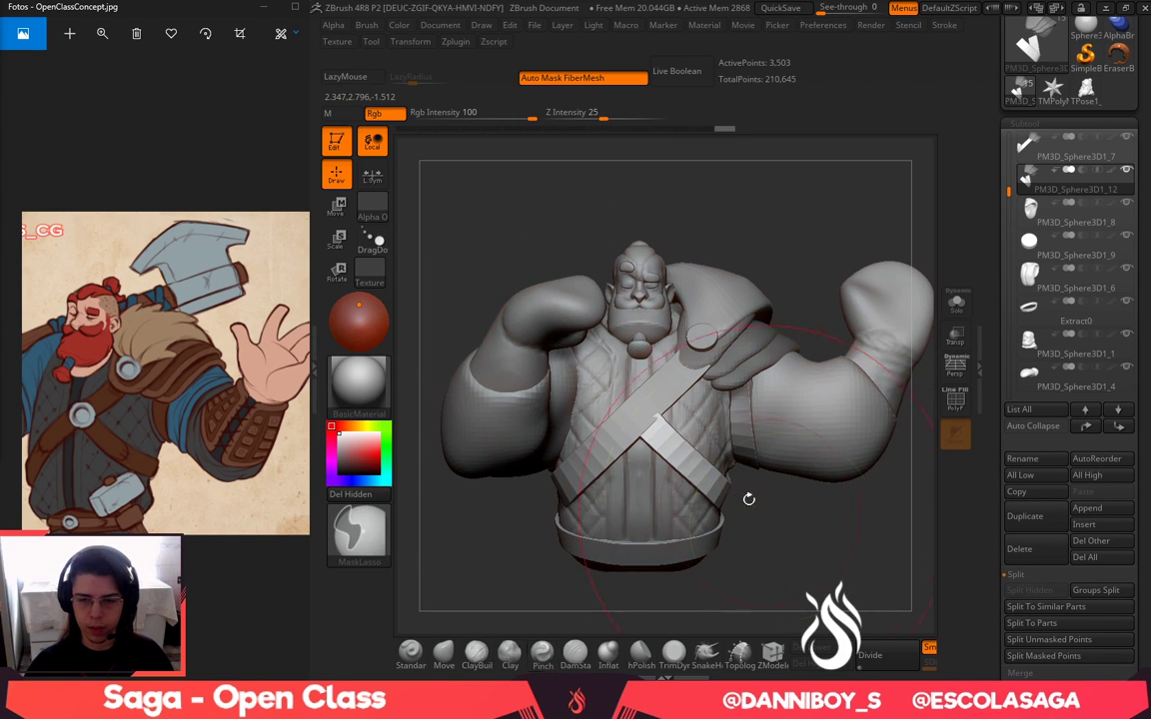
{"action": "left_click", "coordinate": [956, 303]}
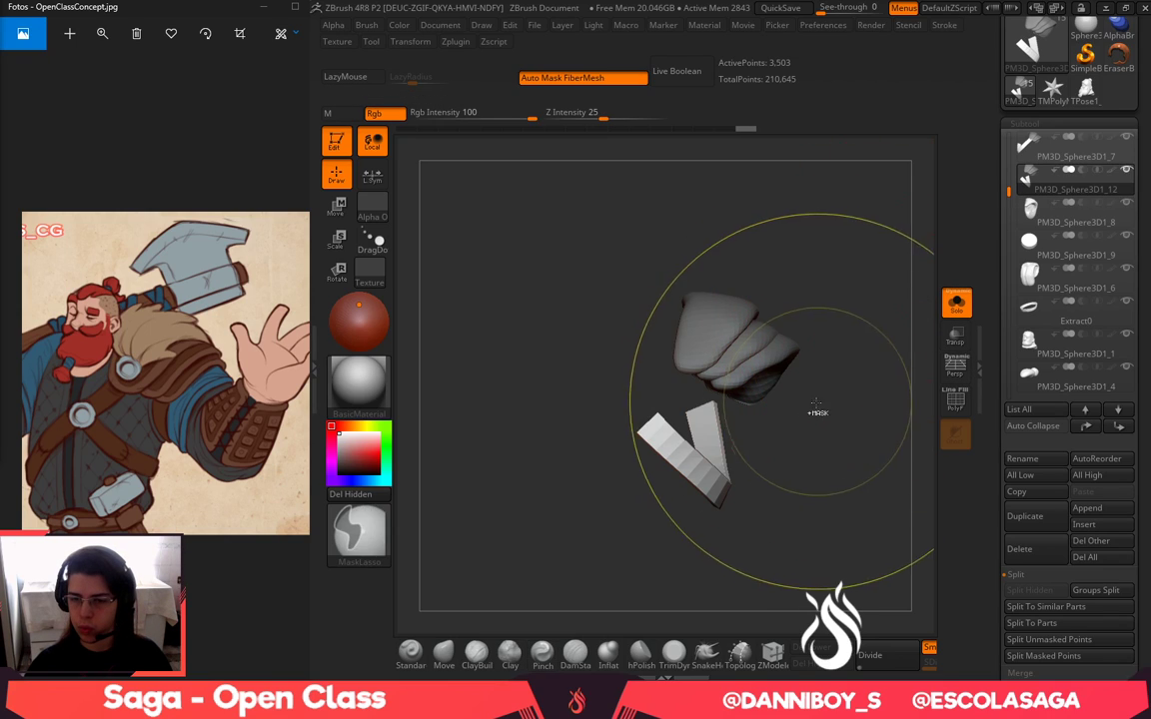
{"action": "key", "text": "ctrl+shift"}
{"action": "left_click_drag", "start_coordinate": [613, 363], "coordinate": [871, 445], "text": "ctrl+alt+shift"}
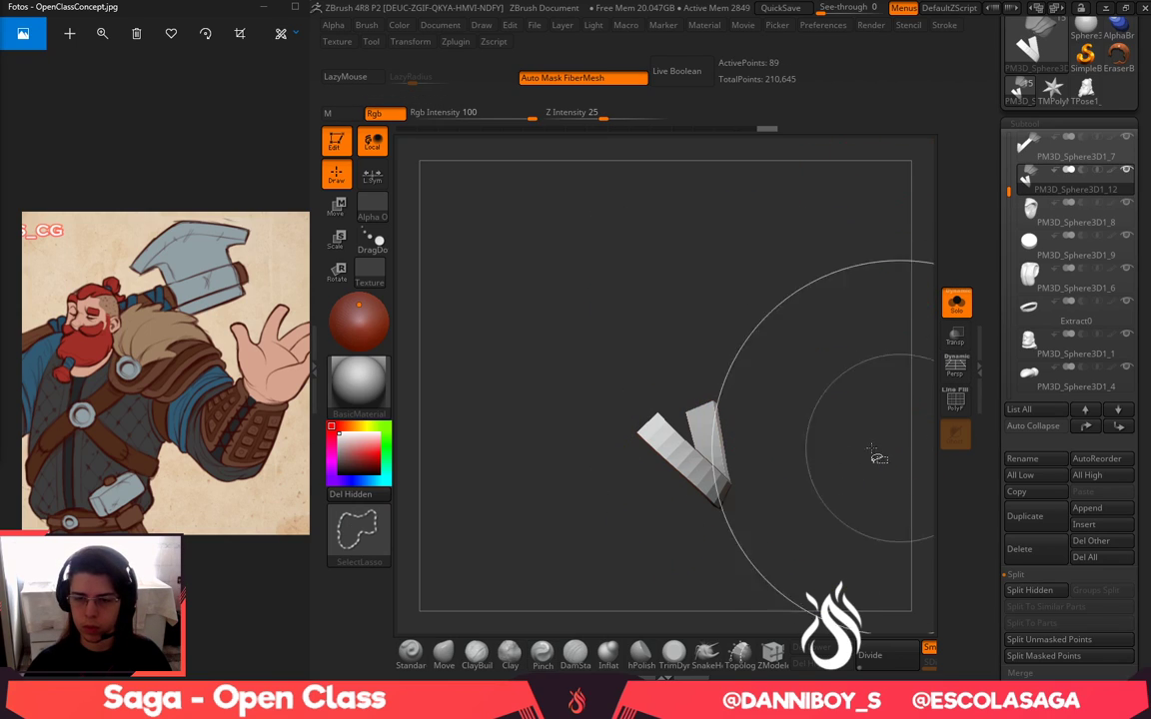
{"action": "left_click", "coordinate": [384, 498]}
{"action": "left_click", "coordinate": [962, 312]}
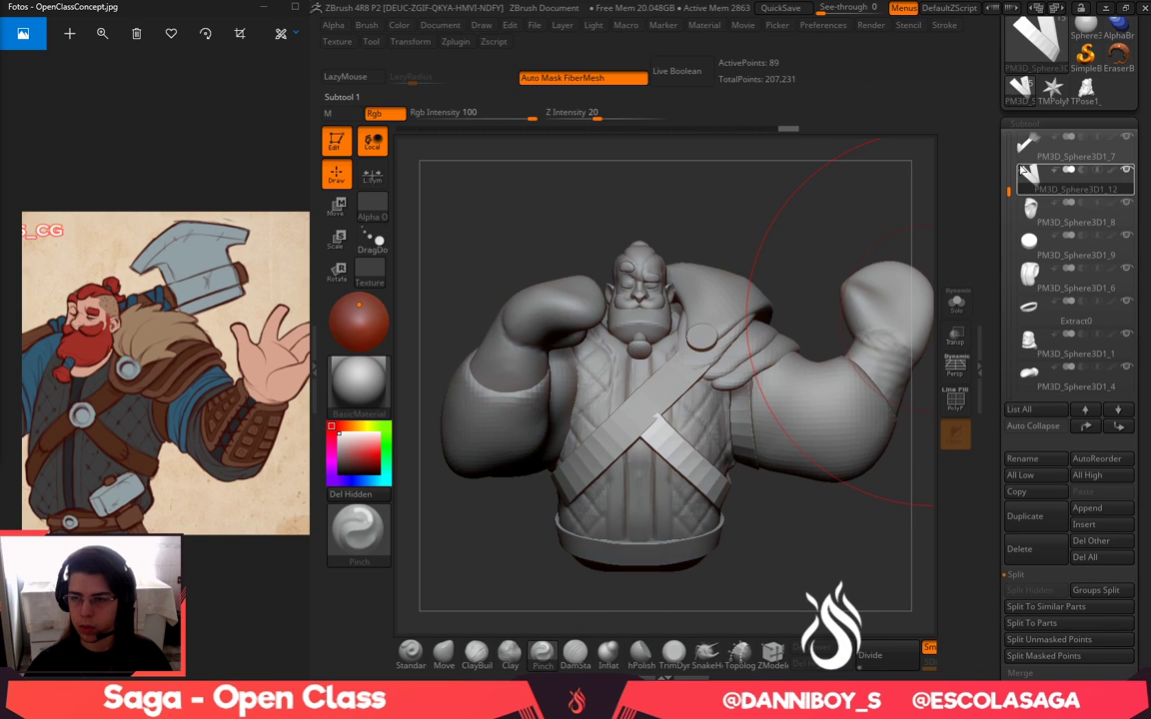
Separate the first chest strap from the shoulder plates into its own subtool with Split Unmasked Points
{"action": "left_click", "coordinate": [1075, 150]}
{"action": "left_click", "coordinate": [957, 307]}
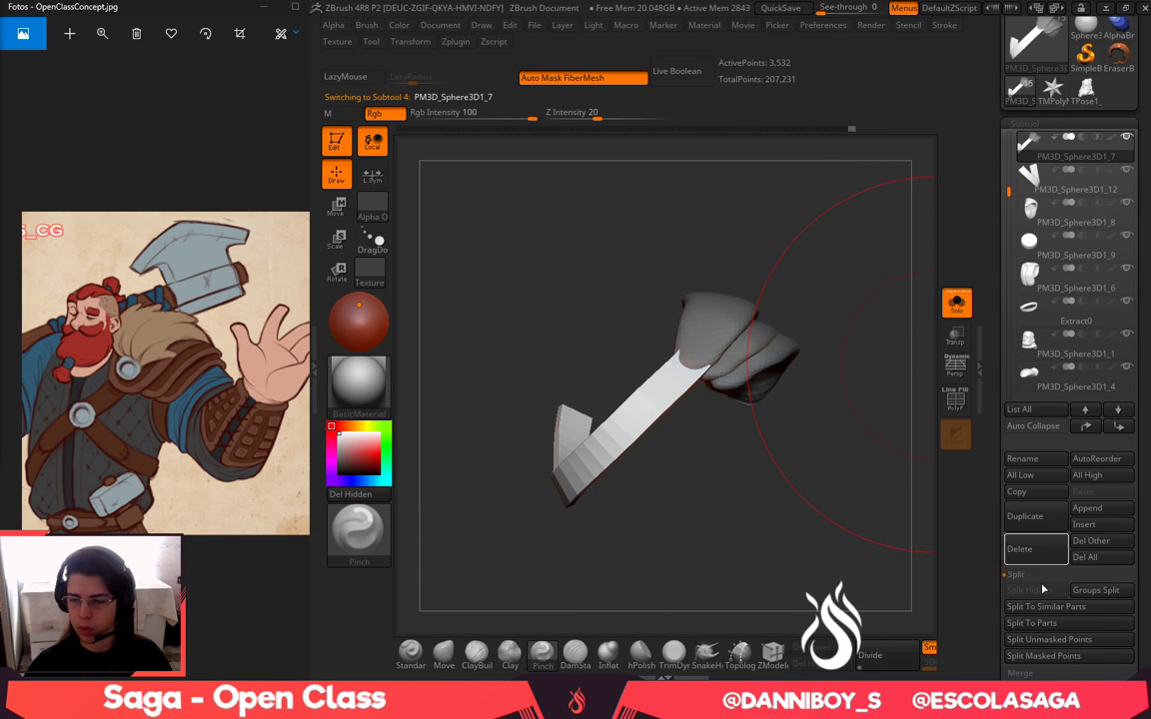
{"action": "left_click", "coordinate": [1045, 642]}
{"action": "left_click", "coordinate": [962, 310]}
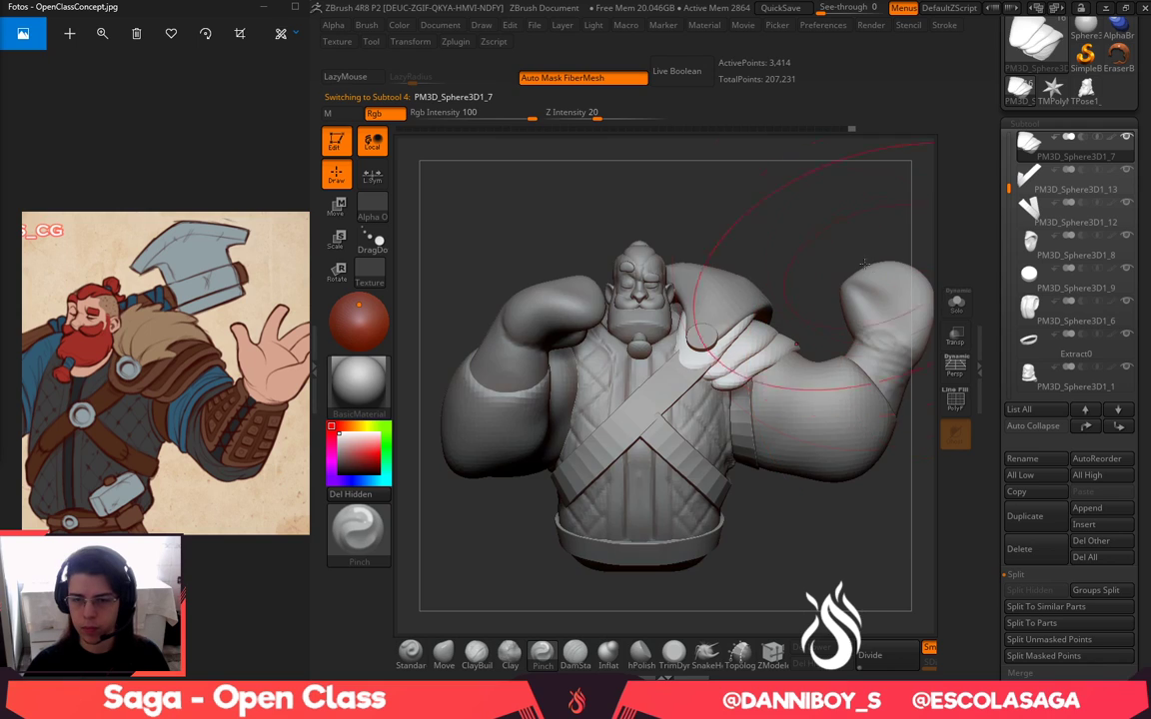
Choose the primitives insert brush and insert a Cylinder No Edge mesh on the chest where the straps cross
{"action": "left_click_drag", "start_coordinate": [818, 227], "coordinate": [780, 302]}
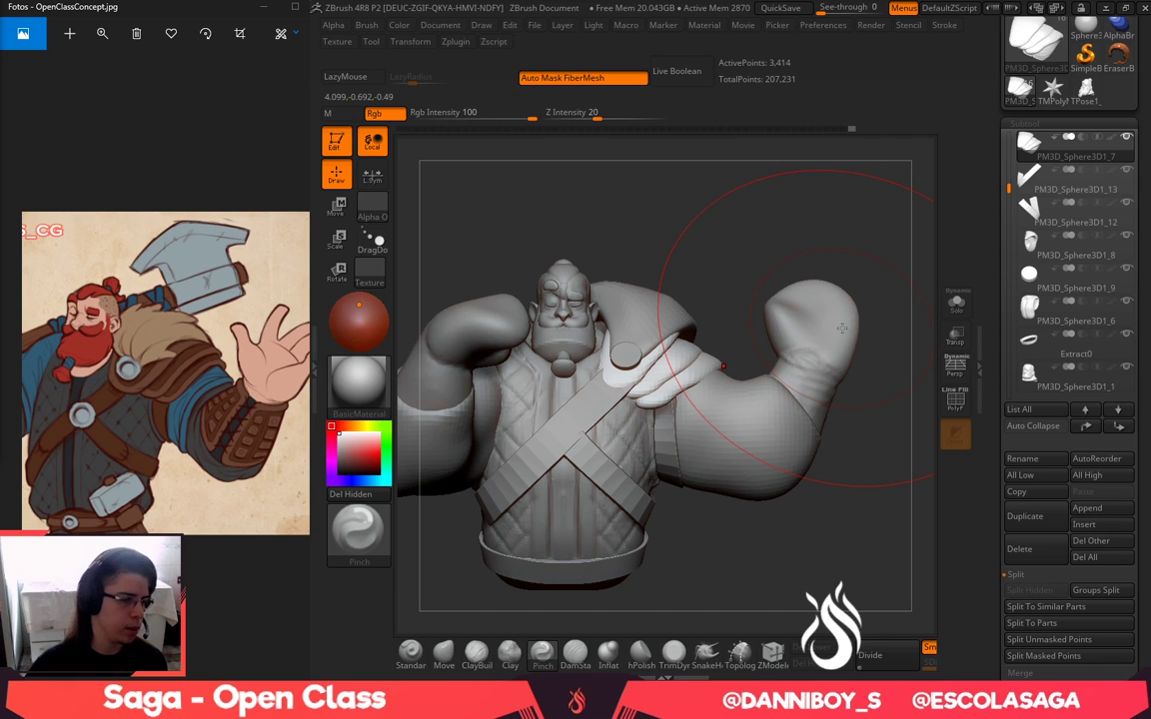
{"action": "left_click_drag", "start_coordinate": [849, 267], "coordinate": [819, 257]}
{"action": "right_click_drag", "start_coordinate": [820, 257], "coordinate": [822, 265]}
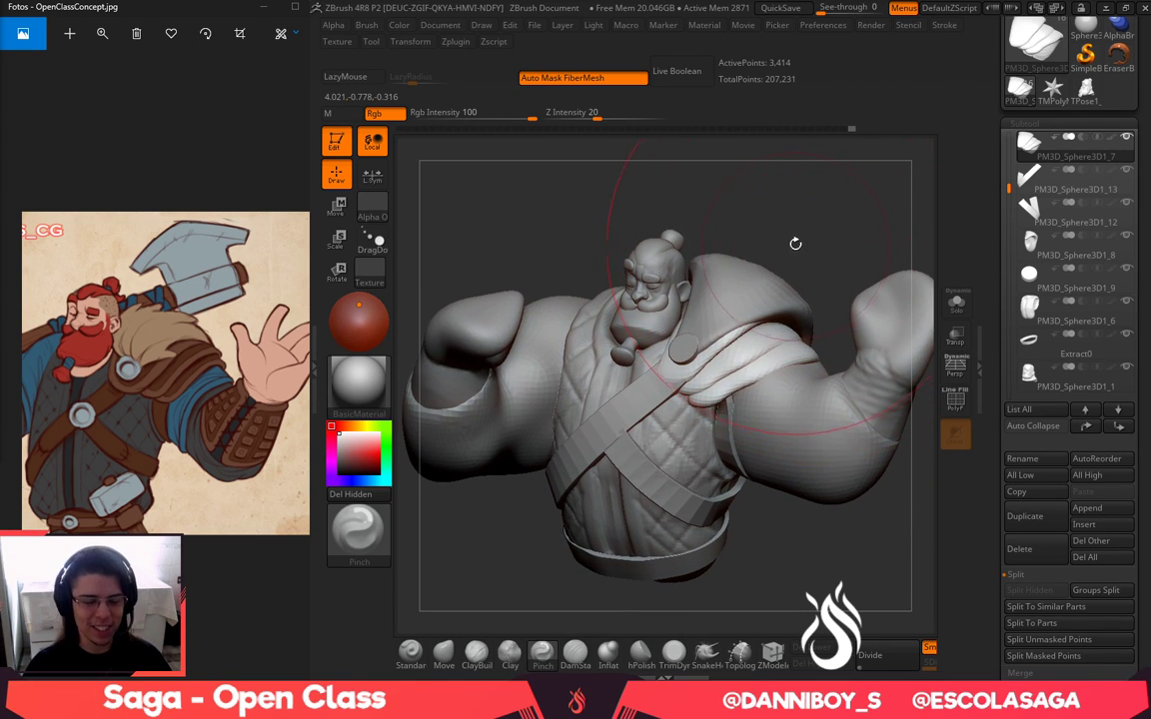
{"action": "left_click_drag", "start_coordinate": [804, 242], "coordinate": [822, 270]}
{"action": "key", "text": "b"}
{"action": "key", "text": "c"}
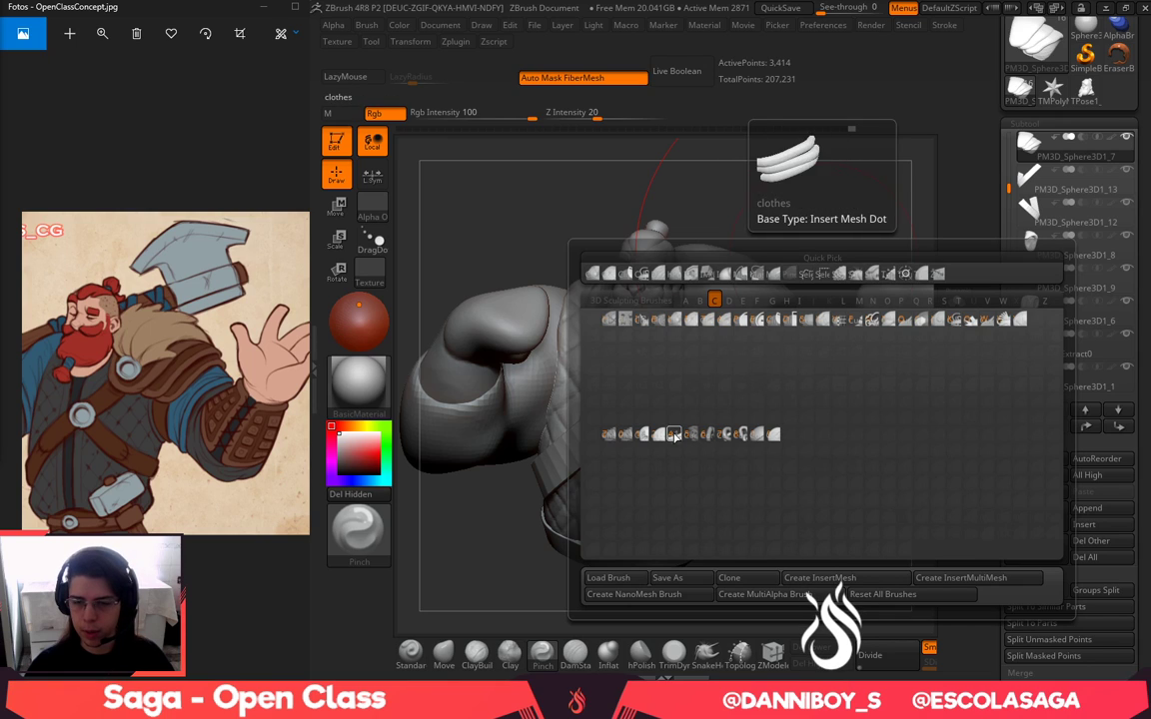
{"action": "key", "text": "b"}
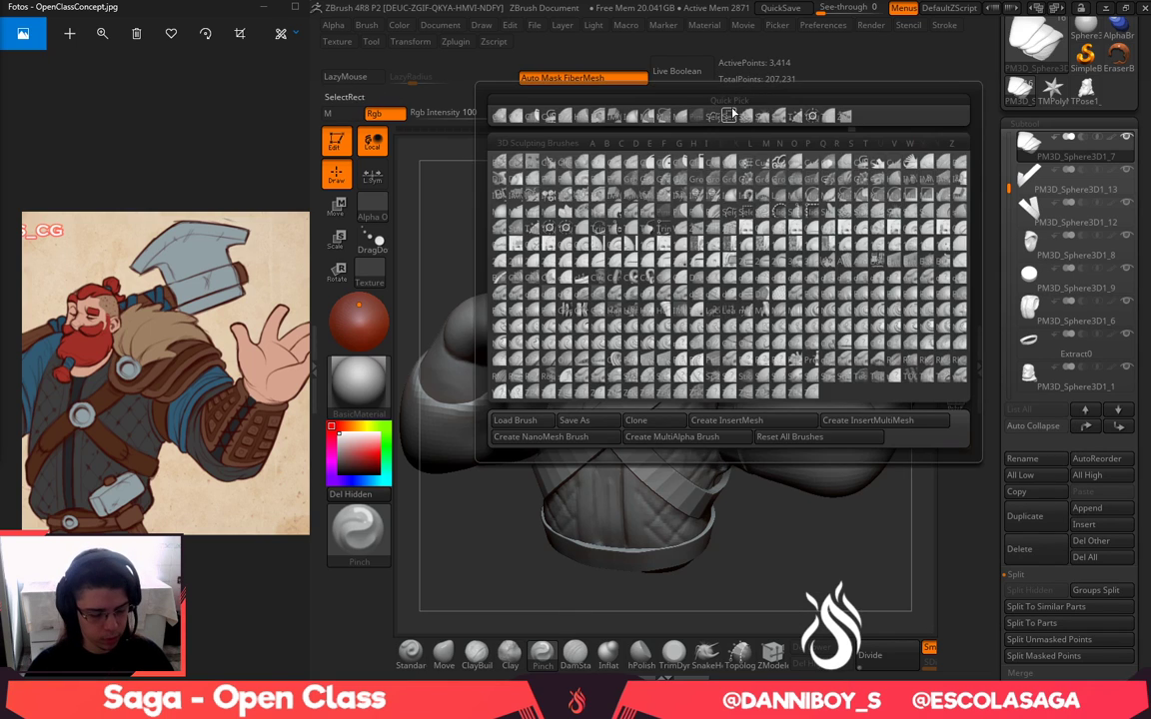
{"action": "key", "text": "i"}
{"action": "left_click", "coordinate": [614, 197]}
{"action": "right_click_drag", "start_coordinate": [685, 362], "coordinate": [668, 384]}
{"action": "left_click_drag", "start_coordinate": [598, 438], "coordinate": [617, 472]}
Position the inserted cylinder against the chest at the strap crossing with the move gizmo so it sits as a round buckle
{"action": "right_click_drag", "start_coordinate": [820, 585], "coordinate": [851, 410]}
{"action": "key", "text": "w"}
{"action": "left_click_drag", "start_coordinate": [702, 351], "coordinate": [691, 384]}
{"action": "mouse_move", "coordinate": [792, 400]}
{"action": "right_mouse_down"}
{"action": "mouse_move", "coordinate": [765, 539]}
{"action": "mouse_move", "coordinate": [794, 403]}
{"action": "right_mouse_up"}
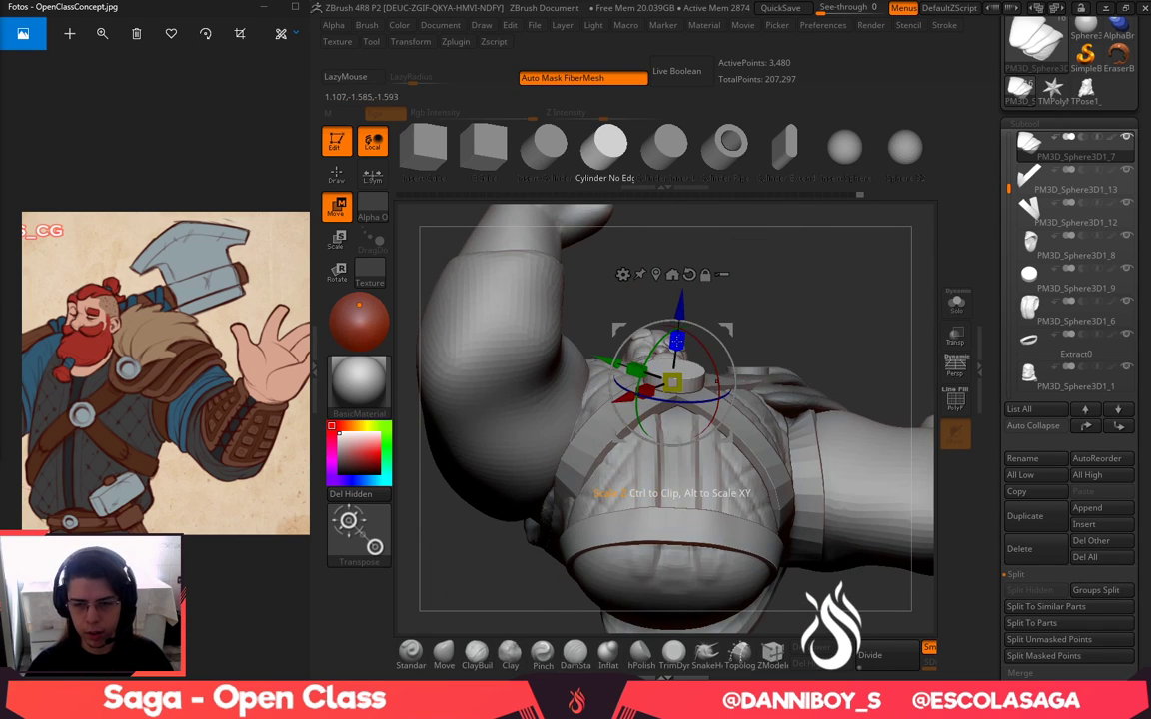
{"action": "left_click_drag", "start_coordinate": [681, 317], "coordinate": [681, 318]}
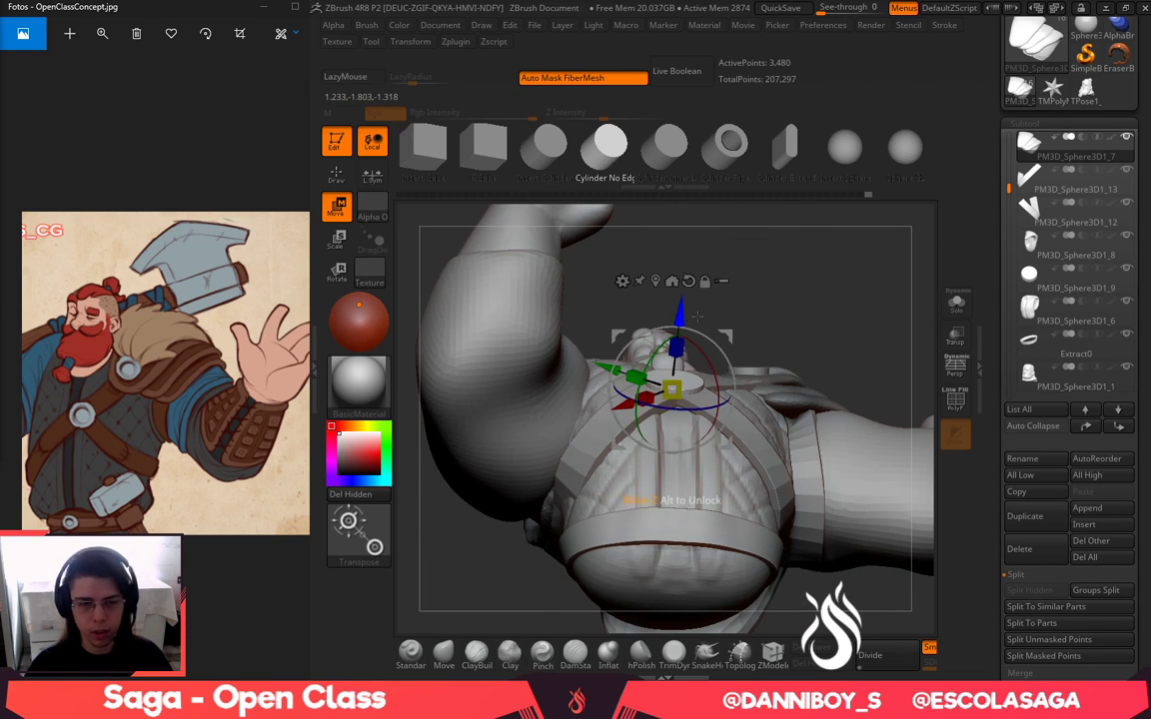
{"action": "right_click_drag", "start_coordinate": [611, 292], "coordinate": [598, 432]}
{"action": "key", "text": "q"}
{"action": "left_click", "coordinate": [445, 651]}
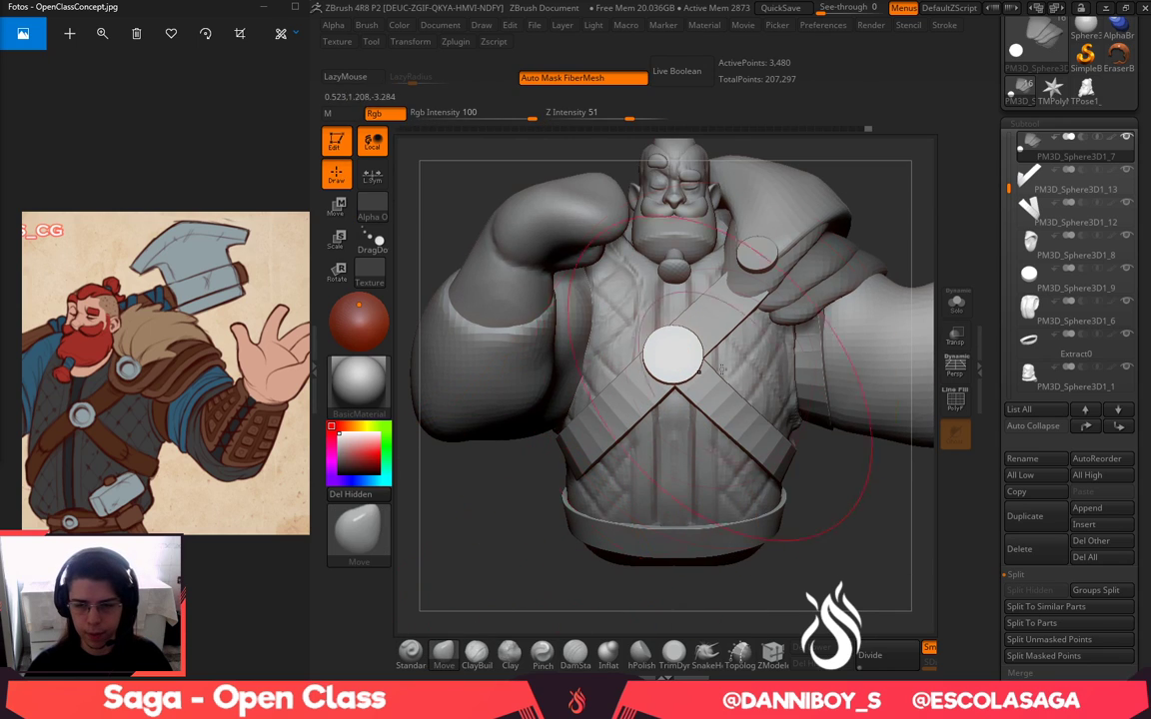
{"action": "key", "text": "w"}
{"action": "left_click_drag", "start_coordinate": [676, 361], "coordinate": [678, 367]}
Select the body subtool, isolate it in Solo mode and duplicate it as the base for the forearm bracers
{"action": "right_click_drag", "start_coordinate": [826, 549], "coordinate": [786, 583]}
{"action": "right_click_drag", "start_coordinate": [776, 239], "coordinate": [647, 287], "text": "alt"}
{"action": "left_click", "coordinate": [769, 409], "text": "alt"}
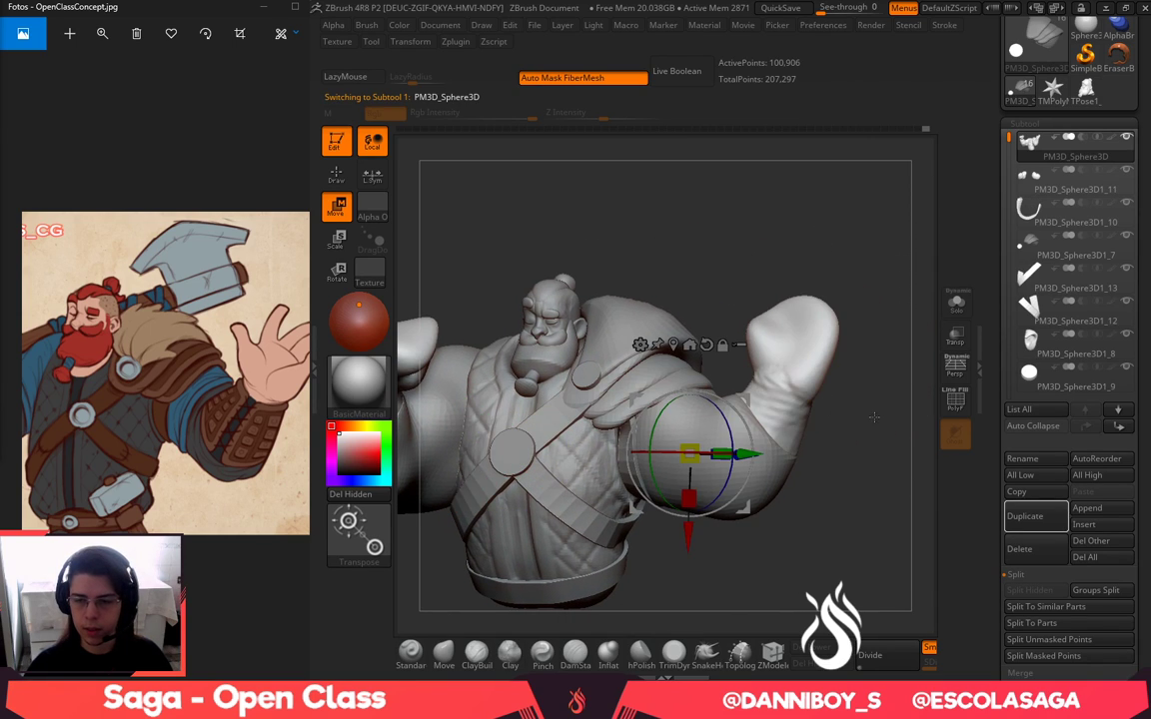
{"action": "left_click", "coordinate": [958, 312]}
{"action": "left_click", "coordinate": [1040, 517]}
Try to hide the forearm section of the open-hand arm with a lasso selection on the duplicate
{"action": "mouse_move", "coordinate": [878, 466]}
{"action": "right_mouse_down", "text": "alt"}
{"action": "mouse_move", "coordinate": [908, 425]}
{"action": "mouse_move", "coordinate": [833, 436]}
{"action": "right_mouse_up", "text": "alt"}
{"action": "key", "text": "q"}
{"action": "left_click_drag", "start_coordinate": [823, 451], "coordinate": [730, 378], "text": "ctrl+shift"}
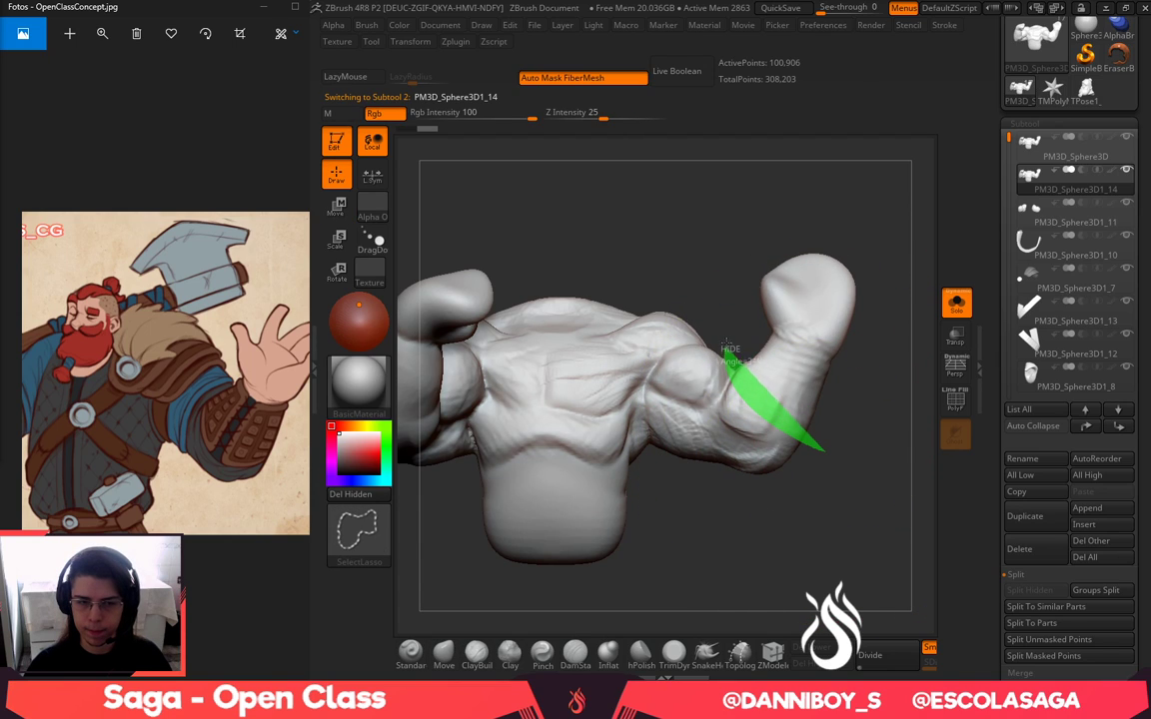
{"action": "left_click_drag", "start_coordinate": [749, 305], "coordinate": [861, 477], "text": "ctrl+shift"}
{"action": "right_click_drag", "start_coordinate": [889, 541], "coordinate": [825, 512]}
{"action": "left_click_drag", "start_coordinate": [824, 511], "coordinate": [829, 526], "text": "ctrl+shift"}
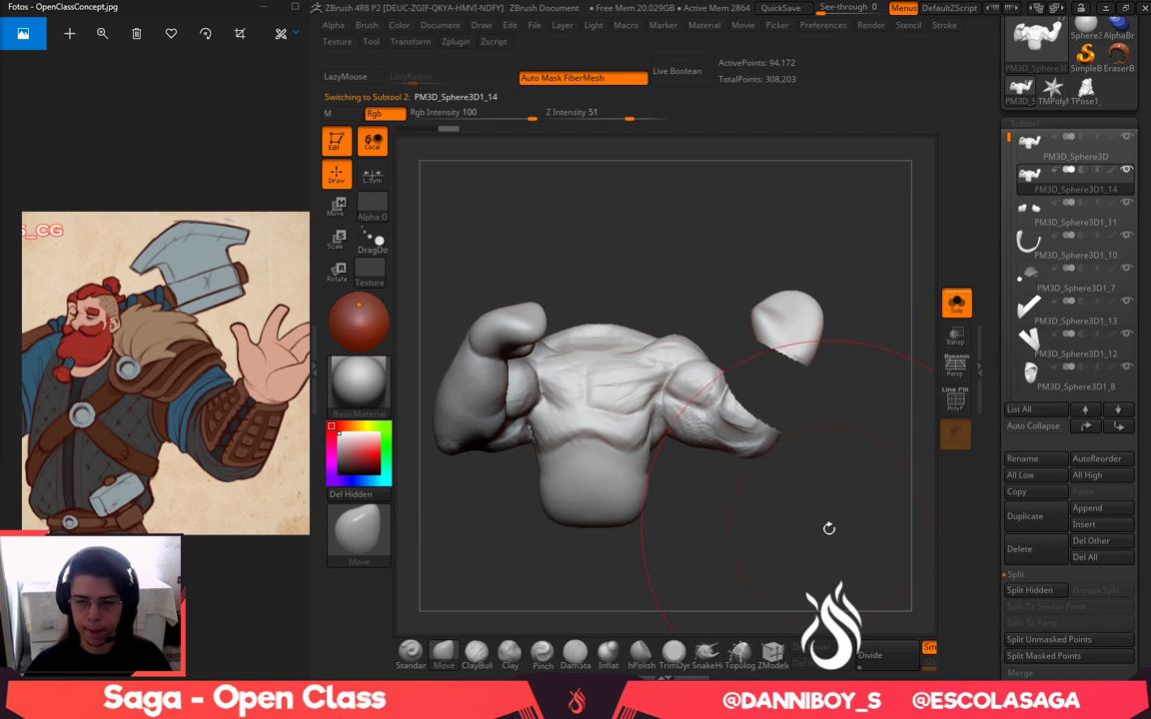
Isolate the forearm section of the axe-holding arm with a lasso selection, then invert the visibility
{"action": "mouse_move", "coordinate": [828, 527]}
{"action": "right_mouse_down"}
{"action": "mouse_move", "coordinate": [838, 589]}
{"action": "mouse_move", "coordinate": [896, 598]}
{"action": "right_mouse_up"}
{"action": "left_click_drag", "start_coordinate": [165, 395], "coordinate": [377, 382]}
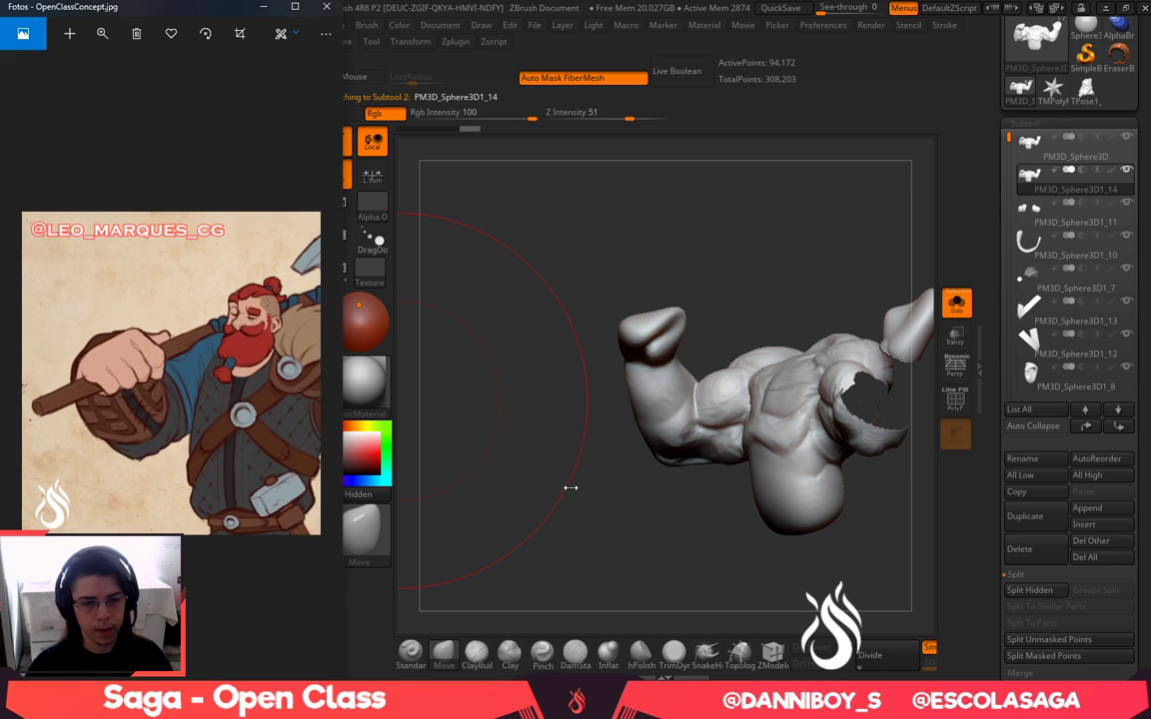
{"action": "right_click_drag", "start_coordinate": [570, 489], "coordinate": [634, 480]}
{"action": "left_click_drag", "start_coordinate": [634, 481], "coordinate": [716, 404]}
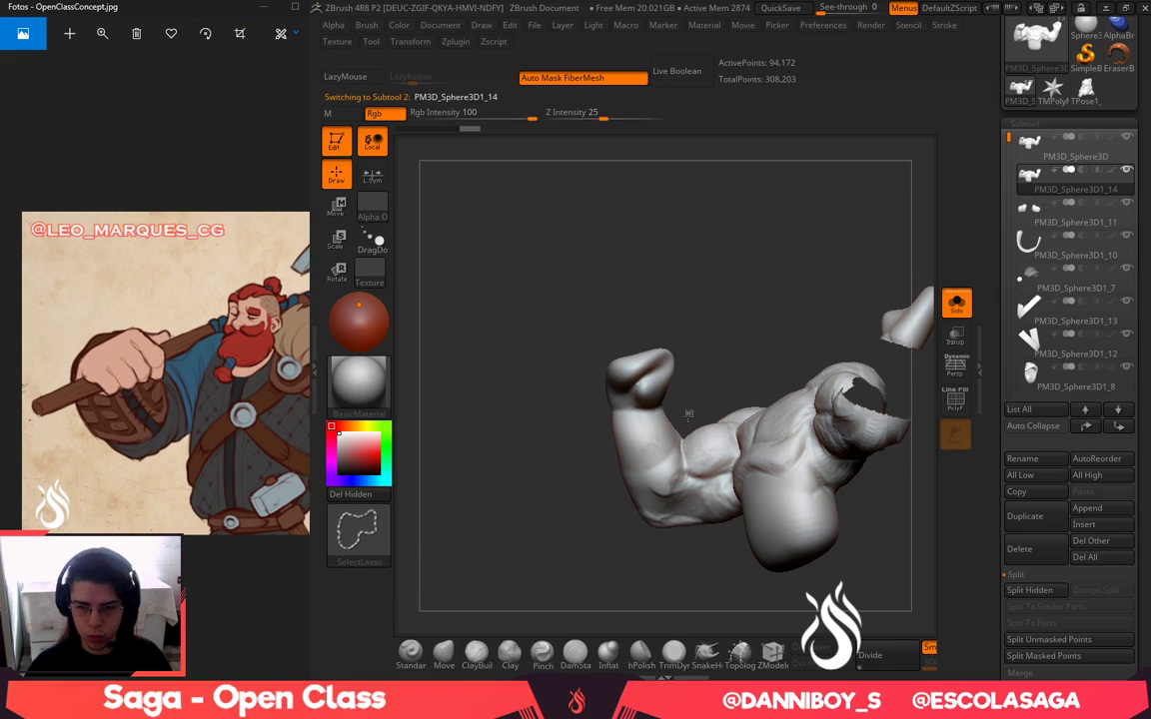
{"action": "mouse_move", "coordinate": [687, 411]}
{"action": "left_mouse_down", "text": "ctrl+shift"}
{"action": "mouse_move", "coordinate": [582, 505]}
{"action": "mouse_move", "coordinate": [621, 407]}
{"action": "mouse_move", "coordinate": [680, 402]}
{"action": "left_mouse_up", "text": "ctrl+shift"}
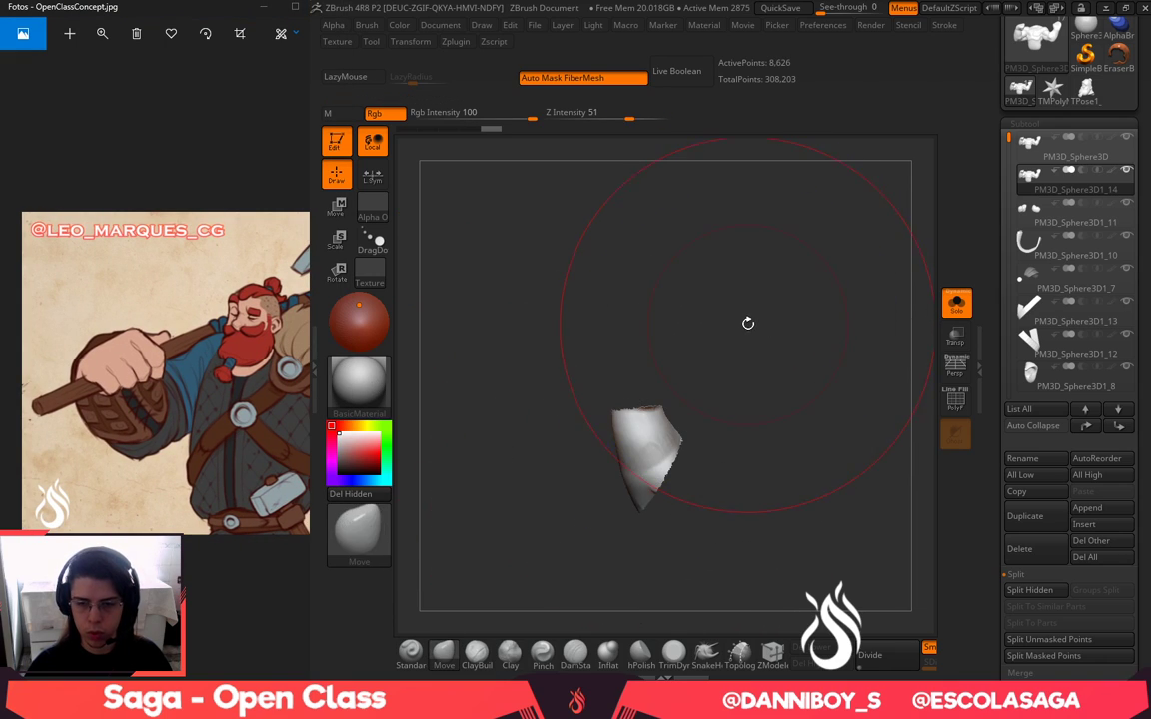
{"action": "left_click_drag", "start_coordinate": [733, 326], "coordinate": [761, 342], "text": "ctrl+shift"}
Lasso-hide the open-hand arm's forearm section as well, invert the visibility and delete everything except the two forearm pieces
{"action": "left_click_drag", "start_coordinate": [904, 476], "coordinate": [837, 492], "text": "alt"}
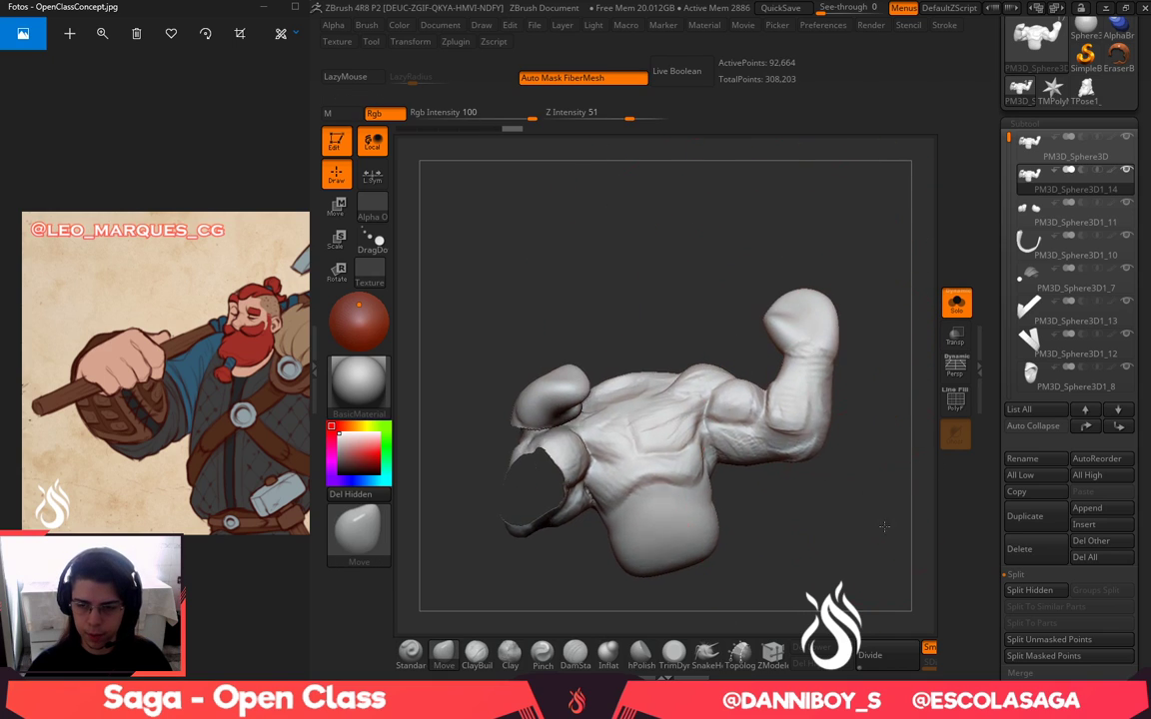
{"action": "left_click_drag", "start_coordinate": [884, 524], "coordinate": [911, 522]}
{"action": "left_click_drag", "start_coordinate": [905, 423], "coordinate": [876, 418]}
{"action": "mouse_move", "coordinate": [765, 371]}
{"action": "left_mouse_down", "text": "ctrl+alt+shift"}
{"action": "mouse_move", "coordinate": [782, 410]}
{"action": "mouse_move", "coordinate": [858, 366]}
{"action": "mouse_move", "coordinate": [761, 351]}
{"action": "left_mouse_up", "text": "ctrl+alt+shift"}
{"action": "left_click_drag", "start_coordinate": [621, 333], "coordinate": [641, 360], "text": "ctrl+shift"}
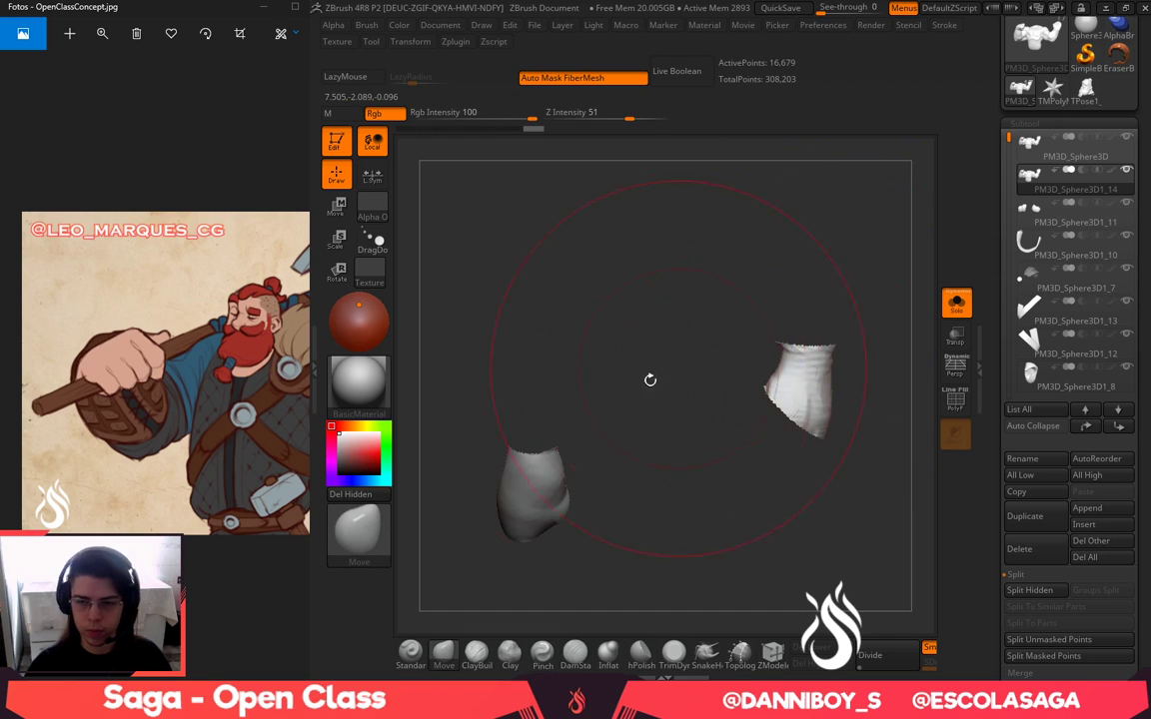
{"action": "left_click", "coordinate": [370, 491]}
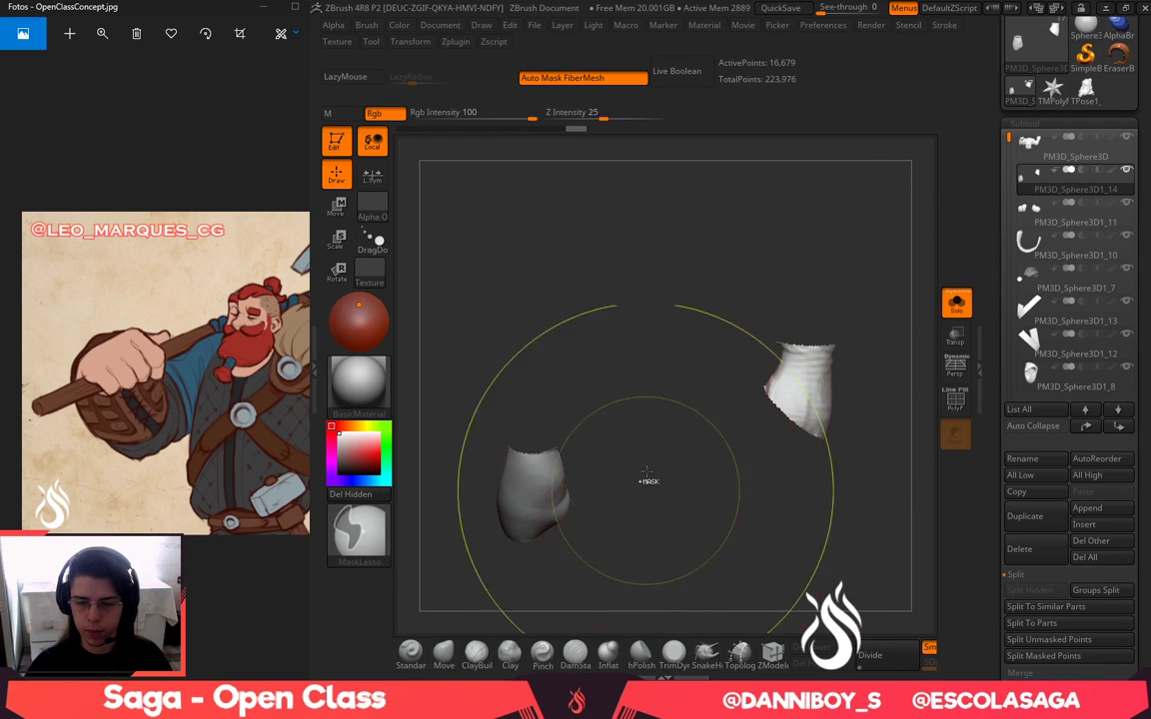
Remesh the two forearm pieces with DynaMesh and bring the rest of the dwarf back into view
{"action": "left_click_drag", "start_coordinate": [647, 482], "coordinate": [703, 564], "text": "ctrl"}
{"action": "left_click_drag", "start_coordinate": [788, 544], "coordinate": [703, 537]}
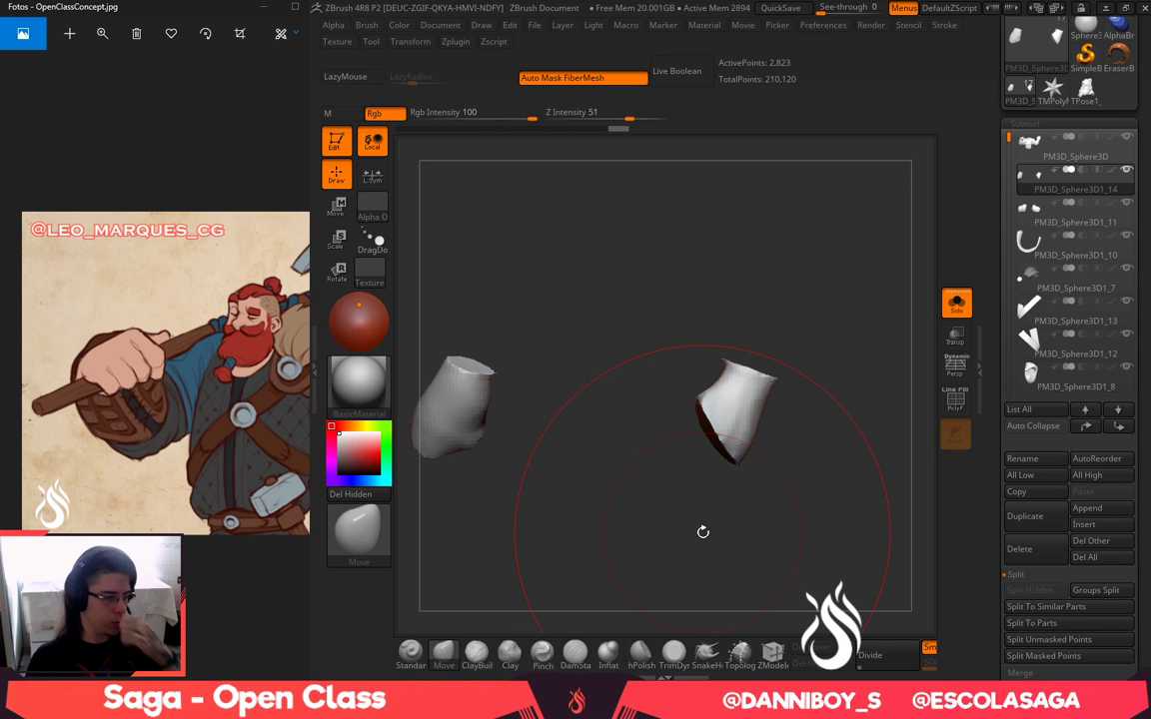
{"action": "left_click", "coordinate": [960, 305]}
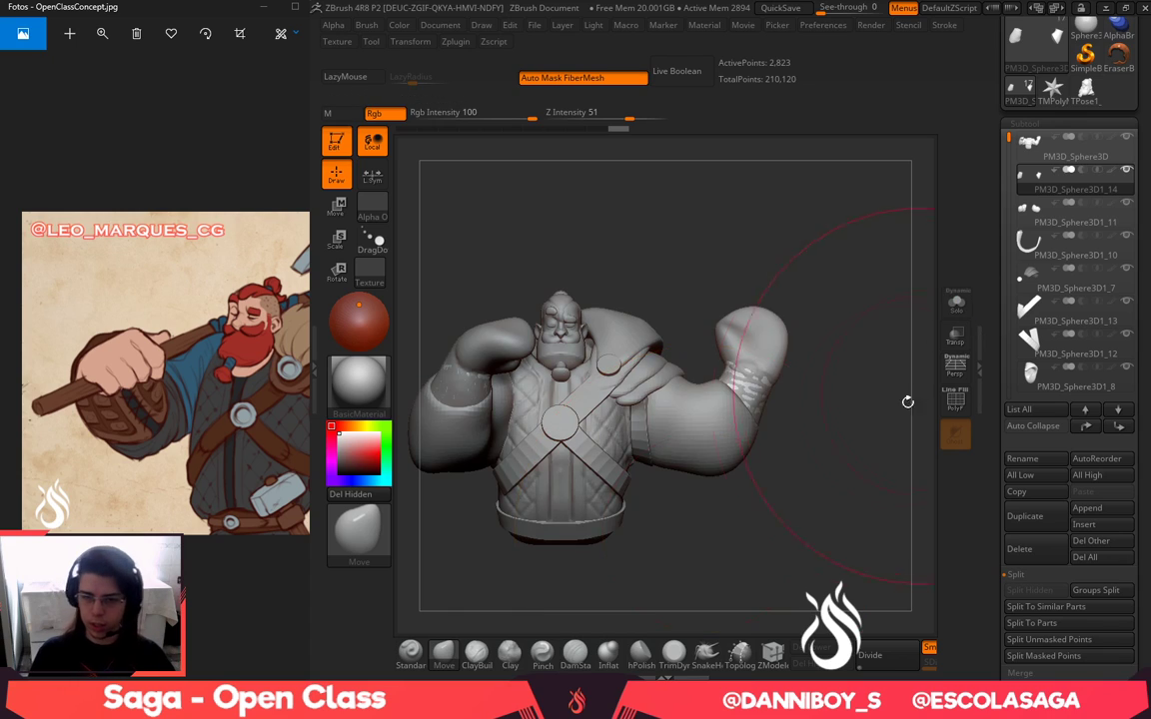
Pull the open-hand arm's bracer edge over the inner elbow using a smaller Move brush
{"action": "mouse_move", "coordinate": [855, 420]}
{"action": "left_mouse_down", "text": "alt"}
{"action": "mouse_move", "coordinate": [765, 413]}
{"action": "mouse_move", "coordinate": [751, 395]}
{"action": "mouse_move", "coordinate": [737, 400]}
{"action": "left_mouse_up", "text": "alt"}
{"action": "left_click", "coordinate": [608, 654]}
{"action": "key", "text": "space"}
{"action": "left_click", "coordinate": [444, 655]}
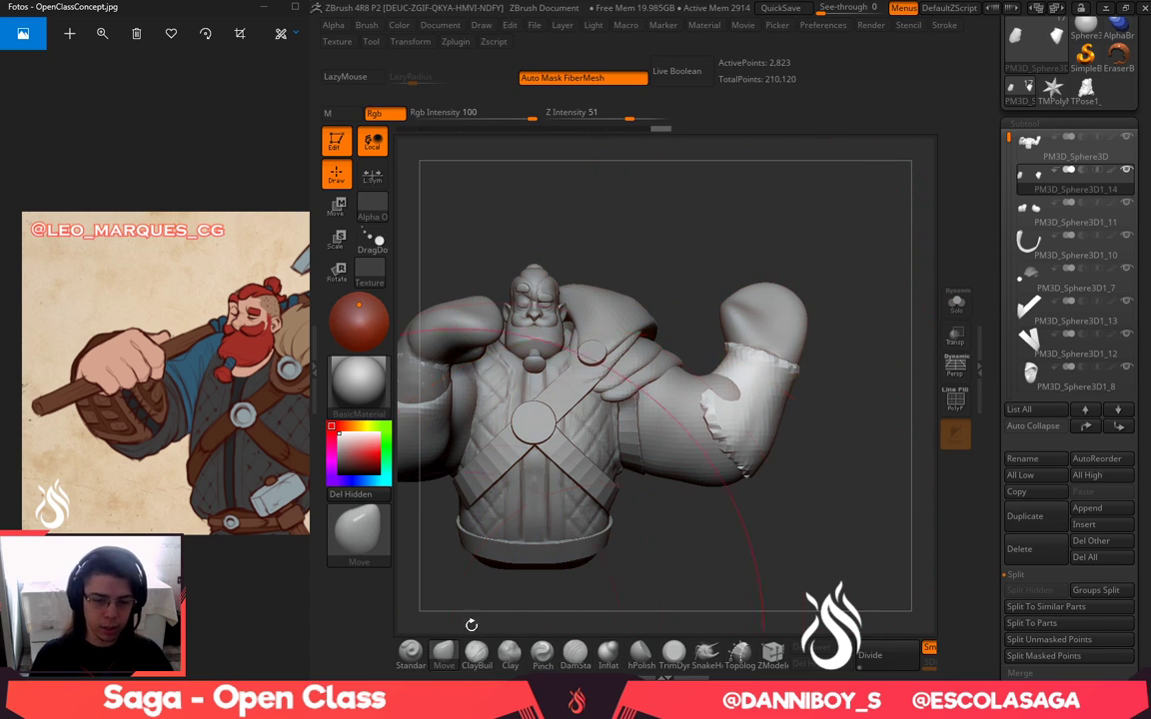
{"action": "key", "text": "space"}
{"action": "left_click_drag", "start_coordinate": [744, 257], "coordinate": [724, 257]}
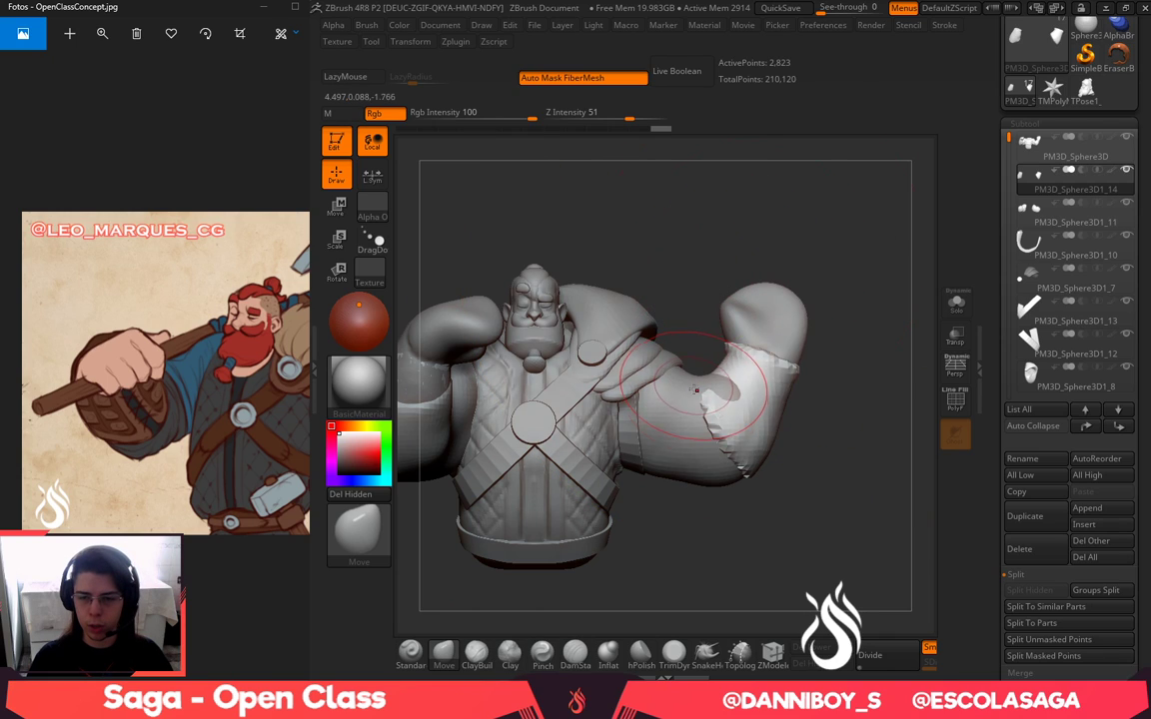
{"action": "left_click_drag", "start_coordinate": [694, 385], "coordinate": [703, 376]}
{"action": "mouse_move", "coordinate": [688, 268]}
{"action": "left_mouse_down"}
{"action": "mouse_move", "coordinate": [678, 262]}
{"action": "mouse_move", "coordinate": [880, 220]}
{"action": "left_mouse_up"}
{"action": "key", "text": "space"}
{"action": "mouse_move", "coordinate": [566, 558]}
{"action": "left_mouse_down"}
{"action": "mouse_move", "coordinate": [588, 449]}
{"action": "mouse_move", "coordinate": [613, 409]}
{"action": "left_mouse_up"}
Thicken the forearm bracers with the Inflat brush so they stand out from the sleeves
{"action": "left_click", "coordinate": [608, 656]}
{"action": "key", "text": "space"}
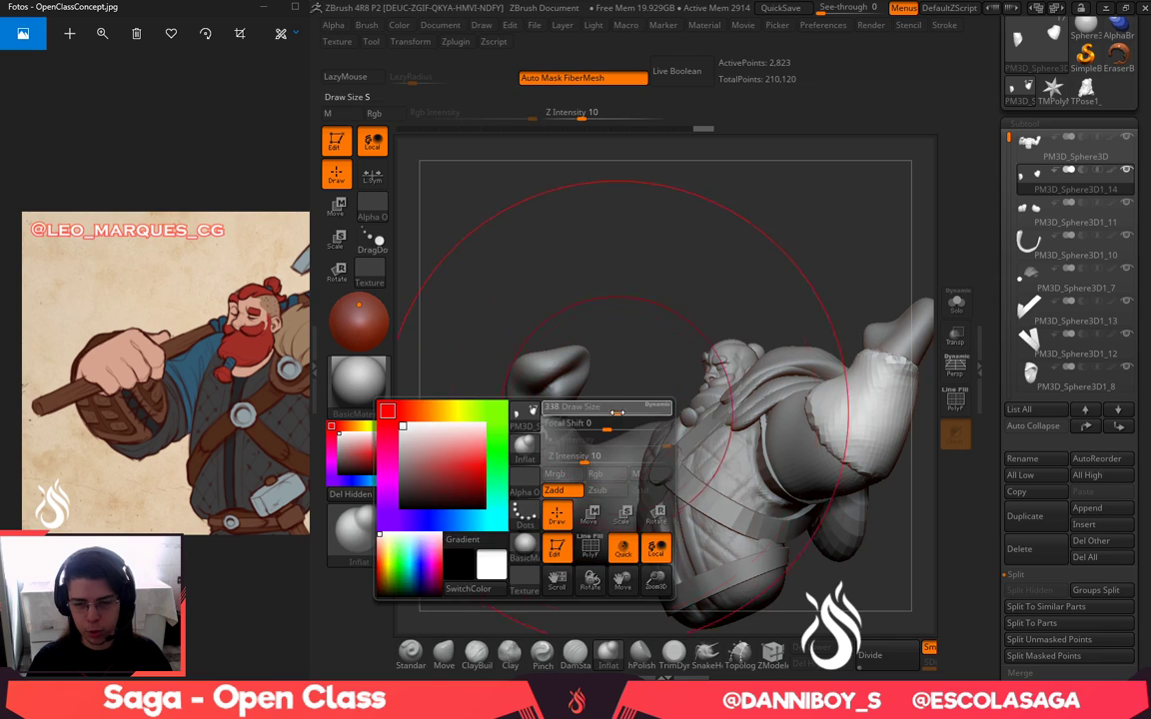
{"action": "left_click_drag", "start_coordinate": [553, 436], "coordinate": [557, 445]}
{"action": "left_click_drag", "start_coordinate": [626, 341], "coordinate": [799, 345]}
{"action": "left_click_drag", "start_coordinate": [516, 391], "coordinate": [526, 432]}
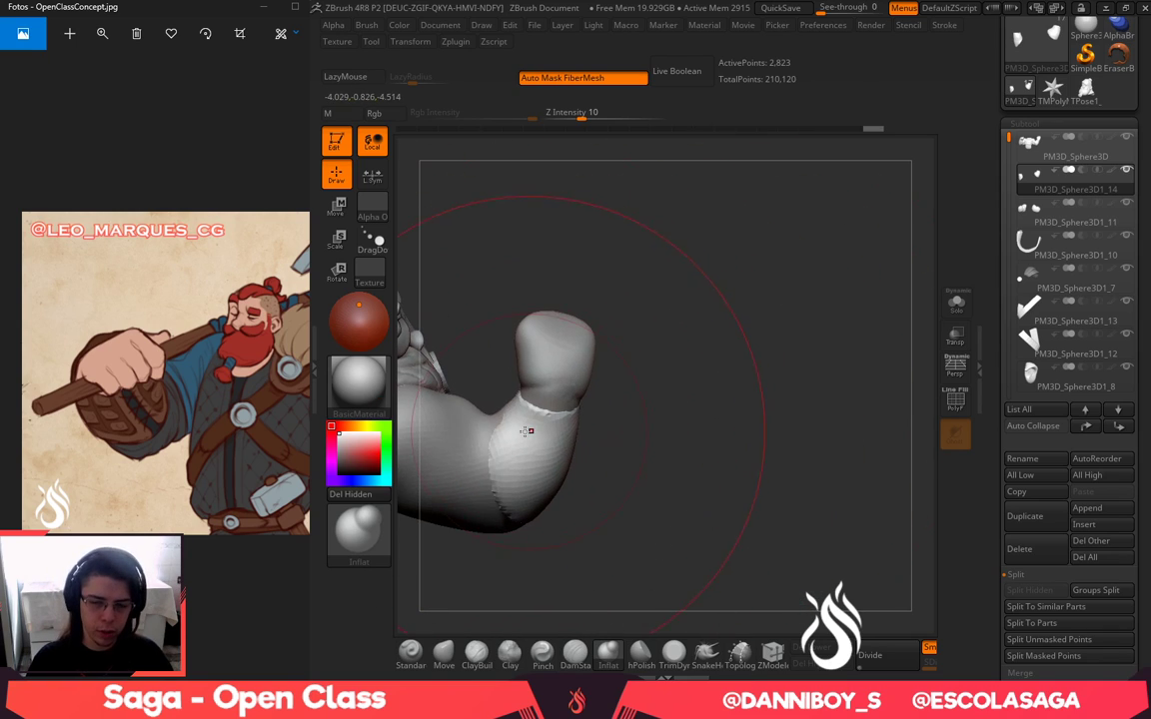
{"action": "mouse_move", "coordinate": [715, 258]}
{"action": "left_mouse_down"}
{"action": "mouse_move", "coordinate": [724, 319]}
{"action": "mouse_move", "coordinate": [579, 371]}
{"action": "mouse_move", "coordinate": [519, 319]}
{"action": "left_mouse_up"}
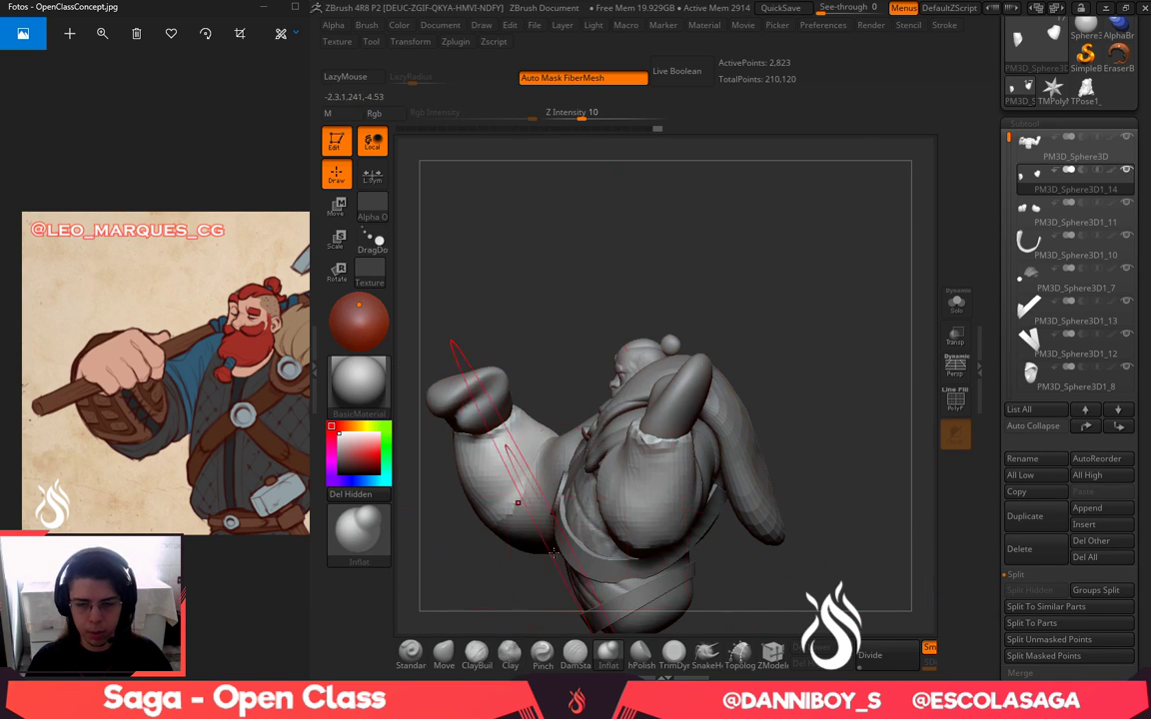
{"action": "left_click_drag", "start_coordinate": [566, 362], "coordinate": [596, 299]}
Adjust the bracer edges around the elbows with a smaller Move brush and smooth the bracer's lower tip
{"action": "left_click", "coordinate": [443, 655]}
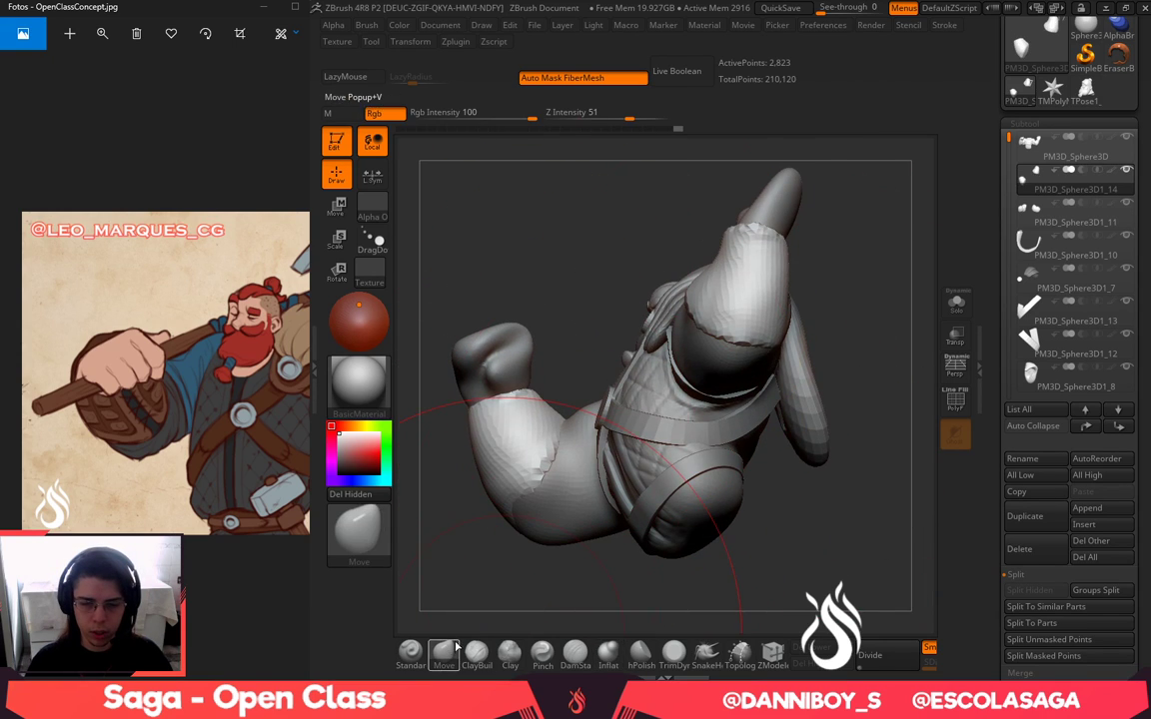
{"action": "key", "text": "space"}
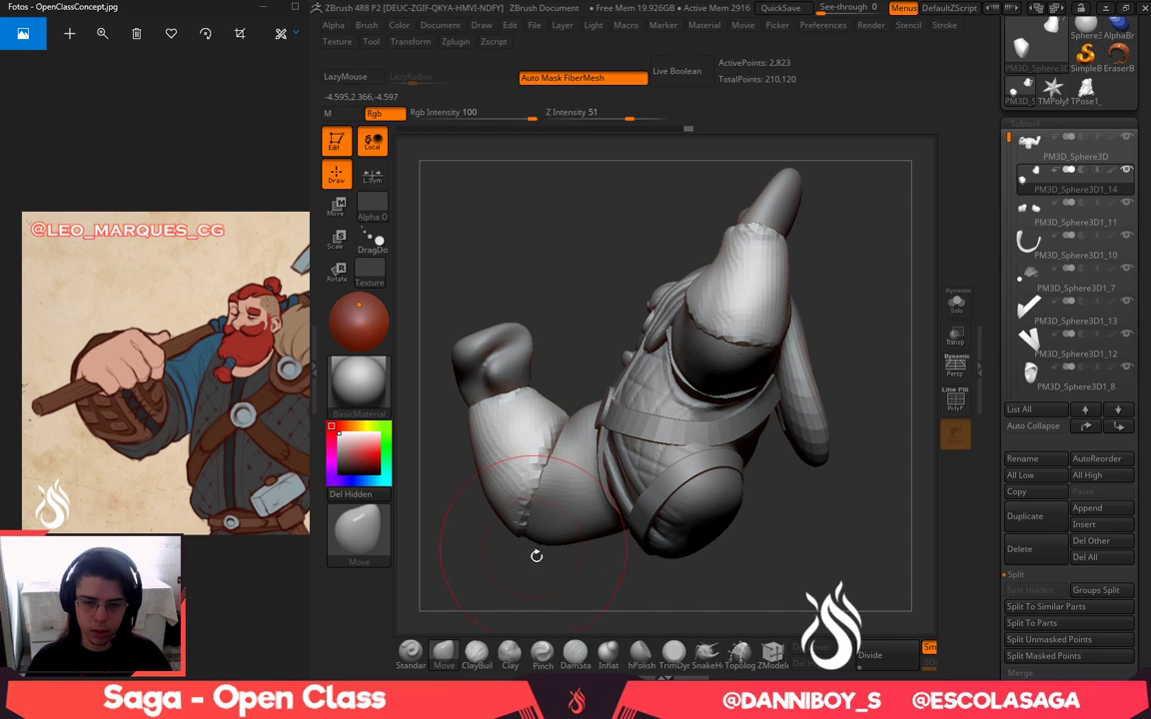
{"action": "mouse_move", "coordinate": [536, 555]}
{"action": "left_mouse_down"}
{"action": "mouse_move", "coordinate": [578, 558]}
{"action": "mouse_move", "coordinate": [528, 498]}
{"action": "mouse_move", "coordinate": [531, 534]}
{"action": "left_mouse_up"}
{"action": "mouse_move", "coordinate": [580, 588]}
{"action": "left_mouse_down"}
{"action": "mouse_move", "coordinate": [621, 589]}
{"action": "mouse_move", "coordinate": [576, 597]}
{"action": "left_mouse_up"}
{"action": "left_click_drag", "start_coordinate": [531, 560], "coordinate": [625, 595]}
{"action": "left_click_drag", "start_coordinate": [838, 568], "coordinate": [689, 537], "text": "alt"}
{"action": "mouse_move", "coordinate": [796, 506]}
{"action": "left_mouse_down"}
{"action": "mouse_move", "coordinate": [854, 465]}
{"action": "mouse_move", "coordinate": [781, 532]}
{"action": "left_mouse_up"}
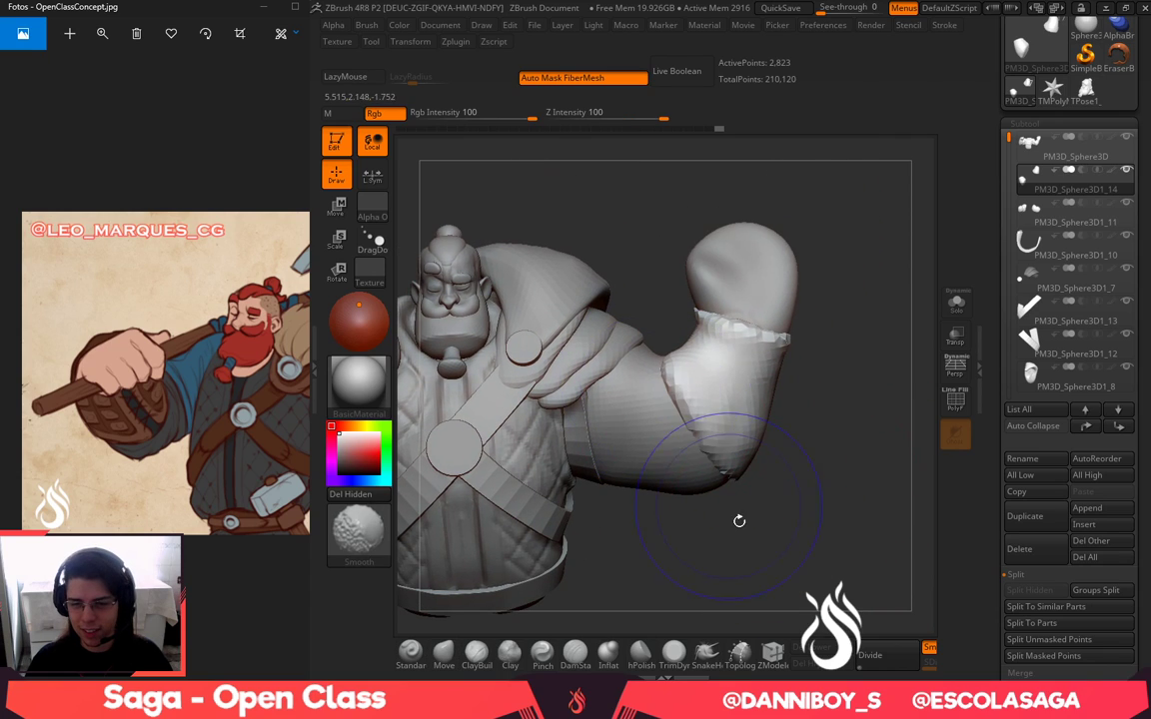
{"action": "left_click_drag", "start_coordinate": [736, 489], "coordinate": [742, 462], "text": "shift"}
{"action": "left_click_drag", "start_coordinate": [811, 540], "coordinate": [775, 544]}
{"action": "left_click_drag", "start_coordinate": [779, 500], "coordinate": [829, 518]}
Set the DamStandard brush's Z Intensity to 52 and carve a deep opening lengthwise through the open-hand arm's bracer
{"action": "left_click_drag", "start_coordinate": [226, 452], "coordinate": [81, 452]}
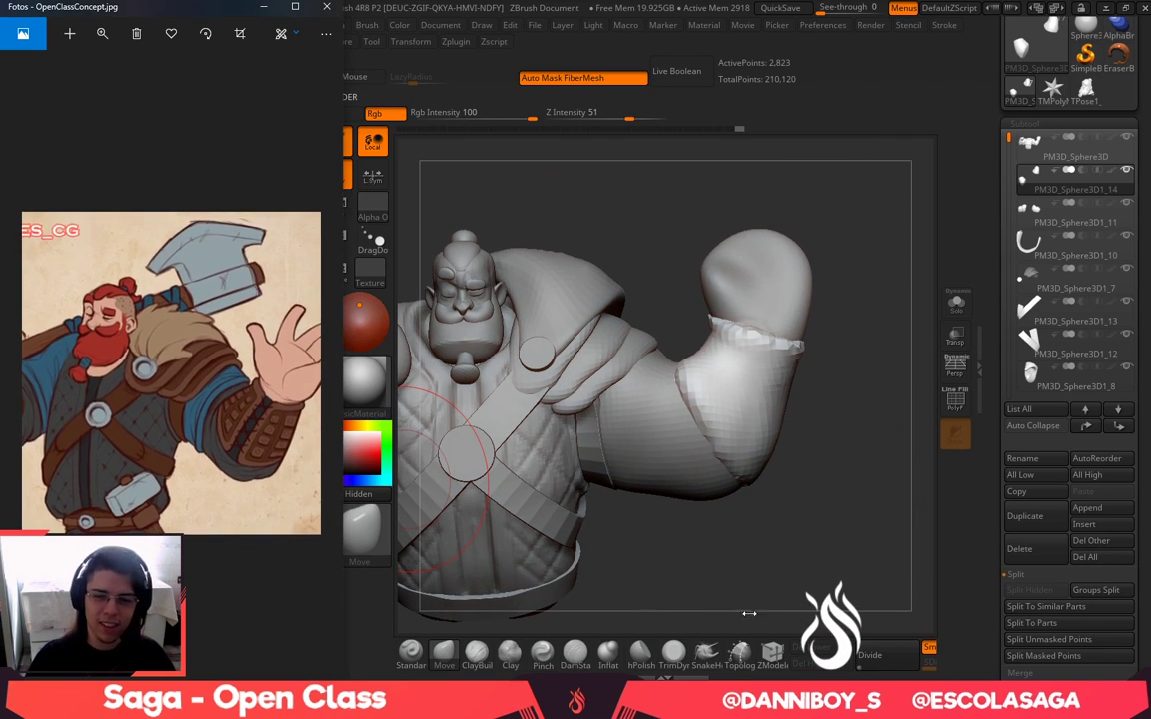
{"action": "left_click", "coordinate": [747, 612]}
{"action": "left_click", "coordinate": [574, 655]}
{"action": "key", "text": "space"}
{"action": "left_click", "coordinate": [736, 354]}
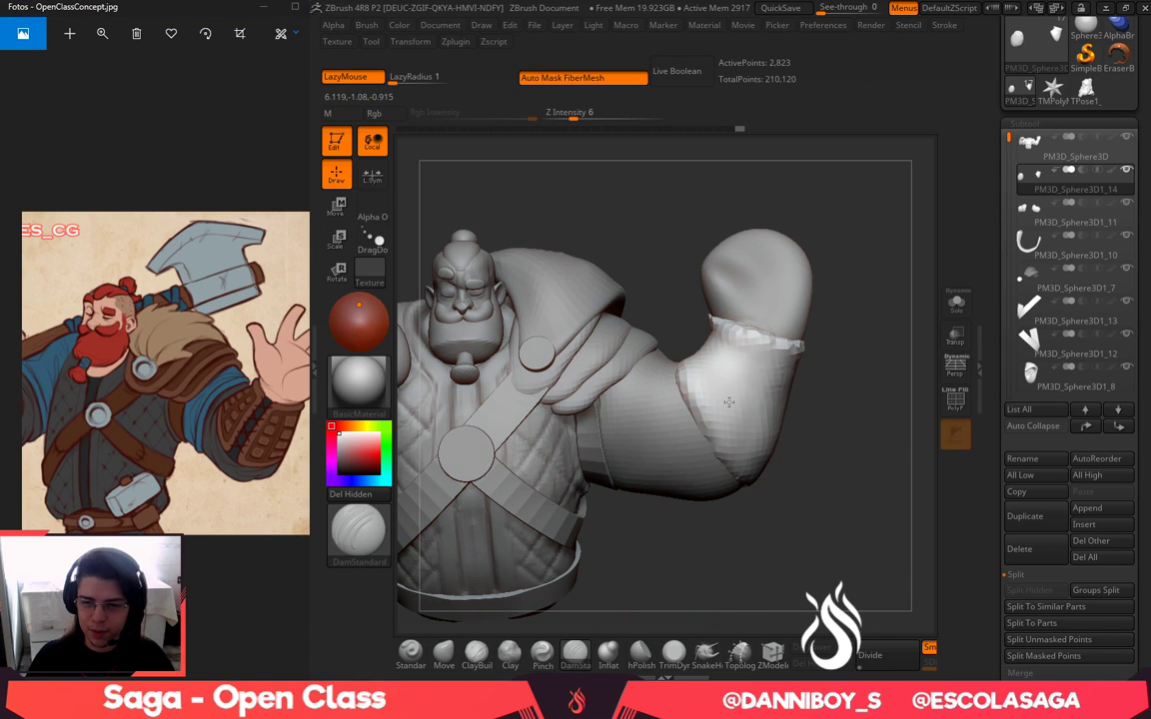
{"action": "key", "text": "space"}
{"action": "left_click", "coordinate": [833, 385]}
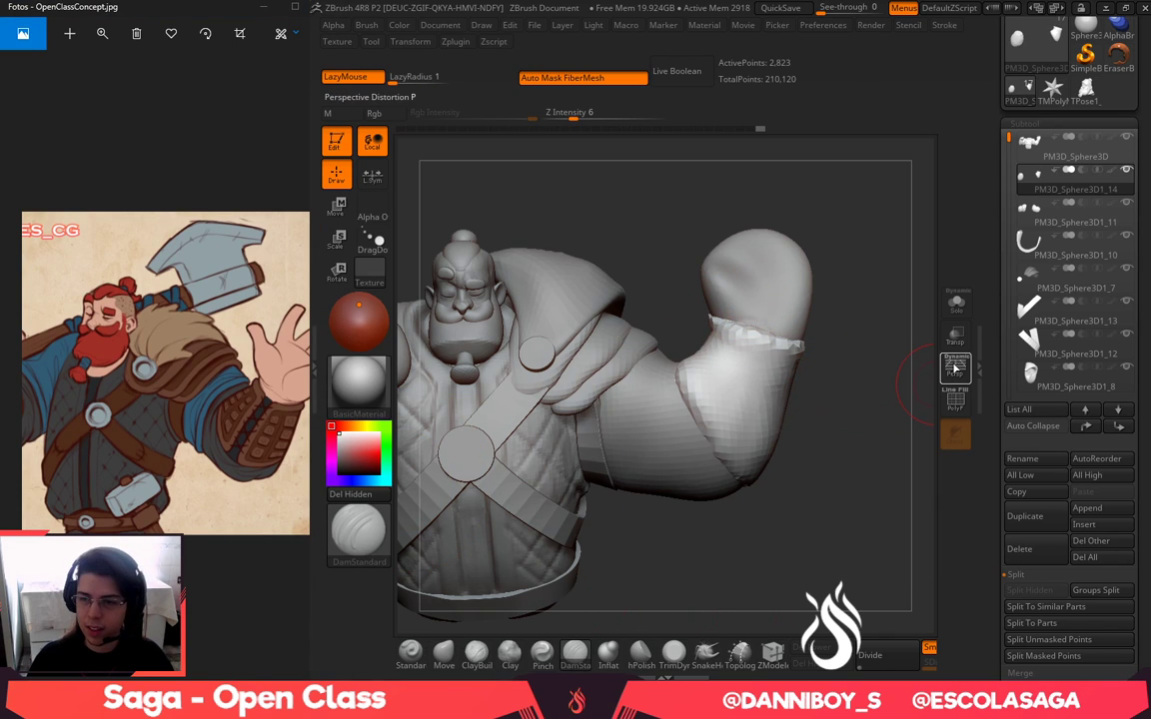
{"action": "left_click", "coordinate": [958, 306]}
{"action": "left_click", "coordinate": [958, 307]}
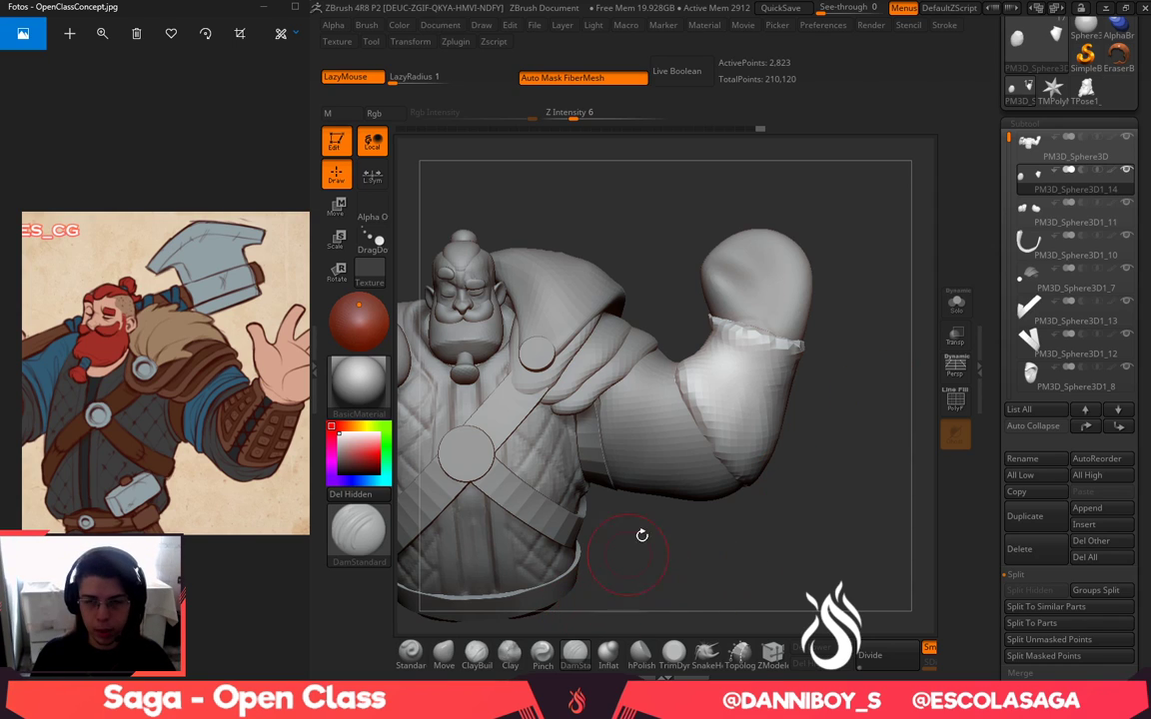
{"action": "left_click", "coordinate": [629, 105]}
{"action": "left_click_drag", "start_coordinate": [762, 331], "coordinate": [706, 467]}
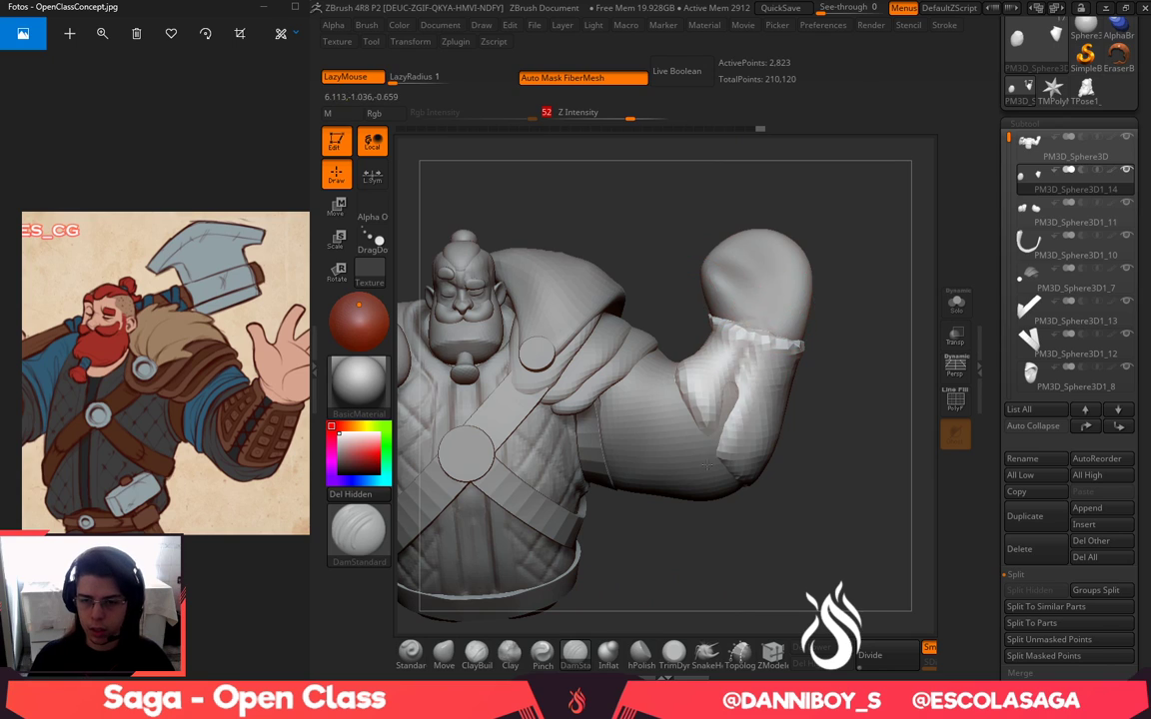
{"action": "mouse_move", "coordinate": [751, 340]}
{"action": "left_mouse_down"}
{"action": "mouse_move", "coordinate": [726, 411]}
{"action": "mouse_move", "coordinate": [708, 436]}
{"action": "mouse_move", "coordinate": [704, 425]}
{"action": "left_mouse_up"}
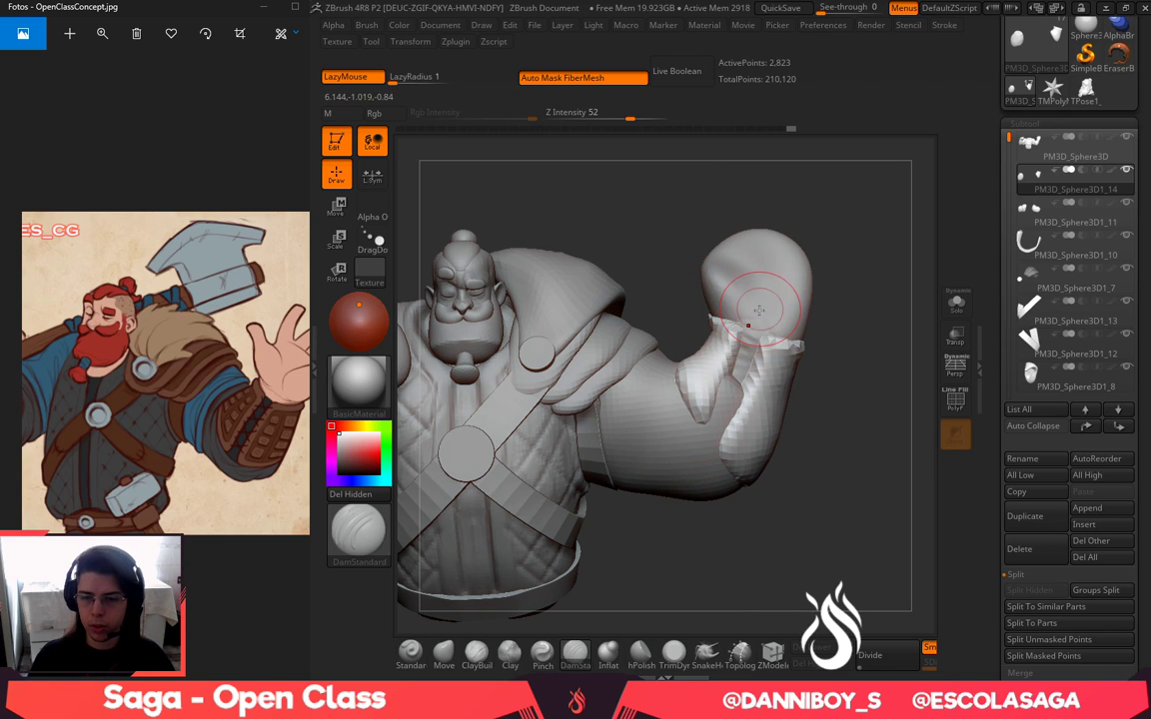
Extend the DamStandard carving to the other forearm's bracer and check both bracers from several angles
{"action": "left_click_drag", "start_coordinate": [782, 598], "coordinate": [913, 600], "text": "alt"}
{"action": "mouse_move", "coordinate": [594, 216]}
{"action": "left_mouse_down"}
{"action": "mouse_move", "coordinate": [635, 198]}
{"action": "mouse_move", "coordinate": [662, 482]}
{"action": "left_mouse_up"}
{"action": "left_click_drag", "start_coordinate": [655, 432], "coordinate": [669, 529]}
{"action": "mouse_move", "coordinate": [716, 349]}
{"action": "left_mouse_down"}
{"action": "mouse_move", "coordinate": [716, 314]}
{"action": "mouse_move", "coordinate": [745, 352]}
{"action": "mouse_move", "coordinate": [754, 346]}
{"action": "left_mouse_up"}
{"action": "mouse_move", "coordinate": [876, 575]}
{"action": "left_mouse_down"}
{"action": "mouse_move", "coordinate": [890, 581]}
{"action": "mouse_move", "coordinate": [791, 548]}
{"action": "mouse_move", "coordinate": [800, 587]}
{"action": "left_mouse_up"}
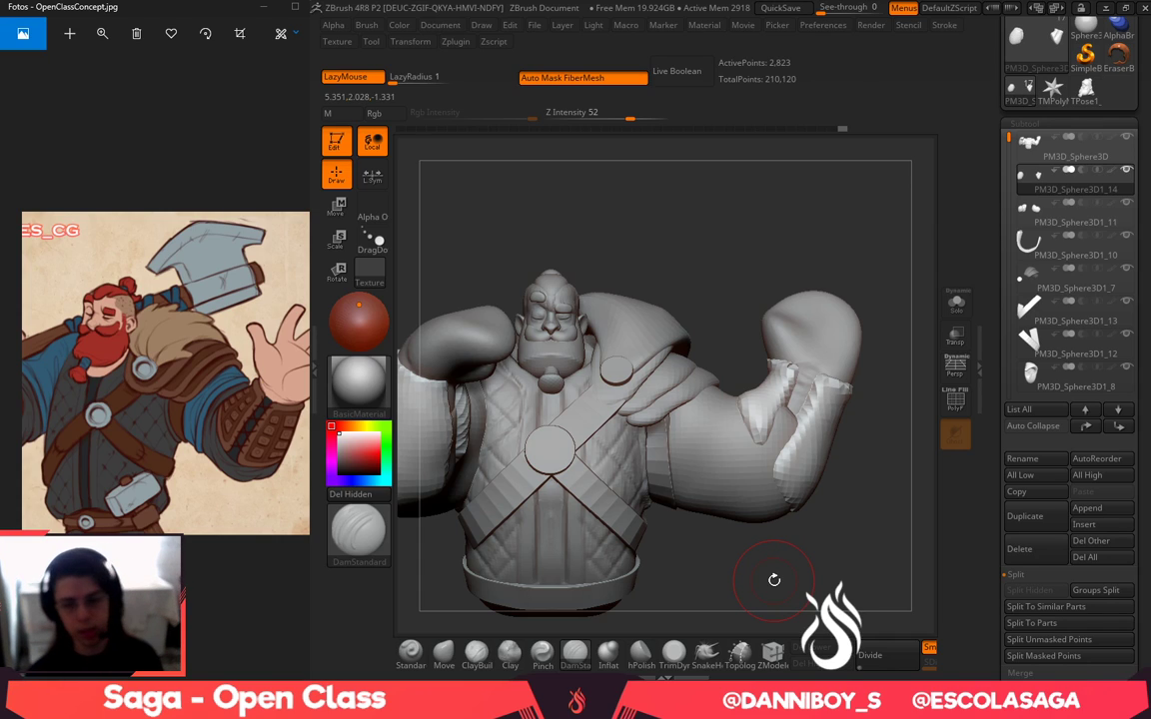
{"action": "left_click_drag", "start_coordinate": [873, 473], "coordinate": [851, 408]}
{"action": "left_click_drag", "start_coordinate": [803, 571], "coordinate": [859, 518]}
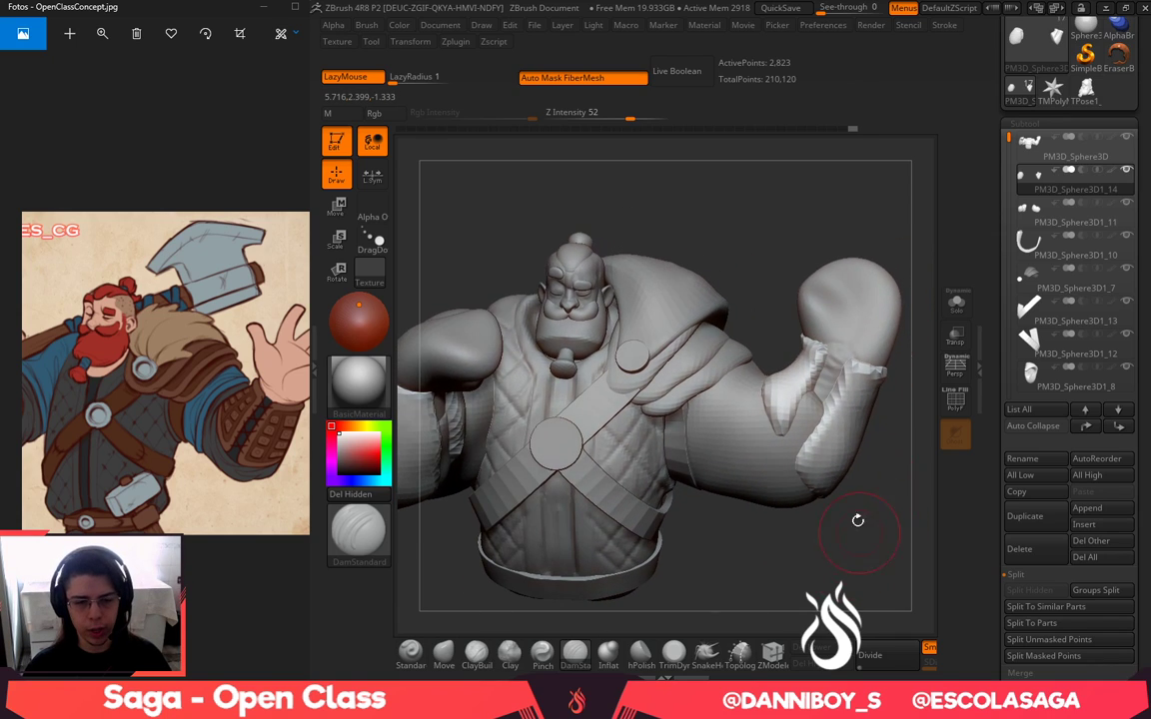
Select the sleeves subtool and reset the list of recent tools in the tool palette
{"action": "left_click", "coordinate": [780, 446], "text": "alt"}
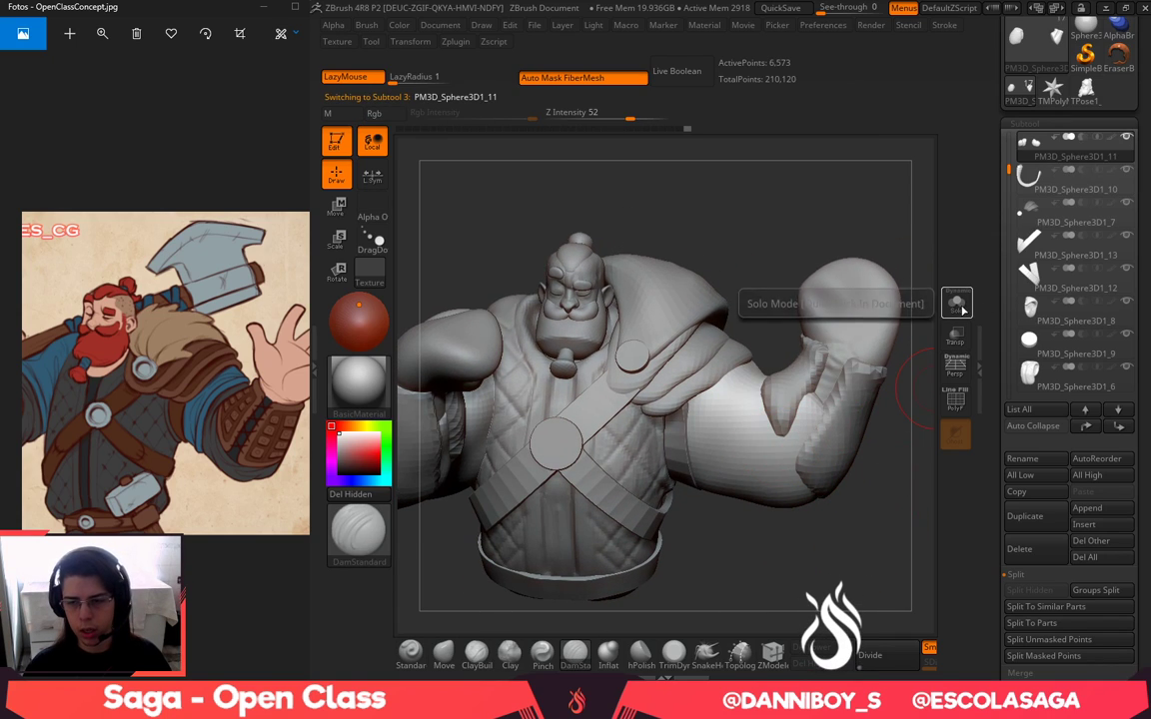
{"action": "left_click_drag", "start_coordinate": [888, 208], "coordinate": [886, 202]}
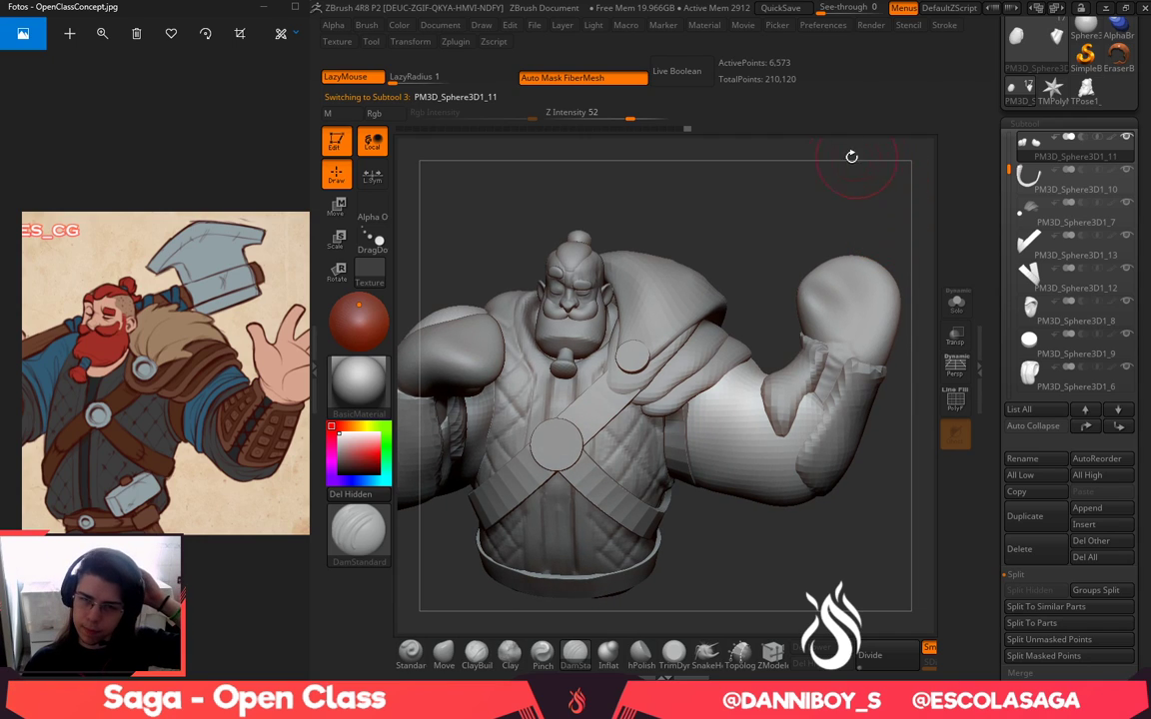
{"action": "left_click", "coordinate": [457, 42]}
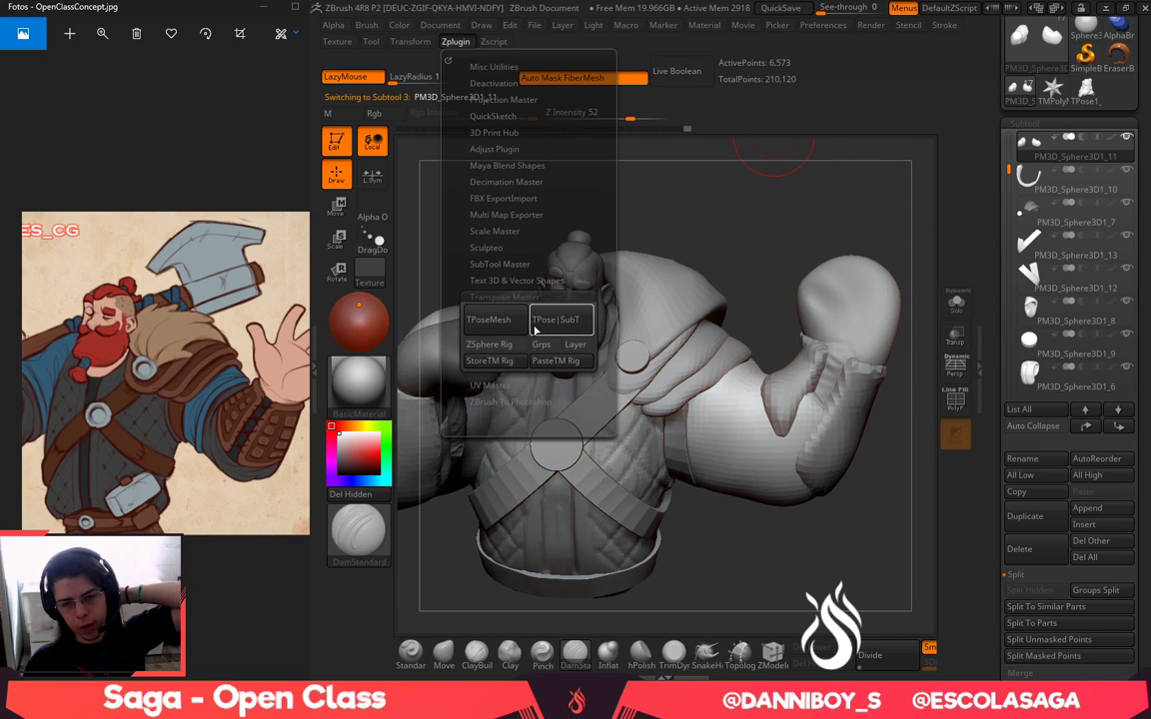
{"action": "left_click_drag", "start_coordinate": [1149, 95], "coordinate": [1147, 213]}
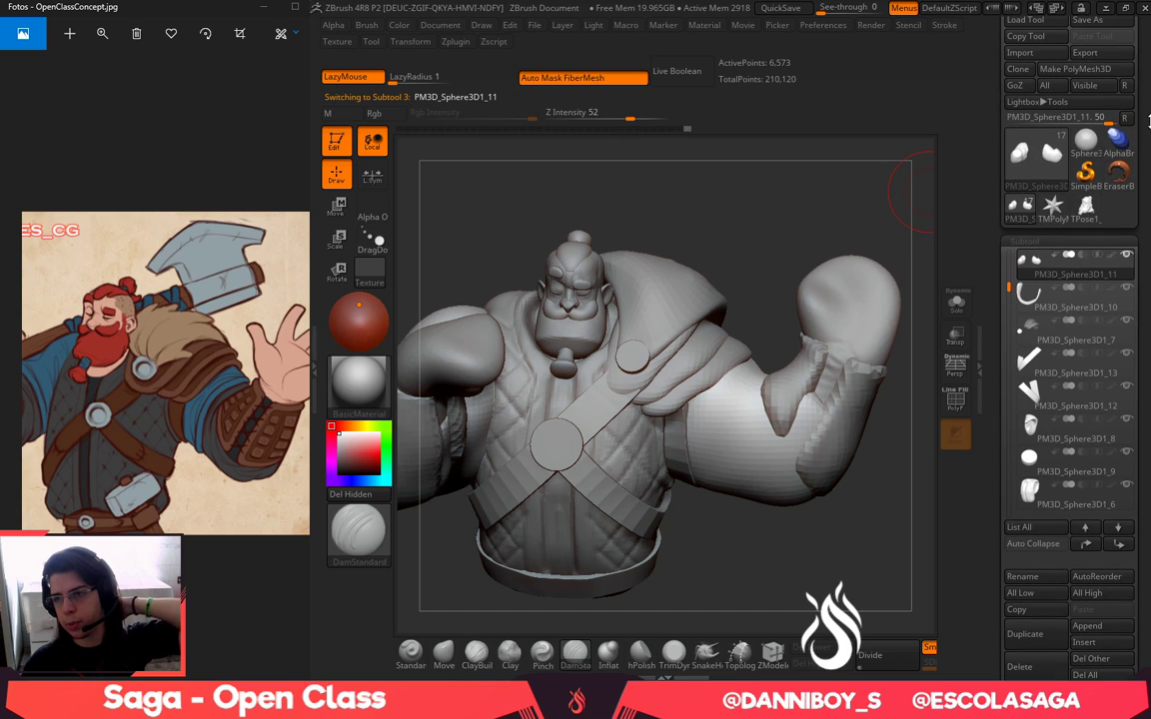
{"action": "left_click", "coordinate": [1125, 119]}
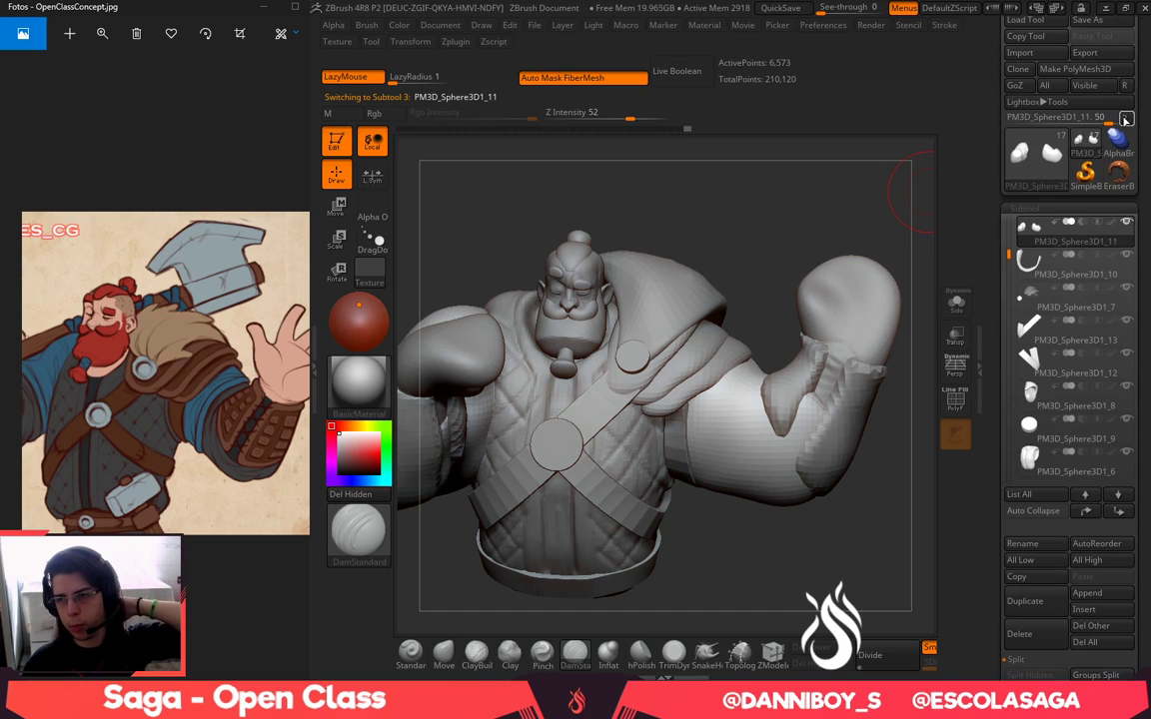
{"action": "left_click", "coordinate": [890, 306], "text": "alt"}
{"action": "left_click_drag", "start_coordinate": [889, 209], "coordinate": [883, 153]}
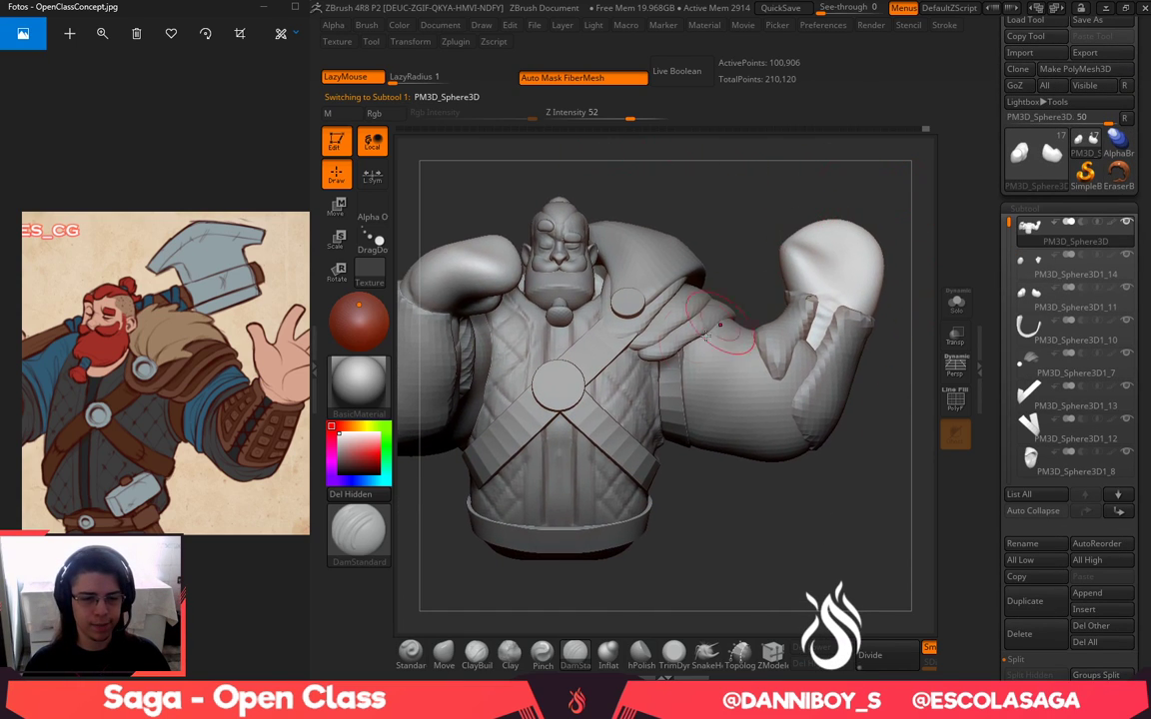
{"action": "left_click", "coordinate": [957, 303]}
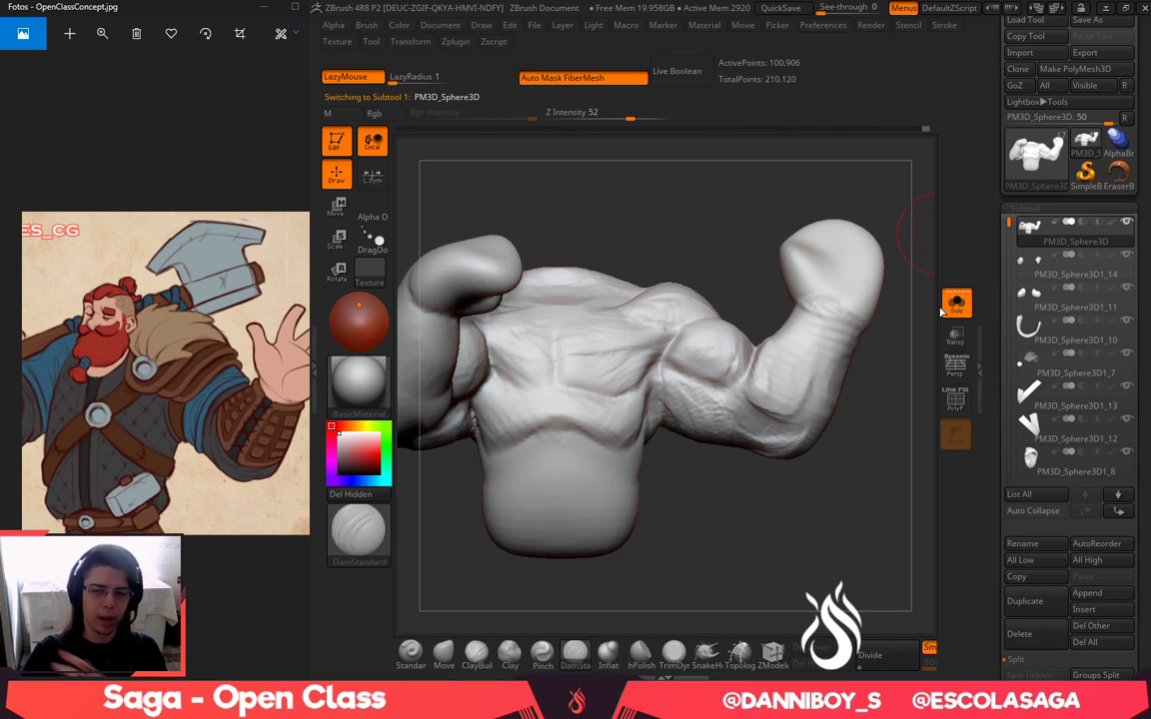
{"action": "left_click", "coordinate": [1045, 598]}
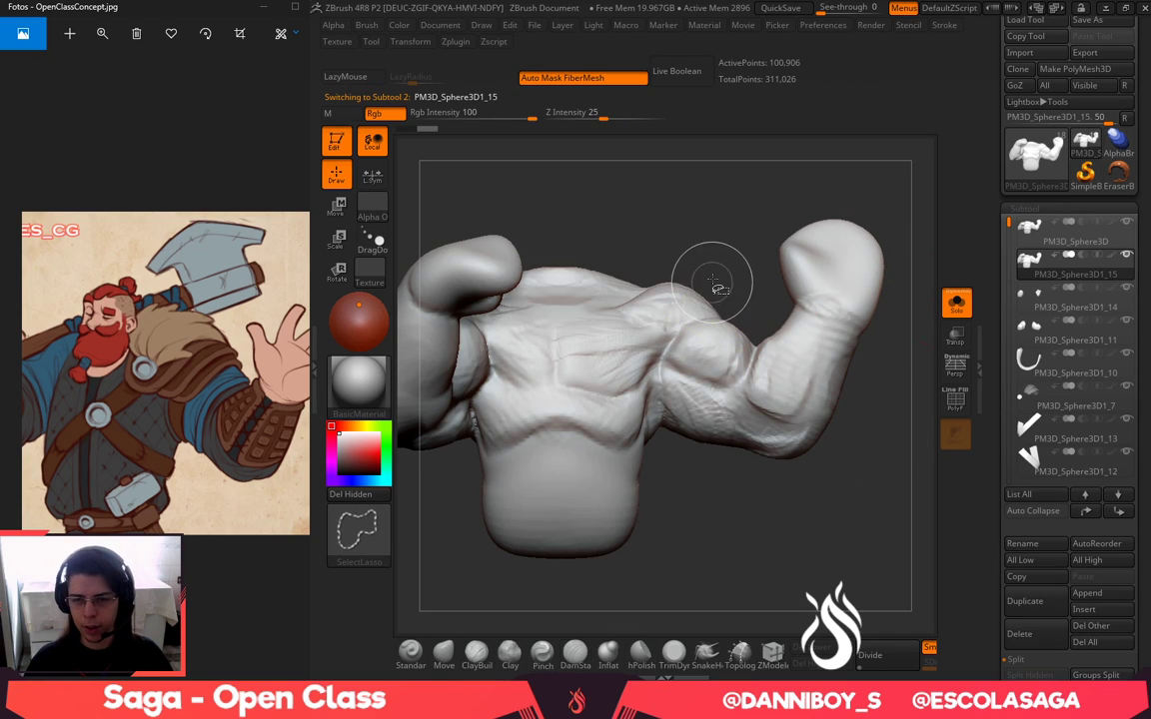
{"action": "mouse_move", "coordinate": [716, 249]}
{"action": "left_mouse_down", "text": "ctrl+shift"}
{"action": "mouse_move", "coordinate": [699, 270]}
{"action": "mouse_move", "coordinate": [731, 550]}
{"action": "mouse_move", "coordinate": [843, 341]}
{"action": "mouse_move", "coordinate": [724, 258]}
{"action": "left_mouse_up", "text": "ctrl+shift"}
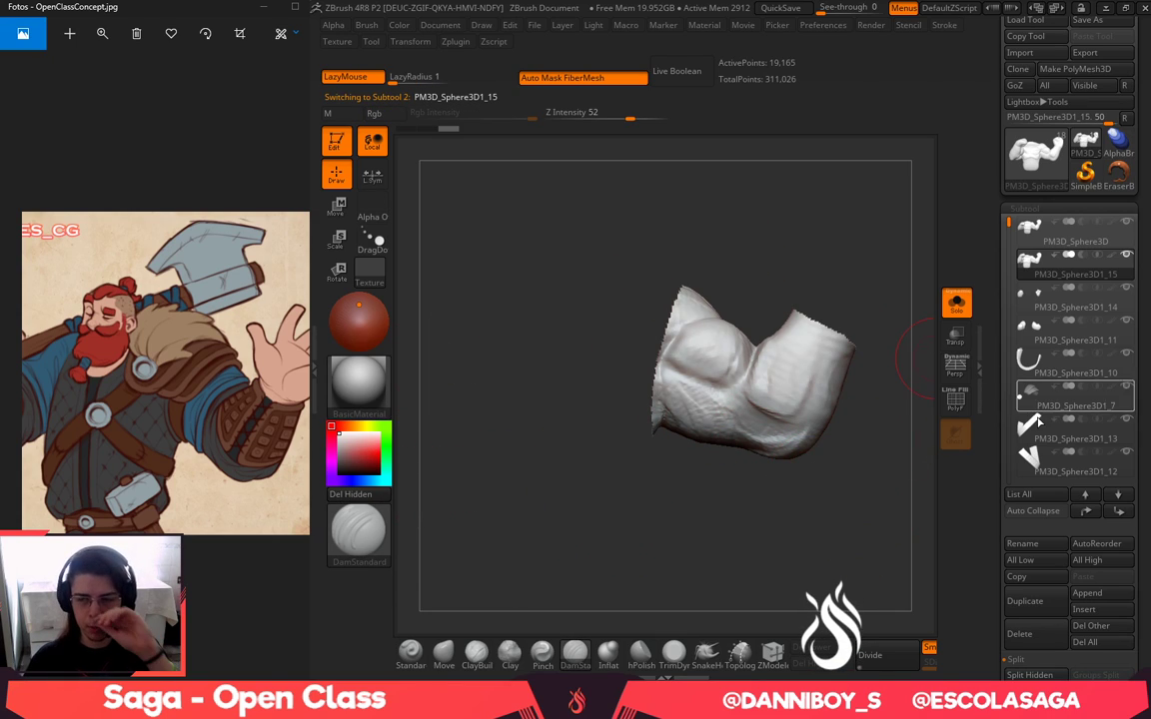
{"action": "left_click", "coordinate": [1036, 631]}
{"action": "left_click", "coordinate": [912, 662]}
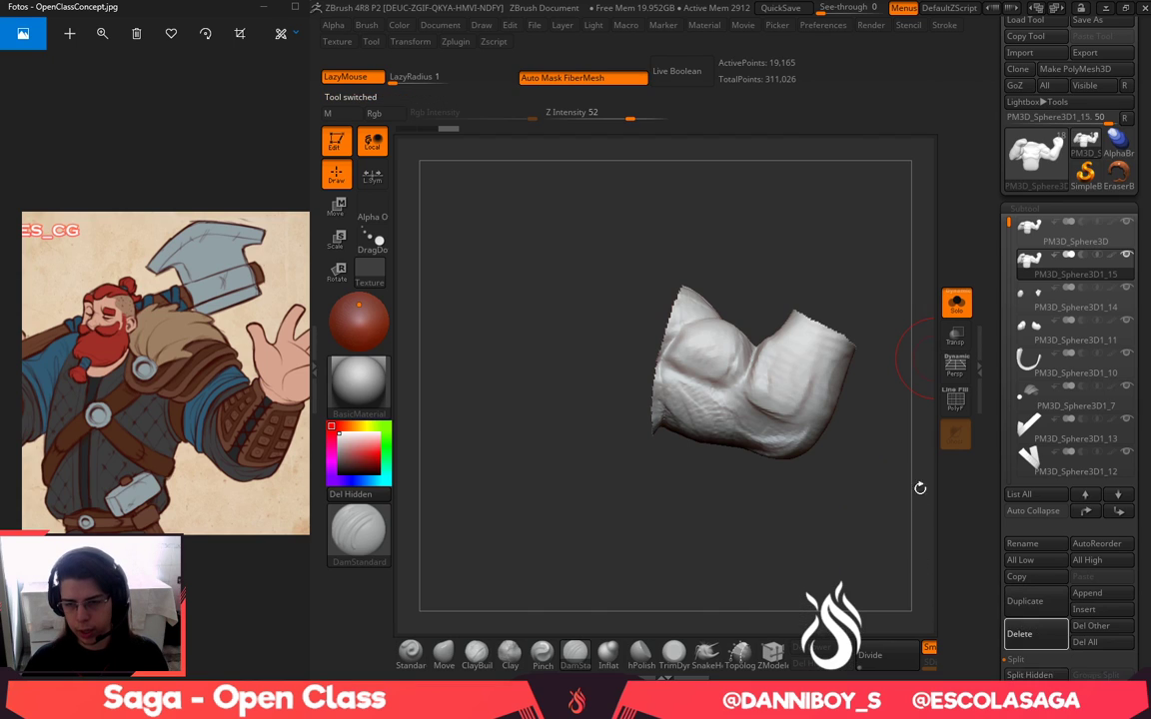
{"action": "left_click", "coordinate": [957, 310]}
Merge all subtools into a temporary posing mesh with Transpose Master's TPoseMesh
{"action": "left_click_drag", "start_coordinate": [913, 269], "coordinate": [644, 338], "text": "alt"}
{"action": "left_click_drag", "start_coordinate": [804, 488], "coordinate": [883, 236]}
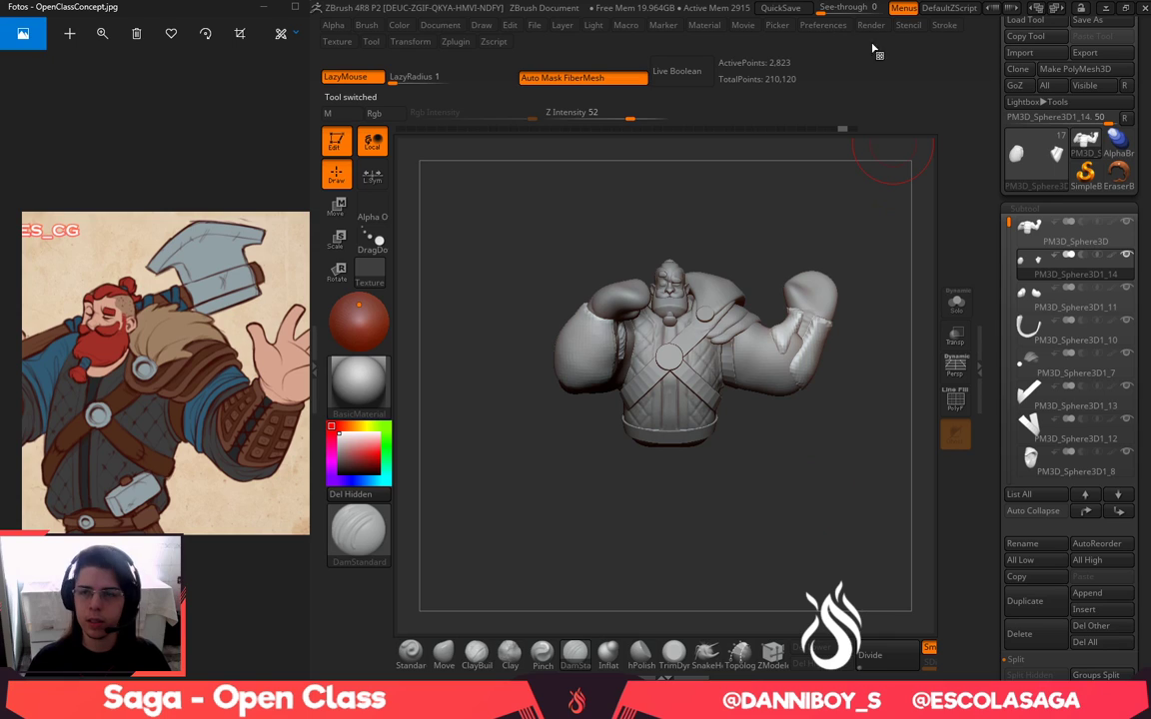
{"action": "left_click", "coordinate": [456, 43]}
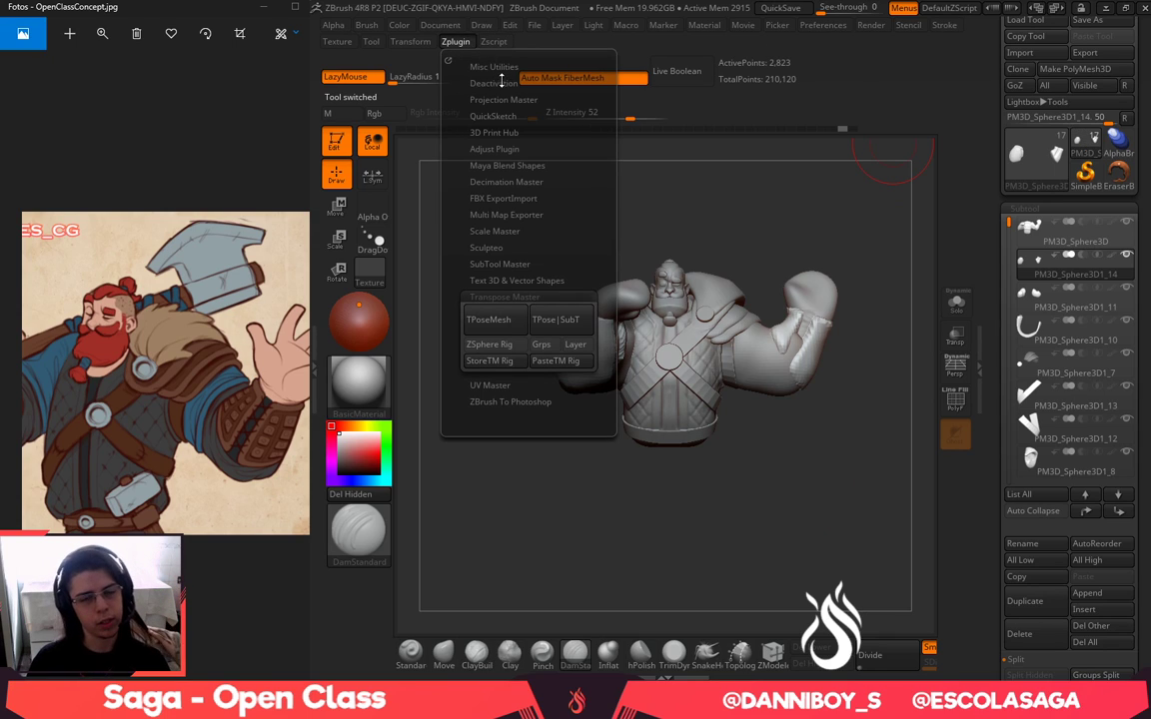
{"action": "left_click", "coordinate": [509, 320]}
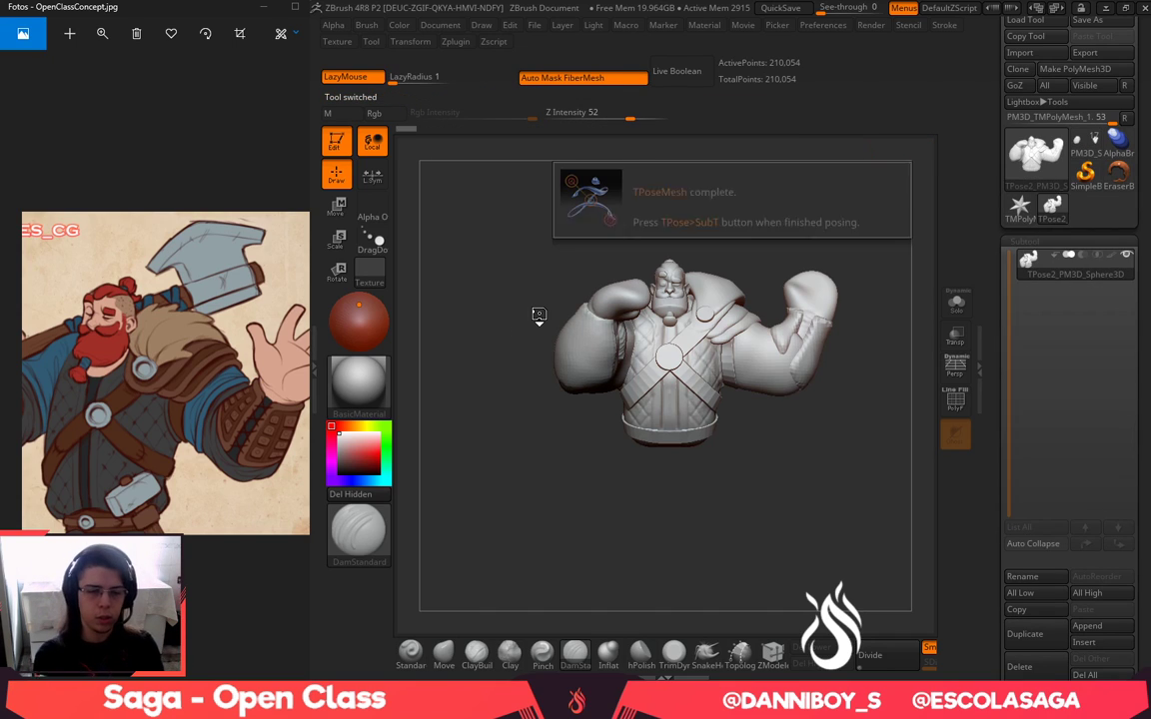
Lasso-mask the open-hand forearm, soften the mask's edge and invert it so that only this forearm stays editable
{"action": "mouse_move", "coordinate": [784, 536]}
{"action": "left_mouse_down"}
{"action": "mouse_move", "coordinate": [695, 590]}
{"action": "mouse_move", "coordinate": [724, 549]}
{"action": "mouse_move", "coordinate": [797, 519]}
{"action": "mouse_move", "coordinate": [801, 537]}
{"action": "mouse_move", "coordinate": [732, 558]}
{"action": "left_mouse_up"}
{"action": "mouse_move", "coordinate": [740, 321]}
{"action": "left_mouse_down", "text": "ctrl"}
{"action": "mouse_move", "coordinate": [724, 387]}
{"action": "mouse_move", "coordinate": [849, 236]}
{"action": "mouse_move", "coordinate": [837, 237]}
{"action": "left_mouse_up", "text": "ctrl"}
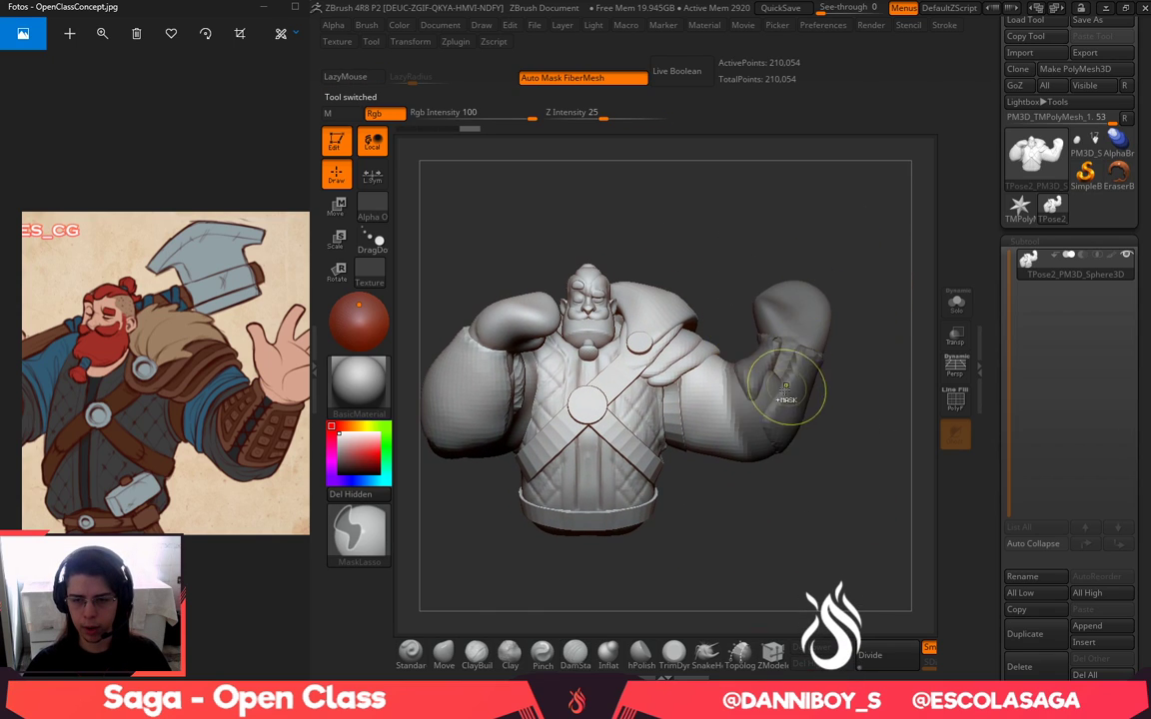
{"action": "left_click", "coordinate": [794, 398], "text": "ctrl"}
{"action": "left_click", "coordinate": [848, 469], "text": "ctrl"}
Lay a Transpose line from the elbow to the open hand and move the unmasked forearm slightly outward
{"action": "key", "text": "w"}
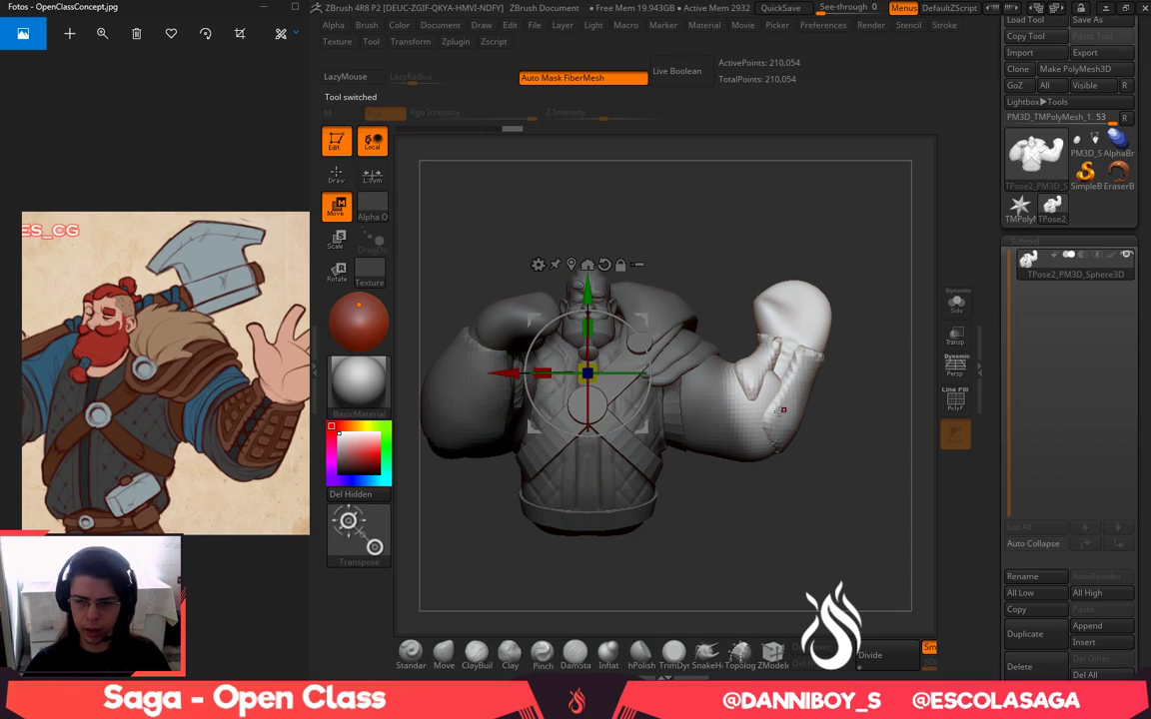
{"action": "key", "text": "y"}
{"action": "left_click_drag", "start_coordinate": [762, 417], "coordinate": [844, 252]}
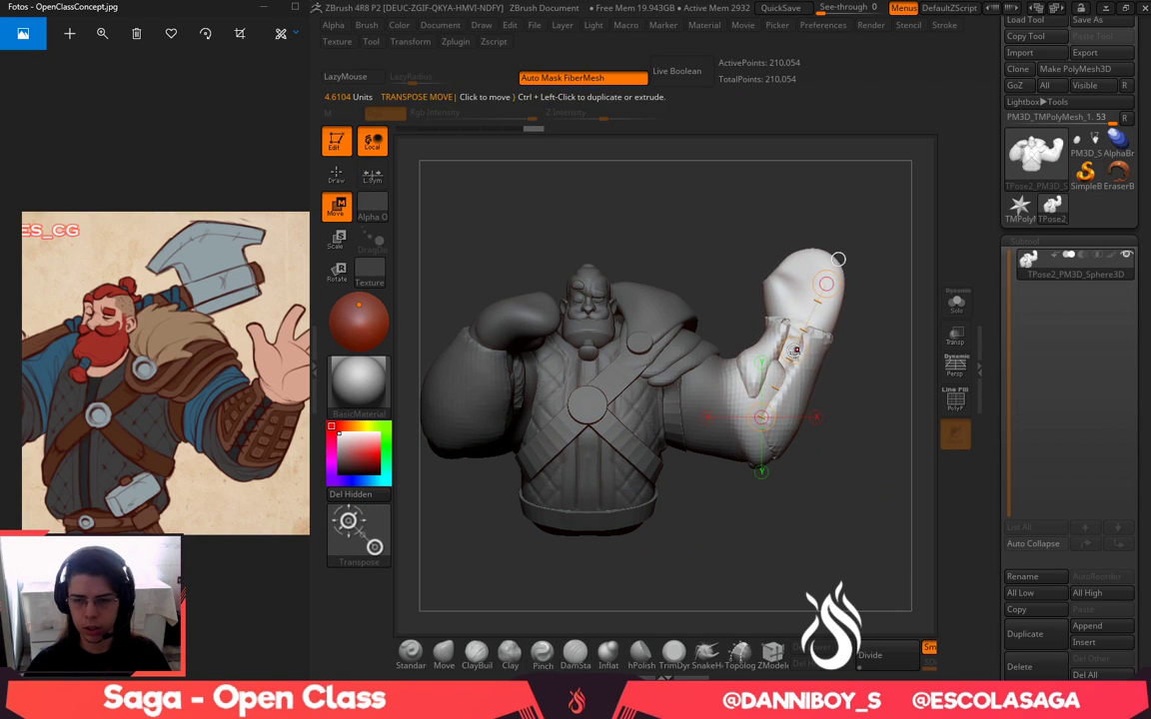
{"action": "left_click_drag", "start_coordinate": [795, 350], "coordinate": [802, 348]}
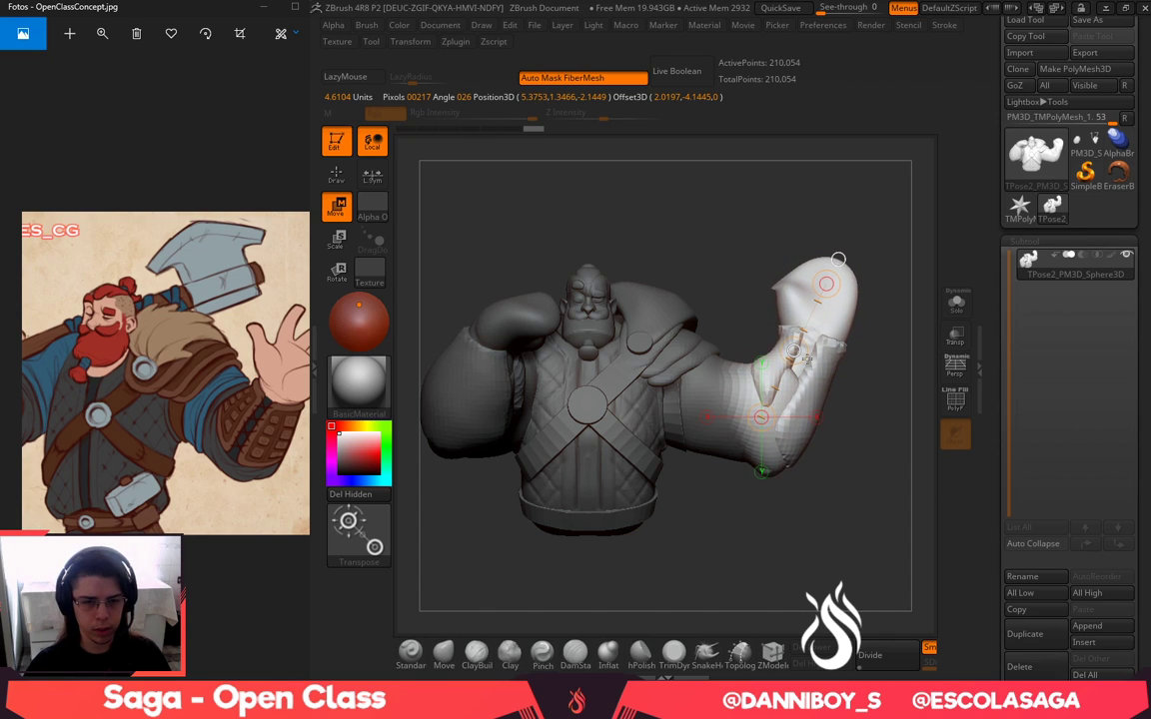
Rotate the open-hand forearm slightly to refine its angle and lower the hand to shorten the forearm
{"action": "left_click_drag", "start_coordinate": [888, 473], "coordinate": [850, 470]}
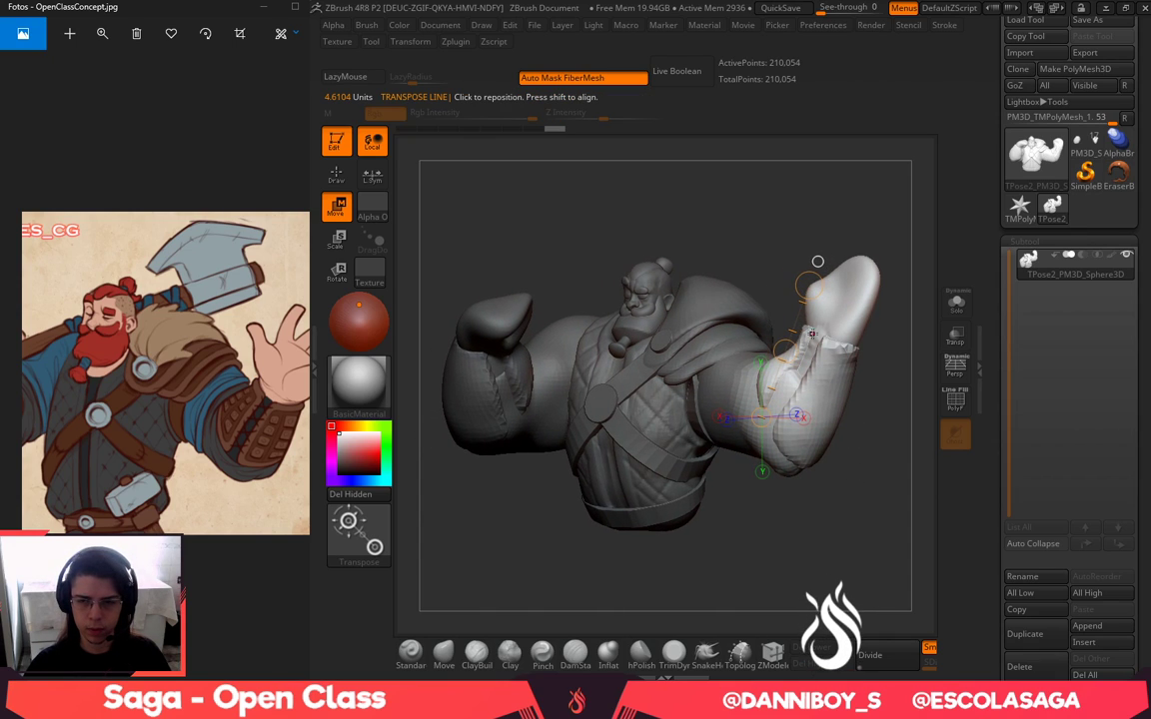
{"action": "key", "text": "r"}
{"action": "left_click_drag", "start_coordinate": [816, 291], "coordinate": [821, 263]}
{"action": "left_click_drag", "start_coordinate": [802, 352], "coordinate": [803, 356]}
{"action": "left_click_drag", "start_coordinate": [826, 289], "coordinate": [811, 290]}
{"action": "right_click_drag", "start_coordinate": [811, 290], "coordinate": [669, 240]}
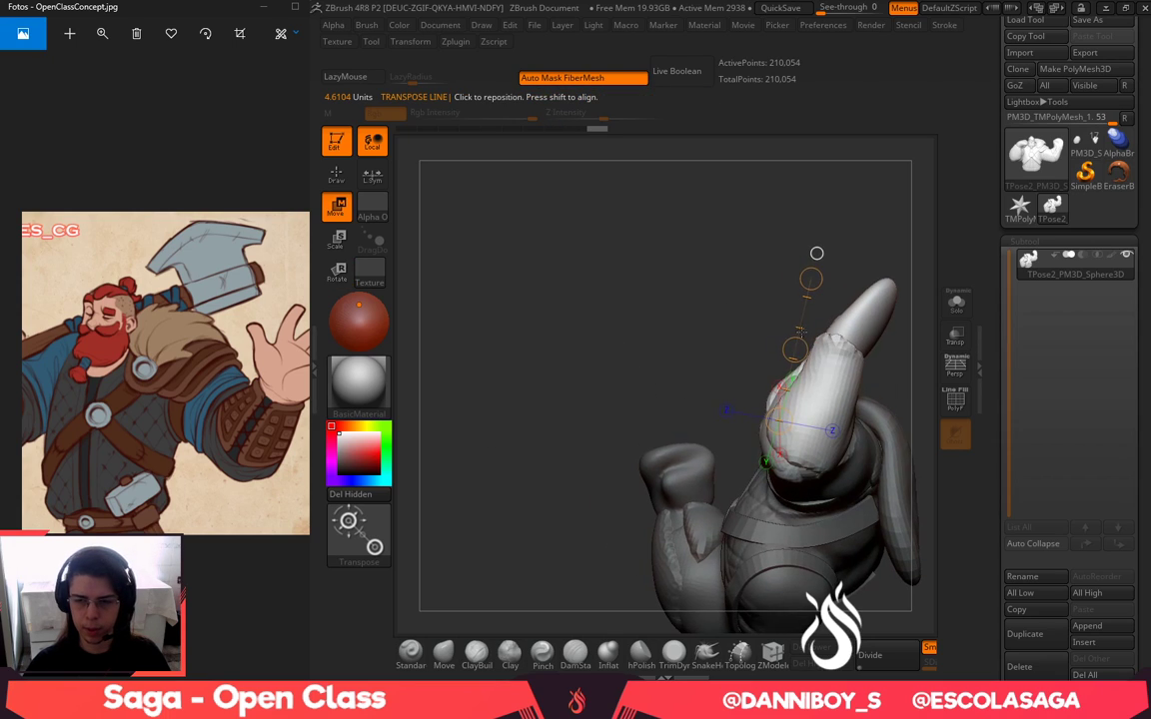
{"action": "mouse_move", "coordinate": [811, 279]}
{"action": "left_mouse_down"}
{"action": "mouse_move", "coordinate": [813, 294]}
{"action": "mouse_move", "coordinate": [805, 280]}
{"action": "left_mouse_up"}
{"action": "right_click_drag", "start_coordinate": [806, 282], "coordinate": [871, 390]}
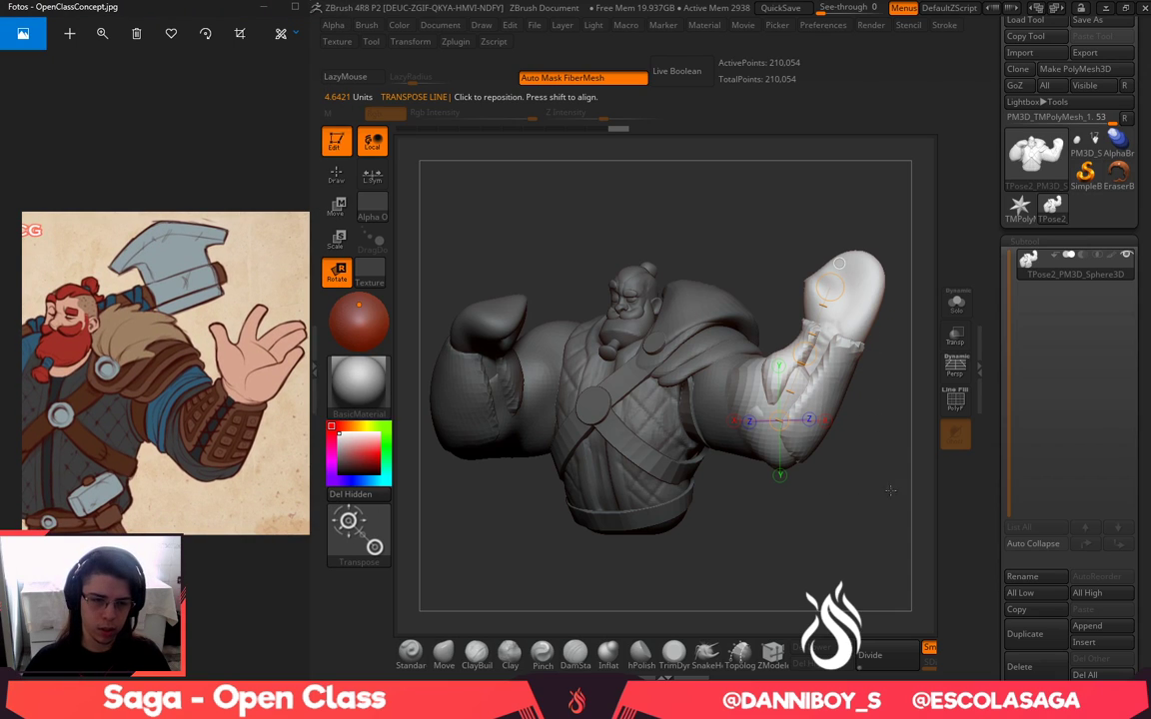
{"action": "key", "text": "w"}
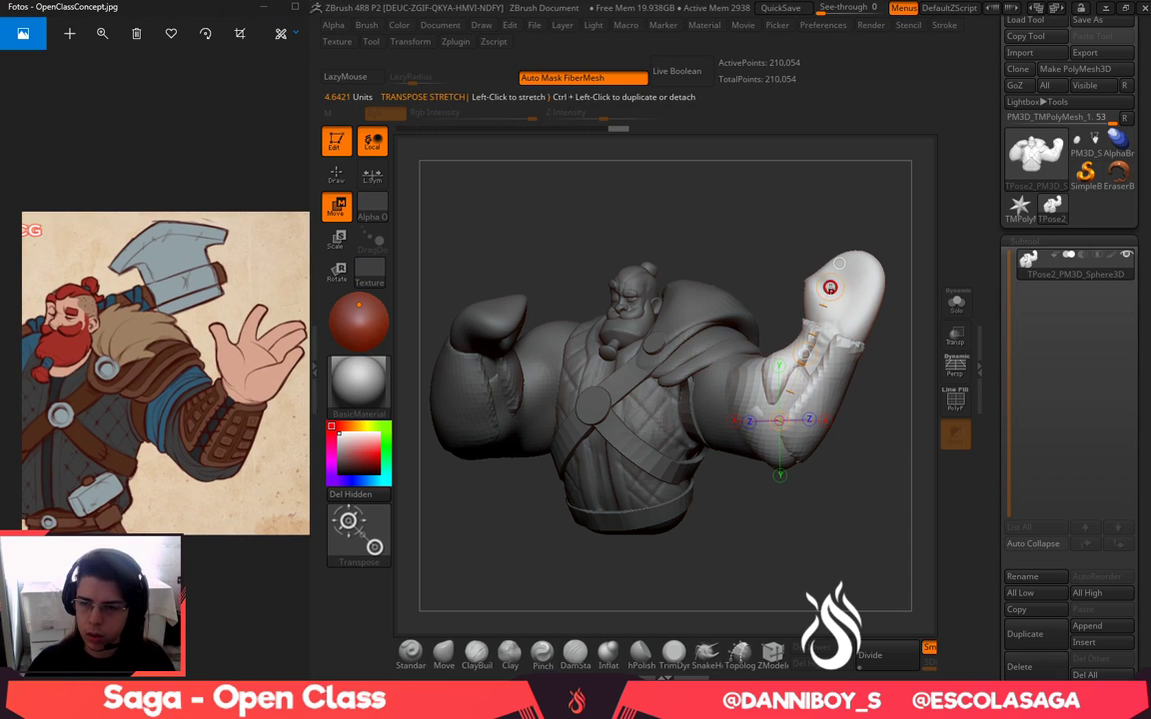
{"action": "left_click_drag", "start_coordinate": [830, 286], "coordinate": [826, 298]}
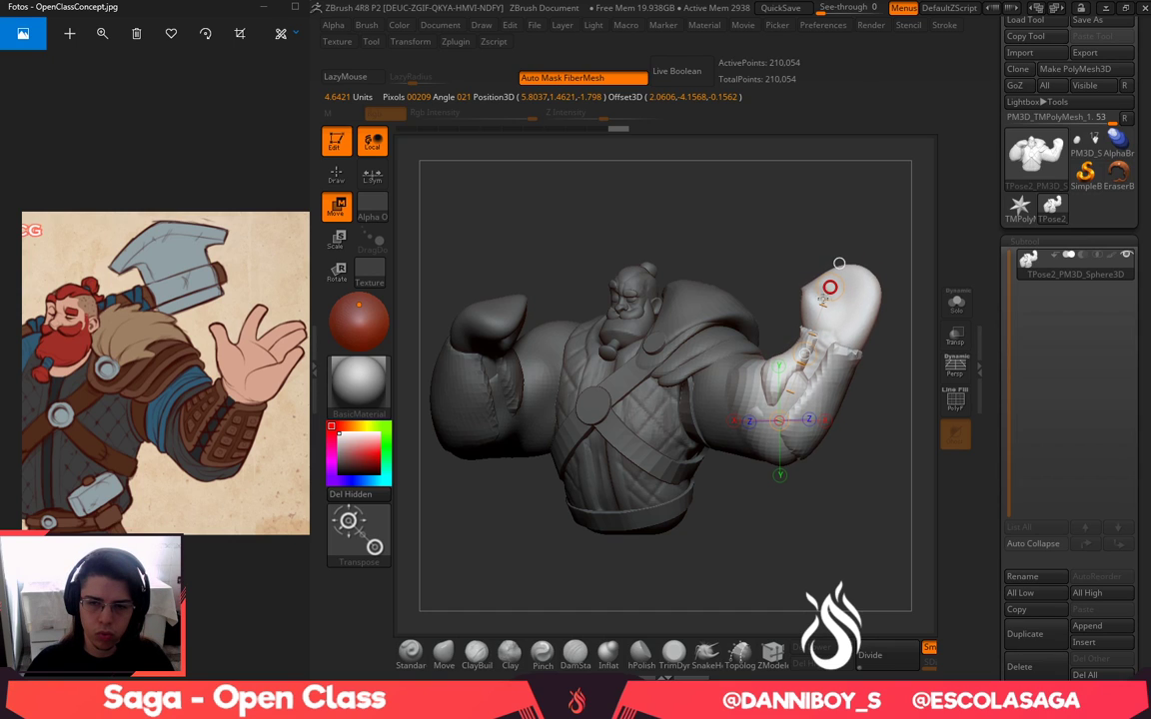
Lasso-mask the fist-side forearm and invert the mask so that only this forearm stays editable
{"action": "left_click_drag", "start_coordinate": [740, 241], "coordinate": [791, 239], "text": "alt"}
{"action": "left_click_drag", "start_coordinate": [176, 375], "coordinate": [333, 373]}
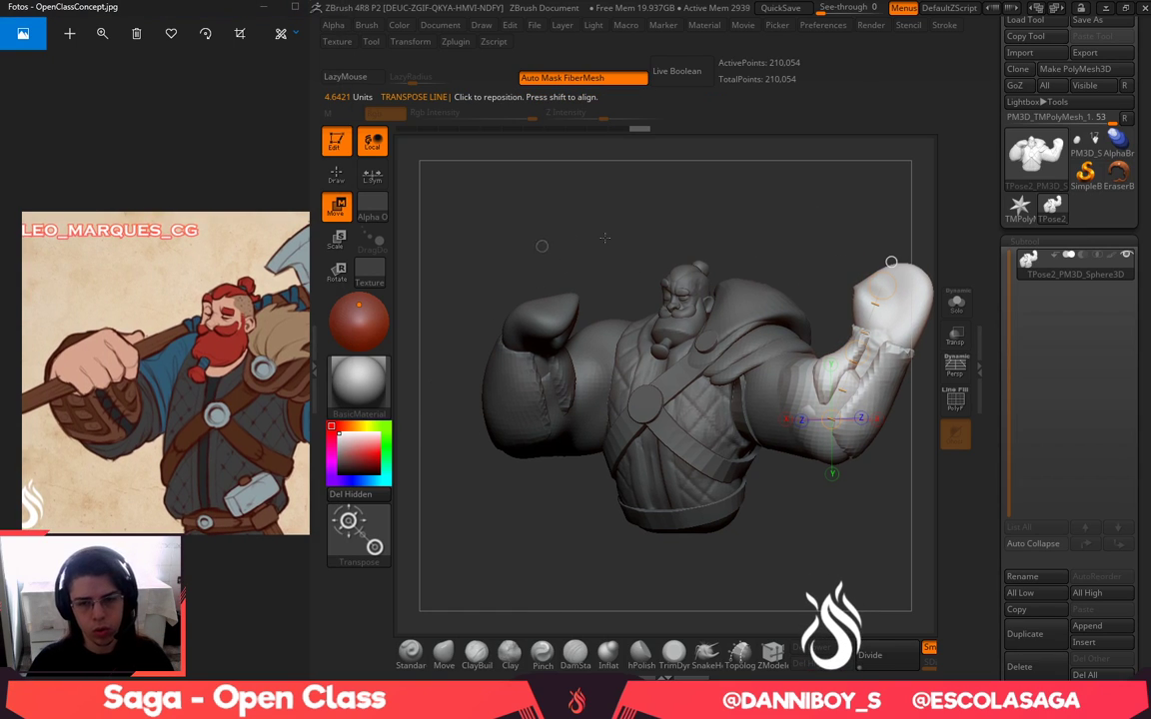
{"action": "mouse_move", "coordinate": [605, 238]}
{"action": "left_mouse_down", "text": "alt"}
{"action": "mouse_move", "coordinate": [607, 216]}
{"action": "mouse_move", "coordinate": [606, 242]}
{"action": "left_mouse_up", "text": "alt"}
{"action": "key", "text": "q"}
{"action": "left_click_drag", "start_coordinate": [639, 231], "coordinate": [570, 224]}
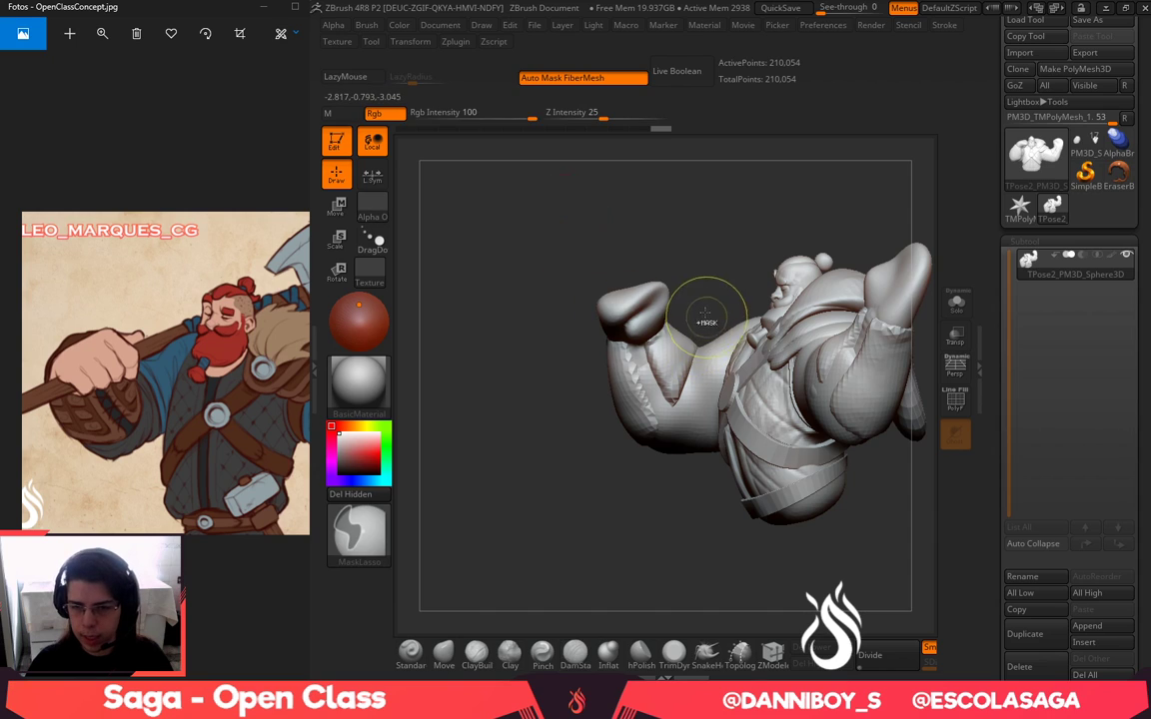
{"action": "mouse_move", "coordinate": [705, 314]}
{"action": "left_mouse_down", "text": "ctrl"}
{"action": "mouse_move", "coordinate": [588, 527]}
{"action": "mouse_move", "coordinate": [701, 218]}
{"action": "mouse_move", "coordinate": [713, 258]}
{"action": "mouse_move", "coordinate": [724, 244]}
{"action": "mouse_move", "coordinate": [678, 251]}
{"action": "mouse_move", "coordinate": [758, 241]}
{"action": "left_mouse_up", "text": "ctrl"}
{"action": "left_click", "coordinate": [708, 272], "text": "ctrl"}
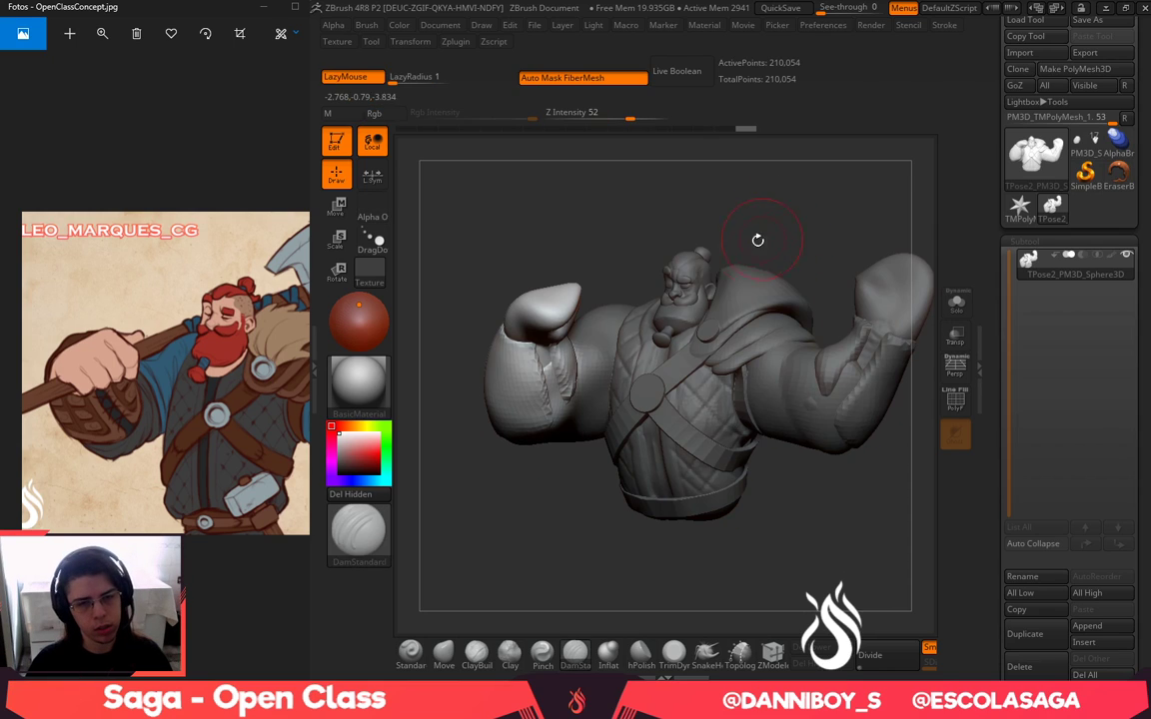
Lay a Transpose line from the elbow to the fist and move the fist-side forearm slightly down
{"action": "key", "text": "w"}
{"action": "mouse_move", "coordinate": [549, 433]}
{"action": "left_mouse_down"}
{"action": "mouse_move", "coordinate": [541, 301]}
{"action": "mouse_move", "coordinate": [517, 306]}
{"action": "left_mouse_up"}
{"action": "key", "text": "r"}
{"action": "left_click_drag", "start_coordinate": [611, 537], "coordinate": [619, 512], "text": "alt"}
{"action": "key", "text": "w"}
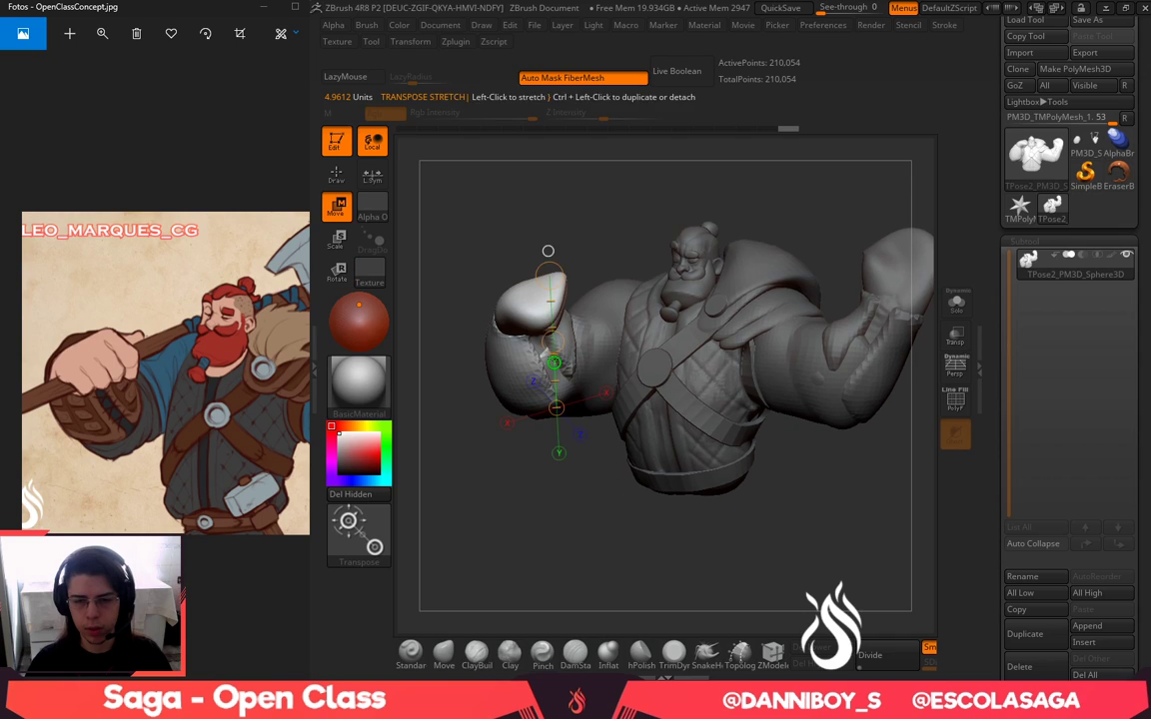
{"action": "left_click_drag", "start_coordinate": [553, 342], "coordinate": [554, 352]}
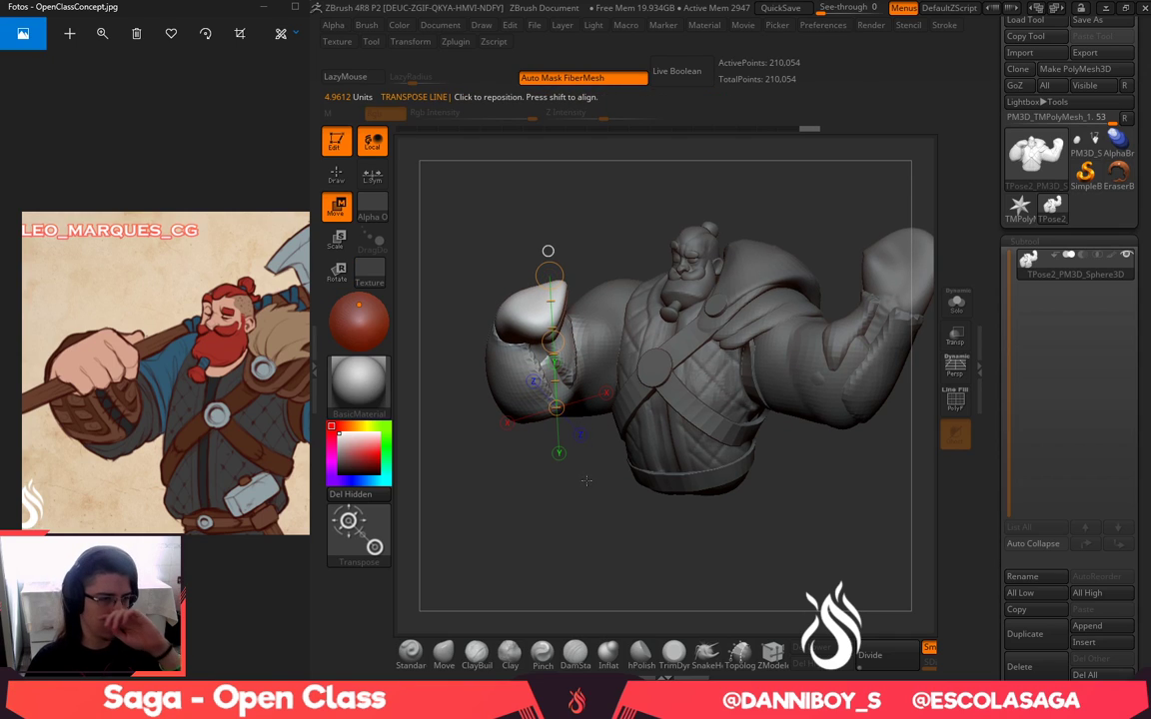
Redraw the Transpose line along the fist-side forearm, rotate the forearm slightly and clear the mask
{"action": "left_click_drag", "start_coordinate": [655, 582], "coordinate": [669, 592], "text": "alt"}
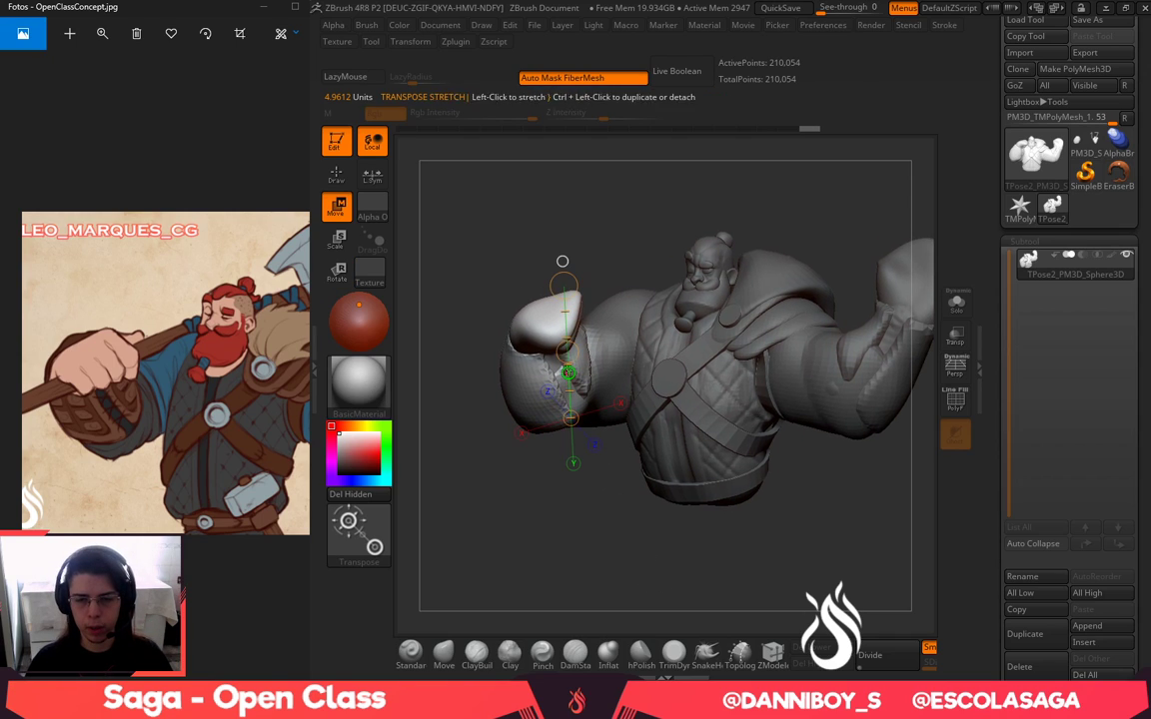
{"action": "mouse_move", "coordinate": [550, 379]}
{"action": "left_mouse_down"}
{"action": "mouse_move", "coordinate": [605, 448]}
{"action": "mouse_move", "coordinate": [573, 411]}
{"action": "left_mouse_up"}
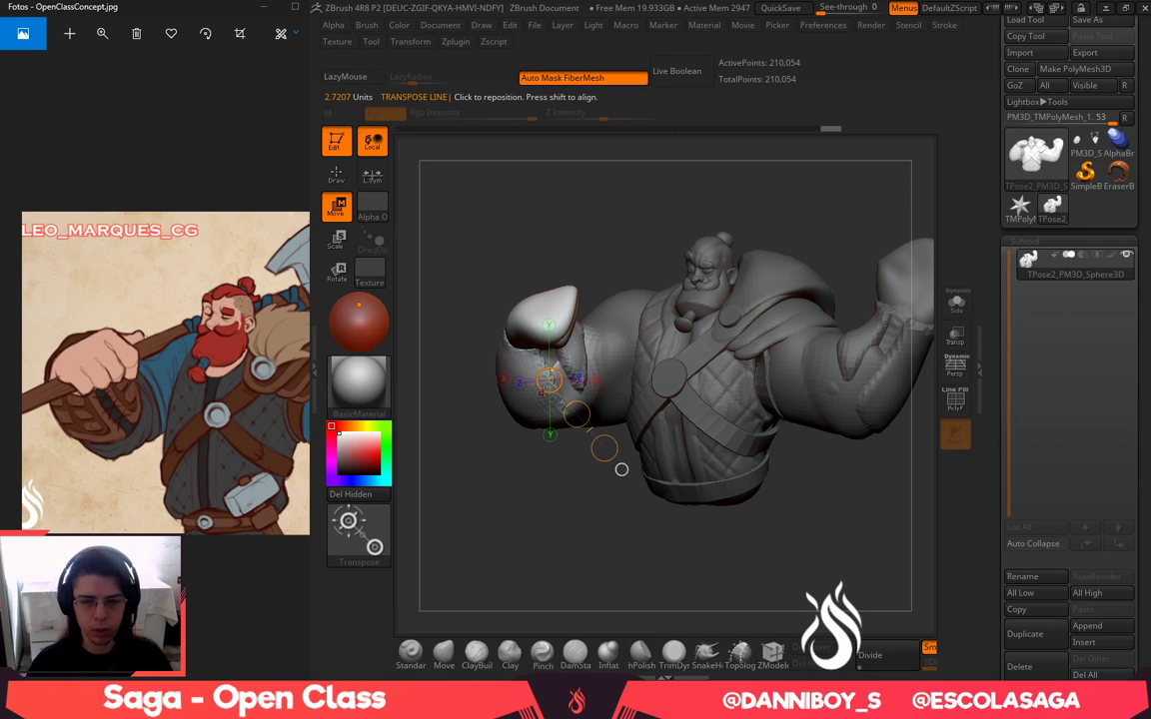
{"action": "mouse_move", "coordinate": [556, 420]}
{"action": "left_mouse_down"}
{"action": "mouse_move", "coordinate": [533, 314]}
{"action": "mouse_move", "coordinate": [534, 338]}
{"action": "left_mouse_up"}
{"action": "key", "text": "r"}
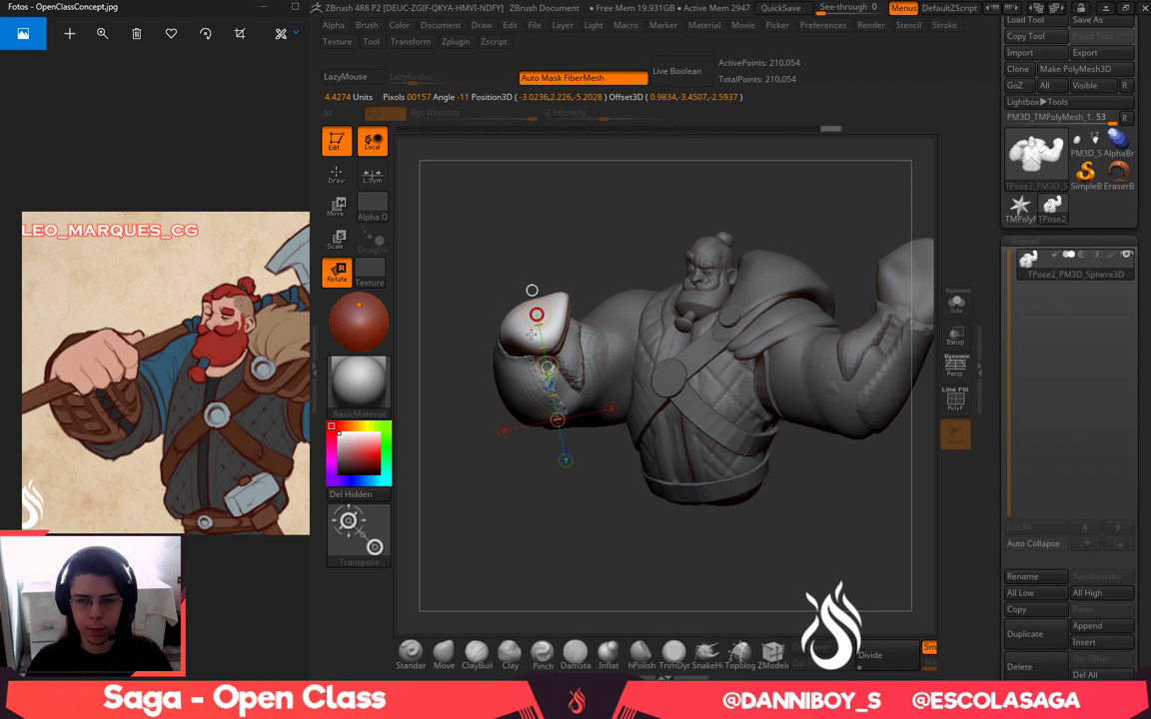
{"action": "left_click_drag", "start_coordinate": [531, 335], "coordinate": [532, 334]}
{"action": "left_click_drag", "start_coordinate": [227, 391], "coordinate": [206, 392]}
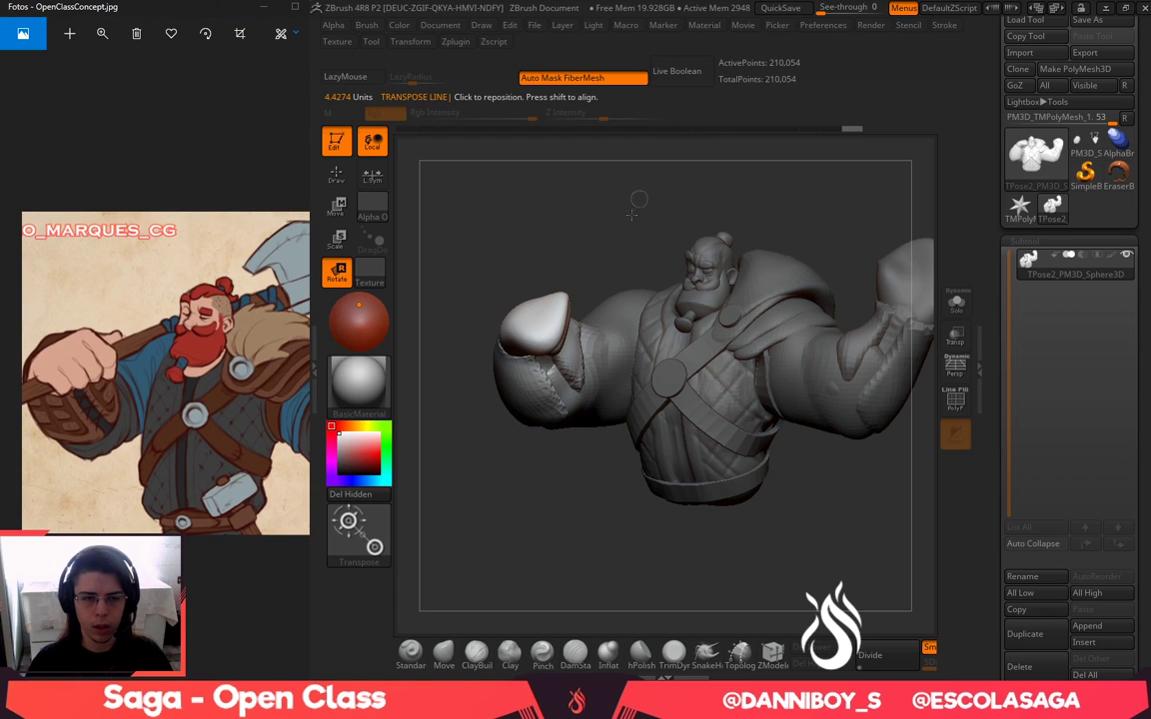
{"action": "left_click_drag", "start_coordinate": [640, 203], "coordinate": [612, 227], "text": "alt"}
{"action": "mouse_move", "coordinate": [711, 229]}
{"action": "left_mouse_down", "text": "ctrl"}
{"action": "mouse_move", "coordinate": [812, 225]}
{"action": "mouse_move", "coordinate": [796, 231]}
{"action": "mouse_move", "coordinate": [774, 284]}
{"action": "mouse_move", "coordinate": [768, 270]}
{"action": "mouse_move", "coordinate": [799, 315]}
{"action": "left_mouse_up", "text": "ctrl"}
{"action": "key", "text": "q"}
Switch to the SelectRect brush and hide the head, face and beard pieces of the posing mesh
{"action": "left_click_drag", "start_coordinate": [911, 160], "coordinate": [745, 310], "text": "alt"}
{"action": "left_click", "coordinate": [370, 535], "text": "ctrl+shift"}
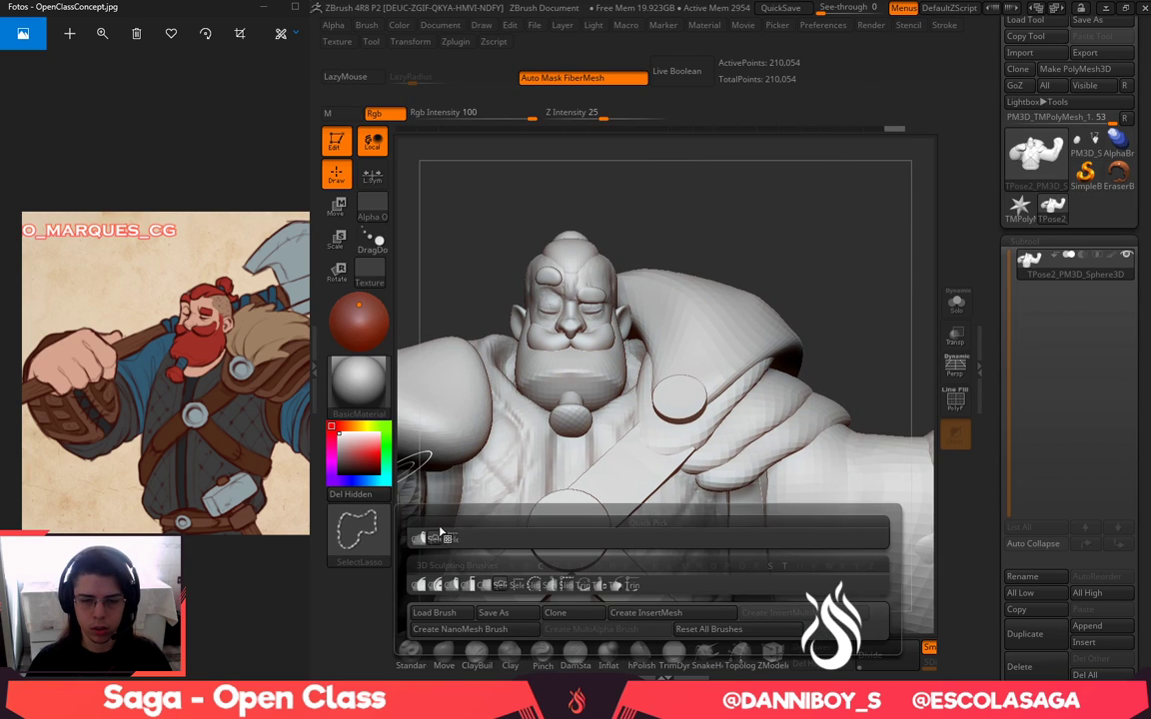
{"action": "left_click", "coordinate": [454, 534], "text": "ctrl+shift"}
{"action": "left_click", "coordinate": [599, 373], "text": "ctrl+shift"}
{"action": "left_click", "coordinate": [598, 372], "text": "ctrl+shift"}
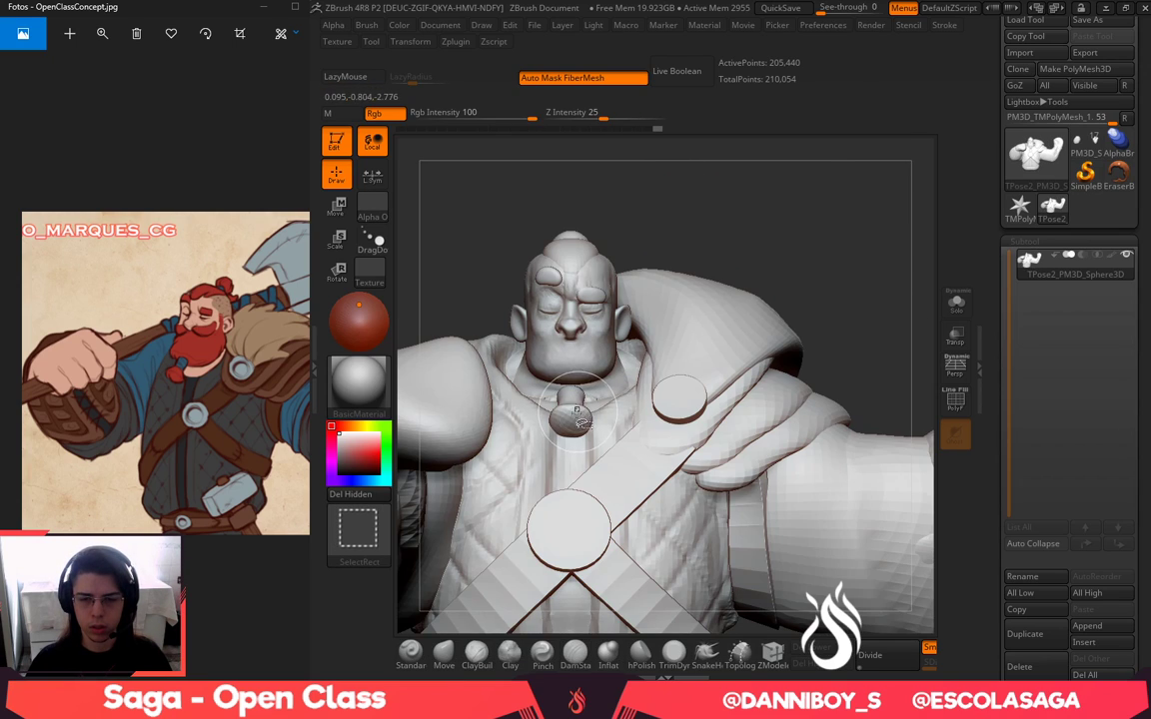
{"action": "left_click", "coordinate": [584, 359], "text": "ctrl+shift"}
{"action": "left_click", "coordinate": [593, 300], "text": "ctrl+shift"}
{"action": "left_click", "coordinate": [576, 260], "text": "ctrl+shift"}
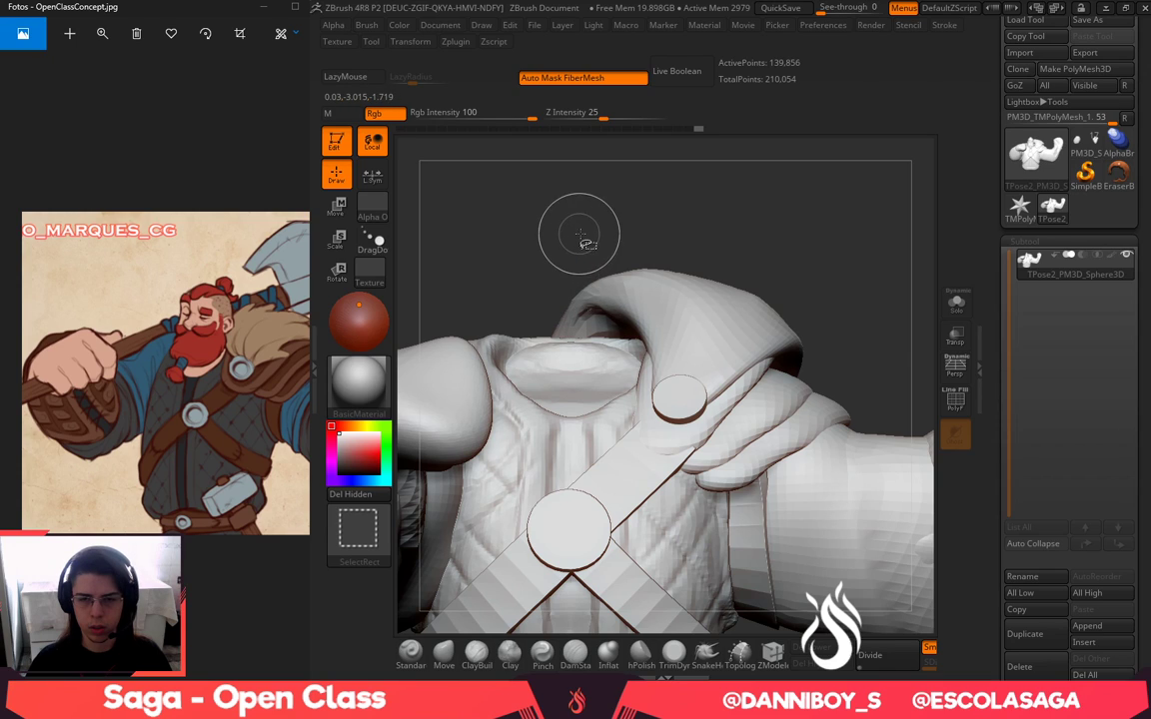
Mask all the visible body and clothing parts and unhide the head pieces, leaving the head unmasked
{"action": "left_click", "coordinate": [591, 215], "text": "ctrl+shift"}
{"action": "key", "text": "ctrl+z"}
{"action": "left_click", "coordinate": [611, 208], "text": "ctrl"}
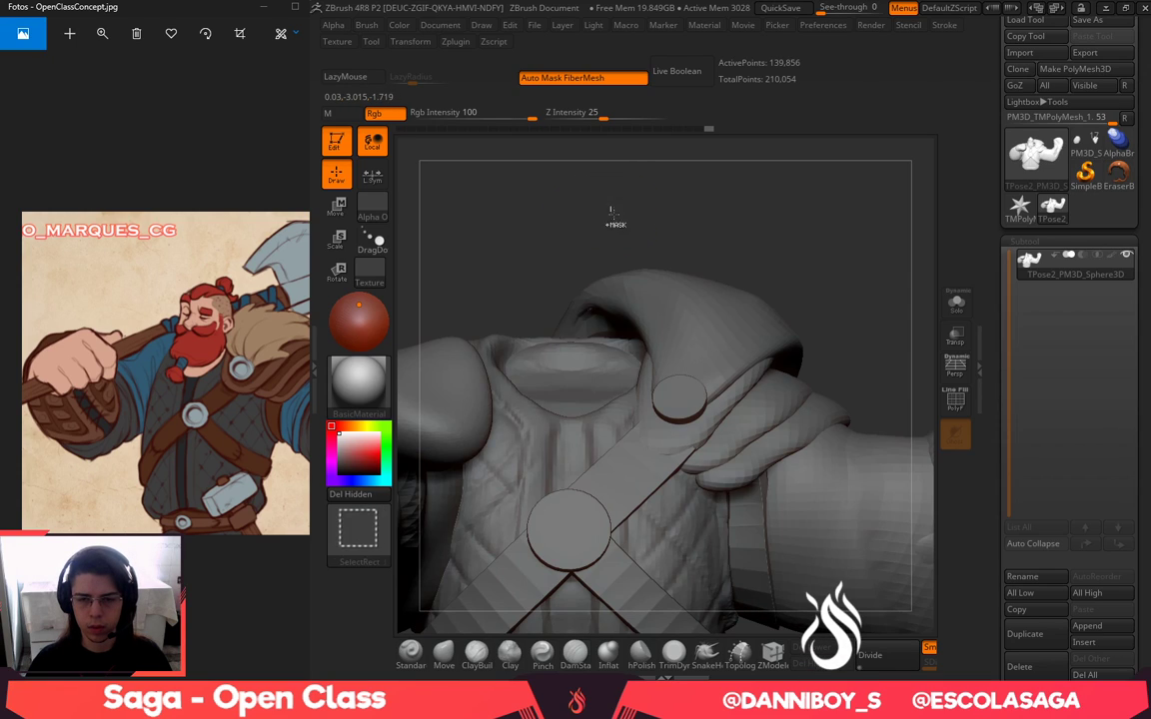
{"action": "left_click", "coordinate": [611, 217], "text": "ctrl+shift"}
Bring up the Gizmo, place it on the unmasked head and reset its orientation
{"action": "key", "text": "w"}
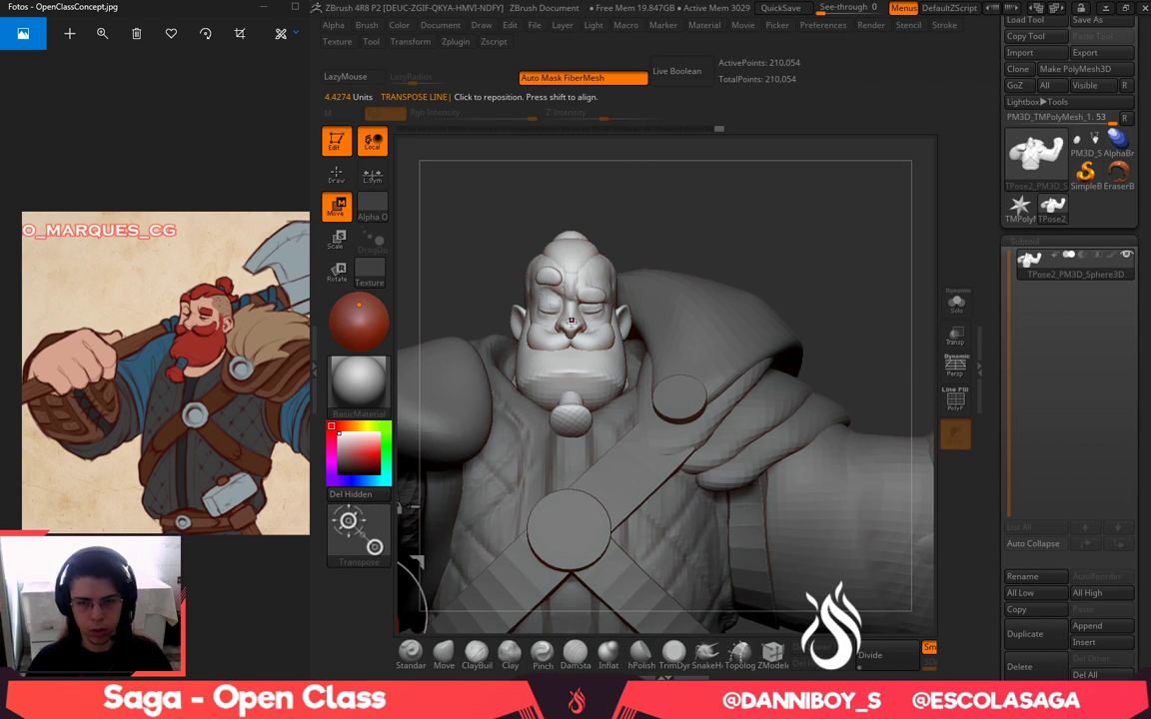
{"action": "left_click", "coordinate": [569, 346], "text": "alt"}
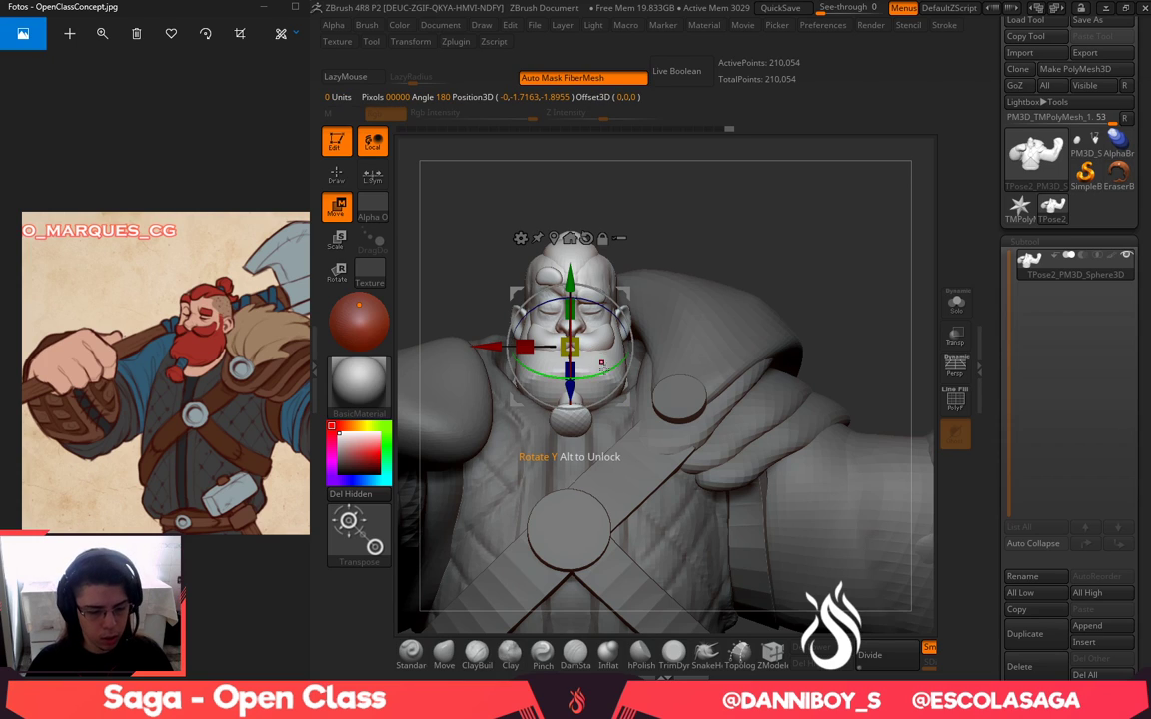
{"action": "left_click", "coordinate": [556, 239]}
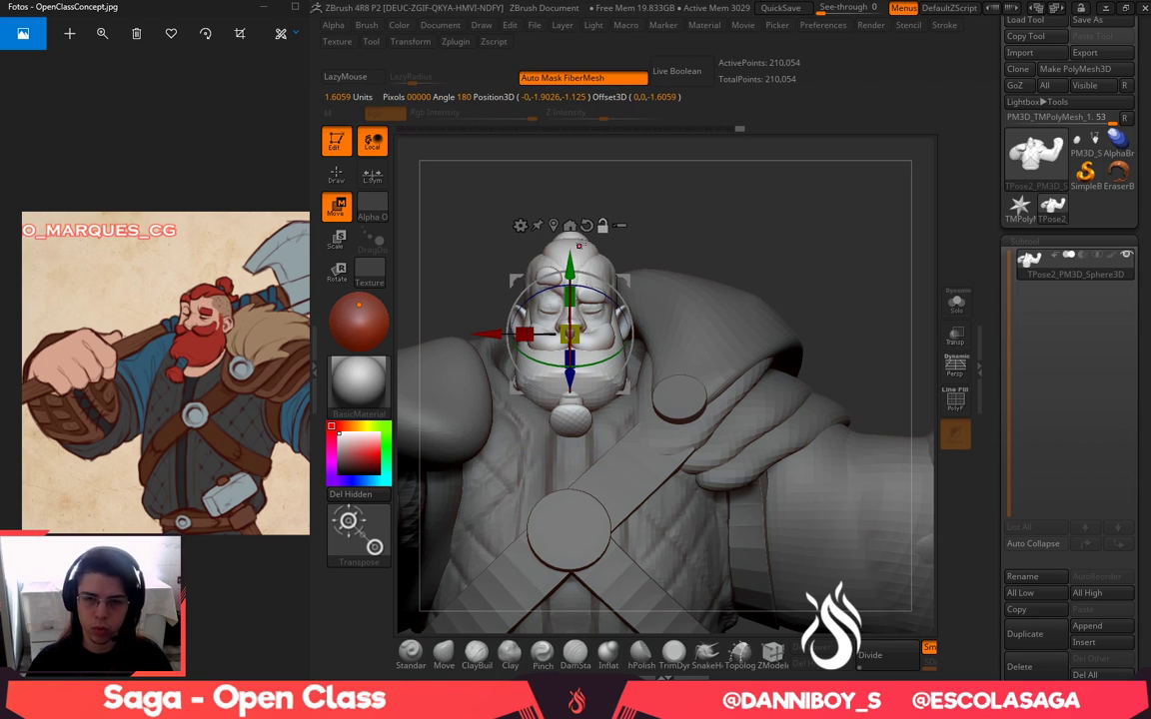
{"action": "left_click", "coordinate": [587, 228]}
{"action": "left_click_drag", "start_coordinate": [625, 281], "coordinate": [631, 315], "text": "alt"}
{"action": "left_click_drag", "start_coordinate": [695, 252], "coordinate": [789, 225], "text": "alt"}
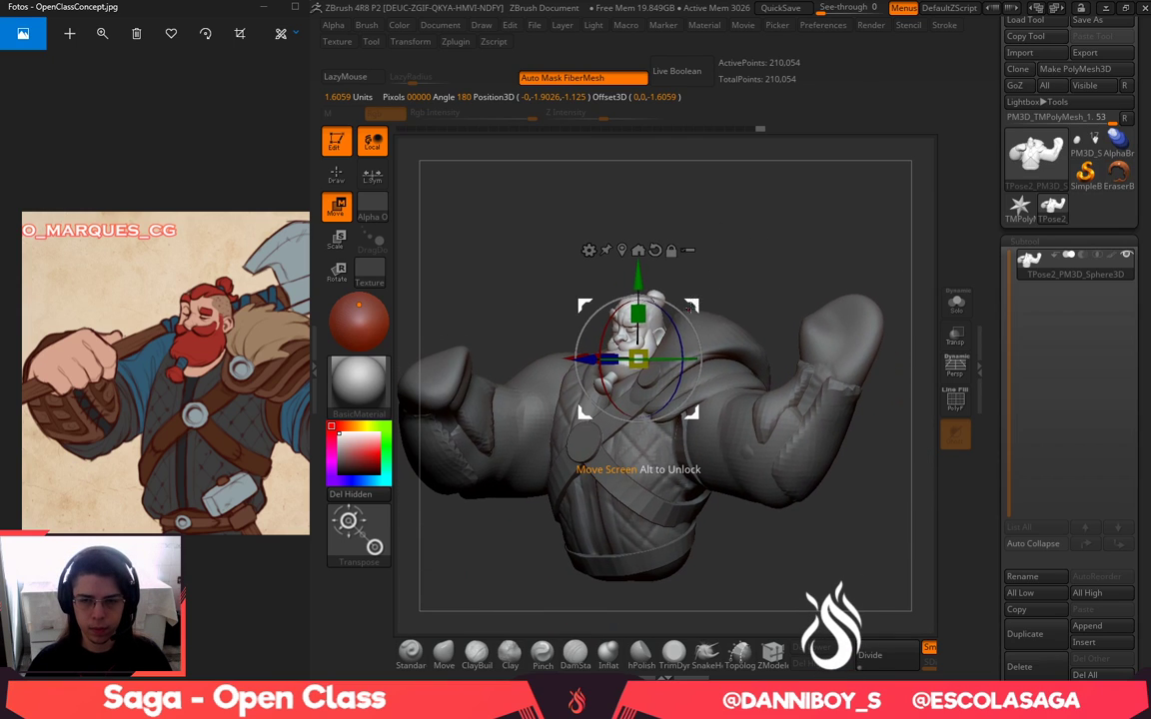
Rotate the head slightly and shift it to follow the tilt in the concept art
{"action": "left_click_drag", "start_coordinate": [715, 244], "coordinate": [712, 282], "text": "alt"}
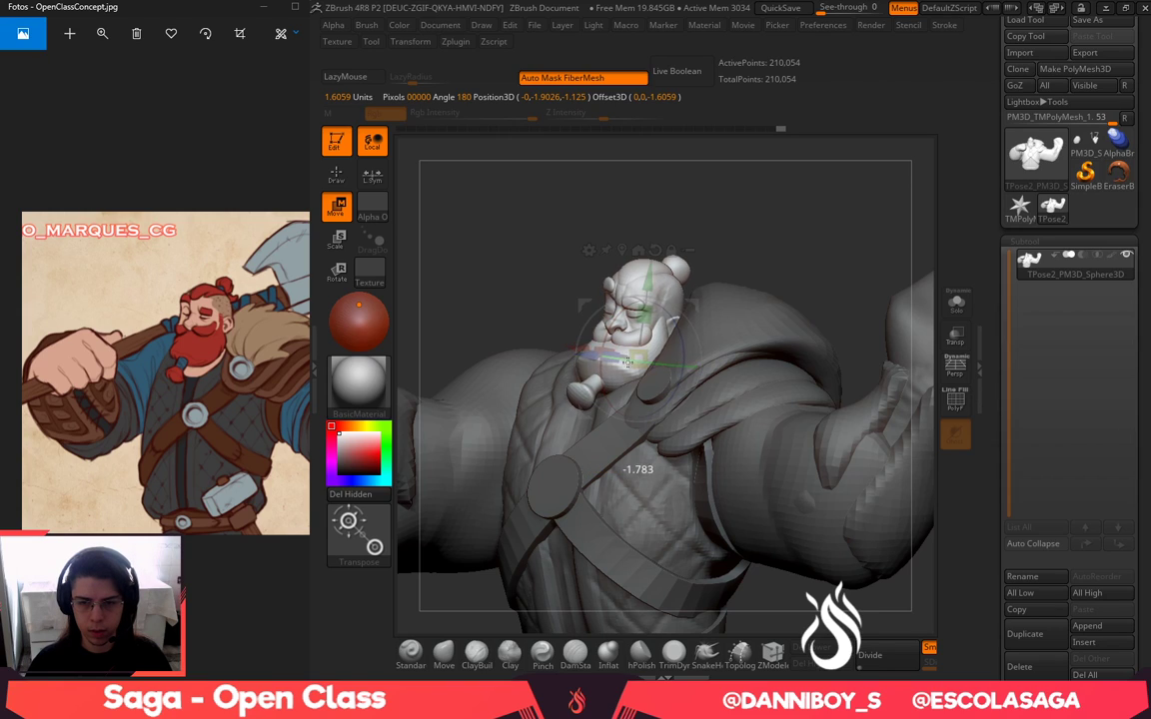
{"action": "left_click_drag", "start_coordinate": [632, 362], "coordinate": [648, 343]}
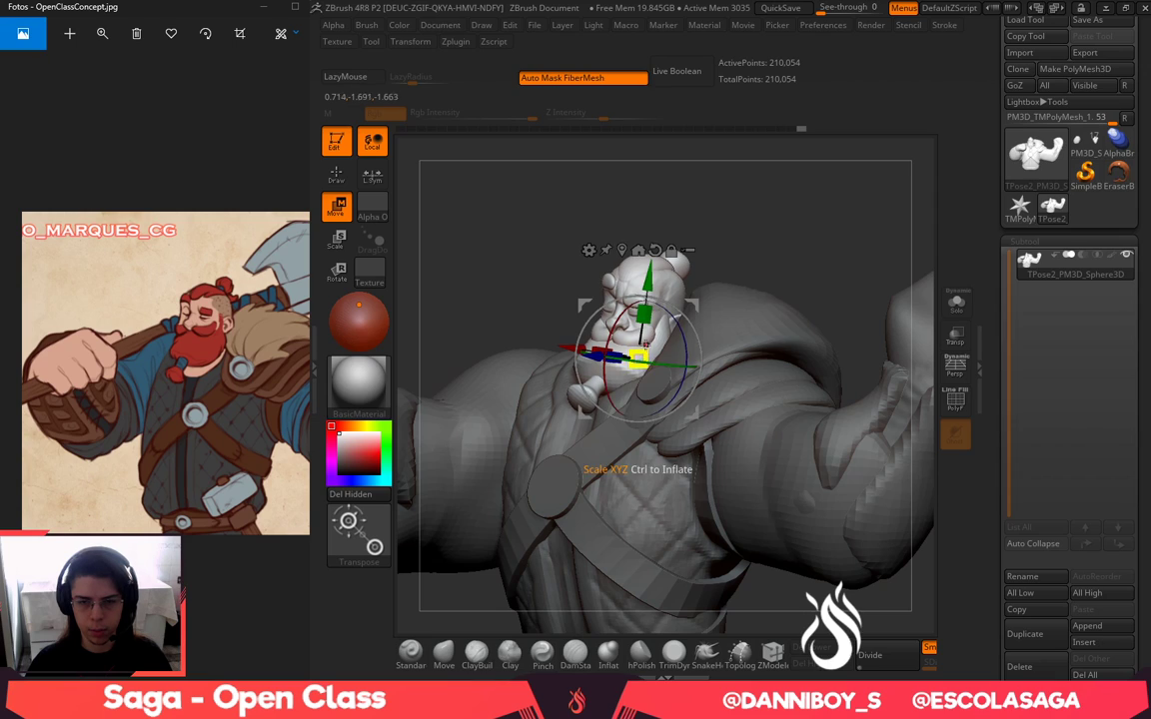
{"action": "left_click_drag", "start_coordinate": [601, 350], "coordinate": [589, 358]}
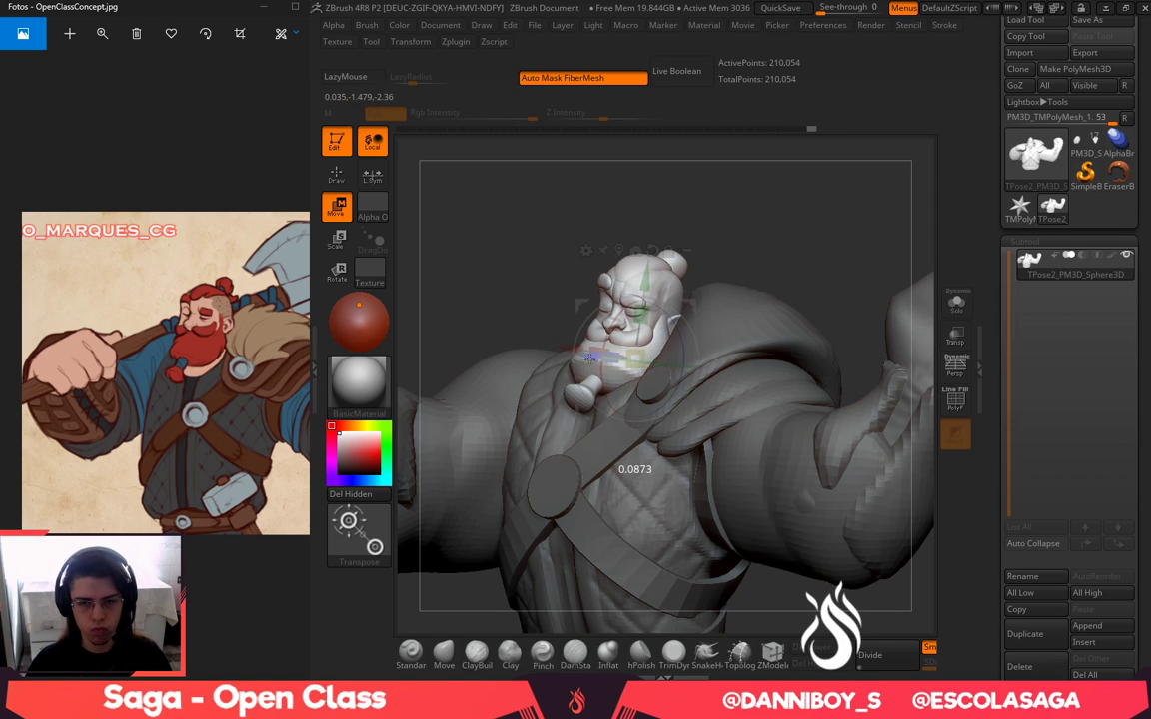
{"action": "right_click_drag", "start_coordinate": [683, 307], "coordinate": [690, 281]}
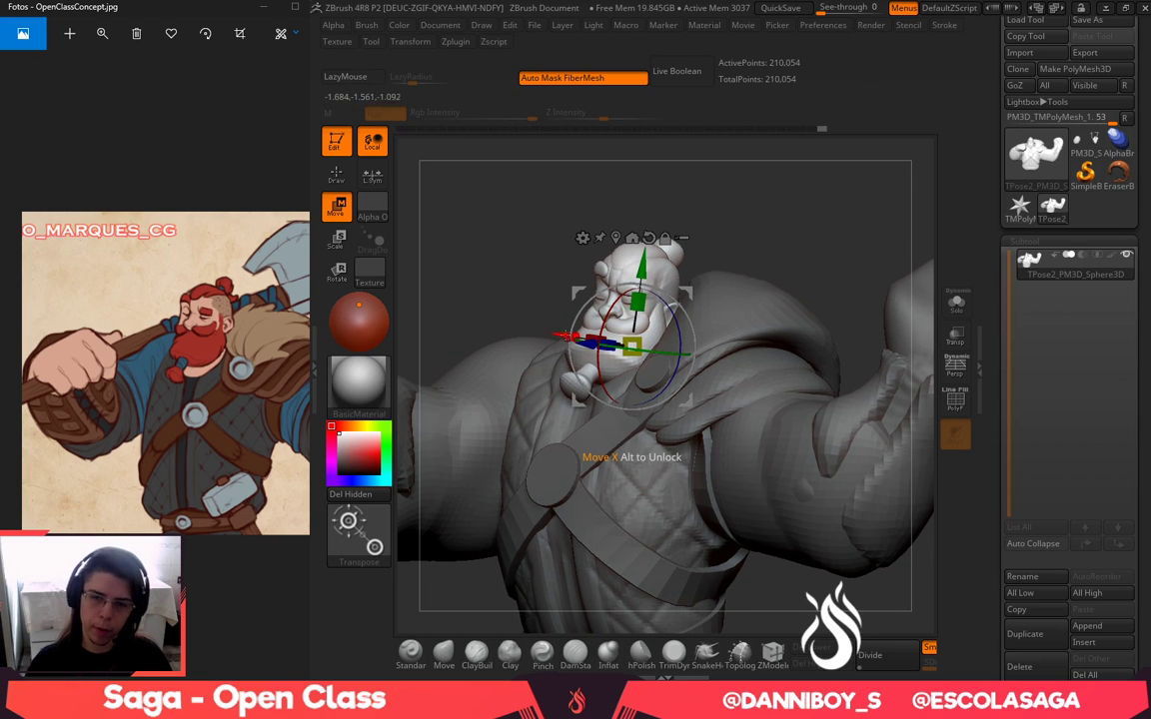
{"action": "left_click_drag", "start_coordinate": [567, 336], "coordinate": [564, 336]}
{"action": "left_click_drag", "start_coordinate": [670, 311], "coordinate": [668, 310]}
Soften the body mask and turn the head further toward the axe-holding fist
{"action": "key", "text": "q"}
{"action": "mouse_move", "coordinate": [756, 228]}
{"action": "left_mouse_down"}
{"action": "mouse_move", "coordinate": [752, 219]}
{"action": "mouse_move", "coordinate": [776, 219]}
{"action": "mouse_move", "coordinate": [798, 251]}
{"action": "left_mouse_up"}
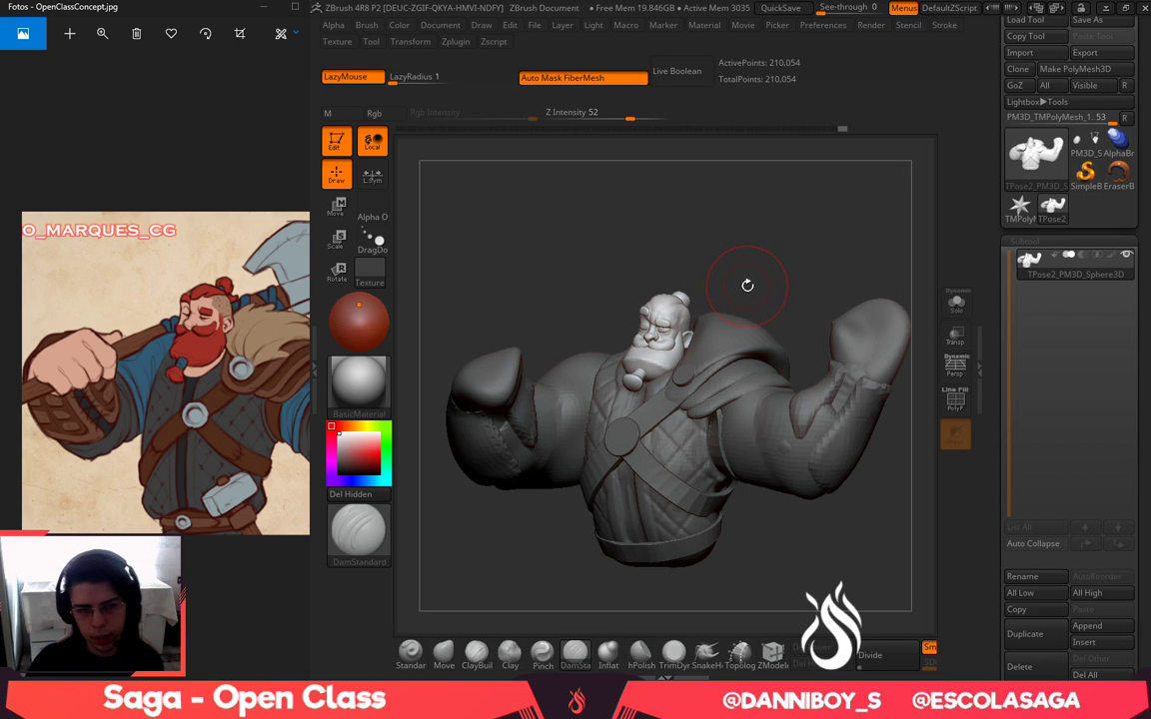
{"action": "left_click_drag", "start_coordinate": [770, 269], "coordinate": [780, 320], "text": "alt"}
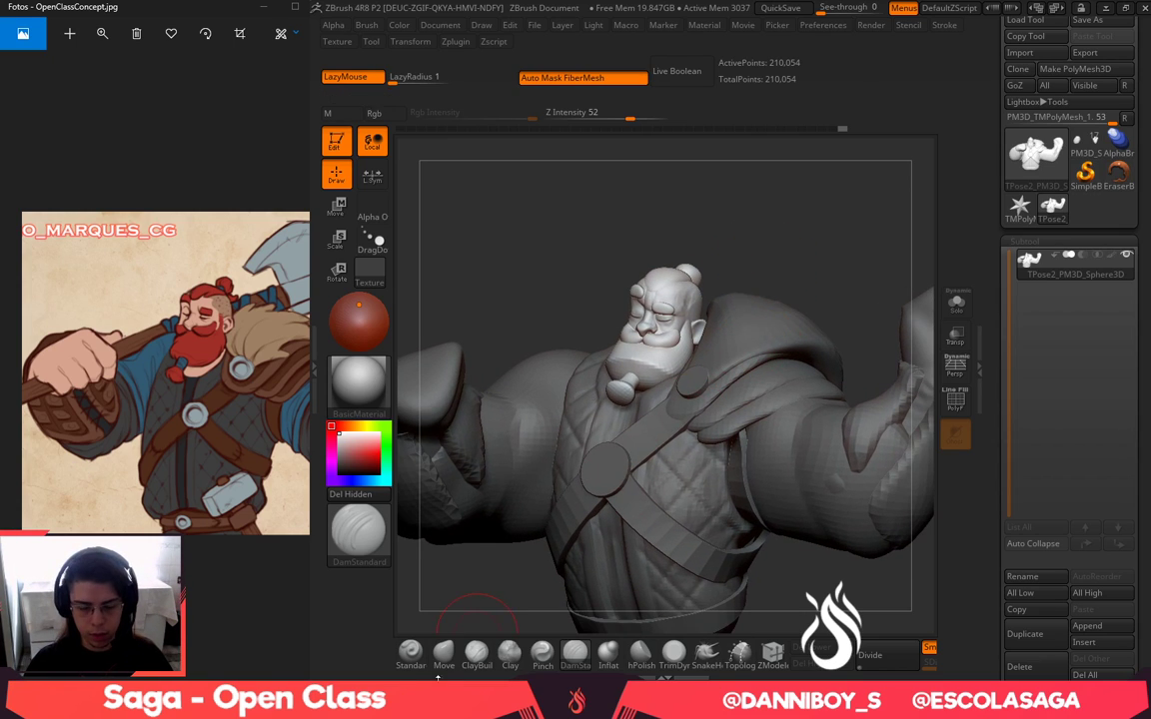
{"action": "left_click", "coordinate": [697, 387], "text": "ctrl"}
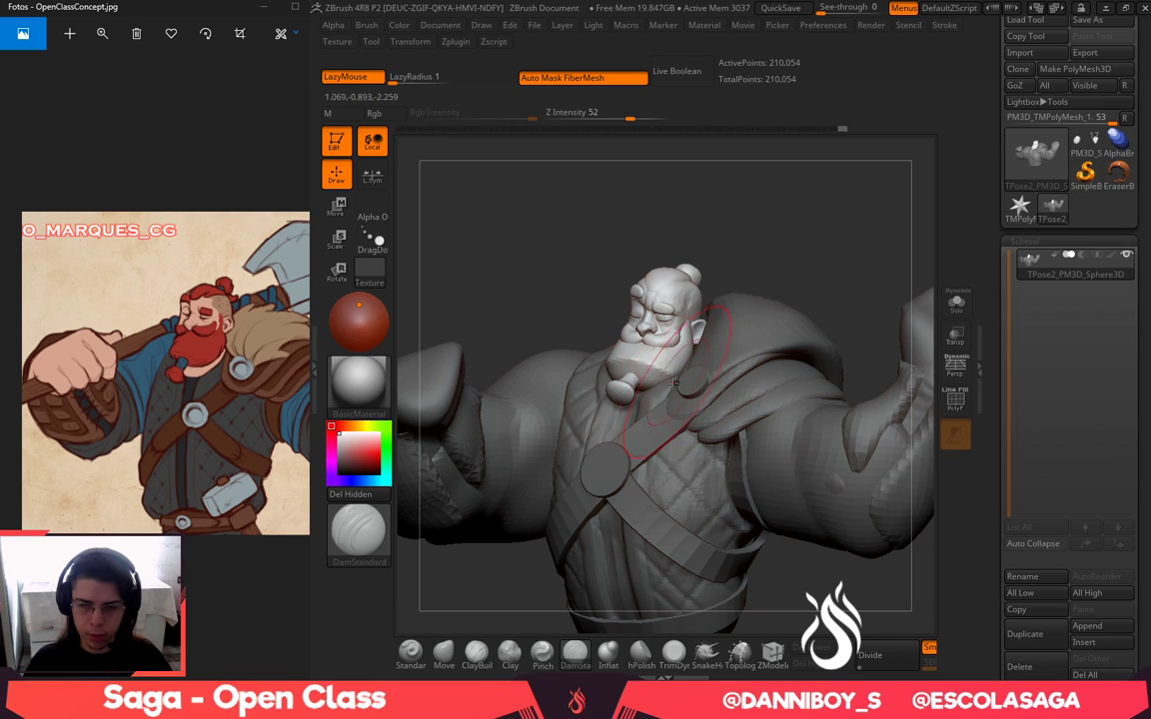
{"action": "left_click_drag", "start_coordinate": [802, 233], "coordinate": [789, 242]}
{"action": "key", "text": "w"}
{"action": "left_click_drag", "start_coordinate": [703, 364], "coordinate": [684, 362]}
{"action": "left_click_drag", "start_coordinate": [637, 327], "coordinate": [592, 349]}
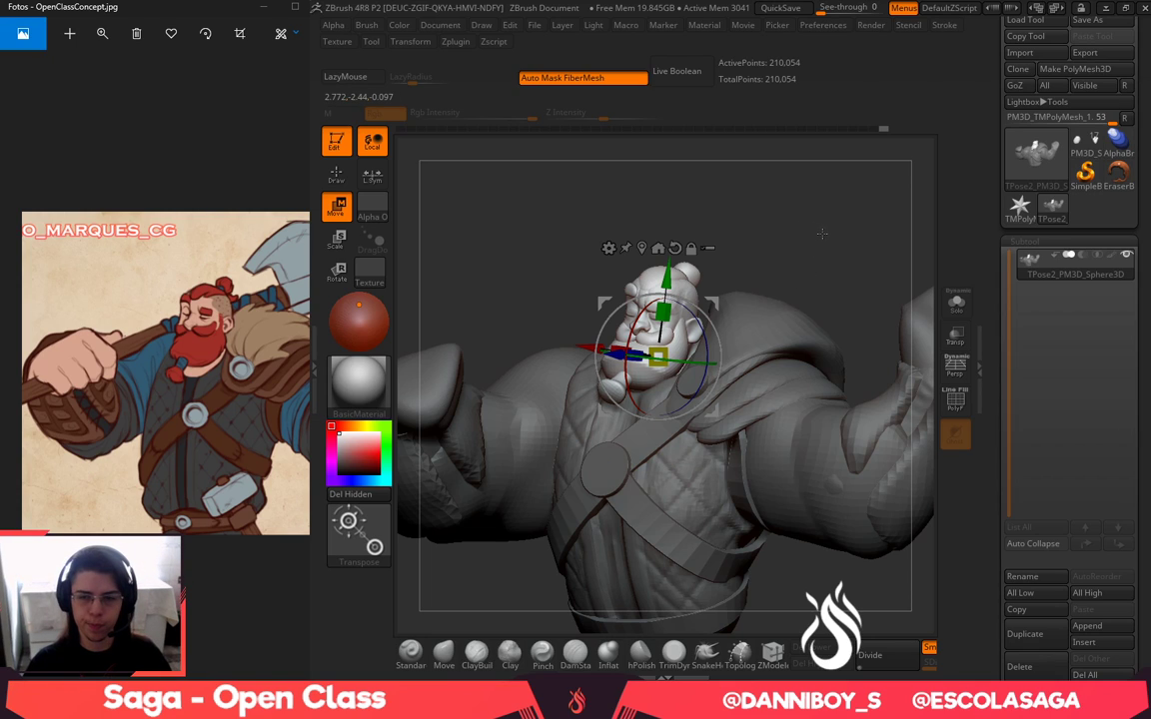
Clear the mask and reshape the axe-holding fist with the Move brush
{"action": "mouse_move", "coordinate": [821, 233]}
{"action": "left_mouse_down"}
{"action": "mouse_move", "coordinate": [819, 249]}
{"action": "mouse_move", "coordinate": [836, 255]}
{"action": "mouse_move", "coordinate": [881, 252]}
{"action": "mouse_move", "coordinate": [856, 218]}
{"action": "mouse_move", "coordinate": [740, 216]}
{"action": "mouse_move", "coordinate": [777, 250]}
{"action": "mouse_move", "coordinate": [757, 275]}
{"action": "mouse_move", "coordinate": [791, 264]}
{"action": "left_mouse_up"}
{"action": "key", "text": "q"}
{"action": "left_click_drag", "start_coordinate": [790, 264], "coordinate": [780, 338]}
{"action": "left_click_drag", "start_coordinate": [540, 535], "coordinate": [578, 592]}
{"action": "mouse_move", "coordinate": [660, 430]}
{"action": "left_mouse_down"}
{"action": "mouse_move", "coordinate": [668, 494]}
{"action": "mouse_move", "coordinate": [617, 485]}
{"action": "left_mouse_up"}
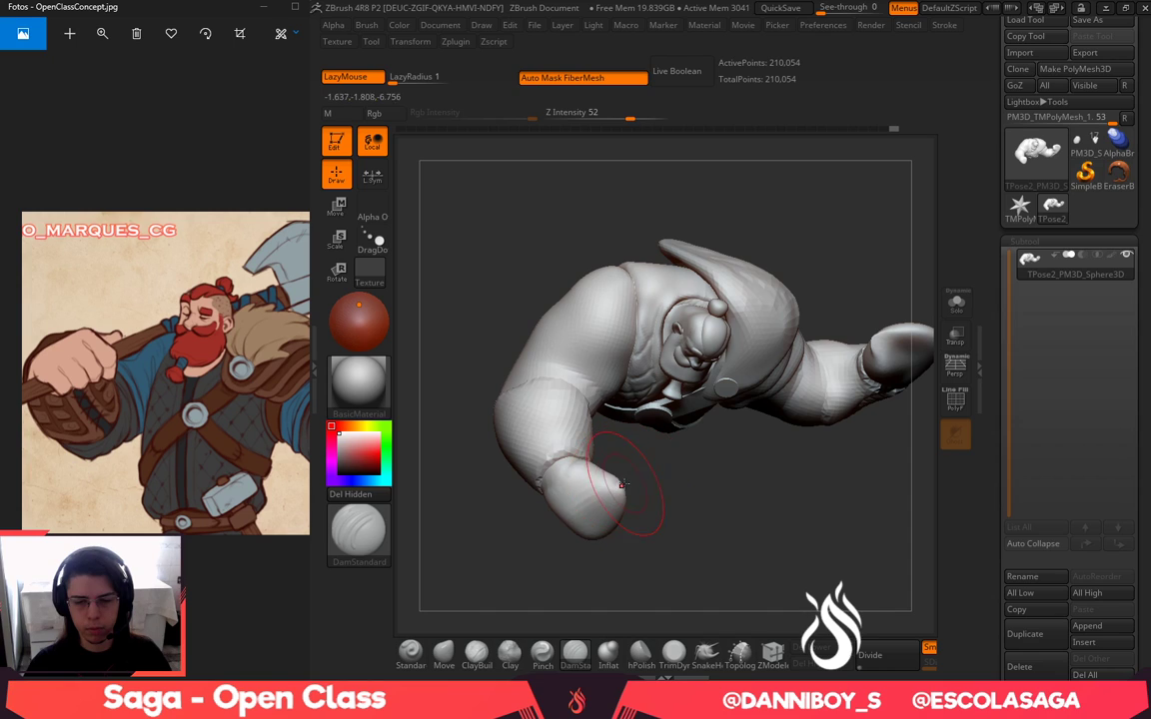
{"action": "left_click", "coordinate": [444, 653]}
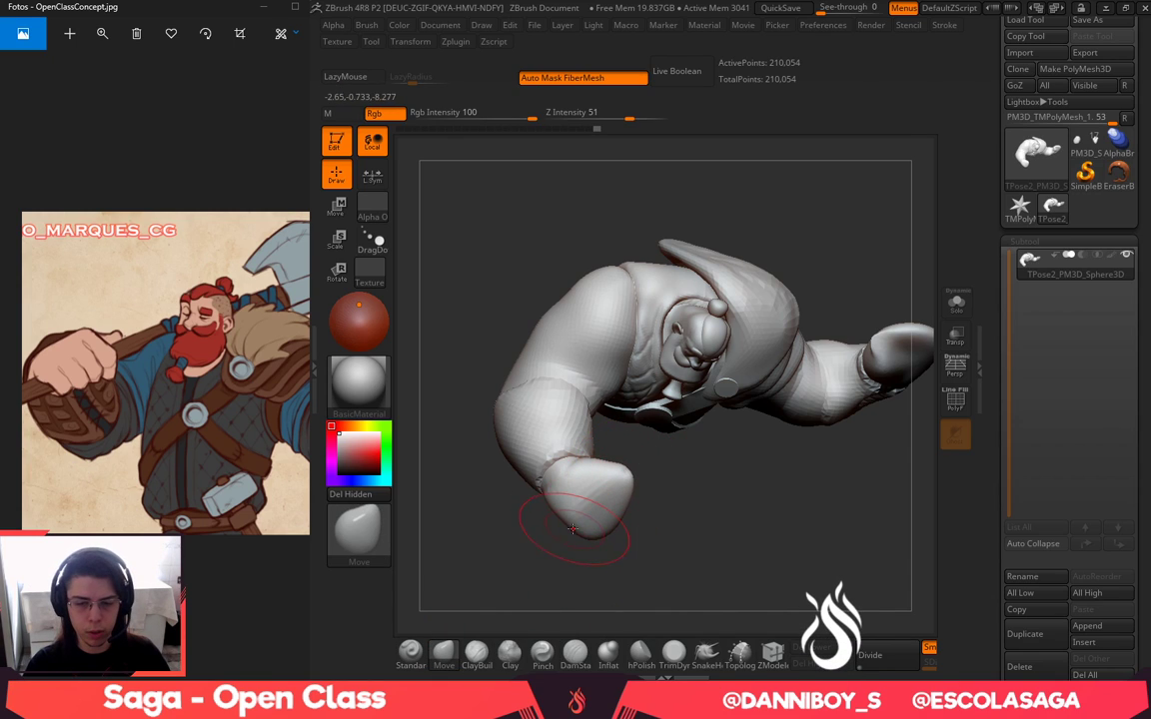
{"action": "left_click_drag", "start_coordinate": [691, 525], "coordinate": [619, 490]}
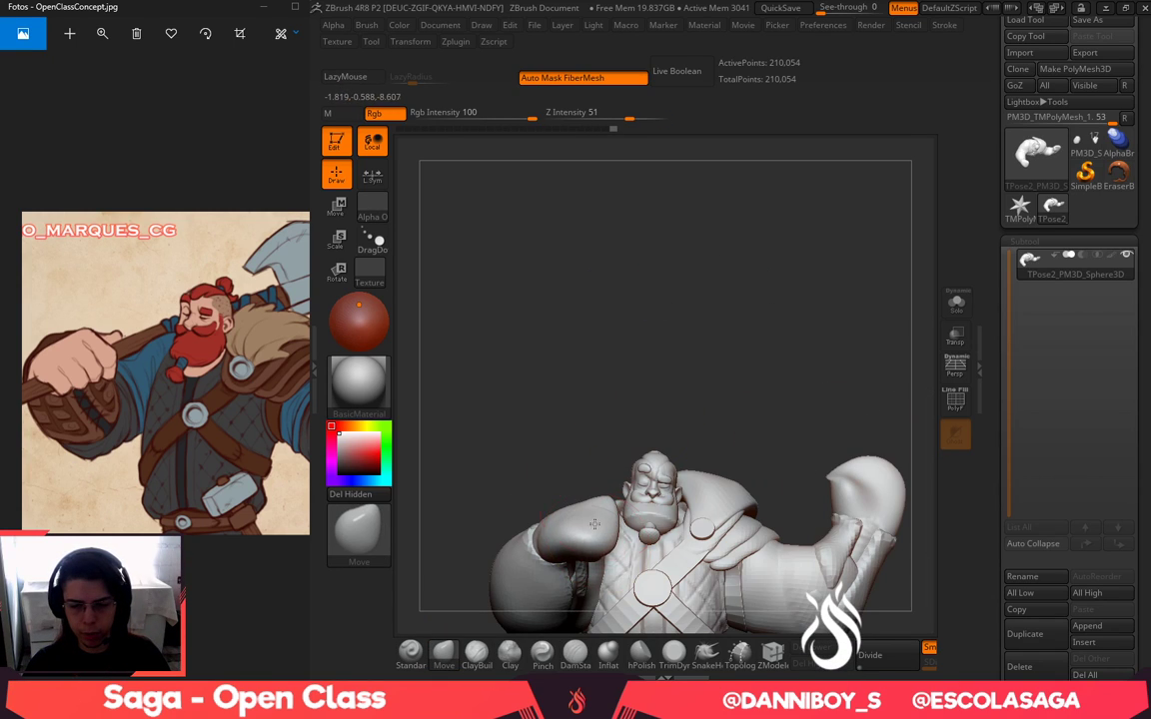
{"action": "left_click_drag", "start_coordinate": [603, 414], "coordinate": [546, 390], "text": "alt"}
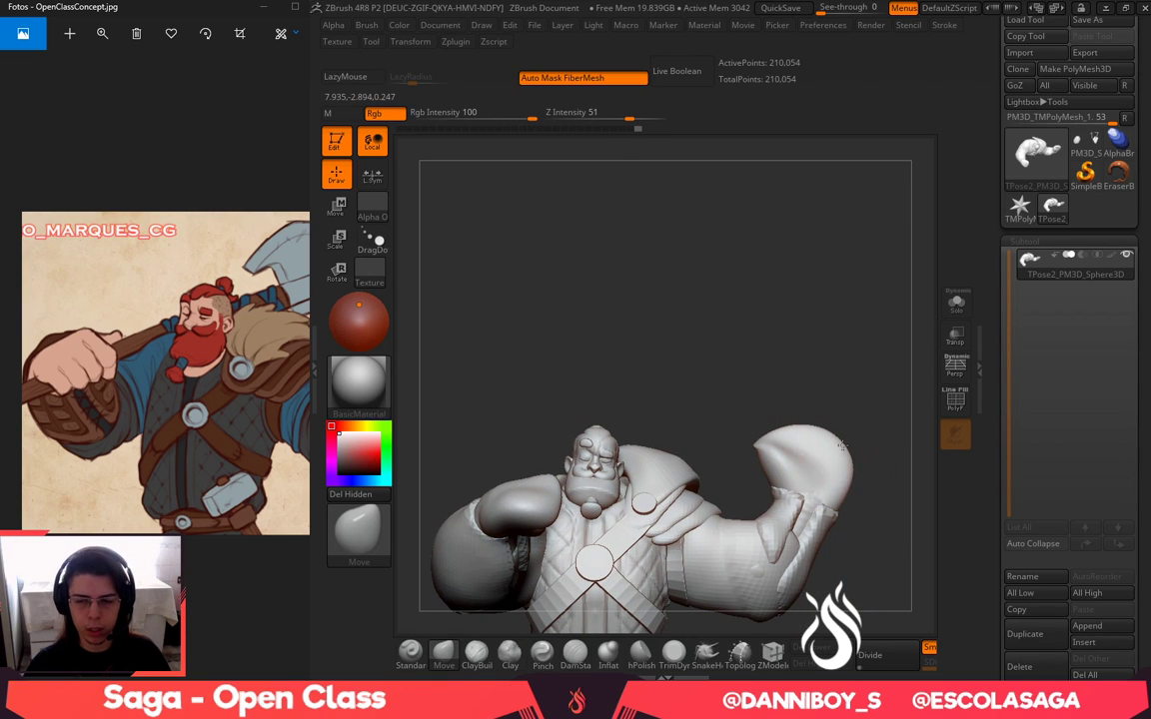
{"action": "mouse_move", "coordinate": [805, 401]}
{"action": "left_mouse_down"}
{"action": "mouse_move", "coordinate": [784, 338]}
{"action": "mouse_move", "coordinate": [795, 266]}
{"action": "mouse_move", "coordinate": [757, 346]}
{"action": "left_mouse_up"}
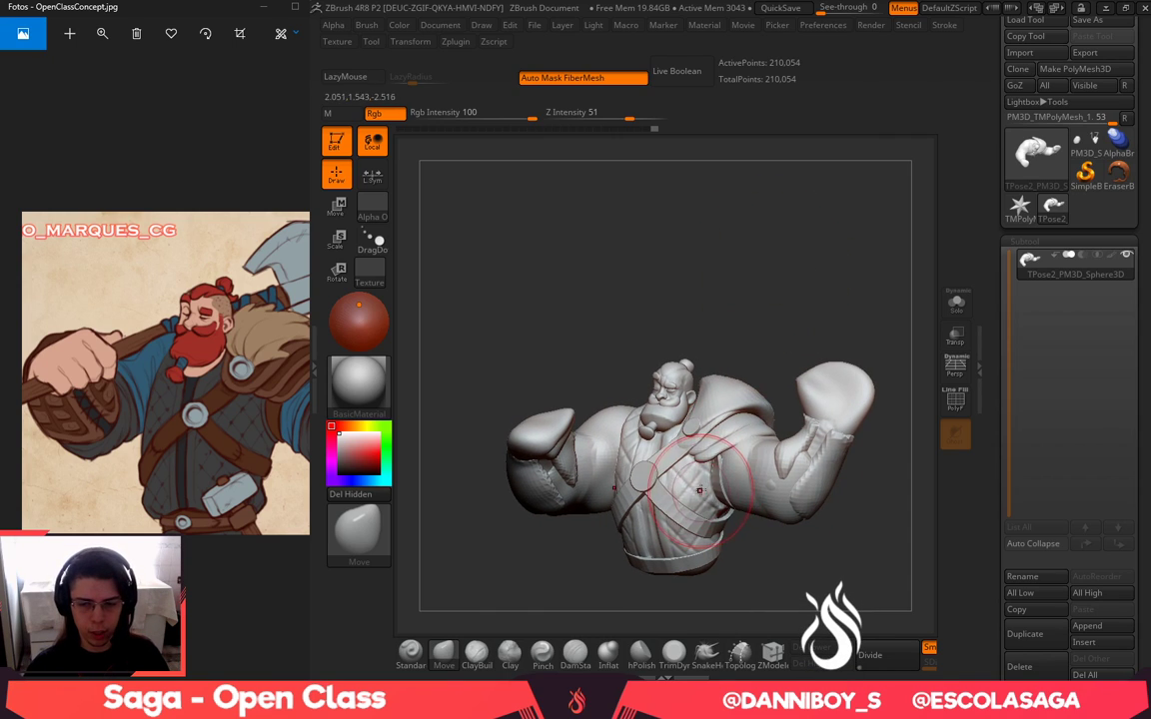
Adjust the Move brush size and push the sides and waist of the torso into shape
{"action": "key", "text": "space"}
{"action": "left_click_drag", "start_coordinate": [699, 490], "coordinate": [726, 500]}
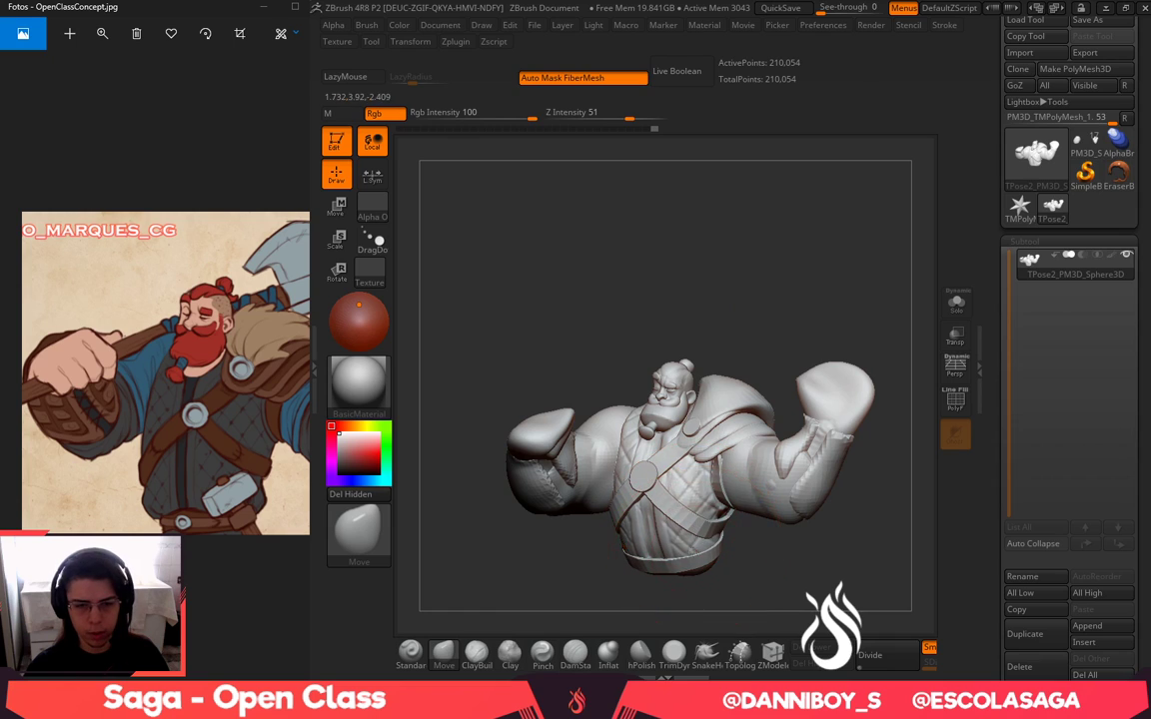
{"action": "left_click_drag", "start_coordinate": [884, 510], "coordinate": [805, 499]}
{"action": "key", "text": "space"}
{"action": "mouse_move", "coordinate": [719, 556]}
{"action": "left_mouse_down"}
{"action": "mouse_move", "coordinate": [729, 554]}
{"action": "mouse_move", "coordinate": [694, 560]}
{"action": "left_mouse_up"}
{"action": "key", "text": "space"}
{"action": "left_click_drag", "start_coordinate": [718, 465], "coordinate": [728, 466]}
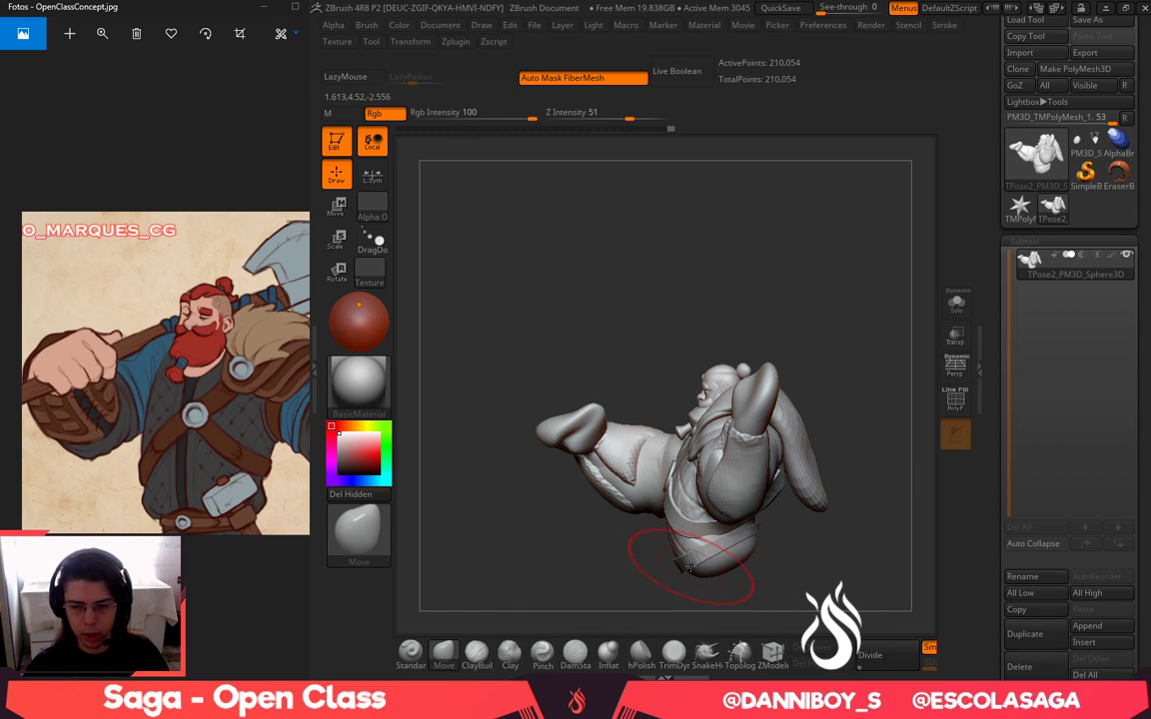
{"action": "left_click_drag", "start_coordinate": [673, 500], "coordinate": [682, 495]}
{"action": "mouse_move", "coordinate": [667, 594]}
{"action": "left_mouse_down"}
{"action": "mouse_move", "coordinate": [790, 598]}
{"action": "mouse_move", "coordinate": [873, 577]}
{"action": "mouse_move", "coordinate": [841, 574]}
{"action": "left_mouse_up"}
Reframe the concept art to show both arms and compare the last sculpt edit by undoing and redoing it
{"action": "left_click_drag", "start_coordinate": [251, 464], "coordinate": [189, 460]}
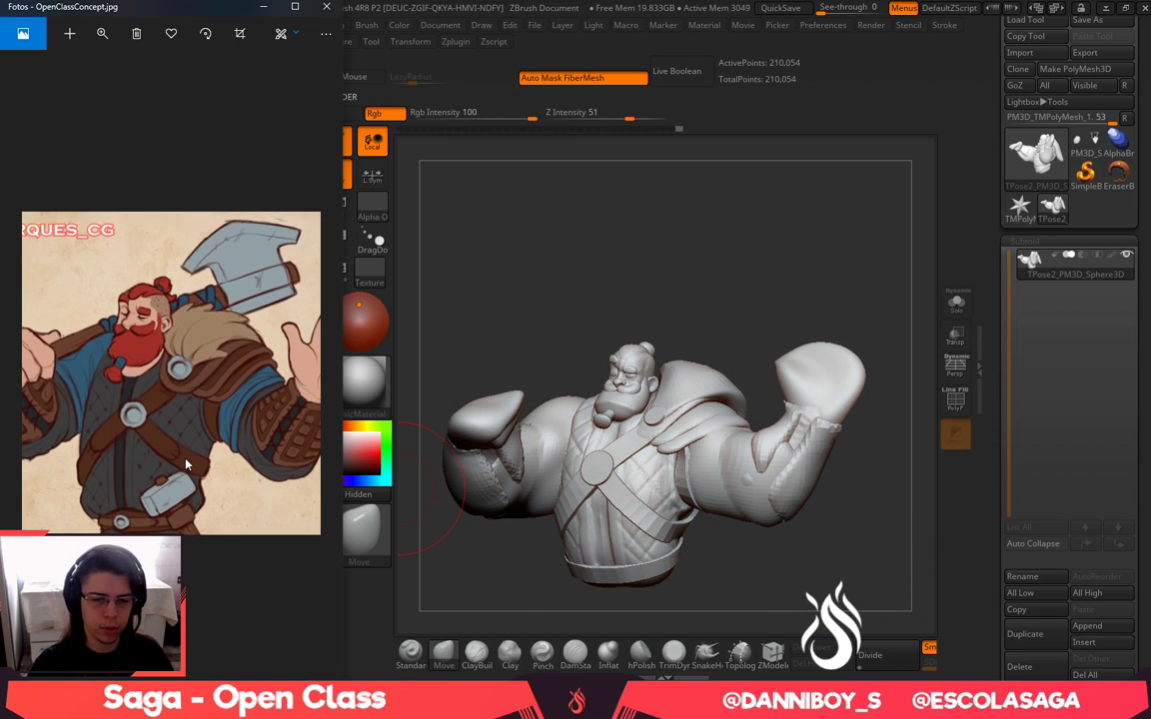
{"action": "scroll", "coordinate": [192, 458], "scroll_direction": "down", "scroll_amount": 2}
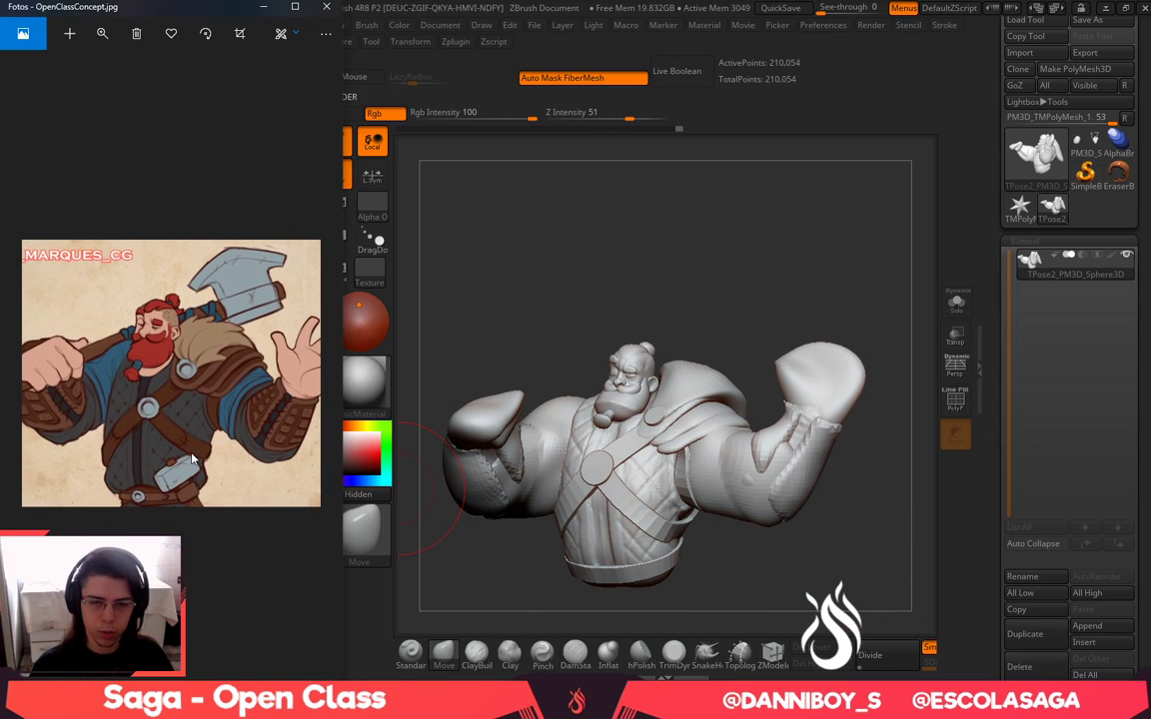
{"action": "left_click", "coordinate": [837, 551]}
{"action": "key", "text": "ctrl+z"}
{"action": "key", "text": "ctrl+shift+z"}
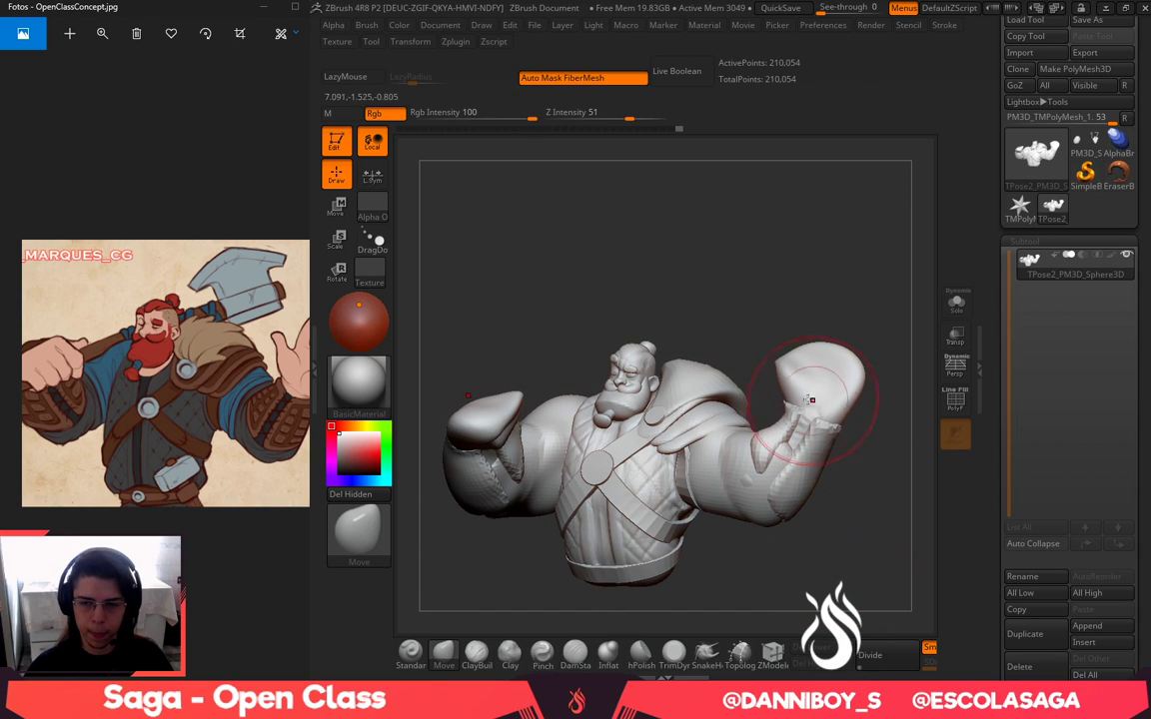
Mask everything except the open-hand forearm and lay a Transpose line across it at the elbow
{"action": "mouse_move", "coordinate": [771, 406]}
{"action": "left_mouse_down", "text": "ctrl"}
{"action": "mouse_move", "coordinate": [781, 576]}
{"action": "mouse_move", "coordinate": [820, 264]}
{"action": "mouse_move", "coordinate": [779, 286]}
{"action": "left_mouse_up", "text": "ctrl"}
{"action": "left_click", "coordinate": [764, 278], "text": "ctrl"}
{"action": "key", "text": "w"}
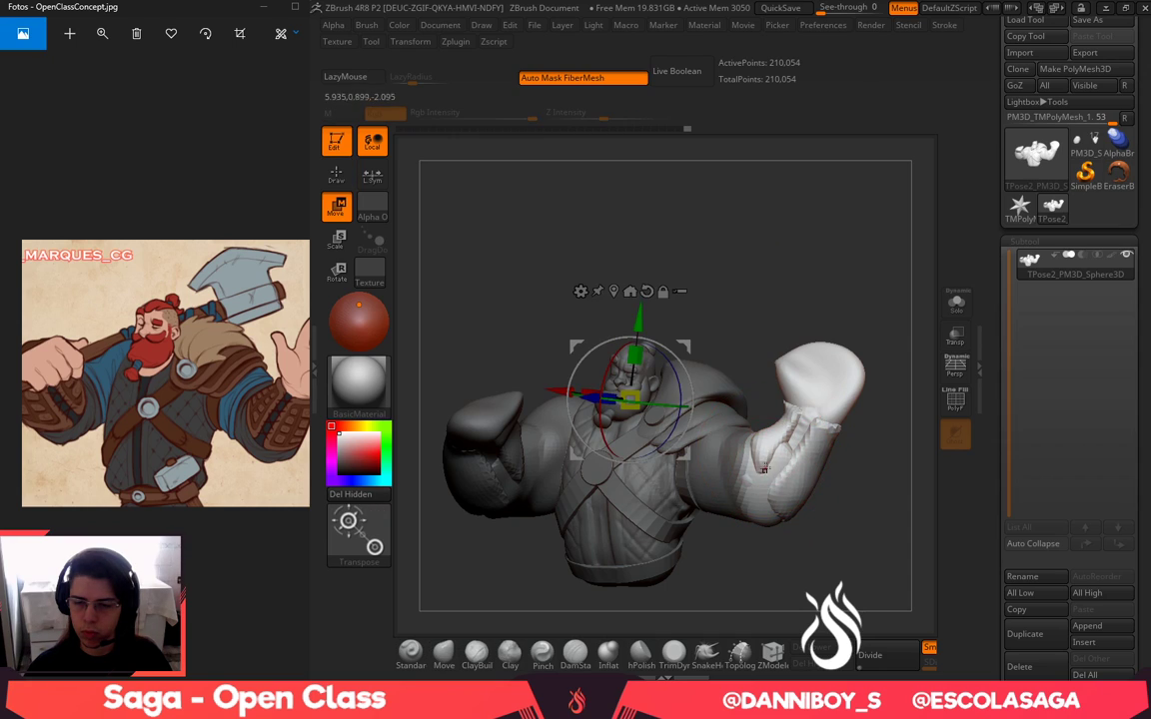
{"action": "key", "text": "y"}
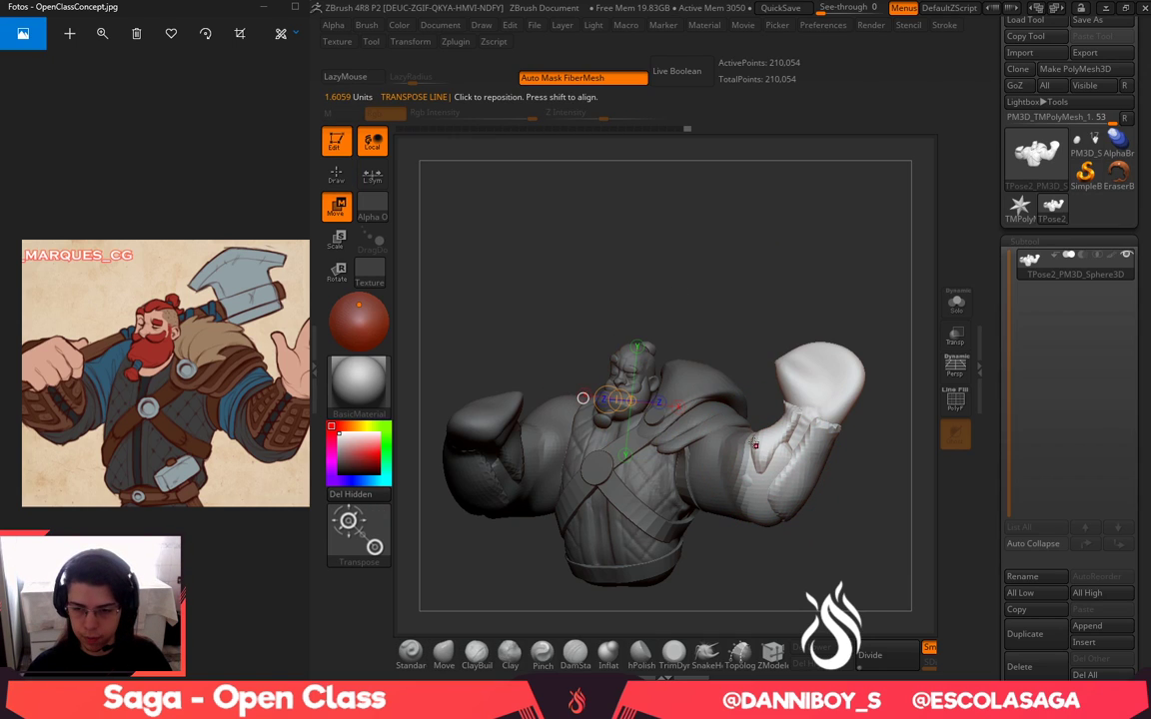
{"action": "left_click_drag", "start_coordinate": [750, 435], "coordinate": [788, 520]}
Rotate the open-hand forearm about the elbow and nudge its position with the Transpose line
{"action": "key", "text": "r"}
{"action": "mouse_move", "coordinate": [768, 477]}
{"action": "left_mouse_down"}
{"action": "mouse_move", "coordinate": [772, 523]}
{"action": "mouse_move", "coordinate": [763, 496]}
{"action": "left_mouse_up"}
{"action": "key", "text": "w"}
{"action": "left_click_drag", "start_coordinate": [899, 535], "coordinate": [829, 531]}
{"action": "left_click_drag", "start_coordinate": [768, 478], "coordinate": [746, 483]}
{"action": "mouse_move", "coordinate": [909, 559]}
{"action": "left_mouse_down"}
{"action": "mouse_move", "coordinate": [901, 567]}
{"action": "mouse_move", "coordinate": [921, 560]}
{"action": "left_mouse_up"}
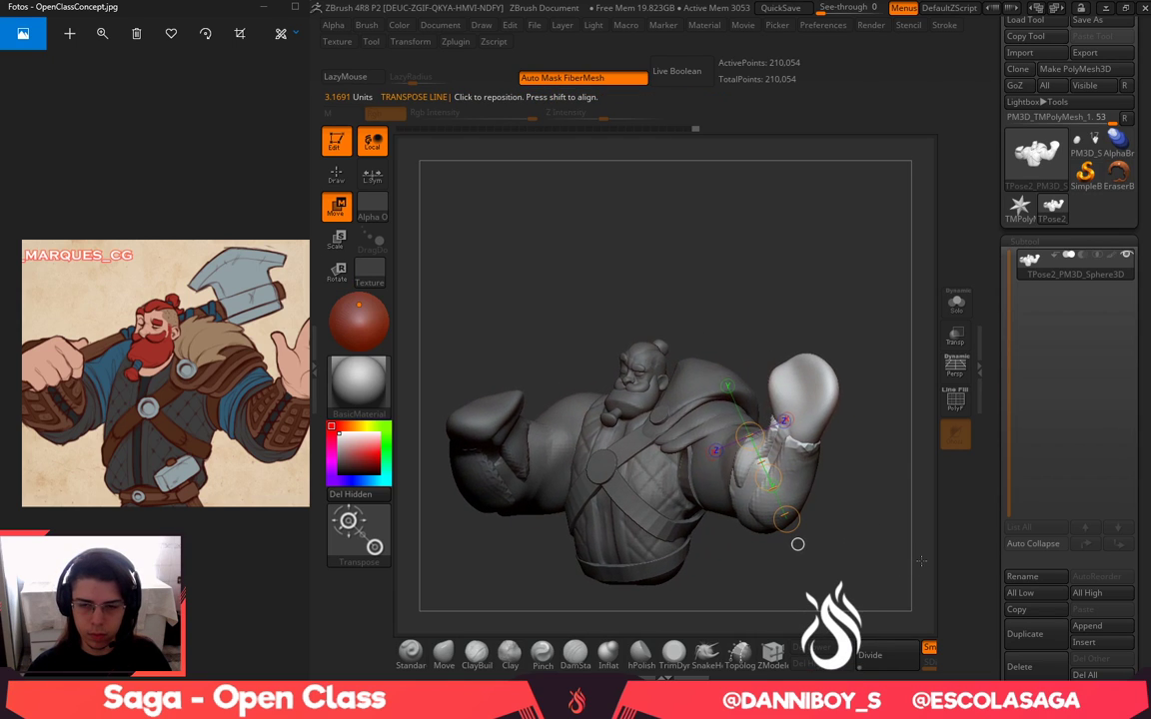
{"action": "left_click_drag", "start_coordinate": [769, 477], "coordinate": [775, 474]}
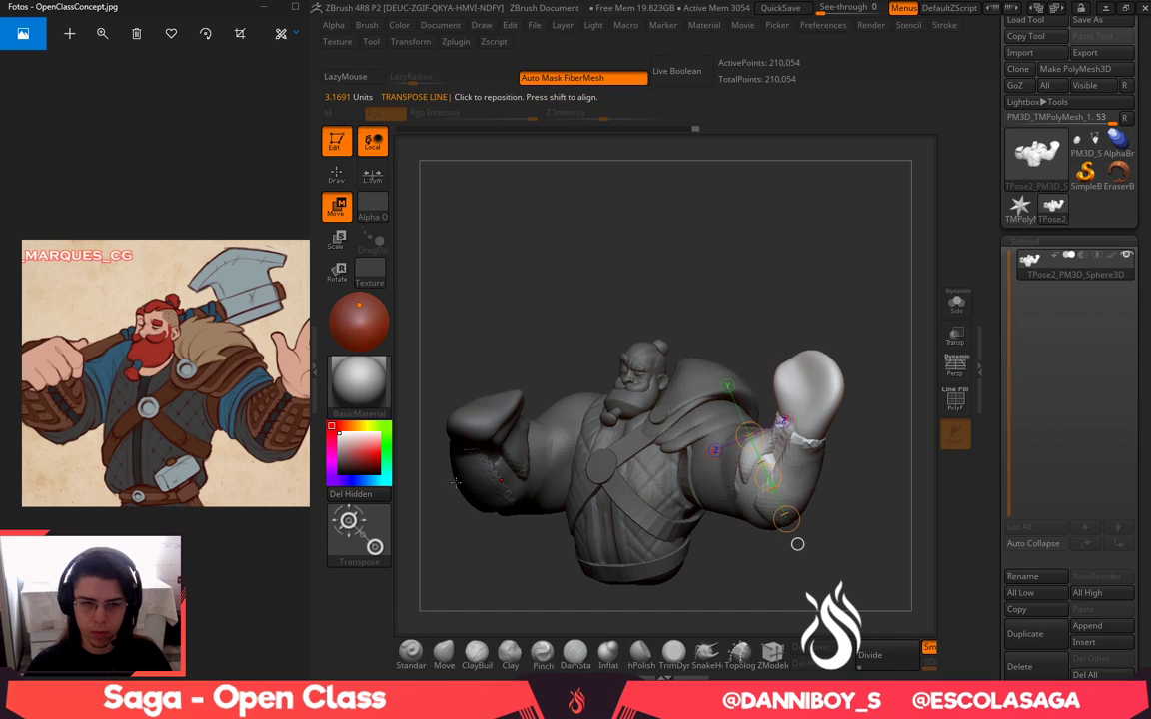
Extend the mask over the forearm, leaving the open hand free, and lay a Transpose line across the wrist
{"action": "left_click_drag", "start_coordinate": [235, 375], "coordinate": [195, 375]}
{"action": "left_click", "coordinate": [922, 499]}
{"action": "key", "text": "q"}
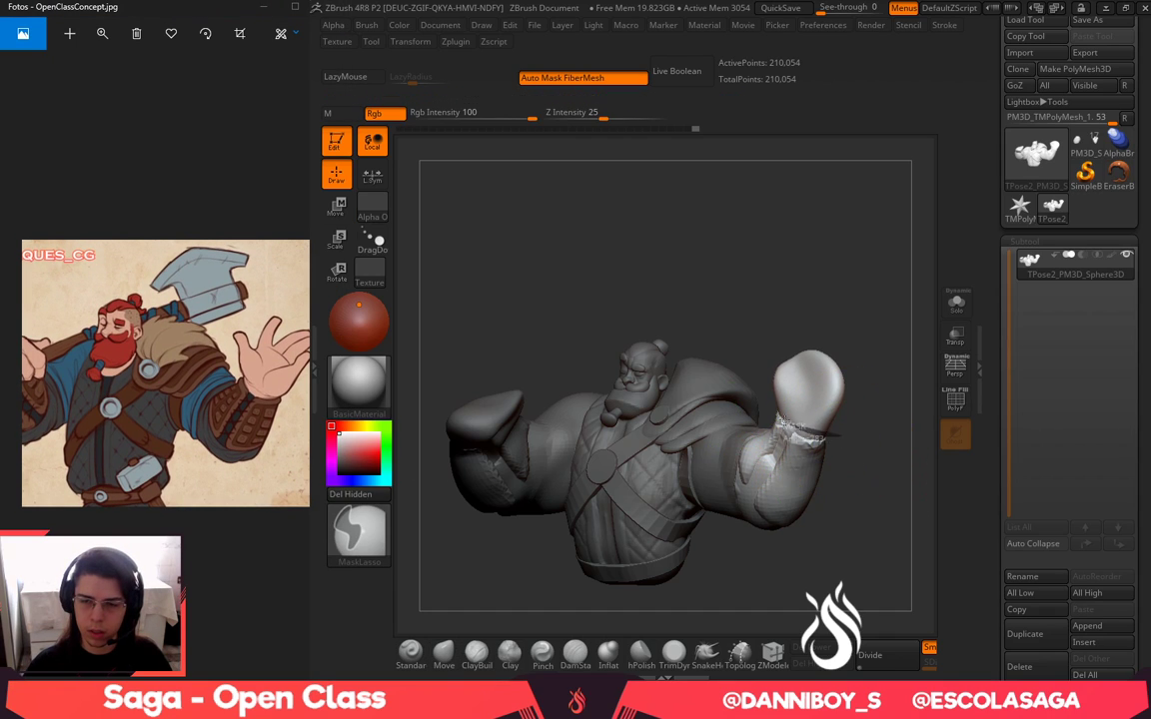
{"action": "mouse_move", "coordinate": [751, 439]}
{"action": "left_mouse_down", "text": "ctrl"}
{"action": "mouse_move", "coordinate": [767, 475]}
{"action": "mouse_move", "coordinate": [780, 455]}
{"action": "left_mouse_up", "text": "ctrl"}
{"action": "key", "text": "w"}
{"action": "left_click_drag", "start_coordinate": [777, 408], "coordinate": [820, 443]}
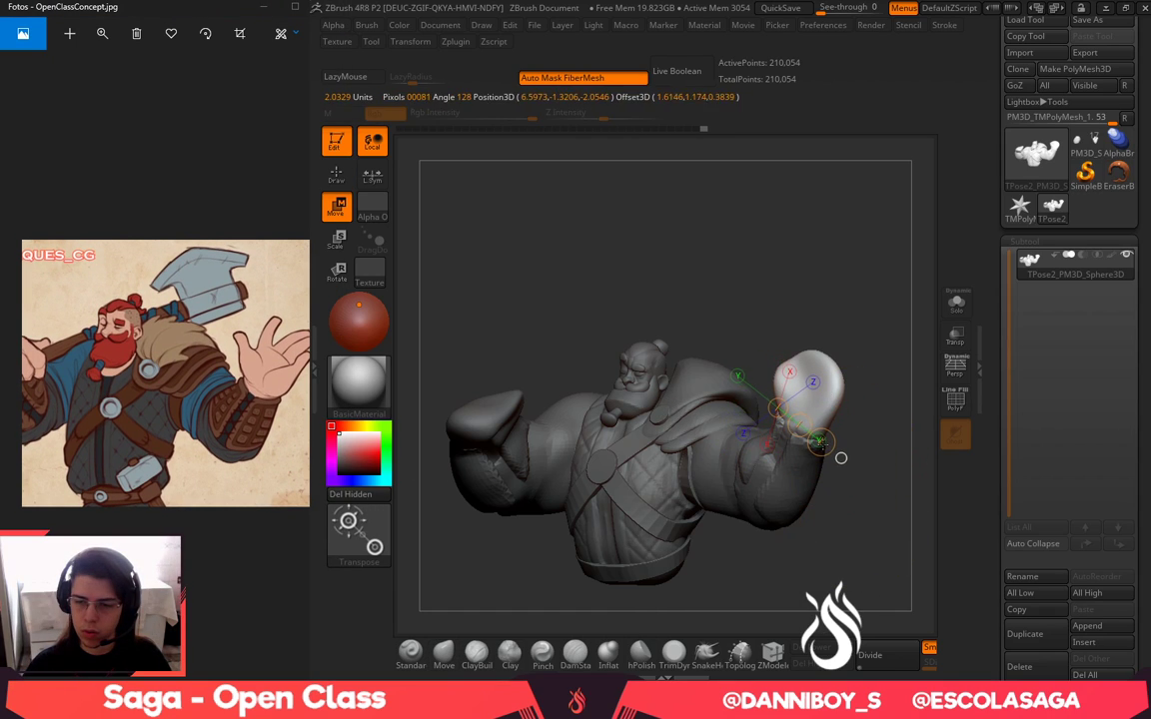
Rotate the open hand outward at the wrist and clear the mask
{"action": "key", "text": "r"}
{"action": "left_click_drag", "start_coordinate": [777, 408], "coordinate": [793, 377]}
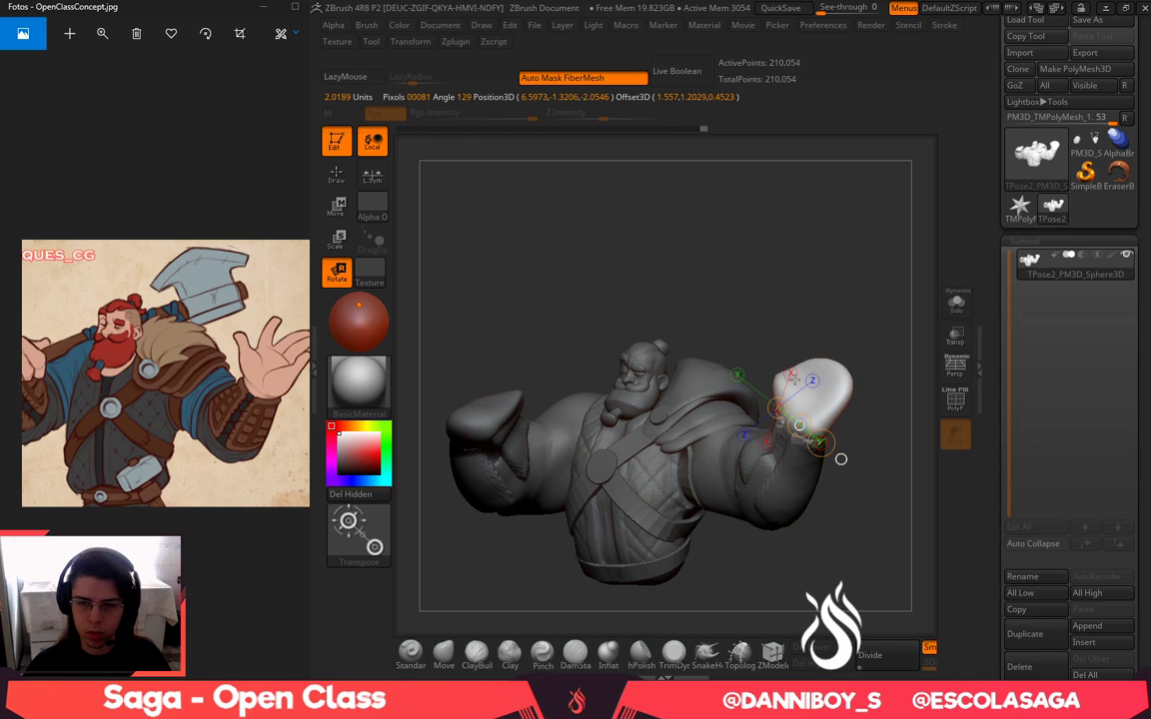
{"action": "left_click_drag", "start_coordinate": [829, 274], "coordinate": [874, 291], "text": "alt"}
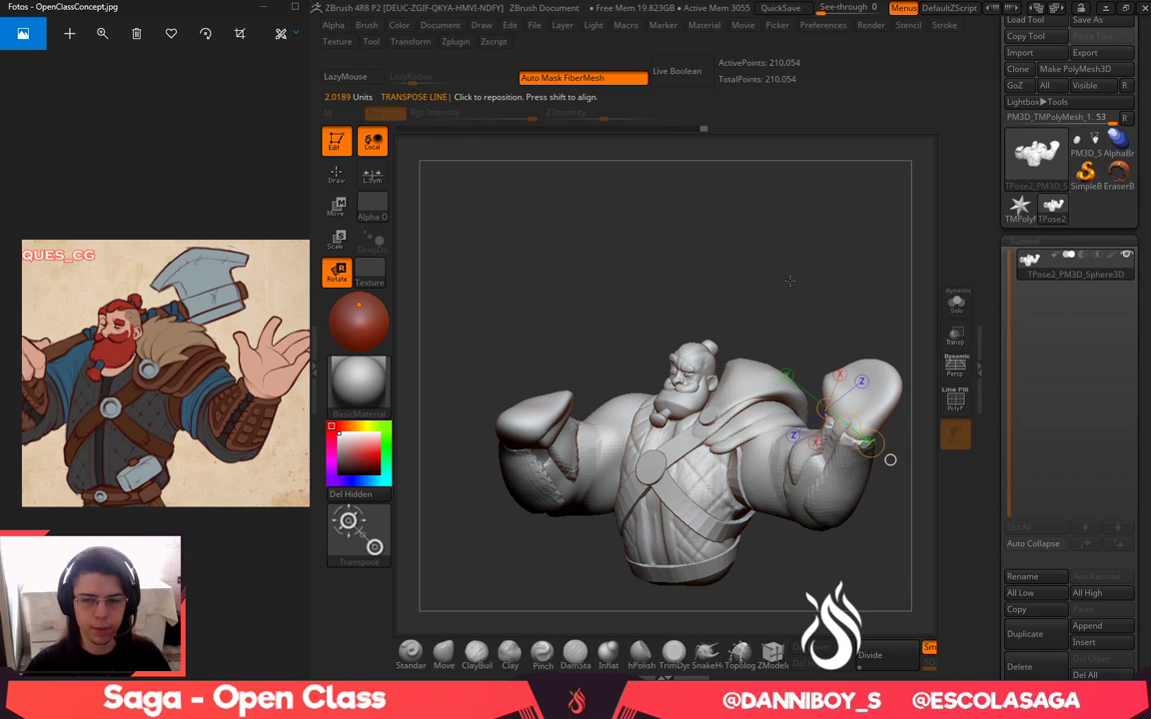
Transfer the Transpose Master pose back to the original subtools
{"action": "key", "text": "q"}
{"action": "left_click", "coordinate": [461, 41]}
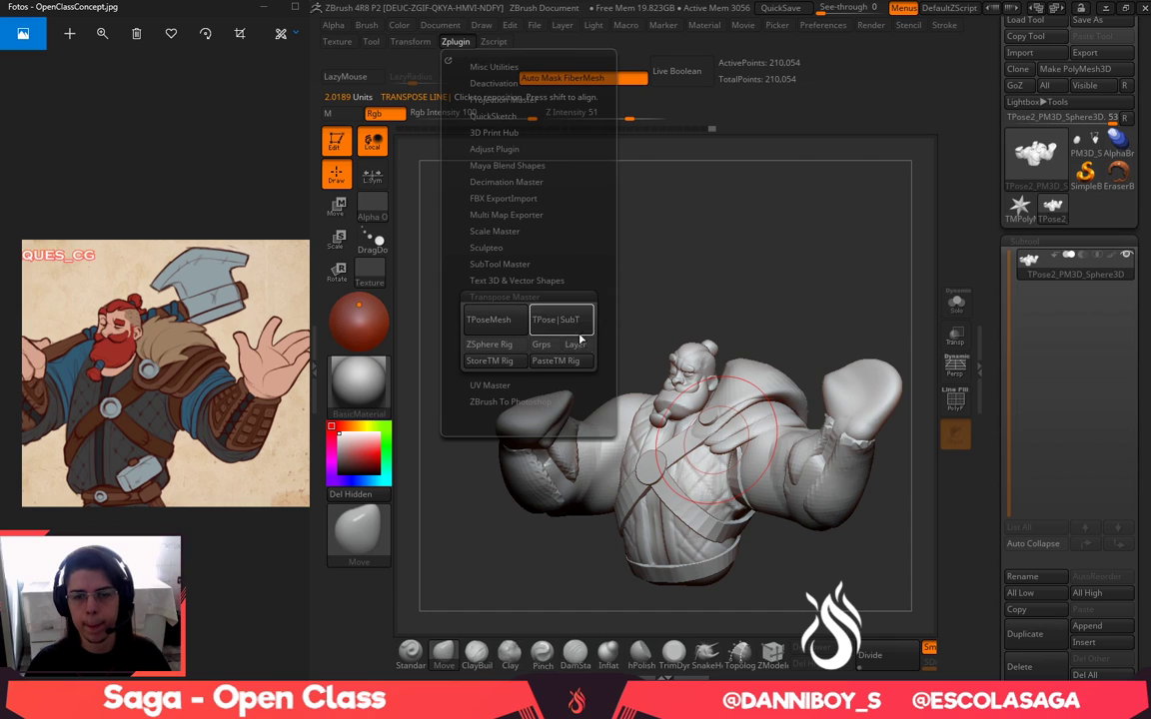
{"action": "left_click", "coordinate": [565, 325]}
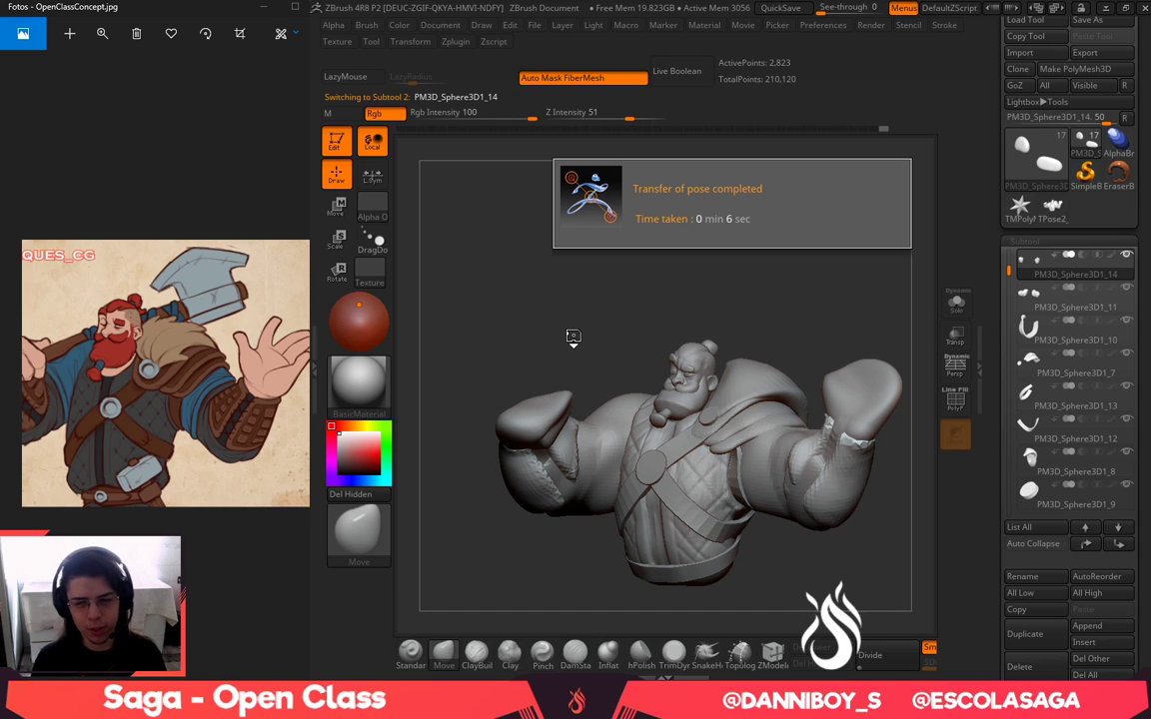
Make the axe handle the active subtool, viewing the posed character from above
{"action": "left_click_drag", "start_coordinate": [832, 278], "coordinate": [897, 297], "text": "alt"}
{"action": "left_click_drag", "start_coordinate": [789, 277], "coordinate": [824, 309], "text": "alt"}
{"action": "left_click_drag", "start_coordinate": [764, 252], "coordinate": [747, 210], "text": "alt"}
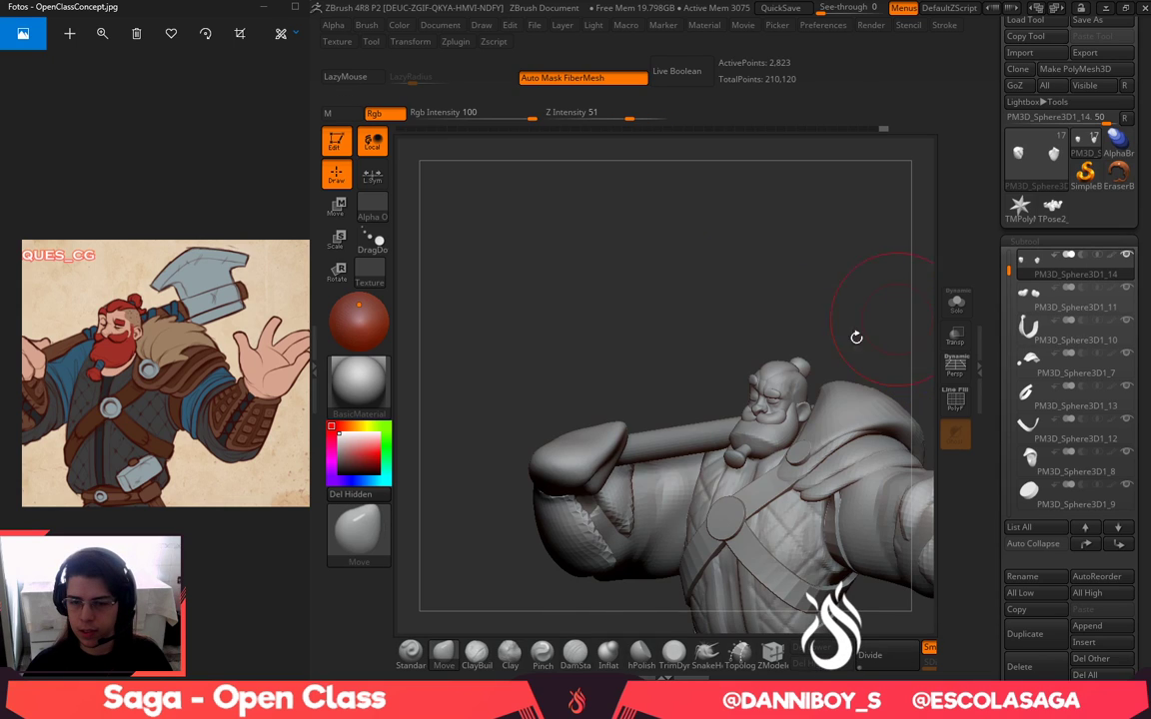
{"action": "left_click_drag", "start_coordinate": [688, 305], "coordinate": [647, 405]}
{"action": "left_click", "coordinate": [689, 420], "text": "alt"}
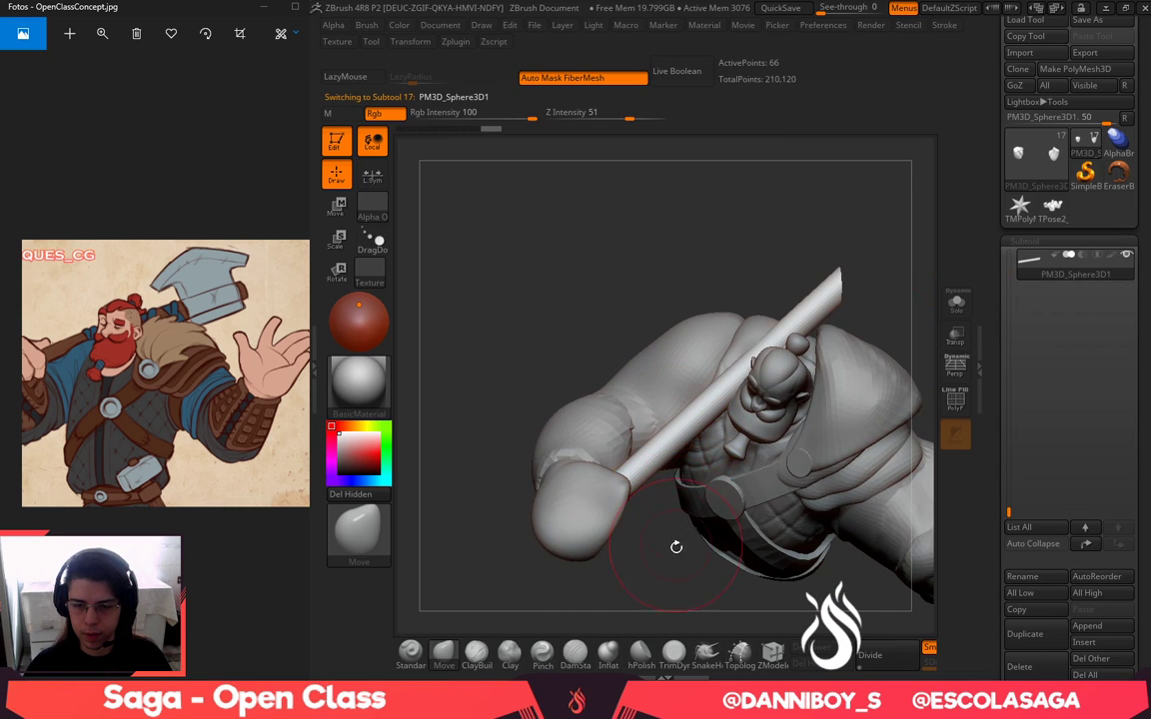
Enlarge the Move brush and pull the axe handle's end out through the fist
{"action": "left_click_drag", "start_coordinate": [676, 545], "coordinate": [676, 562]}
{"action": "key", "text": "space"}
{"action": "left_click_drag", "start_coordinate": [677, 476], "coordinate": [696, 478]}
{"action": "left_click_drag", "start_coordinate": [567, 537], "coordinate": [500, 625]}
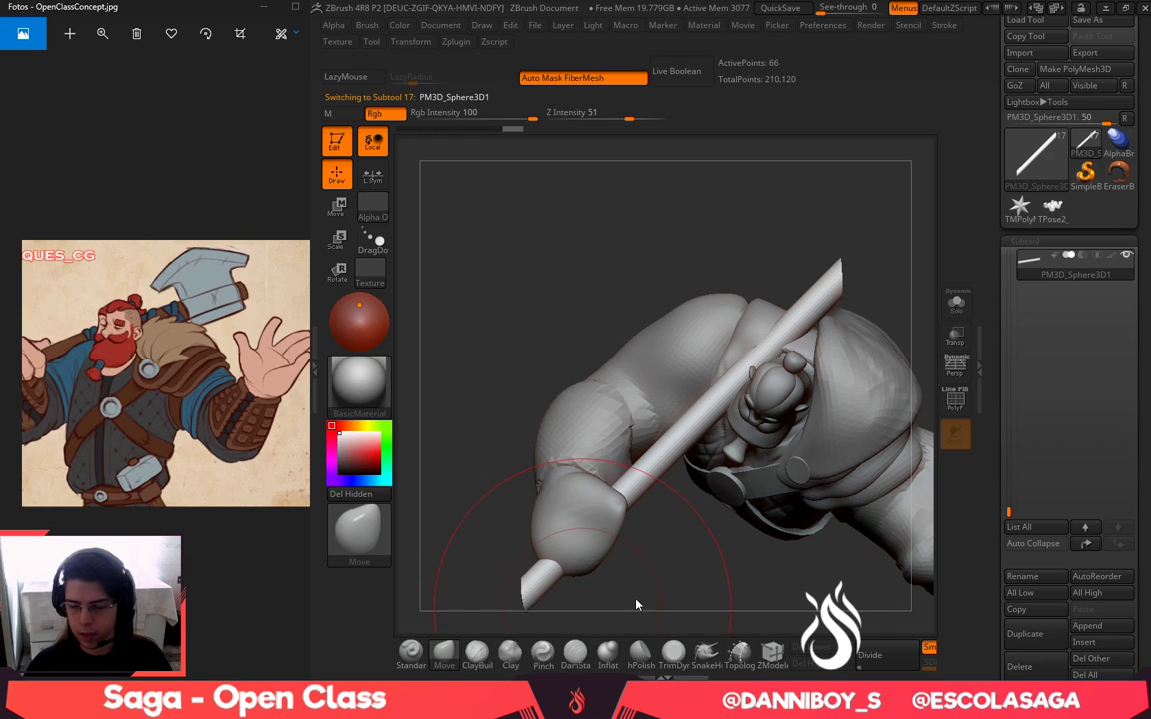
Adjust the axe handle with the Move brush so it passes through the closed fist toward the shoulder
{"action": "left_click_drag", "start_coordinate": [738, 566], "coordinate": [727, 420]}
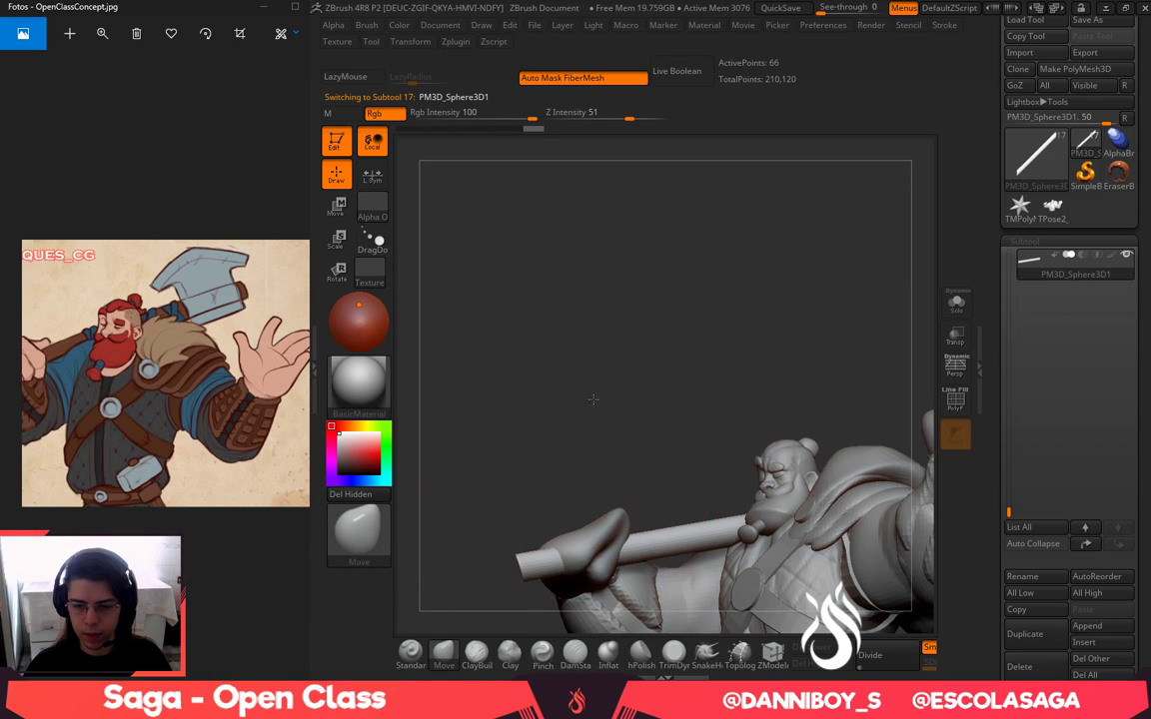
{"action": "left_click_drag", "start_coordinate": [594, 400], "coordinate": [615, 341]}
{"action": "left_click_drag", "start_coordinate": [560, 615], "coordinate": [579, 529], "text": "alt"}
{"action": "left_click_drag", "start_coordinate": [596, 424], "coordinate": [605, 474]}
{"action": "left_click_drag", "start_coordinate": [547, 424], "coordinate": [544, 509]}
{"action": "left_click_drag", "start_coordinate": [682, 585], "coordinate": [625, 619]}
{"action": "left_click_drag", "start_coordinate": [835, 547], "coordinate": [856, 587]}
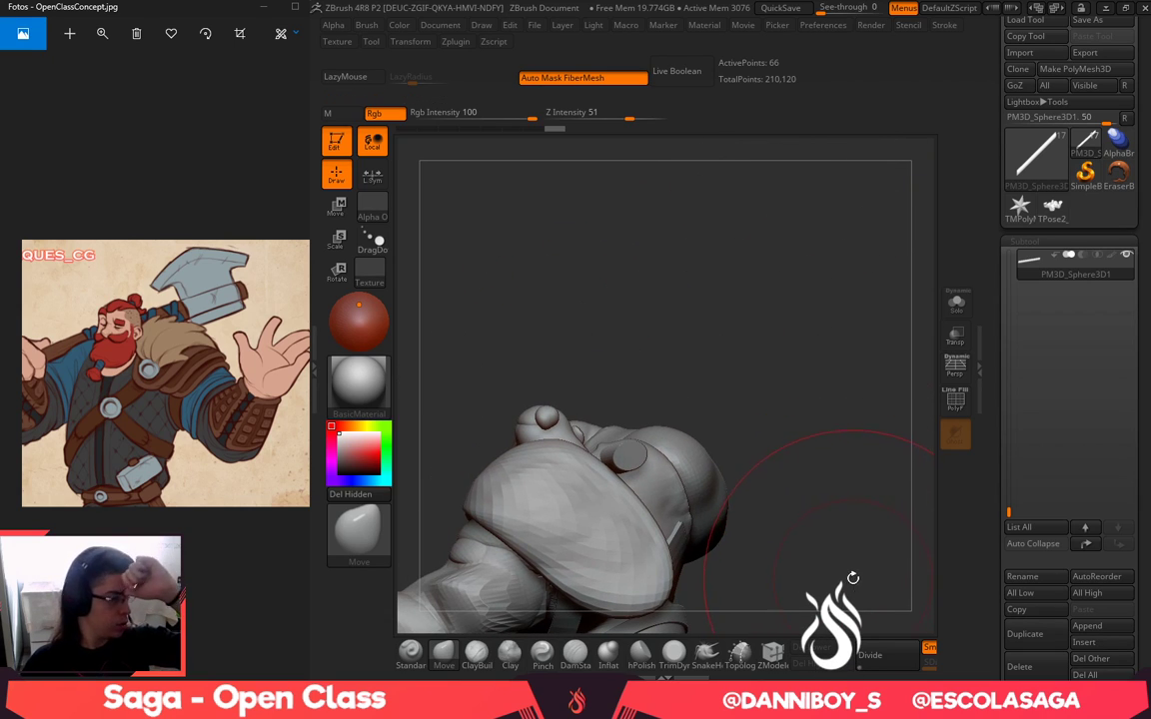
{"action": "left_click_drag", "start_coordinate": [850, 577], "coordinate": [741, 545]}
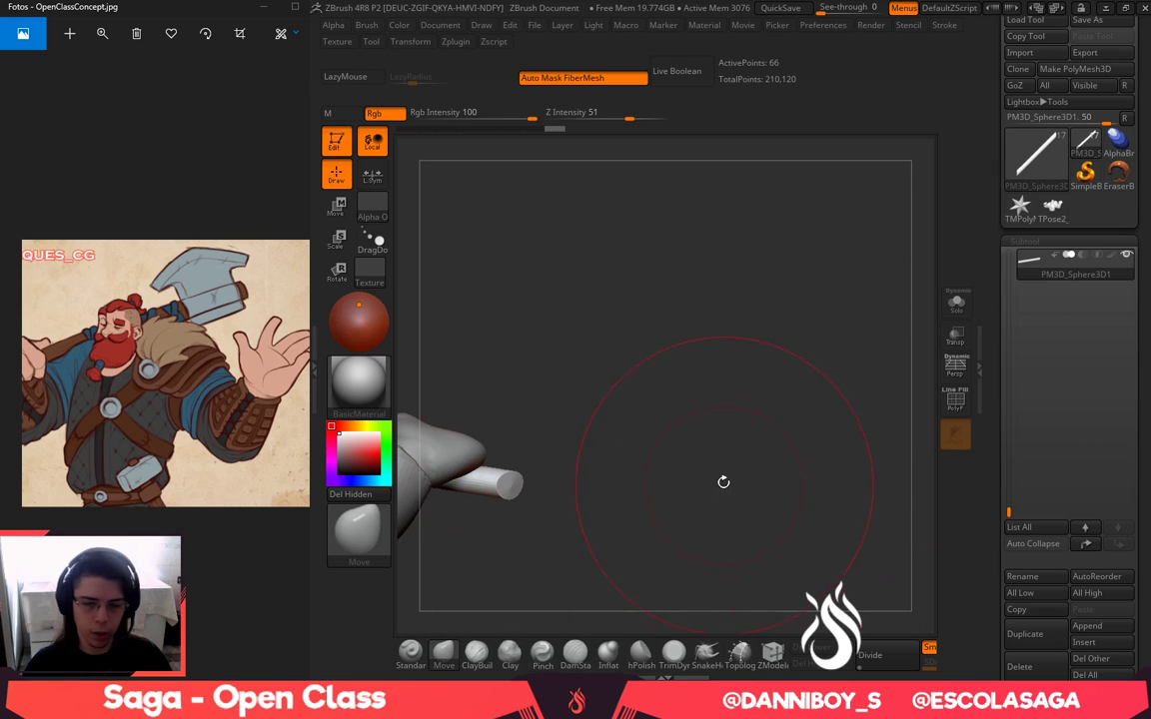
Reposition the axe handle's far end over the shoulder beside the head with a larger Move brush
{"action": "mouse_move", "coordinate": [559, 364]}
{"action": "left_mouse_down", "text": "alt"}
{"action": "mouse_move", "coordinate": [821, 388]}
{"action": "mouse_move", "coordinate": [790, 440]}
{"action": "left_mouse_up", "text": "alt"}
{"action": "mouse_move", "coordinate": [805, 345]}
{"action": "left_mouse_down", "text": "alt"}
{"action": "mouse_move", "coordinate": [865, 325]}
{"action": "mouse_move", "coordinate": [861, 350]}
{"action": "left_mouse_up", "text": "alt"}
{"action": "key", "text": "space"}
{"action": "left_click_drag", "start_coordinate": [867, 342], "coordinate": [886, 341]}
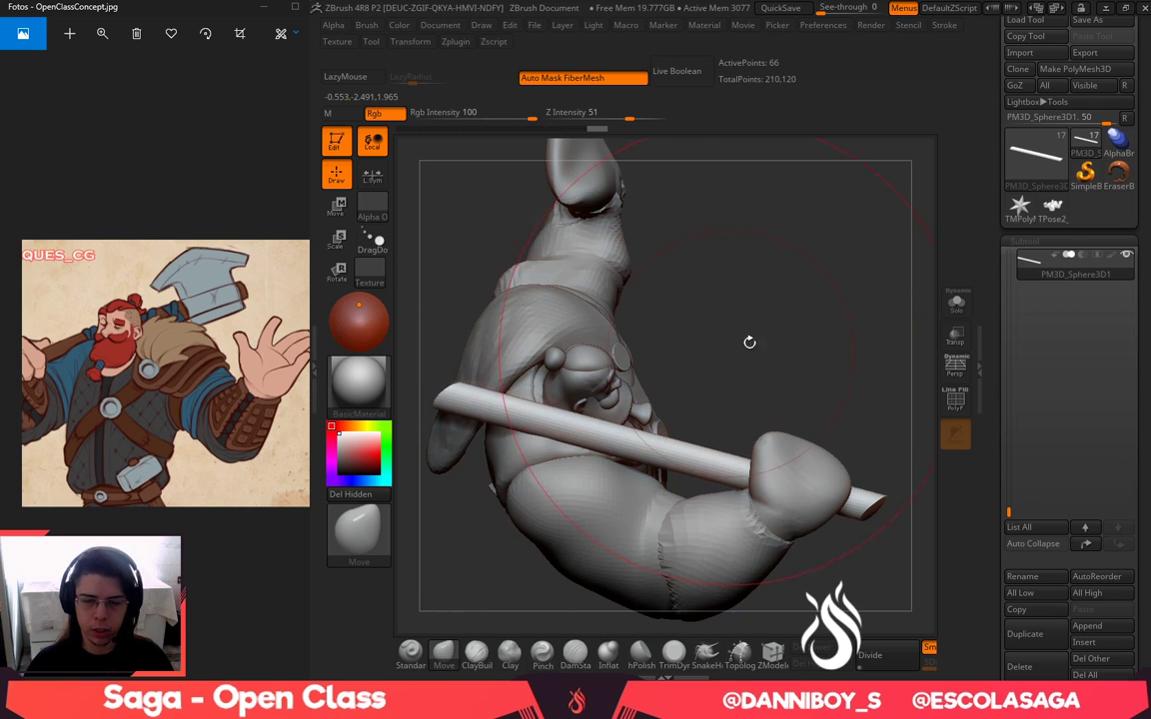
{"action": "left_click_drag", "start_coordinate": [747, 339], "coordinate": [518, 394]}
{"action": "mouse_move", "coordinate": [735, 305]}
{"action": "left_mouse_down"}
{"action": "mouse_move", "coordinate": [711, 303]}
{"action": "mouse_move", "coordinate": [707, 286]}
{"action": "mouse_move", "coordinate": [800, 303]}
{"action": "mouse_move", "coordinate": [748, 357]}
{"action": "mouse_move", "coordinate": [752, 378]}
{"action": "mouse_move", "coordinate": [791, 349]}
{"action": "mouse_move", "coordinate": [757, 400]}
{"action": "left_mouse_up"}
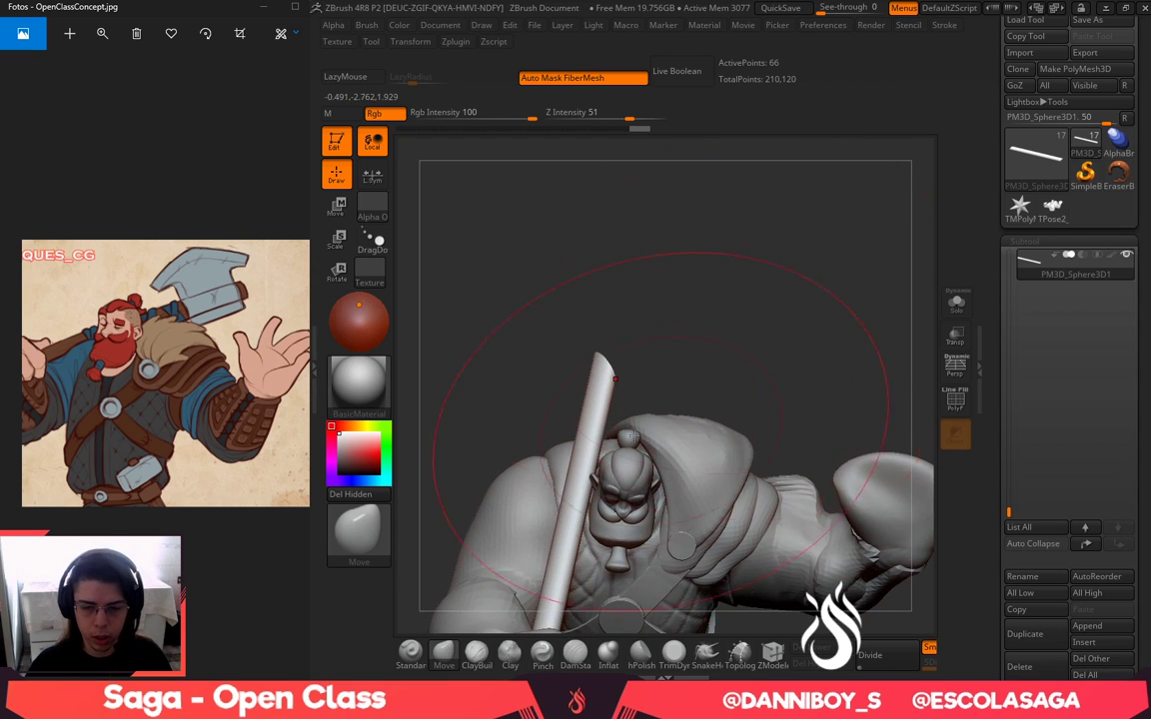
Shift the axe handle back to rest behind the head and reduce the brush size
{"action": "left_click_drag", "start_coordinate": [600, 400], "coordinate": [605, 408]}
{"action": "mouse_move", "coordinate": [663, 331]}
{"action": "left_mouse_down"}
{"action": "mouse_move", "coordinate": [738, 269]}
{"action": "mouse_move", "coordinate": [734, 282]}
{"action": "mouse_move", "coordinate": [698, 291]}
{"action": "mouse_move", "coordinate": [772, 339]}
{"action": "mouse_move", "coordinate": [708, 338]}
{"action": "left_mouse_up"}
{"action": "key", "text": "space"}
{"action": "mouse_move", "coordinate": [791, 328]}
{"action": "left_mouse_down", "text": "alt"}
{"action": "mouse_move", "coordinate": [806, 278]}
{"action": "mouse_move", "coordinate": [837, 310]}
{"action": "mouse_move", "coordinate": [827, 286]}
{"action": "left_mouse_up", "text": "alt"}
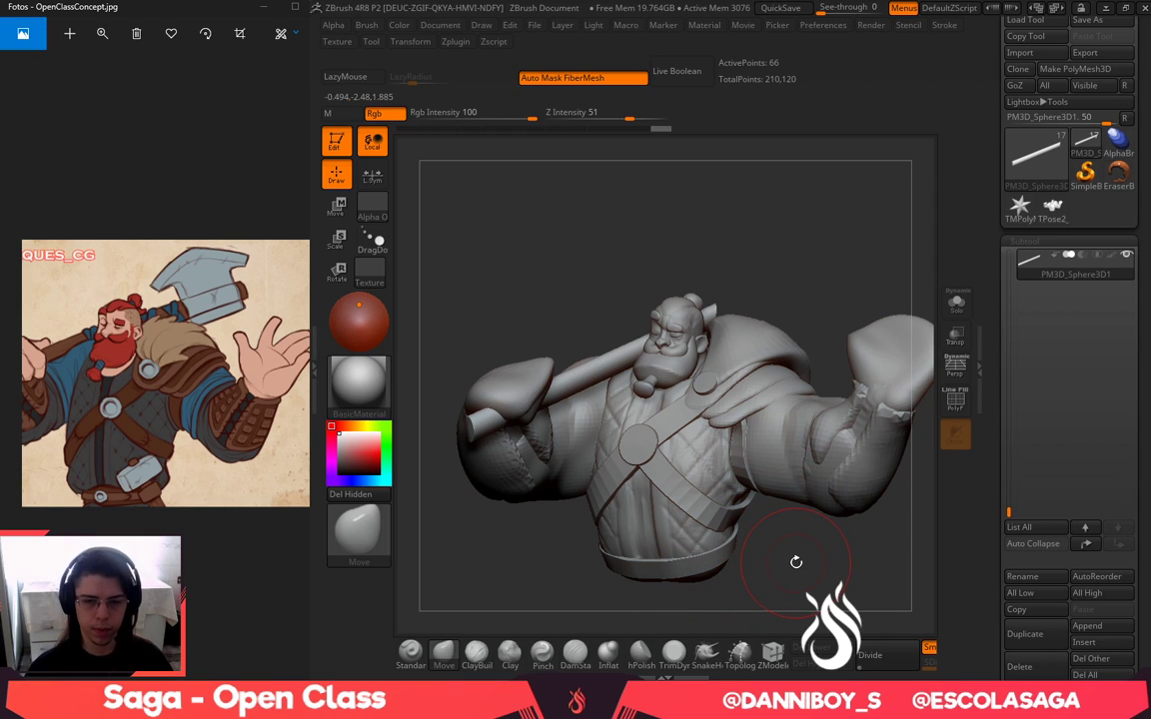
{"action": "mouse_move", "coordinate": [827, 293]}
{"action": "left_mouse_down"}
{"action": "mouse_move", "coordinate": [824, 261]}
{"action": "mouse_move", "coordinate": [810, 290]}
{"action": "left_mouse_up"}
Make the arms the active subtool and reshape the open-hand arm around the elbow with the Move brush
{"action": "left_click", "coordinate": [834, 385], "text": "alt"}
{"action": "left_click_drag", "start_coordinate": [820, 356], "coordinate": [640, 339]}
{"action": "left_click_drag", "start_coordinate": [865, 371], "coordinate": [879, 407], "text": "shift"}
{"action": "mouse_move", "coordinate": [891, 501]}
{"action": "left_mouse_down"}
{"action": "mouse_move", "coordinate": [918, 534]}
{"action": "mouse_move", "coordinate": [835, 429]}
{"action": "mouse_move", "coordinate": [749, 440]}
{"action": "mouse_move", "coordinate": [747, 455]}
{"action": "left_mouse_up"}
{"action": "left_click_drag", "start_coordinate": [846, 453], "coordinate": [796, 445]}
{"action": "left_click_drag", "start_coordinate": [720, 423], "coordinate": [742, 422]}
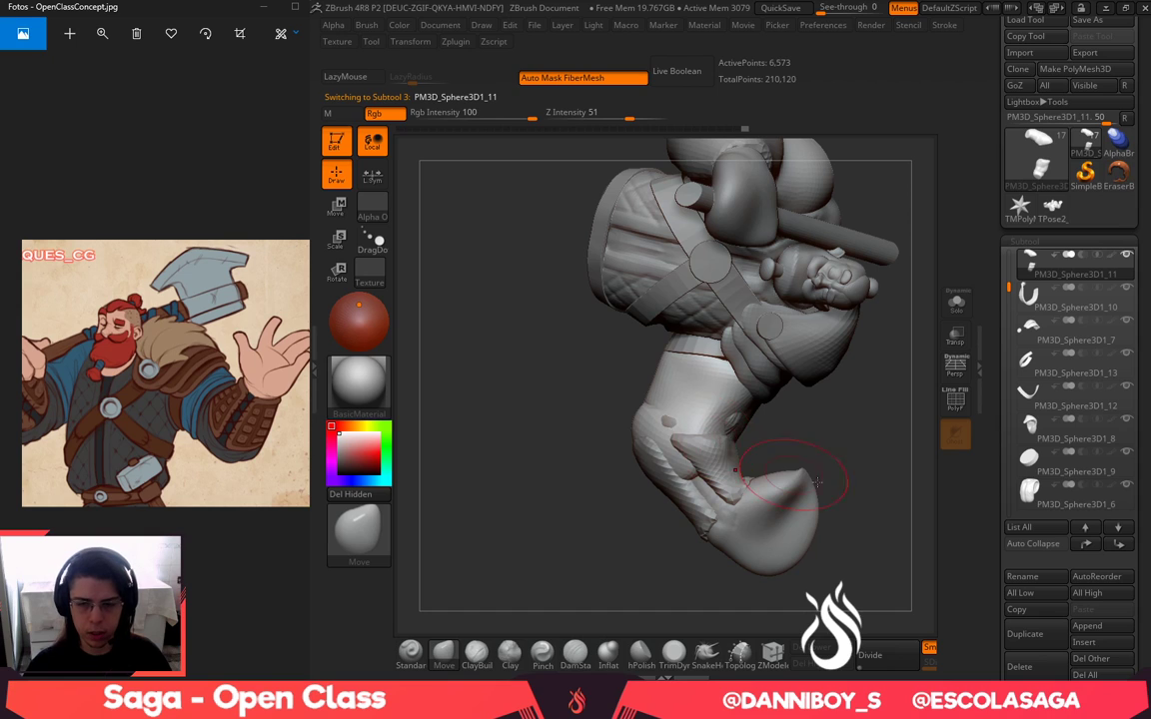
{"action": "left_click_drag", "start_coordinate": [851, 500], "coordinate": [719, 520]}
{"action": "left_click_drag", "start_coordinate": [873, 585], "coordinate": [811, 494]}
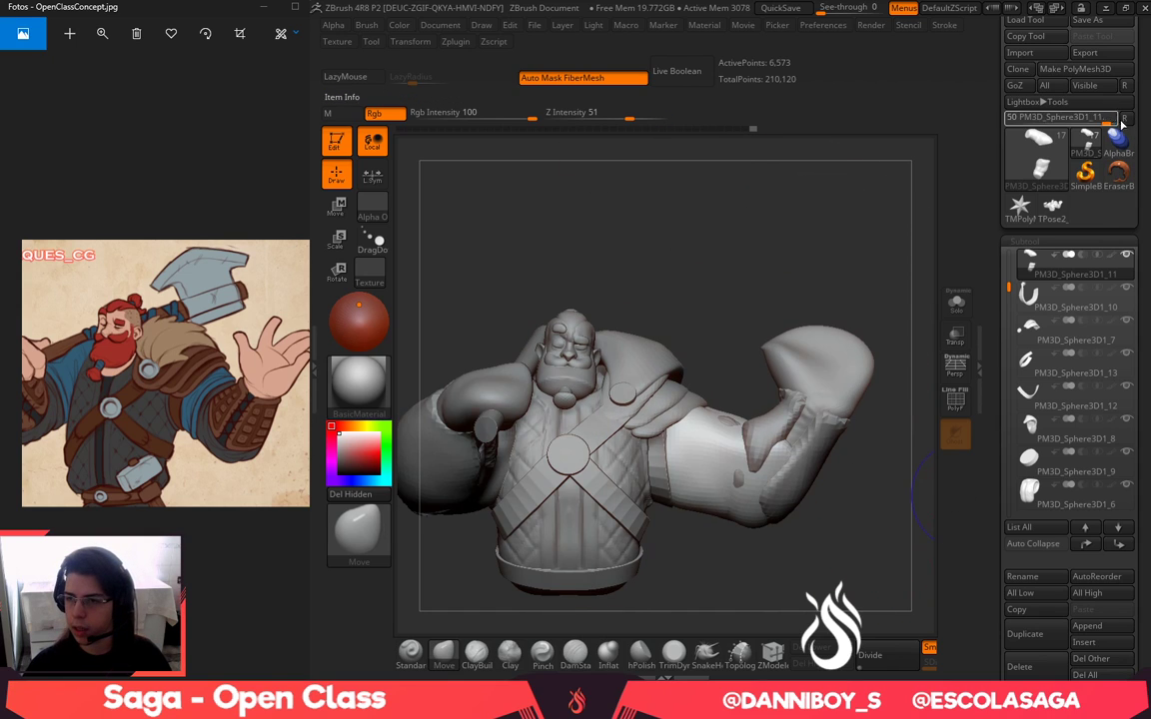
Build a combined posing mesh of all subtools with Transpose Master
{"action": "left_click", "coordinate": [1123, 120]}
{"action": "left_click_drag", "start_coordinate": [866, 278], "coordinate": [829, 274]}
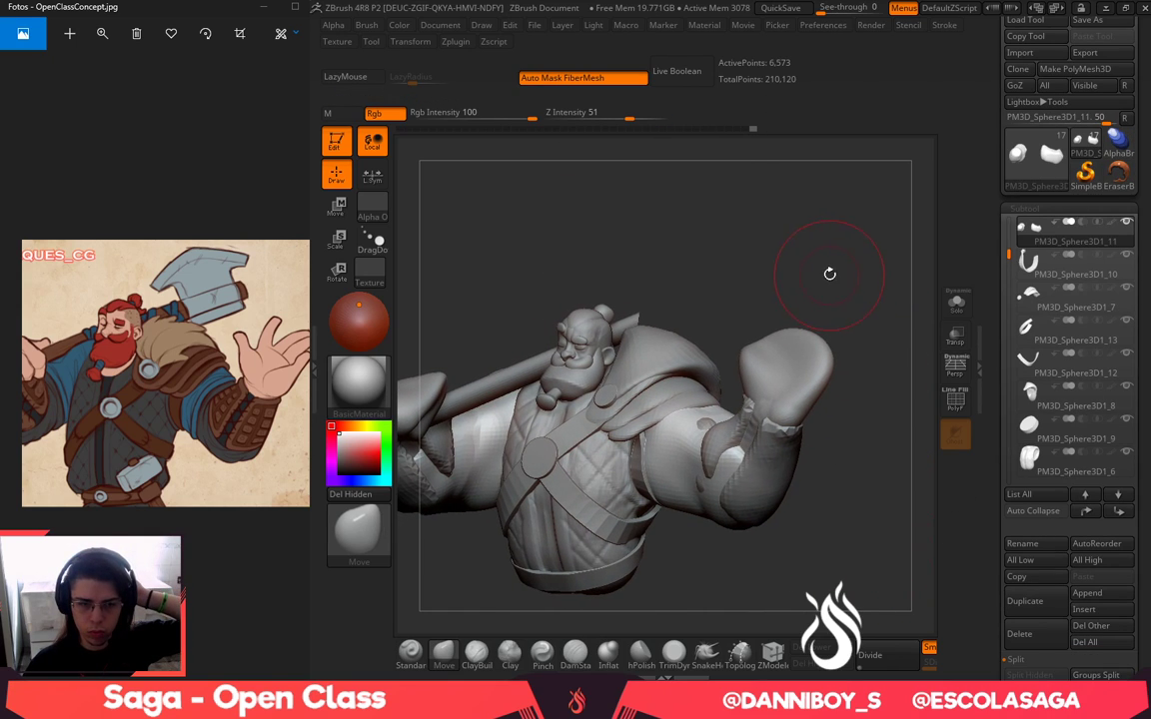
{"action": "left_click", "coordinate": [459, 44]}
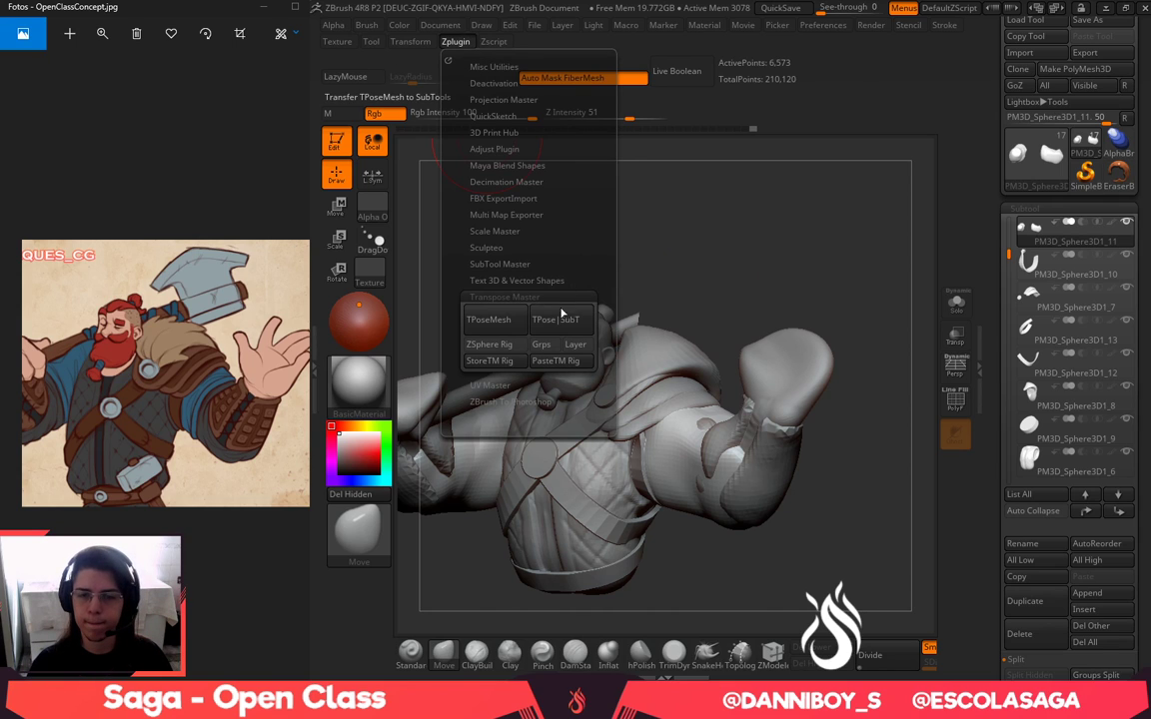
{"action": "left_click", "coordinate": [496, 313]}
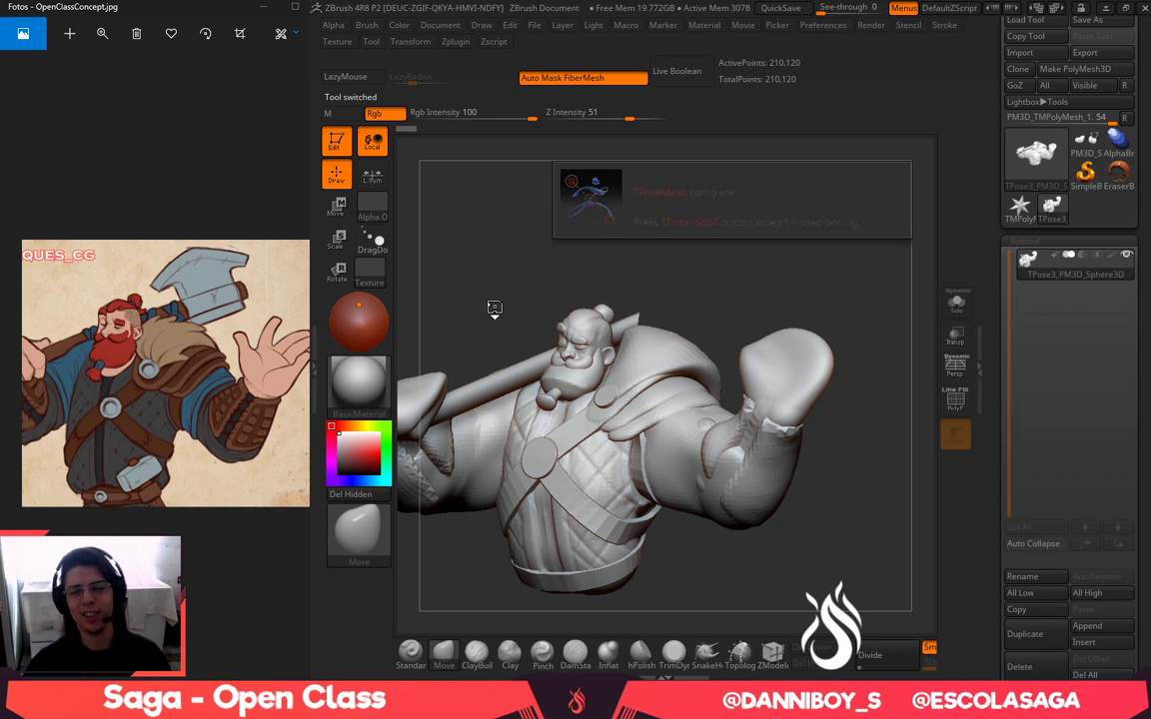
Lasso-mask the open-hand arm from the shoulder outward and invert the mask so only that arm is editable
{"action": "mouse_move", "coordinate": [805, 252]}
{"action": "left_mouse_down"}
{"action": "mouse_move", "coordinate": [822, 254]}
{"action": "mouse_move", "coordinate": [813, 221]}
{"action": "left_mouse_up"}
{"action": "mouse_move", "coordinate": [764, 261]}
{"action": "left_mouse_down"}
{"action": "mouse_move", "coordinate": [767, 243]}
{"action": "mouse_move", "coordinate": [770, 314]}
{"action": "left_mouse_up"}
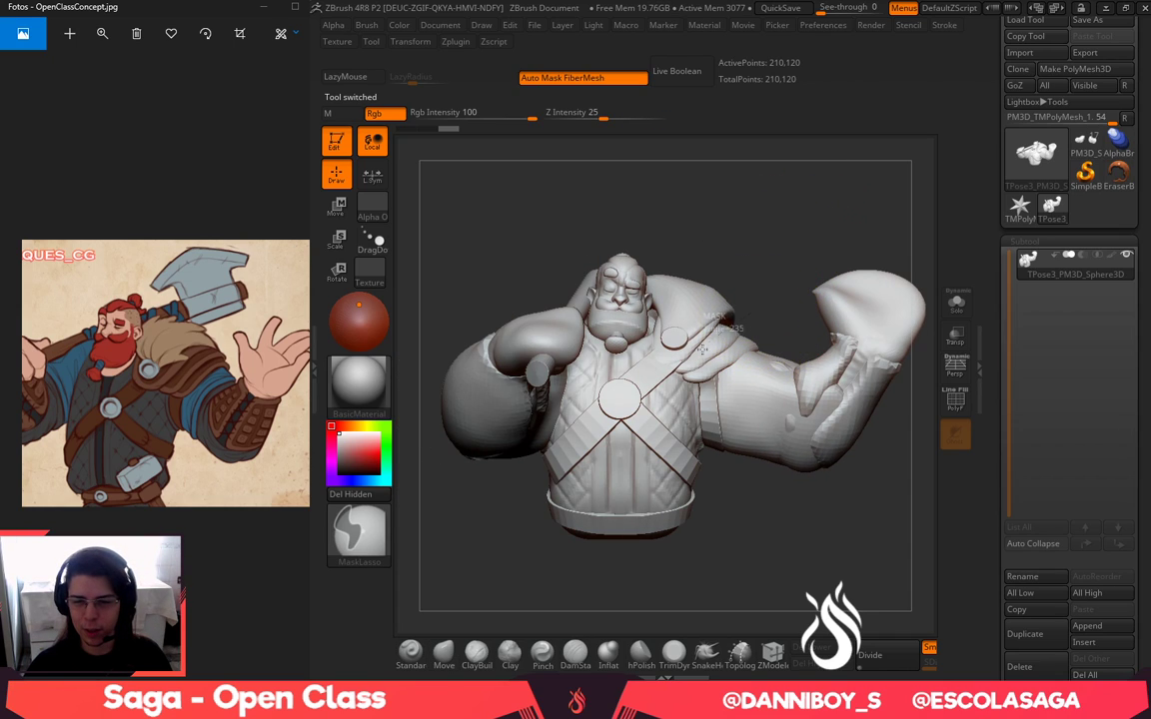
{"action": "mouse_move", "coordinate": [702, 349]}
{"action": "left_mouse_down", "text": "ctrl"}
{"action": "mouse_move", "coordinate": [696, 395]}
{"action": "mouse_move", "coordinate": [866, 583]}
{"action": "mouse_move", "coordinate": [714, 140]}
{"action": "mouse_move", "coordinate": [711, 179]}
{"action": "left_mouse_up", "text": "ctrl"}
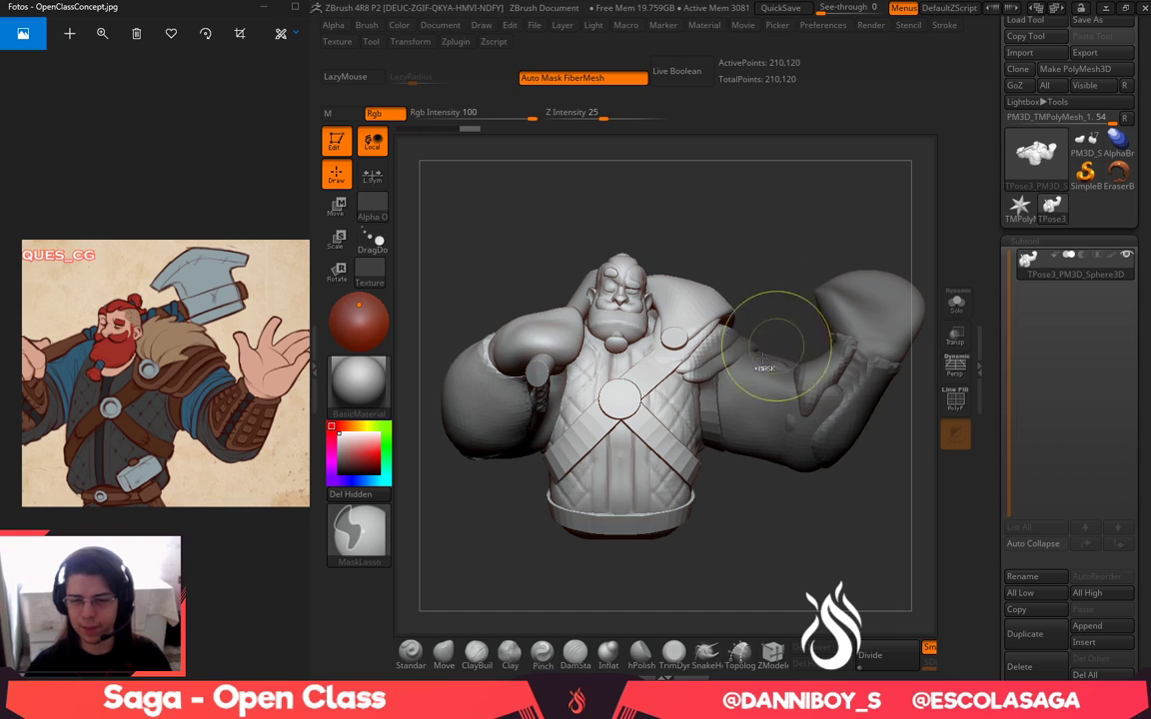
{"action": "left_click", "coordinate": [784, 308], "text": "ctrl"}
Move and rotate the open-hand arm downward and outward from the shoulder with a transpose line
{"action": "key", "text": "w"}
{"action": "left_click_drag", "start_coordinate": [694, 367], "coordinate": [857, 445]}
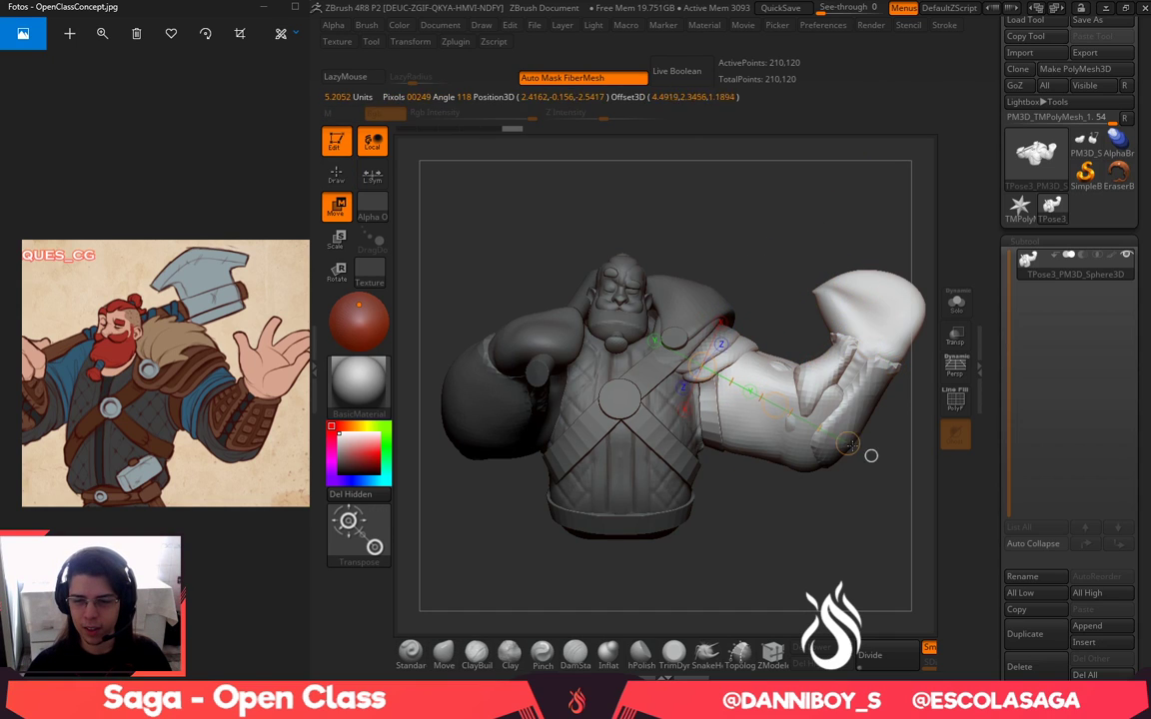
{"action": "mouse_move", "coordinate": [909, 540]}
{"action": "left_mouse_down"}
{"action": "mouse_move", "coordinate": [863, 547]}
{"action": "mouse_move", "coordinate": [833, 490]}
{"action": "left_mouse_up"}
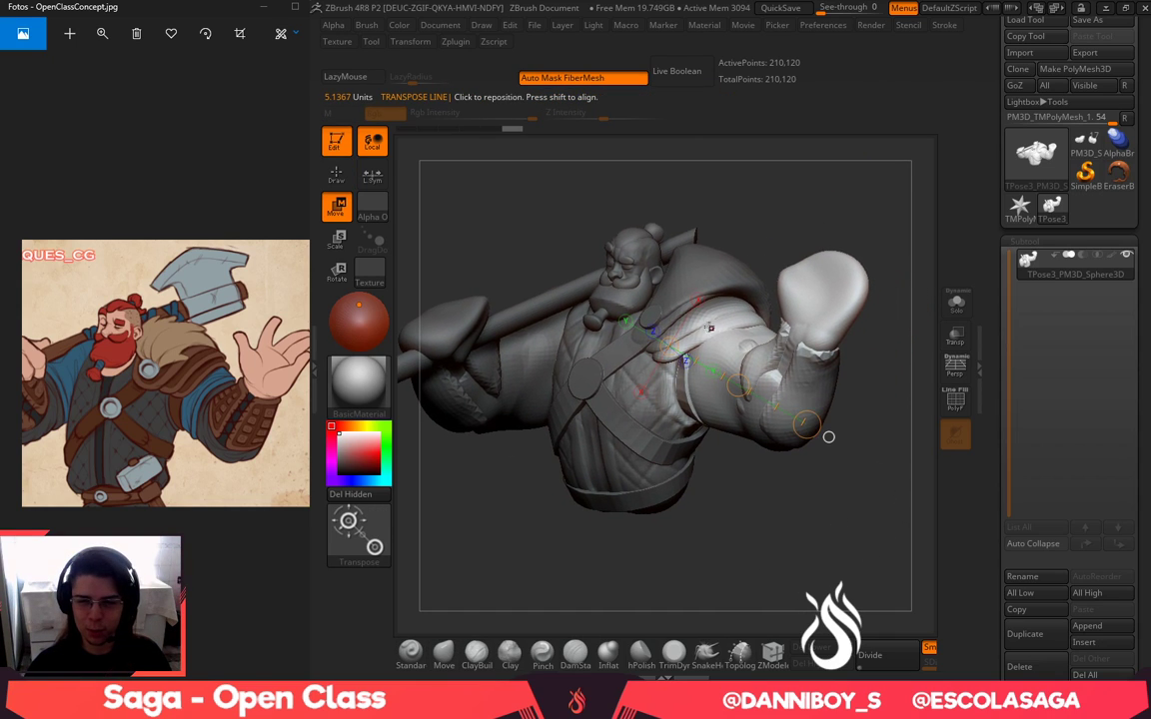
{"action": "mouse_move", "coordinate": [701, 329]}
{"action": "left_mouse_down"}
{"action": "mouse_move", "coordinate": [792, 439]}
{"action": "mouse_move", "coordinate": [789, 477]}
{"action": "left_mouse_up"}
{"action": "key", "text": "r"}
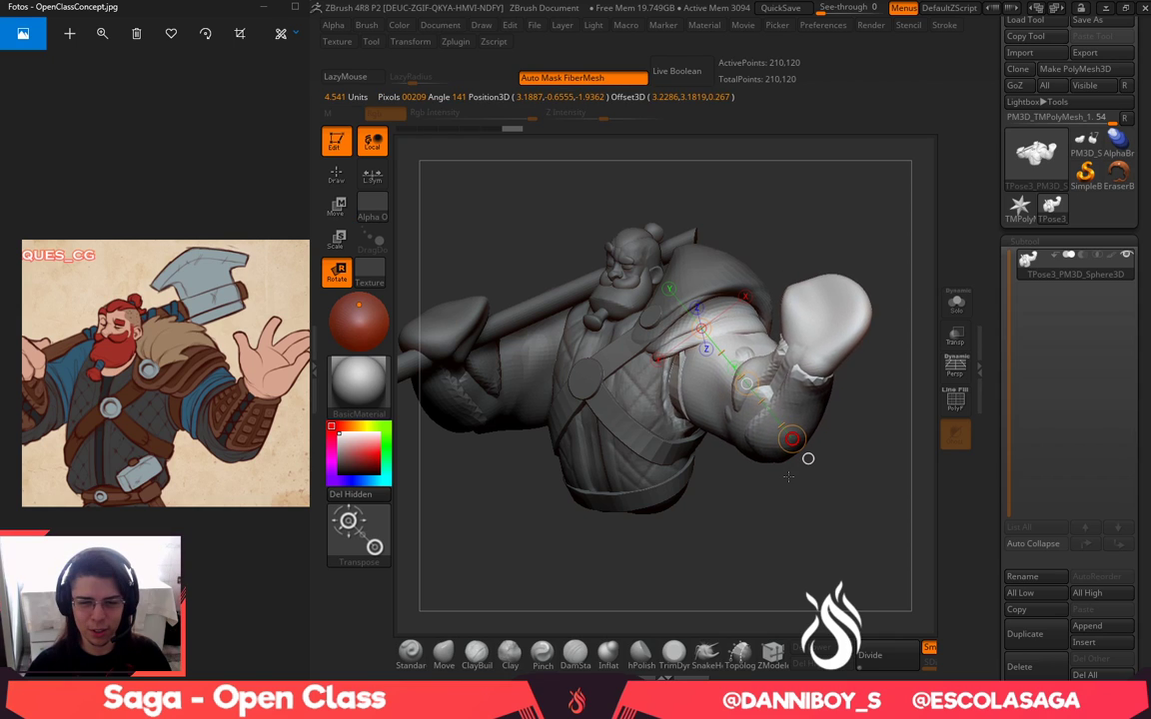
{"action": "left_click_drag", "start_coordinate": [805, 527], "coordinate": [845, 530]}
{"action": "key", "text": "w"}
{"action": "left_click_drag", "start_coordinate": [752, 383], "coordinate": [765, 393]}
{"action": "left_click_drag", "start_coordinate": [805, 514], "coordinate": [775, 528]}
{"action": "key", "text": "q"}
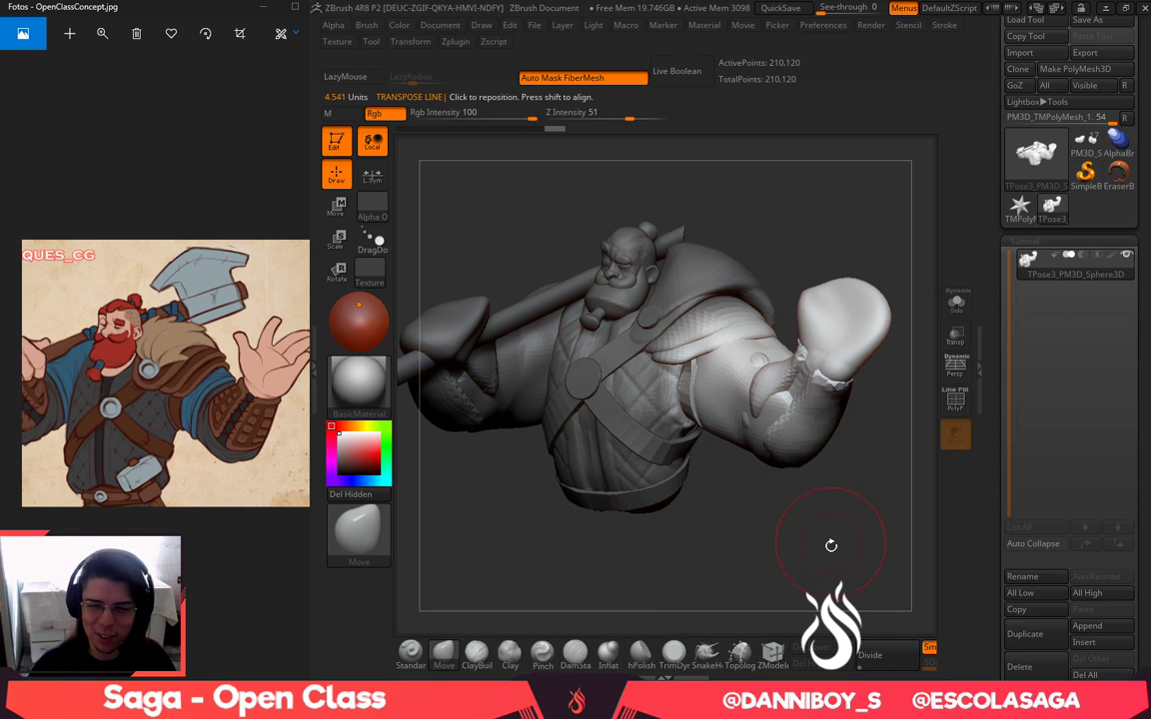
Refine the open-hand arm's elbow and forearm silhouette with the Move brush
{"action": "left_click_drag", "start_coordinate": [829, 545], "coordinate": [888, 541]}
{"action": "right_click", "coordinate": [755, 464]}
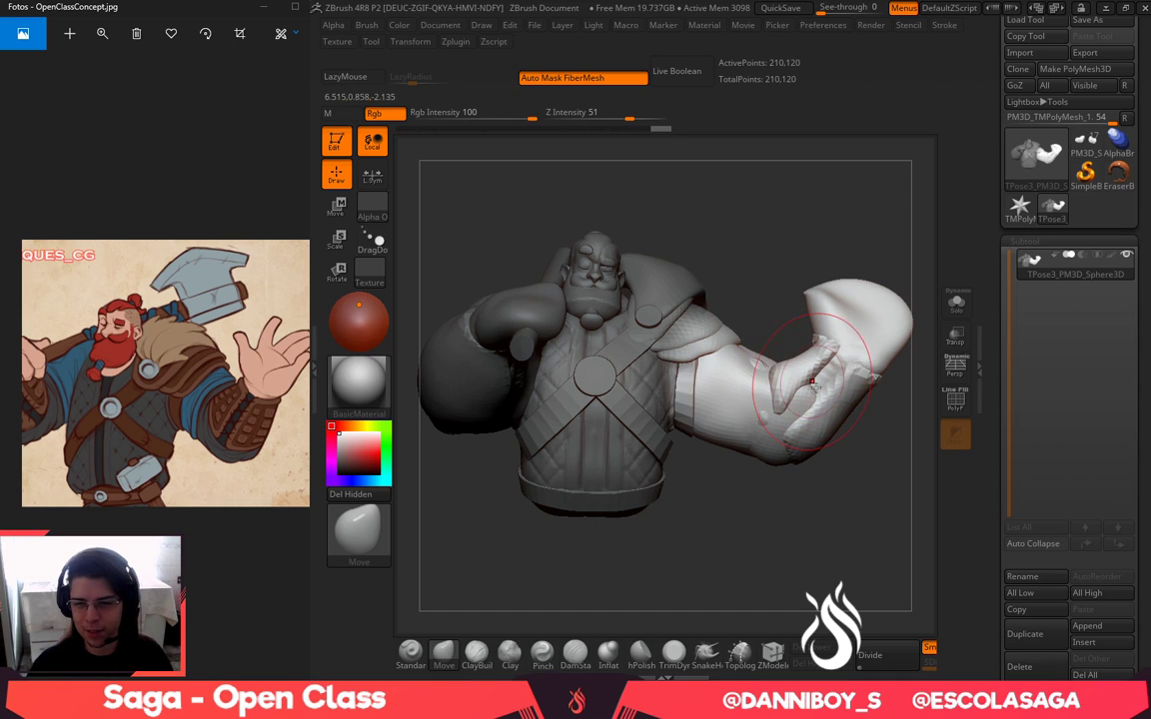
{"action": "mouse_move", "coordinate": [871, 476]}
{"action": "left_mouse_down"}
{"action": "mouse_move", "coordinate": [822, 486]}
{"action": "mouse_move", "coordinate": [853, 445]}
{"action": "mouse_move", "coordinate": [839, 489]}
{"action": "left_mouse_up"}
{"action": "key", "text": "space"}
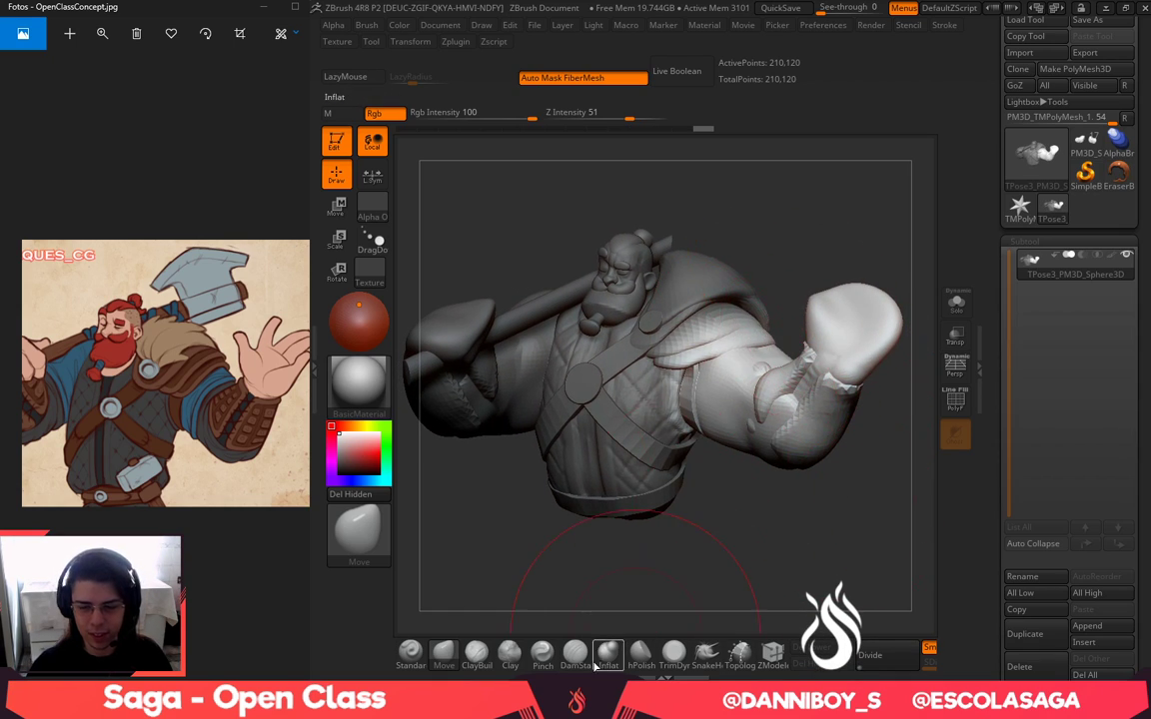
{"action": "left_click", "coordinate": [542, 654]}
{"action": "mouse_move", "coordinate": [759, 410]}
{"action": "left_mouse_down"}
{"action": "mouse_move", "coordinate": [769, 383]}
{"action": "mouse_move", "coordinate": [737, 374]}
{"action": "left_mouse_up"}
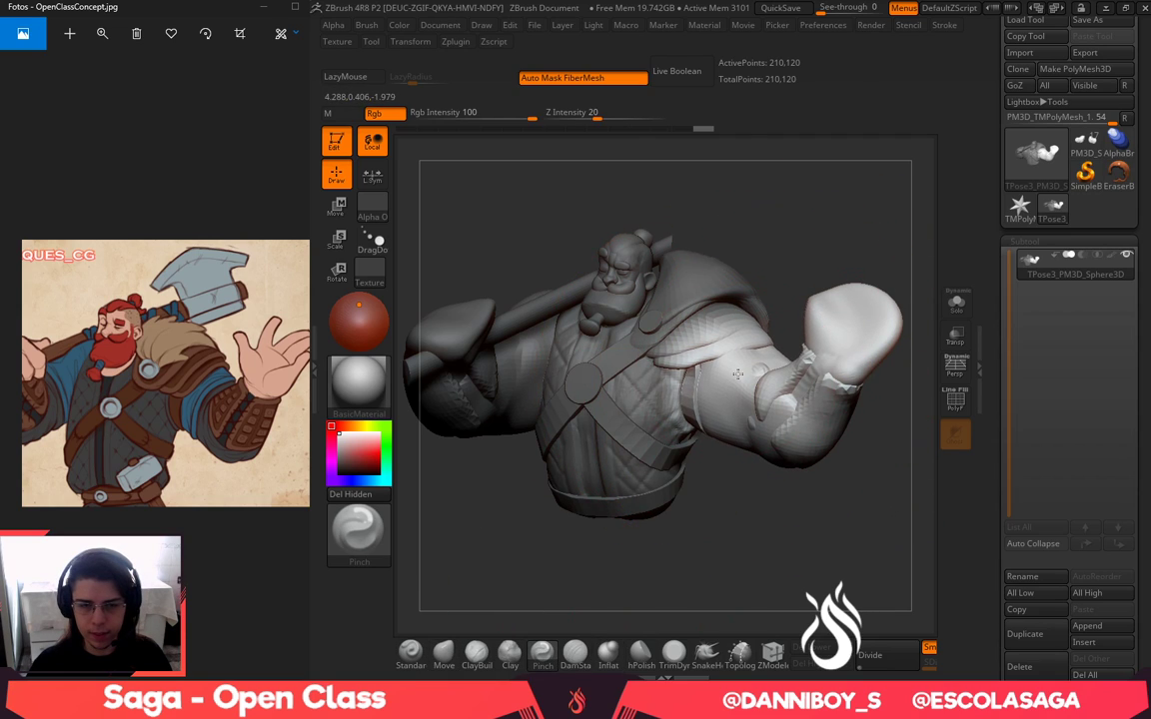
{"action": "left_click", "coordinate": [444, 651]}
Mask everything except the open hand, pull the hand outward with the Move brush, and clear the mask
{"action": "key", "text": "ctrl"}
{"action": "left_click_drag", "start_coordinate": [790, 341], "coordinate": [560, 260], "text": "ctrl"}
{"action": "key", "text": "space"}
{"action": "mouse_move", "coordinate": [837, 339]}
{"action": "left_mouse_down"}
{"action": "mouse_move", "coordinate": [861, 339]}
{"action": "mouse_move", "coordinate": [887, 301]}
{"action": "left_mouse_up"}
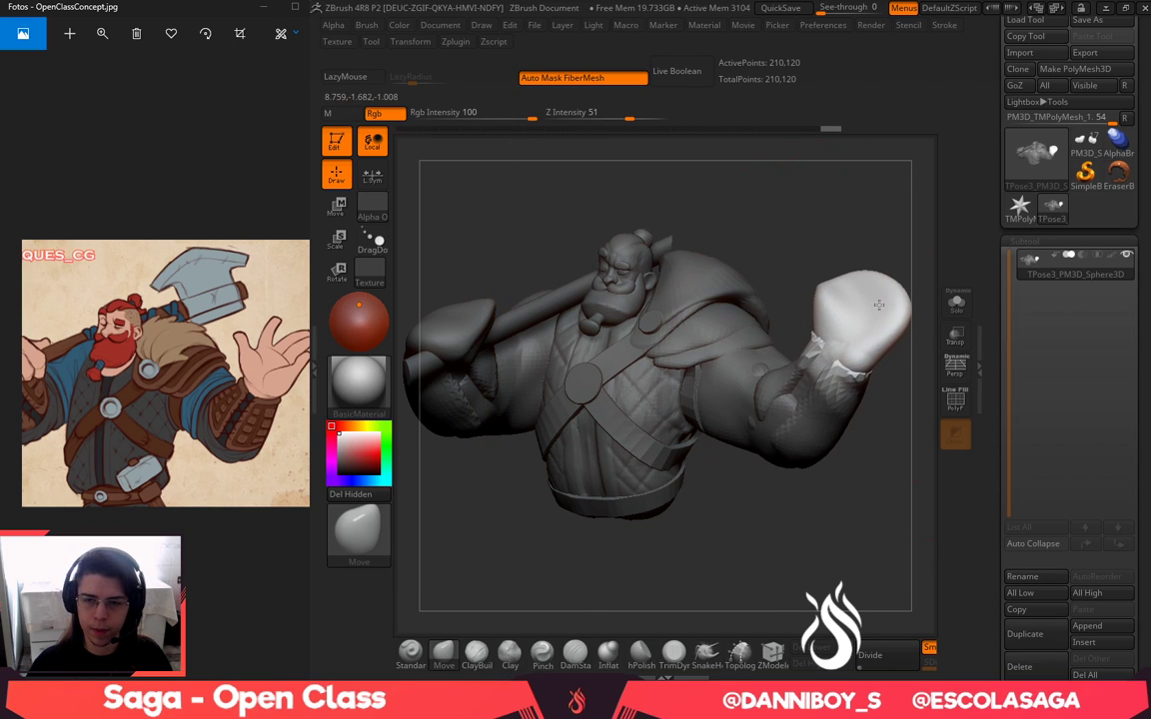
{"action": "mouse_move", "coordinate": [865, 252]}
{"action": "left_mouse_down"}
{"action": "mouse_move", "coordinate": [848, 222]}
{"action": "mouse_move", "coordinate": [862, 243]}
{"action": "mouse_move", "coordinate": [911, 253]}
{"action": "left_mouse_up"}
{"action": "left_click_drag", "start_coordinate": [164, 400], "coordinate": [160, 400]}
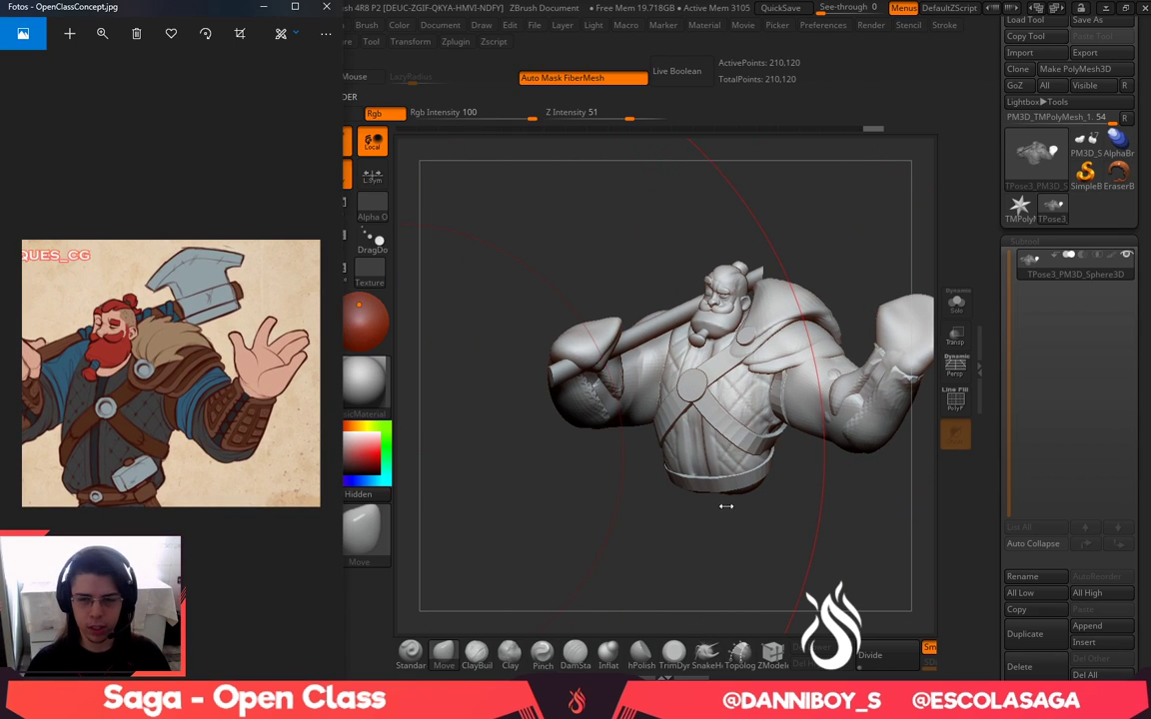
Try to reposition the open-hand forearm with a transpose line from the elbow to the hand
{"action": "left_click", "coordinate": [706, 538], "text": "alt"}
{"action": "key", "text": "space"}
{"action": "left_click_drag", "start_coordinate": [714, 368], "coordinate": [661, 367]}
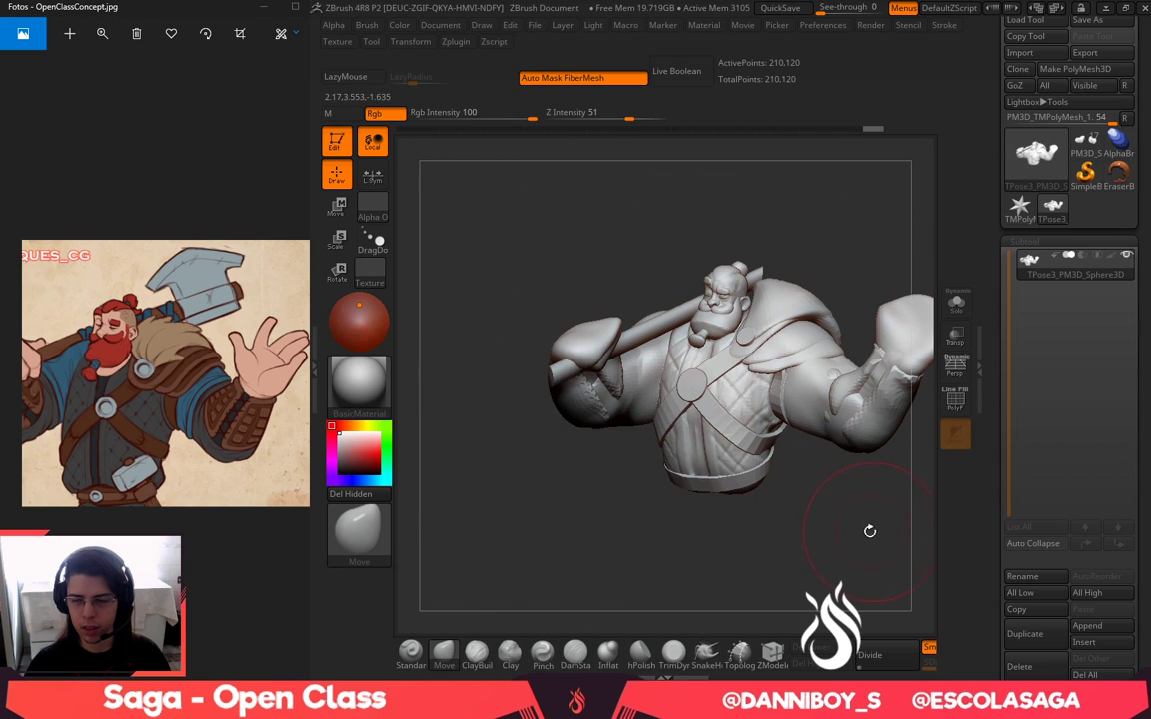
{"action": "left_click_drag", "start_coordinate": [870, 531], "coordinate": [801, 526], "text": "alt"}
{"action": "key", "text": "w"}
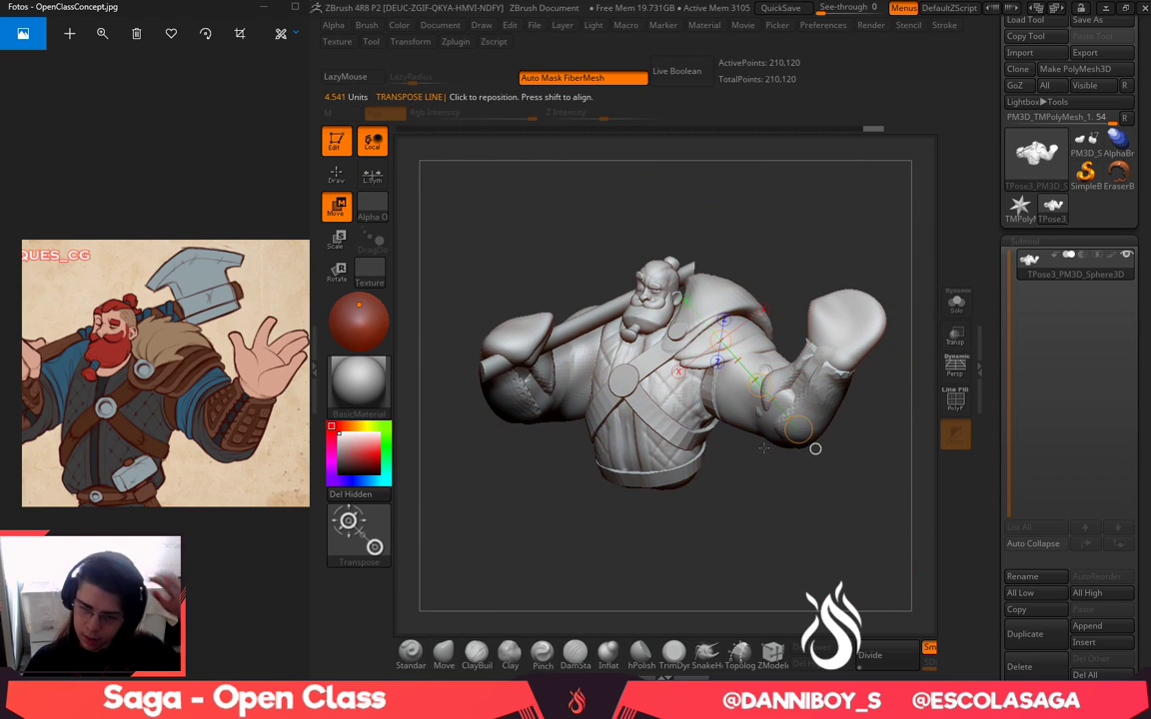
{"action": "mouse_move", "coordinate": [773, 431]}
{"action": "left_mouse_down"}
{"action": "mouse_move", "coordinate": [837, 326]}
{"action": "mouse_move", "coordinate": [800, 288]}
{"action": "mouse_move", "coordinate": [824, 327]}
{"action": "left_mouse_up"}
{"action": "left_click_drag", "start_coordinate": [896, 420], "coordinate": [806, 391]}
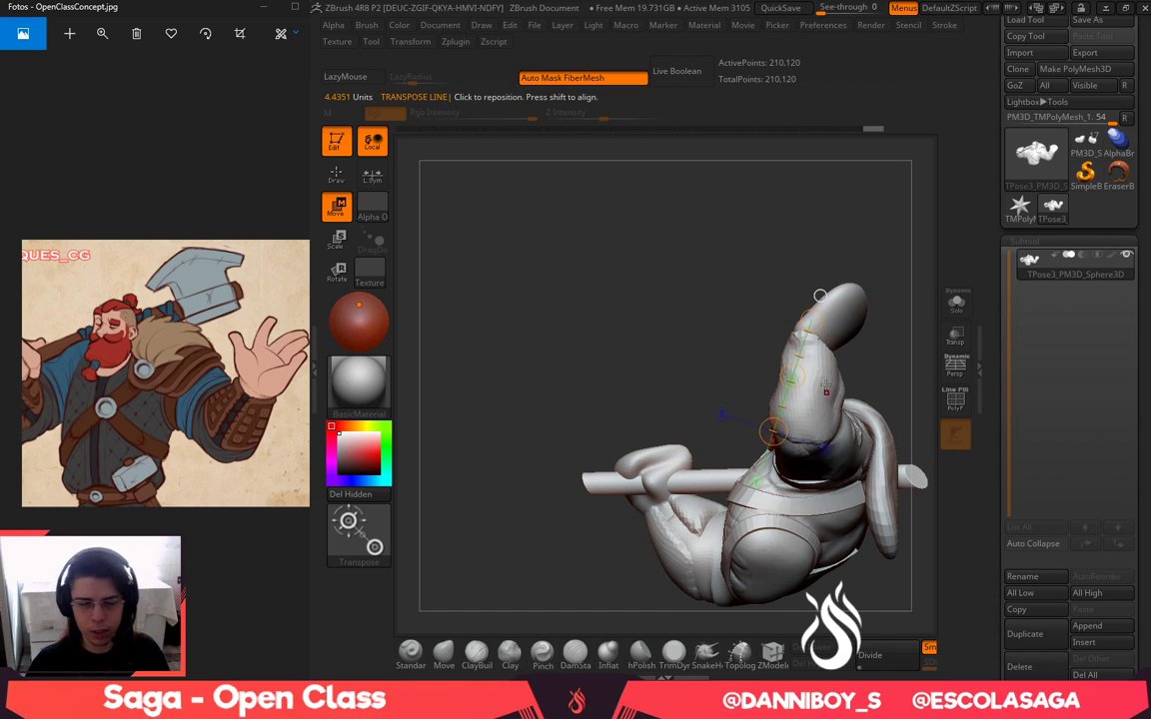
{"action": "left_click_drag", "start_coordinate": [775, 321], "coordinate": [810, 252]}
{"action": "key", "text": "ctrl+z"}
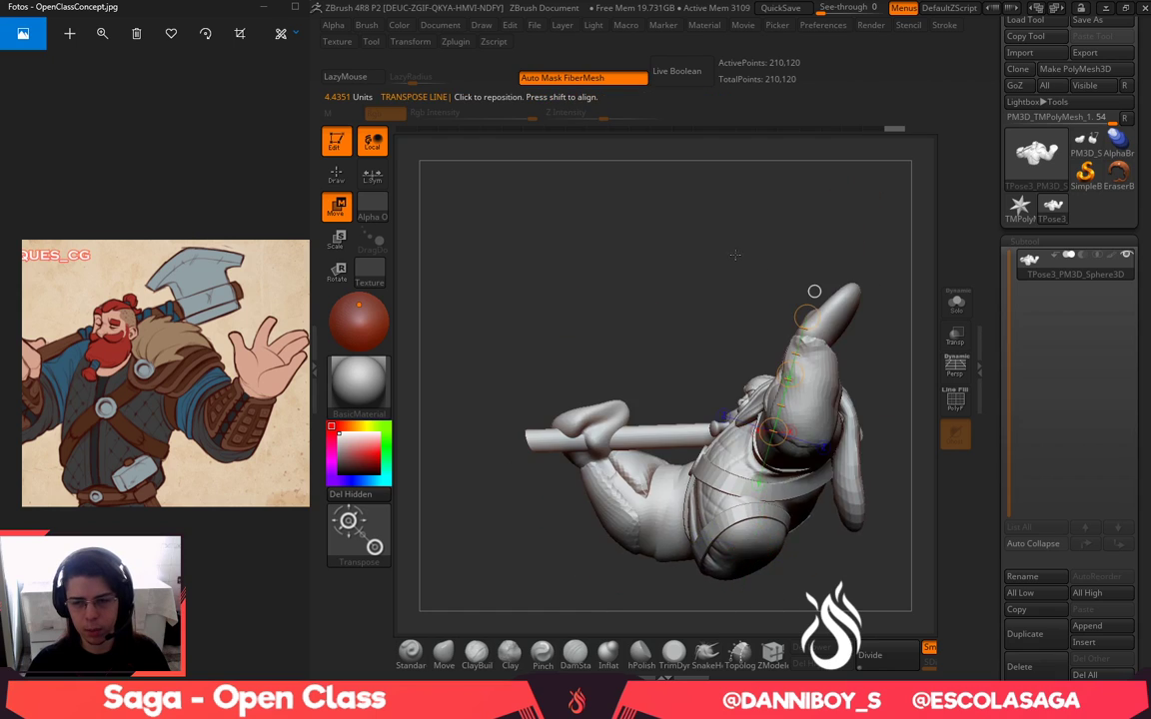
{"action": "left_click_drag", "start_coordinate": [736, 255], "coordinate": [845, 526]}
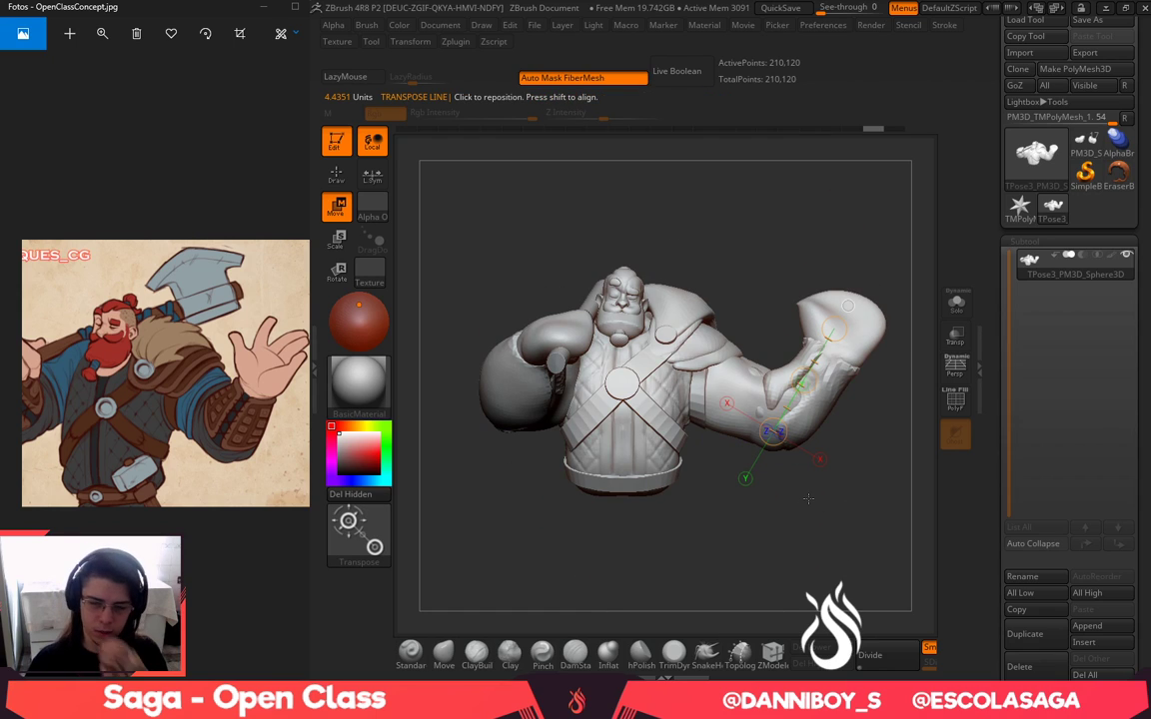
Try to adjust the pose with the Gizmo 3D instead of the transpose line
{"action": "key", "text": "y"}
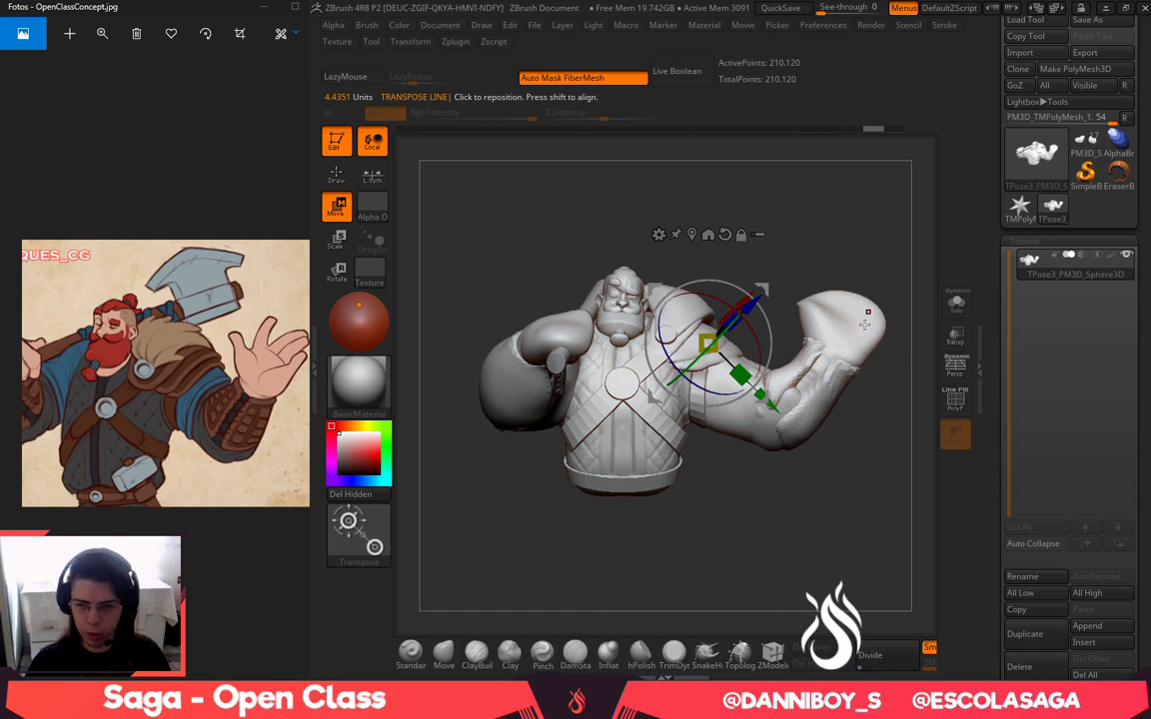
{"action": "left_click_drag", "start_coordinate": [785, 268], "coordinate": [662, 250]}
{"action": "mouse_move", "coordinate": [777, 297]}
{"action": "left_mouse_down"}
{"action": "mouse_move", "coordinate": [818, 277]}
{"action": "mouse_move", "coordinate": [780, 296]}
{"action": "left_mouse_up"}
{"action": "left_click_drag", "start_coordinate": [708, 365], "coordinate": [709, 395]}
{"action": "key", "text": "ctrl+z"}
{"action": "key", "text": "ctrl+z"}
{"action": "key", "text": "ctrl+z"}
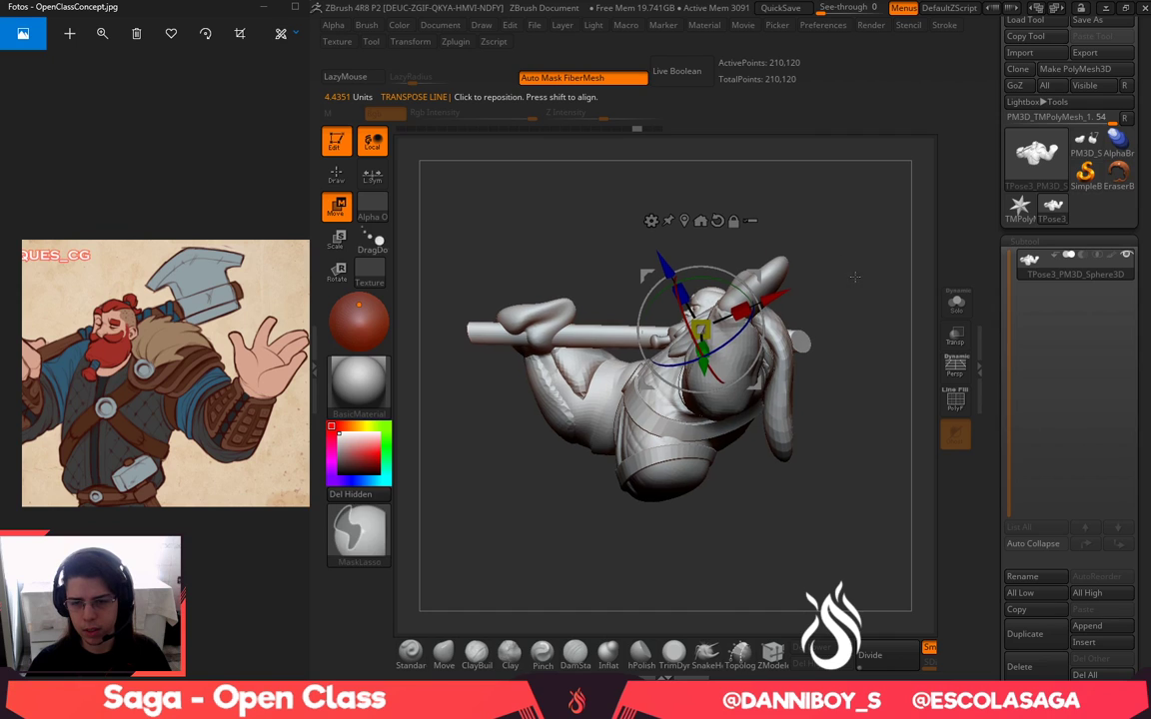
Mask only the axe handle in the combined mesh, leaving the body editable, and return to the Move brush
{"action": "mouse_move", "coordinate": [877, 298]}
{"action": "left_mouse_down"}
{"action": "mouse_move", "coordinate": [864, 515]}
{"action": "mouse_move", "coordinate": [853, 529]}
{"action": "mouse_move", "coordinate": [869, 543]}
{"action": "mouse_move", "coordinate": [849, 552]}
{"action": "mouse_move", "coordinate": [868, 555]}
{"action": "left_mouse_up"}
{"action": "left_click", "coordinate": [648, 324], "text": "ctrl"}
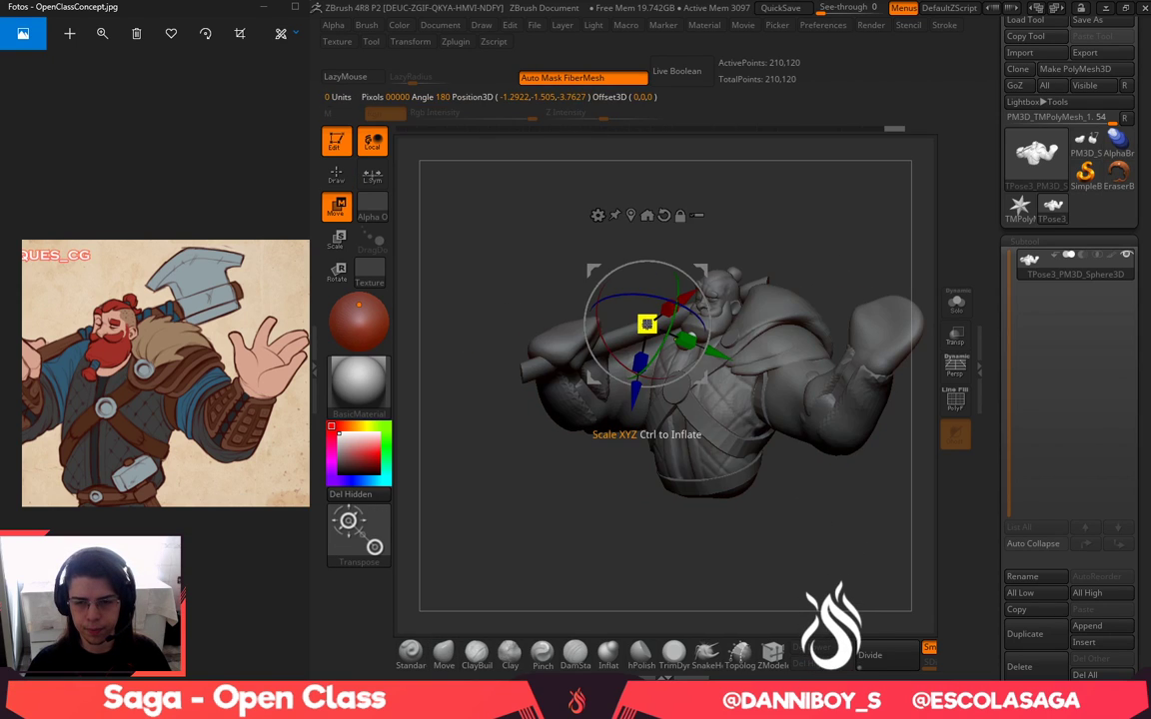
{"action": "key", "text": "q"}
{"action": "key", "text": "w"}
{"action": "left_click_drag", "start_coordinate": [499, 322], "coordinate": [511, 332], "text": "ctrl"}
{"action": "left_click", "coordinate": [528, 376], "text": "ctrl"}
{"action": "left_click_drag", "start_coordinate": [533, 395], "coordinate": [534, 408], "text": "ctrl"}
{"action": "key", "text": "q"}
{"action": "key", "text": "ctrl+z"}
{"action": "left_click", "coordinate": [461, 354], "text": "ctrl"}
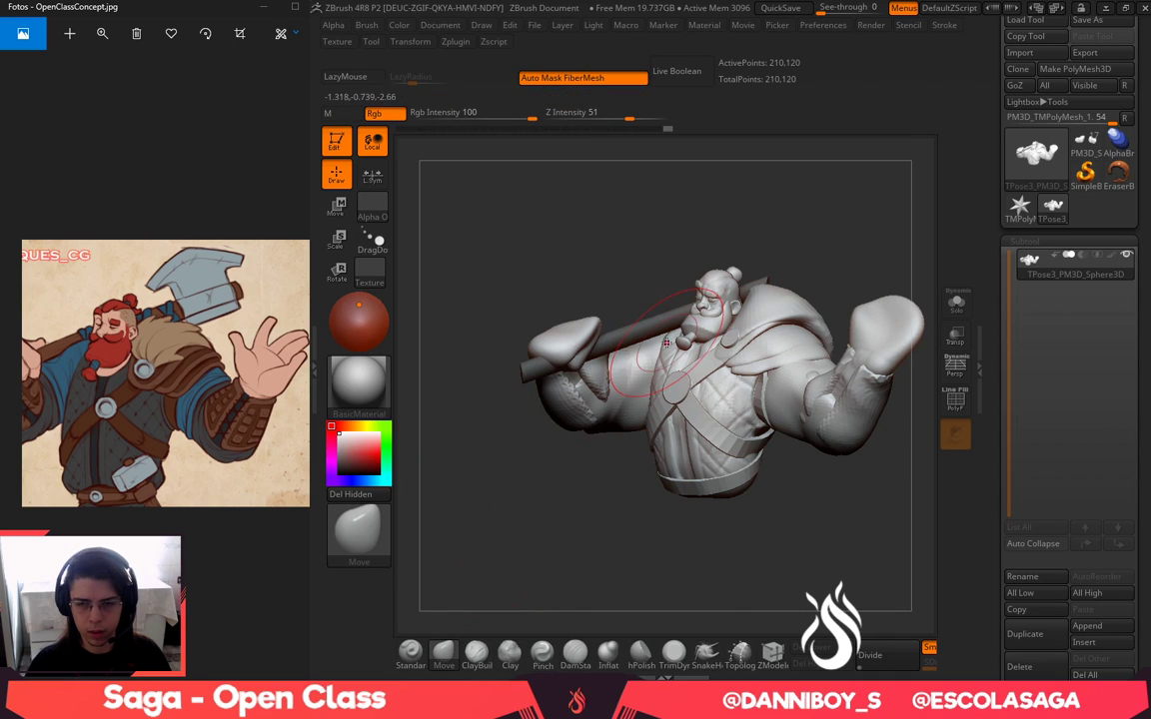
Reshape the gripping hand around the masked axe handle with the Move brush to match the concept art
{"action": "mouse_move", "coordinate": [638, 263]}
{"action": "left_mouse_down"}
{"action": "mouse_move", "coordinate": [629, 258]}
{"action": "mouse_move", "coordinate": [652, 278]}
{"action": "left_mouse_up"}
{"action": "right_click", "coordinate": [702, 380]}
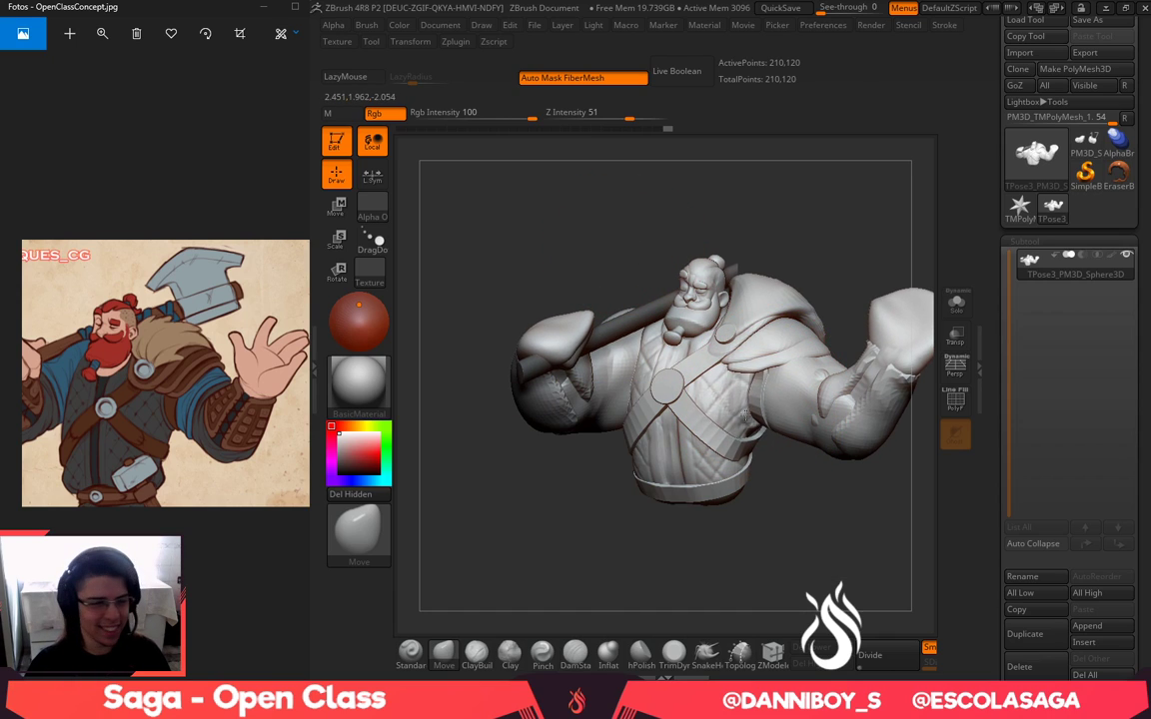
{"action": "left_click_drag", "start_coordinate": [785, 517], "coordinate": [787, 537], "text": "alt"}
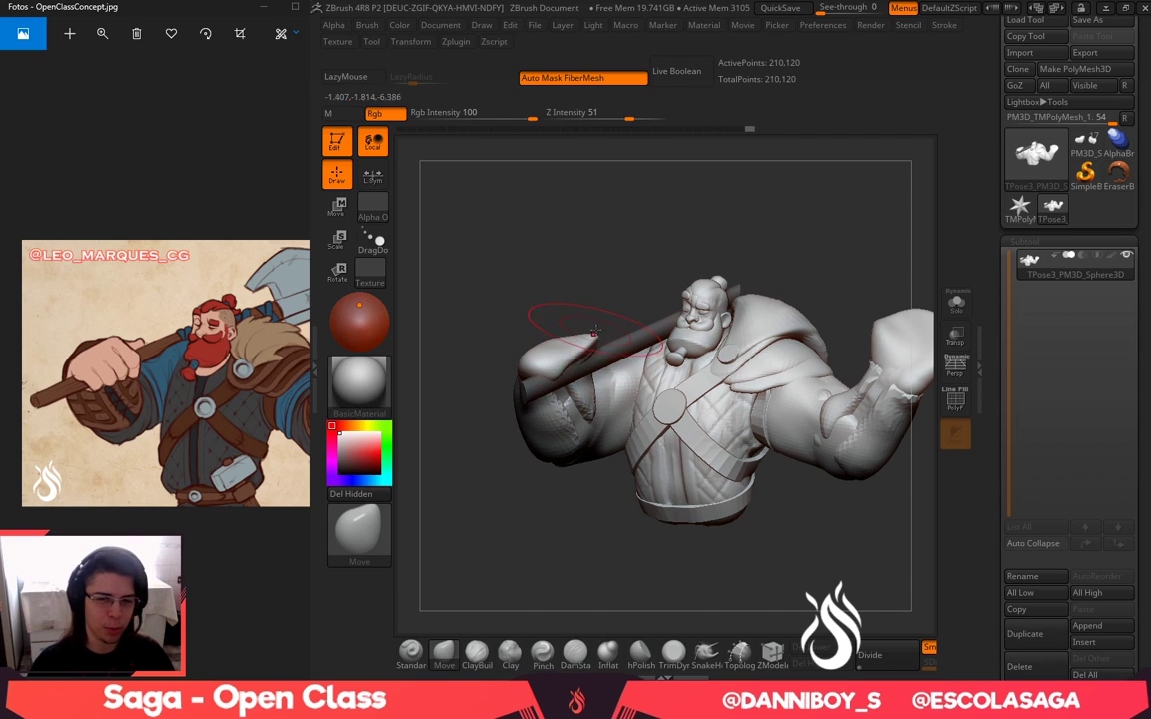
{"action": "mouse_move", "coordinate": [596, 350]}
{"action": "left_mouse_down"}
{"action": "mouse_move", "coordinate": [601, 359]}
{"action": "mouse_move", "coordinate": [577, 380]}
{"action": "left_mouse_up"}
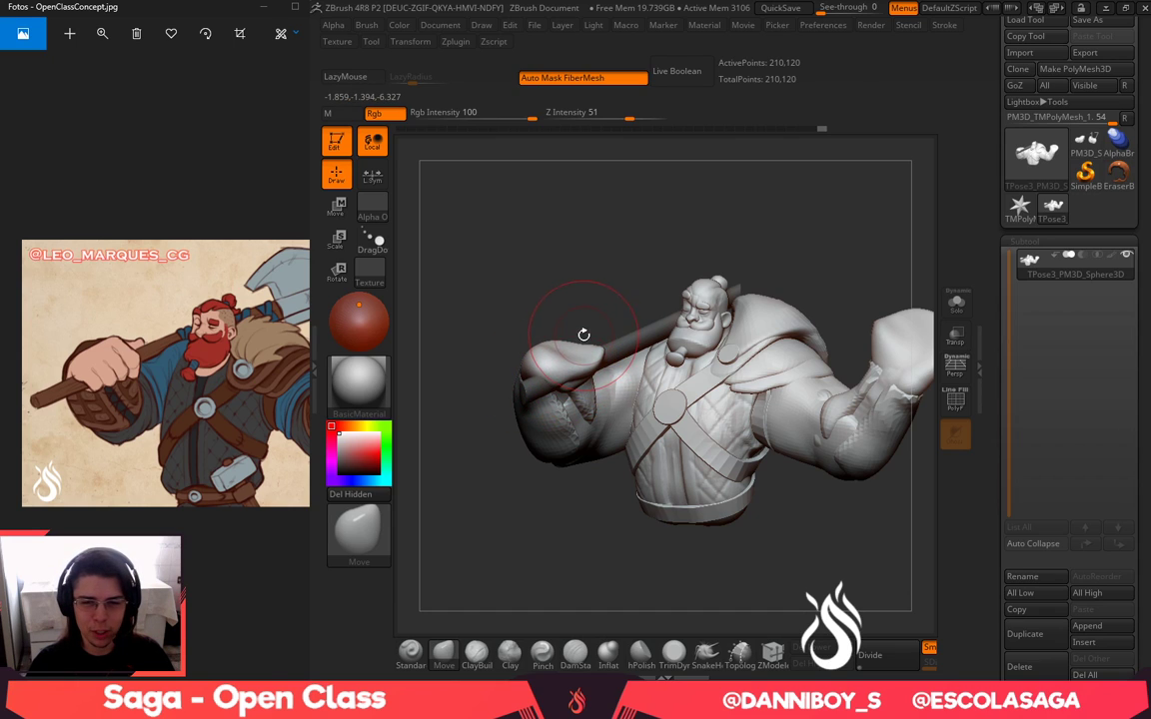
{"action": "mouse_move", "coordinate": [583, 334]}
{"action": "left_mouse_down"}
{"action": "mouse_move", "coordinate": [581, 355]}
{"action": "mouse_move", "coordinate": [602, 318]}
{"action": "mouse_move", "coordinate": [614, 352]}
{"action": "mouse_move", "coordinate": [588, 342]}
{"action": "left_mouse_up"}
{"action": "mouse_move", "coordinate": [587, 312]}
{"action": "left_mouse_down"}
{"action": "mouse_move", "coordinate": [603, 285]}
{"action": "mouse_move", "coordinate": [583, 297]}
{"action": "left_mouse_up"}
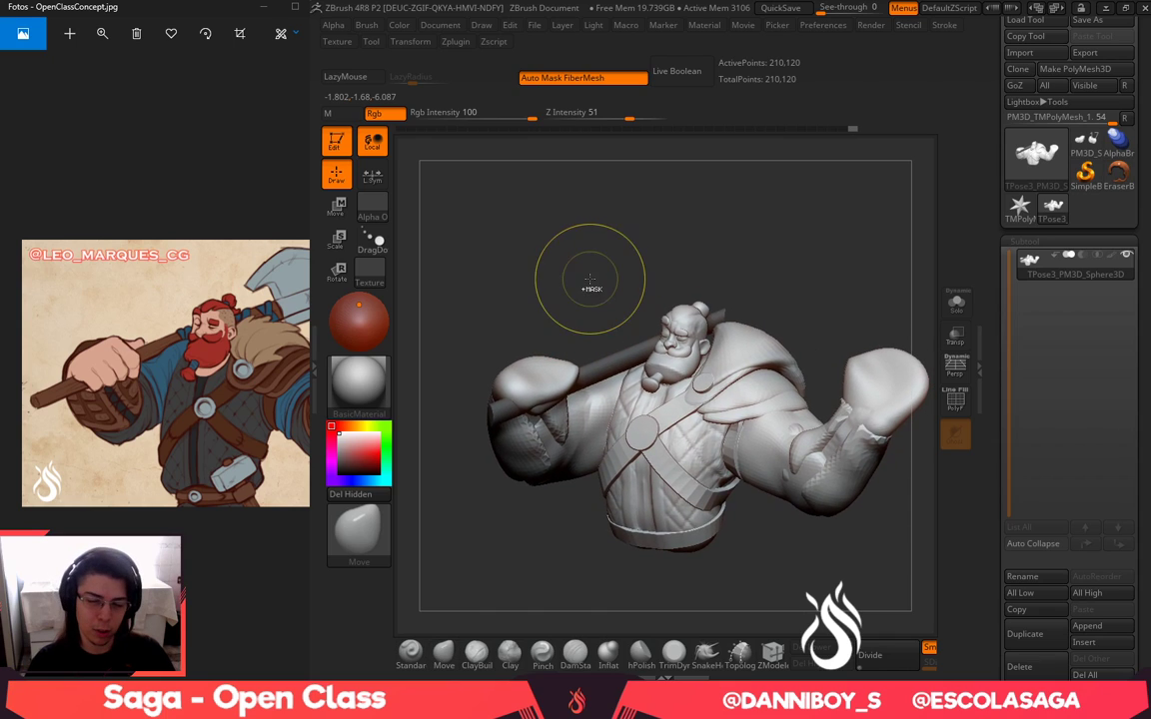
Clear the axe handle's mask and adjust the open-hand arm and its shoulder with the Move brush to match the concept art
{"action": "left_click_drag", "start_coordinate": [243, 382], "coordinate": [179, 379]}
{"action": "left_click", "coordinate": [794, 553]}
{"action": "key", "text": "space"}
{"action": "key", "text": "space"}
{"action": "mouse_move", "coordinate": [817, 465]}
{"action": "left_mouse_down"}
{"action": "mouse_move", "coordinate": [841, 464]}
{"action": "mouse_move", "coordinate": [796, 508]}
{"action": "left_mouse_up"}
{"action": "key", "text": "space"}
{"action": "left_click_drag", "start_coordinate": [809, 347], "coordinate": [799, 340]}
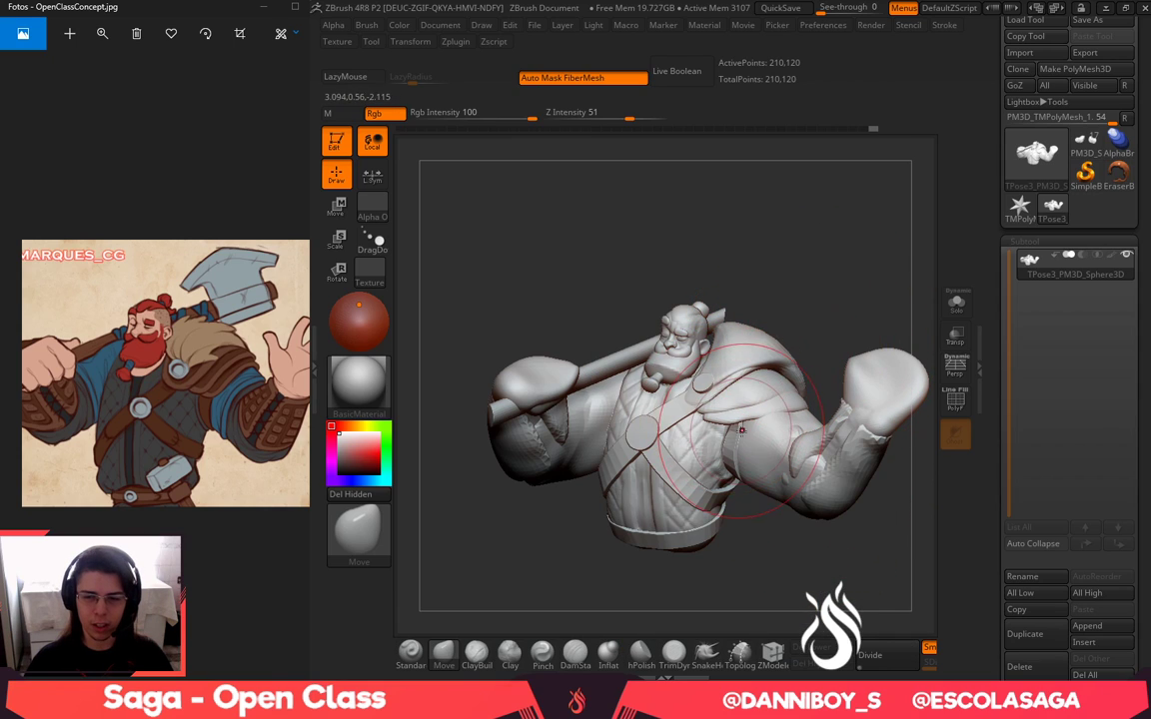
{"action": "left_click_drag", "start_coordinate": [742, 427], "coordinate": [734, 432]}
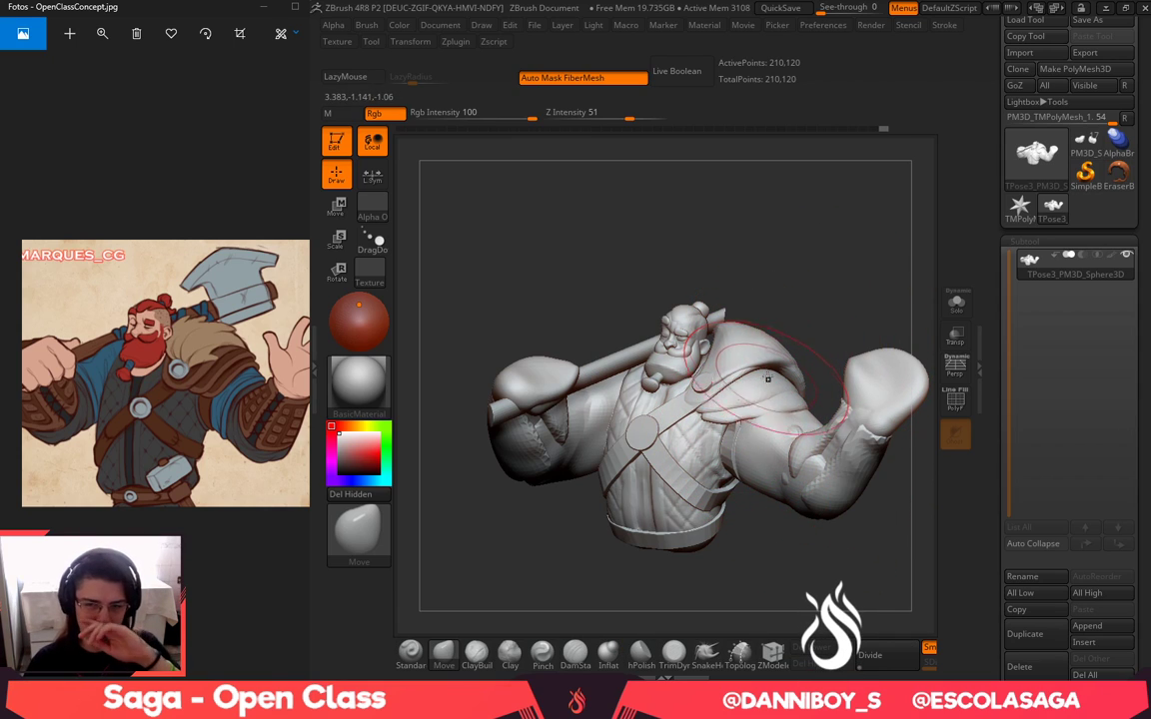
{"action": "left_click_drag", "start_coordinate": [779, 333], "coordinate": [808, 326]}
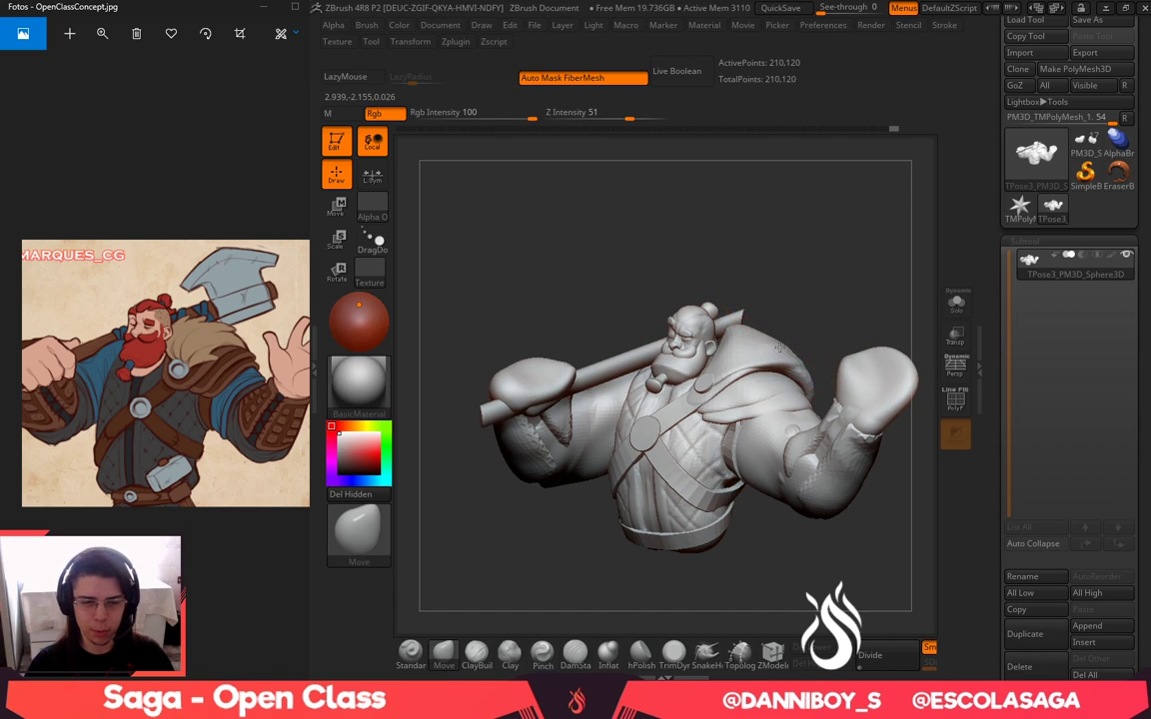
{"action": "mouse_move", "coordinate": [779, 347]}
{"action": "left_mouse_down"}
{"action": "mouse_move", "coordinate": [817, 302]}
{"action": "mouse_move", "coordinate": [807, 324]}
{"action": "mouse_move", "coordinate": [824, 321]}
{"action": "left_mouse_up"}
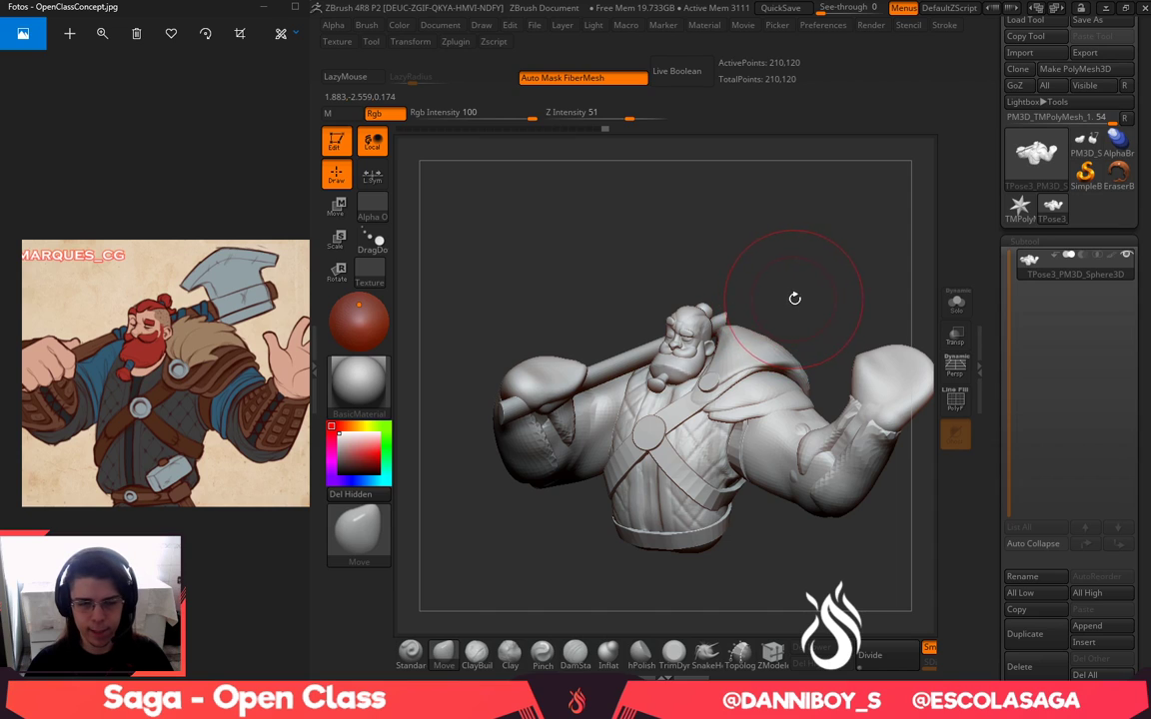
Reshape the cheek and the lower volume of the beard with the Move brush
{"action": "left_click_drag", "start_coordinate": [794, 299], "coordinate": [804, 337], "text": "alt"}
{"action": "left_click_drag", "start_coordinate": [758, 296], "coordinate": [768, 342], "text": "alt"}
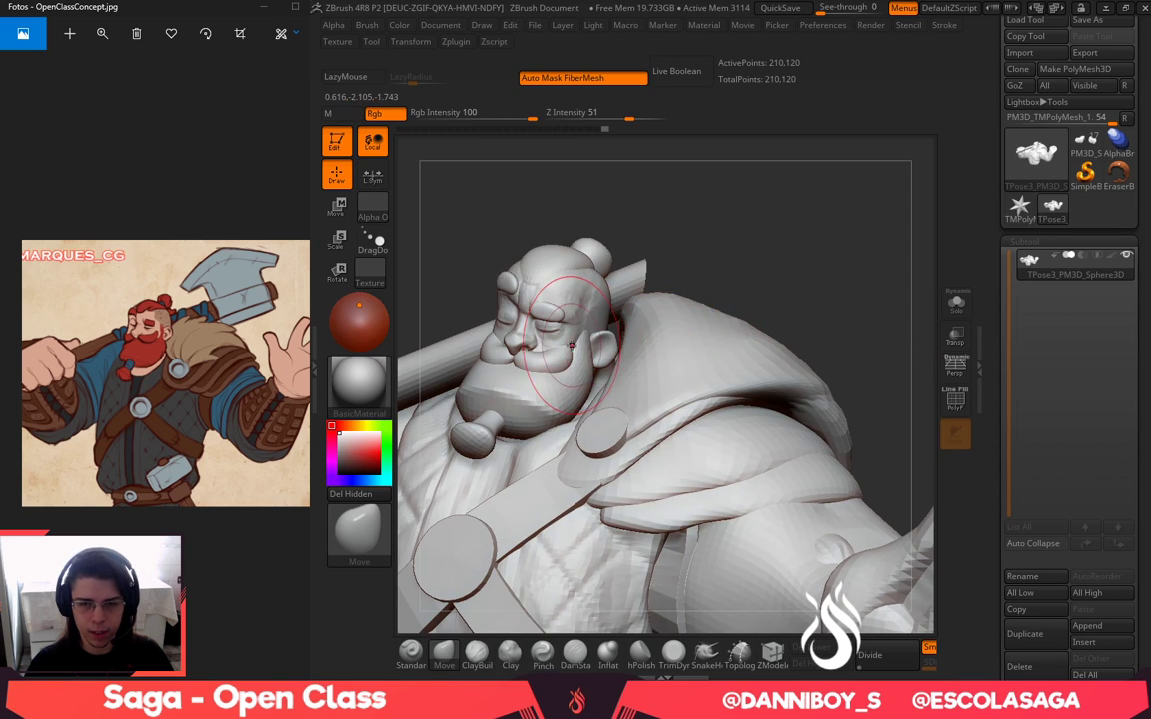
{"action": "key", "text": "space"}
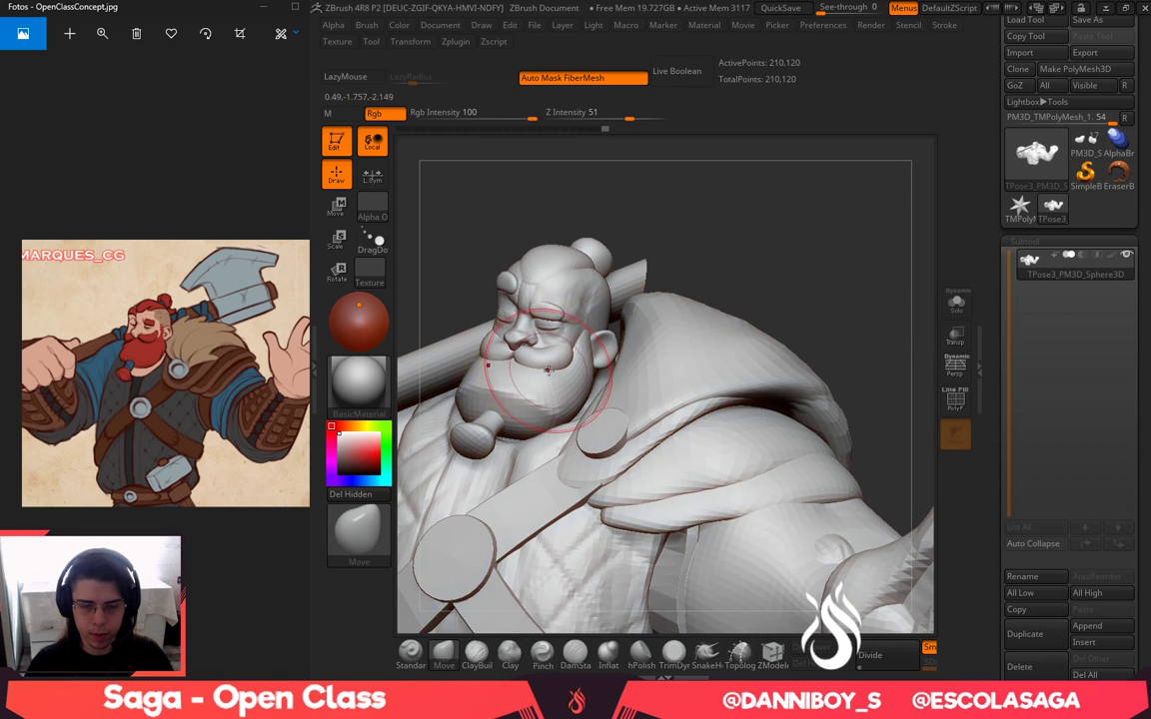
{"action": "left_click_drag", "start_coordinate": [548, 371], "coordinate": [565, 358]}
{"action": "left_click_drag", "start_coordinate": [677, 288], "coordinate": [673, 262]}
{"action": "left_click_drag", "start_coordinate": [545, 406], "coordinate": [532, 442]}
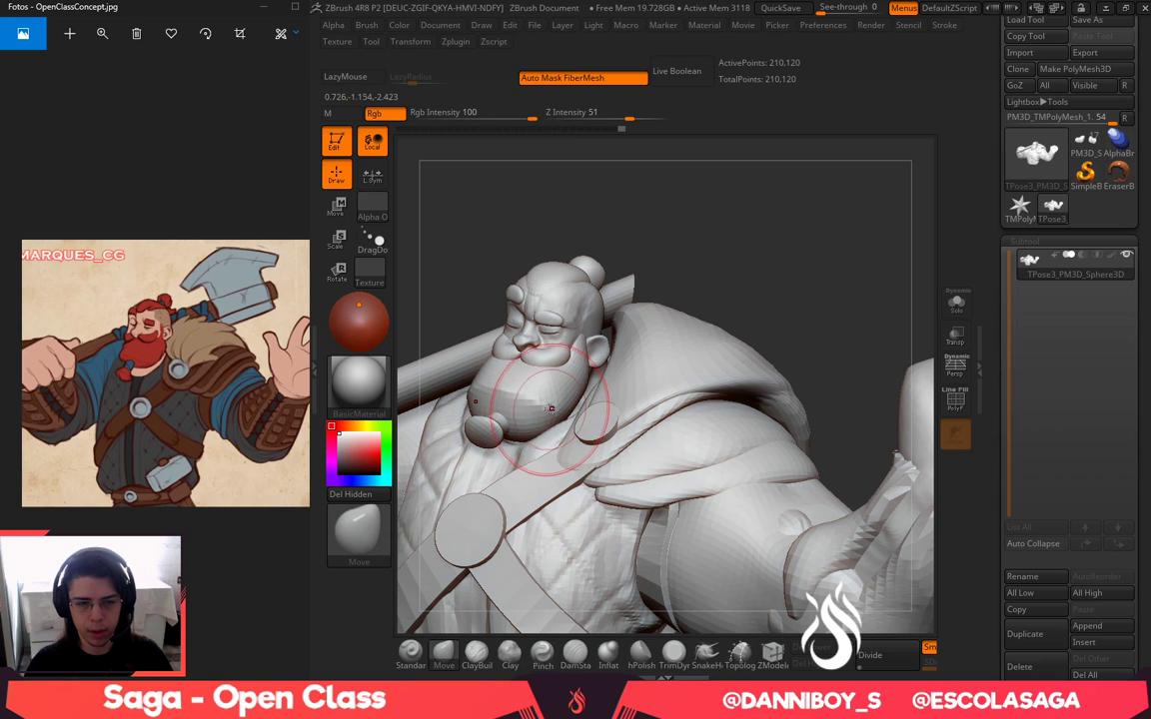
{"action": "key", "text": "space"}
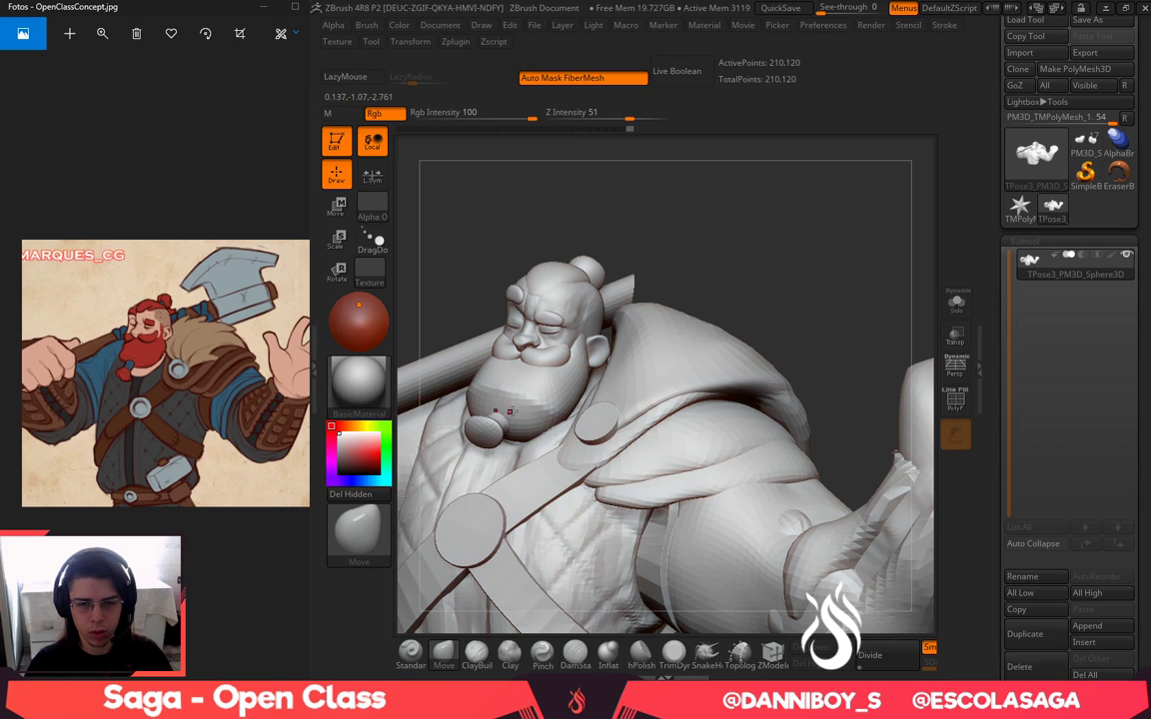
{"action": "key", "text": "space"}
Mask everything except the small braid under the beard and reshape its end with a smaller Move brush
{"action": "key", "text": "w"}
{"action": "left_click", "coordinate": [489, 442], "text": "ctrl"}
{"action": "key", "text": "q"}
{"action": "key", "text": "space"}
{"action": "left_click_drag", "start_coordinate": [667, 289], "coordinate": [684, 290]}
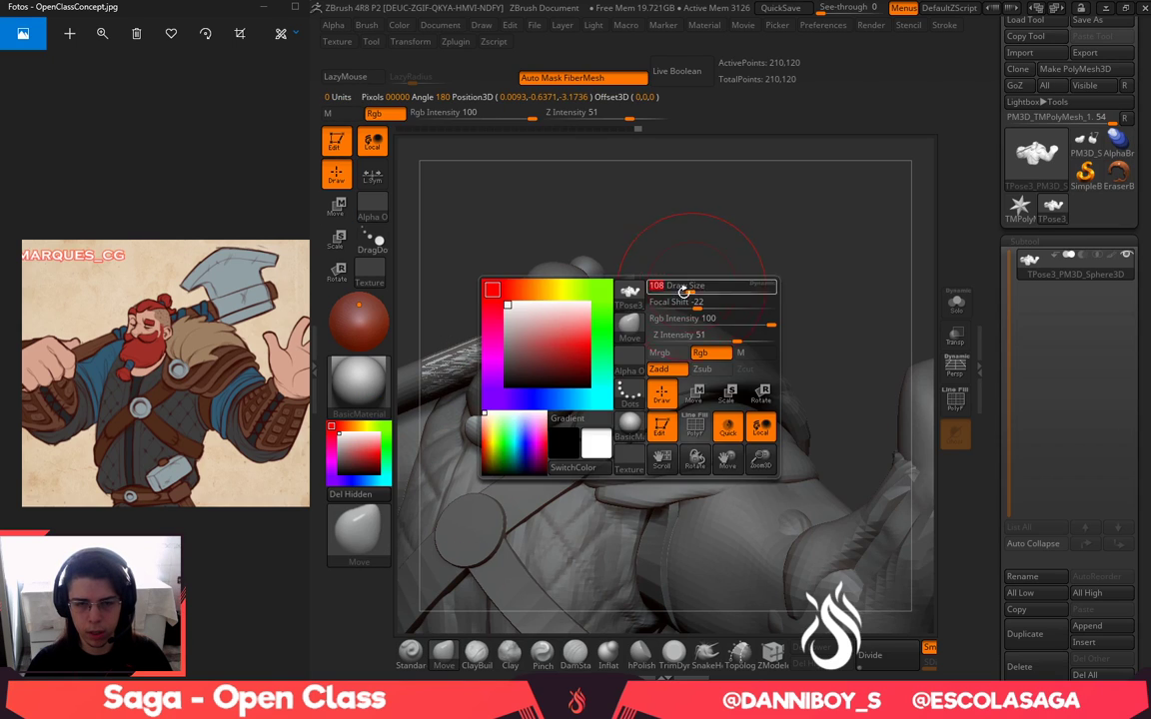
{"action": "key", "text": "space"}
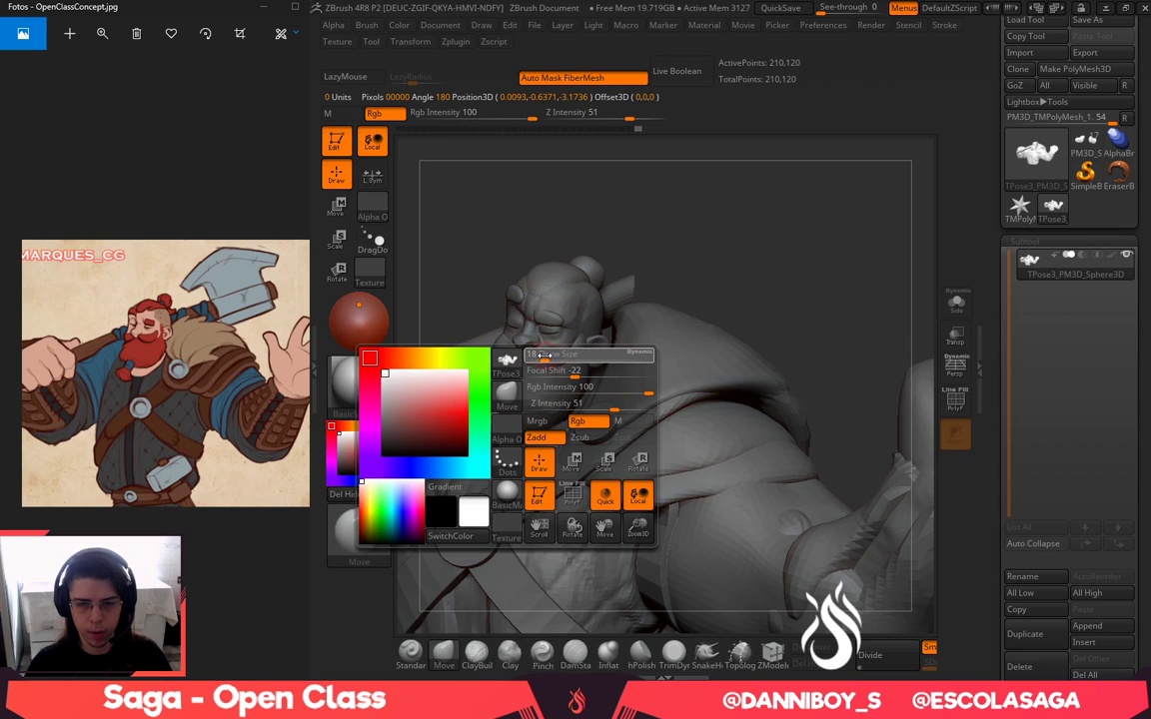
{"action": "left_click_drag", "start_coordinate": [544, 355], "coordinate": [551, 359]}
{"action": "left_click_drag", "start_coordinate": [488, 459], "coordinate": [489, 442]}
Refine the beard braid from several angles with the Move brush and smoothing, and clear the mask
{"action": "left_click_drag", "start_coordinate": [809, 238], "coordinate": [696, 266]}
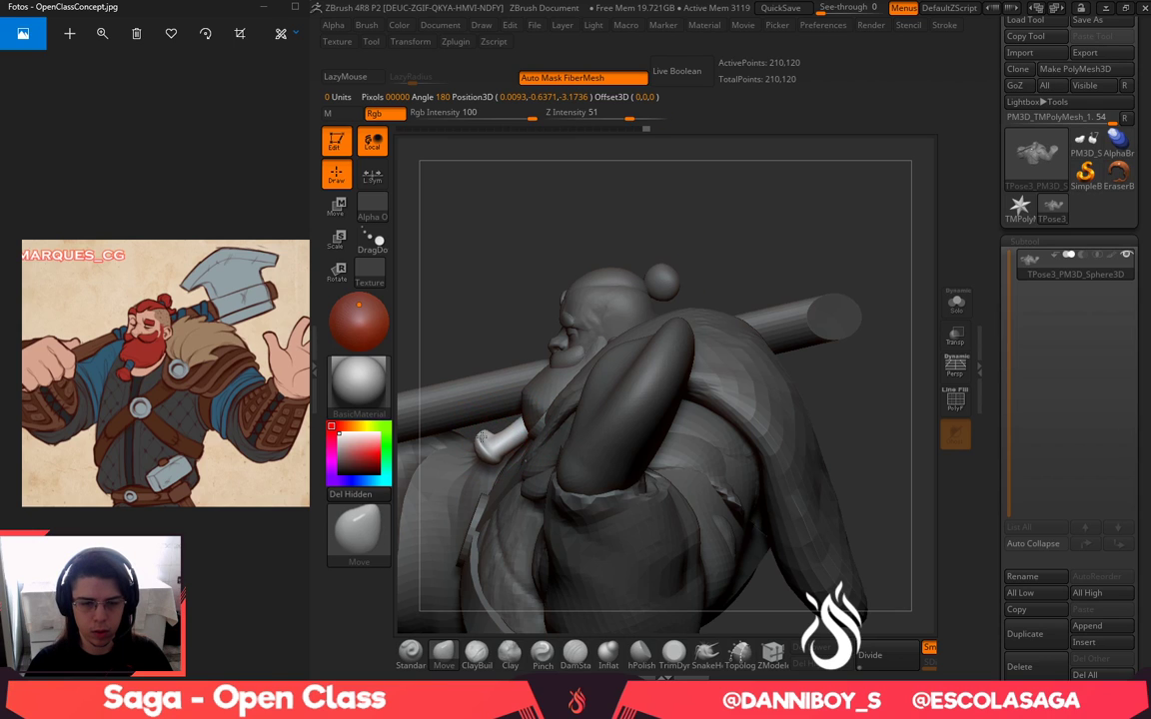
{"action": "left_click_drag", "start_coordinate": [420, 236], "coordinate": [483, 372]}
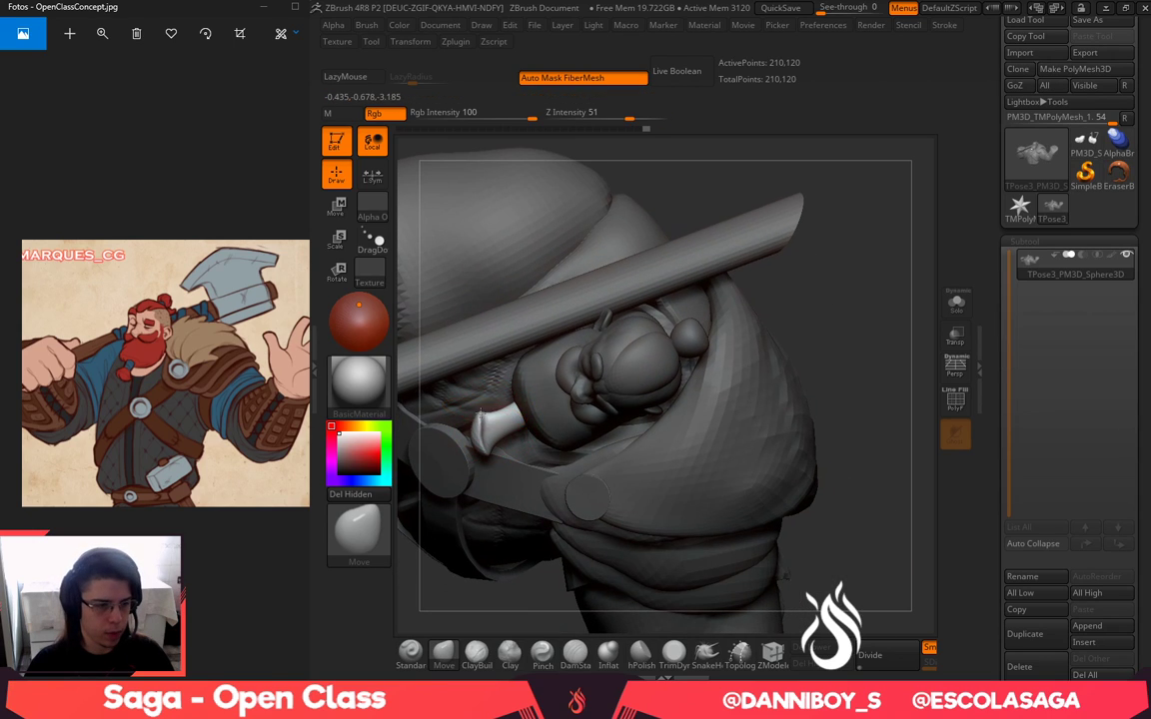
{"action": "left_click_drag", "start_coordinate": [883, 441], "coordinate": [876, 390]}
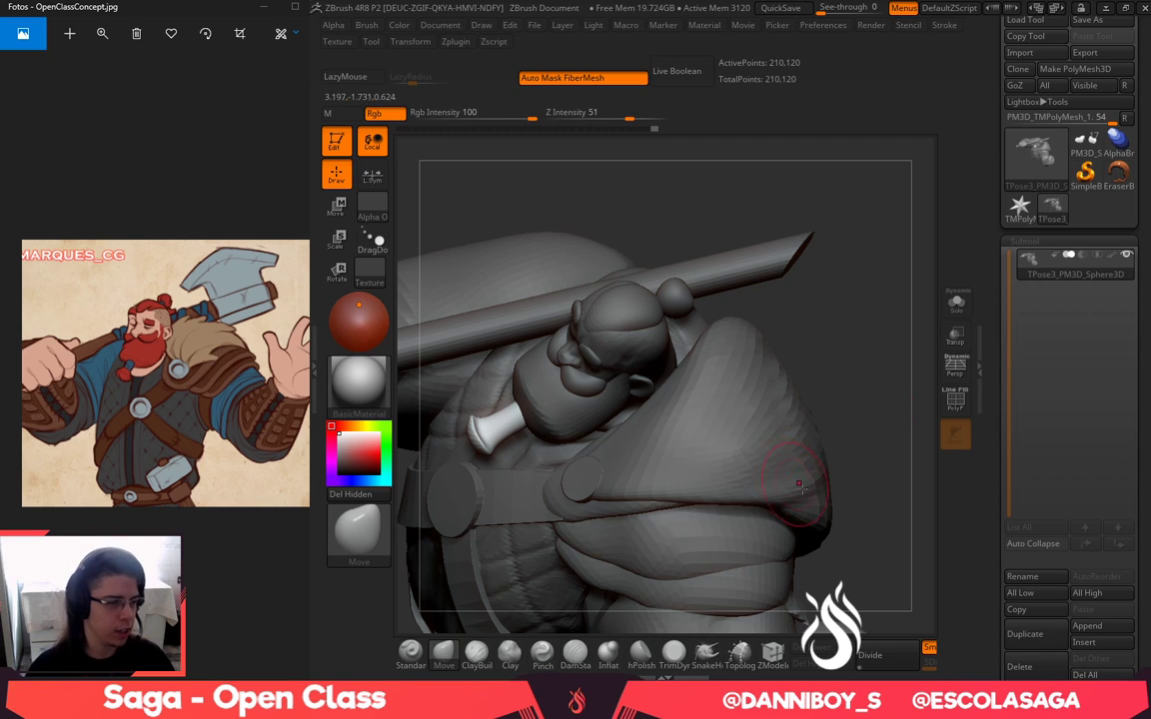
{"action": "left_click_drag", "start_coordinate": [879, 473], "coordinate": [850, 323]}
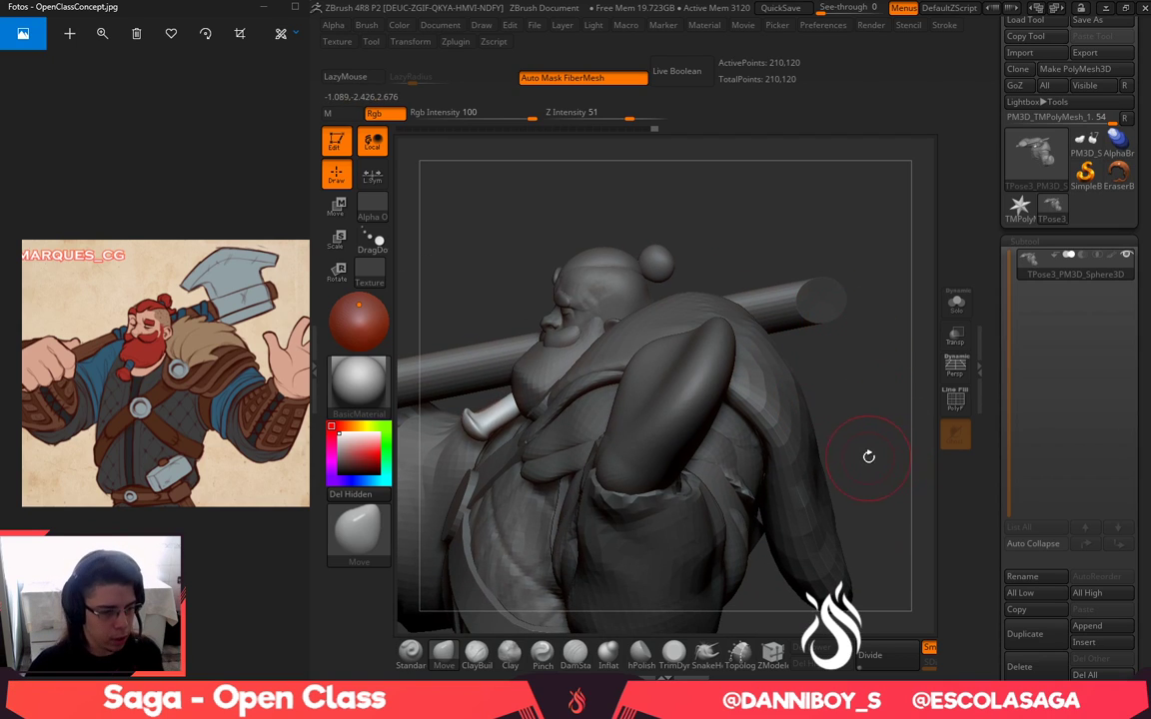
{"action": "mouse_move", "coordinate": [690, 224]}
{"action": "left_mouse_down"}
{"action": "mouse_move", "coordinate": [837, 283]}
{"action": "mouse_move", "coordinate": [879, 344]}
{"action": "left_mouse_up"}
{"action": "left_click_drag", "start_coordinate": [507, 435], "coordinate": [500, 429], "text": "shift"}
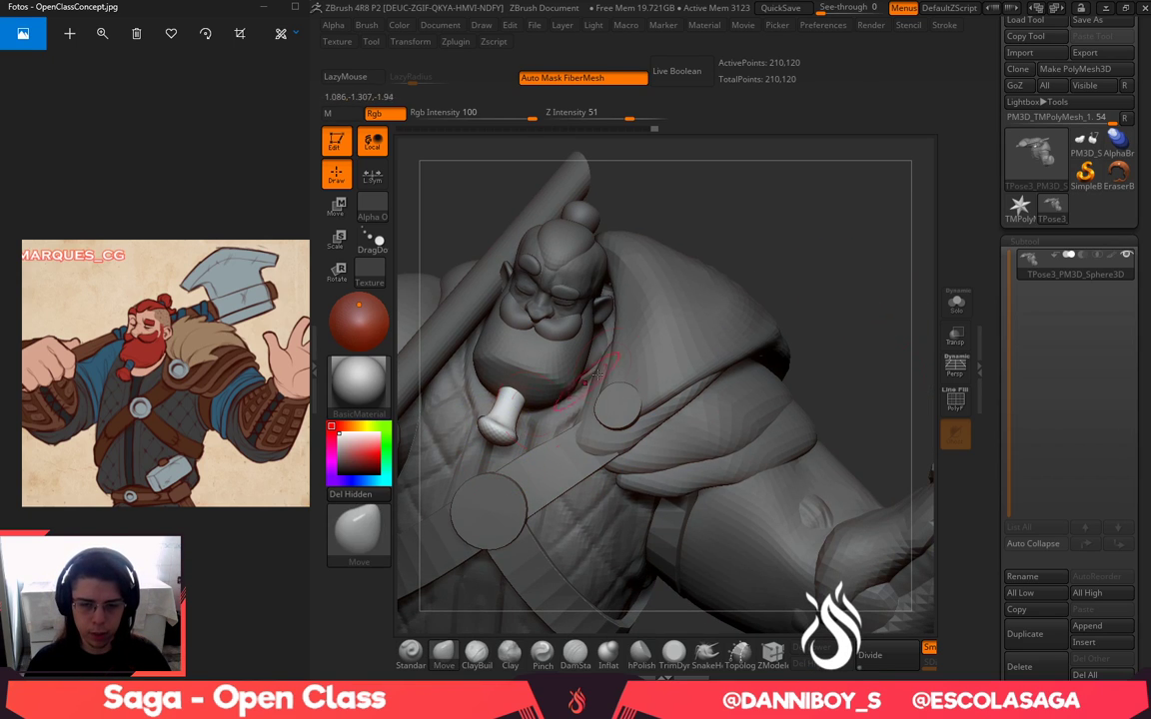
{"action": "left_click_drag", "start_coordinate": [799, 245], "coordinate": [794, 335]}
{"action": "left_click_drag", "start_coordinate": [492, 413], "coordinate": [481, 412]}
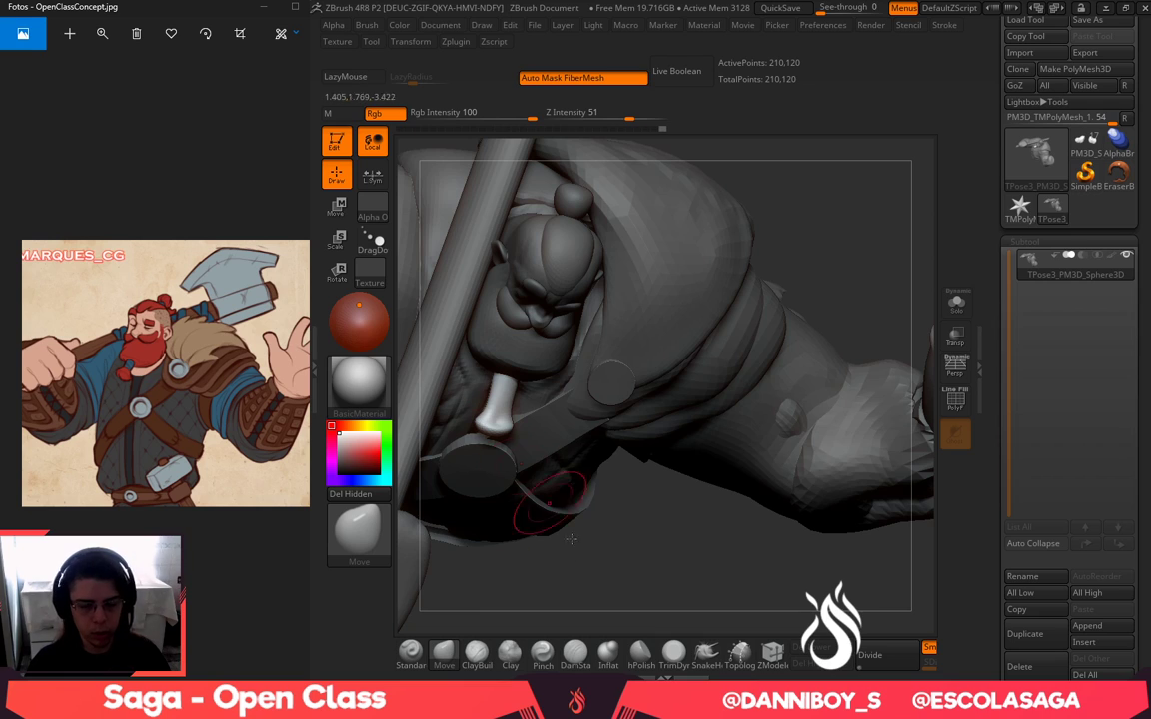
{"action": "left_click_drag", "start_coordinate": [609, 545], "coordinate": [540, 324]}
{"action": "left_click_drag", "start_coordinate": [486, 422], "coordinate": [488, 421]}
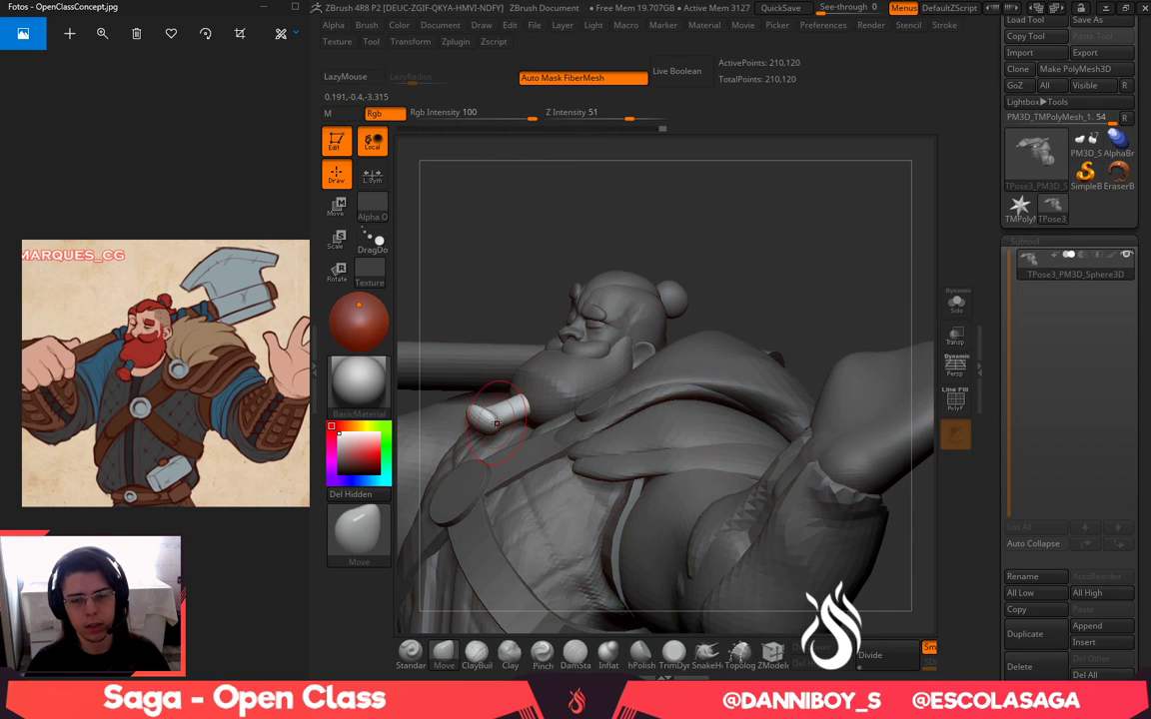
{"action": "mouse_move", "coordinate": [882, 318]}
{"action": "left_mouse_down"}
{"action": "mouse_move", "coordinate": [805, 276]}
{"action": "mouse_move", "coordinate": [819, 260]}
{"action": "mouse_move", "coordinate": [787, 236]}
{"action": "left_mouse_up"}
{"action": "left_click", "coordinate": [815, 273], "text": "ctrl"}
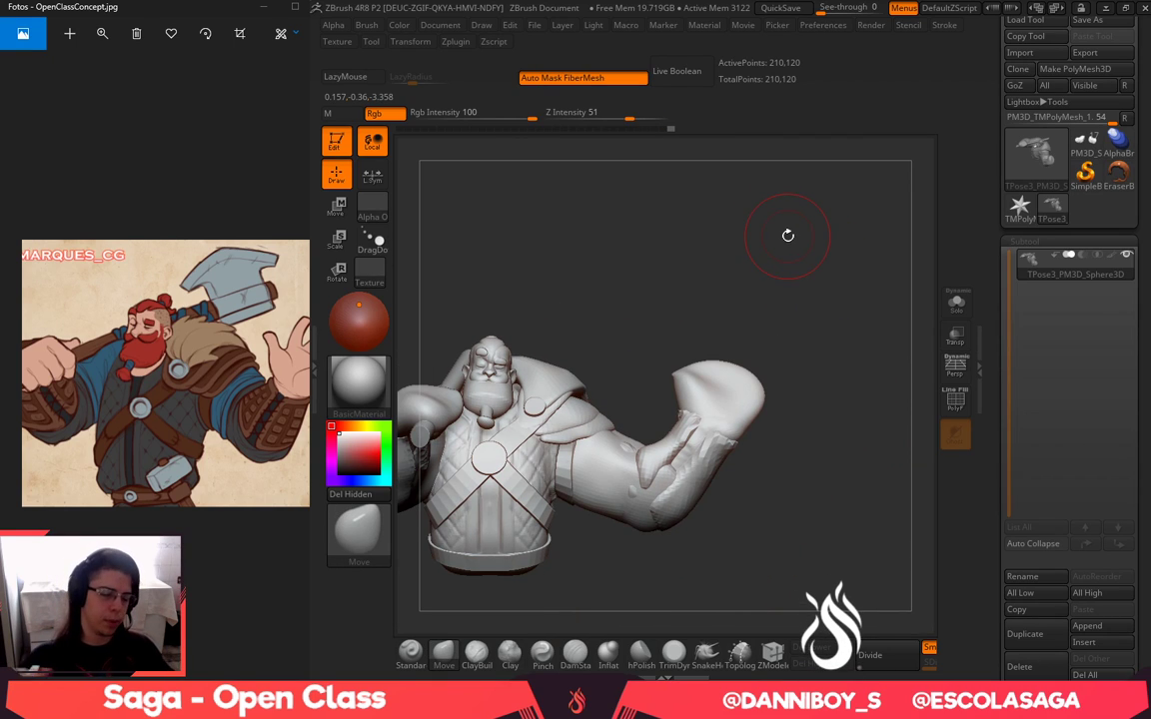
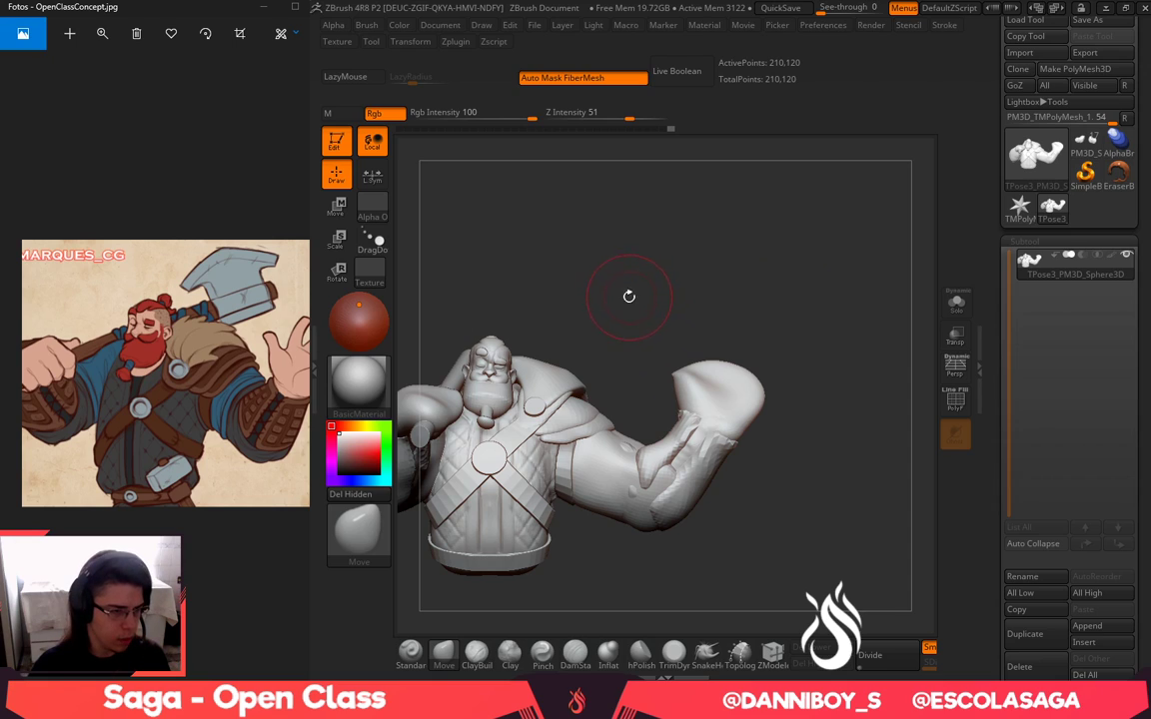
Transfer the edited pose from the combined mesh back to the original subtools with Transpose Master
{"action": "left_click_drag", "start_coordinate": [628, 296], "coordinate": [621, 295]}
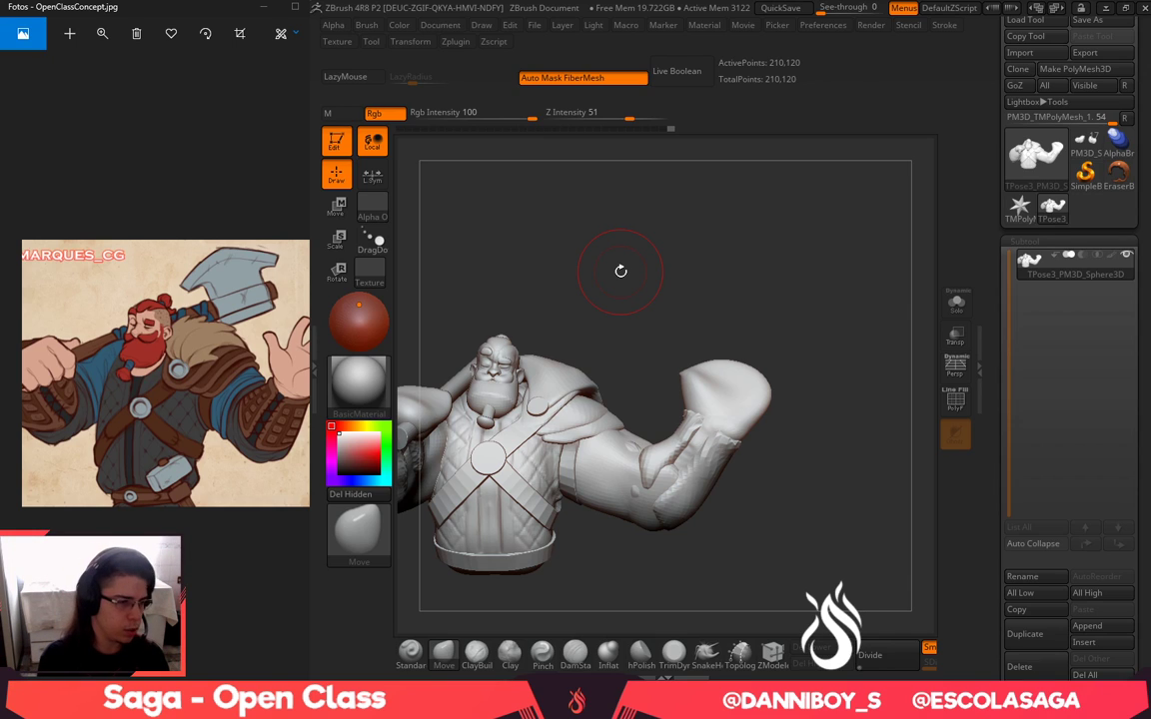
{"action": "left_click_drag", "start_coordinate": [720, 278], "coordinate": [740, 263], "text": "alt"}
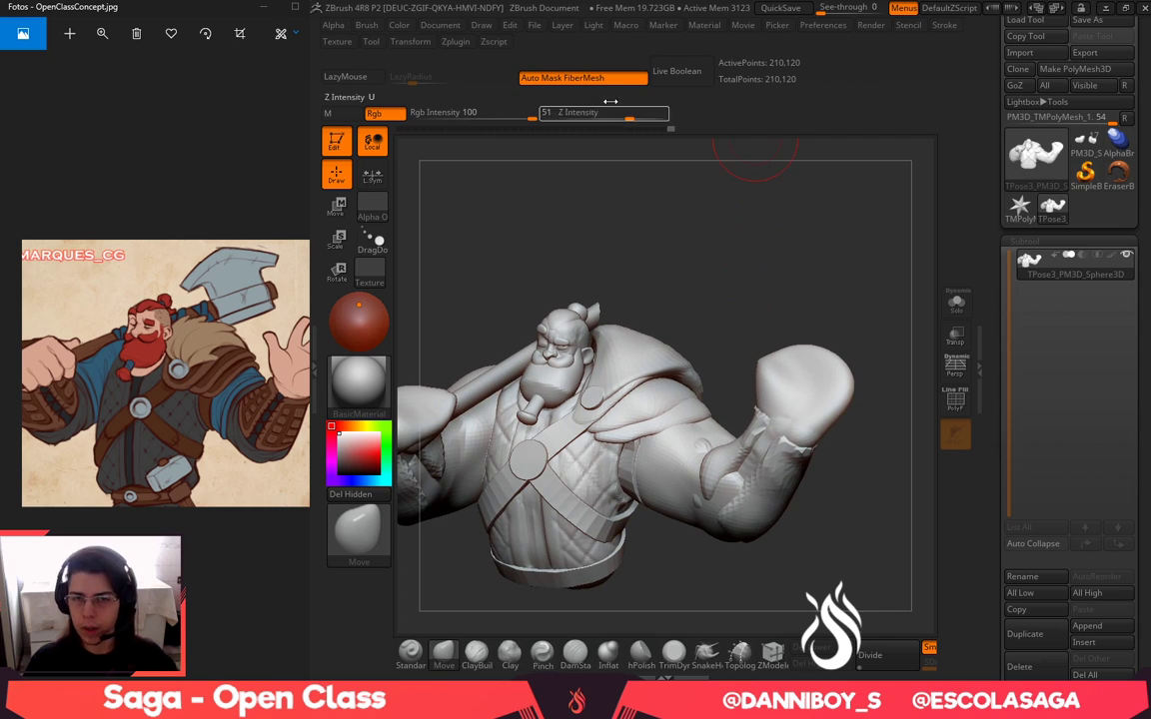
{"action": "left_click", "coordinate": [467, 44]}
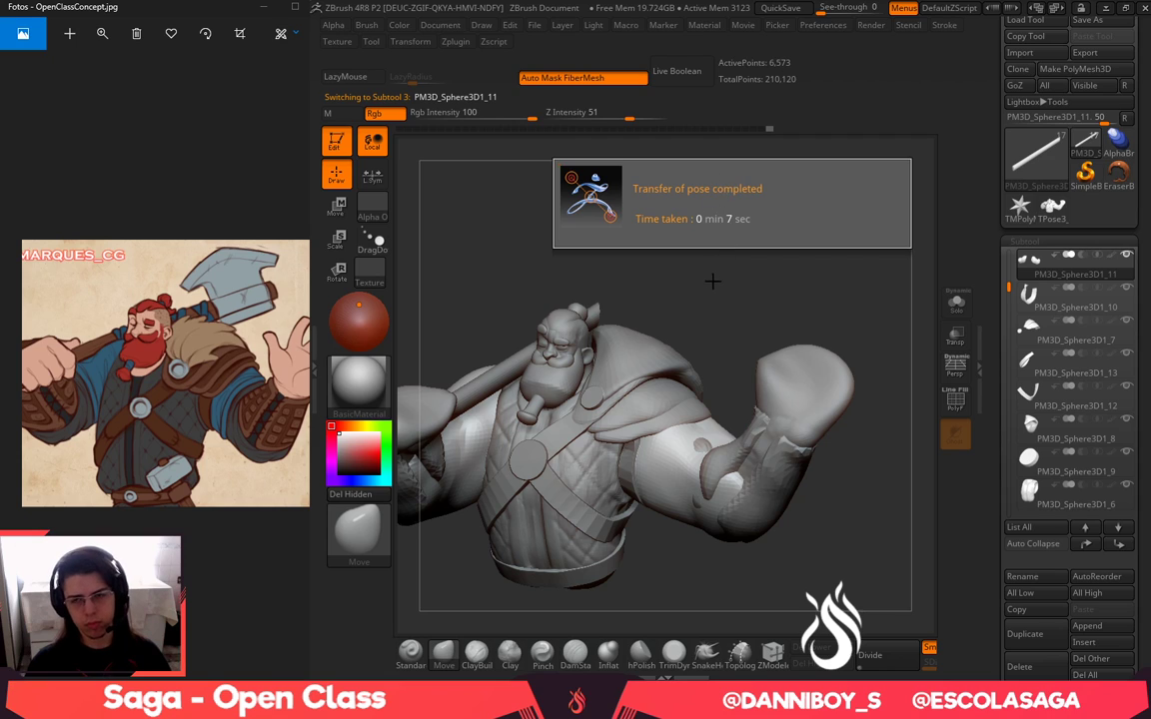
Select the layered shoulder cloth subtool and adjust its folds over the open-hand arm with a resized Move brush
{"action": "mouse_move", "coordinate": [712, 282]}
{"action": "left_mouse_down"}
{"action": "mouse_move", "coordinate": [696, 279]}
{"action": "mouse_move", "coordinate": [691, 300]}
{"action": "left_mouse_up"}
{"action": "left_click", "coordinate": [669, 399], "text": "alt"}
{"action": "key", "text": "space"}
{"action": "left_click_drag", "start_coordinate": [689, 401], "coordinate": [714, 403]}
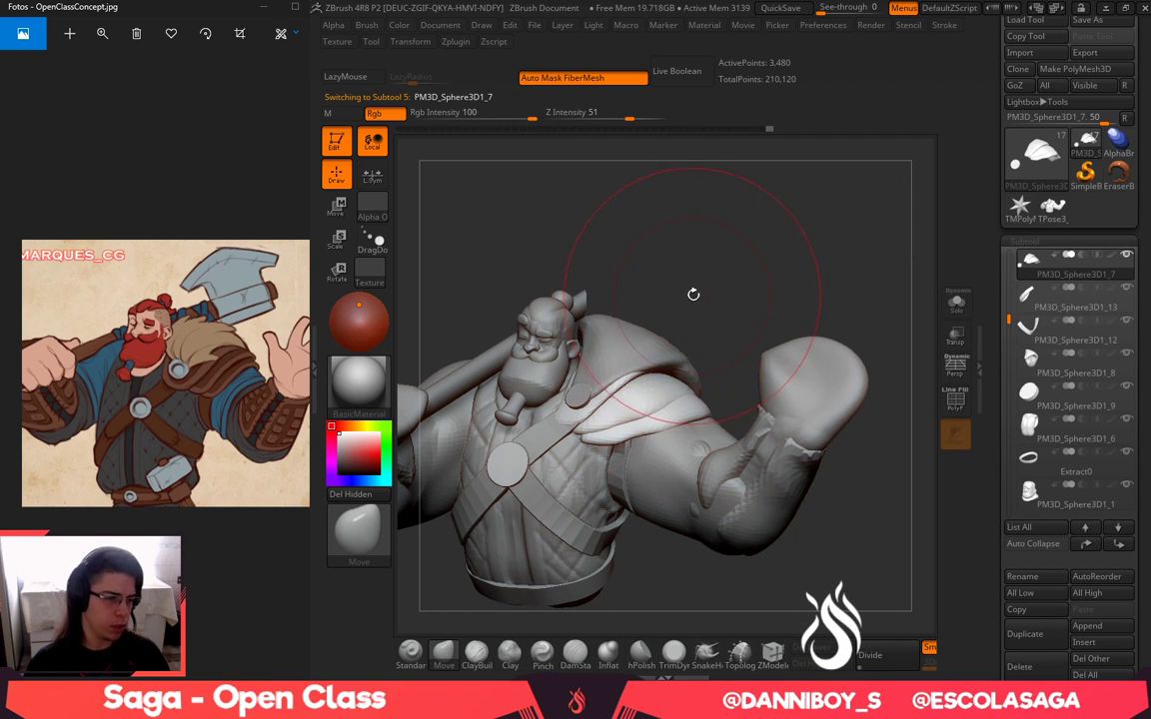
{"action": "key", "text": "space"}
{"action": "mouse_move", "coordinate": [694, 295]}
{"action": "left_mouse_down"}
{"action": "mouse_move", "coordinate": [719, 301]}
{"action": "mouse_move", "coordinate": [703, 321]}
{"action": "left_mouse_up"}
{"action": "key", "text": "space"}
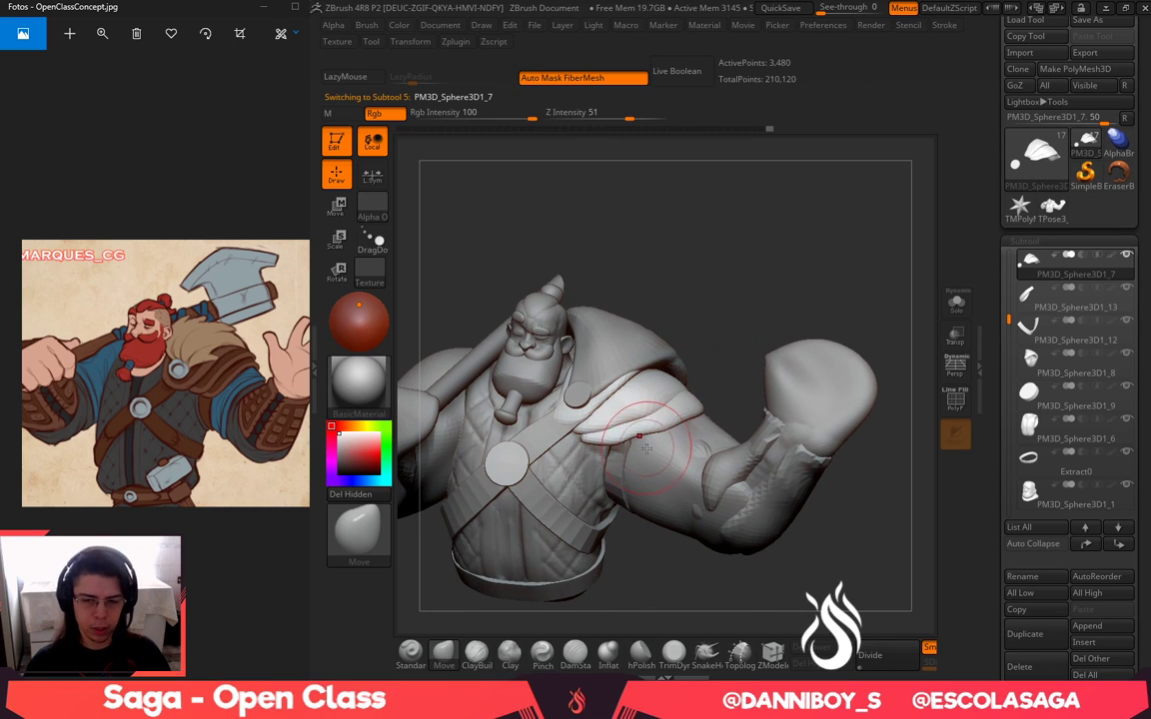
{"action": "key", "text": "space"}
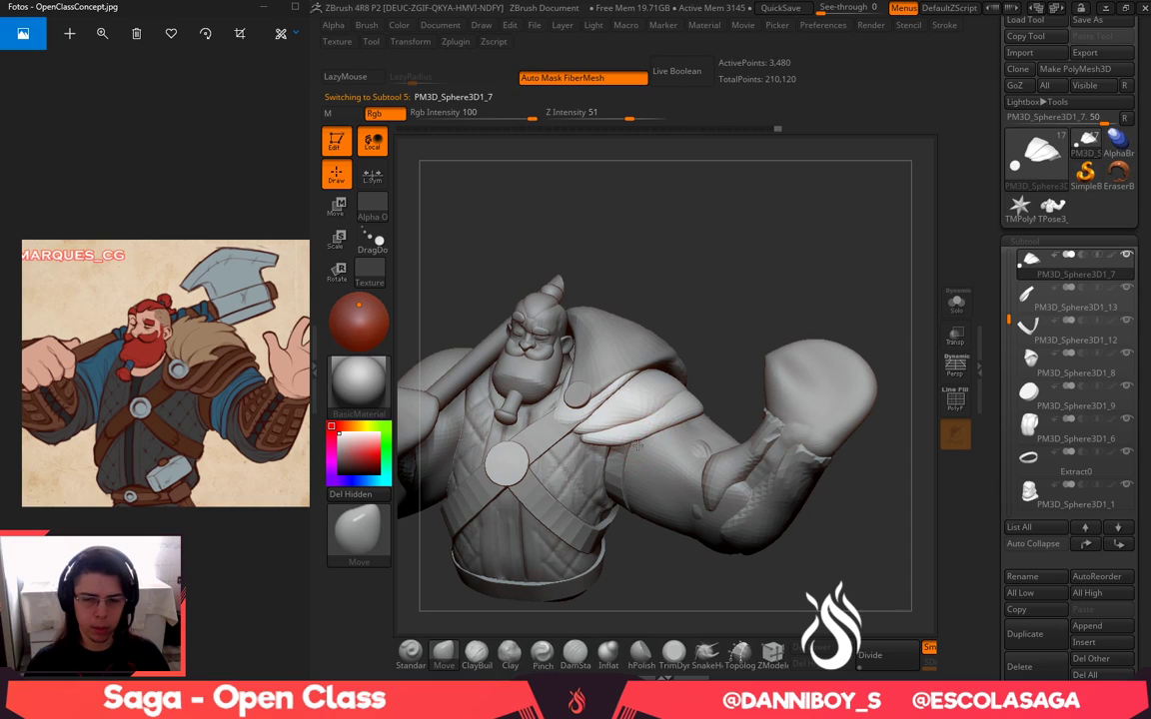
Try to isolate the shoulder cloth folds by masking the subtool's other polygroups
{"action": "key", "text": "w"}
{"action": "left_click", "coordinate": [646, 397]}
{"action": "key", "text": "q"}
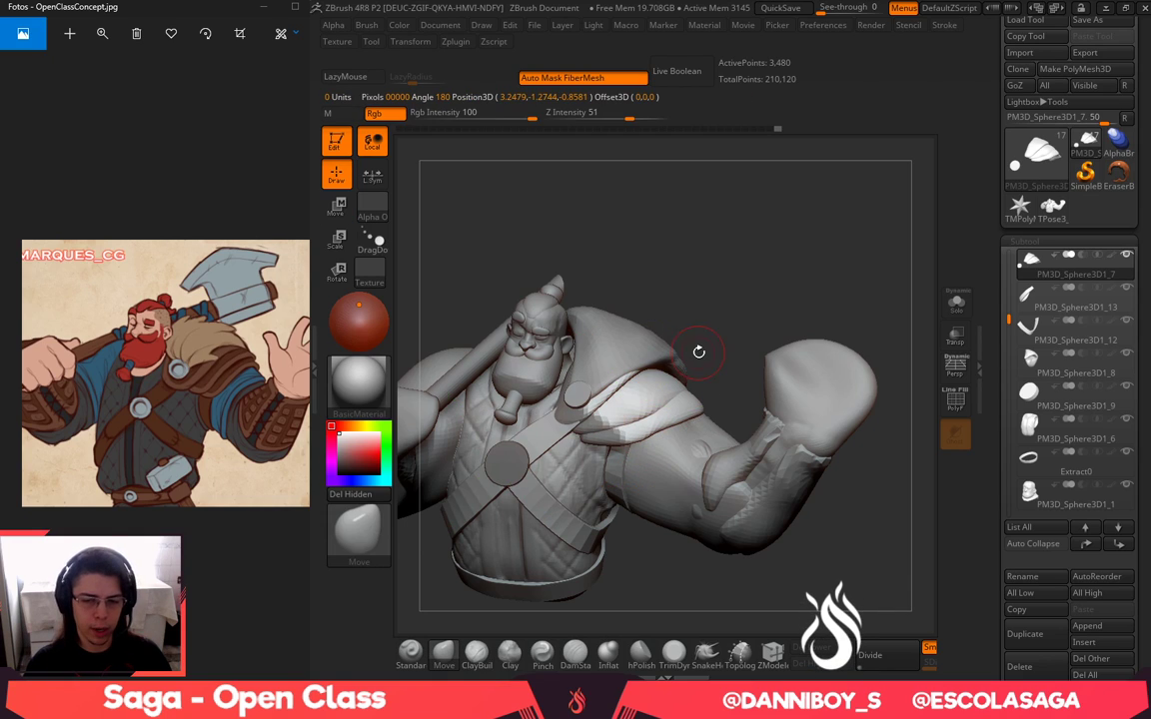
{"action": "left_click_drag", "start_coordinate": [737, 328], "coordinate": [781, 278], "text": "ctrl"}
Examine the shoulder cloth's polygroups with the polyframe and its layered shape in Solo mode
{"action": "left_click", "coordinate": [955, 404]}
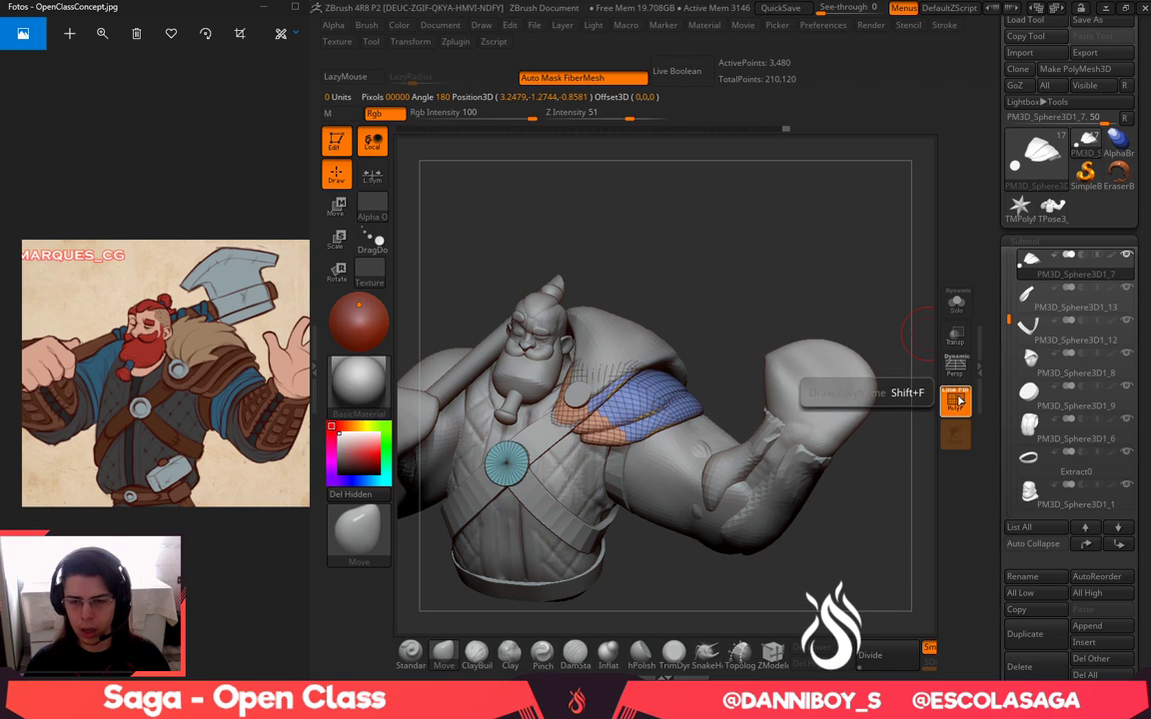
{"action": "left_click", "coordinate": [957, 400]}
{"action": "left_click", "coordinate": [956, 303]}
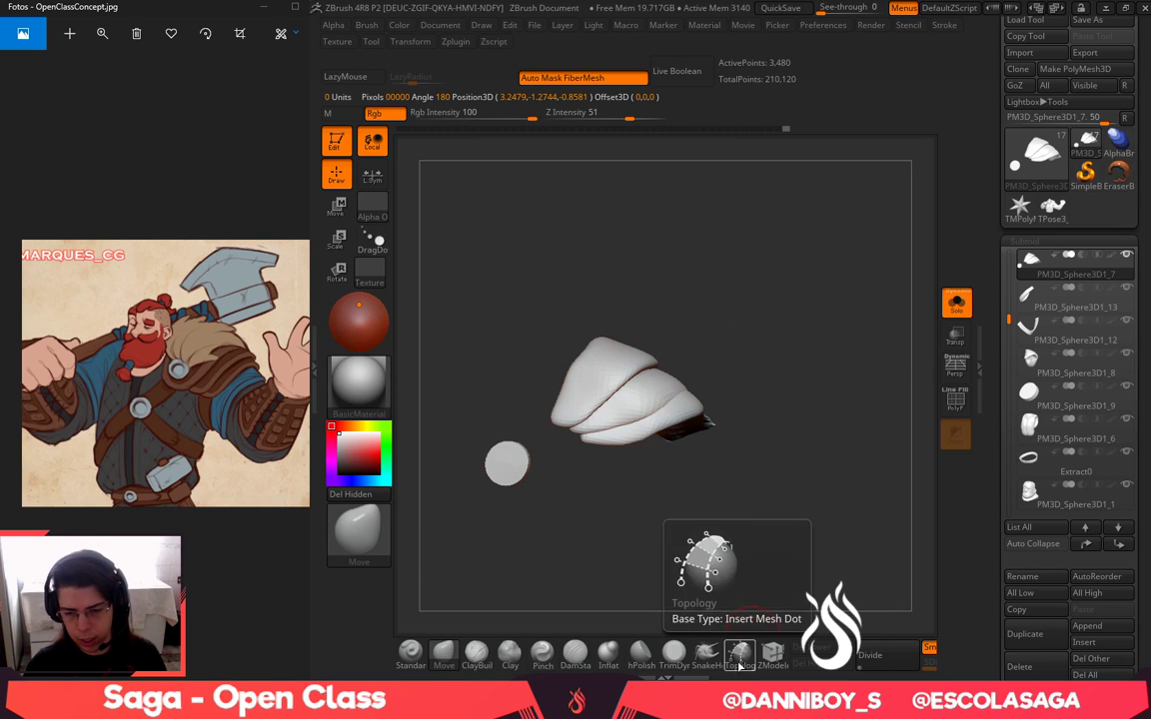
{"action": "left_click_drag", "start_coordinate": [807, 489], "coordinate": [757, 475]}
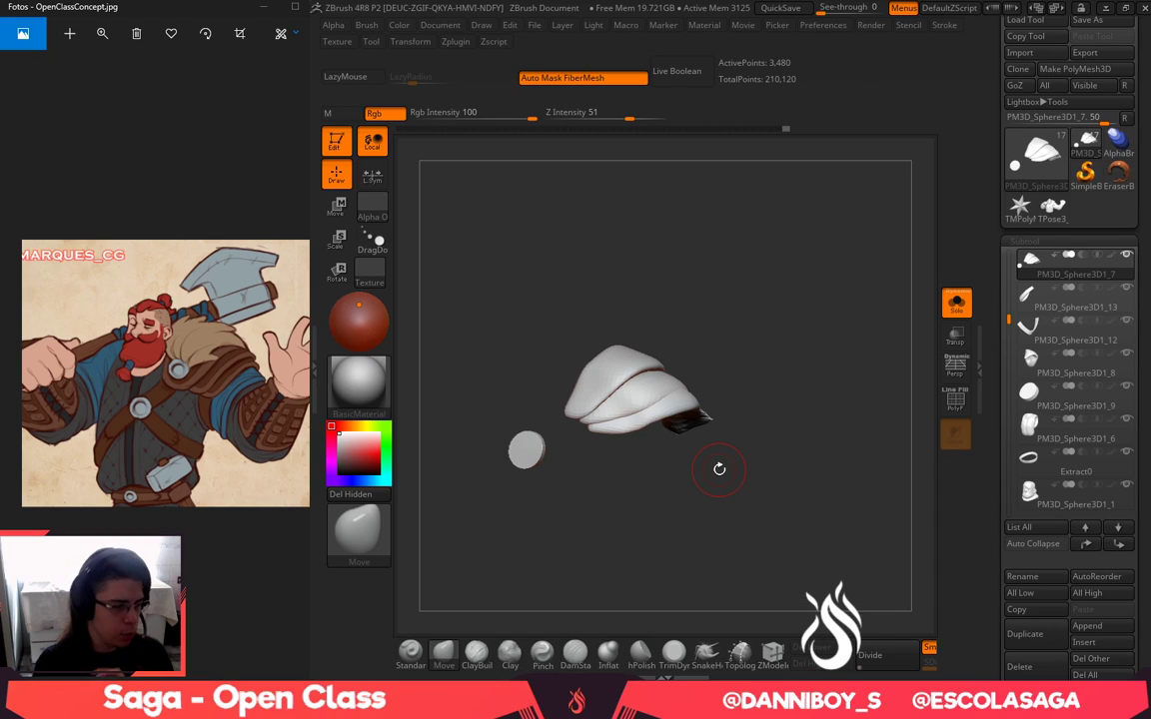
{"action": "left_click_drag", "start_coordinate": [719, 470], "coordinate": [864, 482], "text": "alt"}
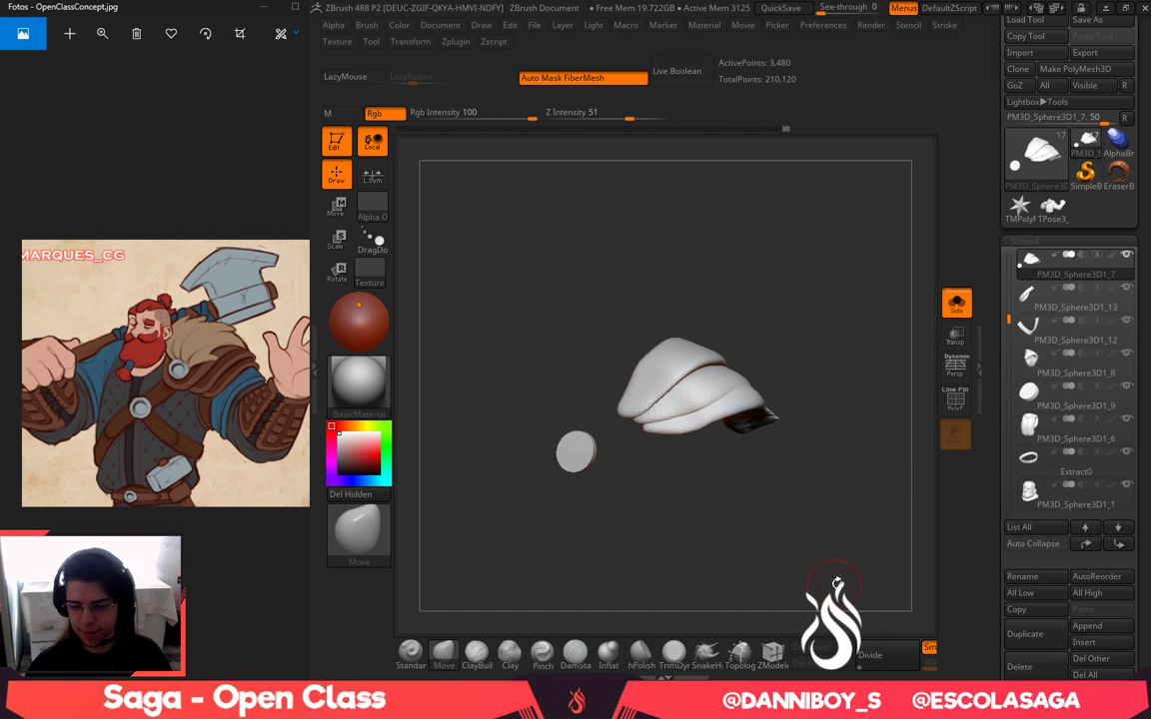
{"action": "left_click", "coordinate": [957, 303]}
Enlarge the brush, select the arms subtool and smooth the open-hand side's upper arm below the shoulder cloth
{"action": "left_click_drag", "start_coordinate": [845, 276], "coordinate": [856, 262], "text": "alt"}
{"action": "key", "text": "space"}
{"action": "left_click_drag", "start_coordinate": [691, 378], "coordinate": [731, 378]}
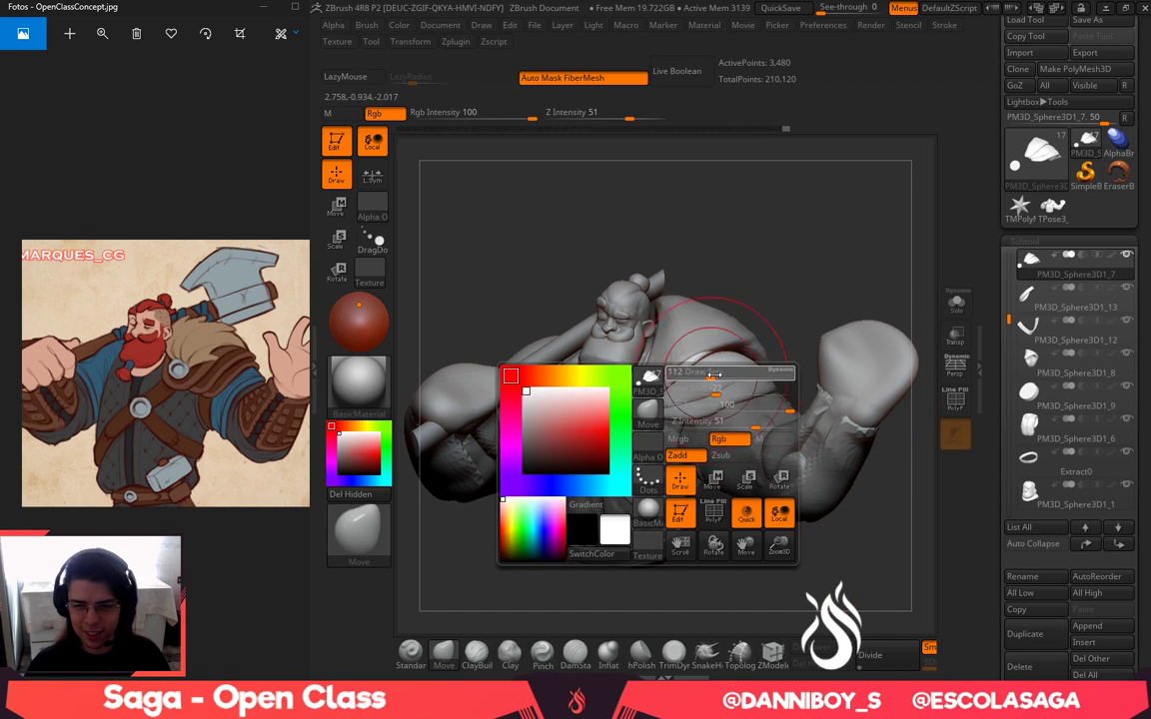
{"action": "key", "text": "space"}
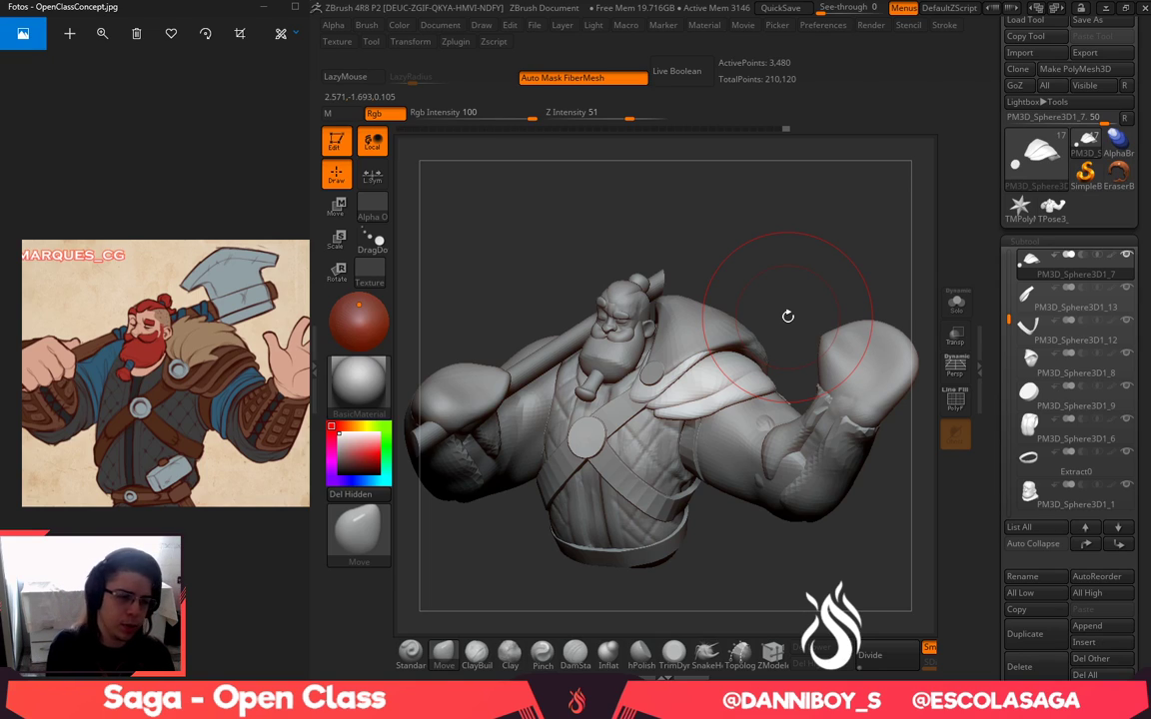
{"action": "mouse_move", "coordinate": [811, 279]}
{"action": "left_mouse_down"}
{"action": "mouse_move", "coordinate": [785, 298]}
{"action": "mouse_move", "coordinate": [786, 417]}
{"action": "left_mouse_up"}
{"action": "left_click_drag", "start_coordinate": [809, 372], "coordinate": [817, 432]}
{"action": "left_click", "coordinate": [784, 440], "text": "alt"}
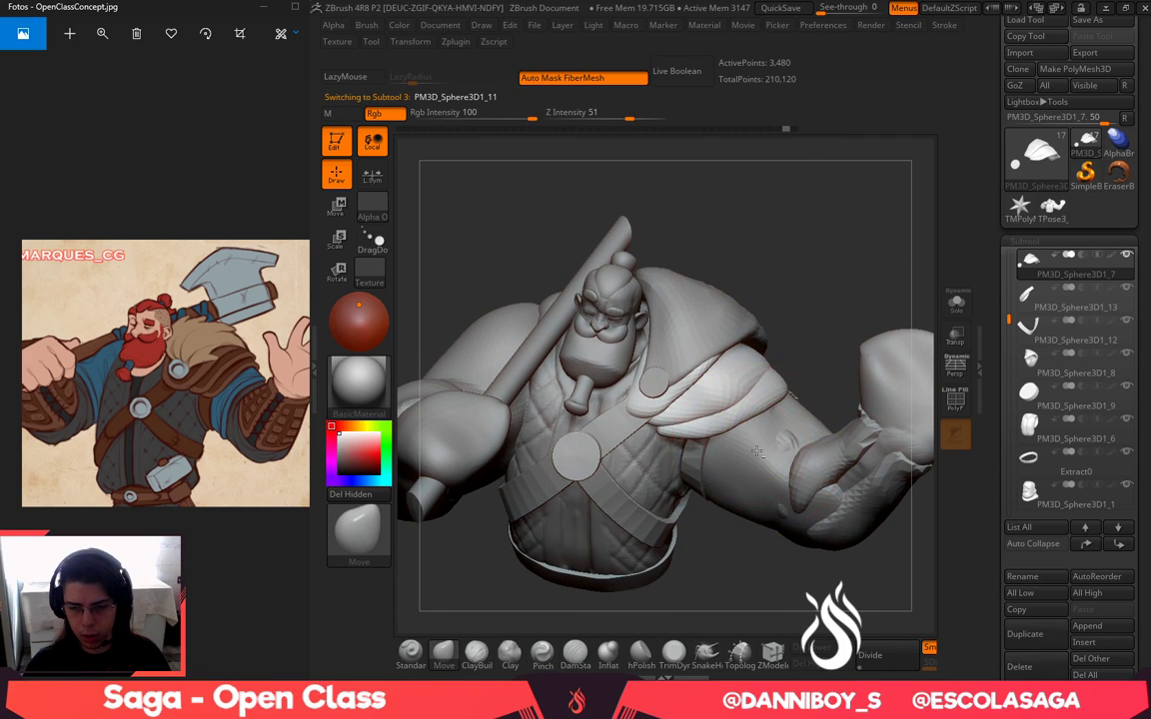
{"action": "key", "text": "shift"}
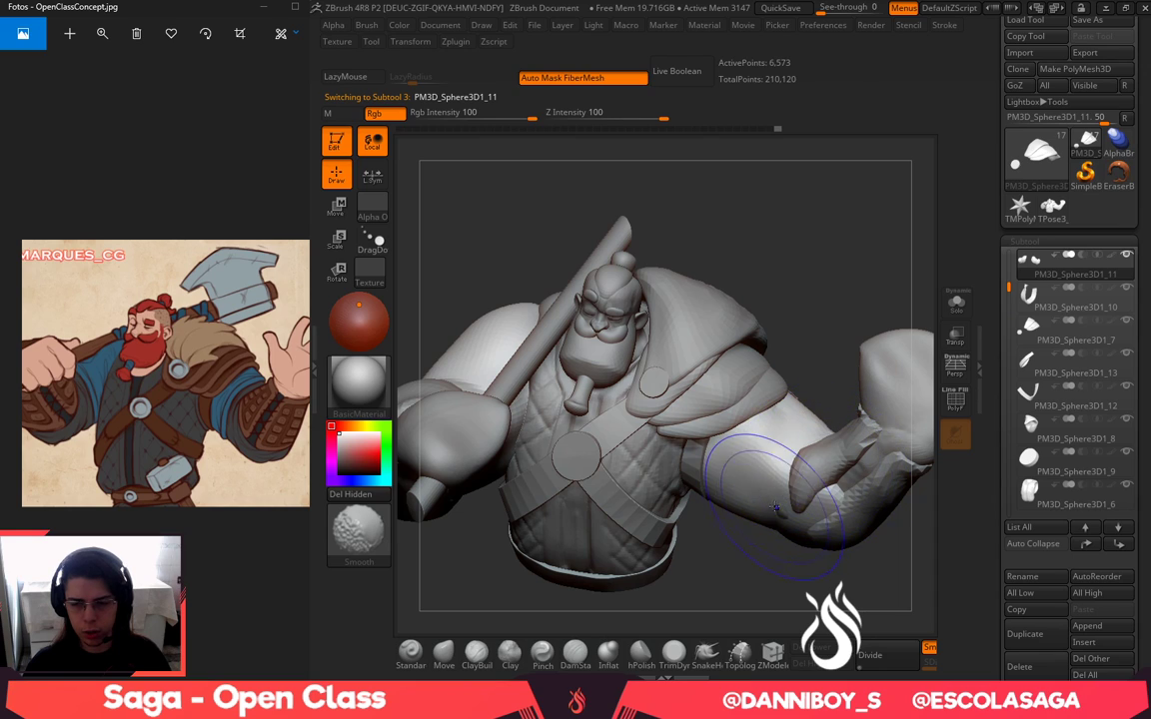
{"action": "left_click_drag", "start_coordinate": [775, 508], "coordinate": [775, 521], "text": "shift"}
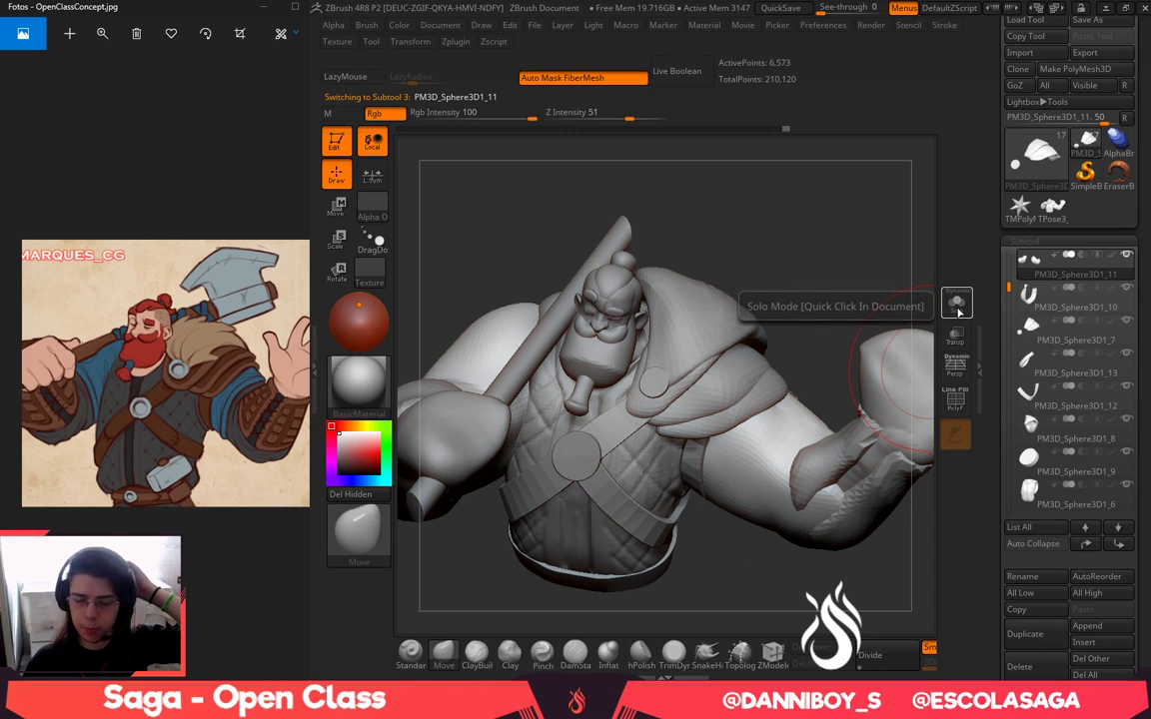
Select the quilted vest subtool, isolate it in Solo mode and activate the Topology brush
{"action": "left_click_drag", "start_coordinate": [863, 231], "coordinate": [902, 136]}
{"action": "left_click", "coordinate": [678, 389], "text": "alt"}
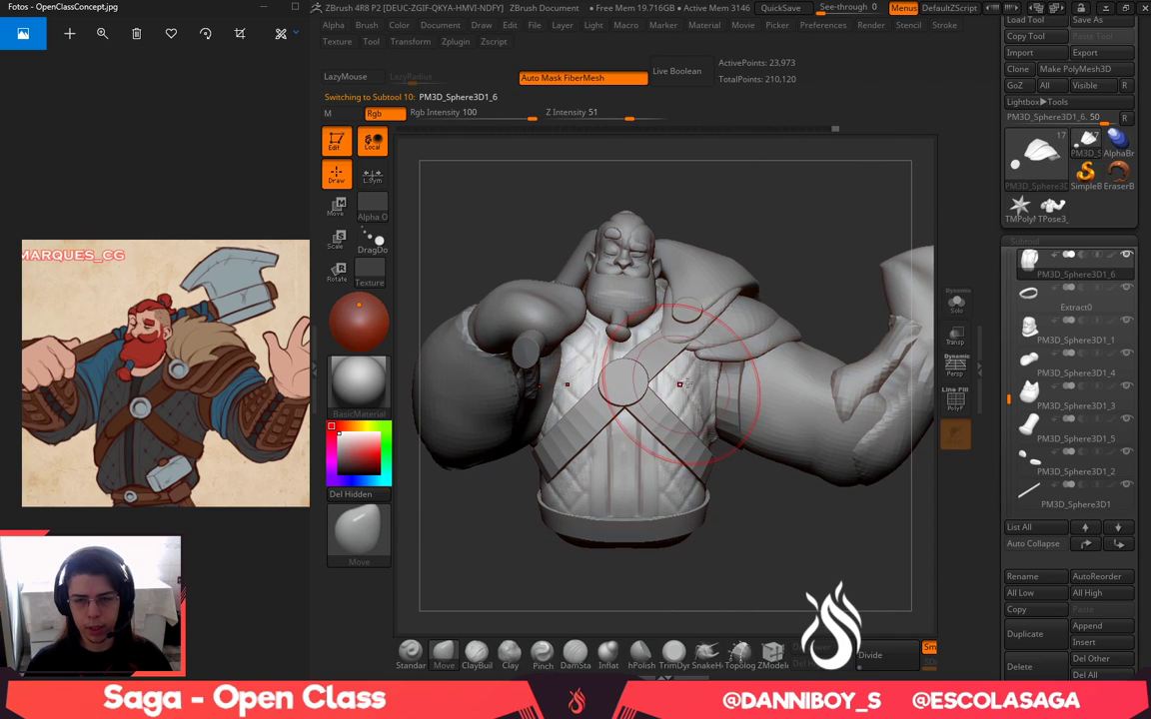
{"action": "left_click", "coordinate": [956, 303]}
{"action": "left_click_drag", "start_coordinate": [881, 250], "coordinate": [843, 328]}
{"action": "key", "text": "b"}
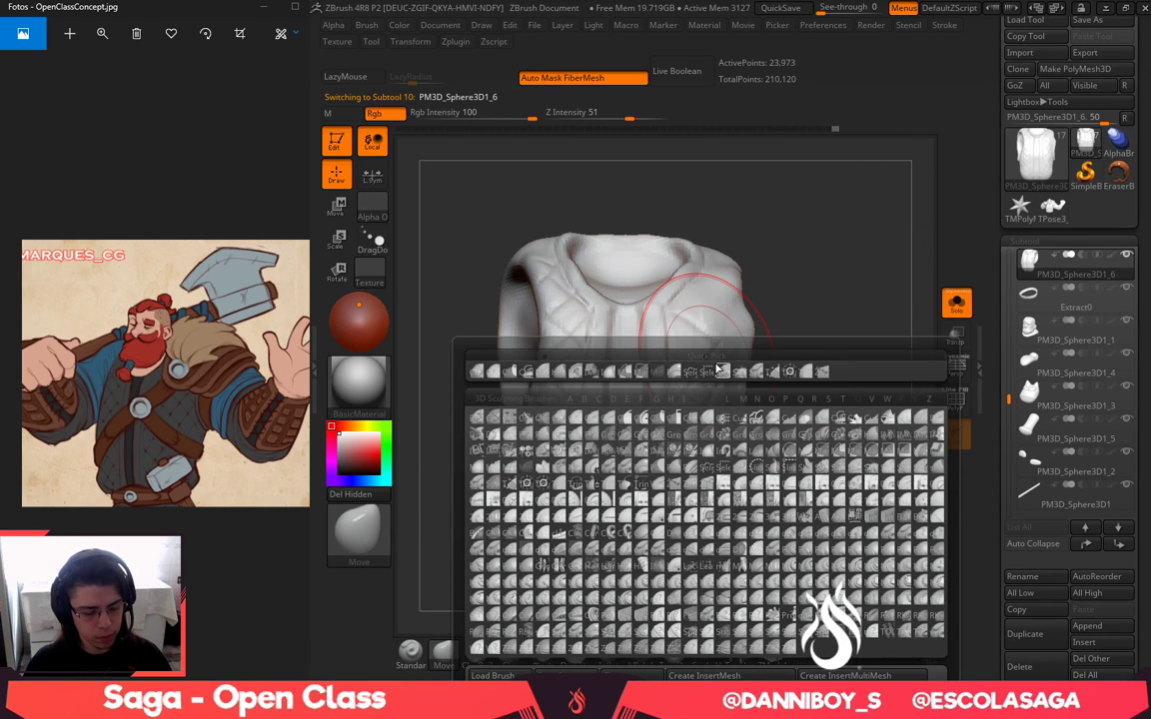
{"action": "key", "text": "b"}
{"action": "key", "text": "t"}
{"action": "key", "text": "o"}
Shrink the brush, try a topology curve down the vest's front strip, and undo it
{"action": "key", "text": "space"}
{"action": "left_click_drag", "start_coordinate": [694, 352], "coordinate": [673, 354]}
{"action": "key", "text": "space"}
{"action": "left_click_drag", "start_coordinate": [659, 306], "coordinate": [665, 306]}
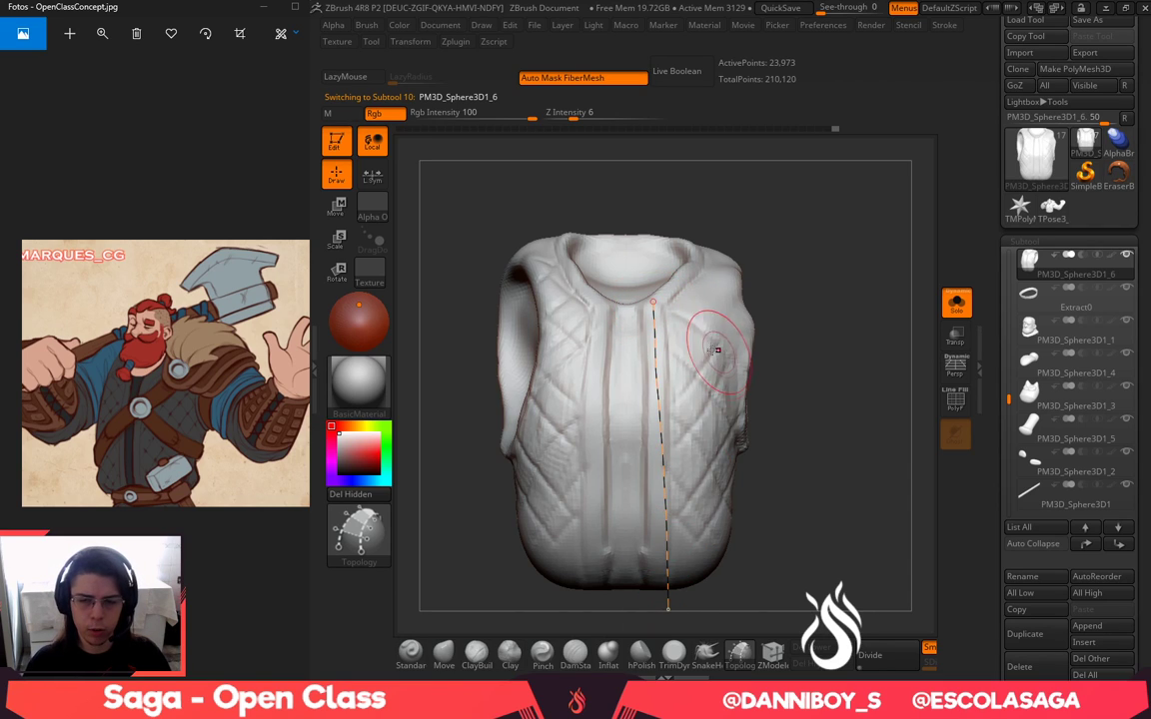
{"action": "key", "text": "space"}
{"action": "left_click_drag", "start_coordinate": [696, 327], "coordinate": [706, 327]}
{"action": "key", "text": "ctrl+z"}
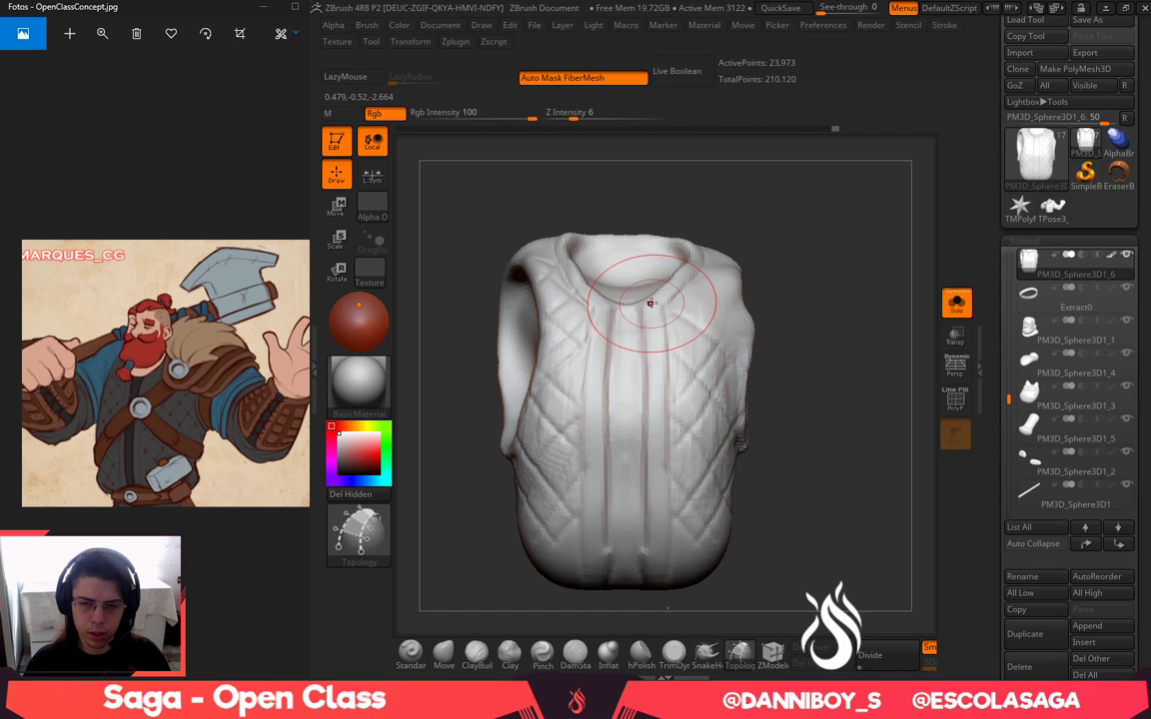
Draw topology curves down both sides of the vest's front strip and around its collar
{"action": "left_click_drag", "start_coordinate": [654, 604], "coordinate": [653, 614]}
{"action": "left_click_drag", "start_coordinate": [821, 256], "coordinate": [822, 360]}
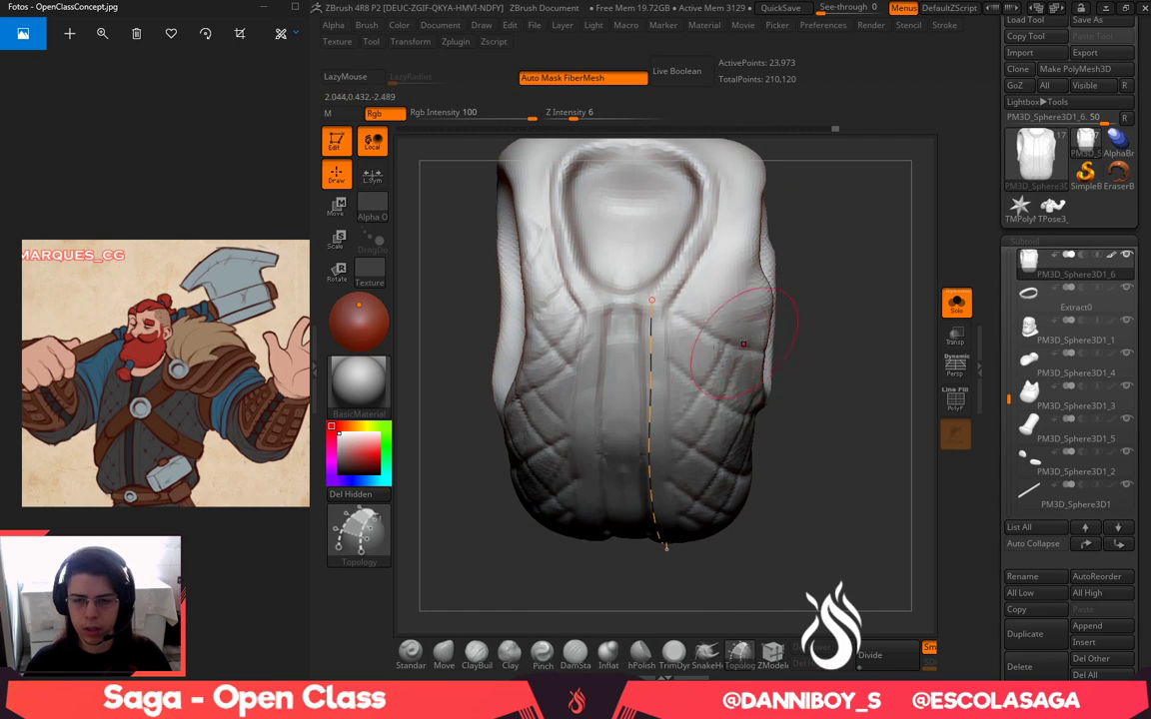
{"action": "left_click_drag", "start_coordinate": [879, 223], "coordinate": [823, 363], "text": "alt"}
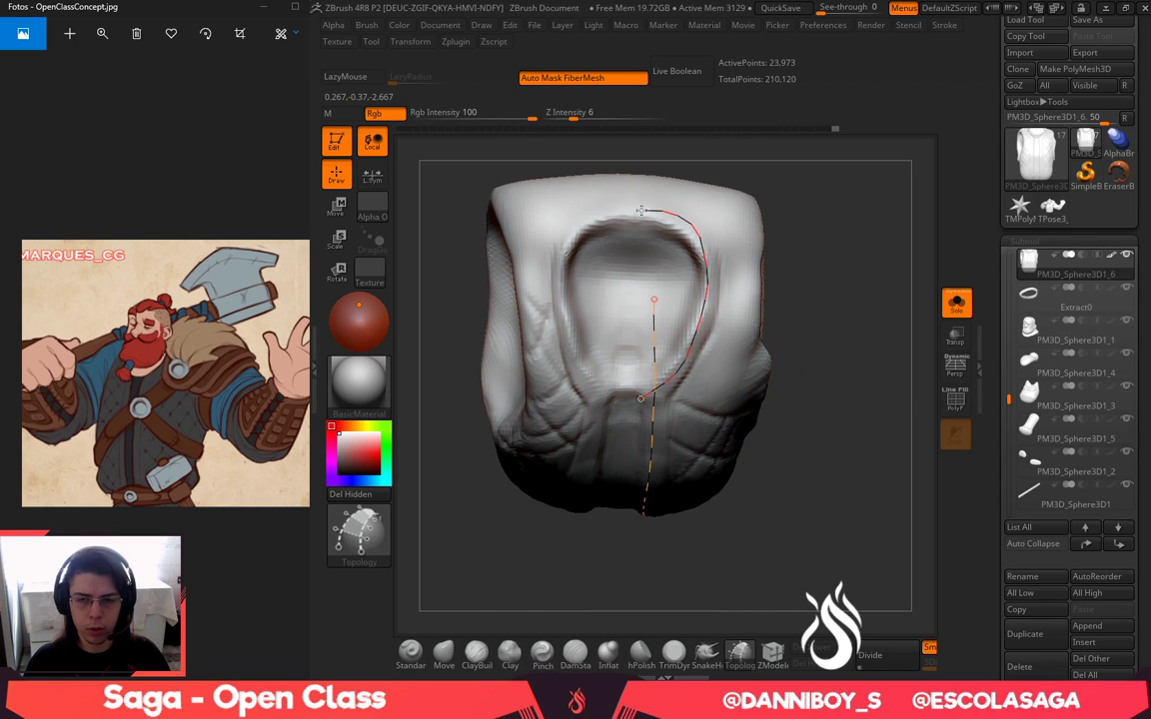
{"action": "left_click_drag", "start_coordinate": [562, 329], "coordinate": [619, 445]}
{"action": "left_click_drag", "start_coordinate": [866, 415], "coordinate": [886, 249]}
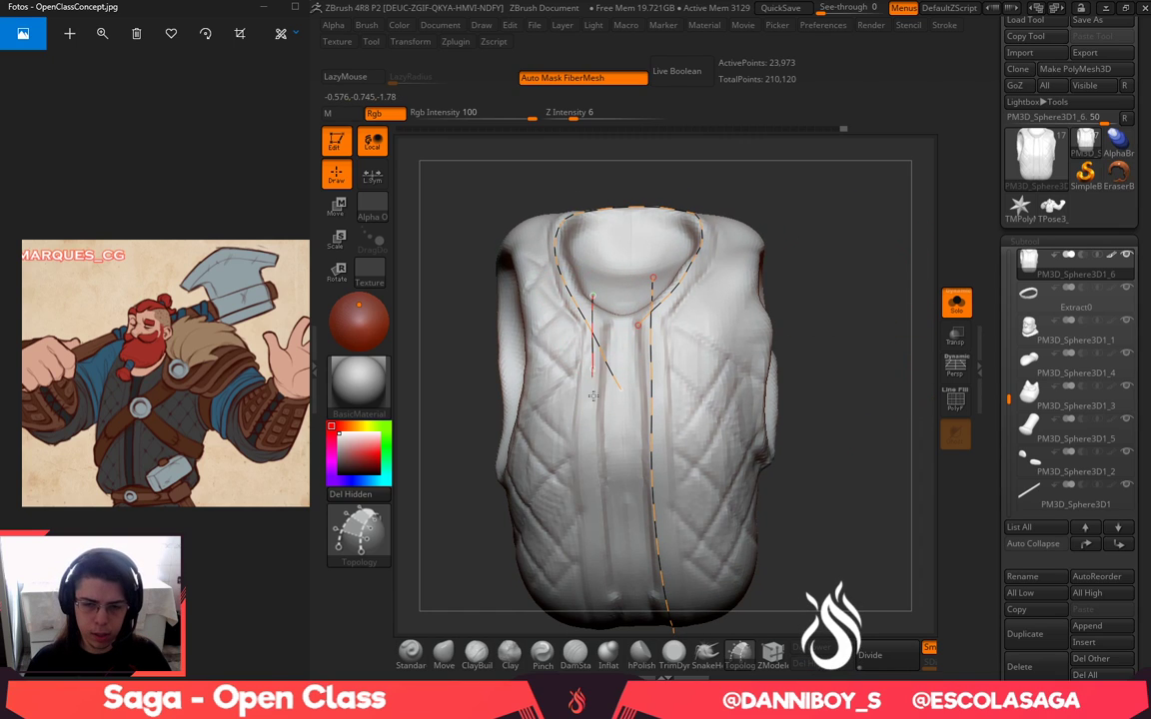
{"action": "left_click_drag", "start_coordinate": [609, 592], "coordinate": [611, 601]}
{"action": "left_click_drag", "start_coordinate": [884, 492], "coordinate": [856, 368]}
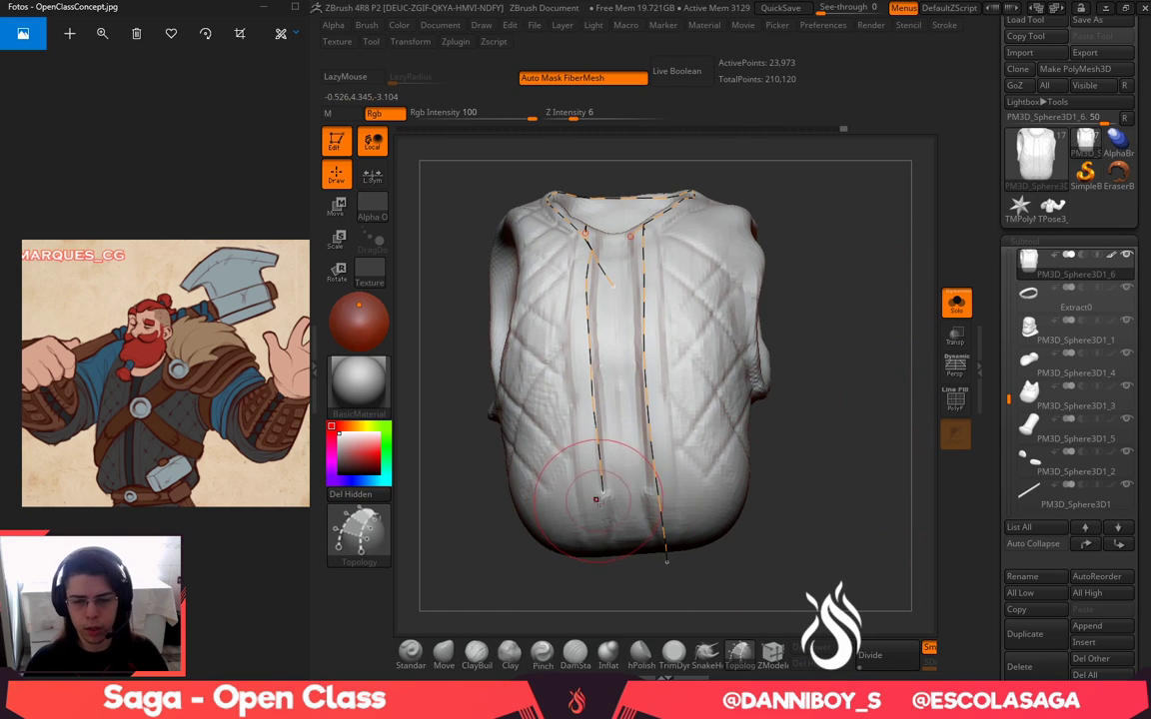
{"action": "left_click_drag", "start_coordinate": [607, 531], "coordinate": [611, 560]}
Continue the topology curves around the vest's lower hem, from the side to the front strip
{"action": "left_click_drag", "start_coordinate": [860, 496], "coordinate": [731, 531]}
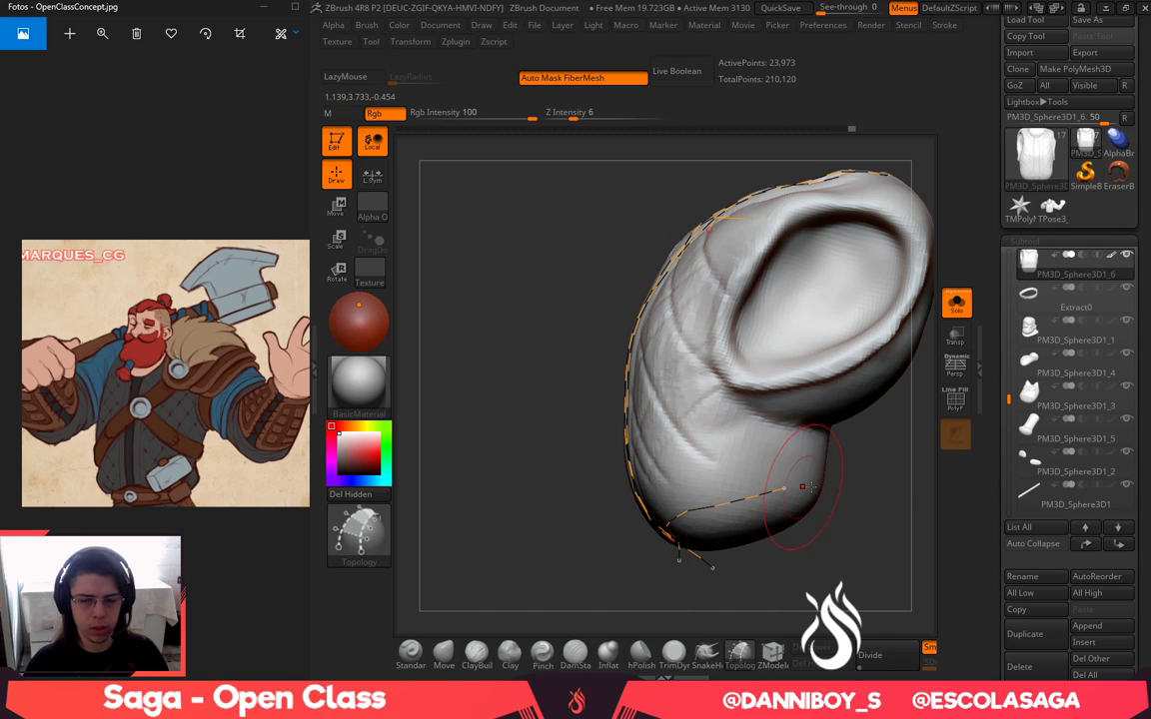
{"action": "left_click_drag", "start_coordinate": [851, 491], "coordinate": [770, 498]}
{"action": "left_click_drag", "start_coordinate": [909, 543], "coordinate": [784, 515], "text": "alt"}
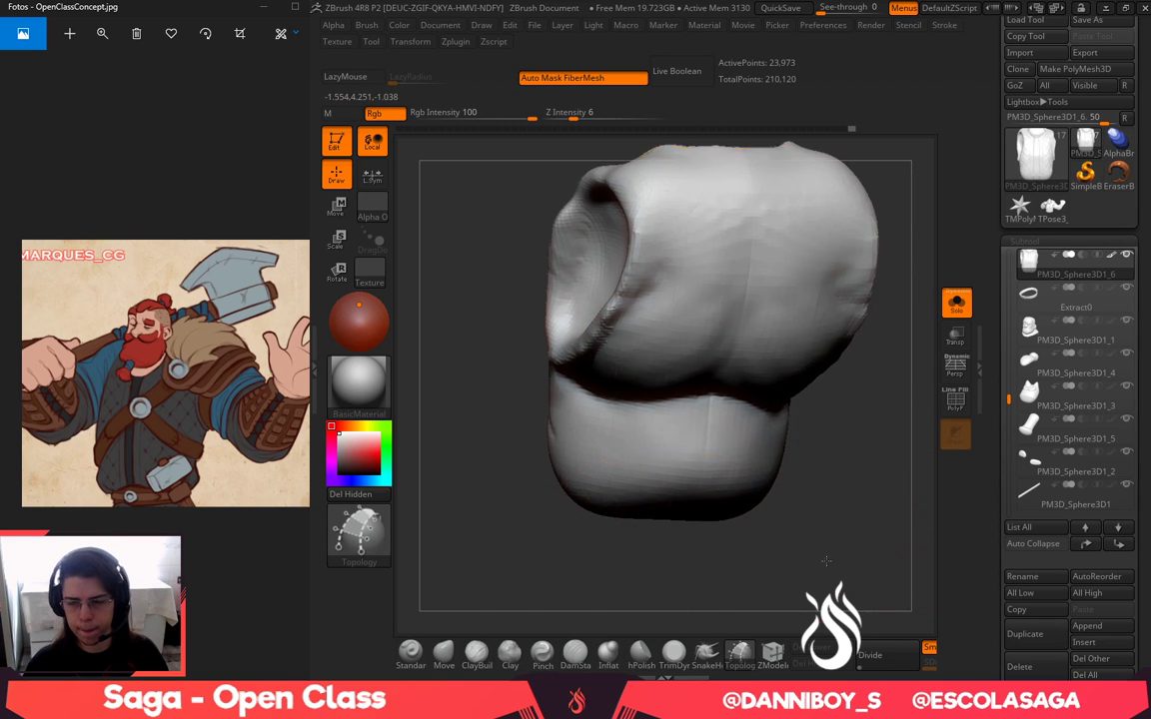
{"action": "left_click_drag", "start_coordinate": [824, 559], "coordinate": [735, 553]}
{"action": "mouse_move", "coordinate": [603, 446]}
{"action": "left_mouse_down"}
{"action": "mouse_move", "coordinate": [693, 454]}
{"action": "mouse_move", "coordinate": [748, 477]}
{"action": "left_mouse_up"}
{"action": "left_click_drag", "start_coordinate": [838, 514], "coordinate": [708, 528]}
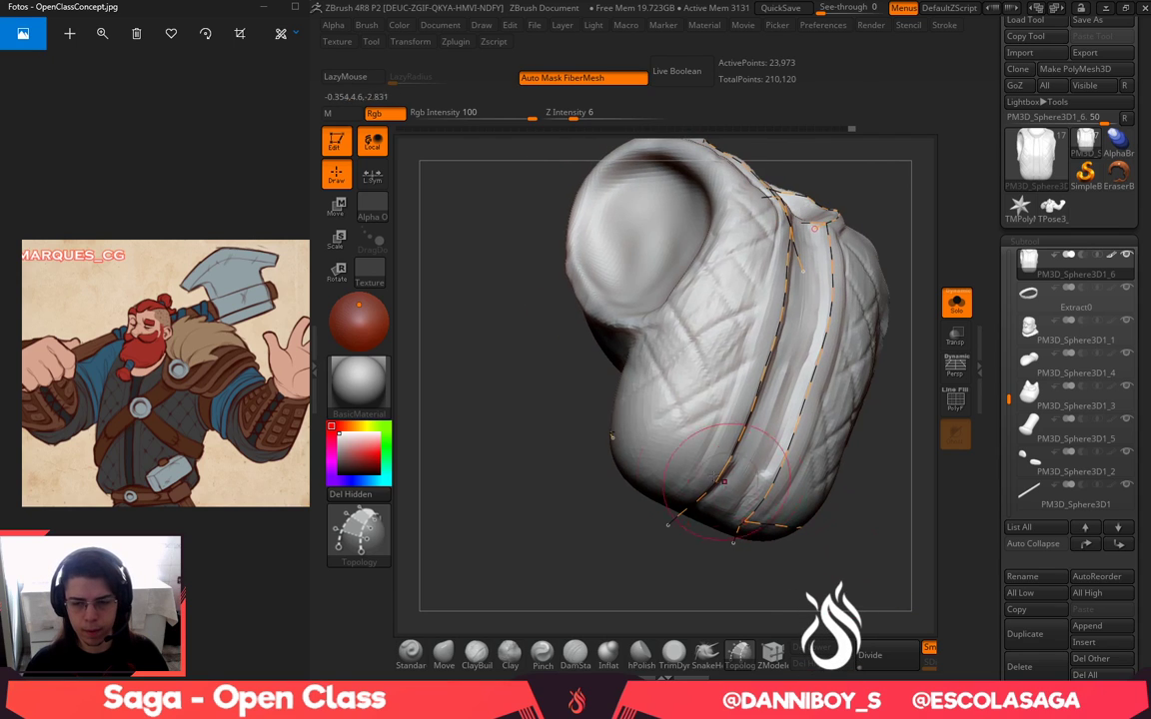
{"action": "left_click_drag", "start_coordinate": [596, 501], "coordinate": [629, 494]}
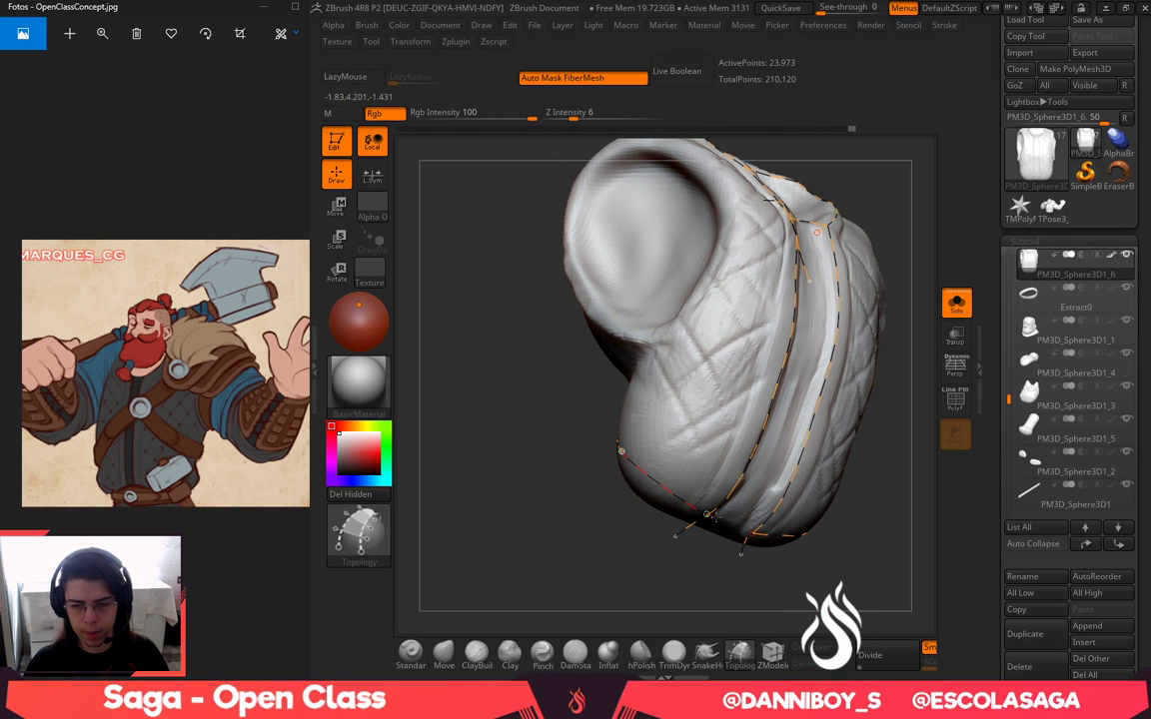
{"action": "left_click_drag", "start_coordinate": [673, 608], "coordinate": [813, 517]}
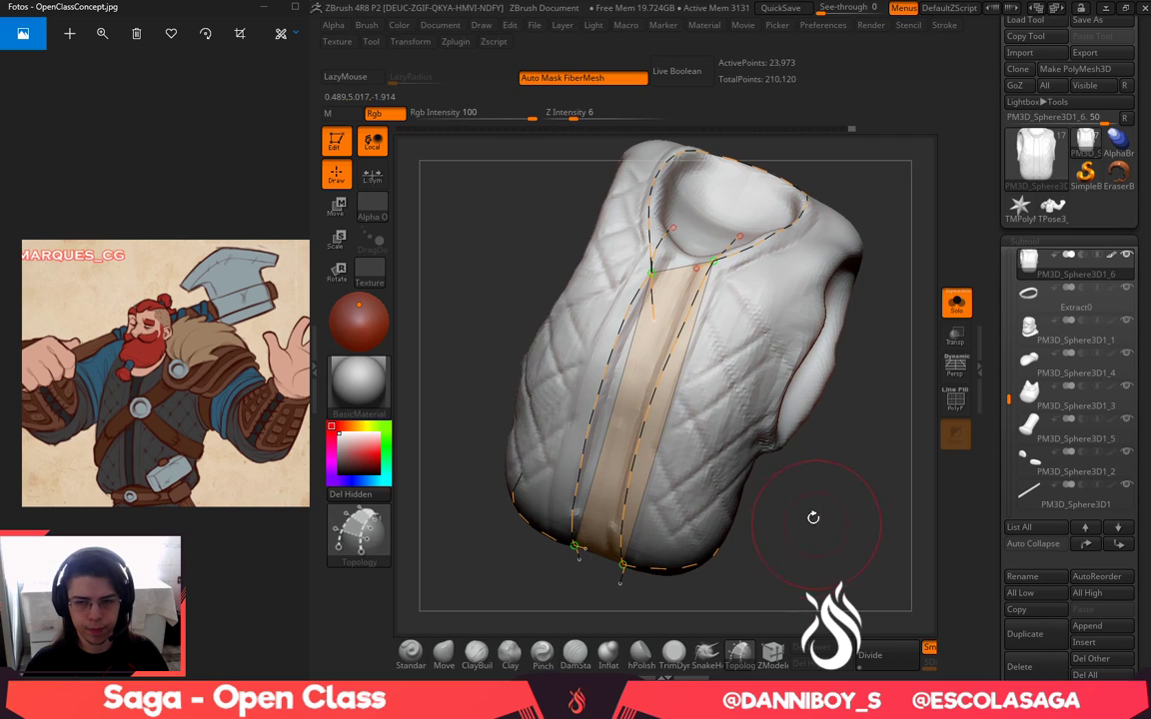
Try a topology curve around the vest's armhole, and undo the drawn topology curves
{"action": "left_click_drag", "start_coordinate": [867, 361], "coordinate": [755, 293]}
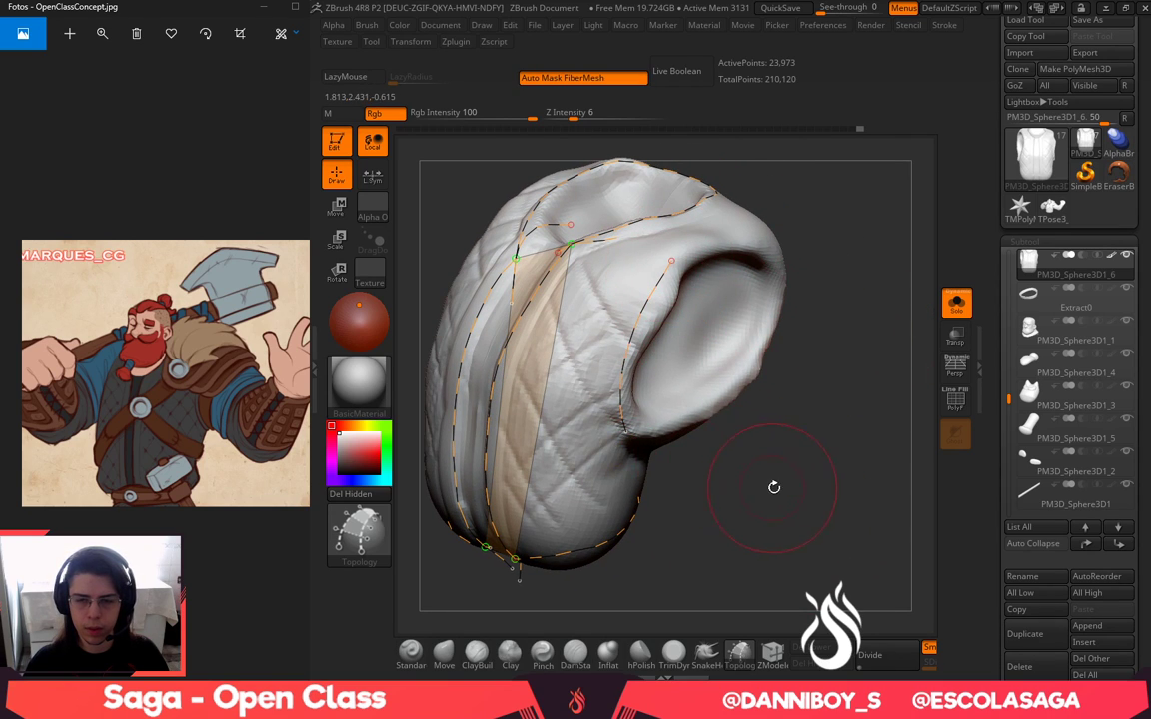
{"action": "left_click_drag", "start_coordinate": [774, 488], "coordinate": [737, 545]}
{"action": "left_click_drag", "start_coordinate": [670, 262], "coordinate": [727, 230]}
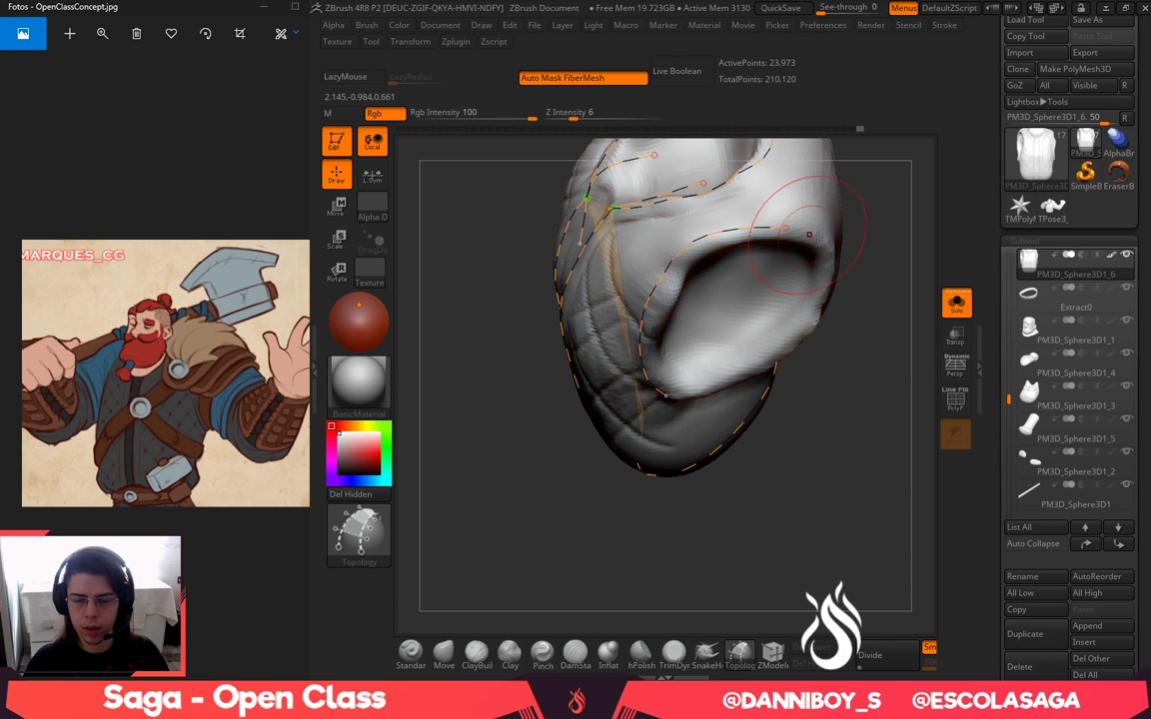
{"action": "key", "text": "ctrl+z"}
{"action": "key", "text": "ctrl+z"}
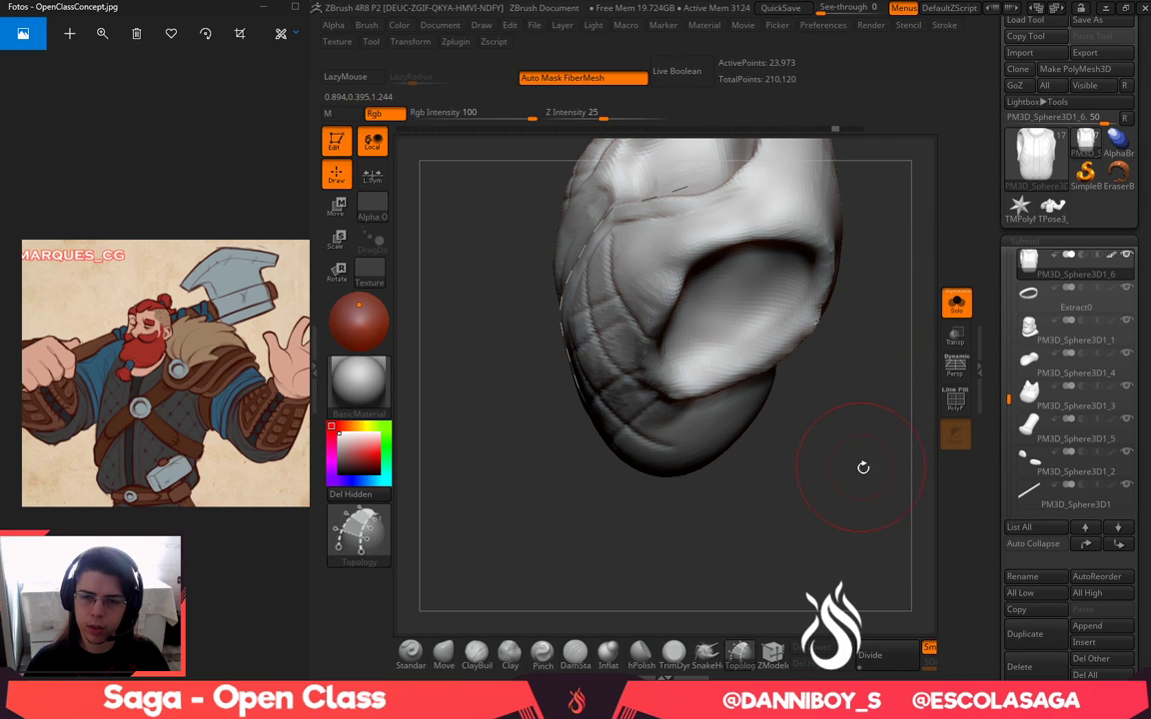
{"action": "left_click_drag", "start_coordinate": [863, 467], "coordinate": [896, 399]}
{"action": "key", "text": "ctrl+z"}
Reduce the brush size and regroup the whole vest as a single polygroup
{"action": "mouse_move", "coordinate": [804, 375]}
{"action": "left_mouse_down"}
{"action": "mouse_move", "coordinate": [836, 328]}
{"action": "mouse_move", "coordinate": [809, 303]}
{"action": "left_mouse_up"}
{"action": "key", "text": "space"}
{"action": "left_click_drag", "start_coordinate": [899, 335], "coordinate": [800, 361]}
{"action": "left_click_drag", "start_coordinate": [898, 380], "coordinate": [732, 336]}
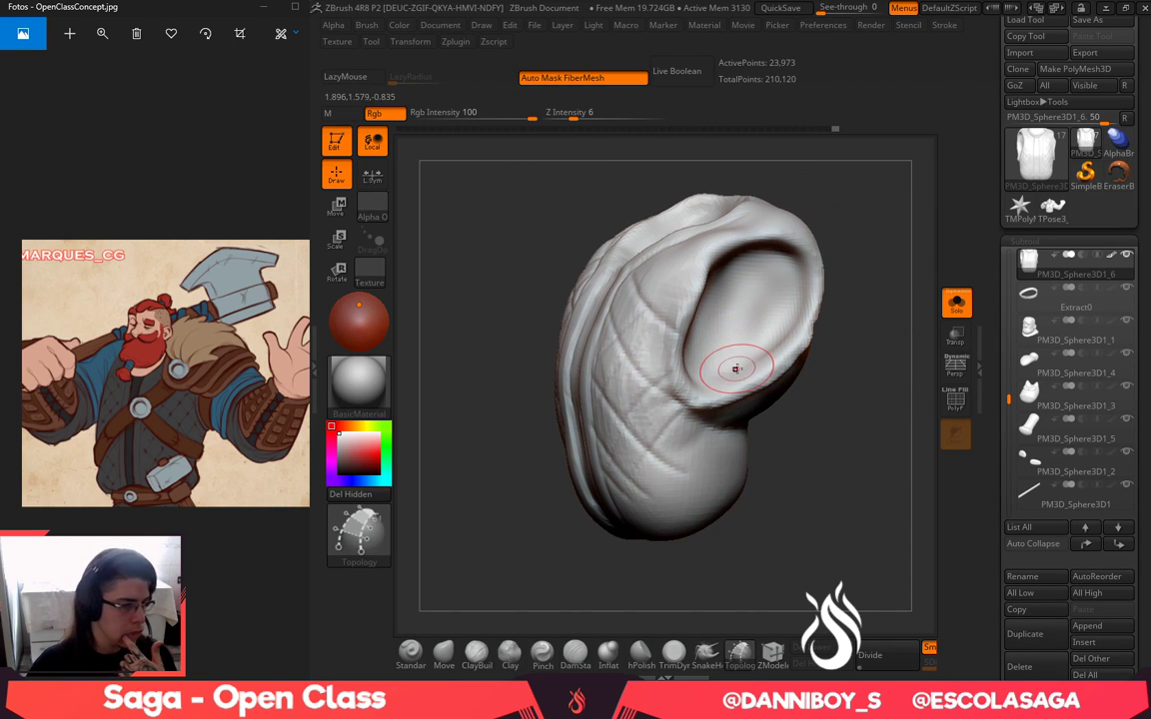
{"action": "left_click_drag", "start_coordinate": [811, 441], "coordinate": [760, 301]}
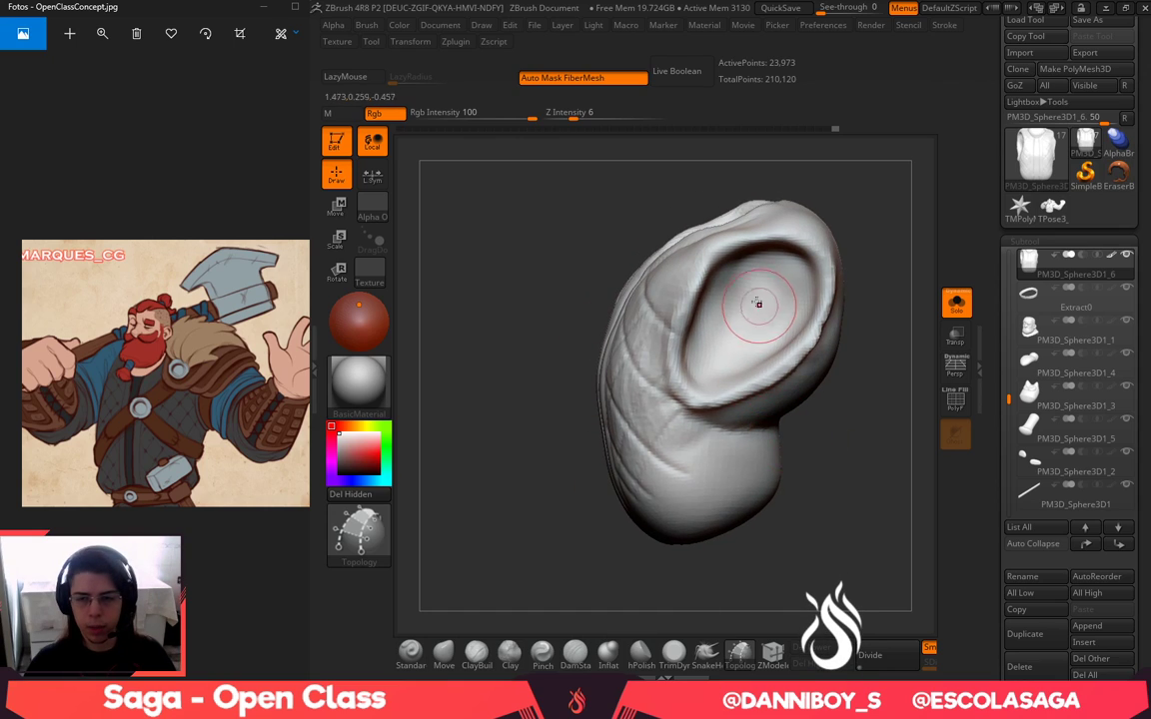
{"action": "left_click", "coordinate": [958, 408]}
{"action": "key", "text": "ctrl+w"}
{"action": "left_click", "coordinate": [958, 407]}
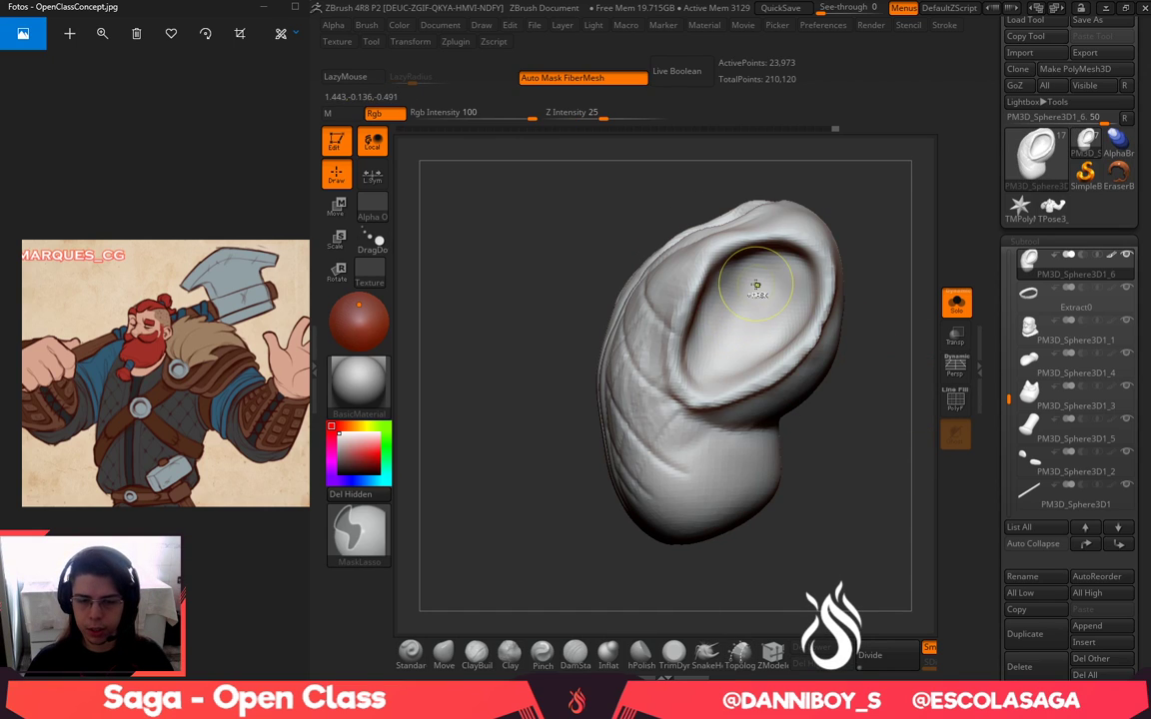
Mirror the vest's geometry so that both armholes and quilted sides match
{"action": "mouse_move", "coordinate": [491, 588]}
{"action": "left_mouse_down"}
{"action": "mouse_move", "coordinate": [480, 581]}
{"action": "mouse_move", "coordinate": [506, 519]}
{"action": "mouse_move", "coordinate": [650, 430]}
{"action": "left_mouse_up"}
{"action": "left_click_drag", "start_coordinate": [714, 345], "coordinate": [736, 336]}
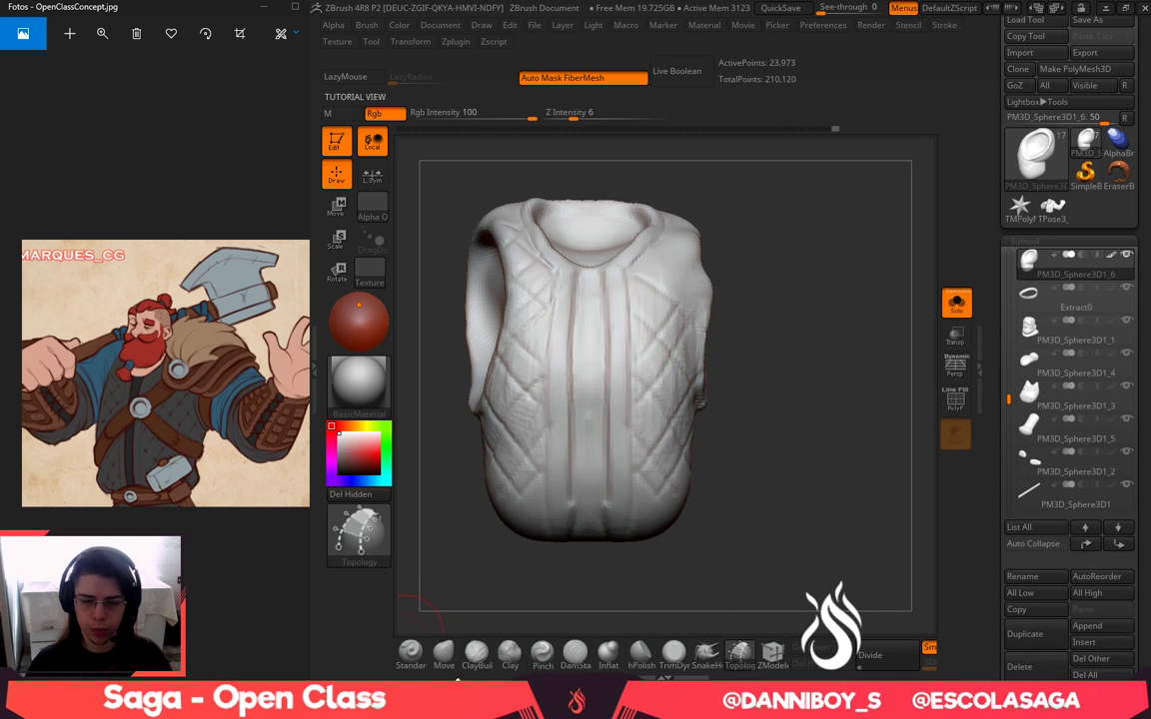
{"action": "left_click", "coordinate": [493, 687]}
{"action": "left_click", "coordinate": [506, 687]}
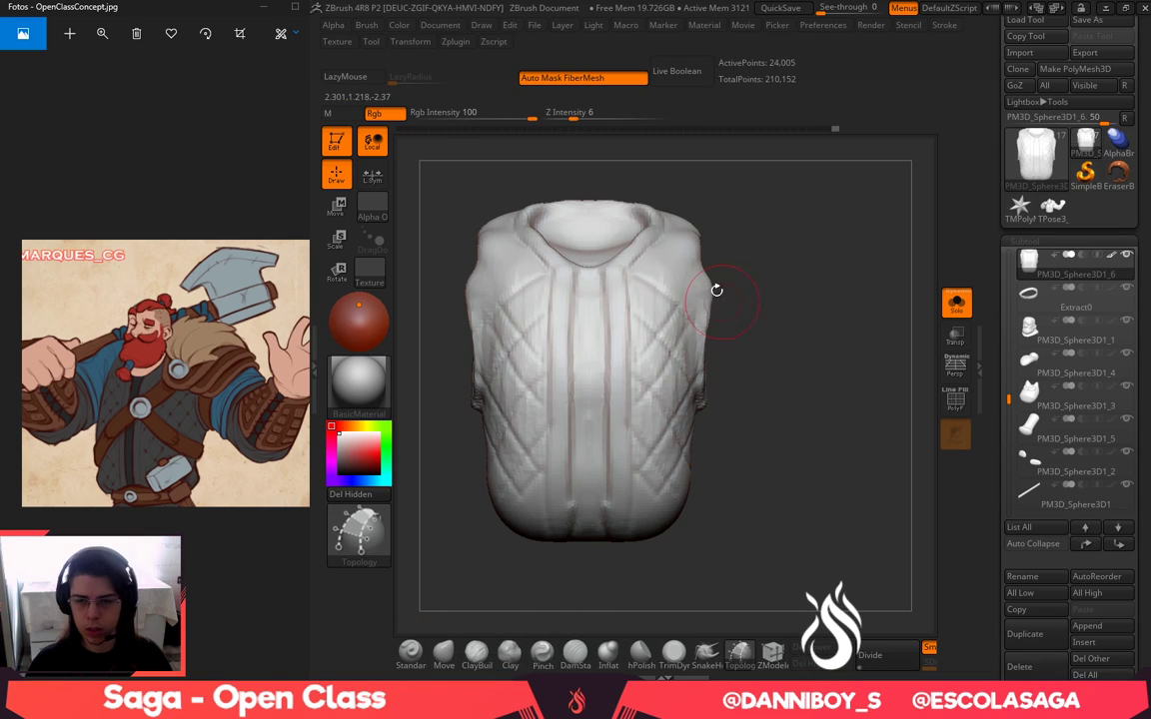
Lasso-mask the inside of the vest's armhole, turn it into its own polygroup and clear the mask
{"action": "left_click_drag", "start_coordinate": [839, 316], "coordinate": [729, 307]}
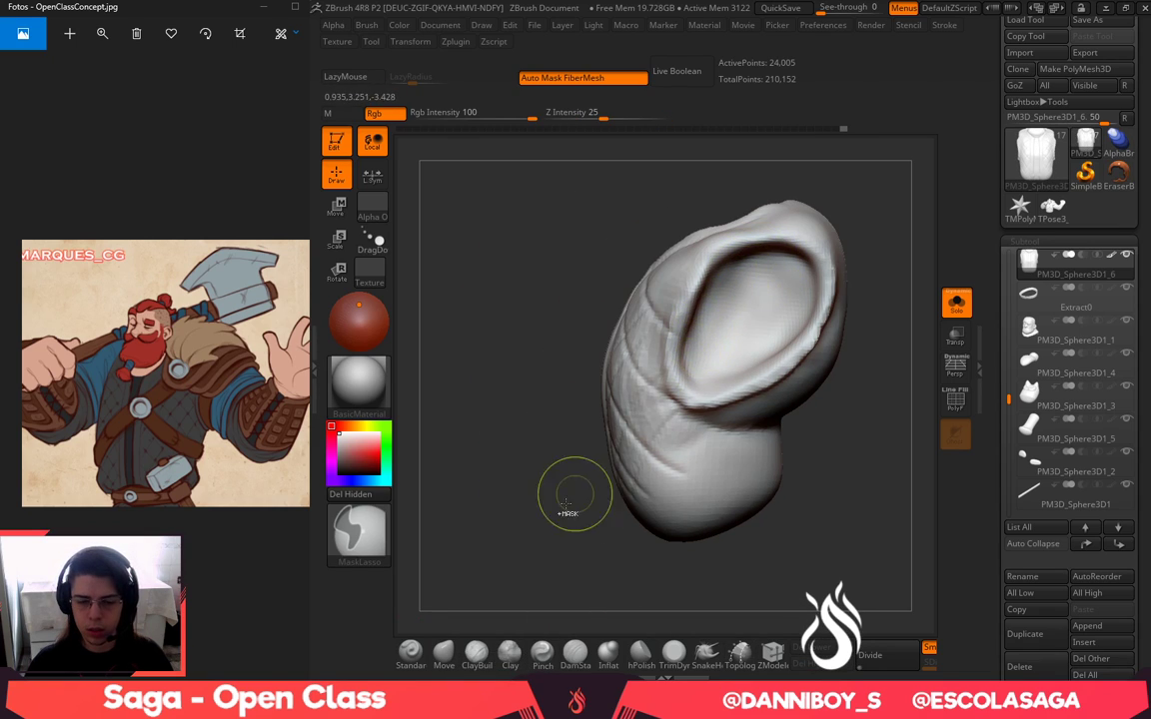
{"action": "left_click_drag", "start_coordinate": [765, 241], "coordinate": [751, 240], "text": "ctrl"}
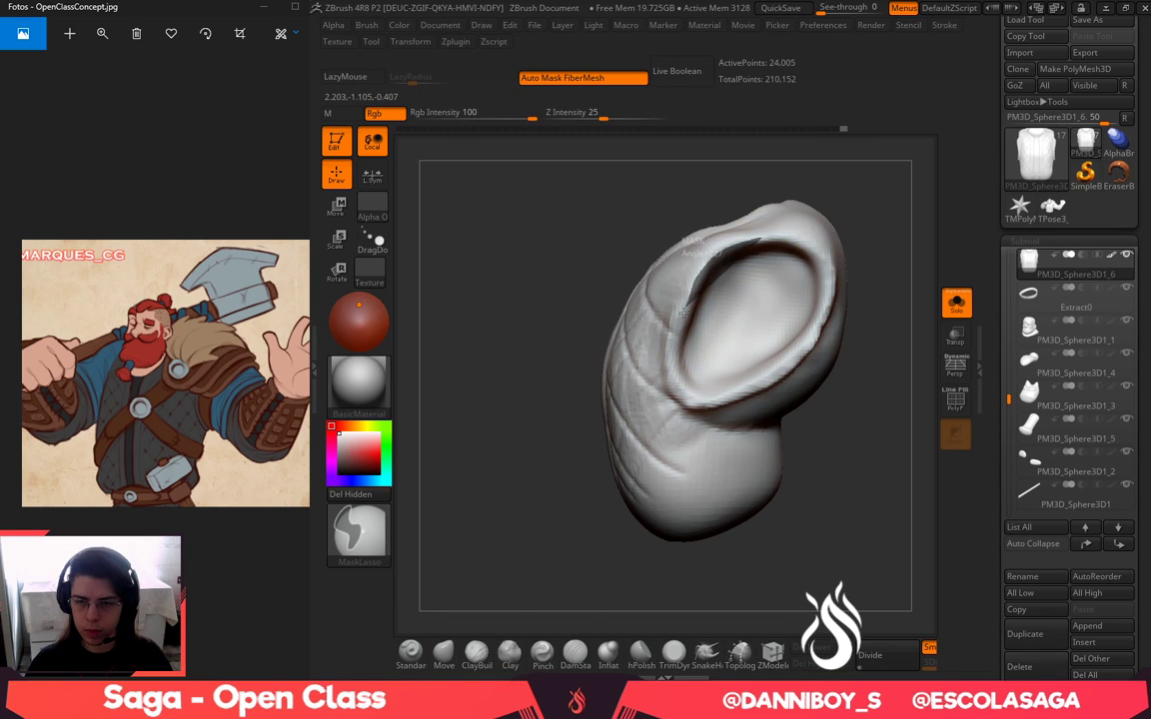
{"action": "mouse_move", "coordinate": [683, 312]}
{"action": "left_mouse_down", "text": "ctrl"}
{"action": "mouse_move", "coordinate": [673, 373]}
{"action": "mouse_move", "coordinate": [701, 406]}
{"action": "mouse_move", "coordinate": [792, 360]}
{"action": "mouse_move", "coordinate": [830, 324]}
{"action": "mouse_move", "coordinate": [827, 261]}
{"action": "mouse_move", "coordinate": [783, 234]}
{"action": "left_mouse_up", "text": "ctrl"}
{"action": "left_click", "coordinate": [856, 233], "text": "ctrl"}
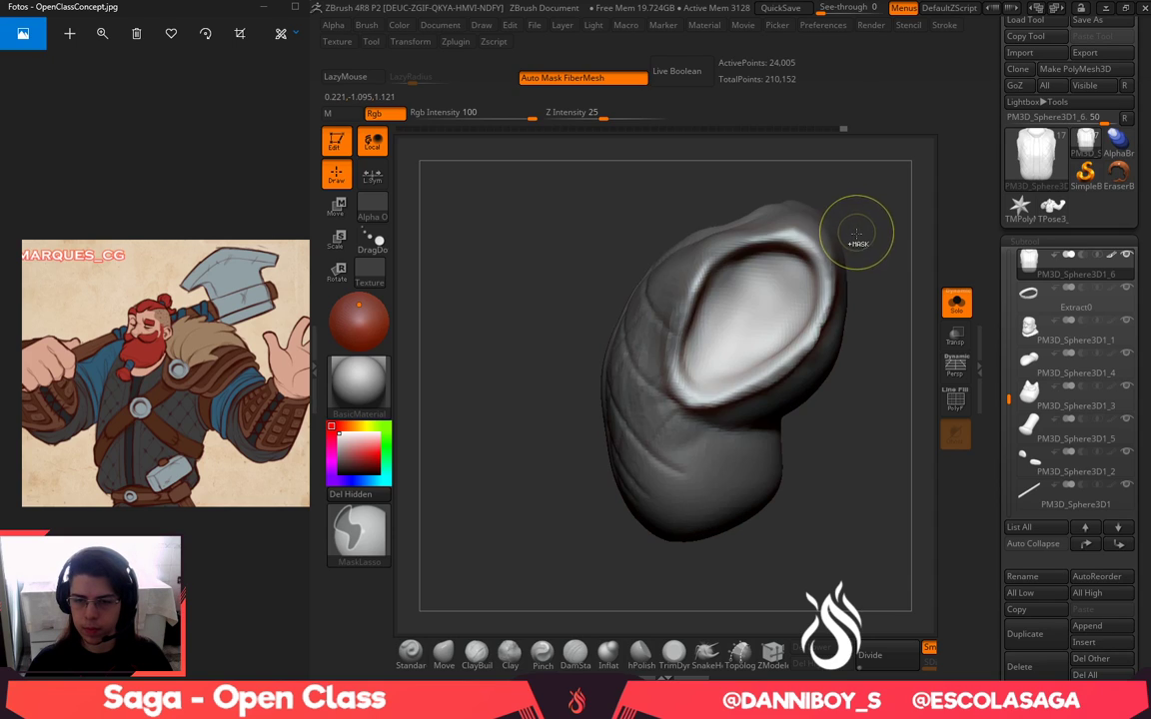
{"action": "left_click", "coordinate": [858, 235], "text": "ctrl"}
{"action": "left_click_drag", "start_coordinate": [866, 250], "coordinate": [873, 262], "text": "ctrl"}
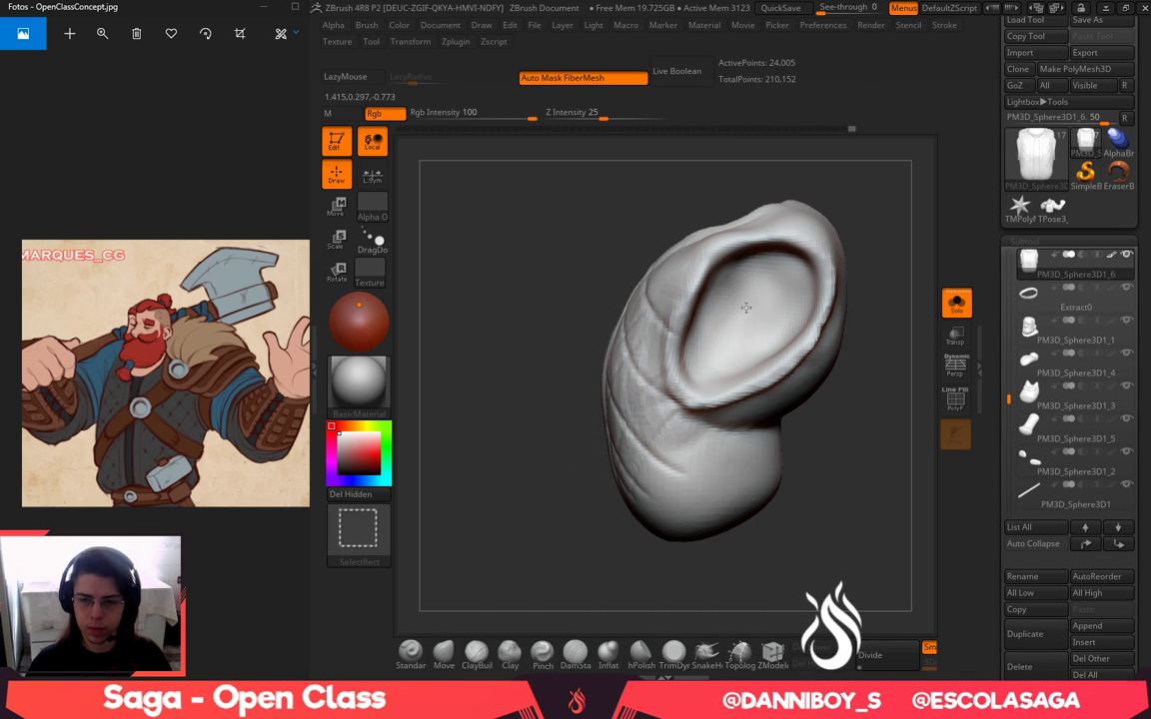
Hide the armhole interior polygroup and the vest's closed underside using the SelectLasso tool
{"action": "left_click", "coordinate": [747, 308], "text": "ctrl+shift"}
{"action": "left_click", "coordinate": [747, 308], "text": "ctrl+shift"}
{"action": "left_click_drag", "start_coordinate": [802, 458], "coordinate": [602, 567], "text": "ctrl+alt+shift"}
{"action": "key", "text": "ctrl+z"}
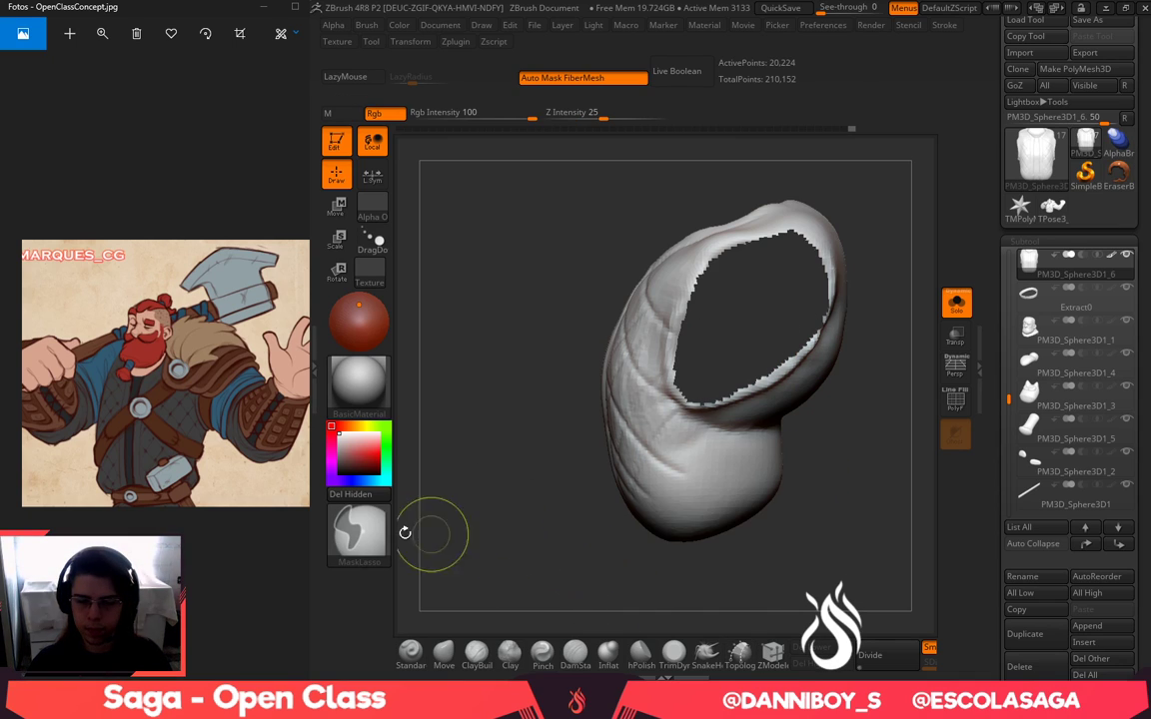
{"action": "left_click", "coordinate": [371, 535], "text": "ctrl+shift"}
{"action": "left_click", "coordinate": [436, 540]}
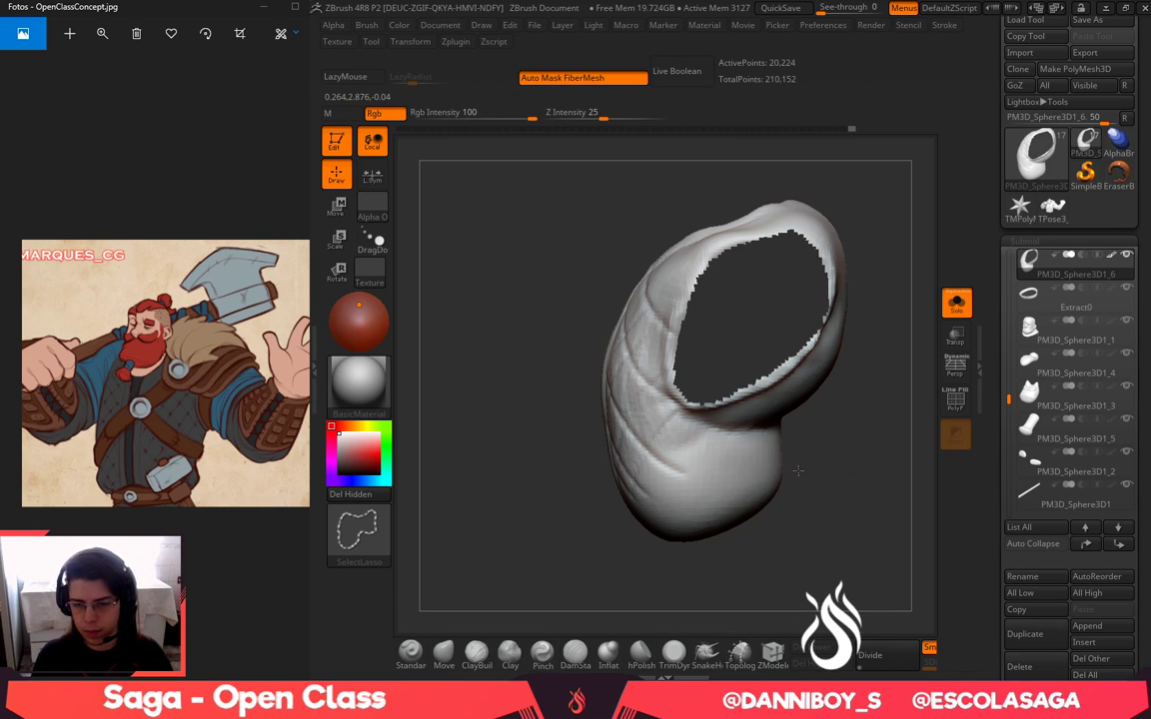
{"action": "left_click_drag", "start_coordinate": [608, 568], "coordinate": [805, 489], "text": "ctrl+alt+shift"}
Hide the neck opening's interior inside the vest's collar with a lasso selection
{"action": "mouse_move", "coordinate": [908, 419]}
{"action": "left_mouse_down"}
{"action": "mouse_move", "coordinate": [999, 420]}
{"action": "mouse_move", "coordinate": [912, 411]}
{"action": "left_mouse_up"}
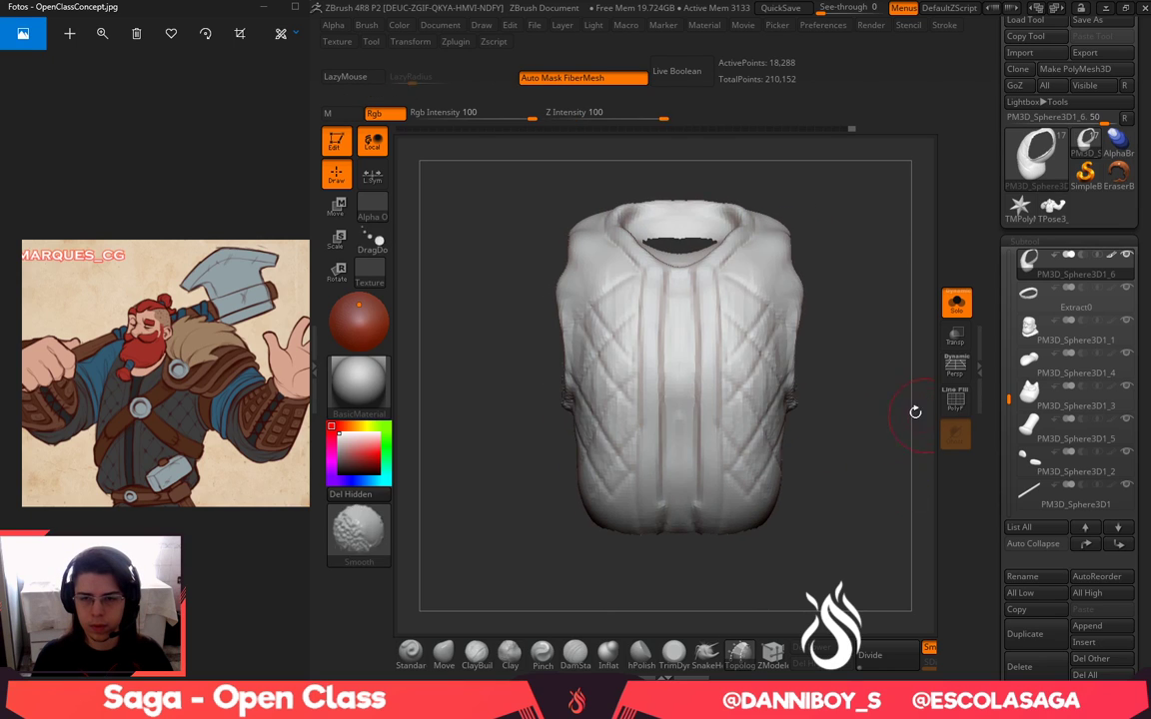
{"action": "left_click_drag", "start_coordinate": [837, 147], "coordinate": [794, 284]}
{"action": "mouse_move", "coordinate": [823, 476]}
{"action": "left_mouse_down"}
{"action": "mouse_move", "coordinate": [850, 382]}
{"action": "mouse_move", "coordinate": [838, 468]}
{"action": "left_mouse_up"}
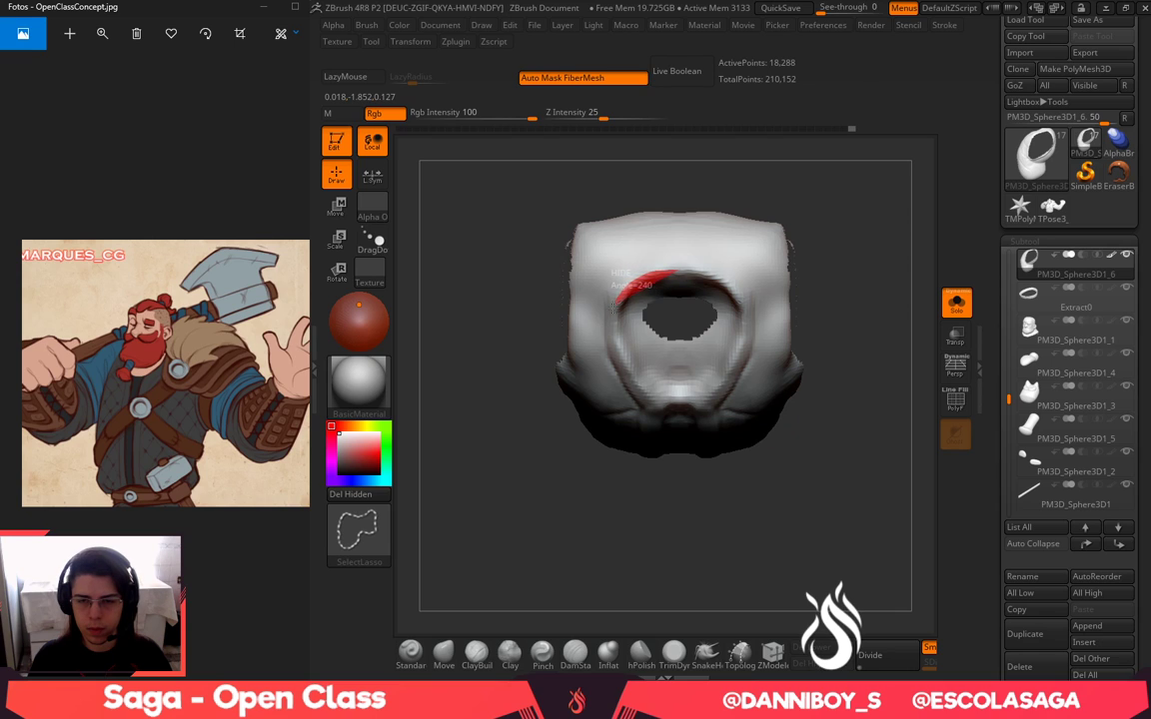
{"action": "mouse_move", "coordinate": [614, 307]}
{"action": "left_mouse_down", "text": "ctrl+alt+shift"}
{"action": "mouse_move", "coordinate": [639, 376]}
{"action": "mouse_move", "coordinate": [694, 410]}
{"action": "left_mouse_up", "text": "ctrl+alt+shift"}
Invert the visibility, lasso away the excess hem faces, invert back and delete the hidden geometry
{"action": "mouse_move", "coordinate": [823, 464]}
{"action": "left_mouse_down"}
{"action": "mouse_move", "coordinate": [865, 319]}
{"action": "mouse_move", "coordinate": [853, 237]}
{"action": "mouse_move", "coordinate": [822, 288]}
{"action": "mouse_move", "coordinate": [826, 270]}
{"action": "mouse_move", "coordinate": [855, 300]}
{"action": "mouse_move", "coordinate": [876, 404]}
{"action": "left_mouse_up"}
{"action": "left_click_drag", "start_coordinate": [877, 405], "coordinate": [830, 421]}
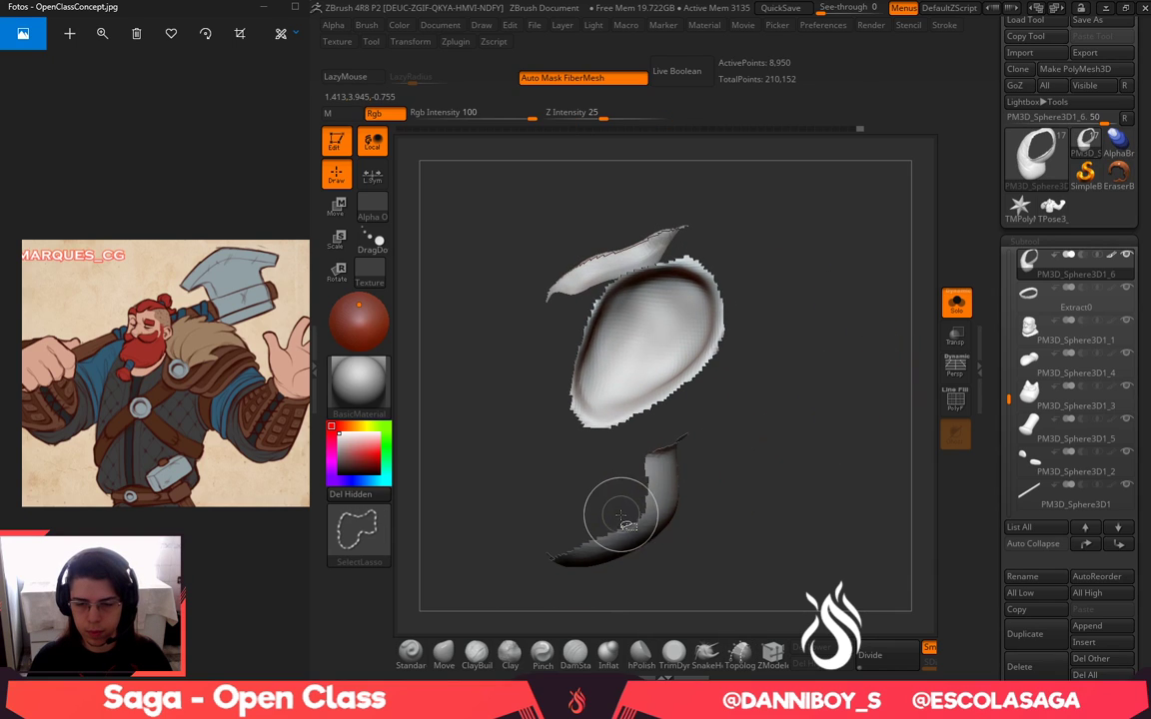
{"action": "mouse_move", "coordinate": [687, 509]}
{"action": "left_mouse_down", "text": "ctrl+alt+shift"}
{"action": "mouse_move", "coordinate": [682, 414]}
{"action": "mouse_move", "coordinate": [606, 494]}
{"action": "left_mouse_up", "text": "ctrl+alt+shift"}
{"action": "mouse_move", "coordinate": [822, 384]}
{"action": "left_mouse_down", "text": "ctrl+shift"}
{"action": "mouse_move", "coordinate": [836, 440]}
{"action": "mouse_move", "coordinate": [856, 453]}
{"action": "left_mouse_up", "text": "ctrl+shift"}
{"action": "left_click", "coordinate": [380, 498]}
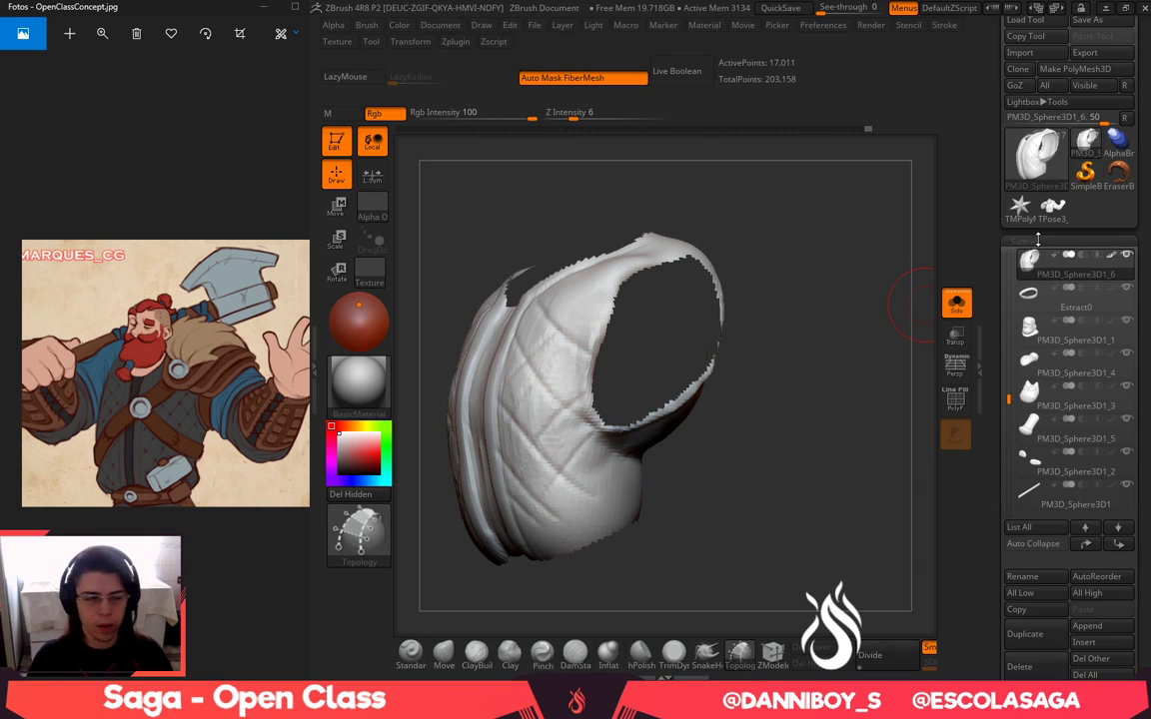
Smooth the vest's surface and jagged cut edges with two passes of the Polish By Groups deformation
{"action": "left_click", "coordinate": [1035, 238]}
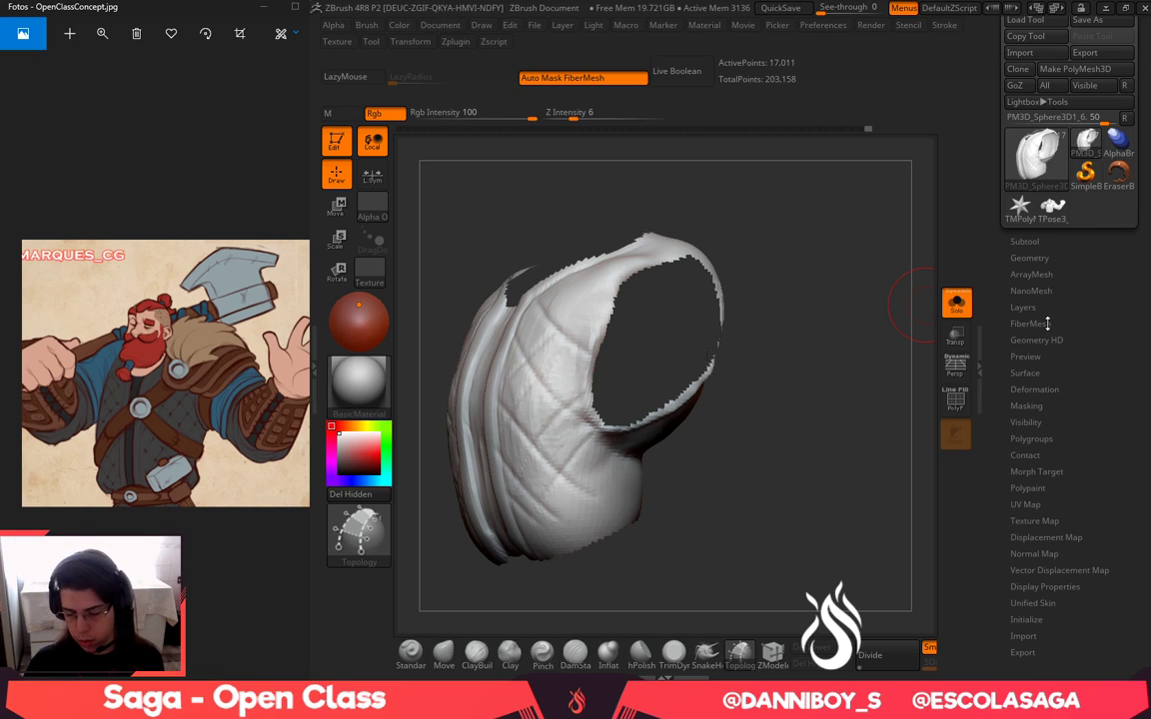
{"action": "left_click", "coordinate": [1034, 389]}
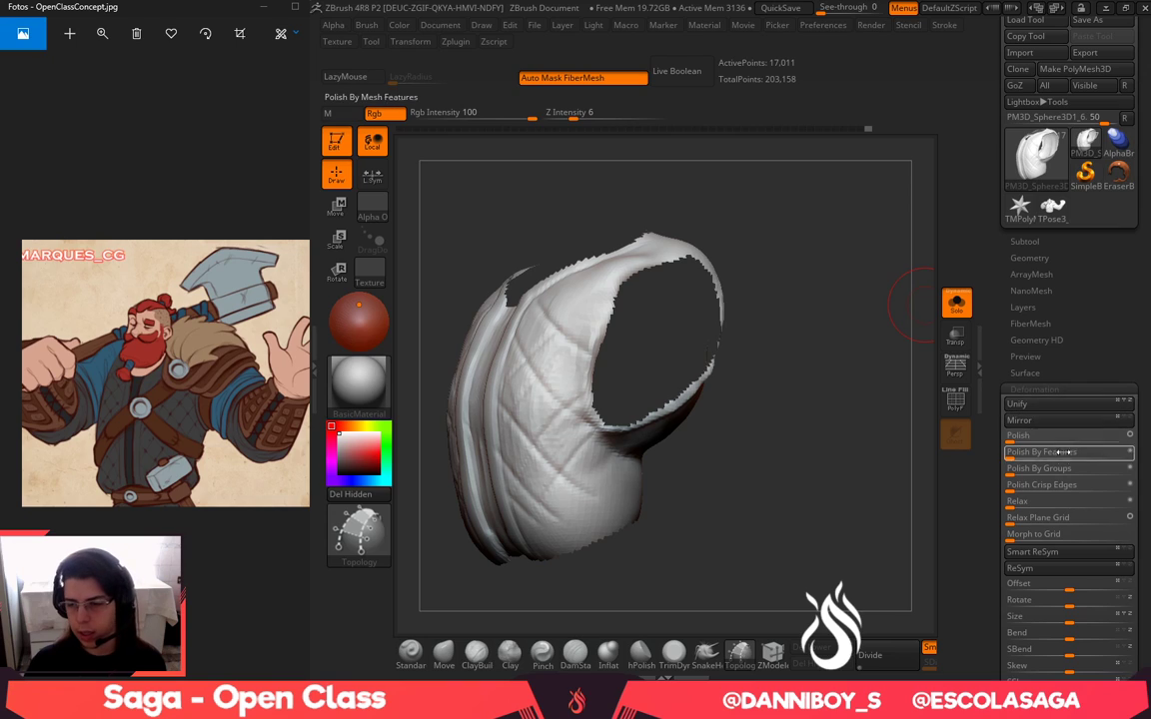
{"action": "left_click_drag", "start_coordinate": [1061, 470], "coordinate": [1146, 480]}
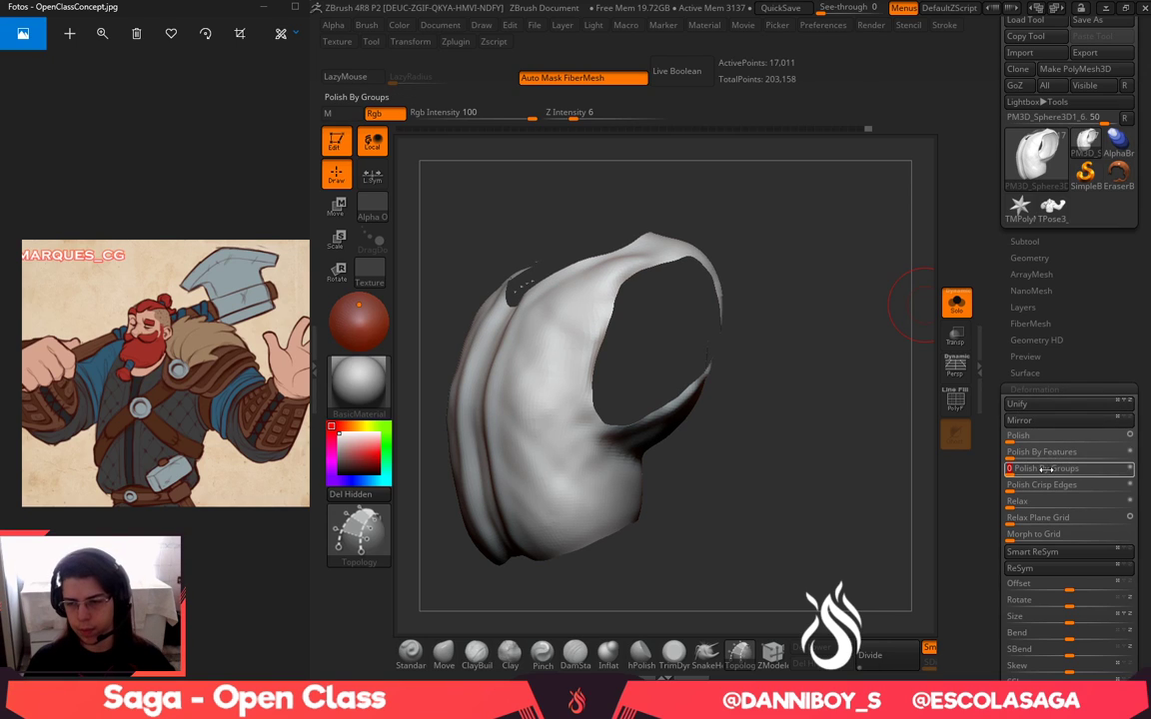
{"action": "left_click_drag", "start_coordinate": [1050, 469], "coordinate": [1145, 475]}
{"action": "left_click_drag", "start_coordinate": [809, 378], "coordinate": [866, 421], "text": "alt"}
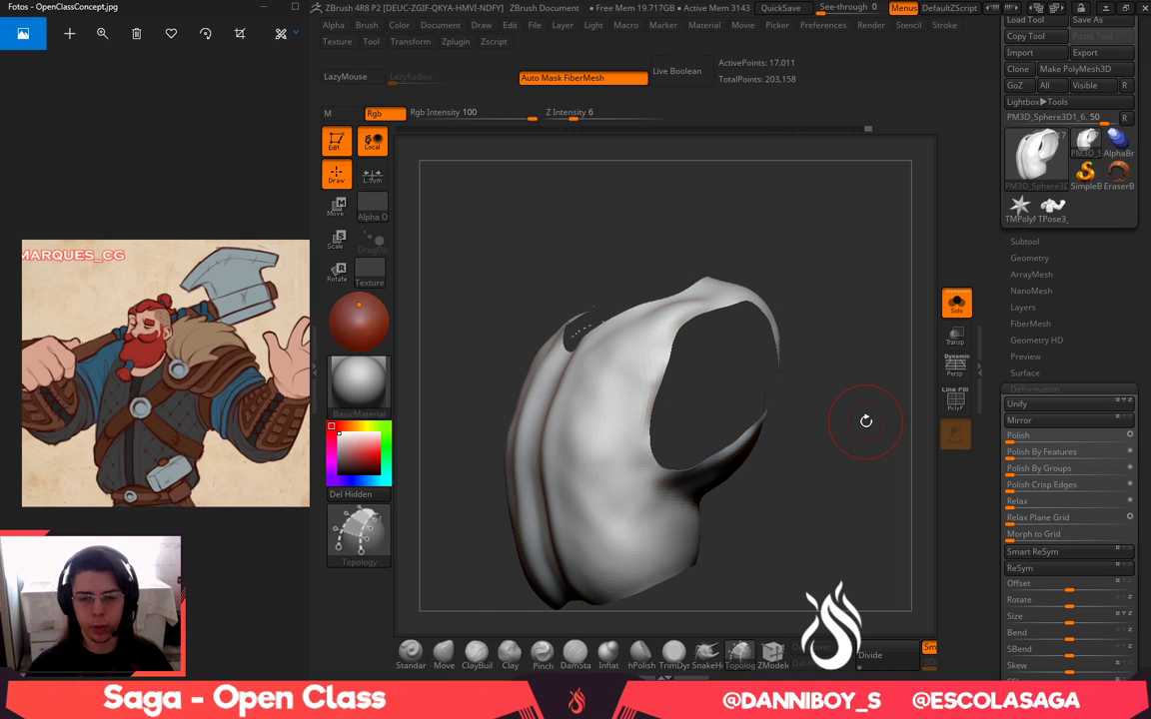
Display the vest's wireframe and ZRemesh it, repeating the remesh with the target polygon count lowered to 0.1
{"action": "left_click_drag", "start_coordinate": [866, 421], "coordinate": [900, 545], "text": "shift"}
{"action": "left_click_drag", "start_coordinate": [923, 462], "coordinate": [818, 424], "text": "alt"}
{"action": "left_click", "coordinate": [958, 411]}
{"action": "left_click", "coordinate": [1038, 259]}
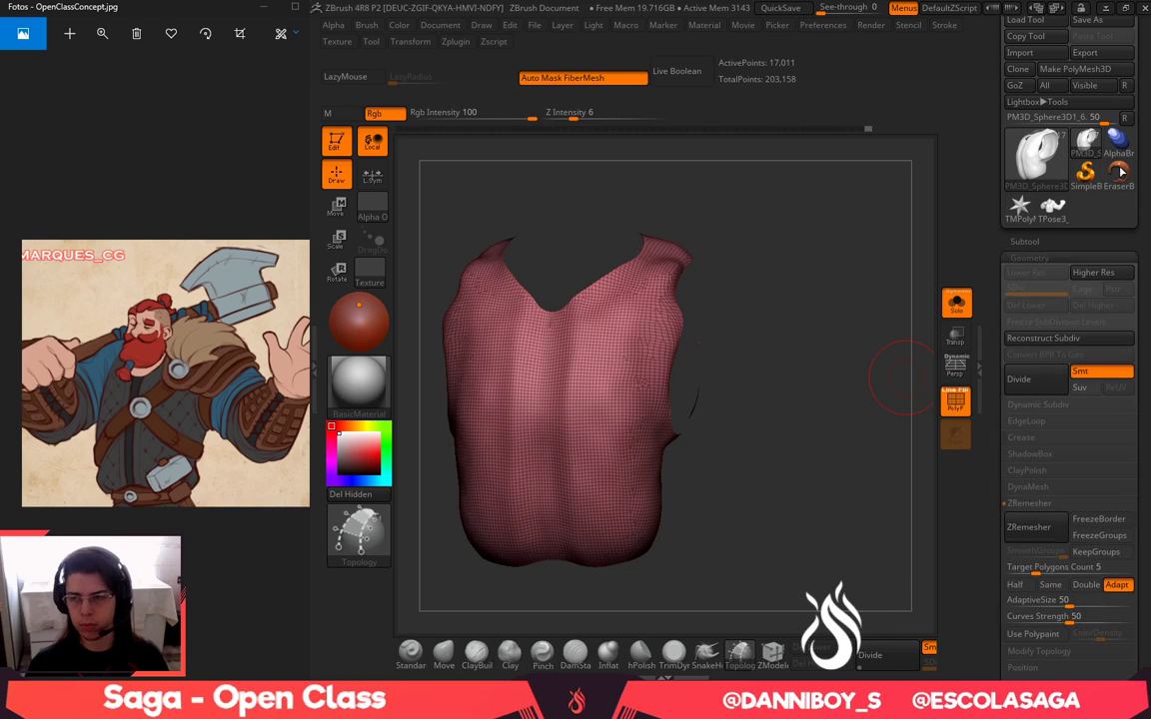
{"action": "left_click", "coordinate": [1127, 121]}
{"action": "left_click_drag", "start_coordinate": [1147, 276], "coordinate": [1147, 211]}
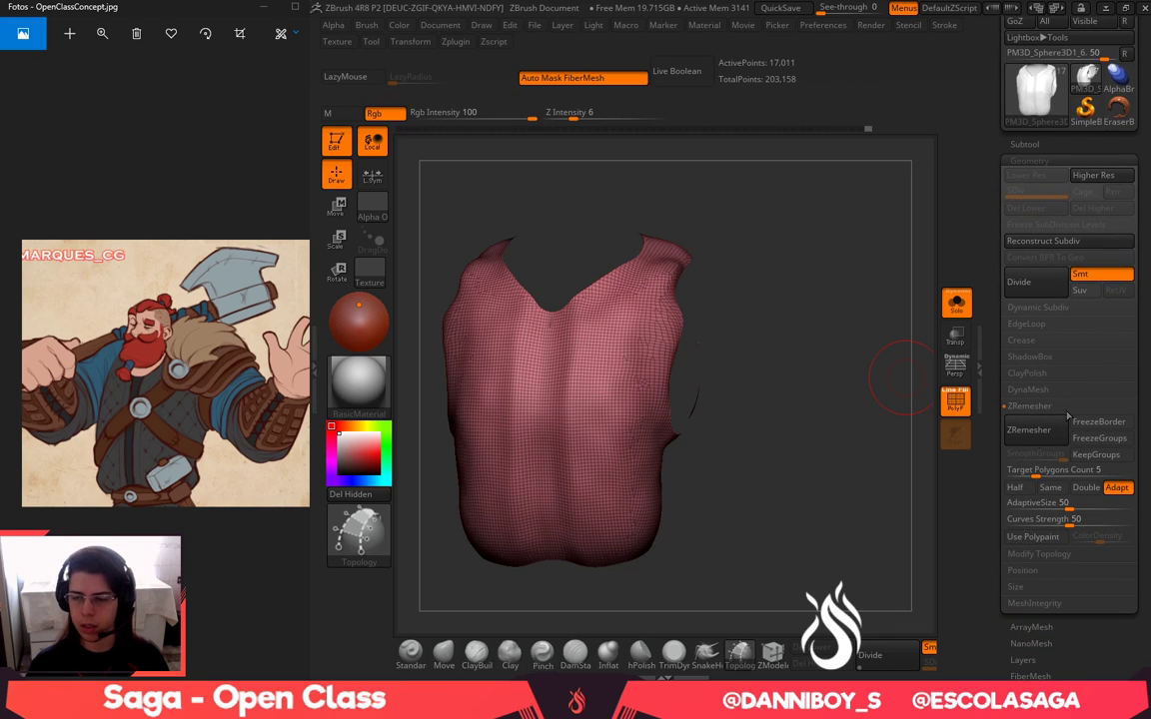
{"action": "left_click", "coordinate": [1022, 470]}
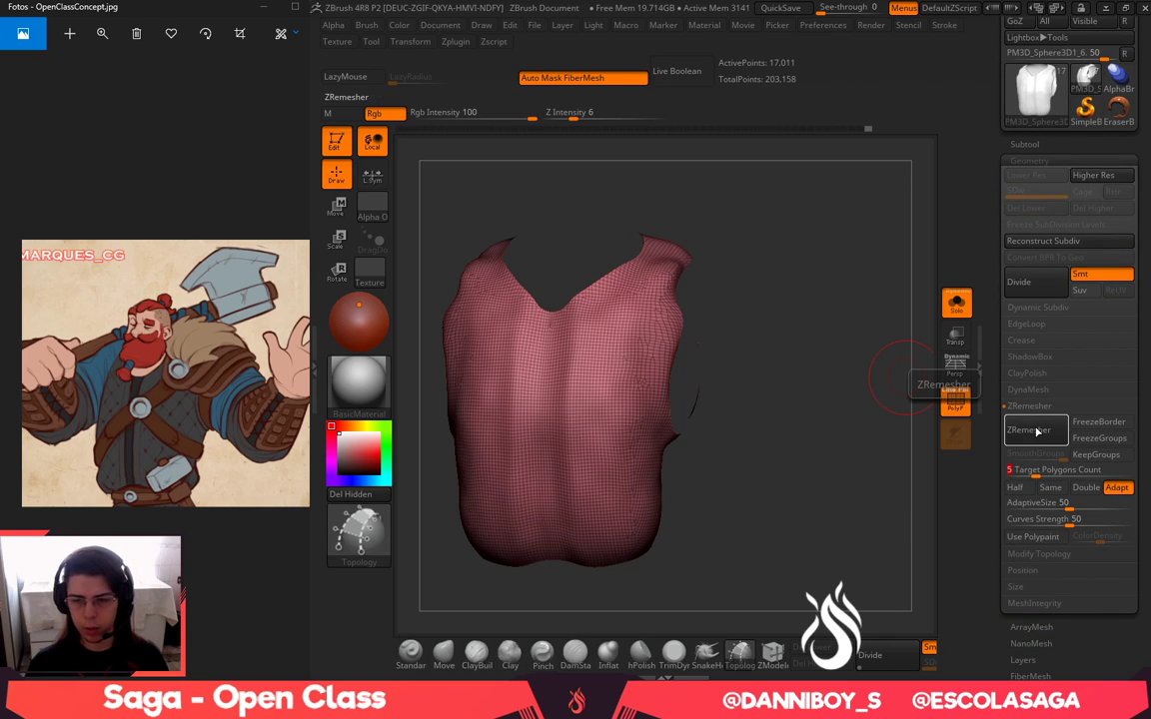
{"action": "left_click", "coordinate": [1037, 429]}
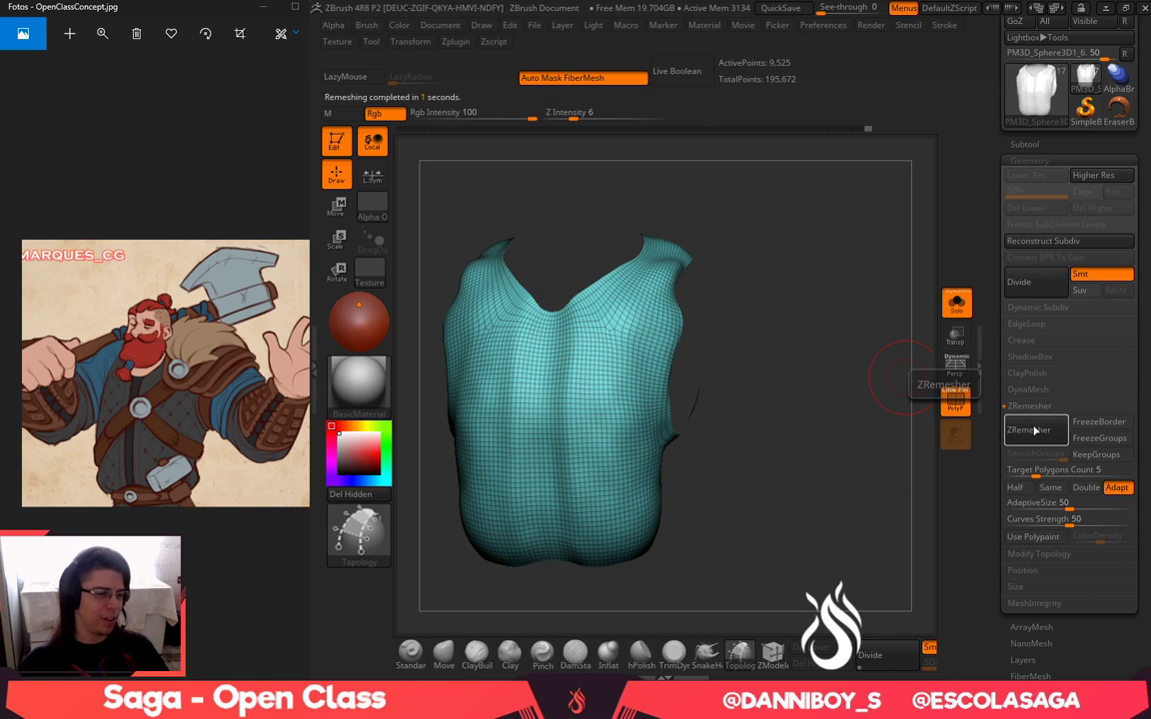
{"action": "left_click_drag", "start_coordinate": [793, 455], "coordinate": [842, 478], "text": "alt"}
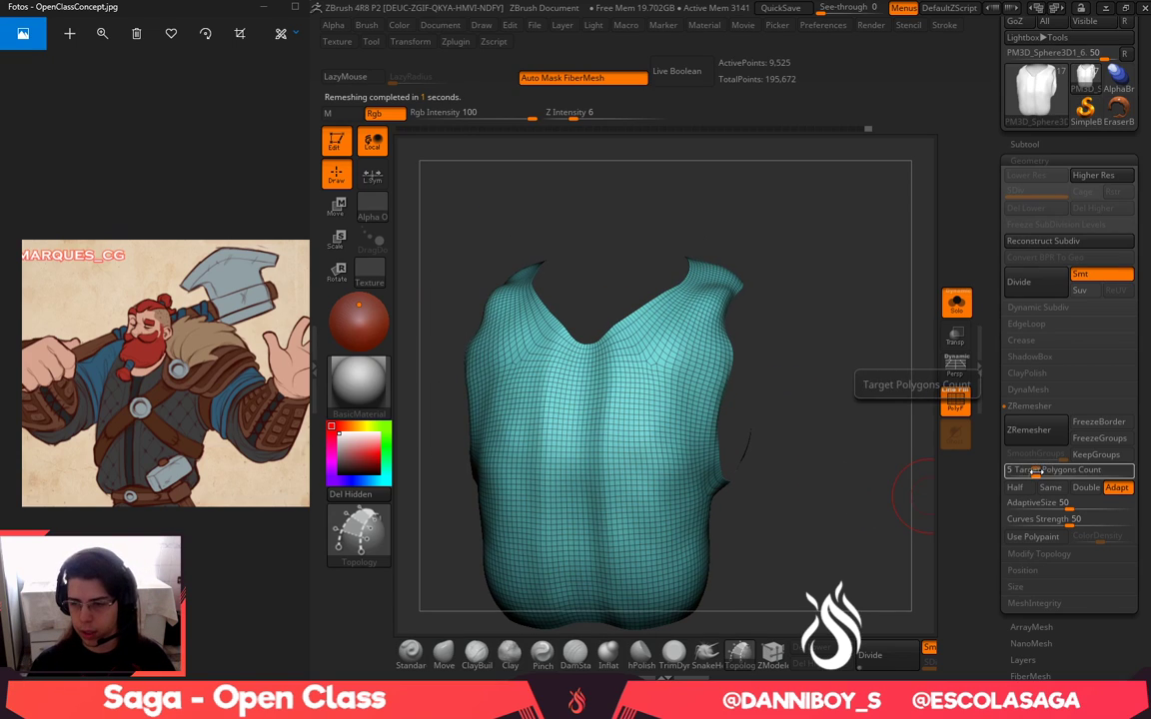
{"action": "left_click_drag", "start_coordinate": [1037, 473], "coordinate": [994, 474]}
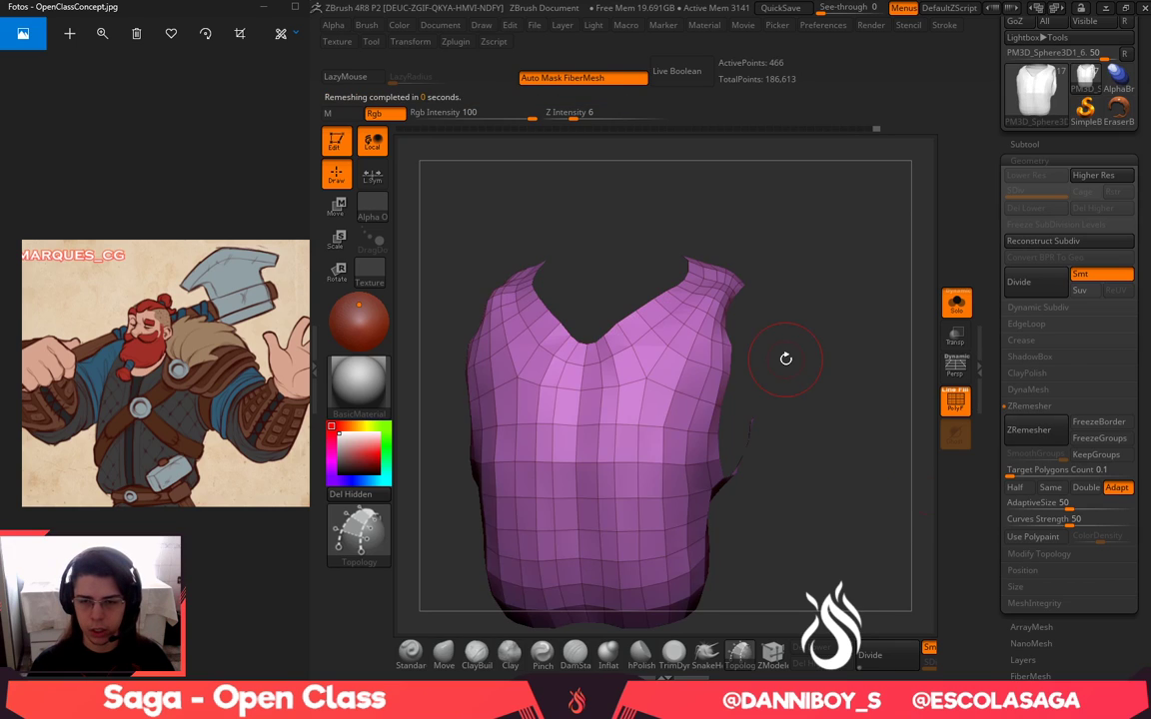
Enlarge the brush and smooth the low-poly vest around its shoulders, neckline and armholes
{"action": "left_click_drag", "start_coordinate": [763, 403], "coordinate": [781, 403]}
{"action": "key", "text": "space"}
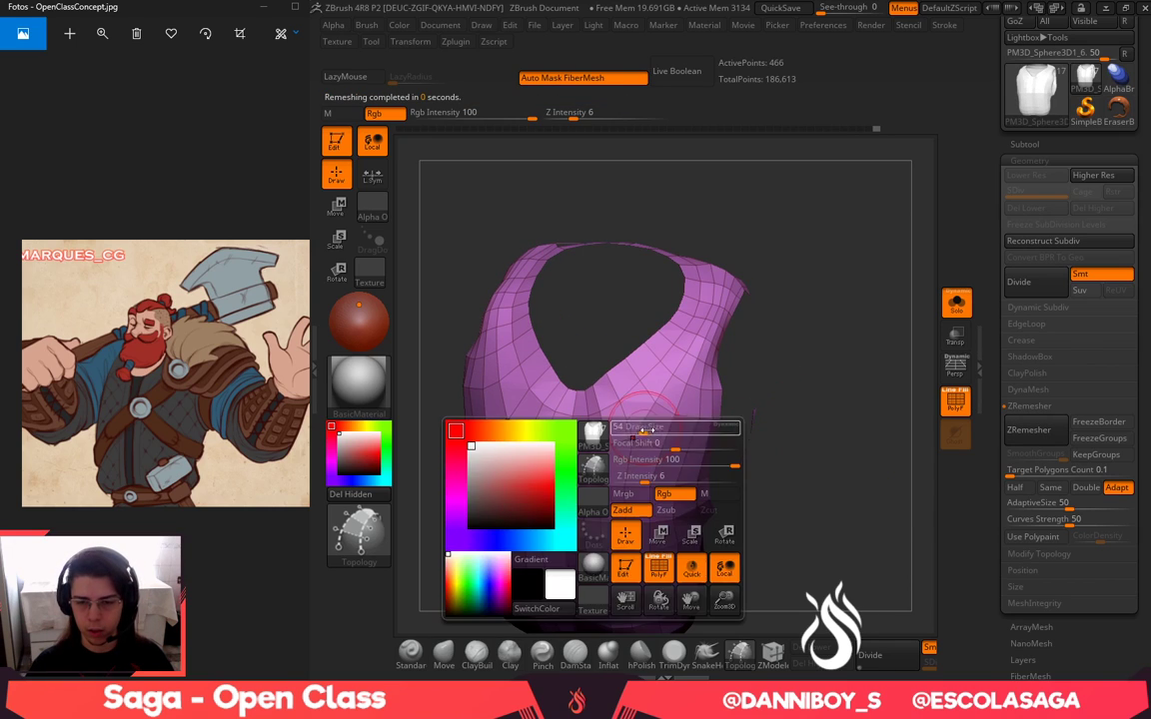
{"action": "mouse_move", "coordinate": [628, 430]}
{"action": "left_mouse_down"}
{"action": "mouse_move", "coordinate": [645, 429]}
{"action": "mouse_move", "coordinate": [689, 289]}
{"action": "left_mouse_up"}
{"action": "left_click_drag", "start_coordinate": [769, 225], "coordinate": [764, 334]}
{"action": "key", "text": "space"}
{"action": "left_click_drag", "start_coordinate": [730, 232], "coordinate": [690, 236], "text": "shift"}
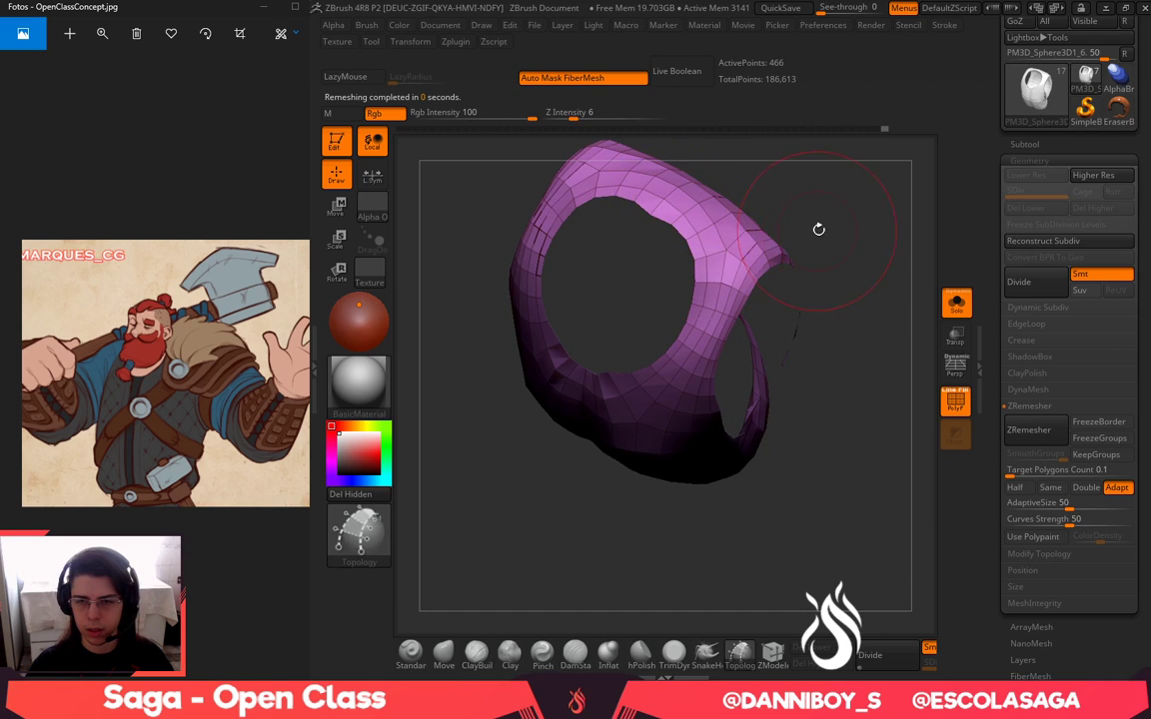
{"action": "left_click_drag", "start_coordinate": [817, 229], "coordinate": [701, 199]}
{"action": "left_click_drag", "start_coordinate": [517, 552], "coordinate": [482, 638], "text": "alt"}
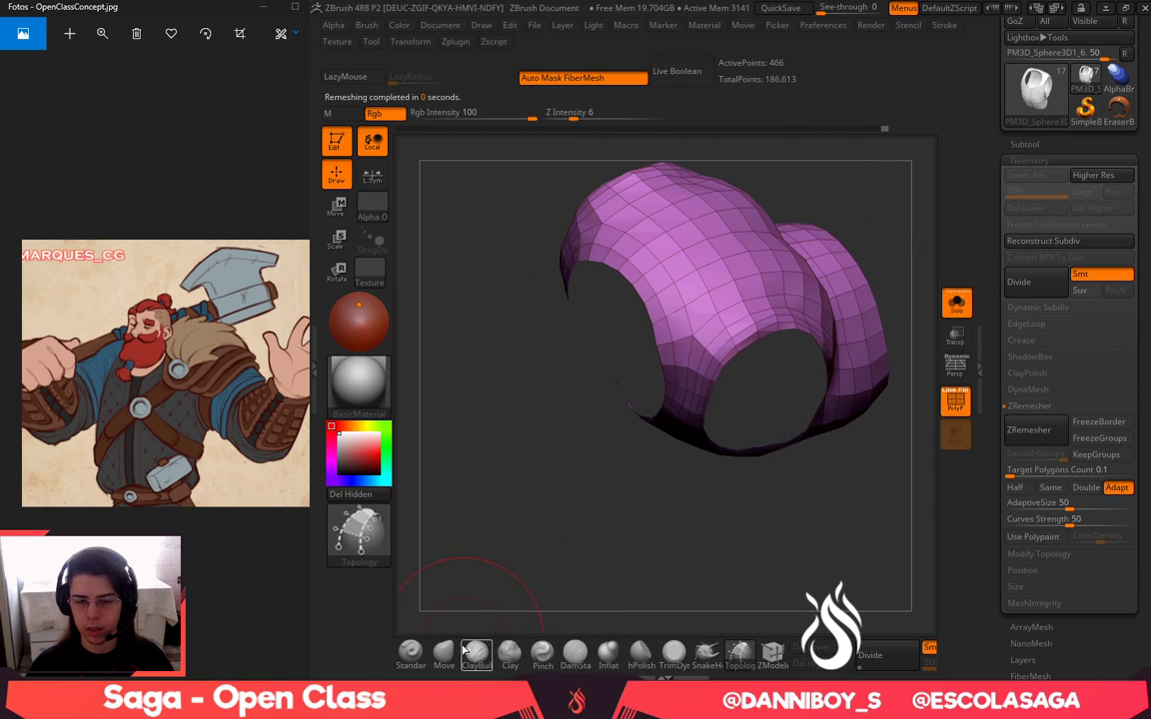
{"action": "left_click_drag", "start_coordinate": [724, 329], "coordinate": [584, 252], "text": "shift"}
{"action": "left_click_drag", "start_coordinate": [843, 457], "coordinate": [781, 525]}
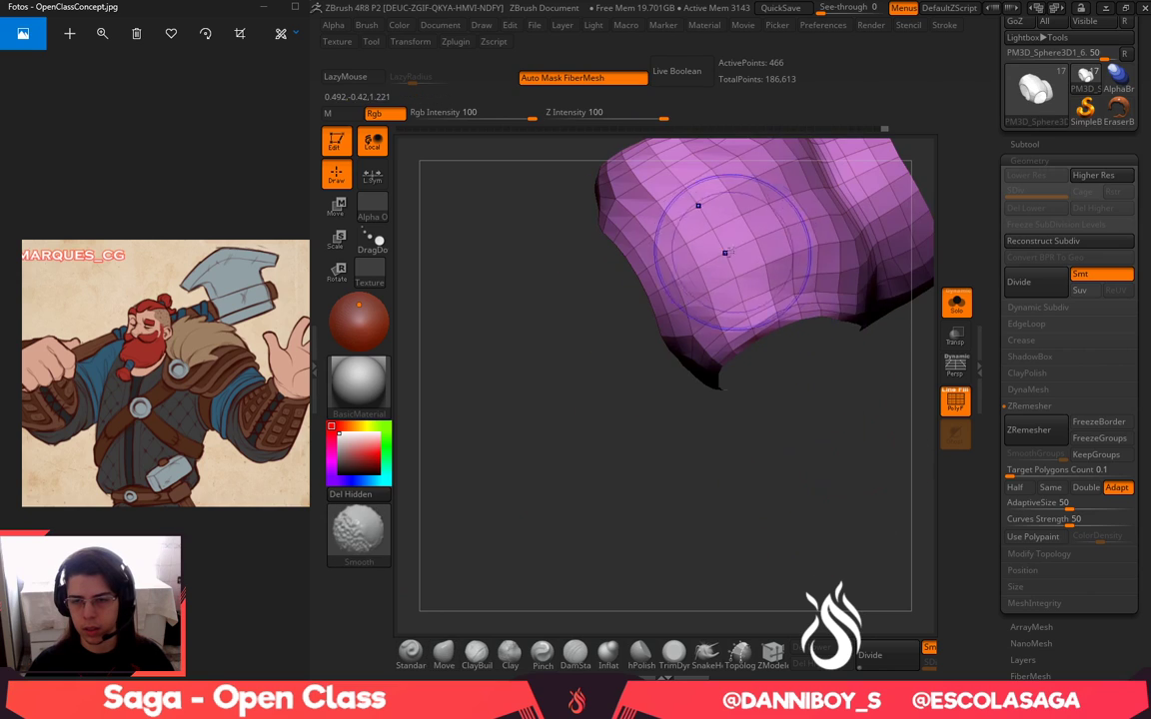
Smooth the vest's torso down to the hem, and run ZRemesher on it again at target 0.1
{"action": "left_click_drag", "start_coordinate": [728, 251], "coordinate": [840, 273], "text": "shift"}
{"action": "mouse_move", "coordinate": [827, 493]}
{"action": "left_mouse_down", "text": "alt"}
{"action": "mouse_move", "coordinate": [736, 547]}
{"action": "mouse_move", "coordinate": [761, 504]}
{"action": "left_mouse_up", "text": "alt"}
{"action": "mouse_move", "coordinate": [826, 273]}
{"action": "left_mouse_down", "text": "shift"}
{"action": "mouse_move", "coordinate": [797, 252]}
{"action": "mouse_move", "coordinate": [712, 242]}
{"action": "left_mouse_up", "text": "shift"}
{"action": "left_click_drag", "start_coordinate": [877, 394], "coordinate": [859, 305]}
{"action": "left_click_drag", "start_coordinate": [712, 234], "coordinate": [740, 410], "text": "shift"}
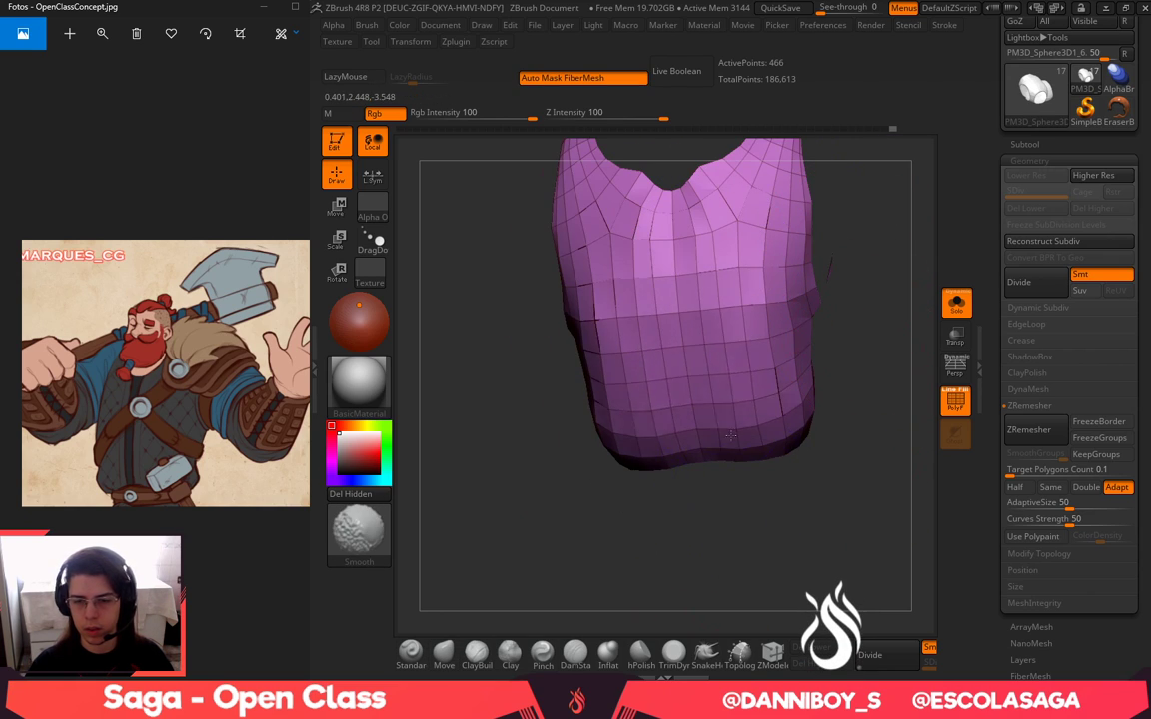
{"action": "left_click_drag", "start_coordinate": [762, 508], "coordinate": [695, 530]}
{"action": "left_click_drag", "start_coordinate": [763, 427], "coordinate": [756, 399], "text": "shift"}
{"action": "left_click", "coordinate": [1028, 430]}
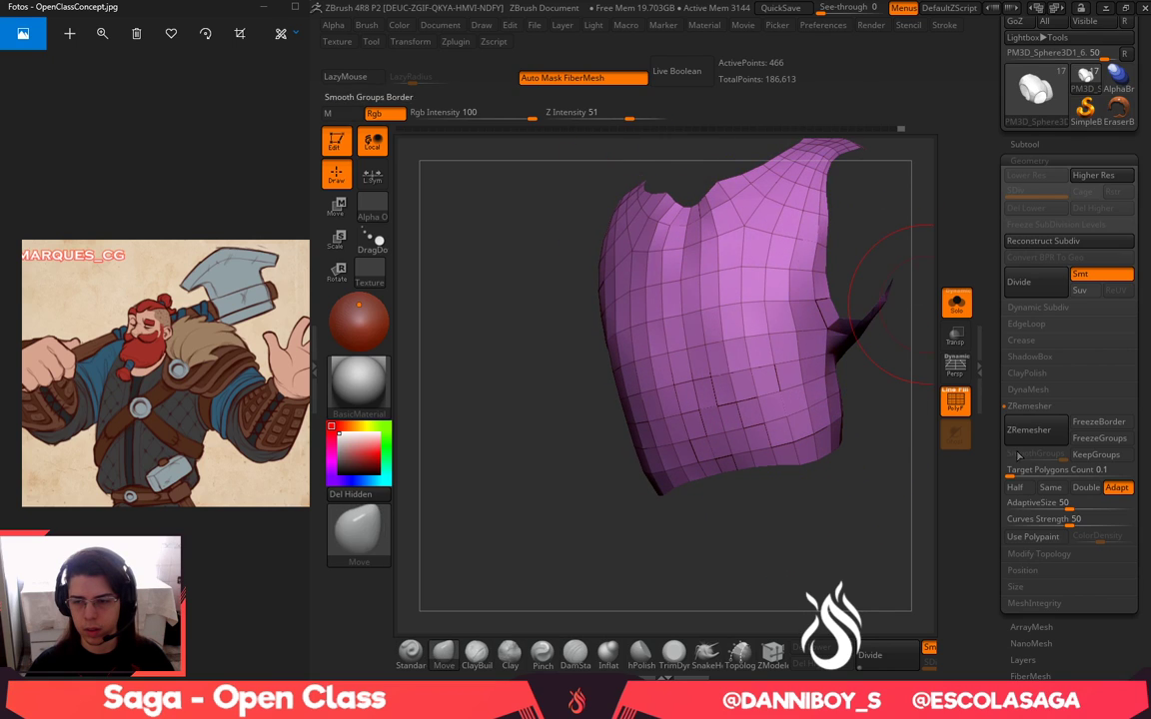
Clean up the remeshed vest's neckline by smoothing it and reshaping it with a smaller Move brush
{"action": "left_click_drag", "start_coordinate": [894, 540], "coordinate": [755, 525]}
{"action": "left_click_drag", "start_coordinate": [626, 239], "coordinate": [674, 229], "text": "shift"}
{"action": "left_click_drag", "start_coordinate": [786, 228], "coordinate": [810, 326], "text": "alt"}
{"action": "key", "text": "space"}
{"action": "left_click_drag", "start_coordinate": [662, 304], "coordinate": [644, 303]}
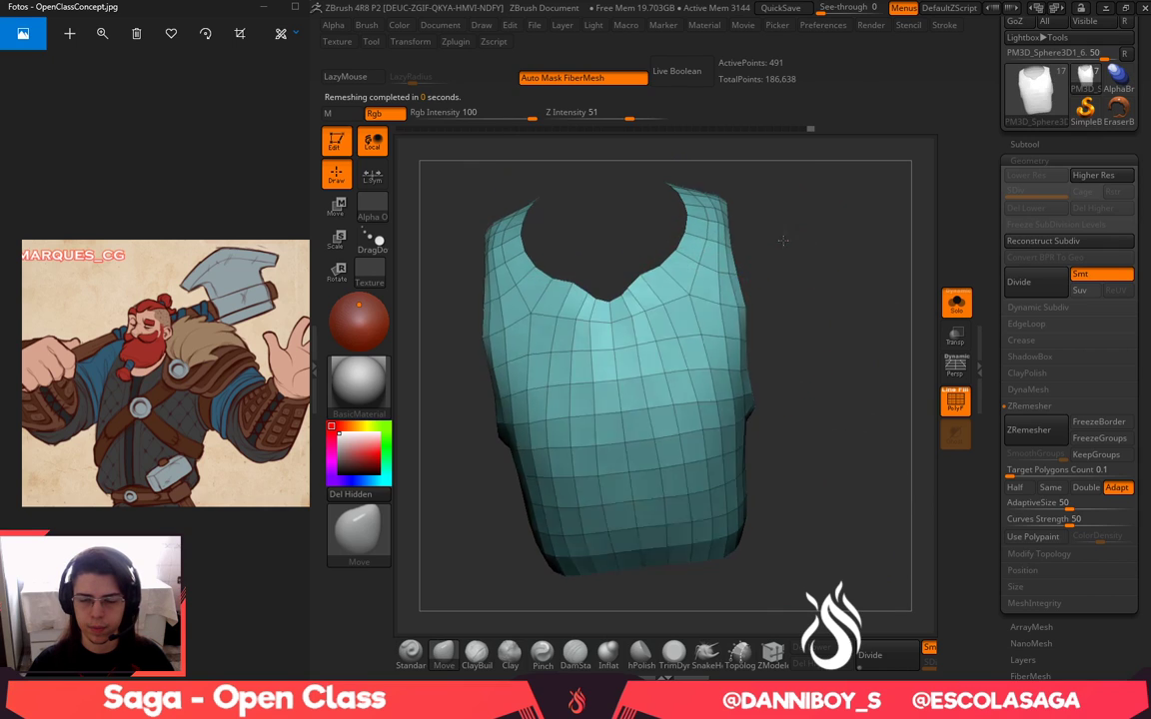
{"action": "key", "text": "space"}
{"action": "mouse_move", "coordinate": [783, 239]}
{"action": "left_mouse_down"}
{"action": "mouse_move", "coordinate": [785, 292]}
{"action": "mouse_move", "coordinate": [822, 301]}
{"action": "mouse_move", "coordinate": [837, 421]}
{"action": "left_mouse_up"}
{"action": "left_click_drag", "start_coordinate": [837, 280], "coordinate": [811, 244]}
{"action": "left_click_drag", "start_coordinate": [812, 244], "coordinate": [875, 277], "text": "alt"}
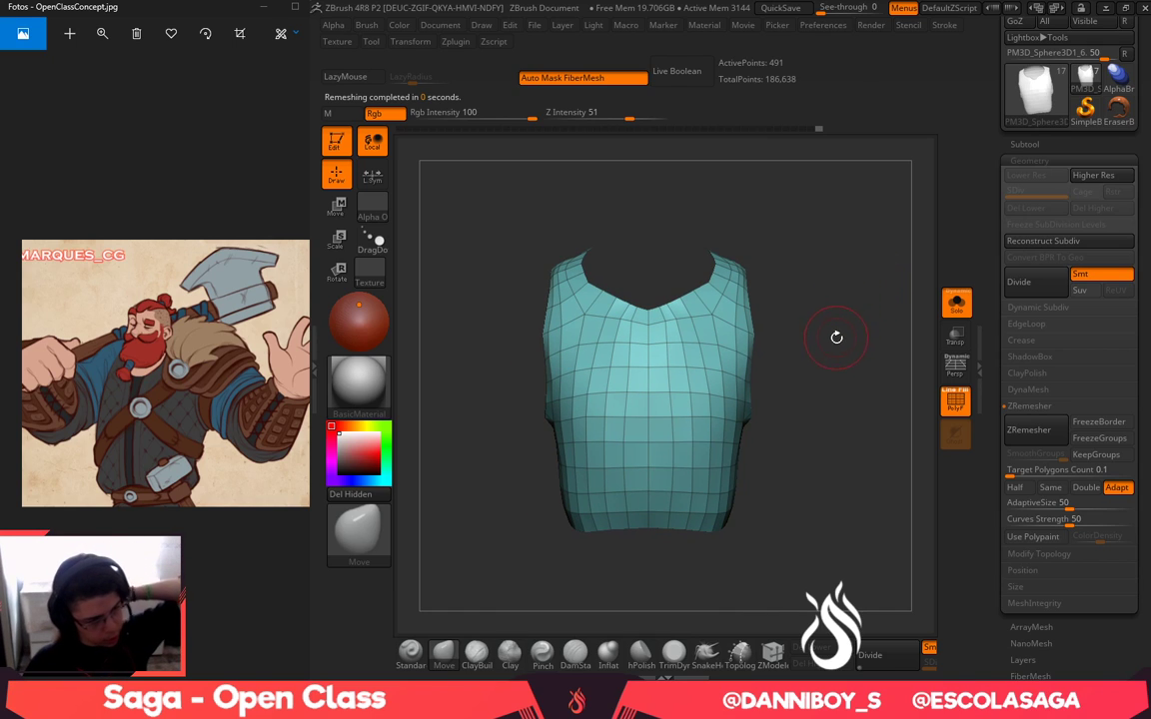
{"action": "mouse_move", "coordinate": [839, 351]}
{"action": "left_mouse_down"}
{"action": "mouse_move", "coordinate": [801, 372]}
{"action": "mouse_move", "coordinate": [804, 350]}
{"action": "left_mouse_up"}
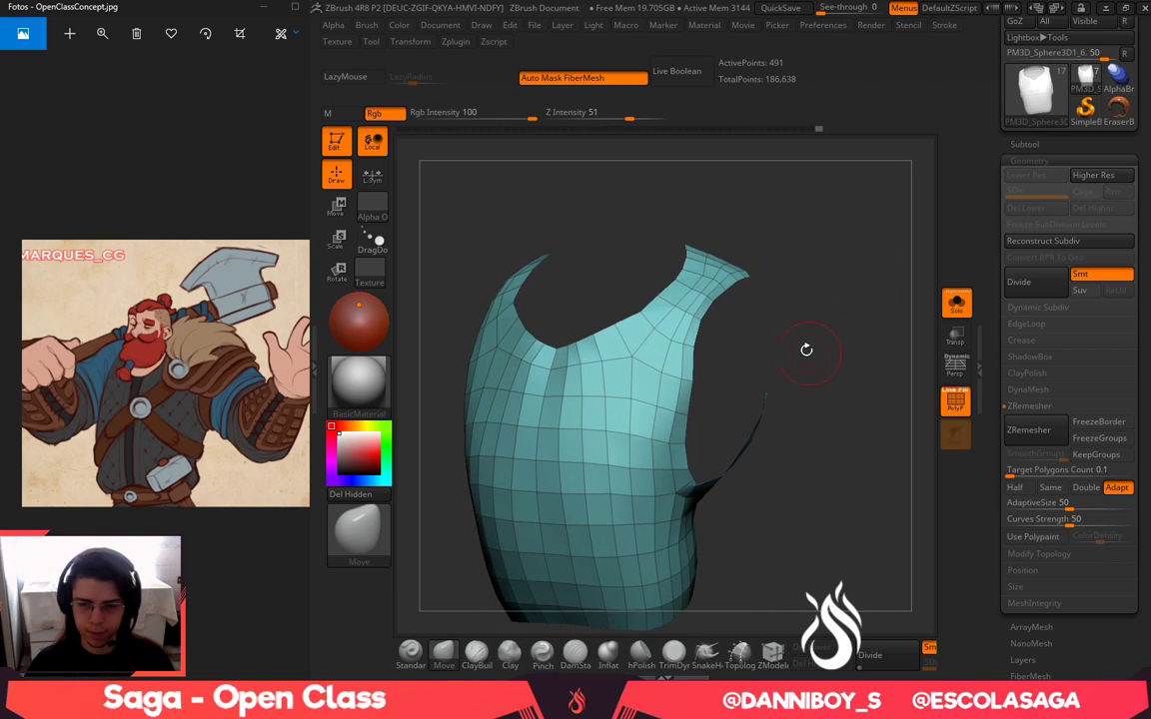
Refine the vest's shoulder straps and the upper edge of the neck opening by smoothing and moving them
{"action": "left_click_drag", "start_coordinate": [812, 290], "coordinate": [805, 400]}
{"action": "mouse_move", "coordinate": [721, 267]}
{"action": "left_mouse_down", "text": "shift"}
{"action": "mouse_move", "coordinate": [693, 278]}
{"action": "mouse_move", "coordinate": [735, 232]}
{"action": "left_mouse_up", "text": "shift"}
{"action": "mouse_move", "coordinate": [866, 231]}
{"action": "left_mouse_down"}
{"action": "mouse_move", "coordinate": [858, 213]}
{"action": "mouse_move", "coordinate": [747, 275]}
{"action": "mouse_move", "coordinate": [713, 277]}
{"action": "left_mouse_up"}
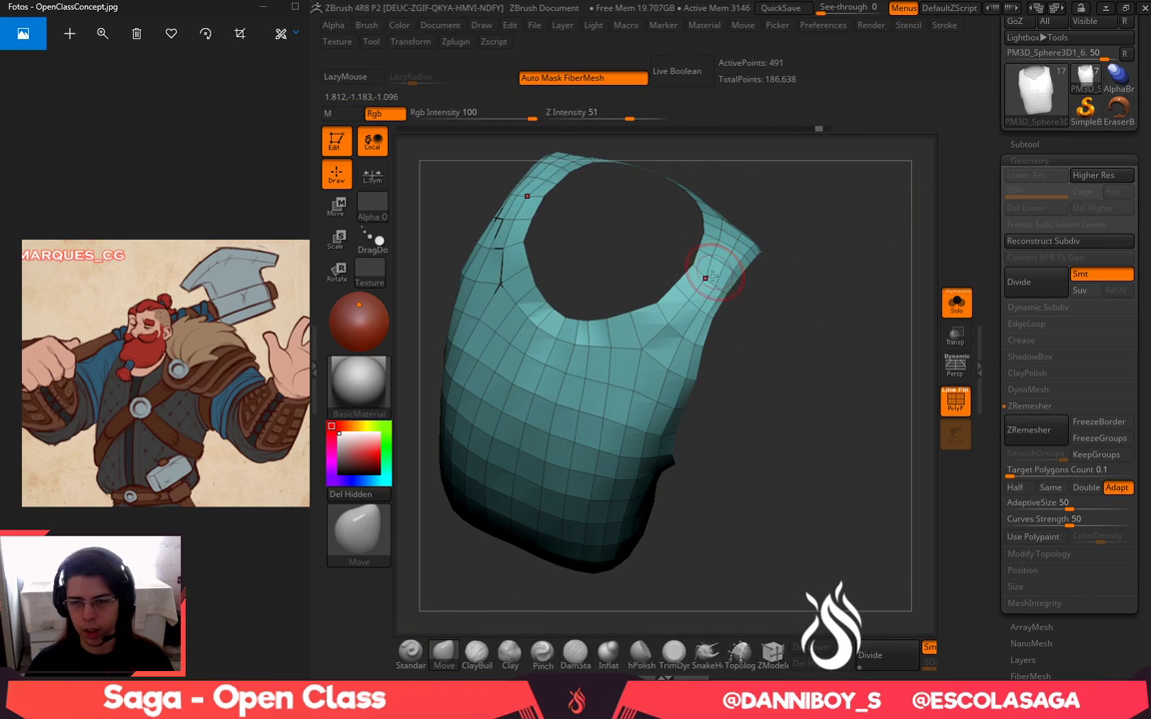
{"action": "left_click_drag", "start_coordinate": [792, 284], "coordinate": [776, 248], "text": "shift"}
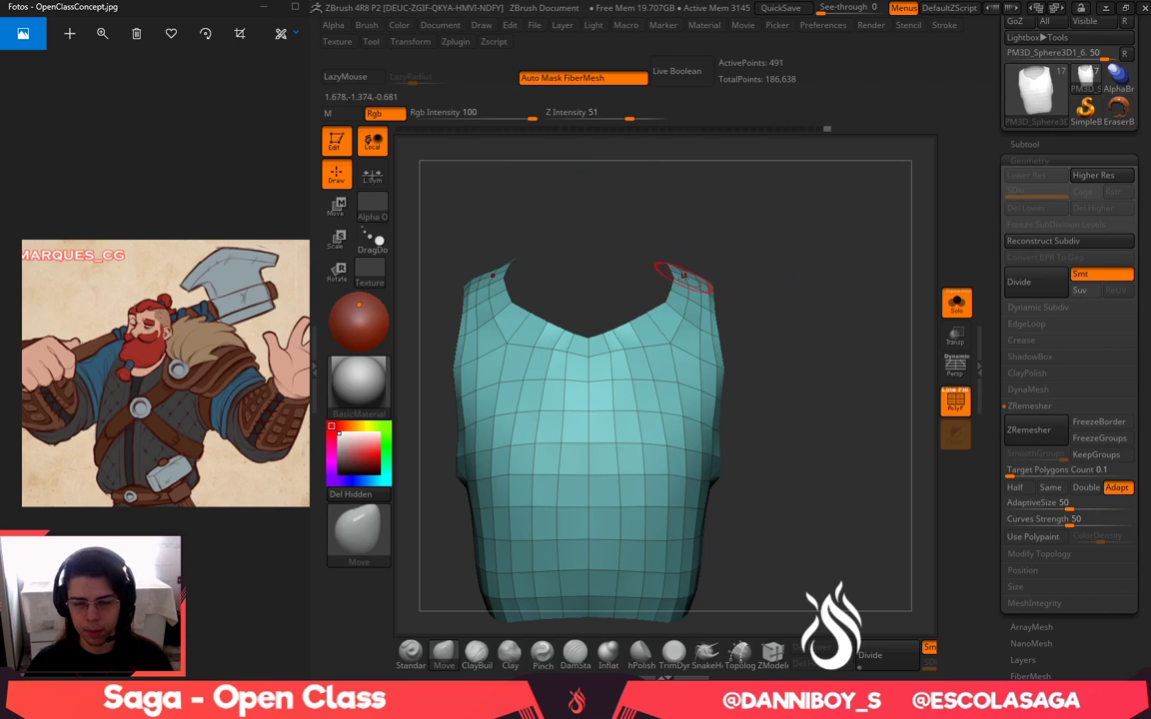
{"action": "left_click_drag", "start_coordinate": [691, 260], "coordinate": [736, 357]}
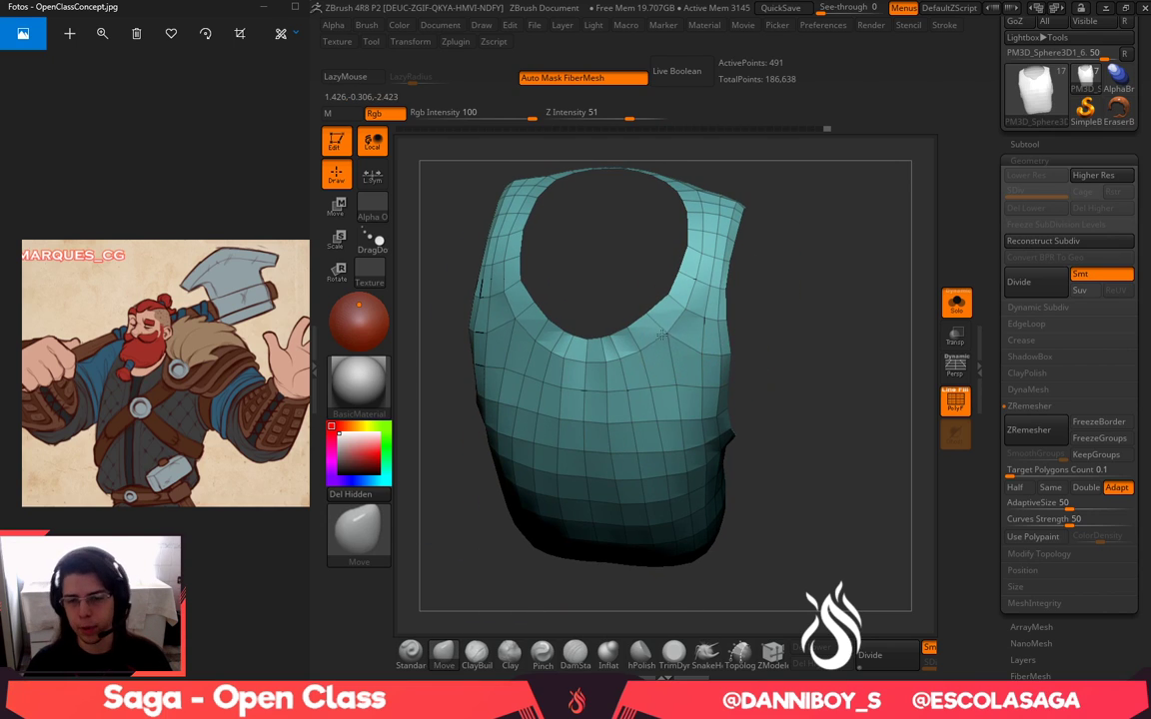
{"action": "left_click_drag", "start_coordinate": [806, 350], "coordinate": [820, 227], "text": "shift"}
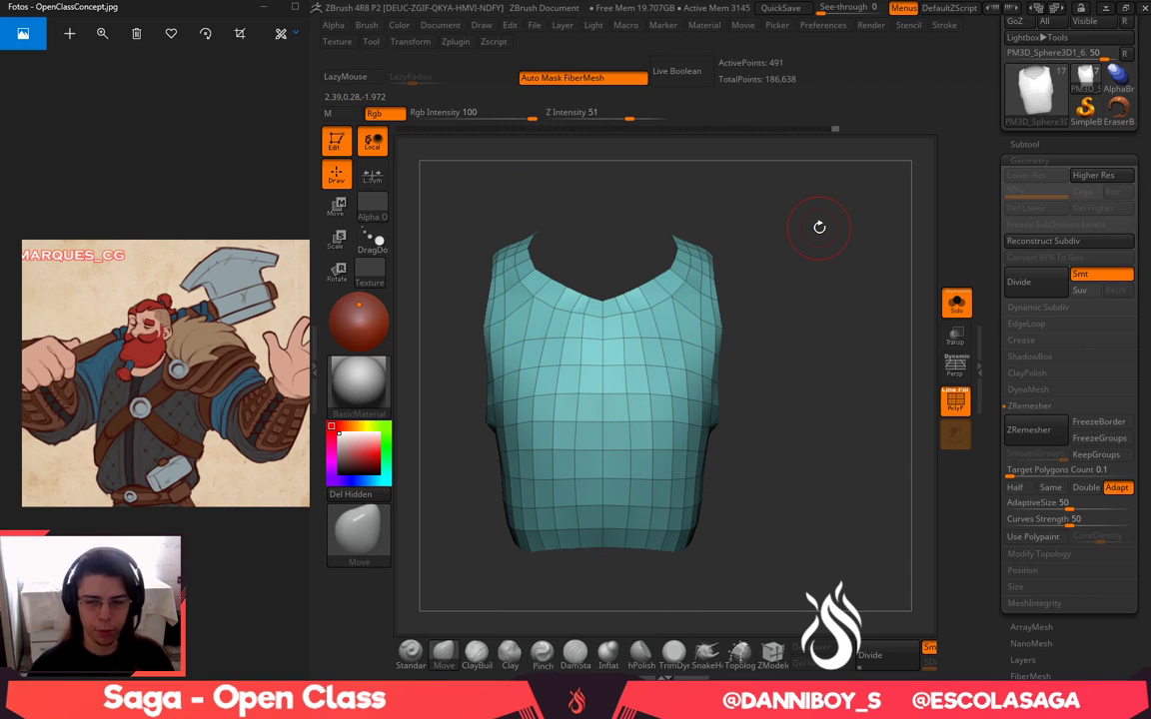
Increase the brush size and smooth the vest's chest and front surface
{"action": "key", "text": "space"}
{"action": "left_click_drag", "start_coordinate": [702, 337], "coordinate": [722, 337]}
{"action": "mouse_move", "coordinate": [627, 361]}
{"action": "left_mouse_down", "text": "shift"}
{"action": "mouse_move", "coordinate": [636, 348]}
{"action": "mouse_move", "coordinate": [681, 339]}
{"action": "left_mouse_up", "text": "shift"}
{"action": "mouse_move", "coordinate": [814, 400]}
{"action": "left_mouse_down"}
{"action": "mouse_move", "coordinate": [750, 430]}
{"action": "mouse_move", "coordinate": [681, 395]}
{"action": "left_mouse_up"}
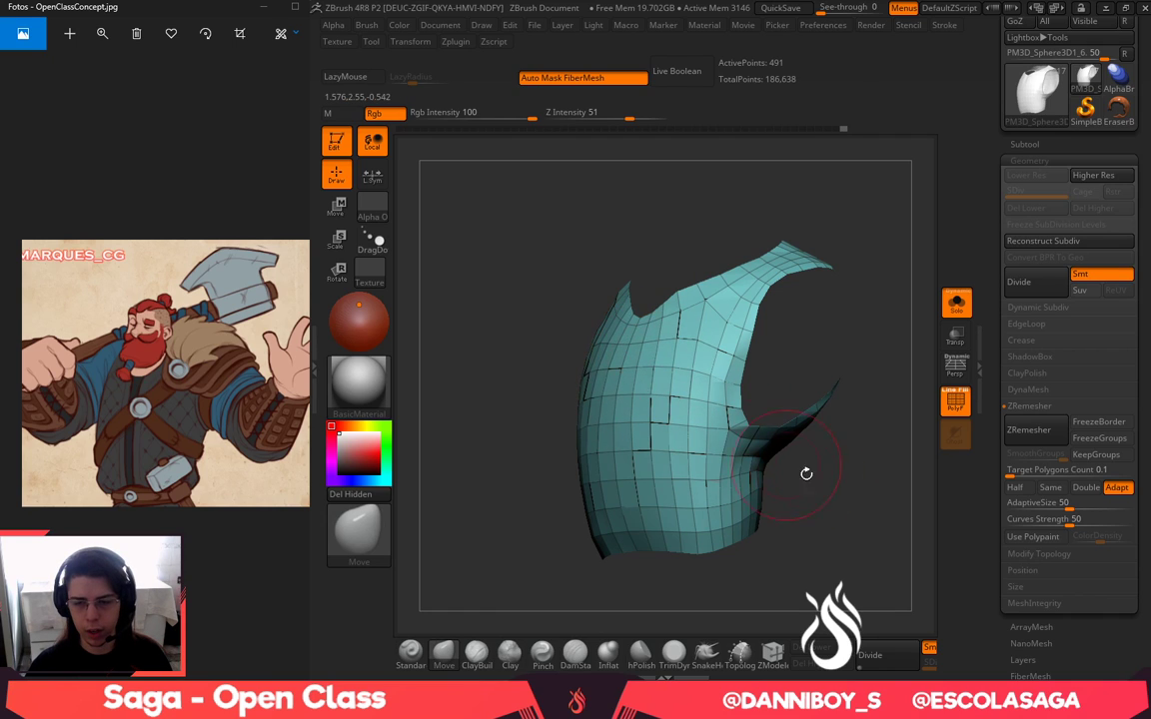
{"action": "left_click_drag", "start_coordinate": [806, 473], "coordinate": [889, 501]}
{"action": "mouse_move", "coordinate": [606, 398]}
{"action": "left_mouse_down", "text": "shift"}
{"action": "mouse_move", "coordinate": [645, 427]}
{"action": "mouse_move", "coordinate": [610, 352]}
{"action": "left_mouse_up", "text": "shift"}
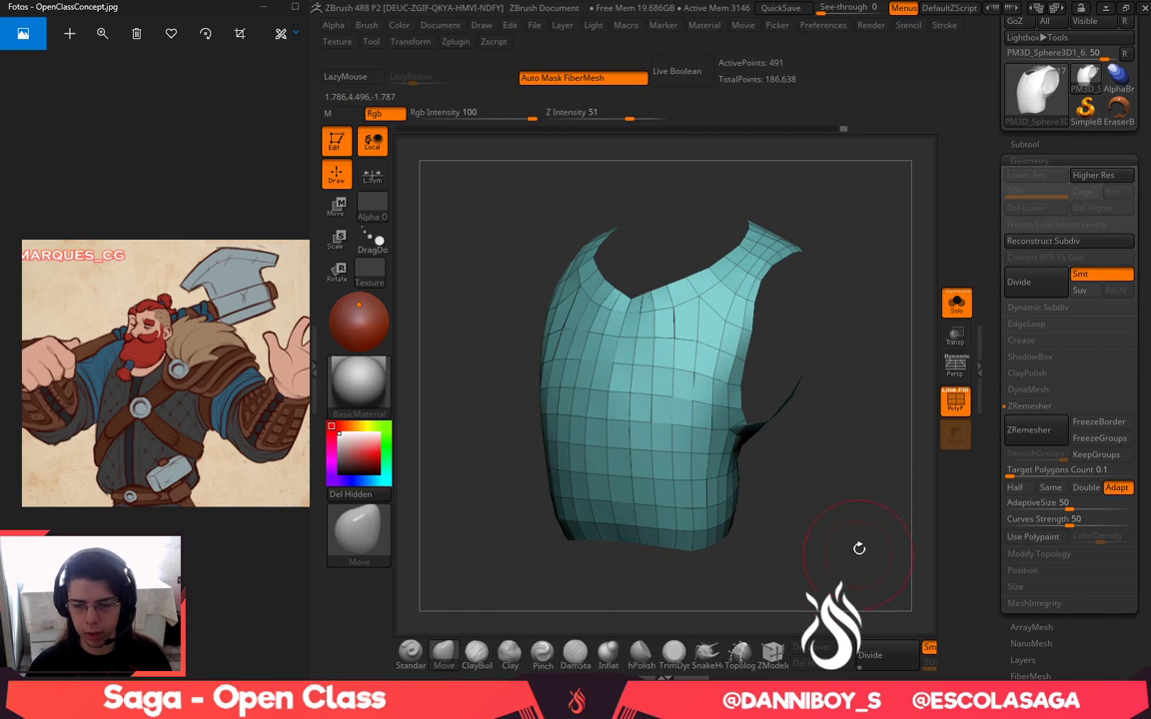
Smooth the vest's side below the armhole and around the armhole edge
{"action": "left_click_drag", "start_coordinate": [859, 547], "coordinate": [784, 480]}
{"action": "left_click_drag", "start_coordinate": [692, 449], "coordinate": [703, 444], "text": "shift"}
{"action": "left_click_drag", "start_coordinate": [860, 467], "coordinate": [784, 462]}
{"action": "mouse_move", "coordinate": [772, 436]}
{"action": "left_mouse_down", "text": "shift"}
{"action": "mouse_move", "coordinate": [798, 403]}
{"action": "mouse_move", "coordinate": [832, 267]}
{"action": "mouse_move", "coordinate": [818, 329]}
{"action": "left_mouse_up", "text": "shift"}
{"action": "mouse_move", "coordinate": [767, 175]}
{"action": "left_mouse_down"}
{"action": "mouse_move", "coordinate": [837, 247]}
{"action": "mouse_move", "coordinate": [832, 488]}
{"action": "left_mouse_up"}
{"action": "left_click_drag", "start_coordinate": [811, 529], "coordinate": [850, 566]}
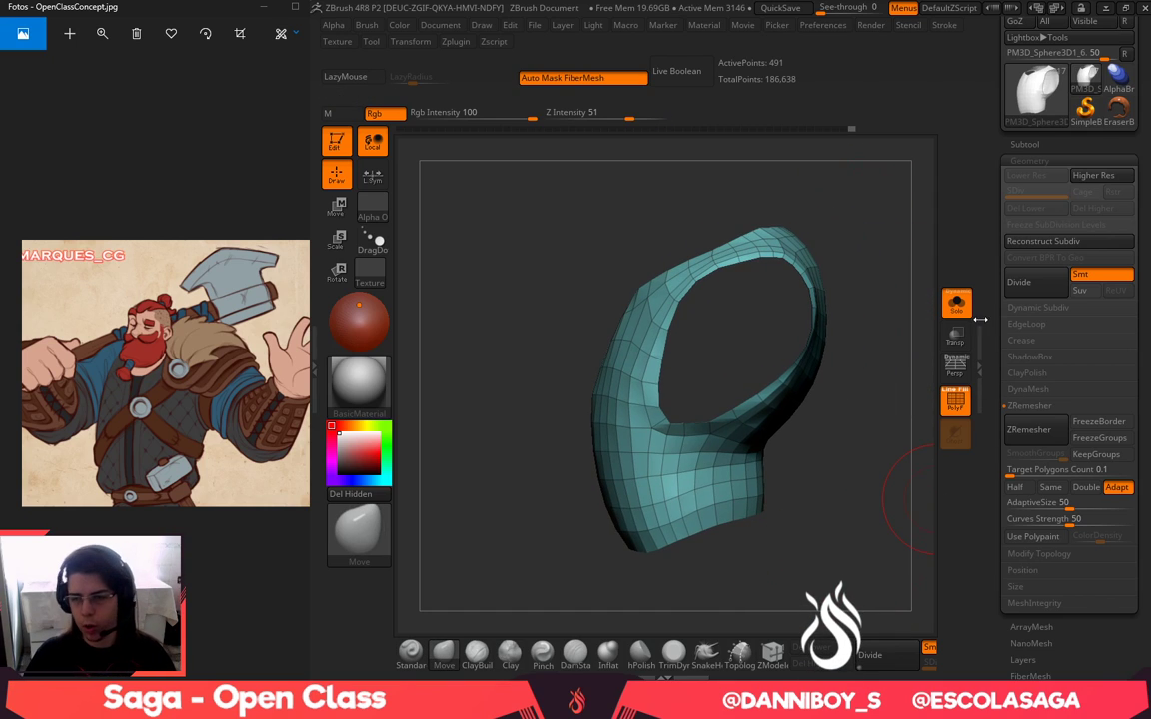
{"action": "left_click_drag", "start_coordinate": [878, 248], "coordinate": [928, 308]}
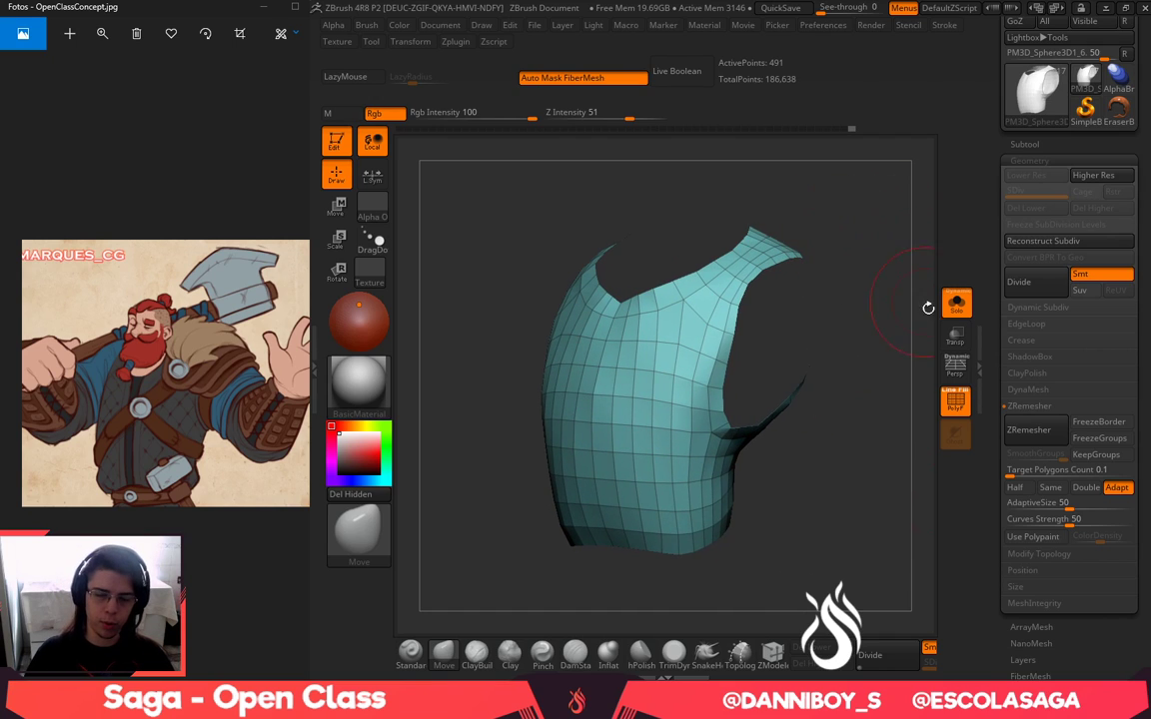
Give the vest shell thickness using the ZModeler brush's QMesh action on all polygons
{"action": "key", "text": "b"}
{"action": "key", "text": "z"}
{"action": "key", "text": "m"}
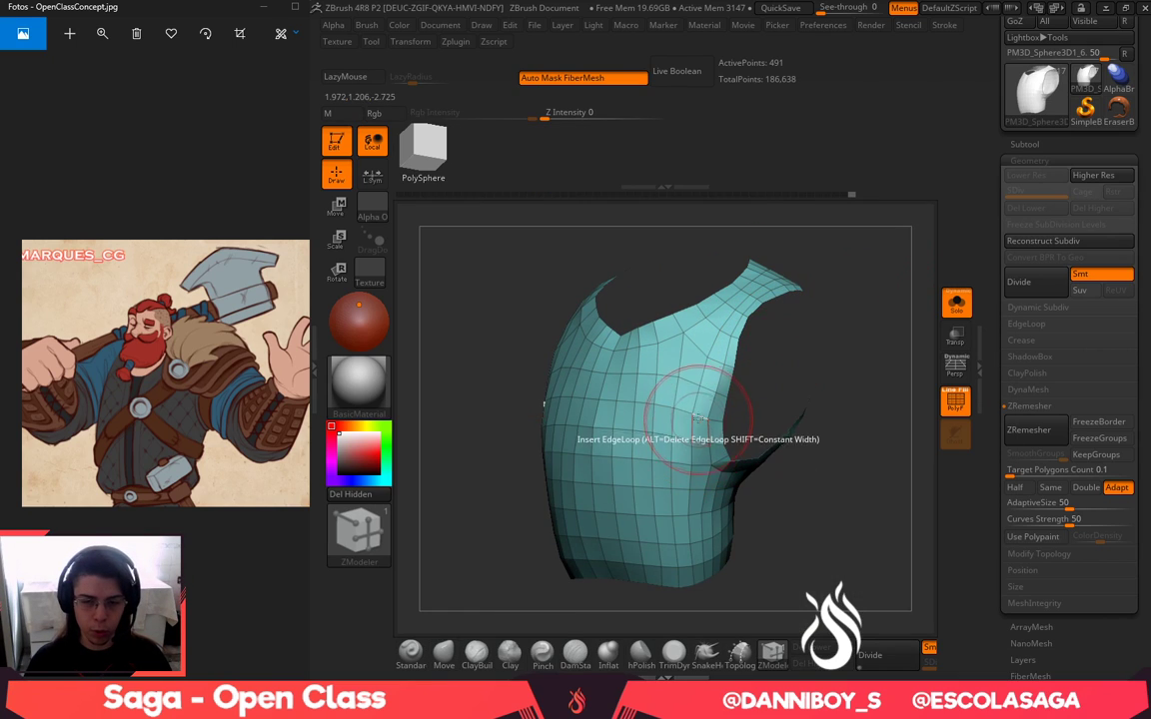
{"action": "left_click_drag", "start_coordinate": [709, 416], "coordinate": [794, 389]}
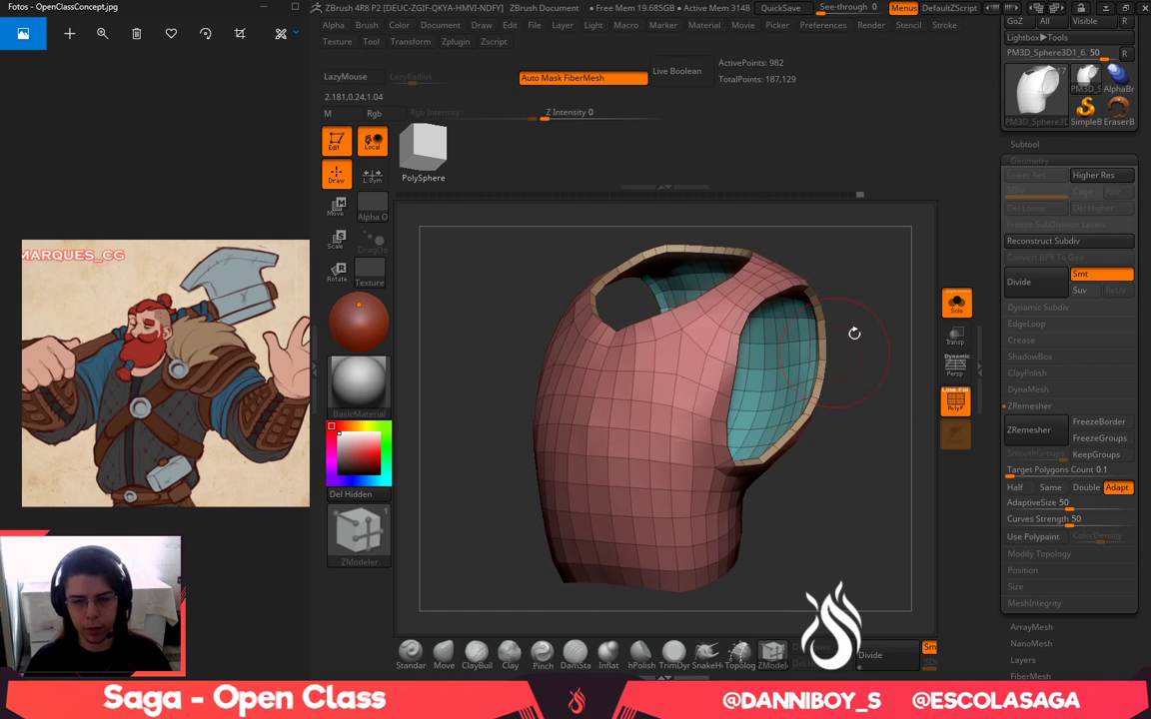
Try to open the vest's front by pushing a centre loop inward with QMesh targeting Polyloop
{"action": "left_click_drag", "start_coordinate": [855, 333], "coordinate": [922, 306]}
{"action": "left_click_drag", "start_coordinate": [742, 286], "coordinate": [748, 332], "text": "alt"}
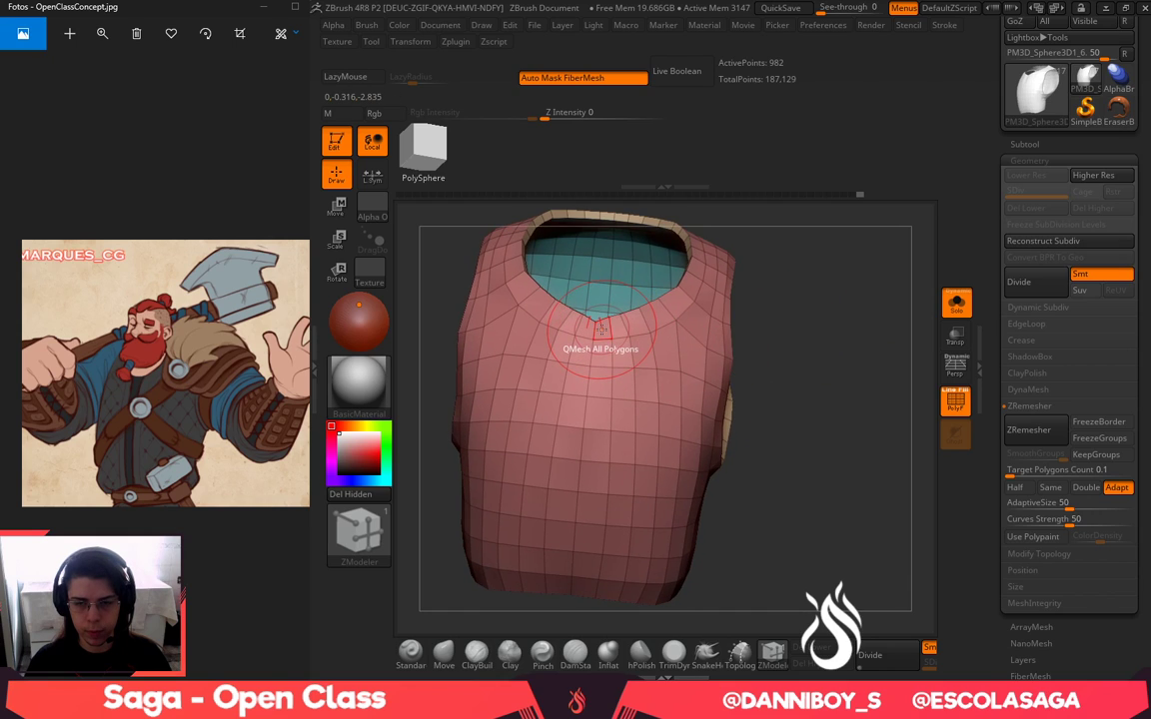
{"action": "key", "text": "space"}
{"action": "left_click", "coordinate": [689, 415]}
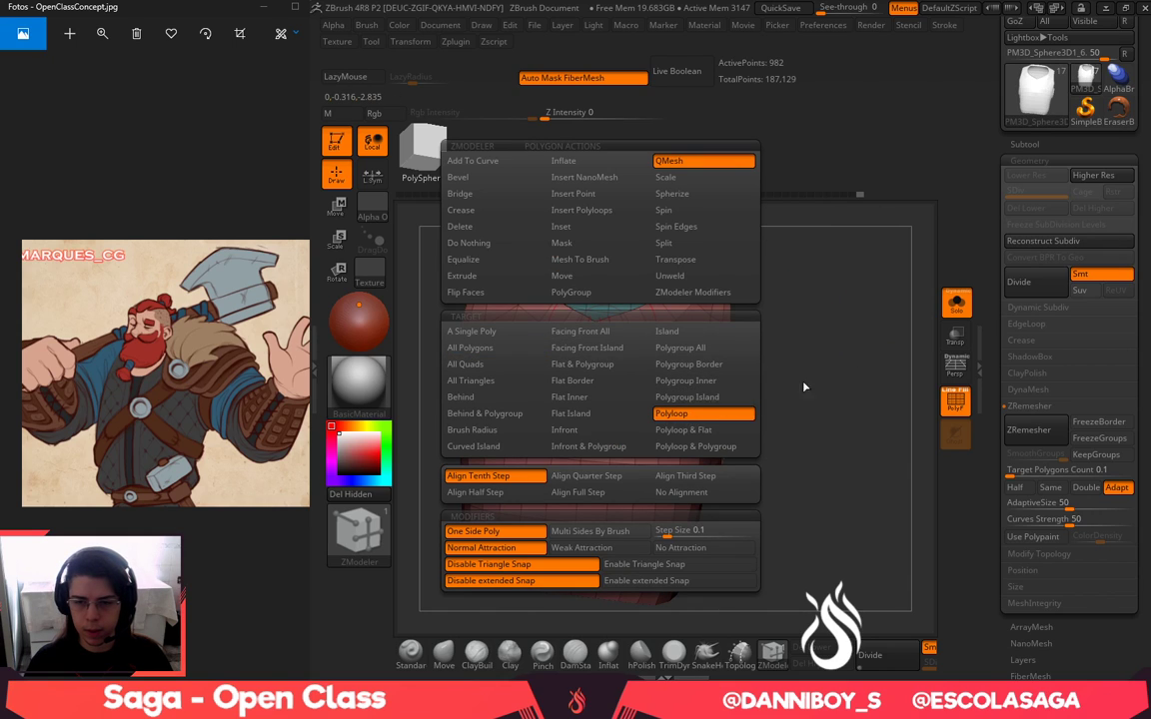
{"action": "left_click_drag", "start_coordinate": [825, 358], "coordinate": [749, 391]}
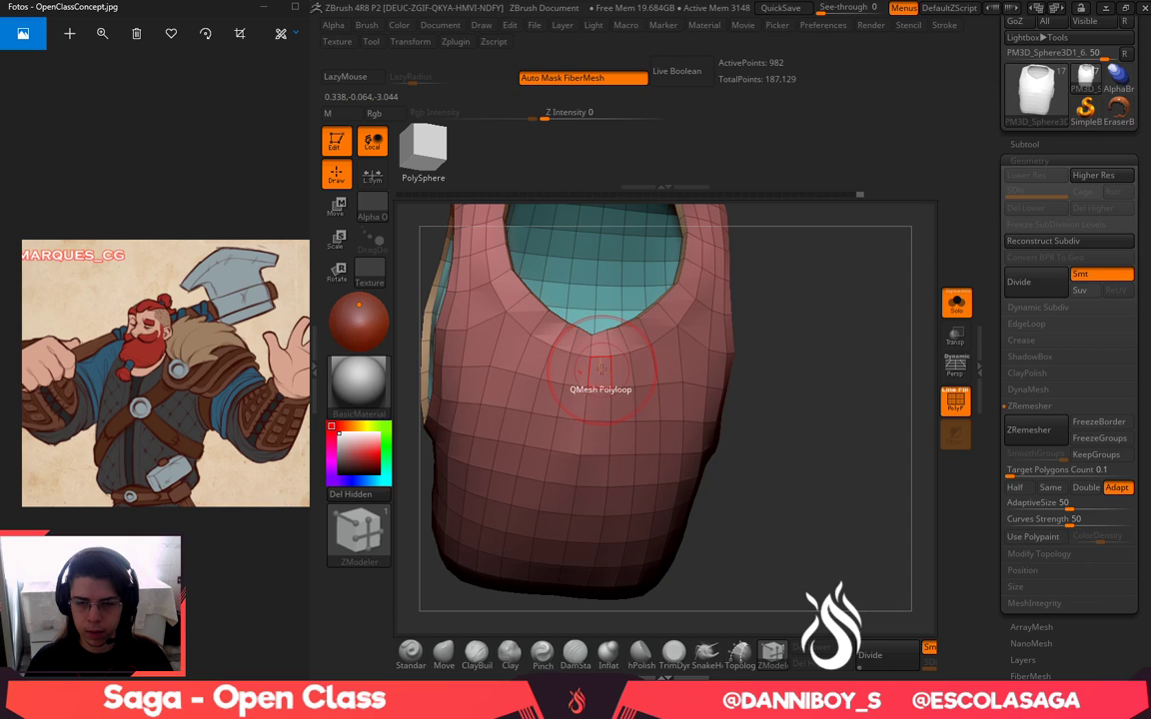
{"action": "left_click_drag", "start_coordinate": [588, 366], "coordinate": [583, 340]}
{"action": "left_click_drag", "start_coordinate": [857, 419], "coordinate": [827, 436]}
{"action": "key", "text": "ctrl+z"}
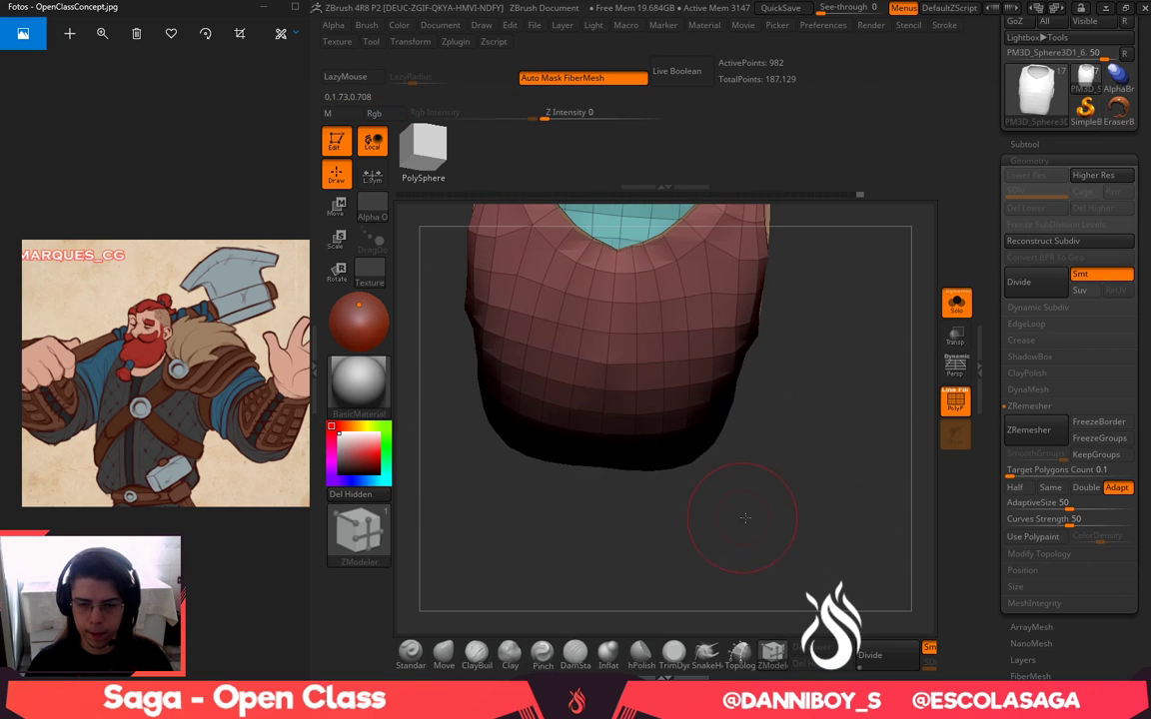
{"action": "left_click_drag", "start_coordinate": [747, 519], "coordinate": [681, 505]}
{"action": "left_click_drag", "start_coordinate": [593, 381], "coordinate": [588, 356]}
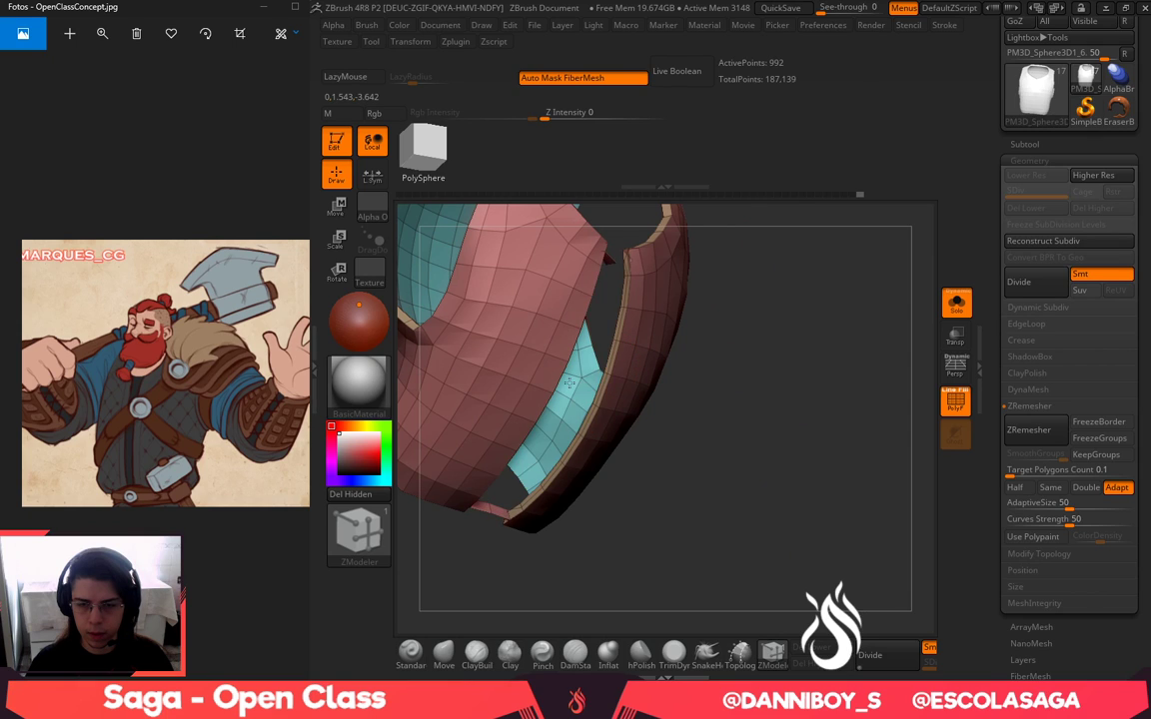
{"action": "key", "text": "ctrl+z"}
Cut the vest open along its front centre strip from neckline to hem, with the ZModeler target set to A Single Poly
{"action": "left_click_drag", "start_coordinate": [711, 460], "coordinate": [644, 450]}
{"action": "key", "text": "space"}
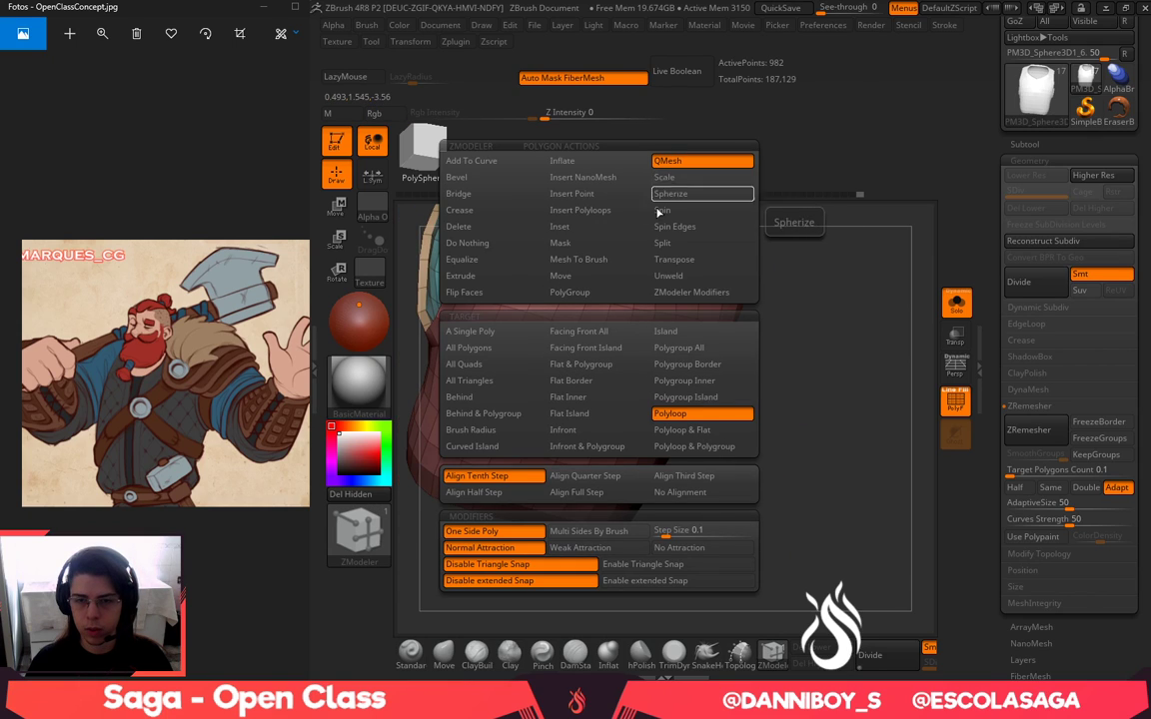
{"action": "left_click", "coordinate": [470, 330]}
{"action": "mouse_move", "coordinate": [626, 271]}
{"action": "left_mouse_down", "text": "alt"}
{"action": "mouse_move", "coordinate": [553, 515]}
{"action": "mouse_move", "coordinate": [567, 455]}
{"action": "left_mouse_up", "text": "alt"}
{"action": "left_click", "coordinate": [563, 477]}
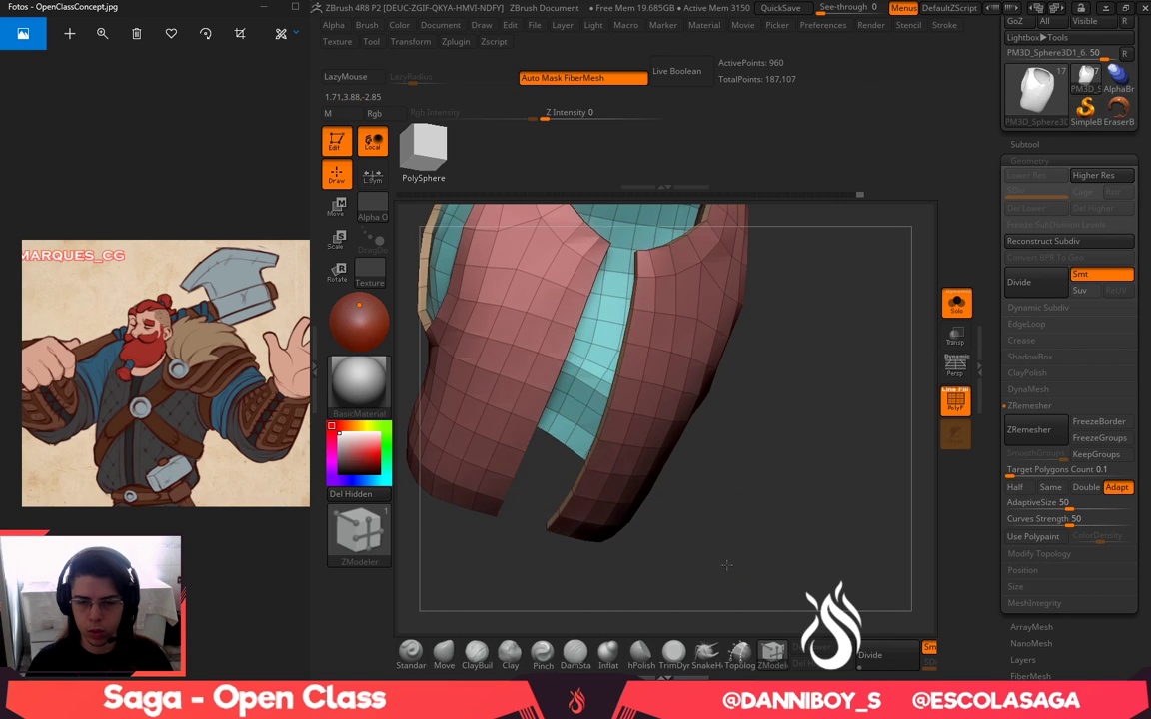
{"action": "left_click_drag", "start_coordinate": [728, 562], "coordinate": [716, 543]}
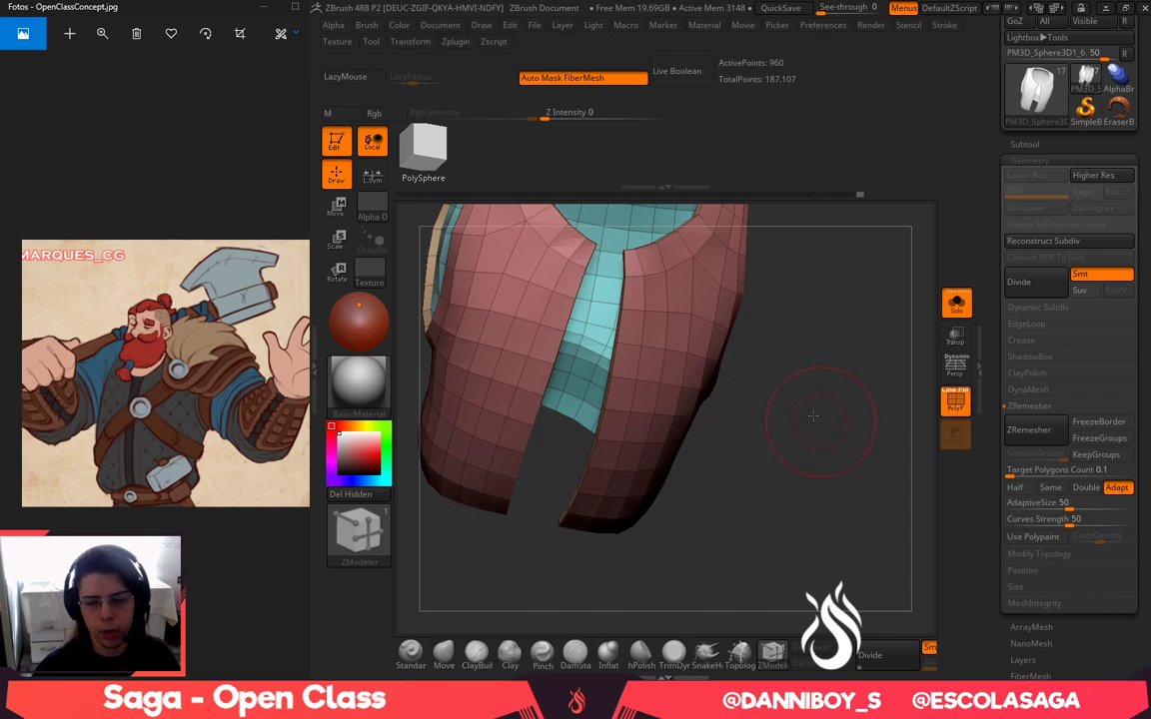
Straighten the vest's front opening edges from neckline to hem with the Move brush
{"action": "left_click_drag", "start_coordinate": [814, 416], "coordinate": [743, 460]}
{"action": "left_click", "coordinate": [446, 652]}
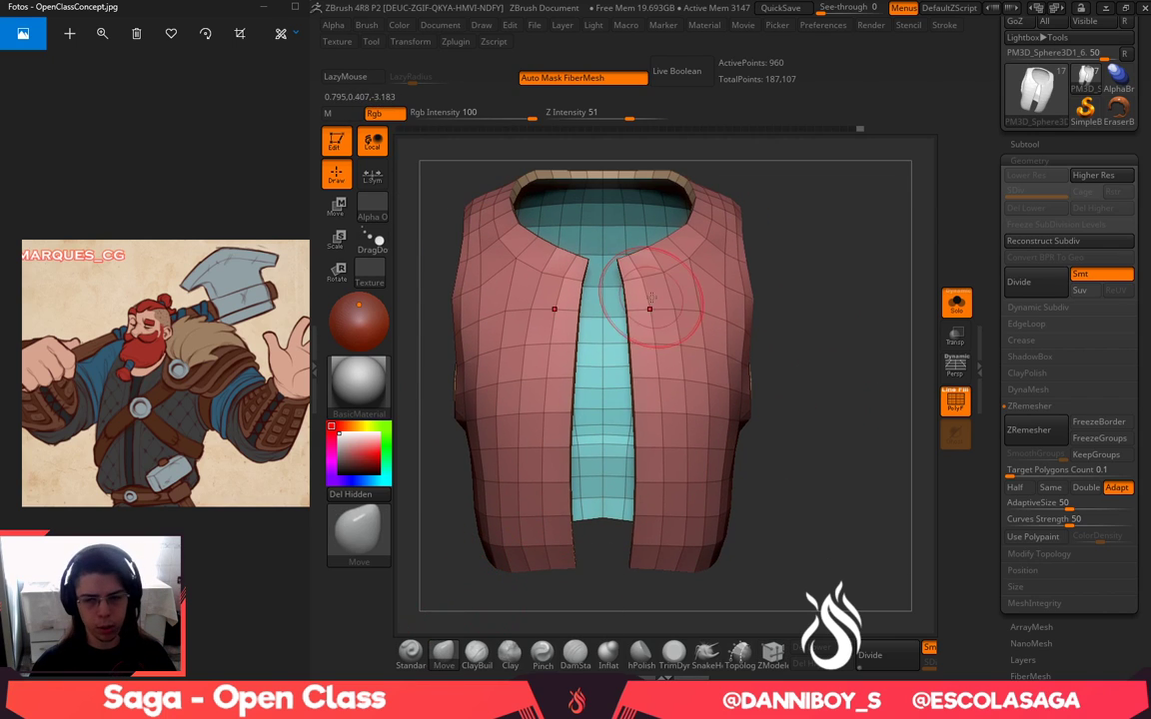
{"action": "key", "text": "space"}
{"action": "left_click_drag", "start_coordinate": [653, 281], "coordinate": [641, 281]}
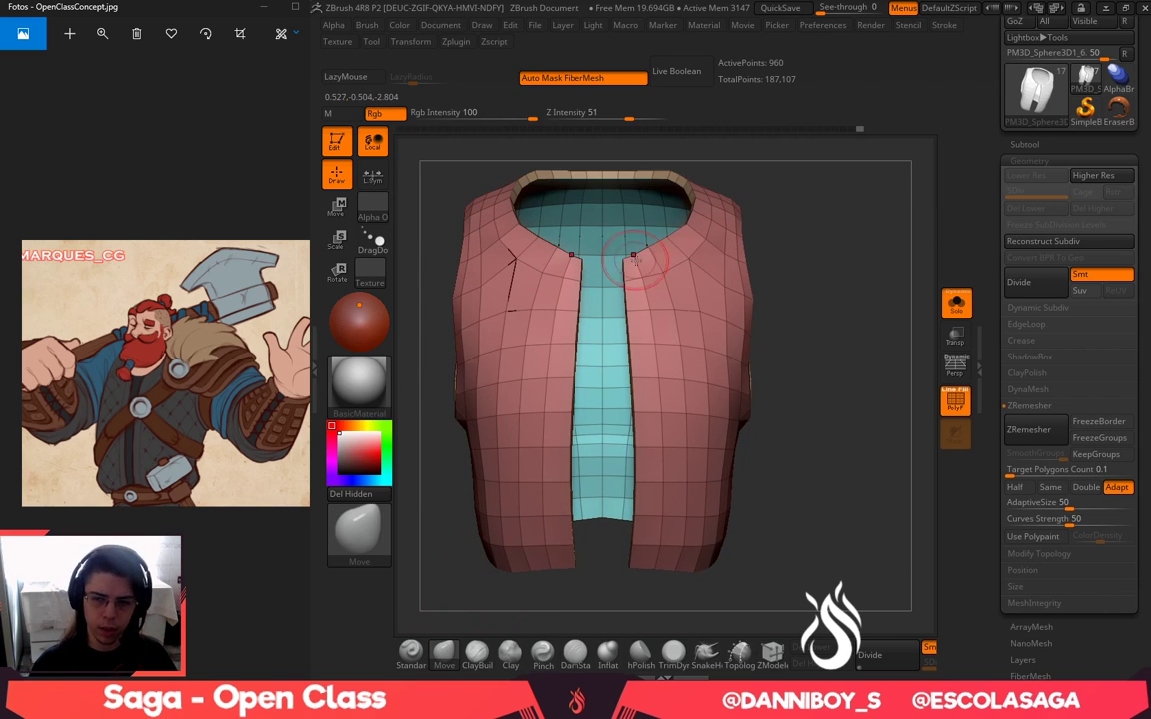
{"action": "key", "text": "space"}
{"action": "left_click_drag", "start_coordinate": [667, 331], "coordinate": [689, 331]}
{"action": "left_click_drag", "start_coordinate": [656, 380], "coordinate": [649, 389]}
{"action": "mouse_move", "coordinate": [659, 482]}
{"action": "left_mouse_down"}
{"action": "mouse_move", "coordinate": [651, 489]}
{"action": "mouse_move", "coordinate": [653, 430]}
{"action": "left_mouse_up"}
{"action": "left_click_drag", "start_coordinate": [657, 546], "coordinate": [645, 538]}
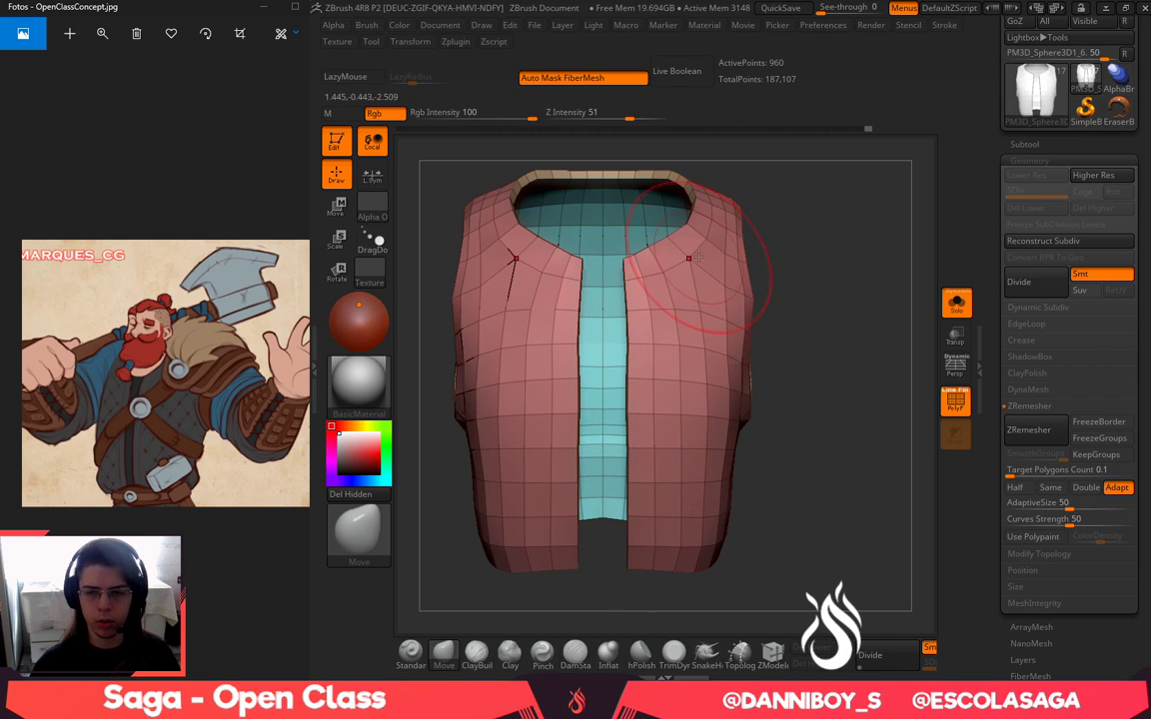
Adjust the vest's upper chest and armhole contour with the Move brush, then smooth the area in front of the armhole
{"action": "left_click_drag", "start_coordinate": [704, 258], "coordinate": [706, 254]}
{"action": "mouse_move", "coordinate": [755, 292]}
{"action": "left_mouse_down"}
{"action": "mouse_move", "coordinate": [743, 299]}
{"action": "mouse_move", "coordinate": [775, 311]}
{"action": "mouse_move", "coordinate": [764, 322]}
{"action": "left_mouse_up"}
{"action": "key", "text": "space"}
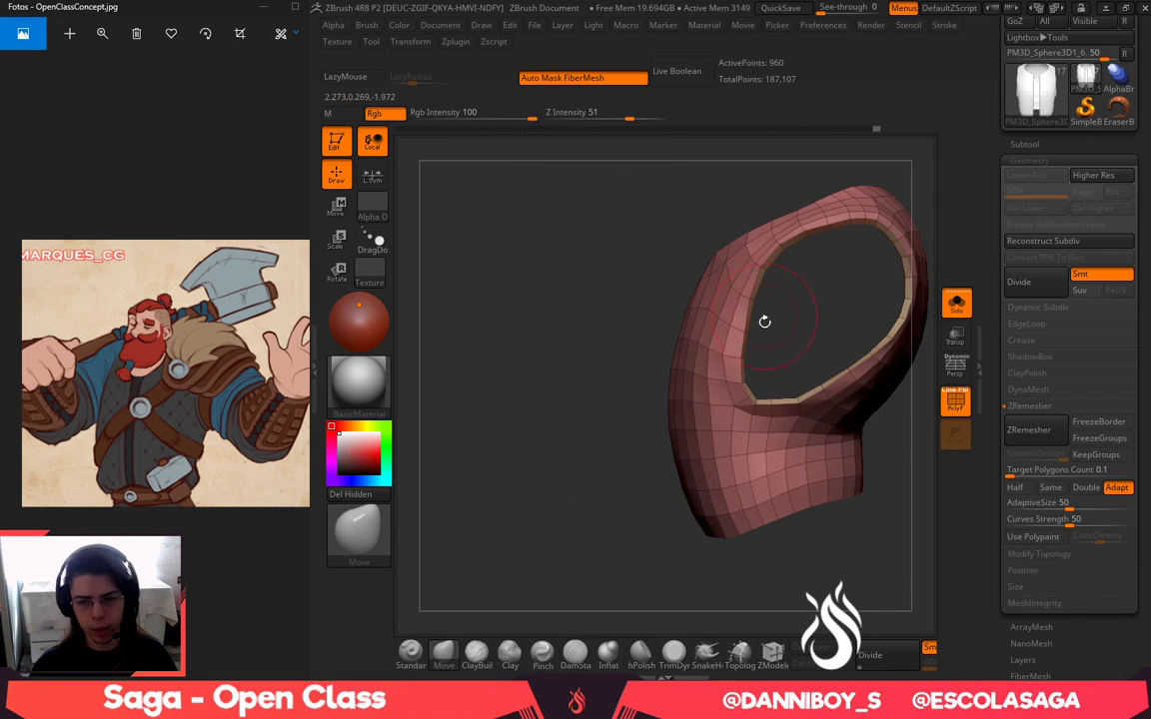
{"action": "left_click_drag", "start_coordinate": [807, 383], "coordinate": [759, 344]}
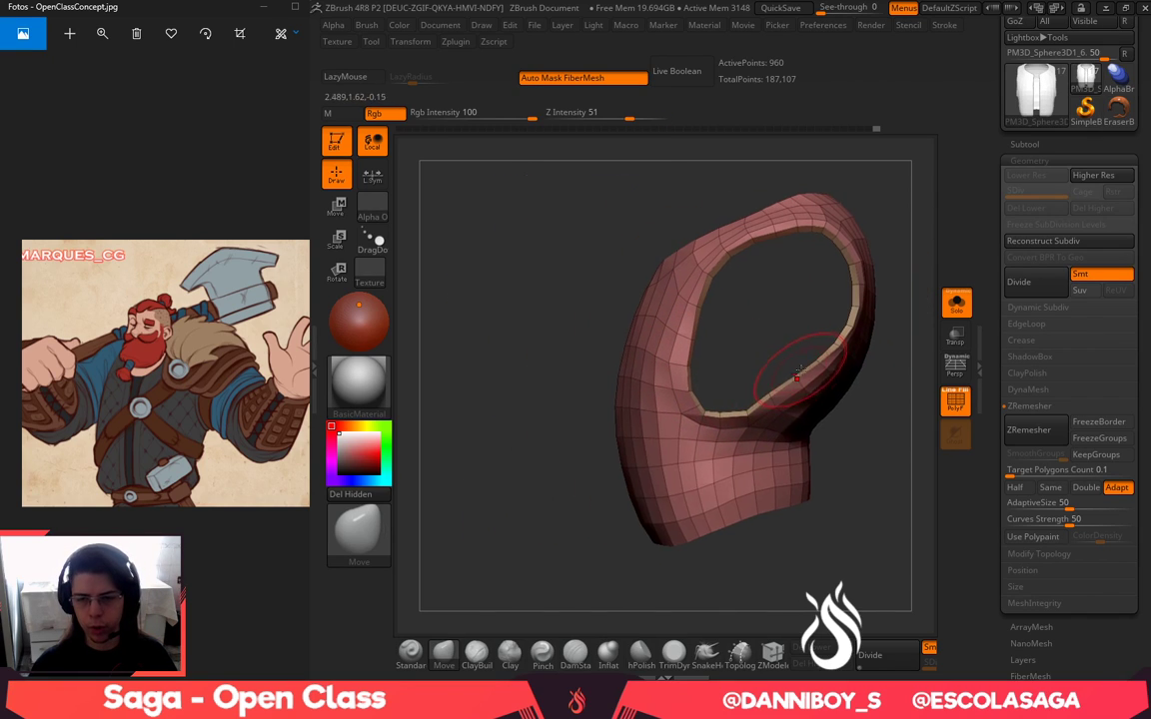
{"action": "key", "text": "space"}
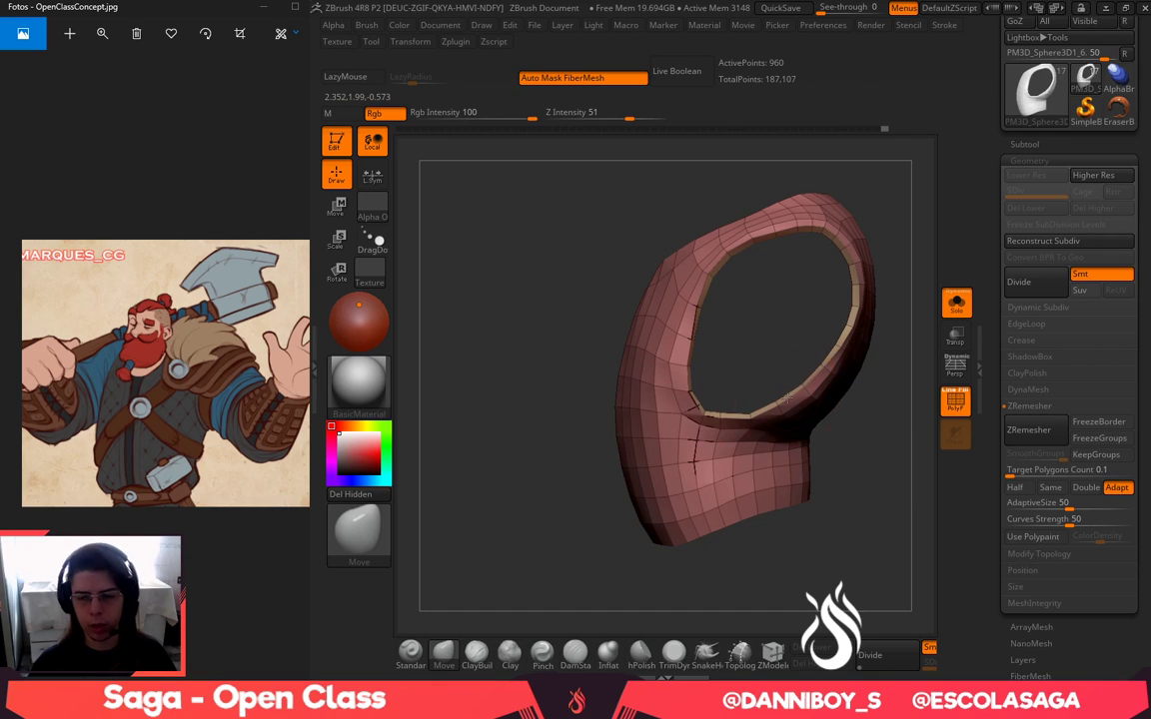
{"action": "left_click_drag", "start_coordinate": [827, 371], "coordinate": [835, 362]}
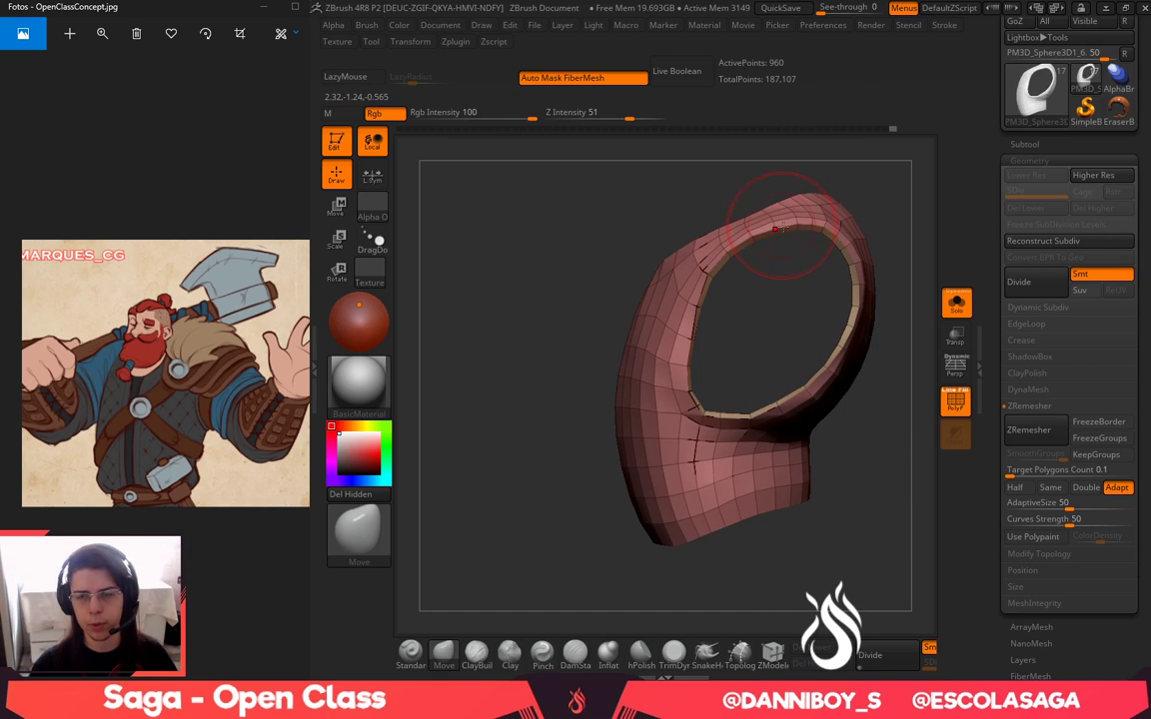
{"action": "left_click_drag", "start_coordinate": [717, 361], "coordinate": [676, 306]}
{"action": "left_click_drag", "start_coordinate": [604, 368], "coordinate": [636, 401], "text": "shift"}
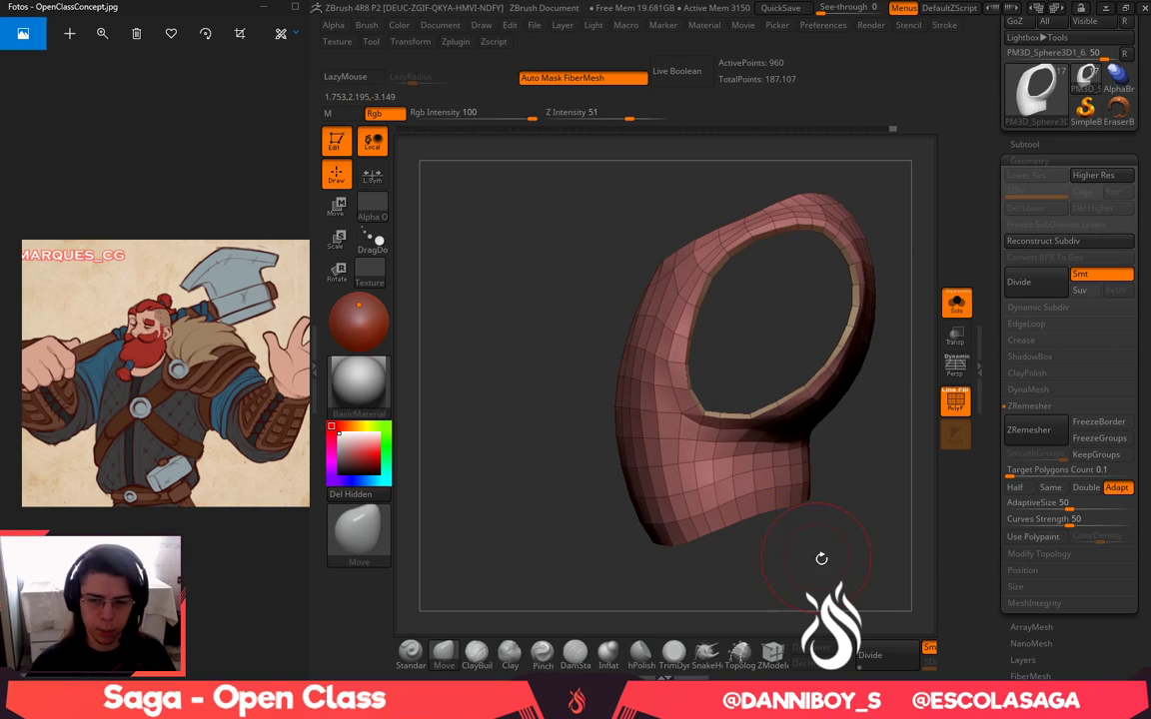
Smooth the vest's side and back surface around the armhole
{"action": "left_click_drag", "start_coordinate": [822, 558], "coordinate": [737, 517]}
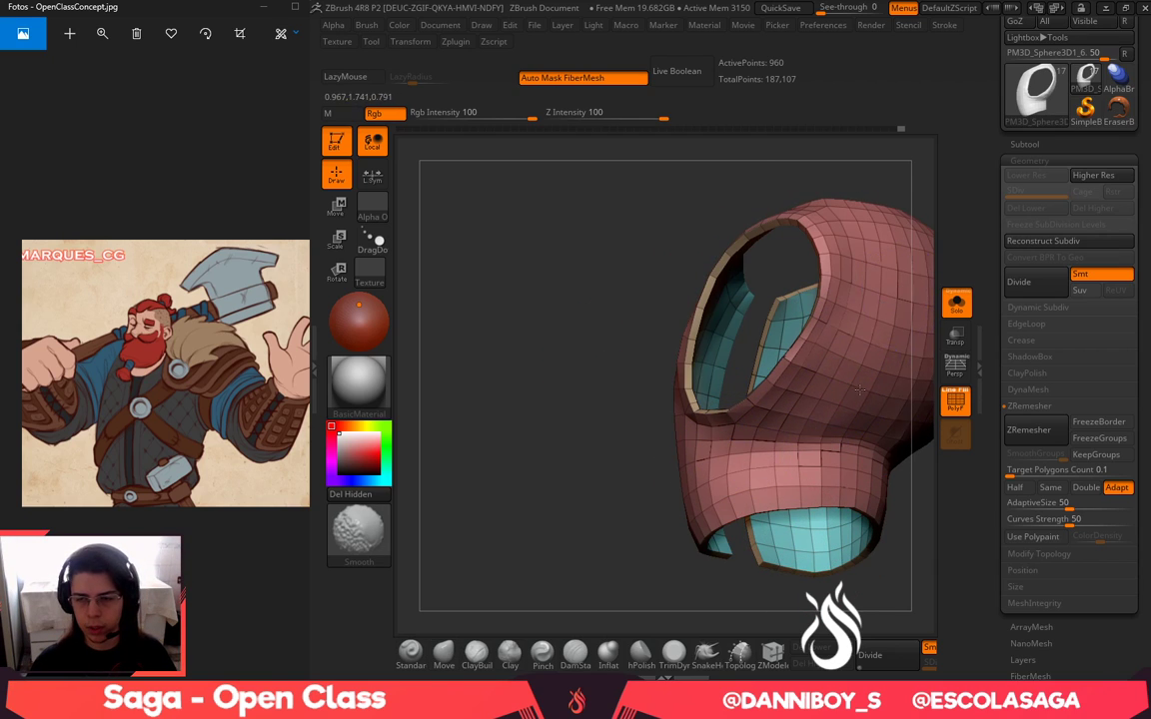
{"action": "left_click_drag", "start_coordinate": [919, 186], "coordinate": [833, 216], "text": "alt"}
{"action": "mouse_move", "coordinate": [801, 409]}
{"action": "left_mouse_down", "text": "shift"}
{"action": "mouse_move", "coordinate": [745, 284]}
{"action": "mouse_move", "coordinate": [703, 261]}
{"action": "mouse_move", "coordinate": [650, 335]}
{"action": "left_mouse_up", "text": "shift"}
{"action": "left_click_drag", "start_coordinate": [891, 204], "coordinate": [789, 254]}
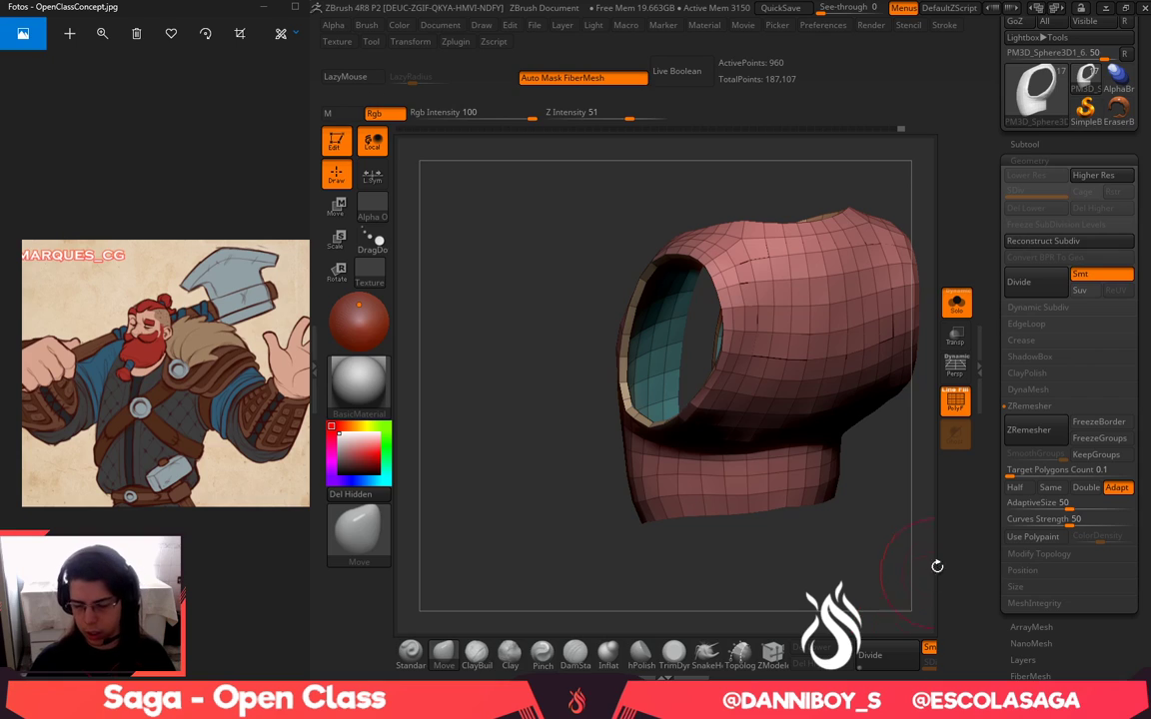
Regenerate the vest's polygroups and smooth the front edge of the armhole
{"action": "left_click", "coordinate": [928, 688]}
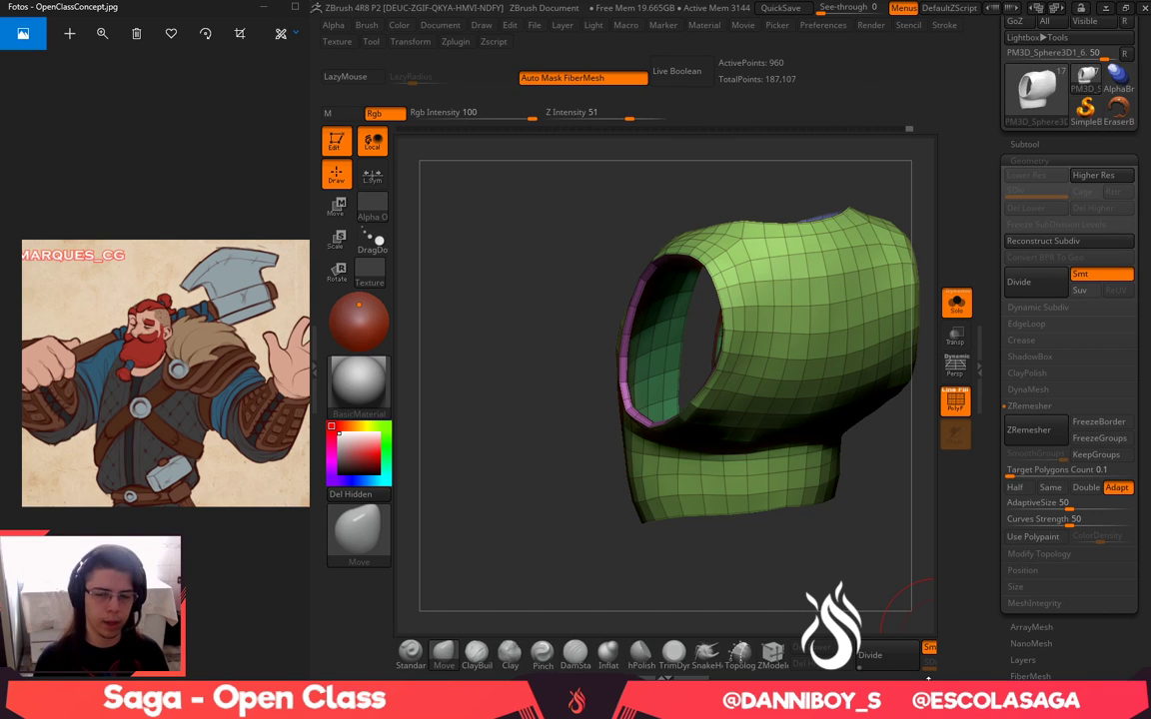
{"action": "mouse_move", "coordinate": [904, 611]}
{"action": "left_mouse_down"}
{"action": "mouse_move", "coordinate": [620, 624]}
{"action": "mouse_move", "coordinate": [446, 649]}
{"action": "left_mouse_up"}
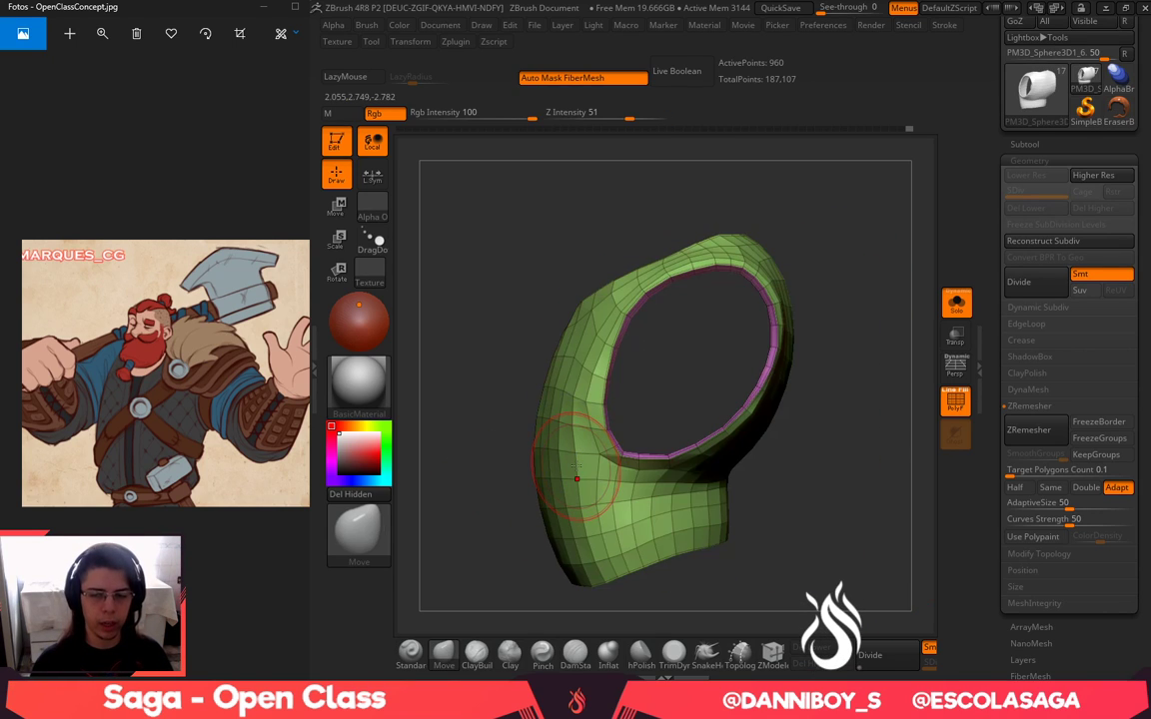
{"action": "left_click_drag", "start_coordinate": [839, 491], "coordinate": [880, 452], "text": "alt"}
{"action": "left_click_drag", "start_coordinate": [649, 338], "coordinate": [640, 351], "text": "shift"}
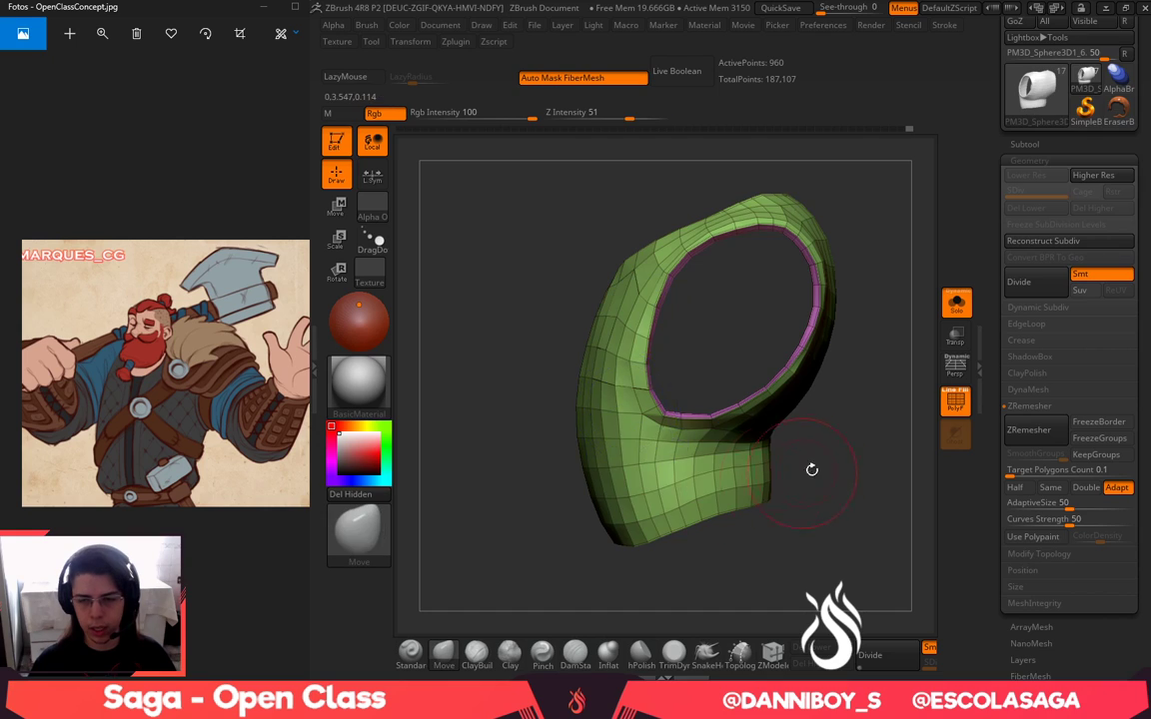
Preview the vest with smooth subdivision, hide its polyframe and show the whole character again
{"action": "left_click_drag", "start_coordinate": [811, 468], "coordinate": [900, 488]}
{"action": "key", "text": "d"}
{"action": "left_click", "coordinate": [950, 405]}
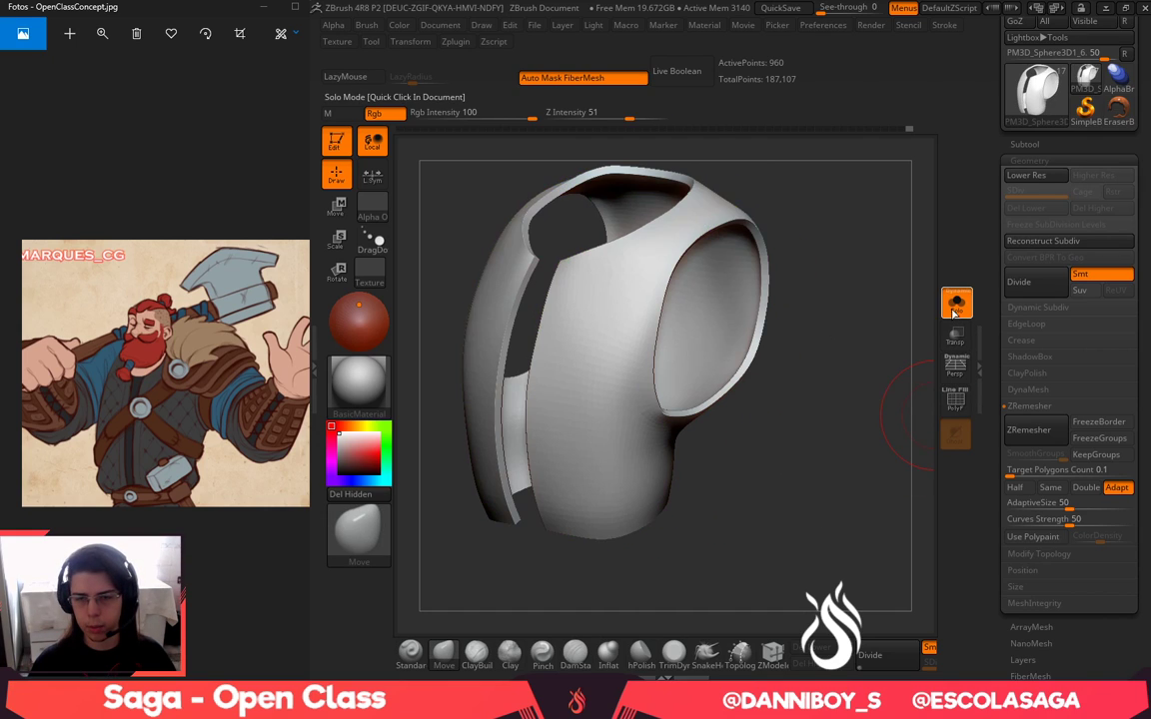
{"action": "left_click", "coordinate": [956, 306]}
{"action": "left_click_drag", "start_coordinate": [866, 550], "coordinate": [864, 544], "text": "shift"}
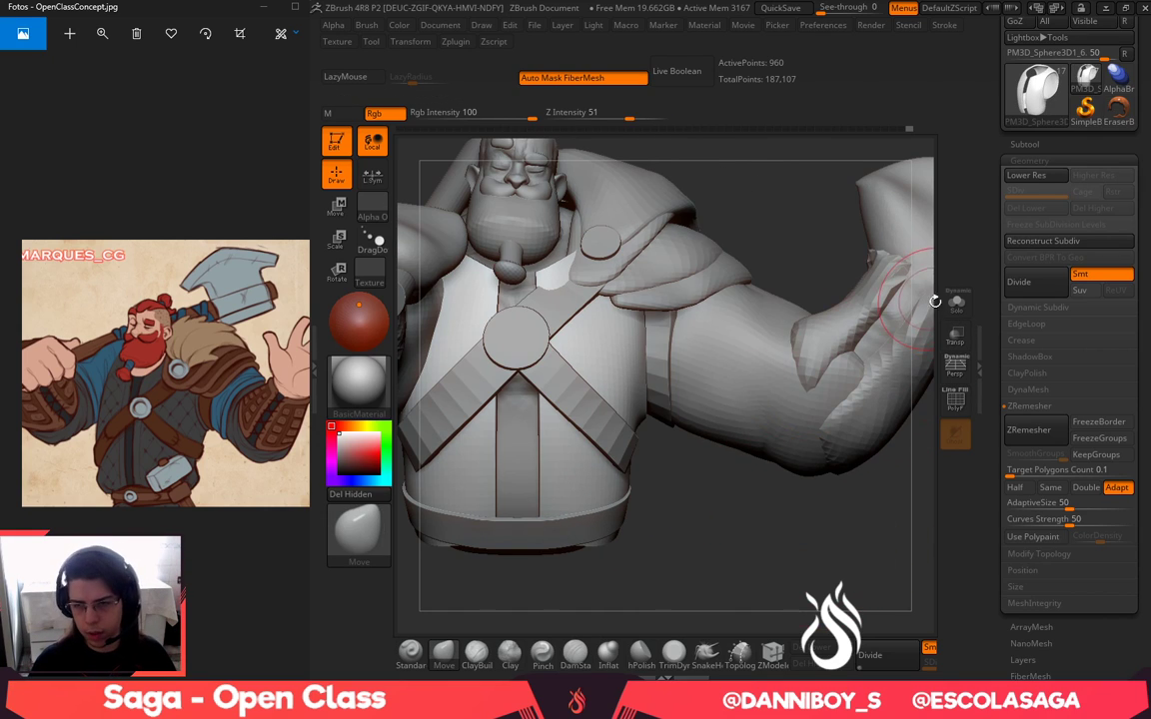
Narrow the vest's front gap down to the hem with the Move brush so it fits behind the crossed straps
{"action": "left_click_drag", "start_coordinate": [760, 542], "coordinate": [798, 552], "text": "alt"}
{"action": "key", "text": "space"}
{"action": "left_click", "coordinate": [721, 388]}
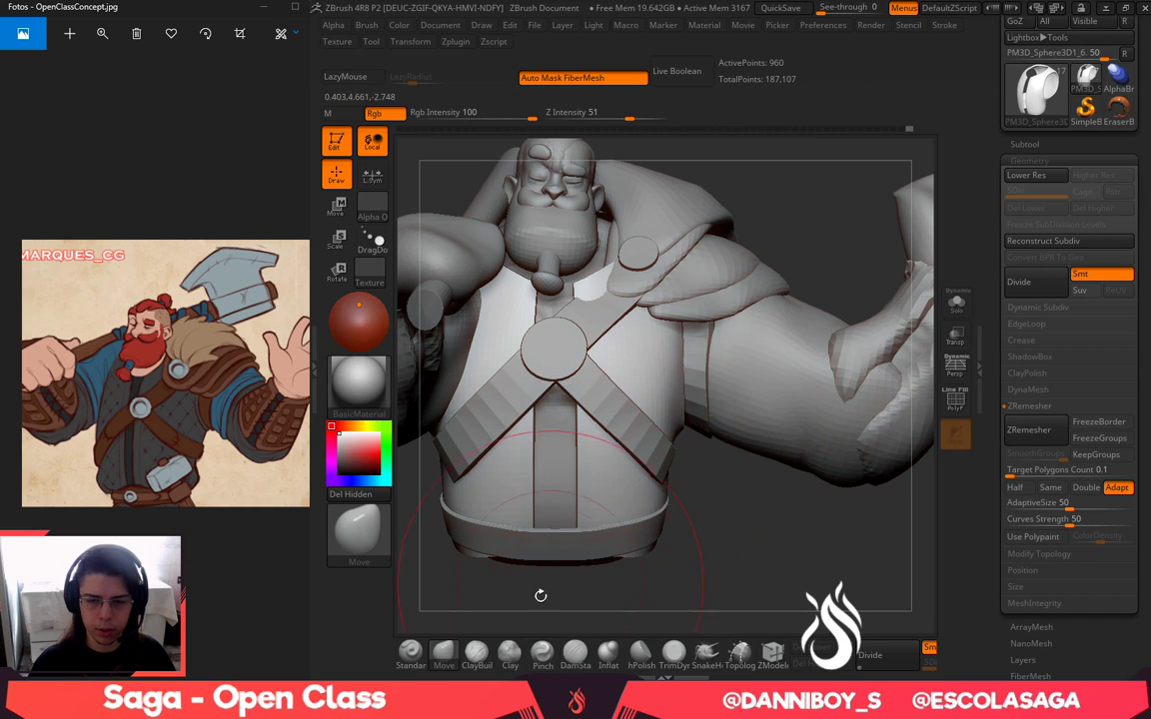
{"action": "key", "text": "b"}
{"action": "key", "text": "space"}
{"action": "left_click", "coordinate": [604, 374]}
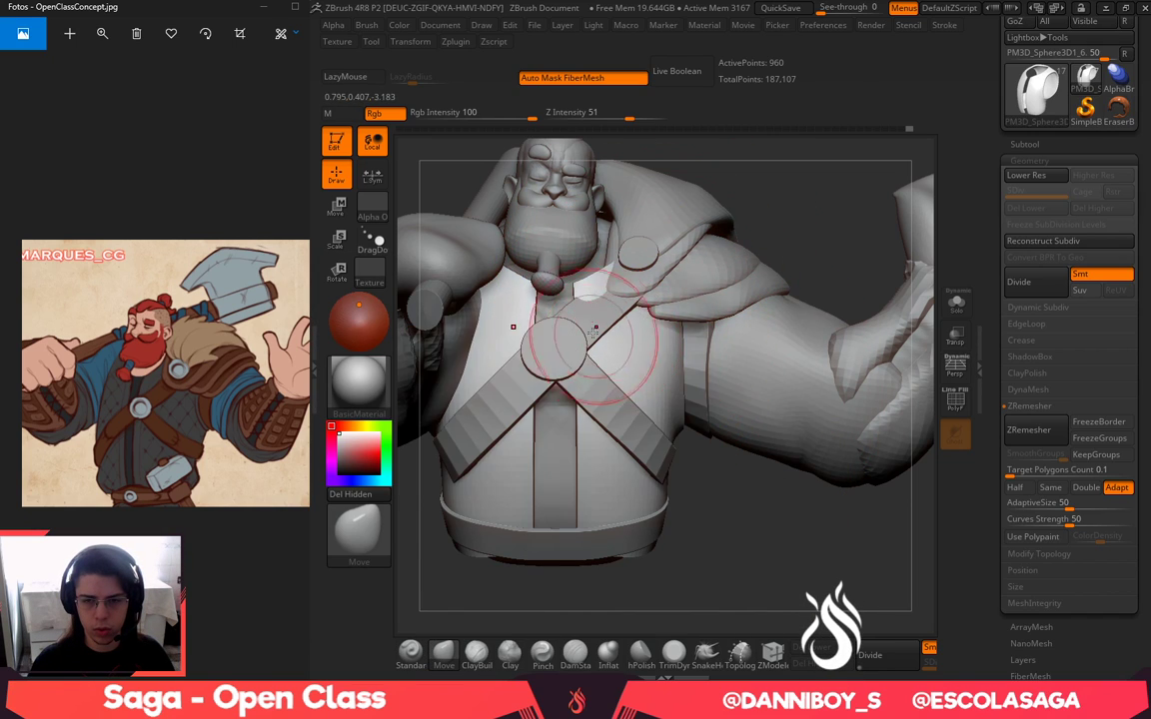
{"action": "key", "text": "space"}
{"action": "left_click", "coordinate": [572, 335]}
{"action": "key", "text": "space"}
{"action": "left_click", "coordinate": [606, 392]}
{"action": "left_click_drag", "start_coordinate": [601, 402], "coordinate": [555, 409]}
{"action": "left_click_drag", "start_coordinate": [593, 498], "coordinate": [555, 515]}
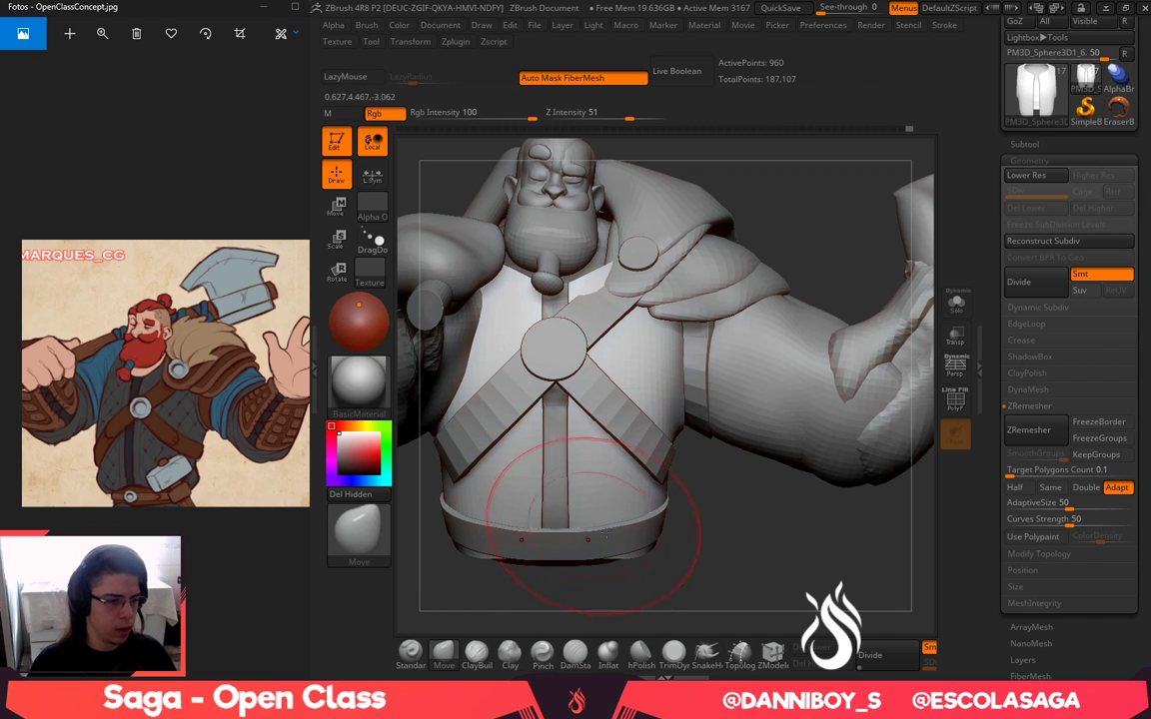
{"action": "mouse_move", "coordinate": [687, 567]}
{"action": "left_mouse_down"}
{"action": "mouse_move", "coordinate": [694, 580]}
{"action": "mouse_move", "coordinate": [682, 552]}
{"action": "left_mouse_up"}
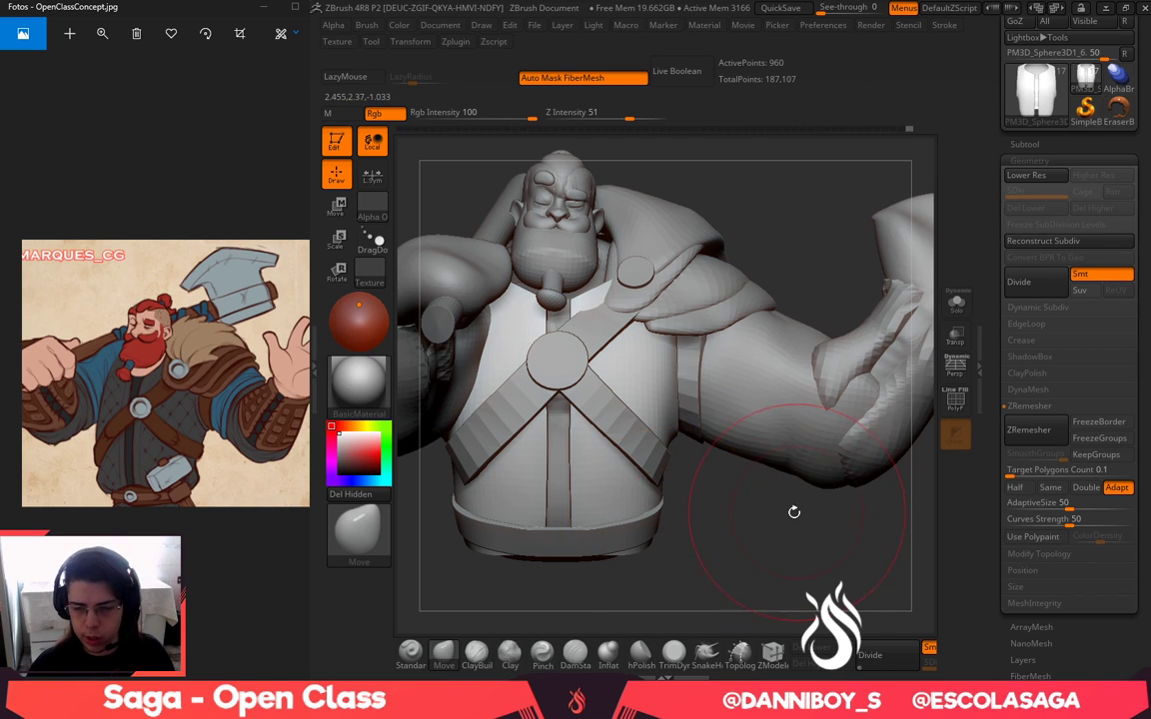
Fit the vest's side and underarm area against the body and straps with the Move brush
{"action": "mouse_move", "coordinate": [794, 513]}
{"action": "left_mouse_down"}
{"action": "mouse_move", "coordinate": [717, 499]}
{"action": "mouse_move", "coordinate": [688, 464]}
{"action": "left_mouse_up"}
{"action": "key", "text": "space"}
{"action": "left_click", "coordinate": [692, 388]}
{"action": "left_click_drag", "start_coordinate": [814, 560], "coordinate": [757, 380]}
{"action": "left_click_drag", "start_coordinate": [584, 368], "coordinate": [649, 372]}
{"action": "key", "text": "space"}
{"action": "left_click", "coordinate": [814, 383]}
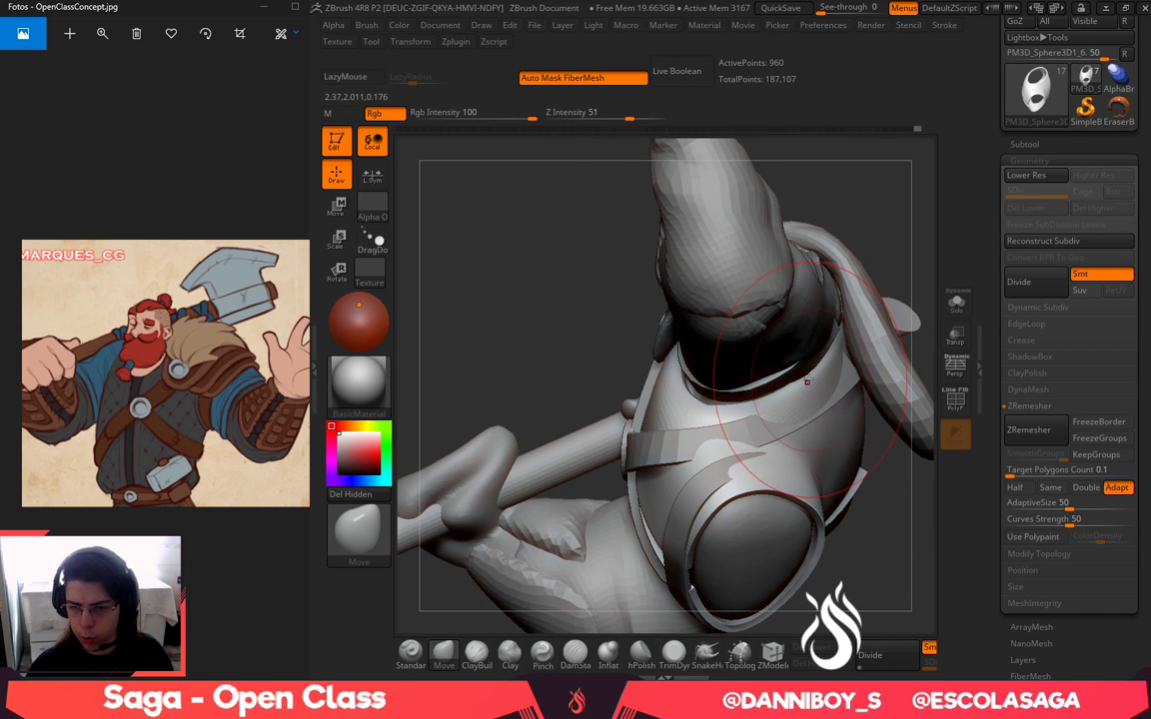
{"action": "left_click_drag", "start_coordinate": [881, 485], "coordinate": [889, 609]}
{"action": "left_click_drag", "start_coordinate": [879, 413], "coordinate": [995, 371]}
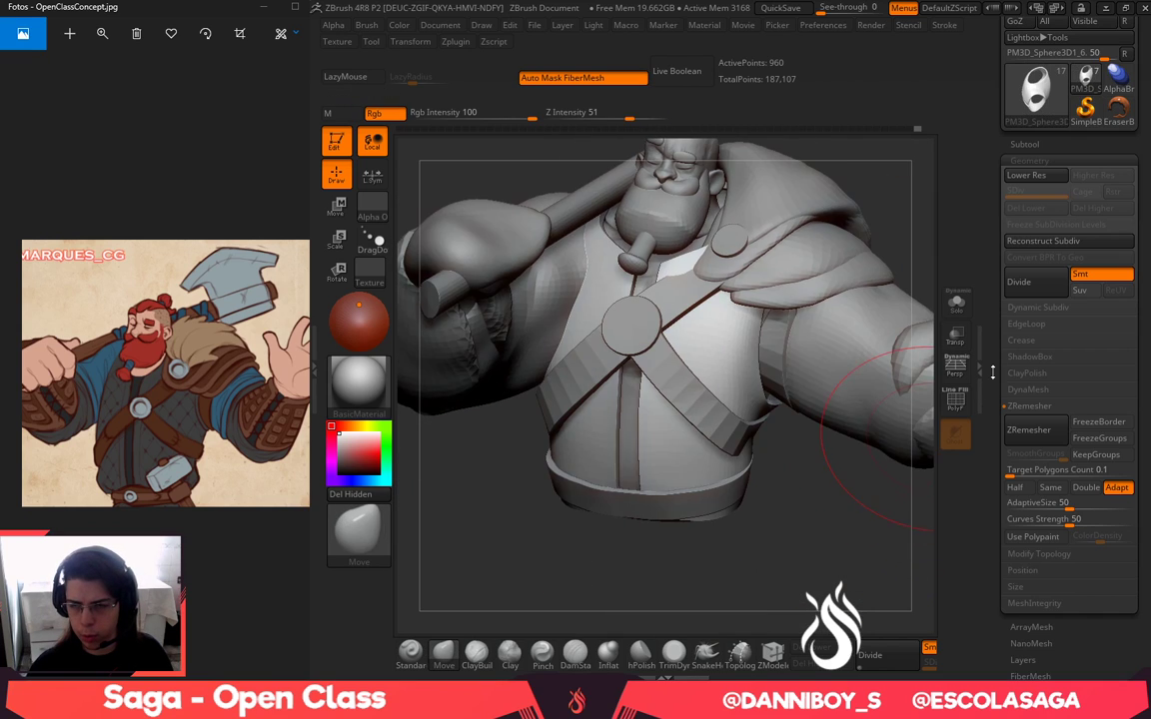
{"action": "left_click_drag", "start_coordinate": [847, 554], "coordinate": [811, 569], "text": "alt"}
{"action": "key", "text": "space"}
Isolate the vest with its polyframe shown and smooth and reshape its side and the back of the armhole
{"action": "left_click", "coordinate": [956, 304]}
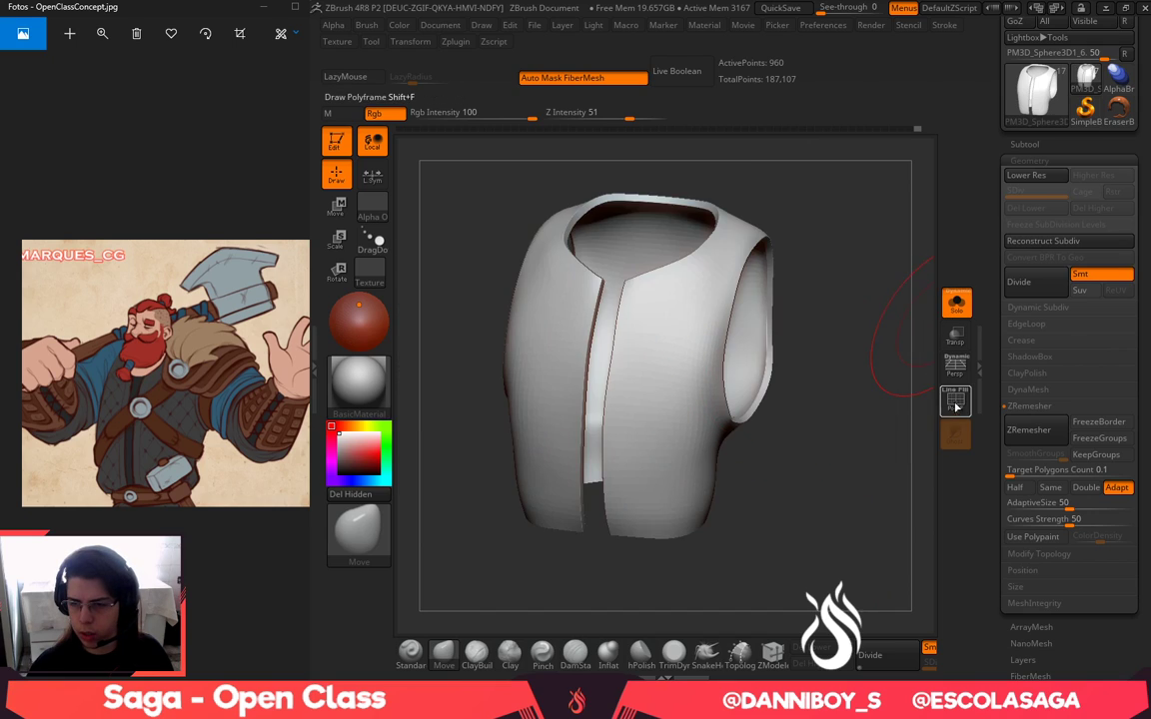
{"action": "left_click", "coordinate": [956, 403]}
{"action": "key", "text": "shift"}
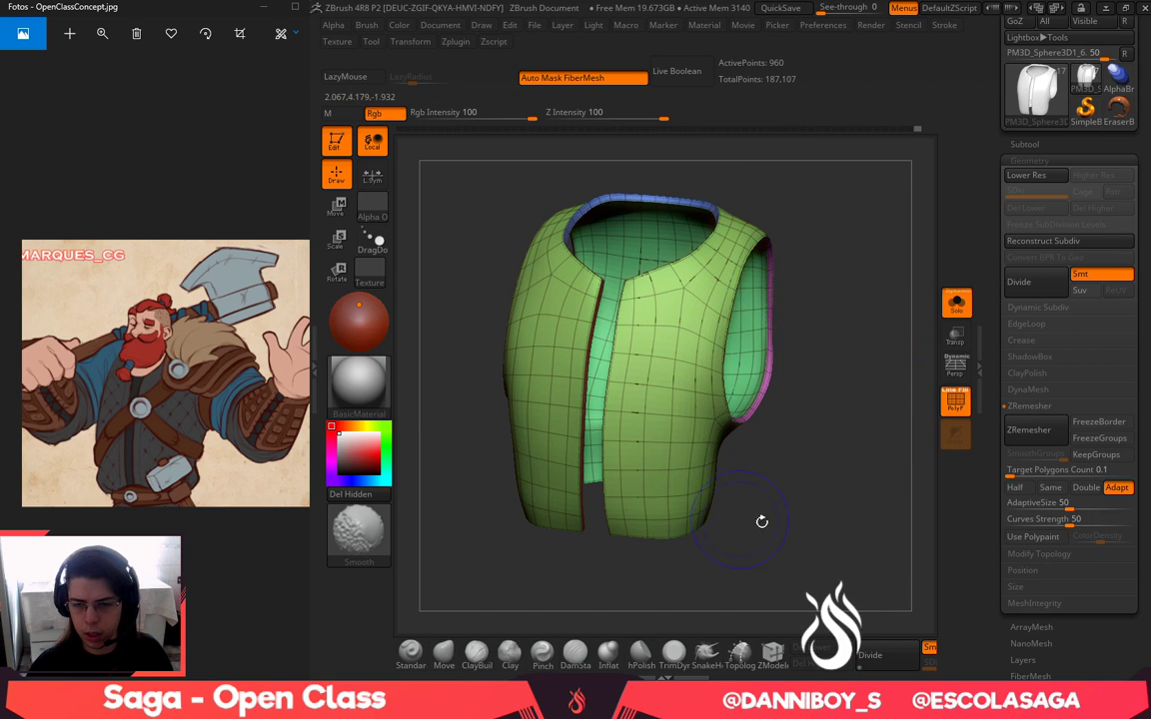
{"action": "left_click_drag", "start_coordinate": [762, 522], "coordinate": [695, 418]}
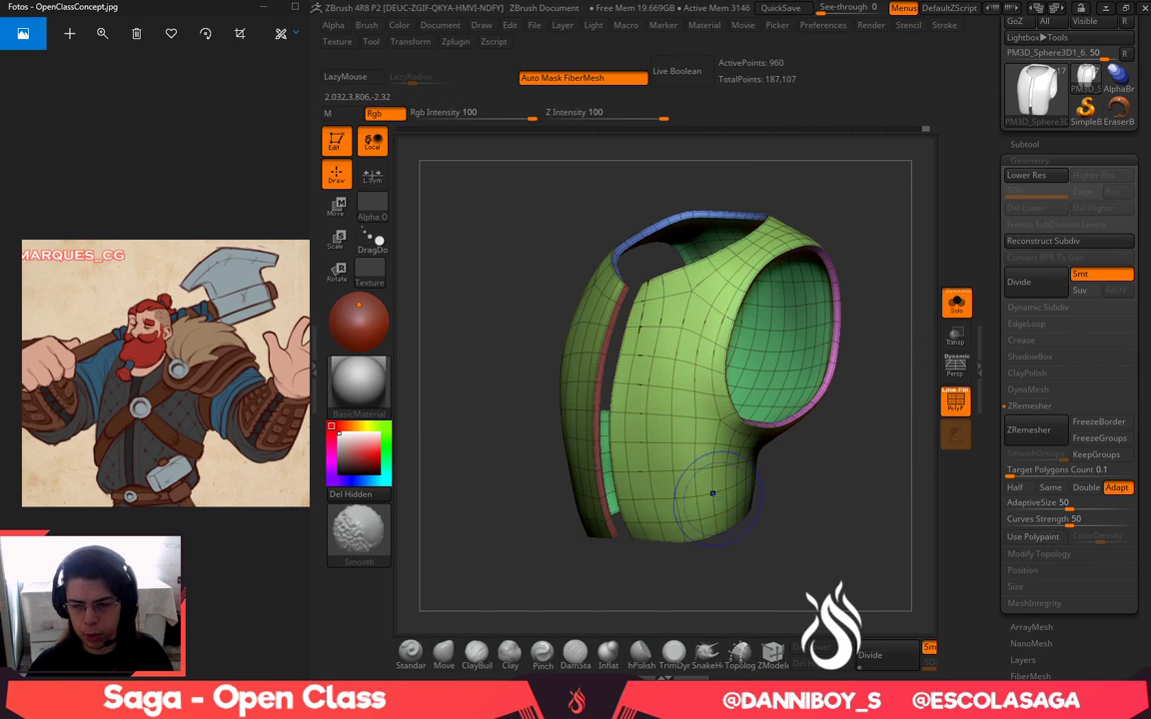
{"action": "left_click_drag", "start_coordinate": [883, 529], "coordinate": [789, 455]}
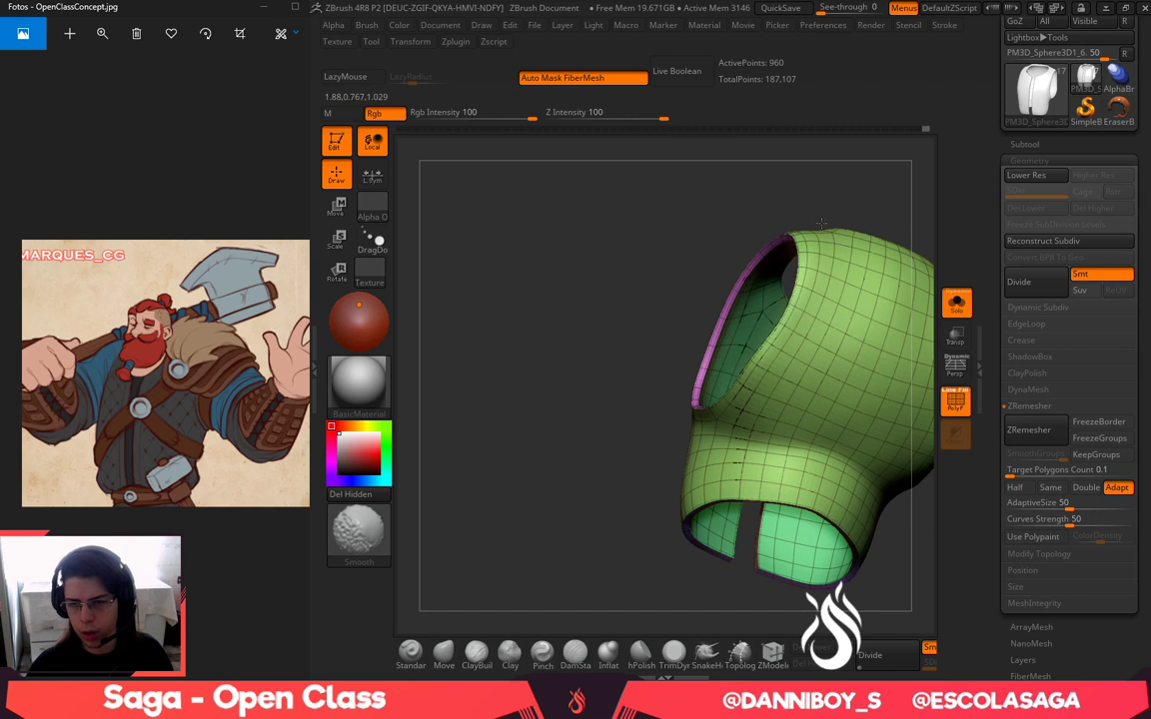
{"action": "left_click_drag", "start_coordinate": [811, 185], "coordinate": [832, 292]}
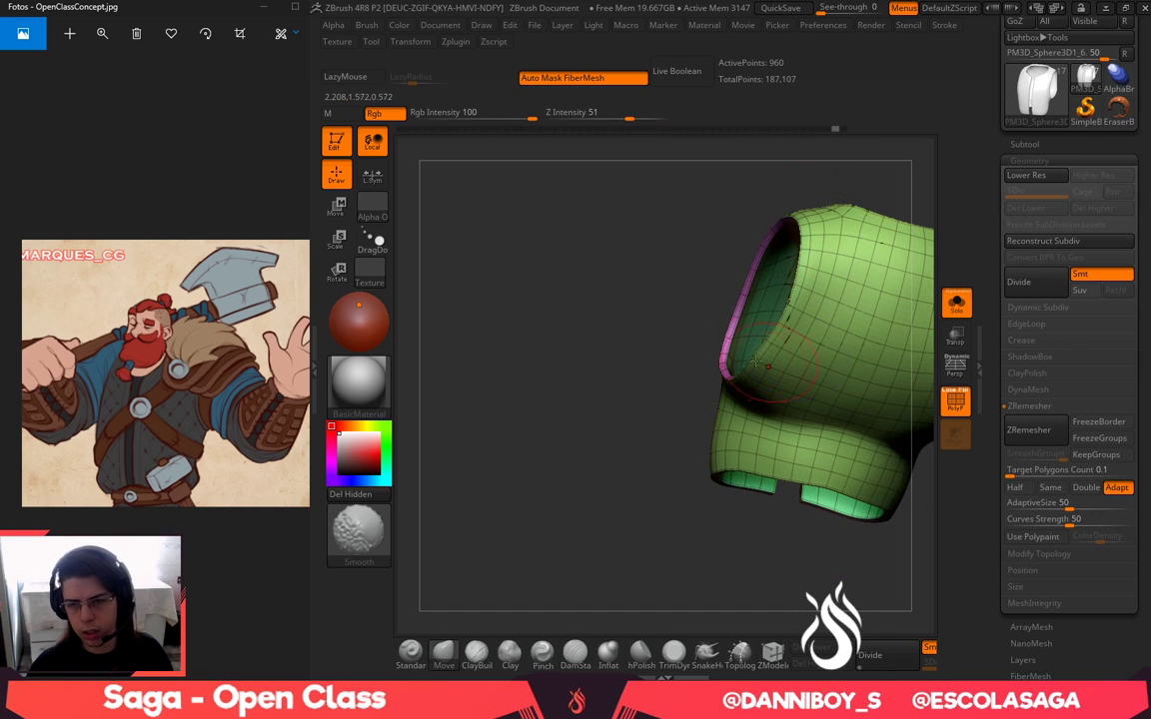
{"action": "left_click_drag", "start_coordinate": [699, 369], "coordinate": [769, 383], "text": "shift"}
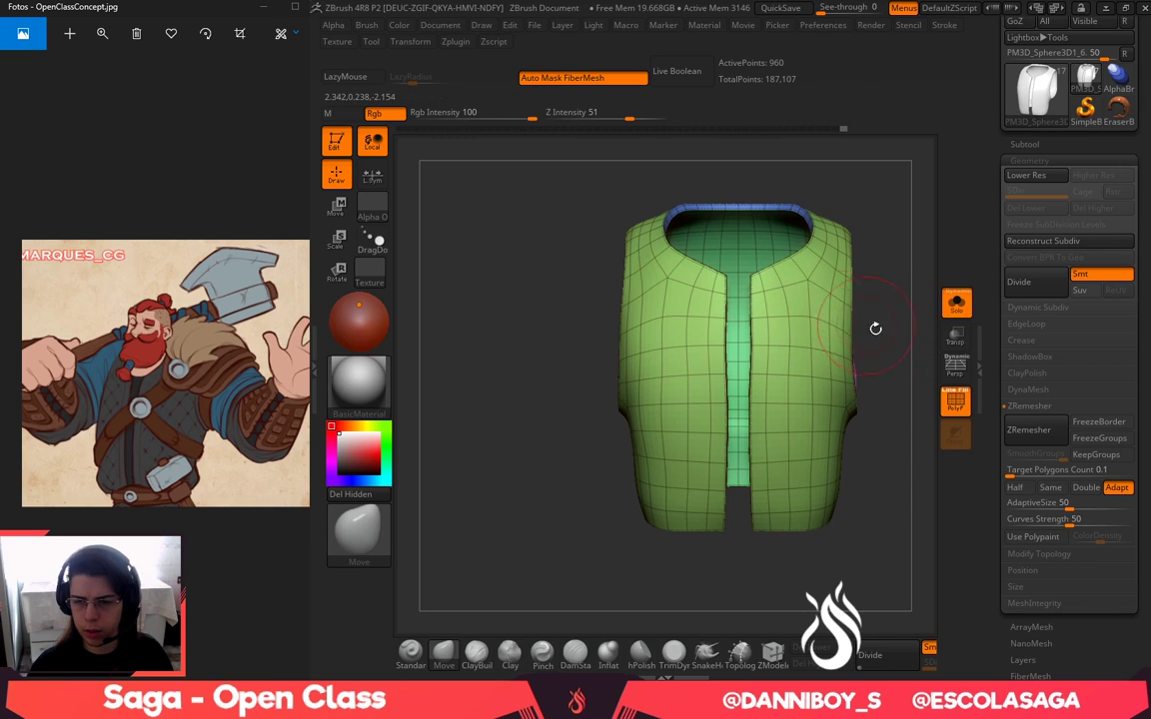
{"action": "left_click_drag", "start_coordinate": [876, 329], "coordinate": [750, 321], "text": "alt"}
Show the whole character again without the vest's polyframe and make the diagonal chest strap the active subtool
{"action": "left_click", "coordinate": [956, 304]}
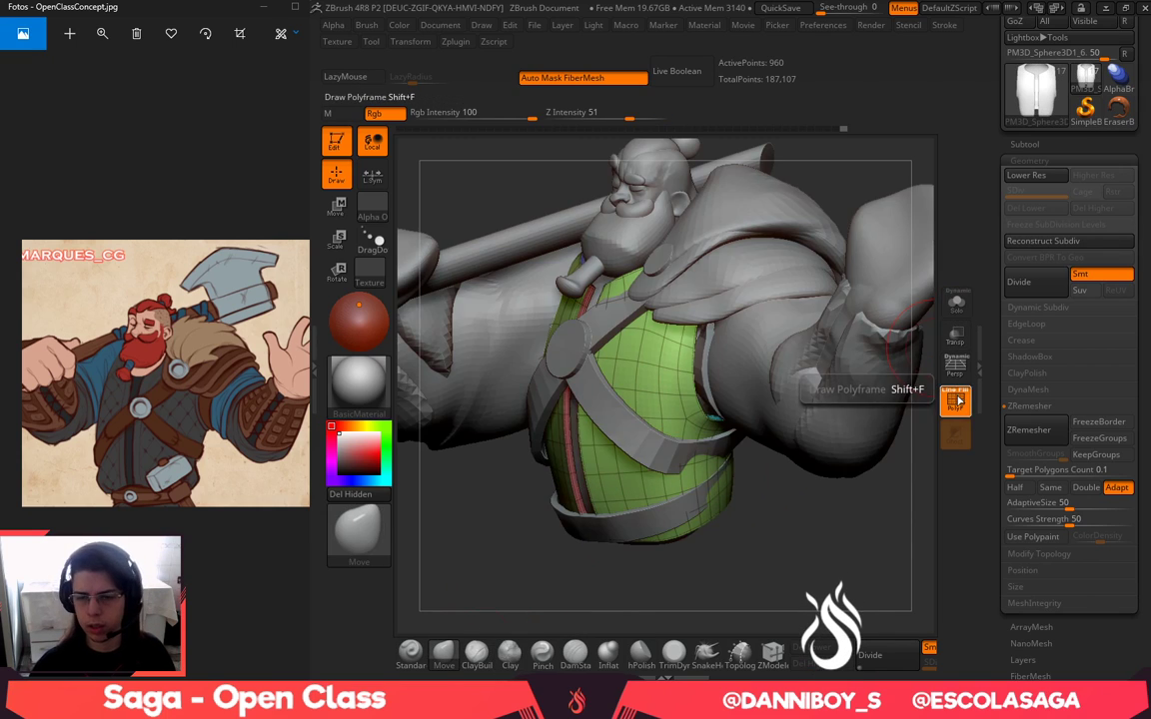
{"action": "left_click", "coordinate": [961, 392]}
{"action": "left_click_drag", "start_coordinate": [873, 523], "coordinate": [911, 549]}
{"action": "left_click", "coordinate": [649, 395], "text": "alt"}
{"action": "left_click_drag", "start_coordinate": [823, 551], "coordinate": [860, 569], "text": "alt"}
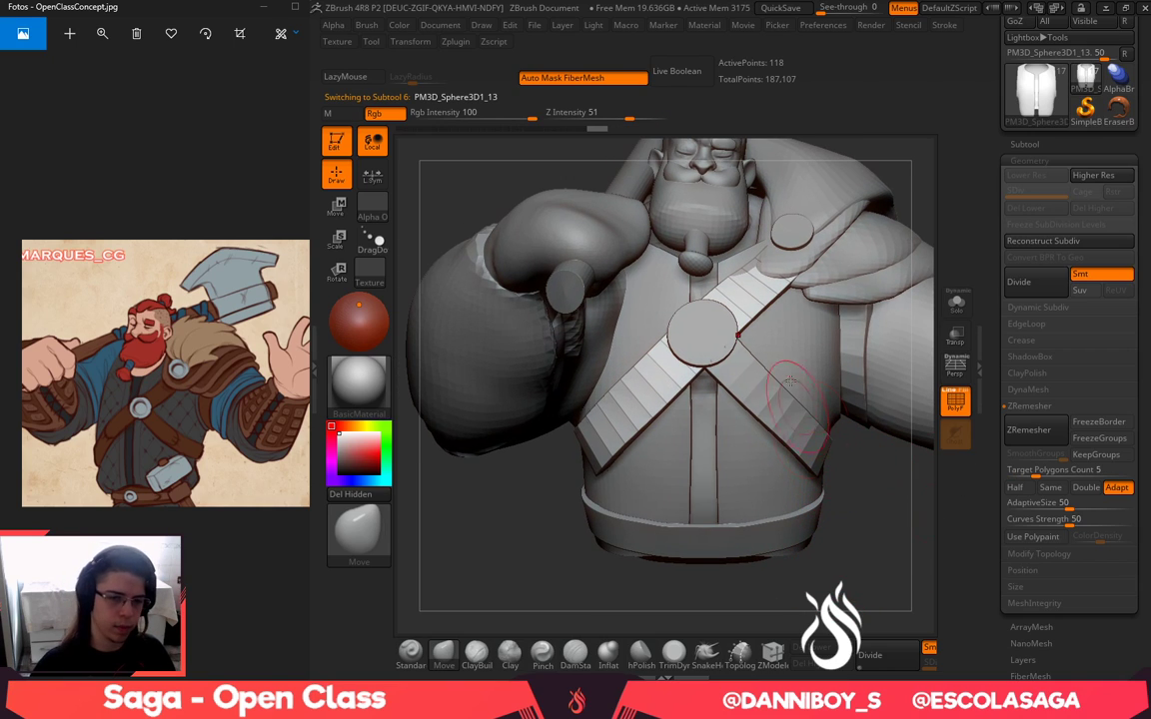
Choose the Pinch brush and isolate the diagonal chest strap that crosses up to the shoulder
{"action": "key", "text": "space"}
{"action": "left_click_drag", "start_coordinate": [920, 192], "coordinate": [960, 170]}
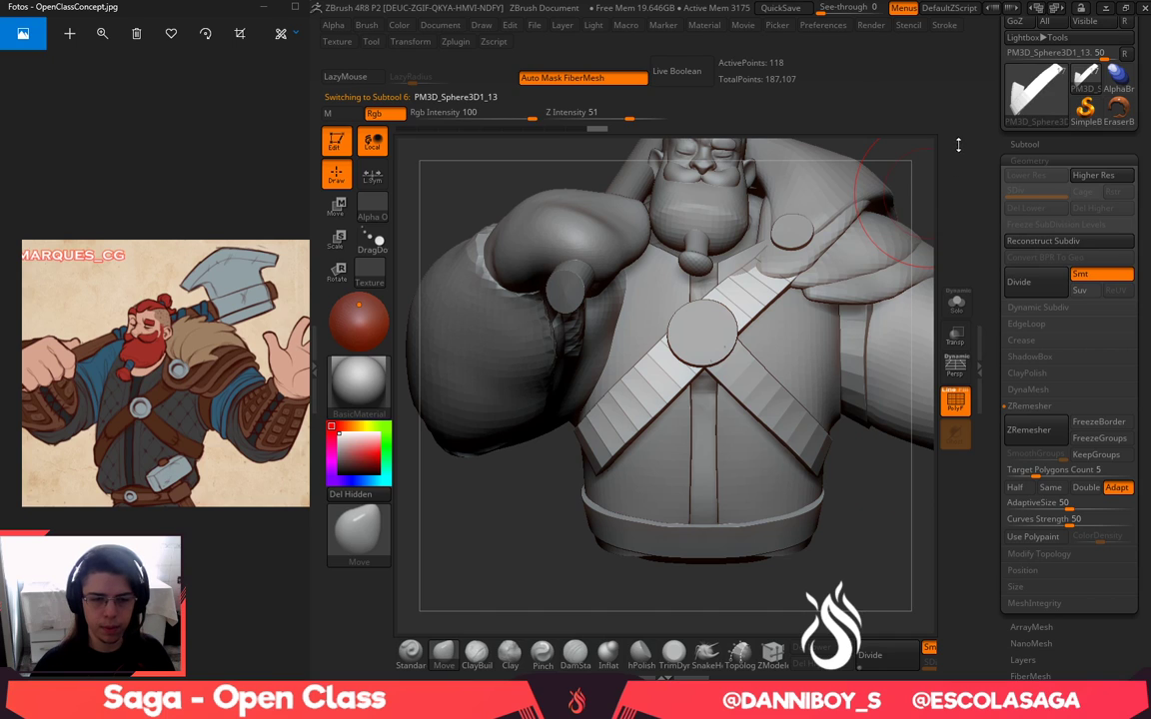
{"action": "left_click_drag", "start_coordinate": [837, 176], "coordinate": [886, 225]}
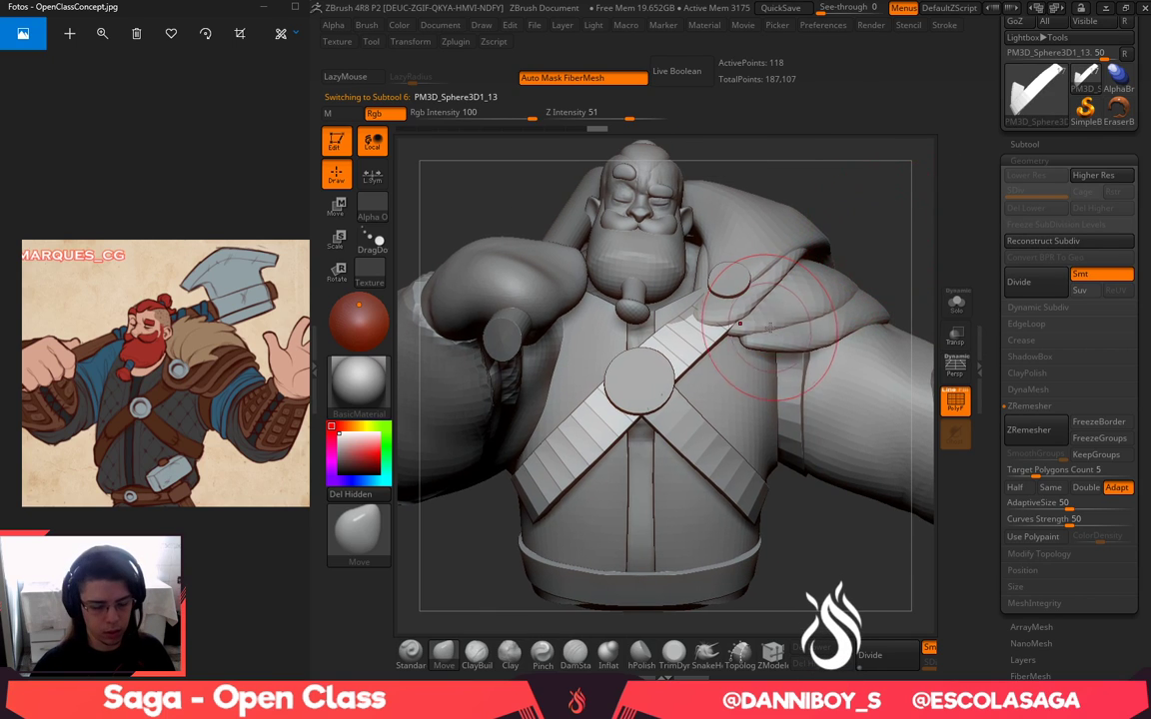
{"action": "key", "text": "b"}
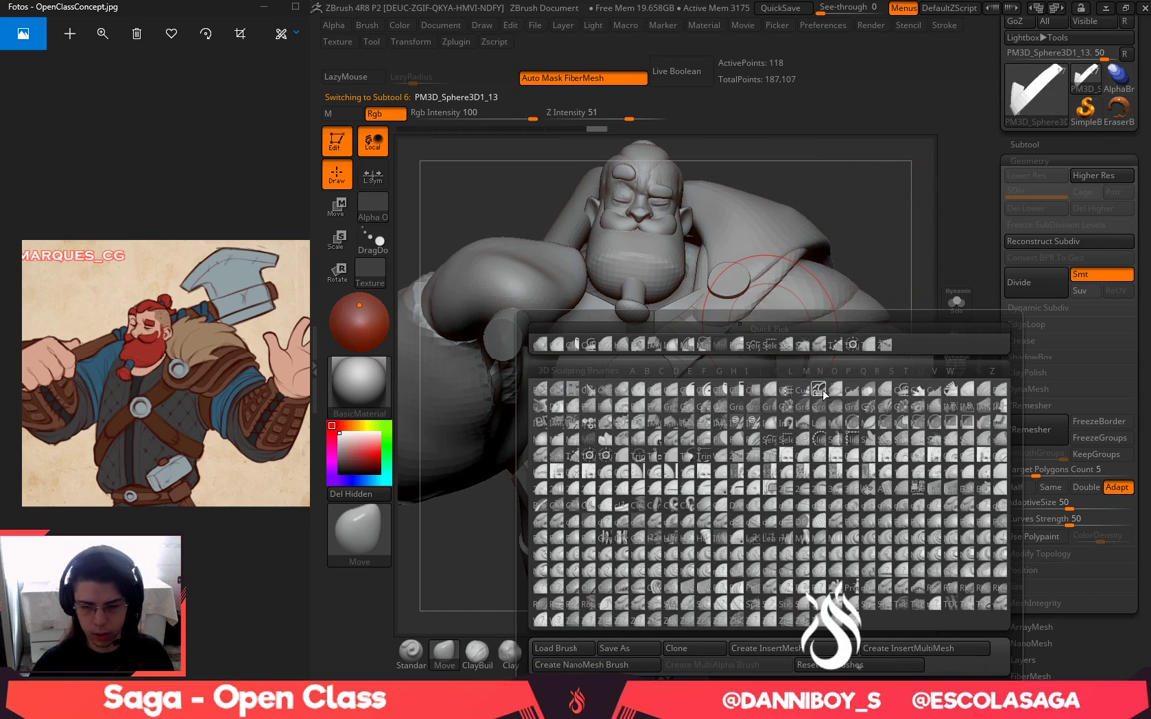
{"action": "left_click", "coordinate": [545, 665]}
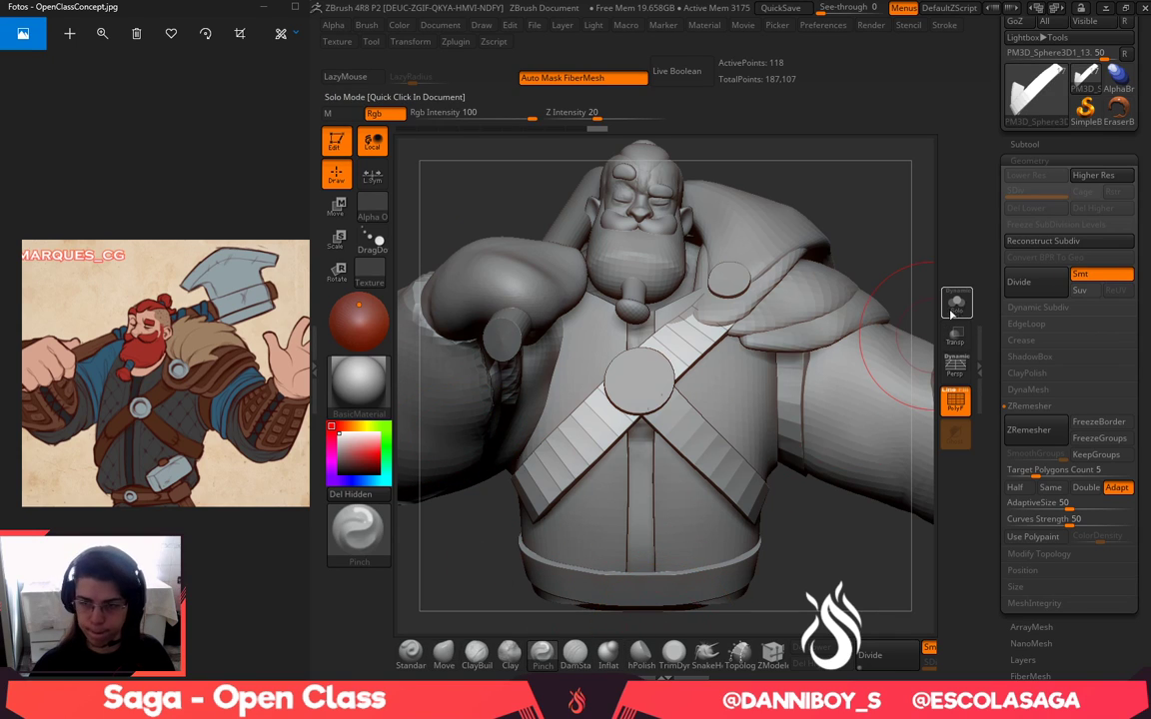
{"action": "left_click", "coordinate": [955, 305]}
{"action": "mouse_move", "coordinate": [923, 256]}
{"action": "left_mouse_down"}
{"action": "mouse_move", "coordinate": [894, 249]}
{"action": "mouse_move", "coordinate": [889, 288]}
{"action": "left_mouse_up"}
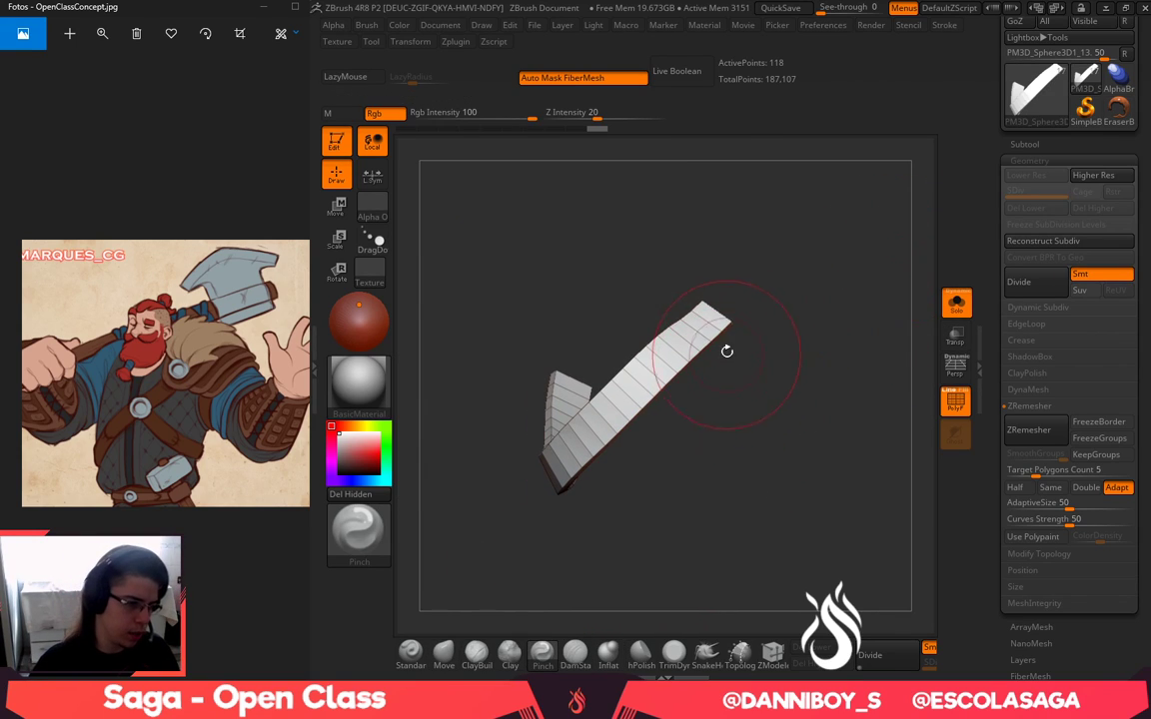
Enlarge the Pinch brush and pinch the isolated strap narrower along its curved length
{"action": "key", "text": "space"}
{"action": "left_click_drag", "start_coordinate": [765, 289], "coordinate": [786, 290]}
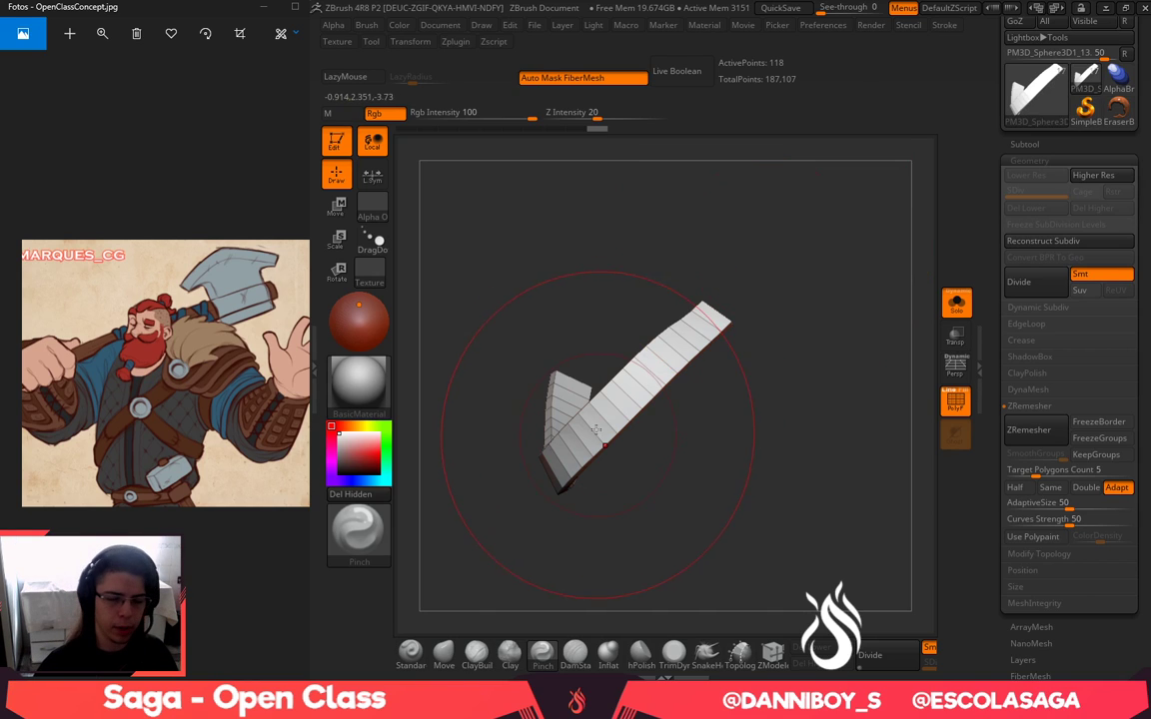
{"action": "key", "text": "space"}
{"action": "mouse_move", "coordinate": [689, 347]}
{"action": "left_mouse_down"}
{"action": "mouse_move", "coordinate": [710, 337]}
{"action": "mouse_move", "coordinate": [694, 328]}
{"action": "mouse_move", "coordinate": [710, 307]}
{"action": "mouse_move", "coordinate": [765, 341]}
{"action": "mouse_move", "coordinate": [768, 410]}
{"action": "left_mouse_up"}
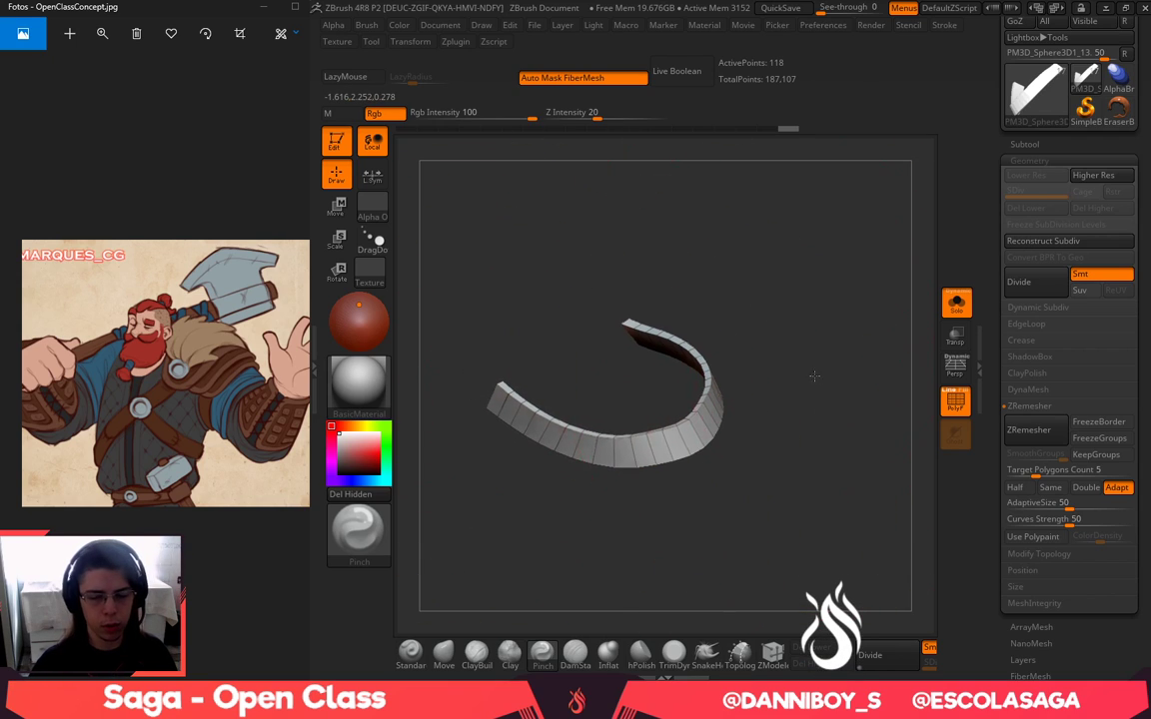
Undo and redo the pinch strokes to compare the isolated strap's shape from several angles
{"action": "key", "text": "ctrl+z"}
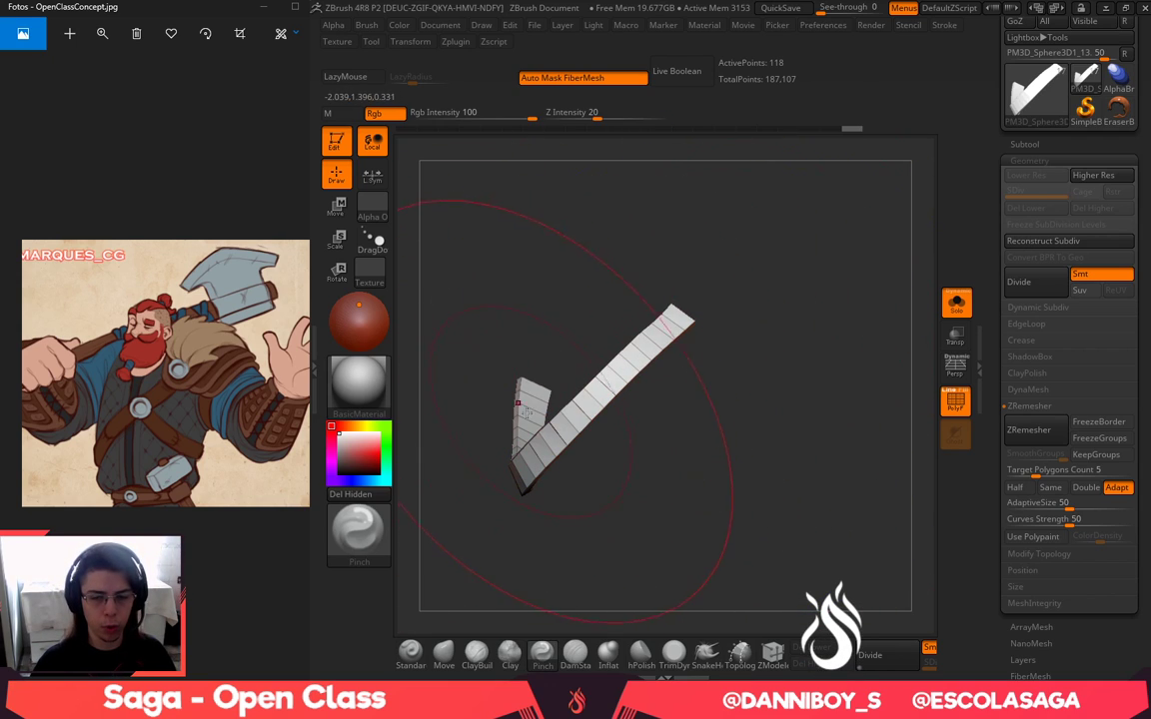
{"action": "key", "text": "ctrl+z"}
{"action": "key", "text": "ctrl+z"}
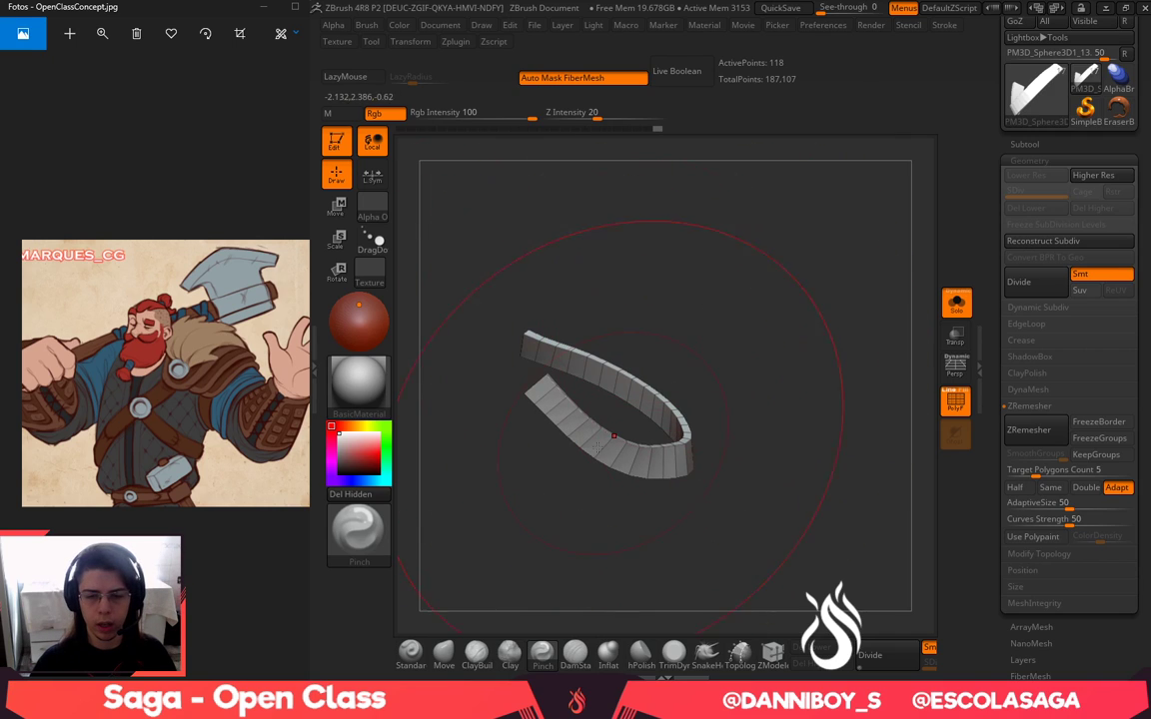
{"action": "left_click_drag", "start_coordinate": [759, 457], "coordinate": [657, 448]}
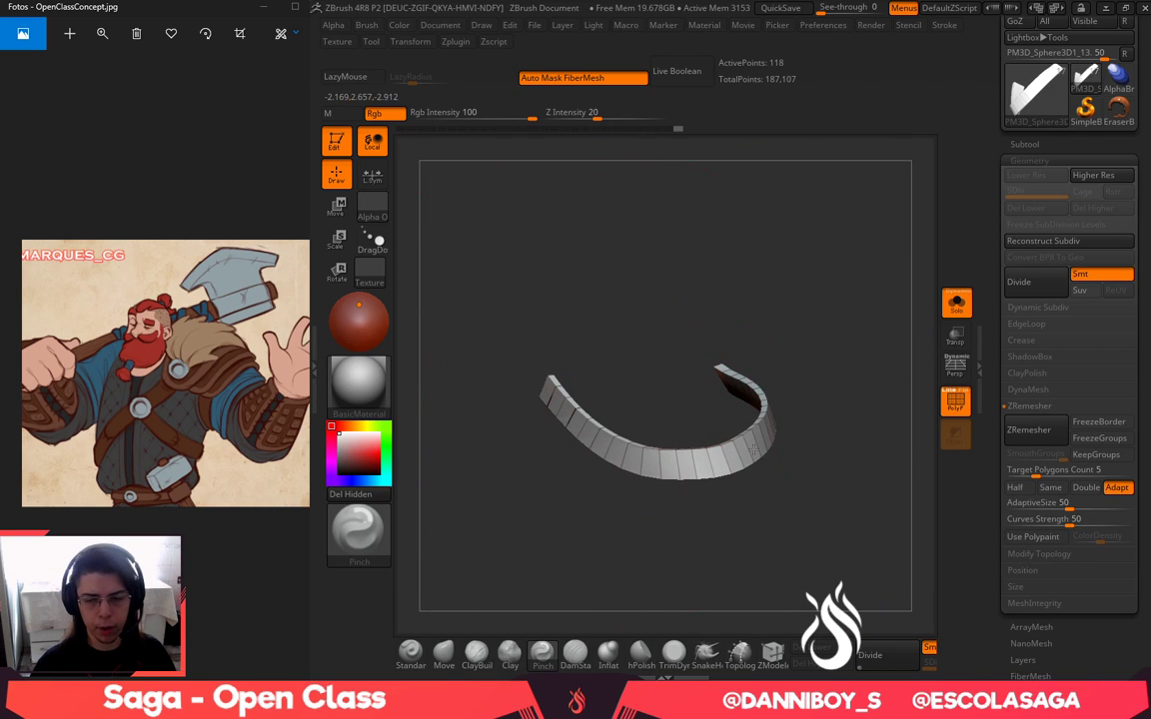
{"action": "key", "text": "ctrl+shift+z"}
{"action": "key", "text": "ctrl+shift+z"}
{"action": "left_click_drag", "start_coordinate": [845, 439], "coordinate": [770, 500]}
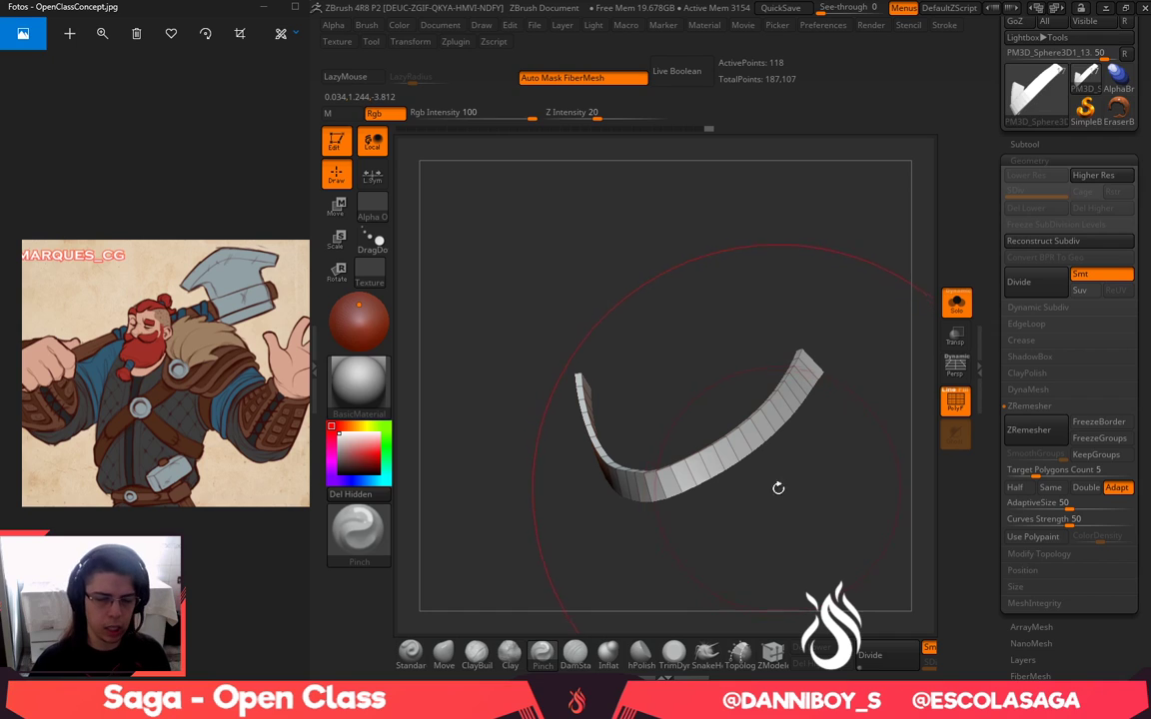
{"action": "key", "text": "ctrl+shift+z"}
{"action": "mouse_move", "coordinate": [802, 456]}
{"action": "left_mouse_down"}
{"action": "mouse_move", "coordinate": [659, 497]}
{"action": "mouse_move", "coordinate": [831, 397]}
{"action": "left_mouse_up"}
Show the whole character again and pinch the opposite crossed chest strap narrower with the same brush
{"action": "left_click", "coordinate": [965, 314]}
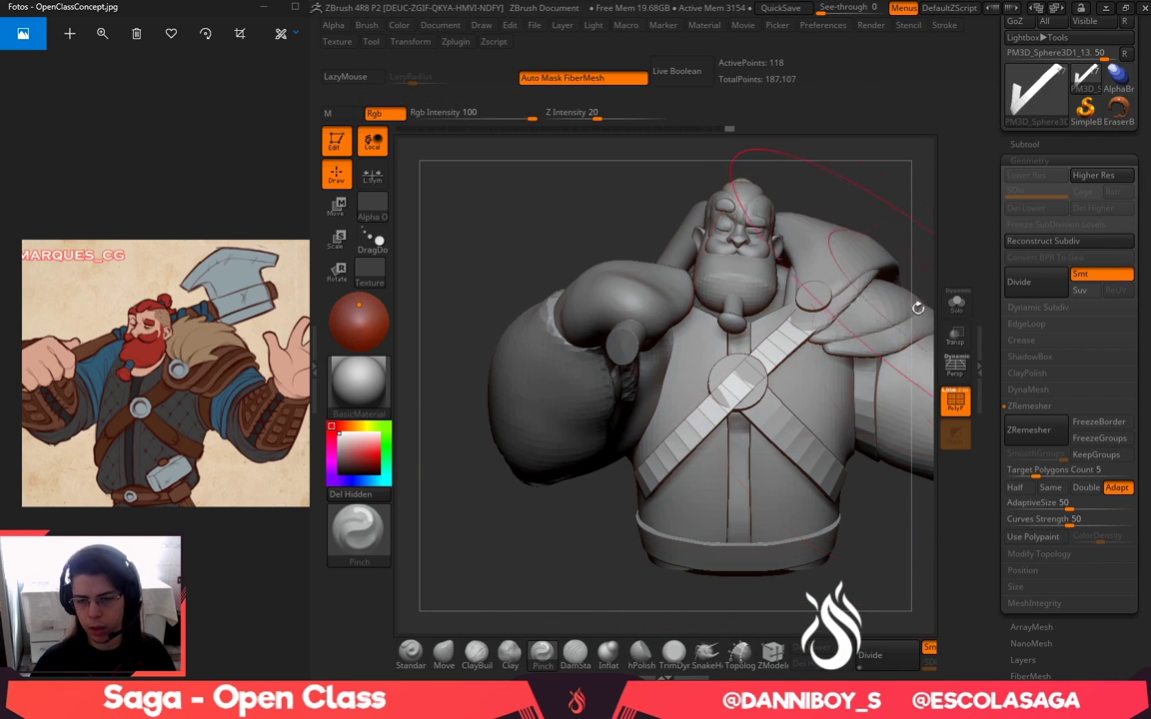
{"action": "left_click_drag", "start_coordinate": [907, 238], "coordinate": [813, 234], "text": "alt"}
{"action": "left_click", "coordinate": [697, 419], "text": "alt"}
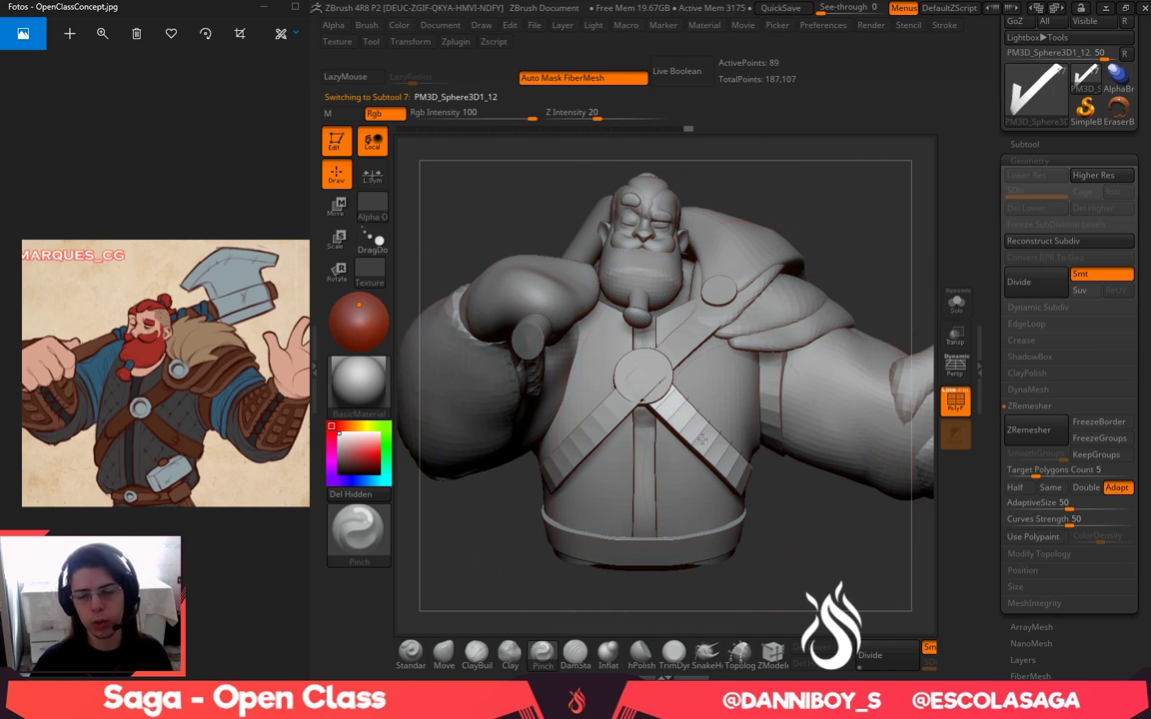
{"action": "left_click_drag", "start_coordinate": [785, 503], "coordinate": [735, 484]}
{"action": "left_click_drag", "start_coordinate": [865, 562], "coordinate": [721, 498]}
{"action": "left_click_drag", "start_coordinate": [582, 504], "coordinate": [777, 537]}
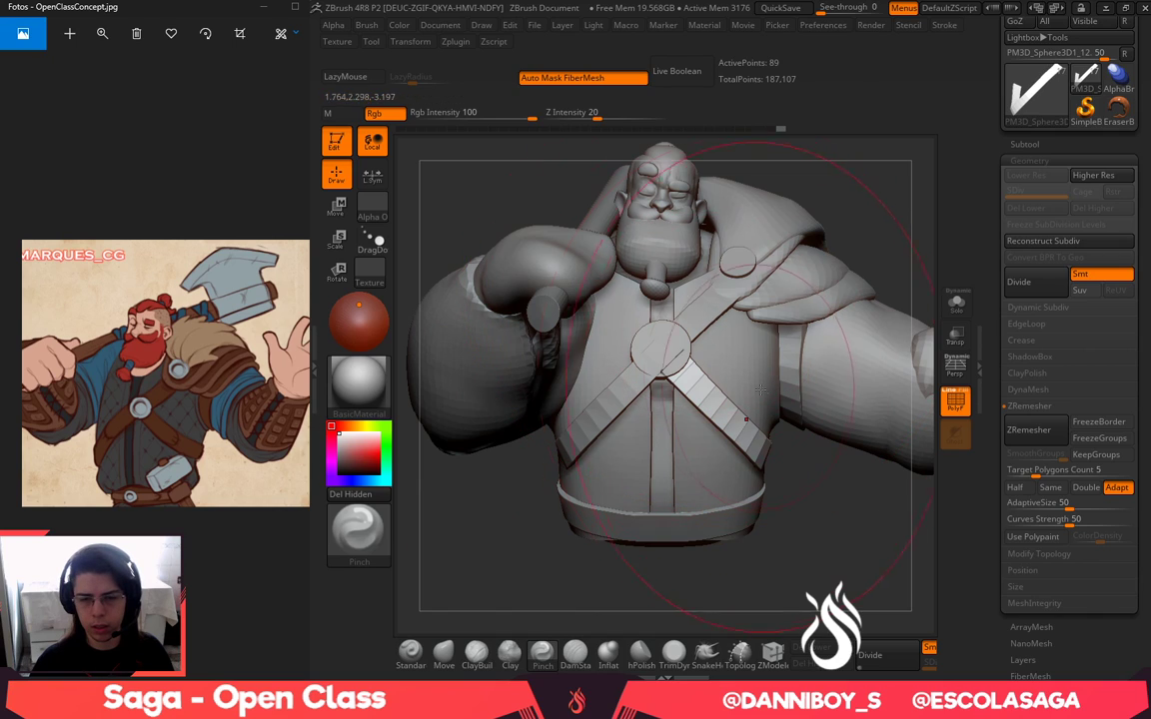
Use Transpose lines in Move mode across each crossed chest strap in turn to stretch the straps wider
{"action": "key", "text": "w"}
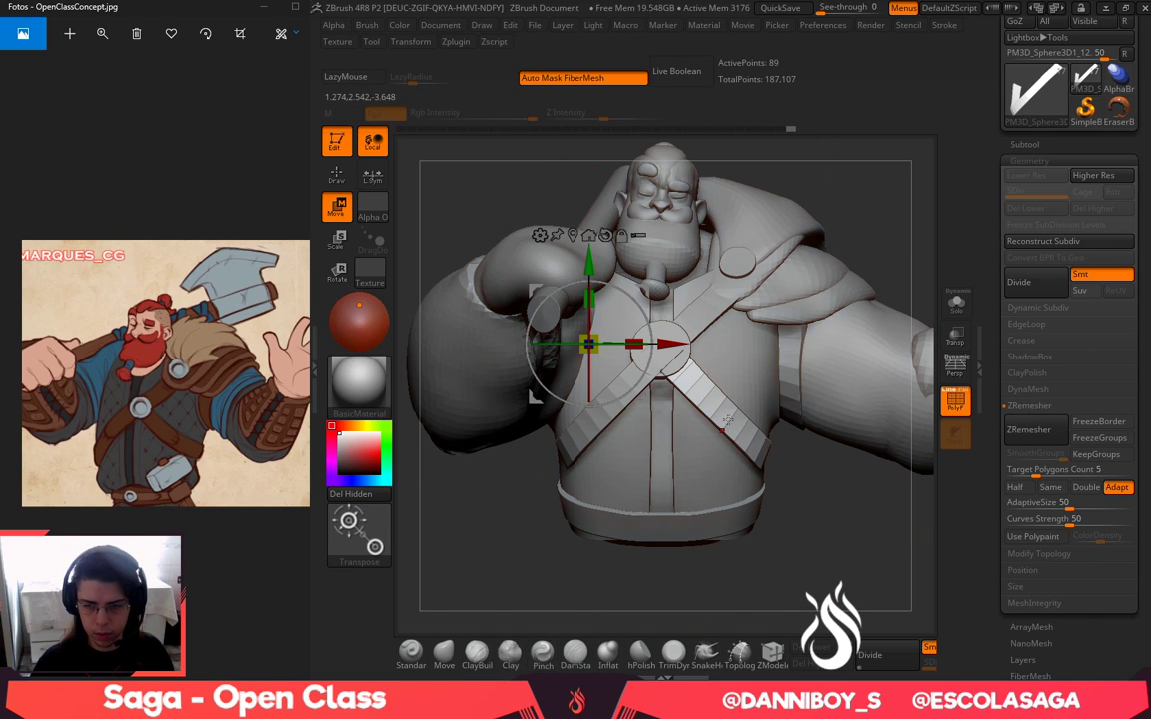
{"action": "key", "text": "y"}
{"action": "mouse_move", "coordinate": [723, 430]}
{"action": "left_mouse_down"}
{"action": "mouse_move", "coordinate": [768, 369]}
{"action": "mouse_move", "coordinate": [784, 370]}
{"action": "mouse_move", "coordinate": [773, 357]}
{"action": "mouse_move", "coordinate": [761, 369]}
{"action": "left_mouse_up"}
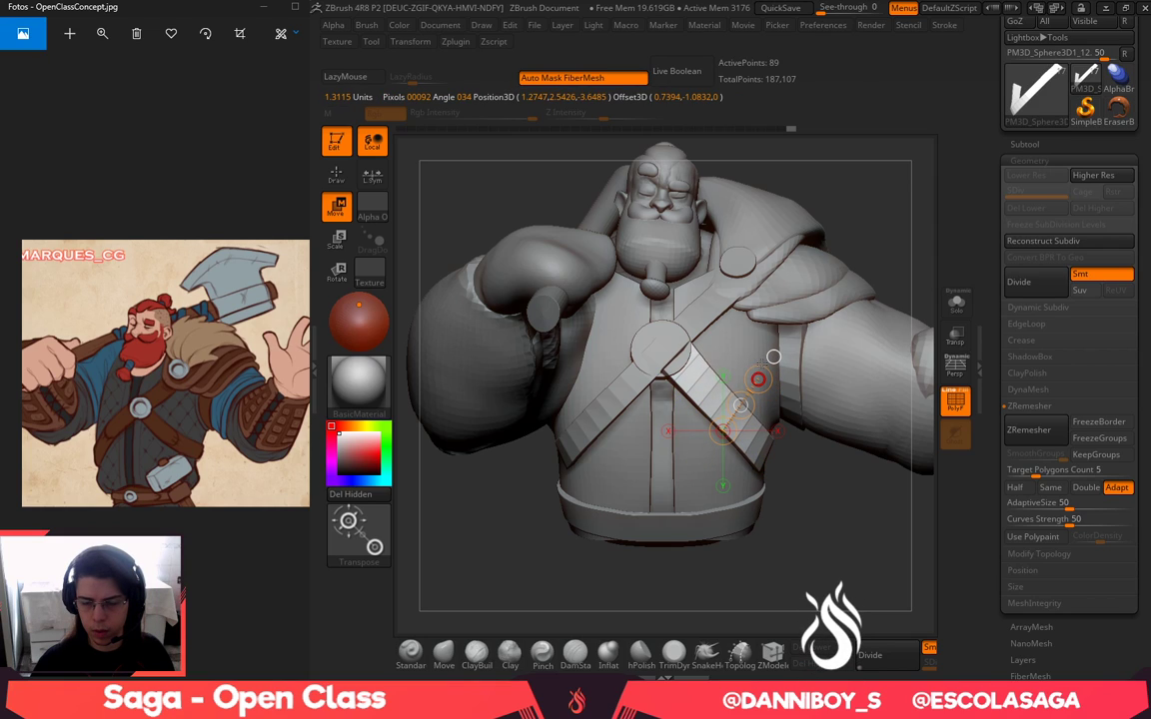
{"action": "left_click", "coordinate": [703, 307], "text": "alt"}
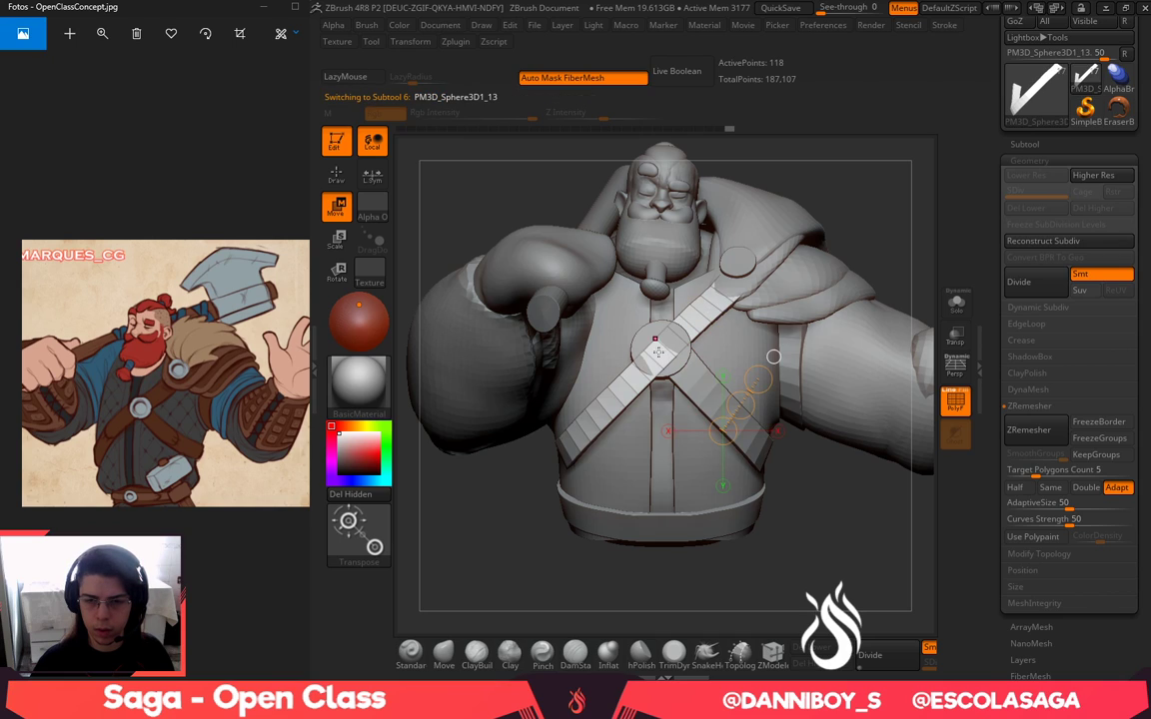
{"action": "mouse_move", "coordinate": [644, 351]}
{"action": "left_mouse_down", "text": "shift"}
{"action": "mouse_move", "coordinate": [721, 428]}
{"action": "mouse_move", "coordinate": [709, 416]}
{"action": "left_mouse_up", "text": "shift"}
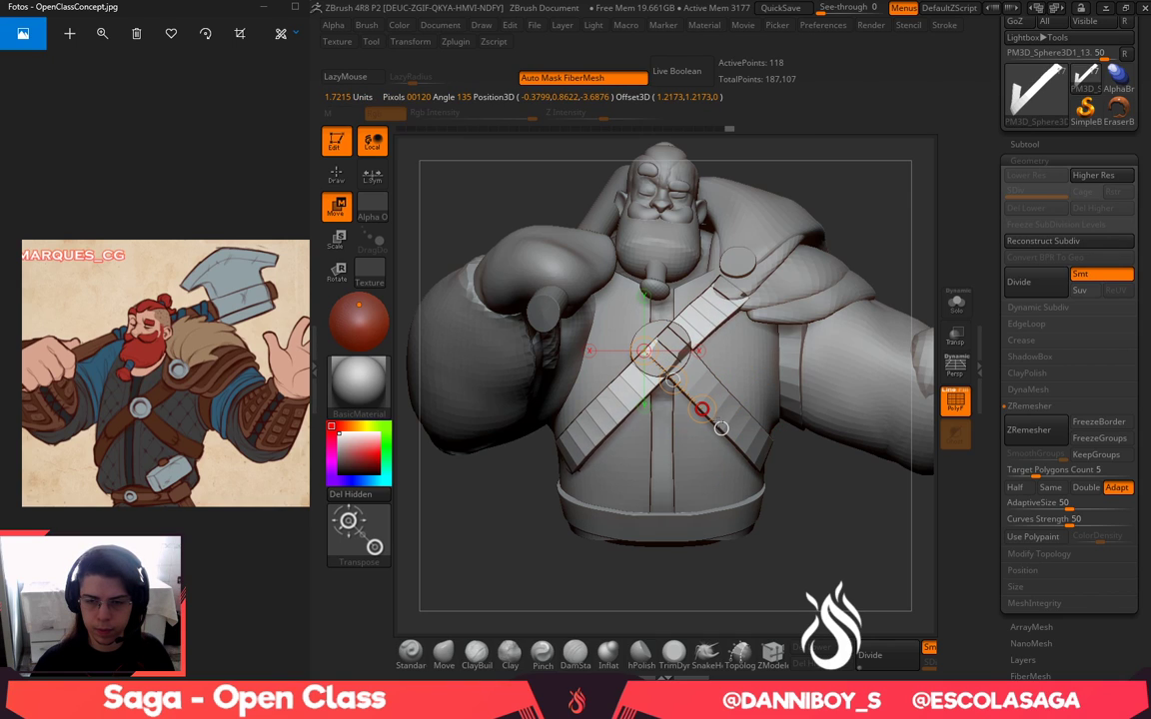
{"action": "key", "text": "q"}
{"action": "key", "text": "space"}
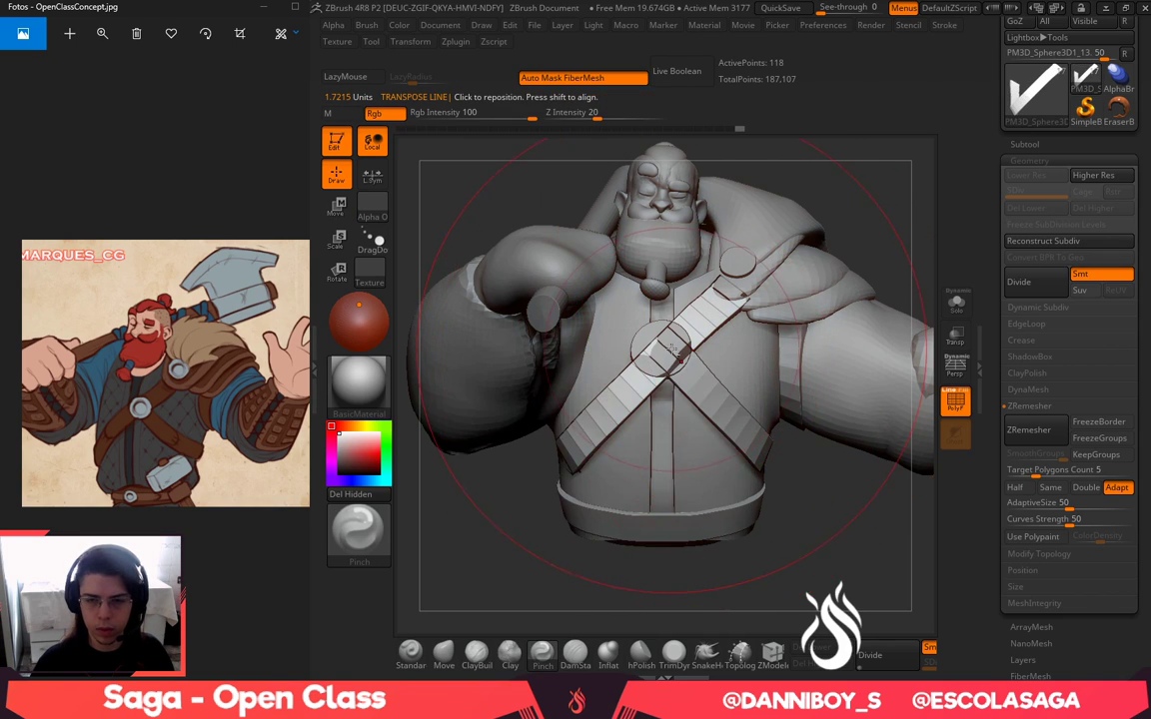
Reshape the end of the diagonal chest strap with the Move brush so it follows the torso under the raised arm
{"action": "left_click_drag", "start_coordinate": [789, 555], "coordinate": [799, 486]}
{"action": "key", "text": "space"}
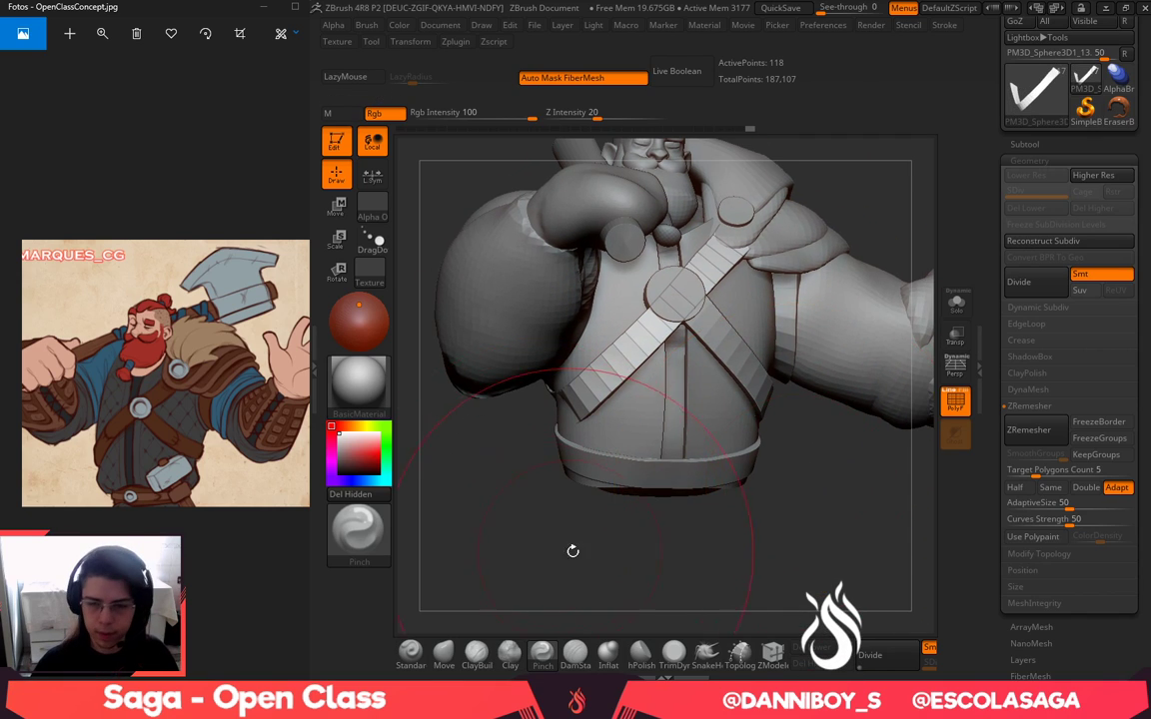
{"action": "left_click_drag", "start_coordinate": [573, 551], "coordinate": [655, 524]}
{"action": "key", "text": "space"}
{"action": "left_click_drag", "start_coordinate": [643, 405], "coordinate": [622, 404]}
{"action": "mouse_move", "coordinate": [652, 536]}
{"action": "left_mouse_down"}
{"action": "mouse_move", "coordinate": [723, 438]}
{"action": "mouse_move", "coordinate": [759, 465]}
{"action": "mouse_move", "coordinate": [764, 398]}
{"action": "left_mouse_up"}
{"action": "key", "text": "space"}
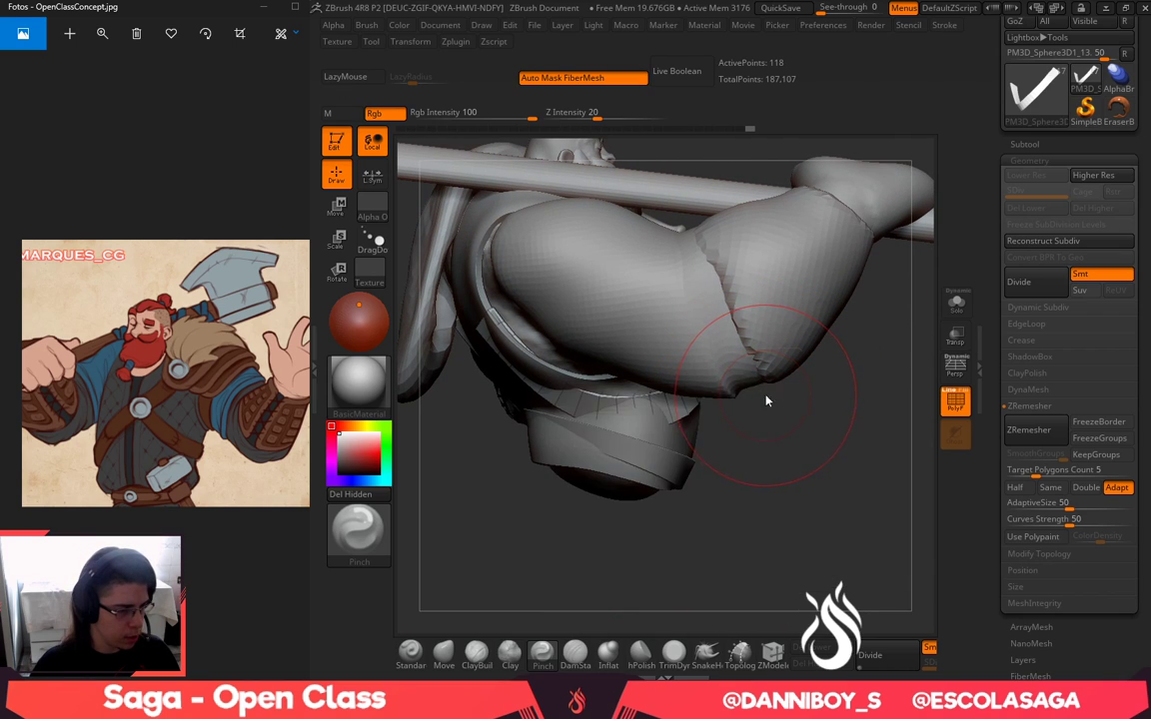
{"action": "left_click_drag", "start_coordinate": [755, 508], "coordinate": [769, 517]}
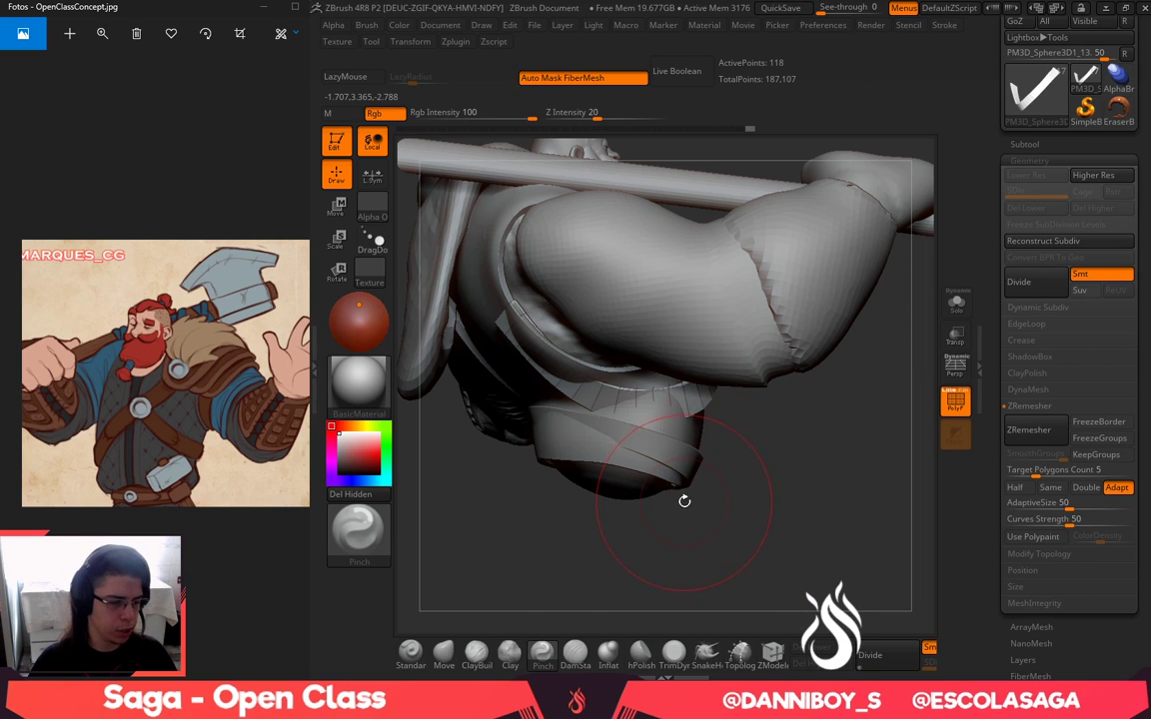
{"action": "left_click_drag", "start_coordinate": [685, 501], "coordinate": [741, 502]}
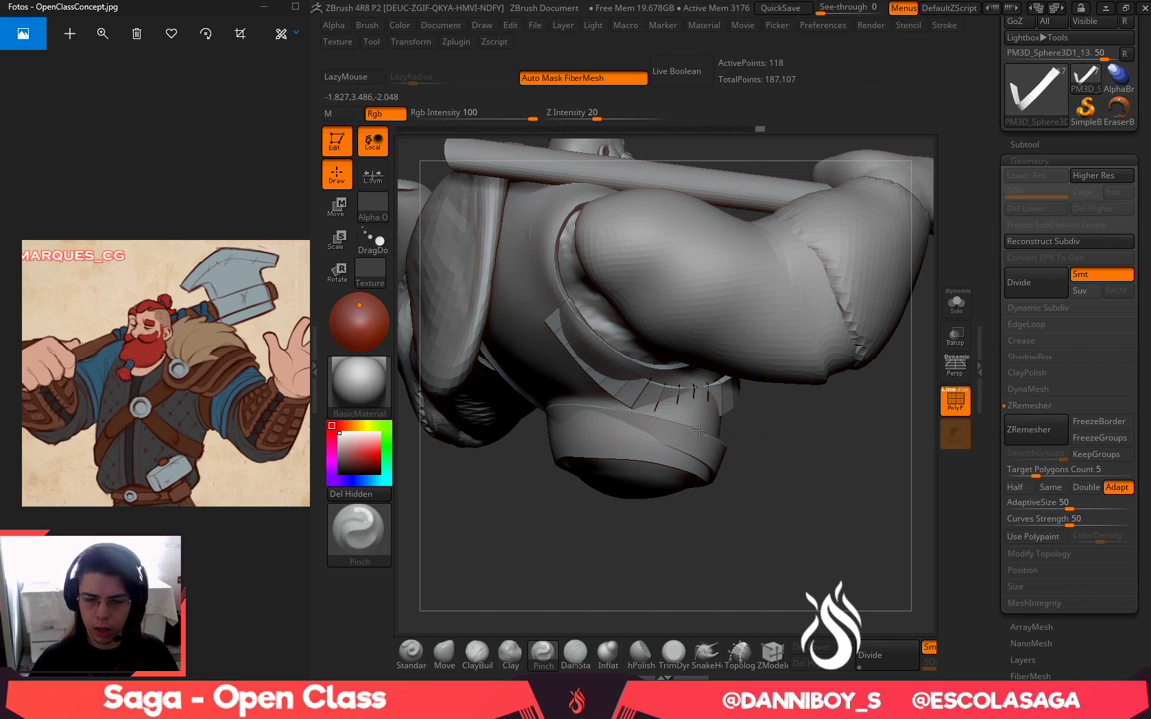
{"action": "left_click", "coordinate": [444, 653]}
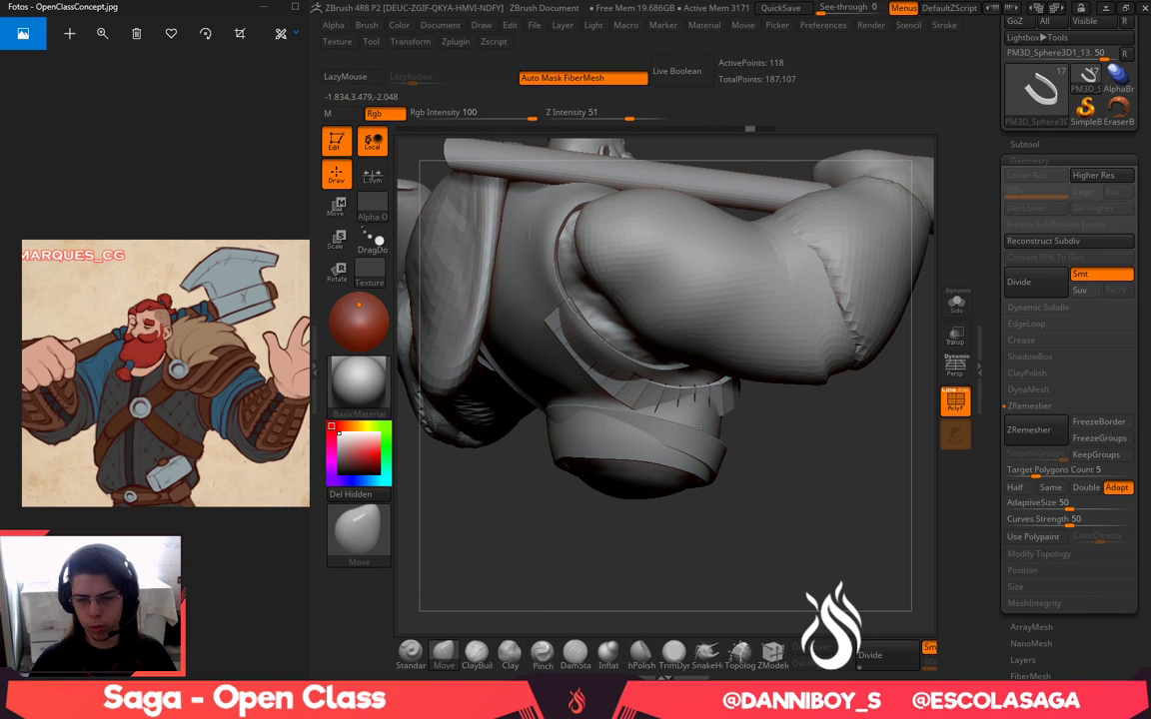
{"action": "right_click_drag", "start_coordinate": [692, 430], "coordinate": [763, 444]}
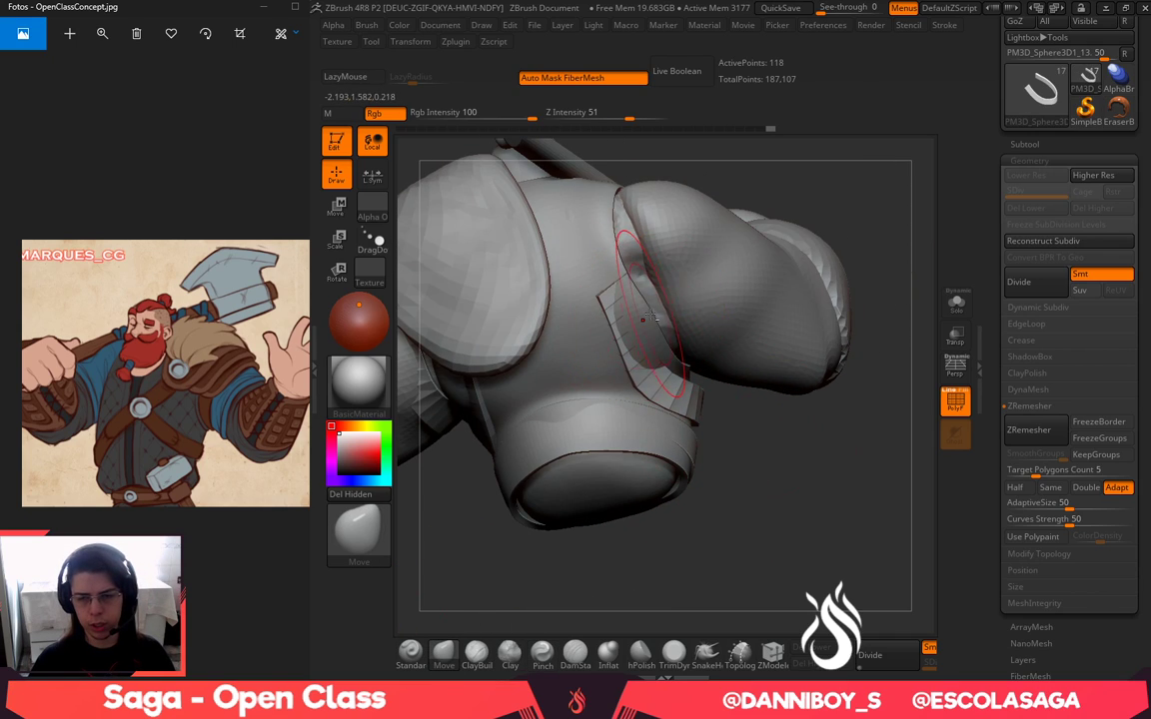
{"action": "left_click_drag", "start_coordinate": [784, 410], "coordinate": [724, 362]}
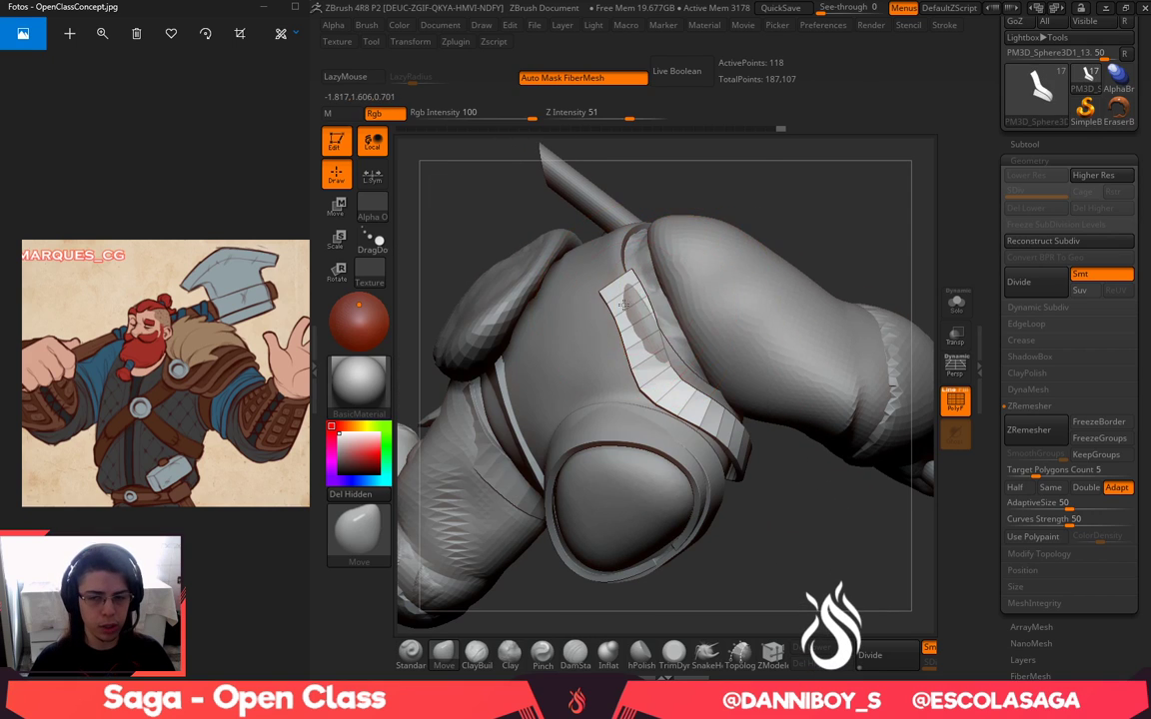
{"action": "left_click_drag", "start_coordinate": [623, 305], "coordinate": [604, 310]}
{"action": "left_click_drag", "start_coordinate": [852, 236], "coordinate": [787, 236]}
{"action": "left_click", "coordinate": [376, 532]}
{"action": "left_click", "coordinate": [465, 479]}
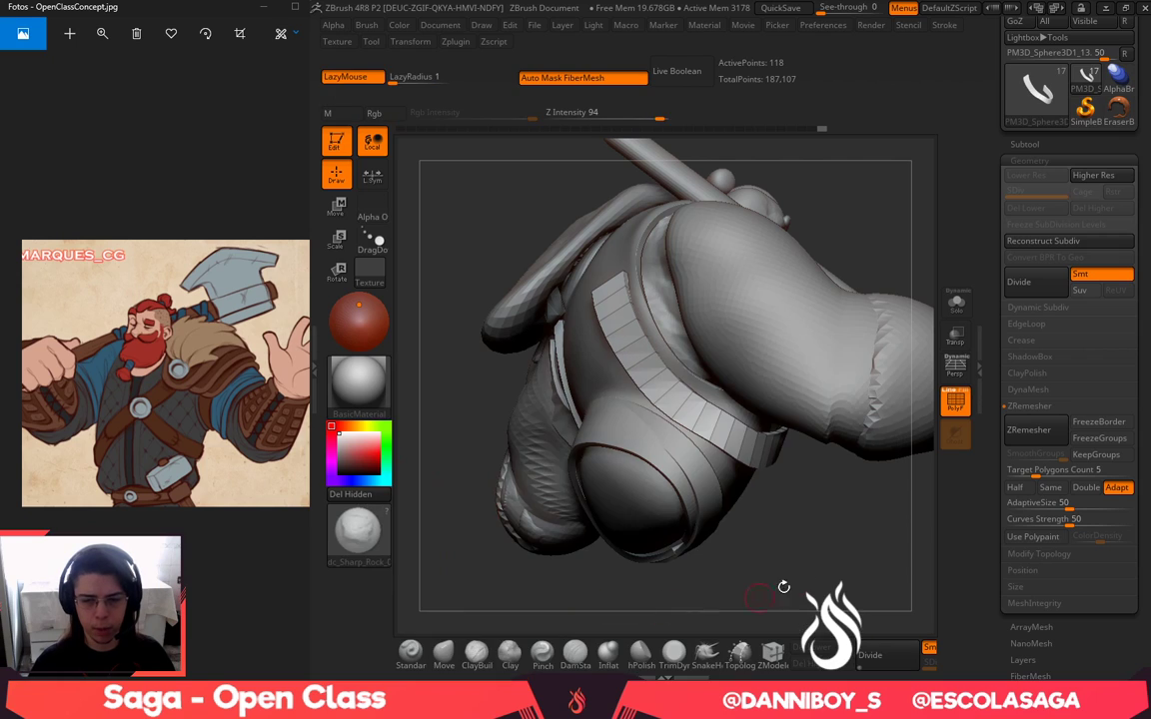
{"action": "left_click", "coordinate": [366, 539]}
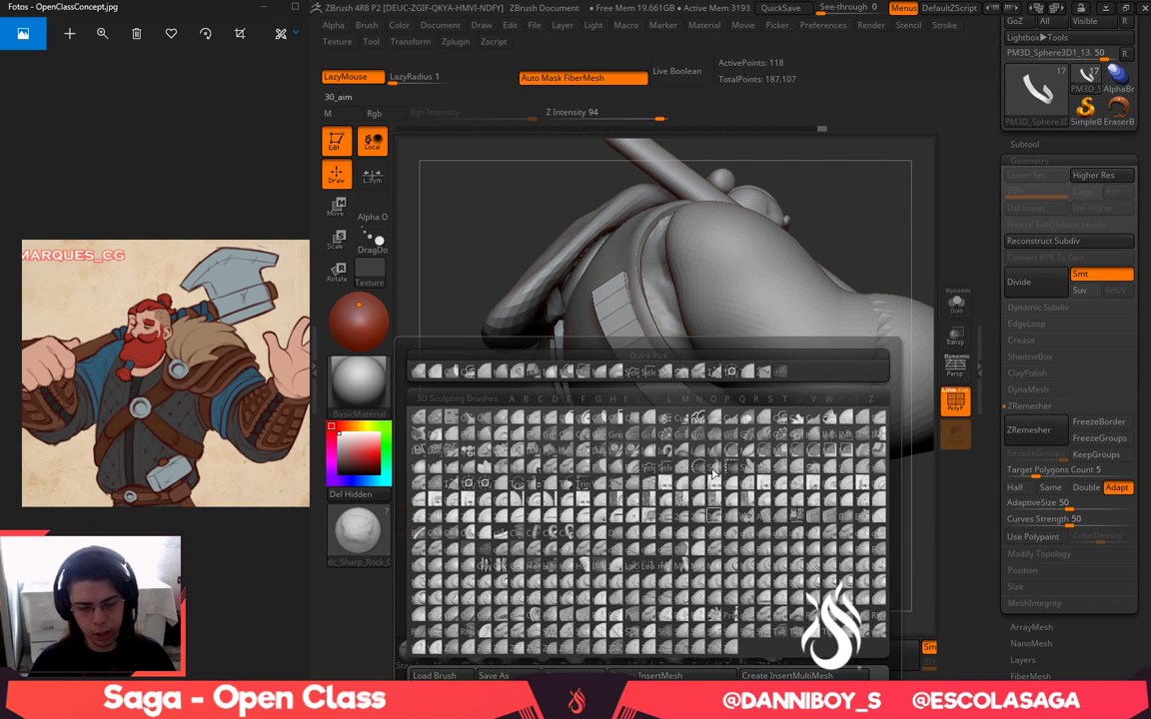
{"action": "left_click", "coordinate": [444, 652]}
Fit the diagonal chest strap closer to the torso around the central disc with the Move brush
{"action": "mouse_move", "coordinate": [594, 616]}
{"action": "left_mouse_down"}
{"action": "mouse_move", "coordinate": [712, 459]}
{"action": "mouse_move", "coordinate": [771, 552]}
{"action": "mouse_move", "coordinate": [660, 546]}
{"action": "mouse_move", "coordinate": [629, 494]}
{"action": "mouse_move", "coordinate": [616, 310]}
{"action": "left_mouse_up"}
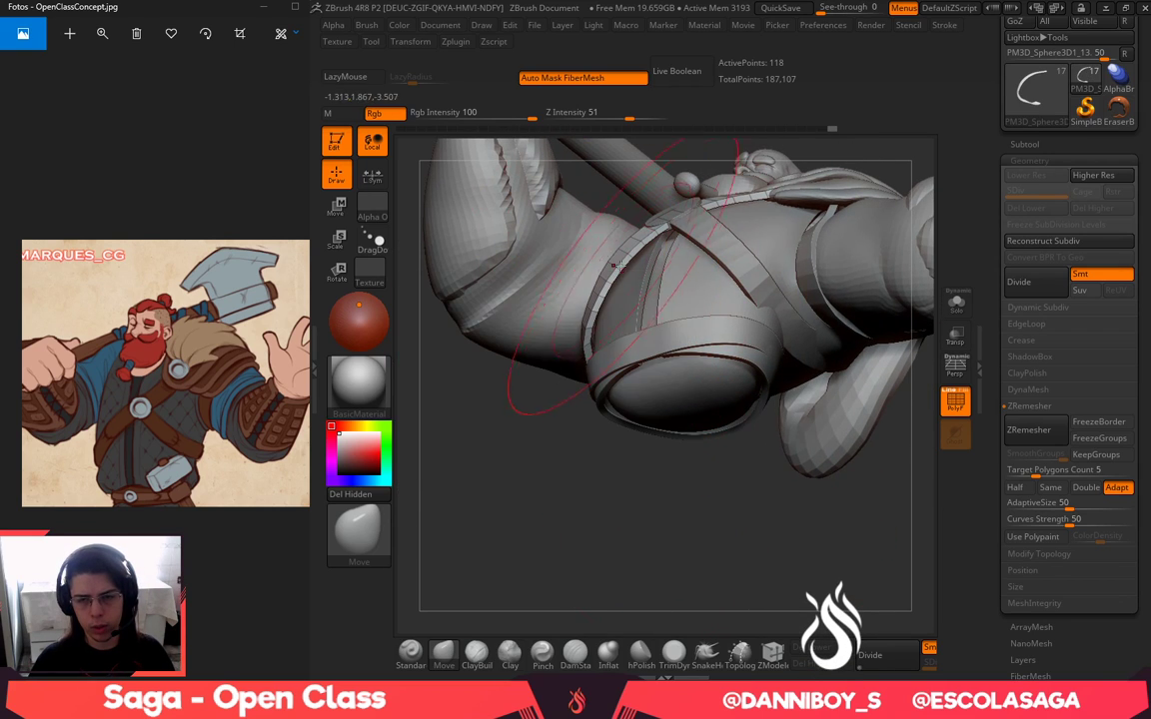
{"action": "left_click_drag", "start_coordinate": [709, 530], "coordinate": [682, 590]}
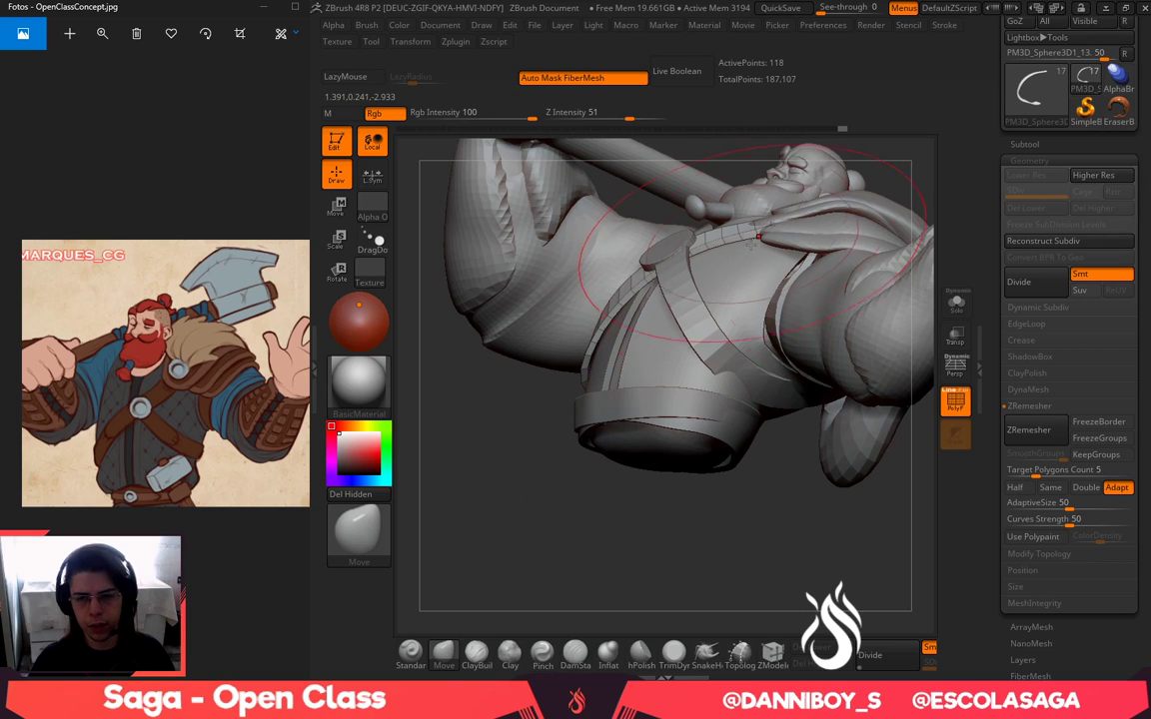
{"action": "mouse_move", "coordinate": [693, 515]}
{"action": "left_mouse_down"}
{"action": "mouse_move", "coordinate": [716, 584]}
{"action": "mouse_move", "coordinate": [778, 539]}
{"action": "mouse_move", "coordinate": [771, 555]}
{"action": "left_mouse_up"}
{"action": "key", "text": "space"}
{"action": "left_click_drag", "start_coordinate": [674, 364], "coordinate": [655, 365]}
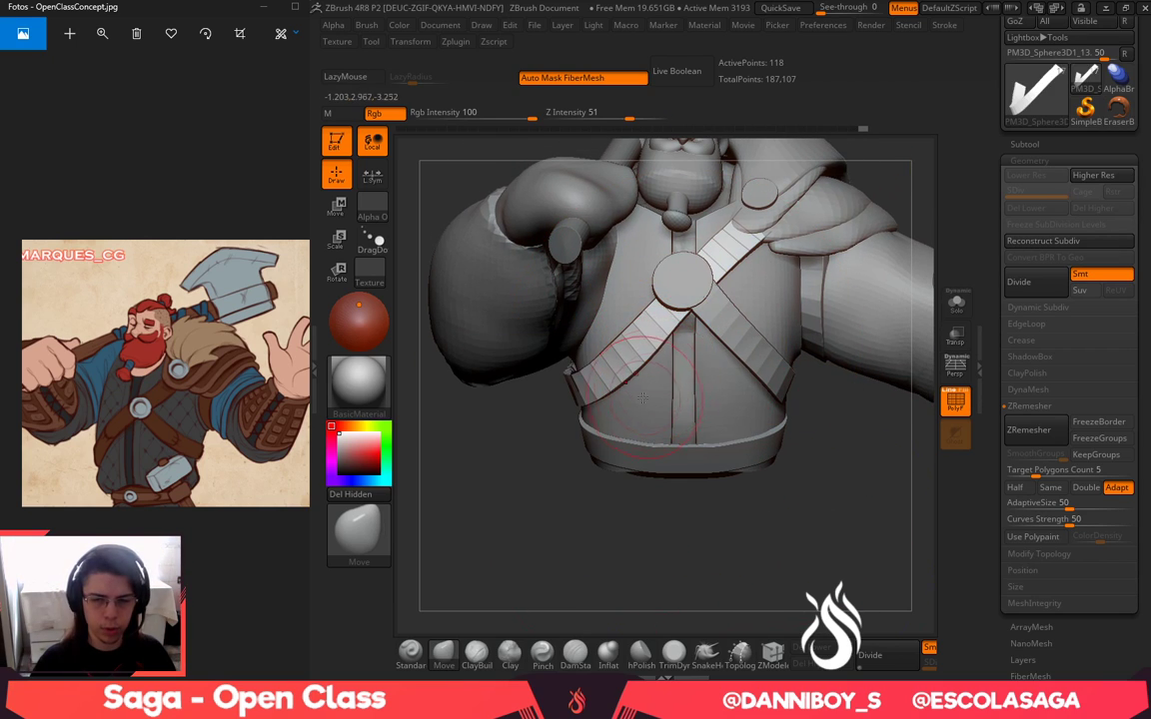
{"action": "key", "text": "space"}
{"action": "left_click_drag", "start_coordinate": [764, 282], "coordinate": [783, 282]}
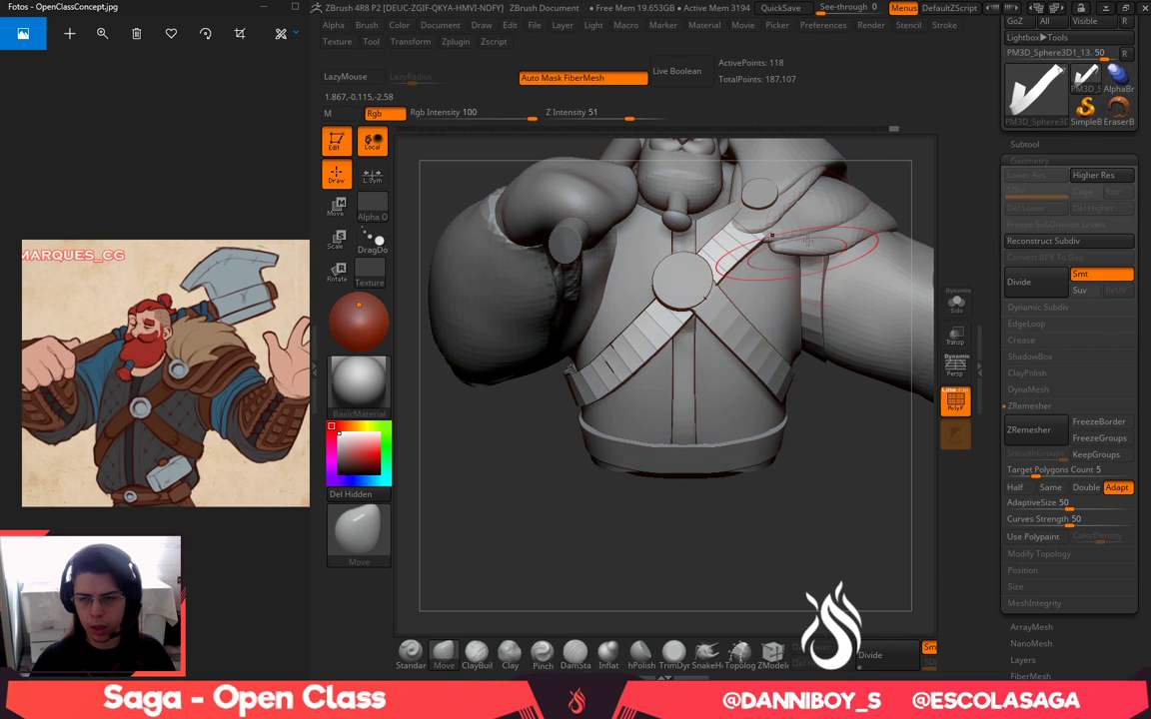
Adjust the strap's upper section between the central disc and the shoulder disc using a larger Move brush
{"action": "key", "text": "space"}
{"action": "left_click_drag", "start_coordinate": [813, 237], "coordinate": [832, 236]}
{"action": "key", "text": "space"}
{"action": "left_click_drag", "start_coordinate": [754, 260], "coordinate": [771, 260]}
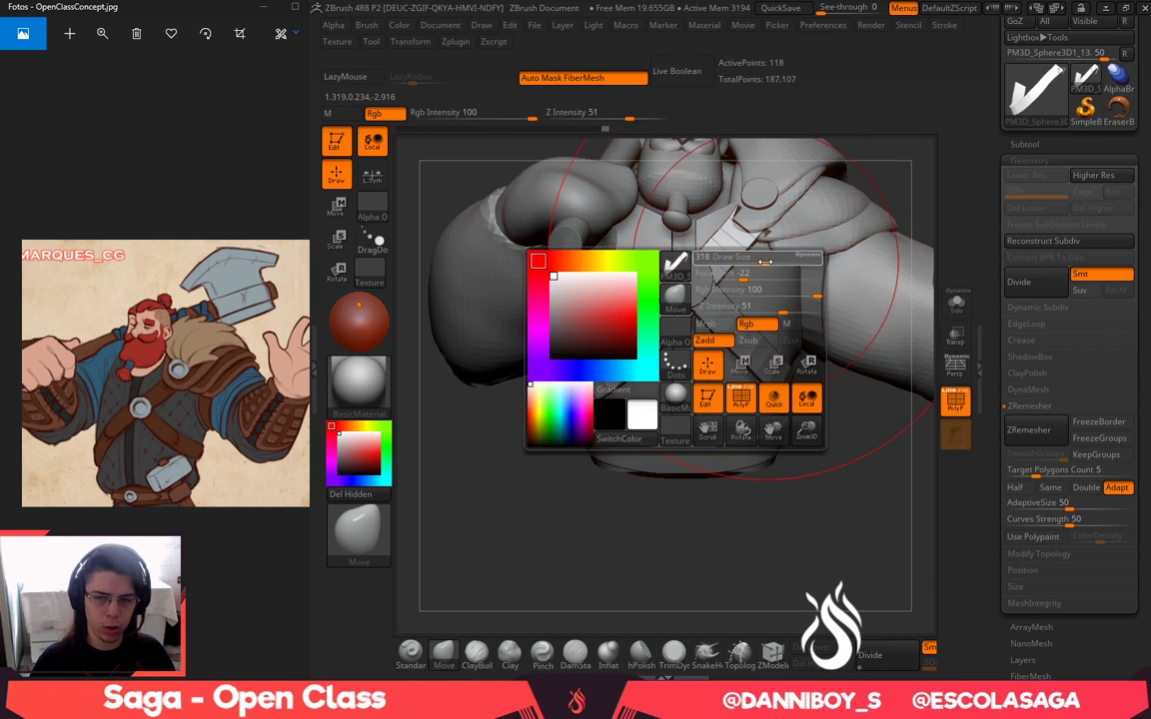
{"action": "key", "text": "space"}
{"action": "mouse_move", "coordinate": [670, 313]}
{"action": "left_mouse_down"}
{"action": "mouse_move", "coordinate": [688, 313]}
{"action": "mouse_move", "coordinate": [664, 306]}
{"action": "left_mouse_up"}
{"action": "key", "text": "space"}
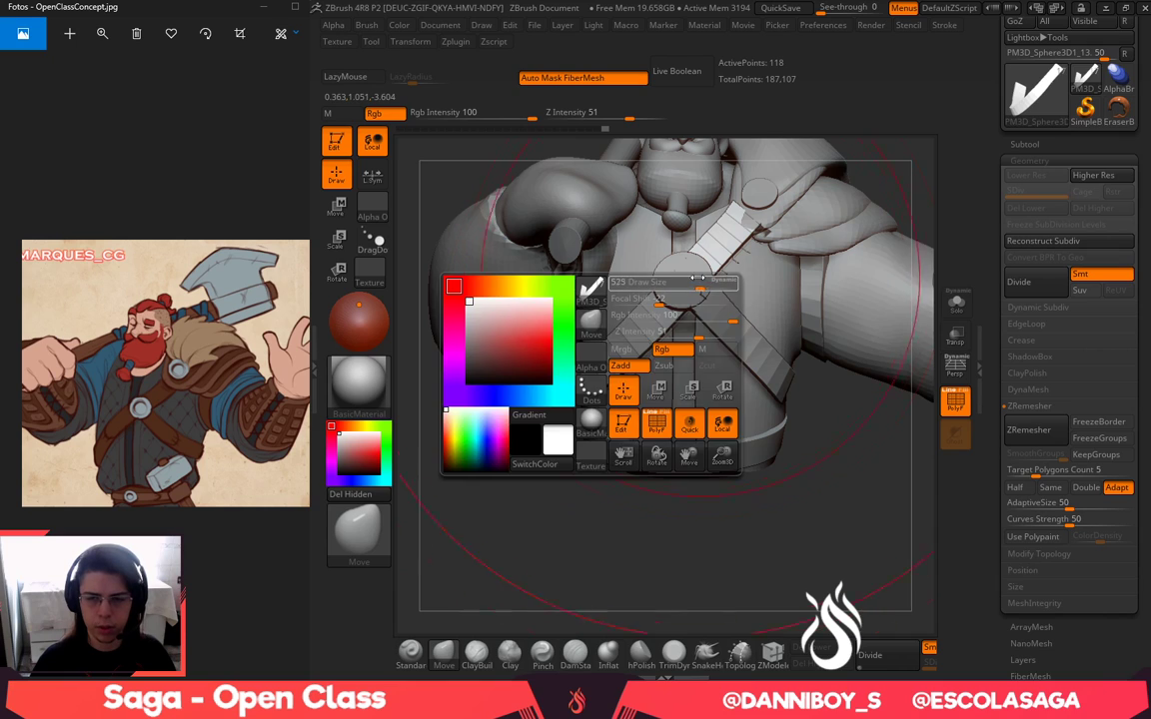
Isolate the subtool holding the central chest disc, mask the disc and split the masked points into a separate subtool
{"action": "right_click_drag", "start_coordinate": [663, 243], "coordinate": [684, 259], "text": "ctrl"}
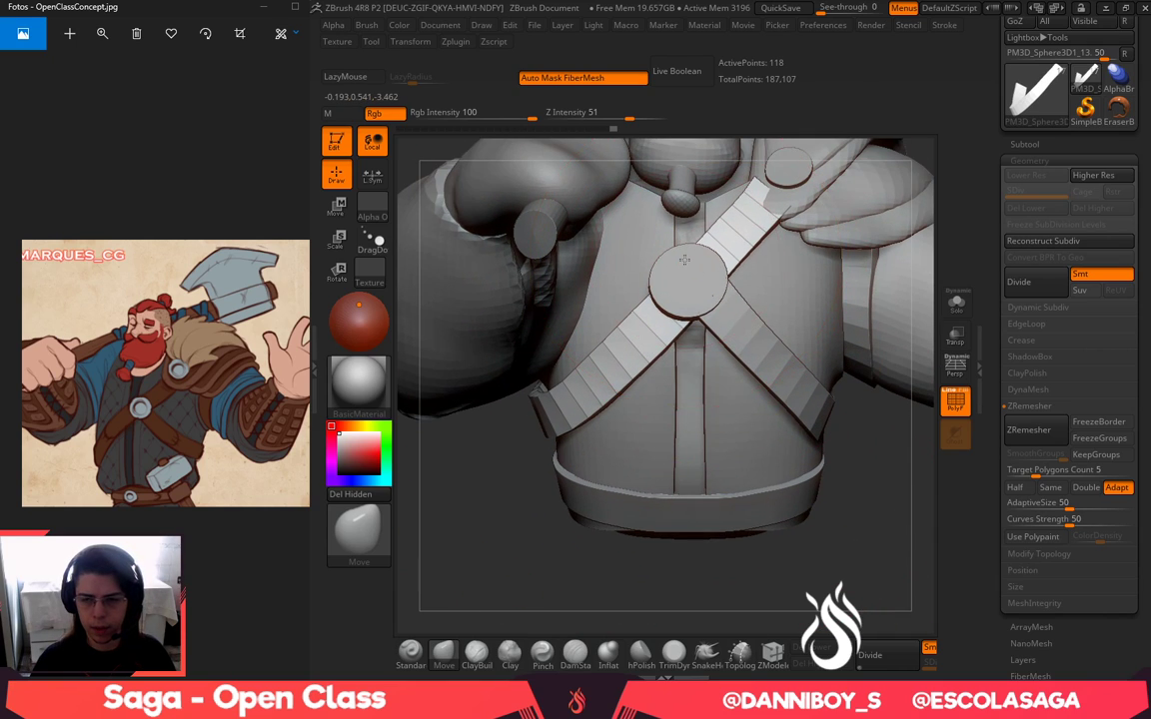
{"action": "left_click", "coordinate": [688, 270], "text": "alt"}
{"action": "left_click", "coordinate": [957, 305]}
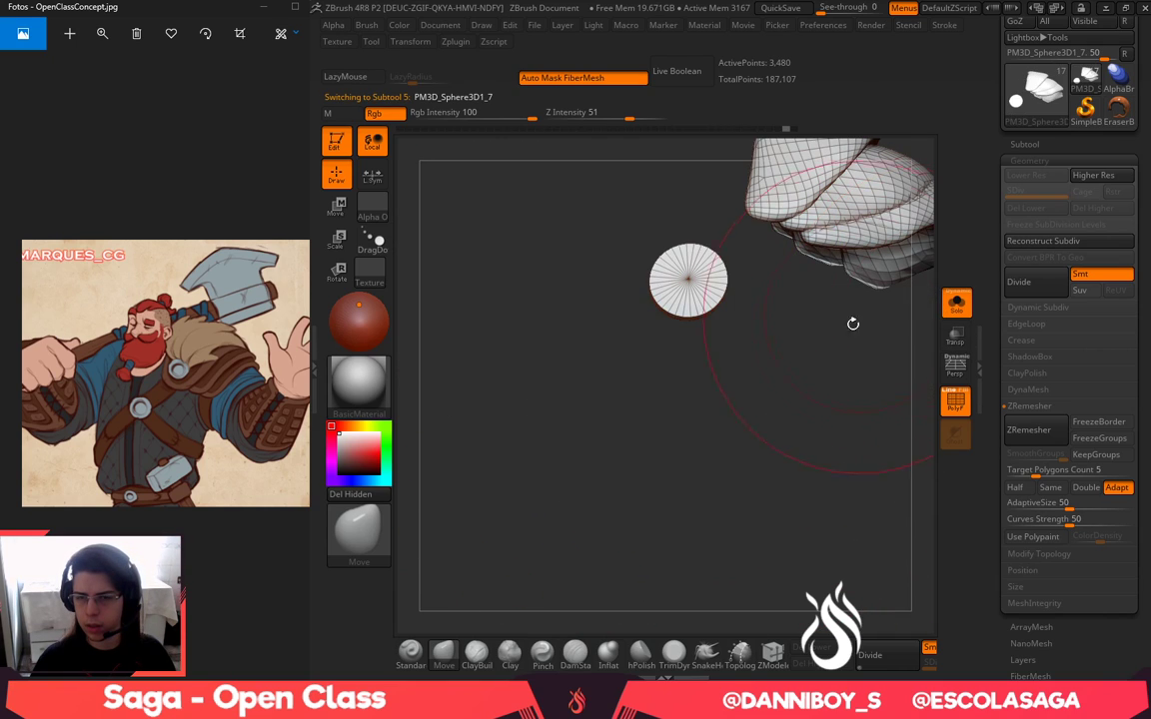
{"action": "left_click_drag", "start_coordinate": [758, 288], "coordinate": [767, 466], "text": "ctrl"}
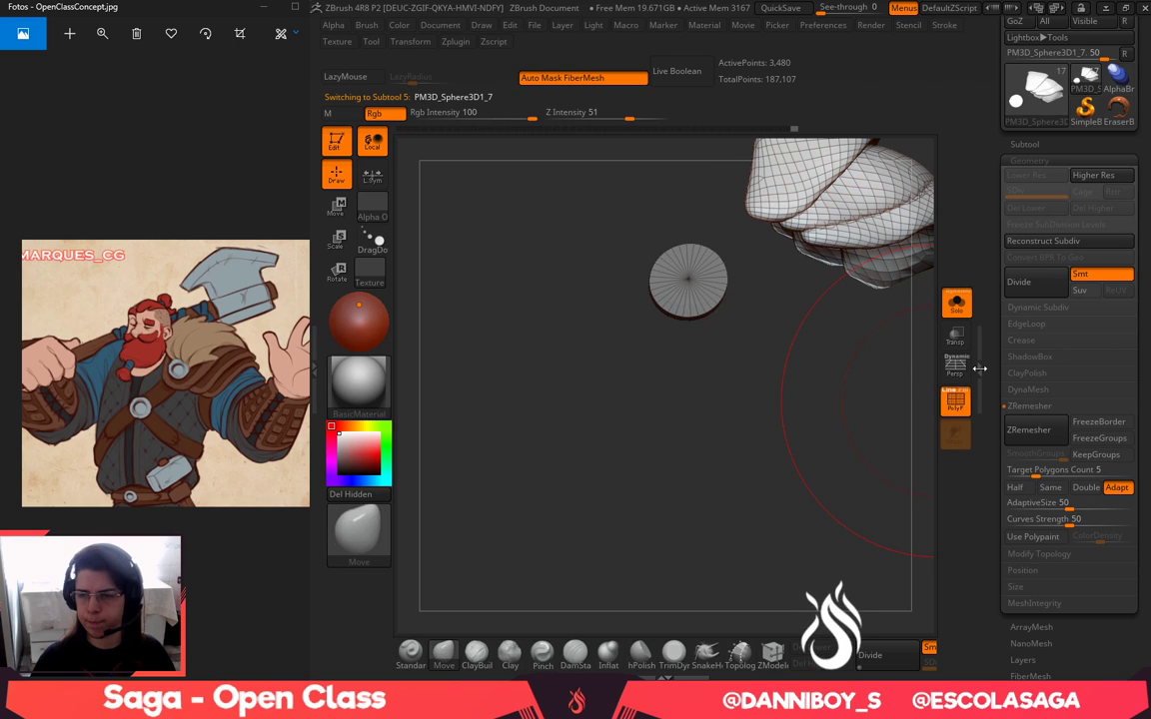
{"action": "left_click", "coordinate": [1047, 146]}
{"action": "left_click", "coordinate": [1067, 678]}
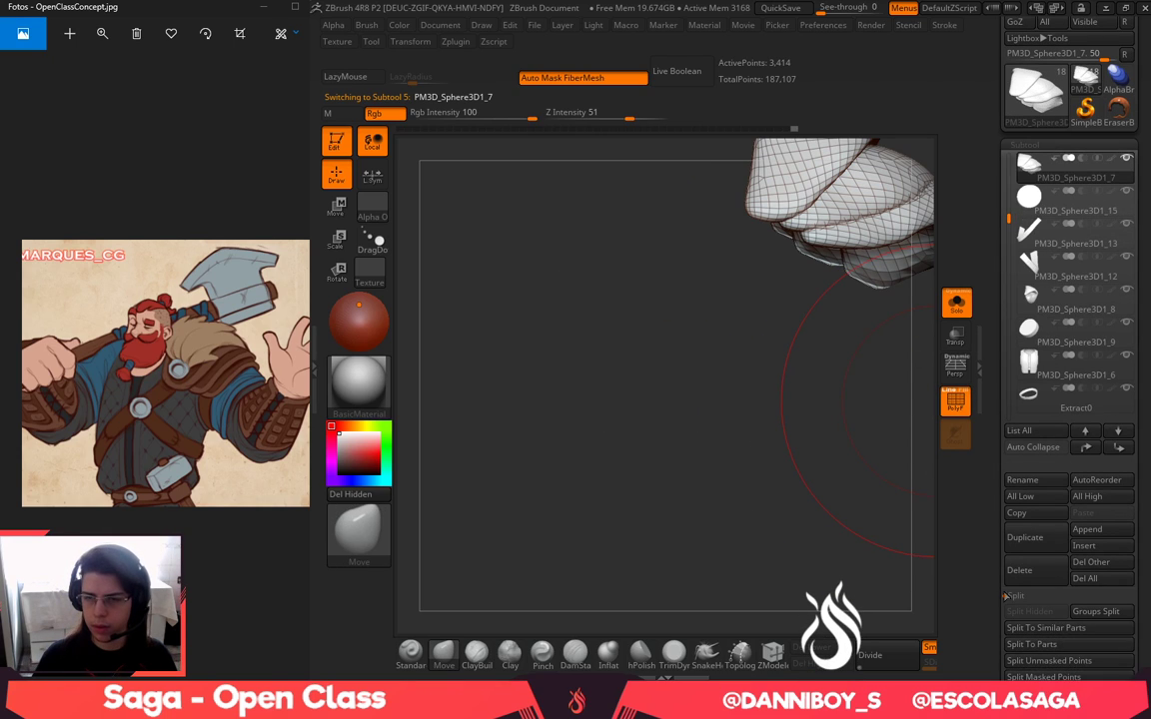
Insert an edgeless cylinder from the IMM Primitives brush over the separated disc and delete the original disc geometry
{"action": "key", "text": "b"}
{"action": "key", "text": "i"}
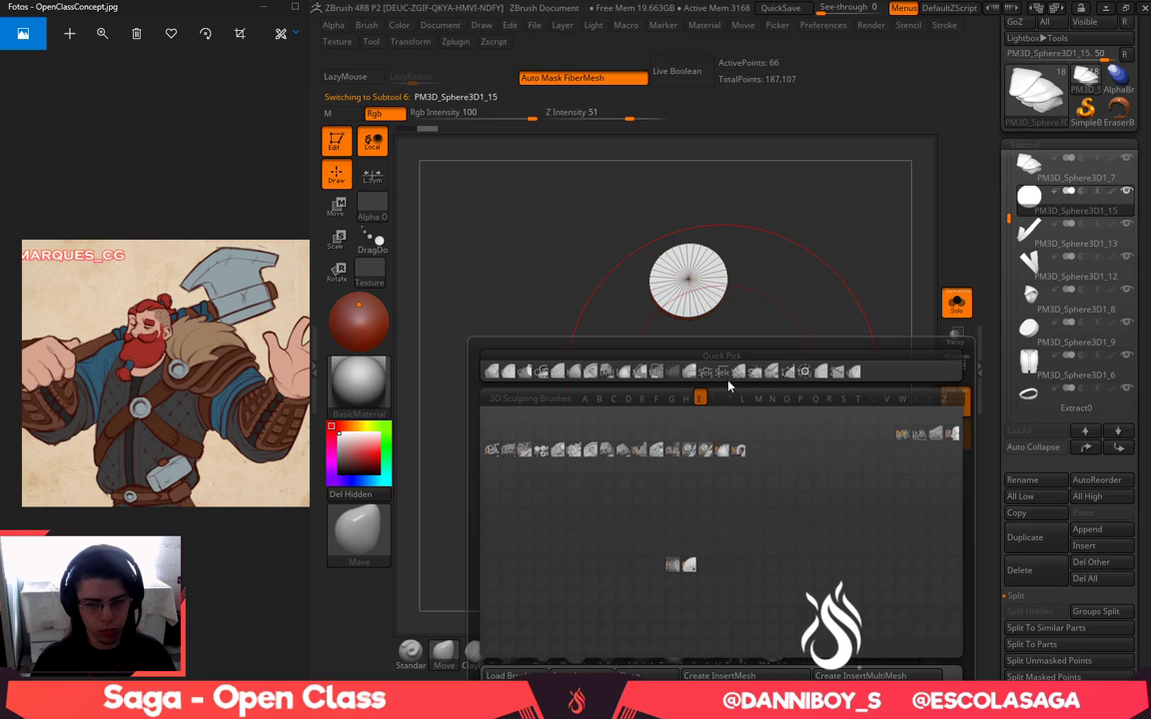
{"action": "left_click", "coordinate": [606, 457]}
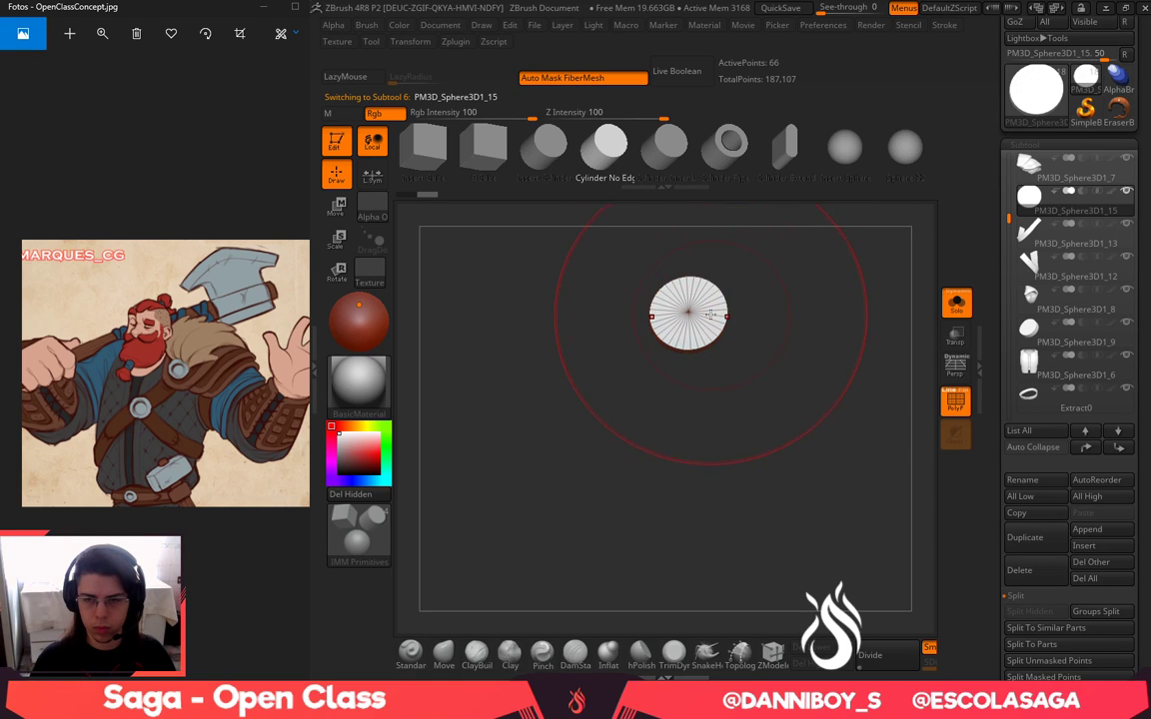
{"action": "mouse_move", "coordinate": [690, 313]}
{"action": "left_mouse_down"}
{"action": "mouse_move", "coordinate": [711, 369]}
{"action": "mouse_move", "coordinate": [593, 379]}
{"action": "left_mouse_up"}
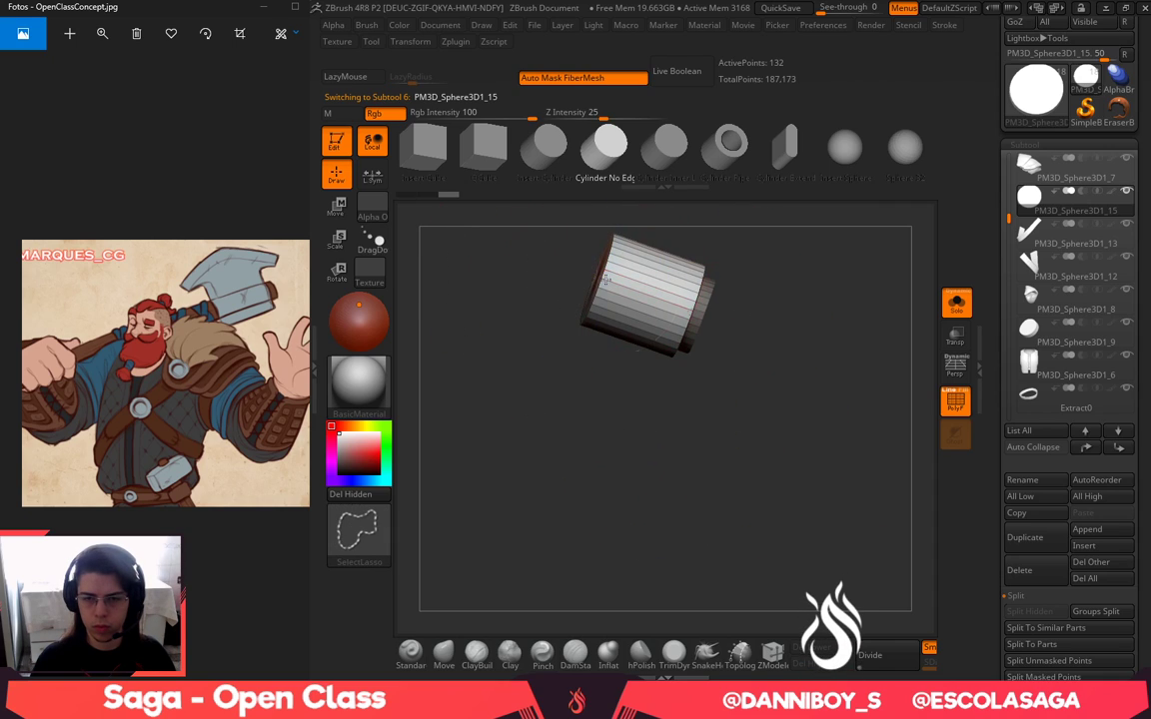
{"action": "left_click", "coordinate": [606, 286], "text": "ctrl+shift"}
{"action": "left_click", "coordinate": [360, 495]}
{"action": "left_click_drag", "start_coordinate": [614, 488], "coordinate": [662, 416], "text": "shift"}
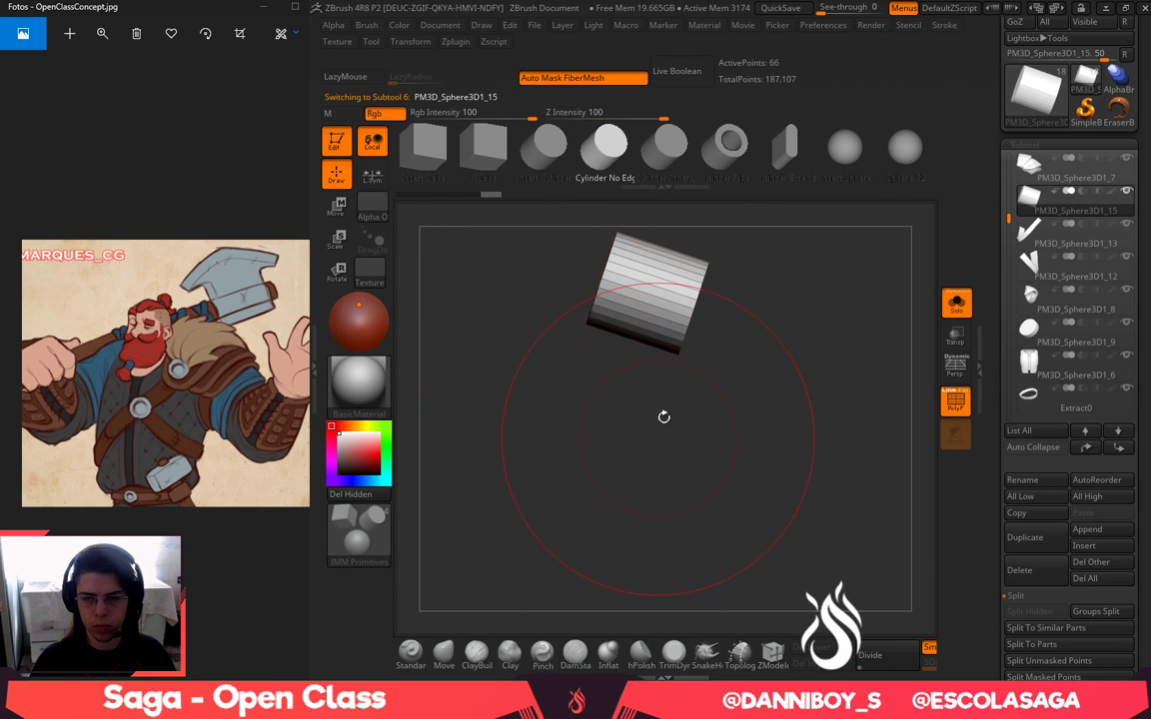
Flatten the new cylinder along its axis into a thin disc with the Transpose Move line
{"action": "key", "text": "w"}
{"action": "left_click_drag", "start_coordinate": [566, 267], "coordinate": [570, 258]}
{"action": "left_click_drag", "start_coordinate": [616, 297], "coordinate": [679, 299]}
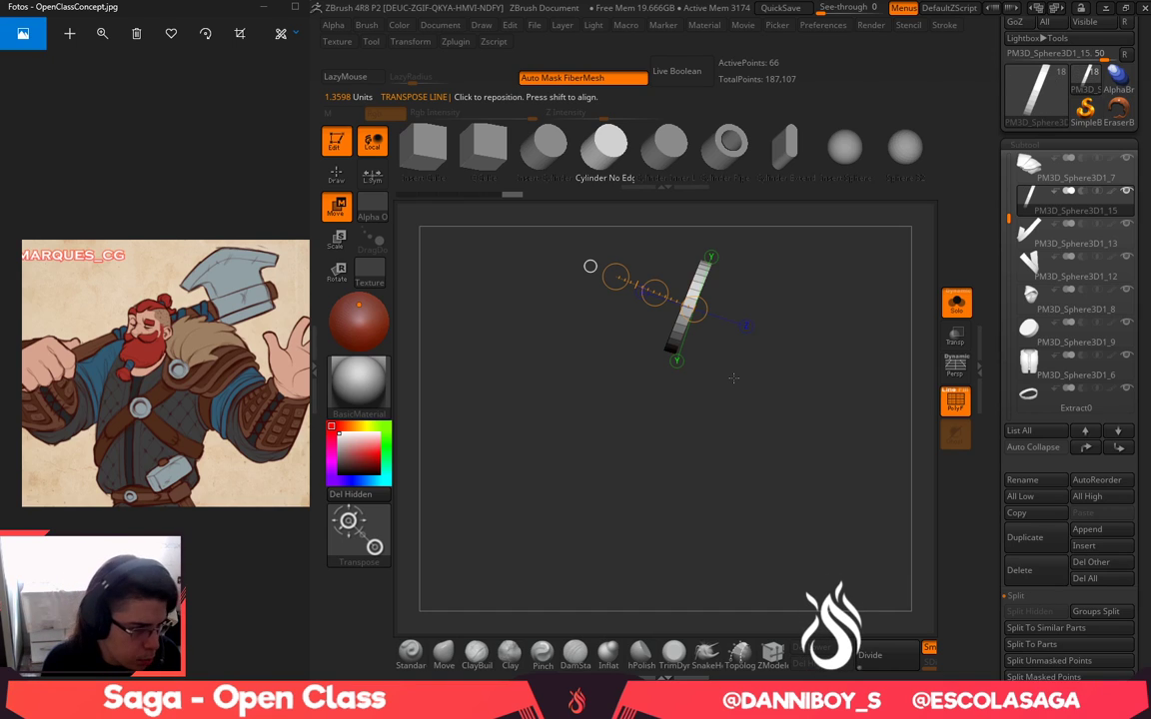
{"action": "key", "text": "q"}
{"action": "mouse_move", "coordinate": [736, 426]}
{"action": "left_mouse_down", "text": "shift"}
{"action": "mouse_move", "coordinate": [830, 433]}
{"action": "mouse_move", "coordinate": [847, 480]}
{"action": "mouse_move", "coordinate": [759, 451]}
{"action": "left_mouse_up", "text": "shift"}
{"action": "key", "text": "w"}
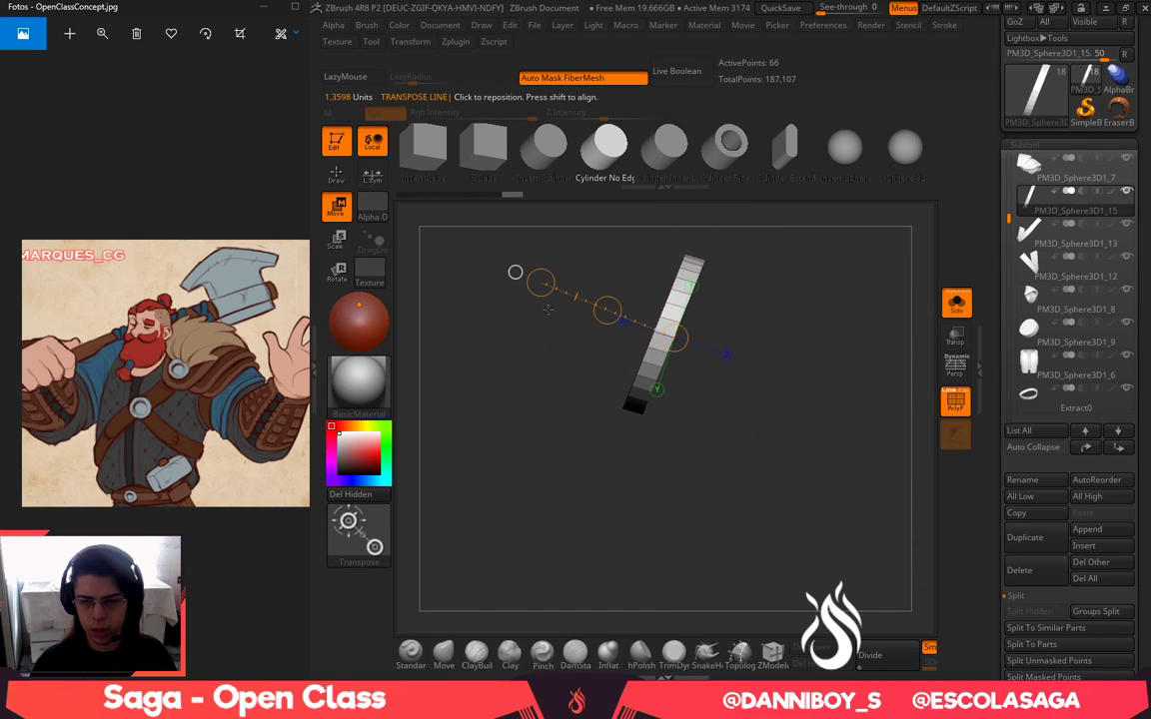
{"action": "left_click_drag", "start_coordinate": [540, 283], "coordinate": [542, 278]}
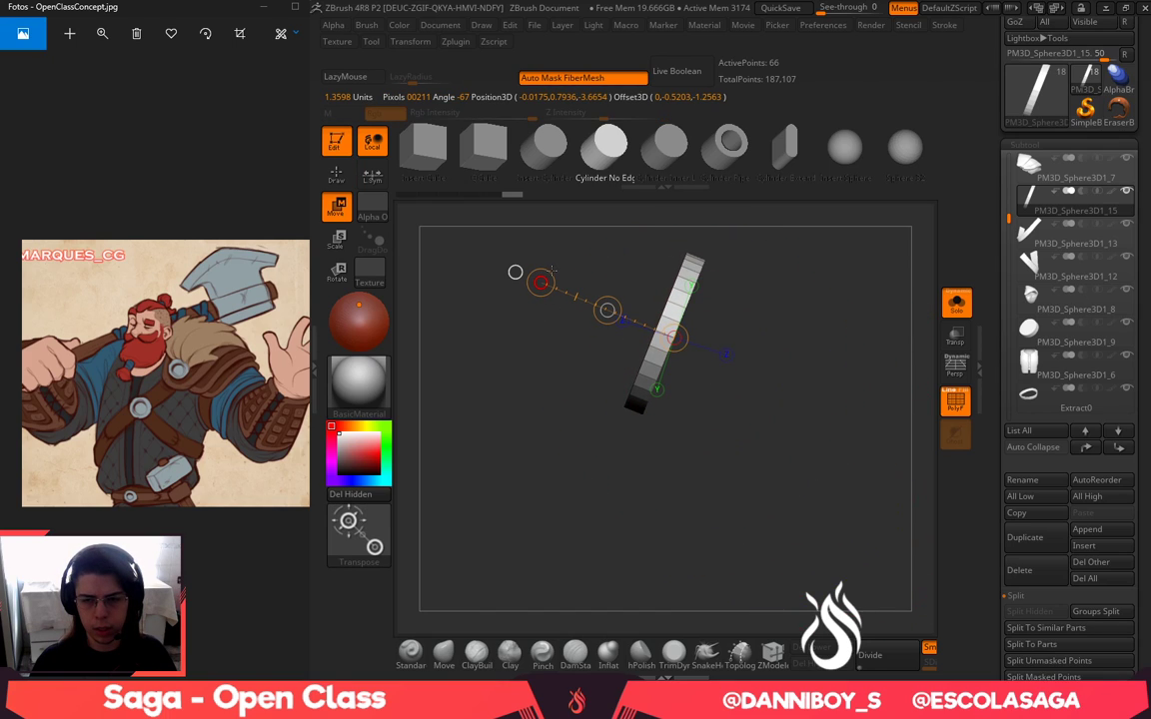
Switch to the ZModeler brush and set its edge action to Inset on the disc
{"action": "left_click_drag", "start_coordinate": [568, 392], "coordinate": [809, 574], "text": "shift"}
{"action": "key", "text": "b"}
{"action": "key", "text": "z"}
{"action": "key", "text": "m"}
{"action": "mouse_move", "coordinate": [778, 311]}
{"action": "left_mouse_down"}
{"action": "mouse_move", "coordinate": [918, 372]}
{"action": "mouse_move", "coordinate": [908, 408]}
{"action": "left_mouse_up"}
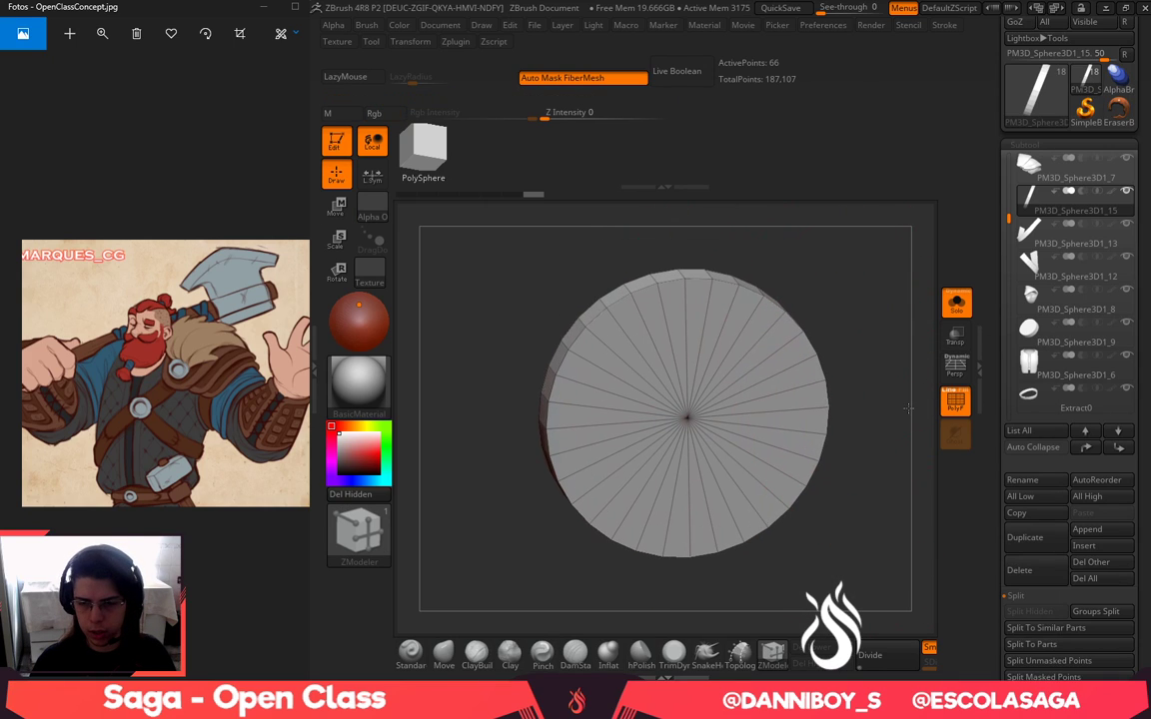
{"action": "key", "text": "space"}
{"action": "left_click", "coordinate": [769, 340]}
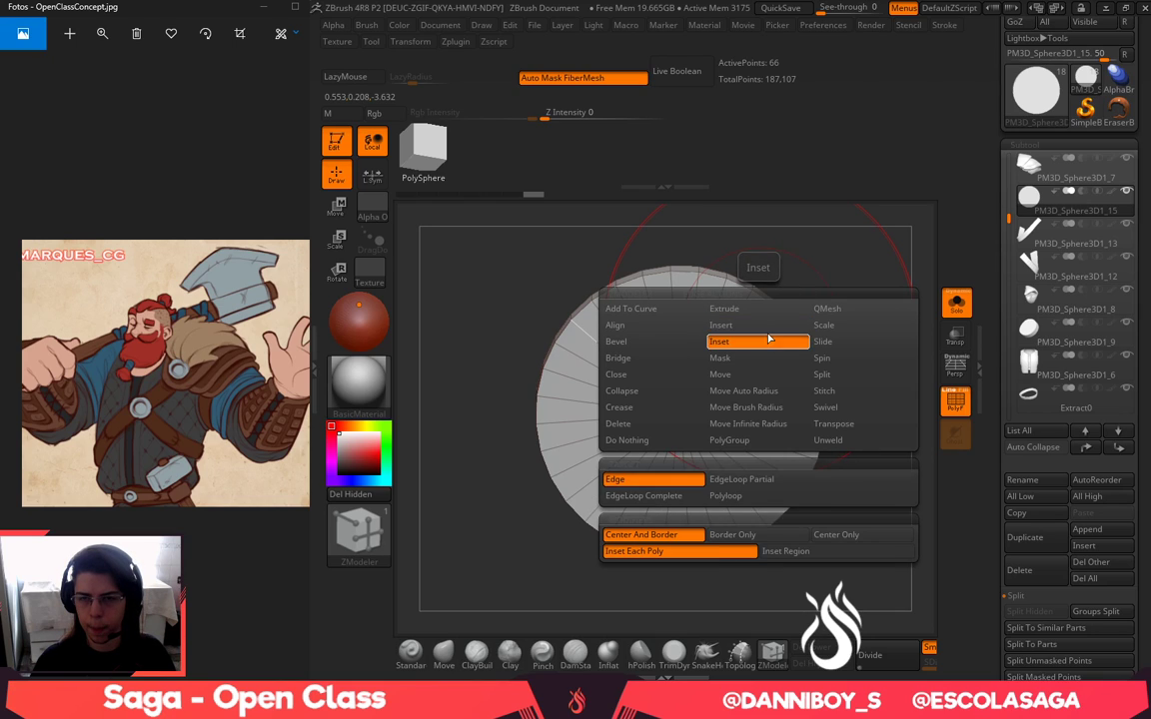
Save the project with QuickSave and frame the disc's front face
{"action": "left_click", "coordinate": [794, 9]}
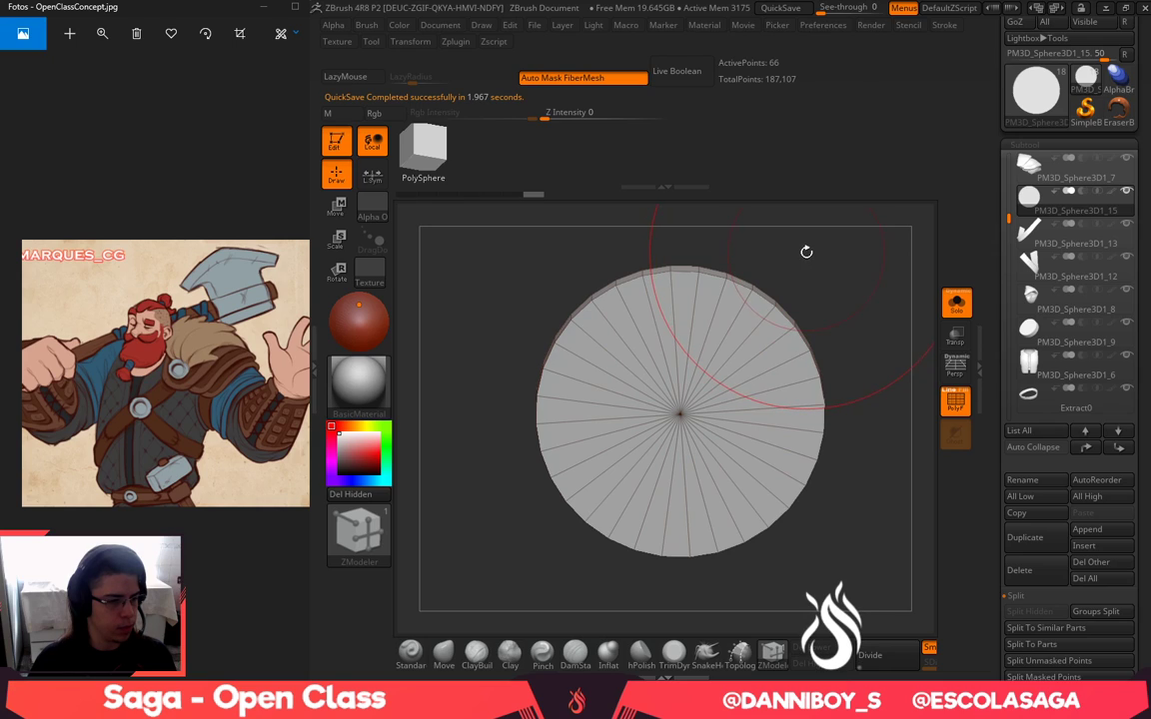
{"action": "left_click_drag", "start_coordinate": [845, 283], "coordinate": [851, 295]}
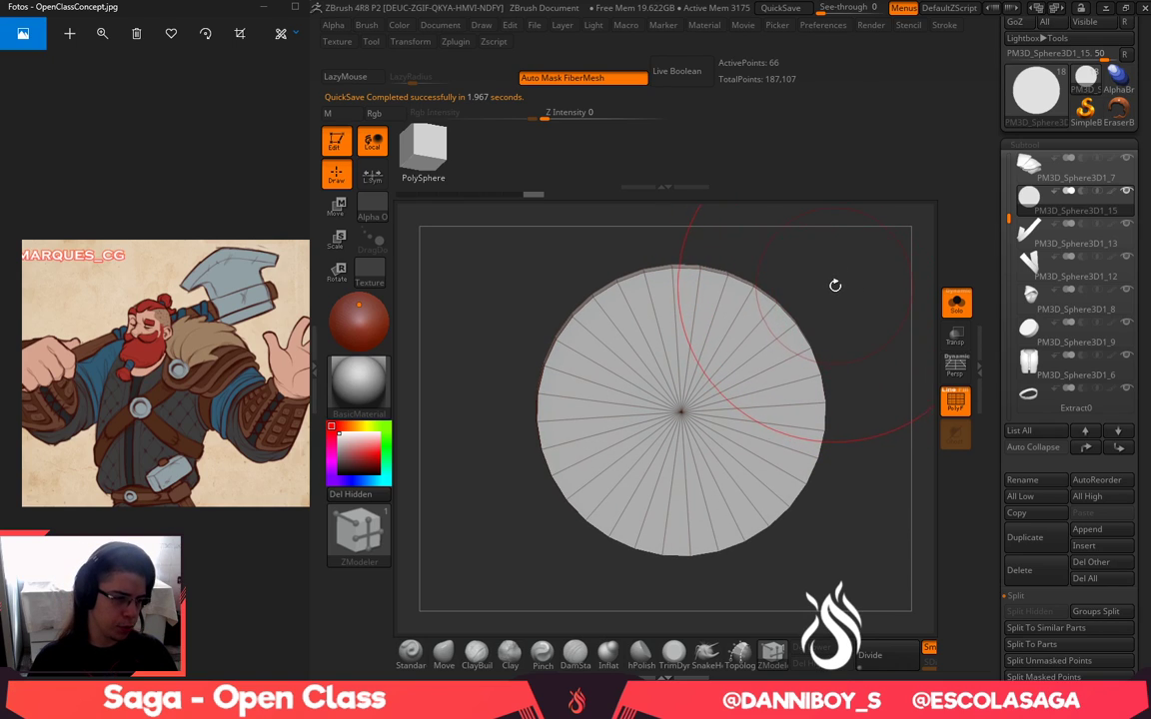
{"action": "left_click_drag", "start_coordinate": [809, 293], "coordinate": [814, 258], "text": "alt"}
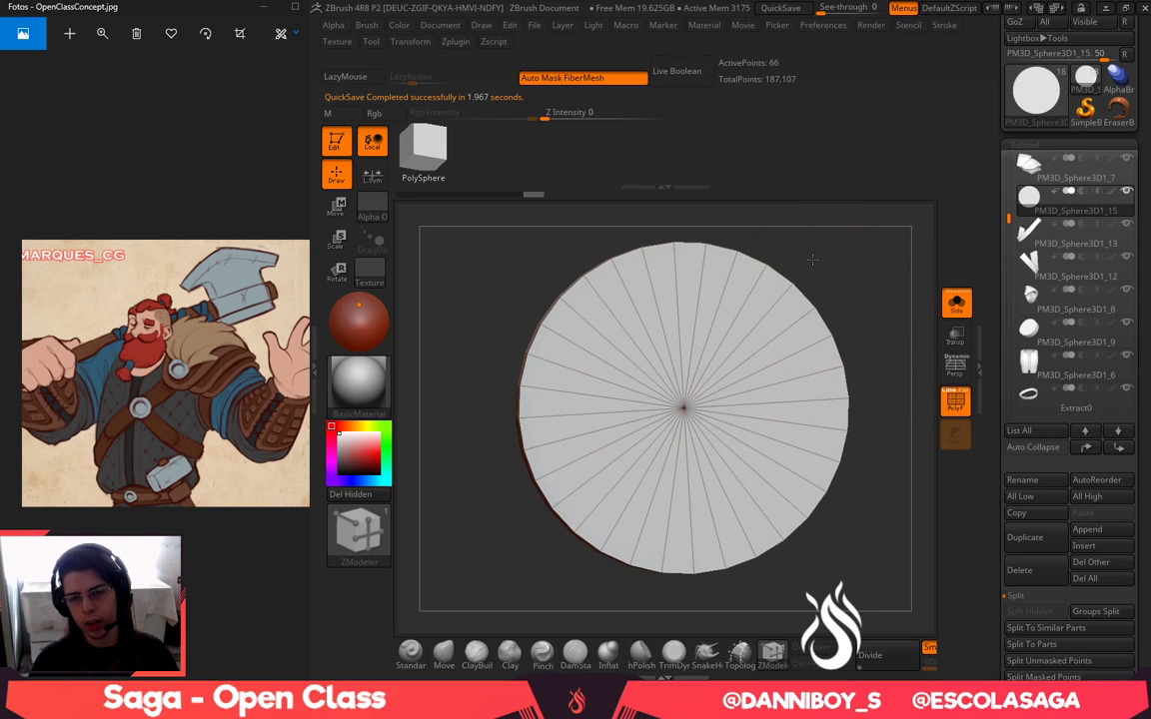
{"action": "left_click_drag", "start_coordinate": [683, 276], "coordinate": [822, 402]}
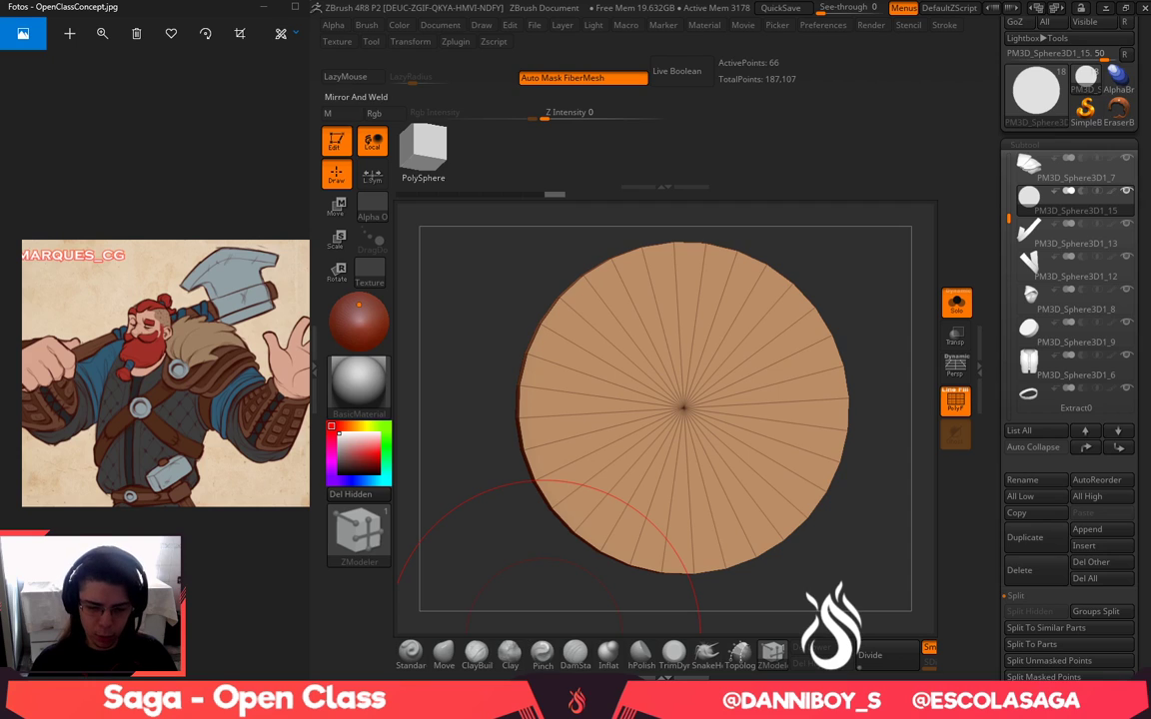
{"action": "left_click_drag", "start_coordinate": [516, 572], "coordinate": [487, 555], "text": "alt"}
{"action": "mouse_move", "coordinate": [663, 251]}
{"action": "left_mouse_down"}
{"action": "mouse_move", "coordinate": [730, 315]}
{"action": "mouse_move", "coordinate": [691, 472]}
{"action": "mouse_move", "coordinate": [675, 487]}
{"action": "left_mouse_up"}
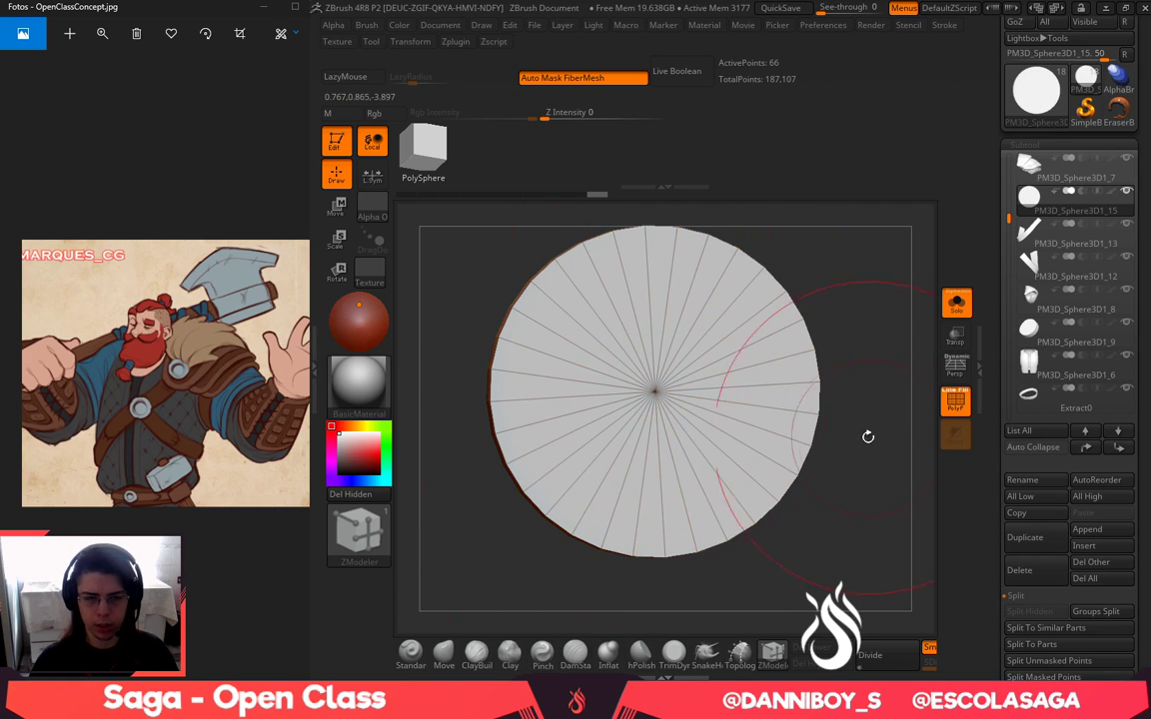
Set the polygon action to Inset with Inset Region and inset the disc's front cap to form a wide outer rim
{"action": "left_click_drag", "start_coordinate": [868, 437], "coordinate": [849, 460], "text": "alt"}
{"action": "key", "text": "space"}
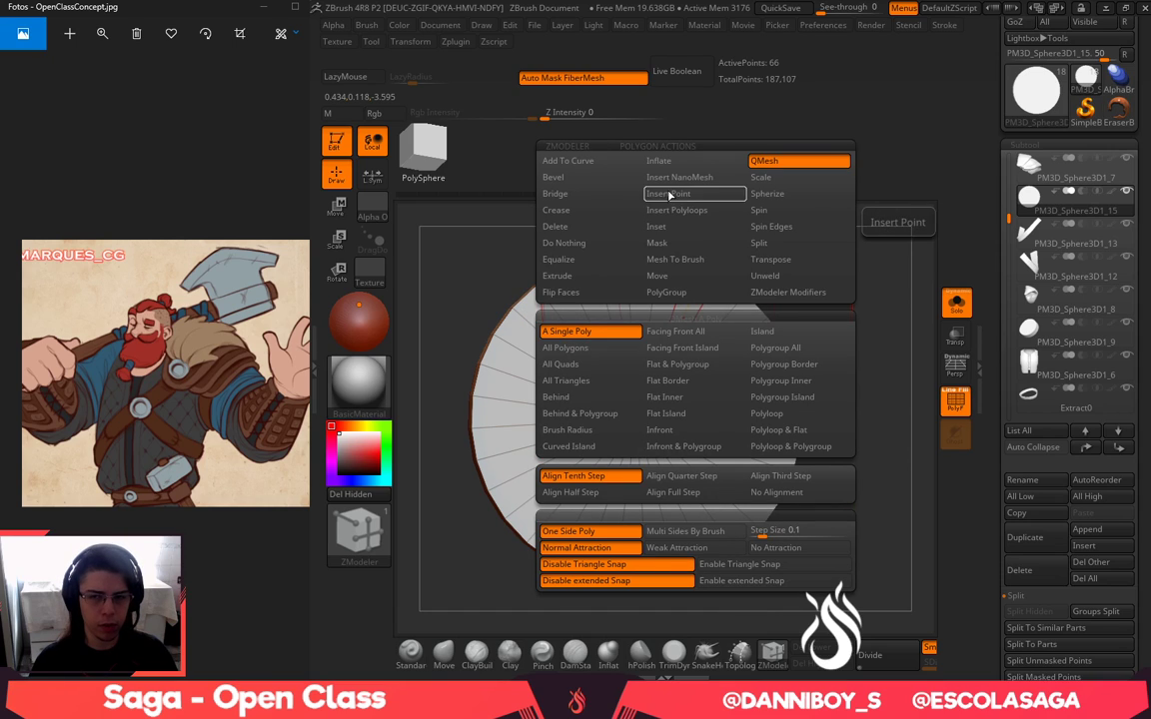
{"action": "left_click", "coordinate": [664, 226]}
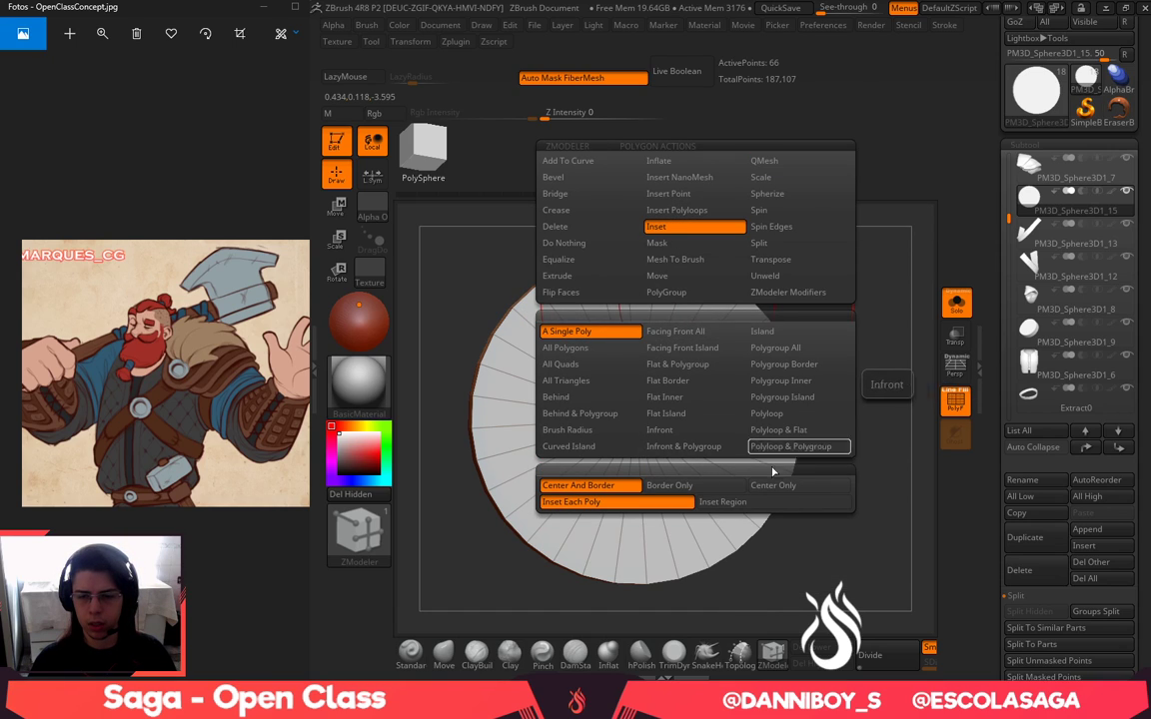
{"action": "left_click", "coordinate": [747, 507]}
{"action": "key", "text": "space"}
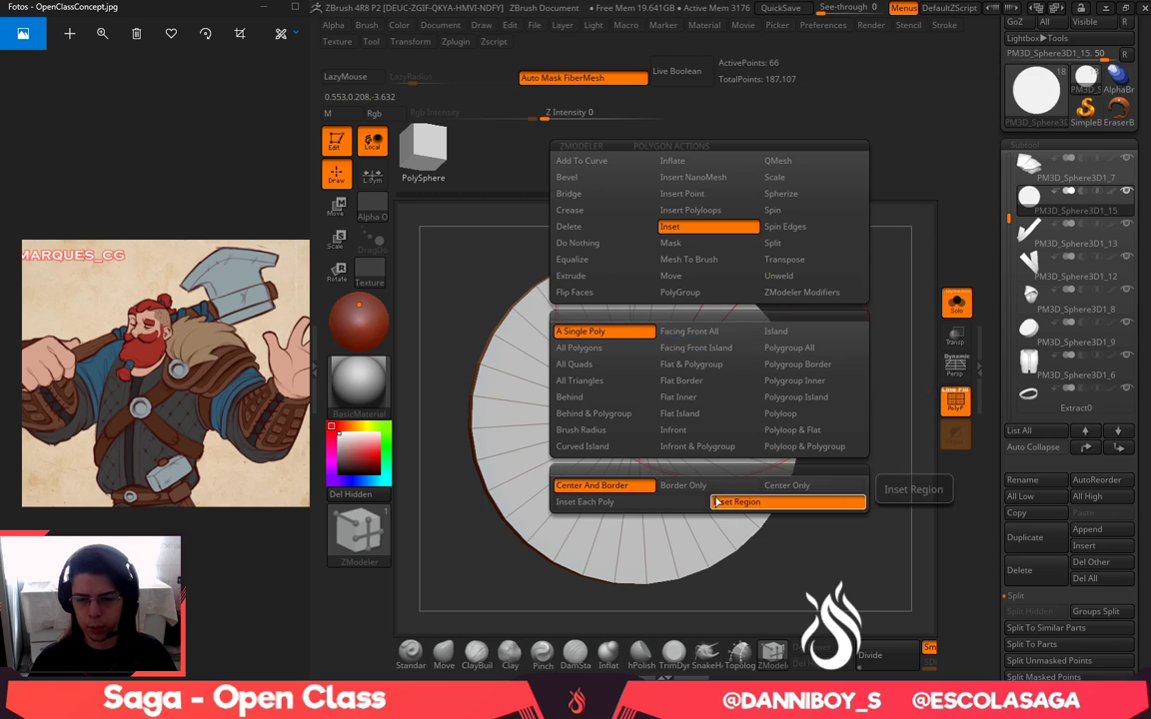
{"action": "left_click_drag", "start_coordinate": [716, 314], "coordinate": [689, 342]}
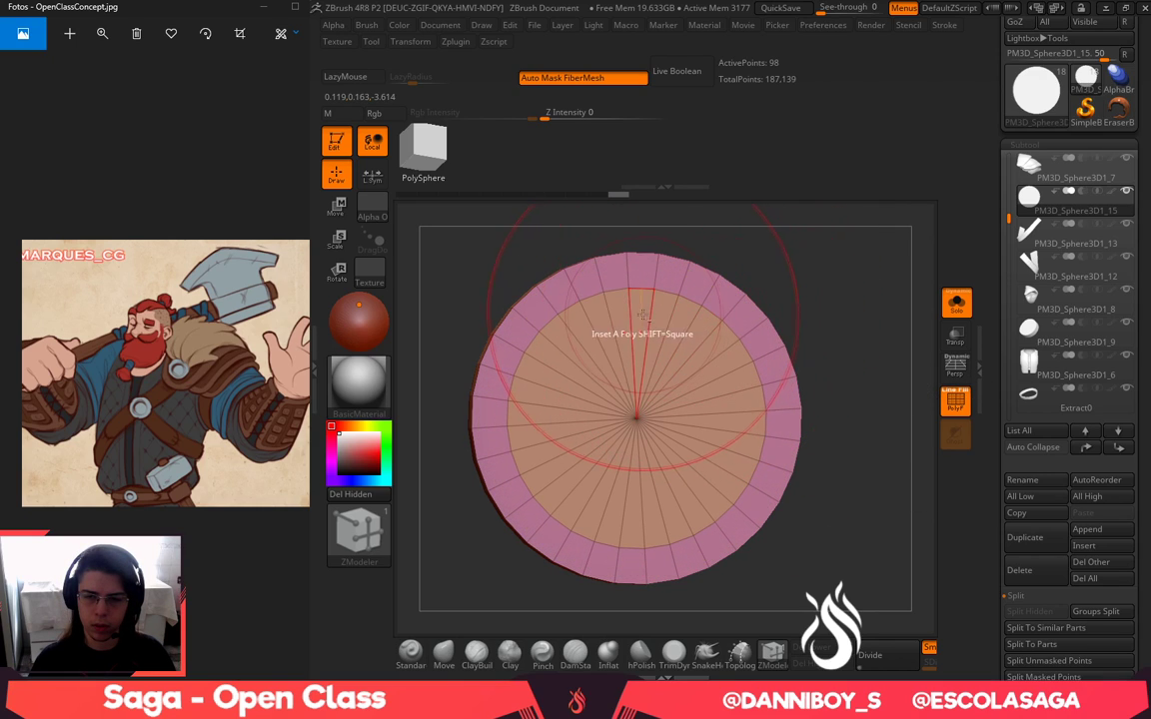
Add a second, narrow inset to the front cap and push the centre inward with Inflate on Polygroup All
{"action": "mouse_move", "coordinate": [717, 443]}
{"action": "left_mouse_down", "text": "alt"}
{"action": "mouse_move", "coordinate": [698, 500]}
{"action": "mouse_move", "coordinate": [672, 514]}
{"action": "mouse_move", "coordinate": [630, 496]}
{"action": "left_mouse_up", "text": "alt"}
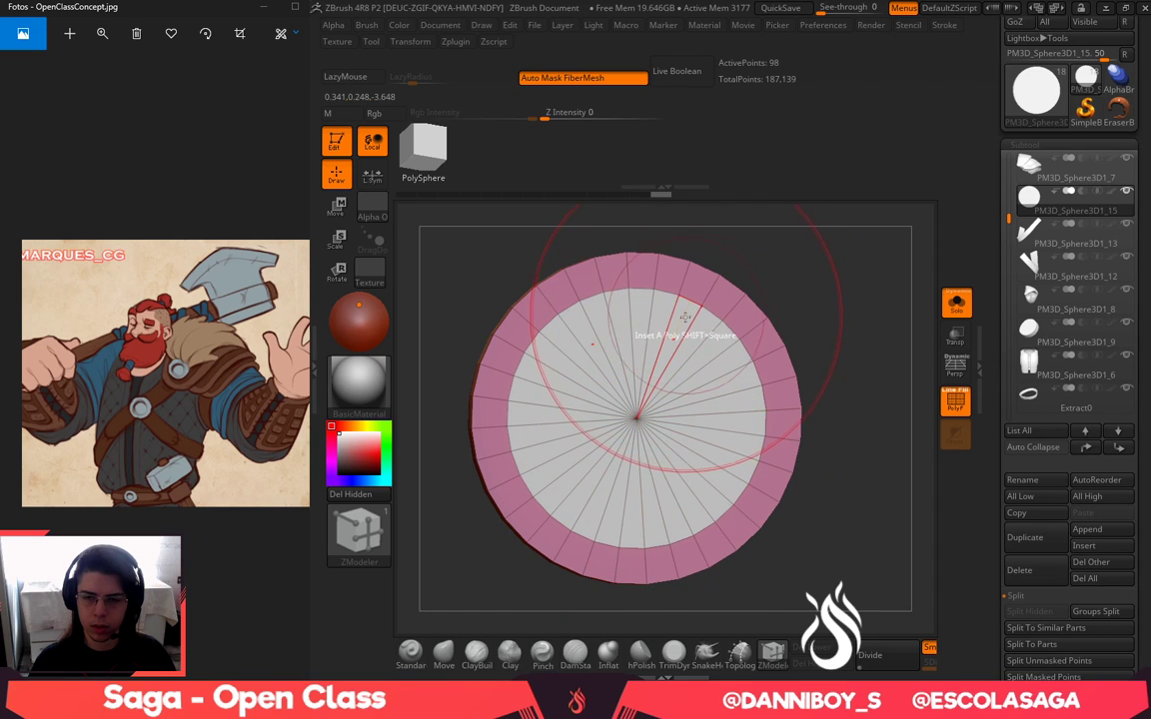
{"action": "left_click_drag", "start_coordinate": [684, 321], "coordinate": [681, 327]}
{"action": "key", "text": "space"}
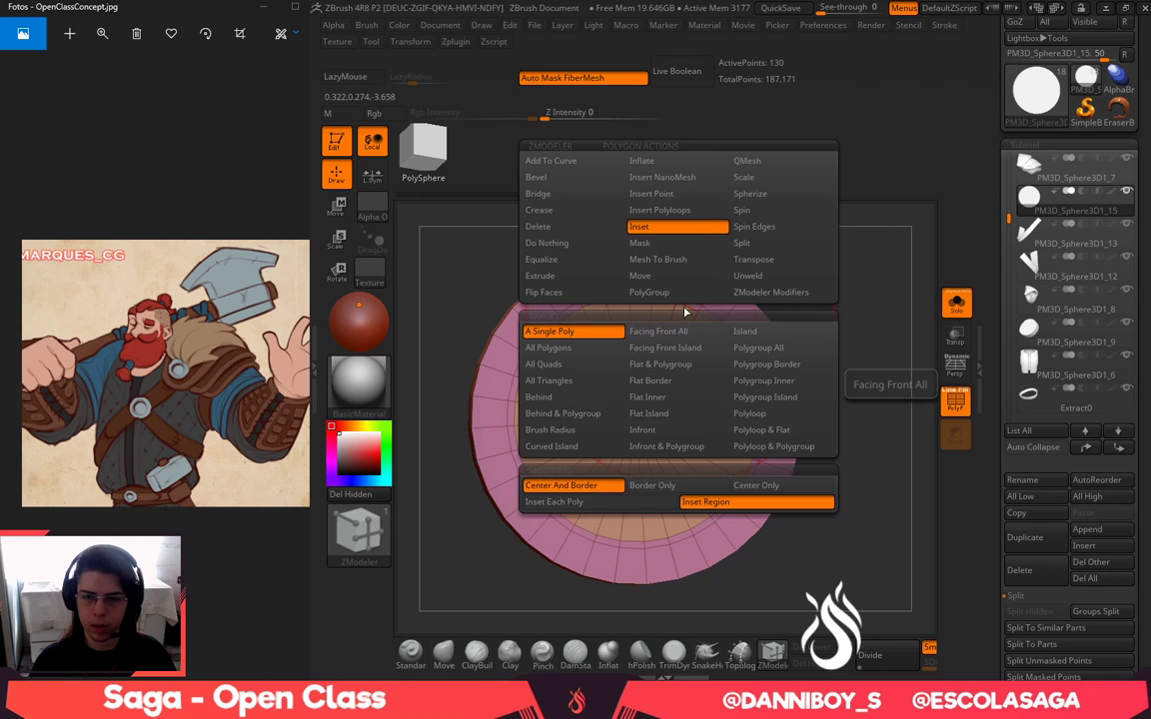
{"action": "left_click", "coordinate": [693, 162]}
{"action": "left_click", "coordinate": [757, 350]}
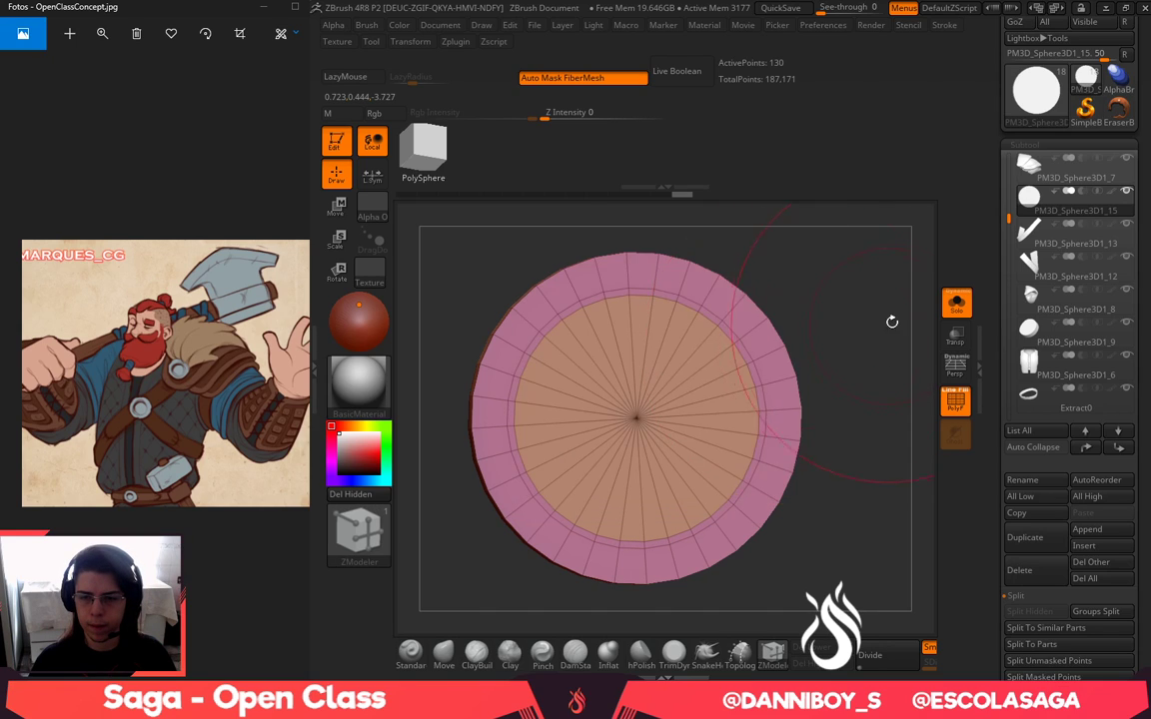
{"action": "left_click_drag", "start_coordinate": [891, 320], "coordinate": [958, 322]}
{"action": "left_click_drag", "start_coordinate": [682, 326], "coordinate": [665, 338]}
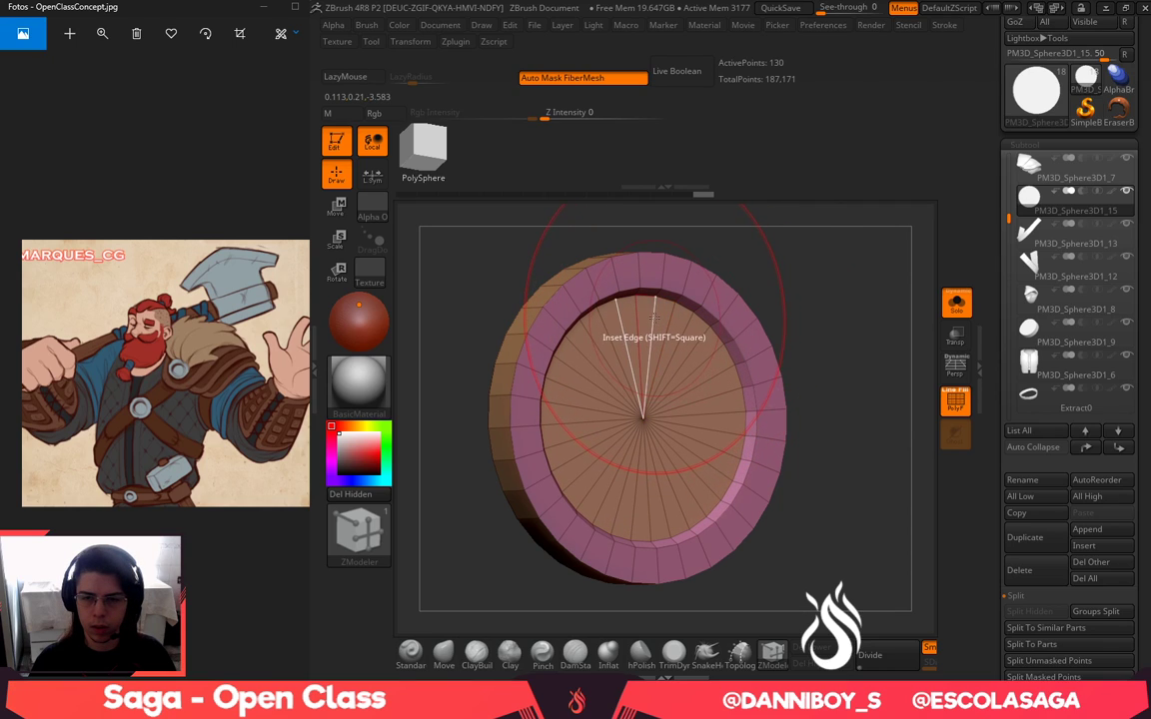
Inset the recessed cap twice with Inset Region, adding two narrow concentric rings just inside the recess wall
{"action": "key", "text": "space"}
{"action": "left_click_drag", "start_coordinate": [652, 317], "coordinate": [655, 302]}
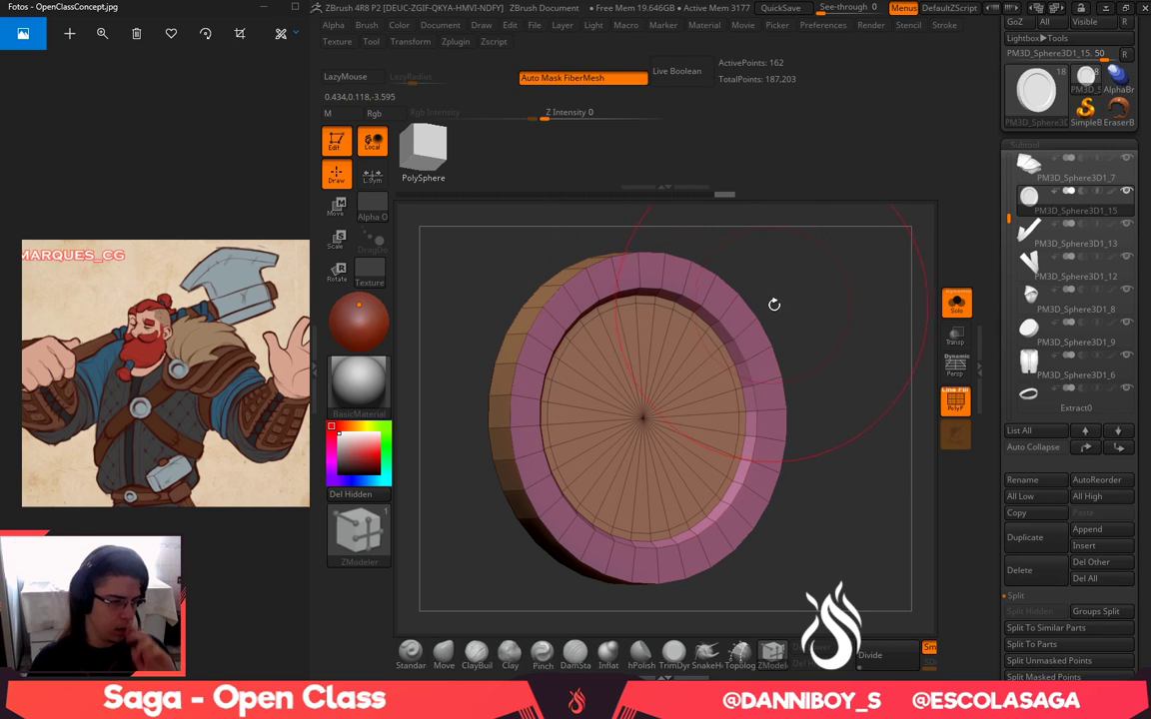
{"action": "mouse_move", "coordinate": [840, 284]}
{"action": "left_mouse_down"}
{"action": "mouse_move", "coordinate": [827, 282]}
{"action": "mouse_move", "coordinate": [863, 283]}
{"action": "mouse_move", "coordinate": [849, 264]}
{"action": "left_mouse_up"}
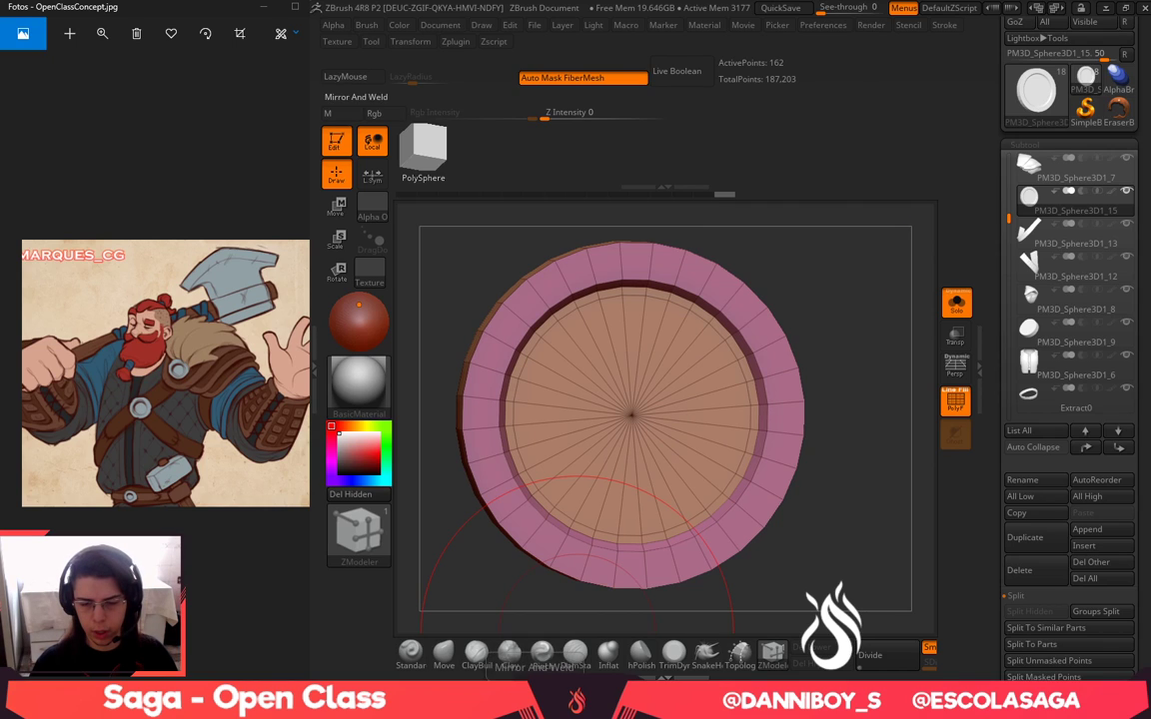
{"action": "left_click", "coordinate": [536, 690]}
{"action": "mouse_move", "coordinate": [631, 314]}
{"action": "left_mouse_down", "text": "alt"}
{"action": "mouse_move", "coordinate": [688, 371]}
{"action": "mouse_move", "coordinate": [692, 455]}
{"action": "mouse_move", "coordinate": [639, 495]}
{"action": "left_mouse_up", "text": "alt"}
{"action": "mouse_move", "coordinate": [848, 558]}
{"action": "left_mouse_down"}
{"action": "mouse_move", "coordinate": [859, 560]}
{"action": "mouse_move", "coordinate": [830, 527]}
{"action": "mouse_move", "coordinate": [802, 523]}
{"action": "mouse_move", "coordinate": [835, 514]}
{"action": "left_mouse_up"}
{"action": "key", "text": "space"}
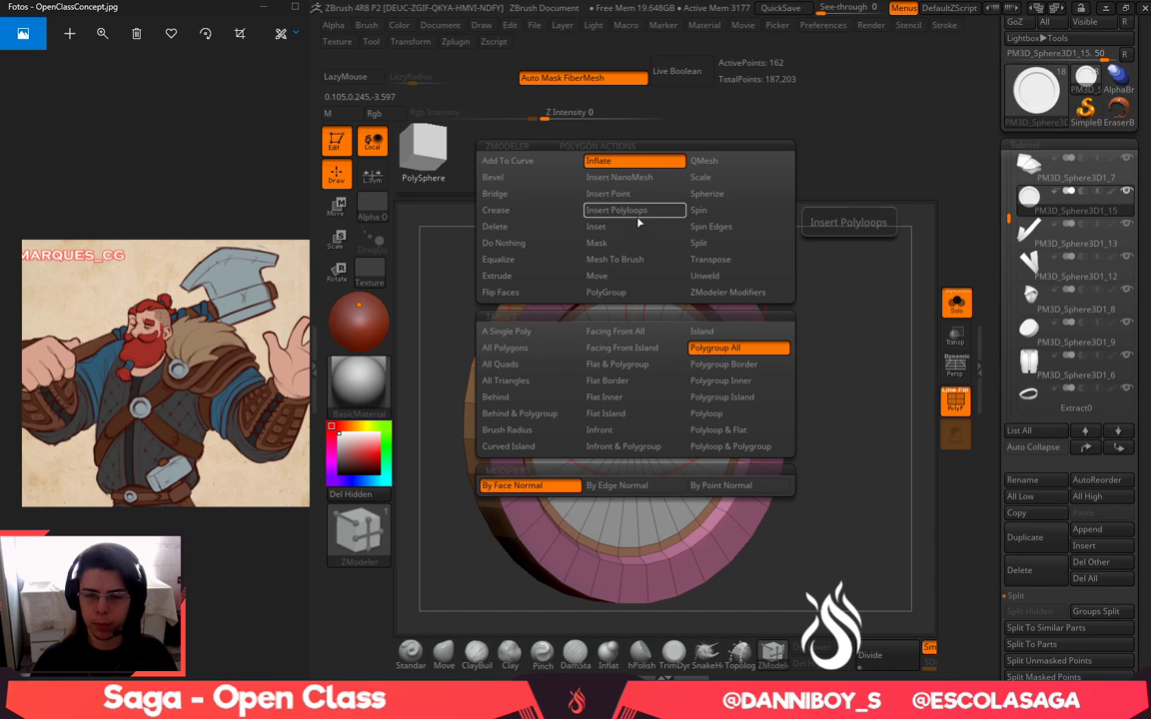
{"action": "left_click", "coordinate": [635, 228]}
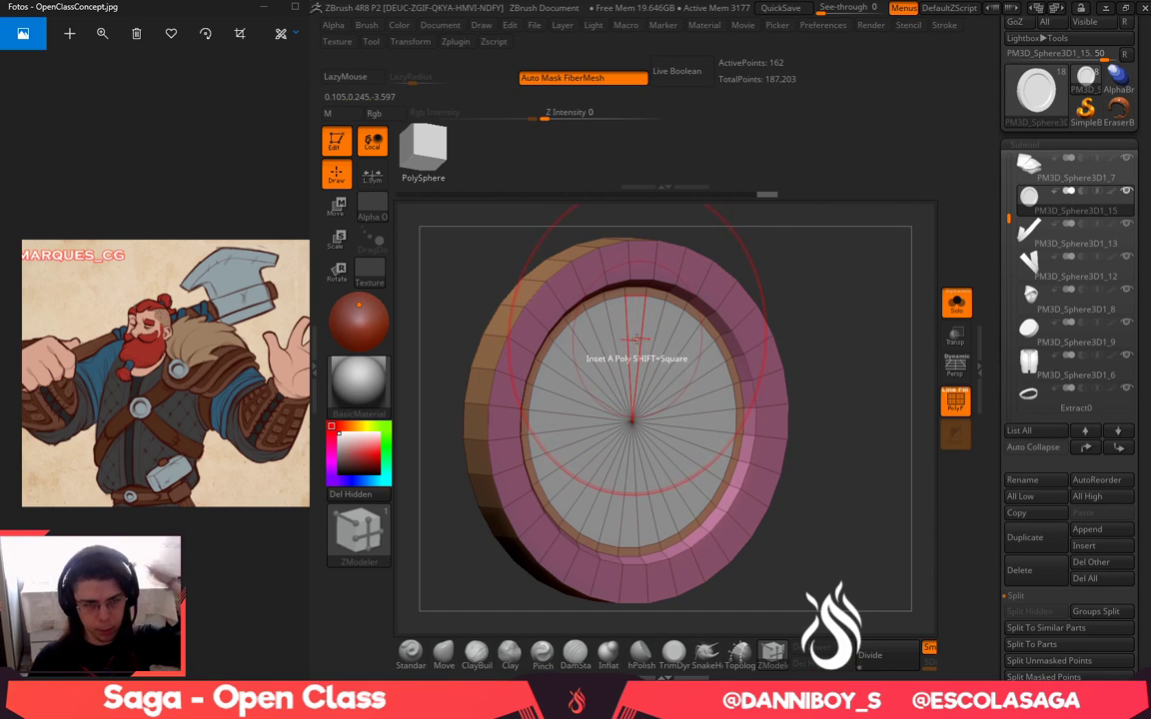
{"action": "left_click", "coordinate": [630, 340]}
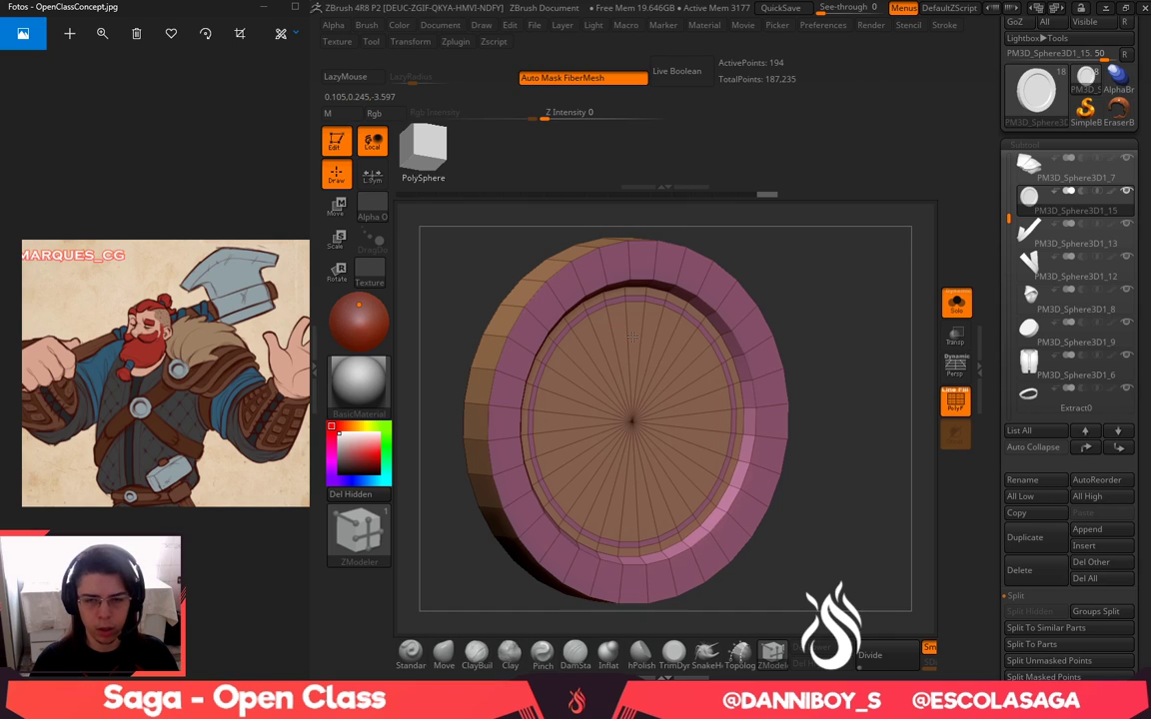
Mark the central cap's polygons as a temporary group and raise them into a boss with Inflate on Polygroup All
{"action": "key", "text": "space"}
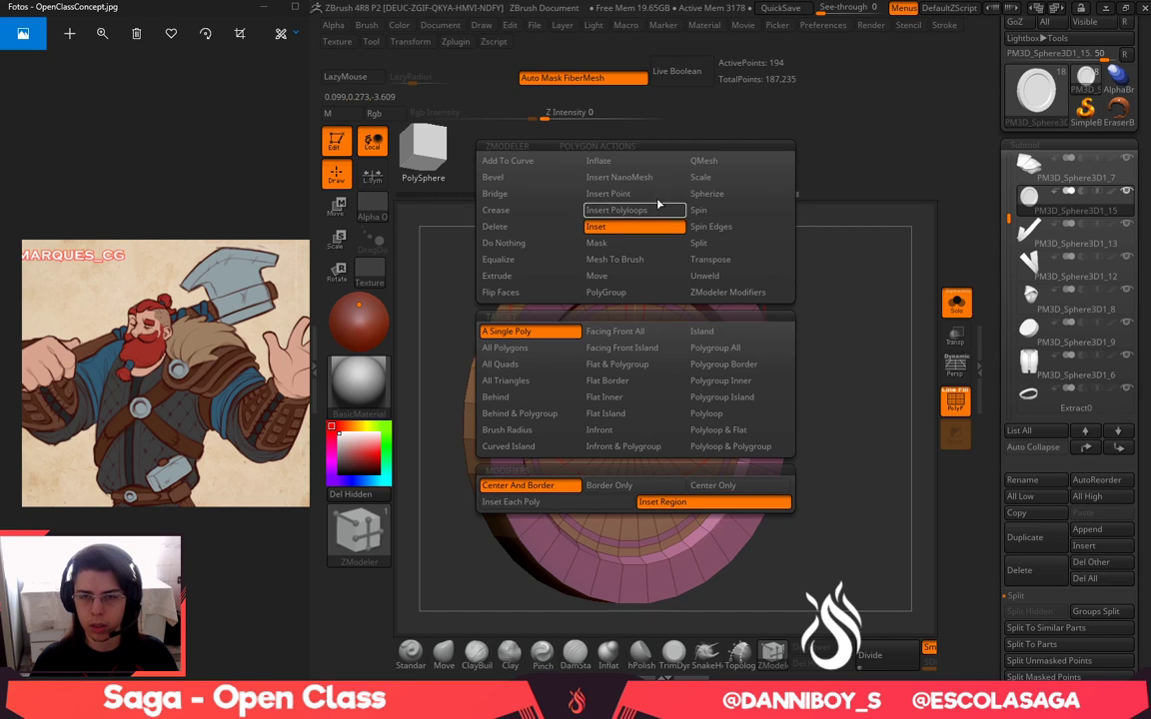
{"action": "left_click", "coordinate": [628, 166]}
{"action": "left_click_drag", "start_coordinate": [642, 317], "coordinate": [653, 329]}
{"action": "key", "text": "ctrl+z"}
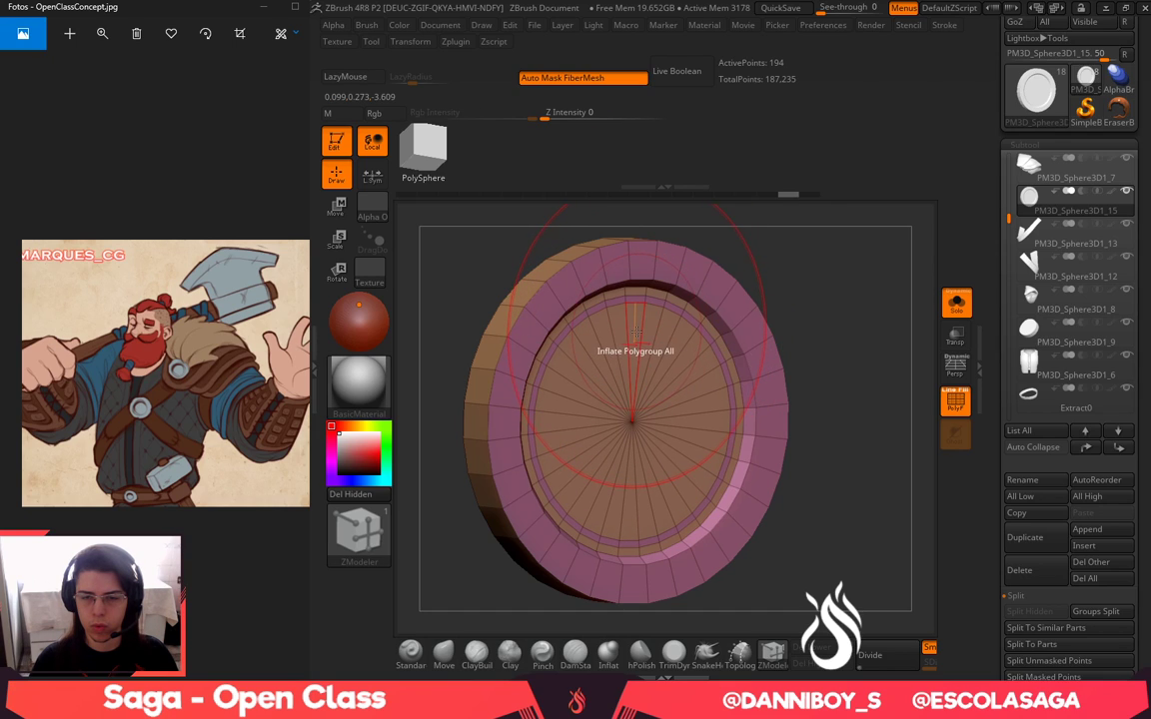
{"action": "mouse_move", "coordinate": [634, 332]}
{"action": "left_mouse_down", "text": "alt"}
{"action": "mouse_move", "coordinate": [682, 352]}
{"action": "mouse_move", "coordinate": [675, 468]}
{"action": "mouse_move", "coordinate": [648, 489]}
{"action": "left_mouse_up", "text": "alt"}
{"action": "left_click", "coordinate": [649, 490], "text": "alt"}
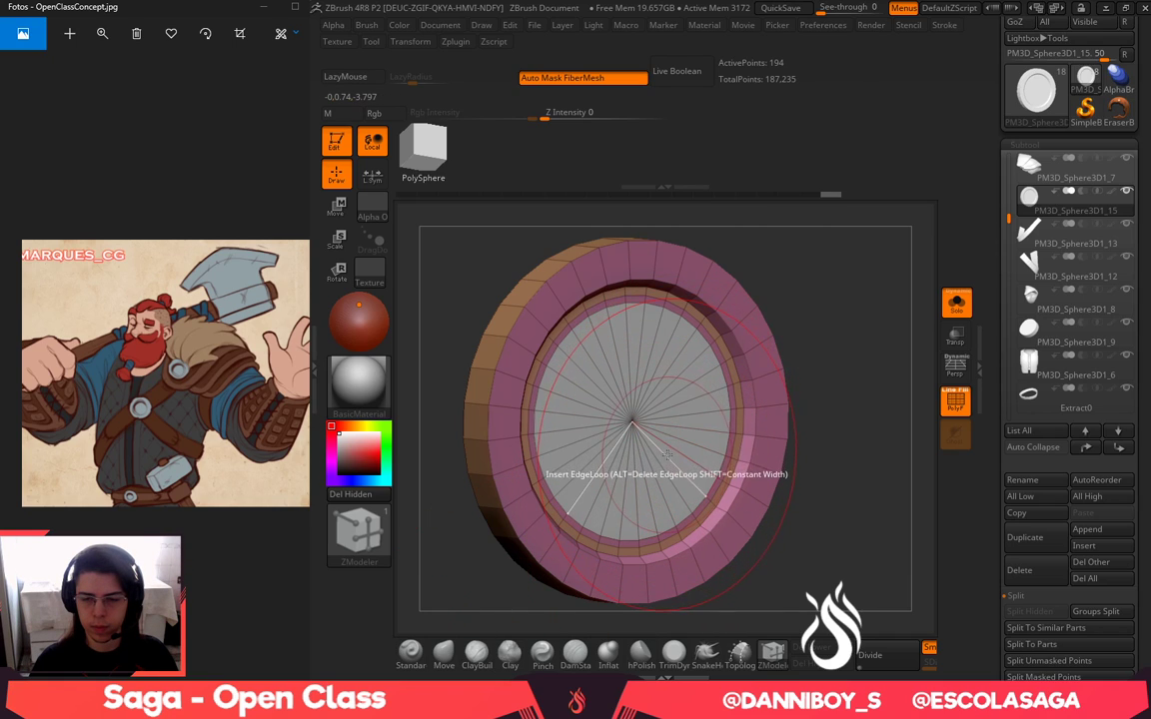
{"action": "left_click_drag", "start_coordinate": [678, 458], "coordinate": [736, 473]}
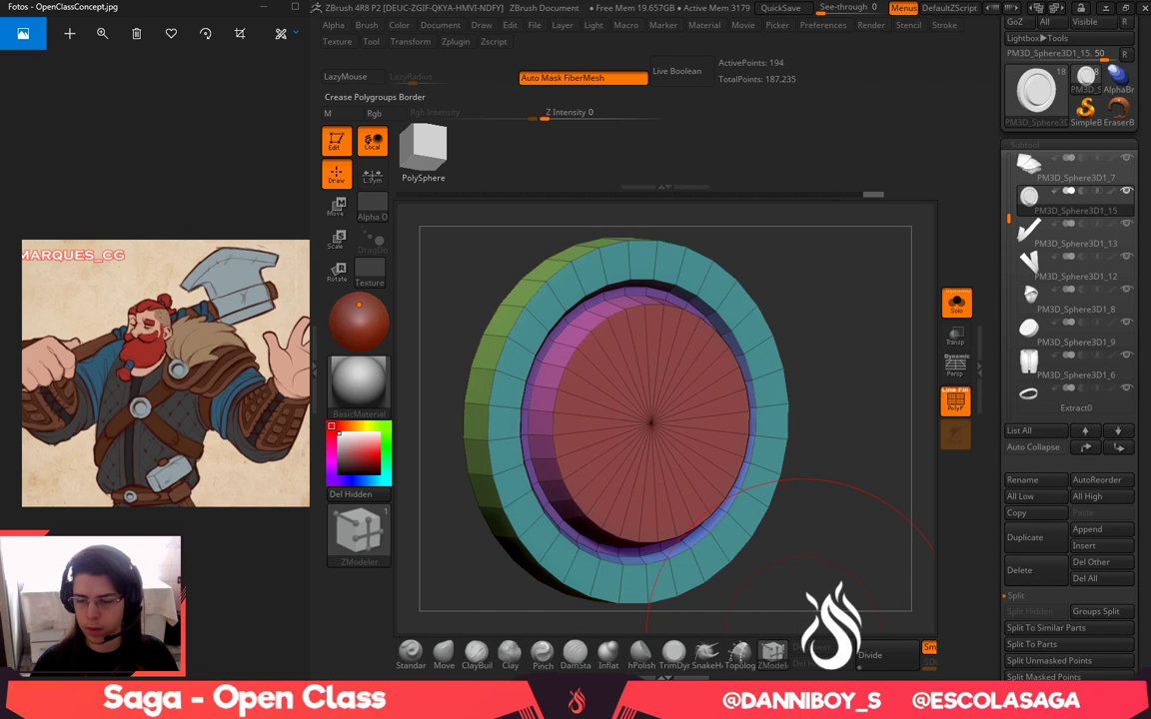
Crease an edge loop on the raised boss with Crease EdgeLoop Complete and preview it in dynamic subdivision
{"action": "key", "text": "space"}
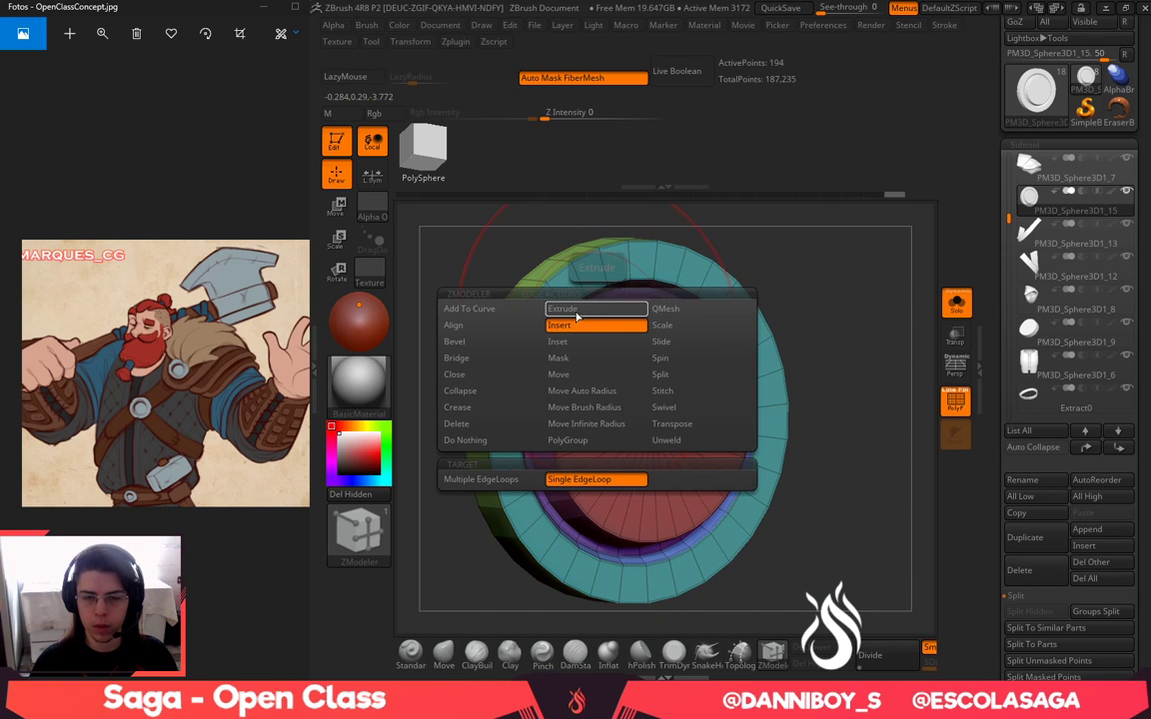
{"action": "left_click", "coordinate": [489, 406]}
{"action": "left_click", "coordinate": [517, 493]}
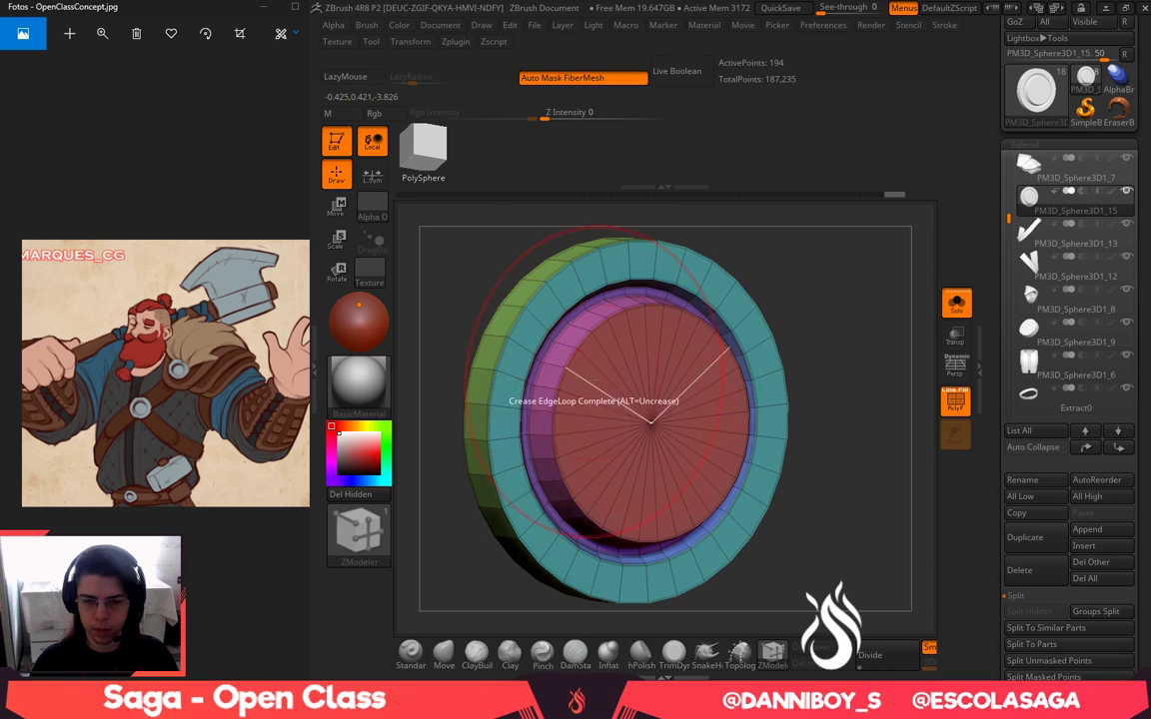
{"action": "left_click", "coordinate": [585, 333]}
{"action": "key", "text": "d"}
{"action": "left_click_drag", "start_coordinate": [840, 321], "coordinate": [836, 324]}
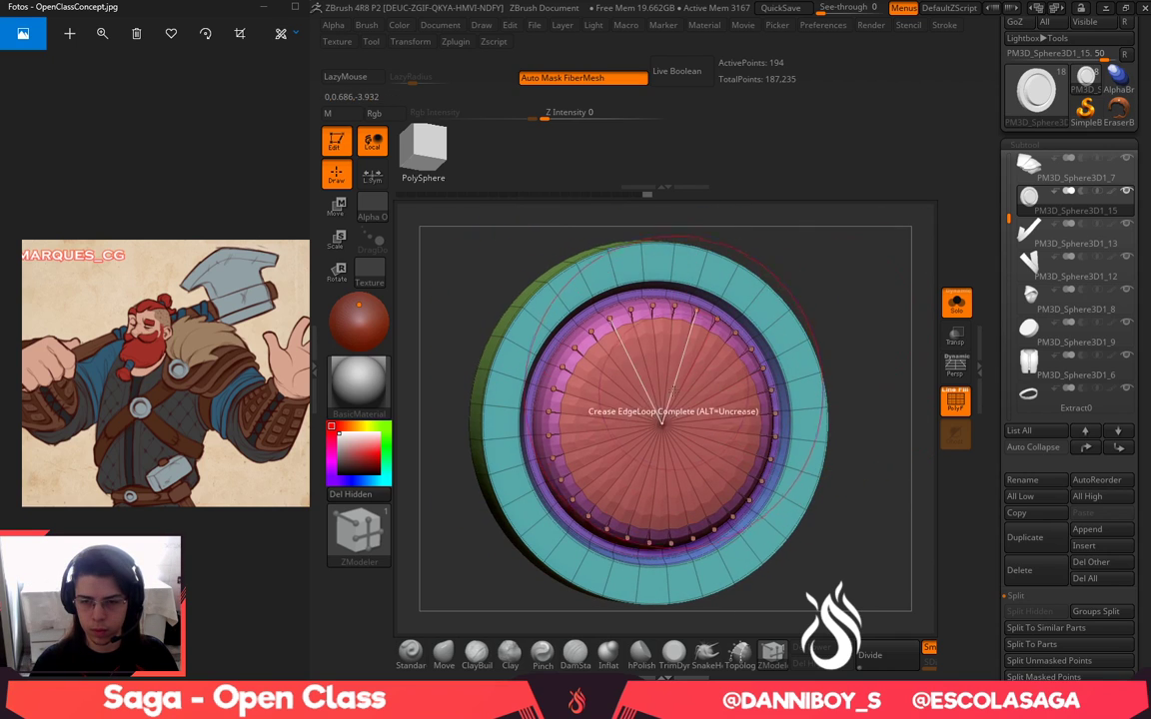
Insert a single edge loop around the centre of the boss and check the smoothed disc without its wireframe
{"action": "key", "text": "shift+d"}
{"action": "key", "text": "space"}
{"action": "left_click", "coordinate": [660, 343]}
{"action": "left_click_drag", "start_coordinate": [667, 357], "coordinate": [668, 377]}
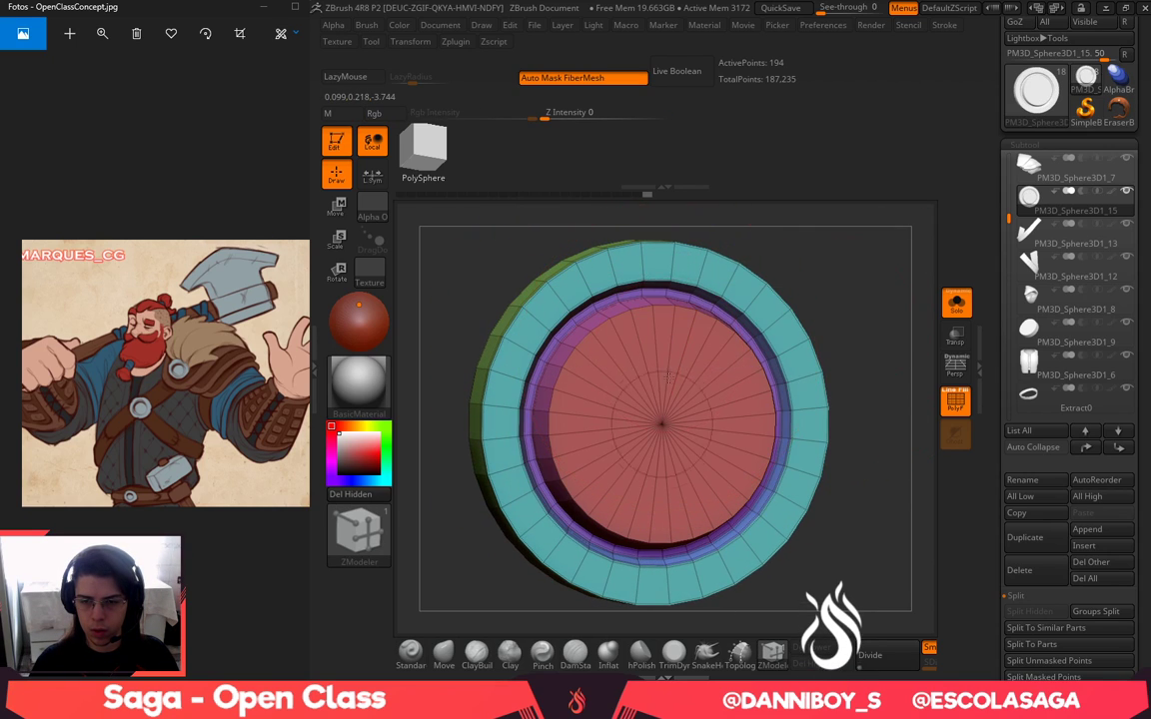
{"action": "key", "text": "d"}
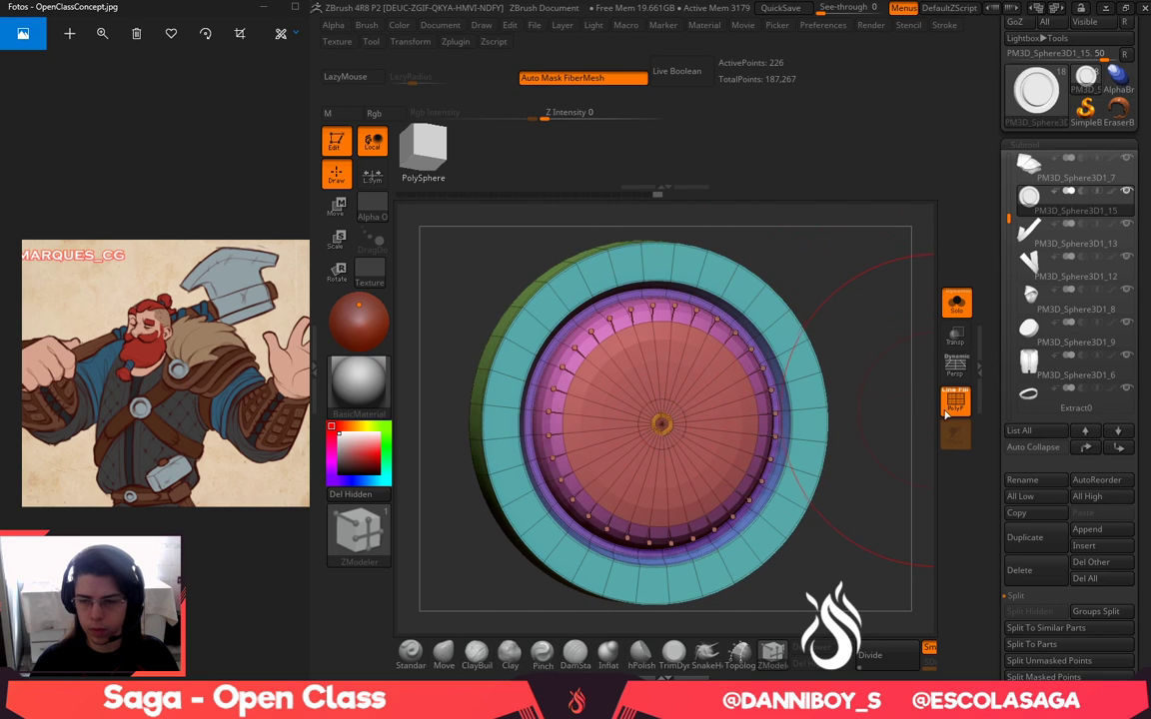
{"action": "left_click", "coordinate": [956, 405]}
{"action": "left_click_drag", "start_coordinate": [889, 288], "coordinate": [825, 246], "text": "alt"}
{"action": "left_click_drag", "start_coordinate": [826, 246], "coordinate": [851, 282]}
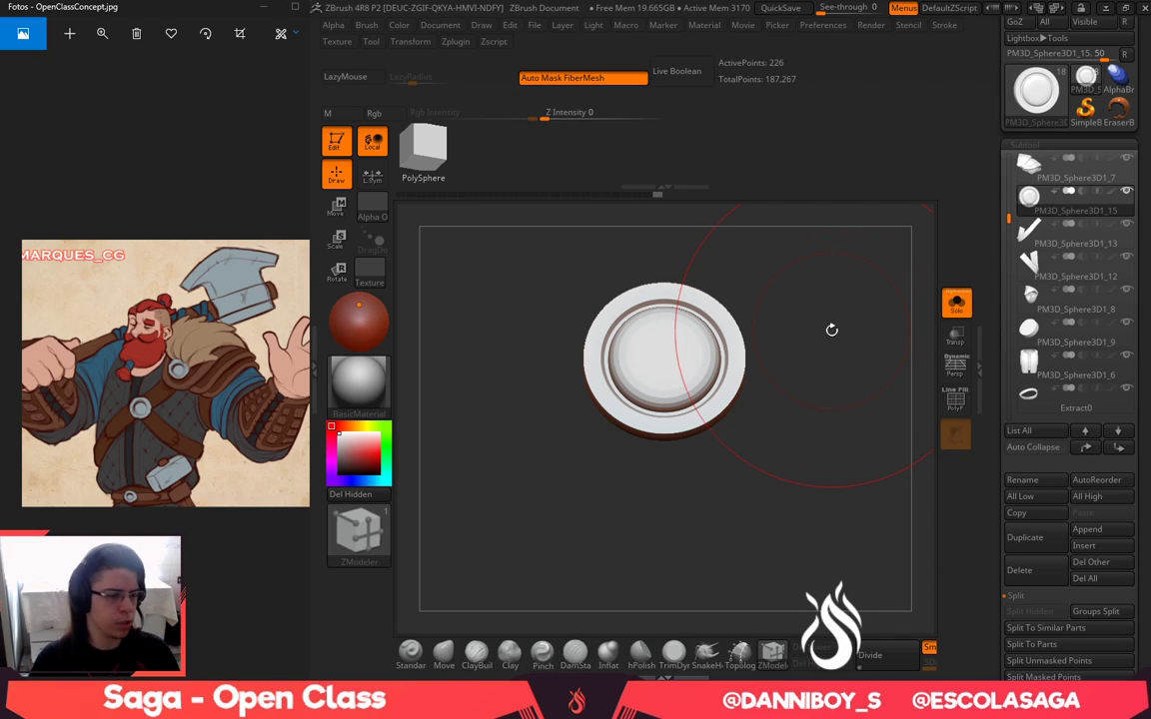
{"action": "left_click_drag", "start_coordinate": [826, 242], "coordinate": [872, 252], "text": "alt"}
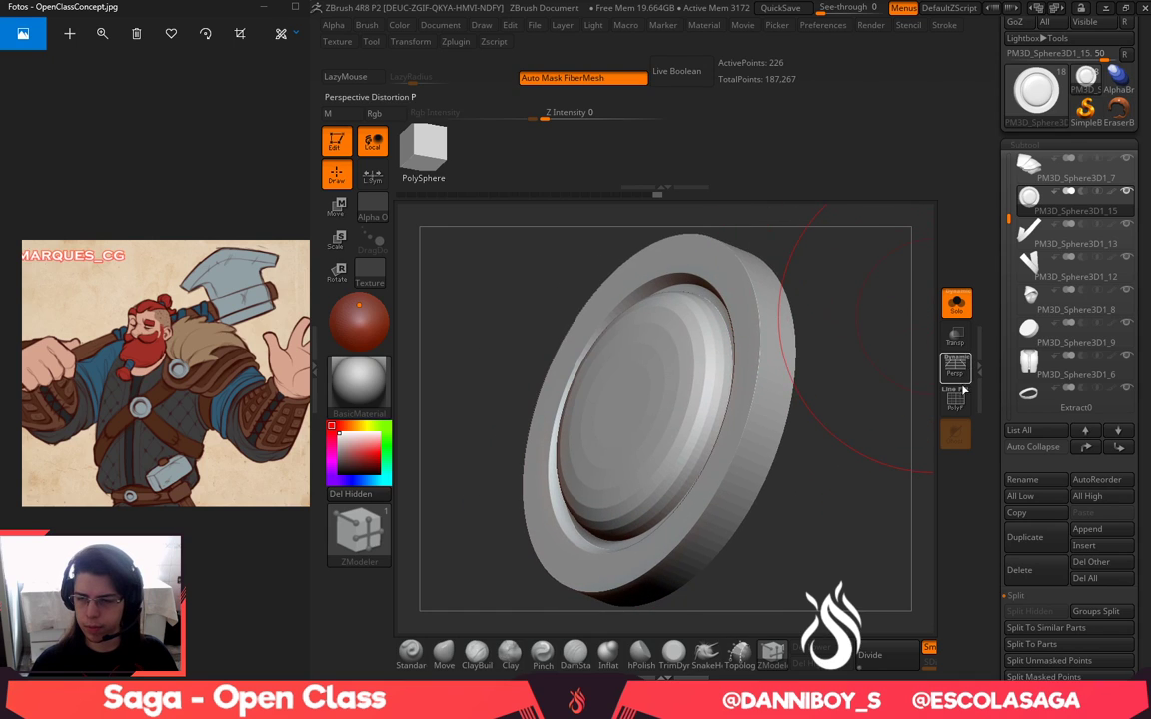
Bevel the outer front edge of the disc's rim with the ZModeler edge action Bevel
{"action": "left_click", "coordinate": [956, 400]}
{"action": "key", "text": "space"}
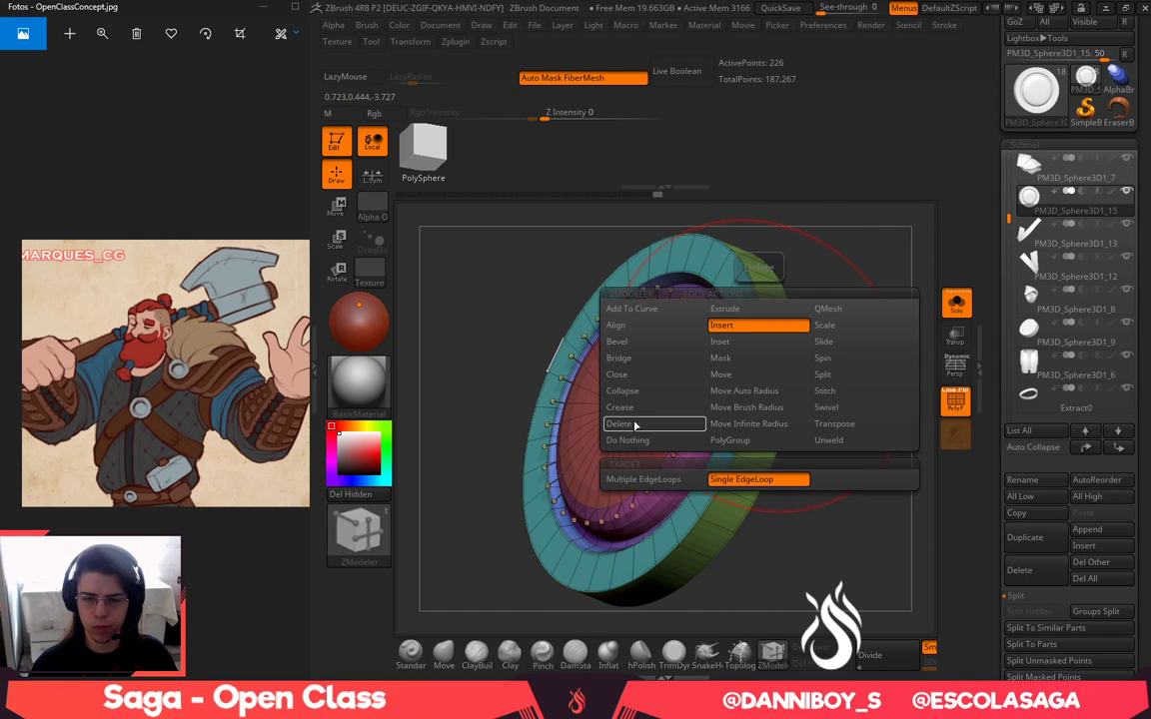
{"action": "left_click", "coordinate": [625, 344]}
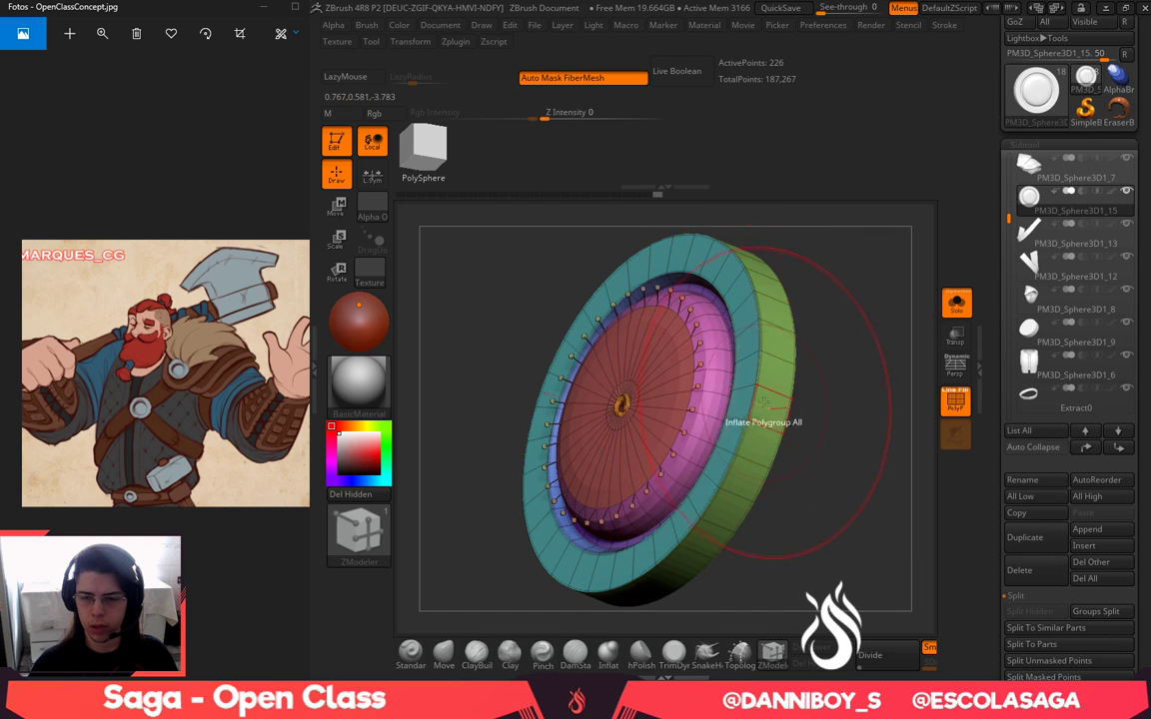
{"action": "left_click_drag", "start_coordinate": [758, 401], "coordinate": [756, 408]}
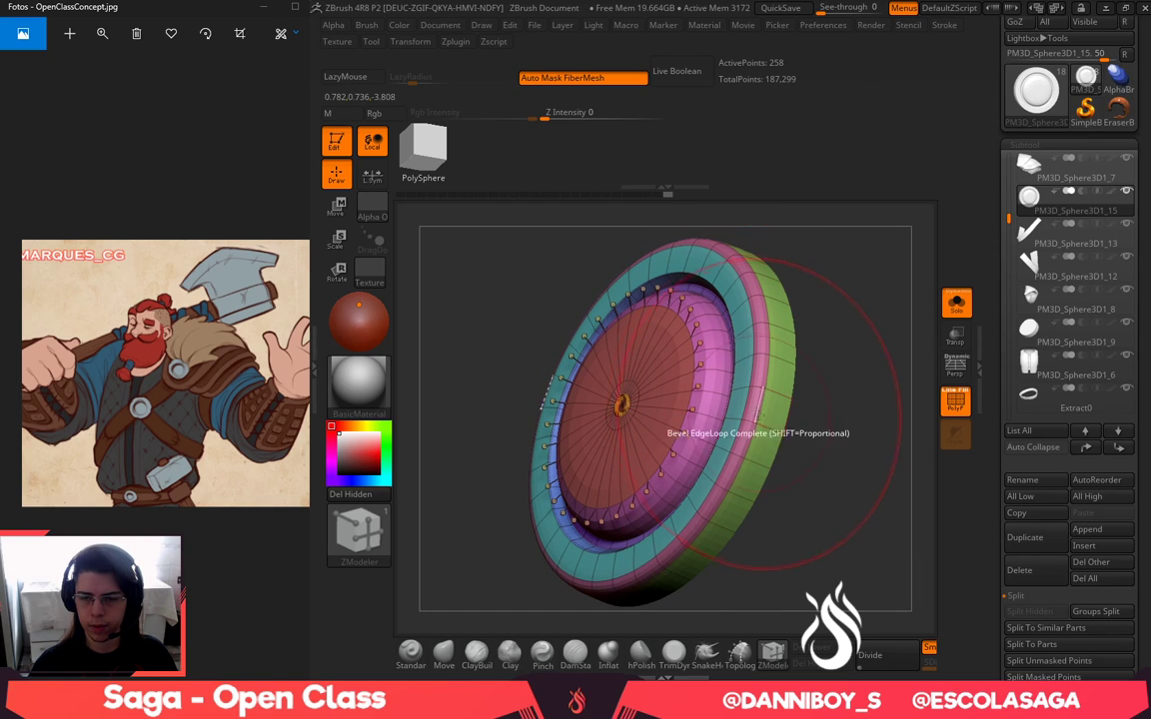
Set the edge action to Crease with EdgeLoop Complete for the bevelled rim and re-enable dynamic subdivision
{"action": "key", "text": "shift+d"}
{"action": "key", "text": "space"}
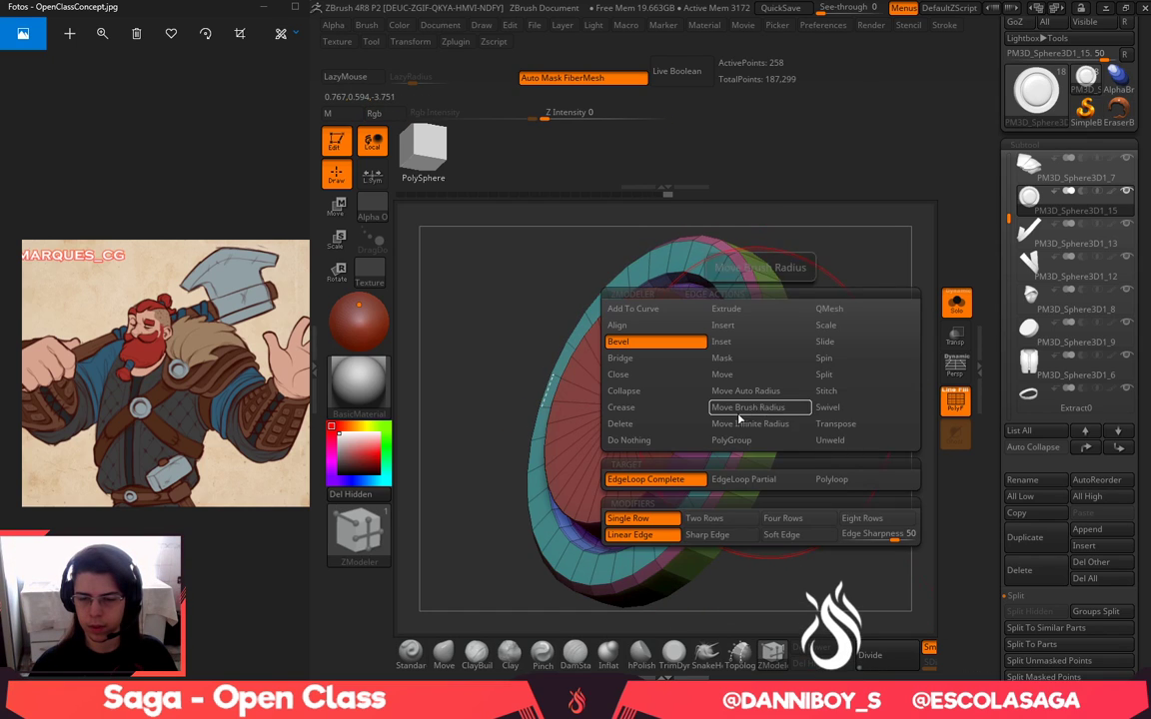
{"action": "left_click", "coordinate": [621, 407]}
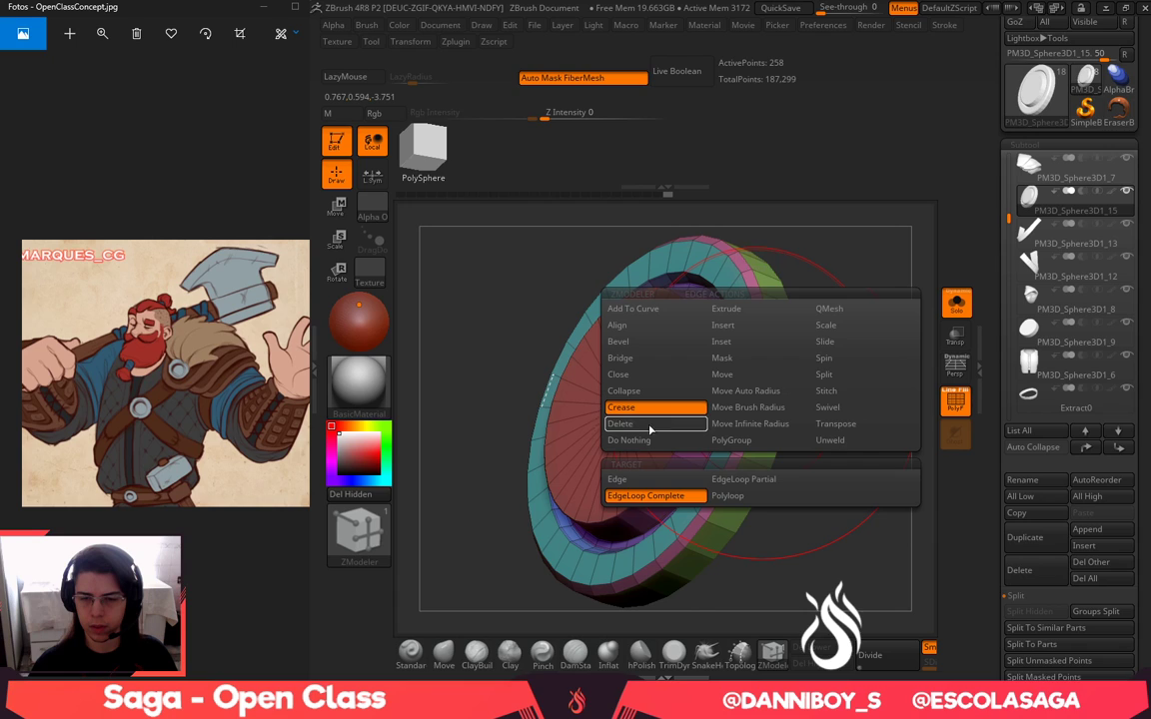
{"action": "left_click", "coordinate": [684, 495]}
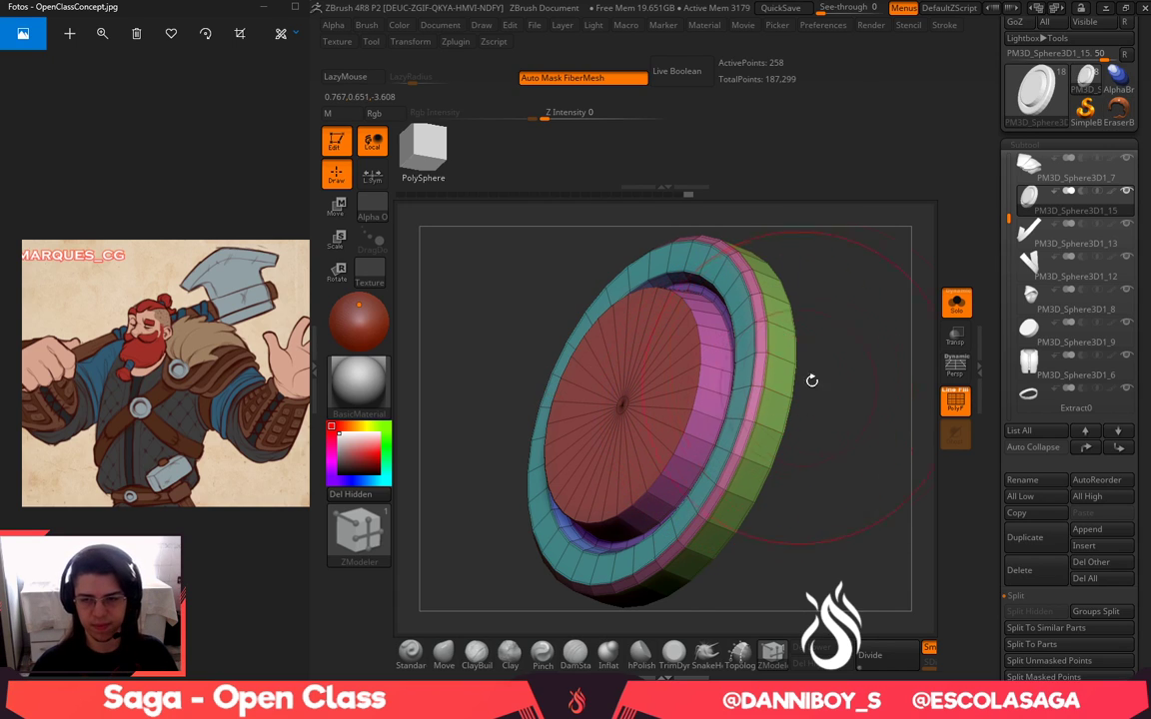
{"action": "key", "text": "d"}
Turn off PolyFrame and Solo and view the finished disc on the full character's chest
{"action": "left_click", "coordinate": [956, 403]}
{"action": "left_click", "coordinate": [956, 303]}
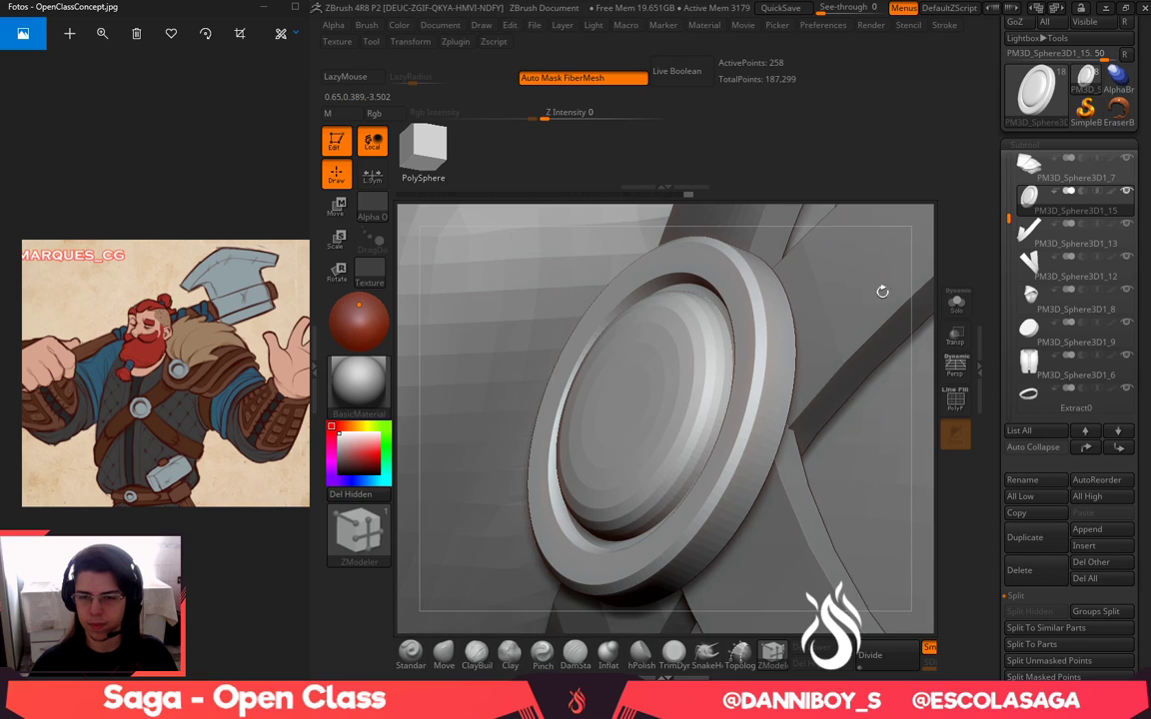
{"action": "key", "text": "f"}
{"action": "left_click_drag", "start_coordinate": [573, 212], "coordinate": [655, 228]}
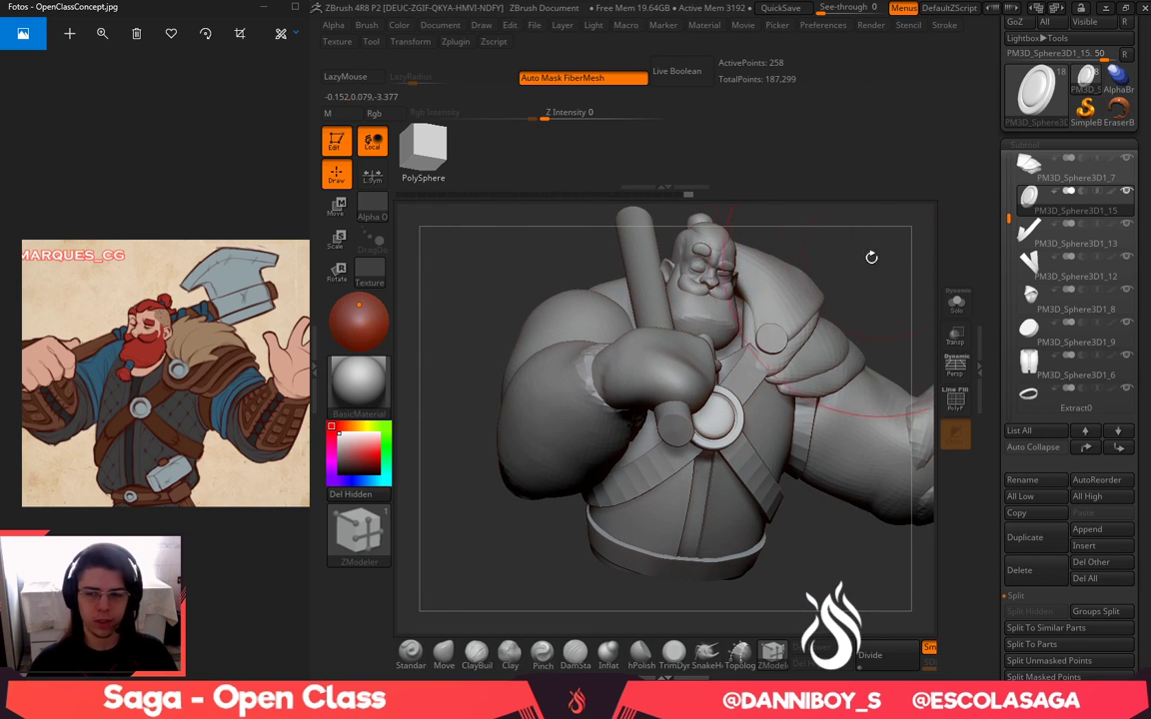
{"action": "mouse_move", "coordinate": [872, 258]}
{"action": "left_mouse_down"}
{"action": "mouse_move", "coordinate": [846, 241]}
{"action": "mouse_move", "coordinate": [838, 290]}
{"action": "left_mouse_up"}
Centre the Transpose gizmo on the disc's unmasked mesh and scale the disc down slightly where the straps cross
{"action": "left_click", "coordinate": [444, 652]}
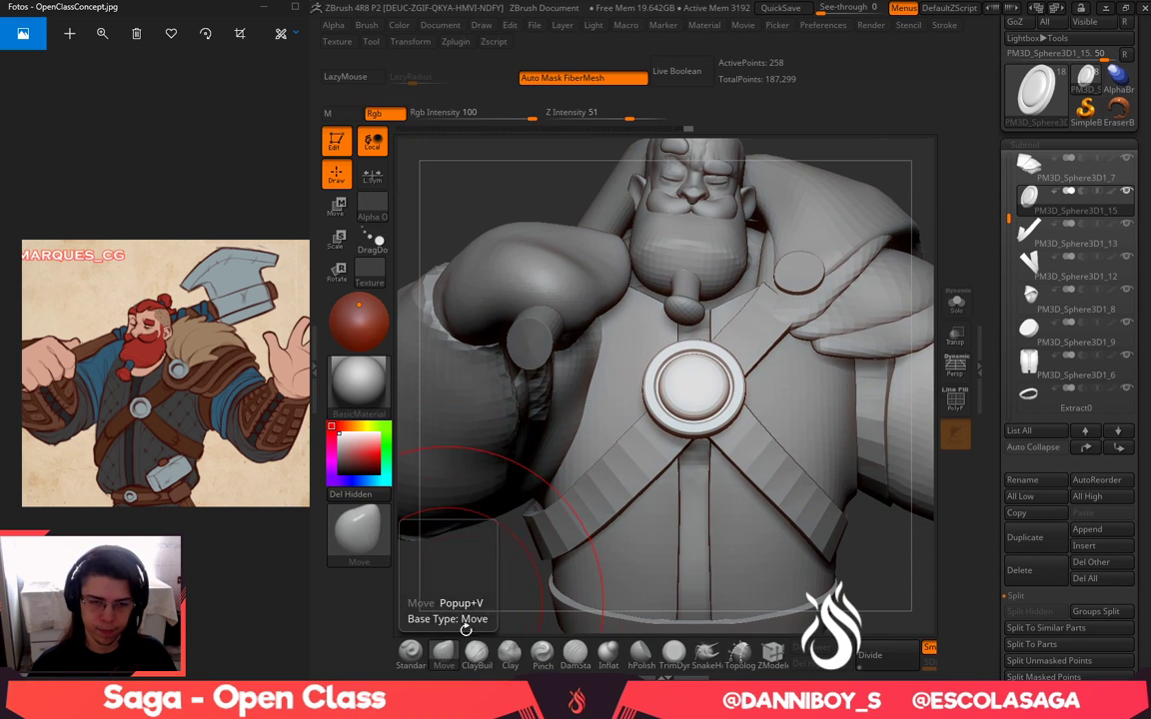
{"action": "key", "text": "w"}
{"action": "key", "text": "y"}
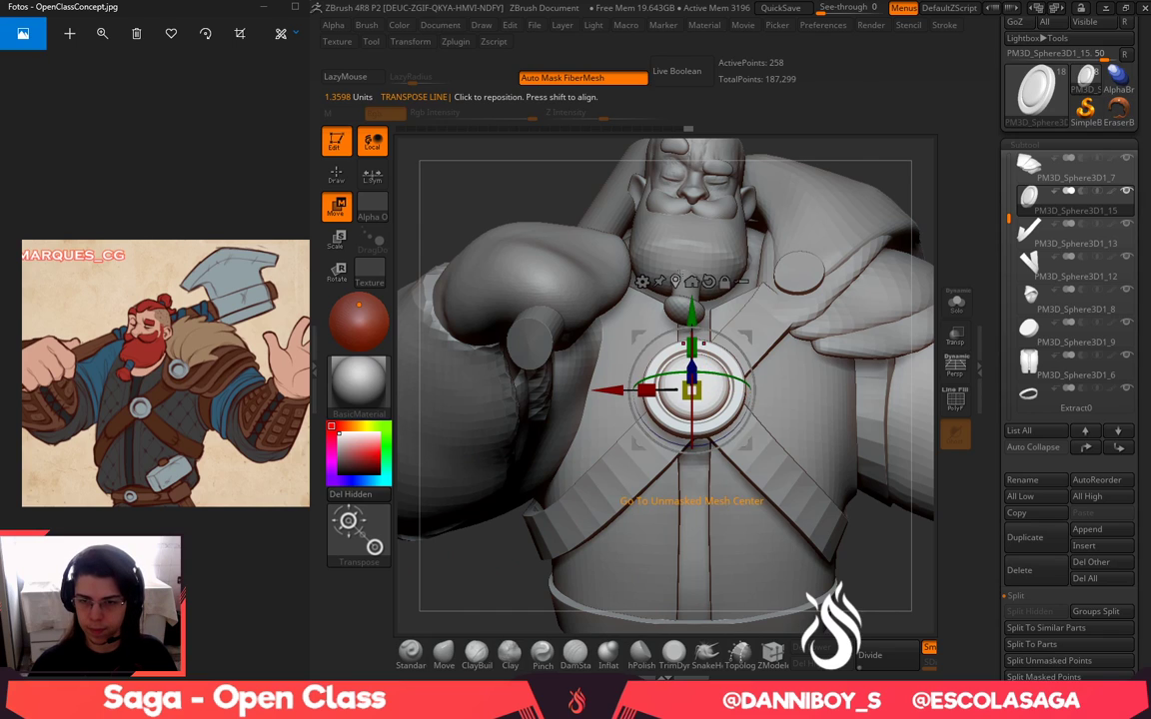
{"action": "left_click", "coordinate": [676, 282]}
{"action": "mouse_move", "coordinate": [712, 384]}
{"action": "left_mouse_down"}
{"action": "mouse_move", "coordinate": [716, 361]}
{"action": "mouse_move", "coordinate": [726, 380]}
{"action": "left_mouse_up"}
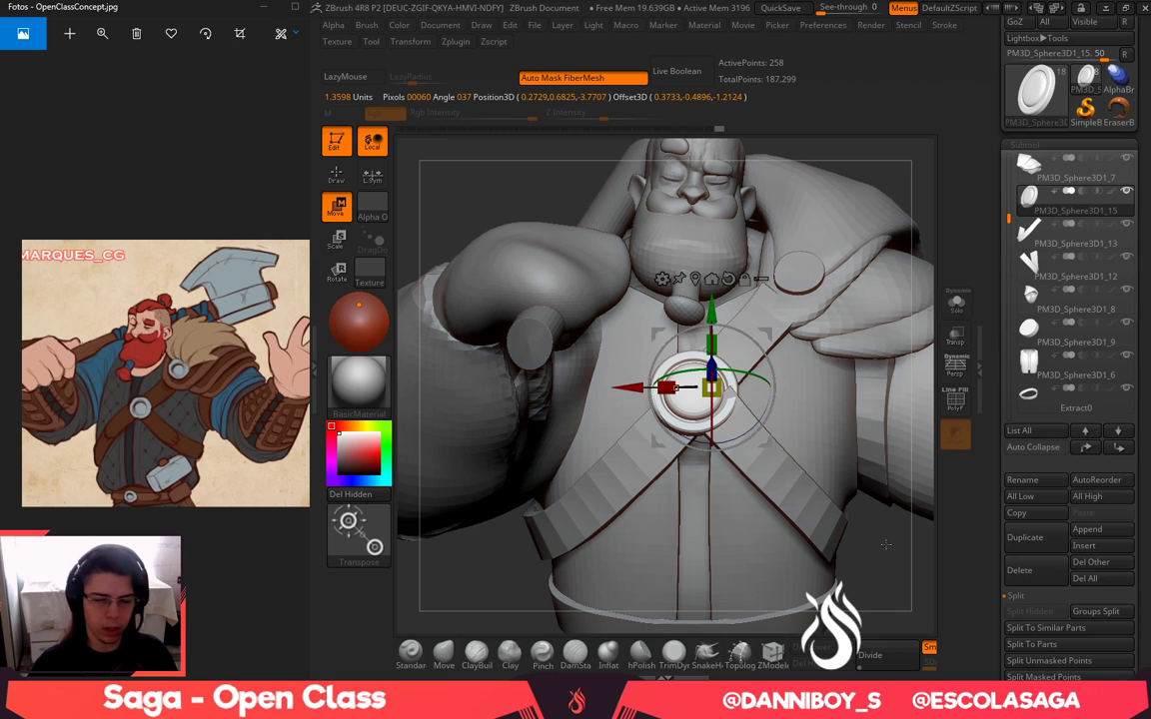
Duplicate the central strap disc onto the shoulder end of the strap and scale the copy down
{"action": "mouse_move", "coordinate": [886, 545]}
{"action": "left_mouse_down", "text": "alt"}
{"action": "mouse_move", "coordinate": [822, 481]}
{"action": "mouse_move", "coordinate": [764, 515]}
{"action": "left_mouse_up", "text": "alt"}
{"action": "key", "text": "q"}
{"action": "key", "text": "w"}
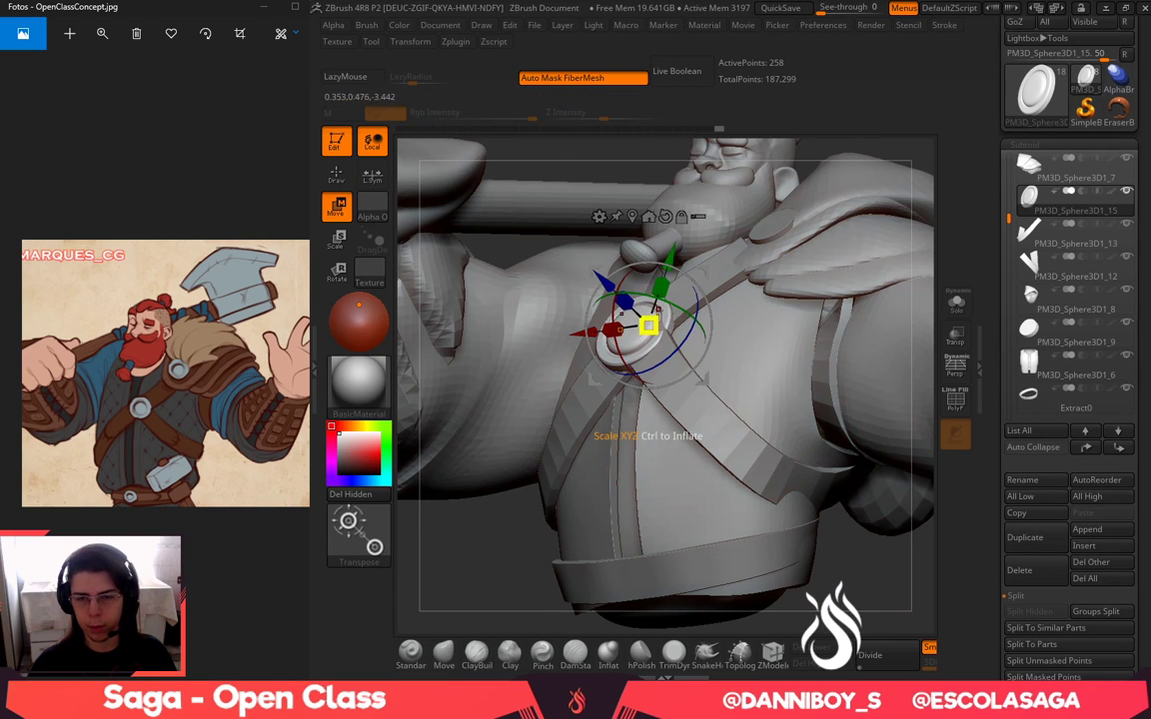
{"action": "left_click_drag", "start_coordinate": [484, 566], "coordinate": [646, 567]}
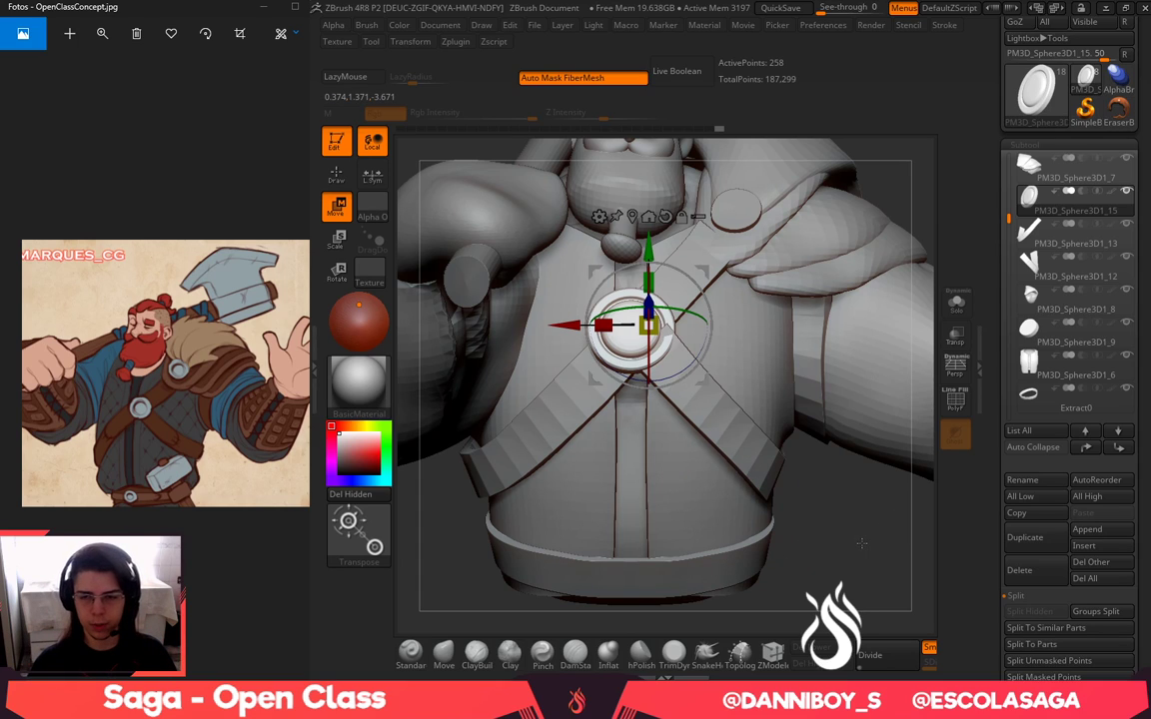
{"action": "left_click_drag", "start_coordinate": [863, 543], "coordinate": [819, 626], "text": "alt"}
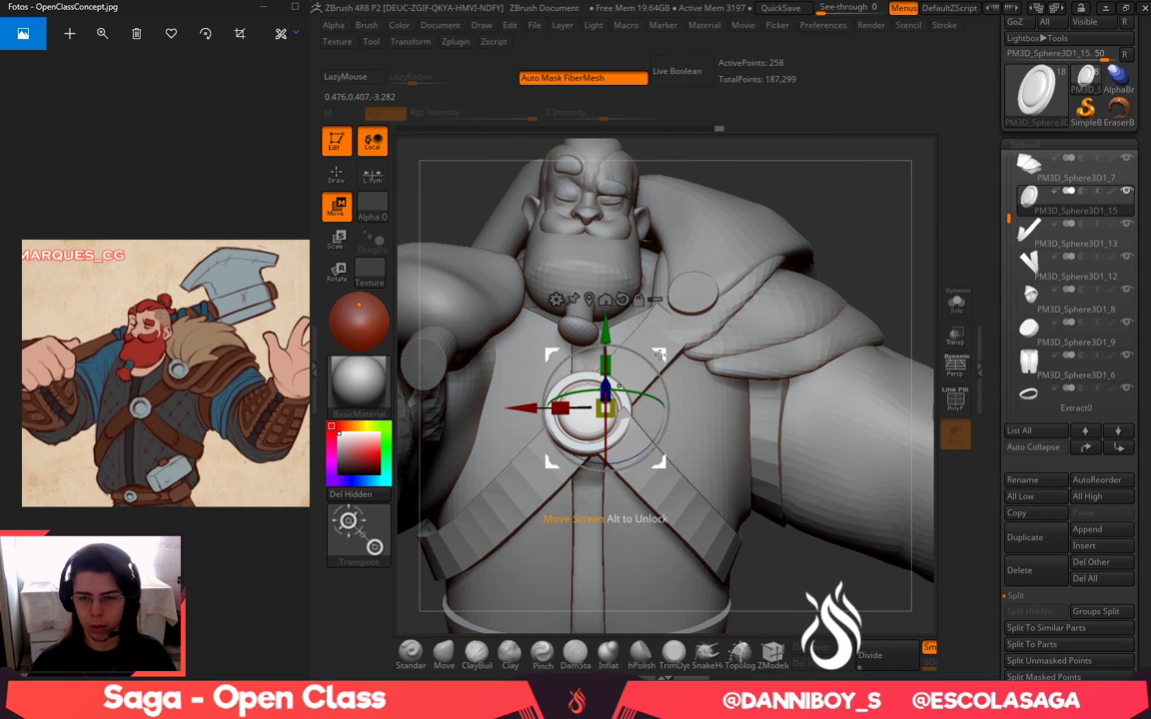
{"action": "left_click_drag", "start_coordinate": [659, 355], "coordinate": [778, 215], "text": "ctrl"}
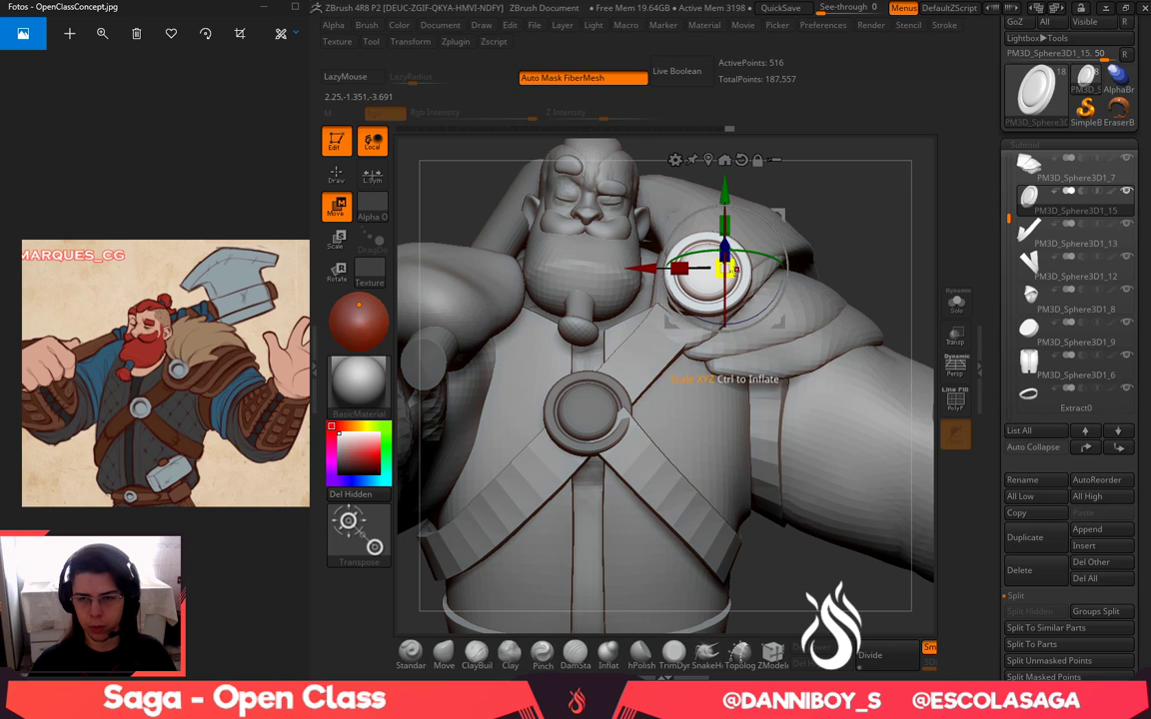
{"action": "left_click_drag", "start_coordinate": [736, 268], "coordinate": [726, 269]}
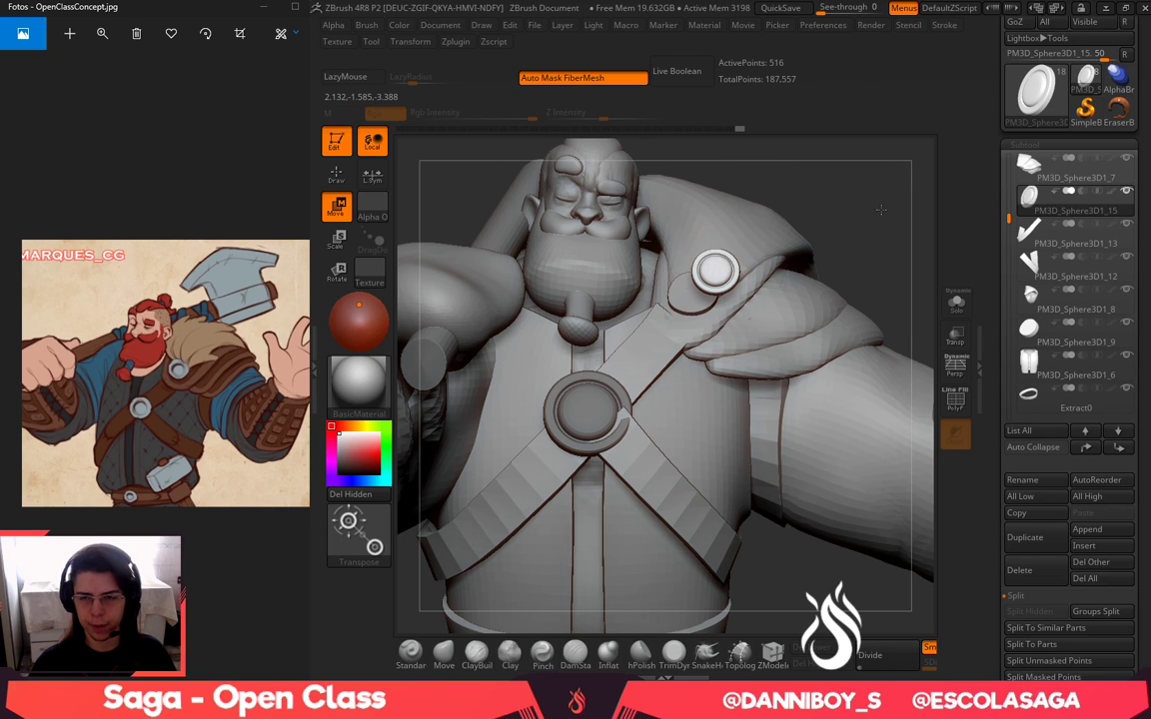
Tilt and move the small disc to follow the shoulder's slope, isolating the subtool to refine its placement
{"action": "left_click_drag", "start_coordinate": [881, 210], "coordinate": [737, 122]}
{"action": "left_click_drag", "start_coordinate": [729, 298], "coordinate": [729, 275]}
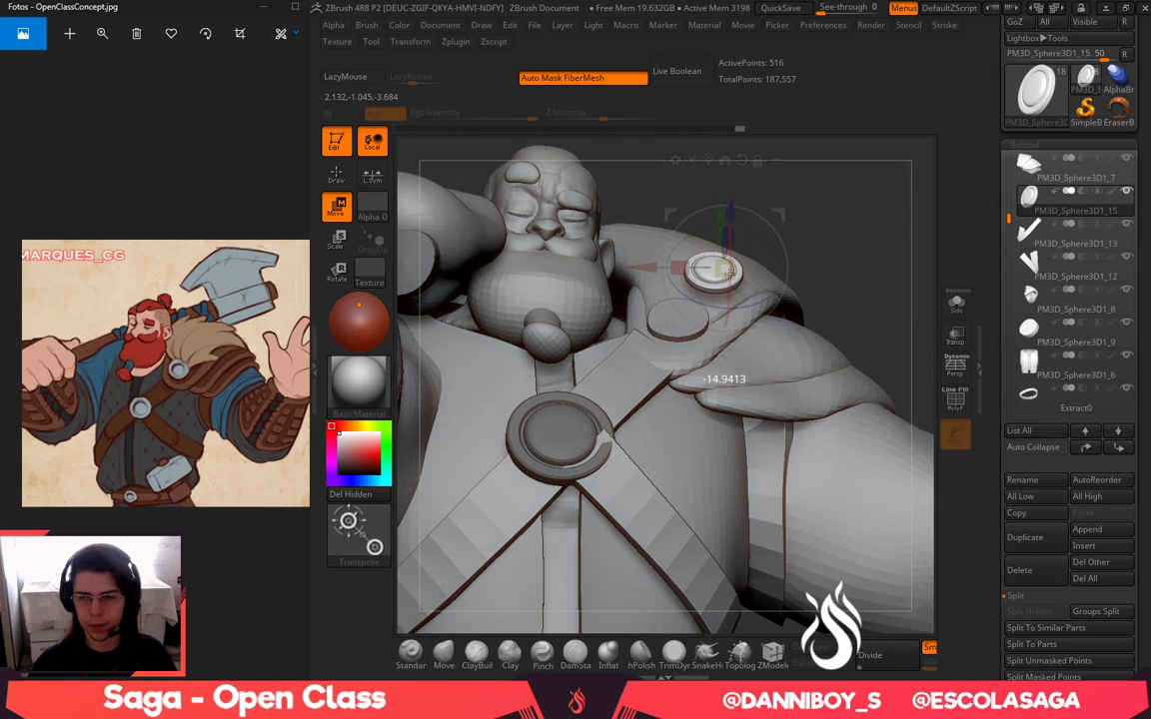
{"action": "left_click_drag", "start_coordinate": [865, 212], "coordinate": [742, 130]}
{"action": "left_click_drag", "start_coordinate": [784, 215], "coordinate": [873, 239]}
{"action": "left_click_drag", "start_coordinate": [817, 289], "coordinate": [778, 252]}
{"action": "left_click", "coordinate": [956, 304]}
{"action": "left_click_drag", "start_coordinate": [927, 379], "coordinate": [930, 454], "text": "alt"}
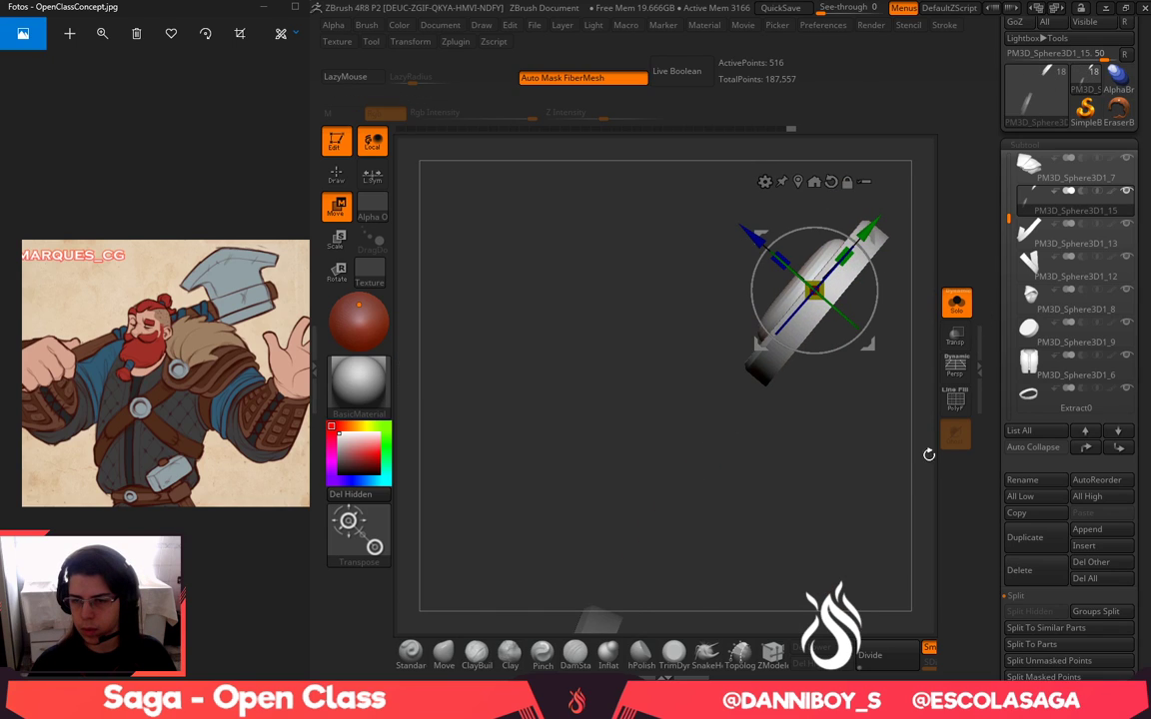
{"action": "left_click_drag", "start_coordinate": [782, 262], "coordinate": [767, 240]}
{"action": "left_click_drag", "start_coordinate": [868, 401], "coordinate": [864, 328], "text": "alt"}
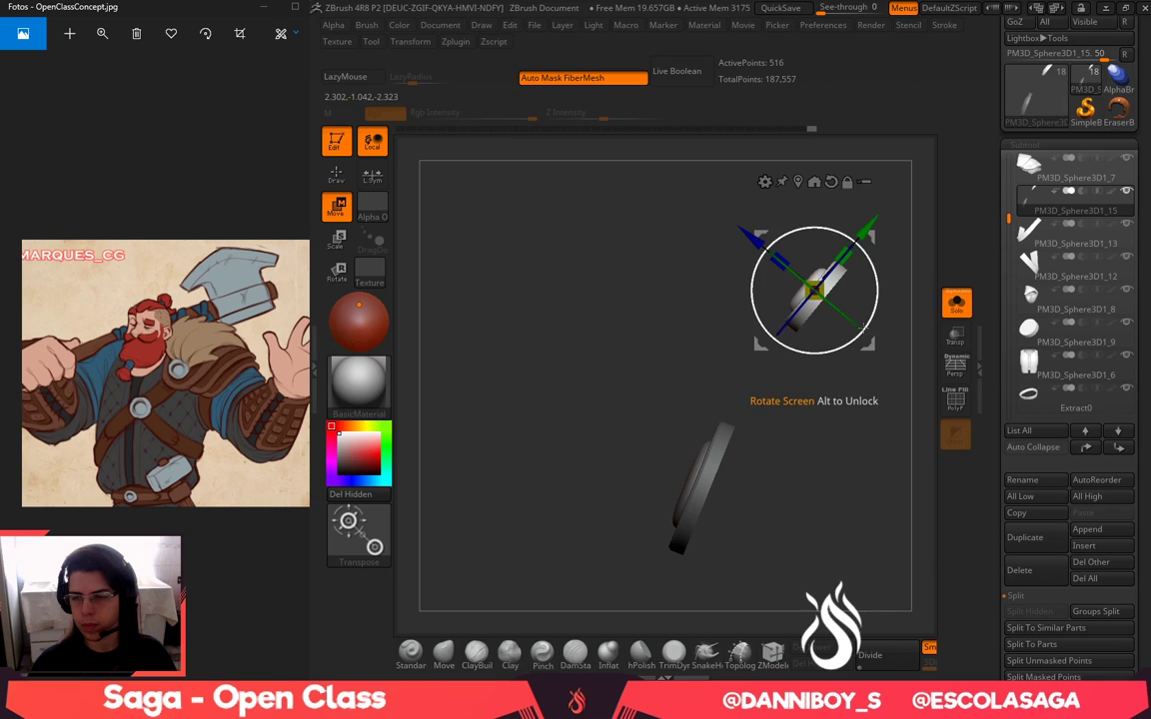
Exit Solo, shift the small disc over the strap's shoulder end, clear the mask and return to Draw mode
{"action": "left_click", "coordinate": [950, 306]}
{"action": "mouse_move", "coordinate": [752, 234]}
{"action": "left_mouse_down"}
{"action": "mouse_move", "coordinate": [761, 246]}
{"action": "mouse_move", "coordinate": [754, 237]}
{"action": "left_mouse_up"}
{"action": "left_click_drag", "start_coordinate": [663, 190], "coordinate": [694, 188]}
{"action": "key", "text": "q"}
{"action": "mouse_move", "coordinate": [620, 153]}
{"action": "left_mouse_down", "text": "alt"}
{"action": "mouse_move", "coordinate": [611, 100]}
{"action": "mouse_move", "coordinate": [696, 149]}
{"action": "mouse_move", "coordinate": [724, 150]}
{"action": "left_mouse_up", "text": "alt"}
{"action": "key", "text": "w"}
{"action": "left_click_drag", "start_coordinate": [775, 290], "coordinate": [755, 291]}
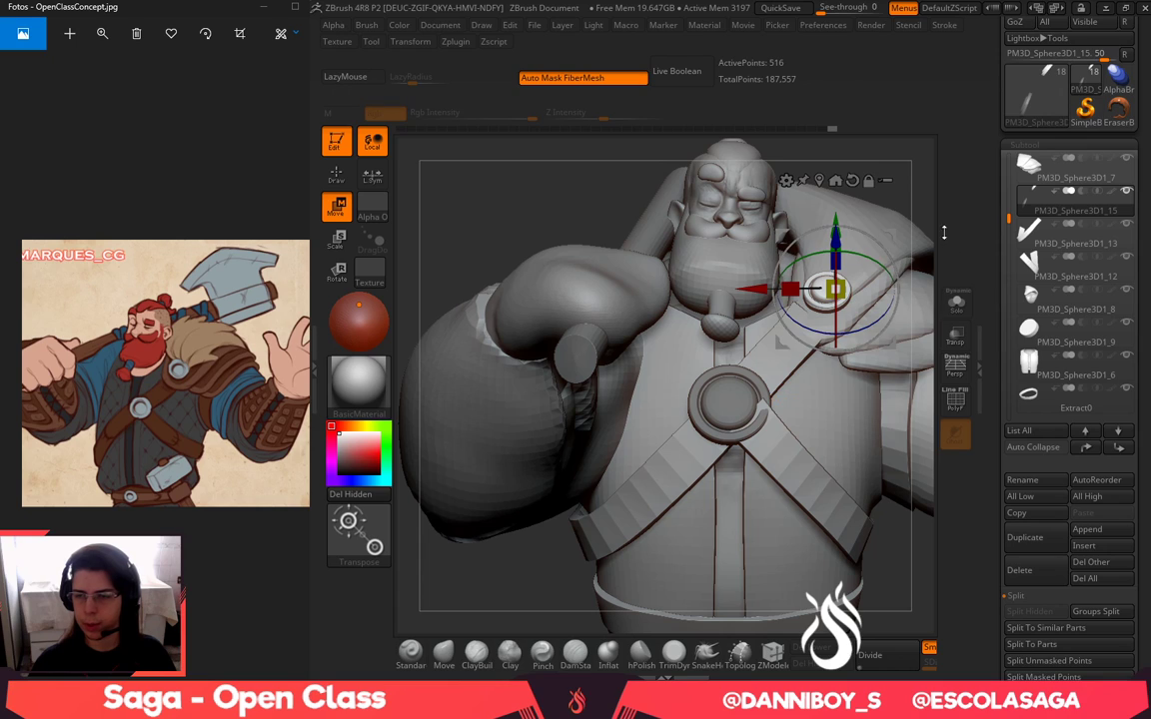
{"action": "mouse_move", "coordinate": [919, 192]}
{"action": "left_mouse_down", "text": "alt"}
{"action": "mouse_move", "coordinate": [790, 226]}
{"action": "mouse_move", "coordinate": [863, 232]}
{"action": "left_mouse_up", "text": "alt"}
{"action": "key", "text": "q"}
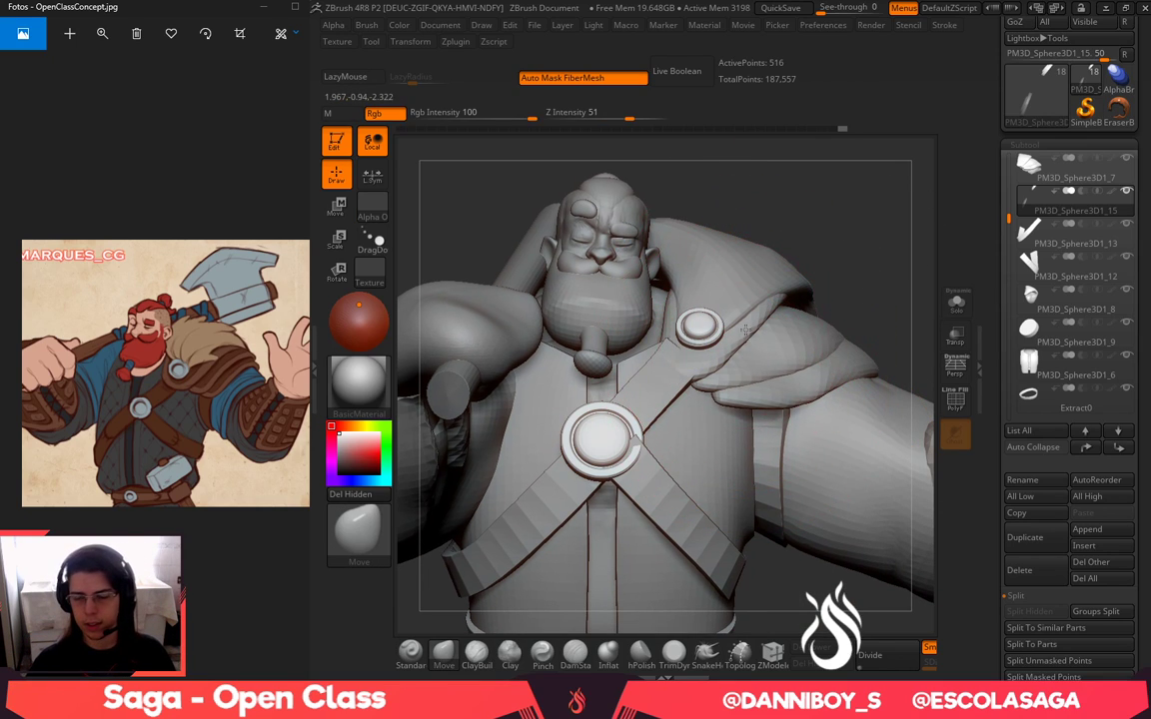
Select the layered shoulder armour subtool, isolate it and choose the Topology brush
{"action": "left_click", "coordinate": [786, 336], "text": "alt"}
{"action": "left_click", "coordinate": [956, 306]}
{"action": "mouse_move", "coordinate": [892, 290]}
{"action": "left_mouse_down"}
{"action": "mouse_move", "coordinate": [853, 316]}
{"action": "mouse_move", "coordinate": [850, 296]}
{"action": "mouse_move", "coordinate": [865, 309]}
{"action": "mouse_move", "coordinate": [827, 288]}
{"action": "left_mouse_up"}
{"action": "key", "text": "b"}
{"action": "key", "text": "t"}
{"action": "key", "text": "o"}
{"action": "key", "text": "space"}
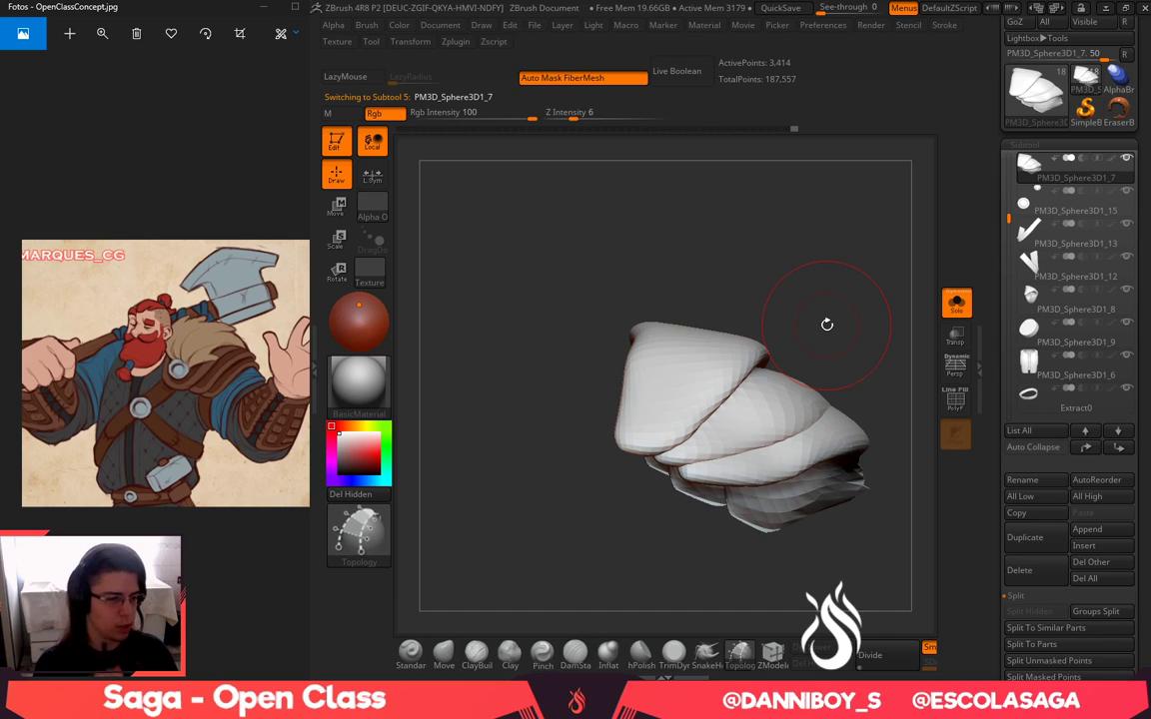
Trace a topology curve along the inner edge of the top shoulder plate, from its front tip around to the back
{"action": "left_click_drag", "start_coordinate": [822, 304], "coordinate": [788, 328]}
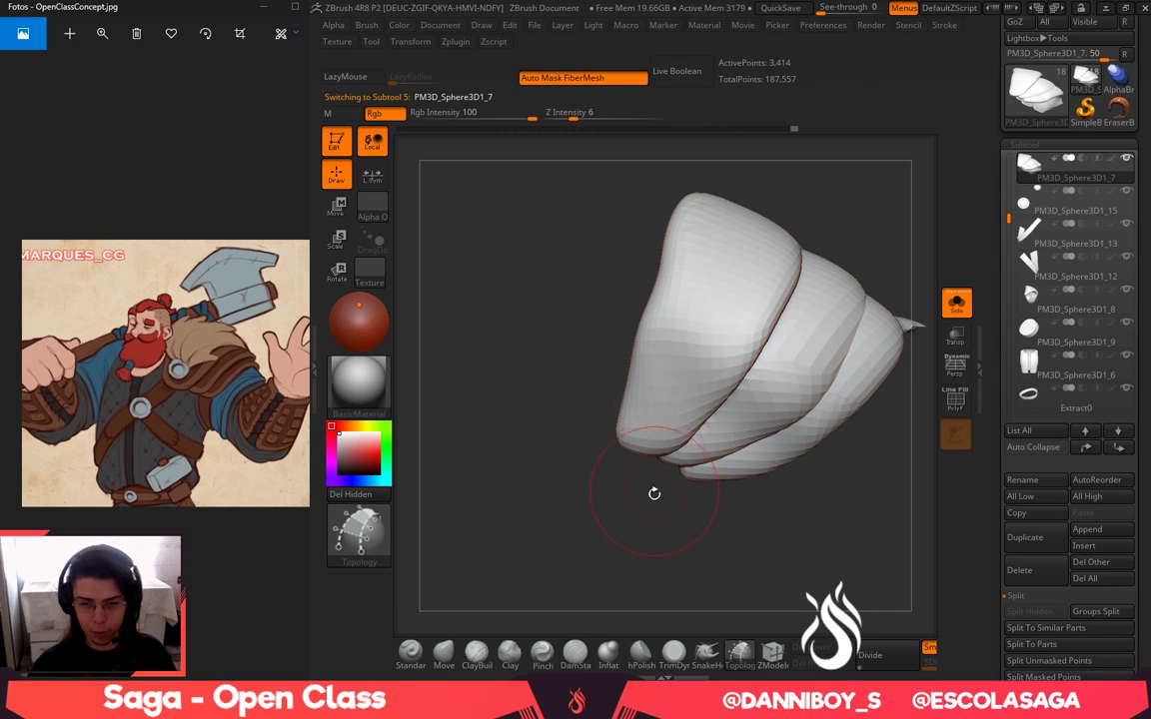
{"action": "left_click_drag", "start_coordinate": [653, 493], "coordinate": [668, 541], "text": "alt"}
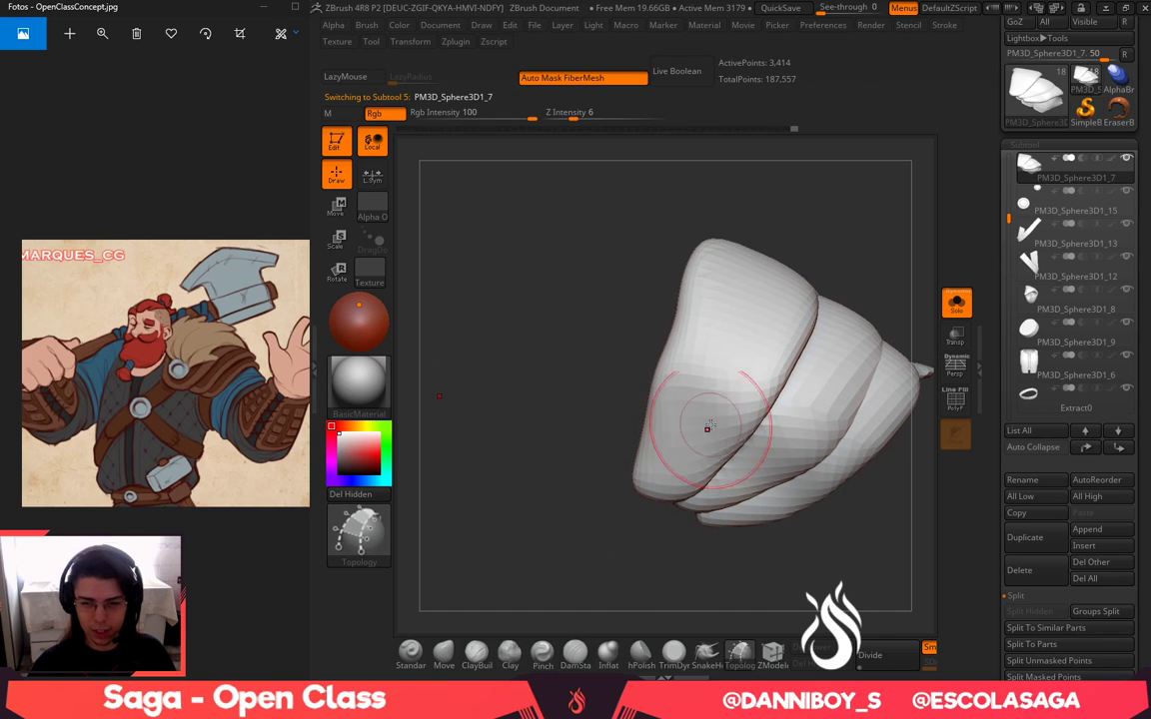
{"action": "right_click", "coordinate": [664, 456]}
{"action": "left_click_drag", "start_coordinate": [582, 411], "coordinate": [607, 386]}
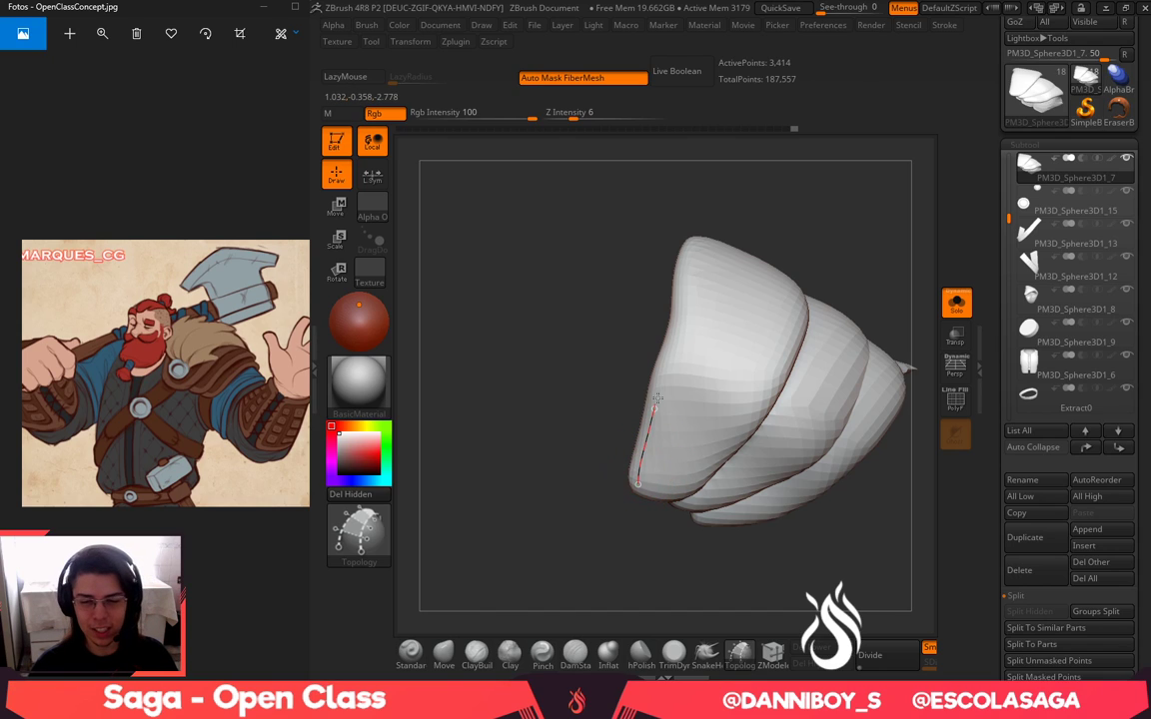
{"action": "left_click_drag", "start_coordinate": [762, 193], "coordinate": [758, 303]}
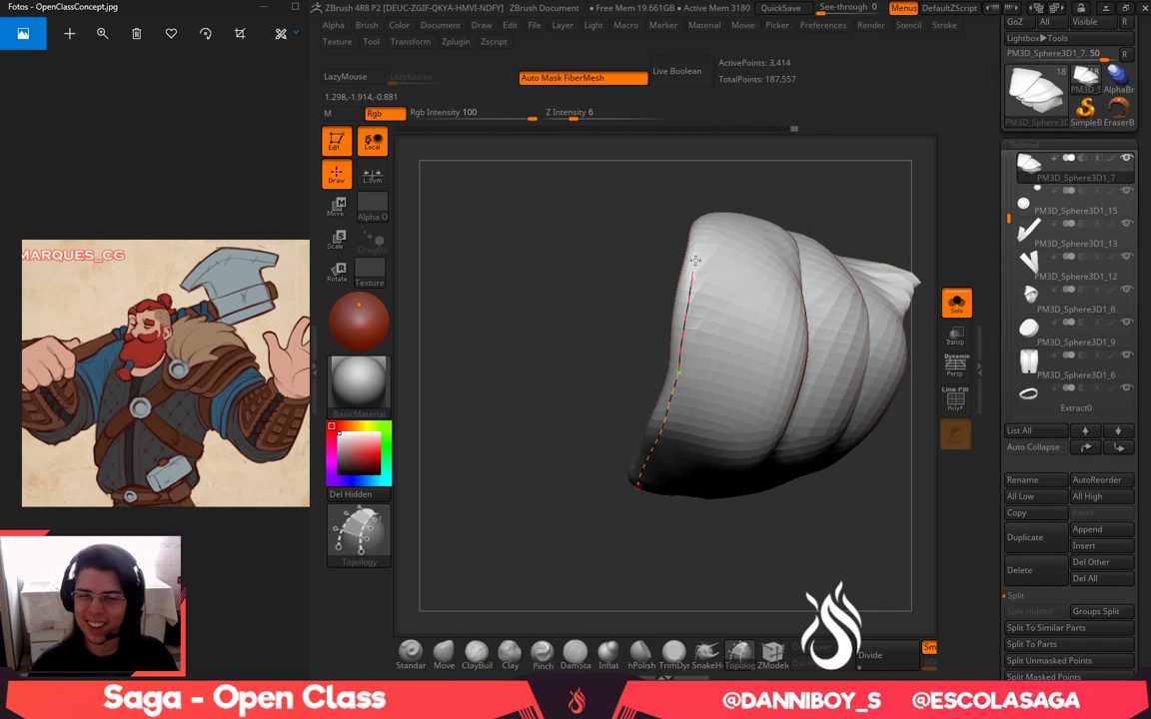
{"action": "left_click_drag", "start_coordinate": [630, 240], "coordinate": [702, 245]}
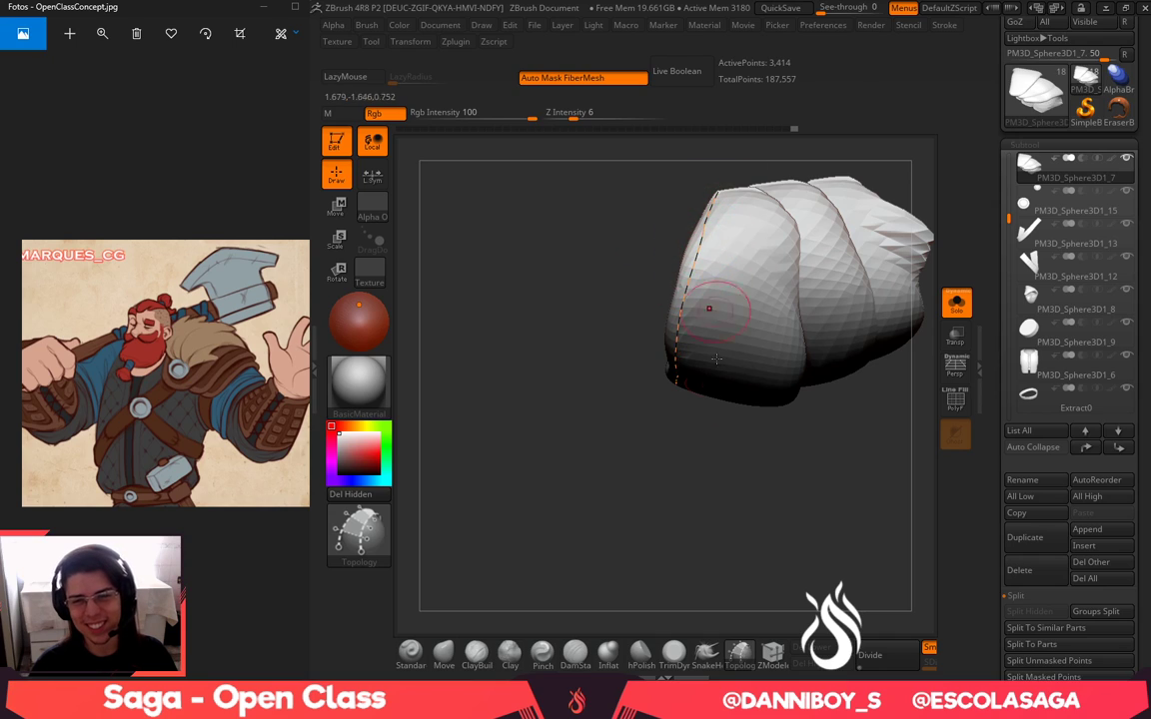
{"action": "left_click_drag", "start_coordinate": [723, 435], "coordinate": [758, 264]}
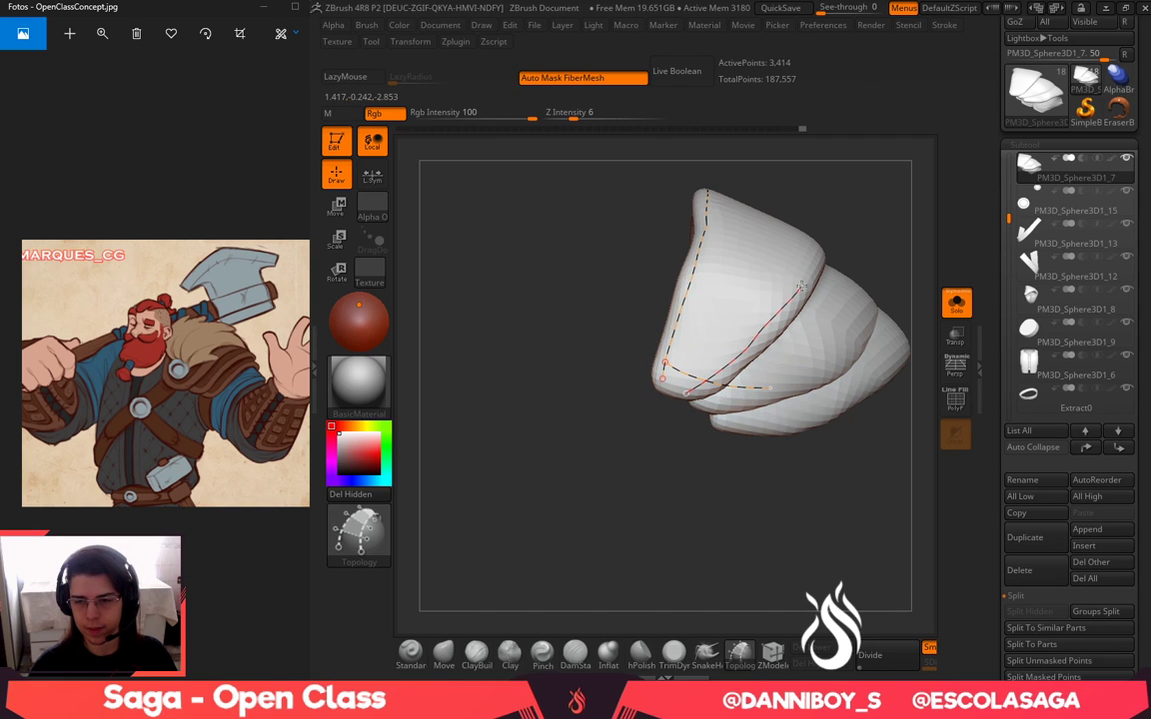
Trace a second topology curve along the outer edge of the top shoulder plate, where it overlaps the next plate, around to the back
{"action": "left_click_drag", "start_coordinate": [801, 287], "coordinate": [808, 280]}
{"action": "mouse_move", "coordinate": [900, 187]}
{"action": "left_mouse_down", "text": "alt"}
{"action": "mouse_move", "coordinate": [829, 267]}
{"action": "mouse_move", "coordinate": [805, 315]}
{"action": "left_mouse_up", "text": "alt"}
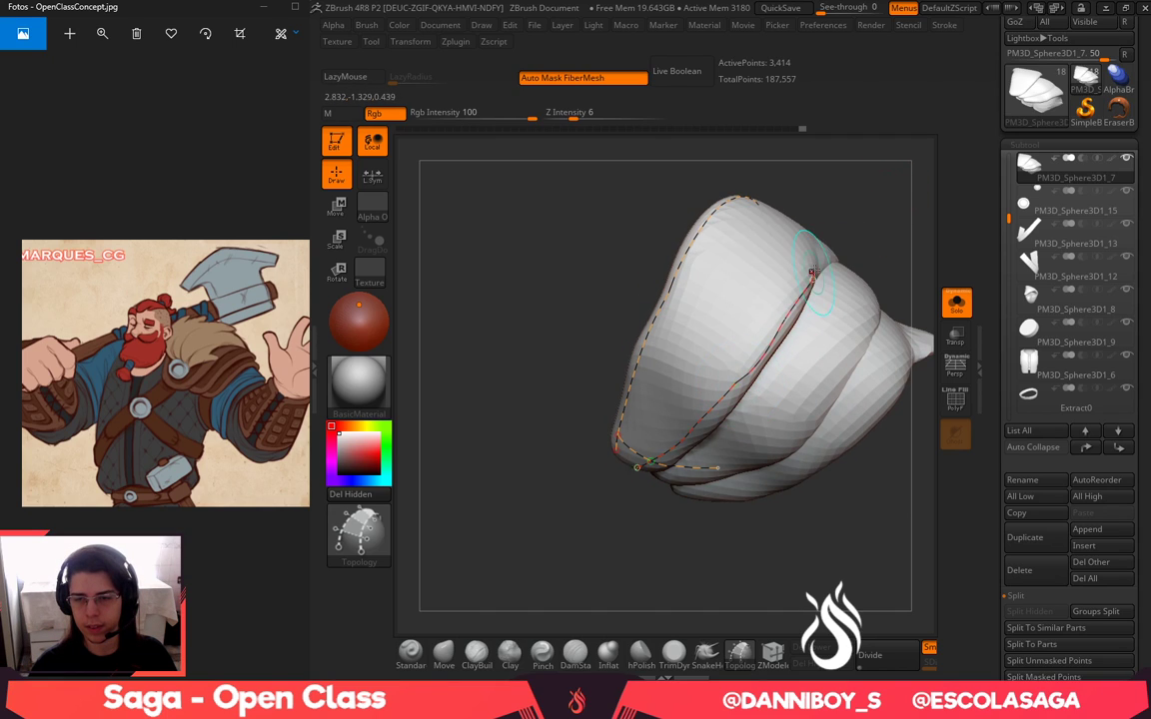
{"action": "left_click_drag", "start_coordinate": [812, 271], "coordinate": [814, 268]}
{"action": "mouse_move", "coordinate": [903, 172]}
{"action": "left_mouse_down", "text": "alt"}
{"action": "mouse_move", "coordinate": [835, 241]}
{"action": "mouse_move", "coordinate": [806, 300]}
{"action": "left_mouse_up", "text": "alt"}
{"action": "left_click_drag", "start_coordinate": [719, 378], "coordinate": [820, 299]}
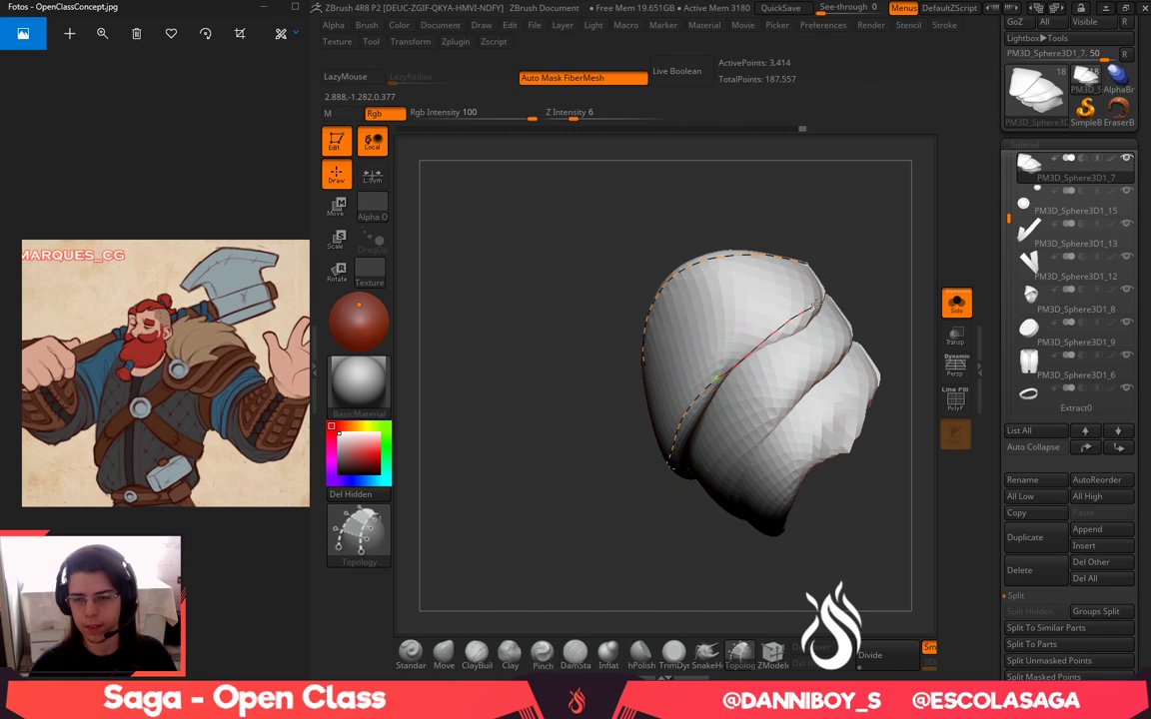
{"action": "left_click_drag", "start_coordinate": [899, 190], "coordinate": [855, 278]}
{"action": "left_click_drag", "start_coordinate": [742, 380], "coordinate": [834, 323]}
{"action": "left_click_drag", "start_coordinate": [924, 160], "coordinate": [884, 195]}
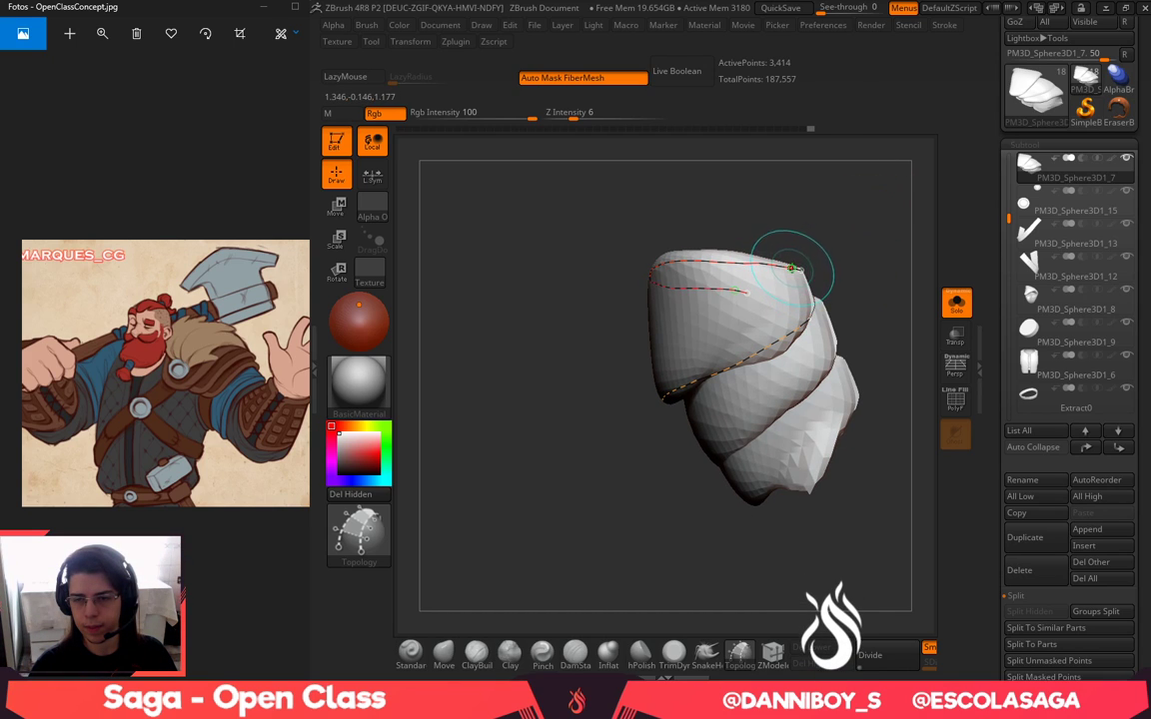
Draw topology curves across the top shoulder plate to connect its two edge curves into faces
{"action": "mouse_move", "coordinate": [857, 261]}
{"action": "left_mouse_down"}
{"action": "mouse_move", "coordinate": [899, 221]}
{"action": "mouse_move", "coordinate": [813, 246]}
{"action": "mouse_move", "coordinate": [704, 301]}
{"action": "left_mouse_up"}
{"action": "left_click_drag", "start_coordinate": [695, 360], "coordinate": [721, 457]}
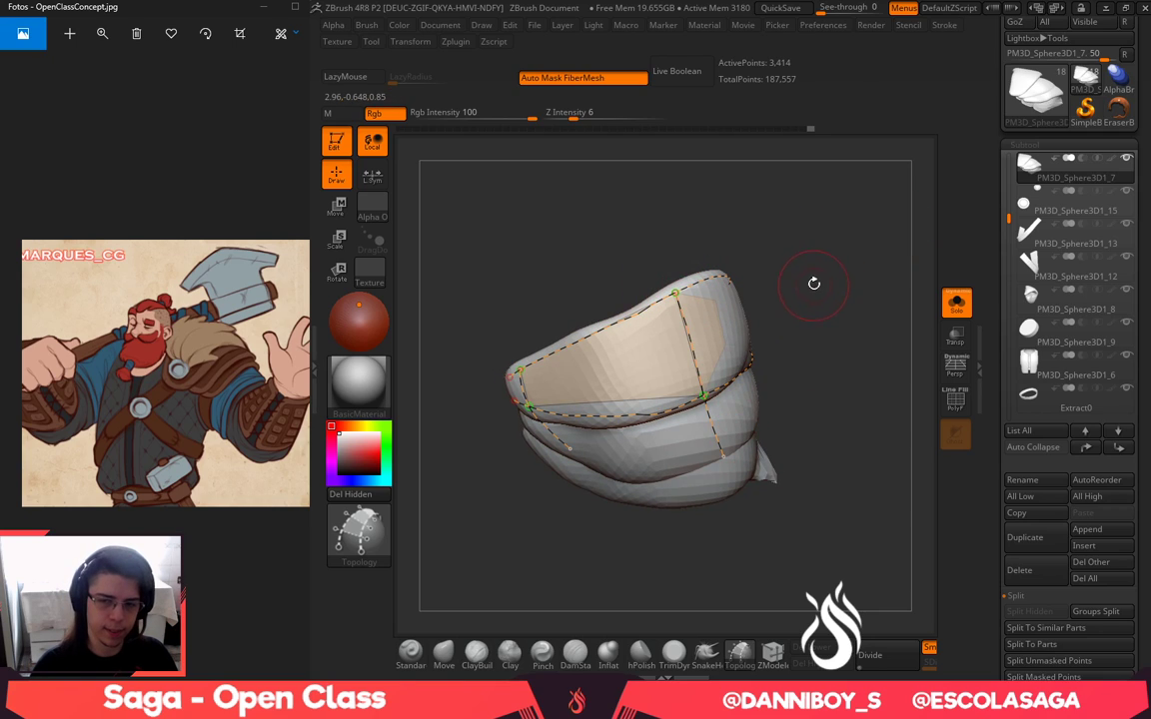
{"action": "left_click_drag", "start_coordinate": [815, 282], "coordinate": [825, 289]}
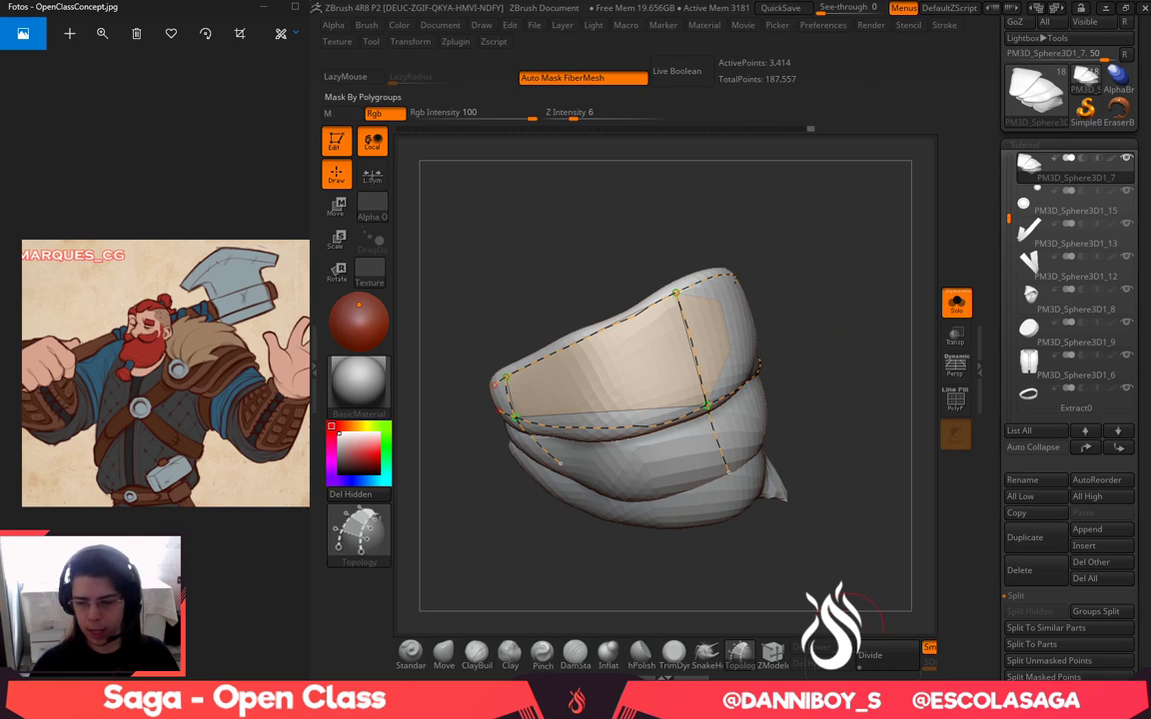
{"action": "left_click_drag", "start_coordinate": [840, 355], "coordinate": [842, 335]}
{"action": "left_click_drag", "start_coordinate": [597, 317], "coordinate": [644, 460]}
{"action": "mouse_move", "coordinate": [805, 284]}
{"action": "left_mouse_down"}
{"action": "mouse_move", "coordinate": [812, 261]}
{"action": "mouse_move", "coordinate": [825, 264]}
{"action": "left_mouse_up"}
{"action": "left_click_drag", "start_coordinate": [560, 345], "coordinate": [603, 474]}
Add the remaining crosswise topology curves and a lengthwise curve down the middle of the top shoulder plate
{"action": "mouse_move", "coordinate": [849, 340]}
{"action": "left_mouse_down"}
{"action": "mouse_move", "coordinate": [792, 317]}
{"action": "mouse_move", "coordinate": [729, 313]}
{"action": "mouse_move", "coordinate": [726, 463]}
{"action": "left_mouse_up"}
{"action": "mouse_move", "coordinate": [849, 336]}
{"action": "left_mouse_down"}
{"action": "mouse_move", "coordinate": [807, 324]}
{"action": "mouse_move", "coordinate": [783, 331]}
{"action": "left_mouse_up"}
{"action": "left_click_drag", "start_coordinate": [874, 309], "coordinate": [786, 328]}
{"action": "mouse_move", "coordinate": [904, 297]}
{"action": "left_mouse_down"}
{"action": "mouse_move", "coordinate": [830, 321]}
{"action": "mouse_move", "coordinate": [836, 260]}
{"action": "mouse_move", "coordinate": [891, 277]}
{"action": "mouse_move", "coordinate": [882, 255]}
{"action": "mouse_move", "coordinate": [896, 249]}
{"action": "mouse_move", "coordinate": [824, 329]}
{"action": "mouse_move", "coordinate": [817, 365]}
{"action": "left_mouse_up"}
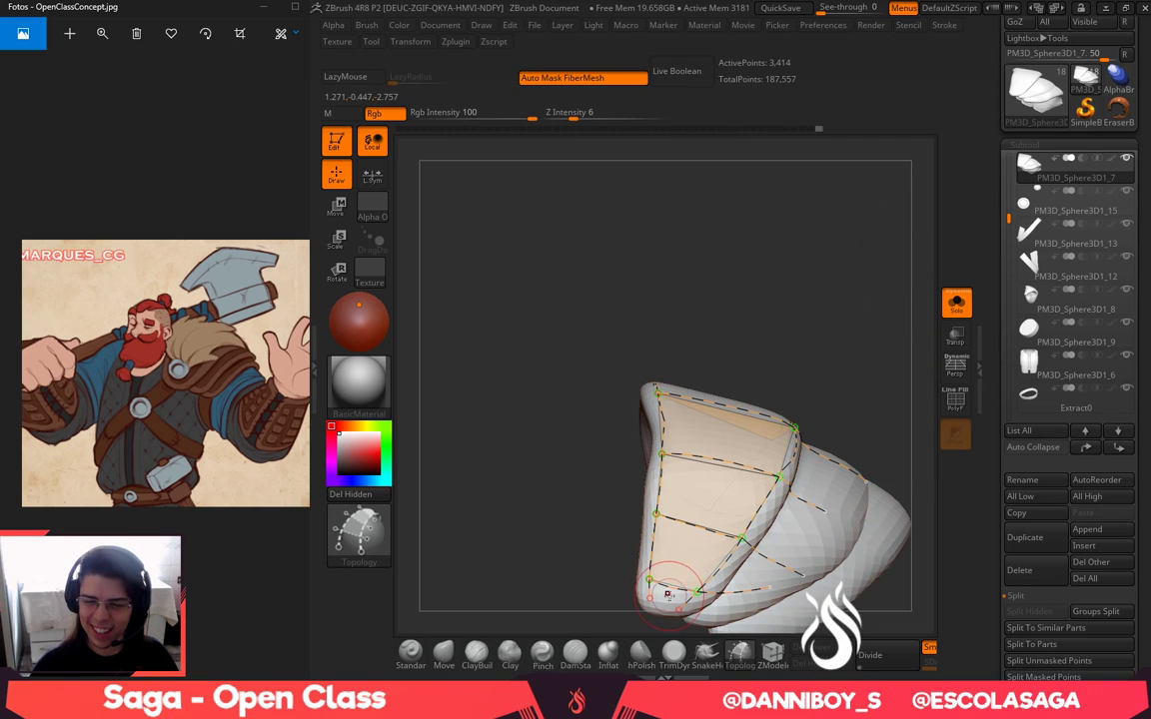
{"action": "left_click_drag", "start_coordinate": [801, 257], "coordinate": [785, 356]}
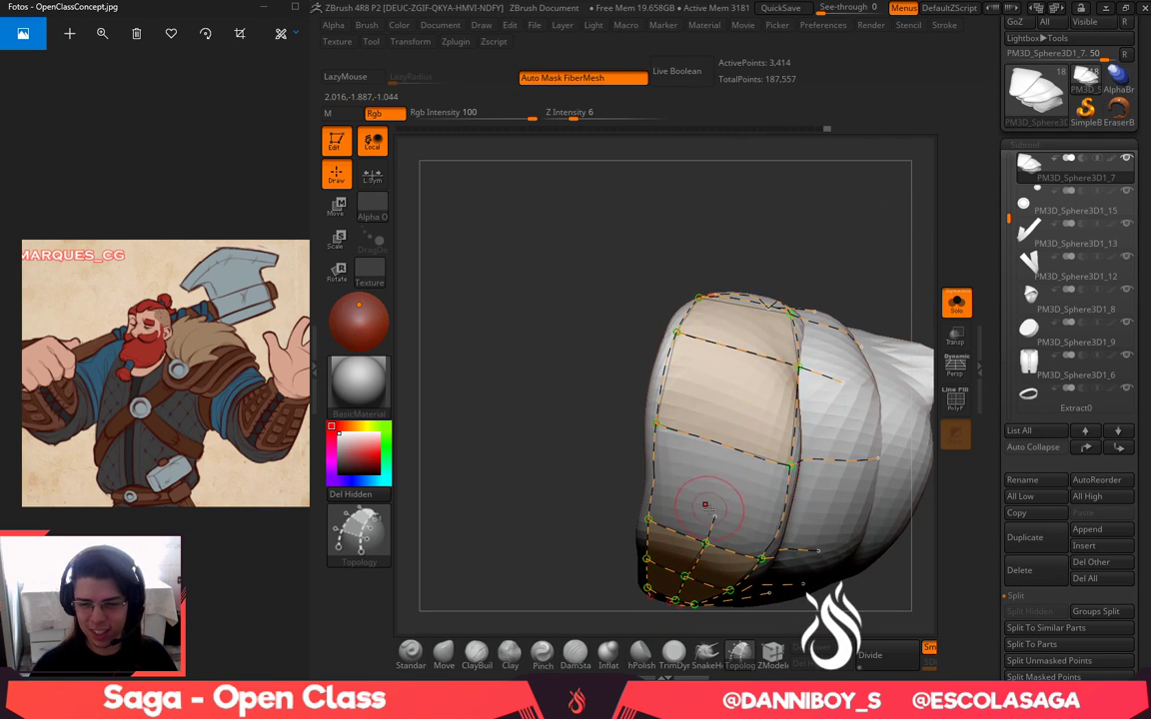
{"action": "left_click_drag", "start_coordinate": [825, 207], "coordinate": [815, 307]}
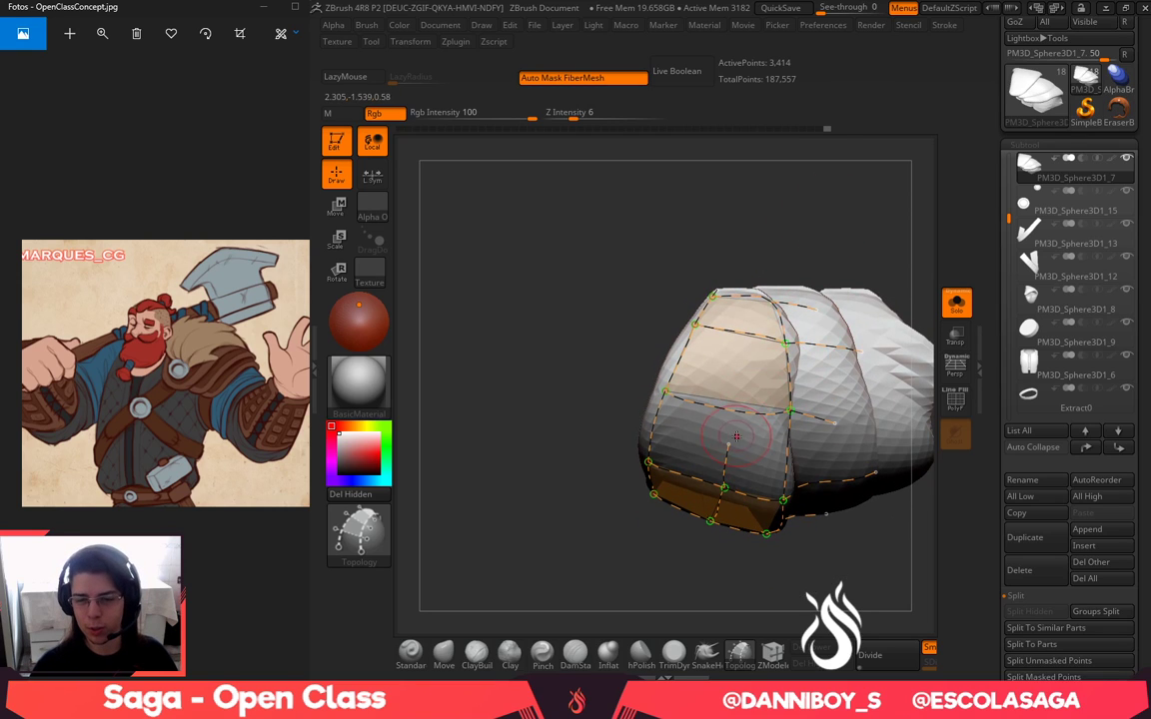
{"action": "left_click_drag", "start_coordinate": [737, 257], "coordinate": [737, 252]}
{"action": "mouse_move", "coordinate": [799, 165]}
{"action": "left_mouse_down"}
{"action": "mouse_move", "coordinate": [814, 98]}
{"action": "mouse_move", "coordinate": [845, 231]}
{"action": "mouse_move", "coordinate": [820, 213]}
{"action": "mouse_move", "coordinate": [852, 253]}
{"action": "mouse_move", "coordinate": [910, 196]}
{"action": "mouse_move", "coordinate": [909, 212]}
{"action": "mouse_move", "coordinate": [843, 249]}
{"action": "mouse_move", "coordinate": [877, 265]}
{"action": "mouse_move", "coordinate": [889, 325]}
{"action": "mouse_move", "coordinate": [865, 272]}
{"action": "mouse_move", "coordinate": [827, 333]}
{"action": "left_mouse_up"}
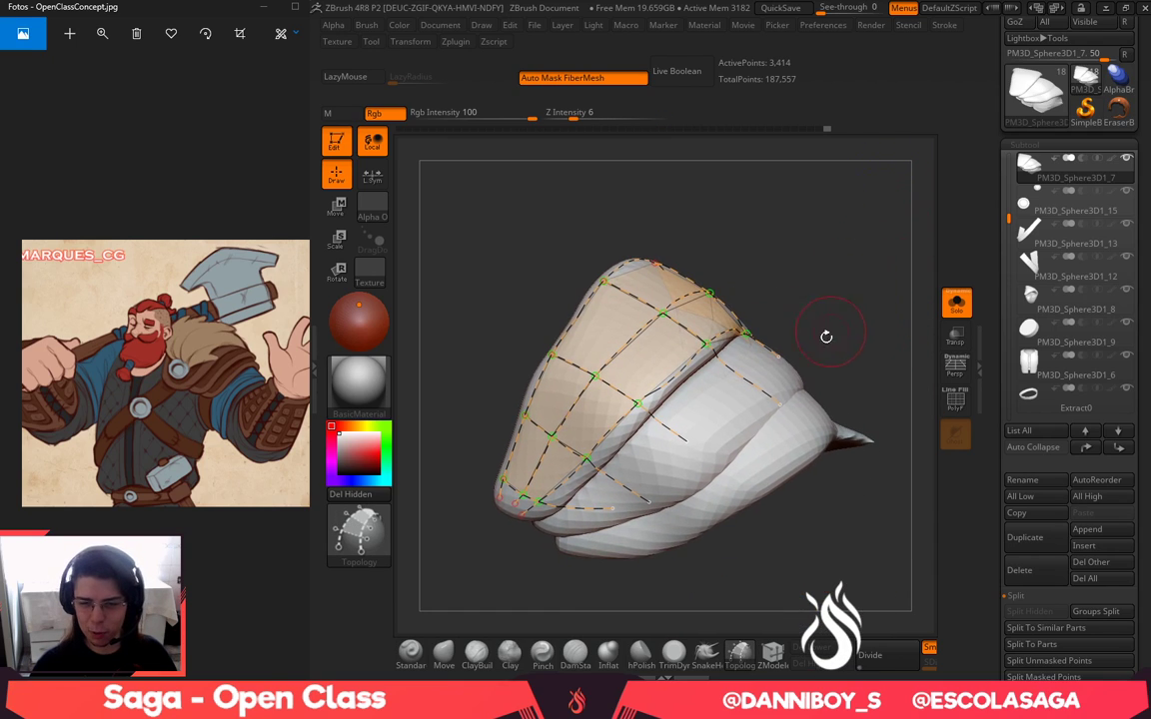
Generate the mesh from the topology curves, split the unmasked points into their own subtool and select it
{"action": "key", "text": "space"}
{"action": "left_click_drag", "start_coordinate": [747, 399], "coordinate": [717, 401]}
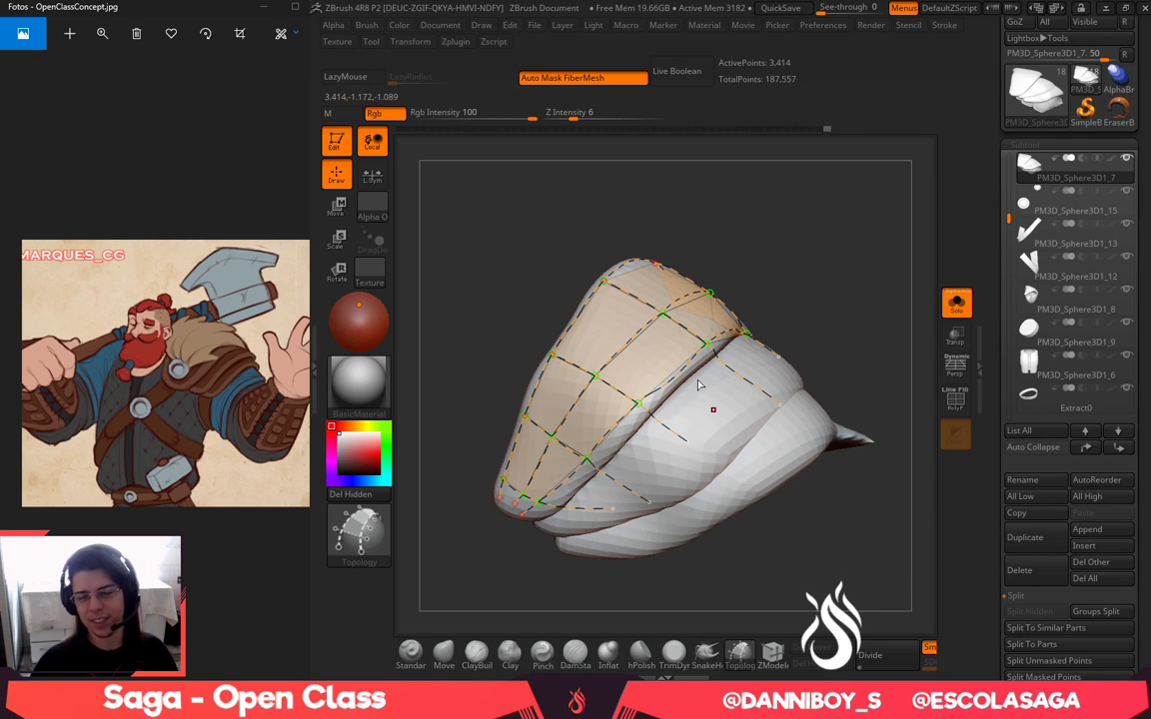
{"action": "left_click", "coordinate": [713, 411]}
{"action": "left_click", "coordinate": [1039, 662]}
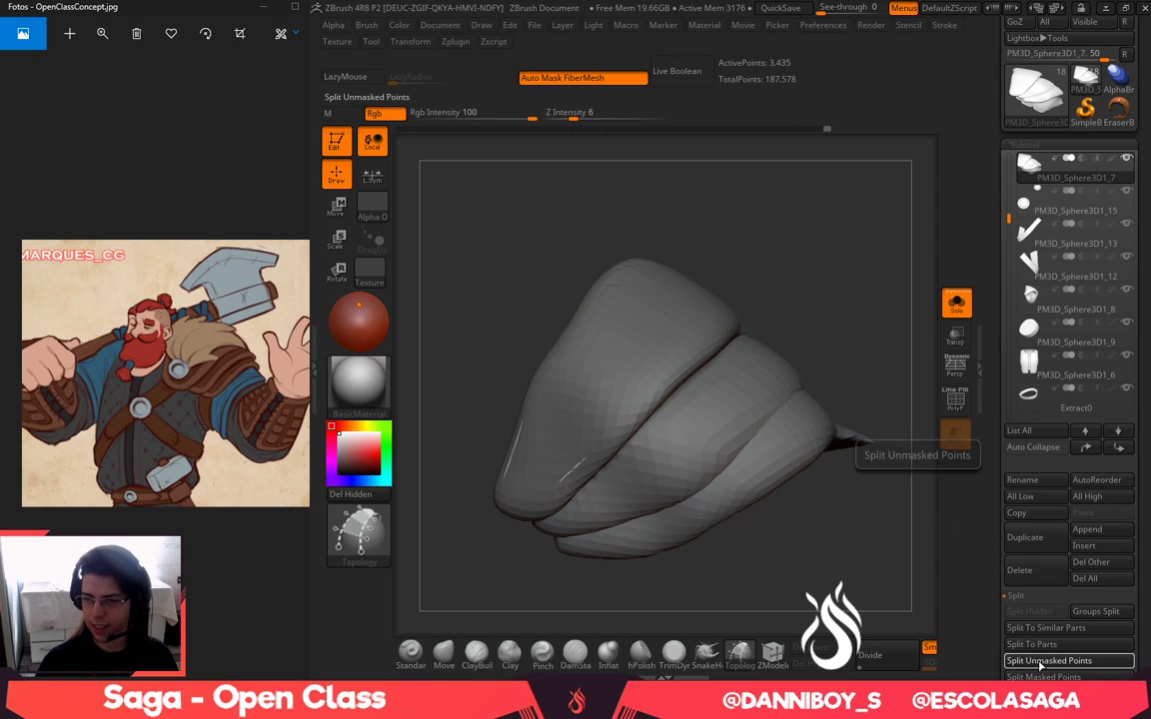
{"action": "left_click_drag", "start_coordinate": [770, 392], "coordinate": [788, 385]}
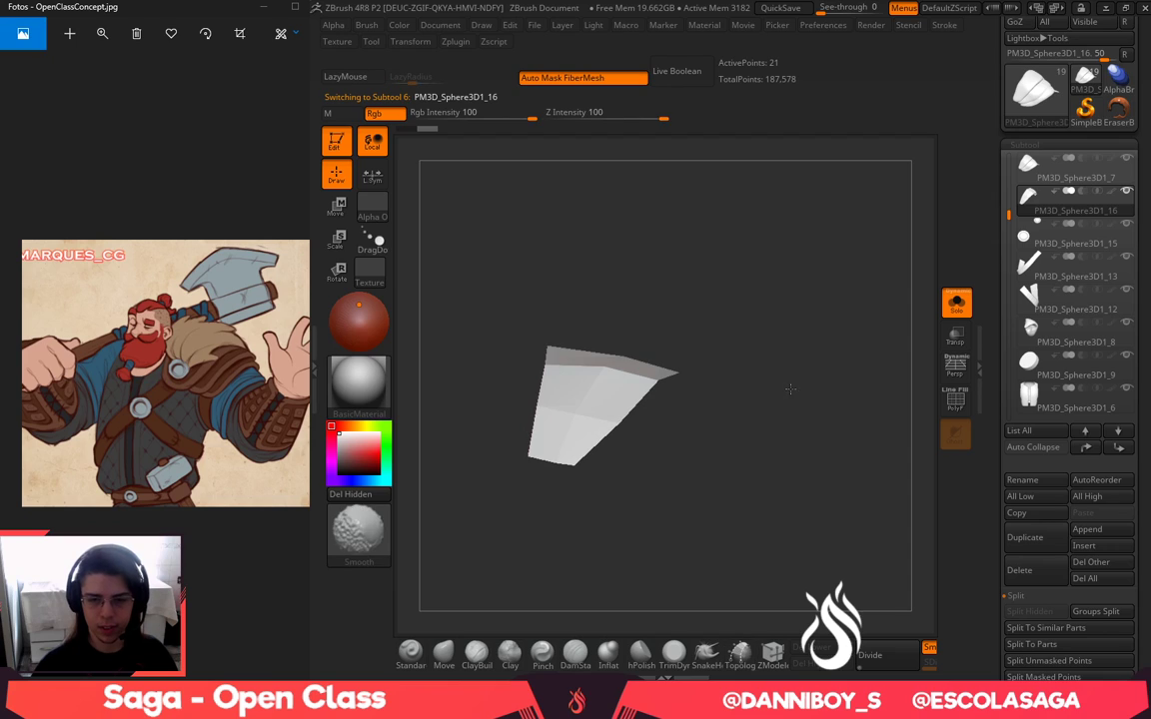
Choose the Move brush, turn on PolyFrame for the new panel and quick-save the project
{"action": "left_click", "coordinate": [444, 654]}
{"action": "right_click", "coordinate": [653, 462]}
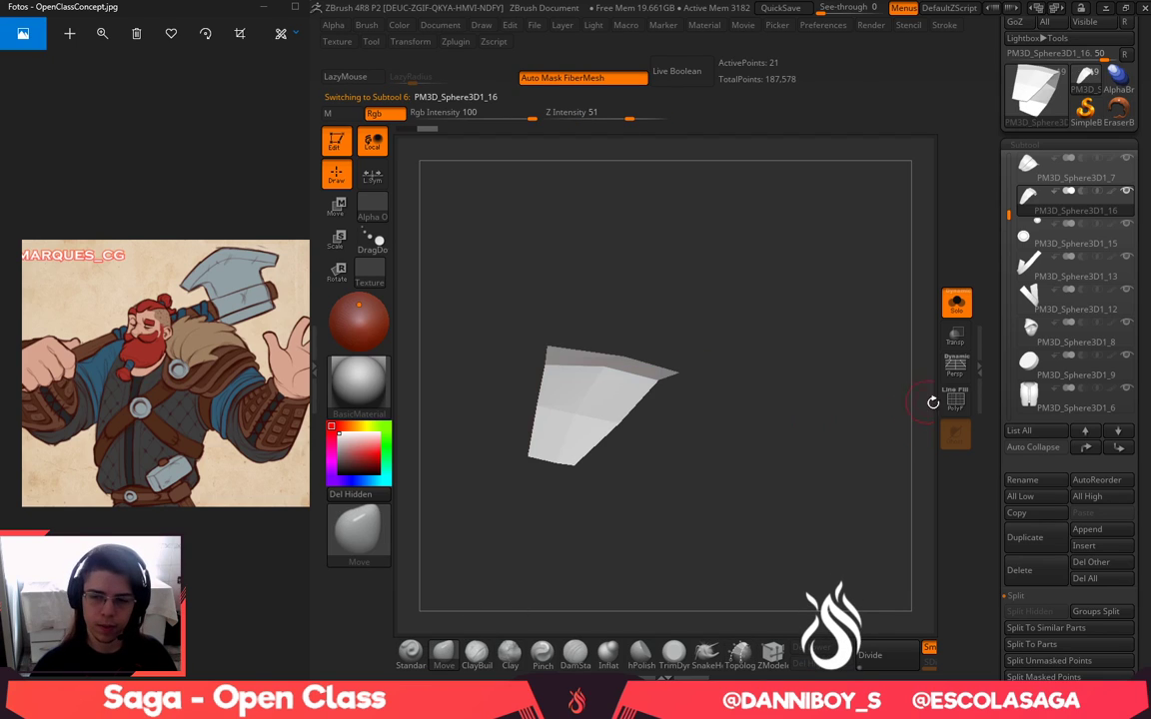
{"action": "left_click_drag", "start_coordinate": [932, 401], "coordinate": [950, 395]}
{"action": "left_click", "coordinate": [964, 406]}
{"action": "left_click", "coordinate": [781, 8]}
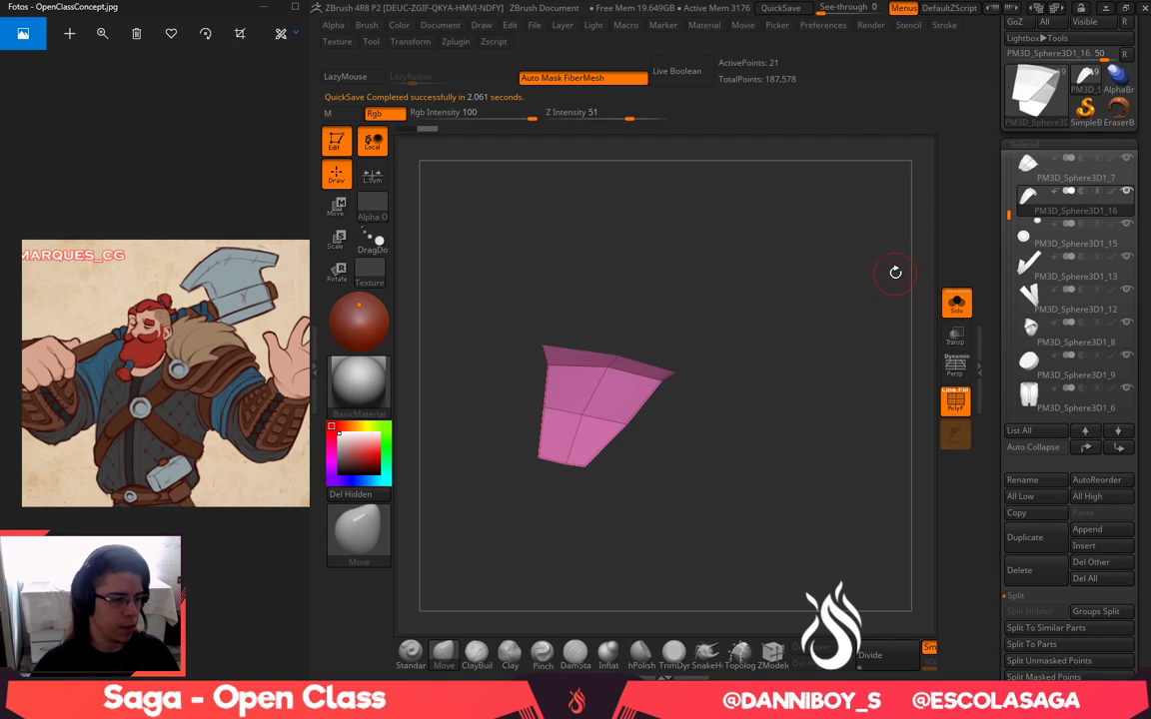
Pull the new panel's lower corner outward with the Move brush and turn off Solo to show the full character
{"action": "key", "text": "super"}
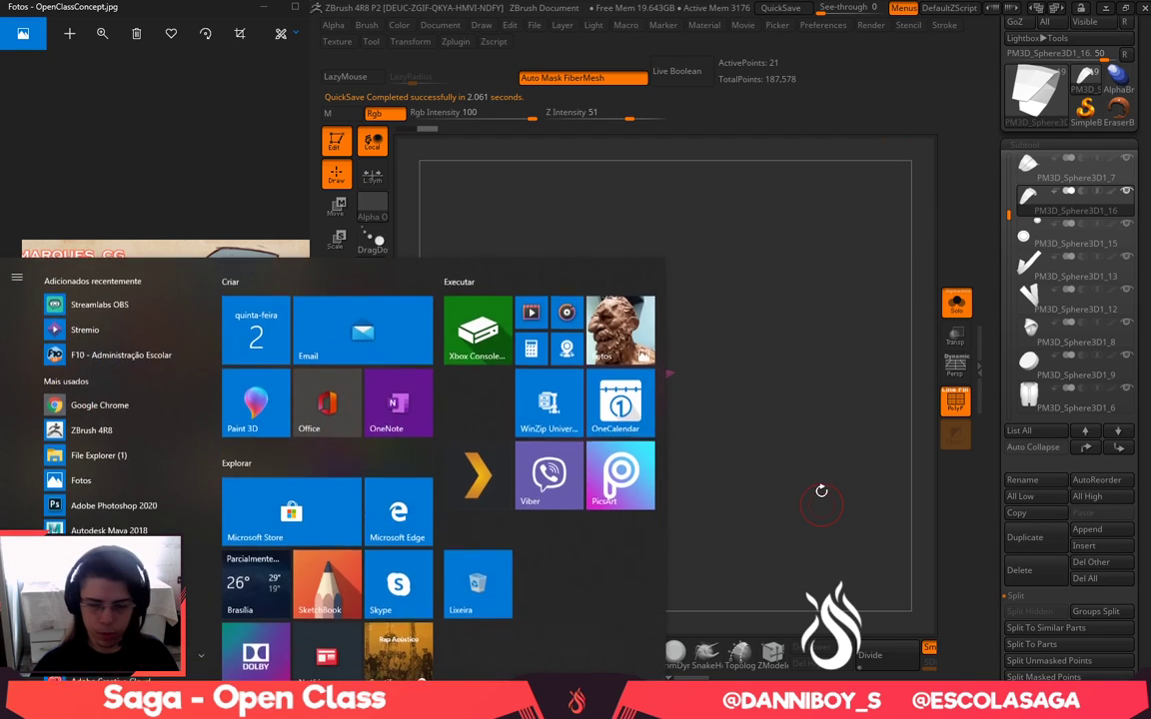
{"action": "key", "text": "super"}
{"action": "left_click_drag", "start_coordinate": [676, 405], "coordinate": [741, 401], "text": "alt"}
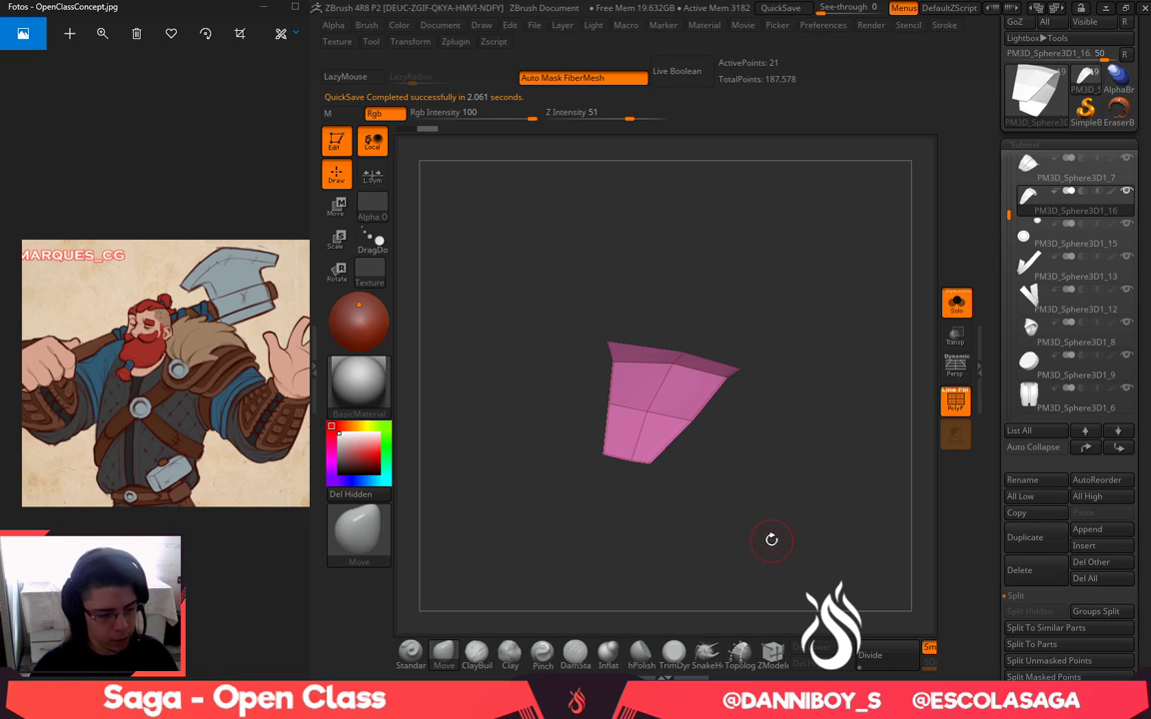
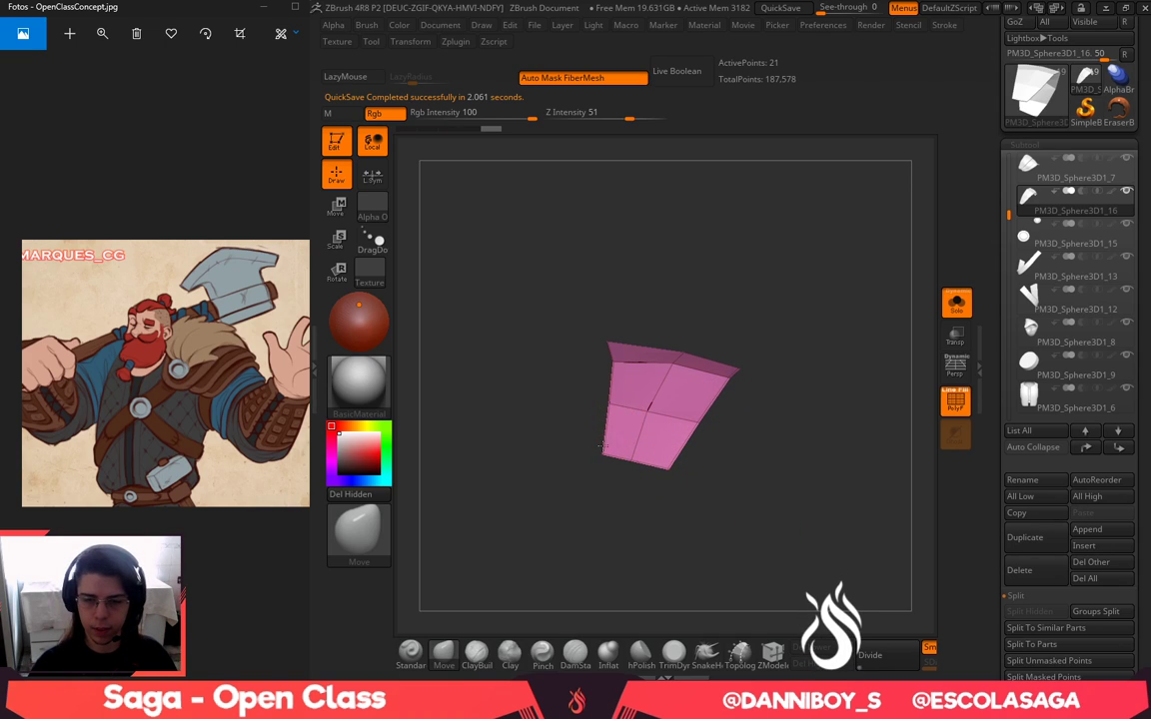
{"action": "left_click", "coordinate": [963, 309]}
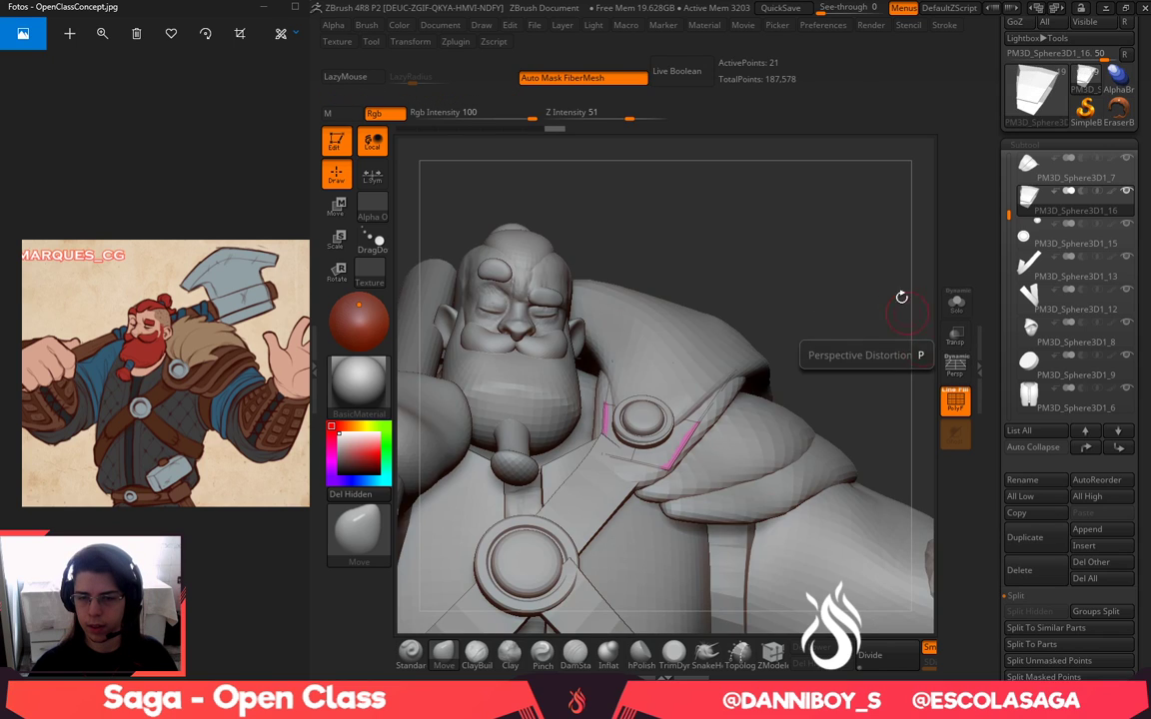
Isolate the new shoulder panel and adjust the points of its middle section with the Move brush
{"action": "left_click_drag", "start_coordinate": [901, 296], "coordinate": [845, 284]}
{"action": "left_click", "coordinate": [956, 303]}
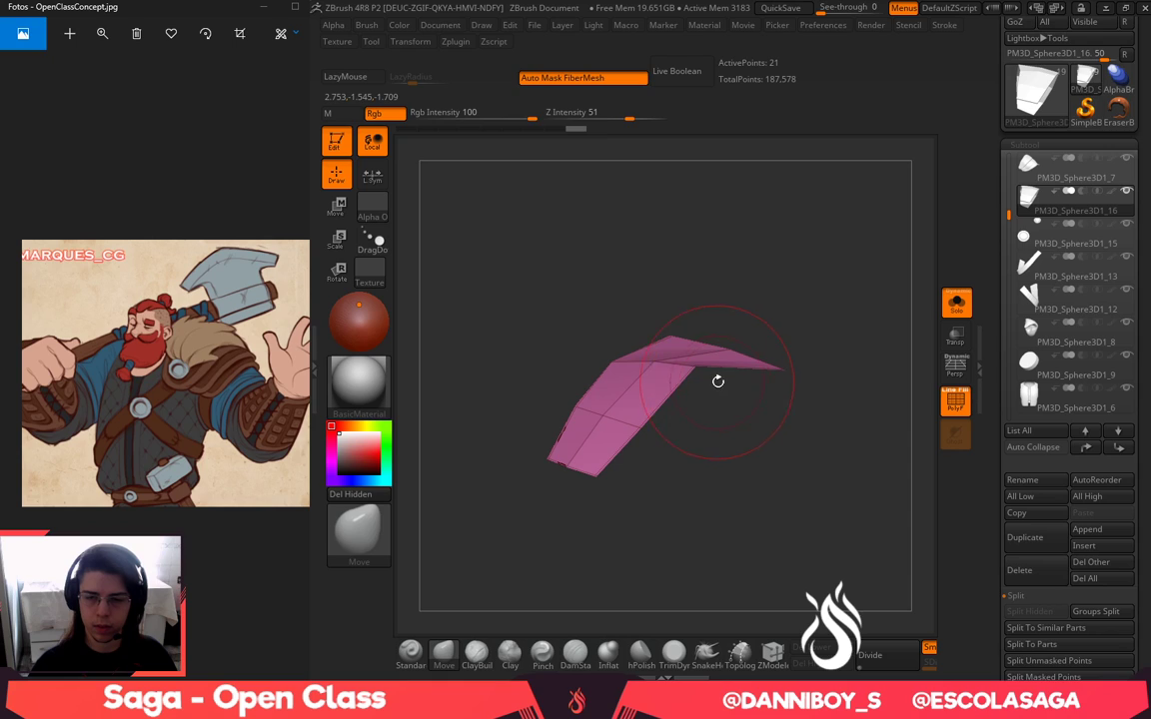
{"action": "mouse_move", "coordinate": [719, 381]}
{"action": "left_mouse_down"}
{"action": "mouse_move", "coordinate": [733, 383]}
{"action": "mouse_move", "coordinate": [713, 387]}
{"action": "left_mouse_up"}
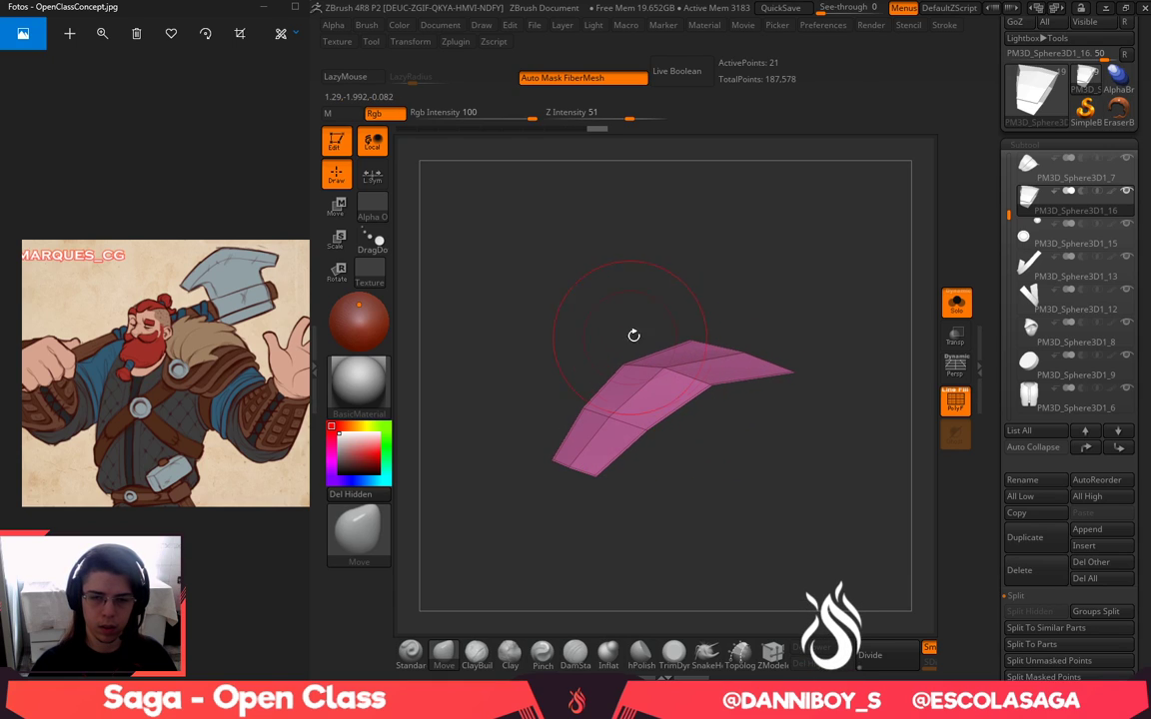
{"action": "left_click_drag", "start_coordinate": [696, 290], "coordinate": [657, 282]}
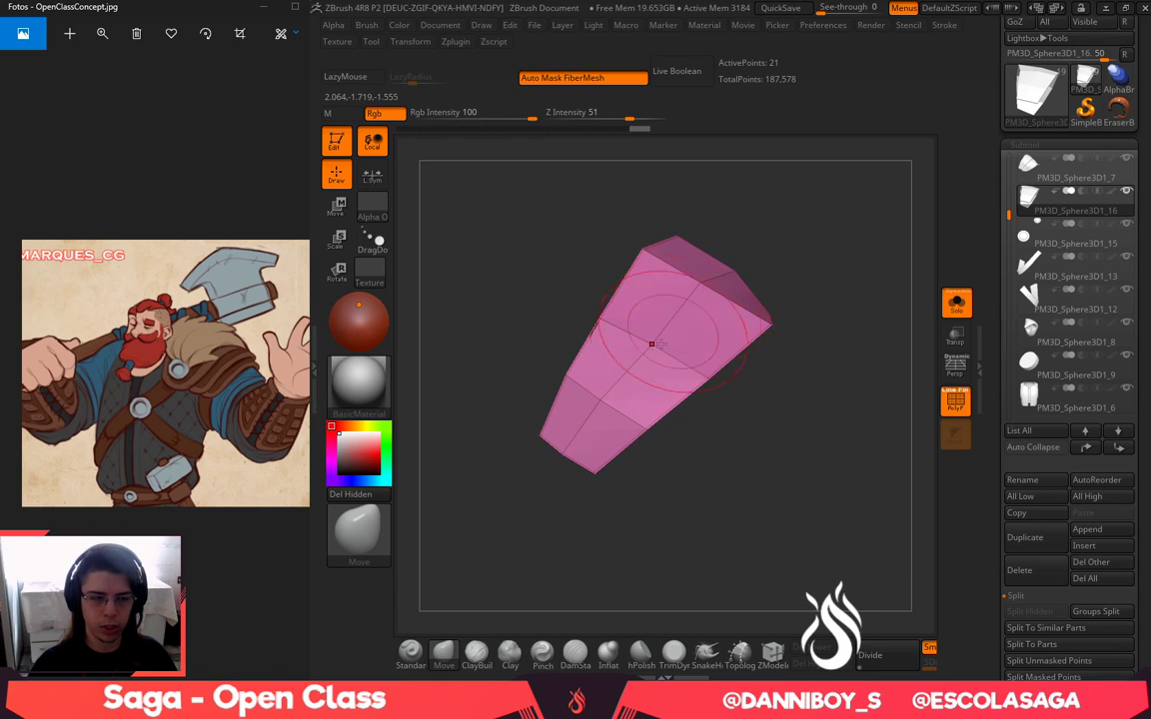
{"action": "left_click_drag", "start_coordinate": [661, 345], "coordinate": [649, 330]}
{"action": "left_click_drag", "start_coordinate": [828, 429], "coordinate": [799, 516]}
{"action": "mouse_move", "coordinate": [851, 405]}
{"action": "left_mouse_down"}
{"action": "mouse_move", "coordinate": [822, 445]}
{"action": "mouse_move", "coordinate": [862, 406]}
{"action": "mouse_move", "coordinate": [853, 491]}
{"action": "mouse_move", "coordinate": [874, 369]}
{"action": "mouse_move", "coordinate": [835, 392]}
{"action": "left_mouse_up"}
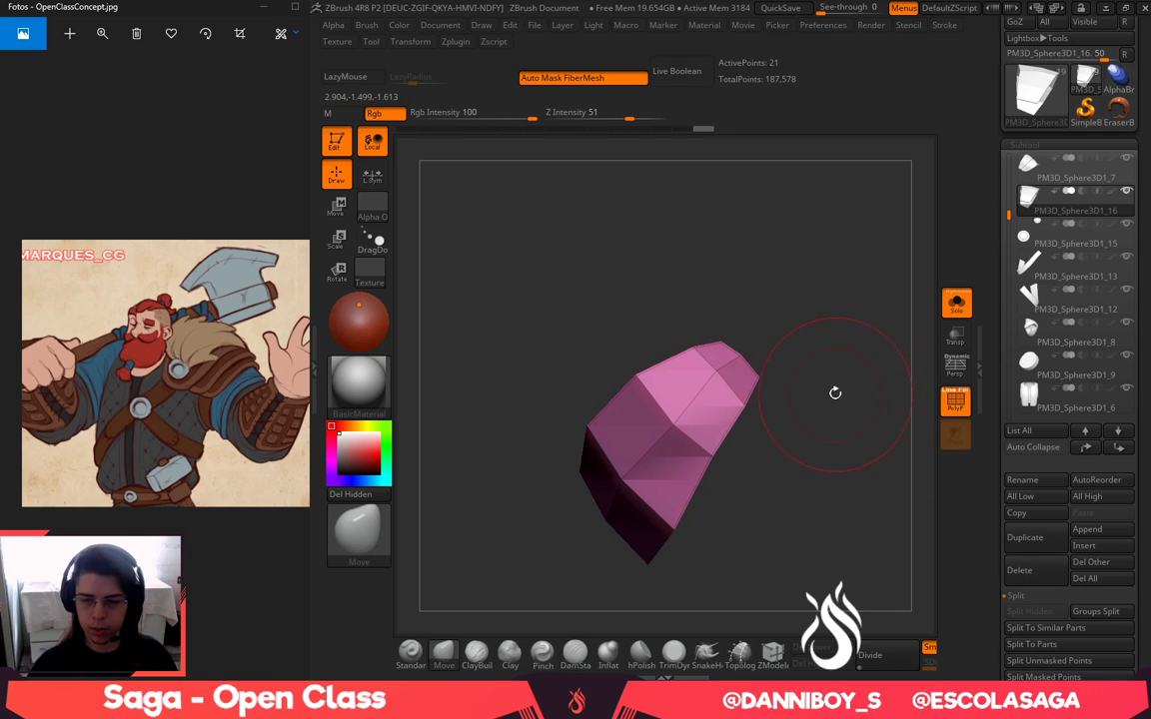
Adjust the brush size and reposition the points along the panel's side and wide end with the Move brush
{"action": "left_click_drag", "start_coordinate": [768, 317], "coordinate": [713, 218], "text": "ctrl"}
{"action": "key", "text": "space"}
{"action": "left_click_drag", "start_coordinate": [771, 368], "coordinate": [782, 368]}
{"action": "left_click_drag", "start_coordinate": [741, 409], "coordinate": [751, 420]}
{"action": "mouse_move", "coordinate": [845, 415]}
{"action": "left_mouse_down"}
{"action": "mouse_move", "coordinate": [784, 353]}
{"action": "mouse_move", "coordinate": [769, 355]}
{"action": "left_mouse_up"}
{"action": "key", "text": "space"}
{"action": "left_click_drag", "start_coordinate": [714, 419], "coordinate": [713, 411]}
{"action": "mouse_move", "coordinate": [754, 370]}
{"action": "left_mouse_down"}
{"action": "mouse_move", "coordinate": [750, 292]}
{"action": "mouse_move", "coordinate": [842, 314]}
{"action": "mouse_move", "coordinate": [880, 232]}
{"action": "left_mouse_up"}
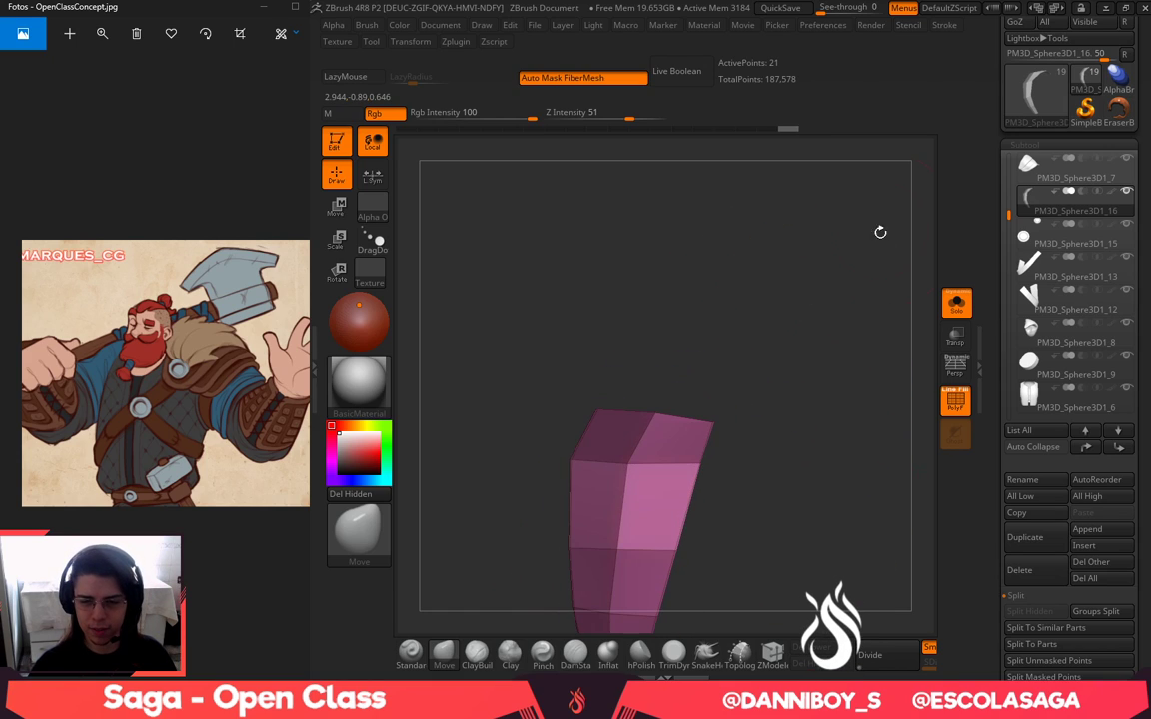
Enlarge the Move brush and nudge the lower corner of the panel's near end
{"action": "left_click_drag", "start_coordinate": [783, 303], "coordinate": [791, 222]}
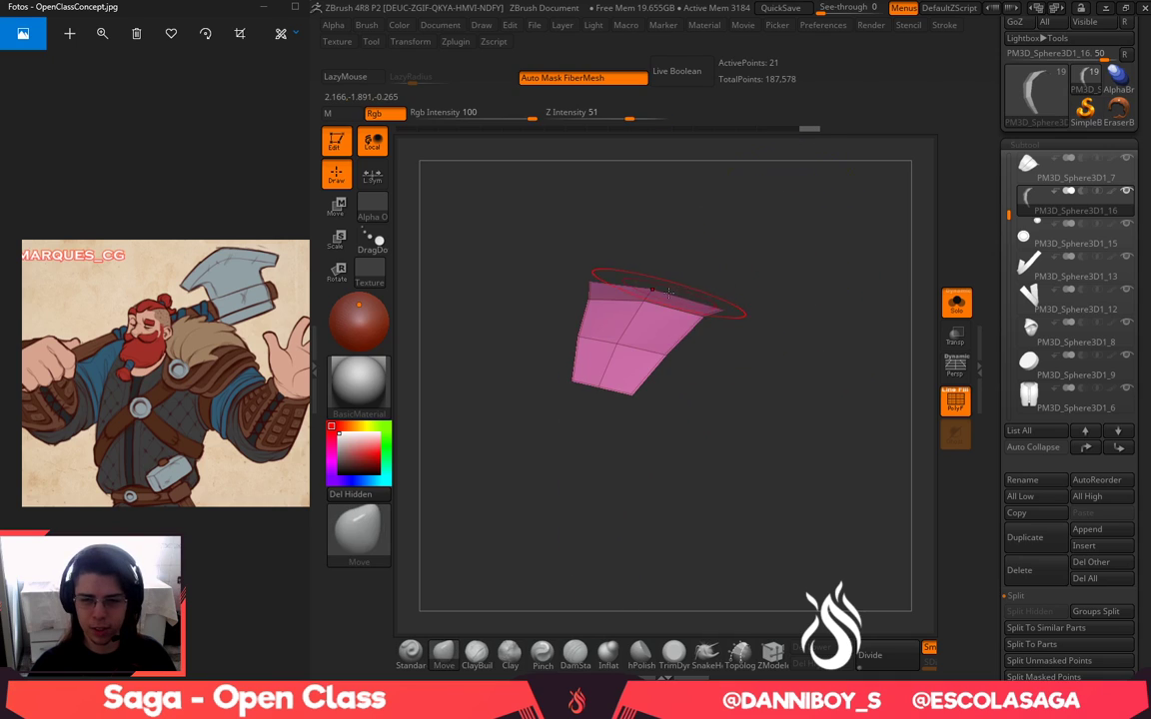
{"action": "key", "text": "space"}
{"action": "left_click_drag", "start_coordinate": [637, 298], "coordinate": [645, 298]}
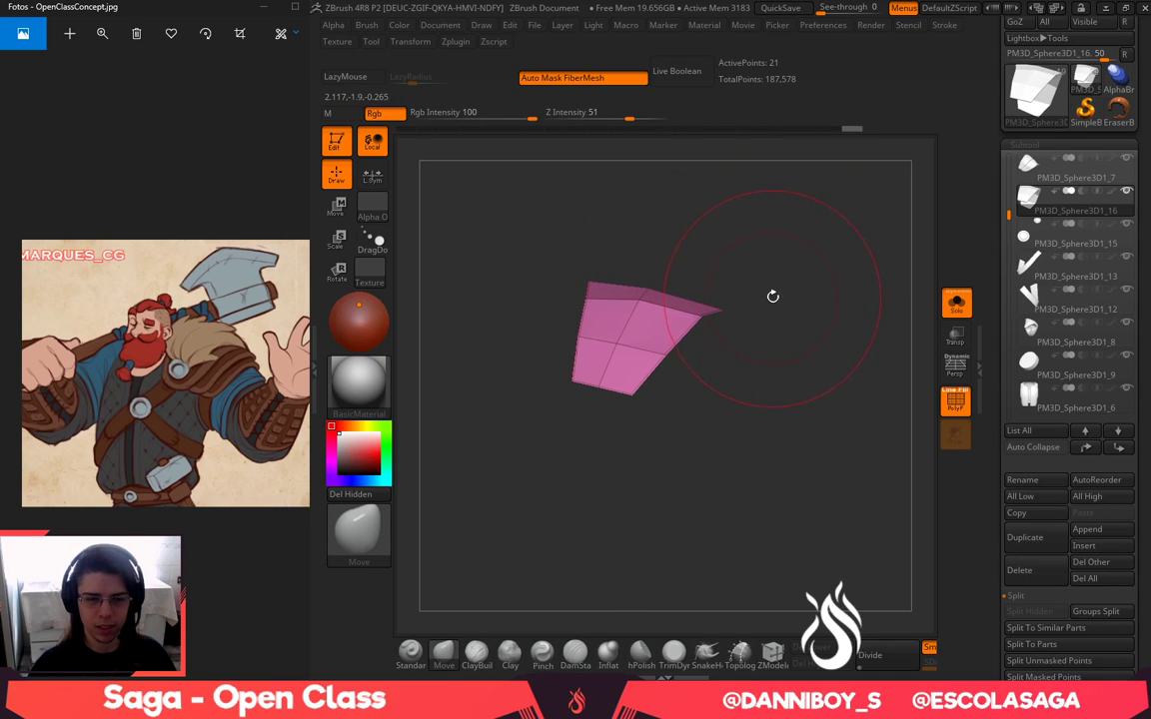
{"action": "left_click_drag", "start_coordinate": [772, 297], "coordinate": [764, 313], "text": "alt"}
{"action": "left_click_drag", "start_coordinate": [638, 403], "coordinate": [644, 402]}
{"action": "left_click_drag", "start_coordinate": [720, 442], "coordinate": [755, 459]}
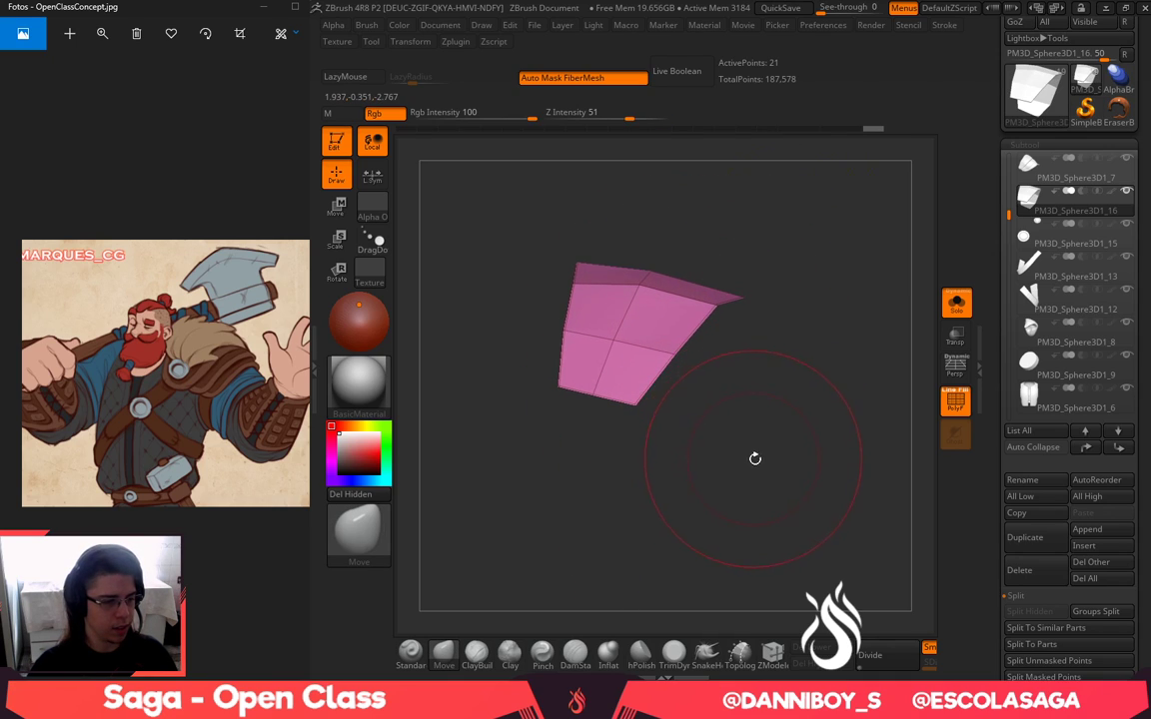
{"action": "key", "text": "b"}
{"action": "key", "text": "z"}
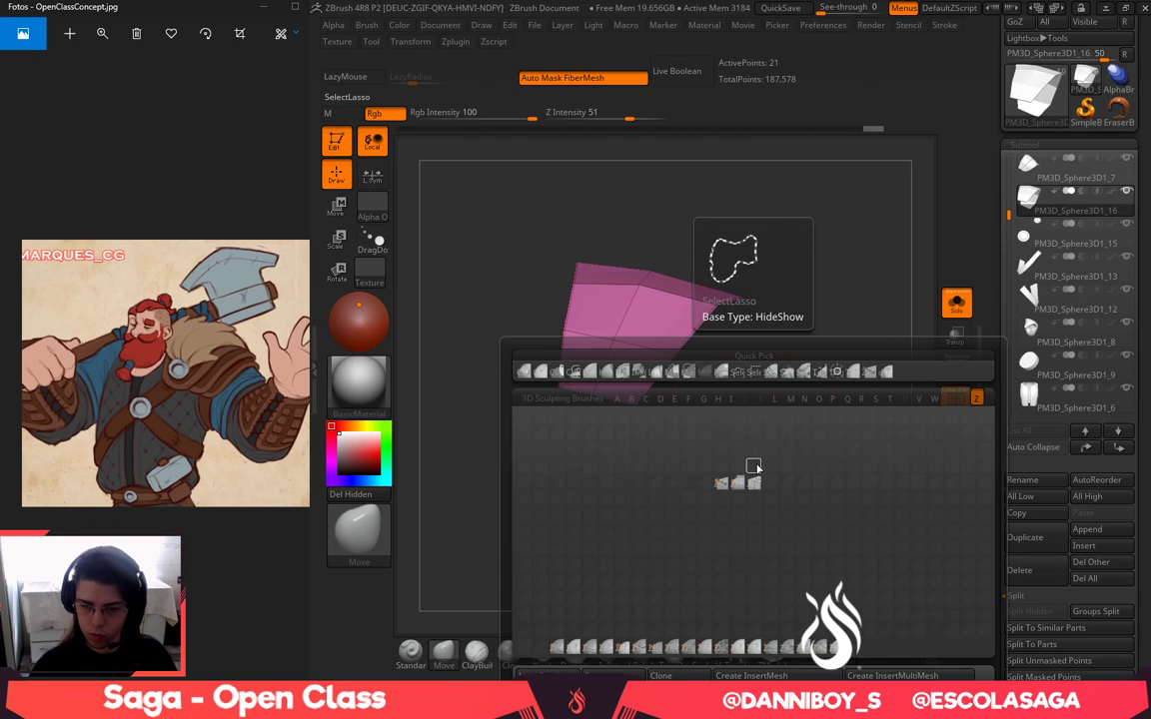
{"action": "left_click", "coordinate": [756, 480]}
{"action": "left_click_drag", "start_coordinate": [790, 430], "coordinate": [820, 473]}
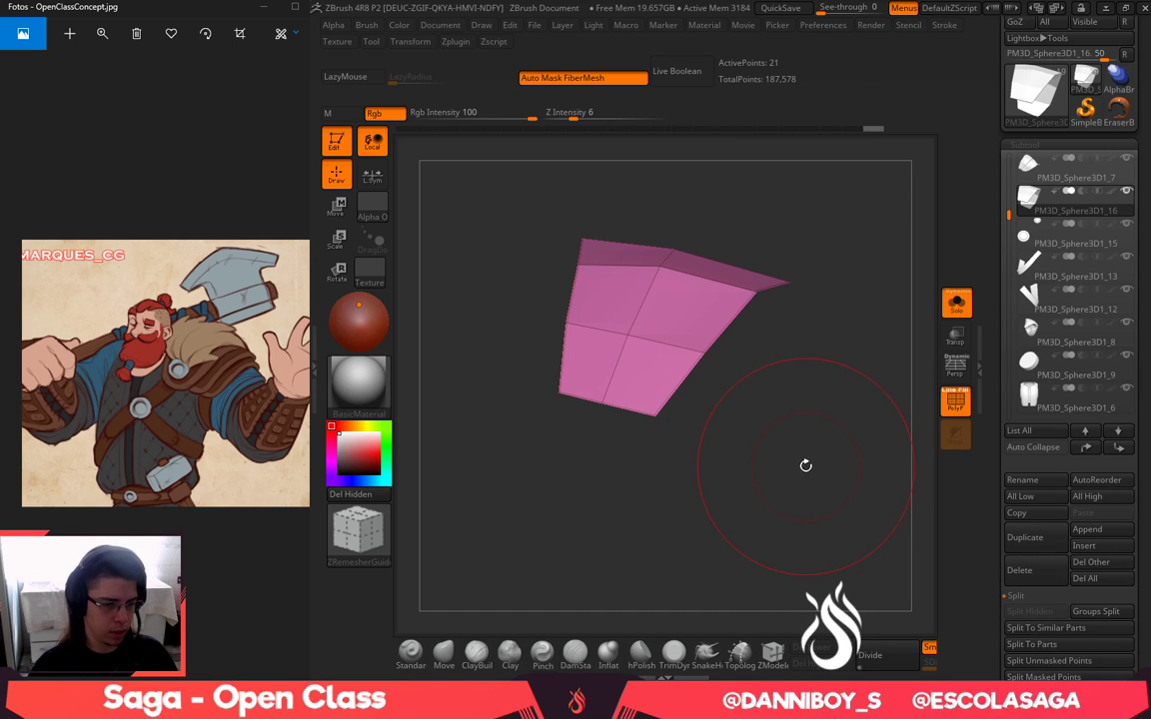
{"action": "left_click_drag", "start_coordinate": [800, 473], "coordinate": [809, 502]}
{"action": "left_click_drag", "start_coordinate": [809, 503], "coordinate": [827, 560], "text": "alt"}
Using ZModeler's edge action Insert with Single EdgeLoop, add edge loops close to the panel's two long sides and both ends
{"action": "key", "text": "b"}
{"action": "key", "text": "z"}
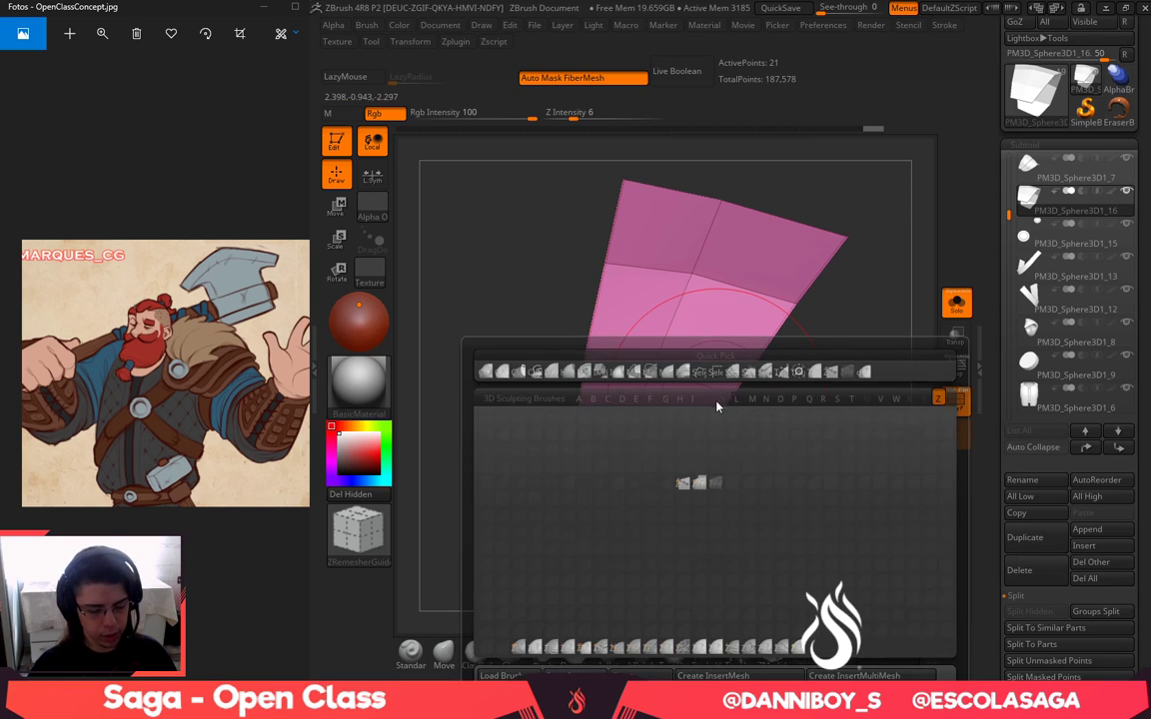
{"action": "key", "text": "m"}
{"action": "key", "text": "space"}
{"action": "left_click", "coordinate": [697, 328]}
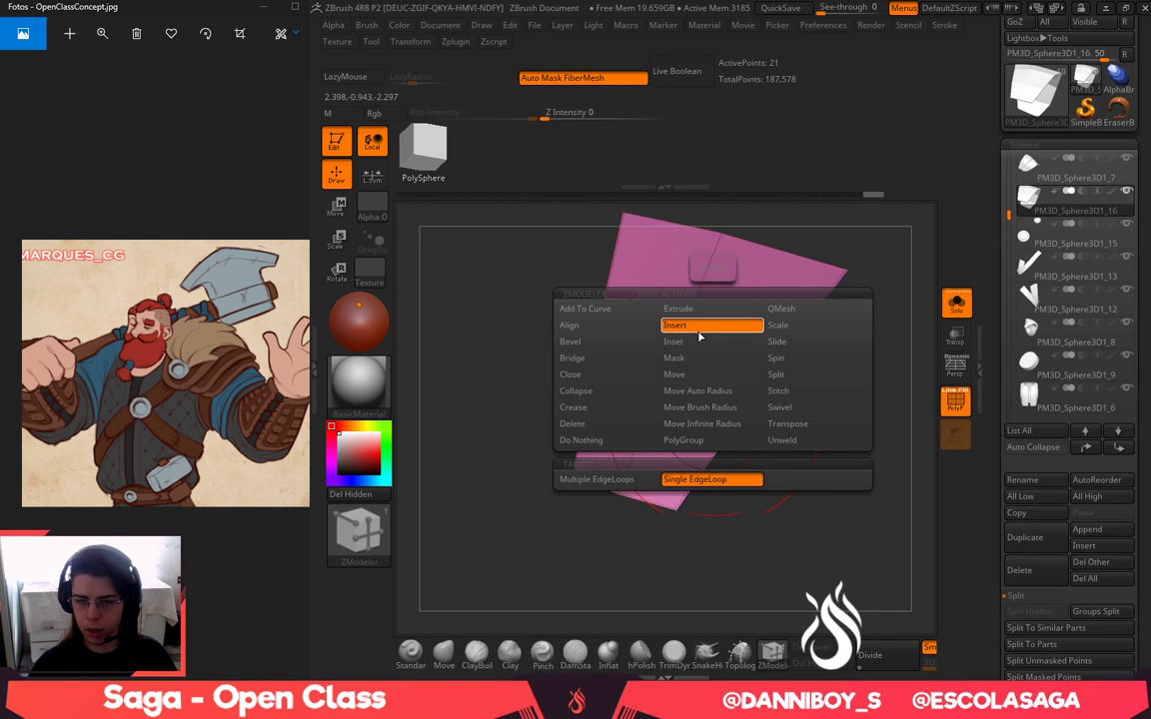
{"action": "left_click", "coordinate": [708, 416]}
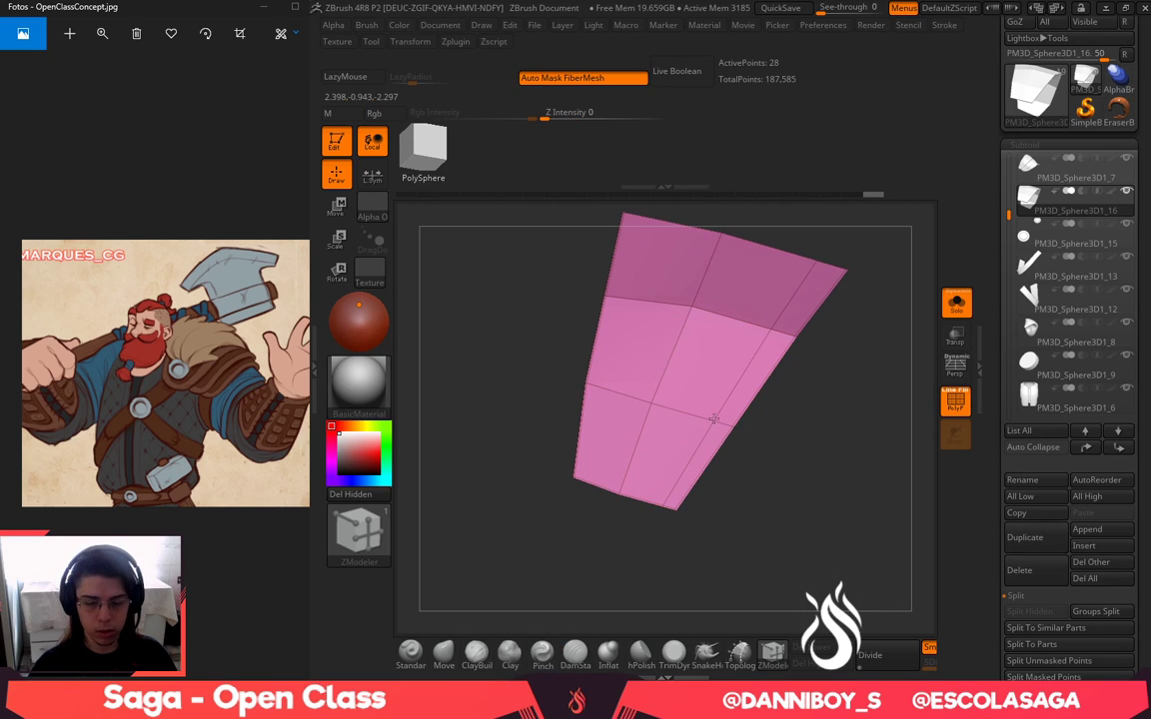
{"action": "left_click", "coordinate": [618, 392]}
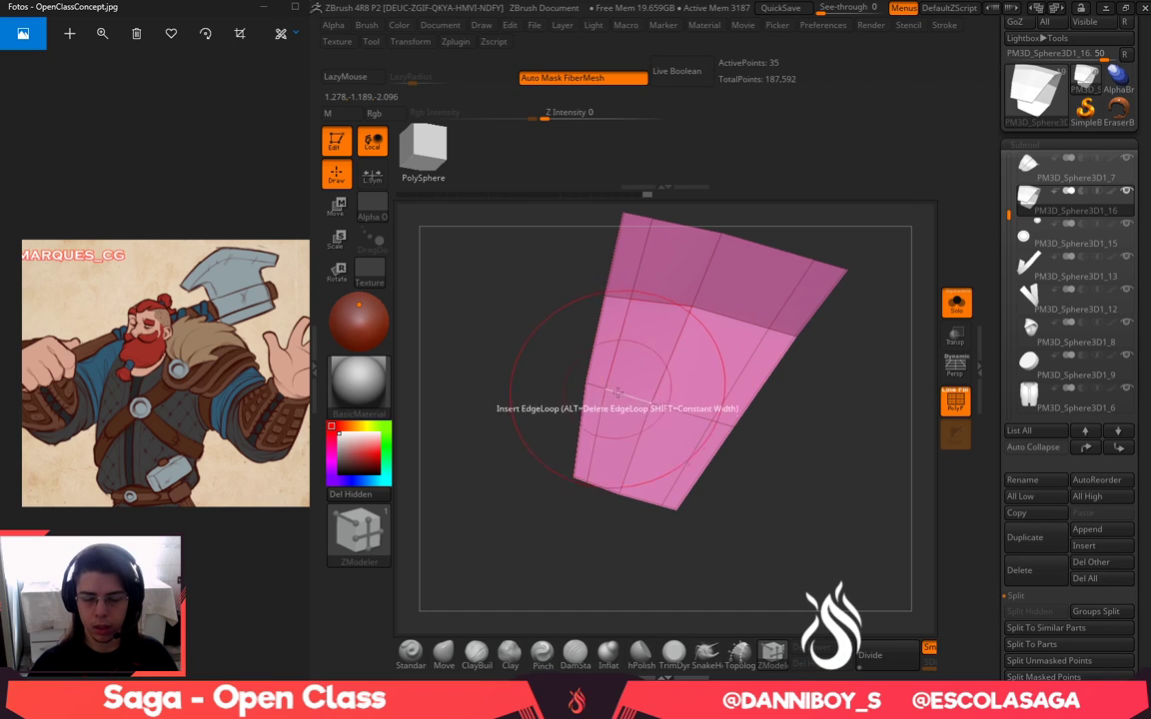
{"action": "left_click", "coordinate": [625, 483]}
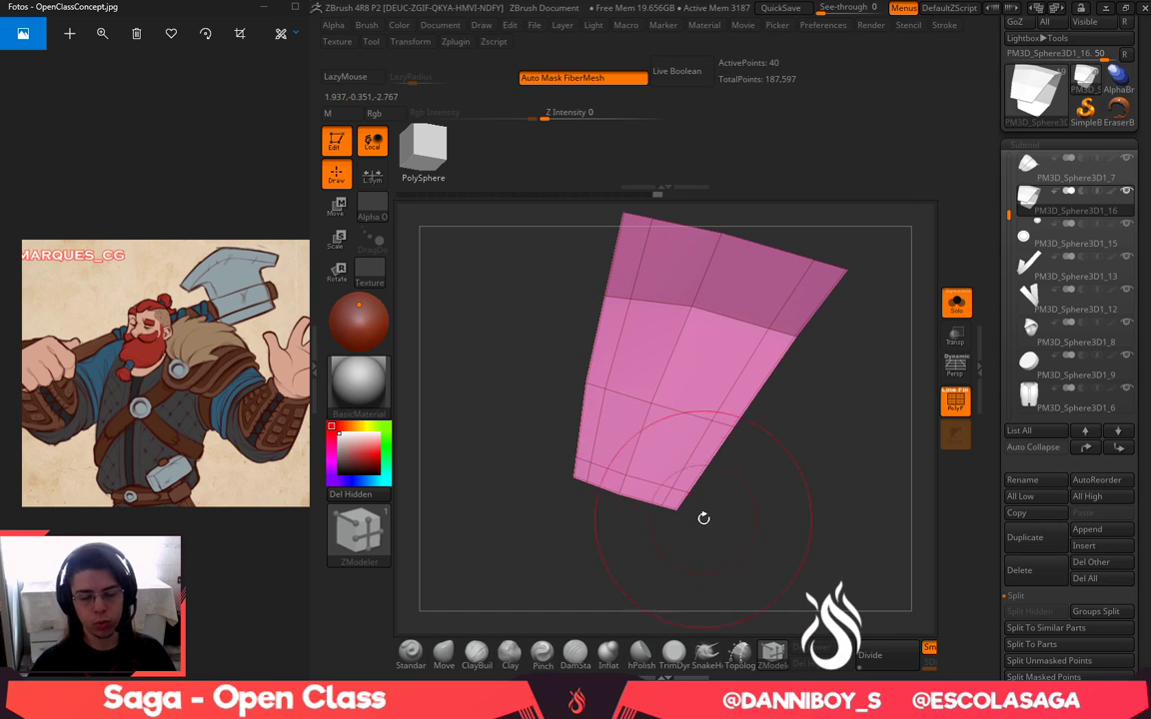
{"action": "left_click_drag", "start_coordinate": [703, 518], "coordinate": [763, 583]}
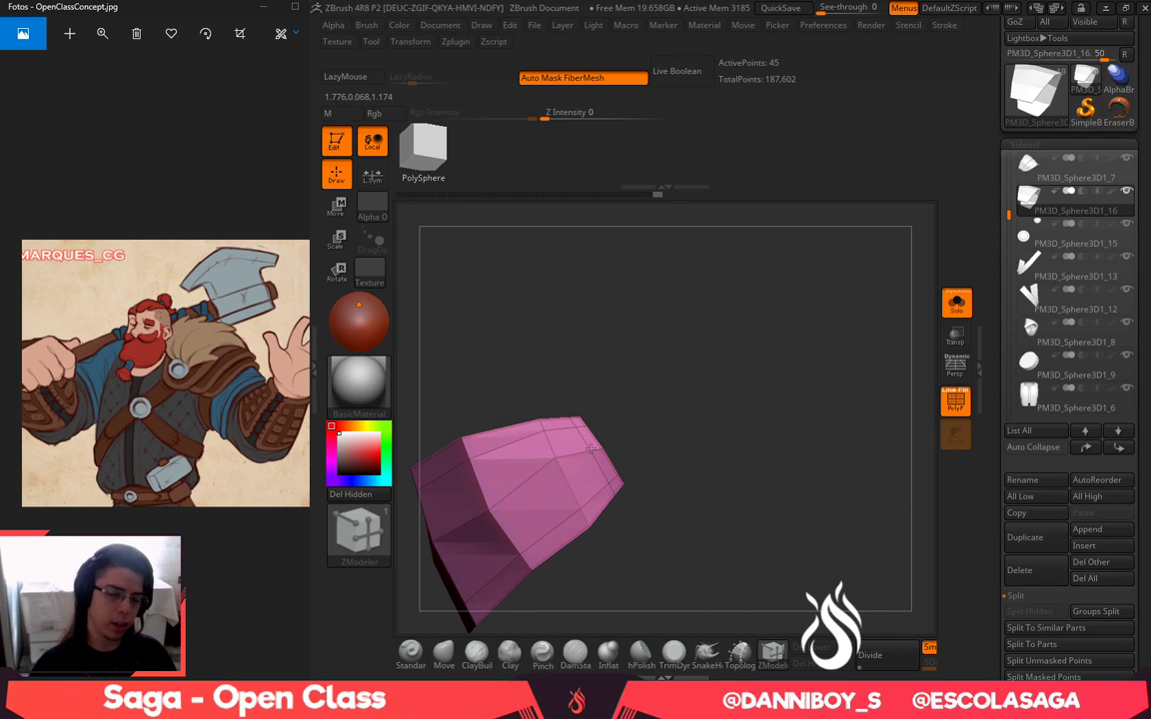
Set ZModeler's point action to Stitch and merge the border loops' end points into the two corners of the panel's far end
{"action": "left_click_drag", "start_coordinate": [761, 269], "coordinate": [840, 433], "text": "alt"}
{"action": "left_click_drag", "start_coordinate": [639, 422], "coordinate": [758, 474], "text": "alt"}
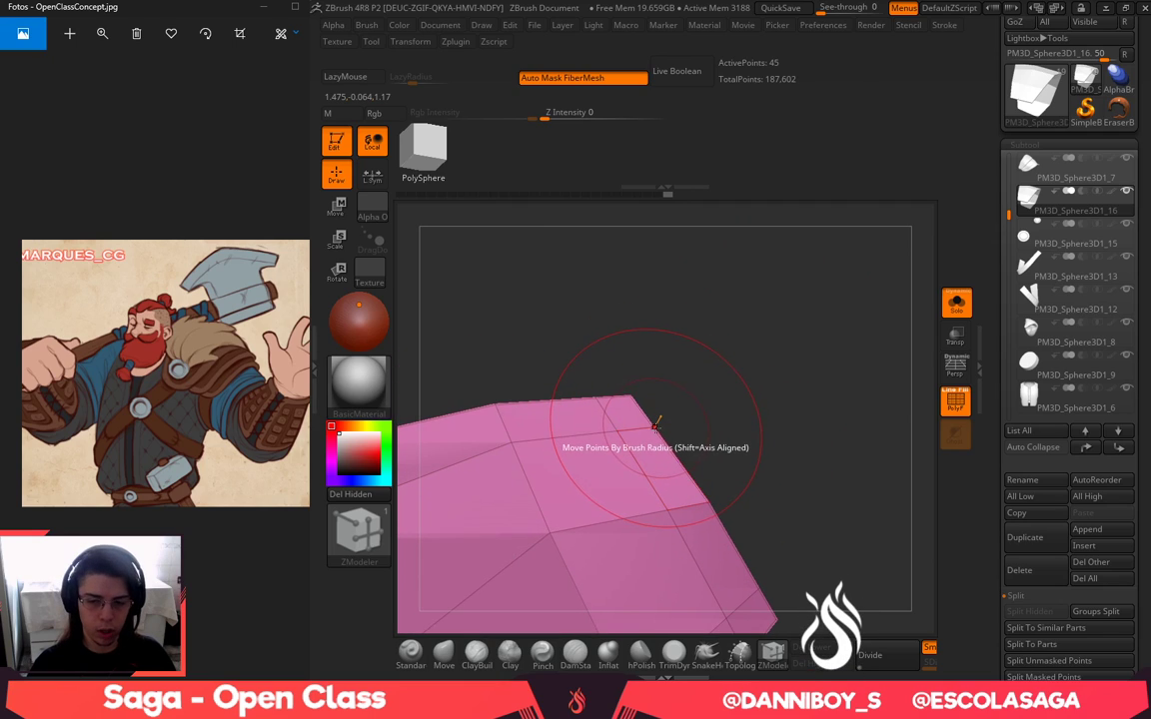
{"action": "key", "text": "space"}
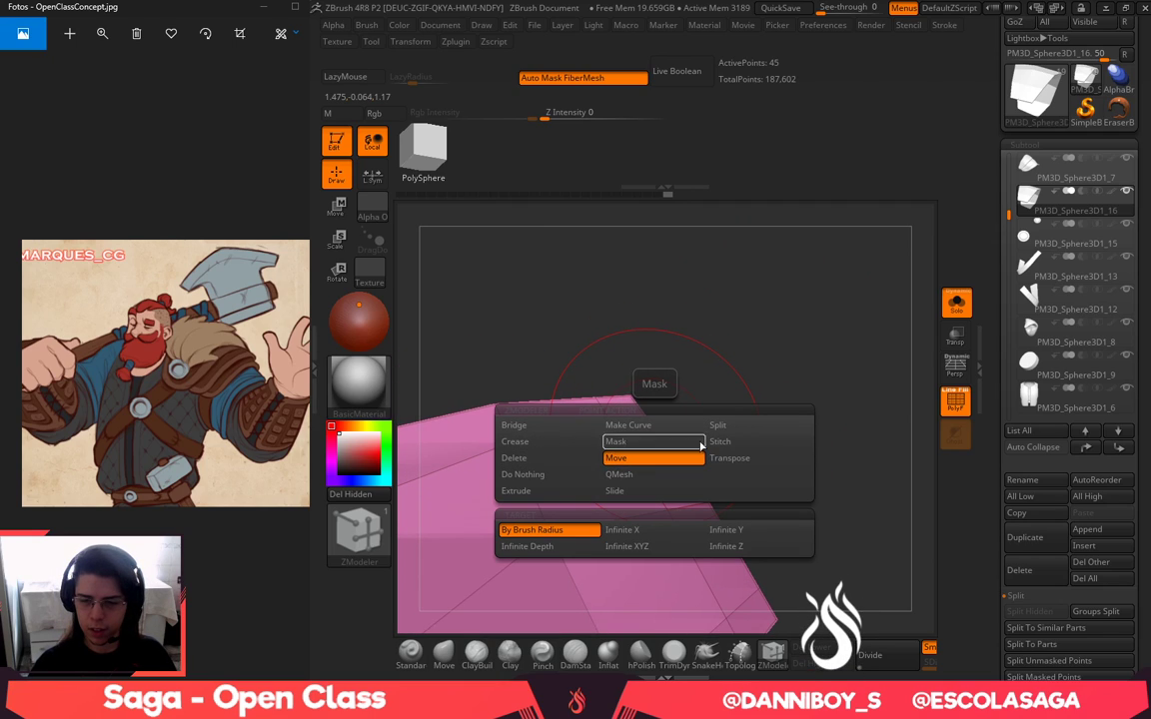
{"action": "left_click", "coordinate": [723, 447]}
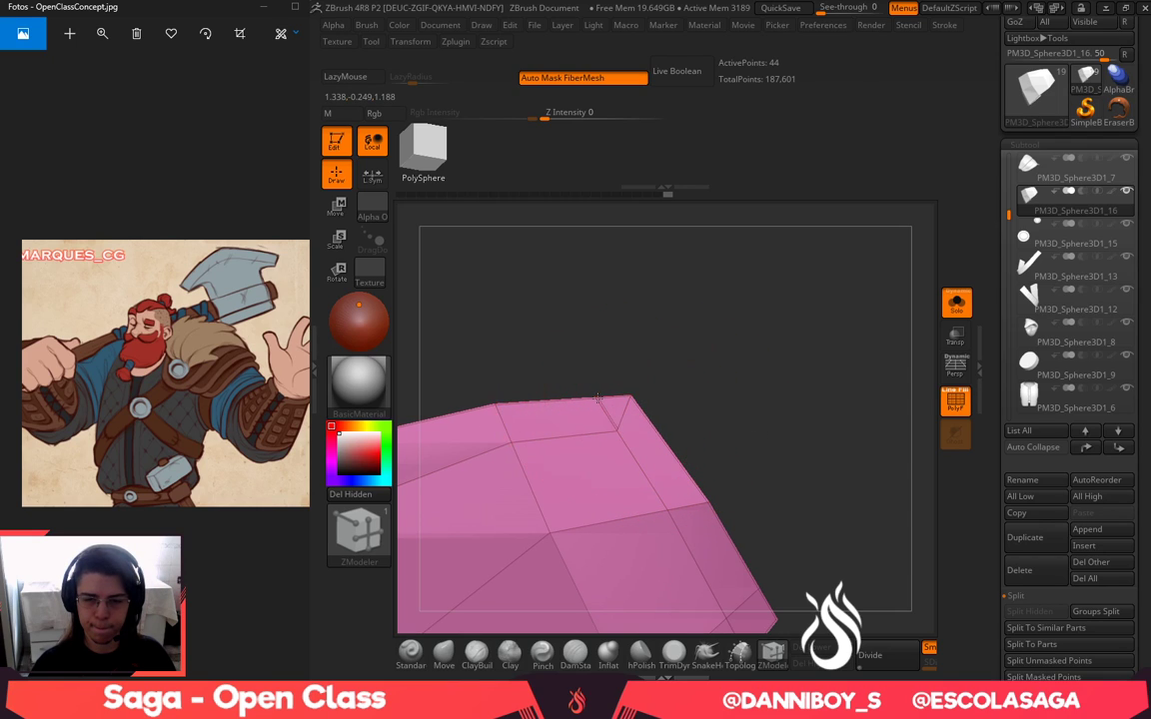
{"action": "left_click_drag", "start_coordinate": [756, 430], "coordinate": [706, 297], "text": "alt"}
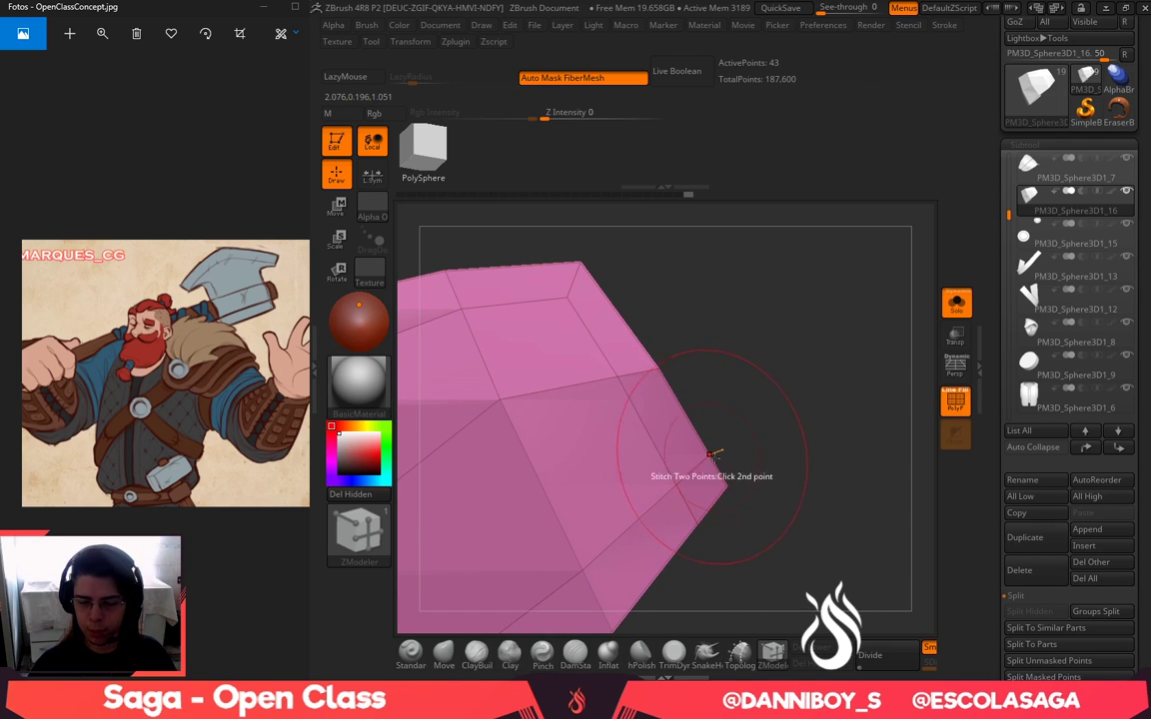
{"action": "left_click", "coordinate": [727, 486]}
{"action": "left_click", "coordinate": [697, 524]}
{"action": "left_click", "coordinate": [727, 487]}
Stitch the two loop end points into the first corner at the panel's opposite end, undoing a misplaced stitch
{"action": "left_click_drag", "start_coordinate": [742, 482], "coordinate": [793, 585], "text": "alt"}
{"action": "left_click", "coordinate": [697, 516]}
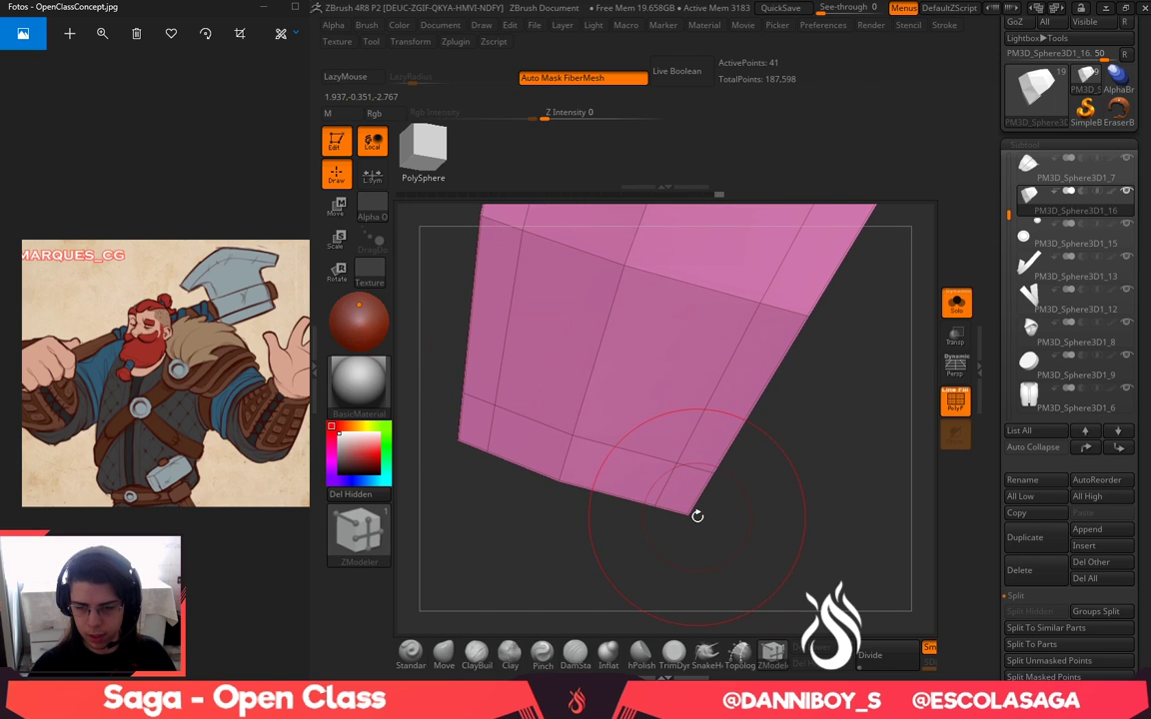
{"action": "key", "text": "ctrl+z"}
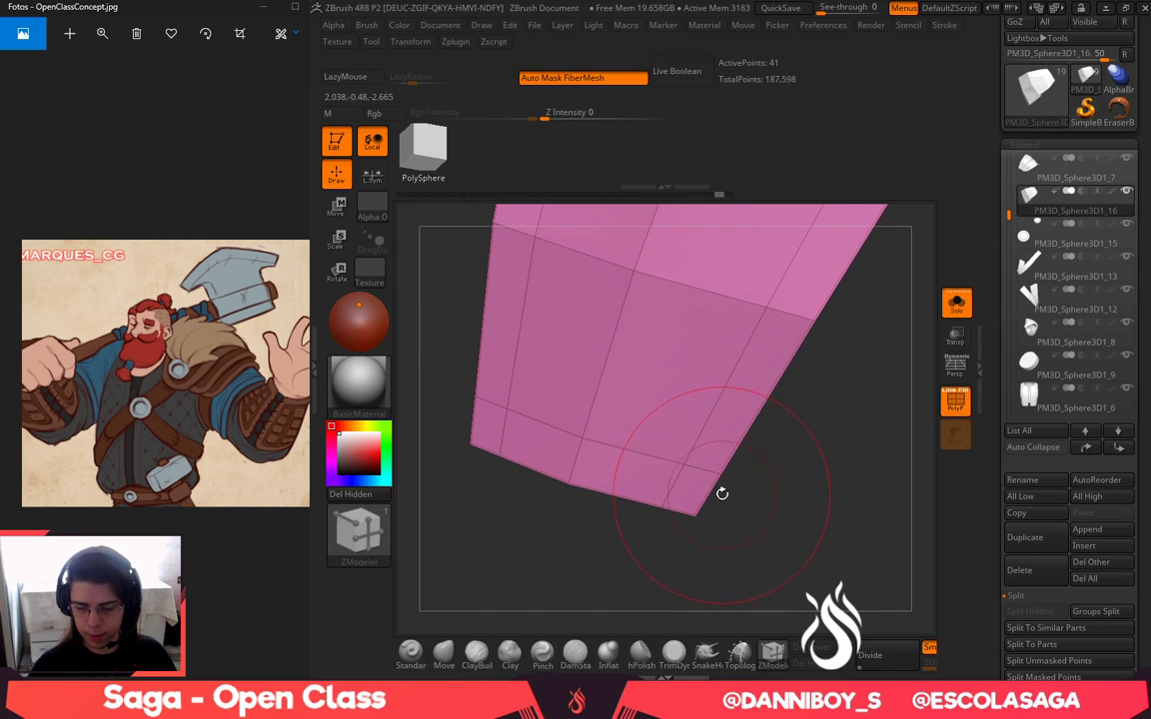
{"action": "left_click", "coordinate": [722, 480]}
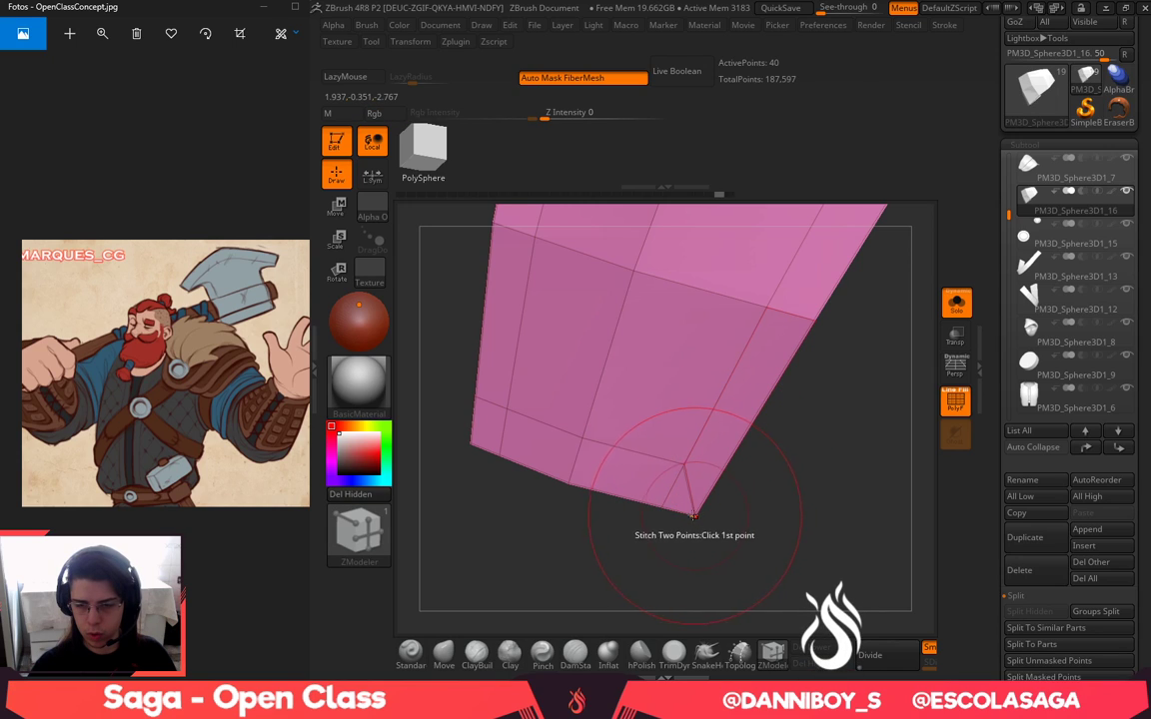
{"action": "left_click_drag", "start_coordinate": [703, 555], "coordinate": [691, 556]}
{"action": "left_click", "coordinate": [697, 517]}
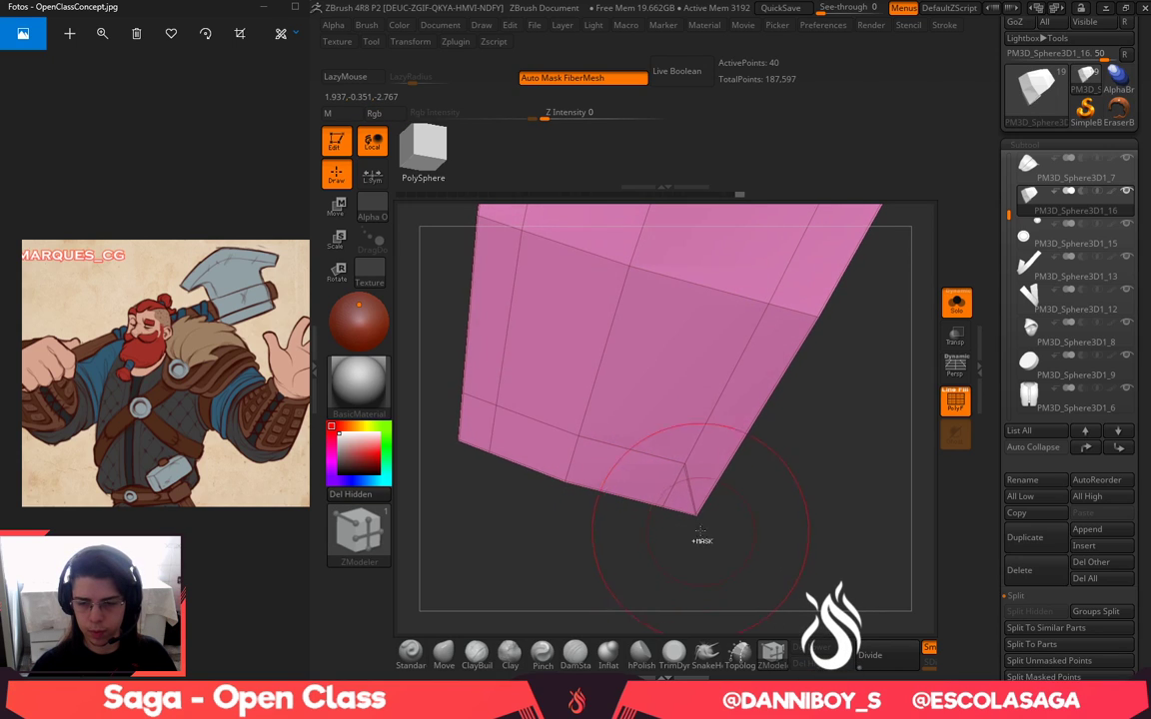
Stitch the loop end points on both sides of the remaining corner into that corner point
{"action": "left_click_drag", "start_coordinate": [599, 545], "coordinate": [701, 572], "text": "alt"}
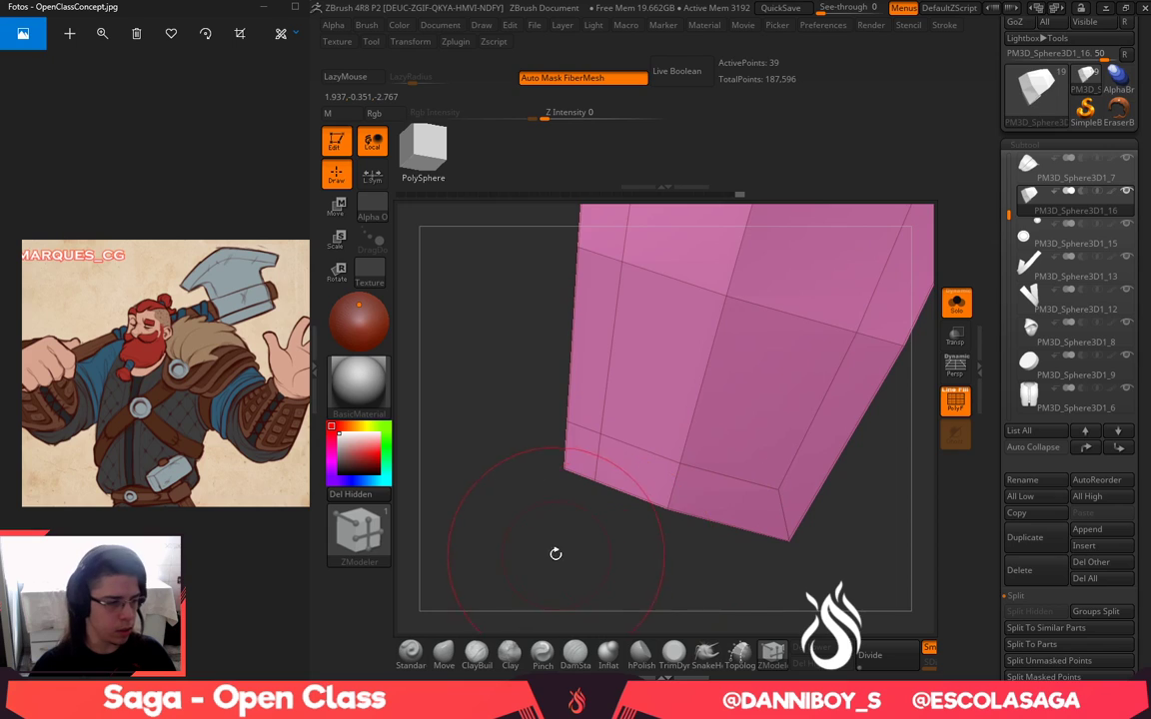
{"action": "left_click_drag", "start_coordinate": [555, 552], "coordinate": [597, 546], "text": "alt"}
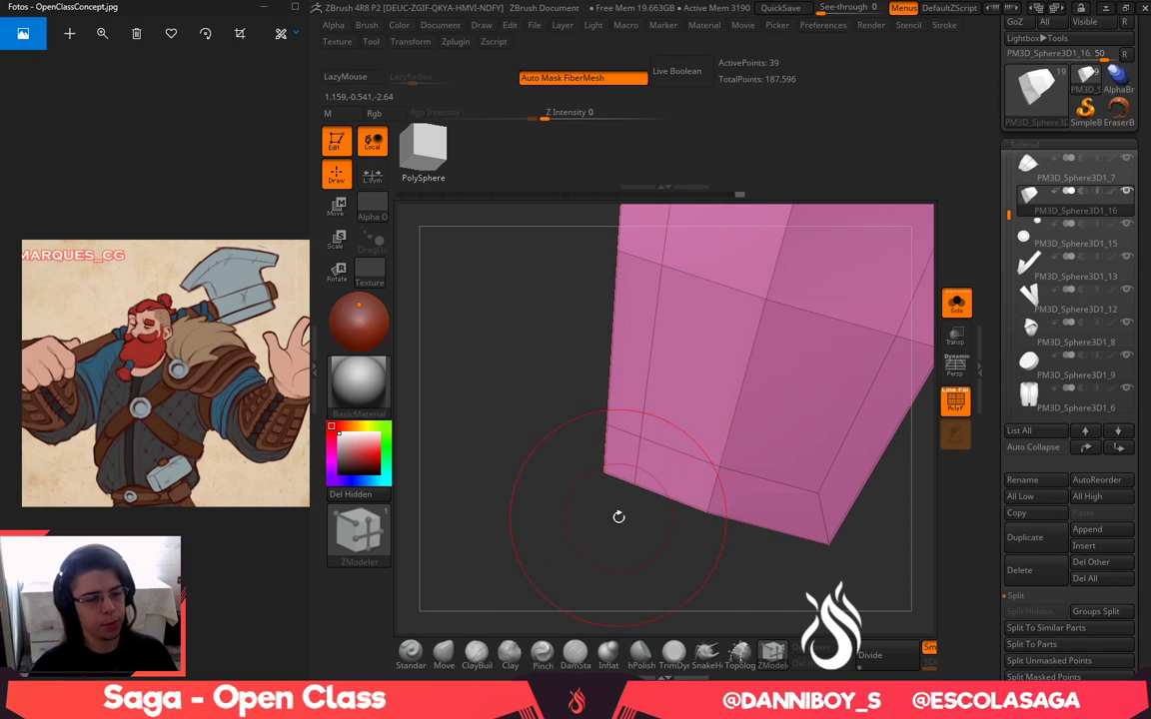
{"action": "mouse_move", "coordinate": [619, 517]}
{"action": "left_mouse_down"}
{"action": "mouse_move", "coordinate": [647, 500]}
{"action": "mouse_move", "coordinate": [627, 524]}
{"action": "mouse_move", "coordinate": [602, 520]}
{"action": "left_mouse_up"}
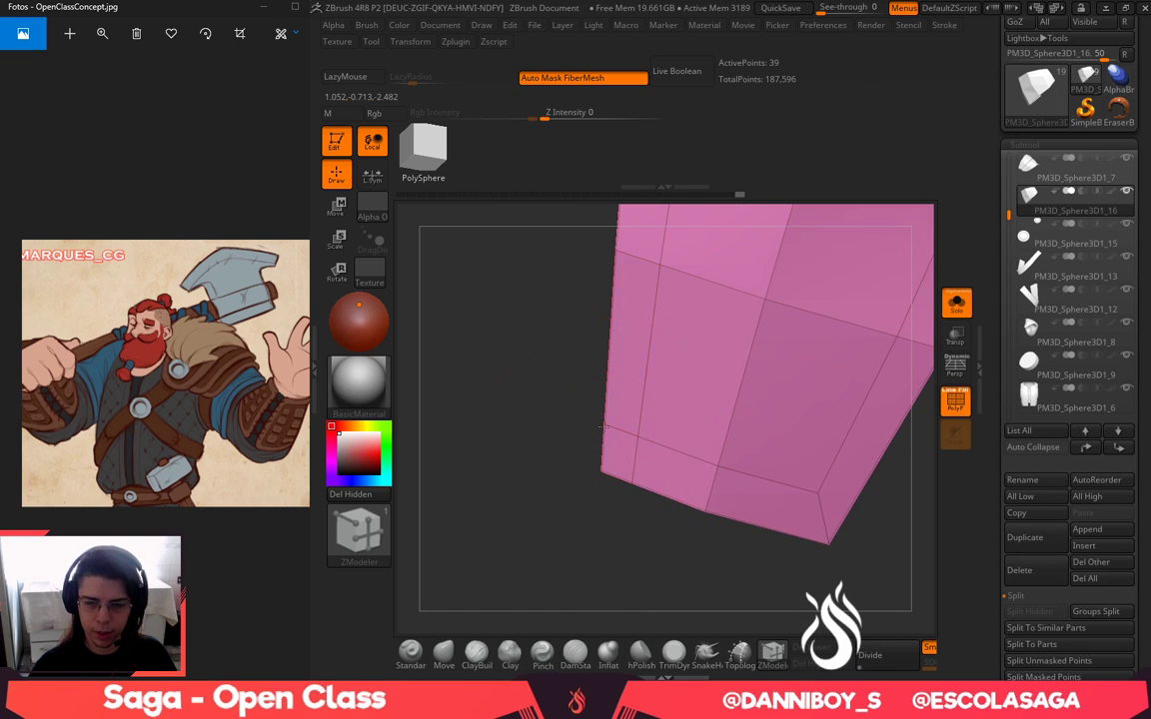
{"action": "left_click", "coordinate": [632, 488]}
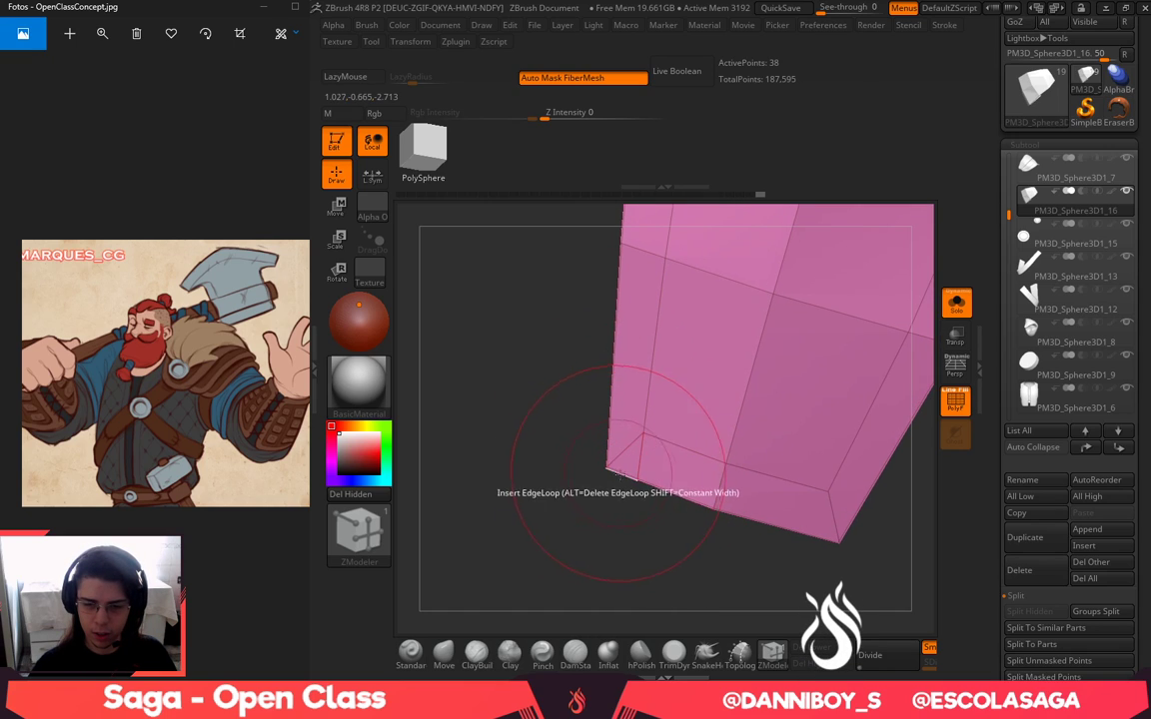
{"action": "left_click", "coordinate": [602, 471]}
Choose the Move brush, reduce its draw size and even out the border loop's points at the panel's lower end
{"action": "left_click_drag", "start_coordinate": [573, 469], "coordinate": [568, 496], "text": "alt"}
{"action": "mouse_move", "coordinate": [819, 438]}
{"action": "left_mouse_down", "text": "alt"}
{"action": "mouse_move", "coordinate": [827, 524]}
{"action": "mouse_move", "coordinate": [839, 510]}
{"action": "mouse_move", "coordinate": [822, 512]}
{"action": "mouse_move", "coordinate": [715, 359]}
{"action": "mouse_move", "coordinate": [738, 470]}
{"action": "left_mouse_up", "text": "alt"}
{"action": "mouse_move", "coordinate": [735, 560]}
{"action": "left_mouse_down"}
{"action": "mouse_move", "coordinate": [626, 563]}
{"action": "mouse_move", "coordinate": [570, 580]}
{"action": "left_mouse_up"}
{"action": "left_click", "coordinate": [444, 655]}
{"action": "left_click_drag", "start_coordinate": [648, 577], "coordinate": [567, 555], "text": "alt"}
{"action": "key", "text": "space"}
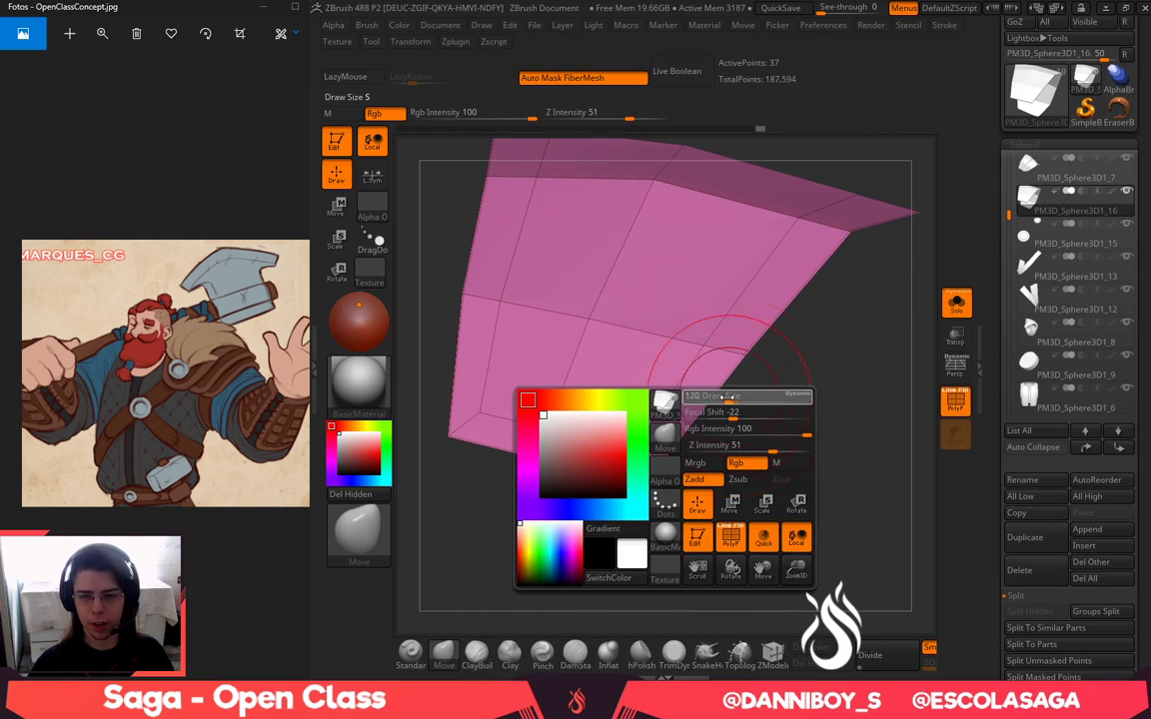
{"action": "left_click_drag", "start_coordinate": [727, 398], "coordinate": [703, 396]}
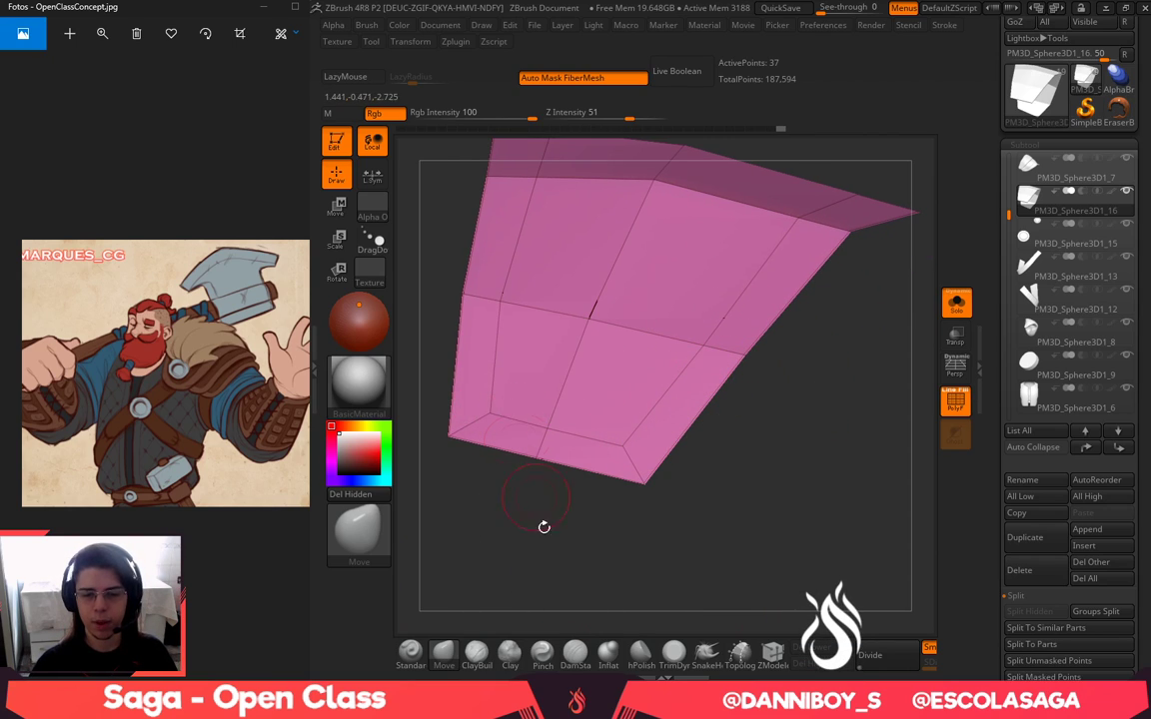
{"action": "left_click_drag", "start_coordinate": [544, 527], "coordinate": [519, 440]}
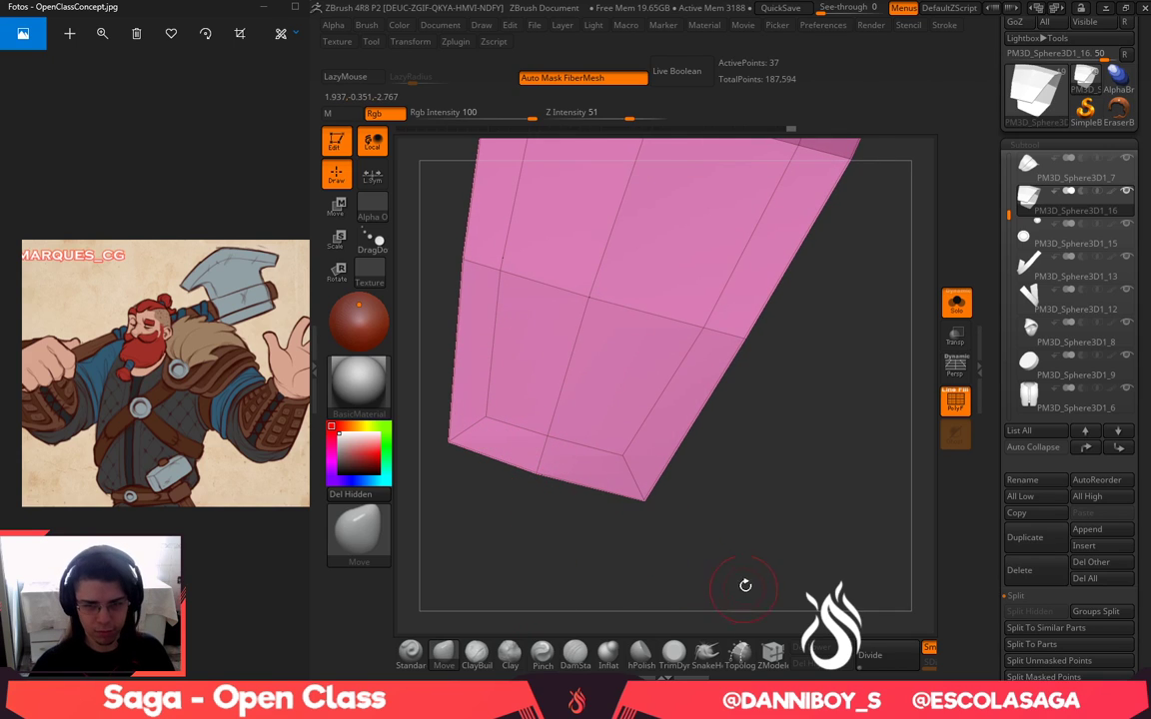
Refine the border loop and corner points at the panel's opposite end with the small Move brush
{"action": "left_click_drag", "start_coordinate": [775, 569], "coordinate": [703, 410], "text": "alt"}
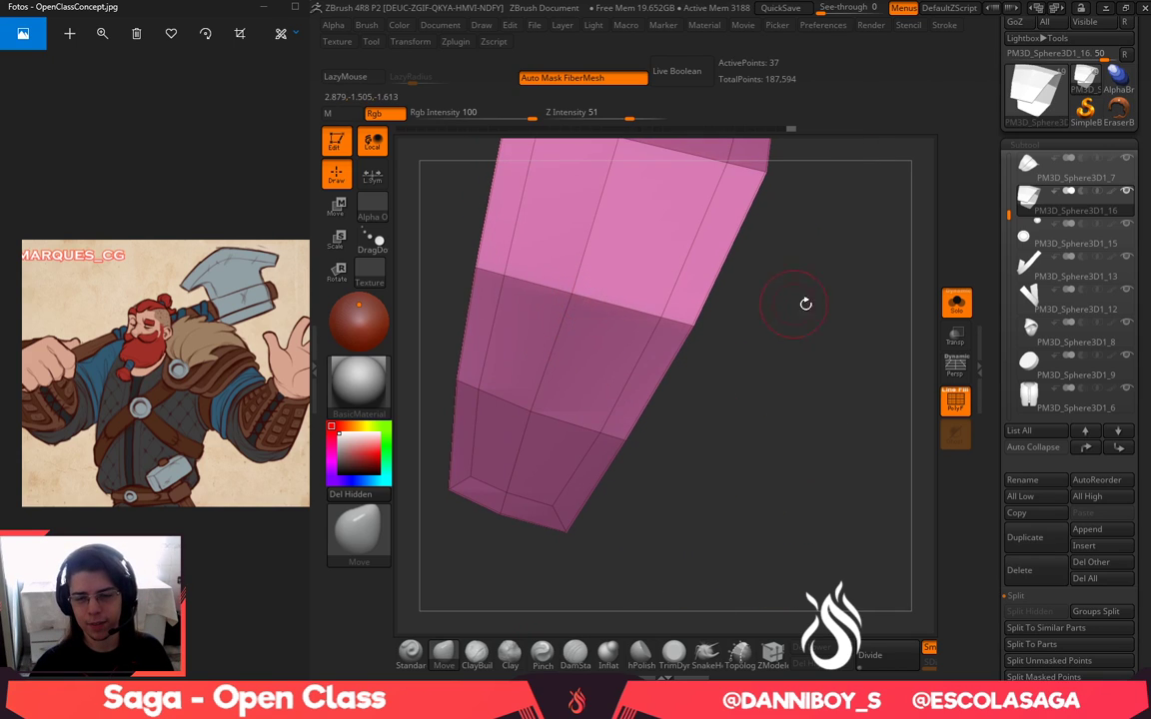
{"action": "left_click_drag", "start_coordinate": [805, 303], "coordinate": [771, 452], "text": "alt"}
{"action": "left_click_drag", "start_coordinate": [806, 398], "coordinate": [814, 504]}
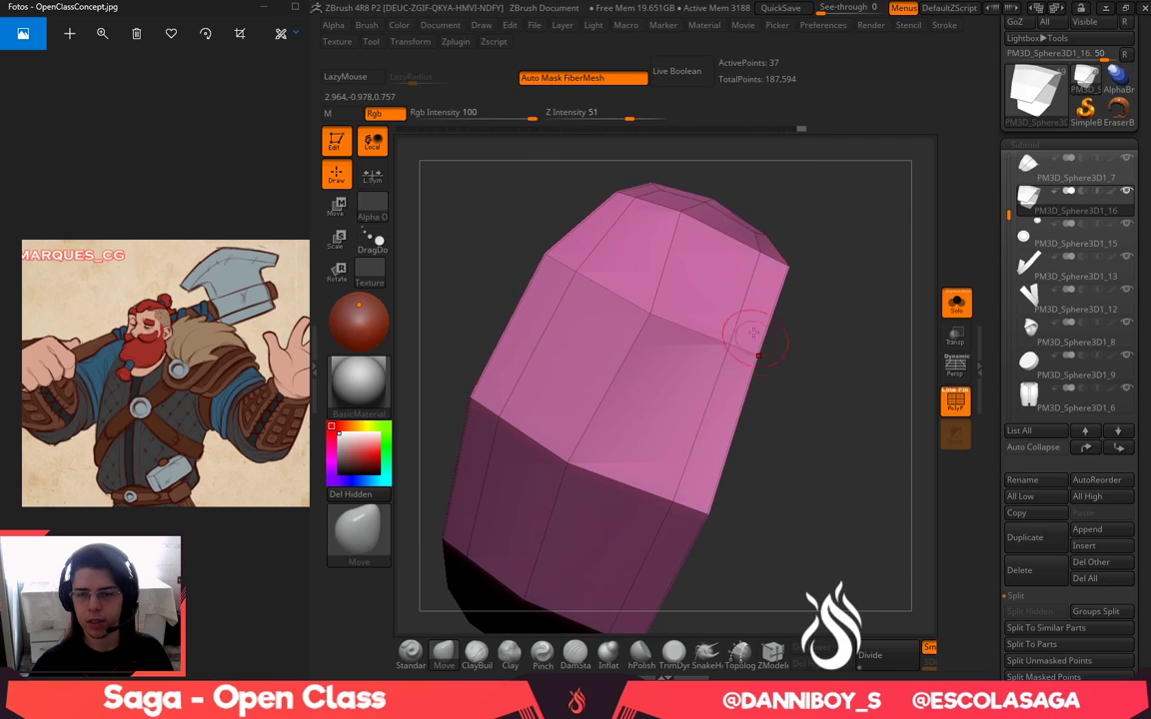
{"action": "left_click_drag", "start_coordinate": [801, 439], "coordinate": [807, 238]}
{"action": "key", "text": "space"}
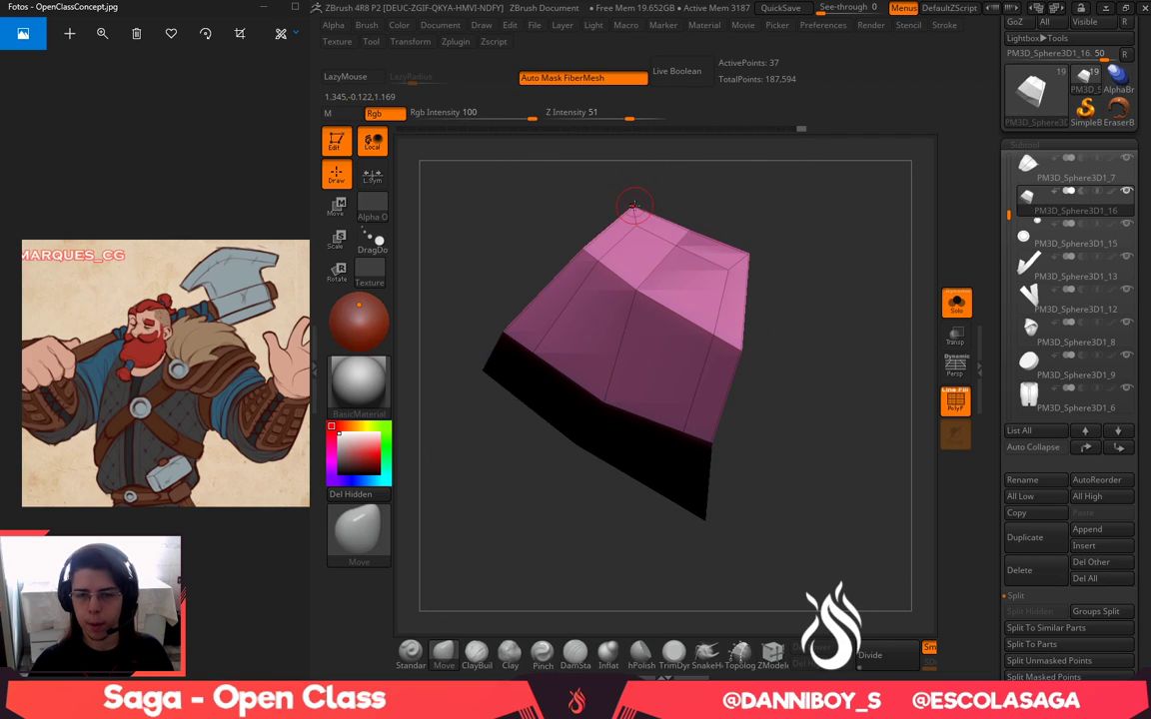
{"action": "left_click_drag", "start_coordinate": [836, 170], "coordinate": [845, 508]}
{"action": "left_click", "coordinate": [738, 303]}
{"action": "mouse_move", "coordinate": [809, 427]}
{"action": "left_mouse_down"}
{"action": "mouse_move", "coordinate": [803, 415]}
{"action": "mouse_move", "coordinate": [789, 489]}
{"action": "left_mouse_up"}
Choose the ZModeler brush and delete the edge loop running through the middle of the shoulder panel
{"action": "key", "text": "b"}
{"action": "key", "text": "z"}
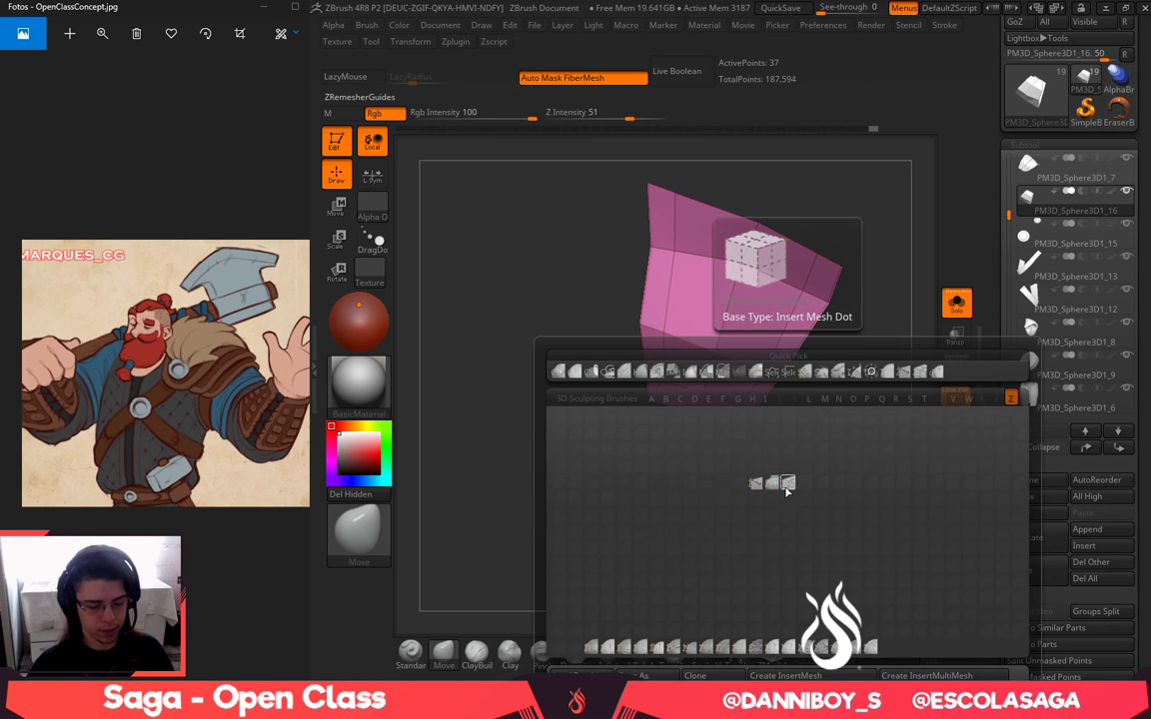
{"action": "key", "text": "m"}
{"action": "left_click", "coordinate": [725, 334], "text": "alt"}
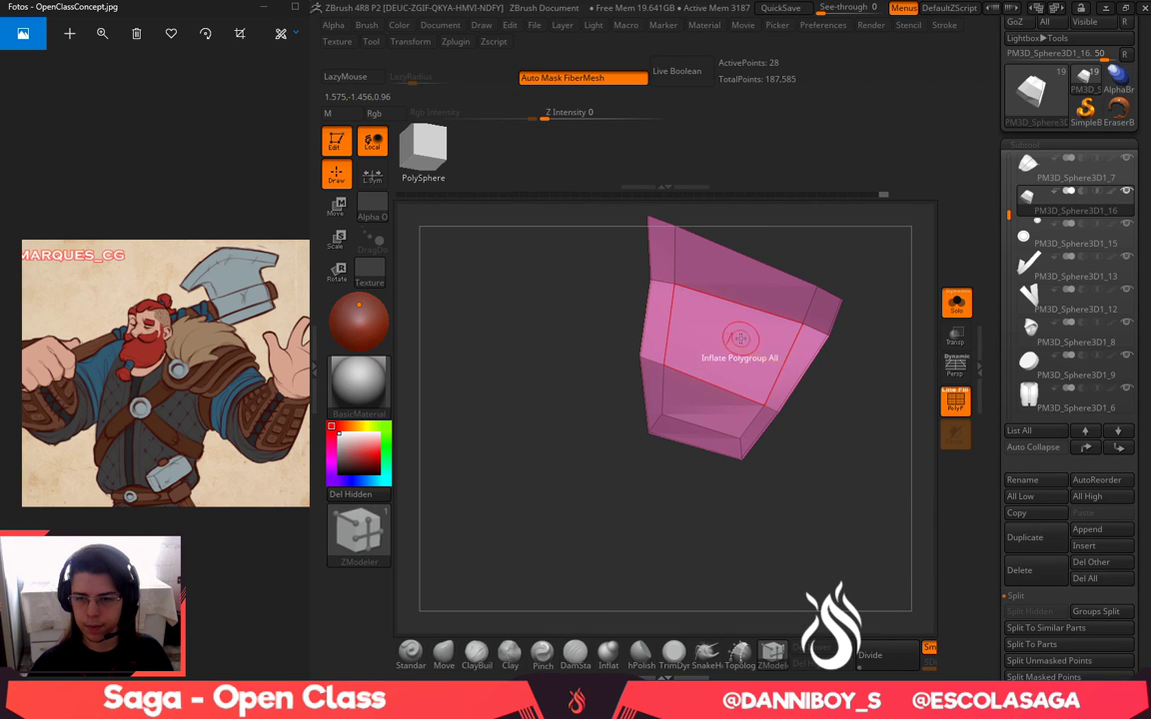
Apply QMesh to all polygons and pull the shoulder panel outward to give it thickness
{"action": "key", "text": "space"}
{"action": "left_click", "coordinate": [881, 165]}
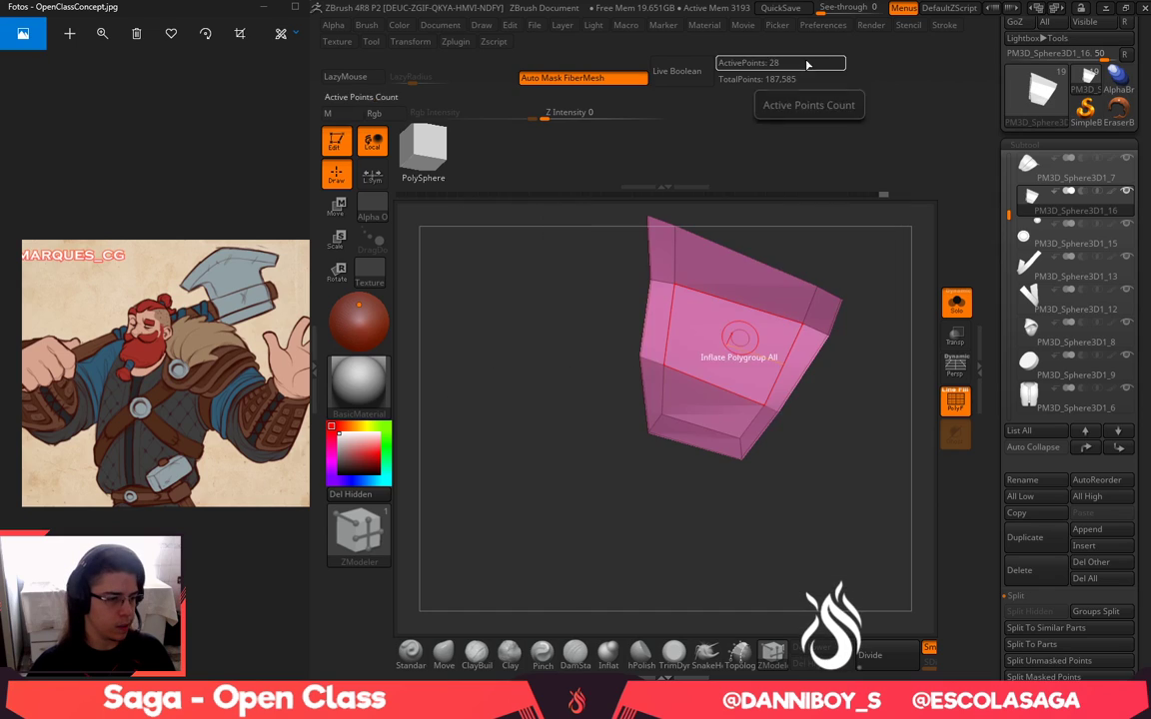
{"action": "left_click_drag", "start_coordinate": [825, 436], "coordinate": [819, 479]}
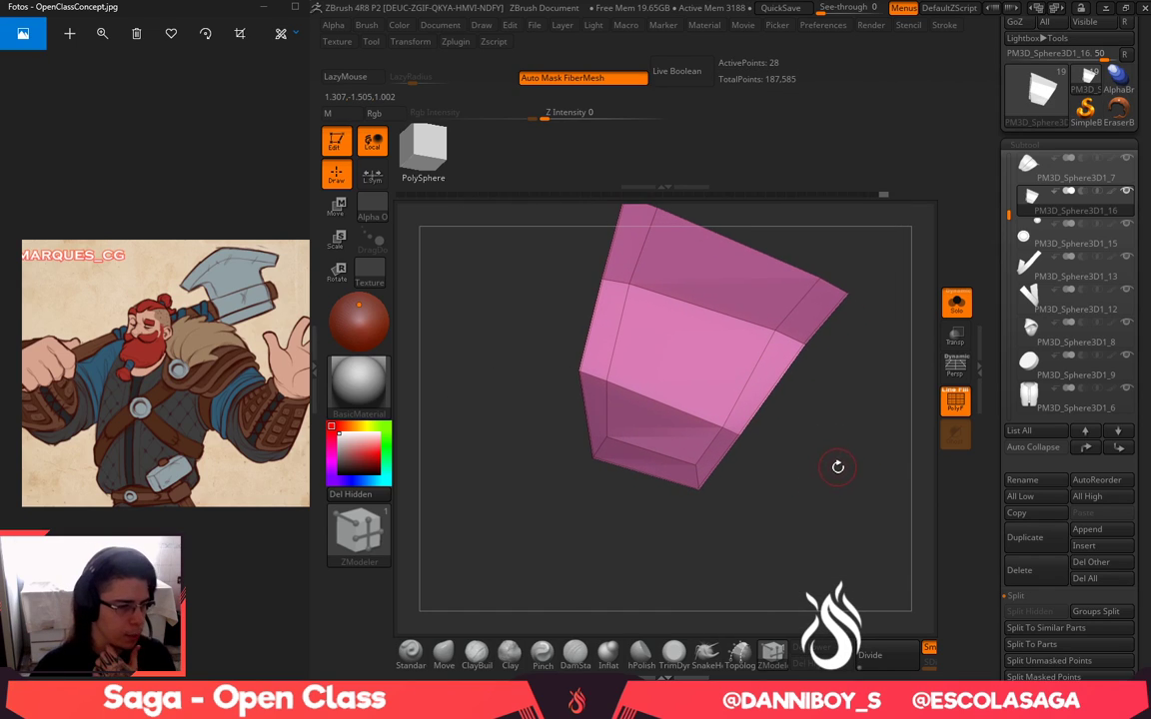
{"action": "left_click_drag", "start_coordinate": [828, 498], "coordinate": [789, 446]}
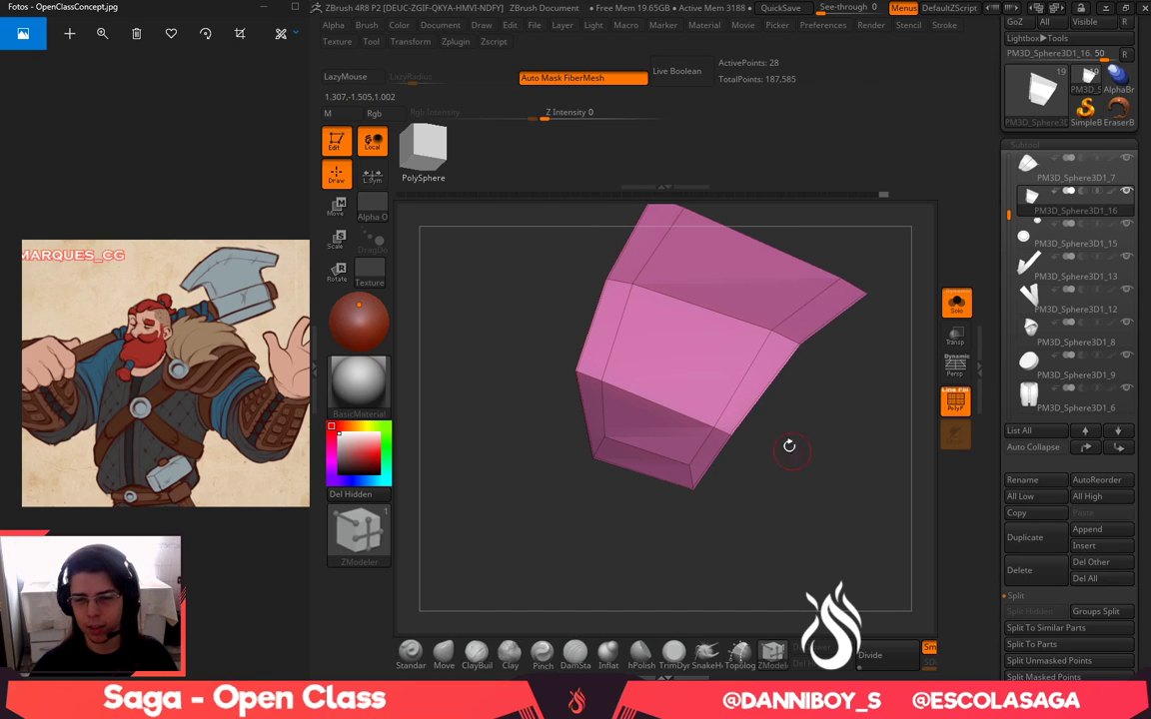
{"action": "key", "text": "space"}
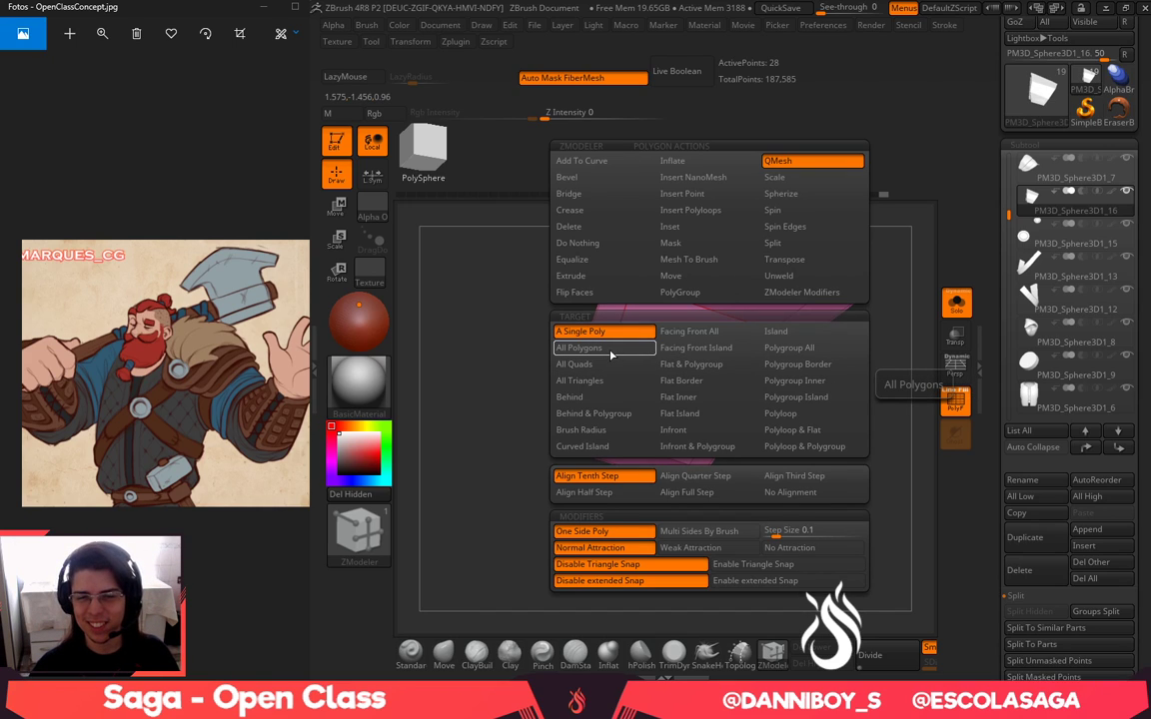
{"action": "left_click", "coordinate": [610, 353]}
{"action": "left_click_drag", "start_coordinate": [707, 354], "coordinate": [685, 323]}
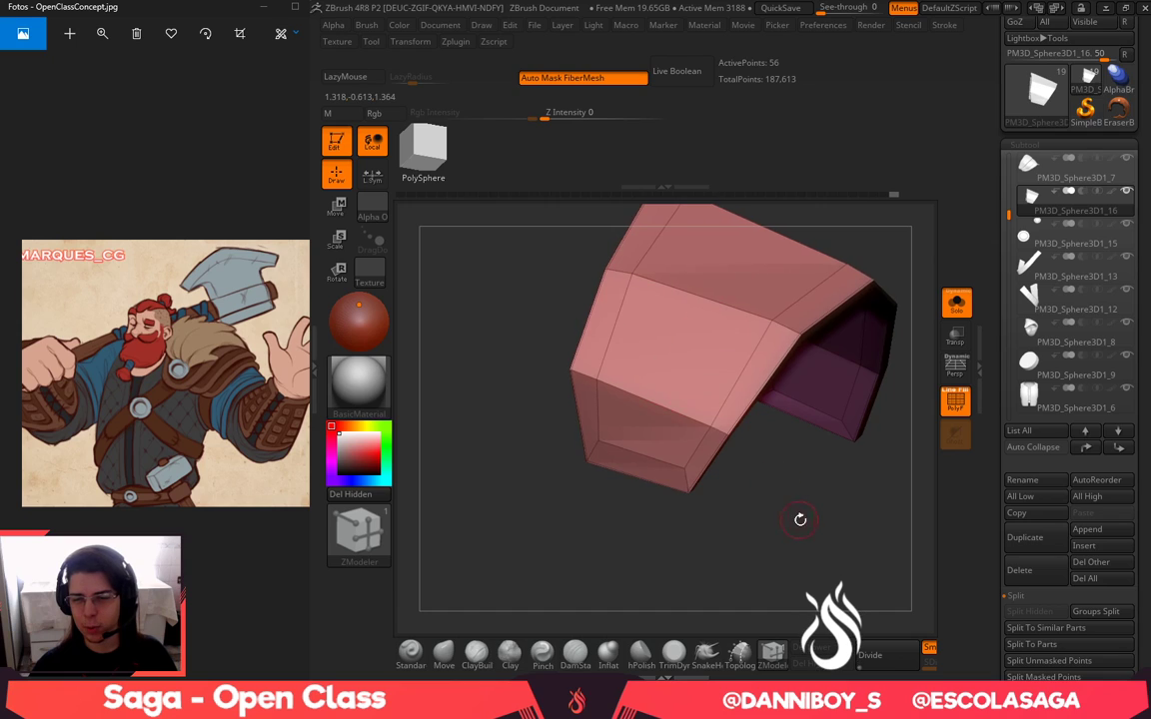
{"action": "left_click_drag", "start_coordinate": [801, 518], "coordinate": [754, 452]}
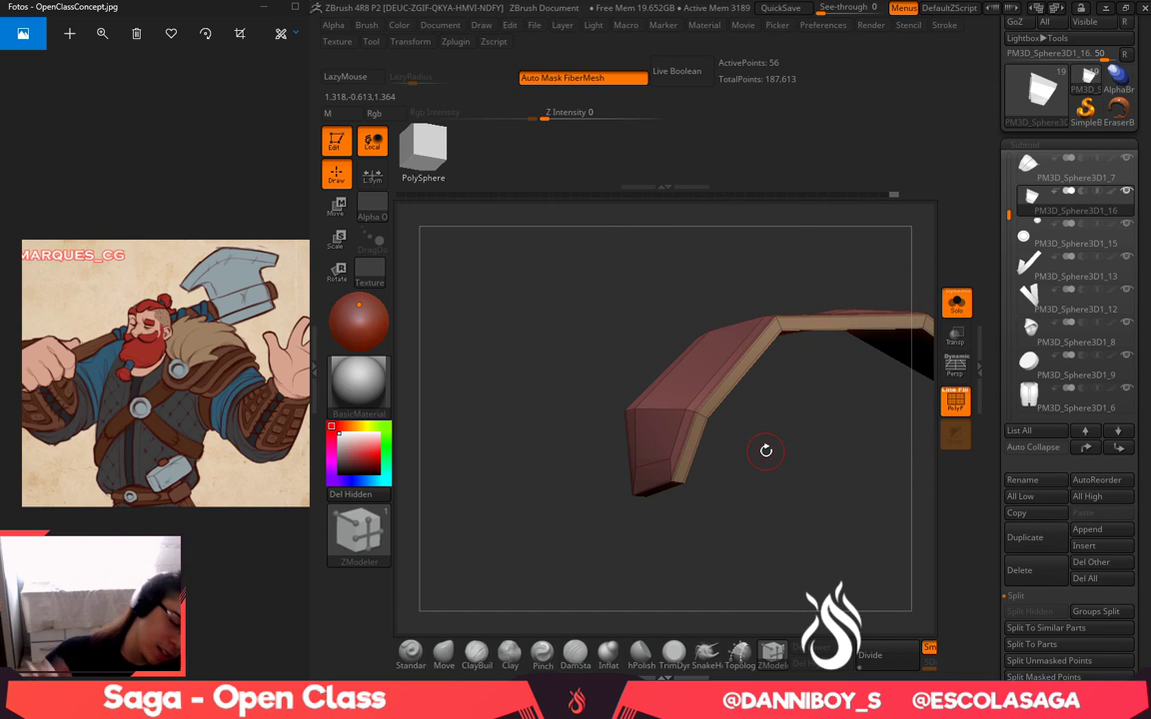
{"action": "left_click_drag", "start_coordinate": [770, 451], "coordinate": [792, 464]}
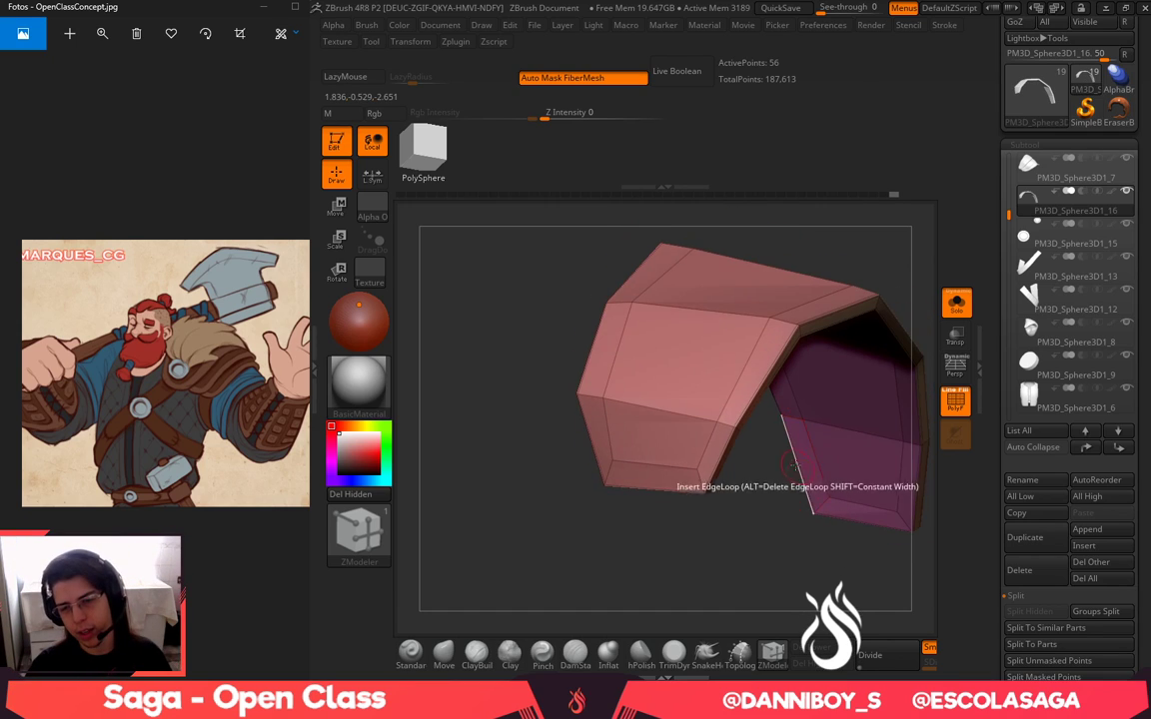
{"action": "key", "text": "ctrl+z"}
{"action": "key", "text": "ctrl+shift+z"}
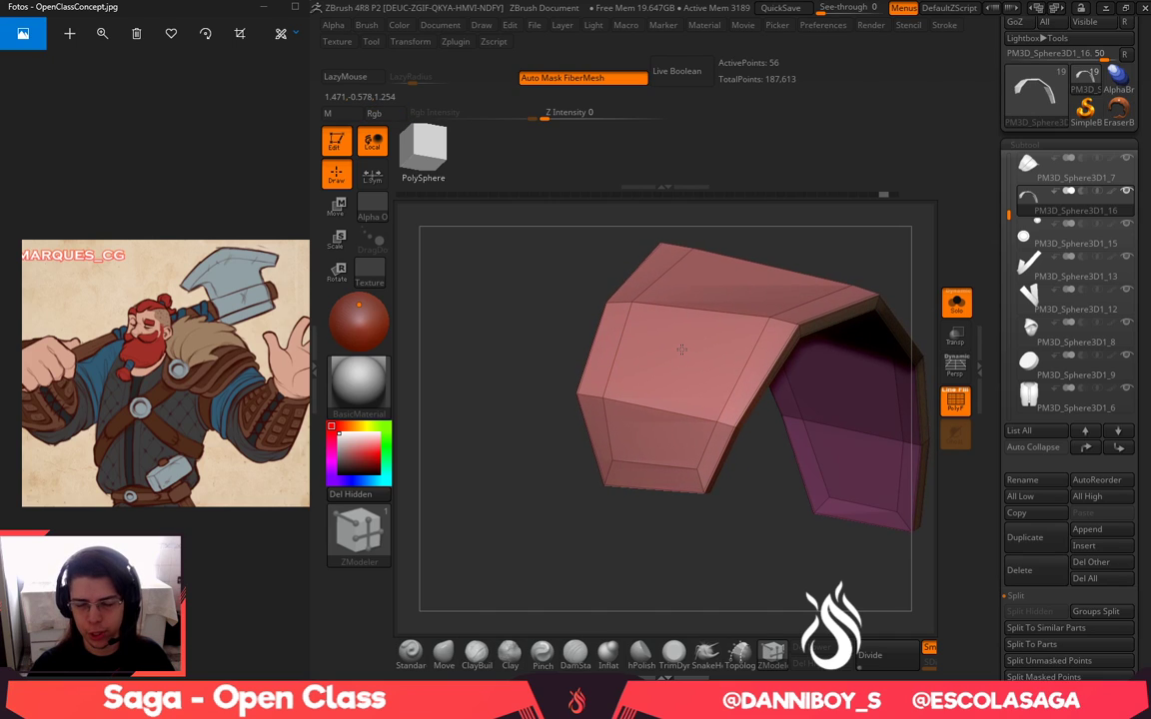
Preview the thickened panel with dynamic subdivision, checking its smoothed shape, and switch the preview off
{"action": "left_click_drag", "start_coordinate": [736, 573], "coordinate": [673, 573], "text": "alt"}
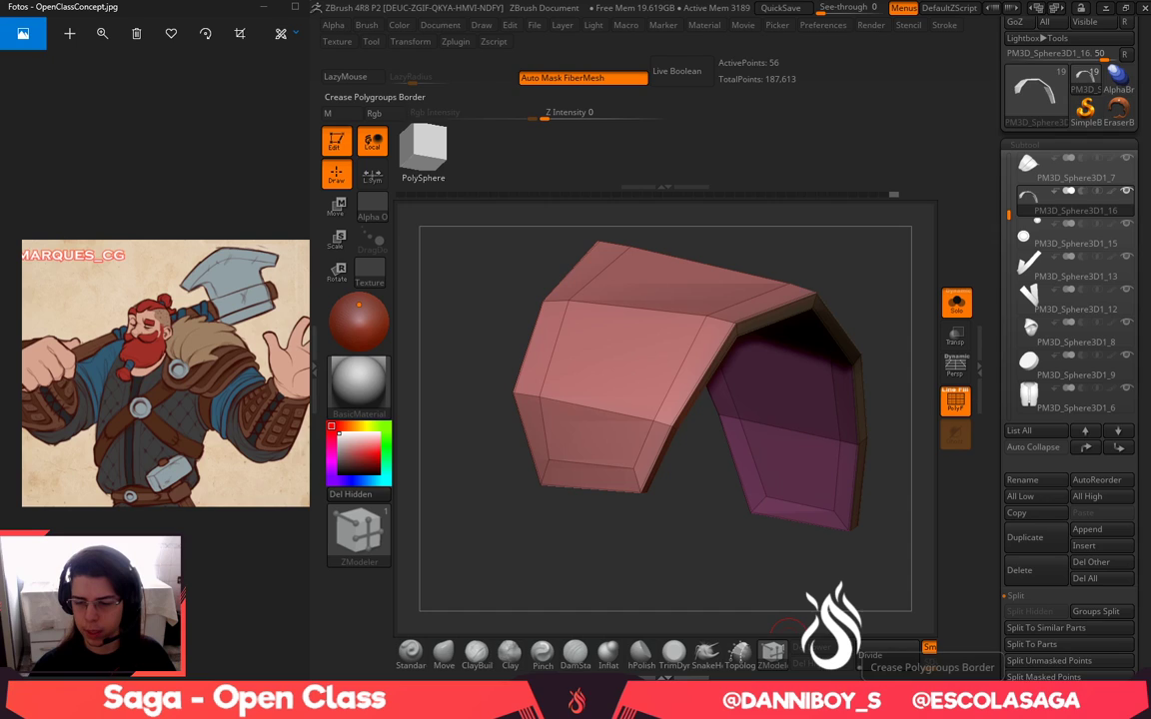
{"action": "key", "text": "d"}
{"action": "mouse_move", "coordinate": [881, 607]}
{"action": "left_mouse_down", "text": "alt"}
{"action": "mouse_move", "coordinate": [837, 579]}
{"action": "mouse_move", "coordinate": [862, 607]}
{"action": "left_mouse_up", "text": "alt"}
{"action": "left_click_drag", "start_coordinate": [852, 521], "coordinate": [777, 508], "text": "alt"}
{"action": "key", "text": "shift+d"}
Set the QMesh target to Polyloop and extrude the panel's border loop into a raised rim
{"action": "key", "text": "space"}
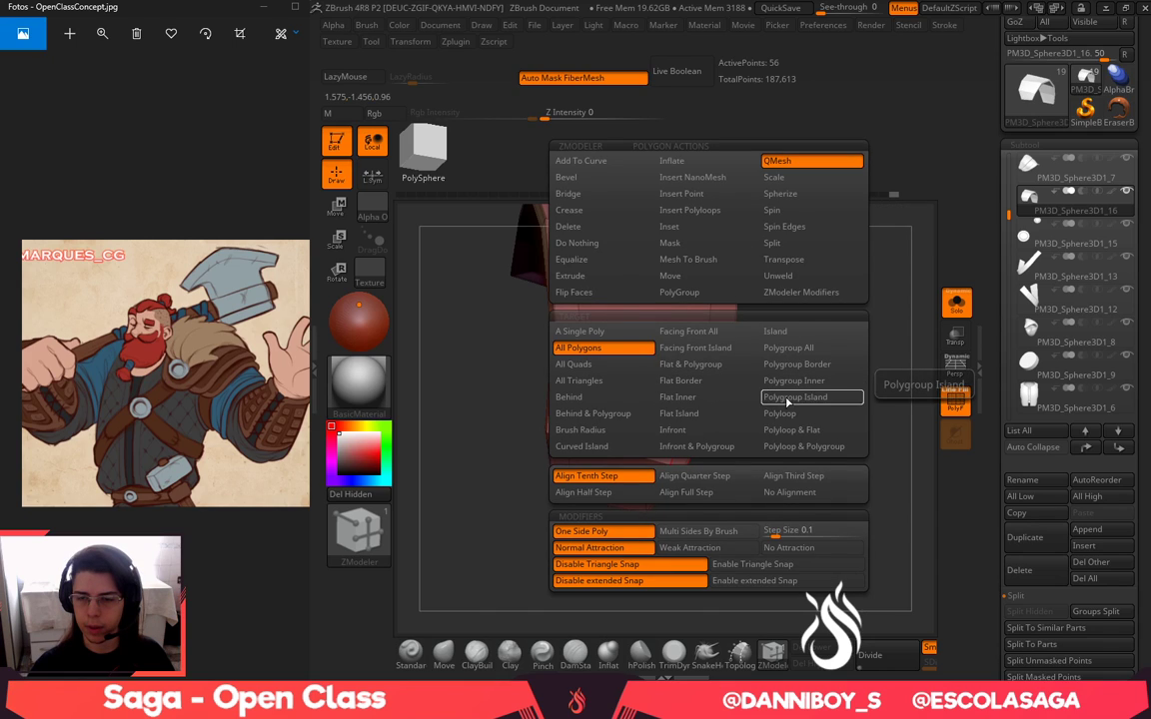
{"action": "left_click", "coordinate": [786, 412]}
{"action": "left_click_drag", "start_coordinate": [715, 384], "coordinate": [740, 392]}
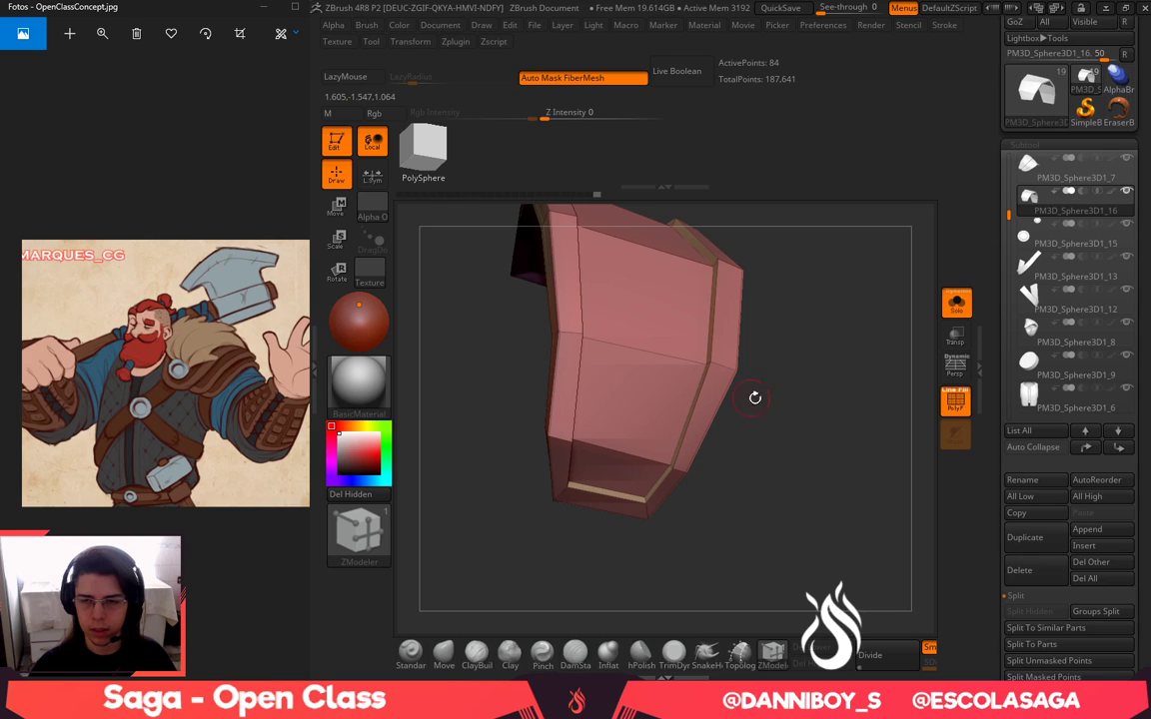
Assign new polygroups to the panel's faces and crease their borders, with dynamic subdivision on
{"action": "left_click", "coordinate": [896, 689]}
{"action": "left_click", "coordinate": [921, 689]}
{"action": "key", "text": "d"}
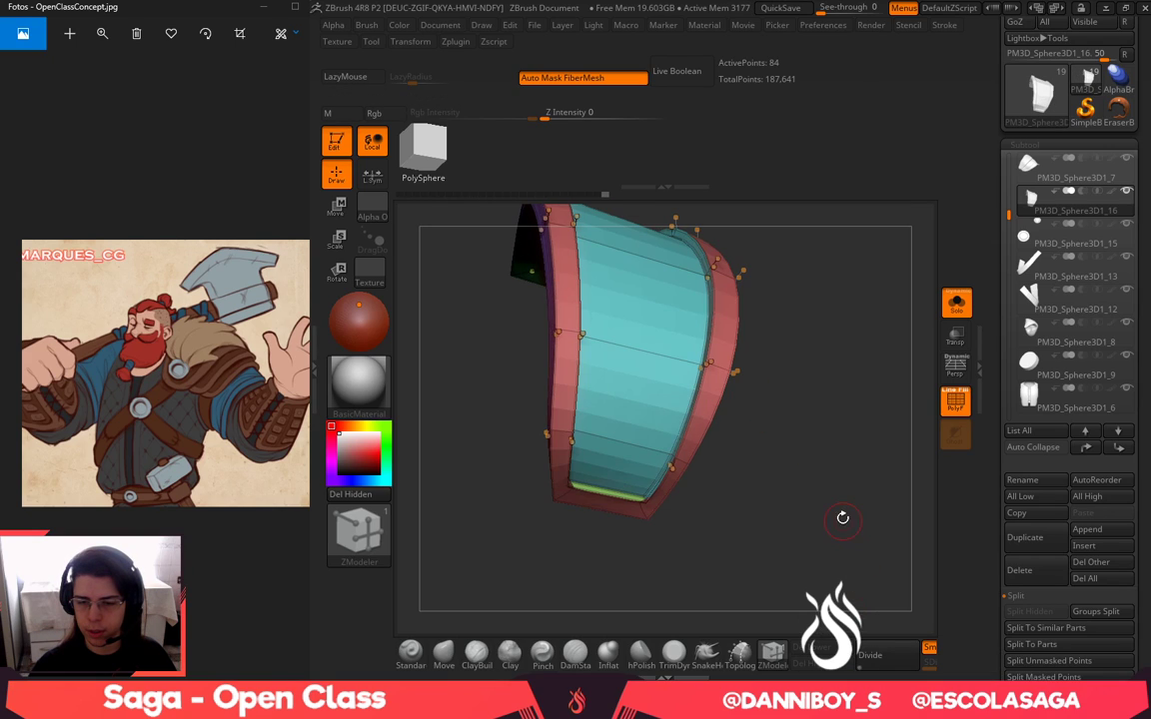
Remove the creases from the rim's corner edges at the panel's near end and compare the rounding with dynamic subdivision off and on
{"action": "left_click_drag", "start_coordinate": [843, 505], "coordinate": [850, 567]}
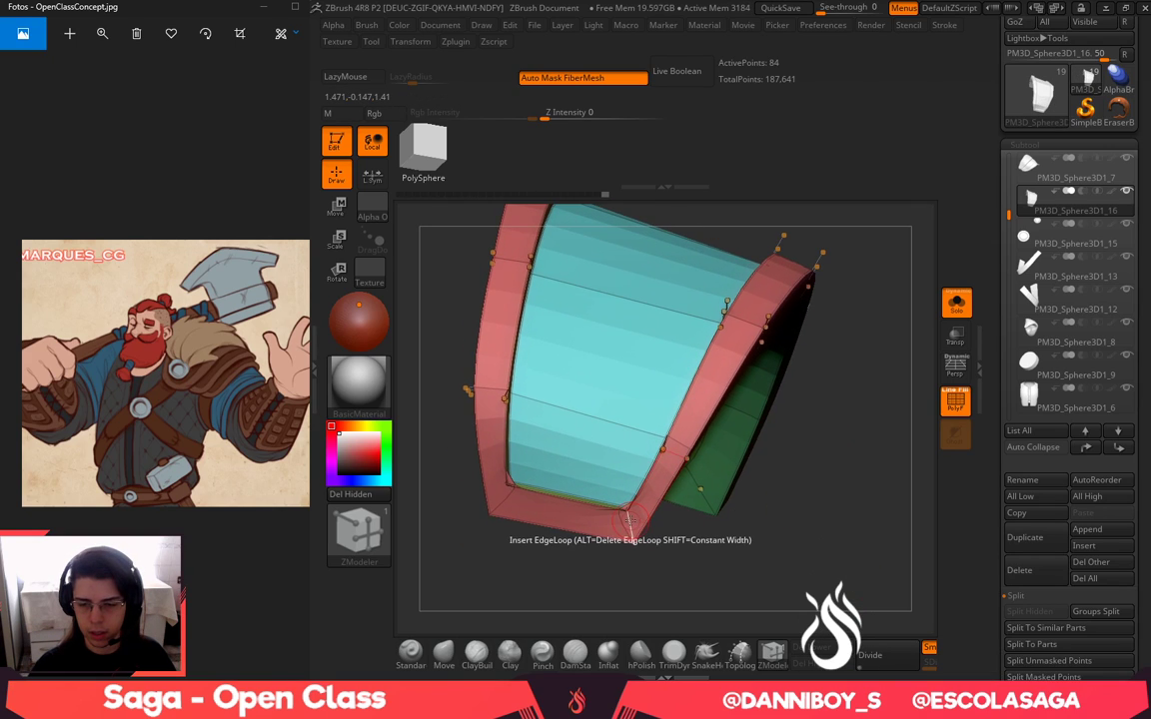
{"action": "key", "text": "space"}
{"action": "left_click", "coordinate": [516, 410]}
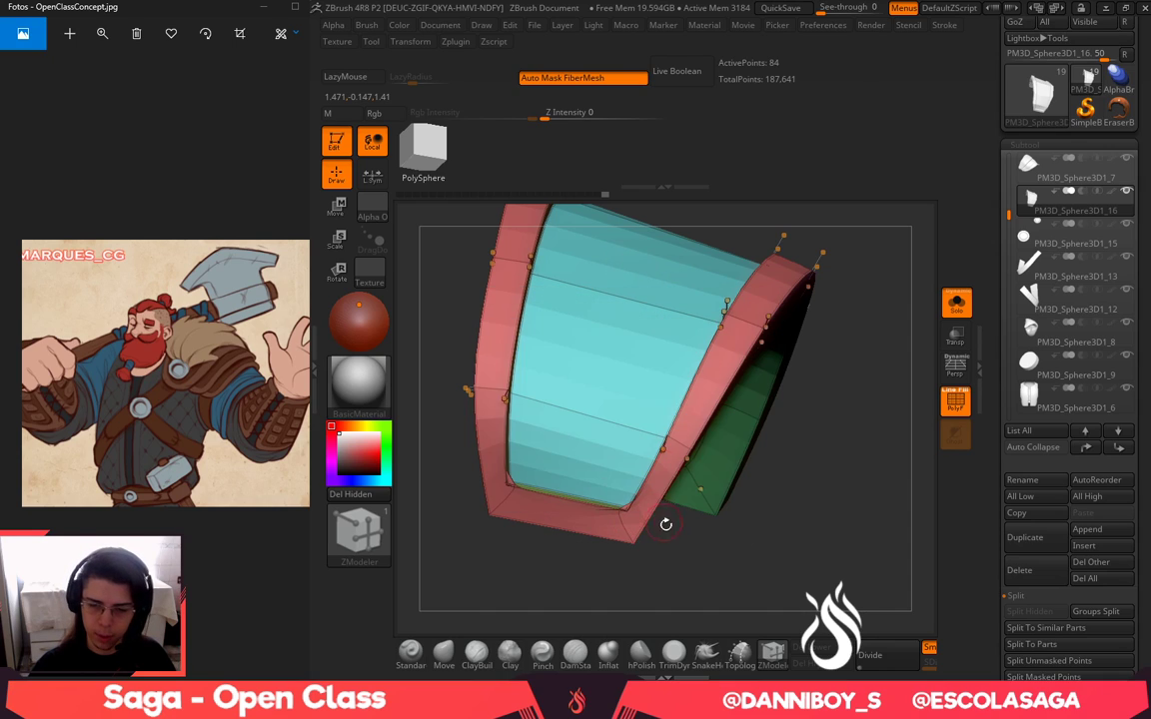
{"action": "left_click", "coordinate": [635, 525], "text": "alt"}
{"action": "left_click_drag", "start_coordinate": [741, 617], "coordinate": [655, 574], "text": "alt"}
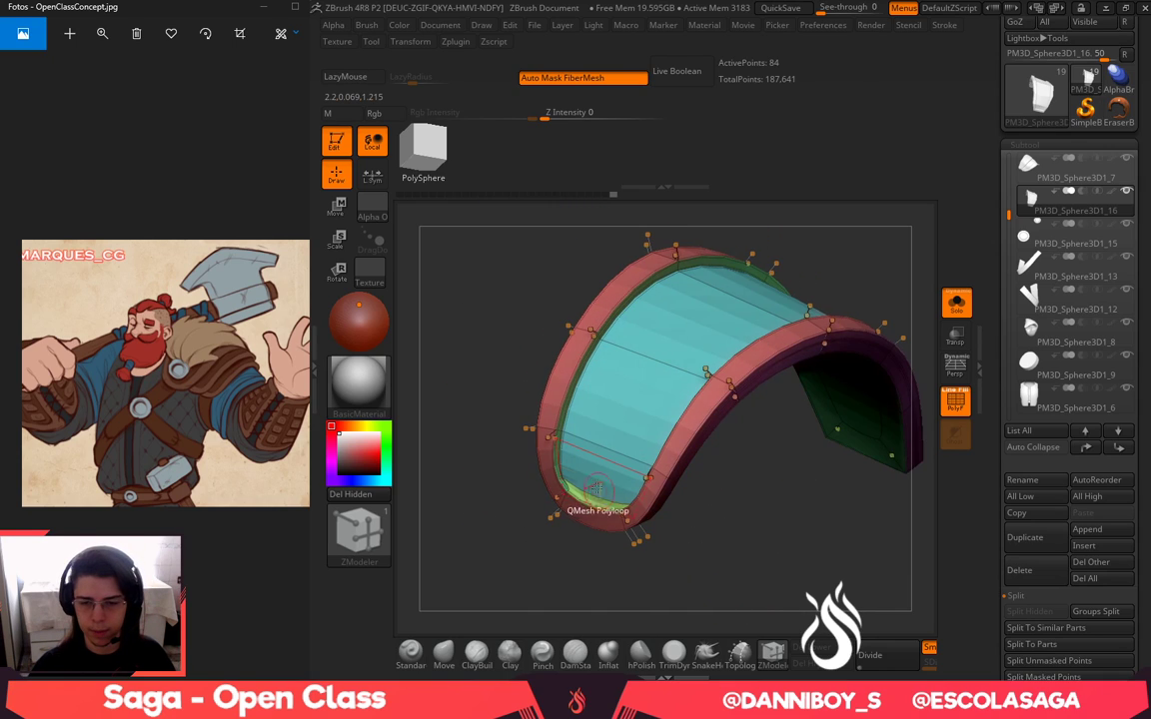
{"action": "key", "text": "shift+d"}
{"action": "key", "text": "d"}
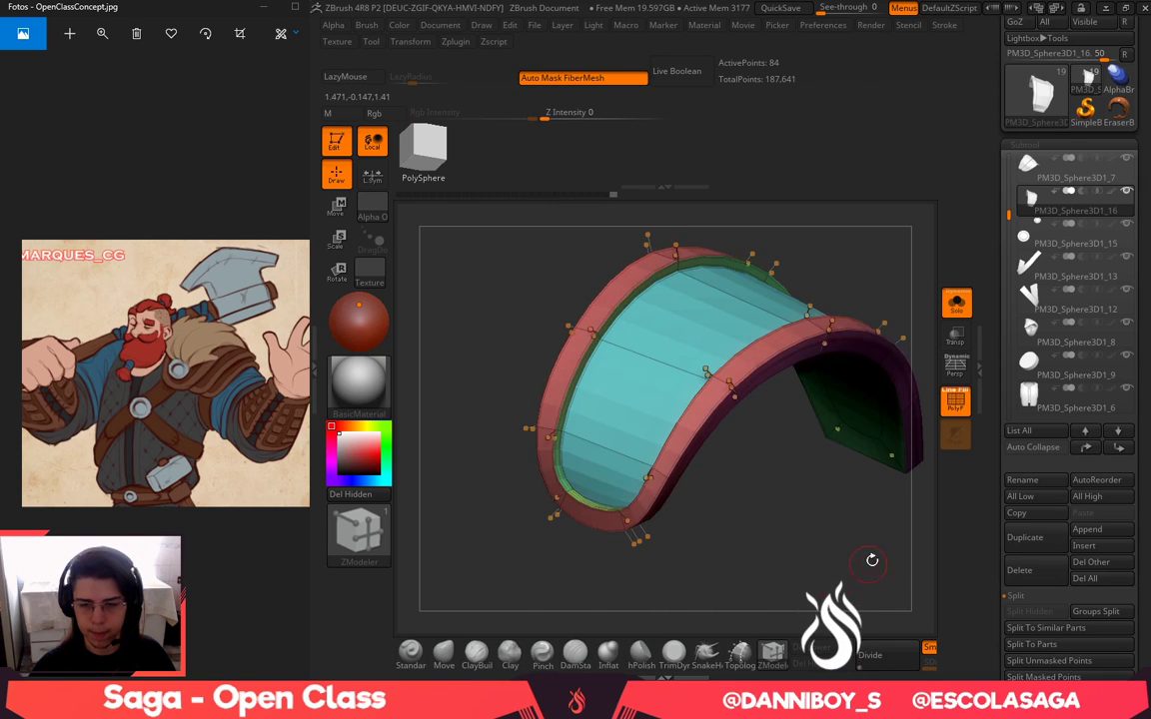
Remove the creases from the rim's corner edges at the panel's opposite end so it rounds under dynamic subdivision
{"action": "left_click_drag", "start_coordinate": [871, 557], "coordinate": [512, 571]}
{"action": "left_click_drag", "start_coordinate": [741, 628], "coordinate": [664, 621]}
{"action": "left_click", "coordinate": [649, 540], "text": "alt"}
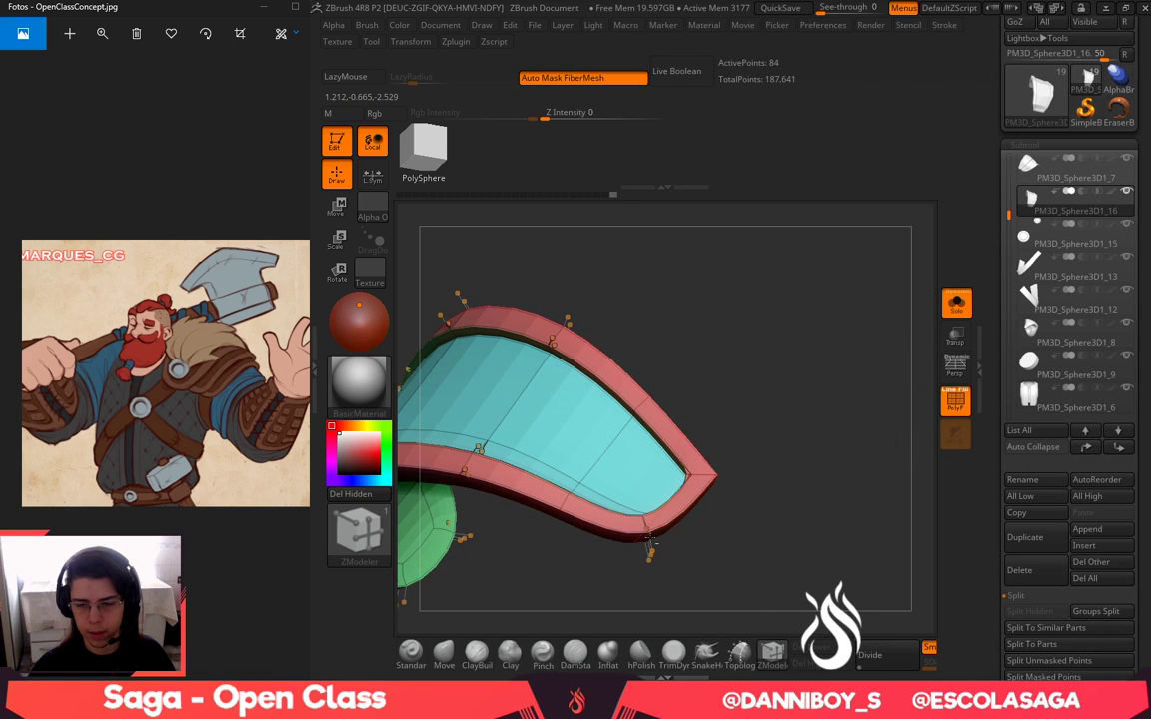
{"action": "left_click", "coordinate": [702, 477], "text": "alt"}
{"action": "left_click_drag", "start_coordinate": [775, 498], "coordinate": [727, 491]}
{"action": "key", "text": "shift+d"}
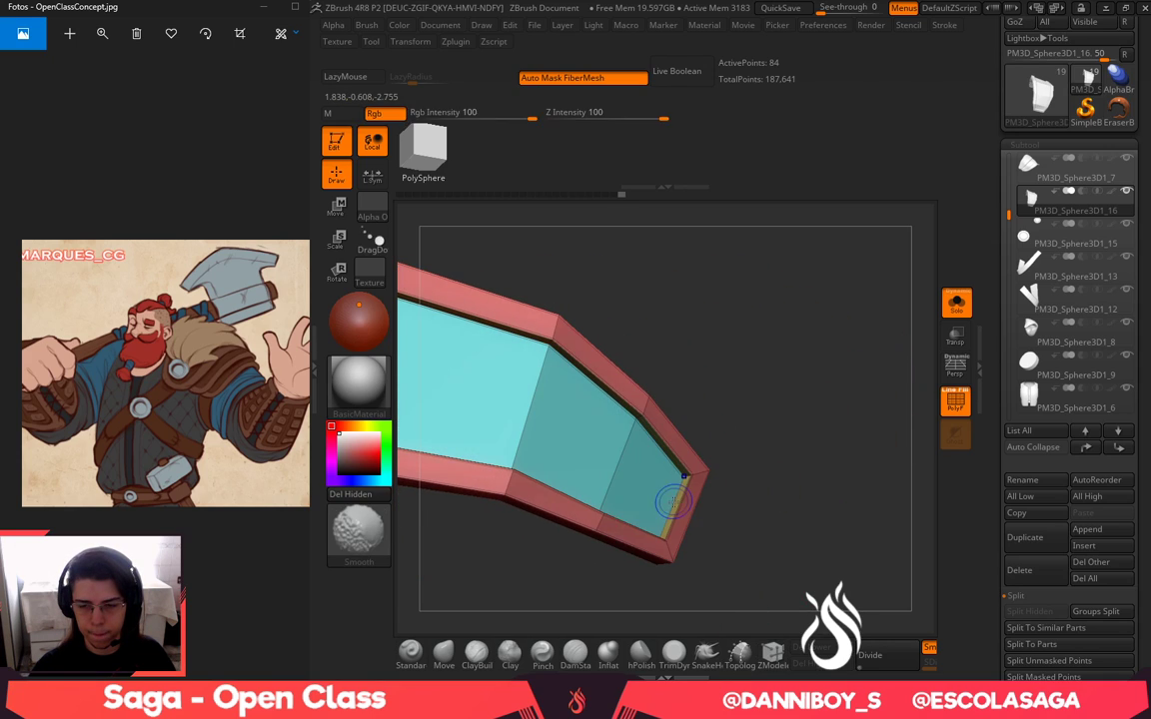
{"action": "key", "text": "d"}
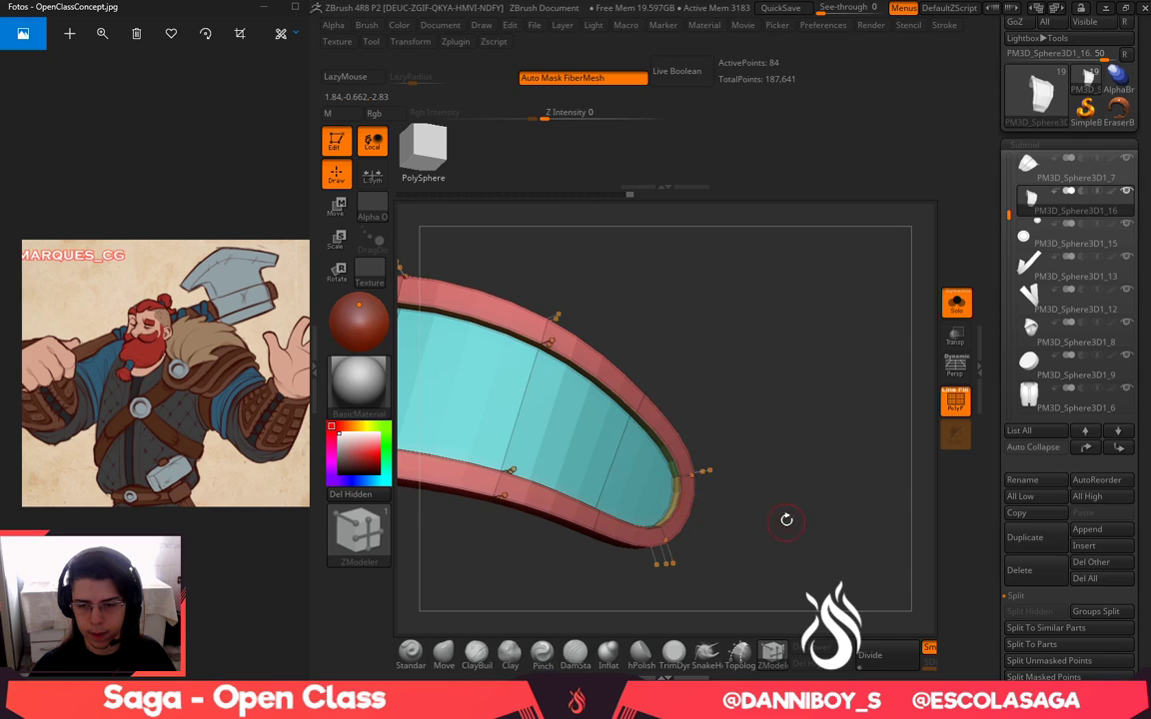
Turn off the wireframe display and Solo mode, and hide every subtool except the shoulder armour pieces
{"action": "mouse_move", "coordinate": [787, 518]}
{"action": "left_mouse_down"}
{"action": "mouse_move", "coordinate": [866, 422]}
{"action": "mouse_move", "coordinate": [864, 550]}
{"action": "mouse_move", "coordinate": [887, 548]}
{"action": "mouse_move", "coordinate": [822, 291]}
{"action": "mouse_move", "coordinate": [912, 367]}
{"action": "left_mouse_up"}
{"action": "left_click", "coordinate": [969, 408]}
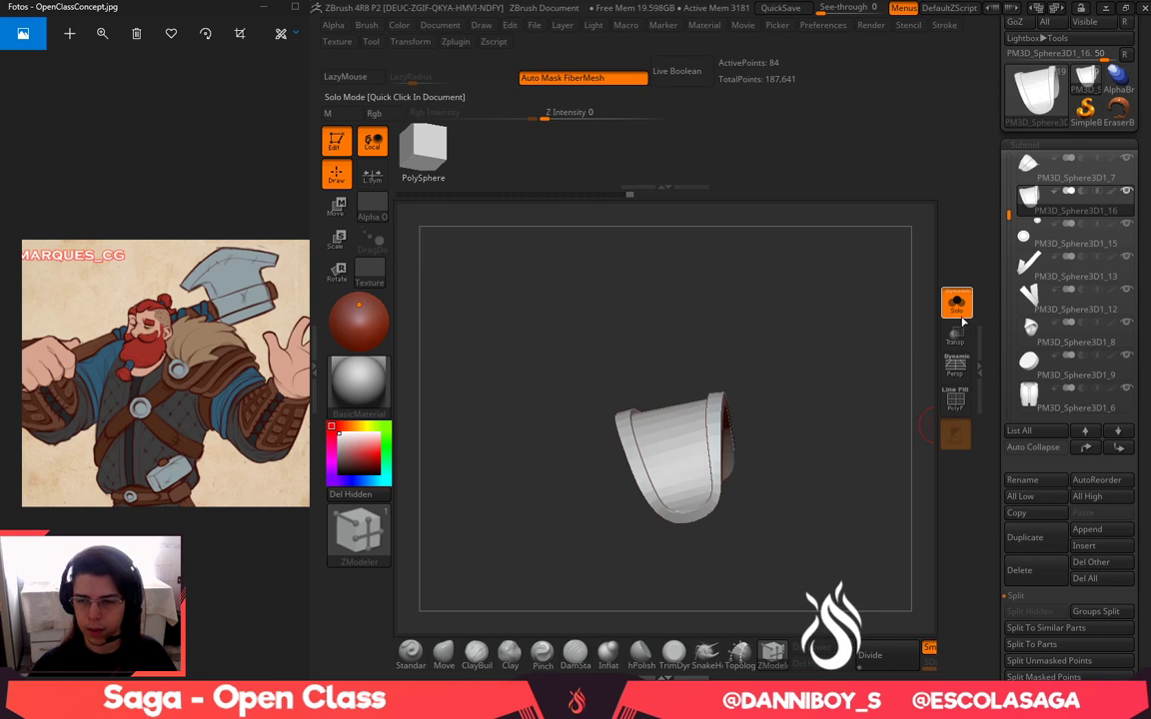
{"action": "left_click", "coordinate": [962, 314]}
{"action": "left_click_drag", "start_coordinate": [876, 329], "coordinate": [921, 291], "text": "alt"}
{"action": "left_click", "coordinate": [1126, 192]}
{"action": "left_click", "coordinate": [1127, 160]}
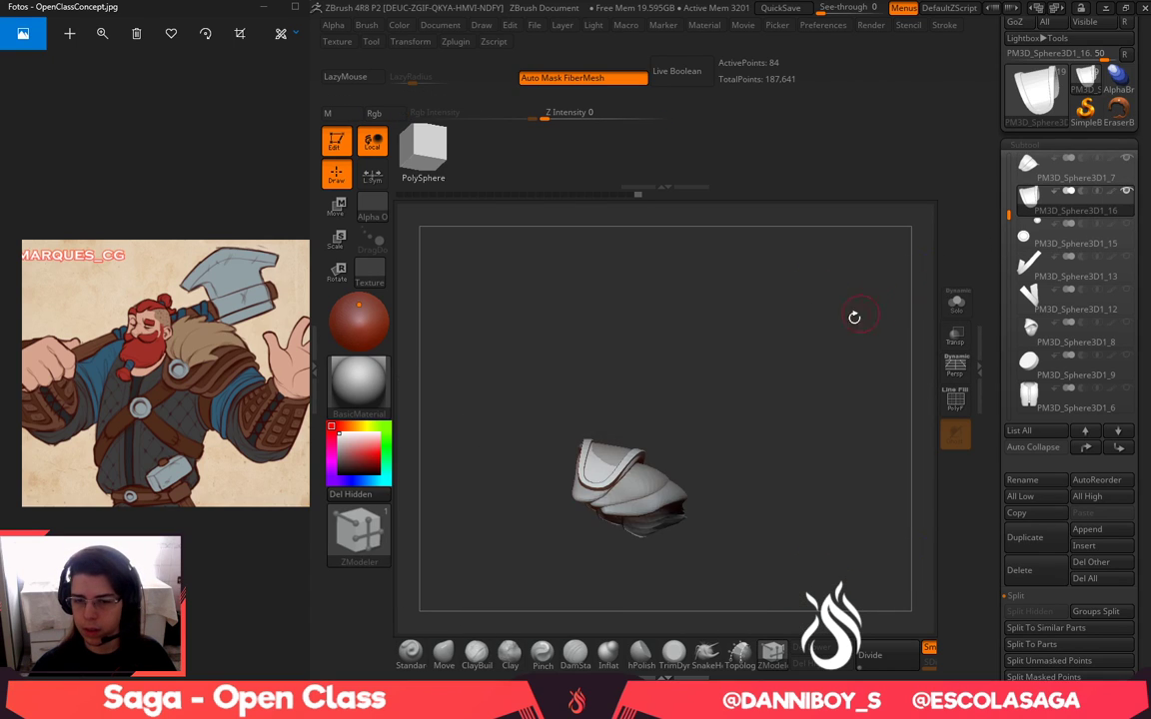
{"action": "left_click_drag", "start_coordinate": [855, 318], "coordinate": [796, 412]}
Restrict the transform gizmo to the top shoulder panel alone and centre it on the isolated panel
{"action": "left_click", "coordinate": [445, 654]}
{"action": "left_click_drag", "start_coordinate": [674, 523], "coordinate": [704, 536], "text": "alt"}
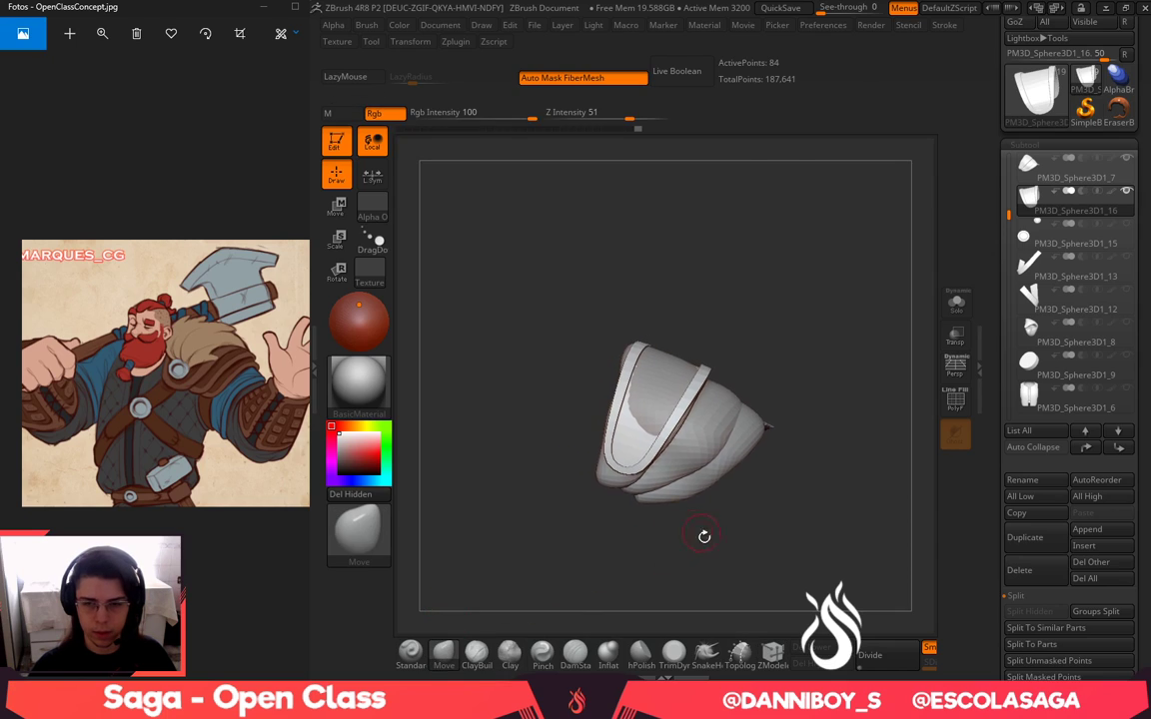
{"action": "key", "text": "w"}
{"action": "left_click_drag", "start_coordinate": [718, 381], "coordinate": [772, 236]}
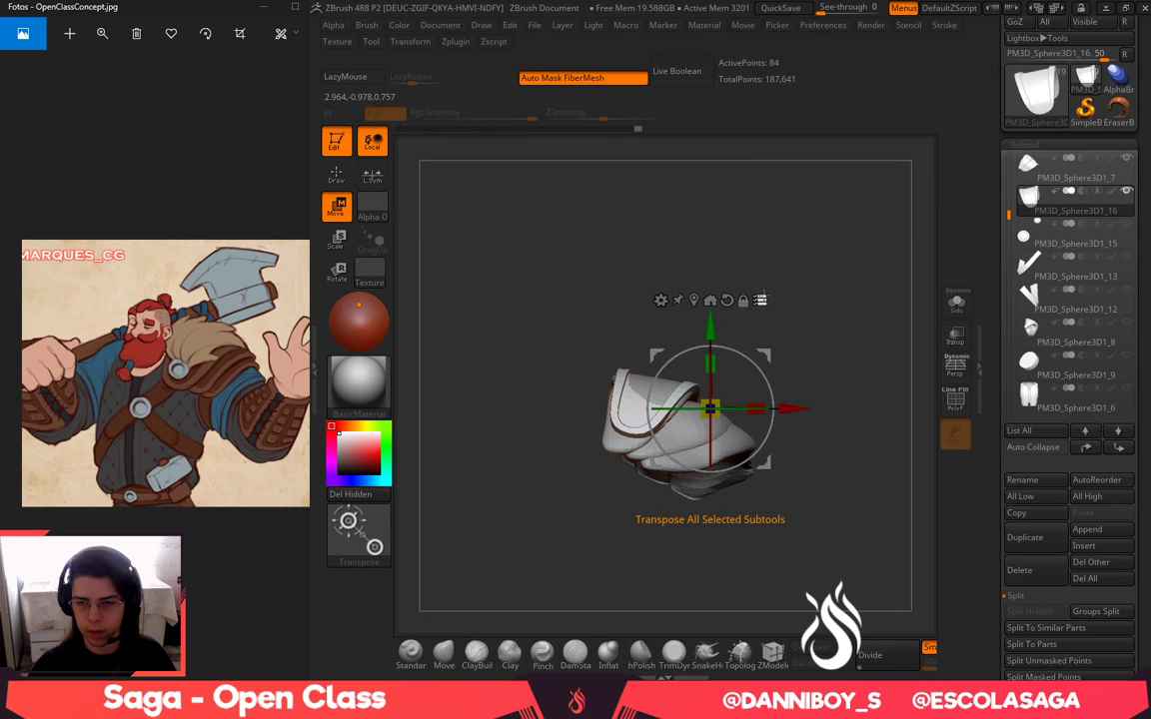
{"action": "left_click", "coordinate": [760, 300]}
{"action": "left_click", "coordinate": [710, 300]}
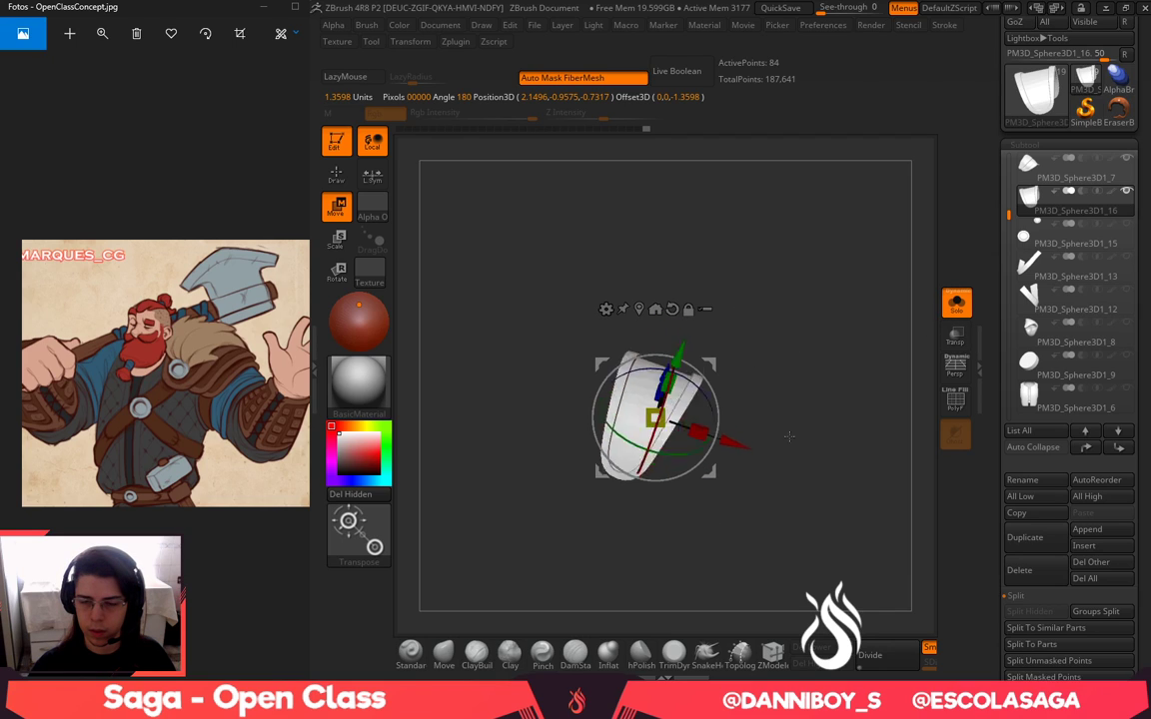
{"action": "left_click_drag", "start_coordinate": [790, 436], "coordinate": [784, 456], "text": "shift"}
{"action": "mouse_move", "coordinate": [718, 418]}
{"action": "left_mouse_down"}
{"action": "mouse_move", "coordinate": [717, 431]}
{"action": "mouse_move", "coordinate": [749, 423]}
{"action": "mouse_move", "coordinate": [737, 430]}
{"action": "left_mouse_up"}
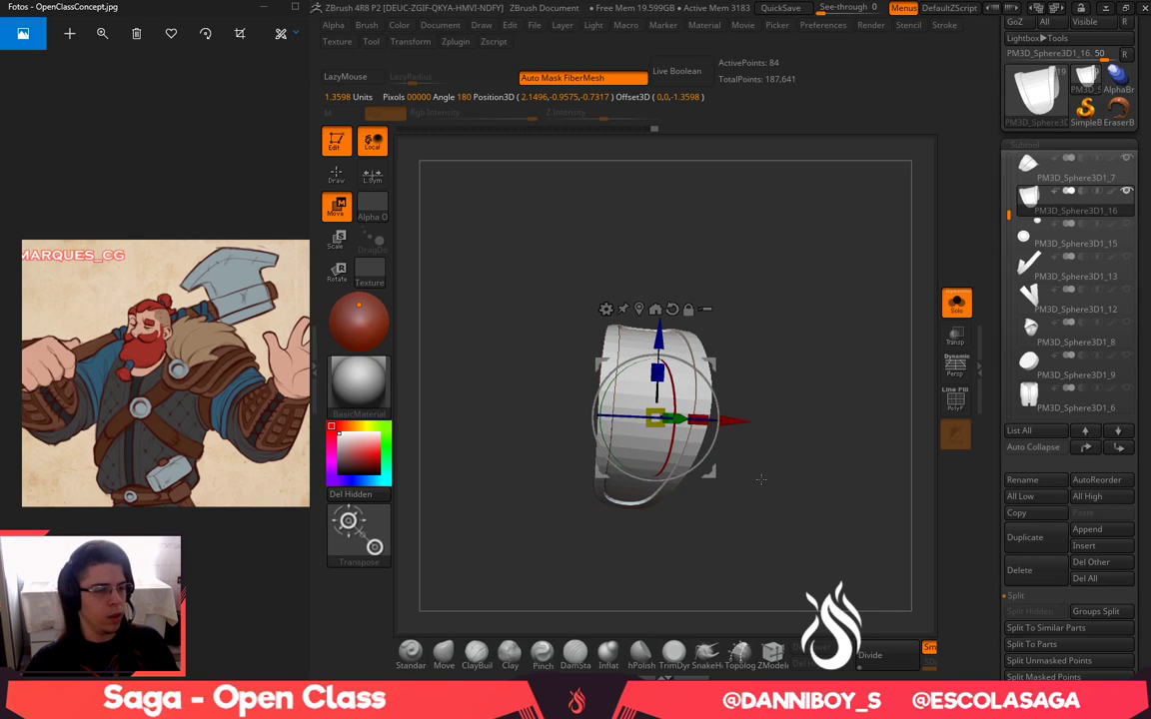
{"action": "key", "text": "q"}
Choose the Move brush, enlarge its draw size and adjust the curve of the top panel's side edge
{"action": "mouse_move", "coordinate": [817, 430]}
{"action": "left_mouse_down"}
{"action": "mouse_move", "coordinate": [854, 460]}
{"action": "mouse_move", "coordinate": [857, 516]}
{"action": "mouse_move", "coordinate": [656, 492]}
{"action": "left_mouse_up"}
{"action": "left_click", "coordinate": [449, 647]}
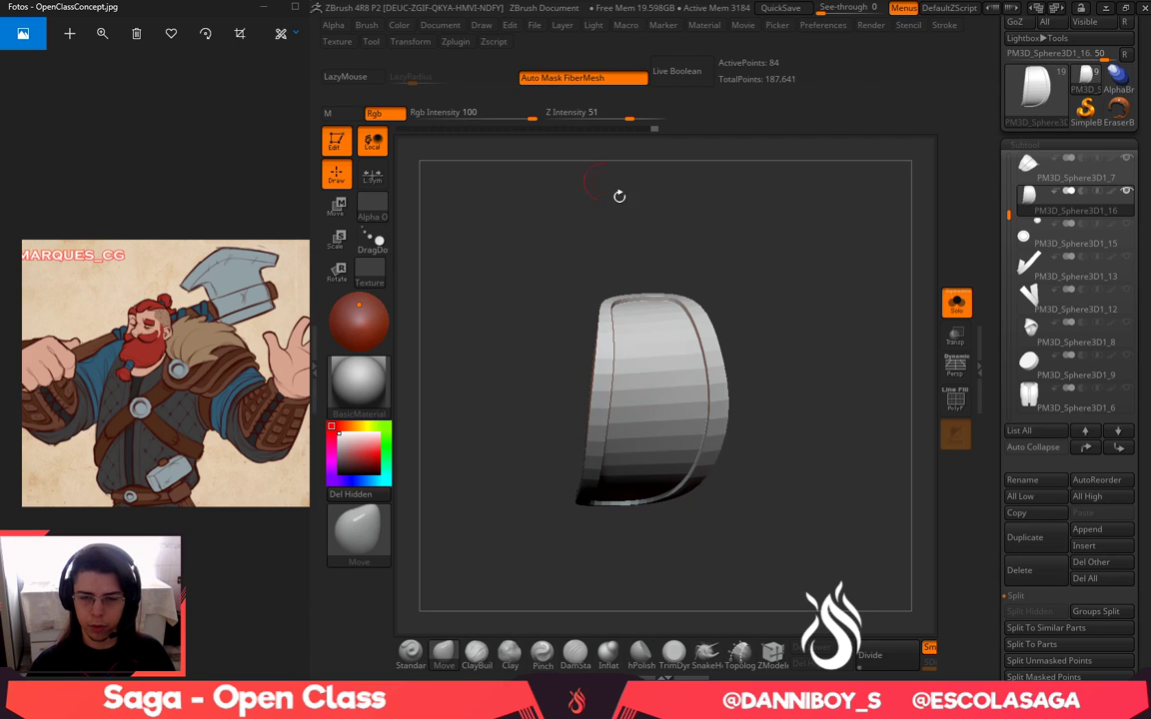
{"action": "left_click_drag", "start_coordinate": [618, 195], "coordinate": [574, 199]}
{"action": "key", "text": "space"}
{"action": "left_click_drag", "start_coordinate": [605, 301], "coordinate": [652, 298]}
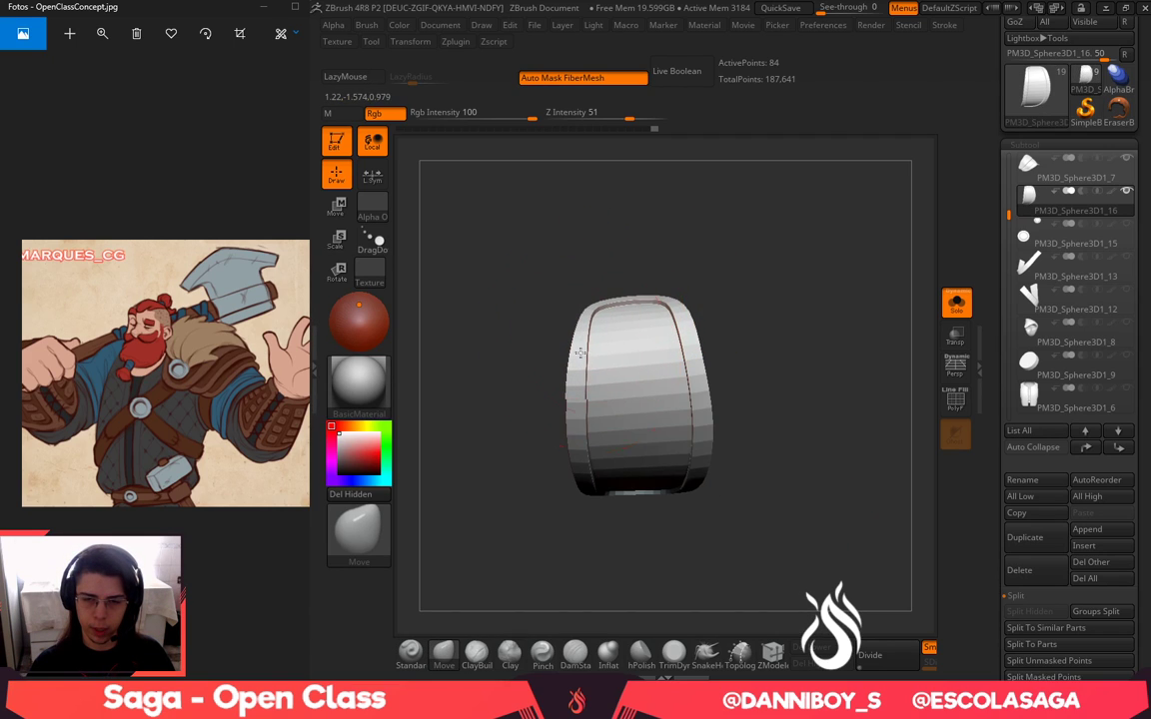
{"action": "left_click_drag", "start_coordinate": [581, 197], "coordinate": [590, 261]}
{"action": "left_click_drag", "start_coordinate": [792, 390], "coordinate": [593, 421]}
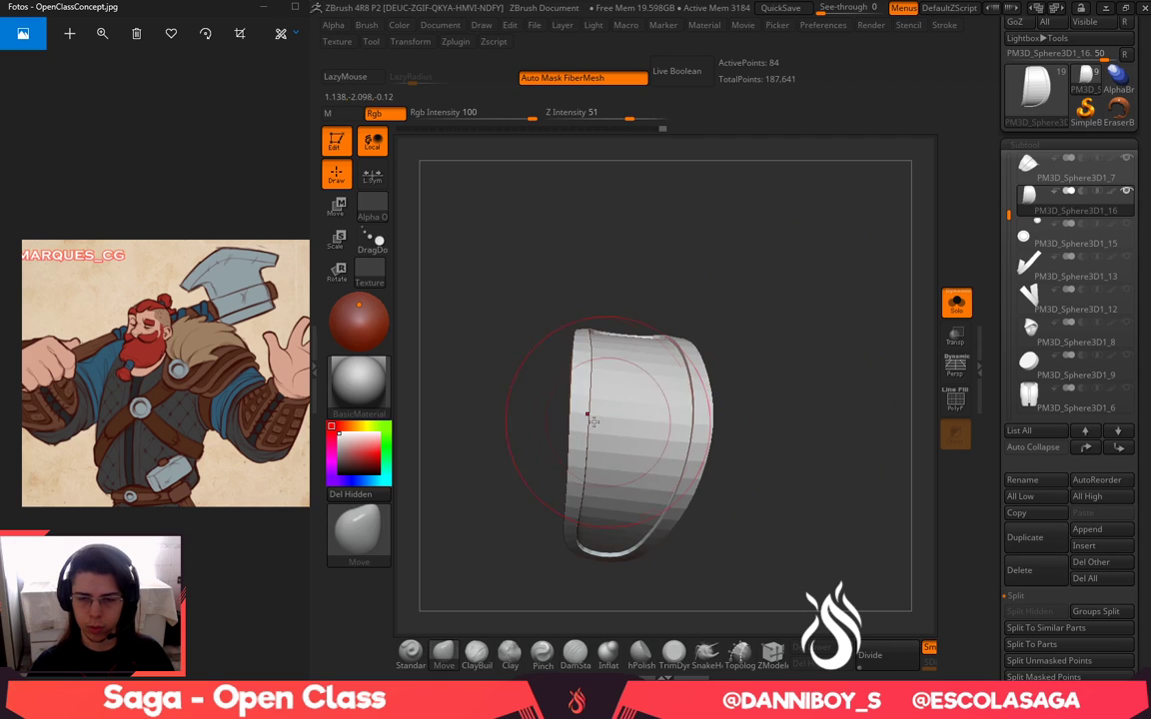
Refine the top panel's rounded end and outer side edge with the large Move brush
{"action": "left_click_drag", "start_coordinate": [784, 510], "coordinate": [709, 392]}
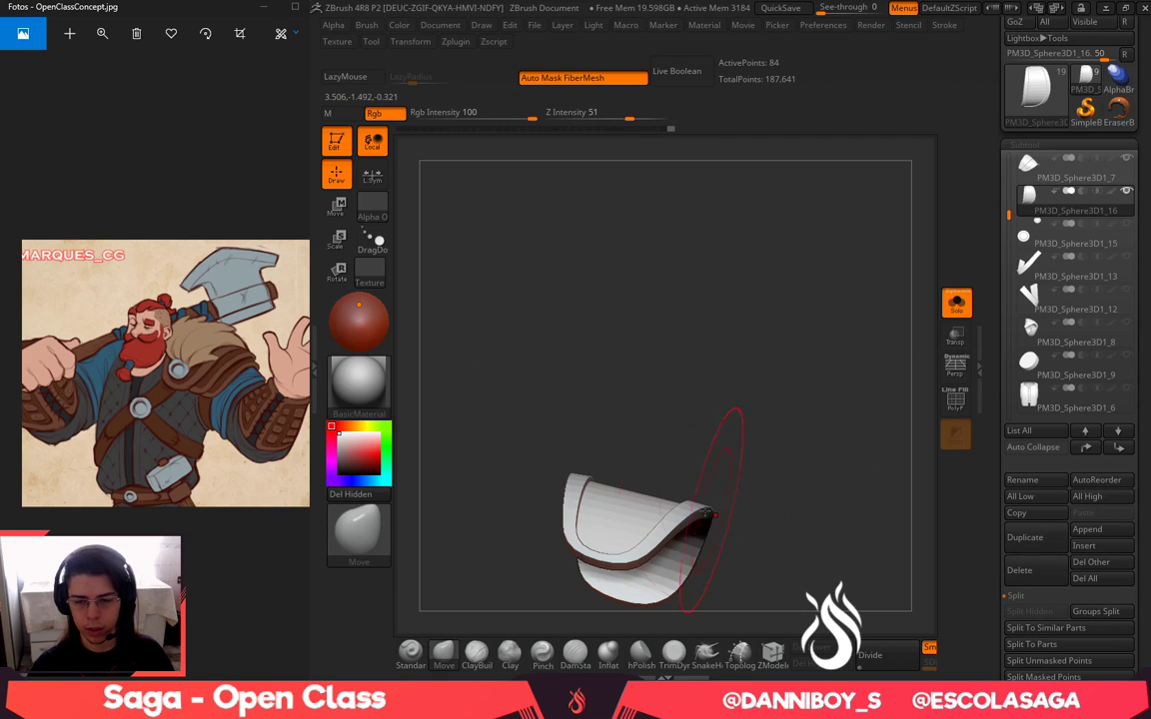
{"action": "left_click_drag", "start_coordinate": [665, 232], "coordinate": [672, 335]}
{"action": "left_click_drag", "start_coordinate": [608, 462], "coordinate": [599, 468]}
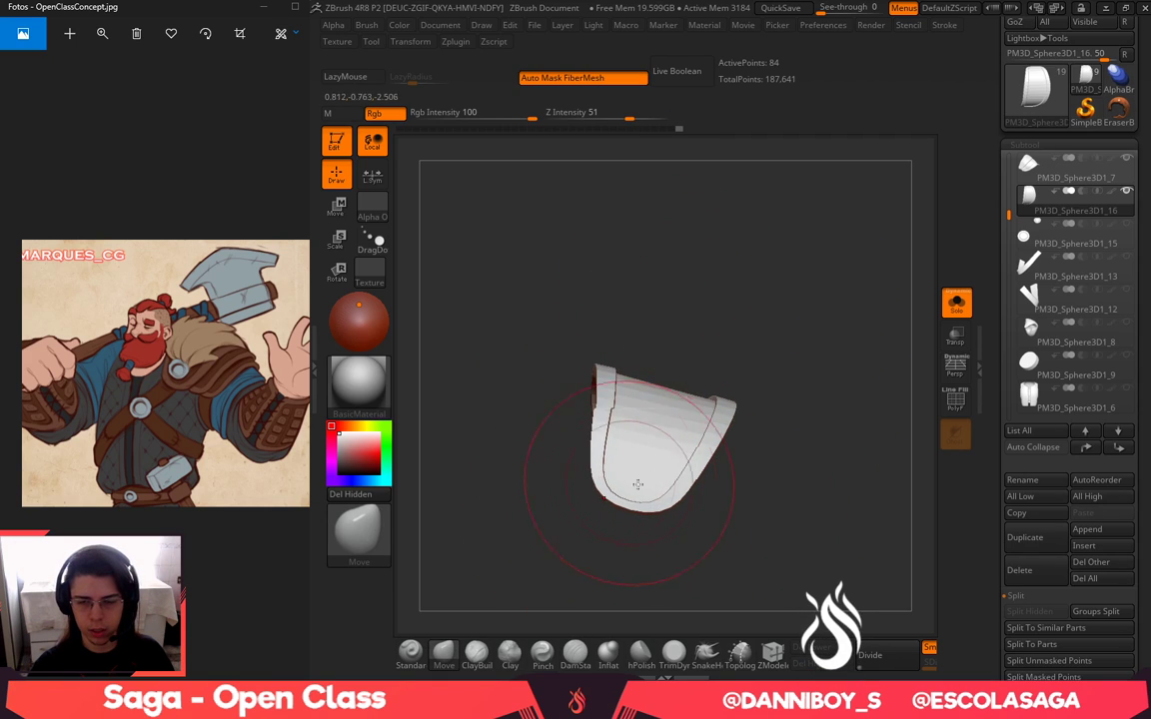
{"action": "left_click_drag", "start_coordinate": [728, 529], "coordinate": [751, 449]}
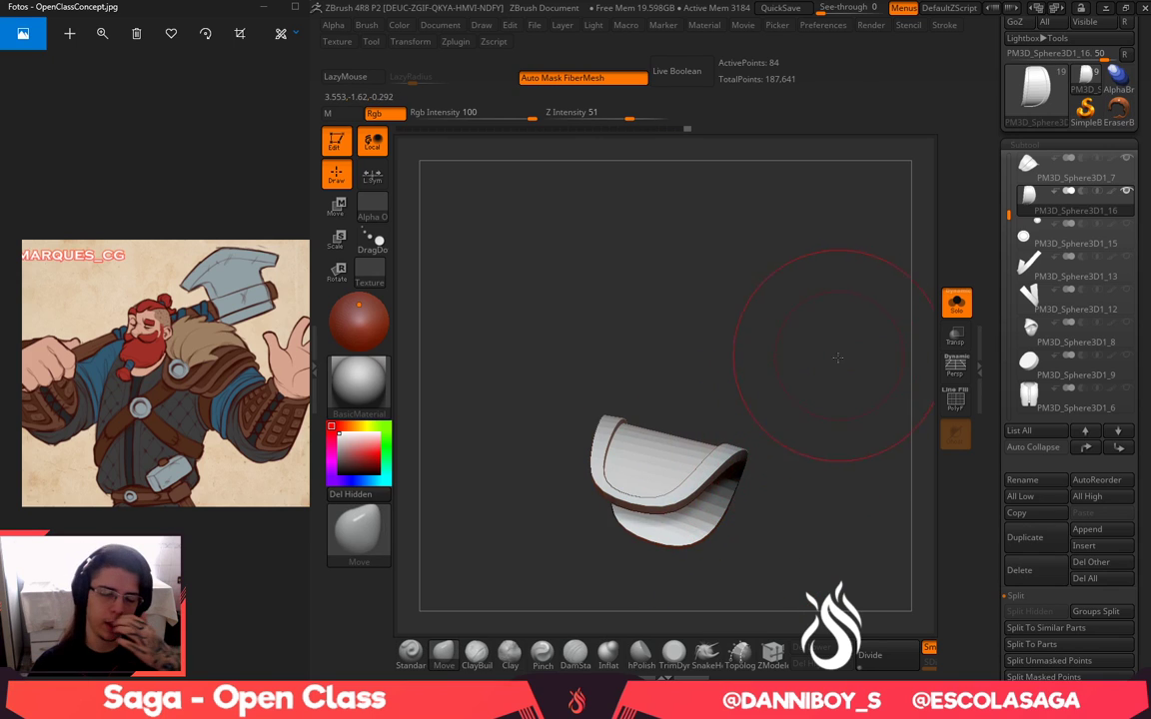
{"action": "mouse_move", "coordinate": [838, 358]}
{"action": "left_mouse_down"}
{"action": "mouse_move", "coordinate": [817, 511]}
{"action": "mouse_move", "coordinate": [848, 414]}
{"action": "mouse_move", "coordinate": [798, 485]}
{"action": "left_mouse_up"}
{"action": "left_click_drag", "start_coordinate": [732, 424], "coordinate": [737, 419]}
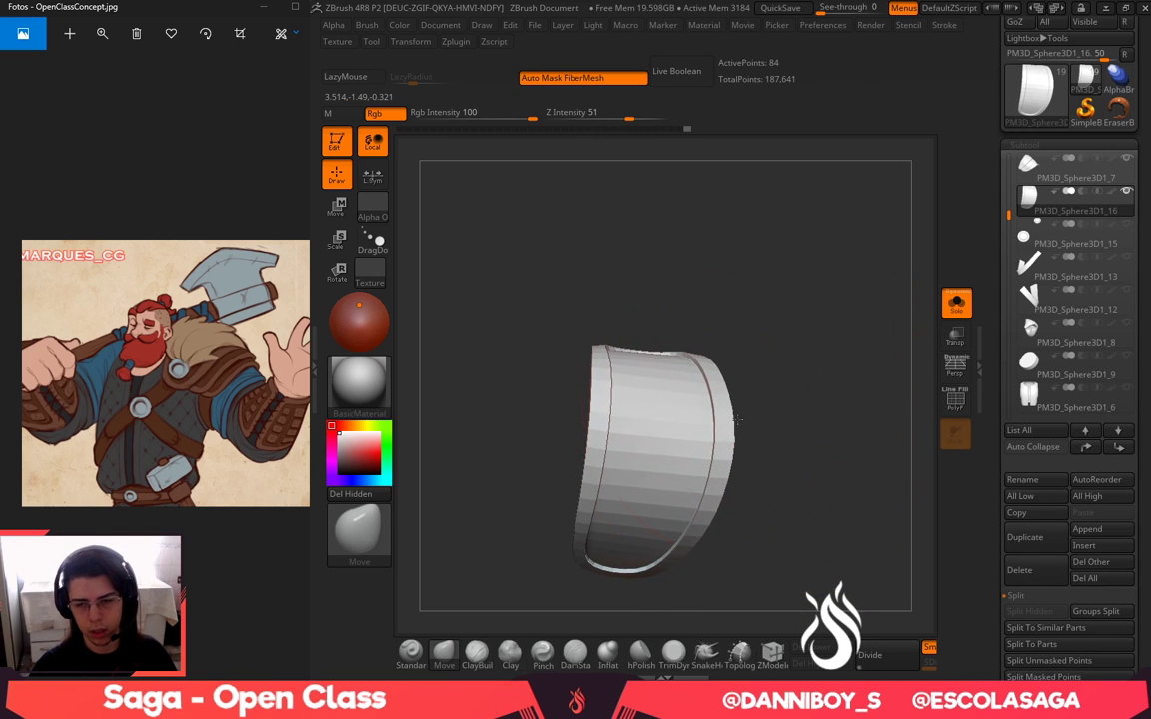
Adjust the Move brush size and push in the side edge of the isolated top shoulder panel near its crown
{"action": "left_click_drag", "start_coordinate": [777, 480], "coordinate": [757, 349]}
{"action": "key", "text": "space"}
{"action": "left_click_drag", "start_coordinate": [739, 337], "coordinate": [726, 337]}
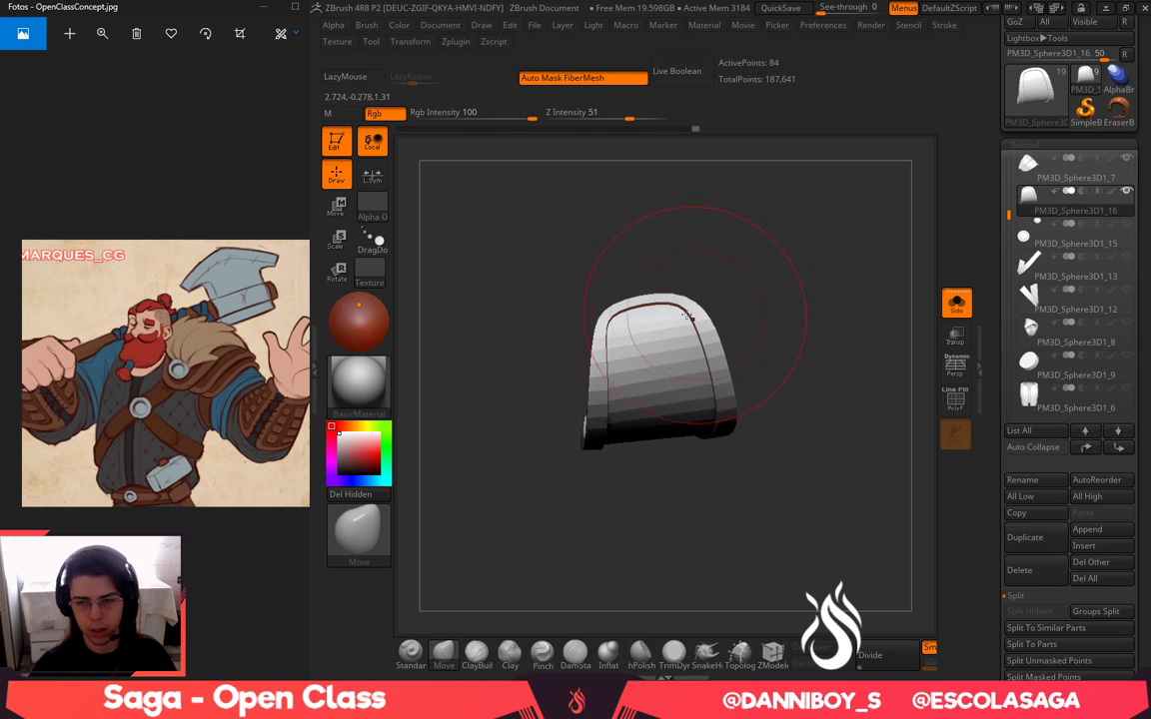
{"action": "left_click_drag", "start_coordinate": [810, 400], "coordinate": [857, 567]}
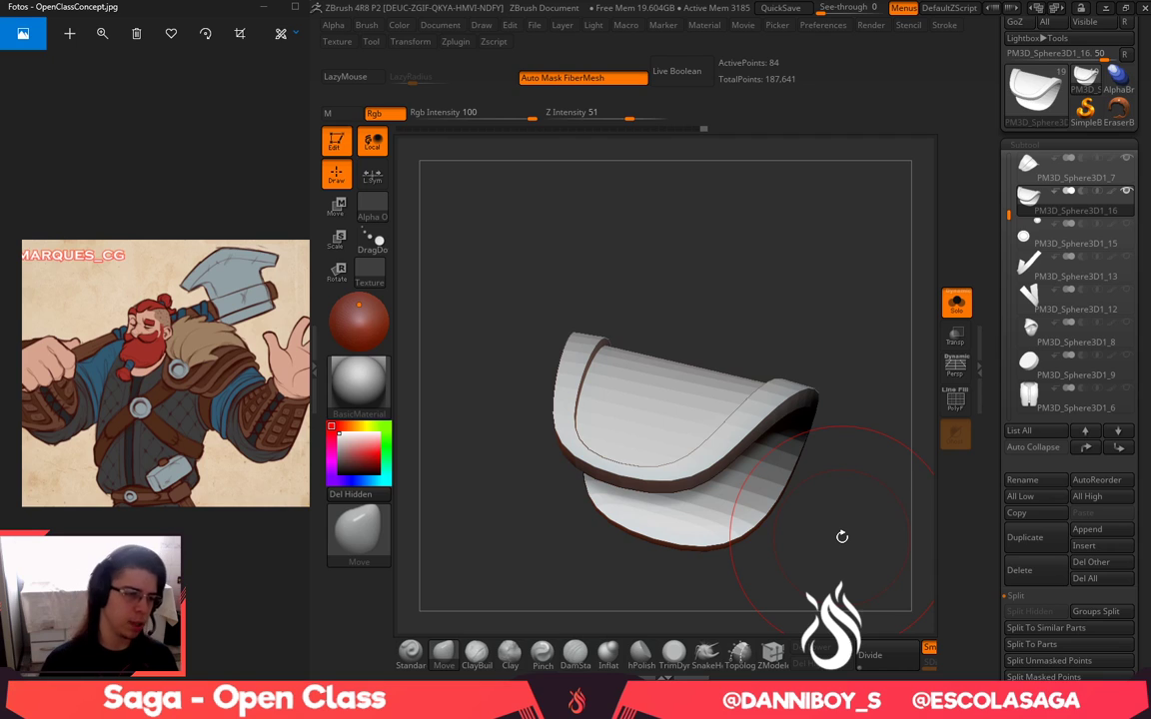
{"action": "left_click_drag", "start_coordinate": [848, 315], "coordinate": [925, 354]}
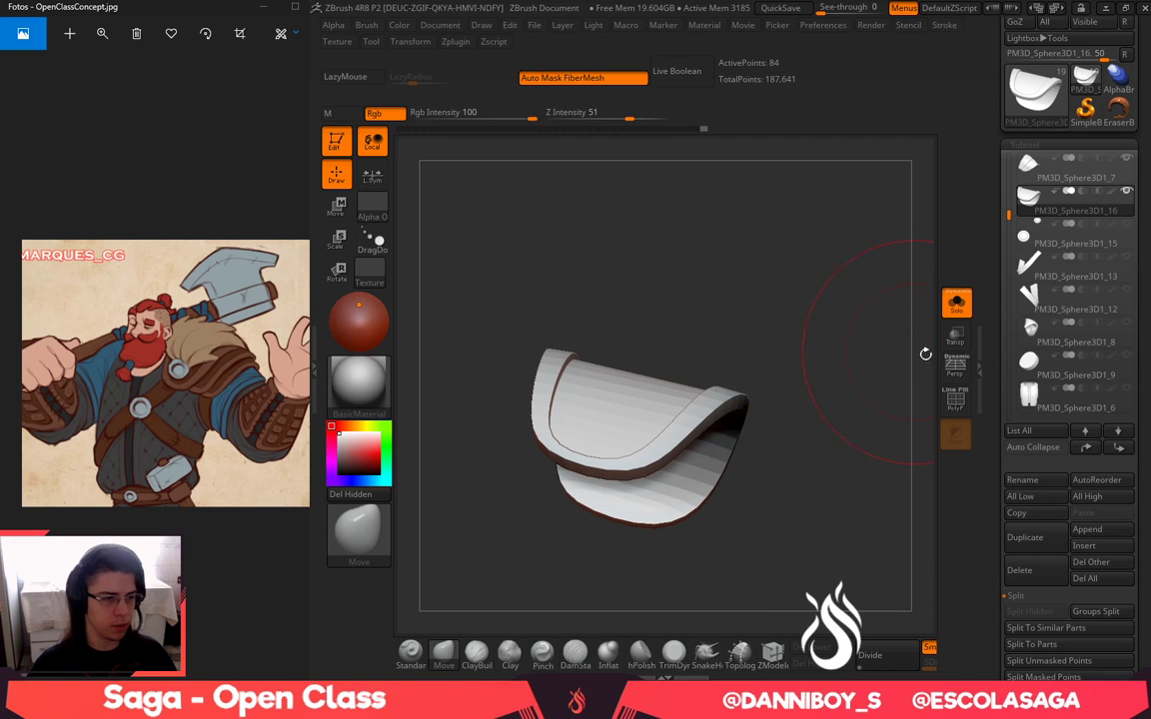
Turn off Solo mode and reshape the top panel's outer side edge over the rough shoulder armour with the Move brush
{"action": "left_click", "coordinate": [961, 305]}
{"action": "left_click_drag", "start_coordinate": [748, 314], "coordinate": [900, 304]}
{"action": "left_click_drag", "start_coordinate": [702, 437], "coordinate": [673, 453]}
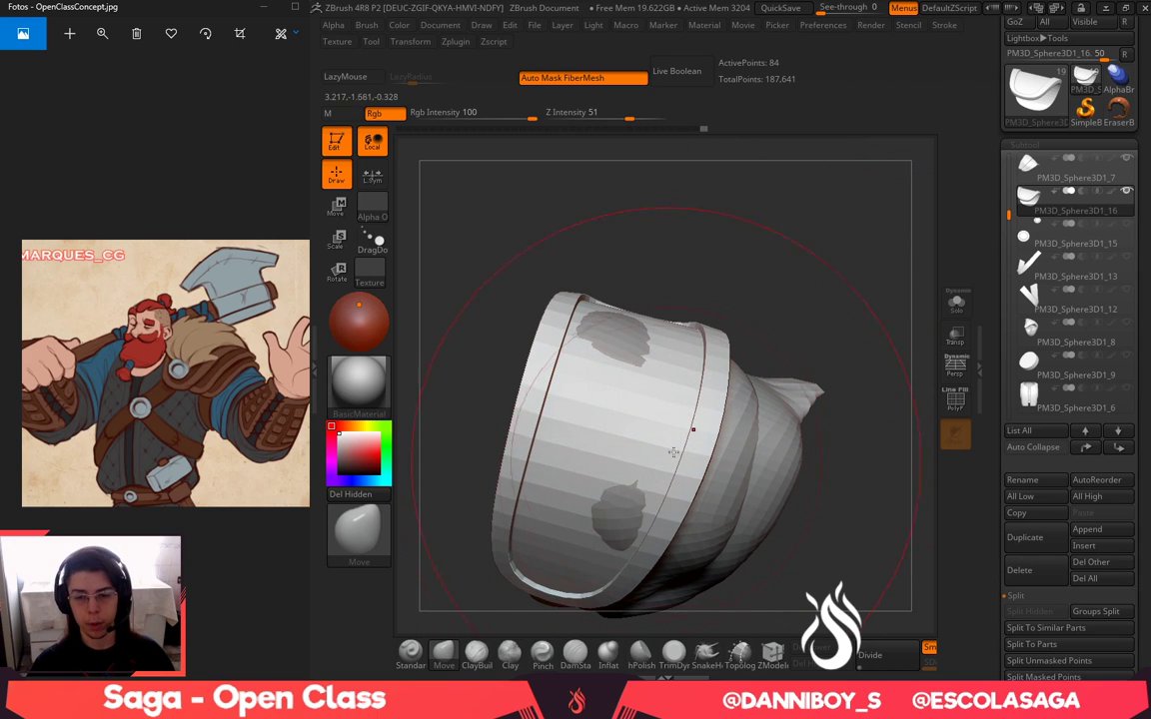
{"action": "left_click_drag", "start_coordinate": [814, 355], "coordinate": [816, 197]}
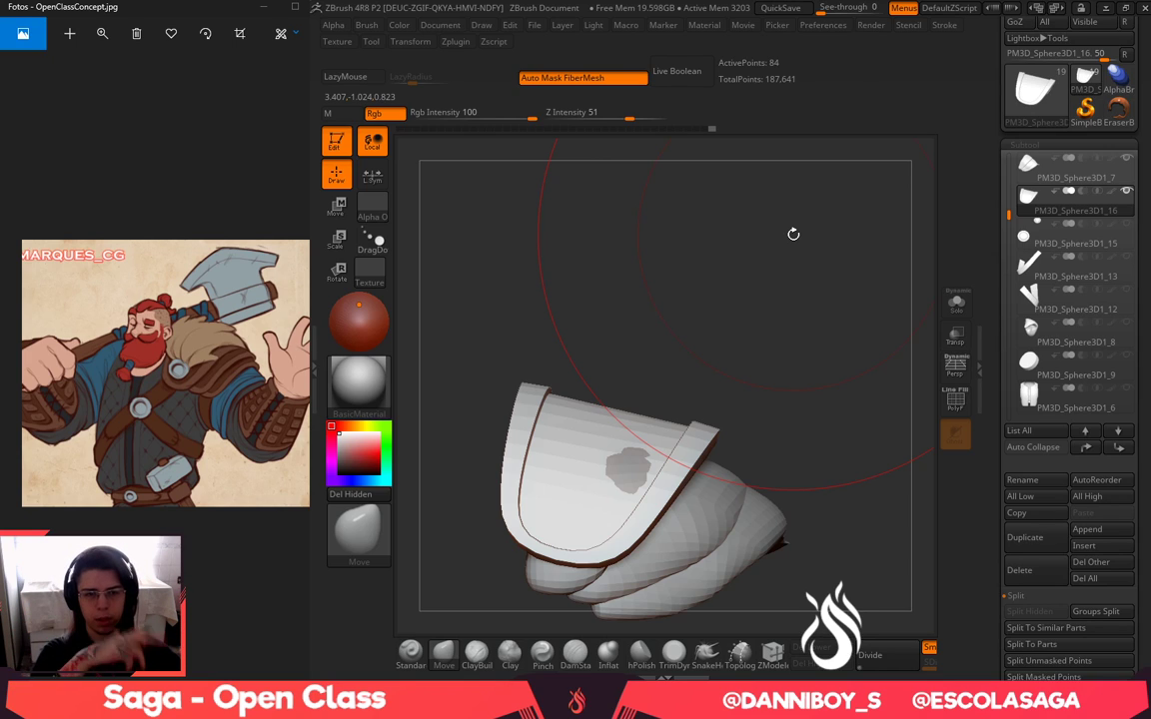
{"action": "left_click_drag", "start_coordinate": [727, 414], "coordinate": [727, 326]}
{"action": "key", "text": "super"}
{"action": "key", "text": "super"}
{"action": "mouse_move", "coordinate": [823, 318]}
{"action": "left_mouse_down"}
{"action": "mouse_move", "coordinate": [804, 296]}
{"action": "mouse_move", "coordinate": [794, 340]}
{"action": "left_mouse_up"}
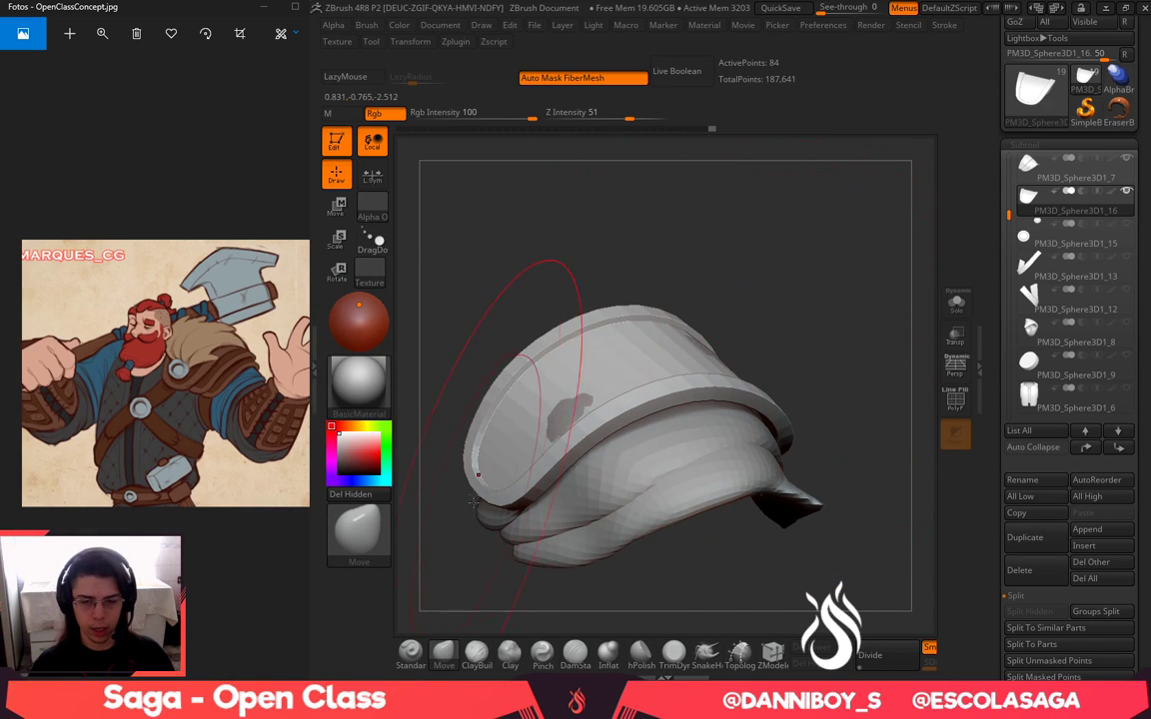
Fit the top panel's rounded ends and lower rim closely around the rough shoulder pieces with the Move brush
{"action": "left_click_drag", "start_coordinate": [477, 473], "coordinate": [508, 466]}
{"action": "mouse_move", "coordinate": [570, 386]}
{"action": "left_mouse_down"}
{"action": "mouse_move", "coordinate": [593, 391]}
{"action": "mouse_move", "coordinate": [579, 382]}
{"action": "left_mouse_up"}
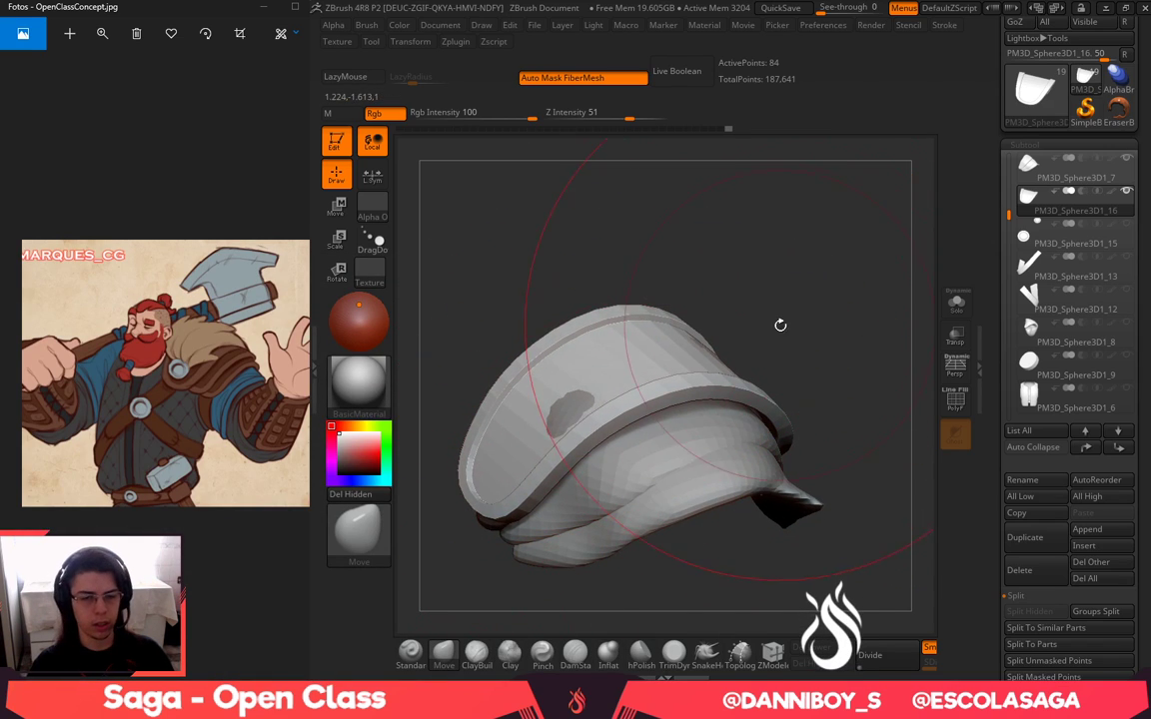
{"action": "mouse_move", "coordinate": [779, 324]}
{"action": "left_mouse_down"}
{"action": "mouse_move", "coordinate": [756, 326]}
{"action": "mouse_move", "coordinate": [753, 311]}
{"action": "left_mouse_up"}
{"action": "left_click_drag", "start_coordinate": [589, 419], "coordinate": [574, 405]}
{"action": "left_click_drag", "start_coordinate": [749, 311], "coordinate": [792, 333]}
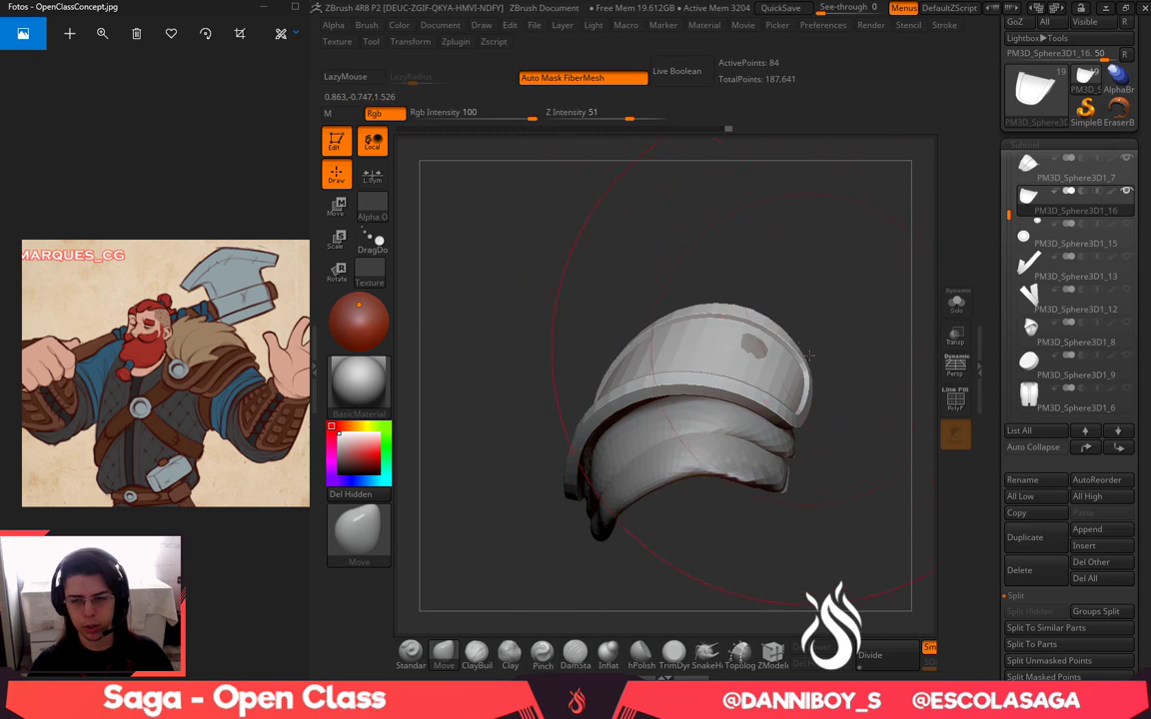
{"action": "mouse_move", "coordinate": [795, 382]}
{"action": "left_mouse_down"}
{"action": "mouse_move", "coordinate": [807, 386]}
{"action": "mouse_move", "coordinate": [812, 358]}
{"action": "mouse_move", "coordinate": [785, 347]}
{"action": "mouse_move", "coordinate": [805, 357]}
{"action": "left_mouse_up"}
{"action": "left_click_drag", "start_coordinate": [667, 383], "coordinate": [673, 366]}
{"action": "left_click_drag", "start_coordinate": [698, 270], "coordinate": [797, 357]}
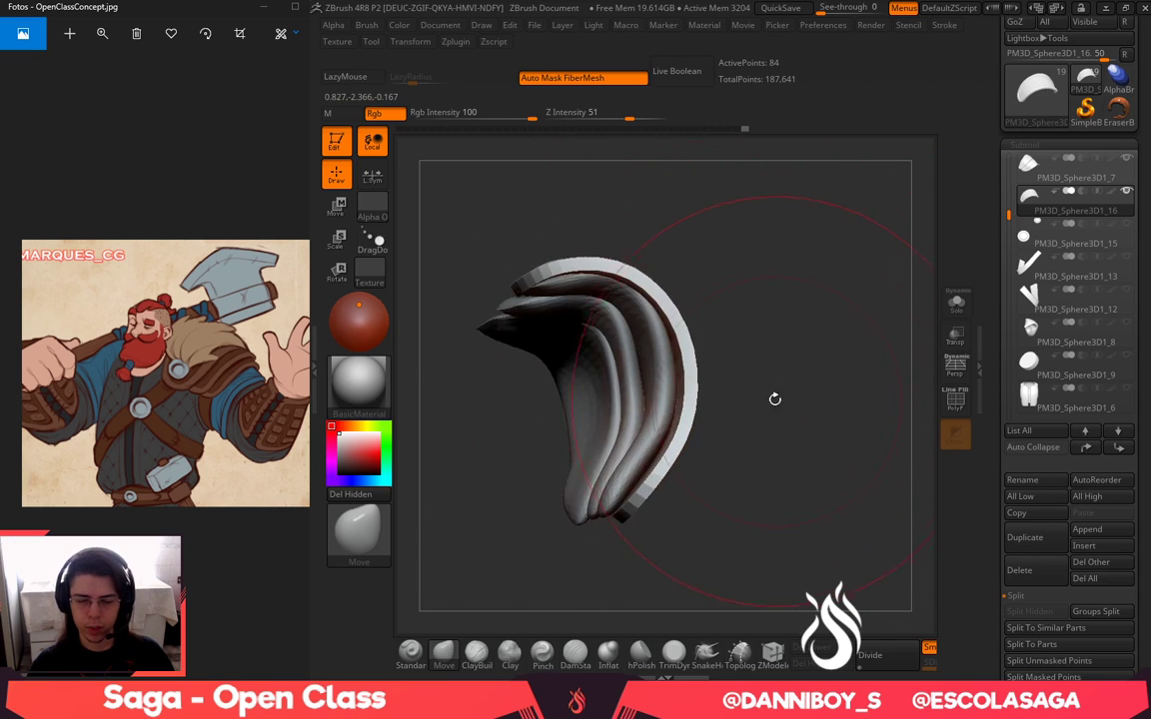
Refine the top panel's overall arc around the shoulder with Move brush strokes at changed draw sizes
{"action": "key", "text": "space"}
{"action": "mouse_move", "coordinate": [766, 400]}
{"action": "left_mouse_down"}
{"action": "mouse_move", "coordinate": [717, 399]}
{"action": "mouse_move", "coordinate": [698, 418]}
{"action": "left_mouse_up"}
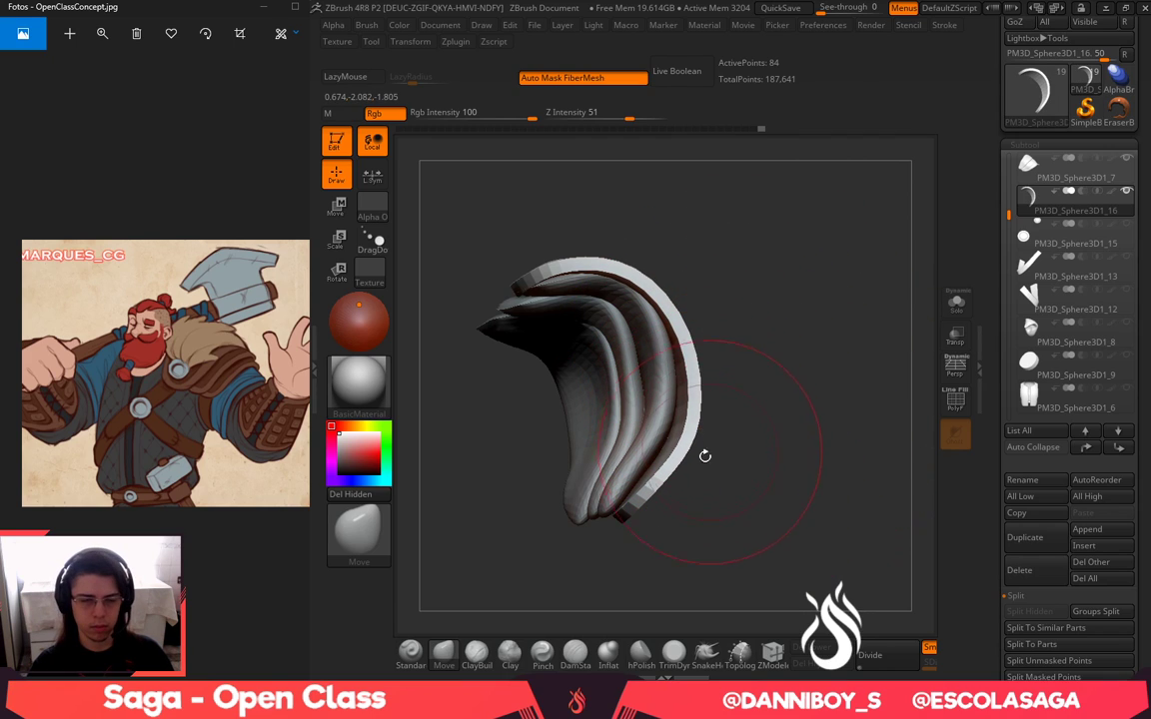
{"action": "left_click_drag", "start_coordinate": [743, 373], "coordinate": [738, 349]}
{"action": "left_click_drag", "start_coordinate": [634, 270], "coordinate": [642, 276]}
{"action": "mouse_move", "coordinate": [773, 334]}
{"action": "left_mouse_down"}
{"action": "mouse_move", "coordinate": [776, 249]}
{"action": "mouse_move", "coordinate": [741, 164]}
{"action": "left_mouse_up"}
{"action": "key", "text": "space"}
{"action": "key", "text": "space"}
{"action": "mouse_move", "coordinate": [557, 280]}
{"action": "left_mouse_down"}
{"action": "mouse_move", "coordinate": [565, 268]}
{"action": "mouse_move", "coordinate": [622, 265]}
{"action": "left_mouse_up"}
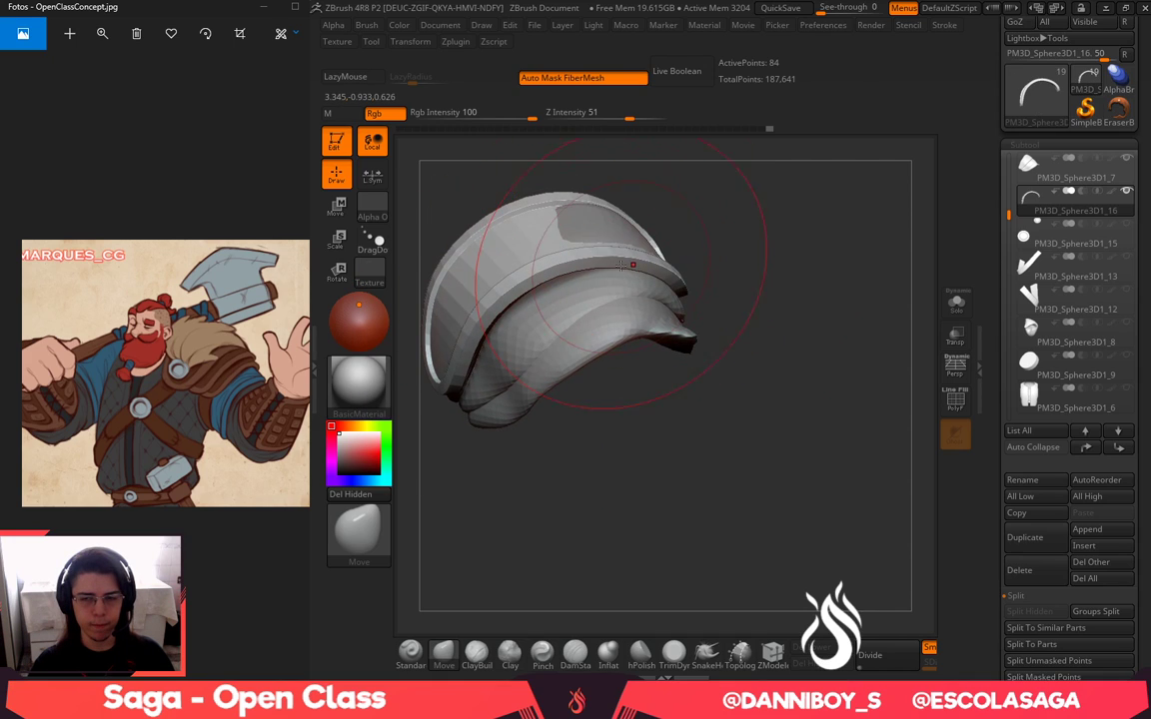
{"action": "left_click_drag", "start_coordinate": [715, 281], "coordinate": [731, 347], "text": "alt"}
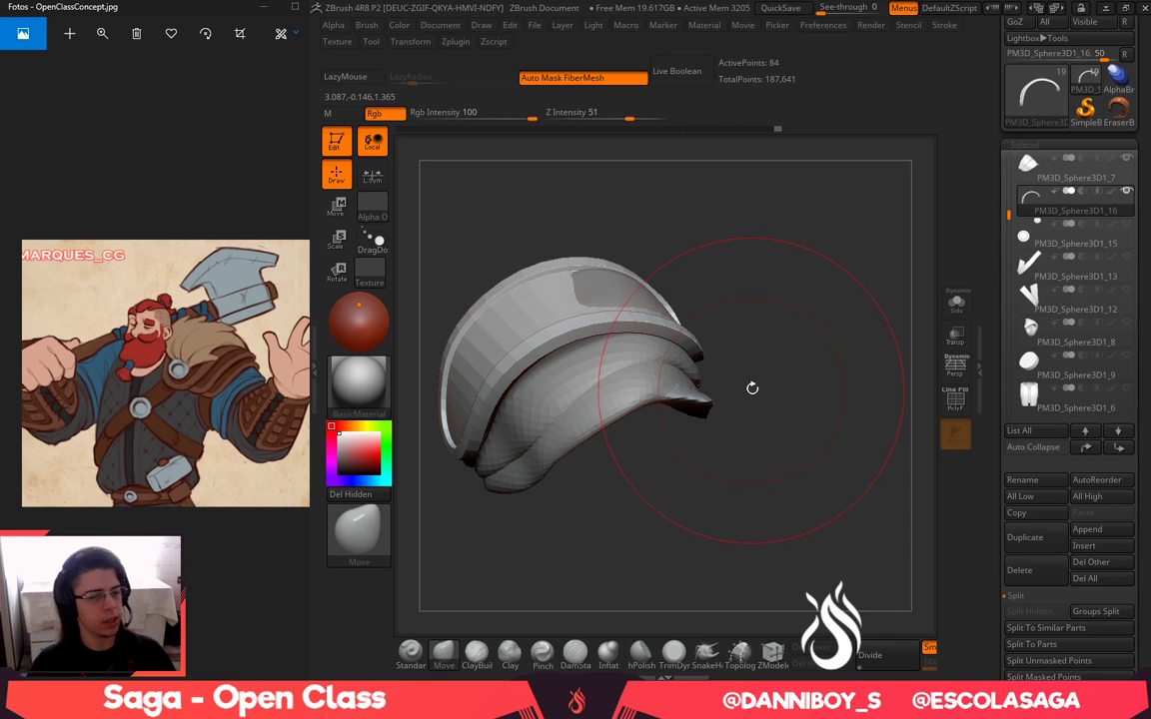
Duplicate the top shoulder panel with the transform gizmo and place the copy below it as the second armour layer
{"action": "left_click_drag", "start_coordinate": [757, 389], "coordinate": [774, 370]}
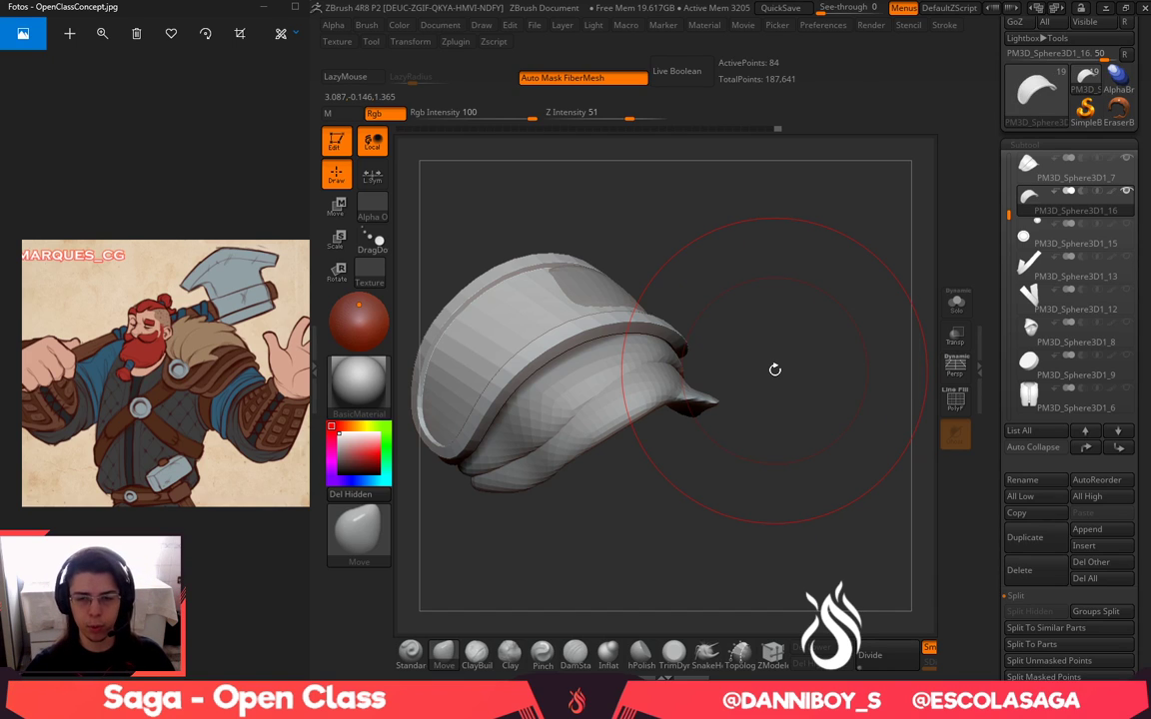
{"action": "left_click_drag", "start_coordinate": [822, 459], "coordinate": [744, 415]}
{"action": "left_click_drag", "start_coordinate": [781, 365], "coordinate": [797, 399]}
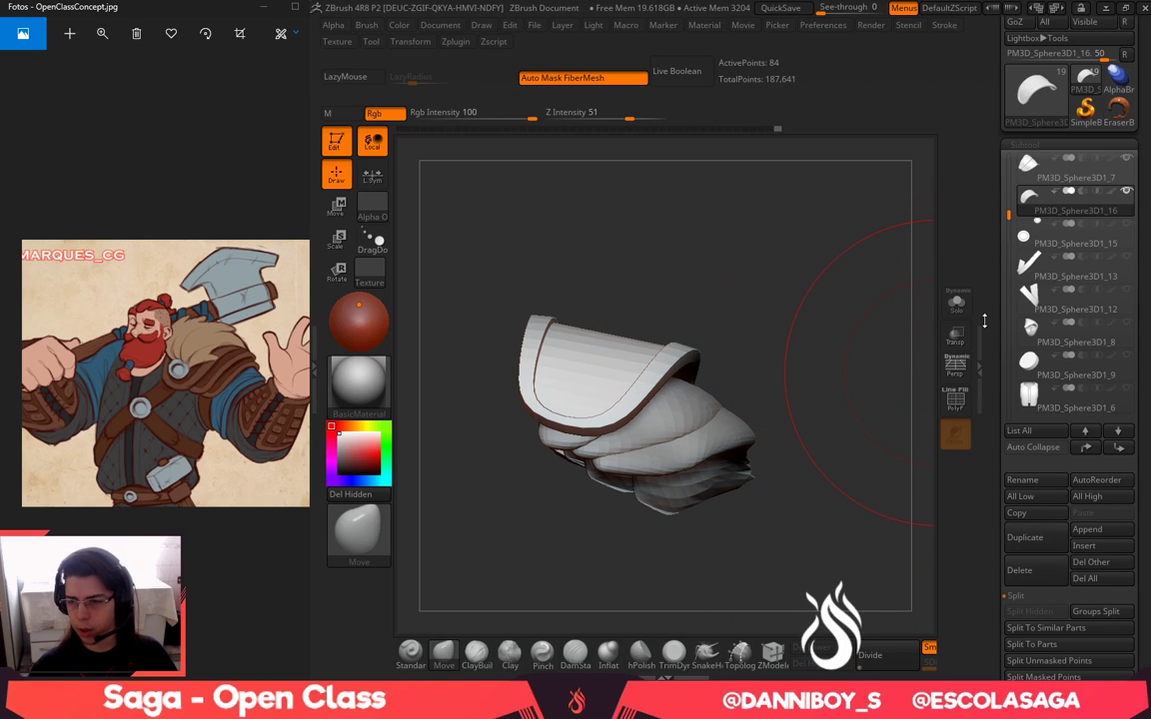
{"action": "left_click", "coordinate": [957, 304]}
{"action": "left_click", "coordinate": [963, 309]}
{"action": "key", "text": "w"}
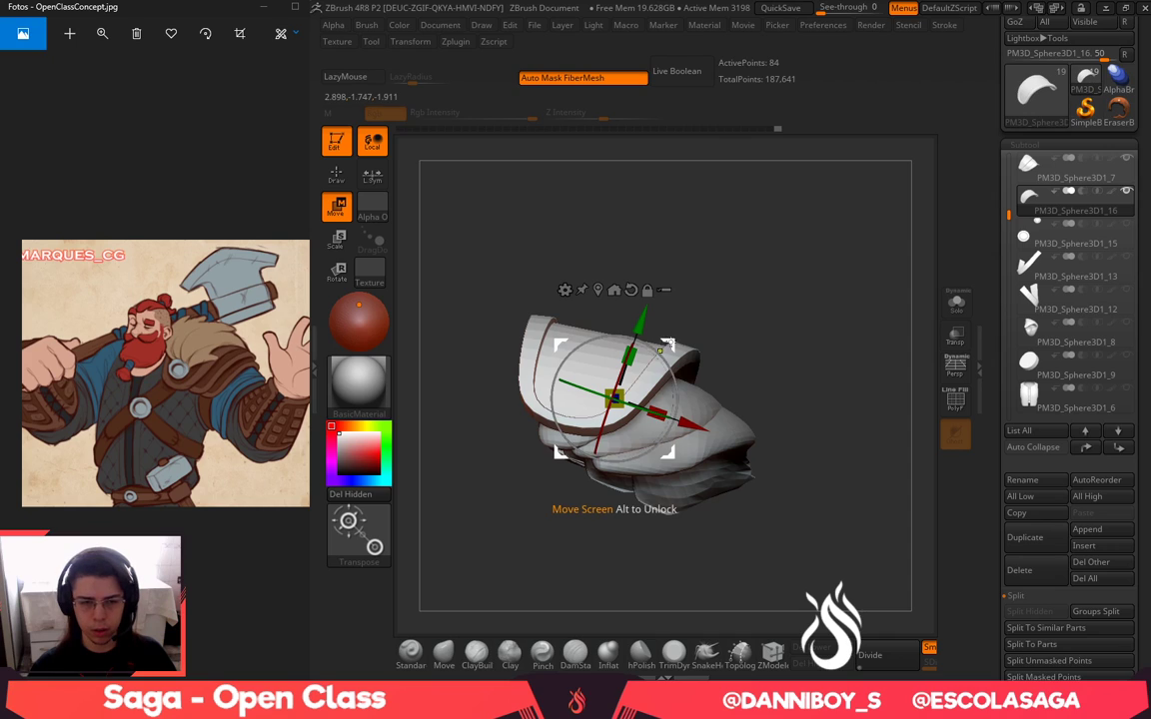
{"action": "left_click_drag", "start_coordinate": [671, 341], "coordinate": [708, 393], "text": "ctrl"}
{"action": "left_click_drag", "start_coordinate": [711, 370], "coordinate": [766, 371]}
{"action": "left_click_drag", "start_coordinate": [550, 560], "coordinate": [588, 588]}
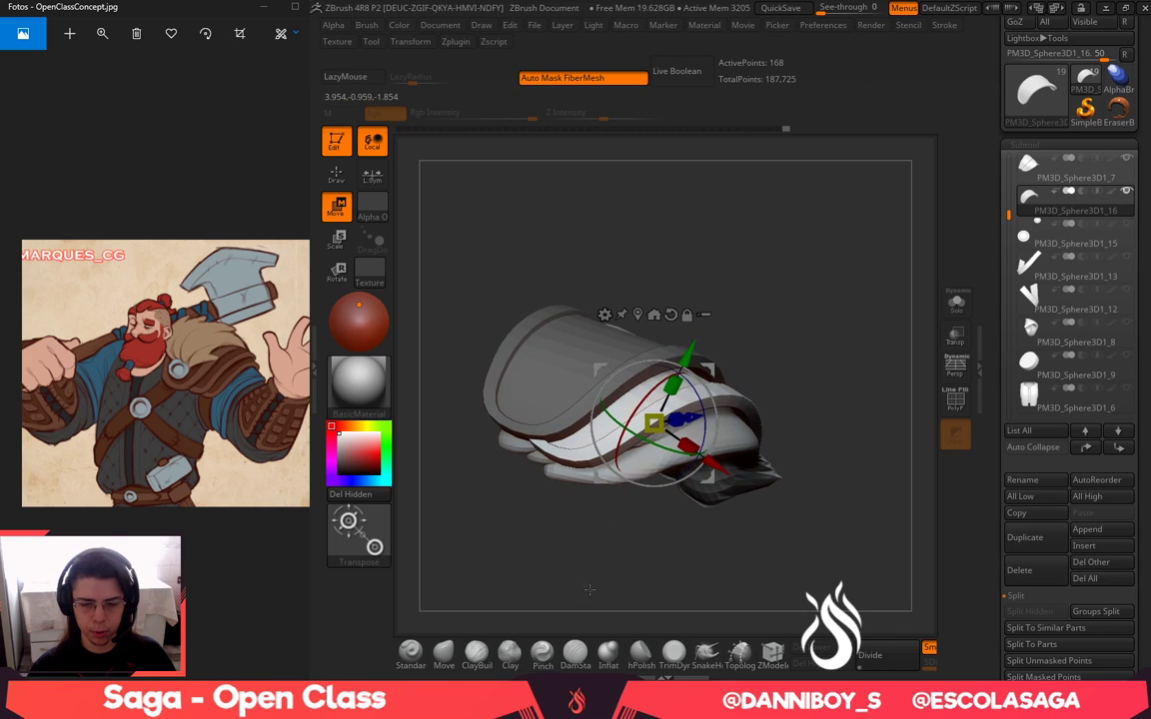
Shape the second panel's edges to tuck under the top panel with a resized Move brush
{"action": "key", "text": "q"}
{"action": "key", "text": "space"}
{"action": "left_click", "coordinate": [663, 439]}
{"action": "left_click_drag", "start_coordinate": [589, 447], "coordinate": [552, 441]}
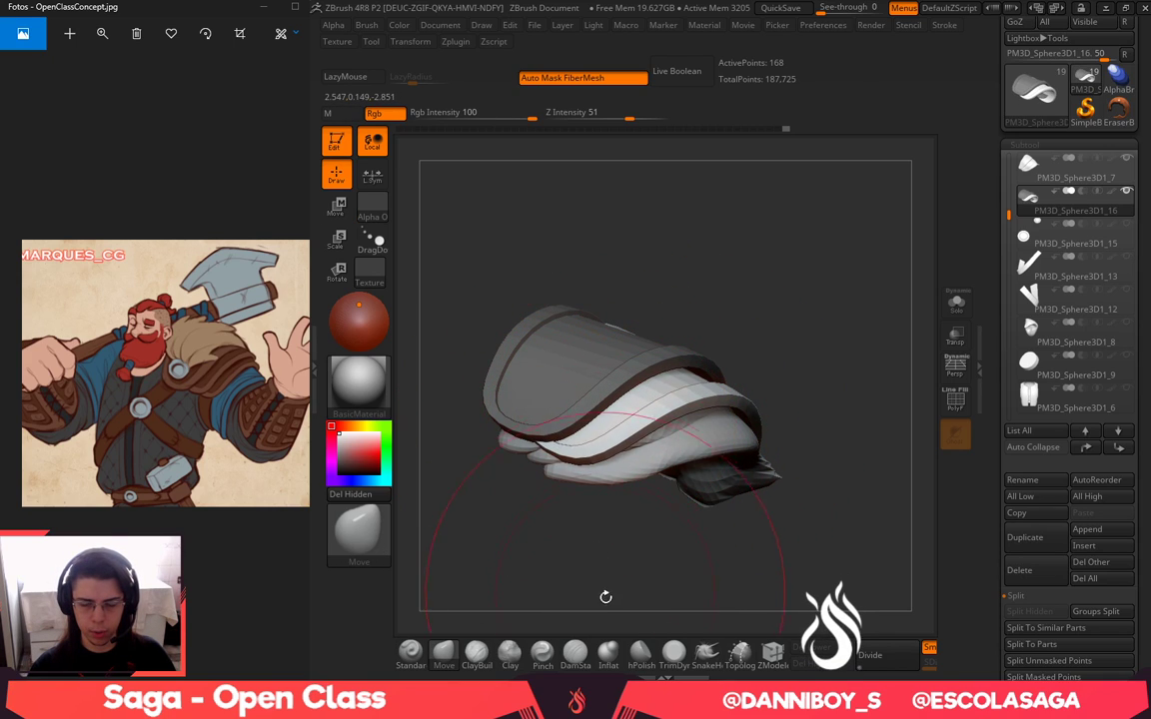
{"action": "left_click_drag", "start_coordinate": [606, 597], "coordinate": [610, 442]}
{"action": "left_click_drag", "start_coordinate": [735, 402], "coordinate": [750, 436]}
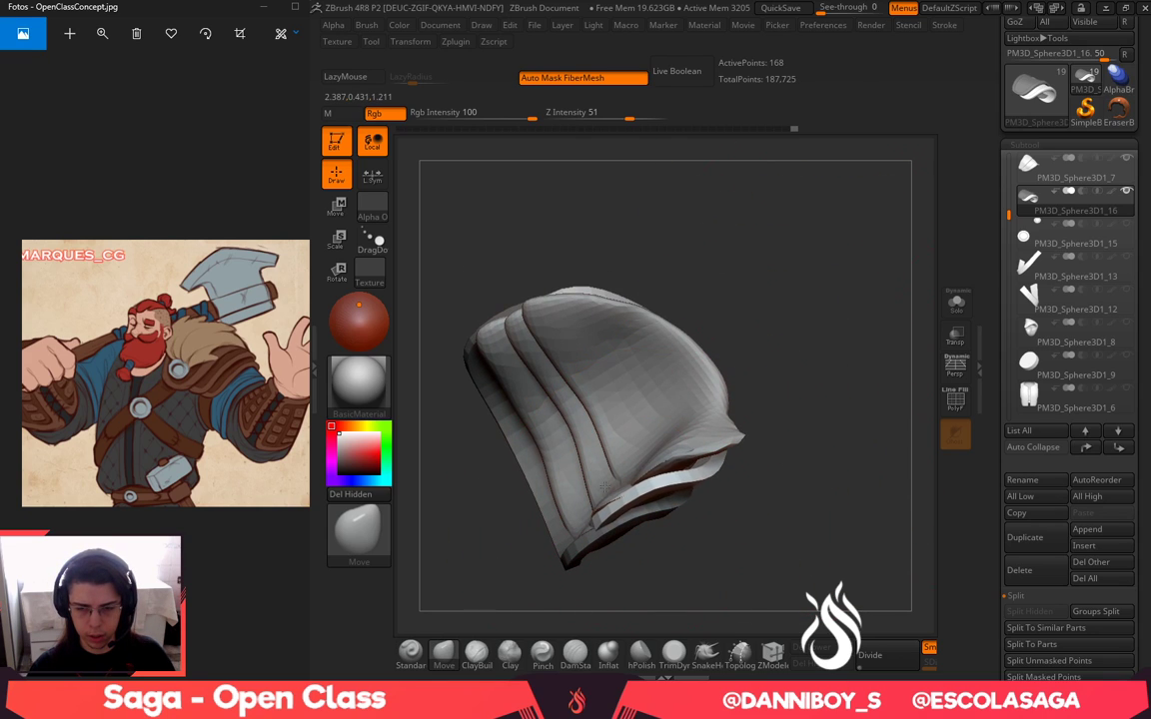
{"action": "left_click_drag", "start_coordinate": [688, 398], "coordinate": [839, 437]}
Duplicate the second shoulder panel with the gizmo and place the copy further down the arm as the third layer
{"action": "key", "text": "w"}
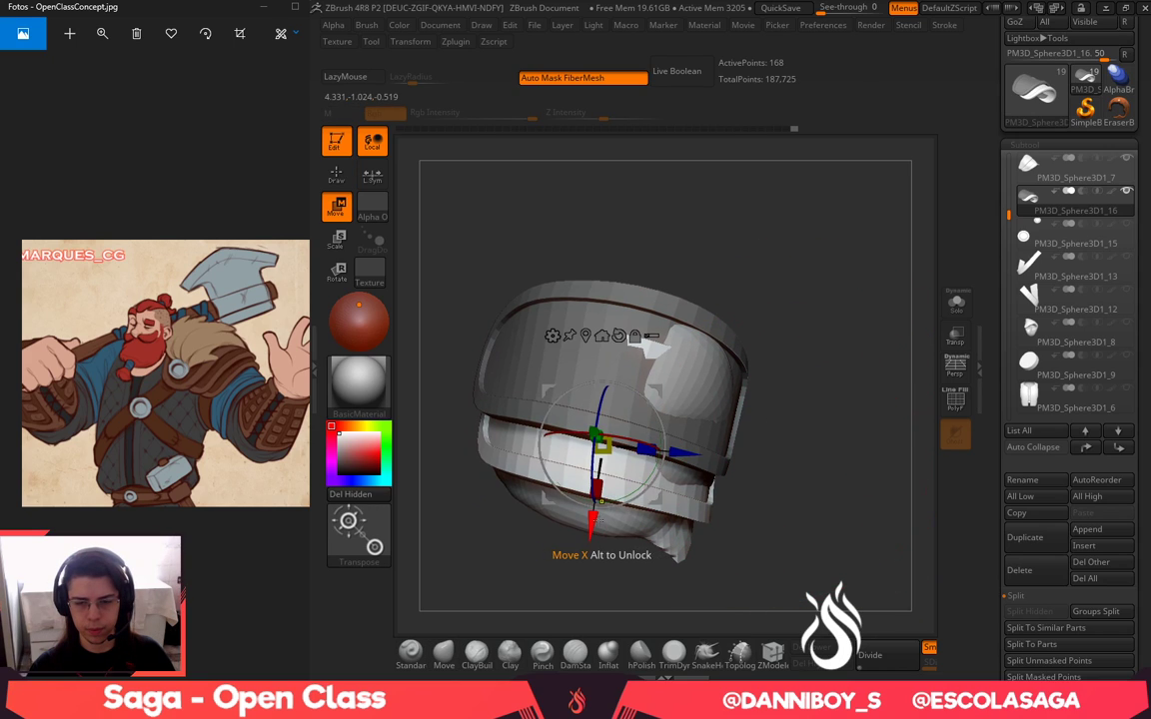
{"action": "left_click_drag", "start_coordinate": [595, 522], "coordinate": [588, 561], "text": "ctrl"}
{"action": "left_click_drag", "start_coordinate": [760, 535], "coordinate": [901, 457]}
{"action": "key", "text": "q"}
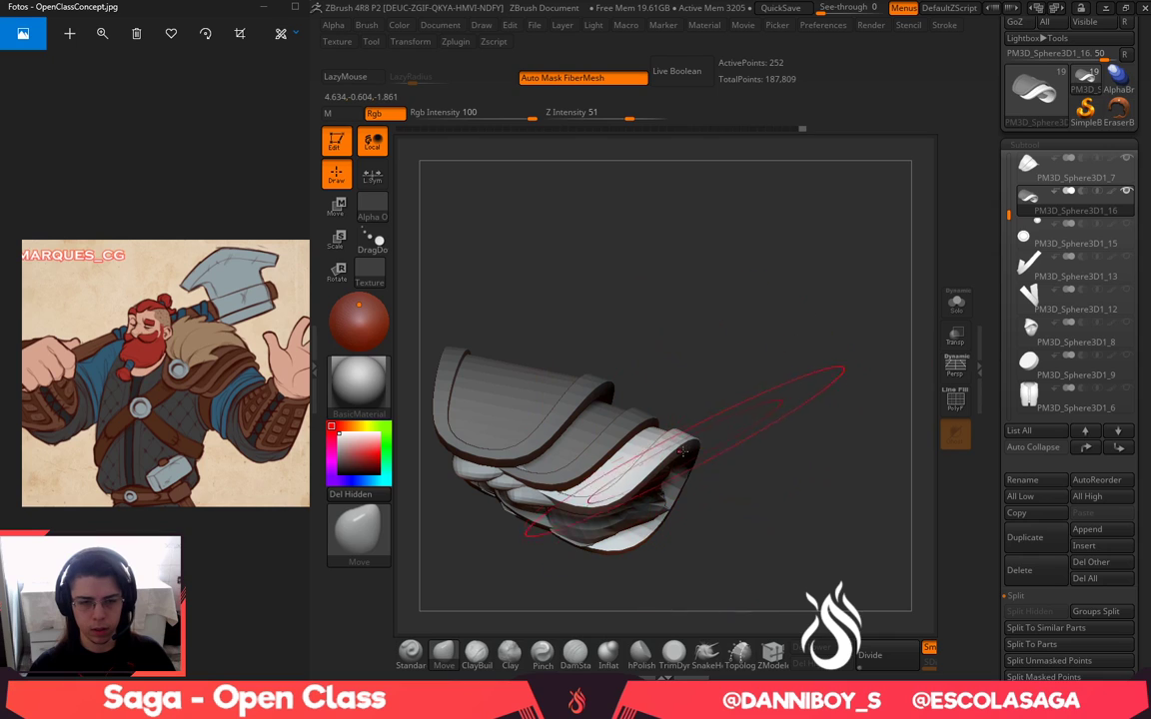
{"action": "left_click_drag", "start_coordinate": [804, 437], "coordinate": [859, 436]}
{"action": "left_click_drag", "start_coordinate": [730, 544], "coordinate": [570, 551]}
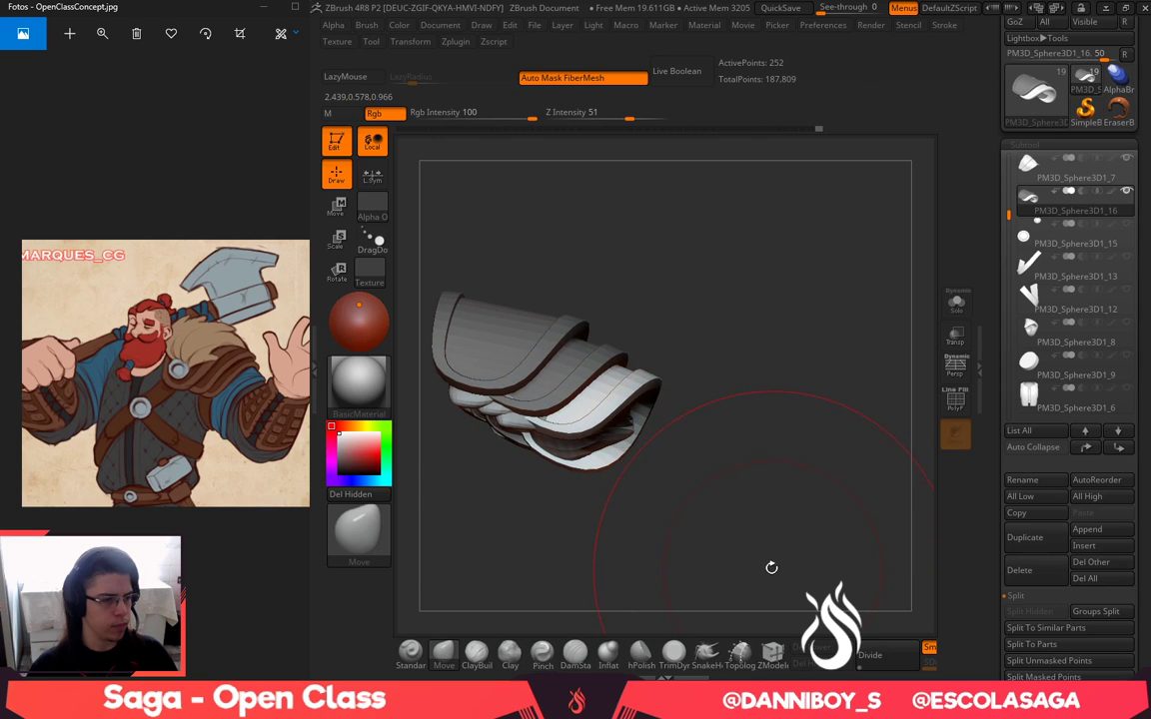
{"action": "left_click_drag", "start_coordinate": [771, 567], "coordinate": [832, 612], "text": "alt"}
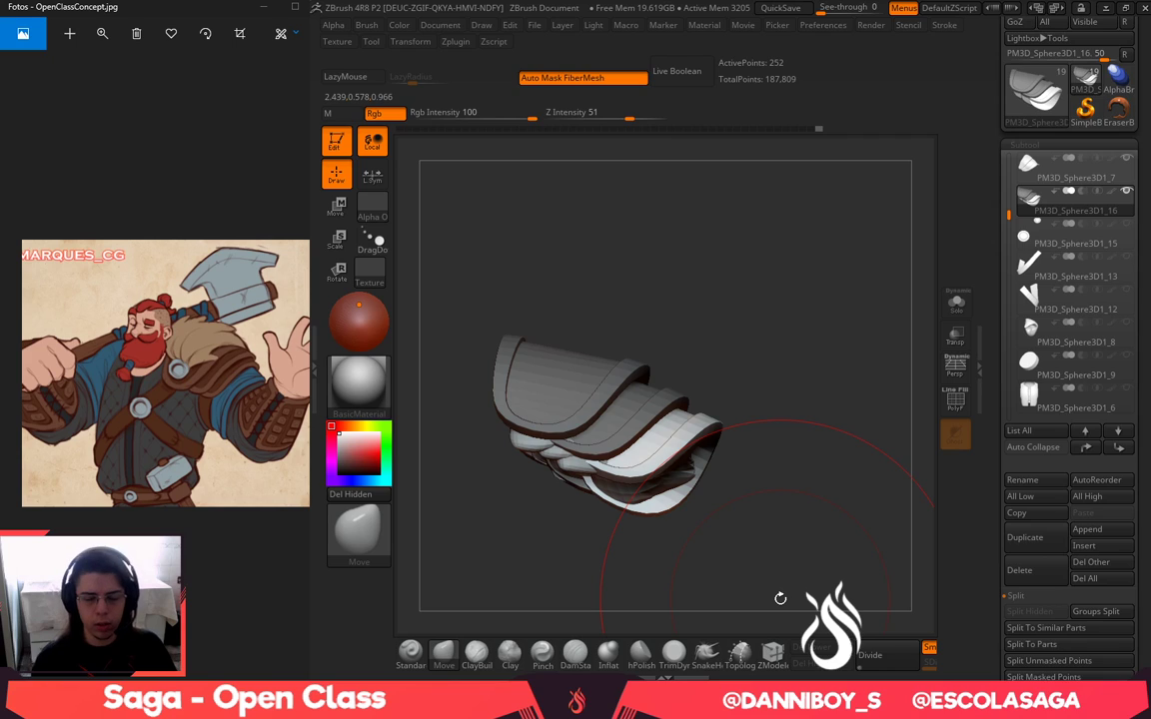
Hide the rough shoulder armour subtool and fit the third panel's curve and edges beneath the second with the Move brush
{"action": "left_click", "coordinate": [1125, 160]}
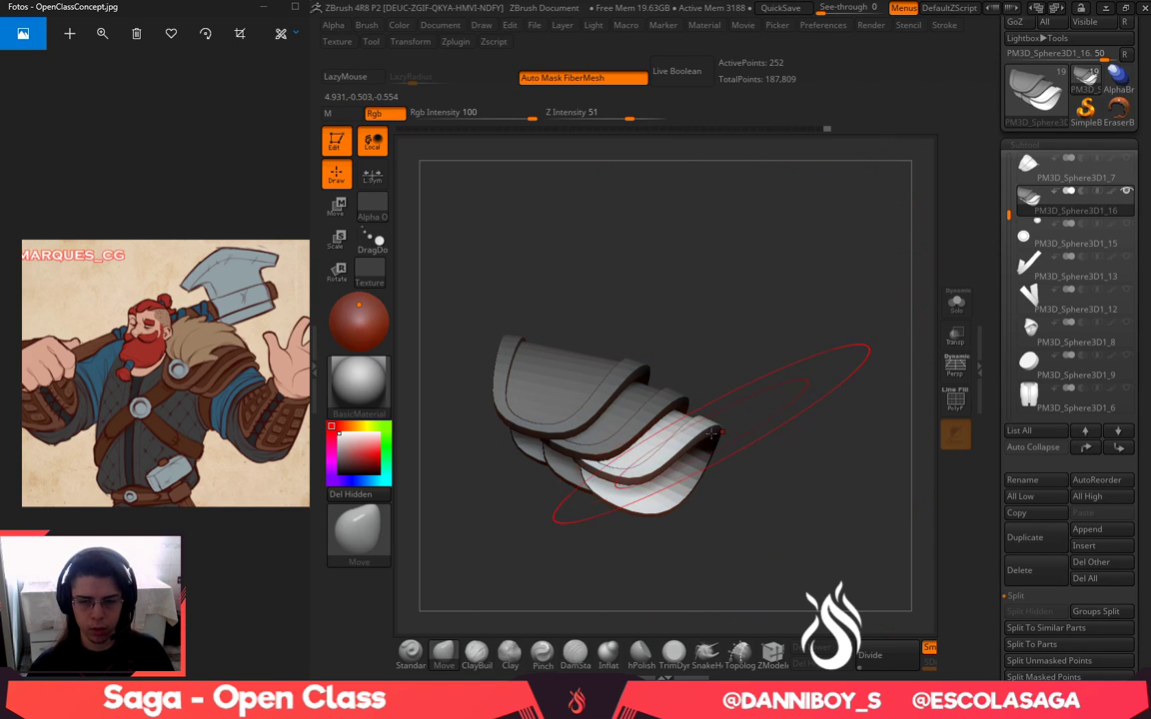
{"action": "mouse_move", "coordinate": [629, 471]}
{"action": "left_mouse_down"}
{"action": "mouse_move", "coordinate": [615, 465]}
{"action": "mouse_move", "coordinate": [633, 474]}
{"action": "left_mouse_up"}
{"action": "mouse_move", "coordinate": [765, 484]}
{"action": "left_mouse_down"}
{"action": "mouse_move", "coordinate": [643, 495]}
{"action": "mouse_move", "coordinate": [691, 567]}
{"action": "left_mouse_up"}
{"action": "left_click_drag", "start_coordinate": [647, 508], "coordinate": [668, 482]}
{"action": "key", "text": "space"}
{"action": "left_click_drag", "start_coordinate": [574, 422], "coordinate": [567, 422]}
{"action": "left_click_drag", "start_coordinate": [542, 354], "coordinate": [892, 432]}
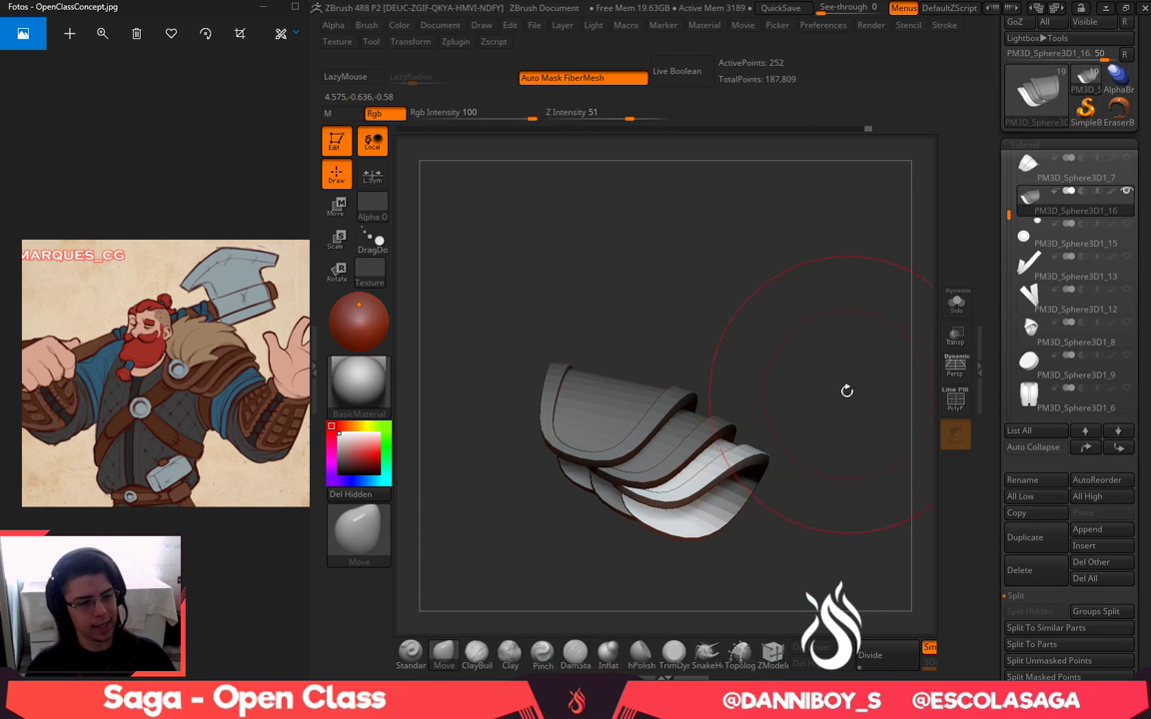
{"action": "left_click_drag", "start_coordinate": [846, 391], "coordinate": [801, 509]}
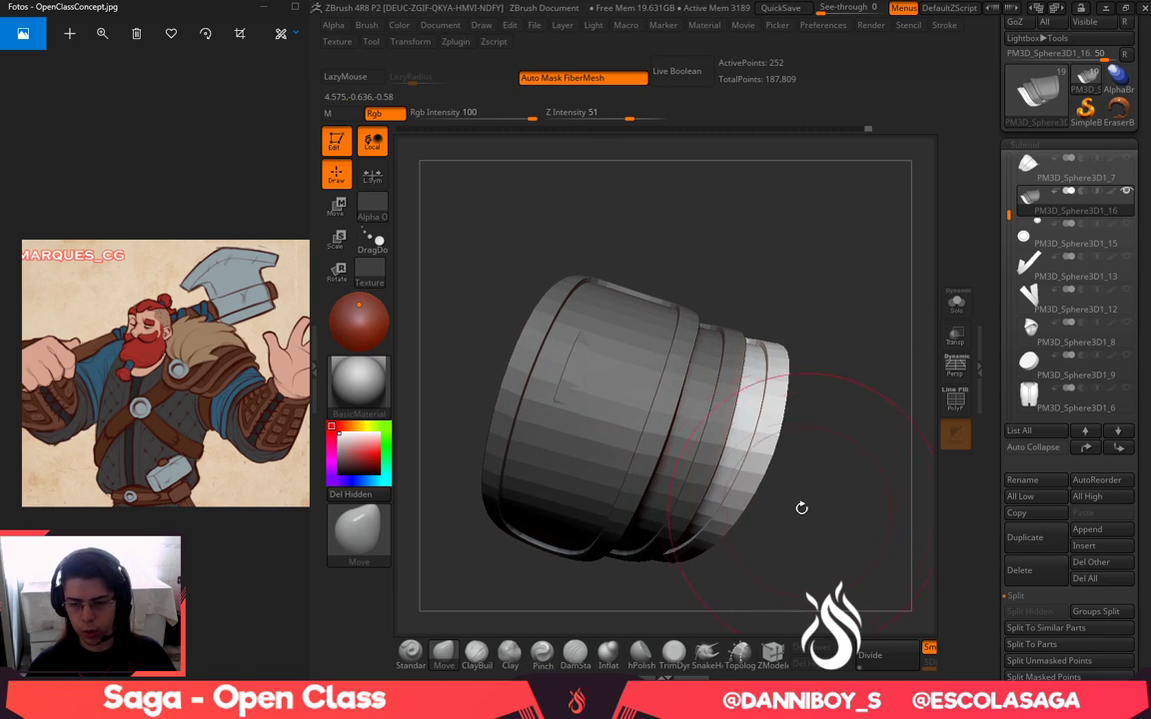
{"action": "left_click_drag", "start_coordinate": [740, 473], "coordinate": [750, 476]}
{"action": "left_click_drag", "start_coordinate": [774, 422], "coordinate": [857, 437]}
Clear the mask from the upper shoulder panels and return to Draw mode
{"action": "key", "text": "w"}
{"action": "left_click_drag", "start_coordinate": [816, 300], "coordinate": [835, 322], "text": "ctrl"}
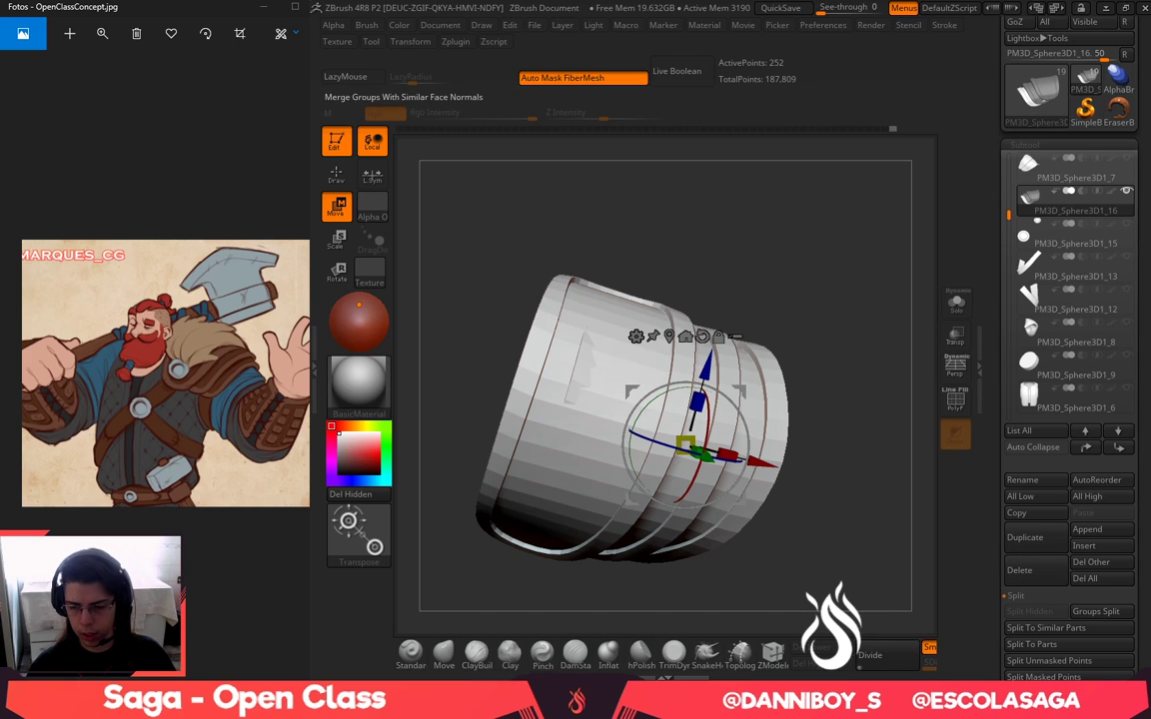
{"action": "left_click", "coordinate": [579, 363], "text": "ctrl"}
{"action": "key", "text": "q"}
{"action": "left_click_drag", "start_coordinate": [680, 279], "coordinate": [791, 310]}
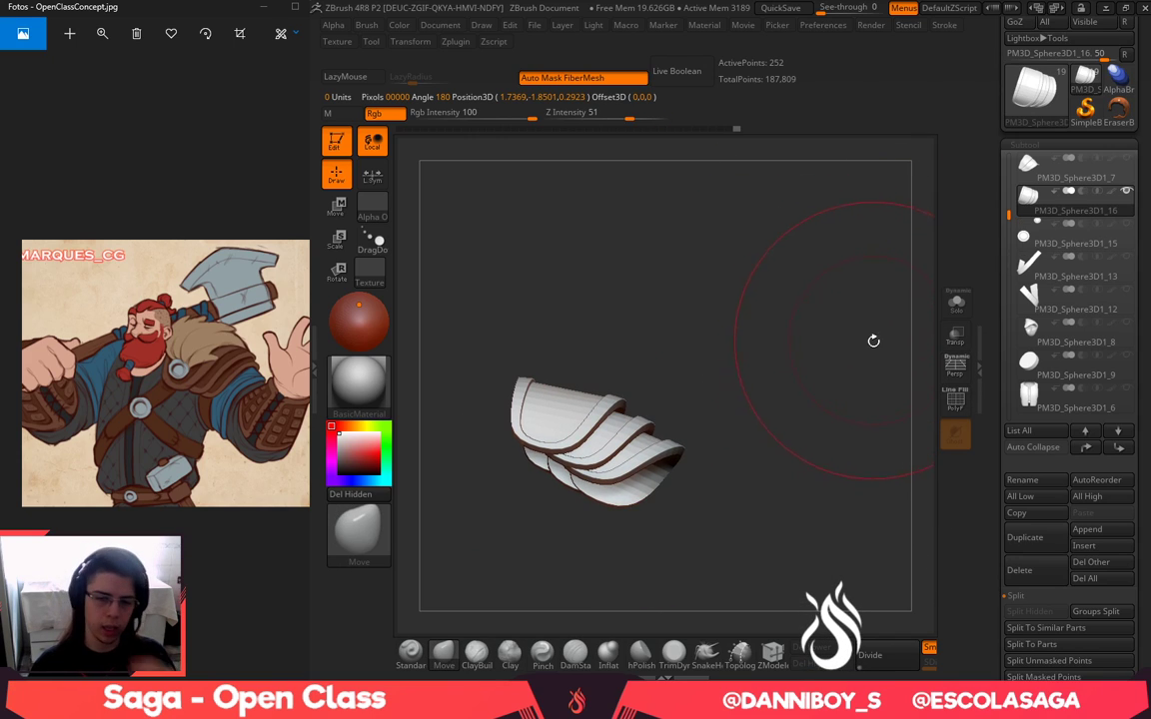
Isolate the rough shoulder armour subtool PM3D_Sphere3D1_7 and delete it permanently
{"action": "left_click", "coordinate": [955, 312]}
{"action": "left_click", "coordinate": [965, 309]}
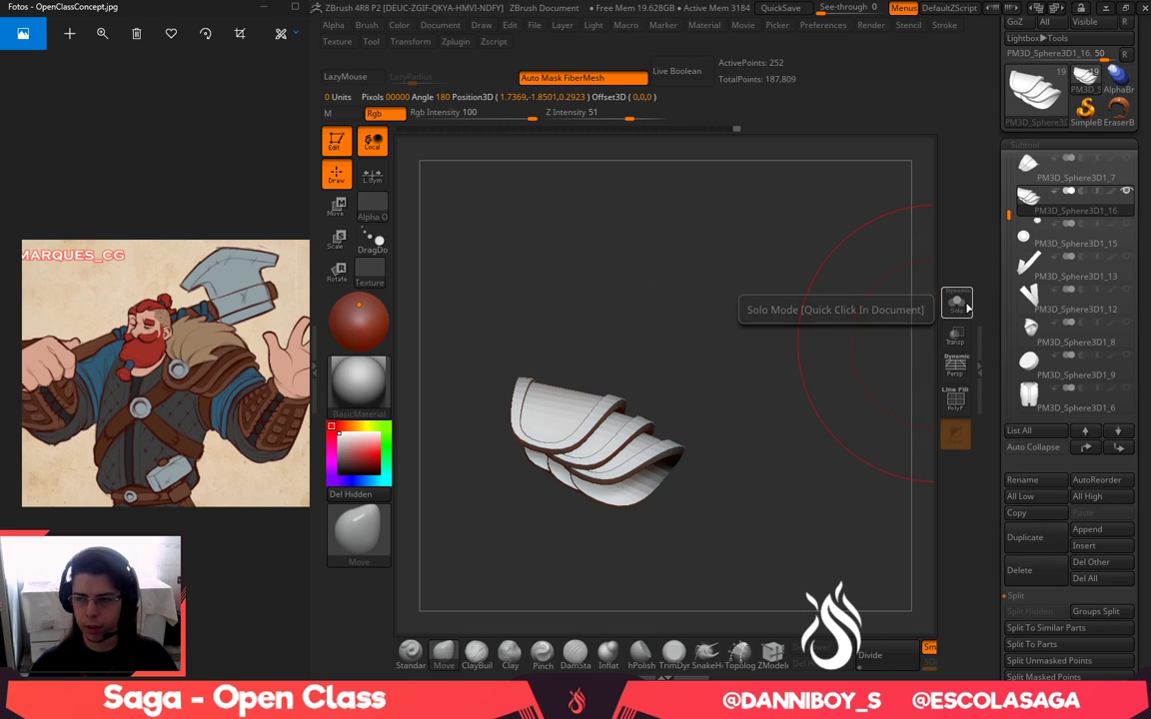
{"action": "left_click", "coordinate": [1046, 173]}
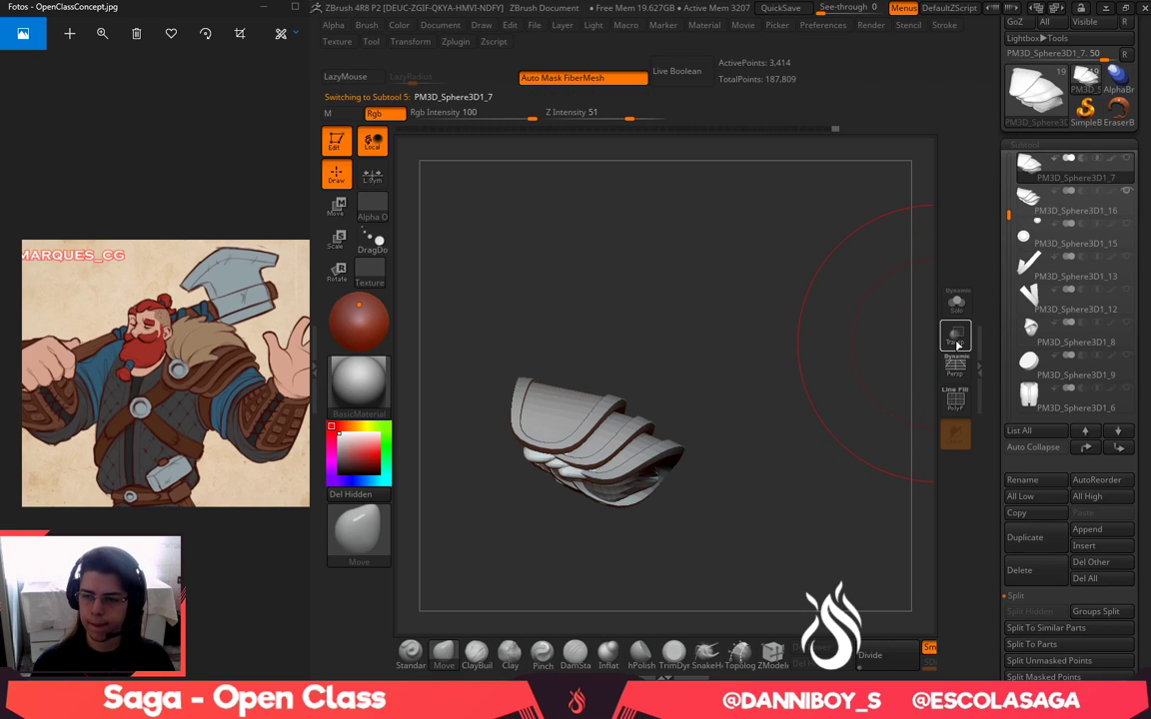
{"action": "left_click", "coordinate": [956, 310]}
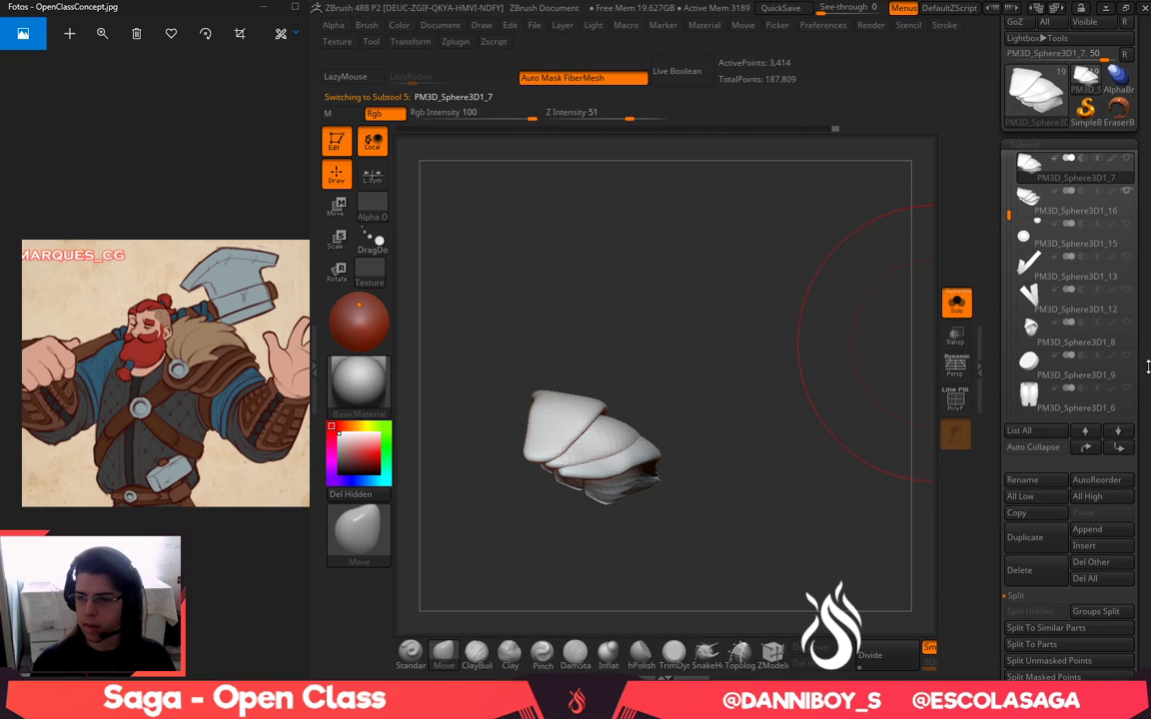
{"action": "left_click", "coordinate": [1030, 570]}
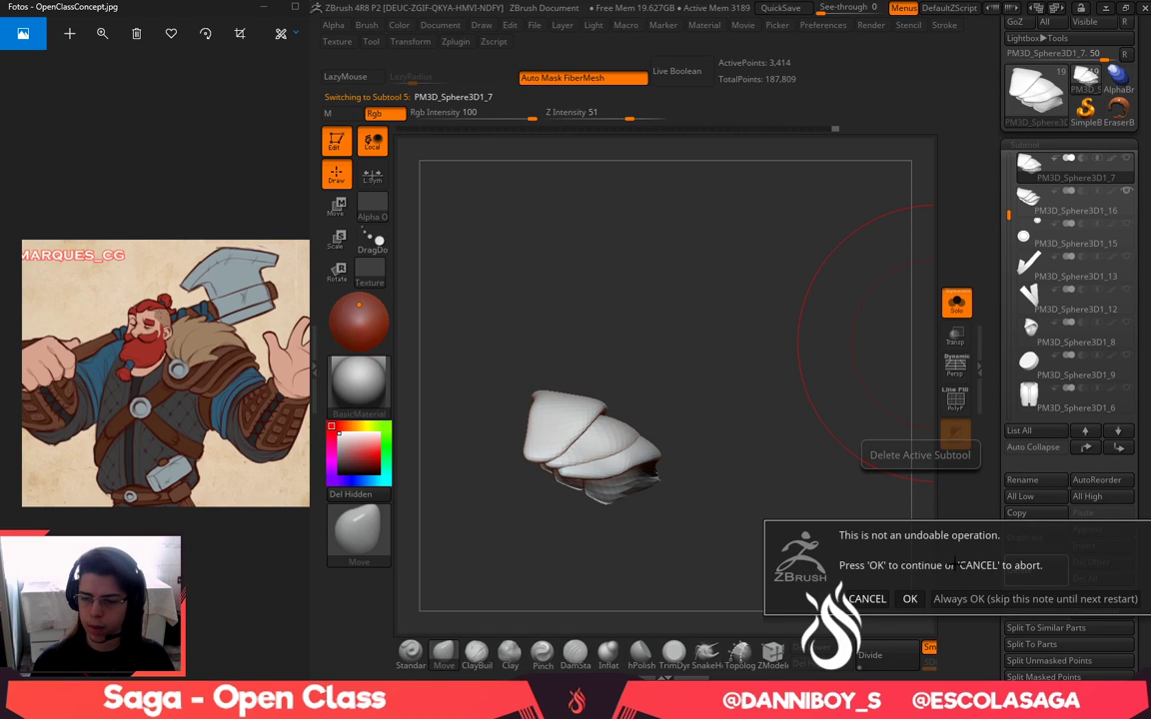
{"action": "left_click", "coordinate": [910, 598]}
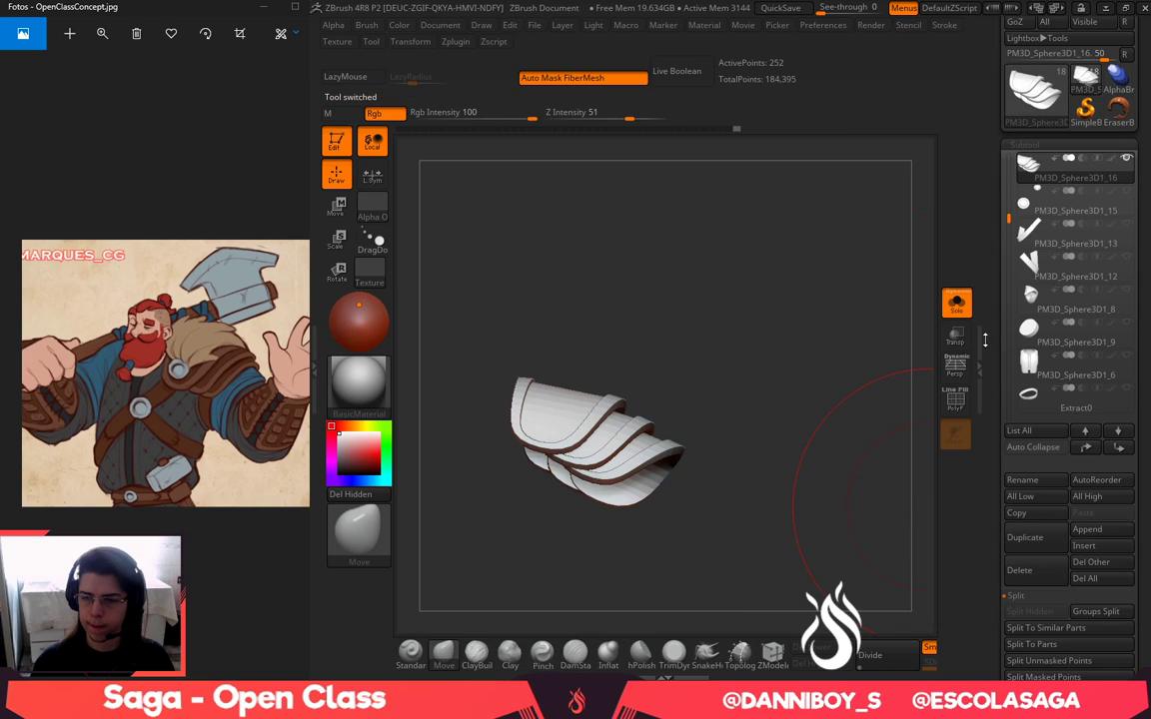
Quick-save the project and show all the character's subtools again
{"action": "left_click", "coordinate": [789, 9]}
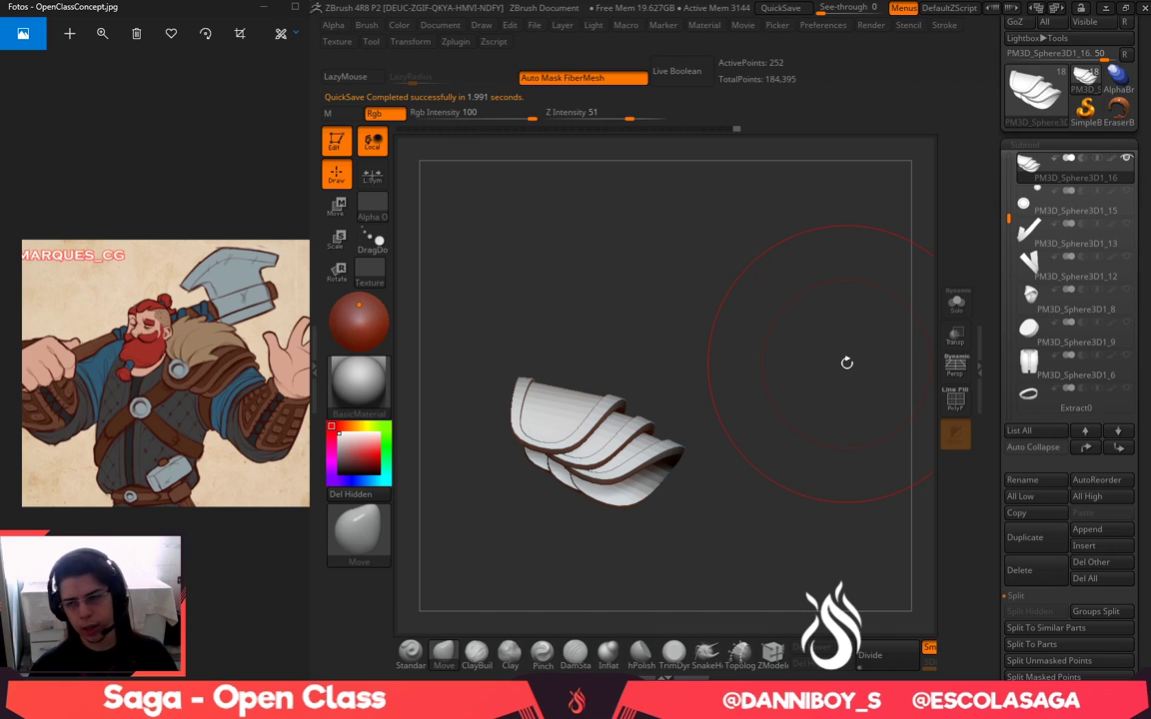
{"action": "left_click", "coordinate": [1127, 159]}
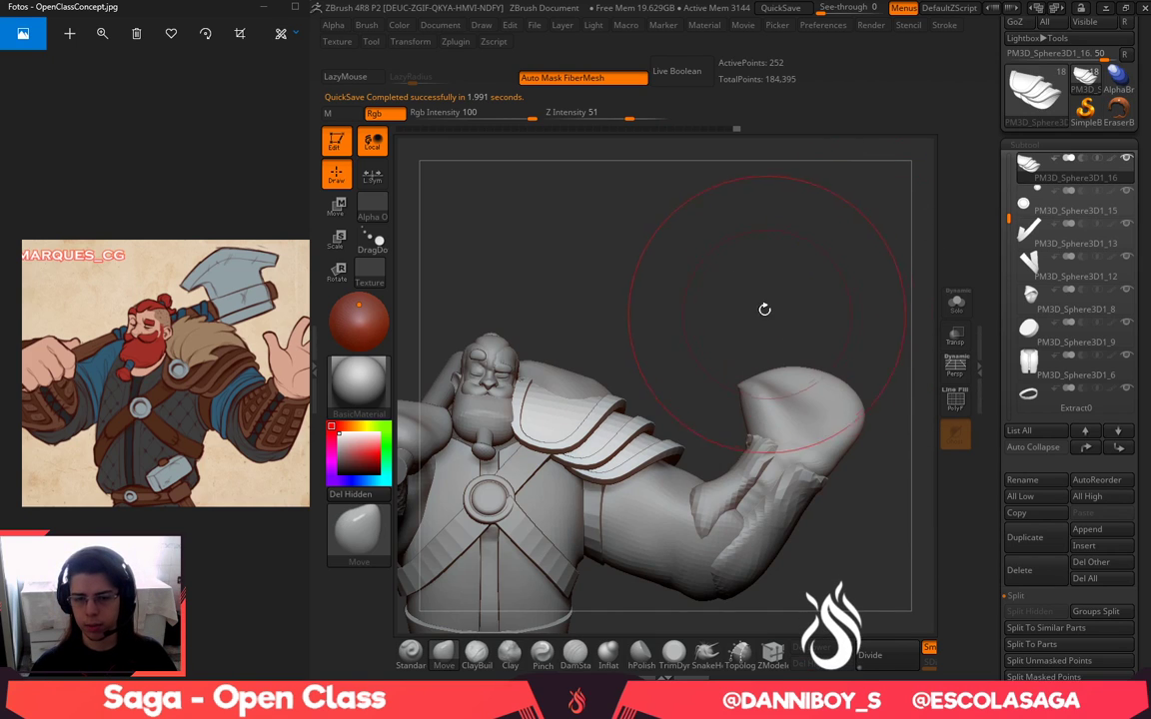
Examine how the three layered shoulder panels sit on the body from the front and from below
{"action": "left_click_drag", "start_coordinate": [764, 308], "coordinate": [711, 306]}
{"action": "key", "text": "w"}
{"action": "left_click_drag", "start_coordinate": [509, 378], "coordinate": [526, 383]}
{"action": "left_click_drag", "start_coordinate": [715, 325], "coordinate": [624, 345]}
{"action": "key", "text": "q"}
{"action": "left_click_drag", "start_coordinate": [815, 404], "coordinate": [505, 553]}
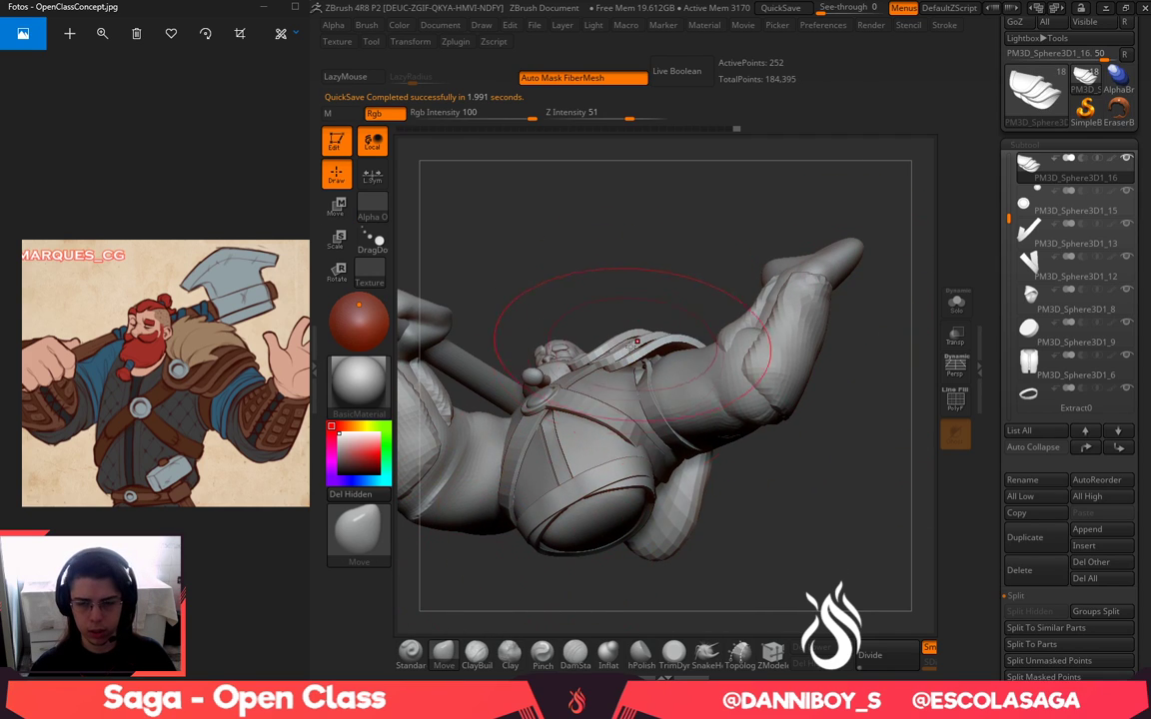
Shift the three layered shoulder panels slightly away from the head along the arm
{"action": "left_click_drag", "start_coordinate": [689, 274], "coordinate": [671, 429]}
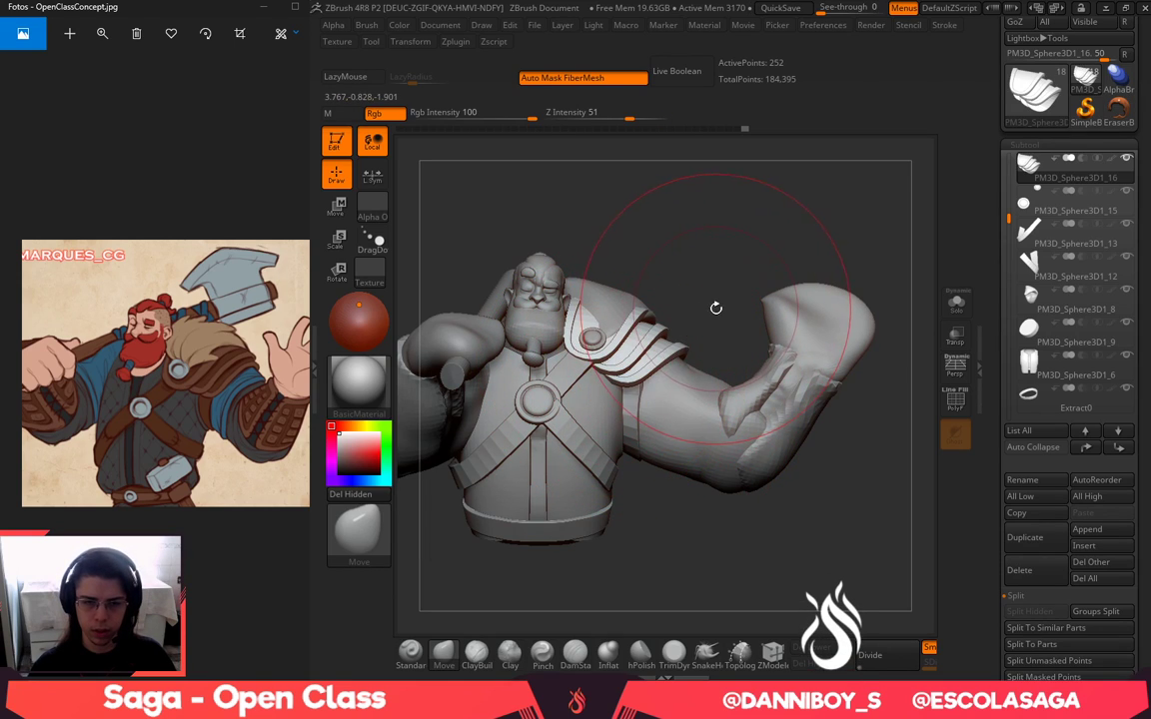
{"action": "key", "text": "w"}
{"action": "left_click_drag", "start_coordinate": [513, 290], "coordinate": [526, 296]}
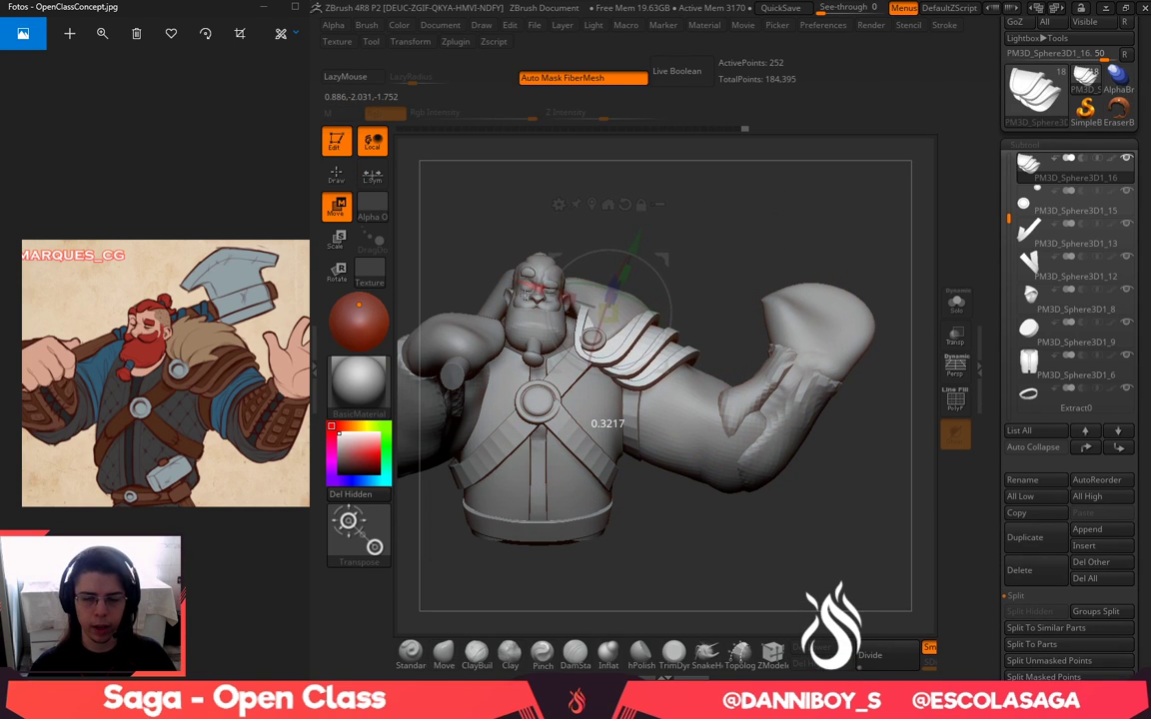
{"action": "key", "text": "q"}
Reposition the shoulder disc ornament on the upper panel's rim and adjust its size with the Move gizmo
{"action": "left_click_drag", "start_coordinate": [732, 243], "coordinate": [724, 305], "text": "alt"}
{"action": "left_click", "coordinate": [596, 350], "text": "alt"}
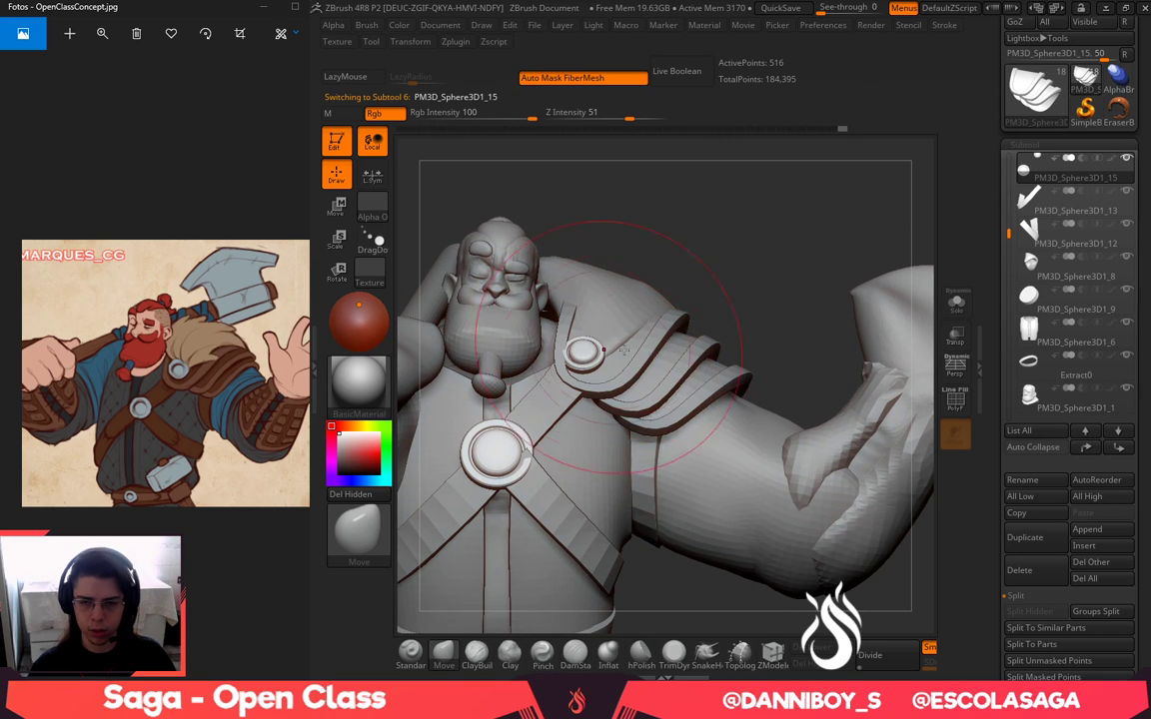
{"action": "left_click", "coordinate": [954, 304]}
{"action": "key", "text": "w"}
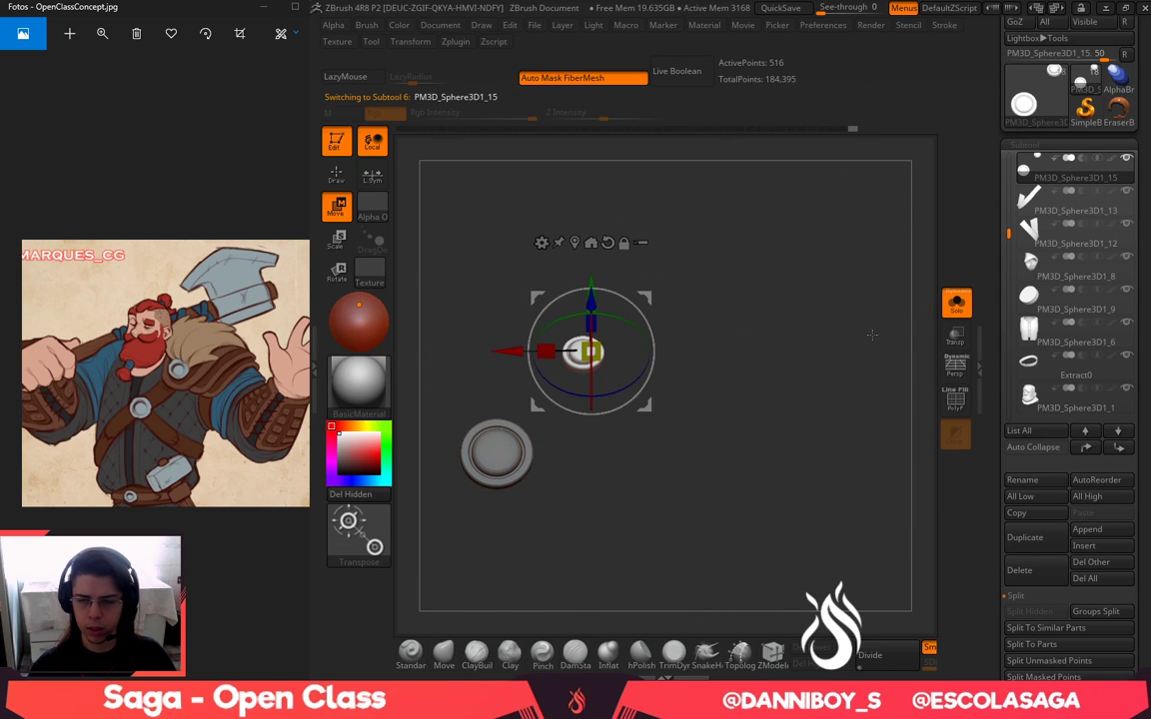
{"action": "left_click", "coordinate": [954, 304]}
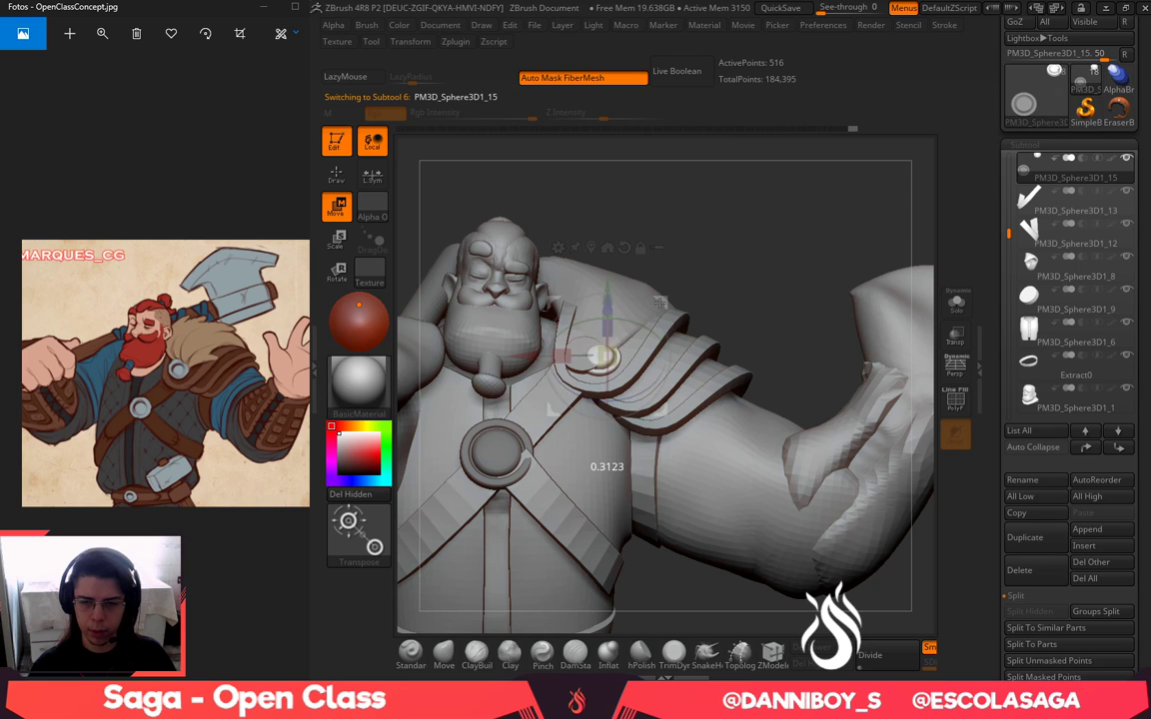
{"action": "left_click_drag", "start_coordinate": [660, 302], "coordinate": [662, 301]}
{"action": "left_click_drag", "start_coordinate": [748, 250], "coordinate": [765, 308]}
{"action": "left_click_drag", "start_coordinate": [607, 357], "coordinate": [623, 356]}
{"action": "left_click_drag", "start_coordinate": [660, 302], "coordinate": [658, 298]}
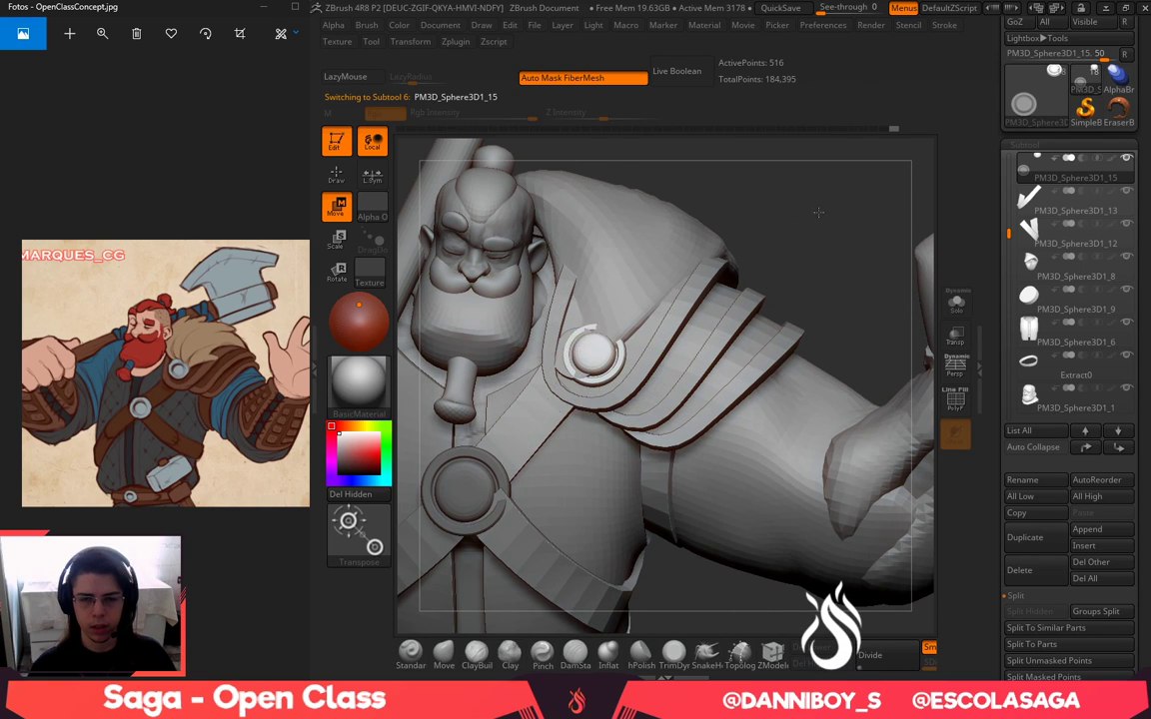
{"action": "key", "text": "q"}
Isolate the fur mantle subtool PM3D_Sphere3D1_8 and smooth its surface from several angles
{"action": "mouse_move", "coordinate": [747, 250]}
{"action": "left_mouse_down"}
{"action": "mouse_move", "coordinate": [734, 215]}
{"action": "mouse_move", "coordinate": [764, 235]}
{"action": "left_mouse_up"}
{"action": "left_click", "coordinate": [667, 263], "text": "alt"}
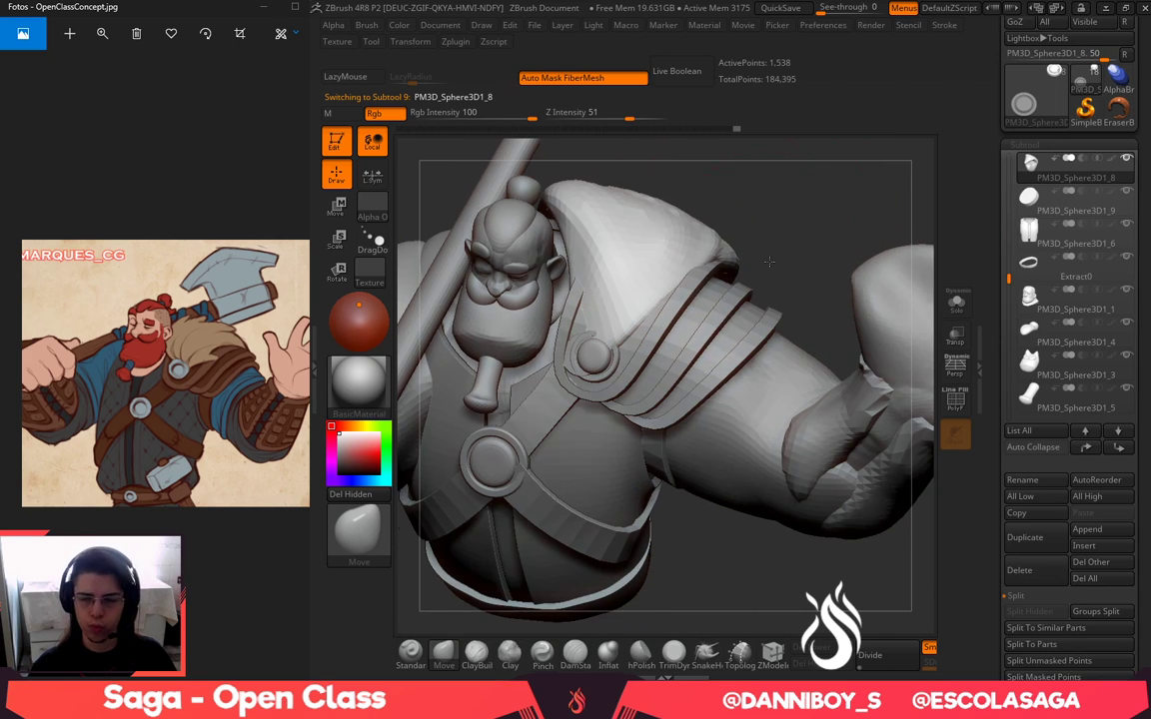
{"action": "left_click", "coordinate": [957, 307]}
{"action": "key", "text": "space"}
{"action": "mouse_move", "coordinate": [856, 271]}
{"action": "left_mouse_down"}
{"action": "mouse_move", "coordinate": [857, 308]}
{"action": "mouse_move", "coordinate": [837, 303]}
{"action": "left_mouse_up"}
{"action": "left_click_drag", "start_coordinate": [814, 302], "coordinate": [836, 307]}
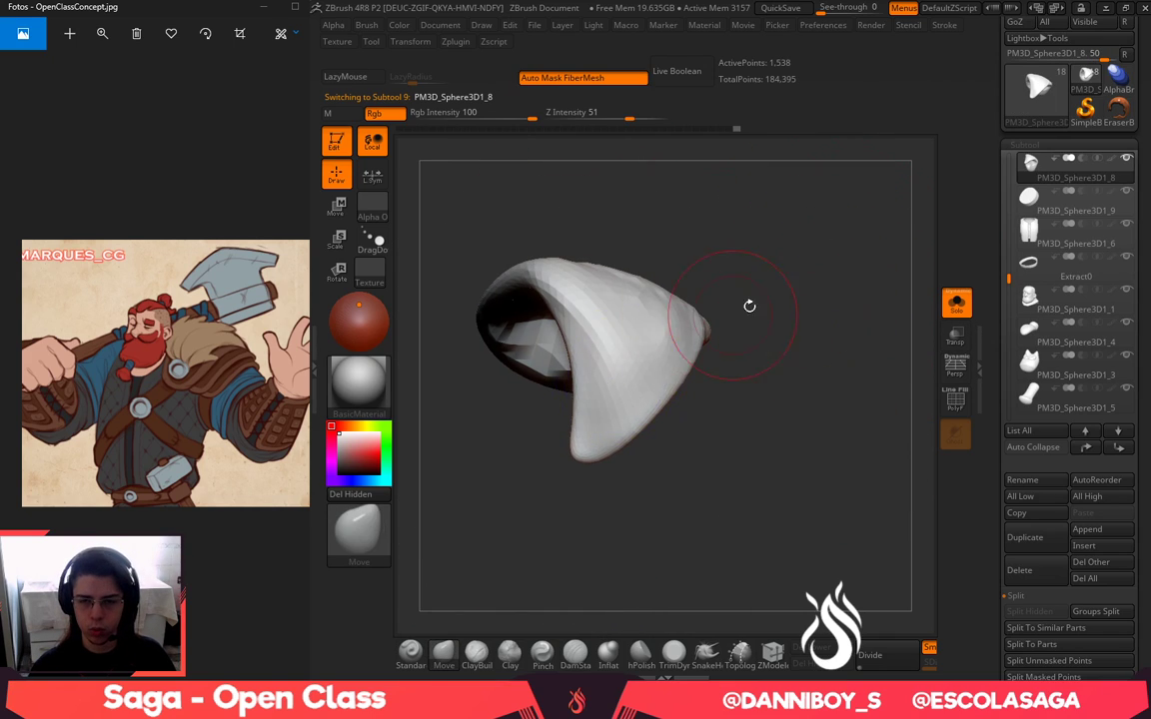
{"action": "left_click_drag", "start_coordinate": [749, 306], "coordinate": [692, 322]}
{"action": "left_click_drag", "start_coordinate": [621, 299], "coordinate": [657, 307], "text": "shift"}
{"action": "mouse_move", "coordinate": [780, 429]}
{"action": "left_mouse_down"}
{"action": "mouse_move", "coordinate": [764, 468]}
{"action": "mouse_move", "coordinate": [745, 468]}
{"action": "left_mouse_up"}
{"action": "left_click_drag", "start_coordinate": [761, 313], "coordinate": [751, 293]}
{"action": "mouse_move", "coordinate": [627, 316]}
{"action": "left_mouse_down", "text": "shift"}
{"action": "mouse_move", "coordinate": [612, 308]}
{"action": "mouse_move", "coordinate": [649, 273]}
{"action": "mouse_move", "coordinate": [643, 238]}
{"action": "left_mouse_up", "text": "shift"}
{"action": "left_click_drag", "start_coordinate": [630, 398], "coordinate": [635, 410], "text": "shift"}
{"action": "left_click_drag", "start_coordinate": [694, 457], "coordinate": [688, 350]}
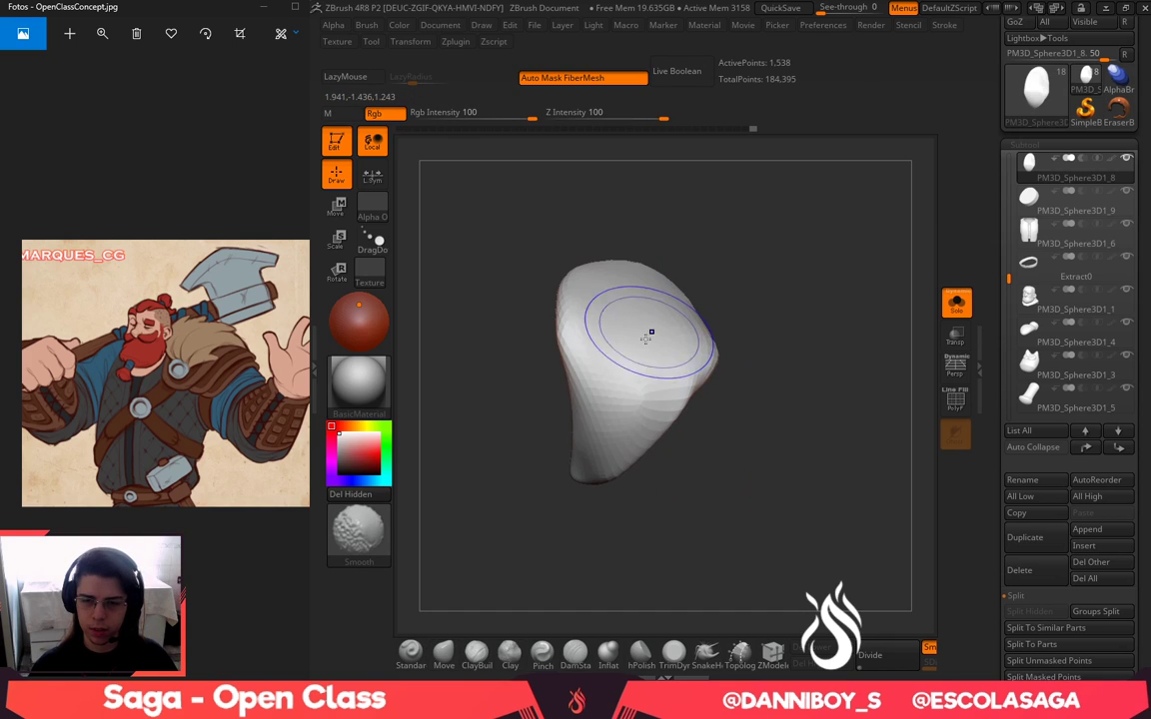
Display the mantle's polyframe and ZRemesh it with a target polygons count of 1
{"action": "left_click", "coordinate": [955, 399]}
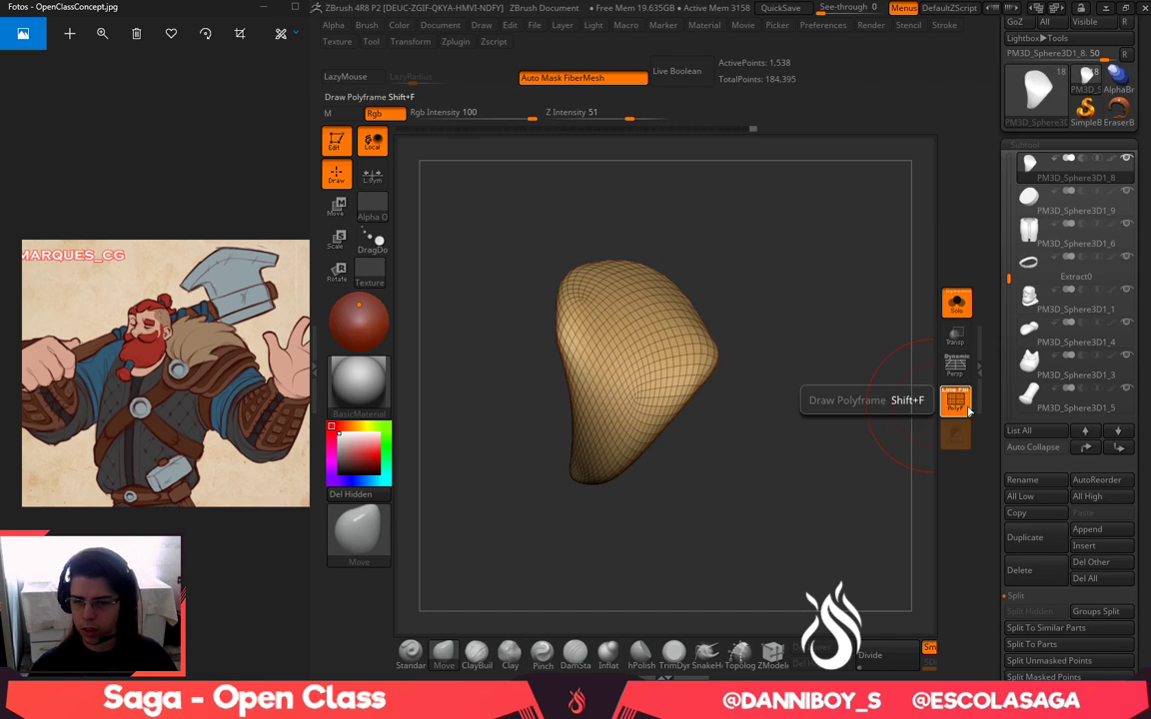
{"action": "left_click", "coordinate": [1024, 144]}
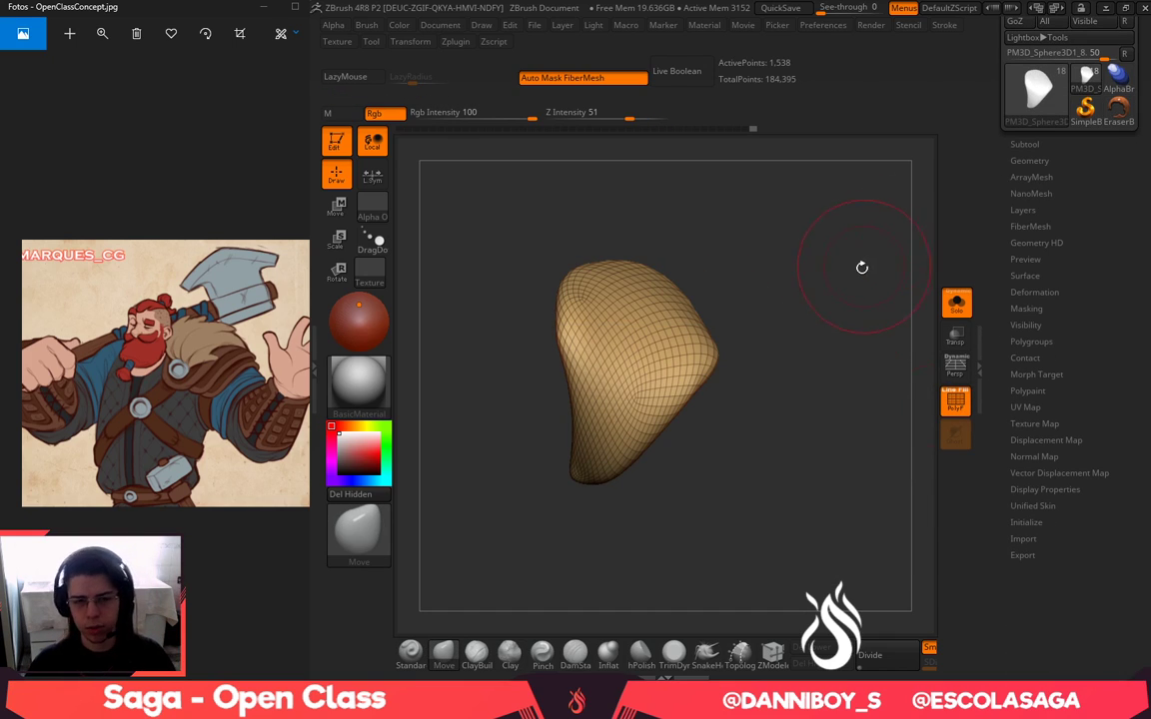
{"action": "left_click_drag", "start_coordinate": [896, 267], "coordinate": [889, 169]}
{"action": "left_click", "coordinate": [1052, 160]}
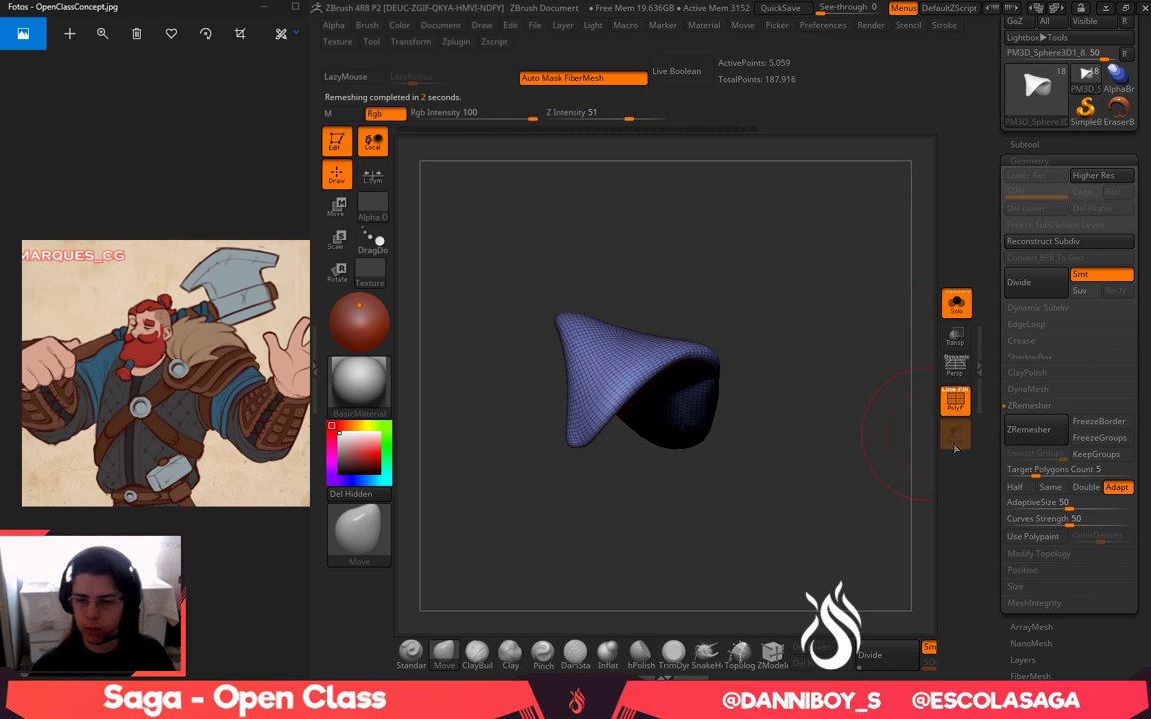
{"action": "left_click", "coordinate": [1048, 471]}
{"action": "type", "text": "1"}
{"action": "key", "text": "Return"}
{"action": "left_click", "coordinate": [1048, 426]}
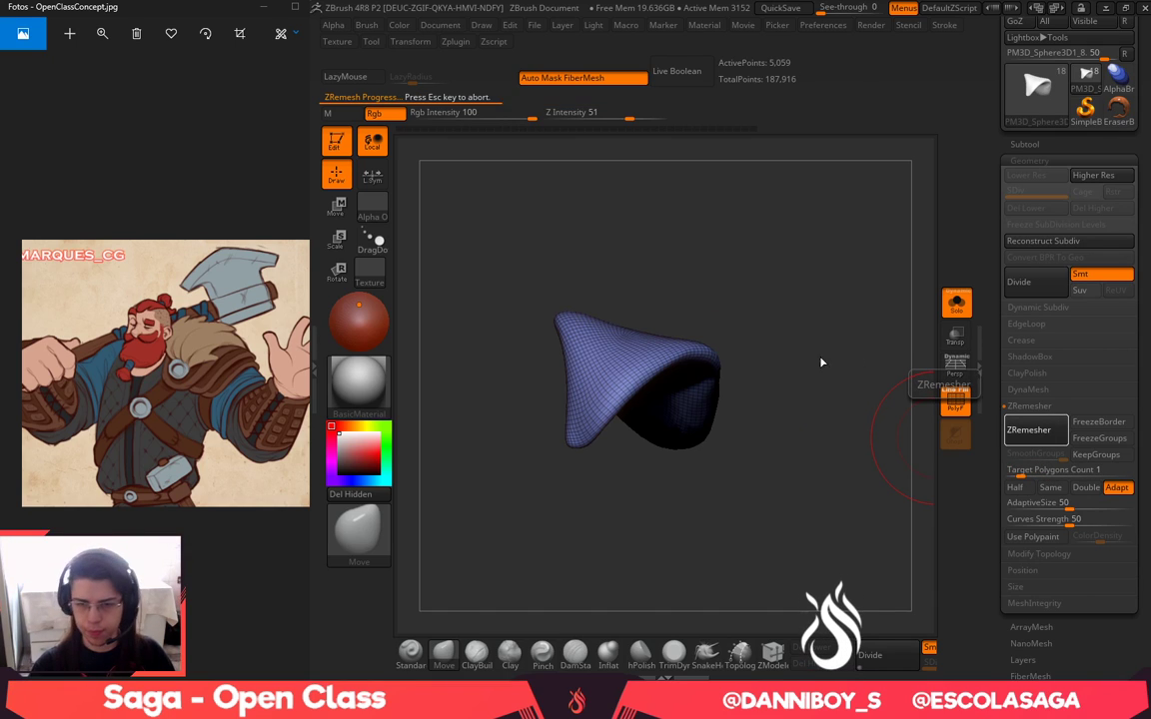
ZRemesh the mantle again with a target polygons count of 0.2
{"action": "left_click_drag", "start_coordinate": [854, 365], "coordinate": [827, 423]}
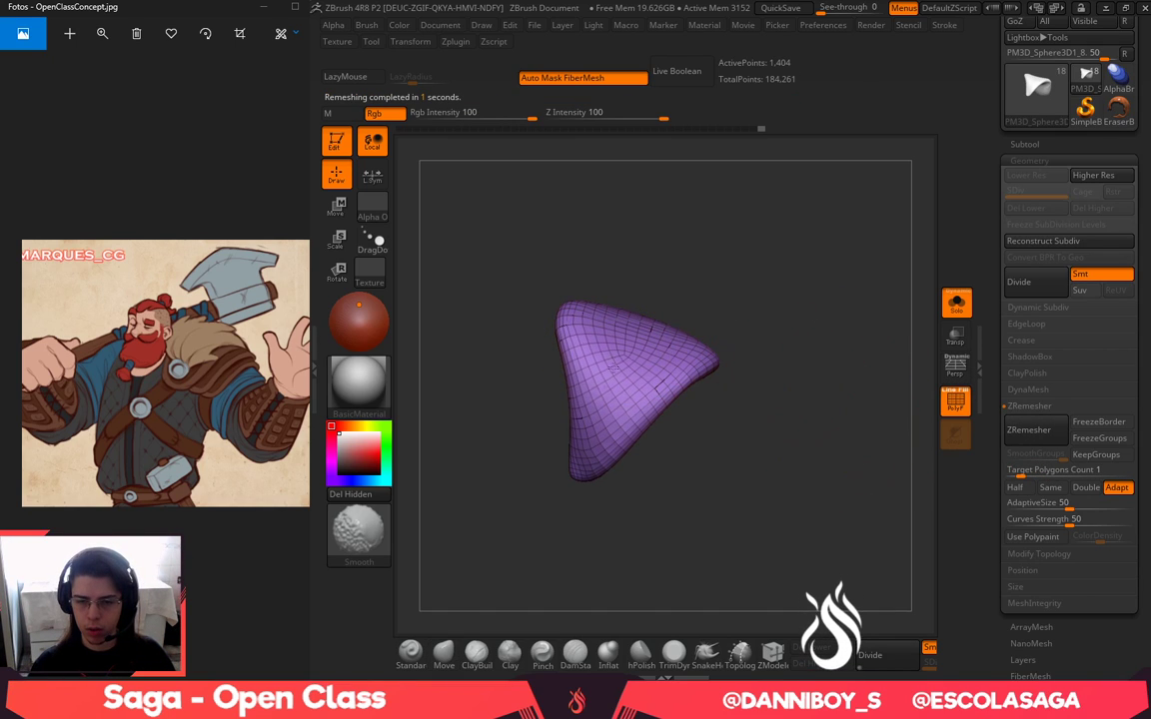
{"action": "left_click_drag", "start_coordinate": [694, 256], "coordinate": [676, 345]}
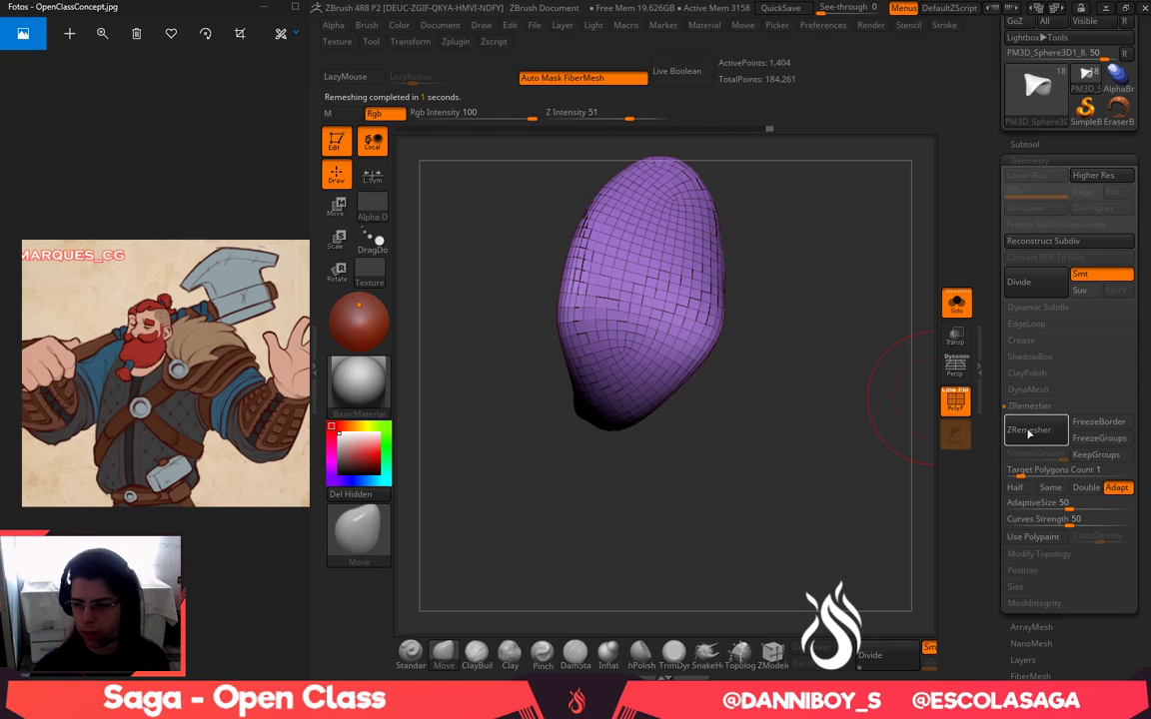
{"action": "left_click", "coordinate": [1015, 469]}
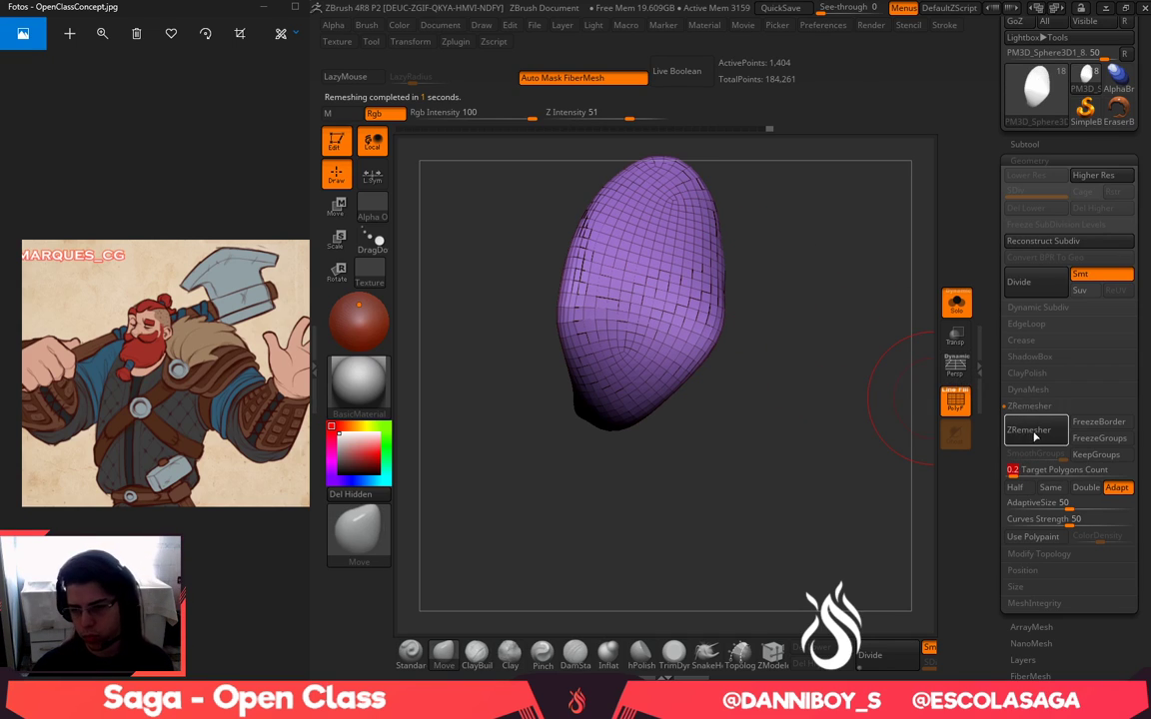
{"action": "left_click", "coordinate": [1028, 429]}
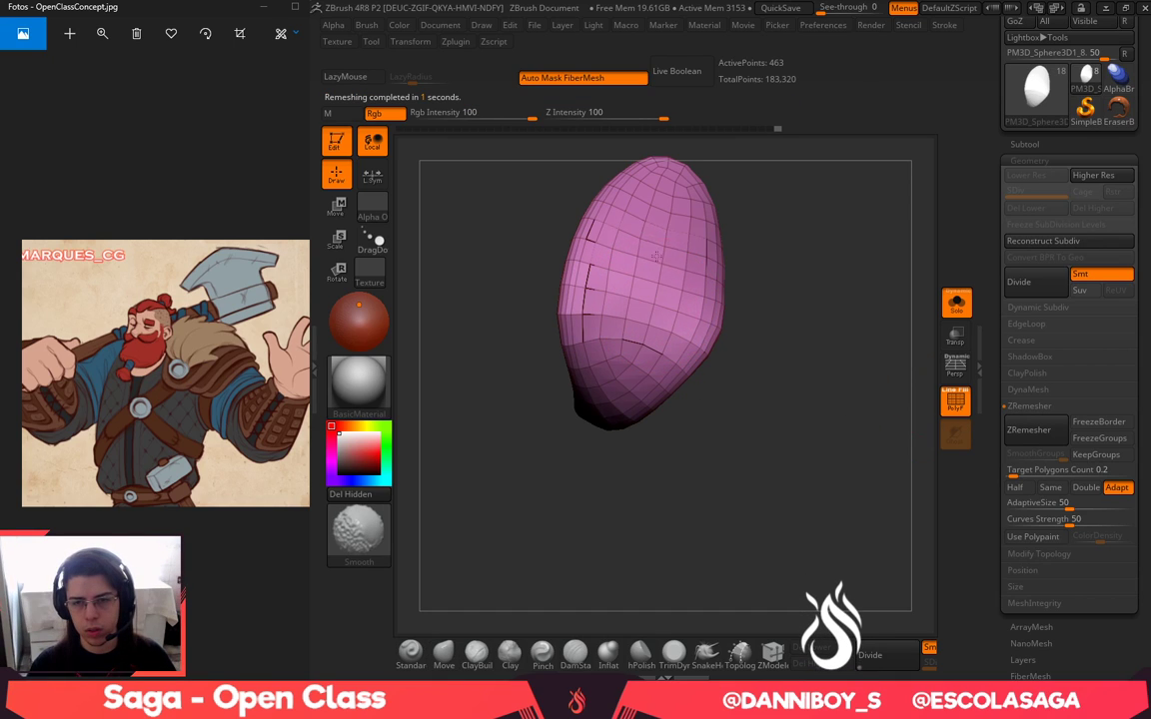
Smooth the remeshed mantle on its outer surface, then show all the character's subtools again
{"action": "right_click_drag", "start_coordinate": [627, 288], "coordinate": [608, 393]}
{"action": "mouse_move", "coordinate": [917, 423]}
{"action": "left_mouse_down"}
{"action": "mouse_move", "coordinate": [841, 376]}
{"action": "mouse_move", "coordinate": [889, 454]}
{"action": "left_mouse_up"}
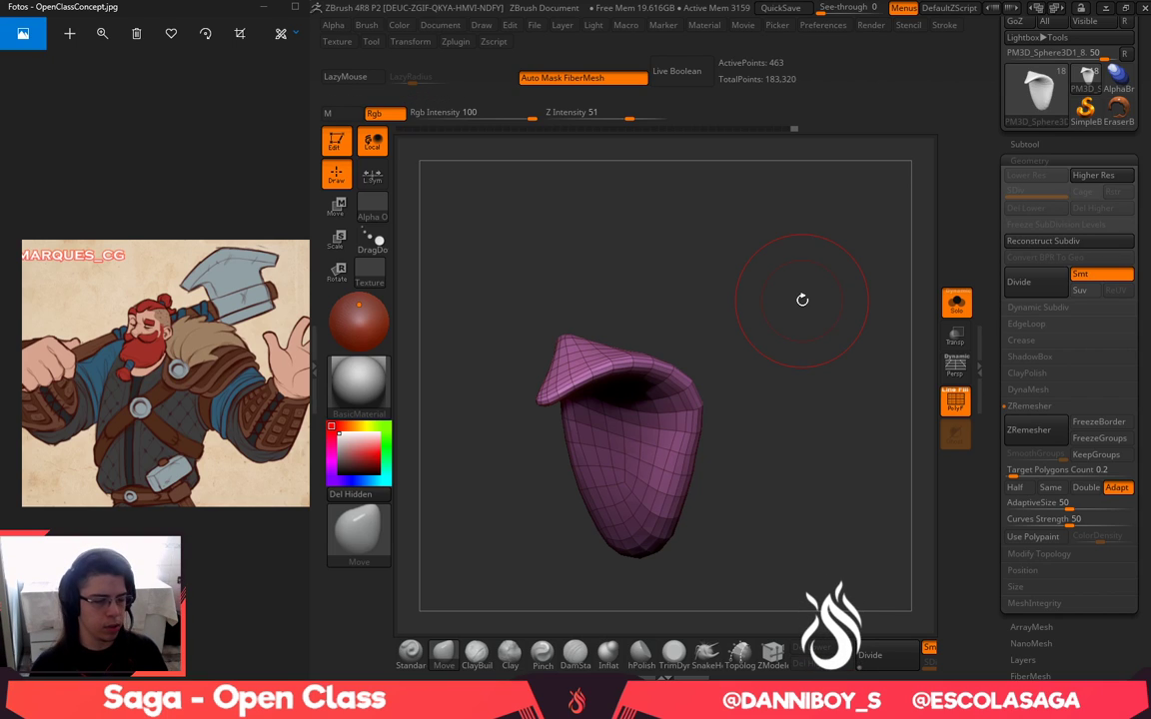
{"action": "left_click_drag", "start_coordinate": [716, 427], "coordinate": [649, 459]}
{"action": "left_click_drag", "start_coordinate": [590, 405], "coordinate": [692, 493], "text": "shift"}
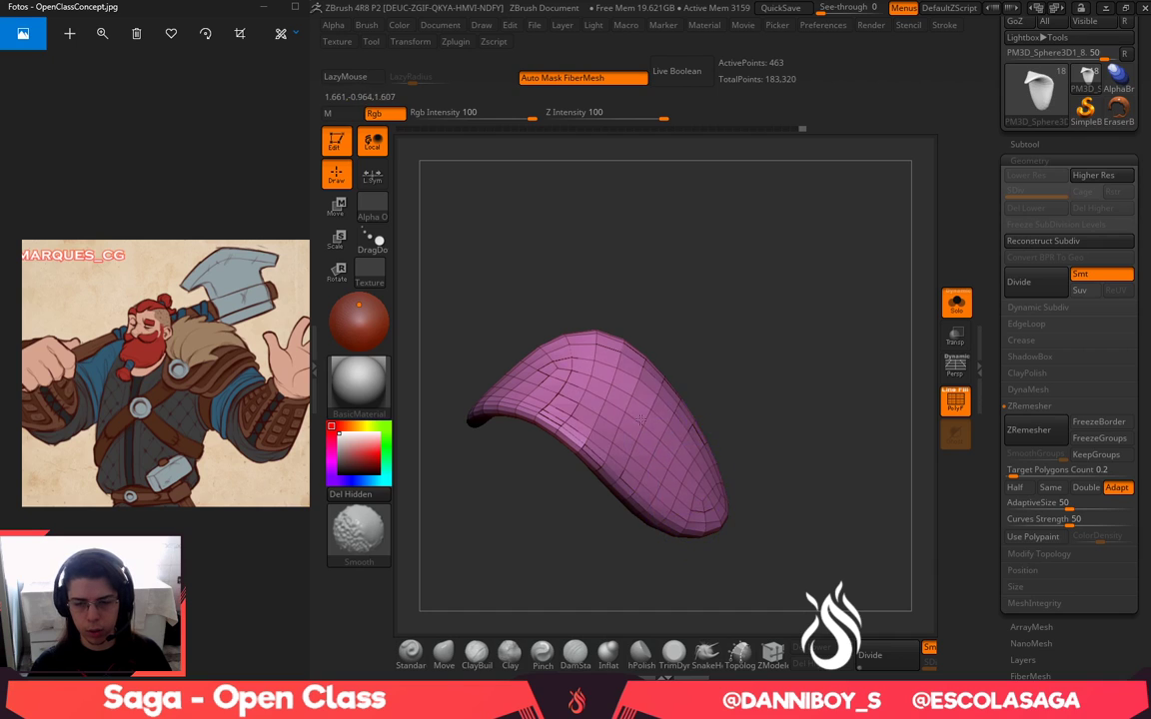
{"action": "mouse_move", "coordinate": [764, 368]}
{"action": "left_mouse_down"}
{"action": "mouse_move", "coordinate": [885, 330]}
{"action": "mouse_move", "coordinate": [859, 315]}
{"action": "left_mouse_up"}
{"action": "left_click", "coordinate": [957, 305]}
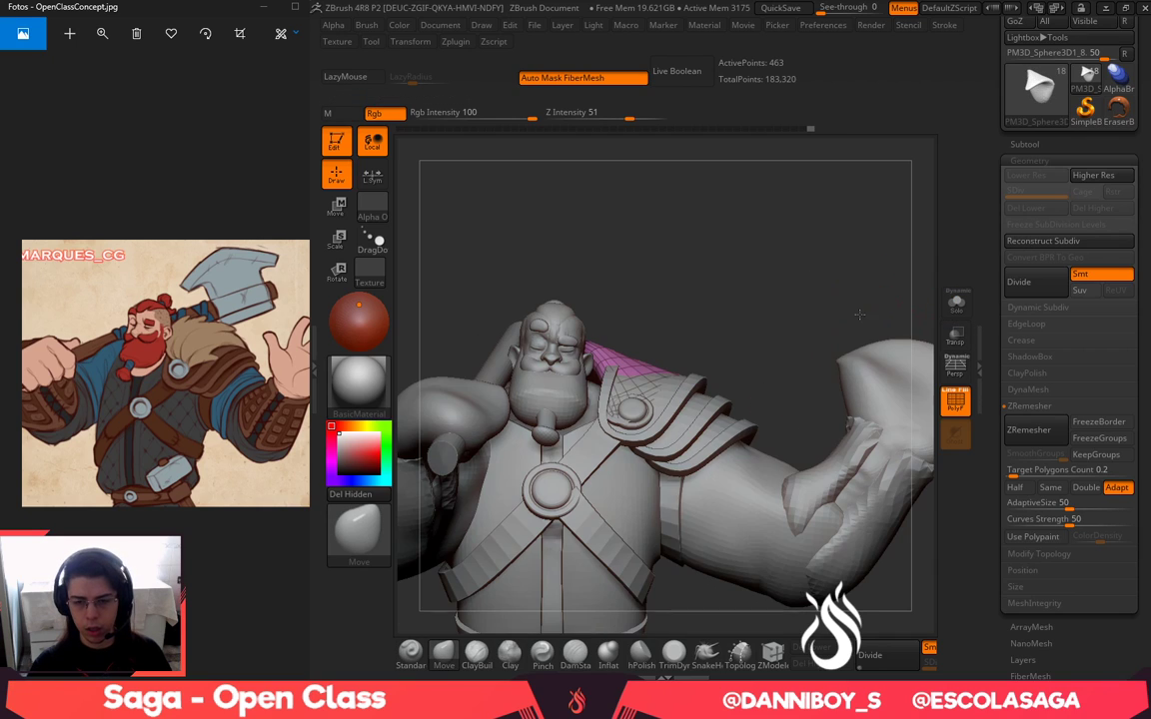
Adjust the mantle's front end around the shoulder disc and upper panel with the Move brush
{"action": "left_click_drag", "start_coordinate": [733, 352], "coordinate": [752, 395]}
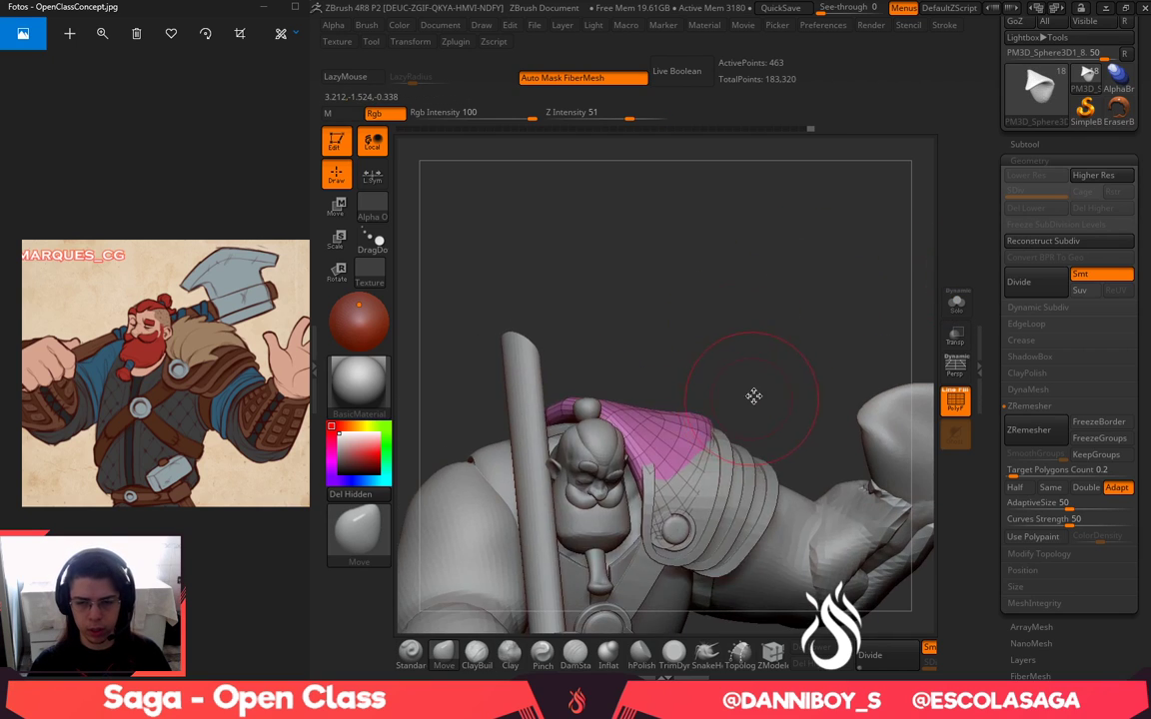
{"action": "key", "text": "space"}
{"action": "left_click_drag", "start_coordinate": [675, 483], "coordinate": [705, 518]}
{"action": "mouse_move", "coordinate": [742, 398]}
{"action": "left_mouse_down"}
{"action": "mouse_move", "coordinate": [711, 325]}
{"action": "mouse_move", "coordinate": [738, 401]}
{"action": "left_mouse_up"}
{"action": "key", "text": "space"}
{"action": "key", "text": "space"}
{"action": "left_click", "coordinate": [687, 516]}
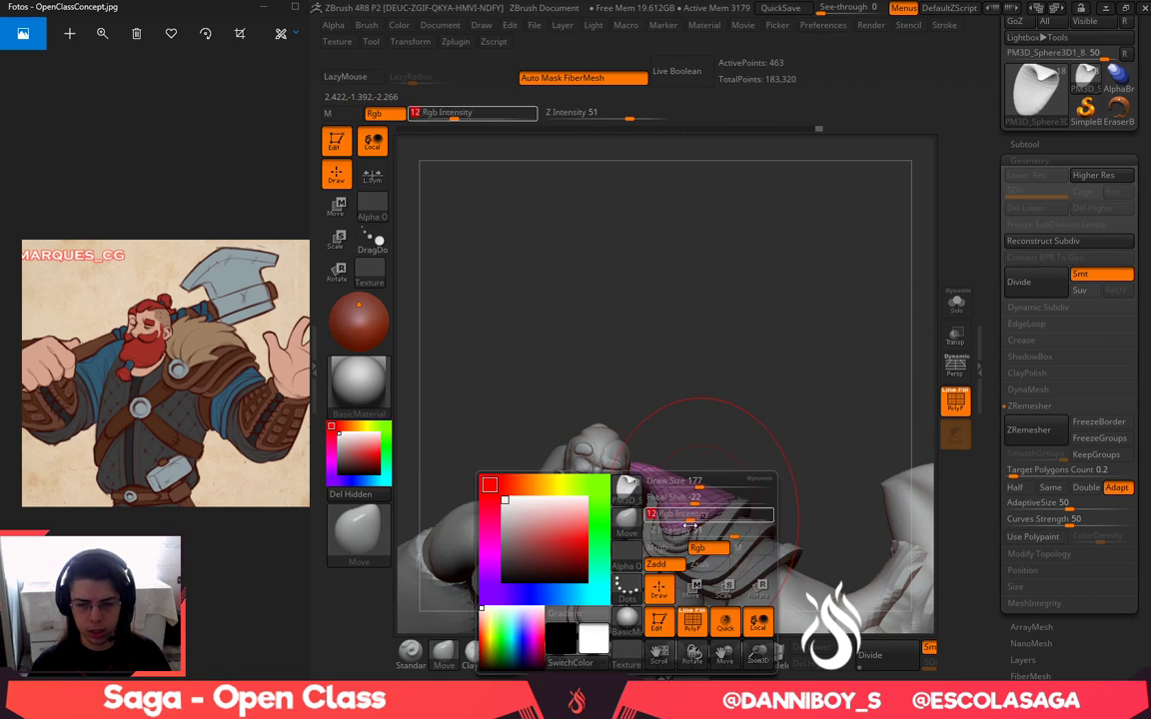
{"action": "left_click_drag", "start_coordinate": [669, 534], "coordinate": [680, 536]}
{"action": "key", "text": "space"}
{"action": "left_click", "coordinate": [753, 431]}
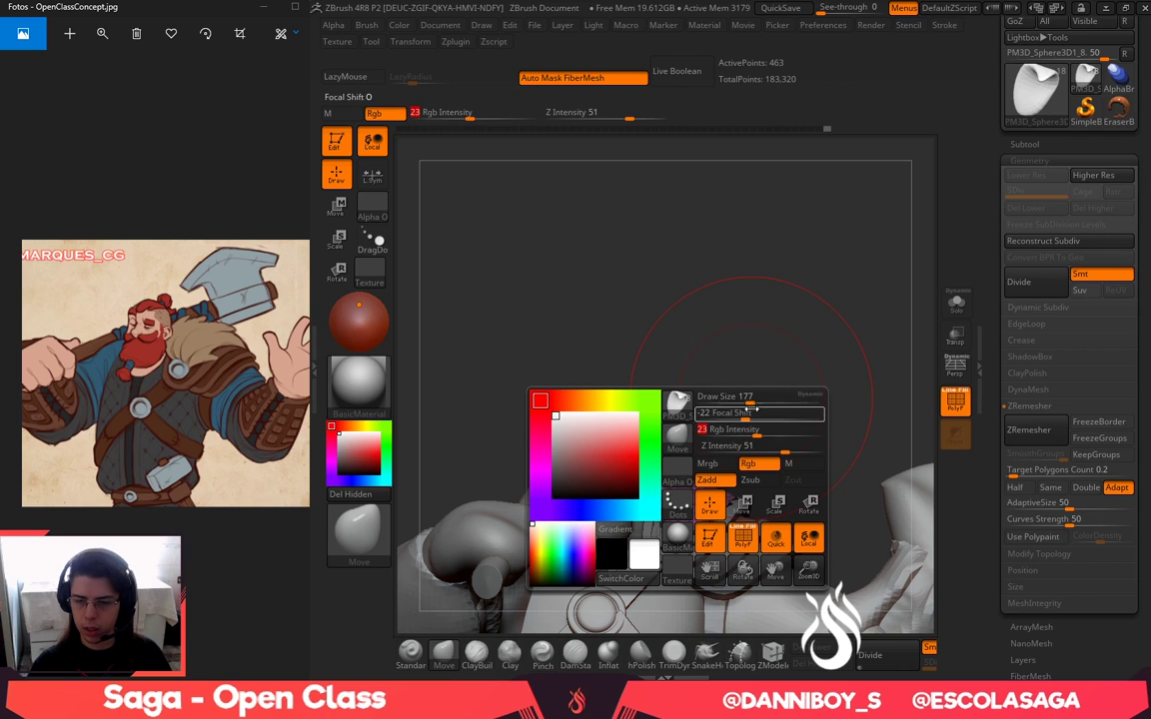
{"action": "mouse_move", "coordinate": [750, 399]}
{"action": "left_mouse_down"}
{"action": "mouse_move", "coordinate": [732, 426]}
{"action": "mouse_move", "coordinate": [829, 387]}
{"action": "mouse_move", "coordinate": [794, 372]}
{"action": "mouse_move", "coordinate": [660, 420]}
{"action": "left_mouse_up"}
Reshape the mantle's lower edge on the character's back with the Move brush
{"action": "left_click_drag", "start_coordinate": [887, 300], "coordinate": [719, 258], "text": "alt"}
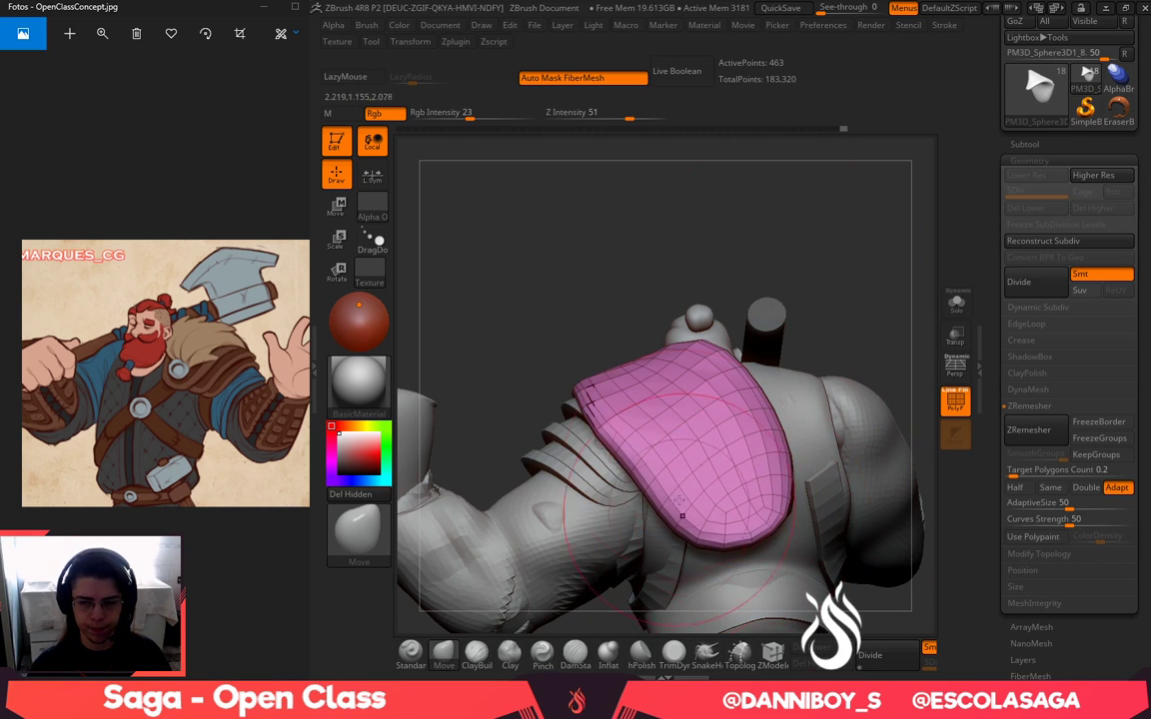
{"action": "left_click_drag", "start_coordinate": [682, 516], "coordinate": [715, 532]}
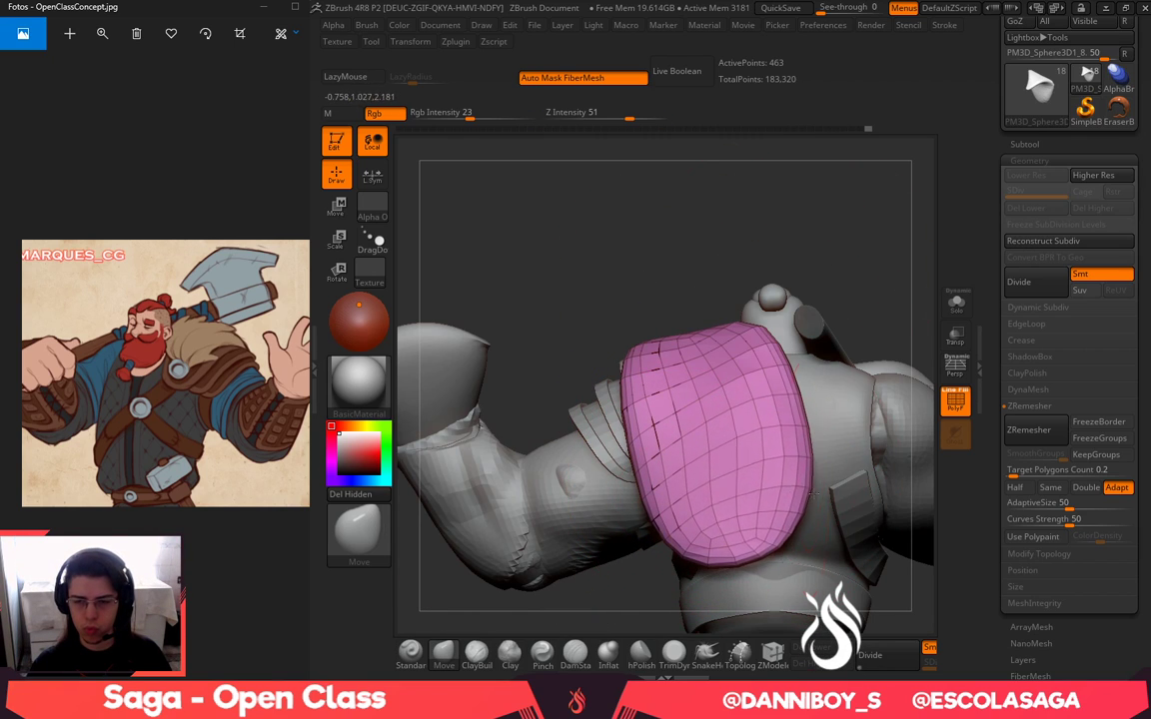
{"action": "left_click_drag", "start_coordinate": [600, 330], "coordinate": [638, 425]}
Isolate the upper-arm strap PM3D_Sphere3D1_10, delete its twisted end section and show the whole character again
{"action": "left_click", "coordinate": [621, 413], "text": "alt"}
{"action": "left_click_drag", "start_coordinate": [702, 546], "coordinate": [734, 531]}
{"action": "key", "text": "space"}
{"action": "key", "text": "space"}
{"action": "mouse_move", "coordinate": [679, 427]}
{"action": "left_mouse_down"}
{"action": "mouse_move", "coordinate": [687, 414]}
{"action": "mouse_move", "coordinate": [664, 410]}
{"action": "left_mouse_up"}
{"action": "left_click_drag", "start_coordinate": [727, 540], "coordinate": [631, 529]}
{"action": "key", "text": "space"}
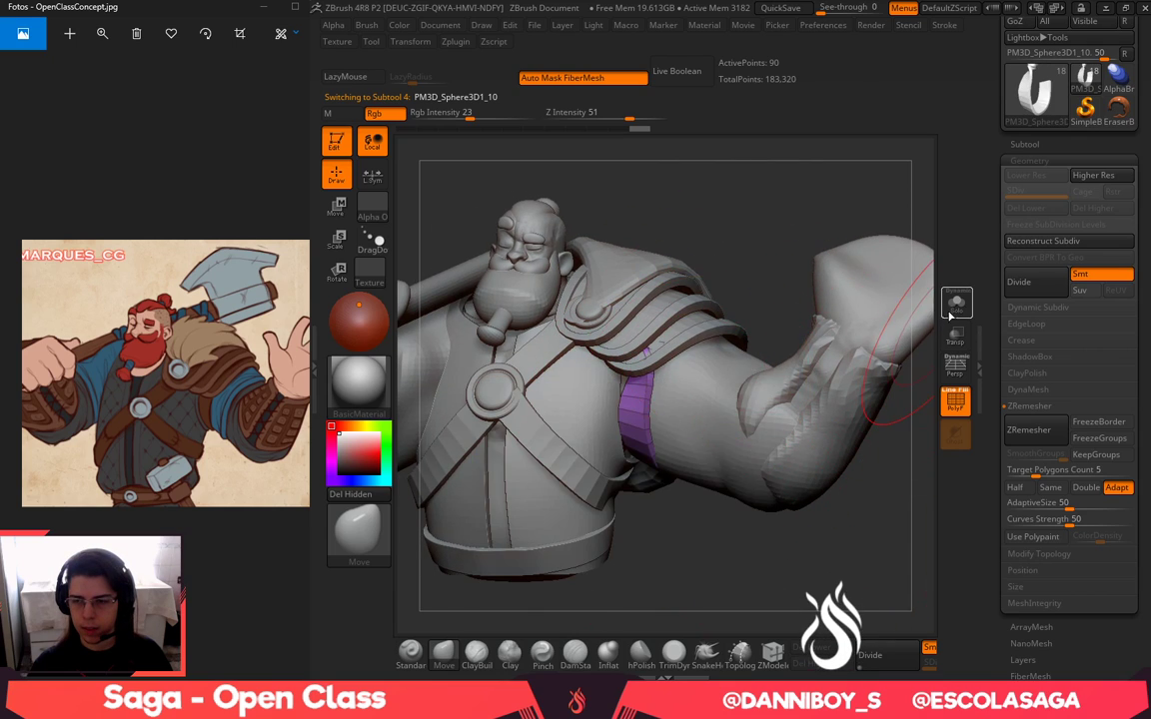
{"action": "left_click", "coordinate": [956, 307]}
{"action": "left_click_drag", "start_coordinate": [853, 295], "coordinate": [698, 280]}
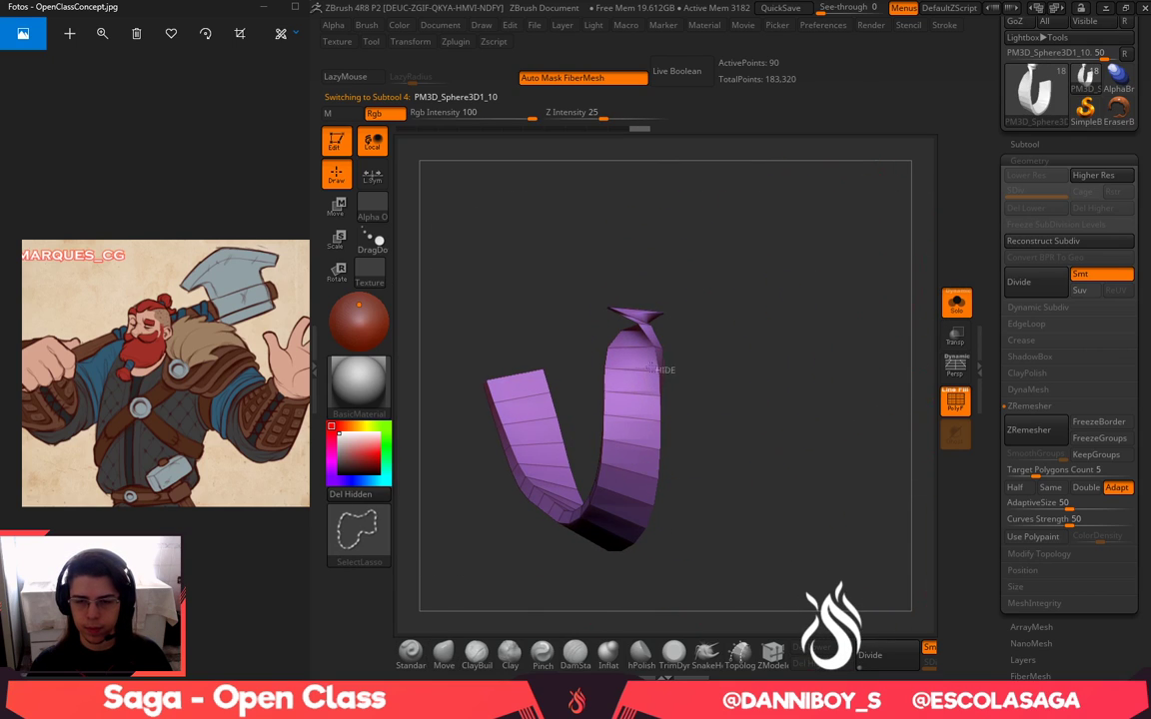
{"action": "mouse_move", "coordinate": [707, 365]}
{"action": "left_mouse_down", "text": "ctrl+alt+shift"}
{"action": "mouse_move", "coordinate": [760, 240]}
{"action": "mouse_move", "coordinate": [761, 262]}
{"action": "left_mouse_up", "text": "ctrl+alt+shift"}
{"action": "left_click", "coordinate": [382, 497]}
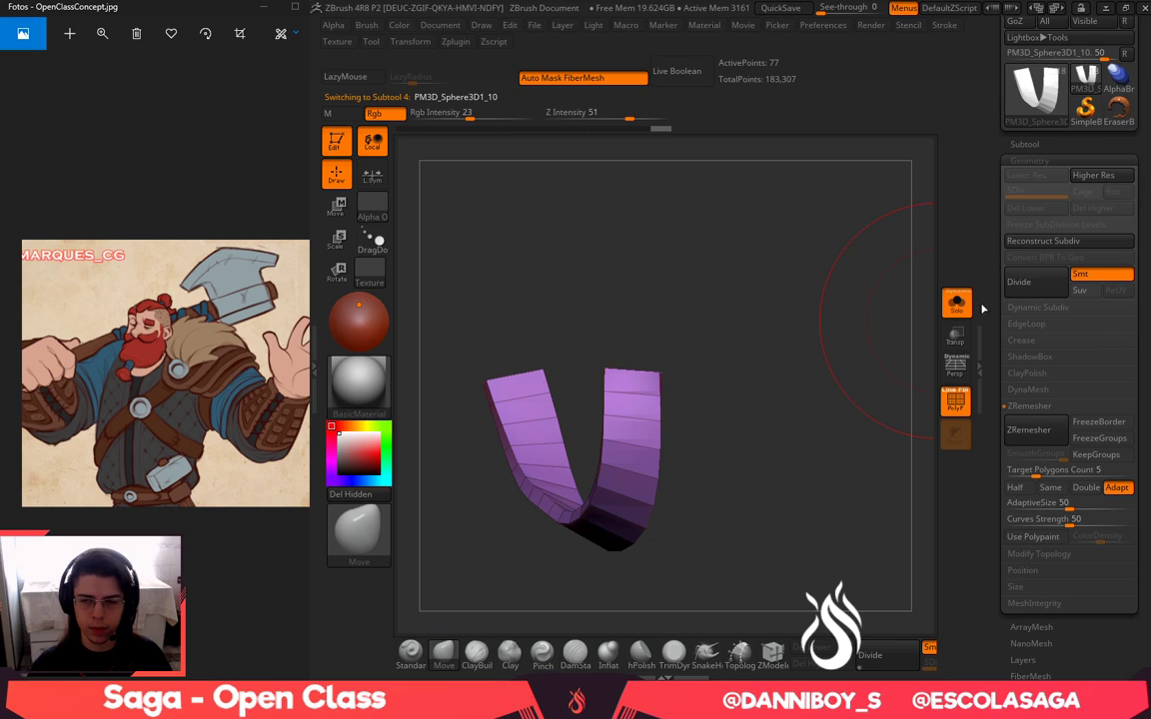
{"action": "left_click", "coordinate": [956, 303]}
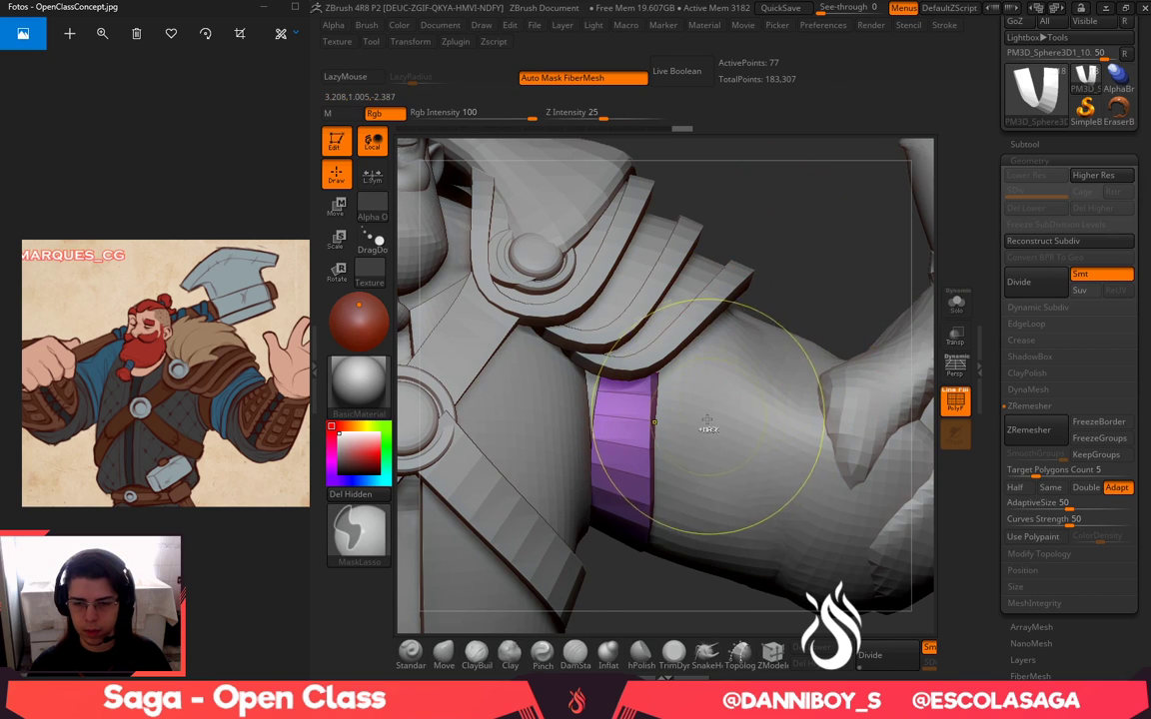
Isolate the upper-arm strap and reposition its upper end with the Move gizmo
{"action": "left_click", "coordinate": [956, 303]}
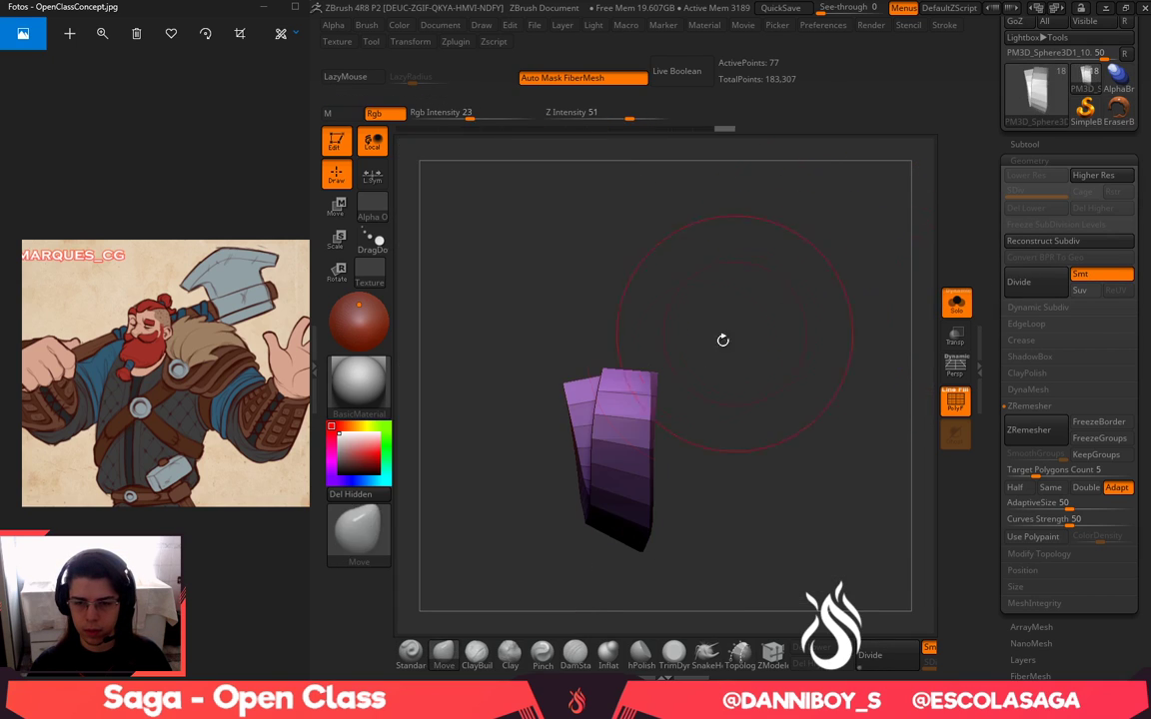
{"action": "key", "text": "w"}
{"action": "left_click_drag", "start_coordinate": [671, 318], "coordinate": [754, 298]}
{"action": "key", "text": "q"}
{"action": "left_click_drag", "start_coordinate": [671, 318], "coordinate": [690, 285], "text": "ctrl"}
{"action": "mouse_move", "coordinate": [655, 220]}
{"action": "left_mouse_down"}
{"action": "mouse_move", "coordinate": [703, 241]}
{"action": "mouse_move", "coordinate": [733, 292]}
{"action": "left_mouse_up"}
{"action": "key", "text": "w"}
{"action": "left_click", "coordinate": [561, 260]}
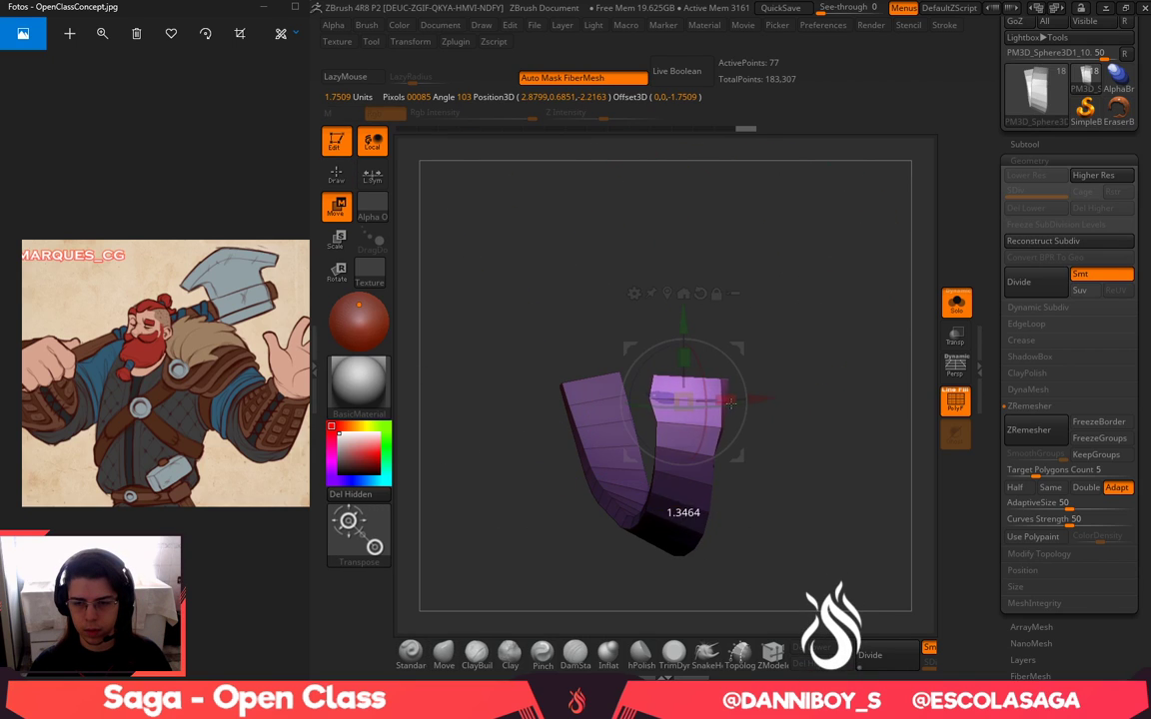
{"action": "left_click_drag", "start_coordinate": [822, 326], "coordinate": [771, 309]}
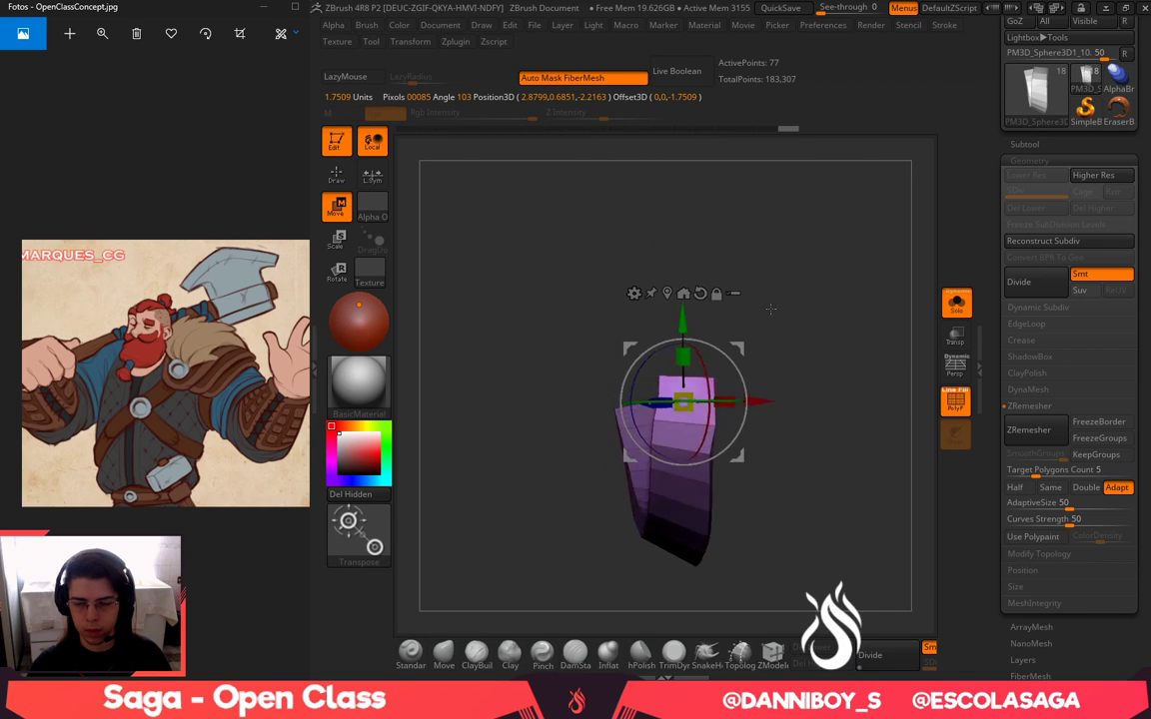
{"action": "key", "text": "q"}
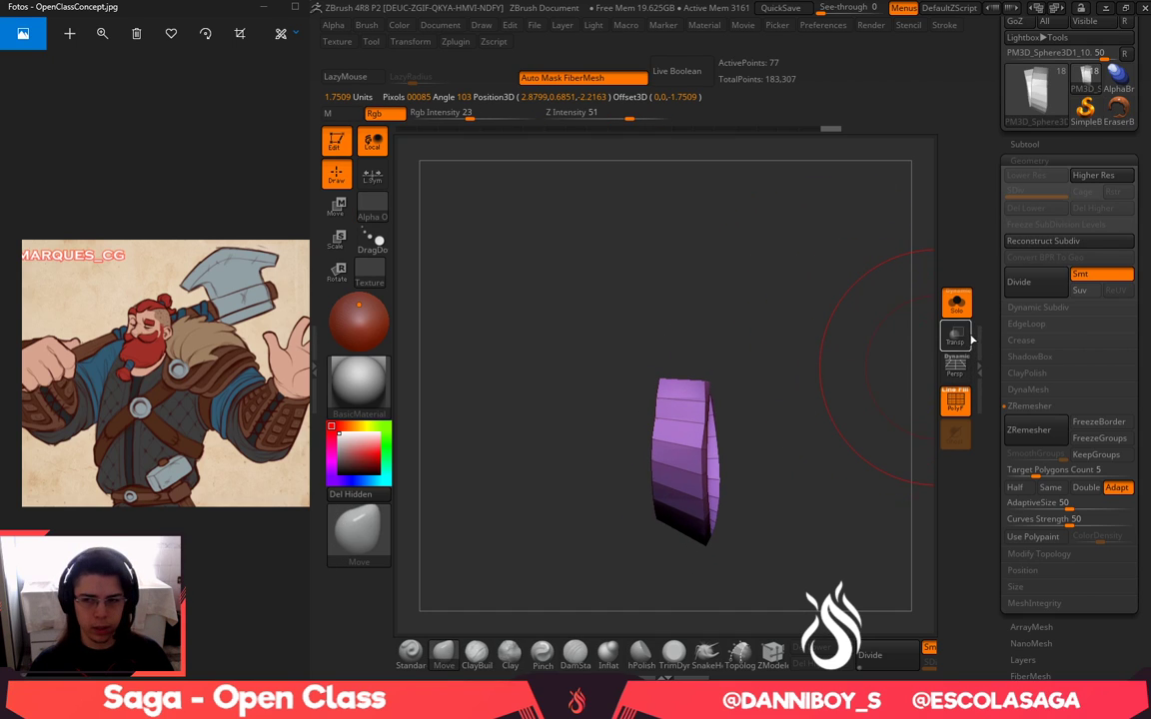
Show the whole character again and fit the upper-arm strap around the arm below the shoulder armour with the Move brush
{"action": "left_click", "coordinate": [957, 306]}
{"action": "left_click_drag", "start_coordinate": [868, 275], "coordinate": [850, 291]}
{"action": "key", "text": "space"}
{"action": "mouse_move", "coordinate": [694, 404]}
{"action": "left_mouse_down"}
{"action": "mouse_move", "coordinate": [652, 405]}
{"action": "mouse_move", "coordinate": [737, 407]}
{"action": "mouse_move", "coordinate": [710, 408]}
{"action": "mouse_move", "coordinate": [719, 447]}
{"action": "left_mouse_up"}
{"action": "key", "text": "space"}
{"action": "key", "text": "space"}
{"action": "left_click_drag", "start_coordinate": [709, 529], "coordinate": [697, 527]}
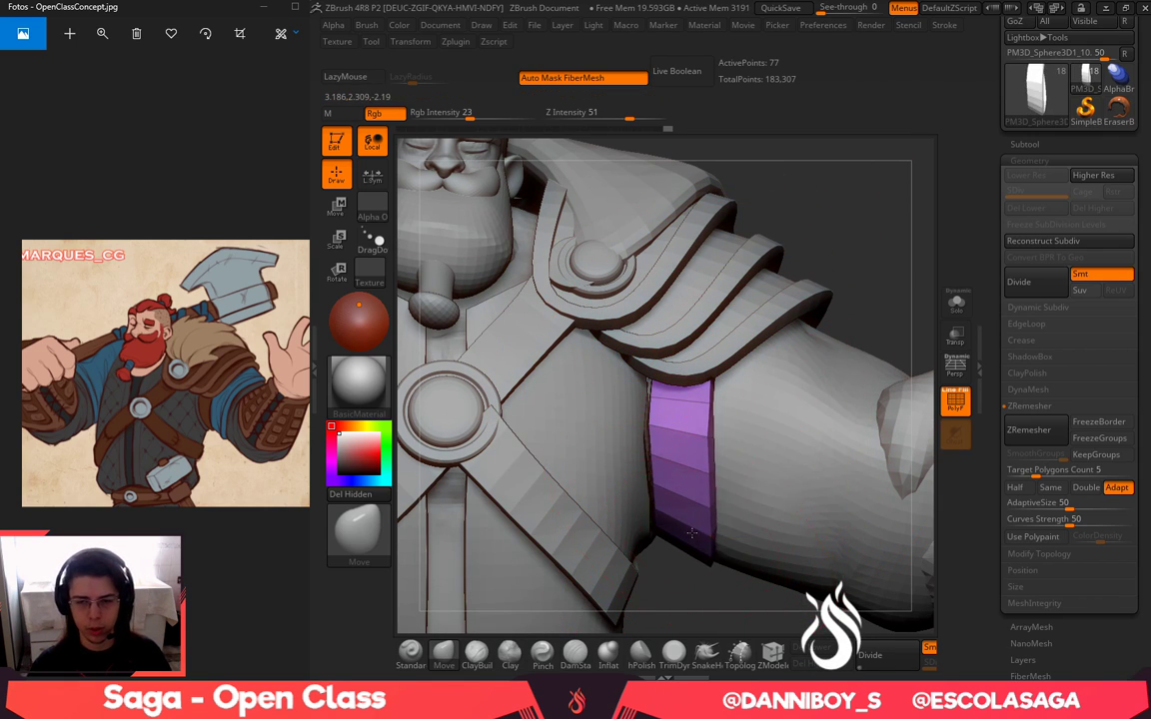
Adjust the upper-arm strap's curve against the armpit and straighten its outer edge with the Move brush
{"action": "mouse_move", "coordinate": [736, 596]}
{"action": "left_mouse_down", "text": "alt"}
{"action": "mouse_move", "coordinate": [789, 585]}
{"action": "mouse_move", "coordinate": [786, 374]}
{"action": "mouse_move", "coordinate": [745, 280]}
{"action": "mouse_move", "coordinate": [685, 526]}
{"action": "left_mouse_up", "text": "alt"}
{"action": "left_click_drag", "start_coordinate": [716, 576], "coordinate": [690, 270]}
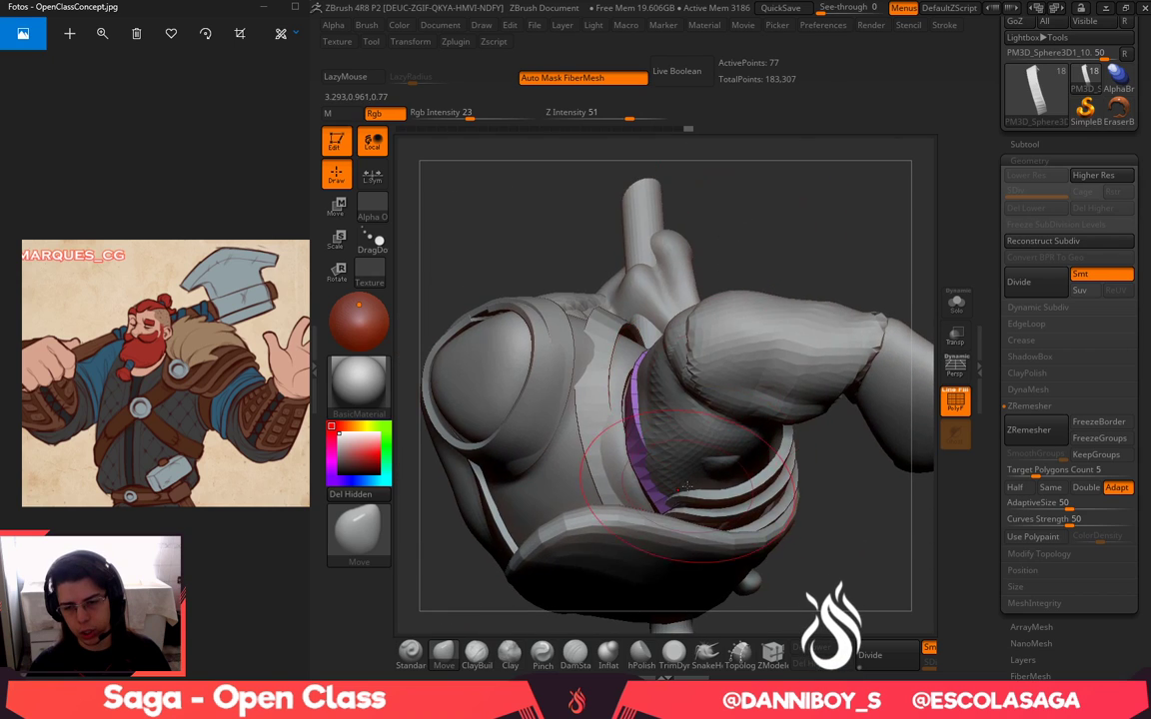
{"action": "key", "text": "space"}
{"action": "left_click_drag", "start_coordinate": [766, 239], "coordinate": [765, 271]}
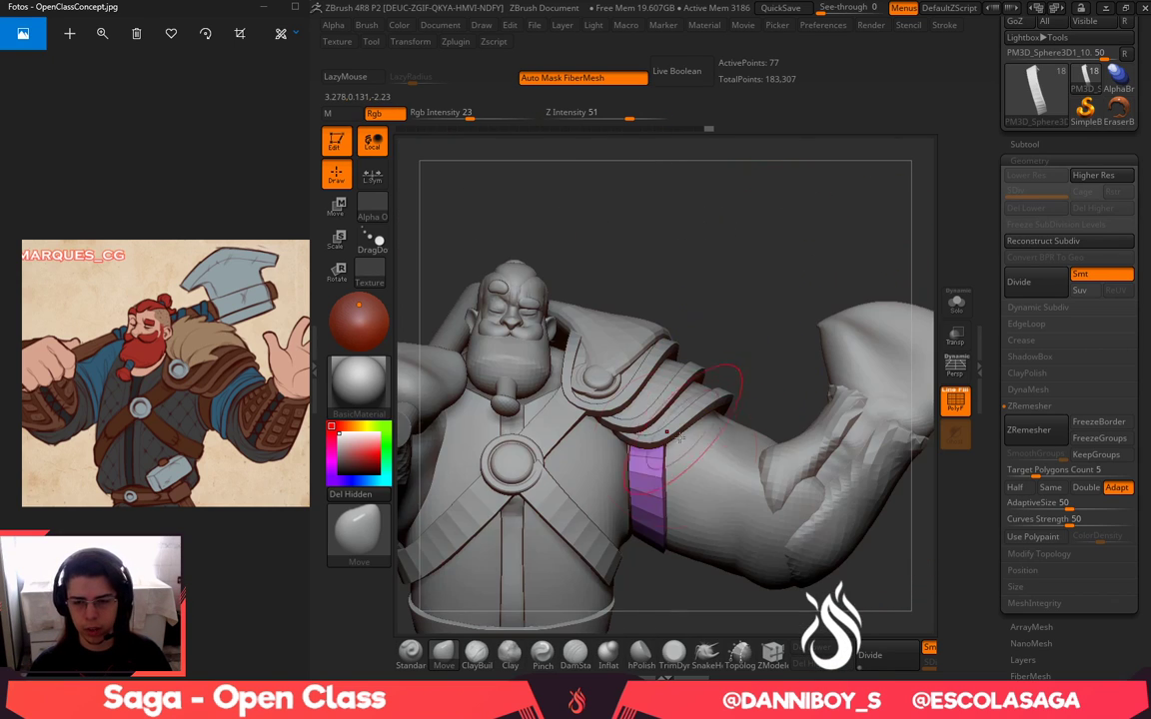
{"action": "key", "text": "space"}
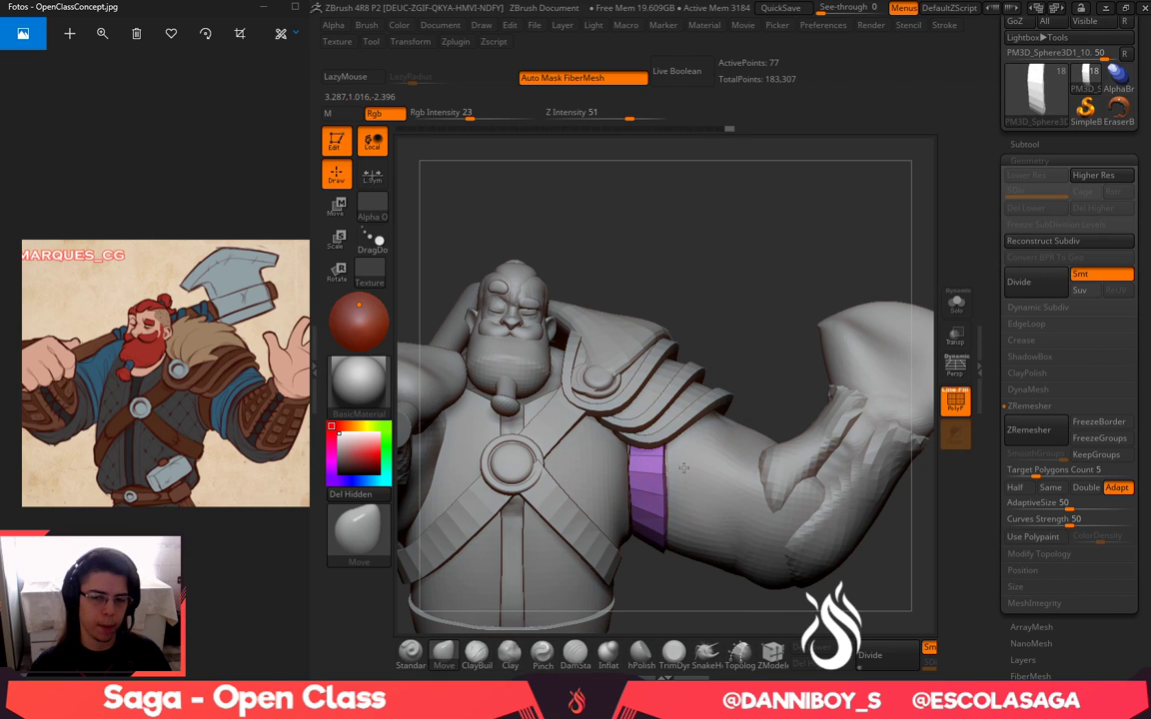
{"action": "key", "text": "space"}
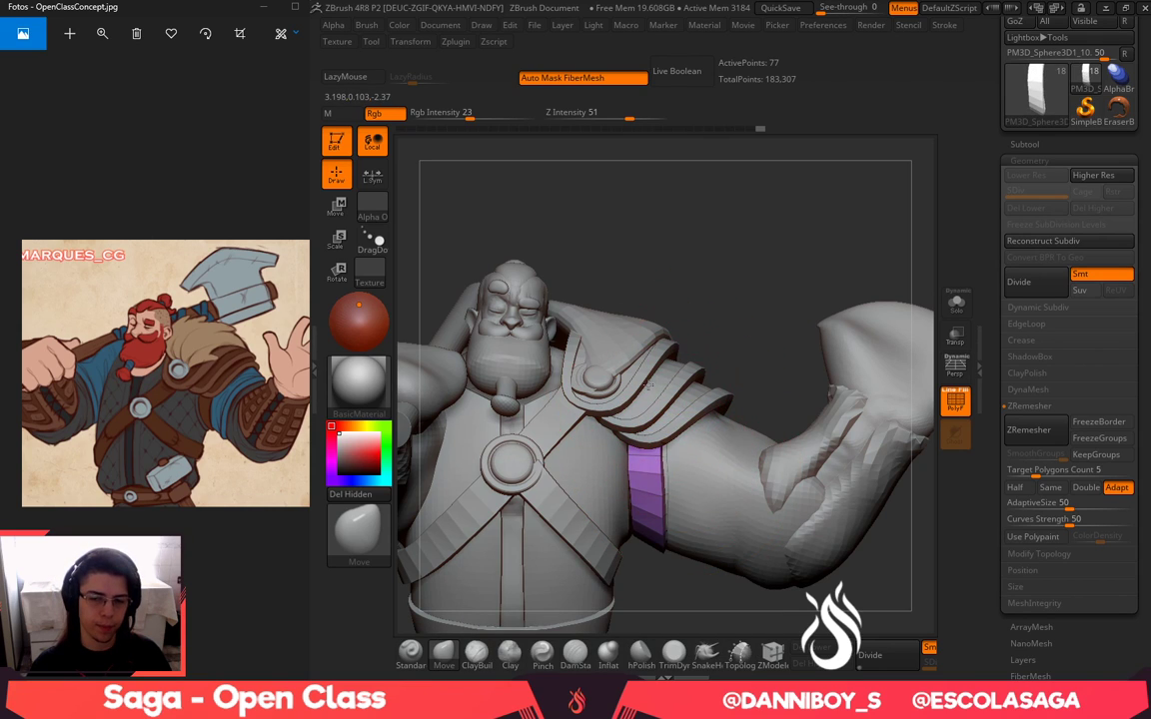
{"action": "left_click_drag", "start_coordinate": [656, 537], "coordinate": [667, 527]}
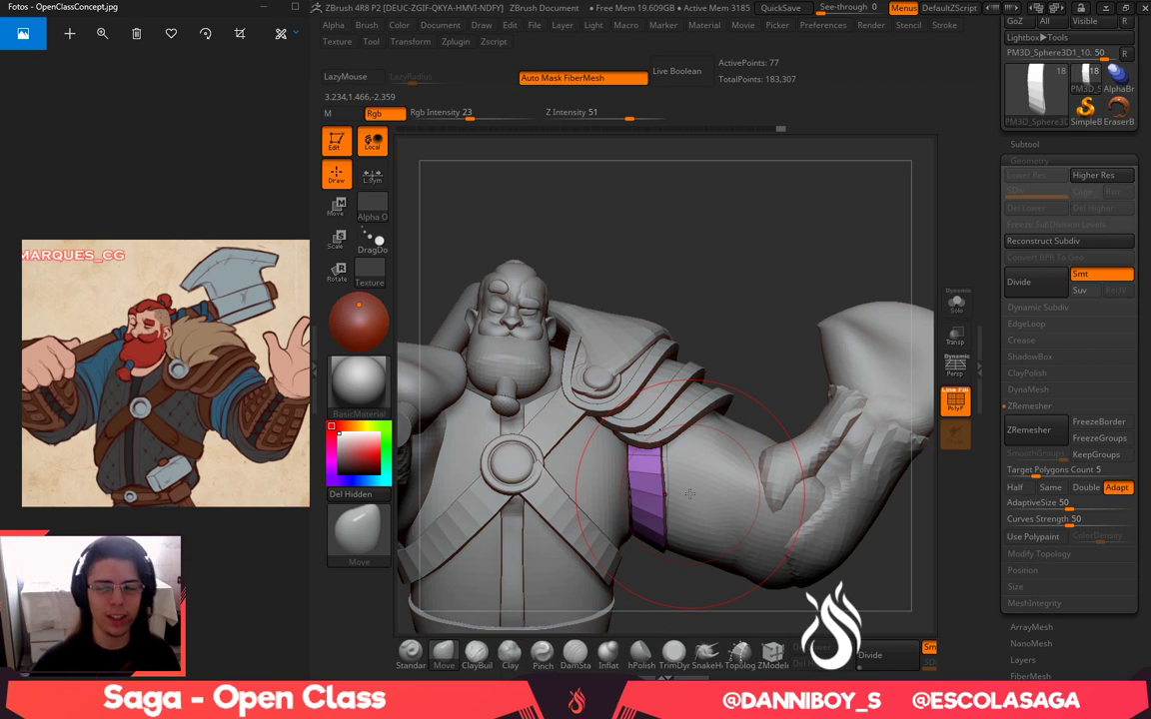
Refine the upper-arm strap's width and lower end in the front view with the Move brush
{"action": "key", "text": "space"}
{"action": "left_click_drag", "start_coordinate": [735, 360], "coordinate": [712, 360]}
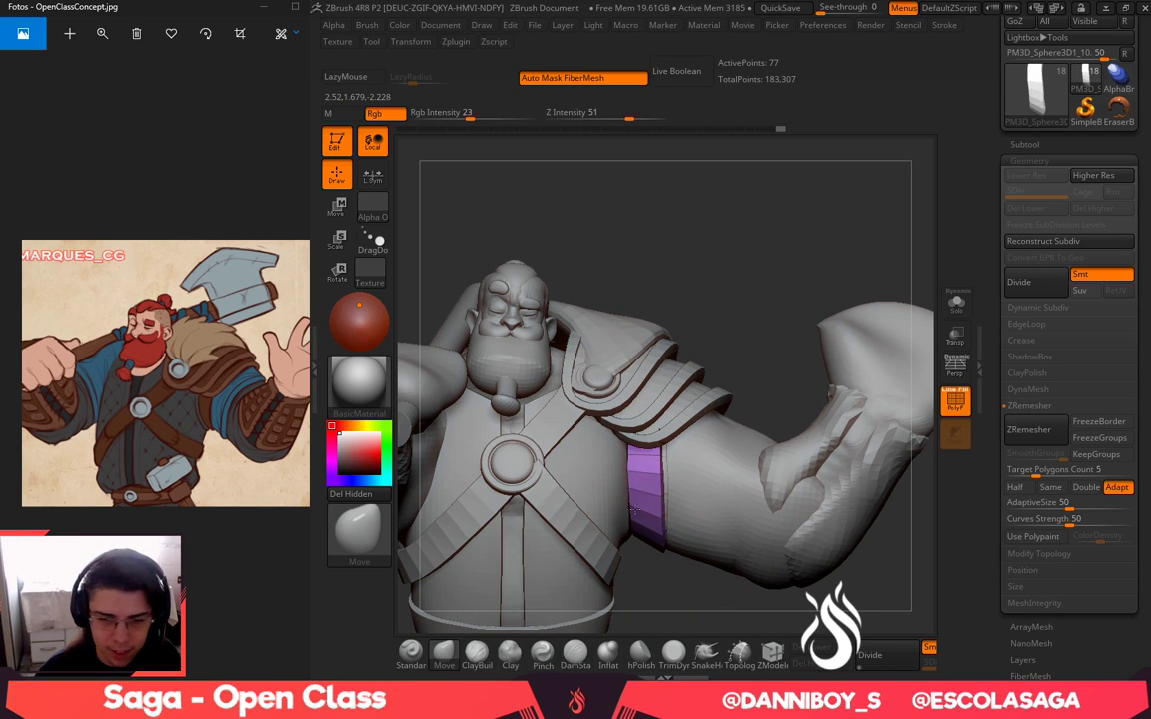
{"action": "left_click_drag", "start_coordinate": [682, 587], "coordinate": [672, 586]}
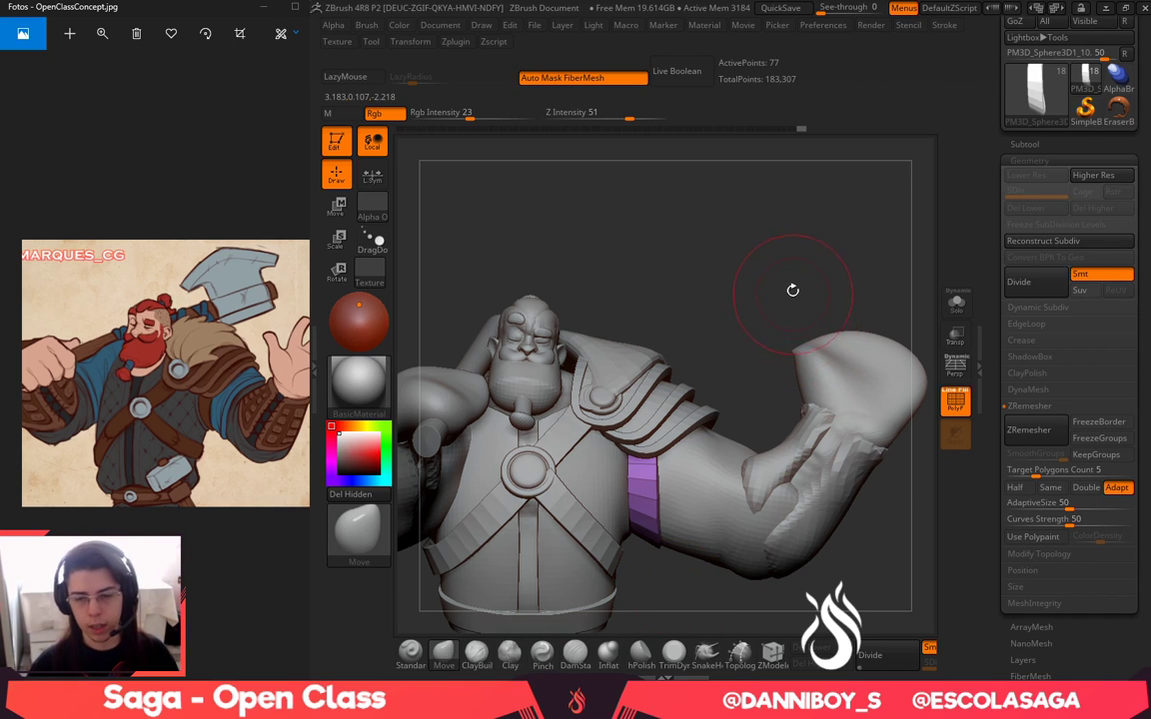
{"action": "left_click_drag", "start_coordinate": [792, 290], "coordinate": [781, 320], "text": "alt"}
{"action": "left_click_drag", "start_coordinate": [693, 413], "coordinate": [696, 405]}
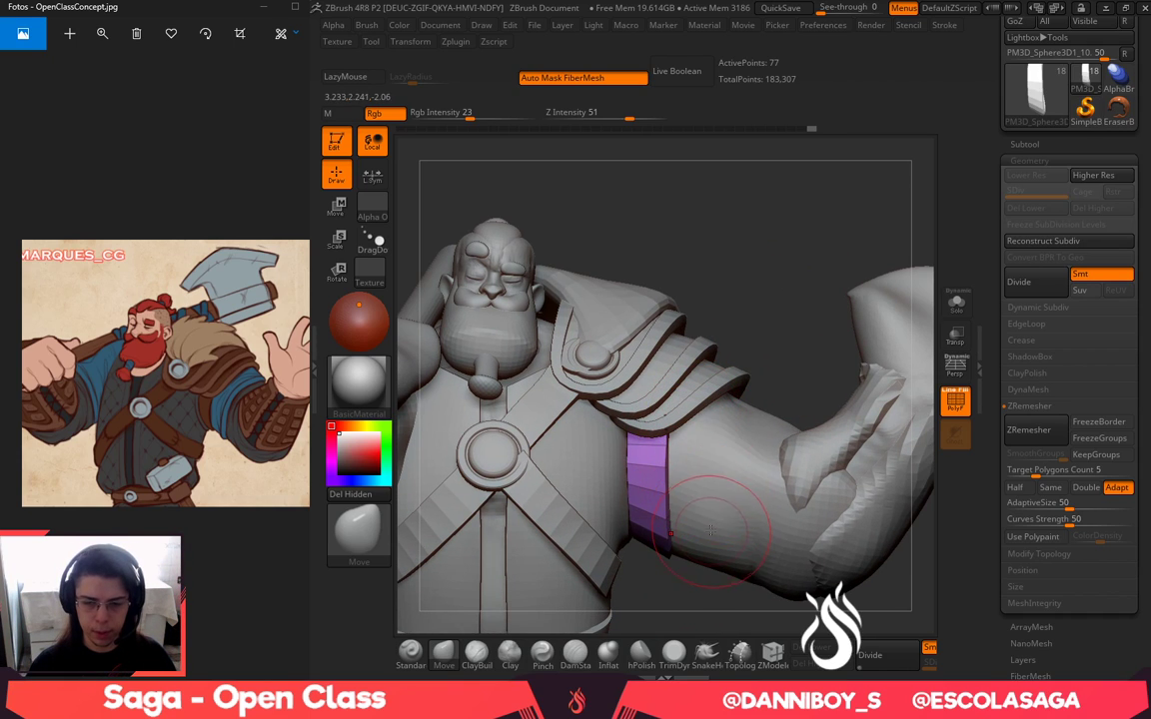
Pull the strap's outer edge inward on the underside of the arm and check its fit from the front and side
{"action": "left_click_drag", "start_coordinate": [711, 592], "coordinate": [719, 469]}
{"action": "mouse_move", "coordinate": [769, 317]}
{"action": "left_mouse_down"}
{"action": "mouse_move", "coordinate": [745, 385]}
{"action": "mouse_move", "coordinate": [765, 175]}
{"action": "left_mouse_up"}
{"action": "right_click", "coordinate": [745, 385]}
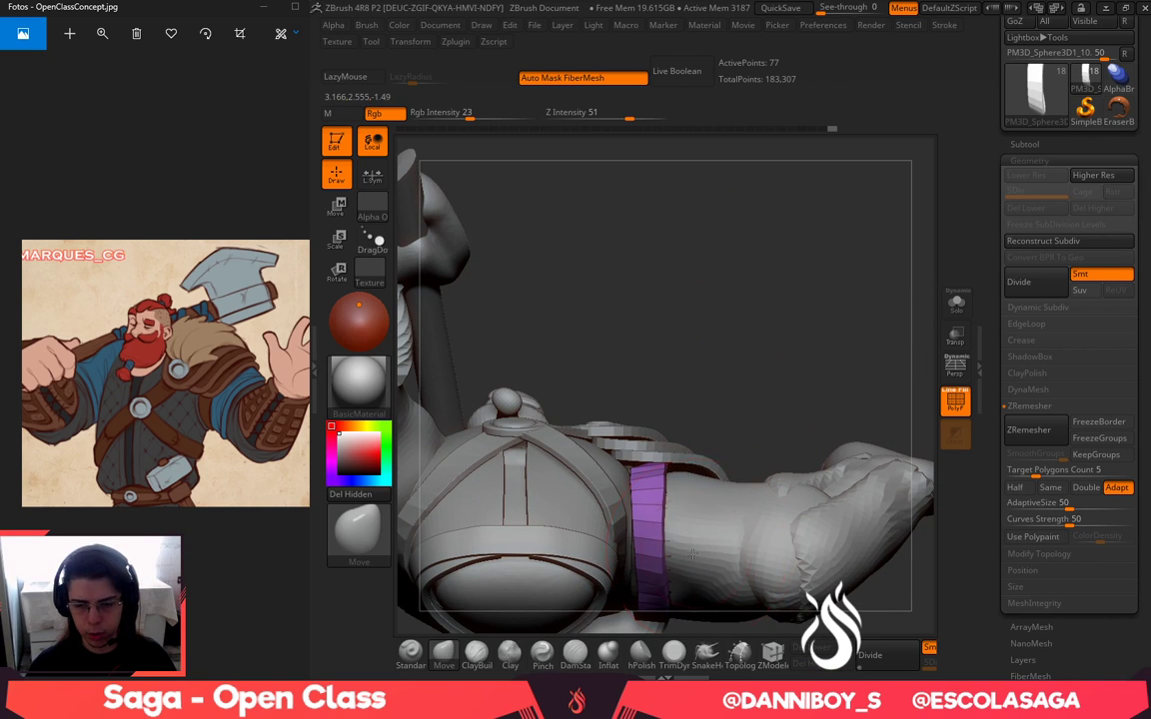
{"action": "left_click_drag", "start_coordinate": [693, 555], "coordinate": [683, 558]}
{"action": "left_click_drag", "start_coordinate": [734, 367], "coordinate": [738, 485]}
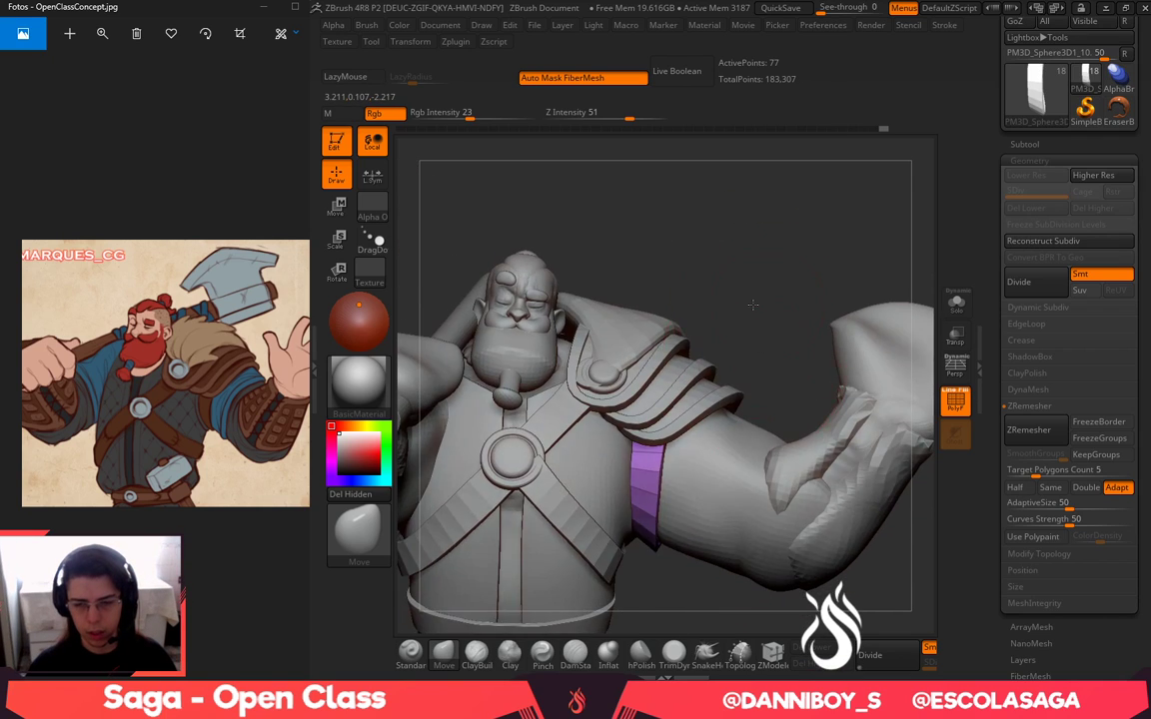
{"action": "left_click_drag", "start_coordinate": [754, 303], "coordinate": [721, 335]}
{"action": "left_click_drag", "start_coordinate": [763, 280], "coordinate": [780, 252], "text": "alt"}
{"action": "right_click_drag", "start_coordinate": [740, 415], "coordinate": [723, 378]}
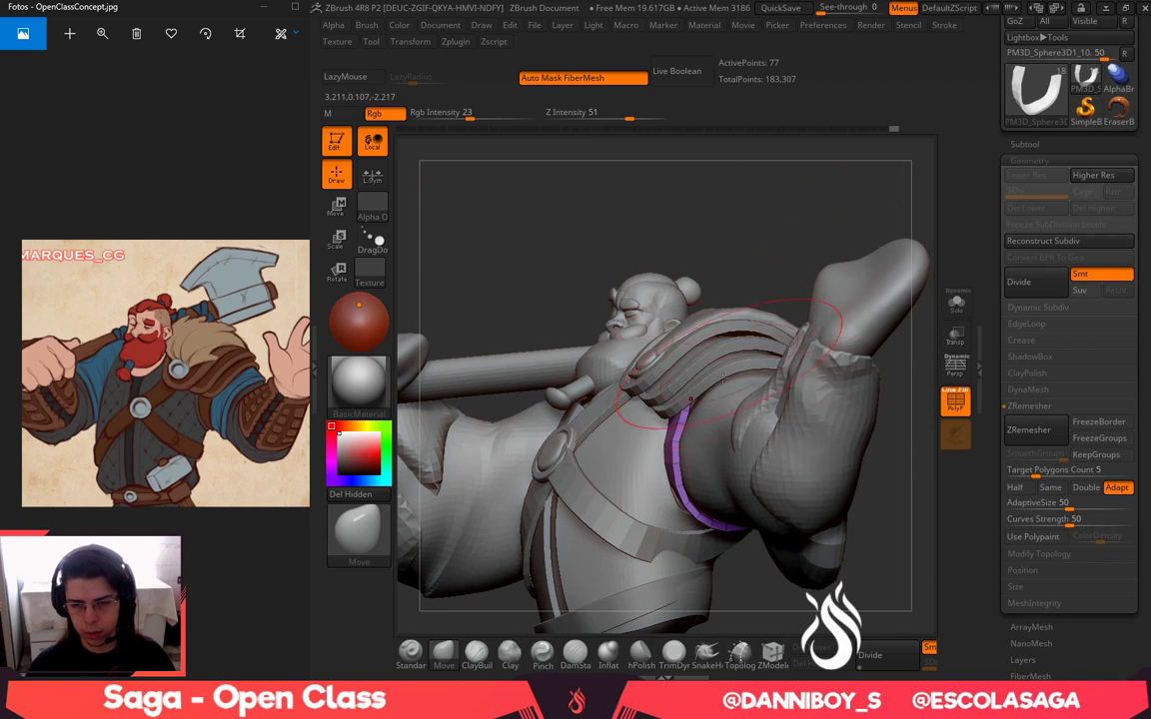
Select the arm sleeve piece PM3D_Sphere3D1_11 and isolate it
{"action": "left_click", "coordinate": [747, 400], "text": "alt"}
{"action": "left_click_drag", "start_coordinate": [754, 300], "coordinate": [826, 294]}
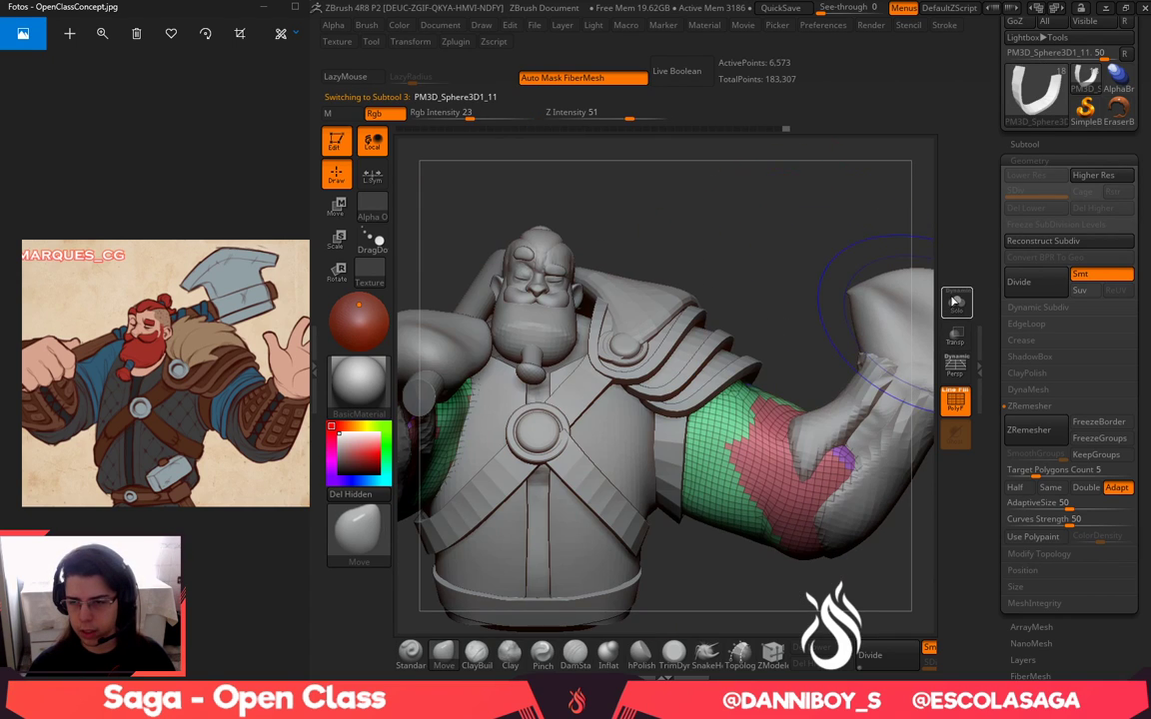
{"action": "left_click", "coordinate": [954, 301]}
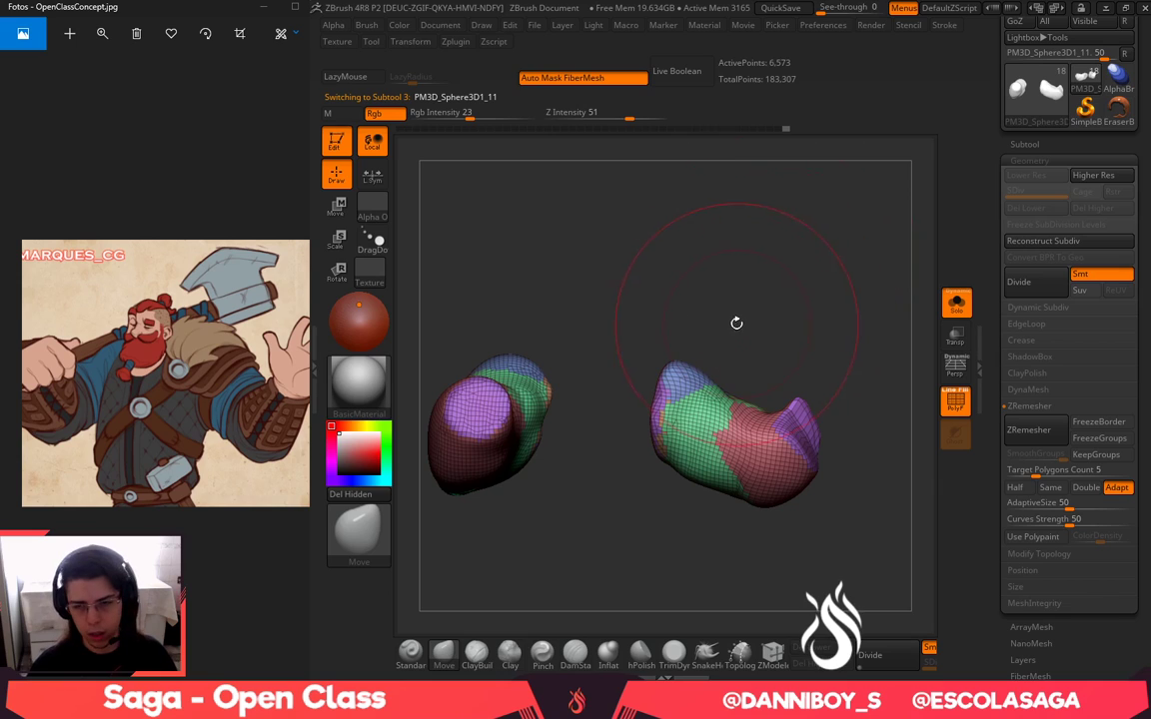
{"action": "key", "text": "space"}
{"action": "mouse_move", "coordinate": [749, 315]}
{"action": "left_mouse_down"}
{"action": "mouse_move", "coordinate": [734, 314]}
{"action": "mouse_move", "coordinate": [675, 581]}
{"action": "mouse_move", "coordinate": [828, 485]}
{"action": "mouse_move", "coordinate": [777, 388]}
{"action": "left_mouse_up"}
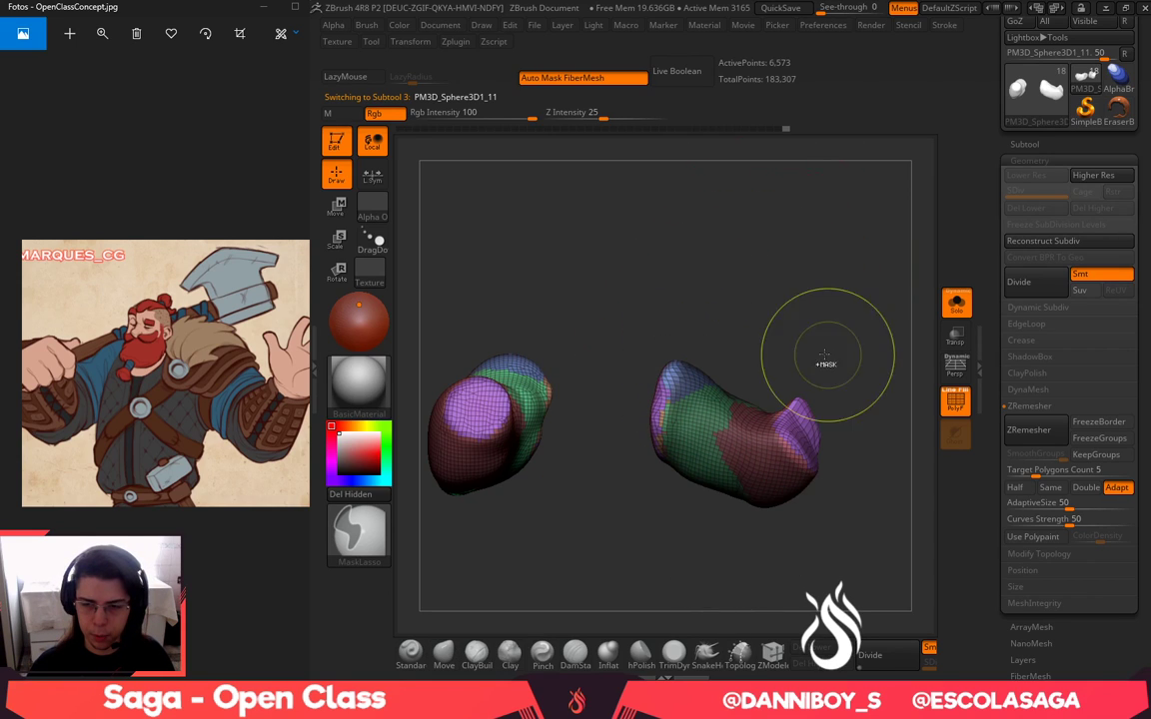
Hide the cap polygroups at both ends of the arm sleeves with a selection brush and delete the hidden geometry
{"action": "left_click_drag", "start_coordinate": [827, 342], "coordinate": [817, 344], "text": "ctrl"}
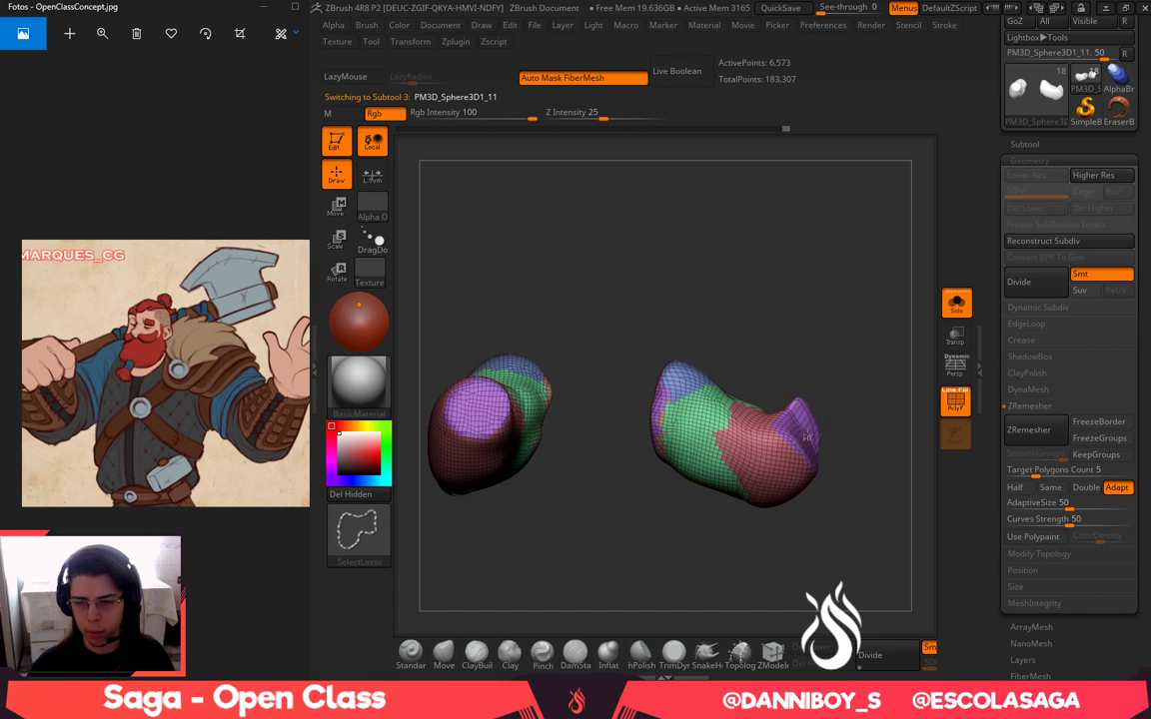
{"action": "left_click", "coordinate": [364, 550], "text": "ctrl+shift"}
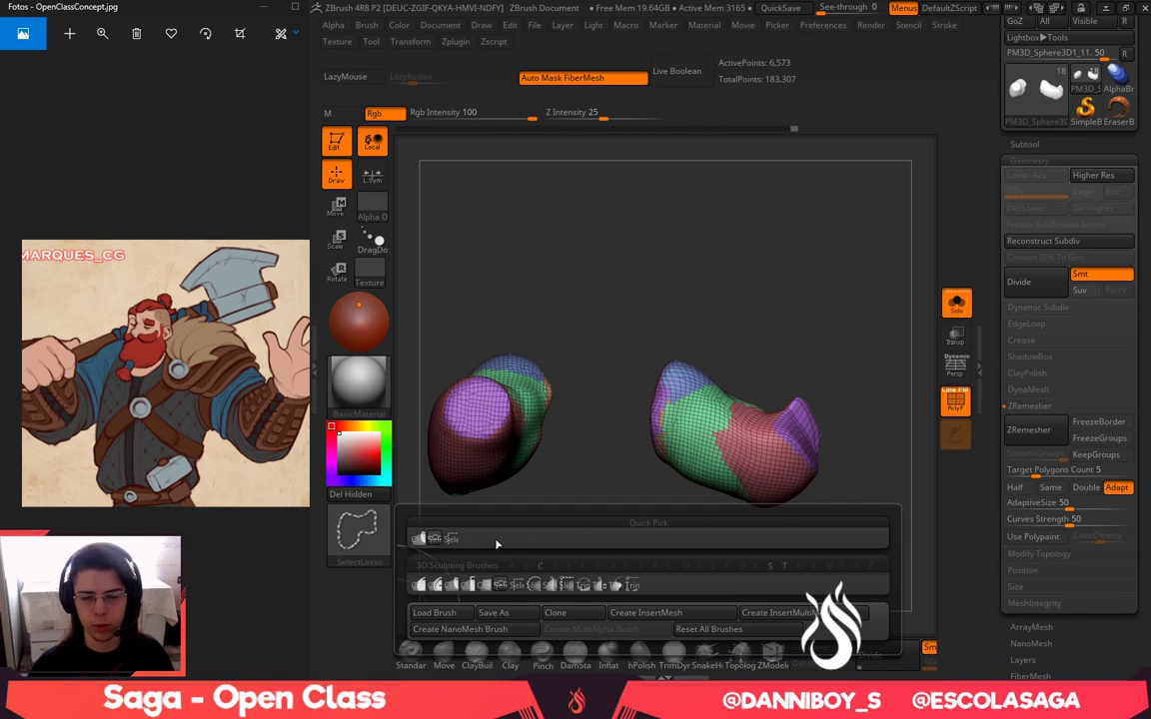
{"action": "left_click", "coordinate": [451, 540], "text": "ctrl+shift"}
{"action": "left_click", "coordinate": [811, 441], "text": "ctrl+shift"}
{"action": "left_click", "coordinate": [811, 433], "text": "ctrl+shift"}
{"action": "mouse_move", "coordinate": [791, 309]}
{"action": "left_mouse_down"}
{"action": "mouse_move", "coordinate": [768, 319]}
{"action": "mouse_move", "coordinate": [700, 404]}
{"action": "left_mouse_up"}
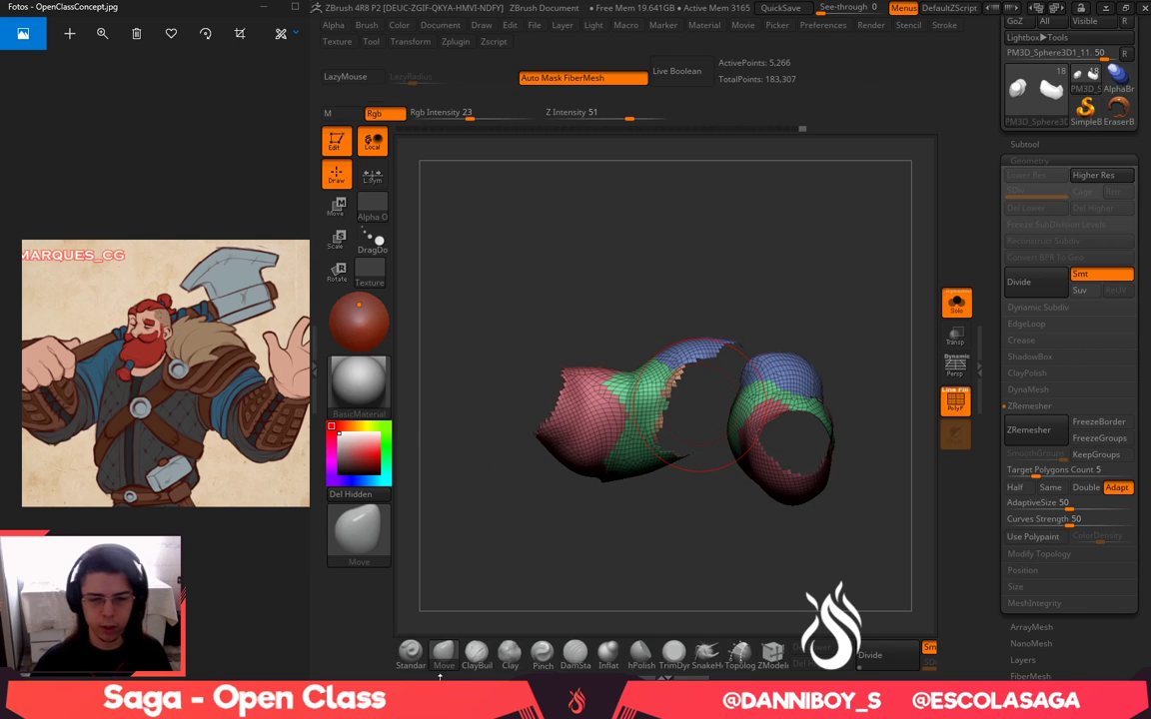
{"action": "left_click", "coordinate": [371, 497]}
Try to remesh the opened sleeves with ZRemesher at a target polygon count of 1
{"action": "left_click_drag", "start_coordinate": [494, 547], "coordinate": [768, 552]}
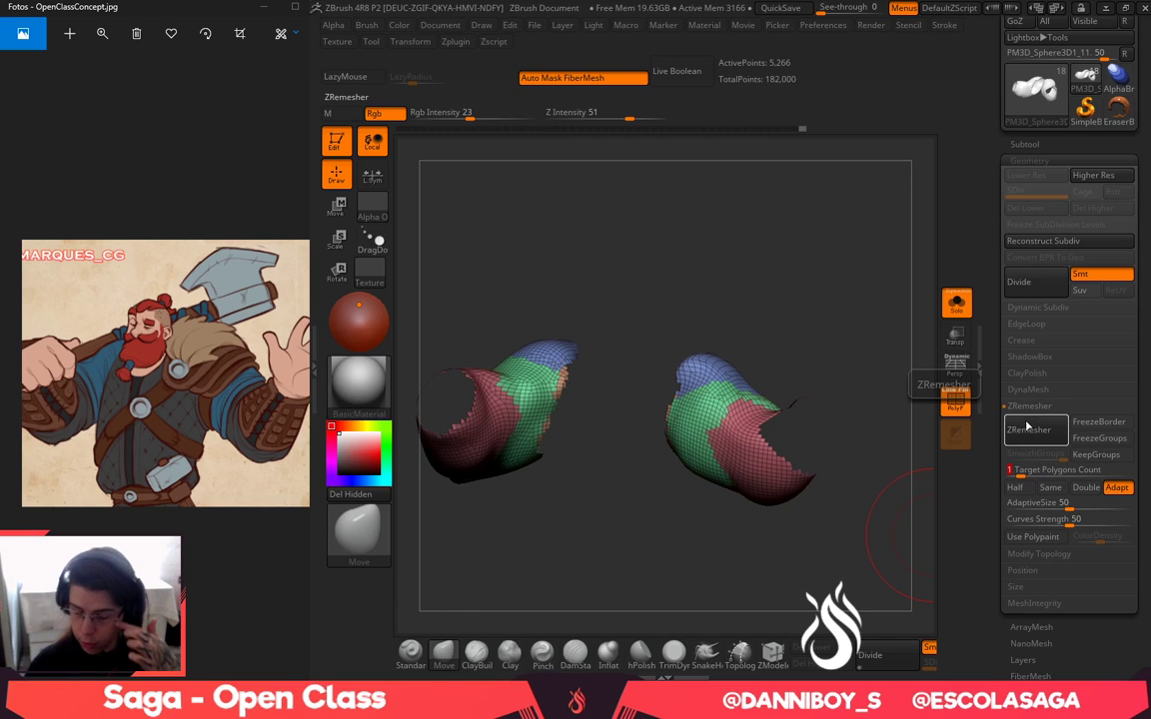
{"action": "left_click", "coordinate": [1026, 427]}
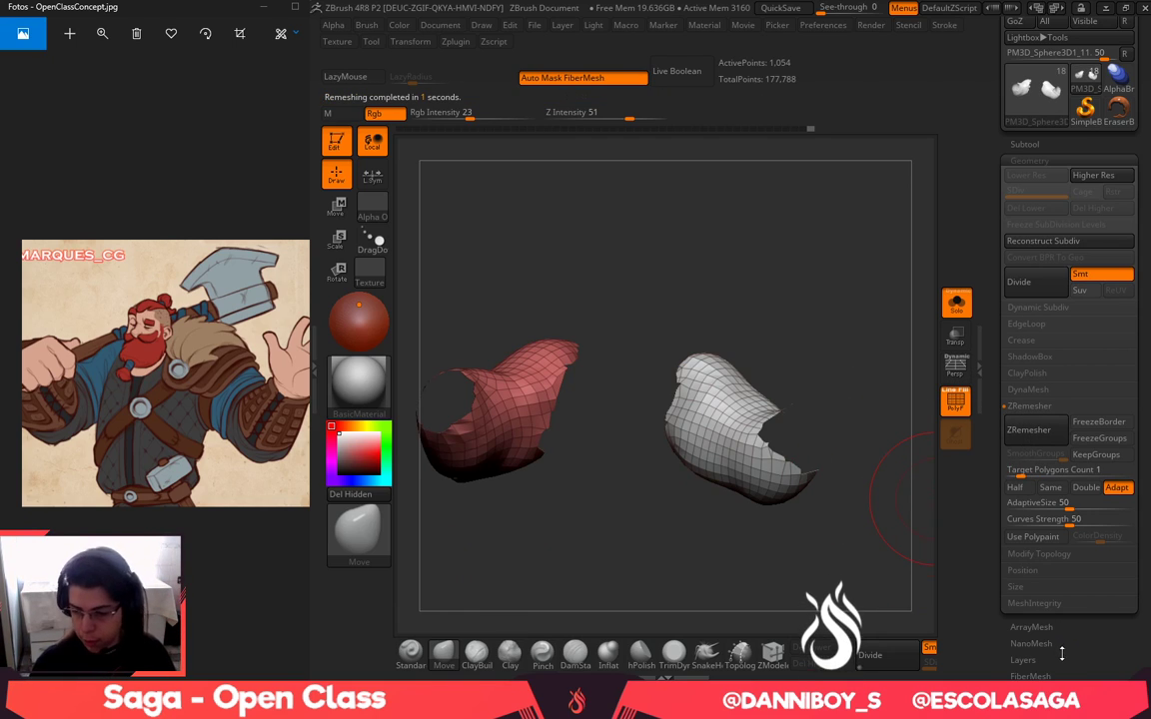
{"action": "key", "text": "ctrl+z"}
Smooth the sleeves' jagged open borders with Polish By Groups and give each sleeve its own single polygroup
{"action": "left_click_drag", "start_coordinate": [1057, 667], "coordinate": [1053, 622]}
{"action": "left_click", "coordinate": [1054, 617]}
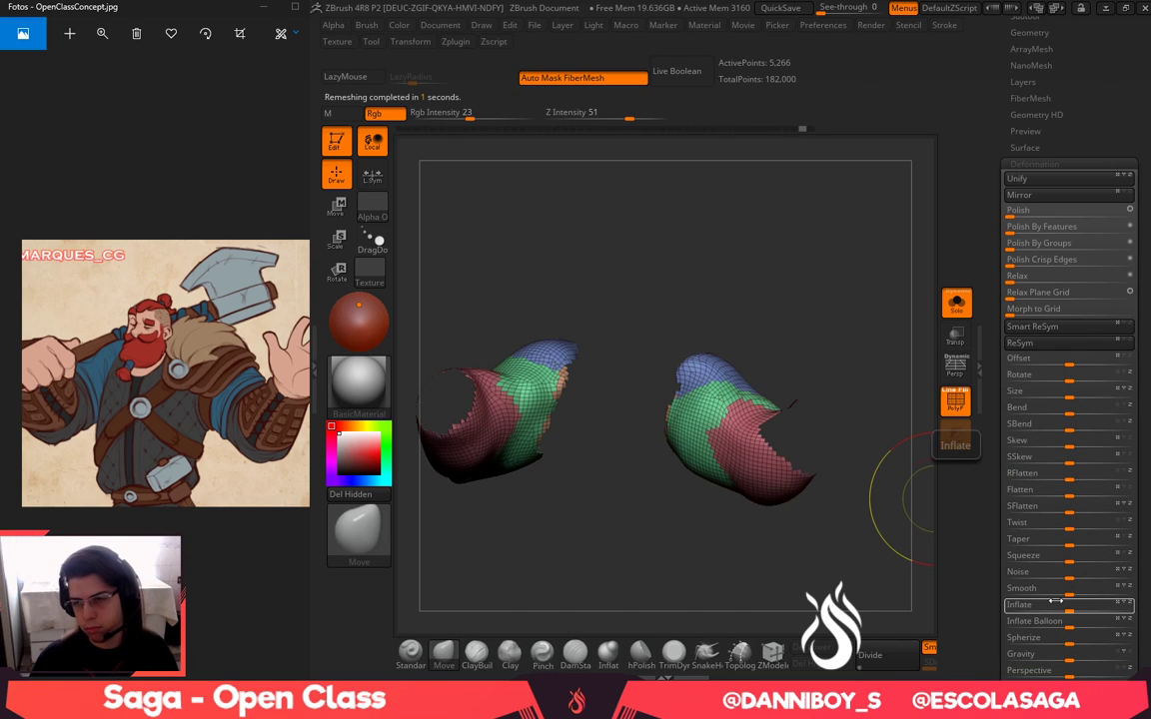
{"action": "left_click", "coordinate": [1077, 247]}
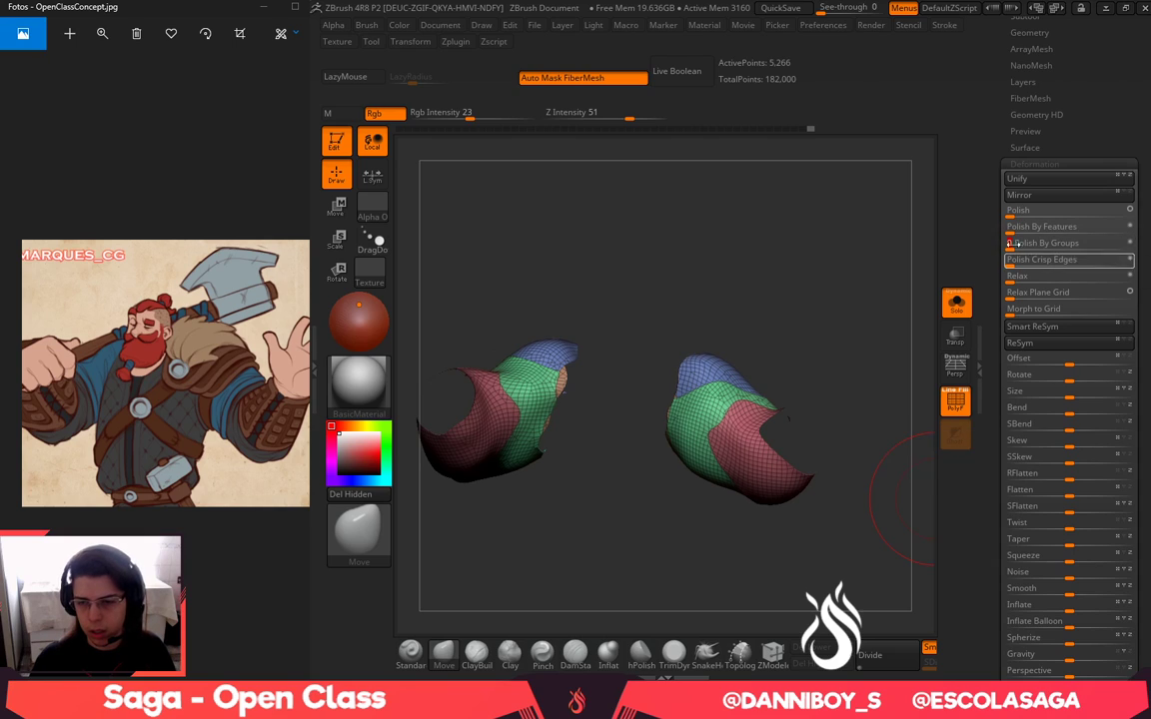
{"action": "left_click", "coordinate": [828, 653]}
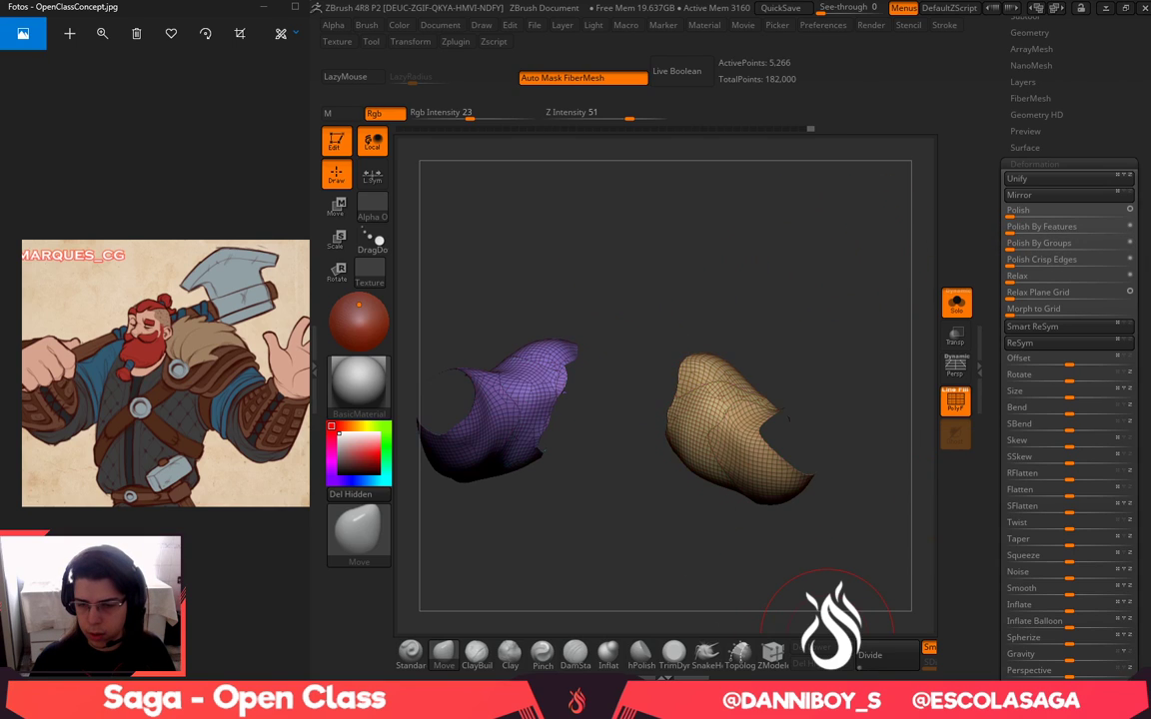
{"action": "left_click", "coordinate": [705, 406], "text": "ctrl+shift"}
{"action": "left_click", "coordinate": [687, 410], "text": "ctrl+shift"}
{"action": "left_click", "coordinate": [465, 385], "text": "ctrl+shift"}
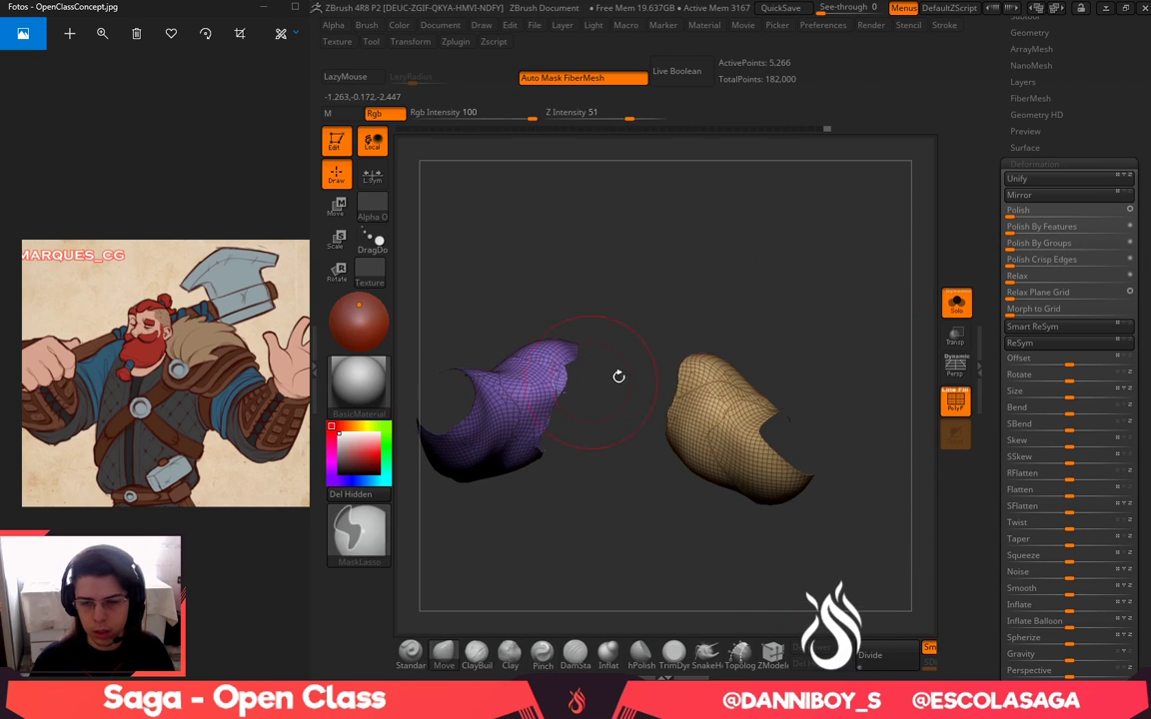
Remesh the polished sleeves with ZRemesher at a target polygon count of 1
{"action": "mouse_move", "coordinate": [863, 340]}
{"action": "left_mouse_down"}
{"action": "mouse_move", "coordinate": [881, 437]}
{"action": "mouse_move", "coordinate": [884, 340]}
{"action": "mouse_move", "coordinate": [899, 308]}
{"action": "left_mouse_up"}
{"action": "left_click_drag", "start_coordinate": [1059, 80], "coordinate": [1055, 173]}
{"action": "left_click", "coordinate": [1031, 126]}
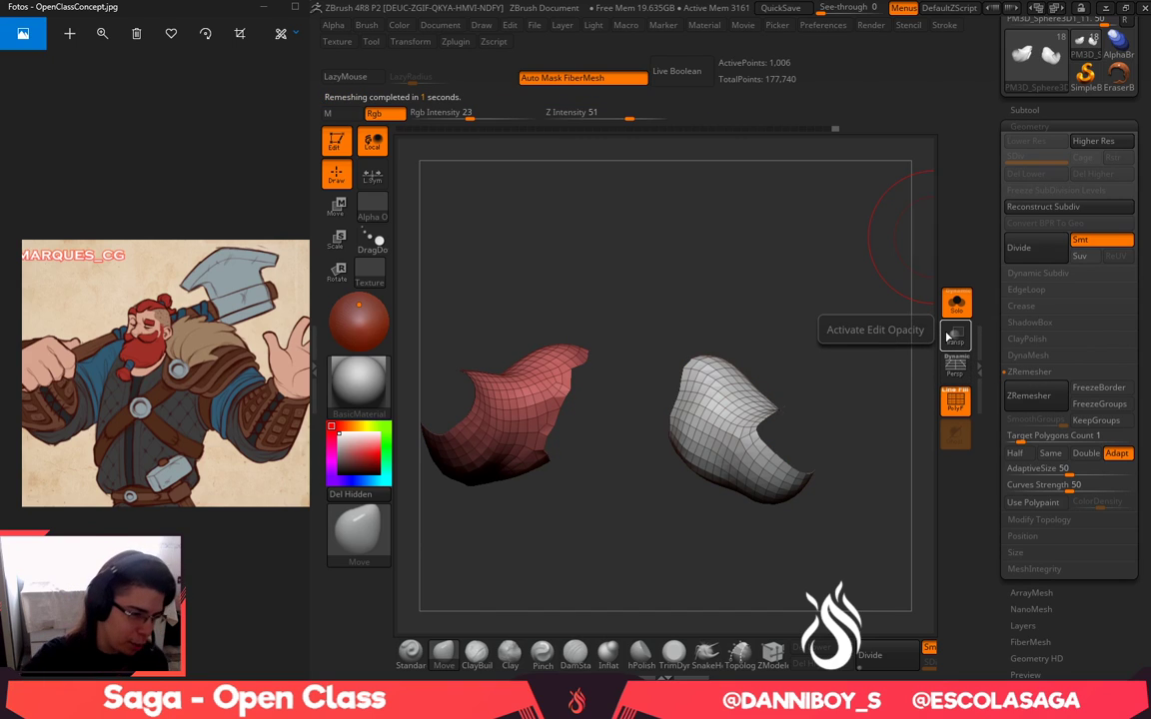
Reduce the Move brush size and even out the open edge of the red sleeve
{"action": "left_click_drag", "start_coordinate": [837, 360], "coordinate": [868, 349]}
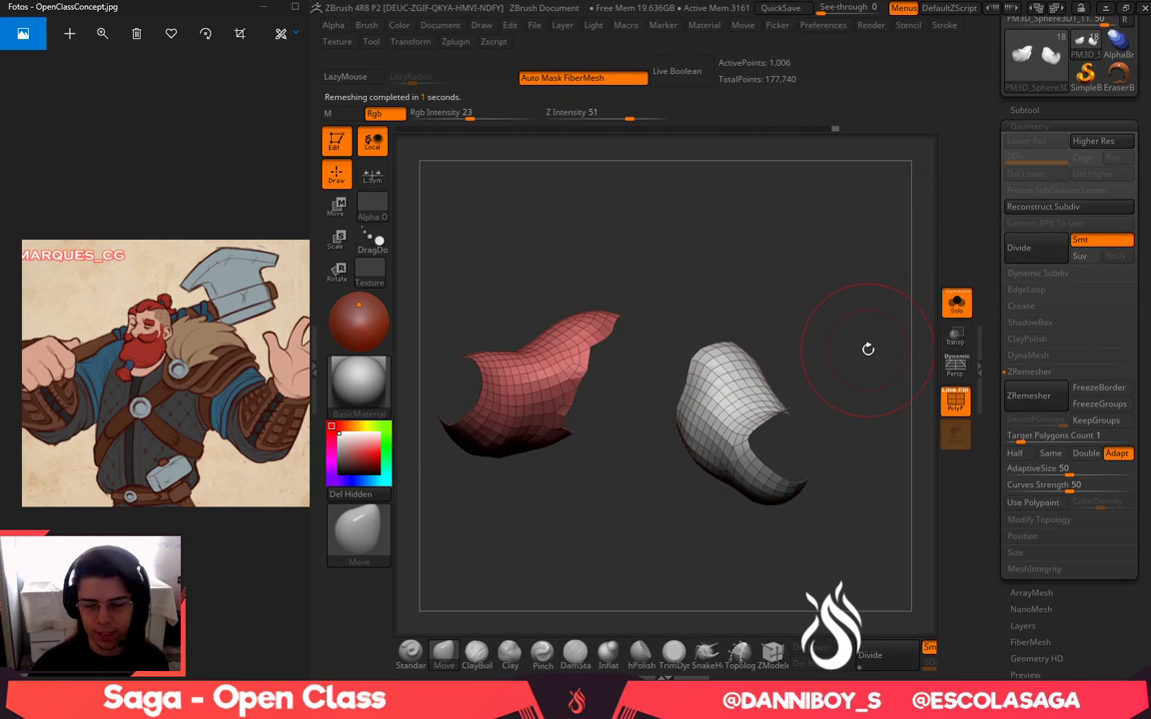
{"action": "right_click_drag", "start_coordinate": [584, 328], "coordinate": [573, 366], "text": "ctrl"}
{"action": "right_click", "coordinate": [574, 365]}
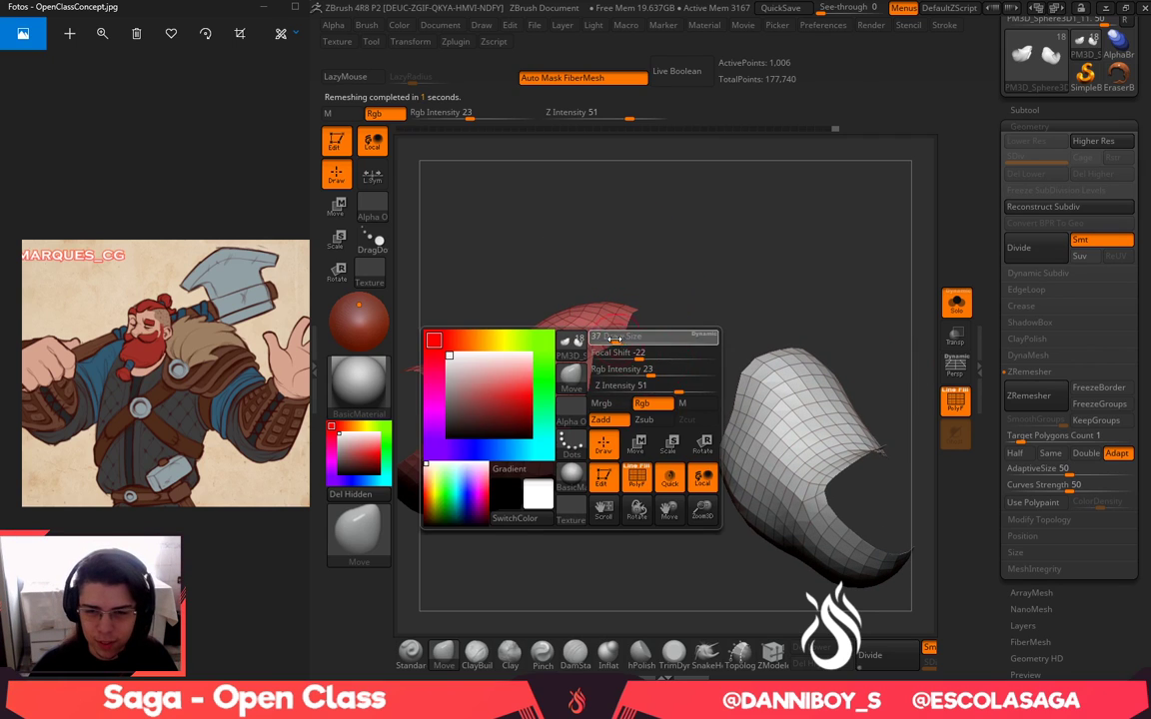
{"action": "left_click_drag", "start_coordinate": [600, 470], "coordinate": [552, 473]}
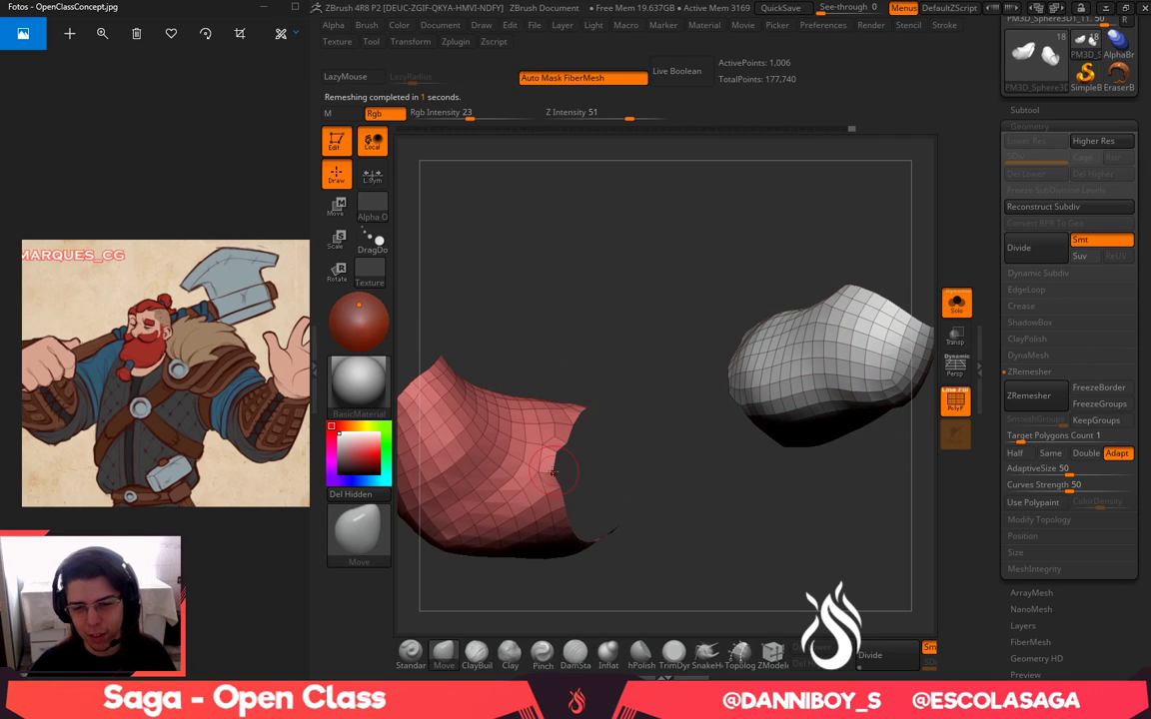
{"action": "mouse_move", "coordinate": [659, 447]}
{"action": "left_mouse_down"}
{"action": "mouse_move", "coordinate": [734, 367]}
{"action": "mouse_move", "coordinate": [652, 460]}
{"action": "left_mouse_up"}
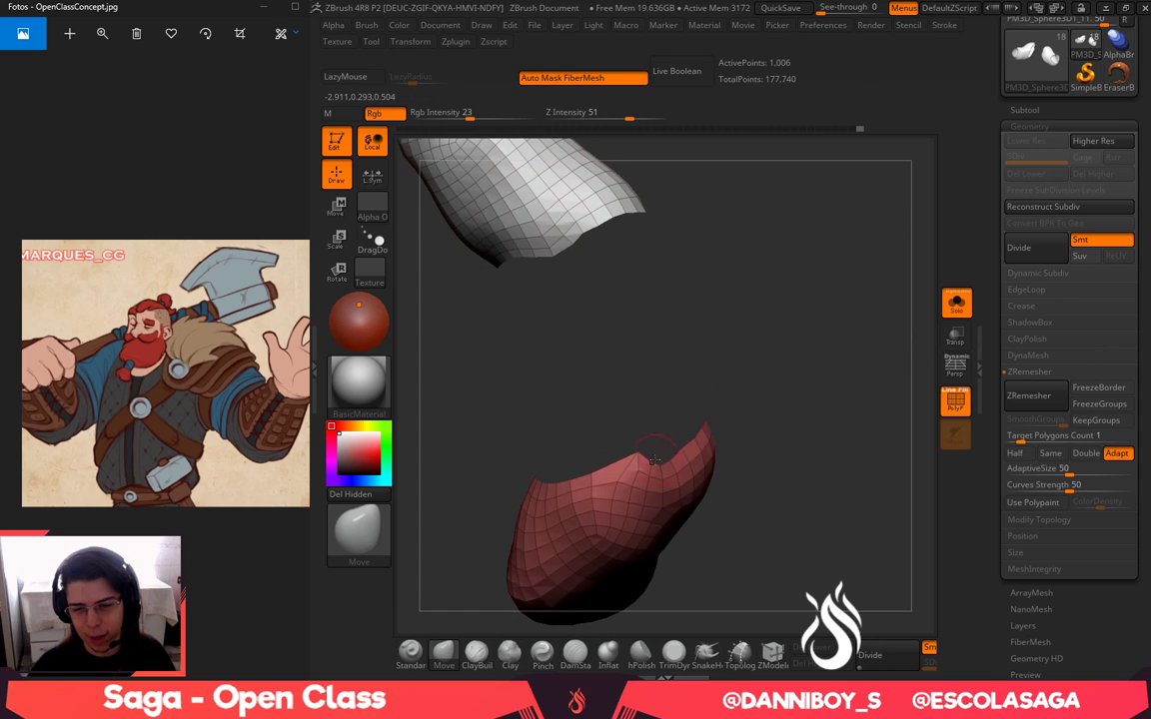
{"action": "mouse_move", "coordinate": [685, 396]}
{"action": "left_mouse_down"}
{"action": "mouse_move", "coordinate": [668, 413]}
{"action": "mouse_move", "coordinate": [658, 404]}
{"action": "left_mouse_up"}
Reshape the open end of the light grey sleeve into a cleaner edge with the Move brush
{"action": "mouse_move", "coordinate": [792, 304]}
{"action": "left_mouse_down"}
{"action": "mouse_move", "coordinate": [910, 265]}
{"action": "mouse_move", "coordinate": [882, 310]}
{"action": "left_mouse_up"}
{"action": "mouse_move", "coordinate": [650, 285]}
{"action": "left_mouse_down"}
{"action": "mouse_move", "coordinate": [679, 334]}
{"action": "mouse_move", "coordinate": [821, 386]}
{"action": "left_mouse_up"}
{"action": "key", "text": "space"}
{"action": "left_click_drag", "start_coordinate": [643, 363], "coordinate": [659, 363]}
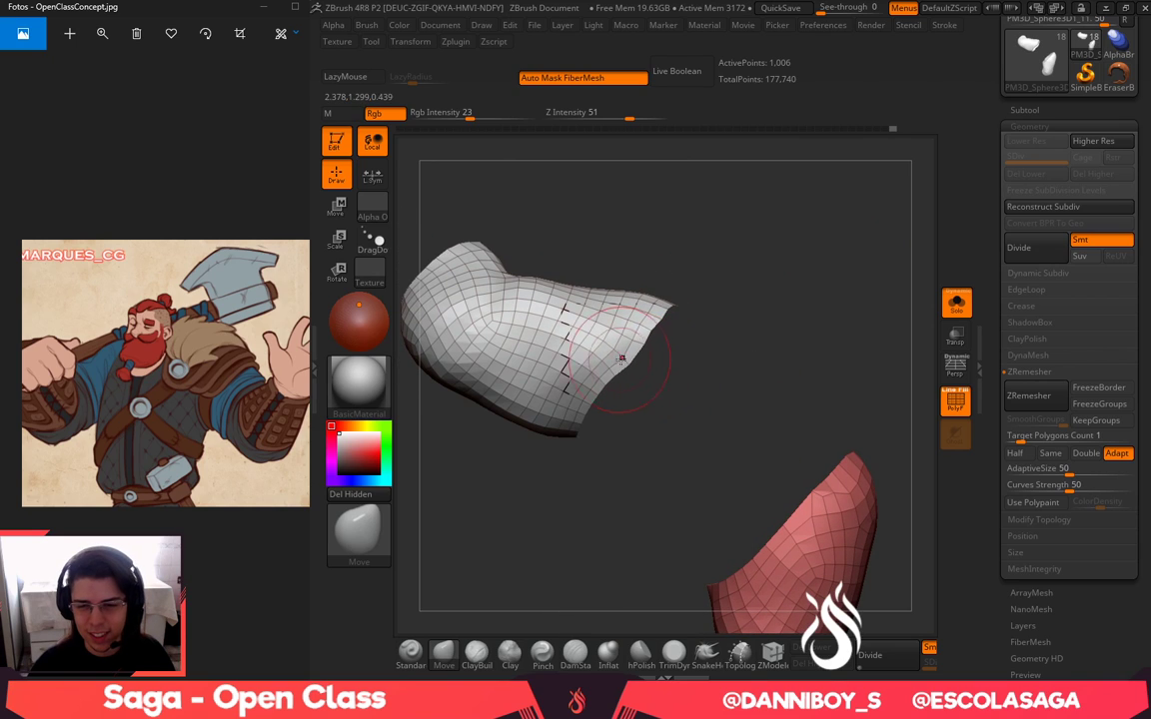
{"action": "mouse_move", "coordinate": [770, 432]}
{"action": "left_mouse_down"}
{"action": "mouse_move", "coordinate": [771, 286]}
{"action": "mouse_move", "coordinate": [841, 305]}
{"action": "mouse_move", "coordinate": [839, 317]}
{"action": "left_mouse_up"}
{"action": "left_click_drag", "start_coordinate": [650, 300], "coordinate": [612, 312]}
{"action": "left_click_drag", "start_coordinate": [577, 512], "coordinate": [565, 462]}
Even out the irregular rim at the light grey sleeve's other opening with a resized Move brush
{"action": "key", "text": "space"}
{"action": "left_click_drag", "start_coordinate": [623, 367], "coordinate": [614, 366]}
{"action": "left_click_drag", "start_coordinate": [592, 544], "coordinate": [577, 490]}
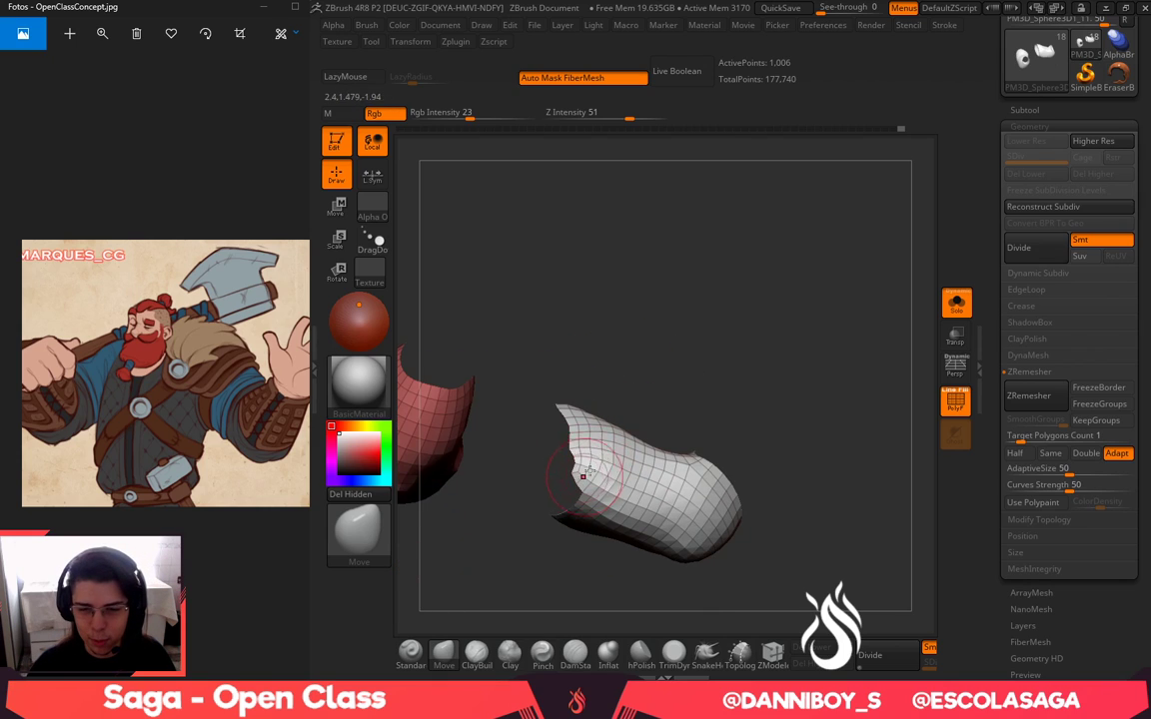
{"action": "key", "text": "space"}
{"action": "left_click_drag", "start_coordinate": [618, 454], "coordinate": [575, 479]}
{"action": "left_click_drag", "start_coordinate": [787, 478], "coordinate": [712, 463]}
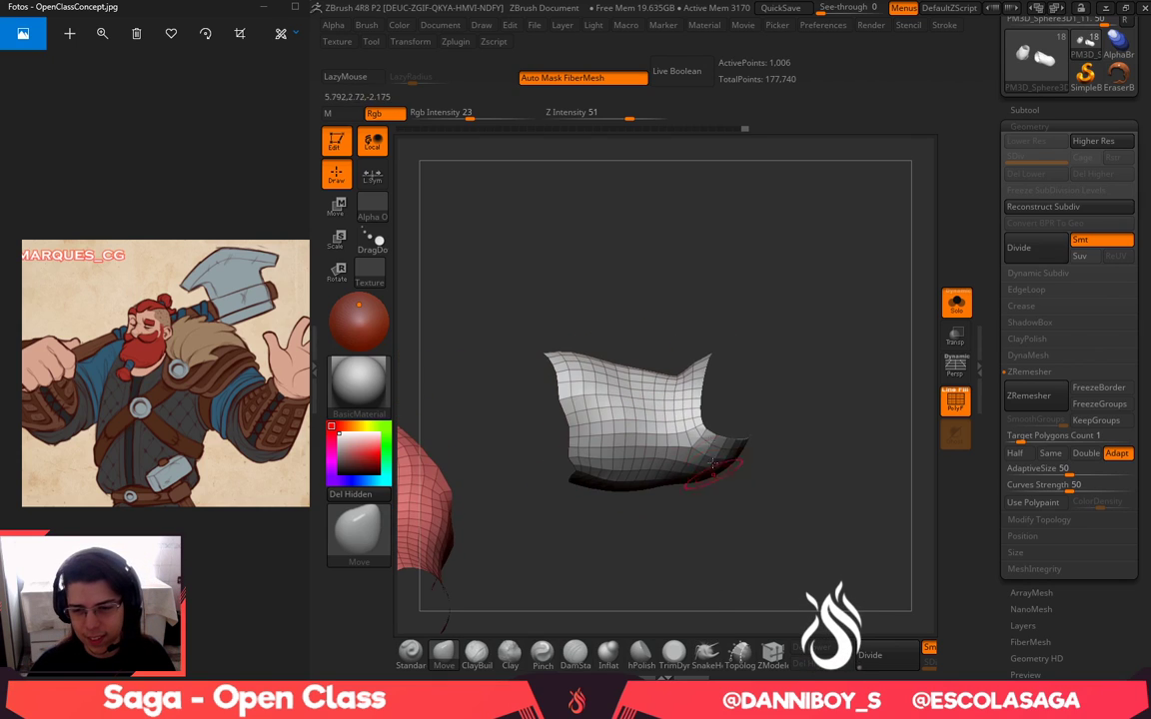
Remesh the sleeves again with ZRemesher and smooth the light grey sleeve's surface and edges
{"action": "left_click", "coordinate": [1059, 397]}
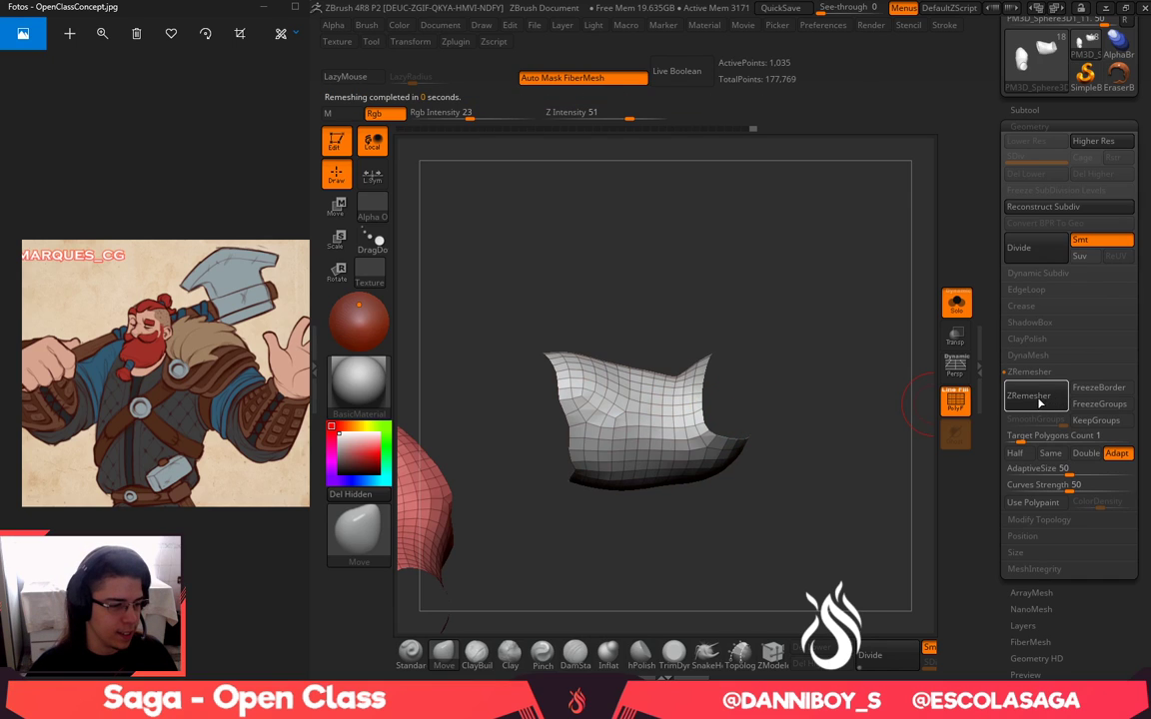
{"action": "mouse_move", "coordinate": [899, 313]}
{"action": "left_mouse_down"}
{"action": "mouse_move", "coordinate": [865, 341]}
{"action": "mouse_move", "coordinate": [834, 328]}
{"action": "mouse_move", "coordinate": [824, 306]}
{"action": "left_mouse_up"}
{"action": "key", "text": "space"}
{"action": "left_click_drag", "start_coordinate": [676, 331], "coordinate": [688, 332]}
{"action": "left_click_drag", "start_coordinate": [612, 371], "coordinate": [634, 336], "text": "shift"}
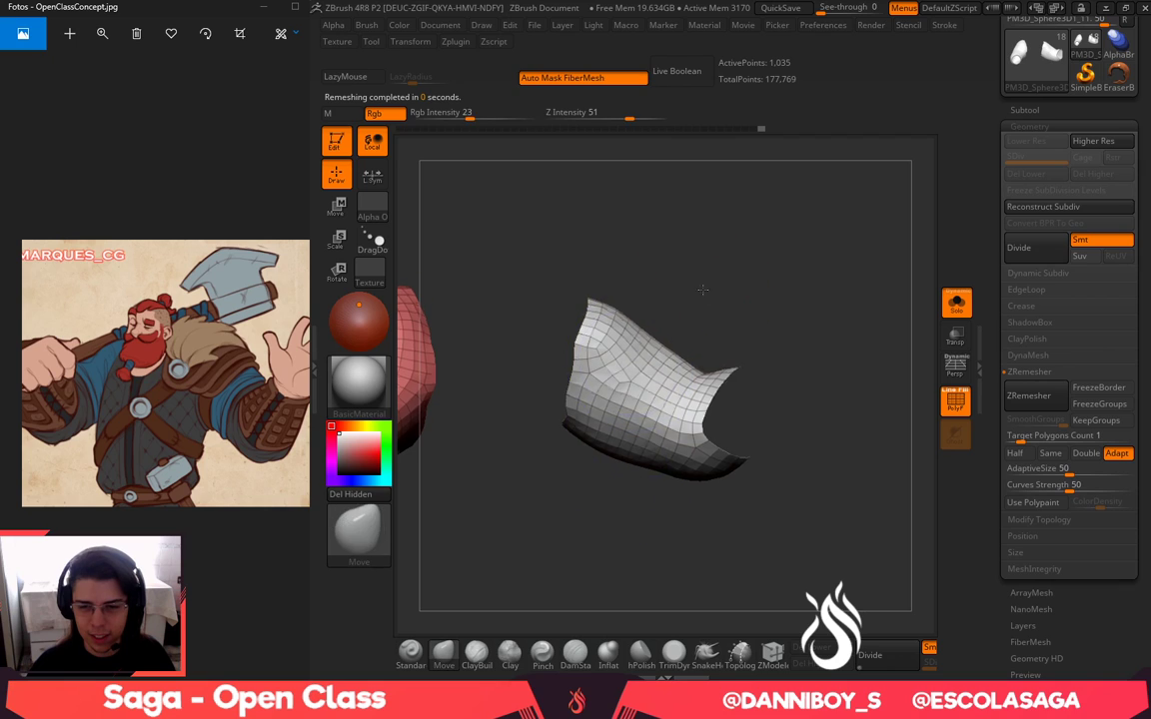
{"action": "mouse_move", "coordinate": [704, 290]}
{"action": "left_mouse_down"}
{"action": "mouse_move", "coordinate": [705, 346]}
{"action": "mouse_move", "coordinate": [690, 364]}
{"action": "left_mouse_up"}
{"action": "left_click_drag", "start_coordinate": [639, 400], "coordinate": [690, 390]}
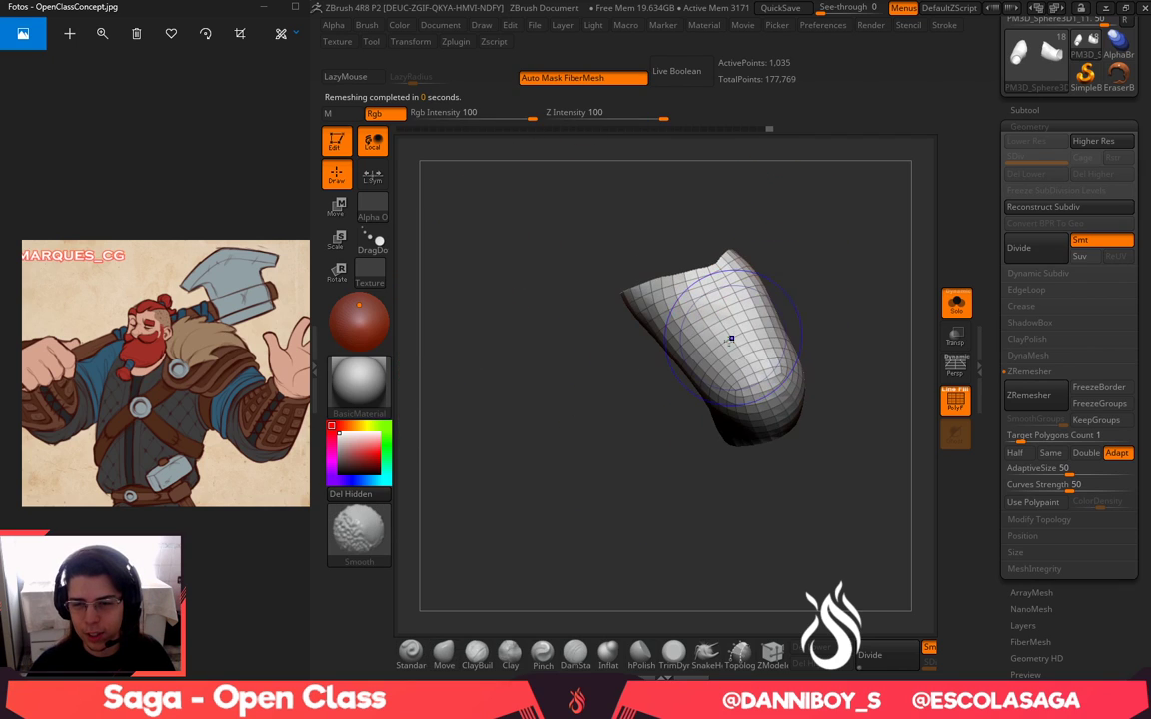
Smooth the surfaces and open edges of both sleeves and remesh them again with ZRemesher
{"action": "left_click_drag", "start_coordinate": [732, 337], "coordinate": [716, 362], "text": "shift"}
{"action": "left_click_drag", "start_coordinate": [650, 400], "coordinate": [766, 396]}
{"action": "mouse_move", "coordinate": [884, 379]}
{"action": "left_mouse_down", "text": "alt"}
{"action": "mouse_move", "coordinate": [890, 288]}
{"action": "mouse_move", "coordinate": [871, 483]}
{"action": "left_mouse_up", "text": "alt"}
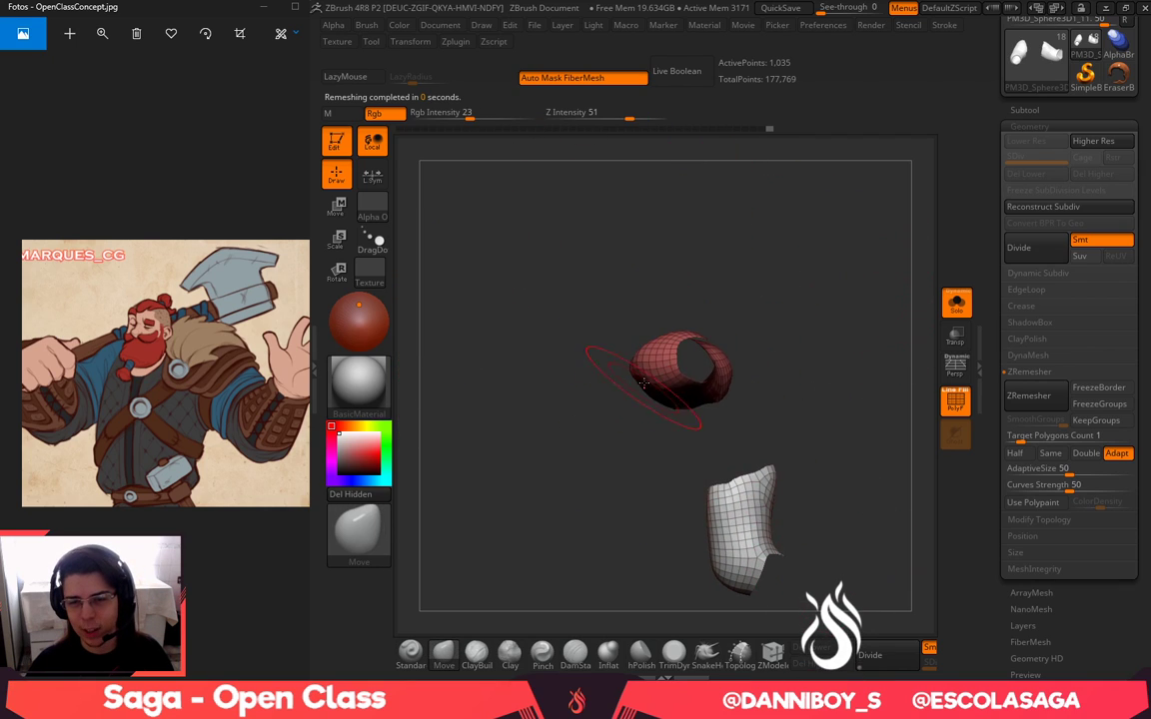
{"action": "mouse_move", "coordinate": [771, 200]}
{"action": "left_mouse_down", "text": "alt"}
{"action": "mouse_move", "coordinate": [771, 257]}
{"action": "mouse_move", "coordinate": [770, 180]}
{"action": "left_mouse_up", "text": "alt"}
{"action": "left_click_drag", "start_coordinate": [835, 339], "coordinate": [799, 300]}
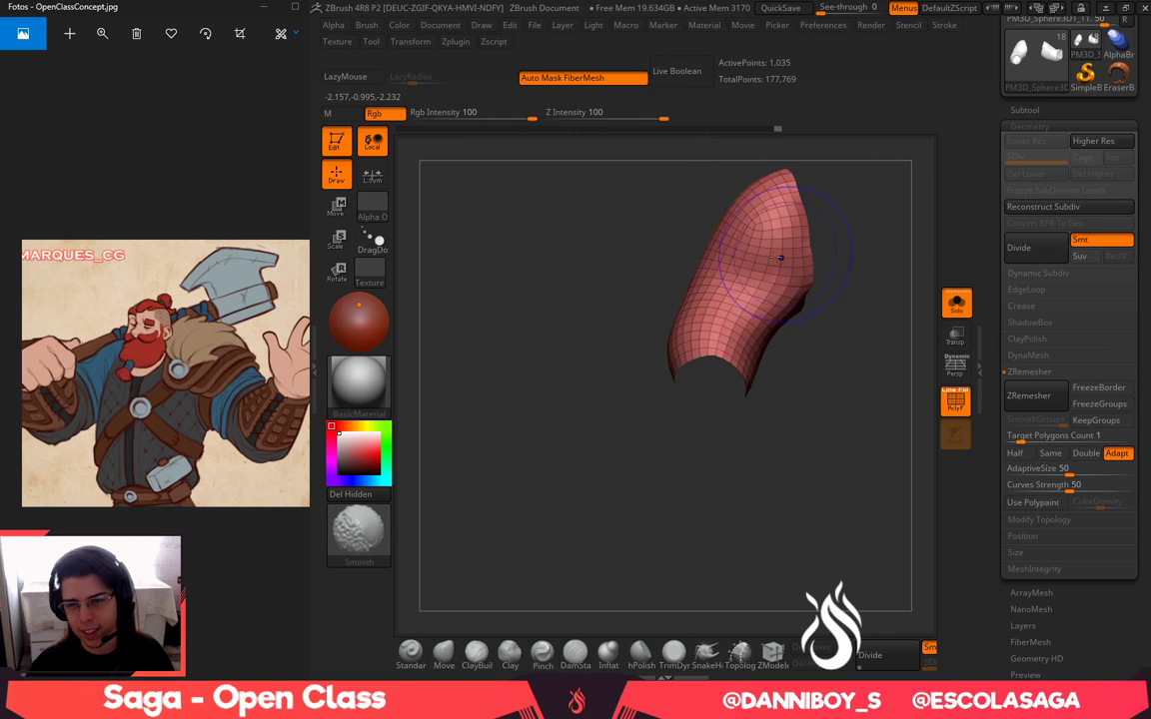
{"action": "left_click_drag", "start_coordinate": [783, 257], "coordinate": [799, 285], "text": "shift"}
{"action": "left_click_drag", "start_coordinate": [849, 440], "coordinate": [819, 365]}
{"action": "left_click_drag", "start_coordinate": [761, 266], "coordinate": [769, 310], "text": "shift"}
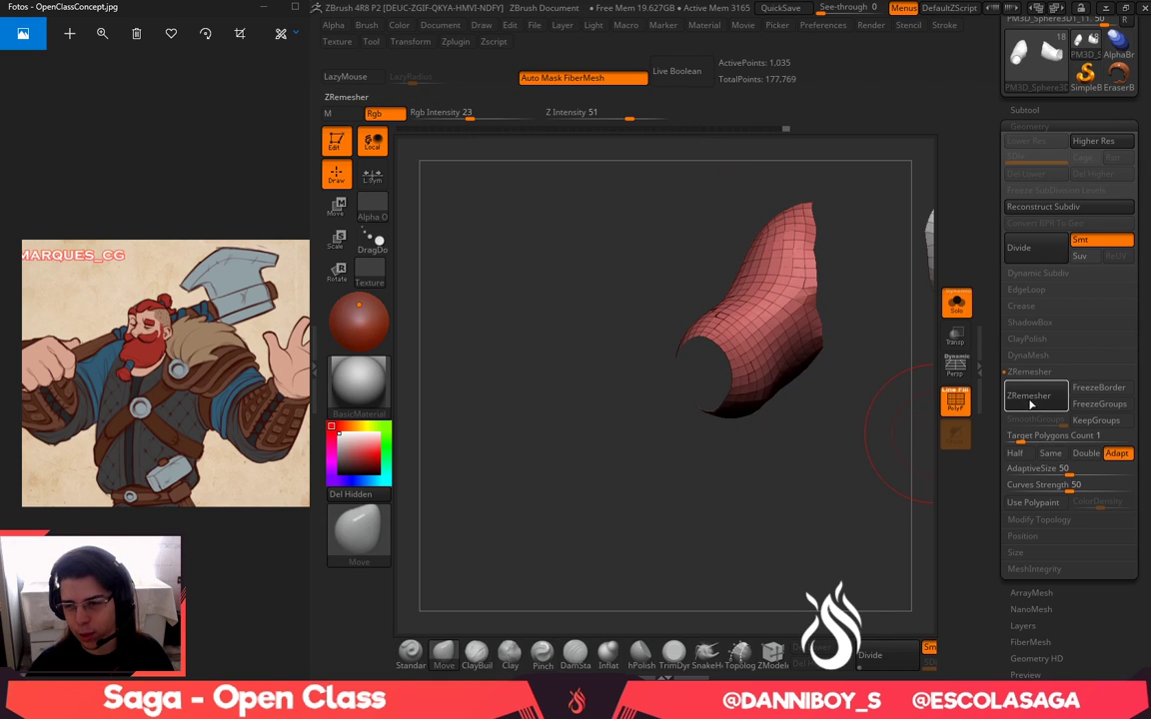
{"action": "left_click_drag", "start_coordinate": [918, 442], "coordinate": [656, 492], "text": "alt"}
Mask the light grey sleeve except for its forearm end, leaving the whole figure shown around it
{"action": "left_click", "coordinate": [956, 303]}
{"action": "left_click_drag", "start_coordinate": [857, 228], "coordinate": [791, 462], "text": "alt"}
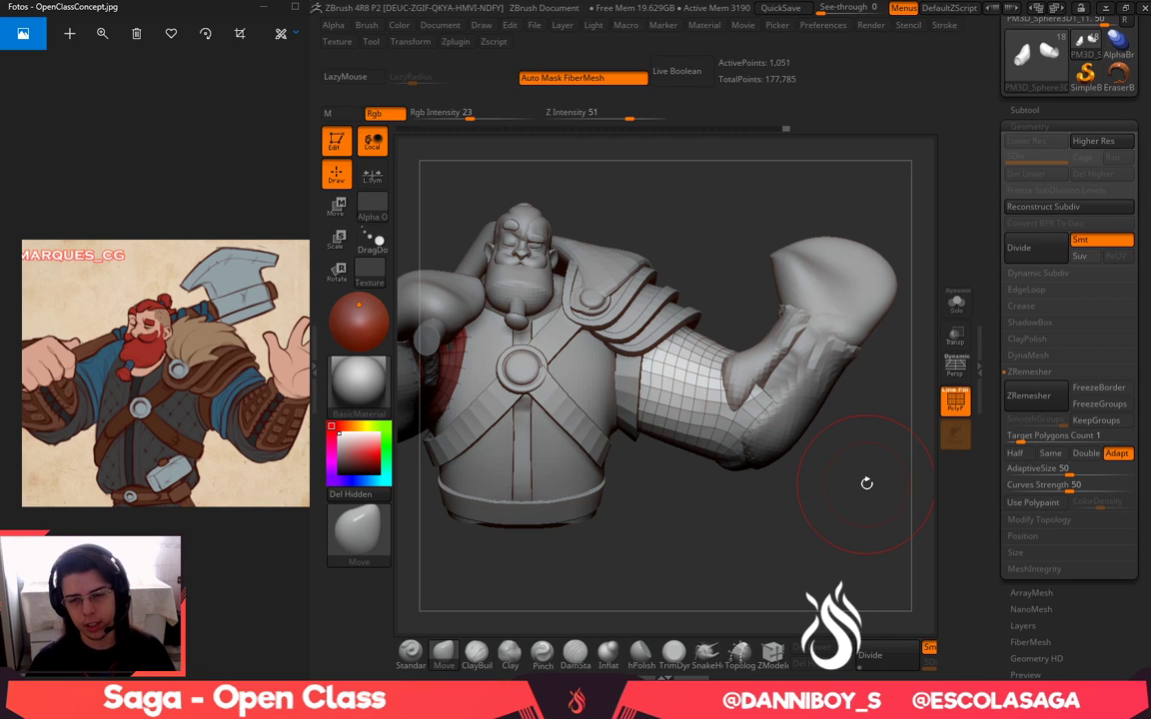
{"action": "left_click_drag", "start_coordinate": [908, 554], "coordinate": [854, 544], "text": "alt"}
{"action": "left_click", "coordinate": [960, 308]}
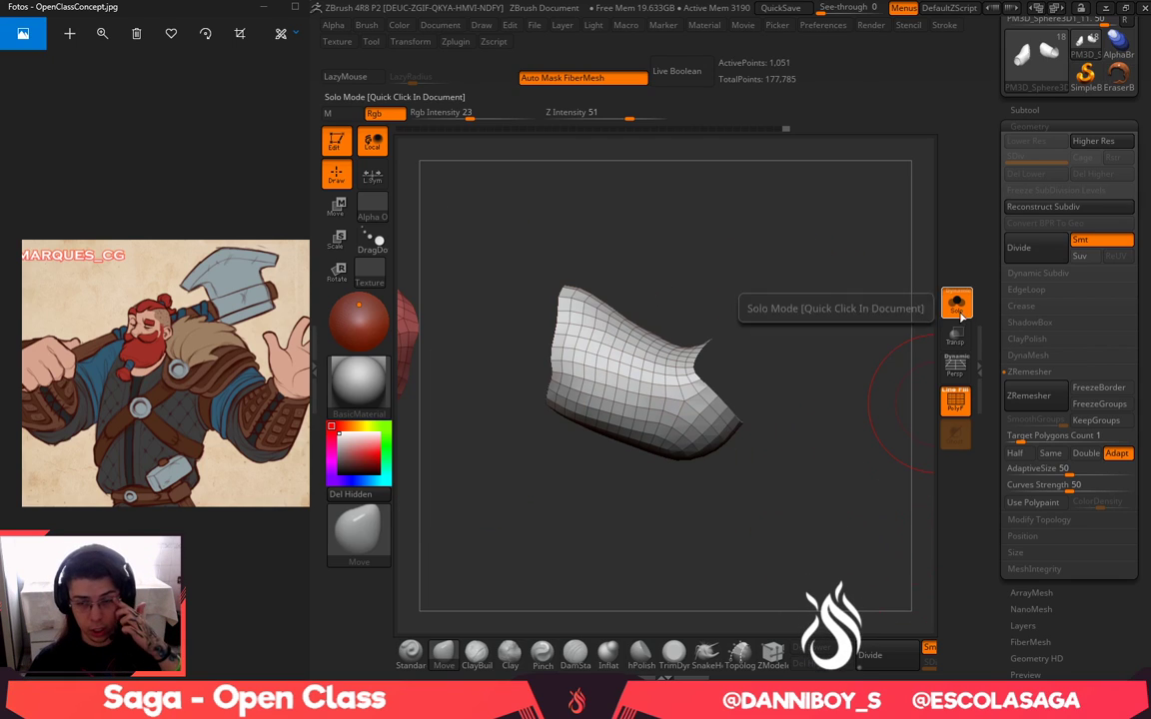
{"action": "key", "text": "ctrl"}
{"action": "mouse_move", "coordinate": [687, 411]}
{"action": "left_mouse_down", "text": "ctrl"}
{"action": "mouse_move", "coordinate": [827, 340]}
{"action": "mouse_move", "coordinate": [718, 264]}
{"action": "left_mouse_up", "text": "ctrl"}
{"action": "left_click", "coordinate": [863, 306], "text": "ctrl"}
{"action": "left_click", "coordinate": [964, 308]}
Try to move the light grey sleeve's unmasked end up the forearm with the original mask
{"action": "key", "text": "w"}
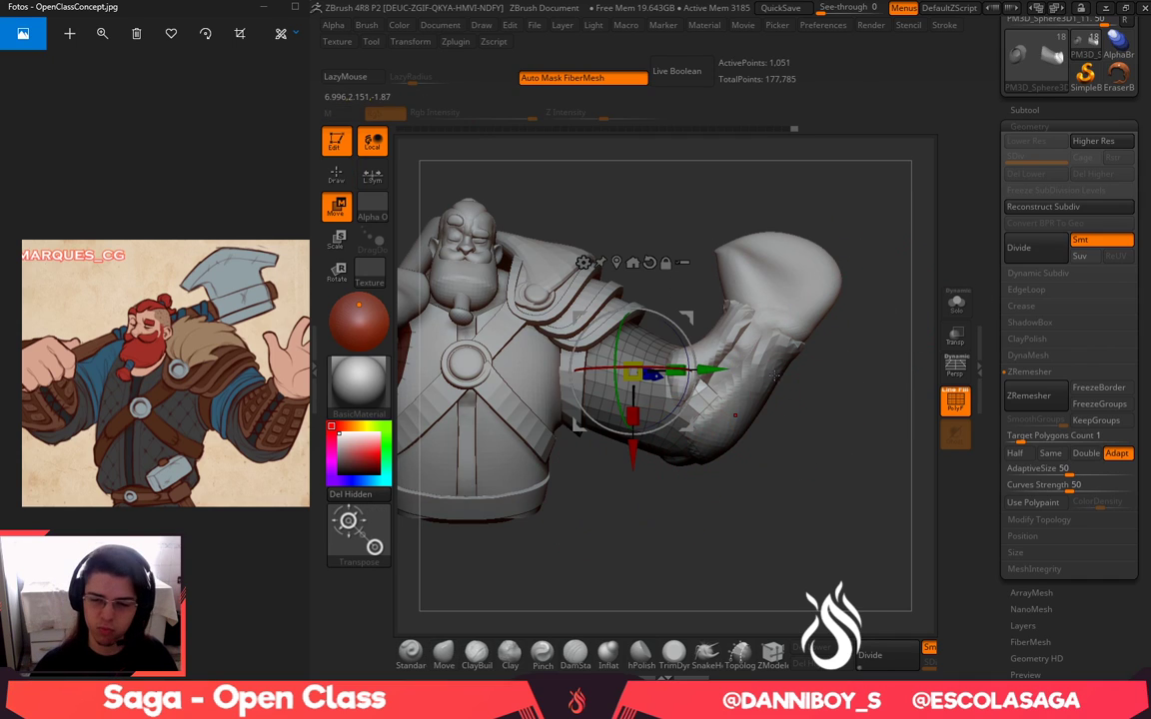
{"action": "mouse_move", "coordinate": [692, 319]}
{"action": "left_mouse_down"}
{"action": "mouse_move", "coordinate": [709, 281]}
{"action": "mouse_move", "coordinate": [738, 262]}
{"action": "left_mouse_up"}
{"action": "key", "text": "q"}
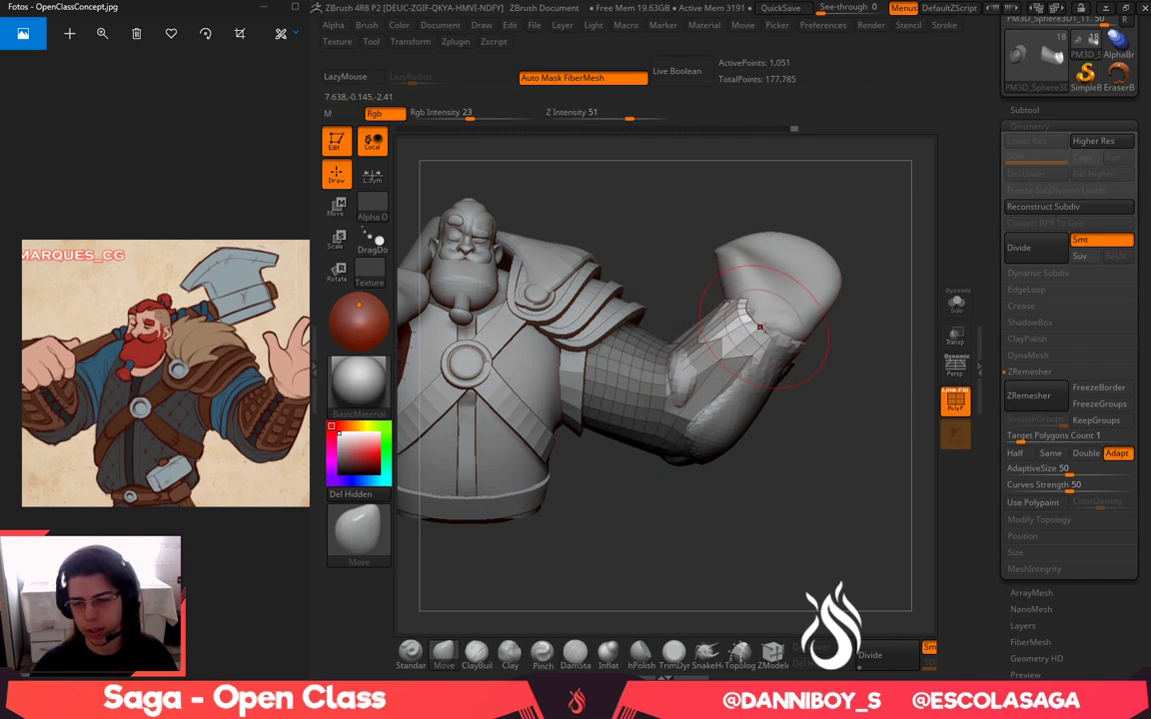
{"action": "key", "text": "ctrl+z"}
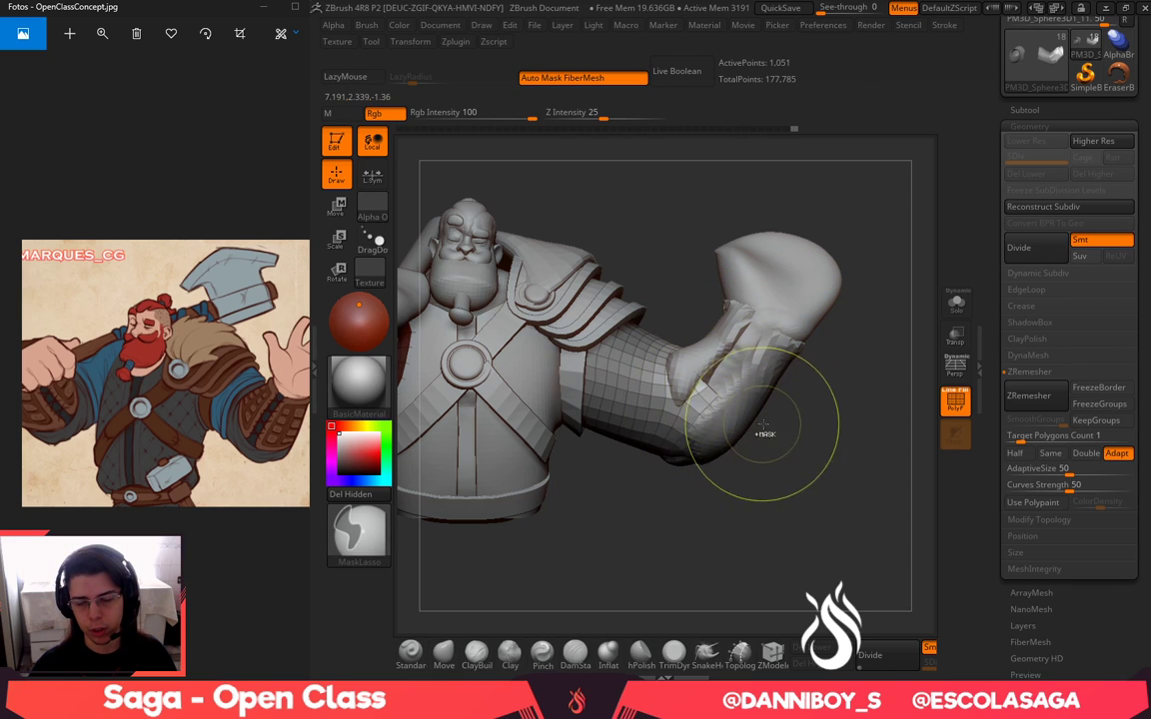
Soften the mask's border and move the light grey sleeve's unmasked end up the forearm to the wrist
{"action": "left_click", "coordinate": [788, 455], "text": "ctrl"}
{"action": "left_click", "coordinate": [779, 469], "text": "ctrl"}
{"action": "key", "text": "w"}
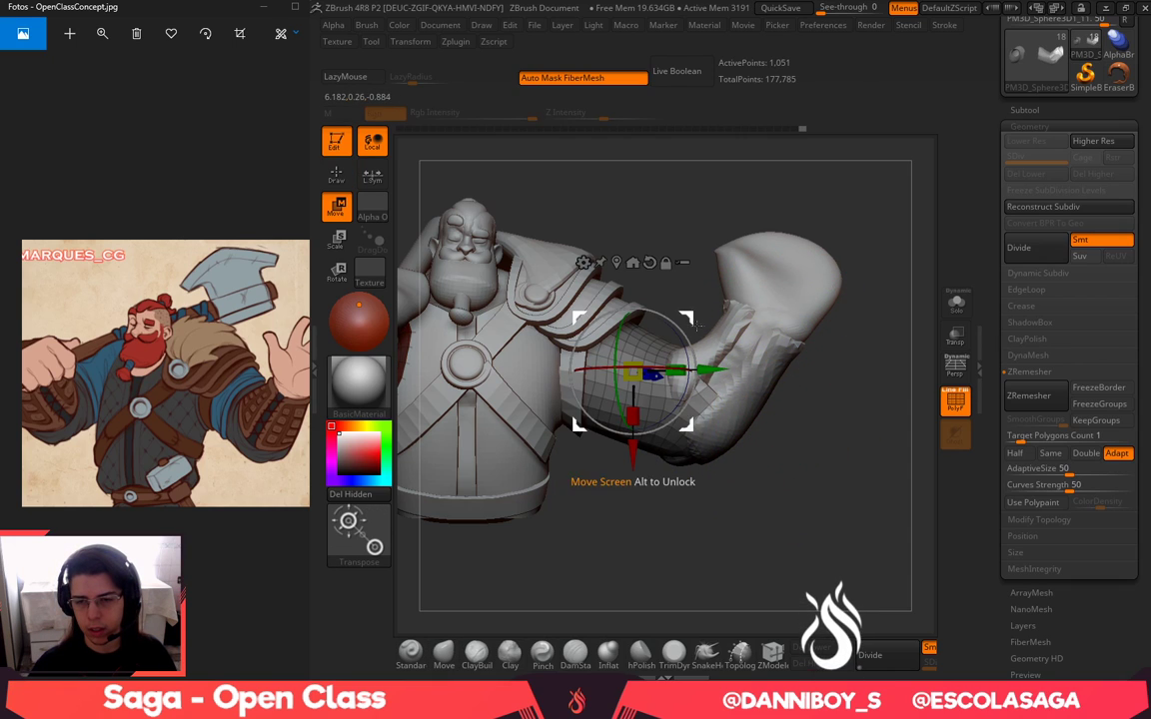
{"action": "left_click_drag", "start_coordinate": [695, 319], "coordinate": [756, 246]}
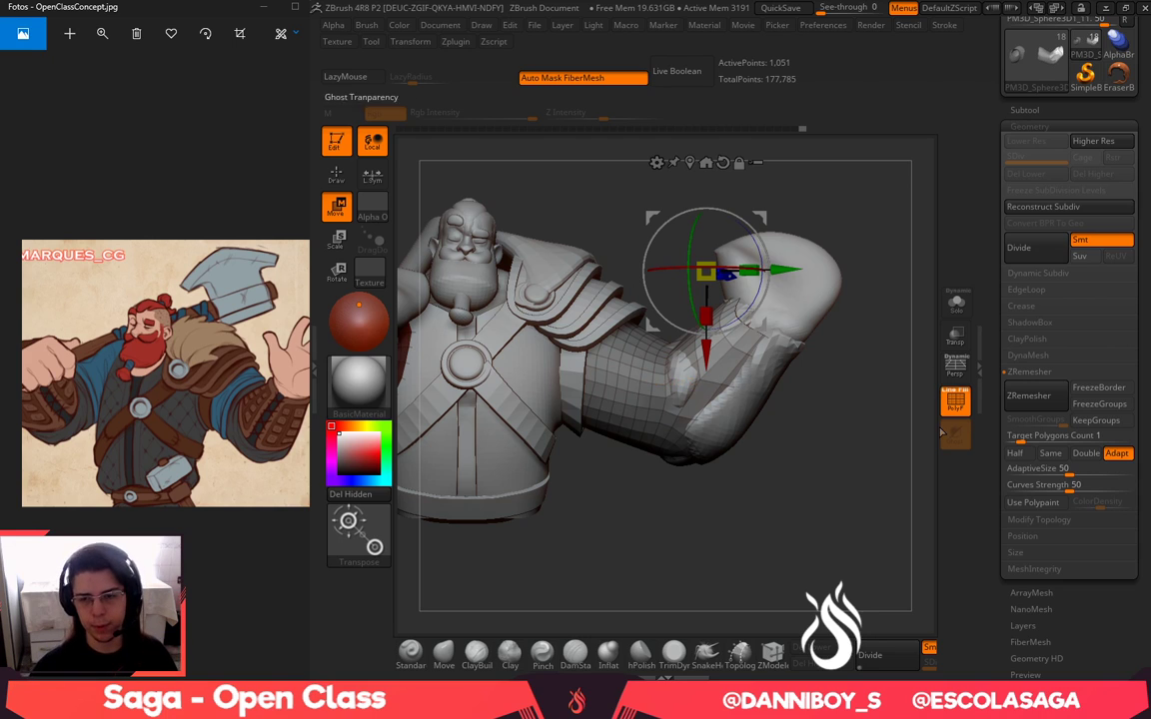
{"action": "key", "text": "q"}
Fit the extended light grey sleeve around the forearm from several sides with a large Move brush
{"action": "left_click_drag", "start_coordinate": [565, 544], "coordinate": [667, 552]}
{"action": "left_click", "coordinate": [443, 654]}
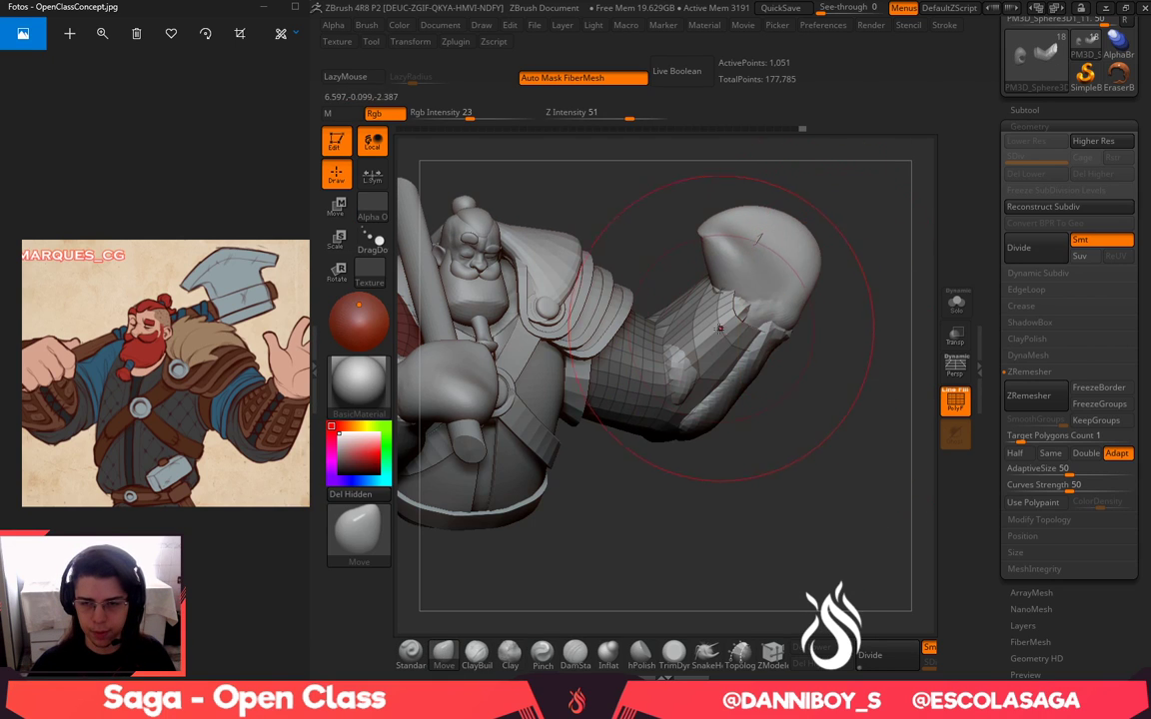
{"action": "left_click_drag", "start_coordinate": [825, 371], "coordinate": [907, 405]}
{"action": "left_click_drag", "start_coordinate": [796, 357], "coordinate": [640, 320]}
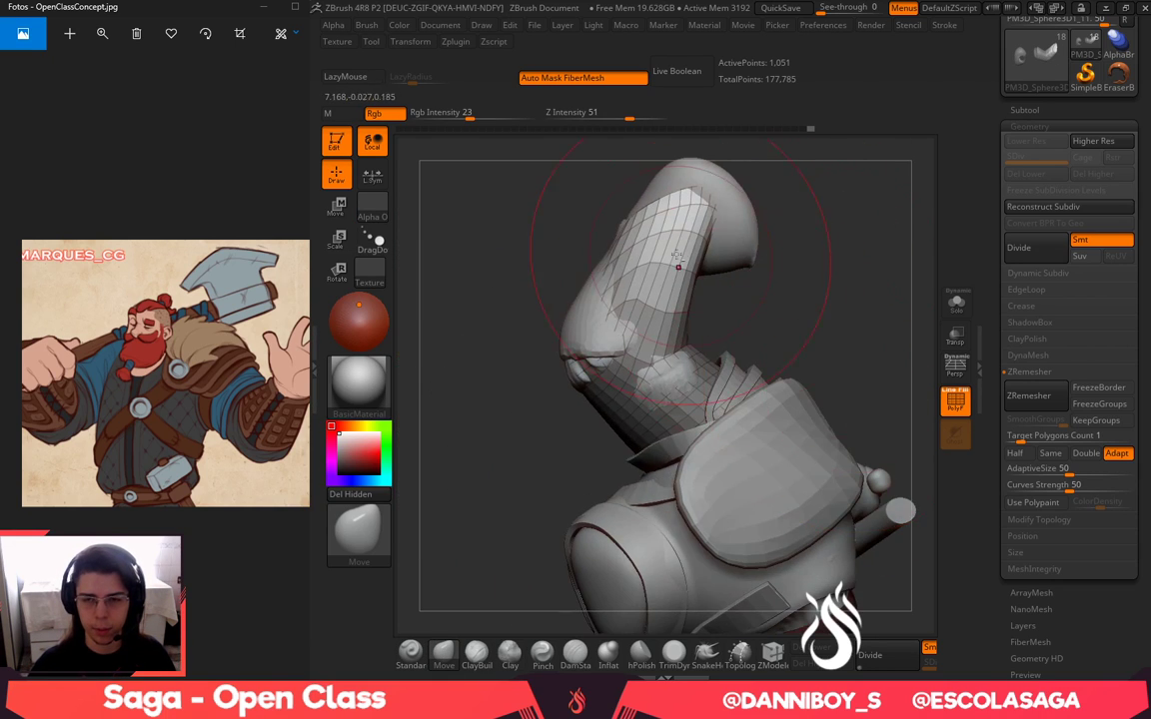
{"action": "left_click_drag", "start_coordinate": [747, 296], "coordinate": [711, 312]}
{"action": "mouse_move", "coordinate": [689, 232]}
{"action": "left_mouse_down"}
{"action": "mouse_move", "coordinate": [706, 219]}
{"action": "mouse_move", "coordinate": [770, 250]}
{"action": "mouse_move", "coordinate": [715, 283]}
{"action": "mouse_move", "coordinate": [653, 277]}
{"action": "left_mouse_up"}
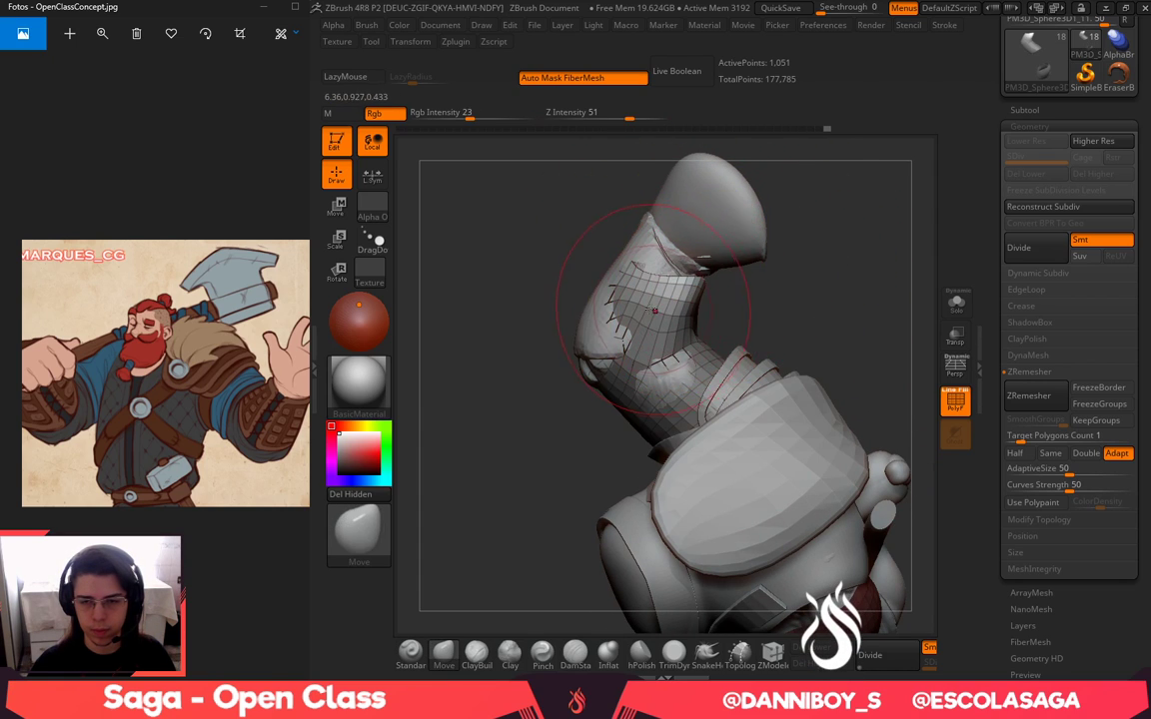
{"action": "left_click_drag", "start_coordinate": [730, 286], "coordinate": [775, 280]}
{"action": "left_click_drag", "start_coordinate": [767, 222], "coordinate": [743, 314]}
{"action": "left_click_drag", "start_coordinate": [639, 295], "coordinate": [620, 302]}
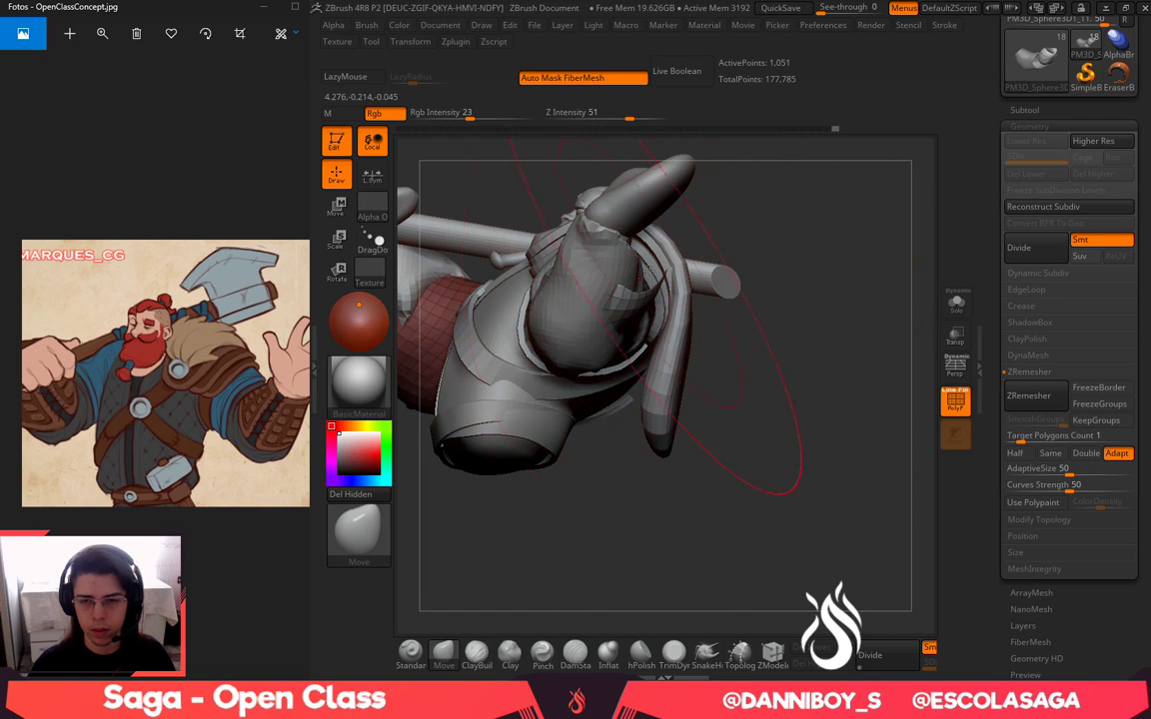
{"action": "left_click_drag", "start_coordinate": [563, 248], "coordinate": [573, 243]}
{"action": "left_click_drag", "start_coordinate": [764, 417], "coordinate": [735, 295]}
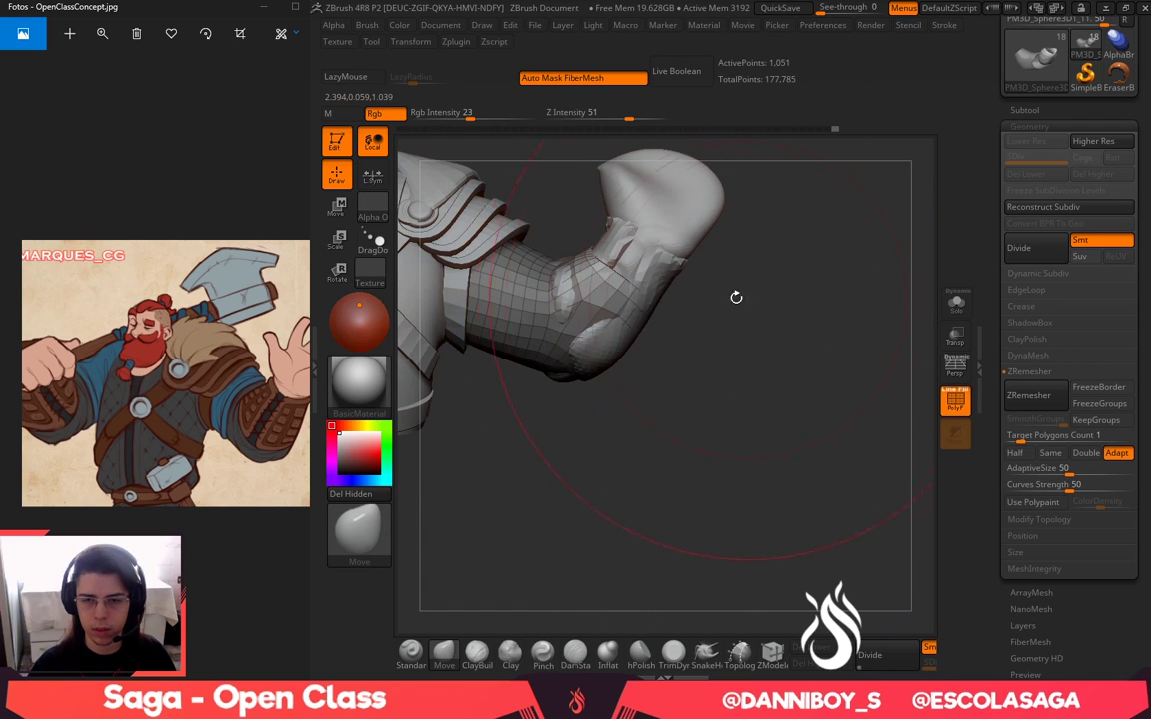
Hide the old forearm piece PM3D_Sphere3D1_14 and make the sleeve subtool PM3D_Sphere3D1_11 active again
{"action": "left_click", "coordinate": [654, 290], "text": "alt"}
{"action": "left_click", "coordinate": [1057, 111]}
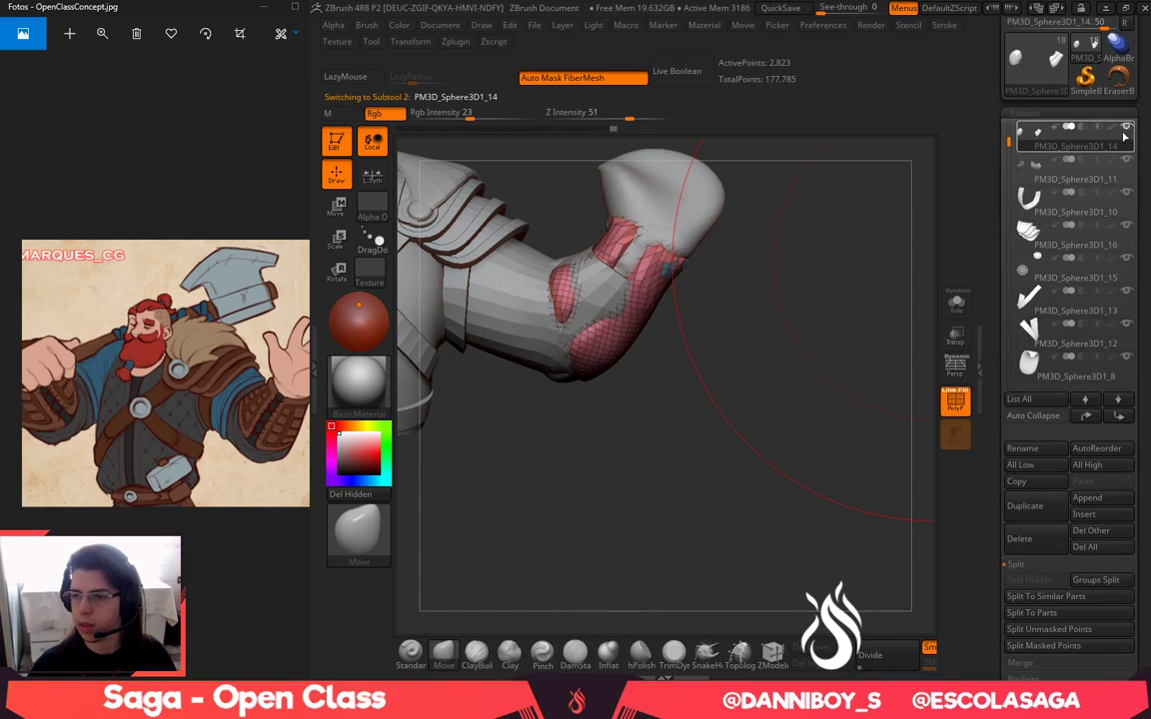
{"action": "left_click", "coordinate": [1034, 177]}
{"action": "left_click_drag", "start_coordinate": [704, 343], "coordinate": [744, 430], "text": "alt"}
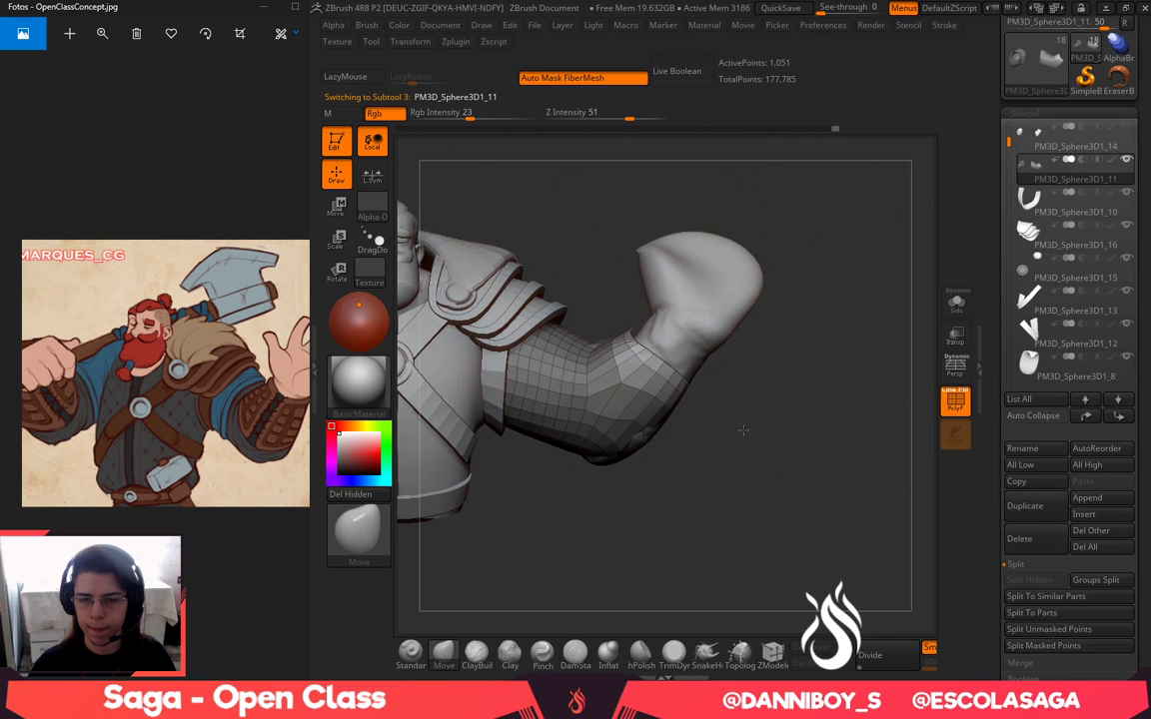
Pull the light grey sleeve over the exposed forearm, smooth its elbow area and adjust its volume with the Move brush
{"action": "key", "text": "space"}
{"action": "mouse_move", "coordinate": [659, 375]}
{"action": "left_mouse_down"}
{"action": "mouse_move", "coordinate": [646, 377]}
{"action": "mouse_move", "coordinate": [683, 336]}
{"action": "left_mouse_up"}
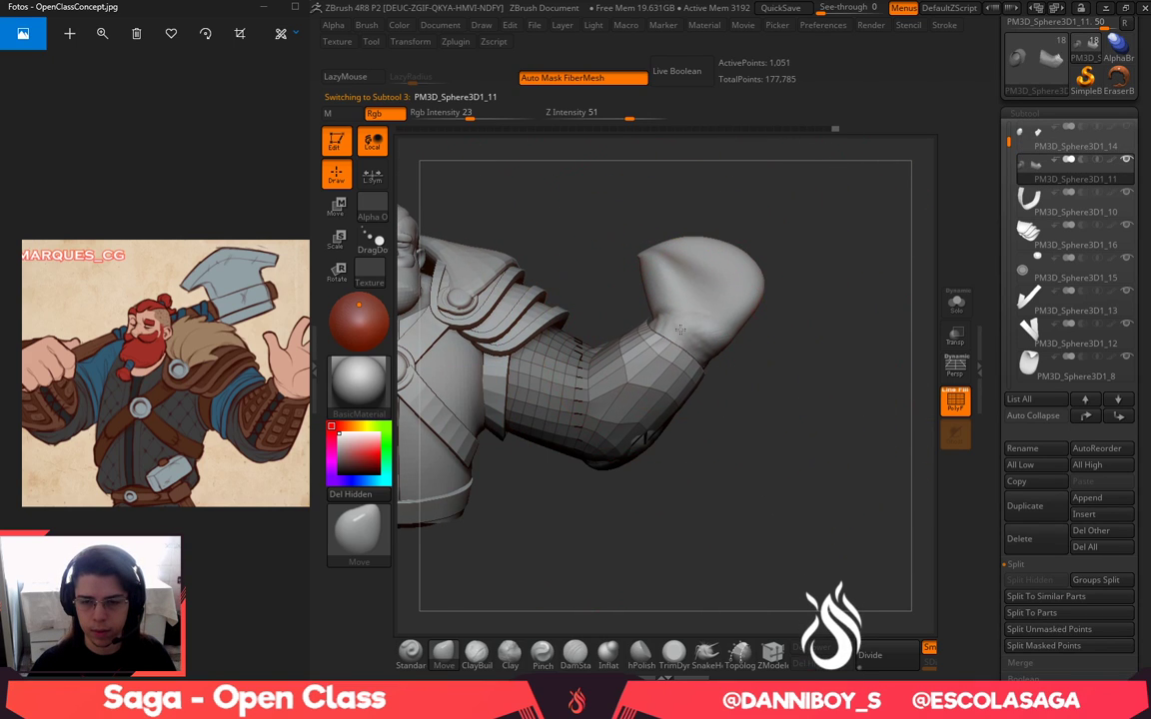
{"action": "left_click_drag", "start_coordinate": [711, 468], "coordinate": [673, 431]}
{"action": "left_click_drag", "start_coordinate": [600, 400], "coordinate": [580, 374], "text": "shift"}
{"action": "left_click_drag", "start_coordinate": [715, 499], "coordinate": [737, 574]}
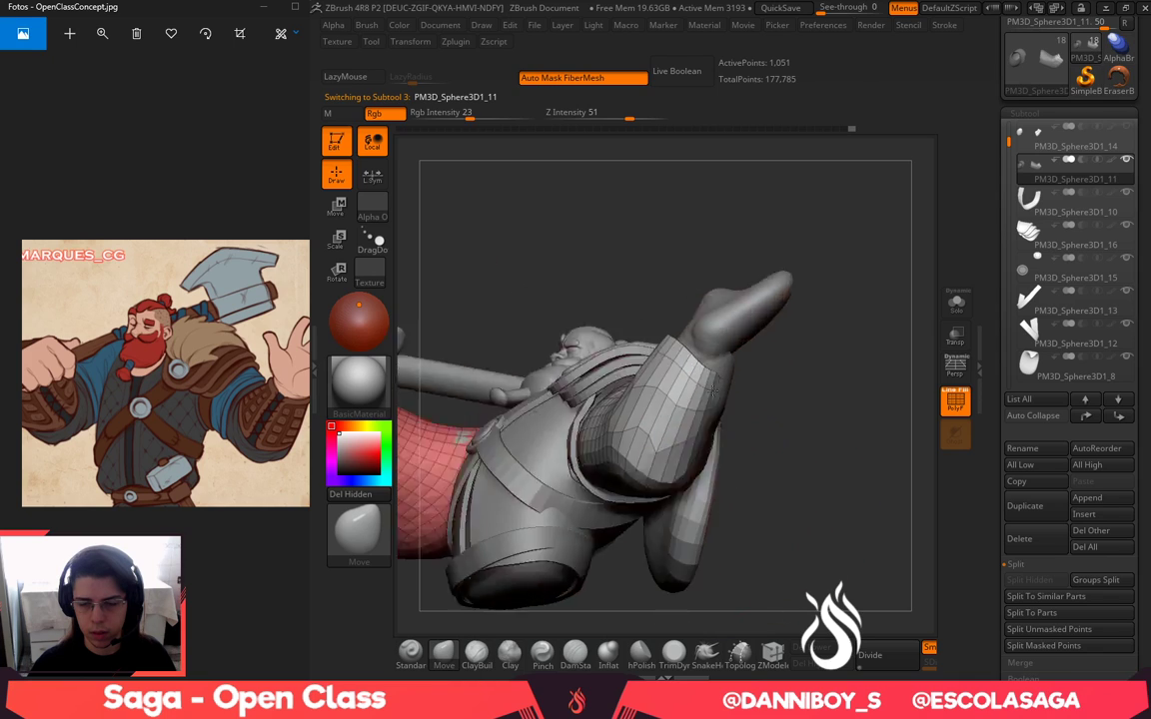
{"action": "left_click_drag", "start_coordinate": [734, 399], "coordinate": [720, 487], "text": "alt"}
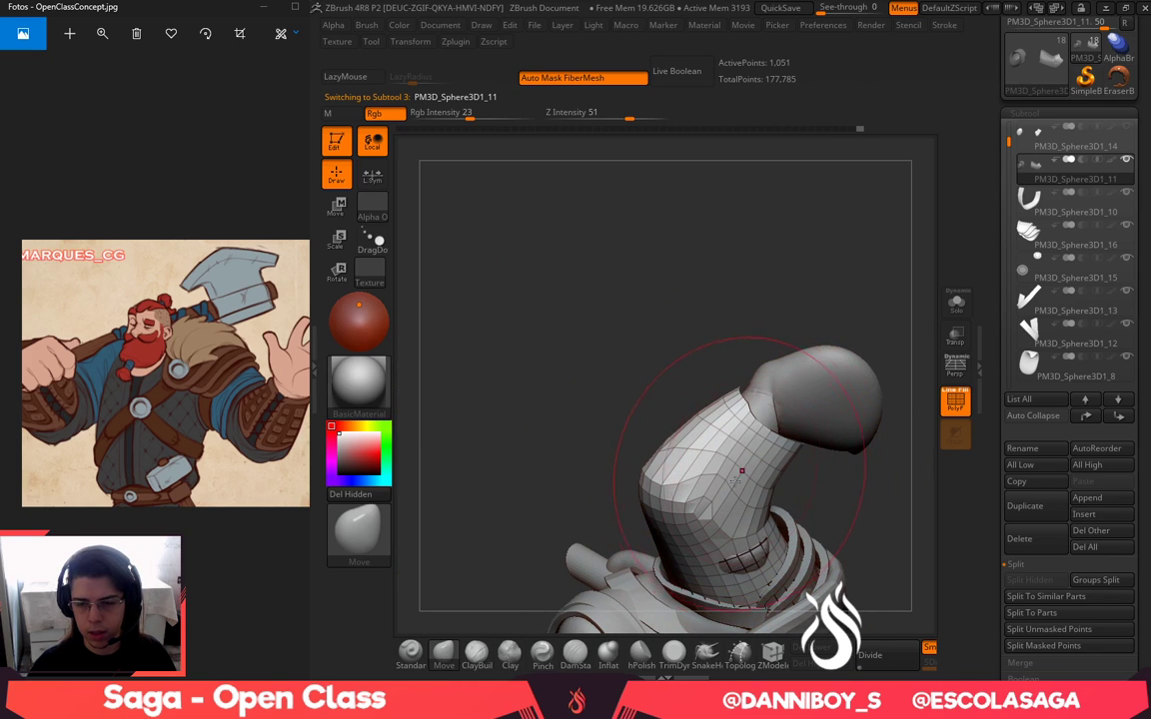
{"action": "left_click_drag", "start_coordinate": [677, 379], "coordinate": [744, 430]}
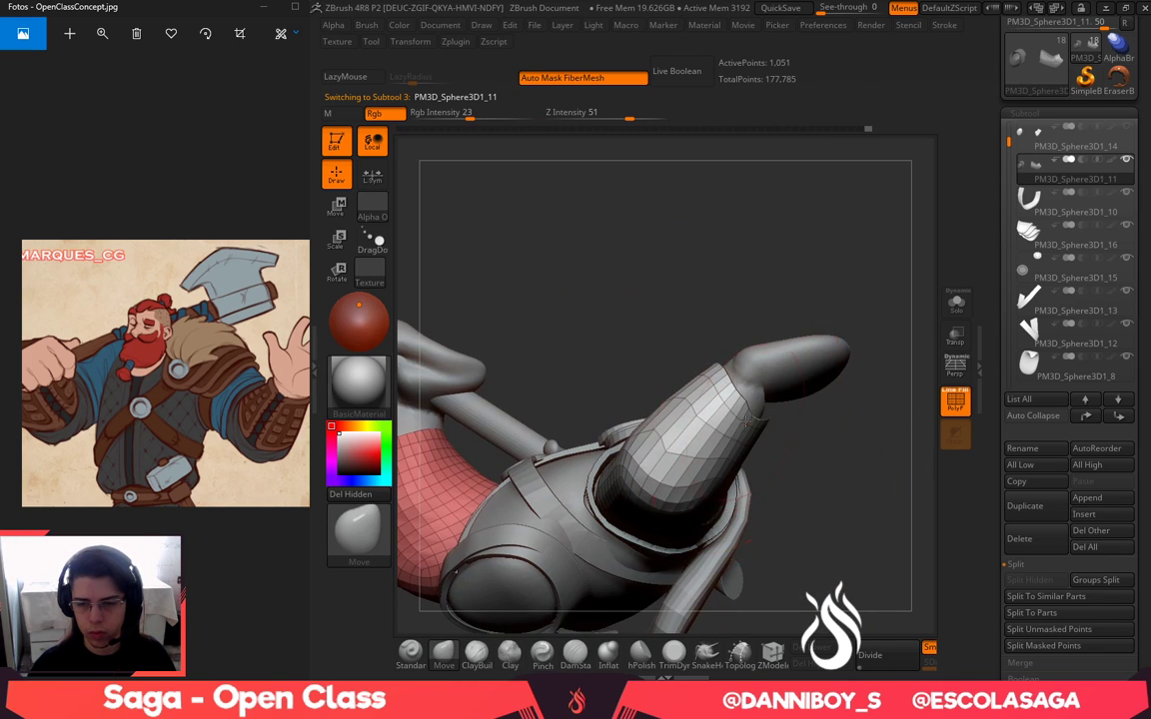
{"action": "mouse_move", "coordinate": [847, 450]}
{"action": "left_mouse_down"}
{"action": "mouse_move", "coordinate": [879, 499]}
{"action": "mouse_move", "coordinate": [887, 482]}
{"action": "mouse_move", "coordinate": [866, 459]}
{"action": "left_mouse_up"}
{"action": "right_click_drag", "start_coordinate": [864, 458], "coordinate": [807, 403]}
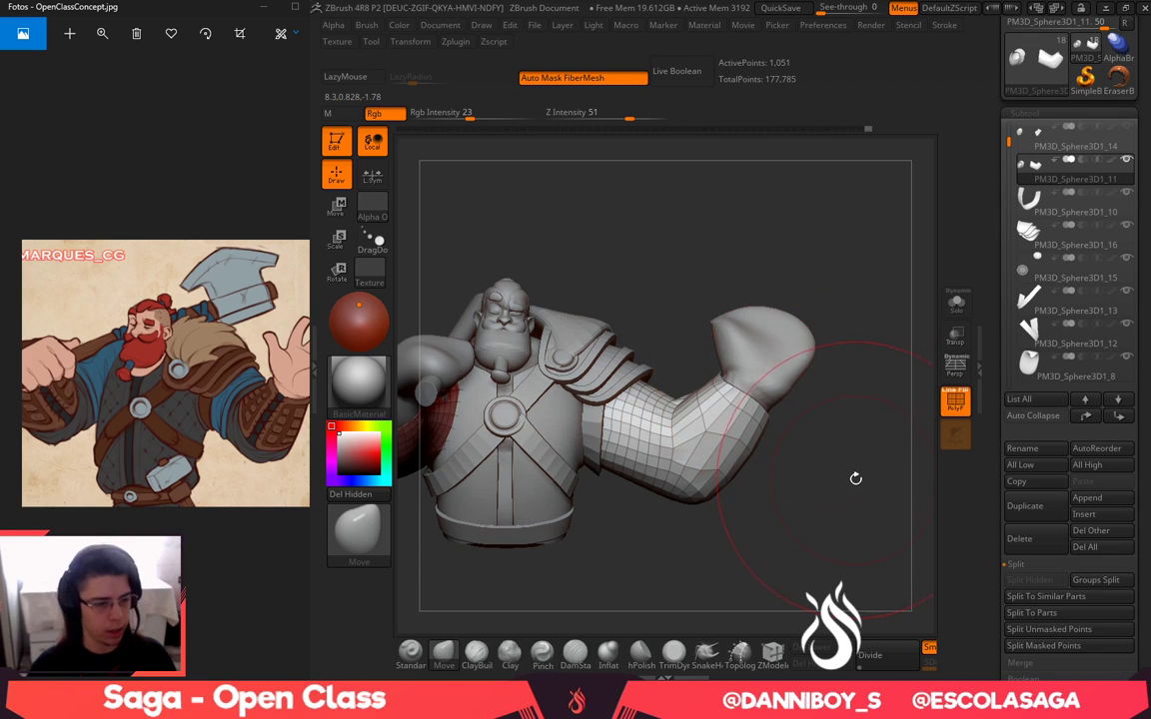
Reshape the light grey sleeve's elbow and outer forearm contour with a resized Move brush
{"action": "key", "text": "alt+Tab"}
{"action": "mouse_move", "coordinate": [829, 260]}
{"action": "right_mouse_down", "text": "ctrl"}
{"action": "mouse_move", "coordinate": [883, 338]}
{"action": "mouse_move", "coordinate": [872, 365]}
{"action": "right_mouse_up", "text": "ctrl"}
{"action": "right_click_drag", "start_coordinate": [841, 441], "coordinate": [838, 396]}
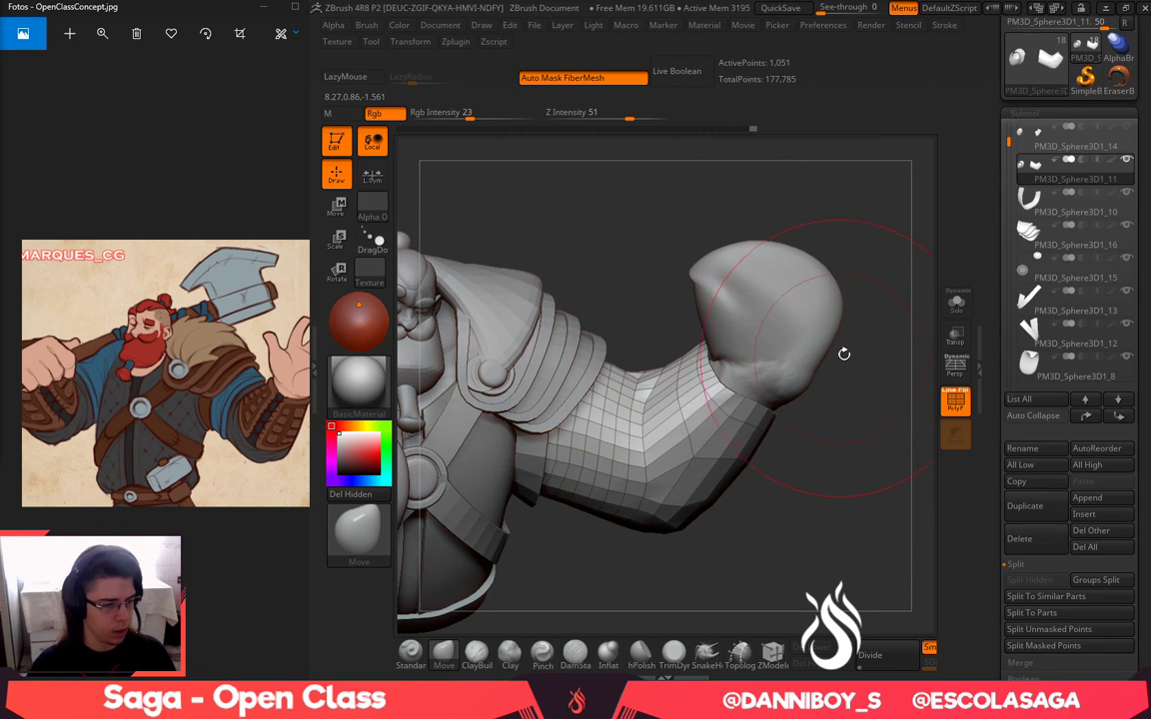
{"action": "key", "text": "space"}
{"action": "right_click_drag", "start_coordinate": [693, 418], "coordinate": [683, 485]}
{"action": "key", "text": "space"}
{"action": "mouse_move", "coordinate": [679, 357]}
{"action": "left_mouse_down"}
{"action": "mouse_move", "coordinate": [647, 356]}
{"action": "mouse_move", "coordinate": [649, 330]}
{"action": "left_mouse_up"}
{"action": "key", "text": "space"}
{"action": "key", "text": "space"}
{"action": "left_click_drag", "start_coordinate": [689, 223], "coordinate": [689, 175]}
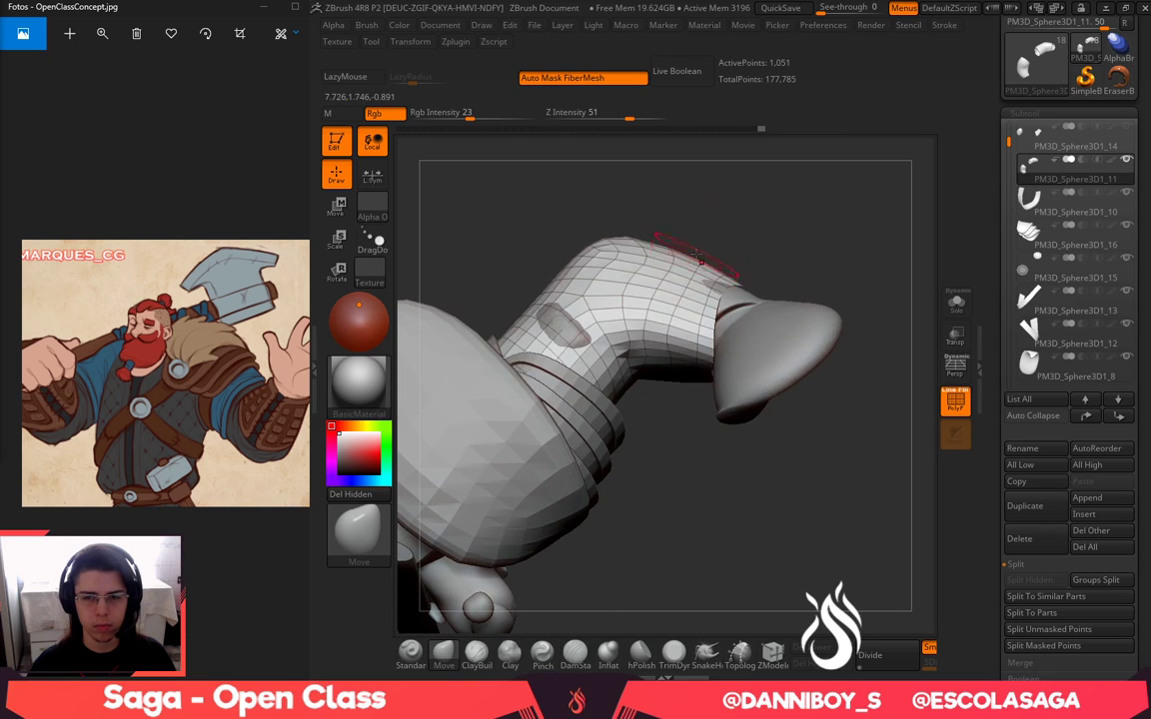
Even out the light grey sleeve's rim around the wrist with a smaller Move brush
{"action": "key", "text": "space"}
{"action": "mouse_move", "coordinate": [608, 297]}
{"action": "left_mouse_down"}
{"action": "mouse_move", "coordinate": [622, 296]}
{"action": "mouse_move", "coordinate": [588, 306]}
{"action": "left_mouse_up"}
{"action": "right_click_drag", "start_coordinate": [689, 345], "coordinate": [737, 285]}
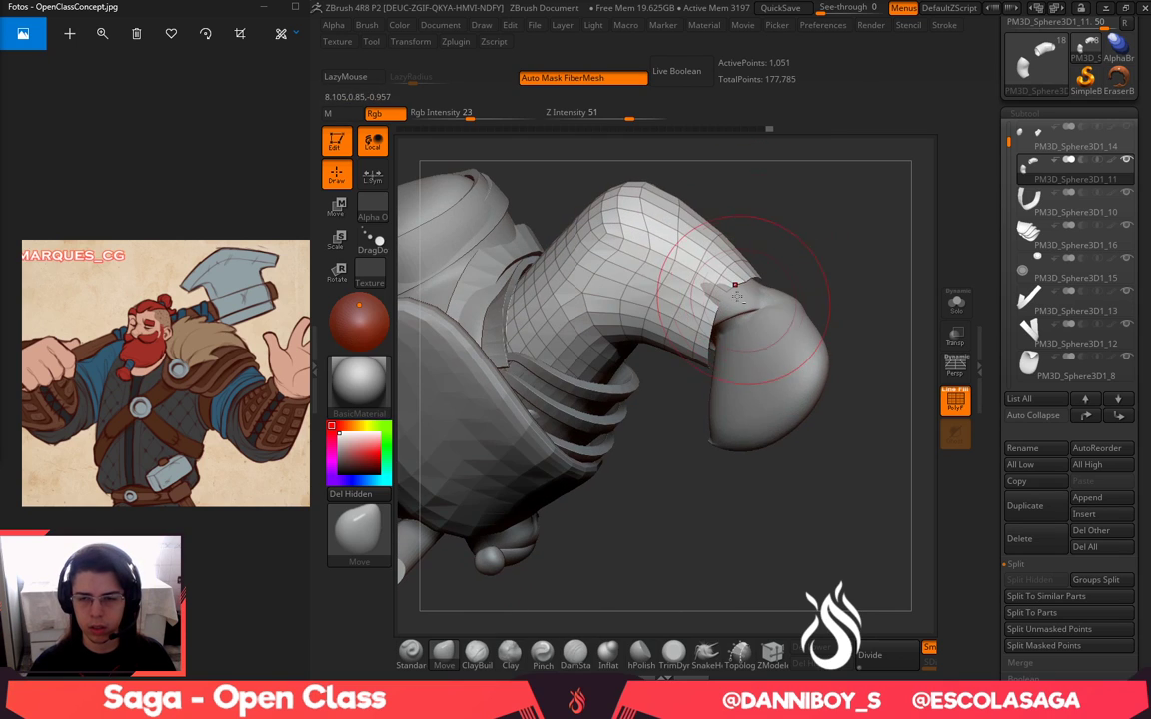
{"action": "left_click_drag", "start_coordinate": [711, 345], "coordinate": [704, 323]}
{"action": "left_click_drag", "start_coordinate": [759, 274], "coordinate": [753, 286]}
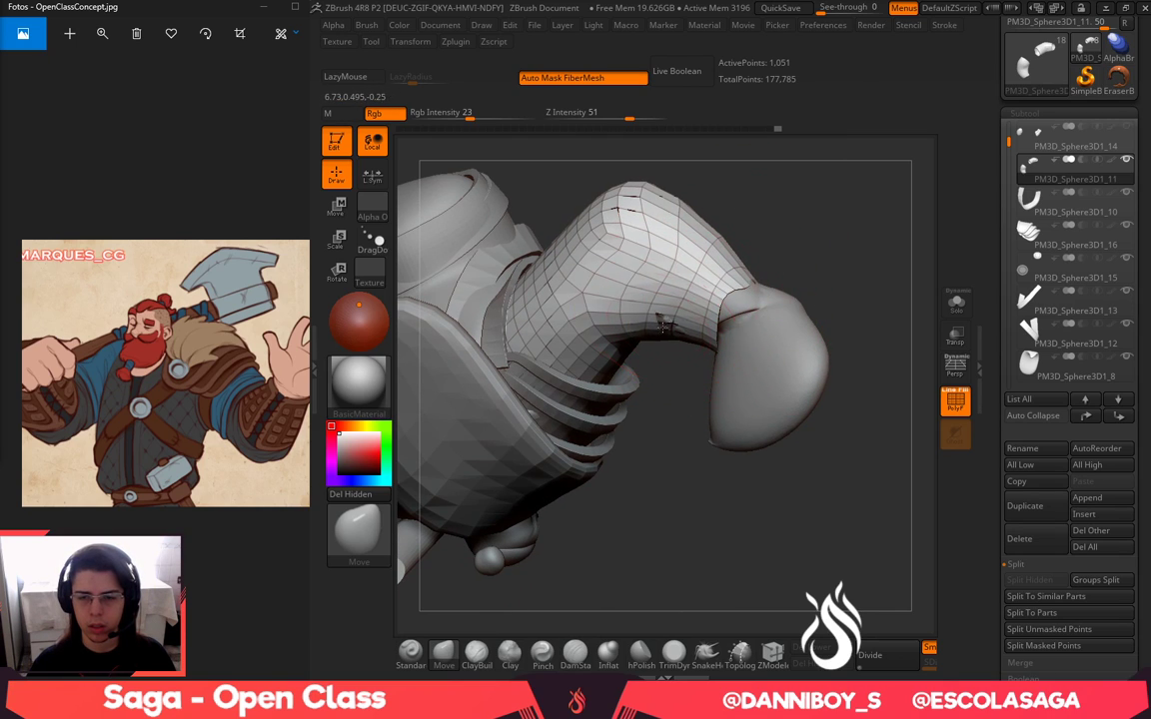
{"action": "left_click_drag", "start_coordinate": [664, 327], "coordinate": [659, 314]}
Refine the inner elbow bend of the light grey sleeve with the Move brush and smooth its uneven polygons
{"action": "mouse_move", "coordinate": [688, 402]}
{"action": "left_mouse_down"}
{"action": "mouse_move", "coordinate": [673, 398]}
{"action": "mouse_move", "coordinate": [679, 284]}
{"action": "left_mouse_up"}
{"action": "left_click_drag", "start_coordinate": [611, 355], "coordinate": [602, 340]}
{"action": "mouse_move", "coordinate": [694, 212]}
{"action": "left_mouse_down"}
{"action": "mouse_move", "coordinate": [620, 192]}
{"action": "mouse_move", "coordinate": [555, 95]}
{"action": "left_mouse_up"}
{"action": "left_click_drag", "start_coordinate": [635, 363], "coordinate": [640, 390]}
{"action": "mouse_move", "coordinate": [617, 281]}
{"action": "left_mouse_down"}
{"action": "mouse_move", "coordinate": [652, 374]}
{"action": "mouse_move", "coordinate": [660, 328]}
{"action": "mouse_move", "coordinate": [647, 315]}
{"action": "mouse_move", "coordinate": [674, 391]}
{"action": "left_mouse_up"}
{"action": "left_click_drag", "start_coordinate": [640, 345], "coordinate": [663, 328], "text": "shift"}
{"action": "left_click_drag", "start_coordinate": [560, 250], "coordinate": [688, 215]}
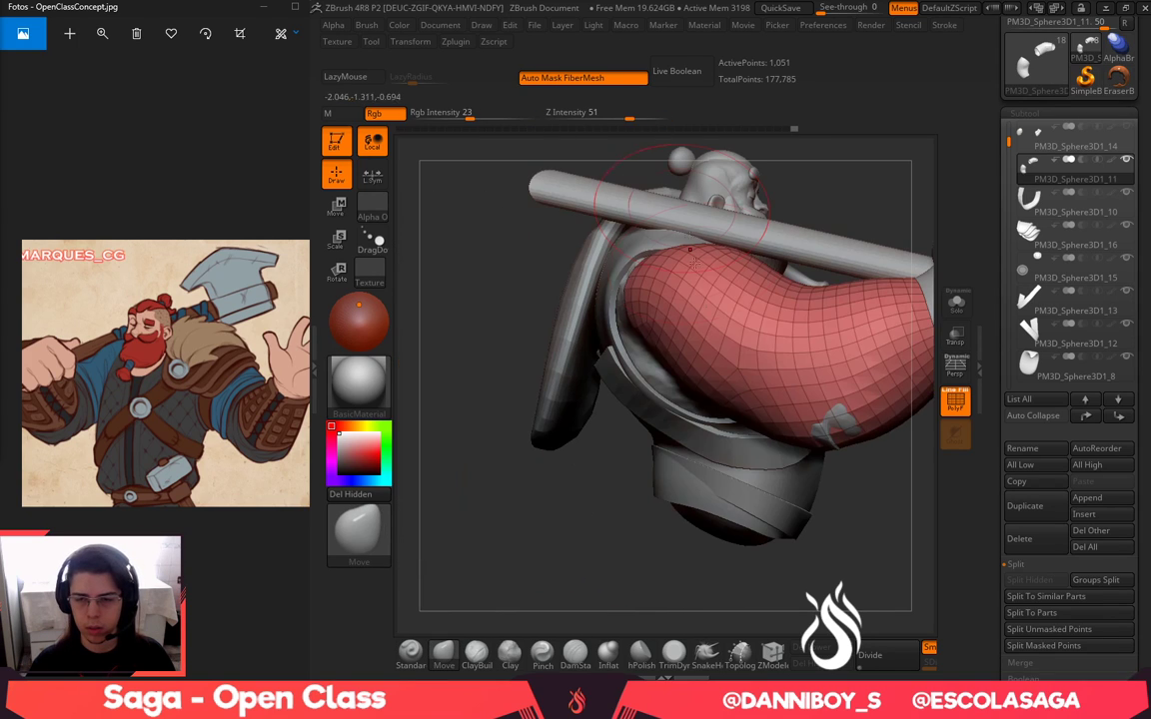
{"action": "left_click_drag", "start_coordinate": [826, 580], "coordinate": [746, 436]}
{"action": "left_click_drag", "start_coordinate": [689, 395], "coordinate": [675, 380], "text": "shift"}
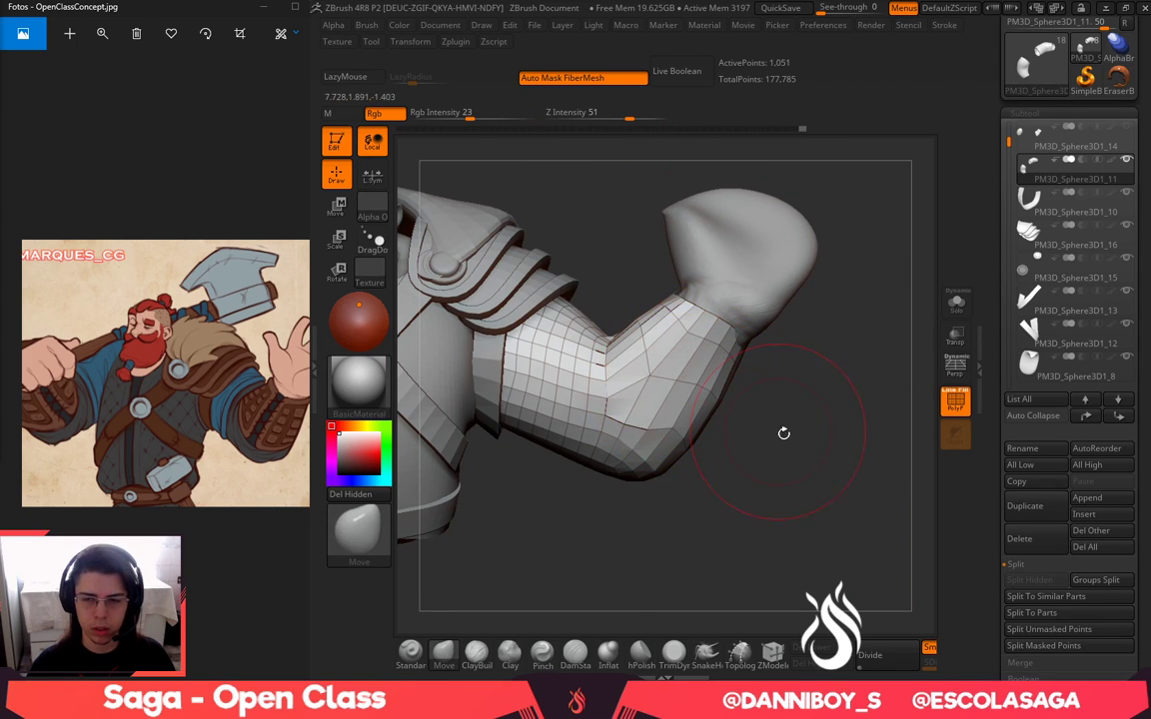
Insert a single edge loop around the light grey sleeve's forearm with the ZModeler brush
{"action": "key", "text": "b"}
{"action": "key", "text": "z"}
{"action": "key", "text": "m"}
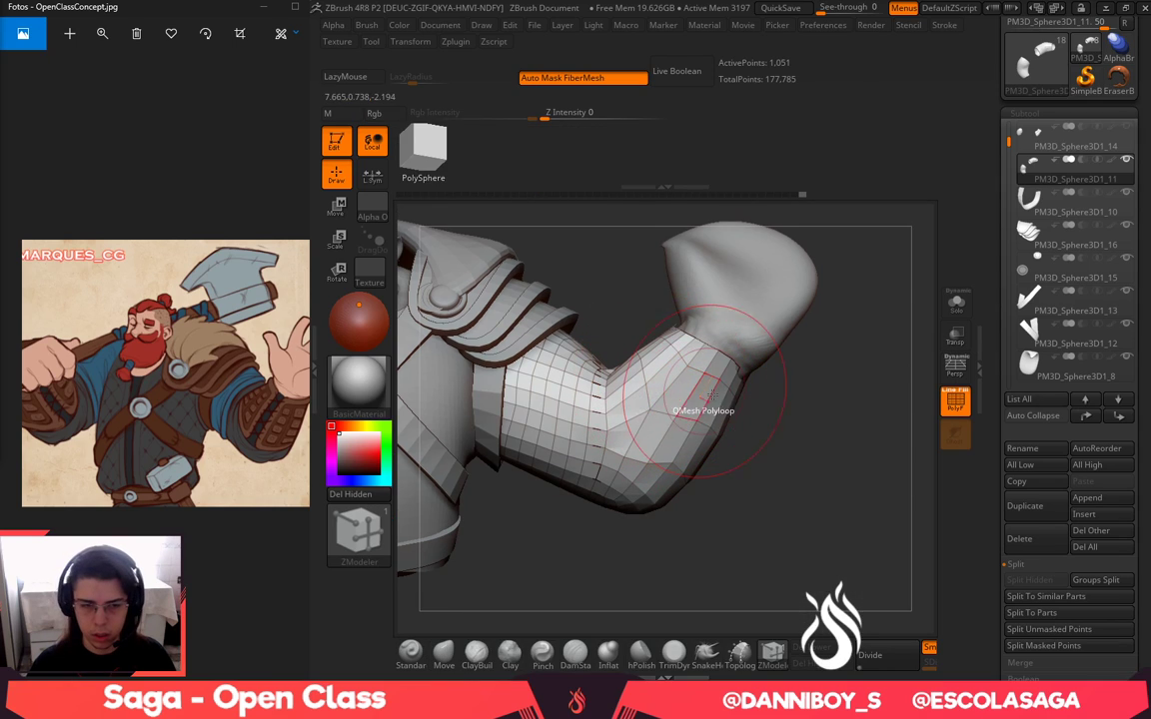
{"action": "key", "text": "space"}
{"action": "left_click", "coordinate": [678, 328]}
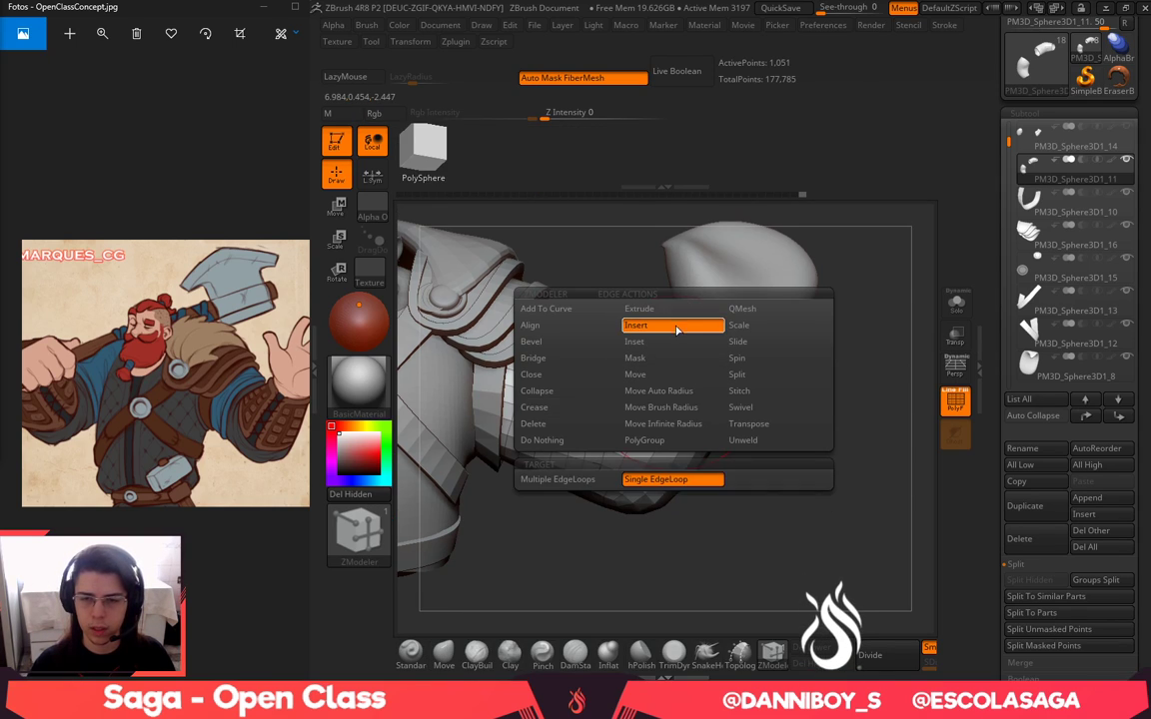
{"action": "left_click", "coordinate": [670, 381]}
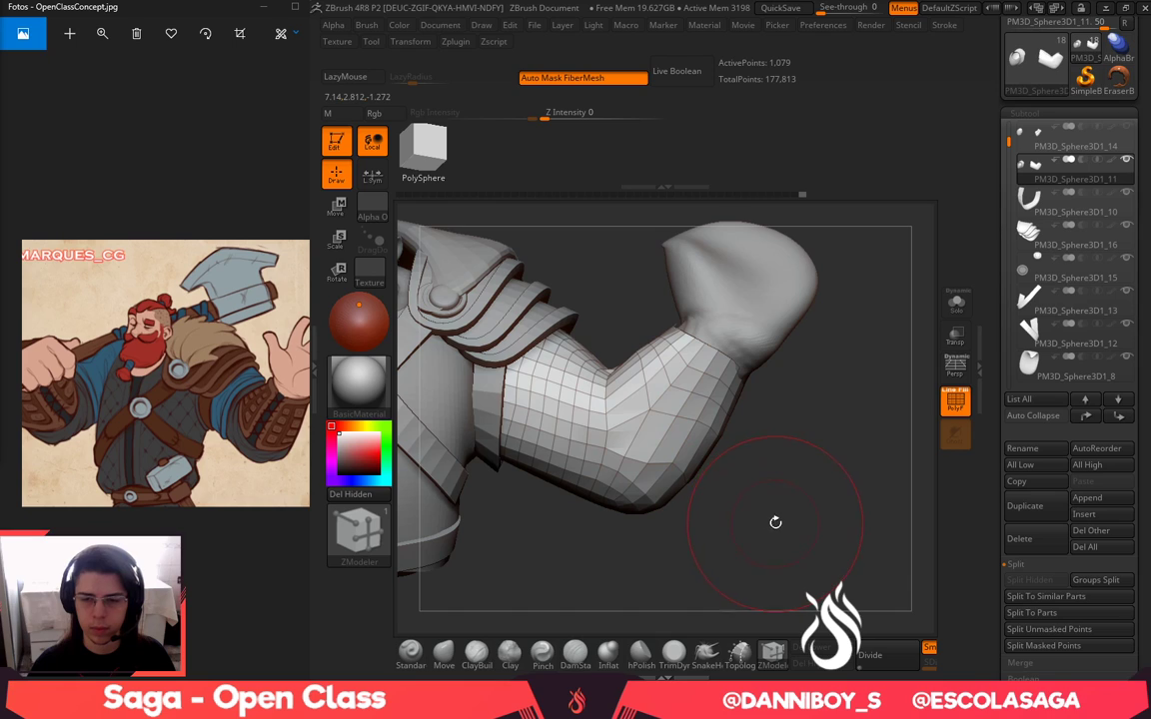
{"action": "left_click_drag", "start_coordinate": [776, 522], "coordinate": [896, 440], "text": "alt"}
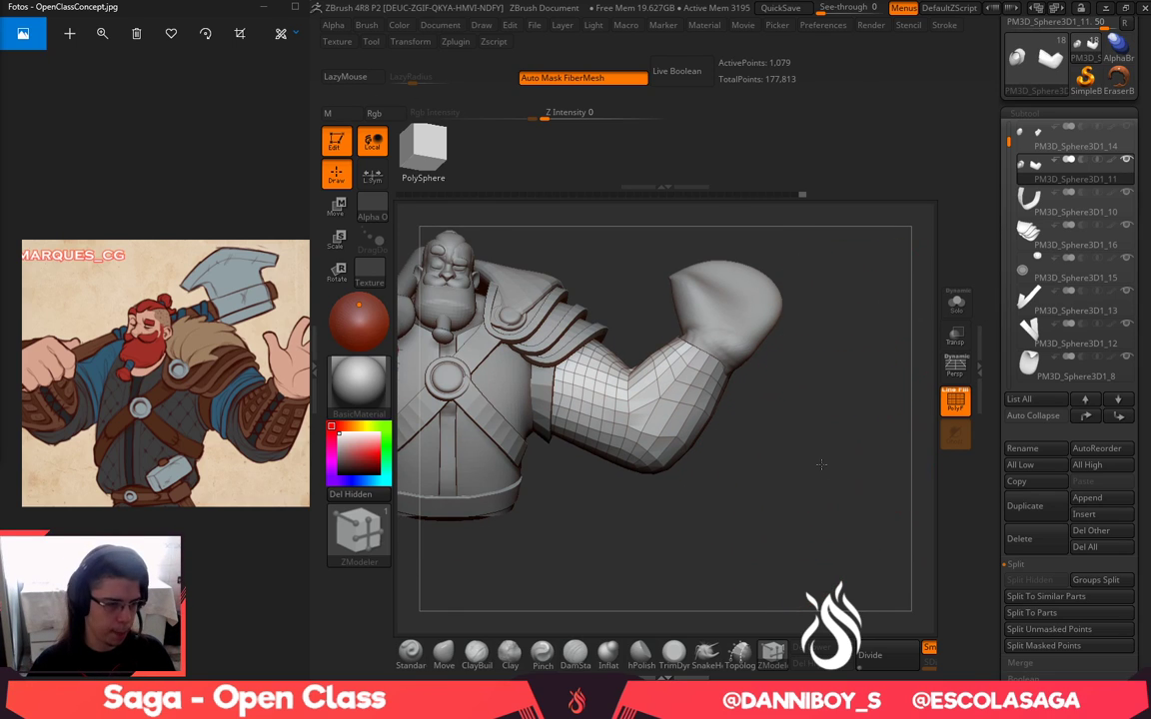
Try a DamStandard stroke across the red sleeve's inner elbow and undo it
{"action": "left_click_drag", "start_coordinate": [820, 463], "coordinate": [809, 487]}
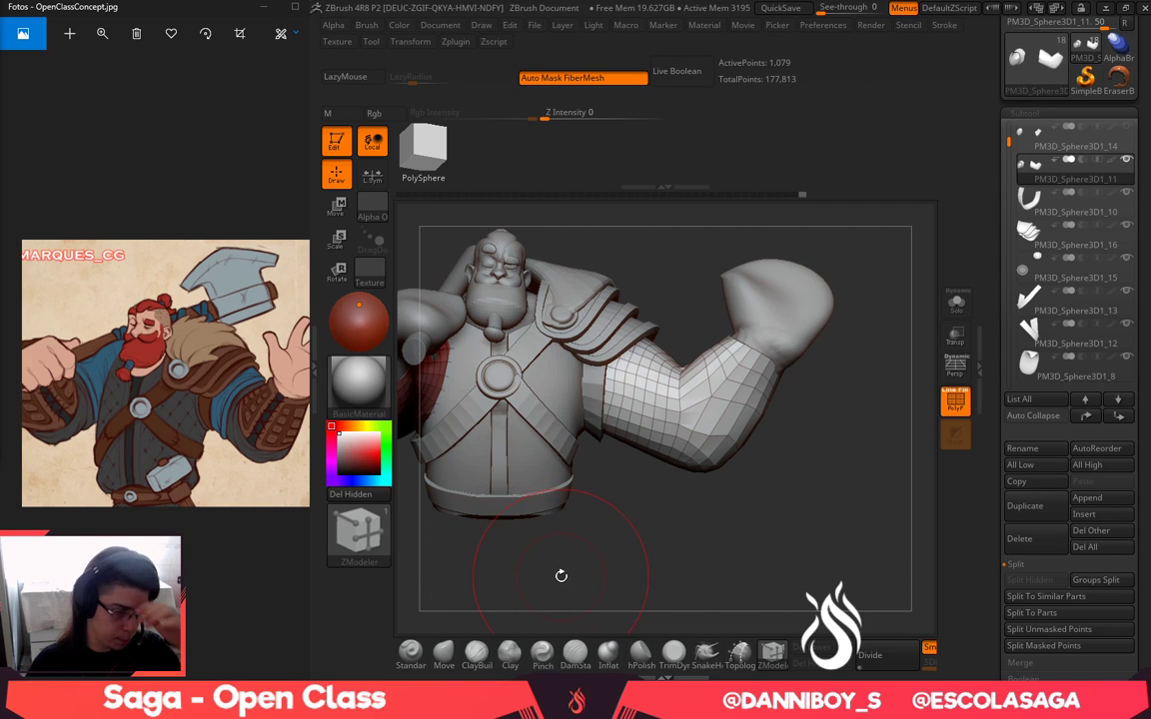
{"action": "left_click", "coordinate": [444, 653]}
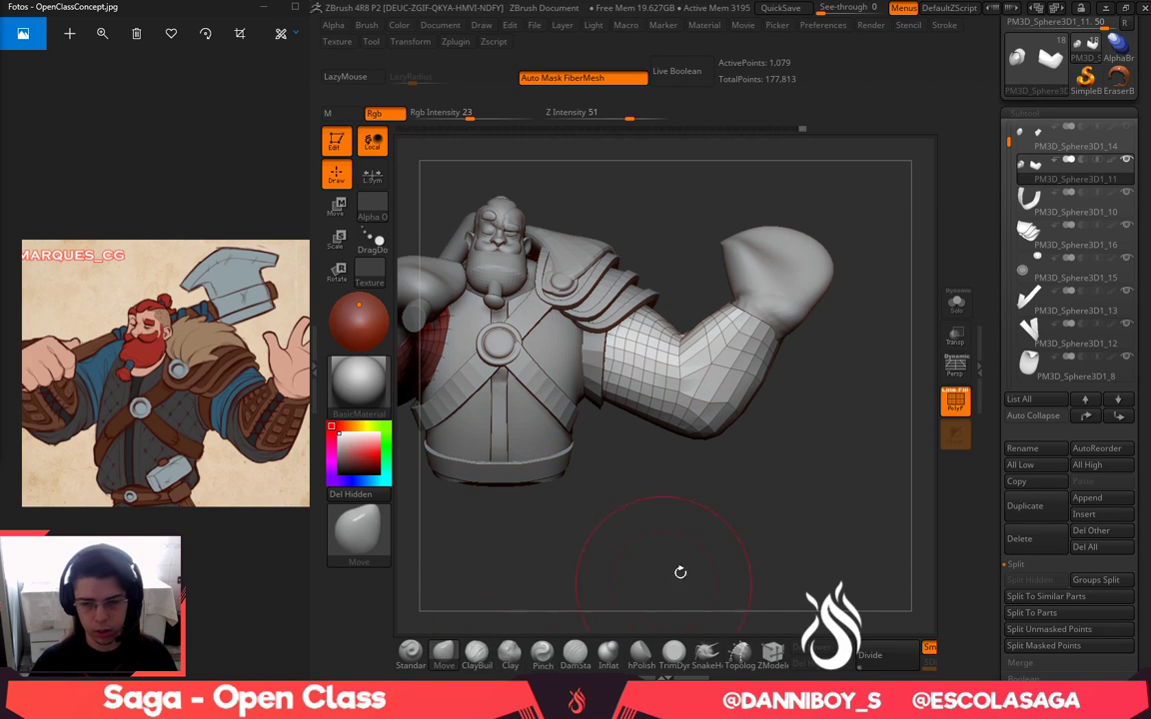
{"action": "mouse_move", "coordinate": [683, 568]}
{"action": "left_mouse_down", "text": "alt"}
{"action": "mouse_move", "coordinate": [799, 551]}
{"action": "mouse_move", "coordinate": [673, 553]}
{"action": "mouse_move", "coordinate": [664, 379]}
{"action": "left_mouse_up", "text": "alt"}
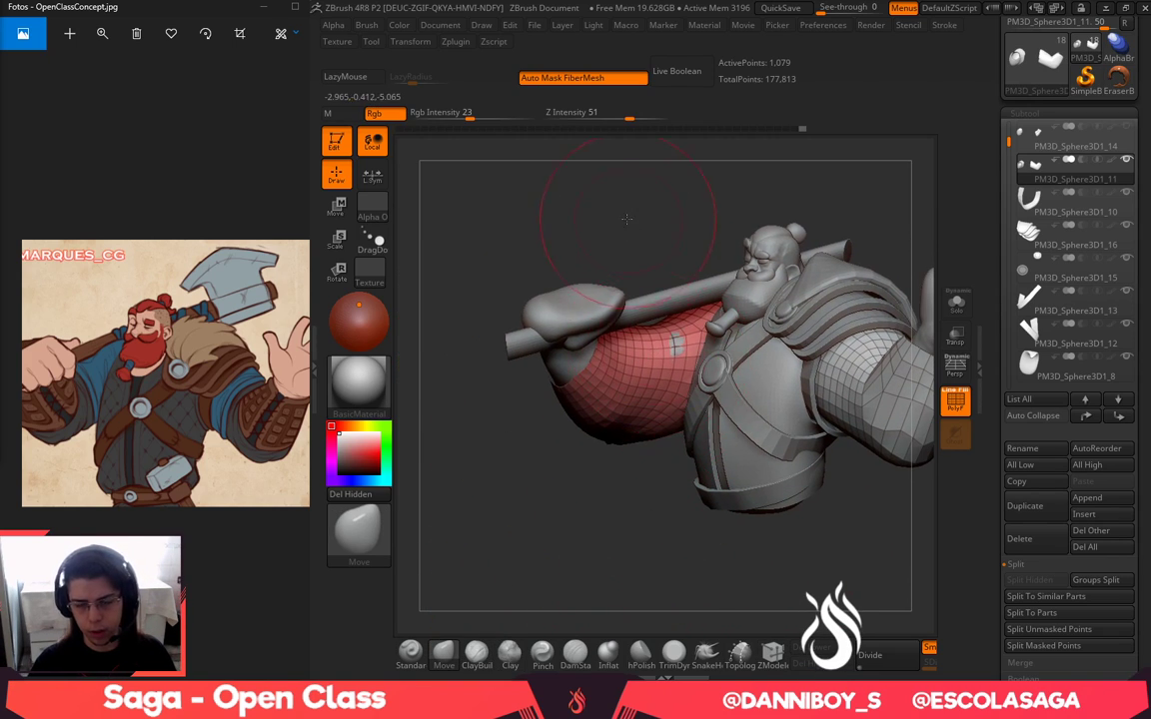
{"action": "left_click_drag", "start_coordinate": [627, 218], "coordinate": [560, 582]}
{"action": "left_click", "coordinate": [574, 655]}
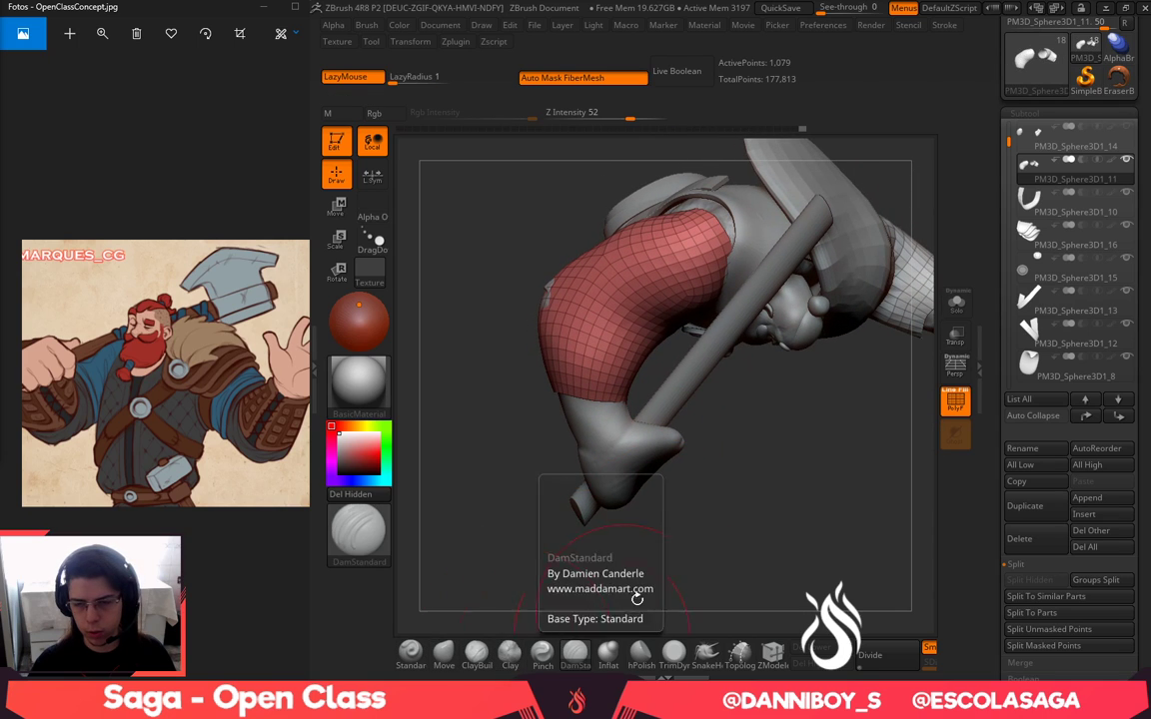
{"action": "mouse_move", "coordinate": [754, 575]}
{"action": "left_mouse_down"}
{"action": "mouse_move", "coordinate": [787, 544]}
{"action": "mouse_move", "coordinate": [749, 455]}
{"action": "left_mouse_up"}
{"action": "left_click_drag", "start_coordinate": [656, 351], "coordinate": [639, 345]}
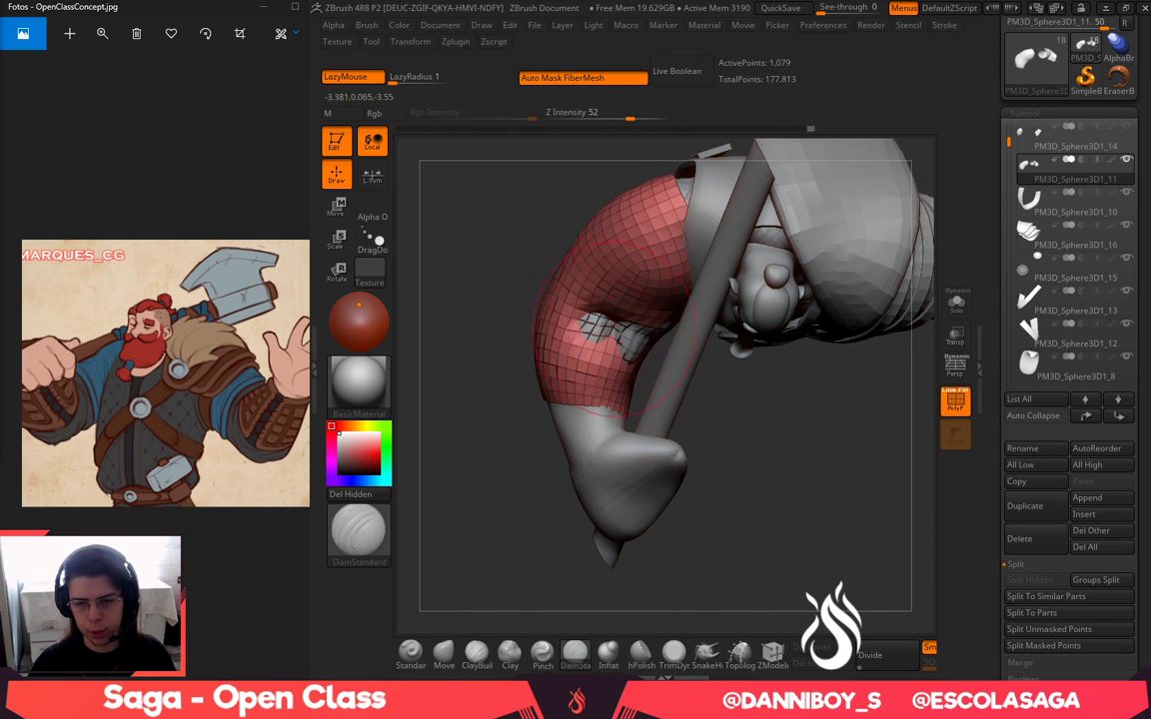
{"action": "left_click_drag", "start_coordinate": [520, 250], "coordinate": [523, 178]}
{"action": "key", "text": "ctrl+z"}
{"action": "key", "text": "ctrl+z"}
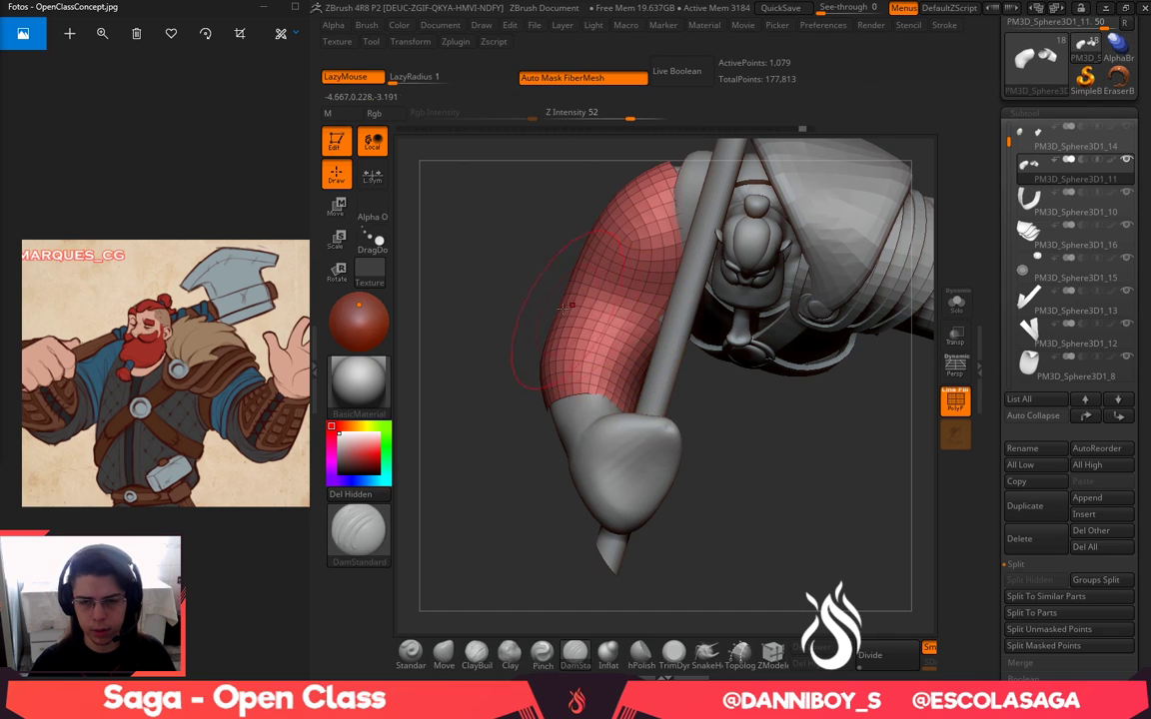
Inspect the red sleeve from the front, side and above for places where the arm pokes through
{"action": "left_click_drag", "start_coordinate": [467, 257], "coordinate": [631, 264]}
{"action": "left_click_drag", "start_coordinate": [565, 334], "coordinate": [489, 316], "text": "alt"}
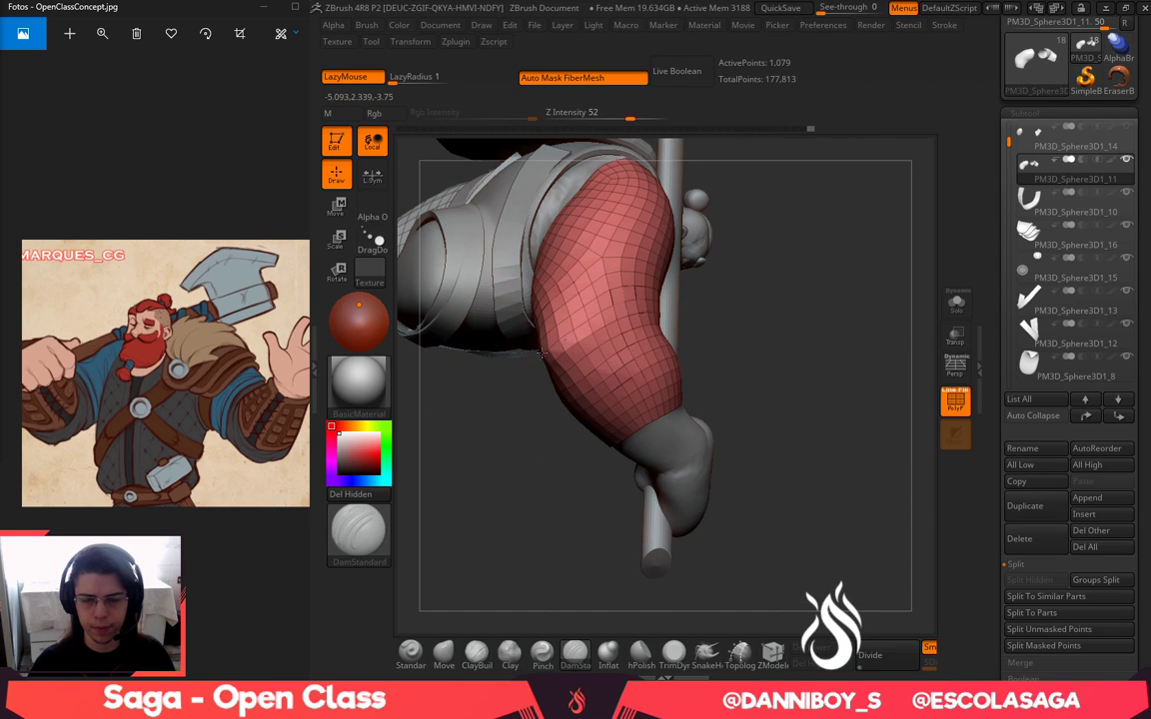
{"action": "left_click_drag", "start_coordinate": [834, 317], "coordinate": [708, 338]}
{"action": "left_click_drag", "start_coordinate": [844, 386], "coordinate": [737, 387]}
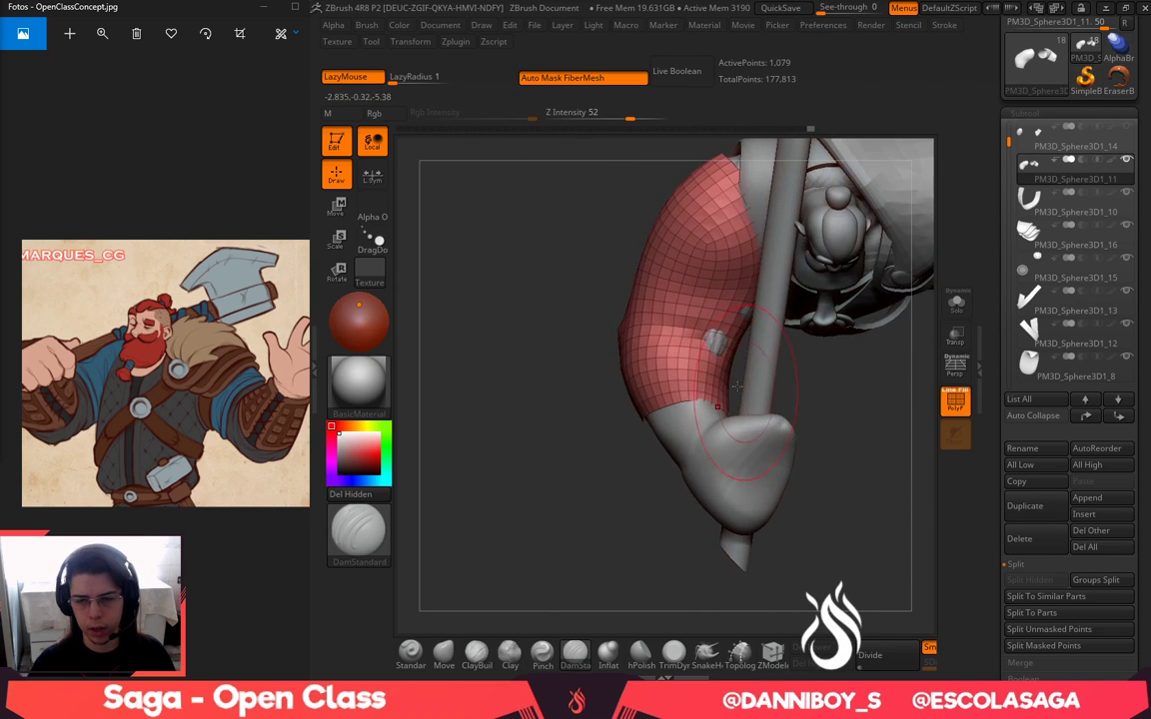
{"action": "left_click_drag", "start_coordinate": [728, 333], "coordinate": [716, 336], "text": "shift"}
{"action": "mouse_move", "coordinate": [622, 466]}
{"action": "left_mouse_down"}
{"action": "mouse_move", "coordinate": [573, 301]}
{"action": "mouse_move", "coordinate": [507, 278]}
{"action": "left_mouse_up"}
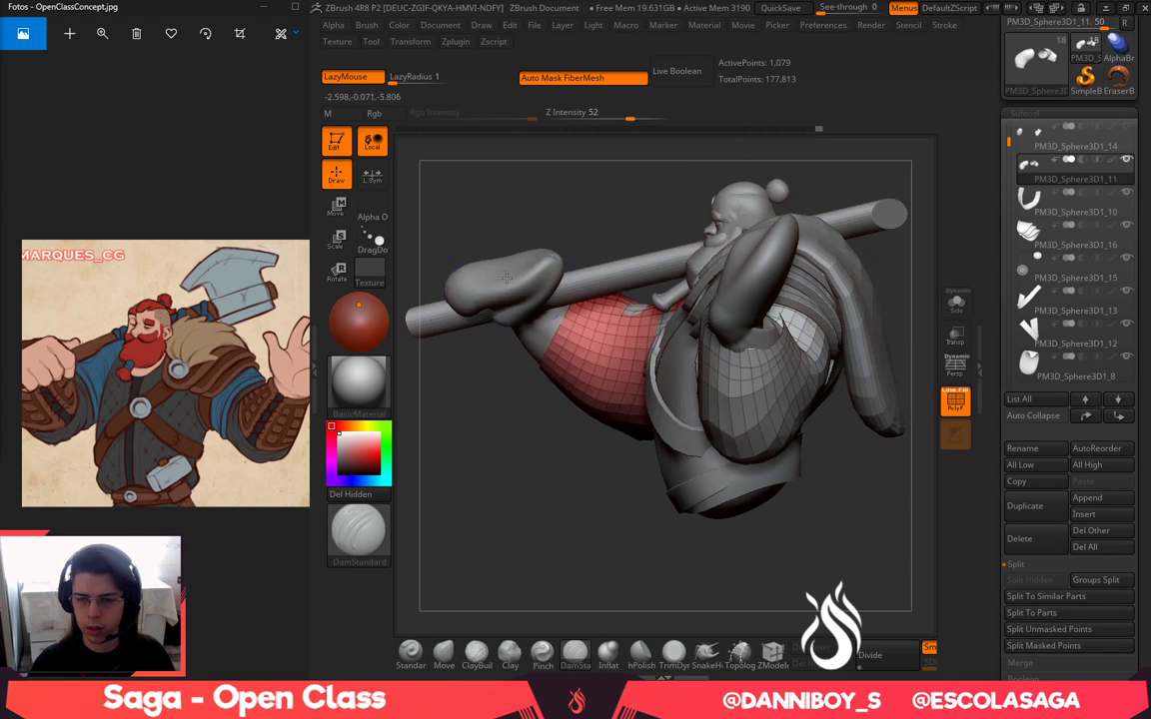
{"action": "left_click_drag", "start_coordinate": [514, 404], "coordinate": [592, 387]}
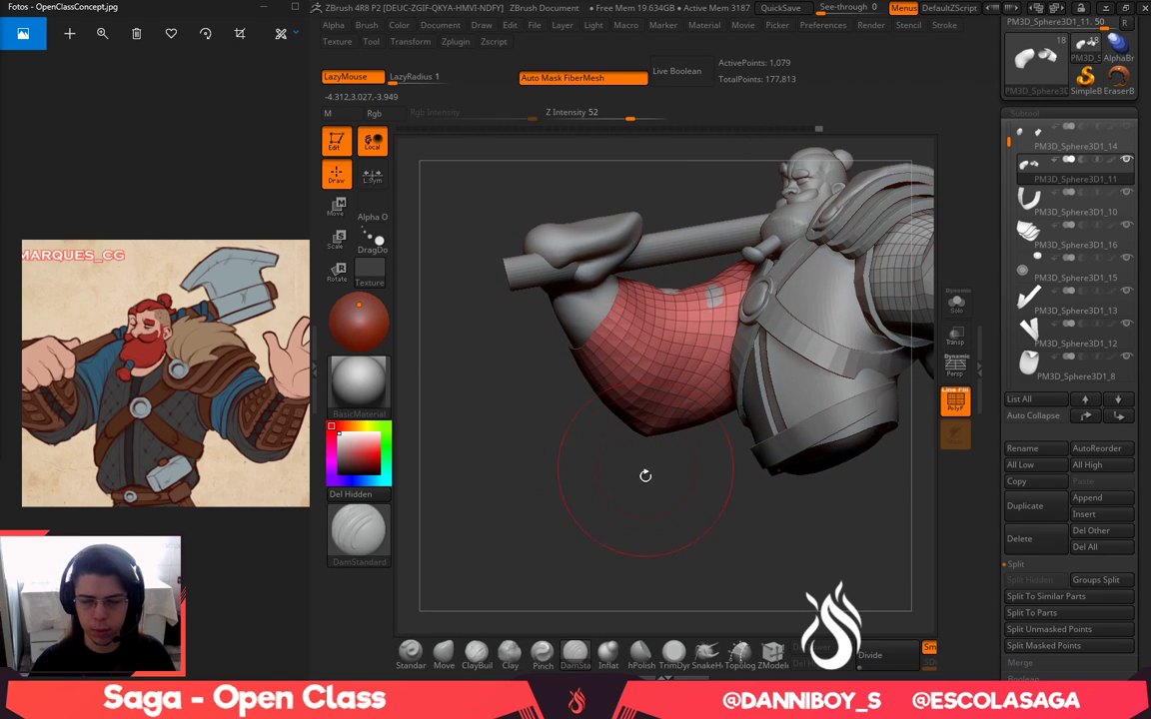
{"action": "left_click_drag", "start_coordinate": [645, 476], "coordinate": [729, 486]}
{"action": "left_click_drag", "start_coordinate": [813, 534], "coordinate": [643, 546], "text": "alt"}
Hide every subtool except the sleeves and the body PM3D_Sphere3D, and expand the Project options
{"action": "left_click", "coordinate": [1126, 163], "text": "shift"}
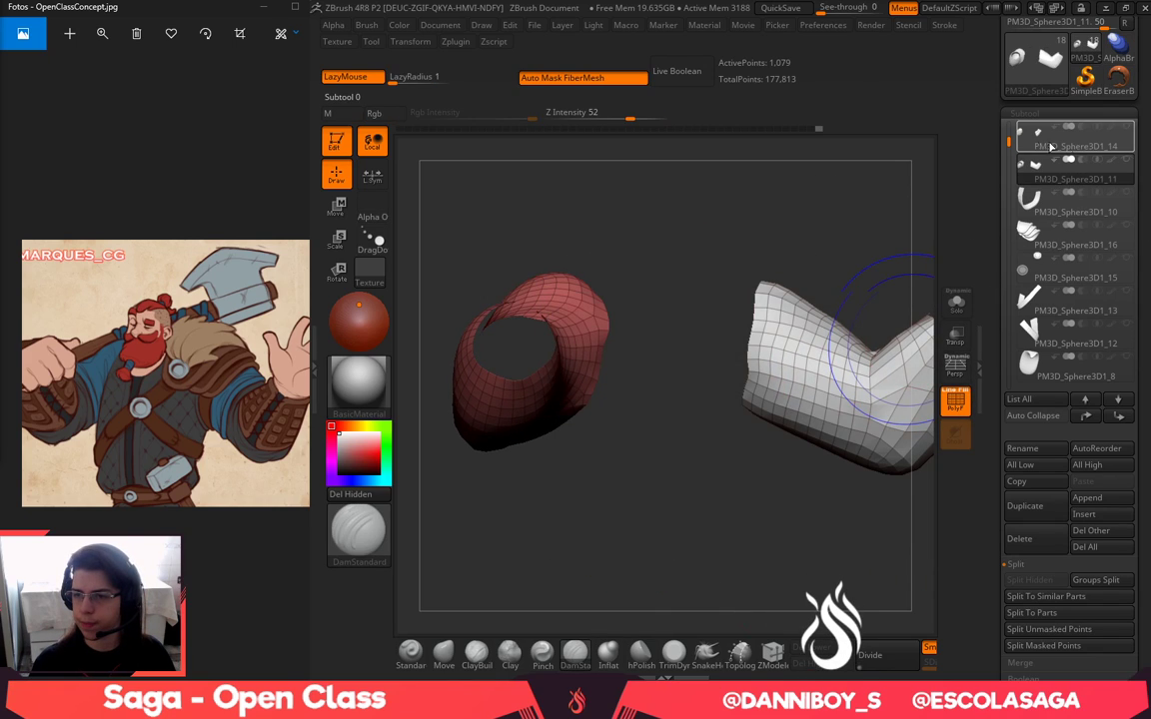
{"action": "left_click_drag", "start_coordinate": [1009, 142], "coordinate": [1009, 112]}
{"action": "left_click", "coordinate": [1127, 127]}
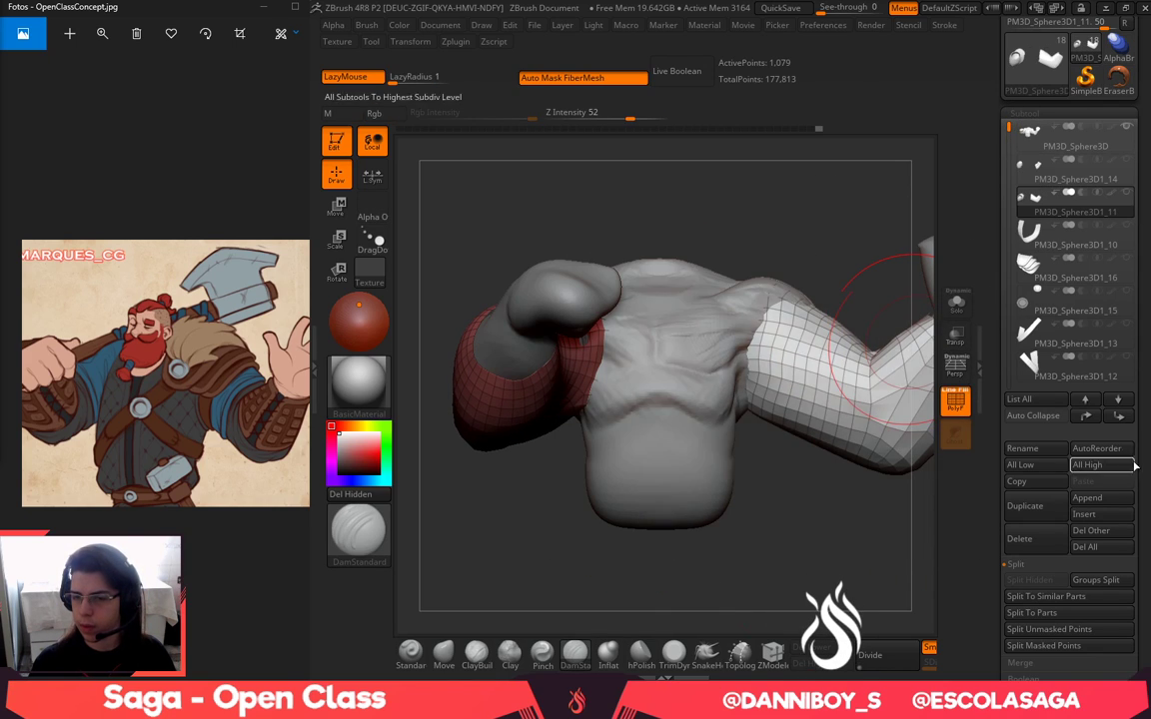
{"action": "left_click_drag", "start_coordinate": [1132, 711], "coordinate": [1132, 623]}
{"action": "left_click", "coordinate": [1021, 606]}
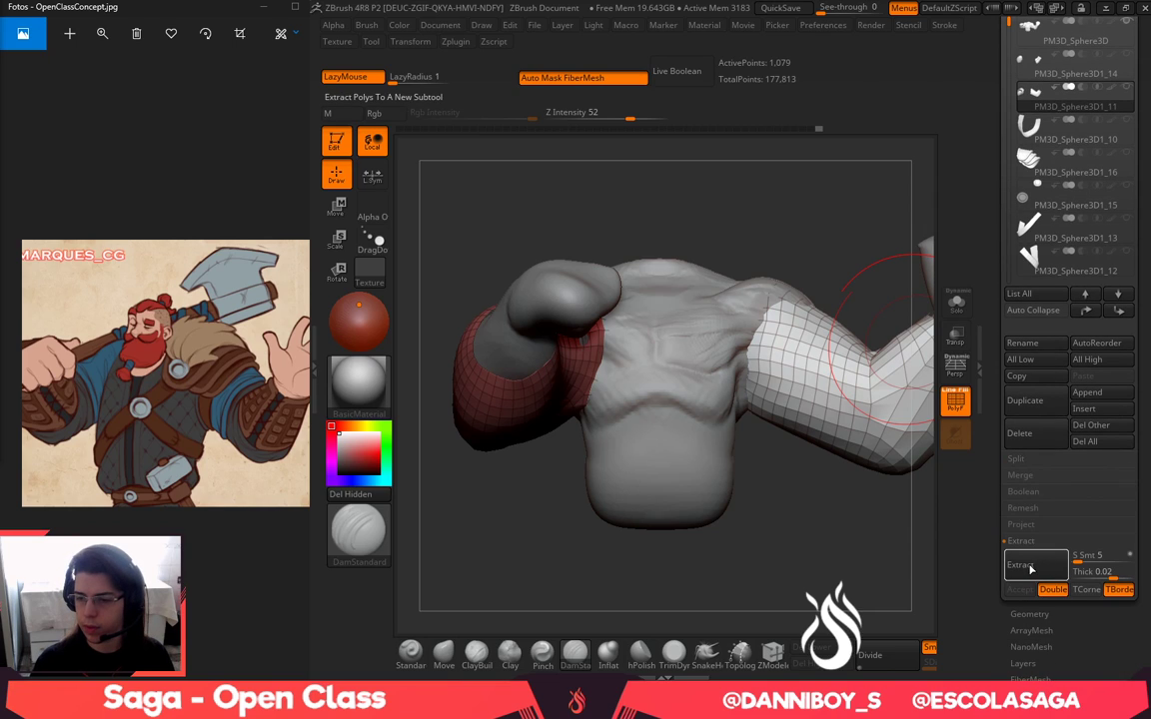
{"action": "left_click", "coordinate": [1028, 565]}
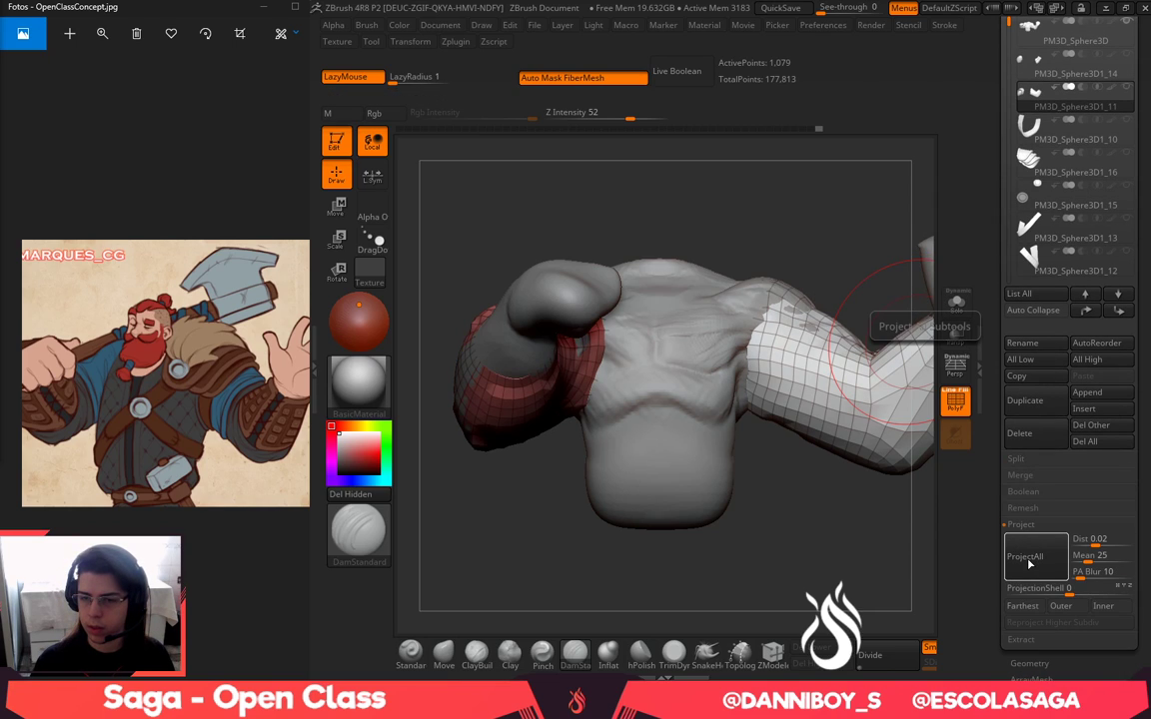
Examine how both sleeves fit over the bare body, viewing them with the body and isolated
{"action": "mouse_move", "coordinate": [819, 522]}
{"action": "left_mouse_down"}
{"action": "mouse_move", "coordinate": [822, 512]}
{"action": "mouse_move", "coordinate": [918, 545]}
{"action": "left_mouse_up"}
{"action": "left_click", "coordinate": [957, 304]}
{"action": "left_click", "coordinate": [957, 303]}
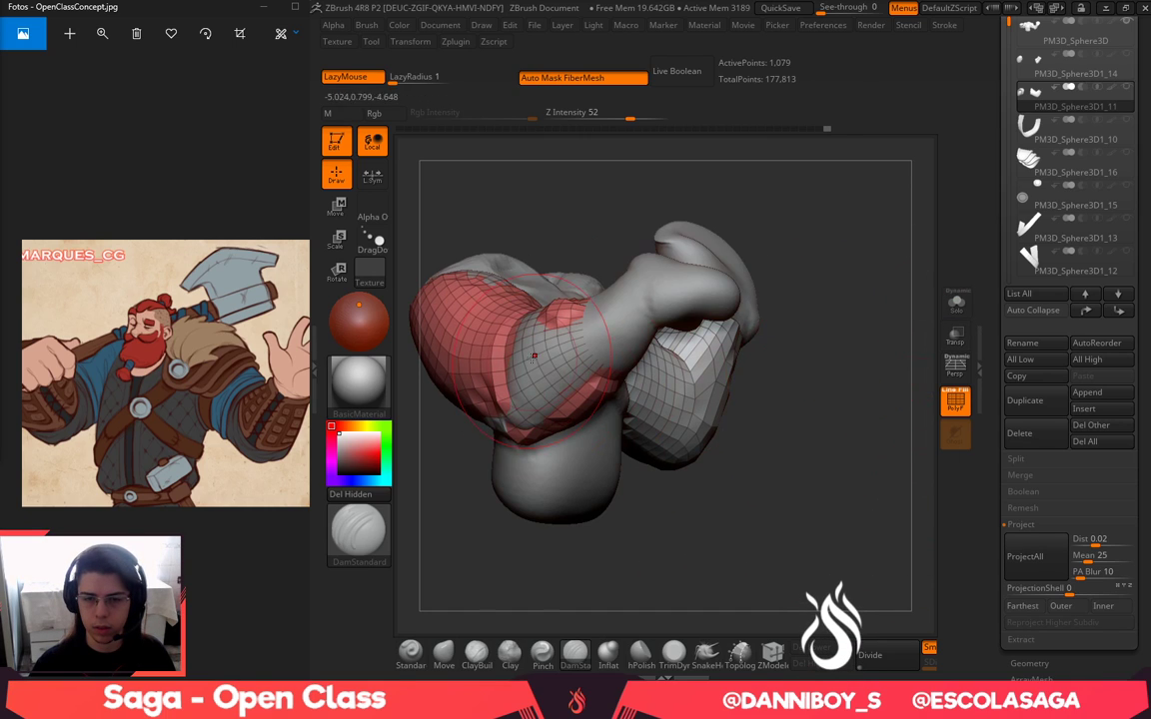
{"action": "left_click_drag", "start_coordinate": [546, 312], "coordinate": [506, 300], "text": "shift"}
{"action": "left_click_drag", "start_coordinate": [607, 210], "coordinate": [575, 290]}
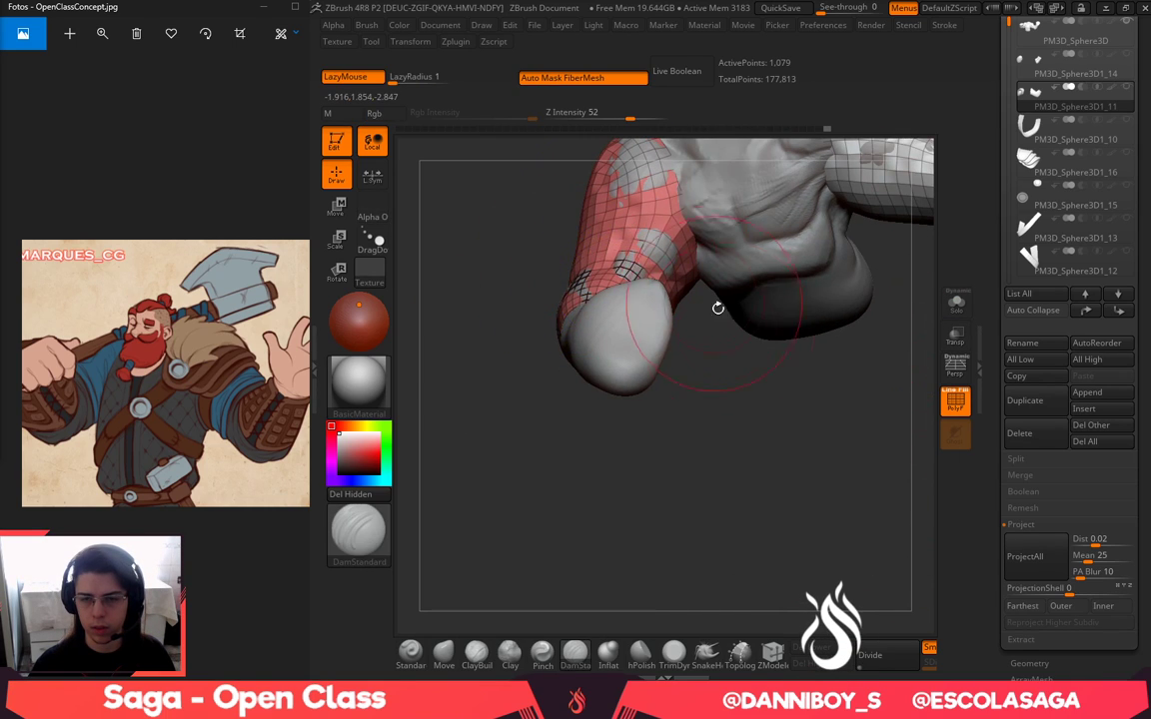
{"action": "mouse_move", "coordinate": [716, 306]}
{"action": "left_mouse_down"}
{"action": "mouse_move", "coordinate": [810, 444]}
{"action": "mouse_move", "coordinate": [665, 541]}
{"action": "left_mouse_up"}
{"action": "left_click", "coordinate": [956, 307]}
{"action": "left_click_drag", "start_coordinate": [912, 386], "coordinate": [892, 340]}
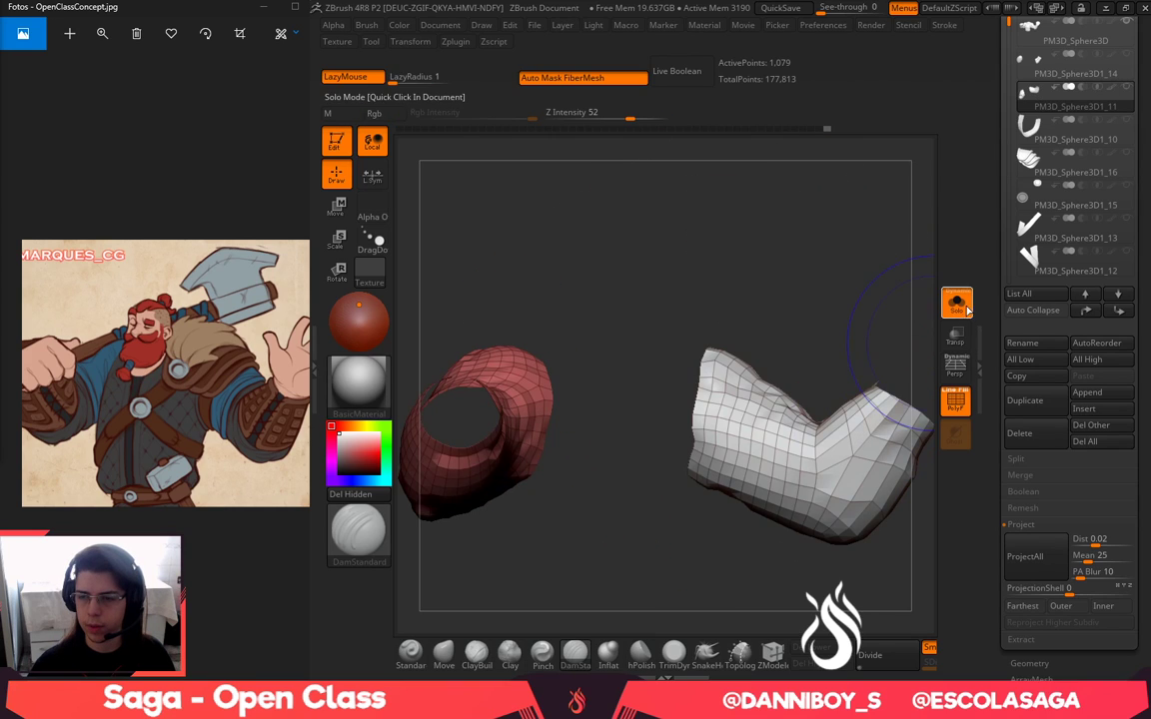
{"action": "left_click", "coordinate": [958, 310]}
Turn off the polygon wireframe and isolate the forearm guard subtool PM3D_Sphere3D1_14 in Solo mode
{"action": "left_click", "coordinate": [955, 407]}
{"action": "left_click_drag", "start_coordinate": [812, 252], "coordinate": [740, 232], "text": "alt"}
{"action": "left_click_drag", "start_coordinate": [1142, 42], "coordinate": [1139, 220]}
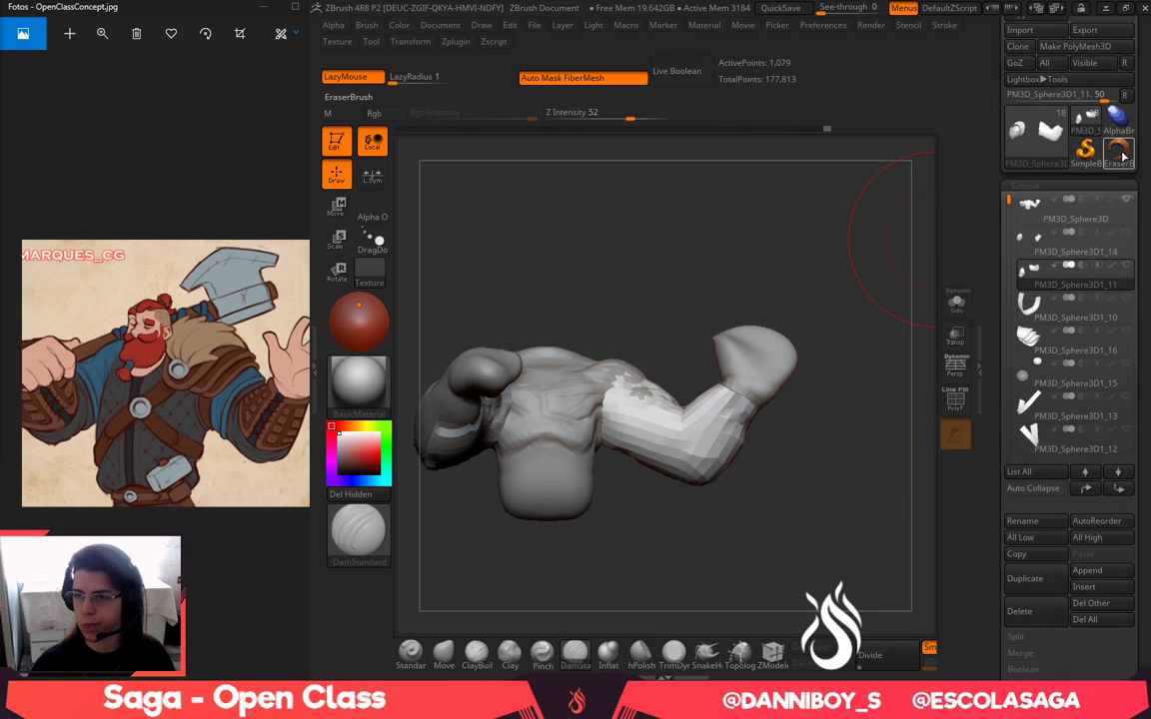
{"action": "left_click", "coordinate": [1048, 253]}
{"action": "left_click_drag", "start_coordinate": [910, 319], "coordinate": [839, 311], "text": "alt"}
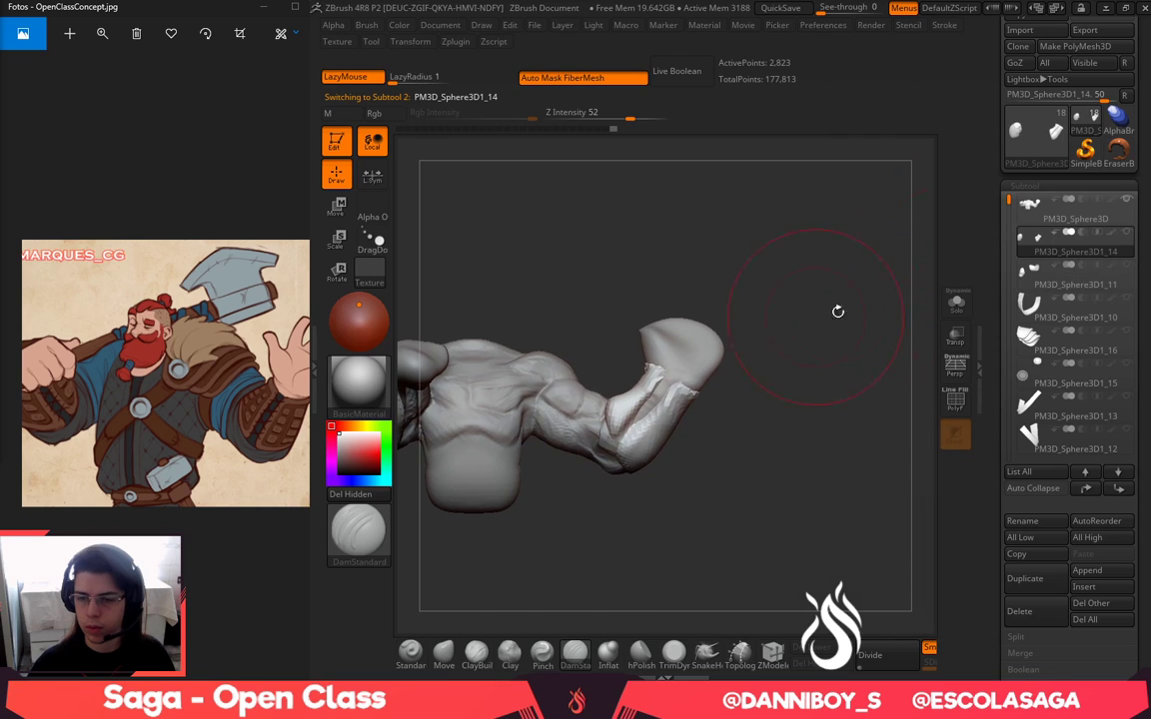
{"action": "left_click", "coordinate": [966, 311]}
{"action": "left_click_drag", "start_coordinate": [716, 316], "coordinate": [801, 477], "text": "alt"}
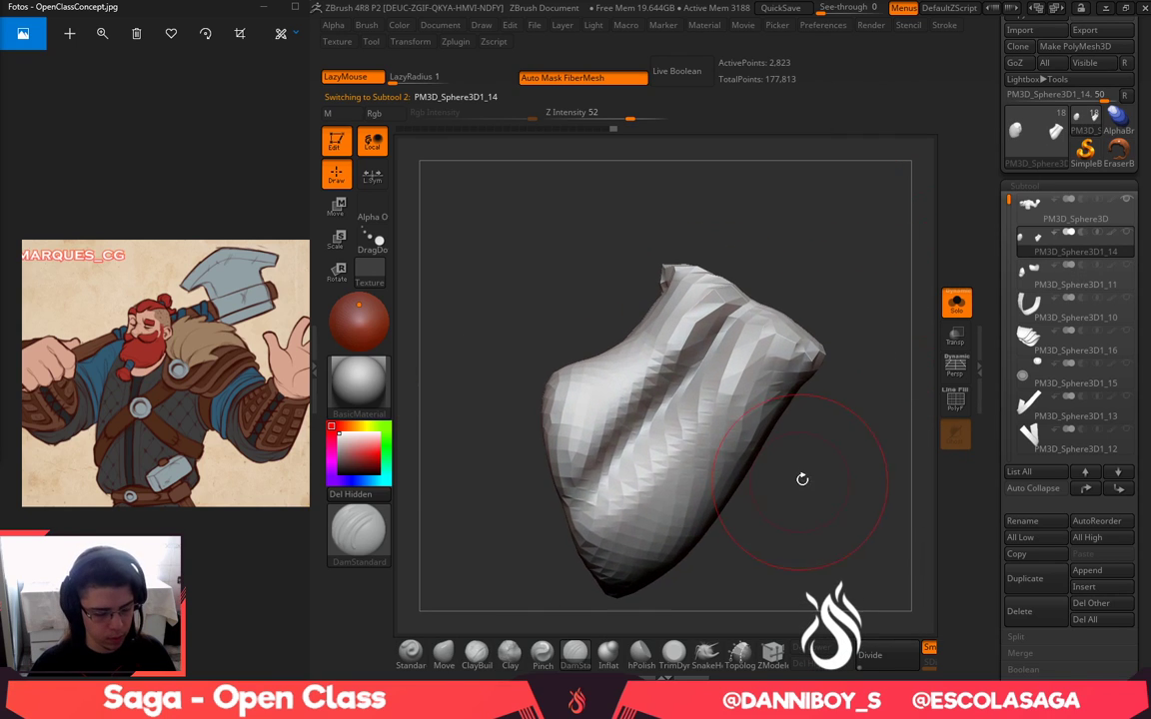
Try drawing two lengthwise curves along the forearm guard's seam with the Topology brush
{"action": "key", "text": "b"}
{"action": "key", "text": "t"}
{"action": "key", "text": "o"}
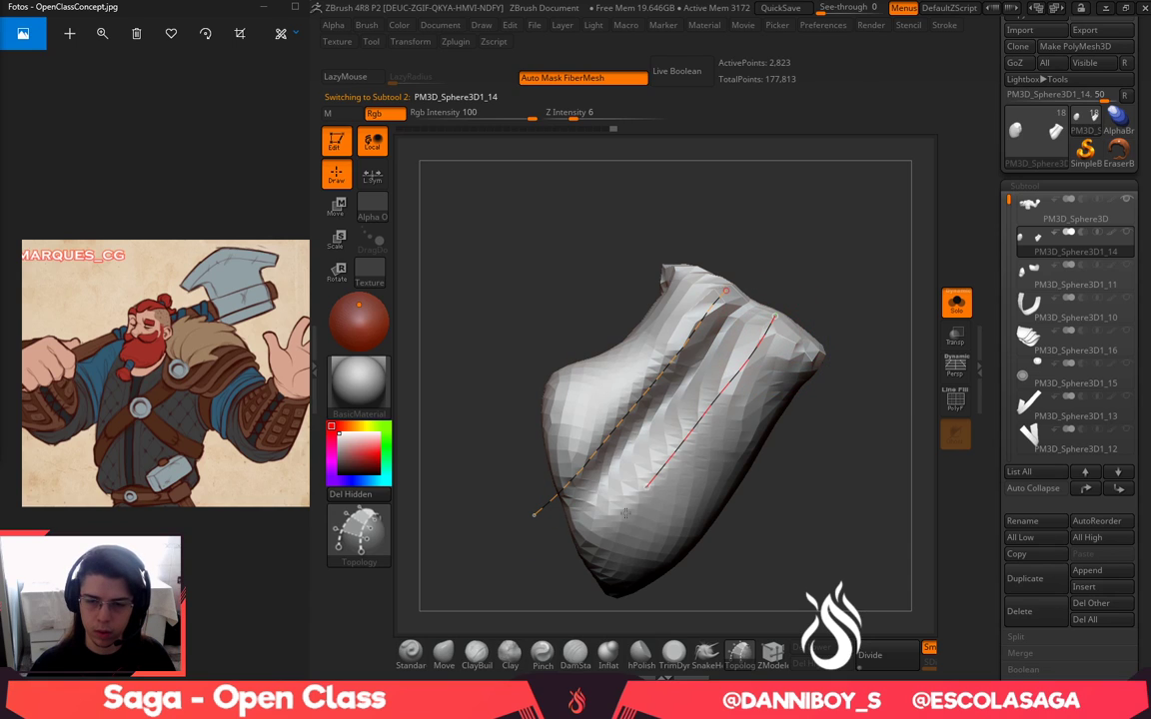
{"action": "right_click", "coordinate": [786, 337]}
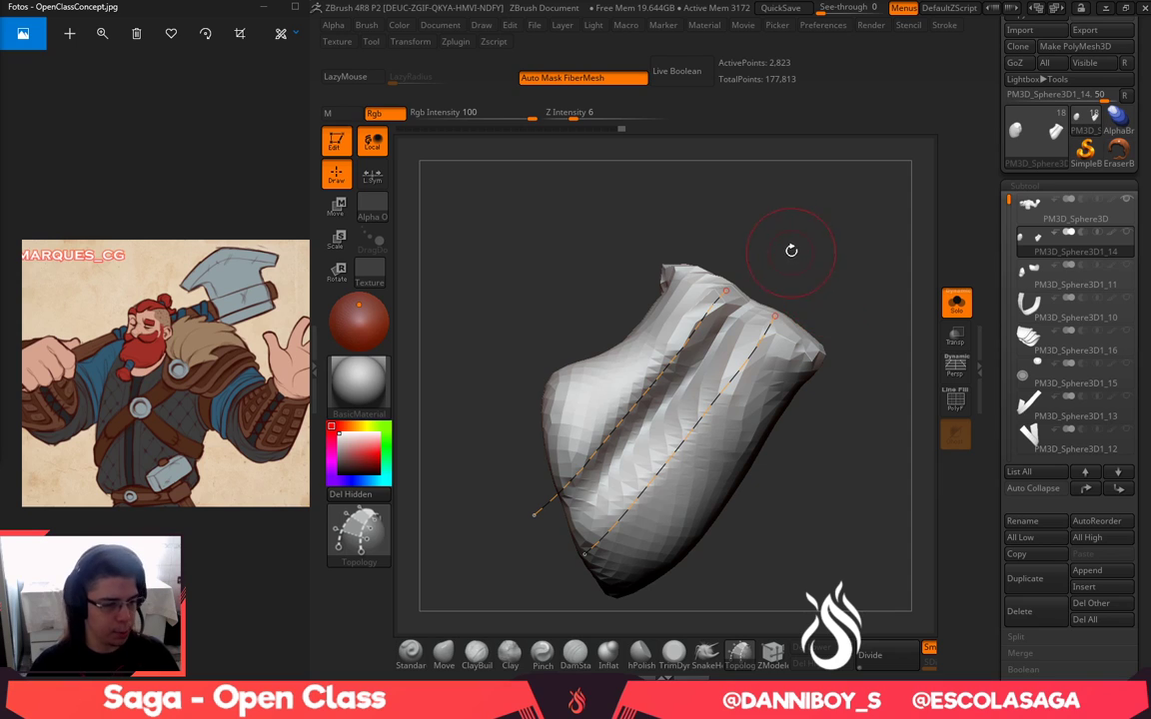
{"action": "left_click_drag", "start_coordinate": [794, 252], "coordinate": [807, 291]}
{"action": "left_click_drag", "start_coordinate": [778, 346], "coordinate": [673, 276]}
{"action": "mouse_move", "coordinate": [711, 451]}
{"action": "left_mouse_down"}
{"action": "mouse_move", "coordinate": [771, 243]}
{"action": "mouse_move", "coordinate": [822, 257]}
{"action": "mouse_move", "coordinate": [832, 185]}
{"action": "left_mouse_up"}
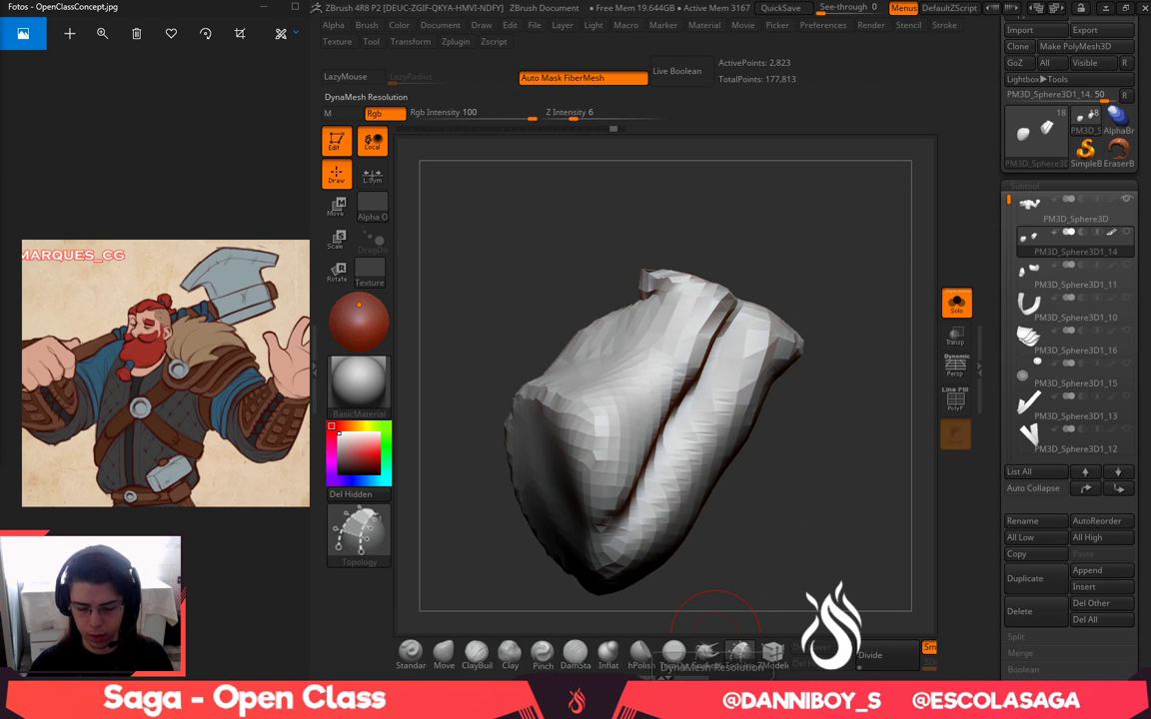
Remesh the forearm guard into a closed volume with DynaMesh and redo it at a lower resolution
{"action": "key", "text": "ctrl+d"}
{"action": "key", "text": "ctrl+d"}
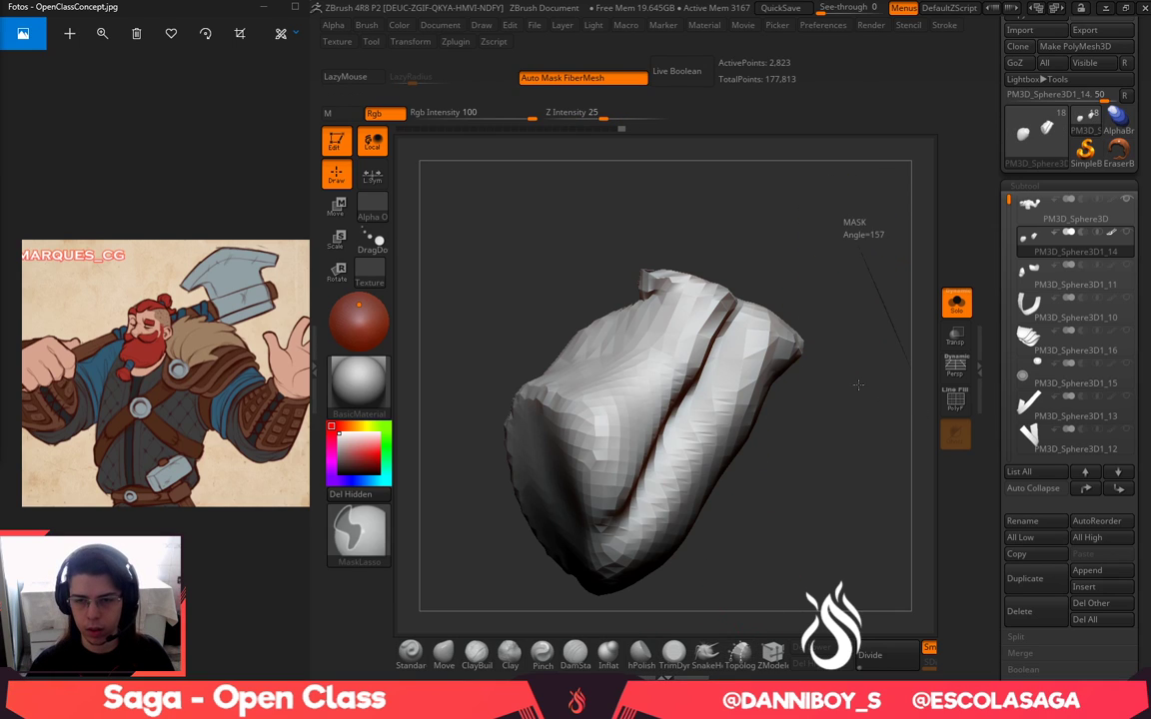
{"action": "left_click_drag", "start_coordinate": [852, 241], "coordinate": [841, 336]}
{"action": "left_click_drag", "start_coordinate": [613, 314], "coordinate": [676, 352], "text": "shift"}
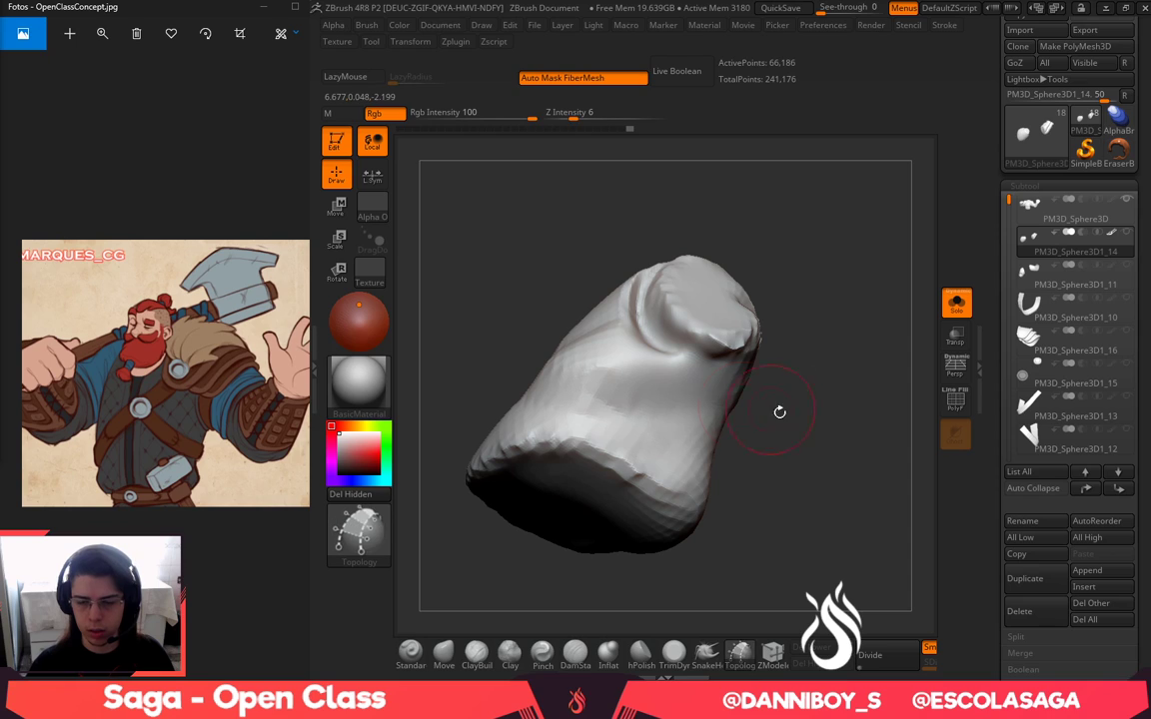
{"action": "left_click", "coordinate": [806, 647]}
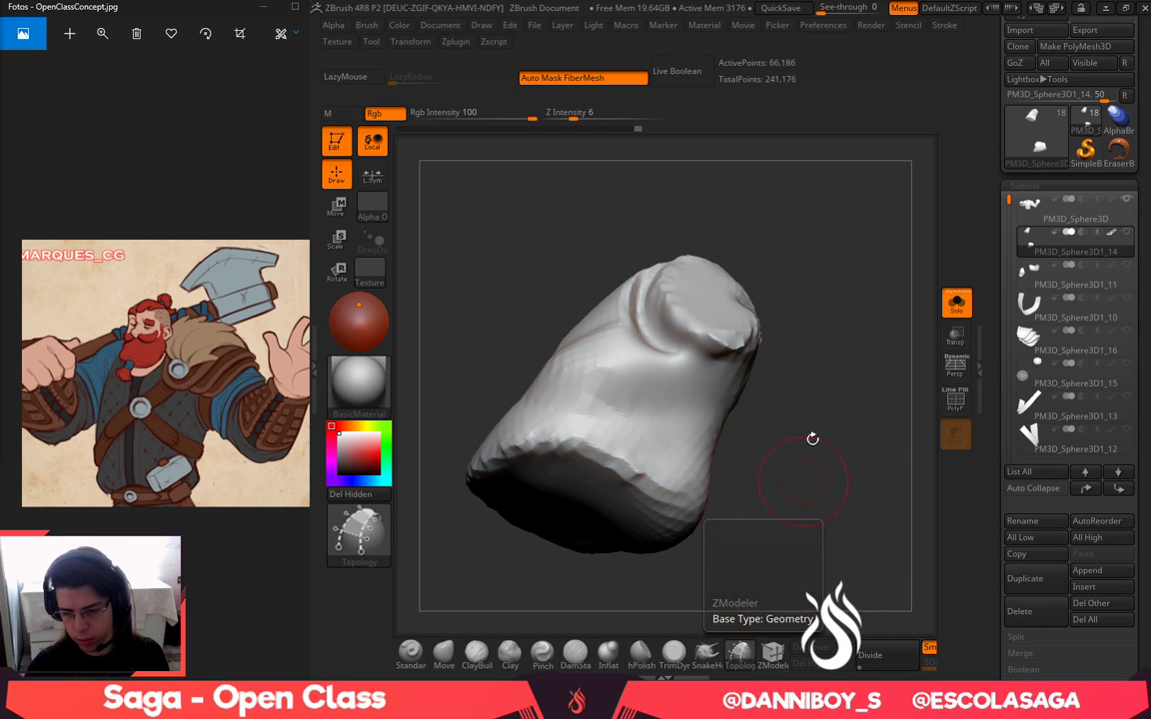
{"action": "left_click_drag", "start_coordinate": [816, 284], "coordinate": [819, 482], "text": "ctrl"}
Flatten the forearm guard's wrist end with the TrimDynamic brush and smooth the surface around it
{"action": "left_click", "coordinate": [674, 659]}
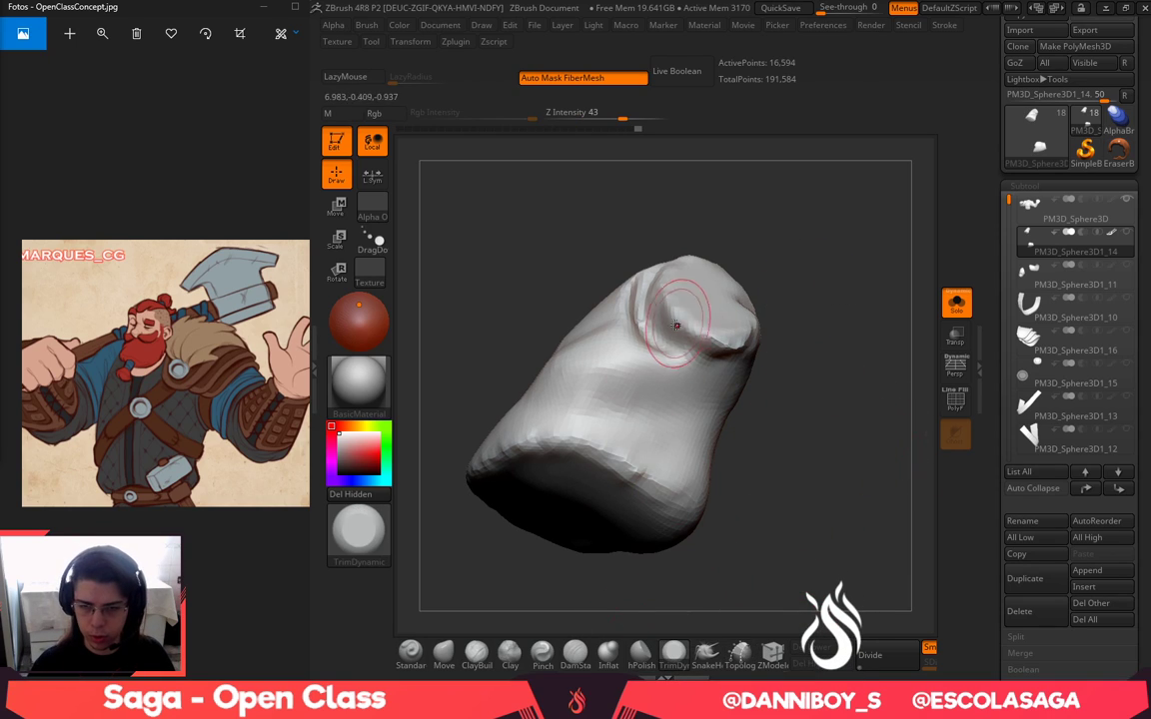
{"action": "mouse_move", "coordinate": [681, 313]}
{"action": "left_mouse_down"}
{"action": "mouse_move", "coordinate": [674, 349]}
{"action": "mouse_move", "coordinate": [642, 285]}
{"action": "mouse_move", "coordinate": [632, 318]}
{"action": "mouse_move", "coordinate": [656, 266]}
{"action": "left_mouse_up"}
{"action": "mouse_move", "coordinate": [693, 234]}
{"action": "left_mouse_down"}
{"action": "mouse_move", "coordinate": [729, 225]}
{"action": "mouse_move", "coordinate": [814, 240]}
{"action": "left_mouse_up"}
{"action": "mouse_move", "coordinate": [734, 311]}
{"action": "left_mouse_down", "text": "shift"}
{"action": "mouse_move", "coordinate": [672, 312]}
{"action": "mouse_move", "coordinate": [647, 345]}
{"action": "left_mouse_up", "text": "shift"}
{"action": "left_click_drag", "start_coordinate": [822, 283], "coordinate": [779, 275]}
{"action": "left_click_drag", "start_coordinate": [774, 309], "coordinate": [765, 364], "text": "shift"}
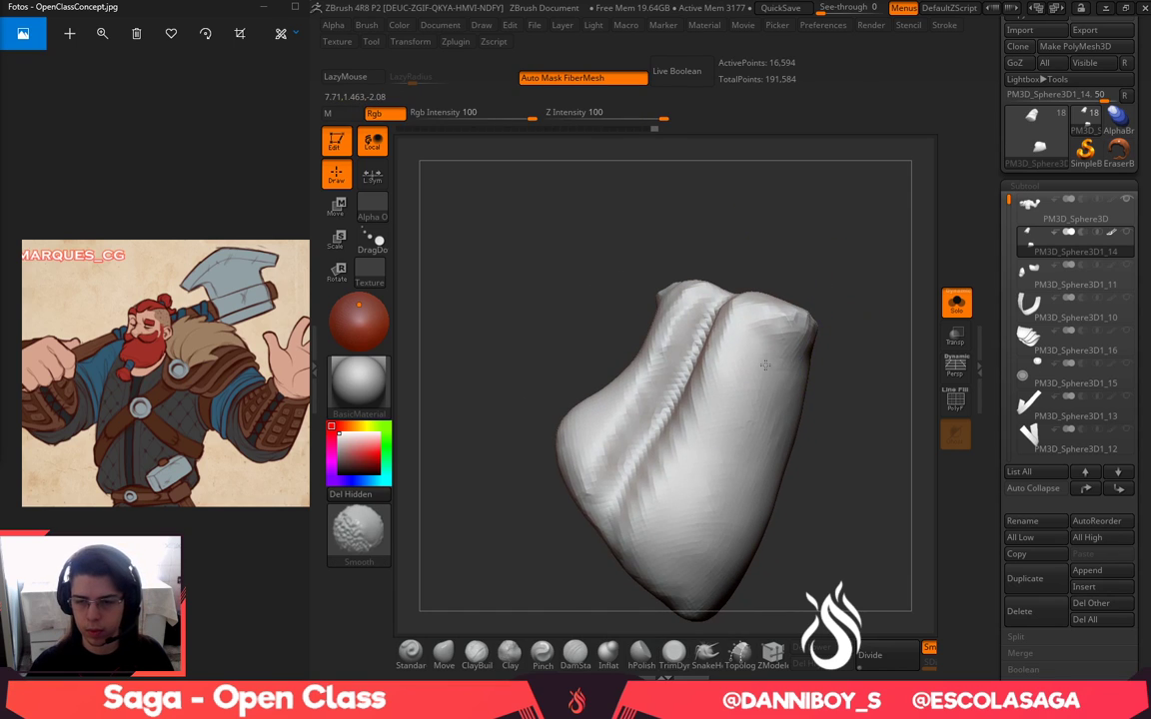
Smooth the forearm guard's outer surface and the uneven creases below its wrist end
{"action": "mouse_move", "coordinate": [881, 308]}
{"action": "left_mouse_down"}
{"action": "mouse_move", "coordinate": [858, 290]}
{"action": "mouse_move", "coordinate": [876, 311]}
{"action": "mouse_move", "coordinate": [912, 265]}
{"action": "mouse_move", "coordinate": [912, 280]}
{"action": "mouse_move", "coordinate": [919, 273]}
{"action": "mouse_move", "coordinate": [867, 267]}
{"action": "left_mouse_up"}
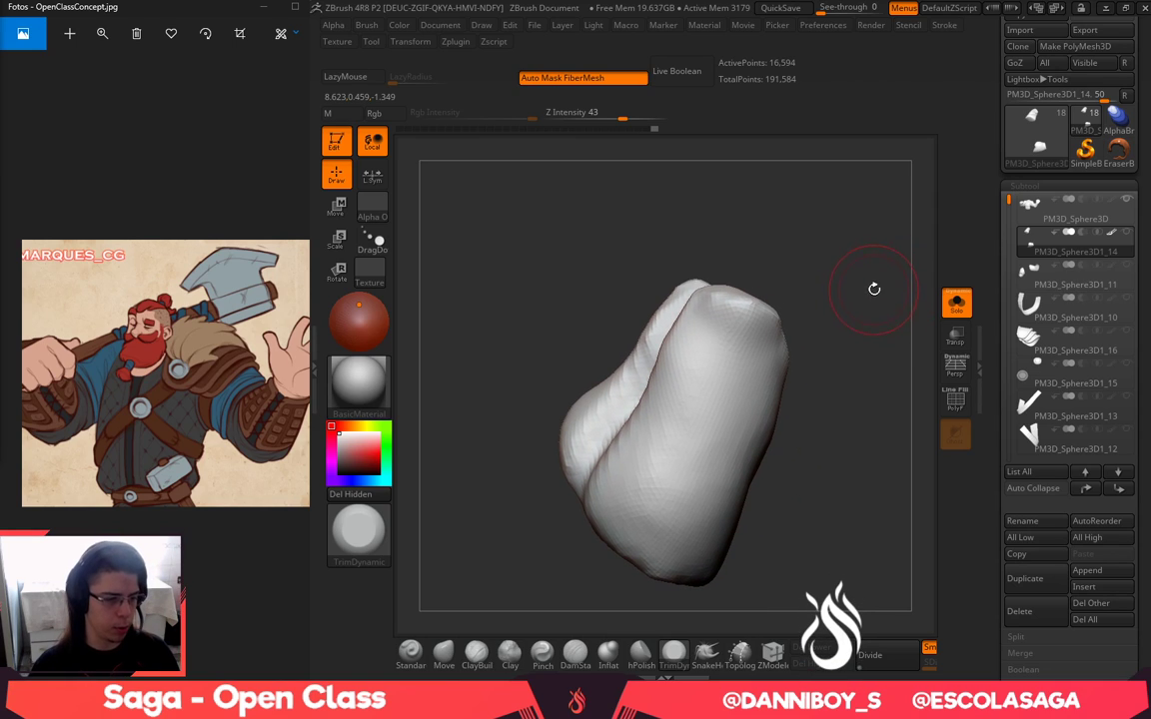
{"action": "left_click_drag", "start_coordinate": [889, 318], "coordinate": [835, 237]}
{"action": "key", "text": "shift"}
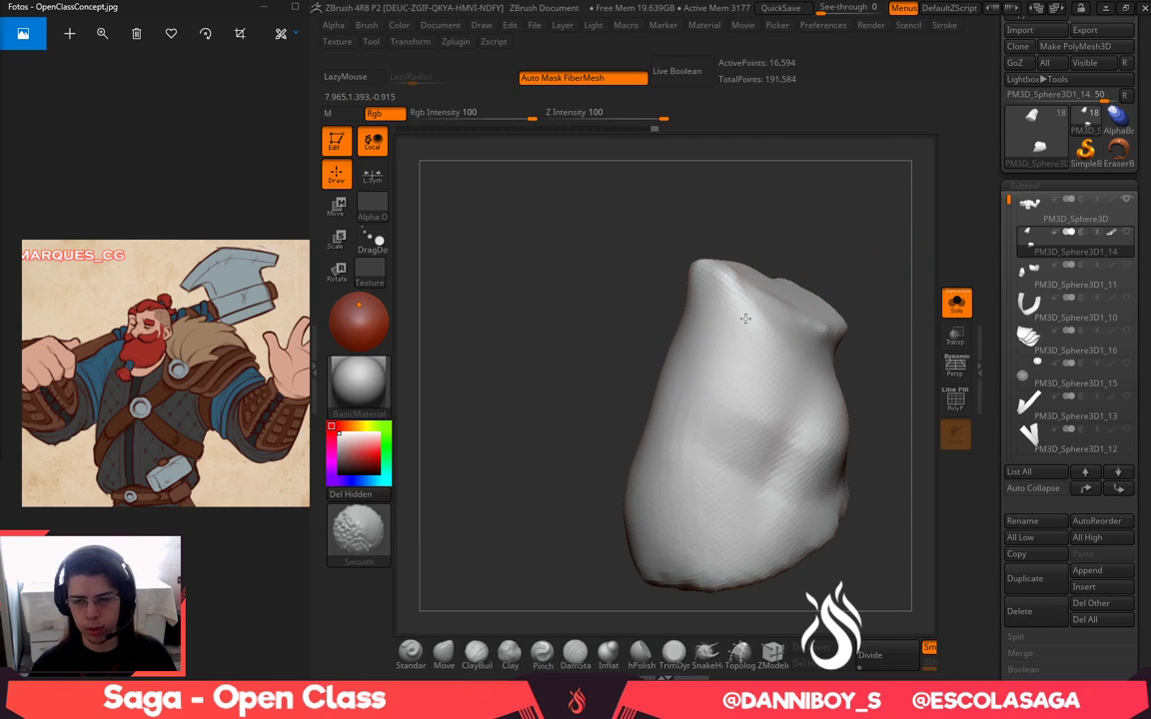
{"action": "left_click_drag", "start_coordinate": [890, 363], "coordinate": [879, 410], "text": "alt"}
{"action": "left_click_drag", "start_coordinate": [696, 337], "coordinate": [803, 378], "text": "shift"}
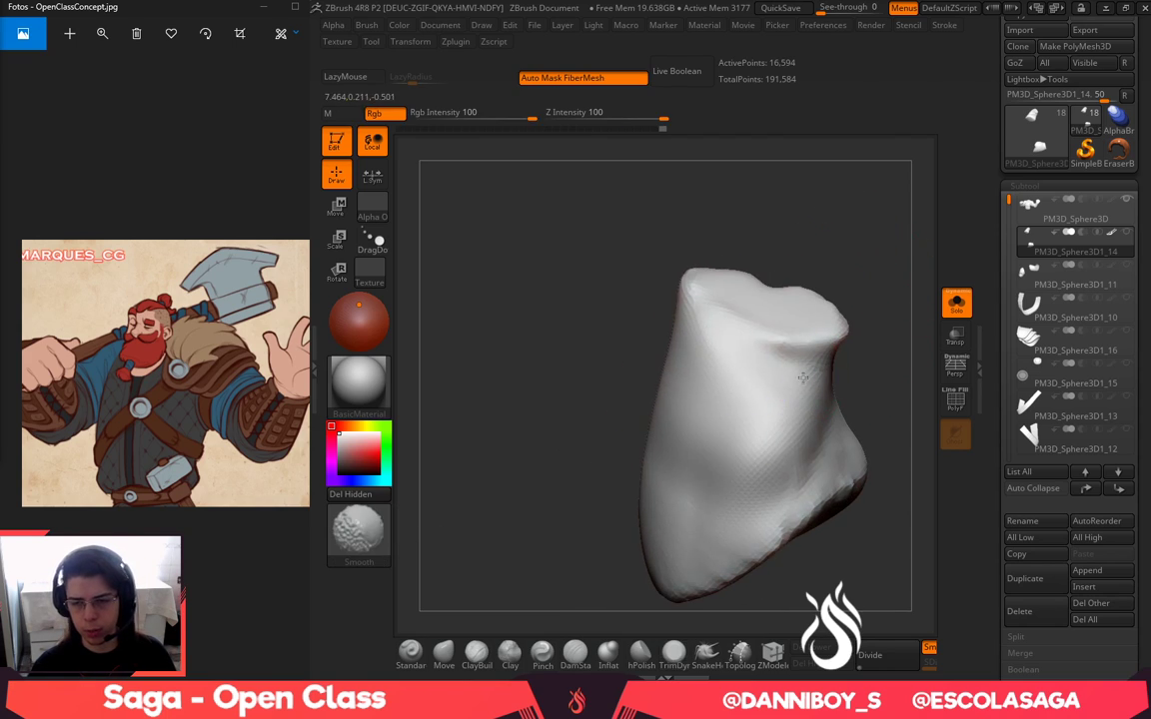
{"action": "left_click_drag", "start_coordinate": [770, 448], "coordinate": [738, 465], "text": "shift"}
{"action": "left_click_drag", "start_coordinate": [872, 298], "coordinate": [861, 253]}
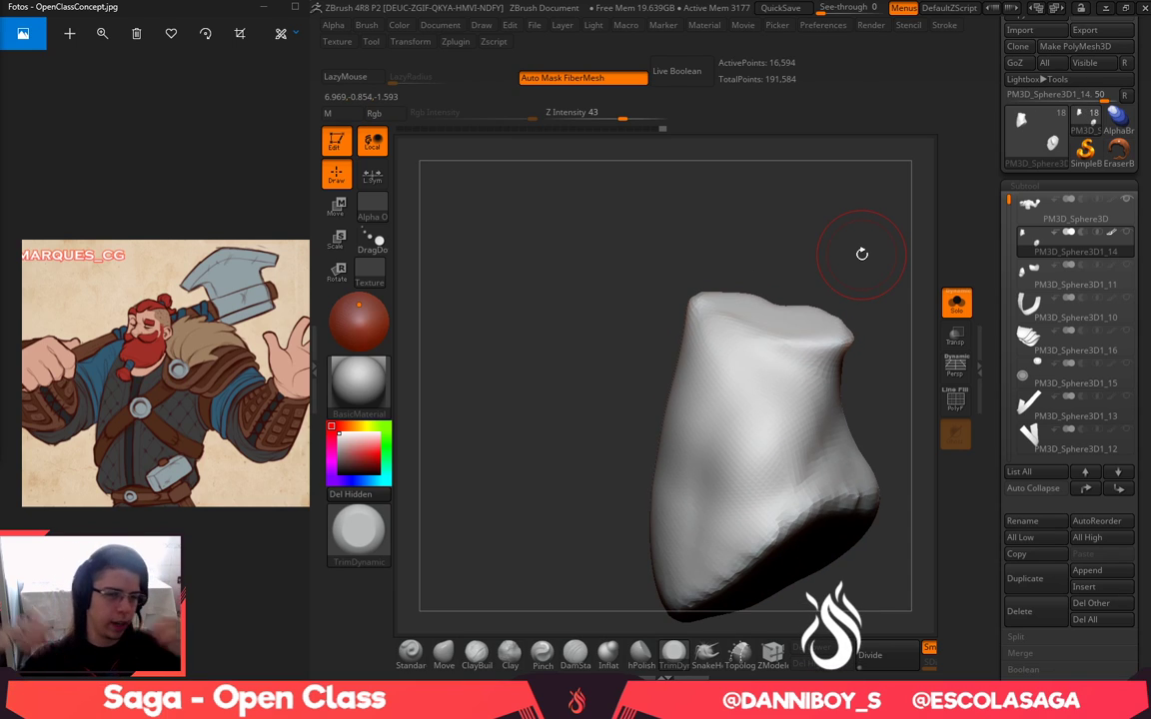
Draw a lengthwise curve beside the forearm guard's seam with the Topology brush, undoing the first attempt and redrawing it closer to the crease
{"action": "left_click_drag", "start_coordinate": [666, 197], "coordinate": [821, 283]}
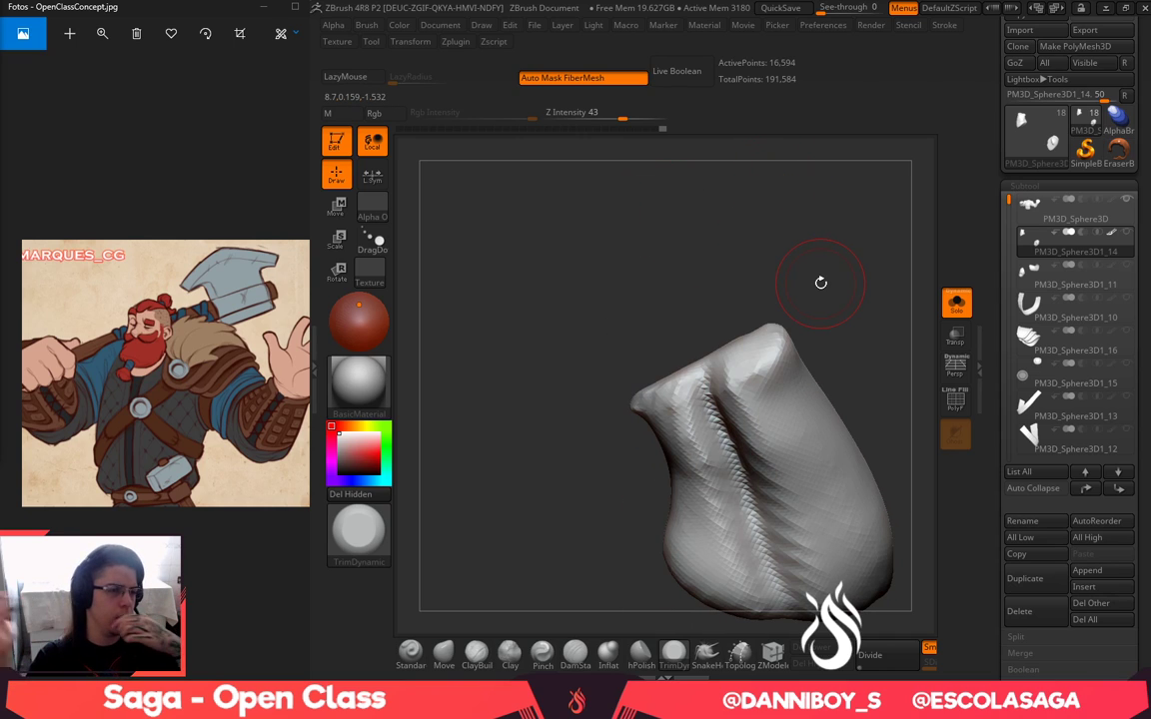
{"action": "left_click_drag", "start_coordinate": [806, 263], "coordinate": [830, 249]}
{"action": "left_click_drag", "start_coordinate": [911, 310], "coordinate": [819, 238], "text": "alt"}
{"action": "left_click_drag", "start_coordinate": [835, 289], "coordinate": [813, 292]}
{"action": "key", "text": "b"}
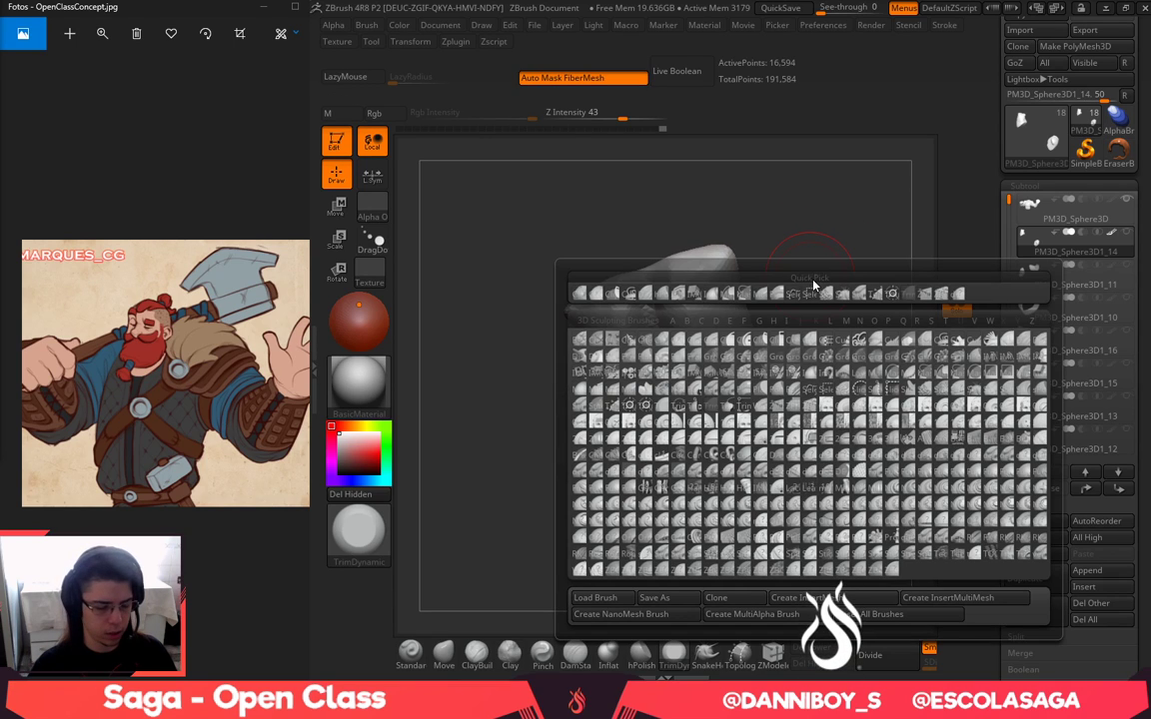
{"action": "key", "text": "t"}
{"action": "key", "text": "o"}
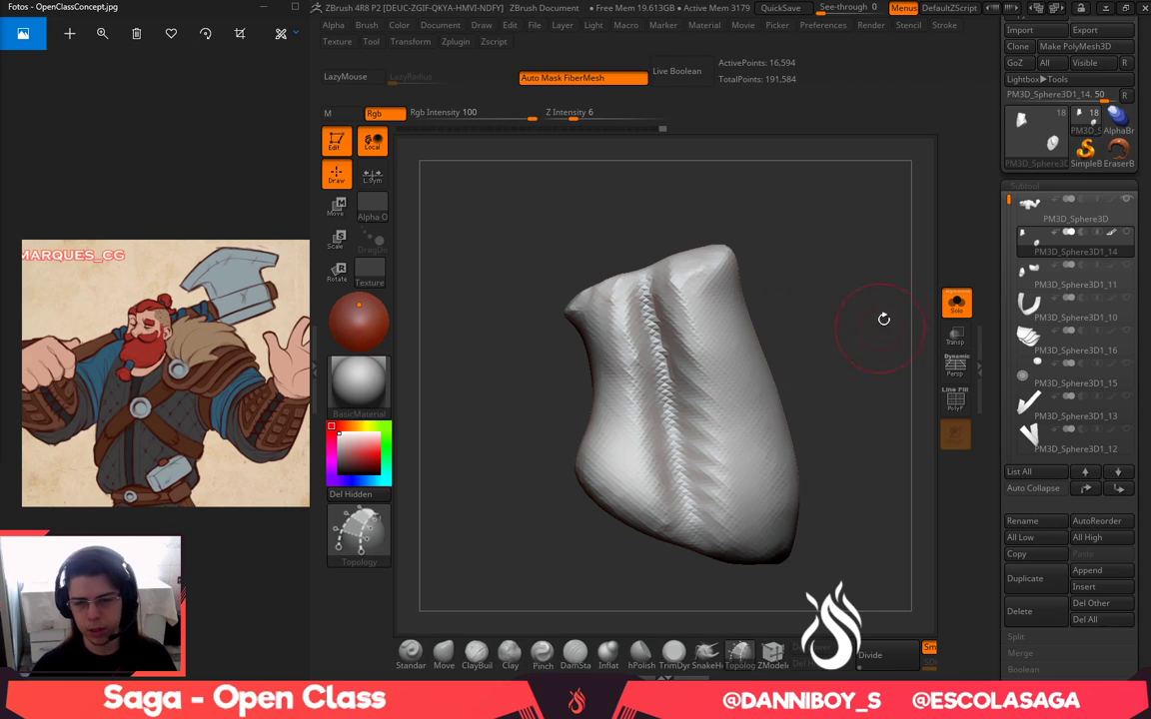
{"action": "left_click_drag", "start_coordinate": [883, 319], "coordinate": [907, 321]}
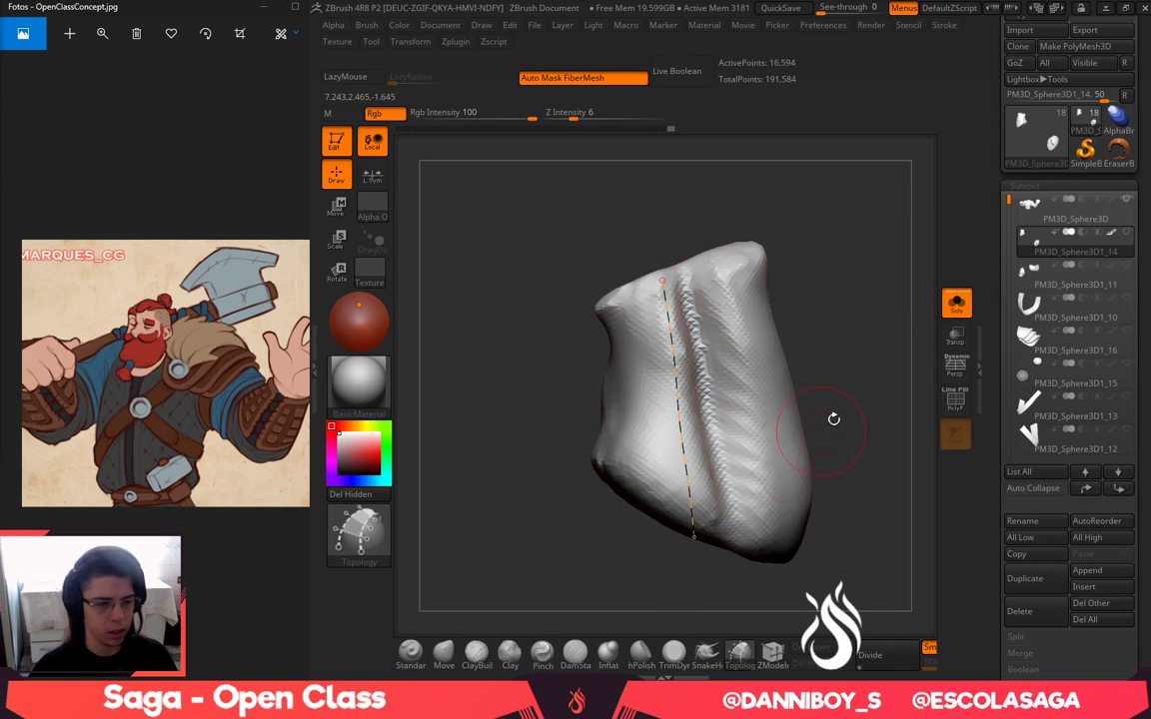
{"action": "left_click_drag", "start_coordinate": [834, 419], "coordinate": [838, 356]}
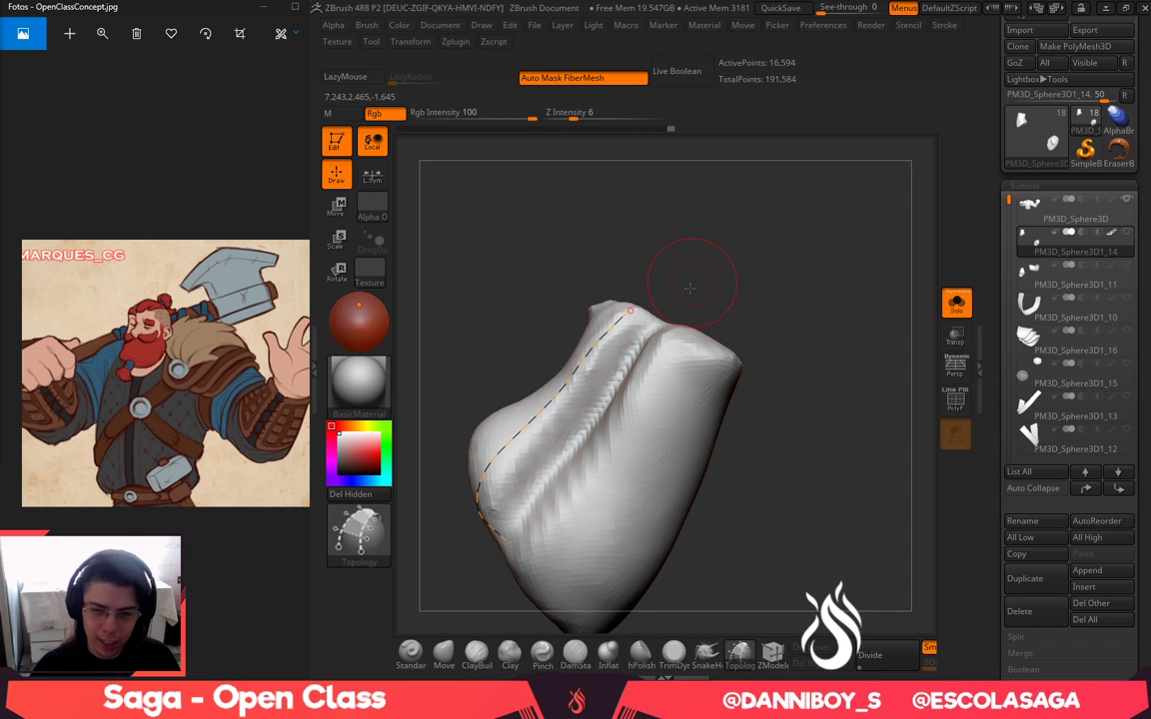
{"action": "left_click_drag", "start_coordinate": [700, 290], "coordinate": [791, 247]}
{"action": "key", "text": "ctrl+z"}
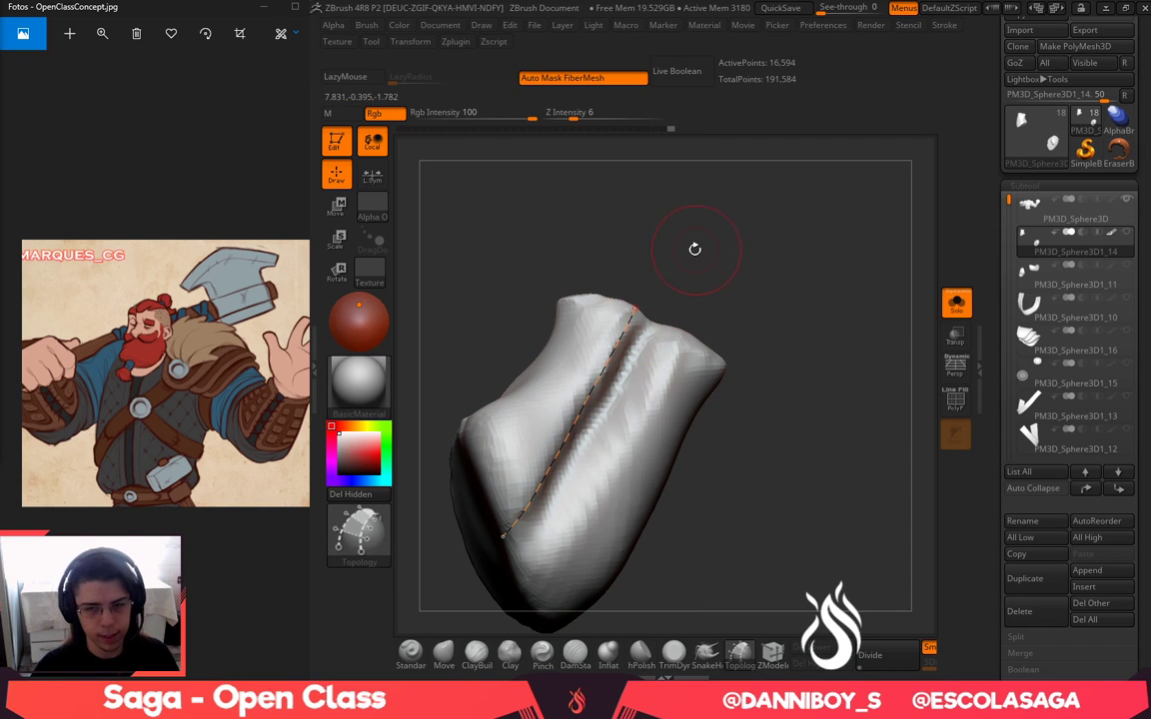
{"action": "left_click_drag", "start_coordinate": [694, 249], "coordinate": [706, 252]}
{"action": "right_click", "coordinate": [703, 246]}
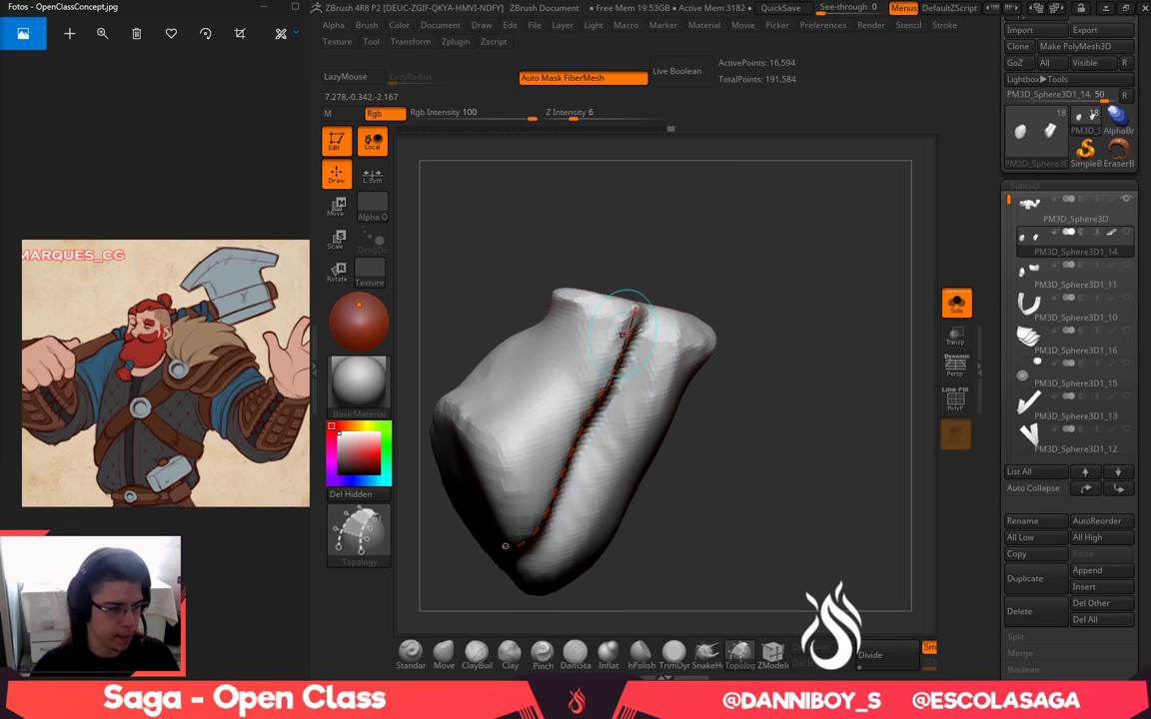
Draw a Topology curve around the rim of the forearm guard's wrist end, from the lengthwise curve back towards the seam
{"action": "right_click_drag", "start_coordinate": [595, 313], "coordinate": [639, 315]}
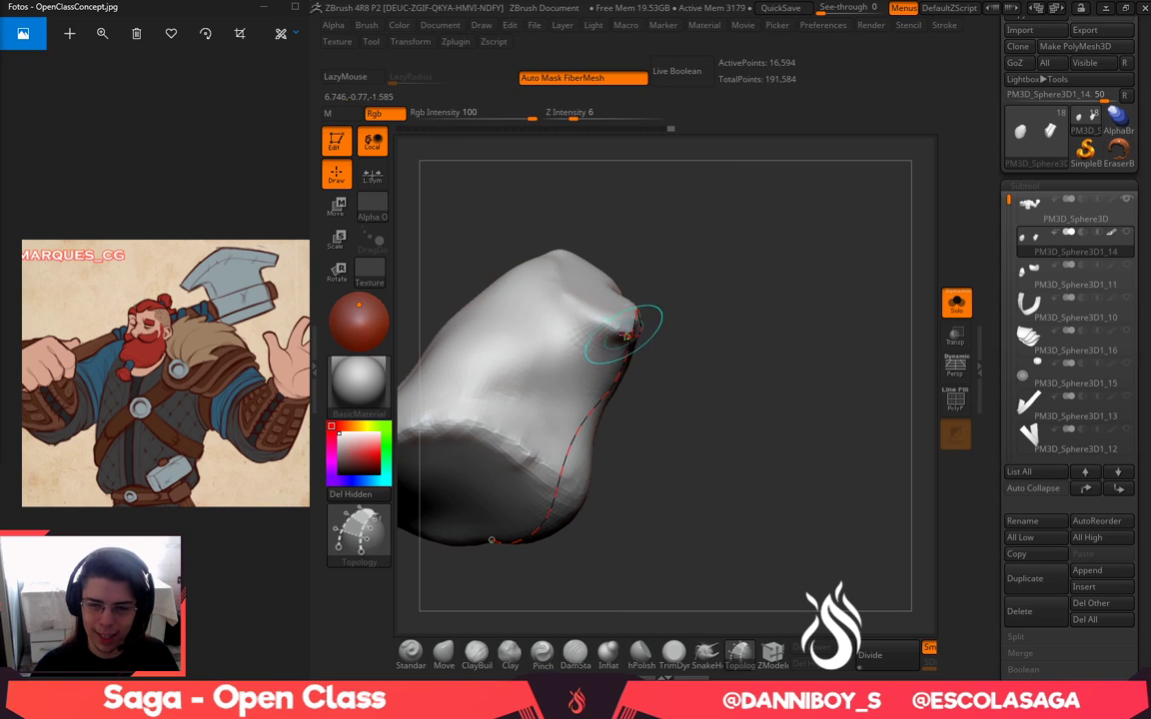
{"action": "right_click_drag", "start_coordinate": [555, 297], "coordinate": [680, 351]}
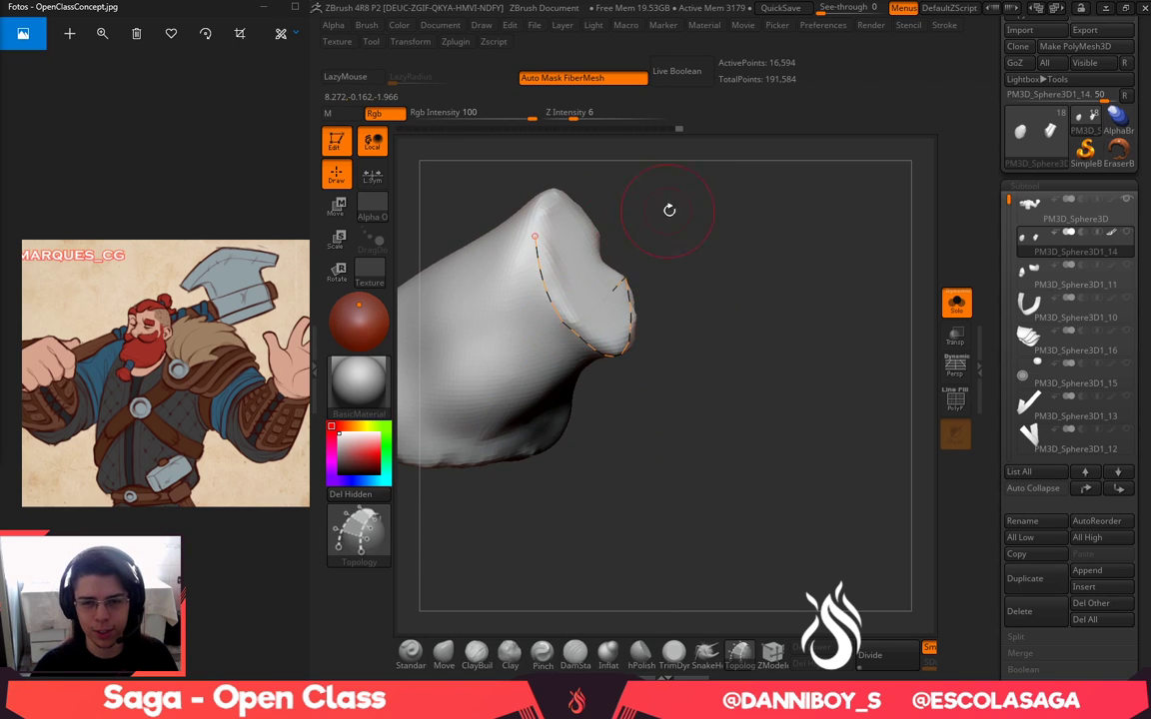
{"action": "mouse_move", "coordinate": [670, 210]}
{"action": "right_mouse_down"}
{"action": "mouse_move", "coordinate": [684, 385]}
{"action": "mouse_move", "coordinate": [589, 400]}
{"action": "mouse_move", "coordinate": [656, 365]}
{"action": "right_mouse_up"}
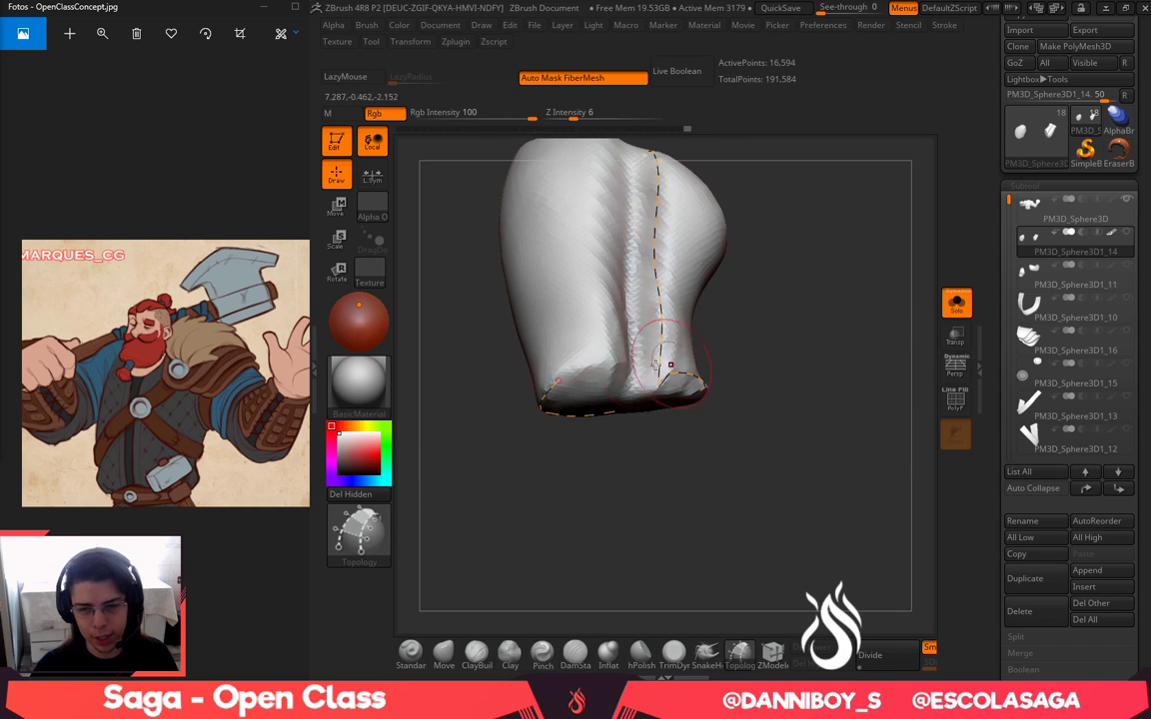
{"action": "left_click_drag", "start_coordinate": [558, 381], "coordinate": [626, 357]}
Draw a second lengthwise Topology curve on the opposite side of the forearm guard's seam
{"action": "left_click_drag", "start_coordinate": [730, 424], "coordinate": [794, 517]}
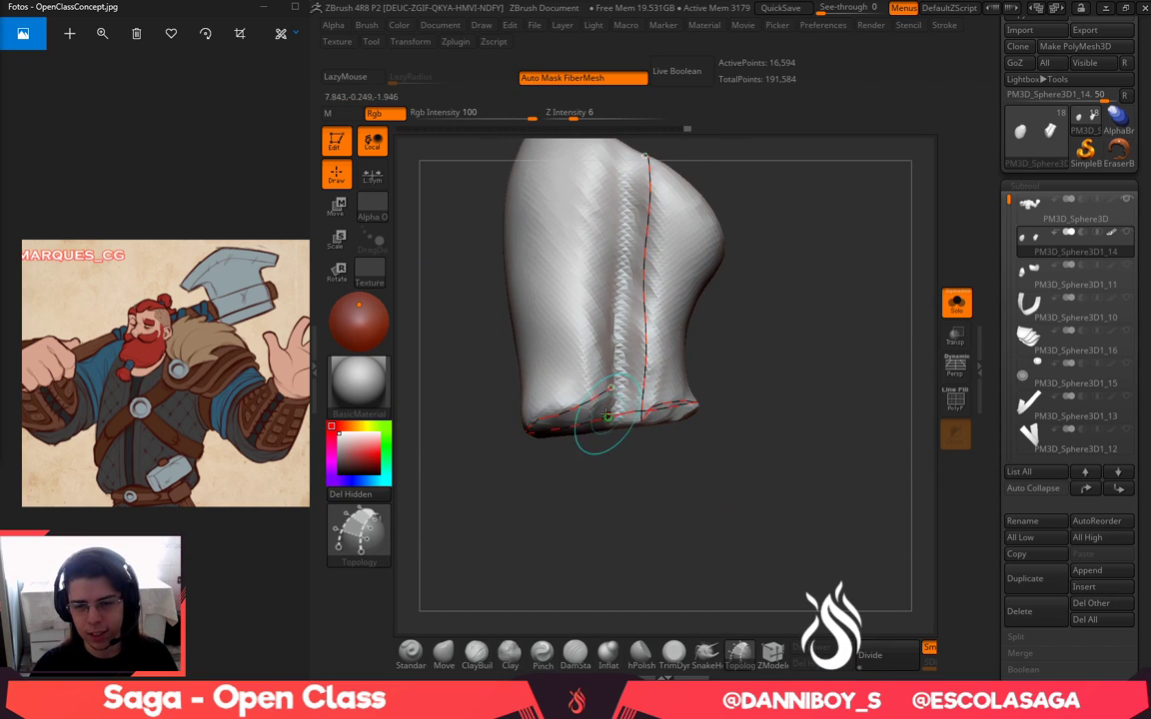
{"action": "left_click_drag", "start_coordinate": [817, 224], "coordinate": [808, 411], "text": "alt"}
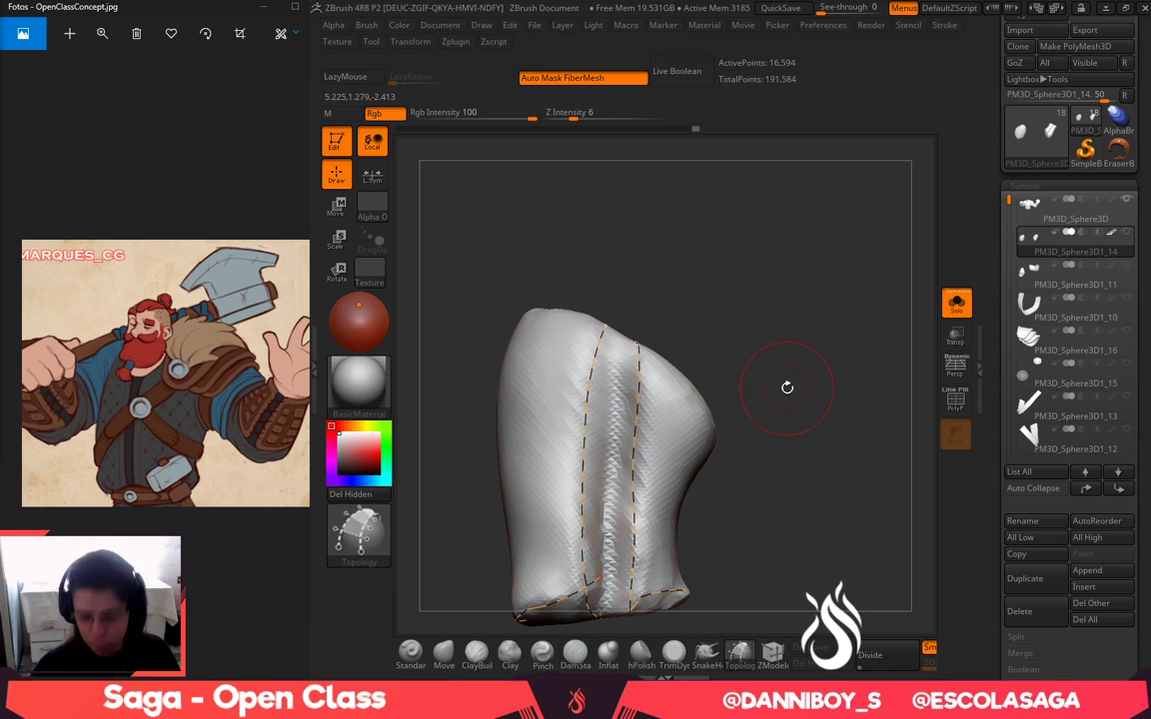
{"action": "mouse_move", "coordinate": [888, 145]}
{"action": "left_mouse_down"}
{"action": "mouse_move", "coordinate": [892, 283]}
{"action": "mouse_move", "coordinate": [921, 309]}
{"action": "left_mouse_up"}
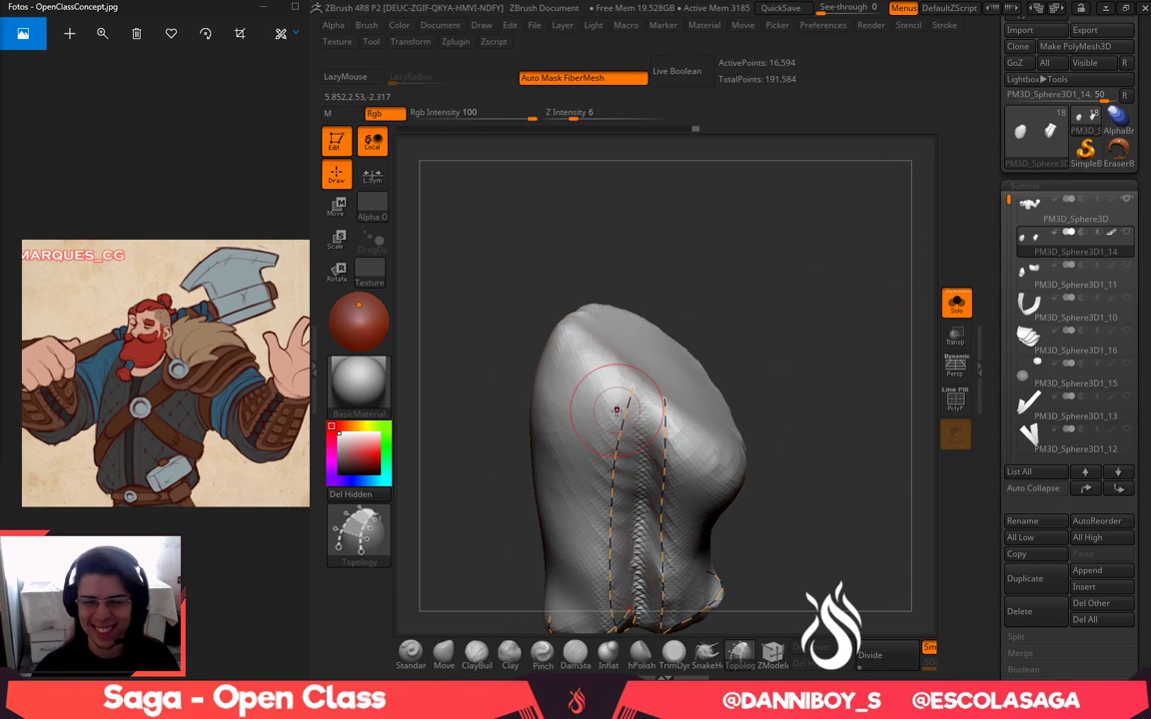
Draw a Topology curve around the rim of the forearm guard's elbow end, starting from the lengthwise curves
{"action": "left_click_drag", "start_coordinate": [609, 391], "coordinate": [571, 347]}
{"action": "left_click_drag", "start_coordinate": [567, 260], "coordinate": [596, 382]}
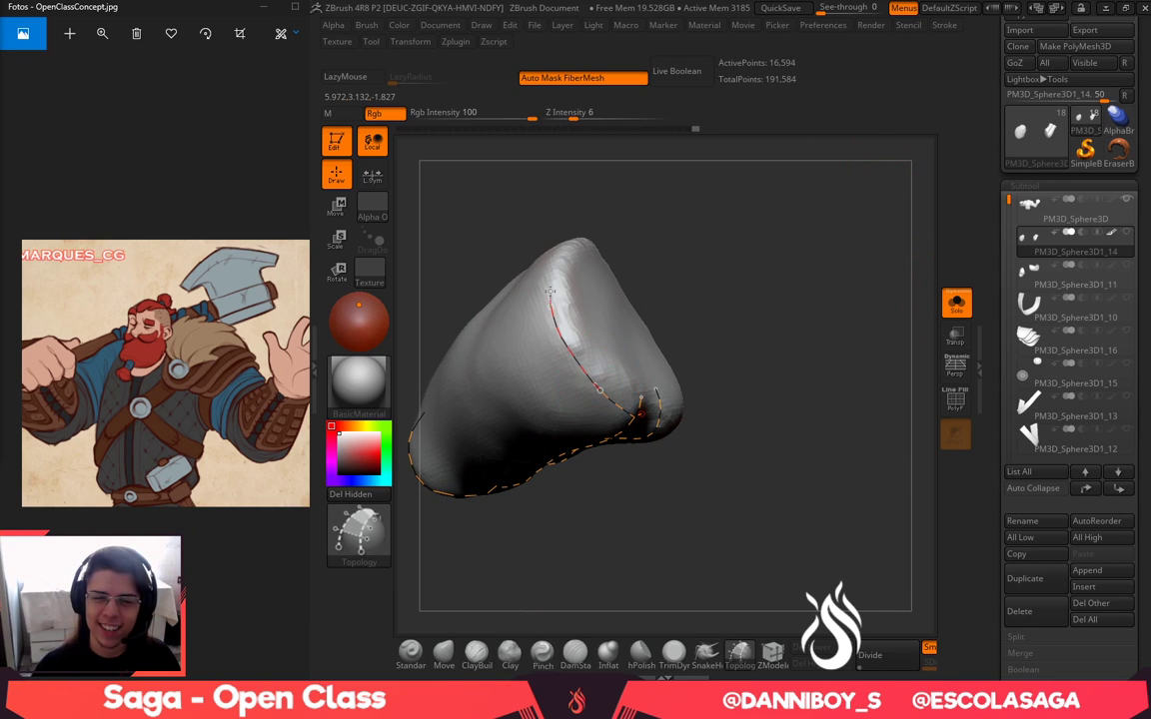
{"action": "left_click_drag", "start_coordinate": [637, 200], "coordinate": [671, 326]}
{"action": "left_click_drag", "start_coordinate": [579, 398], "coordinate": [573, 284]}
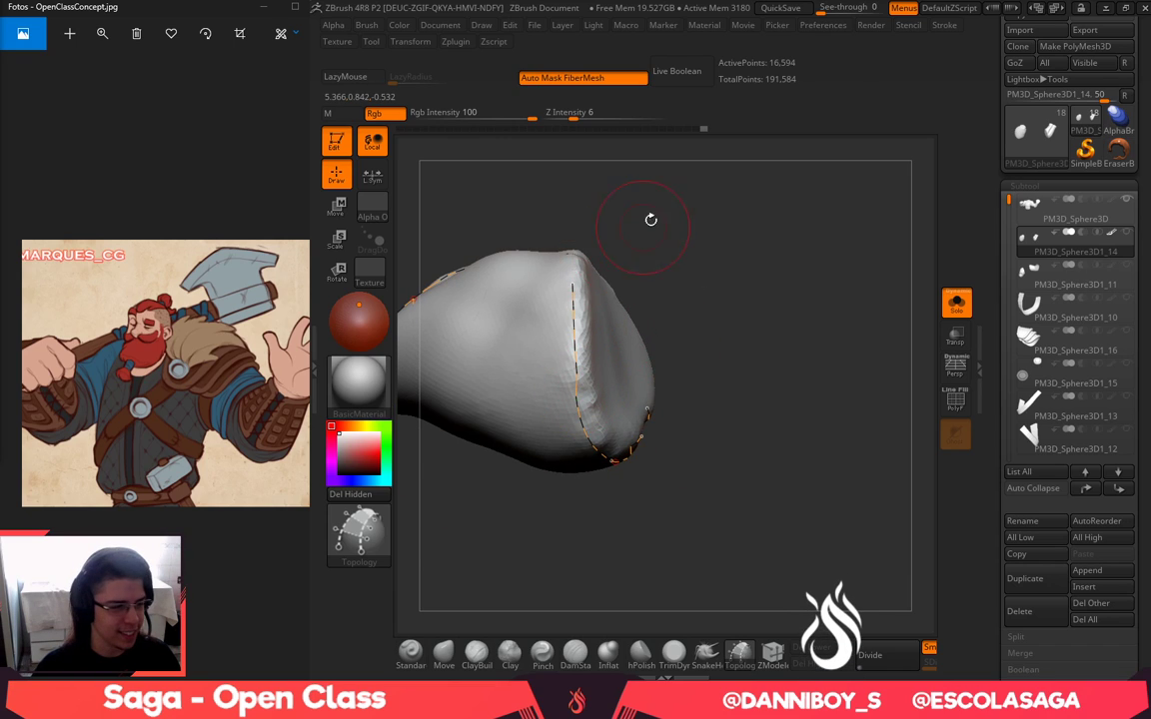
{"action": "mouse_move", "coordinate": [679, 228]}
{"action": "left_mouse_down", "text": "alt"}
{"action": "mouse_move", "coordinate": [692, 386]}
{"action": "mouse_move", "coordinate": [709, 381]}
{"action": "mouse_move", "coordinate": [732, 425]}
{"action": "mouse_move", "coordinate": [702, 420]}
{"action": "mouse_move", "coordinate": [680, 345]}
{"action": "left_mouse_up", "text": "alt"}
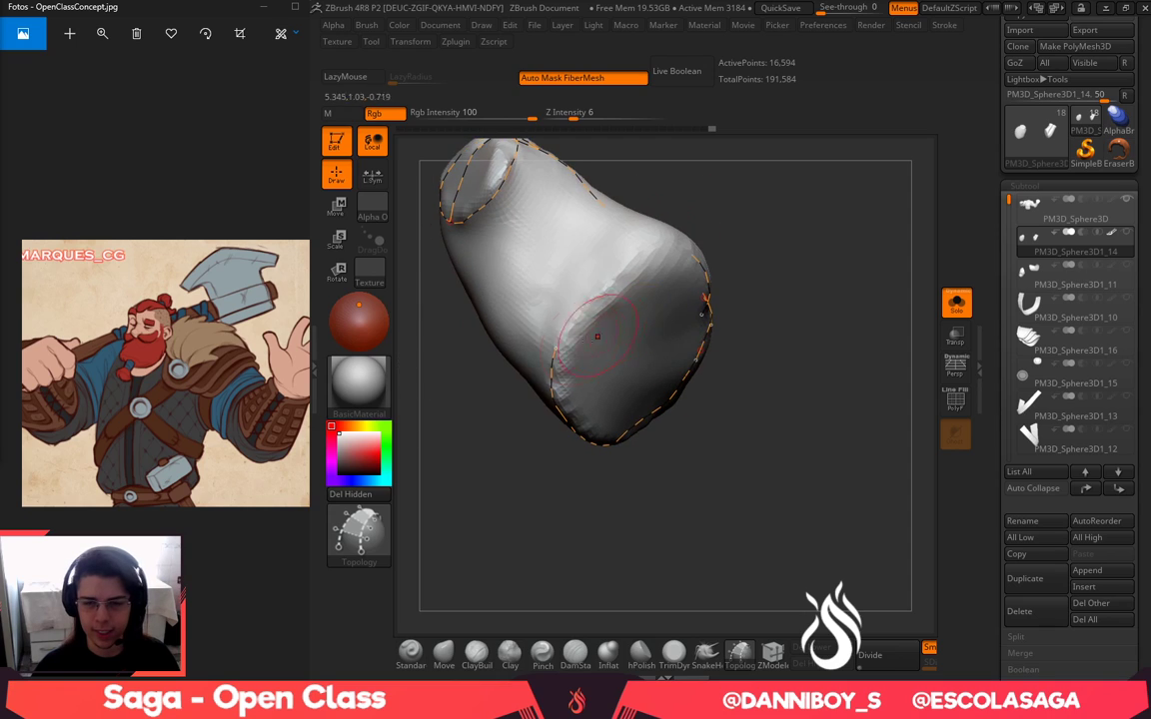
Draw the Topology curve around the arm piece's wide lower rim and connect it to the lengthwise lines beside the groove
{"action": "left_click_drag", "start_coordinate": [555, 352], "coordinate": [580, 318]}
{"action": "right_click_drag", "start_coordinate": [746, 202], "coordinate": [599, 288]}
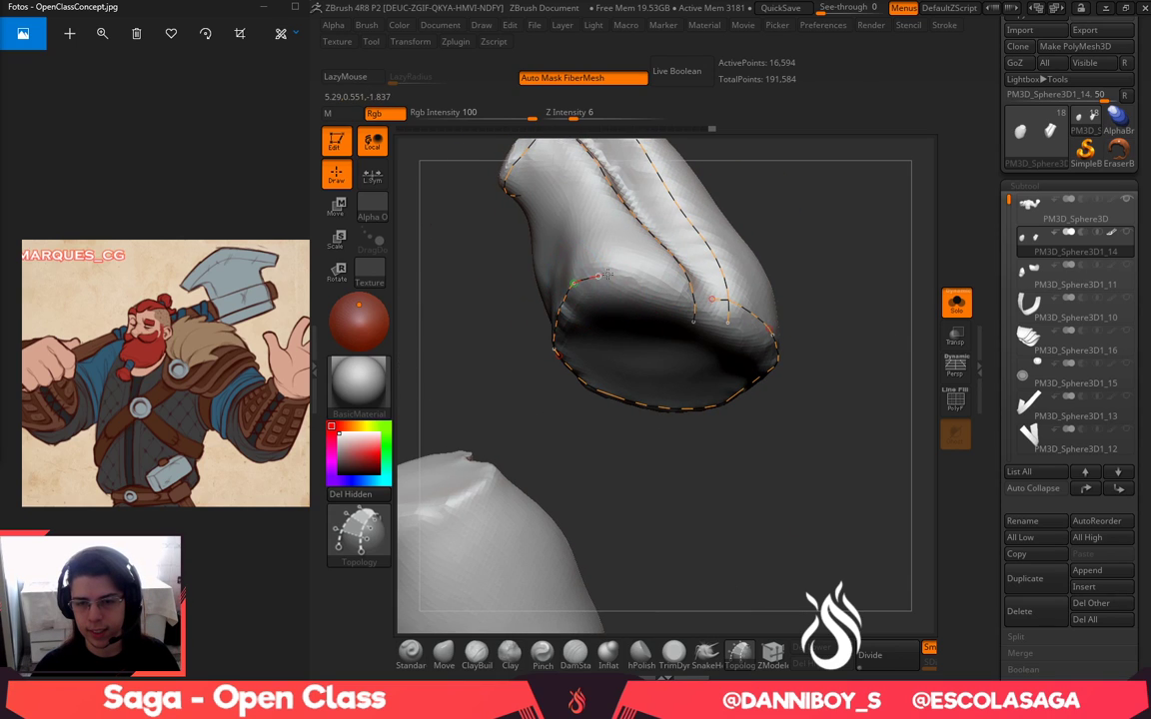
{"action": "right_click_drag", "start_coordinate": [801, 212], "coordinate": [627, 289]}
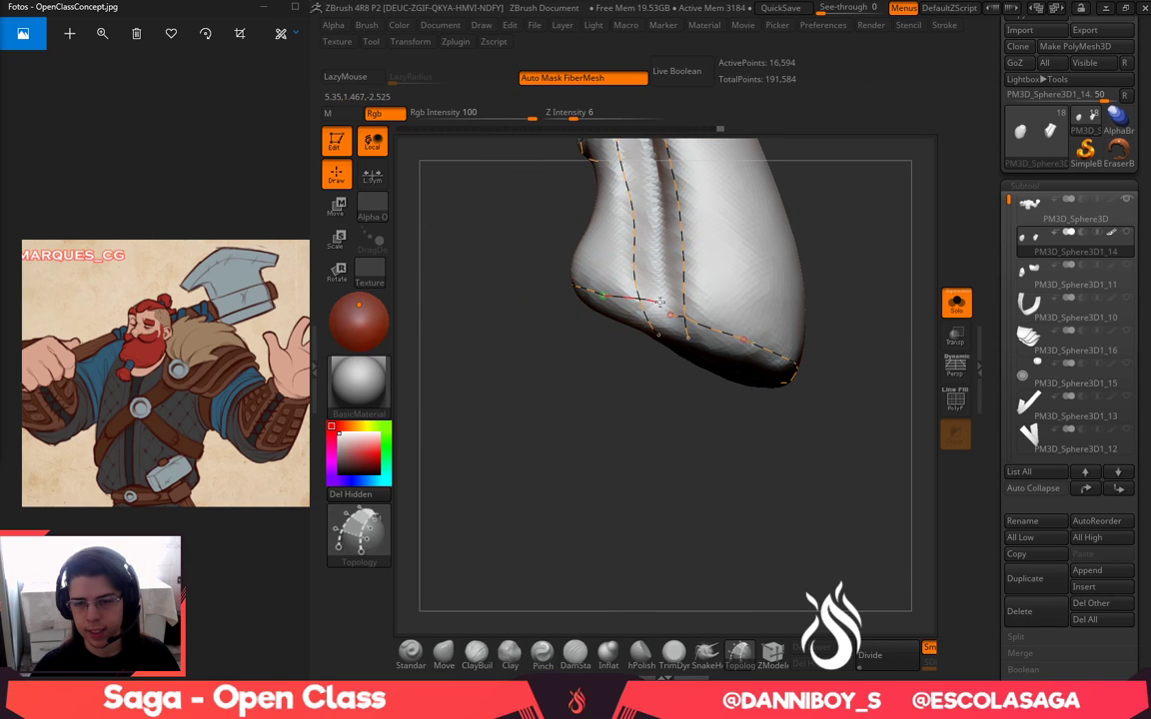
{"action": "left_click_drag", "start_coordinate": [867, 266], "coordinate": [840, 390], "text": "alt"}
{"action": "left_click", "coordinate": [779, 312]}
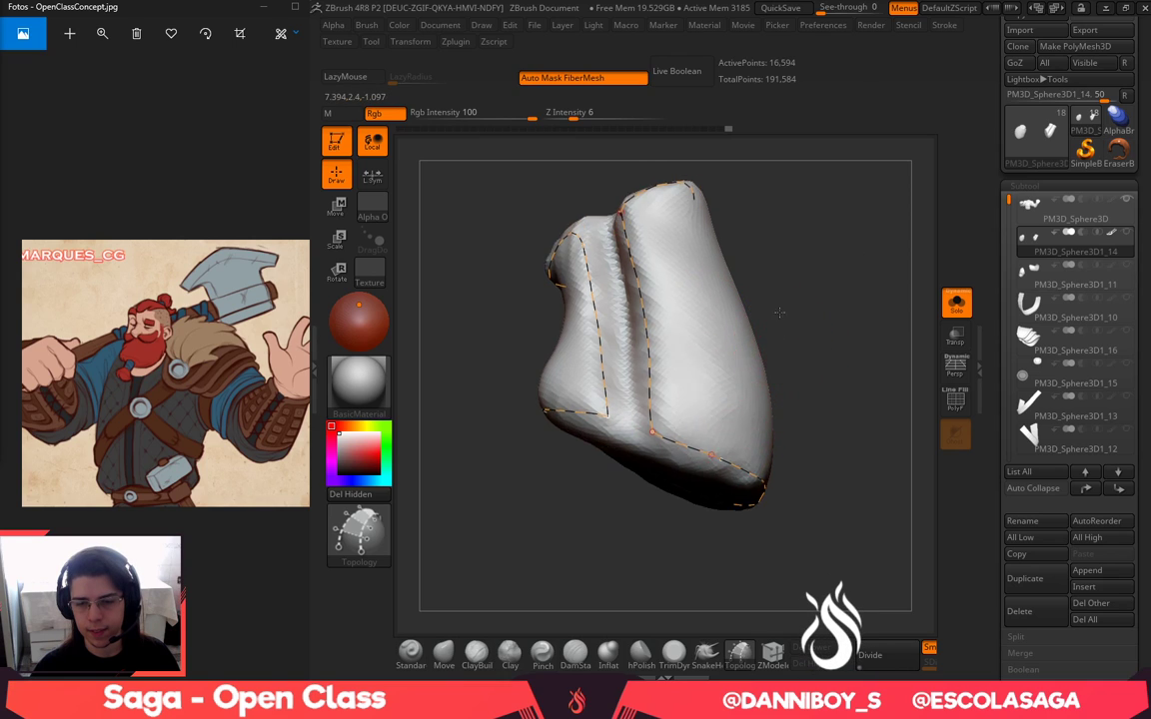
{"action": "left_click_drag", "start_coordinate": [779, 312], "coordinate": [776, 270]}
{"action": "left_click_drag", "start_coordinate": [692, 422], "coordinate": [669, 485], "text": "alt"}
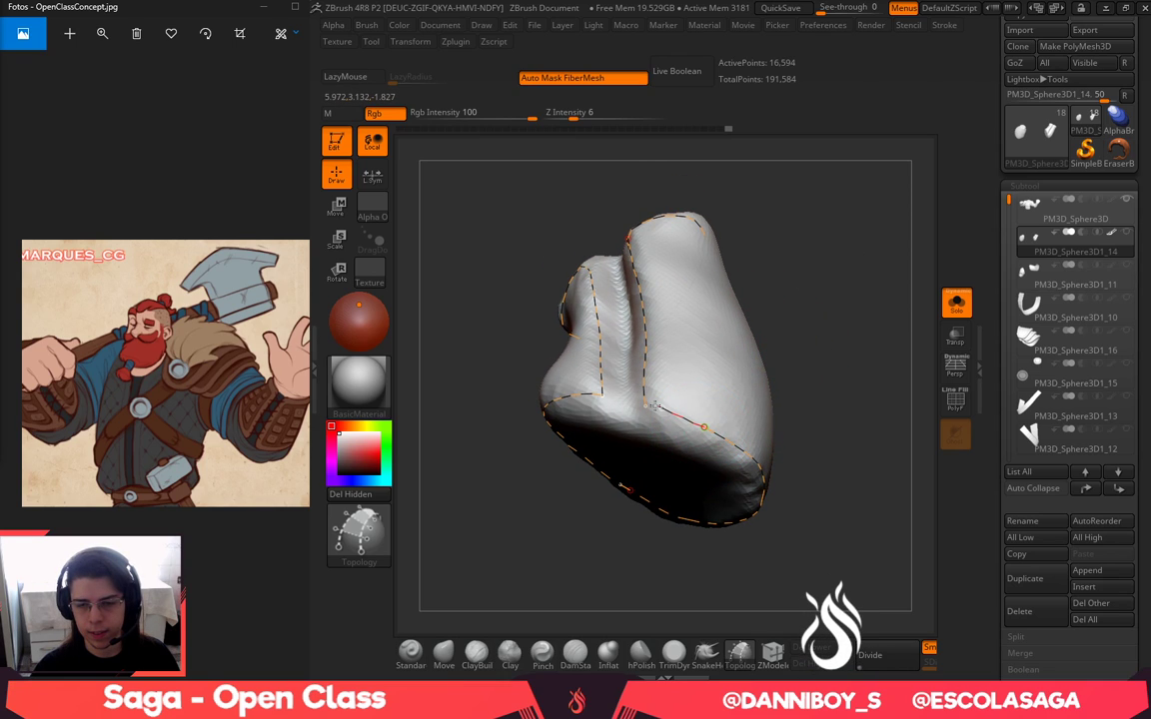
{"action": "left_click_drag", "start_coordinate": [654, 406], "coordinate": [623, 392]}
{"action": "left_click_drag", "start_coordinate": [796, 300], "coordinate": [827, 389]}
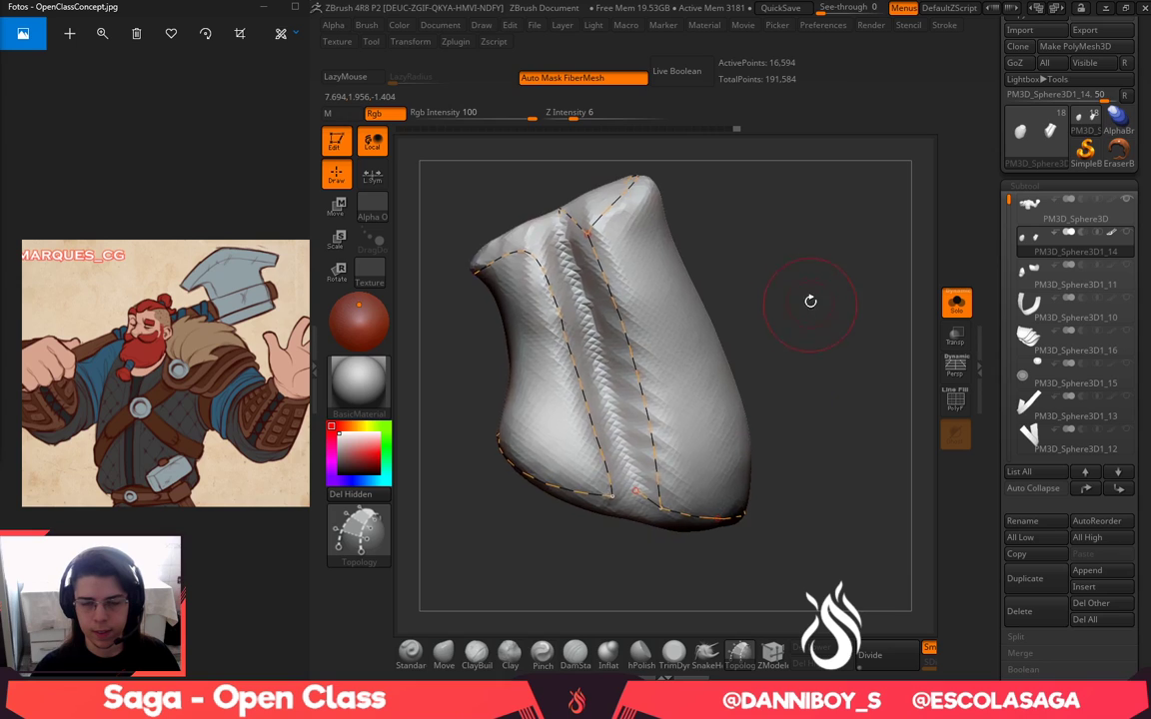
Erase the misplaced Topology curves at the arm piece's narrow upper rim and redraw the rim outline up to the lengthwise groove lines
{"action": "right_click_drag", "start_coordinate": [810, 301], "coordinate": [626, 280]}
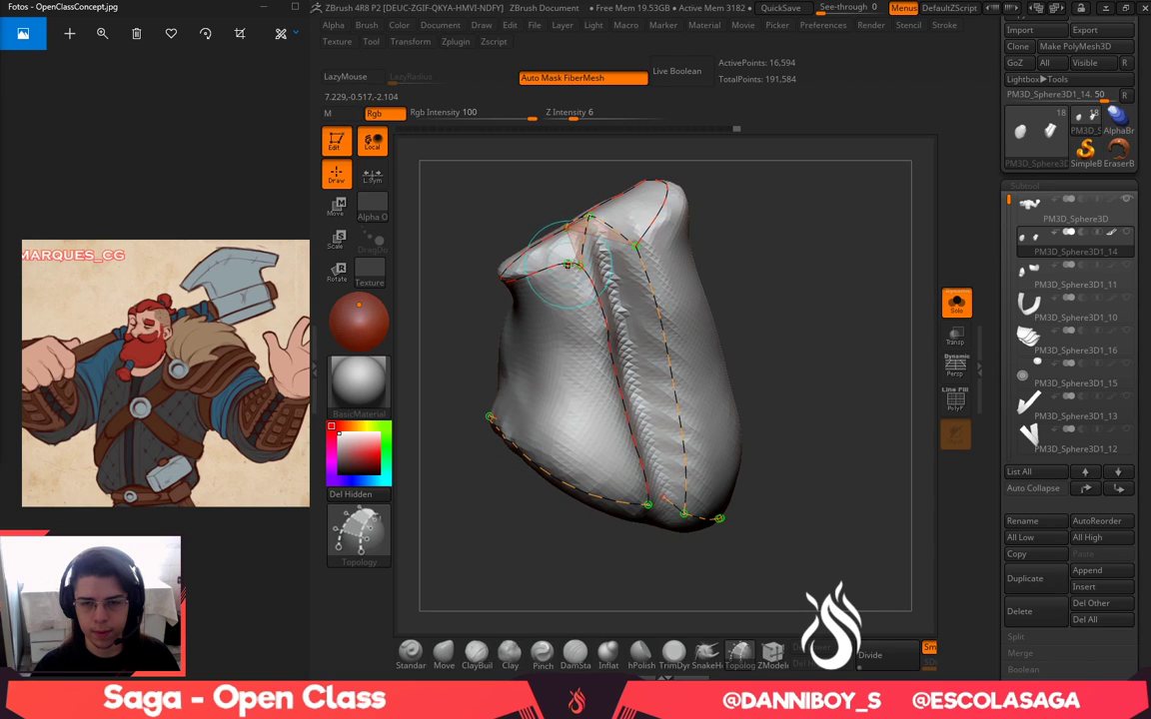
{"action": "left_click_drag", "start_coordinate": [613, 267], "coordinate": [581, 267], "text": "alt"}
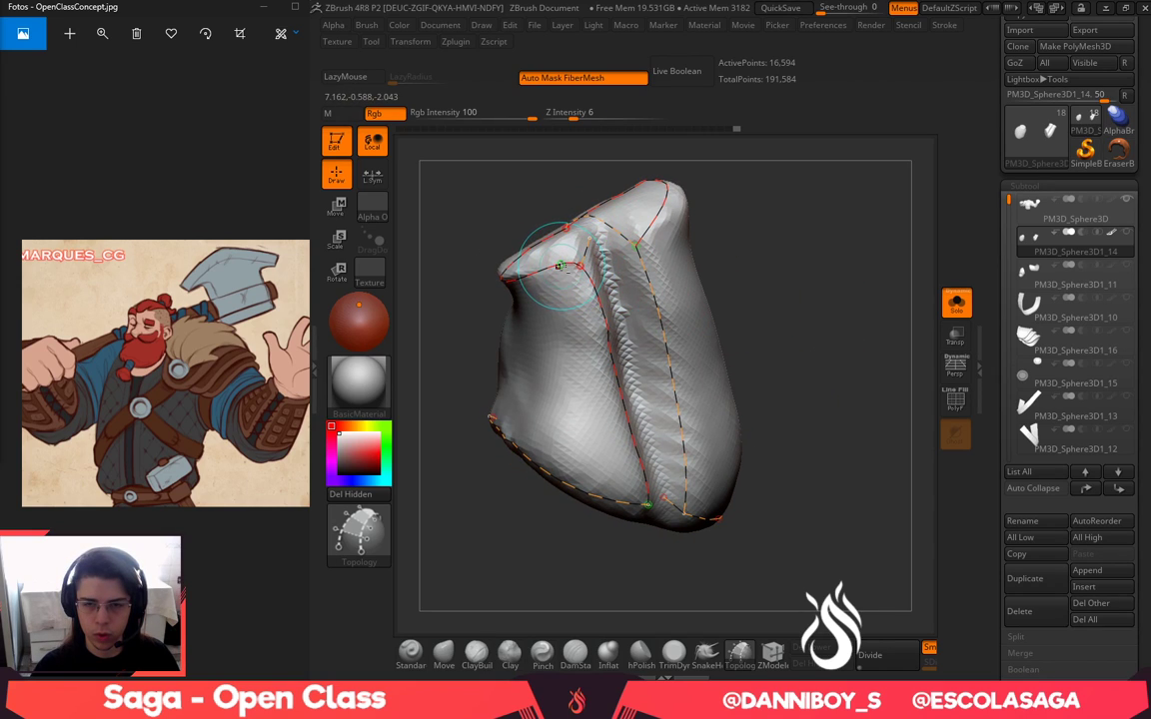
{"action": "left_click_drag", "start_coordinate": [780, 275], "coordinate": [825, 280]}
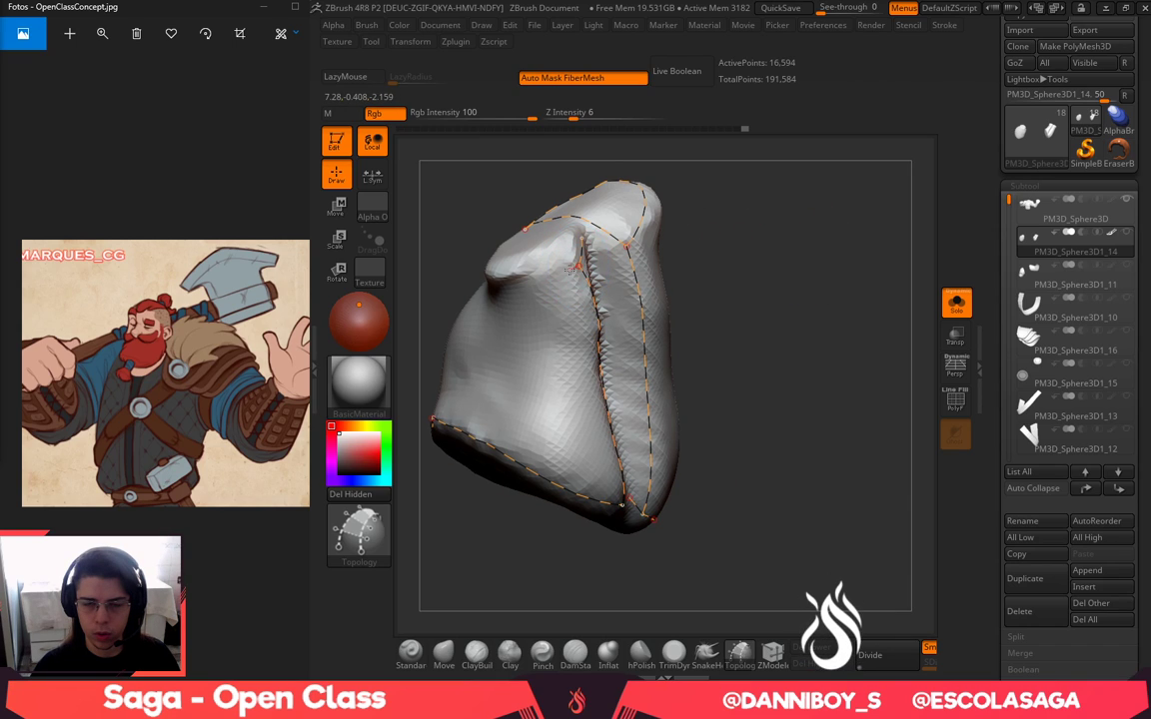
{"action": "right_click_drag", "start_coordinate": [725, 279], "coordinate": [629, 257]}
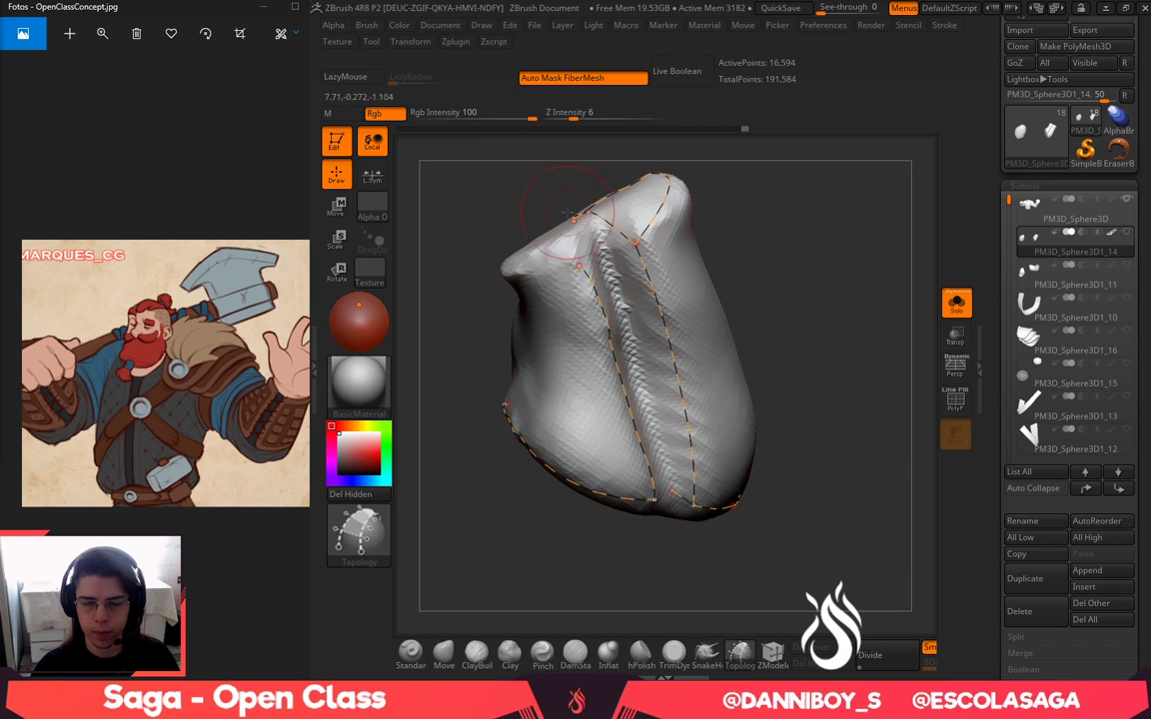
{"action": "right_click_drag", "start_coordinate": [504, 266], "coordinate": [569, 273]}
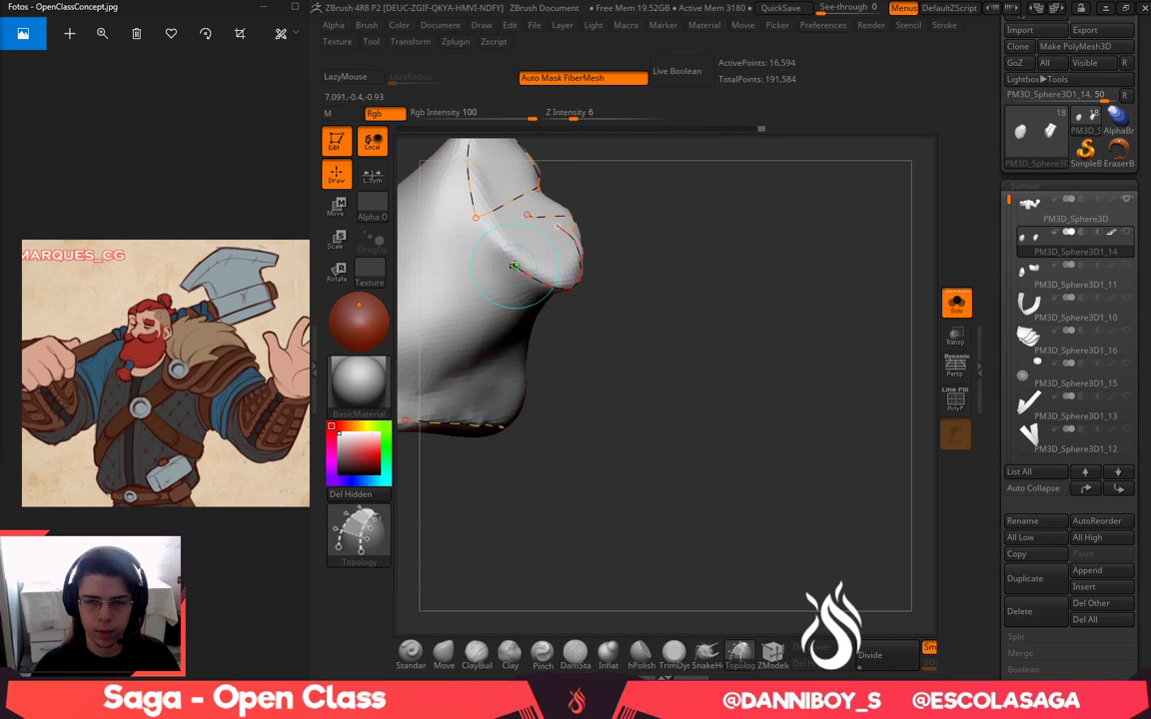
{"action": "left_click_drag", "start_coordinate": [482, 221], "coordinate": [477, 218]}
{"action": "mouse_move", "coordinate": [542, 231]}
{"action": "right_mouse_down"}
{"action": "mouse_move", "coordinate": [522, 208]}
{"action": "mouse_move", "coordinate": [745, 167]}
{"action": "mouse_move", "coordinate": [746, 239]}
{"action": "right_mouse_up"}
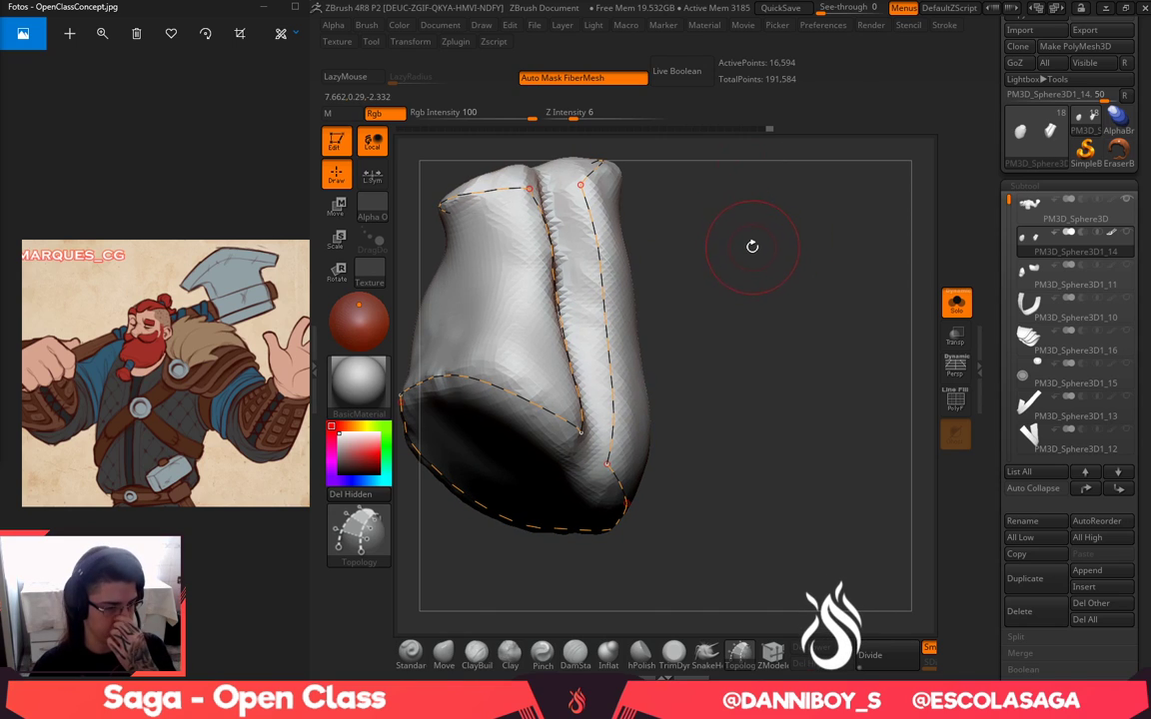
Draw a first cross curve around the upper part of the arm piece, from one groove line to the other
{"action": "mouse_move", "coordinate": [753, 298]}
{"action": "right_mouse_down"}
{"action": "mouse_move", "coordinate": [779, 313]}
{"action": "mouse_move", "coordinate": [809, 380]}
{"action": "mouse_move", "coordinate": [787, 387]}
{"action": "right_mouse_up"}
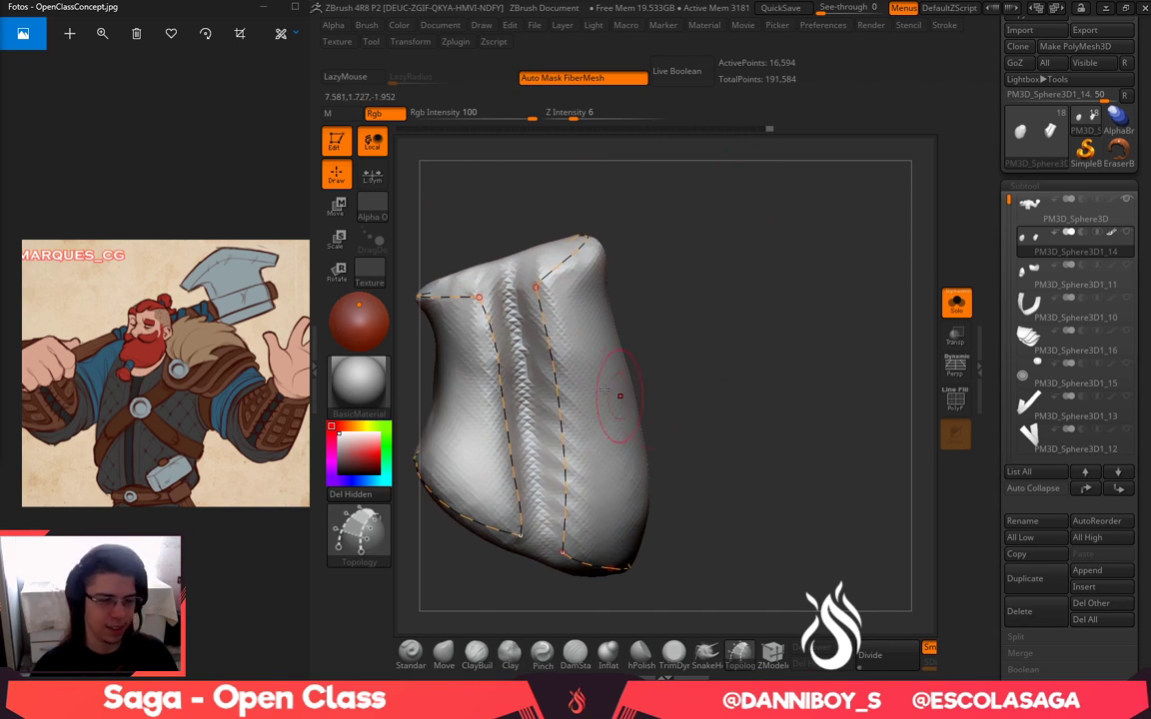
{"action": "left_click_drag", "start_coordinate": [548, 344], "coordinate": [616, 316]}
{"action": "right_click_drag", "start_coordinate": [768, 267], "coordinate": [707, 307]}
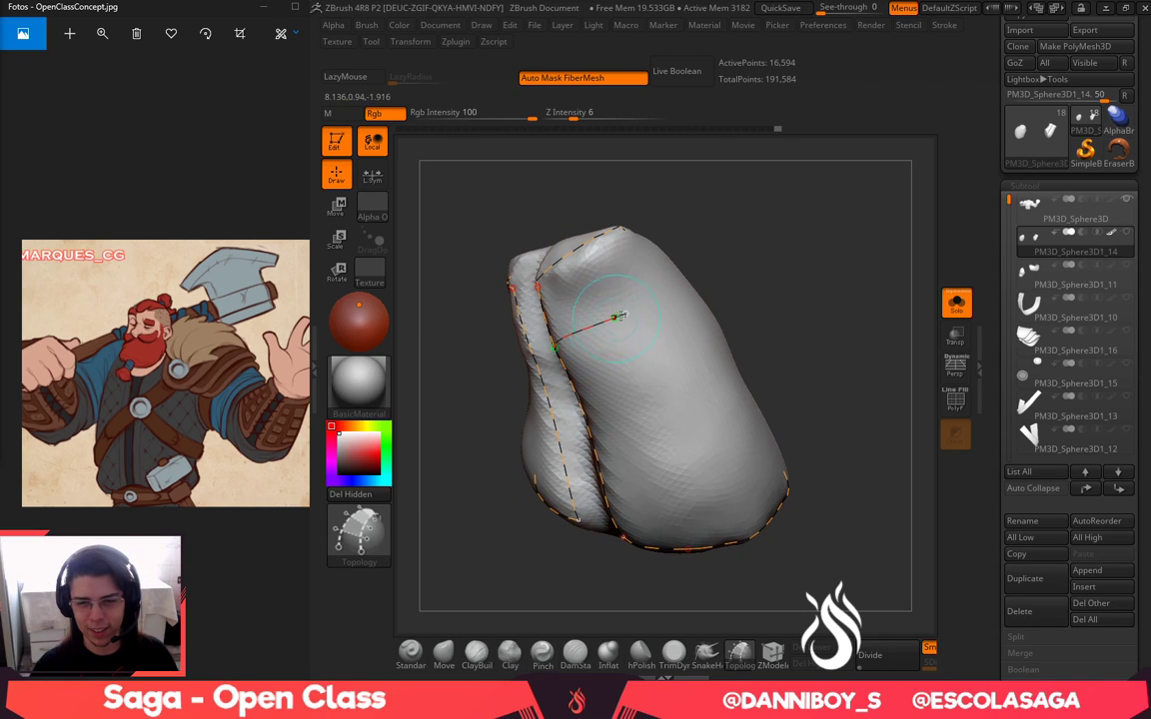
{"action": "right_click_drag", "start_coordinate": [782, 265], "coordinate": [707, 296]}
{"action": "left_click_drag", "start_coordinate": [659, 291], "coordinate": [725, 249]}
{"action": "right_click_drag", "start_coordinate": [815, 192], "coordinate": [752, 304]}
{"action": "left_click_drag", "start_coordinate": [677, 330], "coordinate": [730, 242]}
{"action": "mouse_move", "coordinate": [779, 188]}
{"action": "left_mouse_down"}
{"action": "mouse_move", "coordinate": [732, 298]}
{"action": "mouse_move", "coordinate": [725, 258]}
{"action": "left_mouse_up"}
{"action": "right_click_drag", "start_coordinate": [793, 213], "coordinate": [742, 292]}
{"action": "left_click_drag", "start_coordinate": [719, 268], "coordinate": [746, 217]}
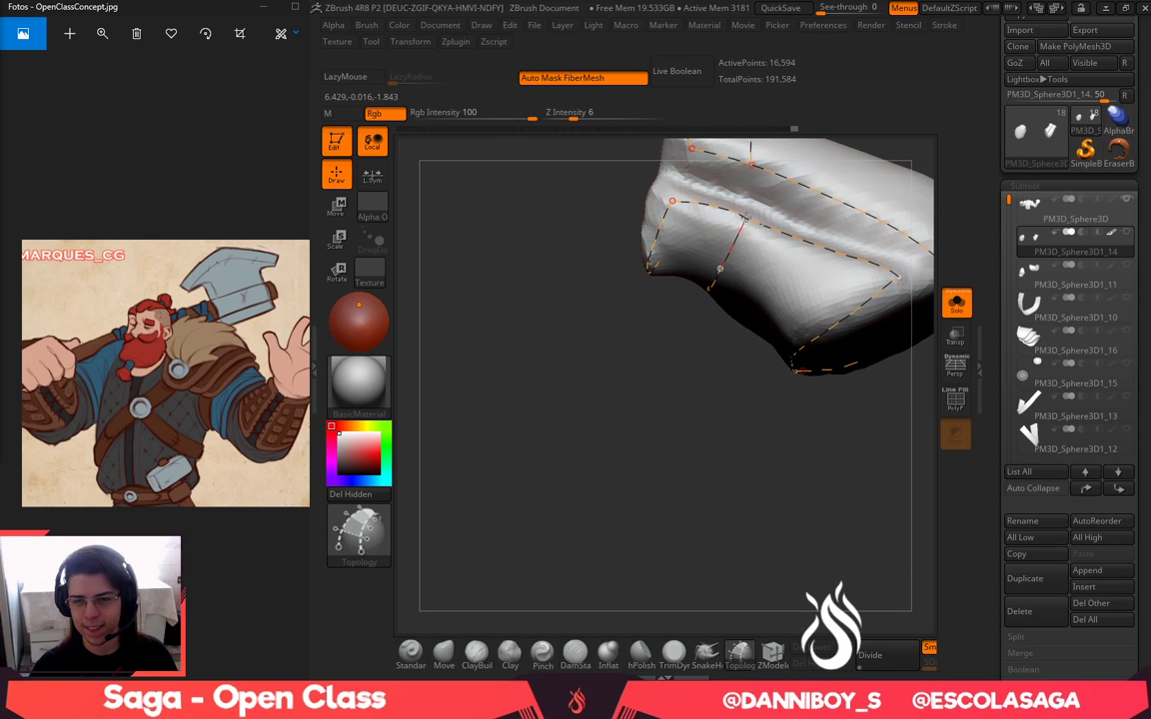
Draw a second cross curve around the middle of the arm piece, joining the groove lines on both sides
{"action": "mouse_move", "coordinate": [744, 412]}
{"action": "right_mouse_down"}
{"action": "mouse_move", "coordinate": [799, 265]}
{"action": "mouse_move", "coordinate": [778, 297]}
{"action": "right_mouse_up"}
{"action": "left_click_drag", "start_coordinate": [674, 466], "coordinate": [657, 345]}
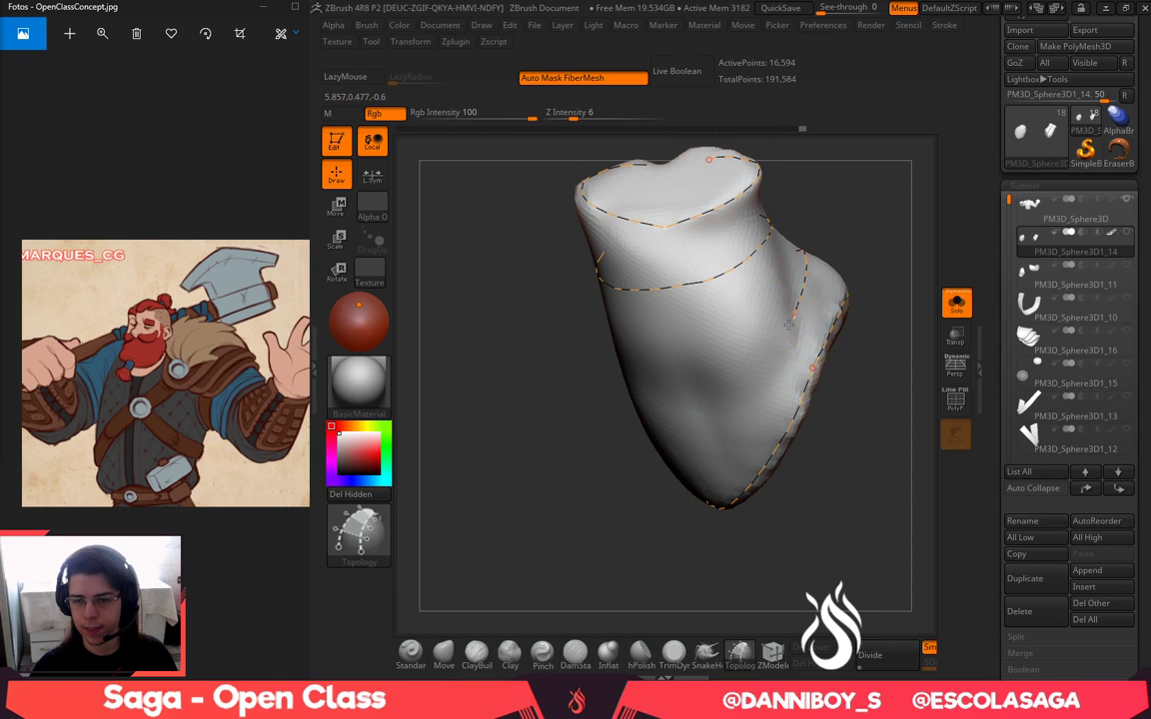
{"action": "right_click_drag", "start_coordinate": [689, 420], "coordinate": [661, 384]}
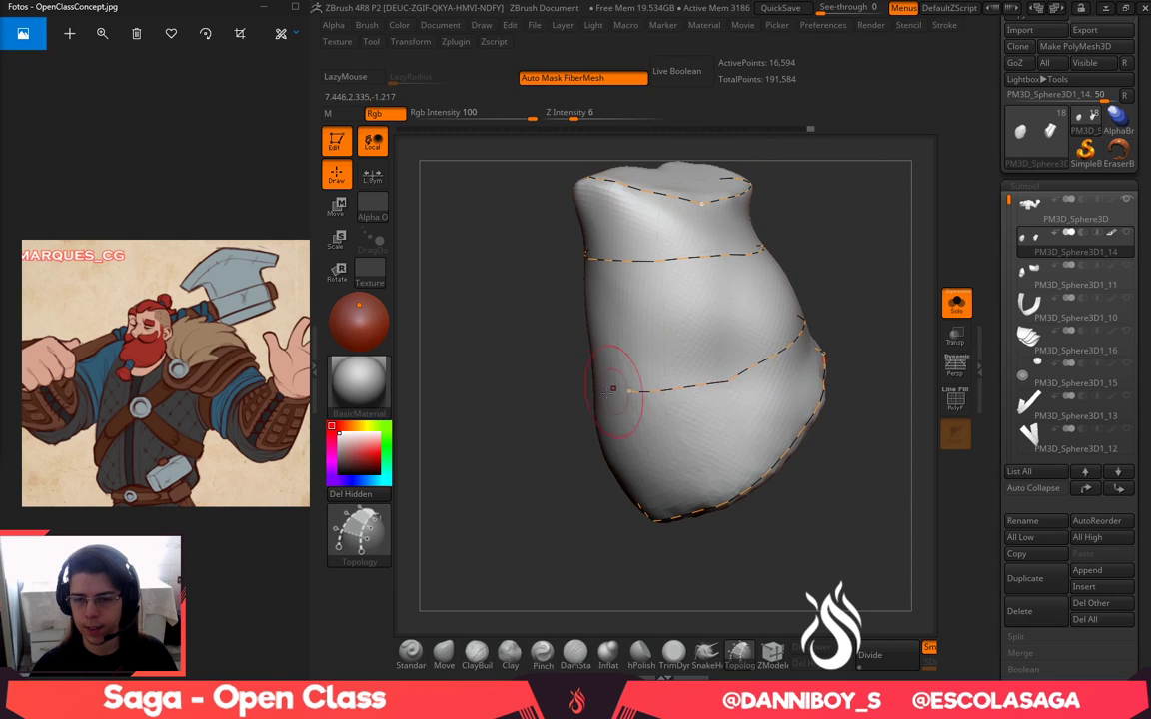
{"action": "left_click_drag", "start_coordinate": [549, 403], "coordinate": [594, 427]}
{"action": "left_click_drag", "start_coordinate": [719, 388], "coordinate": [617, 378]}
{"action": "left_click_drag", "start_coordinate": [767, 366], "coordinate": [804, 359]}
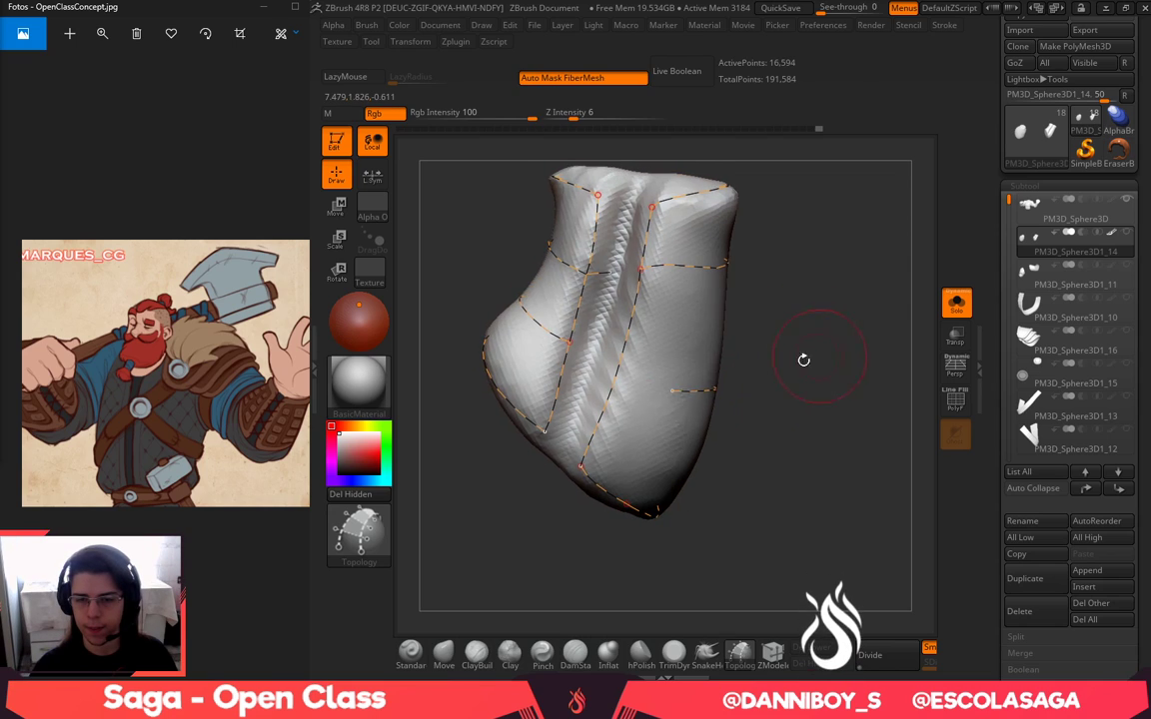
{"action": "left_click_drag", "start_coordinate": [568, 342], "coordinate": [683, 390]}
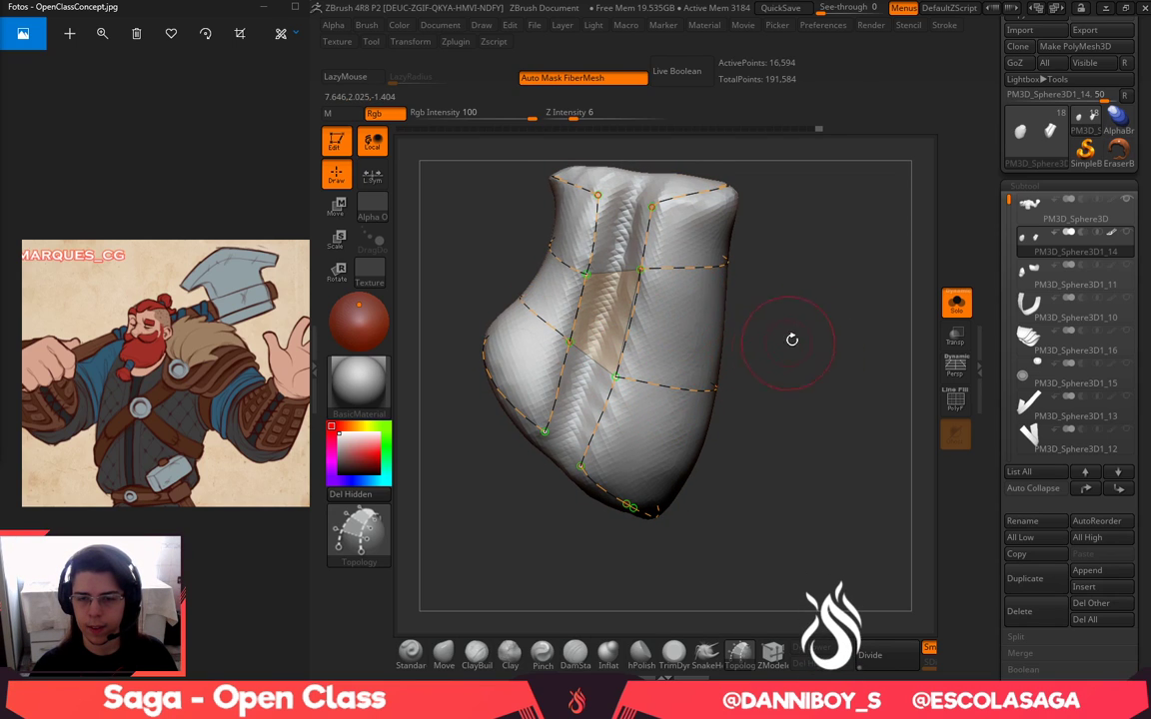
Draw the first lengthwise Topology curves down the outer side, crossing both cross curves and running past the lower rim
{"action": "mouse_move", "coordinate": [791, 339]}
{"action": "left_mouse_down"}
{"action": "mouse_move", "coordinate": [784, 356]}
{"action": "mouse_move", "coordinate": [838, 319]}
{"action": "mouse_move", "coordinate": [835, 300]}
{"action": "left_mouse_up"}
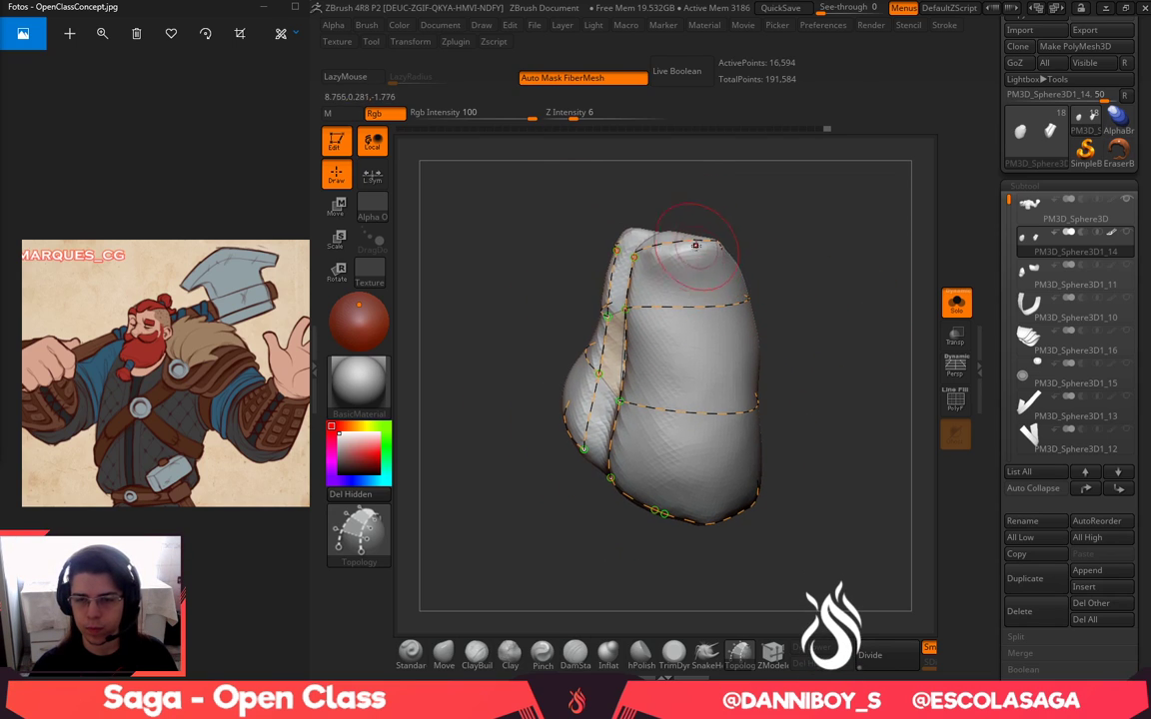
{"action": "mouse_move", "coordinate": [697, 498]}
{"action": "left_mouse_down"}
{"action": "mouse_move", "coordinate": [703, 530]}
{"action": "mouse_move", "coordinate": [813, 506]}
{"action": "mouse_move", "coordinate": [777, 355]}
{"action": "left_mouse_up"}
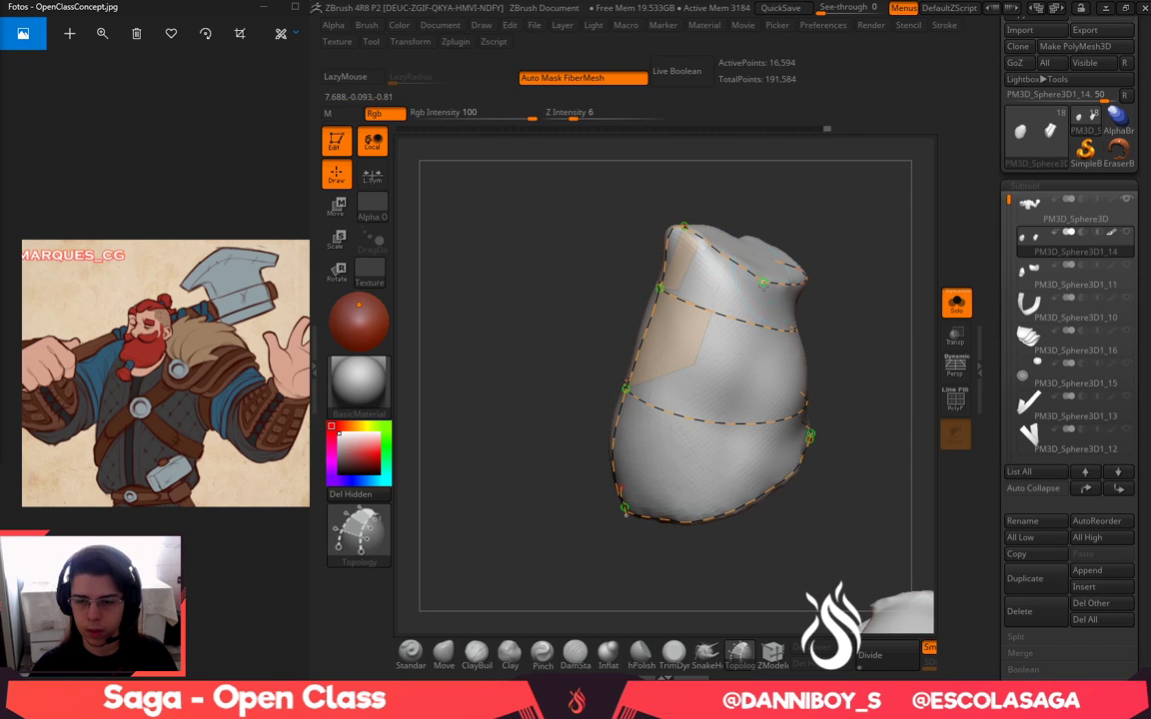
{"action": "left_click_drag", "start_coordinate": [751, 487], "coordinate": [753, 532]}
{"action": "left_click_drag", "start_coordinate": [829, 552], "coordinate": [791, 540]}
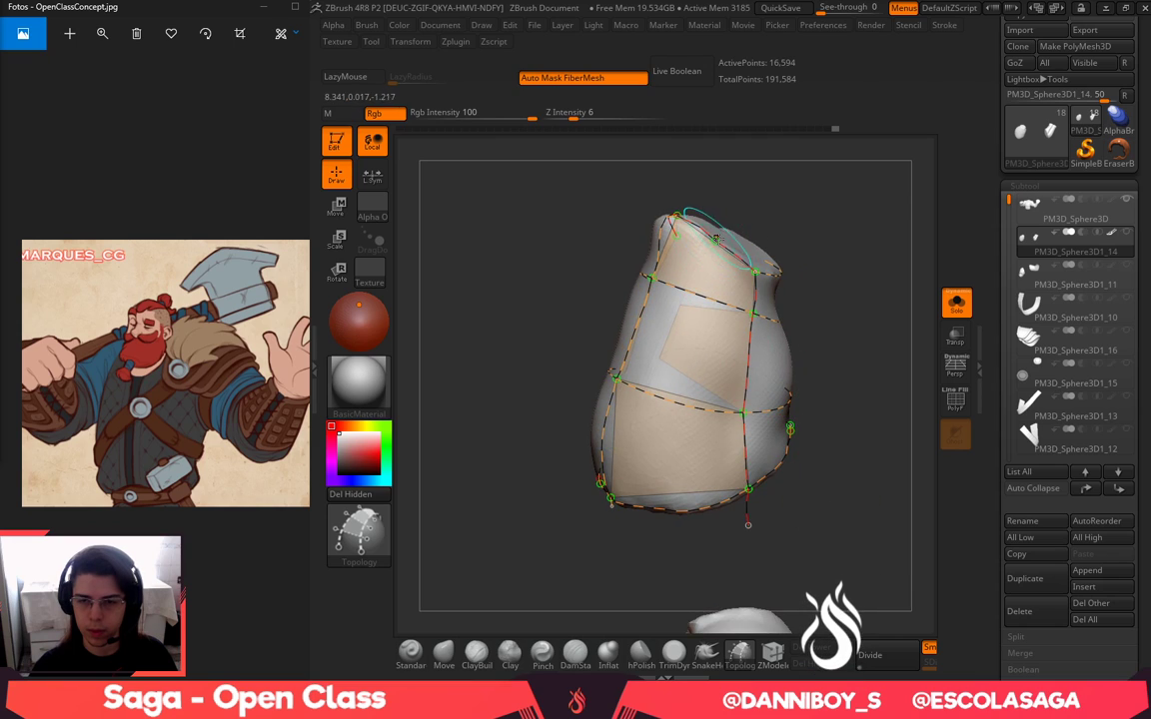
{"action": "left_click_drag", "start_coordinate": [675, 534], "coordinate": [675, 542]}
Add further lengthwise Topology curves down the inner side, from the upper rim across the cross curves to the lower rim
{"action": "left_click_drag", "start_coordinate": [868, 475], "coordinate": [775, 429]}
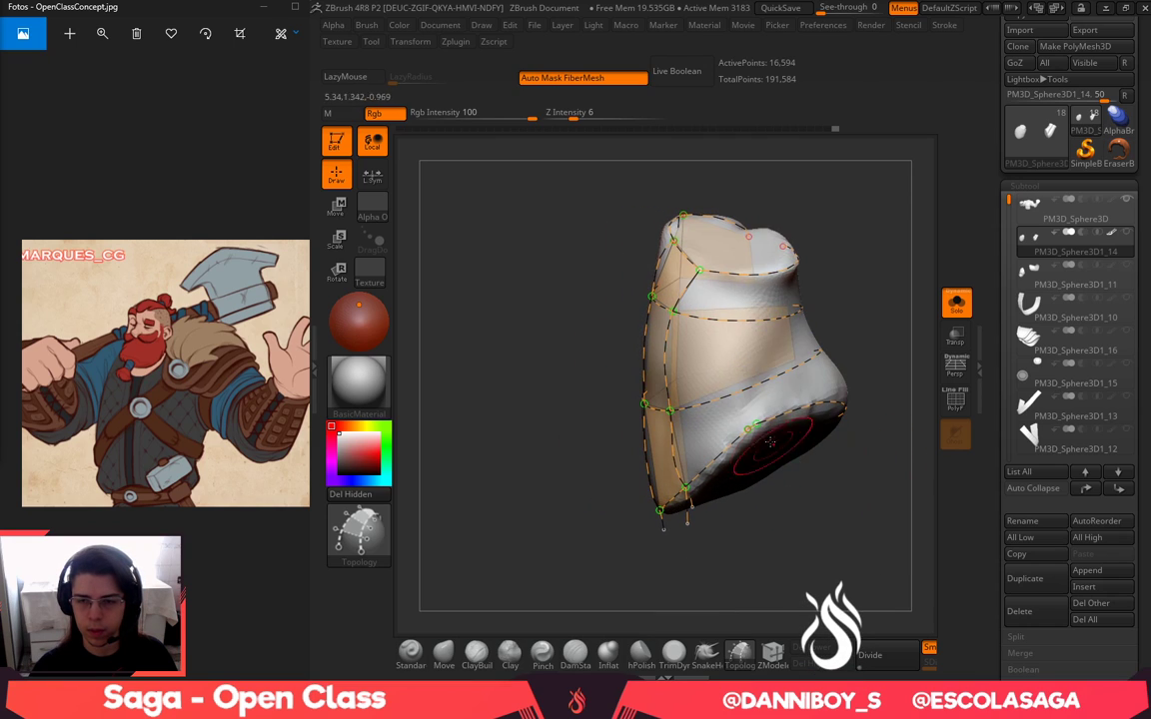
{"action": "left_click_drag", "start_coordinate": [724, 365], "coordinate": [736, 444]}
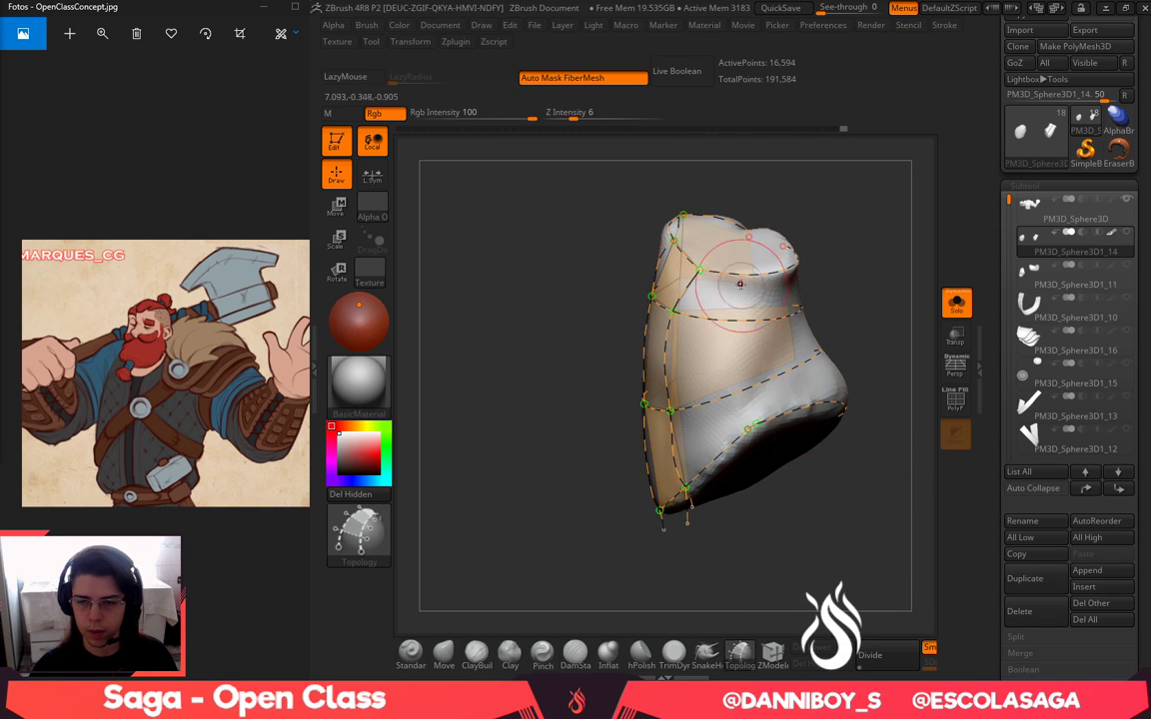
{"action": "left_click_drag", "start_coordinate": [838, 492], "coordinate": [789, 527]}
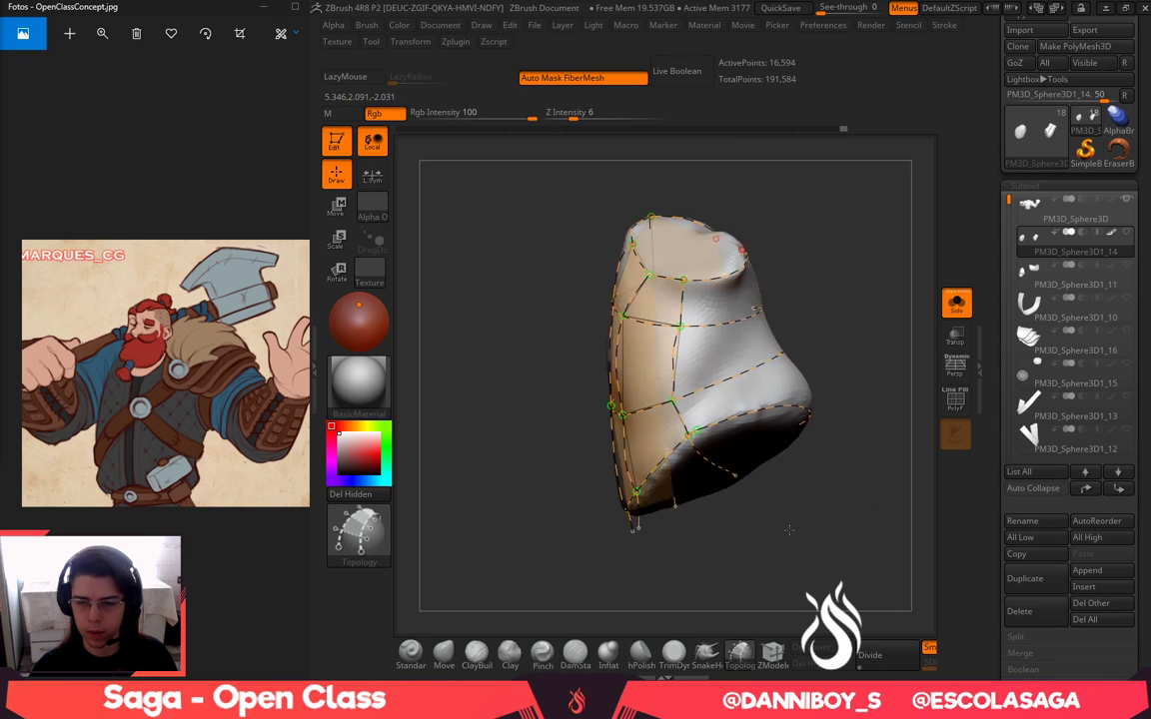
{"action": "left_click_drag", "start_coordinate": [871, 524], "coordinate": [811, 485]}
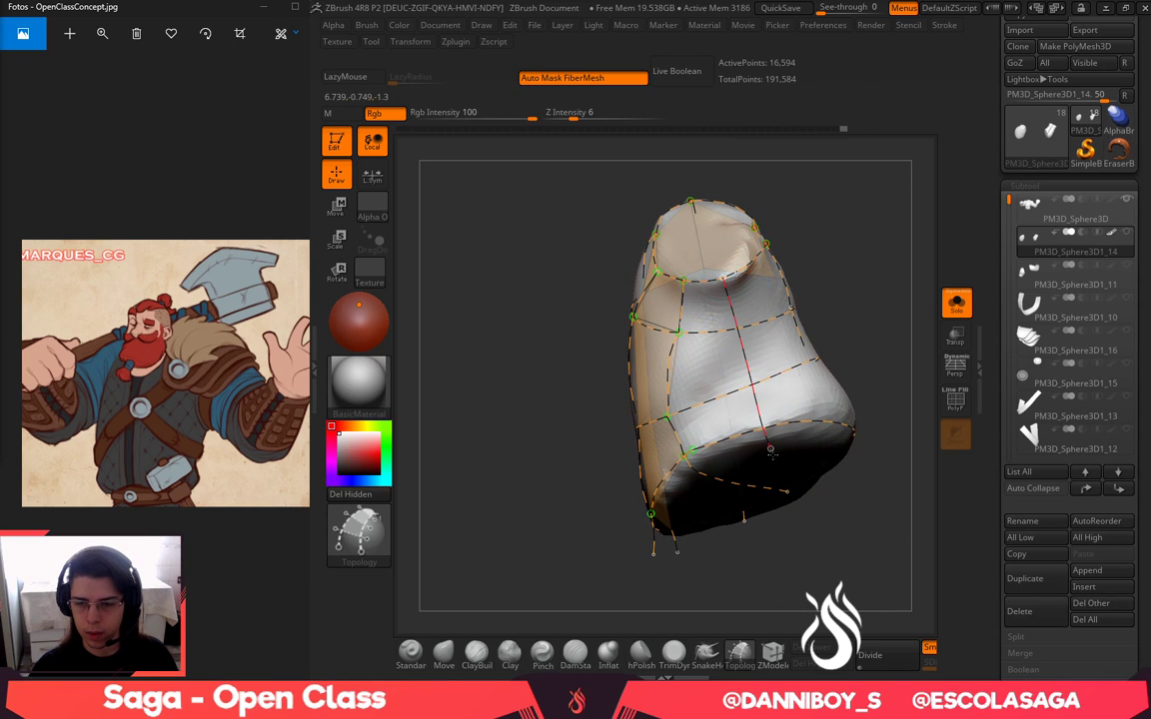
{"action": "left_click_drag", "start_coordinate": [771, 449], "coordinate": [772, 460]}
{"action": "left_click_drag", "start_coordinate": [874, 486], "coordinate": [789, 520]}
{"action": "left_click_drag", "start_coordinate": [703, 216], "coordinate": [770, 408]}
Draw a lengthwise Topology curve through the wide panel beside the groove, from the upper rim past the lower rim
{"action": "mouse_move", "coordinate": [849, 217]}
{"action": "left_mouse_down"}
{"action": "mouse_move", "coordinate": [779, 234]}
{"action": "mouse_move", "coordinate": [838, 220]}
{"action": "mouse_move", "coordinate": [813, 235]}
{"action": "left_mouse_up"}
{"action": "left_click_drag", "start_coordinate": [657, 205], "coordinate": [631, 164]}
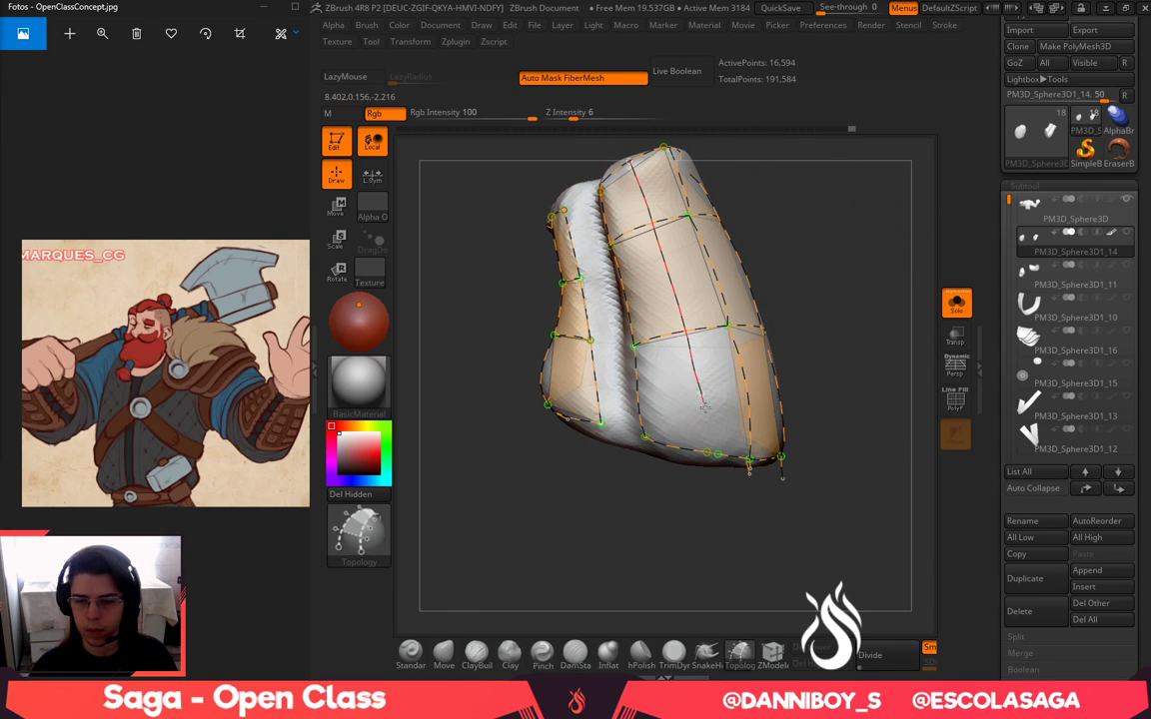
{"action": "left_click_drag", "start_coordinate": [706, 407], "coordinate": [713, 488]}
Erase the curve ends overshooting the lower rim and redraw the rim curve between the lengthwise curves to close the faces
{"action": "left_click_drag", "start_coordinate": [791, 557], "coordinate": [793, 587], "text": "alt"}
{"action": "left_click", "coordinate": [749, 445]}
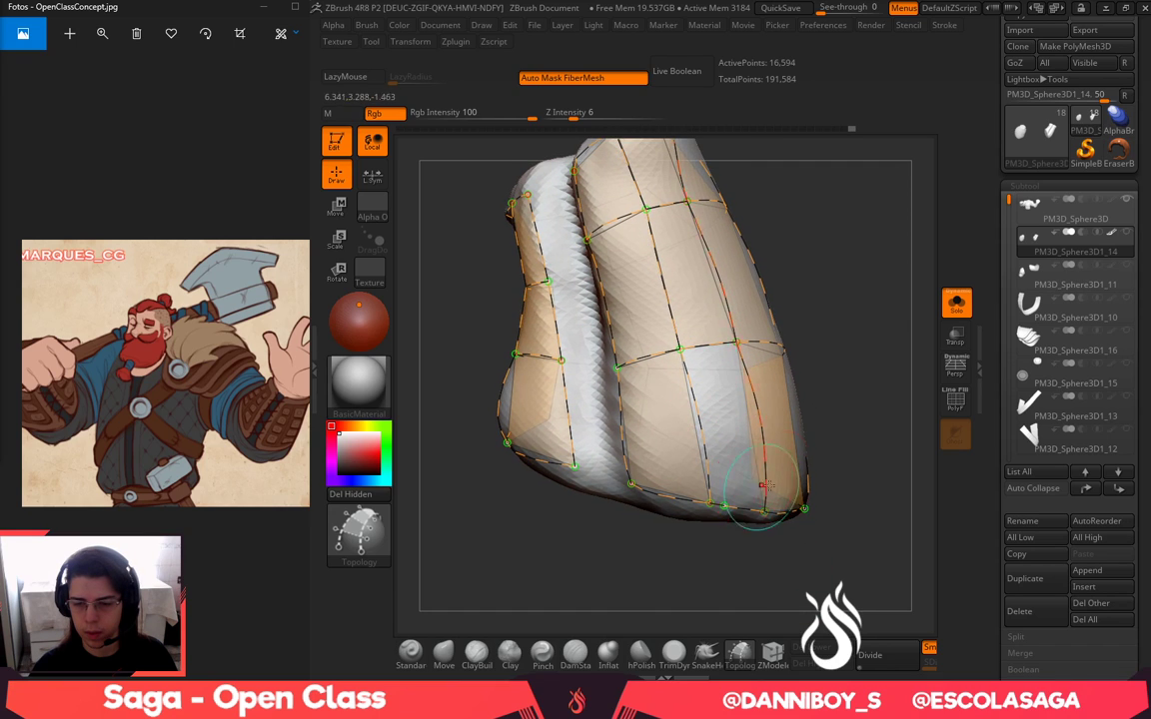
{"action": "mouse_move", "coordinate": [879, 384]}
{"action": "left_mouse_down", "text": "alt"}
{"action": "mouse_move", "coordinate": [830, 314]}
{"action": "mouse_move", "coordinate": [858, 277]}
{"action": "mouse_move", "coordinate": [822, 286]}
{"action": "left_mouse_up", "text": "alt"}
{"action": "key", "text": "space"}
{"action": "left_click_drag", "start_coordinate": [685, 502], "coordinate": [712, 546]}
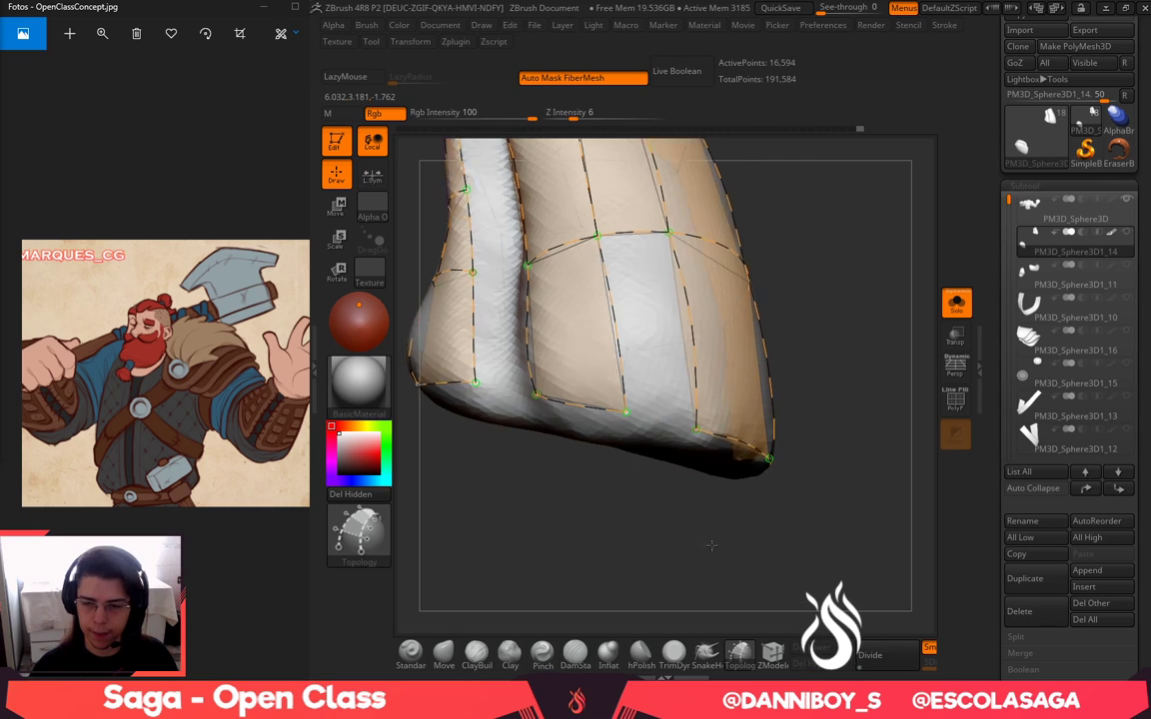
{"action": "right_click_drag", "start_coordinate": [711, 545], "coordinate": [635, 416]}
{"action": "left_click_drag", "start_coordinate": [697, 428], "coordinate": [698, 429]}
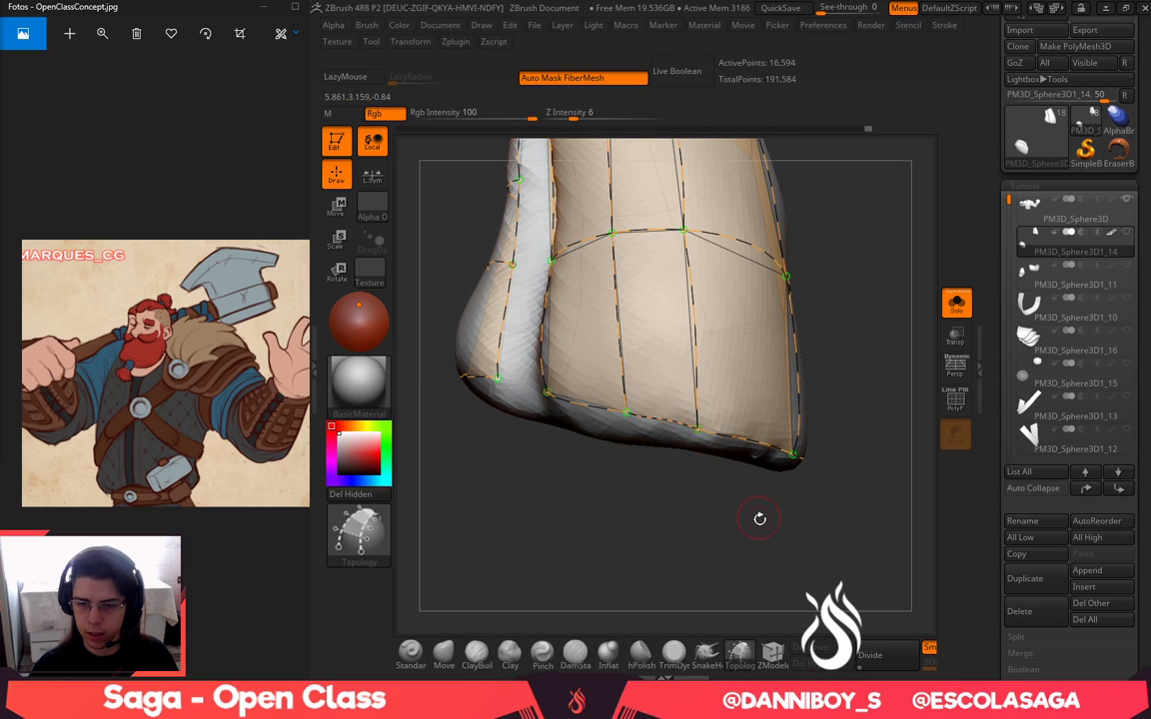
Draw a third cross curve just above the lower rim across the outer panels, undoing and redrawing its misplaced segment
{"action": "mouse_move", "coordinate": [758, 518]}
{"action": "left_mouse_down", "text": "alt"}
{"action": "mouse_move", "coordinate": [775, 375]}
{"action": "mouse_move", "coordinate": [773, 306]}
{"action": "mouse_move", "coordinate": [754, 278]}
{"action": "left_mouse_up", "text": "alt"}
{"action": "key", "text": "space"}
{"action": "key", "text": "space"}
{"action": "right_click_drag", "start_coordinate": [655, 349], "coordinate": [703, 345]}
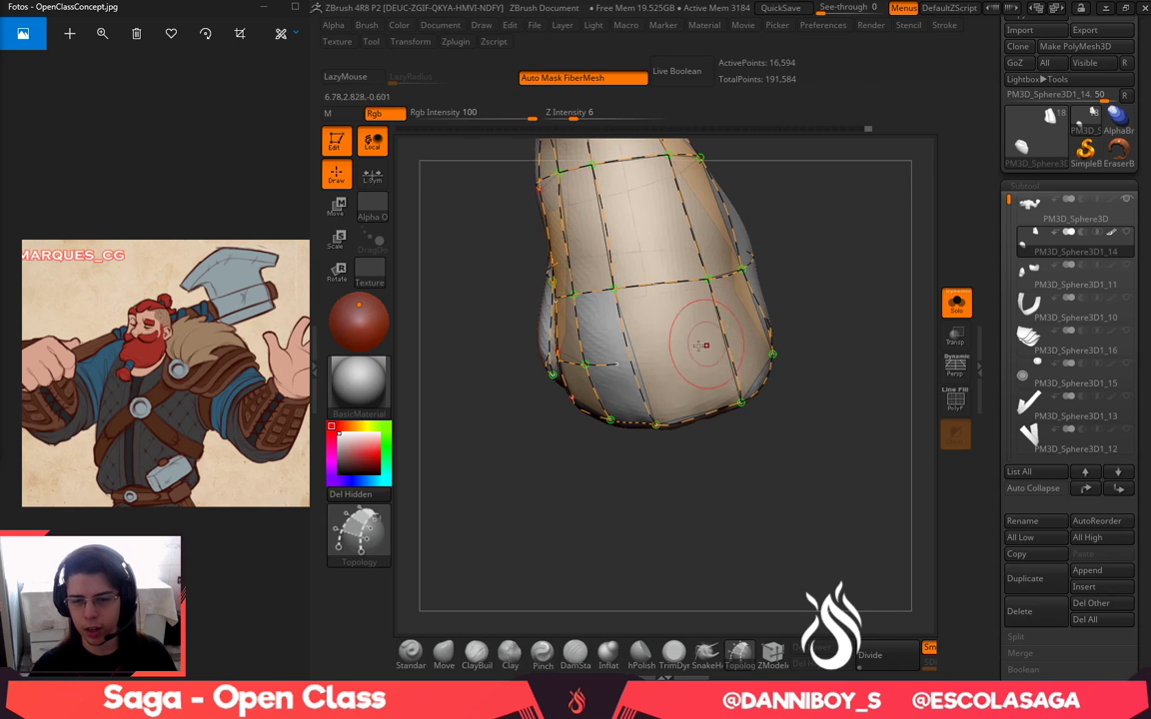
{"action": "left_click_drag", "start_coordinate": [726, 340], "coordinate": [744, 333]}
{"action": "left_click_drag", "start_coordinate": [882, 247], "coordinate": [831, 256]}
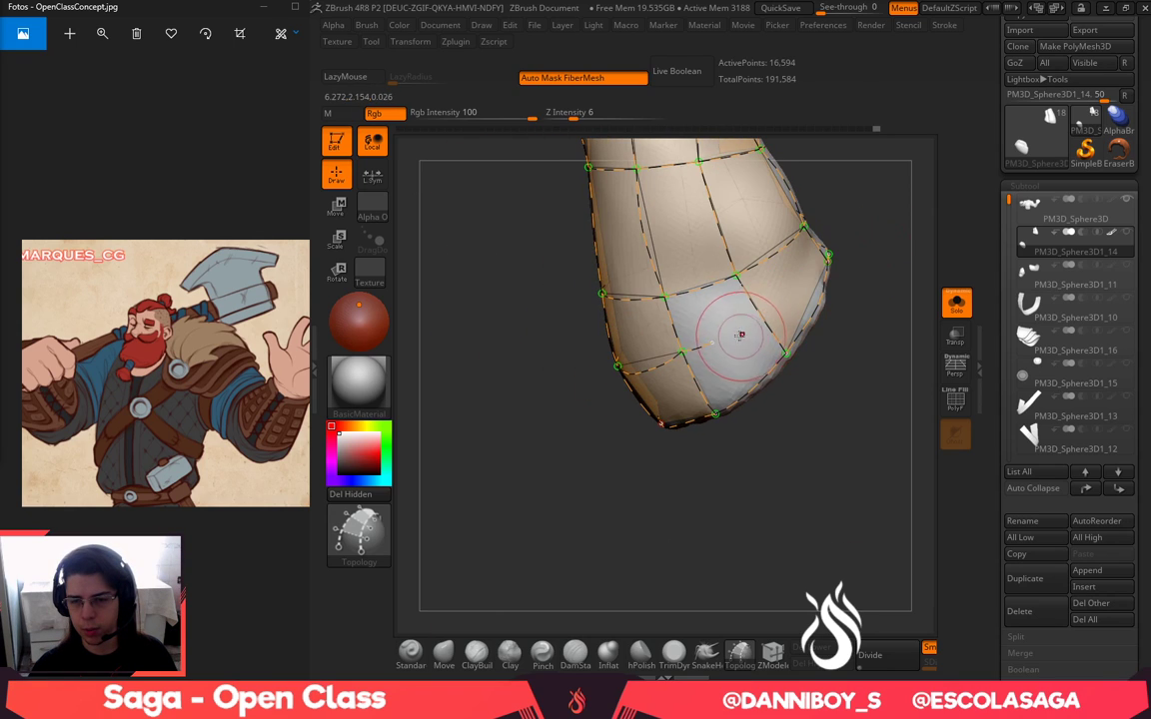
{"action": "left_click_drag", "start_coordinate": [741, 329], "coordinate": [782, 312]}
{"action": "key", "text": "ctrl+z"}
{"action": "mouse_move", "coordinate": [886, 190]}
{"action": "left_mouse_down"}
{"action": "mouse_move", "coordinate": [850, 234]}
{"action": "mouse_move", "coordinate": [837, 230]}
{"action": "left_mouse_up"}
{"action": "left_click_drag", "start_coordinate": [678, 387], "coordinate": [748, 326]}
Continue the cross curve just above the lower rim around the inner side, erasing and redrawing its misplaced segment
{"action": "mouse_move", "coordinate": [885, 152]}
{"action": "left_mouse_down", "text": "alt"}
{"action": "mouse_move", "coordinate": [838, 254]}
{"action": "mouse_move", "coordinate": [787, 300]}
{"action": "left_mouse_up", "text": "alt"}
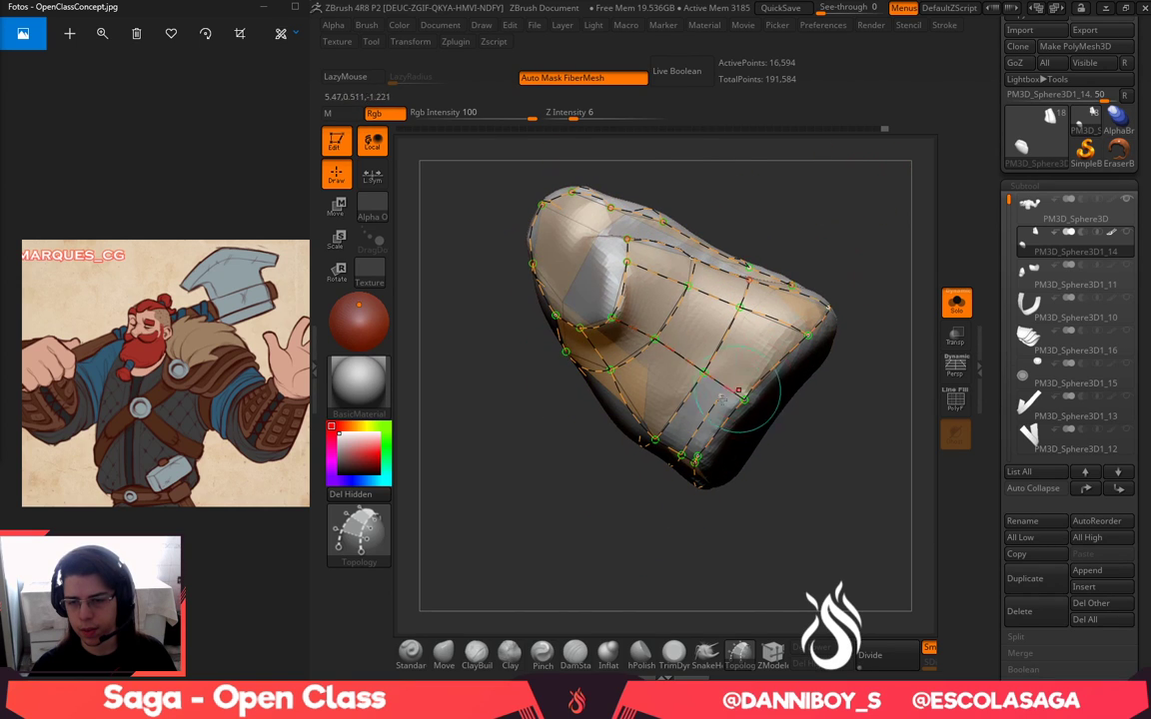
{"action": "left_click_drag", "start_coordinate": [681, 455], "coordinate": [787, 318]}
{"action": "left_click_drag", "start_coordinate": [845, 218], "coordinate": [825, 298]}
{"action": "left_click_drag", "start_coordinate": [833, 192], "coordinate": [740, 405]}
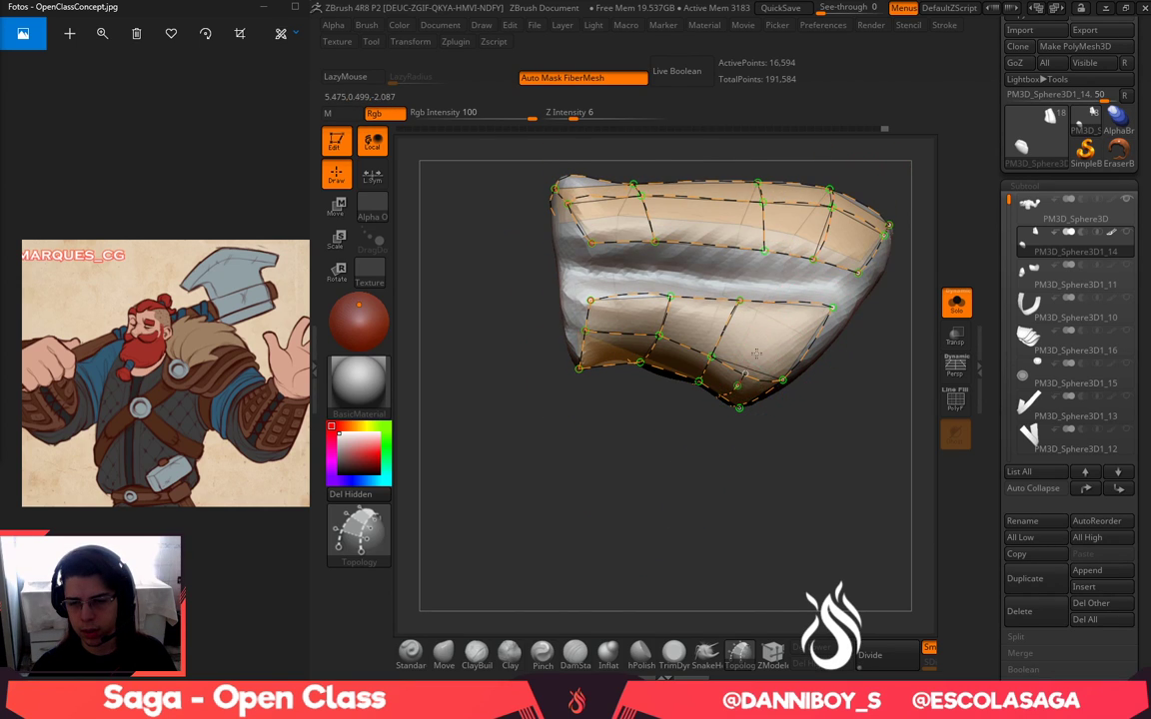
{"action": "left_click_drag", "start_coordinate": [835, 300], "coordinate": [773, 391]}
{"action": "right_click_drag", "start_coordinate": [829, 383], "coordinate": [894, 351]}
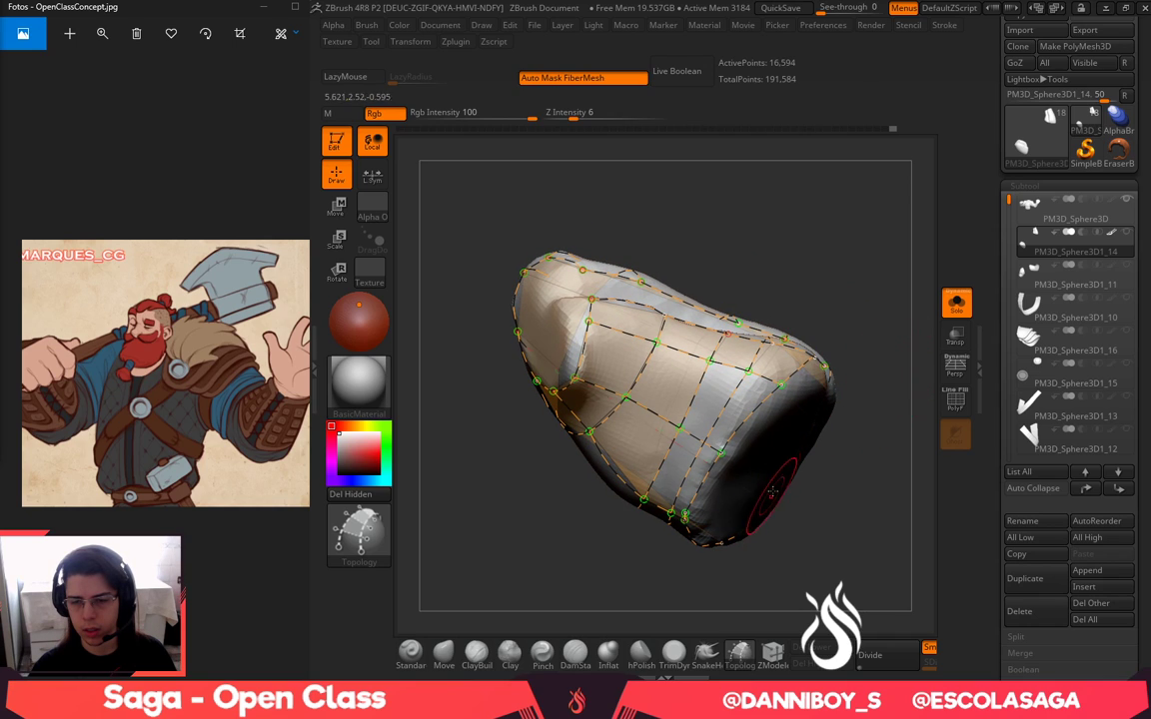
{"action": "mouse_move", "coordinate": [766, 439]}
{"action": "left_mouse_down", "text": "alt"}
{"action": "mouse_move", "coordinate": [745, 419]}
{"action": "mouse_move", "coordinate": [698, 419]}
{"action": "left_mouse_up", "text": "alt"}
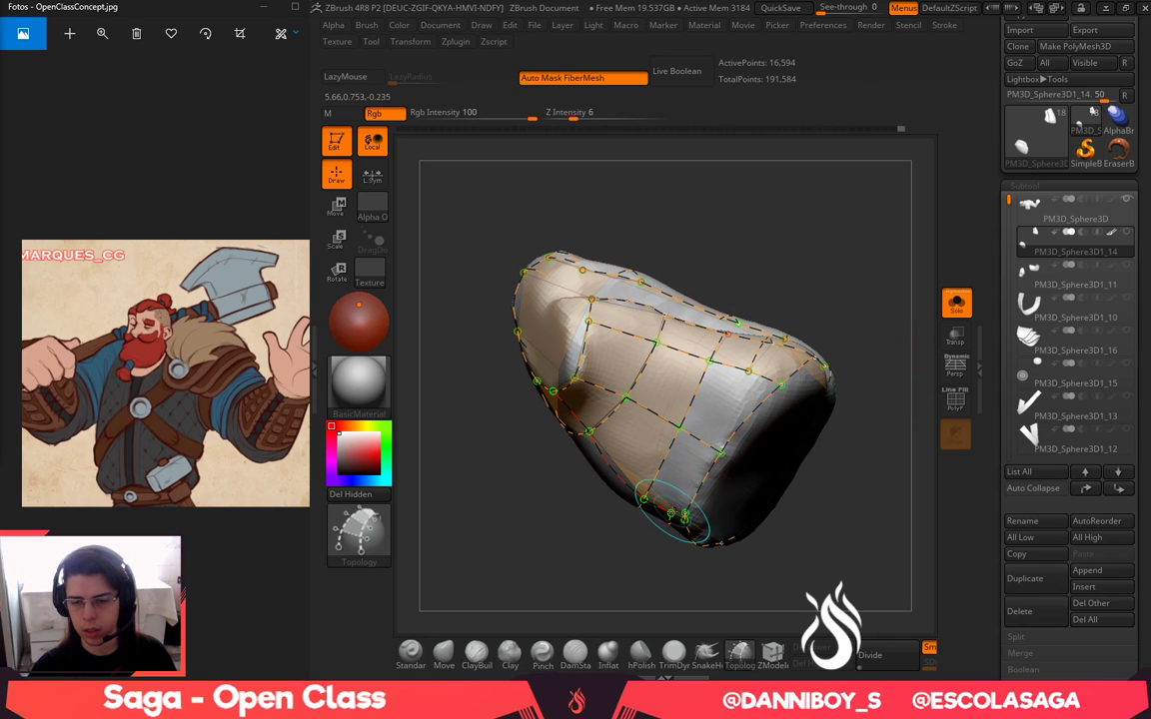
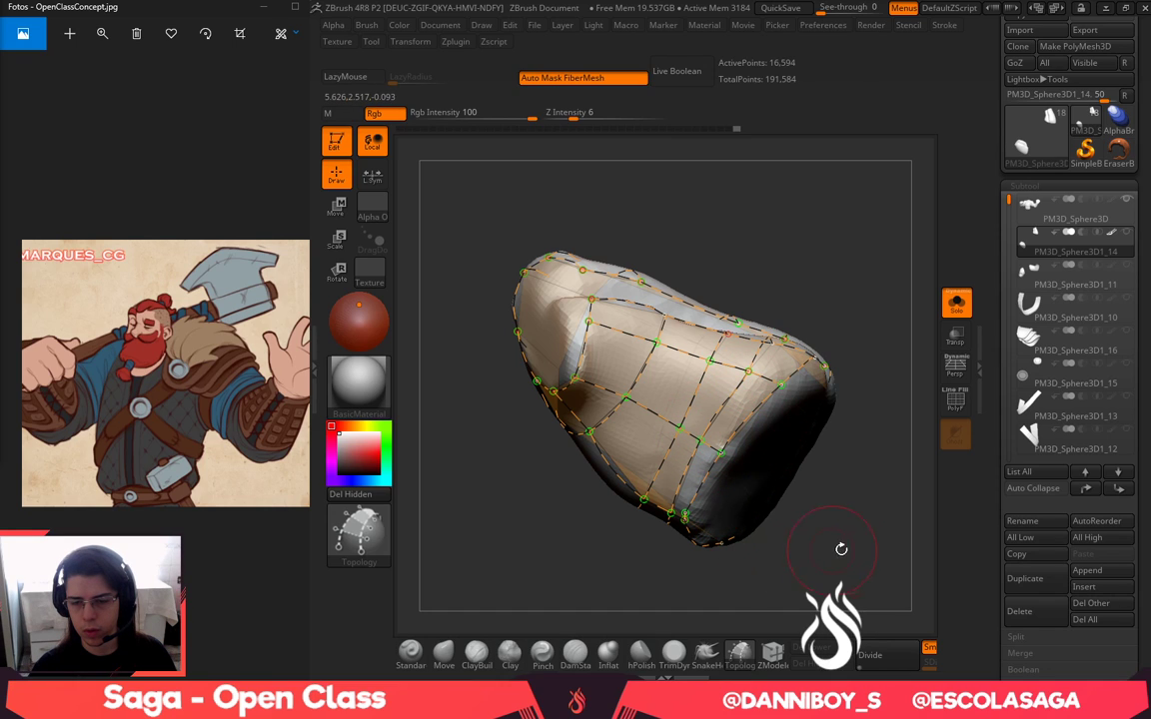
{"action": "left_click_drag", "start_coordinate": [841, 549], "coordinate": [850, 487]}
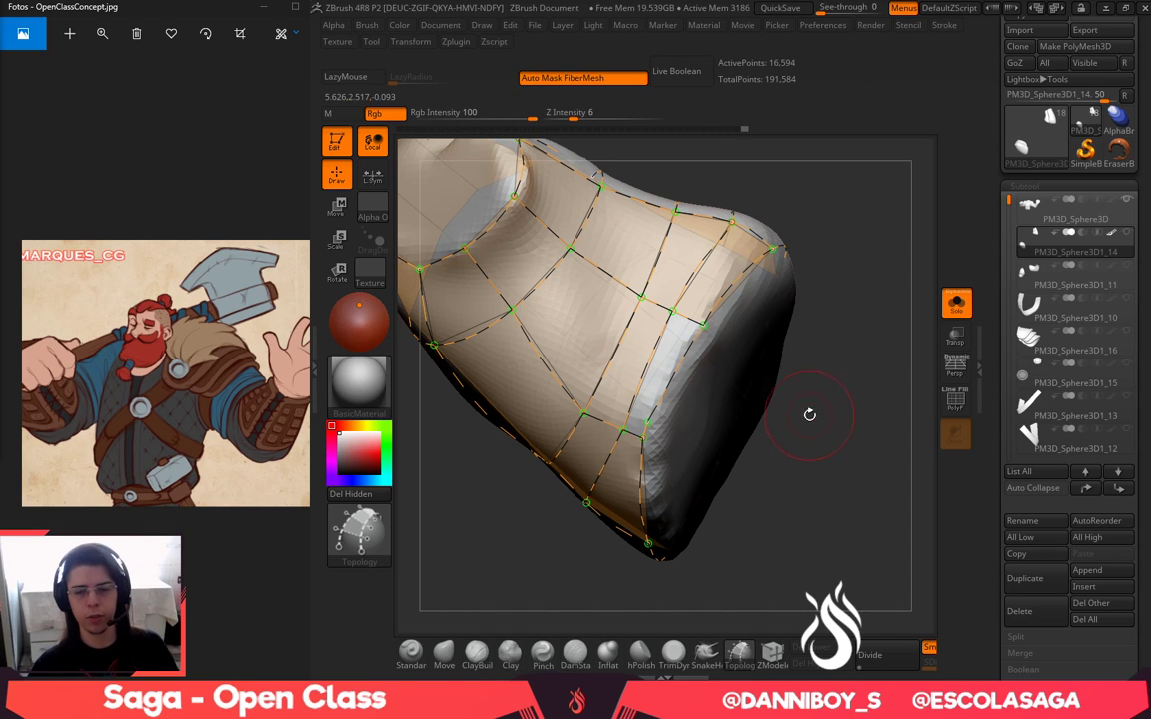
Try a small grid of crossing Topology curves on the flat lower end, then undo it
{"action": "left_click_drag", "start_coordinate": [811, 414], "coordinate": [794, 400]}
{"action": "key", "text": "ctrl+z"}
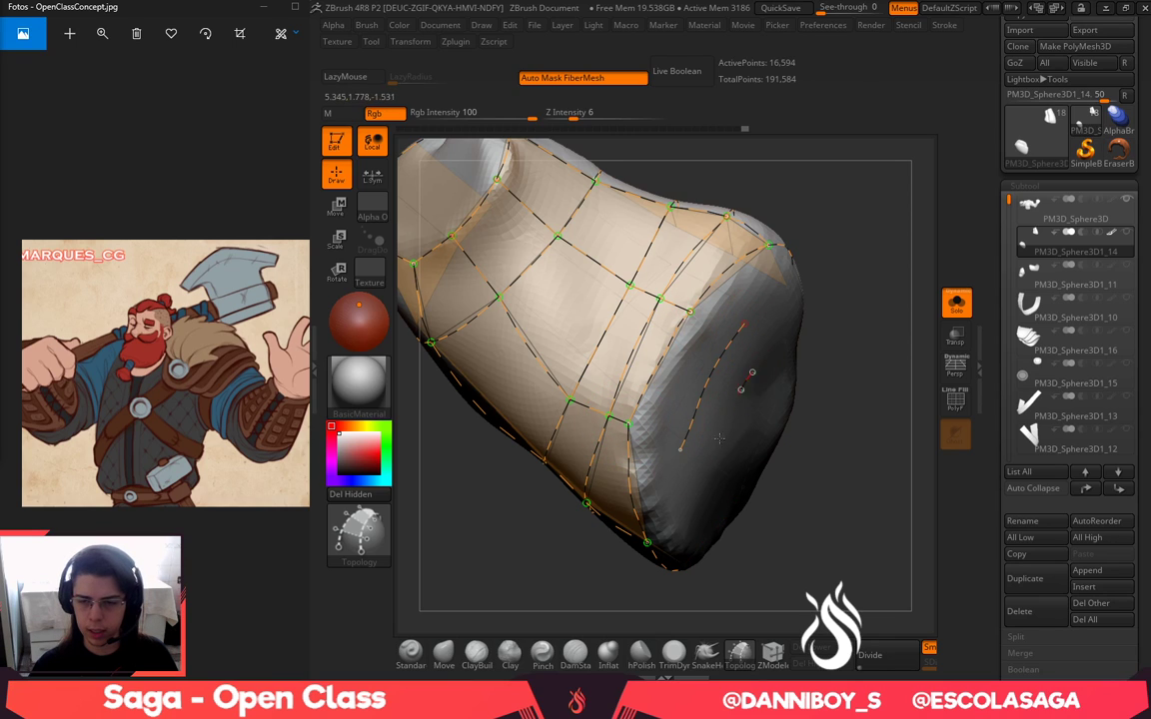
{"action": "left_click_drag", "start_coordinate": [720, 439], "coordinate": [711, 461]}
{"action": "left_click_drag", "start_coordinate": [838, 424], "coordinate": [768, 399]}
{"action": "left_click_drag", "start_coordinate": [687, 328], "coordinate": [787, 433]}
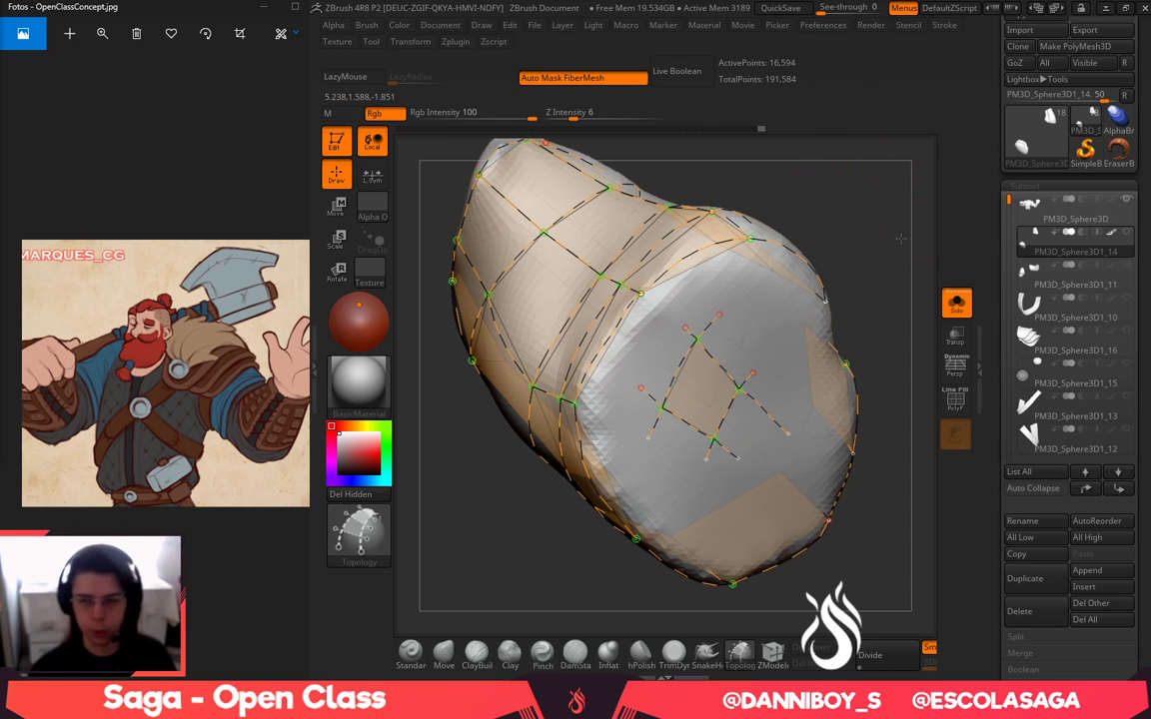
{"action": "mouse_move", "coordinate": [876, 312]}
{"action": "left_mouse_down", "text": "alt"}
{"action": "mouse_move", "coordinate": [846, 230]}
{"action": "mouse_move", "coordinate": [796, 342]}
{"action": "left_mouse_up", "text": "alt"}
{"action": "key", "text": "ctrl+z"}
{"action": "key", "text": "ctrl+z"}
{"action": "key", "text": "ctrl+z"}
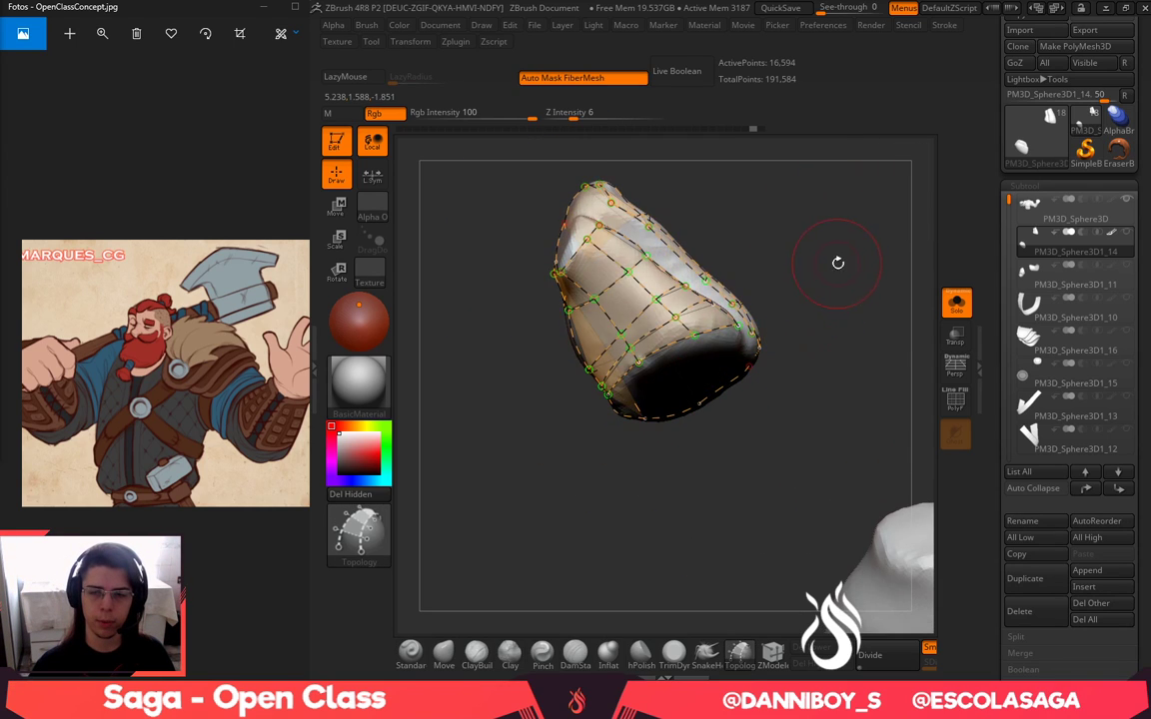
Draw a new cross curve from the groove's edge across the outer panels, midway between the upper and lower cross curves
{"action": "left_click_drag", "start_coordinate": [837, 262], "coordinate": [881, 321]}
{"action": "mouse_move", "coordinate": [877, 420]}
{"action": "left_mouse_down", "text": "alt"}
{"action": "mouse_move", "coordinate": [886, 454]}
{"action": "mouse_move", "coordinate": [893, 405]}
{"action": "left_mouse_up", "text": "alt"}
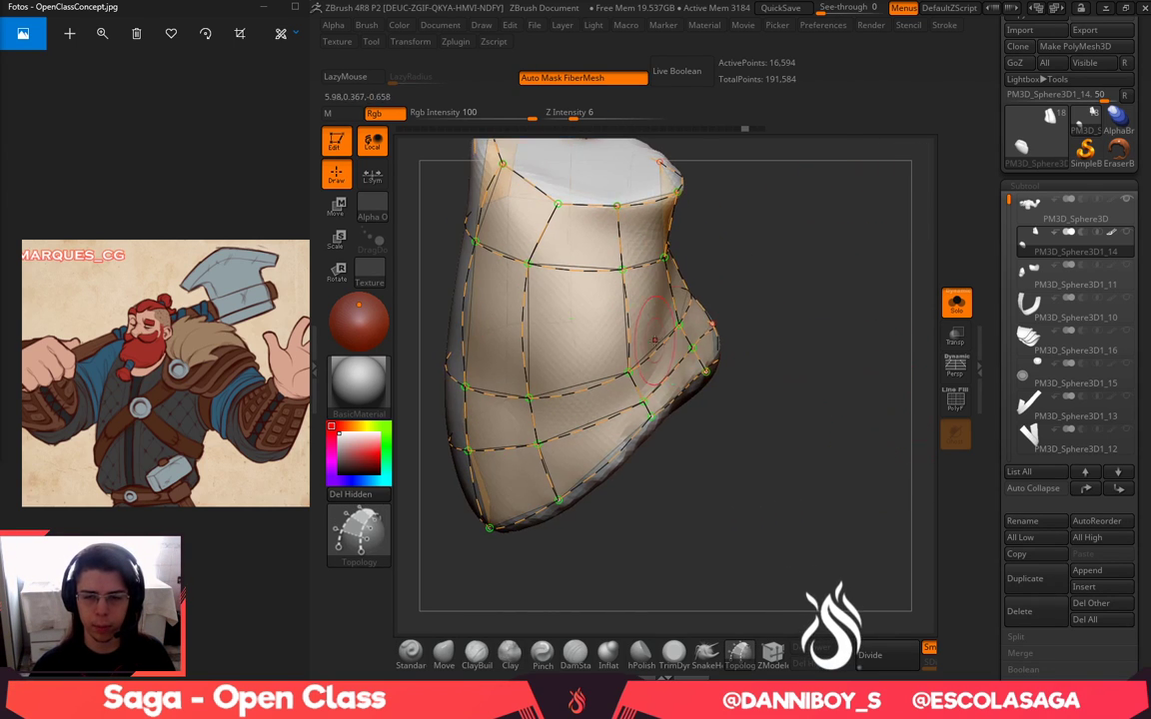
{"action": "left_click_drag", "start_coordinate": [816, 344], "coordinate": [896, 343]}
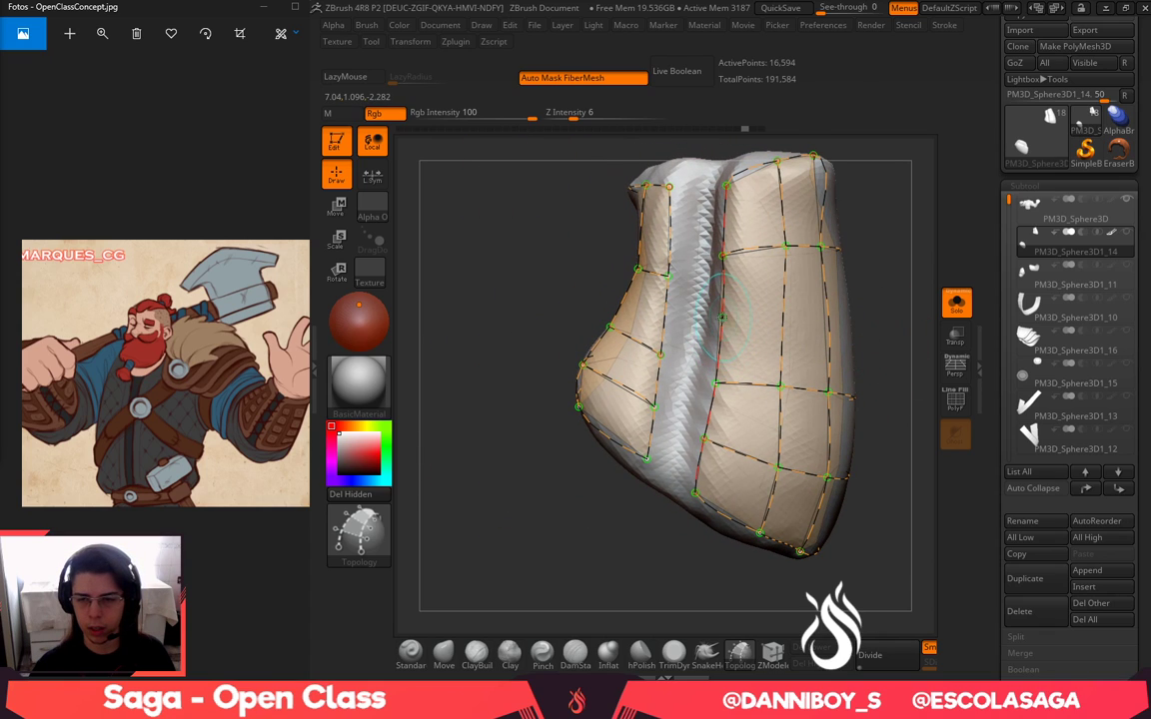
{"action": "left_click_drag", "start_coordinate": [815, 320], "coordinate": [816, 320]}
{"action": "left_click_drag", "start_coordinate": [885, 322], "coordinate": [790, 330]}
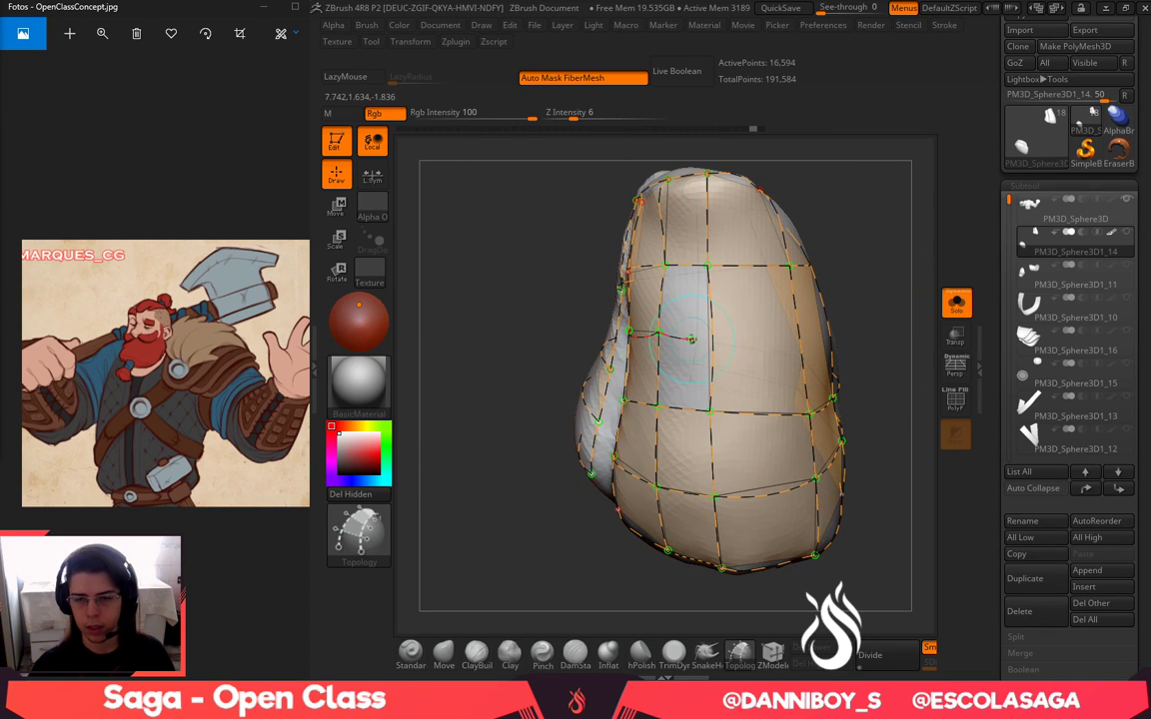
{"action": "left_click_drag", "start_coordinate": [871, 342], "coordinate": [741, 346]}
{"action": "left_click_drag", "start_coordinate": [814, 338], "coordinate": [818, 338]}
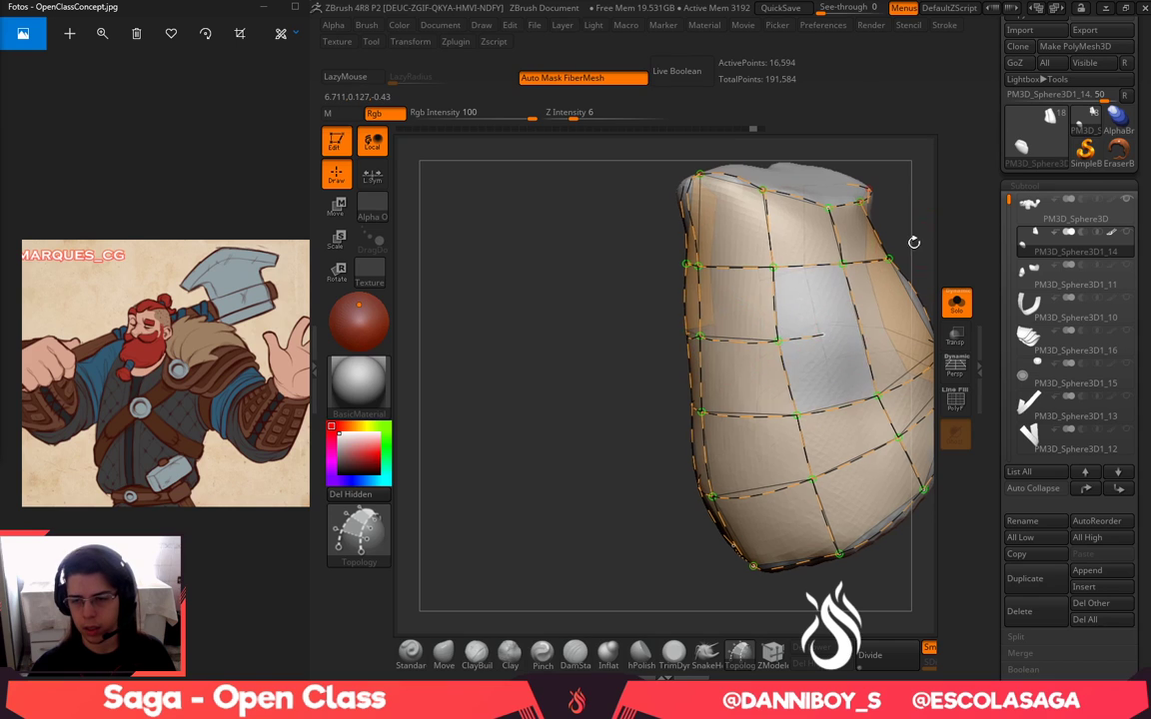
{"action": "left_click_drag", "start_coordinate": [912, 243], "coordinate": [712, 251]}
{"action": "left_click_drag", "start_coordinate": [704, 366], "coordinate": [761, 343]}
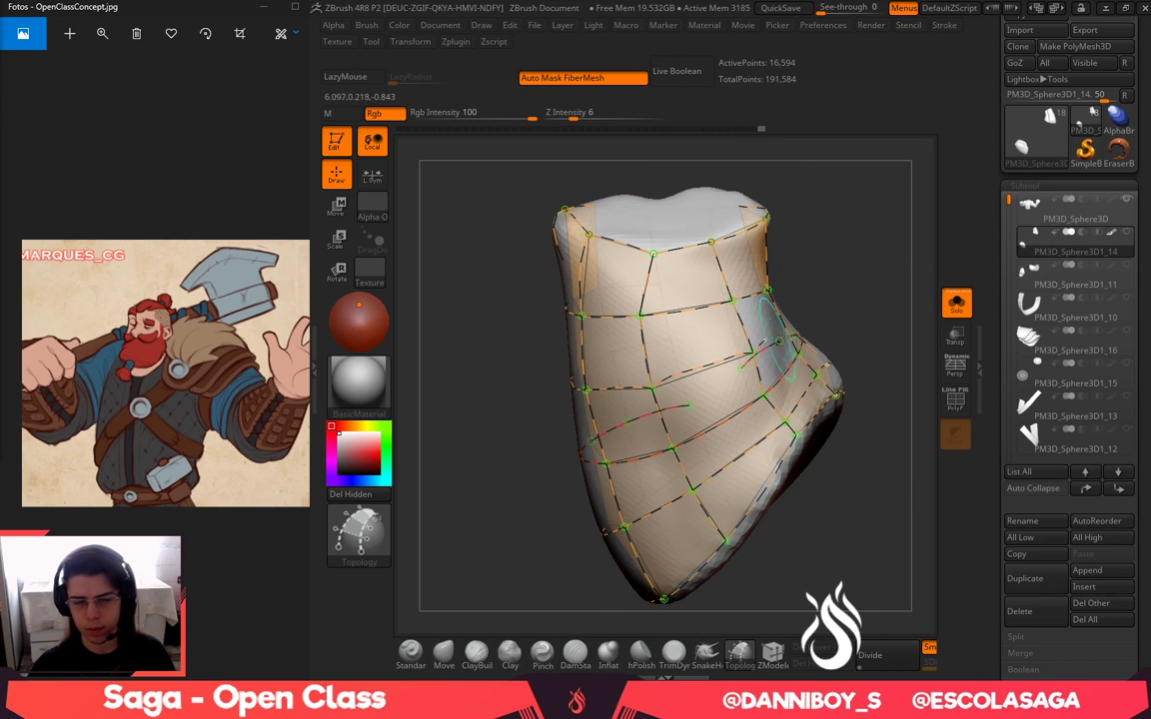
Carry the middle cross curve across the inner side to the groove's opposite edge, undoing and redrawing its misplaced segments
{"action": "left_click_drag", "start_coordinate": [862, 291], "coordinate": [766, 314], "text": "alt"}
{"action": "mouse_move", "coordinate": [896, 431]}
{"action": "left_mouse_down"}
{"action": "mouse_move", "coordinate": [868, 352]}
{"action": "mouse_move", "coordinate": [826, 336]}
{"action": "left_mouse_up"}
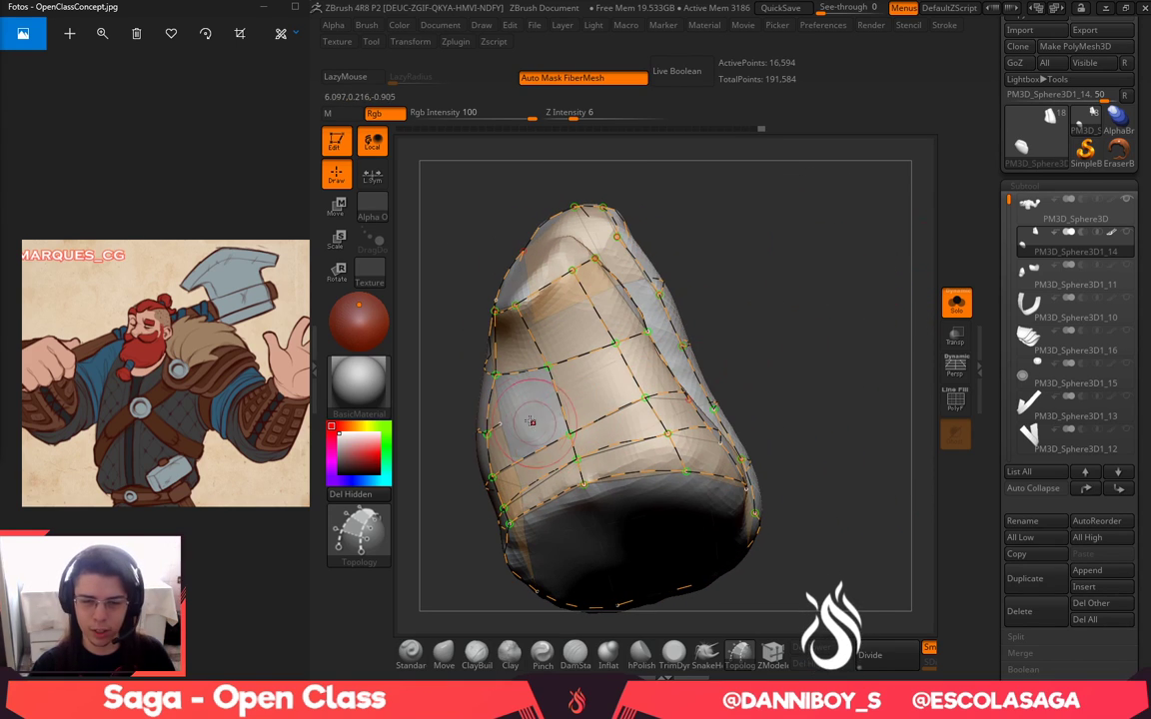
{"action": "left_click_drag", "start_coordinate": [507, 422], "coordinate": [543, 410]}
{"action": "left_click_drag", "start_coordinate": [753, 302], "coordinate": [752, 335]}
{"action": "key", "text": "ctrl+z"}
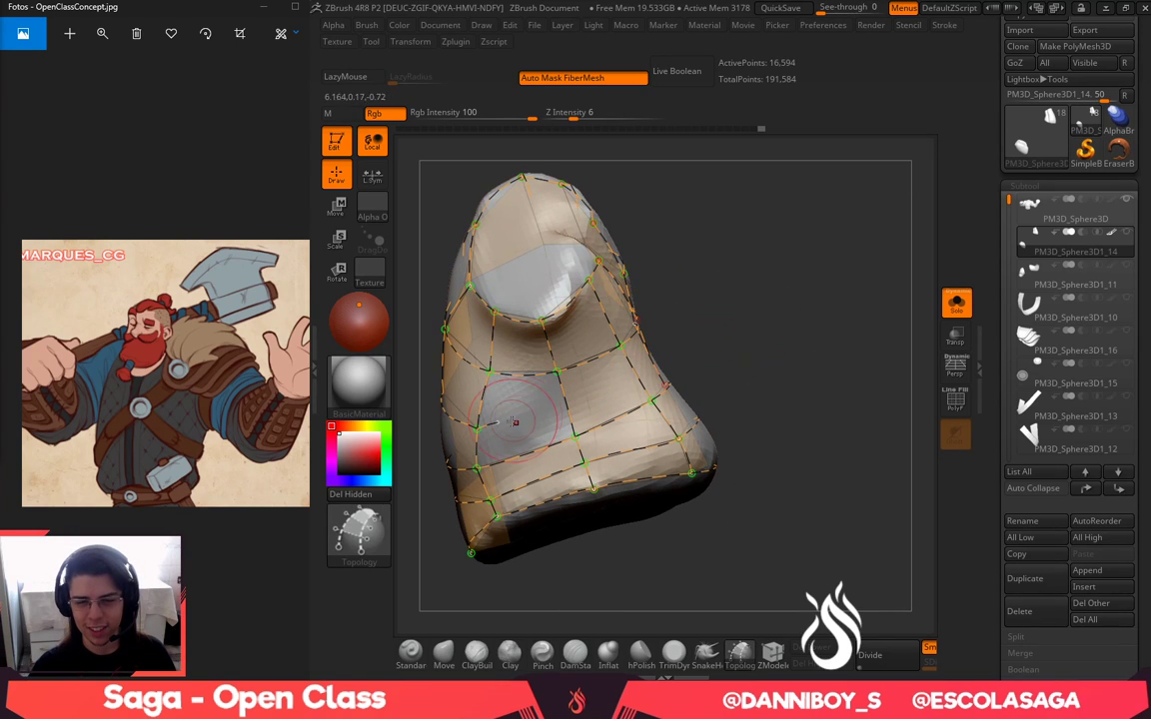
{"action": "left_click_drag", "start_coordinate": [589, 393], "coordinate": [619, 382]}
{"action": "key", "text": "ctrl+z"}
{"action": "left_click_drag", "start_coordinate": [799, 312], "coordinate": [699, 320]}
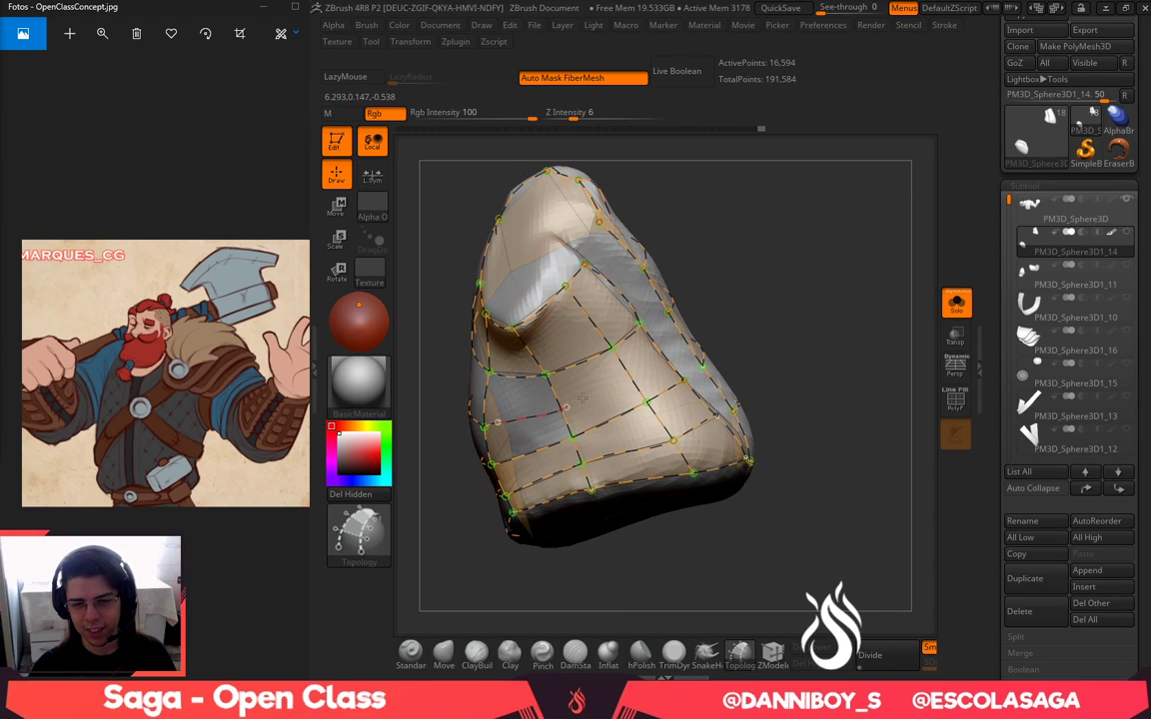
{"action": "left_click_drag", "start_coordinate": [582, 397], "coordinate": [598, 393]}
{"action": "left_click_drag", "start_coordinate": [791, 268], "coordinate": [699, 275]}
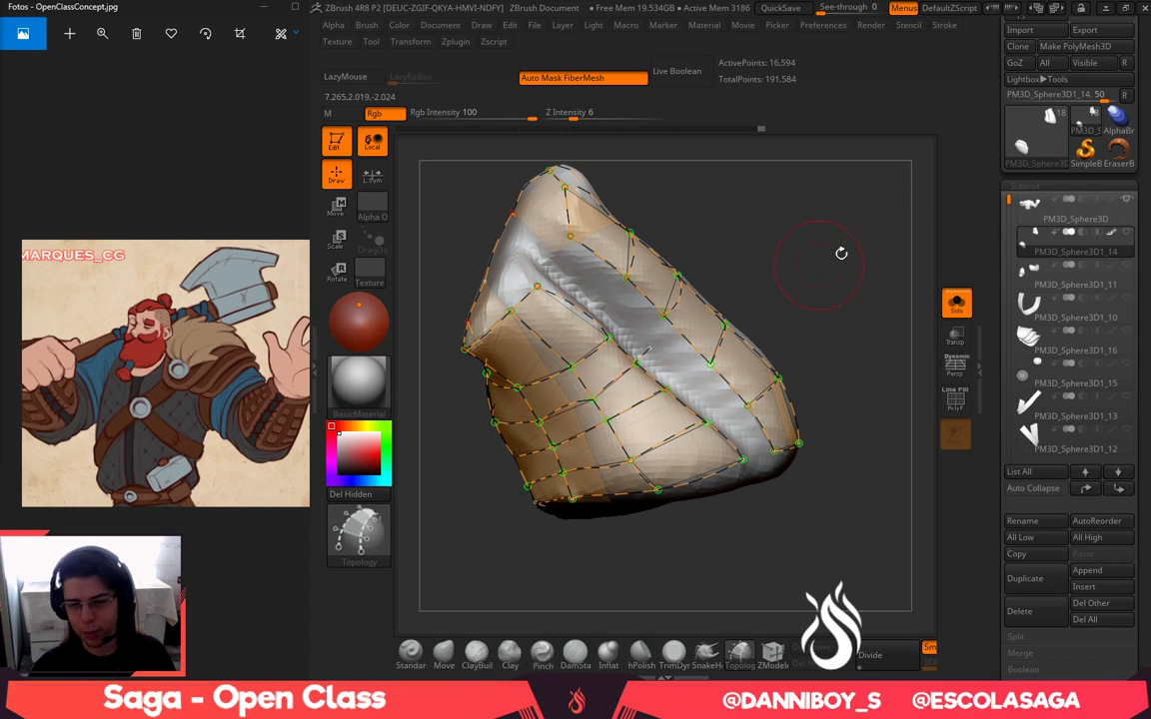
Draw another cross curve just below the upper rim, between the rim and the first cross curve, across the outer panels
{"action": "left_click_drag", "start_coordinate": [841, 254], "coordinate": [907, 200]}
{"action": "left_click_drag", "start_coordinate": [694, 279], "coordinate": [629, 262]}
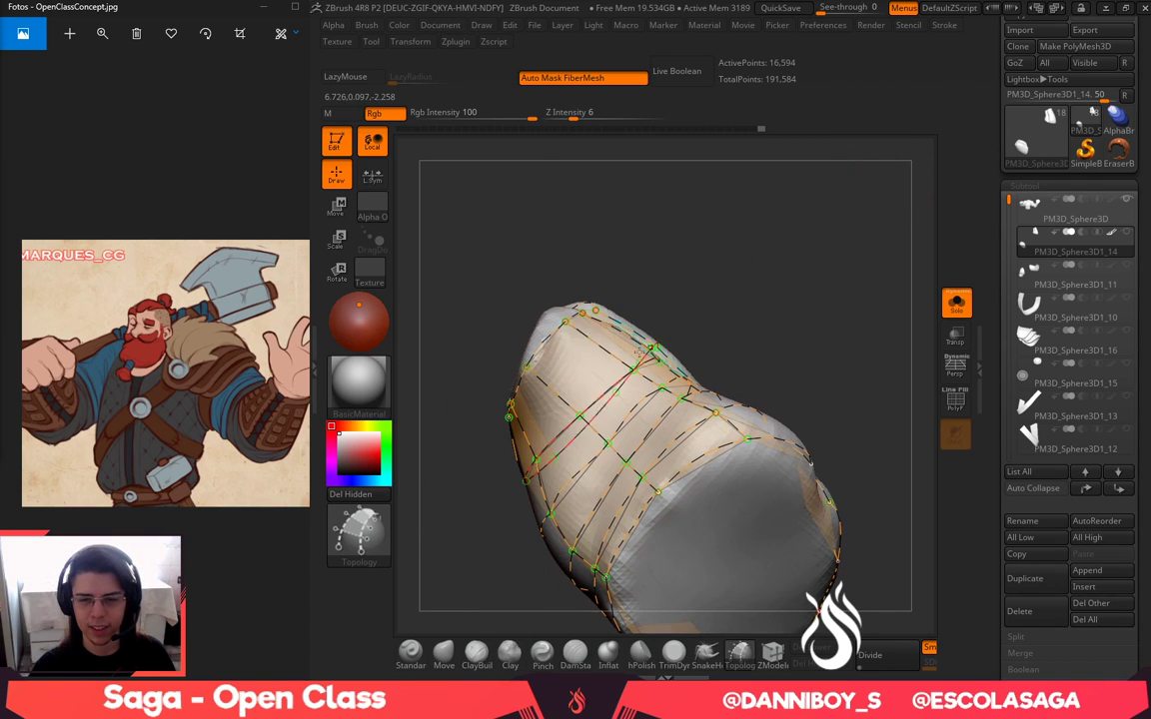
{"action": "left_click_drag", "start_coordinate": [591, 355], "coordinate": [628, 330]}
{"action": "left_click_drag", "start_coordinate": [742, 315], "coordinate": [811, 279]}
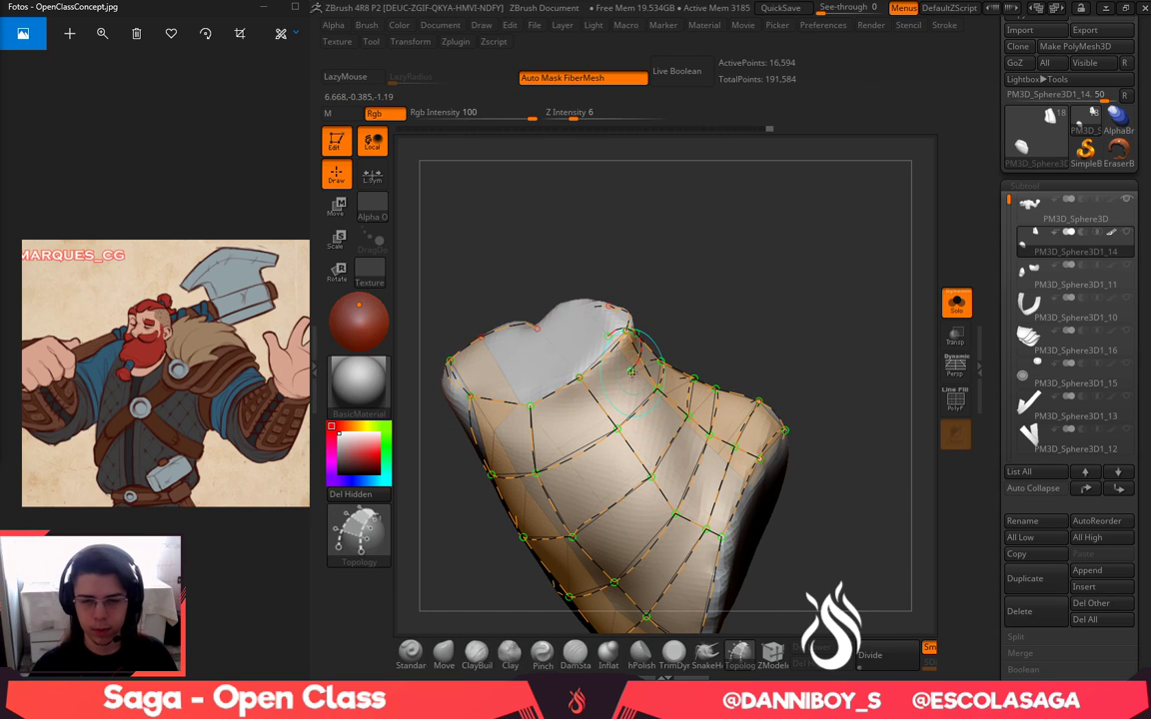
{"action": "left_click_drag", "start_coordinate": [528, 433], "coordinate": [519, 430]}
{"action": "mouse_move", "coordinate": [759, 306]}
{"action": "left_mouse_down"}
{"action": "mouse_move", "coordinate": [814, 290]}
{"action": "mouse_move", "coordinate": [774, 266]}
{"action": "mouse_move", "coordinate": [813, 262]}
{"action": "left_mouse_up"}
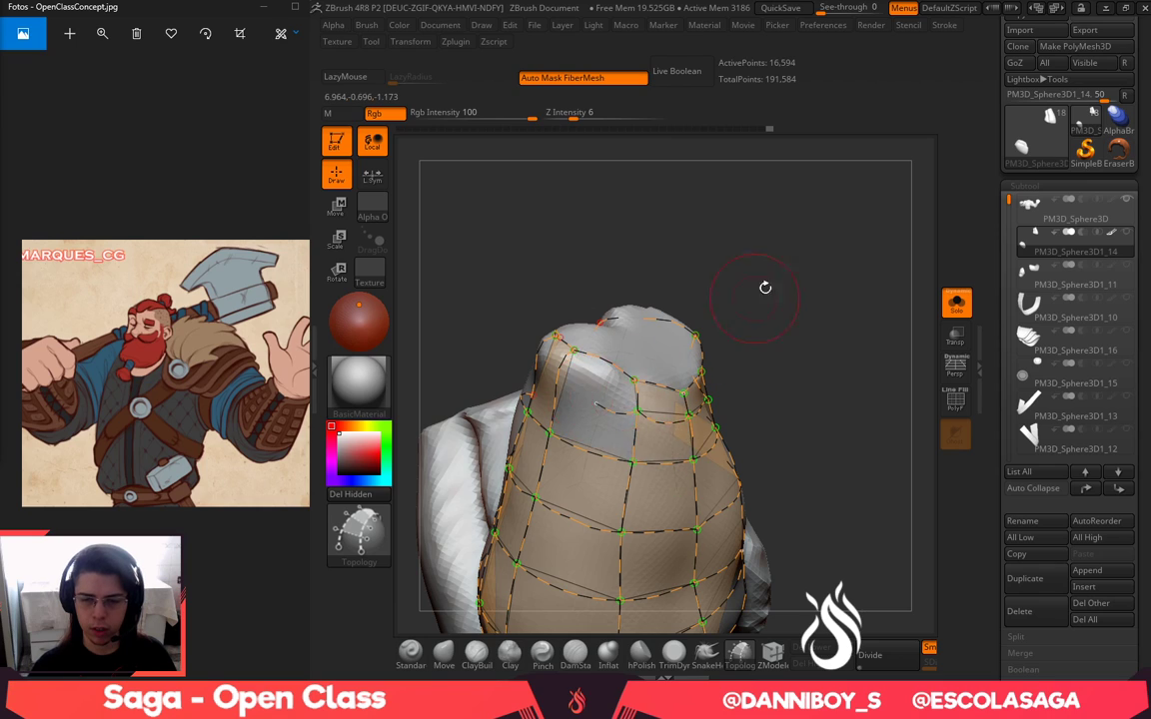
{"action": "right_click_drag", "start_coordinate": [765, 287], "coordinate": [689, 370]}
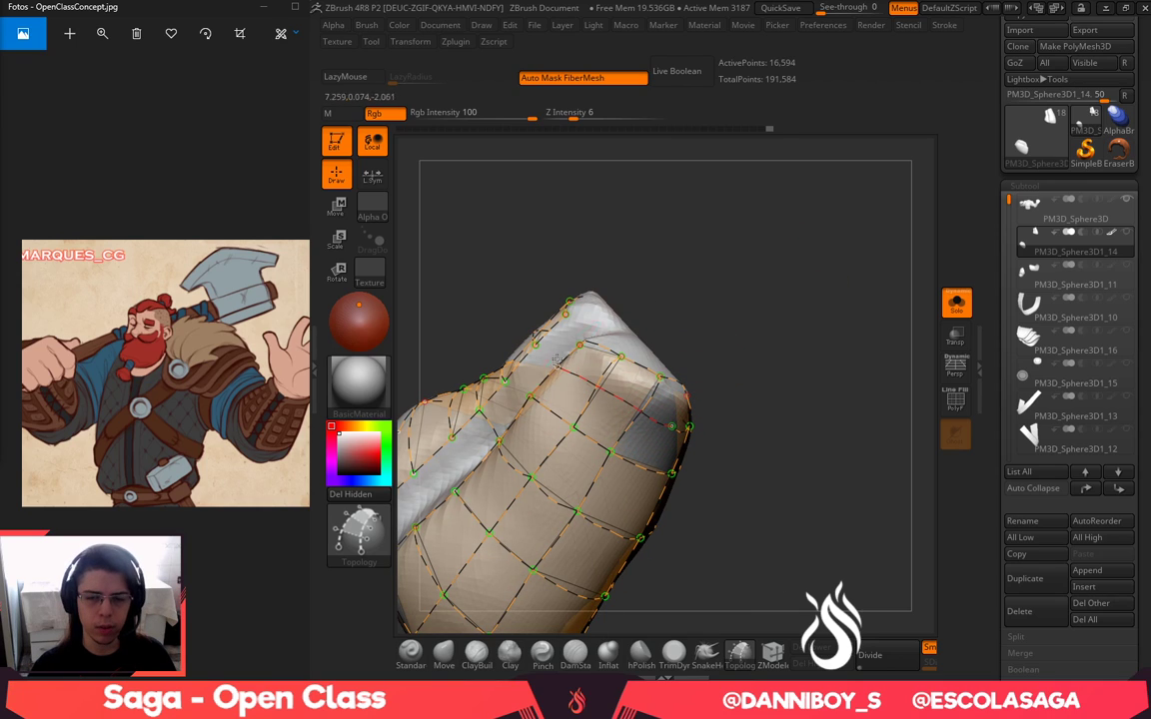
{"action": "right_click_drag", "start_coordinate": [555, 358], "coordinate": [724, 378]}
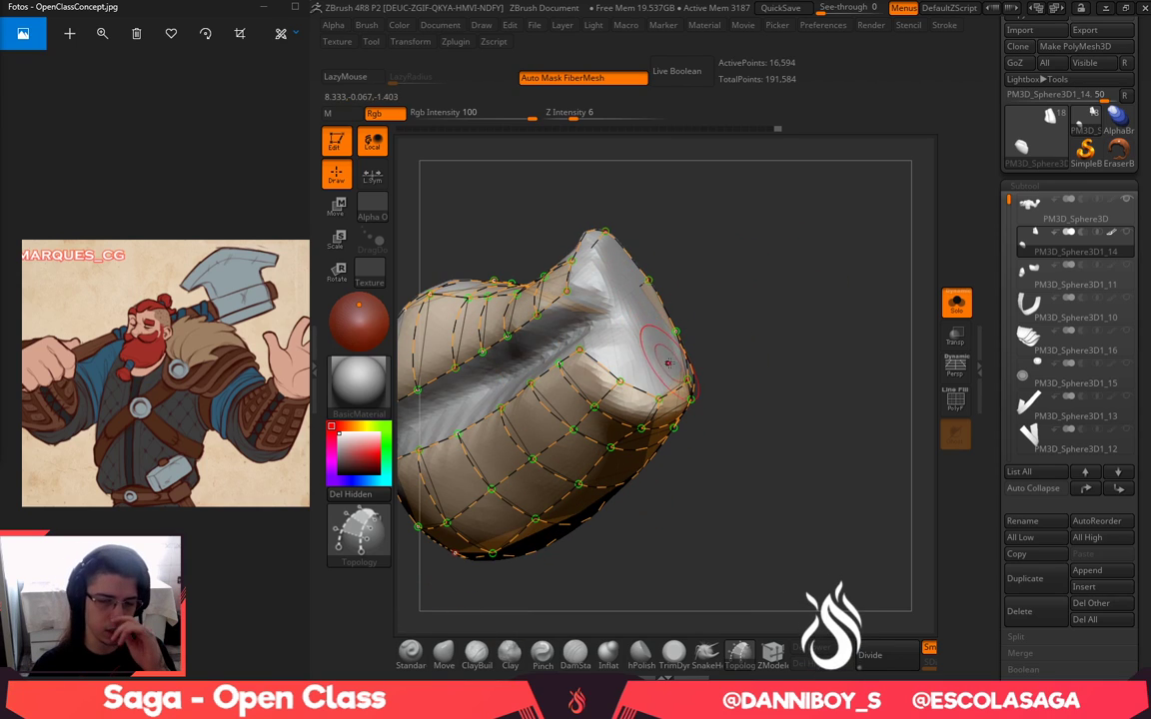
Complete the cross curve below the upper rim across the inner side, undoing and redrawing the segment under the hollow
{"action": "left_click_drag", "start_coordinate": [798, 372], "coordinate": [812, 258]}
{"action": "left_click_drag", "start_coordinate": [855, 324], "coordinate": [811, 345]}
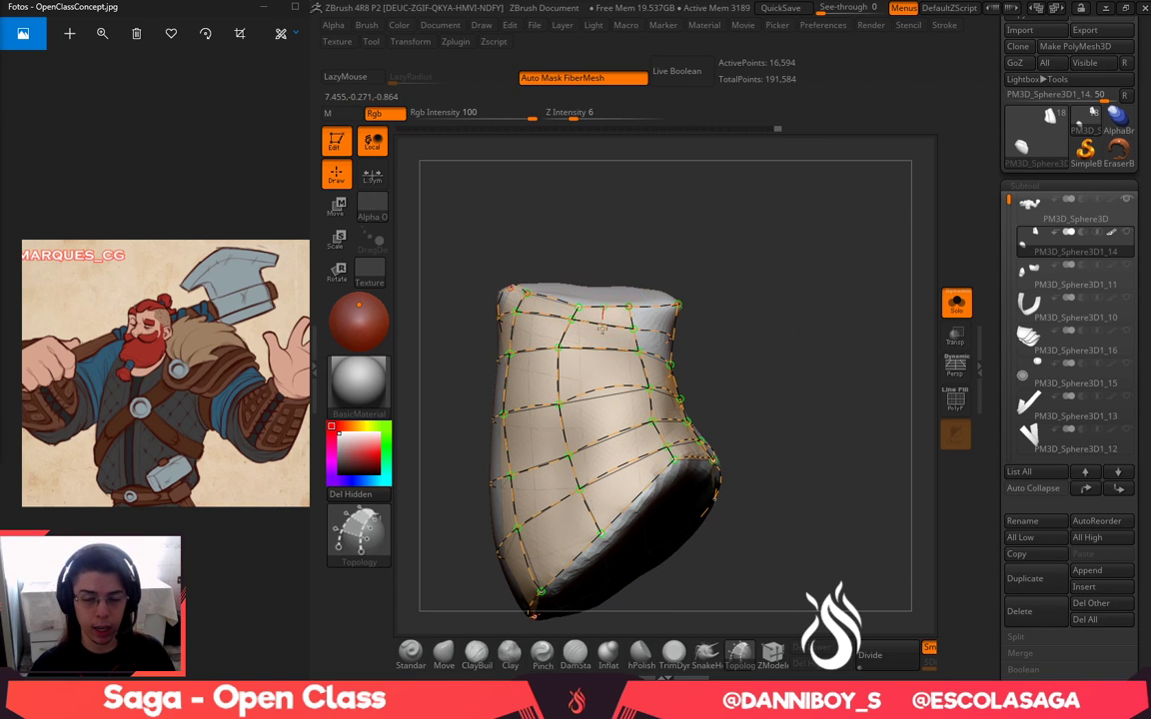
{"action": "left_click_drag", "start_coordinate": [626, 490], "coordinate": [641, 513]}
{"action": "left_click_drag", "start_coordinate": [830, 369], "coordinate": [790, 402]}
{"action": "left_click_drag", "start_coordinate": [858, 314], "coordinate": [846, 346], "text": "alt"}
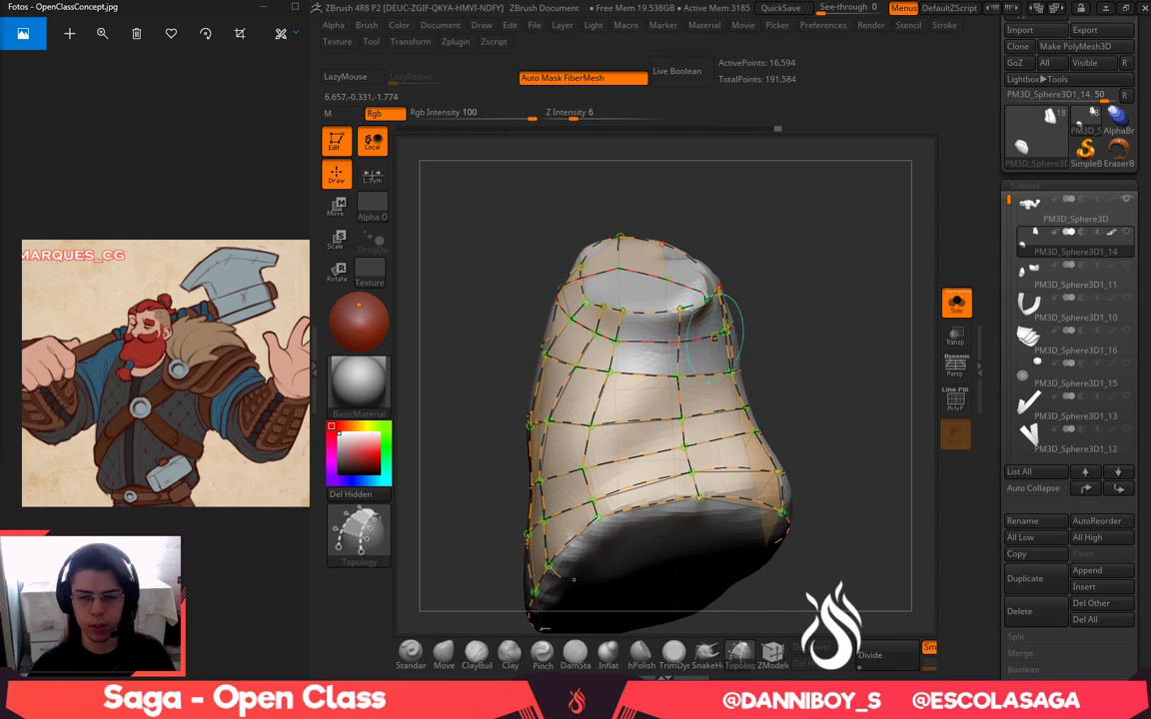
{"action": "right_click_drag", "start_coordinate": [704, 368], "coordinate": [698, 306]}
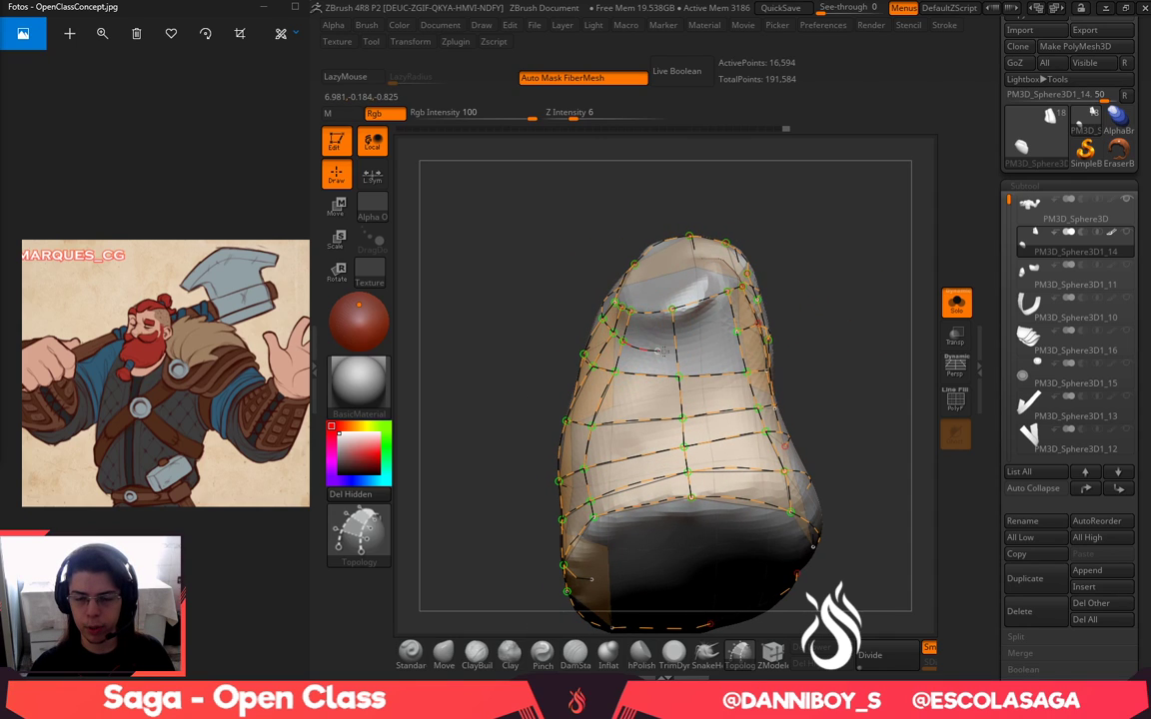
{"action": "key", "text": "ctrl+z"}
{"action": "left_click_drag", "start_coordinate": [601, 320], "coordinate": [718, 338]}
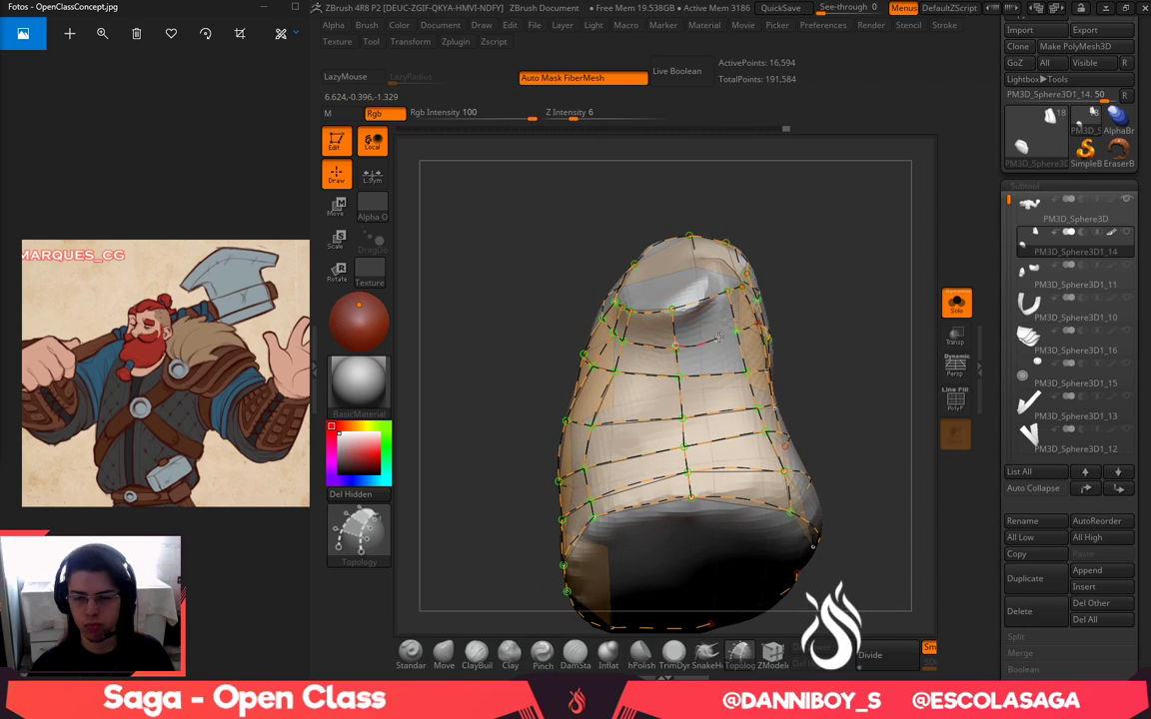
{"action": "left_click_drag", "start_coordinate": [824, 286], "coordinate": [867, 312]}
{"action": "left_click_drag", "start_coordinate": [855, 267], "coordinate": [907, 257]}
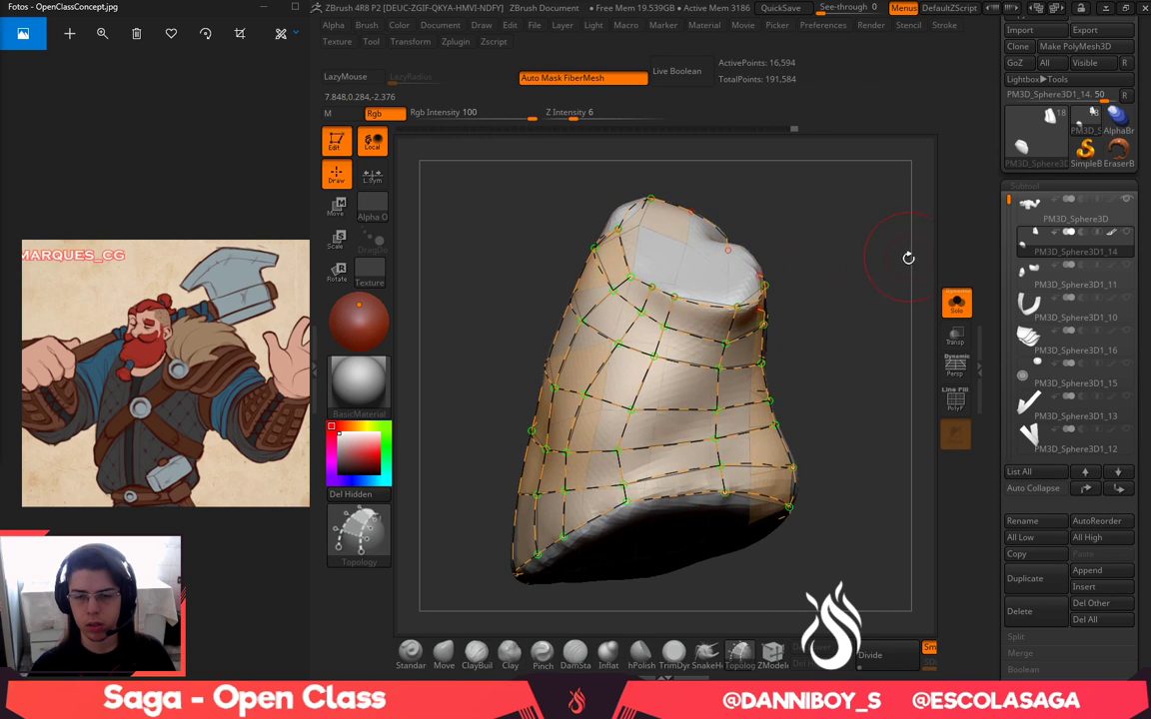
Generate the low-poly mesh from the finished grid of Topology curves
{"action": "left_click_drag", "start_coordinate": [898, 309], "coordinate": [971, 311]}
{"action": "left_click_drag", "start_coordinate": [796, 287], "coordinate": [860, 289]}
{"action": "mouse_move", "coordinate": [735, 212]}
{"action": "left_mouse_down"}
{"action": "mouse_move", "coordinate": [838, 220]}
{"action": "mouse_move", "coordinate": [881, 244]}
{"action": "mouse_move", "coordinate": [879, 283]}
{"action": "mouse_move", "coordinate": [844, 261]}
{"action": "mouse_move", "coordinate": [857, 258]}
{"action": "left_mouse_up"}
{"action": "key", "text": "space"}
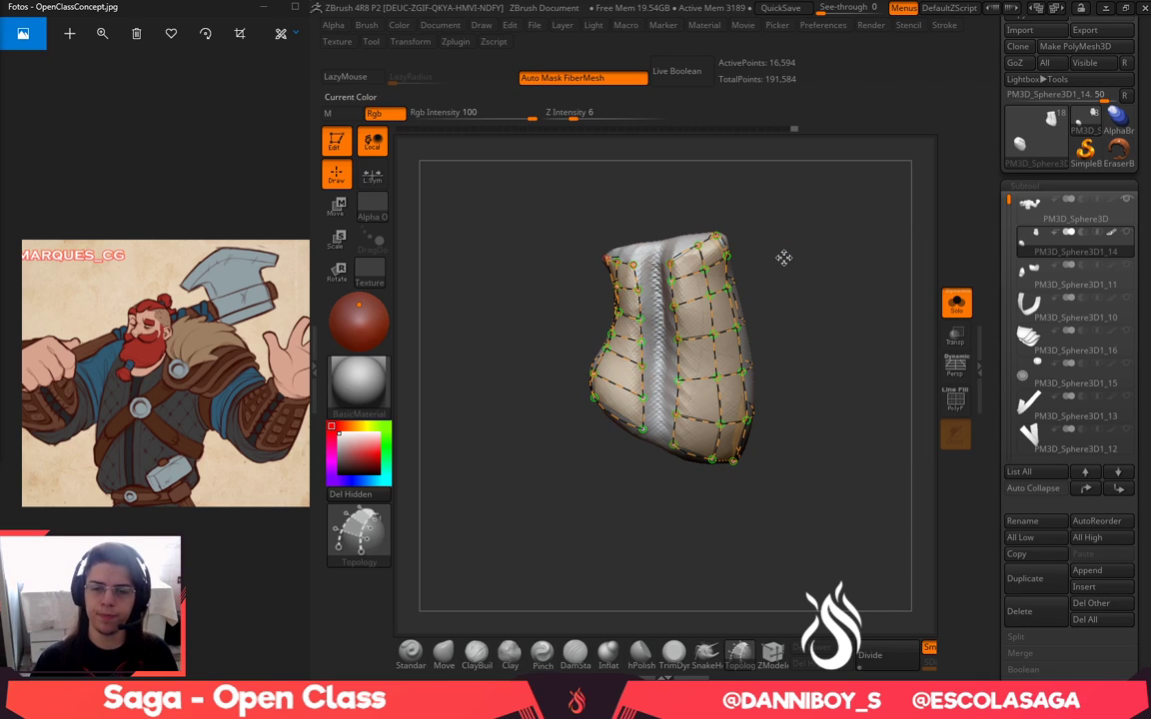
{"action": "key", "text": "a"}
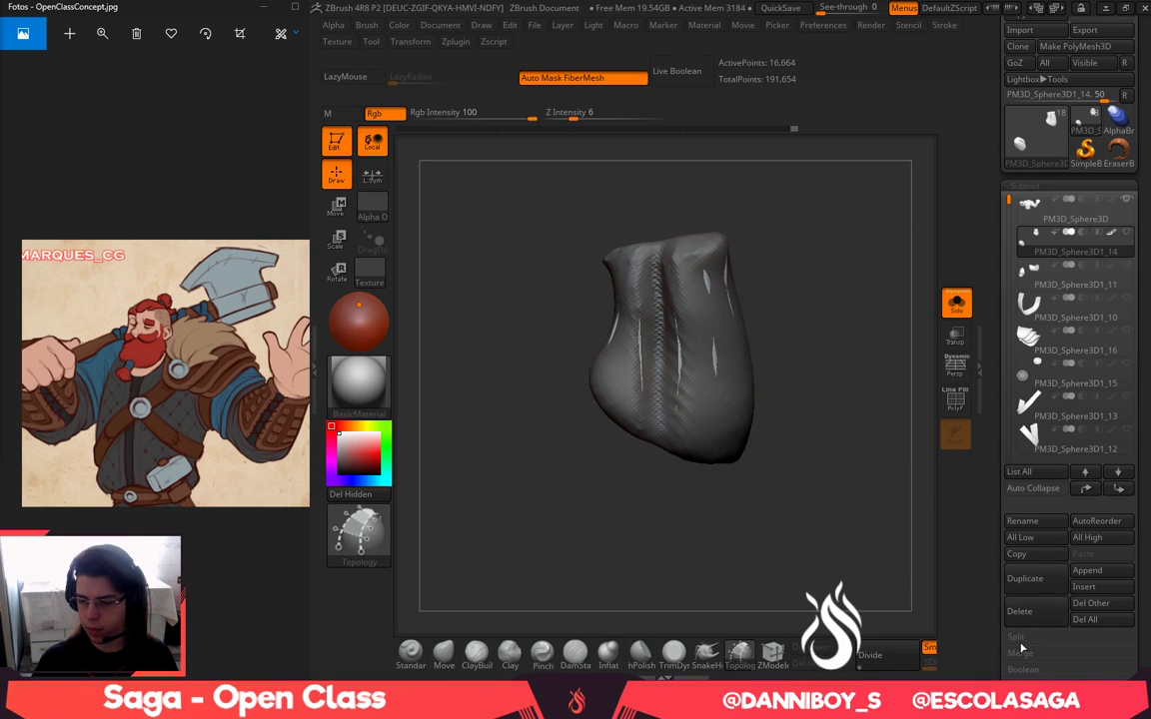
Split the generated low-poly mesh off the sculpted piece into its own subtool and make that subtool active
{"action": "left_click", "coordinate": [1023, 639]}
{"action": "left_click", "coordinate": [1037, 702]}
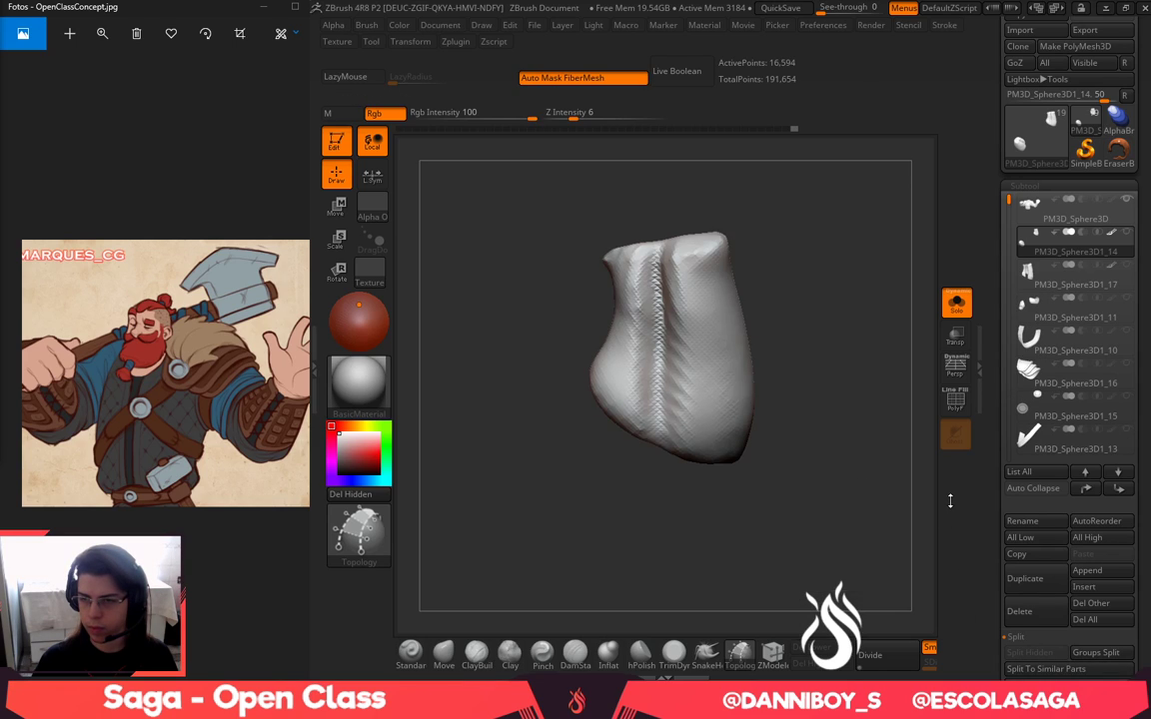
{"action": "key", "text": "Down"}
{"action": "left_click_drag", "start_coordinate": [824, 326], "coordinate": [798, 313]}
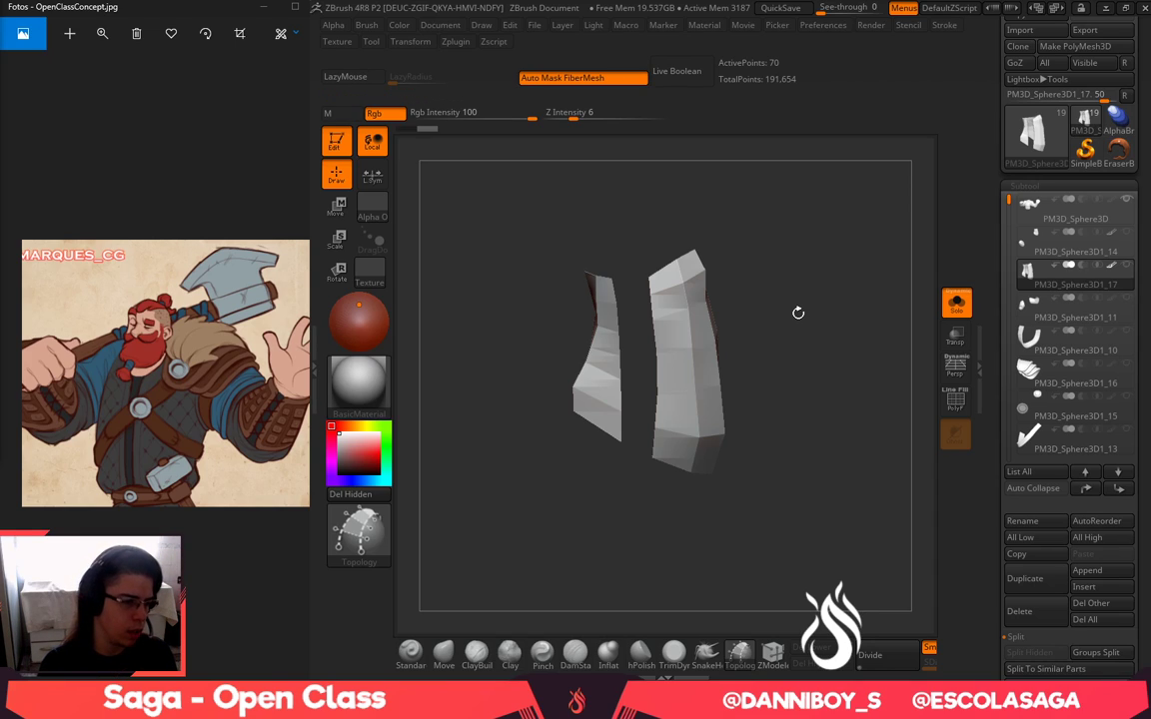
{"action": "mouse_move", "coordinate": [799, 313]}
{"action": "left_mouse_down"}
{"action": "mouse_move", "coordinate": [865, 260]}
{"action": "mouse_move", "coordinate": [911, 290]}
{"action": "left_mouse_up"}
Display the polyframe wireframe on the new low-poly mesh and switch to the Move brush
{"action": "left_click_drag", "start_coordinate": [924, 469], "coordinate": [609, 252], "text": "ctrl"}
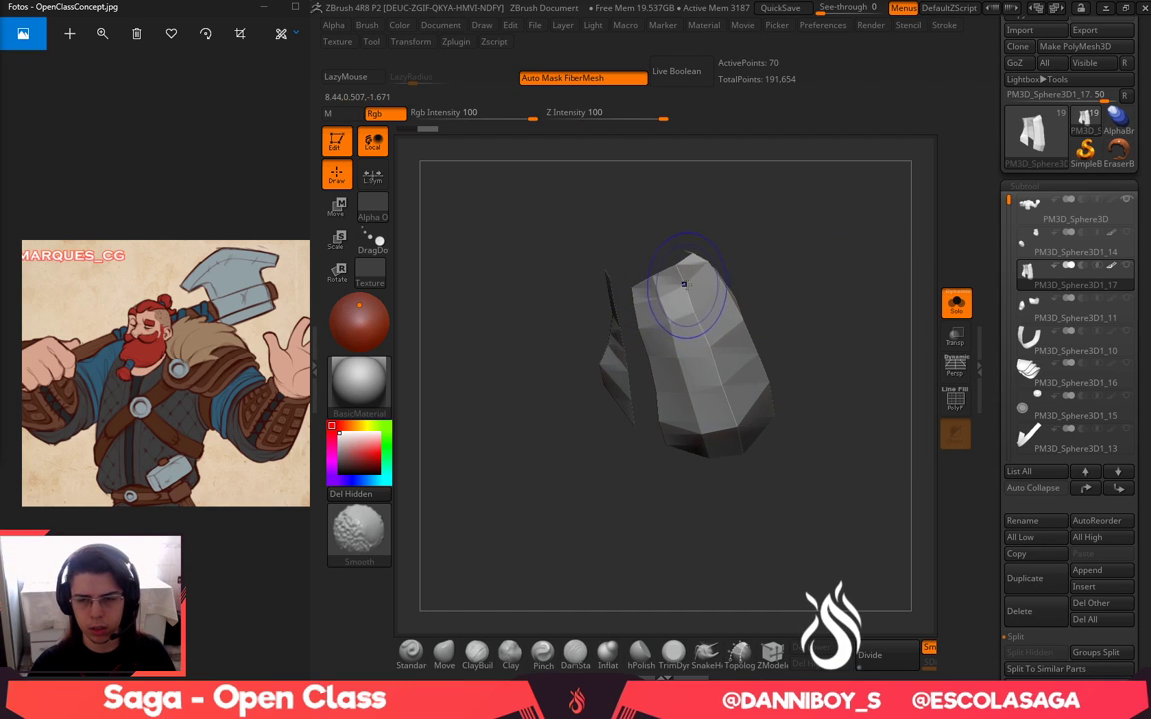
{"action": "mouse_move", "coordinate": [849, 235]}
{"action": "left_mouse_down"}
{"action": "mouse_move", "coordinate": [811, 224]}
{"action": "mouse_move", "coordinate": [914, 273]}
{"action": "left_mouse_up"}
{"action": "left_click", "coordinate": [964, 407]}
{"action": "right_click_drag", "start_coordinate": [904, 350], "coordinate": [714, 270]}
{"action": "right_click", "coordinate": [698, 259]}
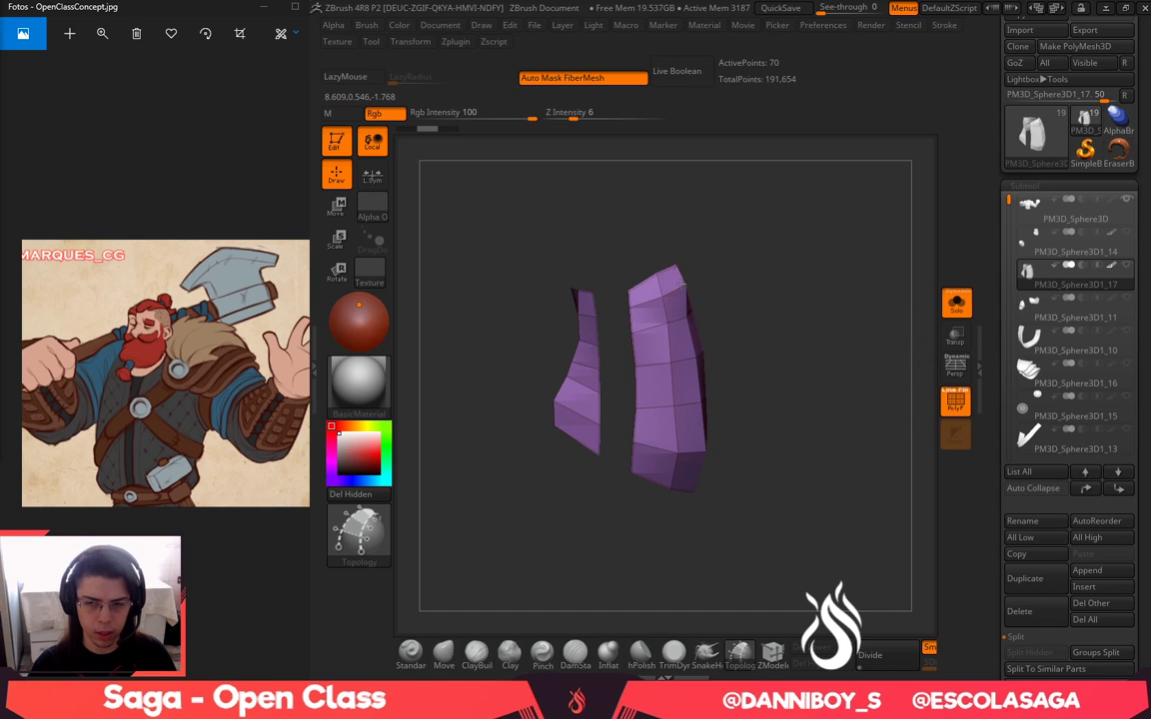
{"action": "left_click", "coordinate": [443, 655]}
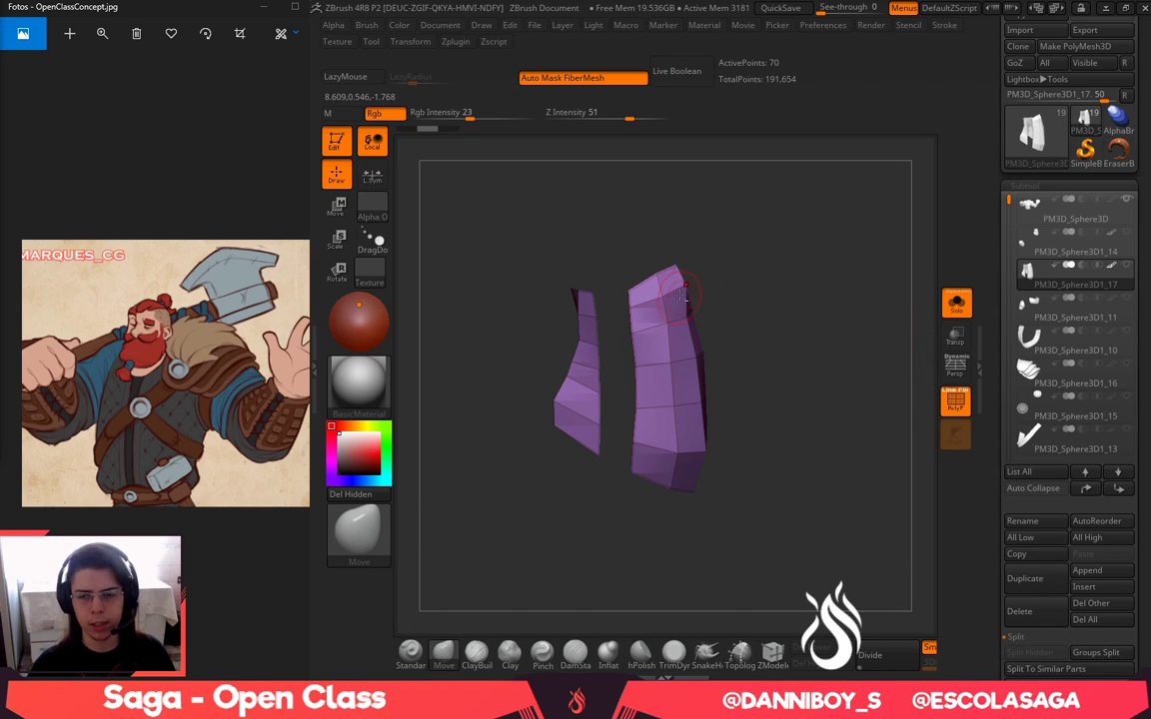
Smooth the low-poly mesh's faces along its outer side and down toward the pointed lower rim
{"action": "right_click_drag", "start_coordinate": [687, 301], "coordinate": [747, 272]}
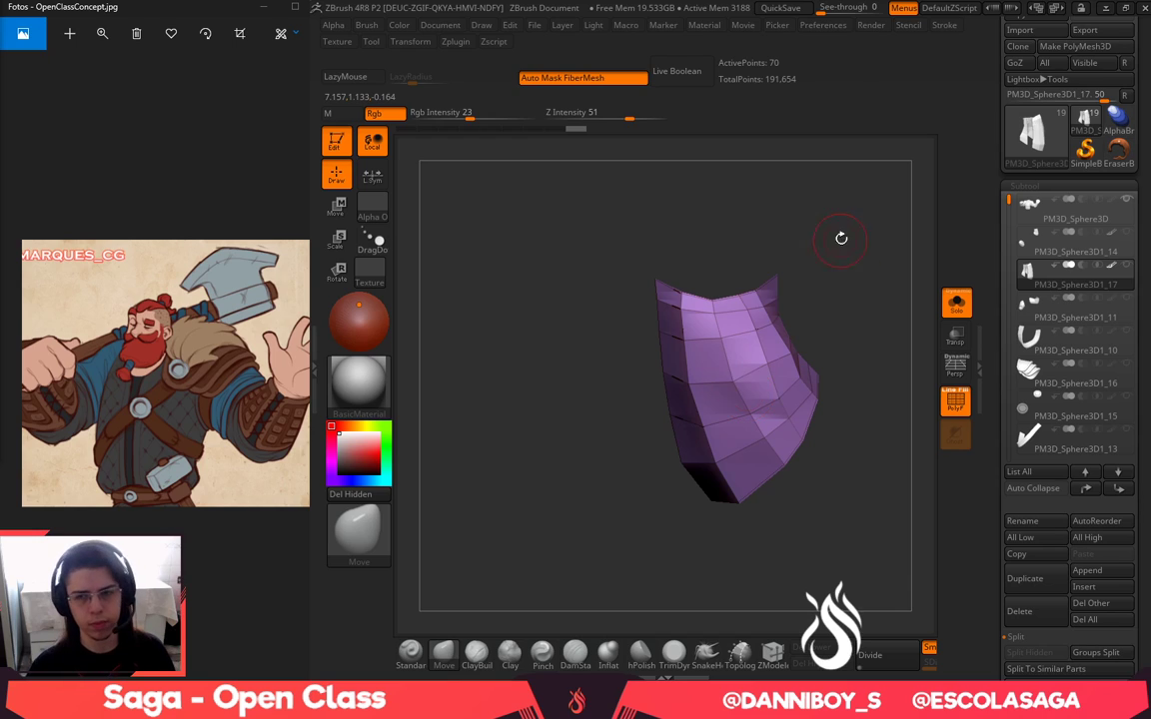
{"action": "left_click_drag", "start_coordinate": [841, 238], "coordinate": [783, 186]}
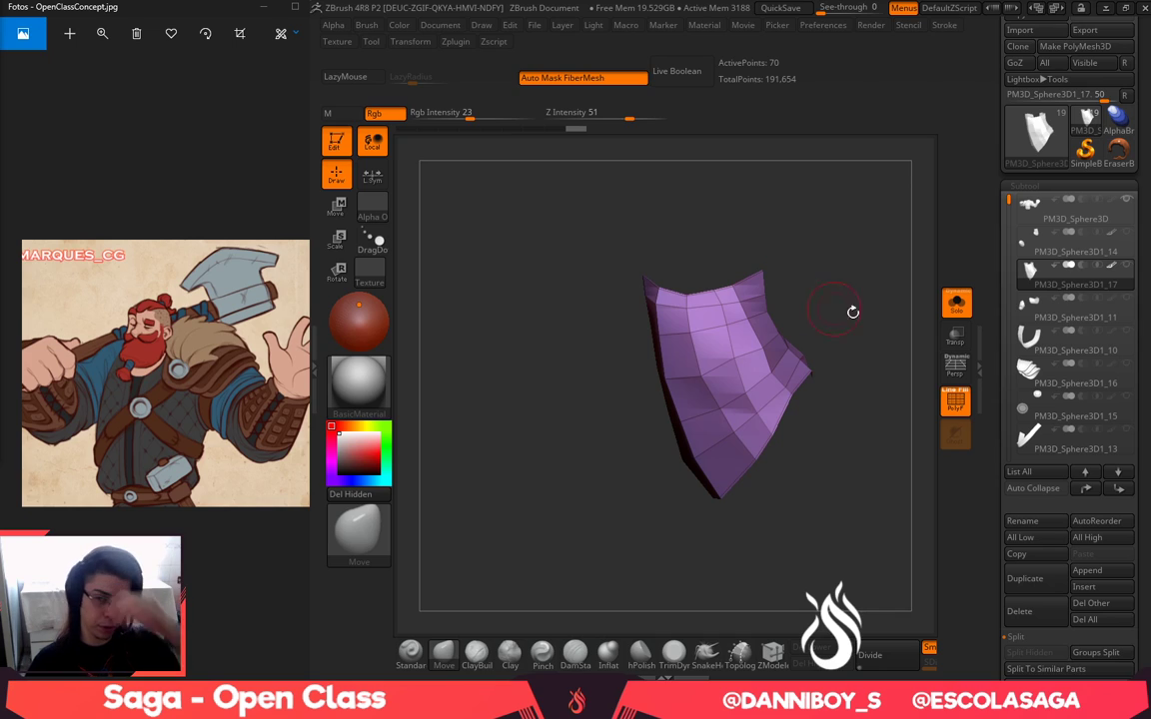
{"action": "left_click_drag", "start_coordinate": [852, 311], "coordinate": [829, 273]}
{"action": "left_click_drag", "start_coordinate": [897, 250], "coordinate": [846, 240]}
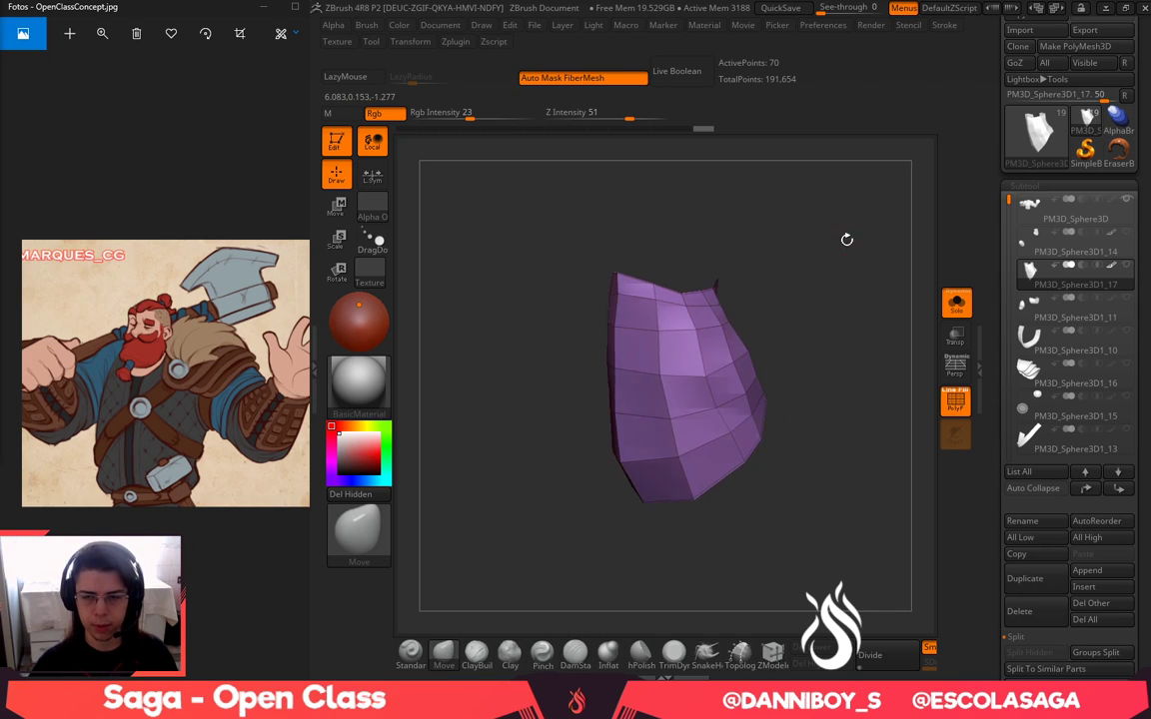
{"action": "mouse_move", "coordinate": [705, 348]}
{"action": "left_mouse_down", "text": "shift"}
{"action": "mouse_move", "coordinate": [714, 406]}
{"action": "mouse_move", "coordinate": [702, 361]}
{"action": "mouse_move", "coordinate": [699, 371]}
{"action": "left_mouse_up", "text": "shift"}
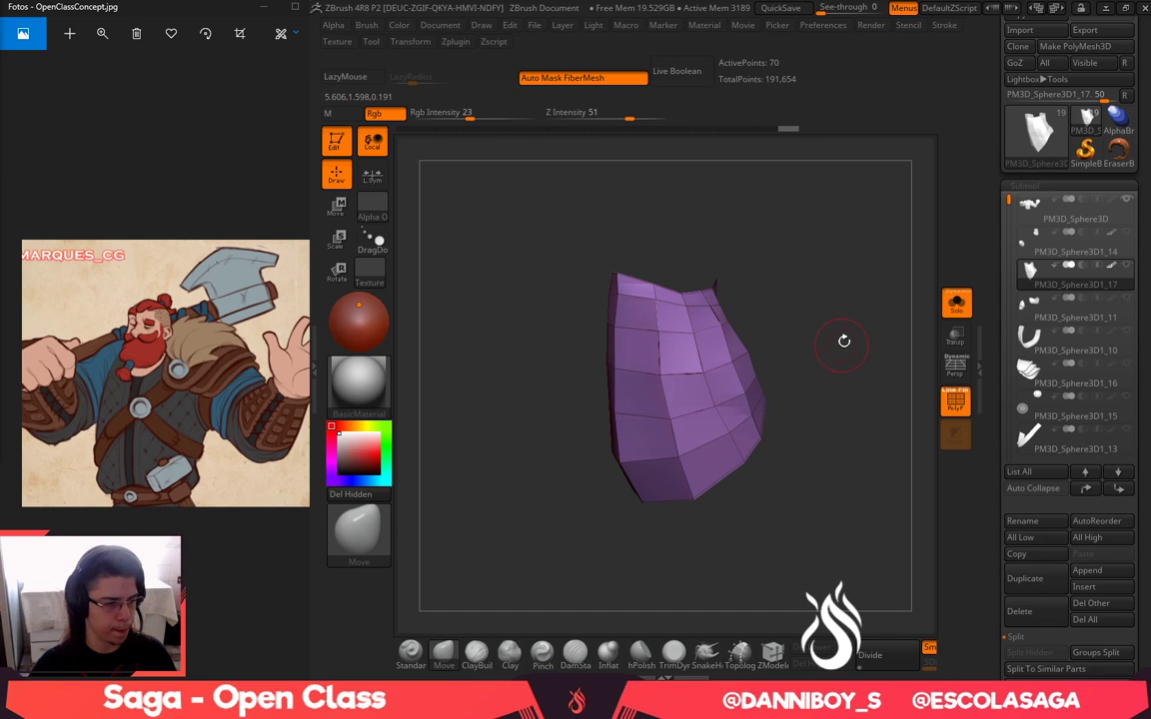
{"action": "left_click_drag", "start_coordinate": [842, 338], "coordinate": [820, 362]}
{"action": "left_click_drag", "start_coordinate": [870, 286], "coordinate": [788, 331]}
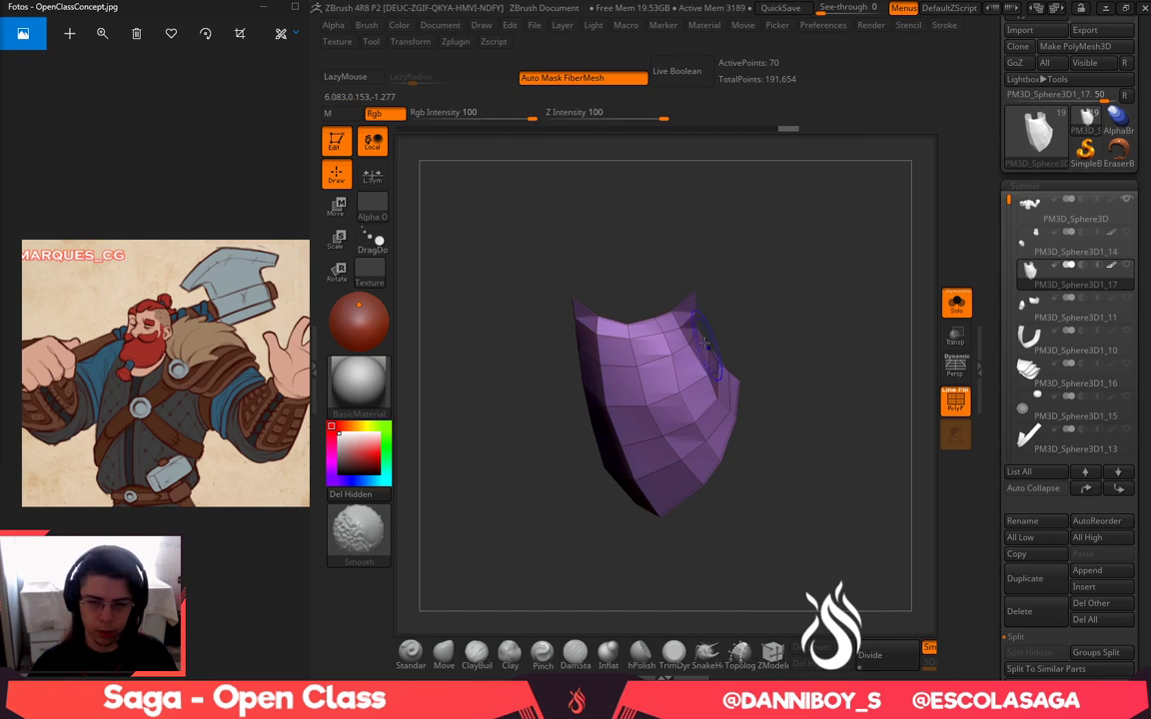
{"action": "mouse_move", "coordinate": [629, 345]}
{"action": "left_mouse_down", "text": "shift"}
{"action": "mouse_move", "coordinate": [692, 414]}
{"action": "mouse_move", "coordinate": [681, 458]}
{"action": "left_mouse_up", "text": "shift"}
{"action": "left_click_drag", "start_coordinate": [861, 431], "coordinate": [762, 439]}
{"action": "left_click_drag", "start_coordinate": [680, 404], "coordinate": [674, 431], "text": "shift"}
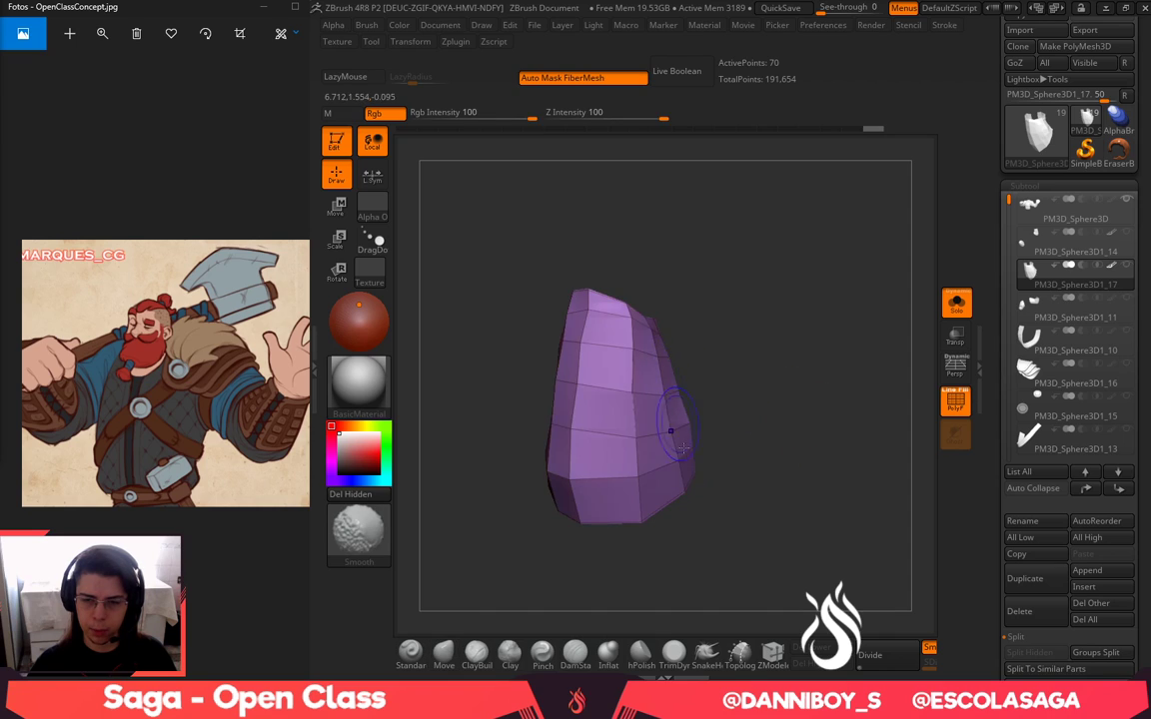
Reshape the mesh's side profile around the open gap with the Move brush, pulling the taller side outward
{"action": "left_click_drag", "start_coordinate": [814, 394], "coordinate": [728, 386]}
{"action": "left_click_drag", "start_coordinate": [697, 323], "coordinate": [654, 346]}
{"action": "mouse_move", "coordinate": [713, 386]}
{"action": "left_mouse_down"}
{"action": "mouse_move", "coordinate": [853, 401]}
{"action": "mouse_move", "coordinate": [884, 378]}
{"action": "mouse_move", "coordinate": [858, 336]}
{"action": "mouse_move", "coordinate": [854, 377]}
{"action": "mouse_move", "coordinate": [748, 422]}
{"action": "left_mouse_up"}
{"action": "left_click_drag", "start_coordinate": [552, 437], "coordinate": [545, 424]}
{"action": "left_click_drag", "start_coordinate": [761, 352], "coordinate": [787, 379], "text": "alt"}
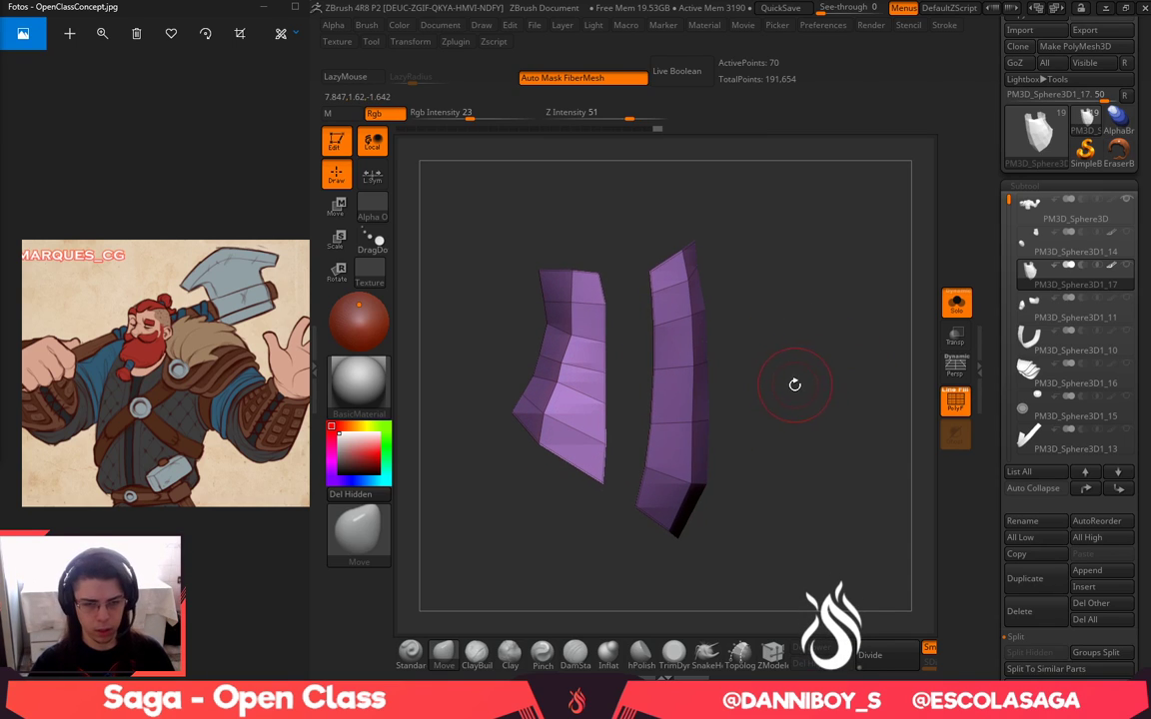
{"action": "key", "text": "space"}
{"action": "left_click_drag", "start_coordinate": [671, 299], "coordinate": [721, 287]}
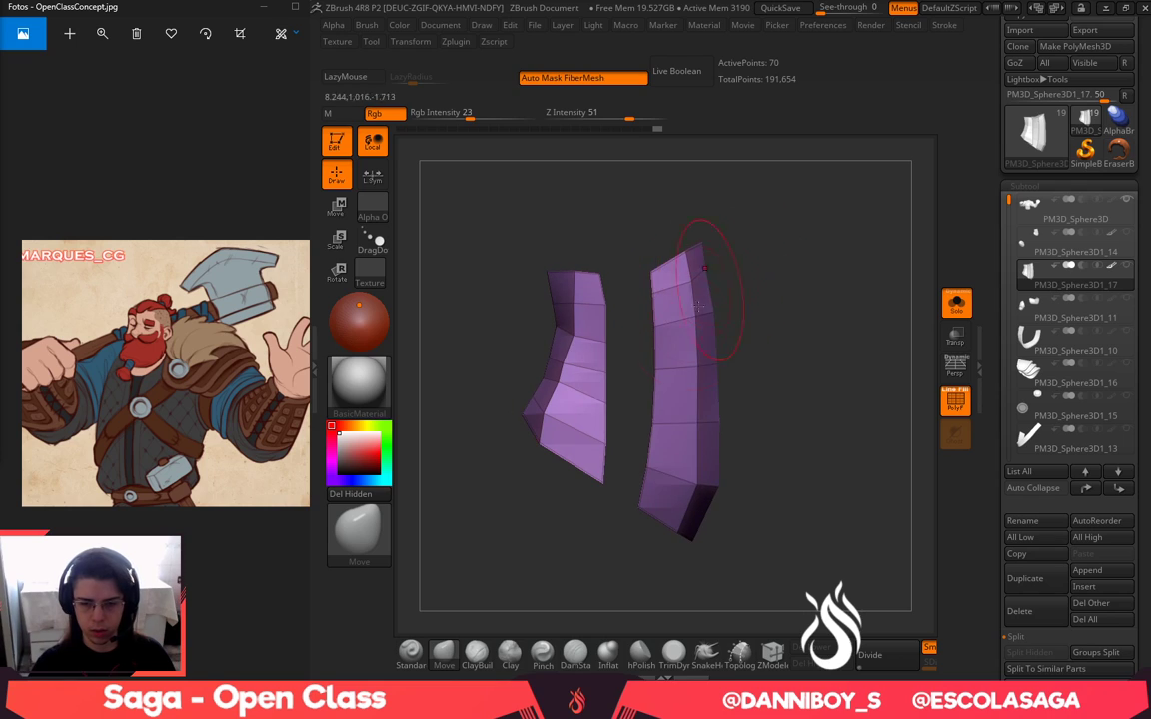
Try drawing the two edges of the open gap together with a large Pinch brush
{"action": "left_click", "coordinate": [546, 660]}
{"action": "key", "text": "space"}
{"action": "left_click_drag", "start_coordinate": [655, 311], "coordinate": [687, 310]}
{"action": "left_click_drag", "start_coordinate": [655, 309], "coordinate": [628, 310]}
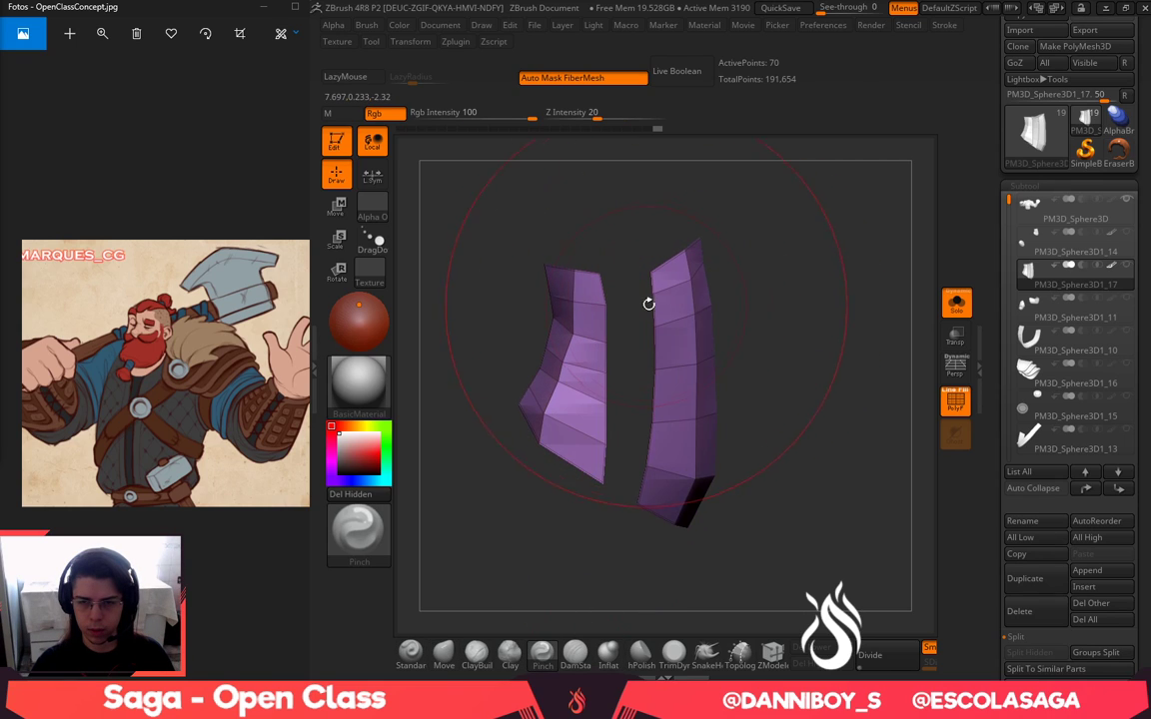
Mask the flared side and pull the taller side's edge into the gap with the Move brush
{"action": "mouse_move", "coordinate": [649, 246]}
{"action": "left_mouse_down", "text": "ctrl"}
{"action": "mouse_move", "coordinate": [650, 429]}
{"action": "mouse_move", "coordinate": [632, 270]}
{"action": "mouse_move", "coordinate": [645, 246]}
{"action": "mouse_move", "coordinate": [638, 285]}
{"action": "mouse_move", "coordinate": [624, 285]}
{"action": "left_mouse_up", "text": "ctrl"}
{"action": "left_click", "coordinate": [718, 217], "text": "ctrl"}
{"action": "left_click", "coordinate": [444, 654]}
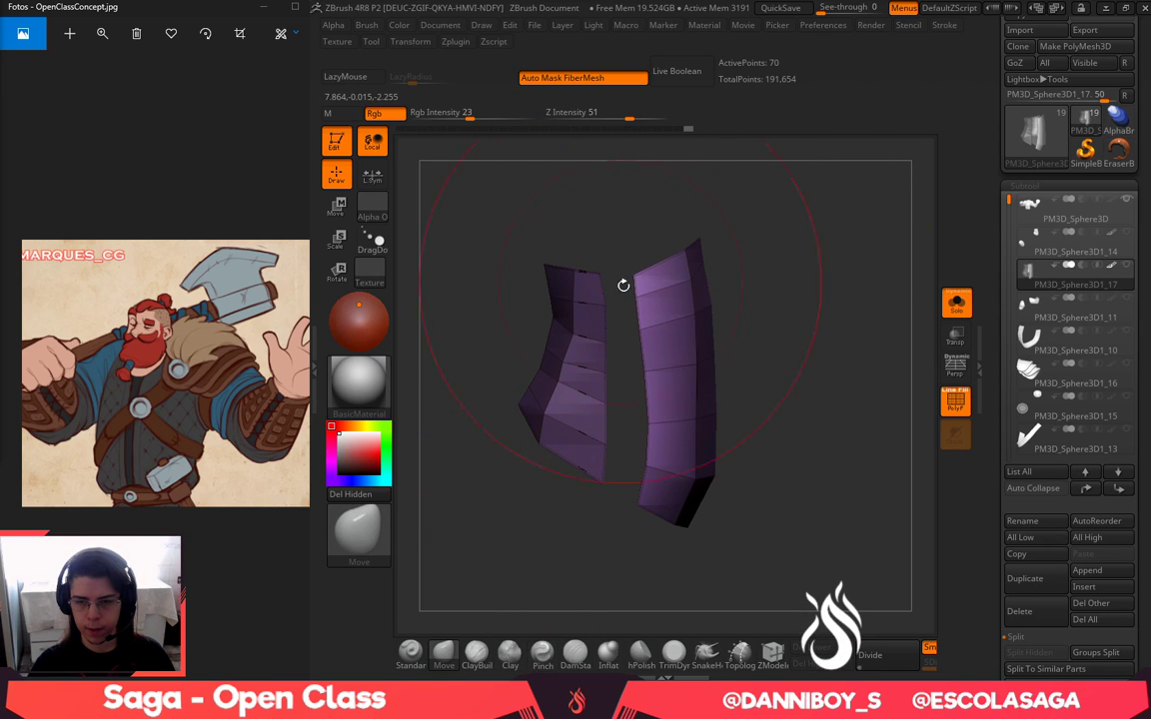
{"action": "left_click_drag", "start_coordinate": [752, 372], "coordinate": [767, 345], "text": "ctrl"}
{"action": "left_click_drag", "start_coordinate": [585, 288], "coordinate": [622, 279]}
{"action": "key", "text": "ctrl+z"}
Mask the taller side with MaskLasso and pull the flared side's edge toward the gap with the Move brush
{"action": "key", "text": "space"}
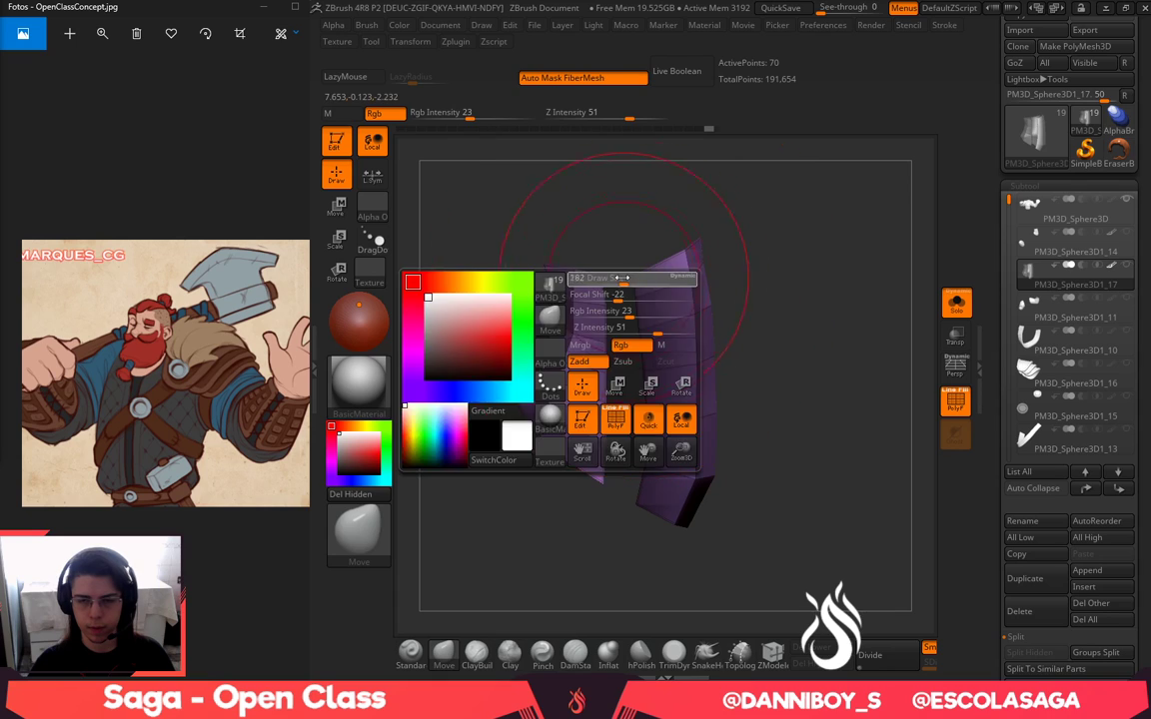
{"action": "mouse_move", "coordinate": [569, 241]}
{"action": "left_mouse_down", "text": "ctrl"}
{"action": "mouse_move", "coordinate": [517, 178]}
{"action": "mouse_move", "coordinate": [534, 186]}
{"action": "left_mouse_up", "text": "ctrl"}
{"action": "key", "text": "space"}
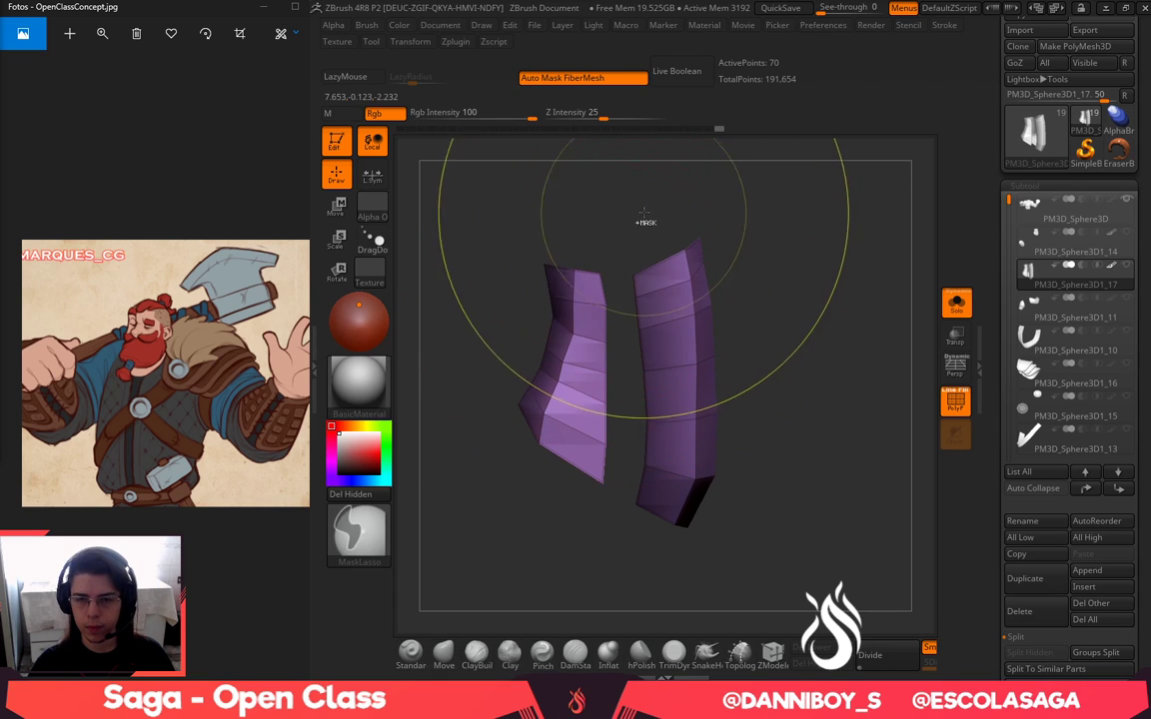
{"action": "left_click_drag", "start_coordinate": [662, 228], "coordinate": [657, 587], "text": "ctrl"}
{"action": "left_click_drag", "start_coordinate": [600, 272], "coordinate": [625, 288]}
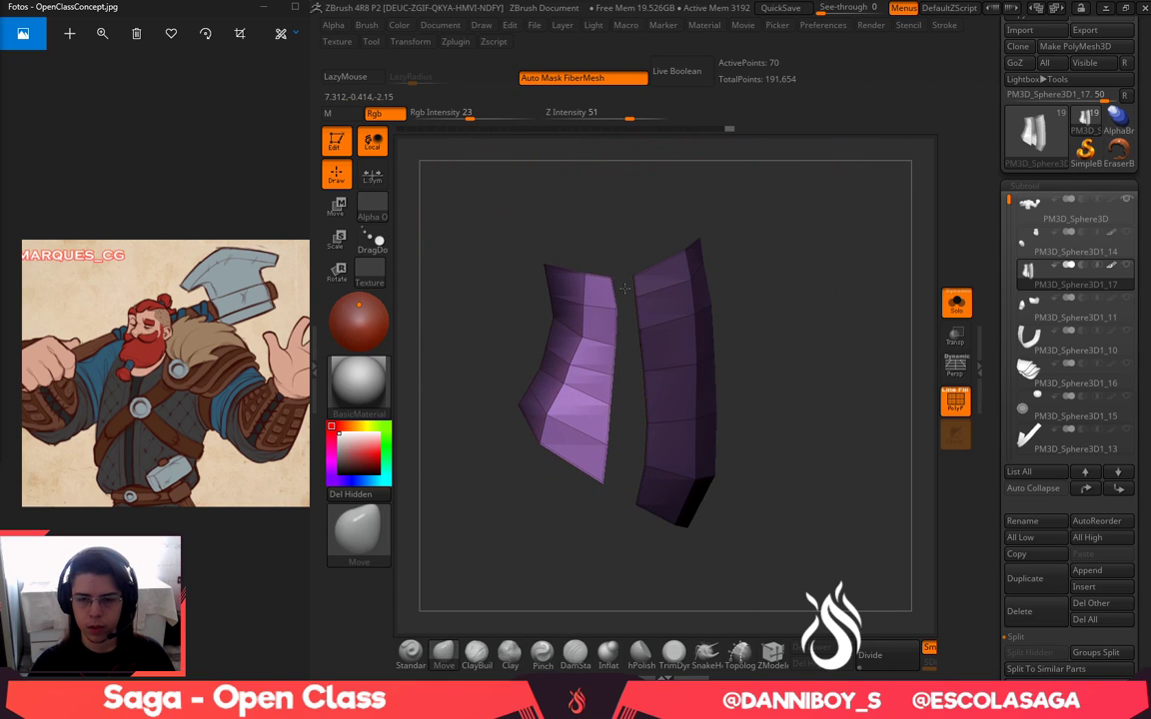
{"action": "key", "text": "space"}
{"action": "left_click_drag", "start_coordinate": [623, 404], "coordinate": [612, 401]}
{"action": "left_click_drag", "start_coordinate": [819, 384], "coordinate": [830, 370], "text": "alt"}
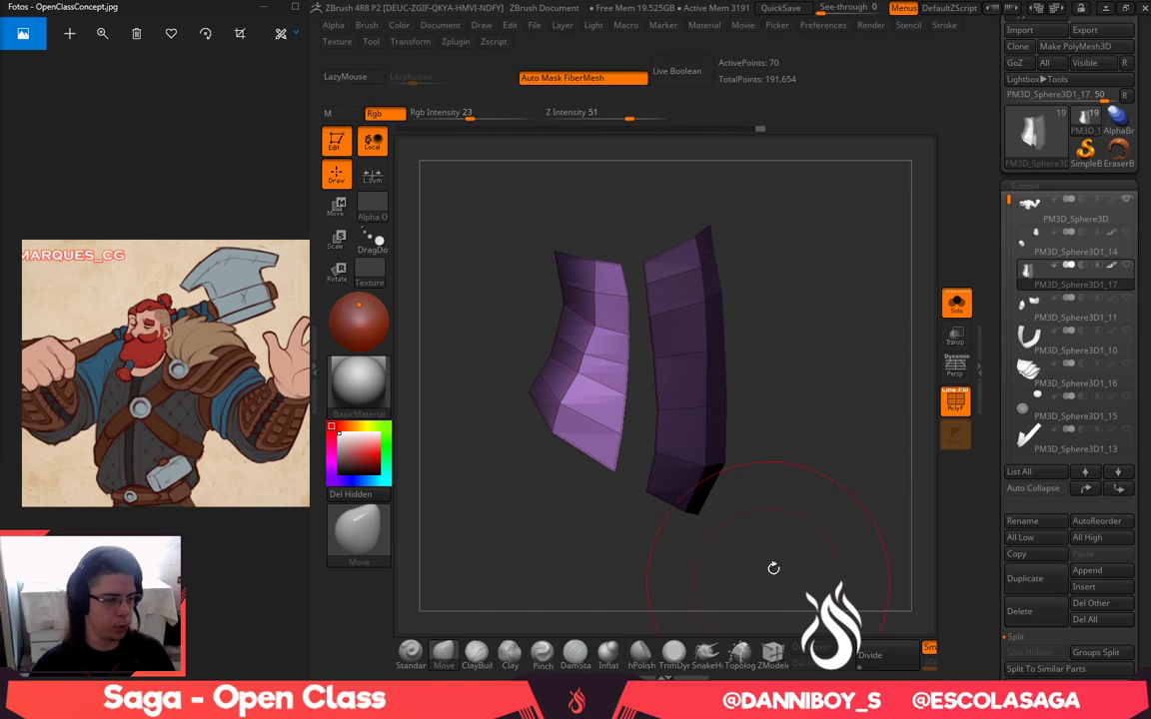
Refine the flared side's lower contour with a smaller Move brush, adjusting its gap edge and outer bulge
{"action": "mouse_move", "coordinate": [848, 482]}
{"action": "left_mouse_down"}
{"action": "mouse_move", "coordinate": [817, 475]}
{"action": "mouse_move", "coordinate": [837, 398]}
{"action": "mouse_move", "coordinate": [807, 345]}
{"action": "mouse_move", "coordinate": [792, 341]}
{"action": "left_mouse_up"}
{"action": "key", "text": "space"}
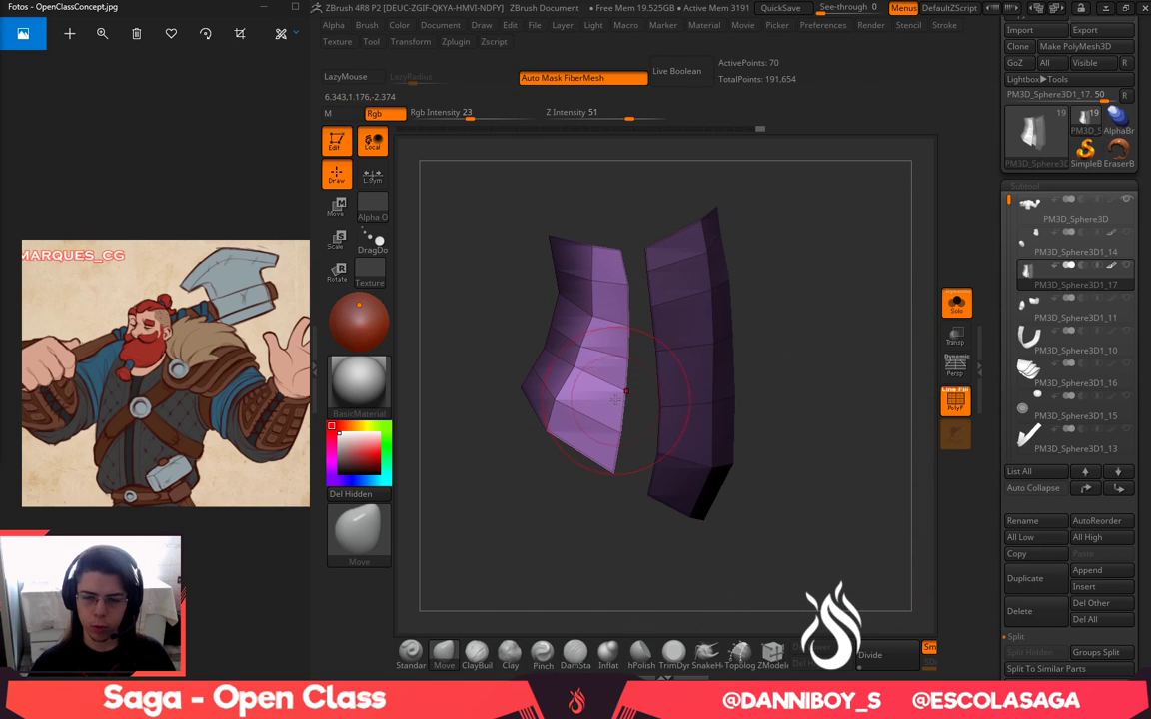
{"action": "left_click_drag", "start_coordinate": [617, 400], "coordinate": [615, 406]}
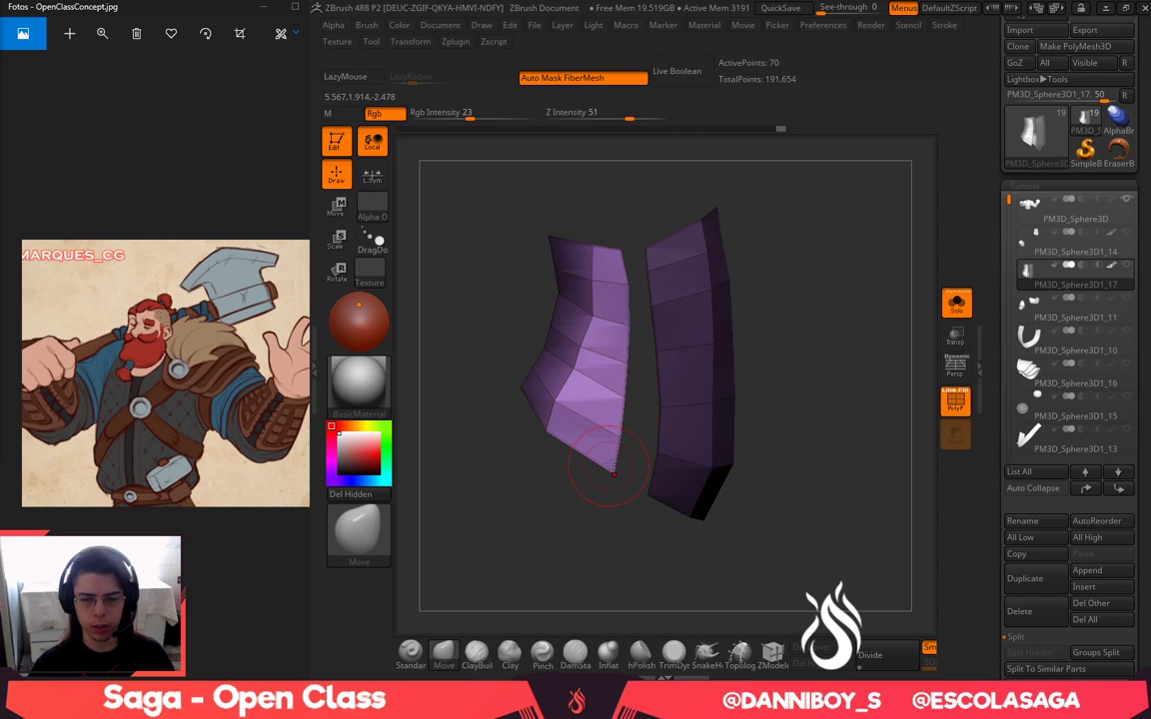
{"action": "left_click_drag", "start_coordinate": [539, 396], "coordinate": [536, 391]}
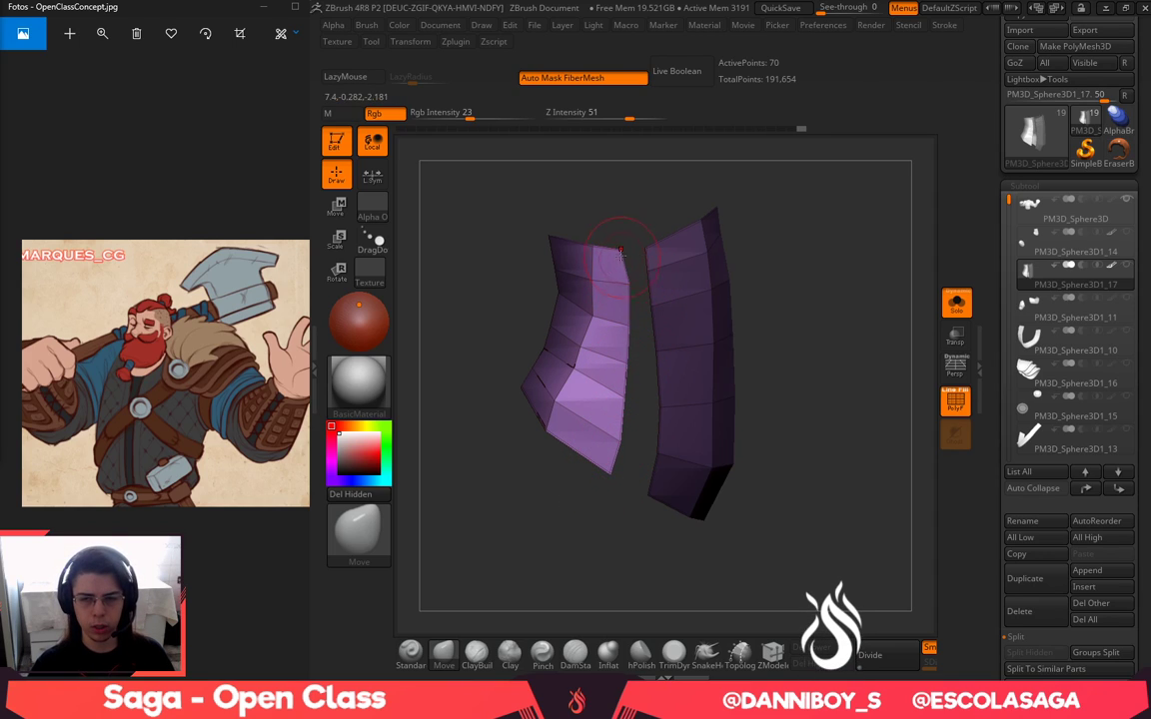
Switch to the ZModeler brush and set its QMesh polygon action to target All Polygons
{"action": "mouse_move", "coordinate": [809, 278]}
{"action": "left_mouse_down"}
{"action": "mouse_move", "coordinate": [837, 299]}
{"action": "mouse_move", "coordinate": [819, 311]}
{"action": "left_mouse_up"}
{"action": "key", "text": "b"}
{"action": "key", "text": "z"}
{"action": "key", "text": "m"}
{"action": "left_click_drag", "start_coordinate": [775, 252], "coordinate": [749, 256]}
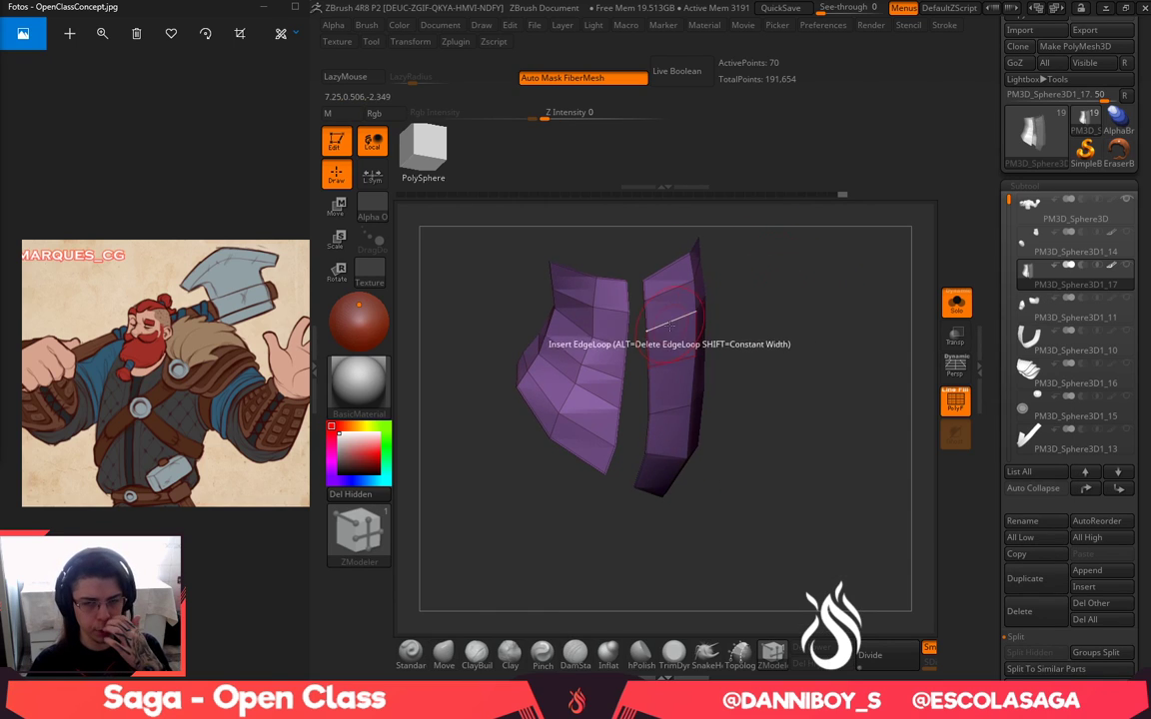
{"action": "key", "text": "space"}
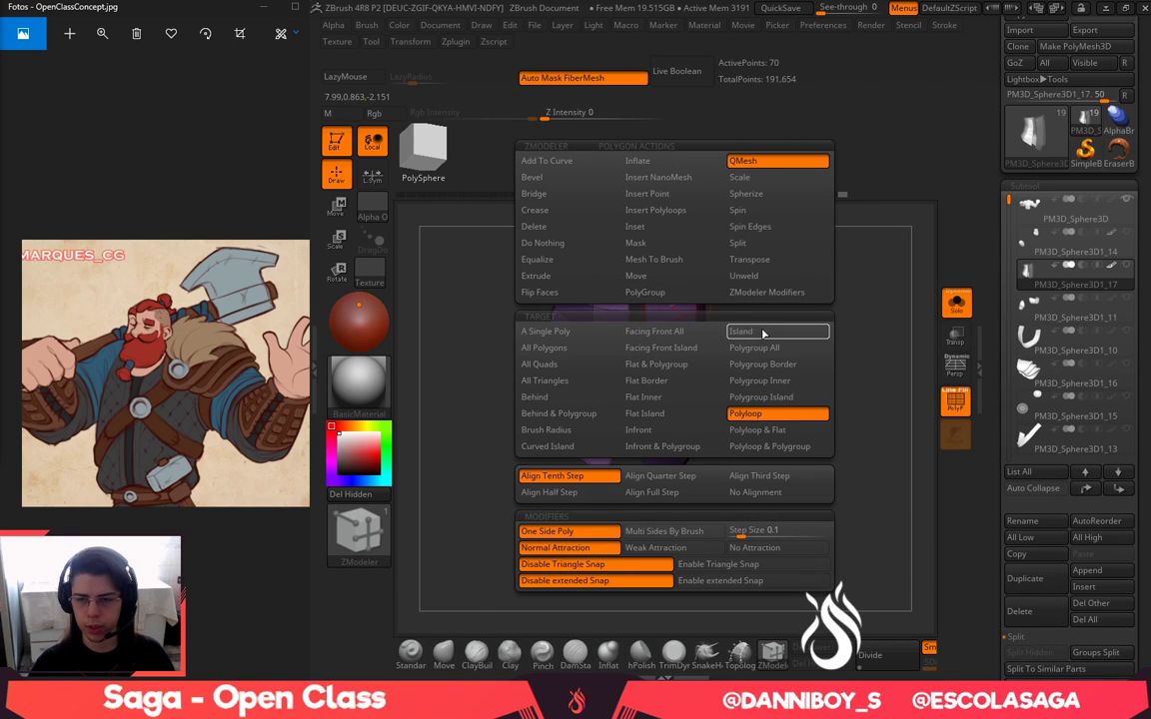
{"action": "left_click", "coordinate": [572, 349]}
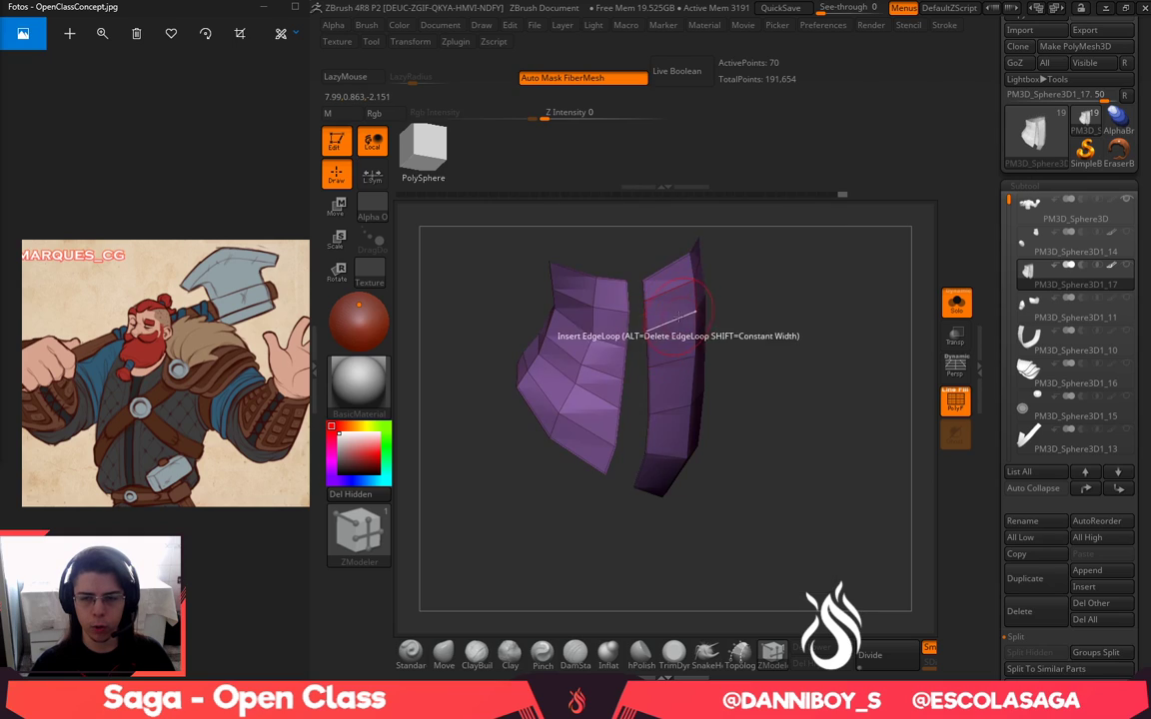
Insert edge loops just below the upper rim, along the gap's edges and just above the lower rim, undoing the misplaced first loop
{"action": "left_click_drag", "start_coordinate": [676, 323], "coordinate": [691, 314]}
{"action": "key", "text": "ctrl+z"}
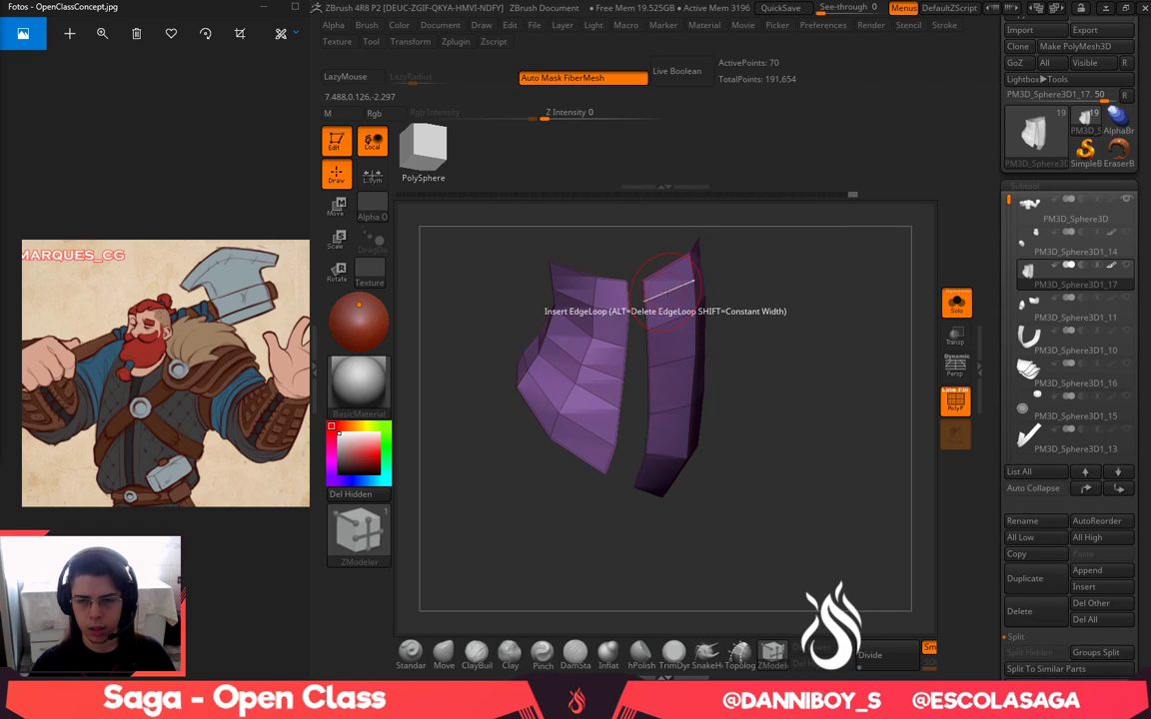
{"action": "left_click", "coordinate": [664, 292]}
{"action": "left_click", "coordinate": [615, 307]}
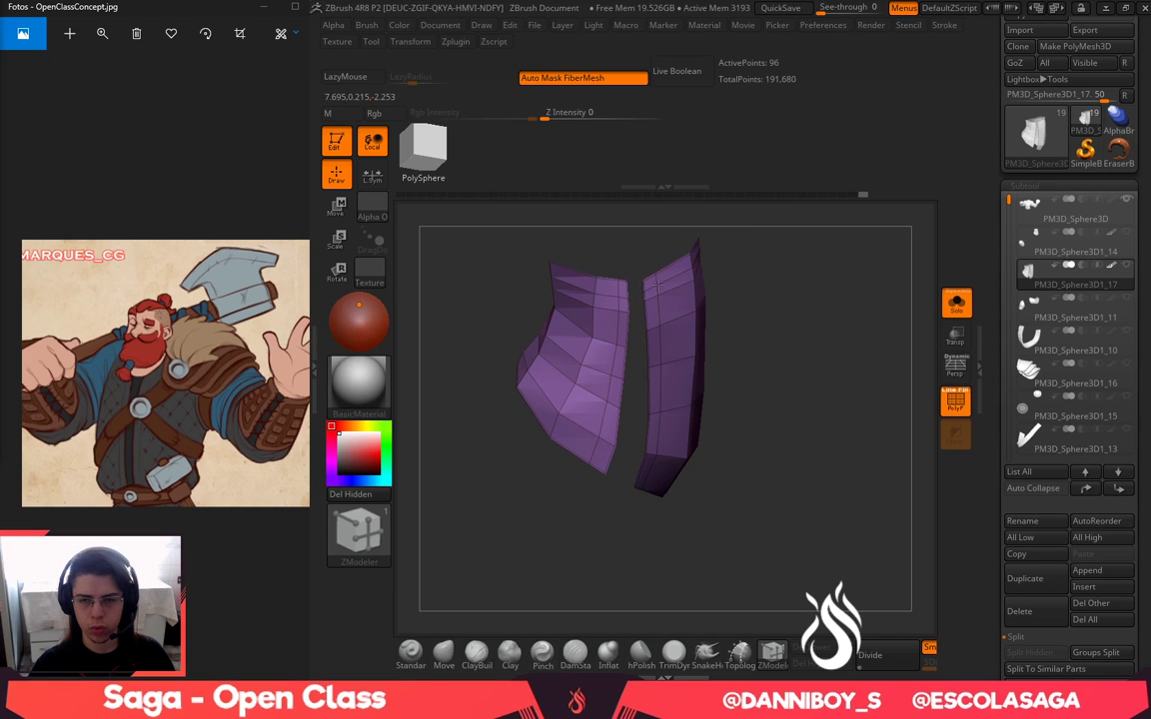
{"action": "left_click", "coordinate": [650, 468]}
Stitch the extra edge-loop points into the lower corner vertex on the flared side of the gap
{"action": "left_click_drag", "start_coordinate": [609, 551], "coordinate": [586, 531], "text": "alt"}
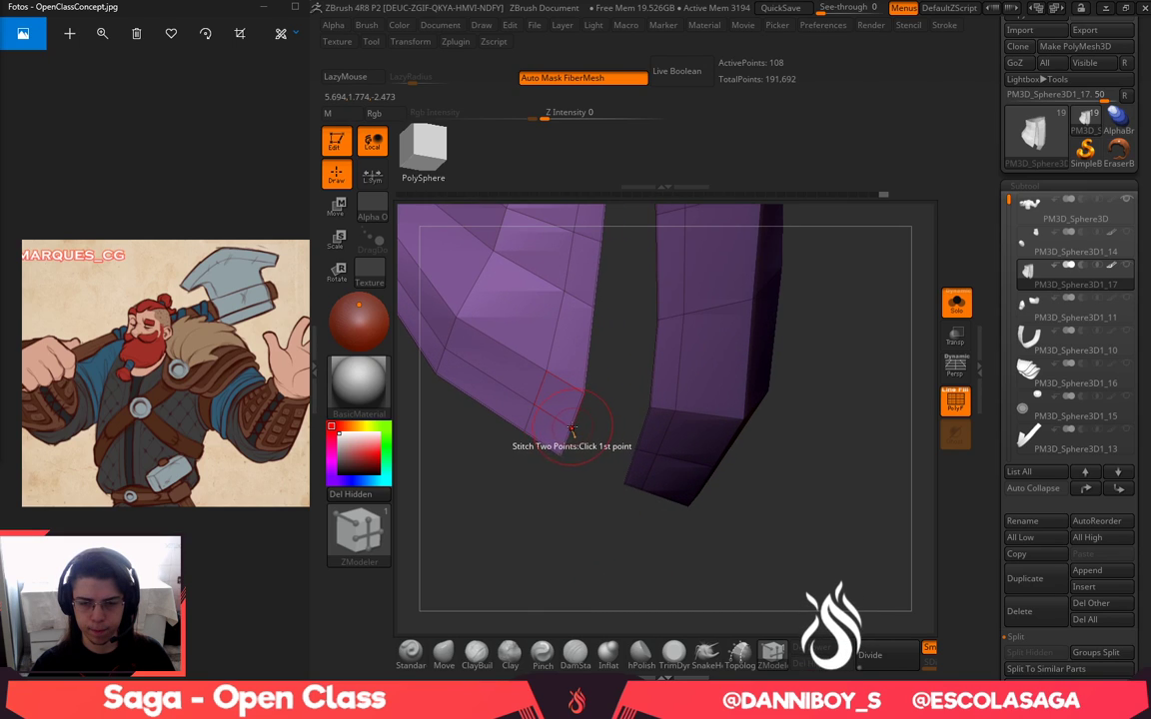
{"action": "left_click", "coordinate": [561, 456]}
{"action": "left_click", "coordinate": [561, 456]}
{"action": "left_click", "coordinate": [524, 434]}
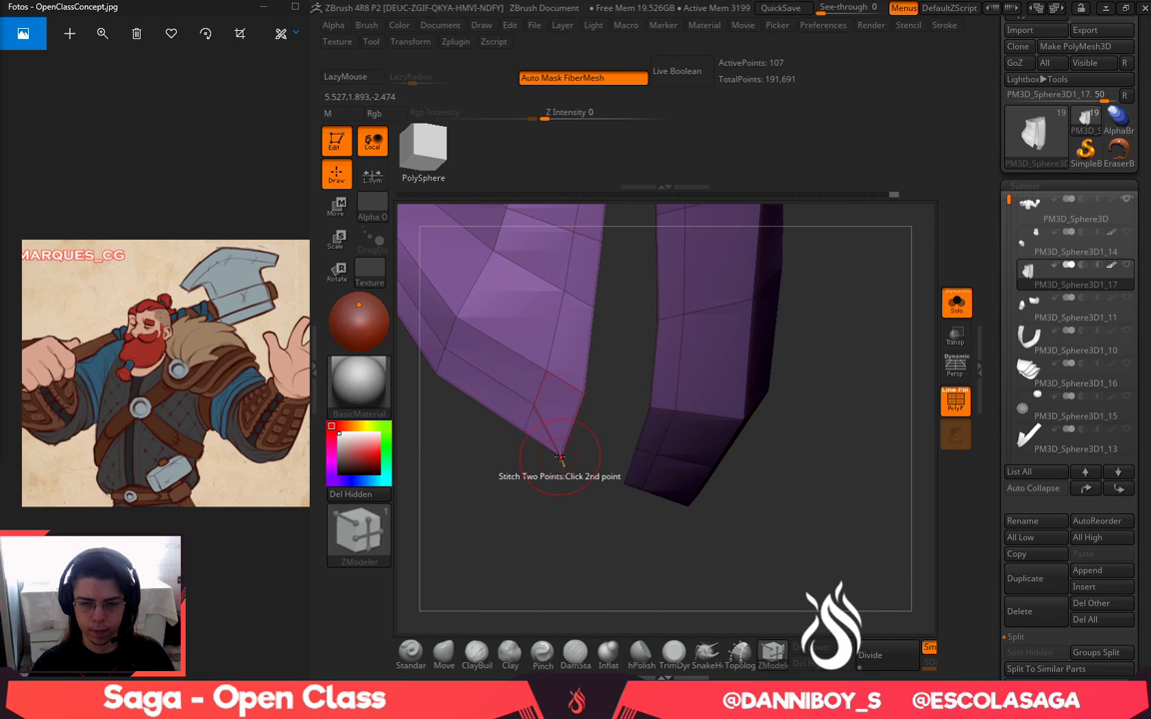
{"action": "left_click", "coordinate": [560, 456]}
Stitch the extra points into the lower corner vertex on the taller side of the gap, undoing the accidental QMesh extrusion
{"action": "left_click_drag", "start_coordinate": [614, 506], "coordinate": [634, 491]}
{"action": "left_click", "coordinate": [641, 507]}
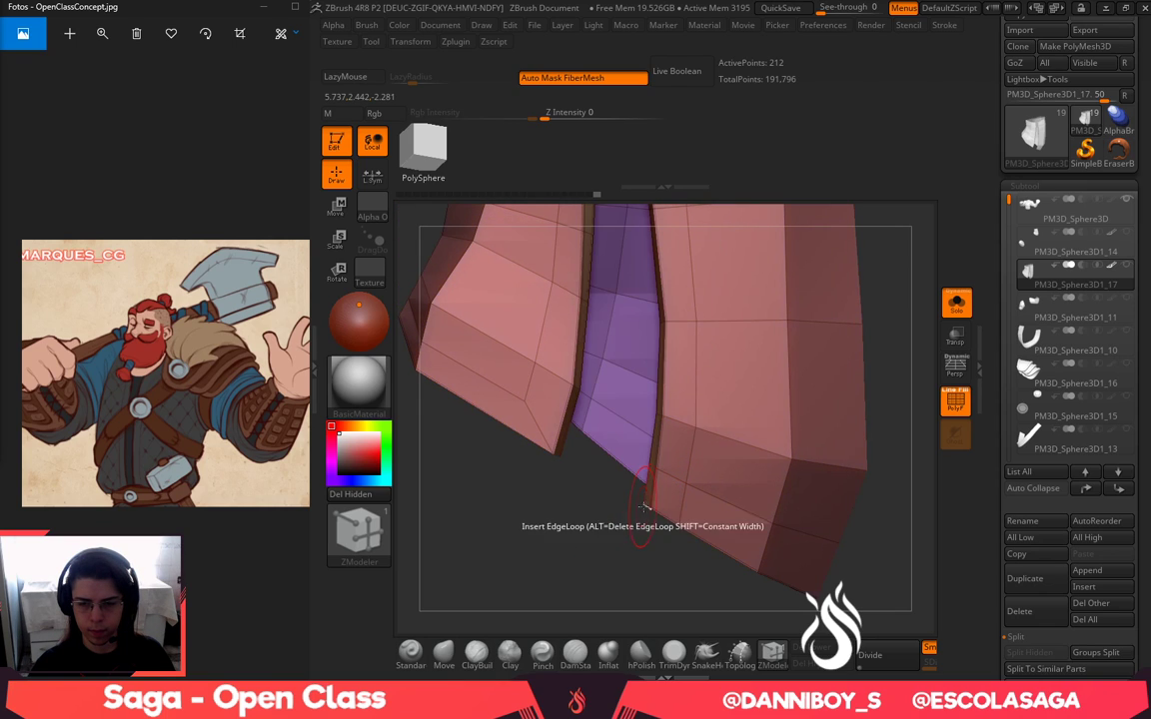
{"action": "key", "text": "ctrl+z"}
{"action": "left_click", "coordinate": [644, 502]}
{"action": "left_click_drag", "start_coordinate": [650, 538], "coordinate": [654, 487]}
{"action": "left_click", "coordinate": [672, 520]}
{"action": "left_click", "coordinate": [647, 503]}
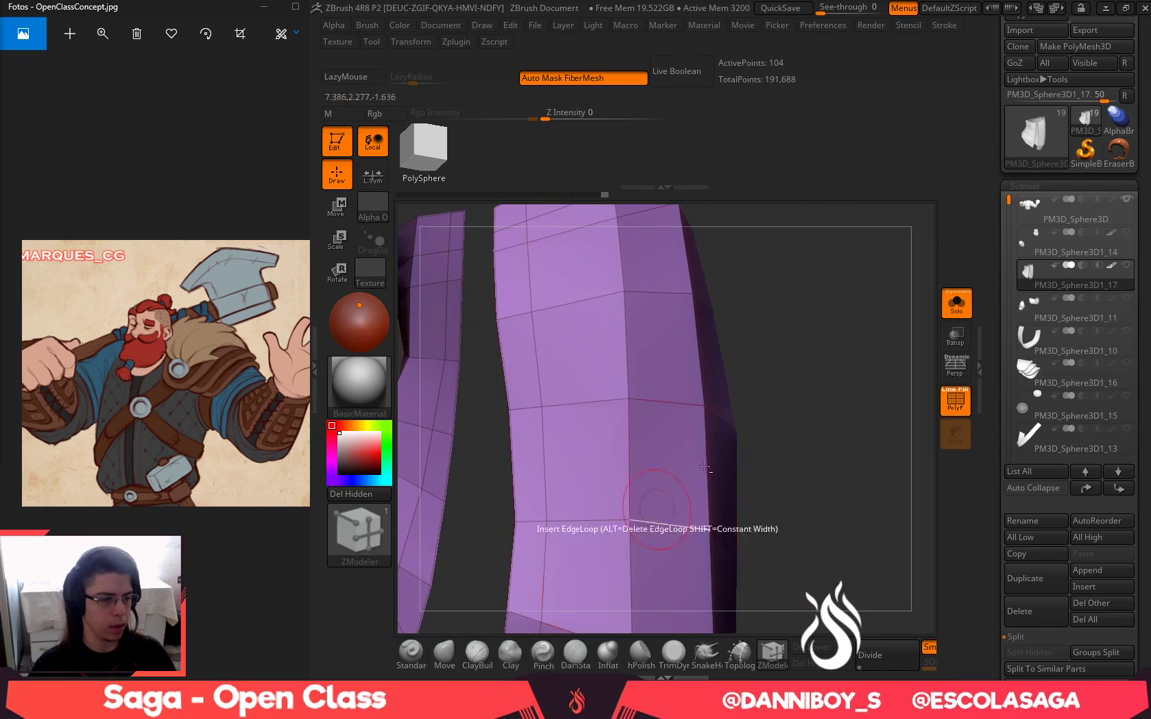
Stitch the extra edge-loop points into the upper corner vertex on the taller side of the gap
{"action": "left_click_drag", "start_coordinate": [899, 300], "coordinate": [927, 242]}
{"action": "left_click", "coordinate": [603, 475]}
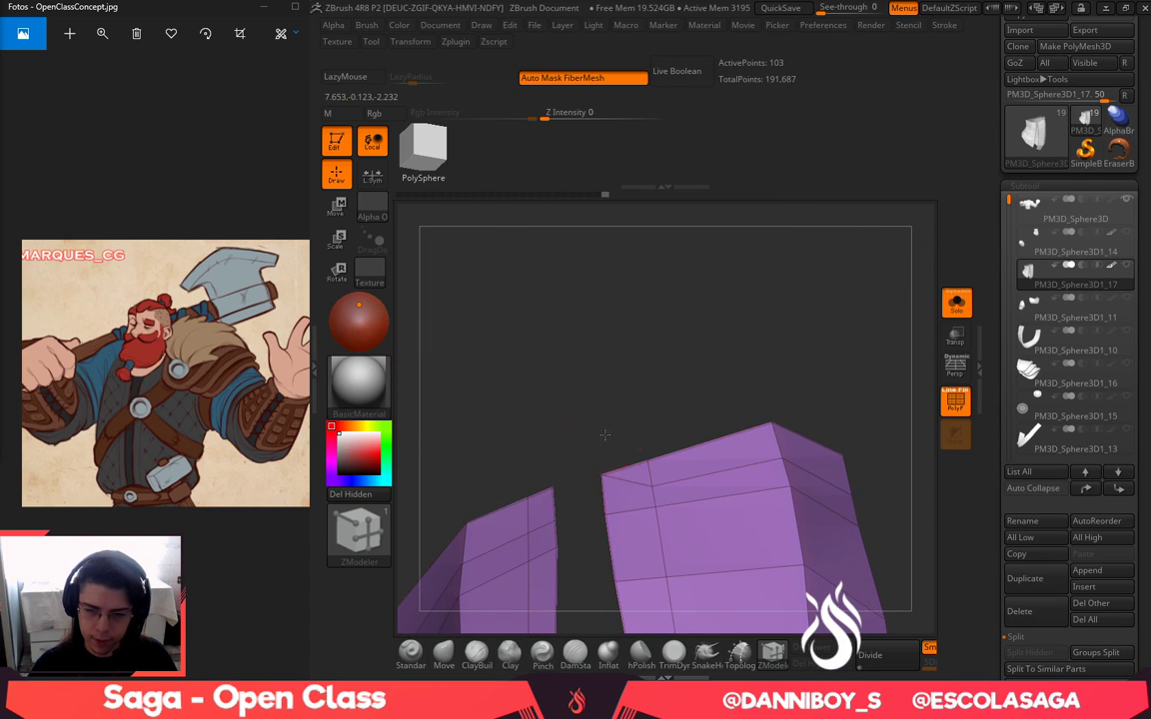
{"action": "left_click_drag", "start_coordinate": [605, 435], "coordinate": [627, 474]}
{"action": "left_click", "coordinate": [645, 452]}
{"action": "left_click", "coordinate": [603, 474]}
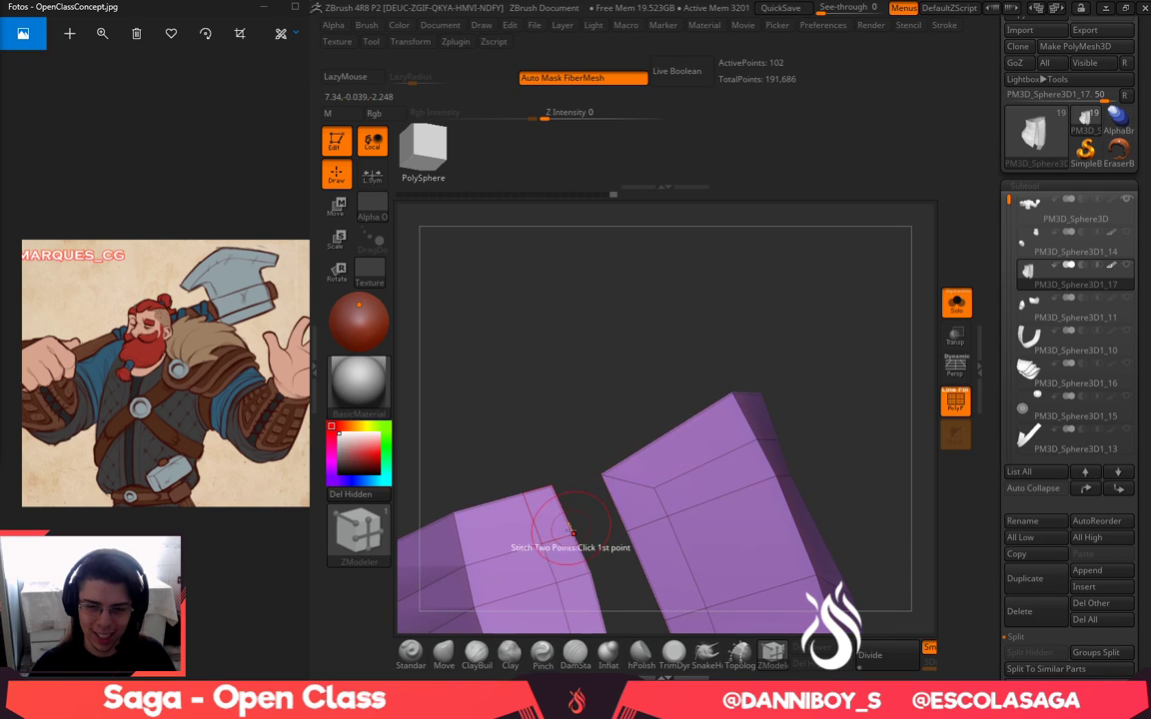
Stitch the extra points into the upper corner vertex on the flared side, undoing and repeating the stitch
{"action": "left_click", "coordinate": [526, 495]}
{"action": "left_click", "coordinate": [552, 487]}
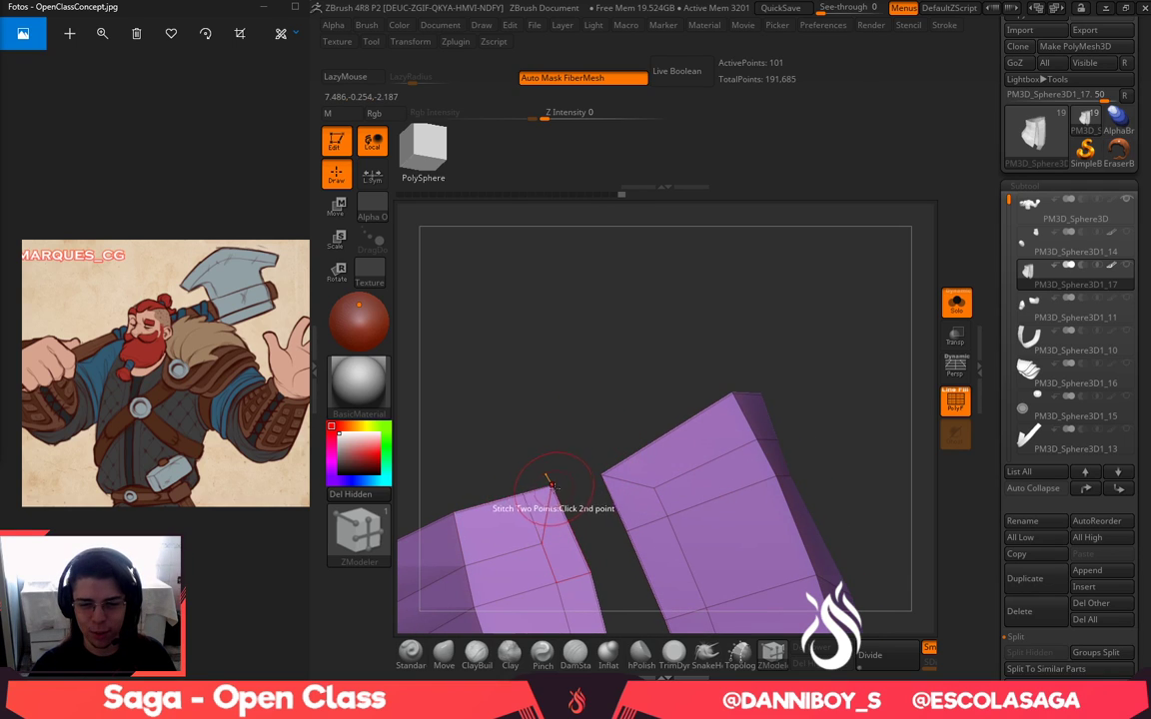
{"action": "left_click_drag", "start_coordinate": [562, 445], "coordinate": [625, 212]}
{"action": "key", "text": "ctrl+z"}
{"action": "left_click", "coordinate": [529, 493]}
{"action": "left_click", "coordinate": [551, 487]}
{"action": "left_click_drag", "start_coordinate": [804, 319], "coordinate": [860, 303]}
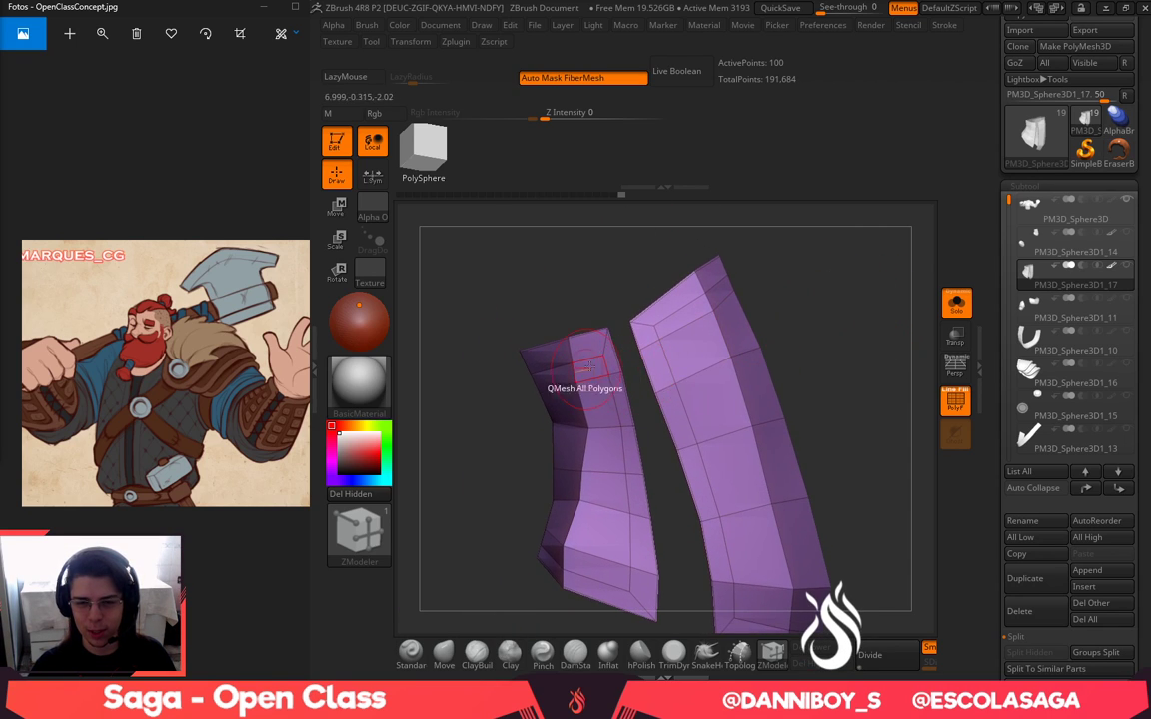
Adjust the vertices along the arm guard's upper edge with a smaller Move brush
{"action": "left_click_drag", "start_coordinate": [790, 232], "coordinate": [859, 213]}
{"action": "left_click_drag", "start_coordinate": [847, 320], "coordinate": [833, 302], "text": "alt"}
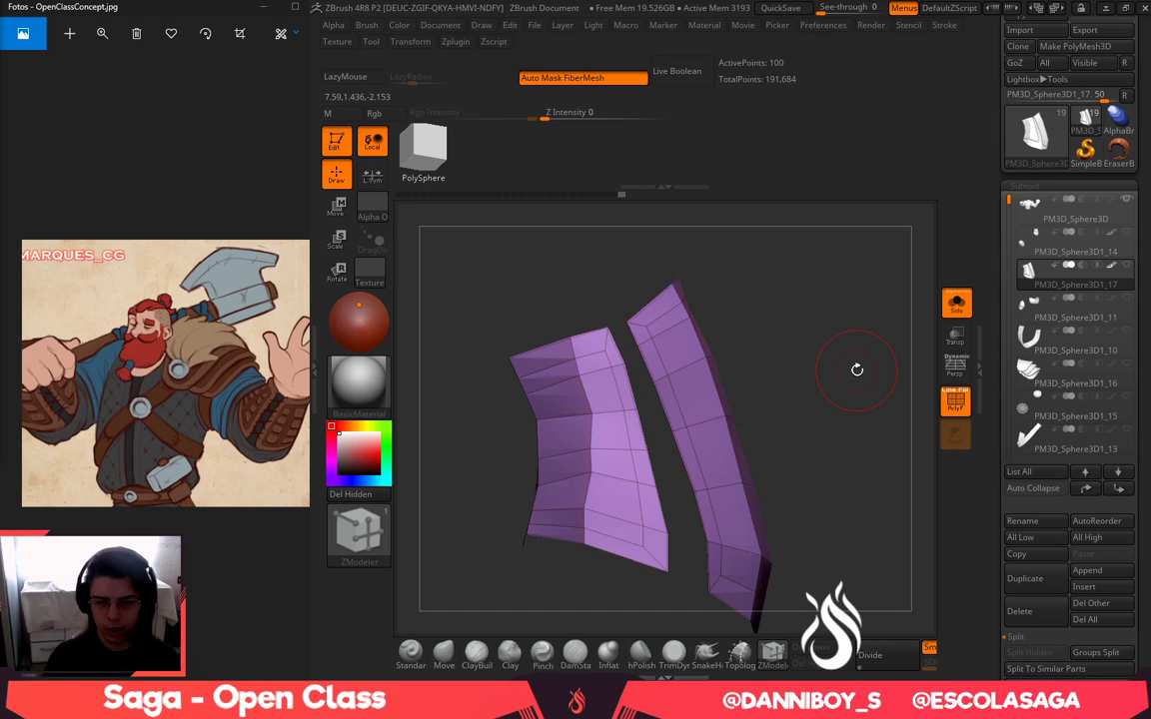
{"action": "left_click", "coordinate": [445, 656]}
{"action": "left_click_drag", "start_coordinate": [860, 374], "coordinate": [812, 379]}
{"action": "key", "text": "space"}
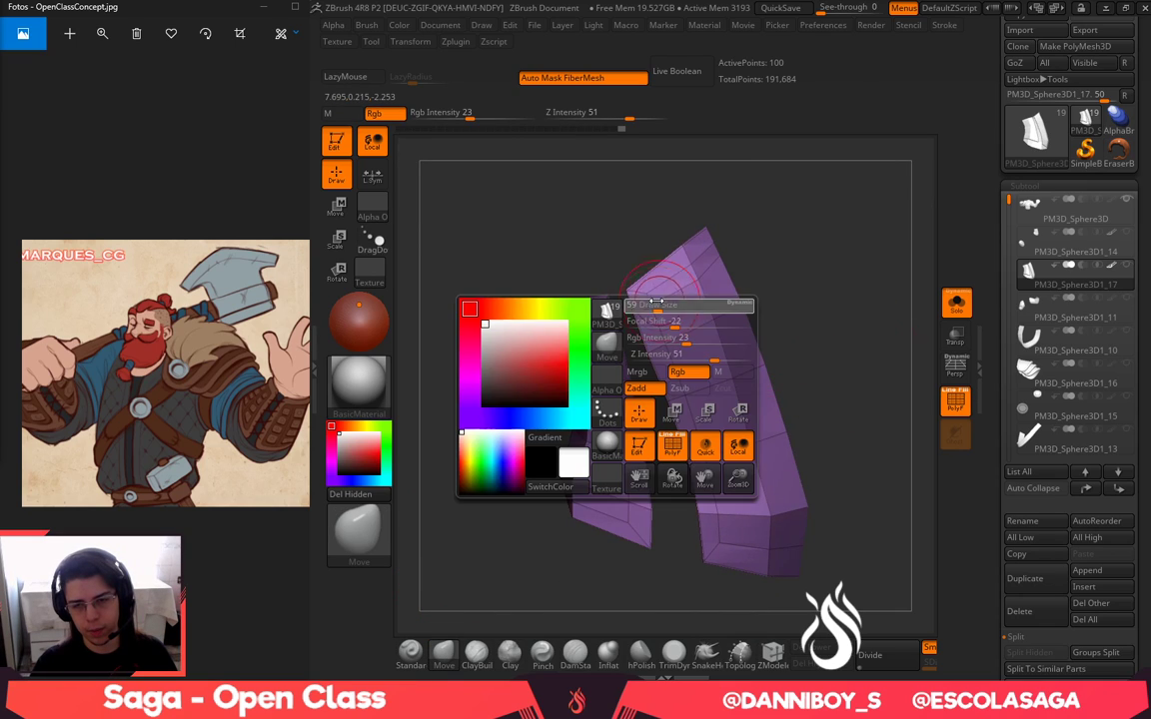
{"action": "left_click_drag", "start_coordinate": [799, 207], "coordinate": [828, 201]}
{"action": "key", "text": "space"}
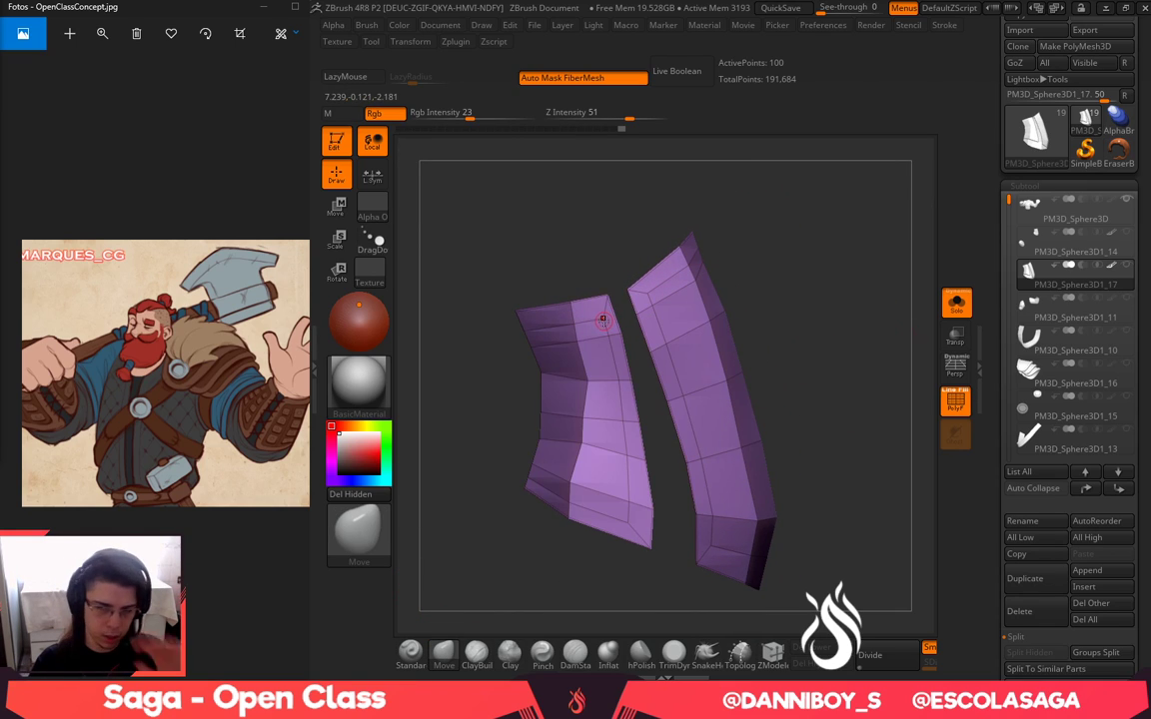
{"action": "left_click_drag", "start_coordinate": [513, 228], "coordinate": [611, 196]}
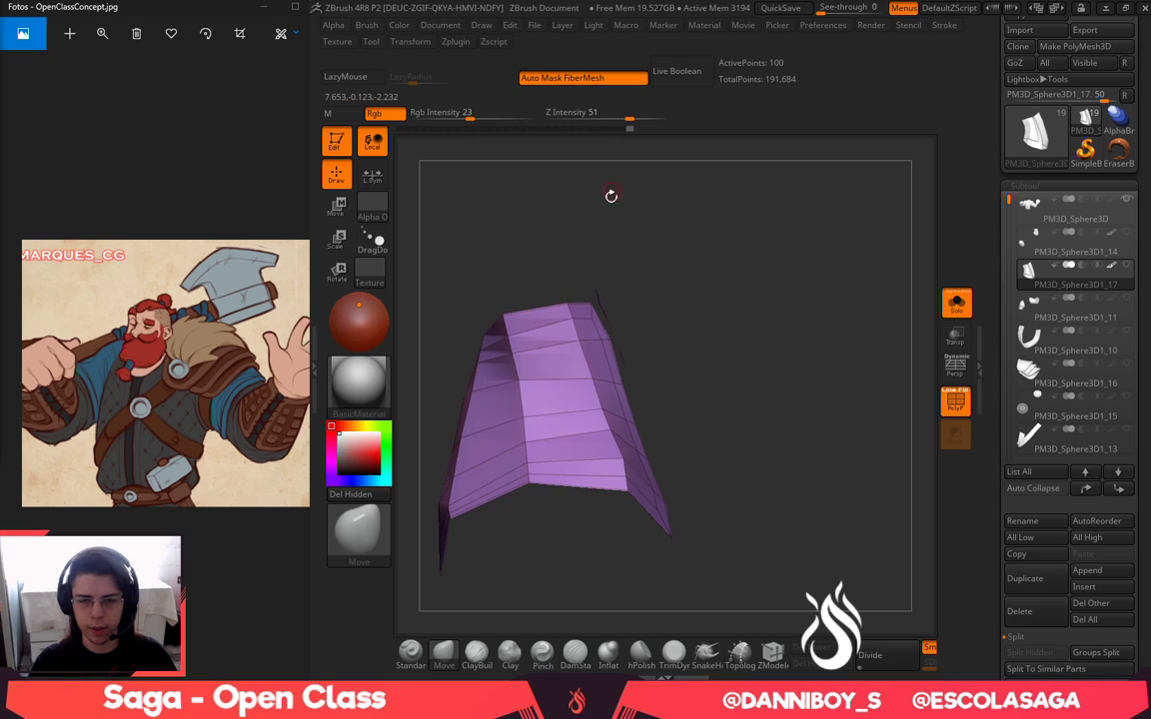
{"action": "left_click_drag", "start_coordinate": [493, 260], "coordinate": [627, 262]}
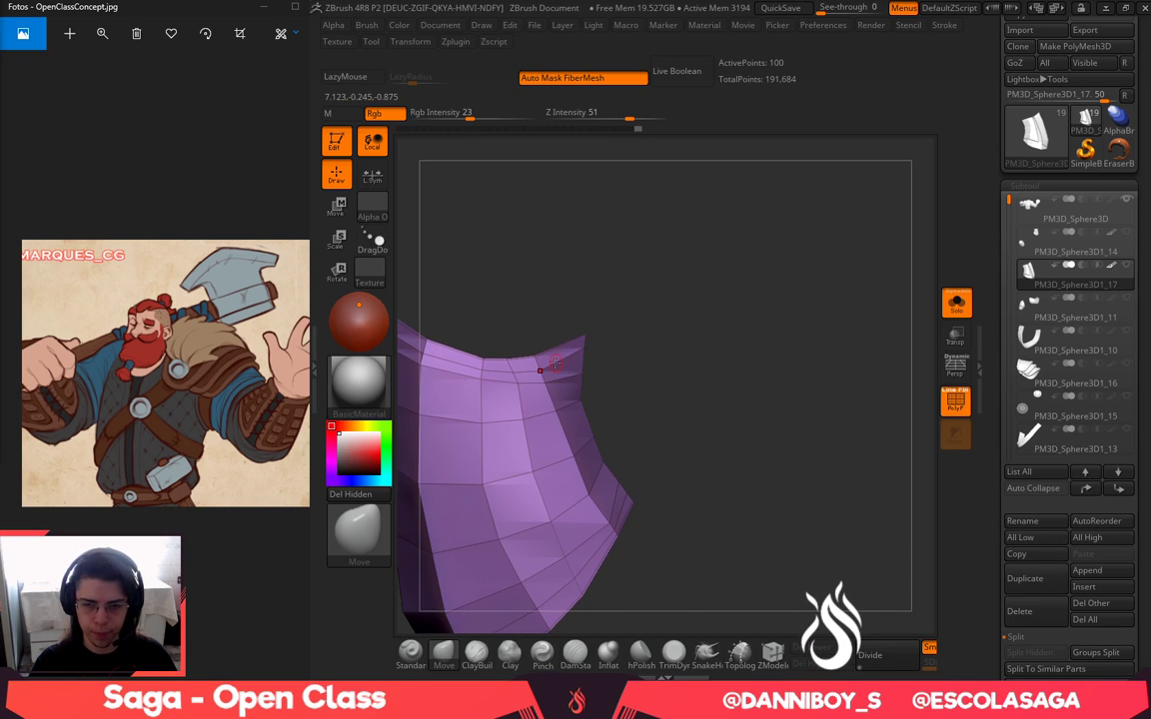
{"action": "left_click_drag", "start_coordinate": [572, 326], "coordinate": [623, 390]}
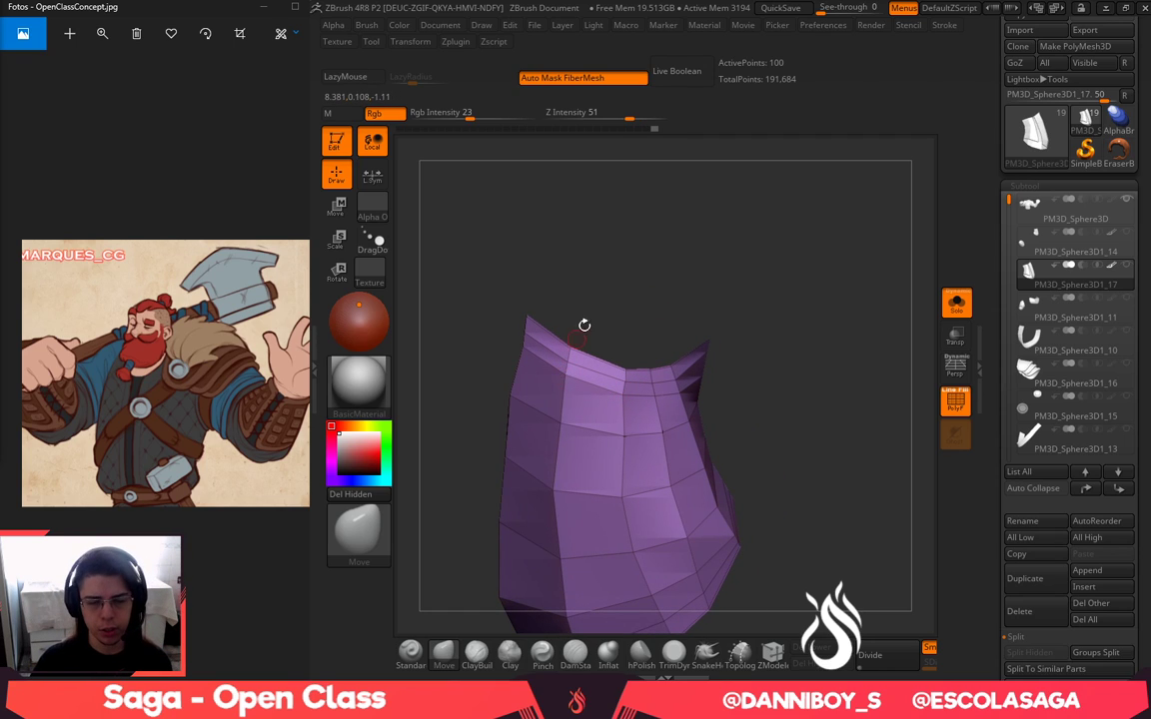
{"action": "left_click_drag", "start_coordinate": [612, 304], "coordinate": [821, 254]}
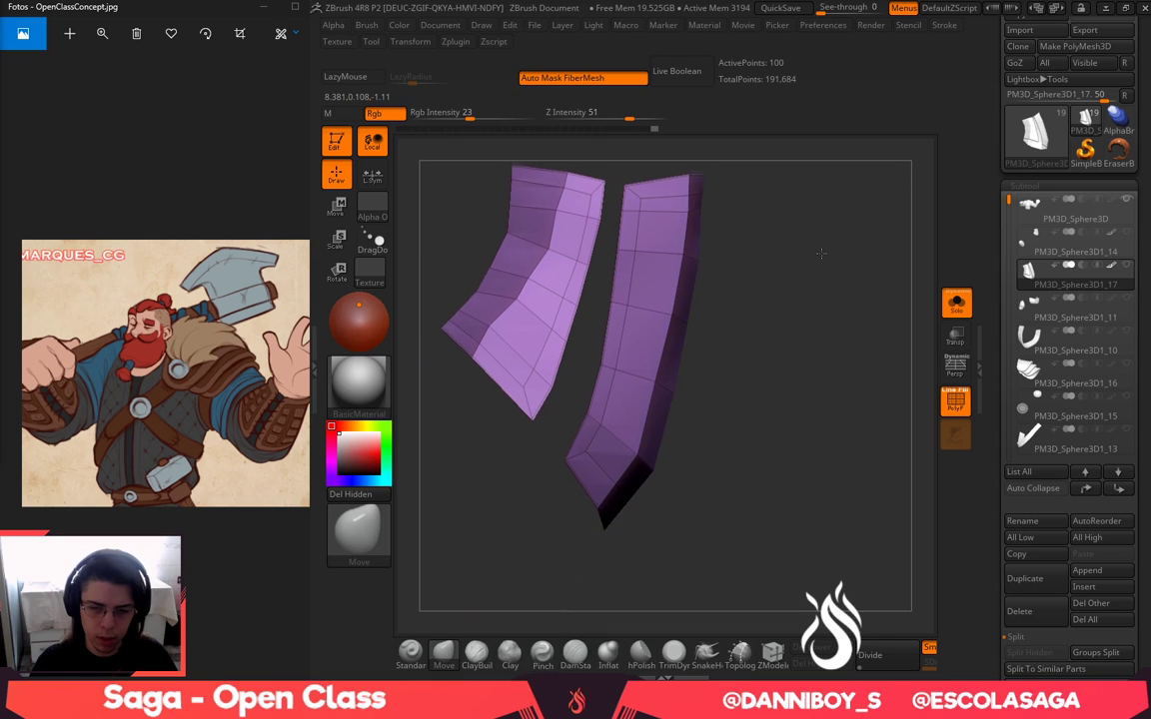
Adjust the vertices along the arm guard's lower edge with the Move brush
{"action": "left_click_drag", "start_coordinate": [541, 499], "coordinate": [583, 424]}
{"action": "left_click_drag", "start_coordinate": [617, 552], "coordinate": [745, 460], "text": "alt"}
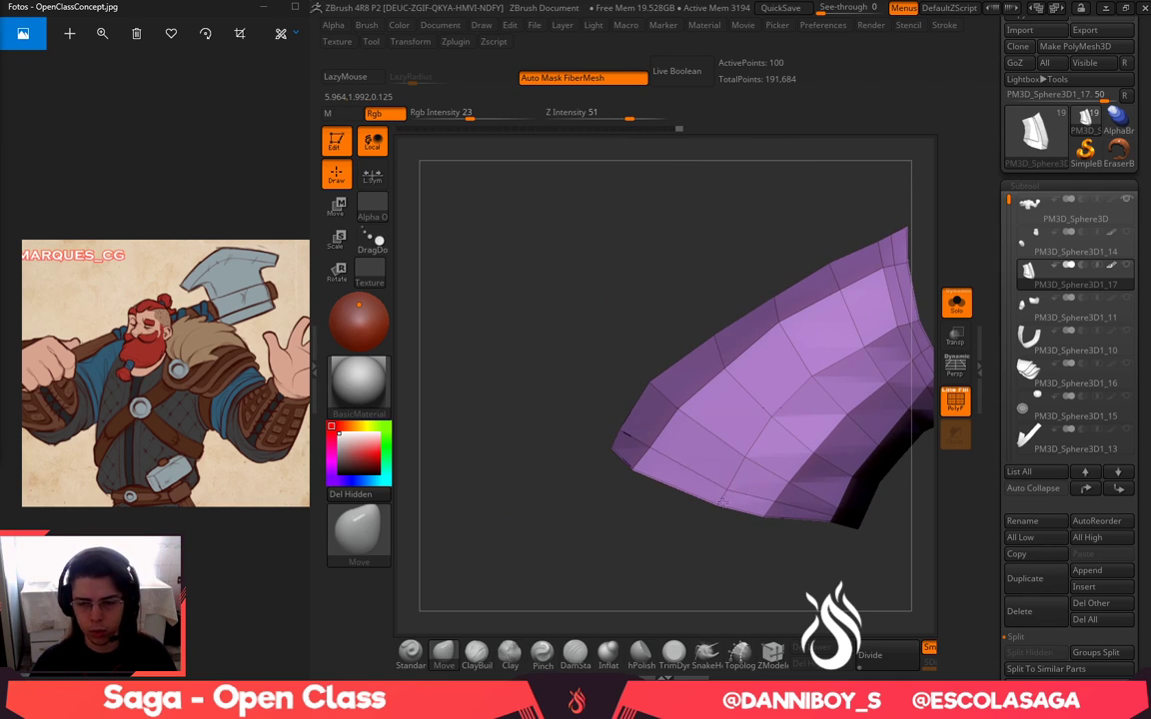
{"action": "left_click_drag", "start_coordinate": [730, 540], "coordinate": [476, 570]}
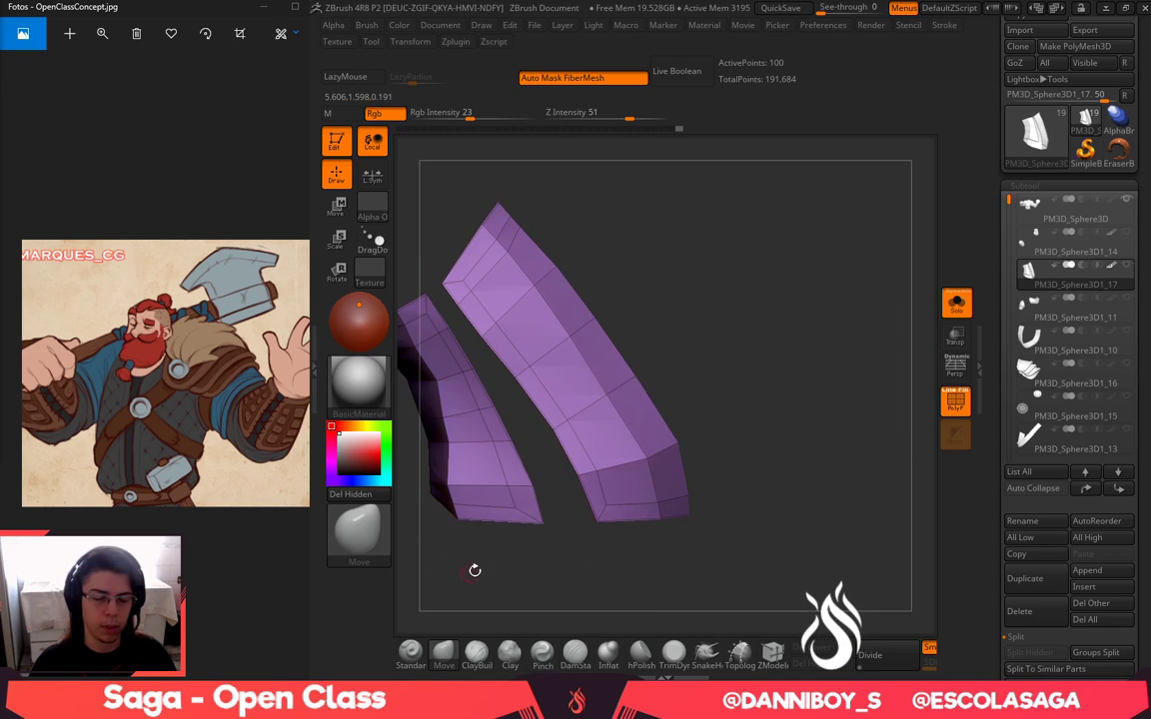
{"action": "mouse_move", "coordinate": [753, 397]}
{"action": "left_mouse_down"}
{"action": "mouse_move", "coordinate": [769, 376]}
{"action": "mouse_move", "coordinate": [829, 398]}
{"action": "left_mouse_up"}
Give the open arm guard shell thickness with ZModeler, using QMesh on all polygons
{"action": "left_click", "coordinate": [774, 656]}
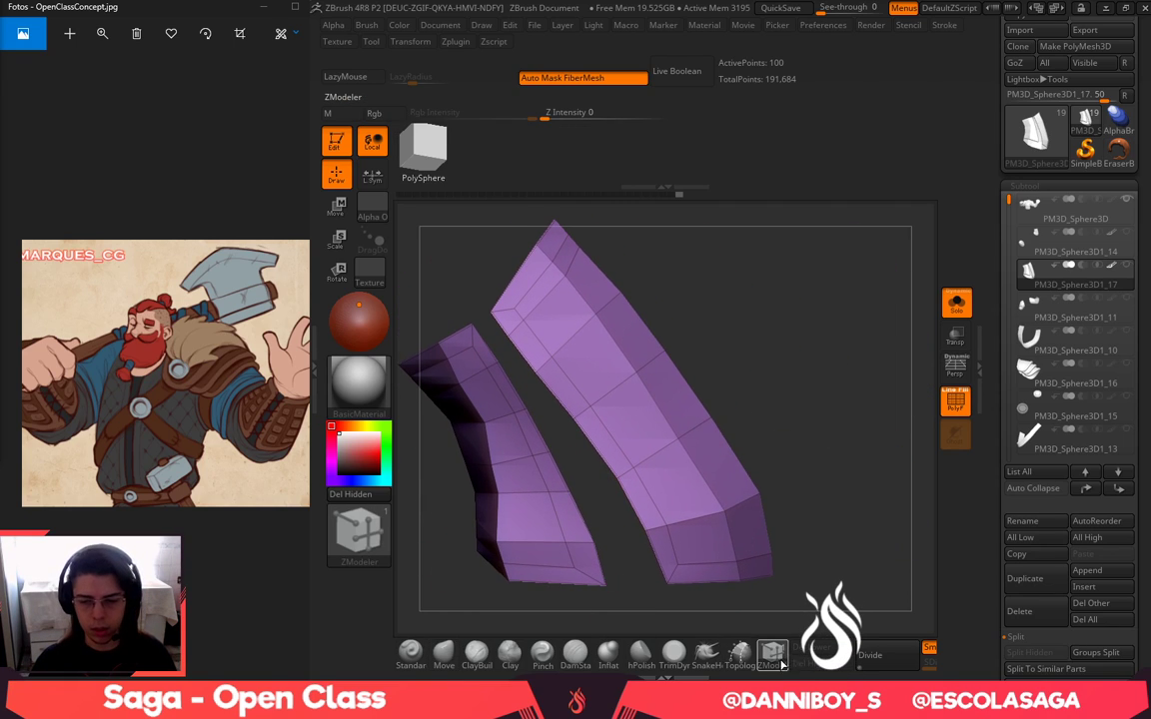
{"action": "key", "text": "space"}
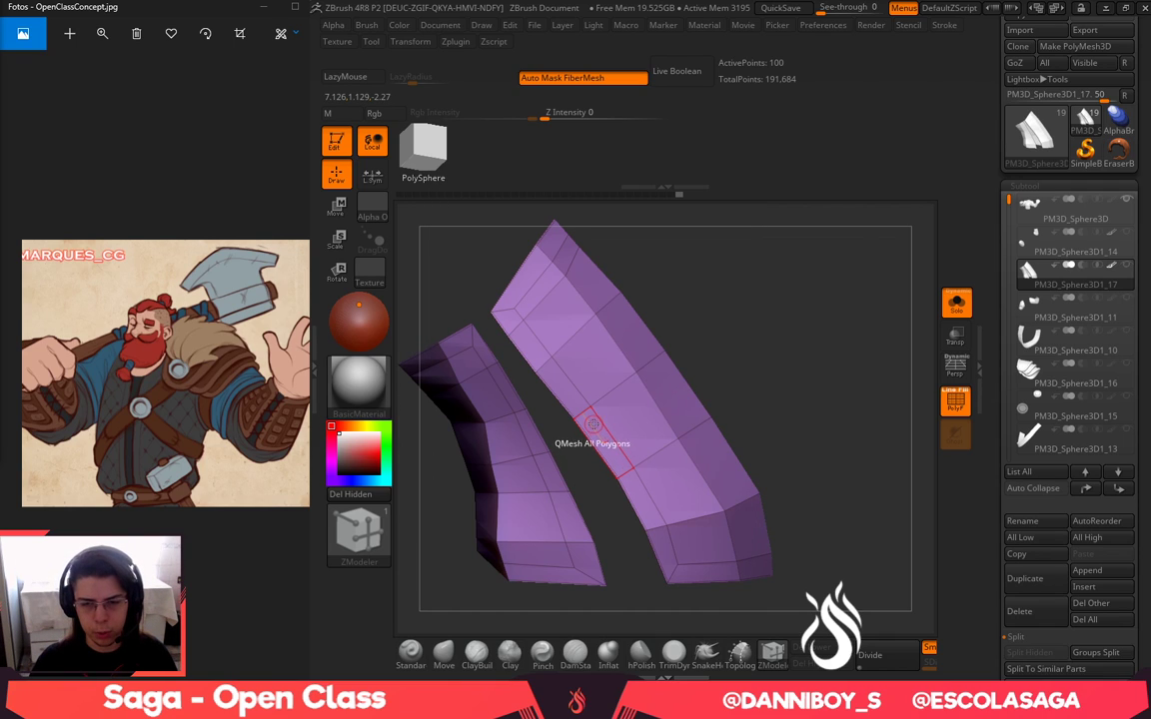
{"action": "left_click_drag", "start_coordinate": [593, 425], "coordinate": [630, 396]}
{"action": "left_click_drag", "start_coordinate": [772, 319], "coordinate": [646, 229]}
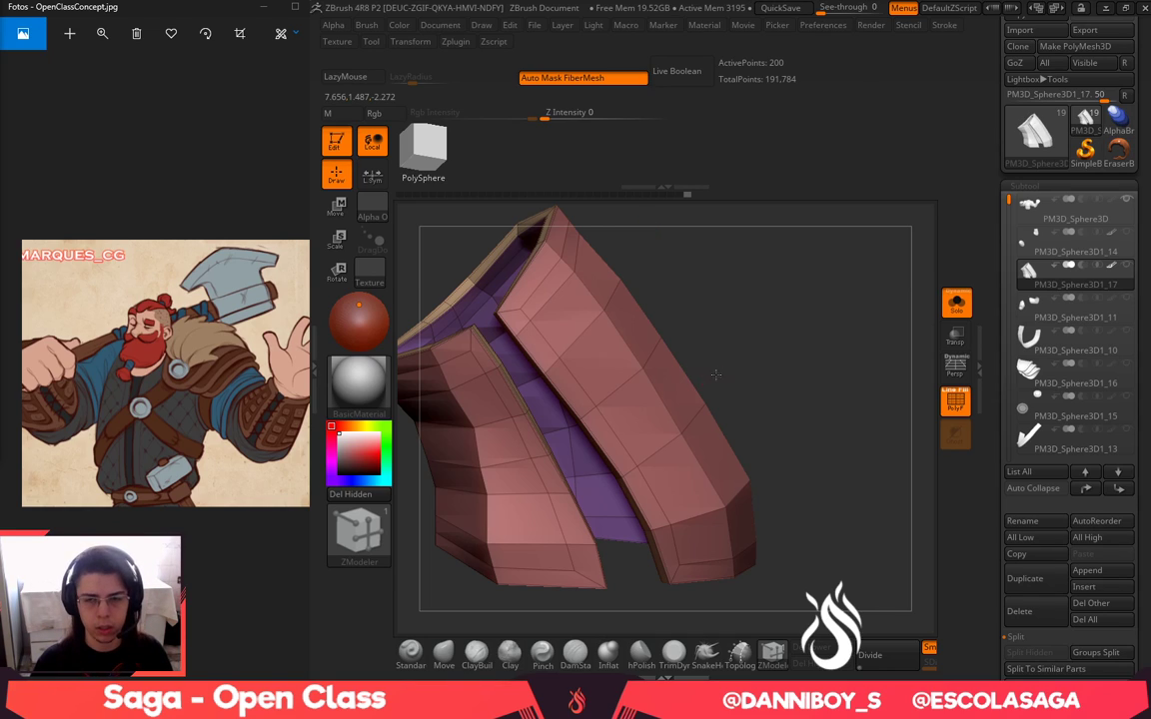
{"action": "left_click_drag", "start_coordinate": [716, 375], "coordinate": [856, 338]}
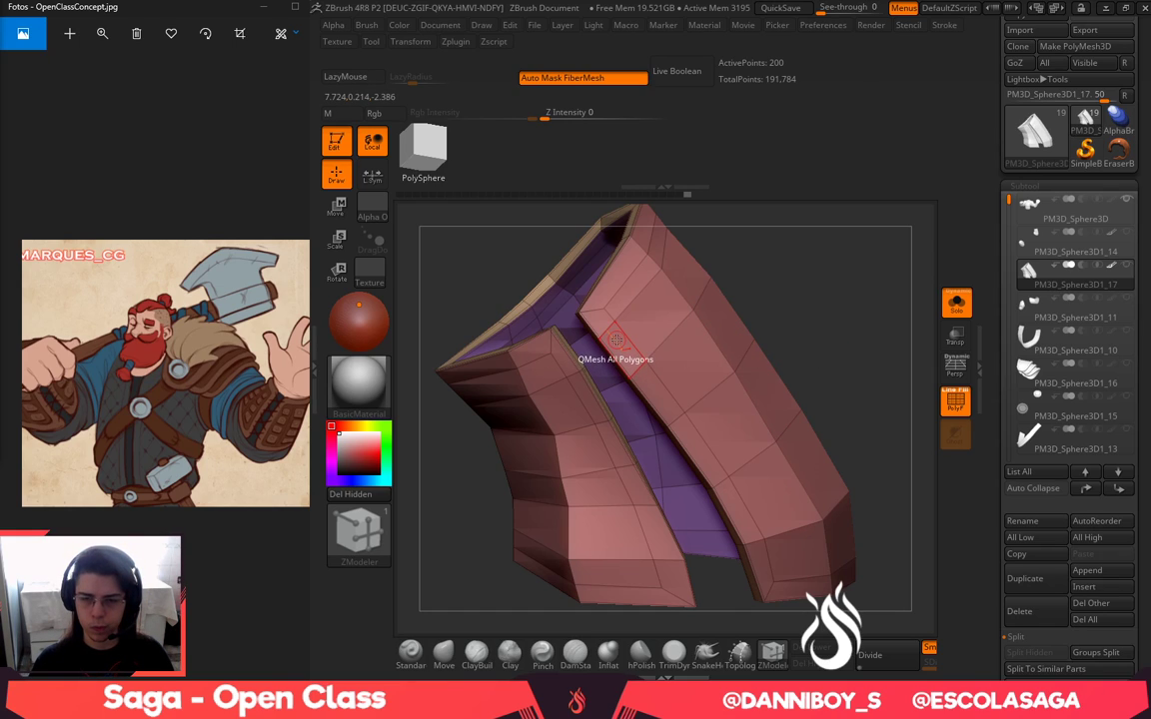
Extrude the border strip outward with QMesh Polyloop to form a raised rim, and turn on the dynamic subdivision preview
{"action": "key", "text": "space"}
{"action": "left_click", "coordinate": [693, 415]}
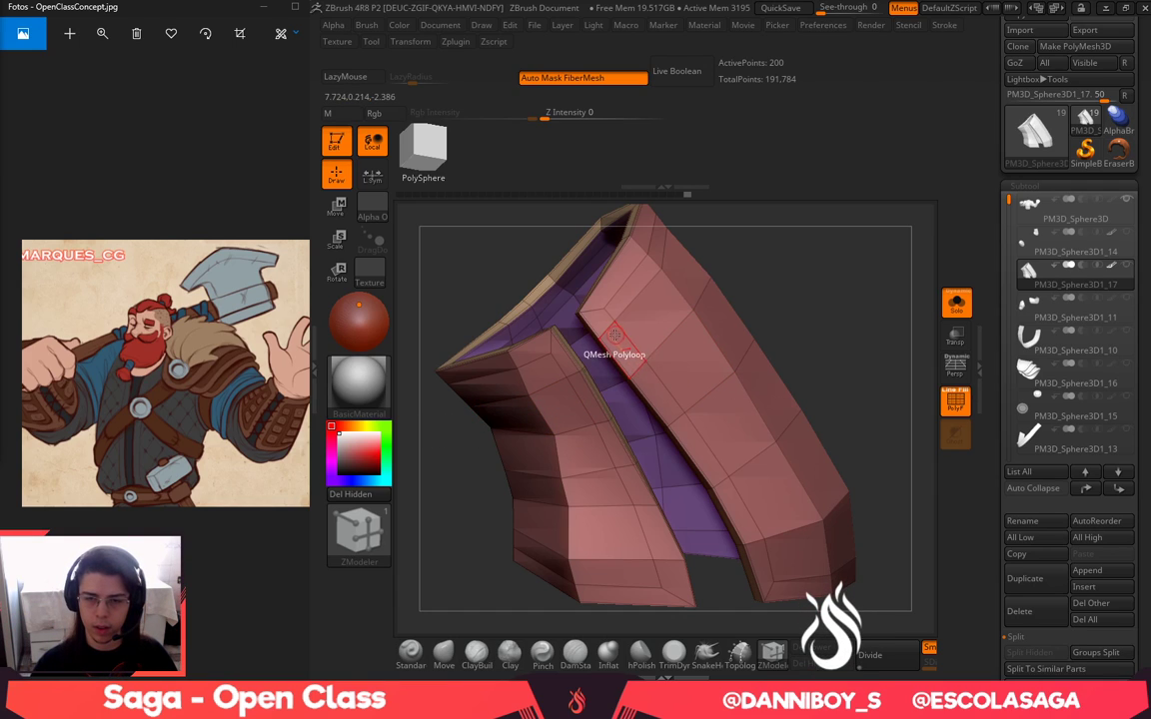
{"action": "left_click_drag", "start_coordinate": [615, 336], "coordinate": [647, 336]}
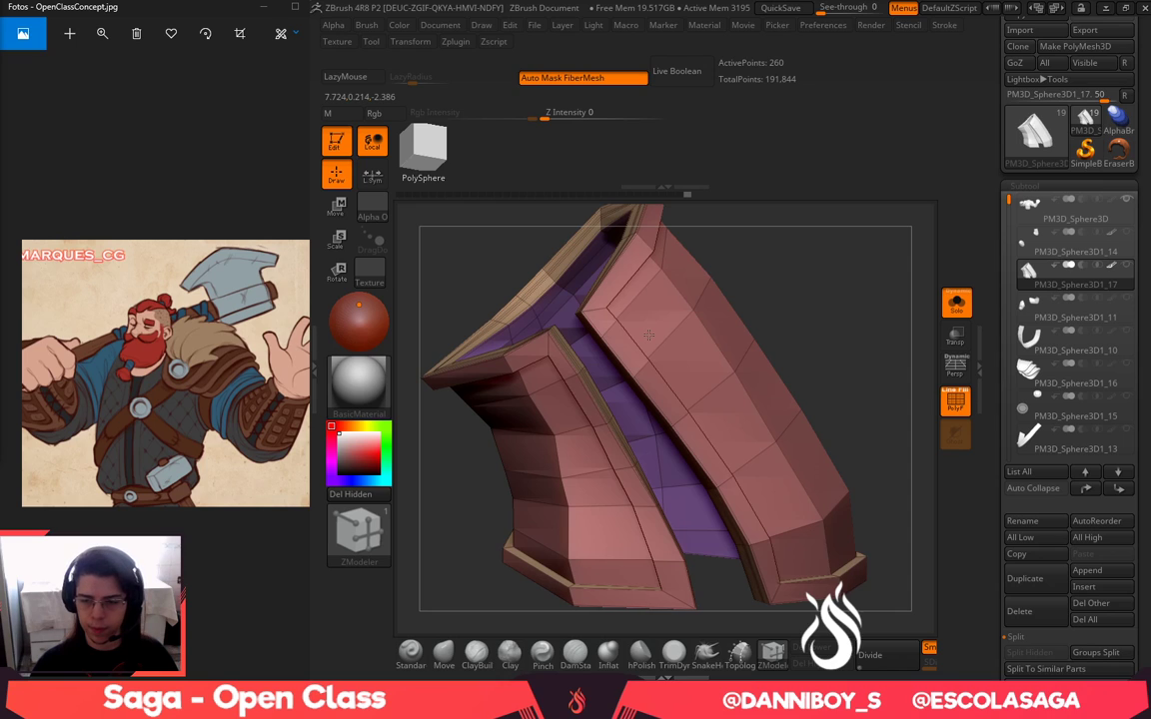
{"action": "key", "text": "d"}
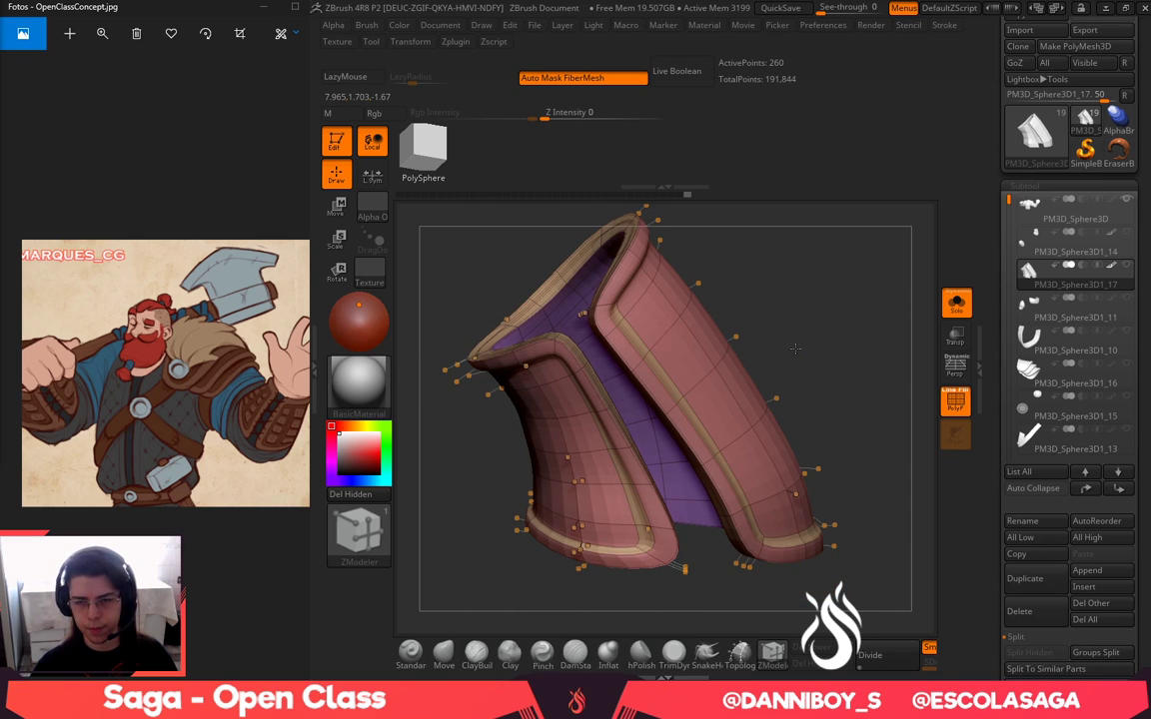
Crease the edge loop along the raised rim beside the gap, using Crease with the EdgeLoop Complete target
{"action": "mouse_move", "coordinate": [795, 349]}
{"action": "left_mouse_down"}
{"action": "mouse_move", "coordinate": [807, 298]}
{"action": "mouse_move", "coordinate": [799, 345]}
{"action": "left_mouse_up"}
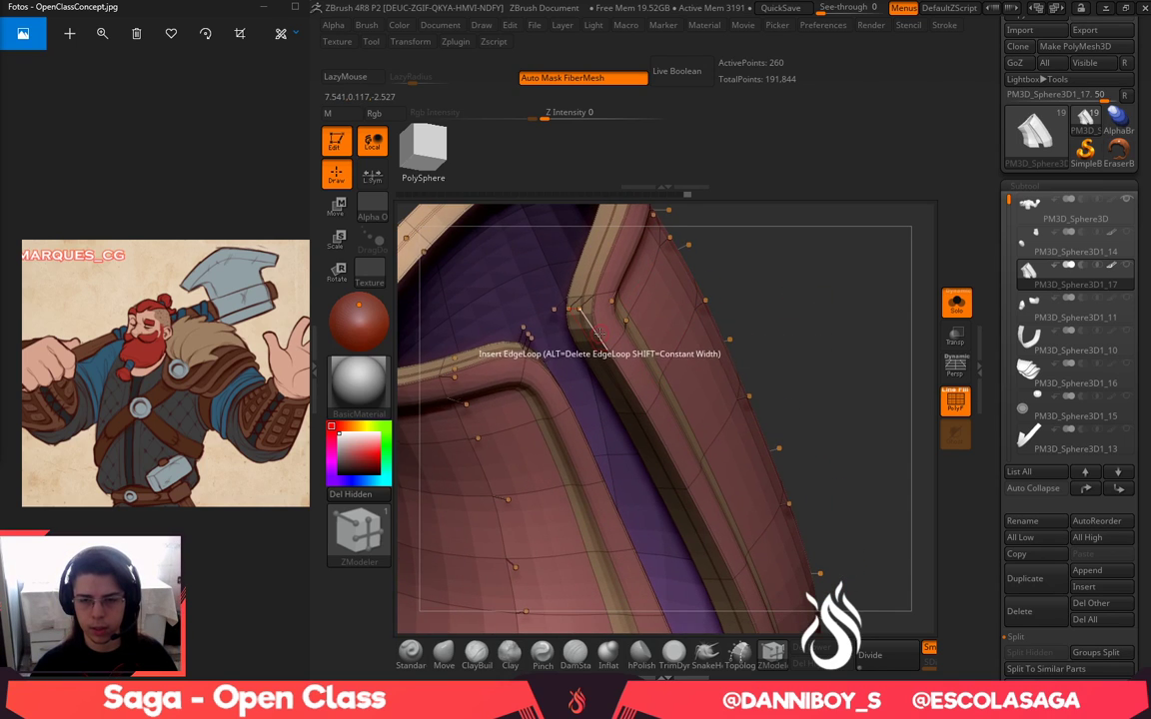
{"action": "key", "text": "space"}
{"action": "left_click", "coordinate": [506, 406]}
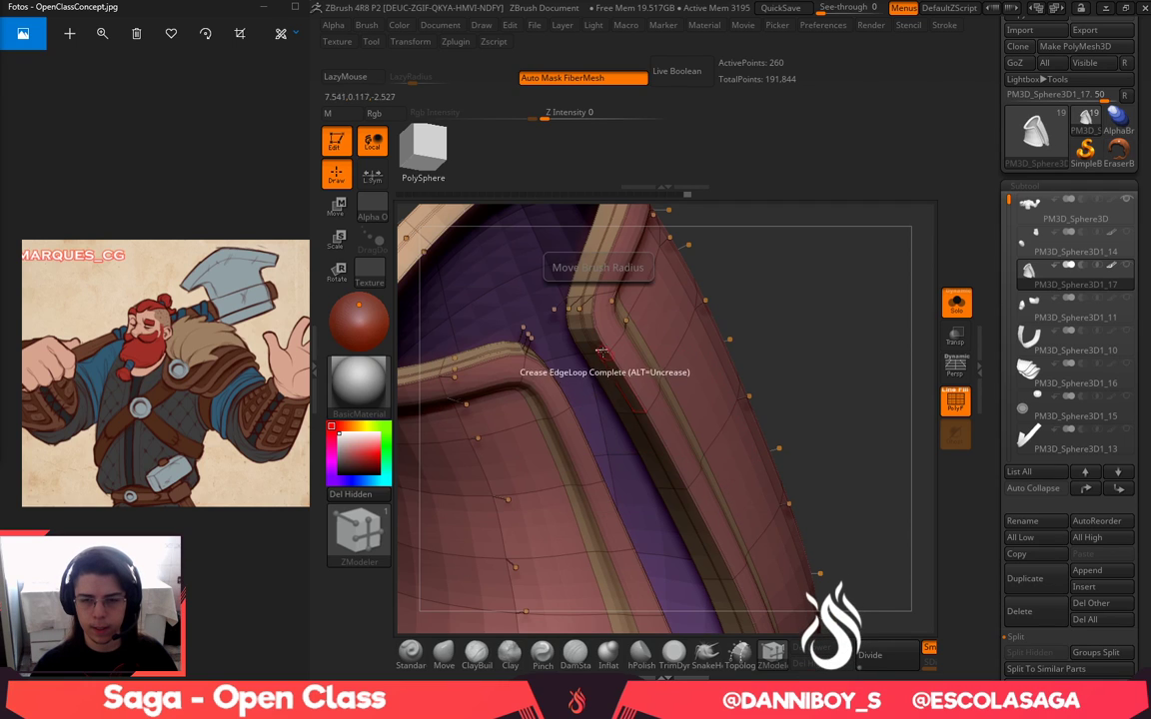
{"action": "left_click", "coordinate": [604, 340]}
Hide the polyframe and compare the arm guard's low-poly and dynamically subdivided shapes from several angles
{"action": "left_click_drag", "start_coordinate": [770, 303], "coordinate": [771, 262], "text": "alt"}
{"action": "left_click", "coordinate": [954, 409]}
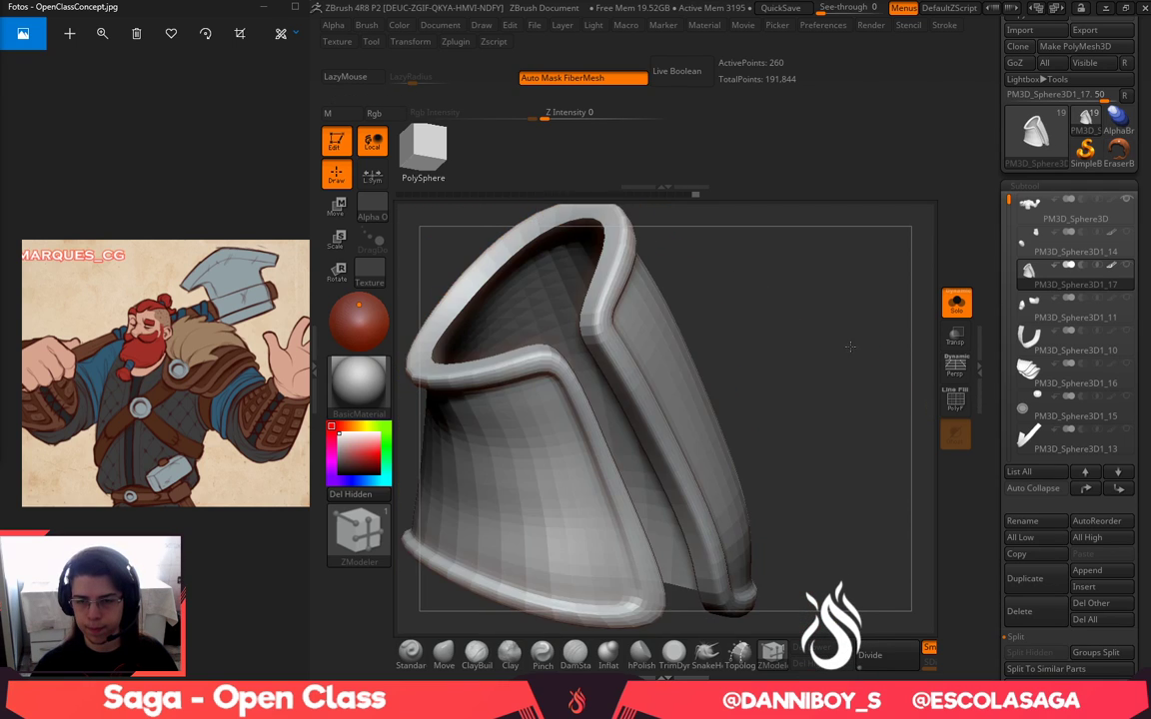
{"action": "left_click_drag", "start_coordinate": [848, 342], "coordinate": [758, 318]}
{"action": "key", "text": "shift+d"}
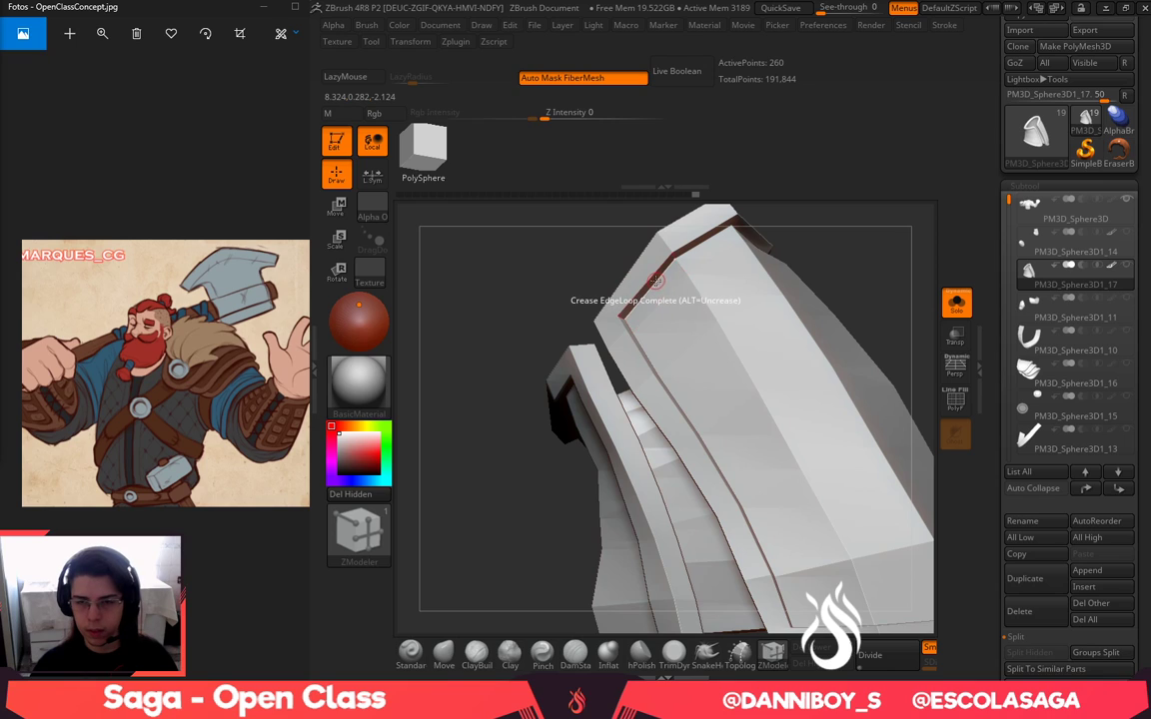
{"action": "key", "text": "d"}
{"action": "left_click_drag", "start_coordinate": [873, 265], "coordinate": [821, 268]}
{"action": "key", "text": "shift+d"}
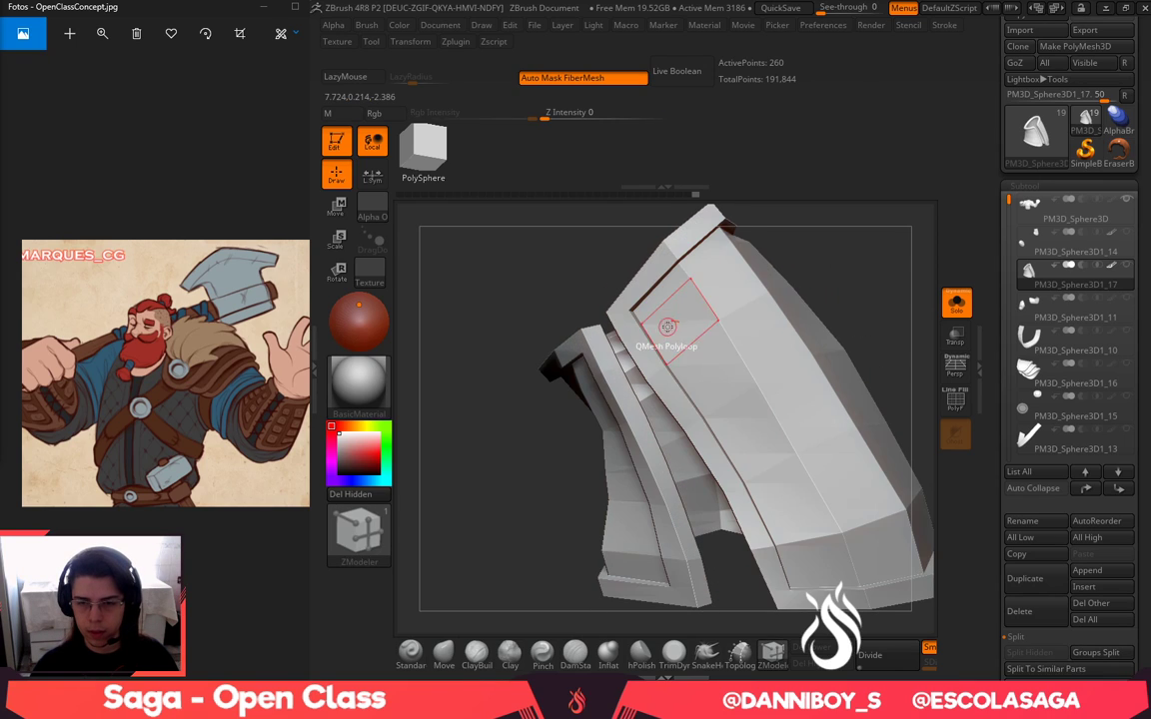
{"action": "key", "text": "d"}
{"action": "left_click_drag", "start_coordinate": [877, 302], "coordinate": [865, 250]}
{"action": "left_click_drag", "start_coordinate": [751, 306], "coordinate": [878, 300]}
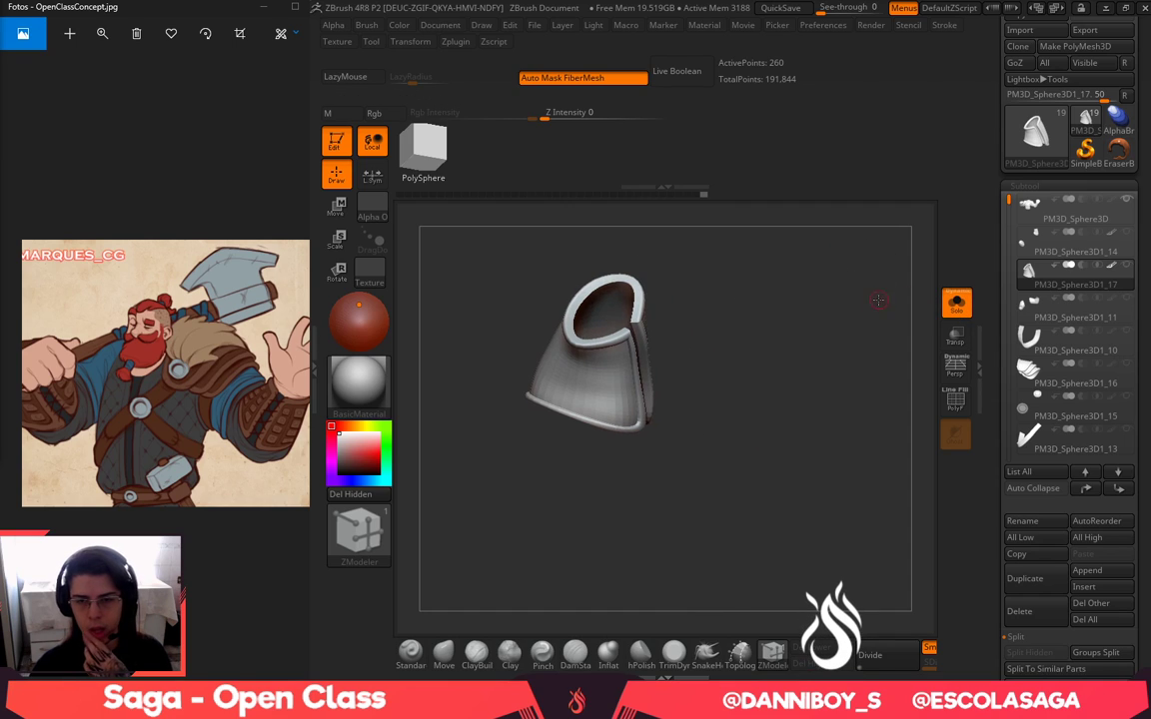
Uncrease the complete edge loop at the rim's upper corner beside the gap
{"action": "left_click_drag", "start_coordinate": [731, 289], "coordinate": [841, 560], "text": "alt"}
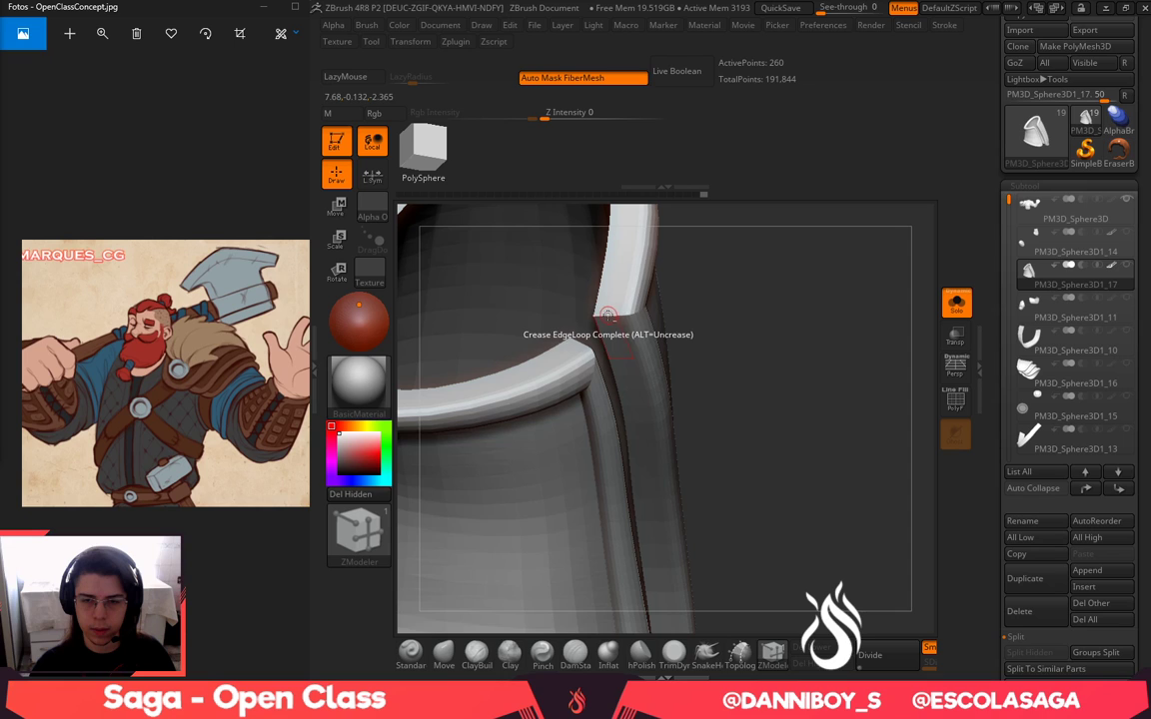
{"action": "left_click", "coordinate": [606, 314], "text": "alt"}
{"action": "left_click_drag", "start_coordinate": [765, 297], "coordinate": [802, 319]}
Nudge the rim's lower corner on the flared side of the gap with a larger Move brush
{"action": "left_click", "coordinate": [442, 658]}
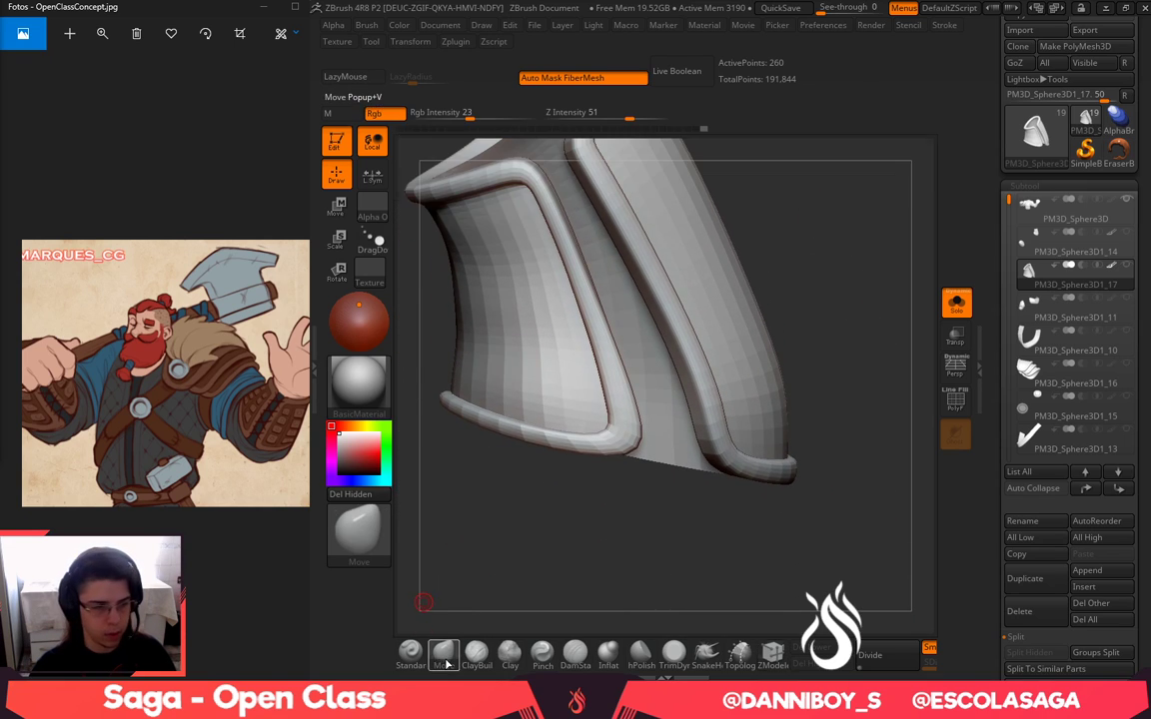
{"action": "mouse_move", "coordinate": [598, 605]}
{"action": "left_mouse_down", "text": "alt"}
{"action": "mouse_move", "coordinate": [625, 605]}
{"action": "mouse_move", "coordinate": [595, 621]}
{"action": "left_mouse_up", "text": "alt"}
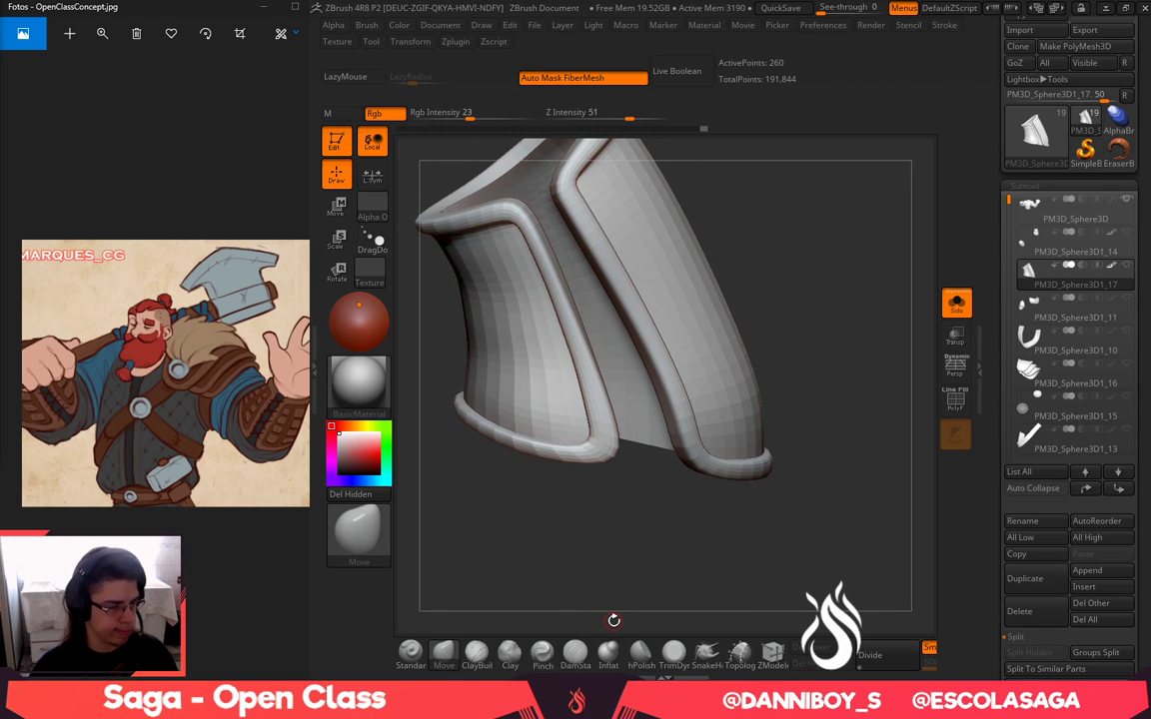
{"action": "mouse_move", "coordinate": [623, 615]}
{"action": "left_mouse_down", "text": "alt"}
{"action": "mouse_move", "coordinate": [602, 626]}
{"action": "mouse_move", "coordinate": [618, 609]}
{"action": "left_mouse_up", "text": "alt"}
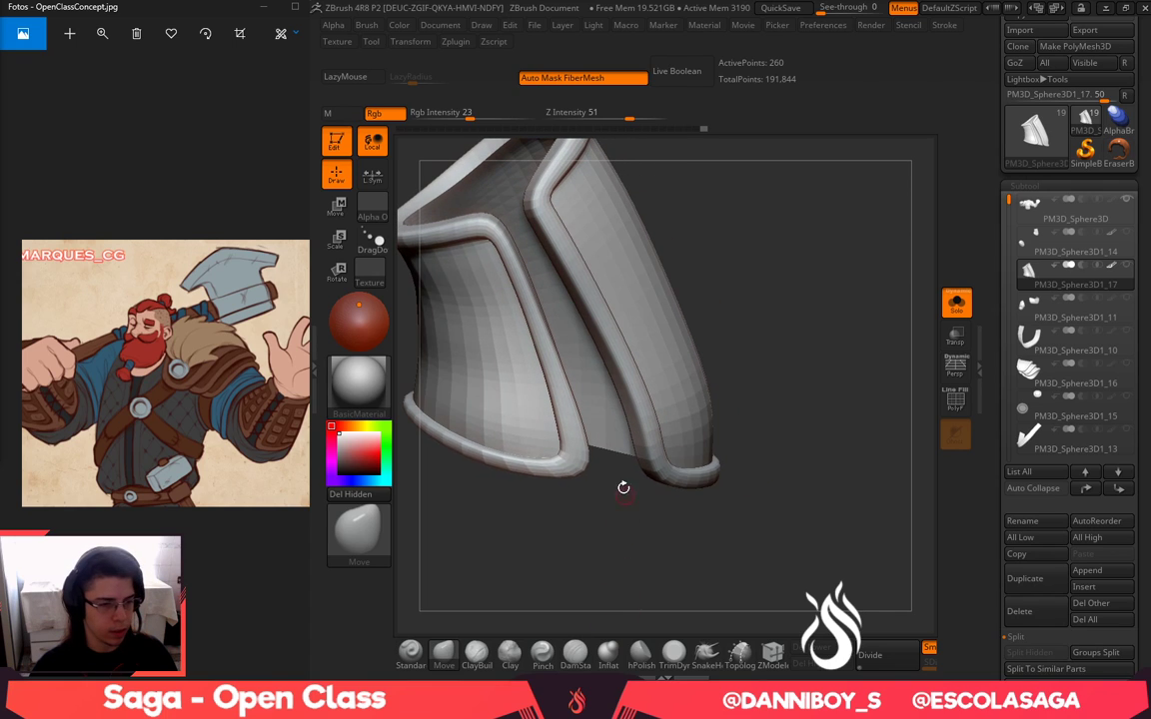
{"action": "key", "text": "space"}
{"action": "left_click_drag", "start_coordinate": [615, 462], "coordinate": [627, 467]}
{"action": "key", "text": "super"}
{"action": "key", "text": "super"}
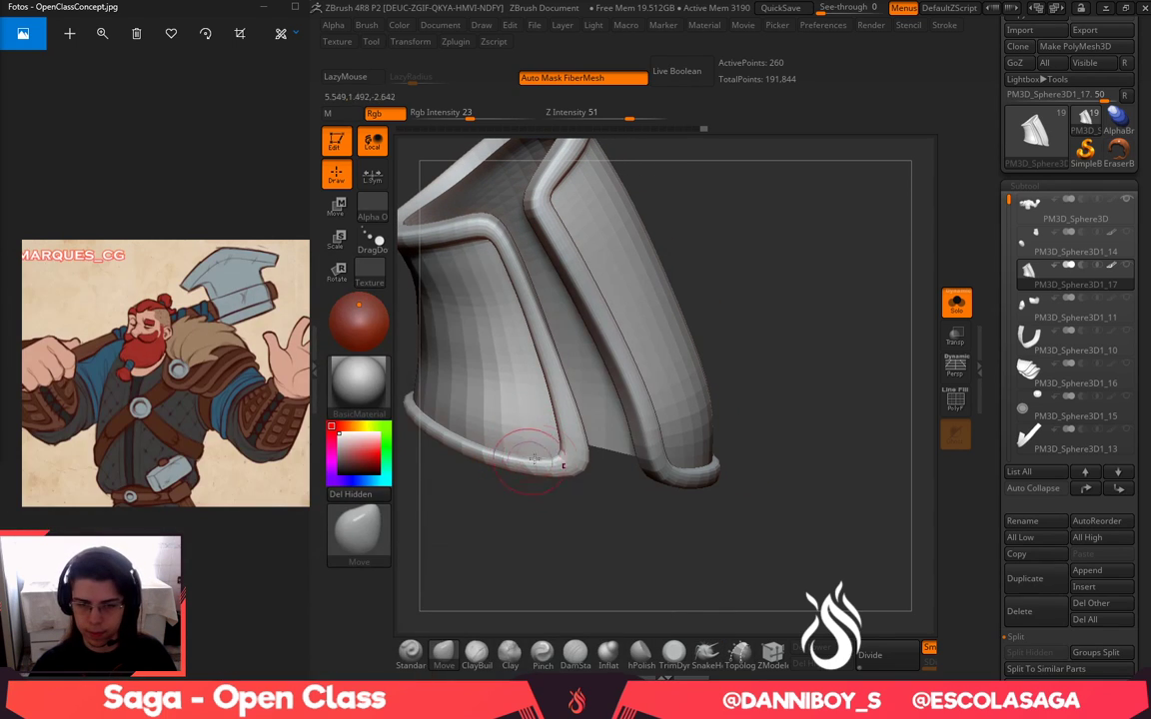
{"action": "left_click_drag", "start_coordinate": [563, 443], "coordinate": [562, 438]}
{"action": "left_click_drag", "start_coordinate": [756, 302], "coordinate": [747, 254], "text": "alt"}
{"action": "left_click_drag", "start_coordinate": [764, 280], "coordinate": [710, 290]}
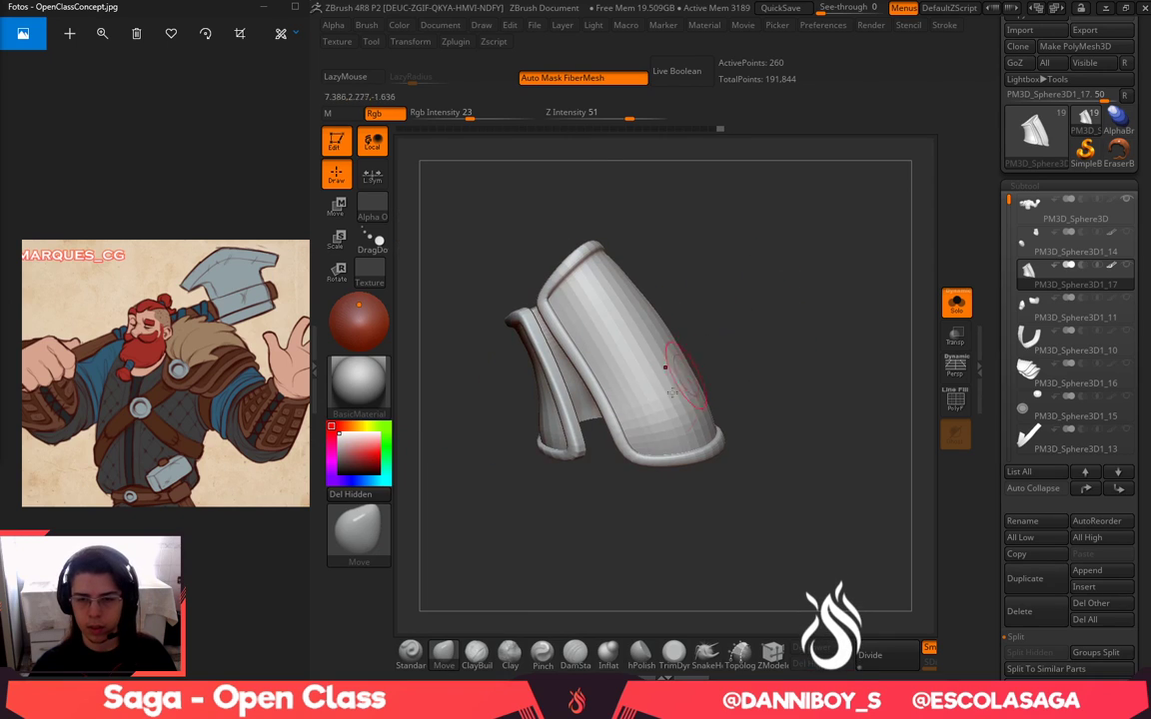
Leave Solo mode and make all subtools visible to show the arm guard on the dwarf's arm
{"action": "left_click", "coordinate": [952, 304]}
{"action": "left_click_drag", "start_coordinate": [778, 297], "coordinate": [747, 320], "text": "alt"}
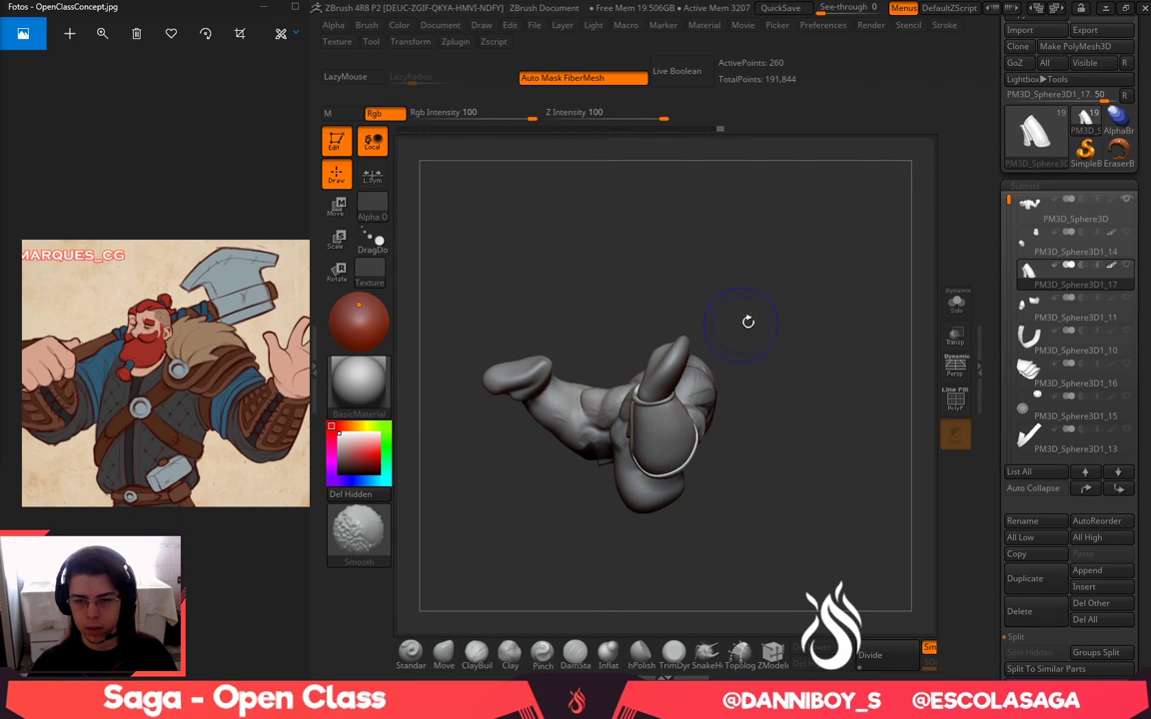
{"action": "left_click", "coordinate": [1127, 266]}
{"action": "left_click_drag", "start_coordinate": [873, 365], "coordinate": [770, 259]}
{"action": "left_click_drag", "start_coordinate": [770, 259], "coordinate": [857, 291], "text": "alt"}
{"action": "left_click_drag", "start_coordinate": [687, 276], "coordinate": [774, 341], "text": "alt"}
{"action": "left_click_drag", "start_coordinate": [730, 272], "coordinate": [760, 336], "text": "alt"}
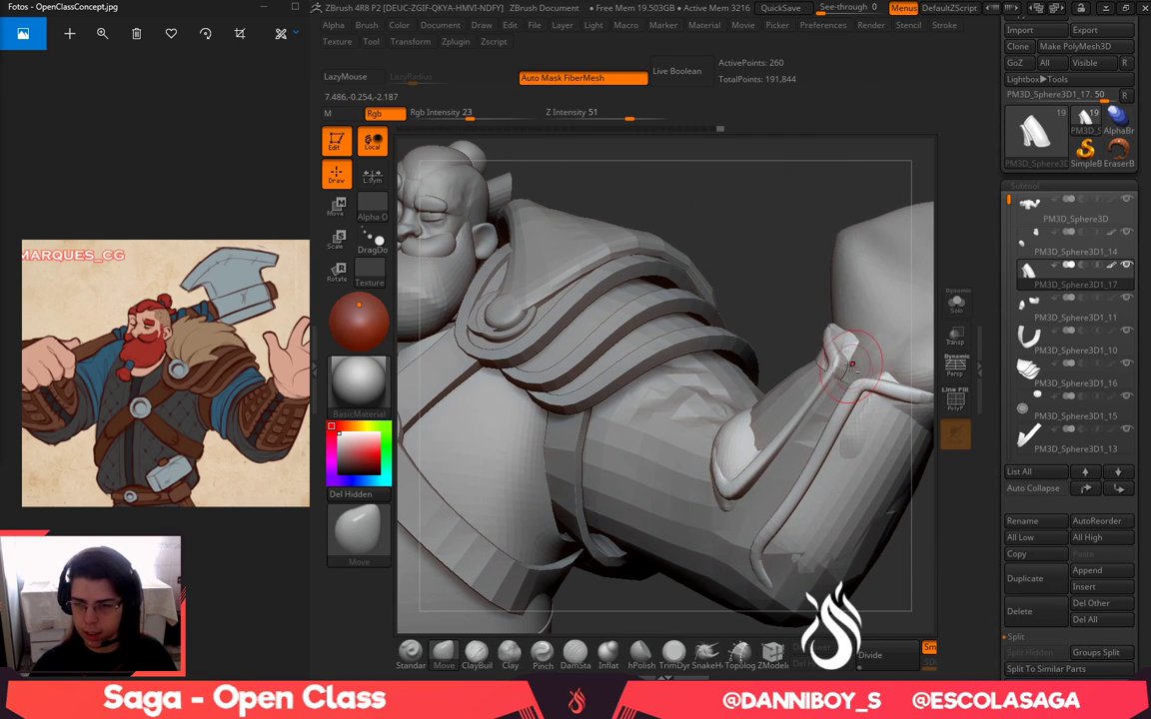
Compare the arm guard in isolation with its fit on the full character
{"action": "left_click", "coordinate": [956, 304]}
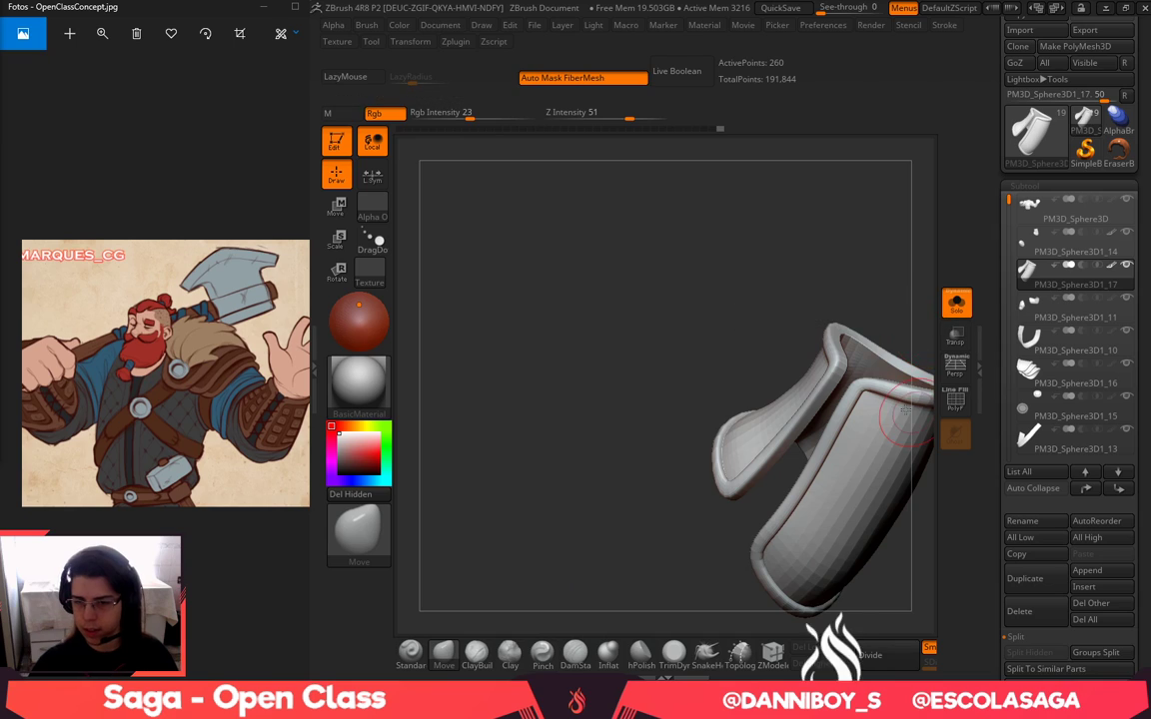
{"action": "left_click", "coordinate": [949, 333]}
{"action": "left_click", "coordinate": [957, 306]}
{"action": "left_click", "coordinate": [955, 335]}
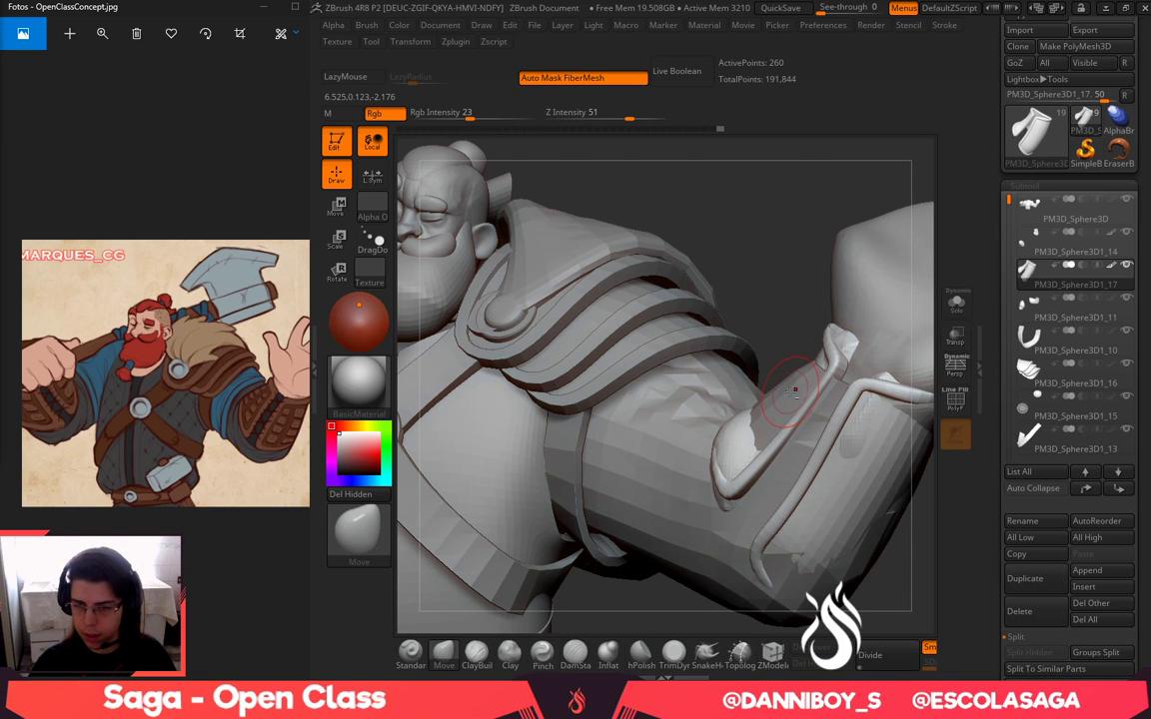
Select the old sculpted arm guard subtool and isolate it in Solo mode
{"action": "left_click", "coordinate": [805, 385], "text": "alt"}
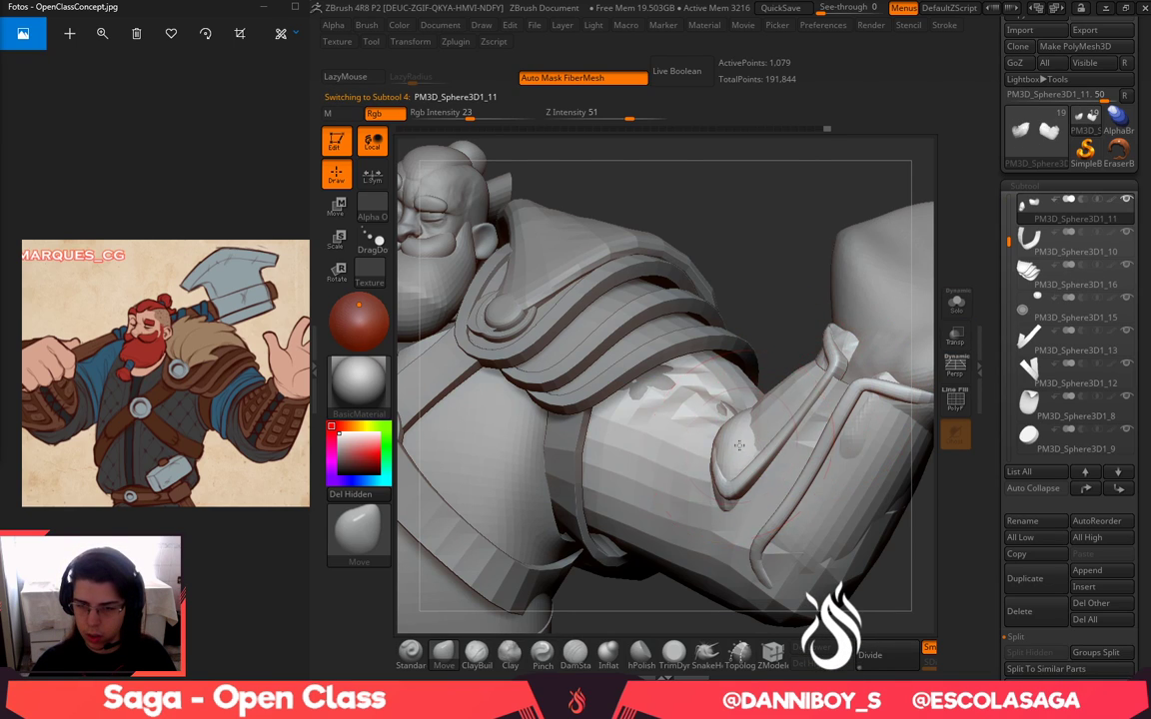
{"action": "left_click", "coordinate": [875, 346], "text": "alt"}
{"action": "left_click", "coordinate": [957, 303]}
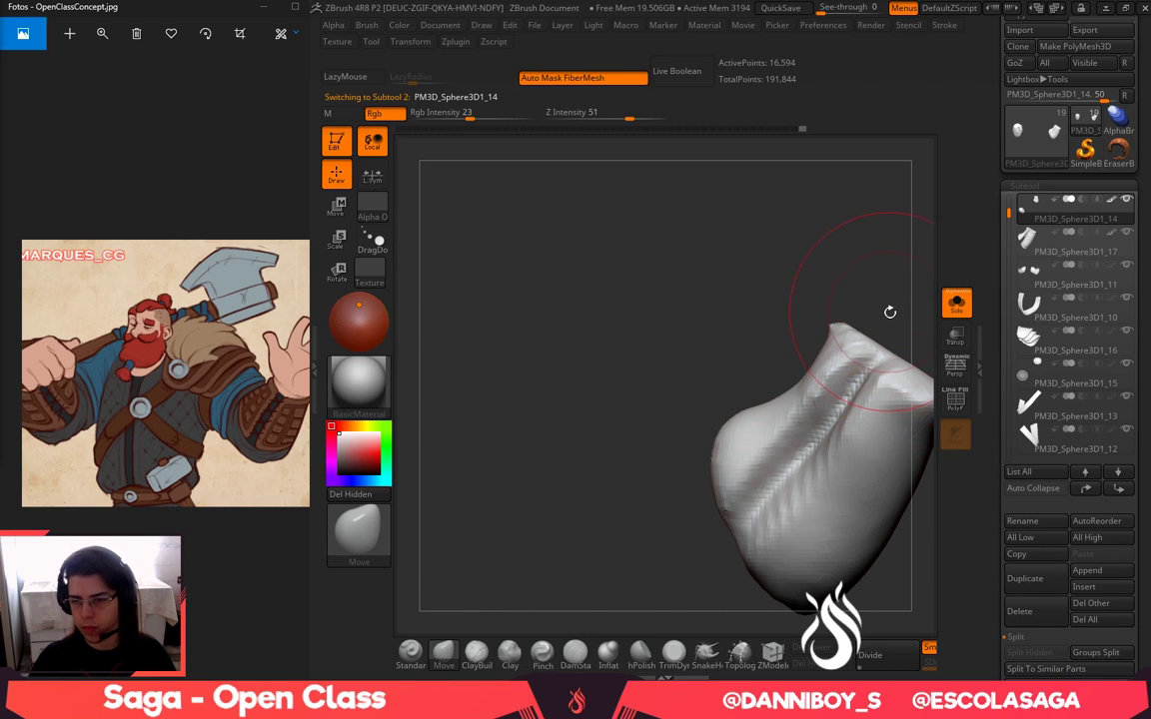
{"action": "left_click_drag", "start_coordinate": [890, 312], "coordinate": [736, 240], "text": "alt"}
Try to delete the old arm guard subtool
{"action": "left_click", "coordinate": [1016, 615]}
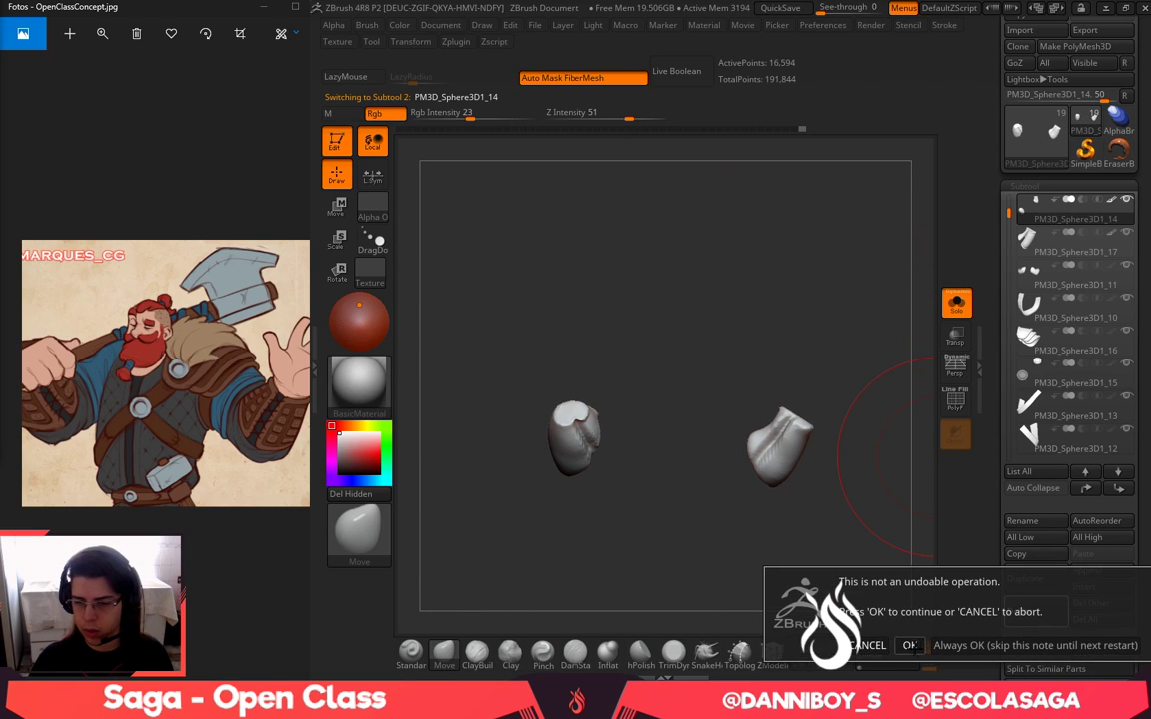
{"action": "left_click", "coordinate": [908, 645]}
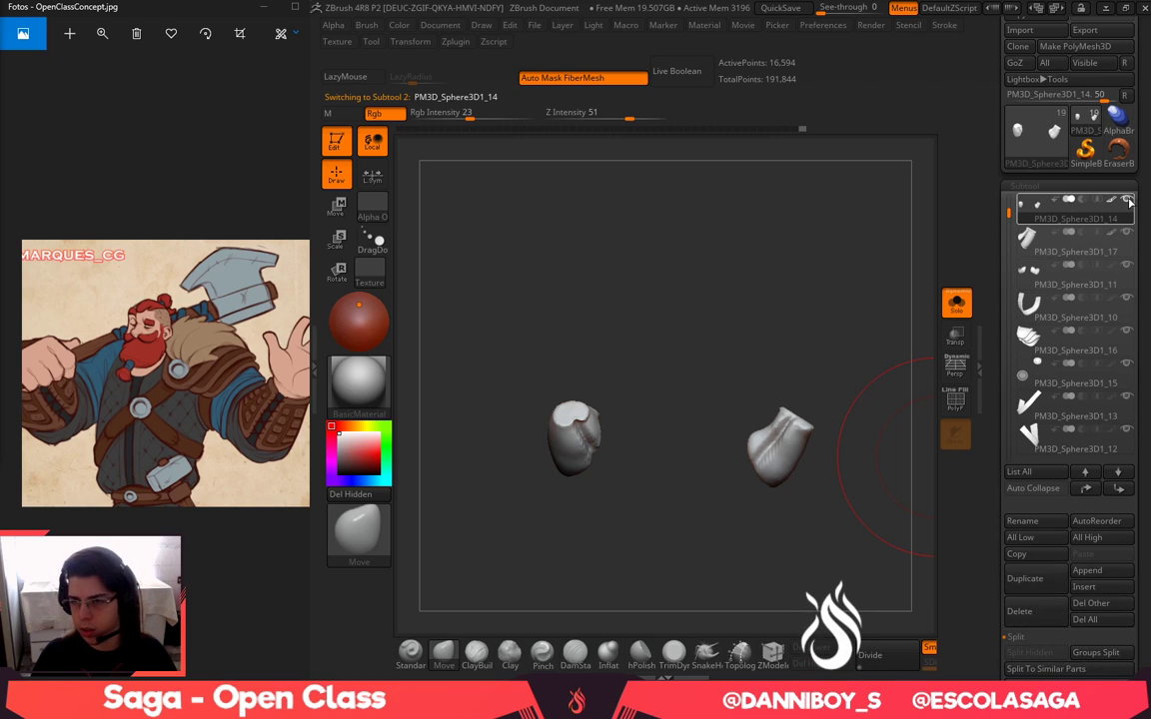
Hide the old arm guard subtool and move it down to the end of the subtool list
{"action": "left_click", "coordinate": [1119, 489]}
{"action": "left_click", "coordinate": [1119, 494]}
{"action": "left_click", "coordinate": [1119, 493]}
{"action": "left_click", "coordinate": [1119, 494]}
{"action": "left_click", "coordinate": [1119, 494]}
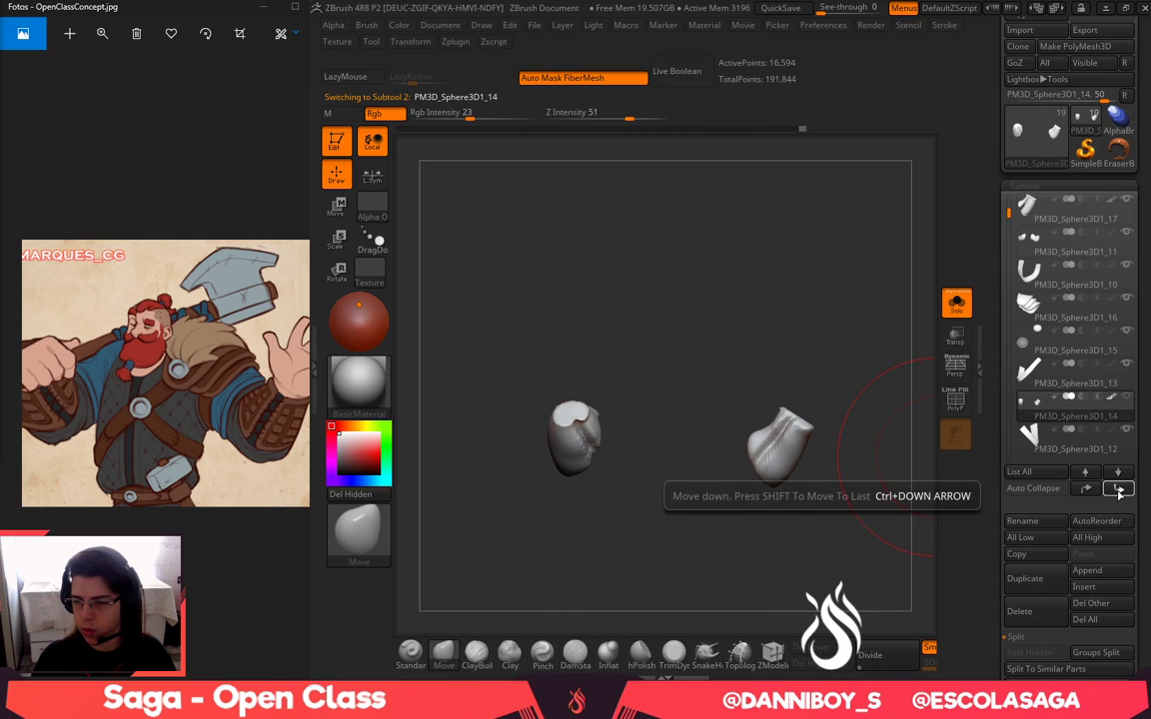
{"action": "left_click", "coordinate": [1119, 493]}
{"action": "left_click", "coordinate": [1120, 494]}
{"action": "left_click", "coordinate": [1119, 494]}
{"action": "left_click", "coordinate": [1119, 495]}
{"action": "left_click", "coordinate": [1119, 497]}
{"action": "left_click", "coordinate": [1120, 496]}
{"action": "left_click", "coordinate": [1119, 496]}
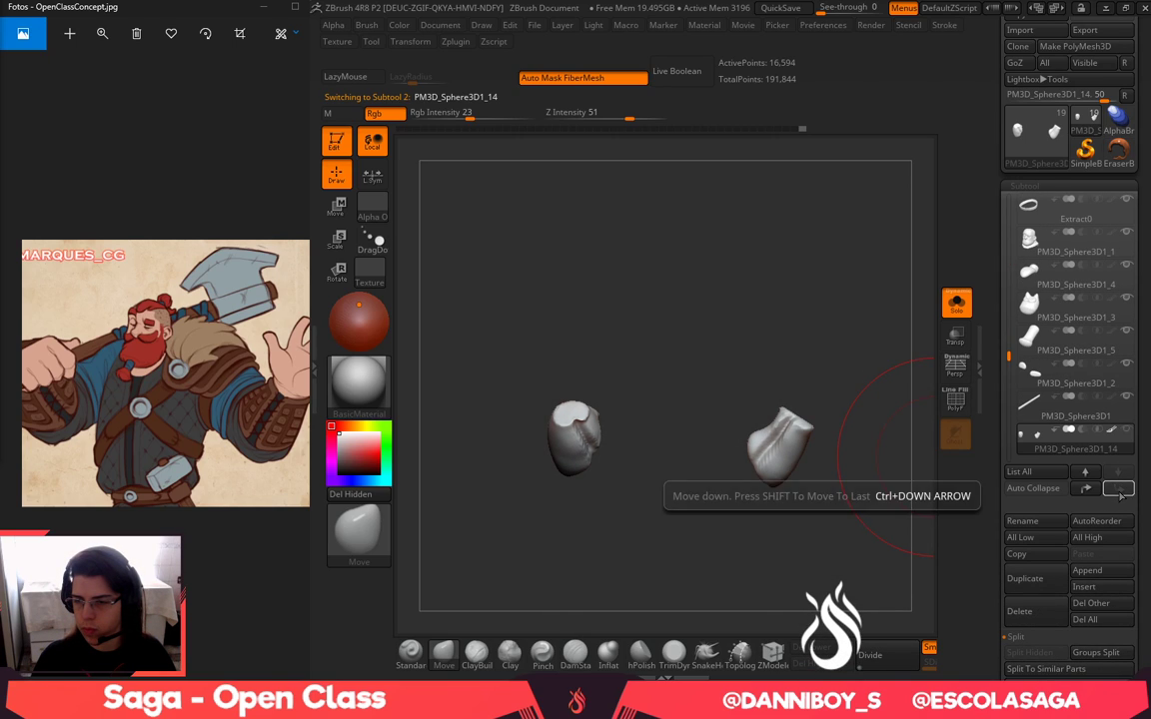
{"action": "left_click", "coordinate": [954, 305]}
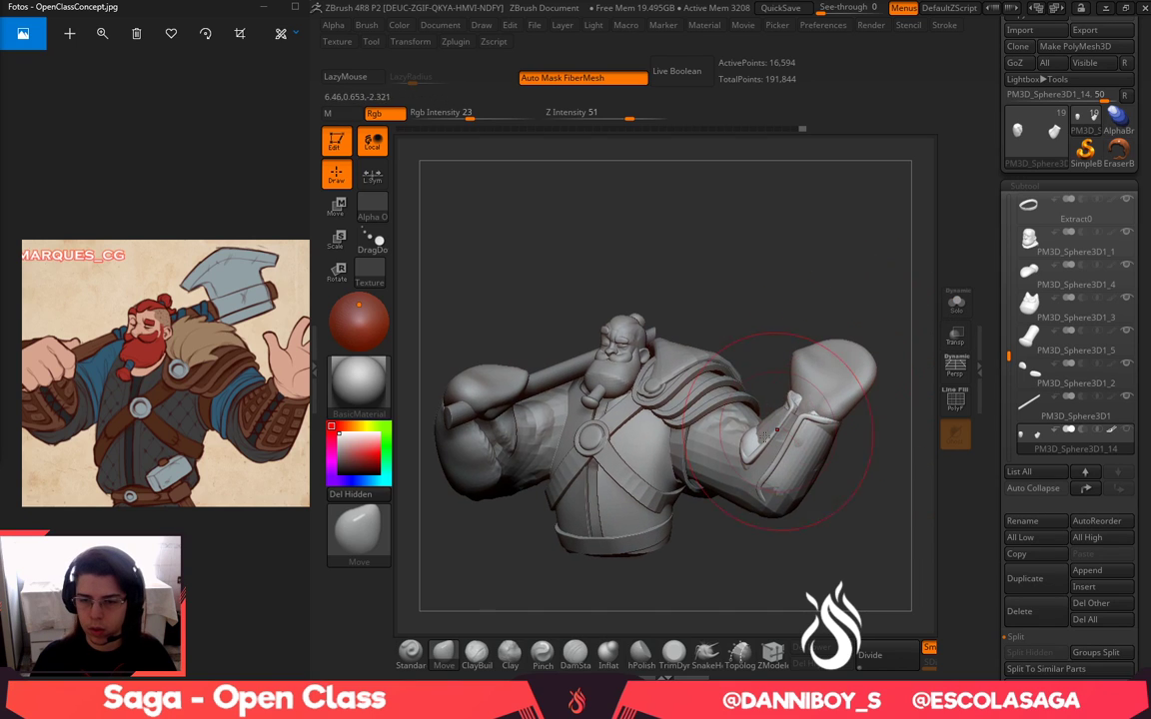
{"action": "left_click", "coordinate": [716, 451], "text": "alt"}
{"action": "left_click_drag", "start_coordinate": [783, 289], "coordinate": [784, 385], "text": "alt"}
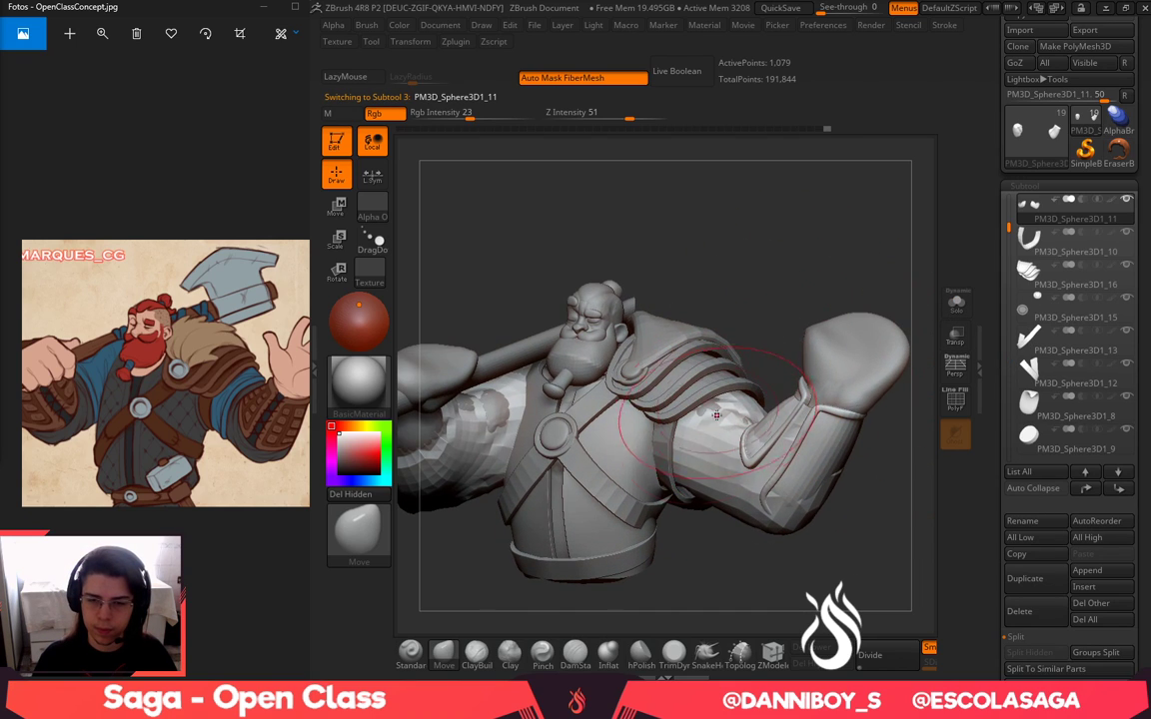
{"action": "left_click", "coordinate": [609, 655]}
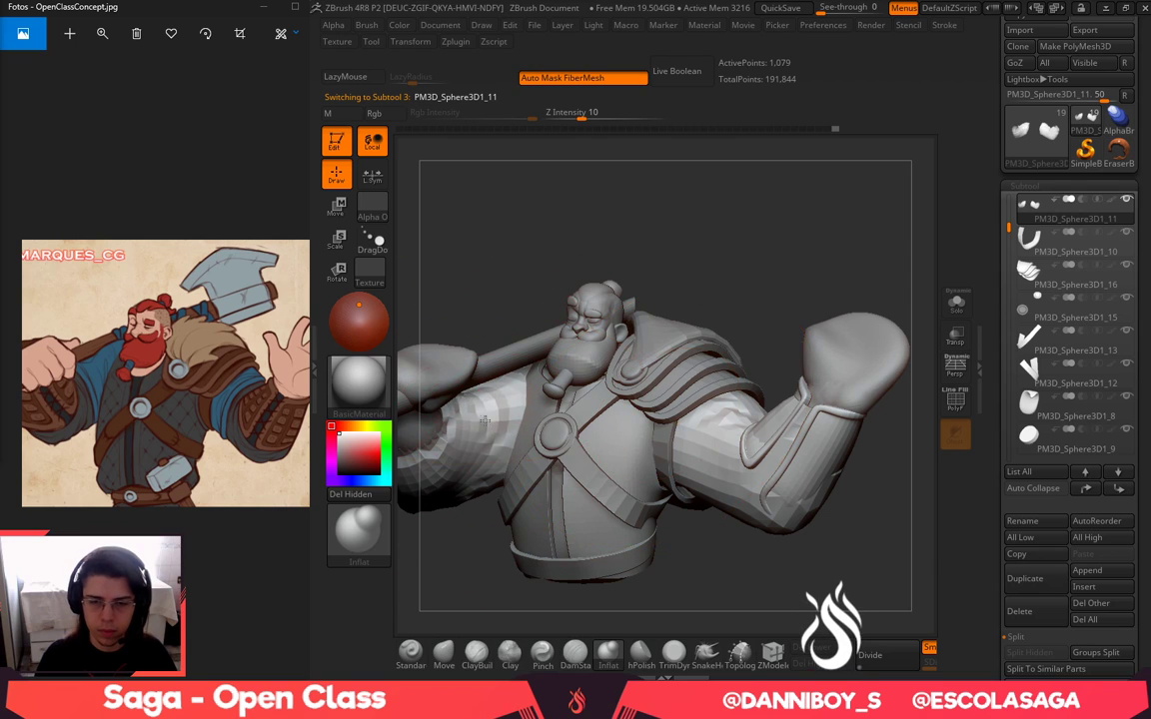
{"action": "left_click_drag", "start_coordinate": [723, 306], "coordinate": [699, 330], "text": "alt"}
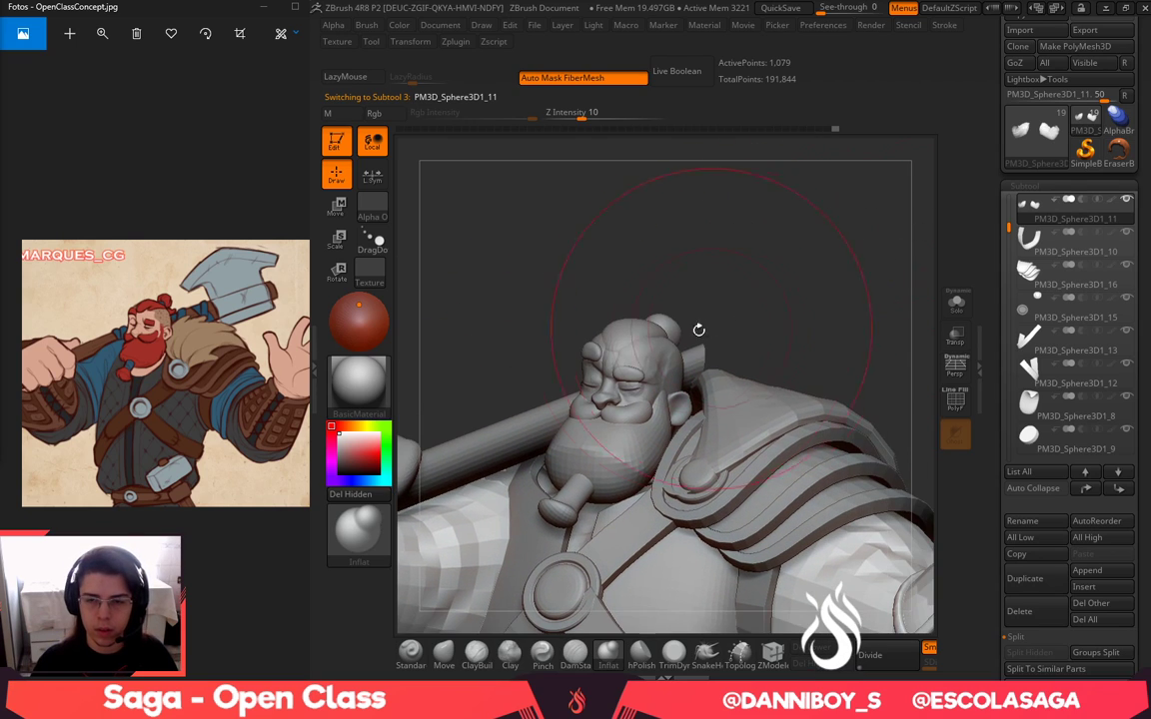
Select the dwarf's head subtool and switch to the Paint brush
{"action": "left_click", "coordinate": [661, 351], "text": "alt"}
{"action": "left_click_drag", "start_coordinate": [753, 270], "coordinate": [870, 284], "text": "alt"}
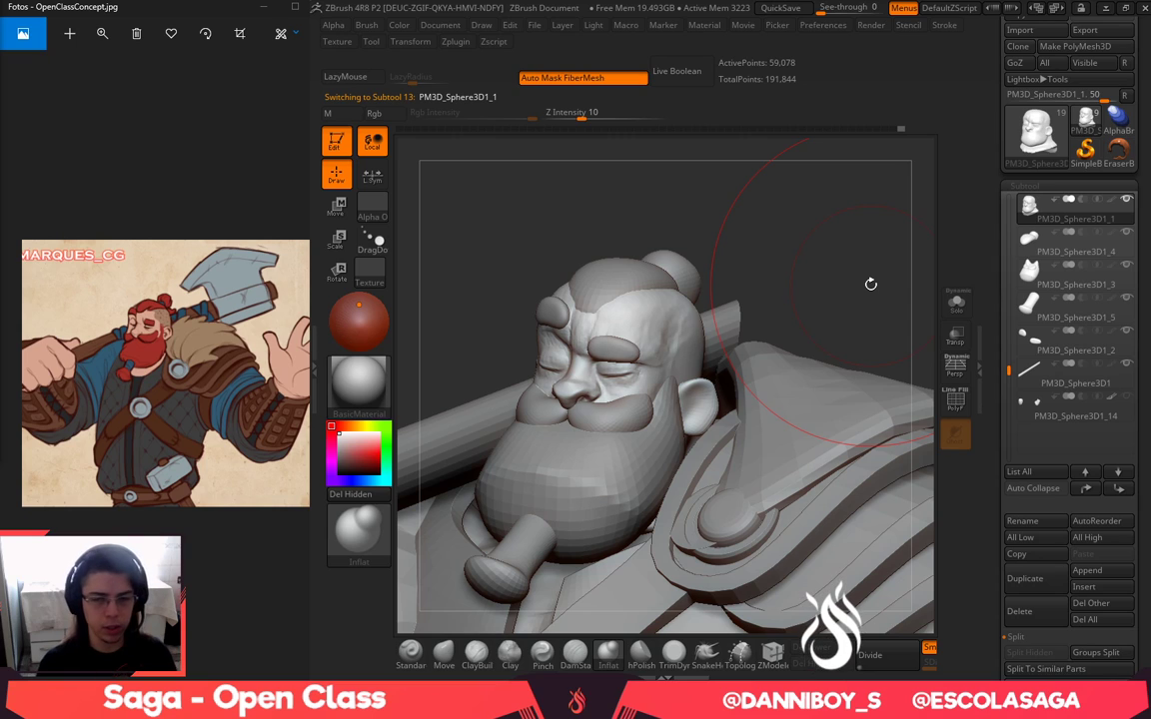
{"action": "left_click_drag", "start_coordinate": [815, 285], "coordinate": [850, 262], "text": "alt"}
{"action": "key", "text": "b"}
{"action": "key", "text": "z"}
{"action": "key", "text": "m"}
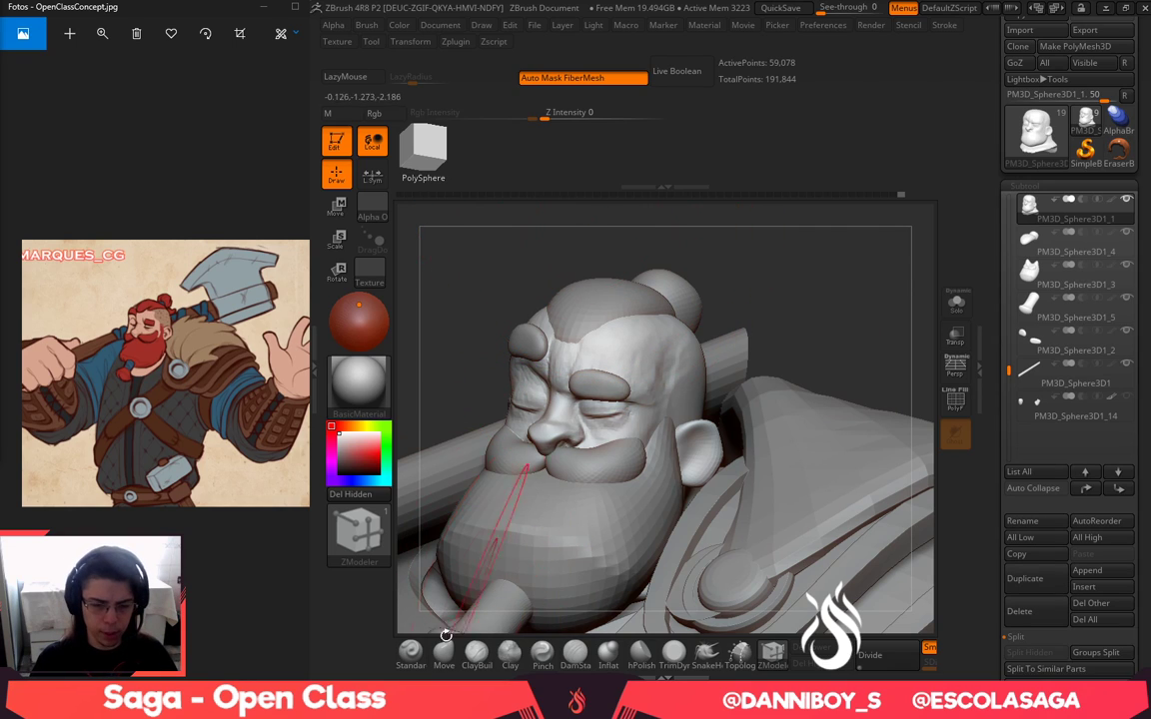
{"action": "left_click", "coordinate": [411, 652]}
{"action": "key", "text": "b"}
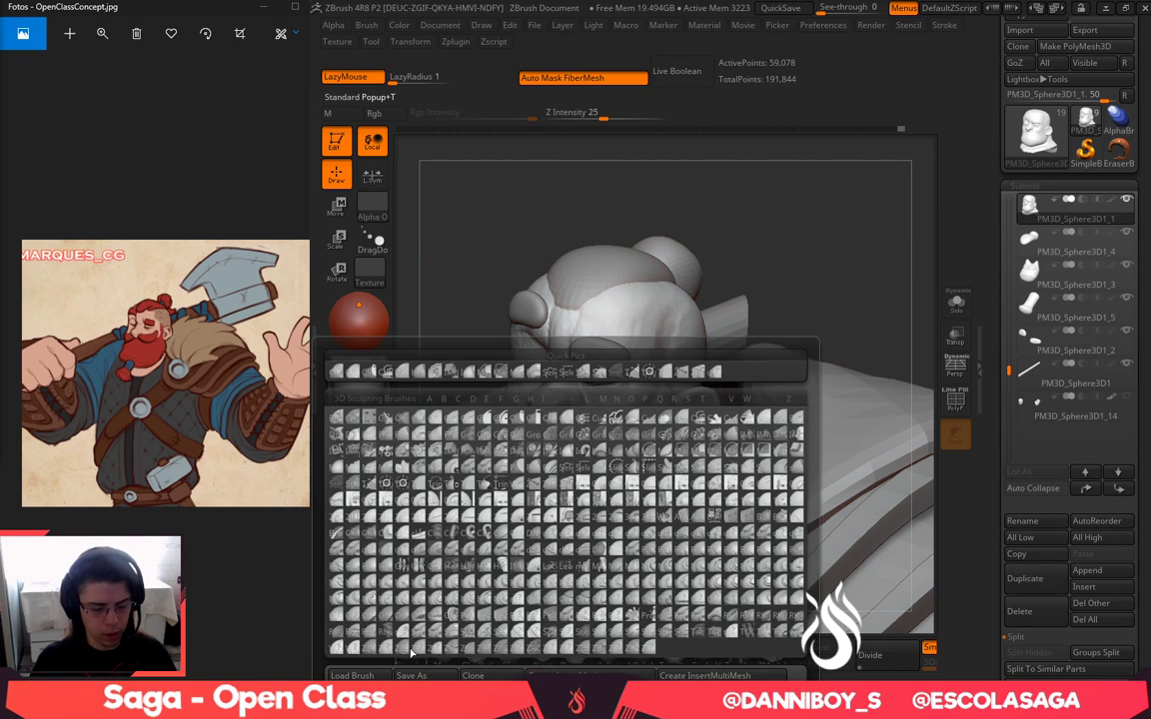
{"action": "key", "text": "p"}
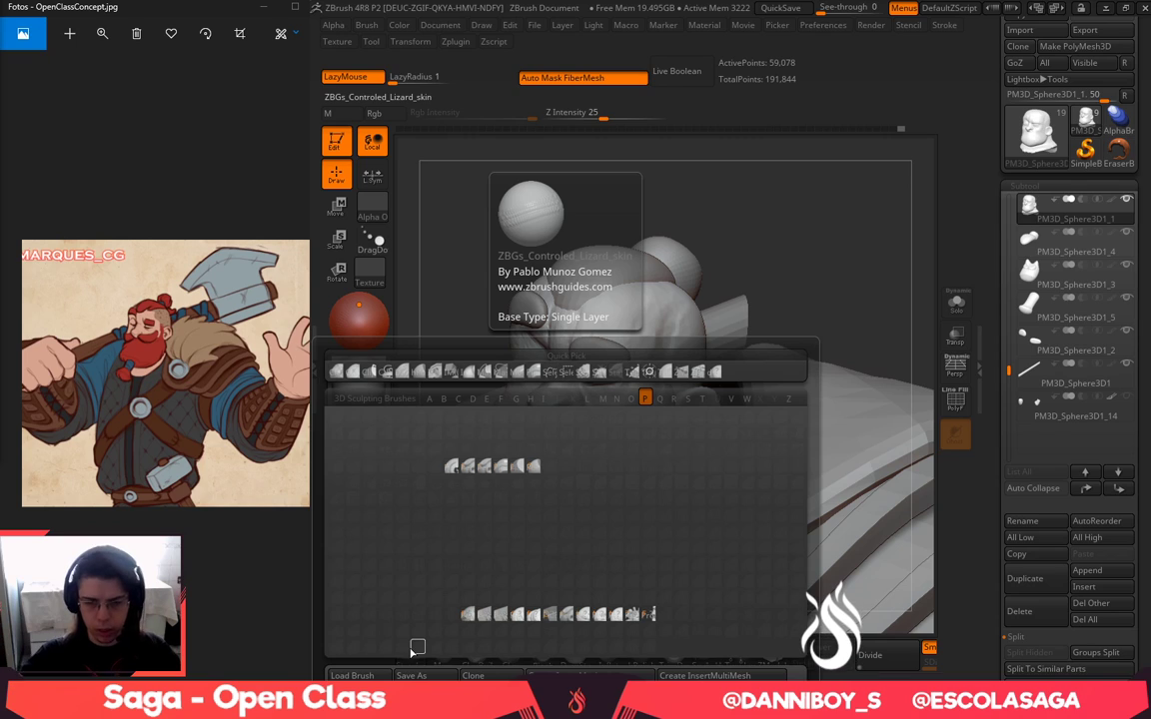
{"action": "left_click", "coordinate": [452, 466]}
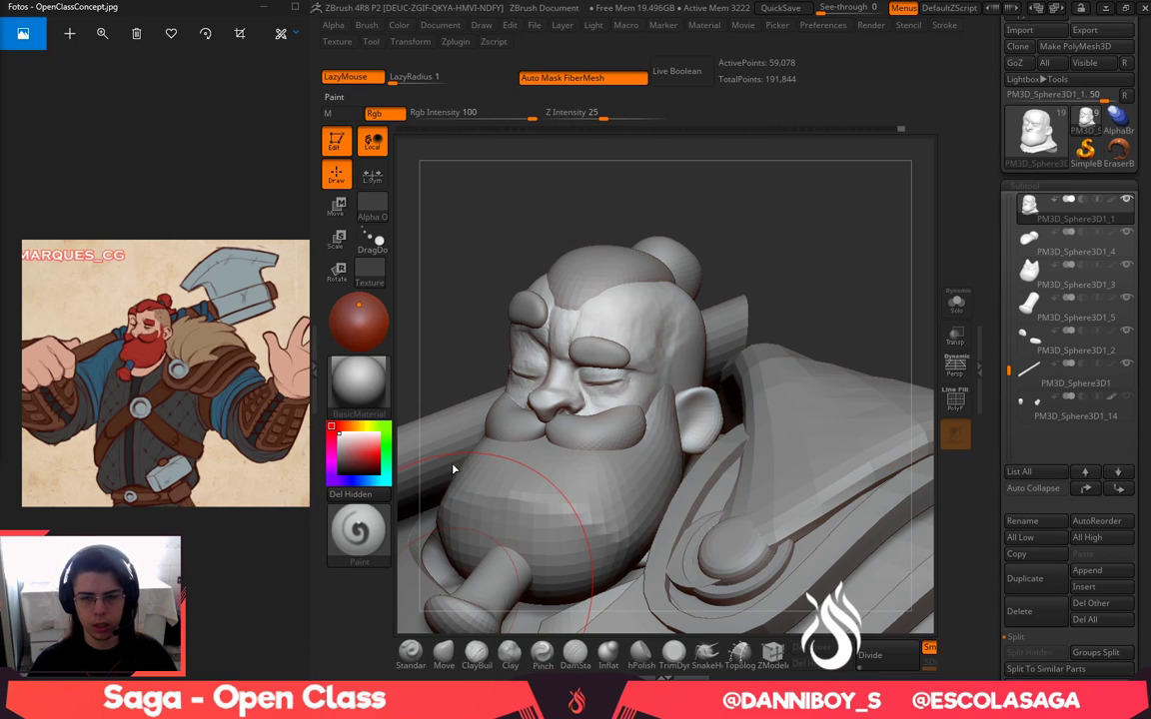
Fill the head with a light skin tone of RGB 218, 184, 163
{"action": "key", "text": "space"}
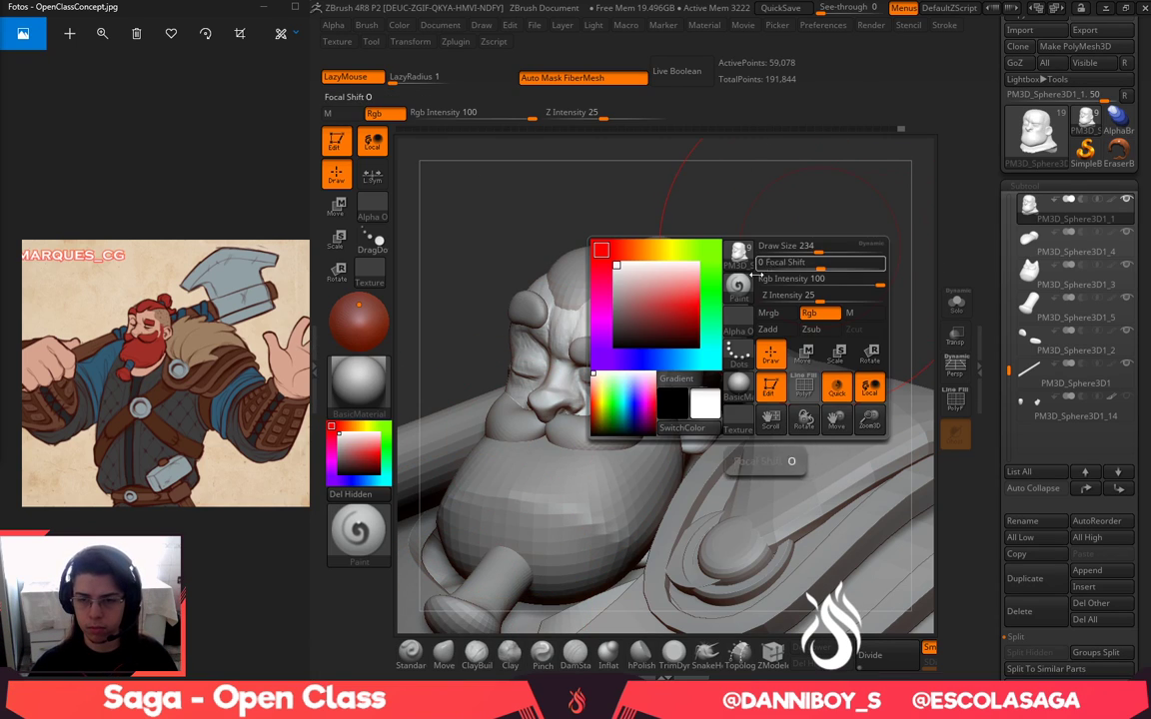
{"action": "left_click", "coordinate": [634, 250]}
{"action": "left_click_drag", "start_coordinate": [670, 301], "coordinate": [652, 286]}
{"action": "left_click", "coordinate": [659, 285]}
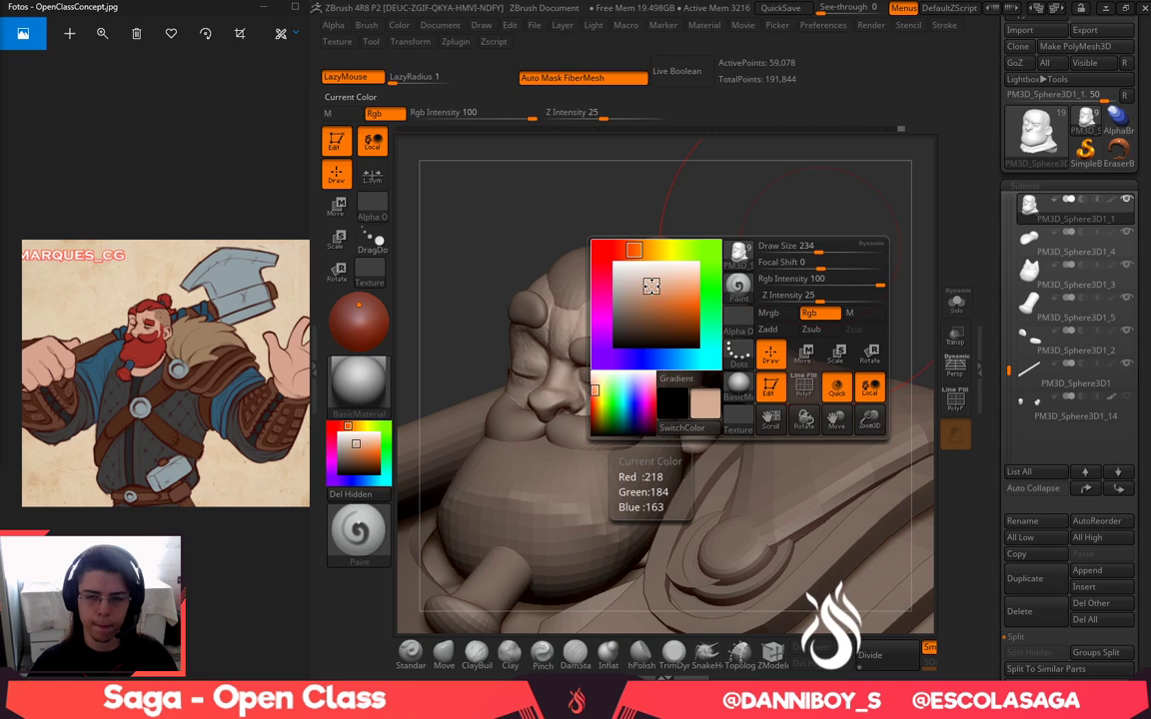
{"action": "left_click", "coordinate": [398, 25]}
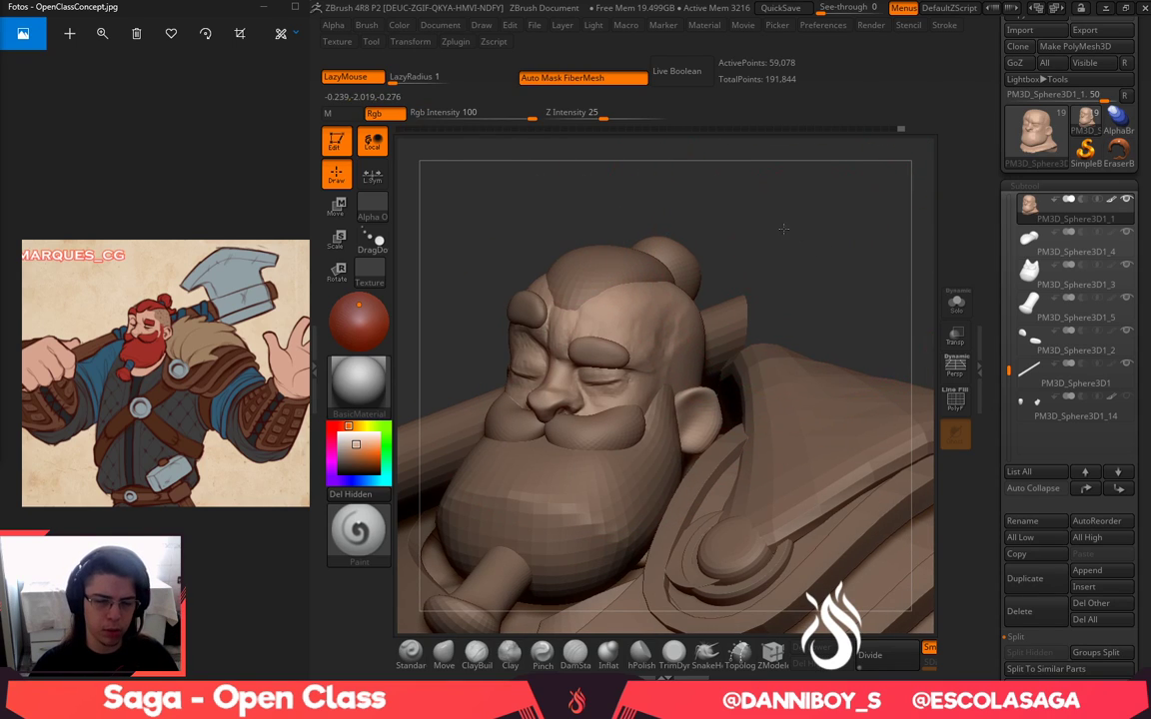
Select the beard subtool and fill it with a brick red of RGB 165, 53, 27
{"action": "mouse_move", "coordinate": [810, 241]}
{"action": "left_mouse_down", "text": "alt"}
{"action": "mouse_move", "coordinate": [796, 243]}
{"action": "mouse_move", "coordinate": [811, 235]}
{"action": "mouse_move", "coordinate": [811, 260]}
{"action": "left_mouse_up", "text": "alt"}
{"action": "left_click", "coordinate": [673, 444], "text": "alt"}
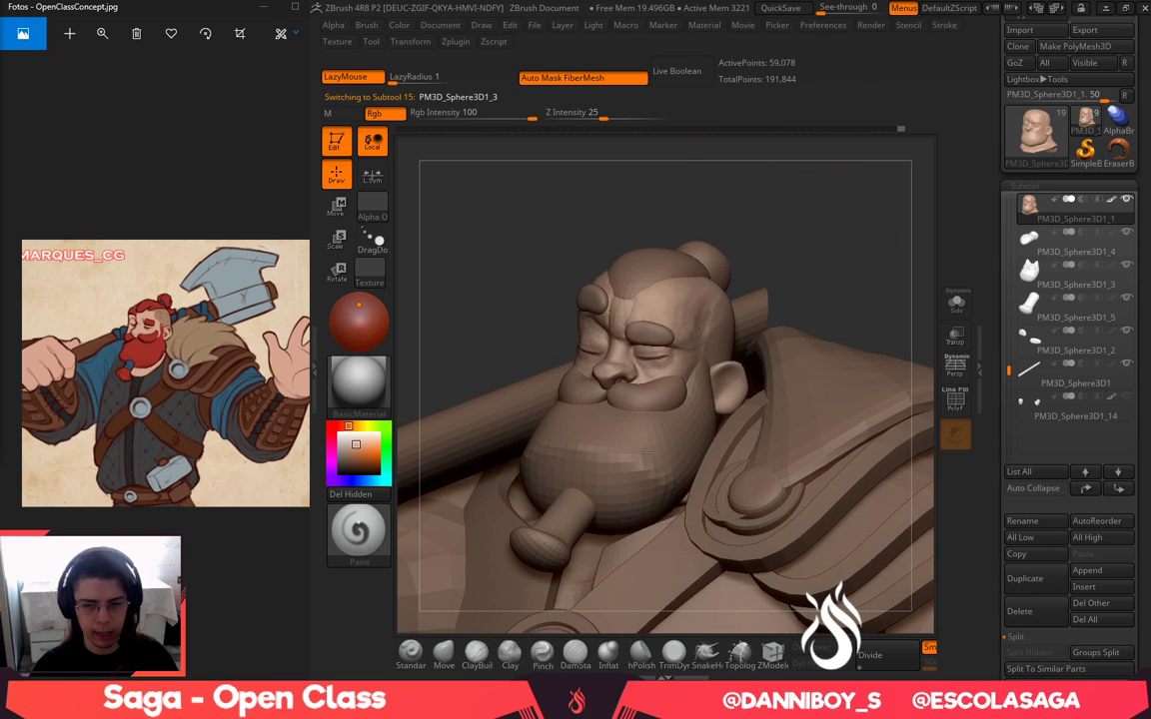
{"action": "key", "text": "c"}
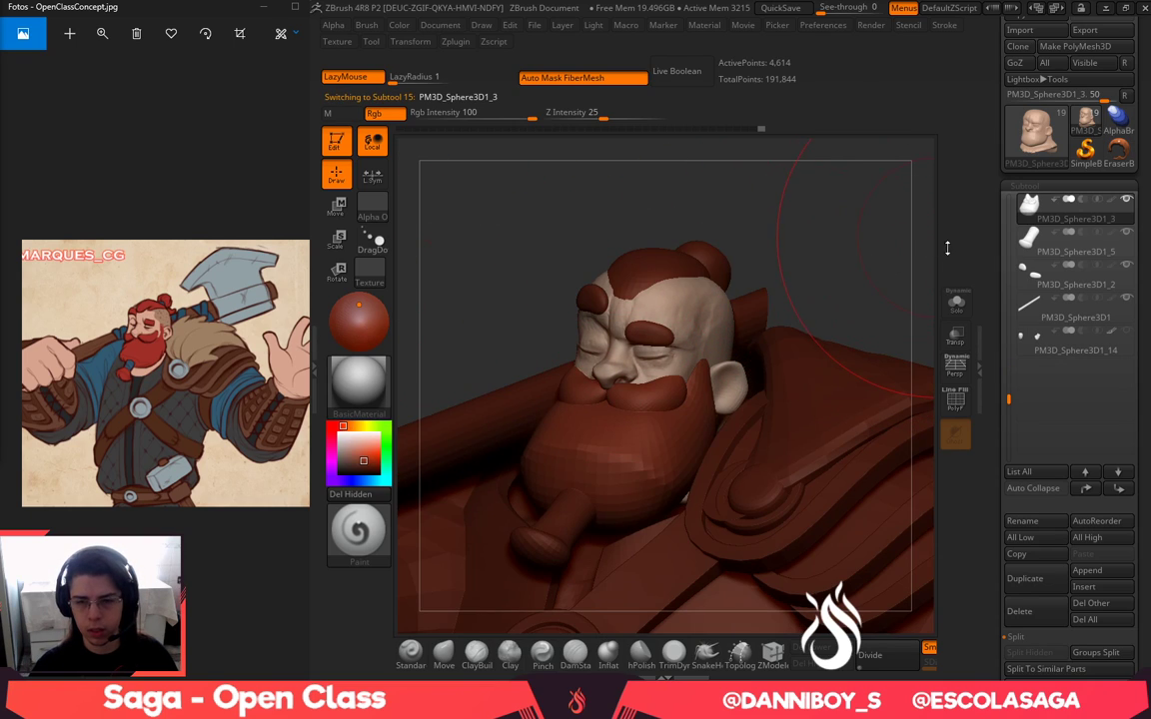
{"action": "key", "text": "space"}
{"action": "left_click", "coordinate": [789, 327]}
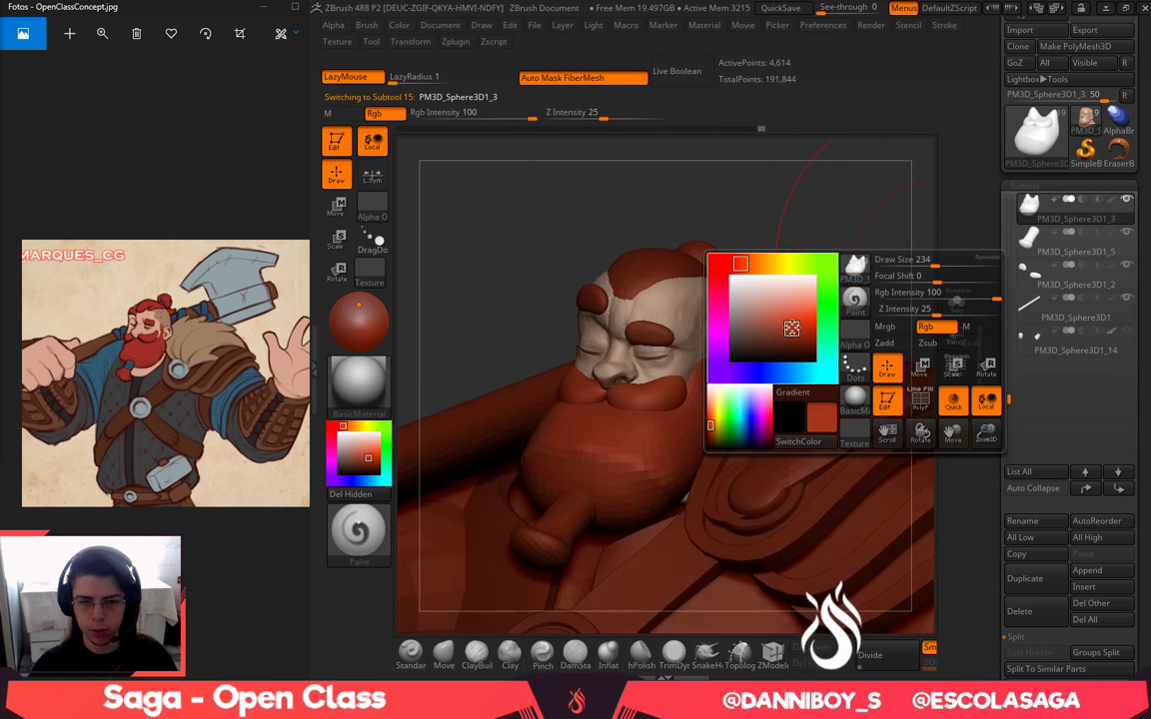
{"action": "left_click", "coordinate": [399, 25]}
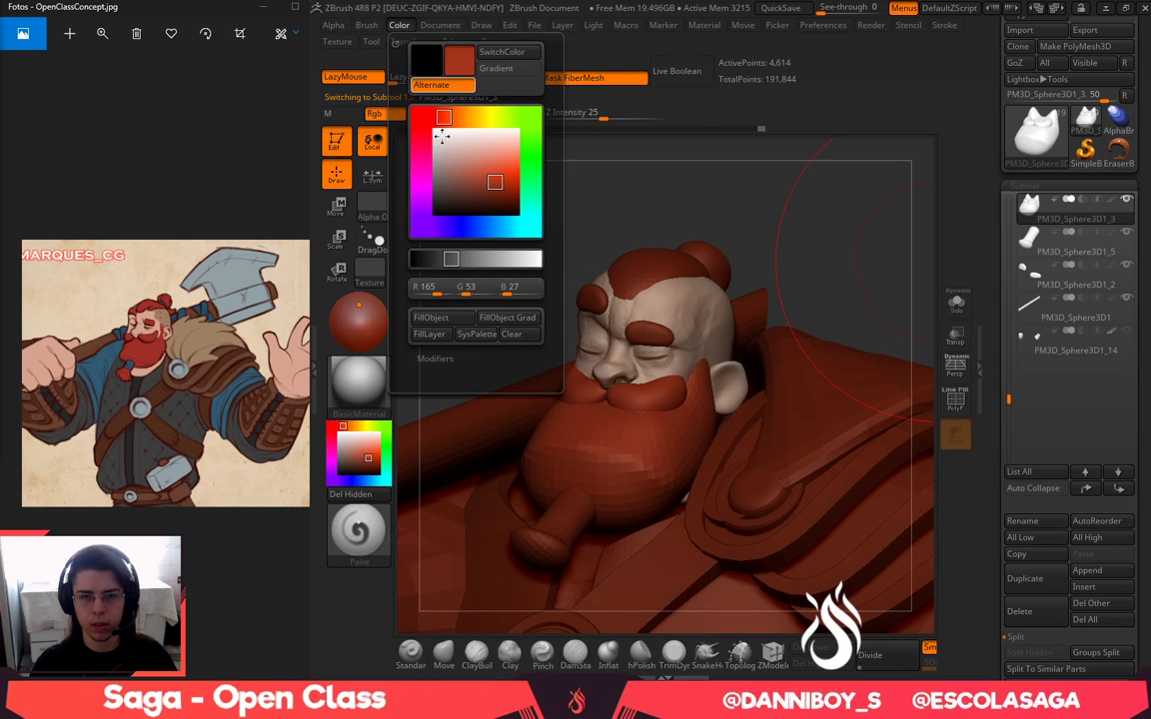
{"action": "left_click", "coordinate": [443, 323]}
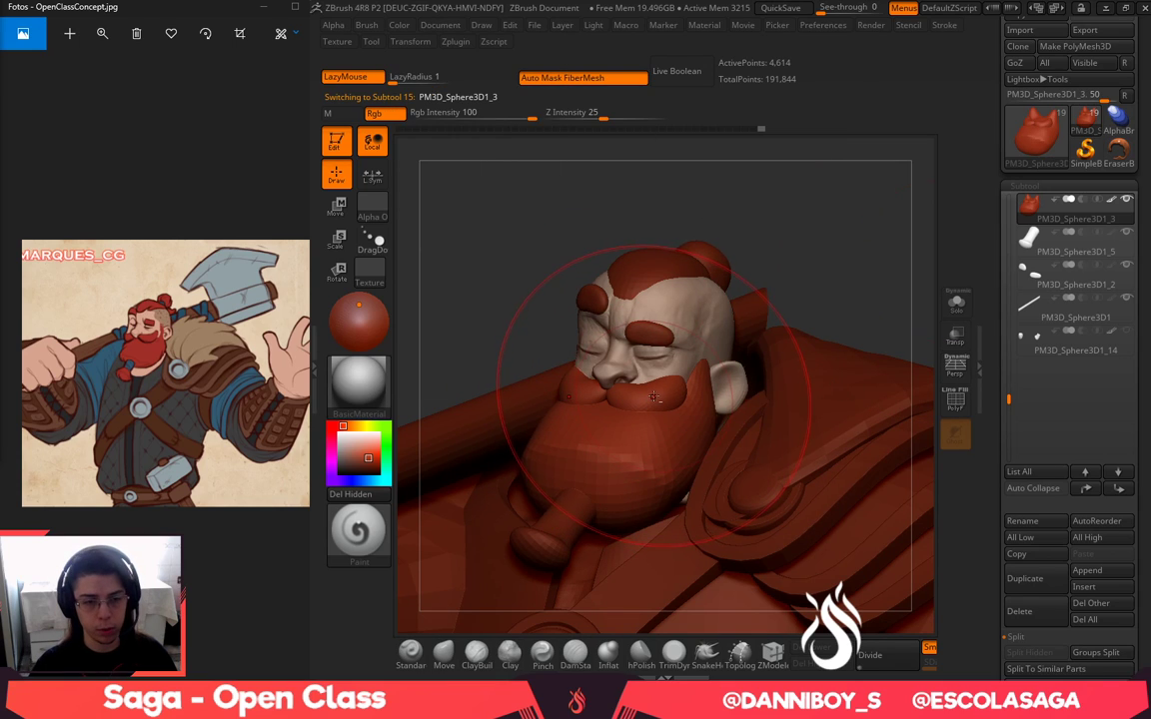
Fill the hair and eyebrow subtools with the same red as the beard
{"action": "key", "text": "space"}
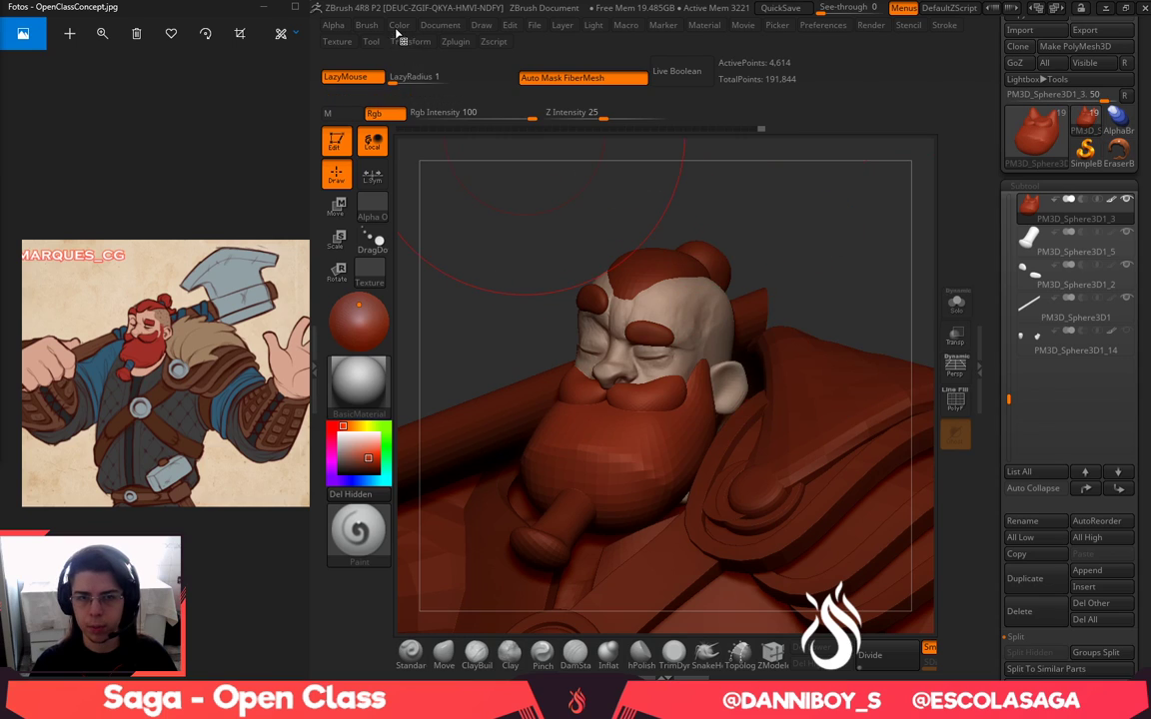
{"action": "left_click", "coordinate": [661, 268], "text": "alt"}
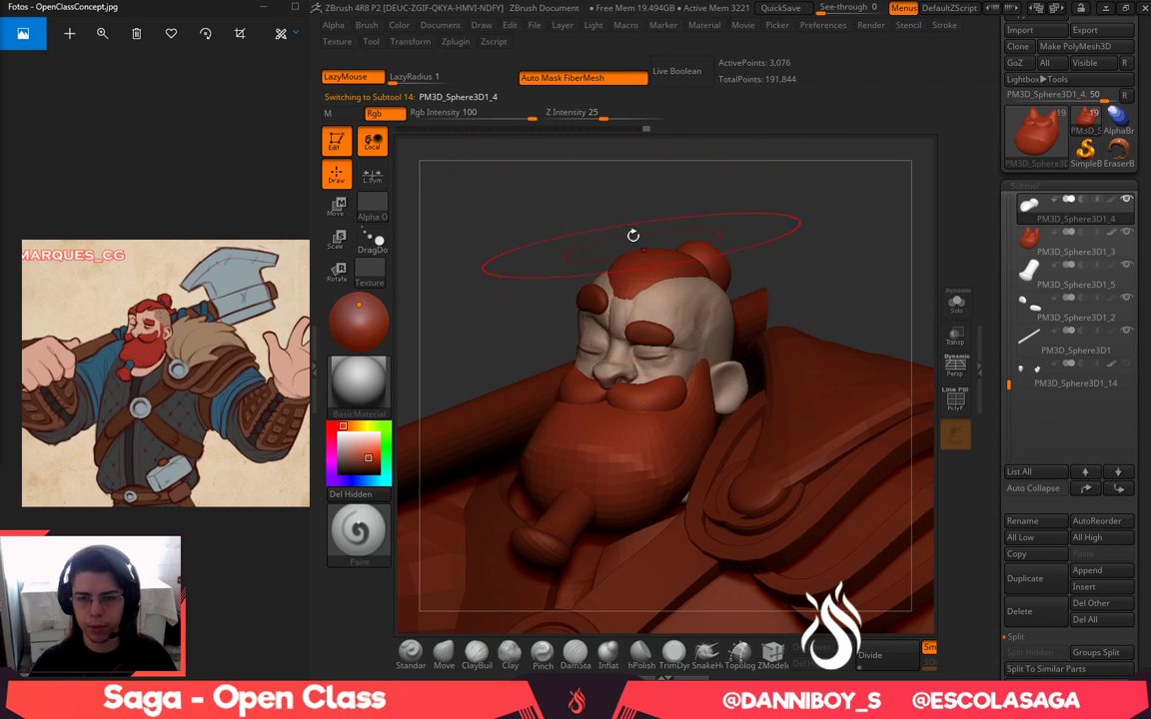
{"action": "left_click", "coordinate": [397, 29]}
{"action": "left_click", "coordinate": [445, 318]}
{"action": "left_click_drag", "start_coordinate": [824, 244], "coordinate": [821, 299], "text": "alt"}
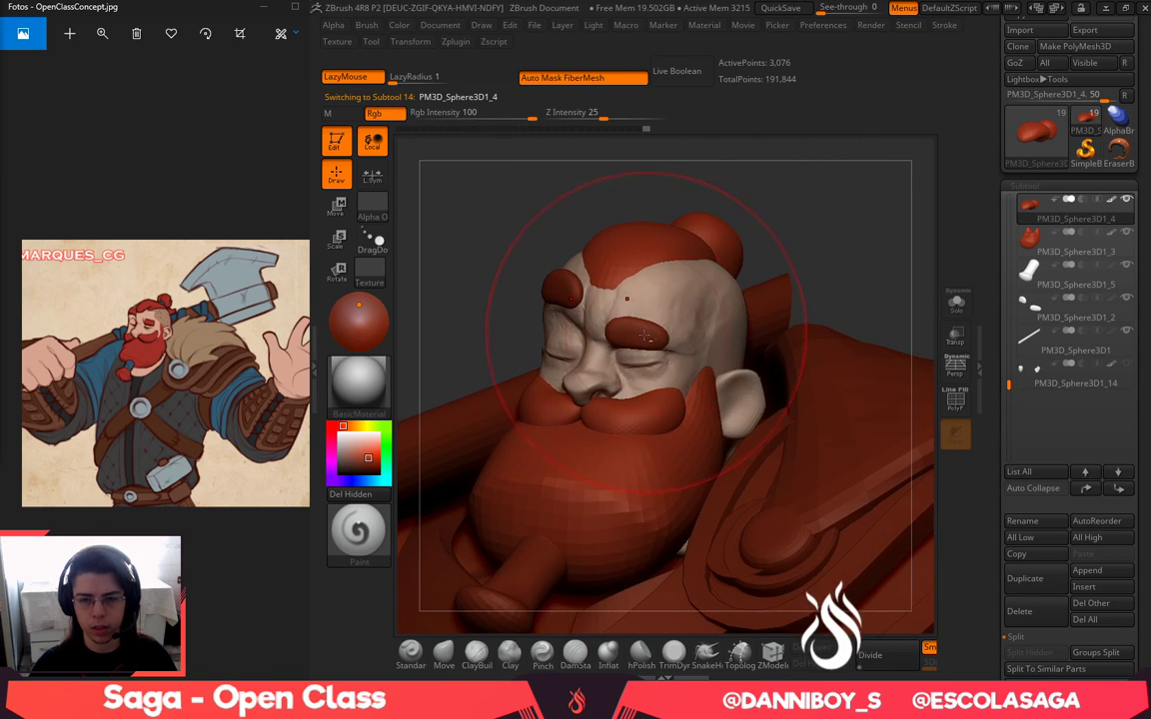
{"action": "left_click", "coordinate": [589, 293], "text": "alt"}
{"action": "left_click", "coordinate": [397, 27]}
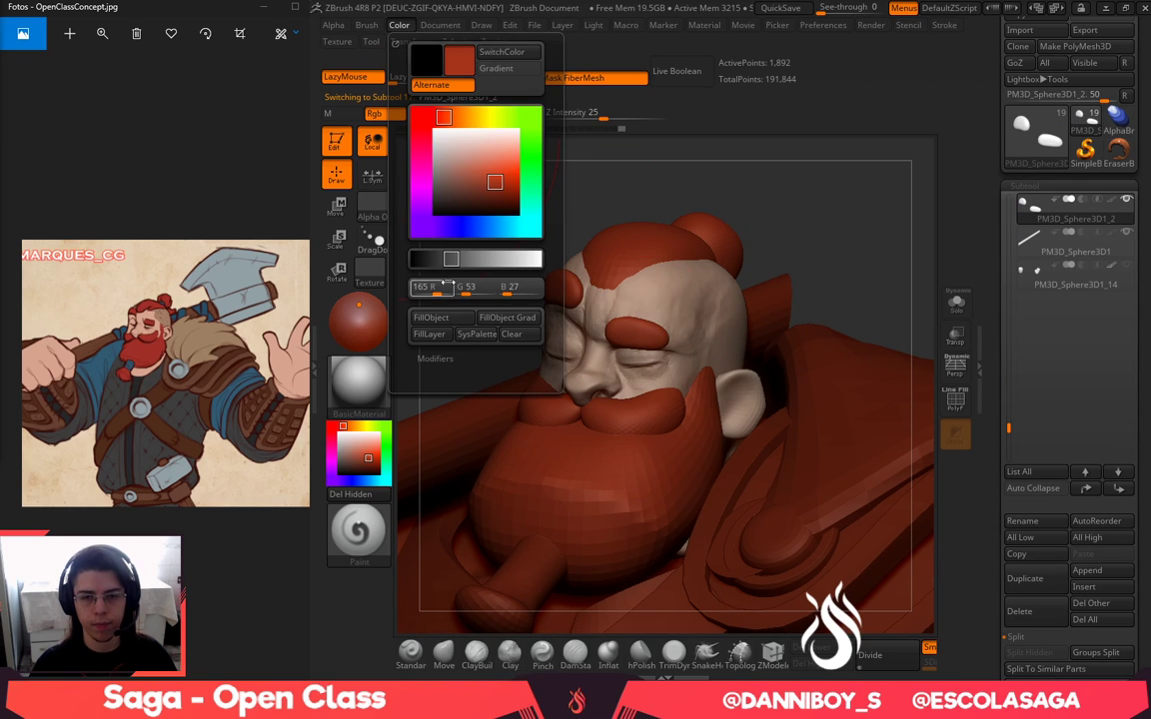
{"action": "left_click", "coordinate": [452, 318]}
Select the vest on the torso and fill it with a dark grey of RGB 60, 60, 60
{"action": "left_click_drag", "start_coordinate": [822, 290], "coordinate": [820, 222], "text": "alt"}
{"action": "left_click", "coordinate": [707, 512], "text": "alt"}
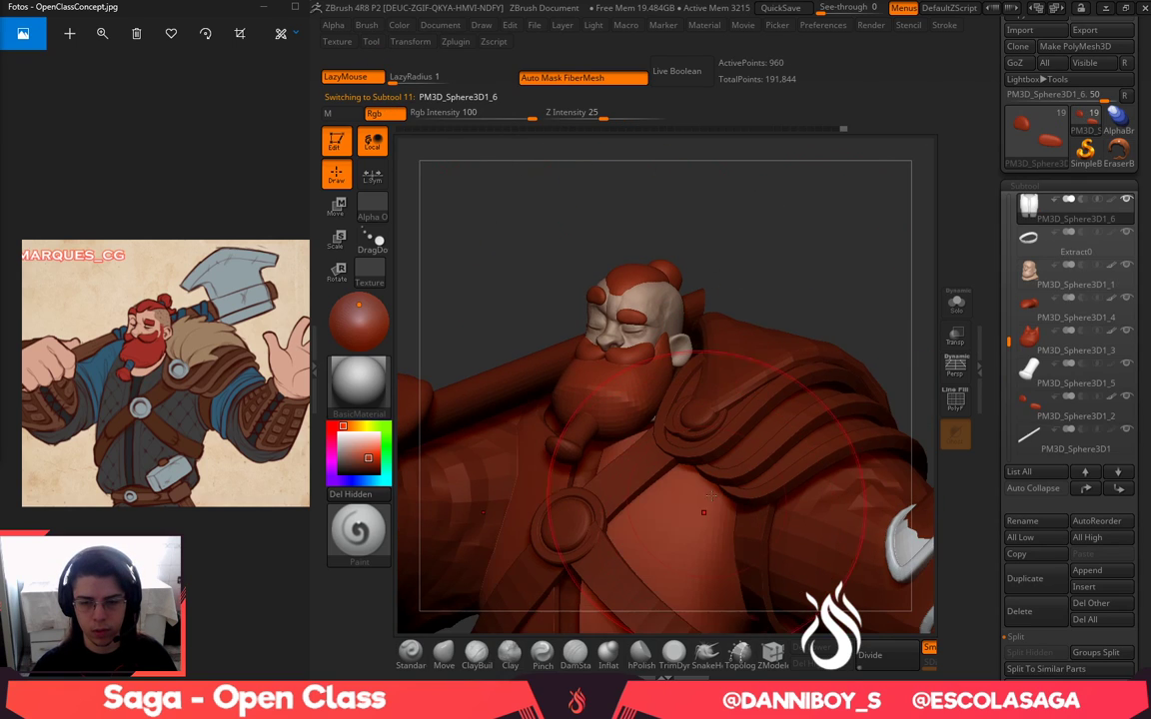
{"action": "left_click_drag", "start_coordinate": [871, 281], "coordinate": [804, 677]}
{"action": "key", "text": "v"}
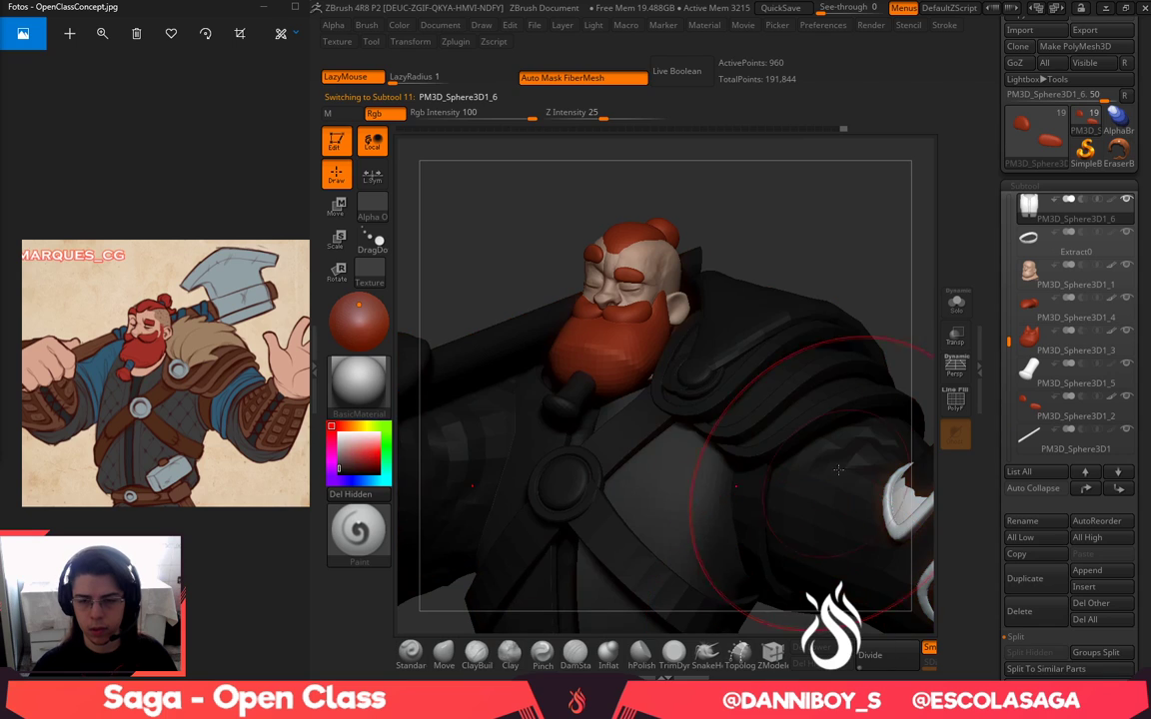
{"action": "key", "text": "space"}
{"action": "left_click", "coordinate": [572, 390]}
{"action": "mouse_move", "coordinate": [825, 231]}
{"action": "left_mouse_down"}
{"action": "mouse_move", "coordinate": [930, 217]}
{"action": "mouse_move", "coordinate": [849, 265]}
{"action": "left_mouse_up"}
{"action": "key", "text": "space"}
{"action": "left_click", "coordinate": [634, 352]}
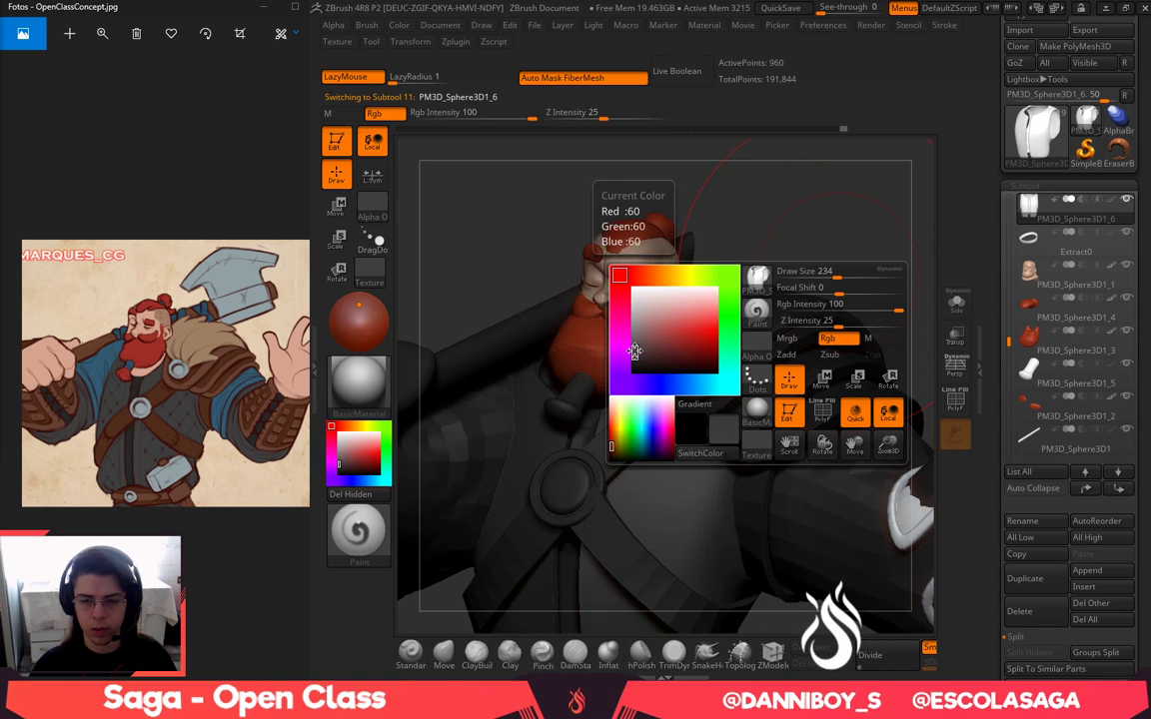
{"action": "left_click", "coordinate": [400, 26]}
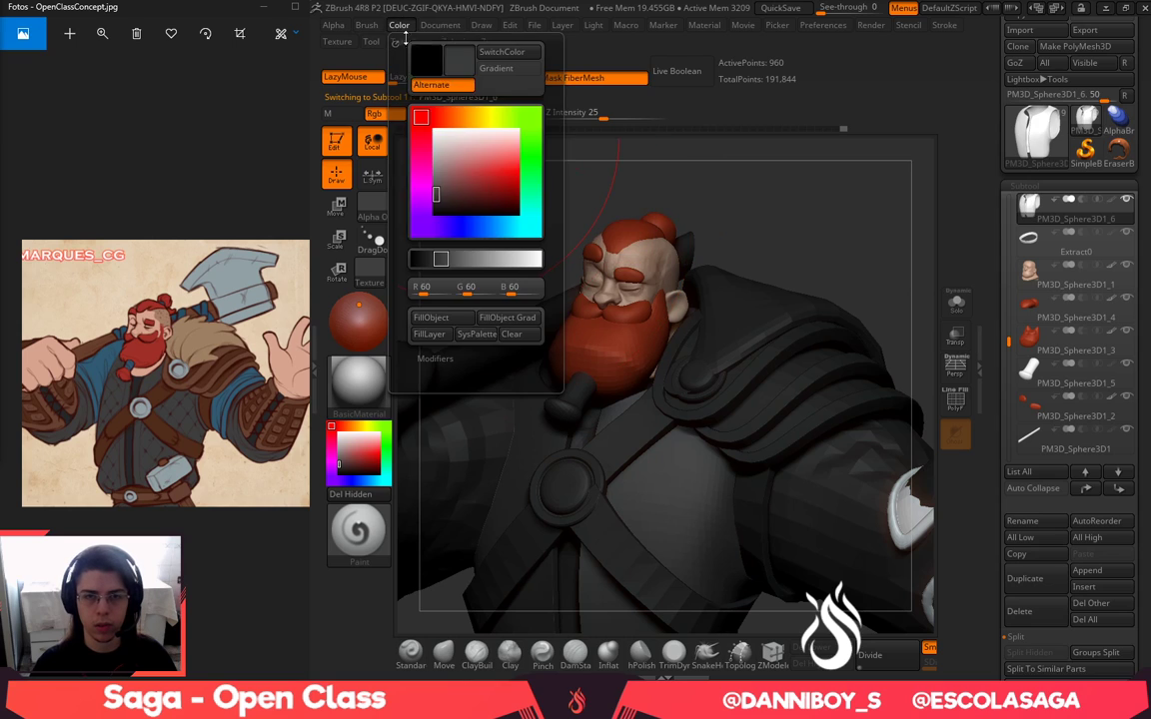
{"action": "left_click", "coordinate": [452, 320]}
Select the shoulder fur mantle and fill it with a light tan of RGB 172, 126, 98
{"action": "left_click", "coordinate": [766, 318], "text": "alt"}
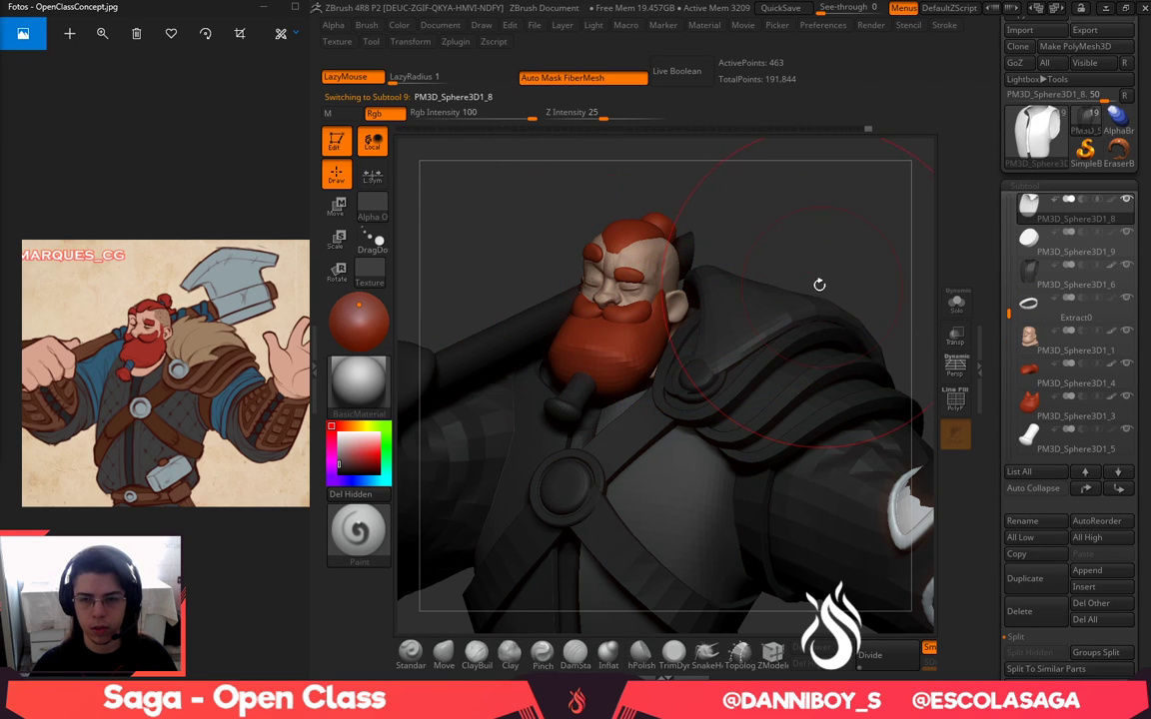
{"action": "key", "text": "c"}
{"action": "key", "text": "space"}
{"action": "left_click", "coordinate": [663, 278]}
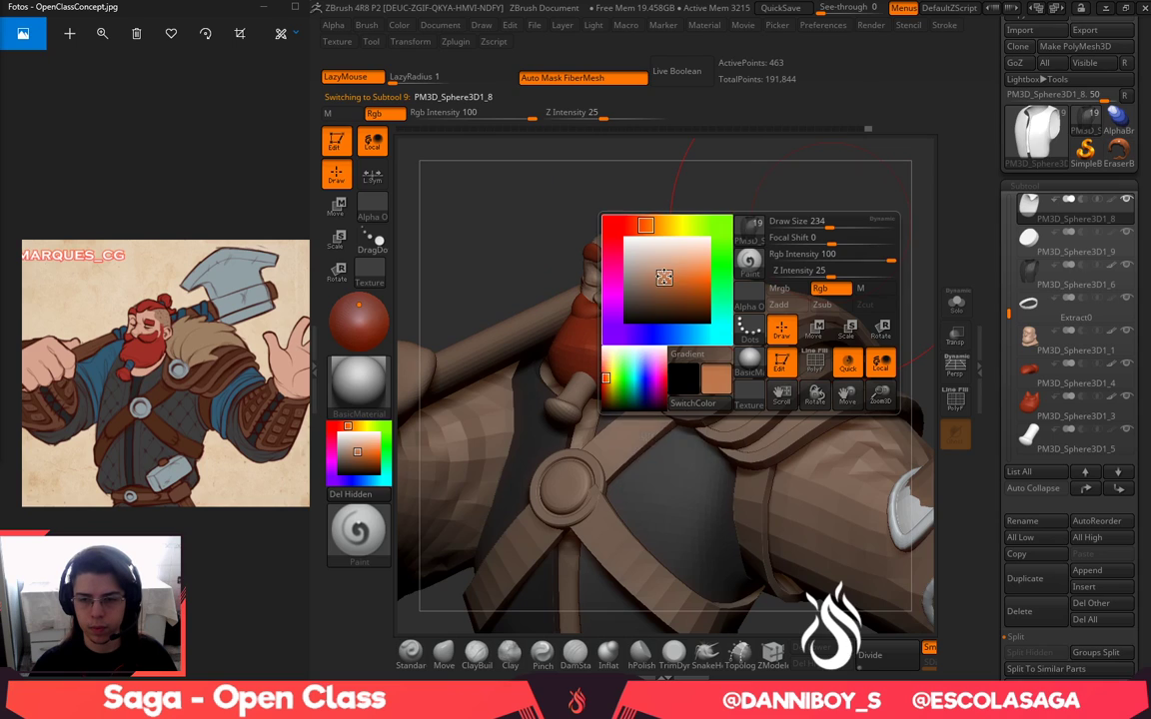
{"action": "key", "text": "space"}
{"action": "left_click", "coordinate": [486, 344]}
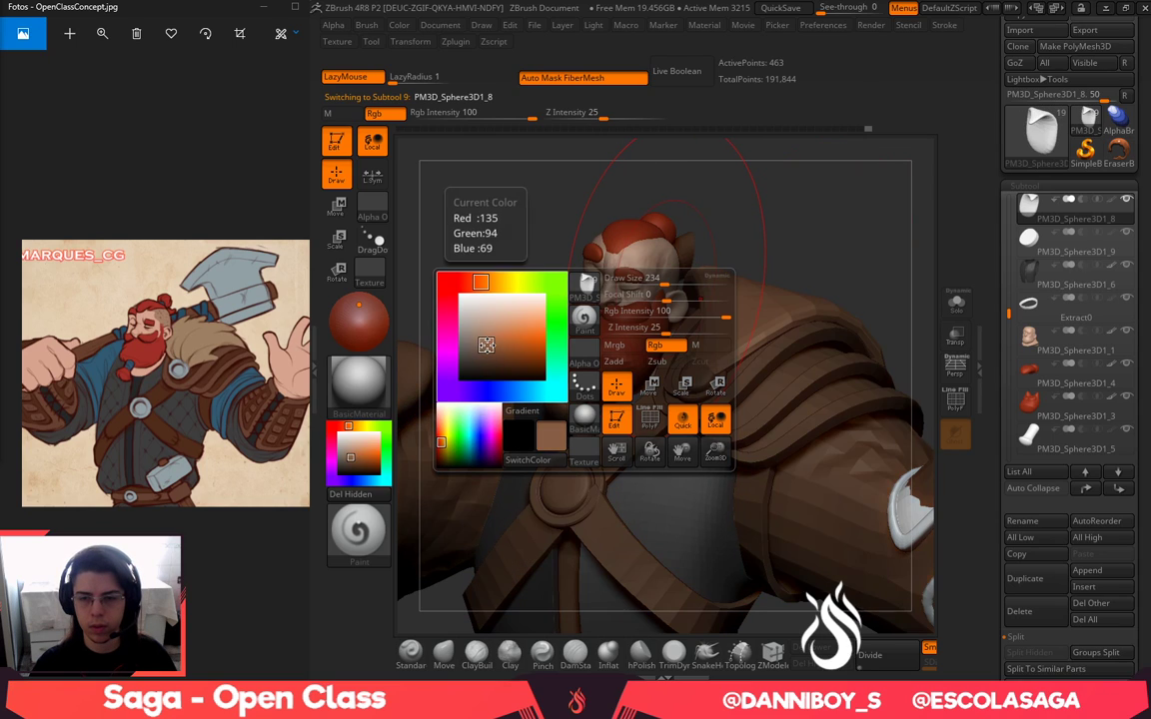
{"action": "left_click", "coordinate": [483, 339]}
{"action": "left_click", "coordinate": [484, 334]}
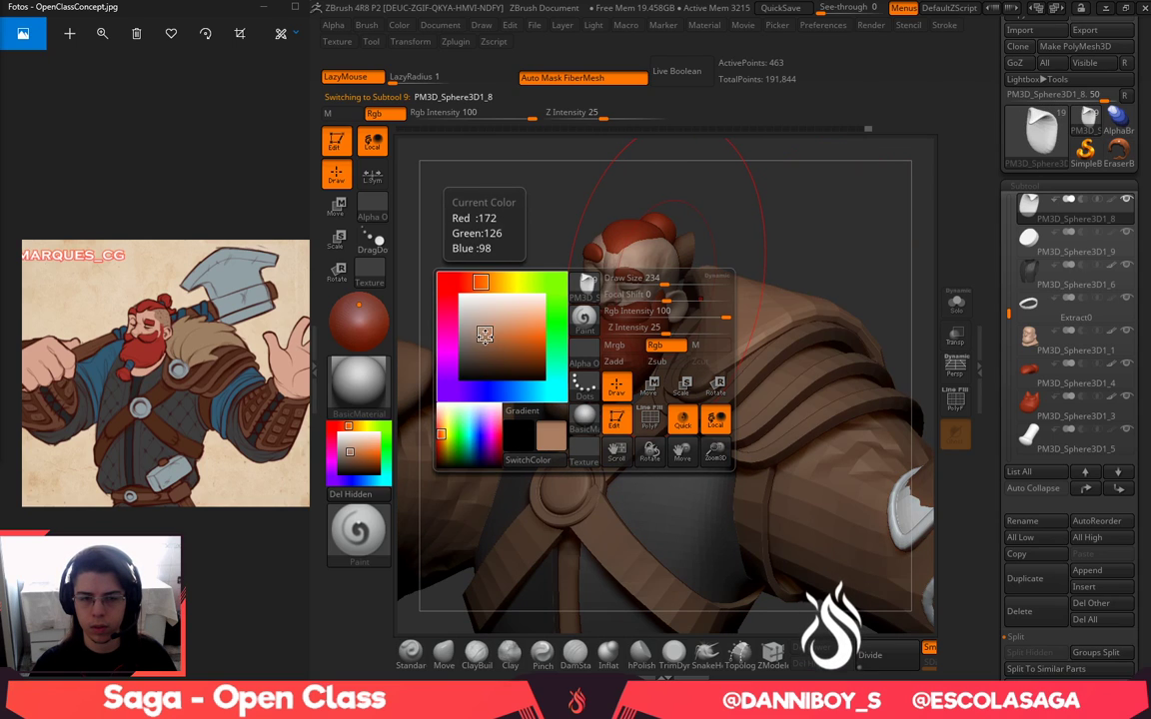
{"action": "left_click", "coordinate": [399, 26]}
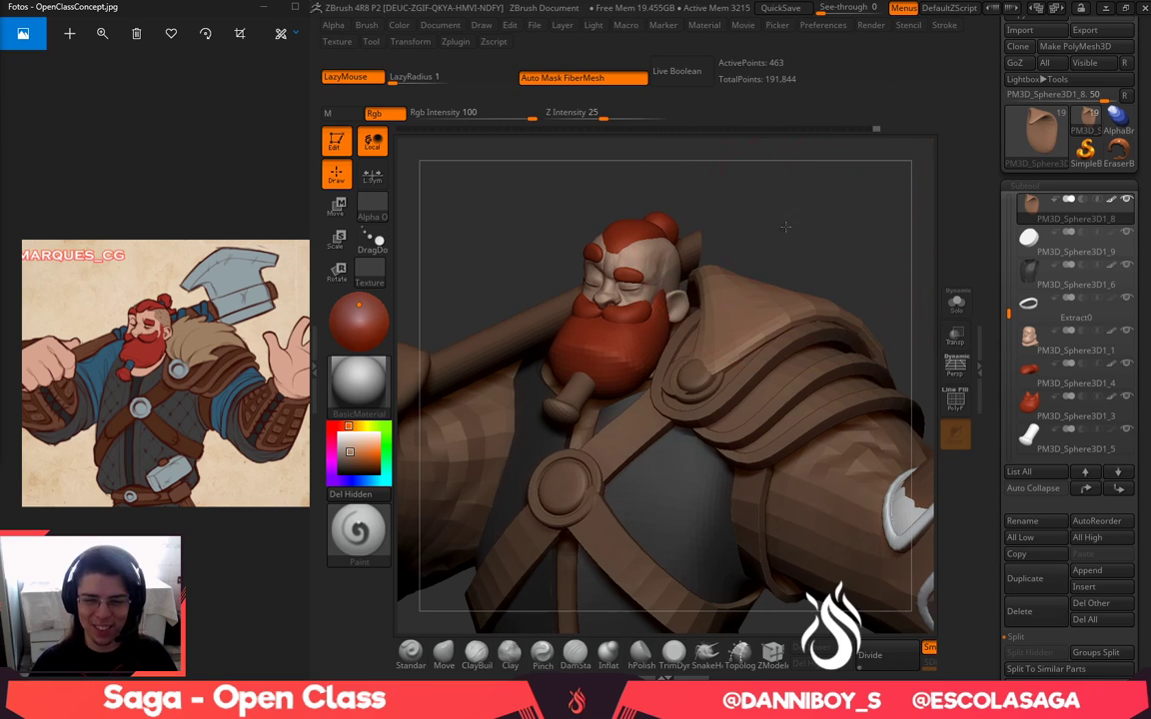
Isolate the small disc at the shoulder buckle, delete its subtool, and show the other subtools again
{"action": "left_click", "coordinate": [688, 388], "text": "alt"}
{"action": "left_click", "coordinate": [956, 302]}
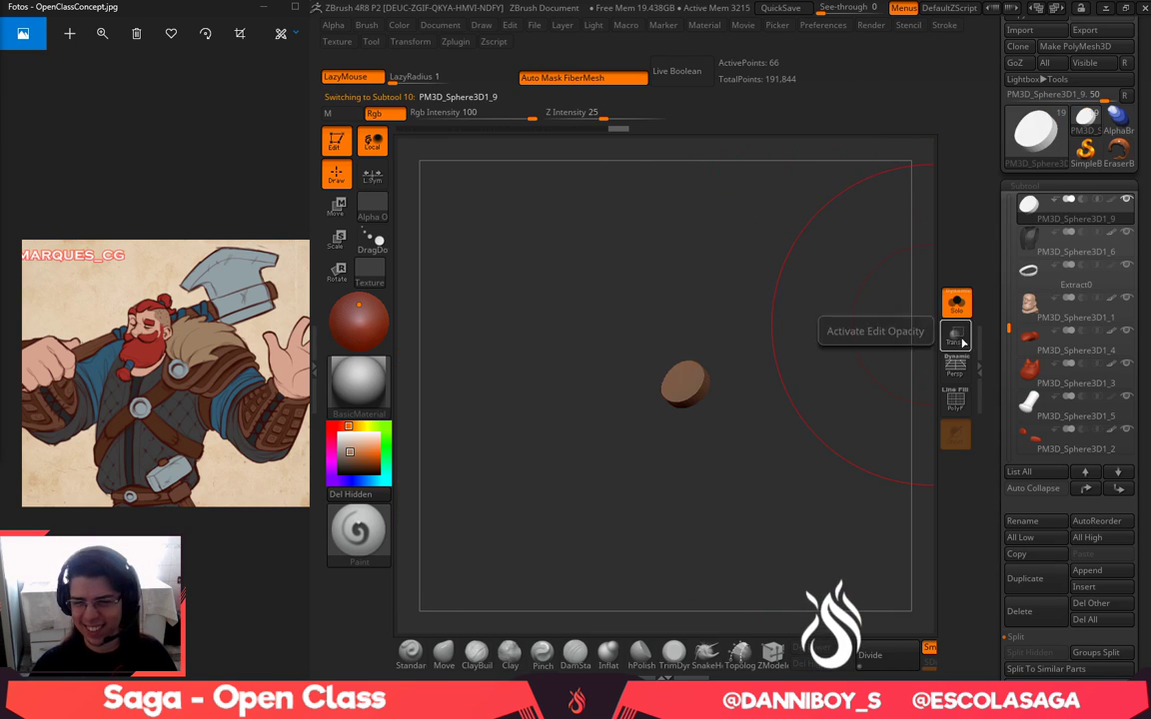
{"action": "left_click", "coordinate": [1020, 611]}
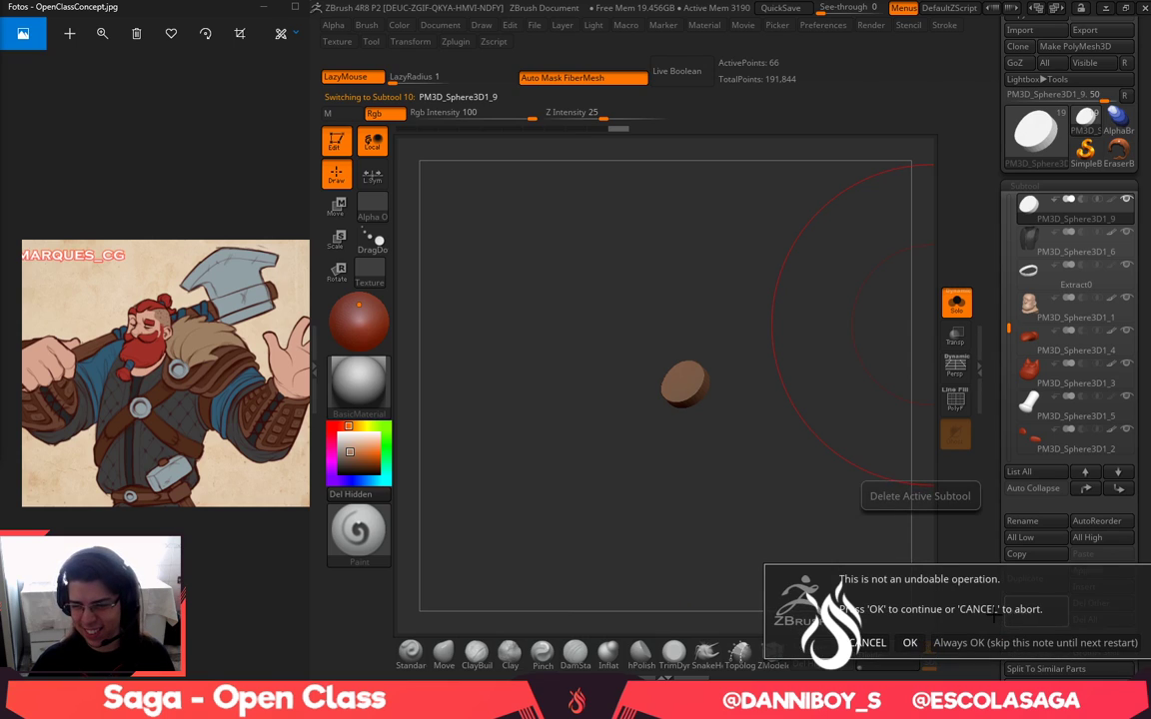
{"action": "left_click", "coordinate": [910, 642]}
{"action": "left_click", "coordinate": [956, 303]}
{"action": "left_click_drag", "start_coordinate": [893, 240], "coordinate": [850, 268]}
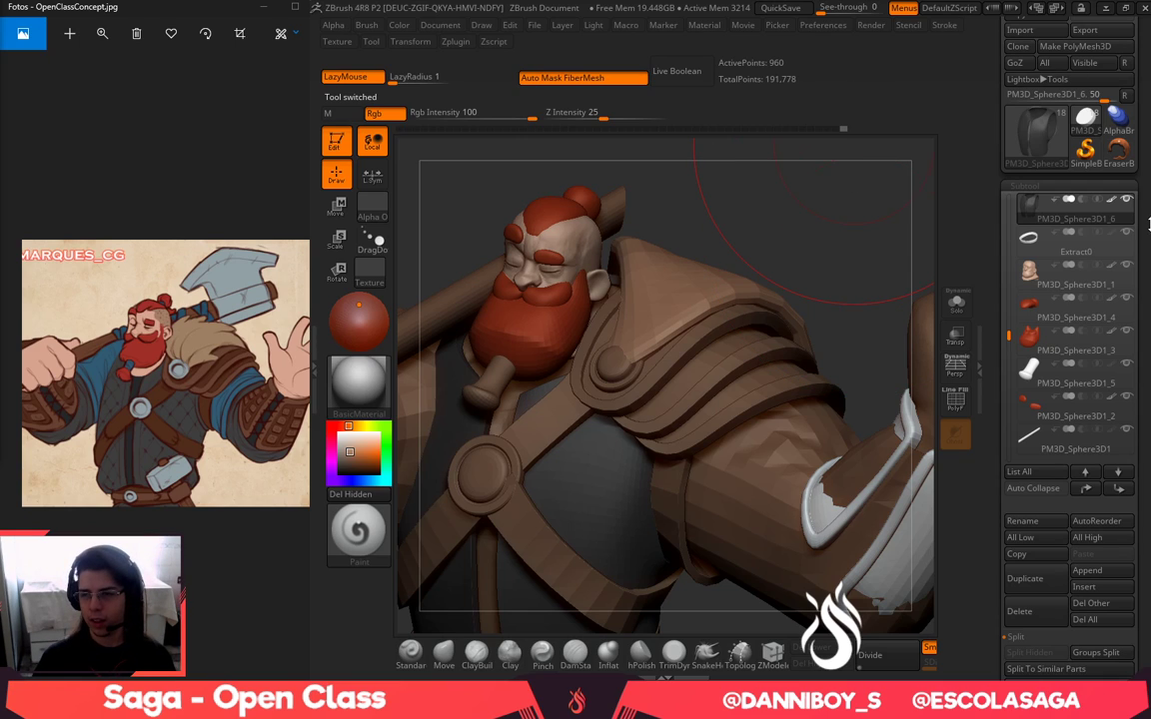
Open the display properties of the vest subtool
{"action": "left_click_drag", "start_coordinate": [1144, 658], "coordinate": [1140, 76]}
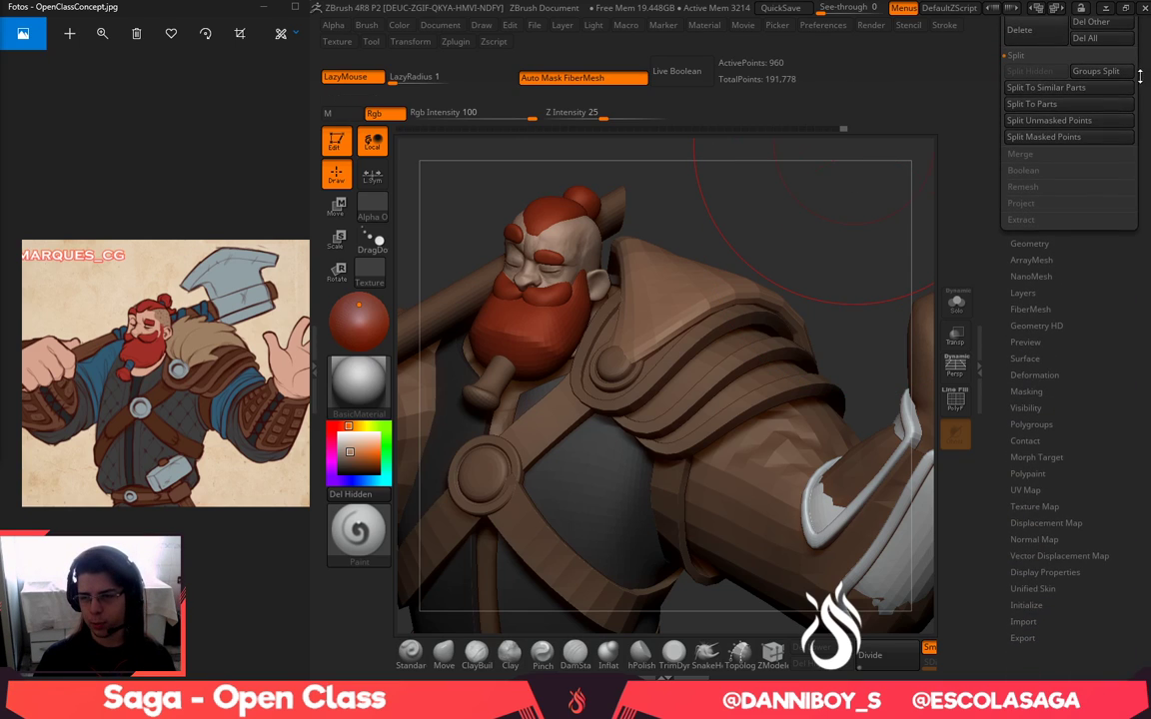
{"action": "left_click", "coordinate": [1058, 576]}
{"action": "left_click_drag", "start_coordinate": [1057, 578], "coordinate": [1072, 665]}
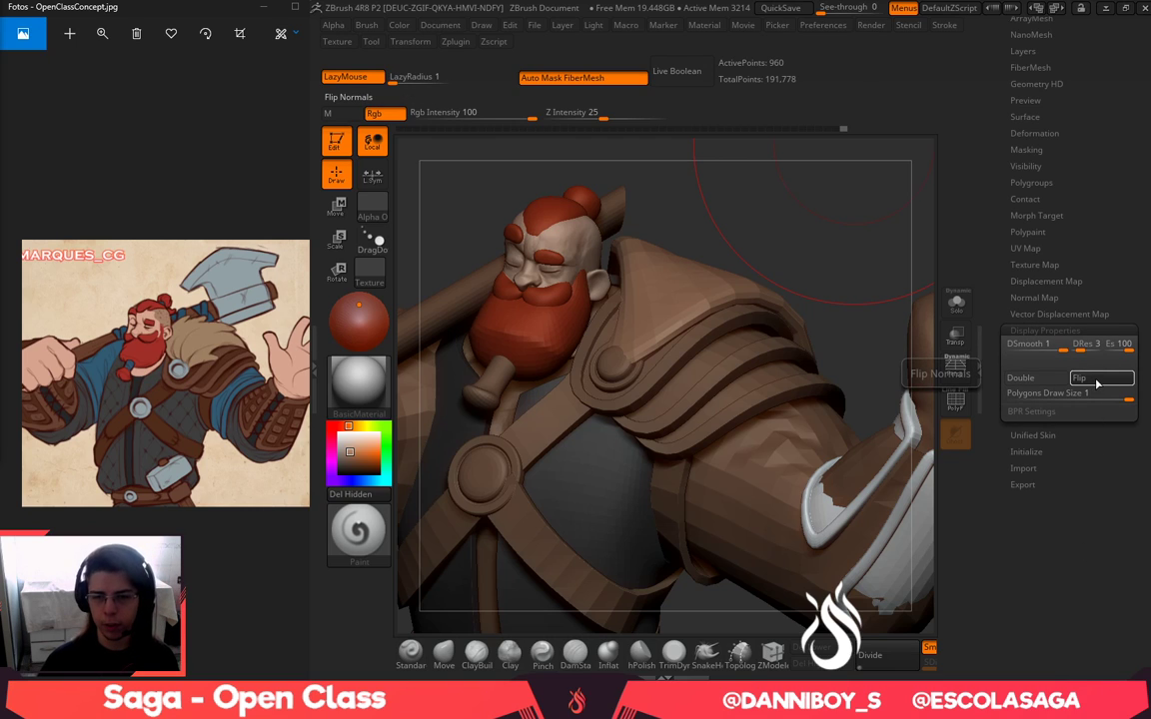
Select the layered shoulder armour plates and fill them with a dark brown of RGB 73, 53, 42
{"action": "left_click_drag", "start_coordinate": [711, 185], "coordinate": [750, 237]}
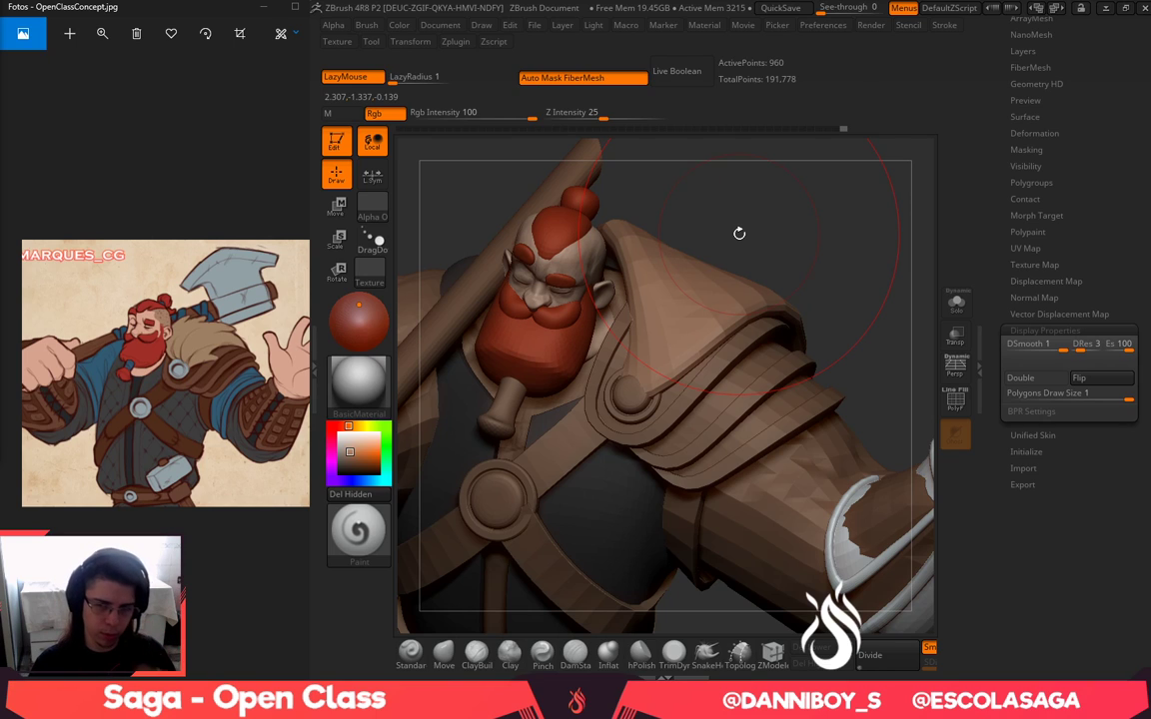
{"action": "left_click_drag", "start_coordinate": [839, 239], "coordinate": [841, 310], "text": "alt"}
{"action": "key", "text": "c"}
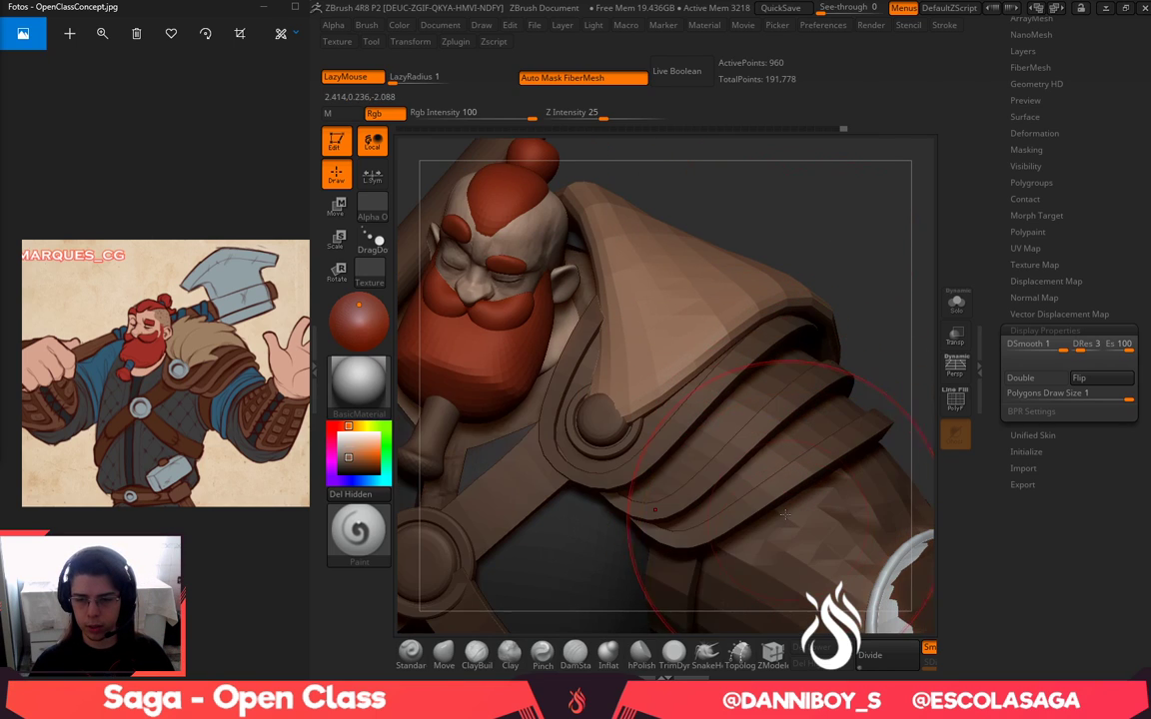
{"action": "left_click", "coordinate": [714, 398], "text": "alt"}
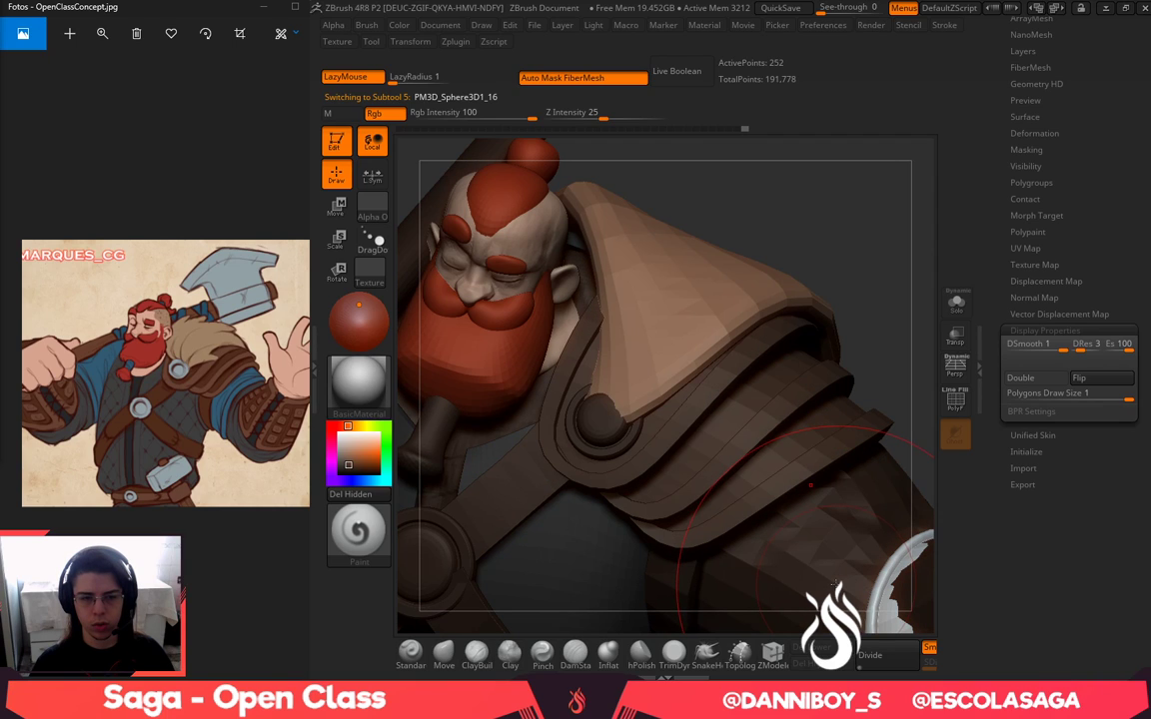
{"action": "left_click", "coordinate": [402, 27]}
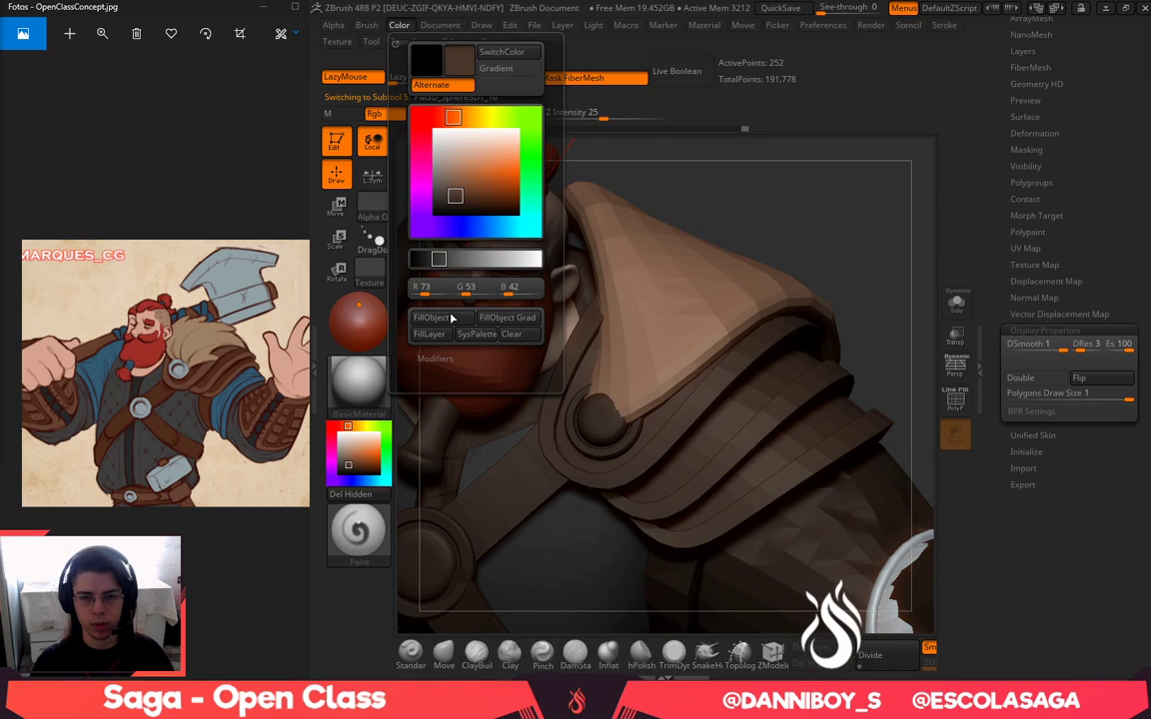
{"action": "left_click", "coordinate": [453, 318]}
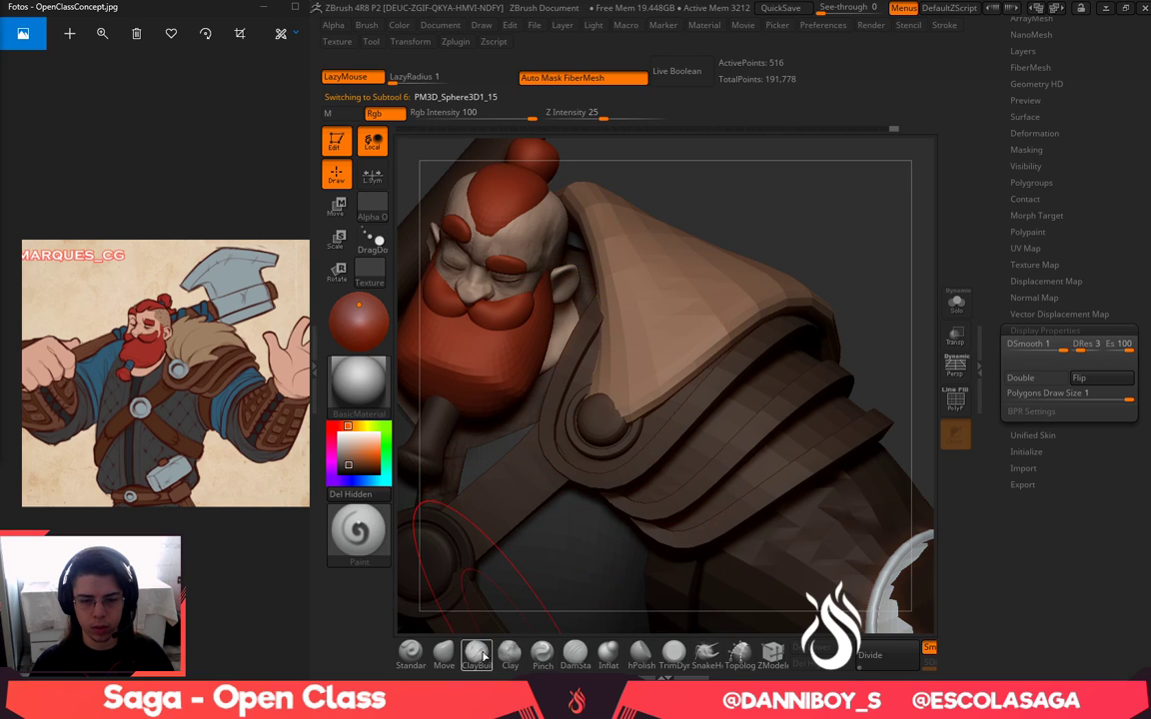
Select the round shoulder buckle and fill it with a metallic blue-grey matching the concept art
{"action": "left_click", "coordinate": [572, 397], "text": "alt"}
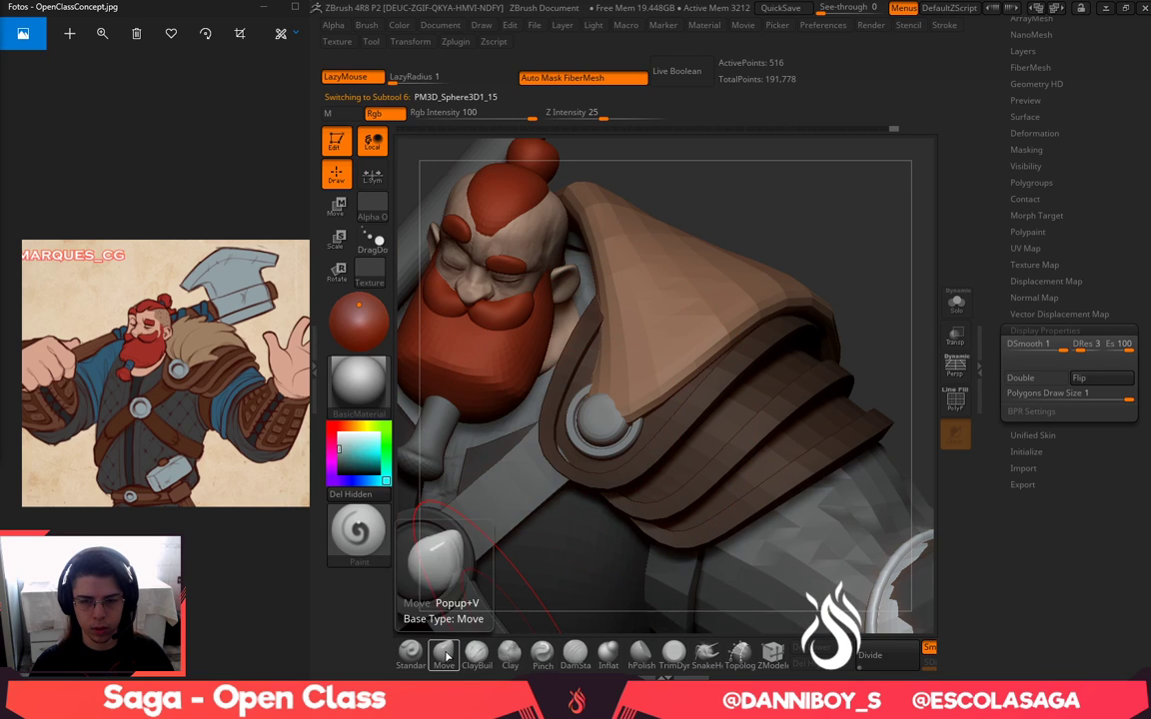
{"action": "left_click", "coordinate": [398, 24]}
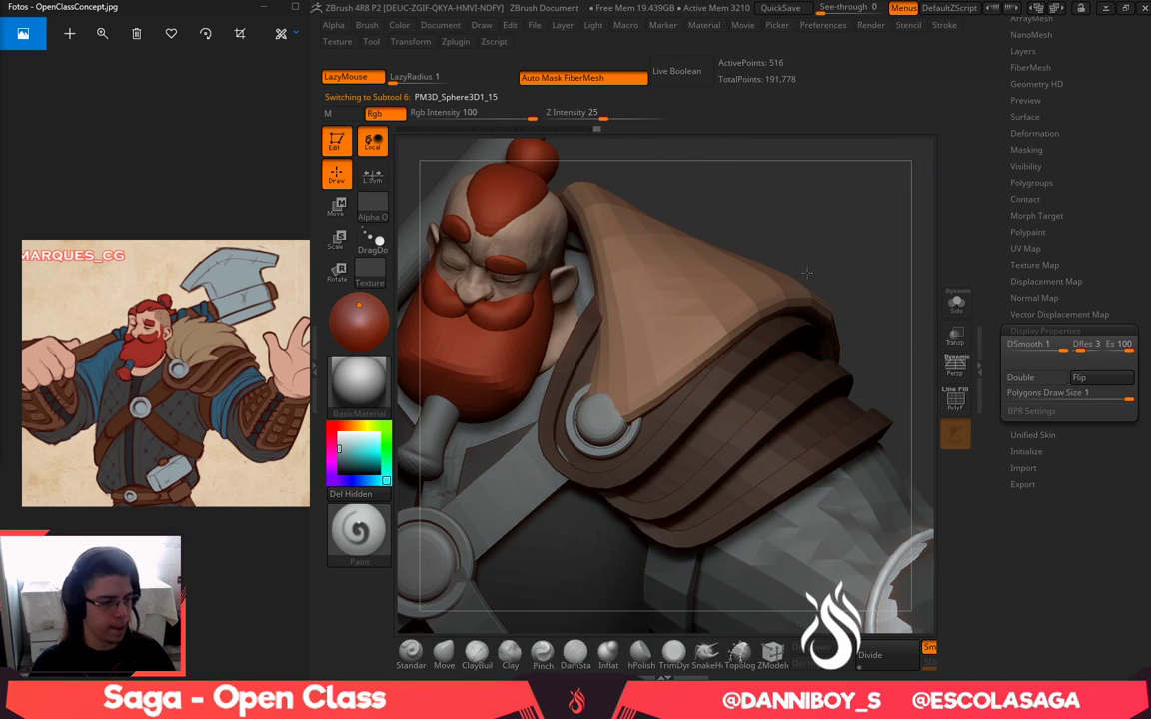
{"action": "left_click_drag", "start_coordinate": [806, 273], "coordinate": [803, 240], "text": "alt"}
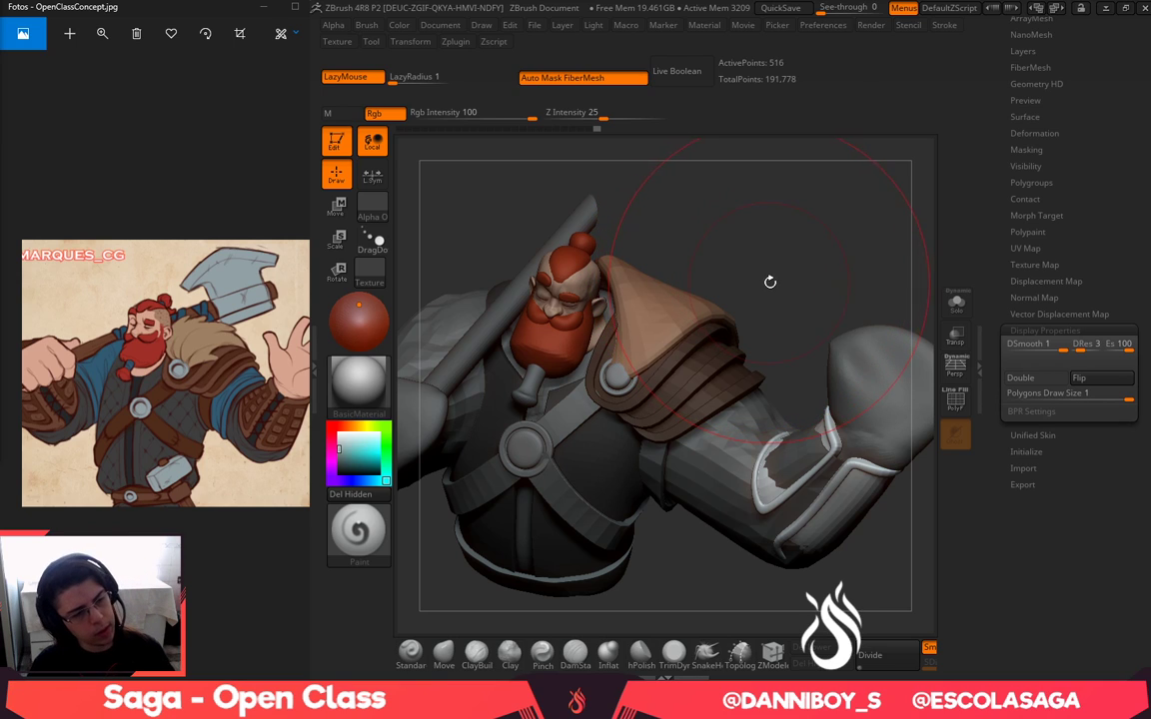
{"action": "mouse_move", "coordinate": [791, 231]}
{"action": "left_mouse_down"}
{"action": "mouse_move", "coordinate": [795, 196]}
{"action": "mouse_move", "coordinate": [811, 203]}
{"action": "mouse_move", "coordinate": [796, 216]}
{"action": "left_mouse_up"}
{"action": "left_click_drag", "start_coordinate": [729, 500], "coordinate": [643, 416]}
Select the lower chest strap beside the central buckle and reshape it with the Move brush so it follows the side of the torso
{"action": "key", "text": "c"}
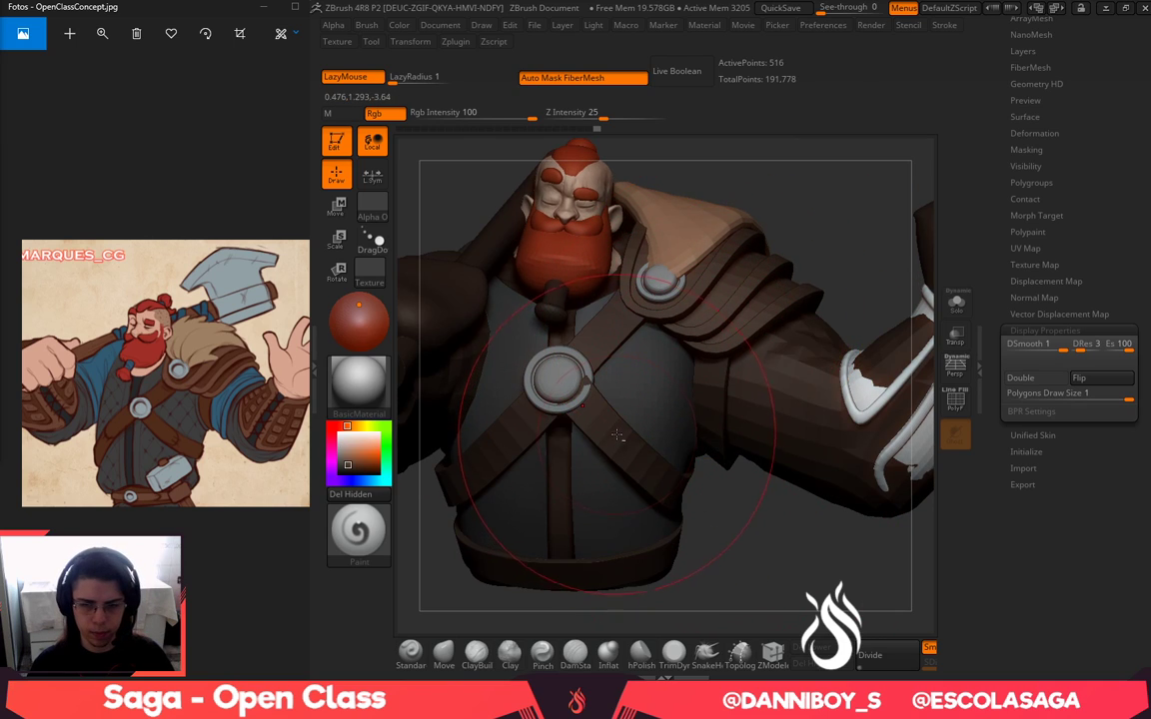
{"action": "left_click", "coordinate": [571, 388], "text": "alt"}
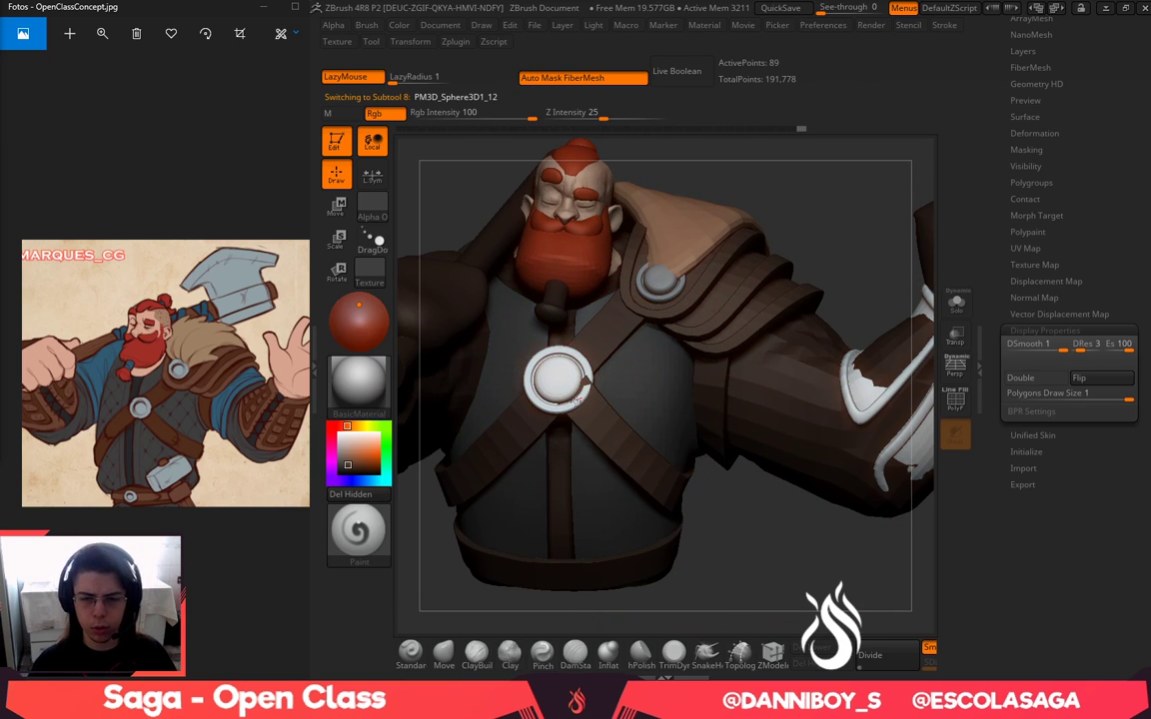
{"action": "left_click", "coordinate": [961, 302]}
{"action": "left_click", "coordinate": [961, 303]}
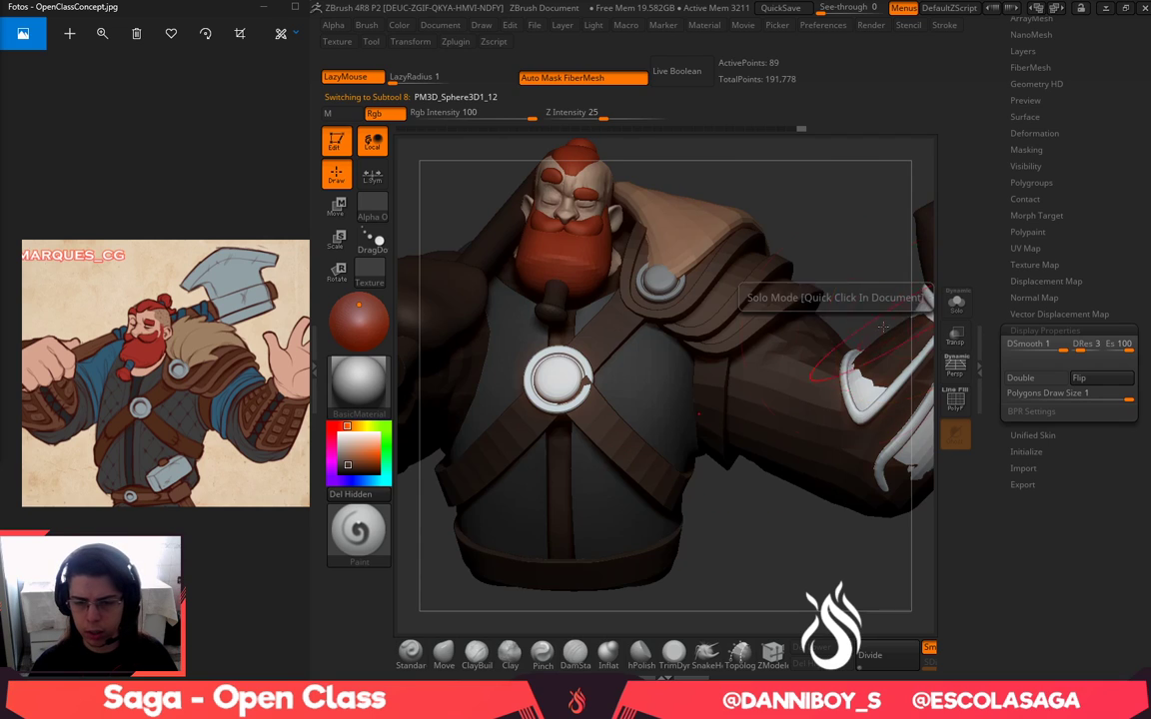
{"action": "left_click", "coordinate": [444, 653]}
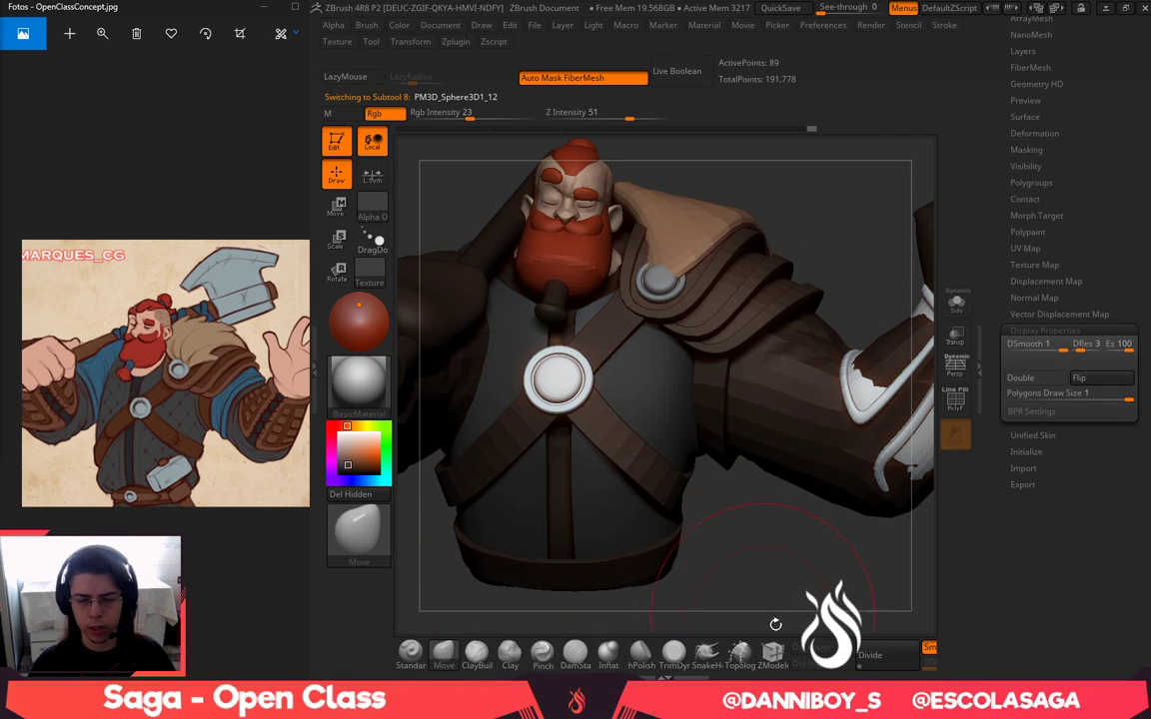
{"action": "left_click_drag", "start_coordinate": [776, 624], "coordinate": [866, 585]}
{"action": "left_click_drag", "start_coordinate": [676, 615], "coordinate": [747, 248]}
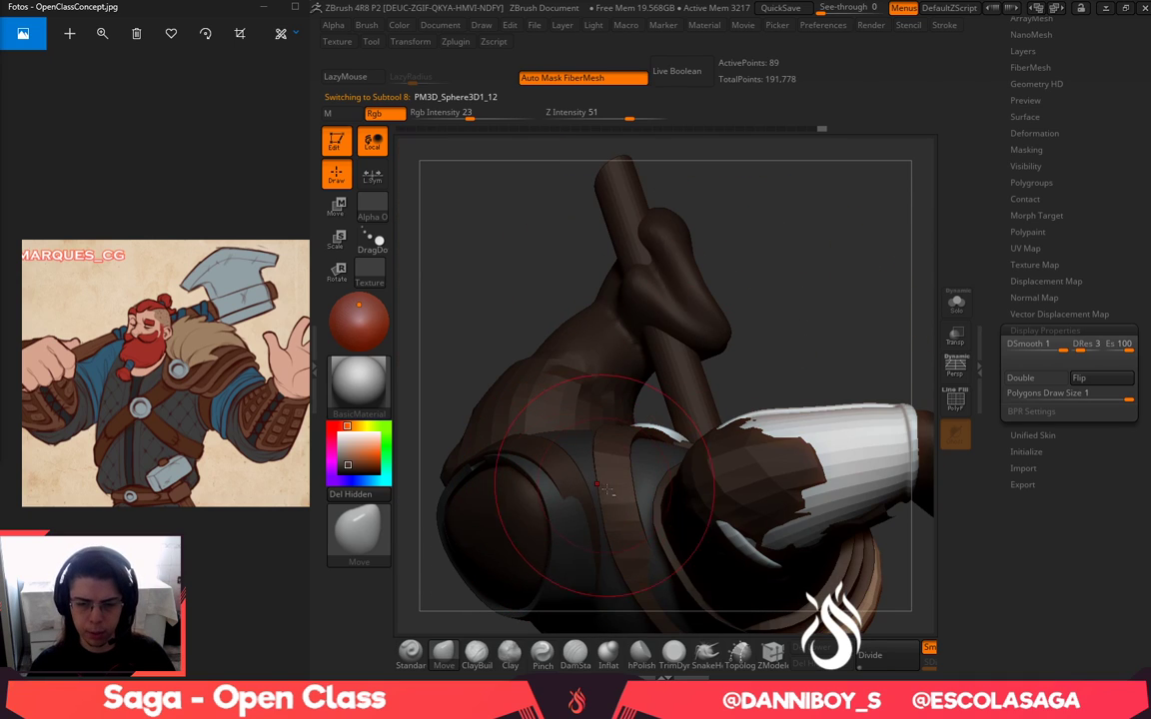
{"action": "mouse_move", "coordinate": [691, 616]}
{"action": "left_mouse_down"}
{"action": "mouse_move", "coordinate": [775, 319]}
{"action": "mouse_move", "coordinate": [733, 355]}
{"action": "left_mouse_up"}
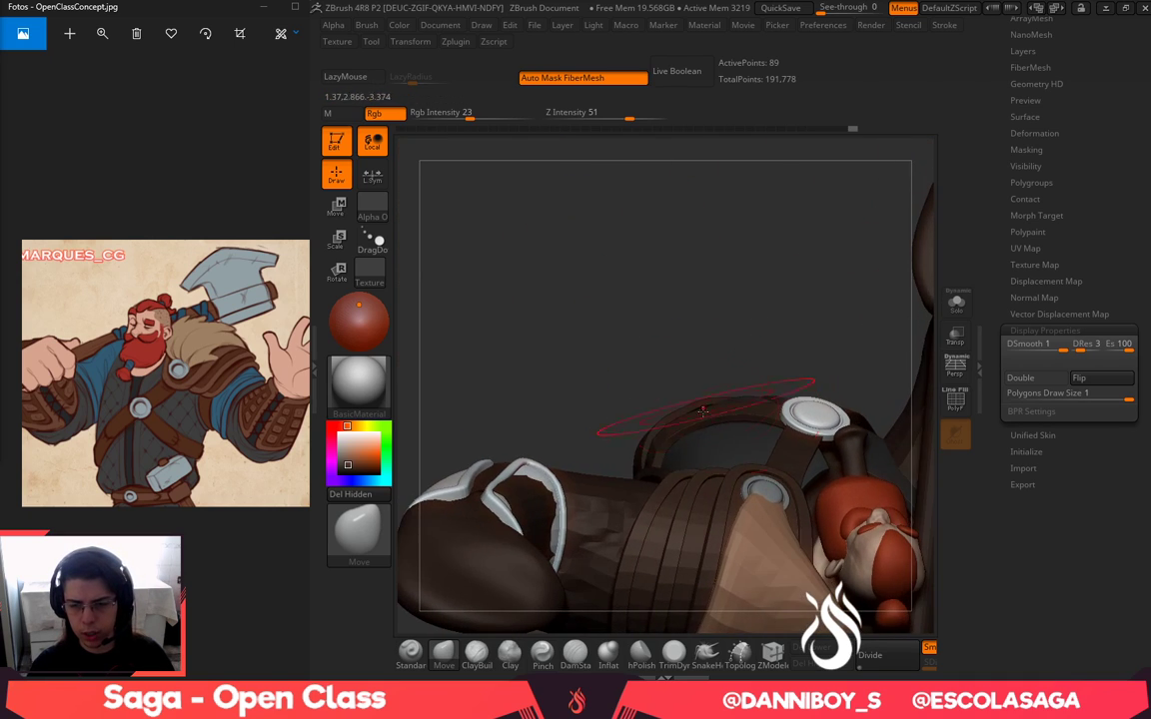
{"action": "left_click_drag", "start_coordinate": [621, 366], "coordinate": [758, 174]}
{"action": "left_click_drag", "start_coordinate": [574, 473], "coordinate": [703, 468]}
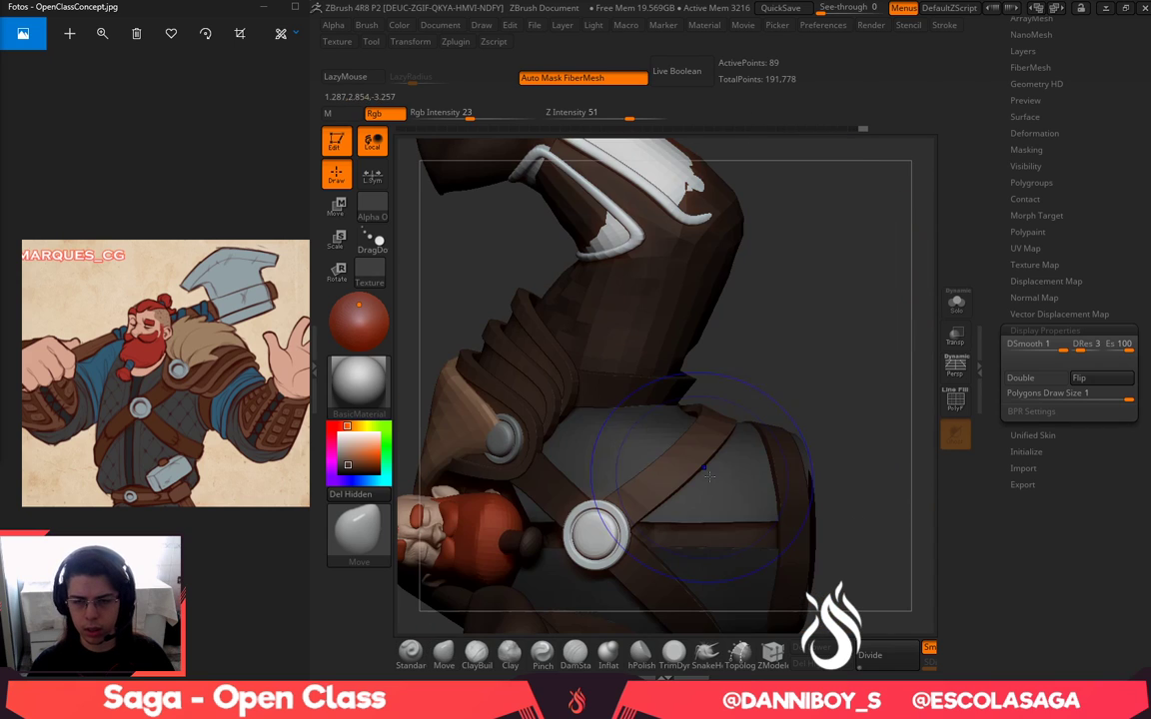
{"action": "mouse_move", "coordinate": [828, 343]}
{"action": "left_mouse_down"}
{"action": "mouse_move", "coordinate": [881, 200]}
{"action": "mouse_move", "coordinate": [728, 173]}
{"action": "left_mouse_up"}
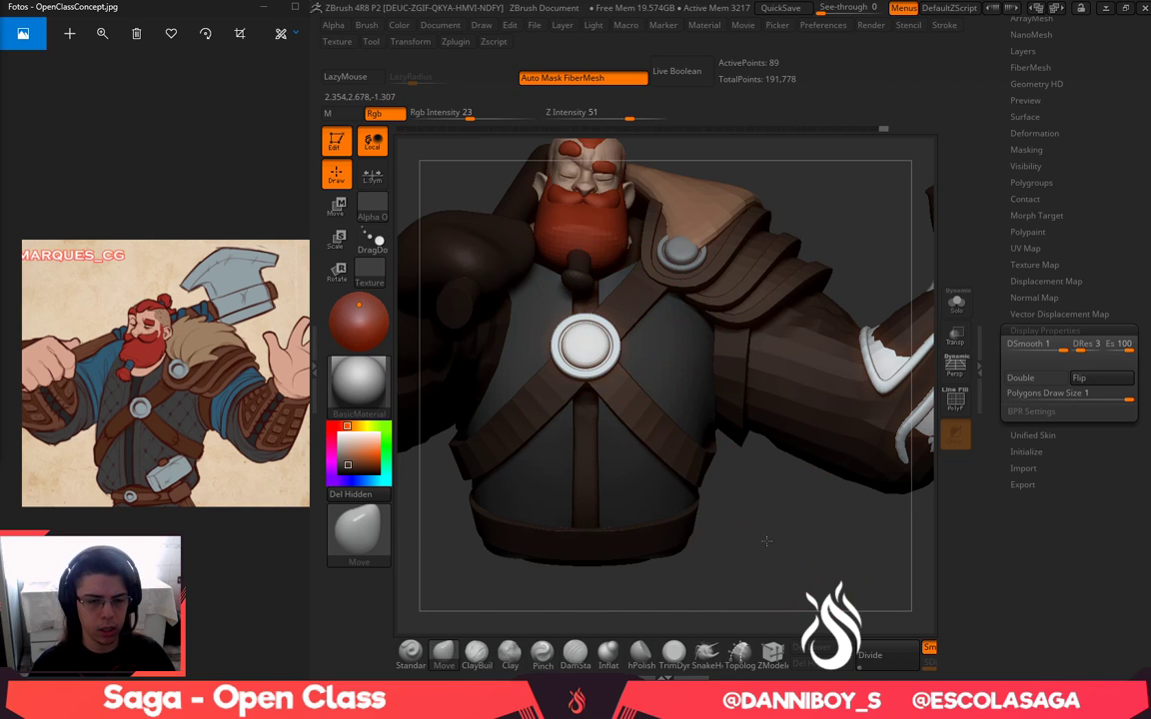
Fill the reshaped chest strap with a brown of RGB 88, 62, 49 at an RGB intensity of 100, and check it in isolation
{"action": "left_click_drag", "start_coordinate": [766, 541], "coordinate": [729, 503], "text": "alt"}
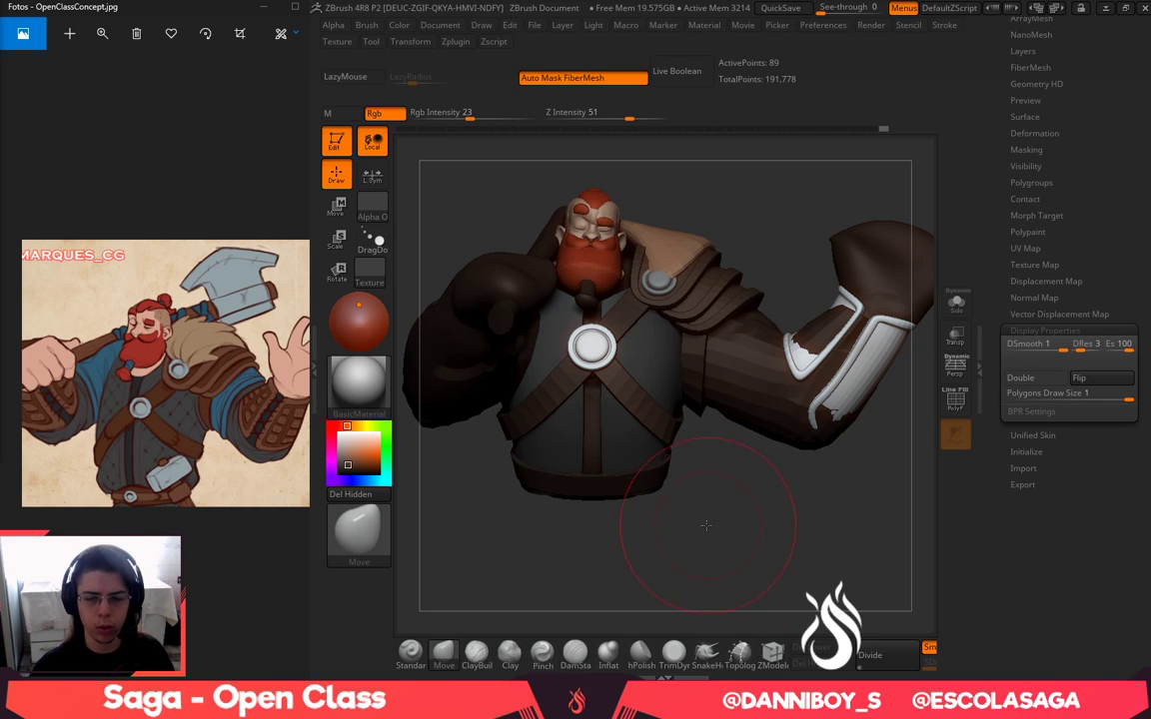
{"action": "left_click_drag", "start_coordinate": [706, 526], "coordinate": [708, 544]}
{"action": "left_click_drag", "start_coordinate": [794, 540], "coordinate": [849, 499]}
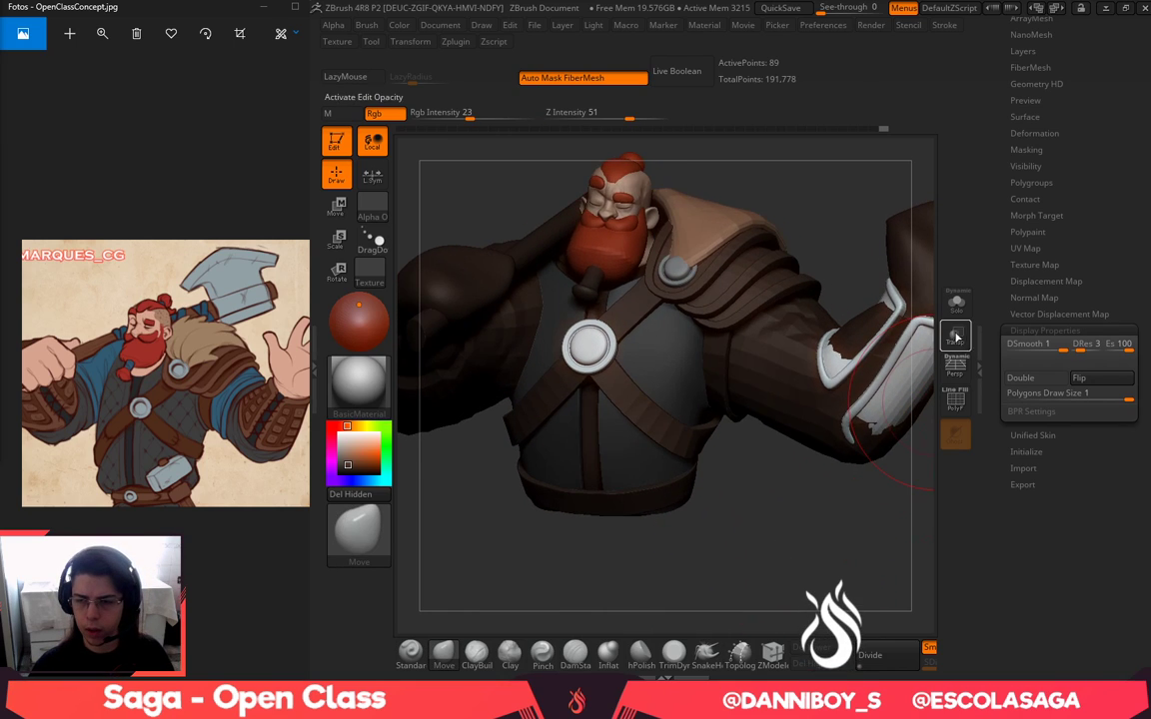
{"action": "left_click_drag", "start_coordinate": [851, 197], "coordinate": [696, 291]}
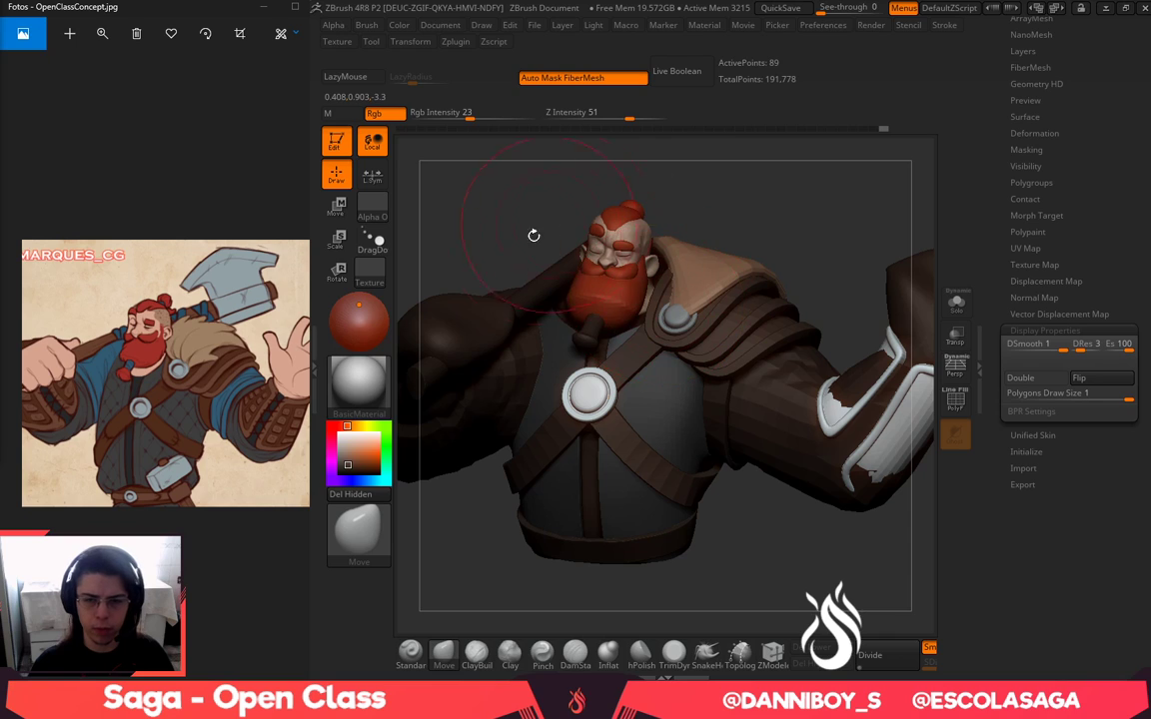
{"action": "key", "text": "space"}
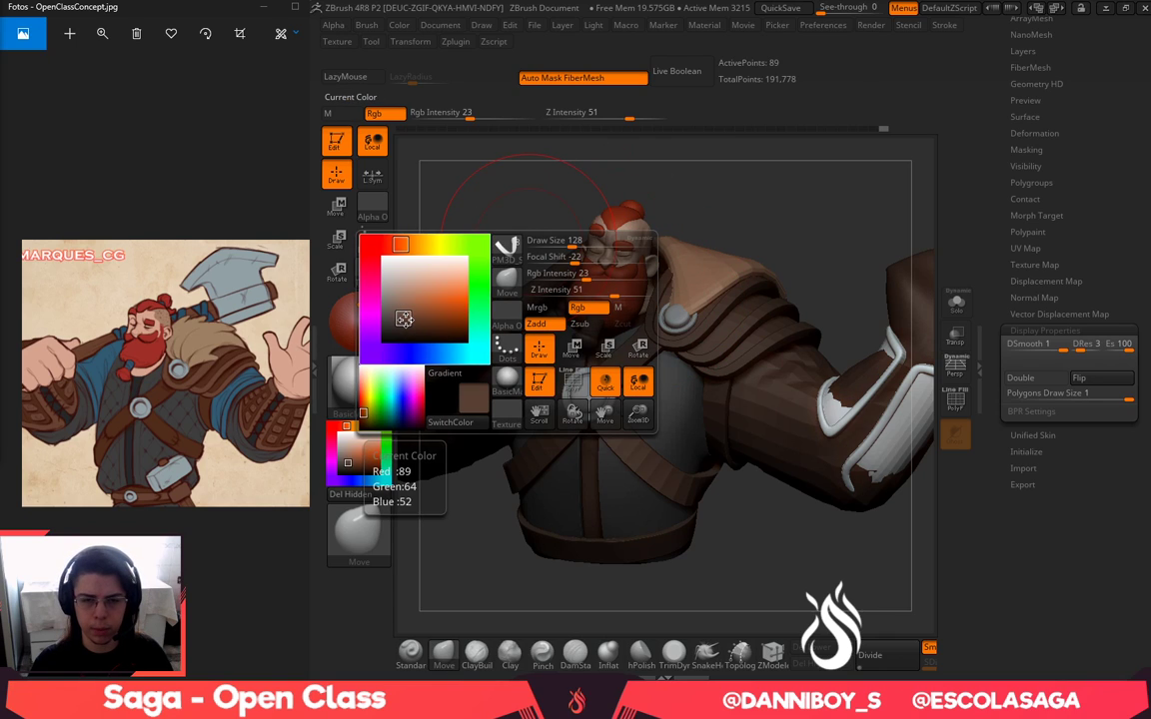
{"action": "left_click", "coordinate": [399, 25]}
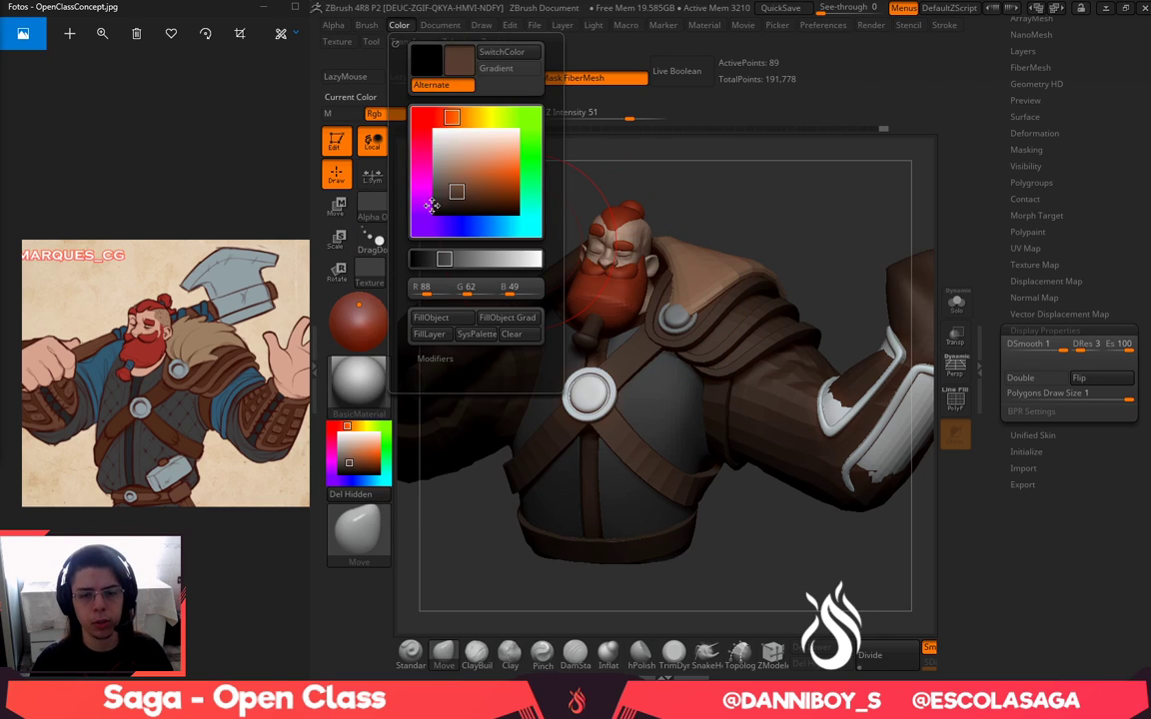
{"action": "left_click", "coordinate": [453, 322]}
{"action": "left_click", "coordinate": [533, 112]}
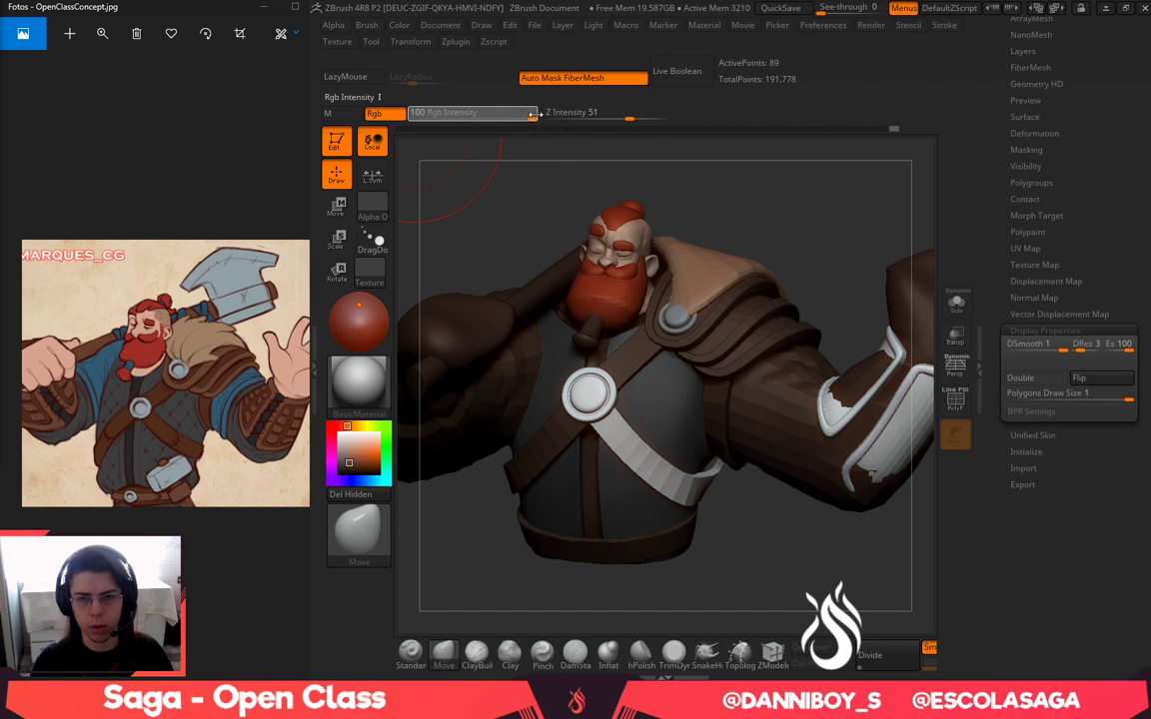
{"action": "left_click", "coordinate": [395, 25]}
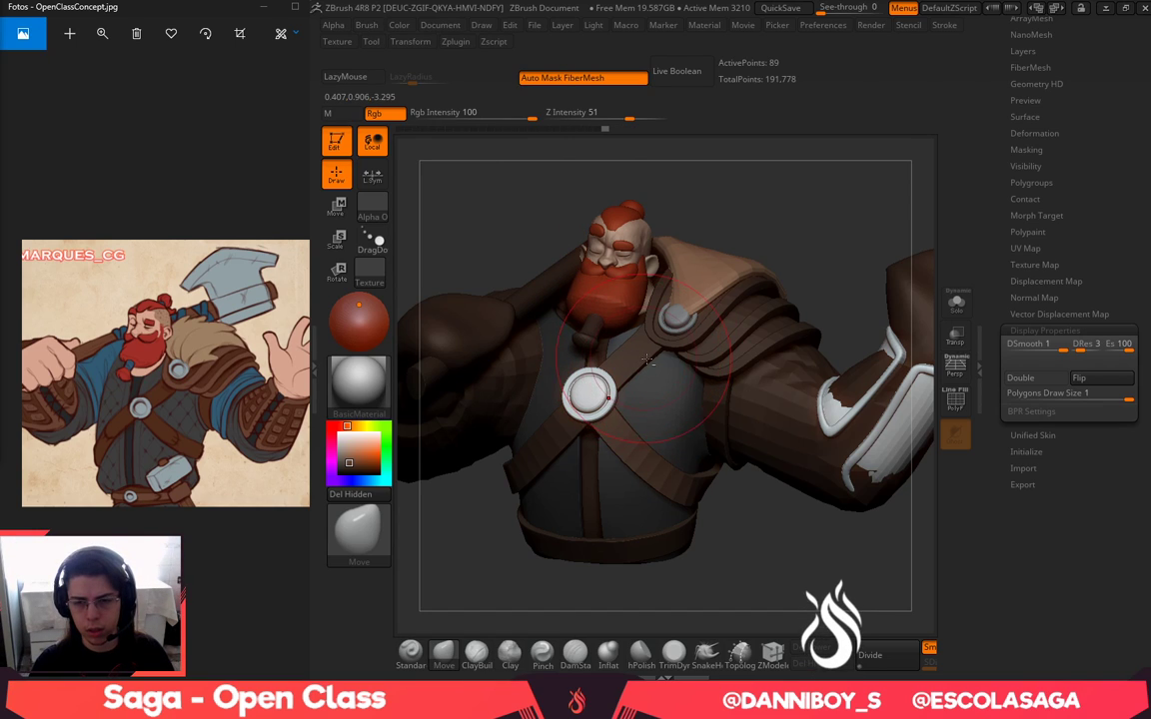
{"action": "left_click", "coordinate": [956, 303]}
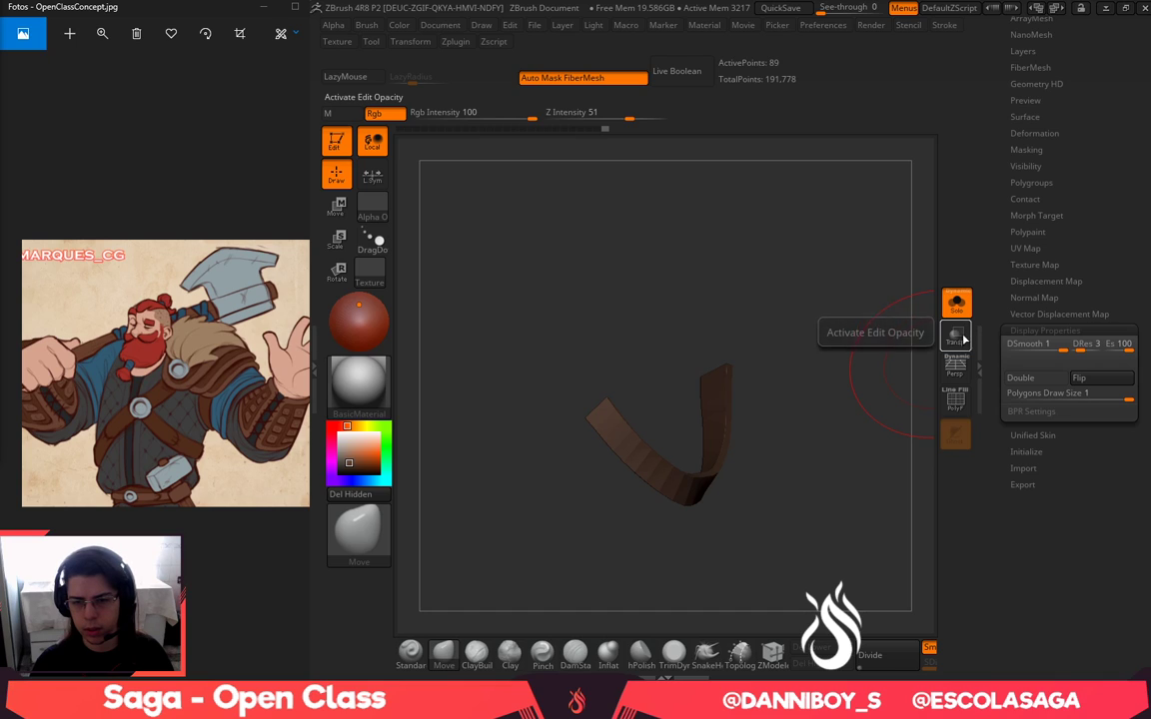
{"action": "left_click", "coordinate": [956, 302]}
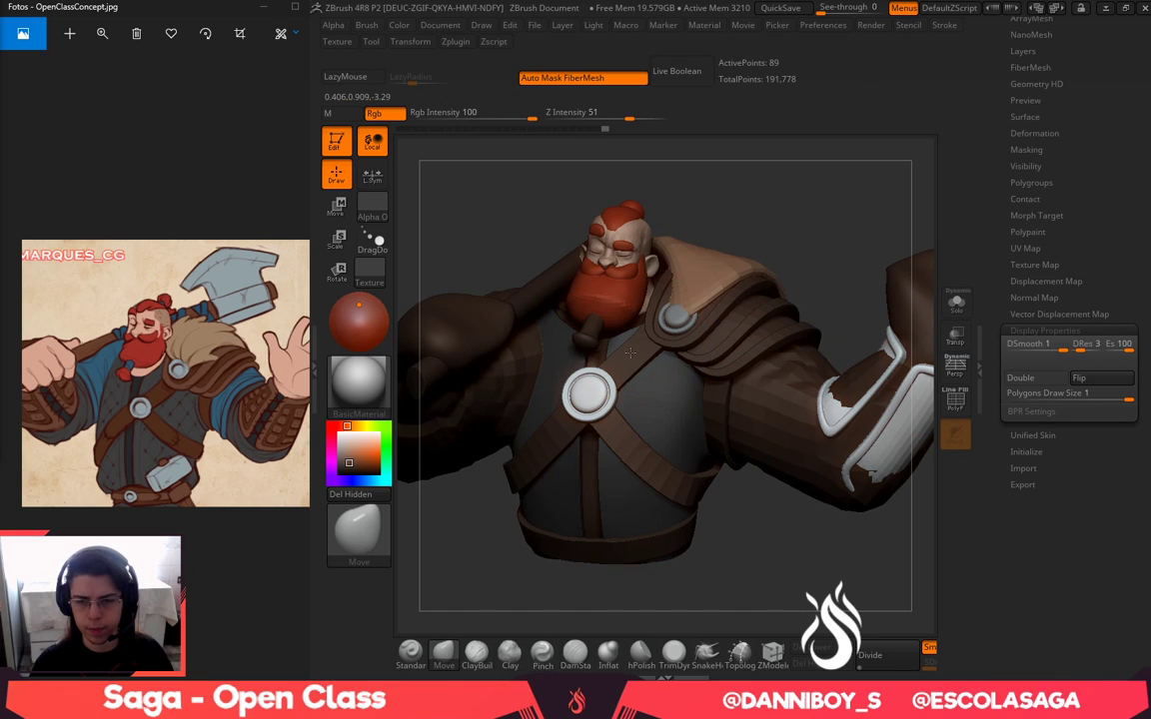
Select the diagonal chest strap running up to the shoulder and fill it with the current brown
{"action": "left_click", "coordinate": [631, 352], "text": "alt"}
{"action": "left_click", "coordinate": [399, 25]}
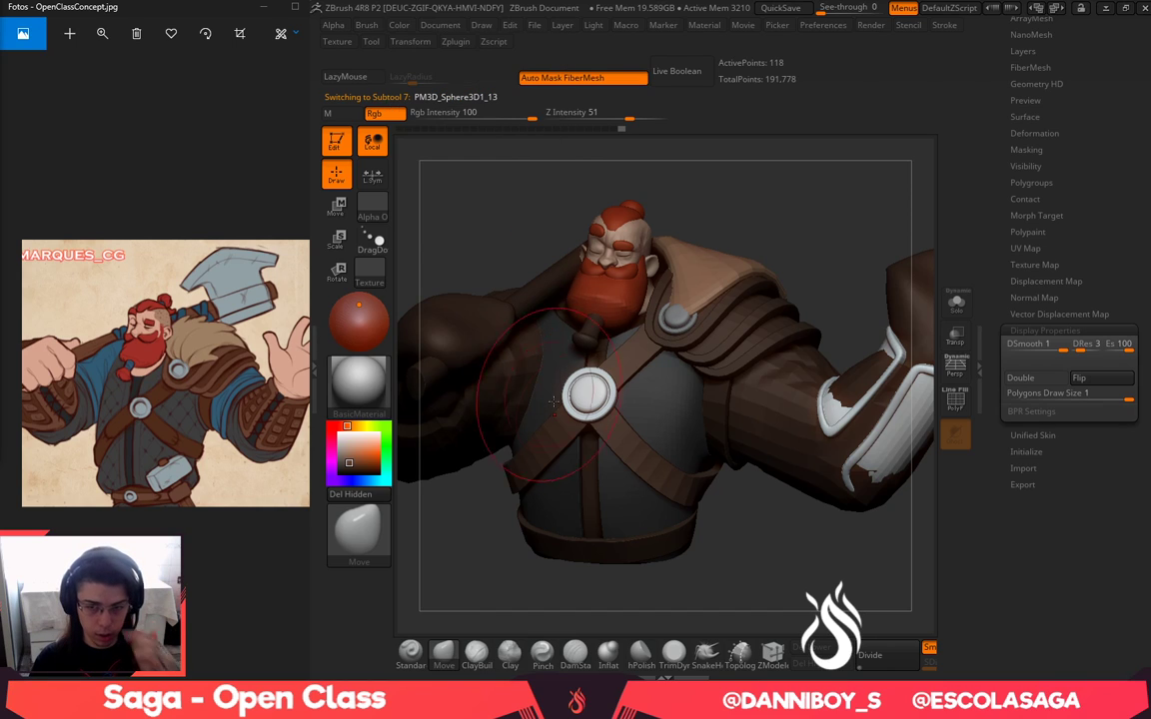
{"action": "left_click_drag", "start_coordinate": [831, 277], "coordinate": [804, 270]}
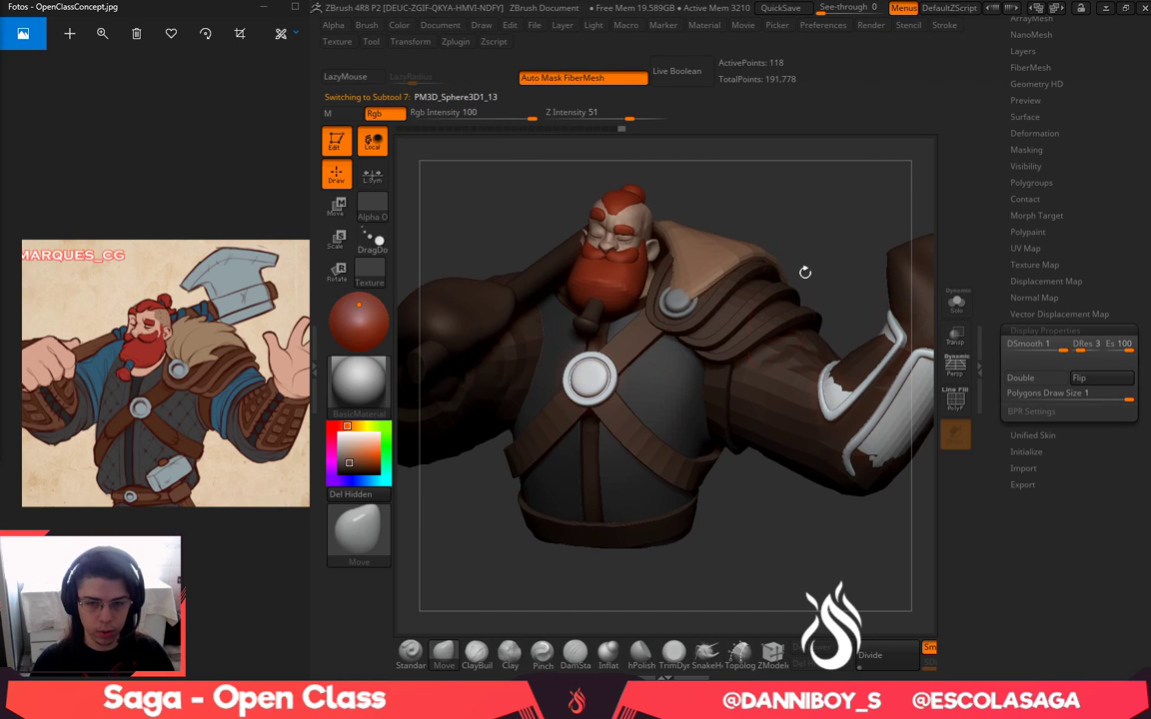
Select the sleeve of the raised arm and fill it with a blue of RGB 59, 92, 134
{"action": "left_click", "coordinate": [594, 460], "text": "alt"}
{"action": "left_click_drag", "start_coordinate": [750, 500], "coordinate": [684, 524], "text": "alt"}
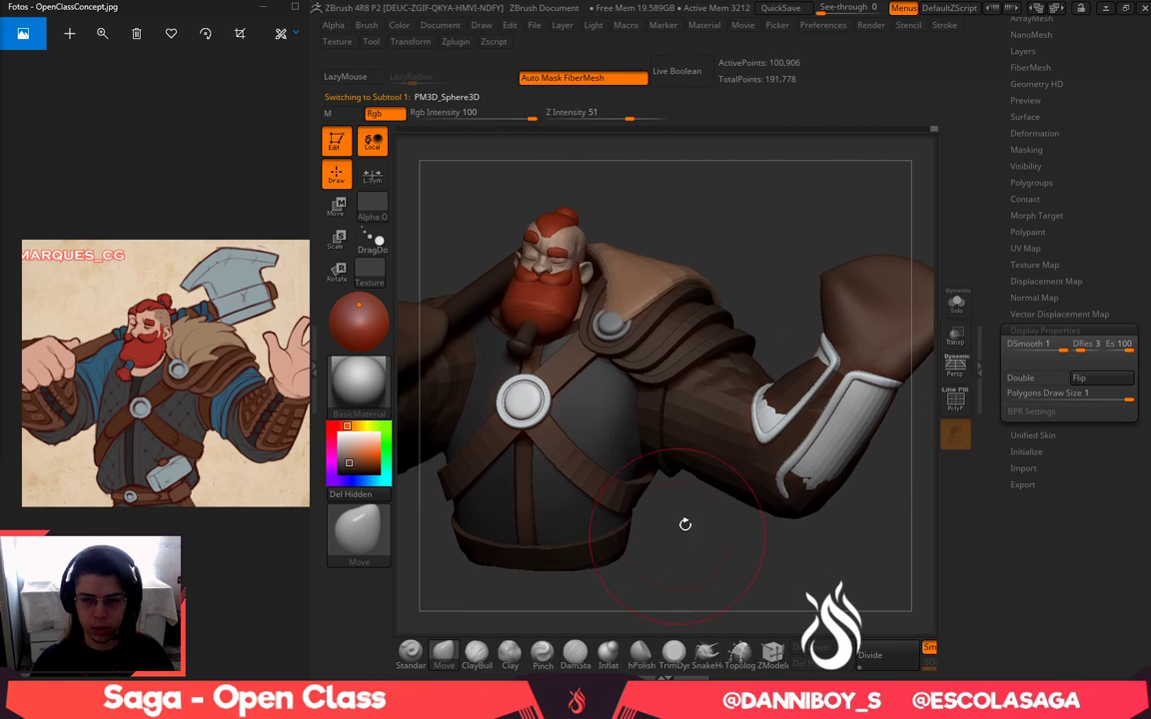
{"action": "left_click", "coordinate": [728, 421], "text": "alt"}
{"action": "key", "text": "space"}
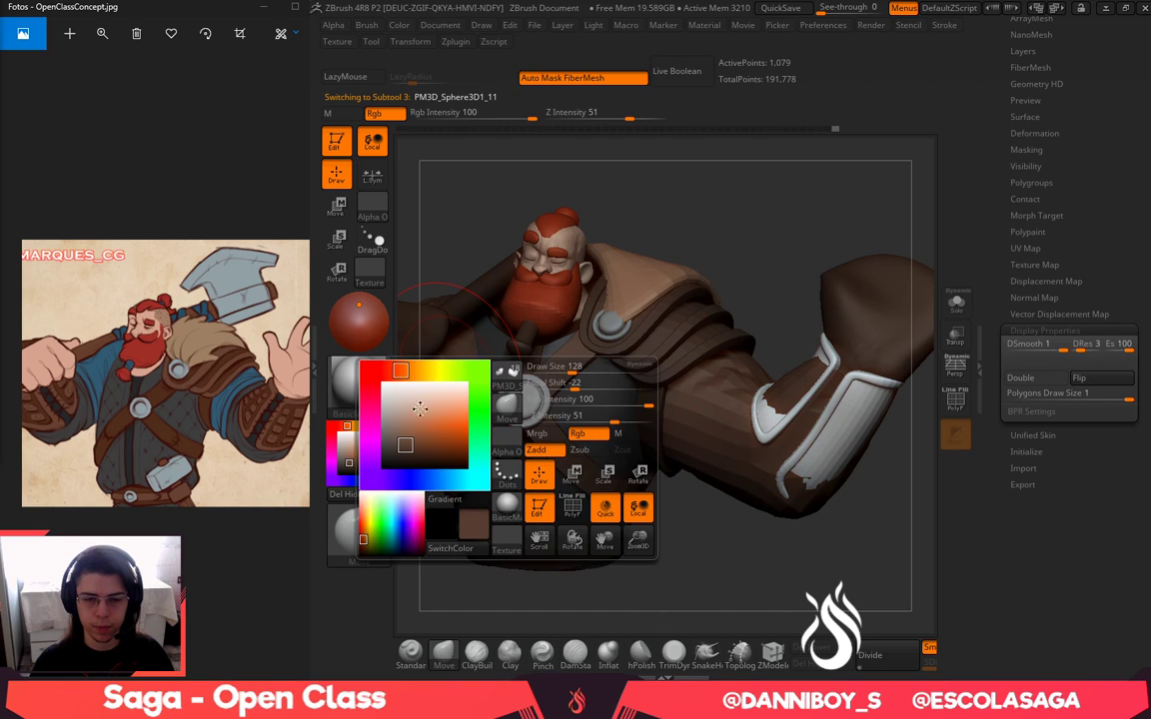
{"action": "left_click", "coordinate": [437, 484]}
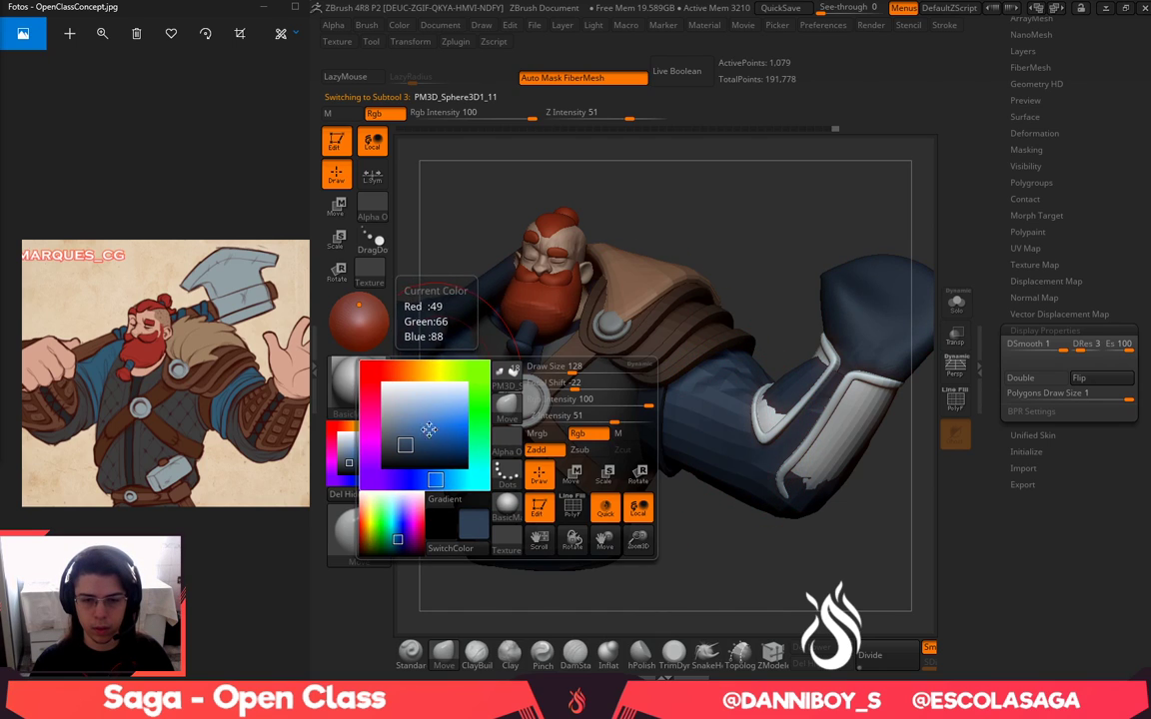
{"action": "left_click", "coordinate": [414, 431]}
{"action": "left_click_drag", "start_coordinate": [414, 432], "coordinate": [413, 436]}
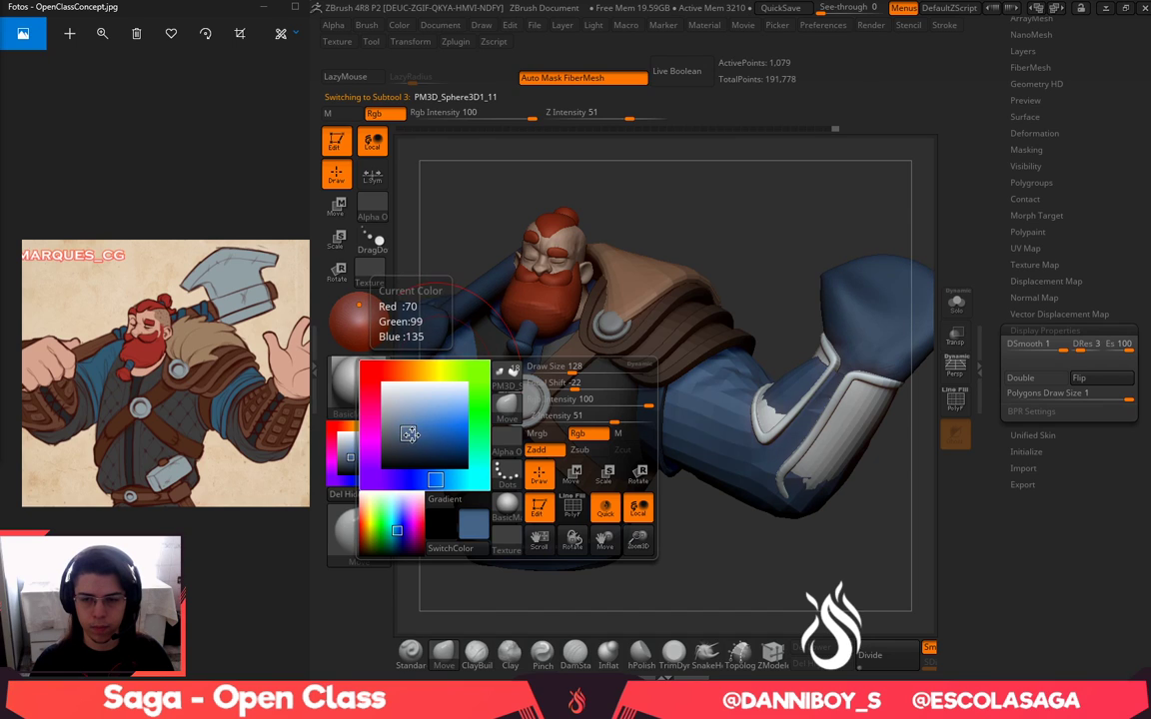
{"action": "left_click", "coordinate": [398, 27]}
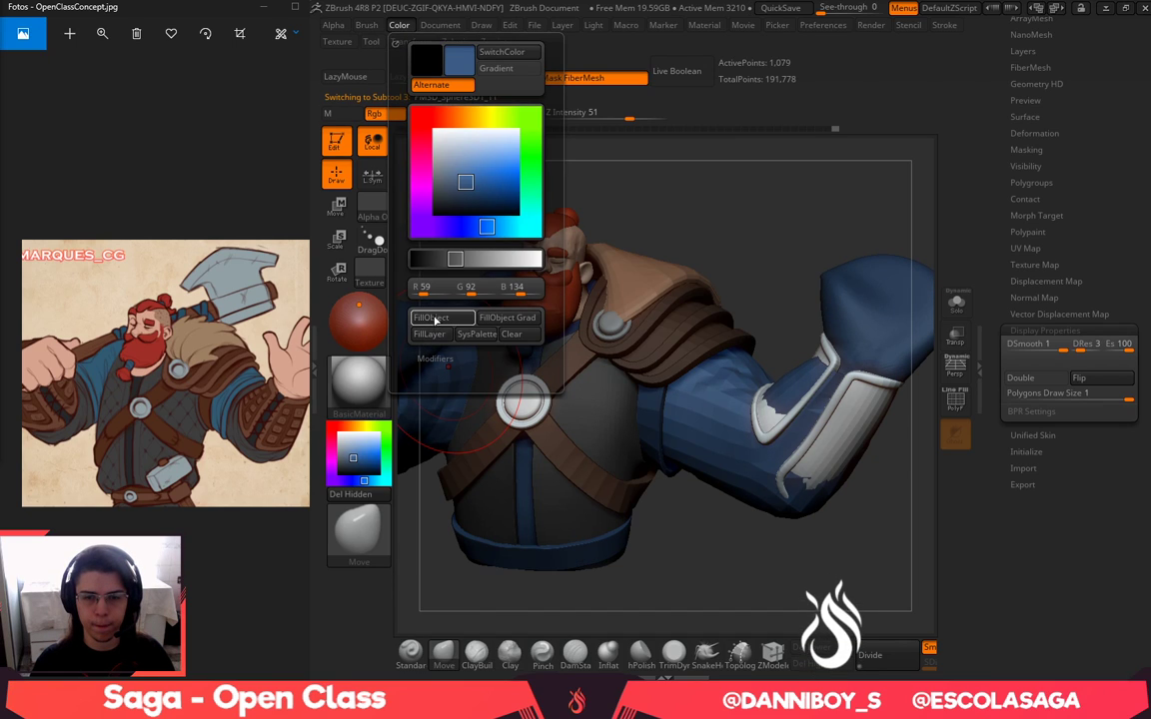
{"action": "left_click", "coordinate": [435, 319]}
Select the body subtool that includes the raised hand, sample a skin tone and fill the subtool with it
{"action": "left_click_drag", "start_coordinate": [753, 261], "coordinate": [713, 235], "text": "alt"}
{"action": "left_click_drag", "start_coordinate": [727, 288], "coordinate": [627, 284], "text": "alt"}
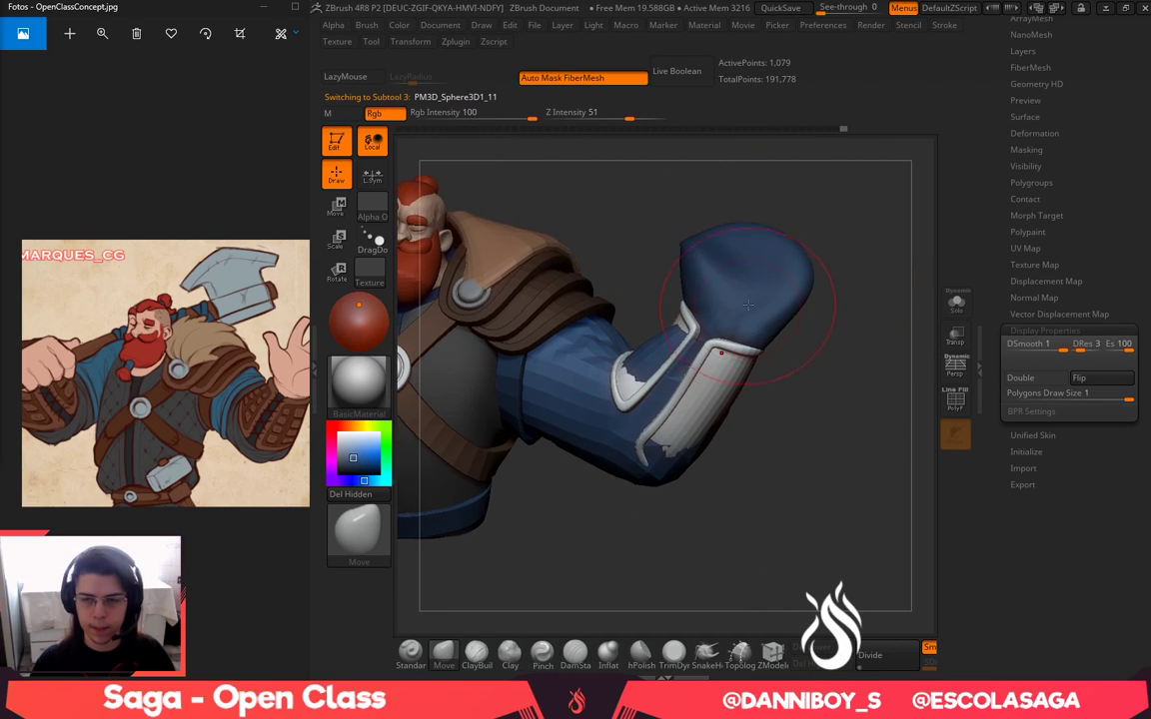
{"action": "left_click", "coordinate": [751, 280], "text": "alt"}
{"action": "key", "text": "c"}
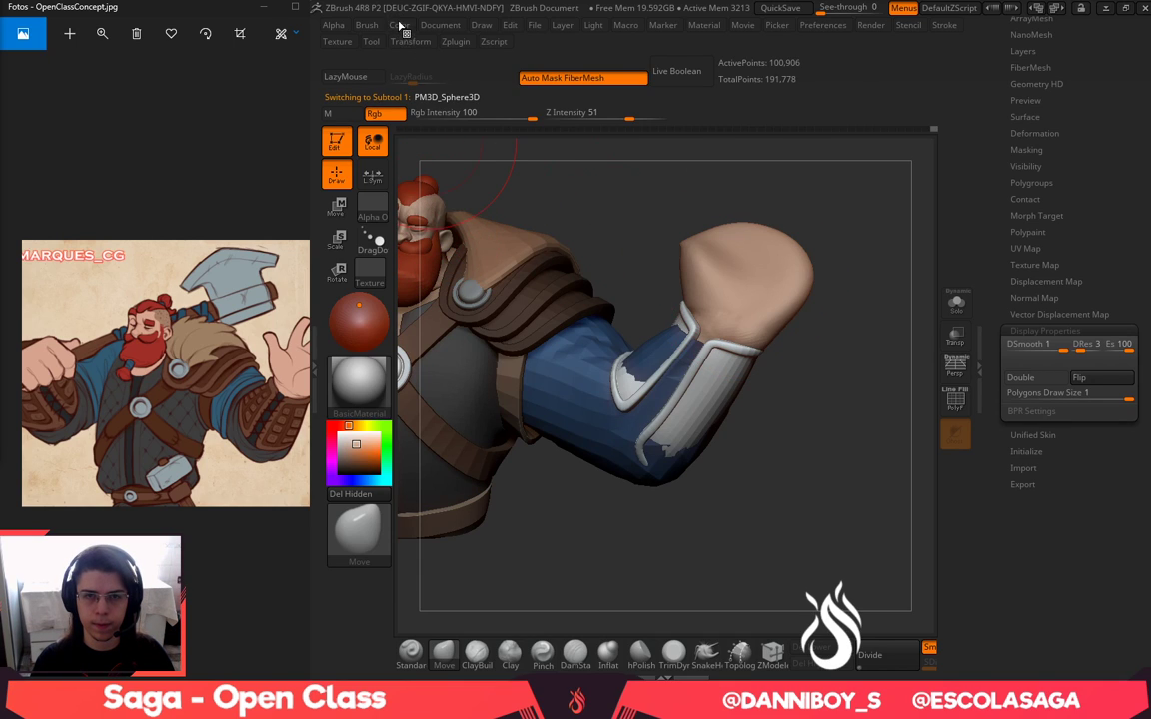
{"action": "left_click", "coordinate": [398, 27]}
{"action": "left_click", "coordinate": [452, 322]}
Select the fur shoulder mantle and refine its pointed tip around the round buckle, switching between the DamStandard and Inflat brushes
{"action": "left_click_drag", "start_coordinate": [652, 191], "coordinate": [746, 268], "text": "alt"}
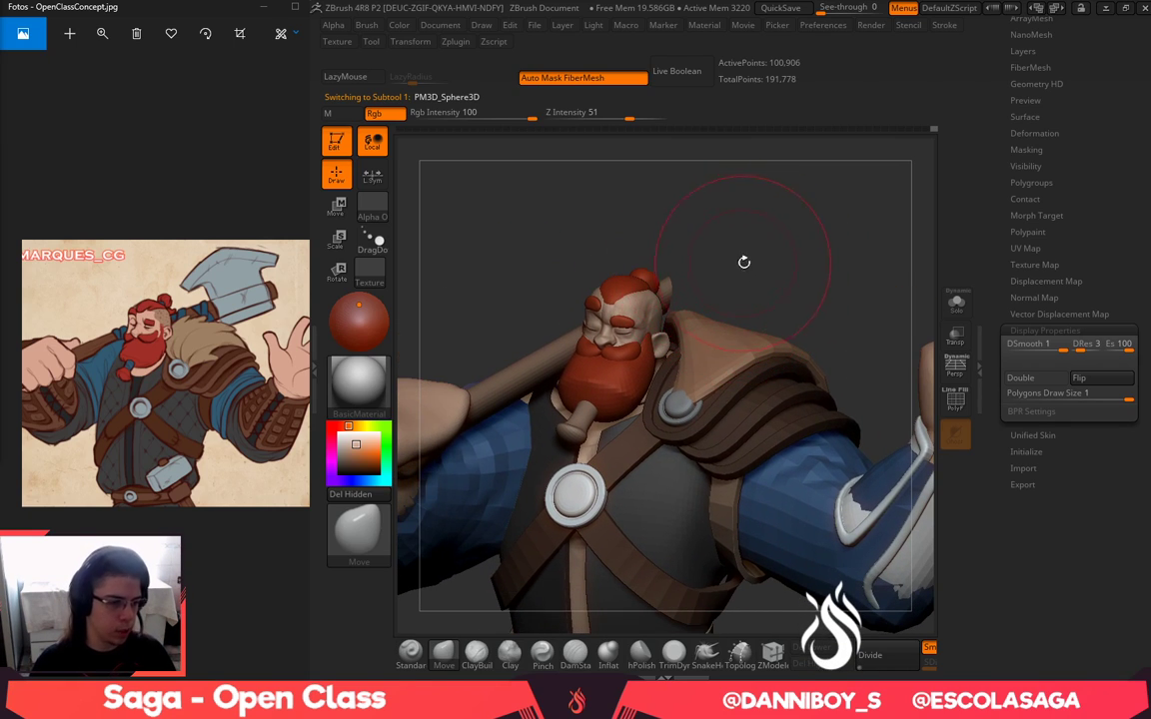
{"action": "left_click_drag", "start_coordinate": [744, 262], "coordinate": [669, 269]}
{"action": "right_click", "coordinate": [762, 274]}
{"action": "left_click_drag", "start_coordinate": [727, 304], "coordinate": [734, 343], "text": "alt"}
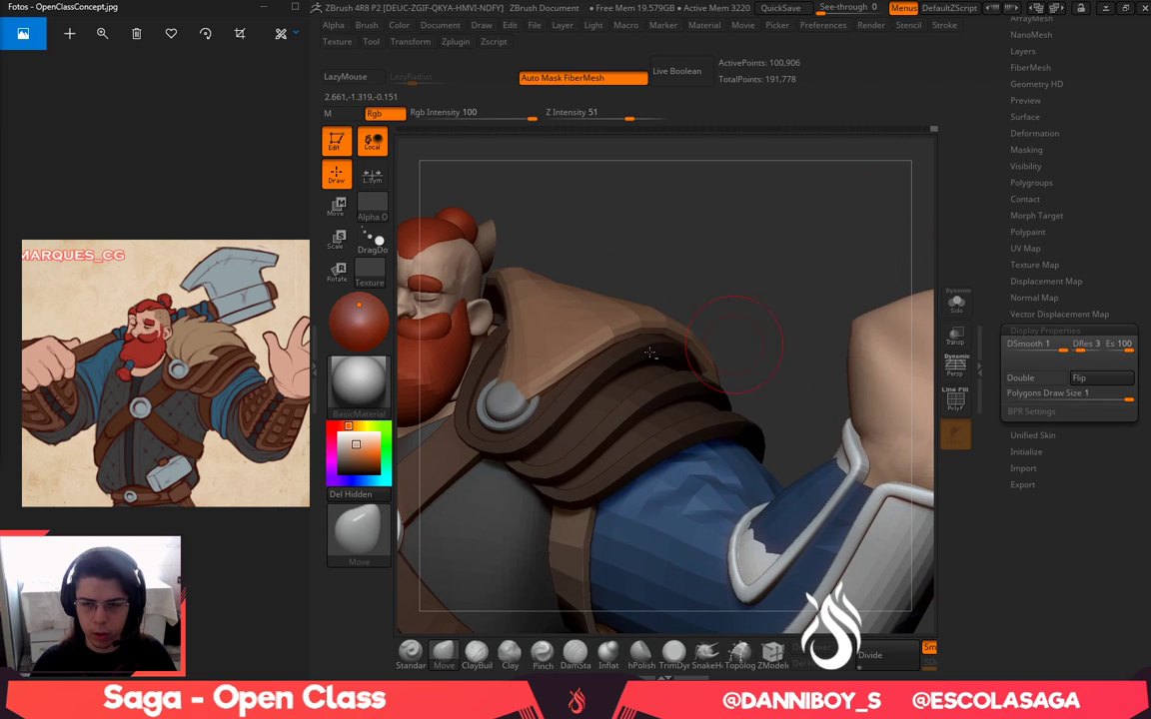
{"action": "left_click", "coordinate": [573, 327], "text": "alt"}
{"action": "left_click_drag", "start_coordinate": [734, 270], "coordinate": [777, 302]}
{"action": "left_click", "coordinate": [574, 654]}
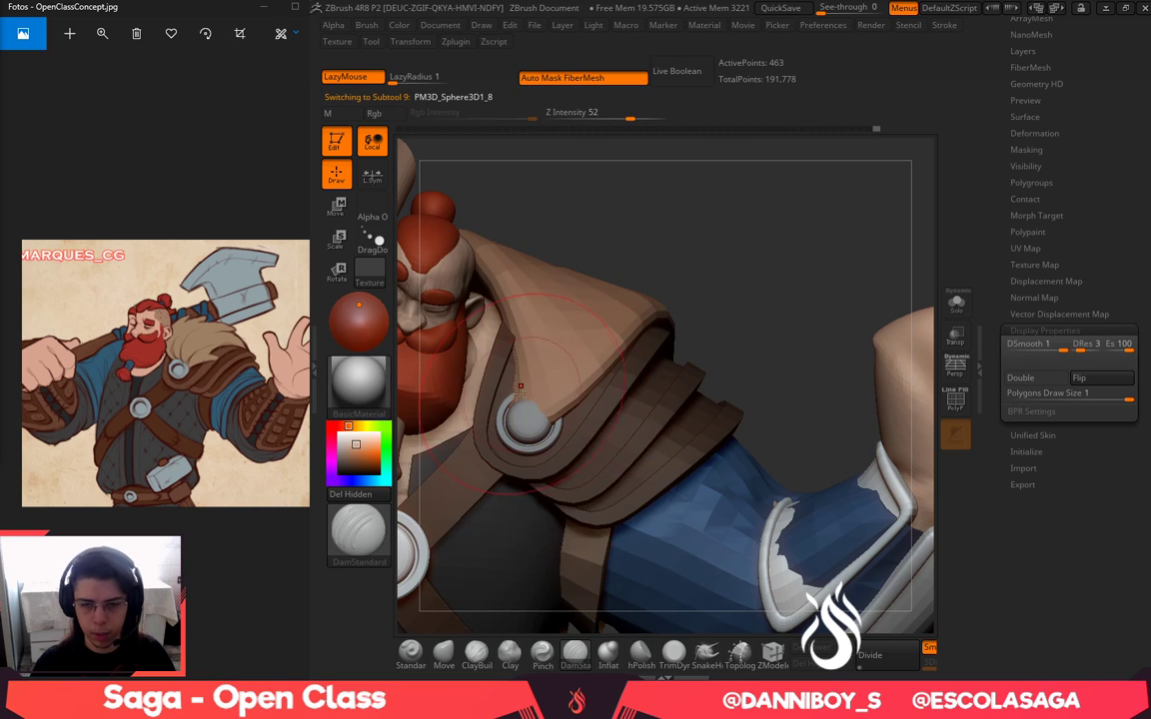
{"action": "key", "text": "space"}
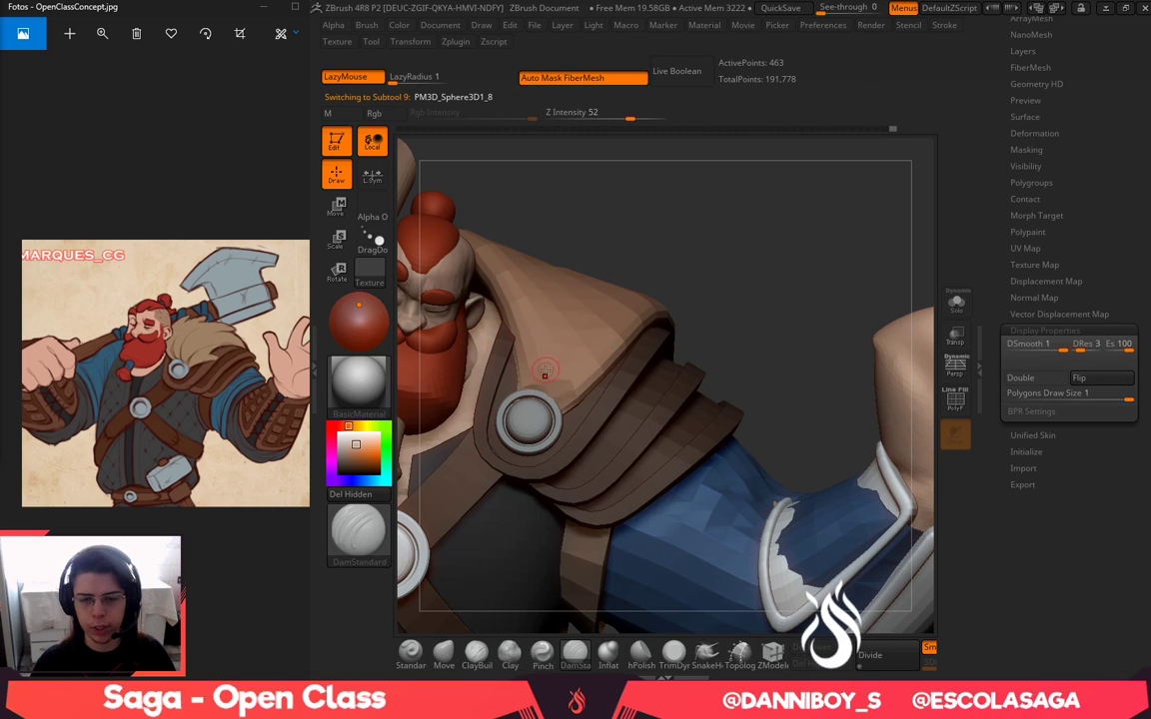
{"action": "key", "text": "space"}
{"action": "mouse_move", "coordinate": [545, 377]}
{"action": "left_mouse_down"}
{"action": "mouse_move", "coordinate": [559, 386]}
{"action": "mouse_move", "coordinate": [545, 374]}
{"action": "mouse_move", "coordinate": [538, 408]}
{"action": "left_mouse_up"}
{"action": "key", "text": "space"}
{"action": "left_click_drag", "start_coordinate": [684, 247], "coordinate": [661, 297]}
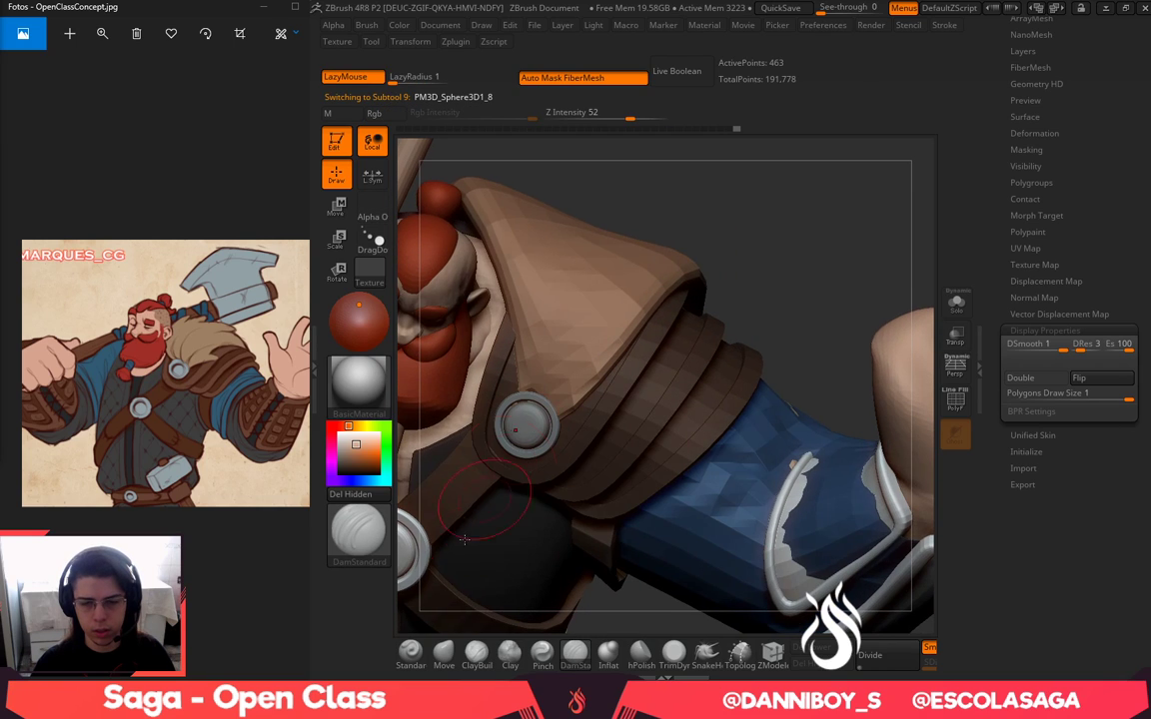
{"action": "left_click", "coordinate": [607, 653]}
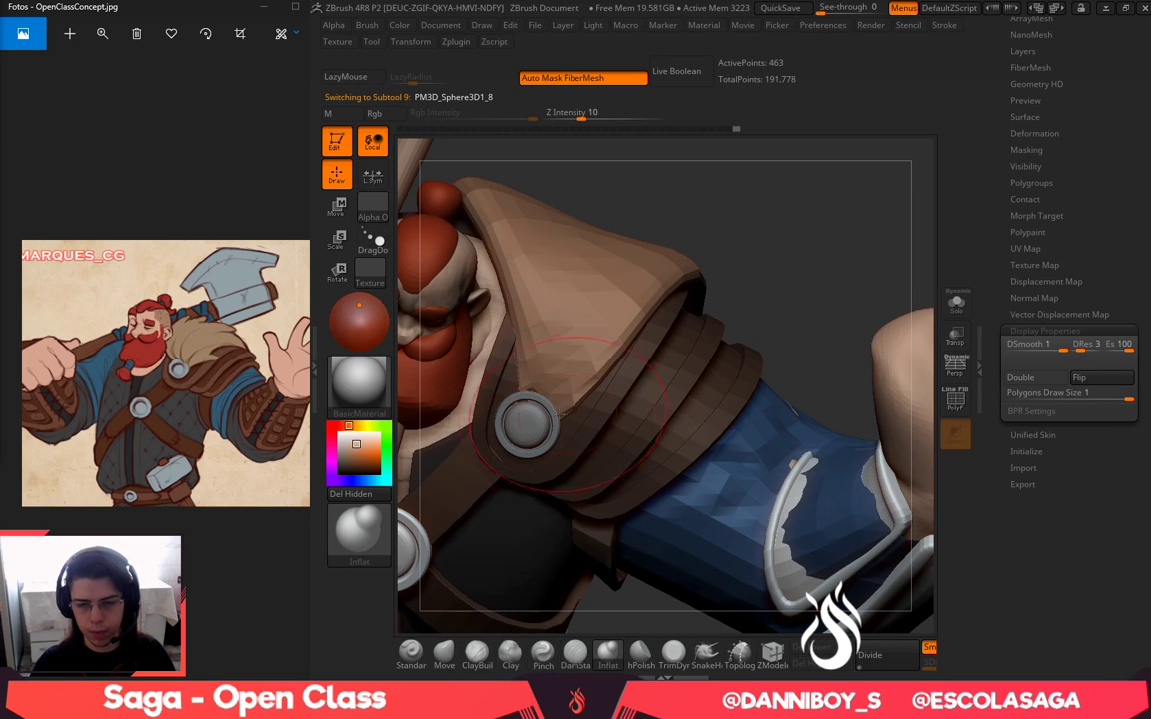
Select the blue sleeve and subdivide its mesh twice
{"action": "left_click_drag", "start_coordinate": [696, 237], "coordinate": [658, 423], "text": "alt"}
{"action": "left_click_drag", "start_coordinate": [760, 344], "coordinate": [788, 265], "text": "alt"}
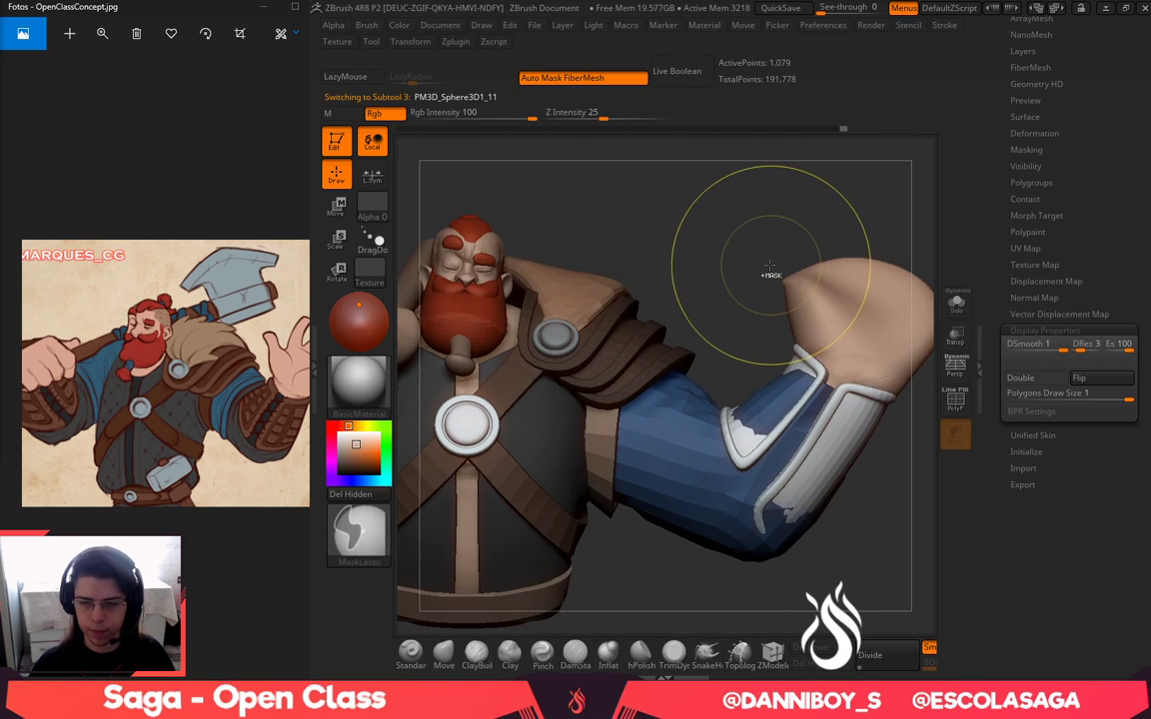
{"action": "key", "text": "ctrl+d"}
{"action": "key", "text": "ctrl+d"}
Push the sleeve inward with the inverted Standard brush where it pokes through the inner and upper side of the forearm guard
{"action": "left_click_drag", "start_coordinate": [722, 338], "coordinate": [600, 343], "text": "alt"}
{"action": "key", "text": "space"}
{"action": "left_click_drag", "start_coordinate": [655, 432], "coordinate": [637, 430]}
{"action": "right_click_drag", "start_coordinate": [637, 428], "coordinate": [631, 410]}
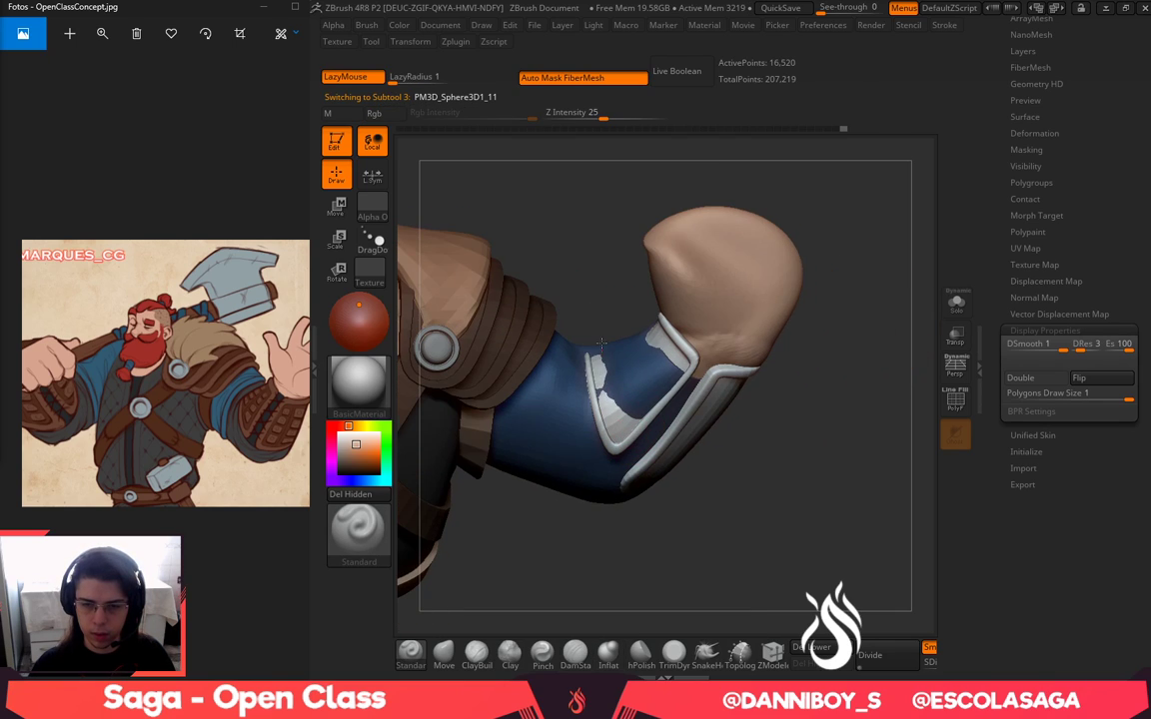
{"action": "mouse_move", "coordinate": [648, 357]}
{"action": "left_mouse_down", "text": "alt"}
{"action": "mouse_move", "coordinate": [650, 395]}
{"action": "mouse_move", "coordinate": [645, 363]}
{"action": "left_mouse_up", "text": "alt"}
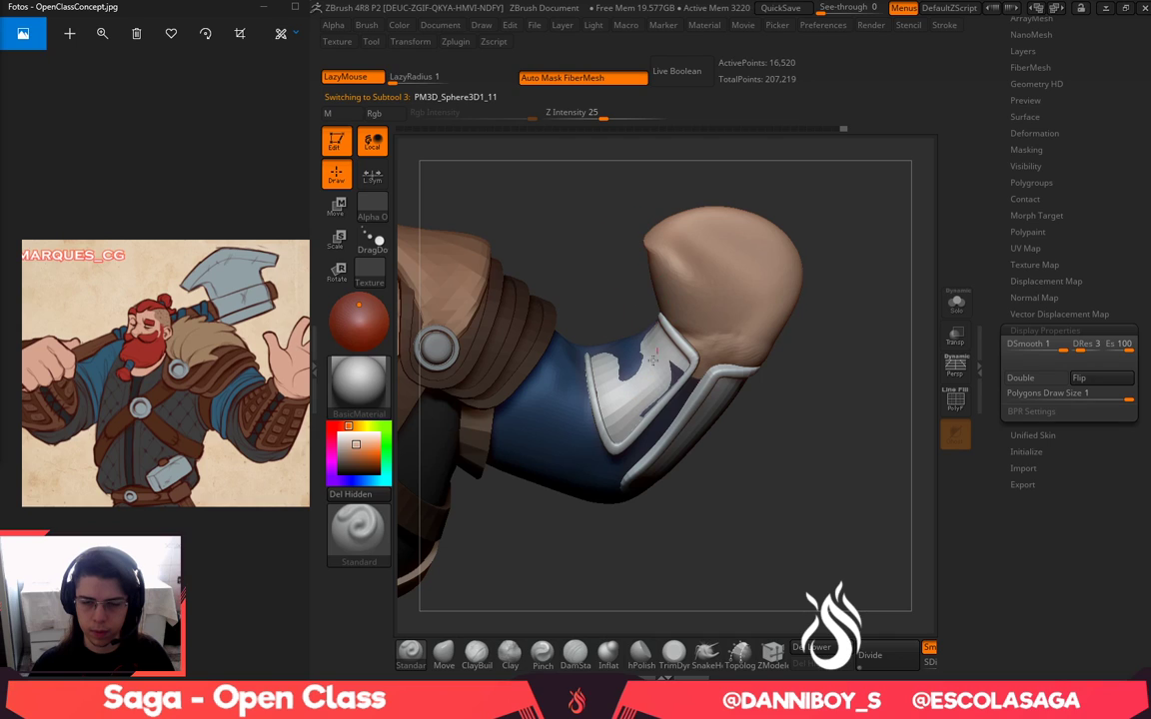
{"action": "right_click_drag", "start_coordinate": [638, 293], "coordinate": [625, 342]}
{"action": "left_click_drag", "start_coordinate": [597, 318], "coordinate": [611, 278], "text": "alt"}
{"action": "left_click_drag", "start_coordinate": [625, 234], "coordinate": [627, 330]}
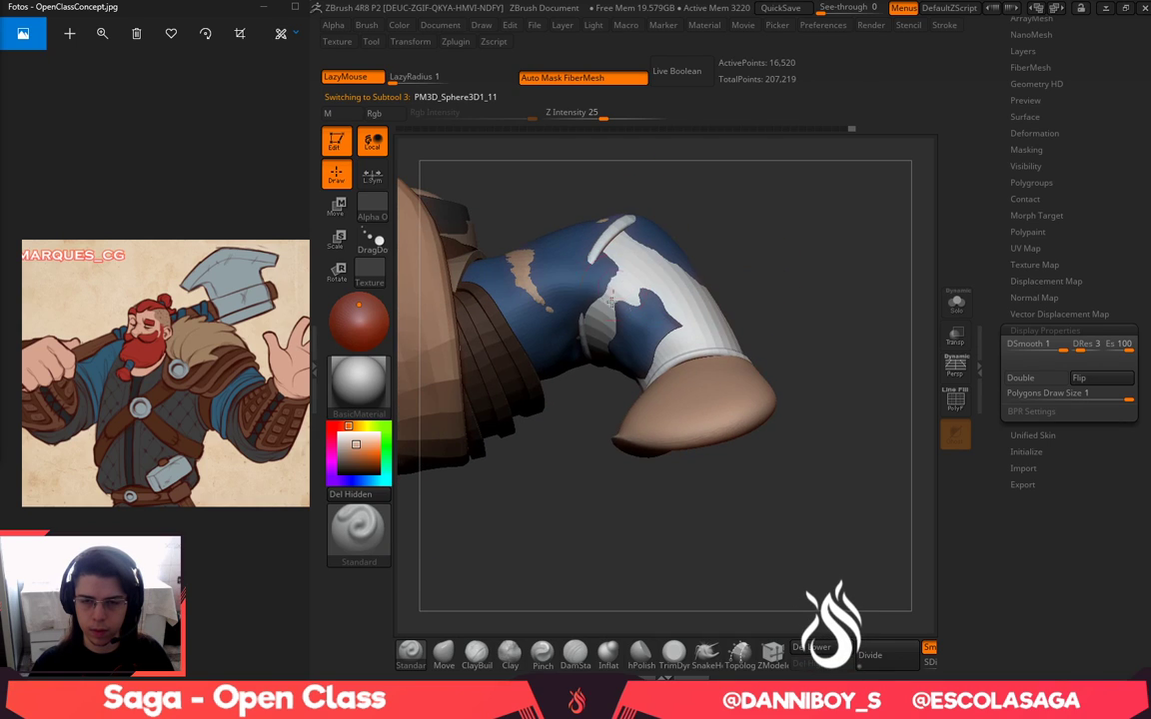
{"action": "mouse_move", "coordinate": [613, 257]}
{"action": "left_mouse_down", "text": "alt"}
{"action": "mouse_move", "coordinate": [594, 300]}
{"action": "mouse_move", "coordinate": [611, 359]}
{"action": "left_mouse_up", "text": "alt"}
{"action": "left_click_drag", "start_coordinate": [651, 310], "coordinate": [674, 340], "text": "alt"}
Sink the remaining sleeve patches around the wrist, underside and top of the forearm guard with inverted Standard brush strokes
{"action": "mouse_move", "coordinate": [797, 265]}
{"action": "left_mouse_down"}
{"action": "mouse_move", "coordinate": [757, 329]}
{"action": "mouse_move", "coordinate": [763, 378]}
{"action": "mouse_move", "coordinate": [743, 461]}
{"action": "mouse_move", "coordinate": [774, 477]}
{"action": "mouse_move", "coordinate": [718, 434]}
{"action": "left_mouse_up"}
{"action": "mouse_move", "coordinate": [652, 338]}
{"action": "left_mouse_down", "text": "alt"}
{"action": "mouse_move", "coordinate": [572, 372]}
{"action": "mouse_move", "coordinate": [632, 418]}
{"action": "left_mouse_up", "text": "alt"}
{"action": "mouse_move", "coordinate": [748, 417]}
{"action": "left_mouse_down"}
{"action": "mouse_move", "coordinate": [809, 455]}
{"action": "mouse_move", "coordinate": [843, 426]}
{"action": "left_mouse_up"}
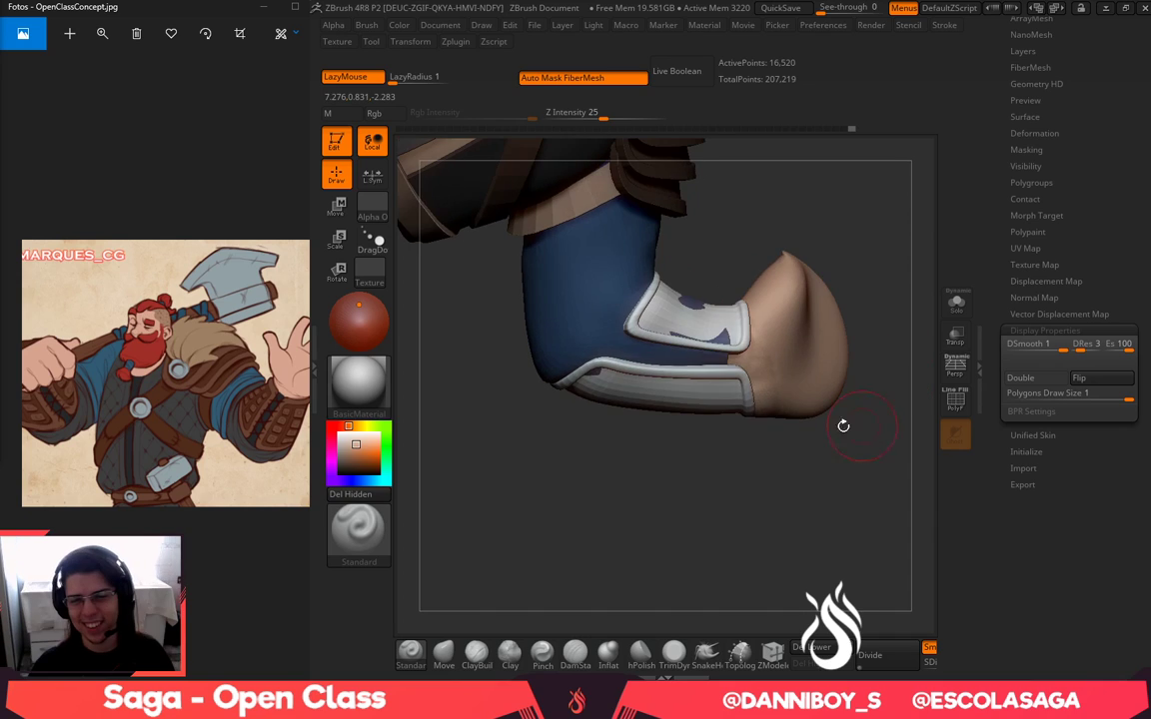
{"action": "left_click_drag", "start_coordinate": [666, 386], "coordinate": [591, 374], "text": "alt"}
{"action": "left_click_drag", "start_coordinate": [640, 450], "coordinate": [632, 515]}
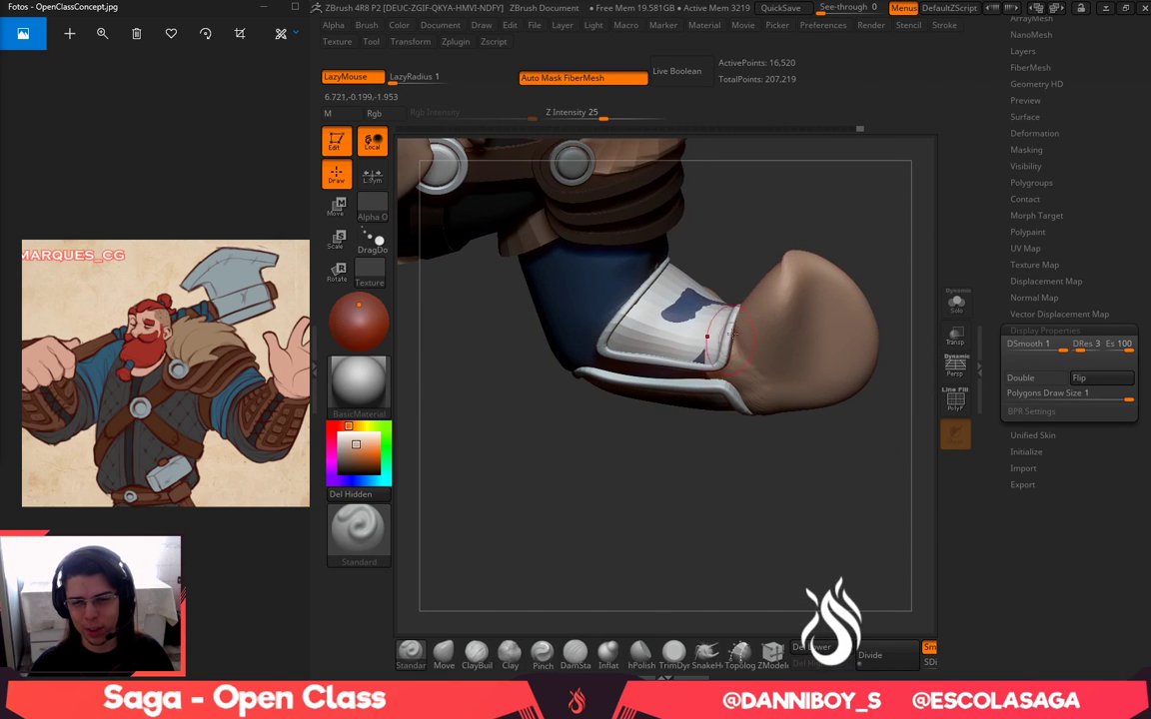
{"action": "left_click_drag", "start_coordinate": [706, 334], "coordinate": [679, 303], "text": "alt"}
{"action": "left_click_drag", "start_coordinate": [792, 200], "coordinate": [814, 290]}
{"action": "left_click_drag", "start_coordinate": [727, 312], "coordinate": [734, 297], "text": "alt"}
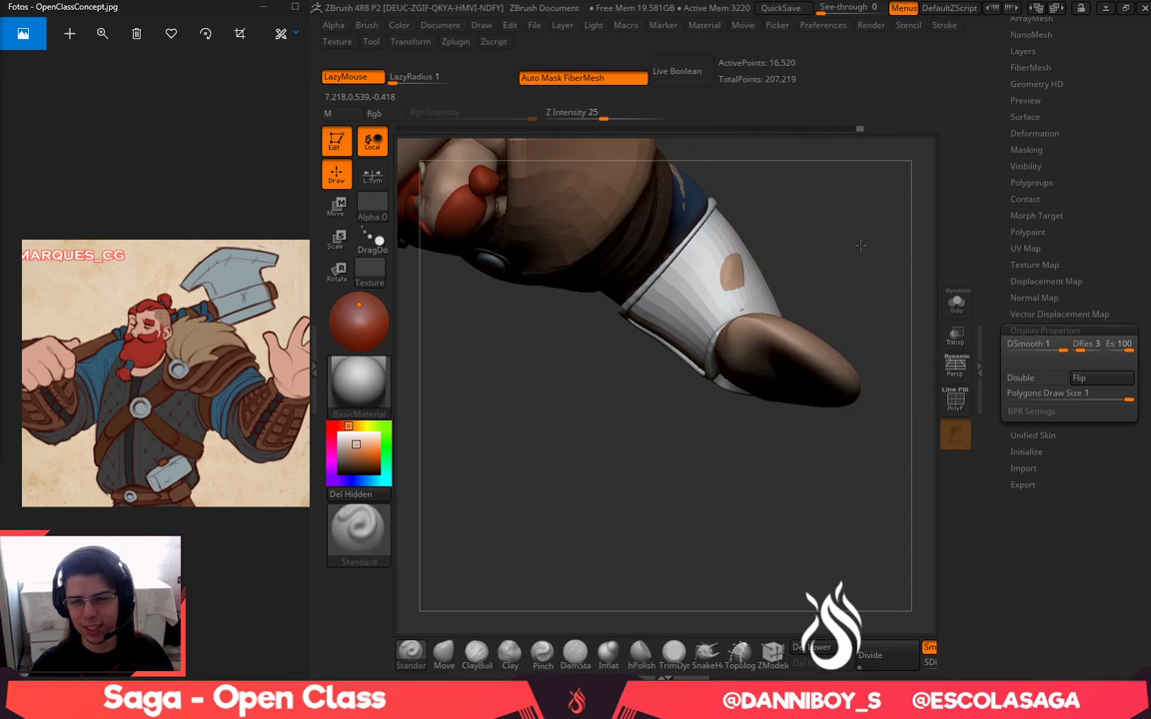
{"action": "left_click_drag", "start_coordinate": [860, 247], "coordinate": [884, 209]}
Sculpt and smooth the first cloth folds across the front of the blue upper sleeve with the Standard brush
{"action": "left_click_drag", "start_coordinate": [761, 539], "coordinate": [719, 502], "text": "shift"}
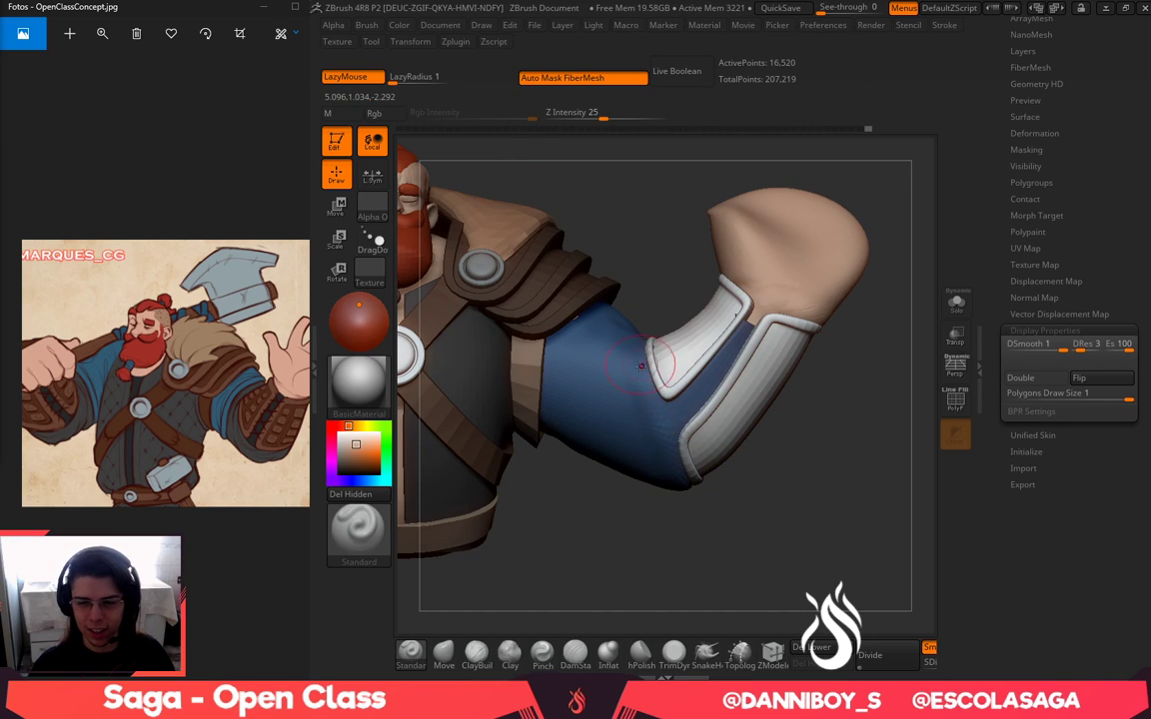
{"action": "right_click", "coordinate": [626, 432]}
{"action": "left_click_drag", "start_coordinate": [646, 362], "coordinate": [611, 423], "text": "shift"}
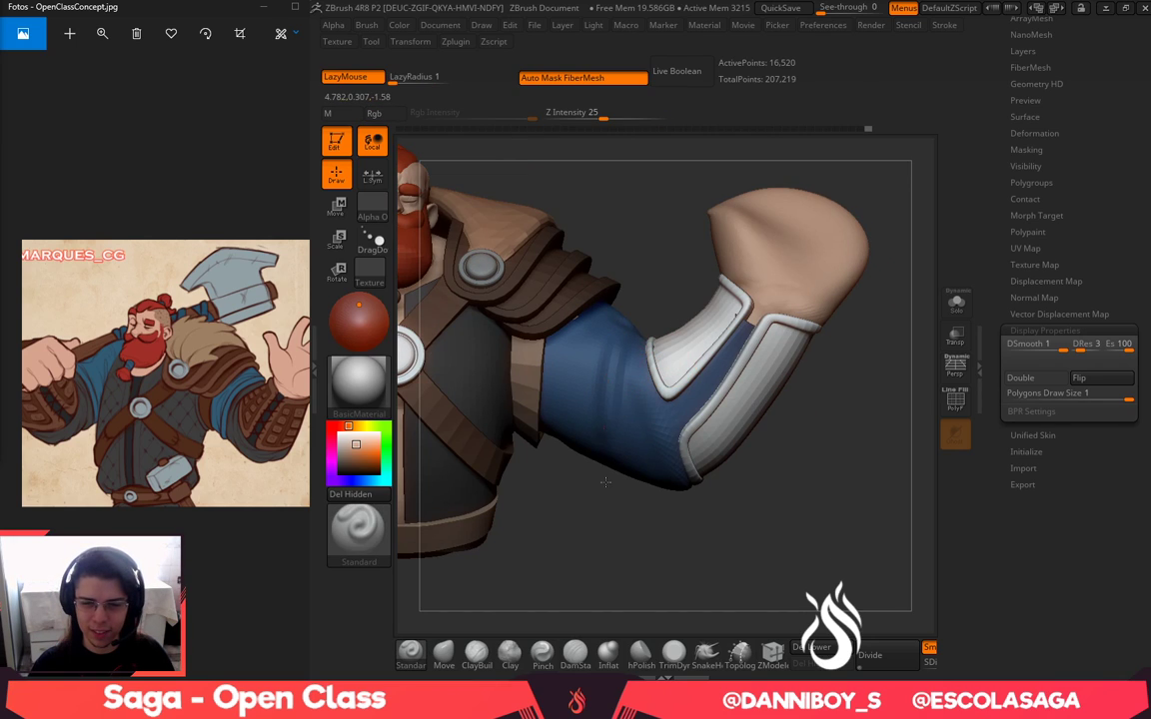
{"action": "left_click_drag", "start_coordinate": [664, 268], "coordinate": [628, 310]}
{"action": "left_click_drag", "start_coordinate": [692, 250], "coordinate": [675, 300]}
{"action": "left_click_drag", "start_coordinate": [632, 334], "coordinate": [644, 284], "text": "shift"}
{"action": "left_click_drag", "start_coordinate": [716, 198], "coordinate": [712, 246]}
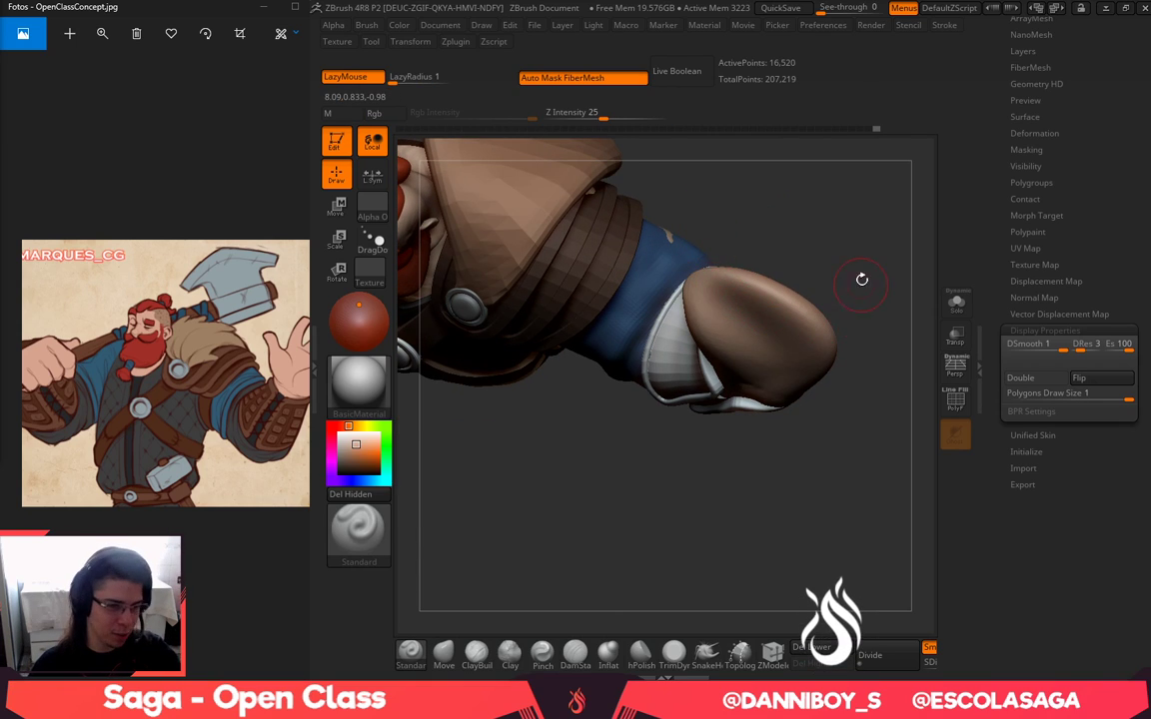
Shape and smooth folds on the upper side of the sleeve between the shoulder plates and the forearm guard
{"action": "left_click_drag", "start_coordinate": [863, 279], "coordinate": [853, 335]}
{"action": "left_click_drag", "start_coordinate": [760, 218], "coordinate": [742, 266]}
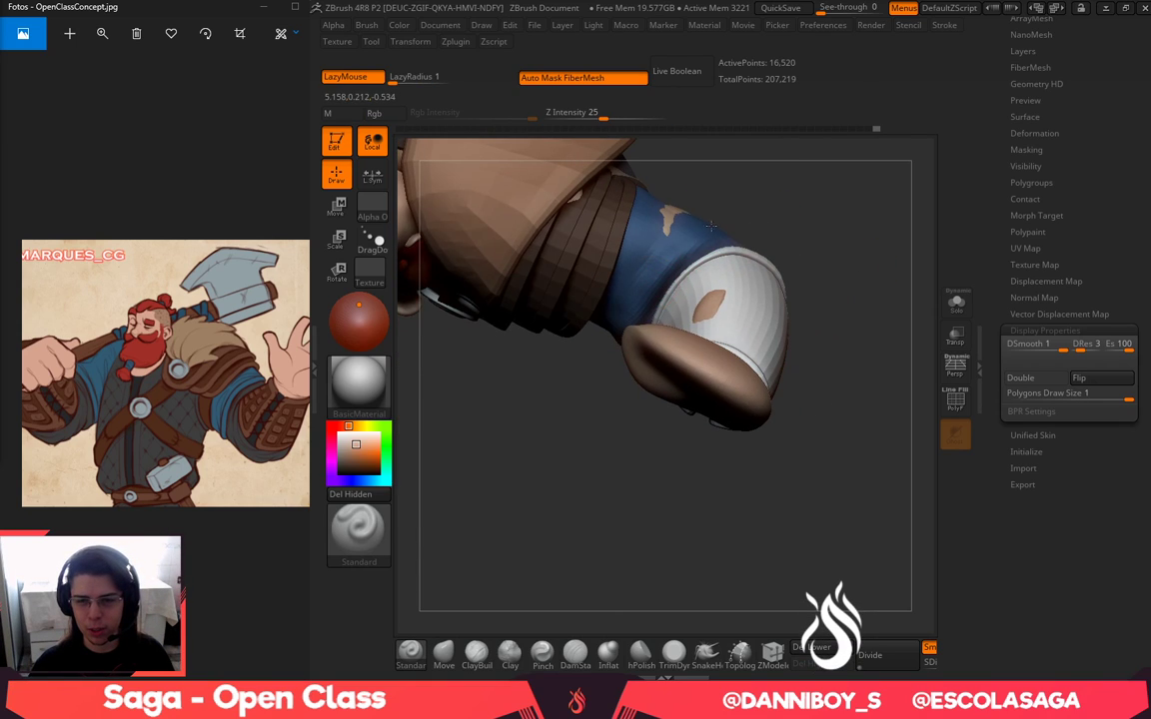
{"action": "left_click_drag", "start_coordinate": [764, 221], "coordinate": [757, 242]}
{"action": "left_click_drag", "start_coordinate": [684, 276], "coordinate": [639, 287], "text": "shift"}
{"action": "left_click_drag", "start_coordinate": [737, 232], "coordinate": [689, 272]}
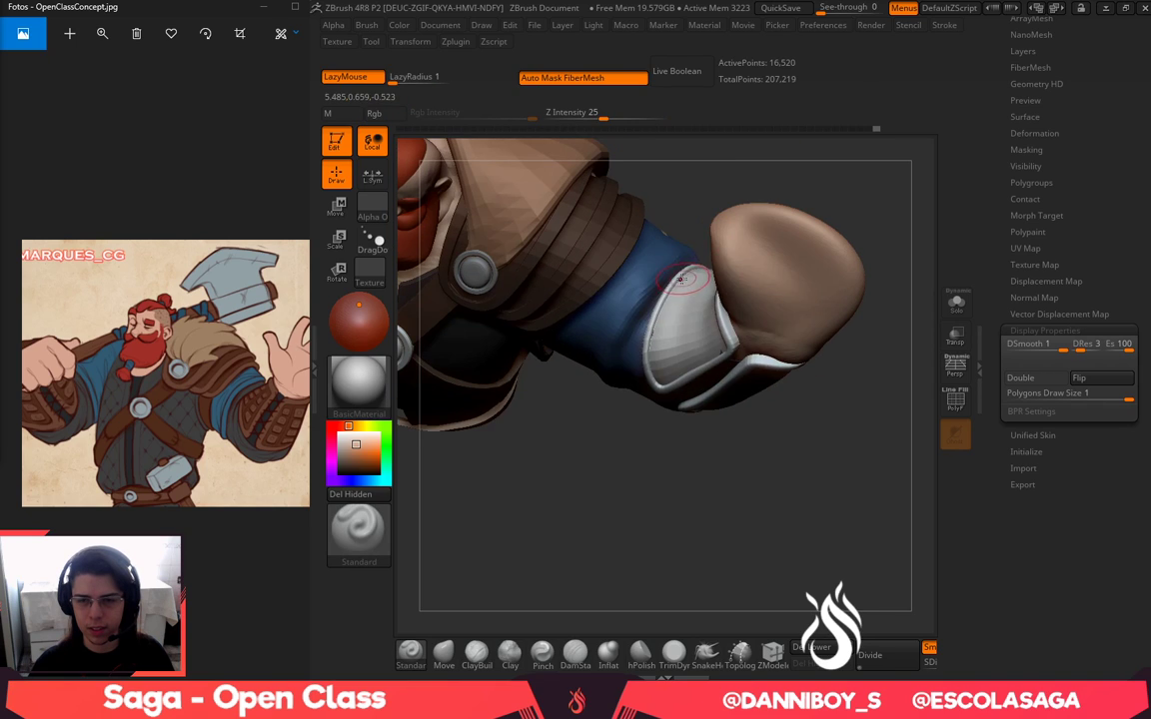
{"action": "left_click_drag", "start_coordinate": [626, 365], "coordinate": [663, 317]}
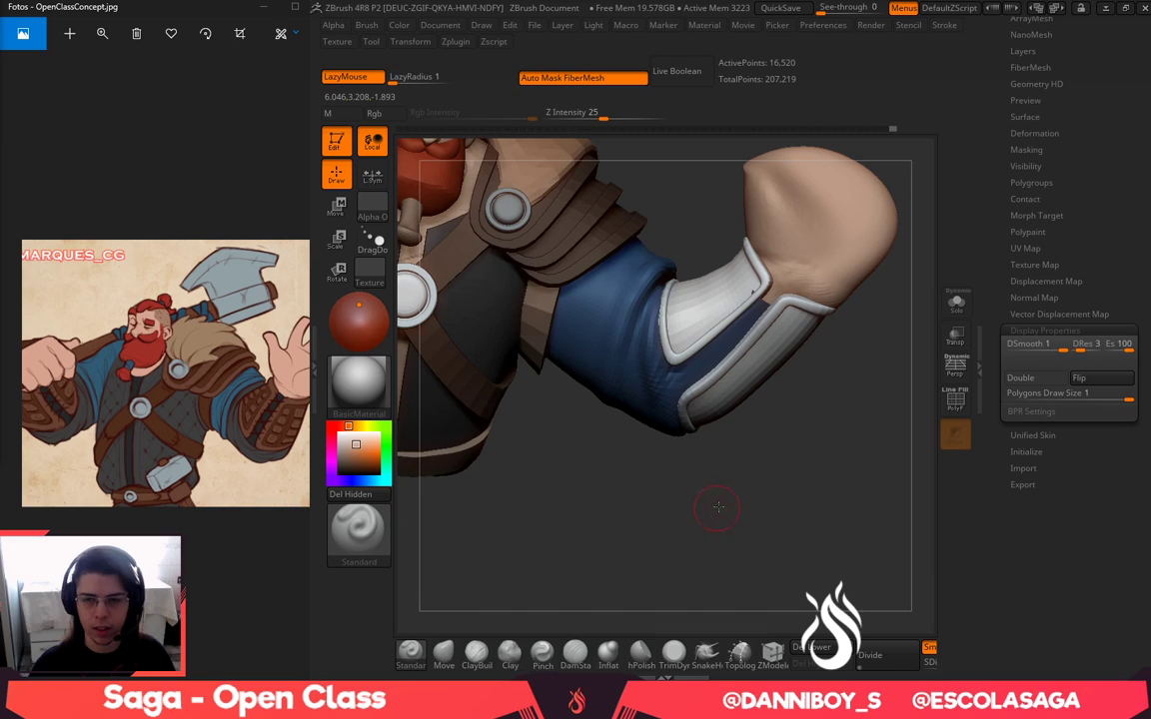
Sculpt stronger folds around the upper sleeve and below the shoulder plates using the Standard brush at a Z intensity of 46
{"action": "left_click_drag", "start_coordinate": [719, 508], "coordinate": [707, 400]}
{"action": "mouse_move", "coordinate": [693, 190]}
{"action": "left_mouse_down", "text": "alt"}
{"action": "mouse_move", "coordinate": [708, 244]}
{"action": "mouse_move", "coordinate": [616, 148]}
{"action": "mouse_move", "coordinate": [626, 118]}
{"action": "left_mouse_up", "text": "alt"}
{"action": "left_click_drag", "start_coordinate": [692, 258], "coordinate": [703, 265], "text": "alt"}
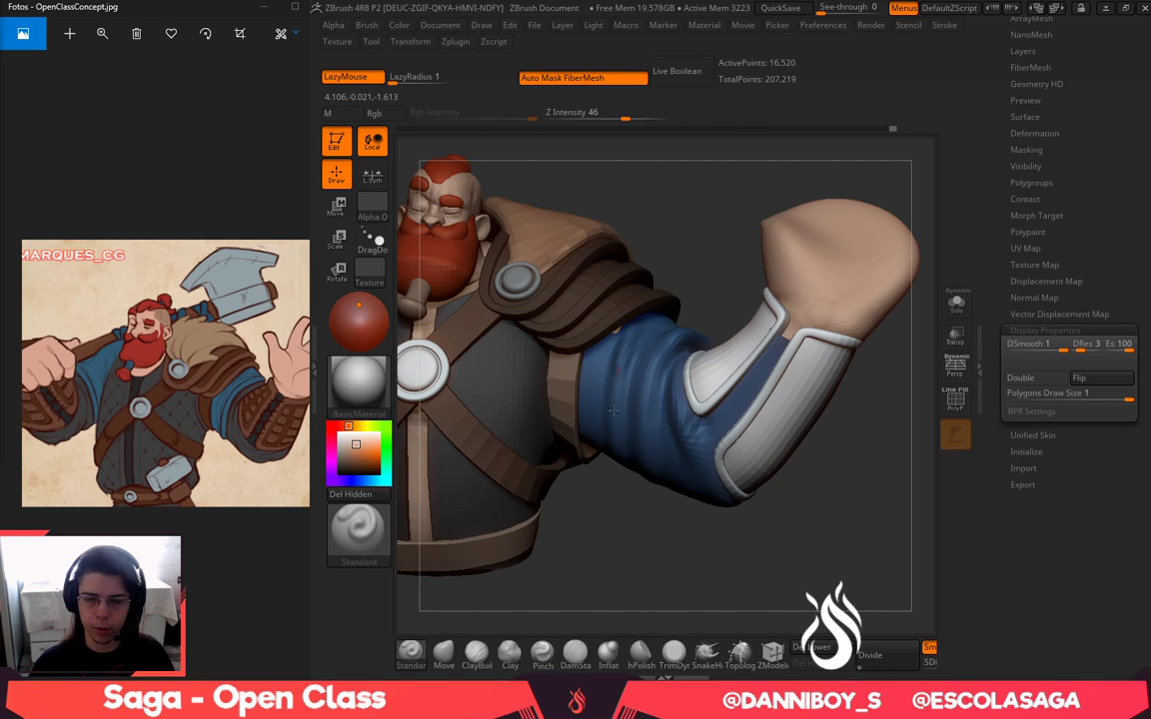
{"action": "left_click_drag", "start_coordinate": [613, 411], "coordinate": [647, 350]}
{"action": "mouse_move", "coordinate": [637, 524]}
{"action": "left_mouse_down"}
{"action": "mouse_move", "coordinate": [624, 349]}
{"action": "mouse_move", "coordinate": [599, 430]}
{"action": "left_mouse_up"}
{"action": "left_click_drag", "start_coordinate": [639, 524], "coordinate": [625, 399]}
{"action": "left_click_drag", "start_coordinate": [699, 245], "coordinate": [679, 309]}
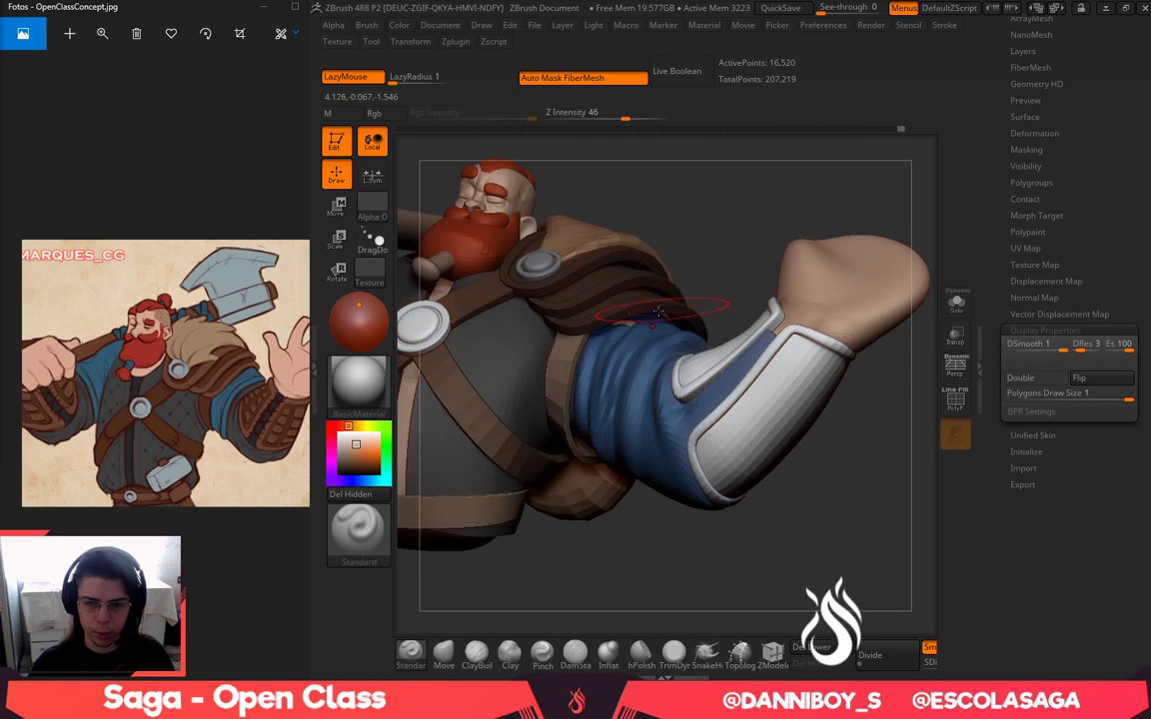
Check the sleeve in isolation, enlarge the Standard brush and build broader folds around the sleeve's underside and elbow
{"action": "left_click", "coordinate": [956, 304]}
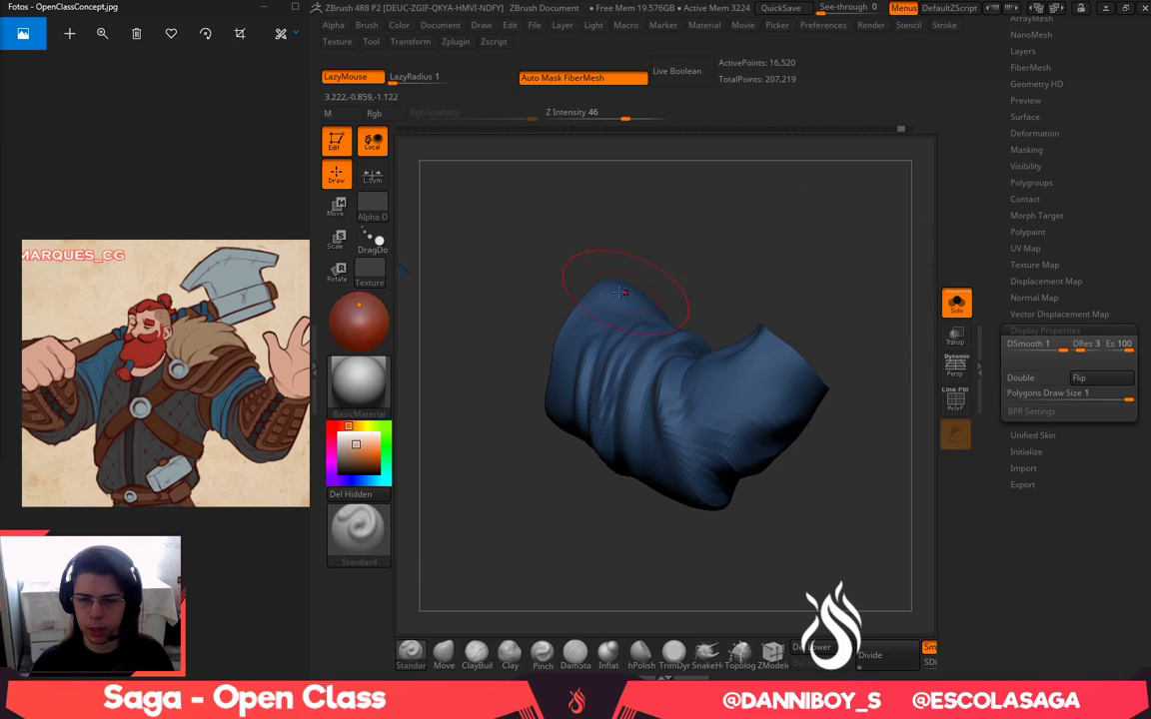
{"action": "mouse_move", "coordinate": [691, 240]}
{"action": "left_mouse_down"}
{"action": "mouse_move", "coordinate": [619, 255]}
{"action": "mouse_move", "coordinate": [574, 363]}
{"action": "left_mouse_up"}
{"action": "mouse_move", "coordinate": [689, 282]}
{"action": "left_mouse_down"}
{"action": "mouse_move", "coordinate": [799, 267]}
{"action": "mouse_move", "coordinate": [689, 200]}
{"action": "left_mouse_up"}
{"action": "left_click", "coordinate": [956, 303]}
{"action": "key", "text": "space"}
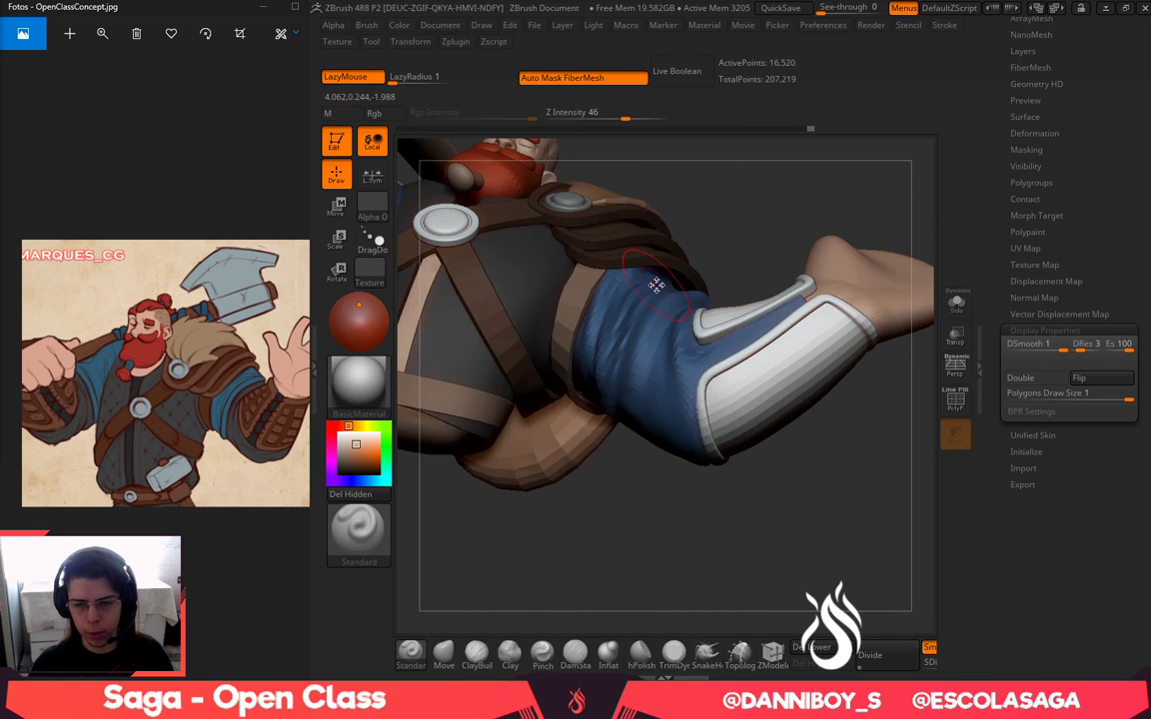
{"action": "key", "text": "space"}
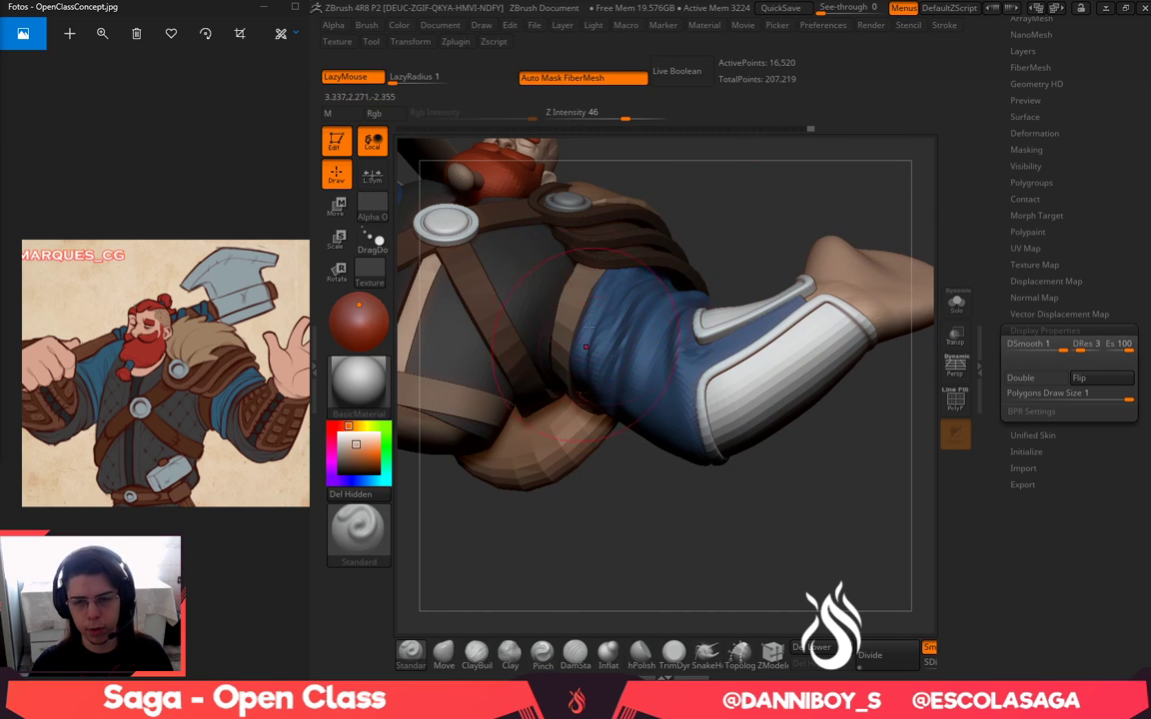
{"action": "mouse_move", "coordinate": [599, 345]}
{"action": "right_mouse_down"}
{"action": "mouse_move", "coordinate": [604, 385]}
{"action": "mouse_move", "coordinate": [587, 318]}
{"action": "right_mouse_up"}
{"action": "mouse_move", "coordinate": [587, 331]}
{"action": "left_mouse_down"}
{"action": "mouse_move", "coordinate": [603, 385]}
{"action": "mouse_move", "coordinate": [694, 379]}
{"action": "left_mouse_up"}
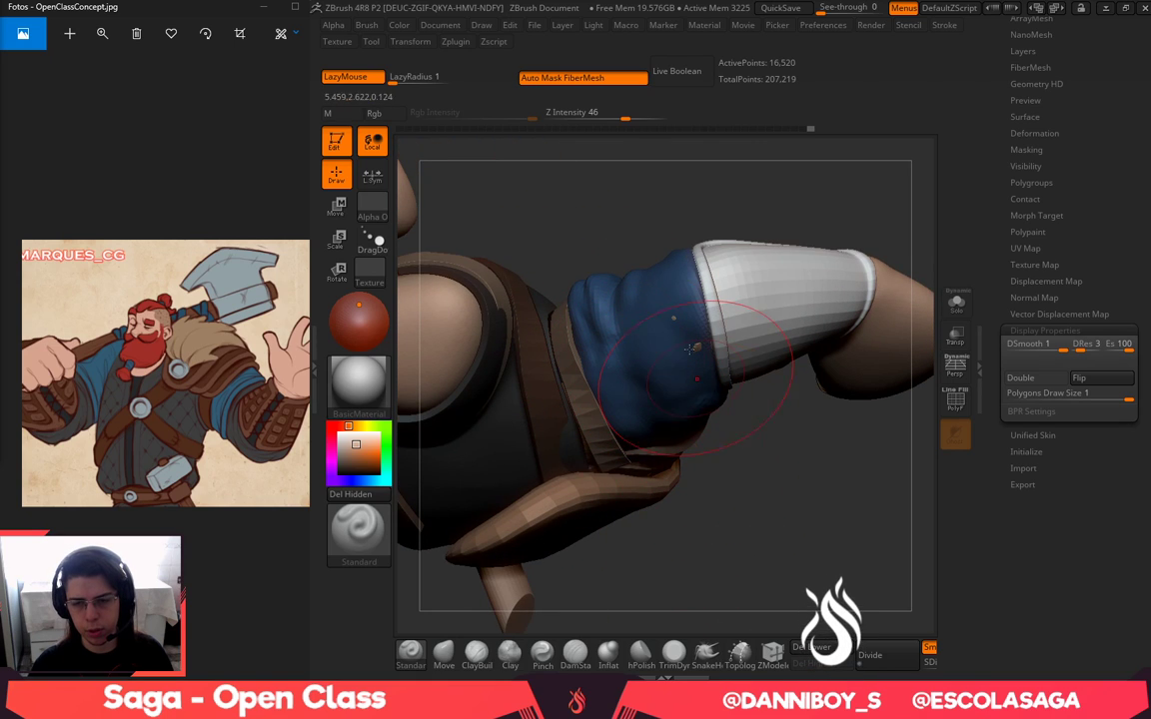
{"action": "left_click_drag", "start_coordinate": [675, 196], "coordinate": [697, 553], "text": "shift"}
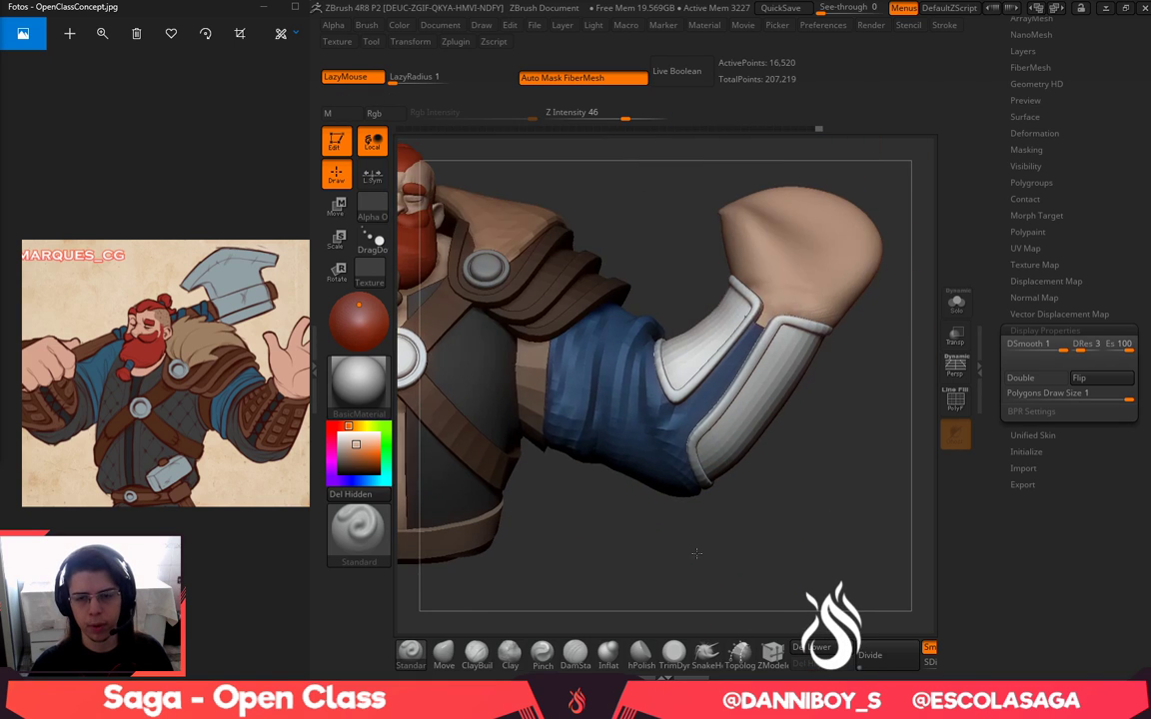
Smooth and soften the folds across the front of the blue sleeve between the shoulder plates and the forearm guard
{"action": "right_click_drag", "start_coordinate": [605, 457], "coordinate": [554, 458]}
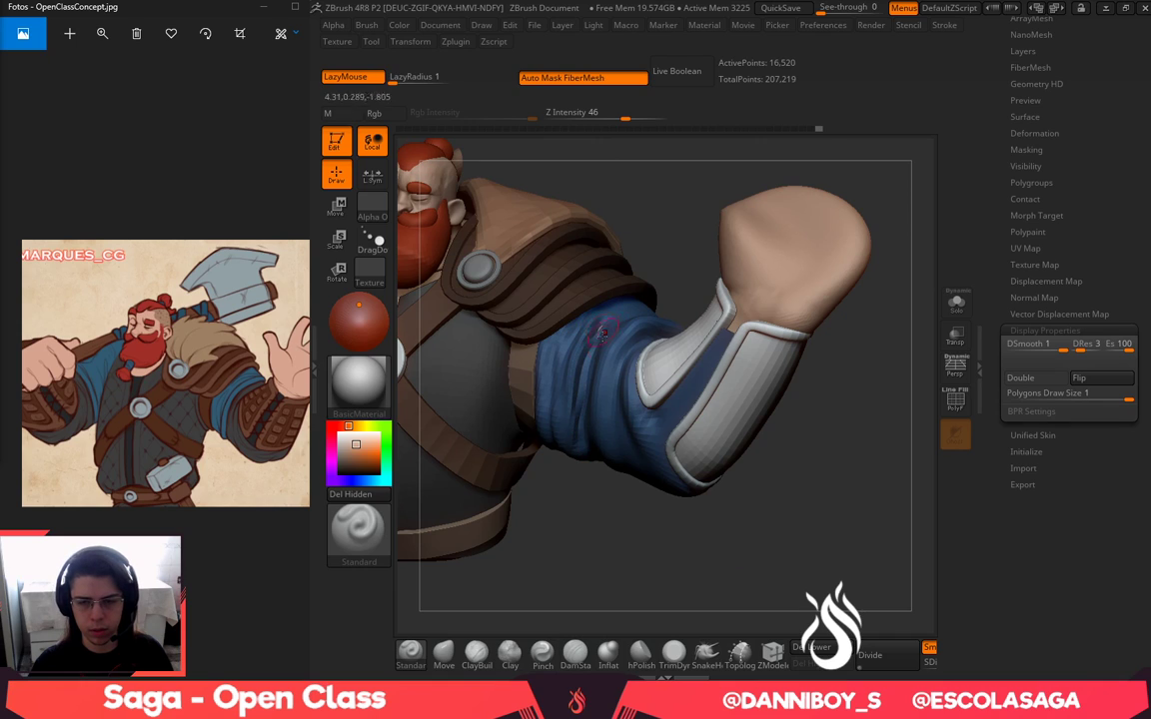
{"action": "left_click_drag", "start_coordinate": [597, 337], "coordinate": [579, 434], "text": "shift"}
{"action": "right_click_drag", "start_coordinate": [646, 288], "coordinate": [566, 366]}
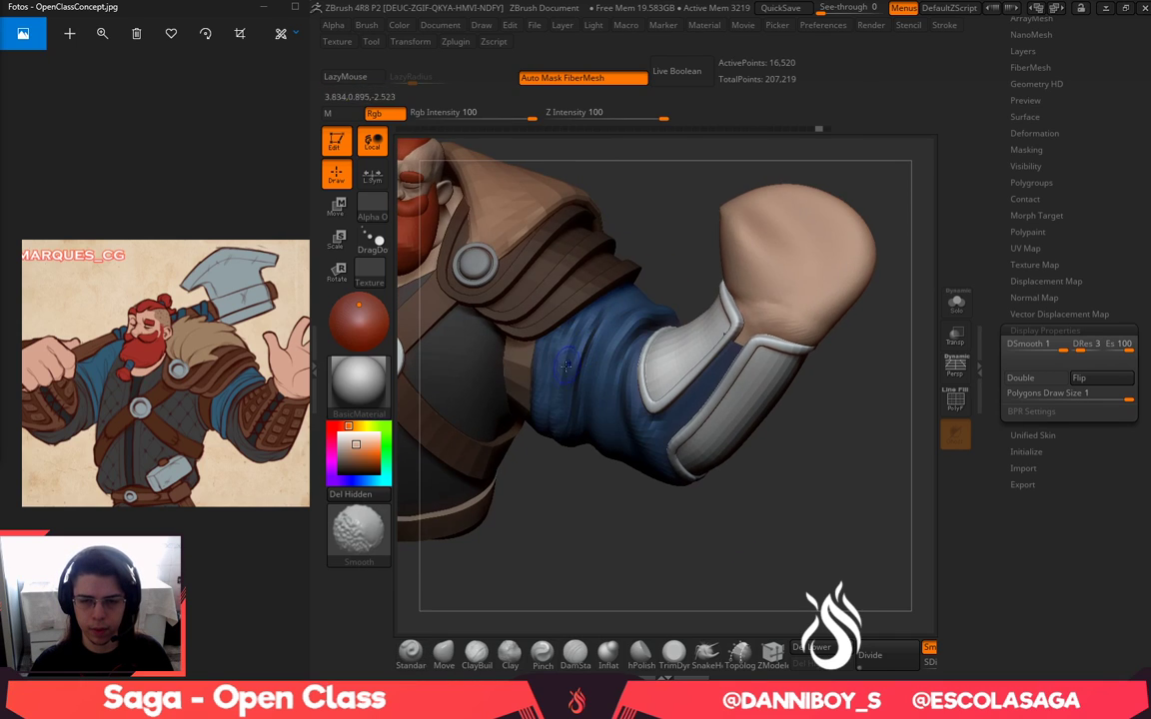
{"action": "left_click_drag", "start_coordinate": [571, 352], "coordinate": [586, 374], "text": "shift"}
{"action": "mouse_move", "coordinate": [673, 265]}
{"action": "left_mouse_down"}
{"action": "mouse_move", "coordinate": [680, 244]}
{"action": "mouse_move", "coordinate": [685, 260]}
{"action": "left_mouse_up"}
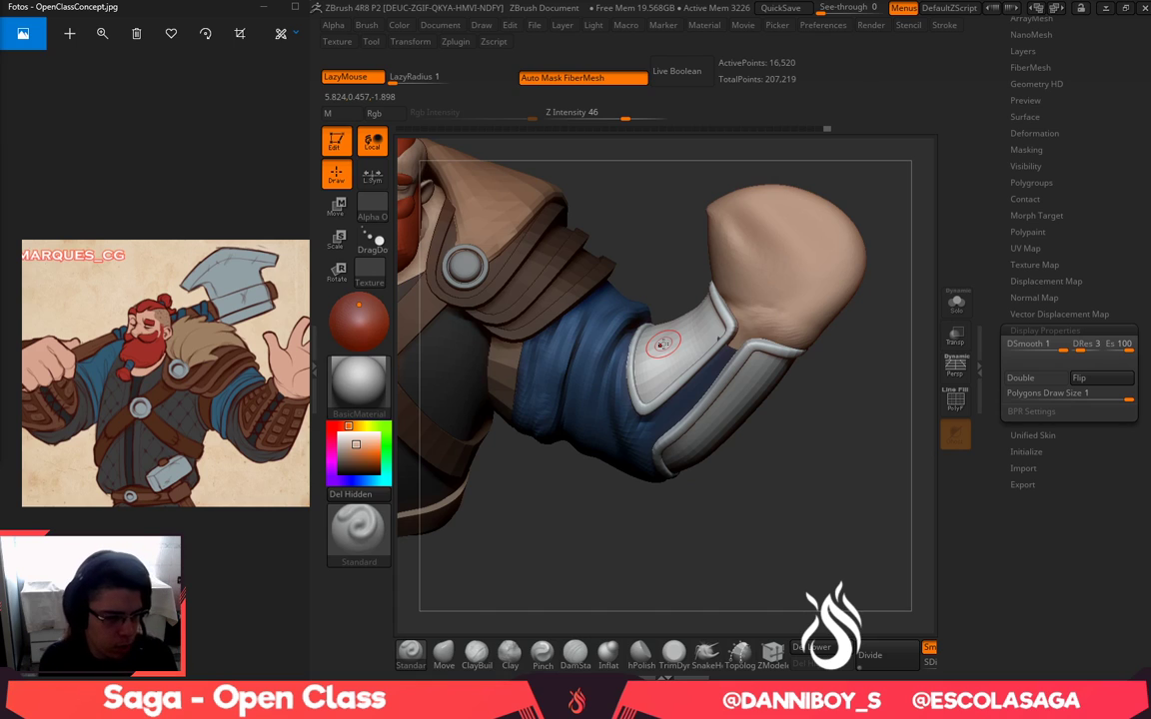
{"action": "left_click_drag", "start_coordinate": [706, 522], "coordinate": [668, 544]}
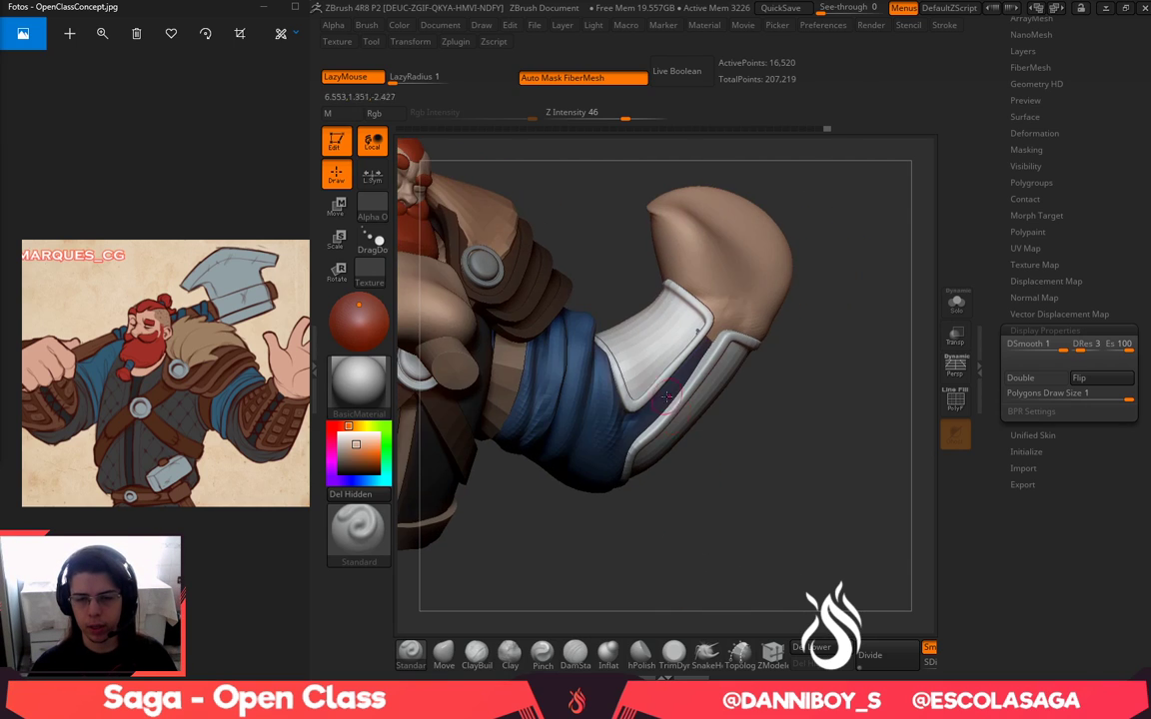
{"action": "left_click_drag", "start_coordinate": [600, 196], "coordinate": [629, 215]}
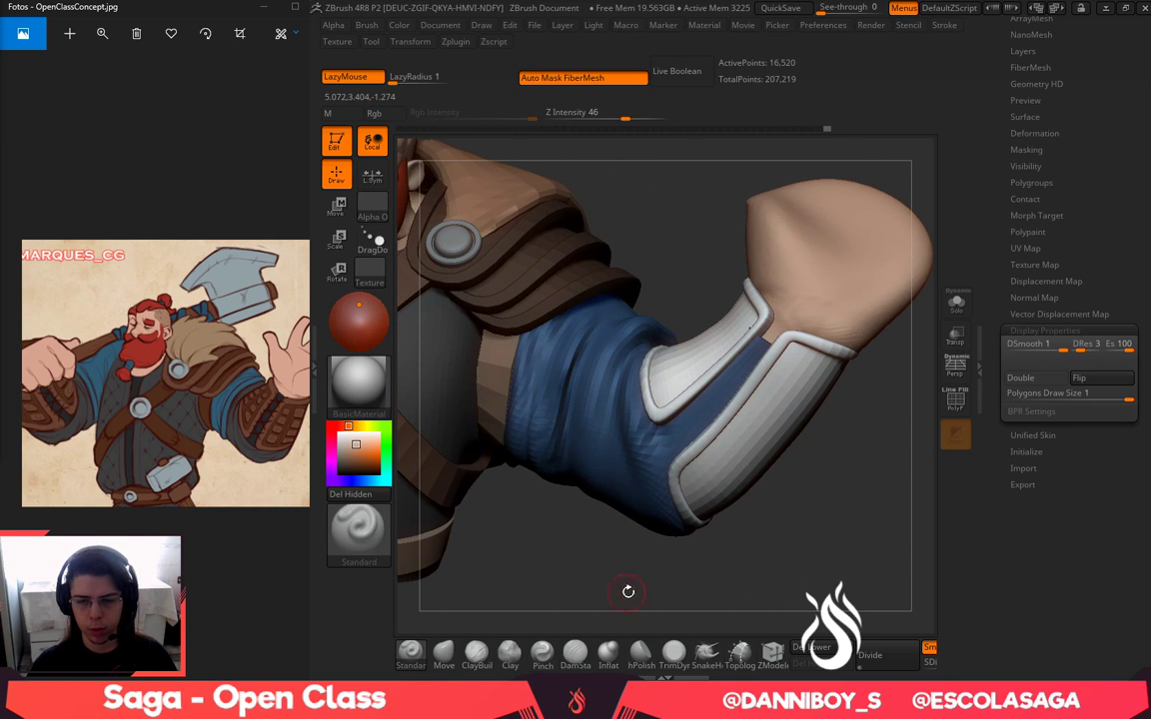
Undo the last stroke on the sleeve's underside near the elbow and set the Standard brush's Z intensity to 22
{"action": "left_click_drag", "start_coordinate": [627, 590], "coordinate": [634, 540]}
{"action": "key", "text": "space"}
{"action": "left_click_drag", "start_coordinate": [627, 415], "coordinate": [616, 526]}
{"action": "left_click_drag", "start_coordinate": [640, 586], "coordinate": [635, 516], "text": "alt"}
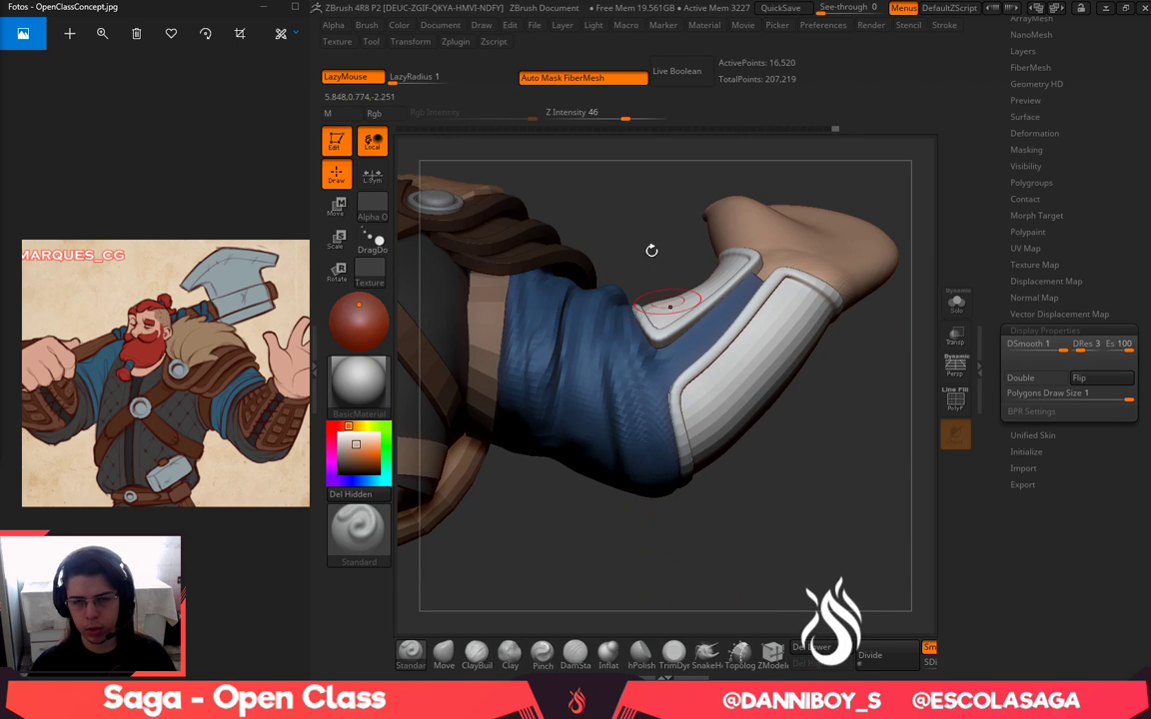
{"action": "key", "text": "ctrl+z"}
{"action": "left_click", "coordinate": [601, 113]}
{"action": "left_click_drag", "start_coordinate": [614, 176], "coordinate": [619, 230]}
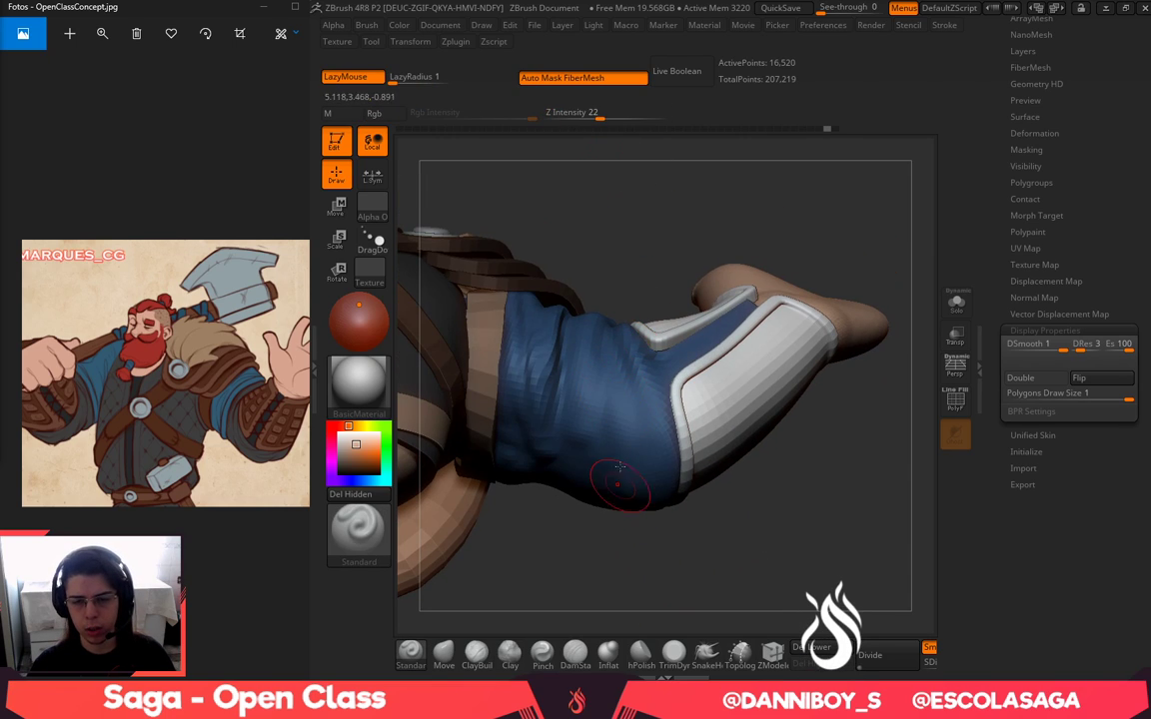
Smooth the folds on the sleeve's underside and along its edge at the armhole
{"action": "mouse_move", "coordinate": [620, 397]}
{"action": "right_mouse_down"}
{"action": "mouse_move", "coordinate": [622, 463]}
{"action": "mouse_move", "coordinate": [602, 415]}
{"action": "mouse_move", "coordinate": [593, 298]}
{"action": "right_mouse_up"}
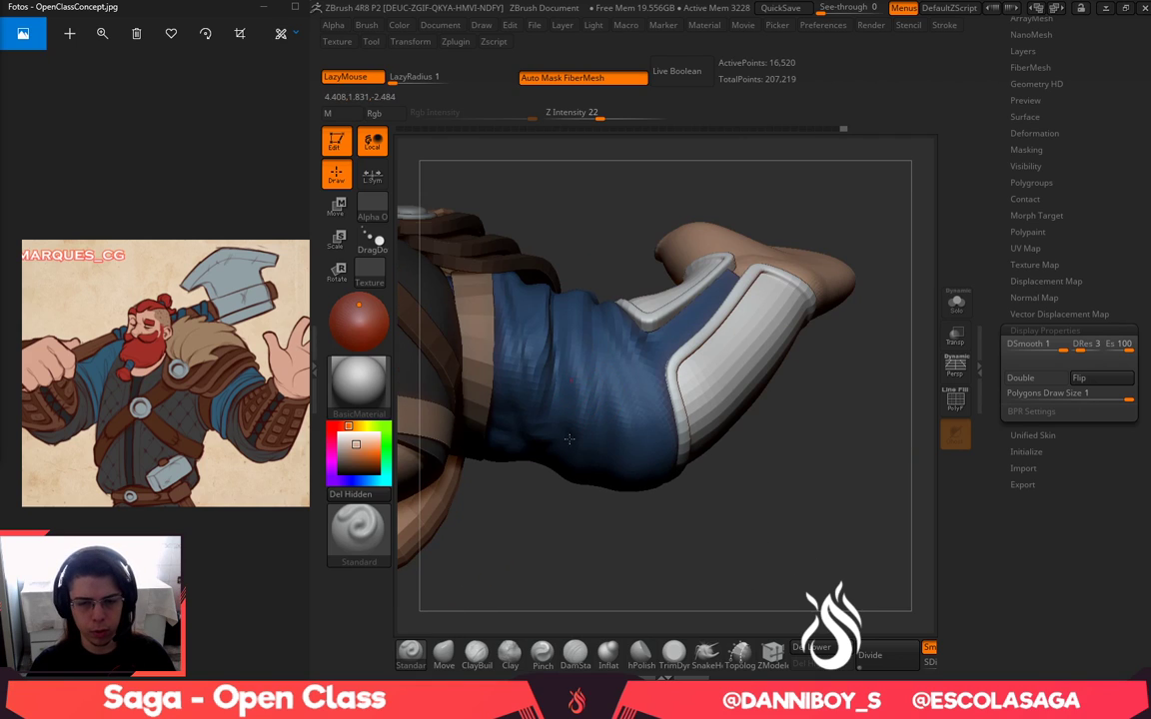
{"action": "left_click_drag", "start_coordinate": [581, 401], "coordinate": [571, 345], "text": "shift"}
{"action": "right_click_drag", "start_coordinate": [570, 330], "coordinate": [546, 399]}
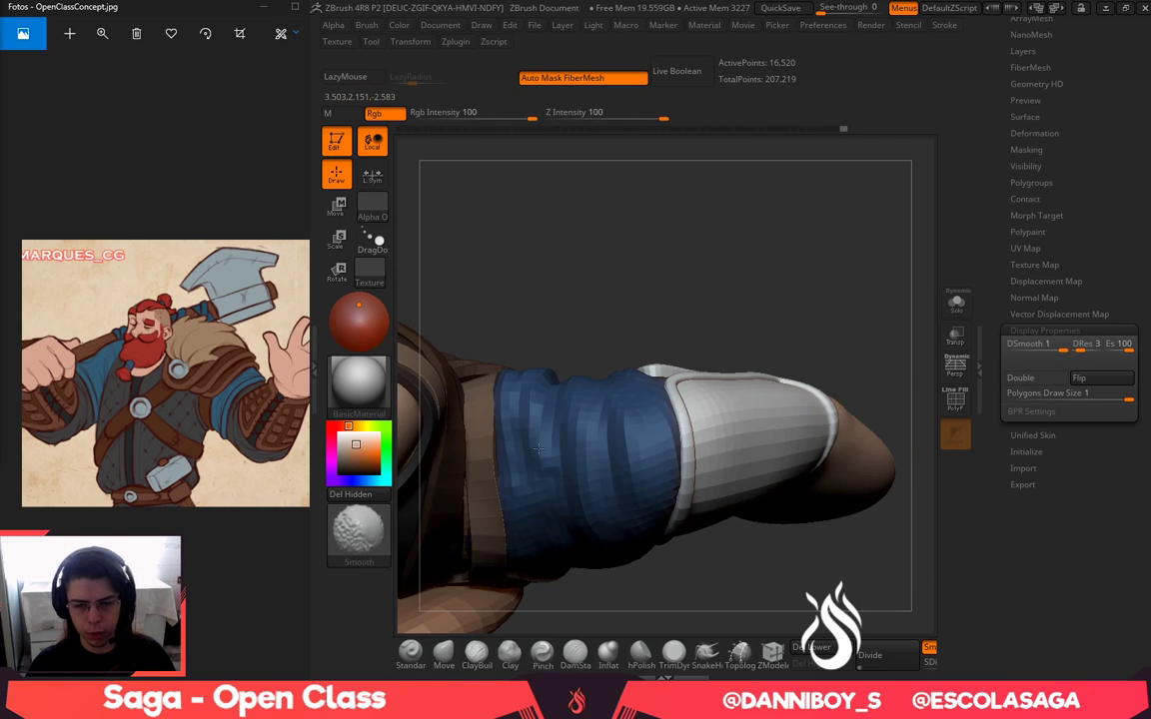
{"action": "mouse_move", "coordinate": [538, 447]}
{"action": "left_mouse_down", "text": "shift"}
{"action": "mouse_move", "coordinate": [534, 411]}
{"action": "mouse_move", "coordinate": [516, 482]}
{"action": "left_mouse_up", "text": "shift"}
{"action": "mouse_move", "coordinate": [512, 411]}
{"action": "left_mouse_down", "text": "shift"}
{"action": "mouse_move", "coordinate": [518, 447]}
{"action": "mouse_move", "coordinate": [539, 407]}
{"action": "left_mouse_up", "text": "shift"}
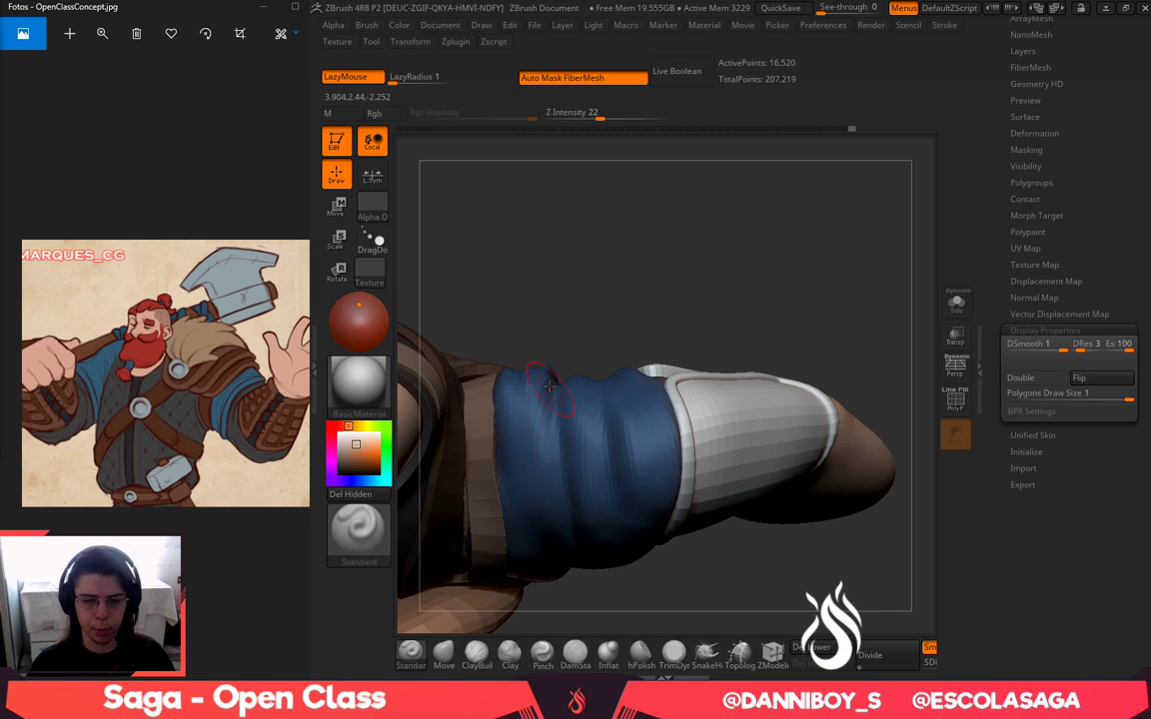
Examine the sleeve on the whole figure from the front, from above and from the forearm side
{"action": "right_click_drag", "start_coordinate": [590, 345], "coordinate": [660, 290]}
{"action": "right_click_drag", "start_coordinate": [758, 322], "coordinate": [617, 303], "text": "ctrl"}
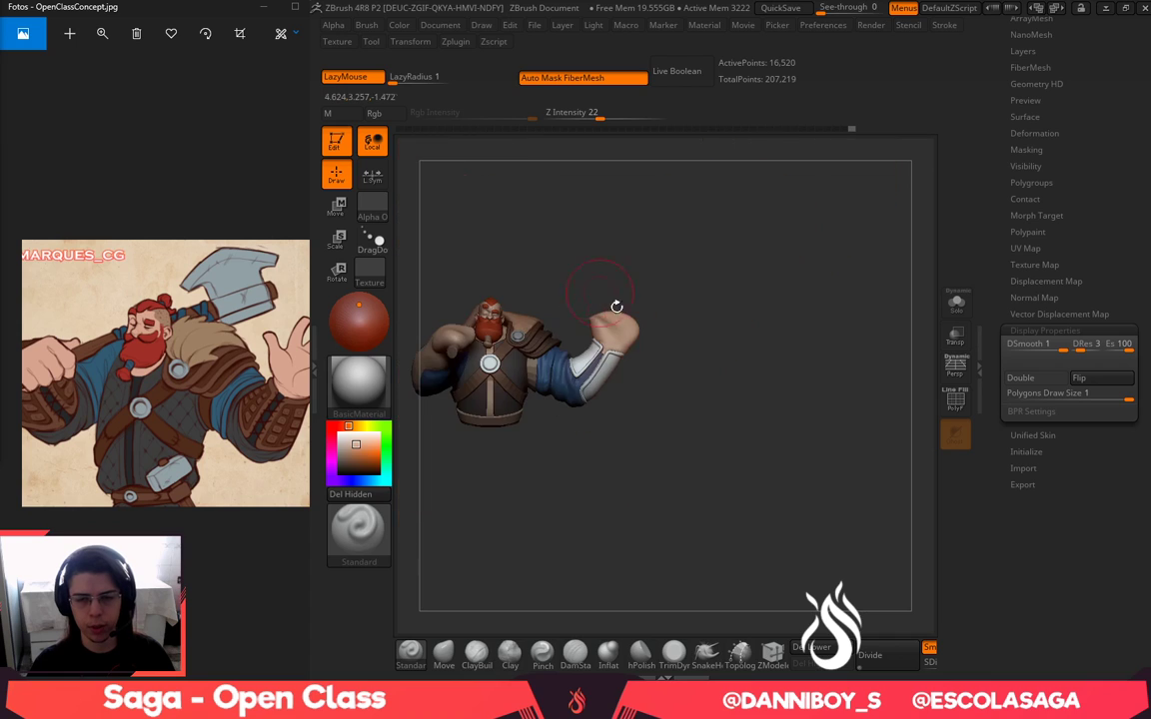
{"action": "right_click_drag", "start_coordinate": [559, 374], "coordinate": [623, 389], "text": "alt"}
{"action": "right_click_drag", "start_coordinate": [689, 439], "coordinate": [731, 579], "text": "ctrl"}
{"action": "mouse_move", "coordinate": [648, 217]}
{"action": "right_mouse_down"}
{"action": "mouse_move", "coordinate": [662, 230]}
{"action": "mouse_move", "coordinate": [648, 309]}
{"action": "right_mouse_up"}
{"action": "key", "text": "space"}
{"action": "right_click_drag", "start_coordinate": [668, 237], "coordinate": [671, 451]}
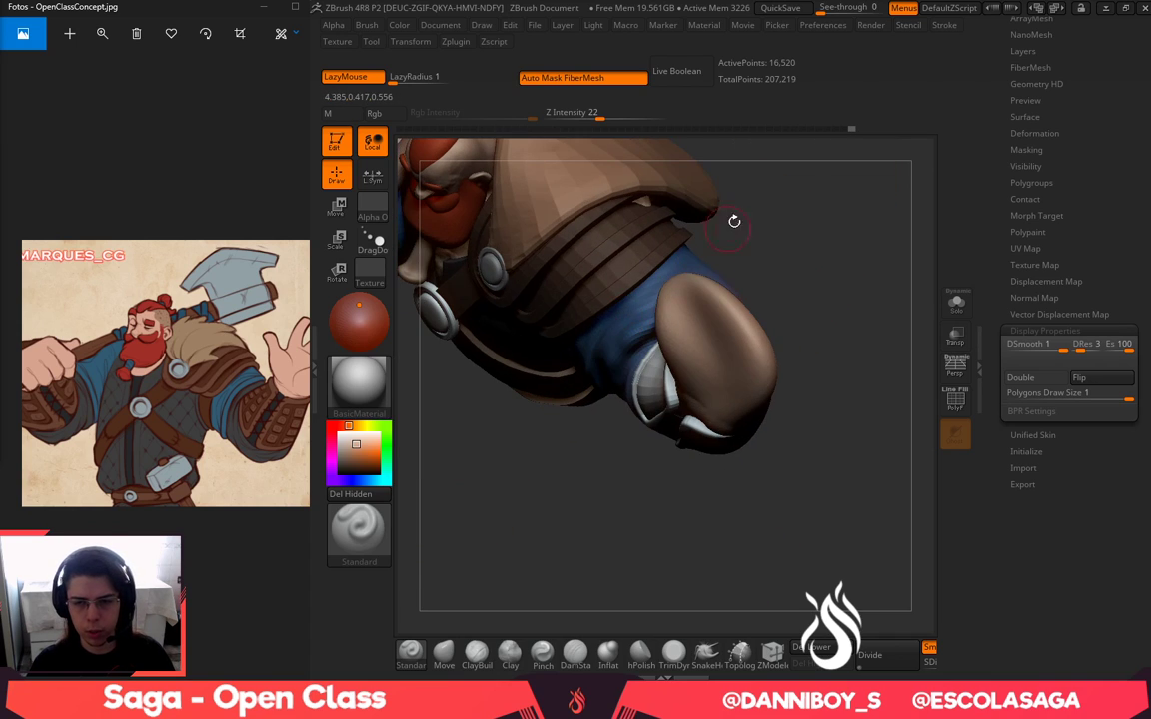
{"action": "right_click_drag", "start_coordinate": [733, 221], "coordinate": [624, 317]}
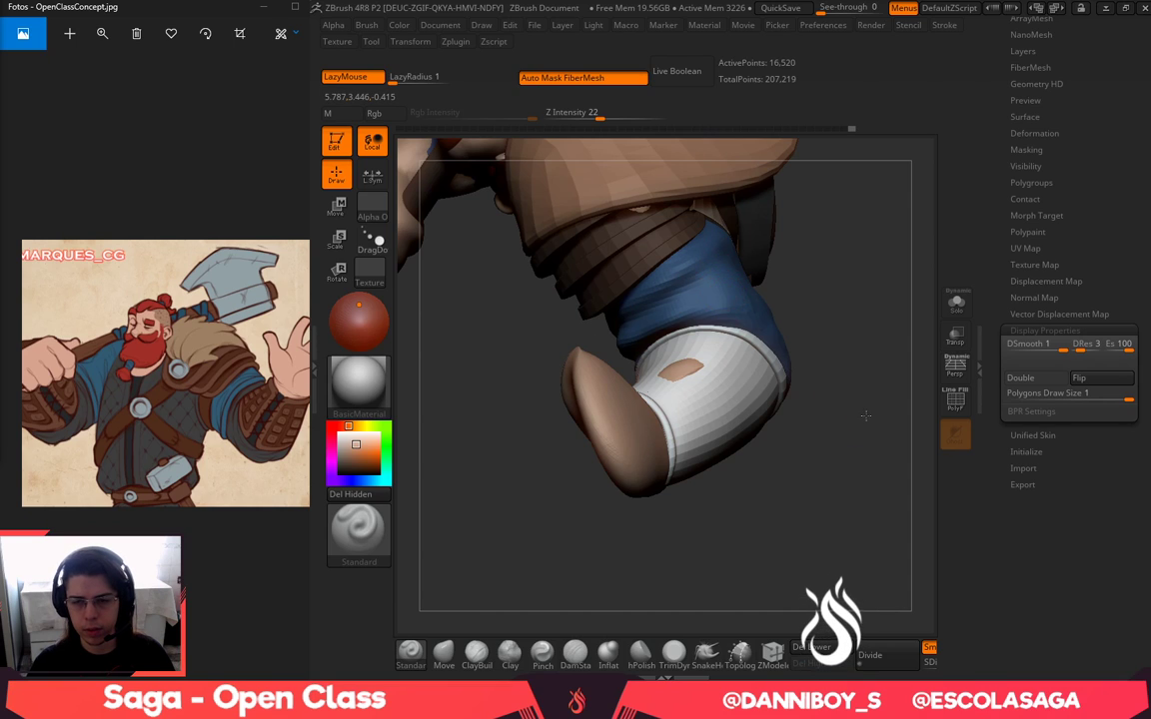
{"action": "right_click_drag", "start_coordinate": [866, 417], "coordinate": [897, 240]}
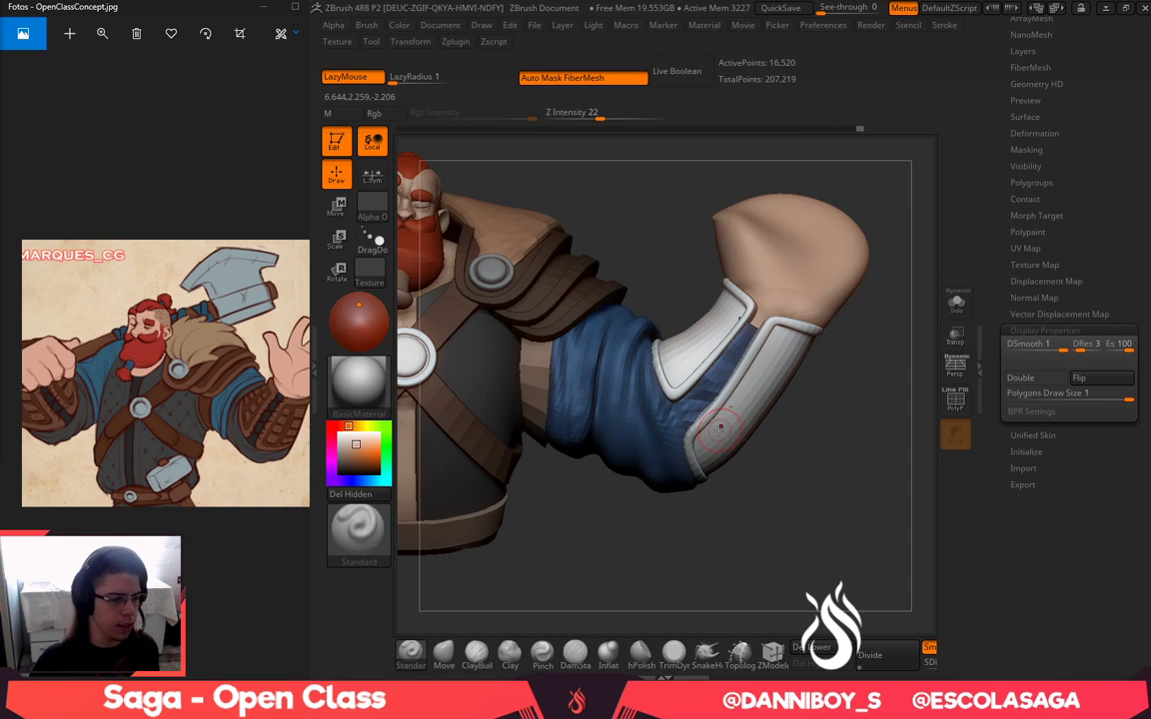
{"action": "key", "text": "super"}
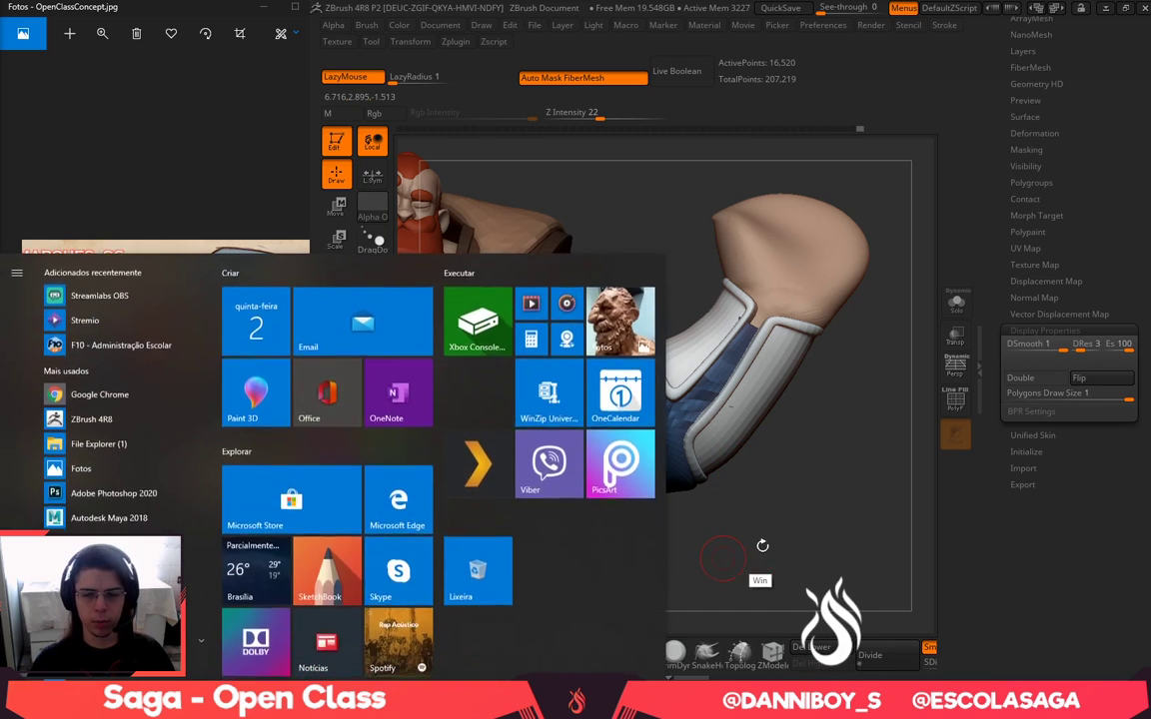
Refine the folds around the sleeve's underside and elbow with the Standard brush at a Z intensity of 22
{"action": "right_click_drag", "start_coordinate": [764, 546], "coordinate": [761, 571], "text": "ctrl"}
{"action": "left_click_drag", "start_coordinate": [695, 493], "coordinate": [672, 467], "text": "alt"}
{"action": "left_click_drag", "start_coordinate": [701, 297], "coordinate": [690, 409]}
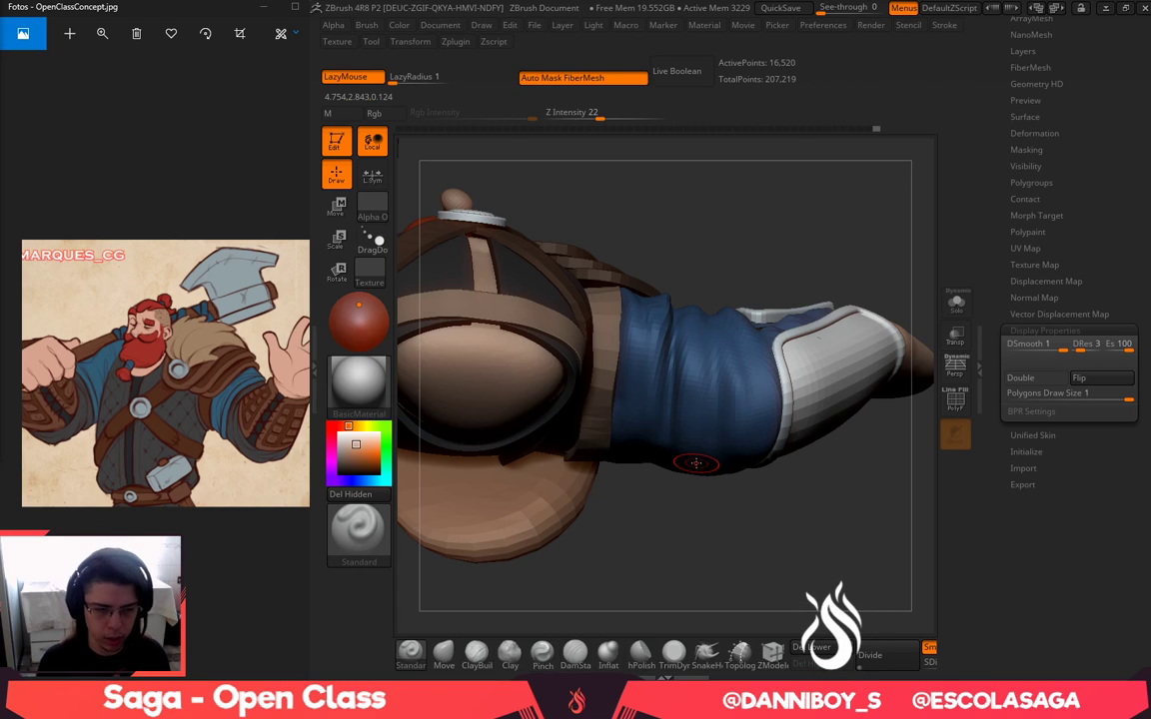
{"action": "left_click_drag", "start_coordinate": [729, 264], "coordinate": [696, 421]}
{"action": "left_click_drag", "start_coordinate": [678, 474], "coordinate": [654, 554], "text": "alt"}
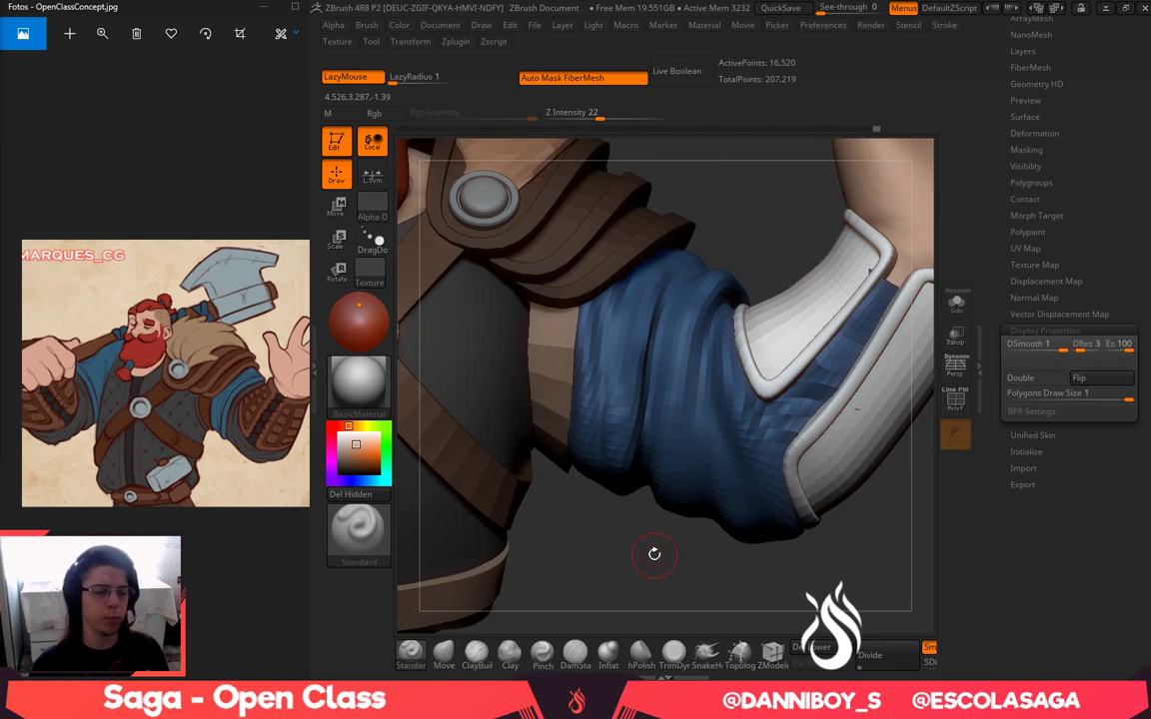
{"action": "left_click_drag", "start_coordinate": [612, 604], "coordinate": [616, 597]}
{"action": "mouse_move", "coordinate": [738, 195]}
{"action": "left_mouse_down"}
{"action": "mouse_move", "coordinate": [725, 268]}
{"action": "mouse_move", "coordinate": [634, 315]}
{"action": "mouse_move", "coordinate": [689, 256]}
{"action": "left_mouse_up"}
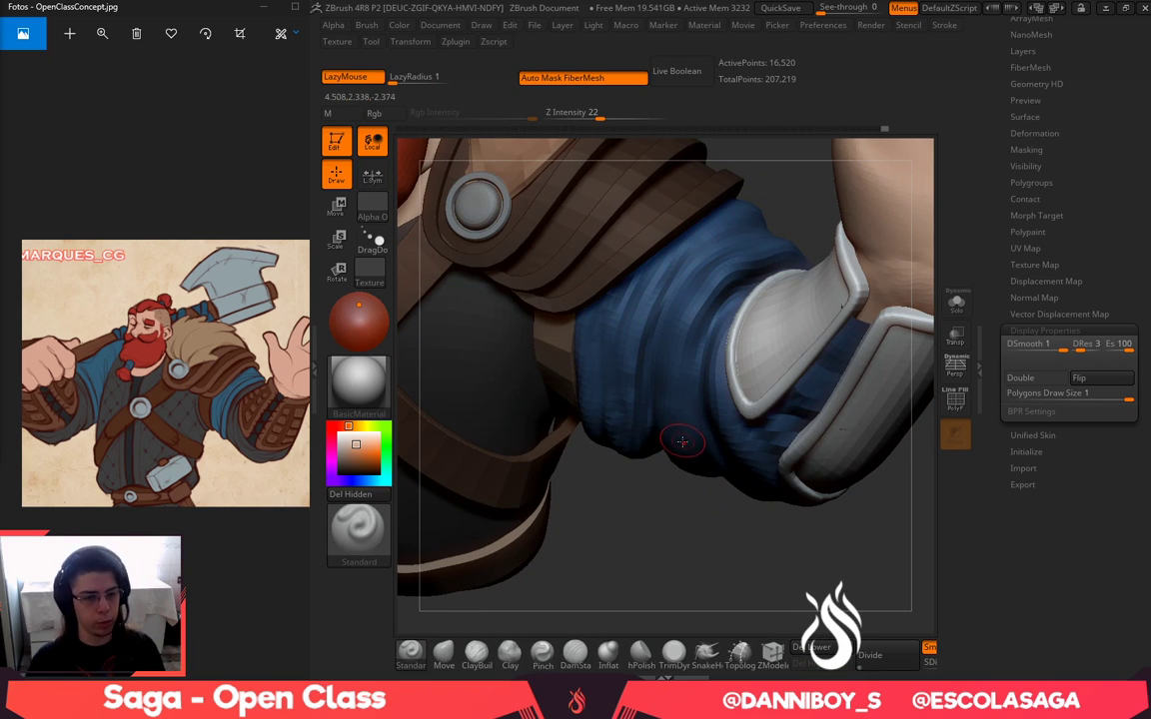
Sculpt finer creases running up the lower front of the sleeve between the armhole and the elbow
{"action": "key", "text": "shift"}
{"action": "left_click_drag", "start_coordinate": [630, 495], "coordinate": [644, 430]}
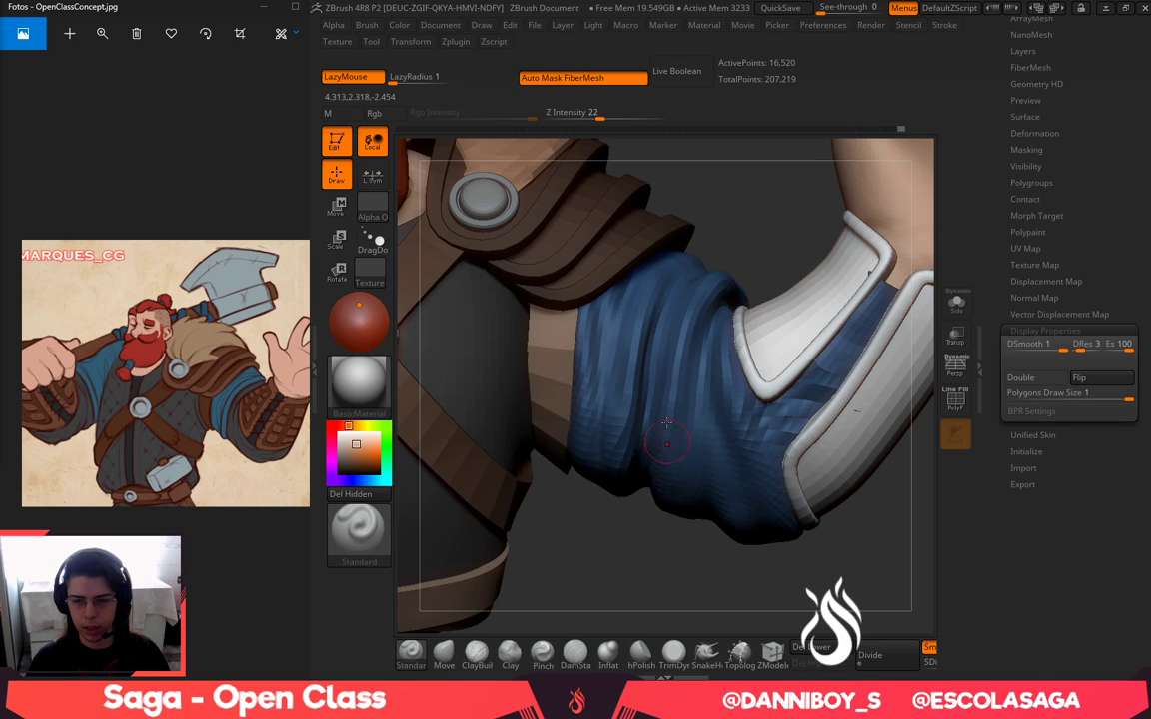
{"action": "left_click_drag", "start_coordinate": [660, 433], "coordinate": [688, 340]}
{"action": "key", "text": "space"}
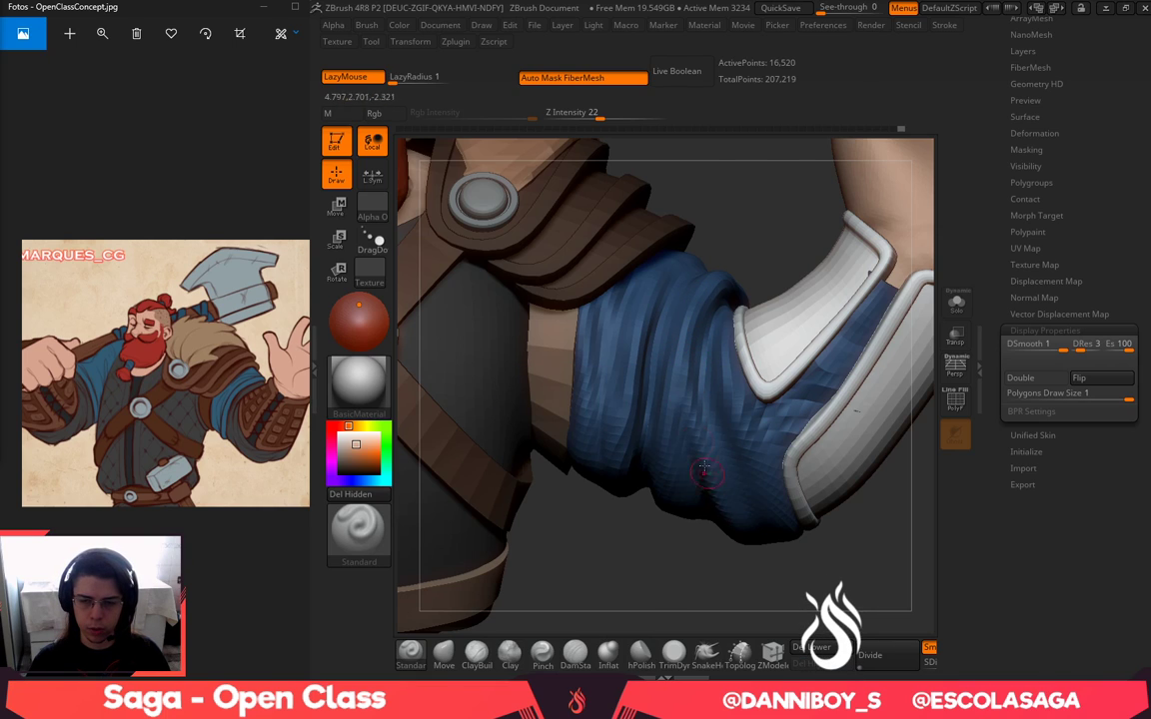
{"action": "left_click_drag", "start_coordinate": [659, 517], "coordinate": [700, 433]}
{"action": "key", "text": "space"}
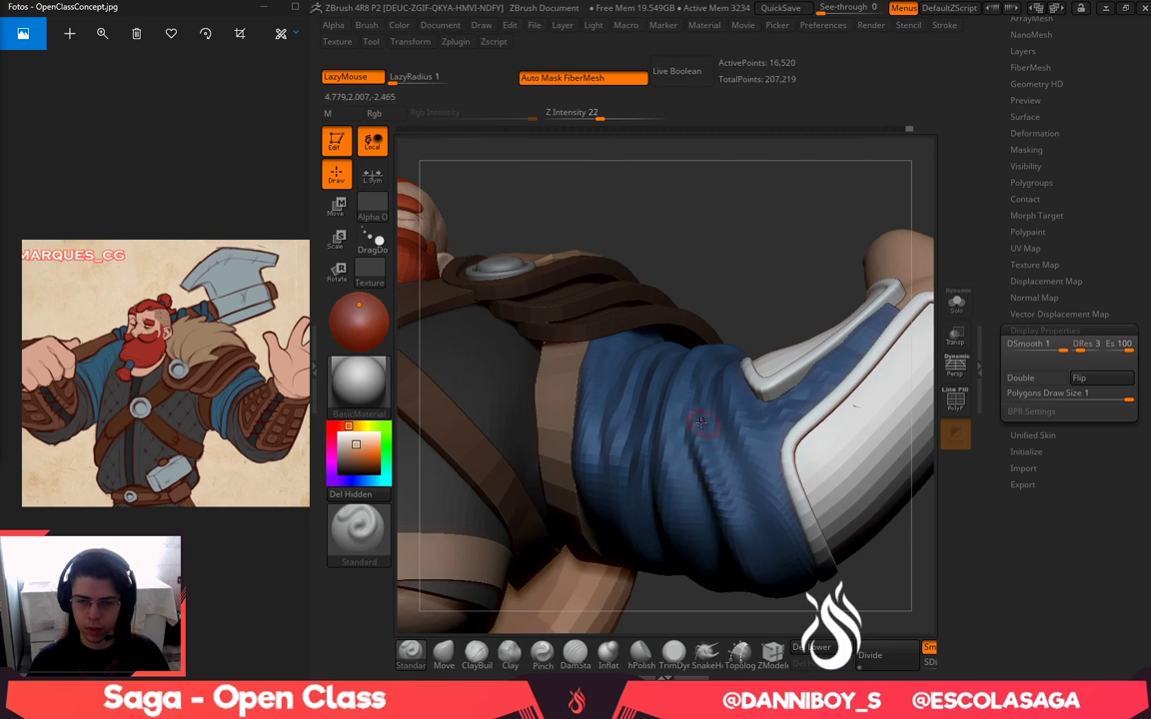
Continue the creases around the sleeve's underside and deepen the valleys between them
{"action": "left_click_drag", "start_coordinate": [736, 260], "coordinate": [722, 335]}
{"action": "left_click_drag", "start_coordinate": [683, 499], "coordinate": [711, 598]}
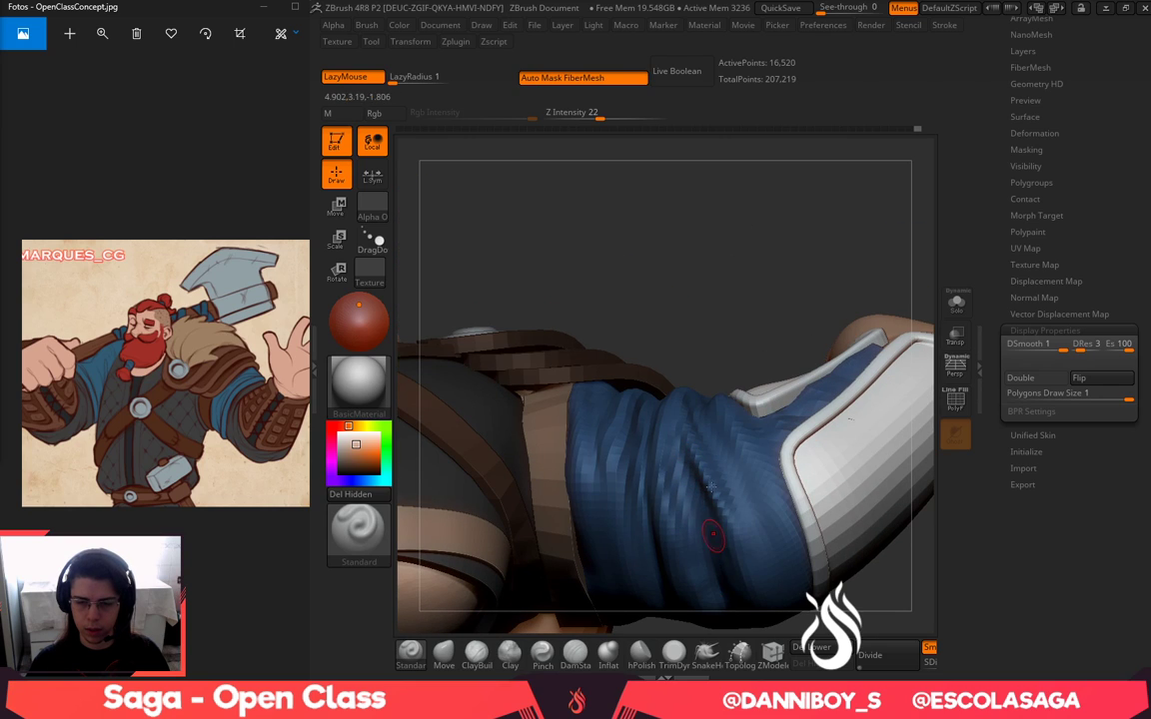
{"action": "left_click_drag", "start_coordinate": [694, 340], "coordinate": [714, 285]}
{"action": "right_click_drag", "start_coordinate": [712, 285], "coordinate": [659, 413]}
{"action": "left_click_drag", "start_coordinate": [671, 487], "coordinate": [692, 573]}
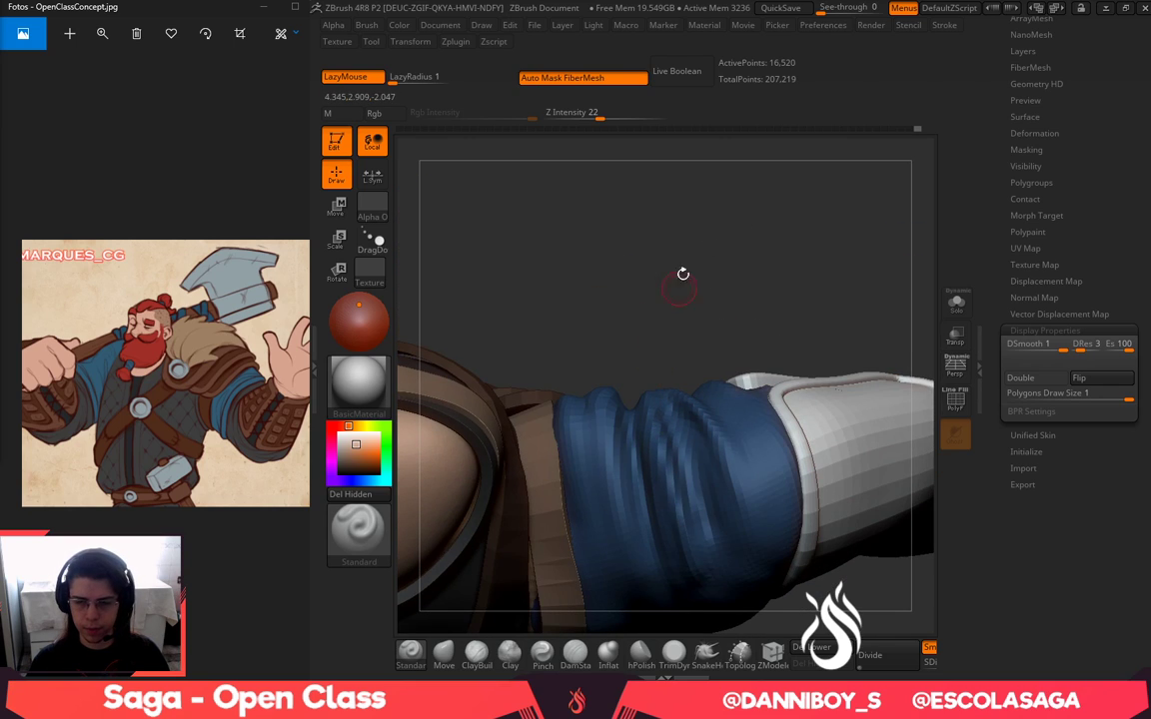
Sculpt and smooth the folds bunching up beside the pointed end of the forearm guard
{"action": "left_click_drag", "start_coordinate": [682, 273], "coordinate": [695, 328]}
{"action": "left_click_drag", "start_coordinate": [710, 229], "coordinate": [721, 250]}
{"action": "right_click_drag", "start_coordinate": [720, 250], "coordinate": [716, 264]}
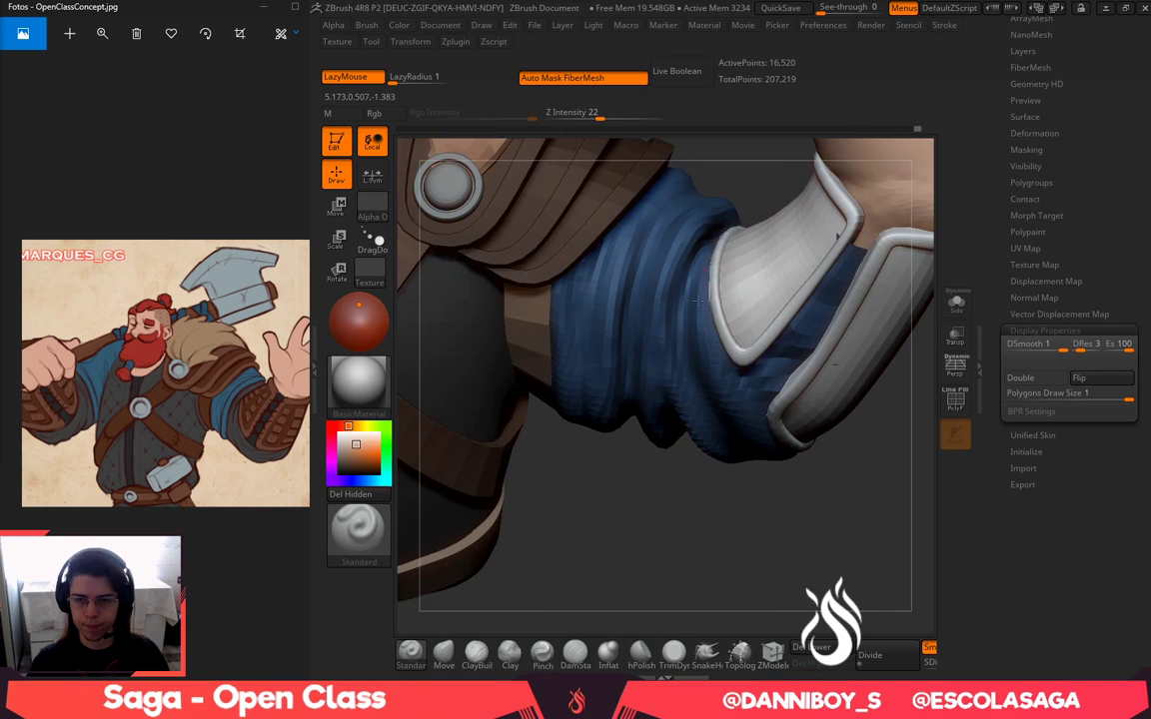
{"action": "left_click_drag", "start_coordinate": [692, 258], "coordinate": [740, 450]}
{"action": "left_click_drag", "start_coordinate": [776, 488], "coordinate": [703, 510]}
{"action": "key", "text": "space"}
{"action": "left_click", "coordinate": [761, 423]}
{"action": "left_click_drag", "start_coordinate": [697, 350], "coordinate": [741, 470]}
{"action": "left_click_drag", "start_coordinate": [724, 372], "coordinate": [712, 304], "text": "shift"}
Frame the whole figure and examine the folded sleeve from above and from the front
{"action": "key", "text": "f"}
{"action": "mouse_move", "coordinate": [727, 187]}
{"action": "left_mouse_down"}
{"action": "mouse_move", "coordinate": [715, 262]}
{"action": "mouse_move", "coordinate": [776, 355]}
{"action": "left_mouse_up"}
{"action": "key", "text": "ctrl+z"}
{"action": "left_click_drag", "start_coordinate": [779, 262], "coordinate": [778, 346]}
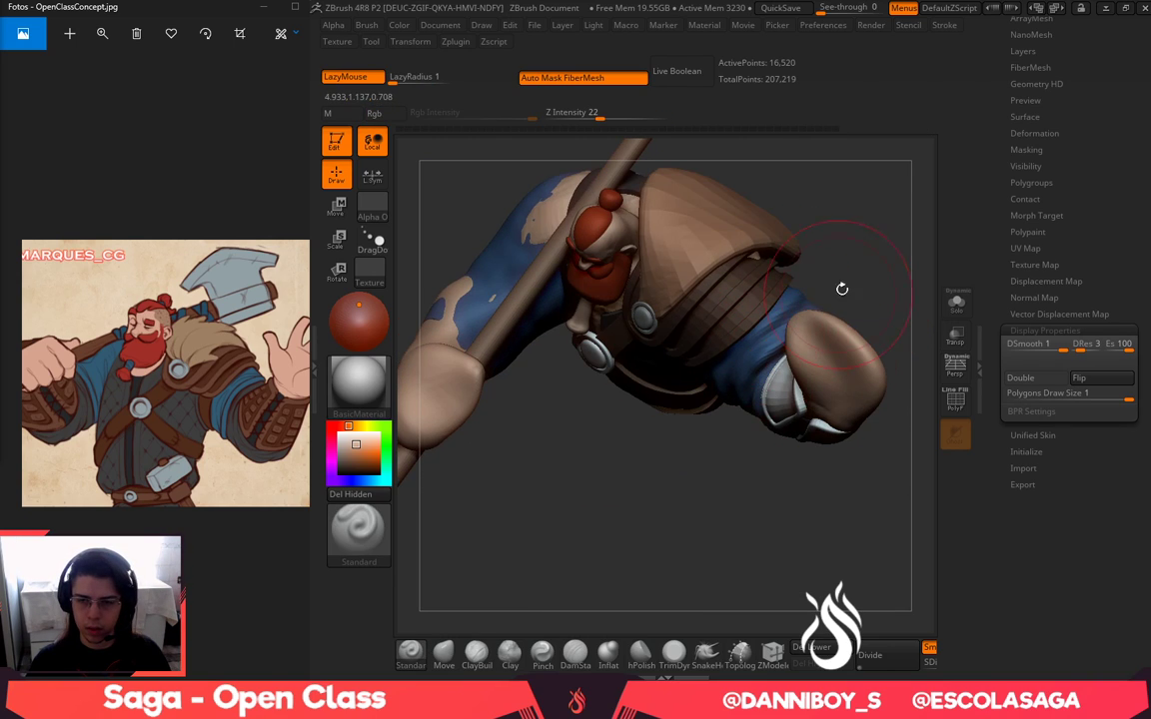
{"action": "left_click_drag", "start_coordinate": [843, 289], "coordinate": [889, 208], "text": "shift"}
{"action": "left_click_drag", "start_coordinate": [798, 221], "coordinate": [872, 195], "text": "alt"}
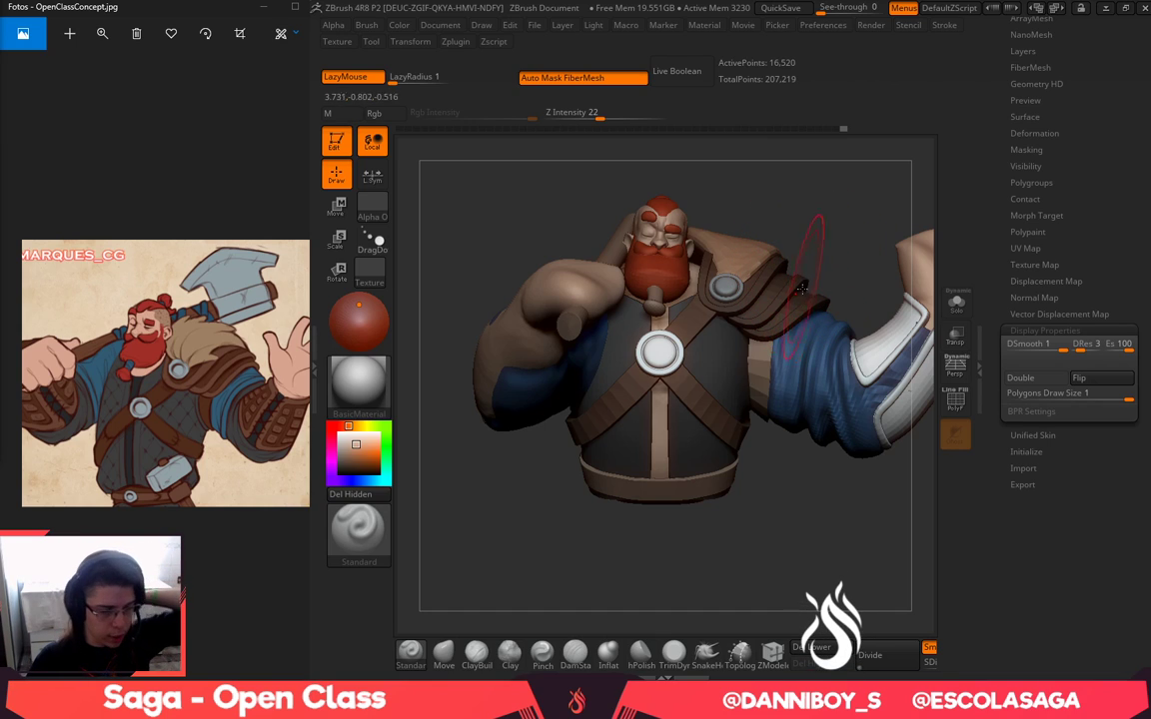
{"action": "left_click_drag", "start_coordinate": [827, 265], "coordinate": [897, 268]}
{"action": "left_click_drag", "start_coordinate": [602, 573], "coordinate": [452, 583], "text": "alt"}
{"action": "left_click_drag", "start_coordinate": [814, 439], "coordinate": [899, 454], "text": "alt"}
Build up the sleeve of the axe-holding arm with the Standard brush where skin pokes through near the elbow
{"action": "key", "text": "space"}
{"action": "mouse_move", "coordinate": [612, 405]}
{"action": "left_mouse_down"}
{"action": "mouse_move", "coordinate": [725, 423]}
{"action": "mouse_move", "coordinate": [730, 449]}
{"action": "mouse_move", "coordinate": [705, 544]}
{"action": "left_mouse_up"}
{"action": "left_click_drag", "start_coordinate": [654, 414], "coordinate": [695, 389]}
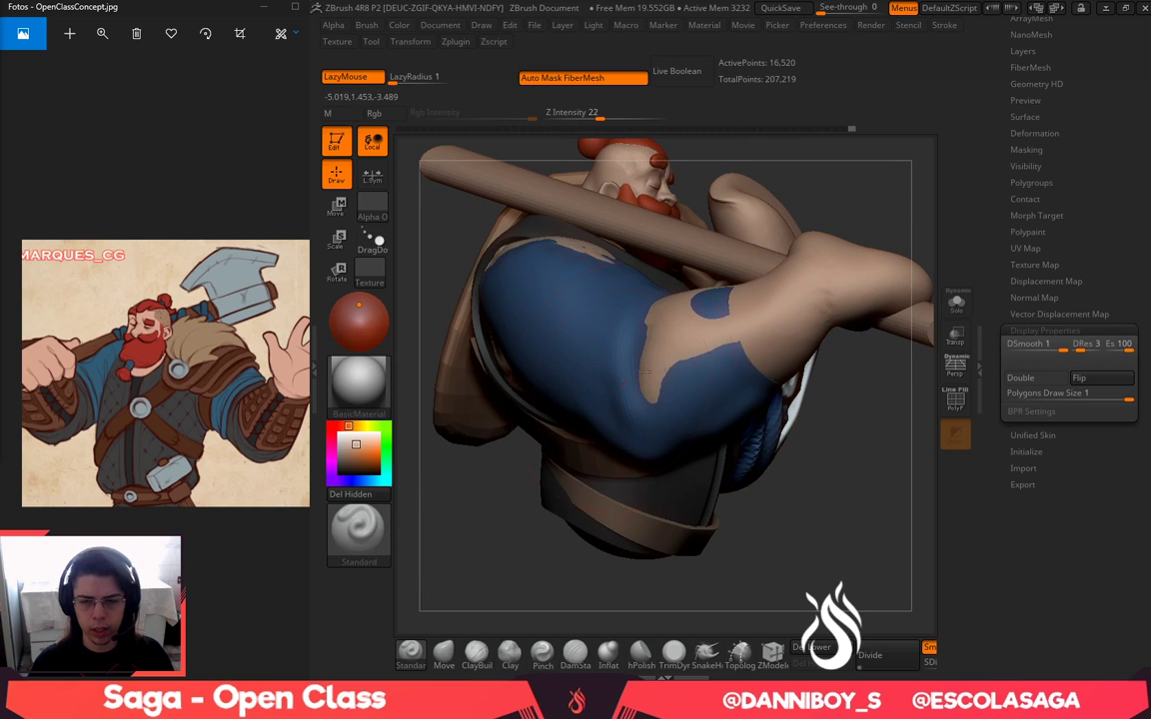
{"action": "left_click_drag", "start_coordinate": [660, 350], "coordinate": [744, 315]}
{"action": "left_click_drag", "start_coordinate": [659, 490], "coordinate": [811, 653]}
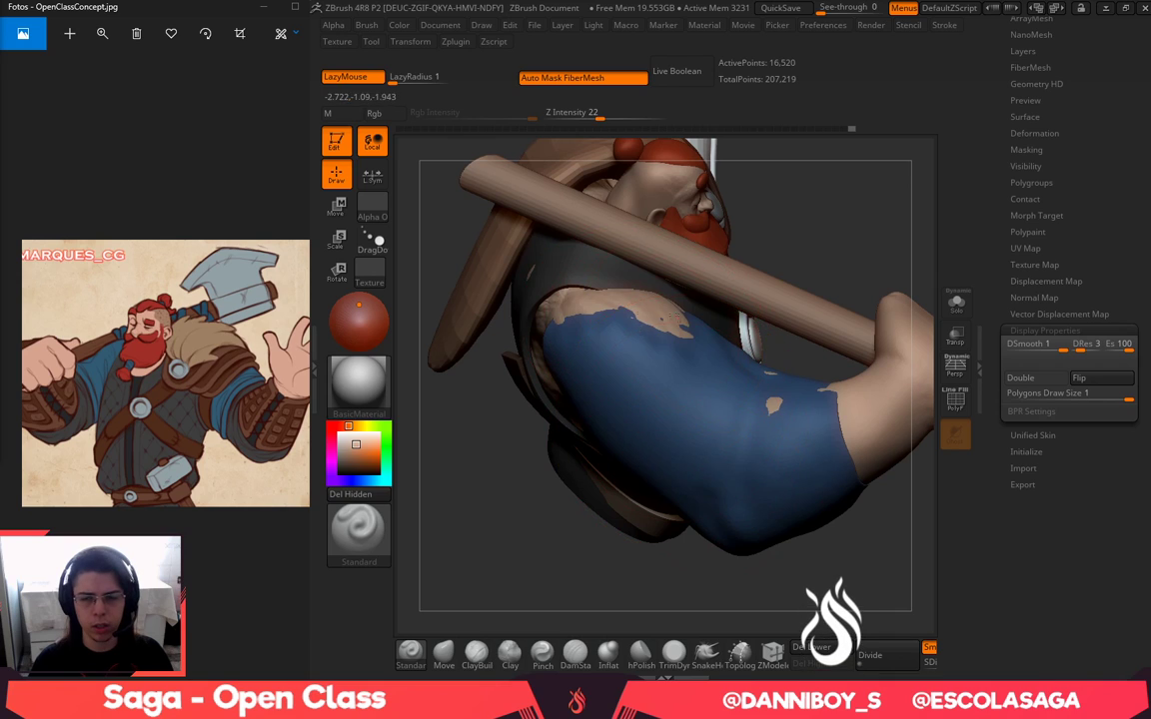
Build up and smooth the axe-arm sleeve over the remaining skin patches at the shoulder and forearm
{"action": "left_click_drag", "start_coordinate": [684, 324], "coordinate": [560, 299]}
{"action": "left_click_drag", "start_coordinate": [501, 345], "coordinate": [831, 427]}
{"action": "mouse_move", "coordinate": [651, 483]}
{"action": "left_mouse_down"}
{"action": "mouse_move", "coordinate": [634, 543]}
{"action": "mouse_move", "coordinate": [510, 590]}
{"action": "mouse_move", "coordinate": [410, 560]}
{"action": "left_mouse_up"}
{"action": "left_click_drag", "start_coordinate": [690, 275], "coordinate": [680, 350]}
{"action": "left_click_drag", "start_coordinate": [642, 413], "coordinate": [676, 406], "text": "shift"}
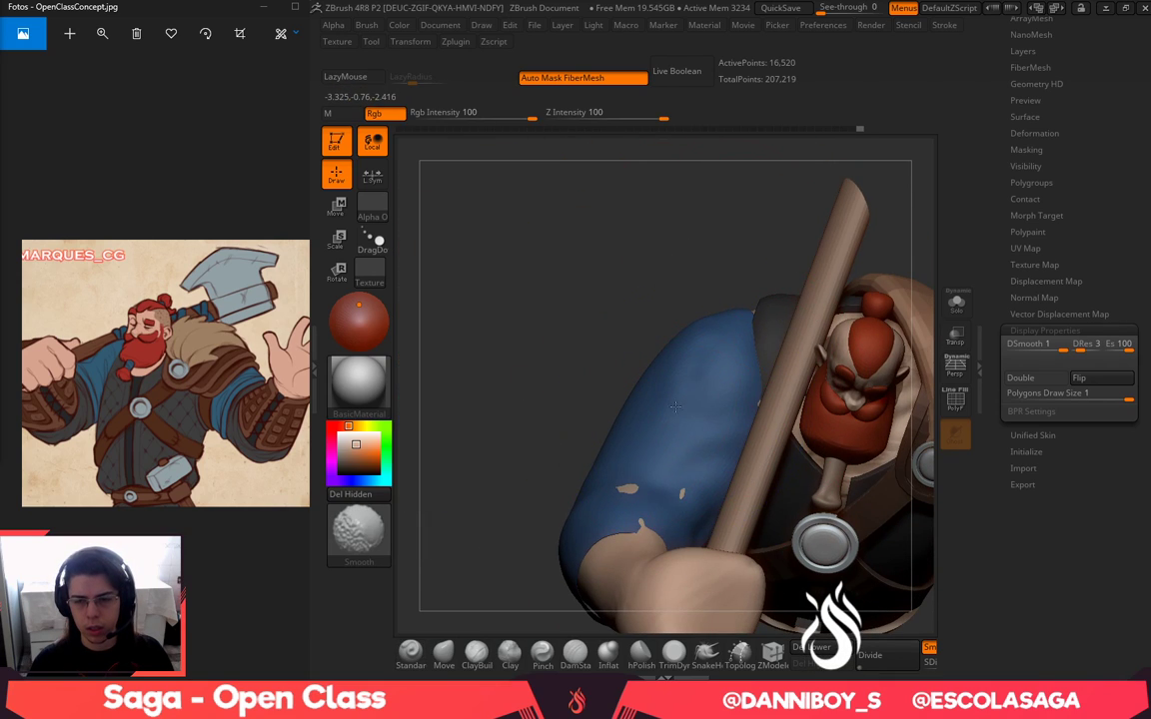
{"action": "left_click_drag", "start_coordinate": [587, 285], "coordinate": [592, 375]}
{"action": "left_click_drag", "start_coordinate": [649, 414], "coordinate": [636, 472]}
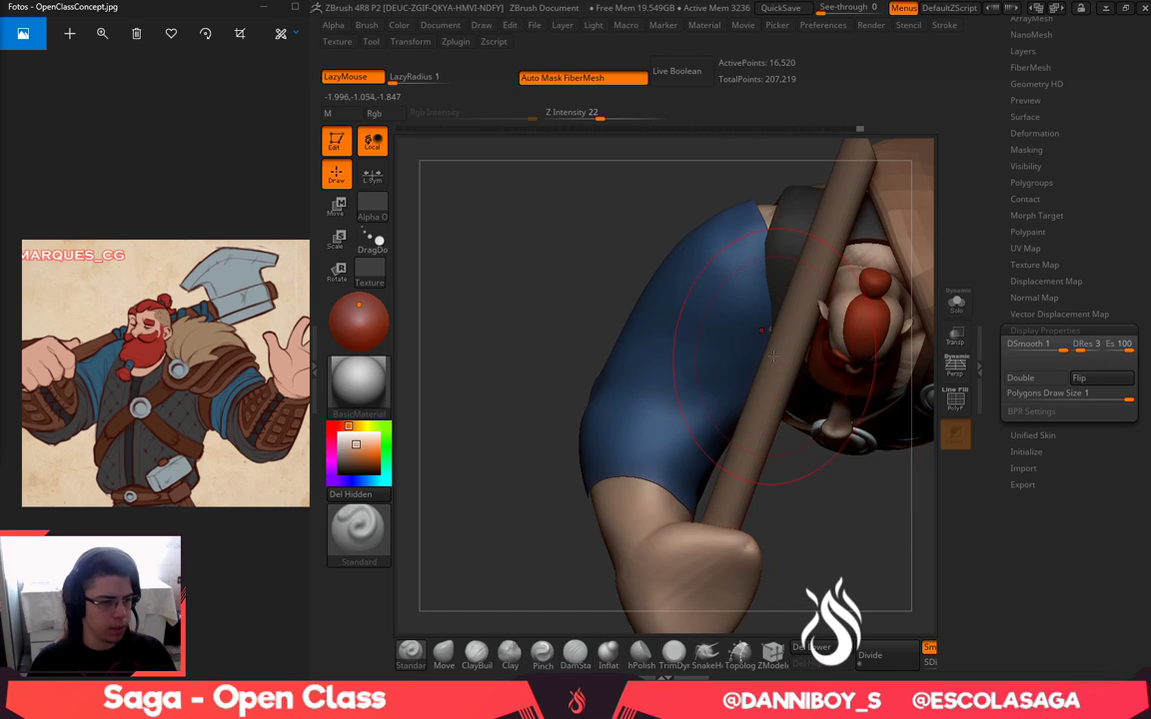
Enlarge the Standard brush and raise the inner side of the axe-arm sleeve to cover the skin near the cuff
{"action": "key", "text": "space"}
{"action": "left_click_drag", "start_coordinate": [767, 351], "coordinate": [748, 351]}
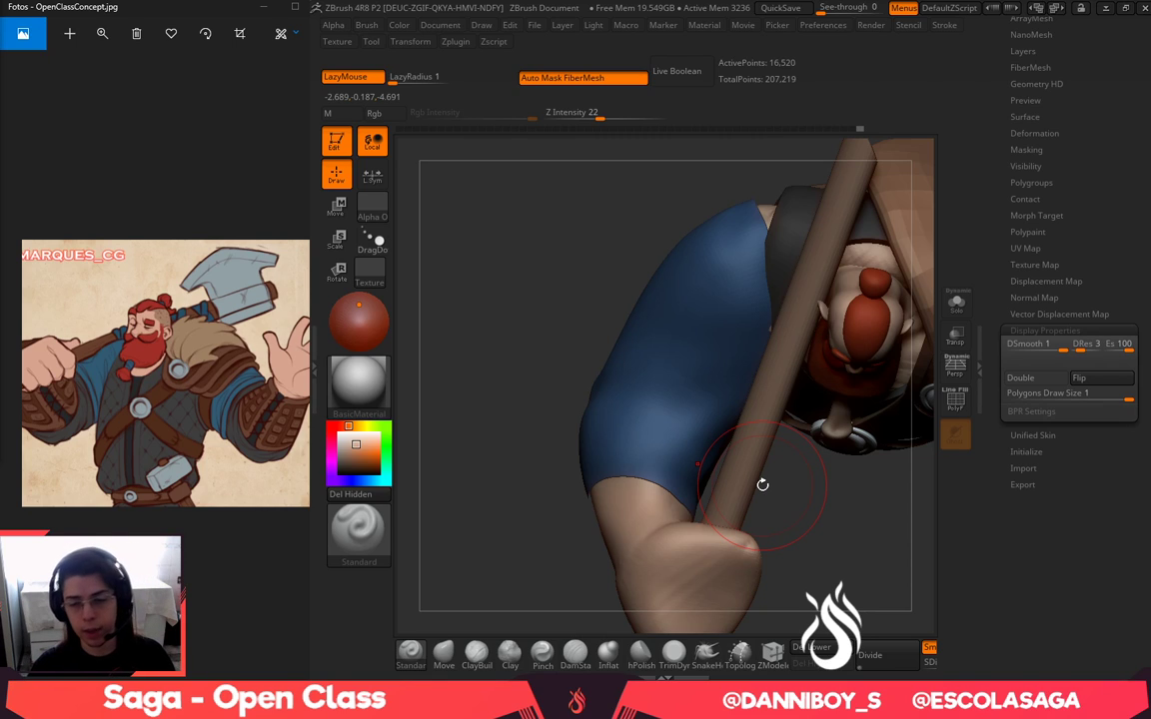
{"action": "mouse_move", "coordinate": [762, 485]}
{"action": "left_mouse_down"}
{"action": "mouse_move", "coordinate": [783, 447]}
{"action": "mouse_move", "coordinate": [734, 349]}
{"action": "left_mouse_up"}
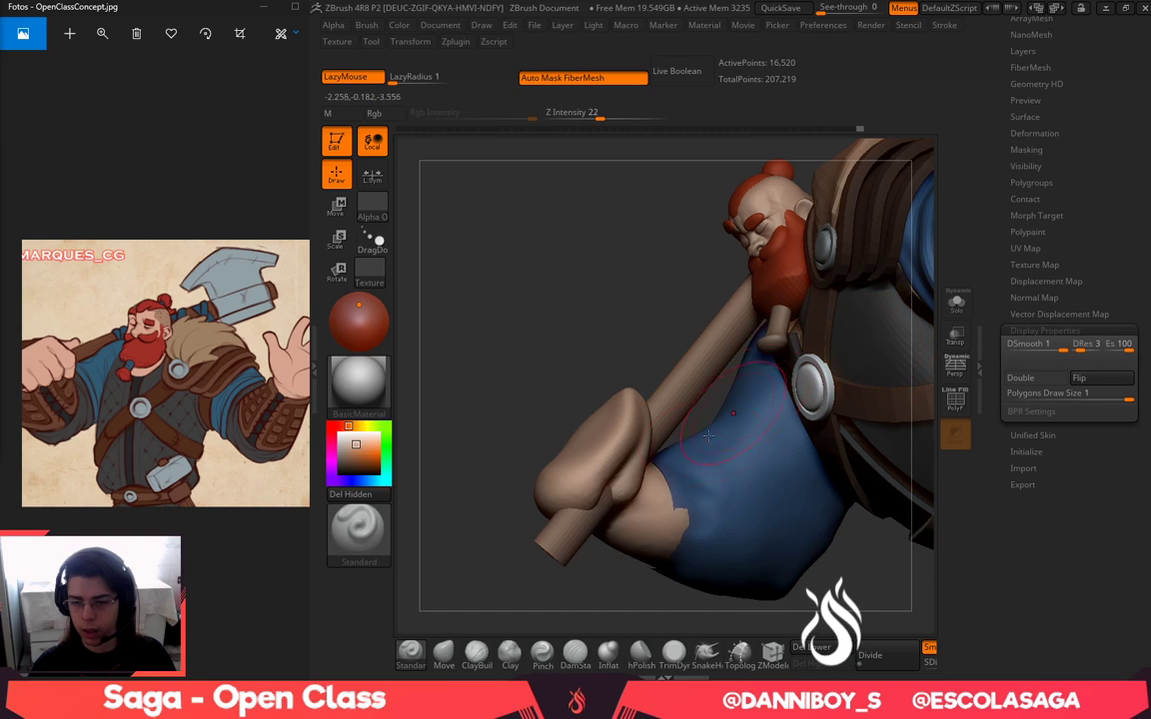
{"action": "key", "text": "space"}
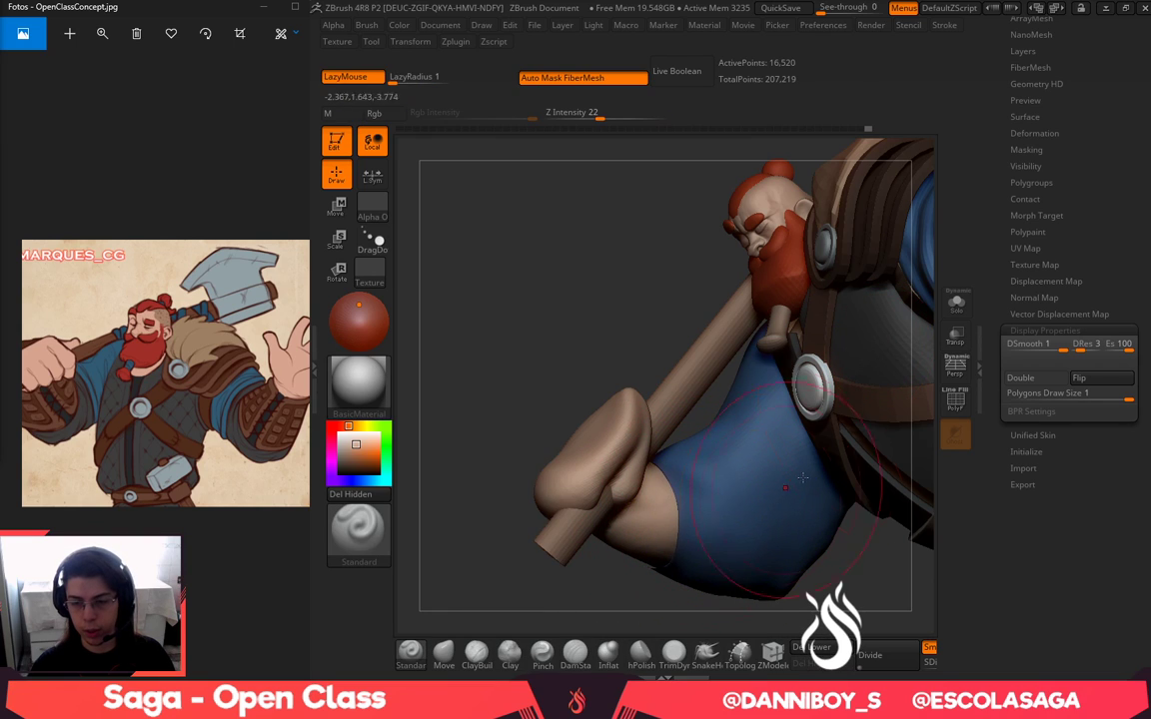
Isolate the axe-arm sleeve and sculpt the first cloth folds across its inner elbow with a smaller Standard brush
{"action": "left_click", "coordinate": [959, 309]}
{"action": "mouse_move", "coordinate": [654, 329]}
{"action": "left_mouse_down"}
{"action": "mouse_move", "coordinate": [652, 351]}
{"action": "mouse_move", "coordinate": [665, 350]}
{"action": "mouse_move", "coordinate": [685, 405]}
{"action": "left_mouse_up"}
{"action": "key", "text": "space"}
{"action": "key", "text": "space"}
{"action": "left_click_drag", "start_coordinate": [734, 306], "coordinate": [774, 446]}
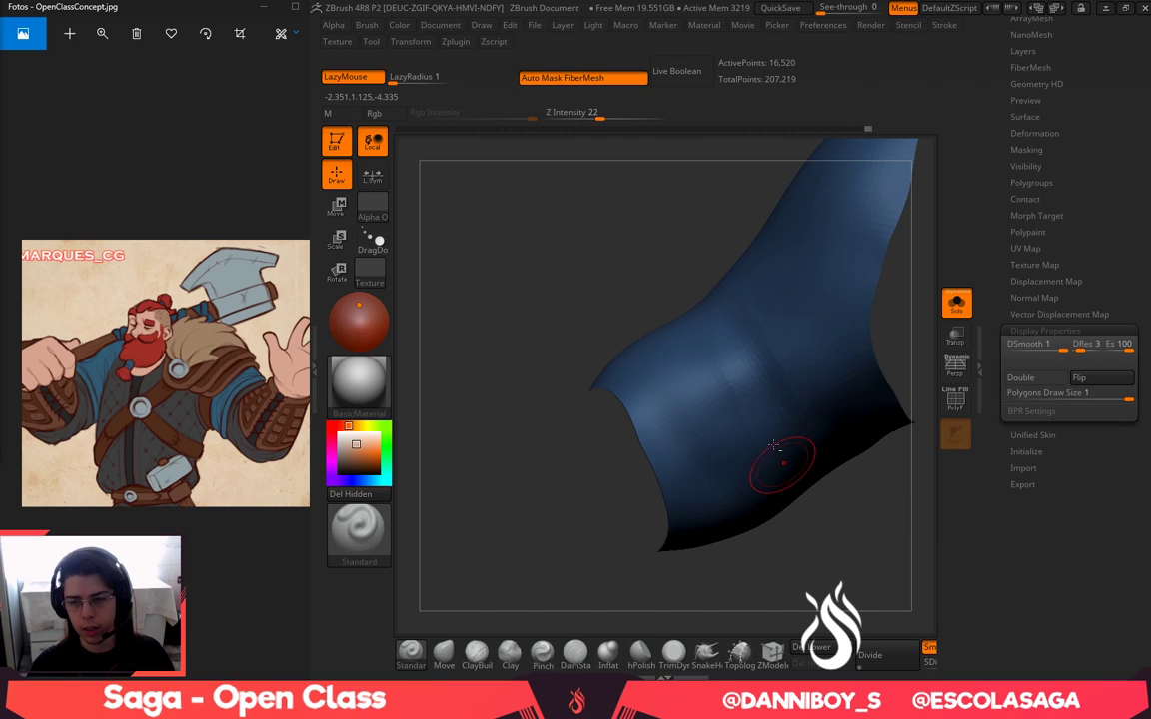
{"action": "left_click_drag", "start_coordinate": [845, 514], "coordinate": [839, 476]}
{"action": "left_click_drag", "start_coordinate": [758, 333], "coordinate": [774, 368]}
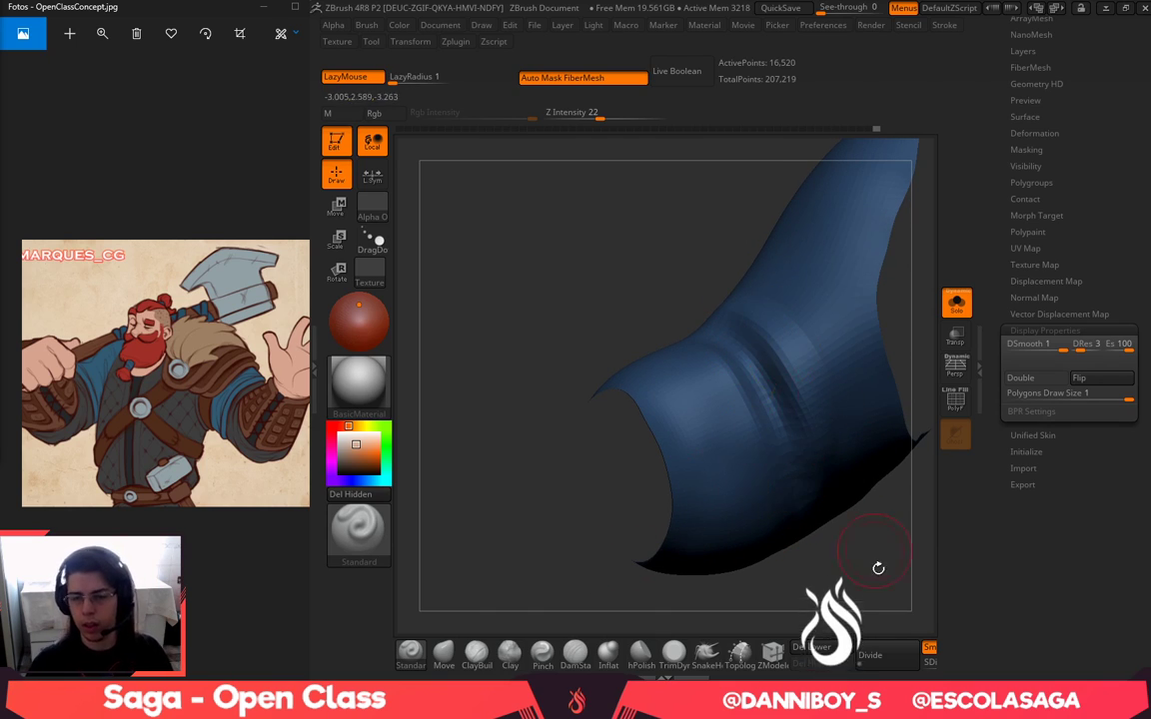
Sculpt another cloth fold across the inner elbow of the axe-arm sleeve, checking it against the full figure before isolating the sleeve again
{"action": "mouse_move", "coordinate": [876, 568]}
{"action": "left_mouse_down", "text": "shift"}
{"action": "mouse_move", "coordinate": [926, 437]}
{"action": "mouse_move", "coordinate": [889, 564]}
{"action": "mouse_move", "coordinate": [890, 525]}
{"action": "left_mouse_up", "text": "shift"}
{"action": "left_click", "coordinate": [956, 303]}
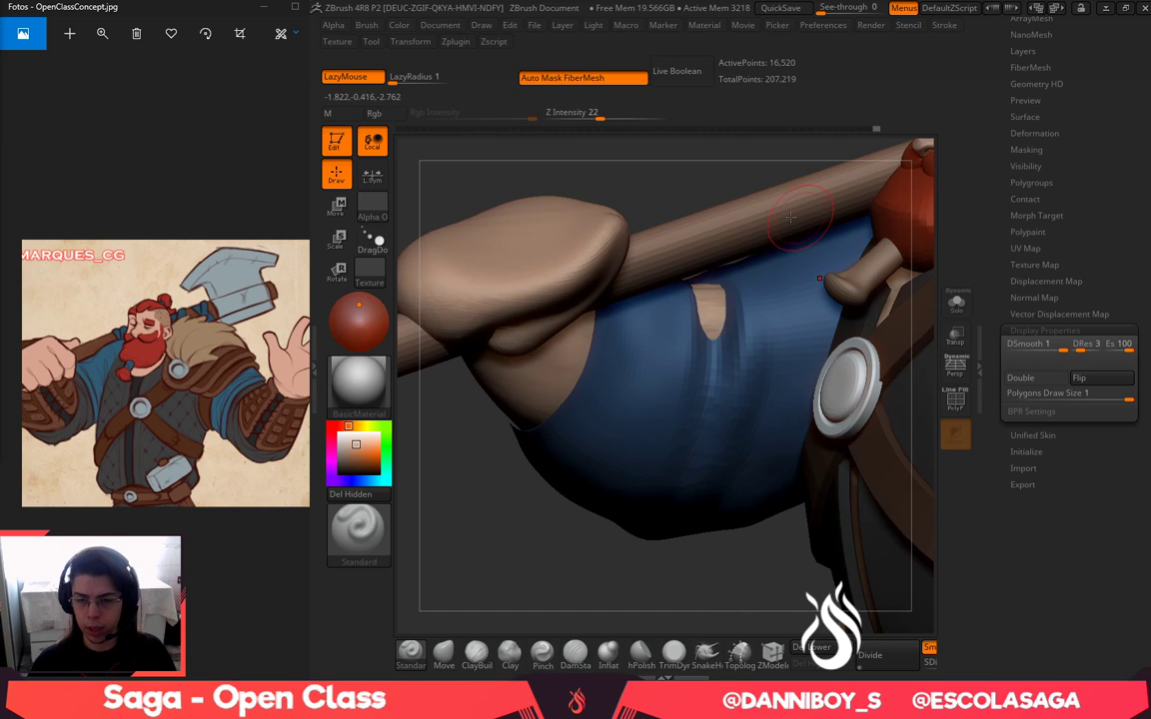
{"action": "left_click_drag", "start_coordinate": [714, 171], "coordinate": [757, 180]}
{"action": "mouse_move", "coordinate": [763, 338]}
{"action": "left_mouse_down"}
{"action": "mouse_move", "coordinate": [761, 391]}
{"action": "mouse_move", "coordinate": [706, 482]}
{"action": "left_mouse_up"}
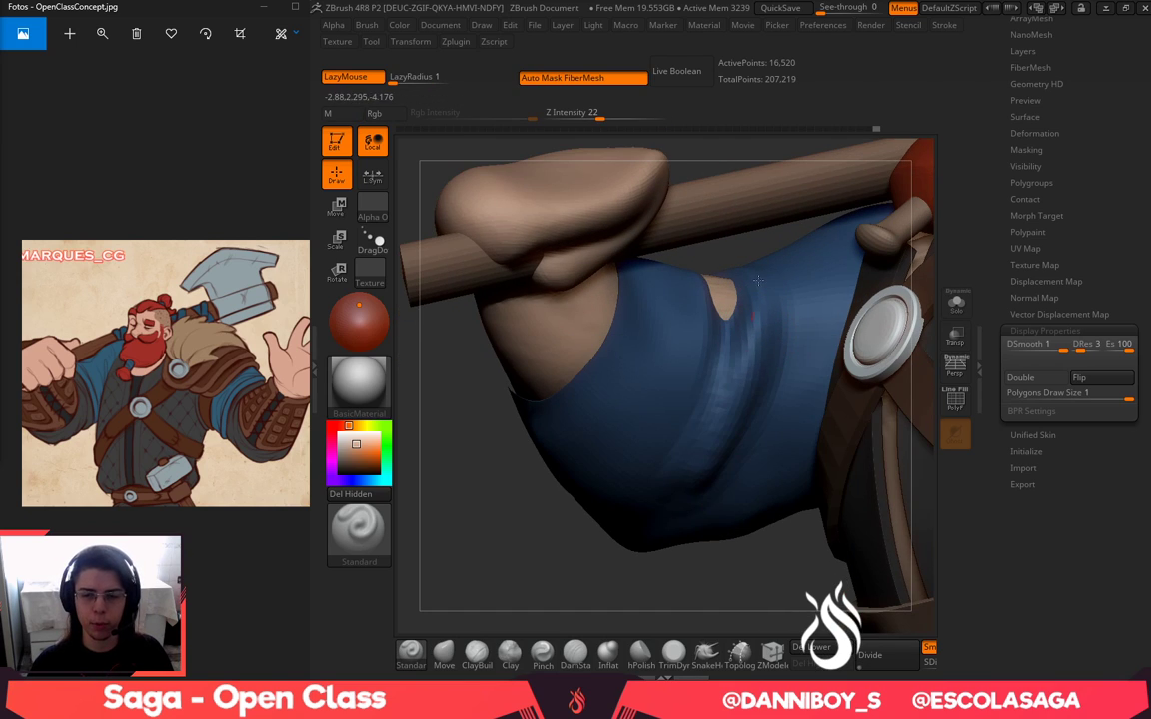
{"action": "left_click", "coordinate": [966, 305]}
{"action": "left_click_drag", "start_coordinate": [869, 440], "coordinate": [899, 530]}
{"action": "left_click_drag", "start_coordinate": [708, 261], "coordinate": [619, 231]}
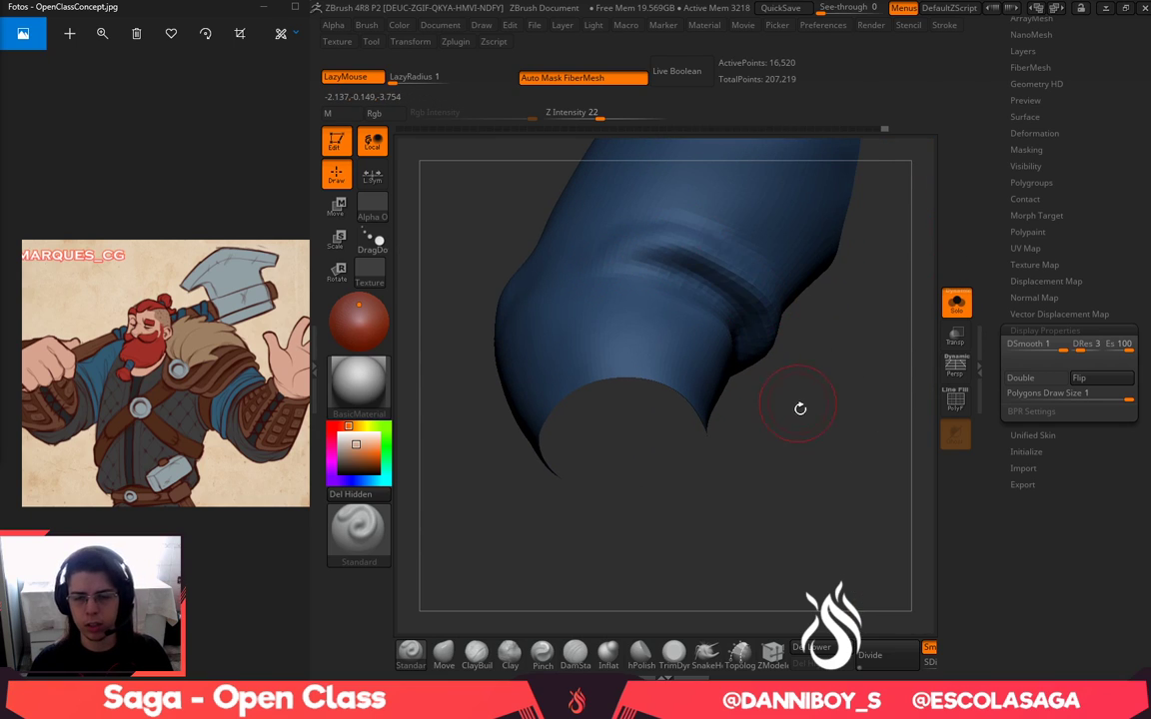
Extend the elbow folds of the axe-arm sleeve around the arm with Standard brush strokes
{"action": "right_click_drag", "start_coordinate": [800, 408], "coordinate": [805, 611]}
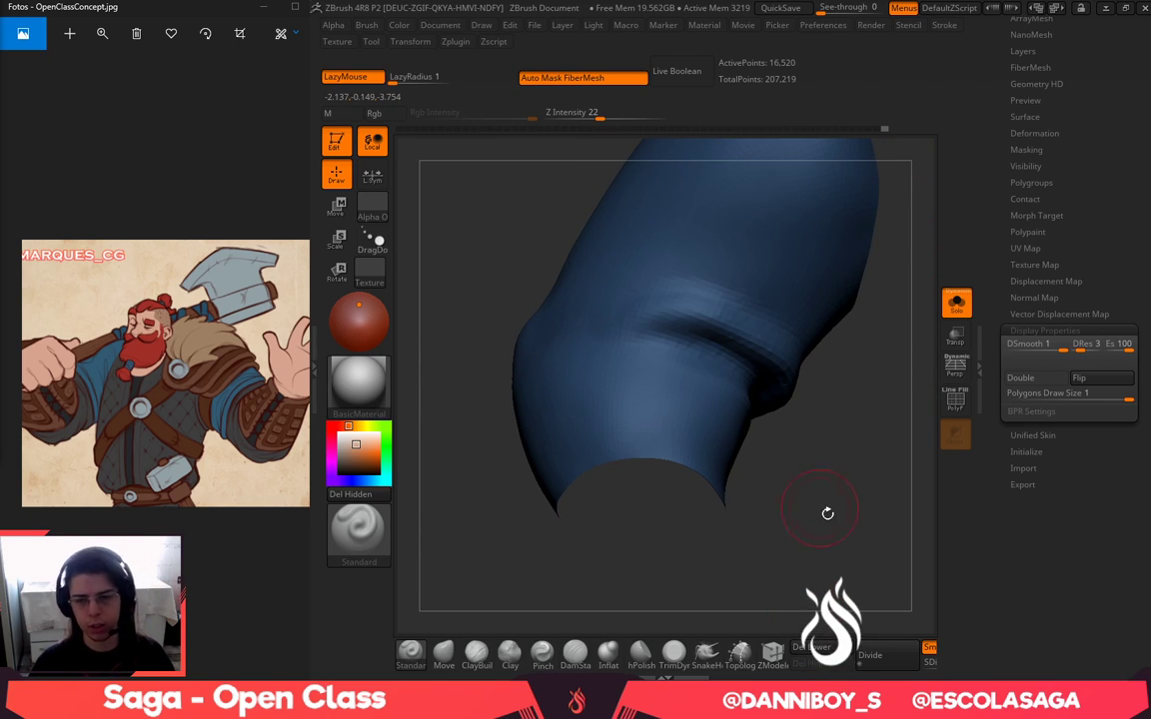
{"action": "left_click_drag", "start_coordinate": [827, 514], "coordinate": [826, 425]}
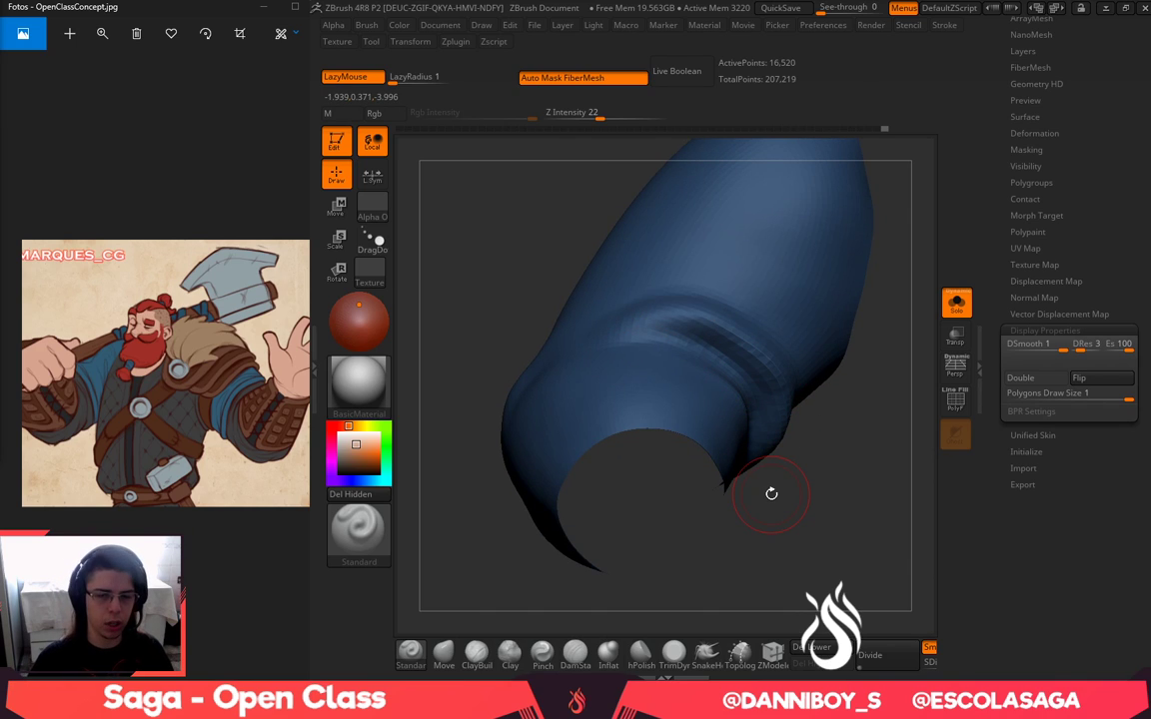
{"action": "left_click_drag", "start_coordinate": [771, 494], "coordinate": [751, 589]}
{"action": "mouse_move", "coordinate": [566, 328]}
{"action": "left_mouse_down"}
{"action": "mouse_move", "coordinate": [699, 305]}
{"action": "mouse_move", "coordinate": [587, 313]}
{"action": "mouse_move", "coordinate": [705, 292]}
{"action": "left_mouse_up"}
{"action": "left_click_drag", "start_coordinate": [812, 489], "coordinate": [775, 410]}
{"action": "left_click_drag", "start_coordinate": [664, 305], "coordinate": [761, 312]}
Adjust the Standard brush, sculpt broad folds down the upper arm of the isolated sleeve and smooth them
{"action": "key", "text": "space"}
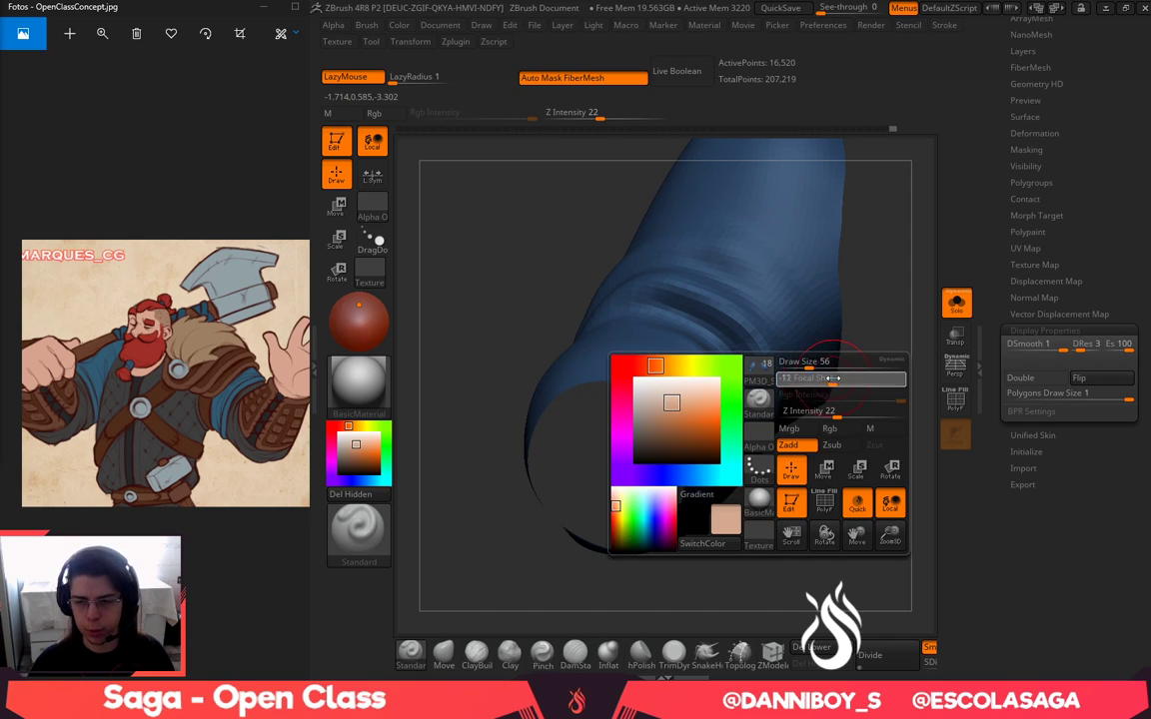
{"action": "left_click_drag", "start_coordinate": [1090, 110], "coordinate": [1089, 614]}
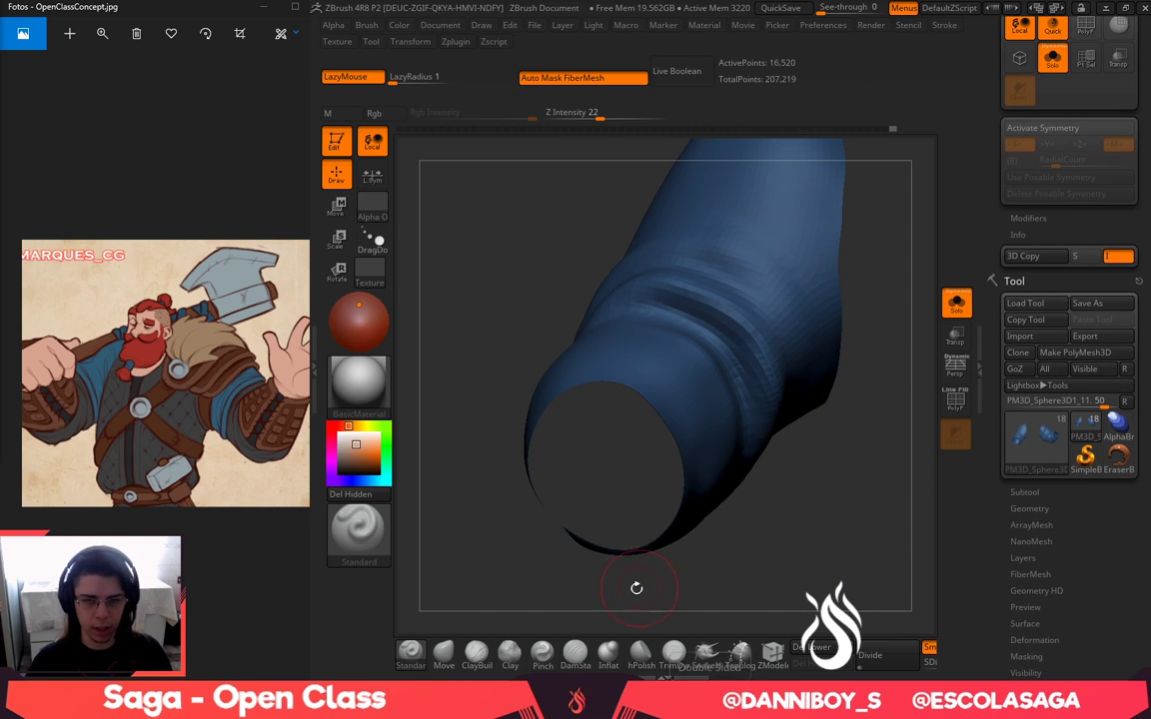
{"action": "left_click_drag", "start_coordinate": [802, 481], "coordinate": [747, 420]}
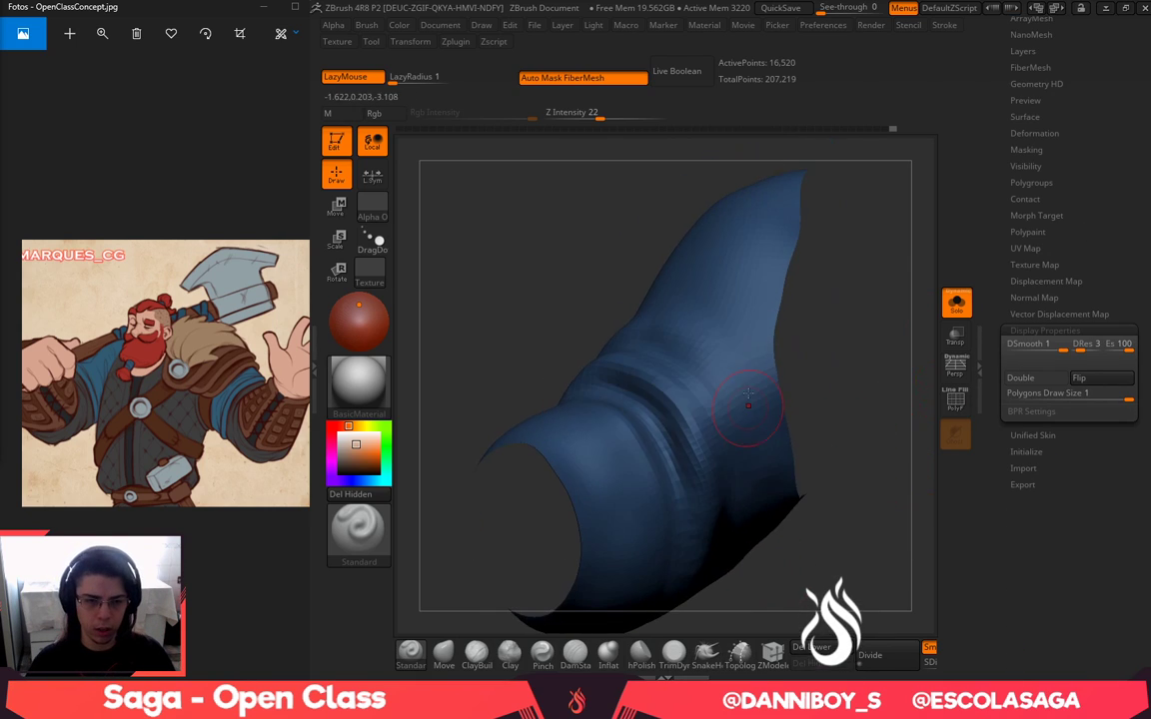
{"action": "mouse_move", "coordinate": [745, 329]}
{"action": "left_mouse_down"}
{"action": "mouse_move", "coordinate": [757, 248]}
{"action": "mouse_move", "coordinate": [768, 385]}
{"action": "mouse_move", "coordinate": [744, 447]}
{"action": "left_mouse_up"}
{"action": "left_click_drag", "start_coordinate": [707, 292], "coordinate": [734, 390]}
{"action": "mouse_move", "coordinate": [733, 321]}
{"action": "left_mouse_down"}
{"action": "mouse_move", "coordinate": [730, 294]}
{"action": "mouse_move", "coordinate": [752, 373]}
{"action": "left_mouse_up"}
{"action": "left_click_drag", "start_coordinate": [762, 454], "coordinate": [757, 335], "text": "shift"}
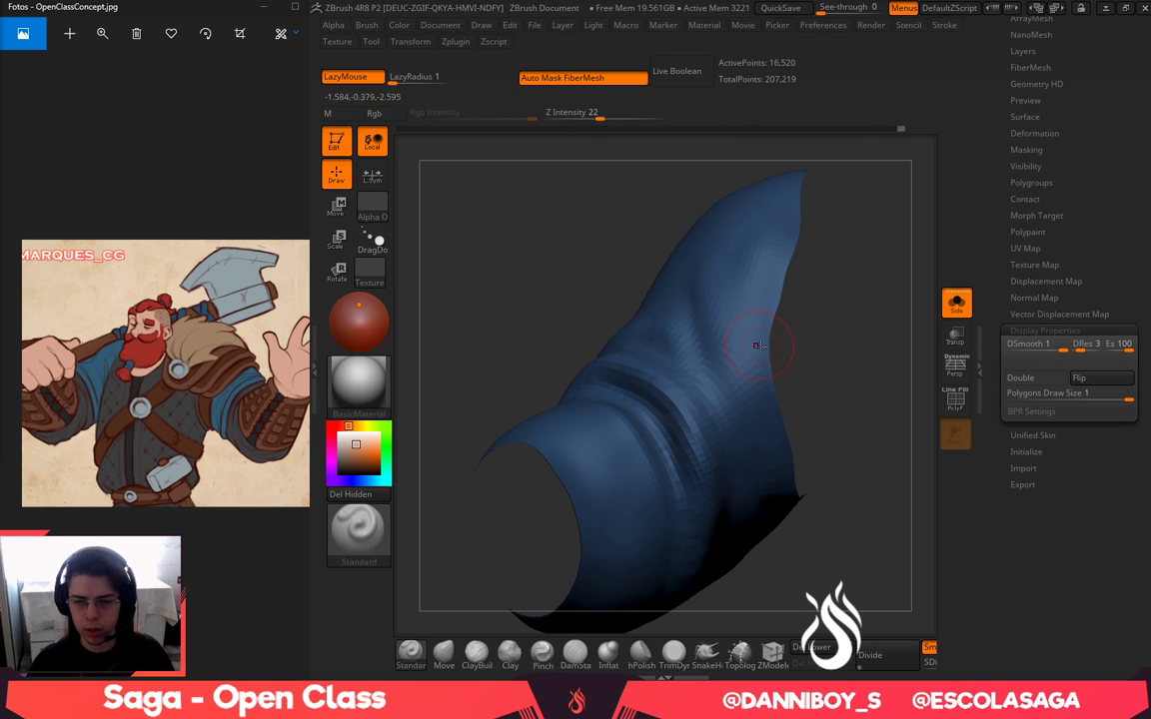
Lasso-mask the axe-arm sleeve so only its chest-side strip stays free, soften the mask and choose the Move brush
{"action": "key", "text": "space"}
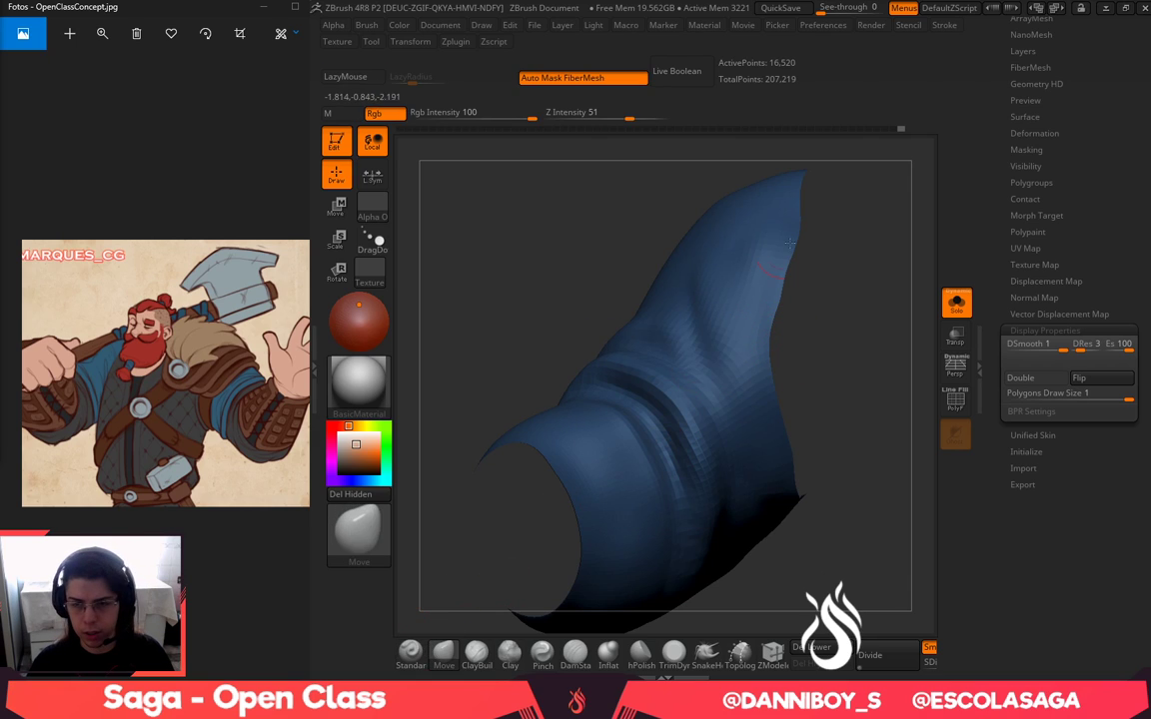
{"action": "mouse_move", "coordinate": [852, 190]}
{"action": "left_mouse_down", "text": "ctrl"}
{"action": "mouse_move", "coordinate": [815, 131]}
{"action": "mouse_move", "coordinate": [742, 375]}
{"action": "mouse_move", "coordinate": [911, 627]}
{"action": "mouse_move", "coordinate": [912, 599]}
{"action": "left_mouse_up", "text": "ctrl"}
{"action": "left_click", "coordinate": [909, 533], "text": "ctrl"}
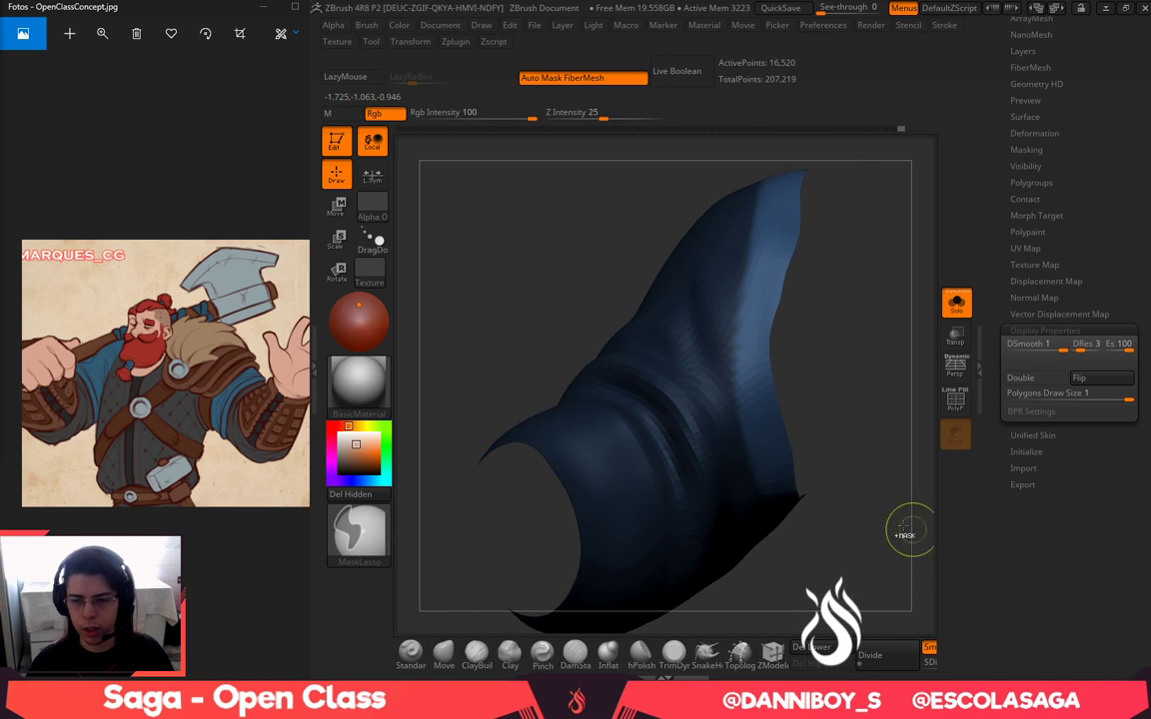
{"action": "left_click", "coordinate": [442, 656]}
{"action": "left_click", "coordinate": [443, 656]}
{"action": "left_click", "coordinate": [765, 329], "text": "ctrl"}
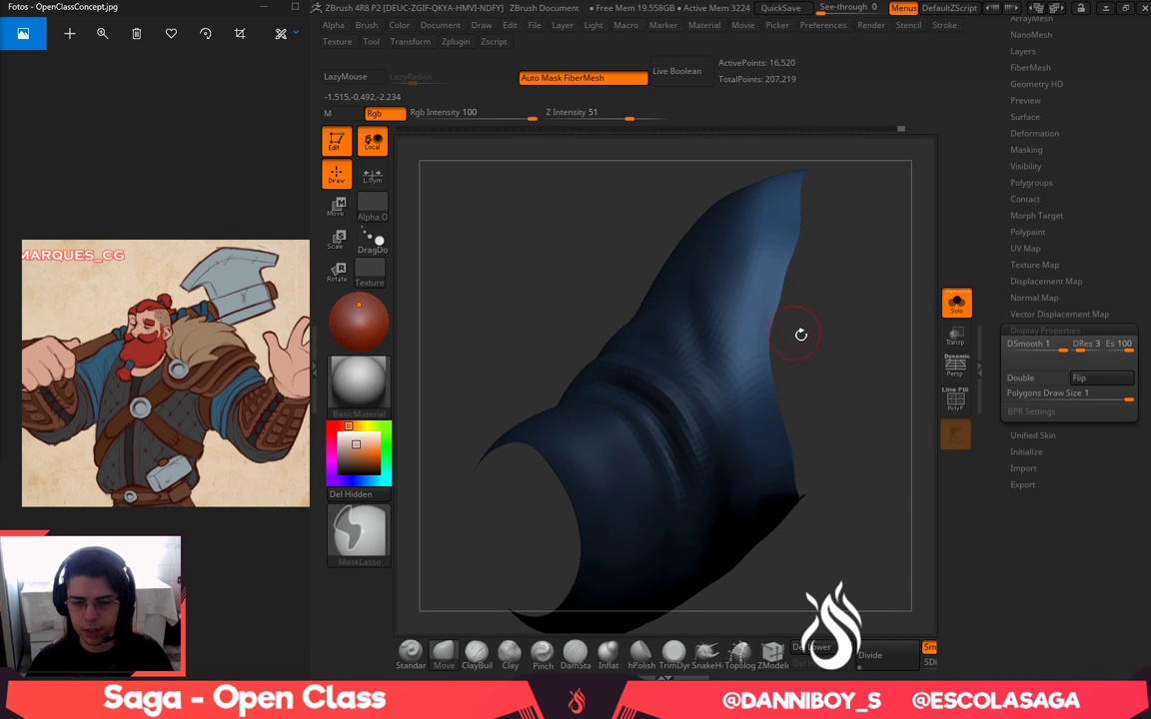
Enlarge the Move brush and pull the chest-side edge of the axe-arm sleeve outward
{"action": "key", "text": "space"}
{"action": "left_click", "coordinate": [801, 373]}
{"action": "left_click_drag", "start_coordinate": [770, 380], "coordinate": [861, 389]}
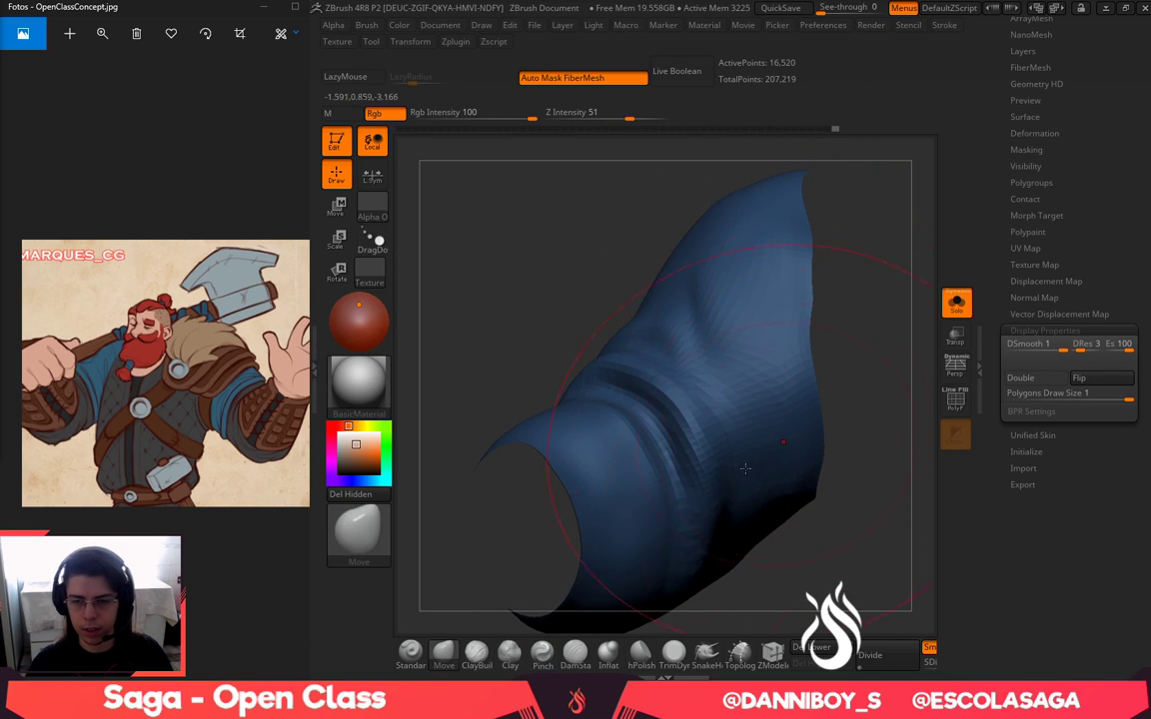
Resize the Standard brush, show the whole figure and raise the sleeve surface beside the chest
{"action": "left_click", "coordinate": [421, 659]}
{"action": "left_click_drag", "start_coordinate": [896, 437], "coordinate": [766, 318]}
{"action": "key", "text": "space"}
{"action": "left_click", "coordinate": [767, 339]}
{"action": "key", "text": "space"}
{"action": "left_click", "coordinate": [966, 314]}
{"action": "key", "text": "space"}
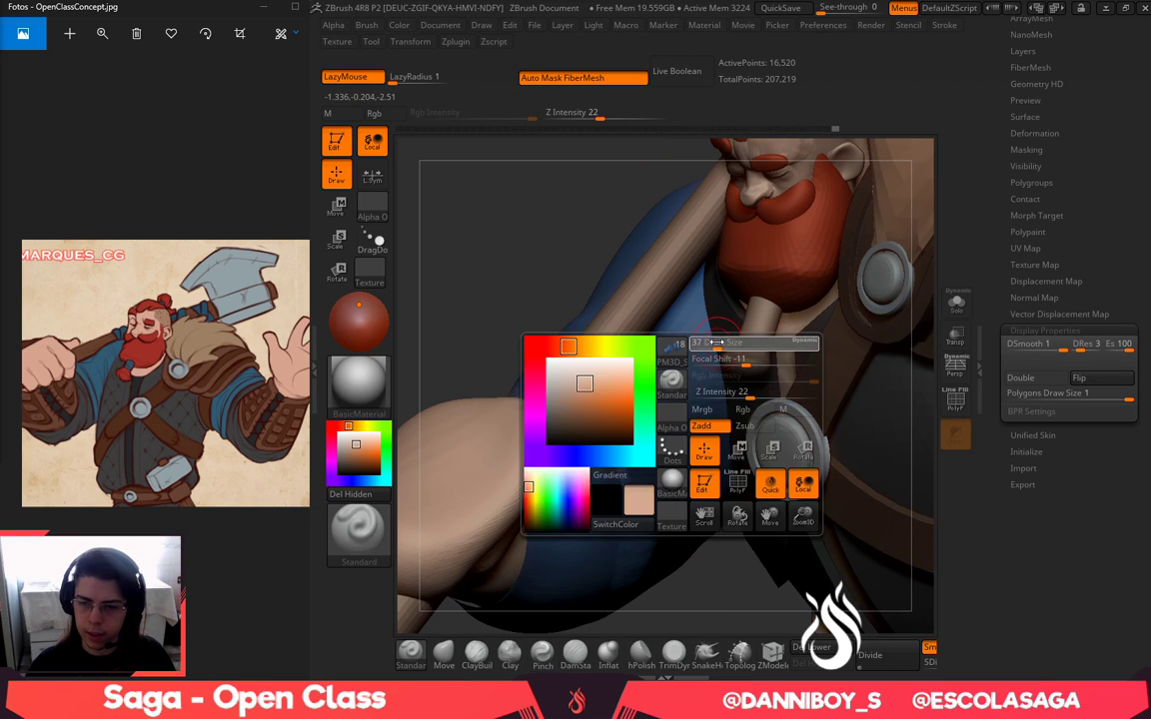
{"action": "left_click_drag", "start_coordinate": [745, 587], "coordinate": [715, 561], "text": "alt"}
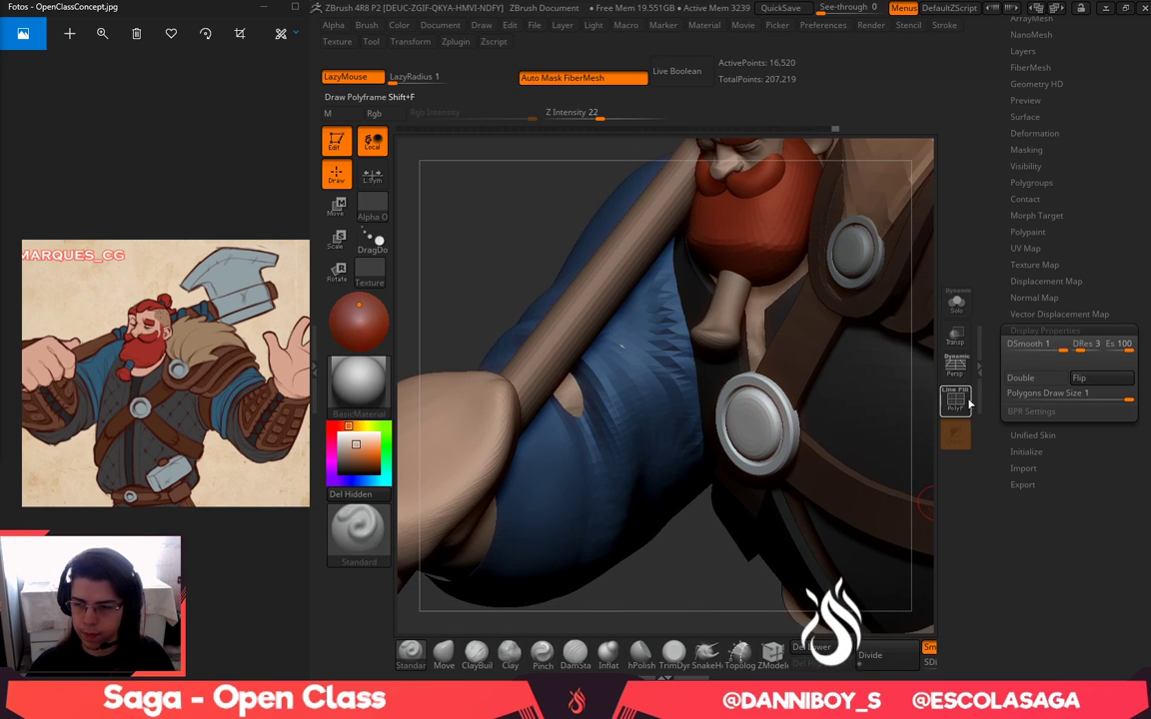
Isolate the axe-arm sleeve and smooth away the jagged spikes near its chest-side edge
{"action": "left_click", "coordinate": [965, 407]}
{"action": "left_click", "coordinate": [964, 407]}
{"action": "left_click", "coordinate": [962, 305]}
{"action": "key", "text": "space"}
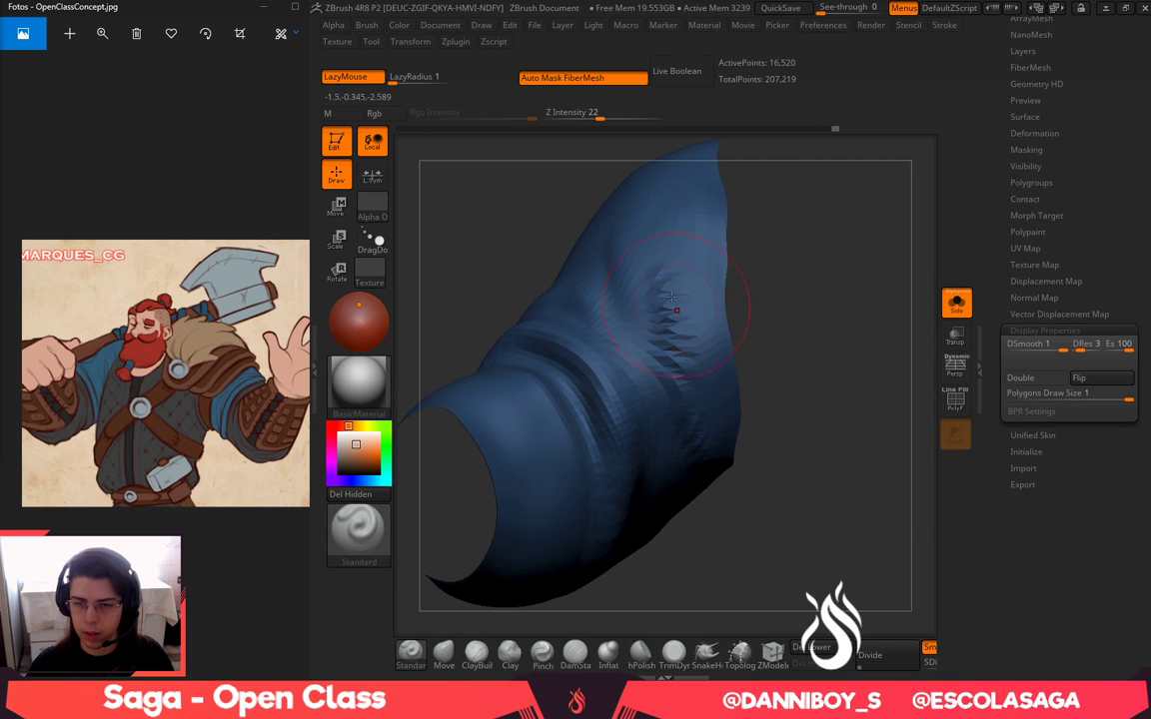
{"action": "left_click_drag", "start_coordinate": [672, 335], "coordinate": [687, 446], "text": "shift"}
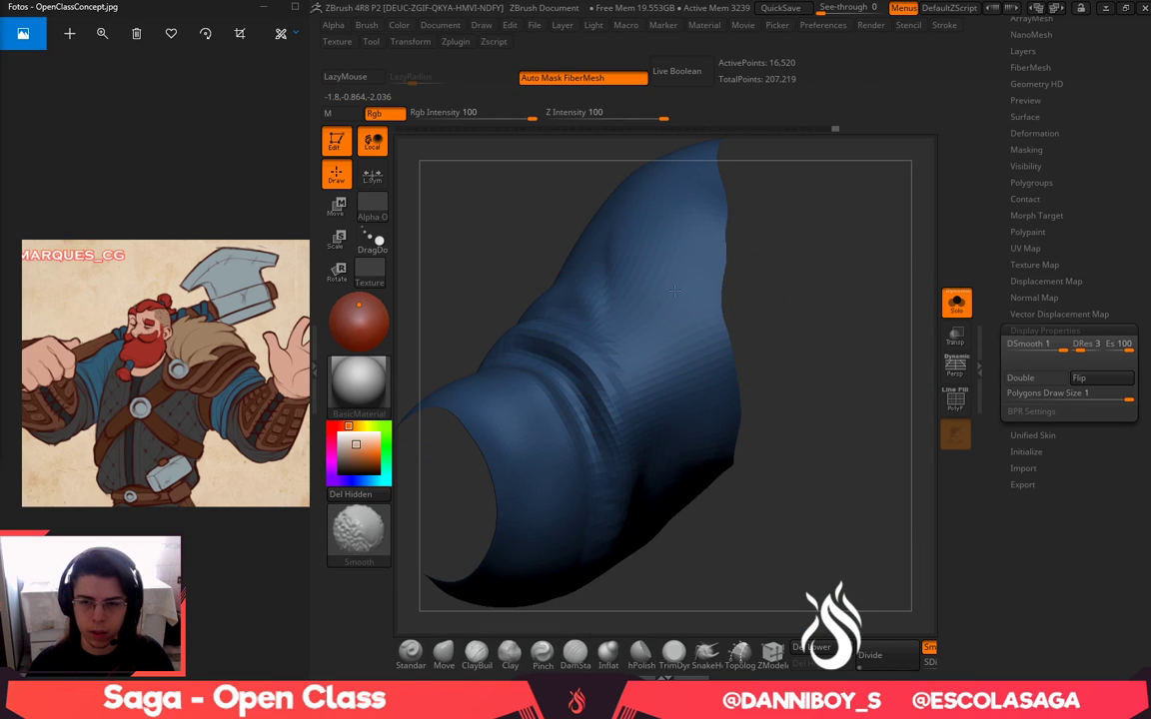
{"action": "left_click_drag", "start_coordinate": [675, 291], "coordinate": [685, 275], "text": "shift"}
Smooth the upper chest-side edge of the isolated sleeve and reshape it outward with the Move brush
{"action": "left_click_drag", "start_coordinate": [840, 382], "coordinate": [819, 430], "text": "alt"}
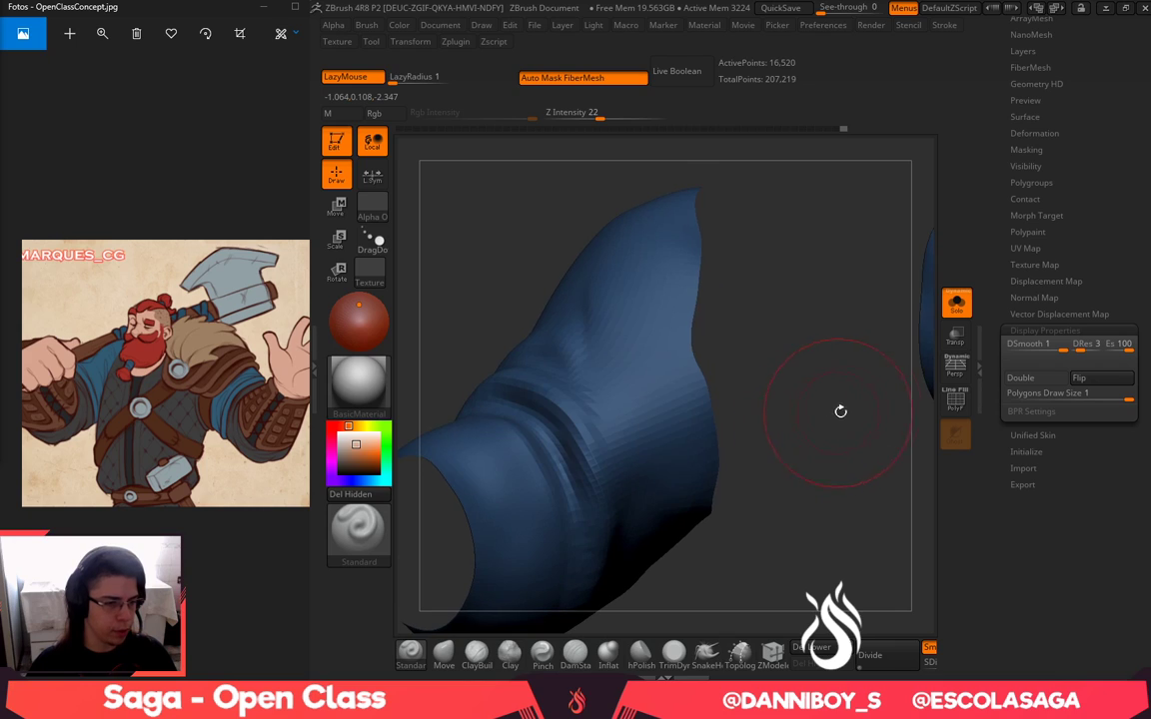
{"action": "key", "text": "shift"}
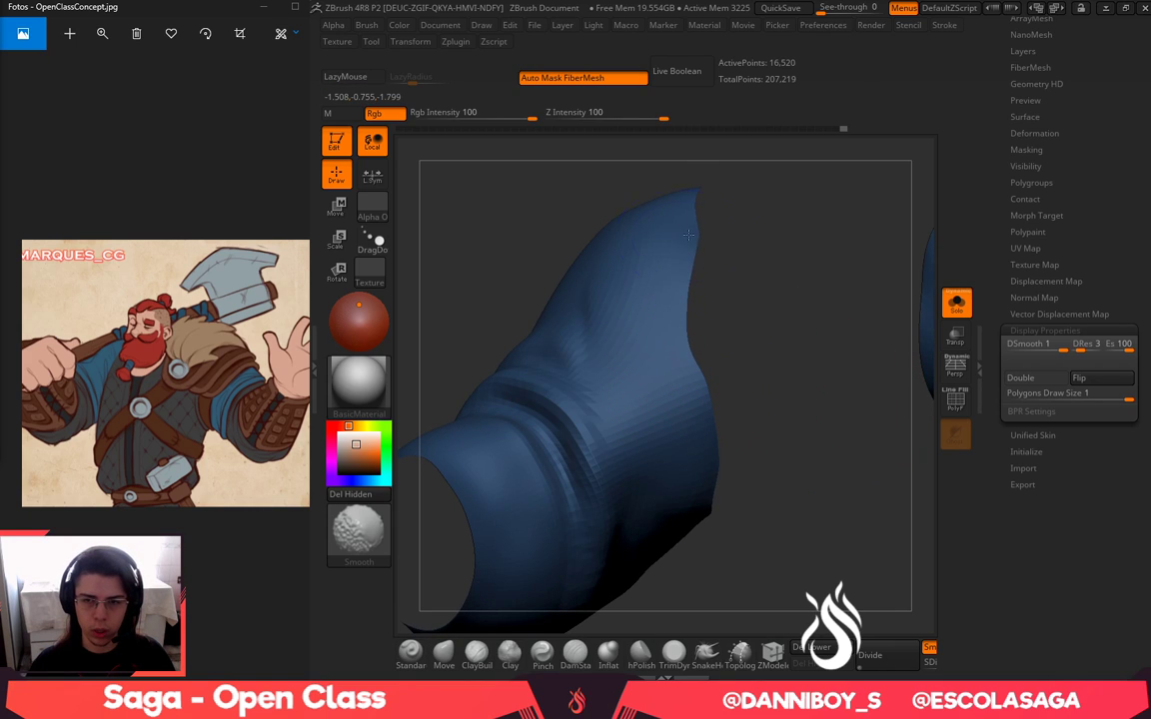
{"action": "left_click_drag", "start_coordinate": [688, 236], "coordinate": [682, 268], "text": "shift"}
{"action": "left_click", "coordinate": [445, 654]}
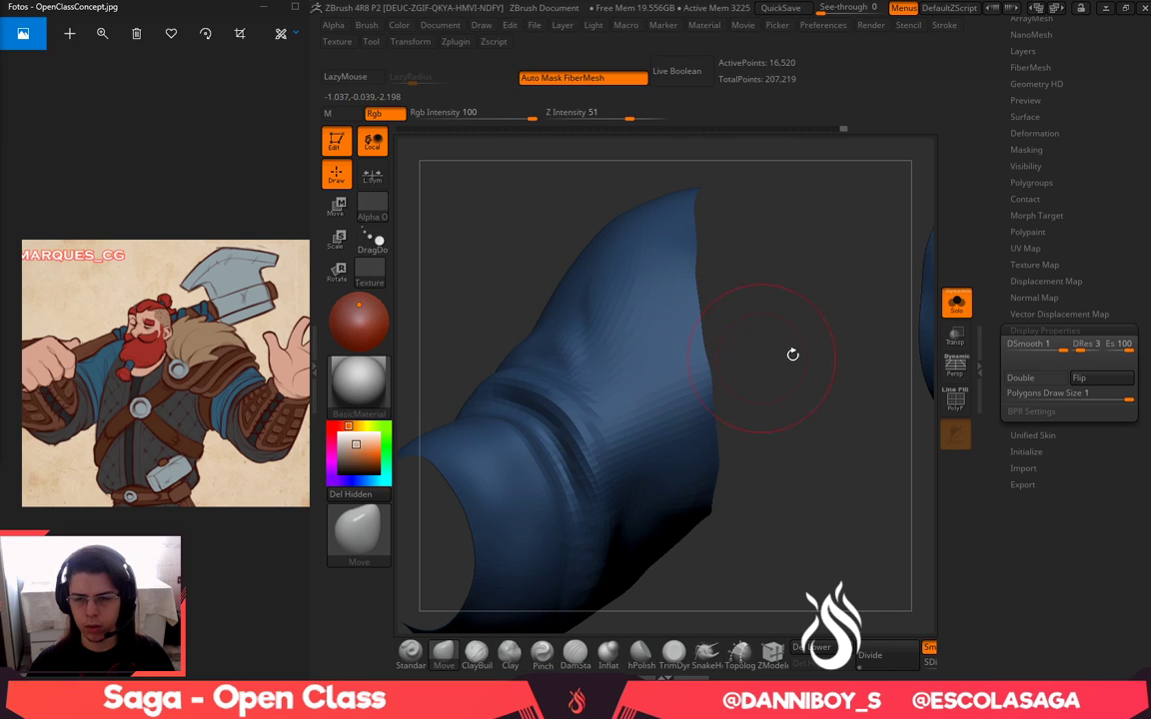
Show the full figure and fit the sleeve's edge against the torso with a resized Move brush
{"action": "left_click", "coordinate": [958, 306]}
{"action": "key", "text": "space"}
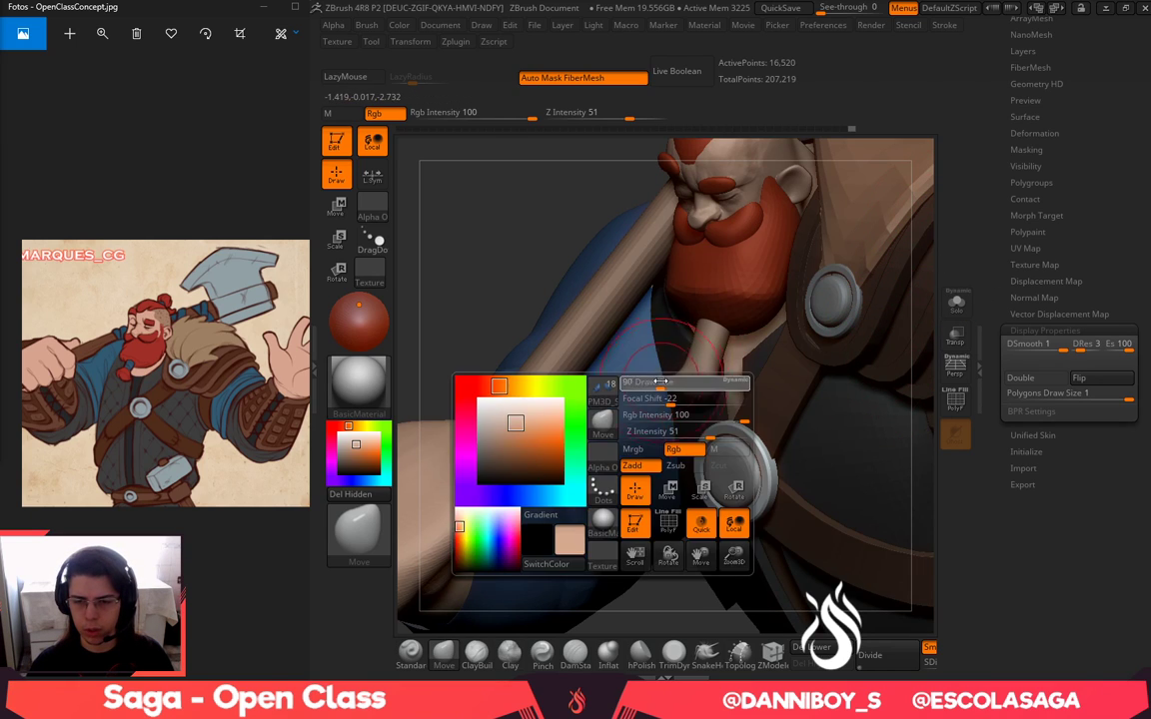
{"action": "left_click_drag", "start_coordinate": [675, 390], "coordinate": [663, 390]}
{"action": "left_click_drag", "start_coordinate": [649, 599], "coordinate": [657, 548]}
{"action": "key", "text": "space"}
{"action": "left_click_drag", "start_coordinate": [679, 390], "coordinate": [658, 390]}
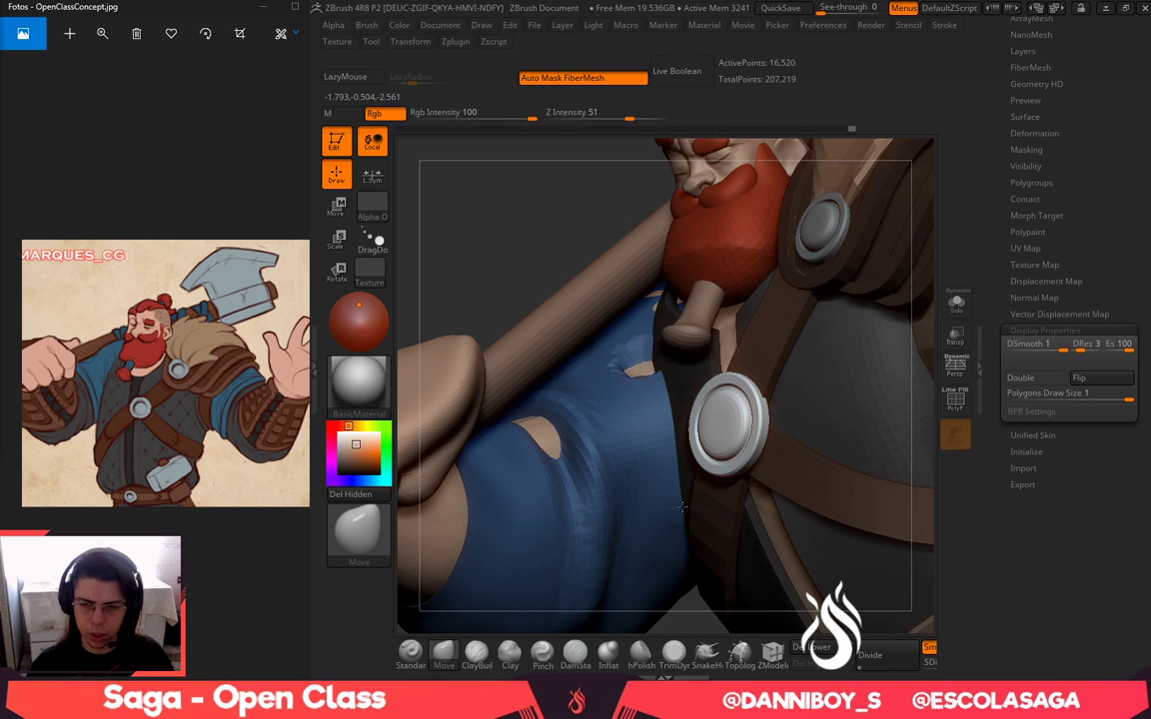
Build up the sleeve along the edge meeting the vest with a resized Standard brush
{"action": "left_click", "coordinate": [409, 651]}
{"action": "left_click_drag", "start_coordinate": [547, 242], "coordinate": [560, 292]}
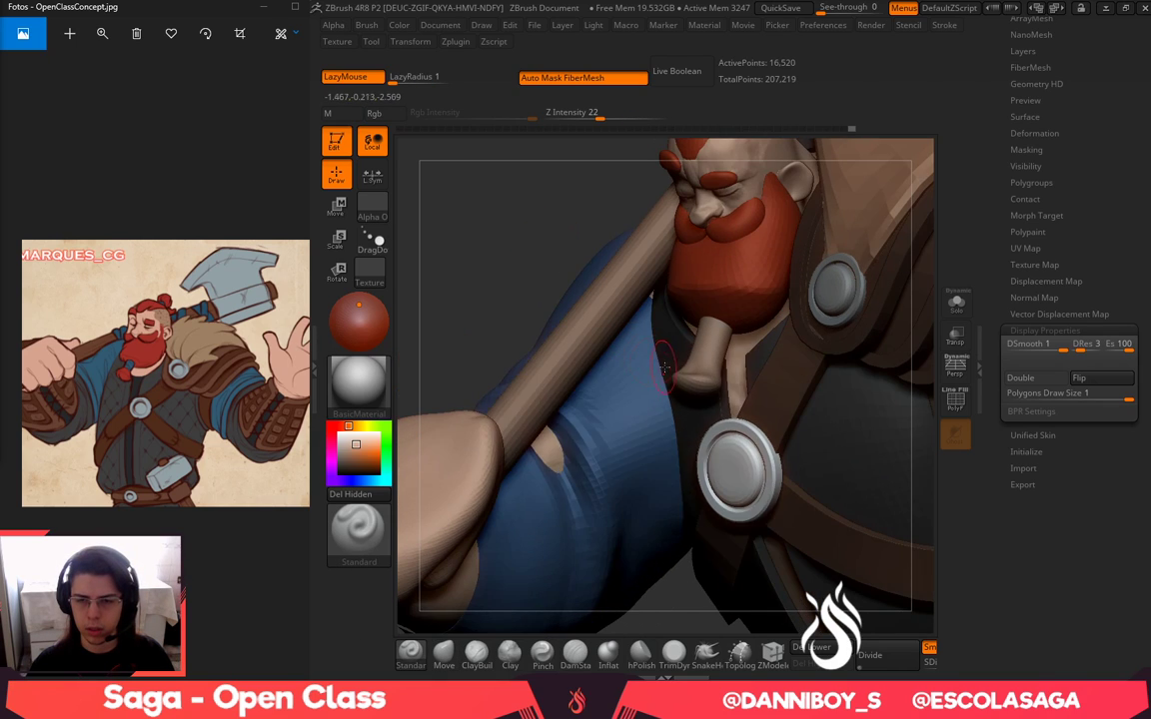
{"action": "key", "text": "space"}
{"action": "mouse_move", "coordinate": [662, 357]}
{"action": "left_mouse_down"}
{"action": "mouse_move", "coordinate": [650, 356]}
{"action": "mouse_move", "coordinate": [656, 430]}
{"action": "mouse_move", "coordinate": [640, 388]}
{"action": "mouse_move", "coordinate": [676, 444]}
{"action": "left_mouse_up"}
{"action": "key", "text": "space"}
{"action": "left_click", "coordinate": [707, 652]}
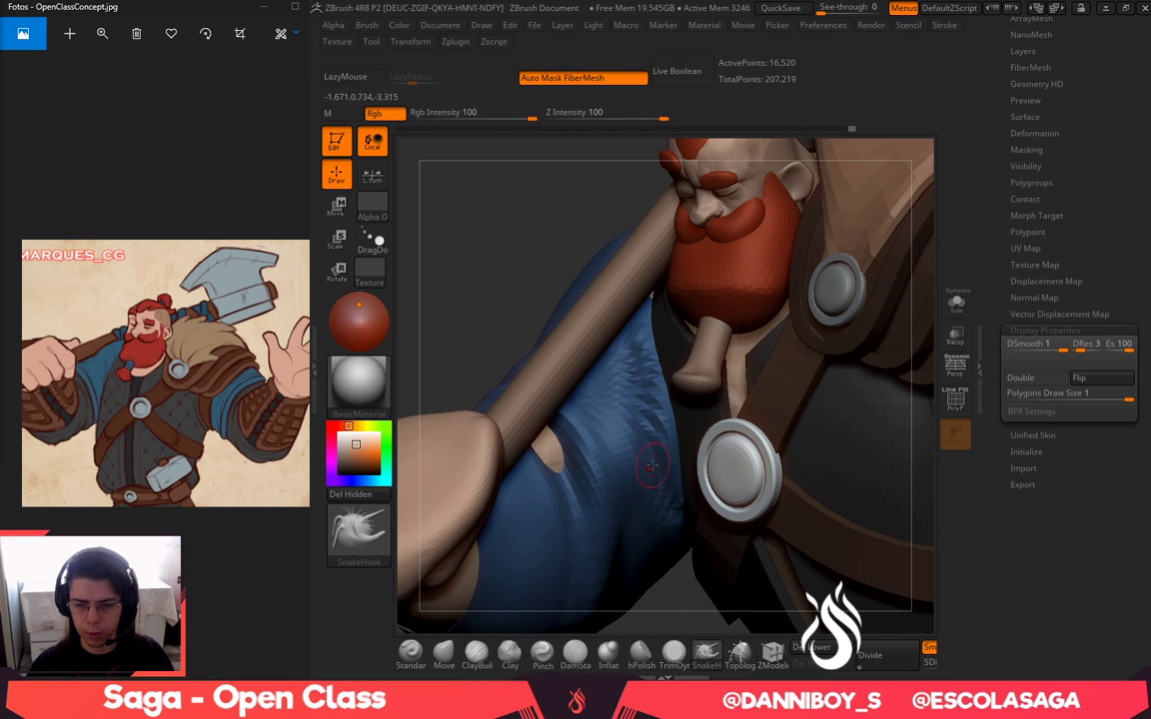
{"action": "left_click_drag", "start_coordinate": [691, 590], "coordinate": [686, 554]}
{"action": "left_click_drag", "start_coordinate": [635, 399], "coordinate": [660, 462]}
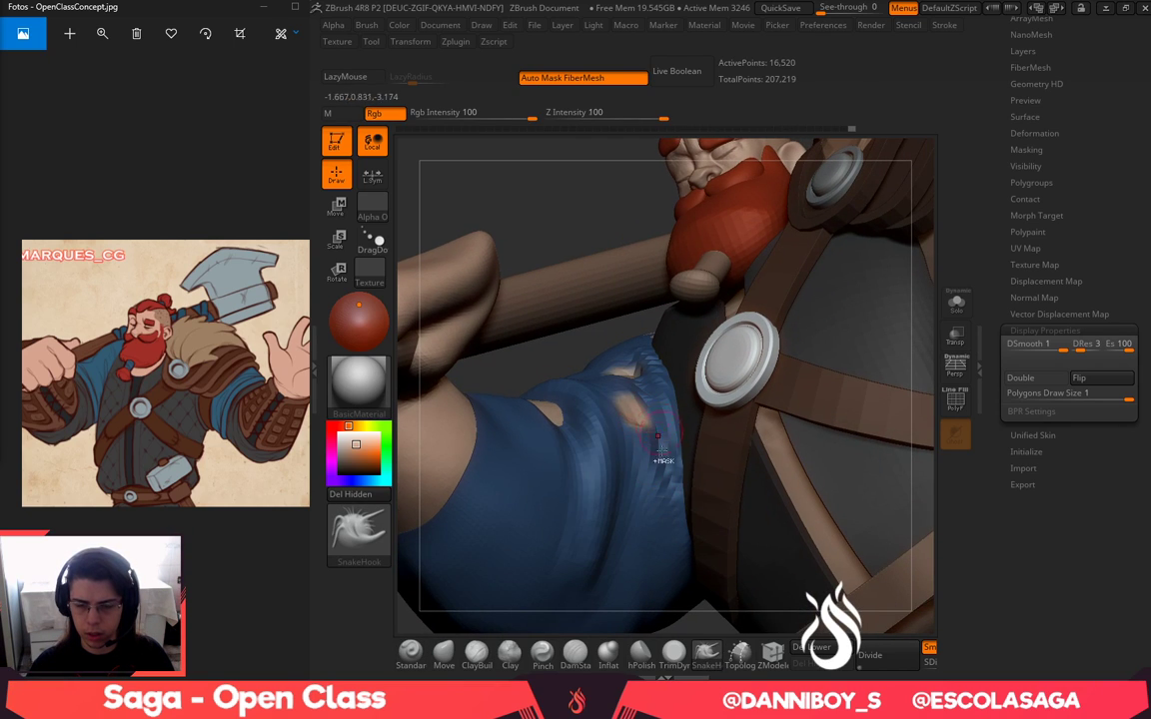
{"action": "key", "text": "ctrl+z"}
{"action": "key", "text": "ctrl+z"}
{"action": "left_click", "coordinate": [444, 654]}
Build up the sleeve near the armpit and shoulder with the Standard brush and smooth the upper arm
{"action": "left_click", "coordinate": [411, 655]}
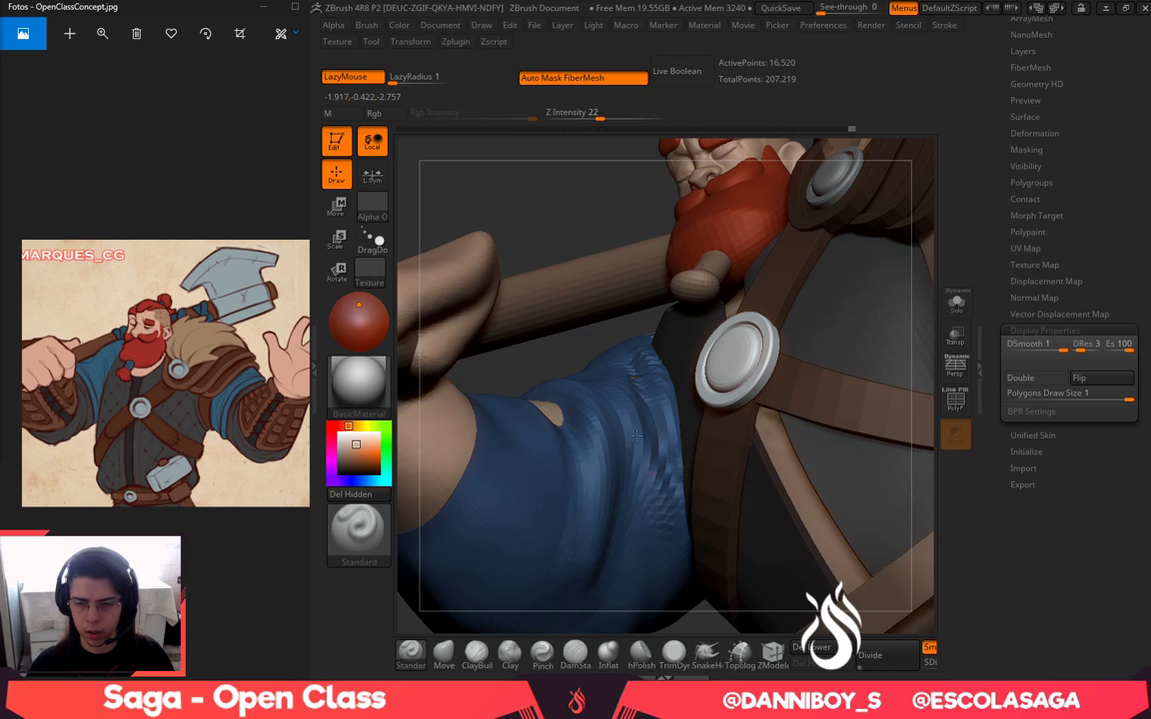
{"action": "left_click_drag", "start_coordinate": [605, 229], "coordinate": [604, 382]}
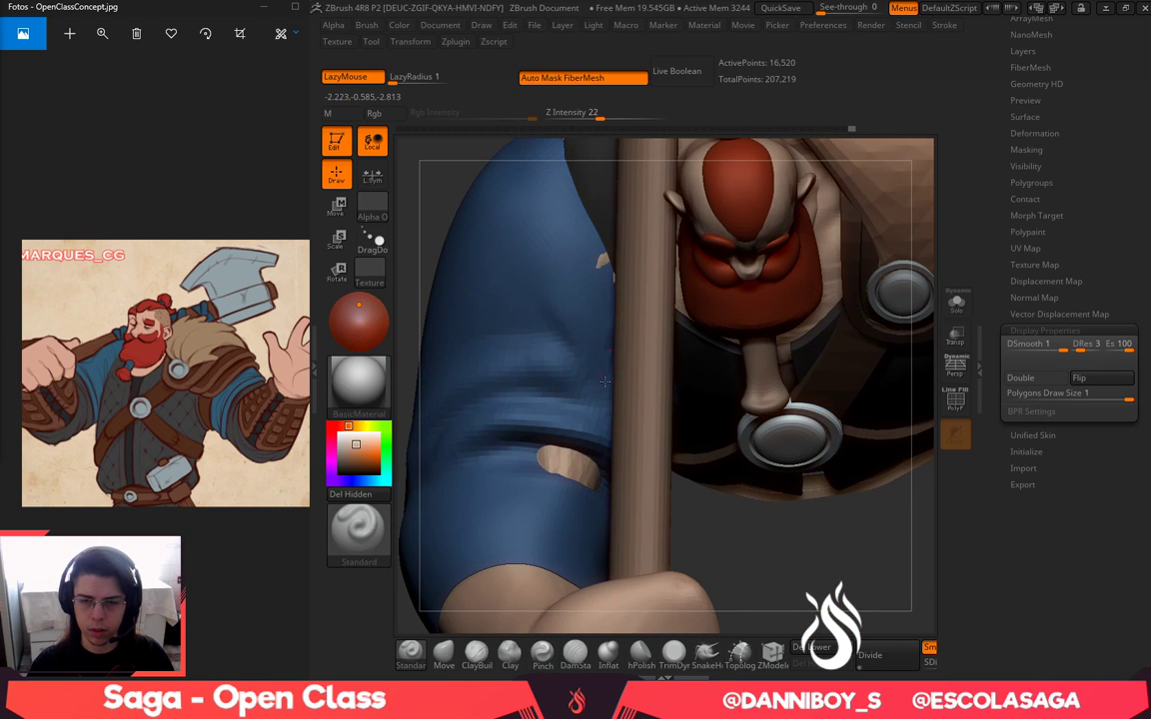
{"action": "left_click_drag", "start_coordinate": [747, 527], "coordinate": [794, 609], "text": "alt"}
{"action": "left_click_drag", "start_coordinate": [607, 240], "coordinate": [652, 345]}
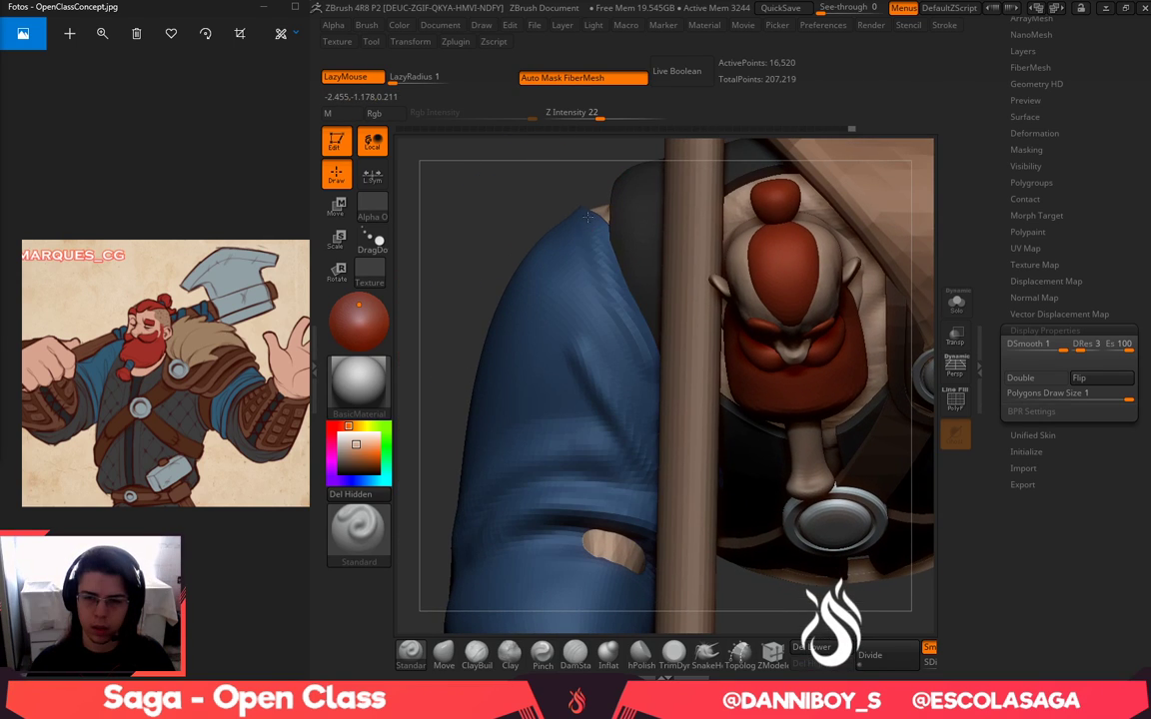
{"action": "left_click_drag", "start_coordinate": [598, 381], "coordinate": [558, 284], "text": "shift"}
{"action": "mouse_move", "coordinate": [562, 337]}
{"action": "left_mouse_down", "text": "shift"}
{"action": "mouse_move", "coordinate": [608, 433]}
{"action": "mouse_move", "coordinate": [592, 468]}
{"action": "mouse_move", "coordinate": [530, 477]}
{"action": "left_mouse_up", "text": "shift"}
Isolate the axe-arm sleeve and deepen the cloth folds along its inner elbow and underside with the Standard brush
{"action": "mouse_move", "coordinate": [734, 551]}
{"action": "left_mouse_down", "text": "alt"}
{"action": "mouse_move", "coordinate": [726, 543]}
{"action": "mouse_move", "coordinate": [771, 577]}
{"action": "left_mouse_up", "text": "alt"}
{"action": "left_click_drag", "start_coordinate": [772, 576], "coordinate": [765, 453]}
{"action": "left_click", "coordinate": [966, 305]}
{"action": "left_click_drag", "start_coordinate": [859, 290], "coordinate": [642, 317]}
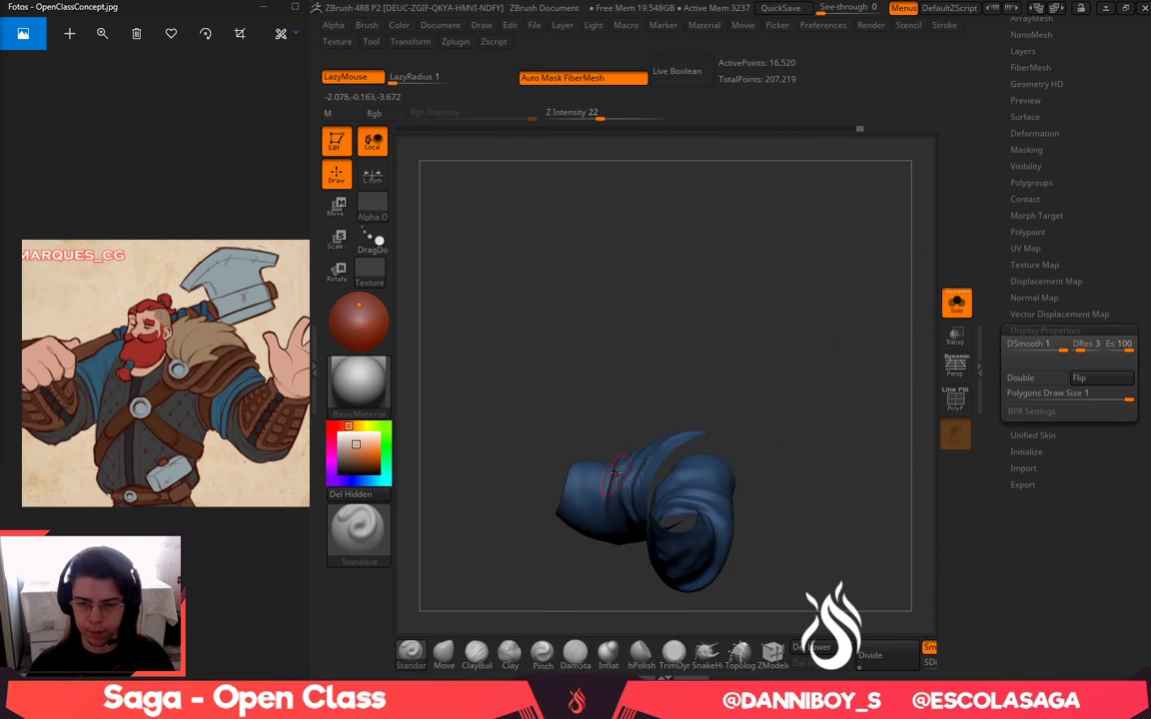
{"action": "left_click_drag", "start_coordinate": [570, 346], "coordinate": [678, 272], "text": "alt"}
{"action": "right_click_drag", "start_coordinate": [678, 272], "coordinate": [659, 286]}
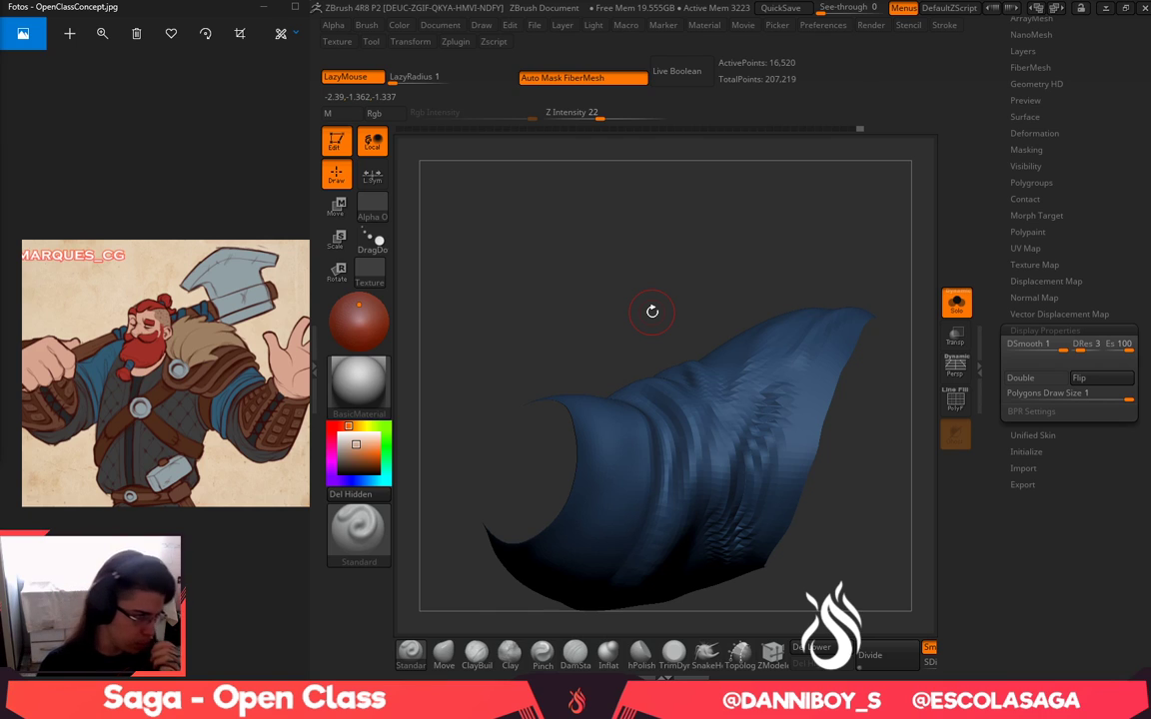
{"action": "mouse_move", "coordinate": [618, 320]}
{"action": "left_mouse_down"}
{"action": "mouse_move", "coordinate": [643, 290]}
{"action": "mouse_move", "coordinate": [590, 271]}
{"action": "mouse_move", "coordinate": [578, 285]}
{"action": "mouse_move", "coordinate": [634, 419]}
{"action": "left_mouse_up"}
{"action": "left_click_drag", "start_coordinate": [676, 559], "coordinate": [686, 481]}
{"action": "mouse_move", "coordinate": [600, 295]}
{"action": "left_mouse_down"}
{"action": "mouse_move", "coordinate": [638, 325]}
{"action": "mouse_move", "coordinate": [671, 400]}
{"action": "left_mouse_up"}
{"action": "left_click_drag", "start_coordinate": [669, 576], "coordinate": [659, 402]}
{"action": "right_click_drag", "start_coordinate": [659, 403], "coordinate": [599, 282]}
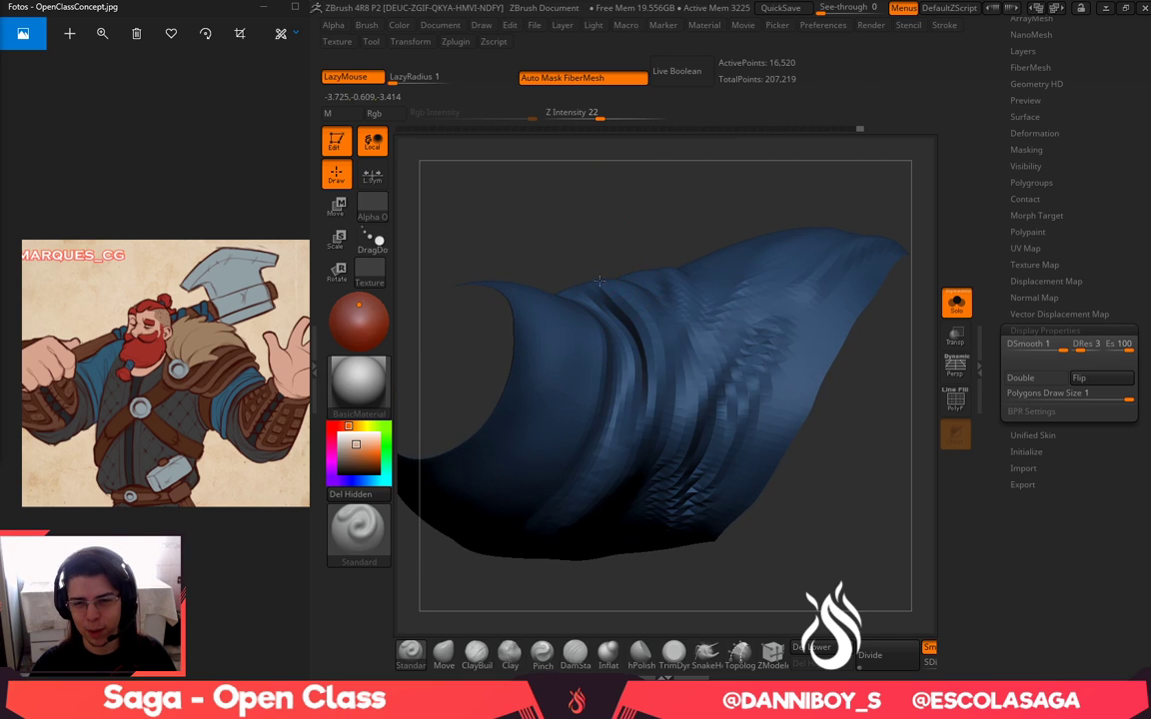
Define the creases where the sleeve bends at the elbow, carrying the folds toward the forearm side
{"action": "left_click_drag", "start_coordinate": [575, 222], "coordinate": [639, 197]}
{"action": "left_click_drag", "start_coordinate": [609, 325], "coordinate": [539, 454]}
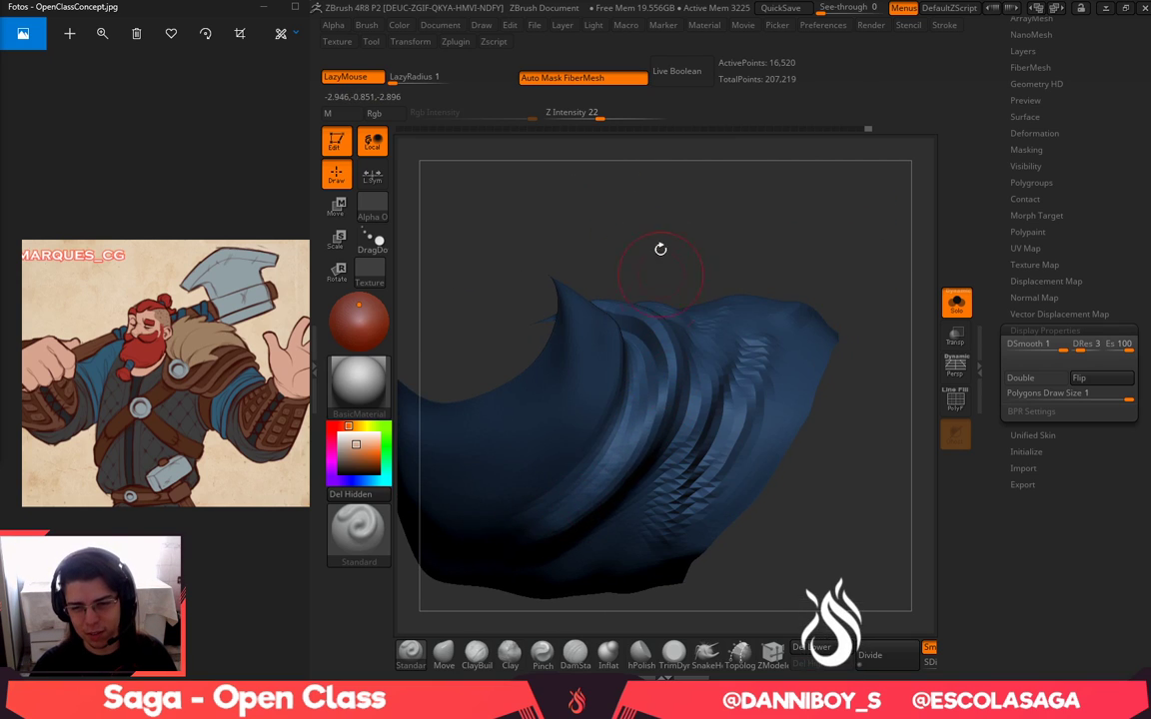
{"action": "mouse_move", "coordinate": [661, 249]}
{"action": "left_mouse_down"}
{"action": "mouse_move", "coordinate": [657, 210]}
{"action": "mouse_move", "coordinate": [656, 404]}
{"action": "mouse_move", "coordinate": [632, 450]}
{"action": "left_mouse_up"}
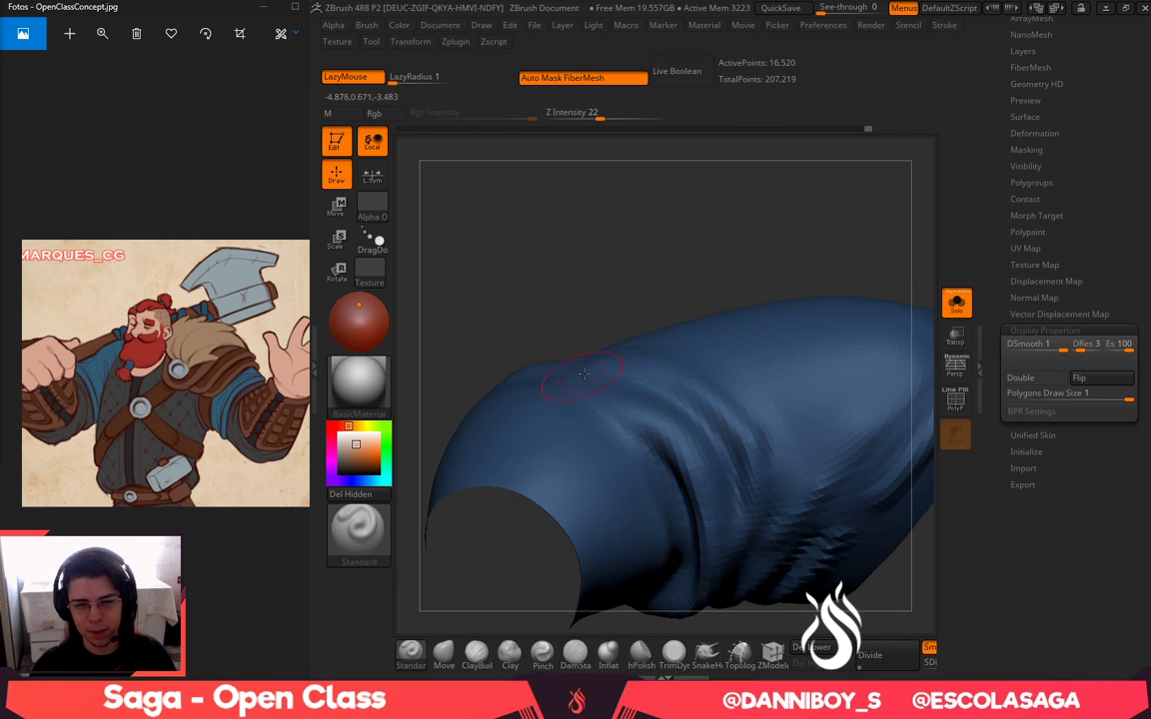
{"action": "right_click_drag", "start_coordinate": [635, 449], "coordinate": [683, 428]}
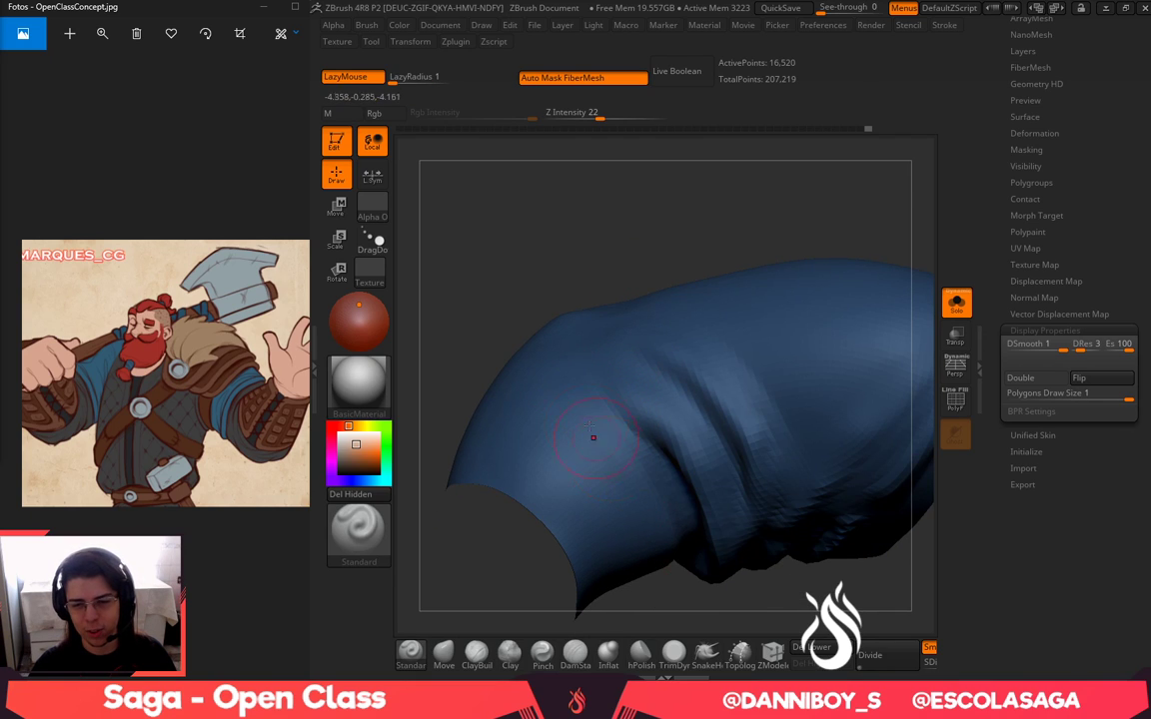
{"action": "left_click_drag", "start_coordinate": [629, 205], "coordinate": [729, 483]}
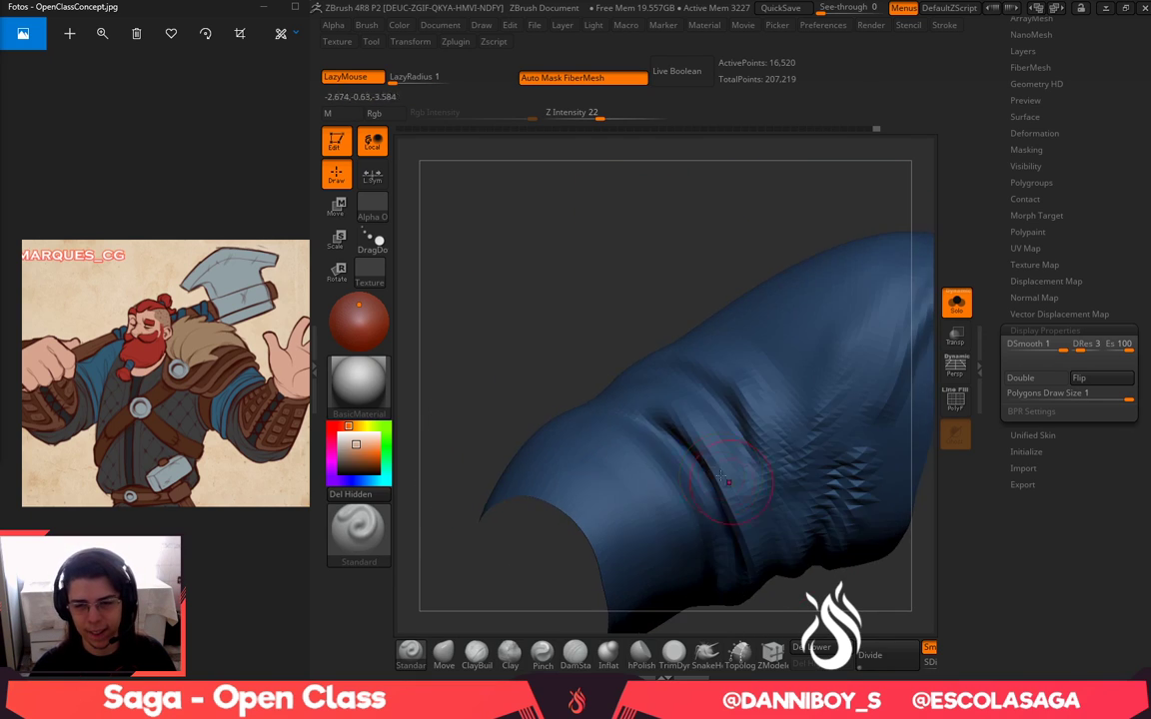
Deepen the main crease at the sleeve's inner elbow and raise the cloth beside it toward the forearm opening
{"action": "mouse_move", "coordinate": [579, 395]}
{"action": "left_mouse_down"}
{"action": "mouse_move", "coordinate": [693, 535]}
{"action": "mouse_move", "coordinate": [703, 591]}
{"action": "left_mouse_up"}
{"action": "mouse_move", "coordinate": [799, 589]}
{"action": "left_mouse_down"}
{"action": "mouse_move", "coordinate": [783, 535]}
{"action": "mouse_move", "coordinate": [649, 479]}
{"action": "left_mouse_up"}
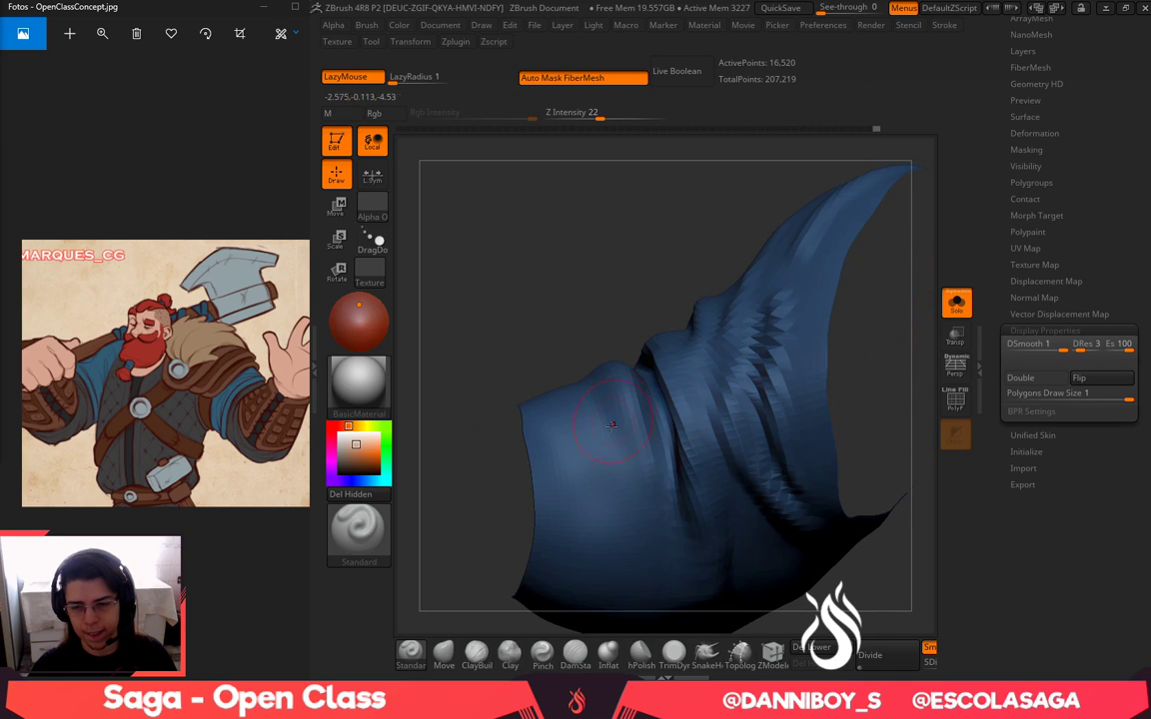
{"action": "mouse_move", "coordinate": [622, 397]}
{"action": "left_mouse_down"}
{"action": "mouse_move", "coordinate": [662, 475]}
{"action": "mouse_move", "coordinate": [687, 579]}
{"action": "left_mouse_up"}
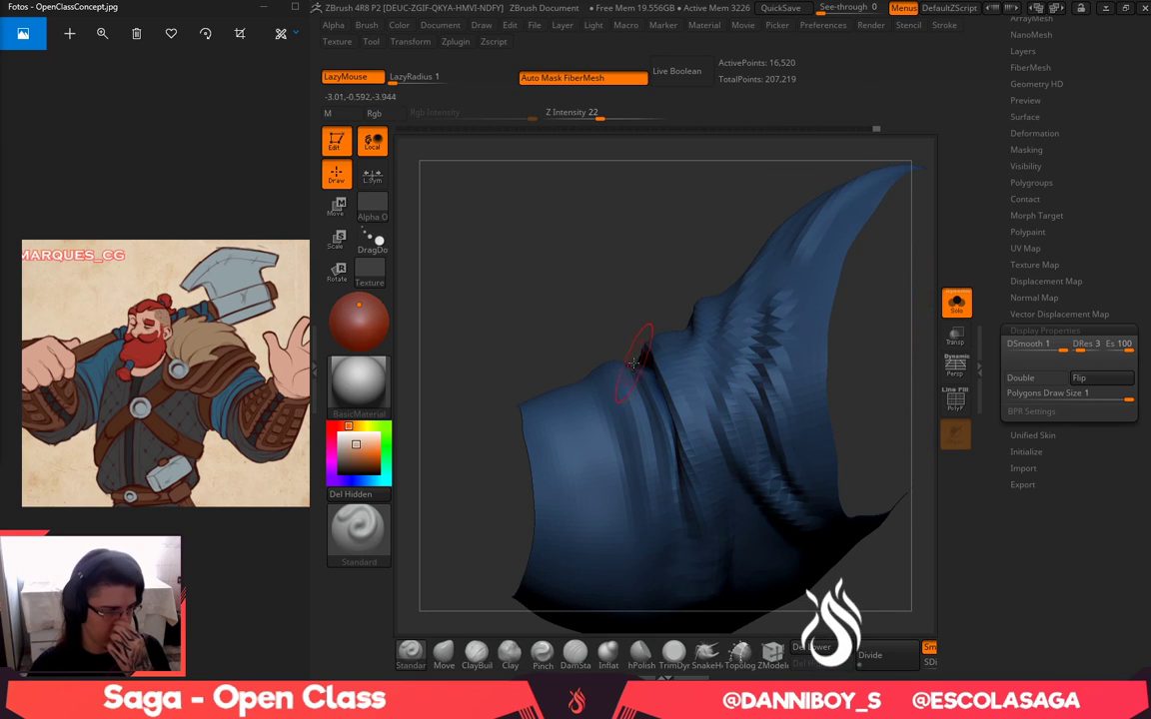
{"action": "left_click_drag", "start_coordinate": [626, 279], "coordinate": [637, 206], "text": "alt"}
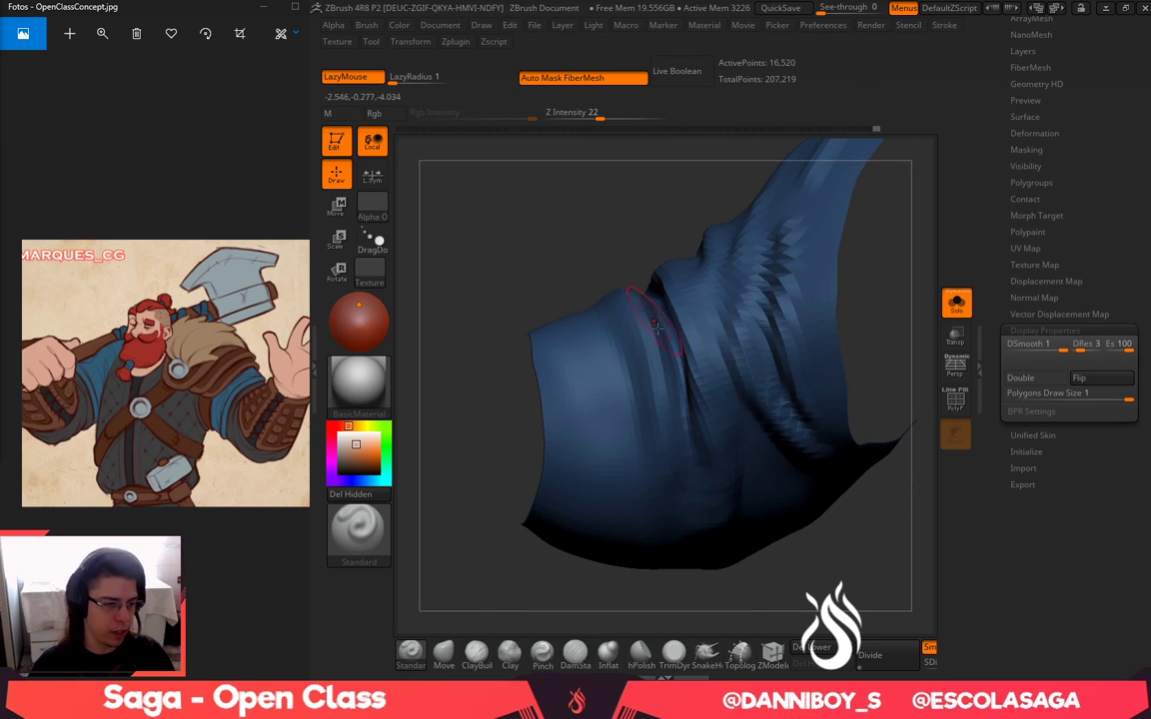
{"action": "key", "text": "space"}
{"action": "mouse_move", "coordinate": [640, 359]}
{"action": "left_mouse_down"}
{"action": "mouse_move", "coordinate": [671, 490]}
{"action": "mouse_move", "coordinate": [660, 435]}
{"action": "left_mouse_up"}
{"action": "left_click_drag", "start_coordinate": [594, 240], "coordinate": [654, 378]}
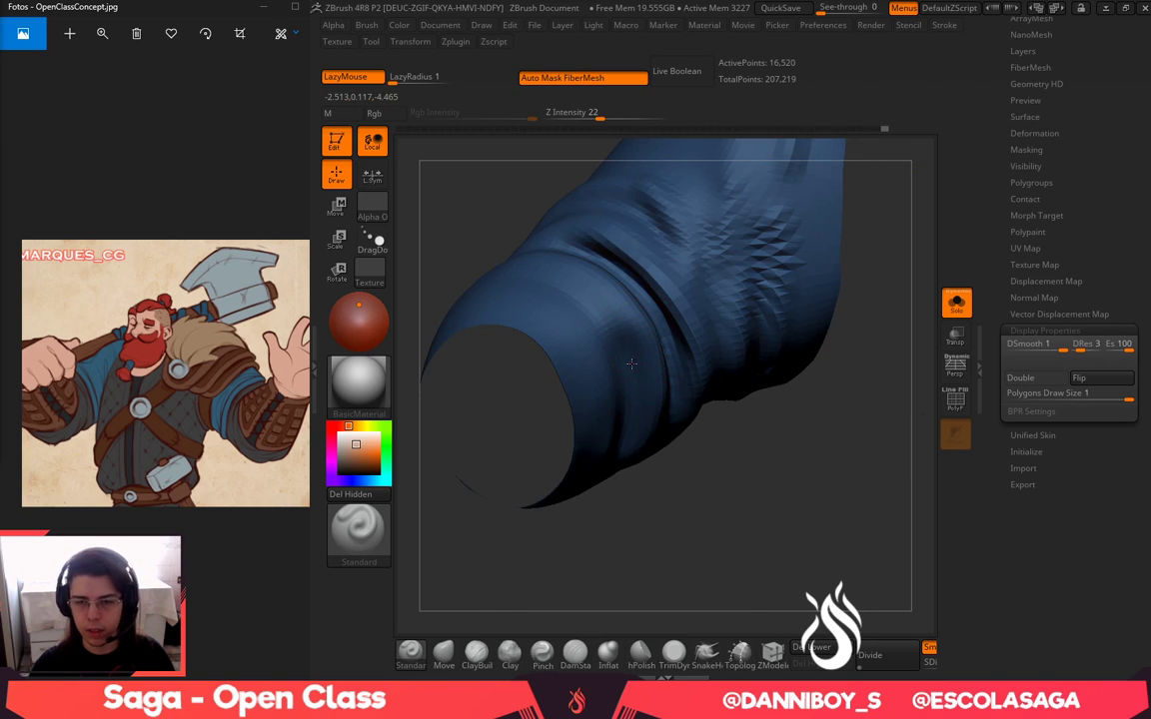
Build a rounded fold between the elbow crease and the forearm opening, and smooth its transition
{"action": "left_click_drag", "start_coordinate": [599, 300], "coordinate": [650, 338]}
{"action": "left_click_drag", "start_coordinate": [723, 515], "coordinate": [754, 543]}
{"action": "left_click_drag", "start_coordinate": [610, 350], "coordinate": [647, 413]}
{"action": "mouse_move", "coordinate": [640, 325]}
{"action": "left_mouse_down"}
{"action": "mouse_move", "coordinate": [557, 307]}
{"action": "mouse_move", "coordinate": [457, 258]}
{"action": "left_mouse_up"}
{"action": "mouse_move", "coordinate": [479, 265]}
{"action": "left_mouse_down"}
{"action": "mouse_move", "coordinate": [621, 335]}
{"action": "mouse_move", "coordinate": [555, 307]}
{"action": "mouse_move", "coordinate": [505, 255]}
{"action": "left_mouse_up"}
{"action": "left_click_drag", "start_coordinate": [609, 449], "coordinate": [690, 475]}
{"action": "left_click_drag", "start_coordinate": [514, 285], "coordinate": [625, 341], "text": "shift"}
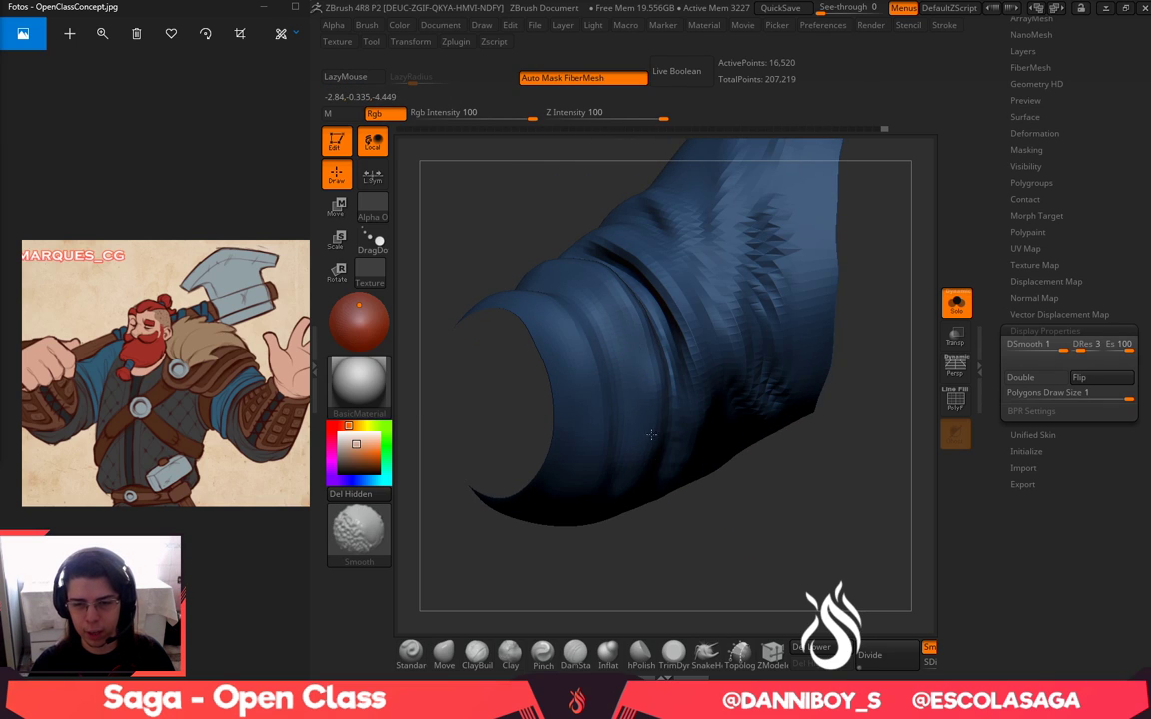
Sculpt narrower folds fanning down the forearm part of the sleeve with a smaller Standard brush, and soften them
{"action": "mouse_move", "coordinate": [548, 300]}
{"action": "left_mouse_down"}
{"action": "mouse_move", "coordinate": [545, 430]}
{"action": "mouse_move", "coordinate": [600, 399]}
{"action": "left_mouse_up"}
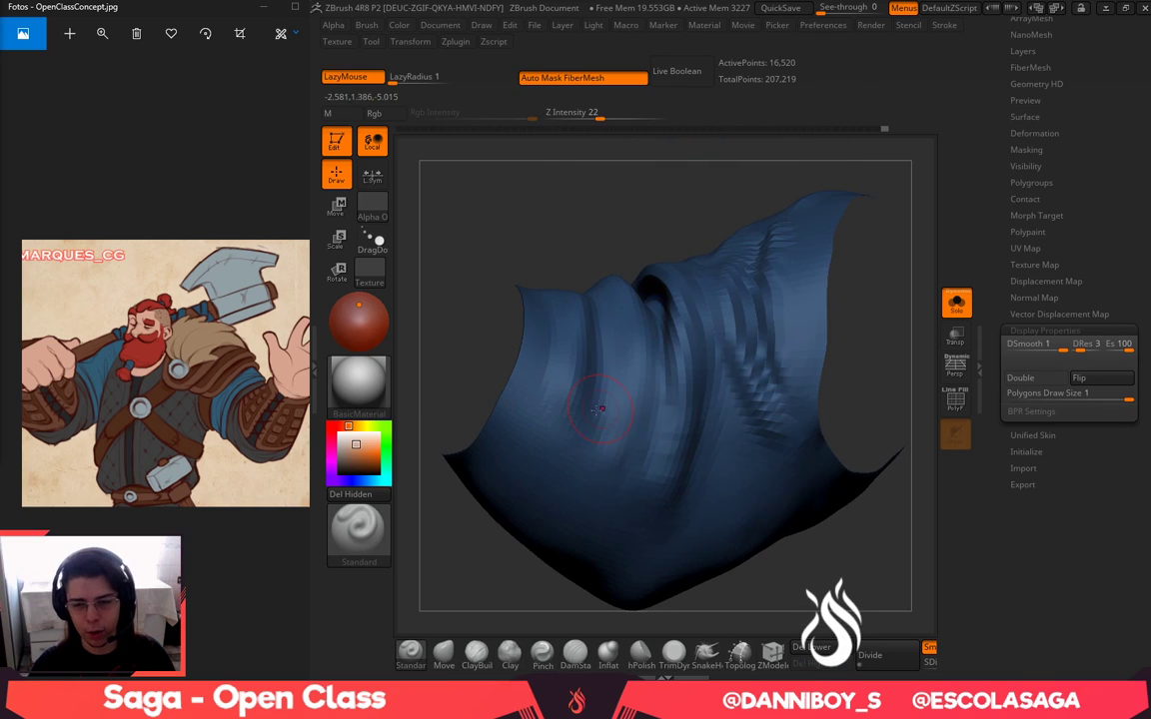
{"action": "left_click_drag", "start_coordinate": [537, 456], "coordinate": [605, 289]}
{"action": "left_click_drag", "start_coordinate": [588, 262], "coordinate": [592, 240]}
{"action": "right_click", "coordinate": [571, 421]}
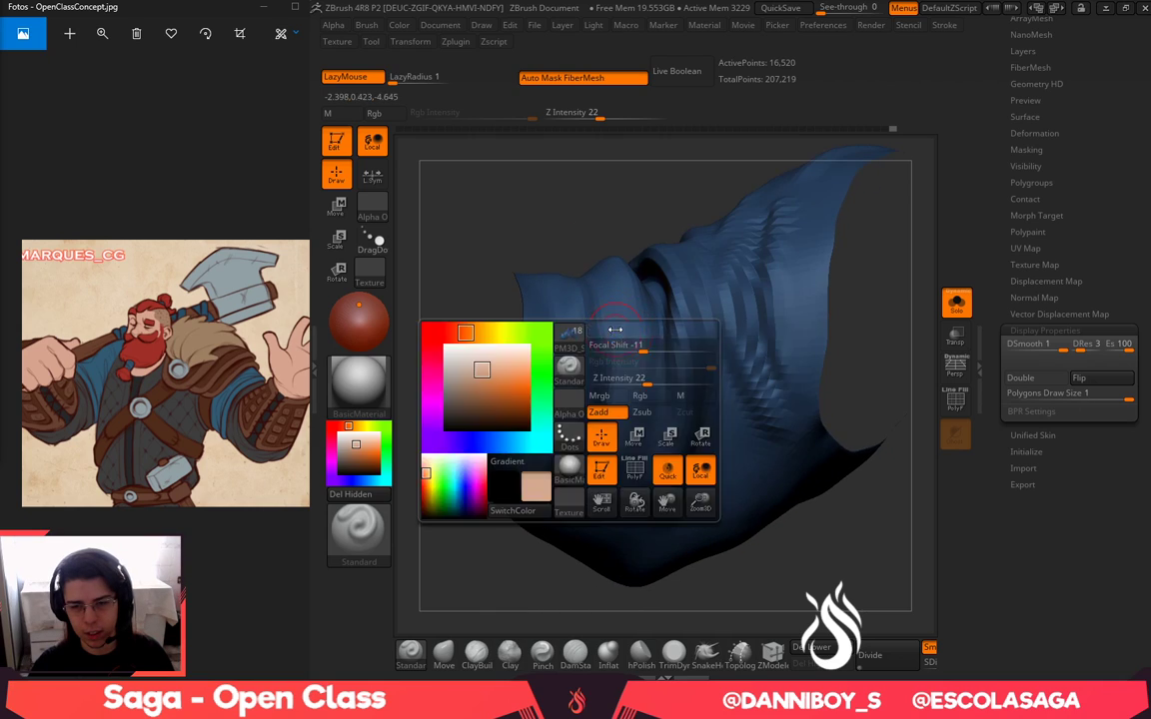
{"action": "left_click_drag", "start_coordinate": [615, 345], "coordinate": [589, 448]}
{"action": "left_click_drag", "start_coordinate": [627, 314], "coordinate": [591, 442]}
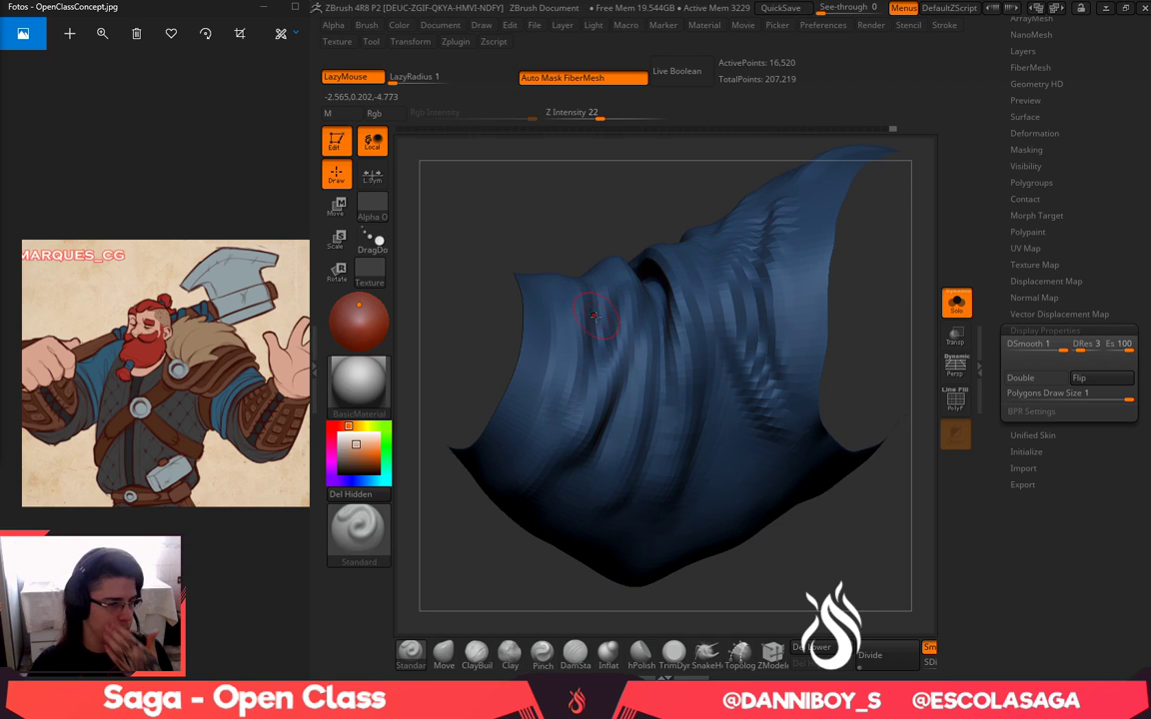
{"action": "mouse_move", "coordinate": [577, 204]}
{"action": "left_mouse_down"}
{"action": "mouse_move", "coordinate": [616, 208]}
{"action": "mouse_move", "coordinate": [599, 250]}
{"action": "left_mouse_up"}
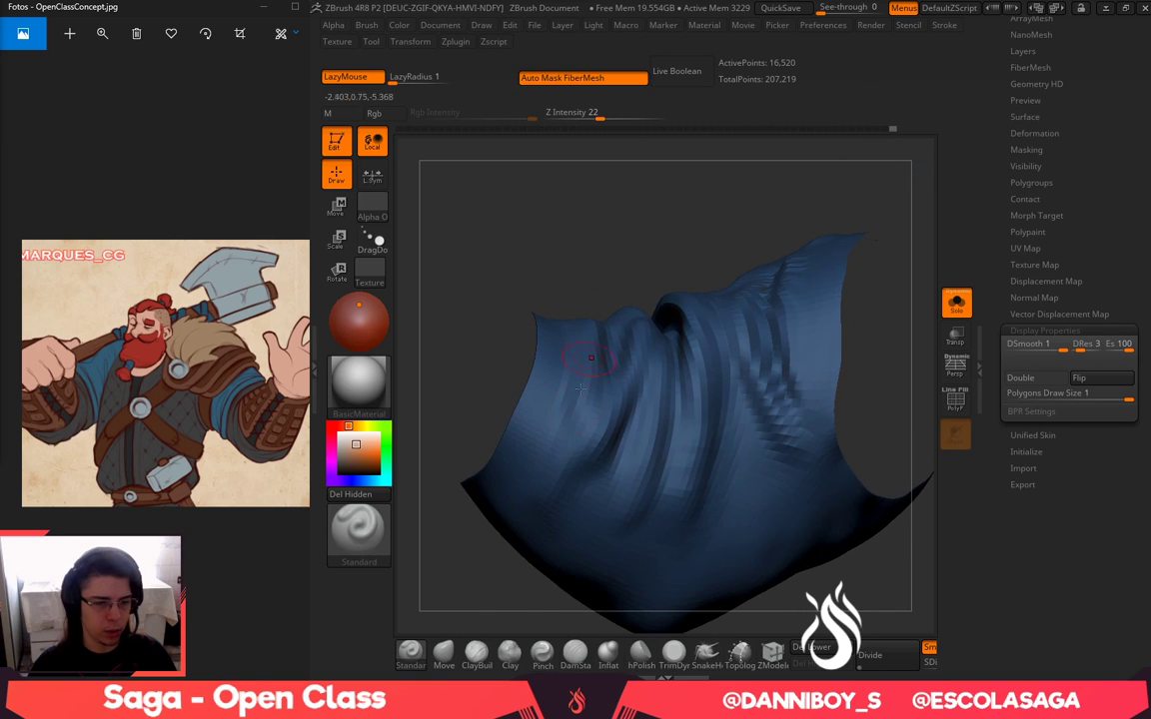
{"action": "left_click_drag", "start_coordinate": [608, 410], "coordinate": [564, 491], "text": "shift"}
{"action": "left_click_drag", "start_coordinate": [619, 234], "coordinate": [617, 288]}
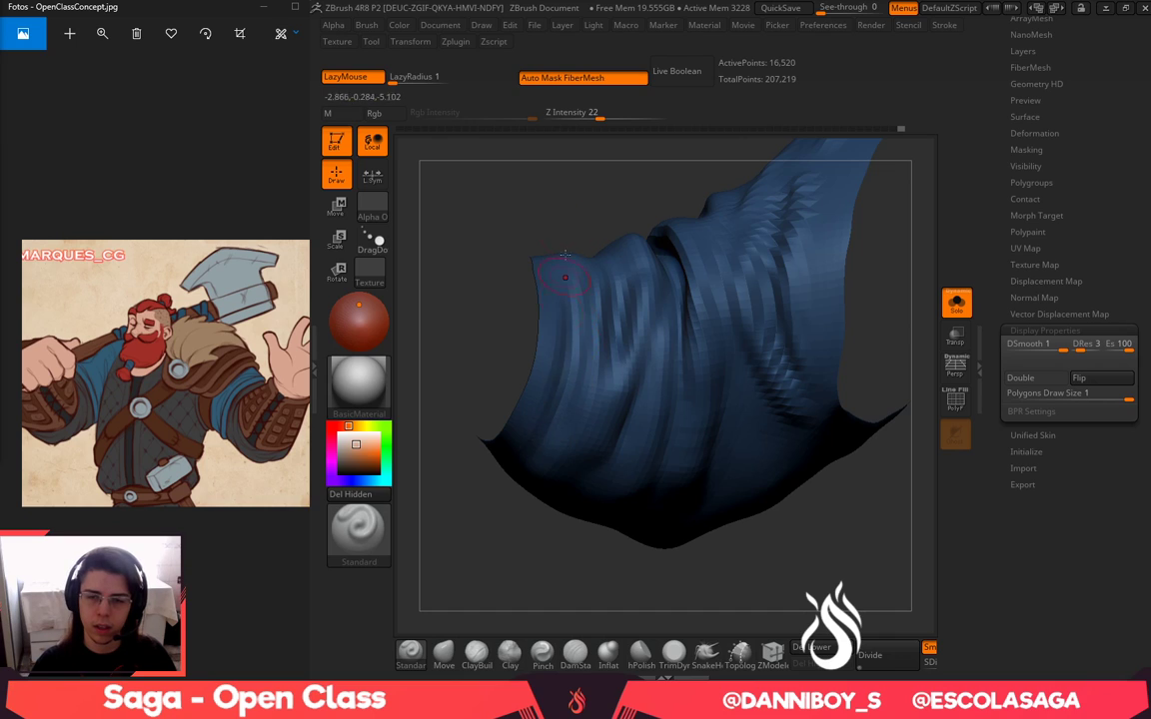
Add parallel wrinkles around the forearm opening and carry them along the inner side of the sleeve
{"action": "left_click_drag", "start_coordinate": [565, 235], "coordinate": [590, 210]}
{"action": "left_click_drag", "start_coordinate": [597, 386], "coordinate": [579, 272]}
{"action": "left_click_drag", "start_coordinate": [650, 515], "coordinate": [685, 580]}
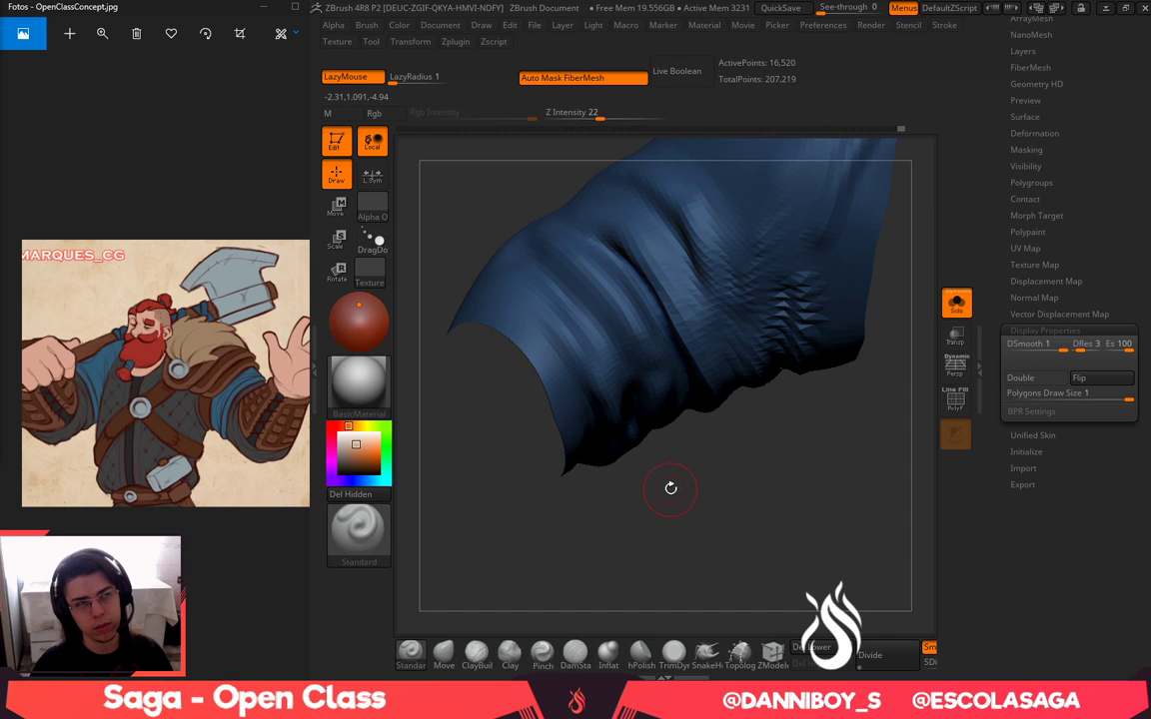
{"action": "left_click_drag", "start_coordinate": [690, 510], "coordinate": [634, 454]}
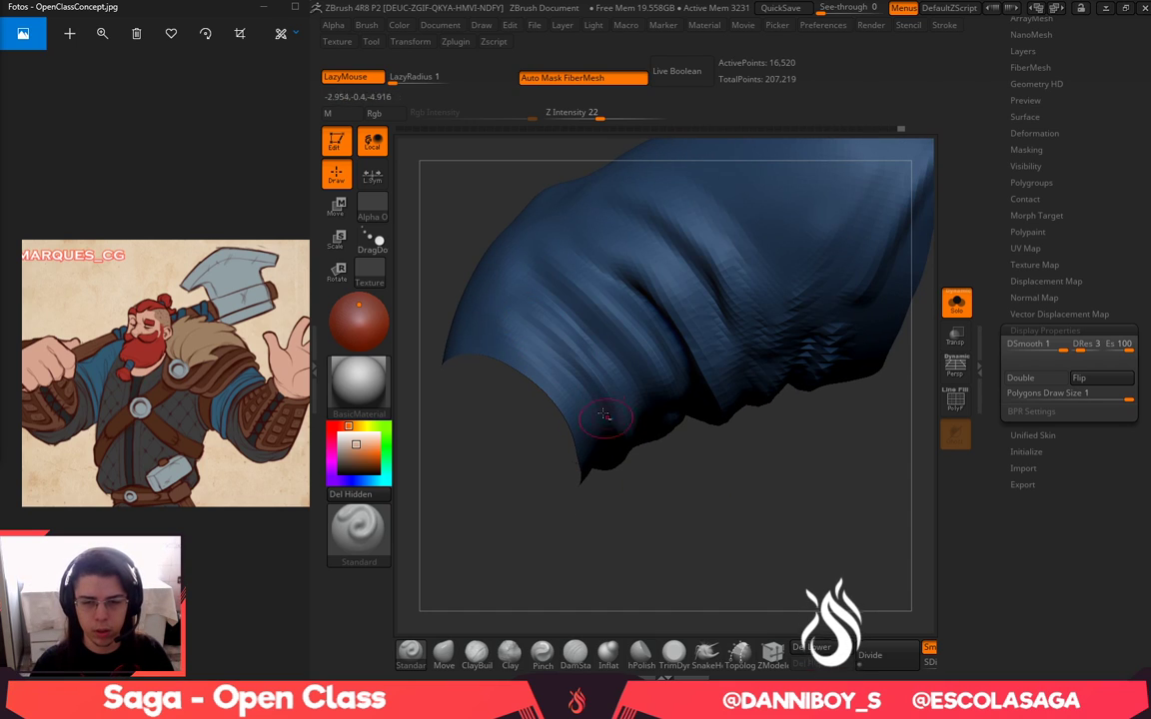
{"action": "left_click_drag", "start_coordinate": [683, 484], "coordinate": [599, 370]}
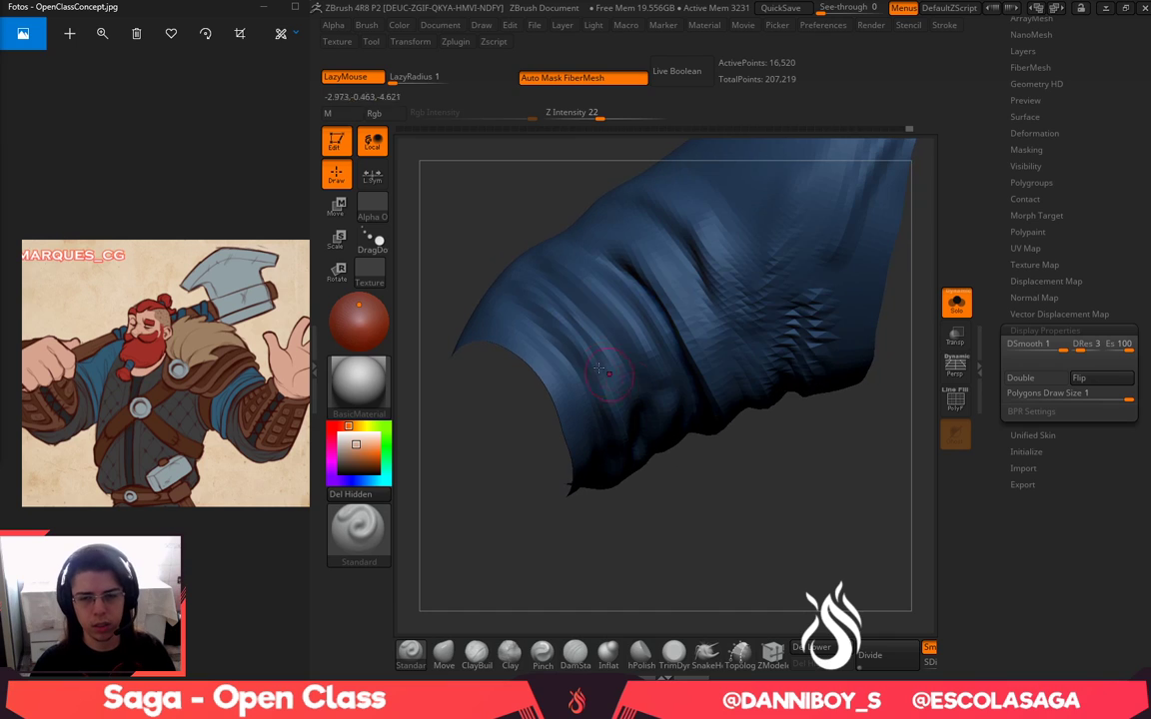
{"action": "key", "text": "shift"}
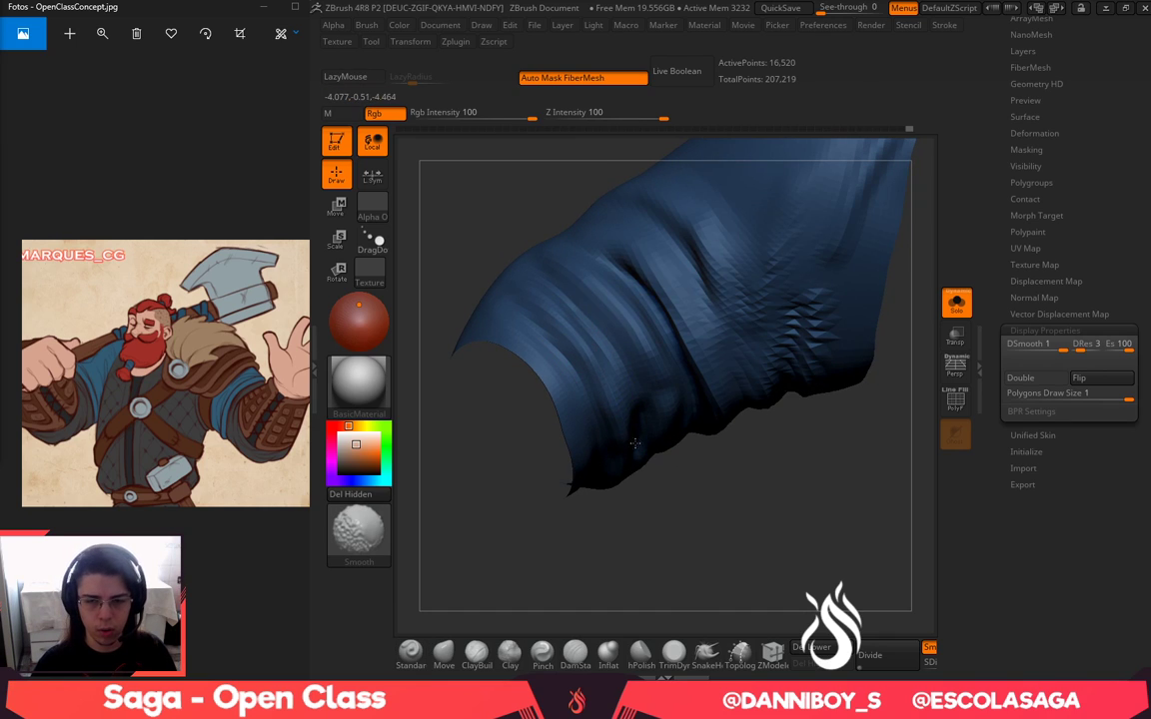
{"action": "mouse_move", "coordinate": [635, 444]}
{"action": "right_mouse_down"}
{"action": "mouse_move", "coordinate": [652, 386]}
{"action": "mouse_move", "coordinate": [617, 462]}
{"action": "mouse_move", "coordinate": [628, 492]}
{"action": "right_mouse_up"}
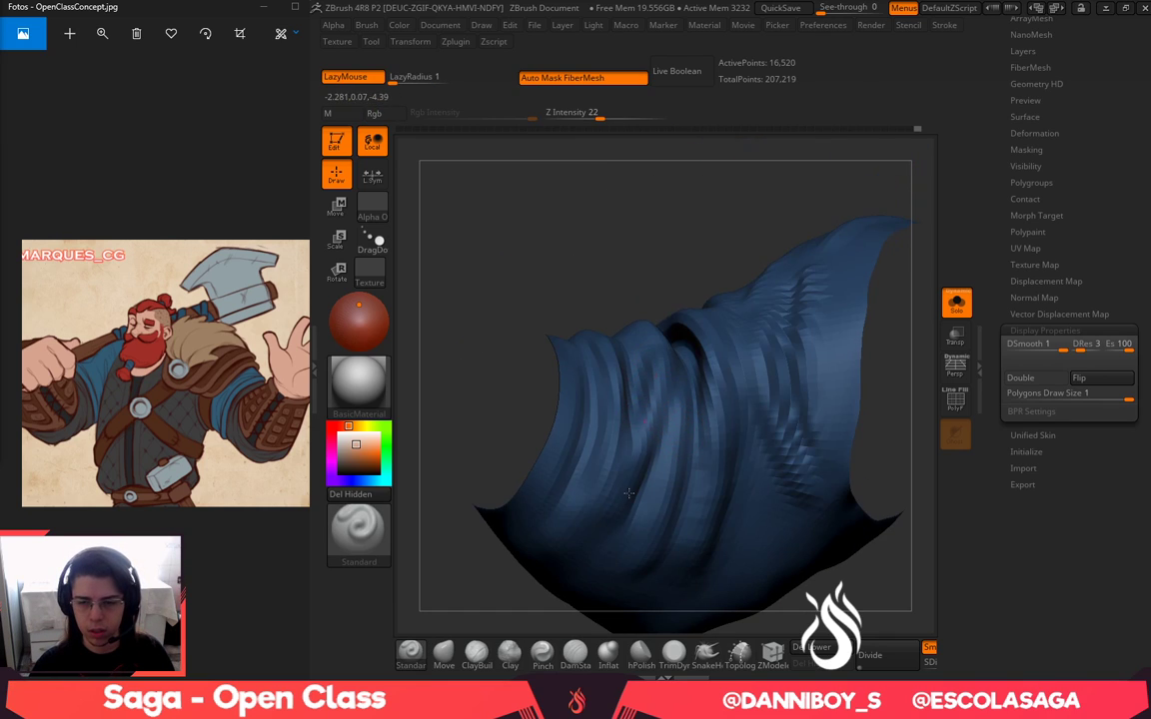
Extend the forearm wrinkles around the top of the sleeve so they wrap over the arm
{"action": "right_click_drag", "start_coordinate": [630, 237], "coordinate": [638, 304]}
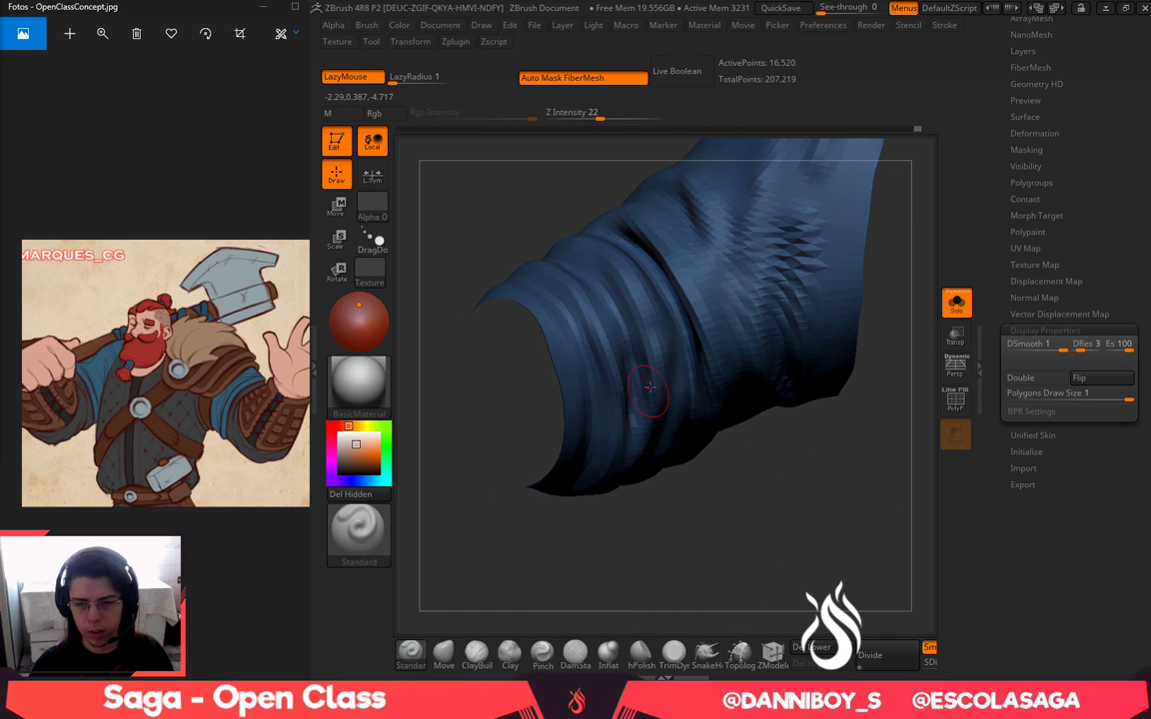
{"action": "key", "text": "shift+d"}
{"action": "mouse_move", "coordinate": [693, 431]}
{"action": "right_mouse_down"}
{"action": "mouse_move", "coordinate": [753, 625]}
{"action": "mouse_move", "coordinate": [705, 611]}
{"action": "right_mouse_up"}
{"action": "left_click_drag", "start_coordinate": [631, 371], "coordinate": [574, 342]}
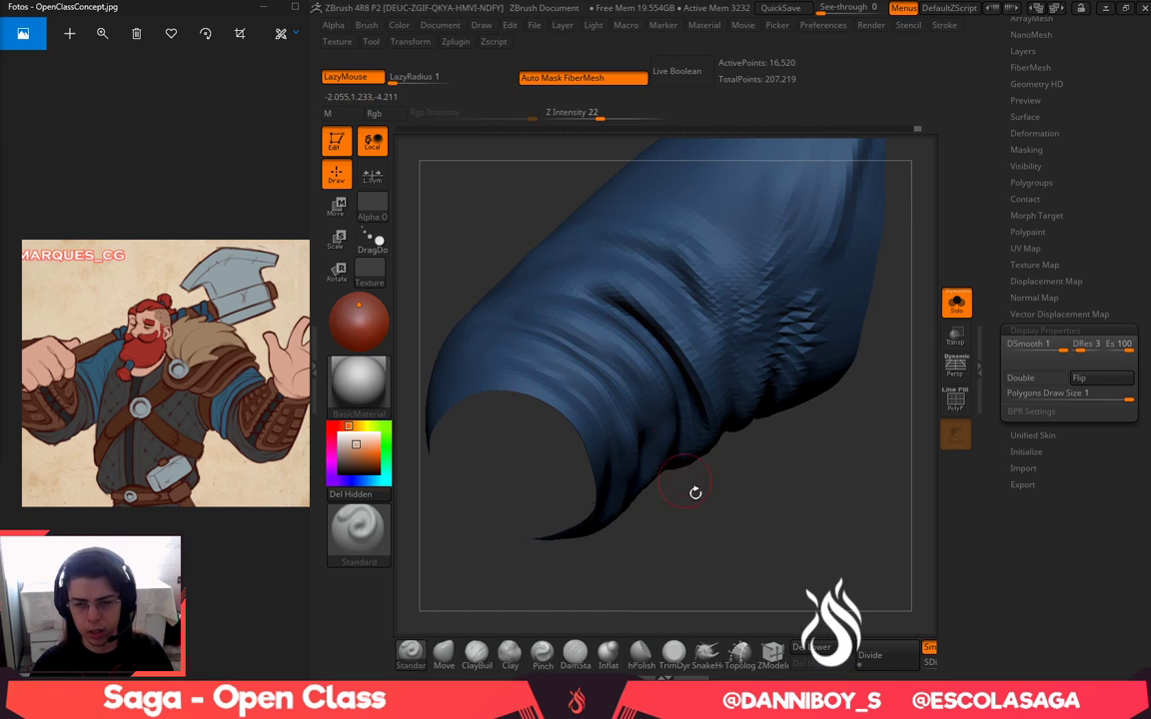
{"action": "right_click_drag", "start_coordinate": [693, 491], "coordinate": [747, 540]}
{"action": "left_click_drag", "start_coordinate": [519, 323], "coordinate": [599, 364]}
{"action": "right_click_drag", "start_coordinate": [704, 476], "coordinate": [727, 556]}
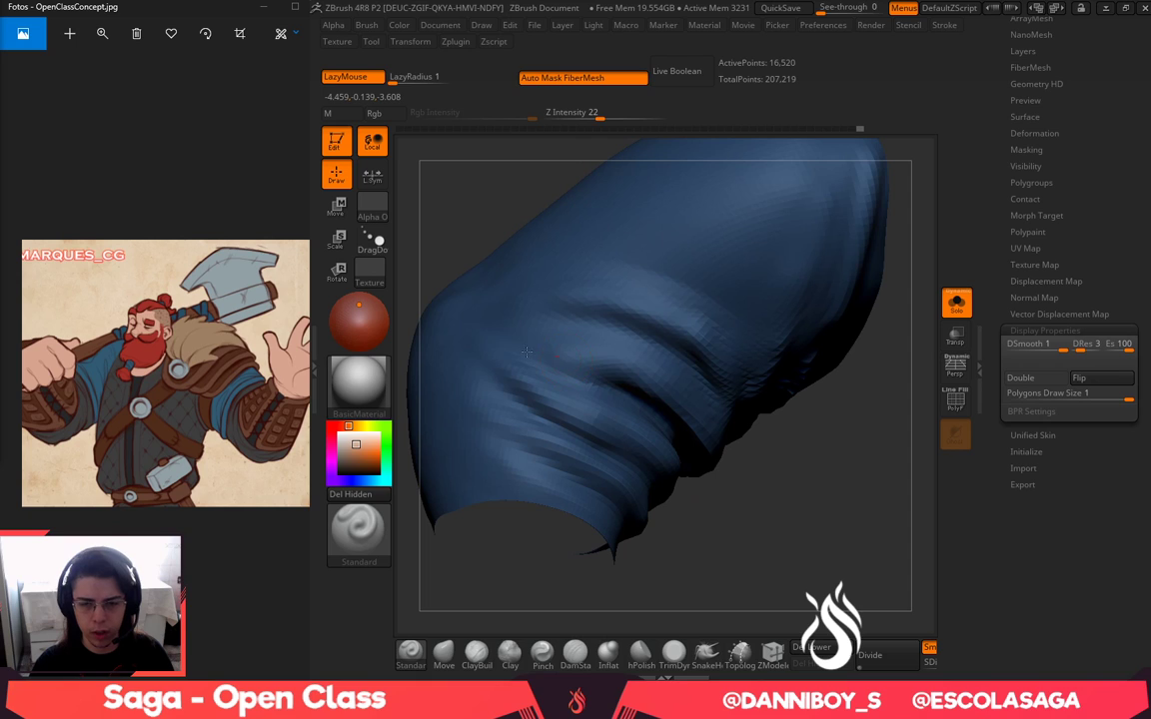
Sharpen the folds on top of the sleeve between elbow and forearm opening, and smooth where they fade out
{"action": "mouse_move", "coordinate": [565, 380]}
{"action": "left_mouse_down"}
{"action": "mouse_move", "coordinate": [645, 405]}
{"action": "mouse_move", "coordinate": [652, 390]}
{"action": "left_mouse_up"}
{"action": "right_click_drag", "start_coordinate": [664, 420], "coordinate": [720, 414]}
{"action": "mouse_move", "coordinate": [520, 312]}
{"action": "left_mouse_down"}
{"action": "mouse_move", "coordinate": [592, 352]}
{"action": "mouse_move", "coordinate": [622, 404]}
{"action": "left_mouse_up"}
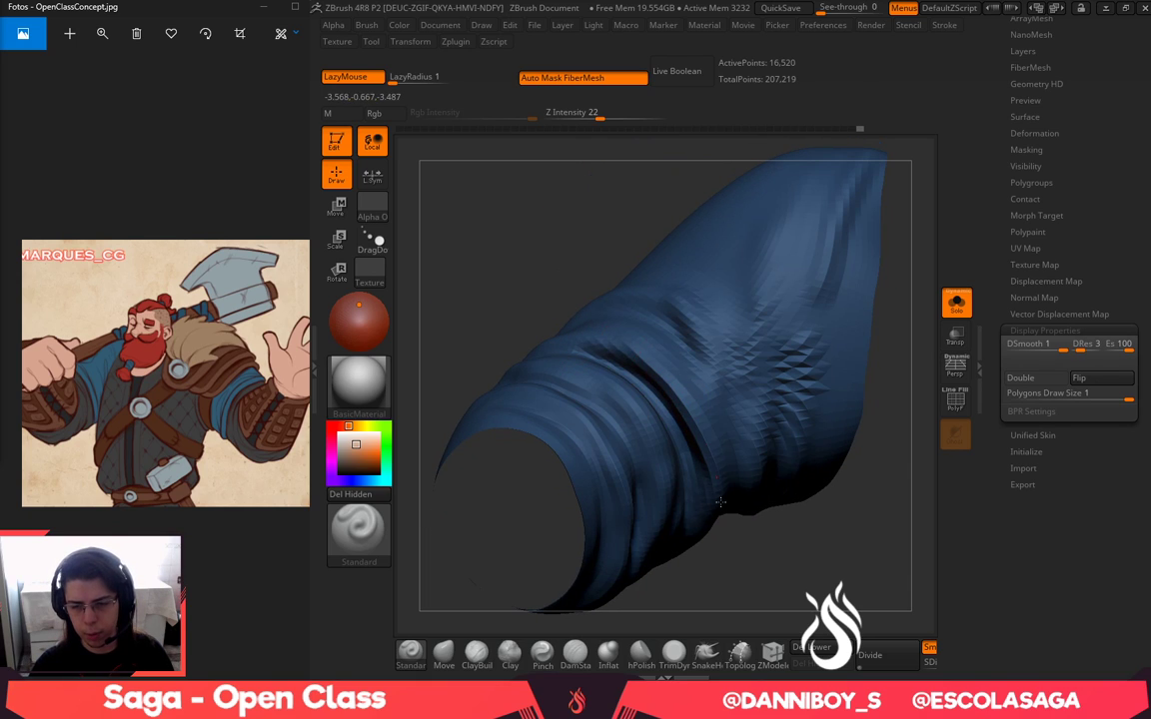
{"action": "mouse_move", "coordinate": [649, 452]}
{"action": "right_mouse_down"}
{"action": "mouse_move", "coordinate": [722, 488]}
{"action": "mouse_move", "coordinate": [741, 461]}
{"action": "right_mouse_up"}
{"action": "left_click_drag", "start_coordinate": [646, 351], "coordinate": [638, 321]}
{"action": "mouse_move", "coordinate": [617, 526]}
{"action": "right_mouse_down"}
{"action": "mouse_move", "coordinate": [644, 501]}
{"action": "mouse_move", "coordinate": [649, 461]}
{"action": "right_mouse_up"}
{"action": "left_click_drag", "start_coordinate": [623, 474], "coordinate": [614, 478], "text": "shift"}
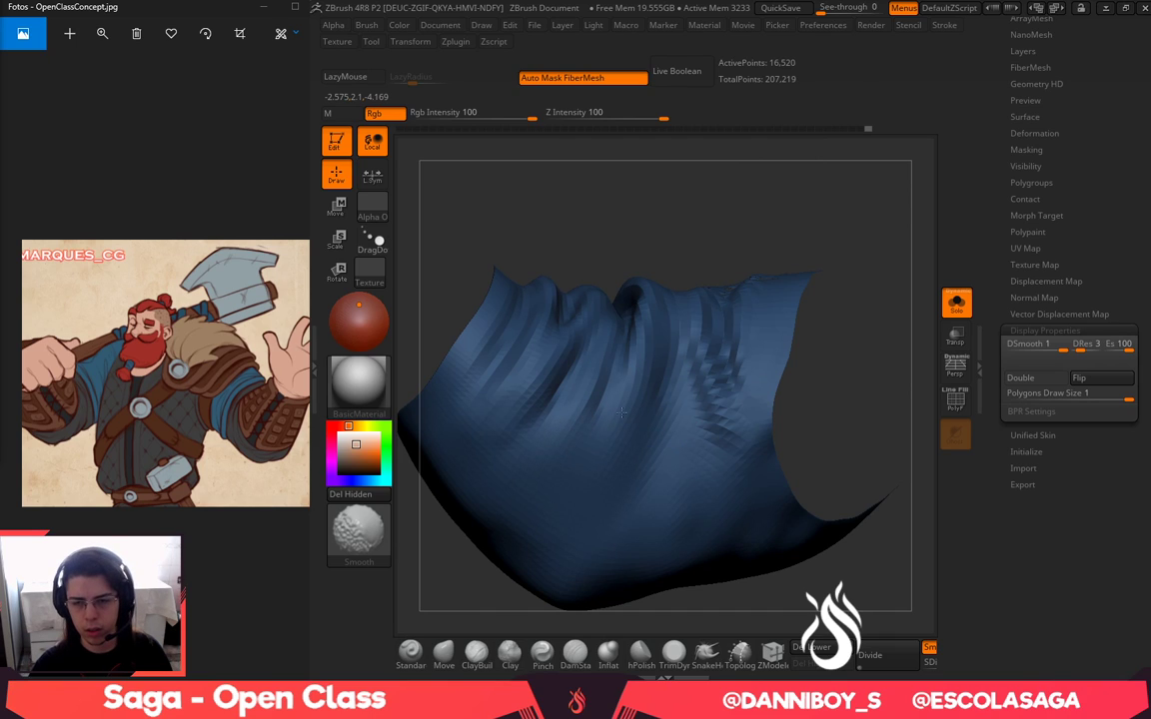
Sculpt long diagonal folds from the upper-arm side of the elbow down across the sleeve's underside
{"action": "left_click_drag", "start_coordinate": [672, 382], "coordinate": [631, 507]}
{"action": "left_click_drag", "start_coordinate": [669, 372], "coordinate": [648, 455]}
{"action": "left_click_drag", "start_coordinate": [689, 402], "coordinate": [656, 520]}
{"action": "left_click_drag", "start_coordinate": [695, 350], "coordinate": [649, 571]}
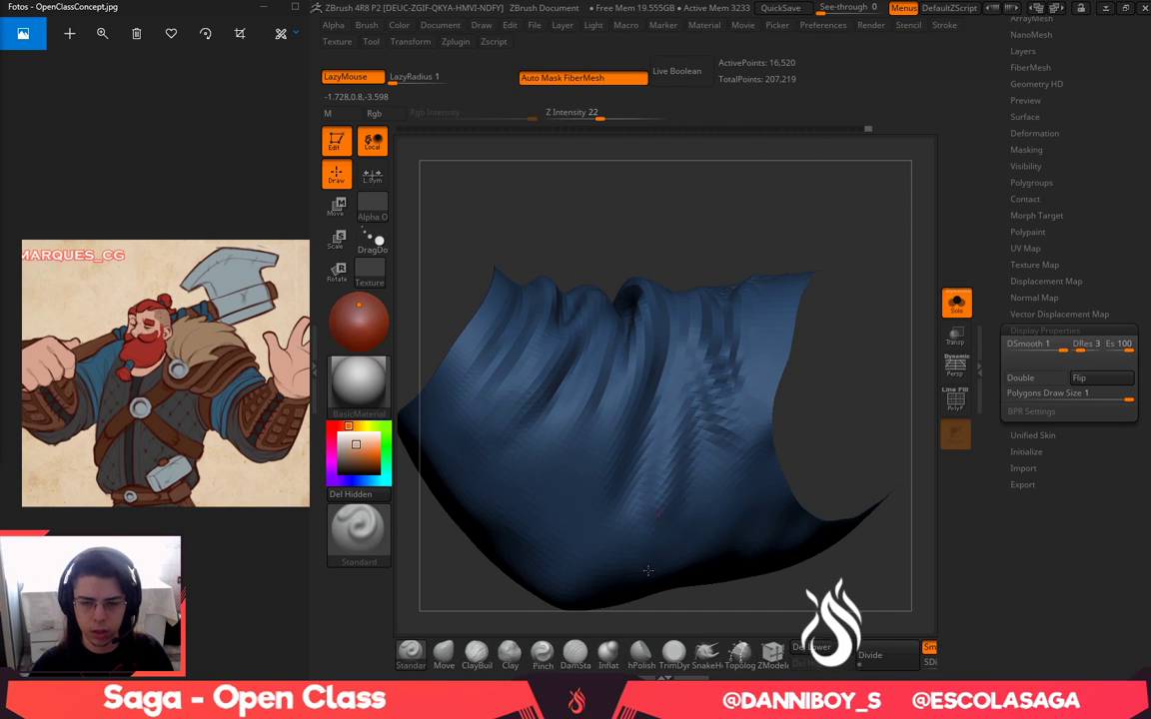
{"action": "left_click_drag", "start_coordinate": [675, 260], "coordinate": [676, 369]}
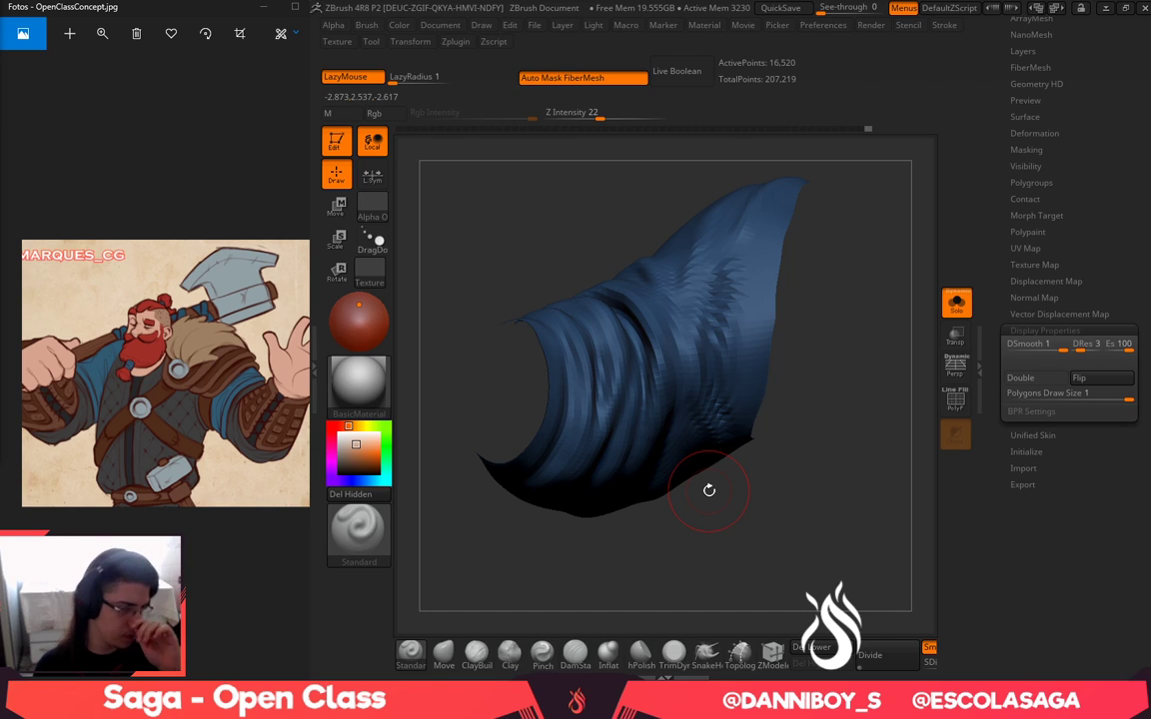
Swell the cloth folds around the elbow with the Inflat brush
{"action": "mouse_move", "coordinate": [760, 548]}
{"action": "left_mouse_down"}
{"action": "mouse_move", "coordinate": [781, 567]}
{"action": "mouse_move", "coordinate": [660, 617]}
{"action": "left_mouse_up"}
{"action": "left_click", "coordinate": [609, 652]}
{"action": "mouse_move", "coordinate": [648, 338]}
{"action": "left_mouse_down"}
{"action": "mouse_move", "coordinate": [704, 432]}
{"action": "mouse_move", "coordinate": [687, 458]}
{"action": "left_mouse_up"}
{"action": "left_click_drag", "start_coordinate": [718, 538], "coordinate": [693, 436]}
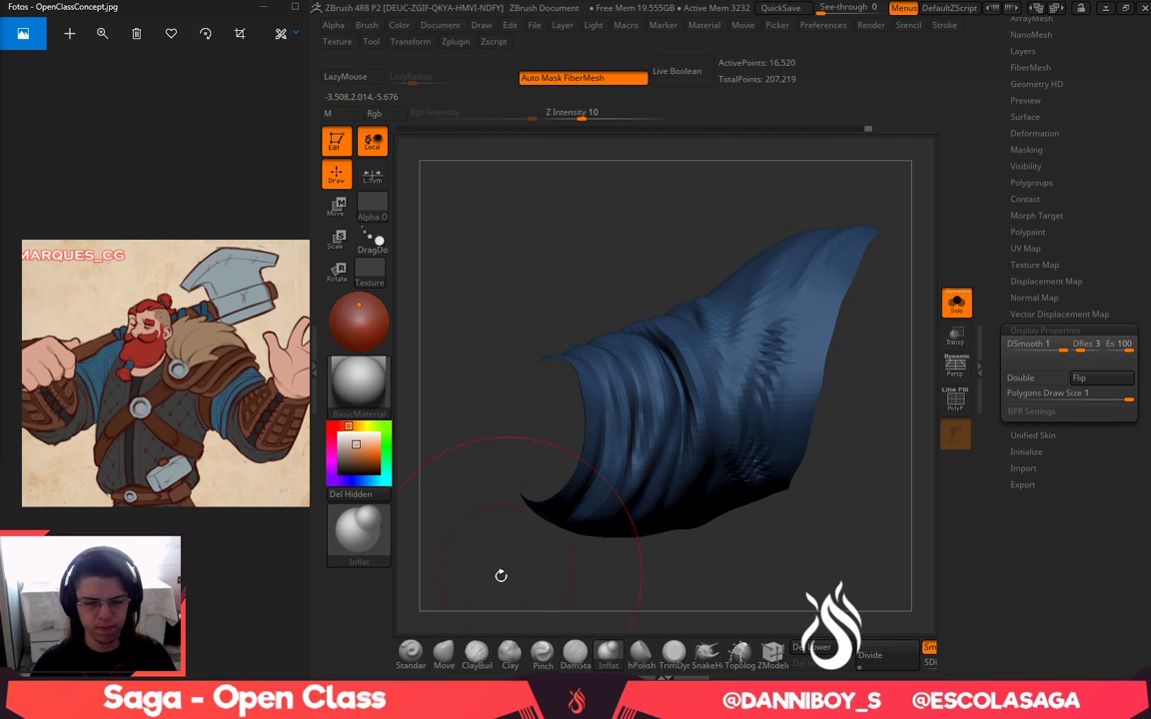
Return to the Standard brush, adjust its draw size, and add folds on the upper-arm side of the elbow
{"action": "left_click", "coordinate": [411, 651]}
{"action": "left_click_drag", "start_coordinate": [640, 245], "coordinate": [500, 558]}
{"action": "key", "text": "space"}
{"action": "left_click_drag", "start_coordinate": [697, 371], "coordinate": [668, 371]}
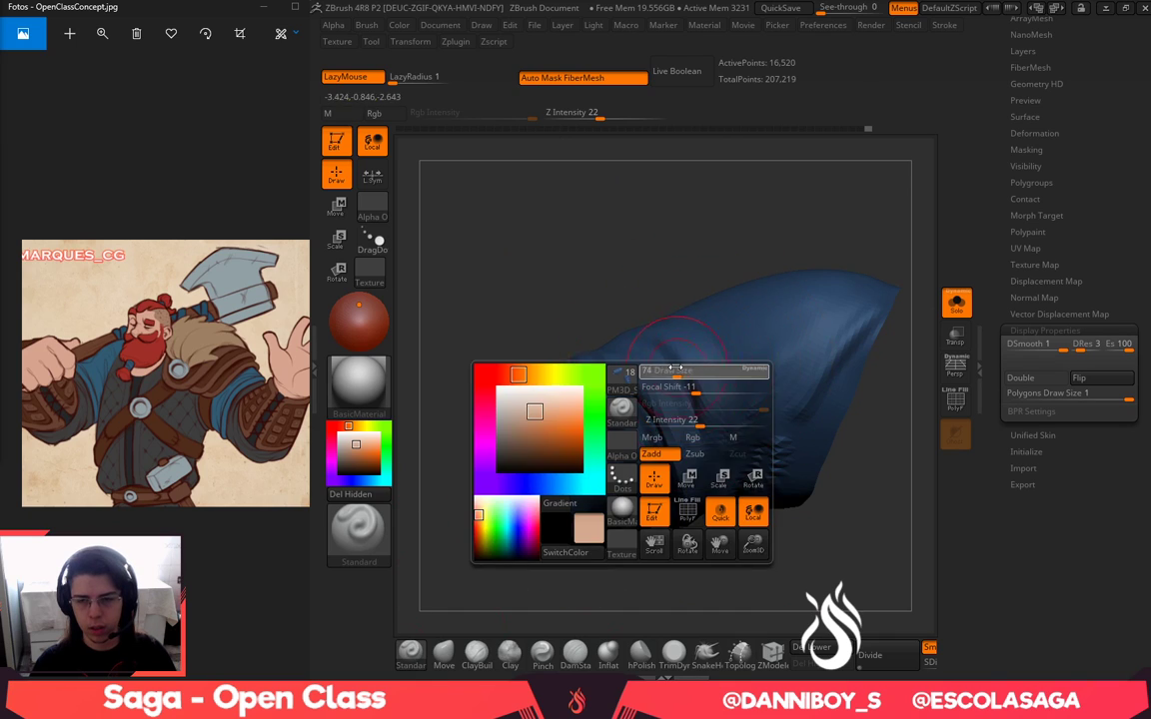
{"action": "mouse_move", "coordinate": [672, 222]}
{"action": "left_mouse_down"}
{"action": "mouse_move", "coordinate": [655, 207]}
{"action": "mouse_move", "coordinate": [672, 265]}
{"action": "left_mouse_up"}
{"action": "key", "text": "space"}
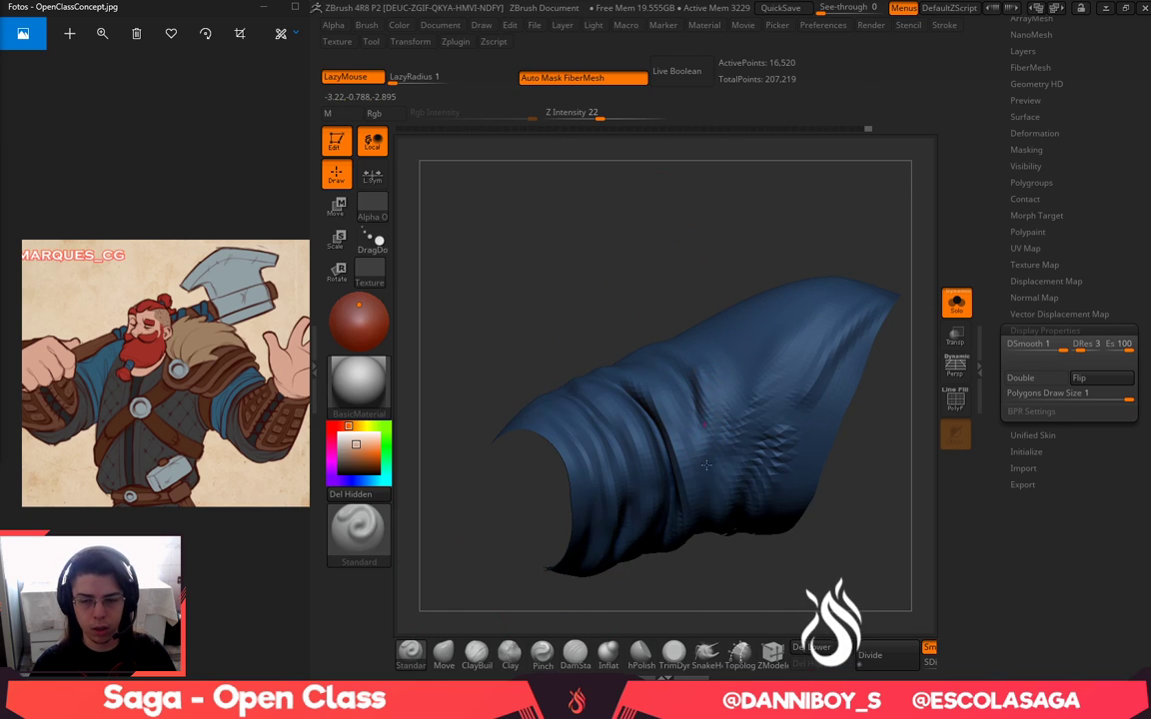
{"action": "left_click_drag", "start_coordinate": [700, 386], "coordinate": [703, 438]}
{"action": "left_click_drag", "start_coordinate": [642, 311], "coordinate": [704, 388]}
{"action": "left_click_drag", "start_coordinate": [599, 285], "coordinate": [633, 354]}
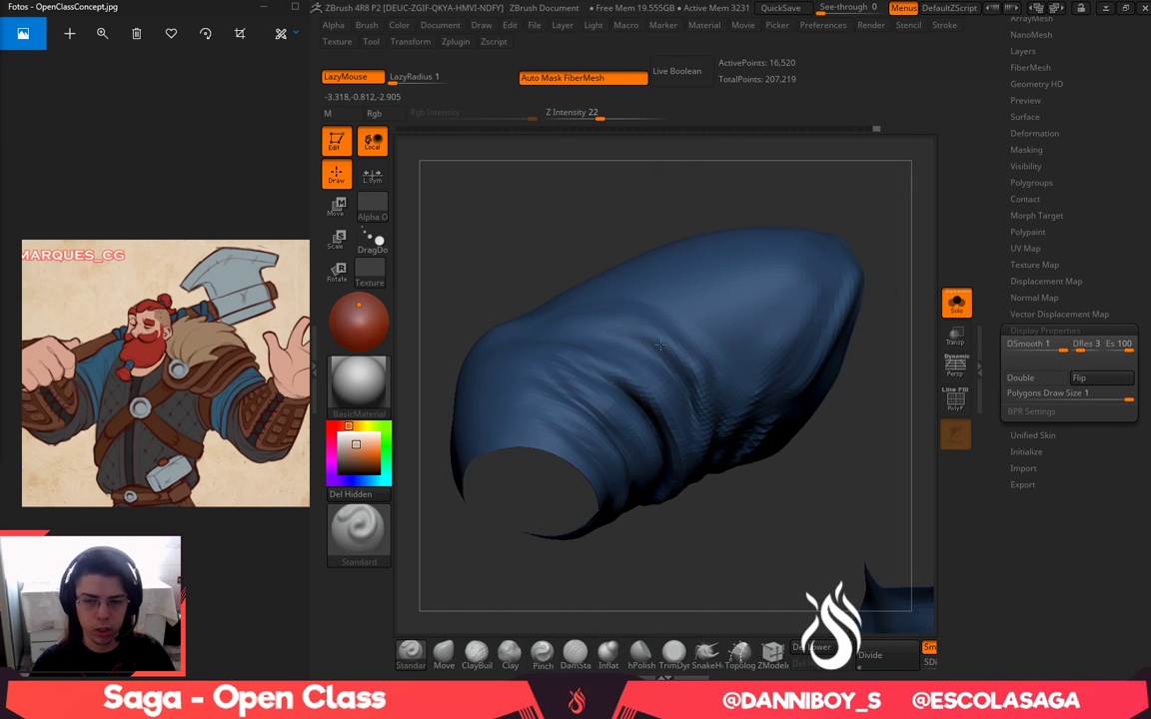
Sculpt broad folds across the top of the upper arm above the elbow
{"action": "left_click_drag", "start_coordinate": [552, 299], "coordinate": [604, 329]}
{"action": "mouse_move", "coordinate": [566, 250]}
{"action": "left_mouse_down"}
{"action": "mouse_move", "coordinate": [655, 242]}
{"action": "mouse_move", "coordinate": [666, 342]}
{"action": "left_mouse_up"}
{"action": "left_click_drag", "start_coordinate": [659, 280], "coordinate": [679, 328]}
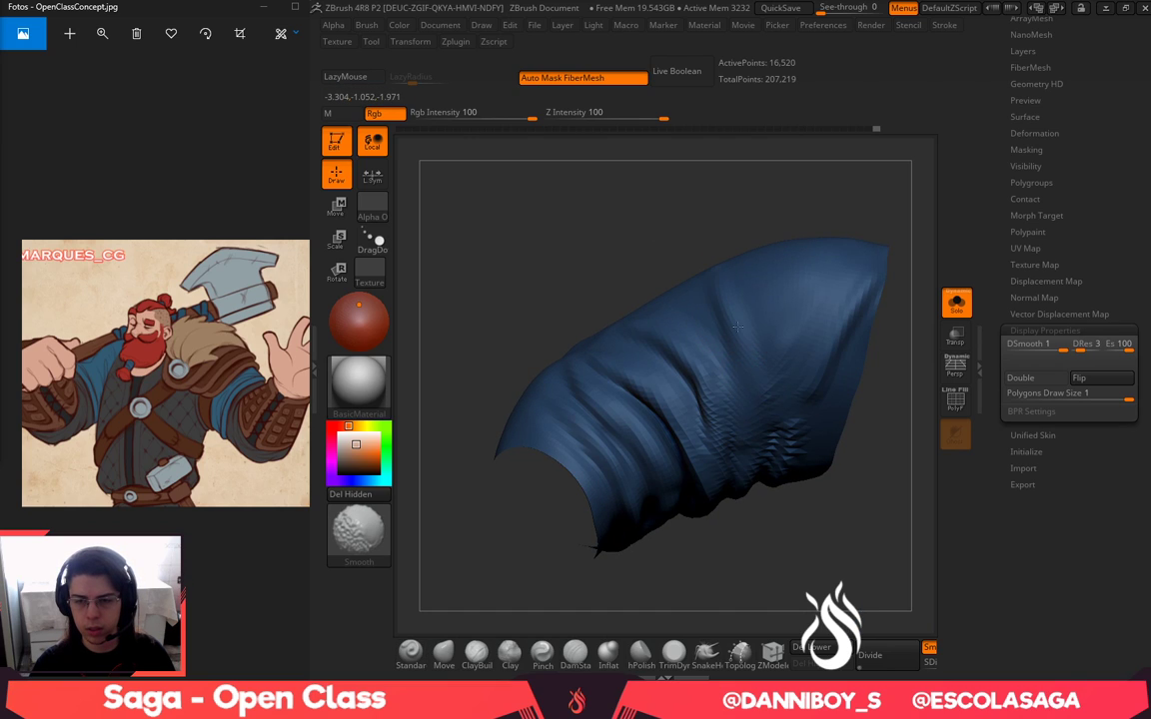
{"action": "mouse_move", "coordinate": [668, 238]}
{"action": "left_mouse_down"}
{"action": "mouse_move", "coordinate": [678, 144]}
{"action": "mouse_move", "coordinate": [720, 247]}
{"action": "mouse_move", "coordinate": [740, 242]}
{"action": "left_mouse_up"}
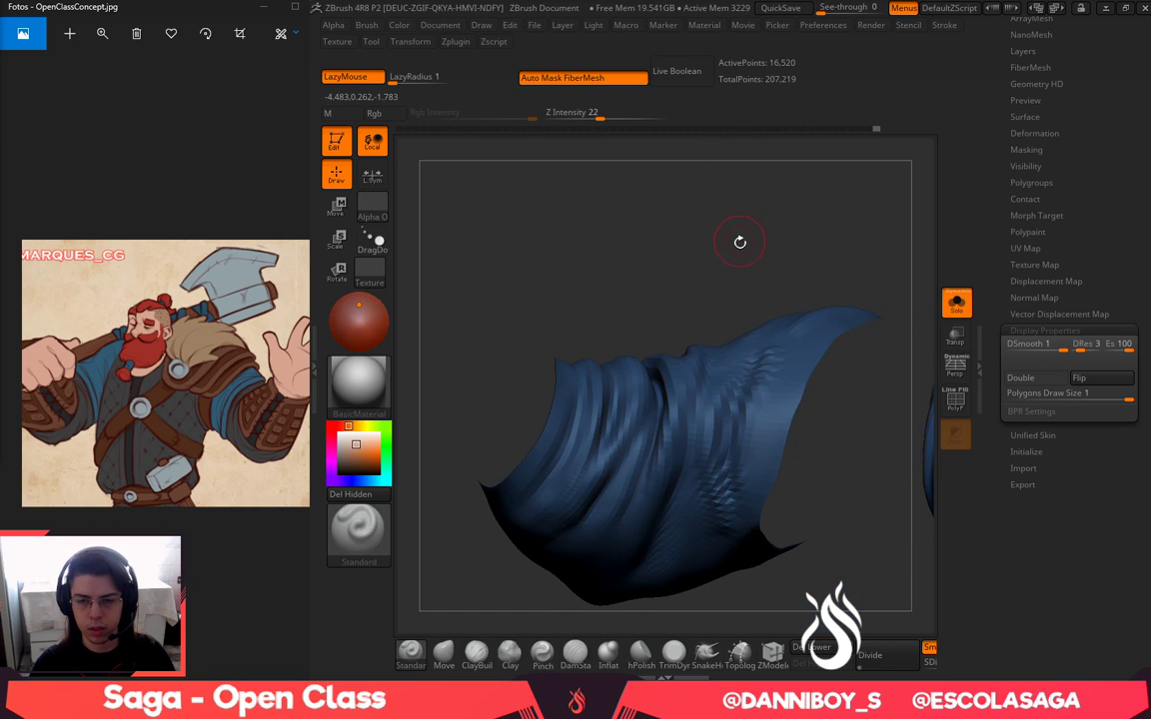
Strengthen the diagonal folds on the sleeve's underside near the outer elbow and smooth their ends
{"action": "mouse_move", "coordinate": [744, 615]}
{"action": "left_mouse_down", "text": "alt"}
{"action": "mouse_move", "coordinate": [745, 526]}
{"action": "mouse_move", "coordinate": [668, 469]}
{"action": "left_mouse_up", "text": "alt"}
{"action": "left_click_drag", "start_coordinate": [597, 328], "coordinate": [570, 364]}
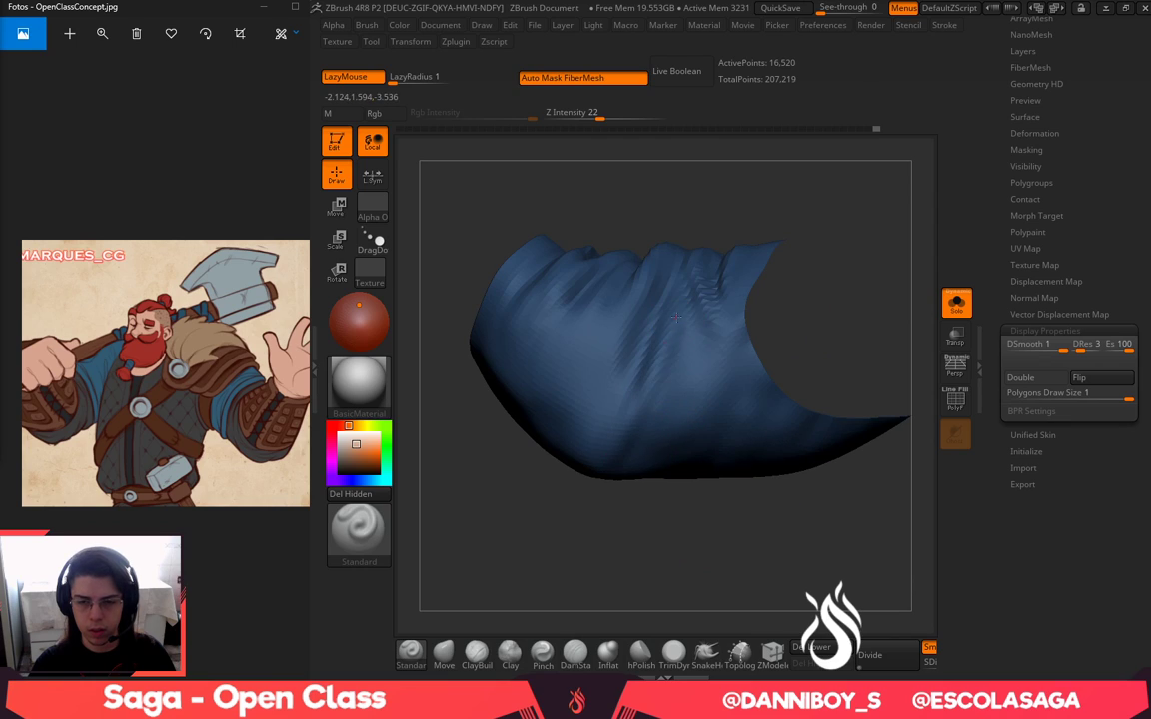
{"action": "left_click_drag", "start_coordinate": [612, 290], "coordinate": [558, 384]}
{"action": "left_click_drag", "start_coordinate": [645, 416], "coordinate": [626, 456]}
{"action": "left_click_drag", "start_coordinate": [667, 362], "coordinate": [627, 461], "text": "shift"}
{"action": "left_click_drag", "start_coordinate": [585, 322], "coordinate": [624, 425], "text": "shift"}
{"action": "mouse_move", "coordinate": [632, 514]}
{"action": "left_mouse_down"}
{"action": "mouse_move", "coordinate": [647, 400]}
{"action": "mouse_move", "coordinate": [617, 440]}
{"action": "left_mouse_up"}
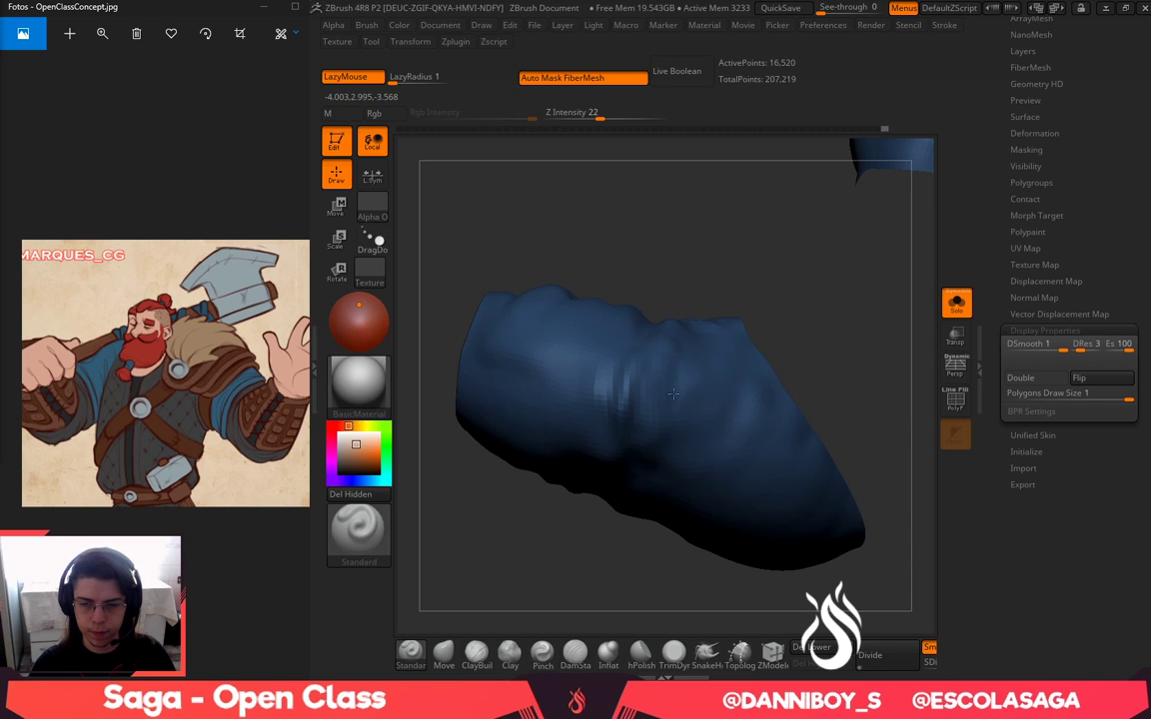
Shape soft folds on the back of the upper arm behind the elbow and smooth them into the sleeve
{"action": "key", "text": "shift"}
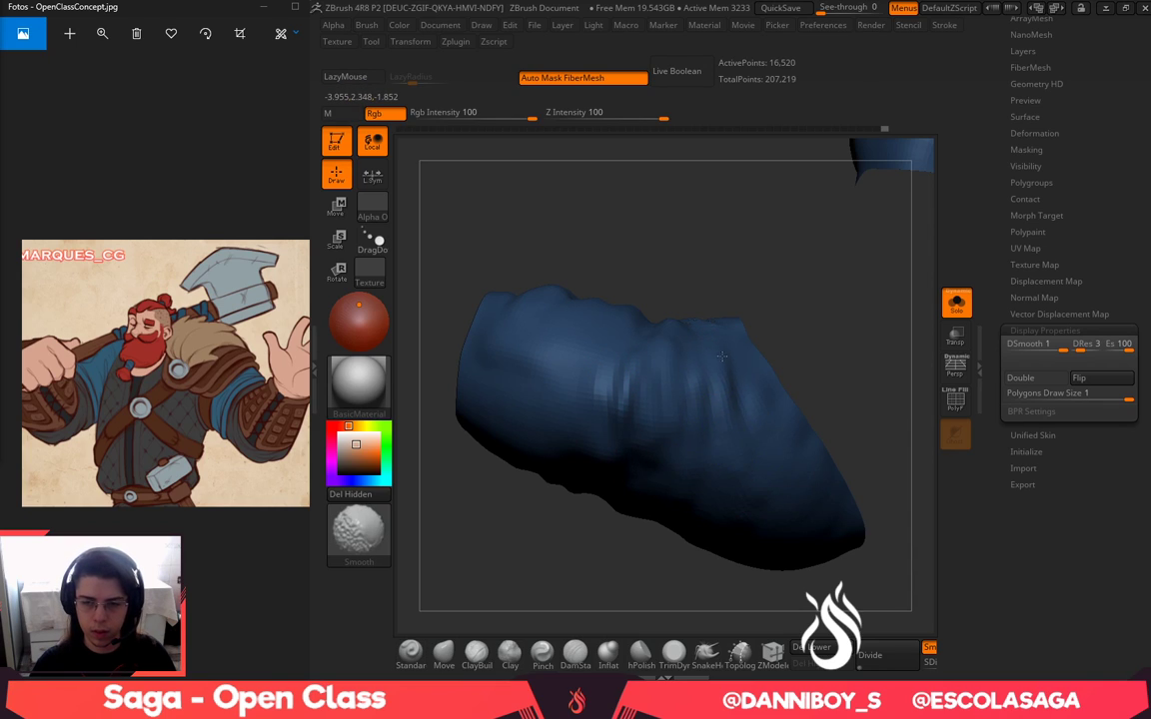
{"action": "left_click_drag", "start_coordinate": [759, 484], "coordinate": [765, 494], "text": "shift"}
{"action": "mouse_move", "coordinate": [815, 310]}
{"action": "left_mouse_down"}
{"action": "mouse_move", "coordinate": [799, 319]}
{"action": "mouse_move", "coordinate": [776, 303]}
{"action": "left_mouse_up"}
{"action": "key", "text": "space"}
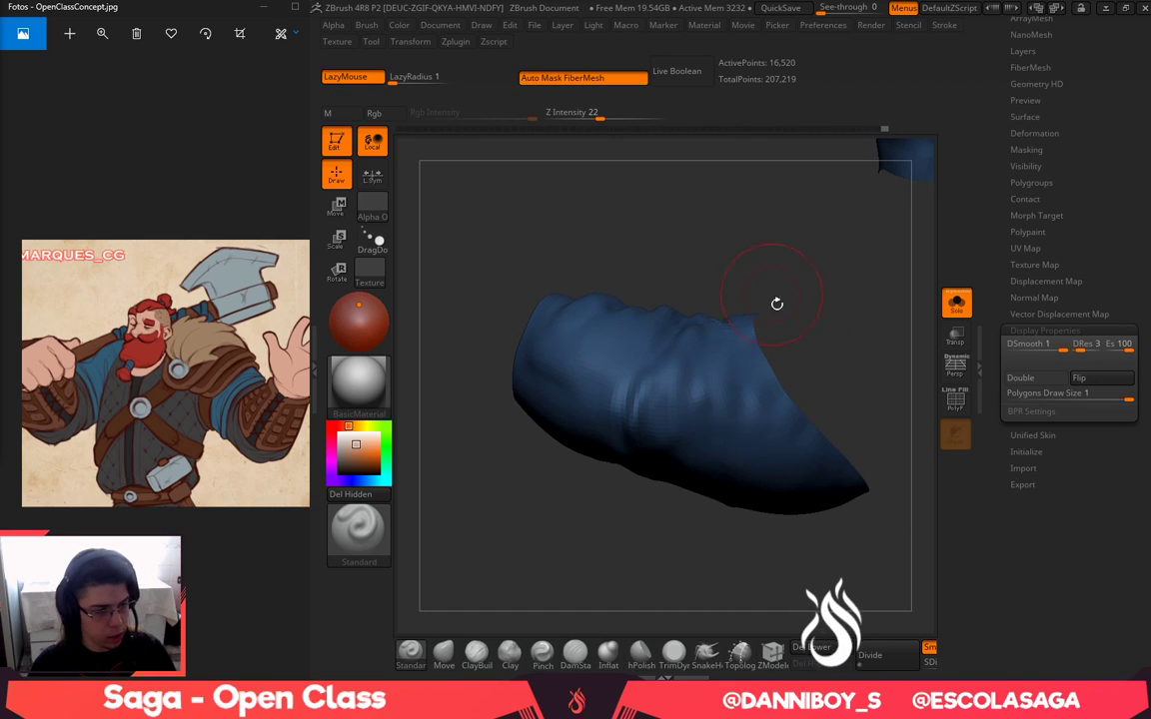
{"action": "left_click_drag", "start_coordinate": [767, 436], "coordinate": [770, 448], "text": "shift"}
{"action": "left_click_drag", "start_coordinate": [798, 524], "coordinate": [807, 405]}
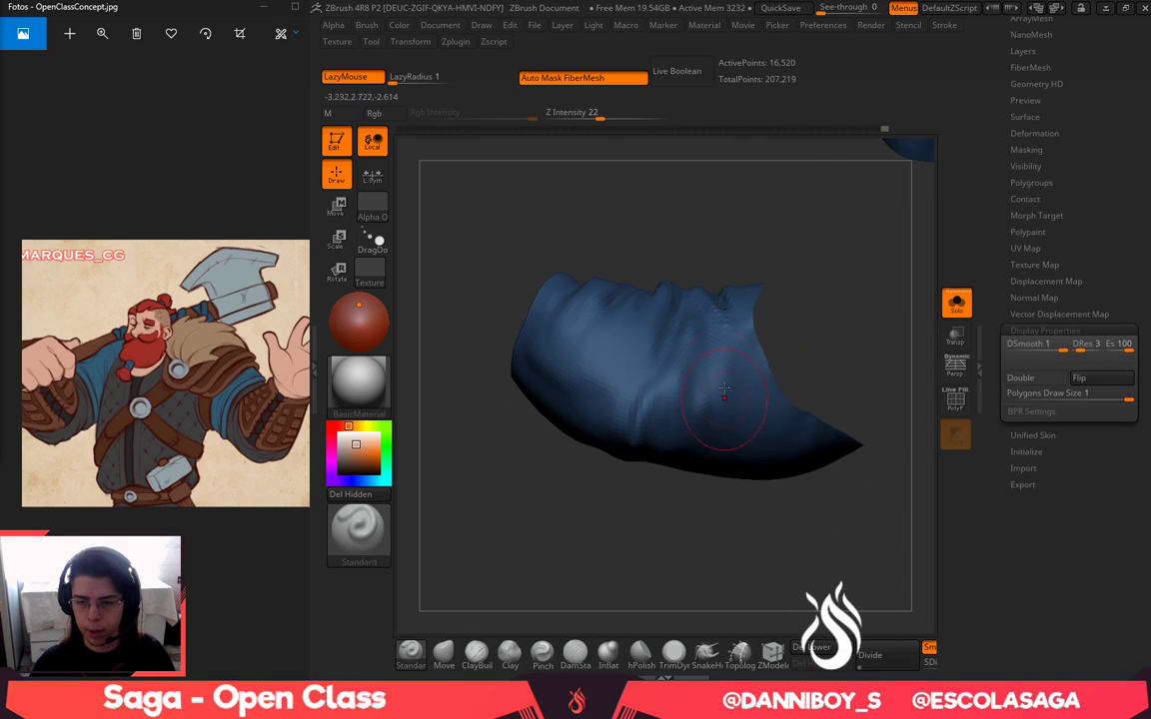
{"action": "left_click_drag", "start_coordinate": [719, 482], "coordinate": [734, 374]}
{"action": "left_click_drag", "start_coordinate": [764, 260], "coordinate": [794, 340]}
{"action": "left_click_drag", "start_coordinate": [671, 344], "coordinate": [680, 302], "text": "shift"}
{"action": "left_click_drag", "start_coordinate": [750, 273], "coordinate": [761, 503]}
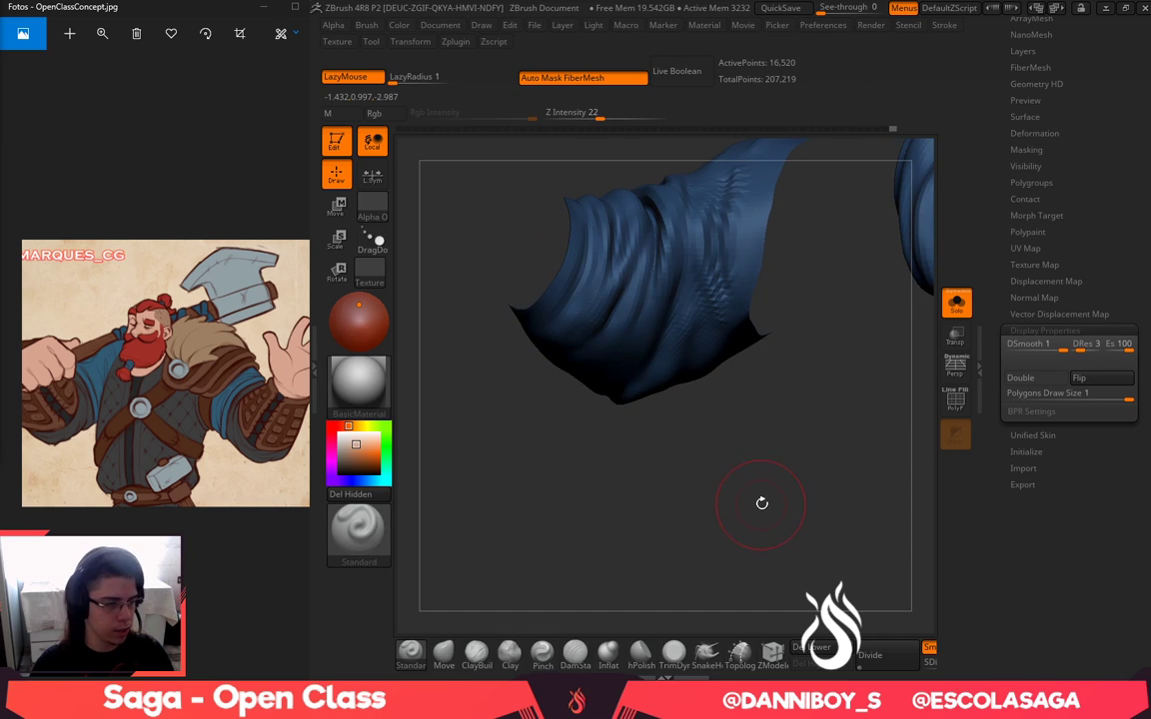
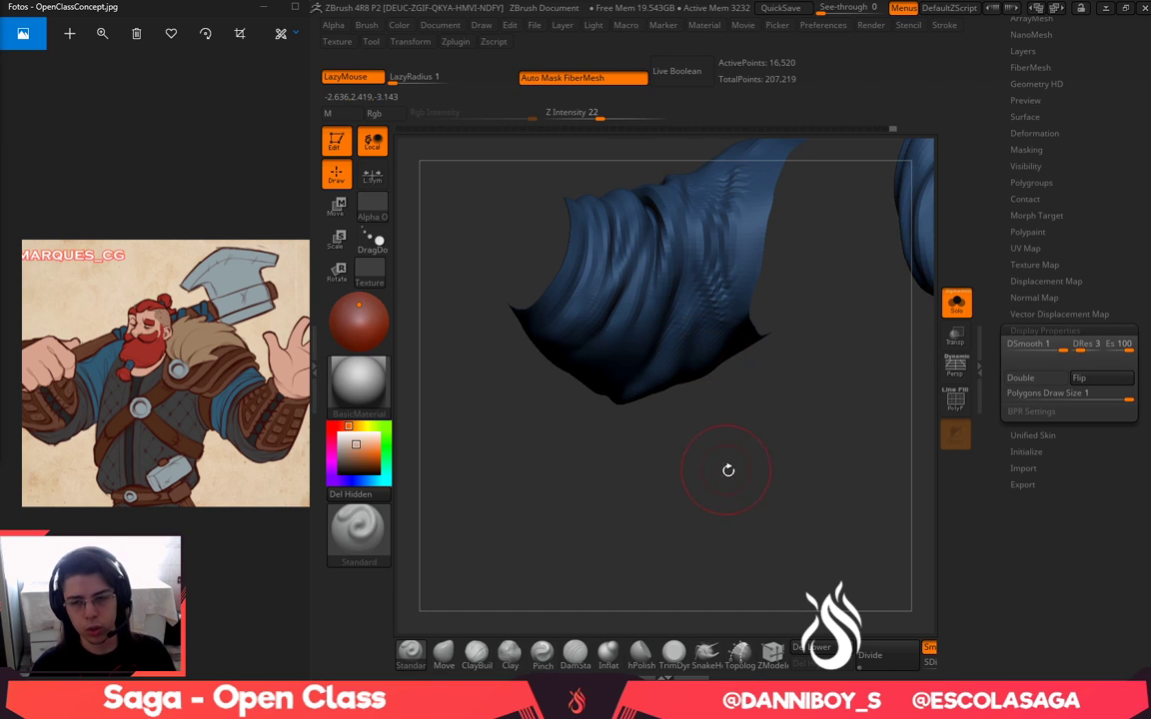
Adjust the brush size and soften the folds on the back and underside of the sleeve near the elbow
{"action": "mouse_move", "coordinate": [728, 471]}
{"action": "left_mouse_down"}
{"action": "mouse_move", "coordinate": [748, 440]}
{"action": "mouse_move", "coordinate": [690, 460]}
{"action": "left_mouse_up"}
{"action": "key", "text": "space"}
{"action": "left_click", "coordinate": [637, 285]}
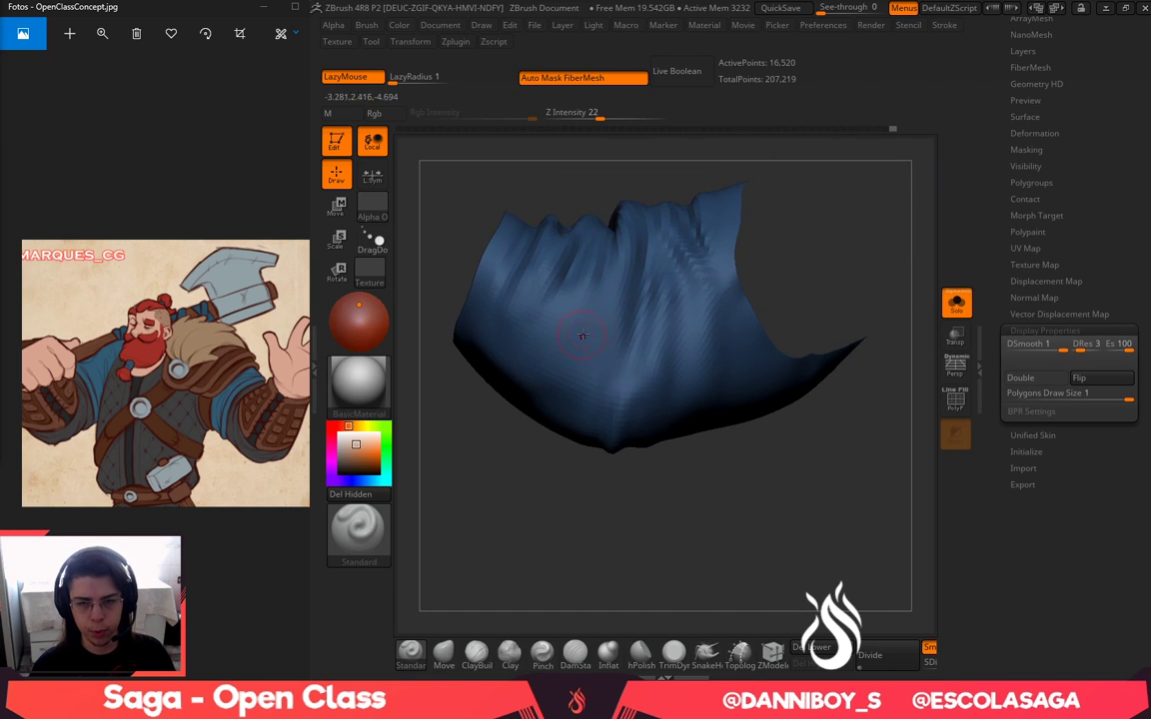
{"action": "left_click_drag", "start_coordinate": [577, 487], "coordinate": [603, 344]}
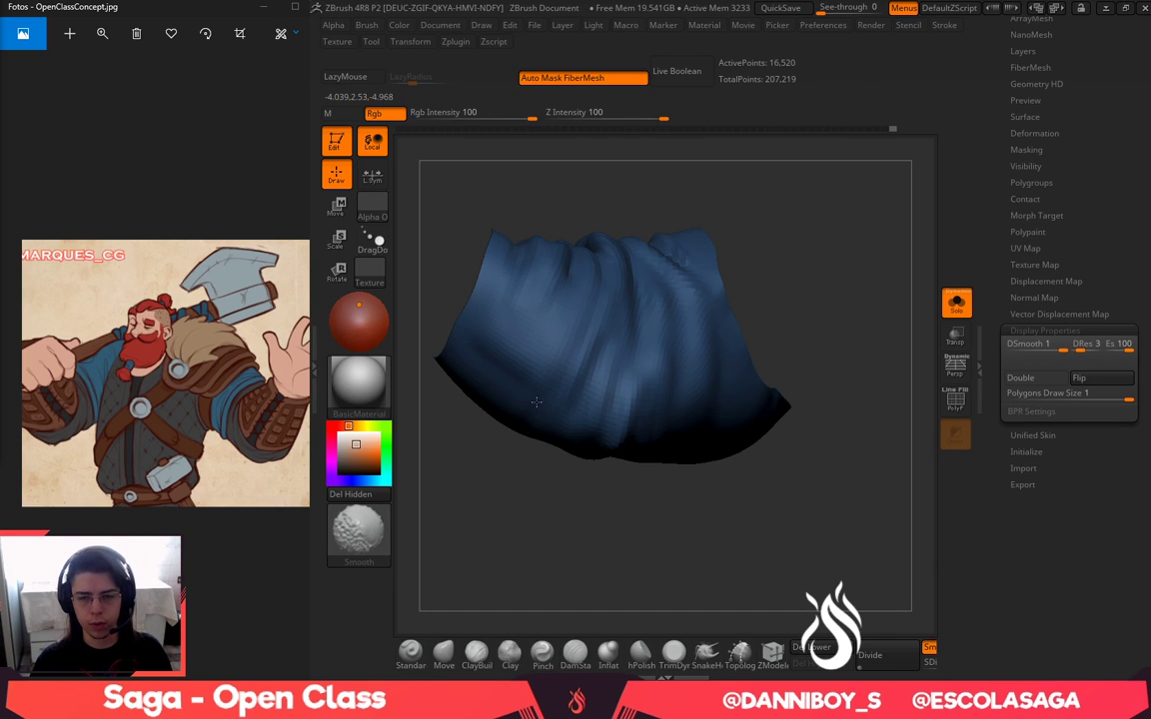
{"action": "left_click_drag", "start_coordinate": [637, 491], "coordinate": [557, 509]}
{"action": "left_click_drag", "start_coordinate": [578, 390], "coordinate": [756, 507]}
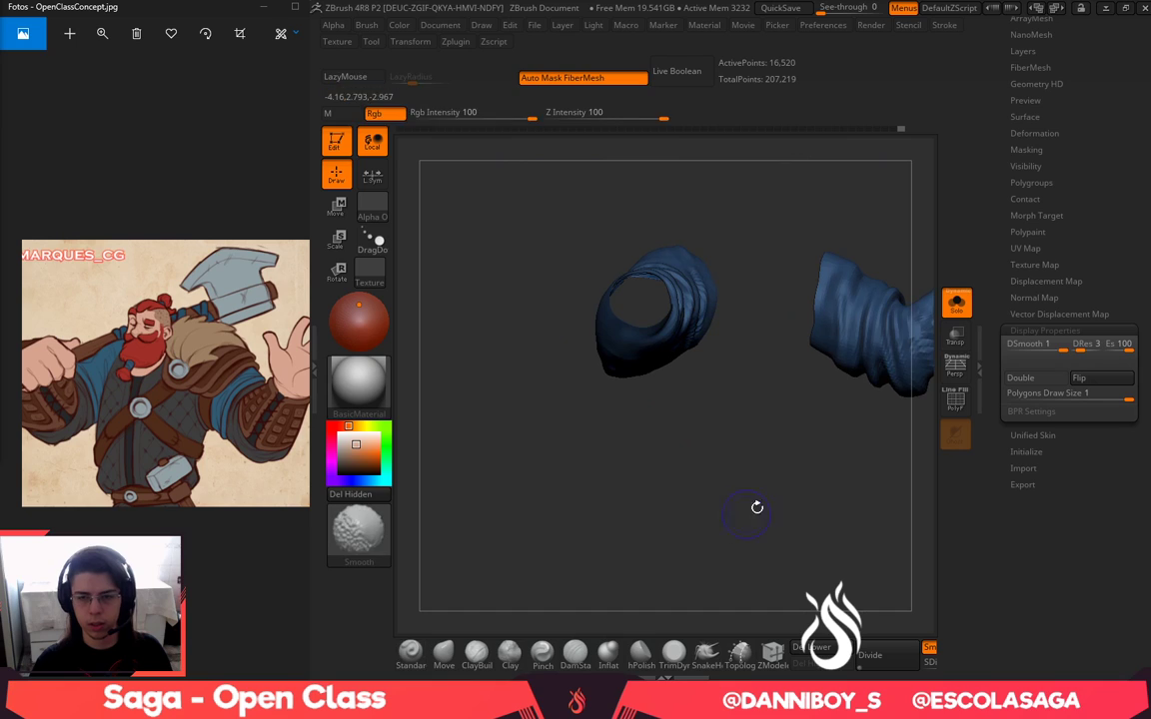
Show the whole character again and subdivide the sleeves by two more levels
{"action": "left_click", "coordinate": [959, 303]}
{"action": "mouse_move", "coordinate": [902, 227]}
{"action": "left_mouse_down"}
{"action": "mouse_move", "coordinate": [871, 204]}
{"action": "mouse_move", "coordinate": [891, 190]}
{"action": "mouse_move", "coordinate": [881, 221]}
{"action": "left_mouse_up"}
{"action": "key", "text": "ctrl+d"}
{"action": "left_click_drag", "start_coordinate": [661, 483], "coordinate": [685, 490], "text": "alt"}
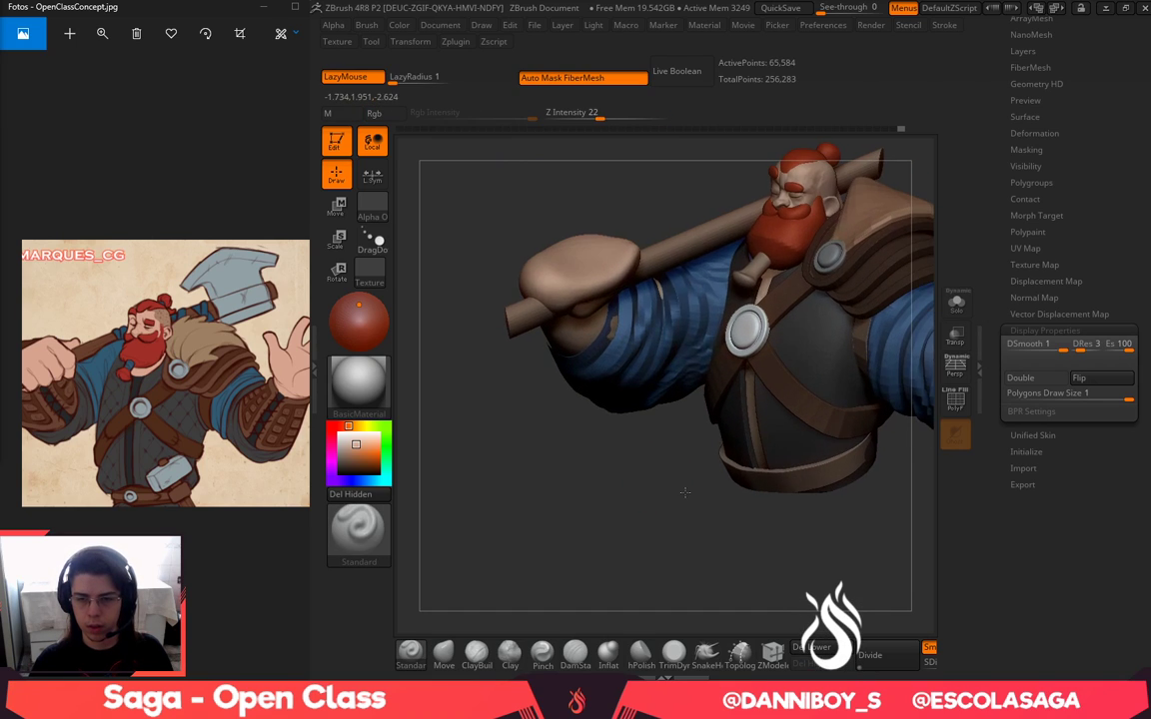
{"action": "key", "text": "ctrl+d"}
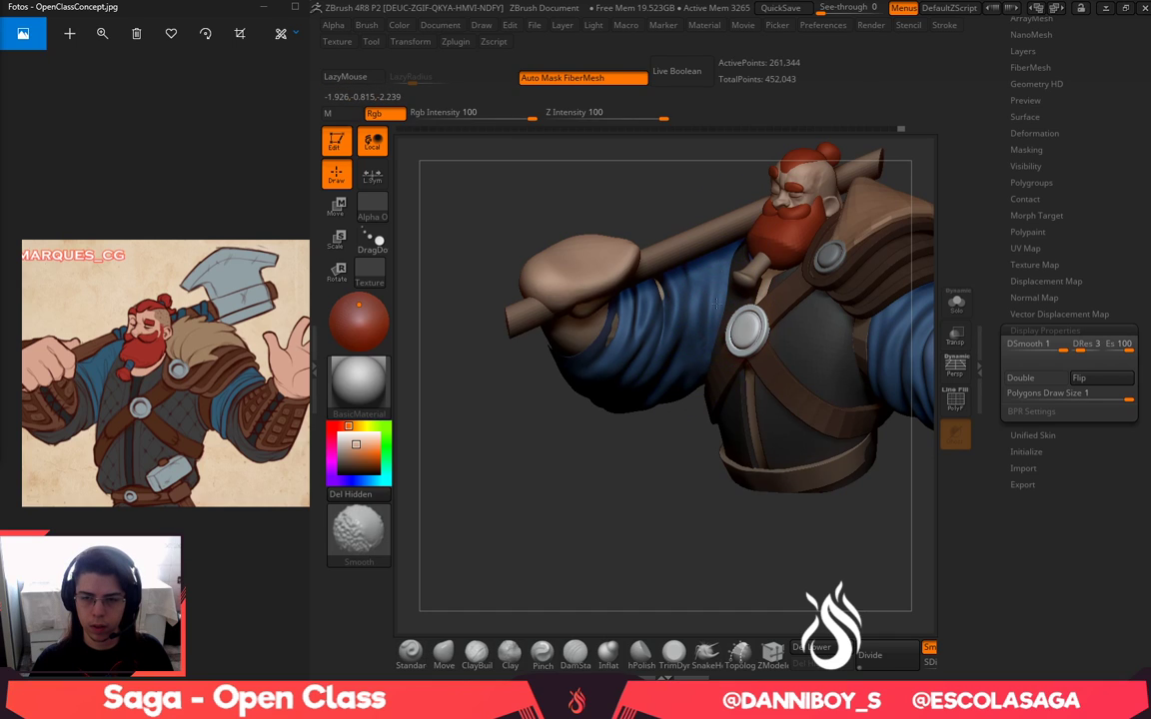
{"action": "left_click_drag", "start_coordinate": [647, 470], "coordinate": [672, 515], "text": "alt"}
Adjust the brush size, isolate the sleeves, and sculpt long folds down the upper arm beside the shoulder opening
{"action": "key", "text": "space"}
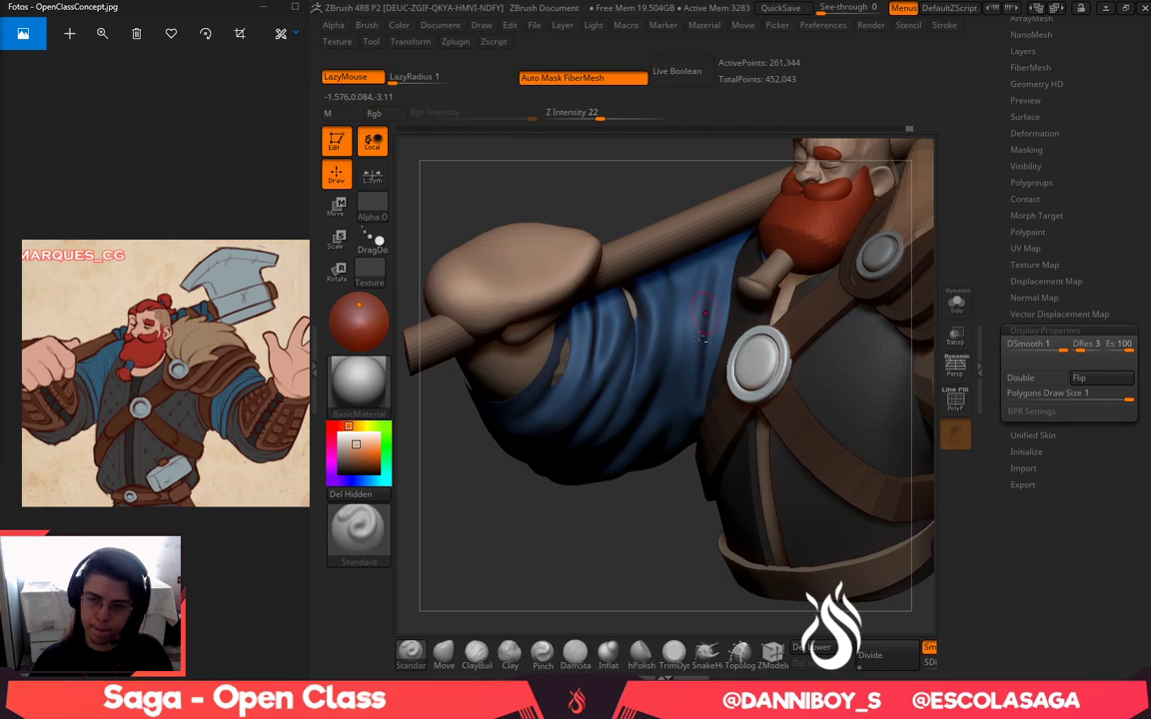
{"action": "right_click_drag", "start_coordinate": [689, 455], "coordinate": [678, 422]}
{"action": "right_click_drag", "start_coordinate": [730, 170], "coordinate": [729, 258]}
{"action": "left_click", "coordinate": [956, 303]}
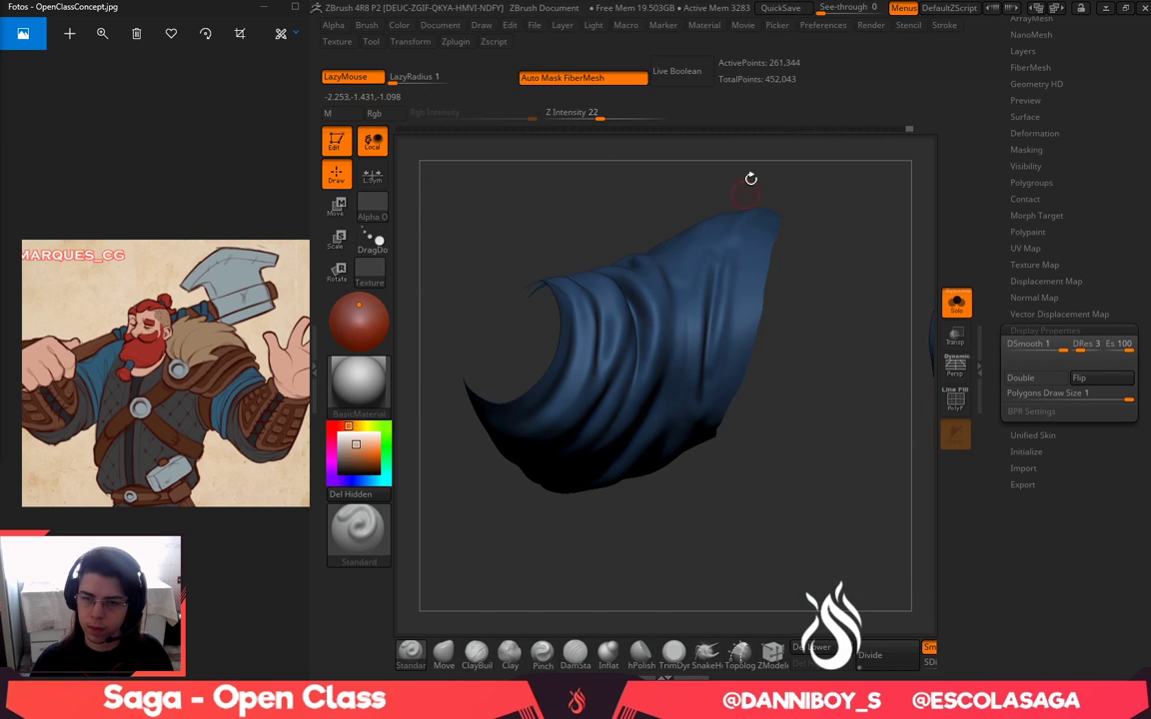
{"action": "right_click_drag", "start_coordinate": [750, 177], "coordinate": [753, 292]}
{"action": "left_click_drag", "start_coordinate": [740, 268], "coordinate": [715, 368]}
{"action": "mouse_move", "coordinate": [709, 300]}
{"action": "left_mouse_down"}
{"action": "mouse_move", "coordinate": [699, 388]}
{"action": "mouse_move", "coordinate": [694, 311]}
{"action": "left_mouse_up"}
{"action": "right_click_drag", "start_coordinate": [811, 251], "coordinate": [664, 341]}
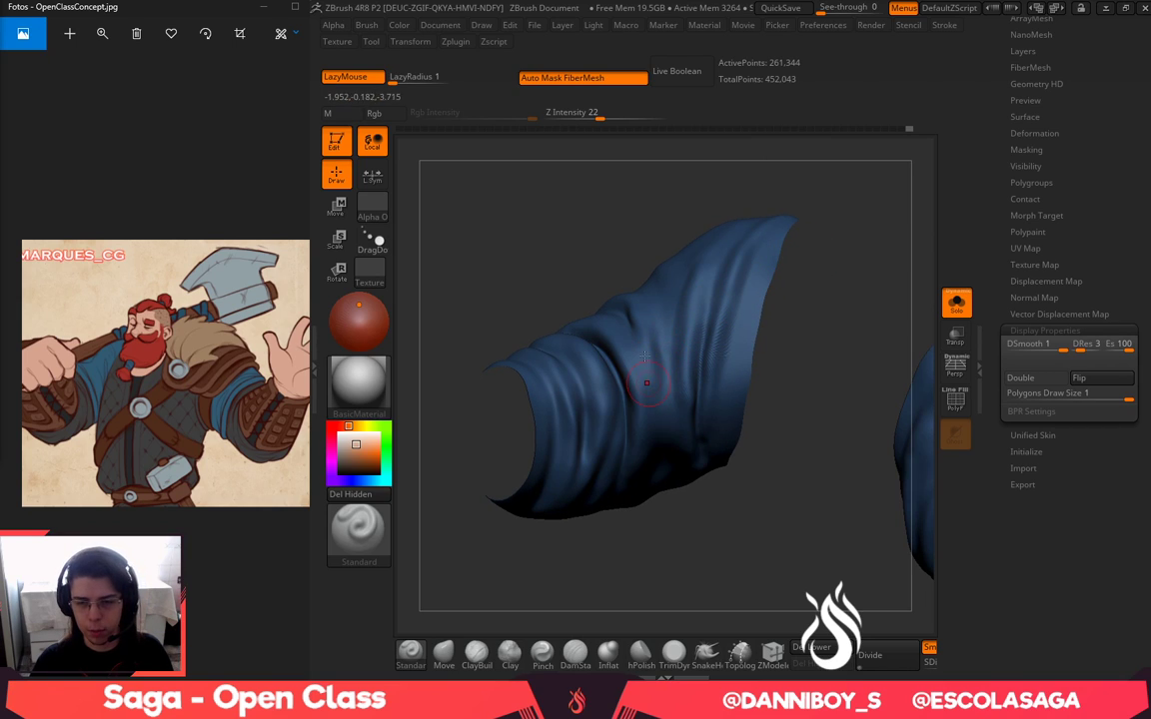
Extend the folds along the underside of the upper arm towards the armpit and smooth their lower ends
{"action": "left_click_drag", "start_coordinate": [634, 192], "coordinate": [644, 360]}
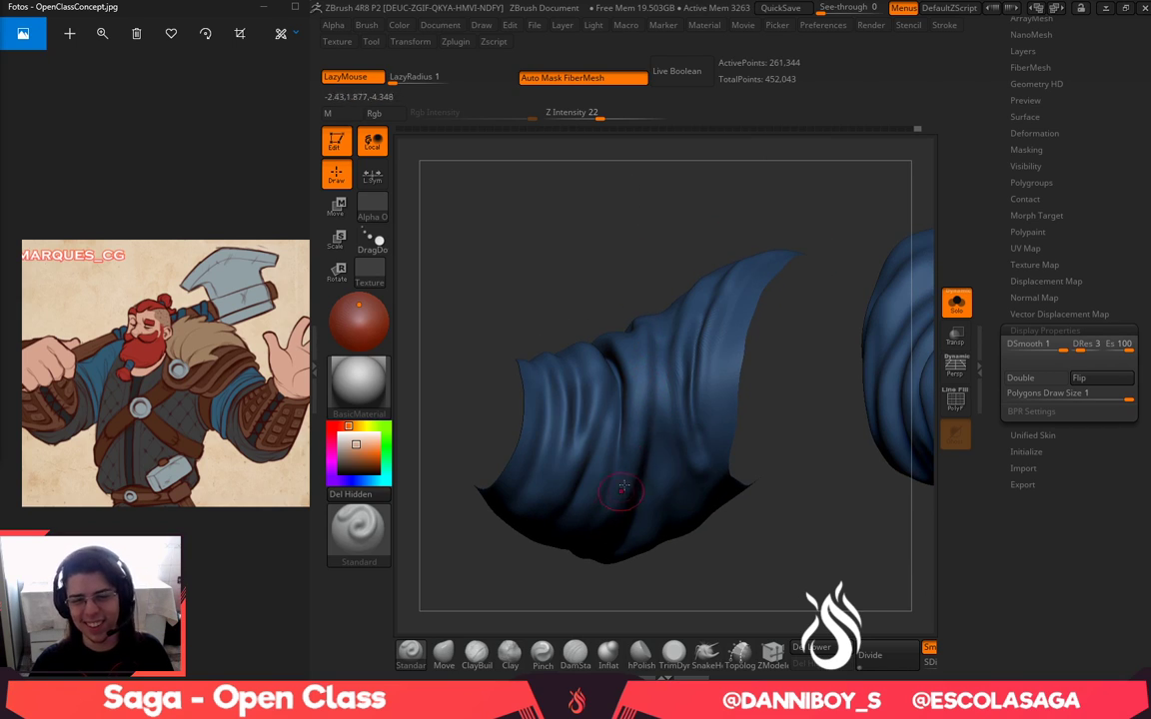
{"action": "right_click_drag", "start_coordinate": [650, 490], "coordinate": [662, 373]}
{"action": "left_click_drag", "start_coordinate": [653, 481], "coordinate": [666, 346]}
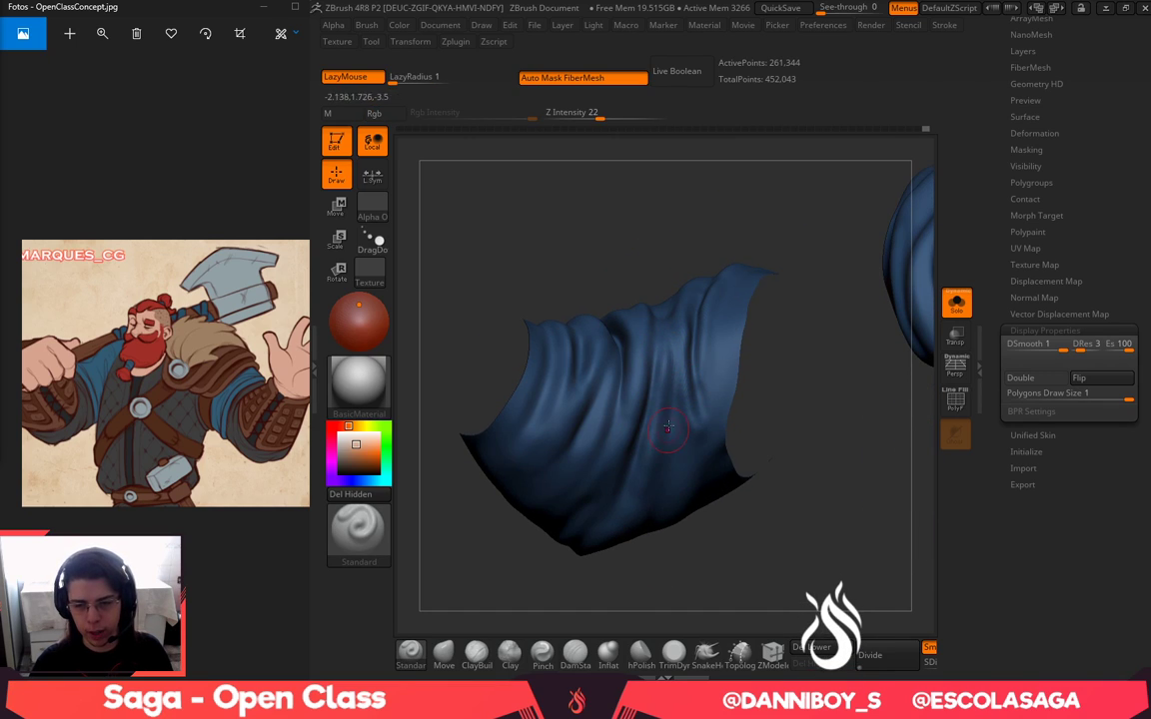
{"action": "left_click_drag", "start_coordinate": [664, 439], "coordinate": [655, 482], "text": "shift"}
{"action": "mouse_move", "coordinate": [716, 563]}
{"action": "left_mouse_down"}
{"action": "mouse_move", "coordinate": [711, 479]}
{"action": "mouse_move", "coordinate": [734, 384]}
{"action": "left_mouse_up"}
{"action": "key", "text": "space"}
{"action": "right_click_drag", "start_coordinate": [700, 378], "coordinate": [709, 400]}
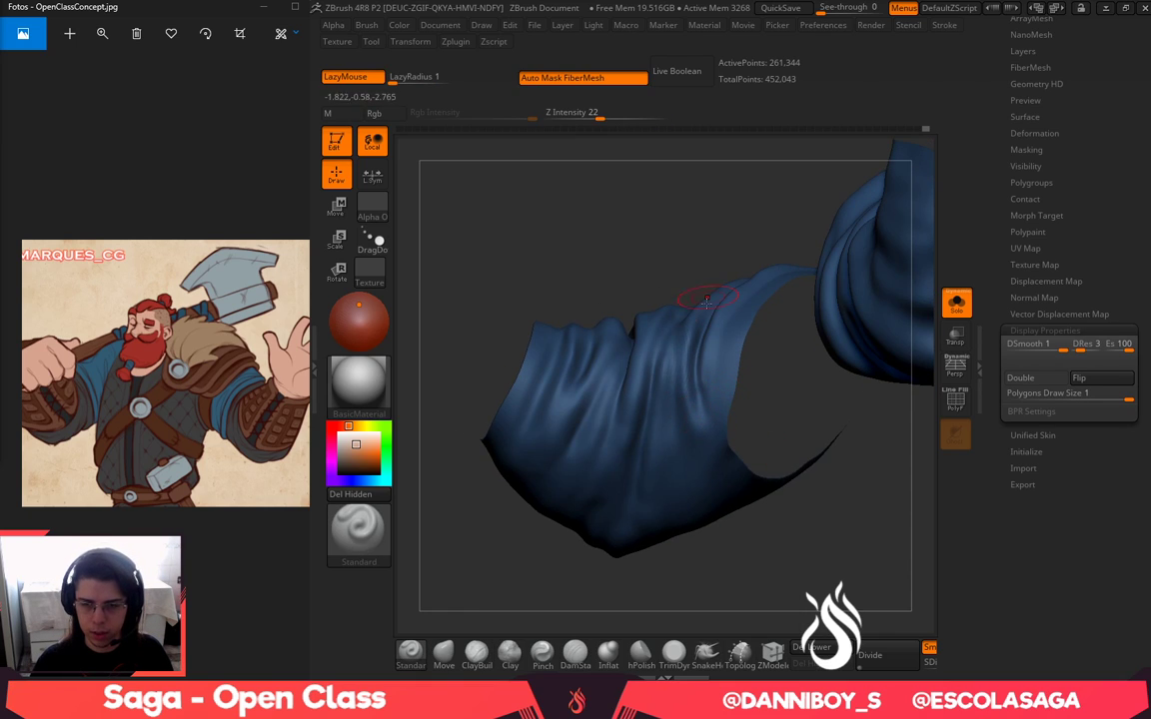
Refine the fold nearest the shoulder opening and smooth its upper end into the sleeve
{"action": "mouse_move", "coordinate": [689, 342]}
{"action": "right_mouse_down"}
{"action": "mouse_move", "coordinate": [855, 166]}
{"action": "mouse_move", "coordinate": [712, 278]}
{"action": "right_mouse_up"}
{"action": "mouse_move", "coordinate": [693, 287]}
{"action": "left_mouse_down", "text": "shift"}
{"action": "mouse_move", "coordinate": [684, 345]}
{"action": "mouse_move", "coordinate": [692, 319]}
{"action": "left_mouse_up", "text": "shift"}
{"action": "mouse_move", "coordinate": [794, 386]}
{"action": "left_mouse_down"}
{"action": "mouse_move", "coordinate": [796, 466]}
{"action": "mouse_move", "coordinate": [791, 456]}
{"action": "left_mouse_up"}
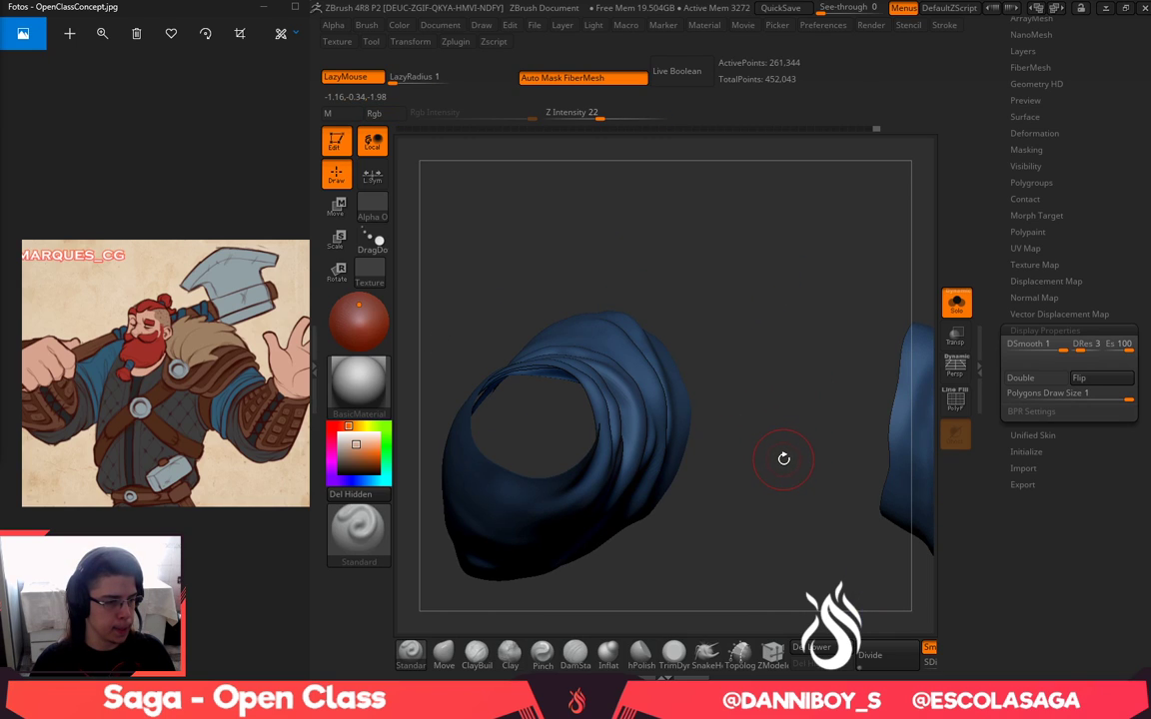
{"action": "mouse_move", "coordinate": [791, 458]}
{"action": "left_mouse_down"}
{"action": "mouse_move", "coordinate": [789, 480]}
{"action": "mouse_move", "coordinate": [769, 475]}
{"action": "left_mouse_up"}
{"action": "right_click_drag", "start_coordinate": [768, 475], "coordinate": [745, 492]}
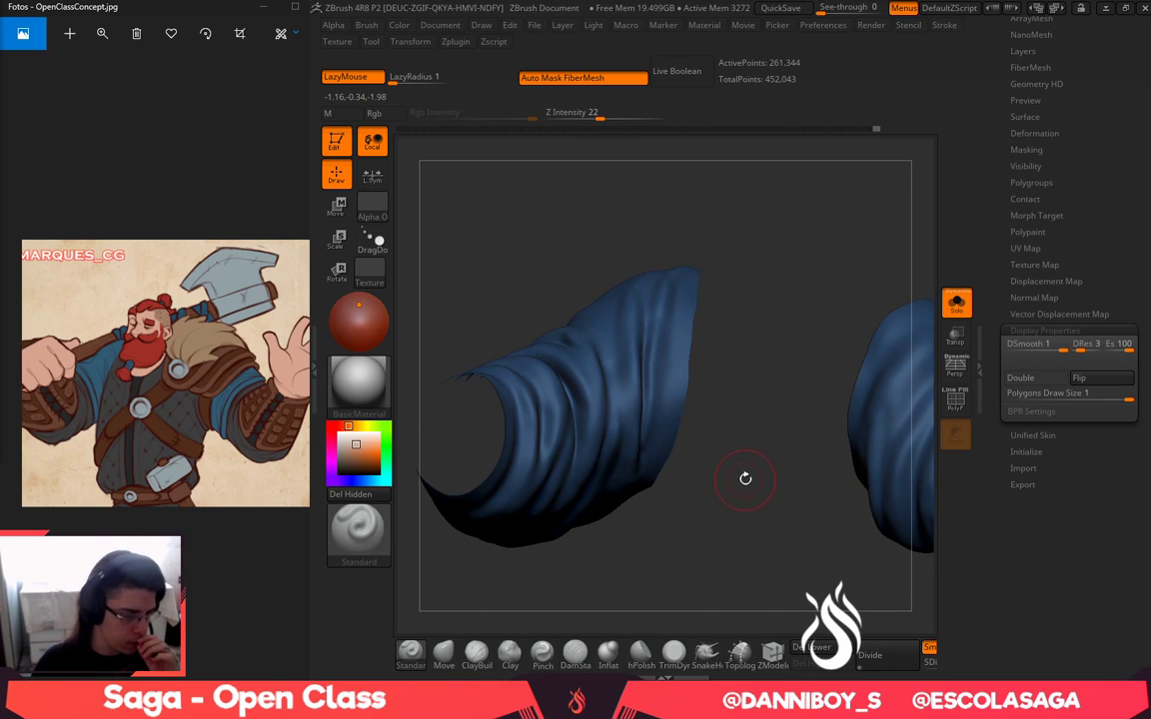
Shape a soft fold along the rim of the shoulder opening and blend it with light smoothing
{"action": "left_click_drag", "start_coordinate": [758, 476], "coordinate": [759, 478]}
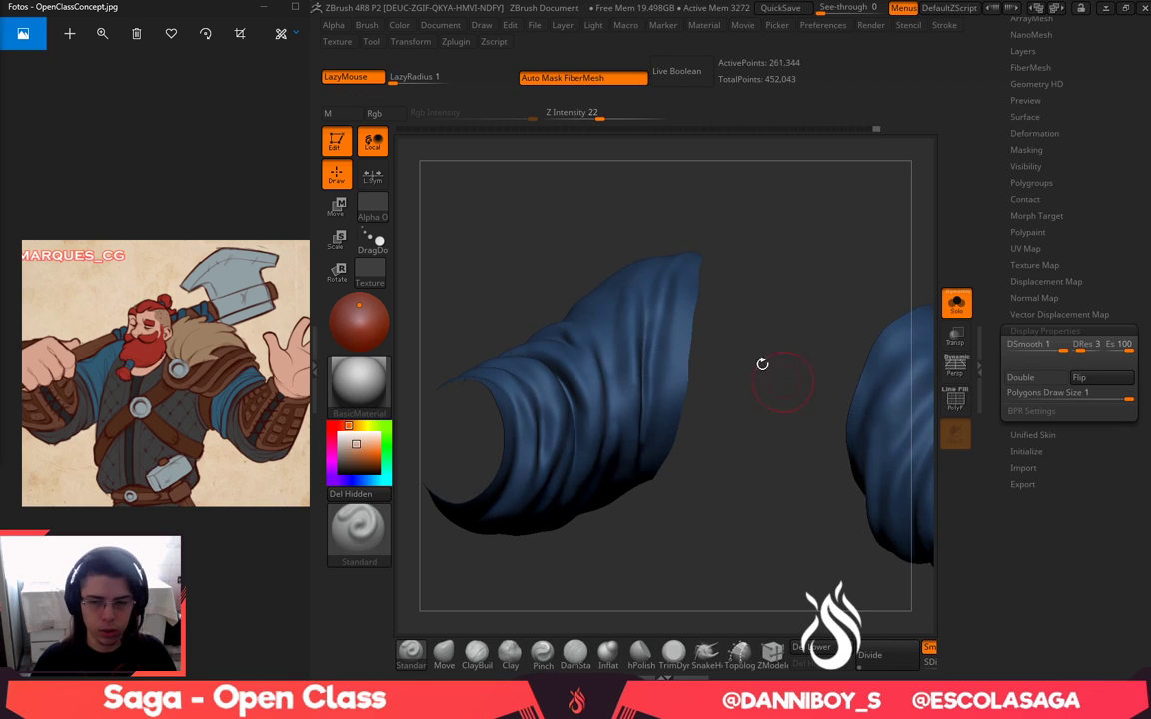
{"action": "left_click_drag", "start_coordinate": [665, 354], "coordinate": [662, 368], "text": "shift"}
{"action": "mouse_move", "coordinate": [671, 302]}
{"action": "left_mouse_down"}
{"action": "mouse_move", "coordinate": [656, 392]}
{"action": "mouse_move", "coordinate": [656, 362]}
{"action": "left_mouse_up"}
{"action": "key", "text": "shift"}
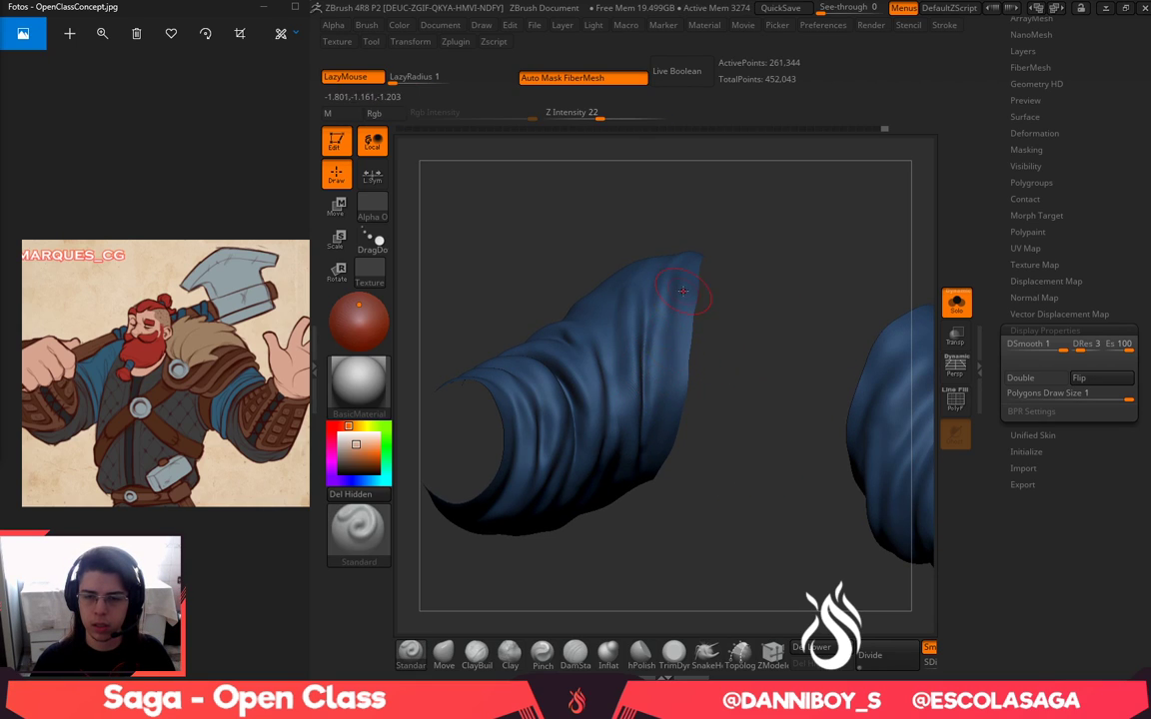
{"action": "key", "text": "space"}
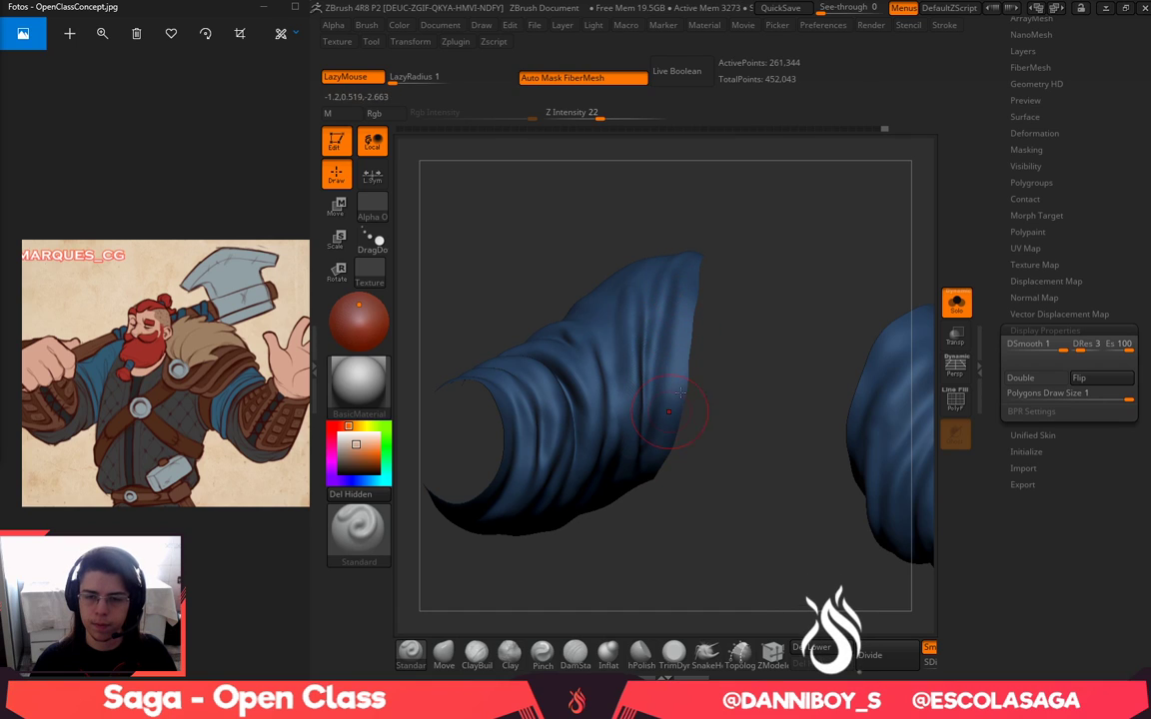
Smooth the cloth over the top of the shoulder and show the other subtools again
{"action": "left_click_drag", "start_coordinate": [737, 467], "coordinate": [737, 298]}
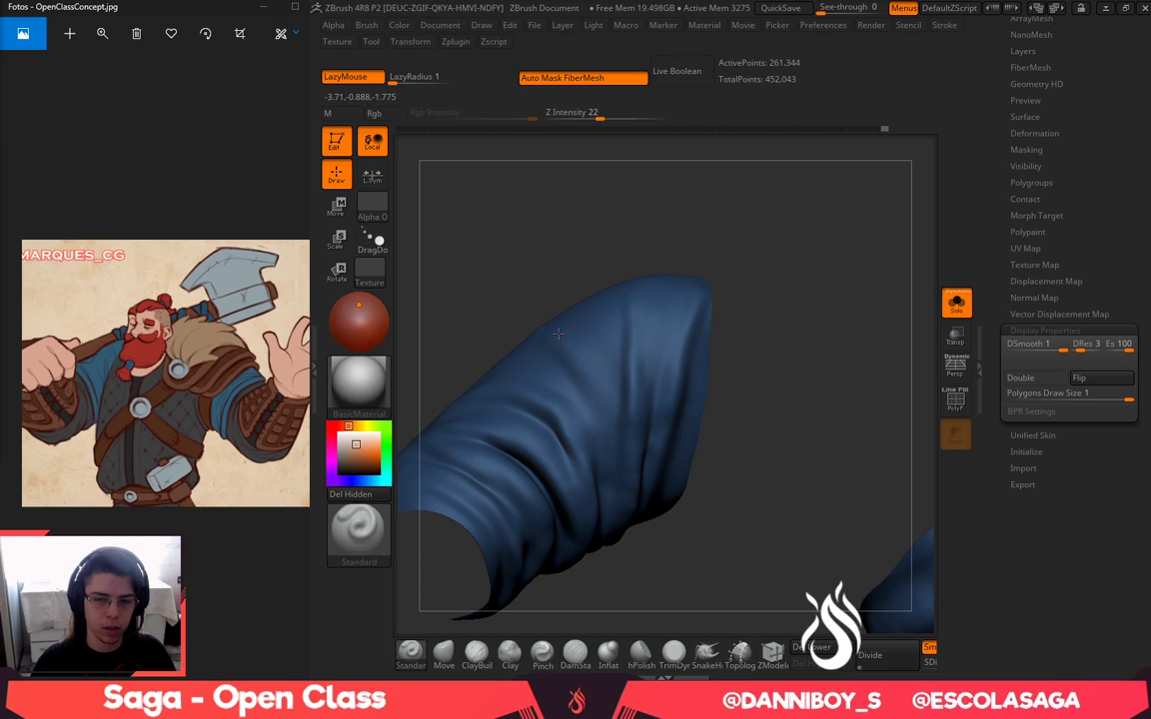
{"action": "key", "text": "shift"}
{"action": "mouse_move", "coordinate": [724, 306]}
{"action": "left_mouse_down"}
{"action": "mouse_move", "coordinate": [733, 341]}
{"action": "mouse_move", "coordinate": [799, 324]}
{"action": "left_mouse_up"}
{"action": "left_click", "coordinate": [958, 305]}
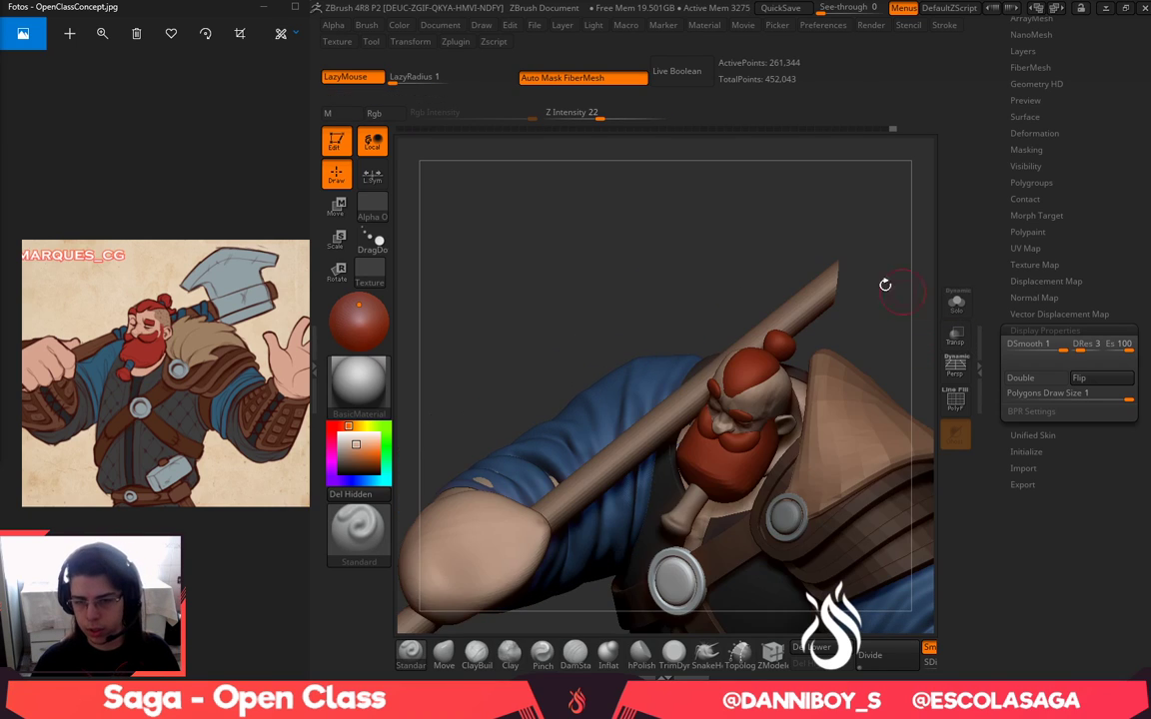
Smooth the top of the raised arm's sleeve and build up the cloth where the arm pokes through near the elbow
{"action": "left_click_drag", "start_coordinate": [687, 238], "coordinate": [727, 305]}
{"action": "key", "text": "shift"}
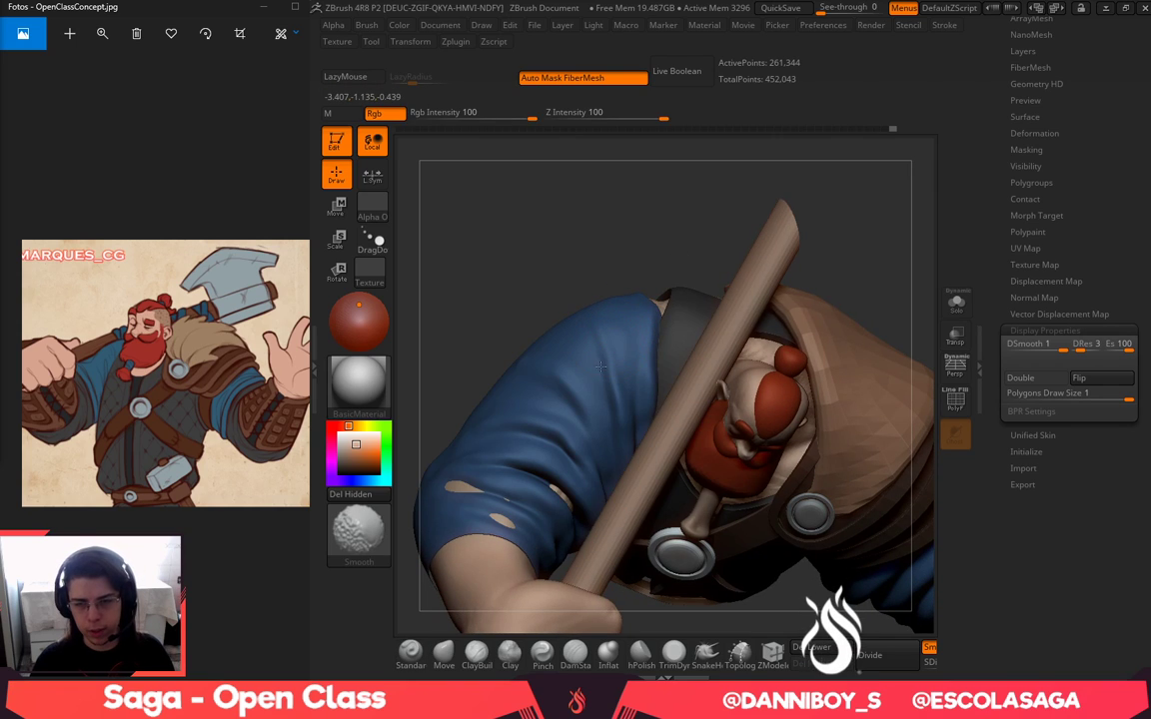
{"action": "mouse_move", "coordinate": [512, 275]}
{"action": "left_mouse_down"}
{"action": "mouse_move", "coordinate": [522, 334]}
{"action": "mouse_move", "coordinate": [520, 271]}
{"action": "left_mouse_up"}
{"action": "left_click_drag", "start_coordinate": [528, 444], "coordinate": [546, 465]}
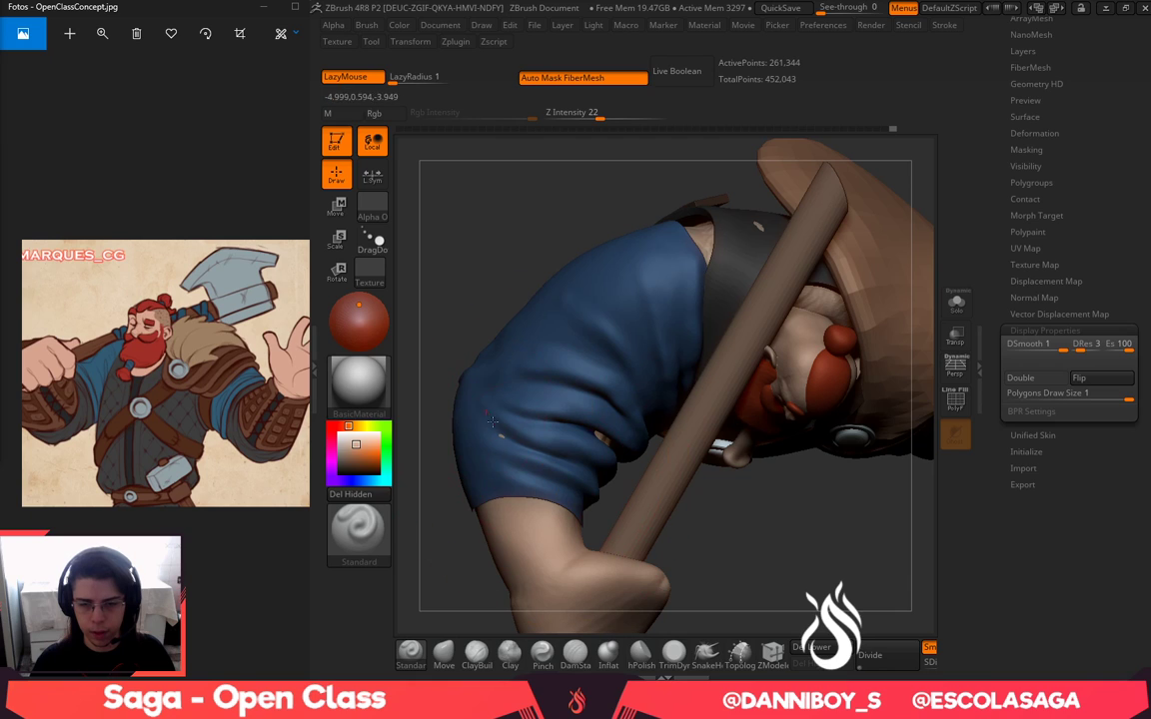
Switch to the Inflat brush, adjust its size, and swell the folds inside the elbow to cover the arm
{"action": "left_click_drag", "start_coordinate": [742, 469], "coordinate": [742, 530]}
{"action": "left_click", "coordinate": [609, 654]}
{"action": "key", "text": "space"}
{"action": "left_click_drag", "start_coordinate": [616, 420], "coordinate": [634, 429]}
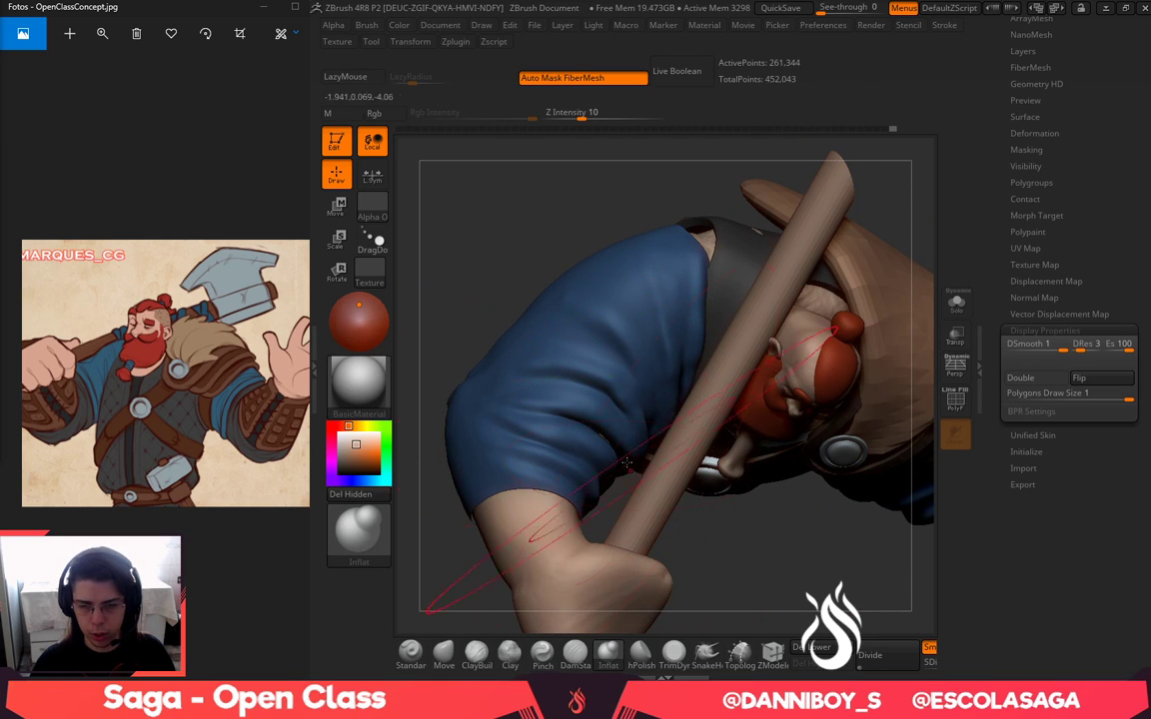
Examine the blue sleeve's folds on the raised arm from the front and from above
{"action": "left_click_drag", "start_coordinate": [530, 499], "coordinate": [574, 425]}
{"action": "left_click_drag", "start_coordinate": [726, 551], "coordinate": [714, 455]}
{"action": "key", "text": "space"}
{"action": "left_click_drag", "start_coordinate": [619, 490], "coordinate": [591, 490]}
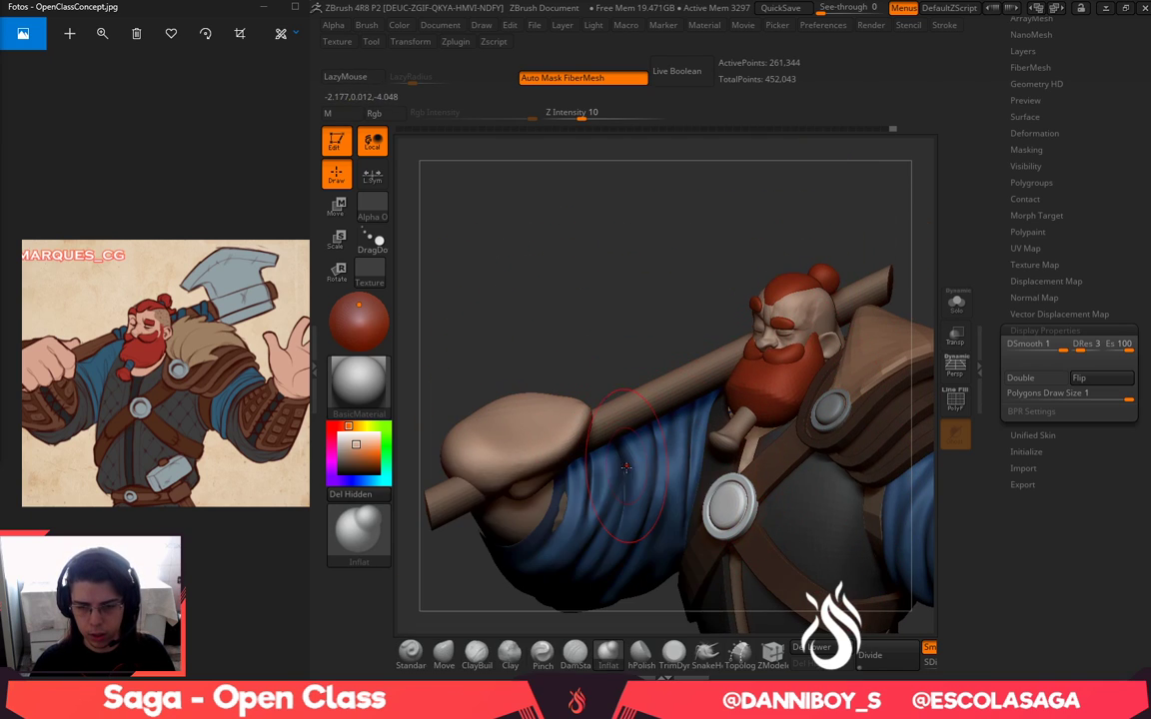
{"action": "key", "text": "shift"}
{"action": "left_click_drag", "start_coordinate": [631, 336], "coordinate": [596, 492]}
{"action": "key", "text": "space"}
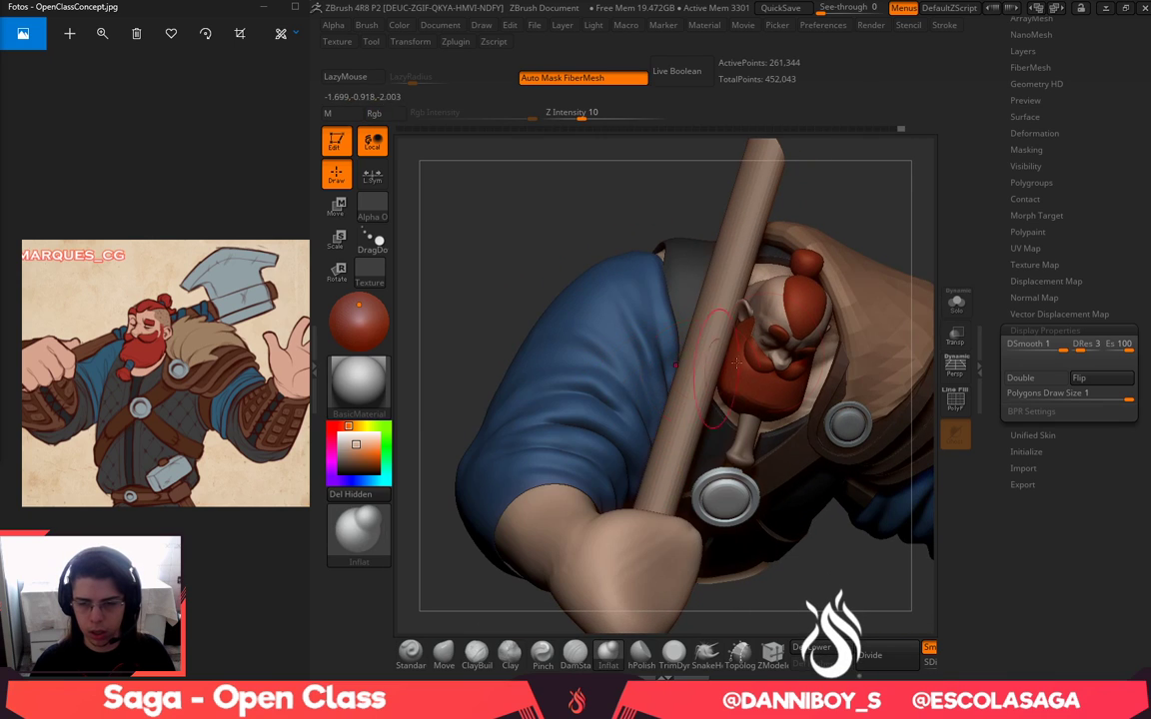
{"action": "left_click_drag", "start_coordinate": [895, 164], "coordinate": [863, 258]}
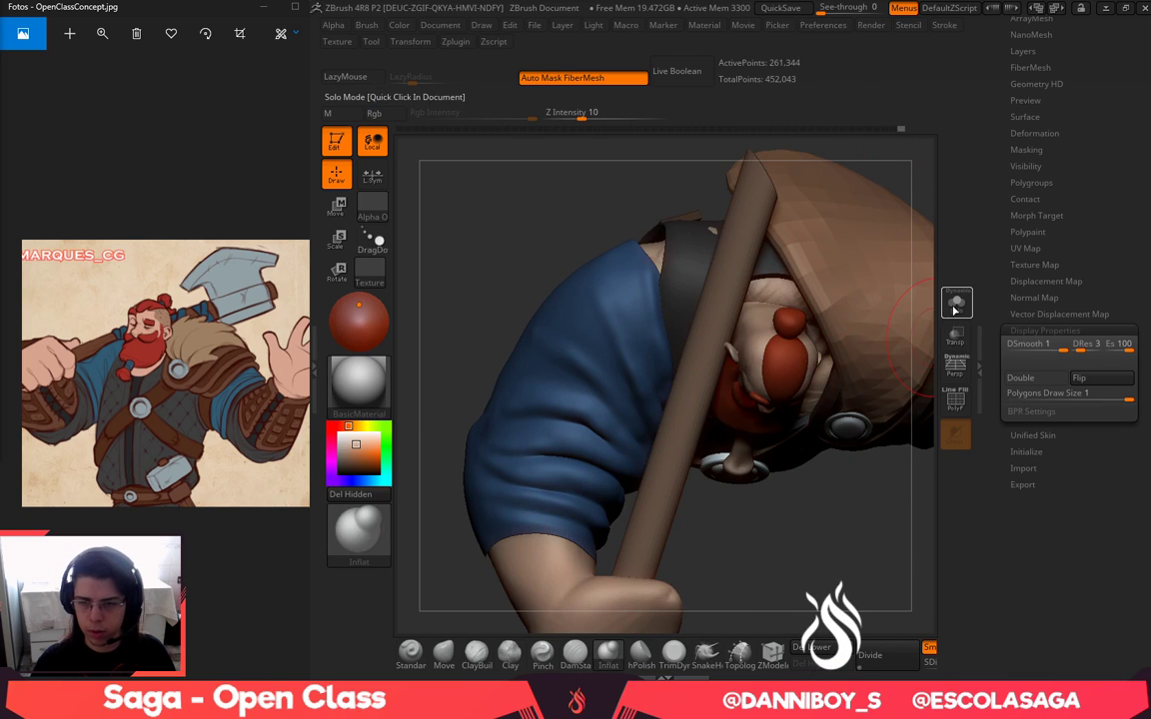
Isolate the blue sleeve in Solo mode and sculpt the folds across its elbow with a smaller Standard brush
{"action": "left_click", "coordinate": [955, 308]}
{"action": "left_click_drag", "start_coordinate": [727, 382], "coordinate": [853, 507], "text": "alt"}
{"action": "left_click", "coordinate": [414, 659]}
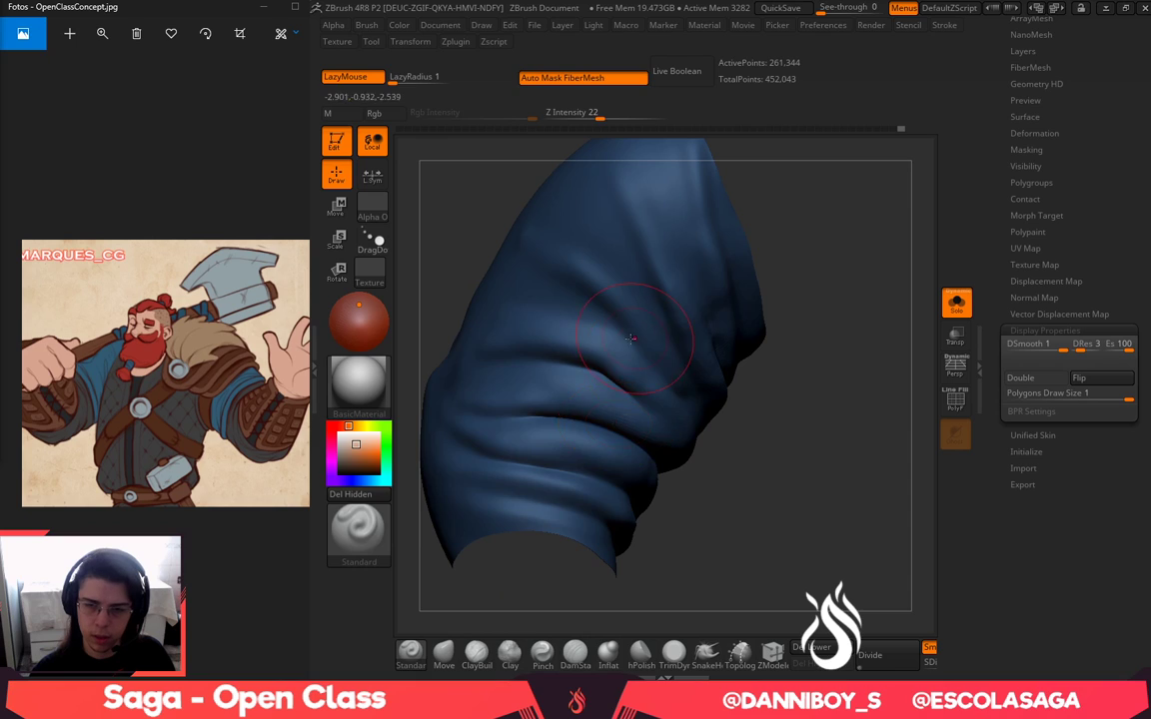
{"action": "key", "text": "space"}
{"action": "left_click_drag", "start_coordinate": [635, 346], "coordinate": [596, 346]}
{"action": "left_click_drag", "start_coordinate": [517, 377], "coordinate": [637, 399]}
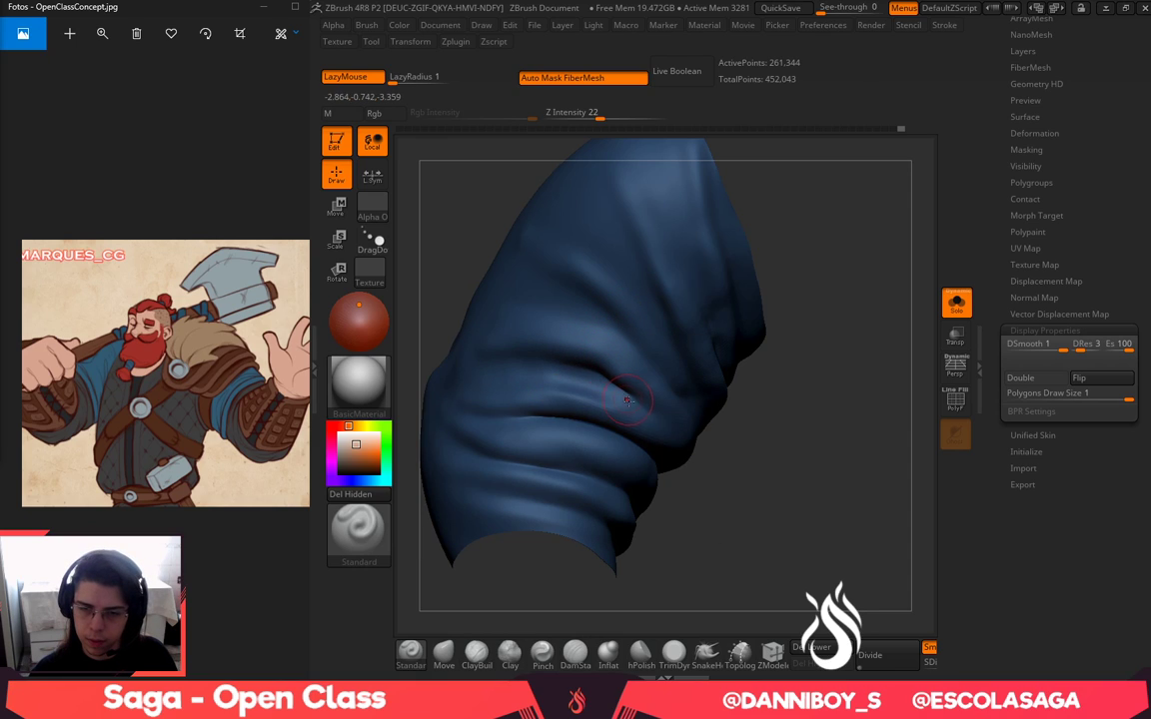
{"action": "left_click_drag", "start_coordinate": [737, 465], "coordinate": [756, 440]}
{"action": "mouse_move", "coordinate": [505, 342]}
{"action": "left_mouse_down"}
{"action": "mouse_move", "coordinate": [588, 366]}
{"action": "mouse_move", "coordinate": [651, 410]}
{"action": "left_mouse_up"}
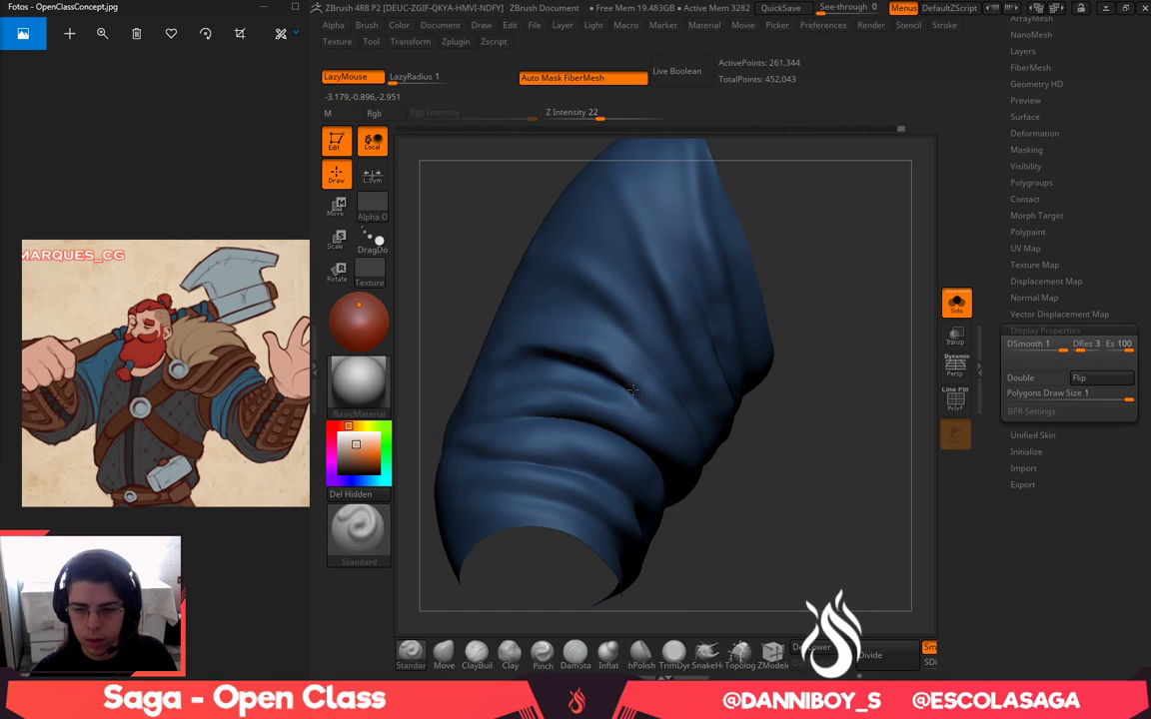
Smooth the ends of the elbow folds where they run toward the underside of the sleeve
{"action": "left_click_drag", "start_coordinate": [454, 352], "coordinate": [520, 310]}
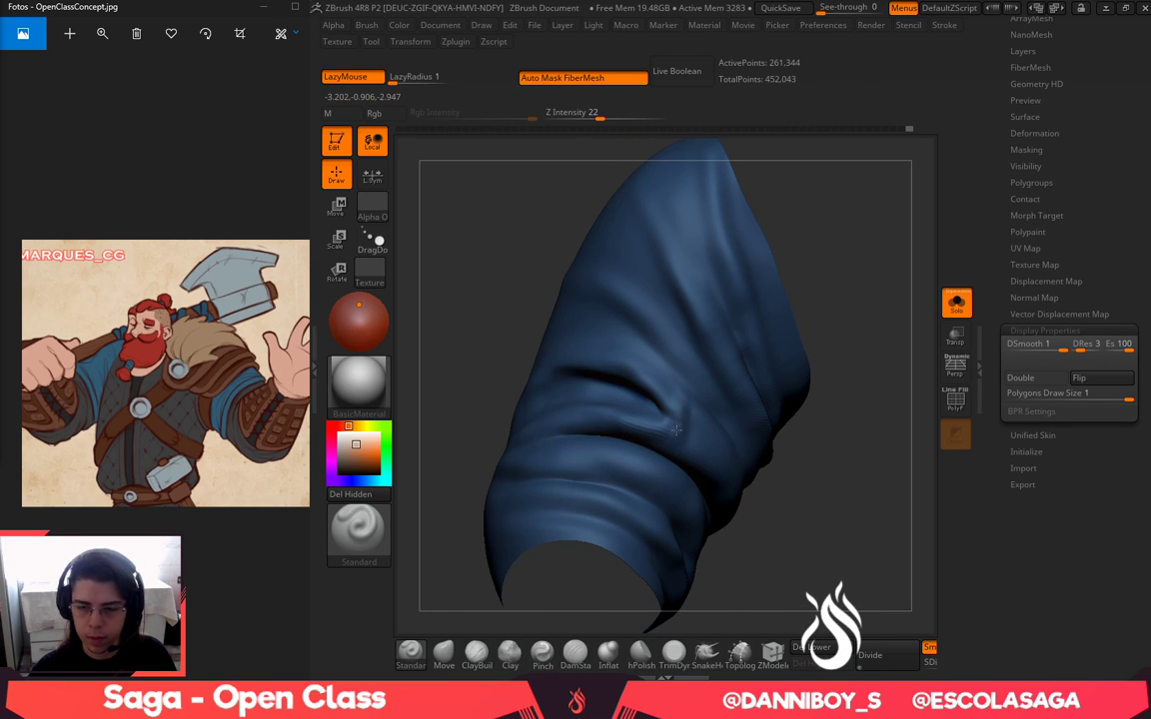
{"action": "key", "text": "shift"}
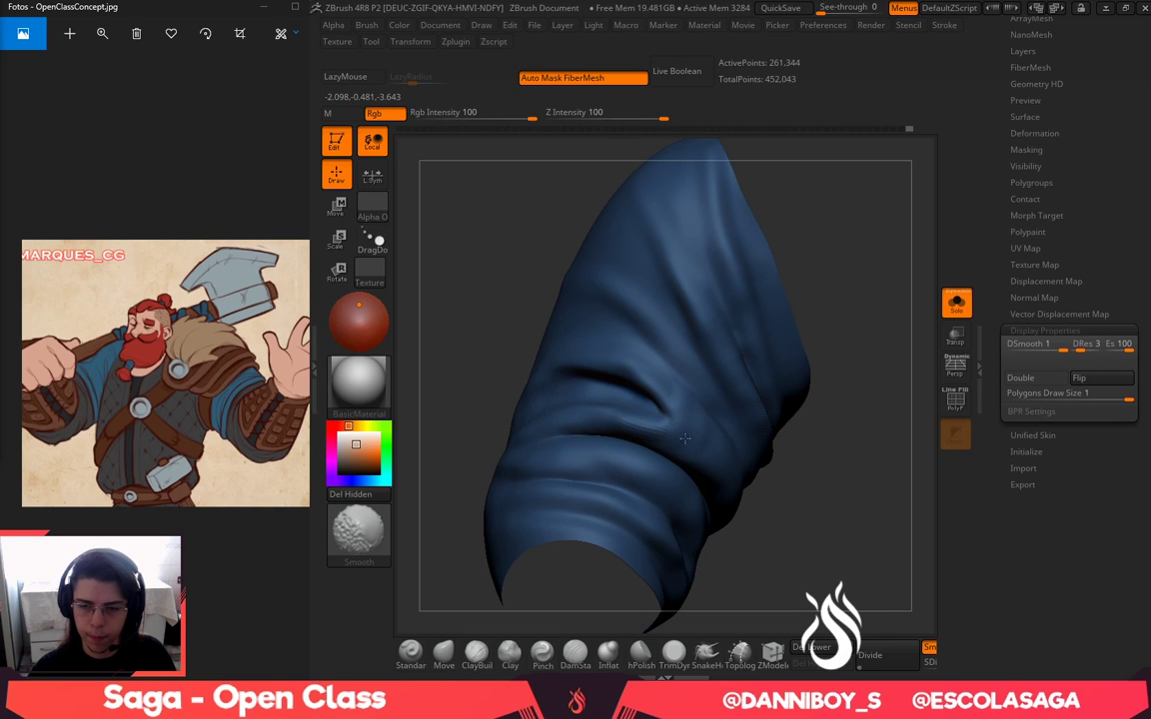
{"action": "key", "text": "shift"}
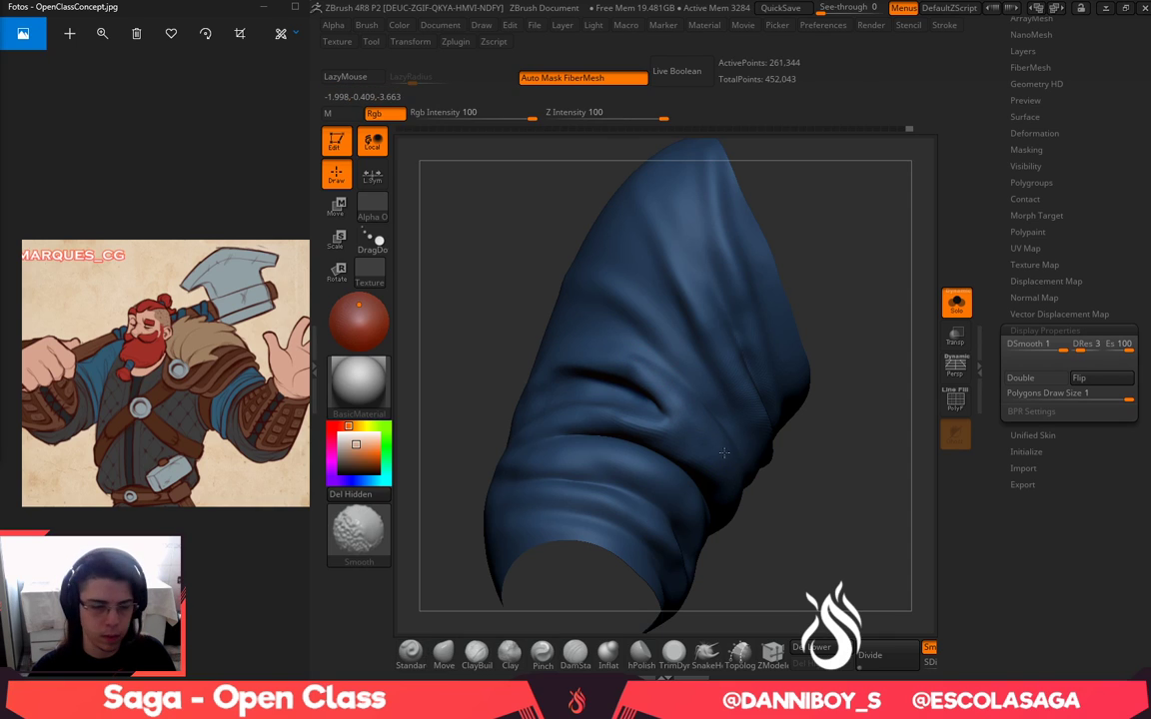
{"action": "mouse_move", "coordinate": [782, 518]}
{"action": "left_mouse_down"}
{"action": "mouse_move", "coordinate": [812, 514]}
{"action": "mouse_move", "coordinate": [810, 496]}
{"action": "left_mouse_up"}
{"action": "left_click_drag", "start_coordinate": [811, 609], "coordinate": [792, 557]}
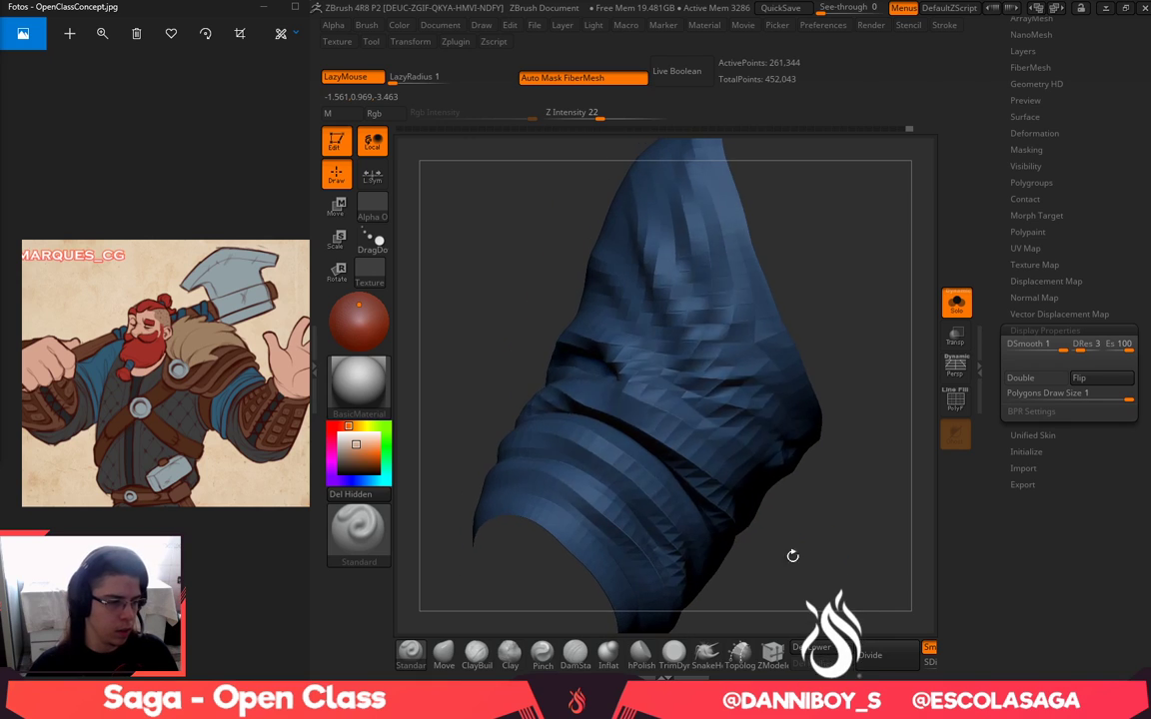
{"action": "left_click_drag", "start_coordinate": [526, 347], "coordinate": [553, 346]}
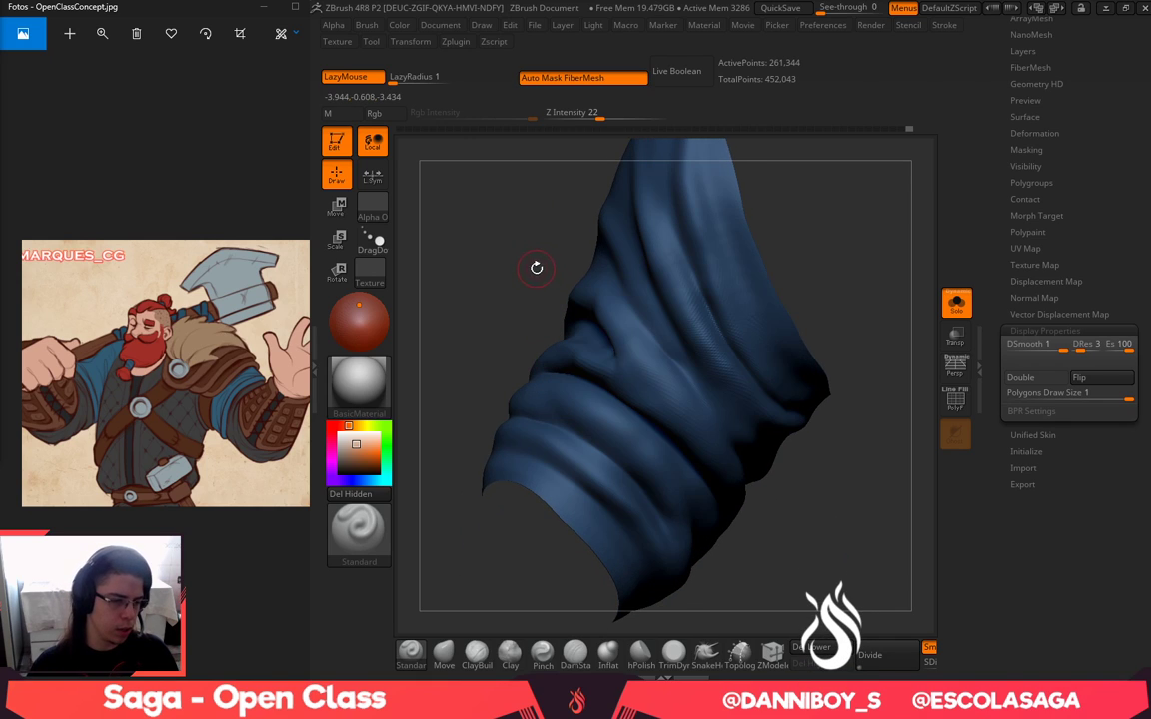
{"action": "mouse_move", "coordinate": [537, 268]}
{"action": "left_mouse_down"}
{"action": "mouse_move", "coordinate": [537, 290]}
{"action": "mouse_move", "coordinate": [526, 265]}
{"action": "mouse_move", "coordinate": [542, 270]}
{"action": "left_mouse_up"}
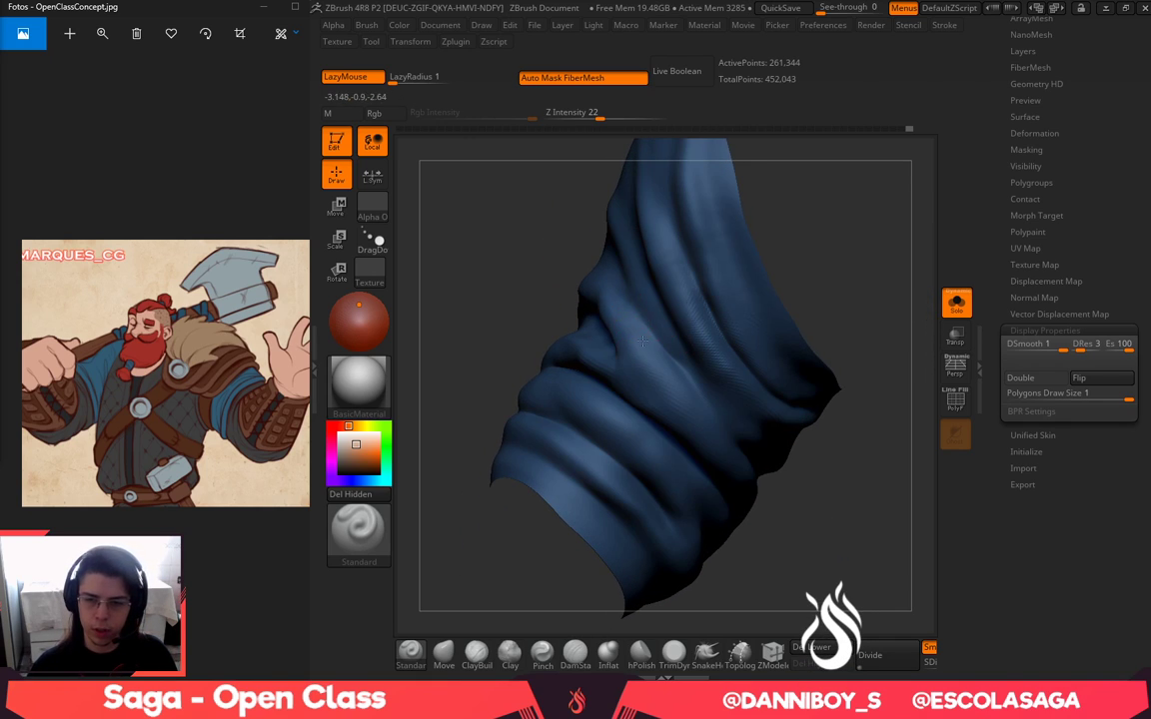
Sculpt long diagonal folds along the inner side of the sleeve with the Standard brush
{"action": "left_click_drag", "start_coordinate": [643, 342], "coordinate": [684, 389]}
{"action": "left_click_drag", "start_coordinate": [614, 291], "coordinate": [677, 402]}
{"action": "left_click_drag", "start_coordinate": [771, 498], "coordinate": [735, 479]}
{"action": "left_click_drag", "start_coordinate": [621, 307], "coordinate": [719, 442]}
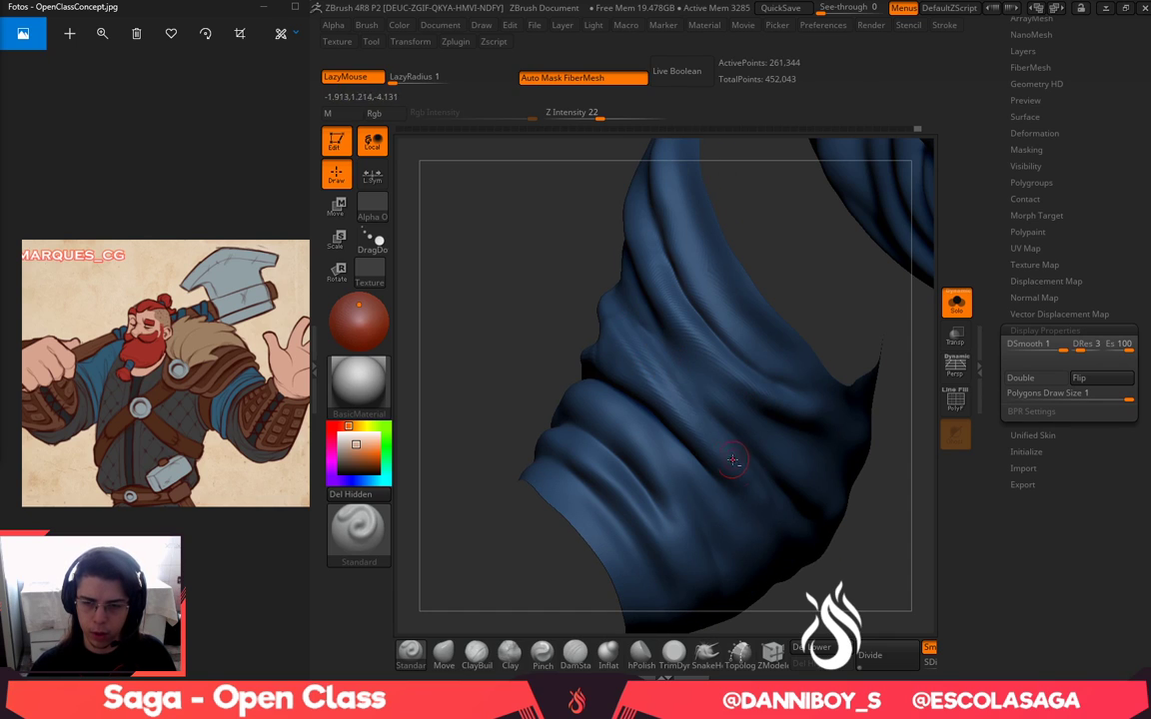
{"action": "left_click_drag", "start_coordinate": [585, 250], "coordinate": [621, 333]}
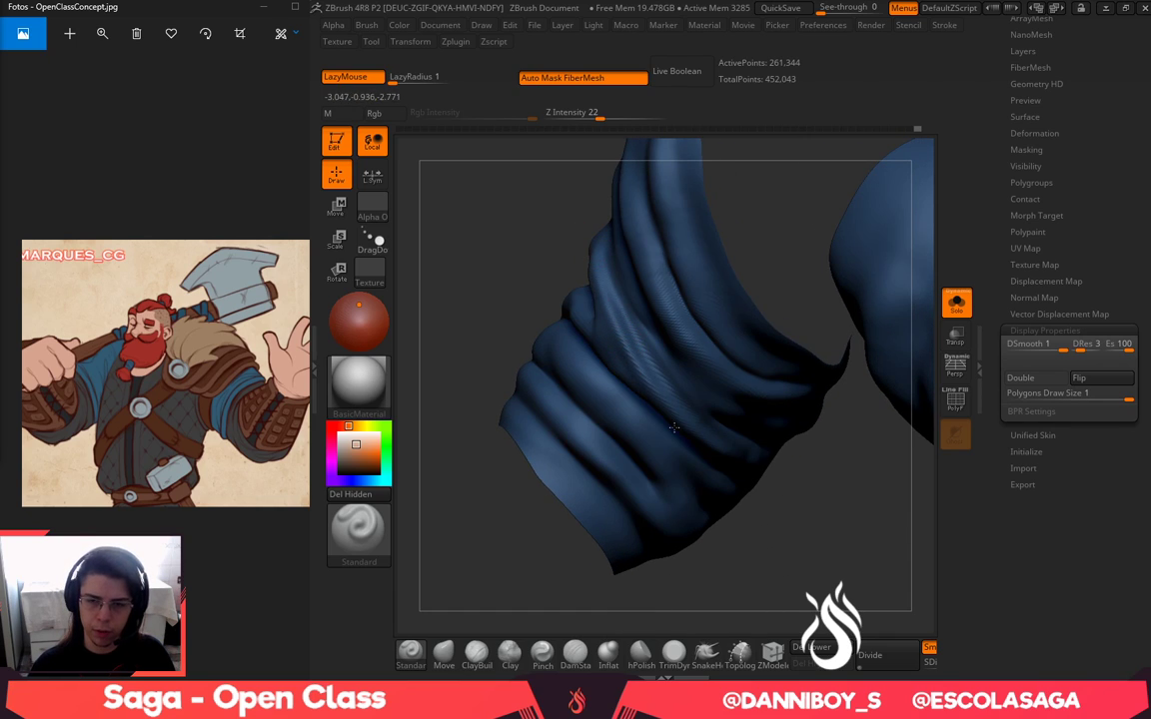
{"action": "left_click_drag", "start_coordinate": [596, 273], "coordinate": [694, 405]}
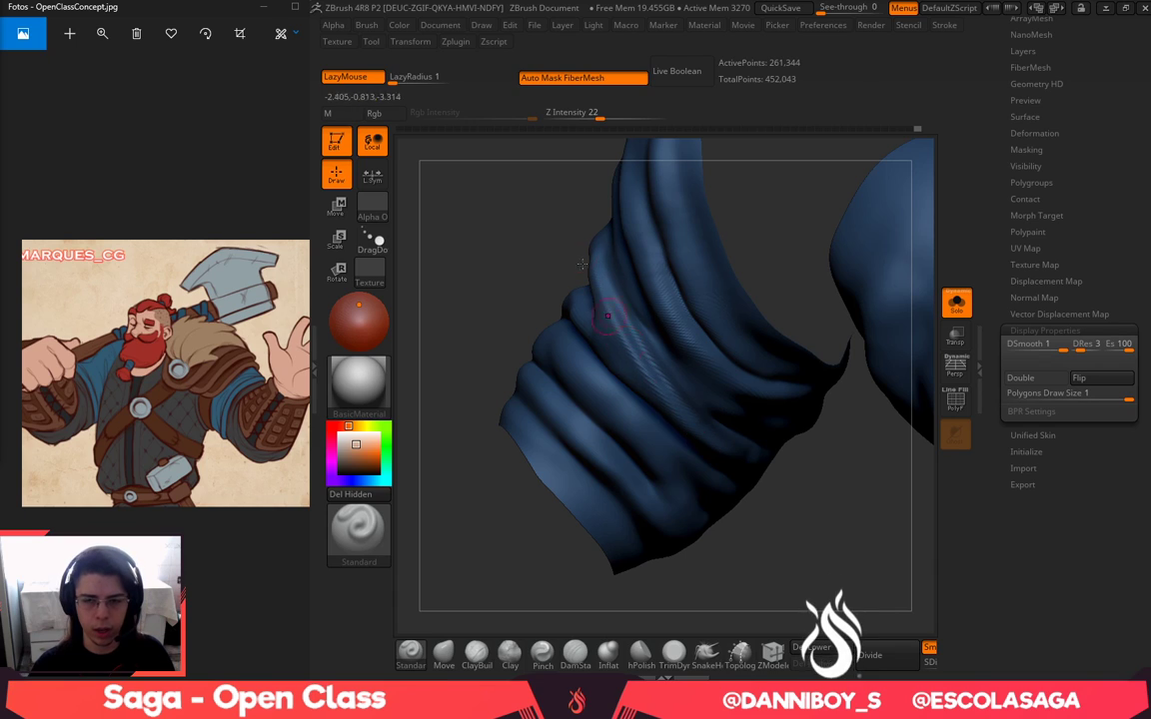
Smooth the new diagonal fold where it meets the inner bend of the elbow
{"action": "right_click_drag", "start_coordinate": [611, 320], "coordinate": [606, 267]}
{"action": "left_click_drag", "start_coordinate": [697, 493], "coordinate": [672, 422]}
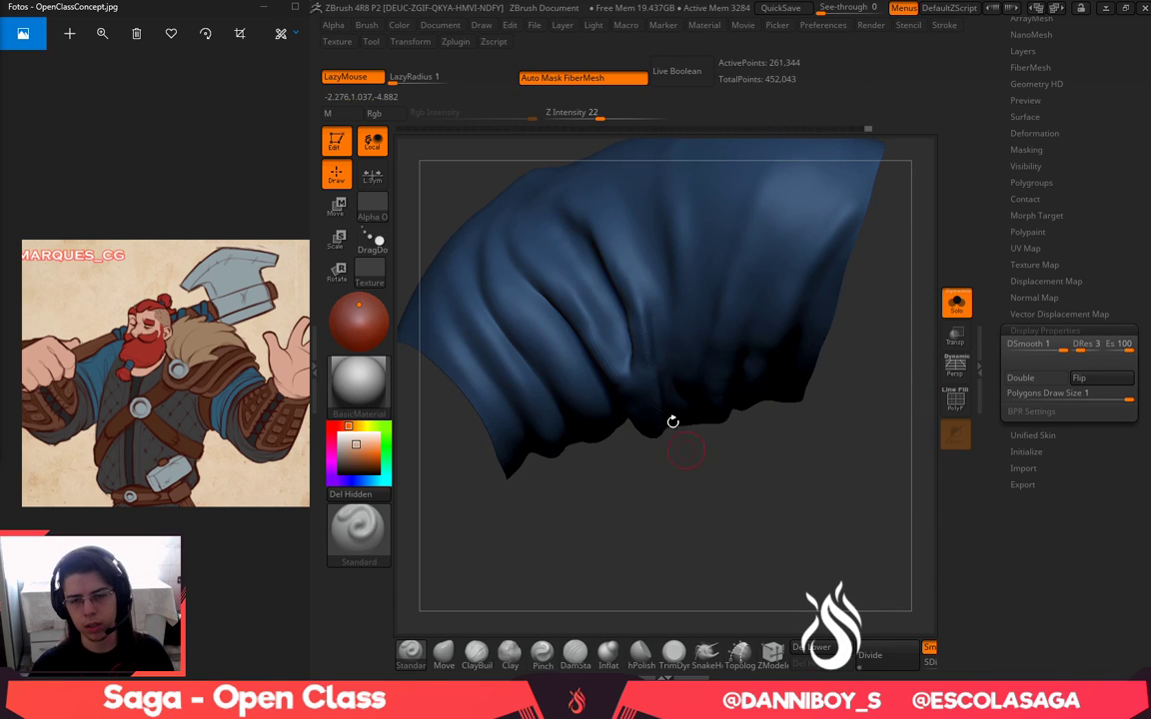
{"action": "key", "text": "shift"}
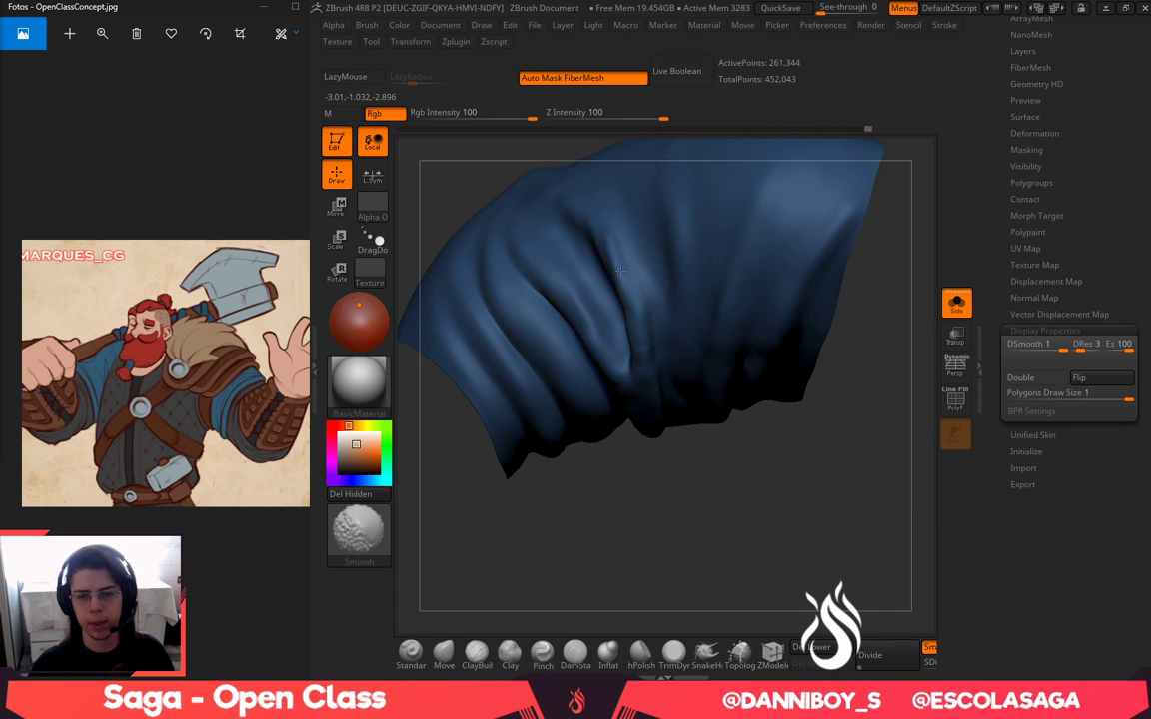
{"action": "left_click_drag", "start_coordinate": [646, 325], "coordinate": [662, 382], "text": "shift"}
Carve a deeper crease around the sleeve beside the elbow fold using the inverted Standard brush
{"action": "left_click_drag", "start_coordinate": [694, 495], "coordinate": [622, 390]}
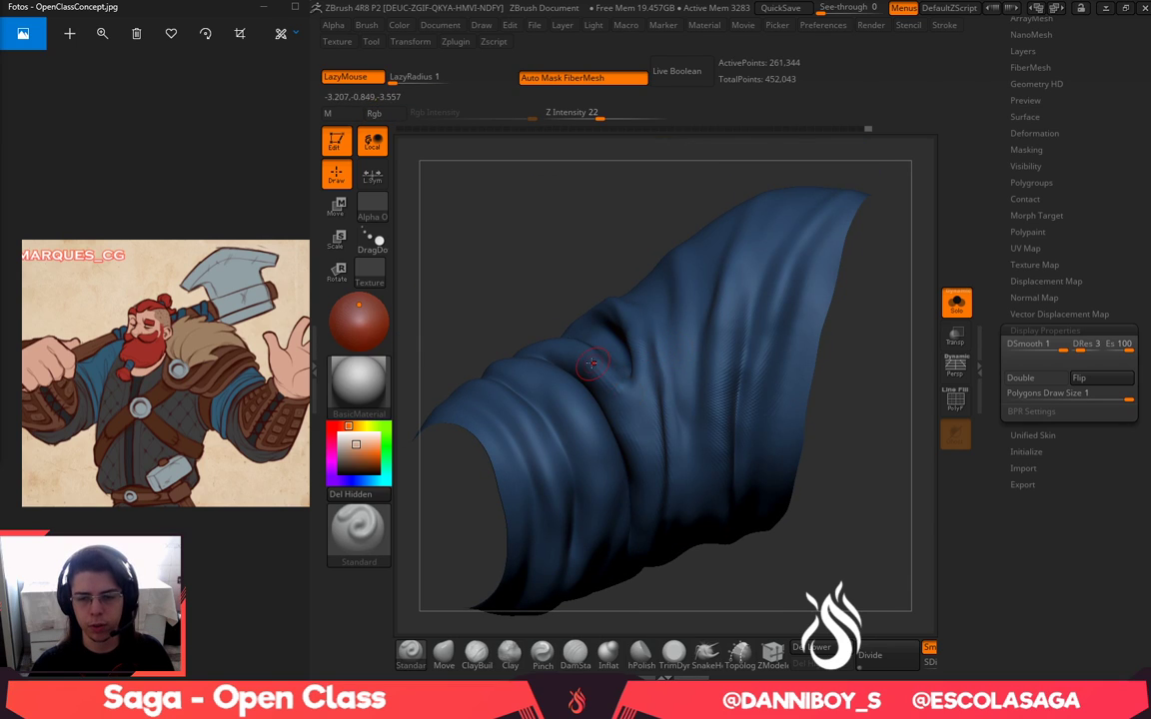
{"action": "right_click_drag", "start_coordinate": [620, 365], "coordinate": [609, 335]}
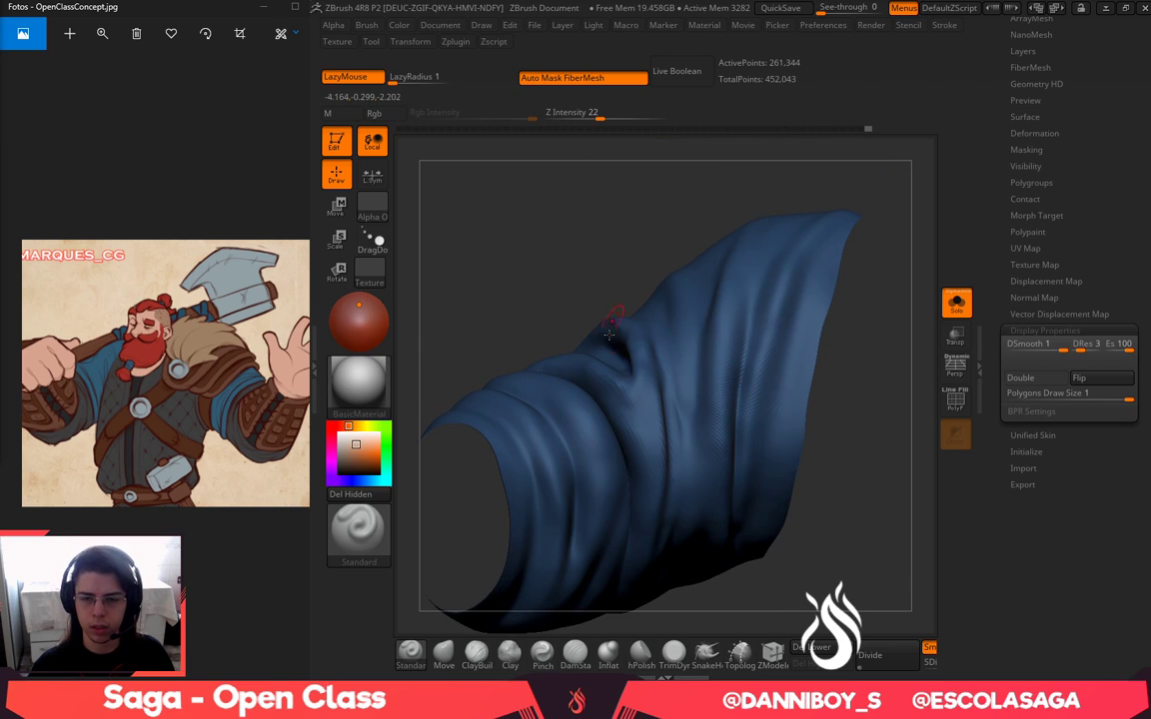
{"action": "left_click_drag", "start_coordinate": [613, 393], "coordinate": [644, 506]}
{"action": "right_click", "coordinate": [606, 396]}
{"action": "mouse_move", "coordinate": [593, 376]}
{"action": "left_mouse_down", "text": "alt"}
{"action": "mouse_move", "coordinate": [630, 439]}
{"action": "mouse_move", "coordinate": [634, 509]}
{"action": "left_mouse_up", "text": "alt"}
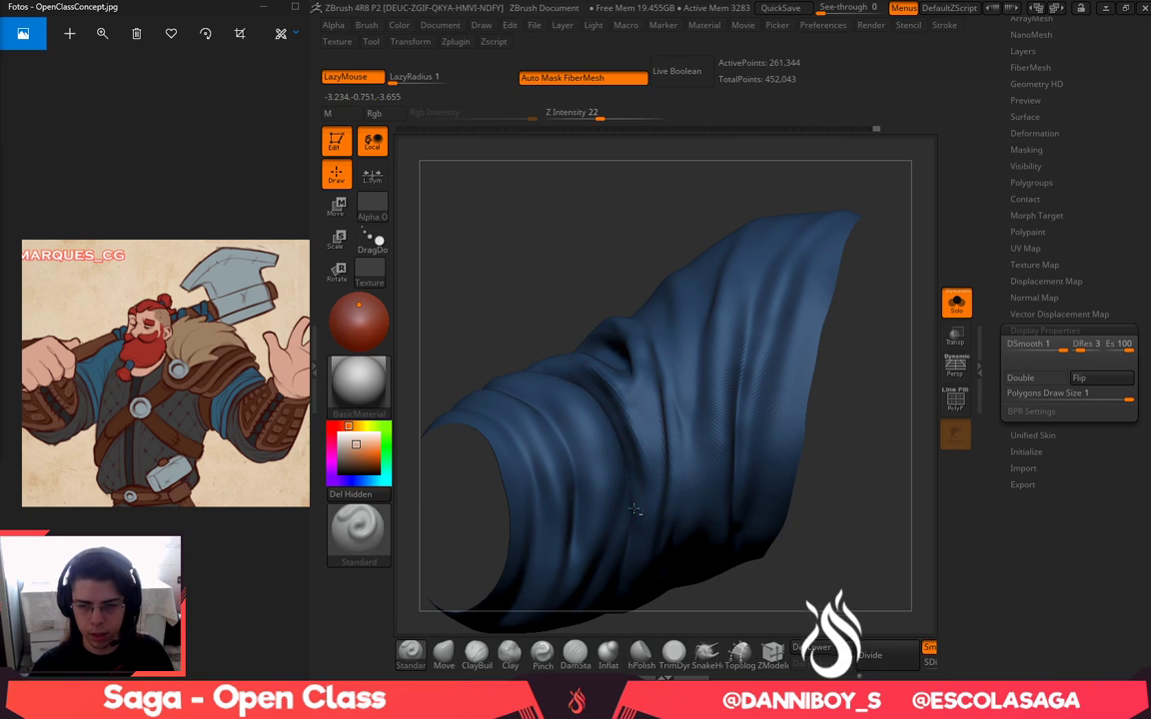
Sculpt additional diagonal folds between the elbow and the cuff with the Standard brush and smooth them
{"action": "left_click_drag", "start_coordinate": [574, 279], "coordinate": [526, 323]}
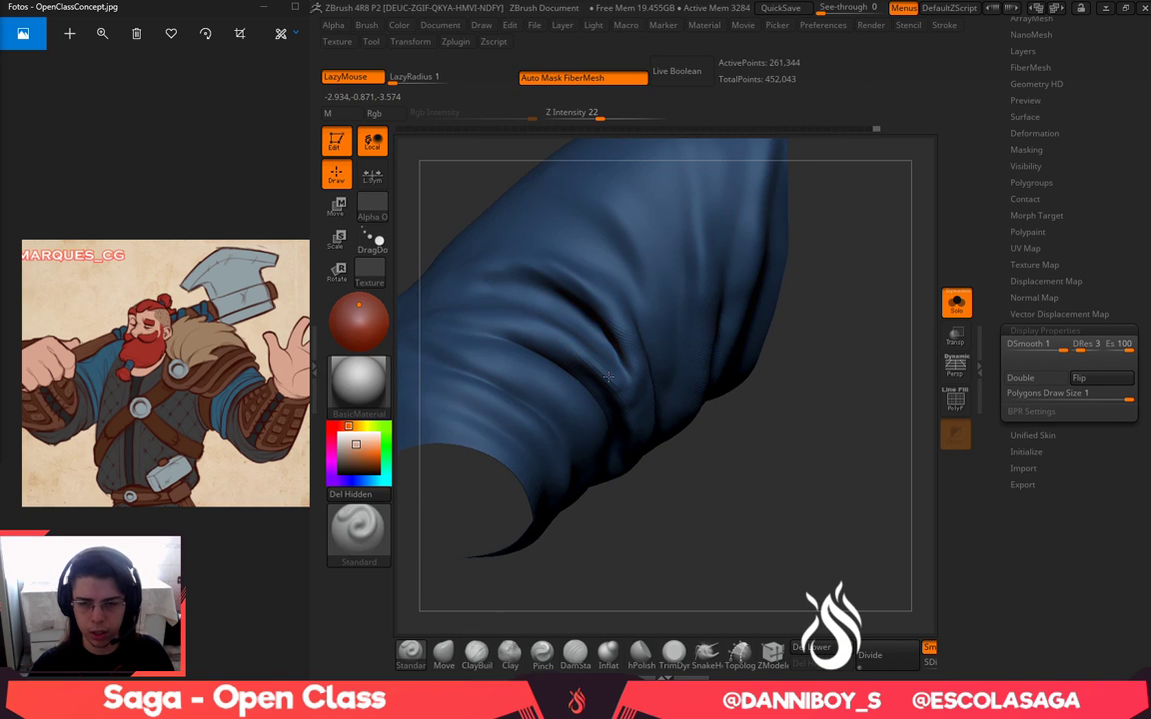
{"action": "mouse_move", "coordinate": [671, 523]}
{"action": "left_mouse_down"}
{"action": "mouse_move", "coordinate": [750, 566]}
{"action": "mouse_move", "coordinate": [735, 518]}
{"action": "left_mouse_up"}
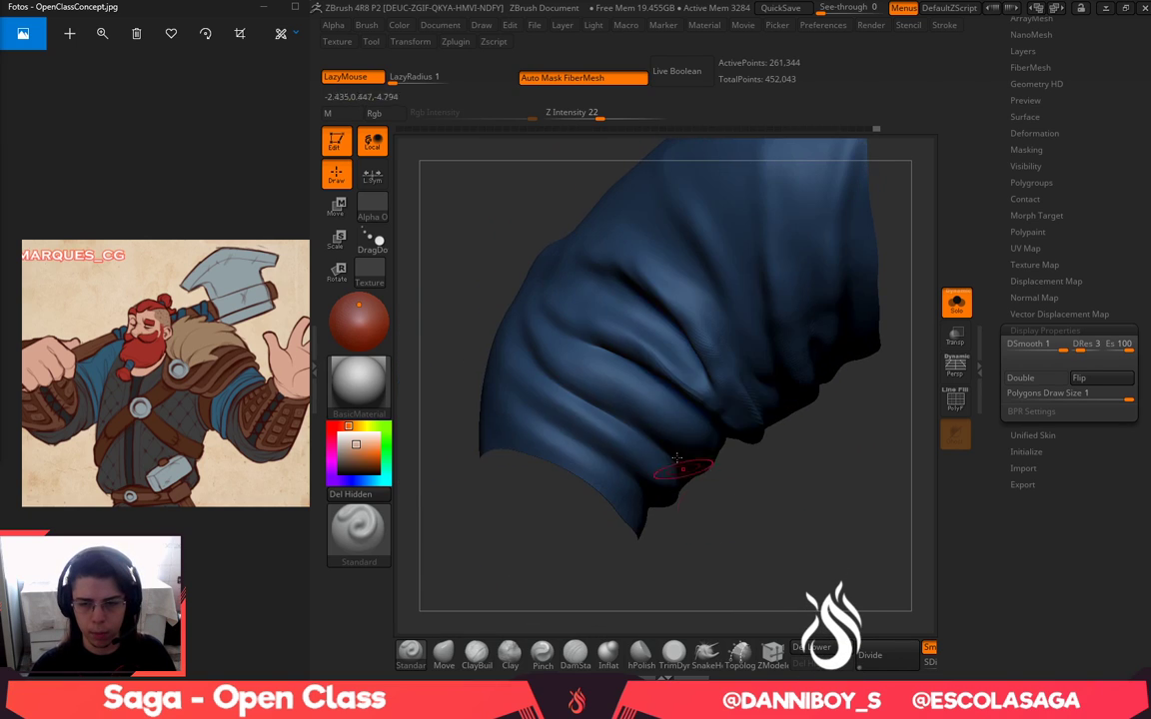
{"action": "right_click", "coordinate": [584, 465]}
{"action": "left_click_drag", "start_coordinate": [608, 378], "coordinate": [646, 408]}
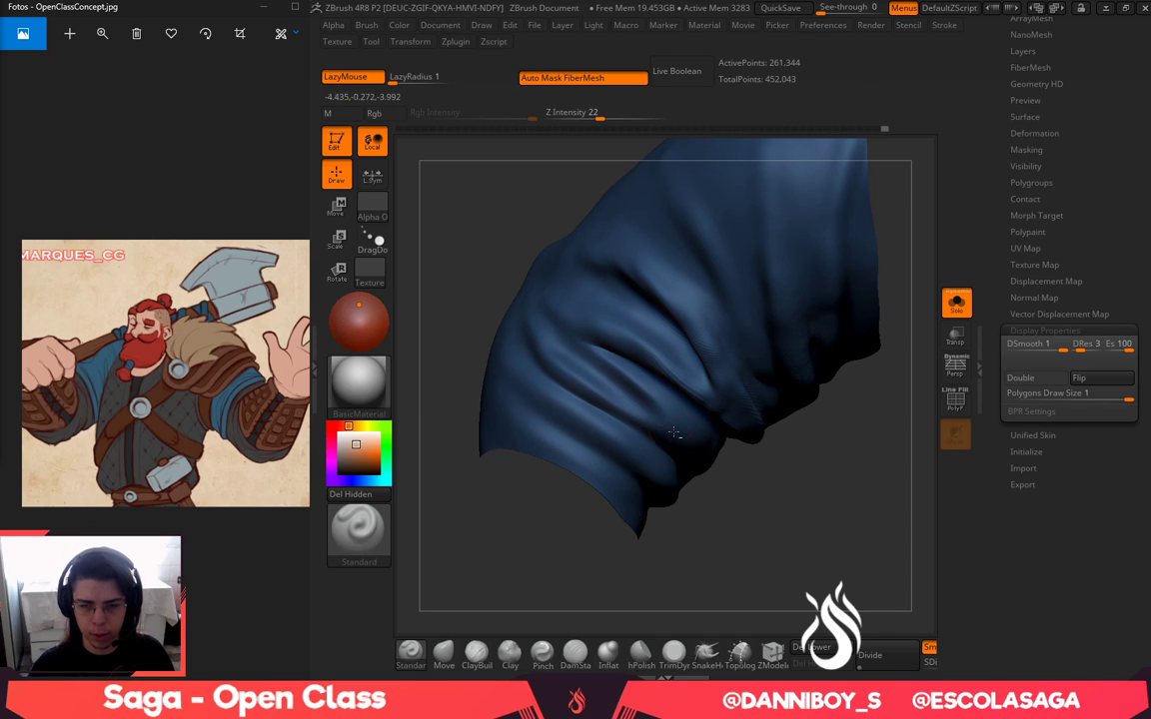
{"action": "left_click_drag", "start_coordinate": [812, 470], "coordinate": [726, 482]}
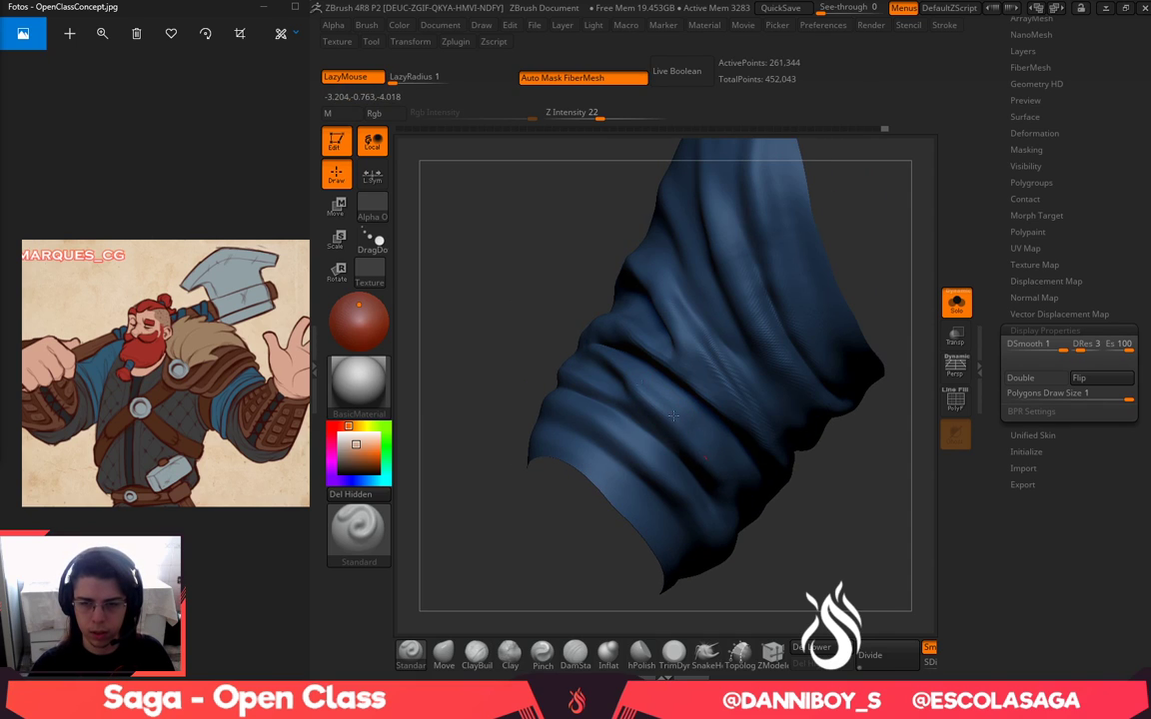
{"action": "left_click_drag", "start_coordinate": [673, 415], "coordinate": [587, 360]}
{"action": "mouse_move", "coordinate": [544, 318]}
{"action": "left_mouse_down"}
{"action": "mouse_move", "coordinate": [505, 305]}
{"action": "mouse_move", "coordinate": [597, 366]}
{"action": "mouse_move", "coordinate": [575, 362]}
{"action": "mouse_move", "coordinate": [621, 379]}
{"action": "left_mouse_up"}
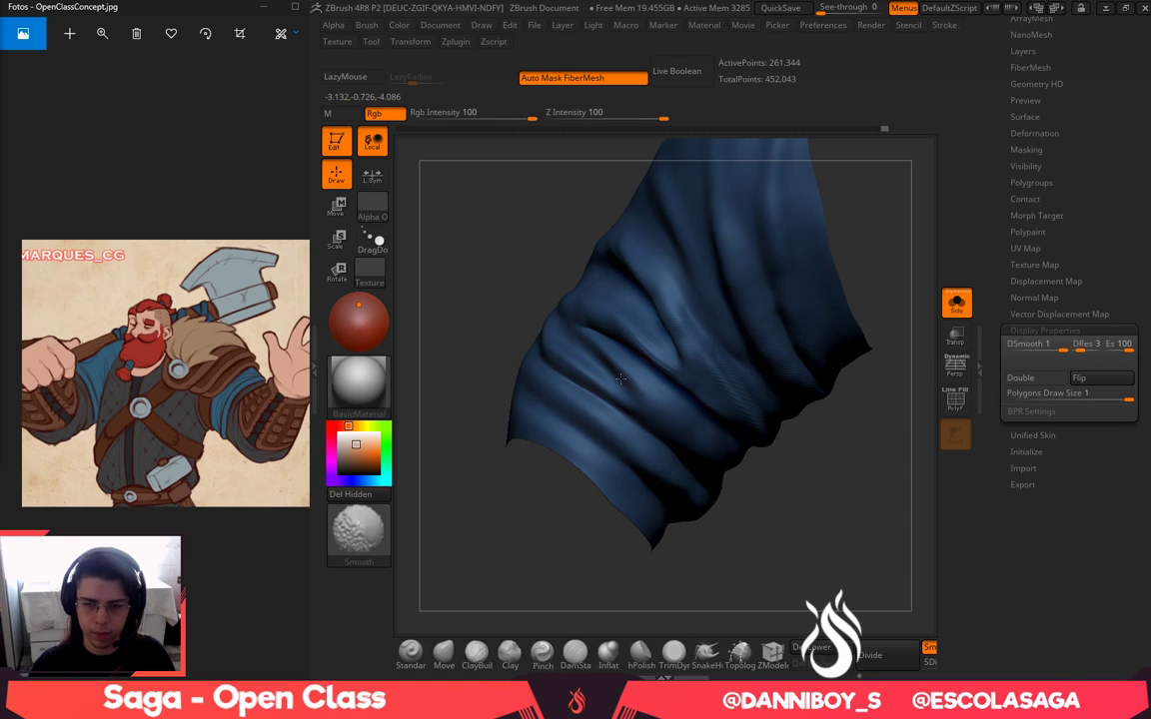
{"action": "right_click_drag", "start_coordinate": [640, 382], "coordinate": [699, 455]}
{"action": "mouse_move", "coordinate": [568, 355]}
{"action": "left_mouse_down"}
{"action": "mouse_move", "coordinate": [634, 401]}
{"action": "mouse_move", "coordinate": [649, 436]}
{"action": "mouse_move", "coordinate": [725, 474]}
{"action": "left_mouse_up"}
{"action": "key", "text": "shift"}
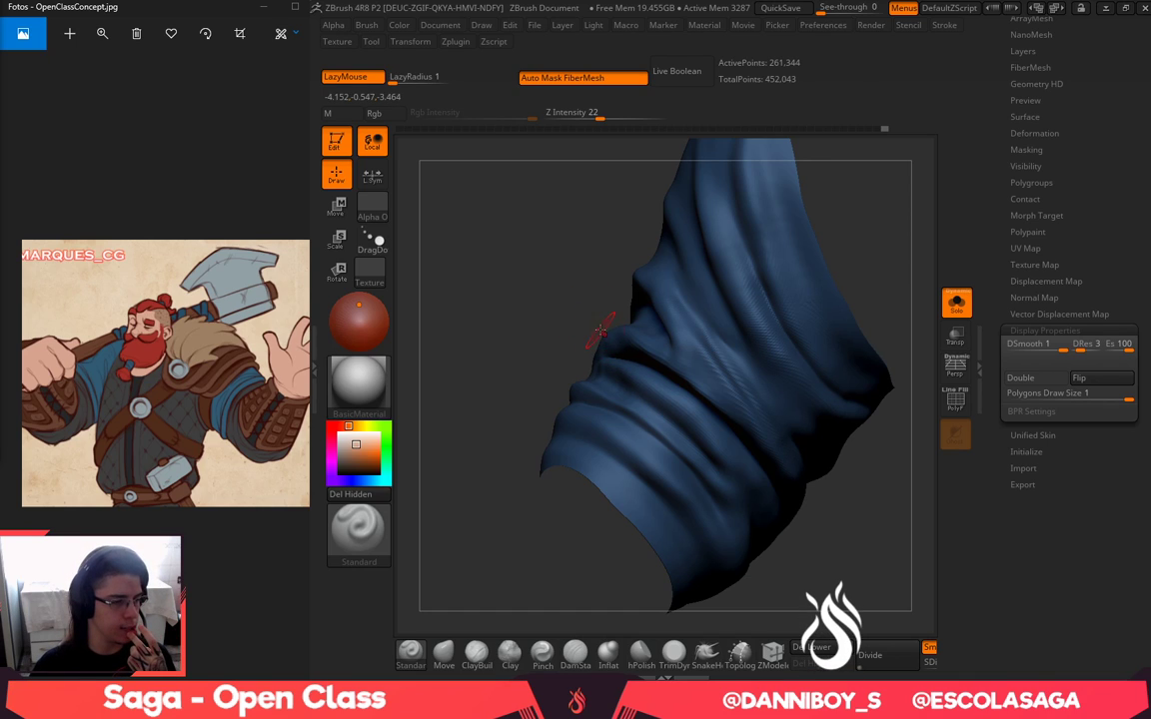
{"action": "left_click_drag", "start_coordinate": [571, 274], "coordinate": [572, 301]}
{"action": "left_click_drag", "start_coordinate": [650, 566], "coordinate": [665, 552]}
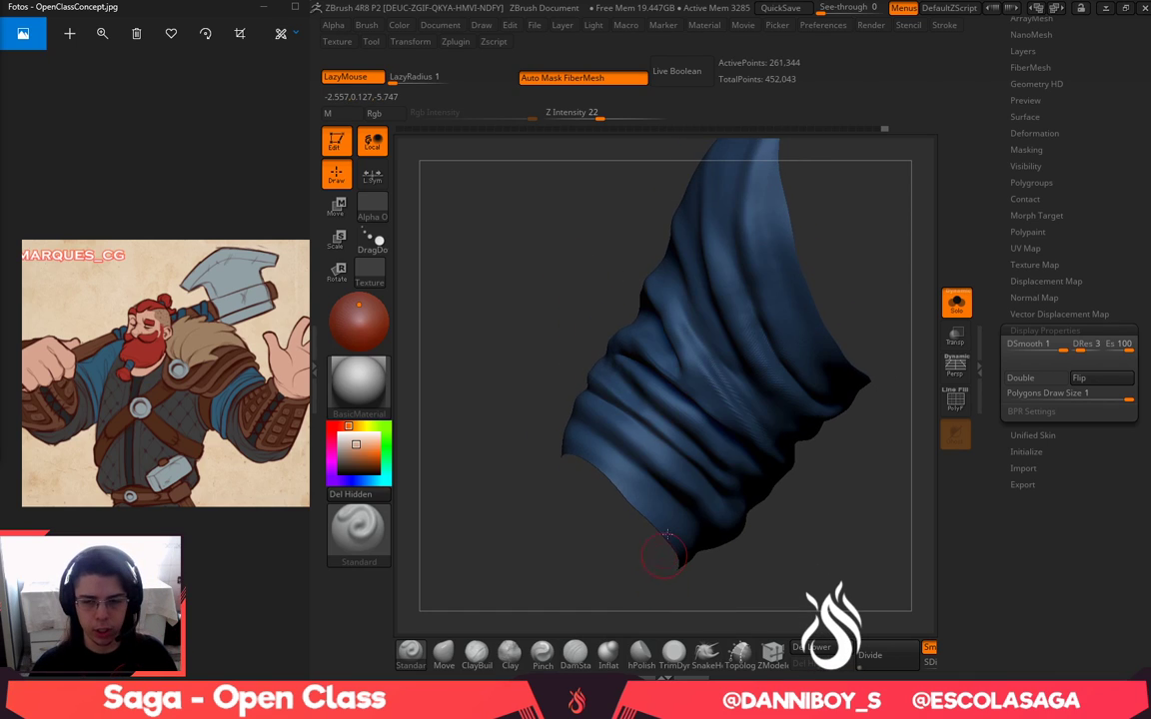
{"action": "left_click_drag", "start_coordinate": [563, 298], "coordinate": [626, 304]}
{"action": "mouse_move", "coordinate": [583, 373]}
{"action": "left_mouse_down"}
{"action": "mouse_move", "coordinate": [567, 389]}
{"action": "mouse_move", "coordinate": [558, 381]}
{"action": "left_mouse_up"}
{"action": "left_click_drag", "start_coordinate": [770, 524], "coordinate": [794, 437]}
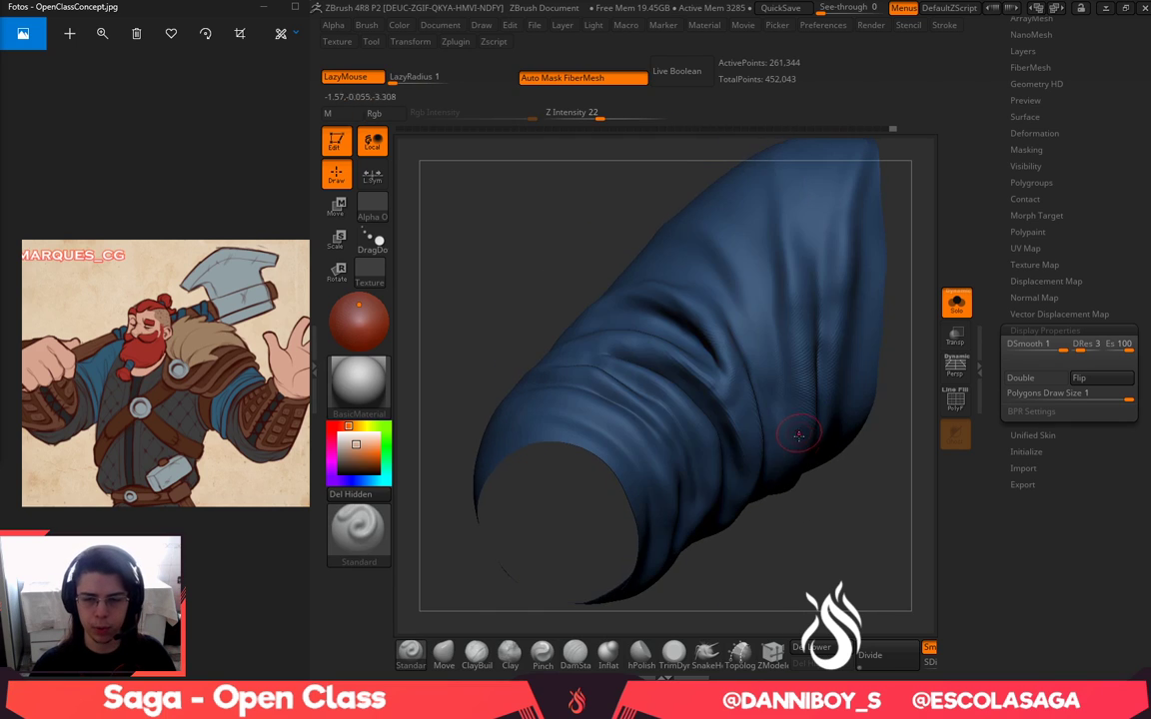
{"action": "left_click_drag", "start_coordinate": [798, 567], "coordinate": [793, 544]}
Try to reshape the folds at the sleeve's elbow with the Move brush
{"action": "left_click", "coordinate": [442, 660]}
{"action": "key", "text": "space"}
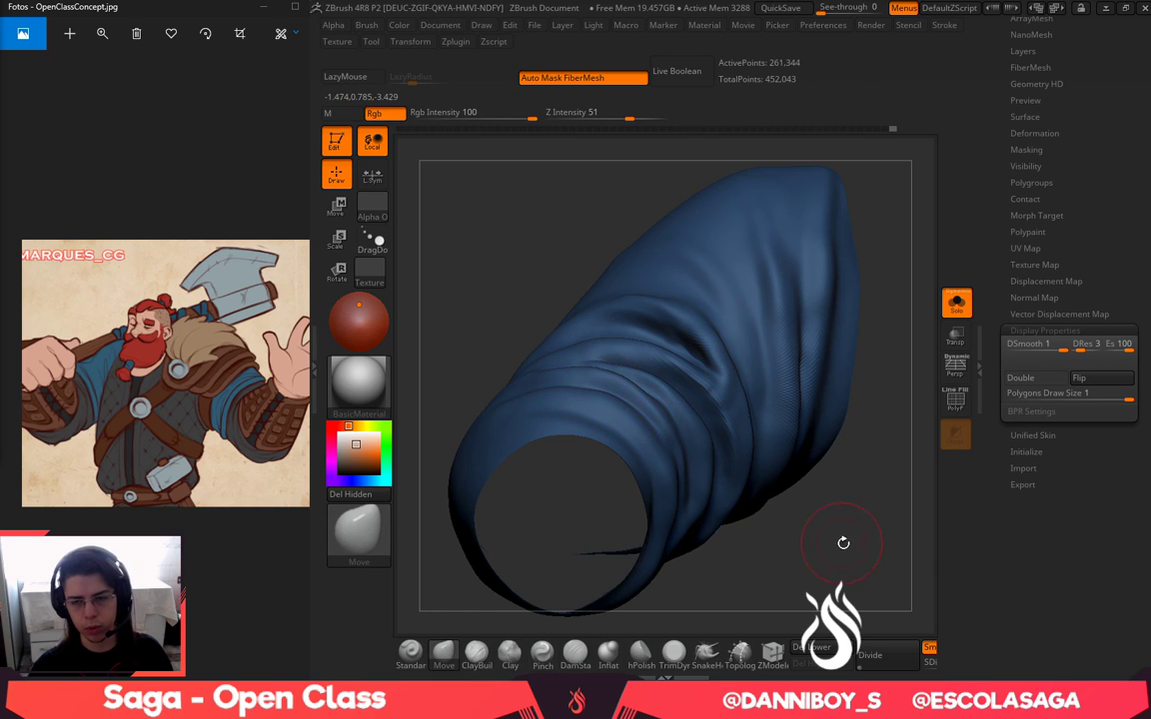
{"action": "left_click_drag", "start_coordinate": [842, 542], "coordinate": [773, 513]}
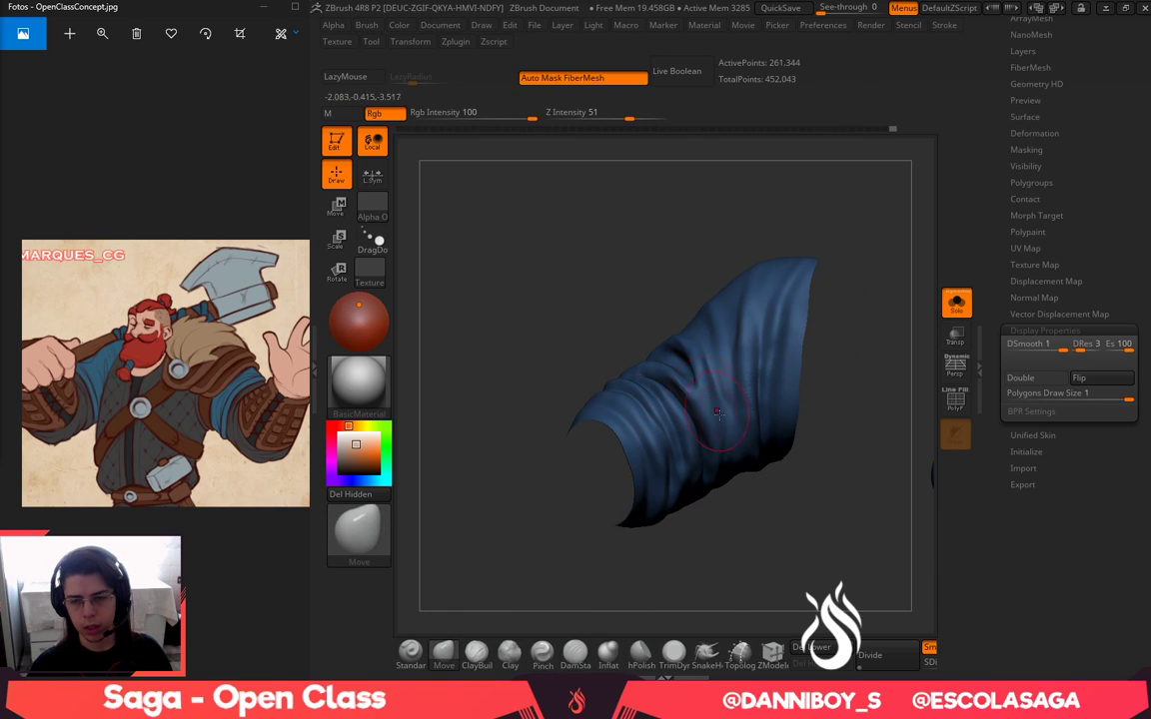
{"action": "left_click_drag", "start_coordinate": [721, 379], "coordinate": [719, 395]}
{"action": "key", "text": "ctrl+z"}
{"action": "mouse_move", "coordinate": [545, 573]}
{"action": "left_mouse_down"}
{"action": "mouse_move", "coordinate": [533, 582]}
{"action": "mouse_move", "coordinate": [545, 589]}
{"action": "left_mouse_up"}
{"action": "right_click", "coordinate": [673, 513]}
{"action": "mouse_move", "coordinate": [687, 354]}
{"action": "left_mouse_down"}
{"action": "mouse_move", "coordinate": [693, 378]}
{"action": "mouse_move", "coordinate": [725, 403]}
{"action": "left_mouse_up"}
{"action": "key", "text": "ctrl+z"}
Refine the folds on the upper part of the sleeve with the Standard brush and smooth the surface
{"action": "left_click", "coordinate": [410, 655]}
{"action": "right_click", "coordinate": [670, 498]}
{"action": "left_click_drag", "start_coordinate": [632, 225], "coordinate": [650, 279]}
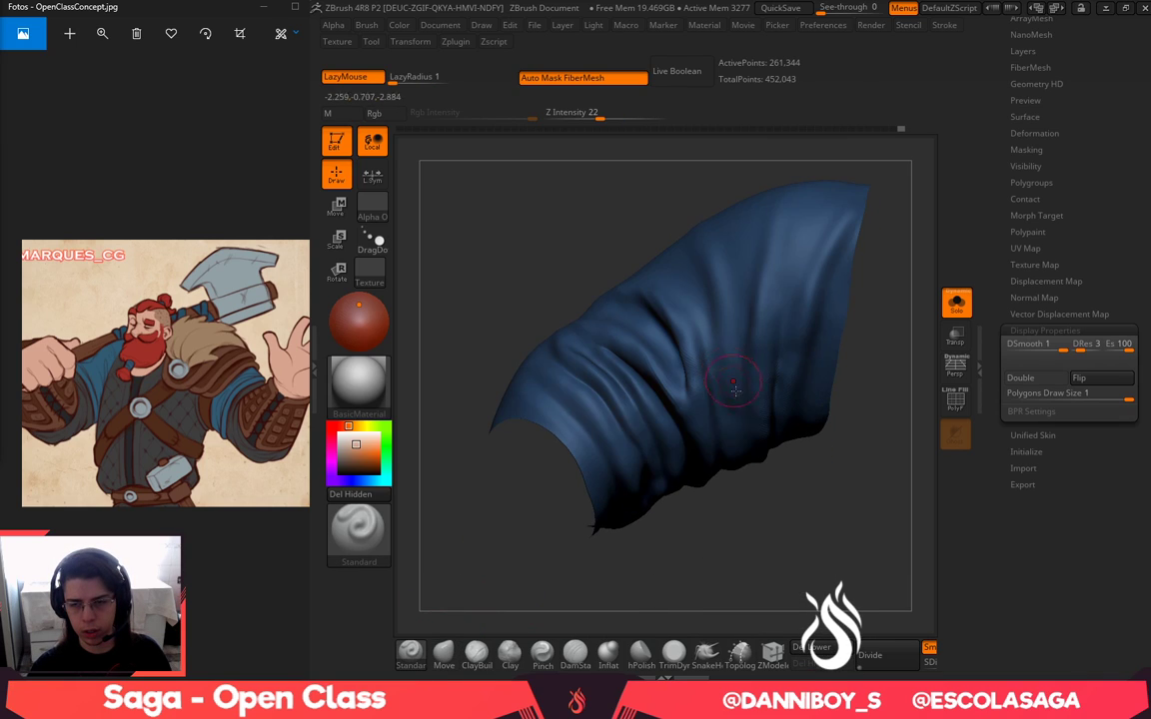
{"action": "key", "text": "shift"}
Tighten the deep elbow creases of the sleeve with an enlarged Pinch brush
{"action": "left_click_drag", "start_coordinate": [640, 539], "coordinate": [625, 612]}
{"action": "left_click", "coordinate": [540, 654]}
{"action": "key", "text": "space"}
{"action": "left_click_drag", "start_coordinate": [654, 391], "coordinate": [674, 391]}
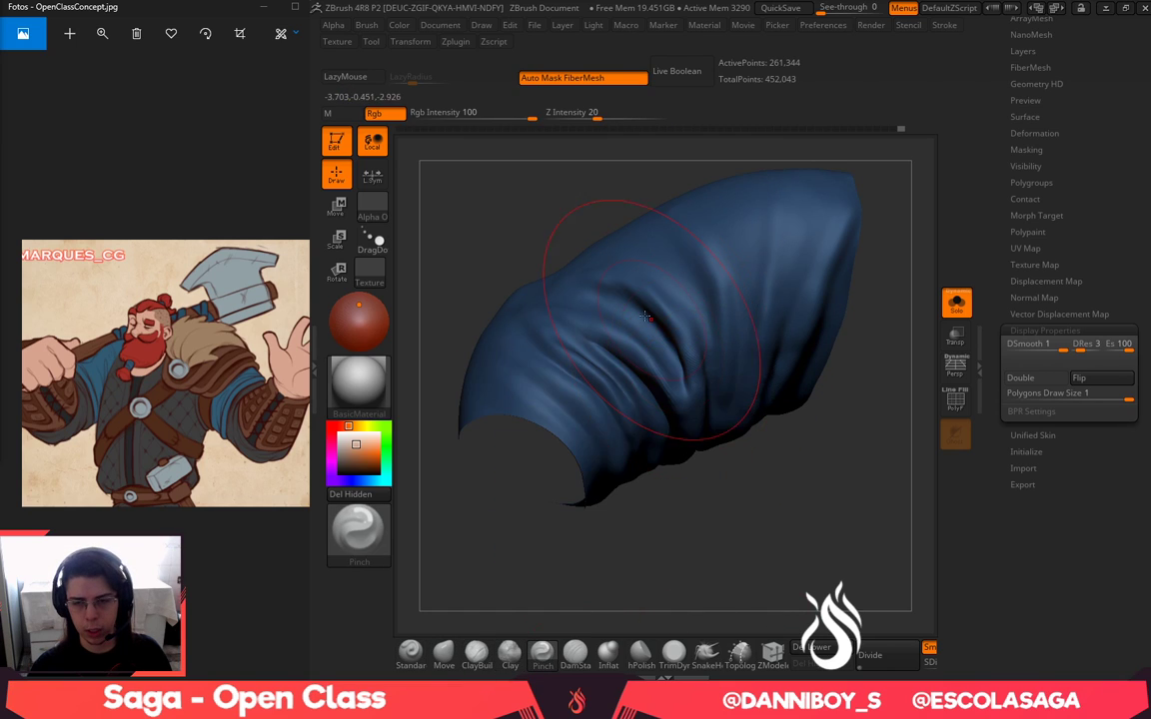
{"action": "left_click_drag", "start_coordinate": [653, 322], "coordinate": [649, 328]}
{"action": "mouse_move", "coordinate": [734, 545]}
{"action": "left_mouse_down"}
{"action": "mouse_move", "coordinate": [727, 439]}
{"action": "mouse_move", "coordinate": [665, 421]}
{"action": "left_mouse_up"}
{"action": "key", "text": "space"}
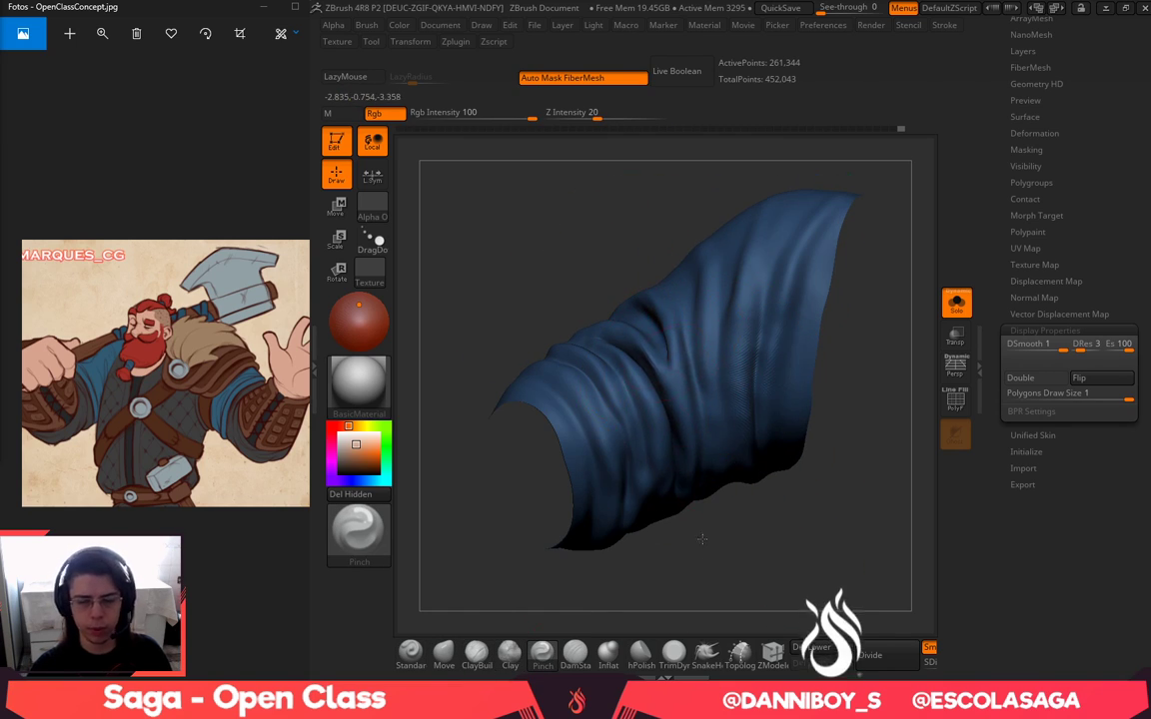
{"action": "left_click_drag", "start_coordinate": [701, 540], "coordinate": [699, 548]}
{"action": "left_click_drag", "start_coordinate": [612, 231], "coordinate": [572, 214]}
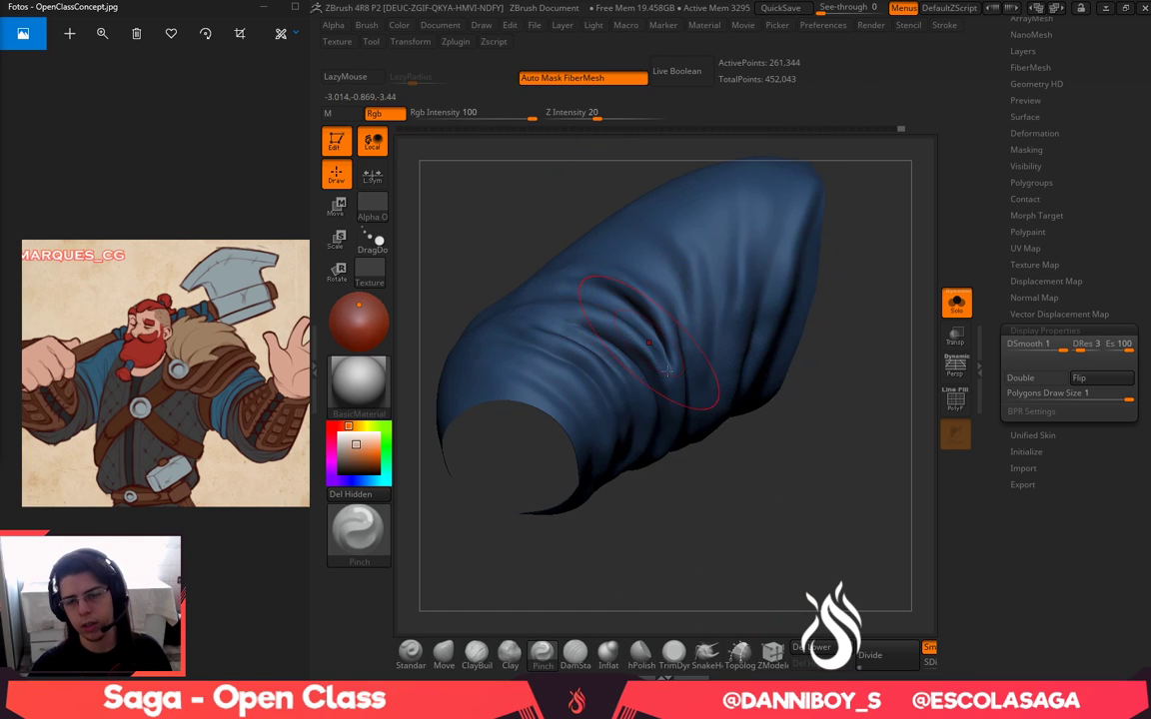
Smooth the sleeve area beside the elbow folds and show the whole character again
{"action": "left_click_drag", "start_coordinate": [679, 539], "coordinate": [726, 522]}
{"action": "left_click_drag", "start_coordinate": [737, 372], "coordinate": [744, 395], "text": "shift"}
{"action": "left_click", "coordinate": [957, 304]}
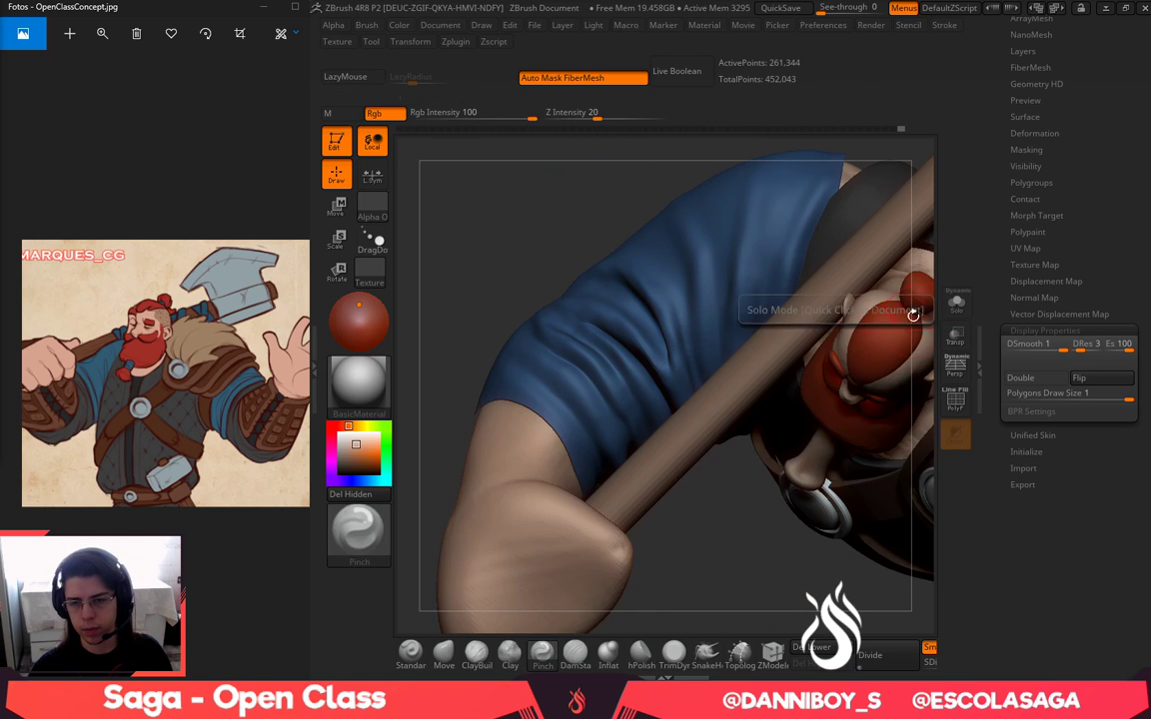
Isolate the white bracer on the open-handed arm and duplicate it across toward the arm holding the axe shaft
{"action": "left_click_drag", "start_coordinate": [779, 553], "coordinate": [655, 525], "text": "alt"}
{"action": "left_click_drag", "start_coordinate": [783, 464], "coordinate": [805, 502], "text": "alt"}
{"action": "left_click", "coordinate": [844, 384], "text": "alt"}
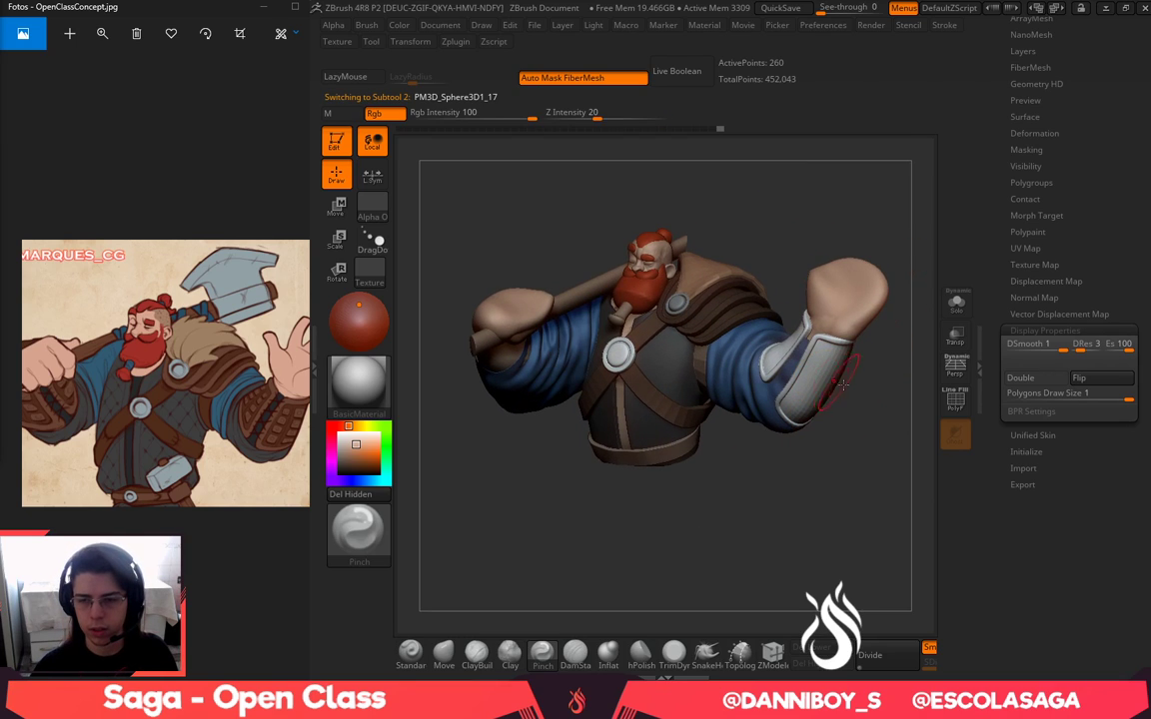
{"action": "left_click", "coordinate": [971, 309]}
{"action": "key", "text": "w"}
{"action": "left_click_drag", "start_coordinate": [883, 331], "coordinate": [632, 331], "text": "ctrl"}
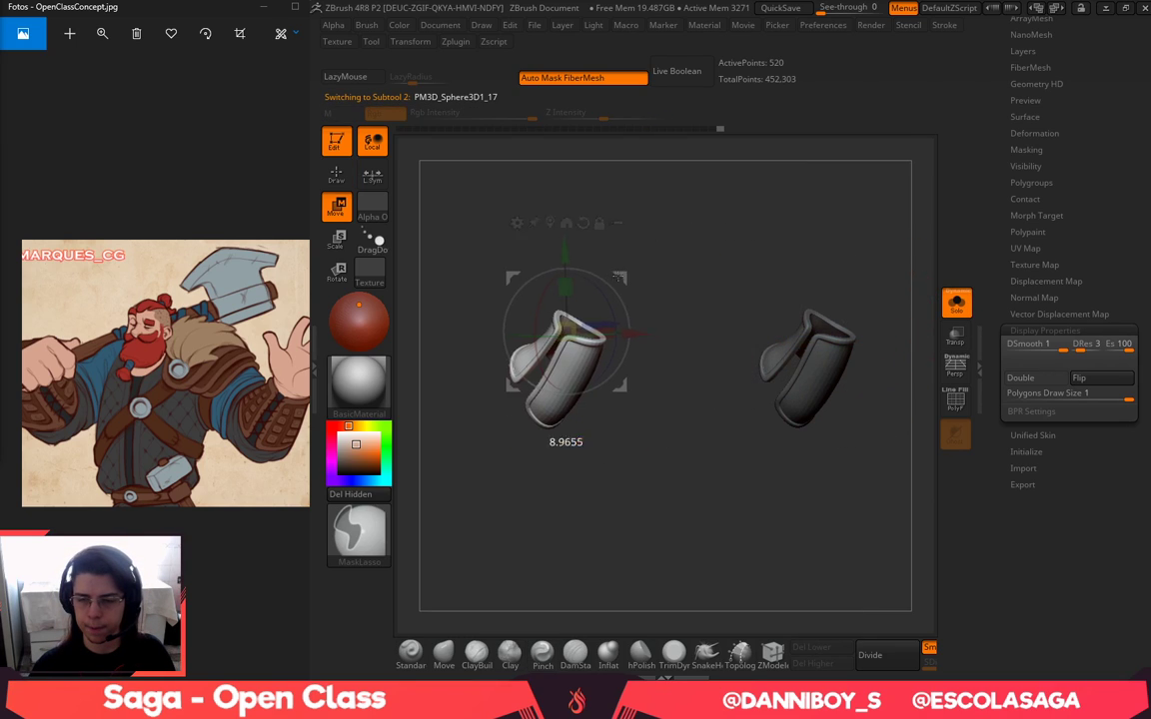
Show the whole character again and rotate and move the duplicated bracer onto the forearm holding the axe shaft
{"action": "left_click", "coordinate": [971, 306]}
{"action": "left_click_drag", "start_coordinate": [760, 539], "coordinate": [816, 557], "text": "alt"}
{"action": "left_click_drag", "start_coordinate": [670, 342], "coordinate": [631, 366]}
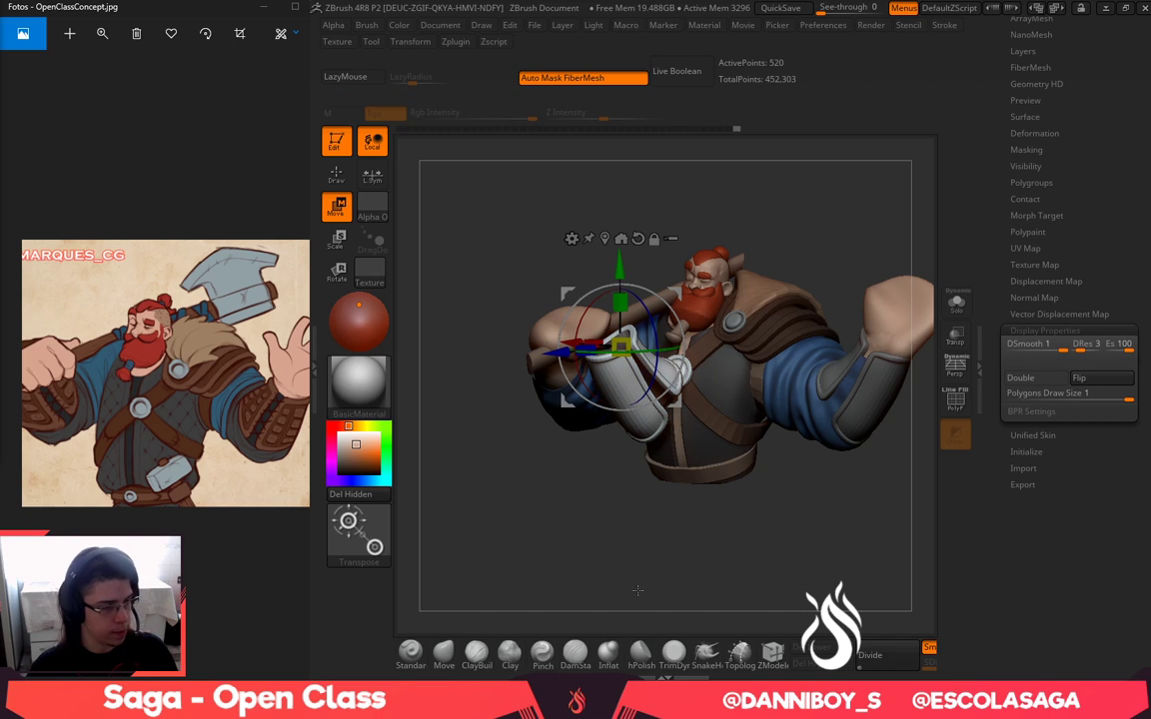
{"action": "left_click_drag", "start_coordinate": [638, 591], "coordinate": [824, 269]}
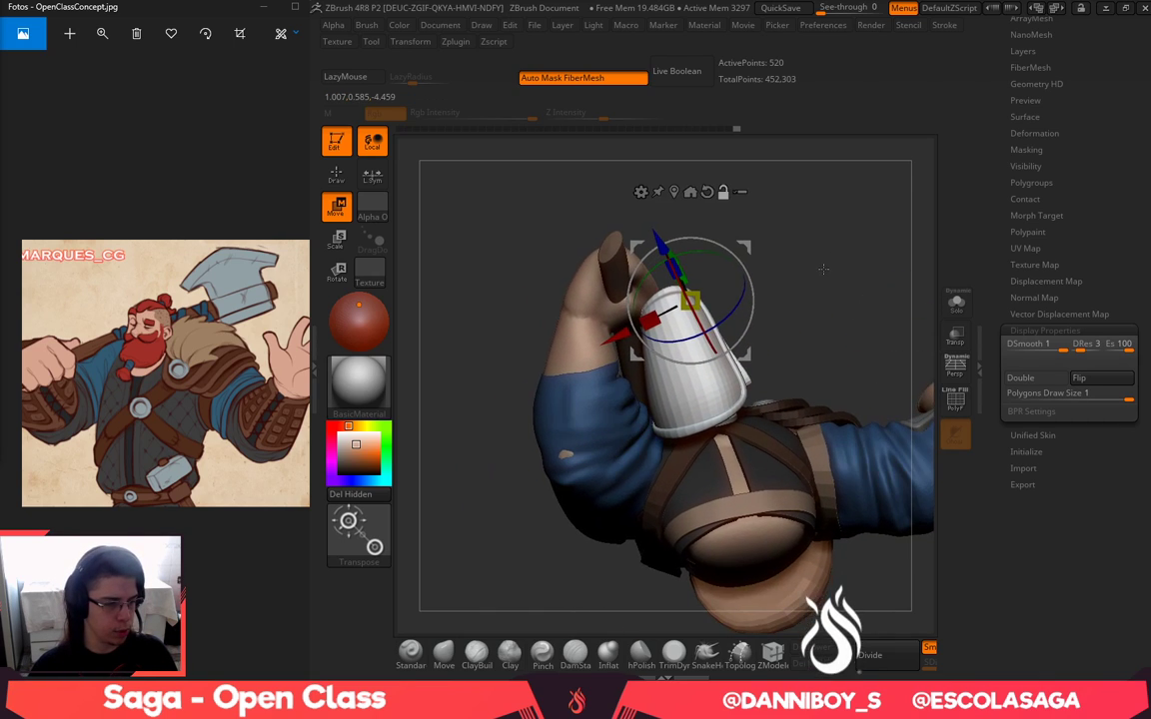
{"action": "left_click_drag", "start_coordinate": [736, 263], "coordinate": [666, 319]}
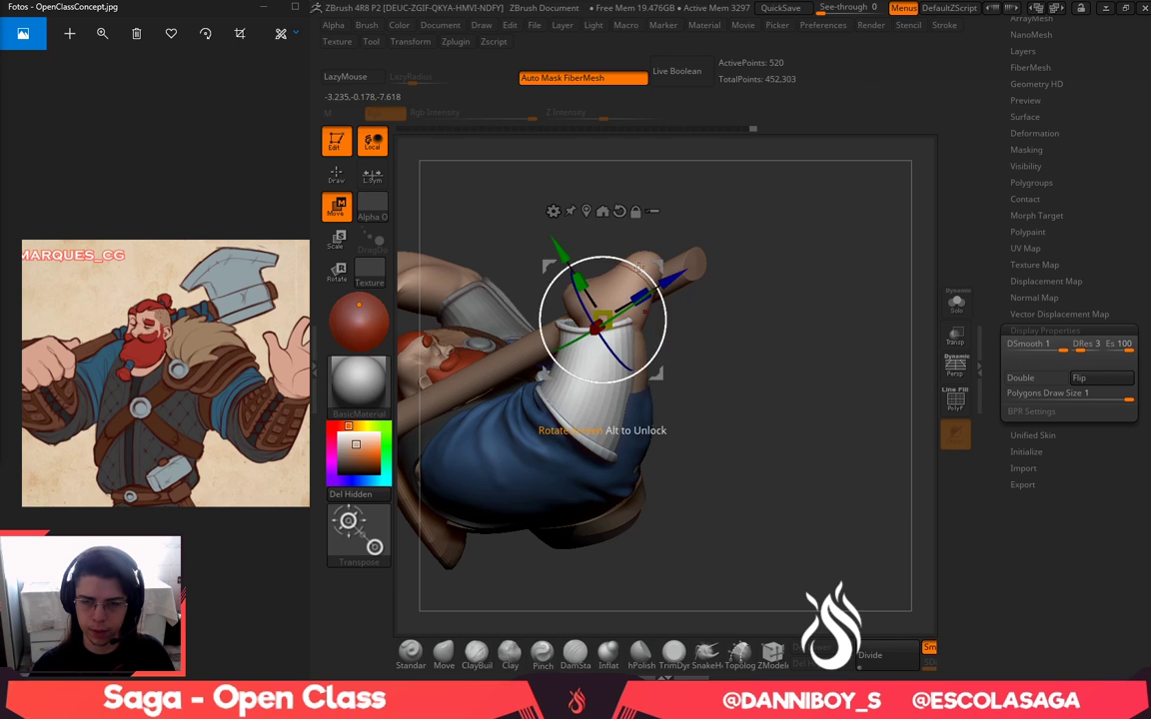
{"action": "left_click_drag", "start_coordinate": [634, 266], "coordinate": [664, 270]}
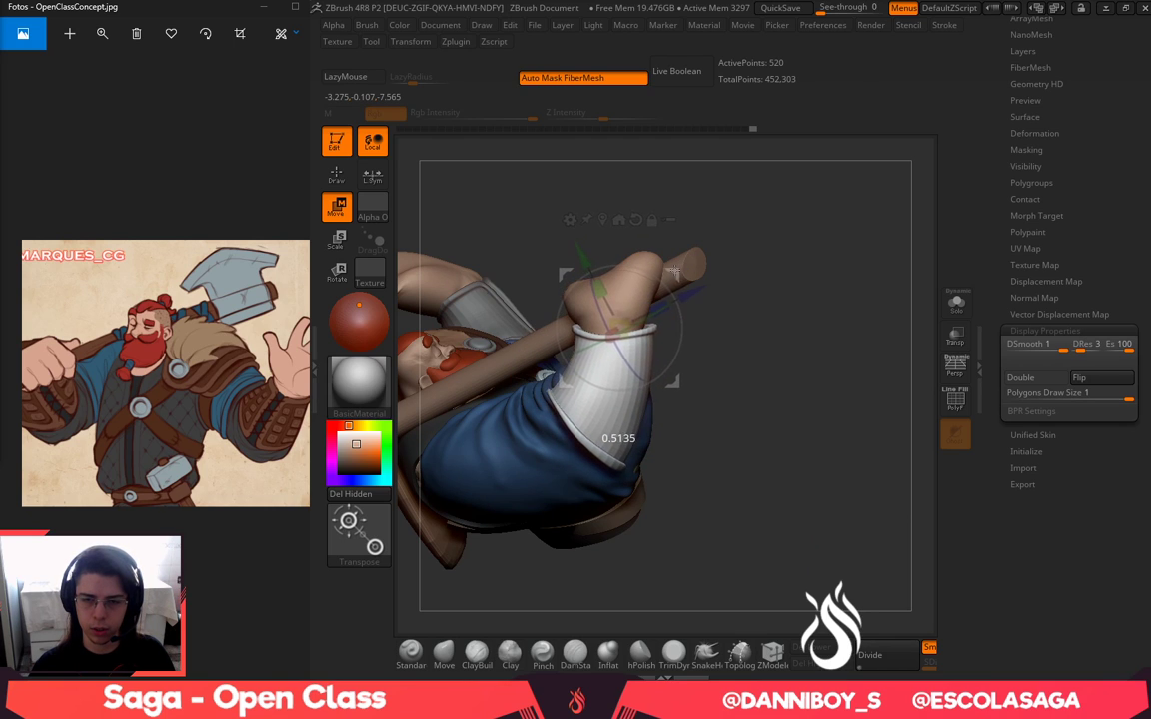
{"action": "left_click_drag", "start_coordinate": [797, 414], "coordinate": [659, 395]}
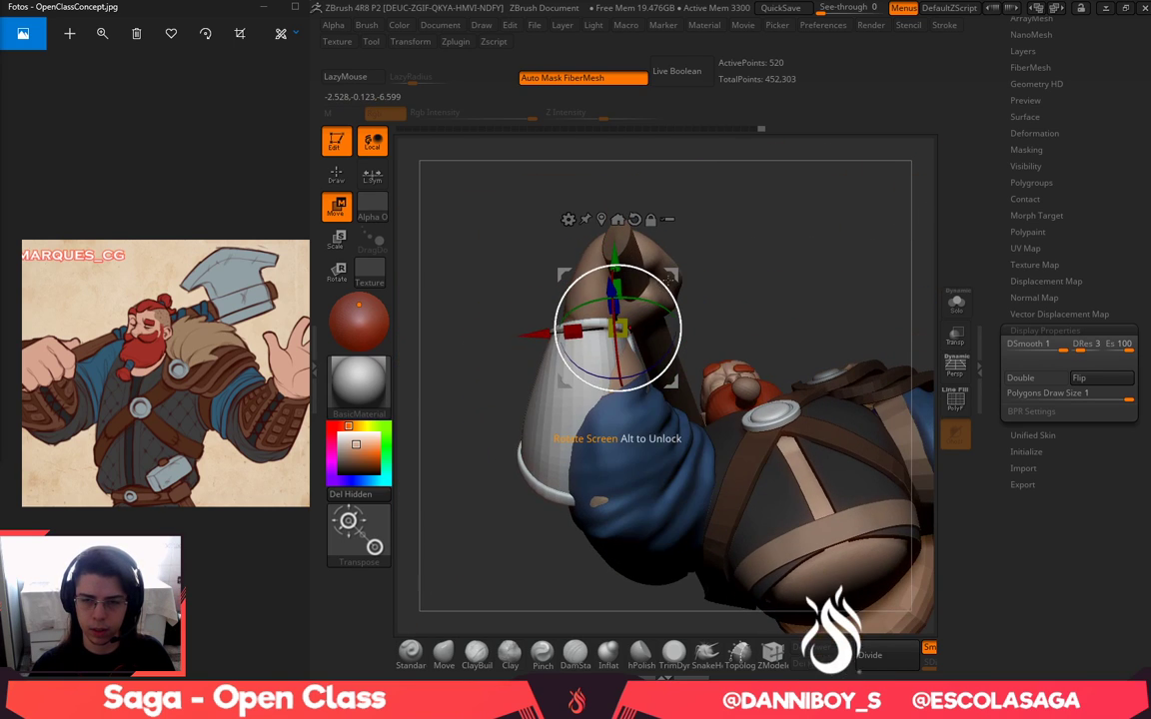
{"action": "mouse_move", "coordinate": [672, 275]}
{"action": "left_mouse_down"}
{"action": "mouse_move", "coordinate": [682, 274]}
{"action": "mouse_move", "coordinate": [642, 273]}
{"action": "left_mouse_up"}
Enlarge the Move brush and start fitting the duplicated bracer around the wrist and forearm
{"action": "key", "text": "q"}
{"action": "key", "text": "w"}
{"action": "key", "text": "q"}
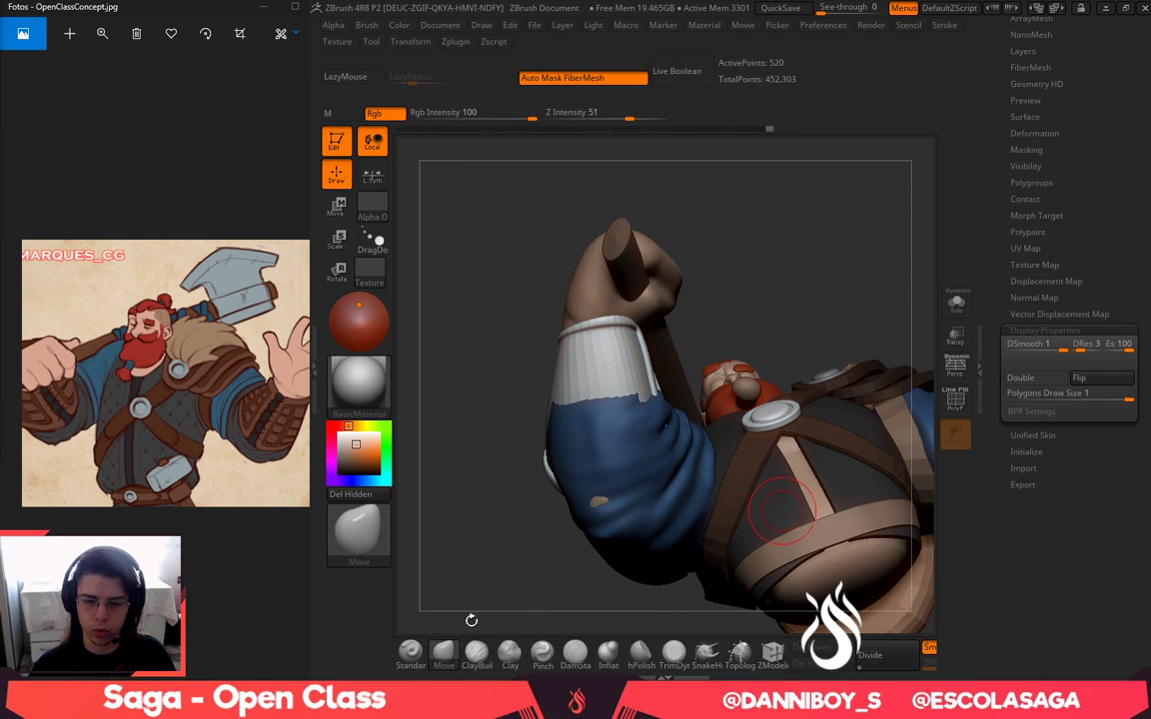
{"action": "left_click_drag", "start_coordinate": [471, 620], "coordinate": [436, 592]}
{"action": "key", "text": "space"}
{"action": "left_click_drag", "start_coordinate": [620, 412], "coordinate": [660, 413]}
{"action": "left_click_drag", "start_coordinate": [736, 292], "coordinate": [722, 311]}
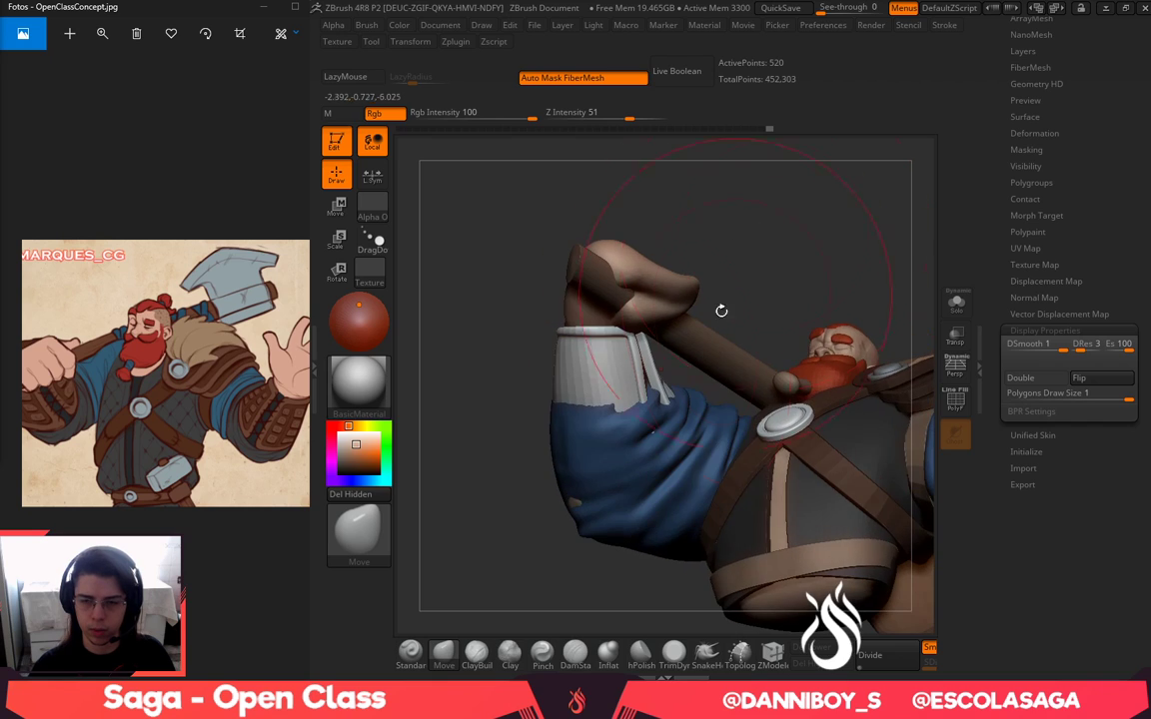
Reshape the sides and lower edge of the duplicated bracer with the Move brush so it wraps over the blue sleeve
{"action": "left_click_drag", "start_coordinate": [581, 474], "coordinate": [563, 485]}
{"action": "left_click_drag", "start_coordinate": [724, 270], "coordinate": [799, 268]}
{"action": "left_click_drag", "start_coordinate": [535, 465], "coordinate": [502, 476]}
{"action": "mouse_move", "coordinate": [774, 268]}
{"action": "left_mouse_down"}
{"action": "mouse_move", "coordinate": [707, 269]}
{"action": "mouse_move", "coordinate": [698, 298]}
{"action": "left_mouse_up"}
{"action": "left_click_drag", "start_coordinate": [599, 425], "coordinate": [630, 436]}
{"action": "mouse_move", "coordinate": [684, 289]}
{"action": "left_mouse_down"}
{"action": "mouse_move", "coordinate": [668, 379]}
{"action": "mouse_move", "coordinate": [621, 420]}
{"action": "left_mouse_up"}
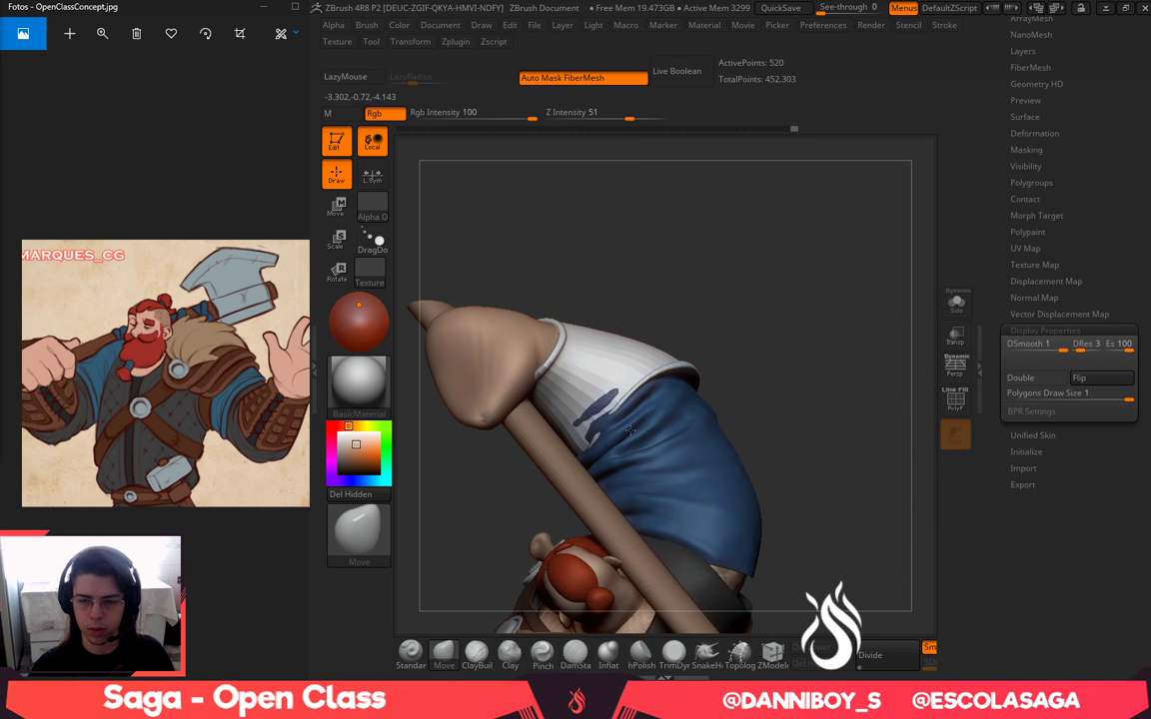
{"action": "mouse_move", "coordinate": [727, 321]}
{"action": "left_mouse_down"}
{"action": "mouse_move", "coordinate": [682, 357]}
{"action": "mouse_move", "coordinate": [694, 342]}
{"action": "mouse_move", "coordinate": [750, 367]}
{"action": "left_mouse_up"}
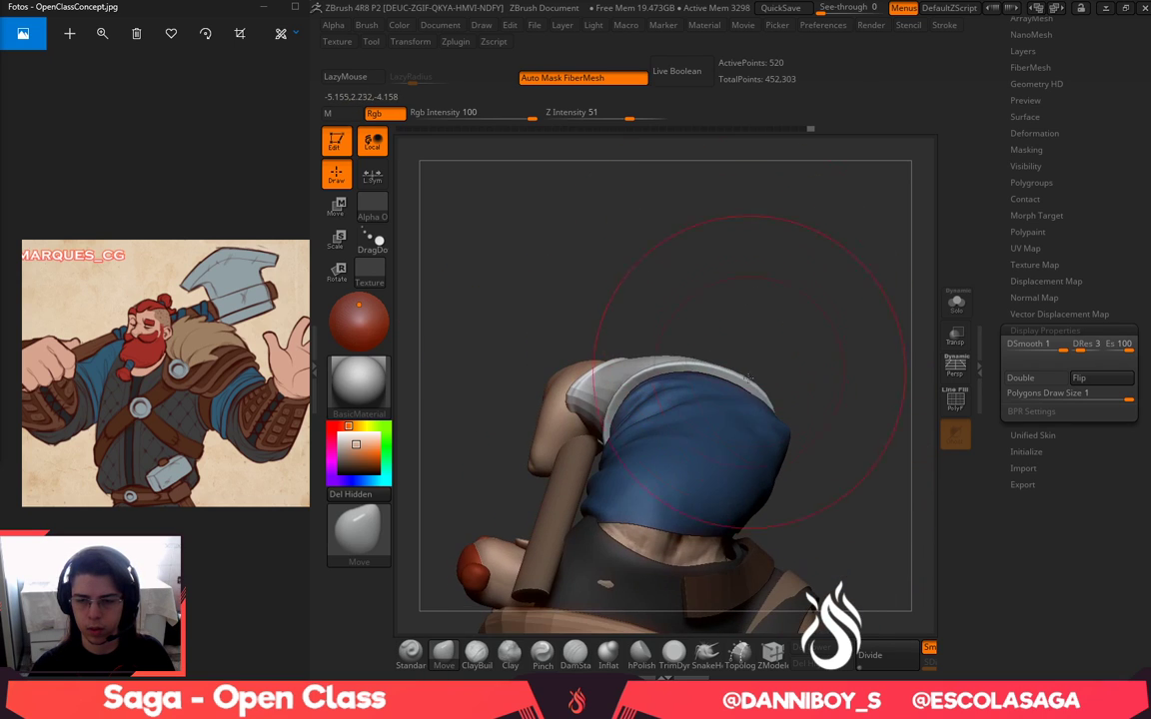
Adjust the duplicated bracer's elbow-side rim and inner plate with the Move brush to follow the sleeve's contour
{"action": "left_click_drag", "start_coordinate": [817, 342], "coordinate": [749, 370]}
{"action": "right_click", "coordinate": [727, 465]}
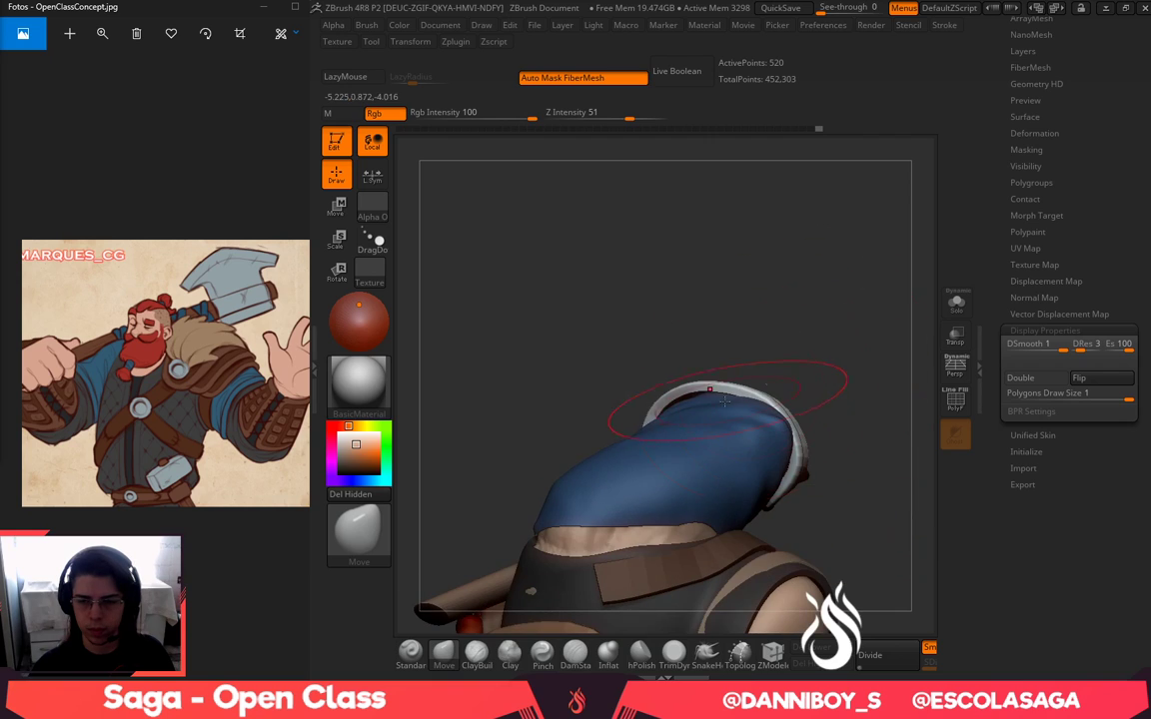
{"action": "left_click_drag", "start_coordinate": [695, 397], "coordinate": [699, 388]}
{"action": "left_click_drag", "start_coordinate": [735, 335], "coordinate": [790, 345]}
{"action": "left_click_drag", "start_coordinate": [763, 430], "coordinate": [781, 426]}
{"action": "mouse_move", "coordinate": [801, 360]}
{"action": "left_mouse_down"}
{"action": "mouse_move", "coordinate": [747, 316]}
{"action": "mouse_move", "coordinate": [825, 208]}
{"action": "mouse_move", "coordinate": [803, 231]}
{"action": "mouse_move", "coordinate": [791, 340]}
{"action": "left_mouse_up"}
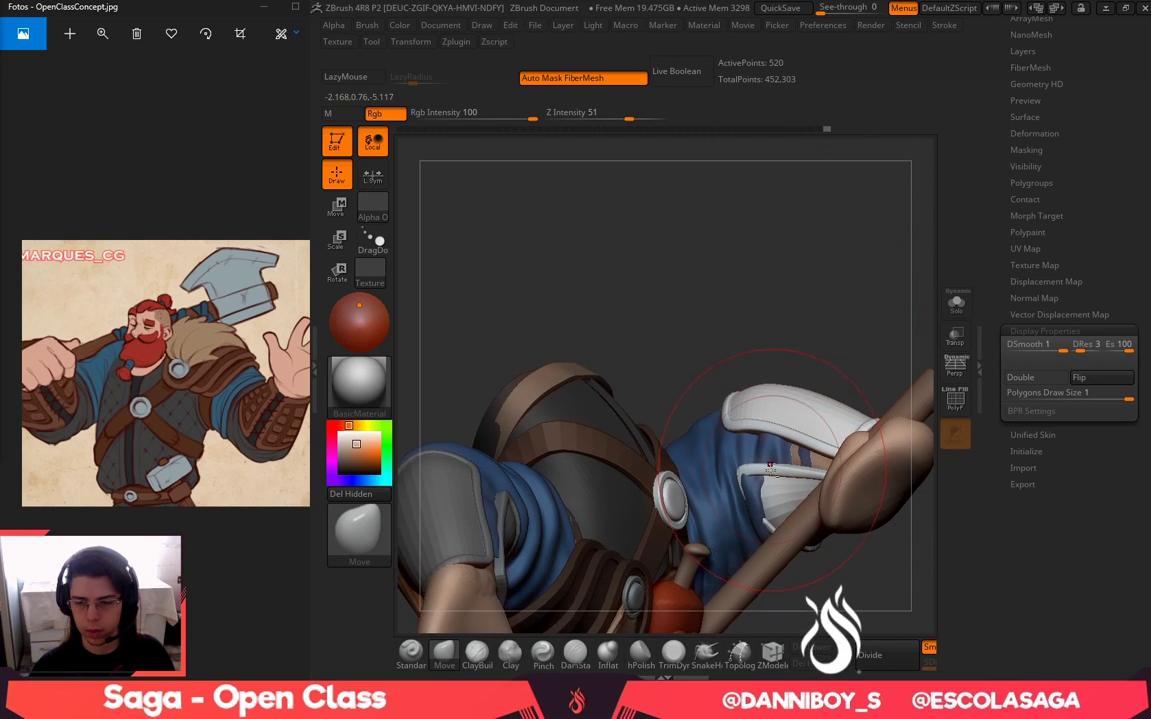
{"action": "left_click_drag", "start_coordinate": [789, 295], "coordinate": [681, 195], "text": "alt"}
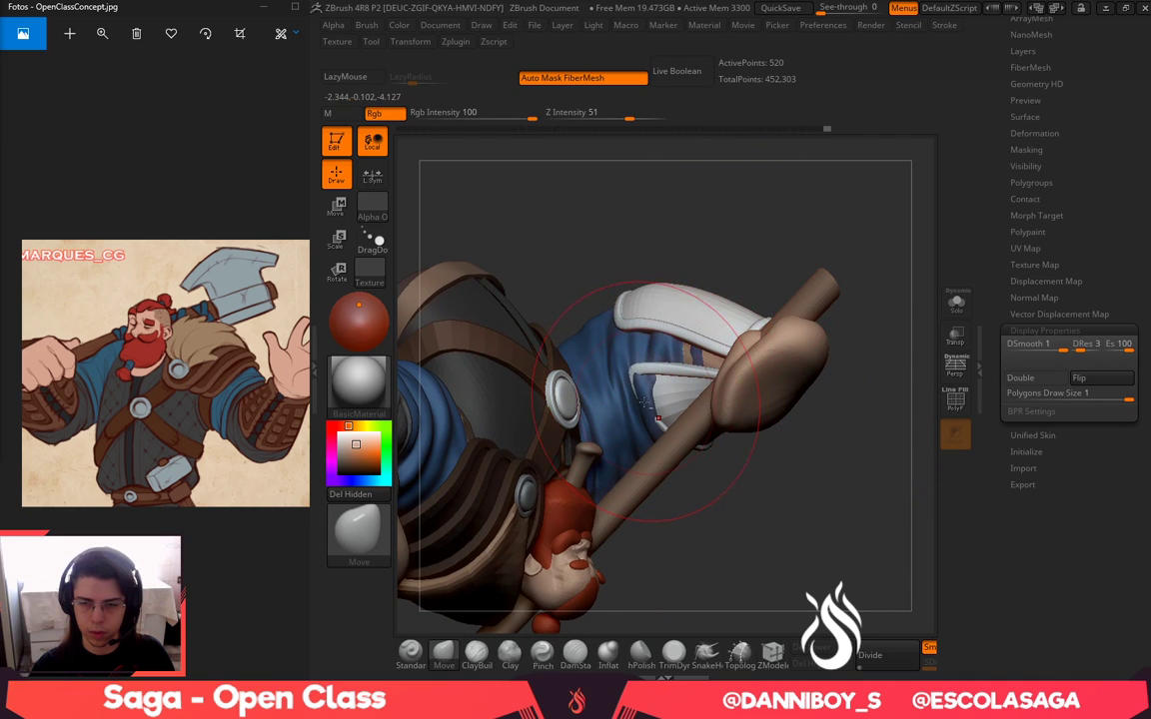
Select the blue sleeve and reshape it with the Move brush around the newly fitted bracer and the elbow
{"action": "left_click", "coordinate": [634, 410], "text": "alt"}
{"action": "left_click_drag", "start_coordinate": [625, 575], "coordinate": [663, 584]}
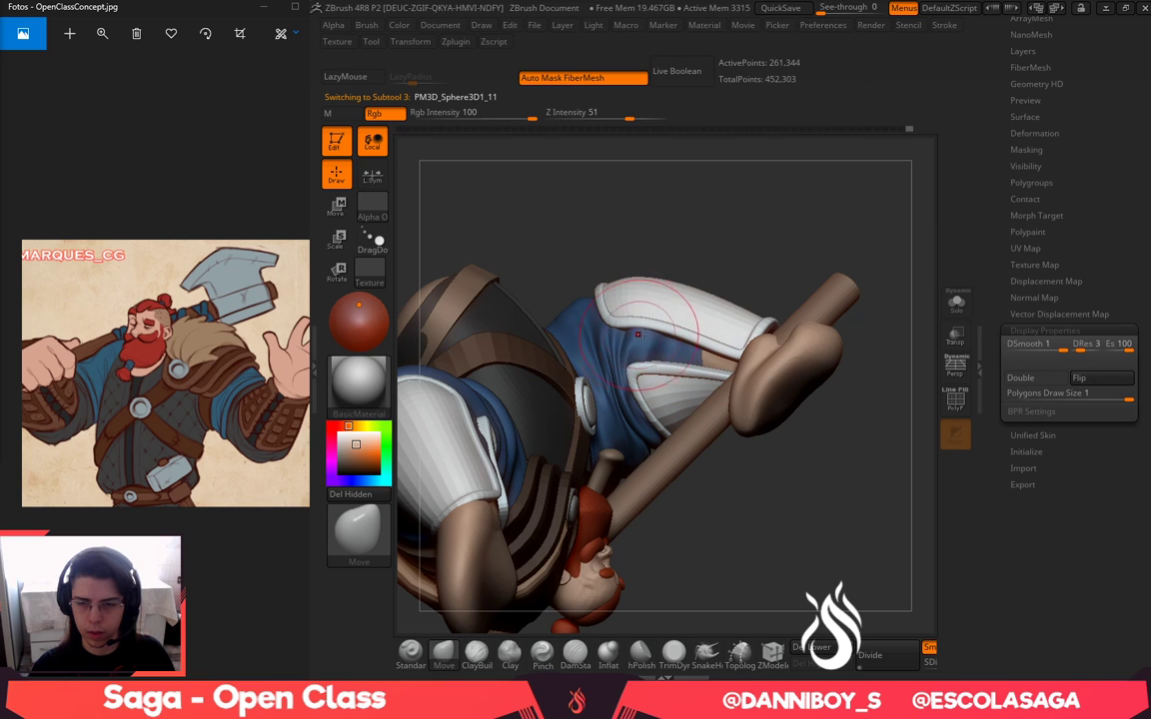
{"action": "mouse_move", "coordinate": [608, 225]}
{"action": "left_mouse_down"}
{"action": "mouse_move", "coordinate": [661, 190]}
{"action": "mouse_move", "coordinate": [868, 273]}
{"action": "mouse_move", "coordinate": [829, 206]}
{"action": "mouse_move", "coordinate": [799, 246]}
{"action": "left_mouse_up"}
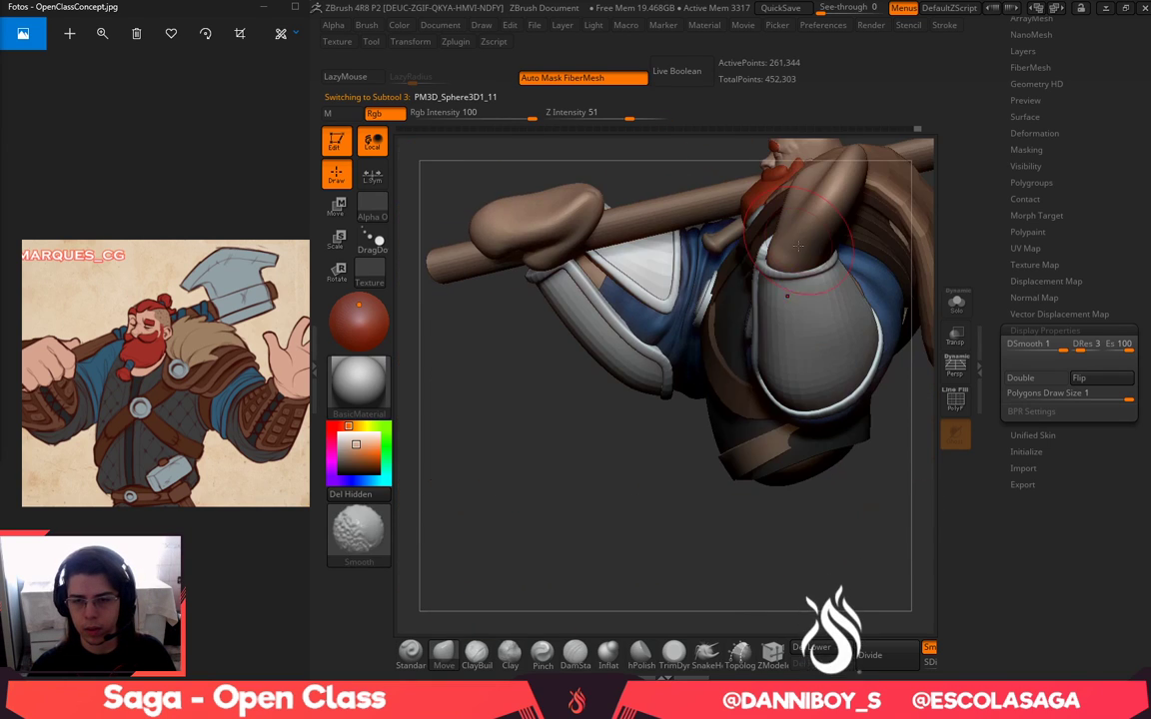
{"action": "mouse_move", "coordinate": [644, 504]}
{"action": "left_mouse_down"}
{"action": "mouse_move", "coordinate": [700, 531]}
{"action": "mouse_move", "coordinate": [663, 548]}
{"action": "mouse_move", "coordinate": [649, 575]}
{"action": "left_mouse_up"}
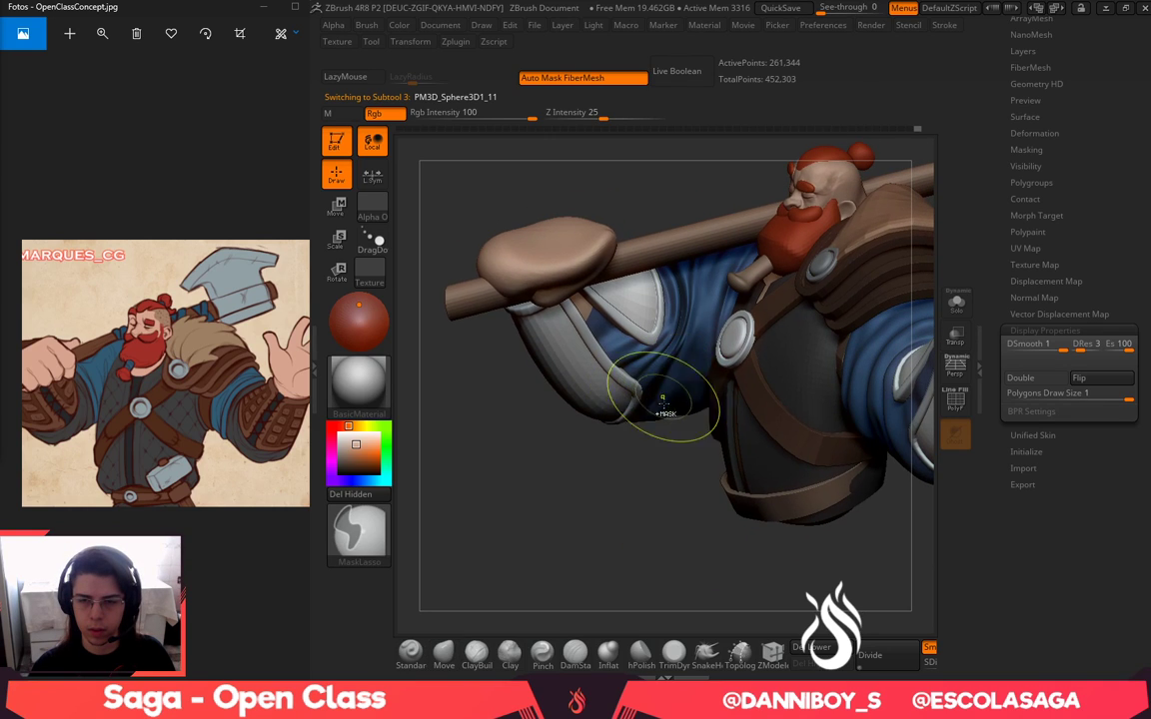
{"action": "key", "text": "ctrl+z"}
{"action": "mouse_move", "coordinate": [685, 428]}
{"action": "left_mouse_down"}
{"action": "mouse_move", "coordinate": [664, 452]}
{"action": "mouse_move", "coordinate": [660, 310]}
{"action": "left_mouse_up"}
{"action": "left_click_drag", "start_coordinate": [640, 472], "coordinate": [636, 395]}
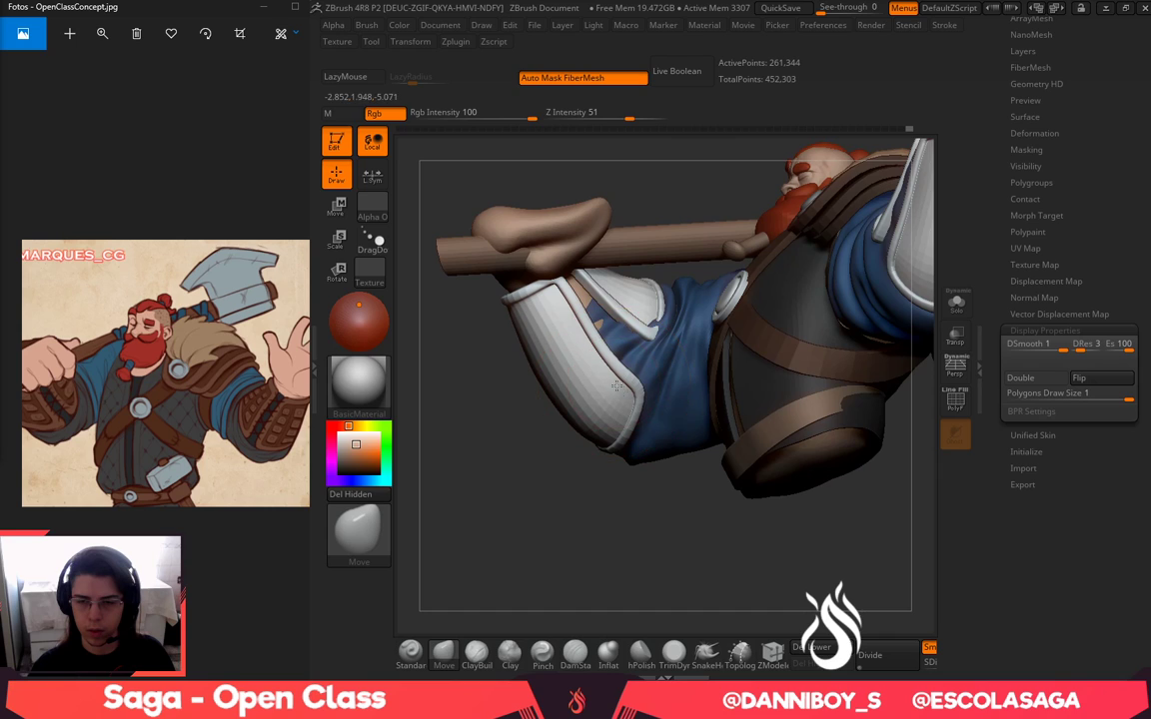
{"action": "left_click_drag", "start_coordinate": [600, 329], "coordinate": [641, 353]}
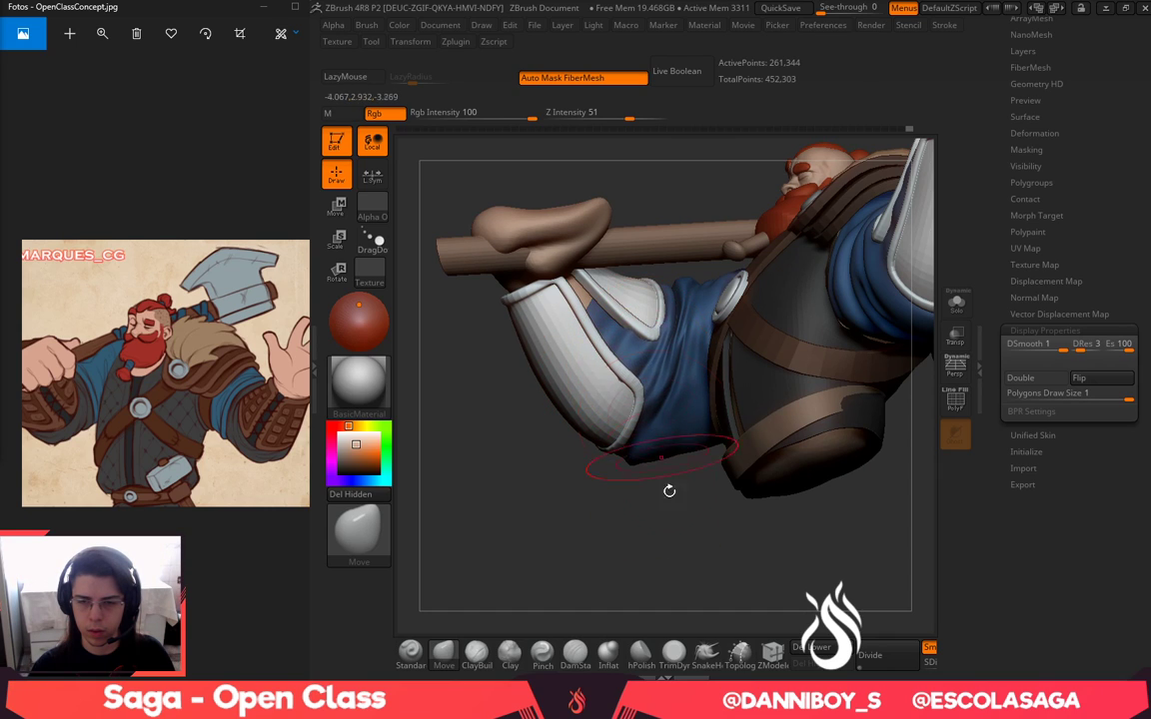
{"action": "left_click_drag", "start_coordinate": [669, 489], "coordinate": [671, 557]}
{"action": "left_click_drag", "start_coordinate": [678, 475], "coordinate": [649, 488]}
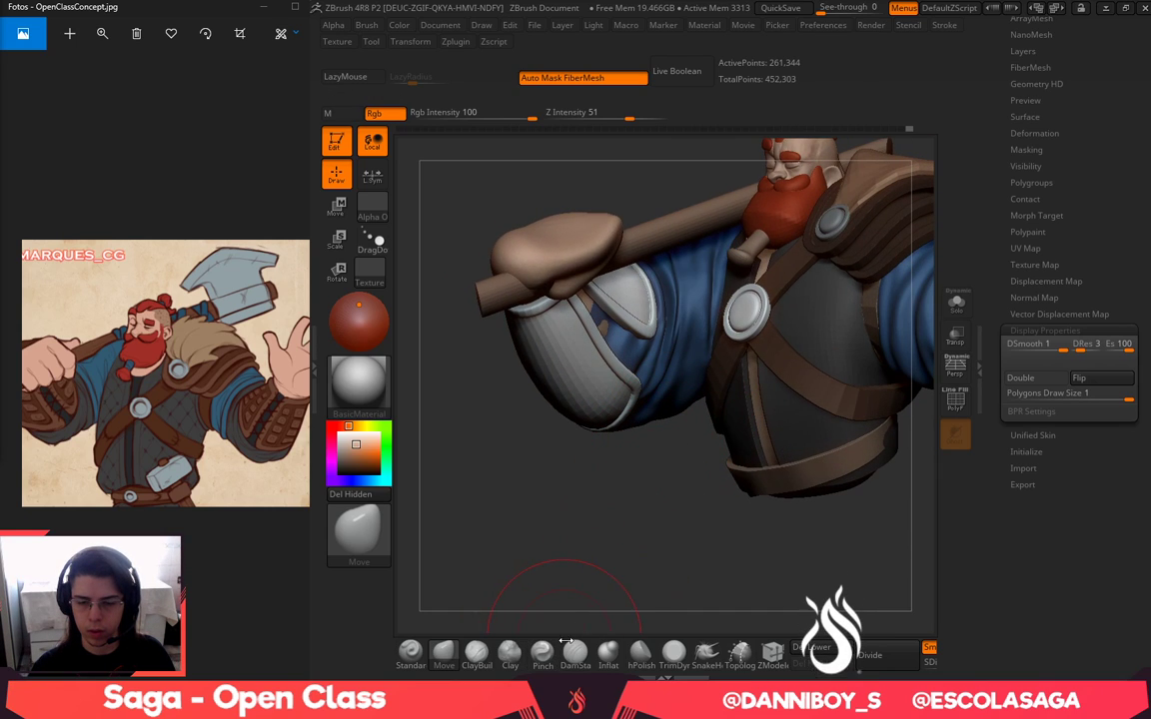
Puff up the sleeve folds between the bracer and the chest with the Inflat brush and smooth them
{"action": "left_click", "coordinate": [608, 653]}
{"action": "key", "text": "space"}
{"action": "left_click_drag", "start_coordinate": [672, 324], "coordinate": [674, 339]}
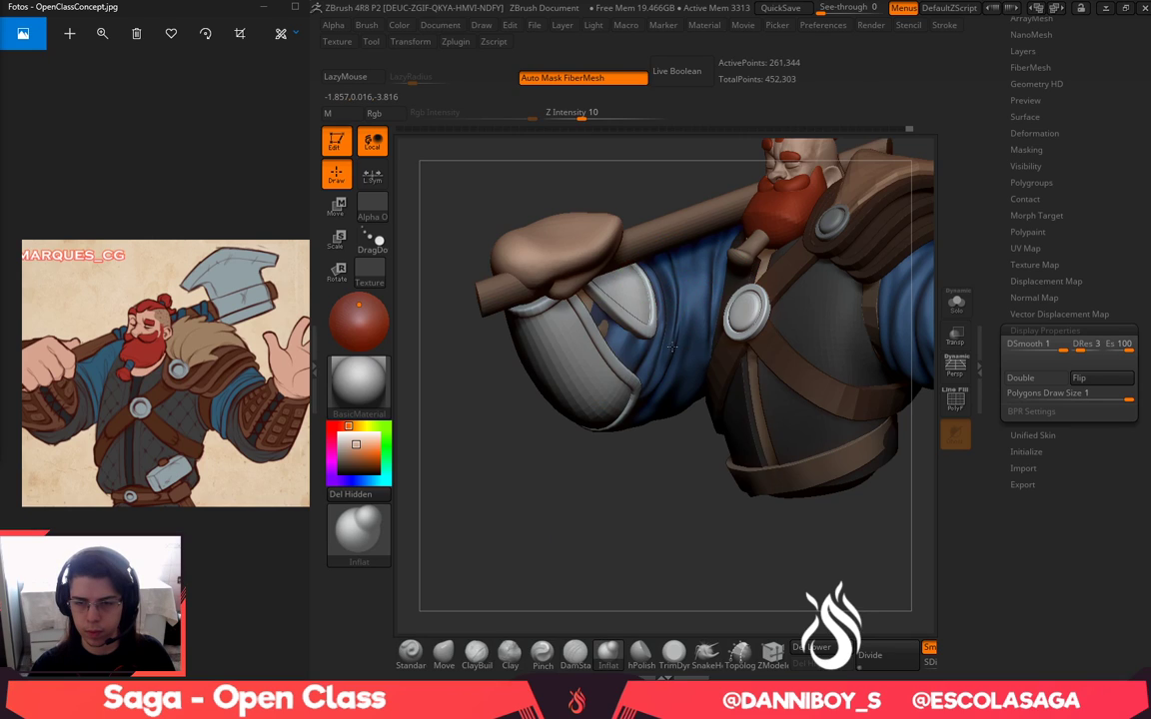
{"action": "key", "text": "shift"}
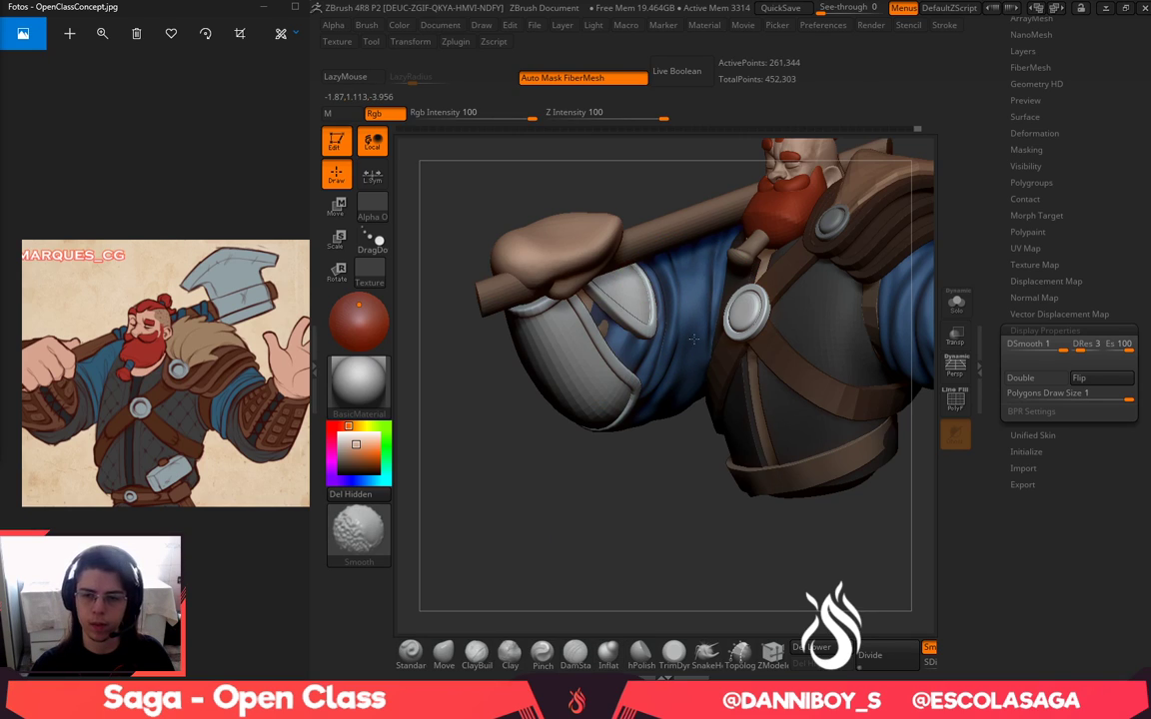
{"action": "left_click_drag", "start_coordinate": [689, 489], "coordinate": [620, 559], "text": "alt"}
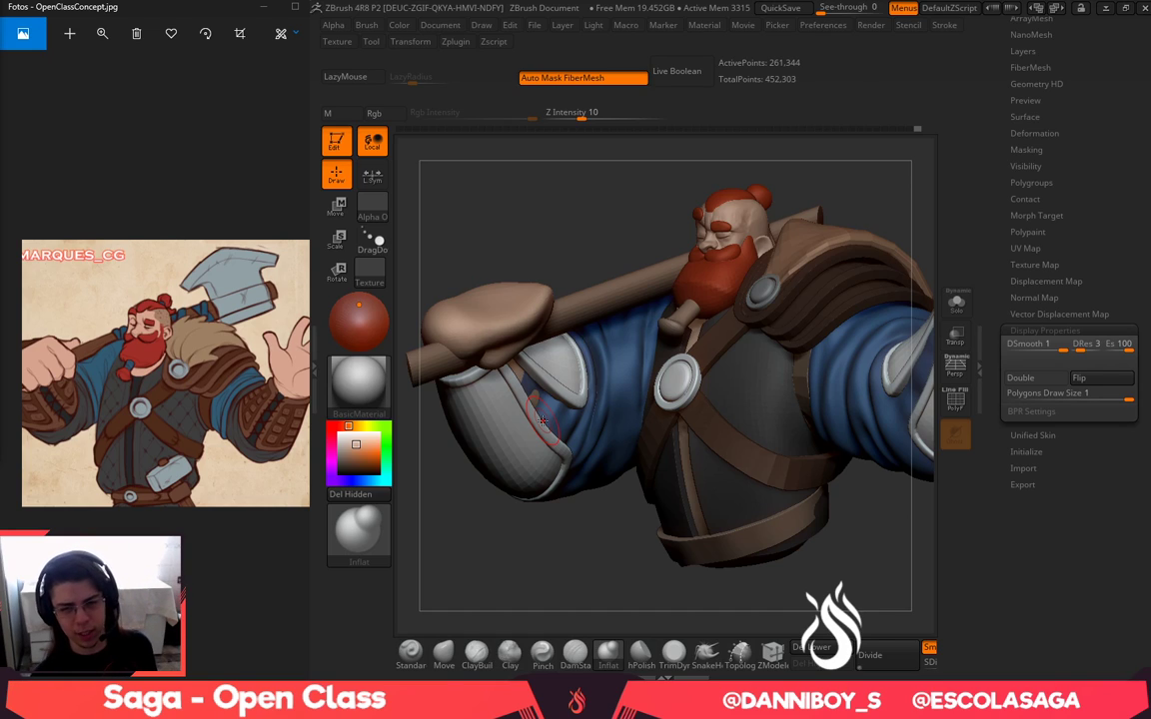
Sculpt sleeve folds between the plates of the axe arm's bracer with the Standard brush
{"action": "left_click", "coordinate": [414, 656]}
{"action": "left_click_drag", "start_coordinate": [539, 570], "coordinate": [585, 530]}
{"action": "key", "text": "space"}
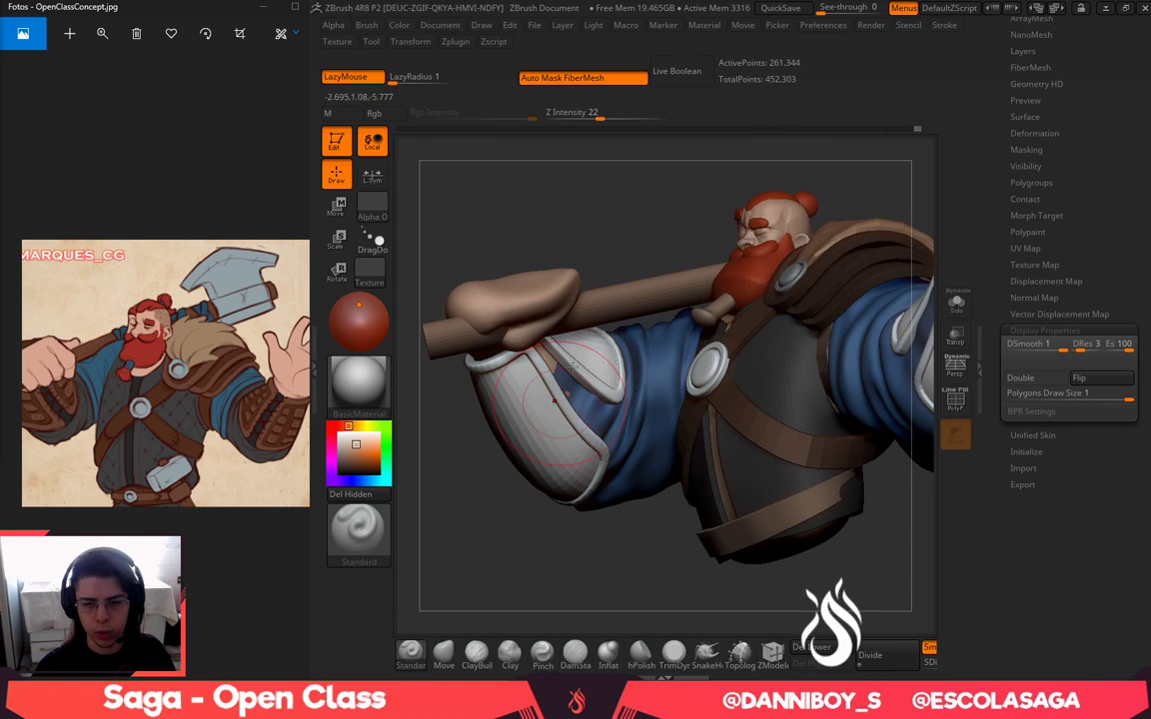
{"action": "left_click_drag", "start_coordinate": [482, 535], "coordinate": [529, 589]}
{"action": "key", "text": "space"}
{"action": "left_click_drag", "start_coordinate": [598, 412], "coordinate": [584, 403]}
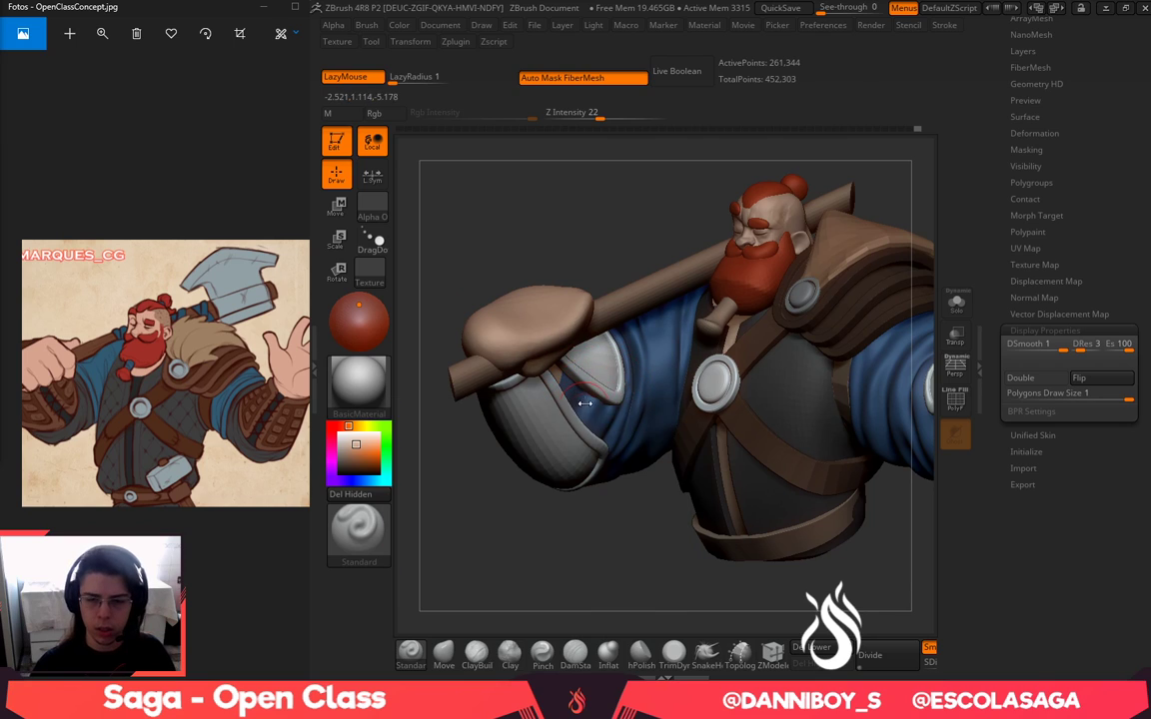
Sculpt folds with the Standard brush on the open-handed arm's sleeve, near the armpit and upper arm
{"action": "left_click_drag", "start_coordinate": [601, 560], "coordinate": [659, 569]}
{"action": "left_click_drag", "start_coordinate": [590, 545], "coordinate": [335, 480], "text": "alt"}
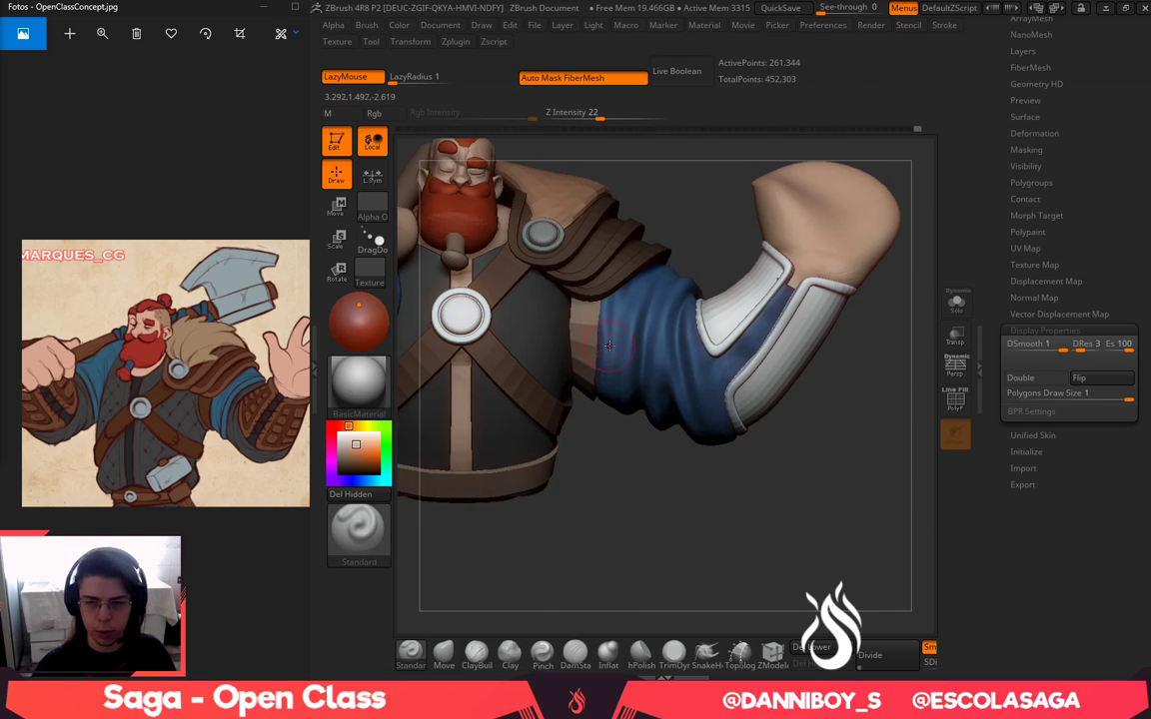
{"action": "key", "text": "space"}
{"action": "left_click_drag", "start_coordinate": [655, 549], "coordinate": [614, 495]}
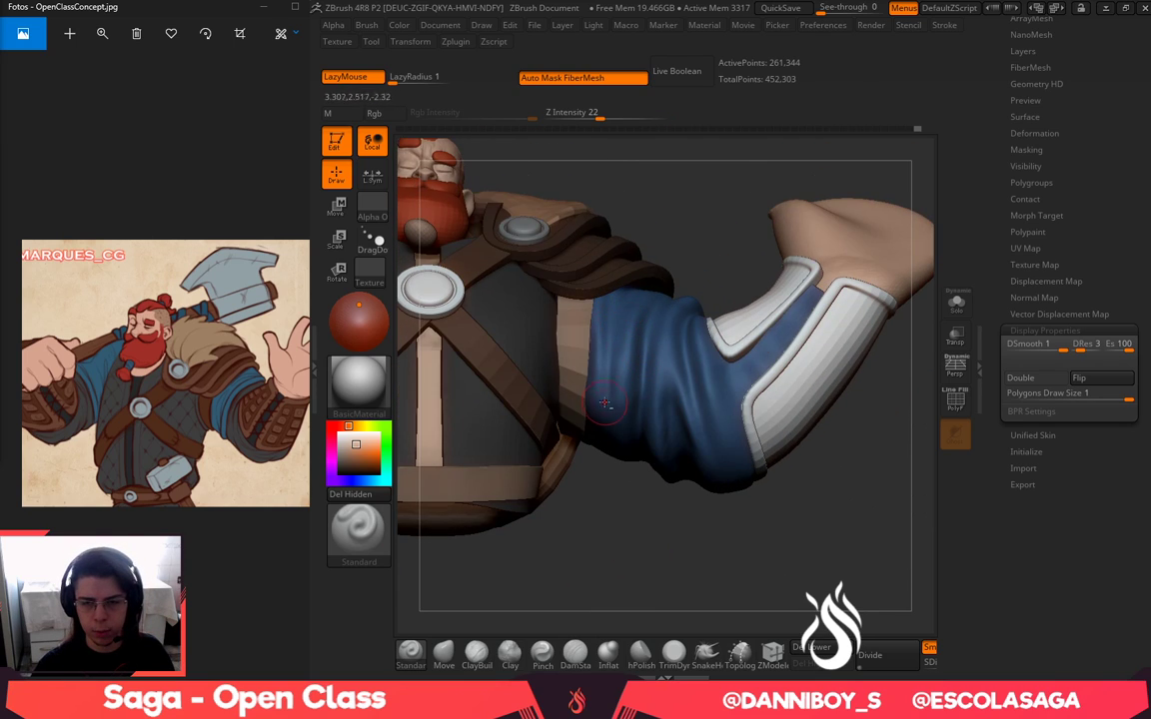
{"action": "left_click_drag", "start_coordinate": [645, 300], "coordinate": [607, 362]}
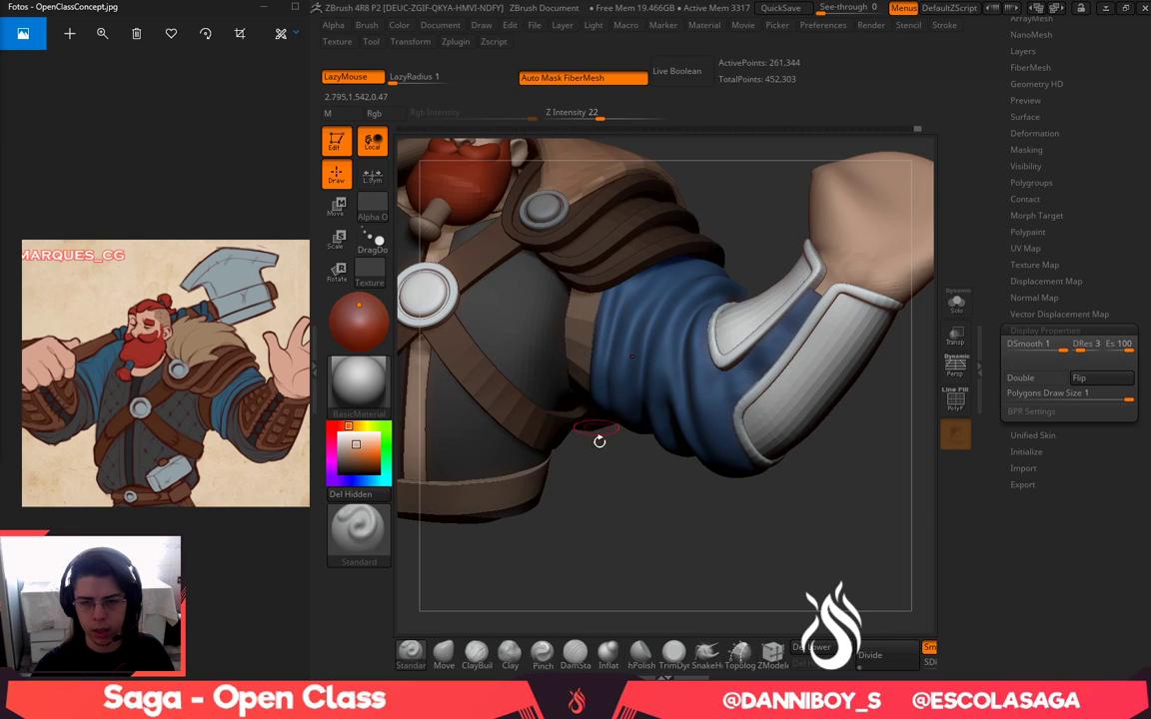
{"action": "left_click_drag", "start_coordinate": [599, 442], "coordinate": [598, 365]}
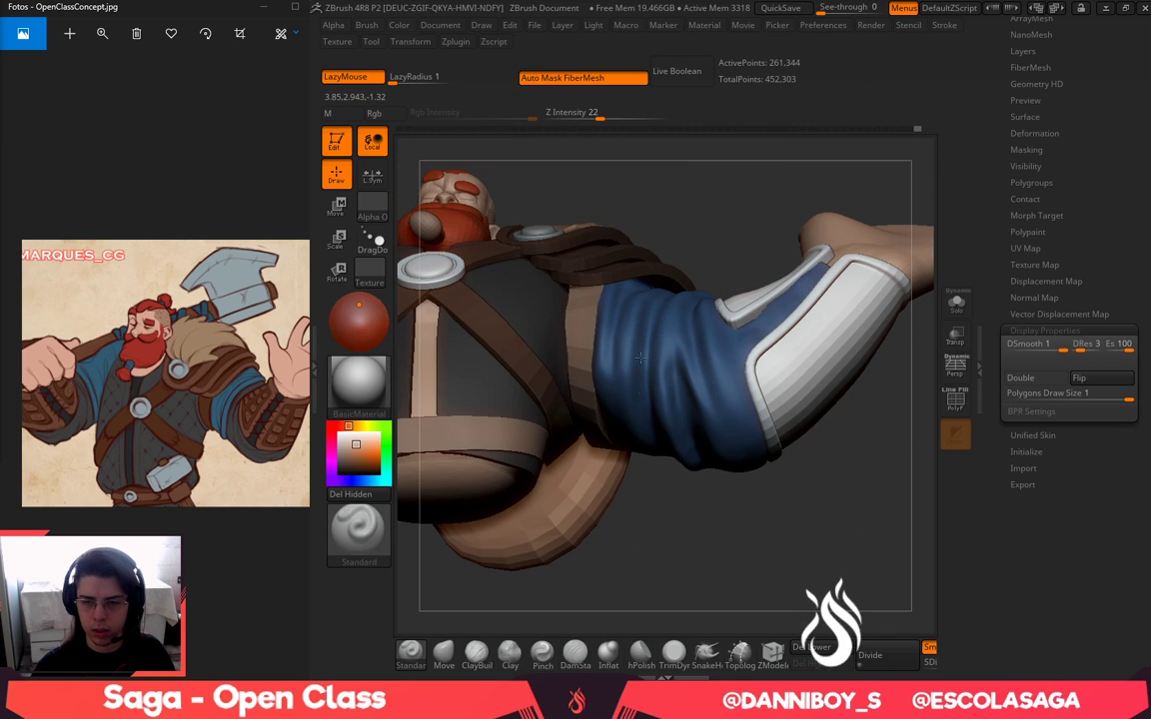
{"action": "left_click_drag", "start_coordinate": [693, 251], "coordinate": [657, 301]}
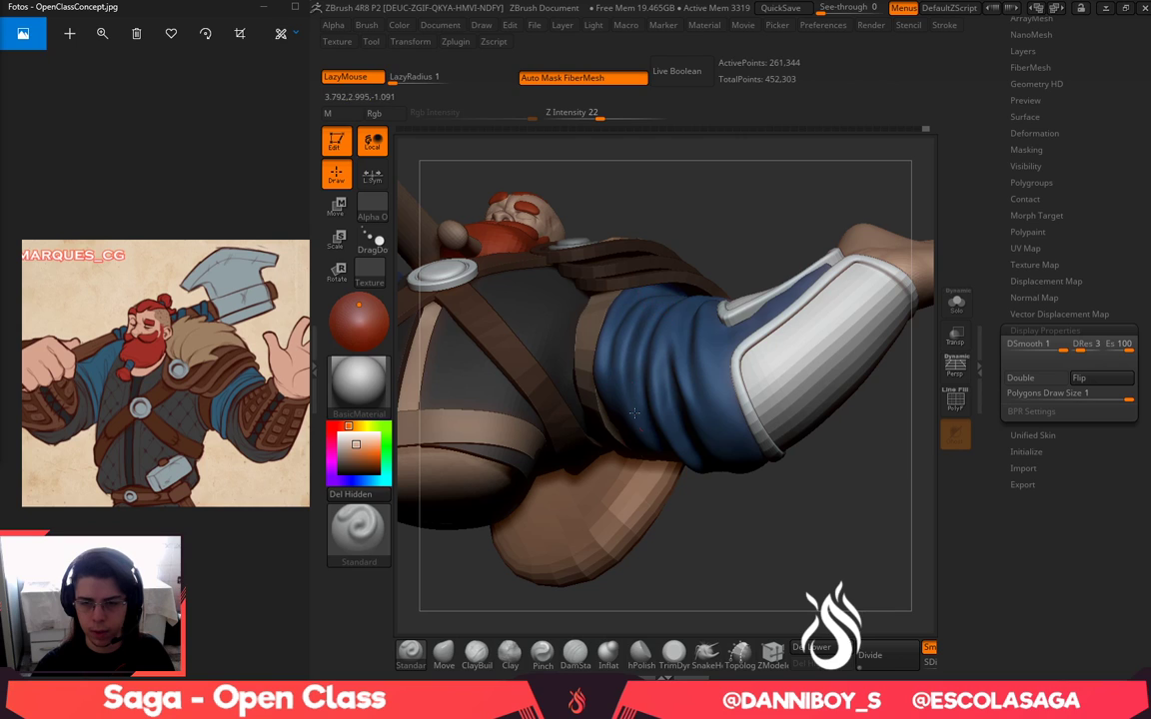
{"action": "left_click_drag", "start_coordinate": [700, 245], "coordinate": [683, 334]}
Refine the open-handed arm's sleeve folds beside the inner bracer plate with the Standard brush and smooth them
{"action": "key", "text": "space"}
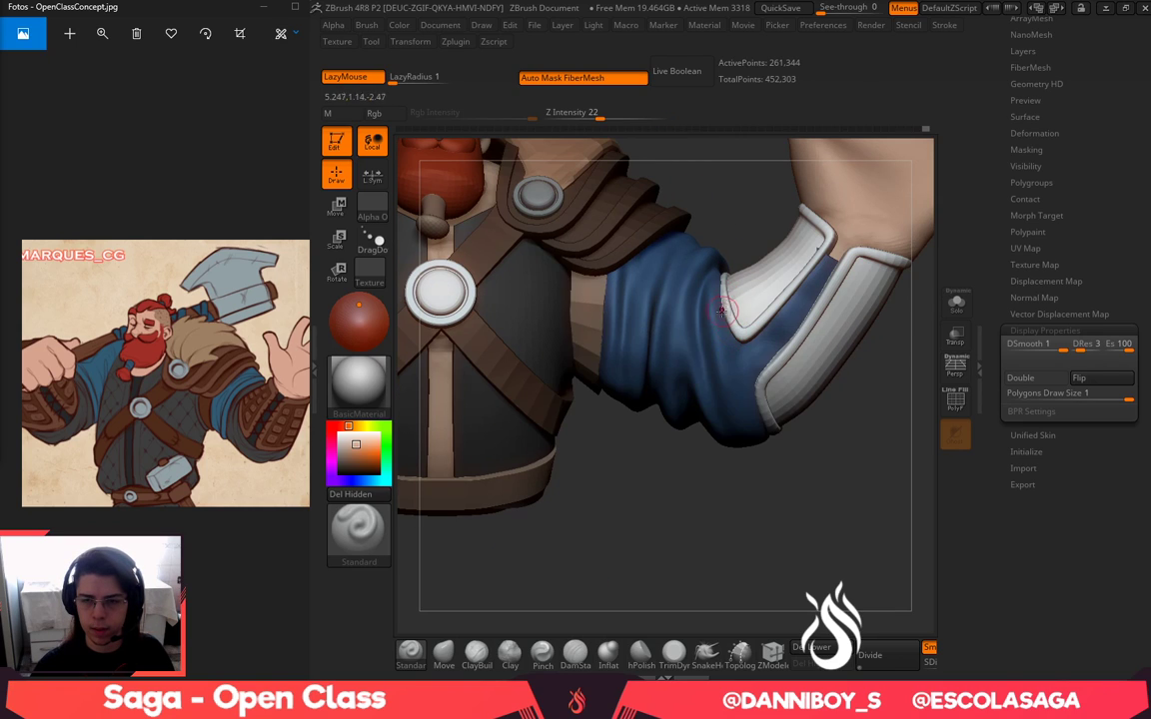
{"action": "key", "text": "space"}
{"action": "left_click_drag", "start_coordinate": [737, 498], "coordinate": [698, 311]}
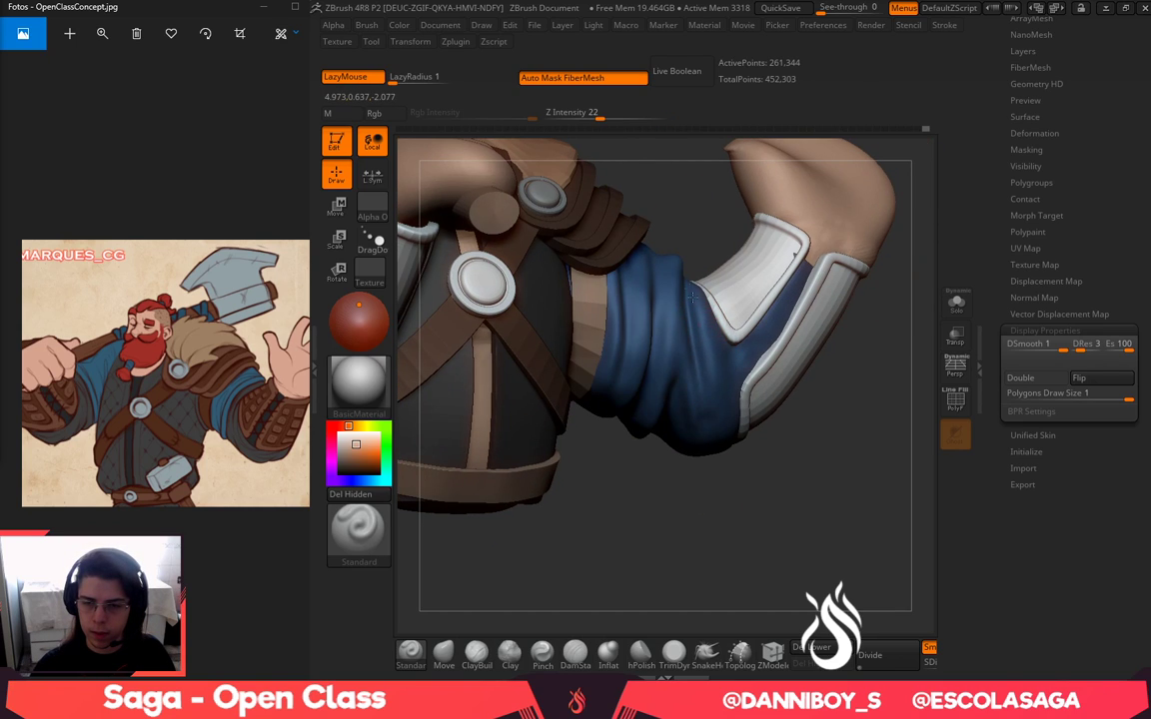
{"action": "left_click_drag", "start_coordinate": [734, 172], "coordinate": [717, 215]}
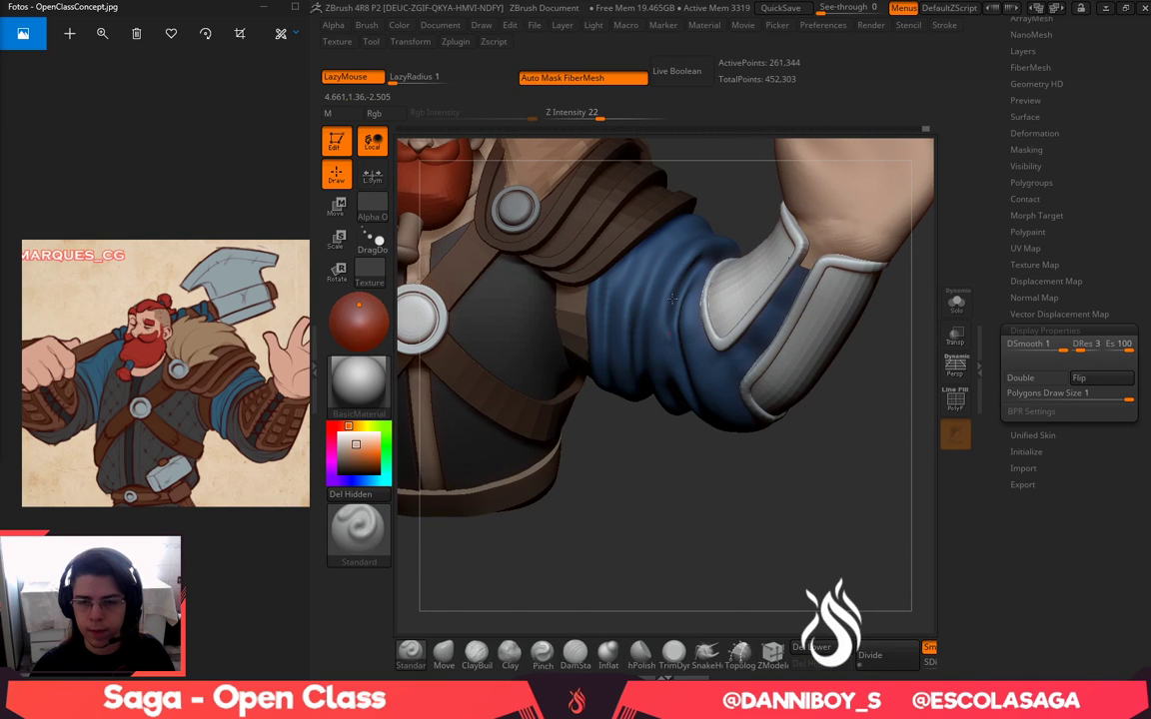
{"action": "left_click_drag", "start_coordinate": [747, 226], "coordinate": [757, 203]}
{"action": "left_click_drag", "start_coordinate": [688, 291], "coordinate": [674, 299], "text": "shift"}
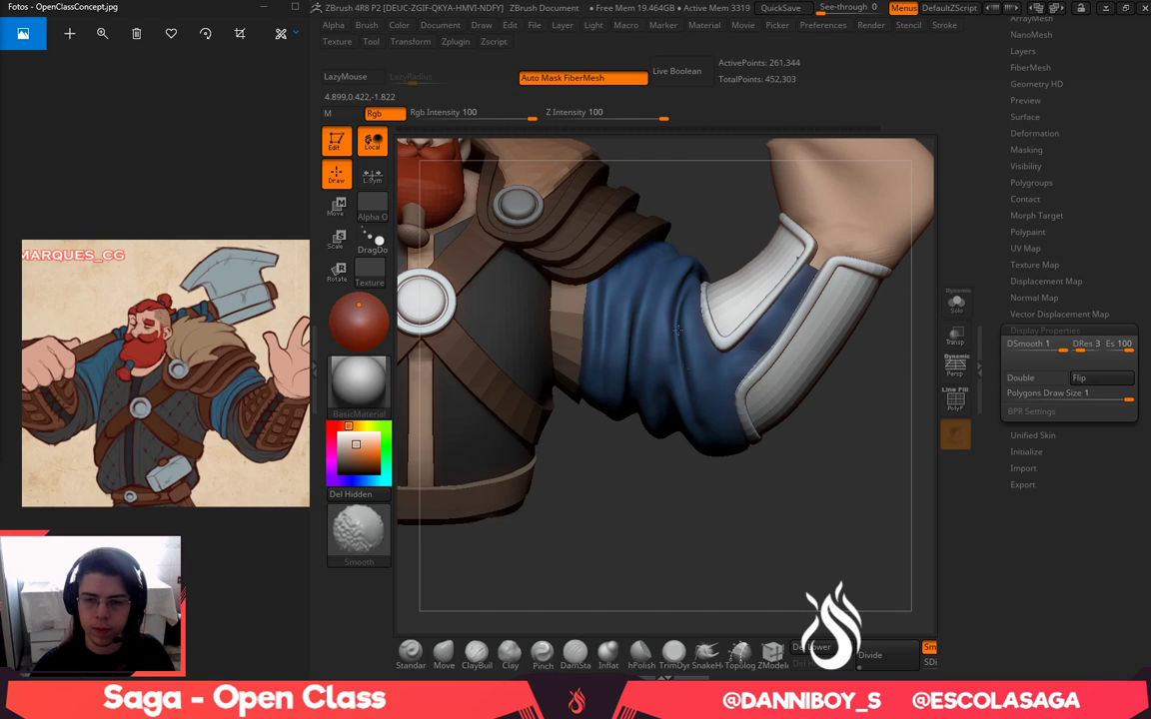
{"action": "key", "text": "space"}
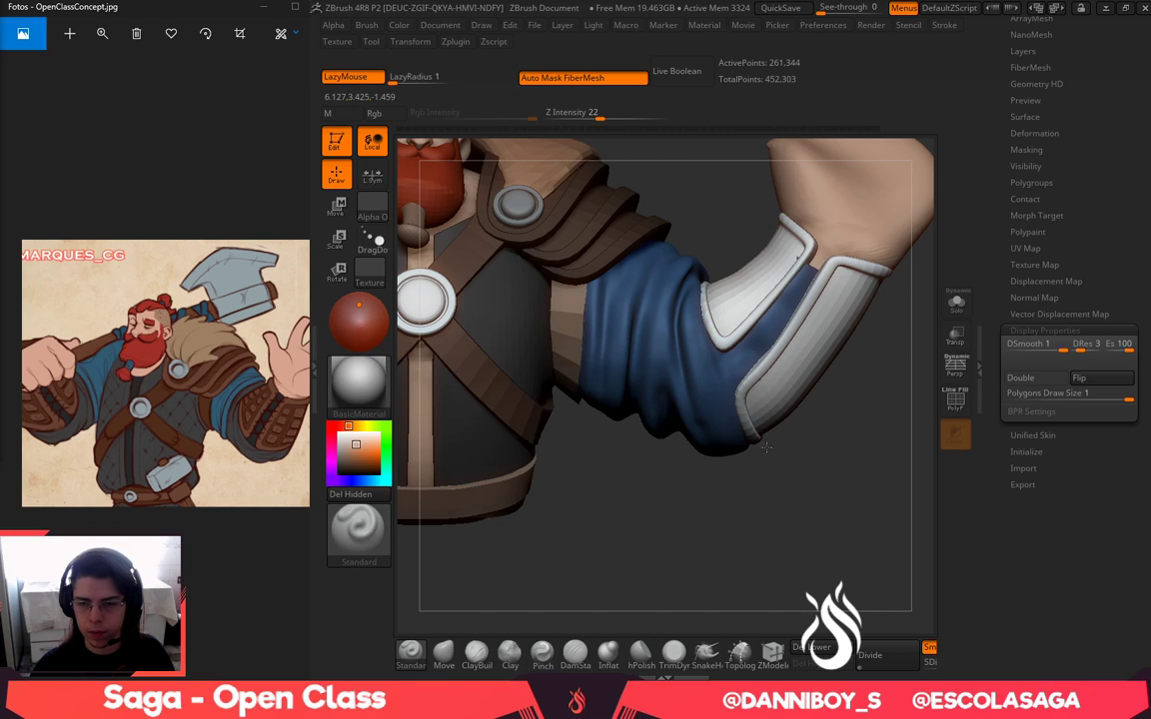
Smooth the sleeve folds near the open-handed arm's bracer and the axe arm's sleeve beside the chest
{"action": "mouse_move", "coordinate": [703, 300]}
{"action": "left_mouse_down", "text": "shift"}
{"action": "mouse_move", "coordinate": [706, 349]}
{"action": "mouse_move", "coordinate": [678, 354]}
{"action": "left_mouse_up", "text": "shift"}
{"action": "left_click", "coordinate": [444, 647]}
{"action": "key", "text": "space"}
{"action": "left_click_drag", "start_coordinate": [714, 230], "coordinate": [789, 216], "text": "alt"}
{"action": "left_click_drag", "start_coordinate": [798, 221], "coordinate": [844, 250]}
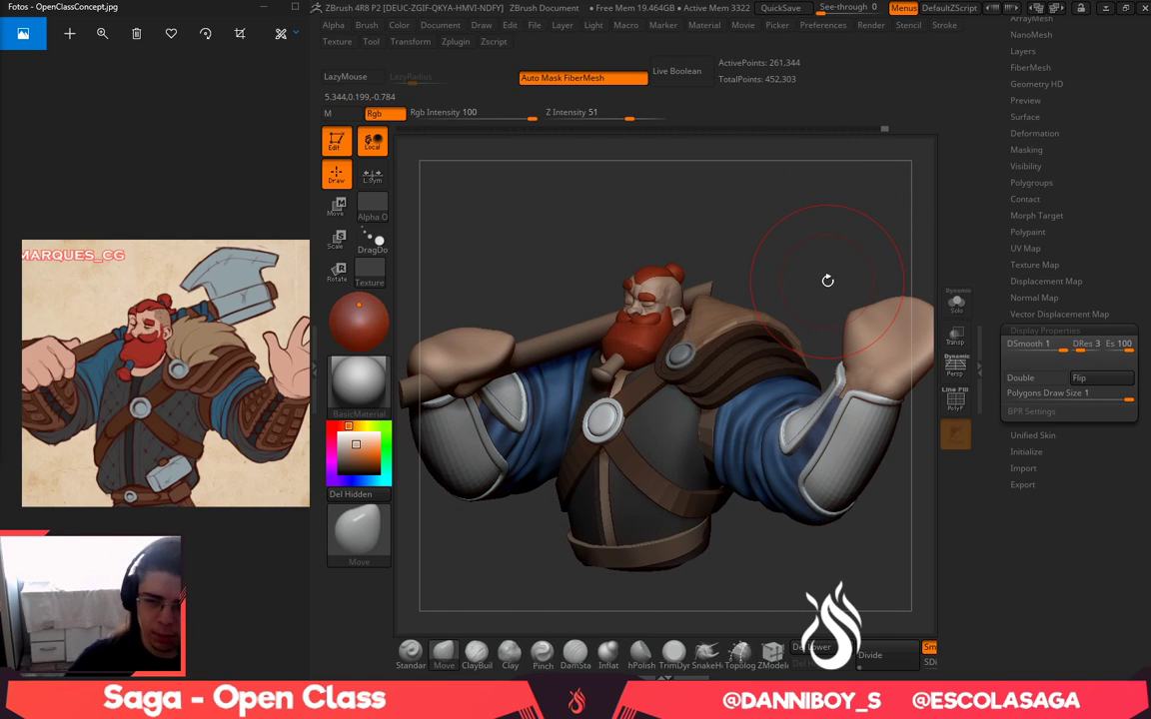
{"action": "left_click_drag", "start_coordinate": [843, 245], "coordinate": [779, 270], "text": "alt"}
{"action": "key", "text": "space"}
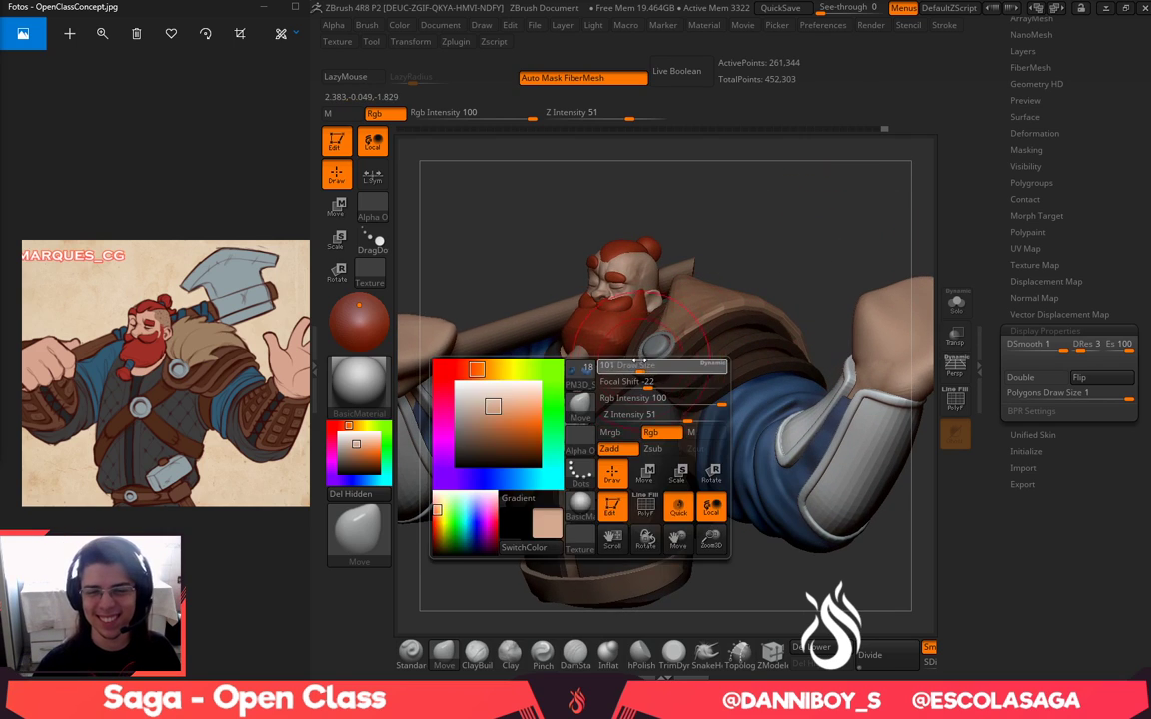
{"action": "left_click_drag", "start_coordinate": [488, 381], "coordinate": [499, 384], "text": "shift"}
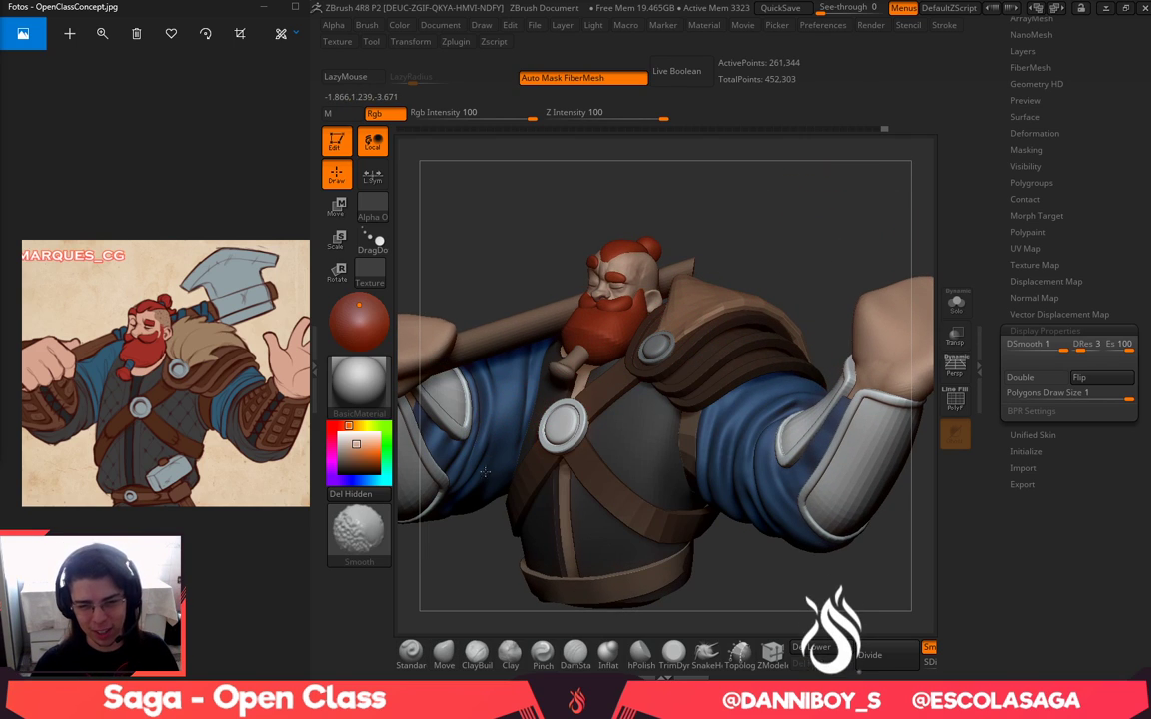
{"action": "mouse_move", "coordinate": [449, 587]}
{"action": "left_mouse_down", "text": "alt"}
{"action": "mouse_move", "coordinate": [499, 601]}
{"action": "mouse_move", "coordinate": [540, 580]}
{"action": "left_mouse_up", "text": "alt"}
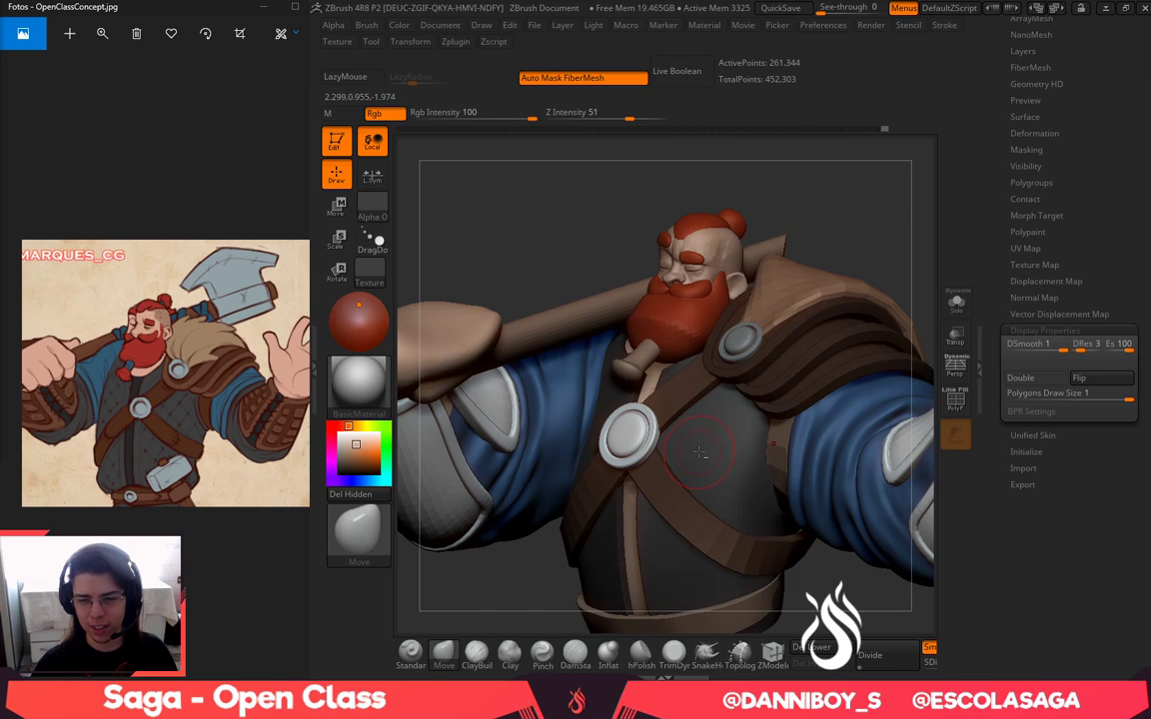
Select the dark vest and inspect its shape in isolation before showing the whole character again
{"action": "mouse_move", "coordinate": [842, 591]}
{"action": "left_mouse_down", "text": "alt"}
{"action": "mouse_move", "coordinate": [814, 547]}
{"action": "mouse_move", "coordinate": [809, 561]}
{"action": "mouse_move", "coordinate": [822, 547]}
{"action": "mouse_move", "coordinate": [870, 295]}
{"action": "mouse_move", "coordinate": [884, 398]}
{"action": "left_mouse_up", "text": "alt"}
{"action": "left_click", "coordinate": [956, 302]}
{"action": "left_click_drag", "start_coordinate": [883, 215], "coordinate": [885, 325]}
{"action": "left_click_drag", "start_coordinate": [442, 532], "coordinate": [485, 527]}
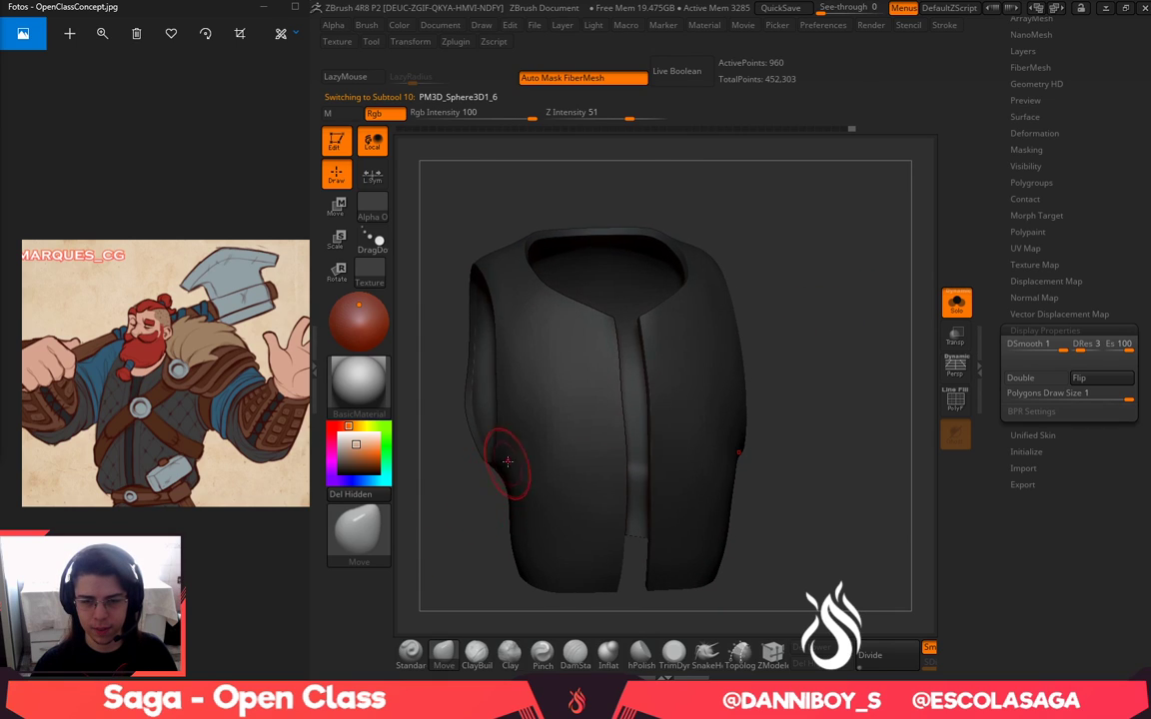
{"action": "mouse_move", "coordinate": [502, 471]}
{"action": "left_mouse_down", "text": "shift"}
{"action": "mouse_move", "coordinate": [490, 476]}
{"action": "mouse_move", "coordinate": [523, 462]}
{"action": "mouse_move", "coordinate": [534, 266]}
{"action": "mouse_move", "coordinate": [470, 569]}
{"action": "mouse_move", "coordinate": [480, 561]}
{"action": "left_mouse_up", "text": "shift"}
{"action": "left_click", "coordinate": [770, 243], "text": "ctrl"}
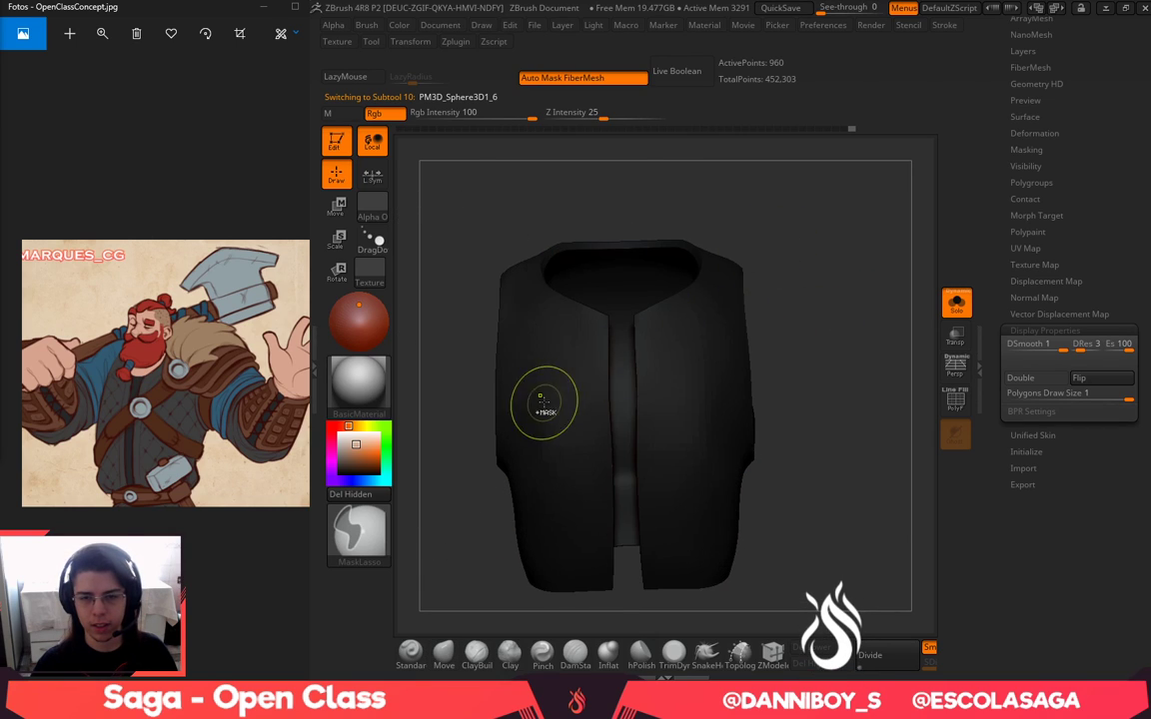
{"action": "left_click", "coordinate": [955, 306]}
Reshape the vest around the axe-side shoulder and upper chest with a large Move brush
{"action": "mouse_move", "coordinate": [920, 234]}
{"action": "left_mouse_down"}
{"action": "mouse_move", "coordinate": [927, 198]}
{"action": "mouse_move", "coordinate": [776, 424]}
{"action": "left_mouse_up"}
{"action": "key", "text": "space"}
{"action": "left_click_drag", "start_coordinate": [588, 327], "coordinate": [620, 340]}
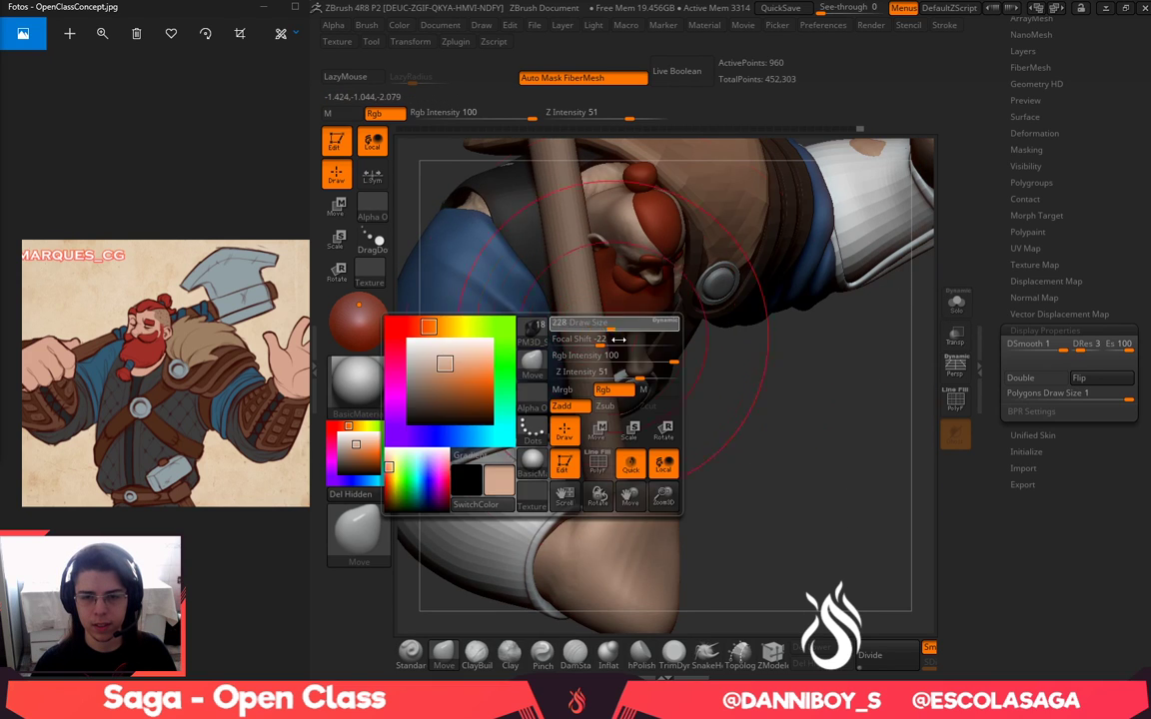
{"action": "left_click_drag", "start_coordinate": [755, 485], "coordinate": [737, 219]}
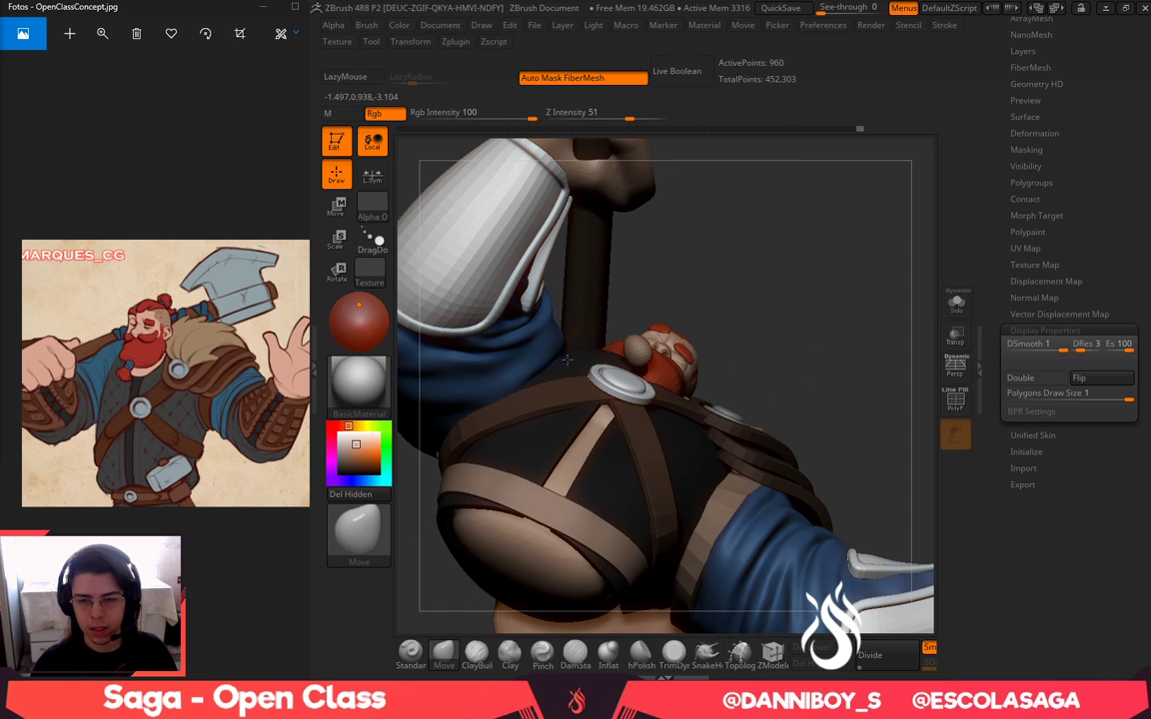
{"action": "left_click_drag", "start_coordinate": [647, 262], "coordinate": [631, 390]}
Refine the vest between the axe arm and the chest medallion with a smaller Move brush and smooth it
{"action": "key", "text": "space"}
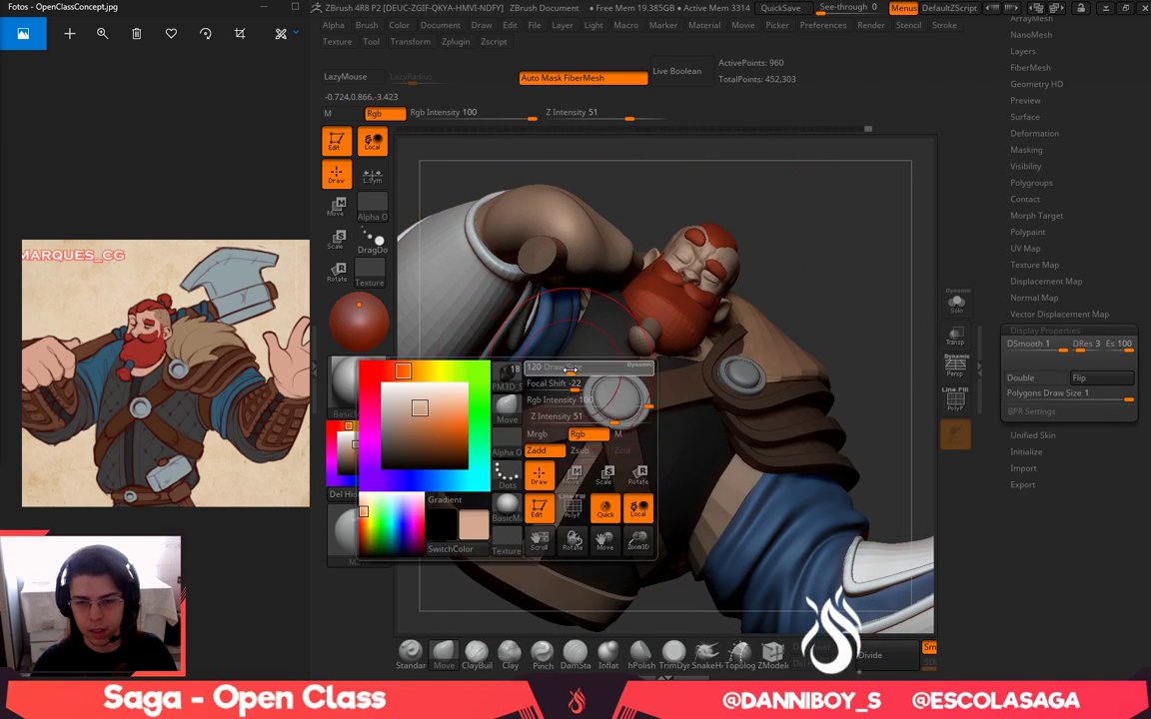
{"action": "left_click_drag", "start_coordinate": [783, 252], "coordinate": [728, 318]}
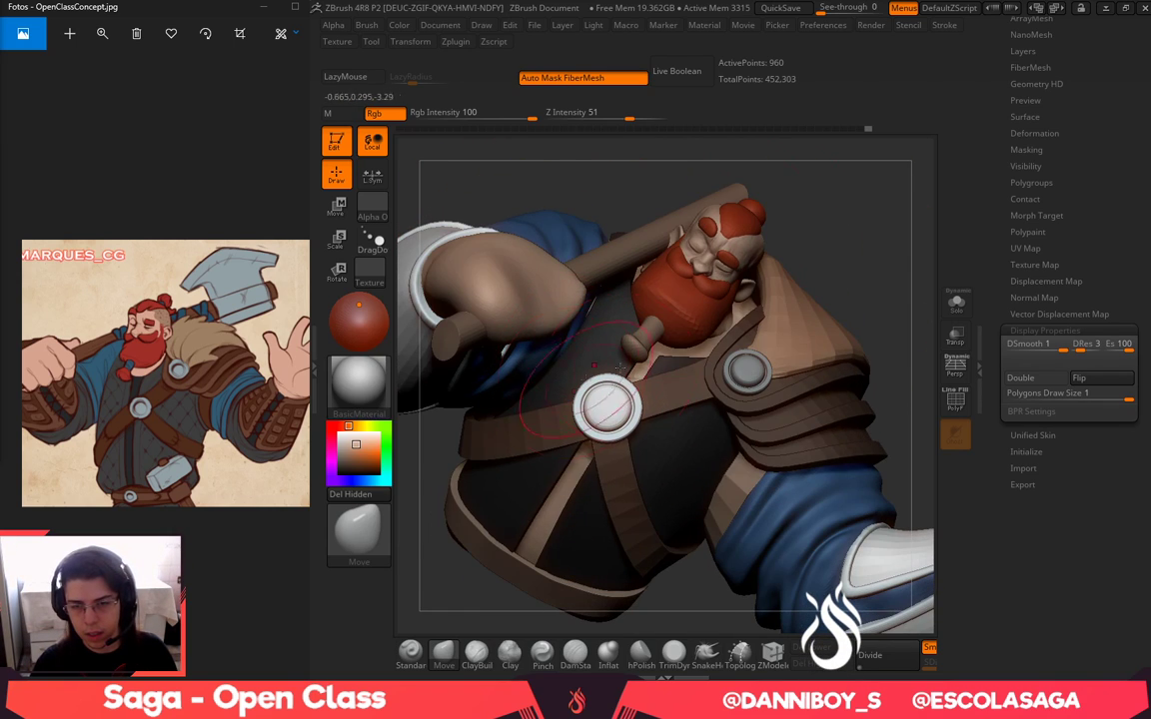
{"action": "left_click_drag", "start_coordinate": [777, 190], "coordinate": [749, 308]}
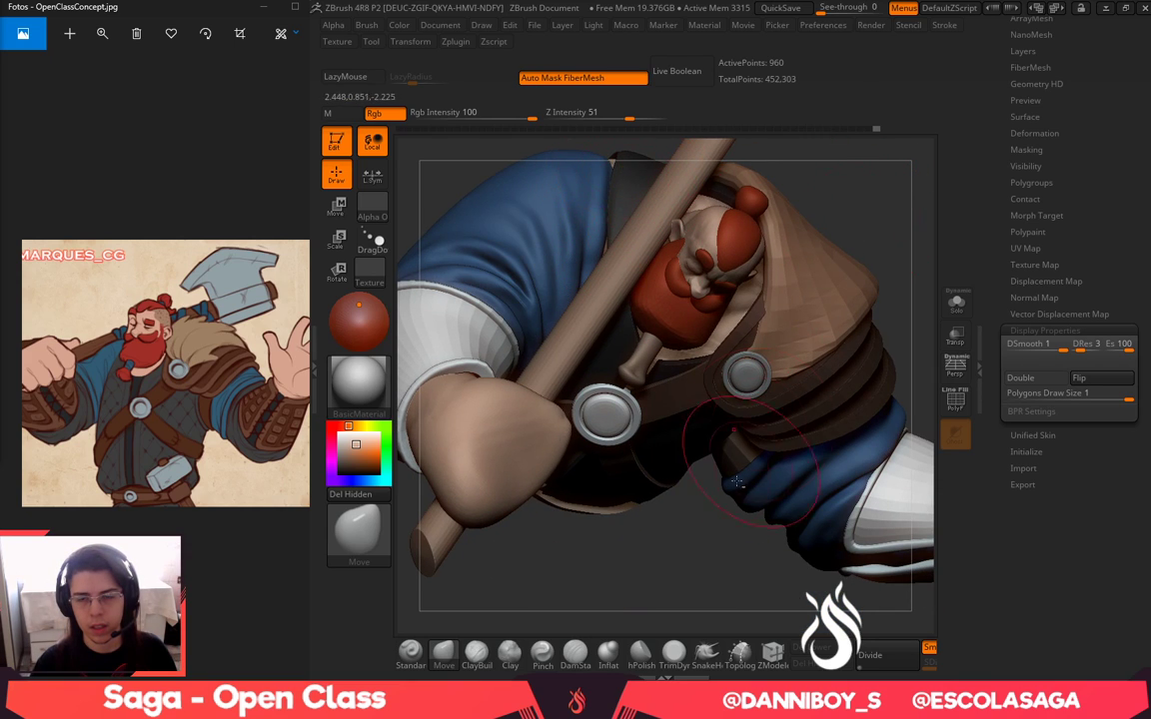
{"action": "left_click_drag", "start_coordinate": [779, 262], "coordinate": [739, 444], "text": "alt"}
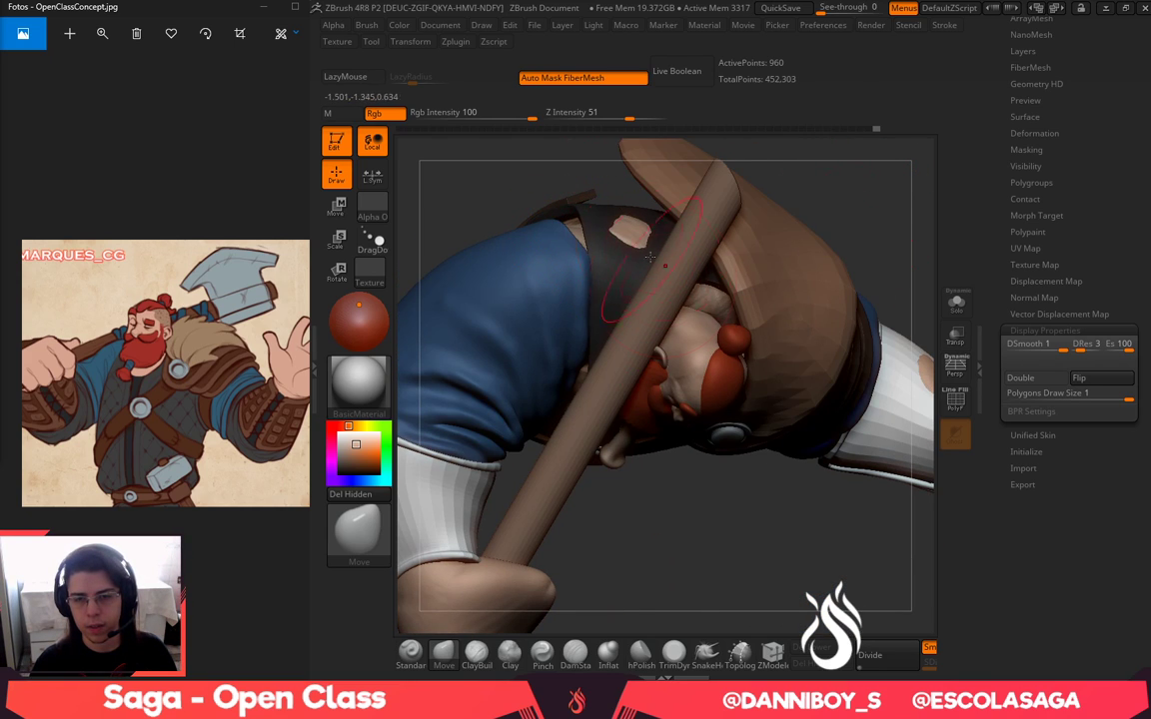
{"action": "left_click_drag", "start_coordinate": [762, 550], "coordinate": [672, 328]}
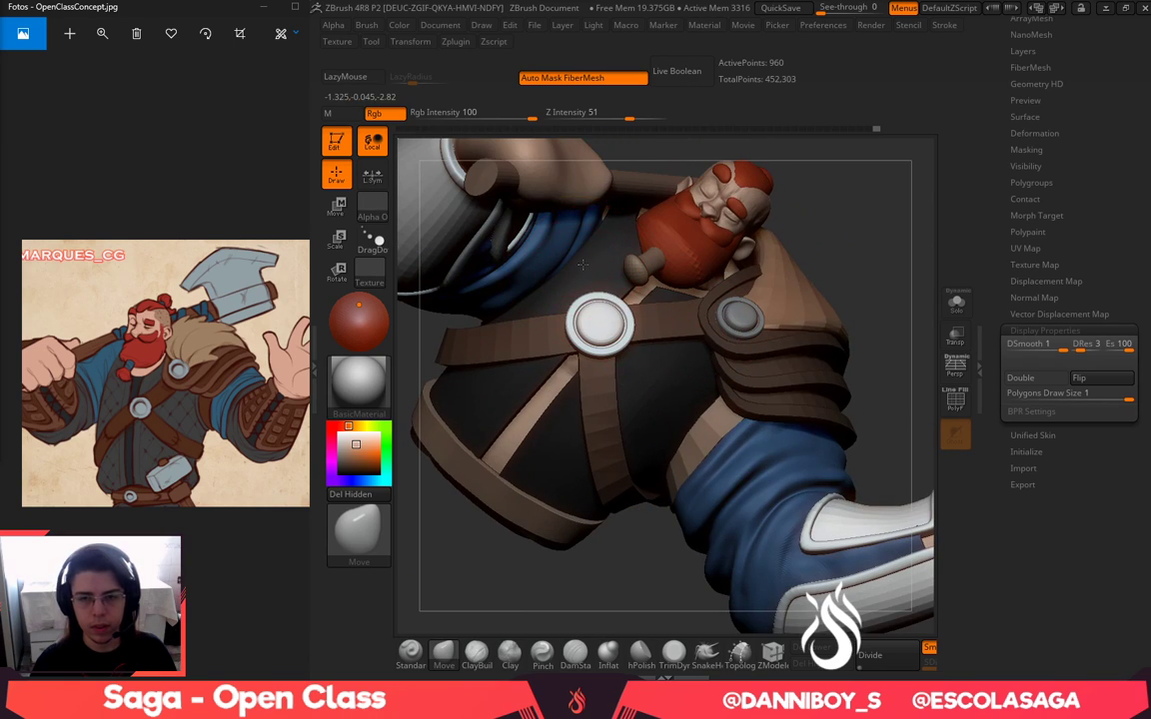
{"action": "left_click_drag", "start_coordinate": [867, 267], "coordinate": [885, 268]}
{"action": "left_click_drag", "start_coordinate": [640, 593], "coordinate": [539, 621]}
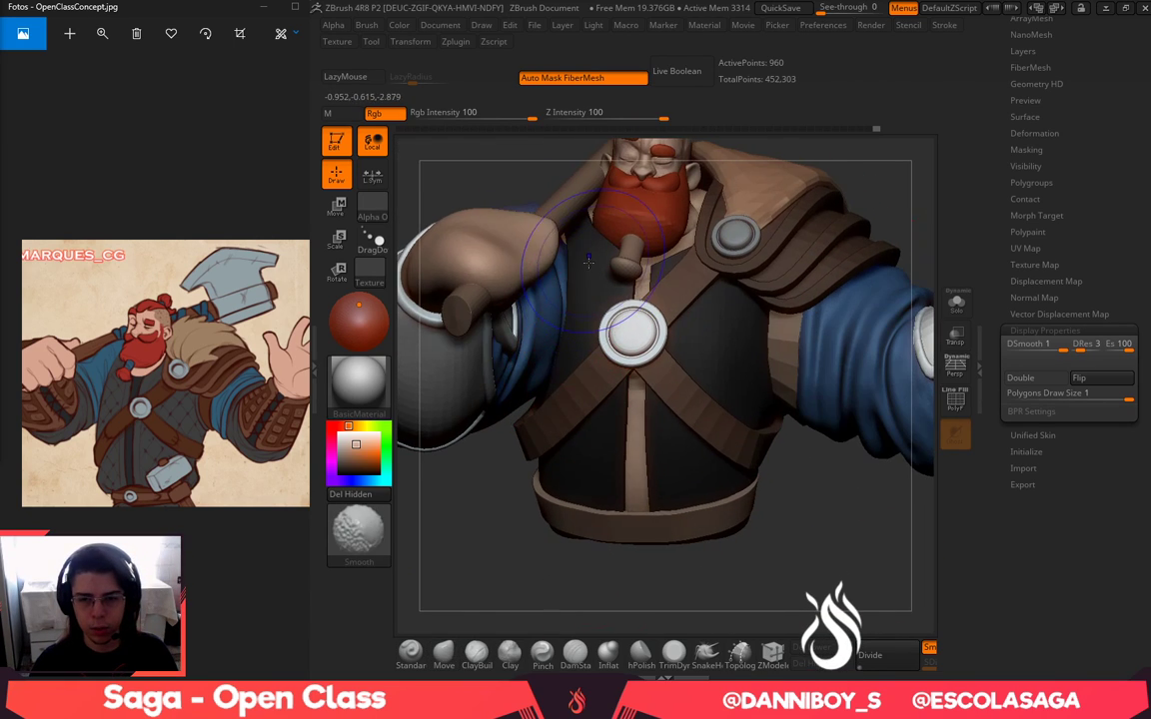
Expand the Deformation settings and adjust the vest's front and sides with the Move brush at different sizes
{"action": "left_click_drag", "start_coordinate": [1045, 175], "coordinate": [1047, 274]}
{"action": "left_click", "coordinate": [1039, 233]}
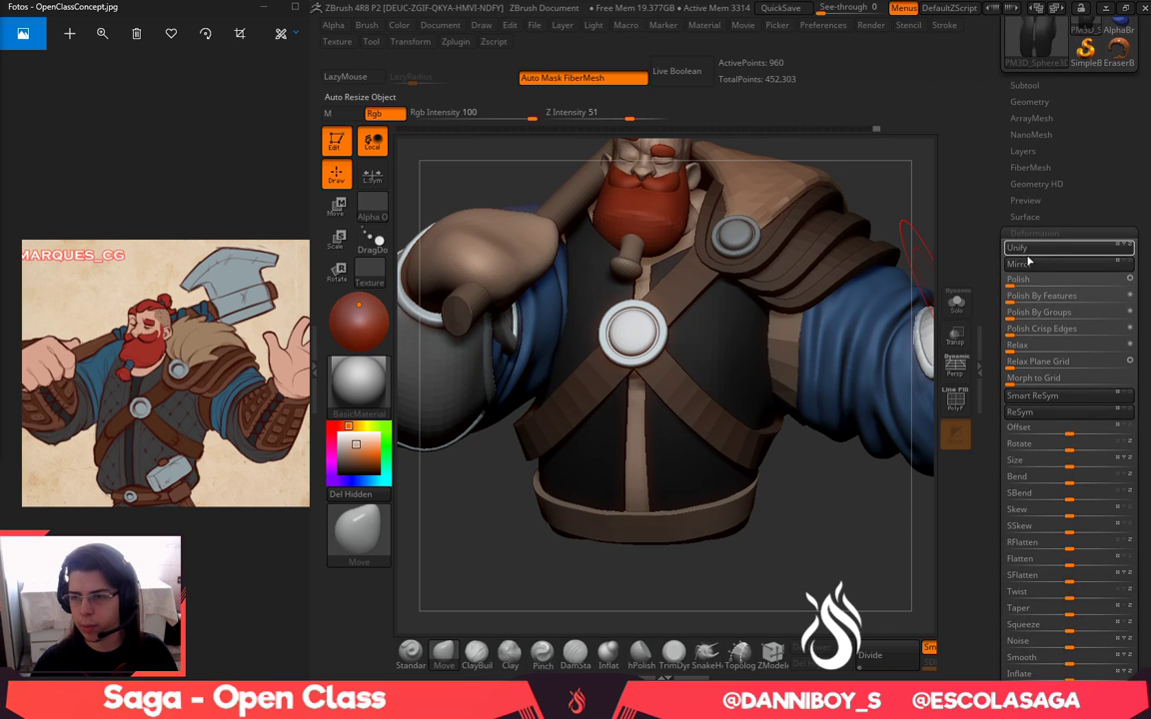
{"action": "left_click_drag", "start_coordinate": [438, 605], "coordinate": [583, 346]}
{"action": "key", "text": "space"}
{"action": "left_click_drag", "start_coordinate": [420, 270], "coordinate": [520, 330]}
{"action": "key", "text": "space"}
{"action": "left_click_drag", "start_coordinate": [440, 399], "coordinate": [653, 498]}
{"action": "left_click_drag", "start_coordinate": [598, 560], "coordinate": [585, 588], "text": "alt"}
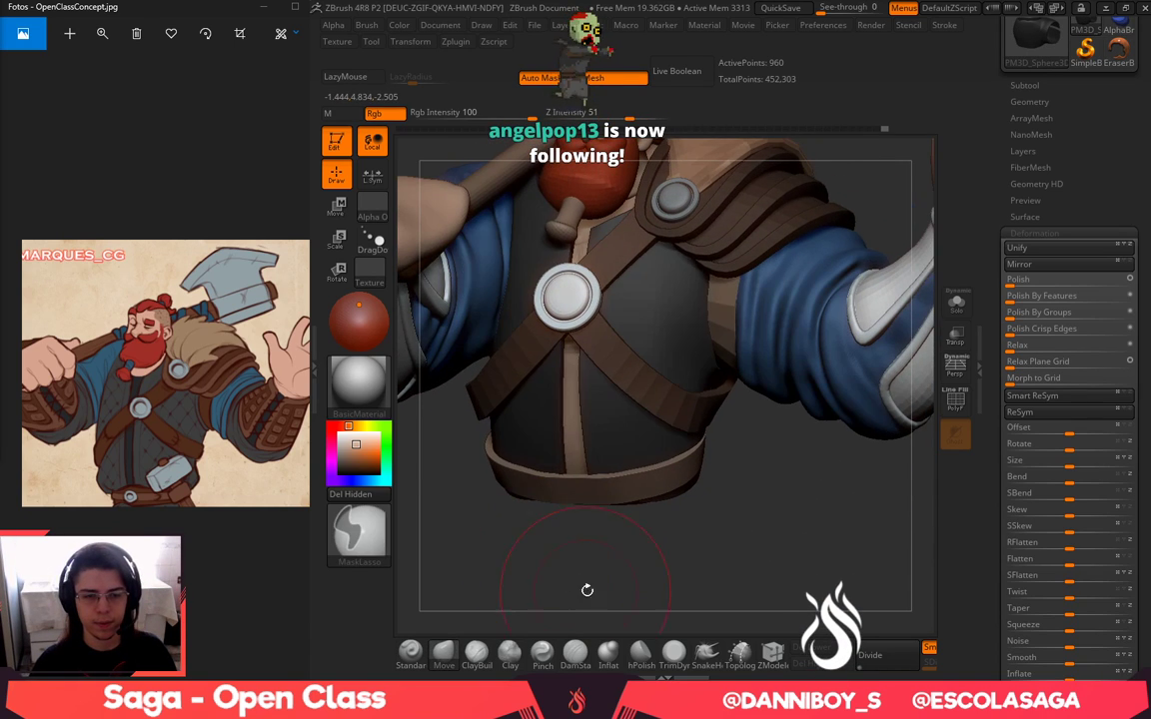
Undo and redo the last two vest edits to compare the fit above the waist belt
{"action": "mouse_move", "coordinate": [667, 590]}
{"action": "left_mouse_down", "text": "alt"}
{"action": "mouse_move", "coordinate": [651, 568]}
{"action": "mouse_move", "coordinate": [686, 534]}
{"action": "mouse_move", "coordinate": [685, 453]}
{"action": "left_mouse_up", "text": "alt"}
{"action": "key", "text": "ctrl+z"}
{"action": "key", "text": "ctrl+z"}
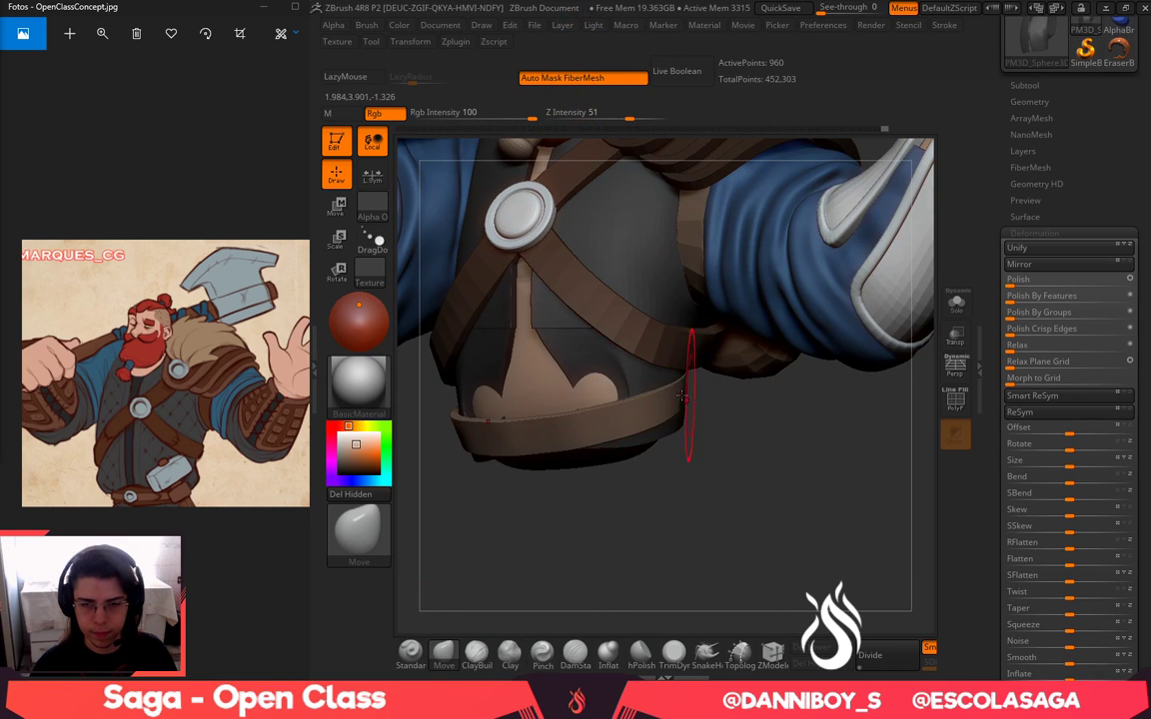
{"action": "key", "text": "ctrl+shift+z"}
{"action": "key", "text": "ctrl+shift+z"}
Push the vest inward where it pokes through the waist belt with the Standard brush and QuickSave the project
{"action": "left_click", "coordinate": [410, 654]}
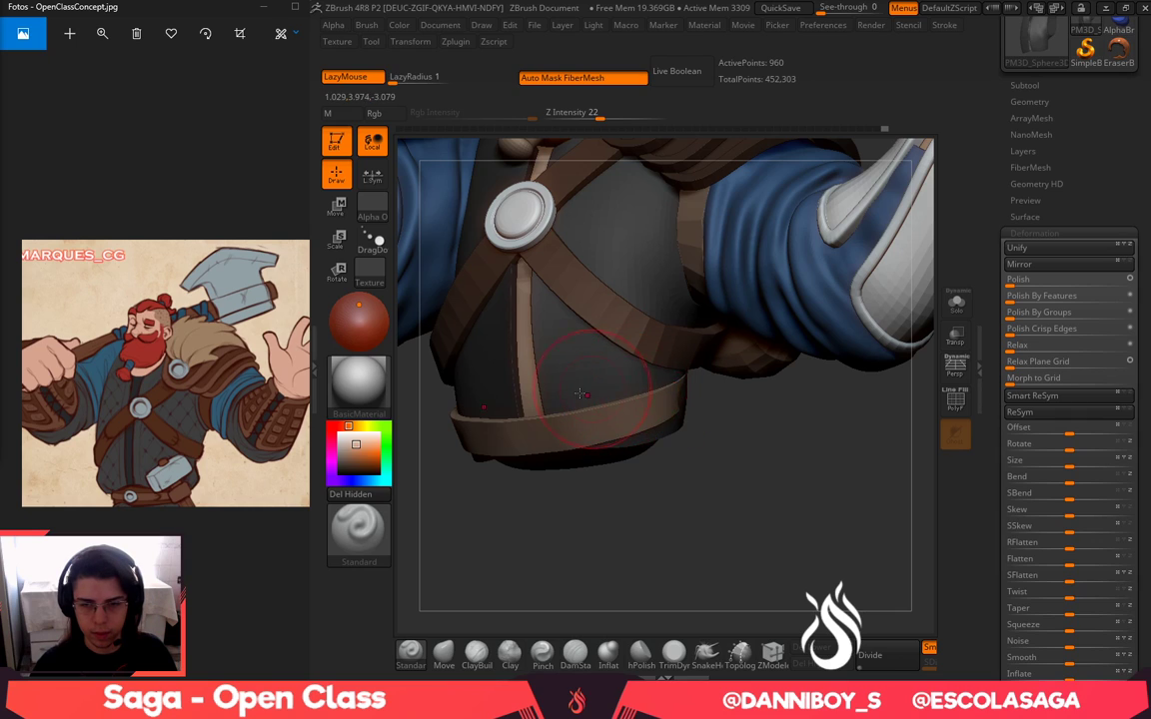
{"action": "left_click_drag", "start_coordinate": [775, 465], "coordinate": [660, 460]}
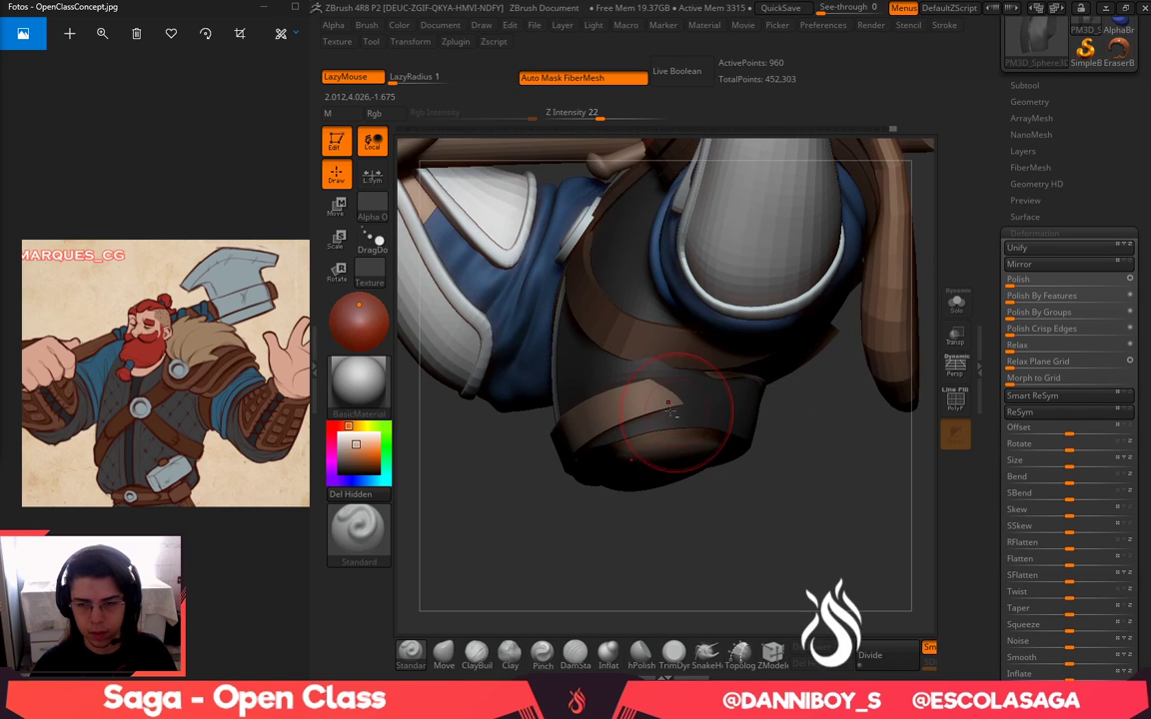
{"action": "left_click_drag", "start_coordinate": [686, 410], "coordinate": [722, 400], "text": "alt"}
{"action": "left_click_drag", "start_coordinate": [804, 477], "coordinate": [750, 464]}
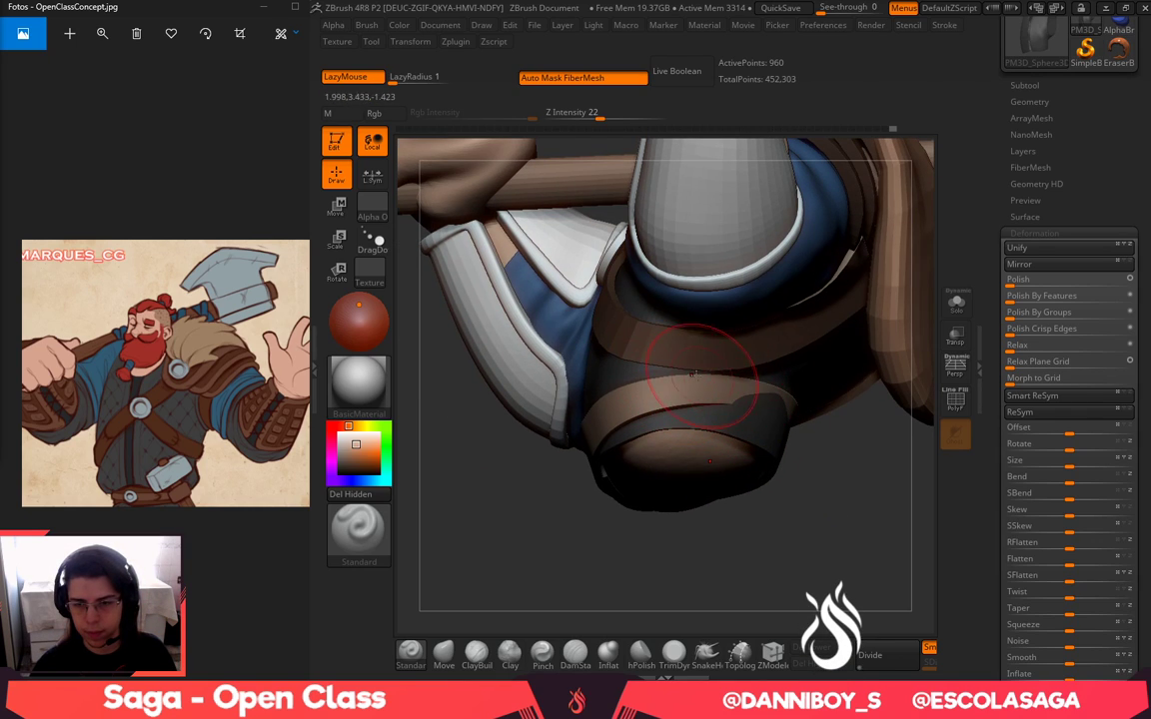
{"action": "left_click_drag", "start_coordinate": [796, 509], "coordinate": [736, 532]}
{"action": "left_click", "coordinate": [792, 10]}
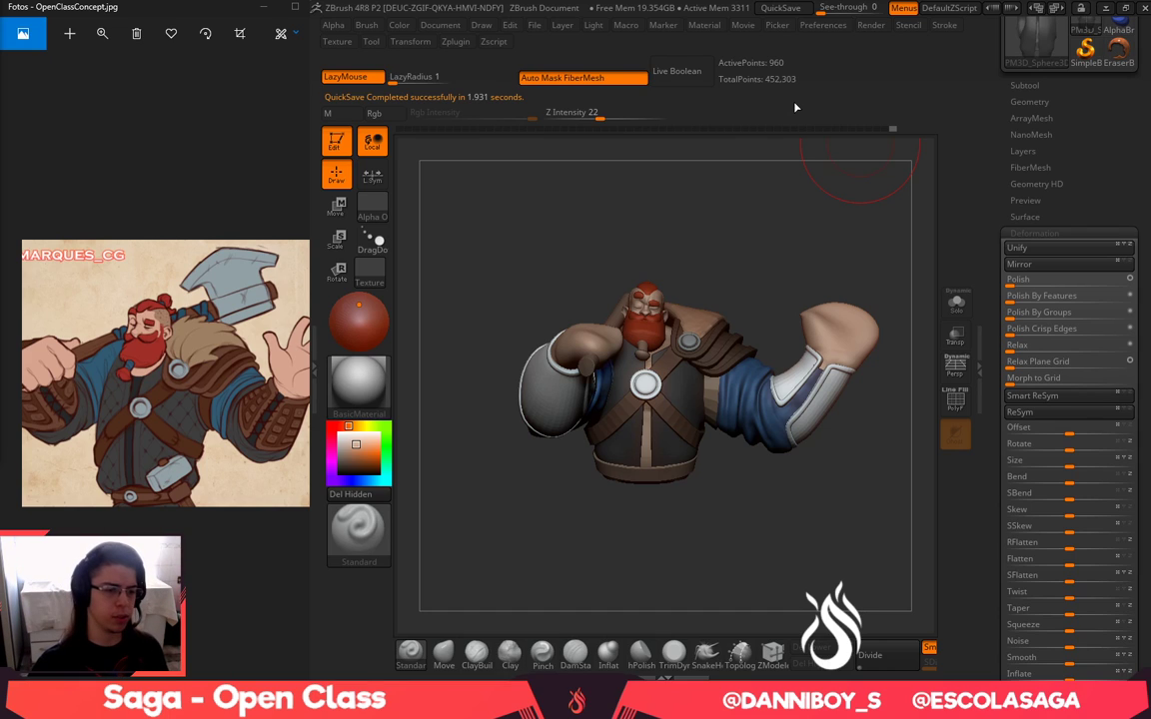
Create a combined low-resolution posing mesh of the whole character with Transpose Master's TPoseMesh
{"action": "left_click_drag", "start_coordinate": [699, 612], "coordinate": [774, 445], "text": "alt"}
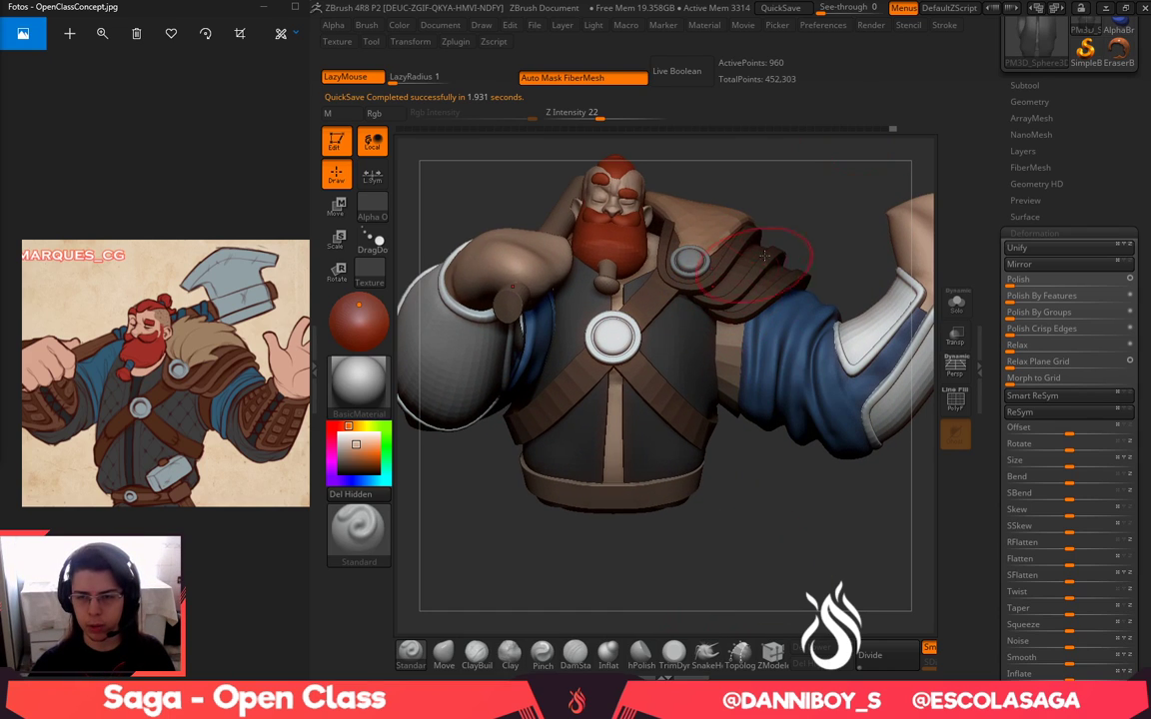
{"action": "left_click_drag", "start_coordinate": [838, 230], "coordinate": [816, 264], "text": "alt"}
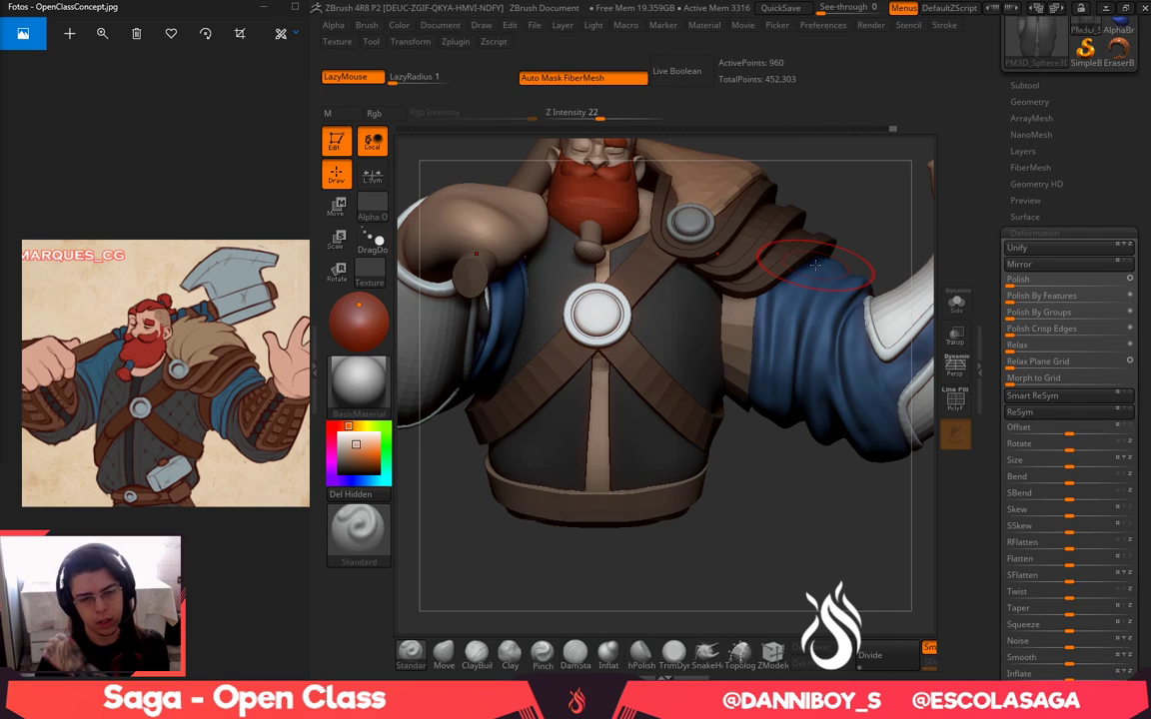
{"action": "left_click_drag", "start_coordinate": [786, 547], "coordinate": [728, 330]}
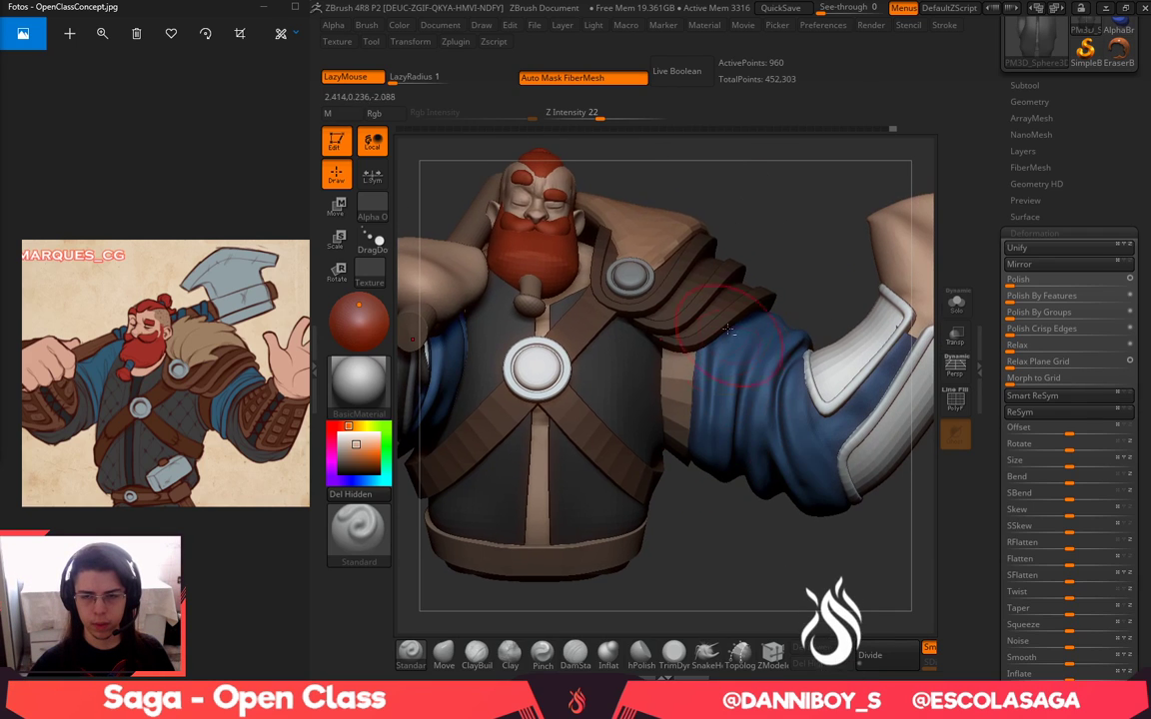
{"action": "left_click_drag", "start_coordinate": [766, 222], "coordinate": [640, 350]}
{"action": "left_click_drag", "start_coordinate": [697, 576], "coordinate": [879, 143]}
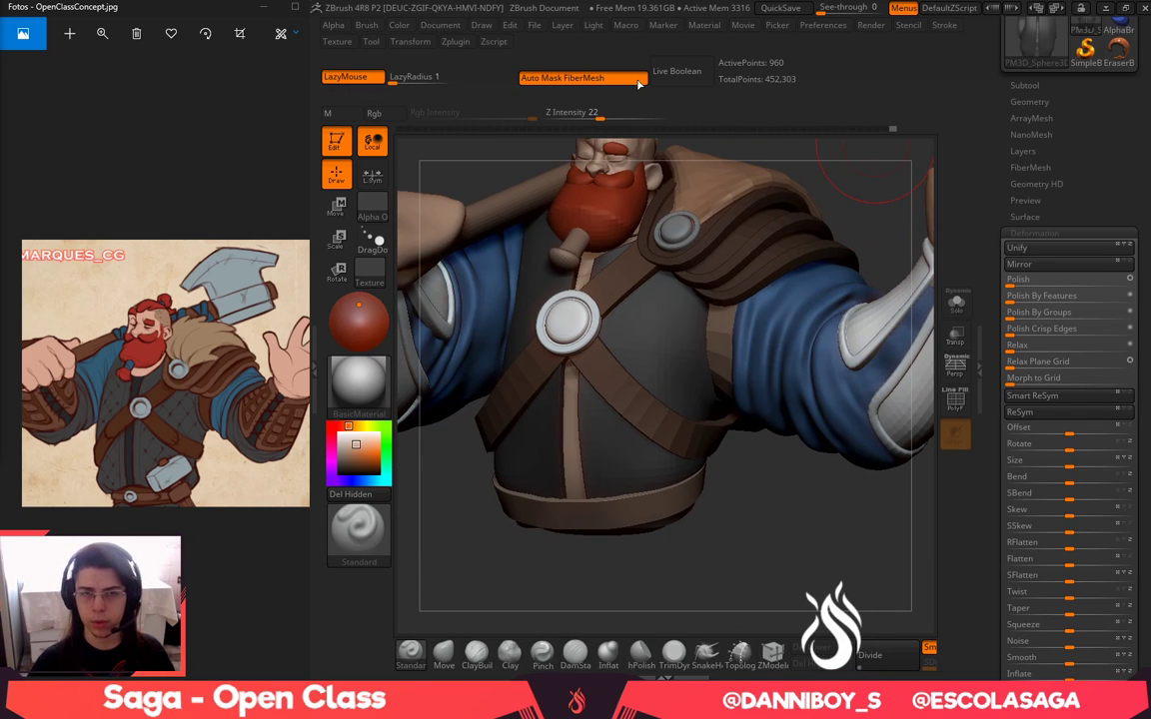
{"action": "left_click_drag", "start_coordinate": [1082, 139], "coordinate": [1077, 289]}
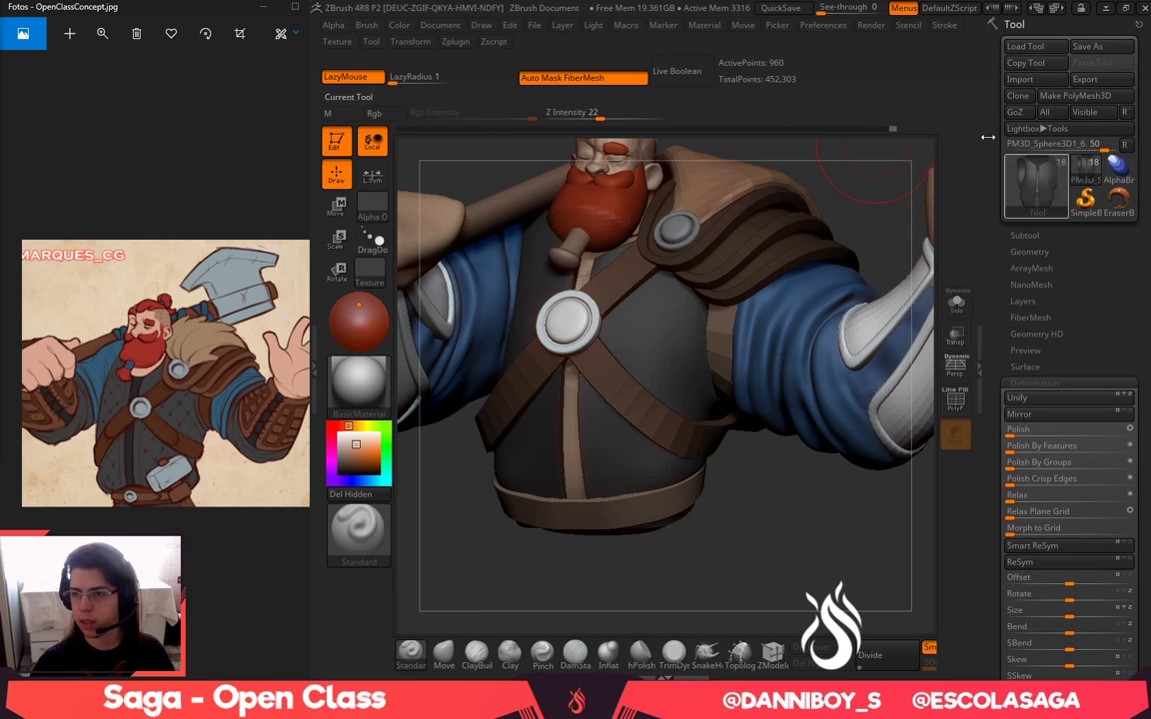
{"action": "left_click", "coordinate": [455, 42]}
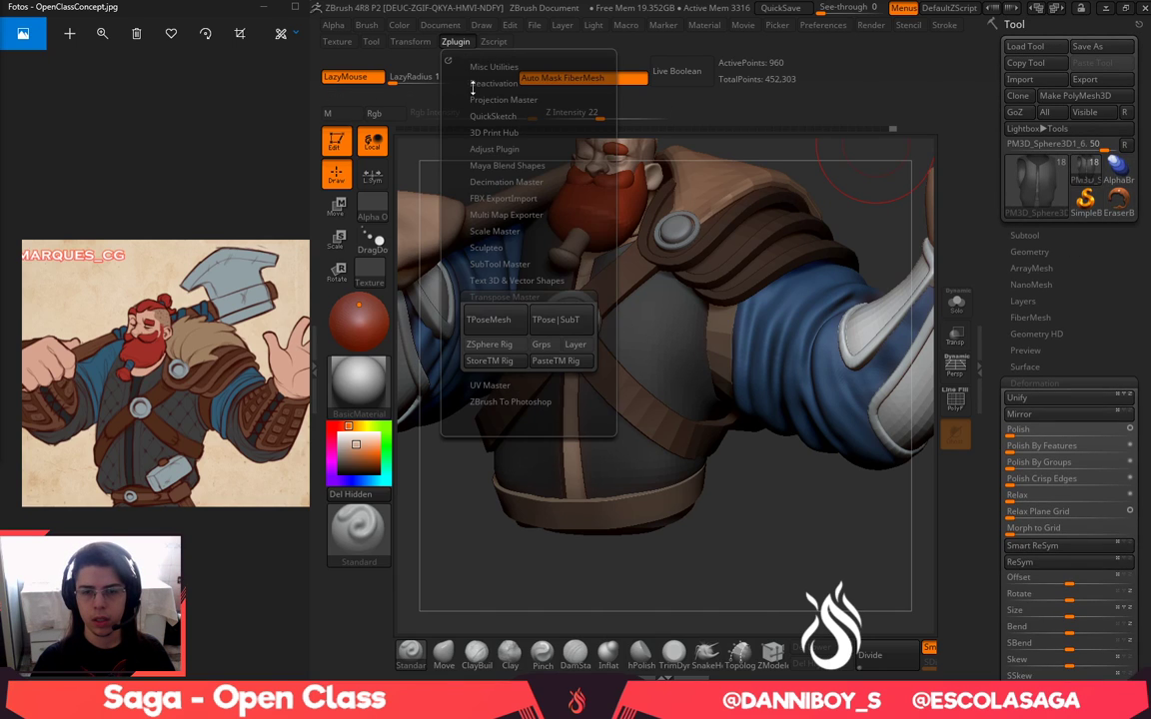
{"action": "left_click", "coordinate": [511, 319]}
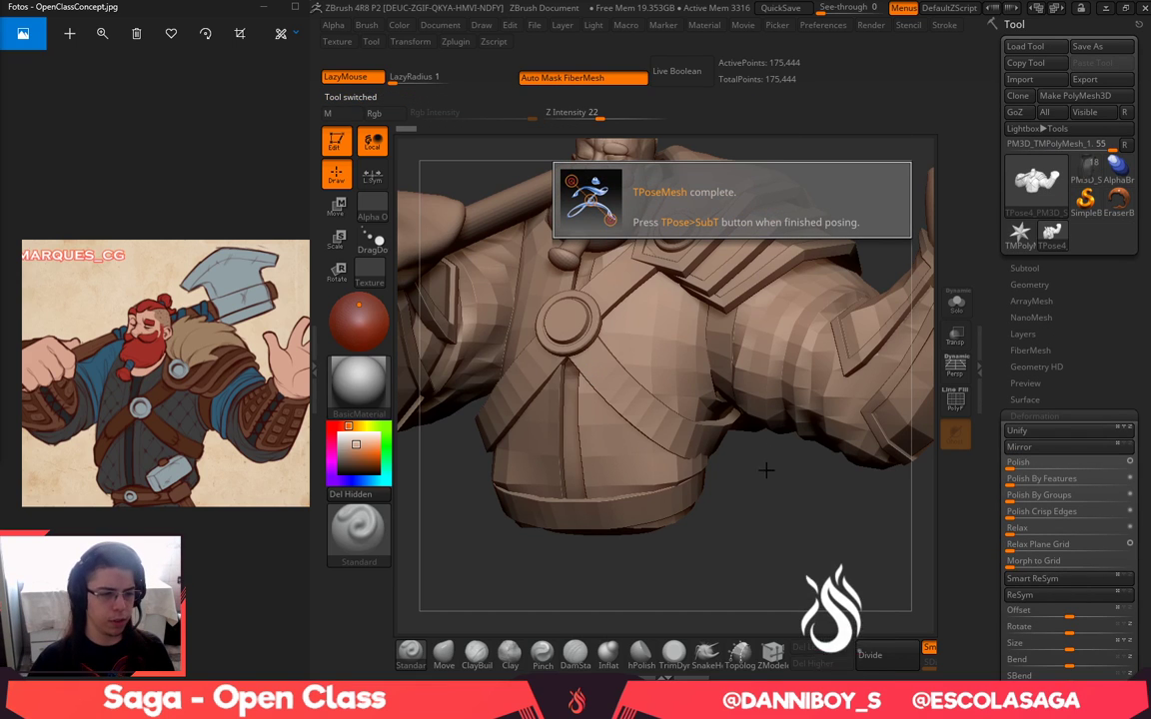
Hide the crossed leather straps over the chest on the posing mesh
{"action": "left_click_drag", "start_coordinate": [773, 536], "coordinate": [777, 518], "text": "alt"}
{"action": "key", "text": "super"}
{"action": "key", "text": "super"}
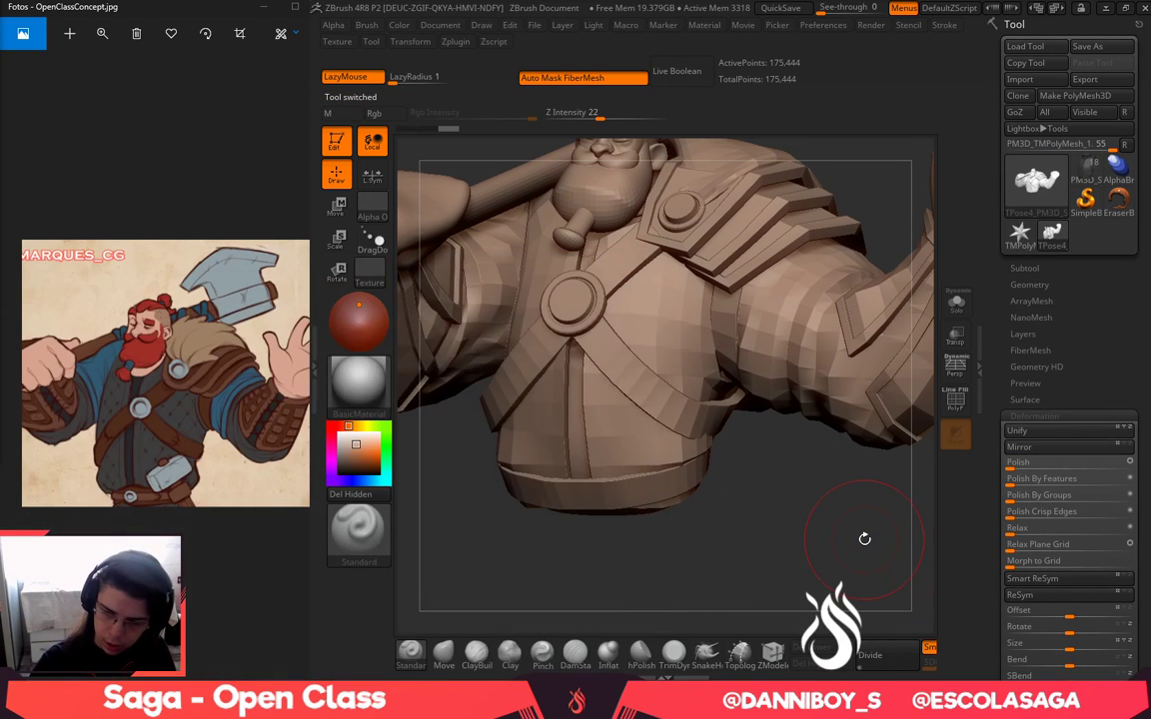
{"action": "left_click_drag", "start_coordinate": [701, 558], "coordinate": [678, 373]}
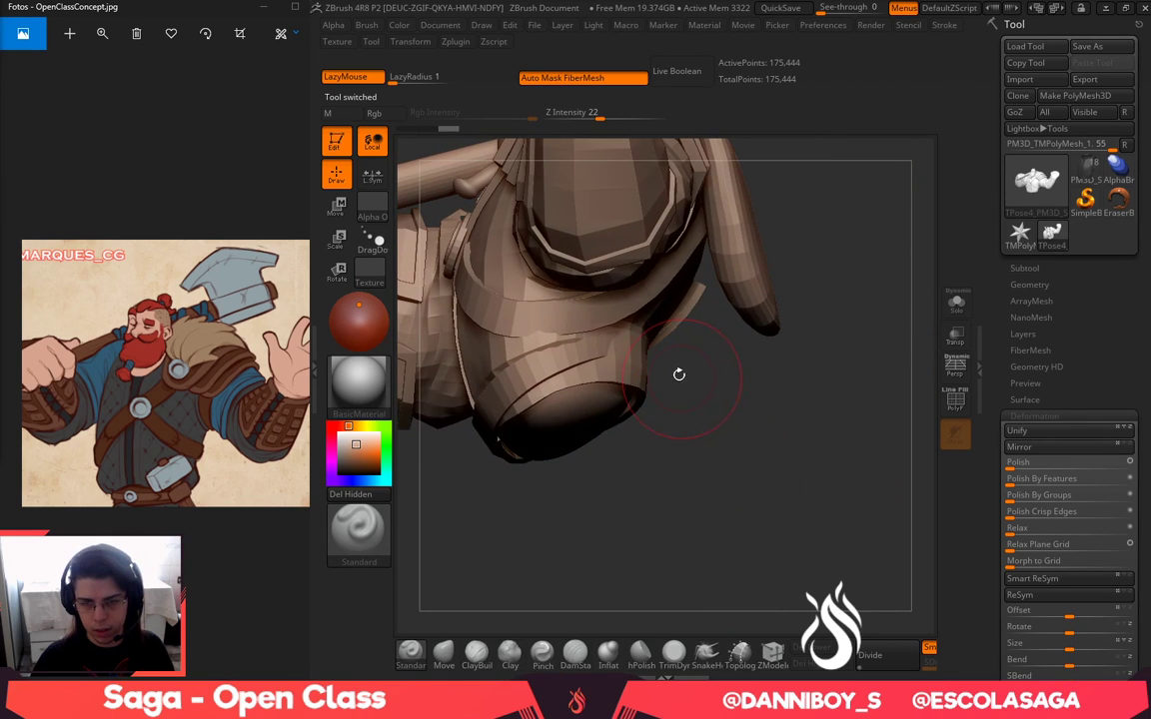
{"action": "left_click_drag", "start_coordinate": [545, 492], "coordinate": [657, 506]}
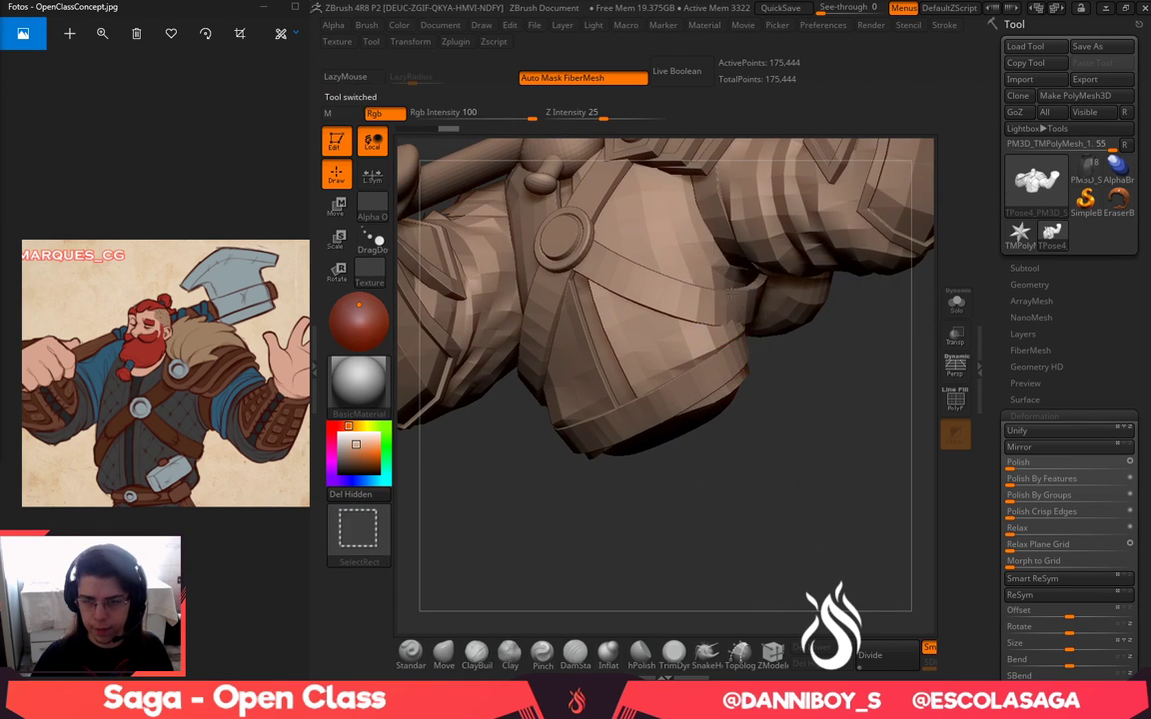
{"action": "left_click", "coordinate": [732, 293], "text": "ctrl+shift"}
{"action": "left_click", "coordinate": [732, 293], "text": "ctrl+shift"}
{"action": "left_click", "coordinate": [551, 335], "text": "ctrl+shift"}
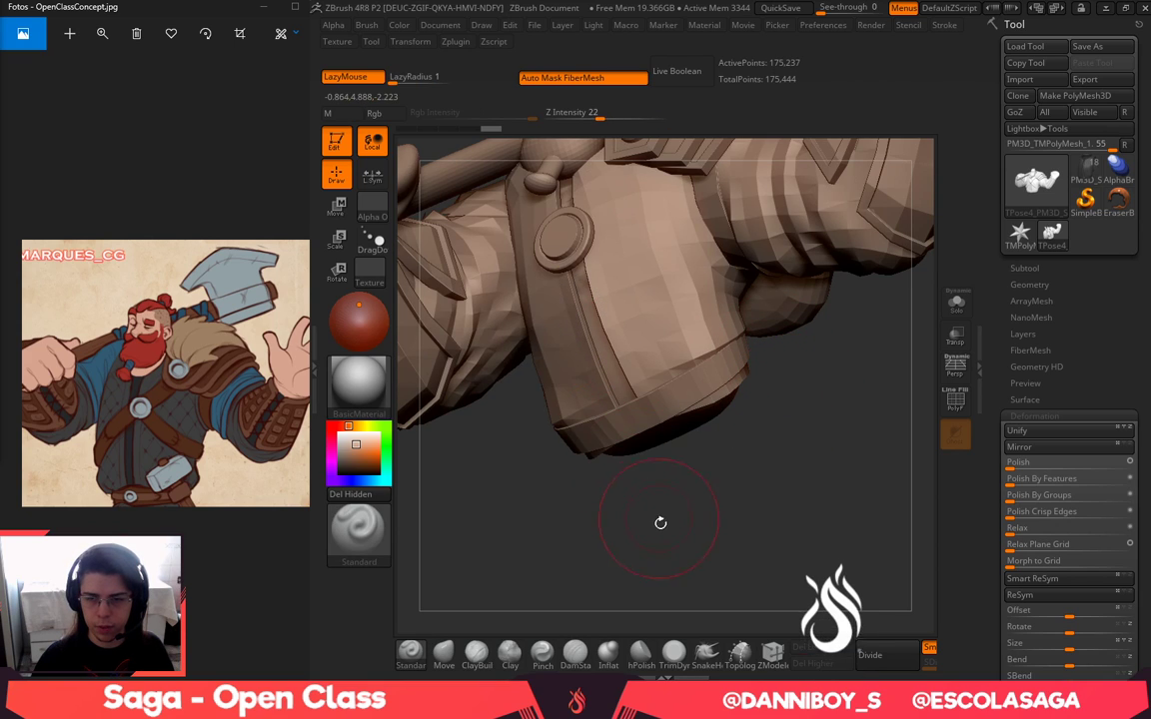
Try to lengthen the torso by masking the character except the lower torso and moving that unmasked part downward
{"action": "mouse_move", "coordinate": [660, 521]}
{"action": "left_mouse_down"}
{"action": "mouse_move", "coordinate": [658, 544]}
{"action": "mouse_move", "coordinate": [667, 522]}
{"action": "left_mouse_up"}
{"action": "left_click_drag", "start_coordinate": [788, 354], "coordinate": [716, 357]}
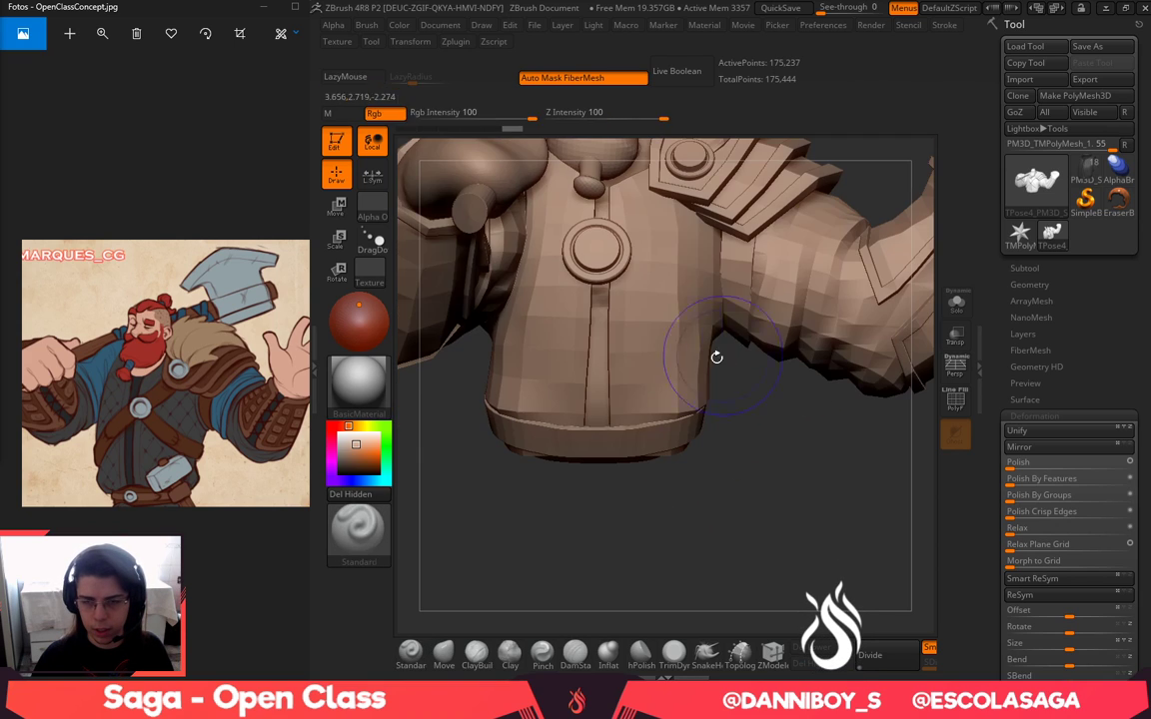
{"action": "mouse_move", "coordinate": [520, 369]}
{"action": "left_mouse_down", "text": "ctrl"}
{"action": "mouse_move", "coordinate": [407, 491]}
{"action": "mouse_move", "coordinate": [728, 473]}
{"action": "left_mouse_up", "text": "ctrl"}
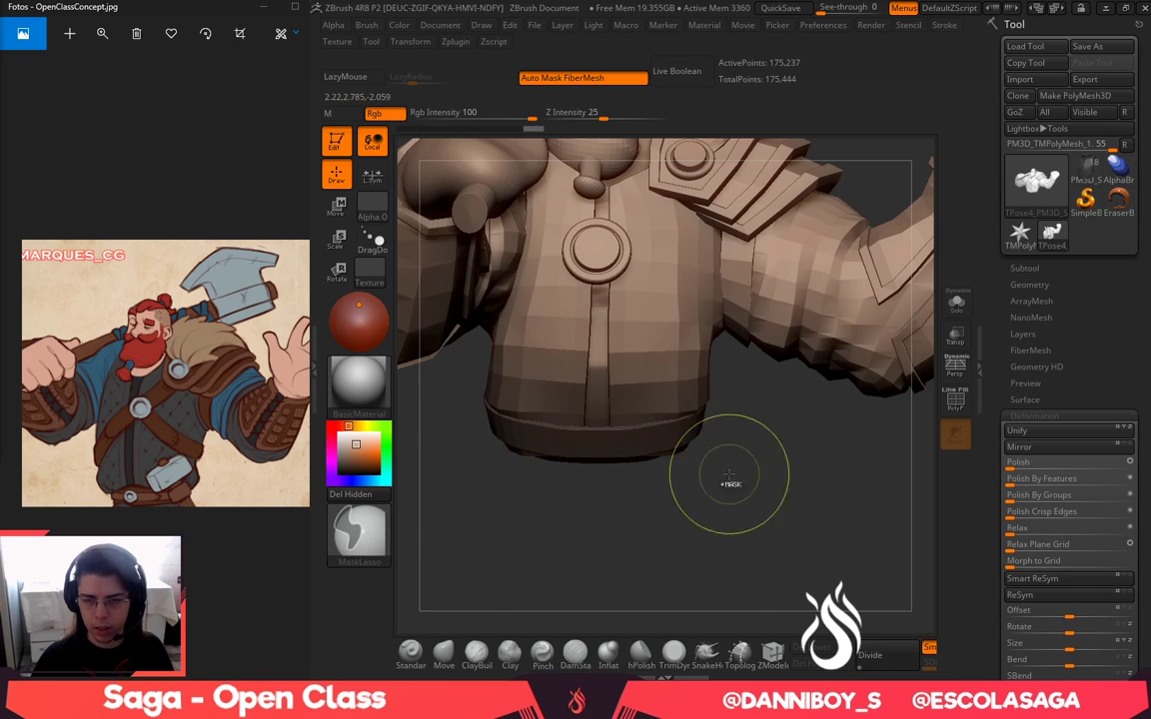
{"action": "left_click", "coordinate": [759, 515], "text": "ctrl"}
{"action": "left_click_drag", "start_coordinate": [778, 532], "coordinate": [764, 569], "text": "alt"}
{"action": "key", "text": "w"}
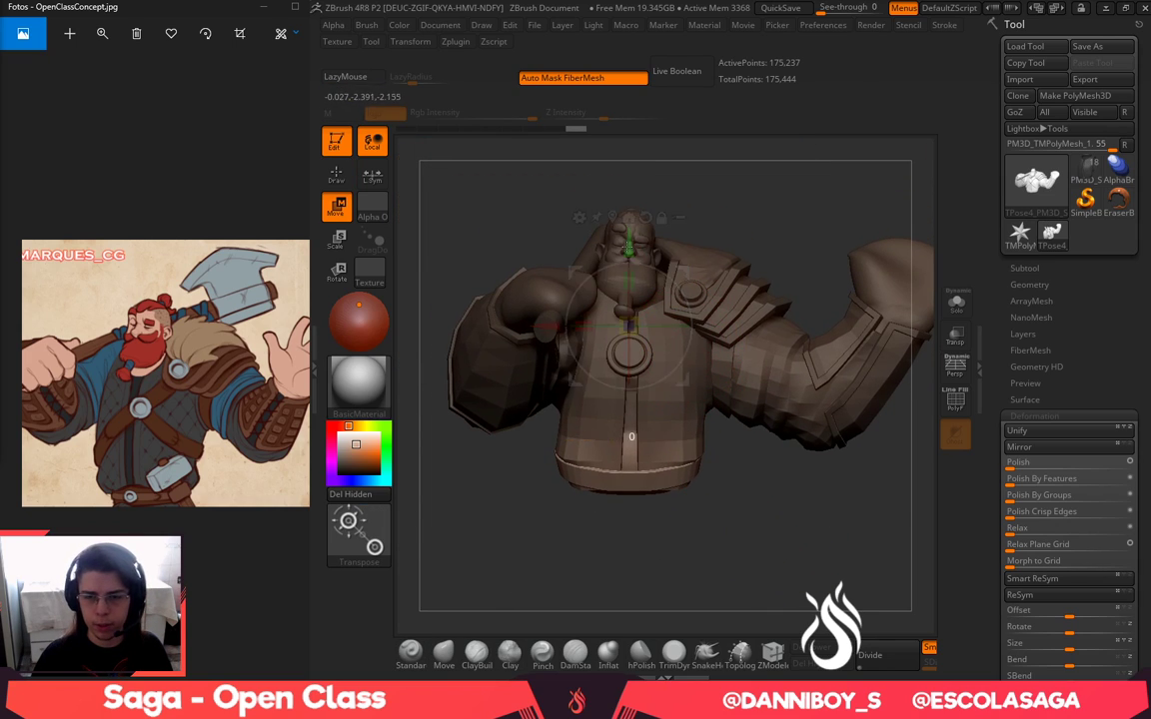
{"action": "left_click_drag", "start_coordinate": [628, 246], "coordinate": [628, 304]}
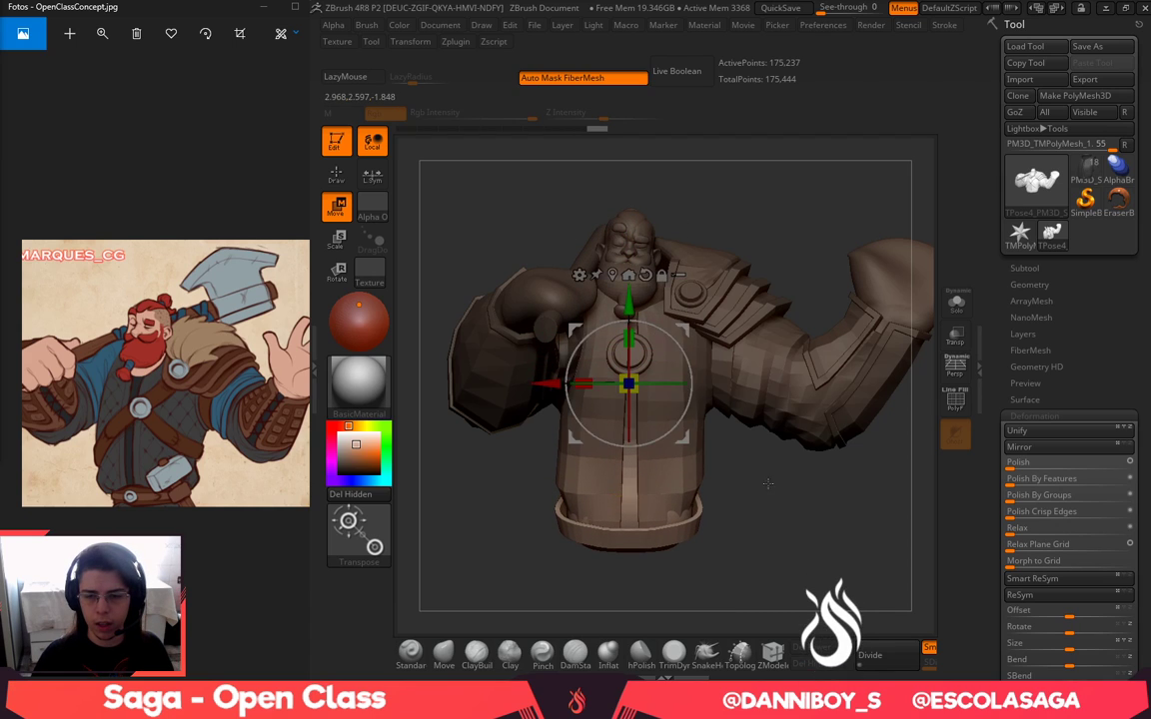
{"action": "left_click_drag", "start_coordinate": [767, 484], "coordinate": [689, 501]}
{"action": "key", "text": "ctrl+z"}
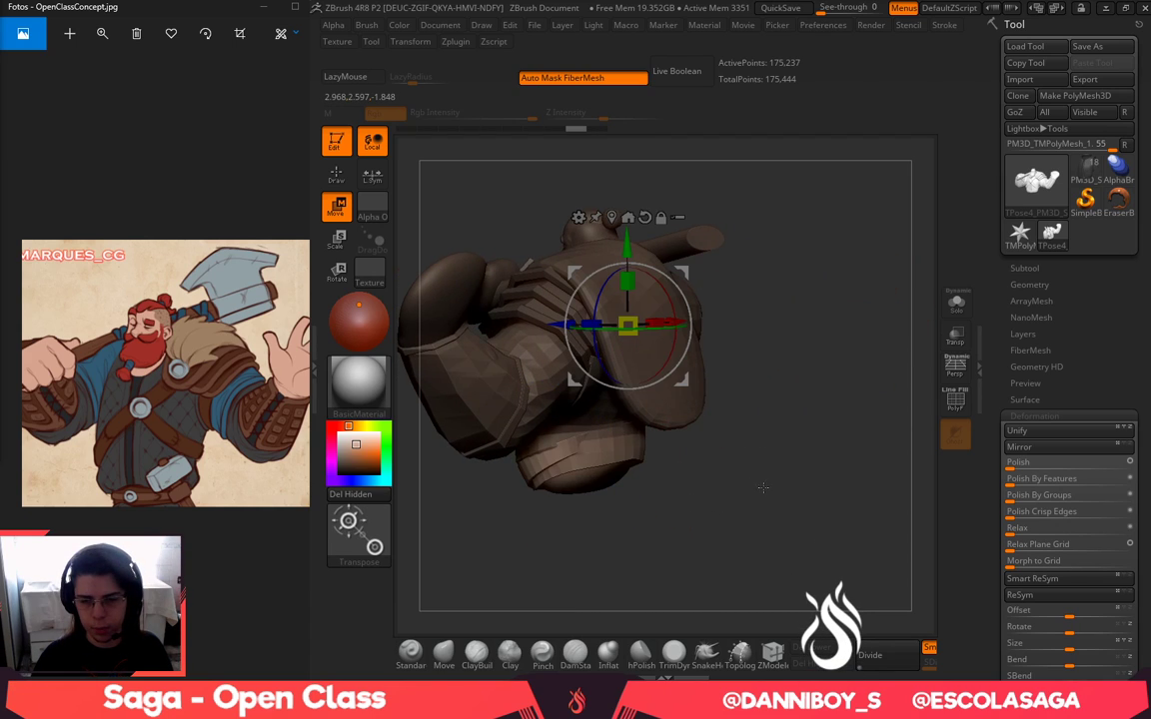
{"action": "left_click_drag", "start_coordinate": [763, 488], "coordinate": [636, 493]}
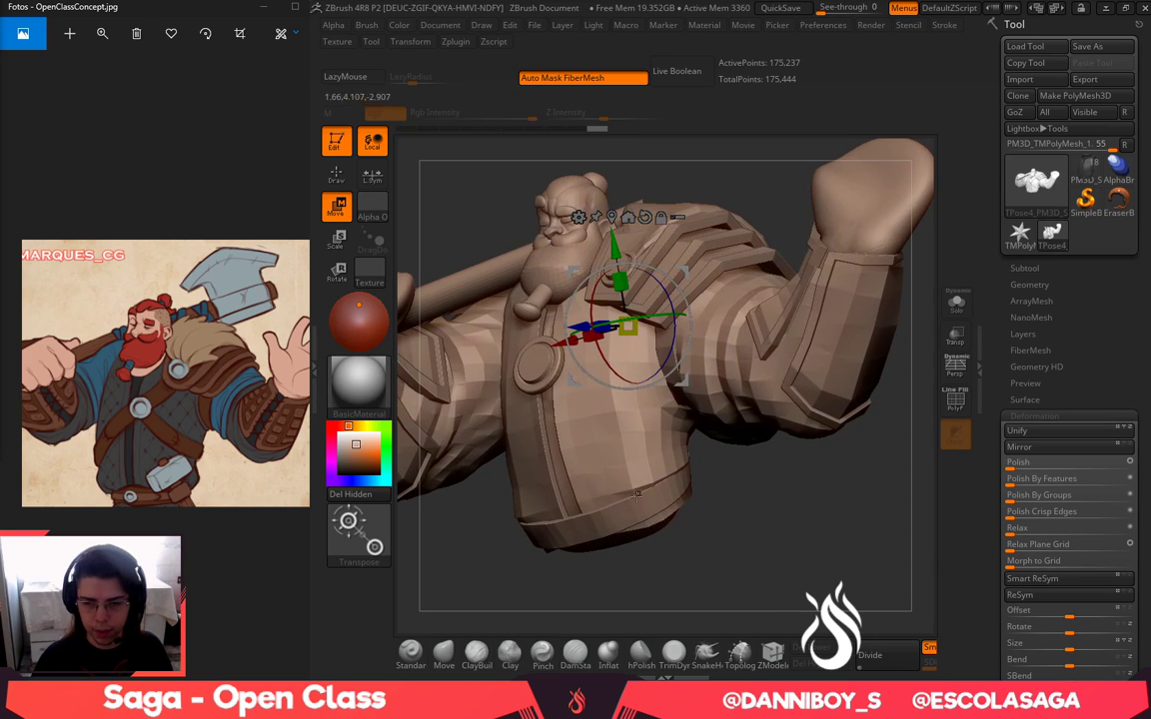
Isolate the waist belt on the posing mesh, mask it, and show the whole character again
{"action": "key", "text": "q"}
{"action": "left_click", "coordinate": [597, 526], "text": "ctrl+shift"}
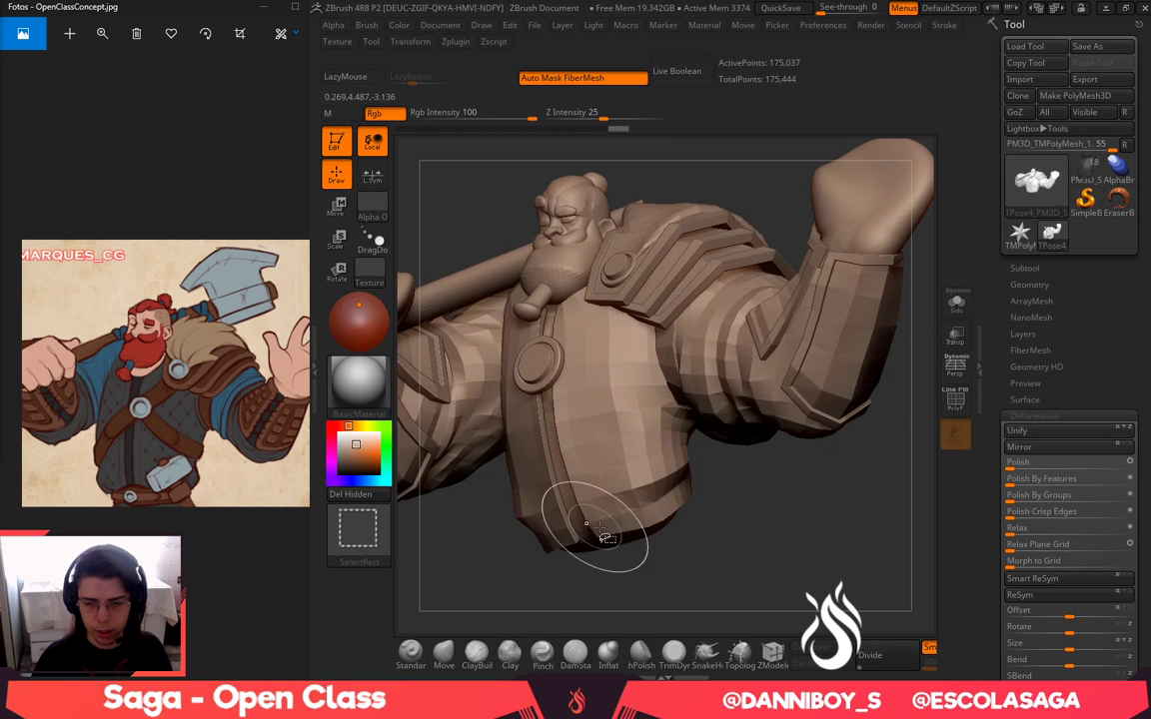
{"action": "left_click_drag", "start_coordinate": [775, 513], "coordinate": [783, 569], "text": "ctrl+shift"}
{"action": "left_click_drag", "start_coordinate": [784, 530], "coordinate": [783, 460]}
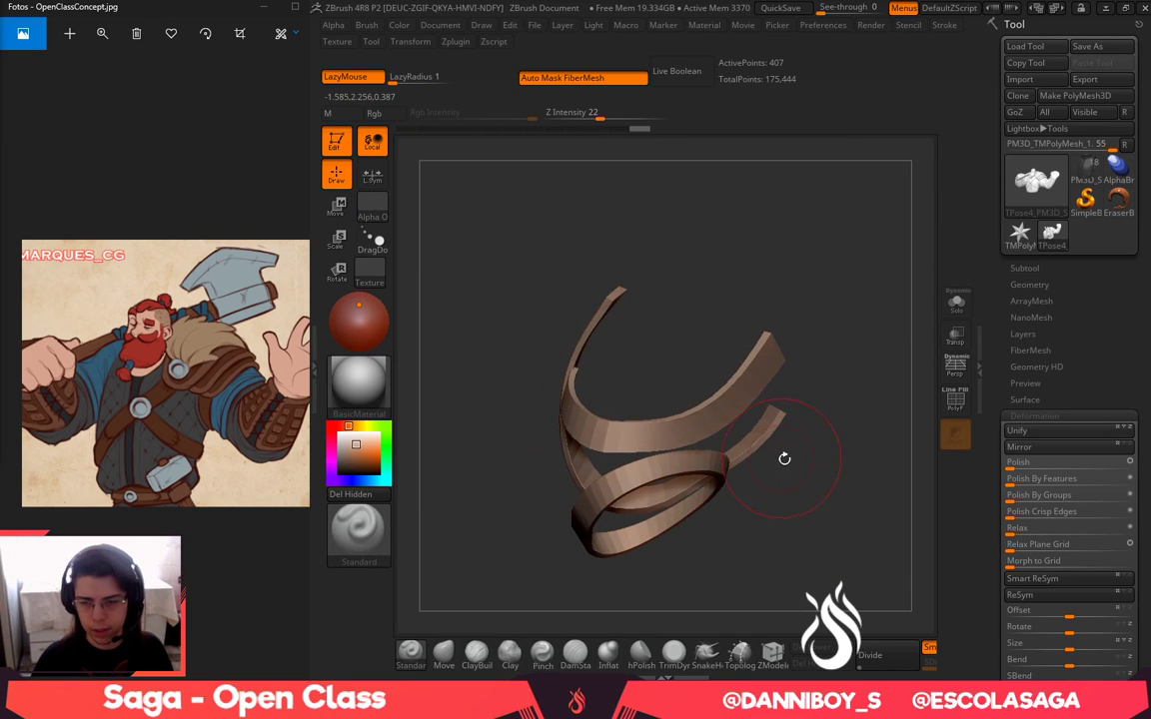
{"action": "left_click", "coordinate": [598, 338], "text": "ctrl+shift"}
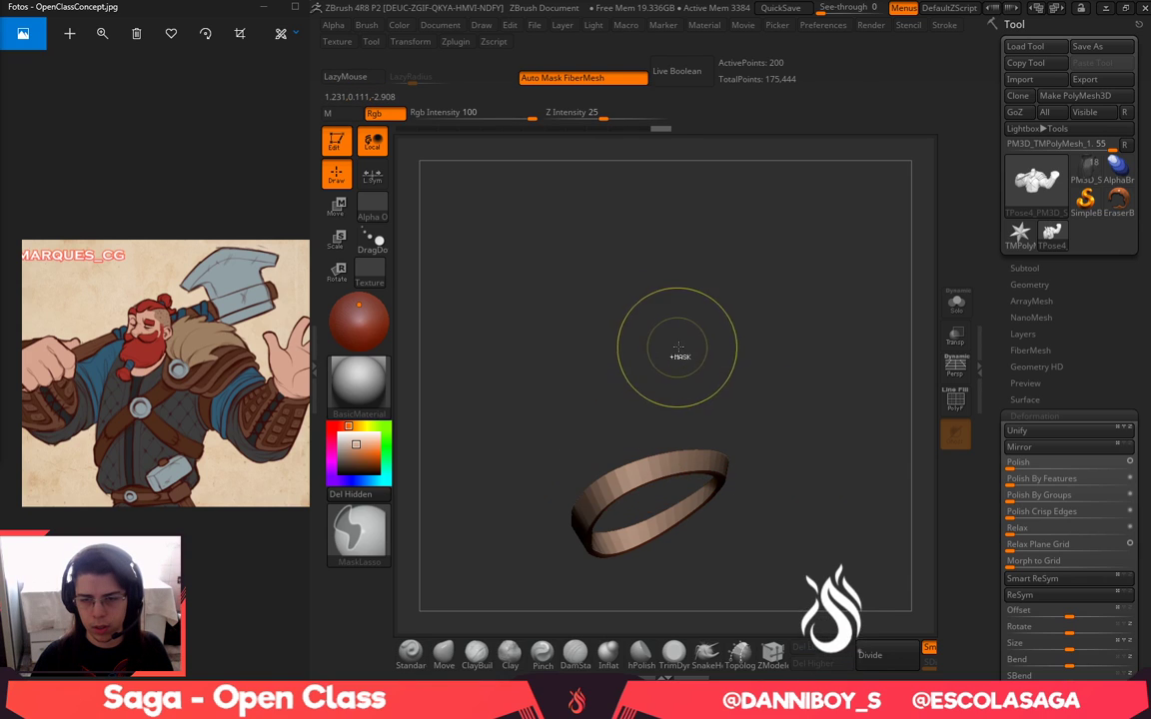
{"action": "left_click", "coordinate": [690, 346], "text": "ctrl"}
{"action": "left_click", "coordinate": [716, 339], "text": "ctrl+shift"}
{"action": "mouse_move", "coordinate": [871, 428]}
{"action": "left_mouse_down"}
{"action": "mouse_move", "coordinate": [894, 458]}
{"action": "mouse_move", "coordinate": [848, 521]}
{"action": "mouse_move", "coordinate": [849, 494]}
{"action": "left_mouse_up"}
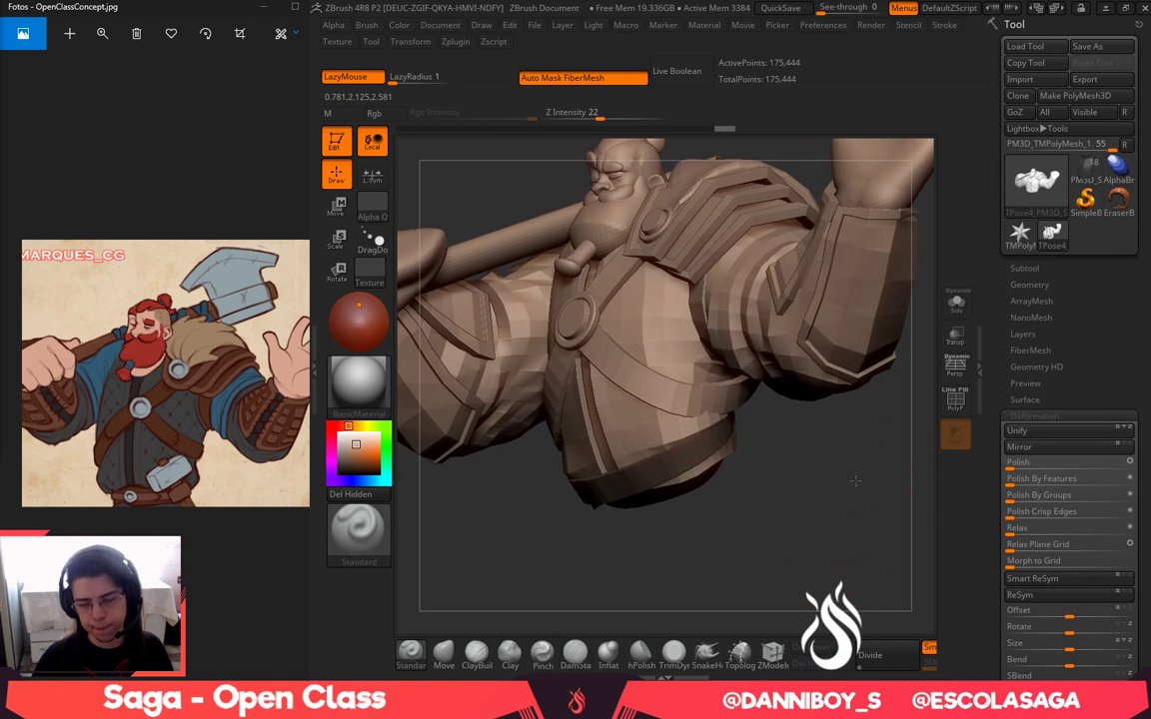
Hide both crossed leather straps over the chest again
{"action": "left_click", "coordinate": [690, 396], "text": "ctrl+shift"}
{"action": "left_click_drag", "start_coordinate": [854, 421], "coordinate": [862, 470], "text": "ctrl+shift"}
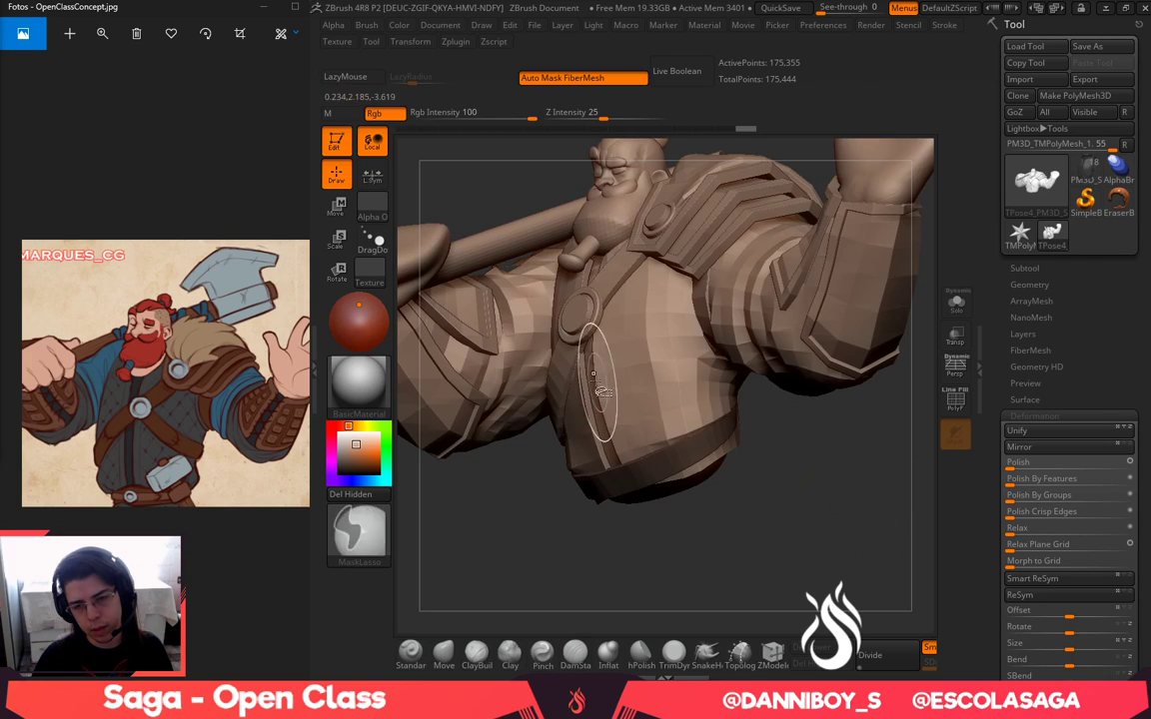
{"action": "left_click", "coordinate": [567, 364], "text": "ctrl+shift"}
{"action": "mouse_move", "coordinate": [750, 415]}
{"action": "left_mouse_down"}
{"action": "mouse_move", "coordinate": [795, 443]}
{"action": "mouse_move", "coordinate": [710, 468]}
{"action": "mouse_move", "coordinate": [580, 482]}
{"action": "mouse_move", "coordinate": [615, 464]}
{"action": "mouse_move", "coordinate": [744, 460]}
{"action": "mouse_move", "coordinate": [685, 429]}
{"action": "mouse_move", "coordinate": [565, 419]}
{"action": "mouse_move", "coordinate": [736, 606]}
{"action": "mouse_move", "coordinate": [731, 570]}
{"action": "left_mouse_up"}
{"action": "mouse_move", "coordinate": [658, 526]}
{"action": "left_mouse_down"}
{"action": "mouse_move", "coordinate": [727, 535]}
{"action": "mouse_move", "coordinate": [791, 489]}
{"action": "mouse_move", "coordinate": [789, 455]}
{"action": "mouse_move", "coordinate": [763, 416]}
{"action": "left_mouse_up"}
Mask the lower torso with MaskLasso and invert the mask so only the lower torso and belt stay free
{"action": "key", "text": "ctrl"}
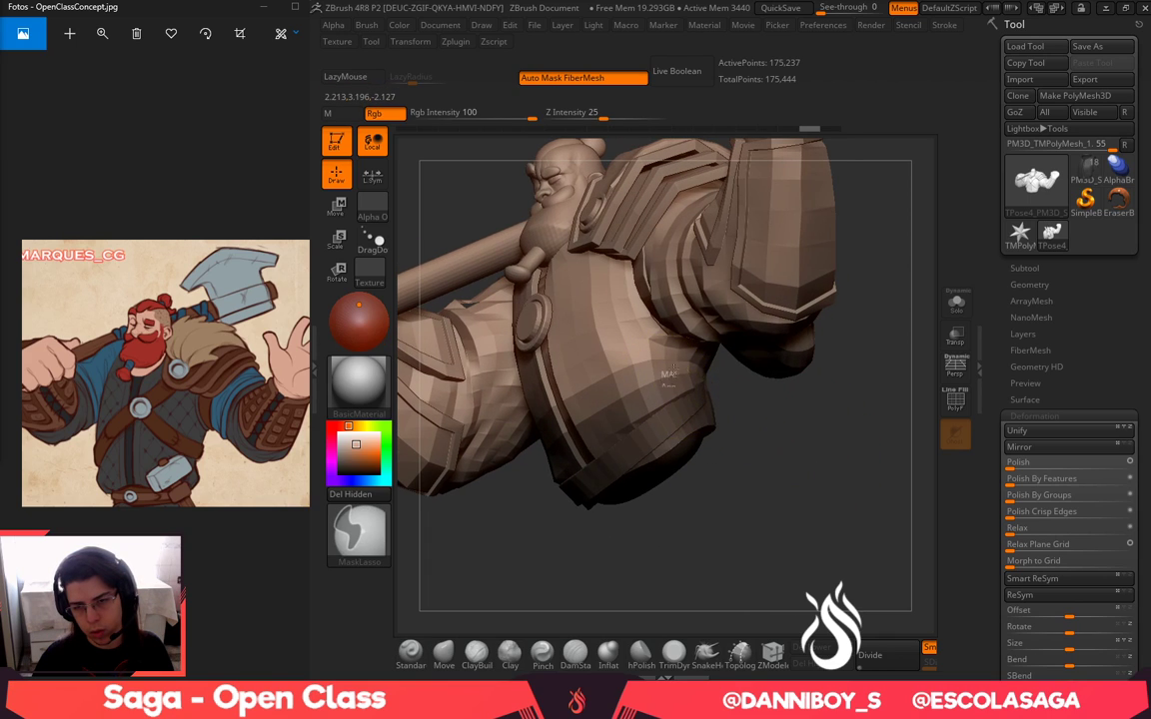
{"action": "left_click_drag", "start_coordinate": [662, 466], "coordinate": [654, 415], "text": "ctrl"}
{"action": "mouse_move", "coordinate": [762, 479]}
{"action": "left_mouse_down"}
{"action": "mouse_move", "coordinate": [849, 388]}
{"action": "mouse_move", "coordinate": [867, 417]}
{"action": "left_mouse_up"}
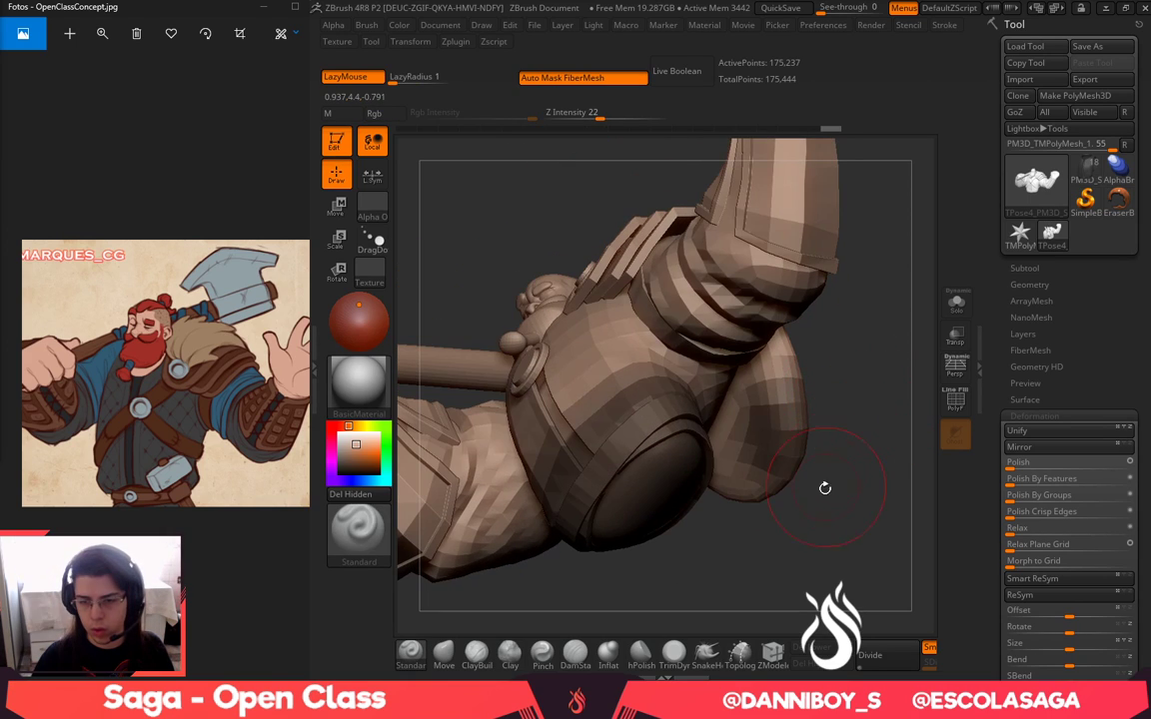
{"action": "mouse_move", "coordinate": [805, 529]}
{"action": "left_mouse_down", "text": "ctrl"}
{"action": "mouse_move", "coordinate": [747, 521]}
{"action": "mouse_move", "coordinate": [727, 426]}
{"action": "mouse_move", "coordinate": [870, 454]}
{"action": "mouse_move", "coordinate": [877, 470]}
{"action": "mouse_move", "coordinate": [840, 548]}
{"action": "mouse_move", "coordinate": [866, 547]}
{"action": "mouse_move", "coordinate": [770, 565]}
{"action": "left_mouse_up", "text": "ctrl"}
{"action": "left_click_drag", "start_coordinate": [690, 533], "coordinate": [726, 506]}
{"action": "left_click", "coordinate": [732, 517], "text": "ctrl"}
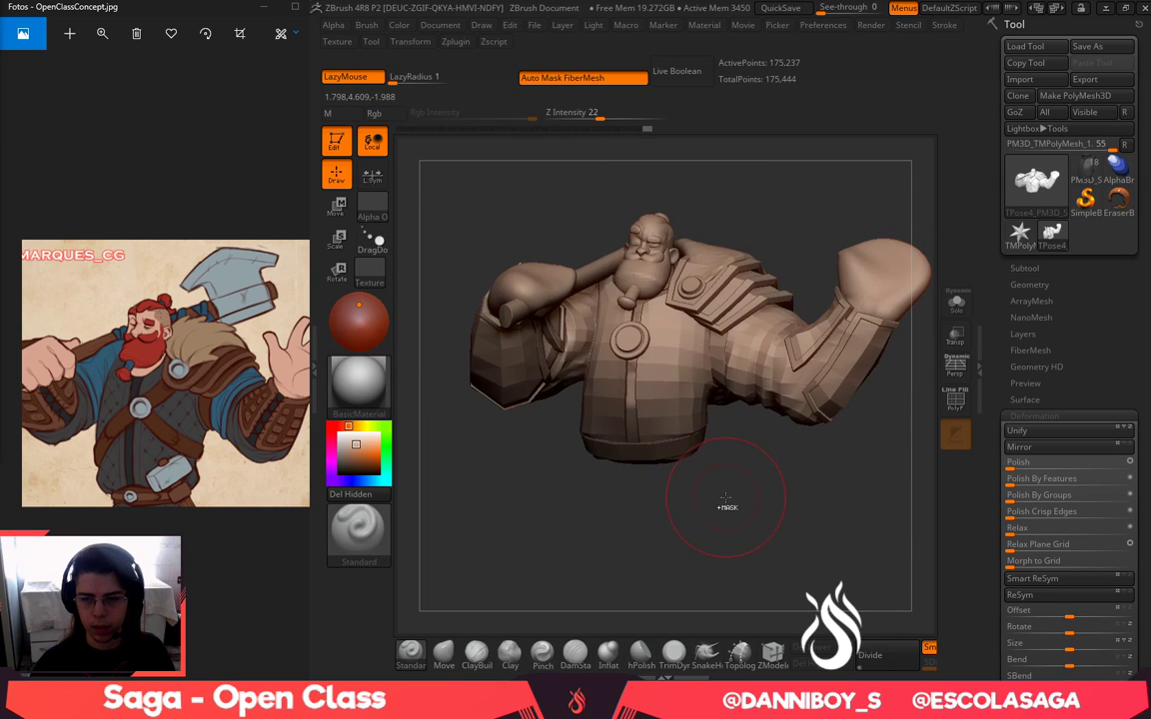
Try to move the unmasked lower torso and belt downward with the straps hidden
{"action": "key", "text": "w"}
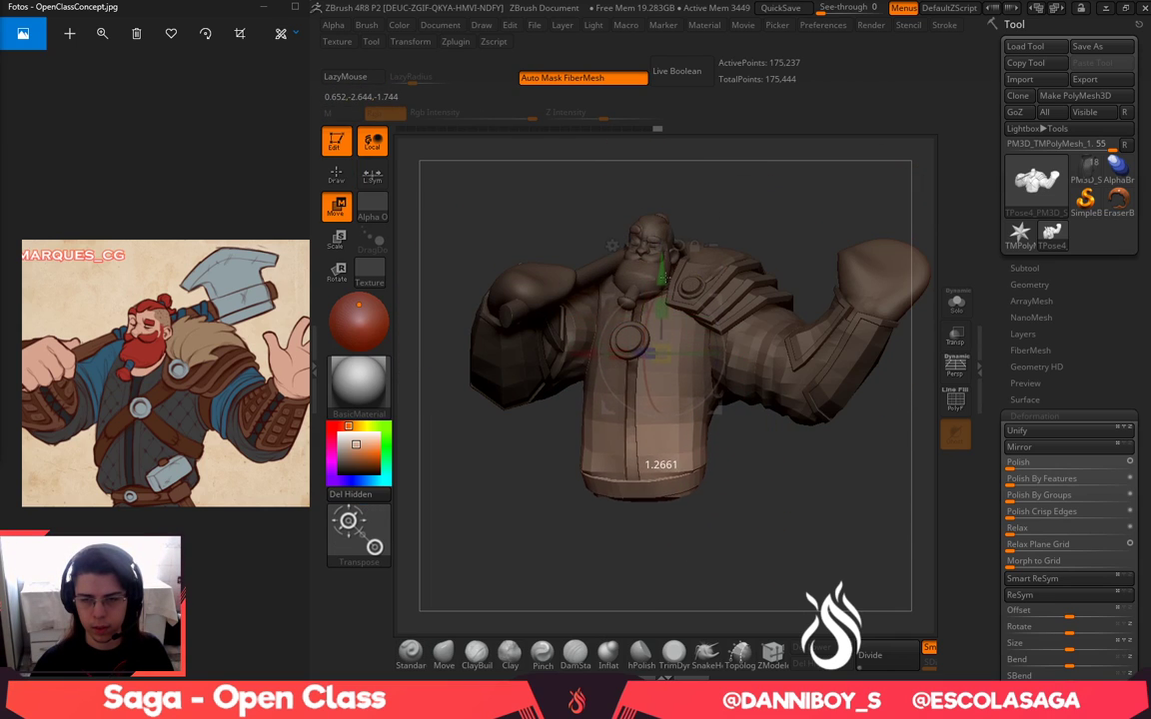
{"action": "left_click_drag", "start_coordinate": [664, 278], "coordinate": [663, 295]}
{"action": "mouse_move", "coordinate": [731, 540]}
{"action": "left_mouse_down"}
{"action": "mouse_move", "coordinate": [771, 541]}
{"action": "mouse_move", "coordinate": [793, 507]}
{"action": "left_mouse_up"}
{"action": "key", "text": "q"}
{"action": "key", "text": "ctrl+z"}
Isolate the hidden crossed straps, mask them, and show the whole character again
{"action": "left_click", "coordinate": [769, 508], "text": "ctrl+shift"}
{"action": "key", "text": "ctrl+z"}
{"action": "left_click", "coordinate": [793, 506], "text": "ctrl"}
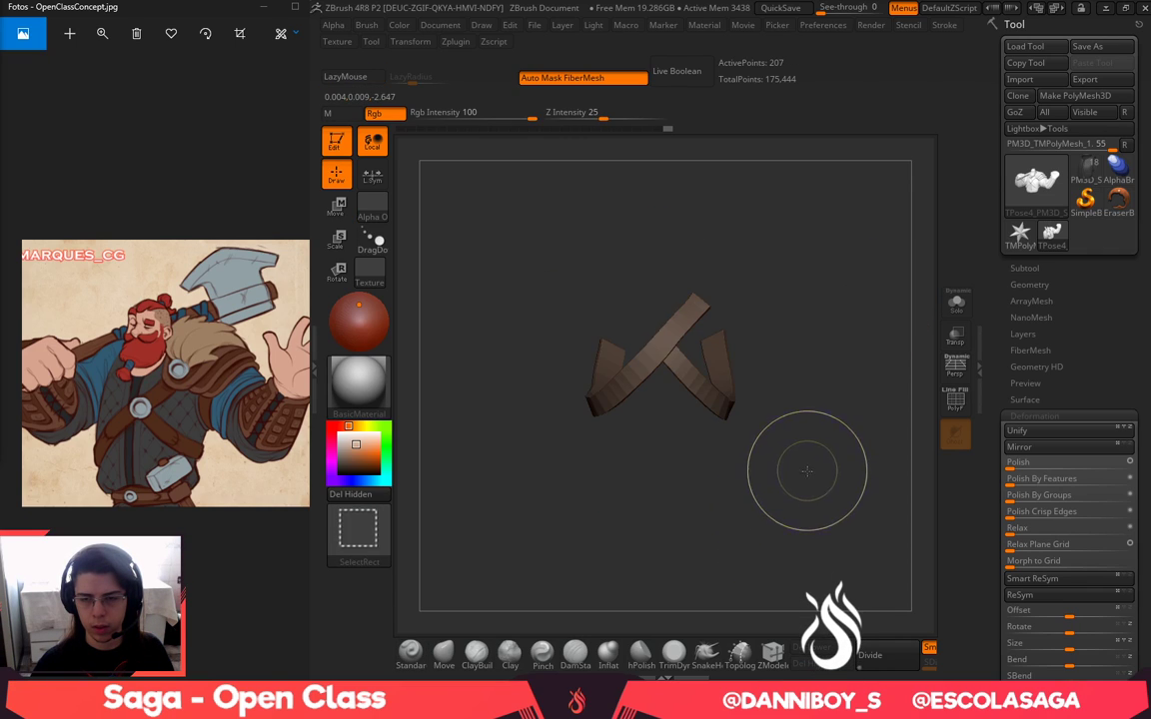
{"action": "left_click", "coordinate": [806, 471], "text": "ctrl+shift"}
Move the unmasked lower torso and belt downward about 0.78 units, then fine-tune their height
{"action": "key", "text": "w"}
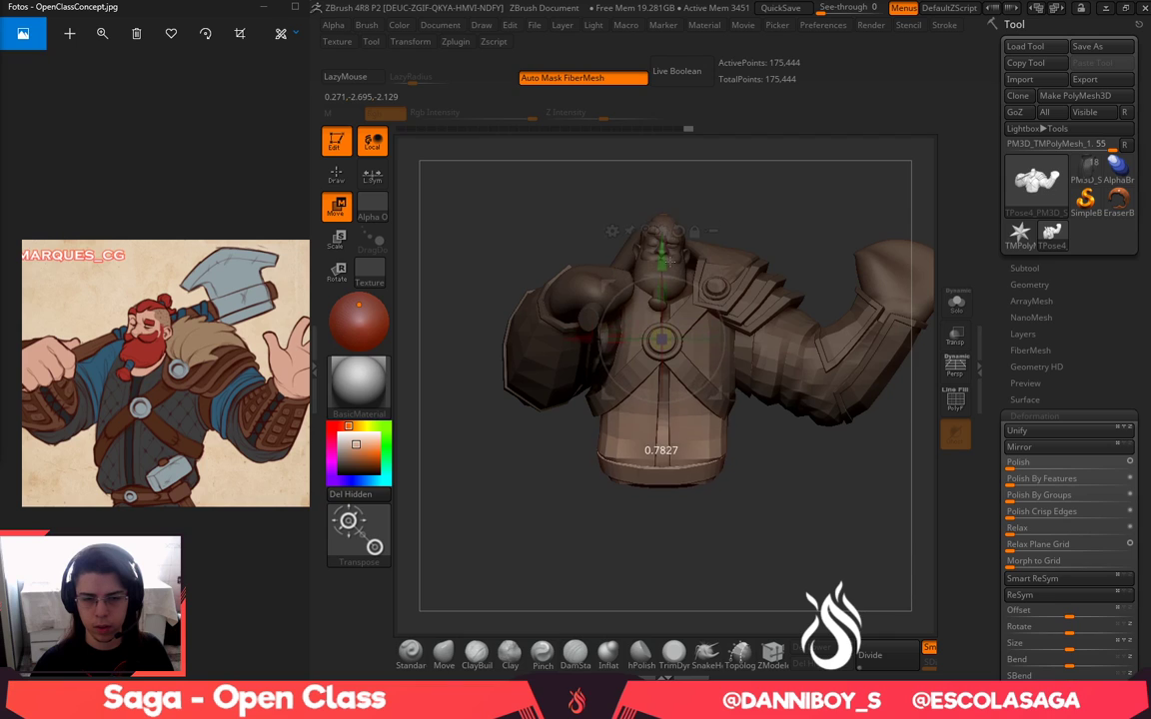
{"action": "left_click_drag", "start_coordinate": [777, 454], "coordinate": [735, 492]}
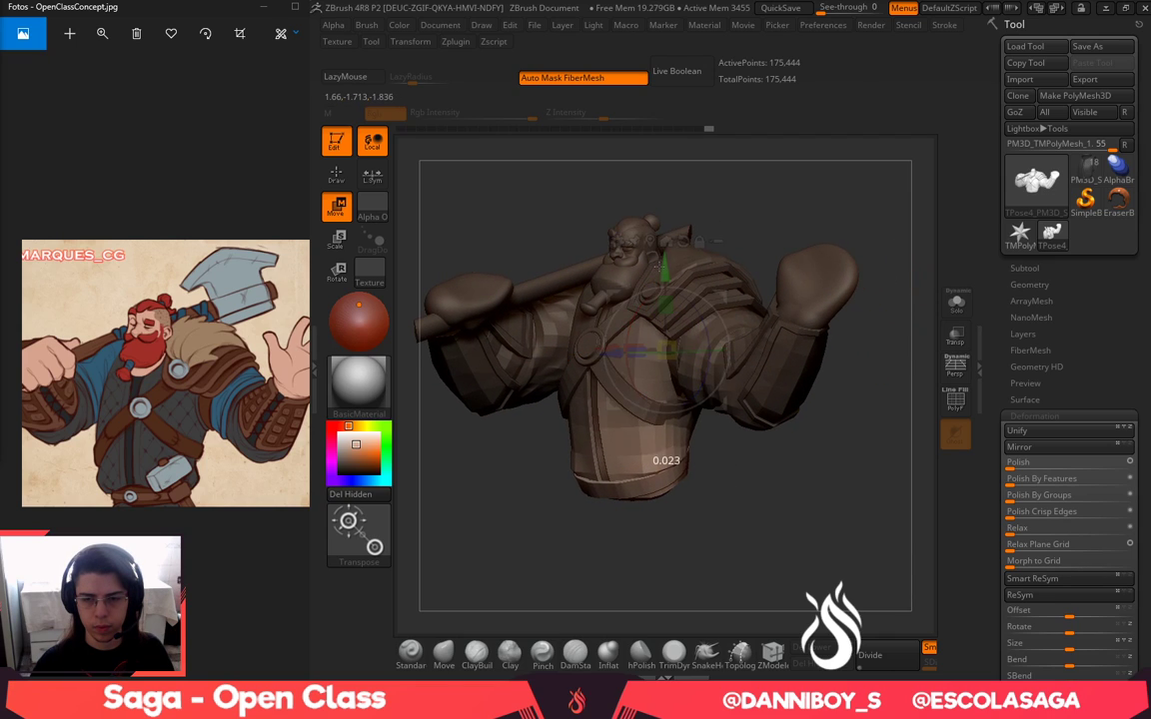
{"action": "left_click_drag", "start_coordinate": [659, 264], "coordinate": [660, 261]}
{"action": "key", "text": "q"}
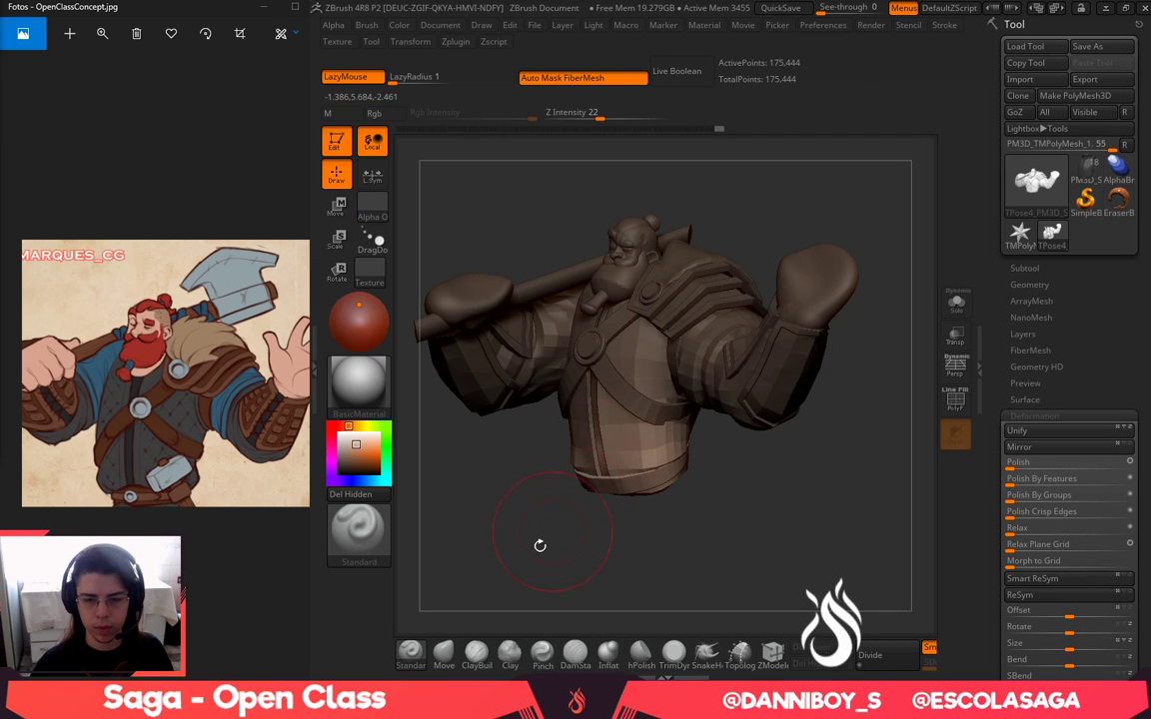
Switch to the Move brush, clear the old mask, and mask the head, beard and shoulder armor with MaskLasso
{"action": "key", "text": "space"}
{"action": "left_click", "coordinate": [445, 653]}
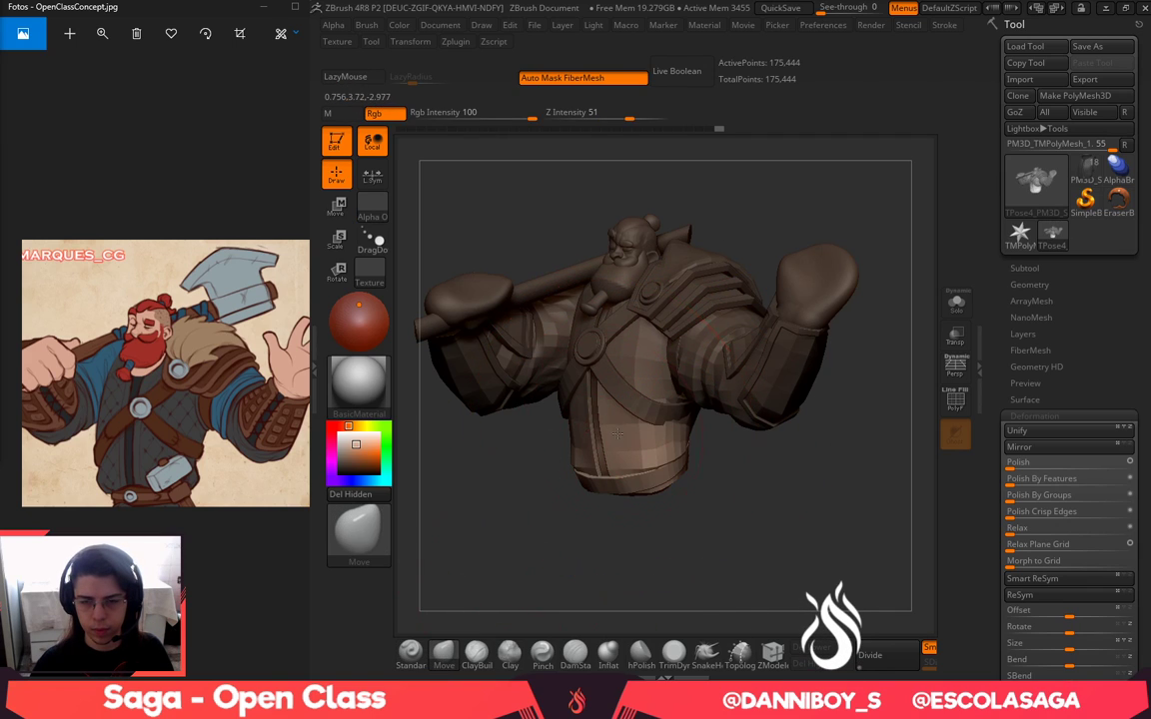
{"action": "left_click_drag", "start_coordinate": [703, 512], "coordinate": [745, 509]}
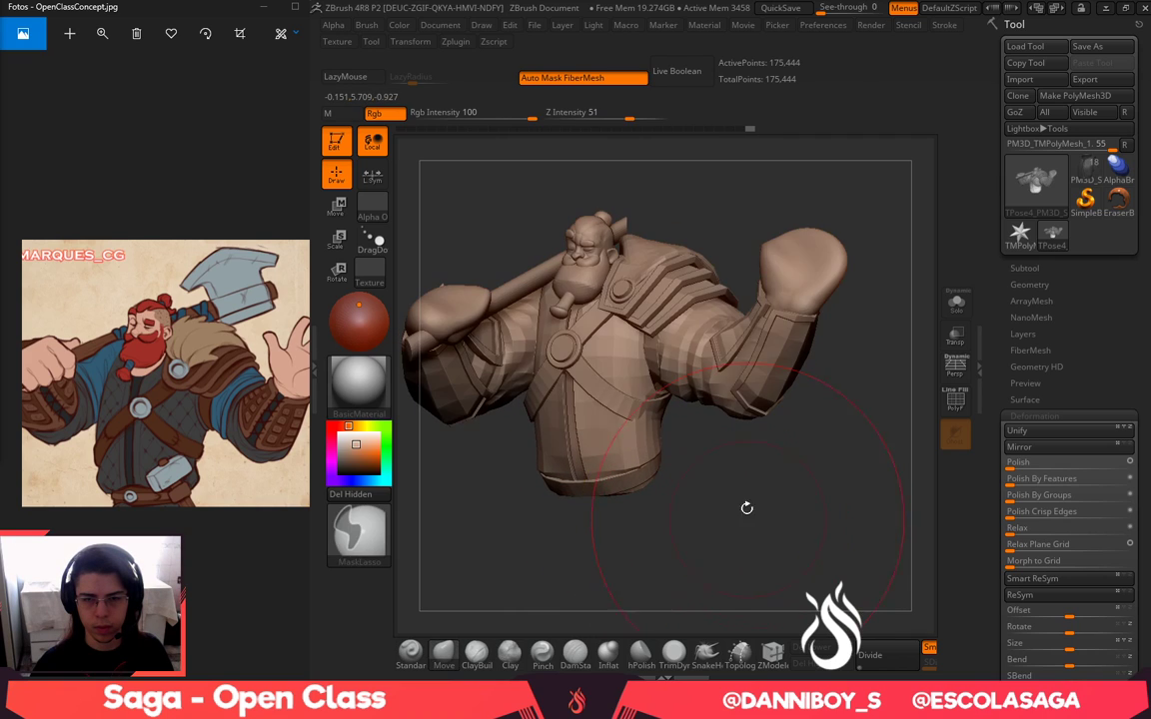
{"action": "left_click_drag", "start_coordinate": [765, 139], "coordinate": [839, 264], "text": "alt"}
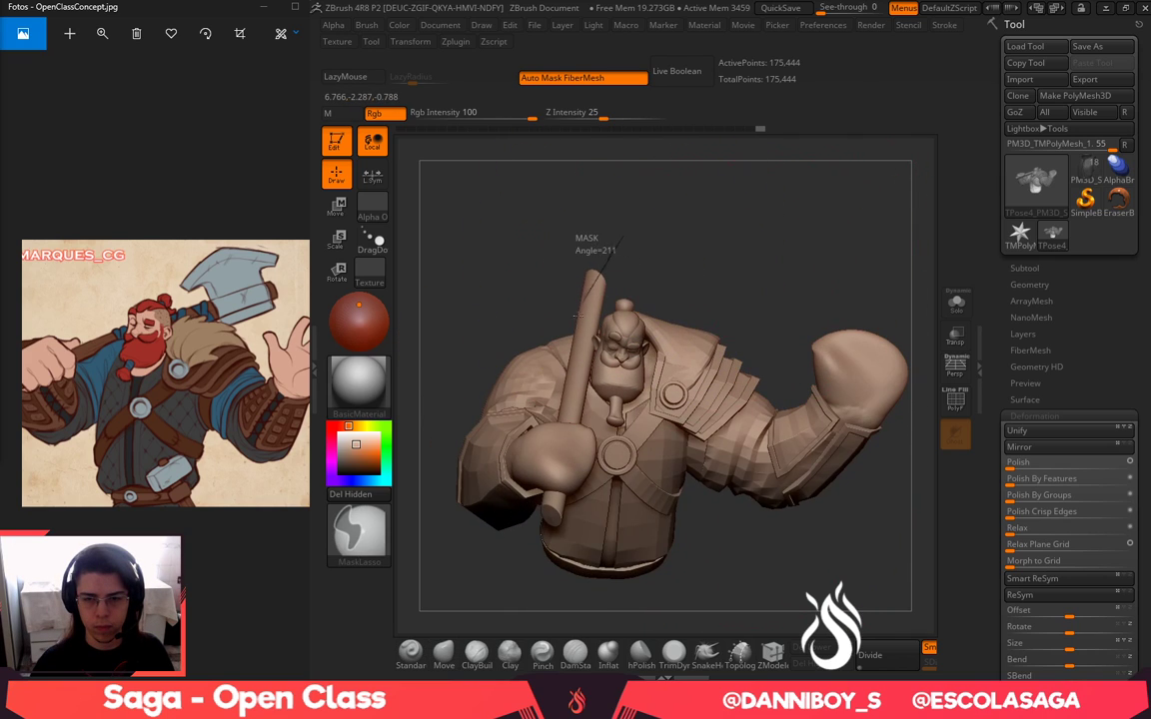
{"action": "mouse_move", "coordinate": [624, 237]}
{"action": "left_mouse_down", "text": "ctrl"}
{"action": "mouse_move", "coordinate": [674, 395]}
{"action": "mouse_move", "coordinate": [630, 420]}
{"action": "left_mouse_up", "text": "ctrl"}
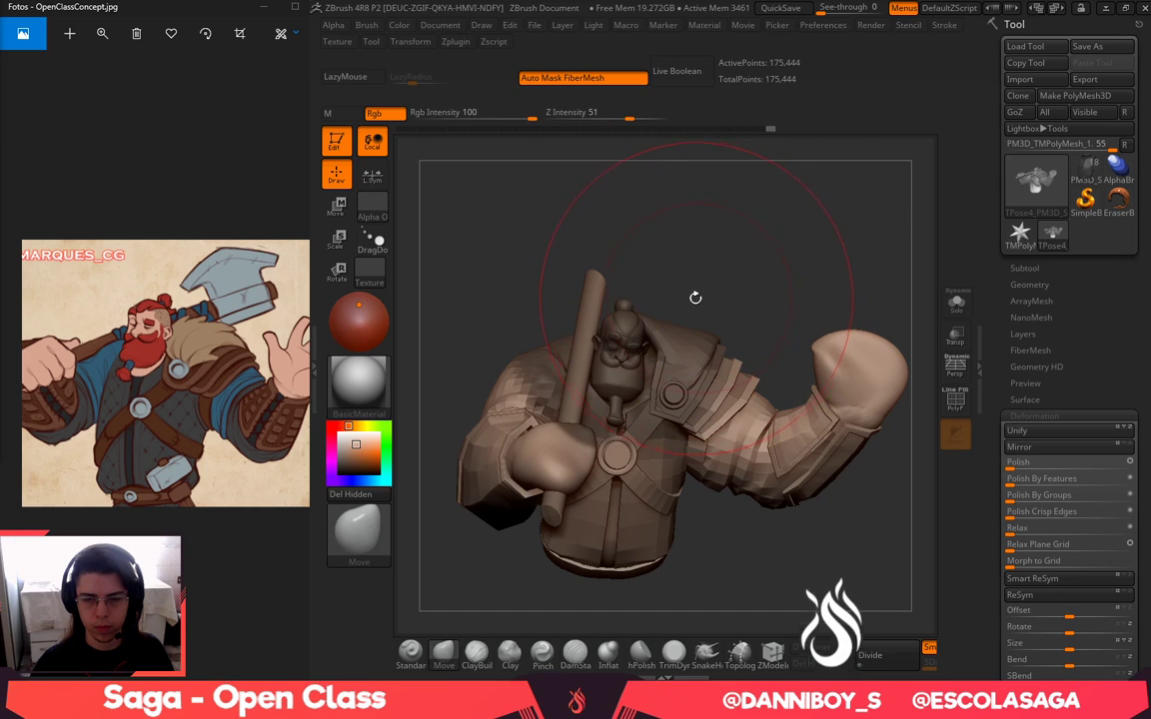
{"action": "left_click_drag", "start_coordinate": [695, 298], "coordinate": [697, 287], "text": "ctrl"}
{"action": "mouse_move", "coordinate": [653, 474]}
{"action": "left_mouse_down", "text": "ctrl"}
{"action": "mouse_move", "coordinate": [717, 230]}
{"action": "mouse_move", "coordinate": [679, 311]}
{"action": "mouse_move", "coordinate": [660, 295]}
{"action": "left_mouse_up", "text": "ctrl"}
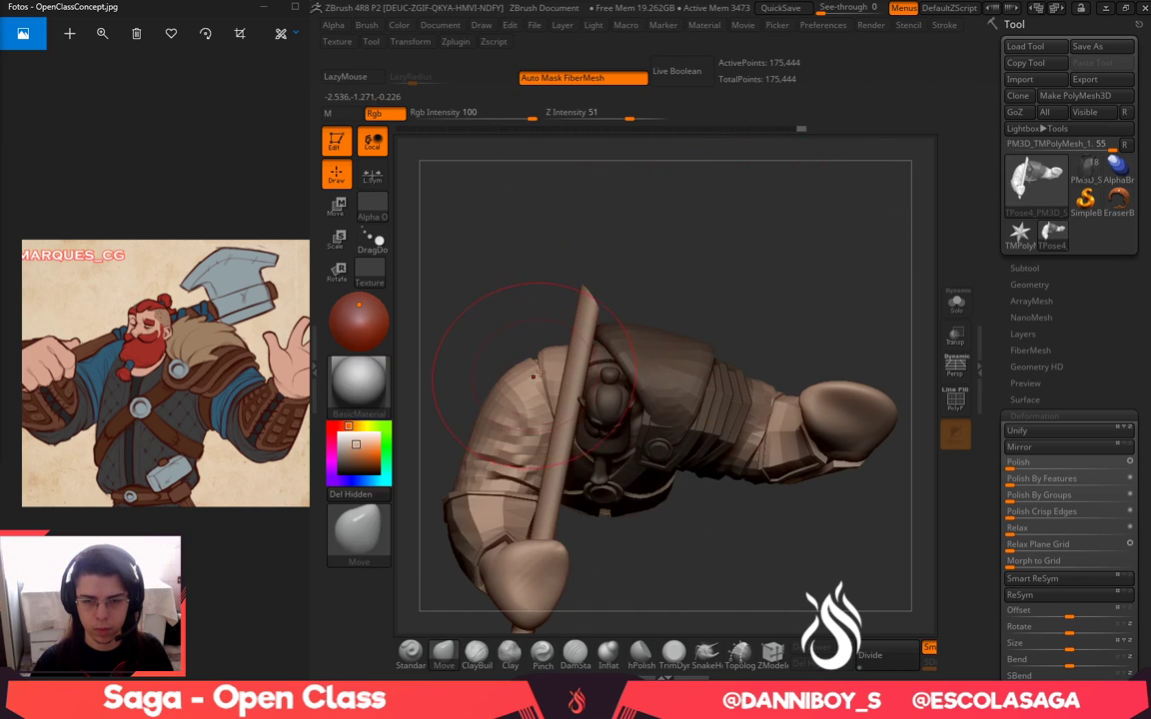
Try reshaping the axe arm's shoulder from above with the Move brush at different brush sizes
{"action": "key", "text": "space"}
{"action": "left_click_drag", "start_coordinate": [572, 366], "coordinate": [602, 367]}
{"action": "left_click_drag", "start_coordinate": [534, 378], "coordinate": [521, 380]}
{"action": "key", "text": "ctrl+z"}
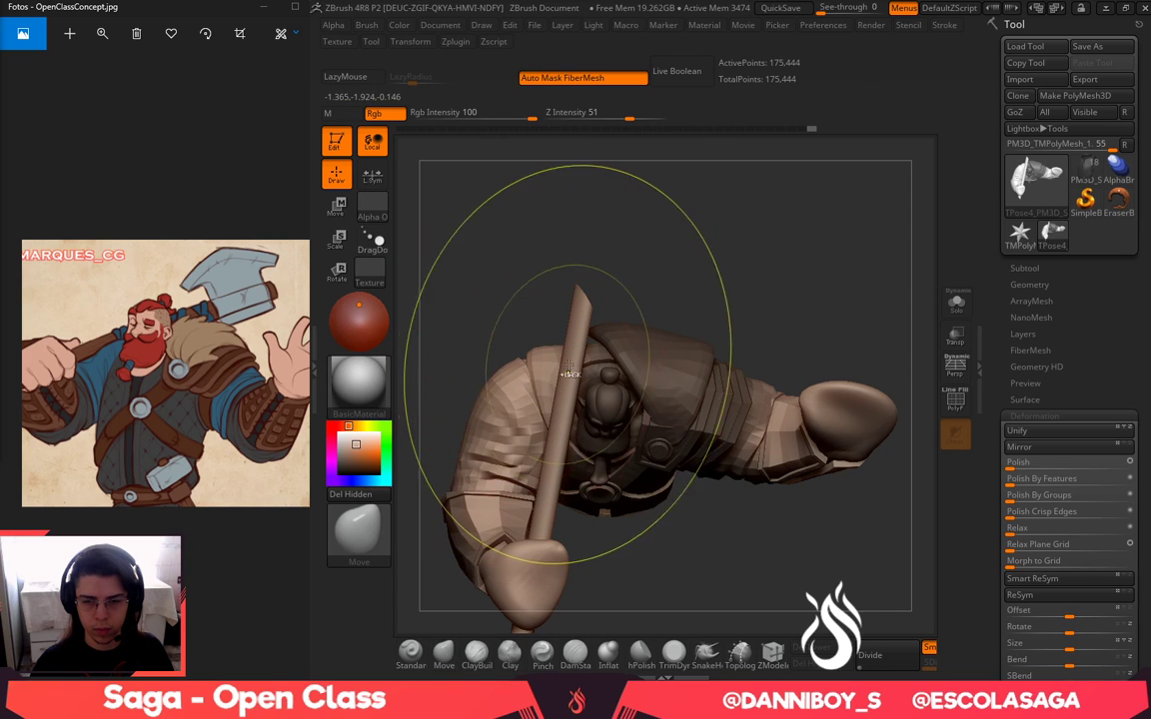
{"action": "key", "text": "space"}
{"action": "left_click_drag", "start_coordinate": [534, 222], "coordinate": [609, 213]}
{"action": "key", "text": "space"}
{"action": "left_click_drag", "start_coordinate": [573, 354], "coordinate": [566, 358]}
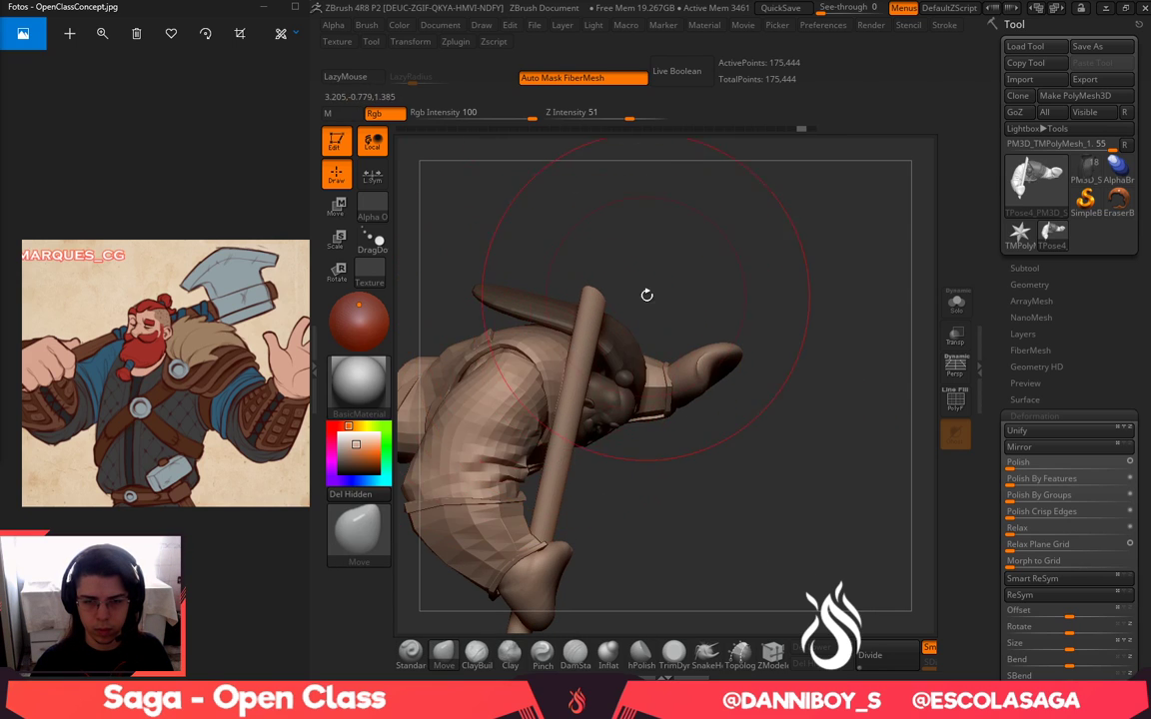
Try further Move brush strokes on the axe arm's shoulder and upper sleeve
{"action": "left_click_drag", "start_coordinate": [502, 387], "coordinate": [515, 386]}
{"action": "left_click_drag", "start_coordinate": [540, 215], "coordinate": [609, 240]}
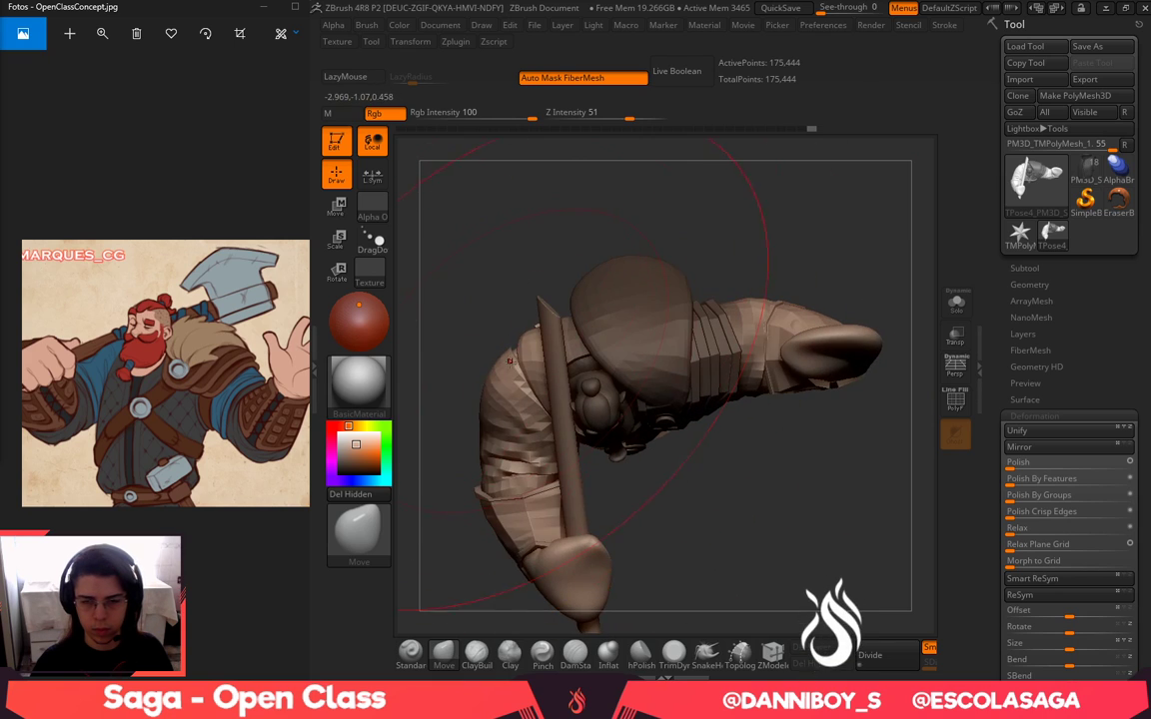
{"action": "left_click_drag", "start_coordinate": [640, 496], "coordinate": [661, 281]}
{"action": "left_click_drag", "start_coordinate": [690, 195], "coordinate": [732, 256]}
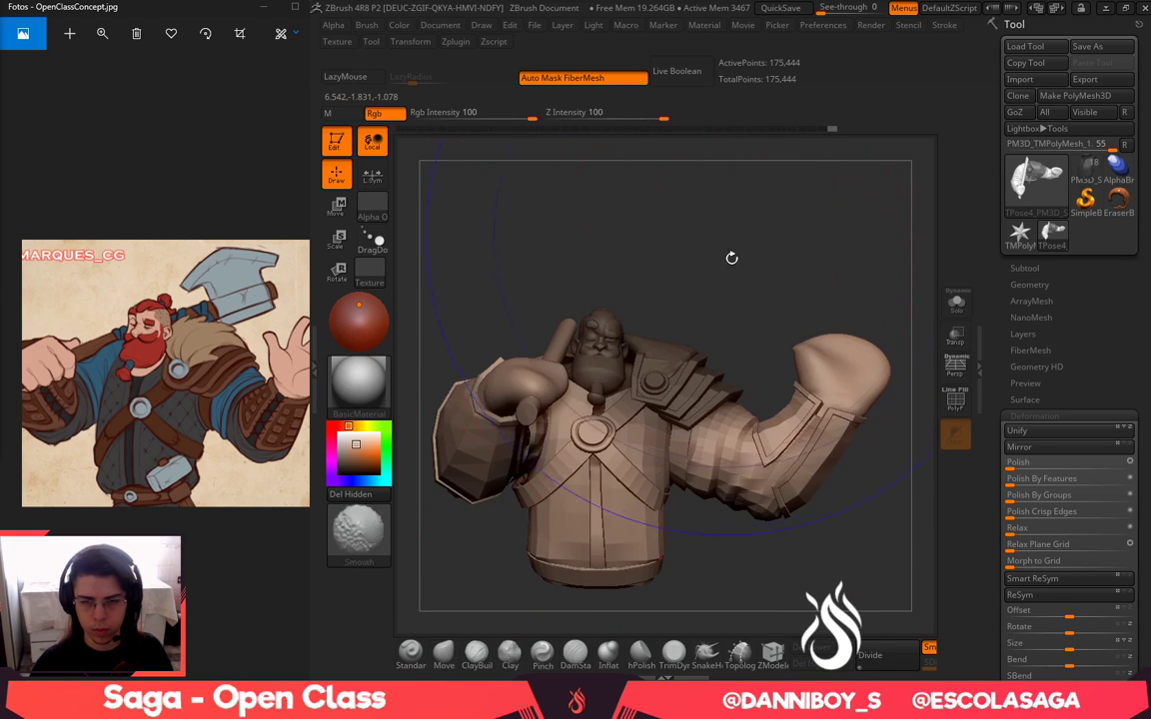
{"action": "key", "text": "ctrl+z"}
{"action": "key", "text": "ctrl+z"}
{"action": "key", "text": "ctrl+z"}
{"action": "key", "text": "ctrl+shift"}
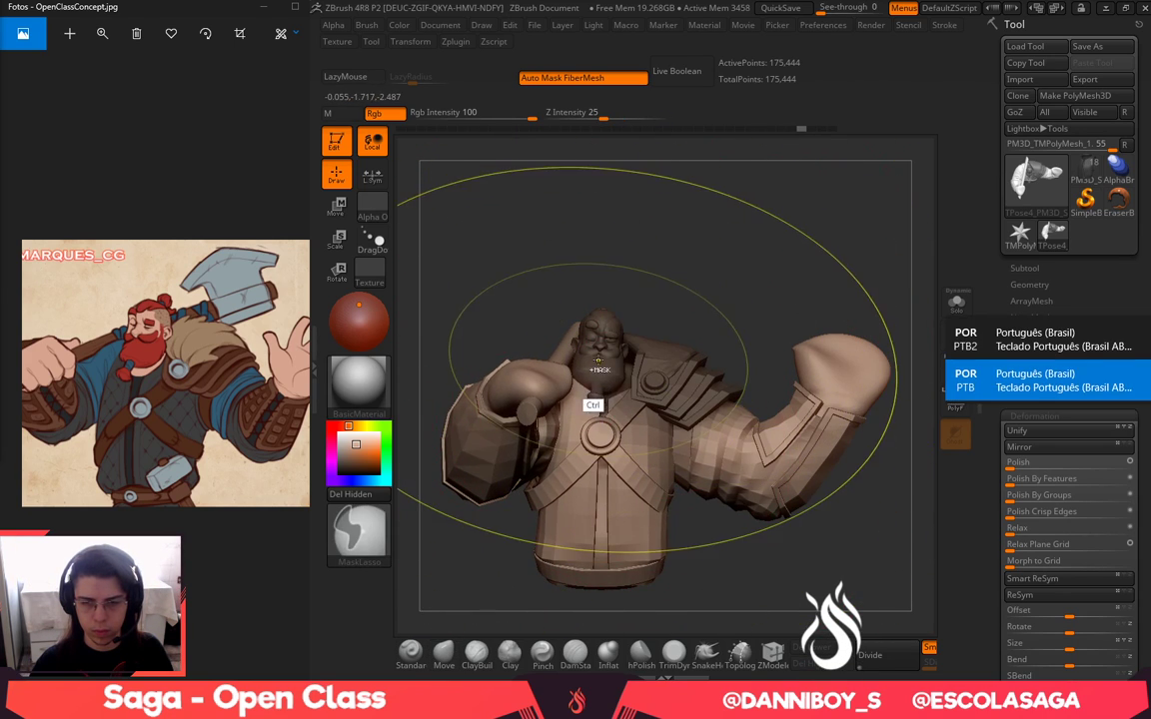
Try to extend the mask over the head and upper chest with MaskLasso
{"action": "left_click_drag", "start_coordinate": [667, 268], "coordinate": [620, 333], "text": "ctrl"}
{"action": "mouse_move", "coordinate": [579, 410]}
{"action": "left_mouse_down", "text": "ctrl"}
{"action": "mouse_move", "coordinate": [667, 549]}
{"action": "mouse_move", "coordinate": [721, 450]}
{"action": "left_mouse_up", "text": "ctrl"}
{"action": "key", "text": "ctrl+z"}
Hide the round chest medallion and both crossed straps so the vest is exposed
{"action": "left_click", "coordinate": [600, 440], "text": "ctrl+shift"}
{"action": "left_click", "coordinate": [599, 441], "text": "ctrl+shift"}
{"action": "left_click", "coordinate": [599, 449], "text": "ctrl+shift"}
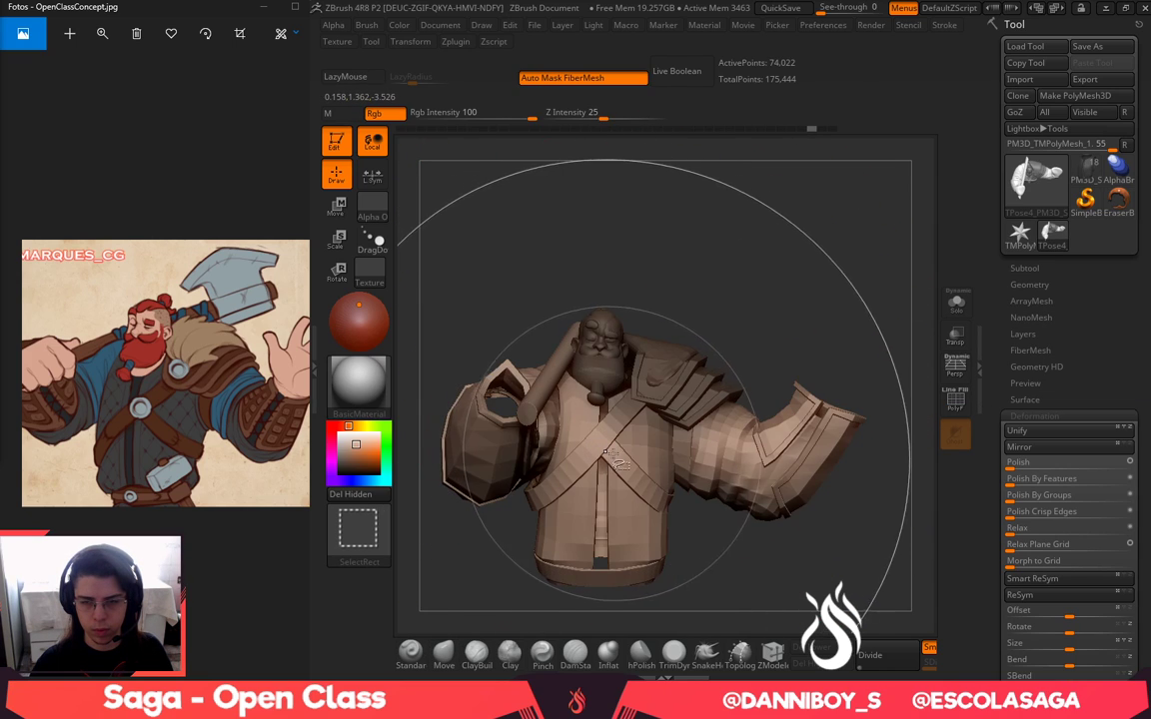
{"action": "key", "text": "ctrl+z"}
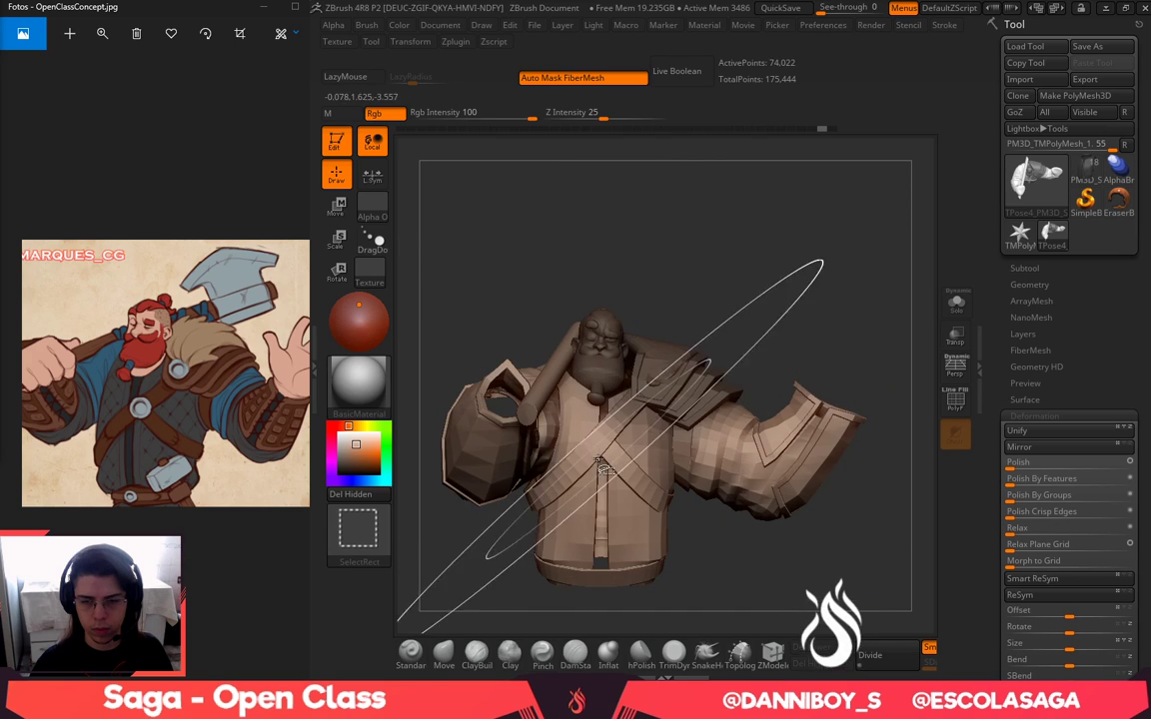
{"action": "left_click", "coordinate": [604, 453], "text": "ctrl+shift"}
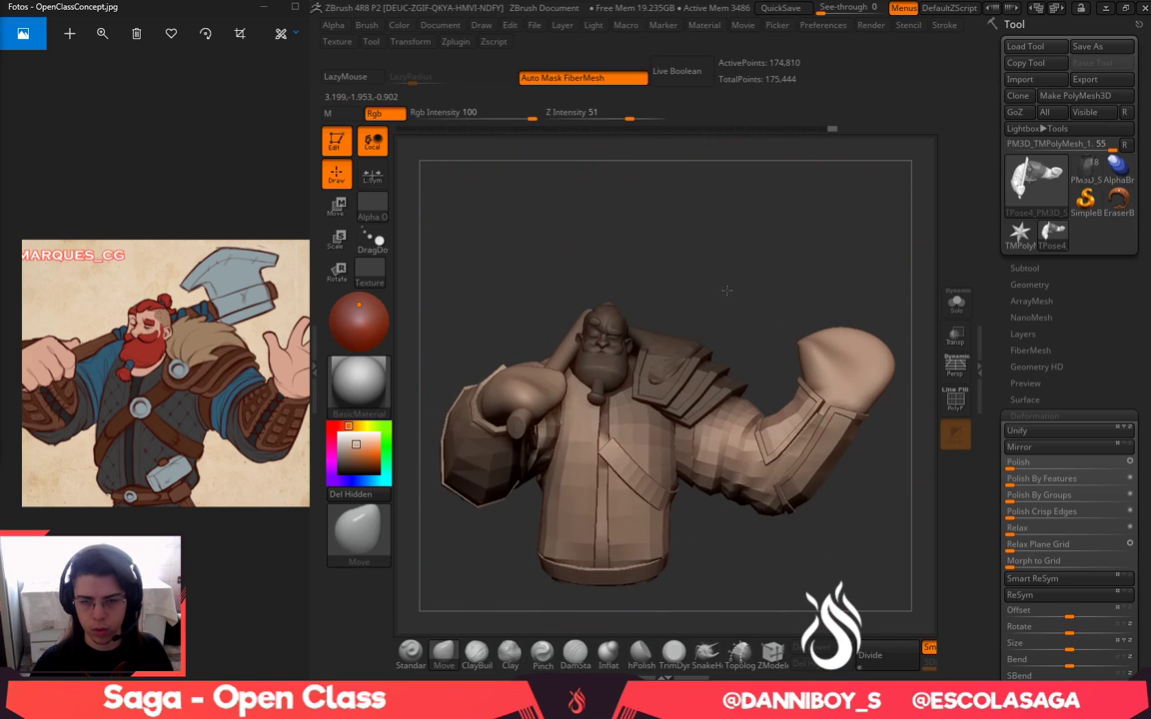
{"action": "left_click_drag", "start_coordinate": [724, 291], "coordinate": [719, 368]}
{"action": "left_click", "coordinate": [609, 445], "text": "ctrl+shift"}
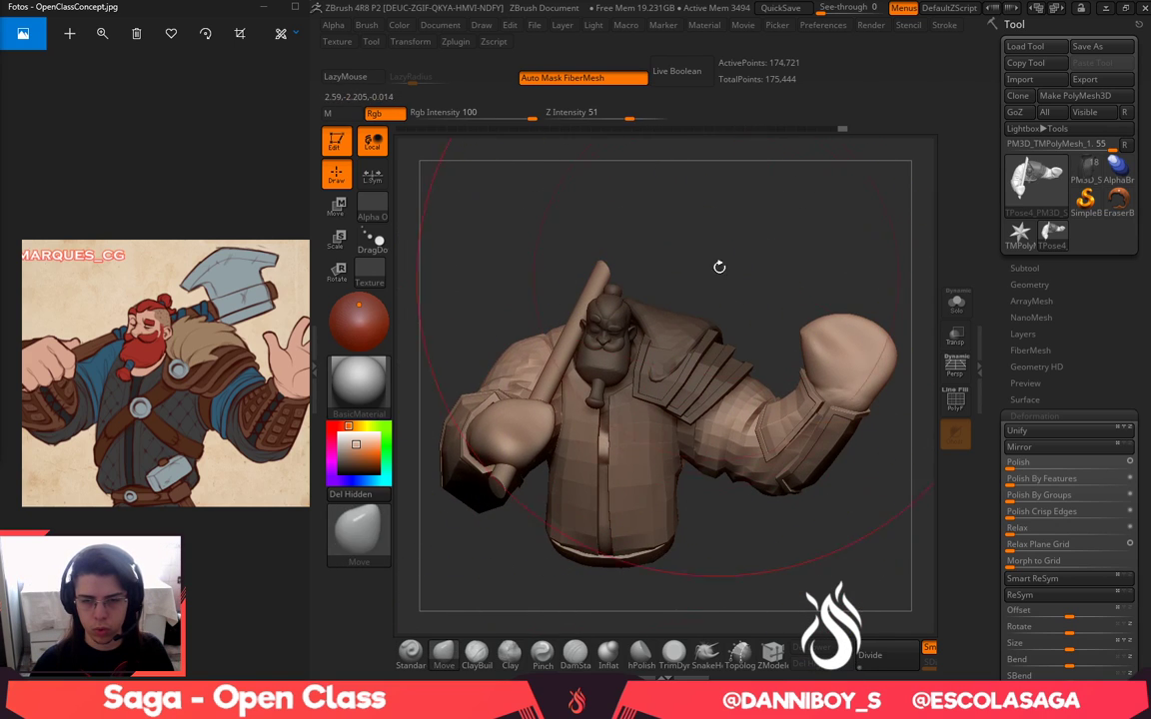
Push the axe arm's shoulder and upper sleeve outward from above with a resized Move brush
{"action": "left_click_drag", "start_coordinate": [719, 267], "coordinate": [654, 296]}
{"action": "mouse_move", "coordinate": [551, 586]}
{"action": "left_mouse_down", "text": "ctrl"}
{"action": "mouse_move", "coordinate": [727, 270]}
{"action": "mouse_move", "coordinate": [751, 266]}
{"action": "mouse_move", "coordinate": [768, 246]}
{"action": "mouse_move", "coordinate": [748, 279]}
{"action": "mouse_move", "coordinate": [812, 270]}
{"action": "left_mouse_up", "text": "ctrl"}
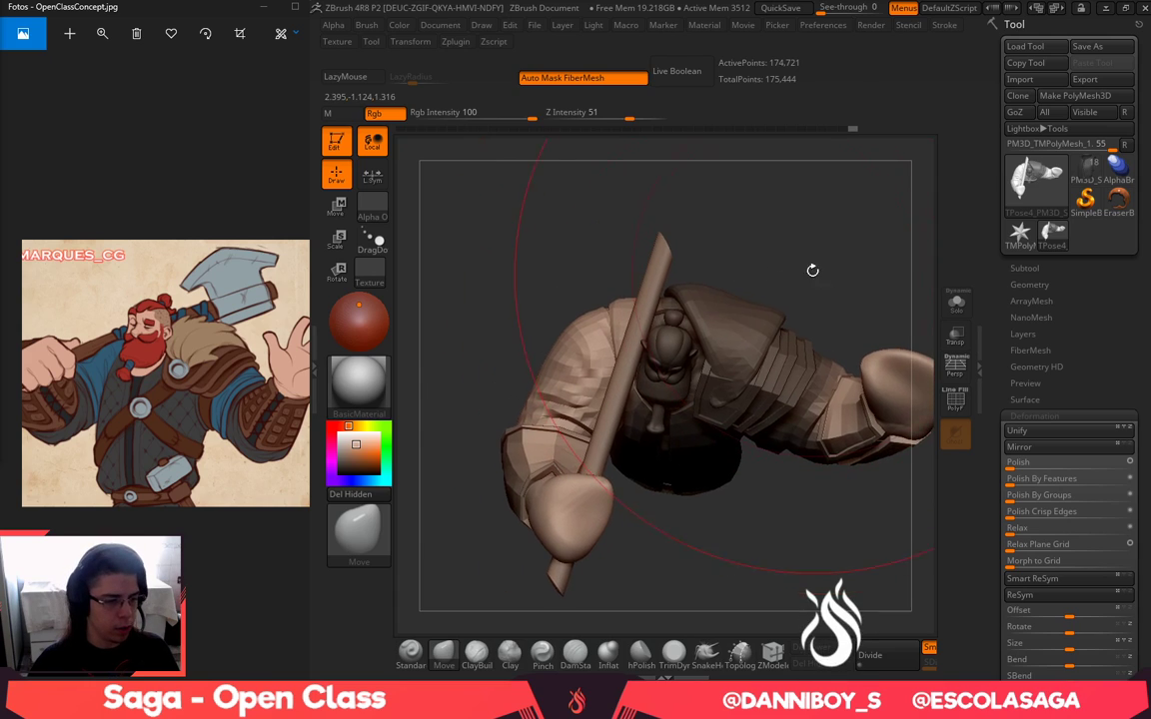
{"action": "key", "text": "space"}
{"action": "left_click", "coordinate": [628, 353]}
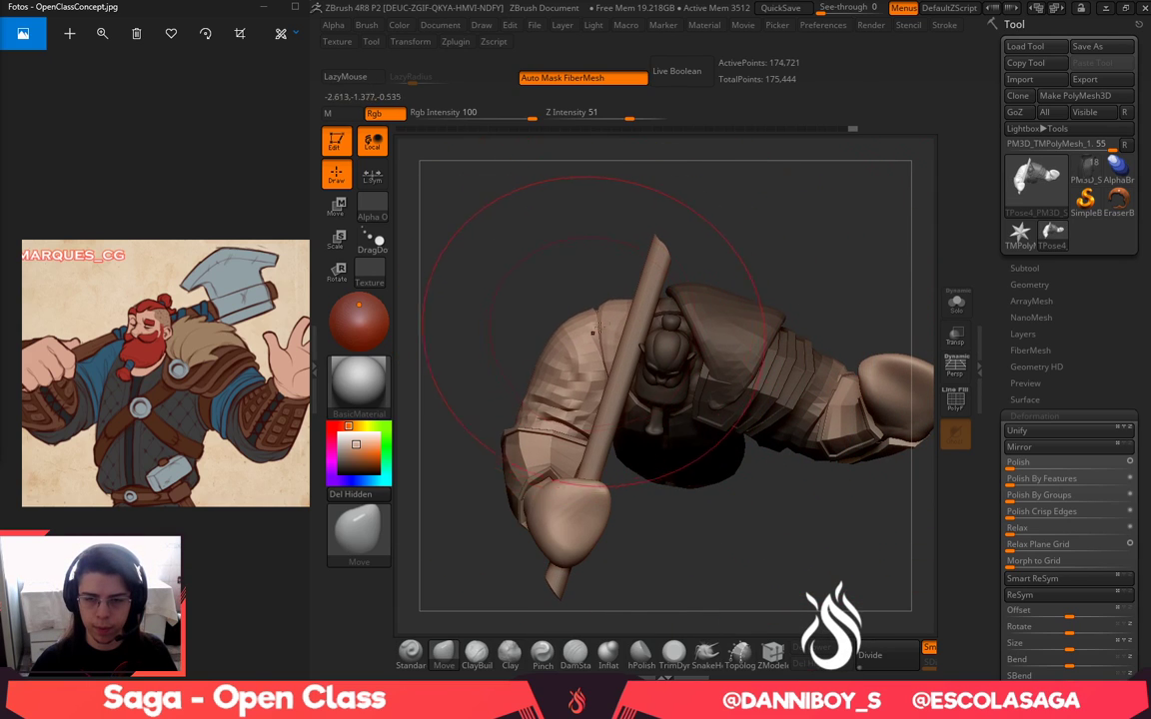
{"action": "left_click_drag", "start_coordinate": [590, 333], "coordinate": [576, 336]}
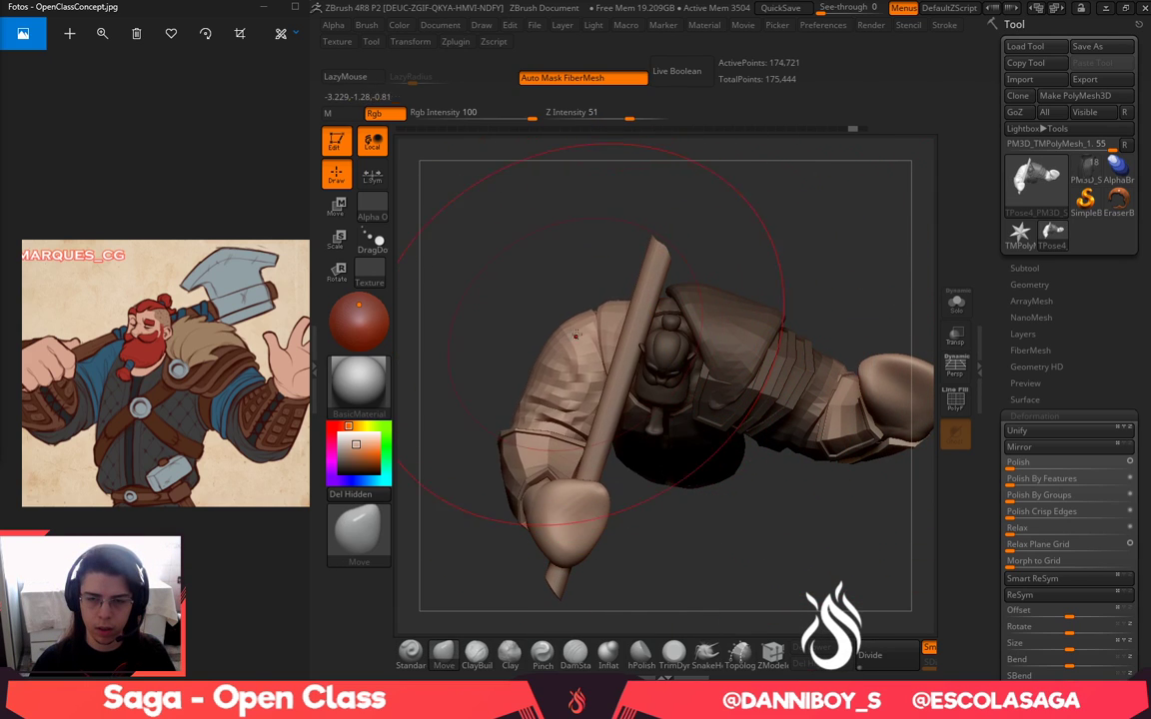
{"action": "left_click_drag", "start_coordinate": [535, 295], "coordinate": [622, 207]}
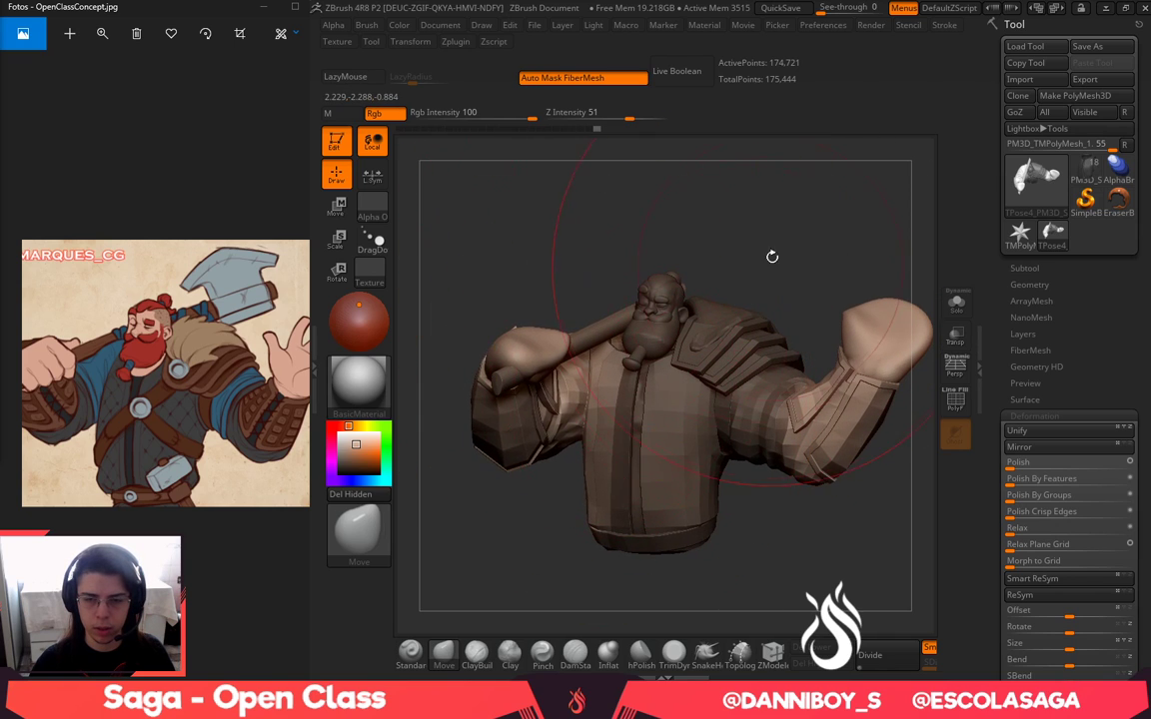
{"action": "mouse_move", "coordinate": [772, 257]}
{"action": "left_mouse_down"}
{"action": "mouse_move", "coordinate": [766, 244]}
{"action": "mouse_move", "coordinate": [764, 311]}
{"action": "mouse_move", "coordinate": [734, 254]}
{"action": "left_mouse_up"}
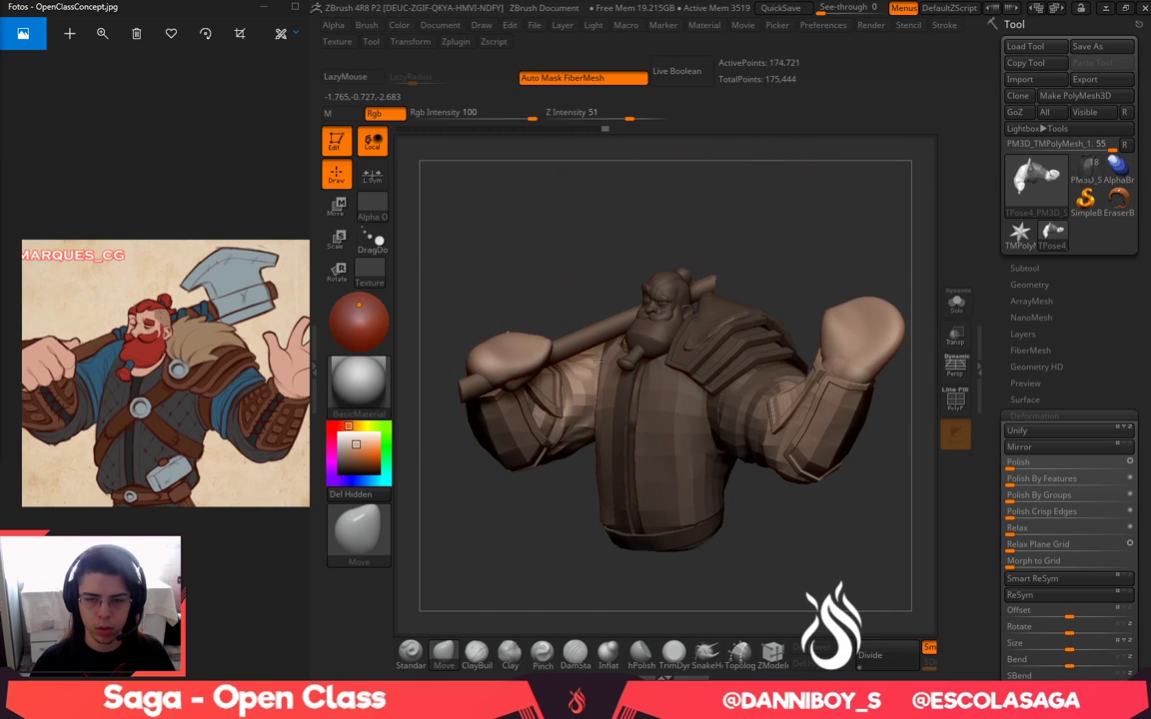
Adjust the edge of the vest beside the axe arm with a smaller Move brush
{"action": "key", "text": "space"}
{"action": "left_click", "coordinate": [606, 442], "text": "ctrl"}
{"action": "mouse_move", "coordinate": [613, 420]}
{"action": "left_mouse_down"}
{"action": "mouse_move", "coordinate": [598, 420]}
{"action": "mouse_move", "coordinate": [591, 441]}
{"action": "left_mouse_up"}
{"action": "key", "text": "space"}
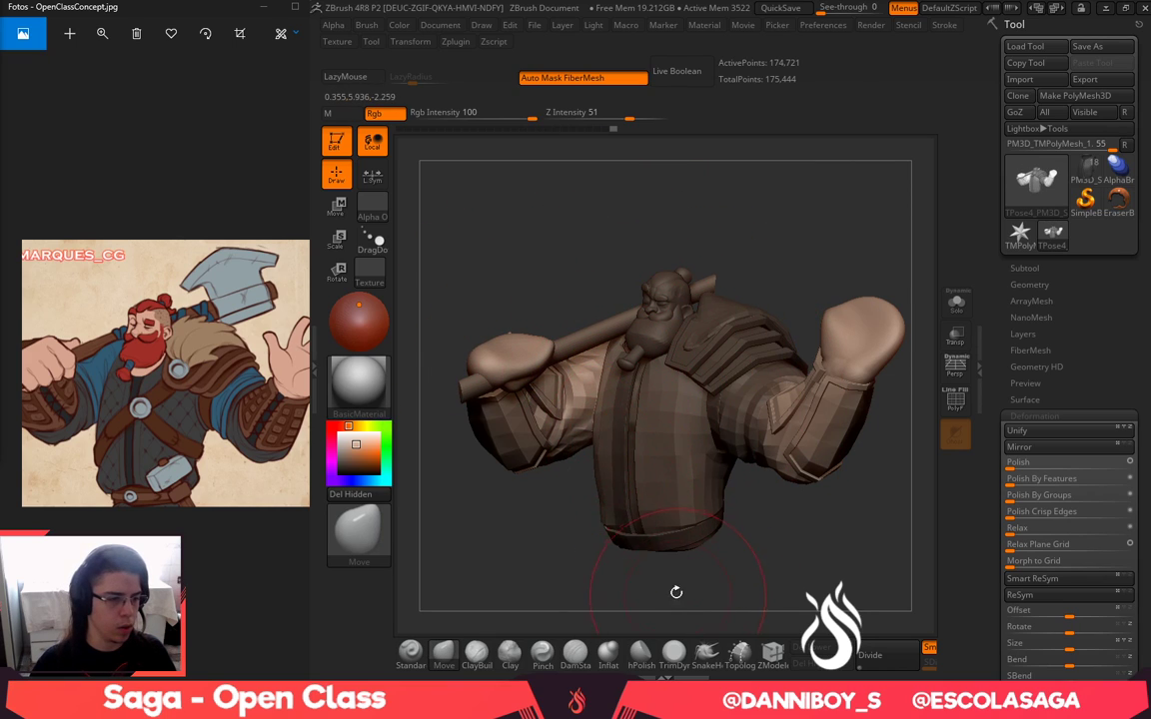
{"action": "left_click_drag", "start_coordinate": [675, 592], "coordinate": [660, 597]}
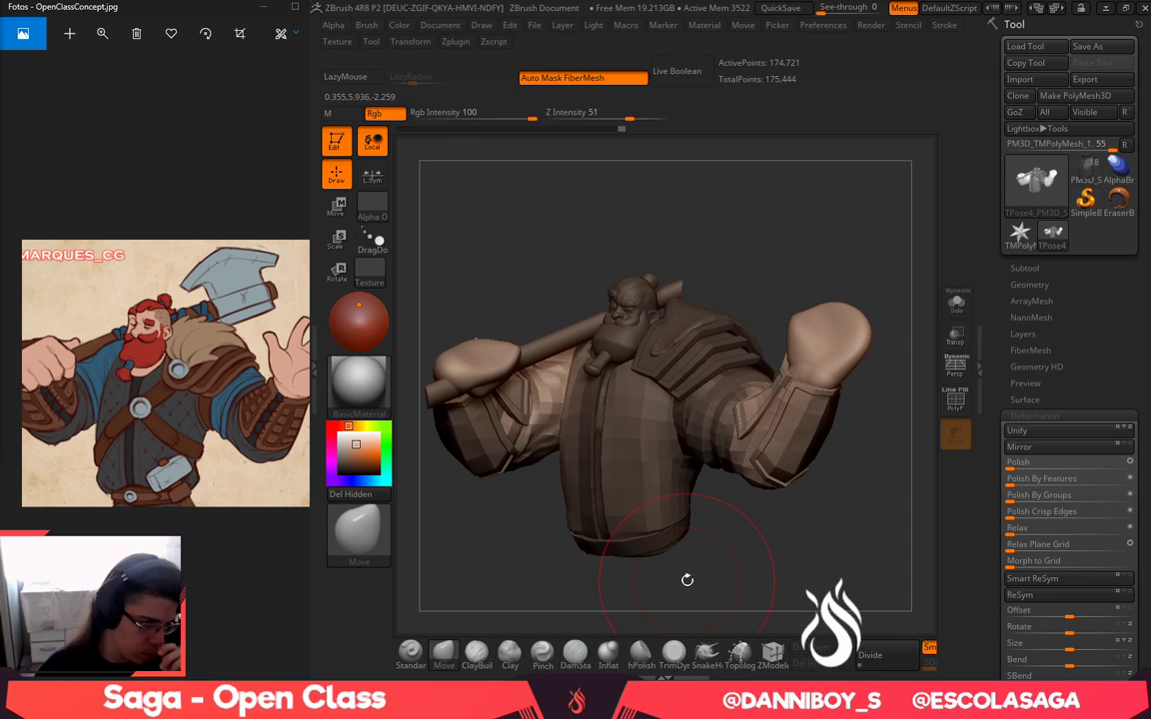
{"action": "mouse_move", "coordinate": [720, 567]}
{"action": "left_mouse_down", "text": "alt"}
{"action": "mouse_move", "coordinate": [751, 577]}
{"action": "mouse_move", "coordinate": [757, 554]}
{"action": "left_mouse_up", "text": "alt"}
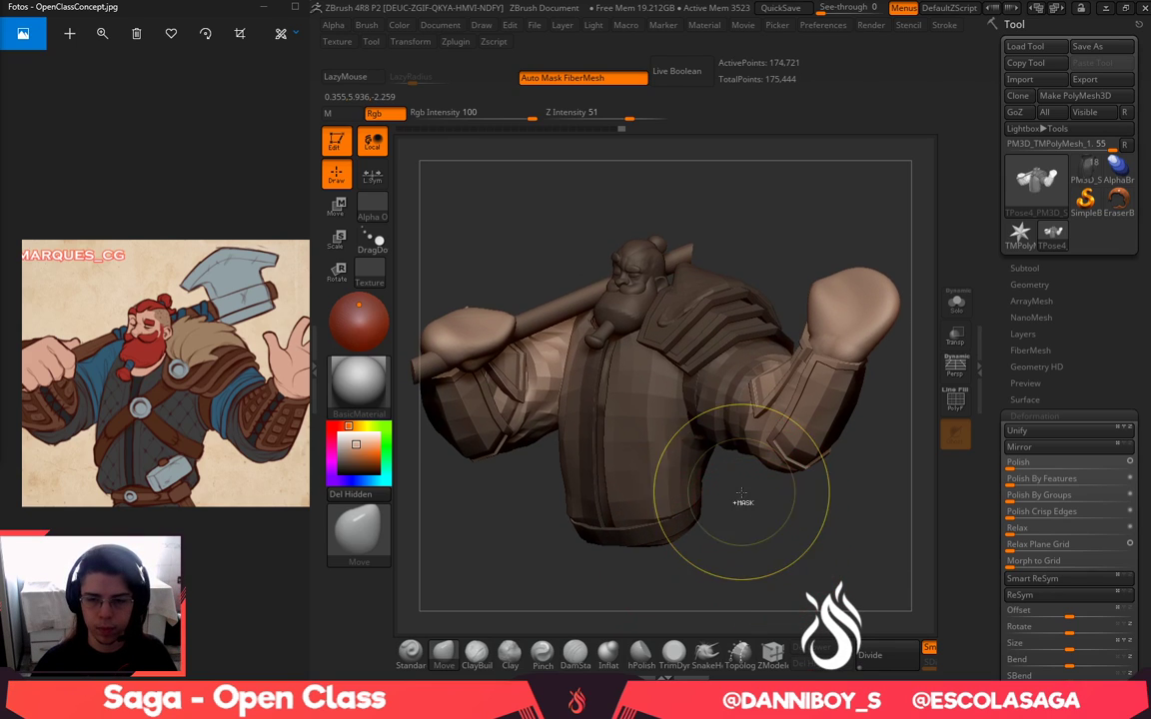
Clear the mask from the whole figure and adjust the lower side of the vest with the Move brush
{"action": "left_click_drag", "start_coordinate": [742, 493], "coordinate": [712, 490], "text": "ctrl"}
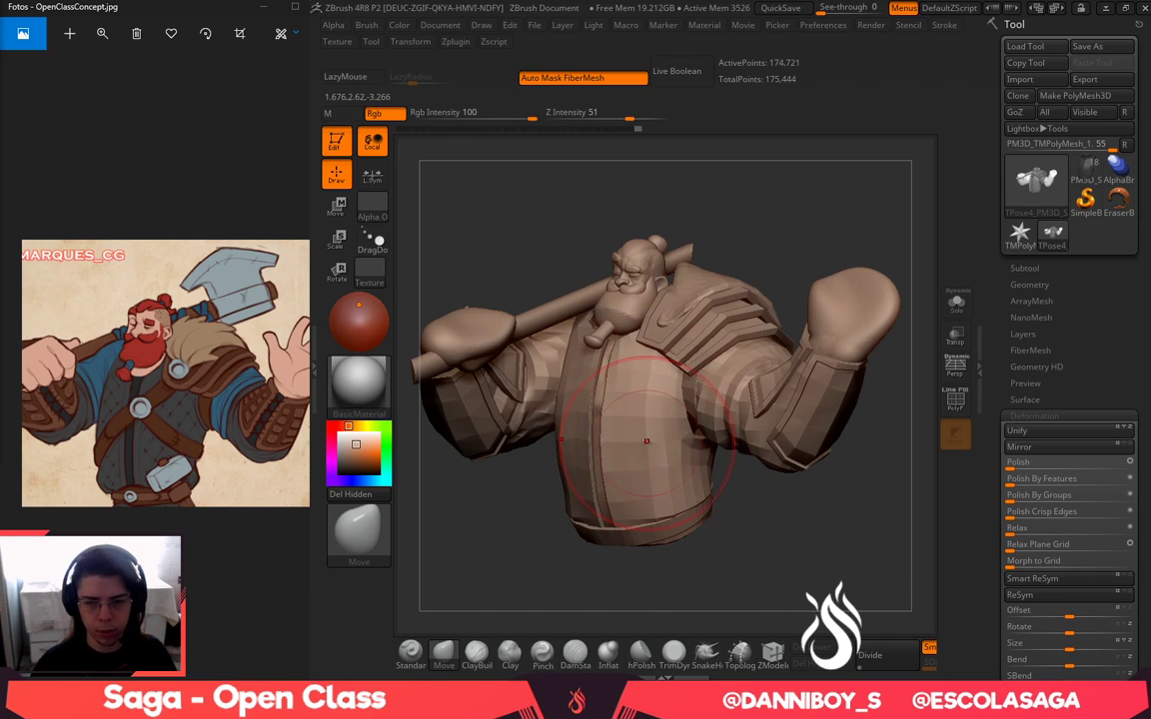
{"action": "left_click_drag", "start_coordinate": [691, 491], "coordinate": [700, 482]}
{"action": "left_click_drag", "start_coordinate": [770, 250], "coordinate": [733, 244], "text": "alt"}
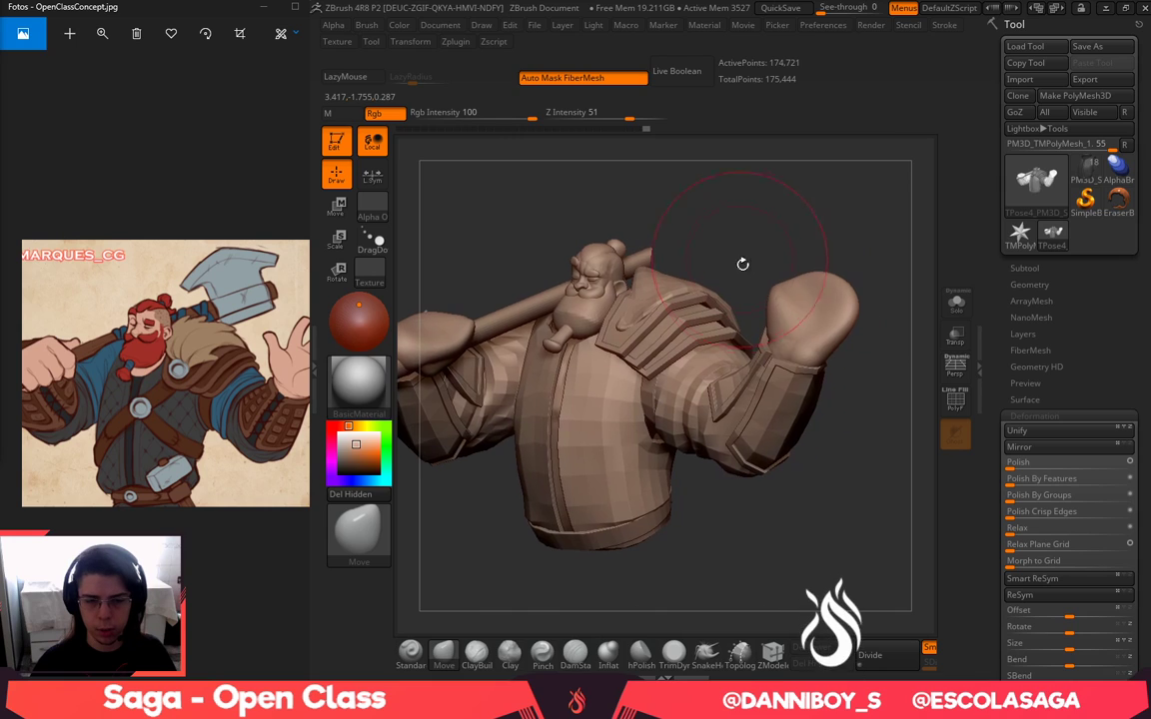
{"action": "left_click_drag", "start_coordinate": [856, 418], "coordinate": [830, 381], "text": "alt"}
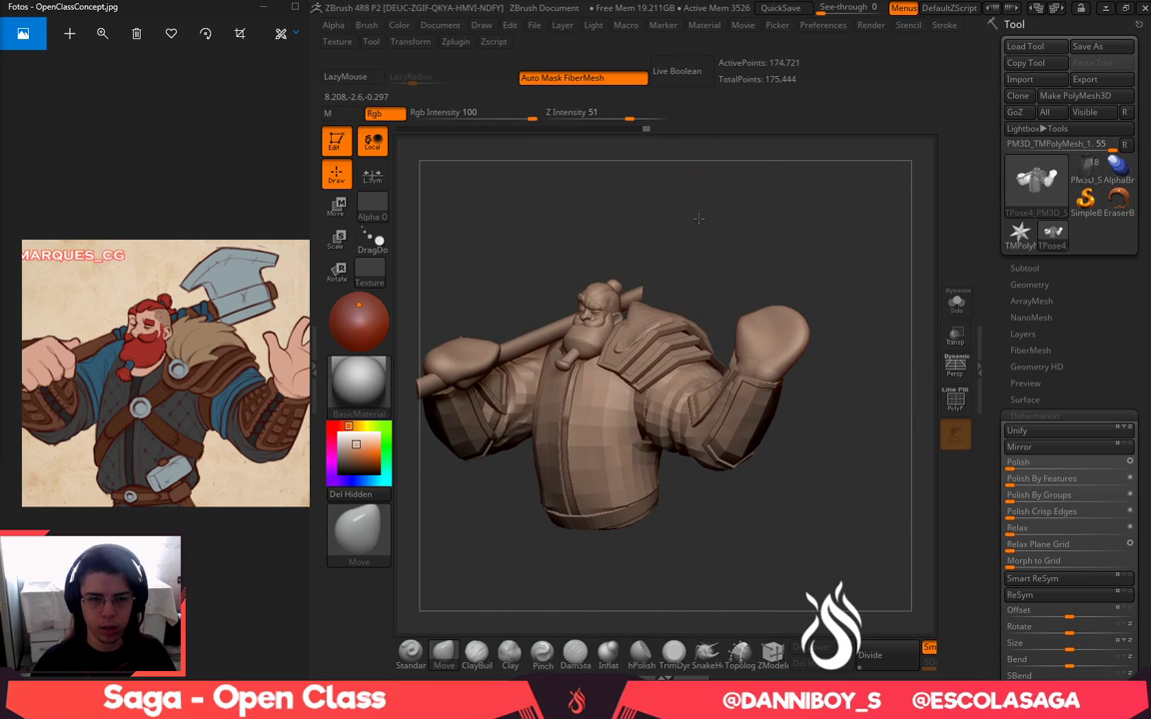
{"action": "mouse_move", "coordinate": [699, 217]}
{"action": "left_mouse_down", "text": "alt"}
{"action": "mouse_move", "coordinate": [775, 180]}
{"action": "mouse_move", "coordinate": [795, 244]}
{"action": "mouse_move", "coordinate": [732, 238]}
{"action": "left_mouse_up", "text": "alt"}
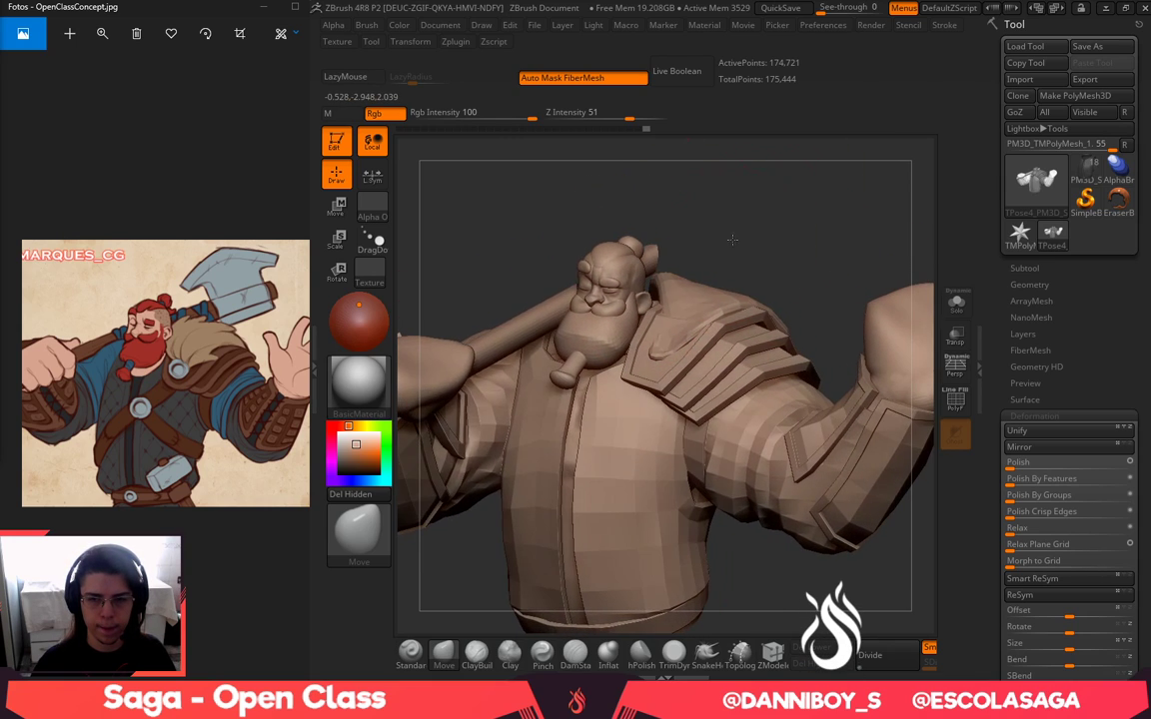
Reshape the brow on the axe-arm side of the face with a smaller Move brush
{"action": "key", "text": "space"}
{"action": "left_click_drag", "start_coordinate": [677, 267], "coordinate": [647, 268]}
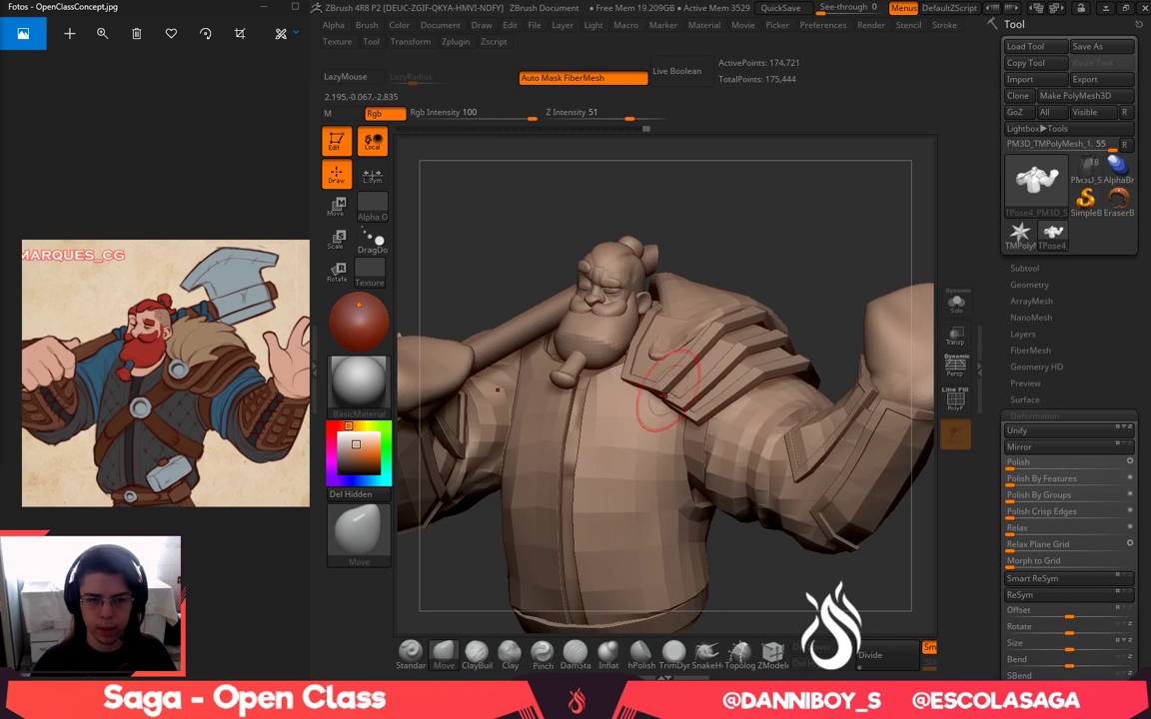
{"action": "key", "text": "space"}
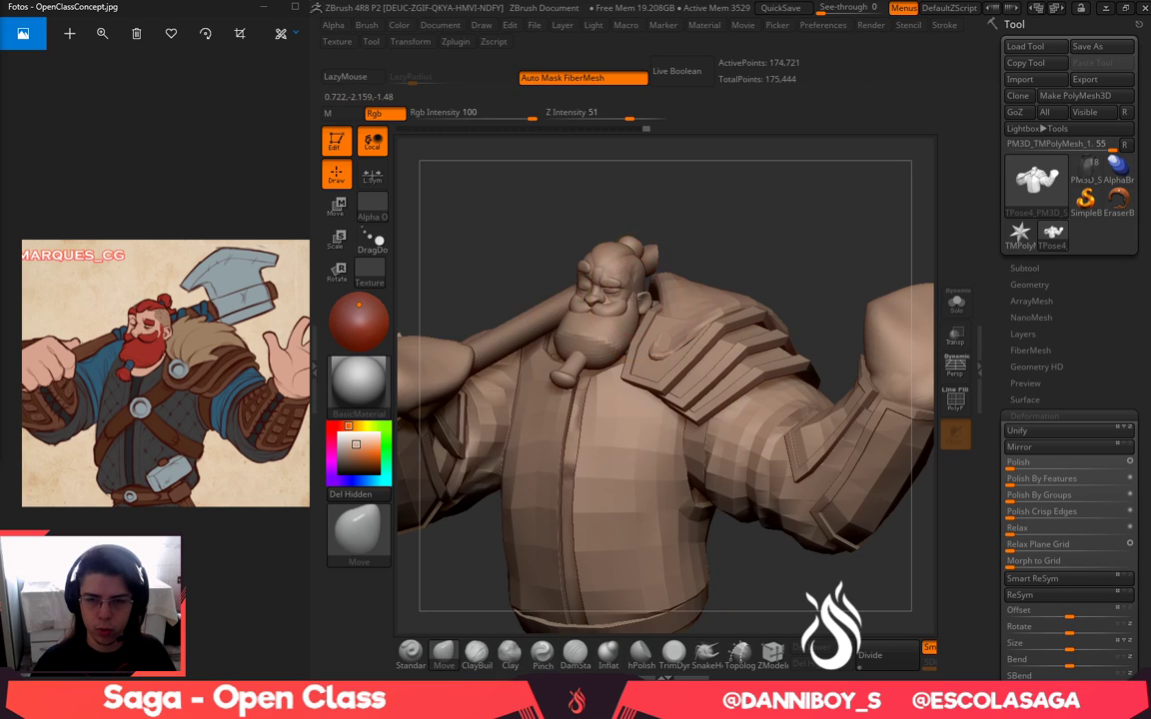
{"action": "left_click_drag", "start_coordinate": [625, 337], "coordinate": [621, 343]}
{"action": "left_click_drag", "start_coordinate": [755, 213], "coordinate": [749, 298], "text": "alt"}
{"action": "key", "text": "space"}
{"action": "mouse_move", "coordinate": [631, 258]}
{"action": "left_mouse_down"}
{"action": "mouse_move", "coordinate": [611, 258]}
{"action": "mouse_move", "coordinate": [576, 223]}
{"action": "left_mouse_up"}
{"action": "key", "text": "space"}
{"action": "key", "text": "space"}
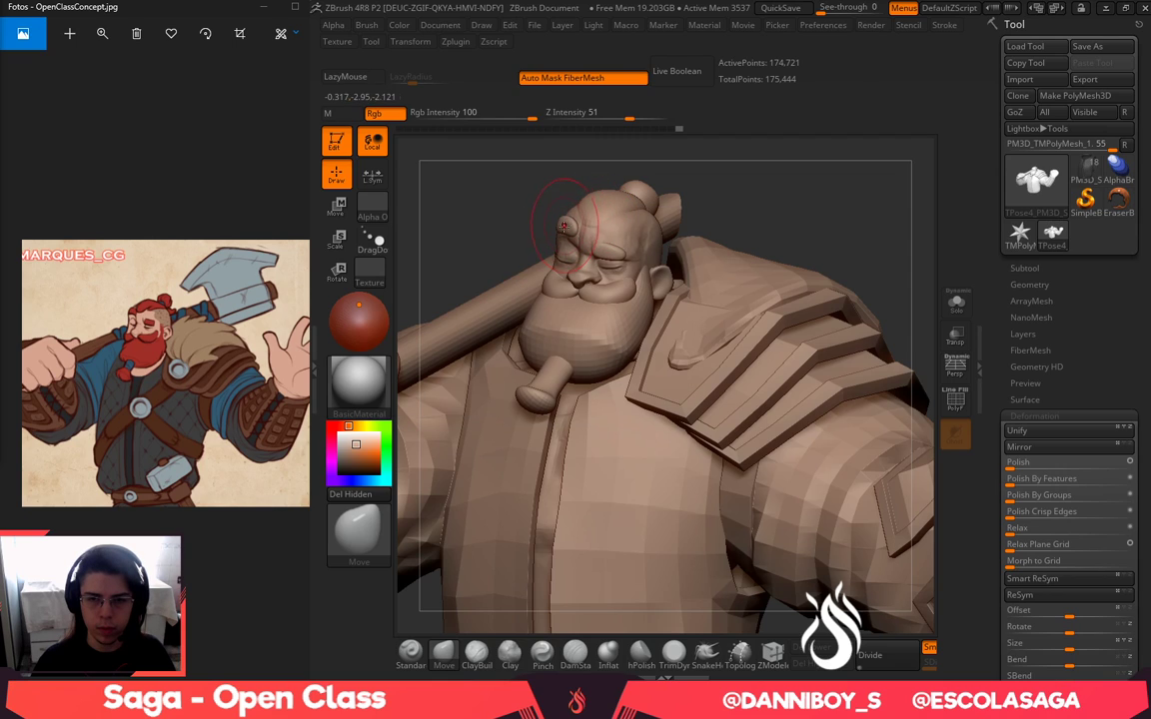
{"action": "key", "text": "space"}
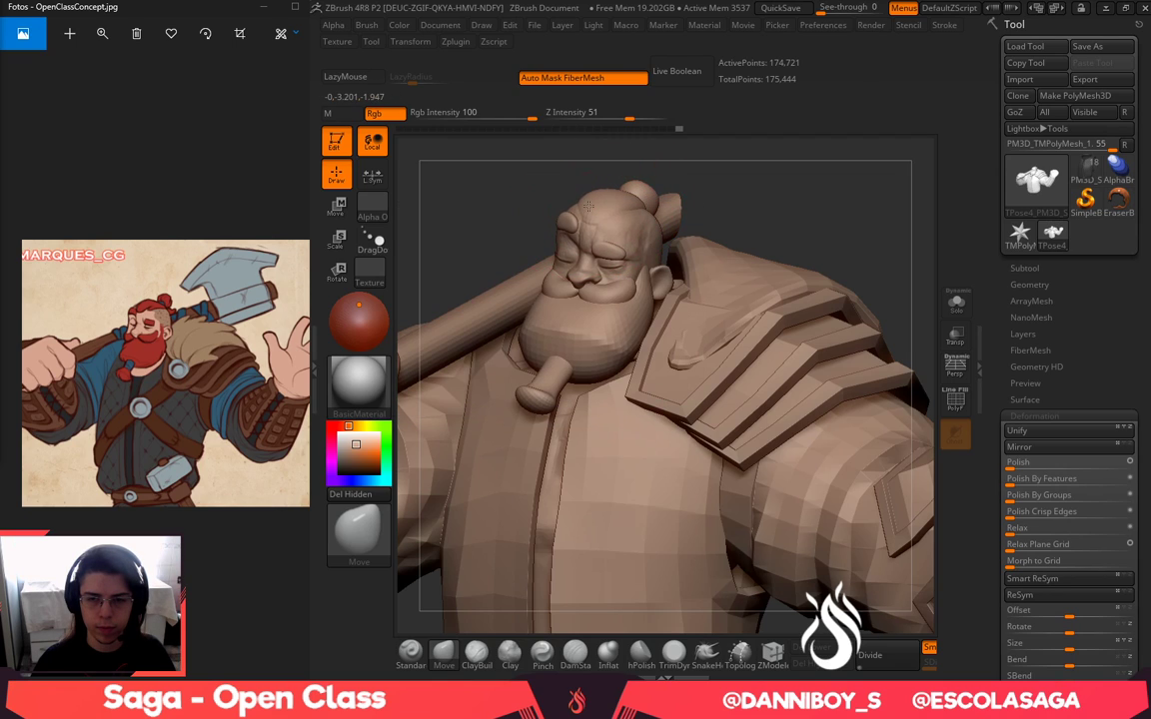
Unhide all parts and transfer the adjusted pose back to the subtools with Transpose Master
{"action": "mouse_move", "coordinate": [788, 191]}
{"action": "left_mouse_down", "text": "alt"}
{"action": "mouse_move", "coordinate": [778, 211]}
{"action": "mouse_move", "coordinate": [791, 206]}
{"action": "left_mouse_up", "text": "alt"}
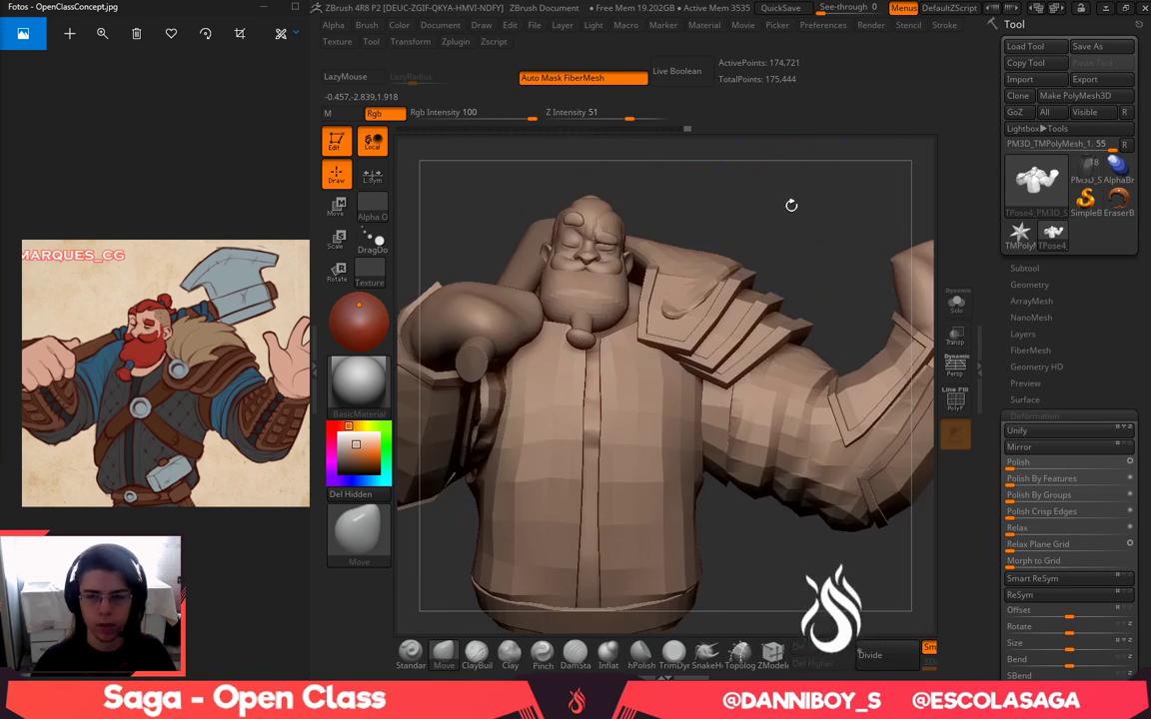
{"action": "left_click", "coordinate": [816, 219], "text": "ctrl+shift"}
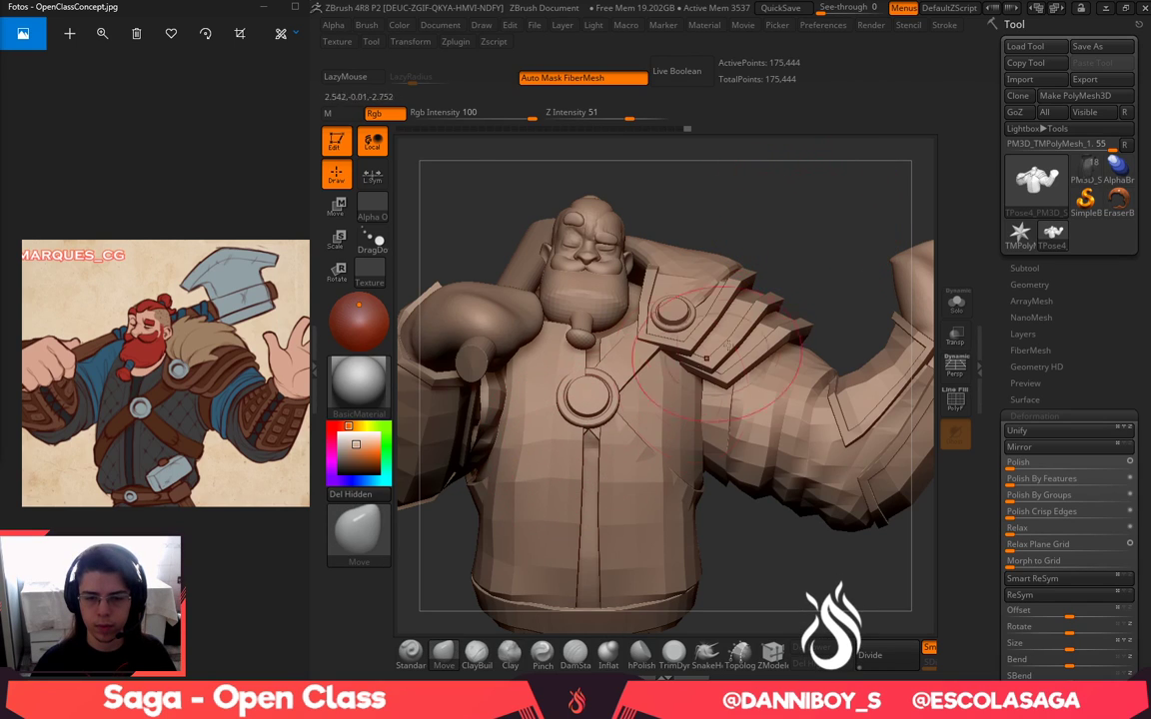
{"action": "left_click", "coordinate": [458, 43]}
{"action": "left_click", "coordinate": [562, 316]}
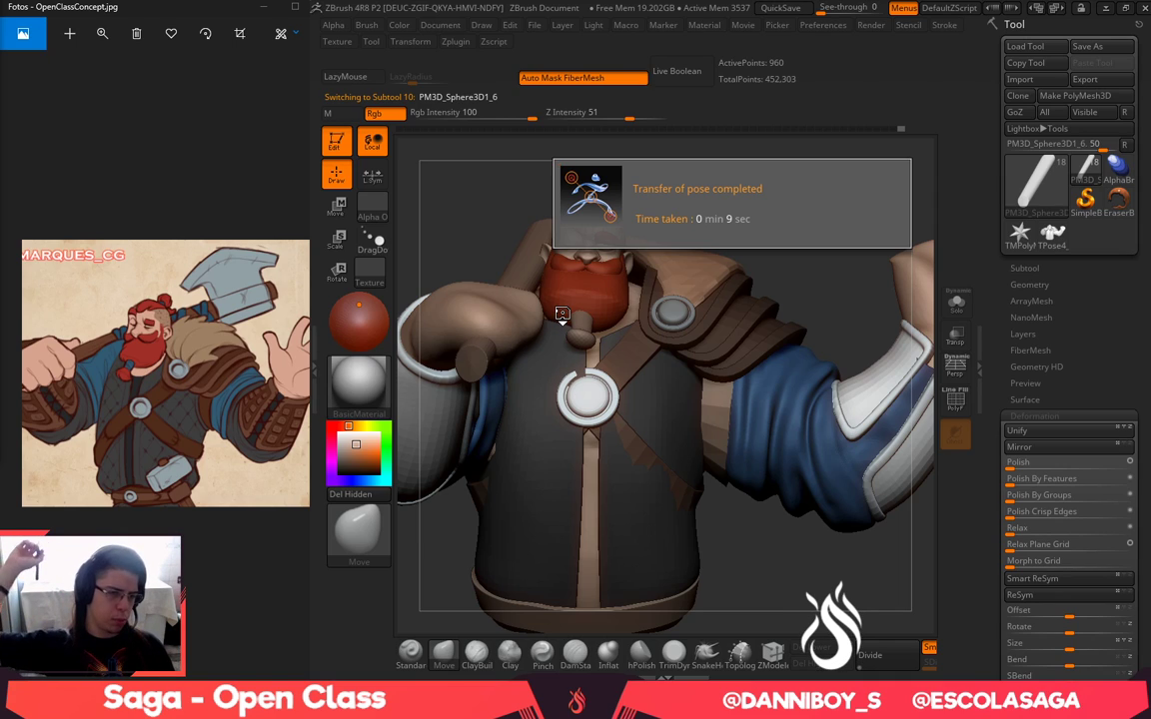
Select the crossed chest straps and pull them out with the Move brush so they lie over the vest
{"action": "mouse_move", "coordinate": [822, 270]}
{"action": "left_mouse_down", "text": "alt"}
{"action": "mouse_move", "coordinate": [770, 221]}
{"action": "mouse_move", "coordinate": [833, 247]}
{"action": "mouse_move", "coordinate": [800, 200]}
{"action": "mouse_move", "coordinate": [784, 225]}
{"action": "mouse_move", "coordinate": [788, 250]}
{"action": "left_mouse_up", "text": "alt"}
{"action": "left_click", "coordinate": [624, 350], "text": "alt"}
{"action": "key", "text": "space"}
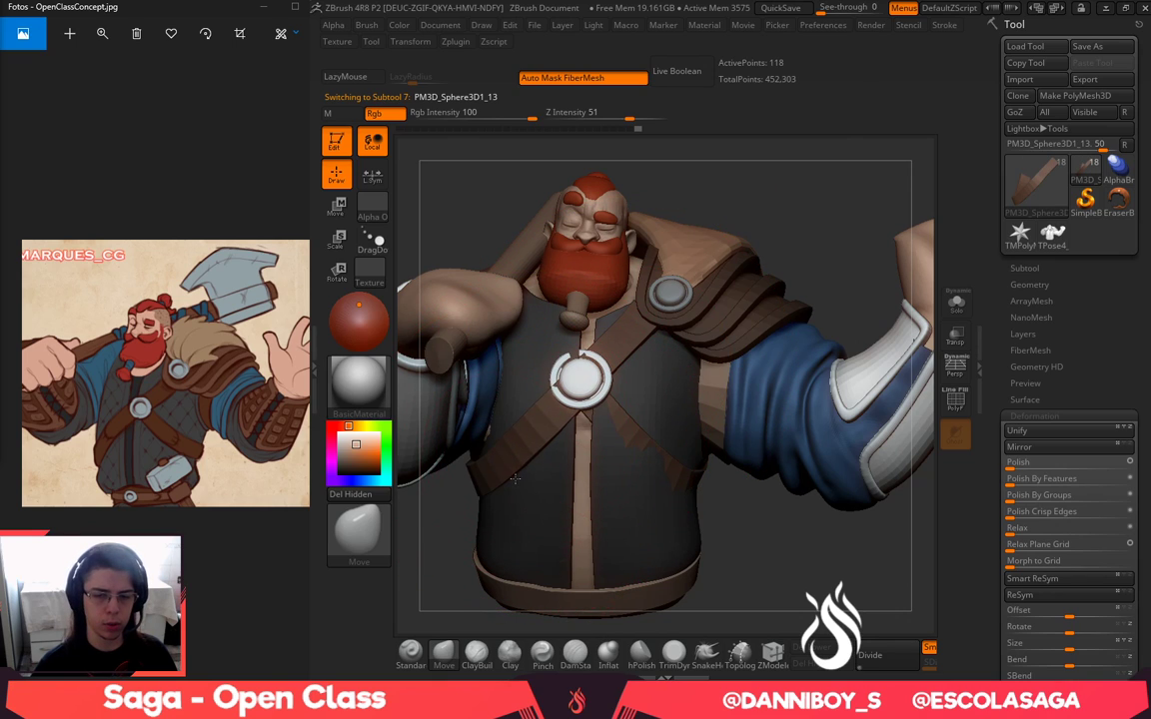
{"action": "key", "text": "space"}
{"action": "key", "text": "space"}
{"action": "left_click", "coordinate": [641, 433], "text": "alt"}
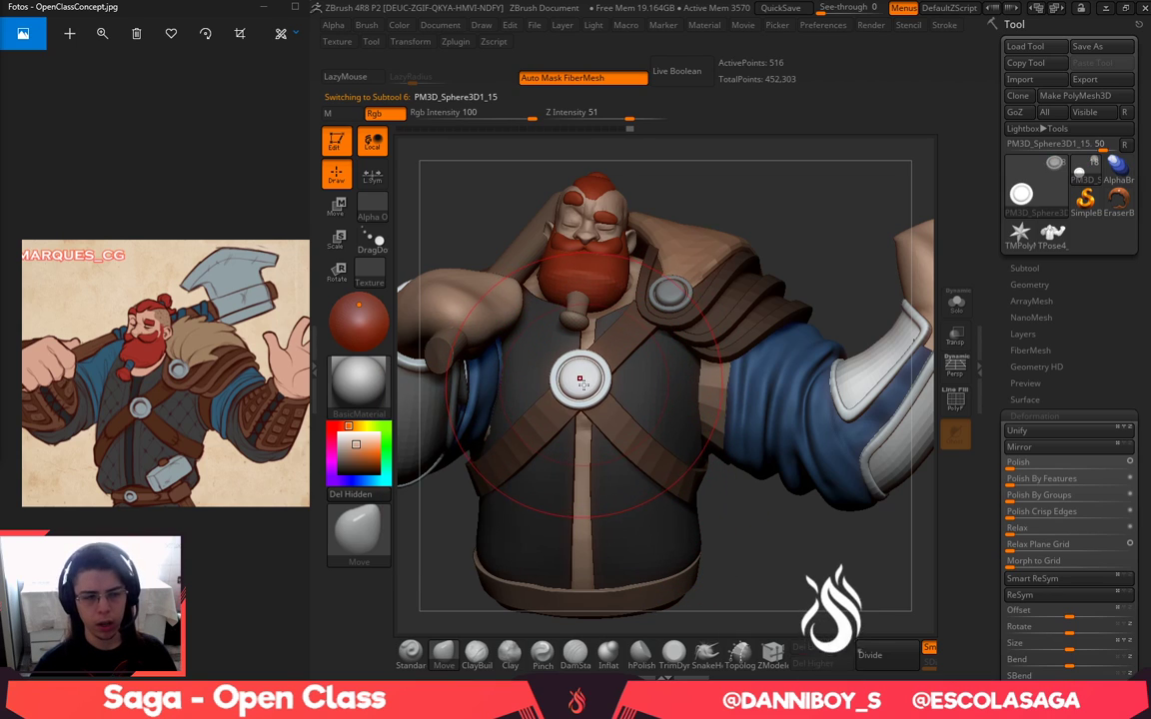
Shift the round chest medallion slightly down over the strap crossing with the Move brush
{"action": "left_click_drag", "start_coordinate": [589, 383], "coordinate": [588, 392]}
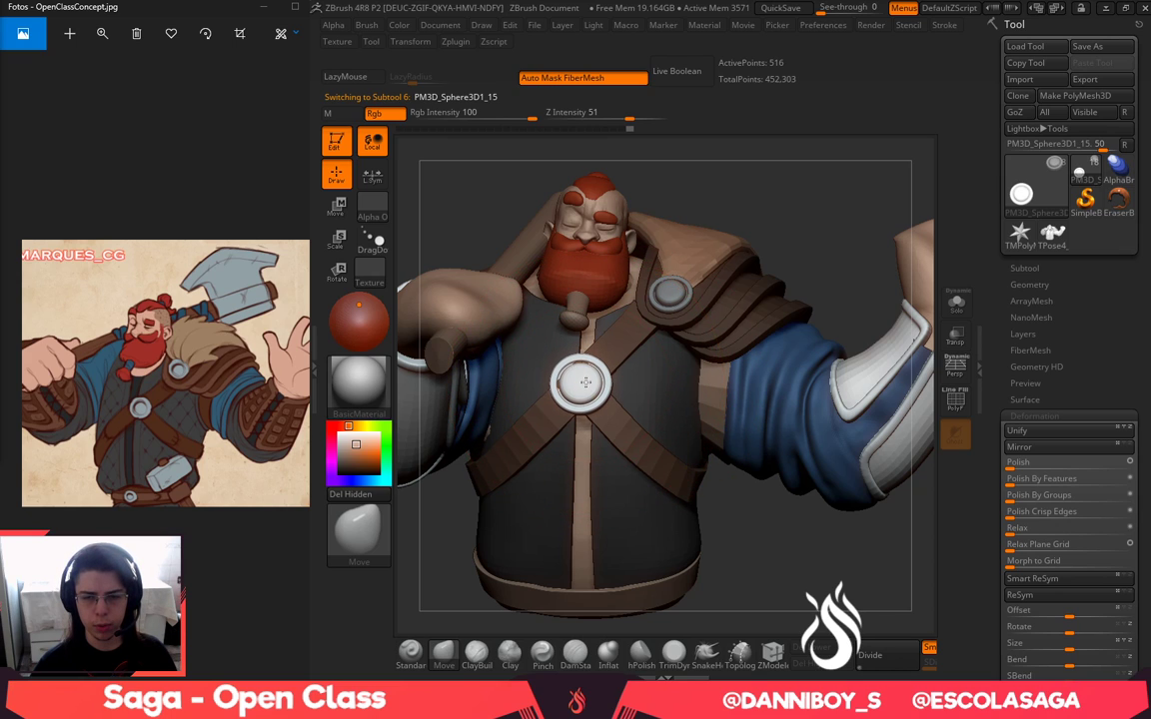
{"action": "left_click_drag", "start_coordinate": [769, 241], "coordinate": [727, 246]}
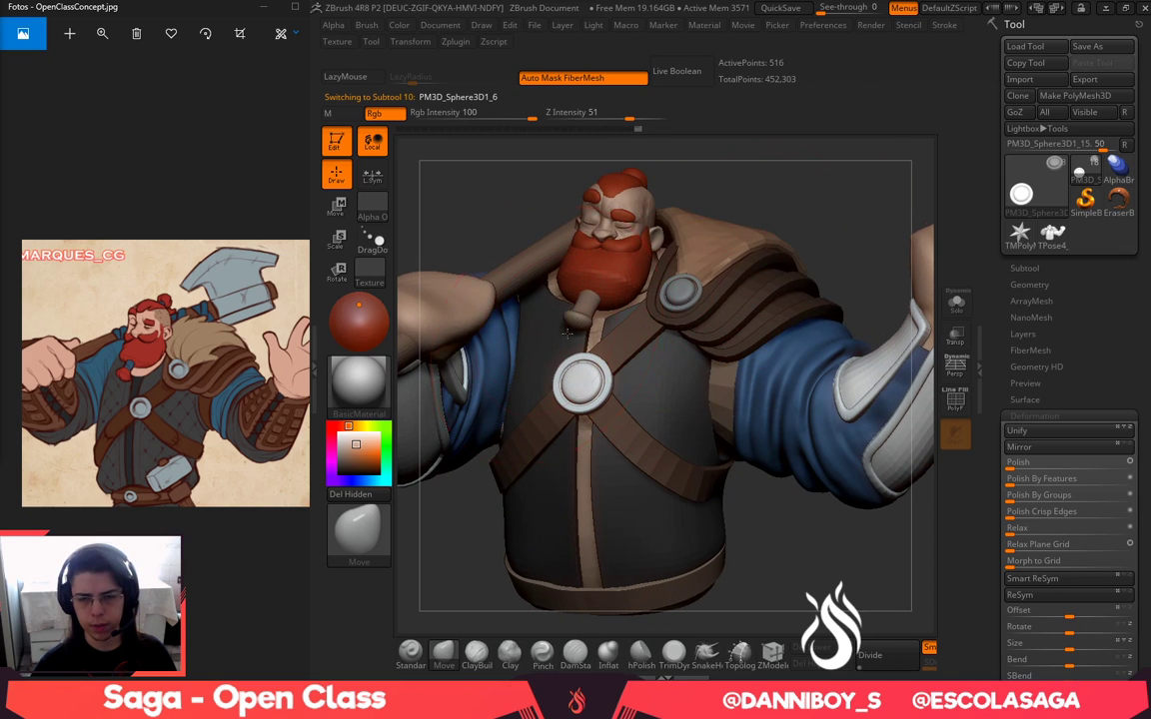
{"action": "mouse_move", "coordinate": [800, 192]}
{"action": "left_mouse_down"}
{"action": "mouse_move", "coordinate": [682, 177]}
{"action": "mouse_move", "coordinate": [799, 190]}
{"action": "left_mouse_up"}
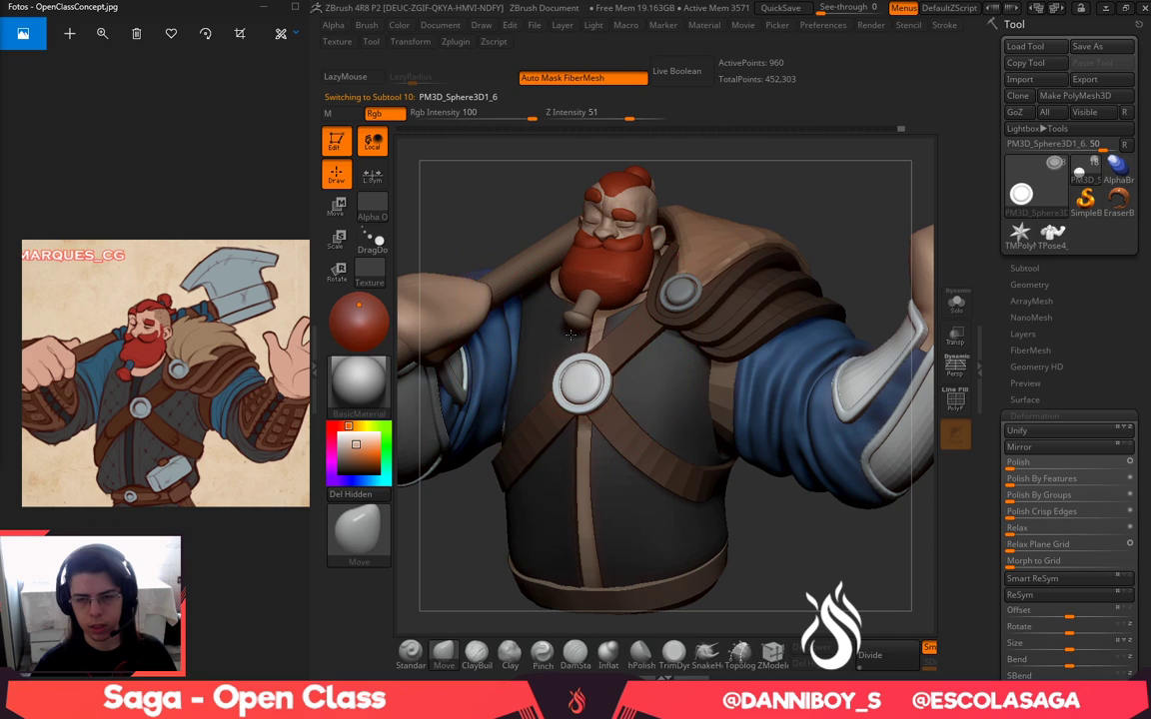
Select the body mesh and reshape the upper edge of the raised hand with the Move brush to match the concept
{"action": "left_click", "coordinate": [611, 327], "text": "alt"}
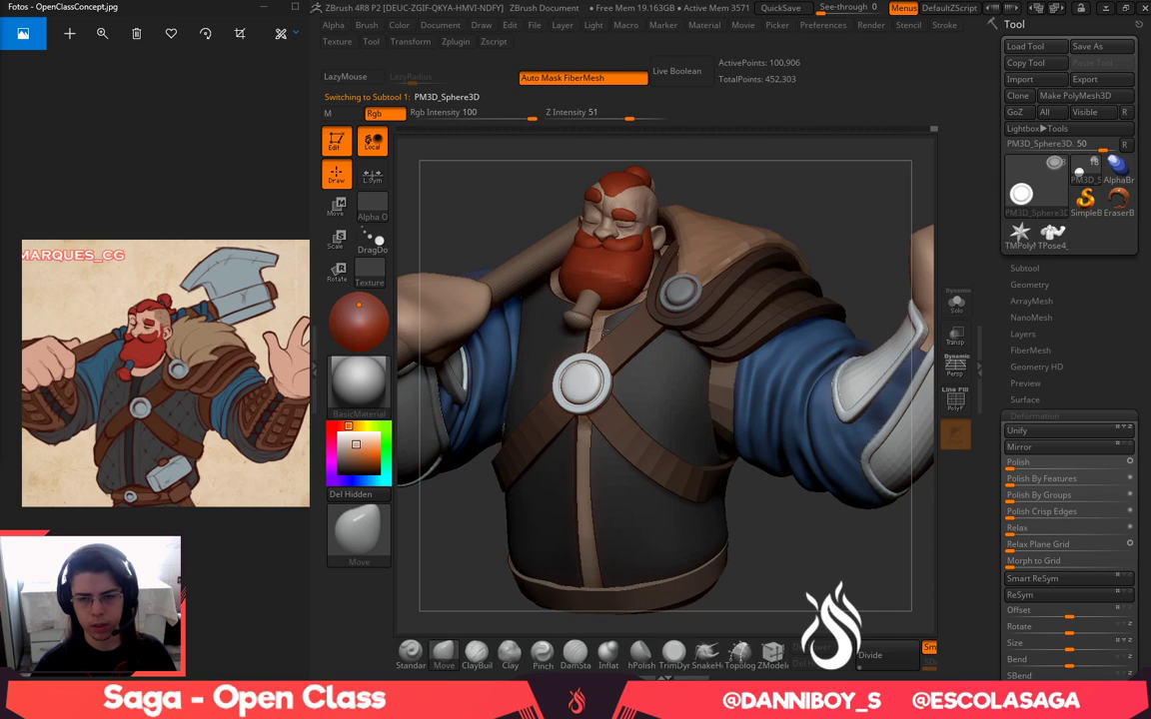
{"action": "left_click_drag", "start_coordinate": [771, 180], "coordinate": [510, 246], "text": "alt"}
{"action": "left_click_drag", "start_coordinate": [838, 257], "coordinate": [814, 283]}
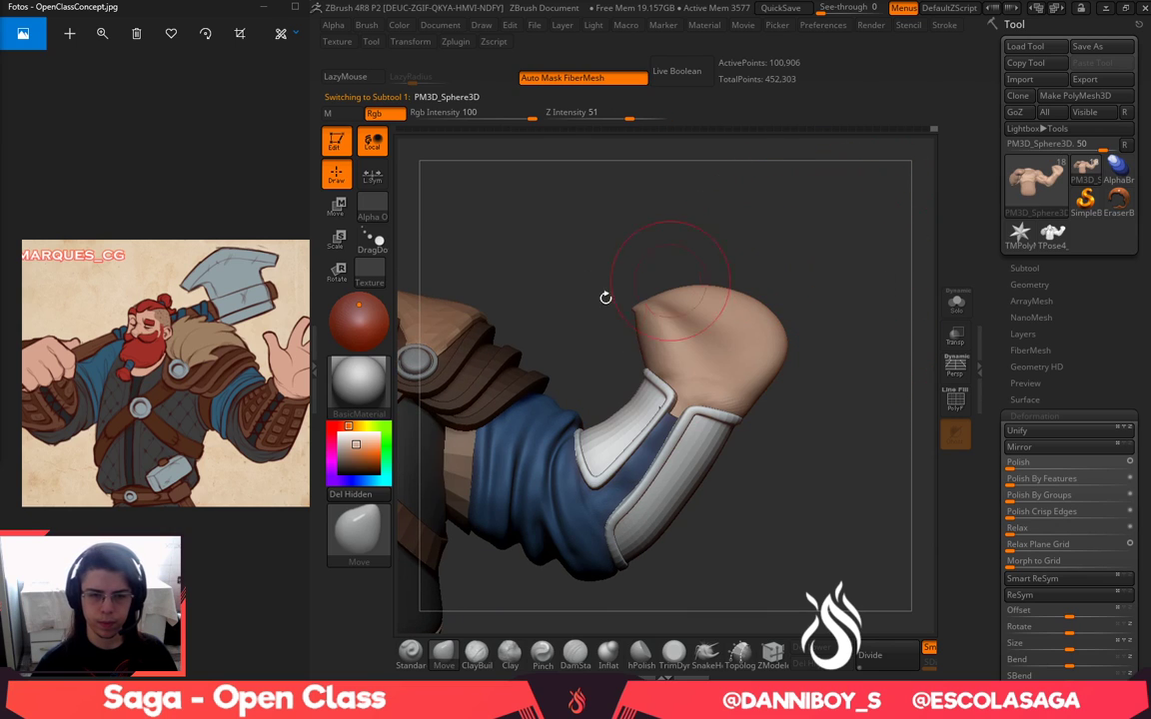
{"action": "left_click_drag", "start_coordinate": [250, 349], "coordinate": [222, 350]}
{"action": "left_click", "coordinate": [449, 656]}
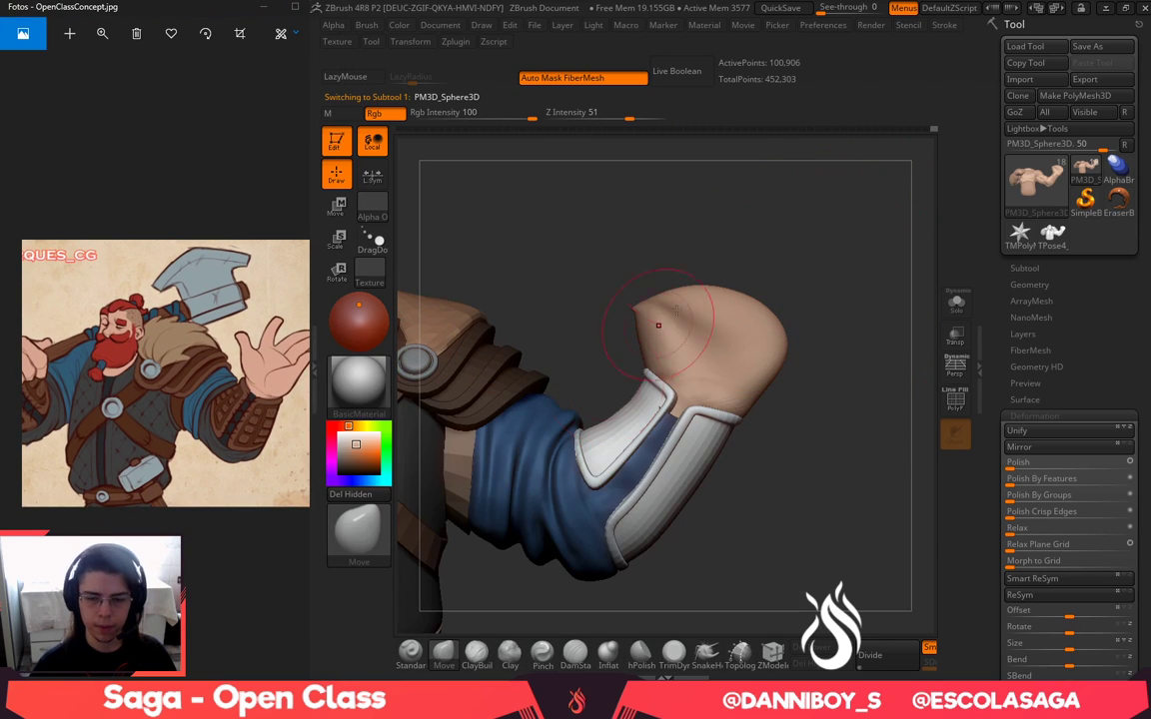
{"action": "key", "text": "space"}
{"action": "mouse_move", "coordinate": [689, 289]}
{"action": "left_mouse_down"}
{"action": "mouse_move", "coordinate": [706, 290]}
{"action": "mouse_move", "coordinate": [687, 317]}
{"action": "left_mouse_up"}
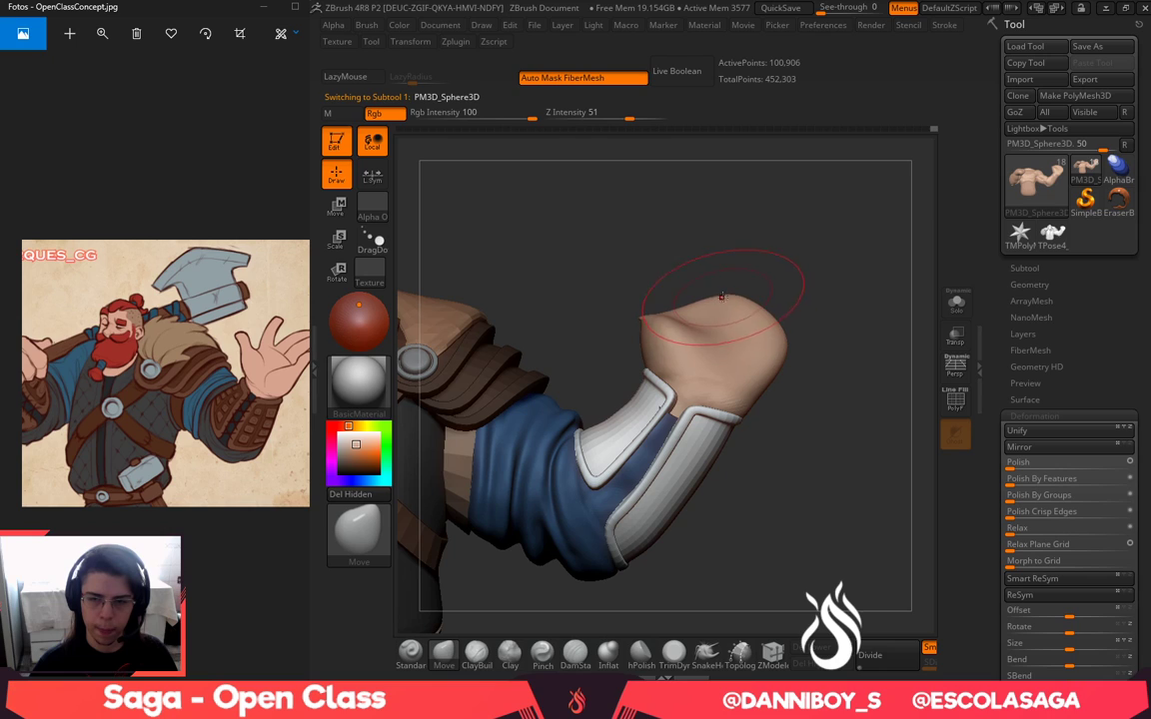
{"action": "mouse_move", "coordinate": [792, 275]}
{"action": "left_mouse_down"}
{"action": "mouse_move", "coordinate": [739, 281]}
{"action": "mouse_move", "coordinate": [728, 301]}
{"action": "mouse_move", "coordinate": [712, 275]}
{"action": "left_mouse_up"}
Build up the base of the thumb on the raised hand with the ClayBuildup brush
{"action": "left_click", "coordinate": [474, 661]}
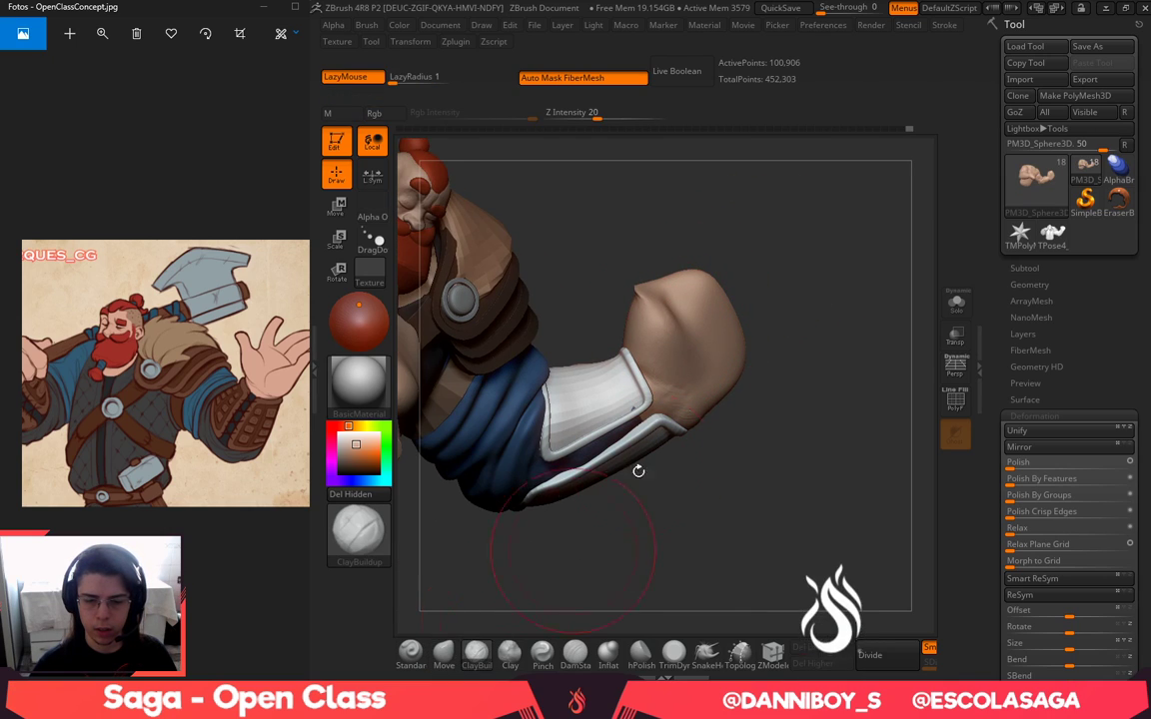
{"action": "mouse_move", "coordinate": [637, 471]}
{"action": "left_mouse_down"}
{"action": "mouse_move", "coordinate": [807, 288]}
{"action": "mouse_move", "coordinate": [785, 385]}
{"action": "left_mouse_up"}
{"action": "key", "text": "space"}
{"action": "mouse_move", "coordinate": [660, 341]}
{"action": "left_mouse_down"}
{"action": "mouse_move", "coordinate": [643, 342]}
{"action": "mouse_move", "coordinate": [632, 318]}
{"action": "left_mouse_up"}
{"action": "left_click_drag", "start_coordinate": [664, 222], "coordinate": [699, 214]}
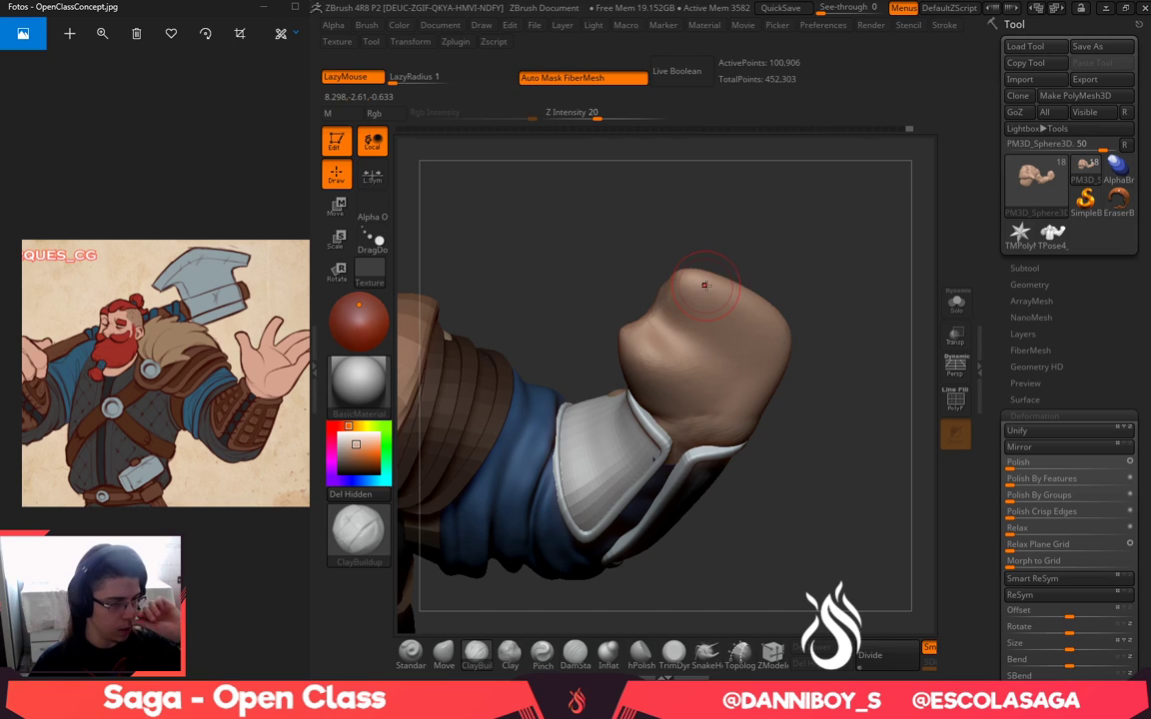
{"action": "mouse_move", "coordinate": [789, 260]}
{"action": "left_mouse_down"}
{"action": "mouse_move", "coordinate": [689, 276]}
{"action": "mouse_move", "coordinate": [733, 247]}
{"action": "mouse_move", "coordinate": [746, 286]}
{"action": "left_mouse_up"}
Add more ClayBuildup volume to the raised palm's thumb mound and smooth its surface
{"action": "key", "text": "space"}
{"action": "key", "text": "space"}
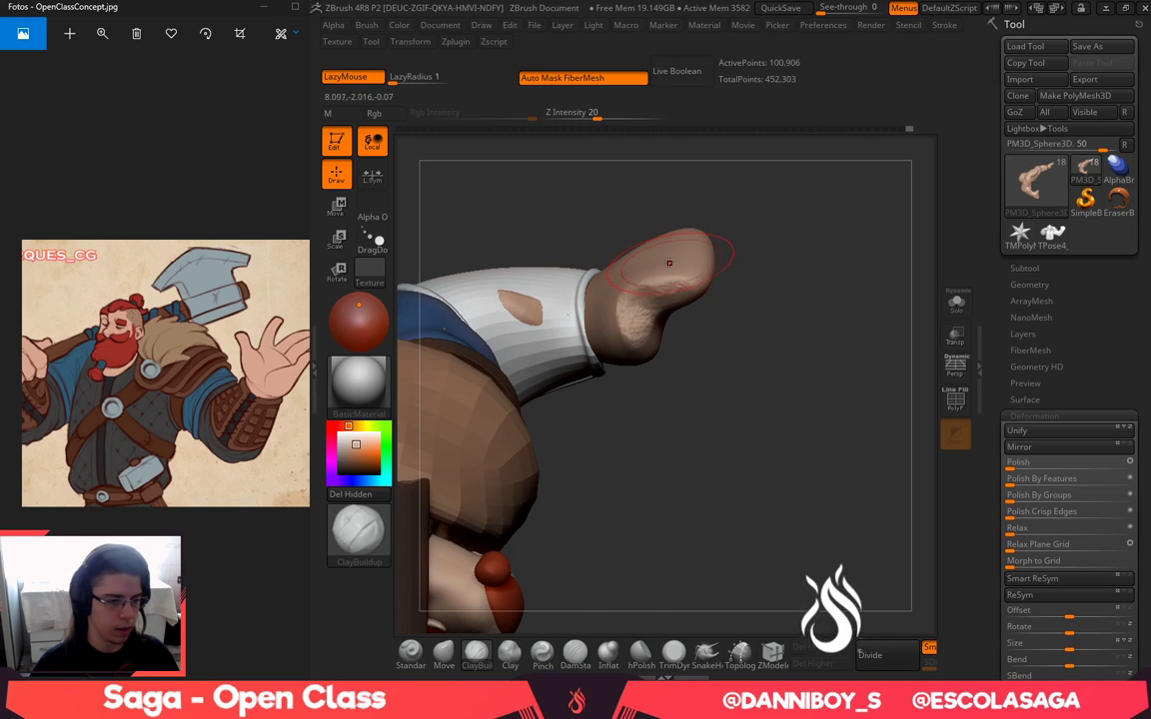
{"action": "left_click_drag", "start_coordinate": [674, 262], "coordinate": [618, 302]}
{"action": "left_click_drag", "start_coordinate": [688, 390], "coordinate": [744, 263]}
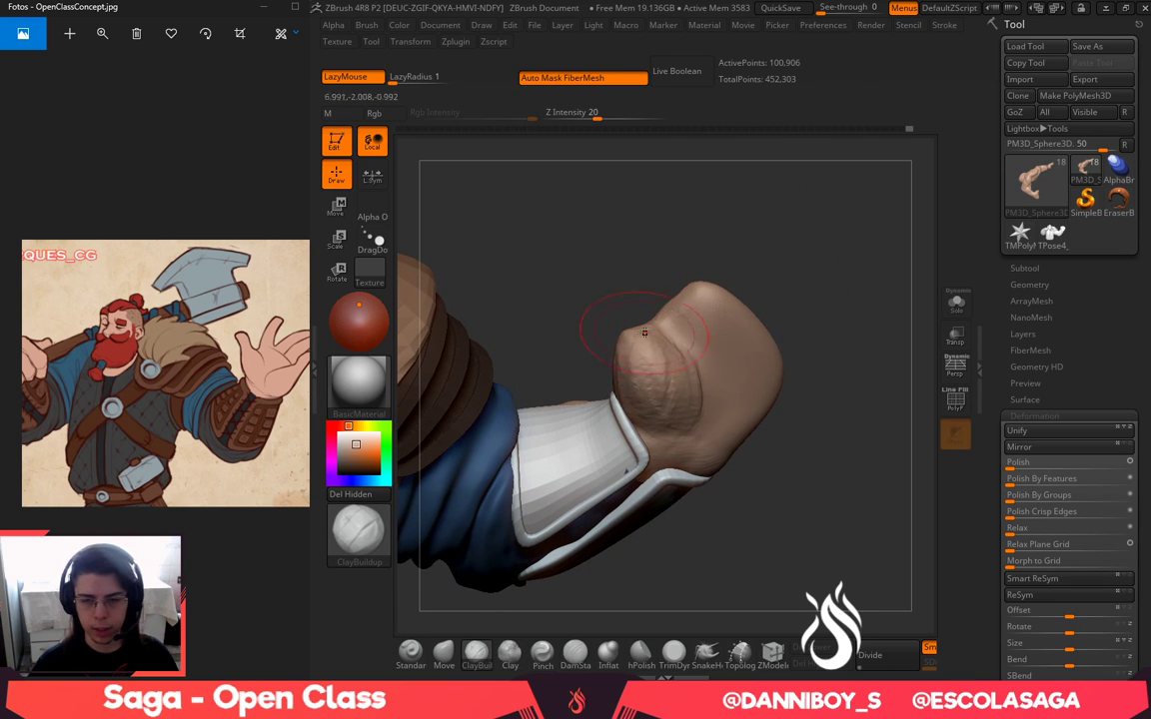
{"action": "left_click_drag", "start_coordinate": [640, 308], "coordinate": [700, 275]}
{"action": "left_click_drag", "start_coordinate": [660, 394], "coordinate": [649, 356]}
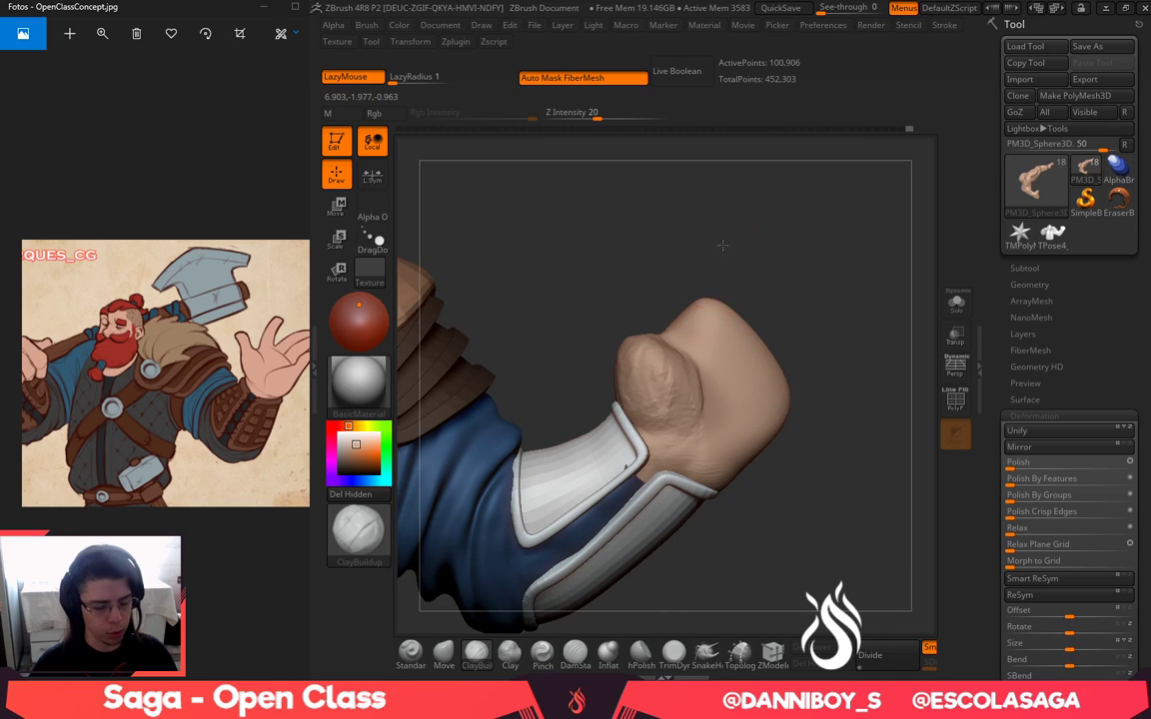
Draw a CurveTube cylinder out of the raised hand's thumb mound to form the thumb
{"action": "key", "text": "b"}
{"action": "key", "text": "i"}
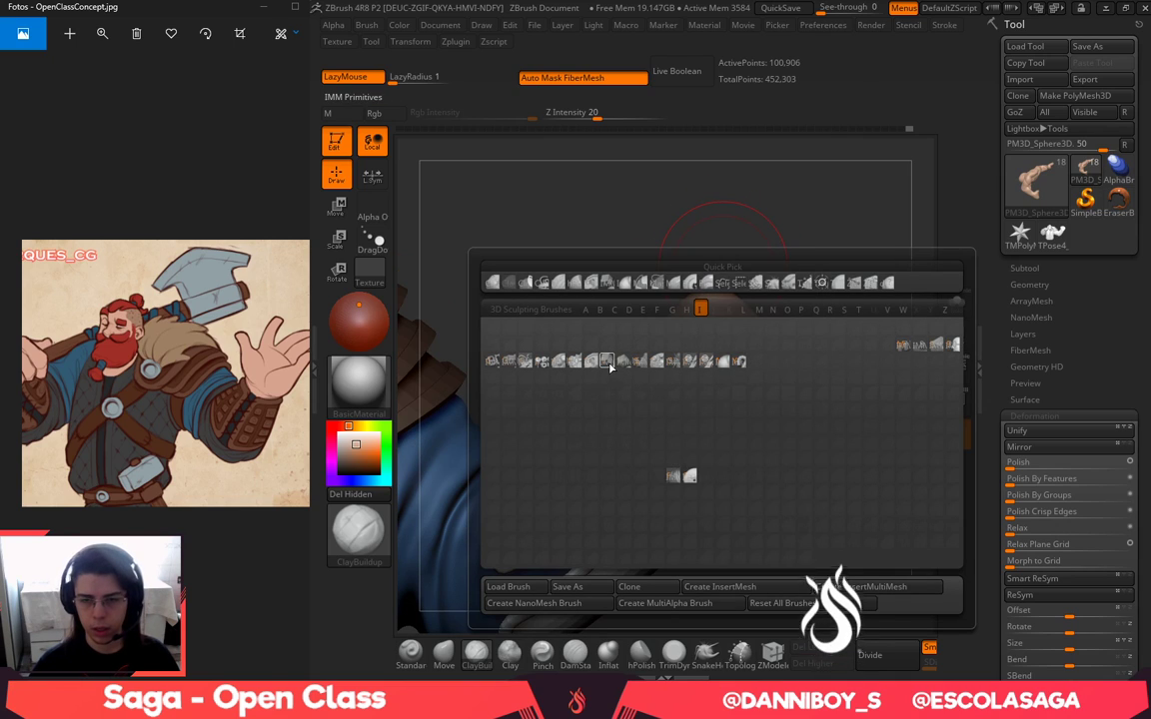
{"action": "key", "text": "b"}
{"action": "key", "text": "c"}
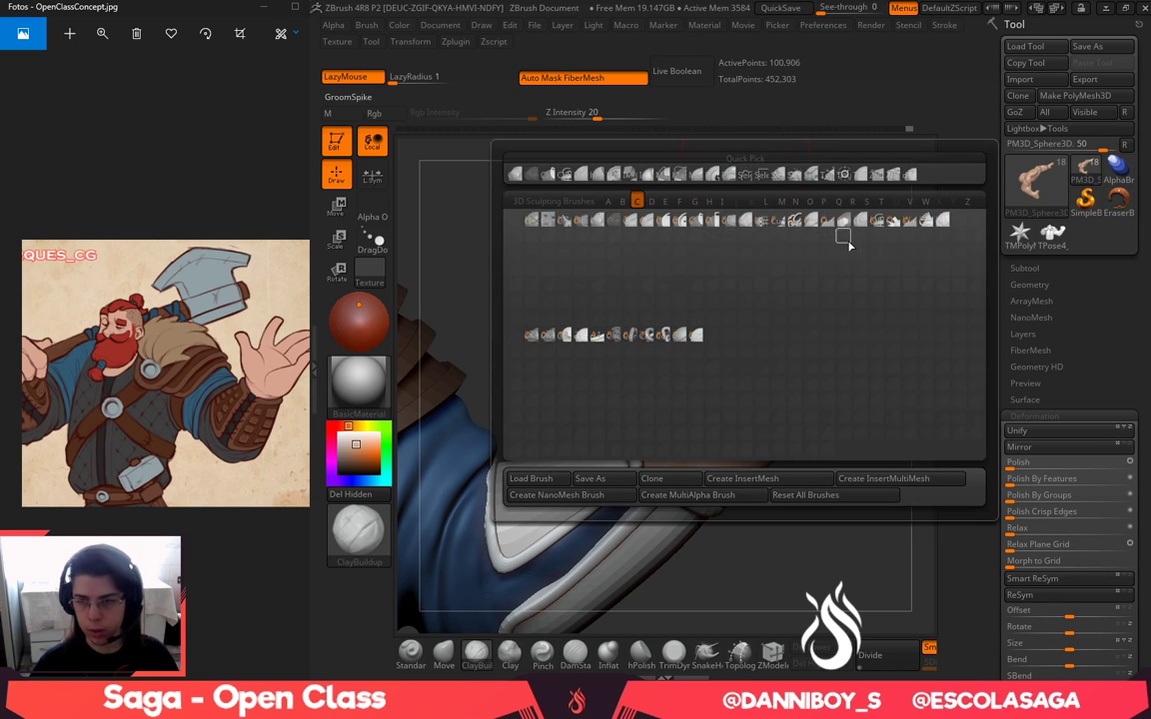
{"action": "left_click", "coordinate": [924, 222]}
{"action": "right_click_drag", "start_coordinate": [710, 269], "coordinate": [693, 305]}
{"action": "right_click", "coordinate": [693, 306]}
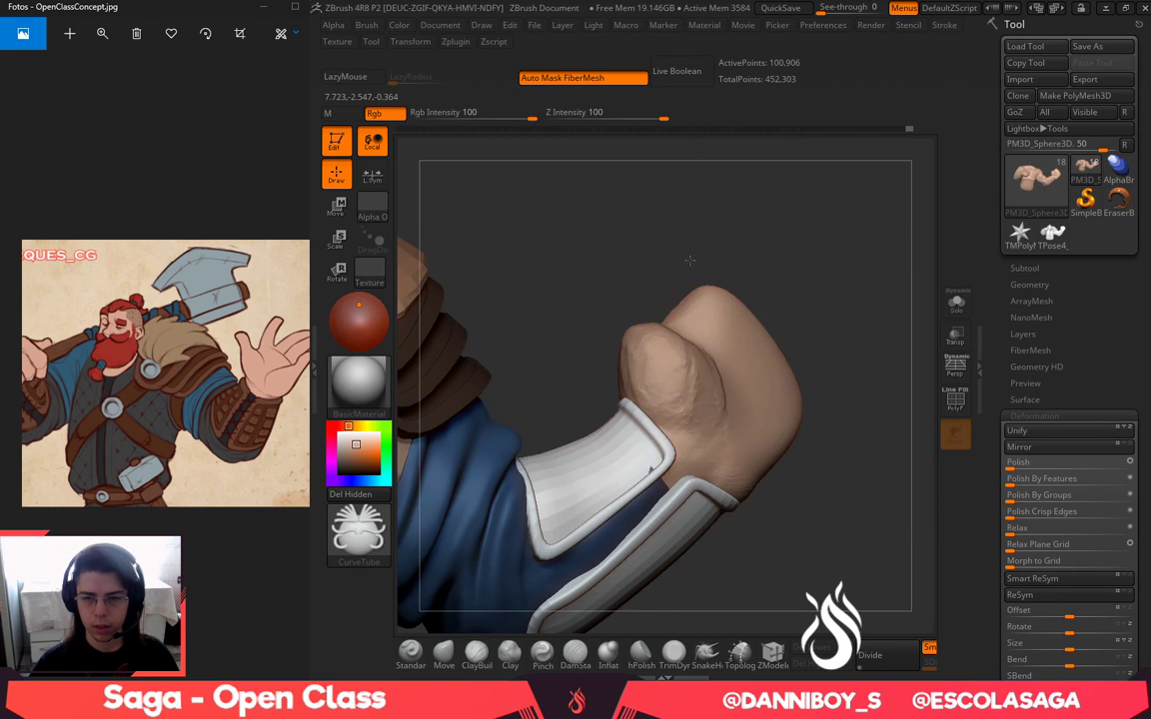
{"action": "right_click_drag", "start_coordinate": [689, 258], "coordinate": [664, 300]}
{"action": "left_click_drag", "start_coordinate": [606, 225], "coordinate": [607, 223]}
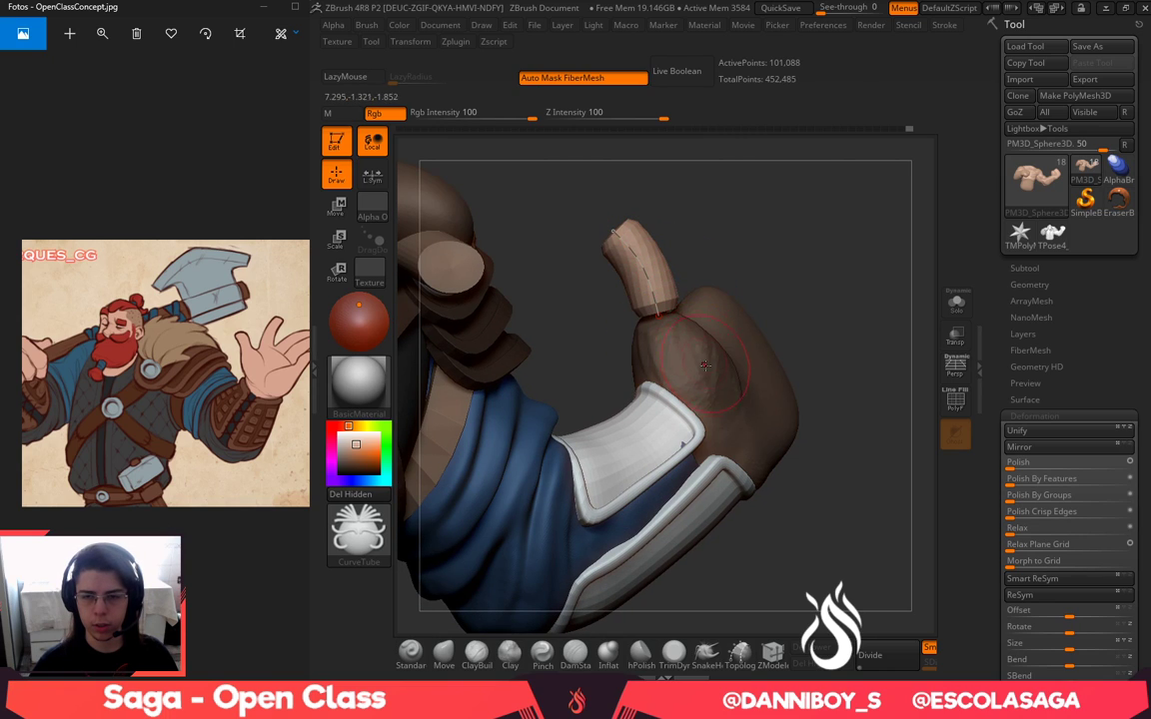
Shape the thumb tube with the Move brush, seating its base in the thumb mound and angling it outward as in the concept
{"action": "left_click", "coordinate": [443, 653]}
{"action": "right_click", "coordinate": [613, 405]}
{"action": "left_click", "coordinate": [688, 320]}
{"action": "left_click_drag", "start_coordinate": [668, 304], "coordinate": [678, 346]}
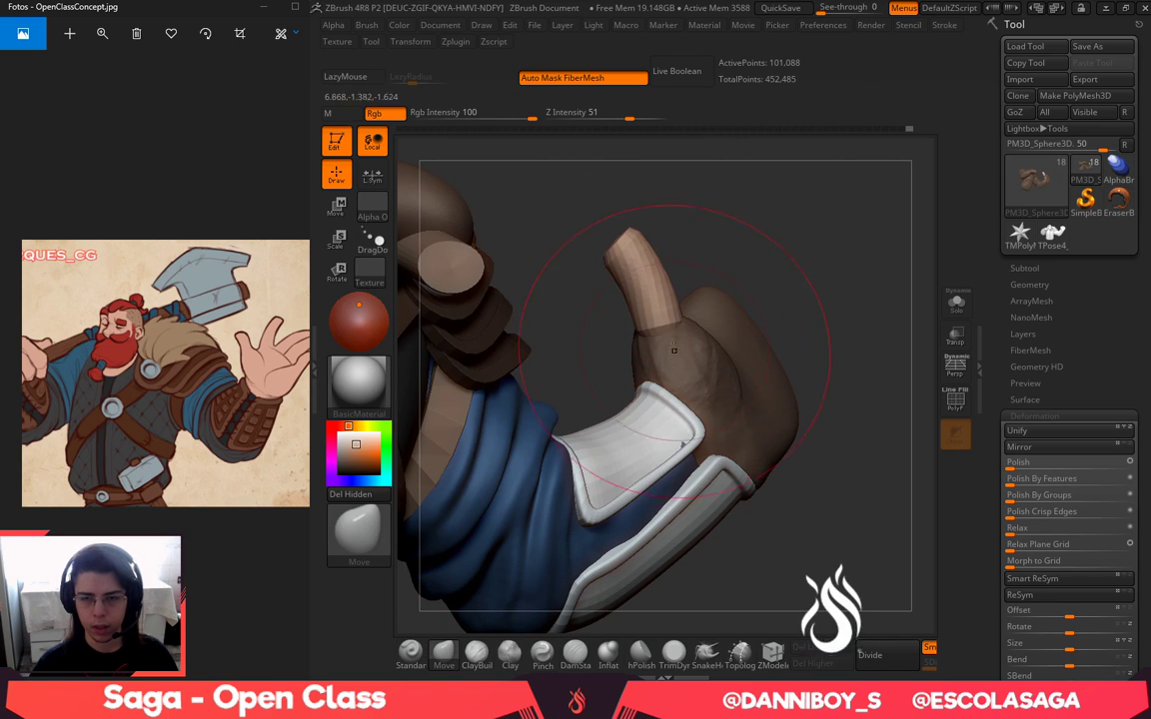
{"action": "mouse_move", "coordinate": [750, 225]}
{"action": "left_mouse_down"}
{"action": "mouse_move", "coordinate": [829, 201]}
{"action": "mouse_move", "coordinate": [838, 240]}
{"action": "left_mouse_up"}
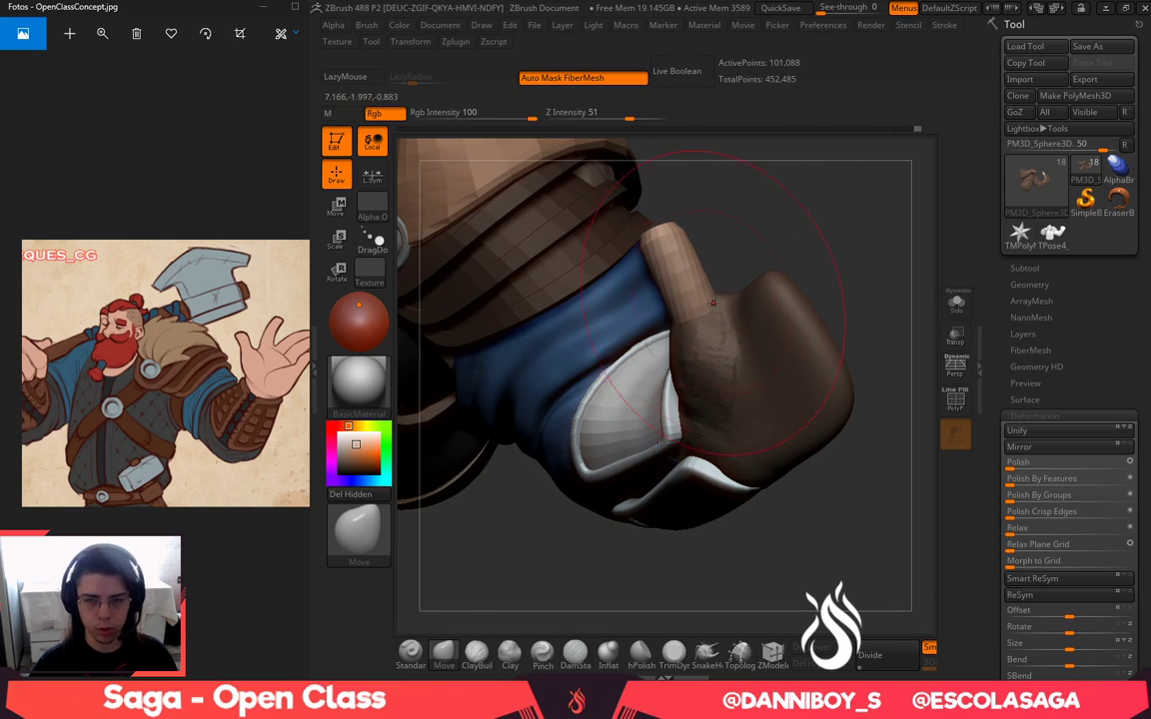
{"action": "right_click", "coordinate": [640, 381]}
{"action": "left_click", "coordinate": [703, 302]}
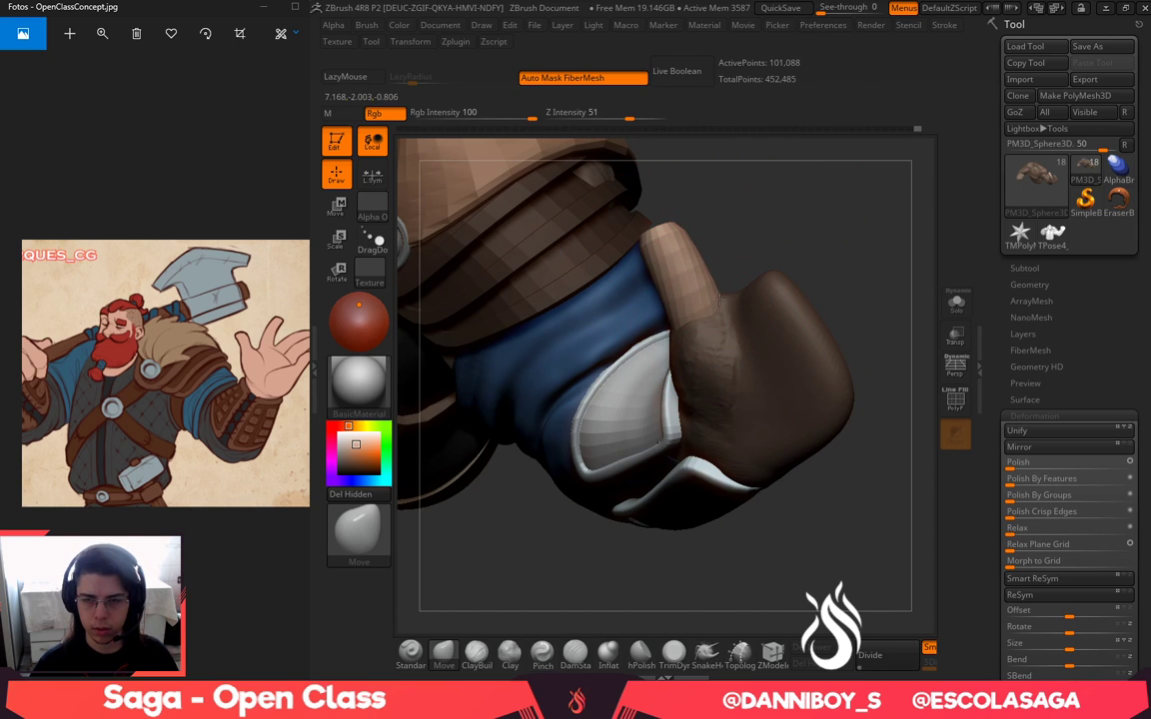
{"action": "left_click_drag", "start_coordinate": [733, 178], "coordinate": [811, 178]}
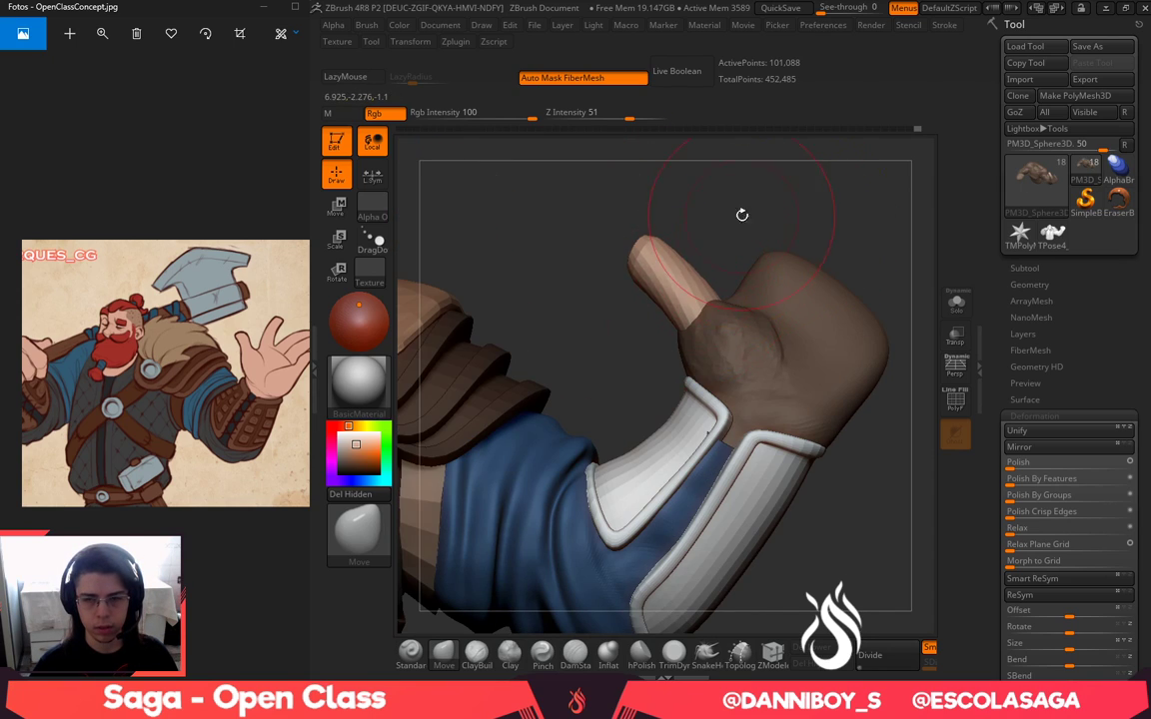
{"action": "right_click_drag", "start_coordinate": [742, 215], "coordinate": [671, 278]}
{"action": "mouse_move", "coordinate": [721, 233]}
{"action": "left_mouse_down"}
{"action": "mouse_move", "coordinate": [705, 248]}
{"action": "mouse_move", "coordinate": [725, 213]}
{"action": "mouse_move", "coordinate": [752, 248]}
{"action": "mouse_move", "coordinate": [743, 239]}
{"action": "mouse_move", "coordinate": [690, 294]}
{"action": "left_mouse_up"}
Duplicate the thumb cylinder and rotate the copy into place on the palm's upper edge as the index finger
{"action": "key", "text": "w"}
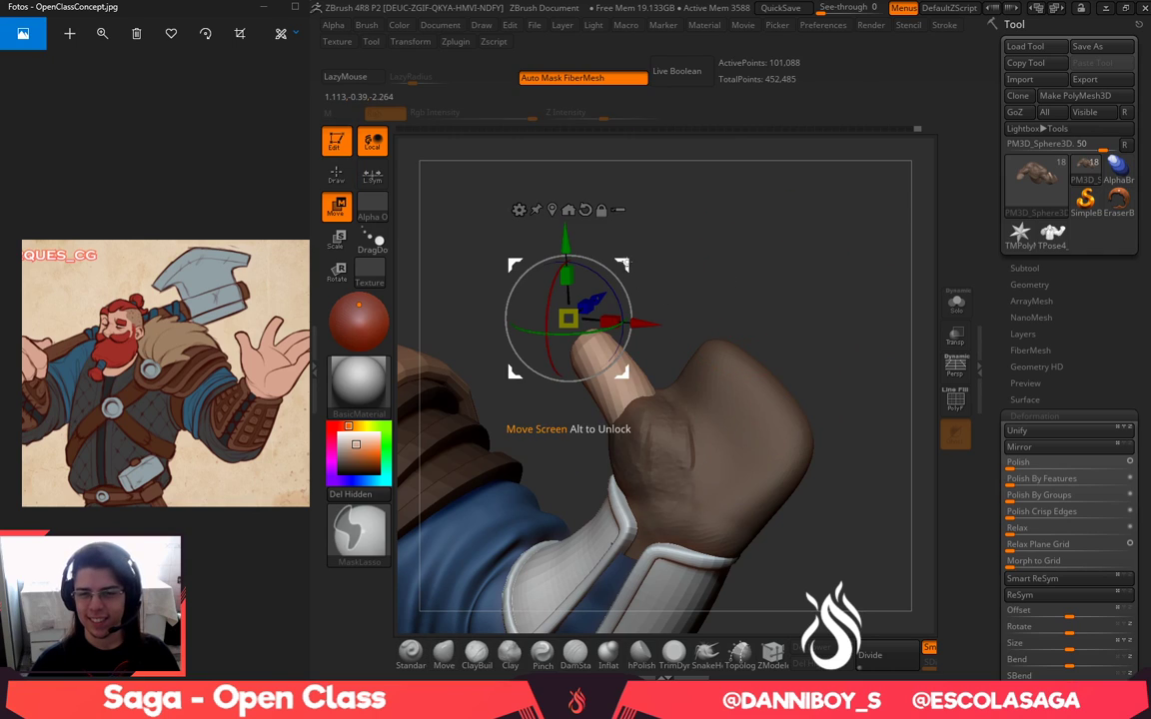
{"action": "left_click_drag", "start_coordinate": [623, 373], "coordinate": [604, 259], "text": "ctrl"}
{"action": "left_click_drag", "start_coordinate": [651, 211], "coordinate": [635, 229]}
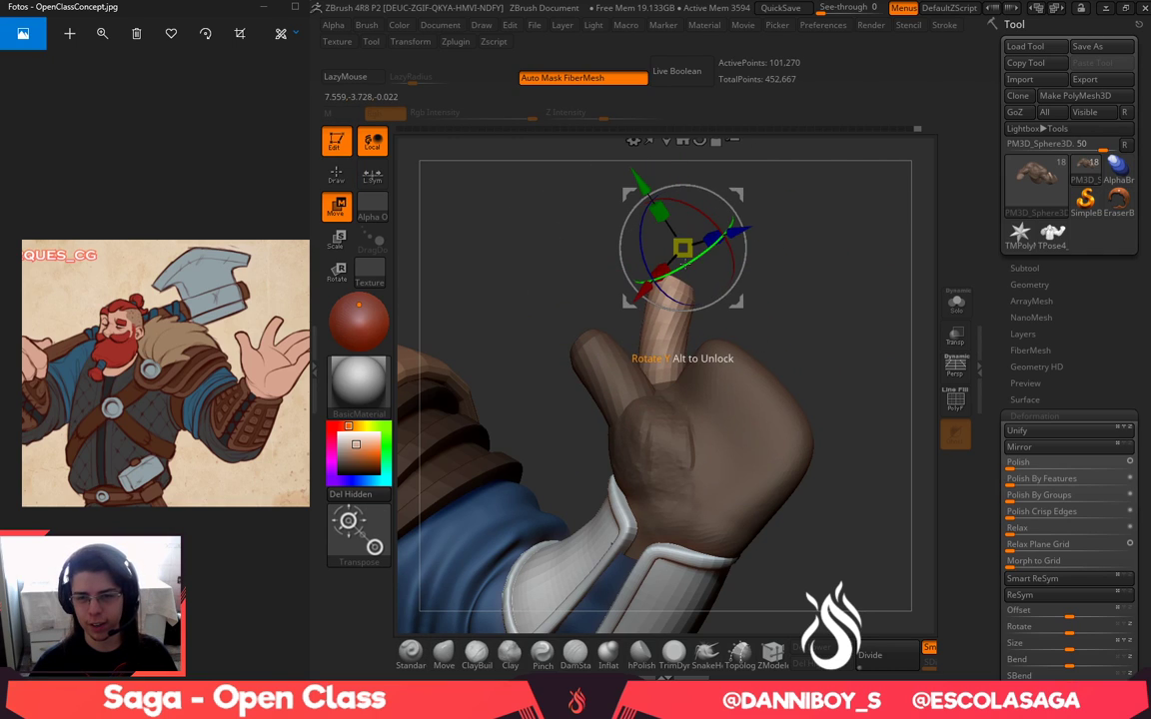
{"action": "left_click_drag", "start_coordinate": [729, 232], "coordinate": [793, 330]}
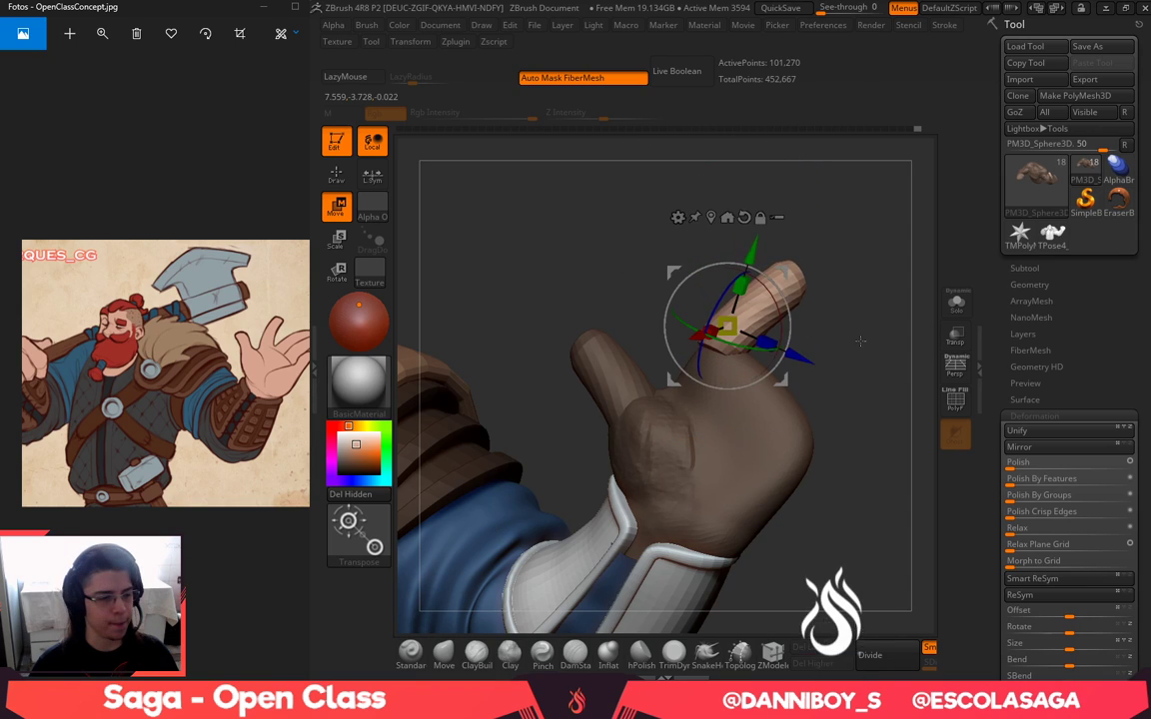
{"action": "left_click_drag", "start_coordinate": [896, 389], "coordinate": [804, 360], "text": "alt"}
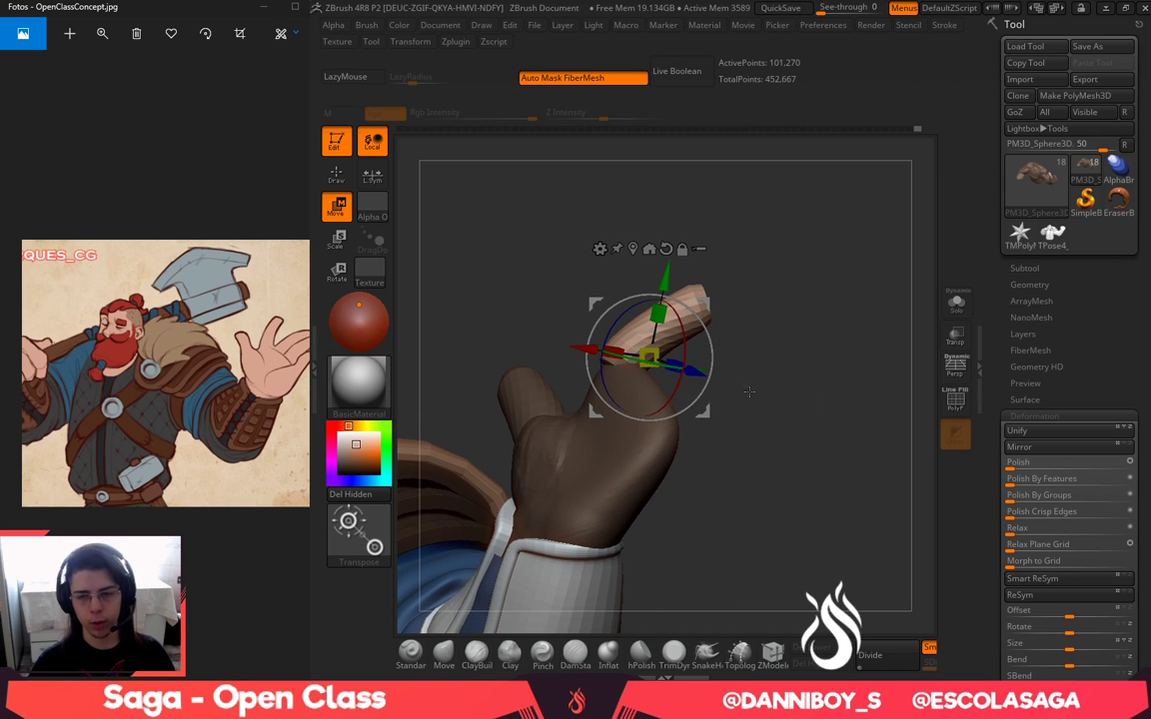
Adjust the index finger's bend and base from the side with the Move brush
{"action": "key", "text": "q"}
{"action": "mouse_move", "coordinate": [751, 390]}
{"action": "left_mouse_down"}
{"action": "mouse_move", "coordinate": [761, 381]}
{"action": "mouse_move", "coordinate": [789, 406]}
{"action": "mouse_move", "coordinate": [791, 430]}
{"action": "left_mouse_up"}
{"action": "key", "text": "space"}
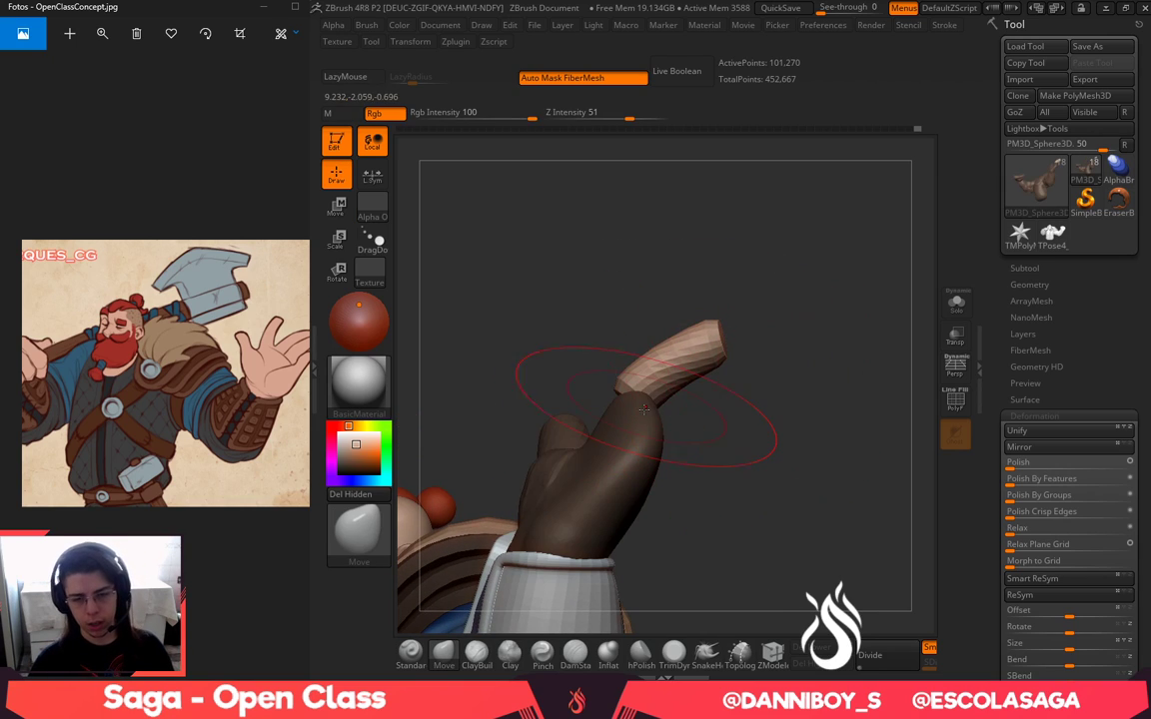
{"action": "left_click_drag", "start_coordinate": [644, 388], "coordinate": [650, 395]}
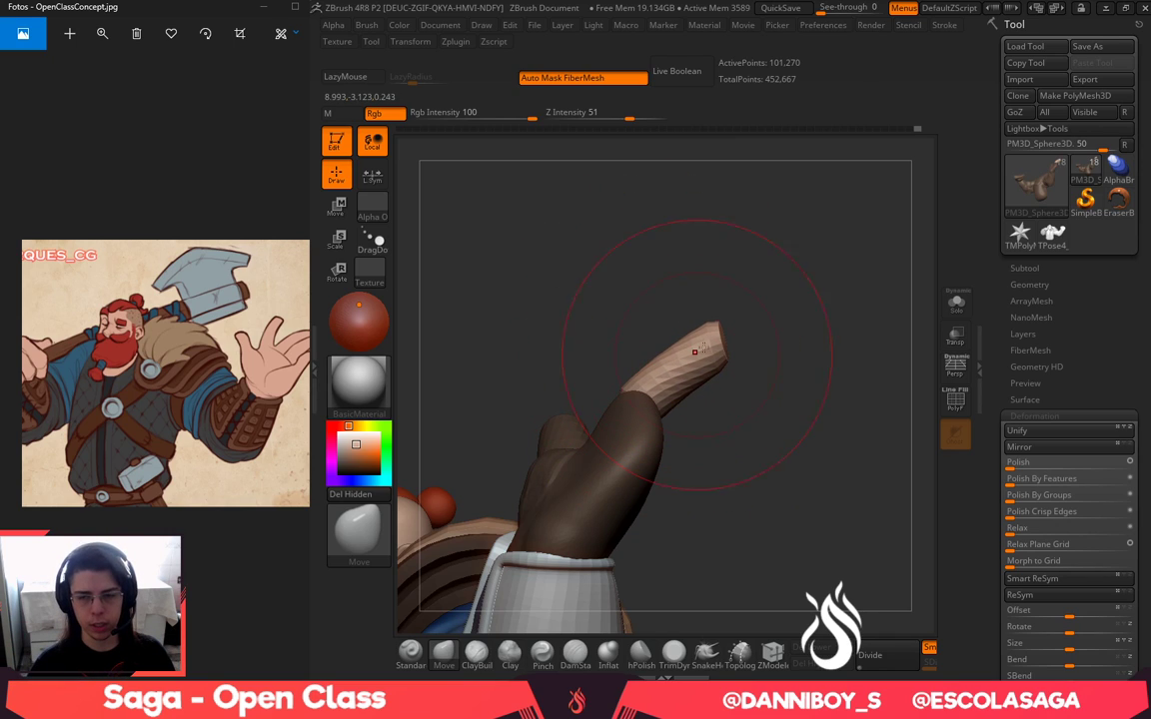
{"action": "left_click_drag", "start_coordinate": [708, 333], "coordinate": [695, 326]}
{"action": "left_click_drag", "start_coordinate": [716, 424], "coordinate": [768, 429]}
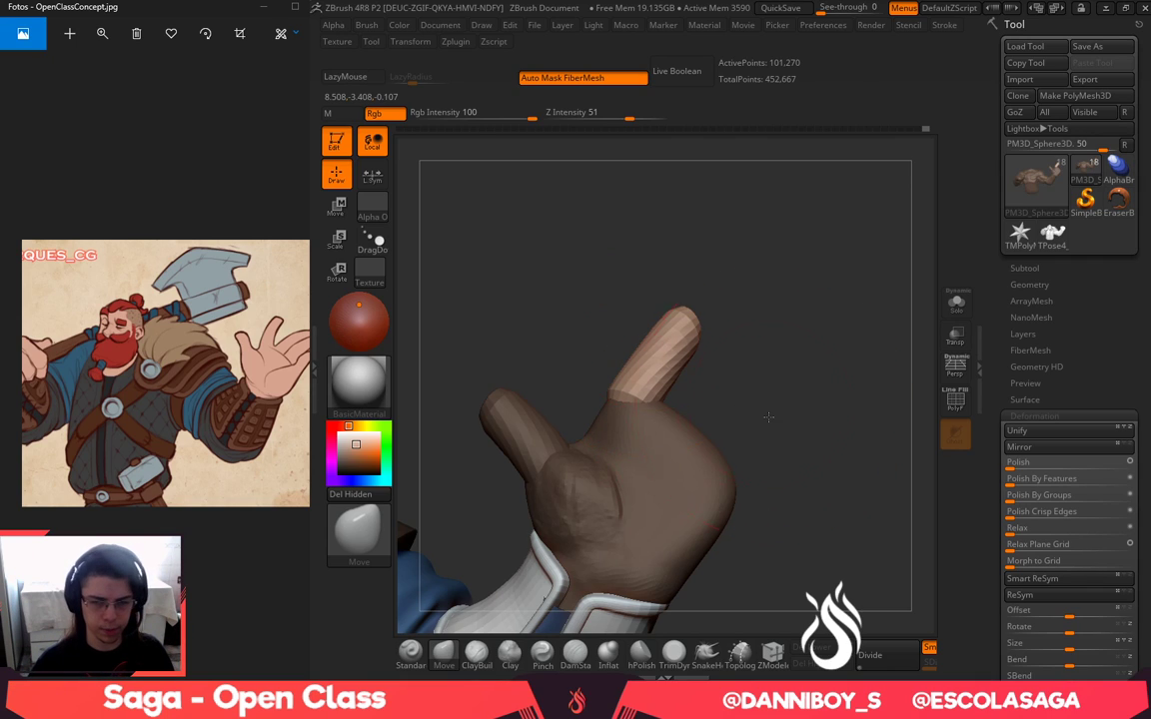
Refine the index finger's base and tip from the palm side with the Move brush
{"action": "left_click_drag", "start_coordinate": [769, 417], "coordinate": [783, 416]}
{"action": "left_click_drag", "start_coordinate": [666, 392], "coordinate": [658, 400]}
{"action": "mouse_move", "coordinate": [682, 338]}
{"action": "left_mouse_down"}
{"action": "mouse_move", "coordinate": [667, 316]}
{"action": "mouse_move", "coordinate": [679, 289]}
{"action": "mouse_move", "coordinate": [691, 320]}
{"action": "left_mouse_up"}
{"action": "left_click_drag", "start_coordinate": [758, 308], "coordinate": [741, 310]}
{"action": "mouse_move", "coordinate": [659, 238]}
{"action": "left_mouse_down", "text": "alt"}
{"action": "mouse_move", "coordinate": [647, 232]}
{"action": "mouse_move", "coordinate": [648, 200]}
{"action": "left_mouse_up", "text": "alt"}
{"action": "mouse_move", "coordinate": [747, 311]}
{"action": "left_mouse_down"}
{"action": "mouse_move", "coordinate": [728, 349]}
{"action": "mouse_move", "coordinate": [757, 380]}
{"action": "mouse_move", "coordinate": [715, 363]}
{"action": "mouse_move", "coordinate": [717, 395]}
{"action": "left_mouse_up"}
Reposition the index finger with the transform gizmo and touch up its silhouette with the Move brush
{"action": "key", "text": "w"}
{"action": "mouse_move", "coordinate": [701, 322]}
{"action": "left_mouse_down"}
{"action": "mouse_move", "coordinate": [685, 302]}
{"action": "mouse_move", "coordinate": [695, 297]}
{"action": "mouse_move", "coordinate": [675, 306]}
{"action": "mouse_move", "coordinate": [671, 295]}
{"action": "mouse_move", "coordinate": [683, 298]}
{"action": "left_mouse_up"}
{"action": "key", "text": "q"}
{"action": "key", "text": "space"}
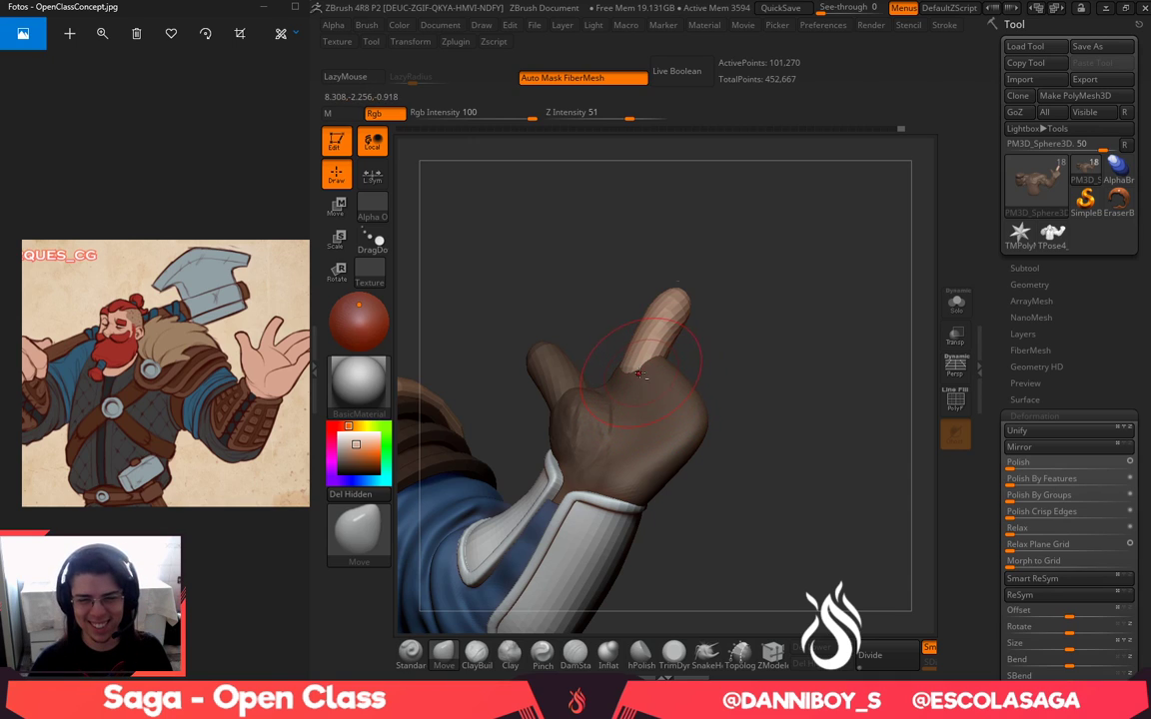
{"action": "left_click_drag", "start_coordinate": [761, 350], "coordinate": [763, 347]}
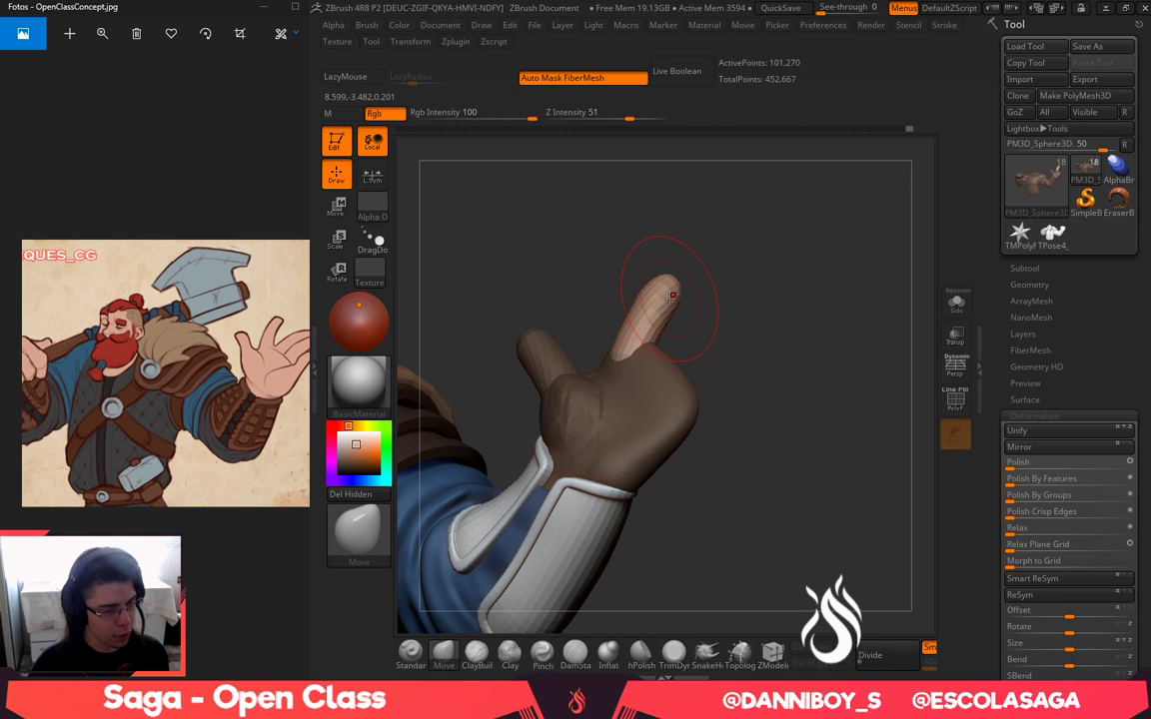
{"action": "mouse_move", "coordinate": [776, 380]}
{"action": "left_mouse_down"}
{"action": "mouse_move", "coordinate": [788, 402]}
{"action": "mouse_move", "coordinate": [767, 375]}
{"action": "left_mouse_up"}
Duplicate the index finger beside itself as the middle finger and fit it to the palm with the Move brush
{"action": "key", "text": "w"}
{"action": "mouse_move", "coordinate": [659, 265]}
{"action": "left_mouse_down", "text": "ctrl"}
{"action": "mouse_move", "coordinate": [710, 279]}
{"action": "mouse_move", "coordinate": [715, 316]}
{"action": "mouse_move", "coordinate": [702, 321]}
{"action": "mouse_move", "coordinate": [716, 345]}
{"action": "mouse_move", "coordinate": [693, 293]}
{"action": "mouse_move", "coordinate": [705, 325]}
{"action": "mouse_move", "coordinate": [709, 300]}
{"action": "left_mouse_up", "text": "ctrl"}
{"action": "mouse_move", "coordinate": [778, 318]}
{"action": "left_mouse_down"}
{"action": "mouse_move", "coordinate": [707, 338]}
{"action": "mouse_move", "coordinate": [716, 364]}
{"action": "mouse_move", "coordinate": [756, 364]}
{"action": "left_mouse_up"}
{"action": "key", "text": "q"}
{"action": "key", "text": "b"}
{"action": "key", "text": "m"}
{"action": "key", "text": "v"}
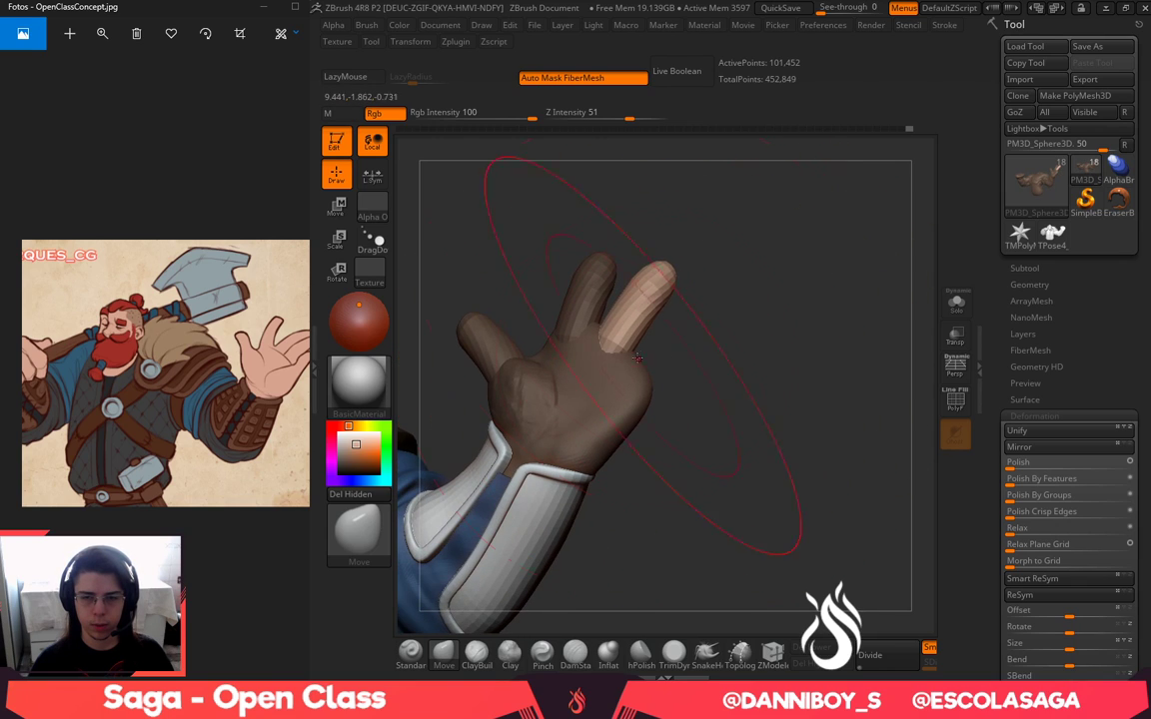
{"action": "mouse_move", "coordinate": [692, 346]}
{"action": "left_mouse_down"}
{"action": "mouse_move", "coordinate": [705, 344]}
{"action": "mouse_move", "coordinate": [609, 291]}
{"action": "mouse_move", "coordinate": [692, 314]}
{"action": "mouse_move", "coordinate": [721, 306]}
{"action": "mouse_move", "coordinate": [748, 323]}
{"action": "left_mouse_up"}
Switch to the Fotos viewer and enlarge the concept art around the open raised hand
{"action": "mouse_move", "coordinate": [212, 407]}
{"action": "left_mouse_down"}
{"action": "mouse_move", "coordinate": [175, 402]}
{"action": "mouse_move", "coordinate": [205, 409]}
{"action": "left_mouse_up"}
{"action": "scroll", "coordinate": [145, 348], "scroll_direction": "up", "scroll_amount": 1}
{"action": "scroll", "coordinate": [144, 350], "scroll_direction": "up", "scroll_amount": 2}
{"action": "left_click_drag", "start_coordinate": [197, 362], "coordinate": [166, 360]}
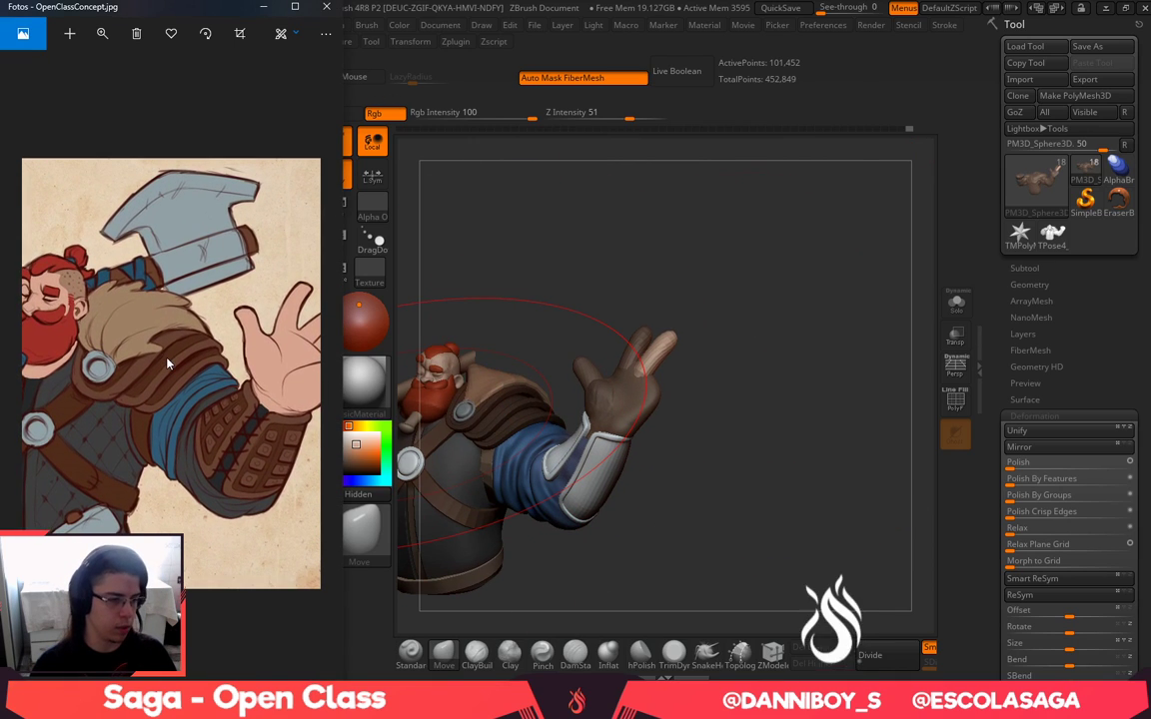
{"action": "mouse_move", "coordinate": [798, 402]}
{"action": "left_mouse_down"}
{"action": "mouse_move", "coordinate": [784, 400]}
{"action": "mouse_move", "coordinate": [816, 436]}
{"action": "left_mouse_up"}
{"action": "left_click_drag", "start_coordinate": [178, 356], "coordinate": [117, 356]}
Rotate the middle finger outward, away from the index finger, to match the concept's finger spread
{"action": "mouse_move", "coordinate": [816, 432]}
{"action": "left_mouse_down", "text": "alt"}
{"action": "mouse_move", "coordinate": [796, 410]}
{"action": "mouse_move", "coordinate": [791, 419]}
{"action": "left_mouse_up", "text": "alt"}
{"action": "key", "text": "w"}
{"action": "left_click_drag", "start_coordinate": [728, 361], "coordinate": [734, 373]}
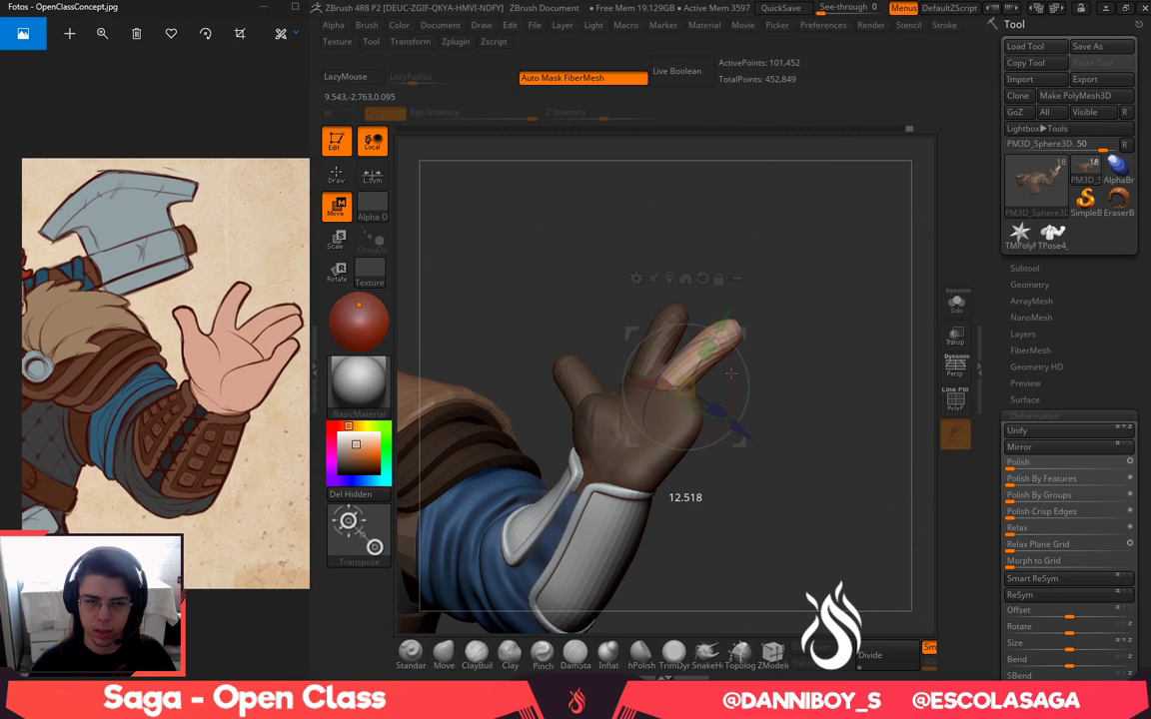
{"action": "key", "text": "q"}
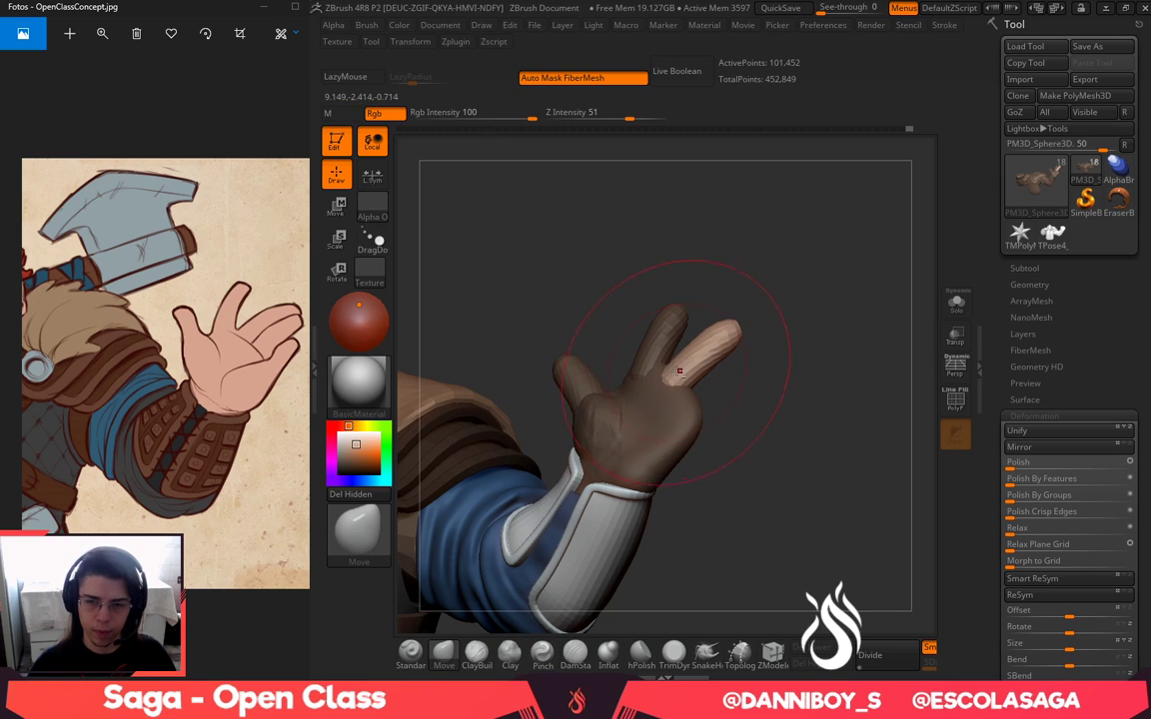
Invert the mask and reshape the index finger with the Move brush
{"action": "left_click", "coordinate": [737, 279], "text": "ctrl"}
{"action": "mouse_move", "coordinate": [700, 285]}
{"action": "left_mouse_down"}
{"action": "mouse_move", "coordinate": [709, 323]}
{"action": "mouse_move", "coordinate": [700, 342]}
{"action": "left_mouse_up"}
{"action": "key", "text": "space"}
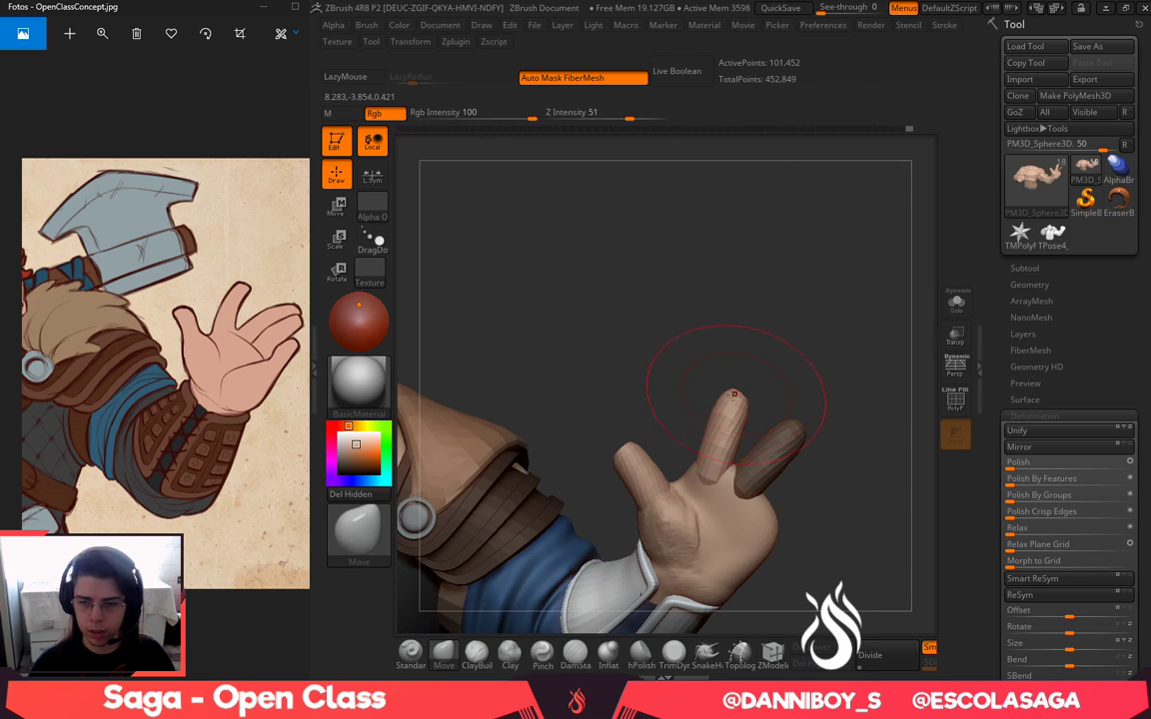
{"action": "left_click_drag", "start_coordinate": [731, 396], "coordinate": [718, 416]}
{"action": "mouse_move", "coordinate": [800, 376]}
{"action": "left_mouse_down"}
{"action": "mouse_move", "coordinate": [771, 279]}
{"action": "mouse_move", "coordinate": [737, 321]}
{"action": "mouse_move", "coordinate": [768, 316]}
{"action": "mouse_move", "coordinate": [743, 329]}
{"action": "mouse_move", "coordinate": [715, 383]}
{"action": "mouse_move", "coordinate": [663, 377]}
{"action": "left_mouse_up"}
Invert the mask back and adjust the middle finger's curve from the side with the Move brush
{"action": "left_click", "coordinate": [772, 294], "text": "ctrl"}
{"action": "key", "text": "space"}
{"action": "left_click_drag", "start_coordinate": [789, 345], "coordinate": [721, 331]}
{"action": "right_click_drag", "start_coordinate": [730, 325], "coordinate": [724, 320]}
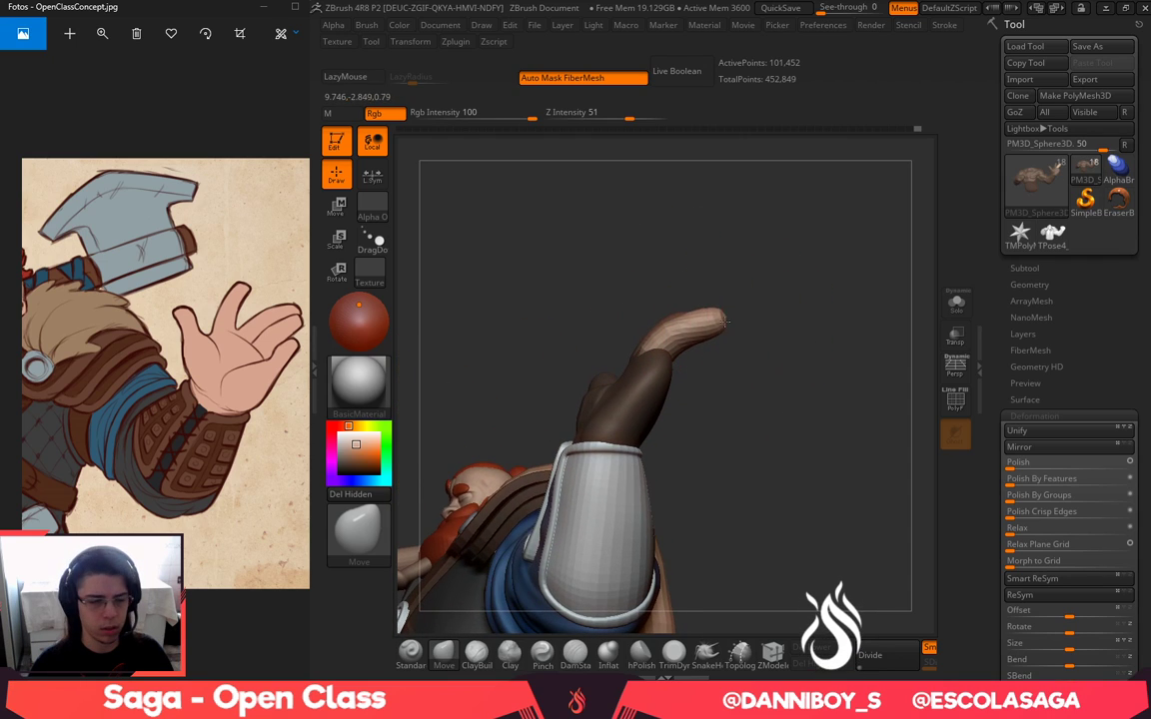
Duplicate the middle finger as the ring finger, place it on the palm's outer edge, and adjust its scale and angle
{"action": "mouse_move", "coordinate": [800, 354]}
{"action": "left_mouse_down"}
{"action": "mouse_move", "coordinate": [843, 385]}
{"action": "mouse_move", "coordinate": [873, 371]}
{"action": "mouse_move", "coordinate": [855, 378]}
{"action": "mouse_move", "coordinate": [870, 419]}
{"action": "mouse_move", "coordinate": [810, 387]}
{"action": "left_mouse_up"}
{"action": "mouse_move", "coordinate": [682, 403]}
{"action": "left_mouse_down"}
{"action": "mouse_move", "coordinate": [723, 329]}
{"action": "mouse_move", "coordinate": [779, 347]}
{"action": "mouse_move", "coordinate": [807, 380]}
{"action": "mouse_move", "coordinate": [783, 360]}
{"action": "mouse_move", "coordinate": [785, 398]}
{"action": "left_mouse_up"}
{"action": "key", "text": "w"}
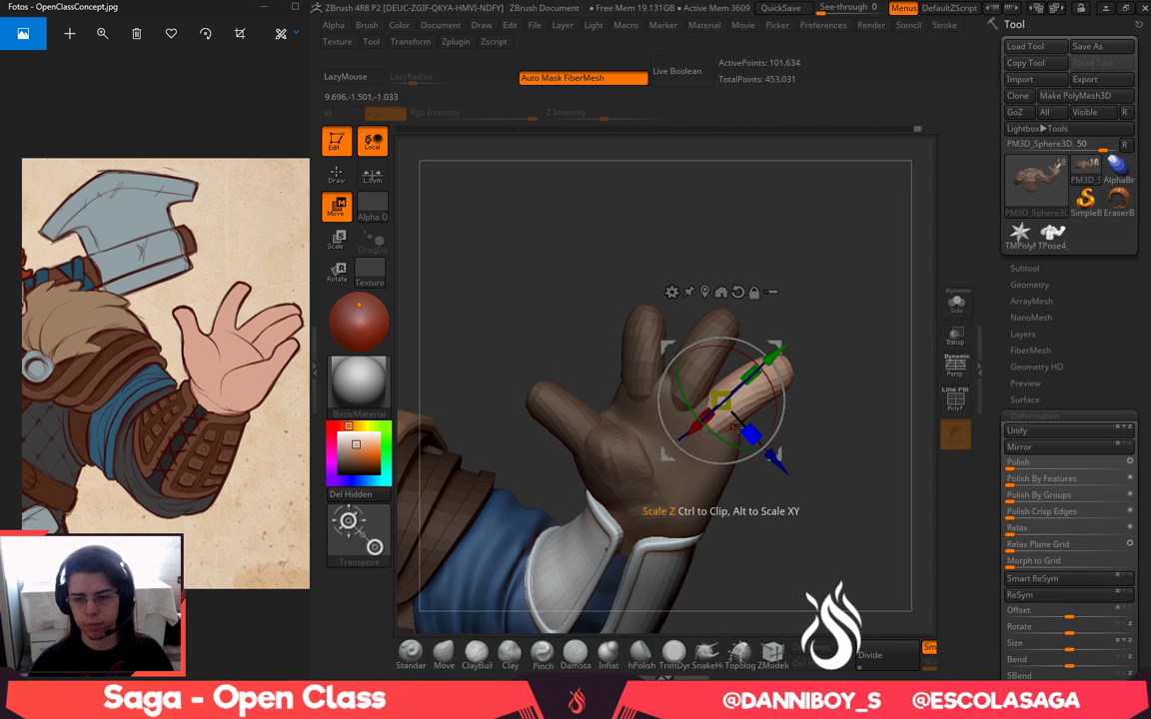
{"action": "left_click_drag", "start_coordinate": [750, 445], "coordinate": [732, 445]}
{"action": "left_click_drag", "start_coordinate": [775, 344], "coordinate": [767, 343]}
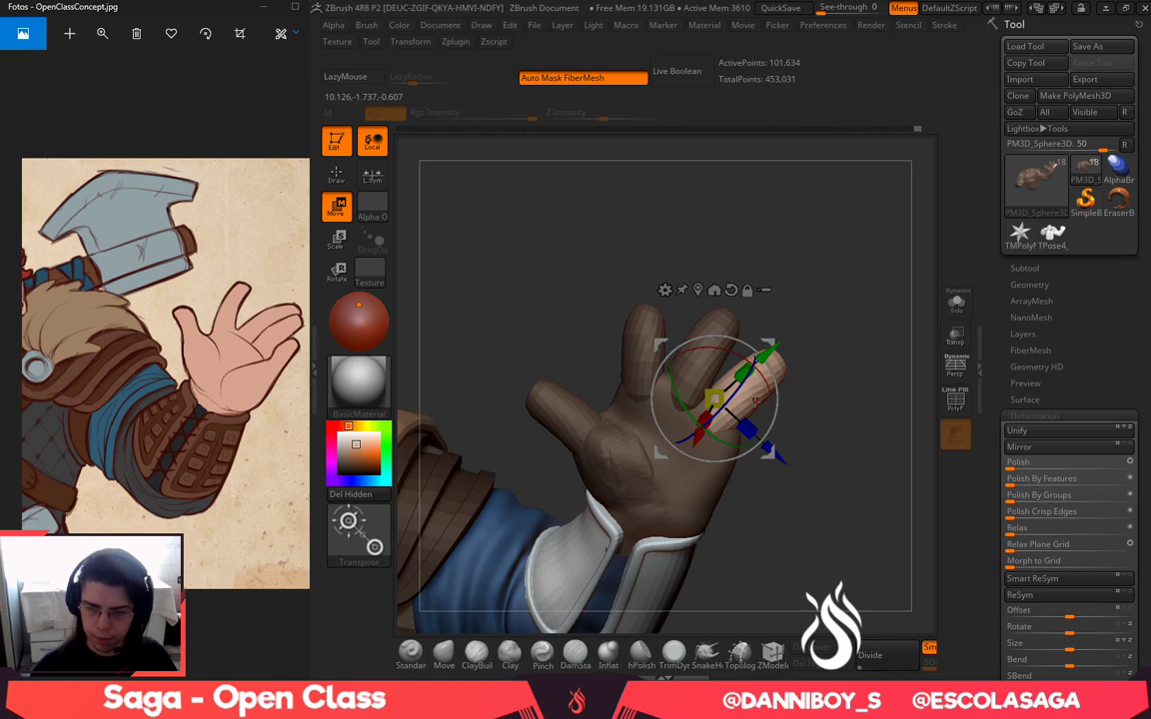
{"action": "left_click_drag", "start_coordinate": [749, 430], "coordinate": [736, 436]}
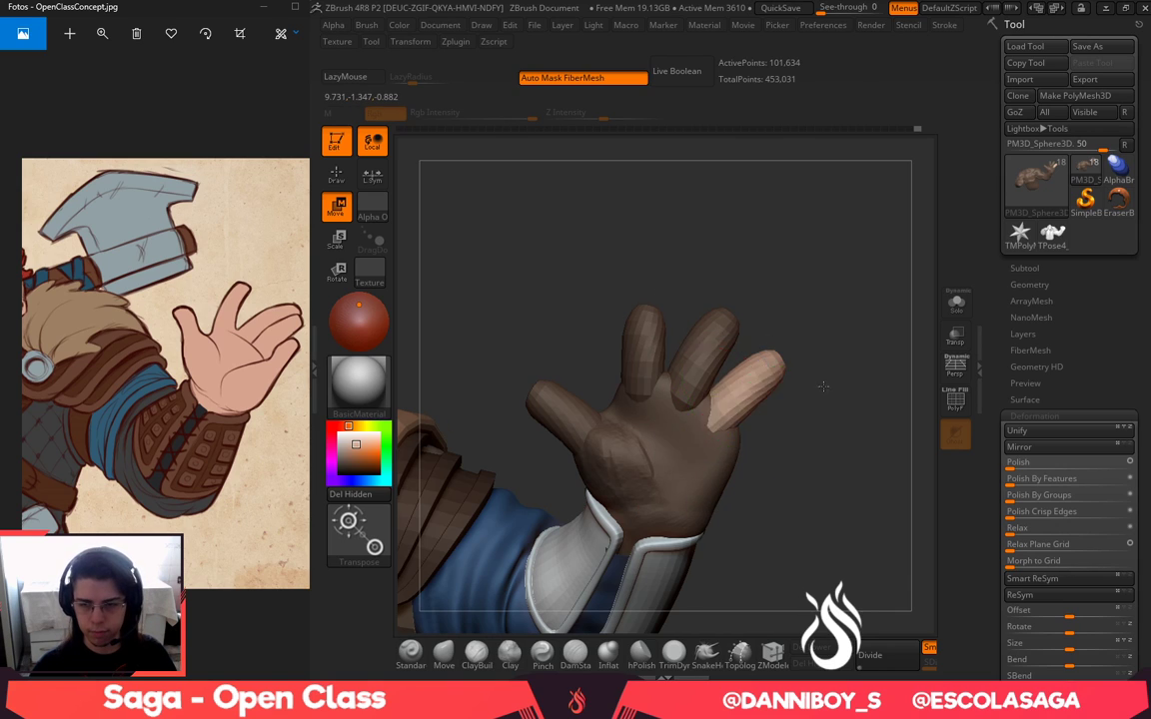
Rotate and shift the ring finger from several angles so it lines up with the neighbouring fingers
{"action": "key", "text": "q"}
{"action": "mouse_move", "coordinate": [823, 383]}
{"action": "left_mouse_down"}
{"action": "mouse_move", "coordinate": [783, 357]}
{"action": "mouse_move", "coordinate": [808, 364]}
{"action": "left_mouse_up"}
{"action": "key", "text": "w"}
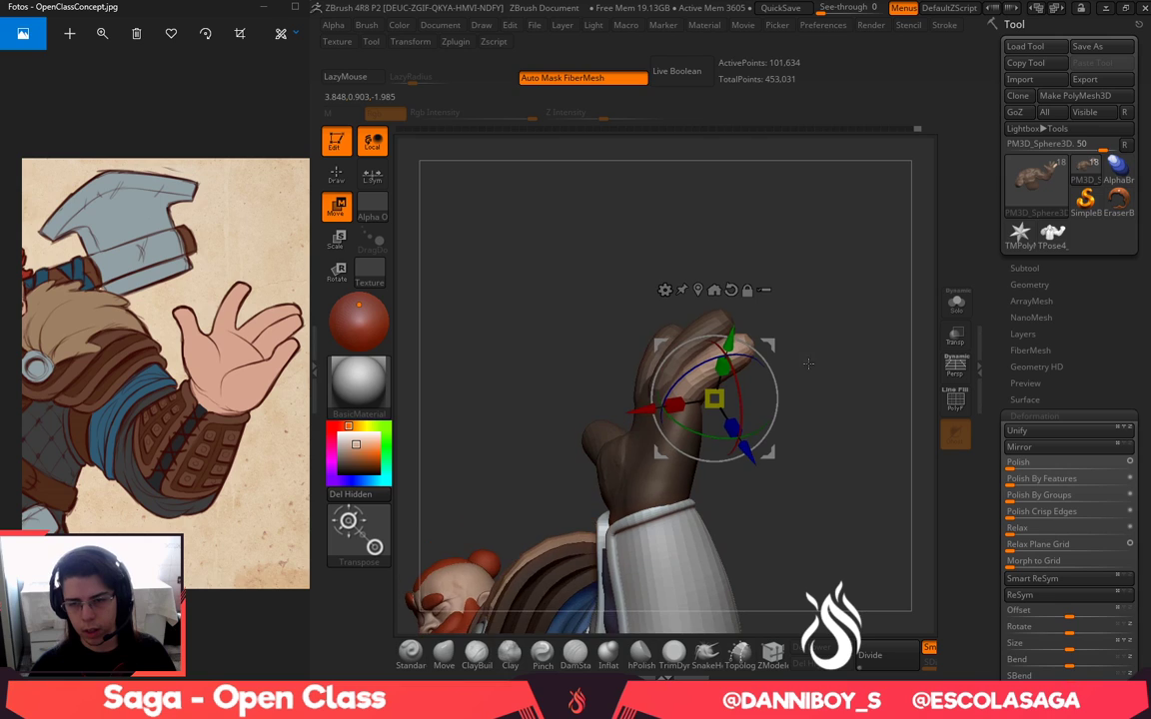
{"action": "left_click_drag", "start_coordinate": [689, 420], "coordinate": [742, 411]}
{"action": "mouse_move", "coordinate": [827, 401]}
{"action": "left_mouse_down"}
{"action": "mouse_move", "coordinate": [899, 435]}
{"action": "mouse_move", "coordinate": [837, 413]}
{"action": "left_mouse_up"}
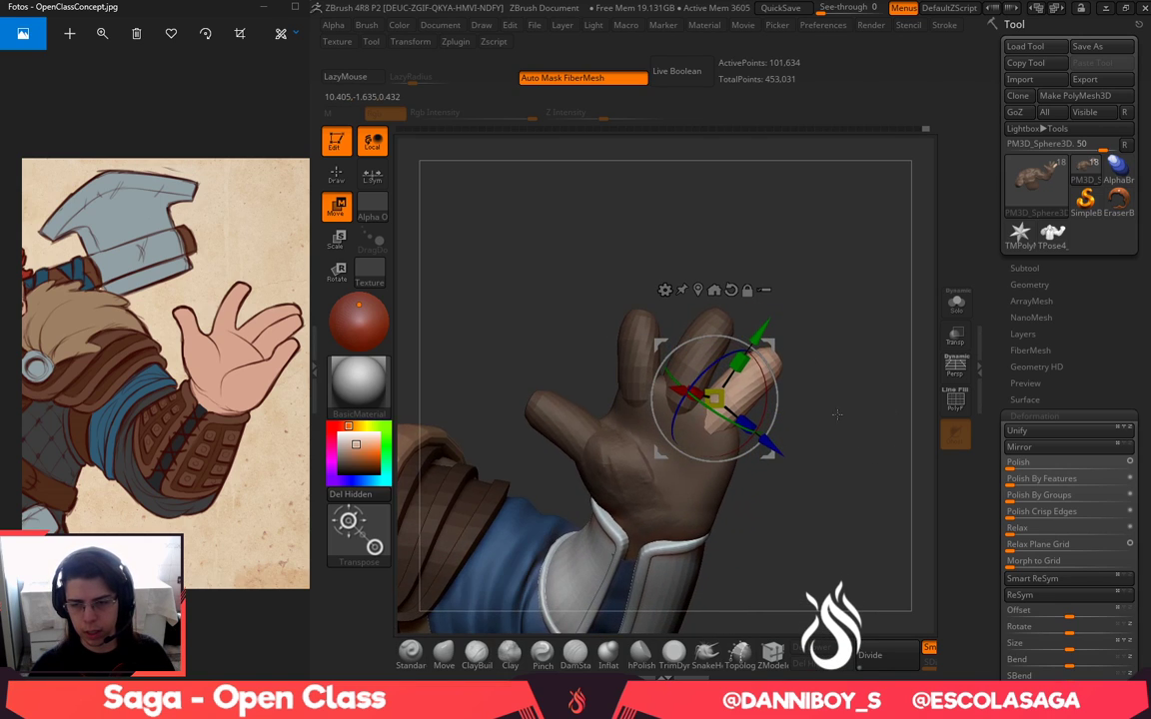
{"action": "left_click_drag", "start_coordinate": [768, 345], "coordinate": [781, 365], "text": "alt"}
{"action": "left_click_drag", "start_coordinate": [712, 383], "coordinate": [714, 380]}
{"action": "left_click_drag", "start_coordinate": [859, 236], "coordinate": [776, 240]}
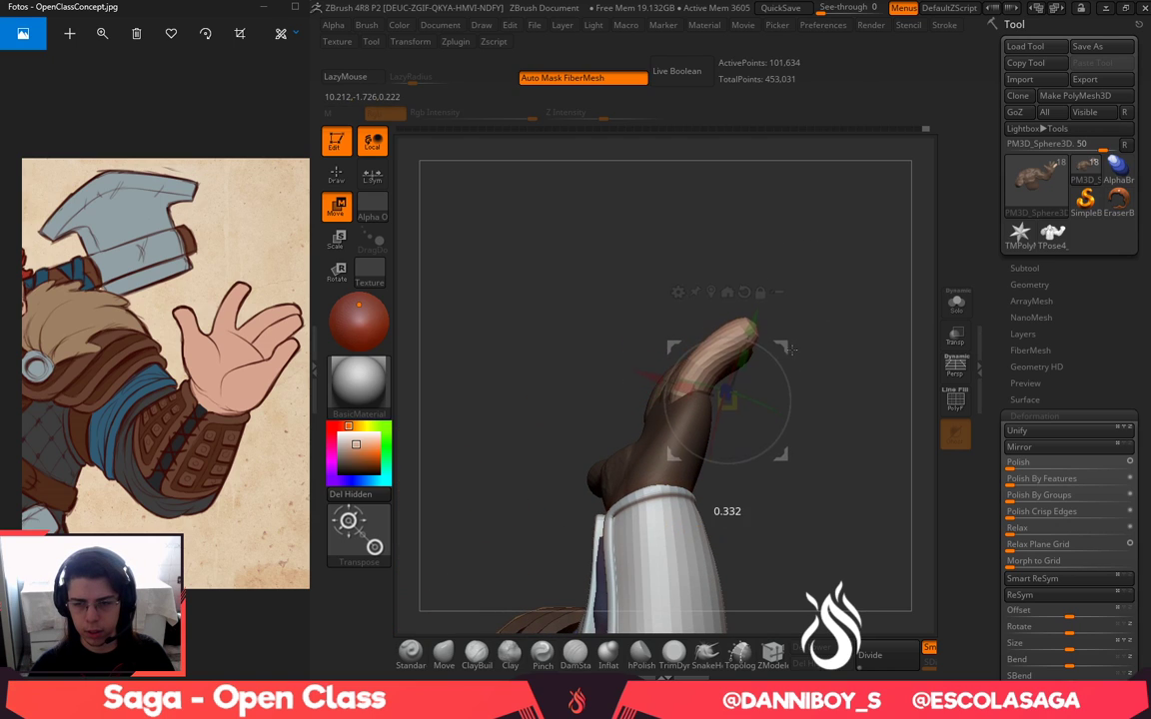
{"action": "mouse_move", "coordinate": [820, 351]}
{"action": "left_mouse_down"}
{"action": "mouse_move", "coordinate": [883, 348]}
{"action": "mouse_move", "coordinate": [787, 366]}
{"action": "mouse_move", "coordinate": [786, 378]}
{"action": "mouse_move", "coordinate": [789, 358]}
{"action": "mouse_move", "coordinate": [835, 391]}
{"action": "mouse_move", "coordinate": [806, 407]}
{"action": "mouse_move", "coordinate": [806, 381]}
{"action": "left_mouse_up"}
Duplicate the ring finger as the little finger and shape it with the Move brush
{"action": "mouse_move", "coordinate": [867, 371]}
{"action": "left_mouse_down"}
{"action": "mouse_move", "coordinate": [775, 378]}
{"action": "mouse_move", "coordinate": [739, 362]}
{"action": "left_mouse_up"}
{"action": "key", "text": "q"}
{"action": "key", "text": "space"}
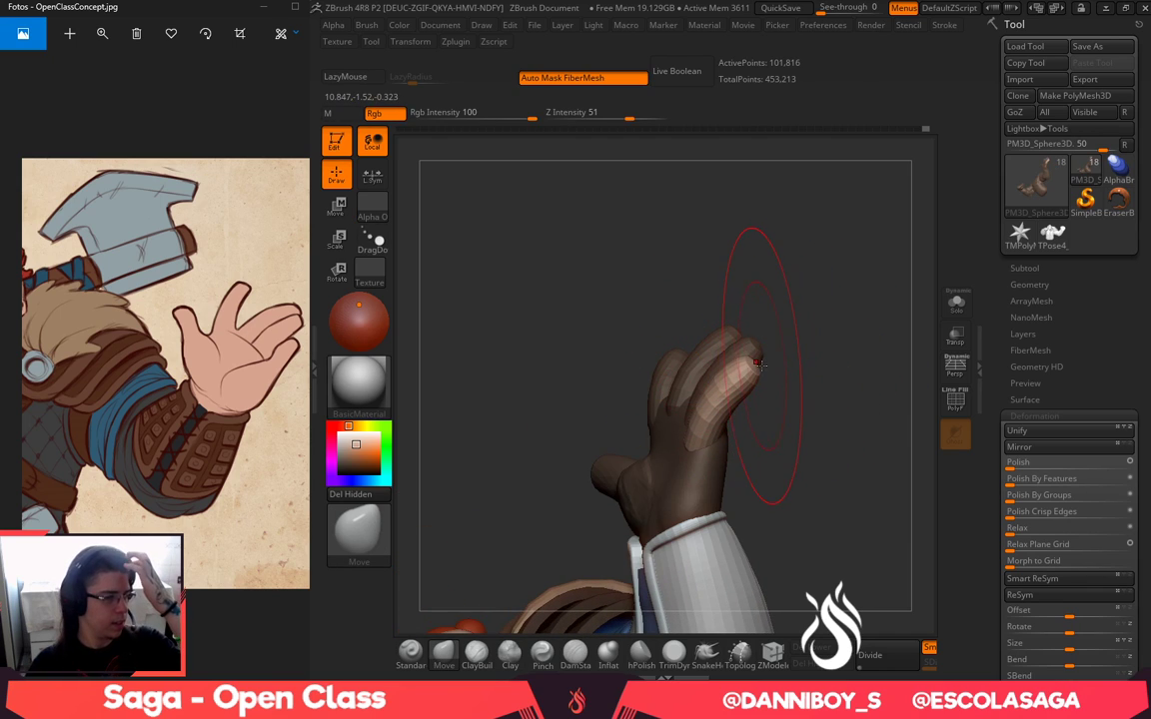
{"action": "left_click_drag", "start_coordinate": [834, 400], "coordinate": [782, 492]}
Build up the back of the raised hand toward the finger bases with the ClayBuildup brush
{"action": "key", "text": "space"}
{"action": "left_click_drag", "start_coordinate": [752, 506], "coordinate": [887, 470]}
{"action": "mouse_move", "coordinate": [888, 469]}
{"action": "left_mouse_down", "text": "alt"}
{"action": "mouse_move", "coordinate": [761, 390]}
{"action": "mouse_move", "coordinate": [845, 367]}
{"action": "mouse_move", "coordinate": [839, 390]}
{"action": "left_mouse_up", "text": "alt"}
{"action": "left_click", "coordinate": [476, 651]}
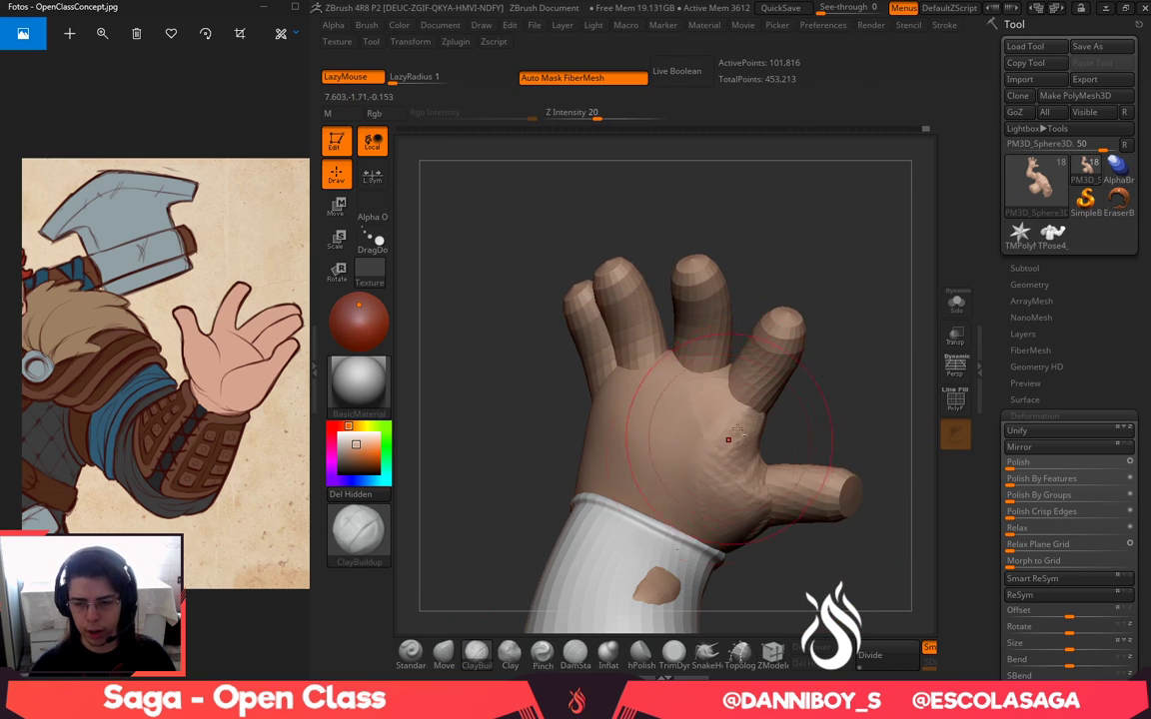
{"action": "mouse_move", "coordinate": [708, 454]}
{"action": "left_mouse_down"}
{"action": "mouse_move", "coordinate": [700, 462]}
{"action": "mouse_move", "coordinate": [639, 425]}
{"action": "mouse_move", "coordinate": [654, 438]}
{"action": "left_mouse_up"}
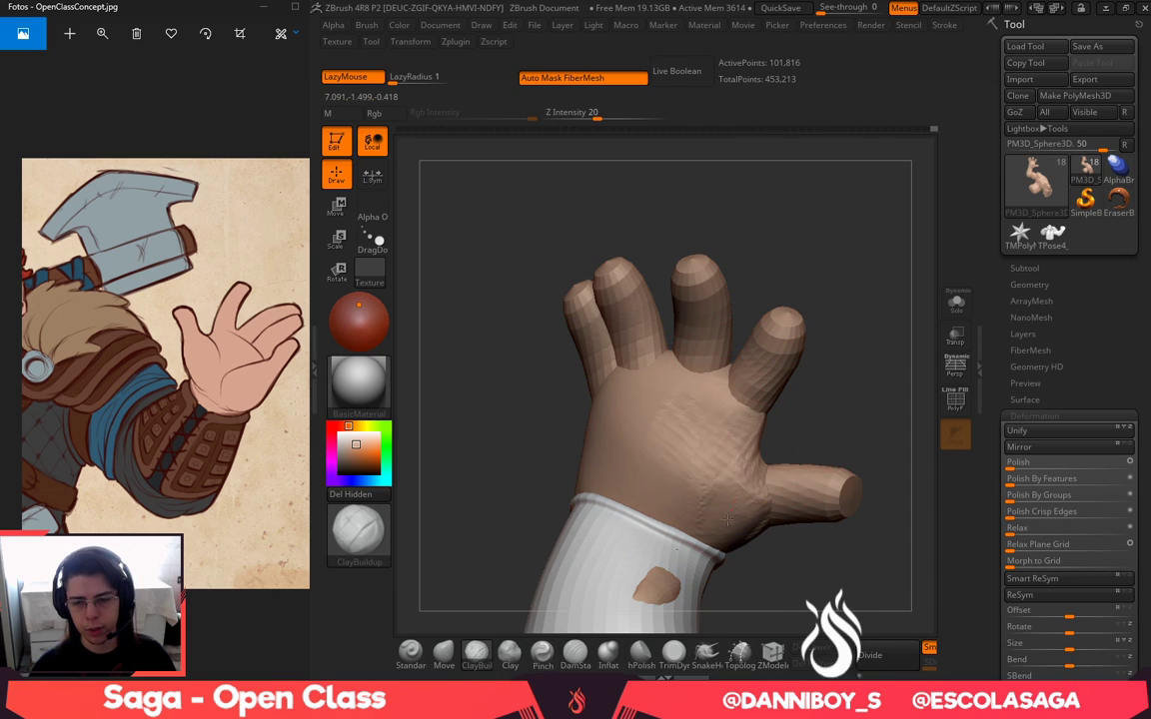
{"action": "left_click_drag", "start_coordinate": [811, 565], "coordinate": [764, 559]}
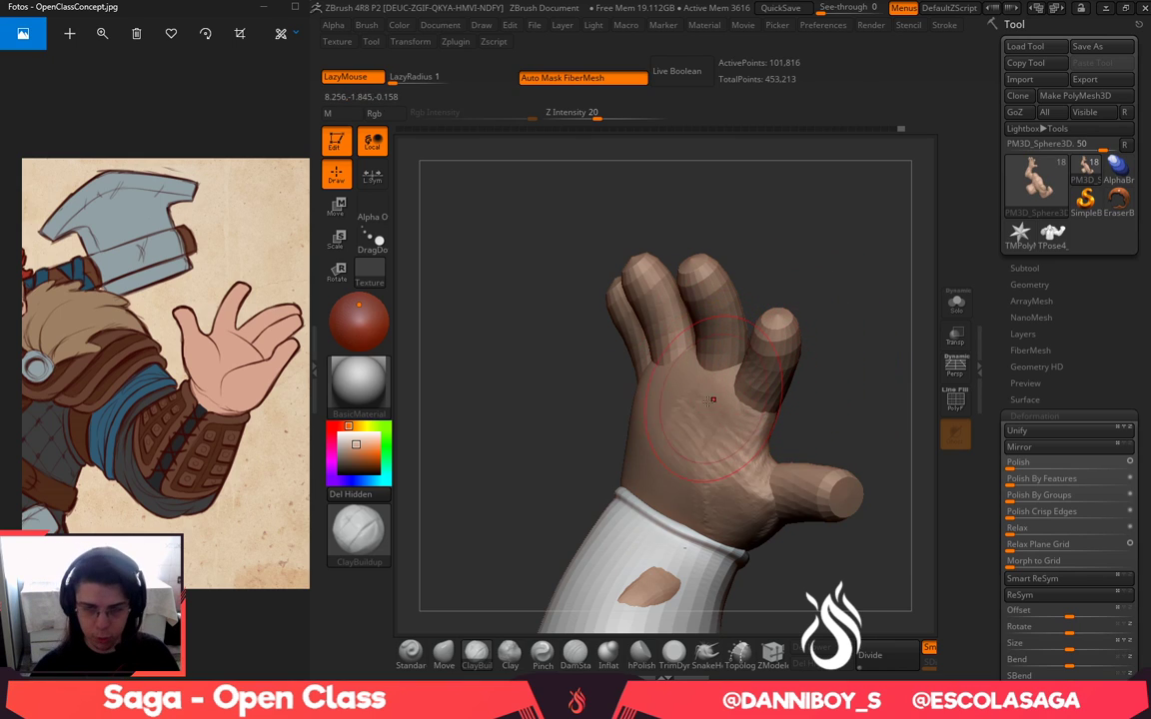
{"action": "left_click_drag", "start_coordinate": [494, 314], "coordinate": [570, 347]}
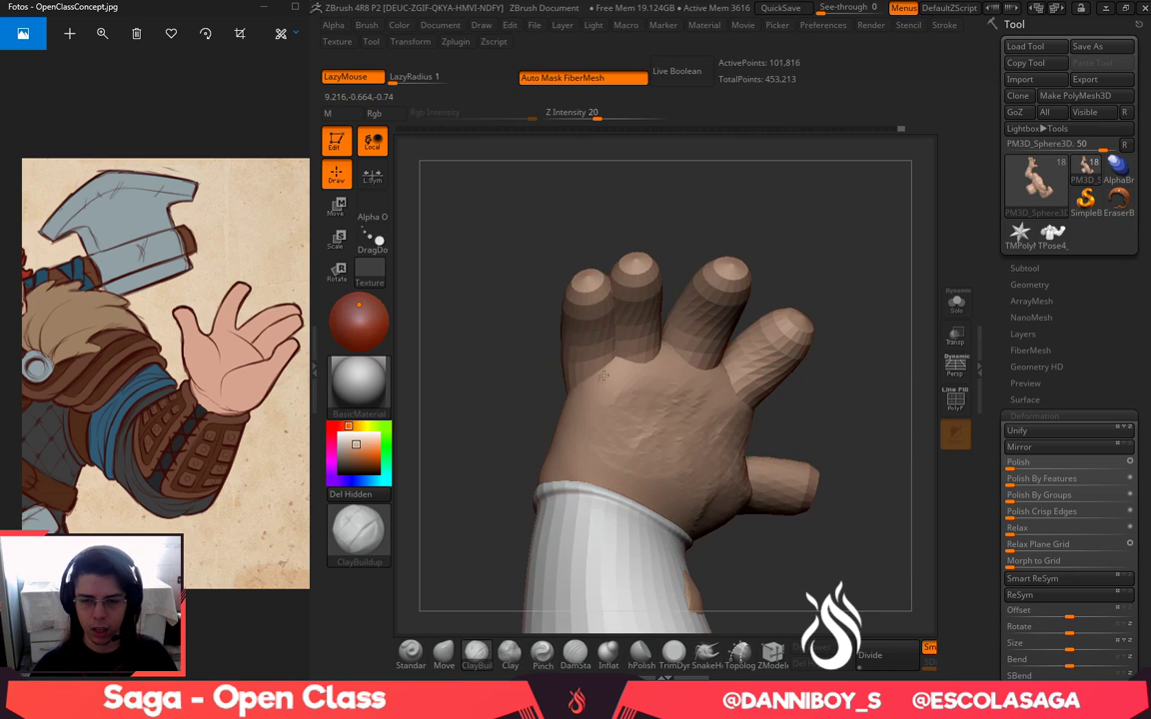
{"action": "left_click_drag", "start_coordinate": [516, 379], "coordinate": [709, 467]}
Adjust the finger shapes on the raised hand with a resized Move brush
{"action": "left_click", "coordinate": [446, 655]}
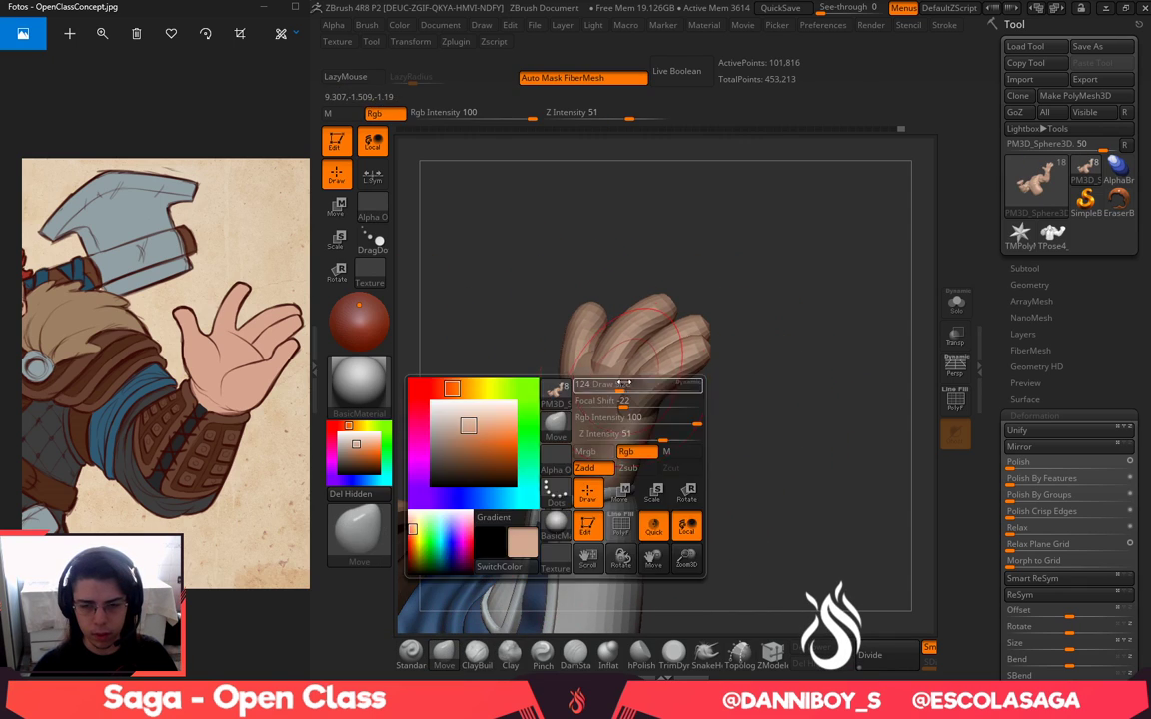
{"action": "mouse_move", "coordinate": [666, 467]}
{"action": "left_mouse_down"}
{"action": "mouse_move", "coordinate": [709, 504]}
{"action": "mouse_move", "coordinate": [748, 498]}
{"action": "left_mouse_up"}
{"action": "key", "text": "space"}
{"action": "left_click_drag", "start_coordinate": [640, 437], "coordinate": [621, 436]}
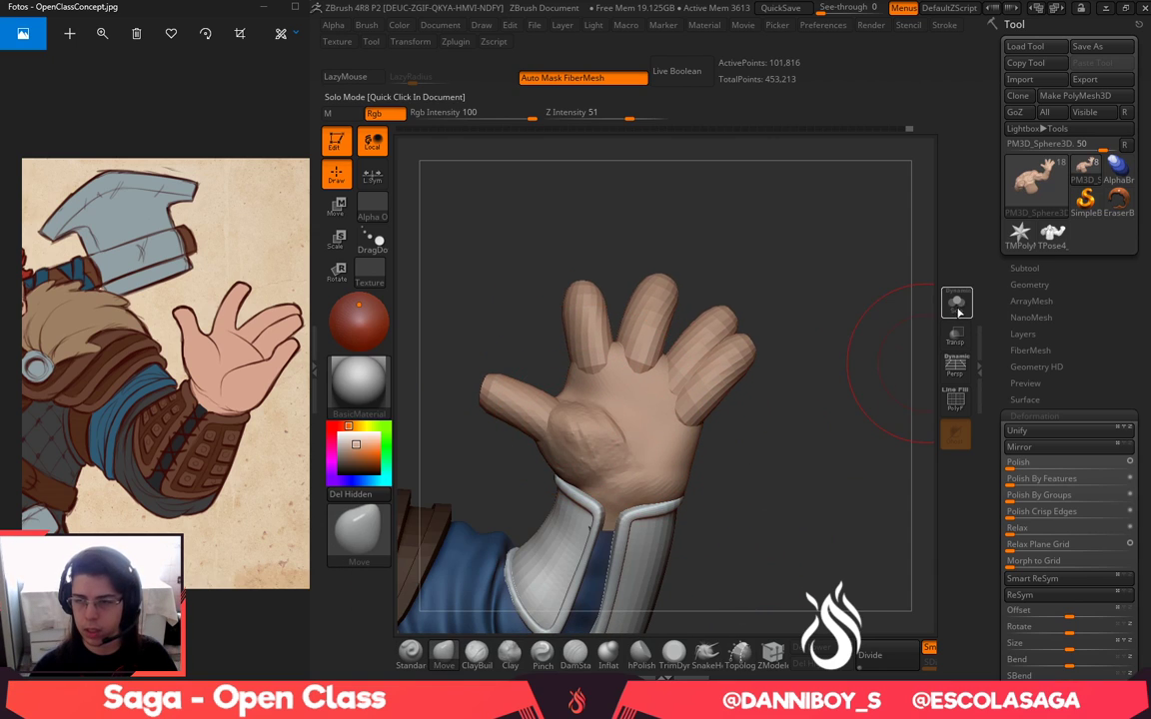
Mask the raised hand and invert the mask so only the hand can be transformed
{"action": "mouse_move", "coordinate": [486, 270]}
{"action": "left_mouse_down"}
{"action": "mouse_move", "coordinate": [529, 272]}
{"action": "mouse_move", "coordinate": [575, 337]}
{"action": "mouse_move", "coordinate": [549, 257]}
{"action": "mouse_move", "coordinate": [572, 298]}
{"action": "mouse_move", "coordinate": [652, 300]}
{"action": "mouse_move", "coordinate": [846, 391]}
{"action": "left_mouse_up"}
{"action": "left_click_drag", "start_coordinate": [794, 424], "coordinate": [775, 433]}
{"action": "mouse_move", "coordinate": [769, 505]}
{"action": "left_mouse_down"}
{"action": "mouse_move", "coordinate": [783, 486]}
{"action": "mouse_move", "coordinate": [775, 512]}
{"action": "mouse_move", "coordinate": [790, 504]}
{"action": "left_mouse_up"}
{"action": "mouse_move", "coordinate": [775, 474]}
{"action": "left_mouse_down", "text": "ctrl"}
{"action": "mouse_move", "coordinate": [750, 487]}
{"action": "mouse_move", "coordinate": [872, 264]}
{"action": "mouse_move", "coordinate": [799, 449]}
{"action": "left_mouse_up", "text": "ctrl"}
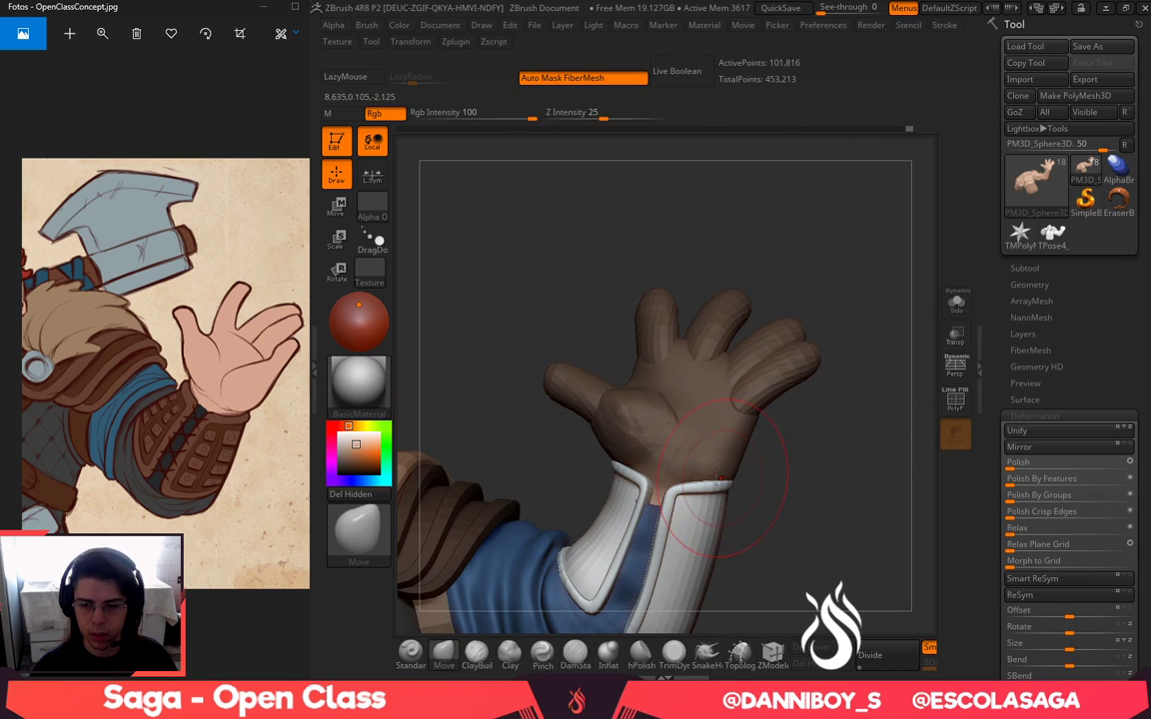
{"action": "key", "text": "w"}
{"action": "left_click", "coordinate": [795, 516], "text": "ctrl"}
{"action": "key", "text": "y"}
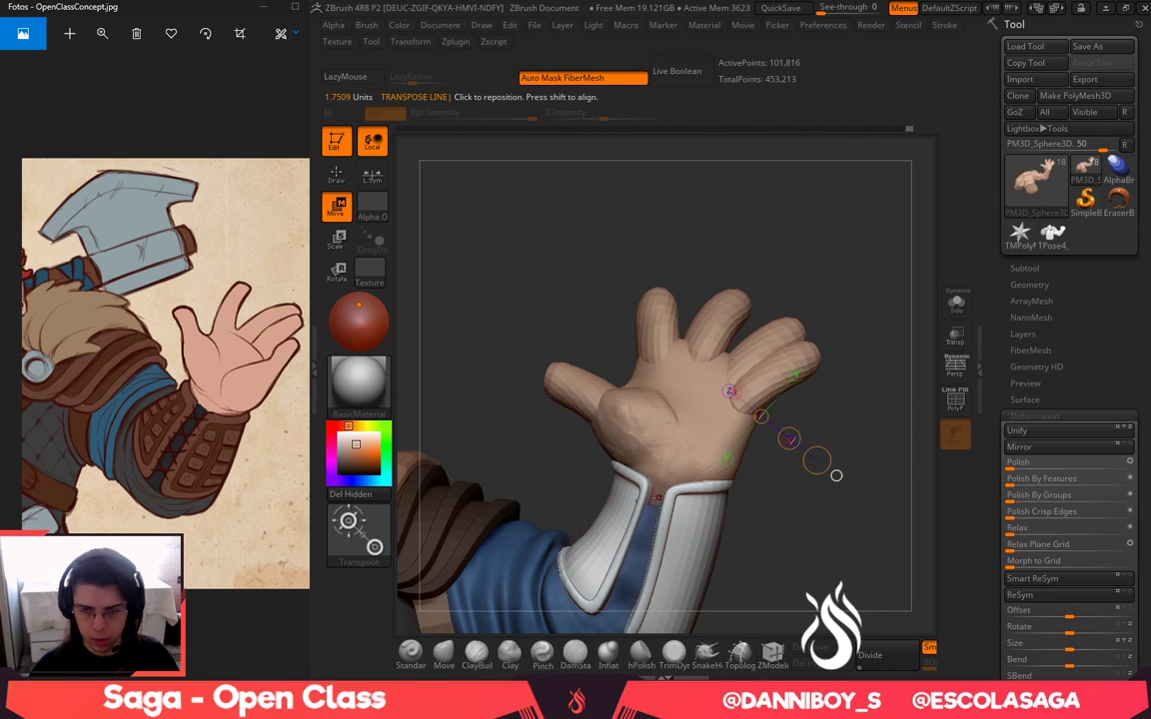
Rotate the raised hand about the wrist to match the hand's tilt in the concept art
{"action": "left_click_drag", "start_coordinate": [659, 496], "coordinate": [707, 332]}
{"action": "key", "text": "r"}
{"action": "mouse_move", "coordinate": [685, 419]}
{"action": "left_mouse_down"}
{"action": "mouse_move", "coordinate": [701, 375]}
{"action": "mouse_move", "coordinate": [672, 435]}
{"action": "mouse_move", "coordinate": [673, 421]}
{"action": "left_mouse_up"}
{"action": "left_click_drag", "start_coordinate": [775, 513], "coordinate": [913, 534]}
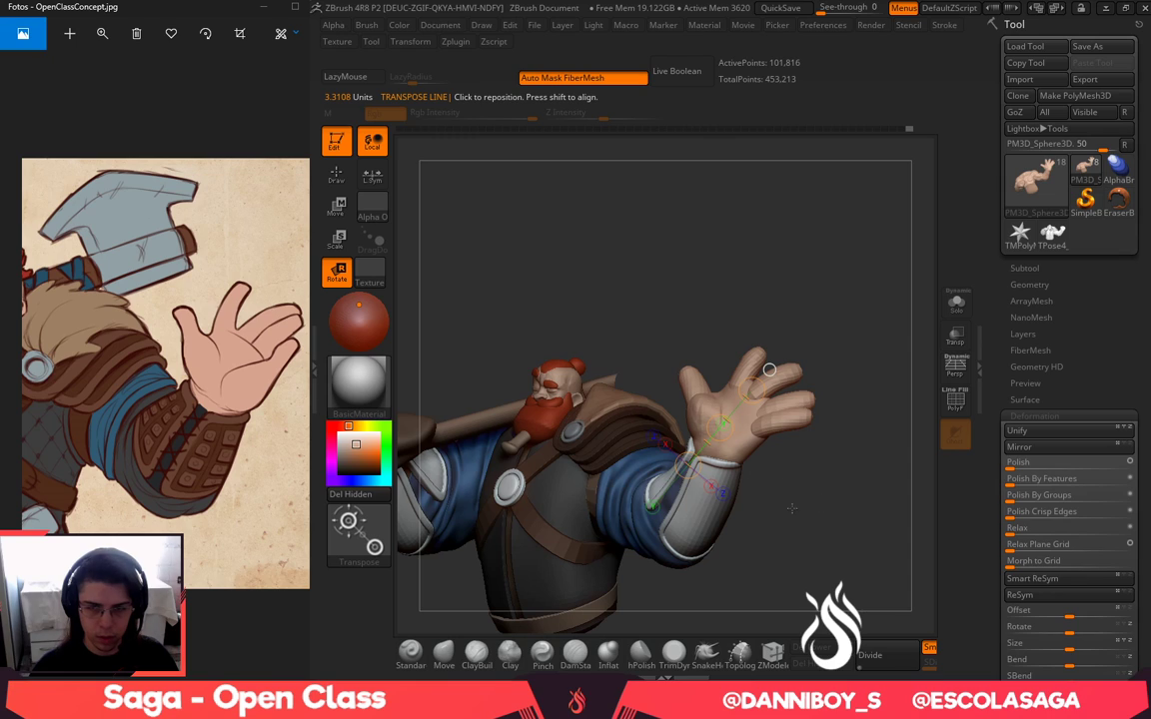
{"action": "left_click_drag", "start_coordinate": [825, 479], "coordinate": [795, 462], "text": "alt"}
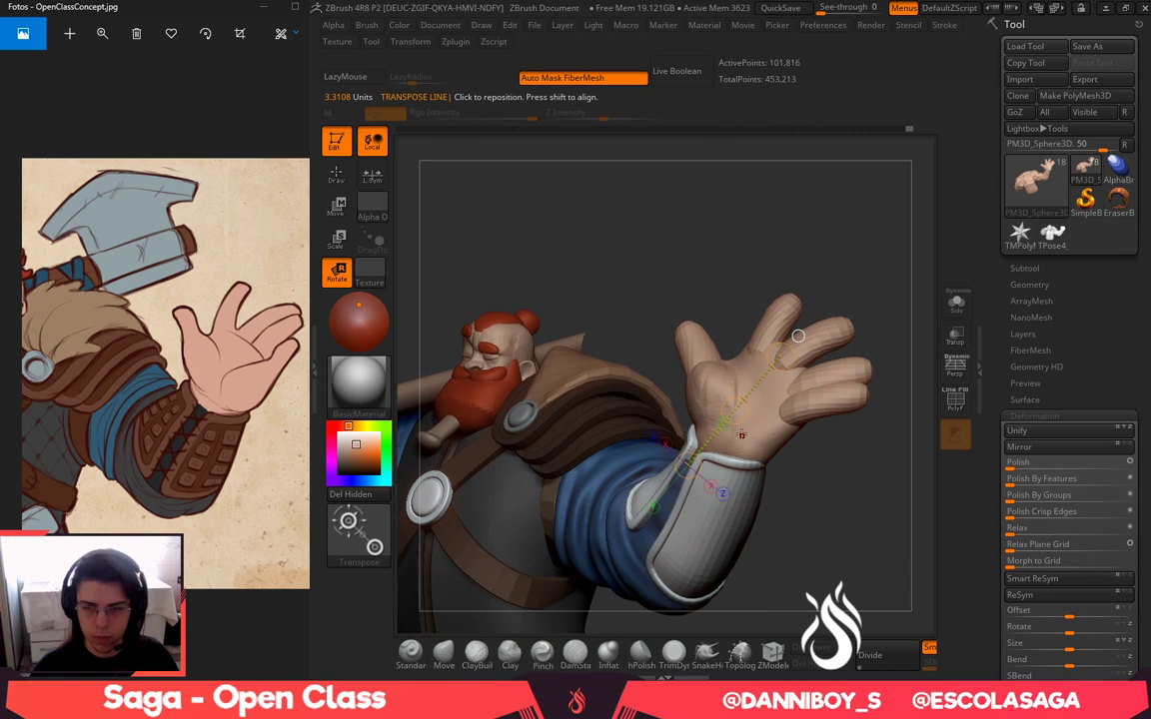
{"action": "left_click_drag", "start_coordinate": [798, 336], "coordinate": [785, 333]}
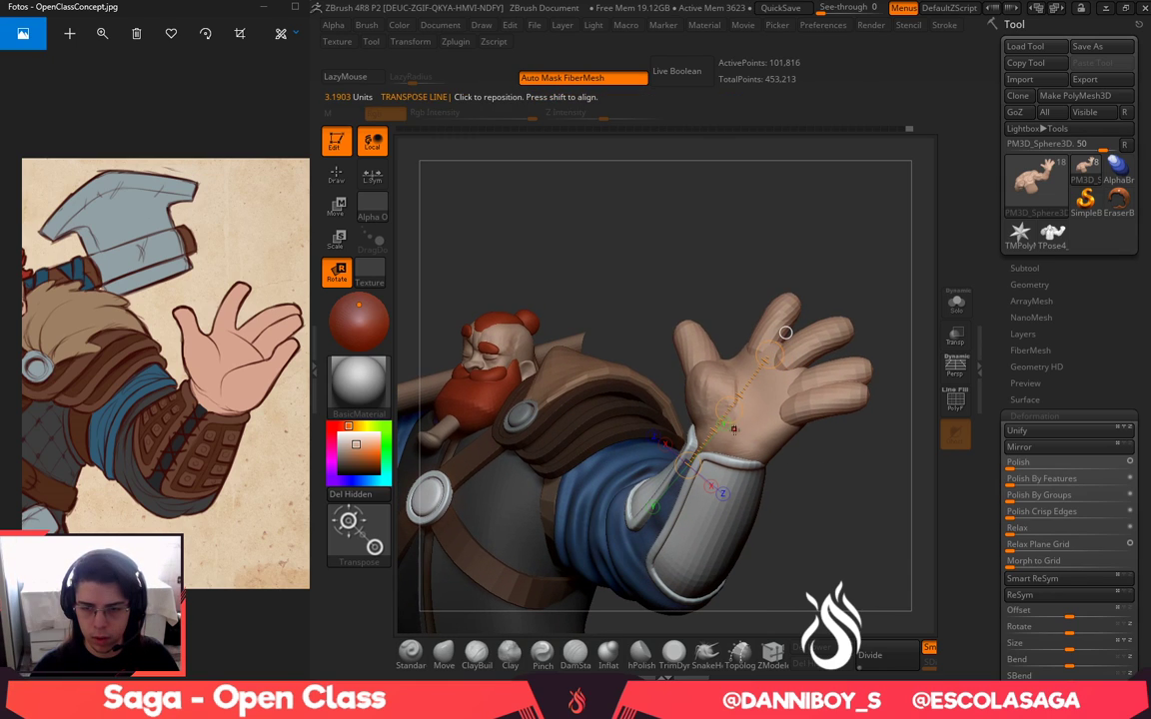
{"action": "left_click_drag", "start_coordinate": [768, 380], "coordinate": [860, 260]}
Scale the raised hand down slightly from the wrist with the Transpose line
{"action": "left_click_drag", "start_coordinate": [702, 450], "coordinate": [761, 360]}
{"action": "key", "text": "e"}
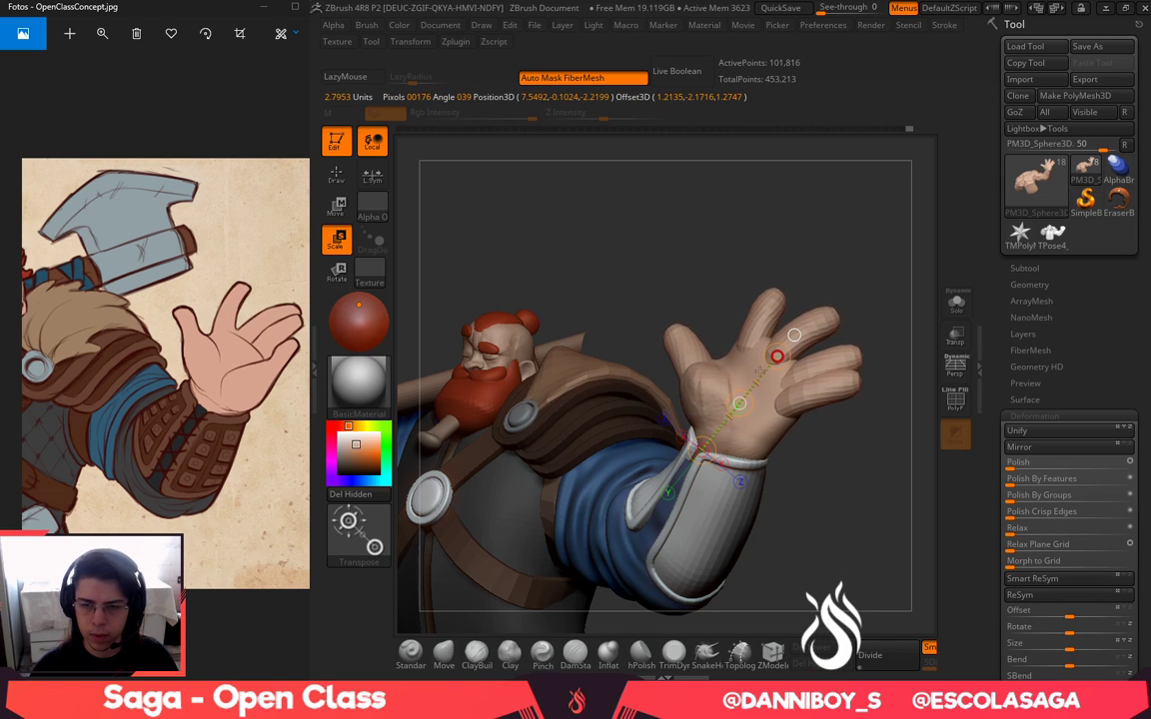
{"action": "key", "text": "w"}
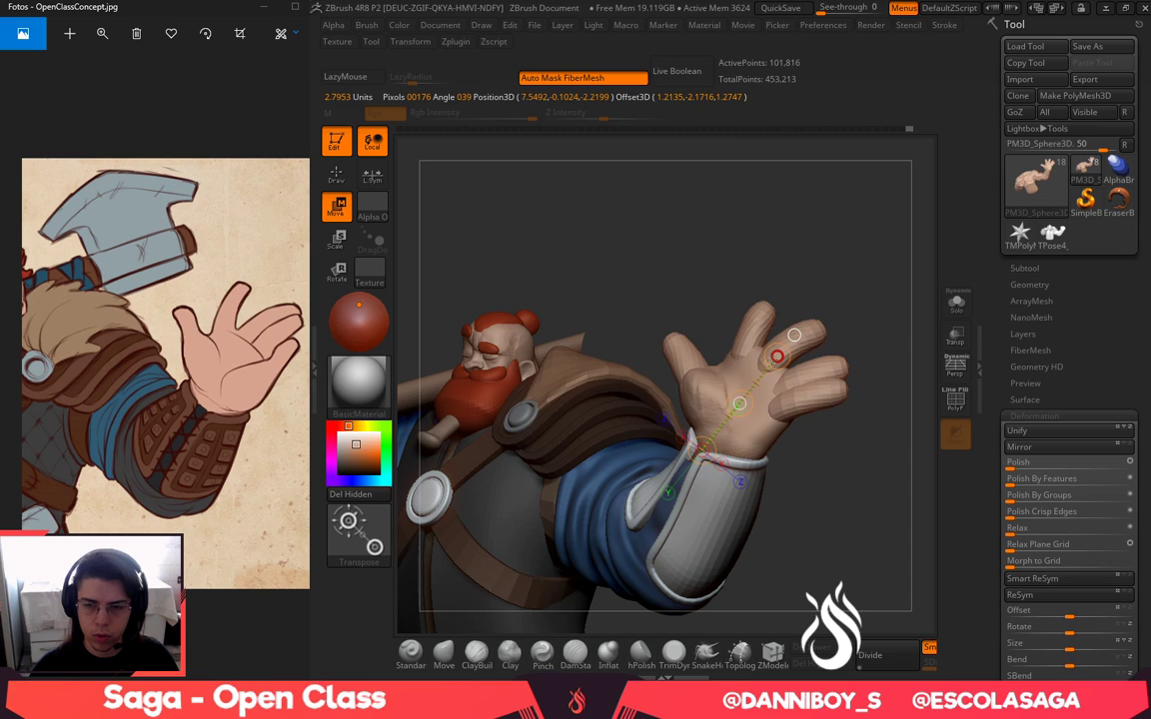
Reshape the thumb of the raised hand with a smaller Move brush, bending its tip outward
{"action": "key", "text": "q"}
{"action": "left_click_drag", "start_coordinate": [714, 294], "coordinate": [720, 362]}
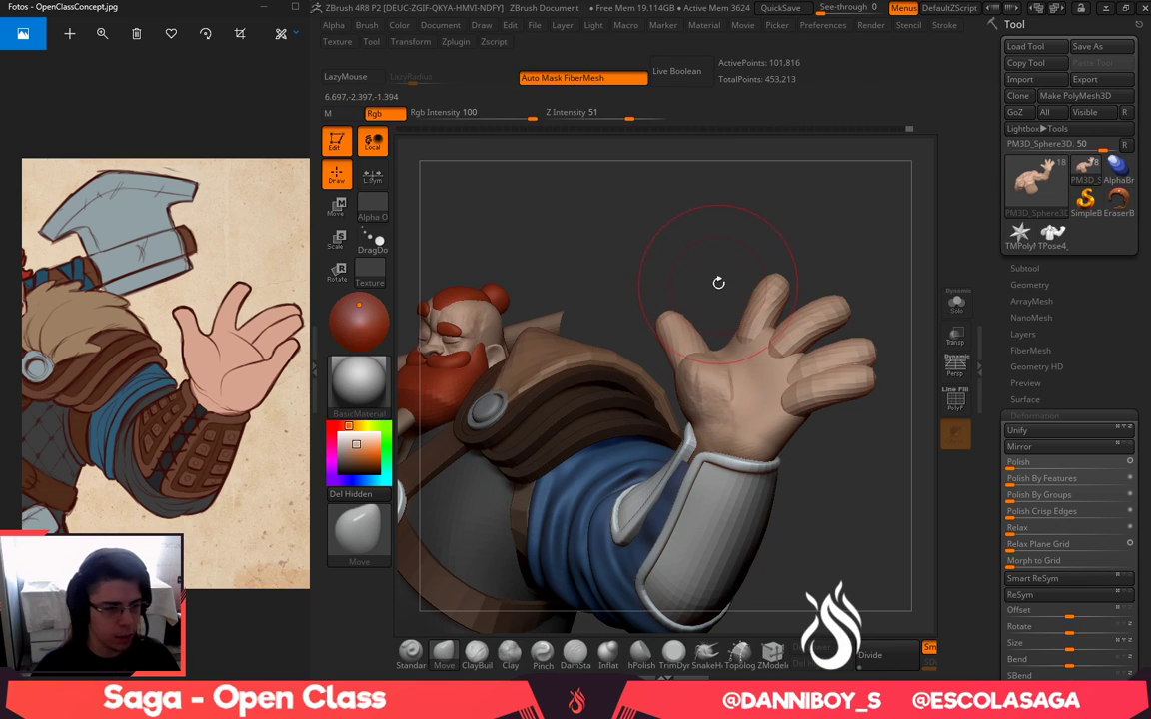
{"action": "left_click_drag", "start_coordinate": [719, 283], "coordinate": [728, 243], "text": "alt"}
{"action": "key", "text": "space"}
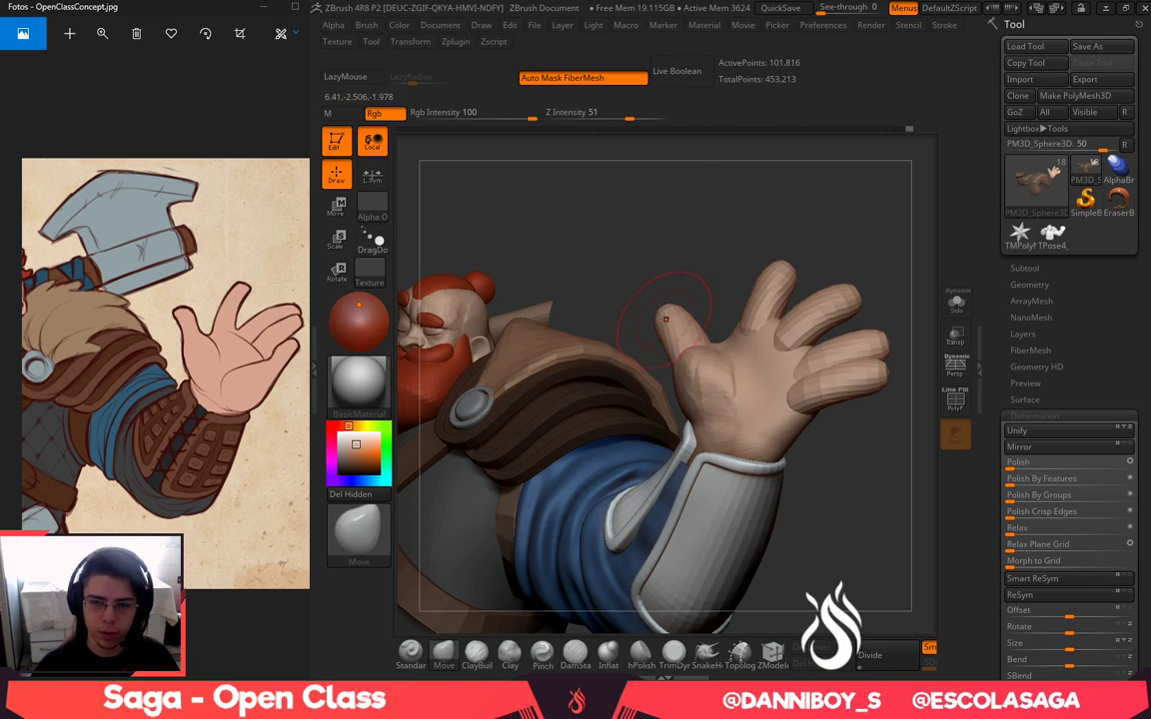
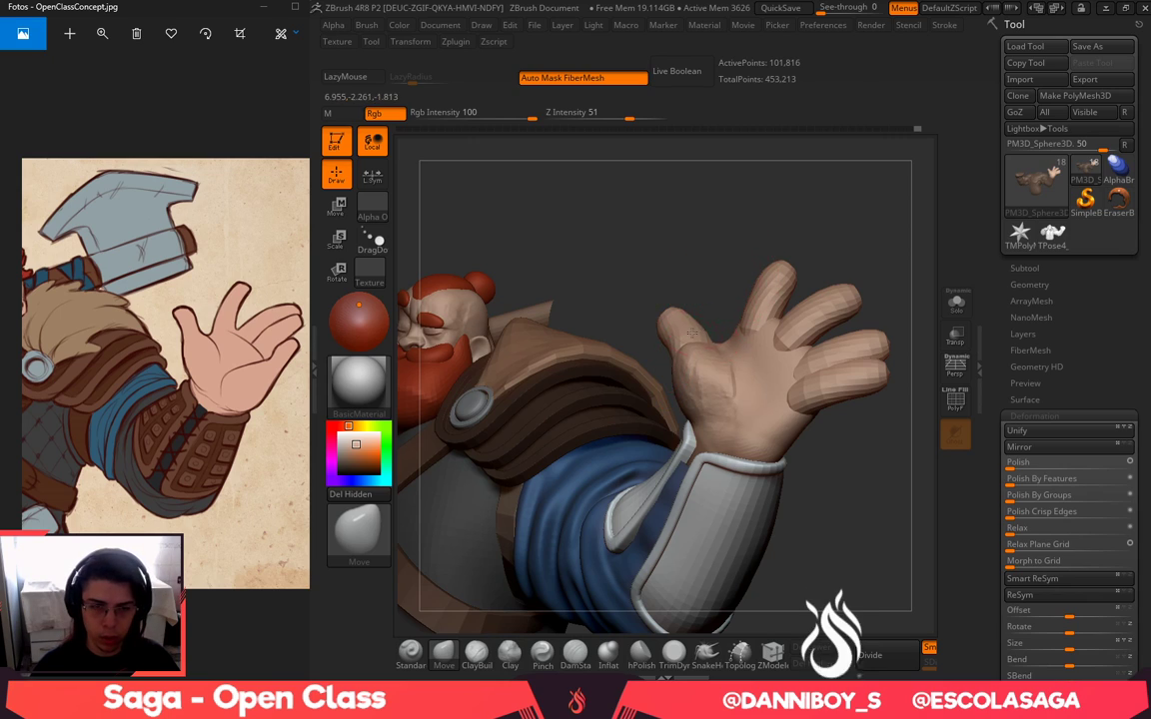
Mask the palm and the other fingers, refine the index finger's curve with the Move brush, and clear the mask
{"action": "key", "text": "w"}
{"action": "left_click", "coordinate": [784, 276], "text": "ctrl"}
{"action": "key", "text": "q"}
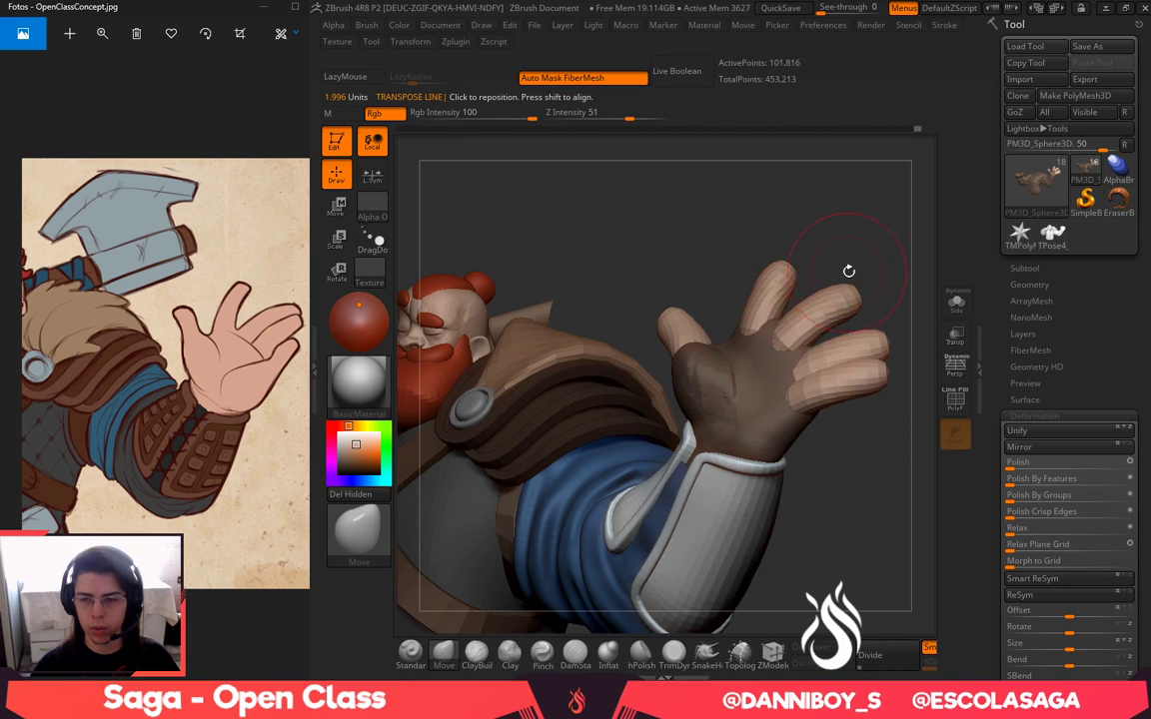
{"action": "mouse_move", "coordinate": [839, 267]}
{"action": "left_mouse_down", "text": "ctrl"}
{"action": "mouse_move", "coordinate": [788, 307]}
{"action": "mouse_move", "coordinate": [825, 466]}
{"action": "mouse_move", "coordinate": [862, 256]}
{"action": "left_mouse_up", "text": "ctrl"}
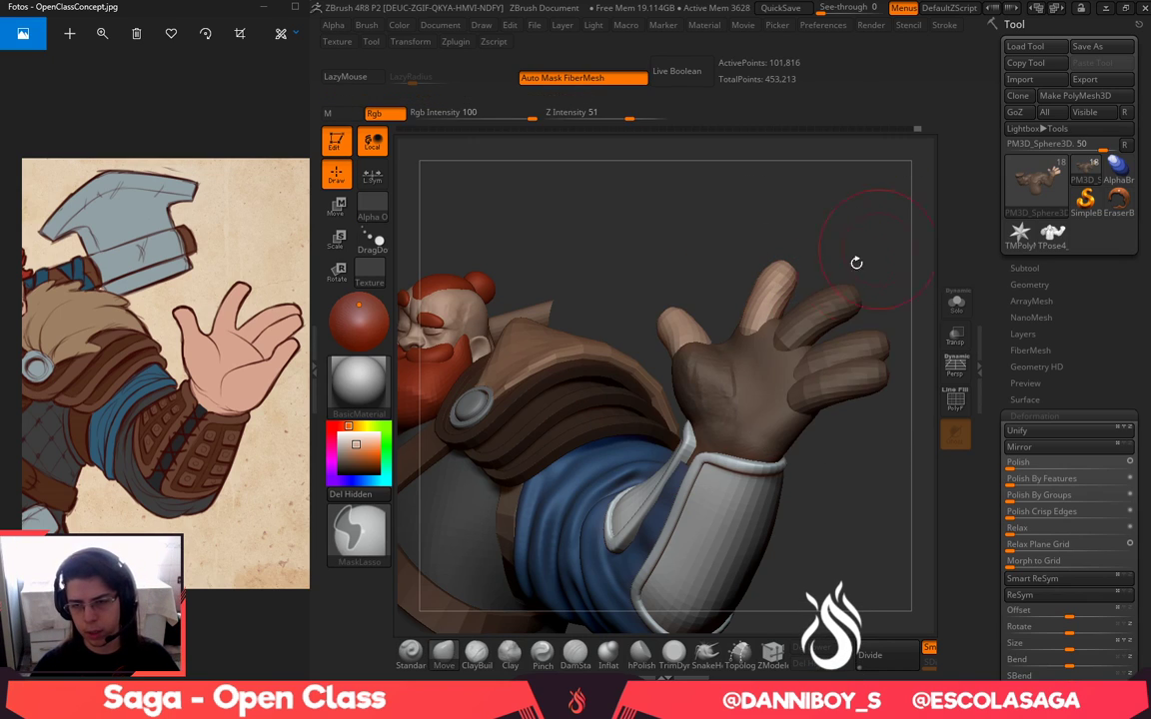
{"action": "key", "text": "space"}
{"action": "left_click", "coordinate": [788, 311]}
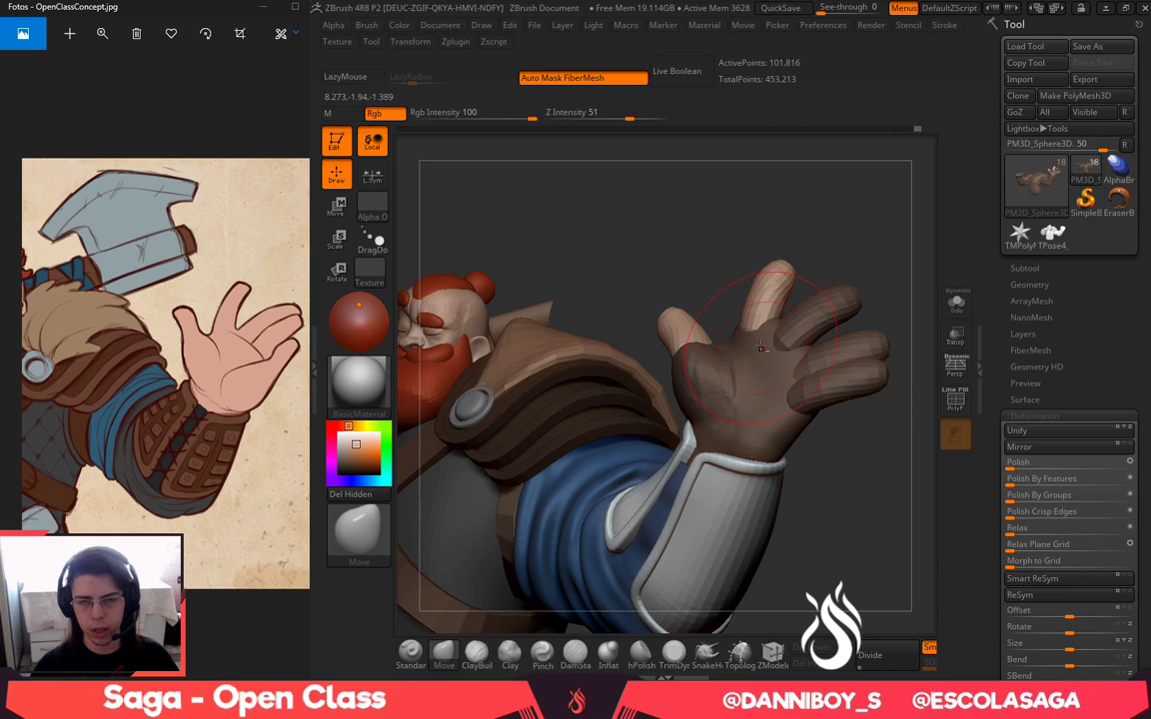
{"action": "key", "text": "space"}
{"action": "left_click_drag", "start_coordinate": [796, 268], "coordinate": [769, 268]}
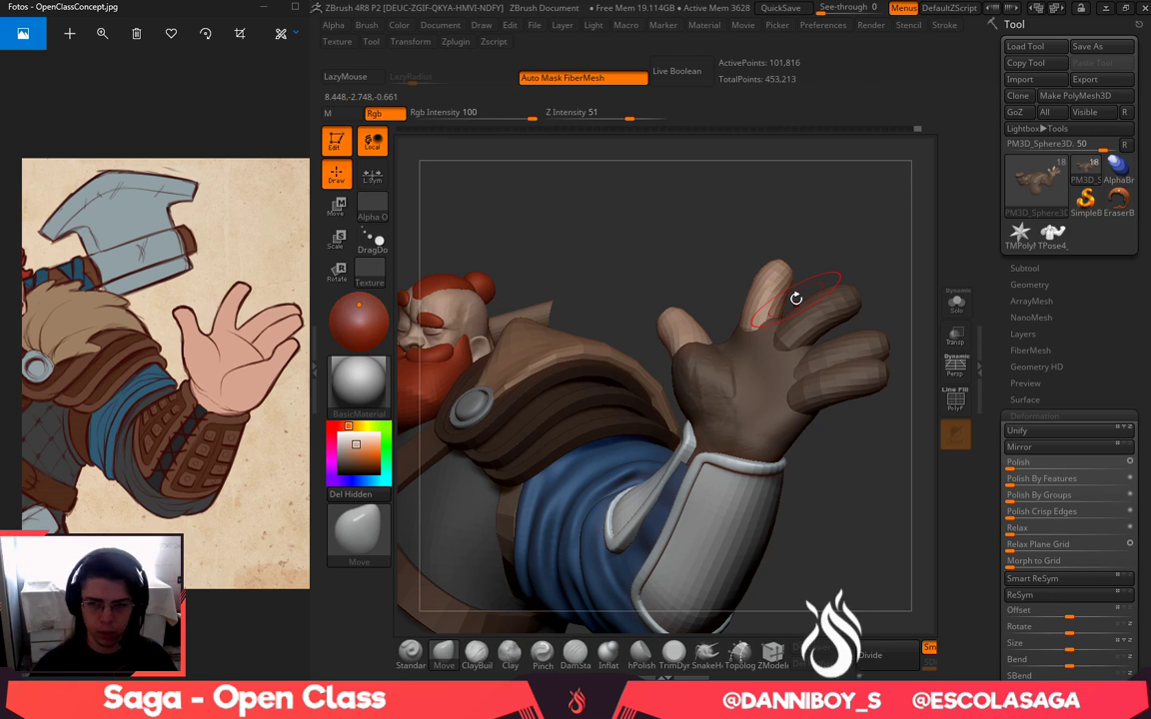
{"action": "left_click_drag", "start_coordinate": [877, 288], "coordinate": [851, 297], "text": "alt"}
{"action": "left_click", "coordinate": [861, 287], "text": "ctrl"}
{"action": "left_click_drag", "start_coordinate": [893, 260], "coordinate": [902, 276], "text": "ctrl"}
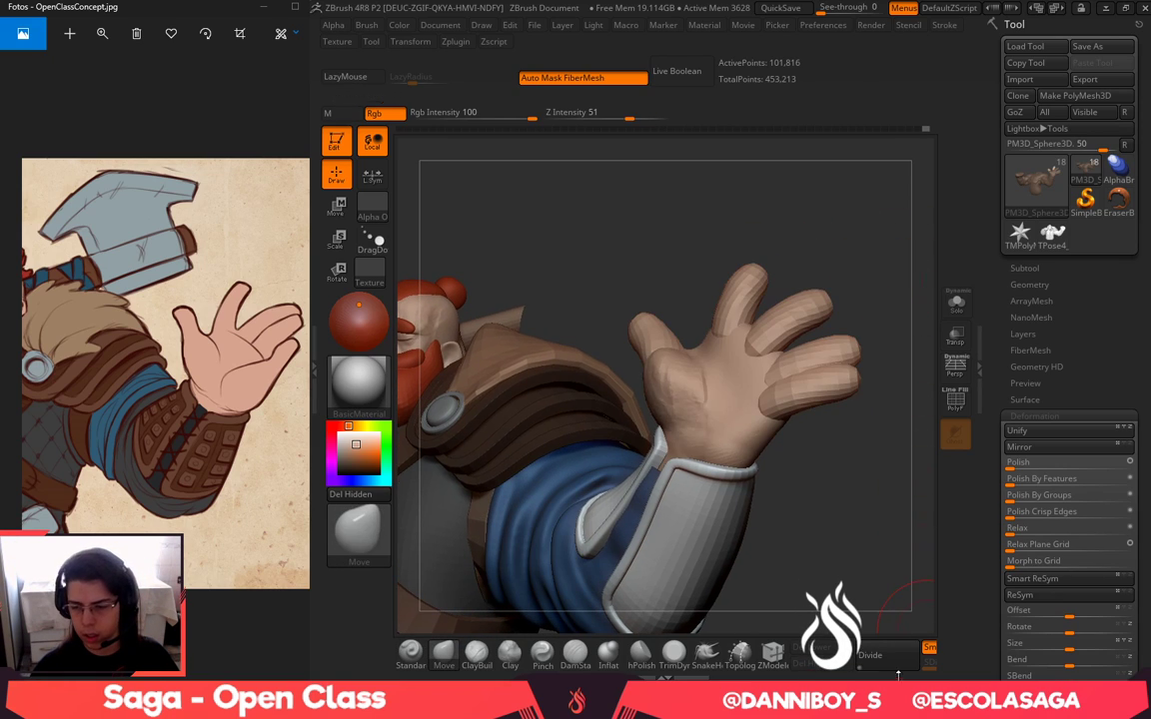
Isolate the middle finger with a mask, straighten and slim it with the Move brush, and clear the mask
{"action": "key", "text": "w"}
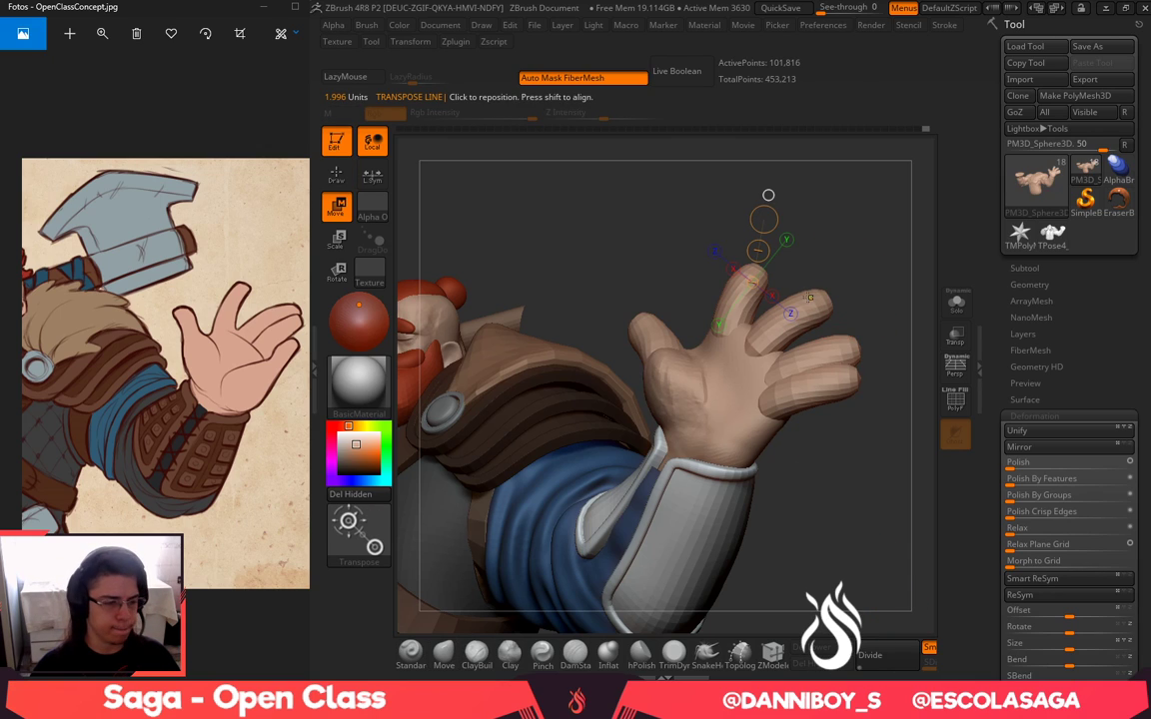
{"action": "left_click", "coordinate": [810, 298], "text": "ctrl"}
{"action": "key", "text": "q"}
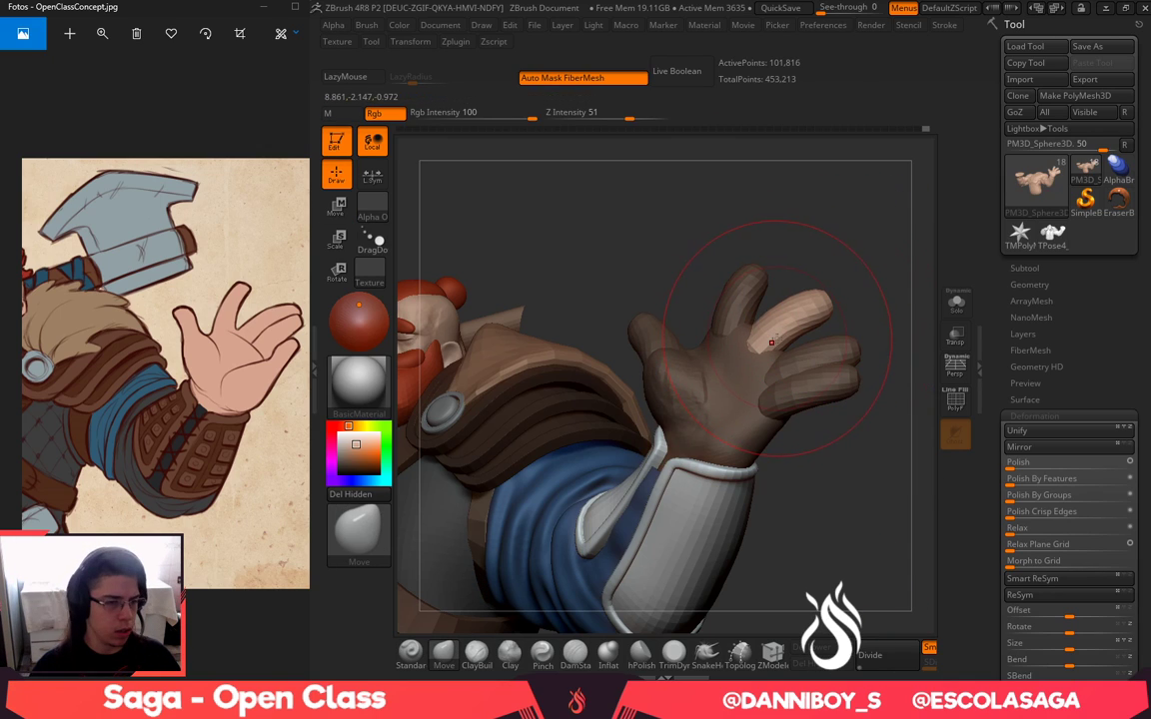
{"action": "key", "text": "space"}
{"action": "left_click_drag", "start_coordinate": [785, 328], "coordinate": [761, 337]}
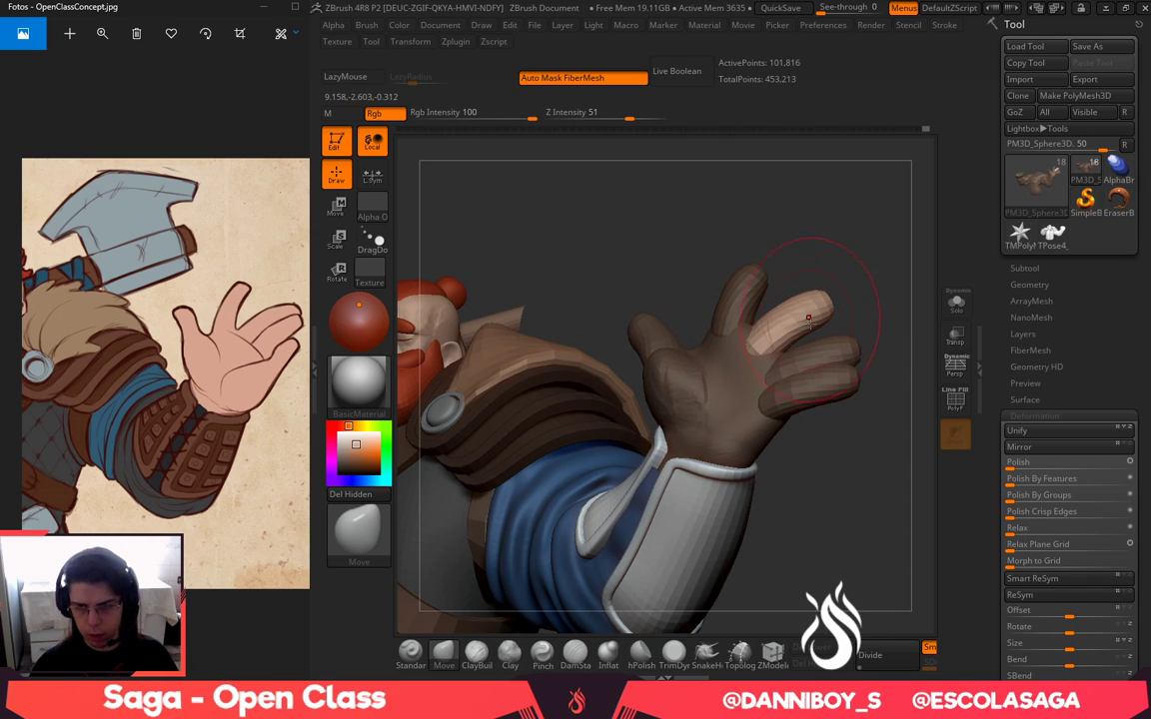
{"action": "key", "text": "space"}
{"action": "key", "text": "space"}
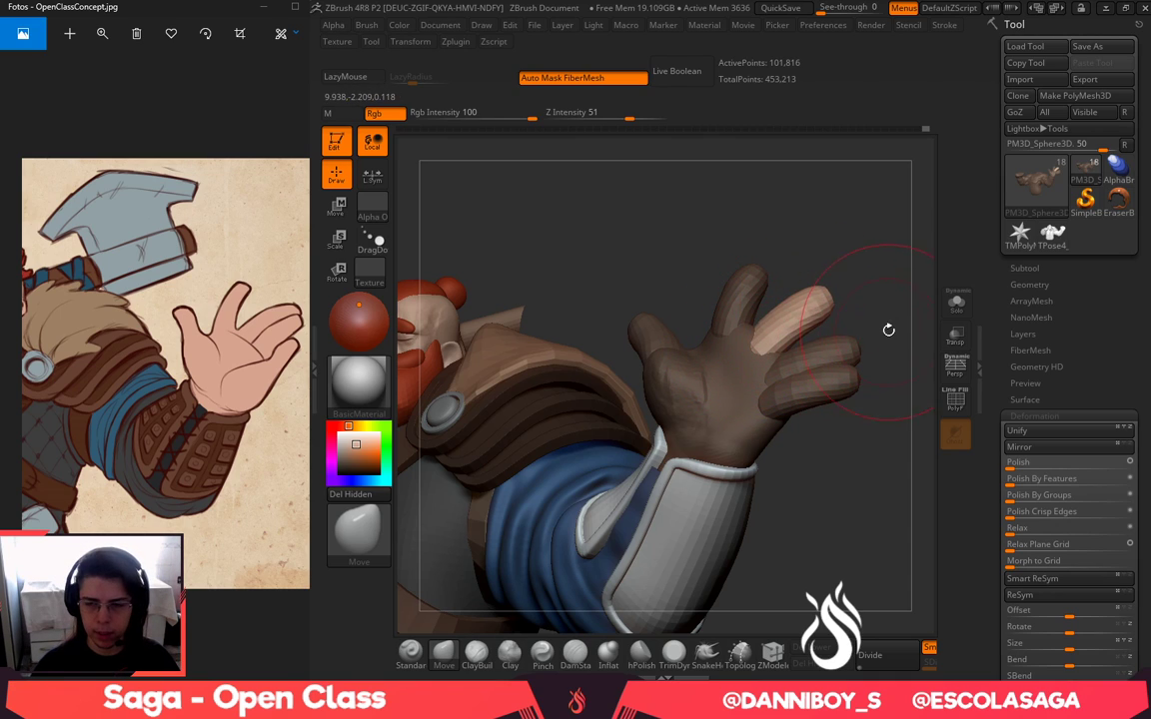
{"action": "left_click_drag", "start_coordinate": [889, 330], "coordinate": [889, 358], "text": "ctrl"}
Isolate the ring finger by masking the rest of the hand and adjust its shape with the Move brush
{"action": "key", "text": "w"}
{"action": "left_click", "coordinate": [829, 353], "text": "ctrl"}
{"action": "key", "text": "q"}
{"action": "key", "text": "space"}
{"action": "left_click", "coordinate": [823, 380]}
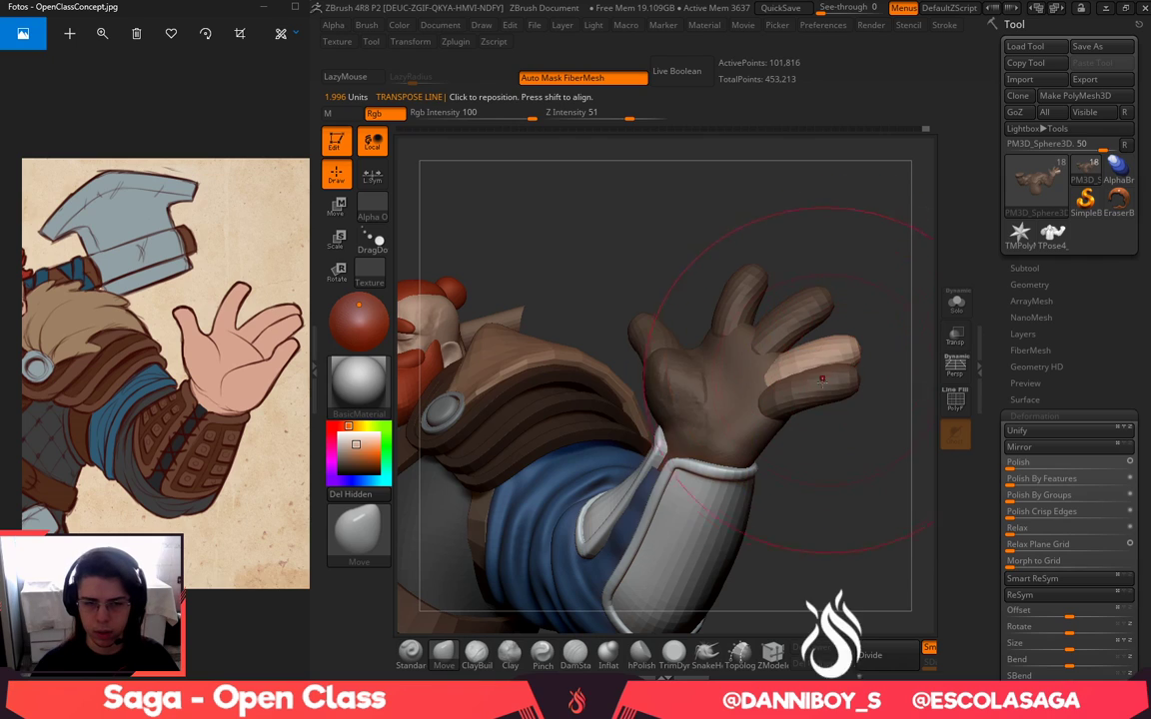
{"action": "left_click_drag", "start_coordinate": [809, 353], "coordinate": [807, 364]}
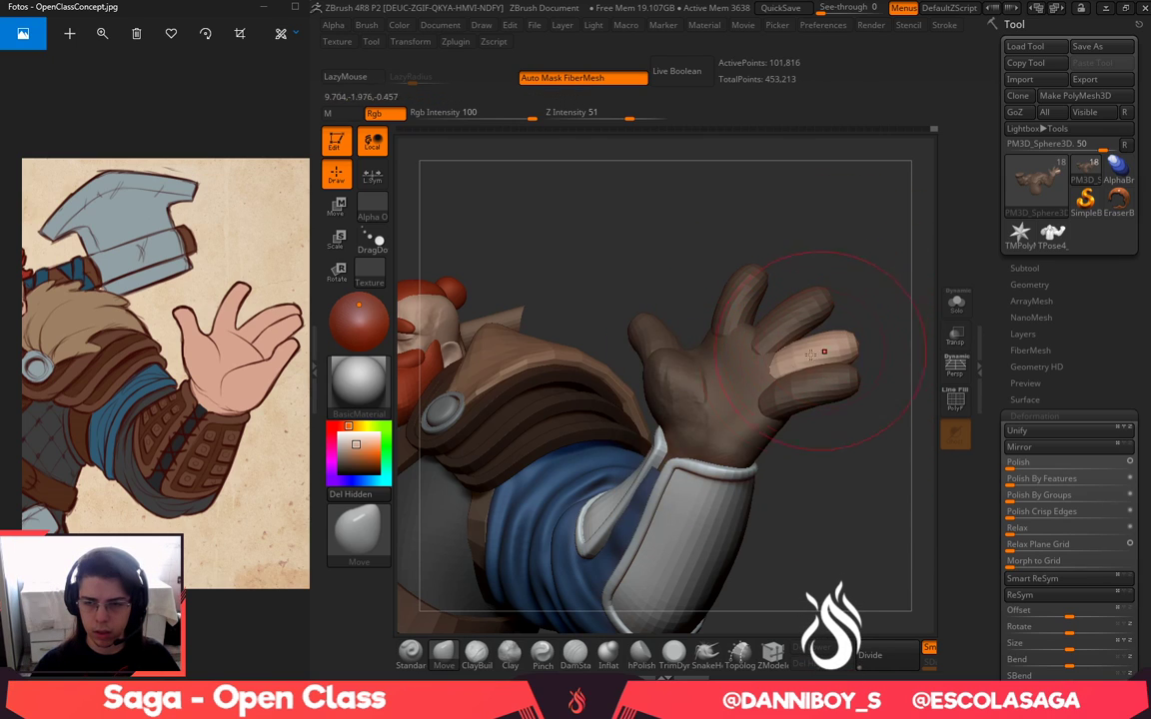
{"action": "key", "text": "w"}
{"action": "mouse_move", "coordinate": [770, 365]}
{"action": "left_mouse_down"}
{"action": "mouse_move", "coordinate": [850, 344]}
{"action": "mouse_move", "coordinate": [853, 331]}
{"action": "mouse_move", "coordinate": [879, 388]}
{"action": "mouse_move", "coordinate": [787, 397]}
{"action": "mouse_move", "coordinate": [812, 393]}
{"action": "left_mouse_up"}
{"action": "key", "text": "r"}
{"action": "key", "text": "q"}
{"action": "key", "text": "w"}
{"action": "key", "text": "q"}
Try to reshape the ring and little fingers with the Move brush at several brush sizes
{"action": "key", "text": "space"}
{"action": "left_click", "coordinate": [850, 391]}
{"action": "key", "text": "space"}
{"action": "mouse_move", "coordinate": [838, 444]}
{"action": "left_mouse_down"}
{"action": "mouse_move", "coordinate": [879, 466]}
{"action": "mouse_move", "coordinate": [832, 437]}
{"action": "mouse_move", "coordinate": [863, 508]}
{"action": "left_mouse_up"}
{"action": "key", "text": "space"}
{"action": "left_click", "coordinate": [837, 414]}
{"action": "left_click_drag", "start_coordinate": [750, 319], "coordinate": [762, 316]}
{"action": "mouse_move", "coordinate": [847, 349]}
{"action": "left_mouse_down"}
{"action": "mouse_move", "coordinate": [807, 299]}
{"action": "mouse_move", "coordinate": [759, 314]}
{"action": "left_mouse_up"}
{"action": "key", "text": "ctrl+z"}
{"action": "key", "text": "ctrl+z"}
{"action": "key", "text": "ctrl+z"}
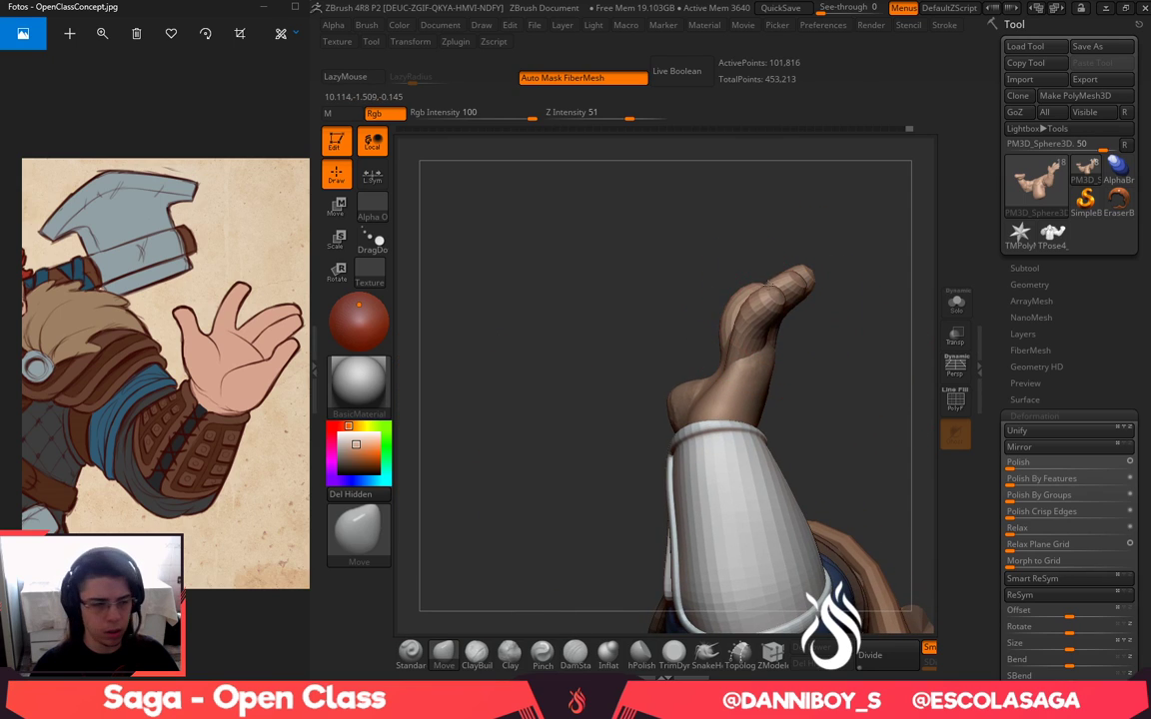
Pull the extended fingertips back with the Move brush while viewing the hand from its outer side
{"action": "left_click_drag", "start_coordinate": [732, 230], "coordinate": [722, 238]}
{"action": "key", "text": "space"}
{"action": "left_click_drag", "start_coordinate": [785, 266], "coordinate": [778, 264]}
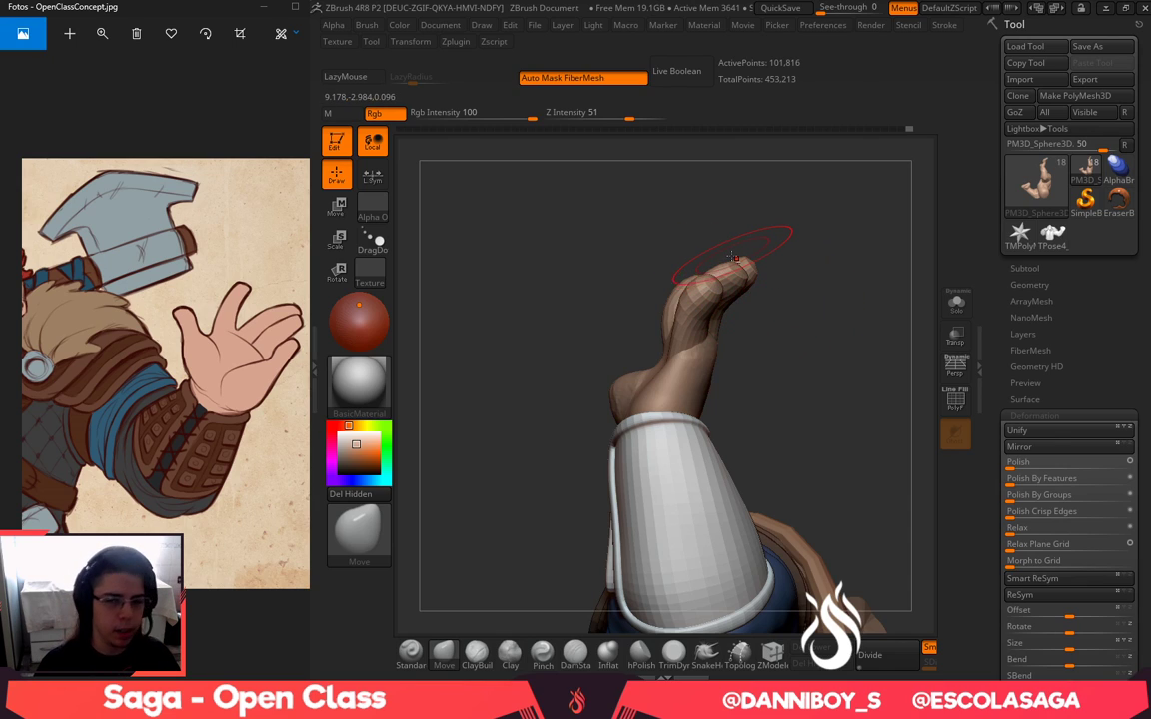
Switch to Spotify to check the StreamZ playlist and return to ZBrush
{"action": "key", "text": "alt+Tab"}
{"action": "left_click", "coordinate": [954, 372]}
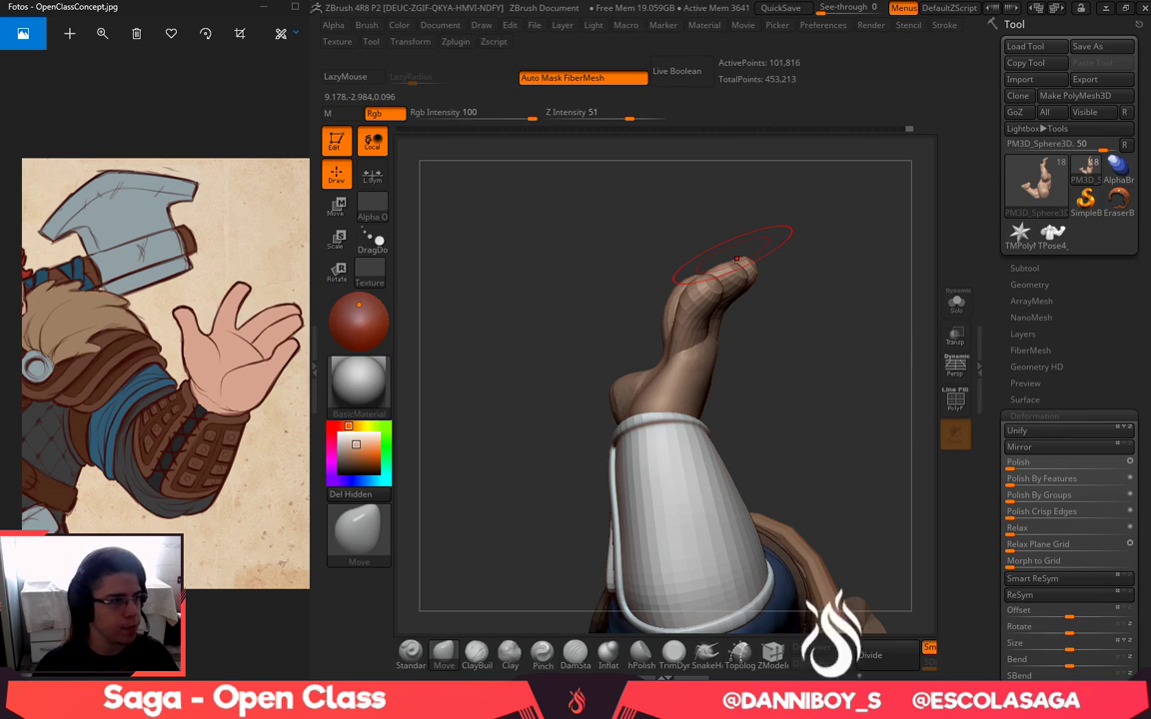
{"action": "left_click_drag", "start_coordinate": [427, 0], "coordinate": [430, 1]}
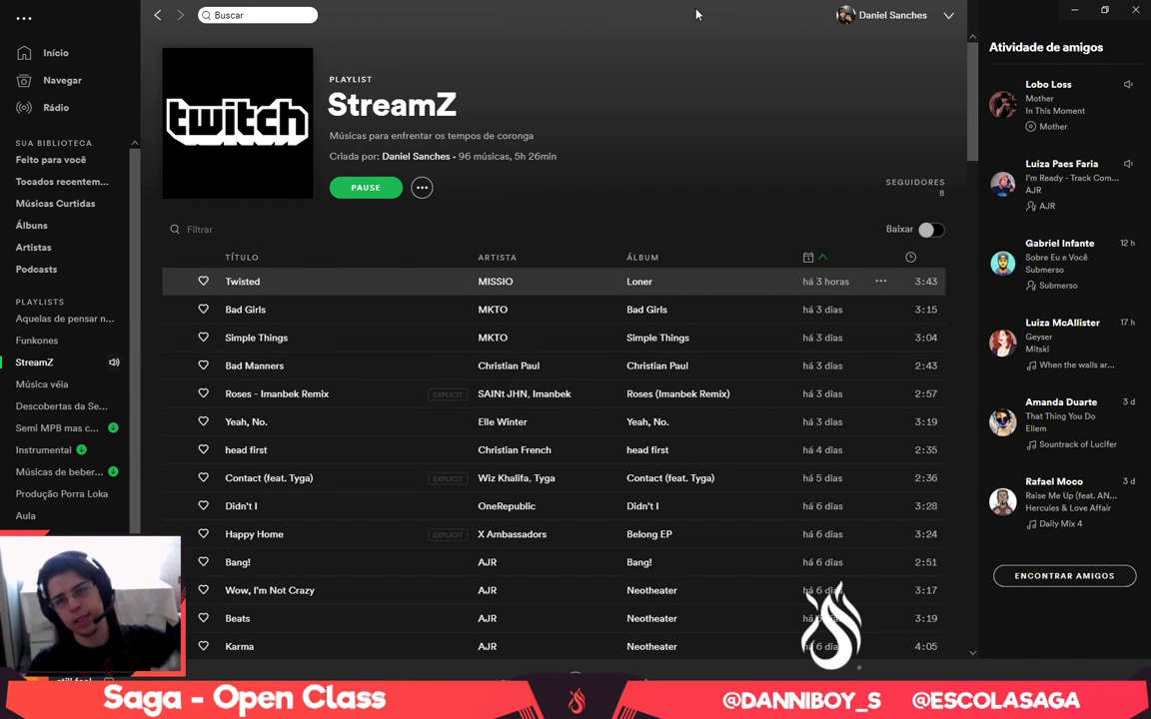
{"action": "key", "text": "alt+Tab"}
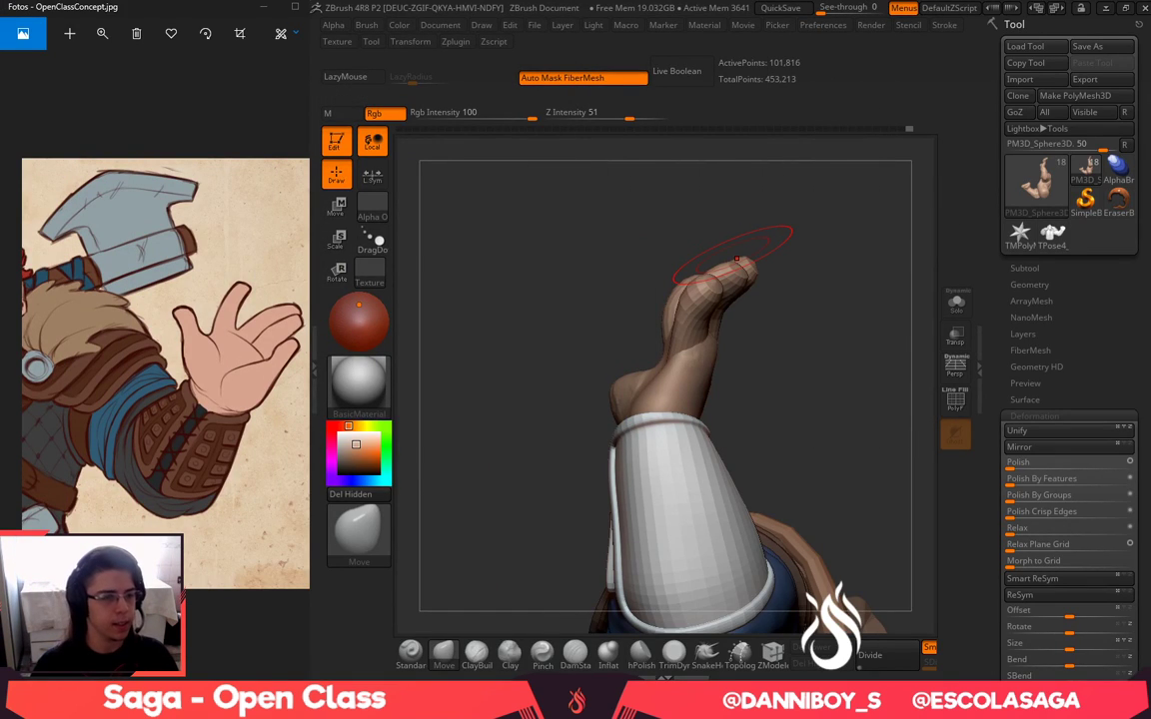
Isolate the little finger by masking the rest of the hand and begin reshaping it with the Move brush
{"action": "mouse_move", "coordinate": [570, 315]}
{"action": "left_mouse_down"}
{"action": "mouse_move", "coordinate": [576, 289]}
{"action": "mouse_move", "coordinate": [869, 460]}
{"action": "left_mouse_up"}
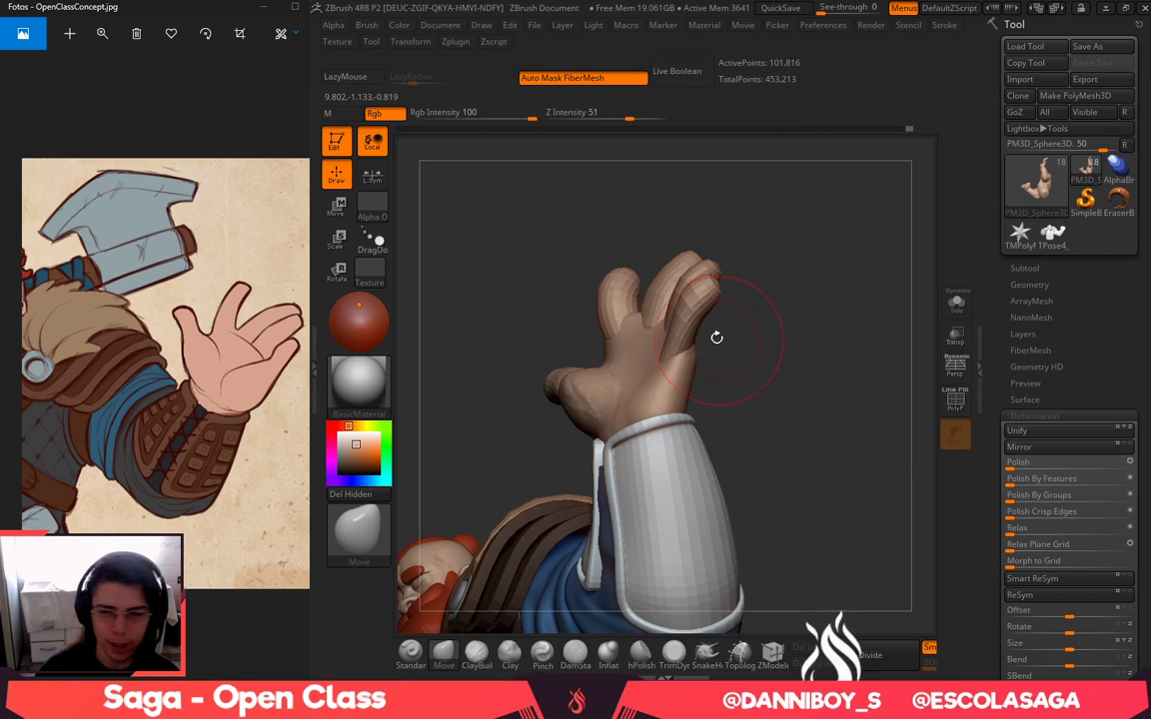
{"action": "left_click_drag", "start_coordinate": [717, 334], "coordinate": [748, 332]}
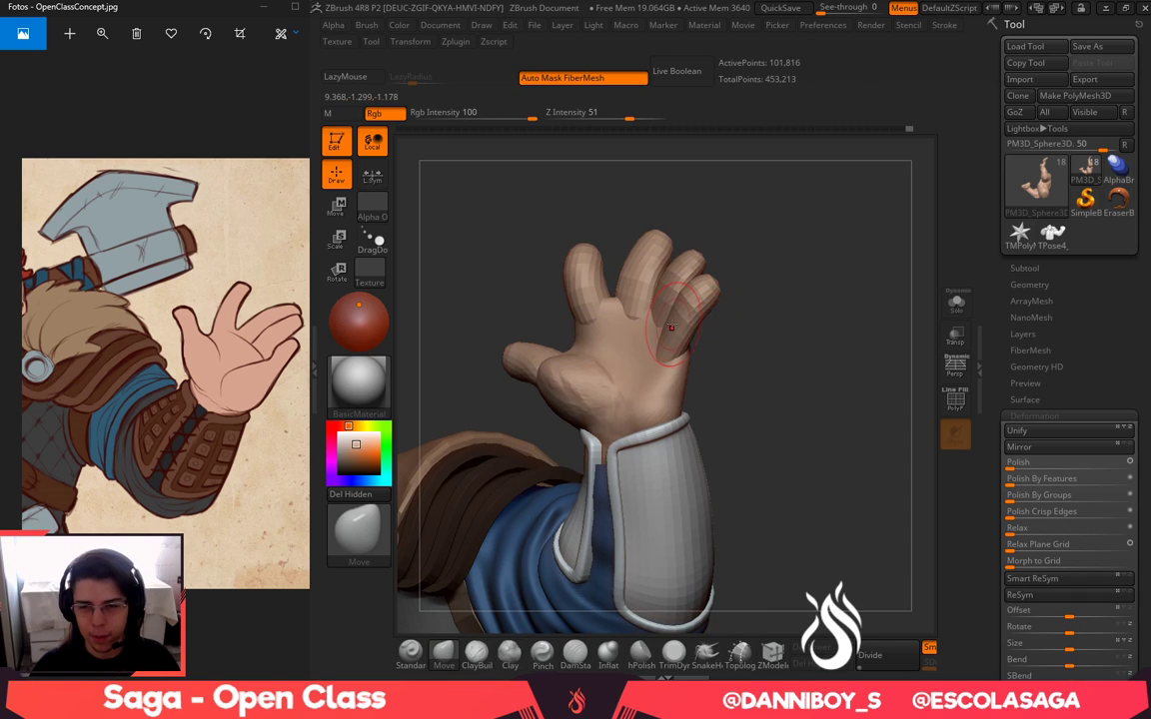
{"action": "key", "text": "w"}
{"action": "mouse_move", "coordinate": [753, 283]}
{"action": "left_mouse_down"}
{"action": "mouse_move", "coordinate": [688, 270]}
{"action": "mouse_move", "coordinate": [827, 416]}
{"action": "left_mouse_up"}
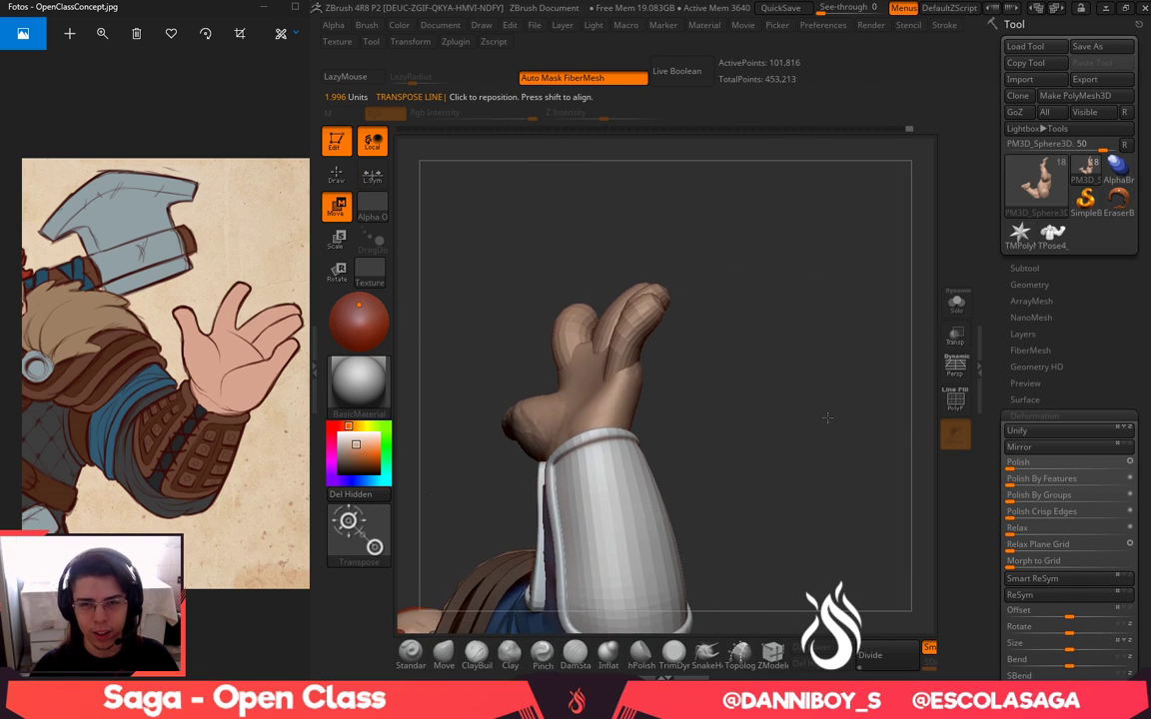
{"action": "left_click_drag", "start_coordinate": [647, 319], "coordinate": [643, 231], "text": "ctrl"}
{"action": "left_click_drag", "start_coordinate": [634, 352], "coordinate": [705, 384]}
{"action": "key", "text": "q"}
{"action": "key", "text": "b"}
{"action": "key", "text": "m"}
{"action": "key", "text": "v"}
{"action": "left_click_drag", "start_coordinate": [674, 306], "coordinate": [619, 298]}
{"action": "left_click_drag", "start_coordinate": [632, 374], "coordinate": [638, 329]}
{"action": "key", "text": "space"}
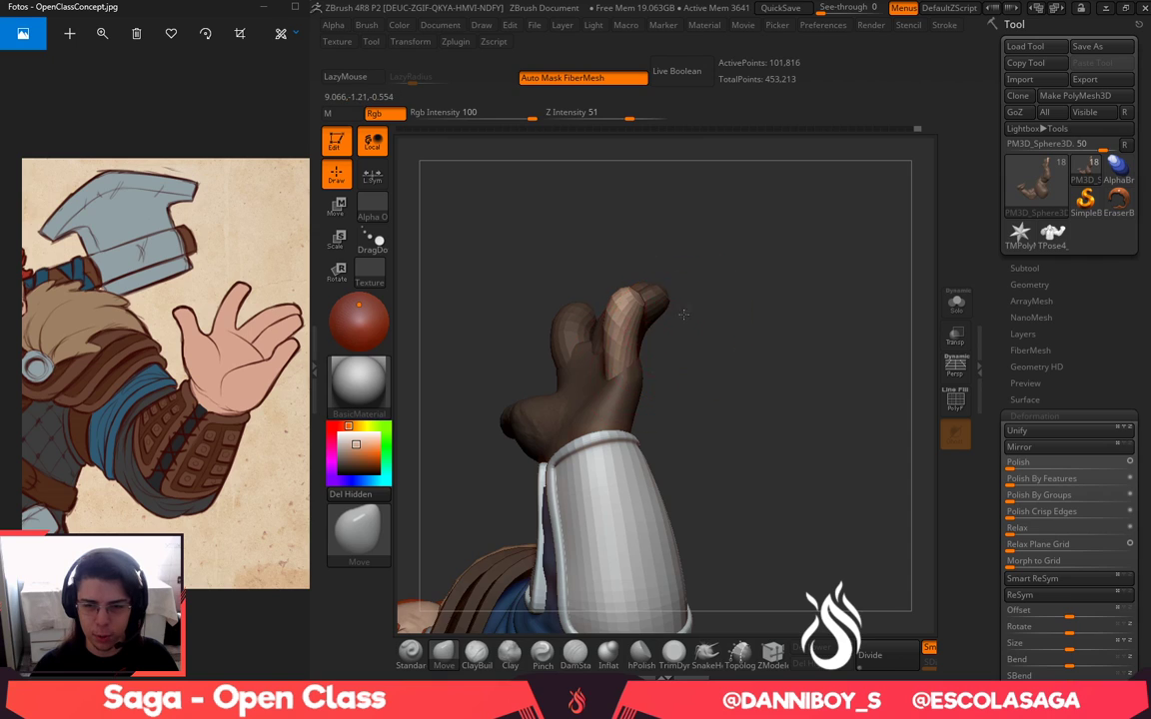
Spread the little finger away from the ring finger with the Move brush, refining it from the side and back
{"action": "left_click_drag", "start_coordinate": [683, 315], "coordinate": [775, 324]}
{"action": "left_click_drag", "start_coordinate": [611, 345], "coordinate": [707, 358]}
{"action": "mouse_move", "coordinate": [639, 331]}
{"action": "left_mouse_down"}
{"action": "mouse_move", "coordinate": [660, 305]}
{"action": "mouse_move", "coordinate": [609, 323]}
{"action": "mouse_move", "coordinate": [689, 362]}
{"action": "left_mouse_up"}
{"action": "left_click_drag", "start_coordinate": [679, 350], "coordinate": [616, 382]}
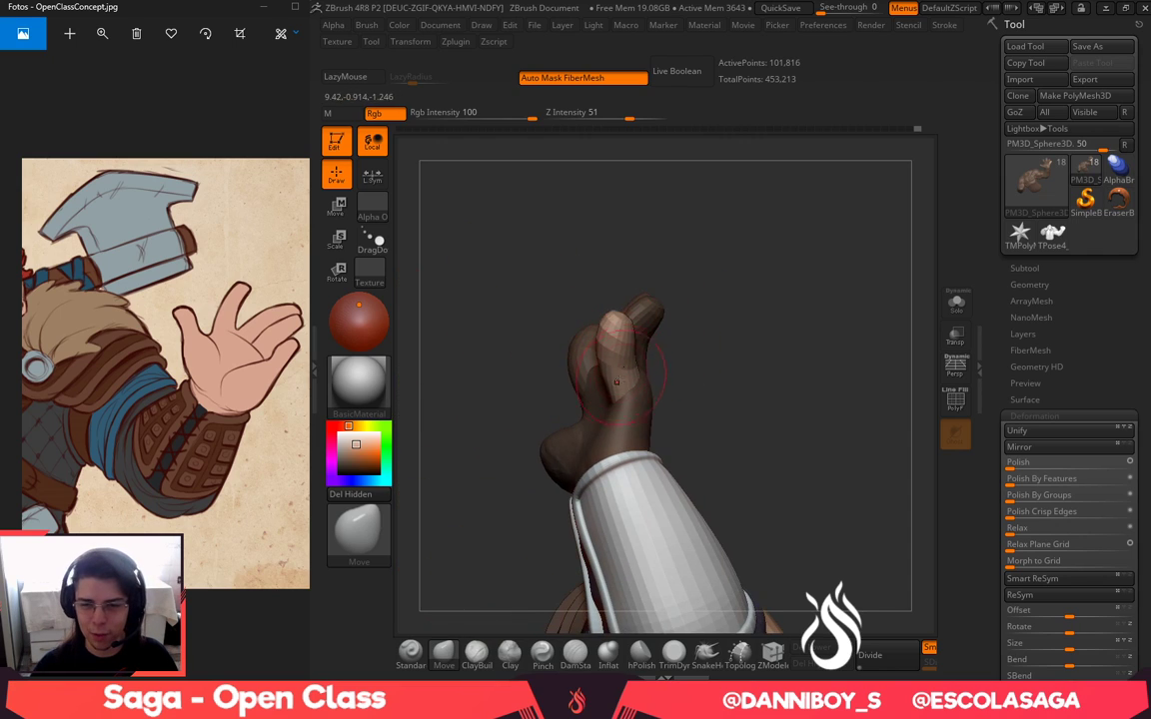
{"action": "left_click_drag", "start_coordinate": [614, 325], "coordinate": [619, 320]}
{"action": "left_click_drag", "start_coordinate": [689, 283], "coordinate": [647, 282]}
Isolate the ring finger by masking the rest of the hand and reshape it with the Move brush from the back
{"action": "key", "text": "w"}
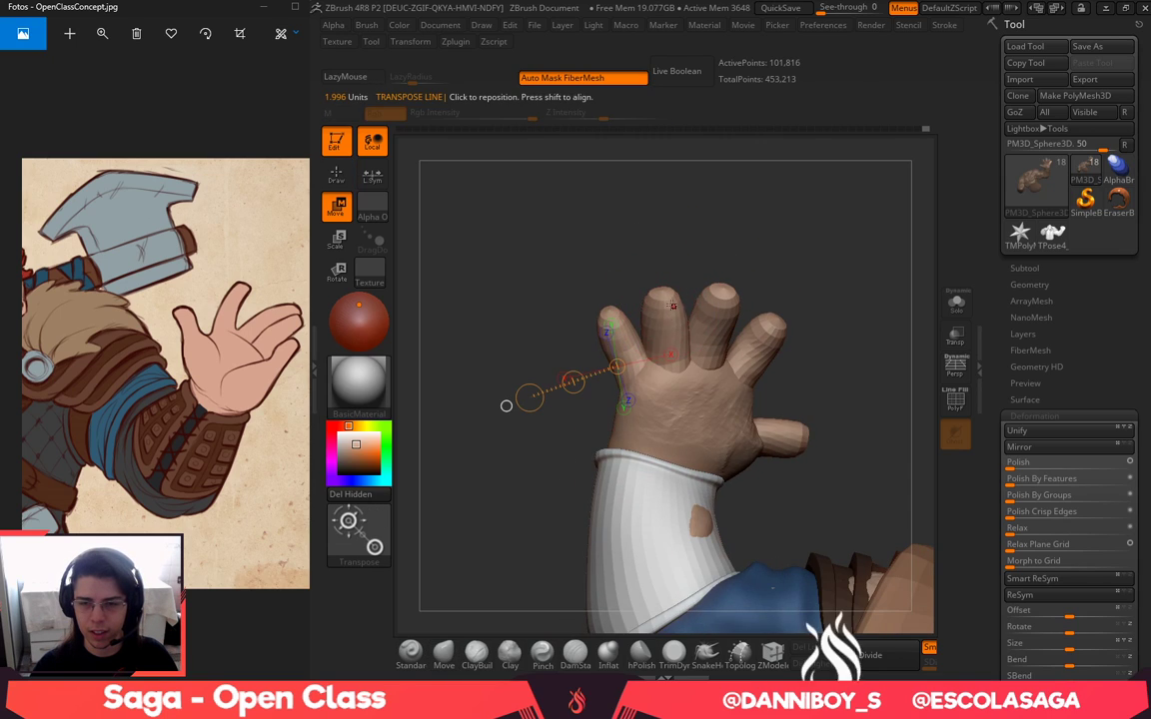
{"action": "left_click", "coordinate": [668, 307], "text": "ctrl"}
{"action": "key", "text": "q"}
{"action": "left_click_drag", "start_coordinate": [704, 230], "coordinate": [719, 253]}
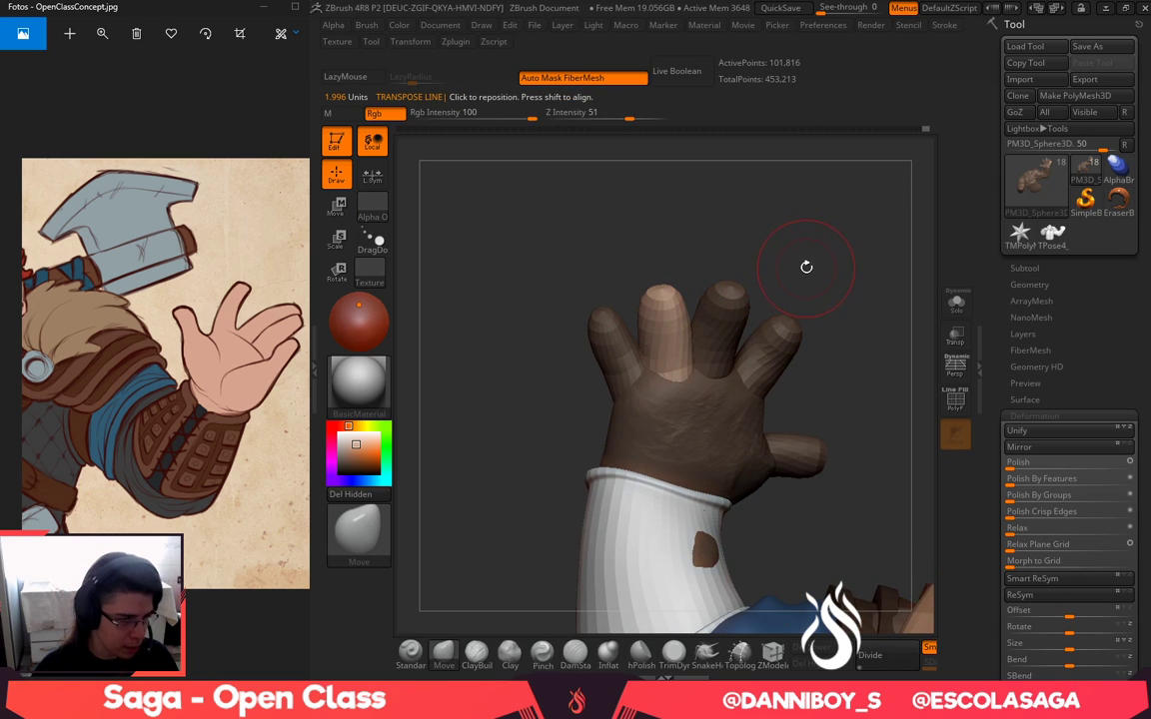
{"action": "left_click_drag", "start_coordinate": [803, 264], "coordinate": [767, 283]}
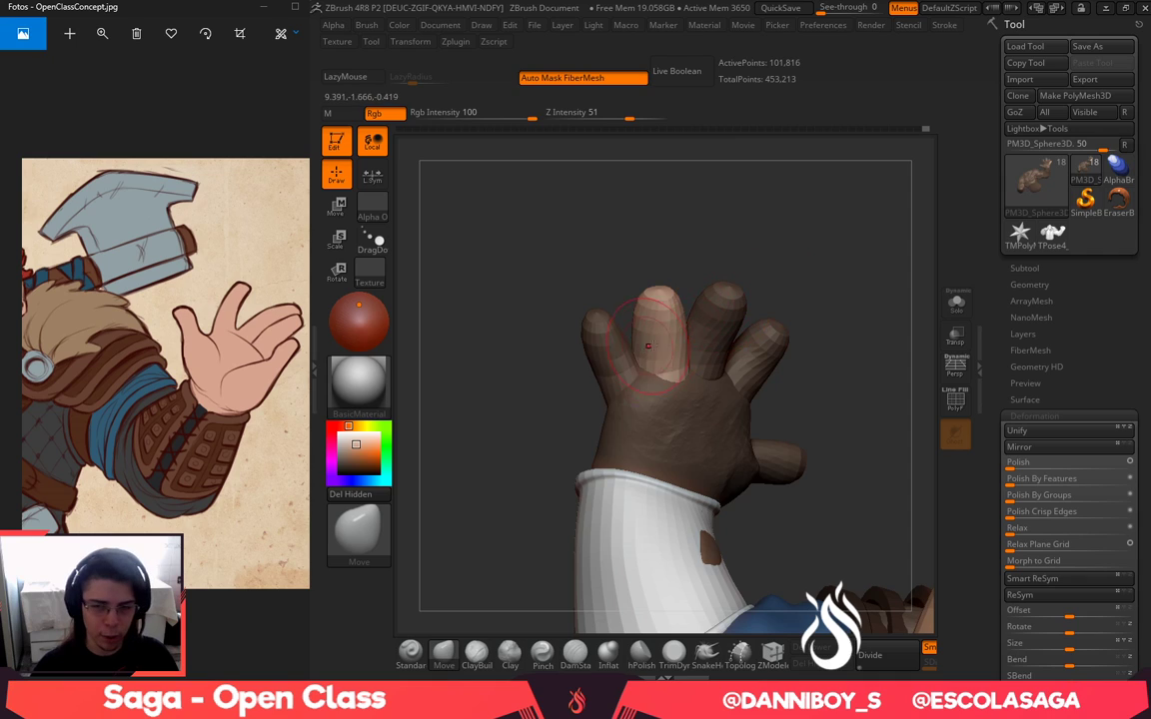
{"action": "key", "text": "space"}
{"action": "mouse_move", "coordinate": [648, 345]}
{"action": "left_mouse_down"}
{"action": "mouse_move", "coordinate": [641, 337]}
{"action": "mouse_move", "coordinate": [684, 344]}
{"action": "mouse_move", "coordinate": [681, 330]}
{"action": "left_mouse_up"}
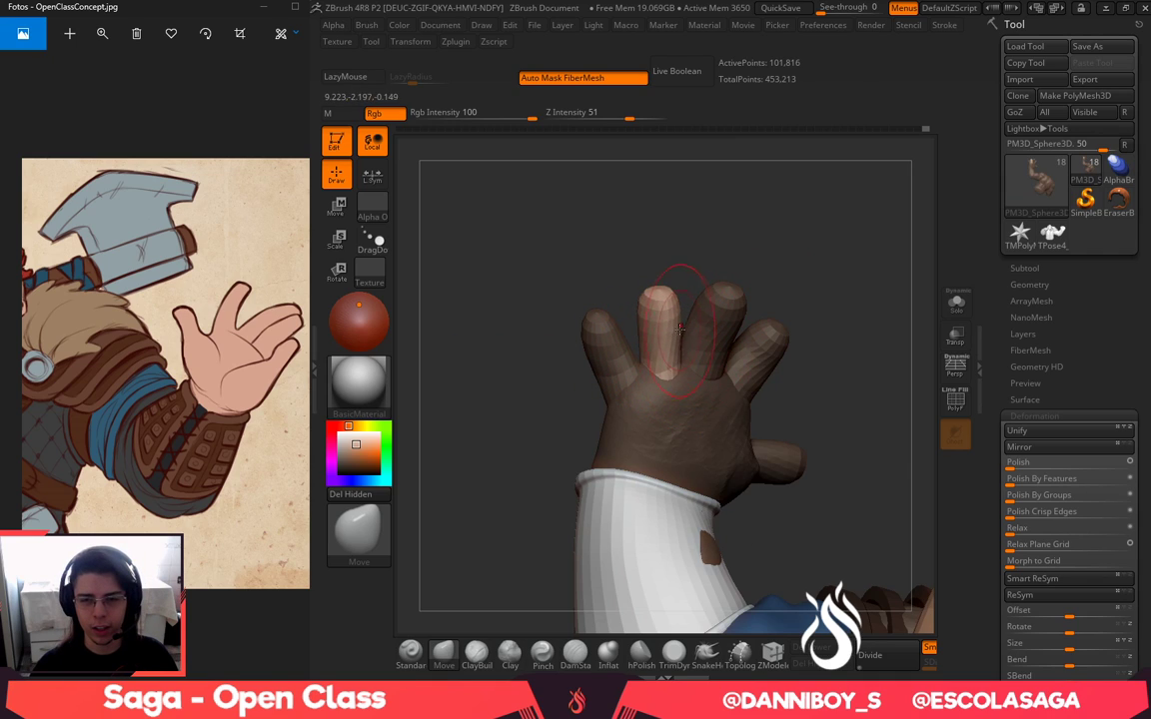
{"action": "left_click_drag", "start_coordinate": [737, 251], "coordinate": [661, 258]}
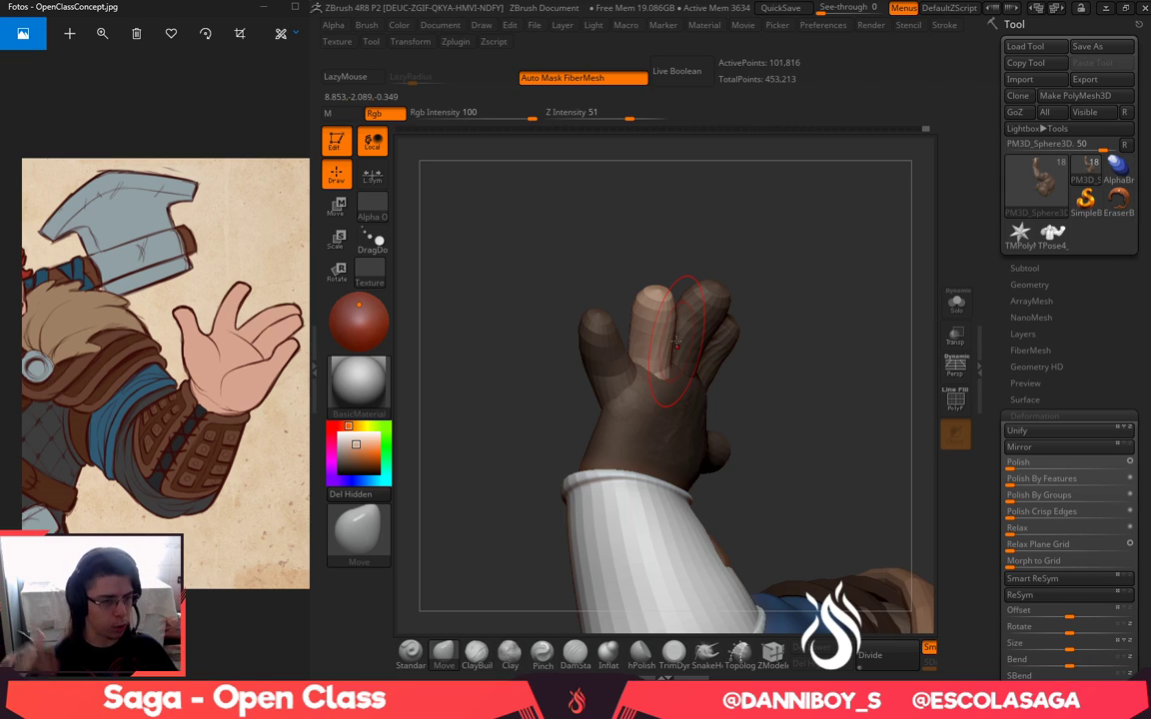
Smooth the ring finger along its length while comparing the palm view with the concept art
{"action": "left_click_drag", "start_coordinate": [853, 338], "coordinate": [774, 440]}
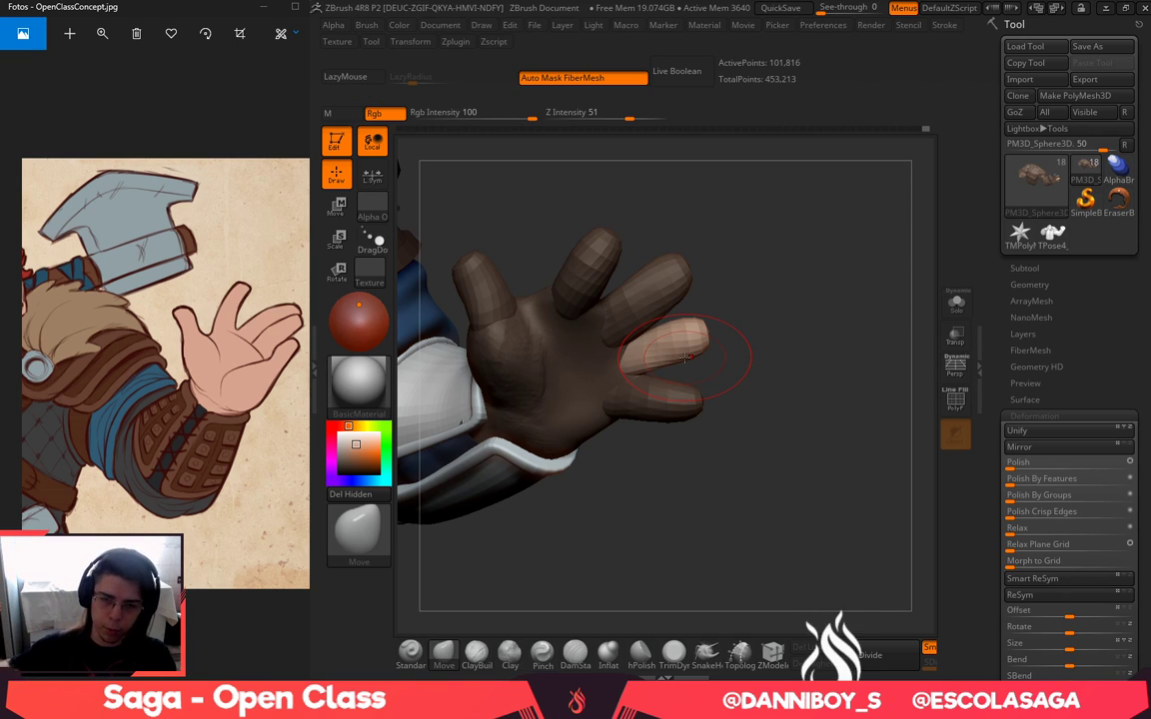
{"action": "left_click_drag", "start_coordinate": [810, 419], "coordinate": [807, 360]}
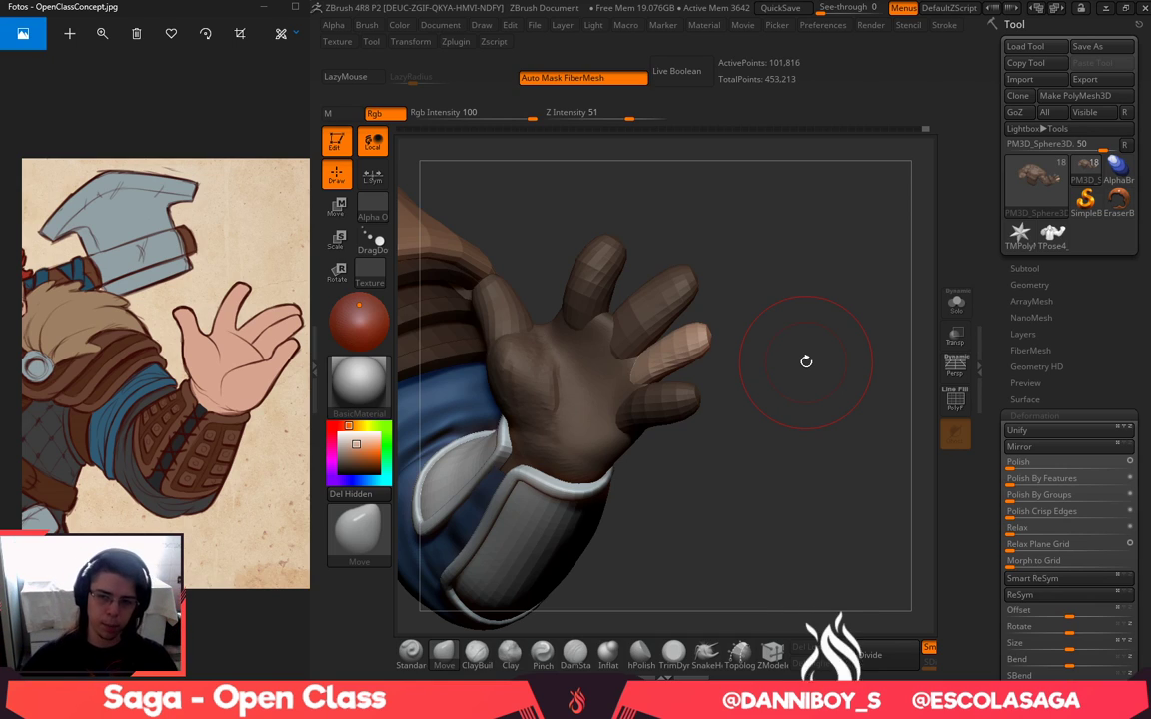
{"action": "left_click_drag", "start_coordinate": [778, 318], "coordinate": [799, 389]}
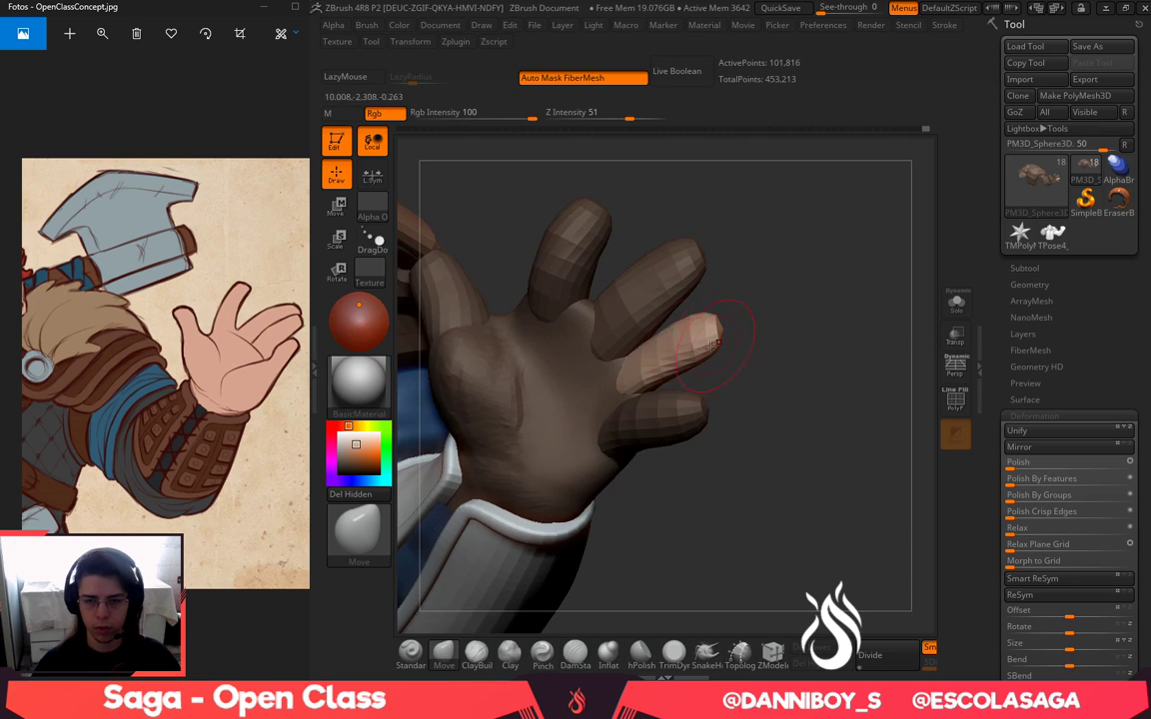
{"action": "left_click_drag", "start_coordinate": [684, 348], "coordinate": [654, 367], "text": "shift"}
{"action": "mouse_move", "coordinate": [810, 374]}
{"action": "left_mouse_down"}
{"action": "mouse_move", "coordinate": [792, 380]}
{"action": "mouse_move", "coordinate": [805, 396]}
{"action": "mouse_move", "coordinate": [796, 405]}
{"action": "left_mouse_up"}
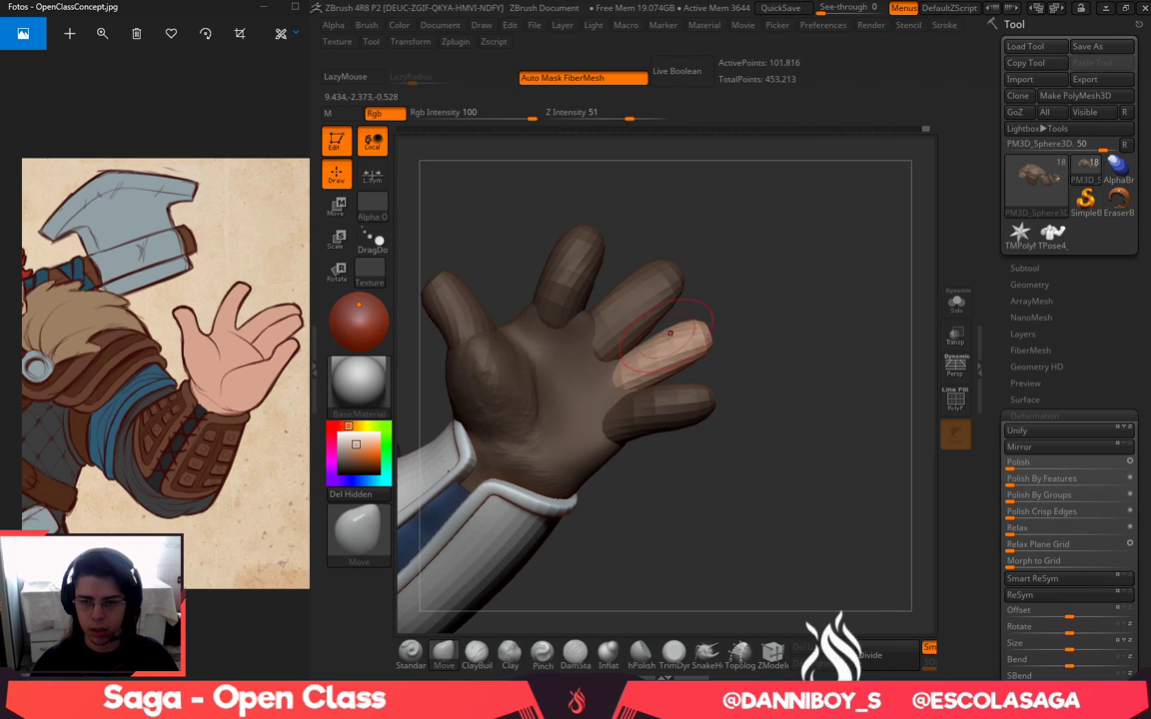
Refine the ring finger's tip and base with the Move brush, checking it from the palm and back
{"action": "left_click_drag", "start_coordinate": [706, 306], "coordinate": [722, 312]}
{"action": "left_click_drag", "start_coordinate": [776, 341], "coordinate": [724, 361]}
{"action": "left_click_drag", "start_coordinate": [771, 285], "coordinate": [805, 300]}
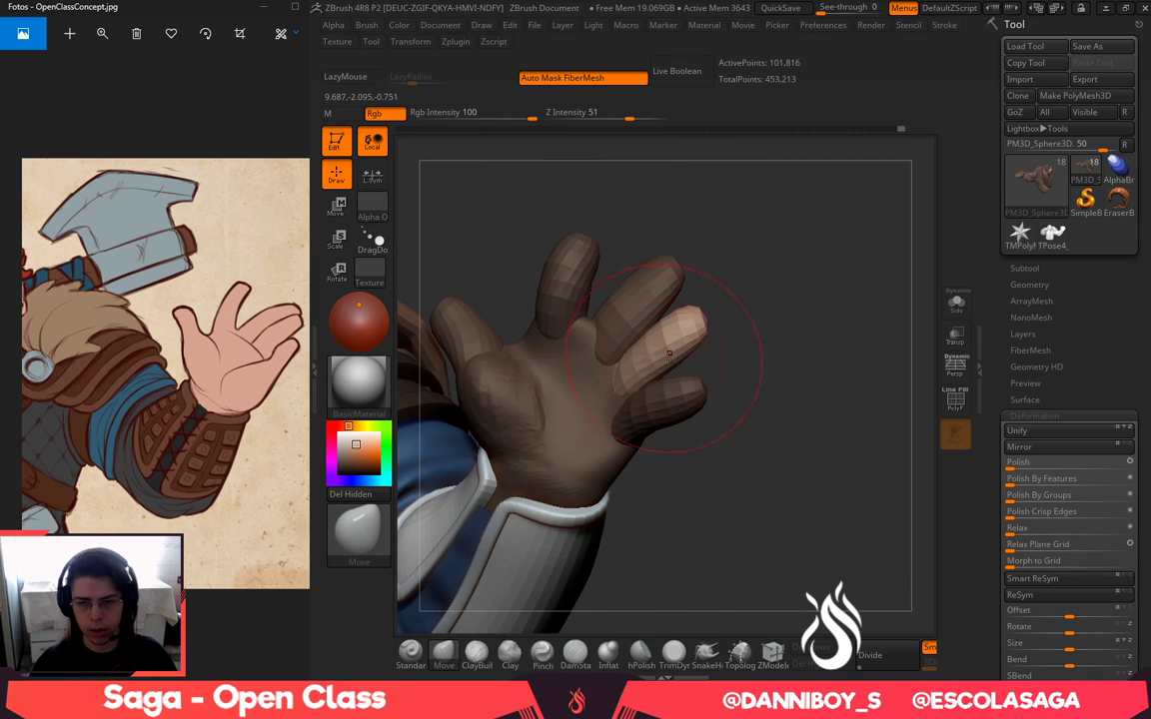
{"action": "left_click_drag", "start_coordinate": [668, 357], "coordinate": [644, 355]}
{"action": "left_click_drag", "start_coordinate": [762, 379], "coordinate": [655, 399]}
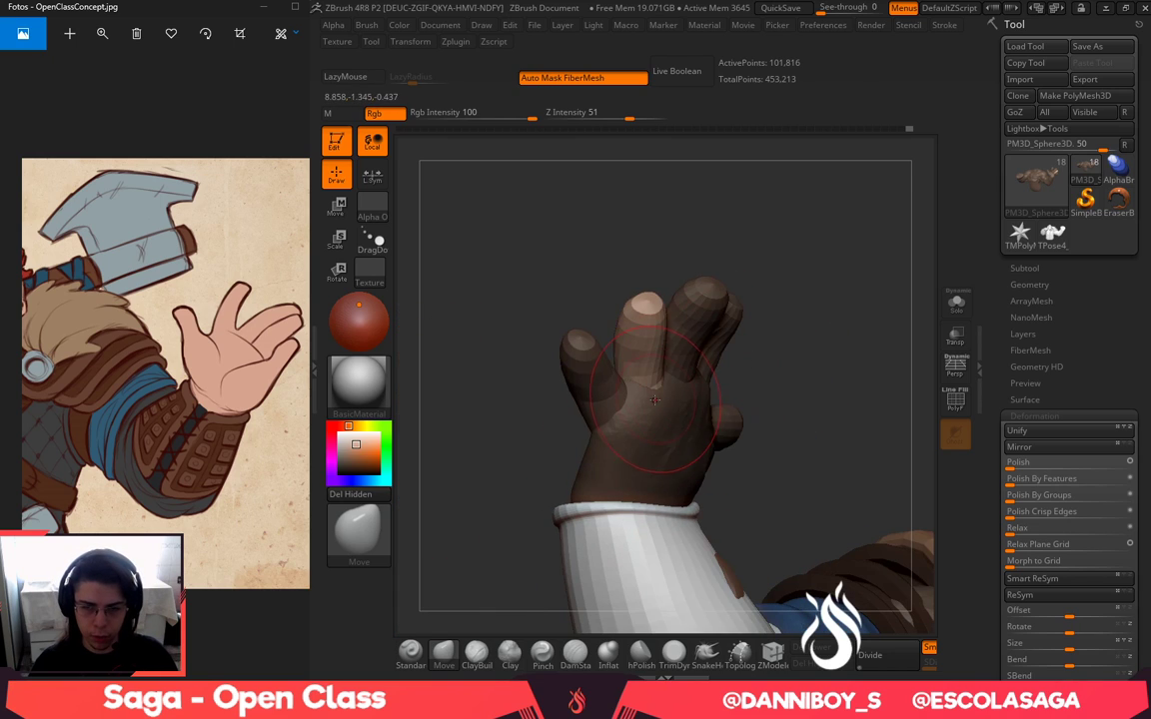
{"action": "mouse_move", "coordinate": [744, 381]}
{"action": "left_mouse_down"}
{"action": "mouse_move", "coordinate": [645, 277]}
{"action": "mouse_move", "coordinate": [740, 256]}
{"action": "mouse_move", "coordinate": [757, 304]}
{"action": "mouse_move", "coordinate": [745, 322]}
{"action": "mouse_move", "coordinate": [688, 315]}
{"action": "left_mouse_up"}
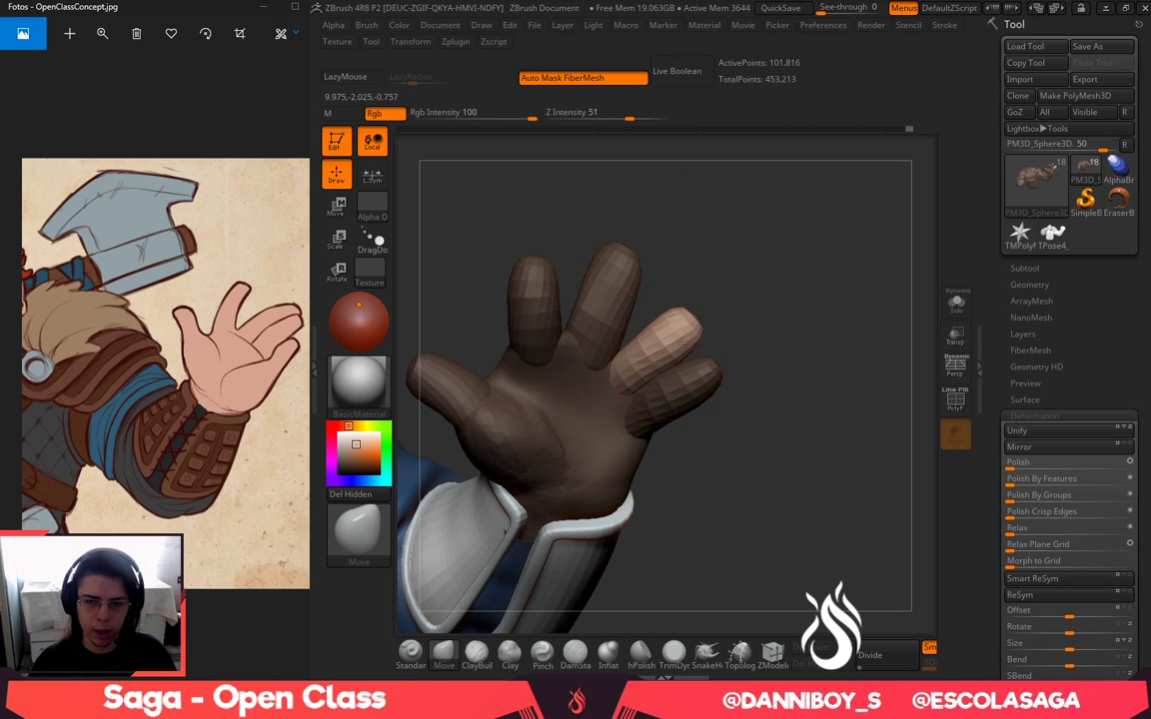
{"action": "left_click_drag", "start_coordinate": [748, 324], "coordinate": [752, 280]}
Replace the mask with one that leaves only the little finger free and smooth that finger from the side
{"action": "mouse_move", "coordinate": [769, 297]}
{"action": "left_mouse_down", "text": "ctrl"}
{"action": "mouse_move", "coordinate": [784, 310]}
{"action": "mouse_move", "coordinate": [767, 318]}
{"action": "left_mouse_up", "text": "ctrl"}
{"action": "key", "text": "w"}
{"action": "left_click_drag", "start_coordinate": [690, 358], "coordinate": [656, 418], "text": "ctrl"}
{"action": "key", "text": "q"}
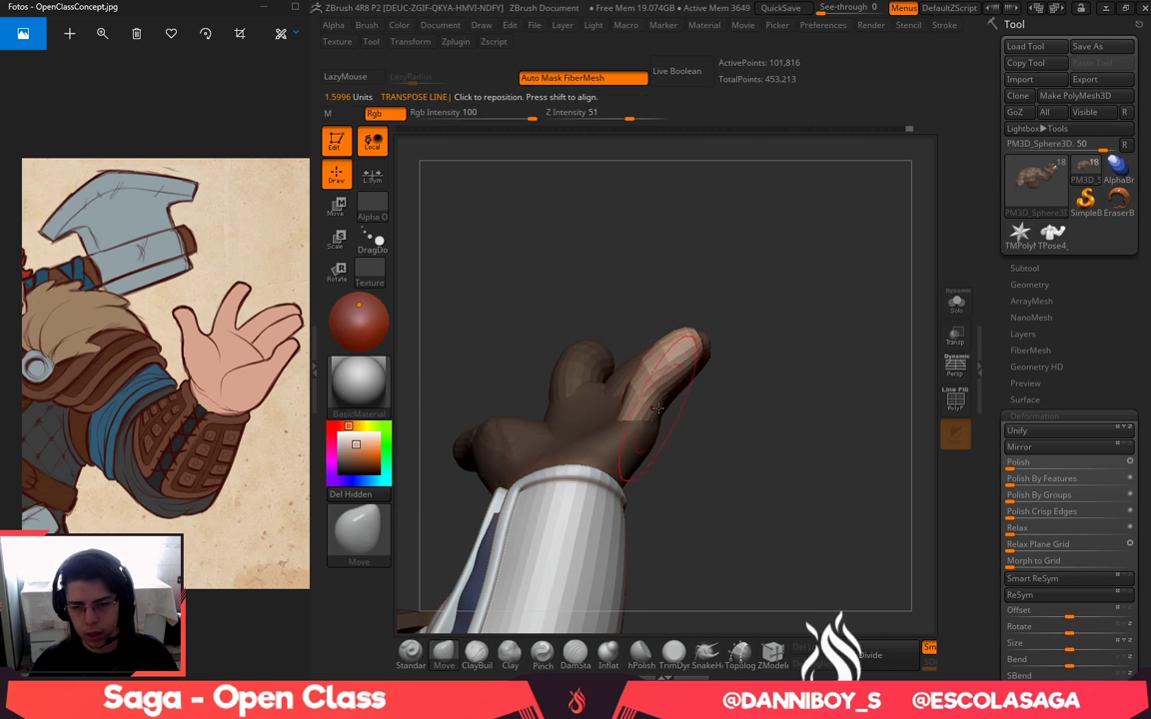
{"action": "mouse_move", "coordinate": [669, 364]}
{"action": "left_mouse_down", "text": "shift"}
{"action": "mouse_move", "coordinate": [690, 342]}
{"action": "mouse_move", "coordinate": [666, 360]}
{"action": "left_mouse_up", "text": "shift"}
{"action": "key", "text": "space"}
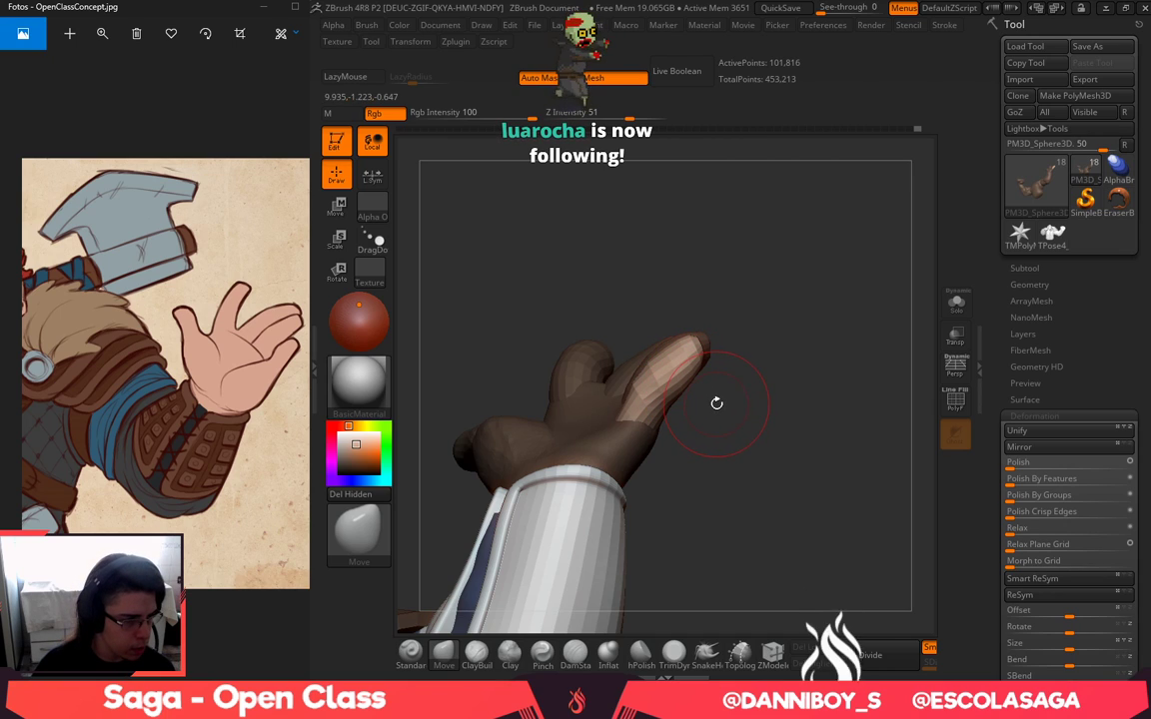
Adjust the little finger's tip with the Move brush and smooth it into a shorter, rounder shape
{"action": "left_click_drag", "start_coordinate": [763, 458], "coordinate": [770, 436]}
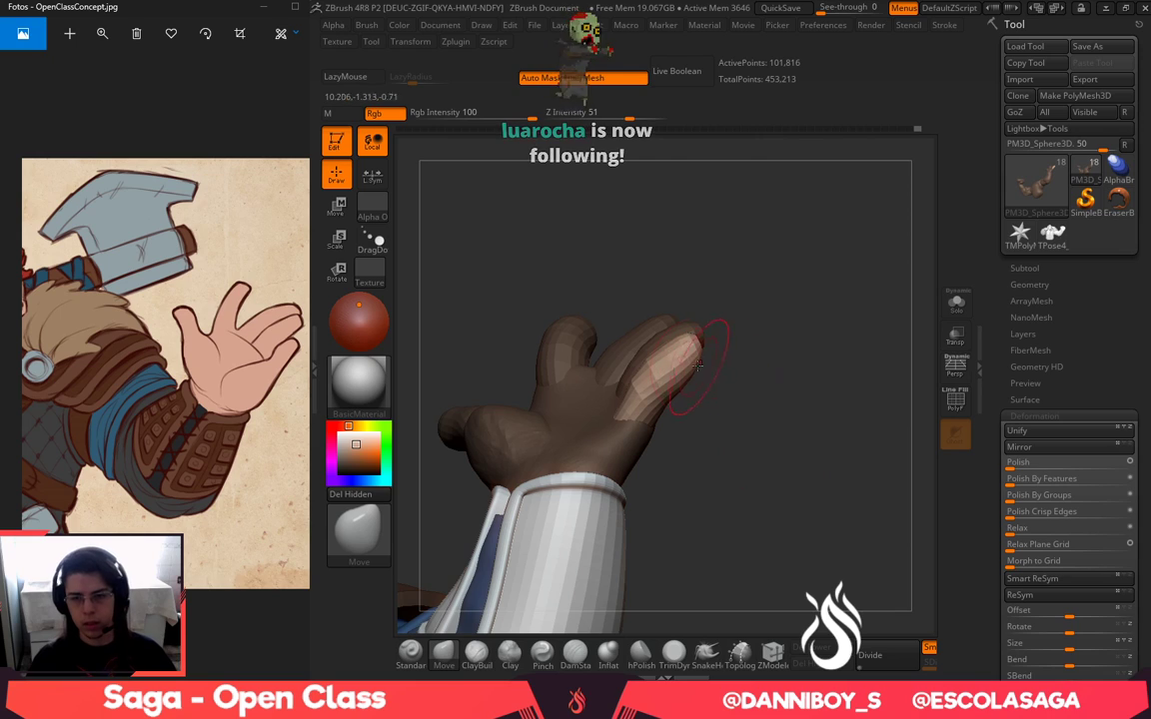
{"action": "left_click_drag", "start_coordinate": [699, 365], "coordinate": [703, 349]}
{"action": "left_click_drag", "start_coordinate": [766, 468], "coordinate": [756, 408]}
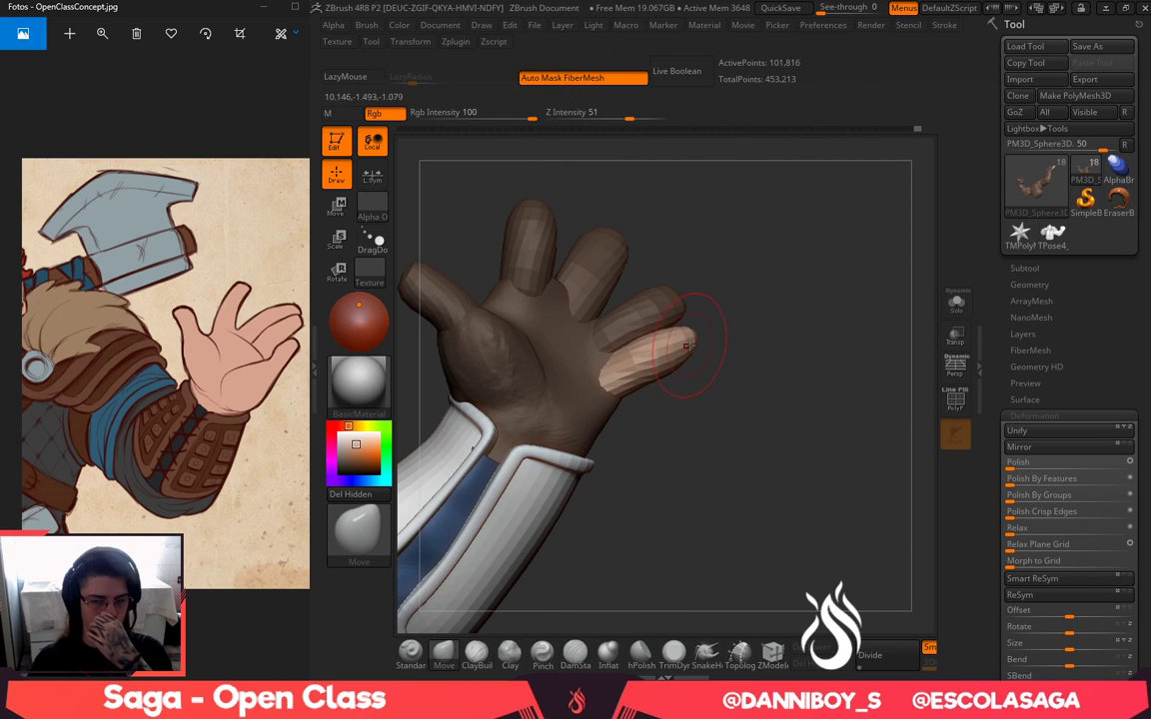
{"action": "mouse_move", "coordinate": [692, 337]}
{"action": "left_mouse_down", "text": "shift"}
{"action": "mouse_move", "coordinate": [640, 361]}
{"action": "mouse_move", "coordinate": [629, 352]}
{"action": "mouse_move", "coordinate": [685, 355]}
{"action": "left_mouse_up", "text": "shift"}
{"action": "key", "text": "space"}
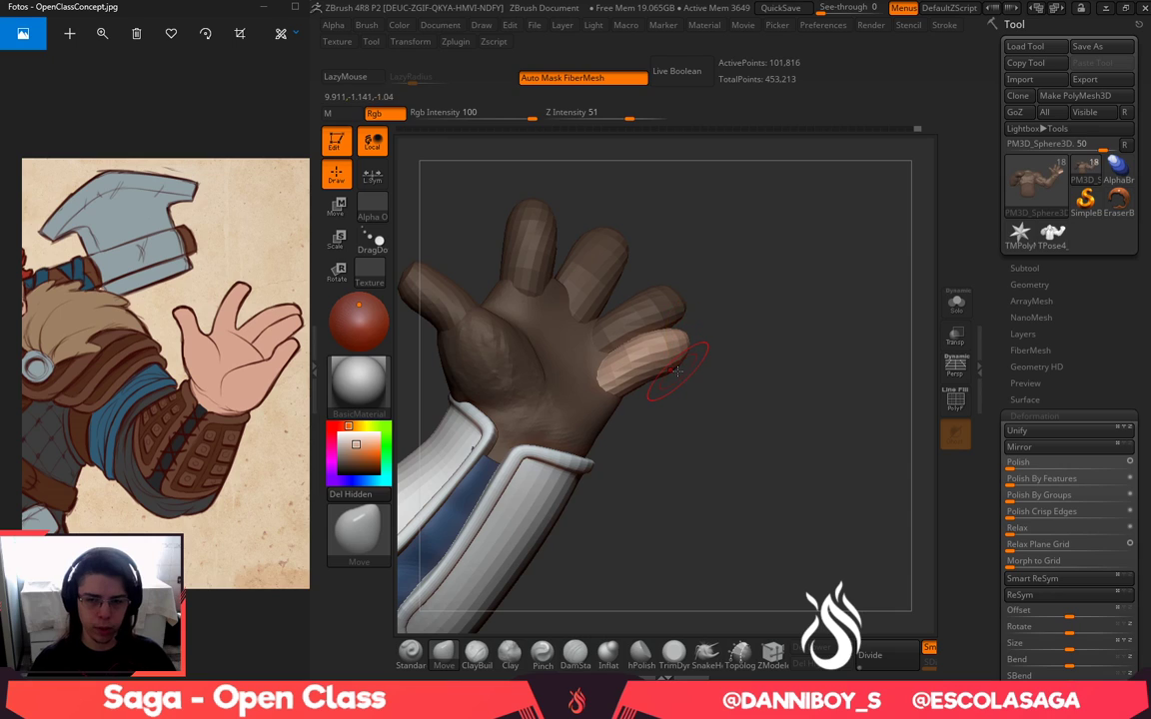
{"action": "left_click_drag", "start_coordinate": [759, 399], "coordinate": [725, 442]}
{"action": "left_click_drag", "start_coordinate": [674, 383], "coordinate": [776, 350]}
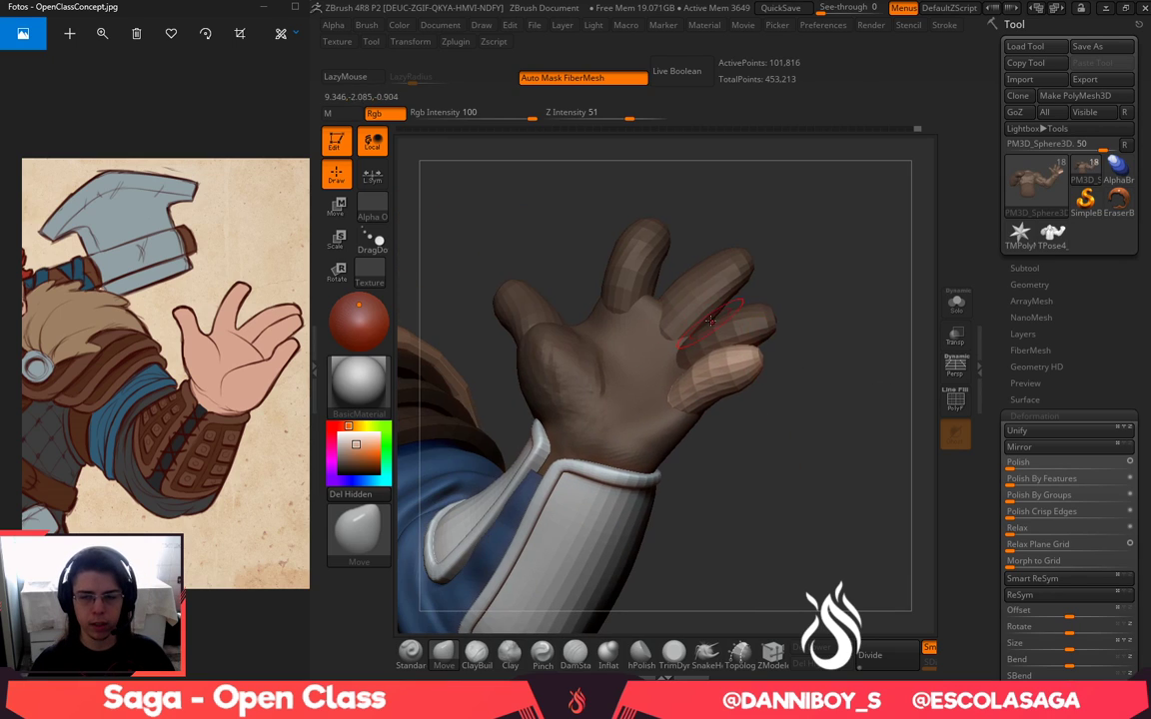
Isolate the middle finger by masking the rest of the hand and reshape it with the Move brush from the palm side
{"action": "key", "text": "w"}
{"action": "left_click", "coordinate": [721, 270], "text": "ctrl"}
{"action": "key", "text": "q"}
{"action": "right_click", "coordinate": [715, 367]}
{"action": "right_click_drag", "start_coordinate": [715, 368], "coordinate": [696, 307]}
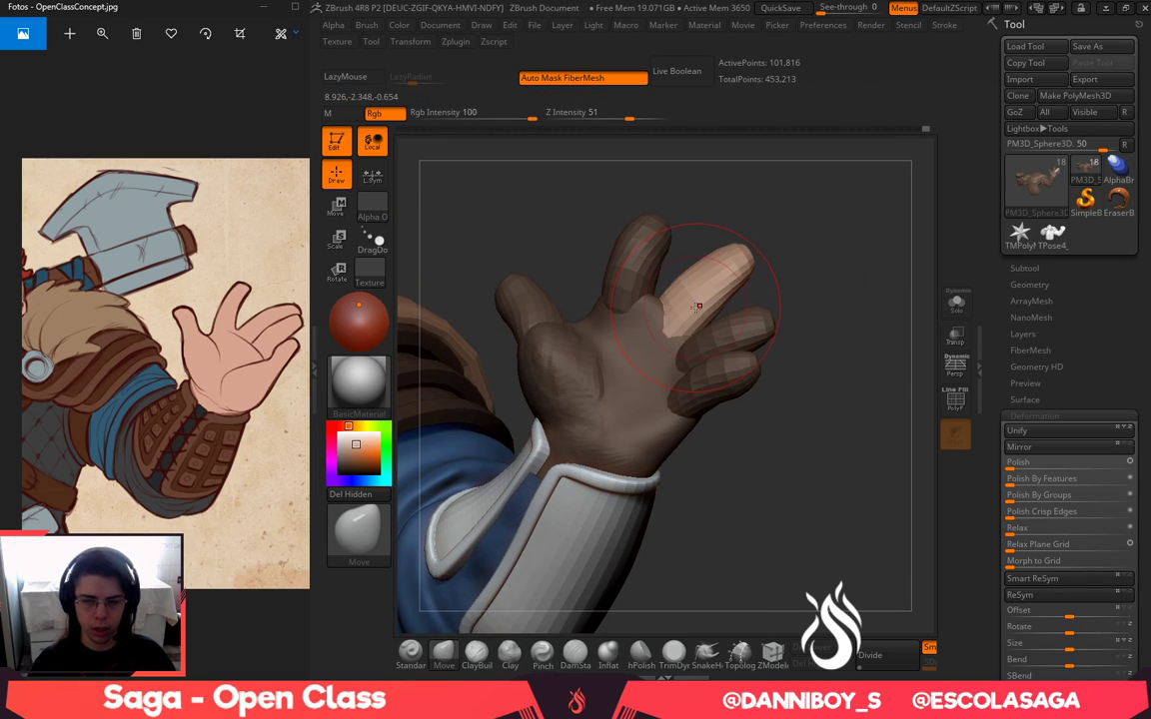
{"action": "left_click_drag", "start_coordinate": [822, 357], "coordinate": [772, 349]}
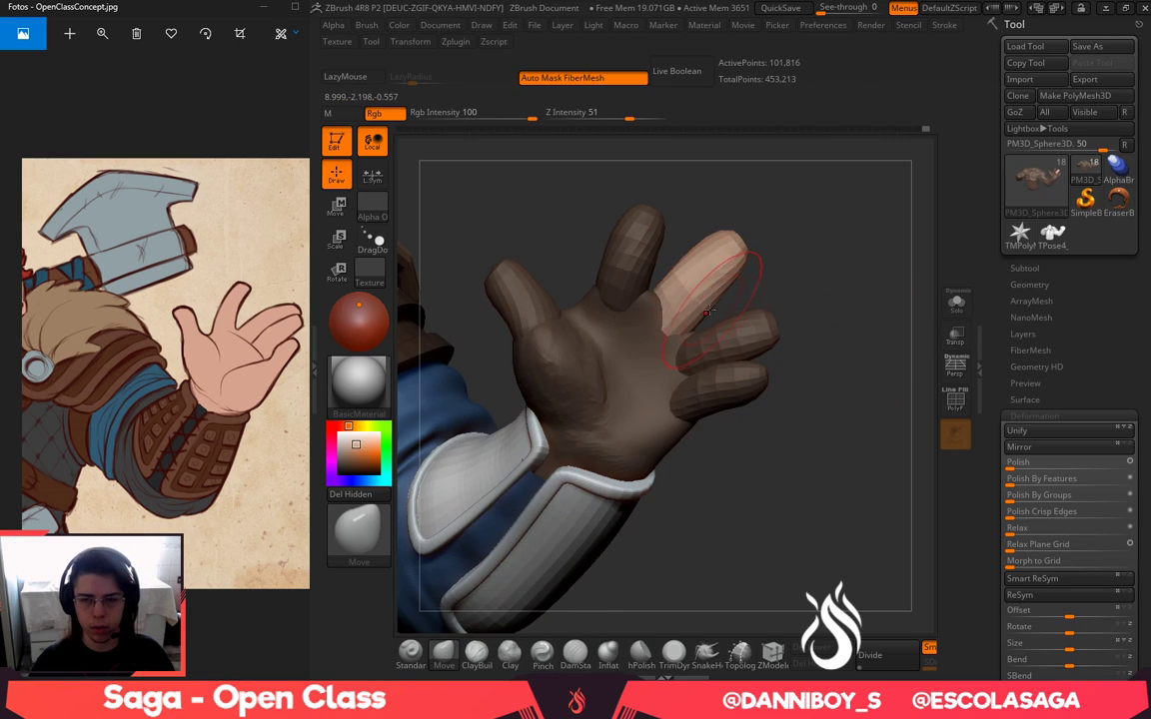
{"action": "left_click_drag", "start_coordinate": [700, 309], "coordinate": [711, 304]}
{"action": "mouse_move", "coordinate": [786, 296]}
{"action": "left_mouse_down"}
{"action": "mouse_move", "coordinate": [734, 287]}
{"action": "mouse_move", "coordinate": [828, 282]}
{"action": "left_mouse_up"}
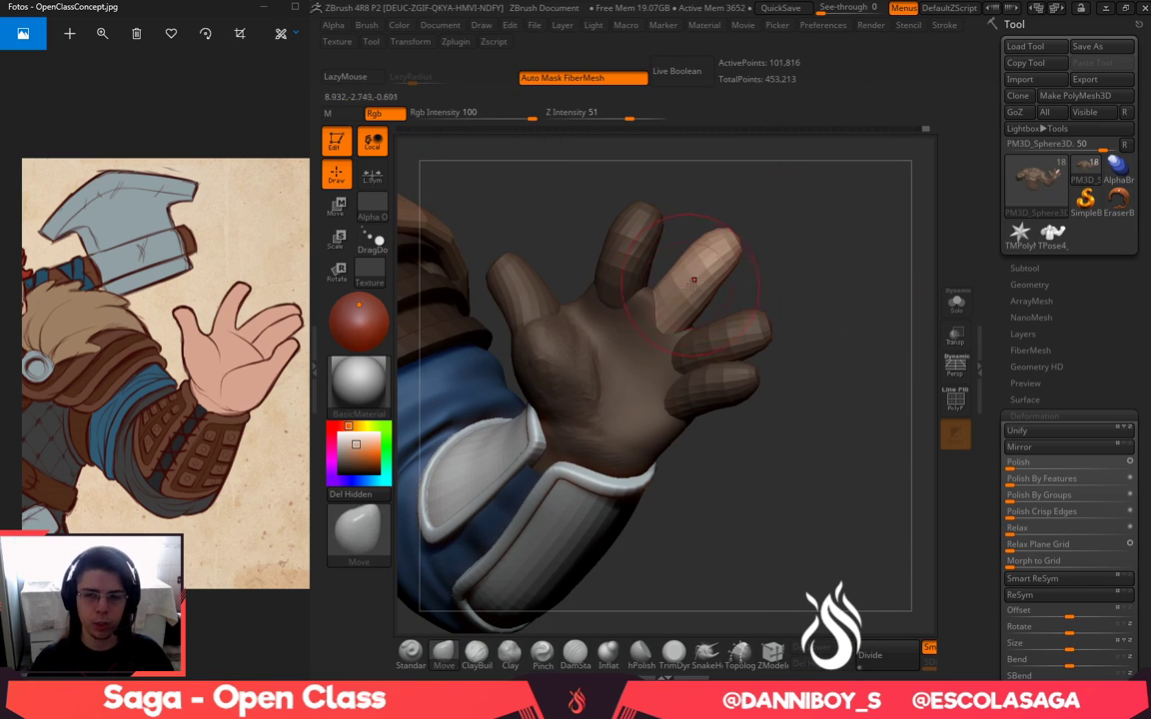
{"action": "left_click_drag", "start_coordinate": [730, 272], "coordinate": [706, 266]}
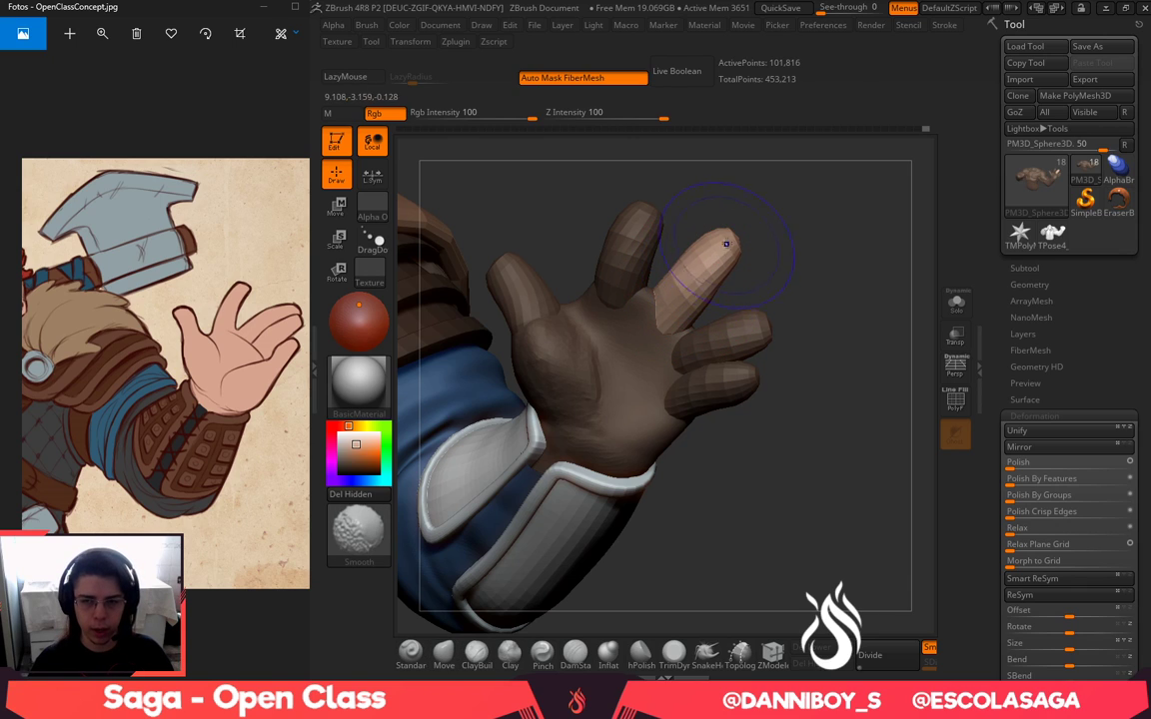
{"action": "mouse_move", "coordinate": [762, 223]}
{"action": "left_mouse_down"}
{"action": "mouse_move", "coordinate": [786, 229]}
{"action": "mouse_move", "coordinate": [845, 296]}
{"action": "mouse_move", "coordinate": [784, 298]}
{"action": "mouse_move", "coordinate": [809, 295]}
{"action": "mouse_move", "coordinate": [785, 301]}
{"action": "mouse_move", "coordinate": [826, 346]}
{"action": "mouse_move", "coordinate": [771, 311]}
{"action": "mouse_move", "coordinate": [809, 313]}
{"action": "mouse_move", "coordinate": [837, 378]}
{"action": "left_mouse_up"}
Mask everything except the ring finger, pull it up toward the middle finger, and undo the last stroke made from the back
{"action": "key", "text": "r"}
{"action": "left_click", "coordinate": [774, 370], "text": "ctrl"}
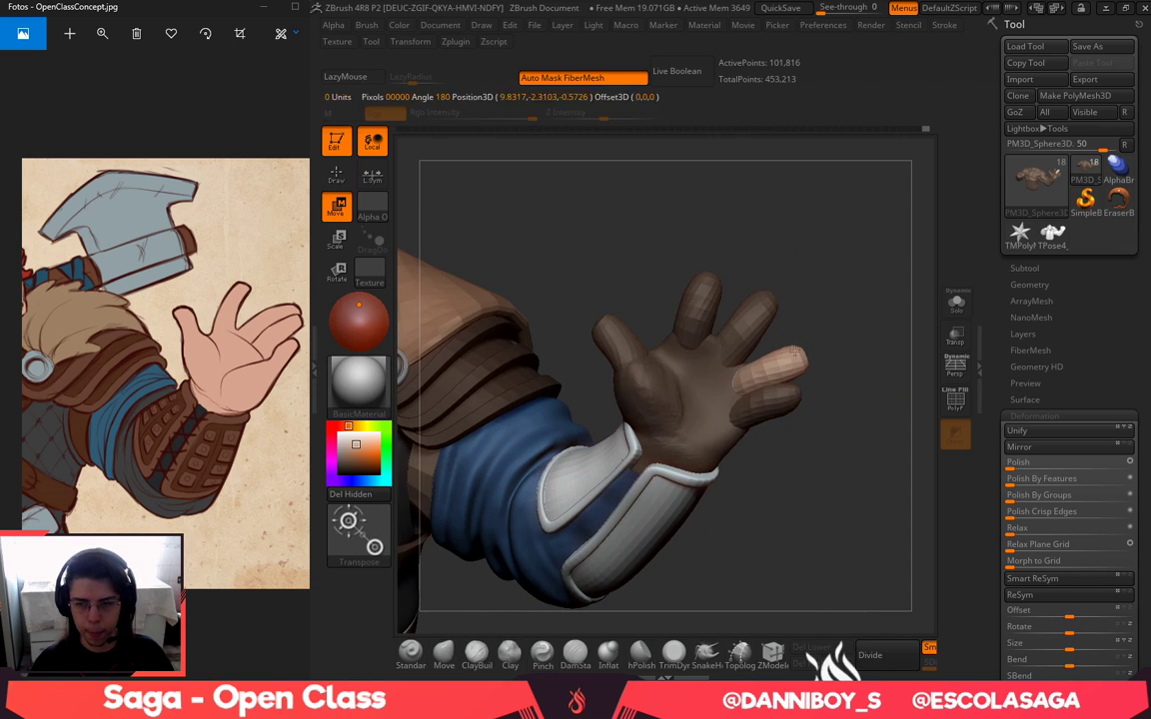
{"action": "left_click_drag", "start_coordinate": [823, 264], "coordinate": [843, 290]}
{"action": "key", "text": "q"}
{"action": "left_click_drag", "start_coordinate": [798, 352], "coordinate": [785, 324]}
{"action": "mouse_move", "coordinate": [831, 298]}
{"action": "left_mouse_down"}
{"action": "mouse_move", "coordinate": [791, 305]}
{"action": "mouse_move", "coordinate": [738, 188]}
{"action": "mouse_move", "coordinate": [774, 261]}
{"action": "left_mouse_up"}
{"action": "mouse_move", "coordinate": [823, 352]}
{"action": "left_mouse_down"}
{"action": "mouse_move", "coordinate": [833, 339]}
{"action": "mouse_move", "coordinate": [828, 352]}
{"action": "left_mouse_up"}
{"action": "key", "text": "ctrl+z"}
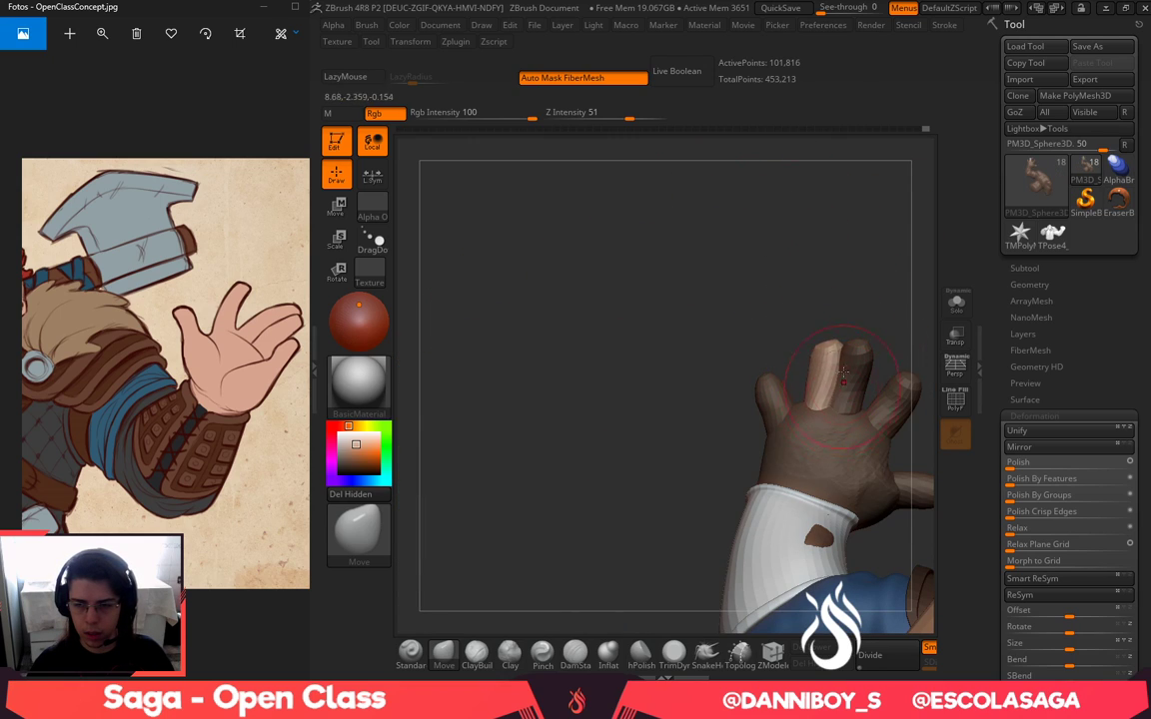
Position the ring finger close against the middle finger with the Move brush from several angles
{"action": "mouse_move", "coordinate": [745, 315]}
{"action": "left_mouse_down"}
{"action": "mouse_move", "coordinate": [844, 299]}
{"action": "mouse_move", "coordinate": [867, 307]}
{"action": "left_mouse_up"}
{"action": "left_click_drag", "start_coordinate": [841, 361], "coordinate": [848, 357]}
{"action": "left_click_drag", "start_coordinate": [909, 308], "coordinate": [863, 326]}
{"action": "left_click_drag", "start_coordinate": [857, 385], "coordinate": [866, 387]}
{"action": "left_click_drag", "start_coordinate": [861, 337], "coordinate": [813, 331]}
{"action": "left_click_drag", "start_coordinate": [853, 358], "coordinate": [841, 373]}
Isolate the little finger with a new mask and adjust its bend and direction with the Move brush
{"action": "key", "text": "w"}
{"action": "left_click", "coordinate": [796, 432], "text": "ctrl"}
{"action": "key", "text": "q"}
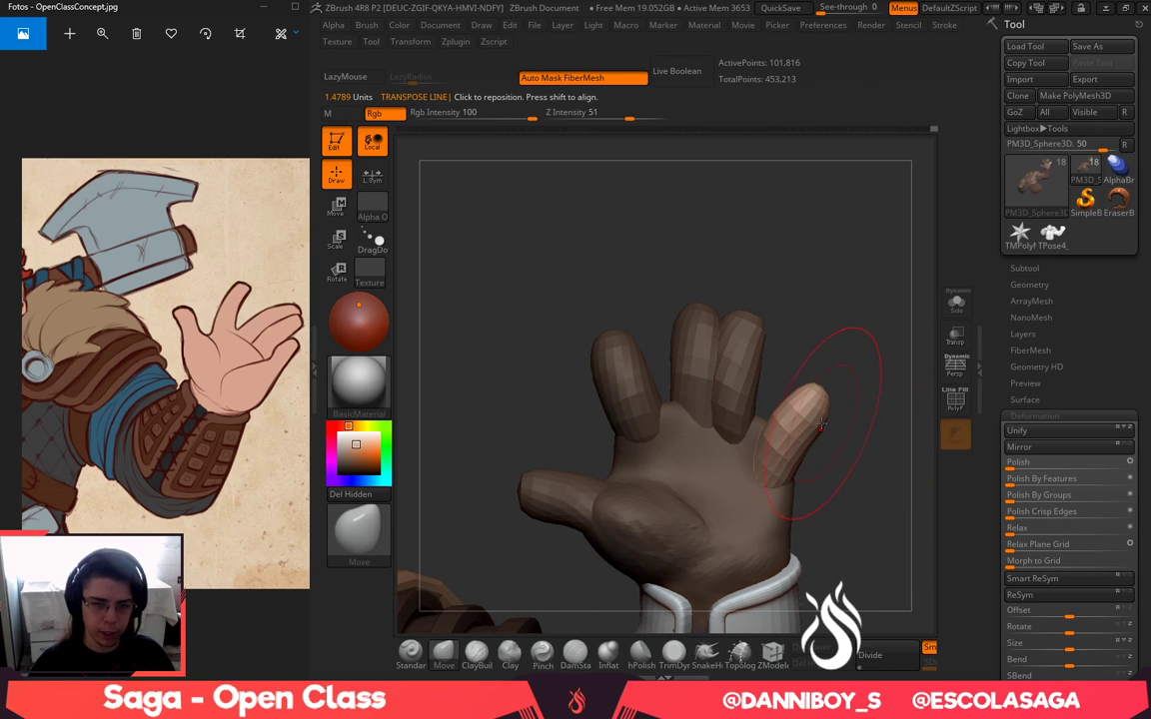
{"action": "key", "text": "space"}
{"action": "left_click_drag", "start_coordinate": [842, 411], "coordinate": [855, 423]}
{"action": "mouse_move", "coordinate": [797, 454]}
{"action": "left_mouse_down"}
{"action": "mouse_move", "coordinate": [776, 450]}
{"action": "mouse_move", "coordinate": [794, 413]}
{"action": "mouse_move", "coordinate": [767, 399]}
{"action": "mouse_move", "coordinate": [811, 415]}
{"action": "left_mouse_up"}
{"action": "key", "text": "space"}
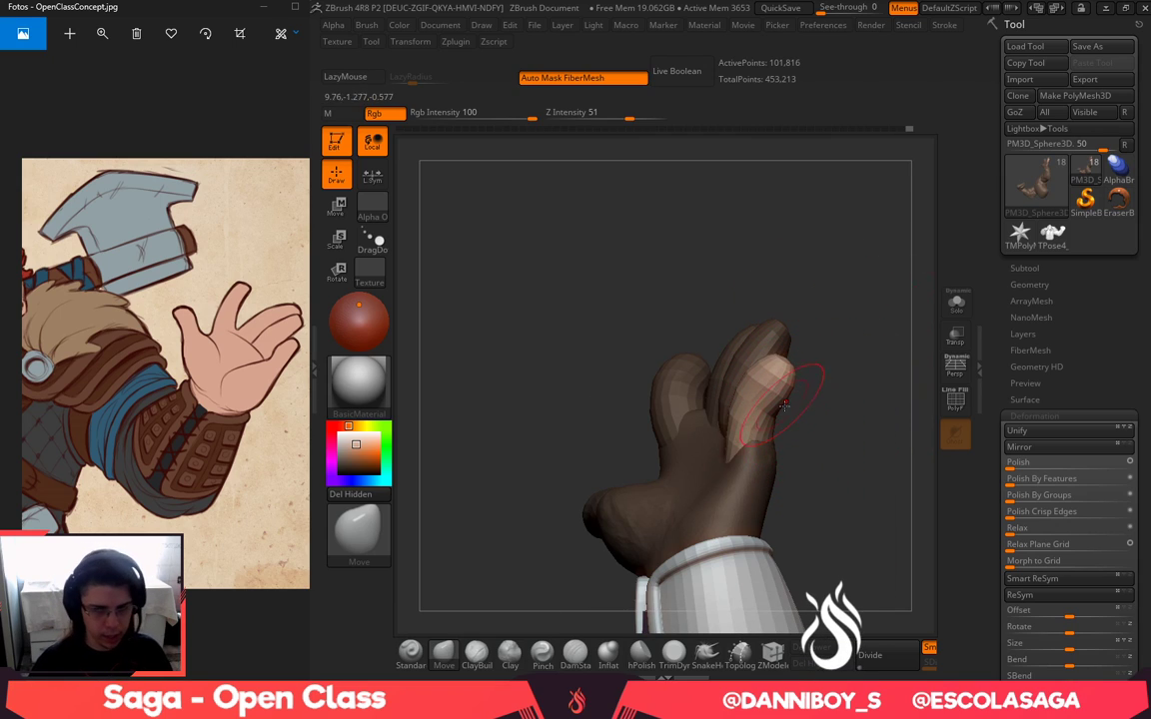
Smooth the little finger and refine its tip with the Move brush, checking it from the side and palm
{"action": "left_click_drag", "start_coordinate": [771, 391], "coordinate": [776, 395], "text": "shift"}
{"action": "left_click_drag", "start_coordinate": [821, 397], "coordinate": [871, 404]}
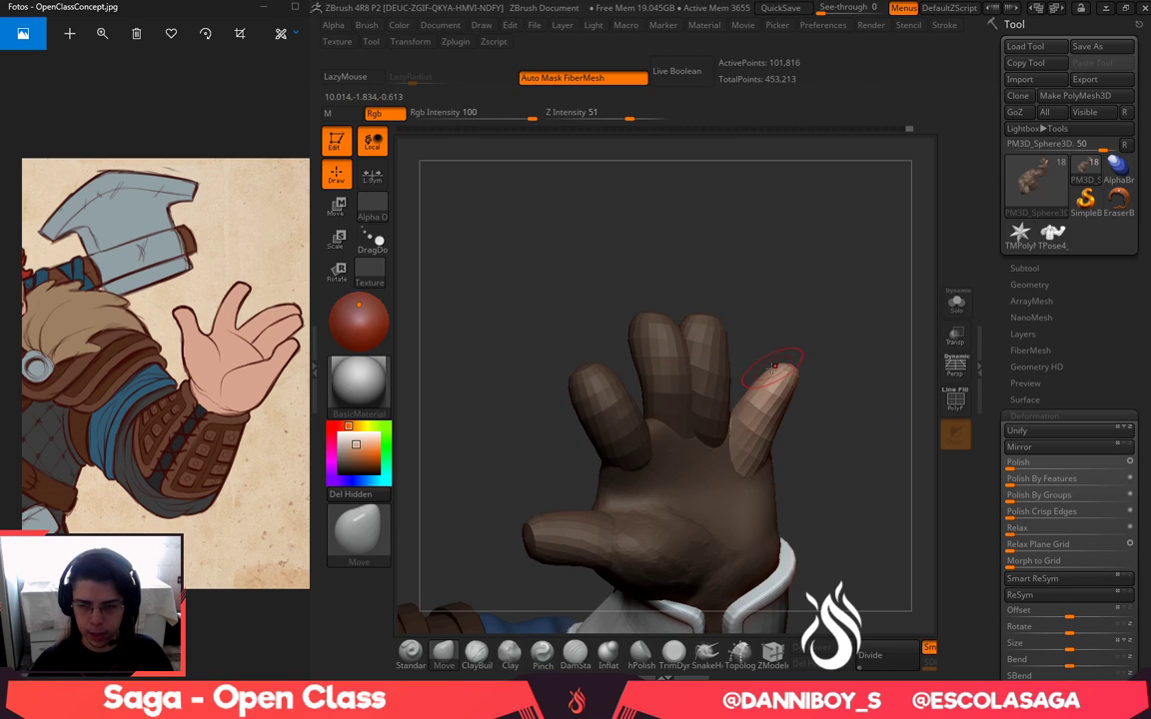
{"action": "mouse_move", "coordinate": [753, 378]}
{"action": "left_mouse_down"}
{"action": "mouse_move", "coordinate": [783, 365]}
{"action": "mouse_move", "coordinate": [777, 383]}
{"action": "left_mouse_up"}
{"action": "mouse_move", "coordinate": [835, 345]}
{"action": "left_mouse_down"}
{"action": "mouse_move", "coordinate": [830, 302]}
{"action": "mouse_move", "coordinate": [756, 306]}
{"action": "left_mouse_up"}
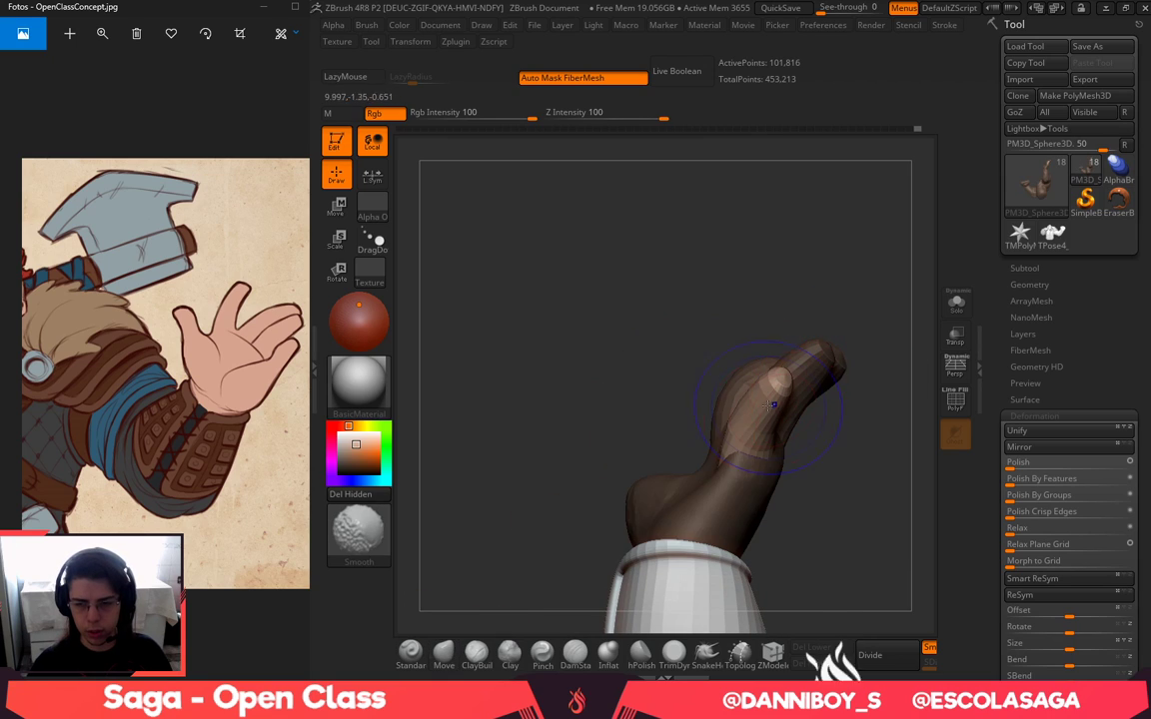
{"action": "left_click_drag", "start_coordinate": [767, 398], "coordinate": [779, 379], "text": "shift"}
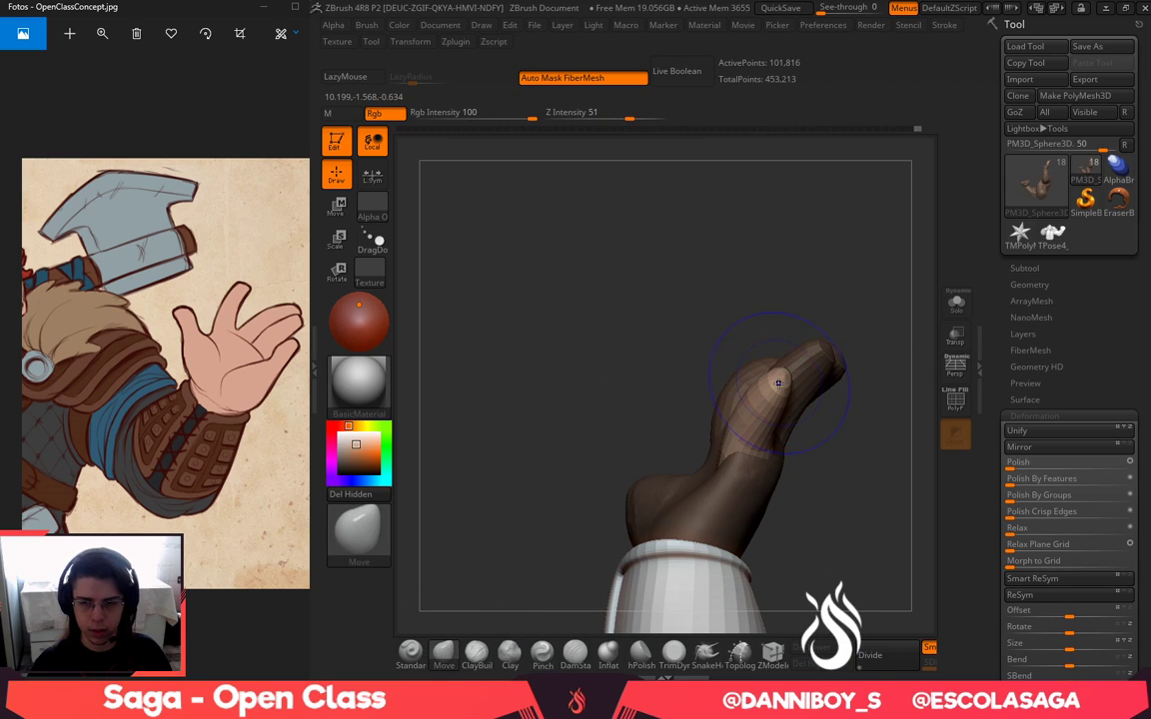
{"action": "mouse_move", "coordinate": [869, 518]}
{"action": "left_mouse_down"}
{"action": "mouse_move", "coordinate": [912, 540]}
{"action": "mouse_move", "coordinate": [871, 533]}
{"action": "left_mouse_up"}
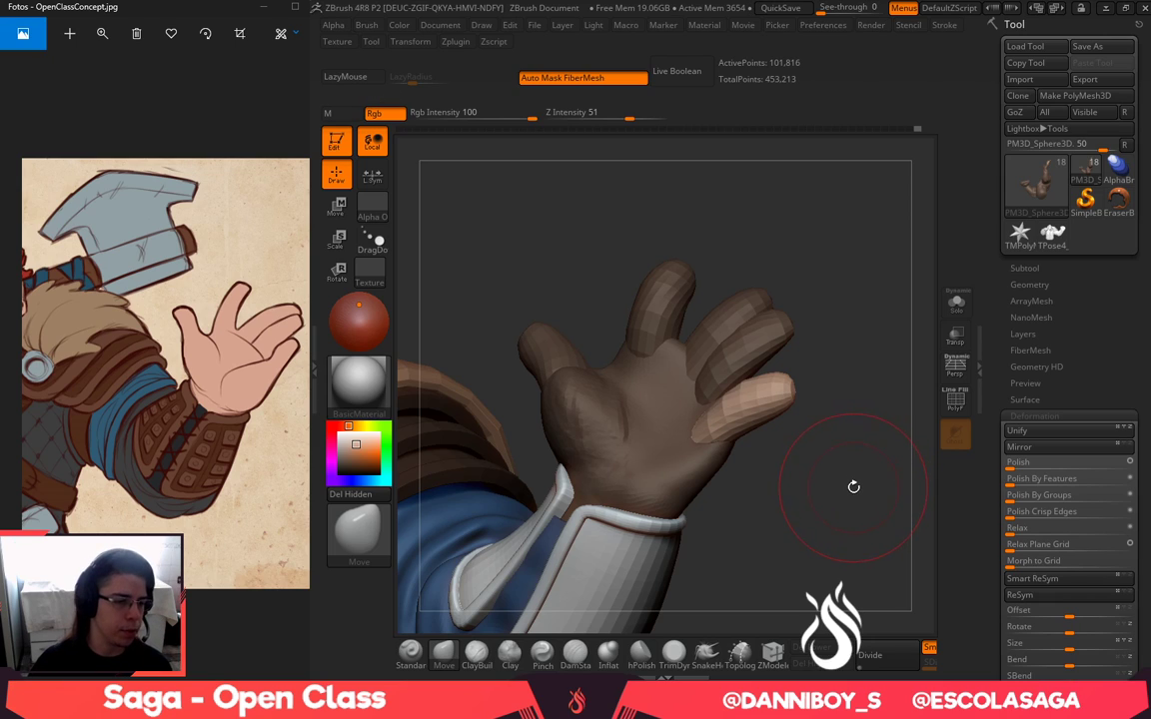
{"action": "left_click_drag", "start_coordinate": [832, 489], "coordinate": [827, 441]}
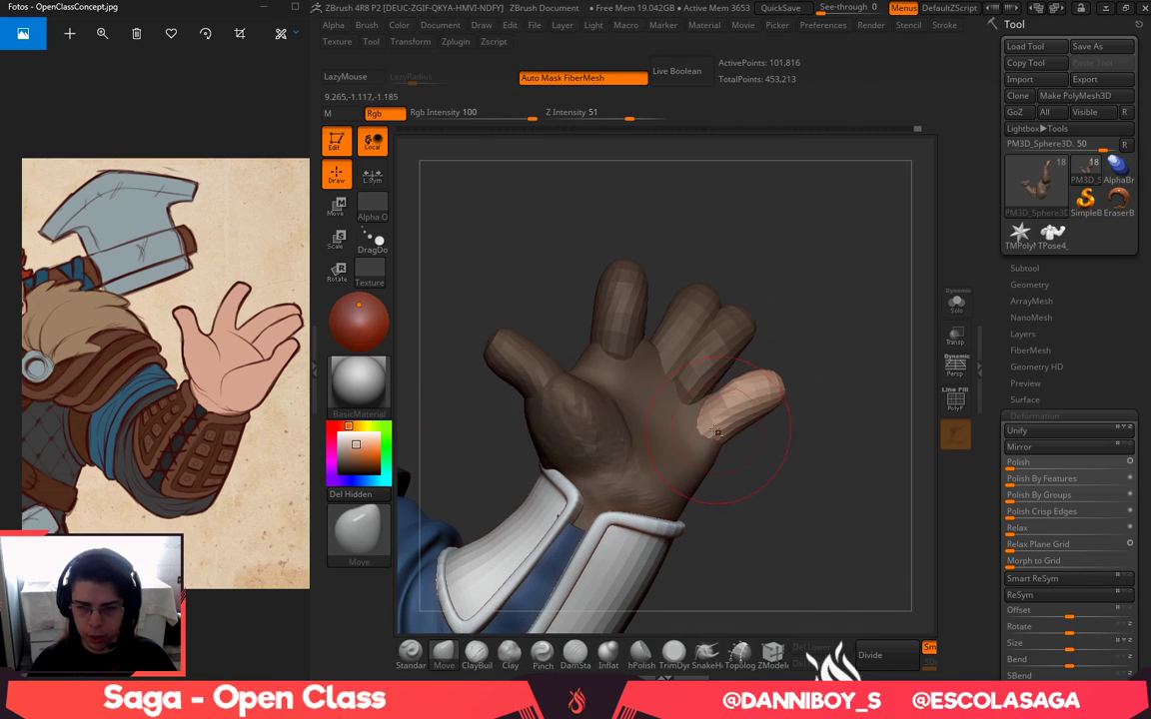
{"action": "left_click_drag", "start_coordinate": [805, 388], "coordinate": [744, 389]}
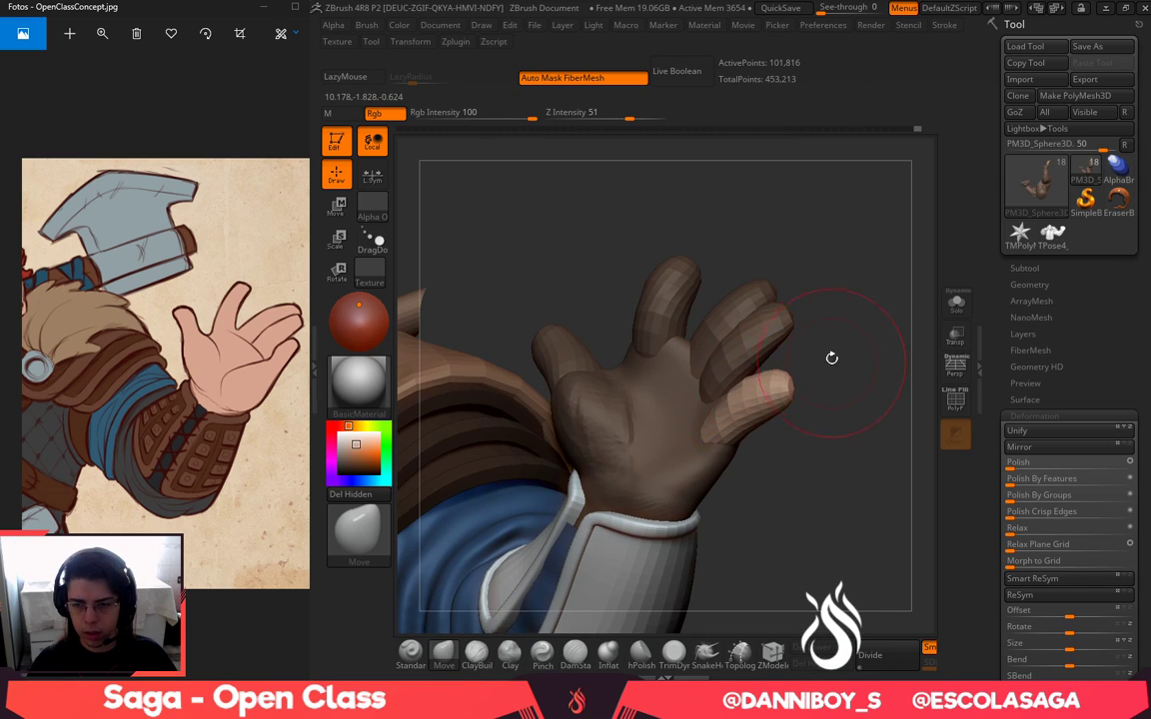
Clear the mask and start adding volume to the palm below the little finger with a resized ClayBuildup brush
{"action": "left_click_drag", "start_coordinate": [832, 357], "coordinate": [851, 384], "text": "ctrl"}
{"action": "left_click_drag", "start_coordinate": [799, 470], "coordinate": [859, 505]}
{"action": "left_click", "coordinate": [477, 653]}
{"action": "key", "text": "space"}
{"action": "left_click_drag", "start_coordinate": [727, 397], "coordinate": [718, 397]}
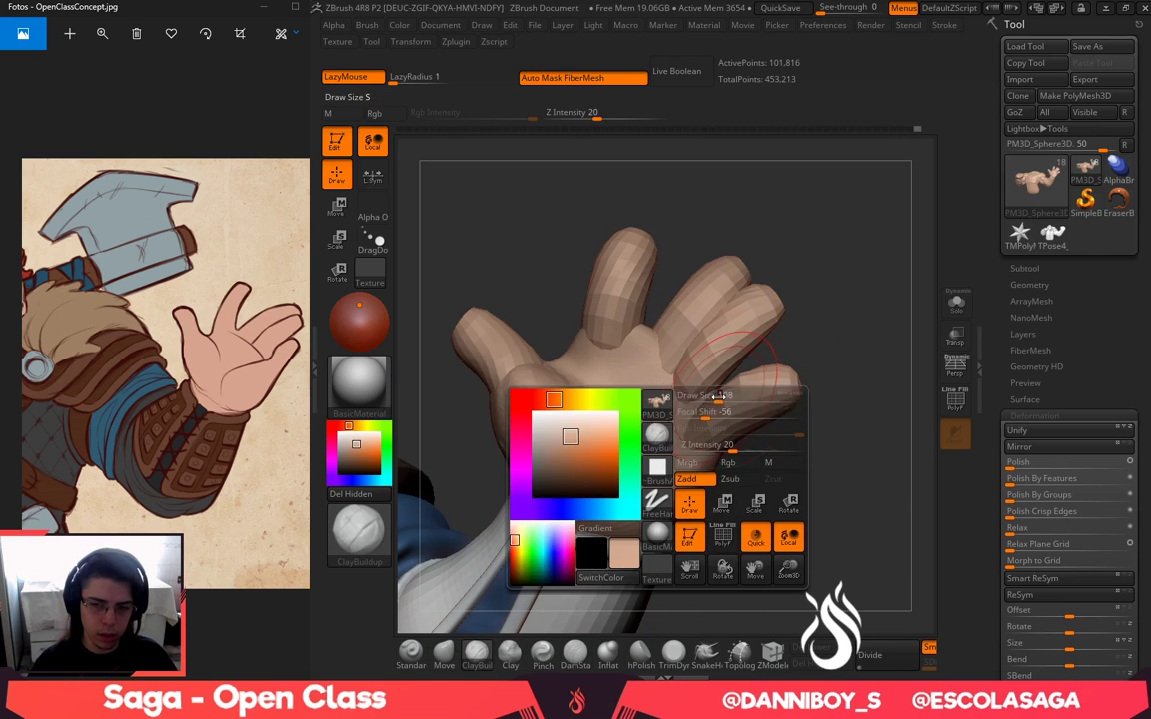
{"action": "mouse_move", "coordinate": [691, 442]}
{"action": "left_mouse_down"}
{"action": "mouse_move", "coordinate": [675, 446]}
{"action": "mouse_move", "coordinate": [668, 496]}
{"action": "left_mouse_up"}
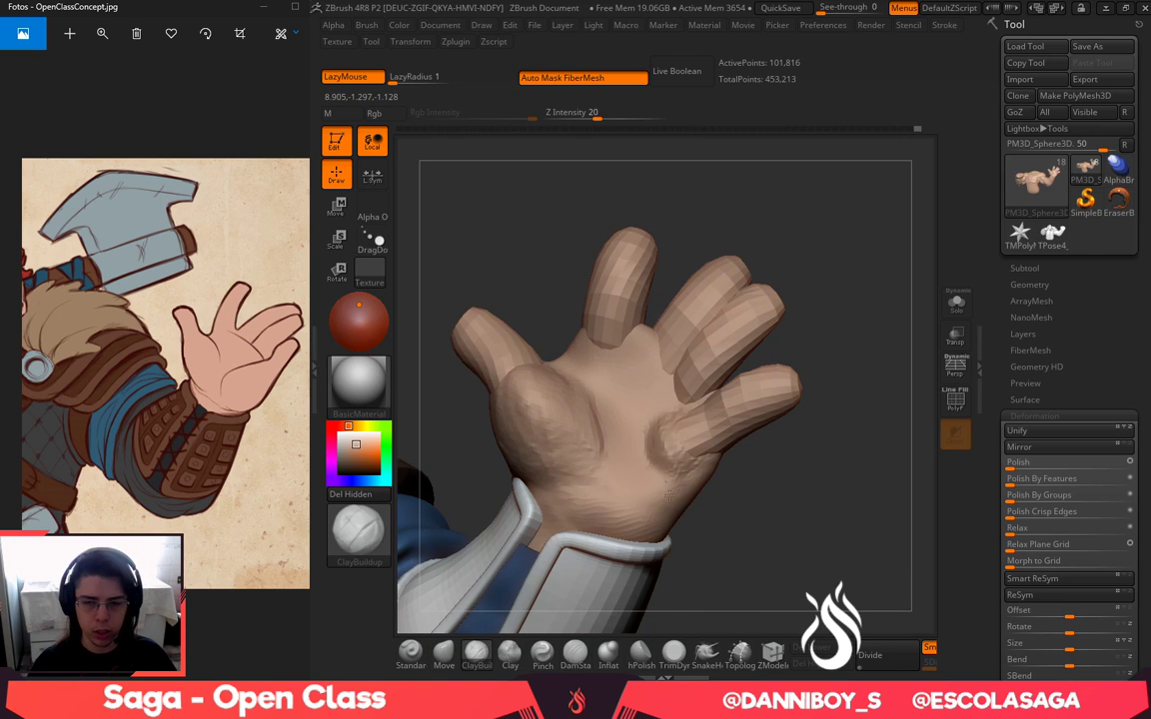
Build up the fleshy outer pad of the palm from the little finger's base to the wrist with ClayBuildup
{"action": "key", "text": "space"}
{"action": "mouse_move", "coordinate": [656, 442]}
{"action": "left_mouse_down"}
{"action": "mouse_move", "coordinate": [674, 405]}
{"action": "mouse_move", "coordinate": [680, 433]}
{"action": "left_mouse_up"}
{"action": "mouse_move", "coordinate": [681, 456]}
{"action": "left_mouse_down"}
{"action": "mouse_move", "coordinate": [624, 515]}
{"action": "mouse_move", "coordinate": [677, 461]}
{"action": "left_mouse_up"}
{"action": "left_click_drag", "start_coordinate": [680, 413], "coordinate": [648, 520]}
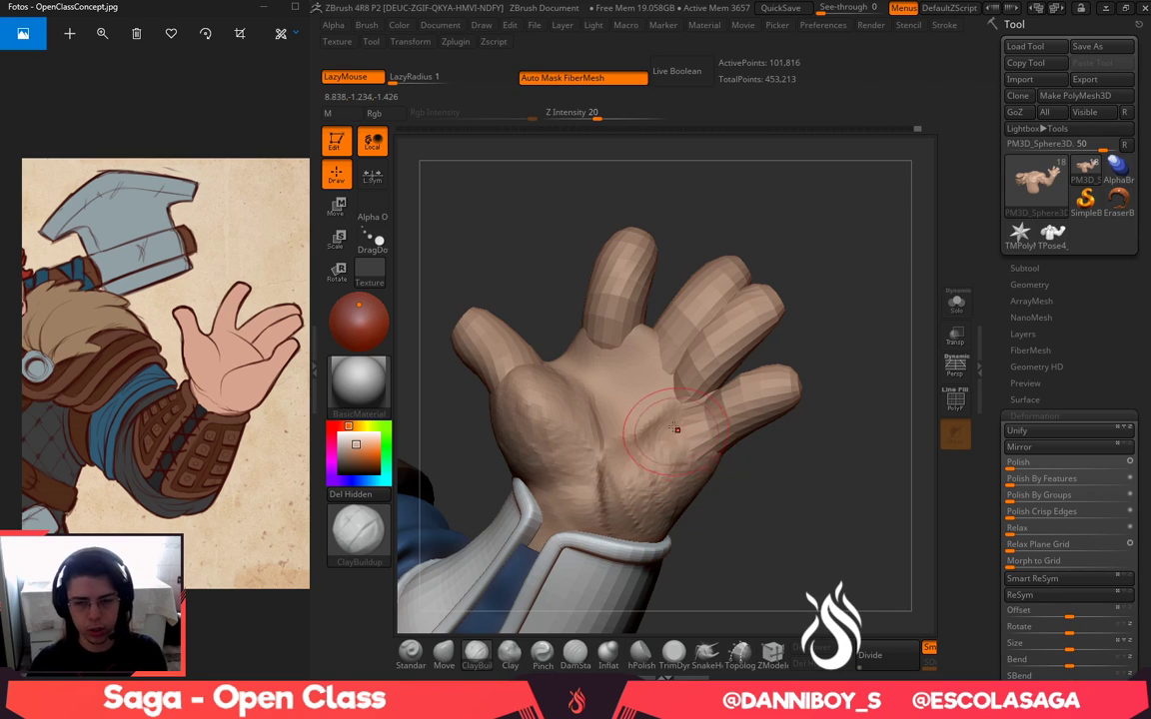
Build up the palm pads beneath the index, middle and ring fingers and around the thumb's base with ClayBuildup
{"action": "mouse_move", "coordinate": [660, 397]}
{"action": "left_mouse_down"}
{"action": "mouse_move", "coordinate": [632, 371]}
{"action": "mouse_move", "coordinate": [597, 366]}
{"action": "mouse_move", "coordinate": [641, 375]}
{"action": "left_mouse_up"}
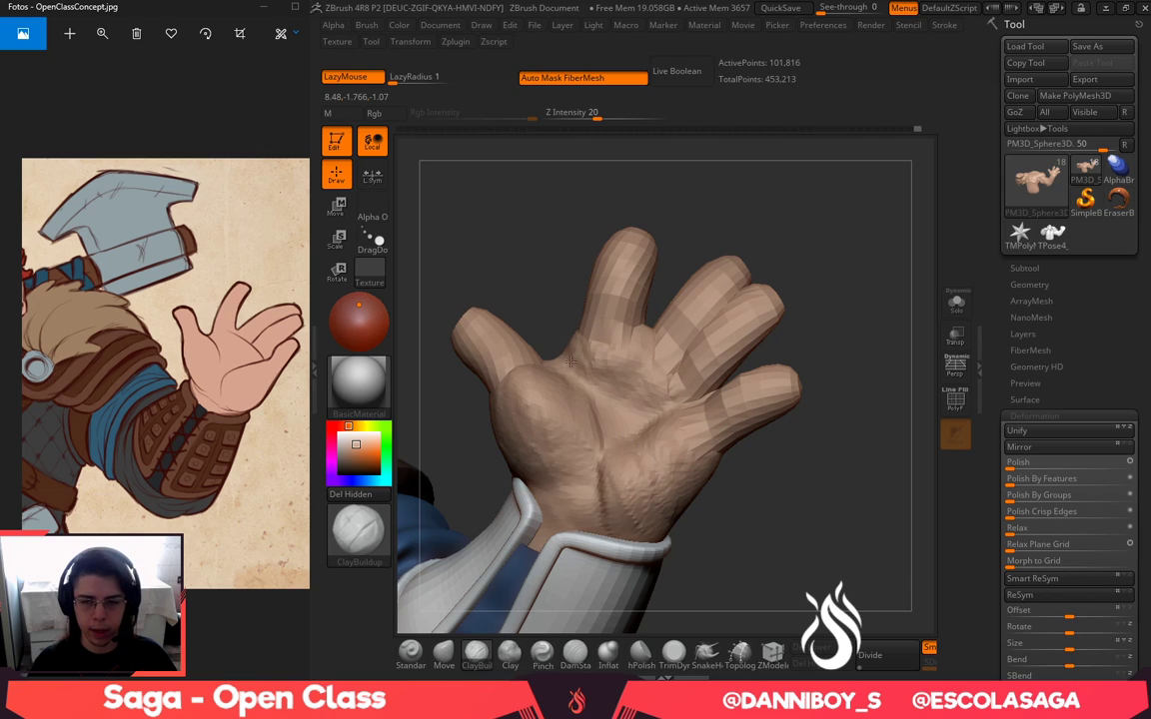
{"action": "mouse_move", "coordinate": [501, 247]}
{"action": "left_mouse_down"}
{"action": "mouse_move", "coordinate": [539, 325]}
{"action": "mouse_move", "coordinate": [564, 333]}
{"action": "left_mouse_up"}
{"action": "mouse_move", "coordinate": [549, 335]}
{"action": "right_mouse_down"}
{"action": "mouse_move", "coordinate": [538, 318]}
{"action": "mouse_move", "coordinate": [557, 331]}
{"action": "right_mouse_up"}
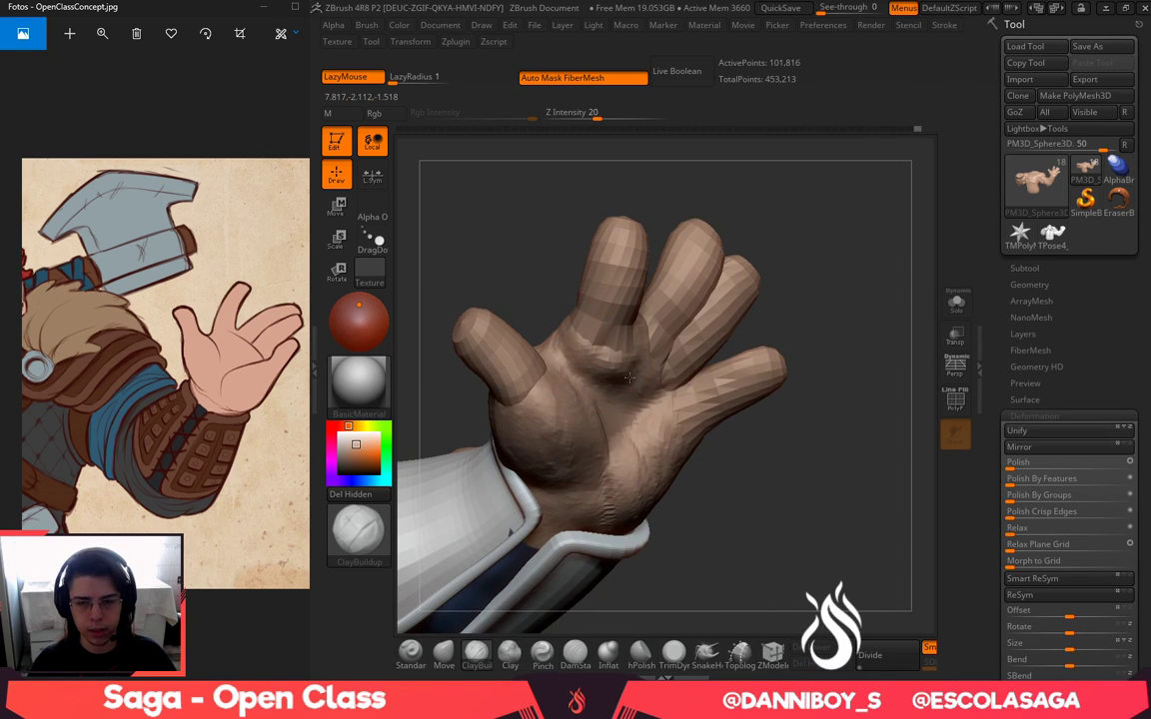
{"action": "mouse_move", "coordinate": [653, 362]}
{"action": "left_mouse_down"}
{"action": "mouse_move", "coordinate": [595, 367]}
{"action": "mouse_move", "coordinate": [672, 396]}
{"action": "left_mouse_up"}
{"action": "right_click_drag", "start_coordinate": [686, 412], "coordinate": [723, 455]}
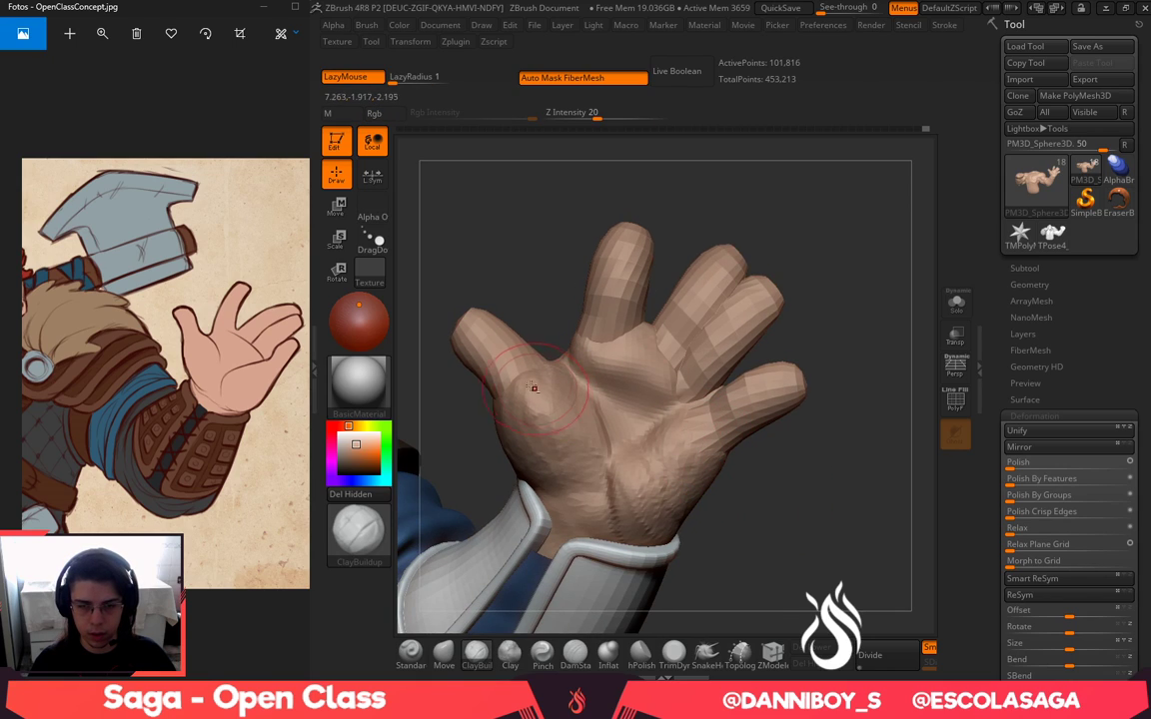
{"action": "left_click_drag", "start_coordinate": [547, 400], "coordinate": [571, 440]}
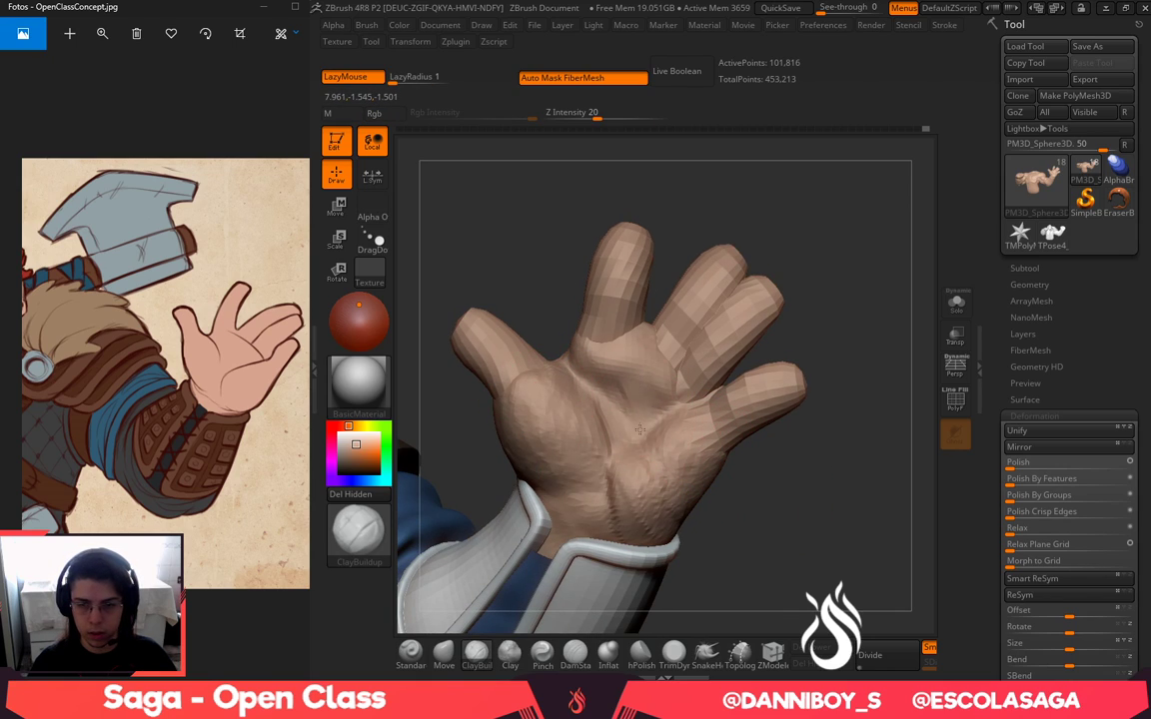
{"action": "left_click_drag", "start_coordinate": [628, 371], "coordinate": [590, 365]}
Isolate the body subtool, hide the old hand on the other arm and delete the hidden geometry
{"action": "mouse_move", "coordinate": [789, 464]}
{"action": "right_mouse_down"}
{"action": "mouse_move", "coordinate": [806, 470]}
{"action": "mouse_move", "coordinate": [779, 398]}
{"action": "mouse_move", "coordinate": [803, 431]}
{"action": "right_mouse_up"}
{"action": "left_click_drag", "start_coordinate": [803, 432], "coordinate": [867, 459]}
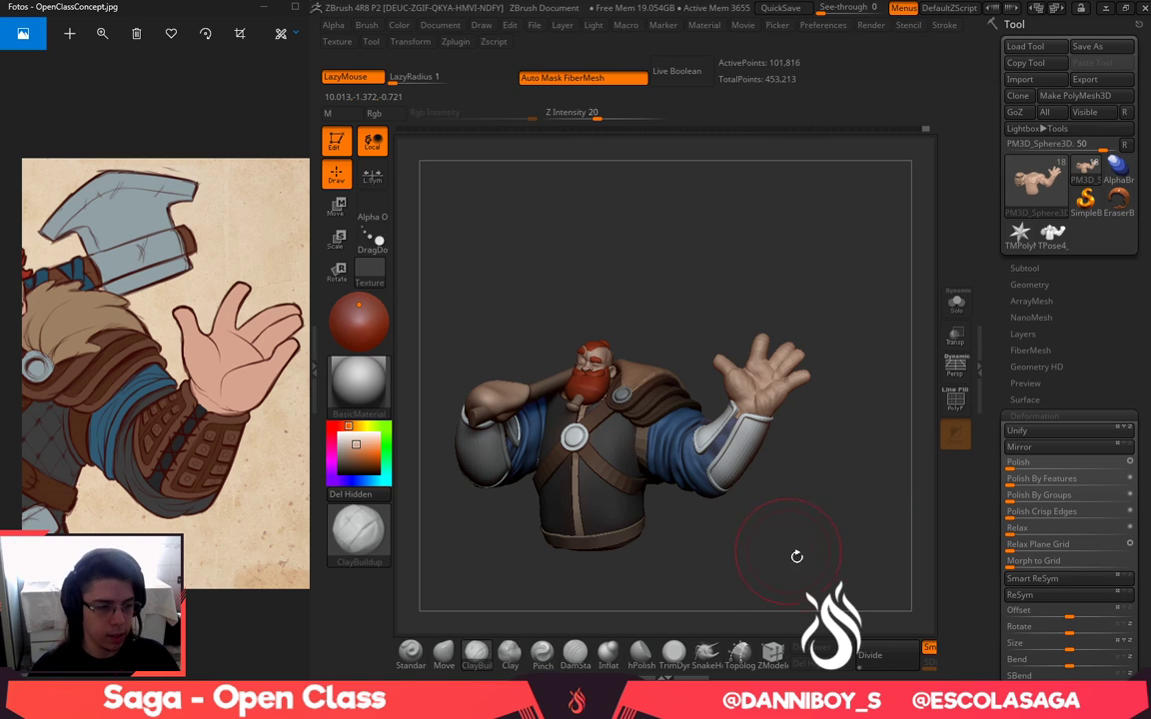
{"action": "left_click_drag", "start_coordinate": [800, 534], "coordinate": [830, 518], "text": "alt"}
{"action": "left_click_drag", "start_coordinate": [543, 301], "coordinate": [513, 286], "text": "alt"}
{"action": "left_click_drag", "start_coordinate": [514, 286], "coordinate": [672, 348]}
{"action": "left_click", "coordinate": [965, 308]}
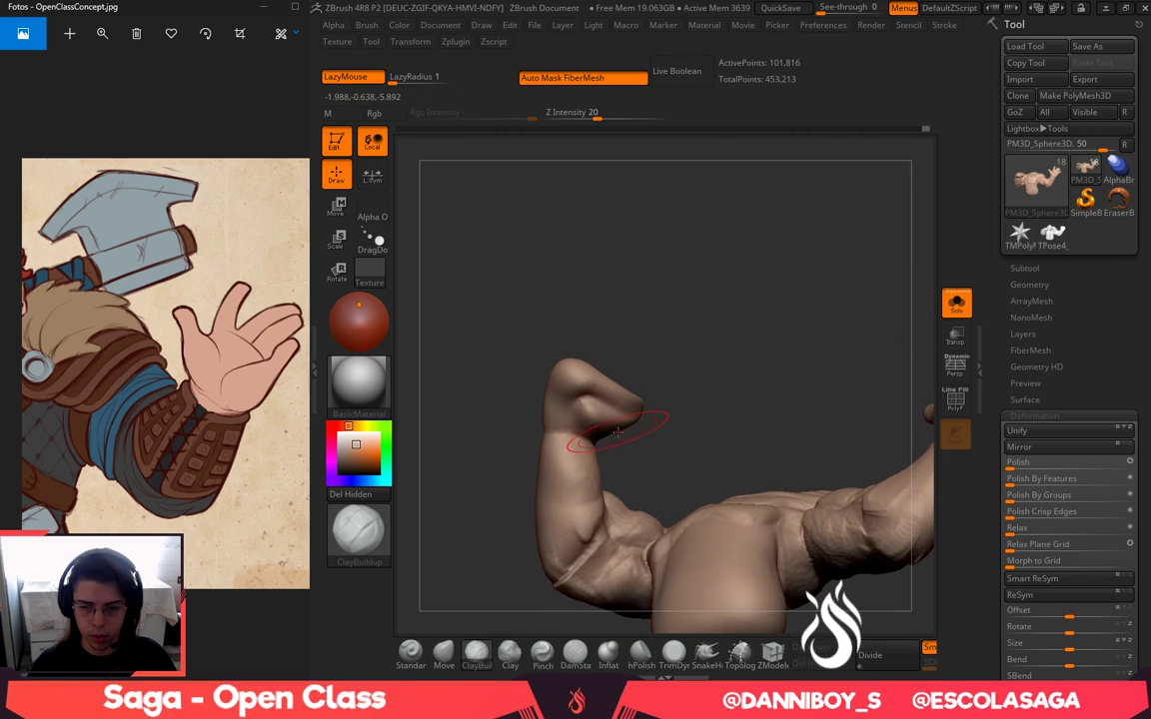
{"action": "left_click", "coordinate": [364, 552], "text": "ctrl+shift"}
{"action": "left_click", "coordinate": [441, 543], "text": "ctrl+shift"}
{"action": "mouse_move", "coordinate": [608, 449]}
{"action": "left_mouse_down", "text": "ctrl+alt+shift"}
{"action": "mouse_move", "coordinate": [570, 278]}
{"action": "mouse_move", "coordinate": [694, 405]}
{"action": "left_mouse_up", "text": "ctrl+alt+shift"}
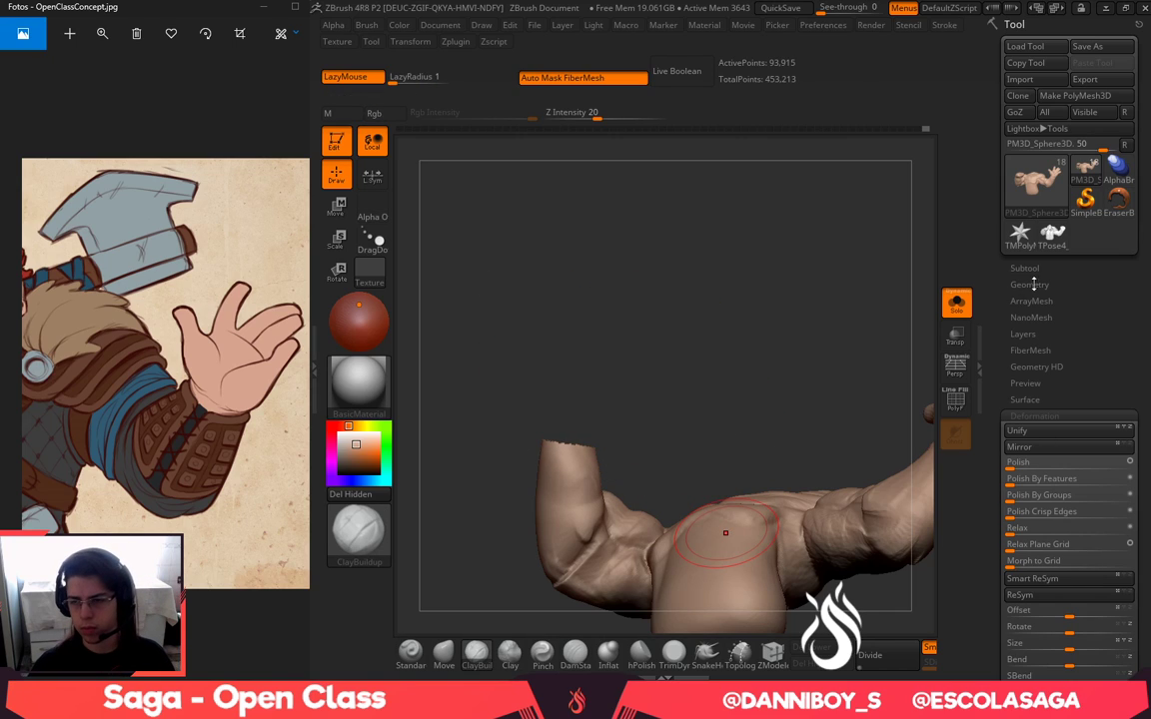
{"action": "left_click", "coordinate": [385, 495]}
Mask the raised open hand down to the wrist with MaskLasso
{"action": "left_click_drag", "start_coordinate": [783, 292], "coordinate": [817, 357], "text": "shift"}
{"action": "left_click_drag", "start_coordinate": [864, 261], "coordinate": [749, 251], "text": "alt"}
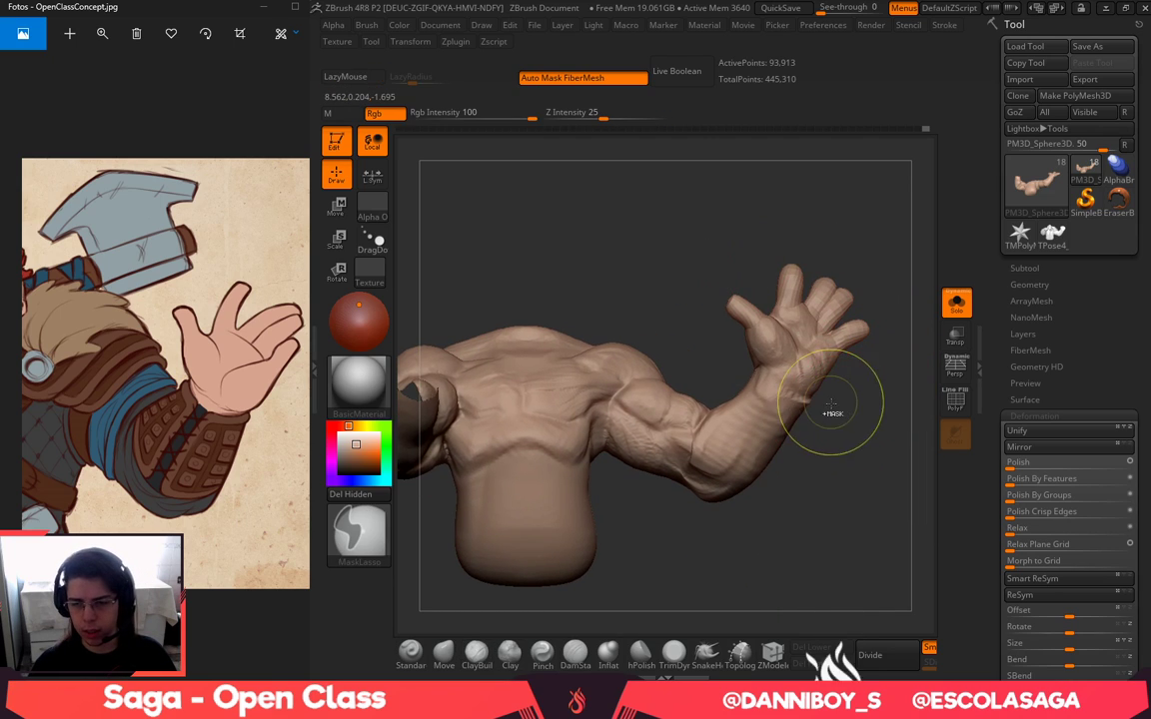
{"action": "mouse_move", "coordinate": [831, 410]}
{"action": "left_mouse_down", "text": "ctrl"}
{"action": "mouse_move", "coordinate": [812, 405]}
{"action": "mouse_move", "coordinate": [925, 340]}
{"action": "mouse_move", "coordinate": [911, 358]}
{"action": "left_mouse_up", "text": "ctrl"}
Split the masked open hand off the body into its own subtool and make that subtool active
{"action": "left_click", "coordinate": [1026, 267]}
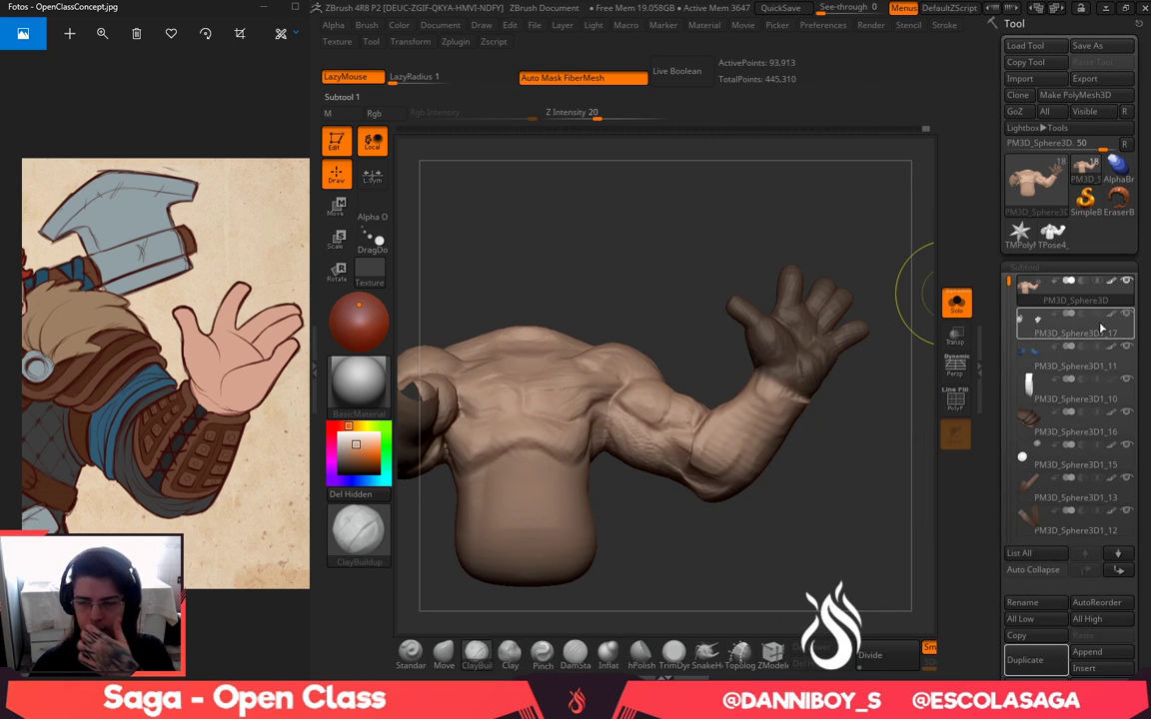
{"action": "left_click_drag", "start_coordinate": [1149, 406], "coordinate": [1149, 334]}
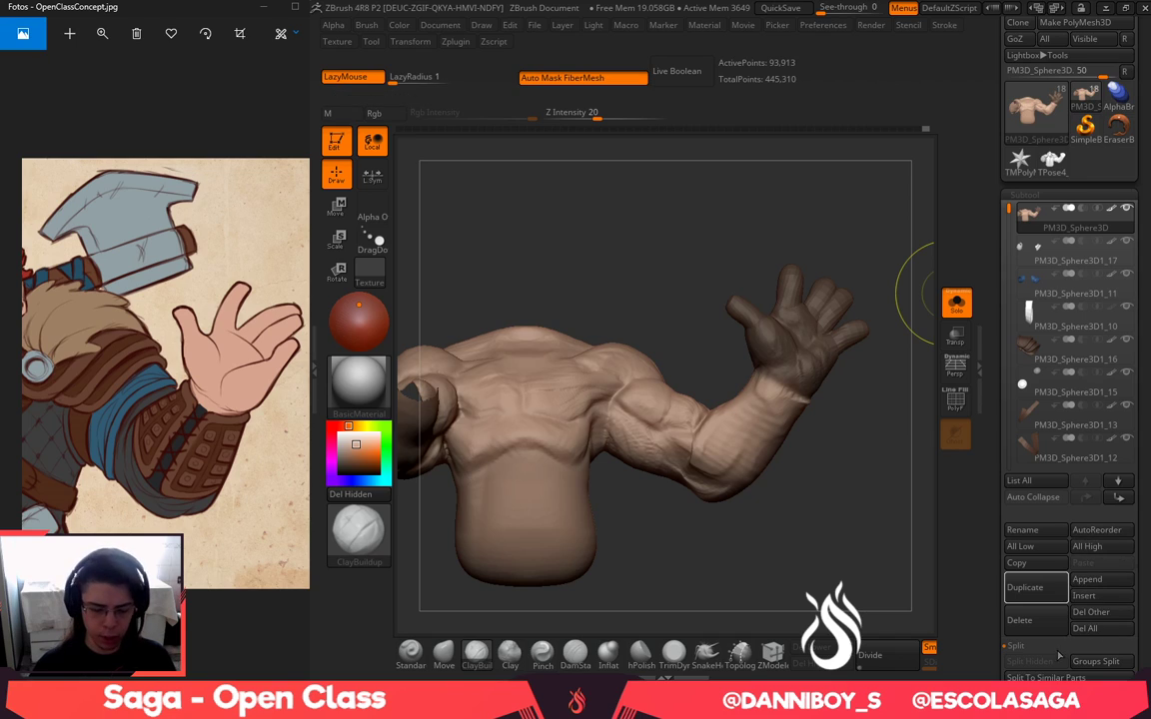
{"action": "scroll", "coordinate": [1040, 600], "scroll_direction": "down", "scroll_amount": 2}
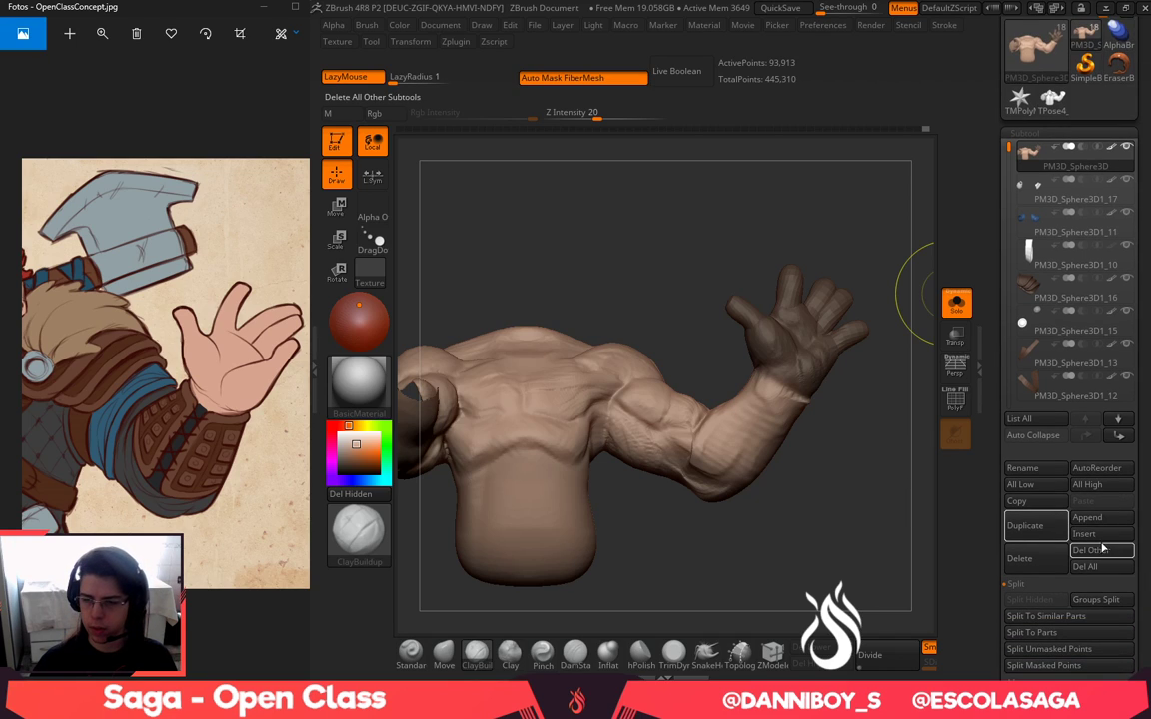
{"action": "left_click", "coordinate": [1071, 665]}
{"action": "key", "text": "Down"}
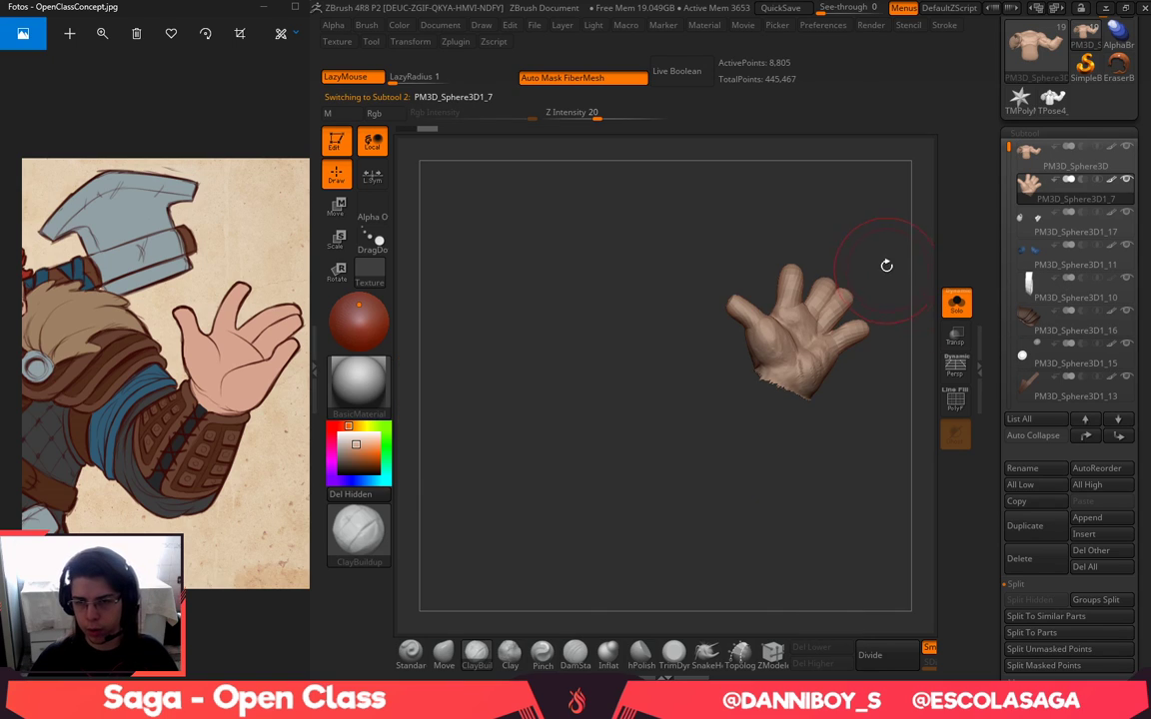
Clear the mask on the separated hand and remesh it at a higher density
{"action": "left_click_drag", "start_coordinate": [886, 266], "coordinate": [907, 342], "text": "ctrl"}
{"action": "left_click_drag", "start_coordinate": [827, 433], "coordinate": [808, 483], "text": "alt"}
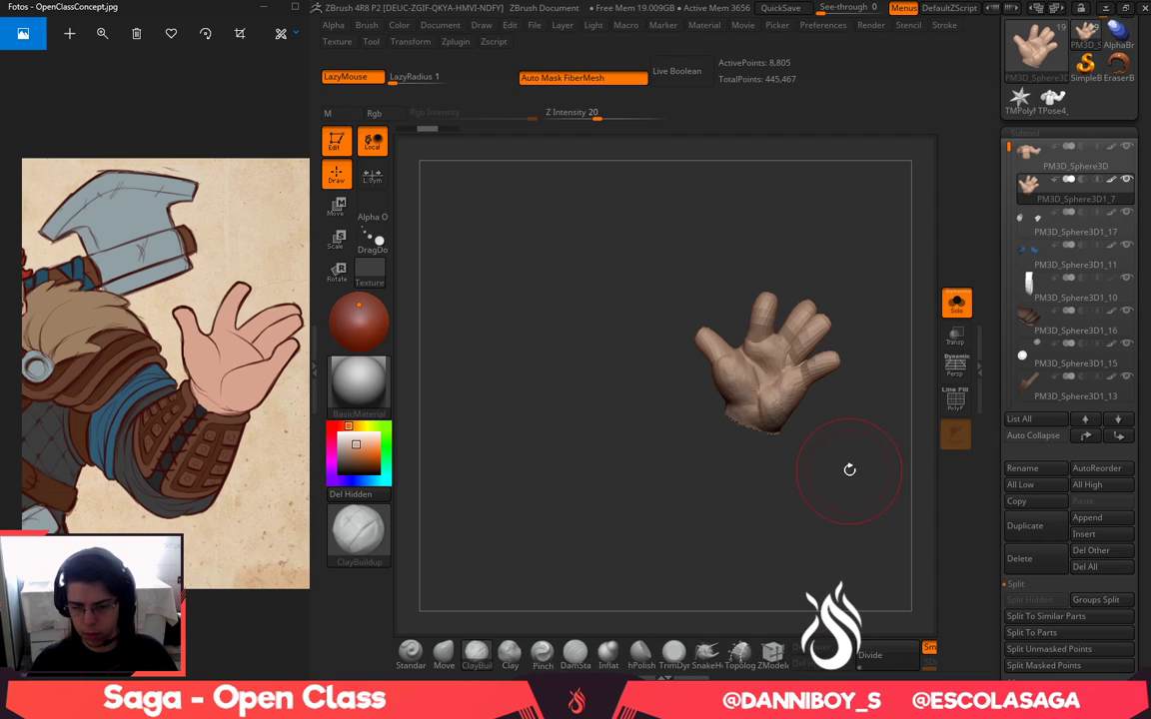
{"action": "key", "text": "ctrl"}
{"action": "key", "text": "ctrl+z"}
{"action": "left_click_drag", "start_coordinate": [858, 427], "coordinate": [890, 280]}
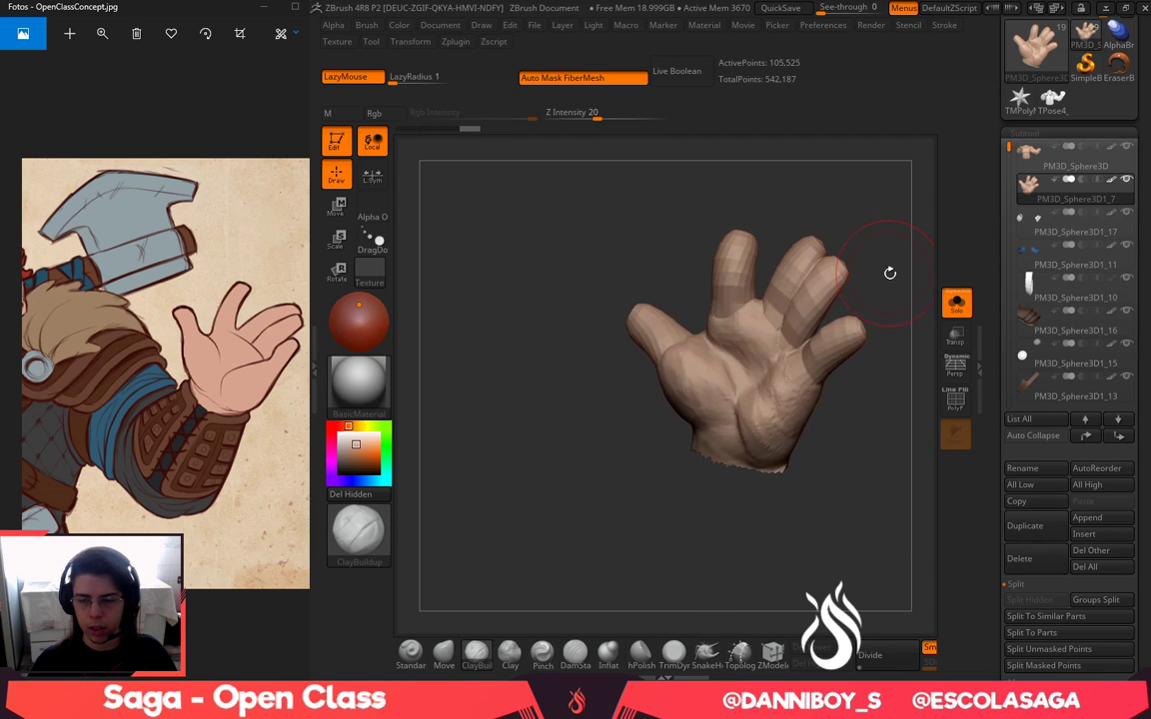
Smooth the faceted surfaces of the index, middle and ring fingers on the remeshed hand
{"action": "key", "text": "alt+Tab"}
{"action": "left_click", "coordinate": [573, 369]}
{"action": "left_click_drag", "start_coordinate": [881, 568], "coordinate": [877, 563], "text": "alt"}
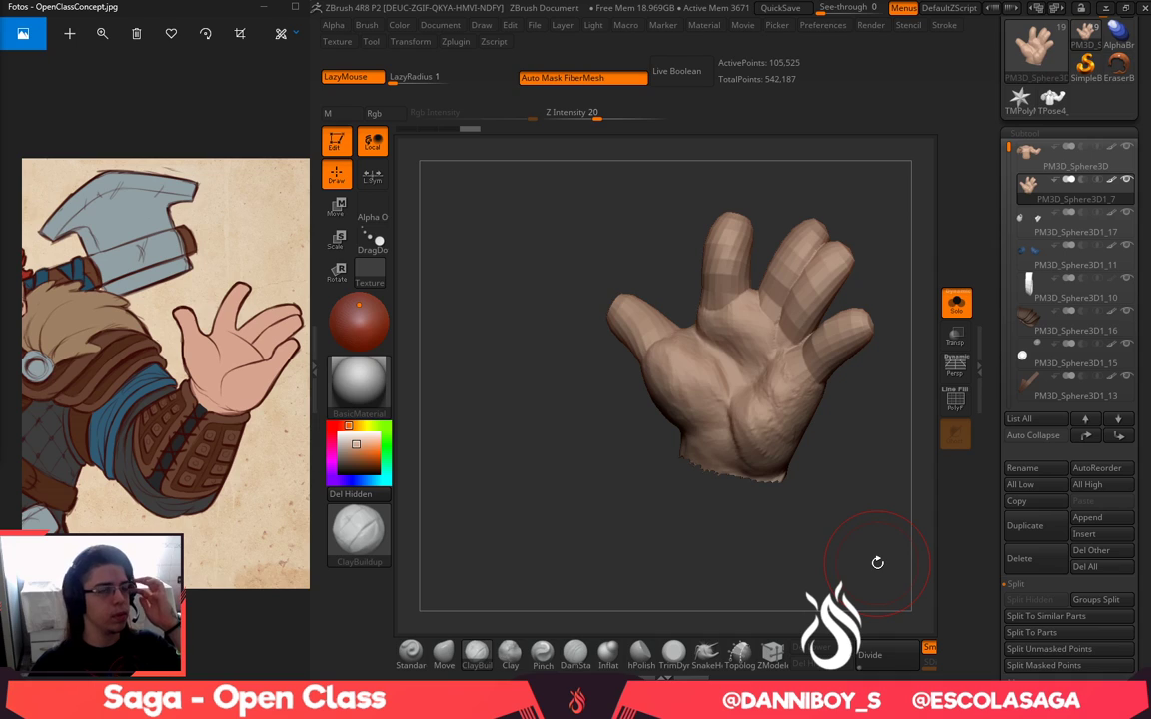
{"action": "left_click_drag", "start_coordinate": [899, 449], "coordinate": [867, 451]}
{"action": "left_click_drag", "start_coordinate": [788, 258], "coordinate": [792, 249], "text": "shift"}
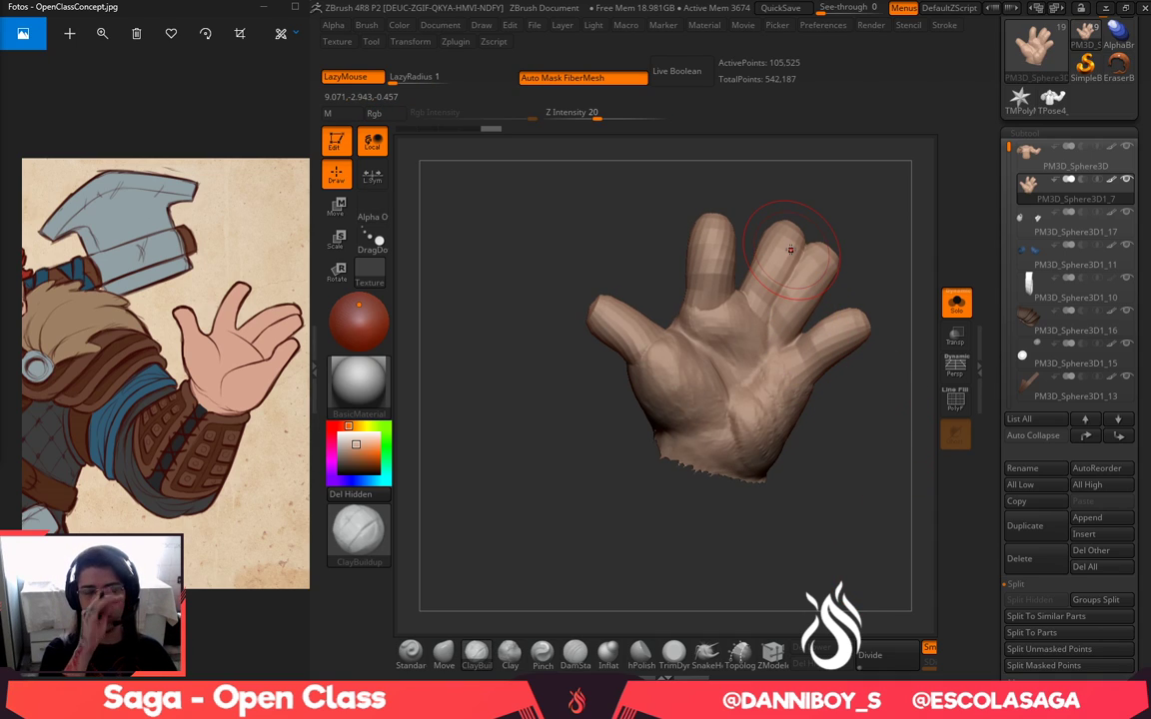
{"action": "key", "text": "shift"}
{"action": "mouse_move", "coordinate": [702, 241]}
{"action": "left_mouse_down", "text": "shift"}
{"action": "mouse_move", "coordinate": [710, 233]}
{"action": "mouse_move", "coordinate": [713, 258]}
{"action": "left_mouse_up", "text": "shift"}
{"action": "mouse_move", "coordinate": [788, 258]}
{"action": "left_mouse_down", "text": "shift"}
{"action": "mouse_move", "coordinate": [780, 284]}
{"action": "mouse_move", "coordinate": [800, 277]}
{"action": "left_mouse_up", "text": "shift"}
{"action": "left_click_drag", "start_coordinate": [883, 279], "coordinate": [826, 337]}
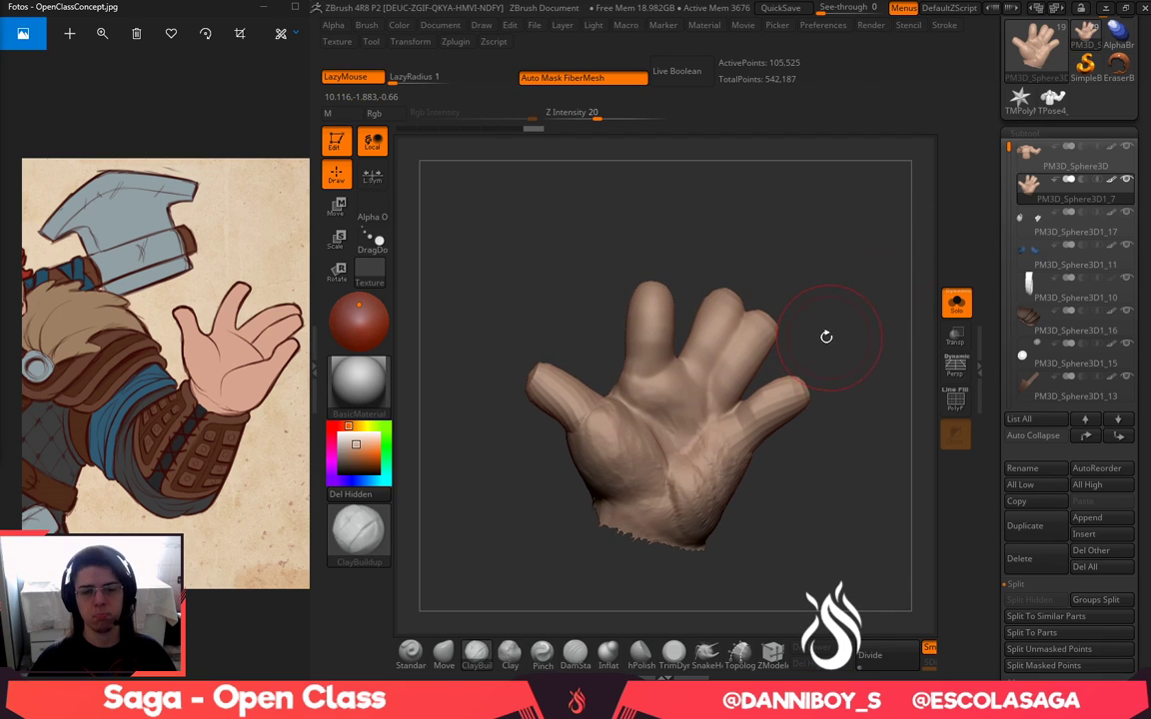
Choose the DamStandard brush, adjust its size and start carving the palm crease below the index and middle fingers
{"action": "left_click", "coordinate": [574, 656]}
{"action": "left_click_drag", "start_coordinate": [860, 278], "coordinate": [855, 307], "text": "alt"}
{"action": "key", "text": "space"}
{"action": "left_click_drag", "start_coordinate": [754, 356], "coordinate": [703, 372]}
{"action": "key", "text": "space"}
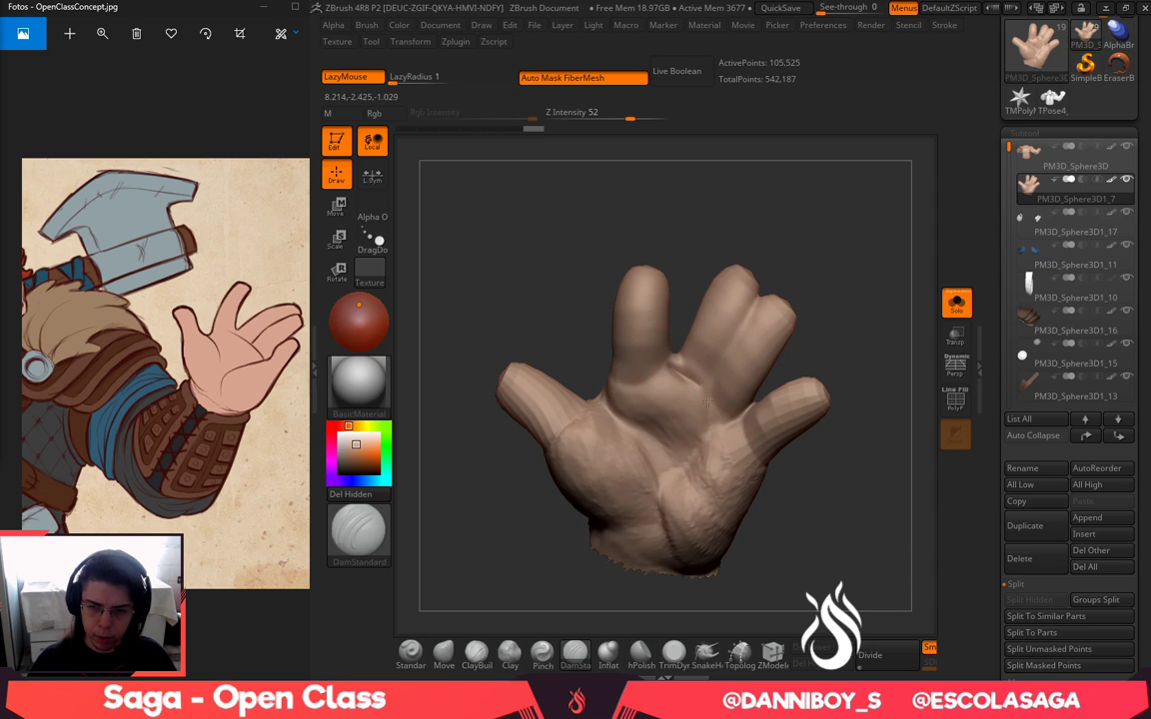
Lower the DamStandard intensity to 29 and rework the palm creases below the fingers and across the palm's centre
{"action": "left_click", "coordinate": [607, 115]}
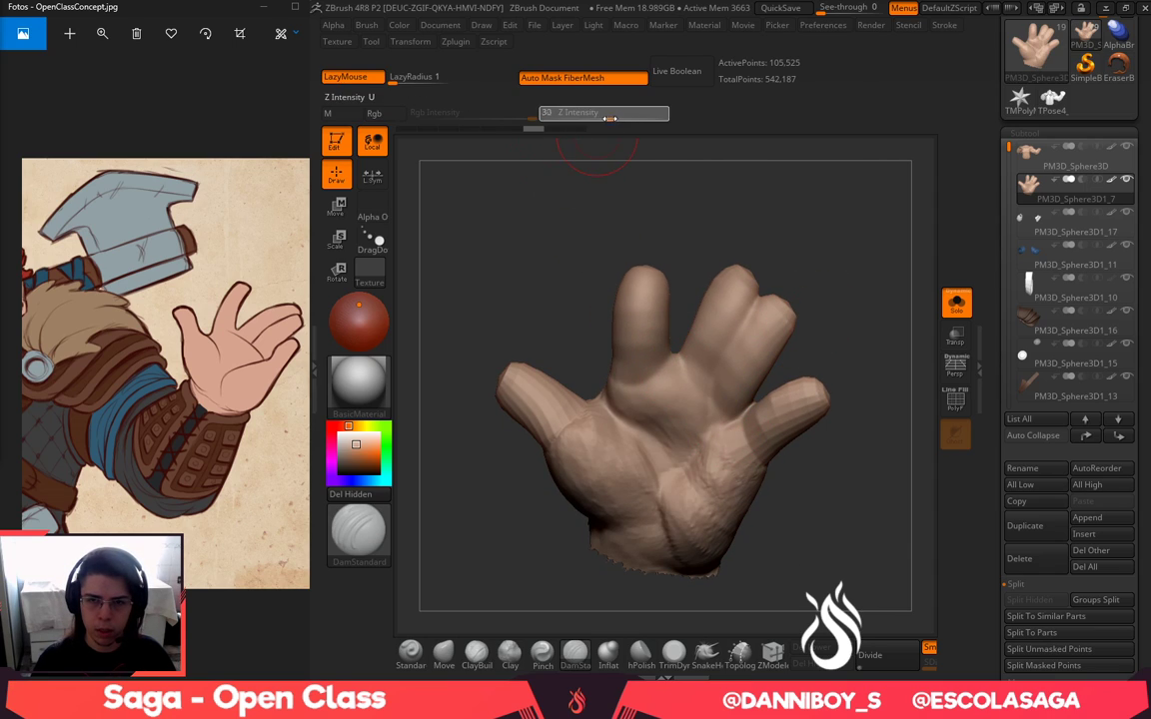
{"action": "mouse_move", "coordinate": [618, 370]}
{"action": "left_mouse_down"}
{"action": "mouse_move", "coordinate": [689, 378]}
{"action": "mouse_move", "coordinate": [700, 390]}
{"action": "left_mouse_up"}
{"action": "key", "text": "ctrl+z"}
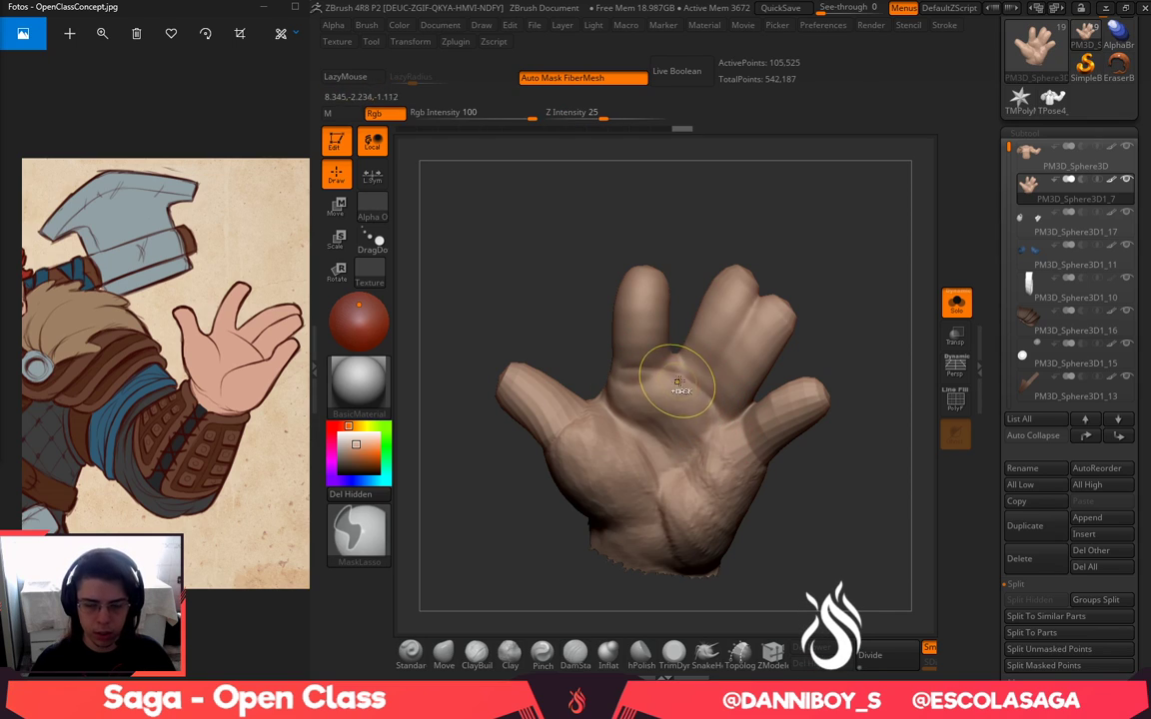
{"action": "key", "text": "space"}
{"action": "left_click", "coordinate": [684, 381]}
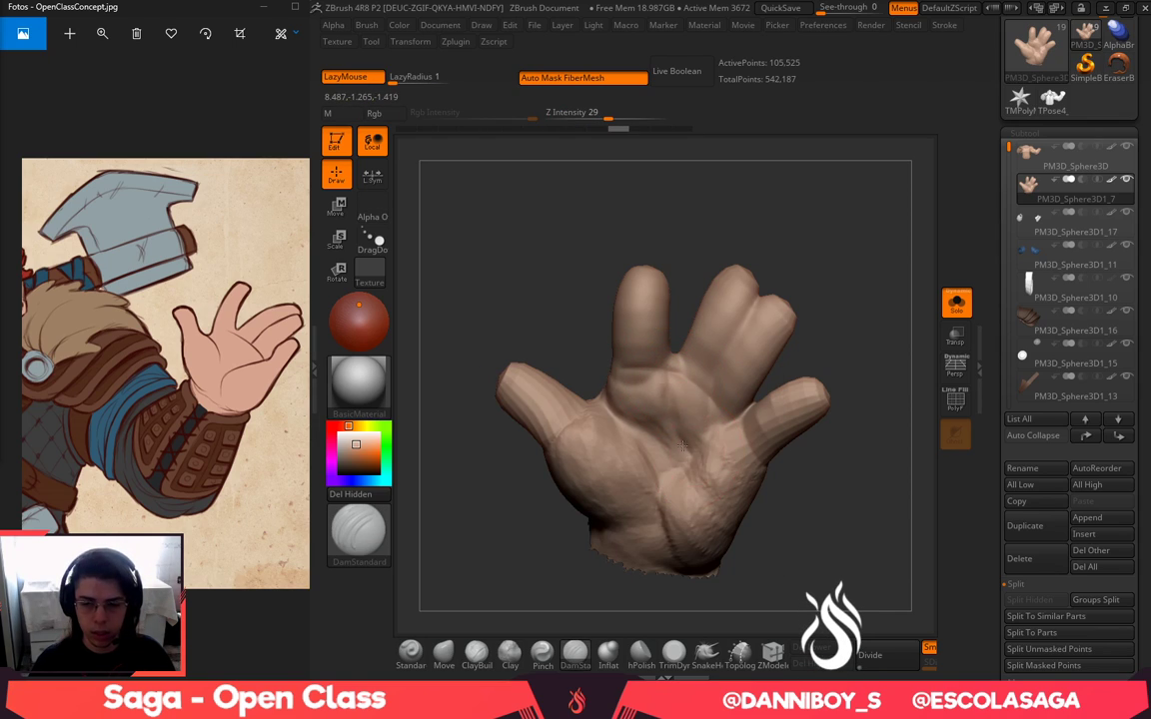
{"action": "left_click_drag", "start_coordinate": [732, 510], "coordinate": [678, 432]}
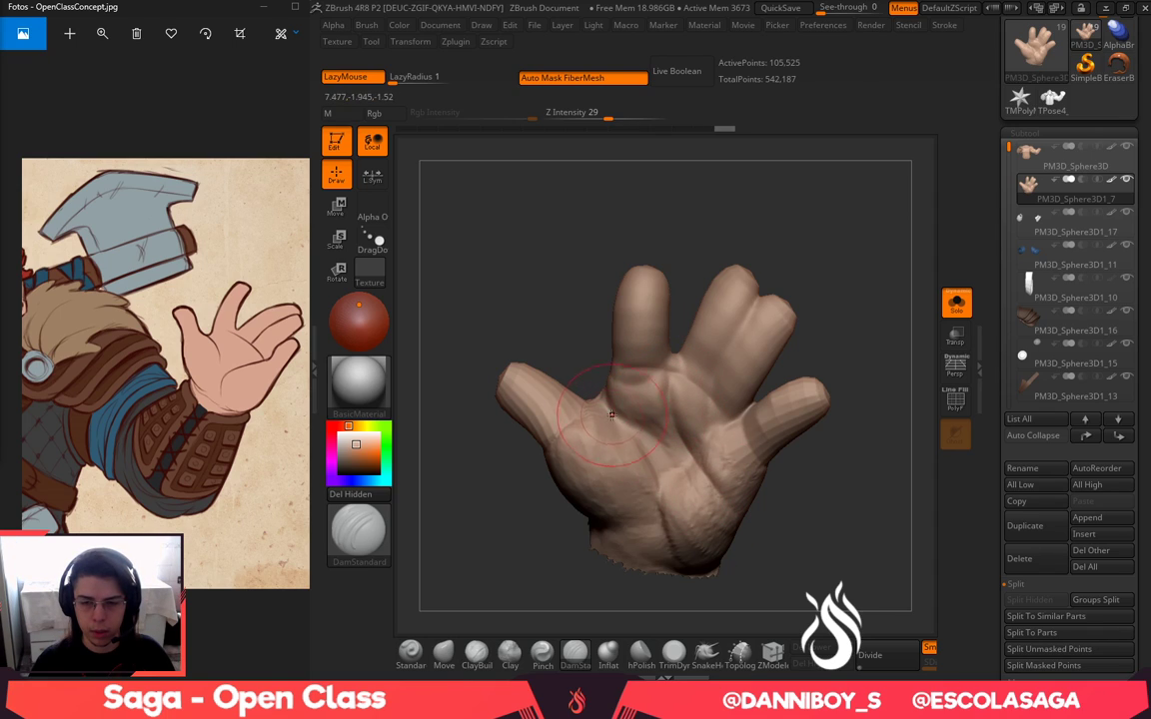
Smooth the faceted surfaces of the thumb and the little finger
{"action": "left_click_drag", "start_coordinate": [552, 396], "coordinate": [537, 386], "text": "shift"}
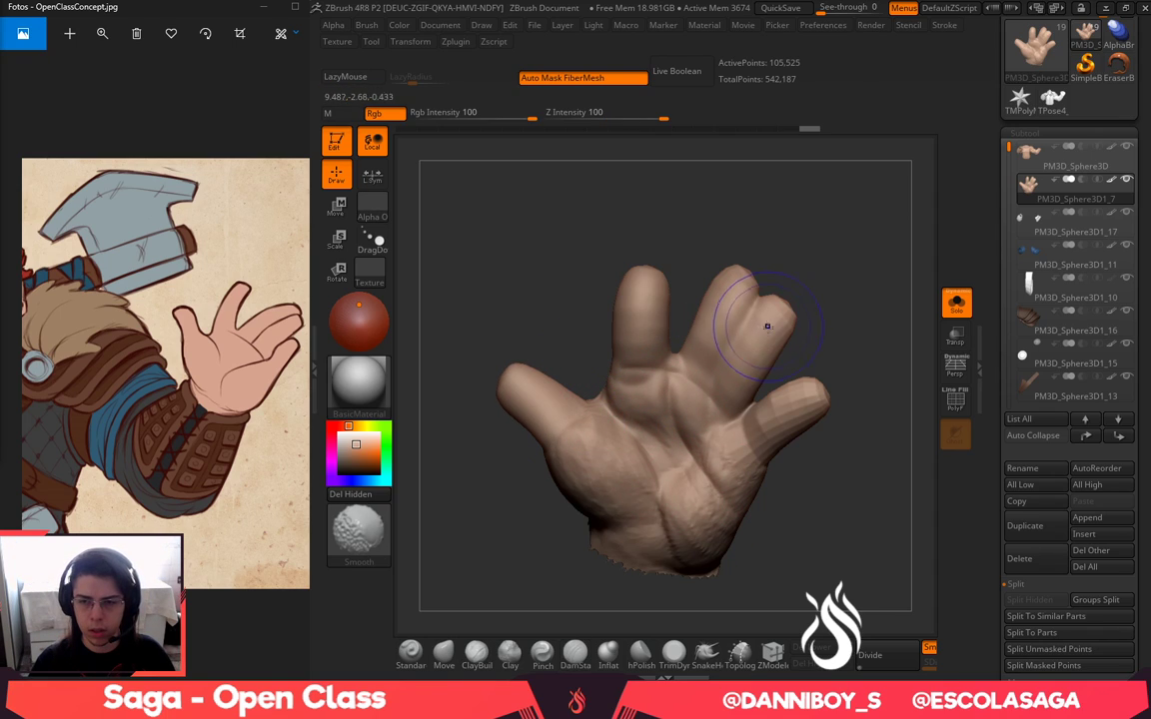
{"action": "left_click_drag", "start_coordinate": [818, 402], "coordinate": [807, 397], "text": "shift"}
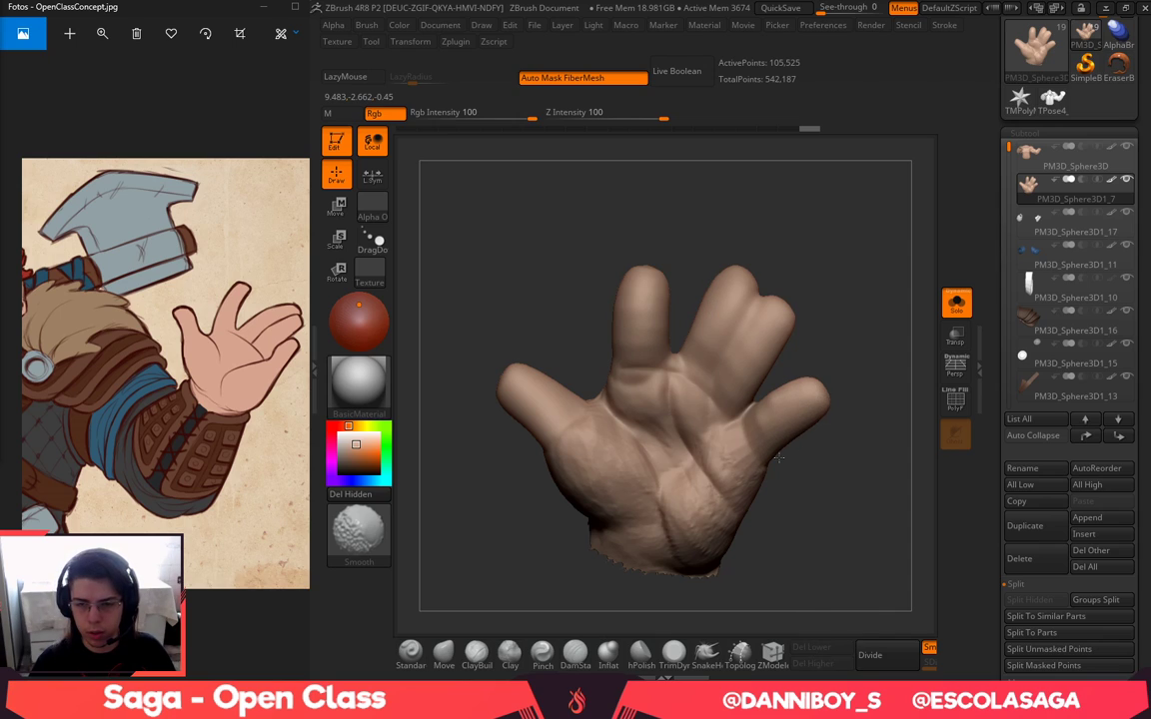
{"action": "left_click_drag", "start_coordinate": [828, 472], "coordinate": [799, 473]}
Resize DamStandard and carve the separation between the middle and ring fingers, working down to the little finger's base
{"action": "key", "text": "space"}
{"action": "left_click", "coordinate": [714, 379]}
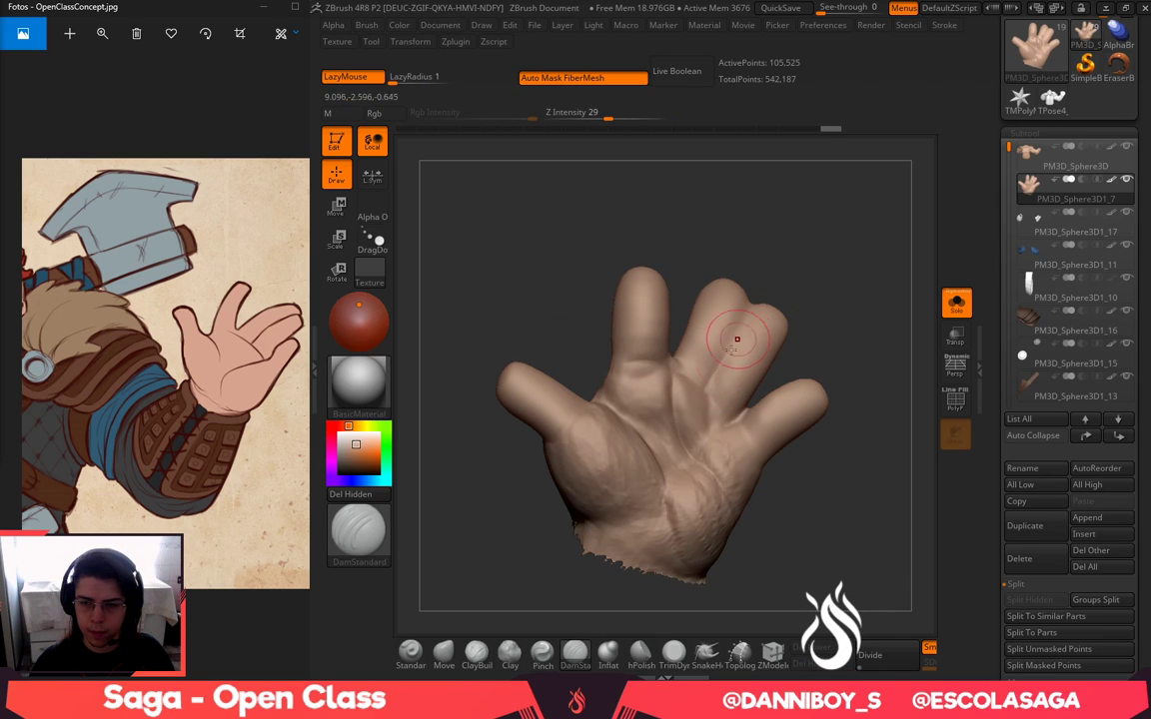
{"action": "left_click_drag", "start_coordinate": [783, 259], "coordinate": [791, 303]}
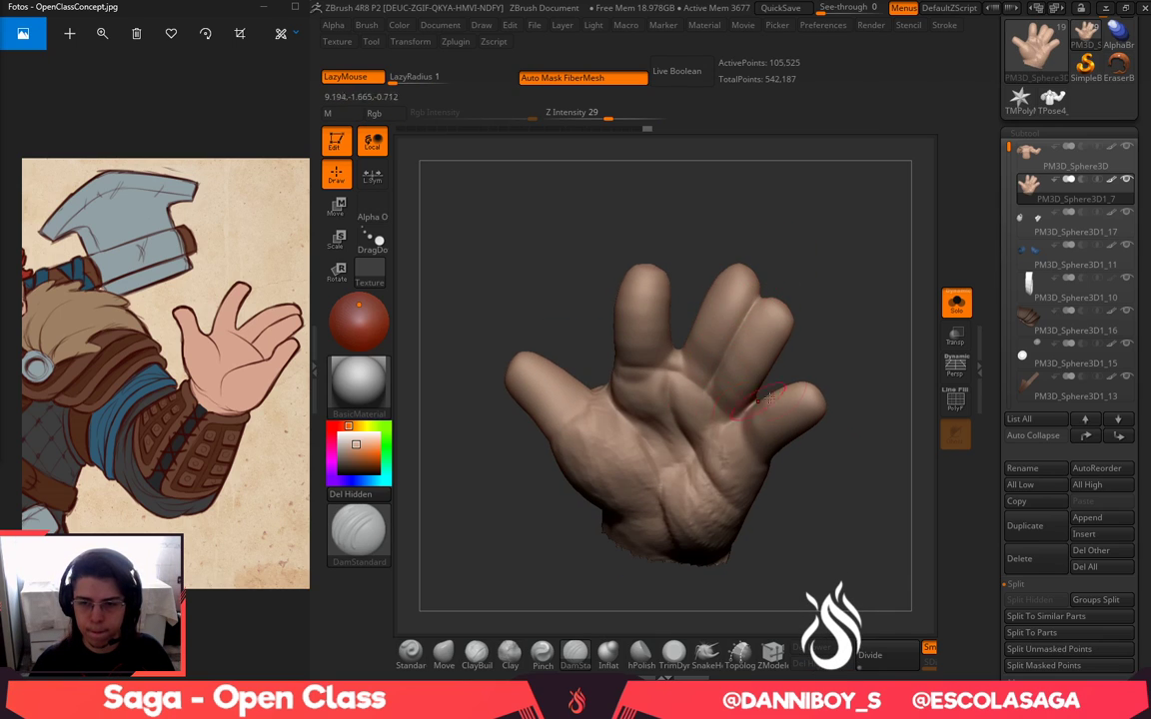
{"action": "mouse_move", "coordinate": [861, 335]}
{"action": "left_mouse_down"}
{"action": "mouse_move", "coordinate": [868, 309]}
{"action": "mouse_move", "coordinate": [846, 303]}
{"action": "mouse_move", "coordinate": [874, 310]}
{"action": "mouse_move", "coordinate": [866, 344]}
{"action": "mouse_move", "coordinate": [830, 291]}
{"action": "mouse_move", "coordinate": [858, 339]}
{"action": "left_mouse_up"}
Show the whole character again and compare the open hand's shape and proportions with the concept art
{"action": "left_click", "coordinate": [956, 304]}
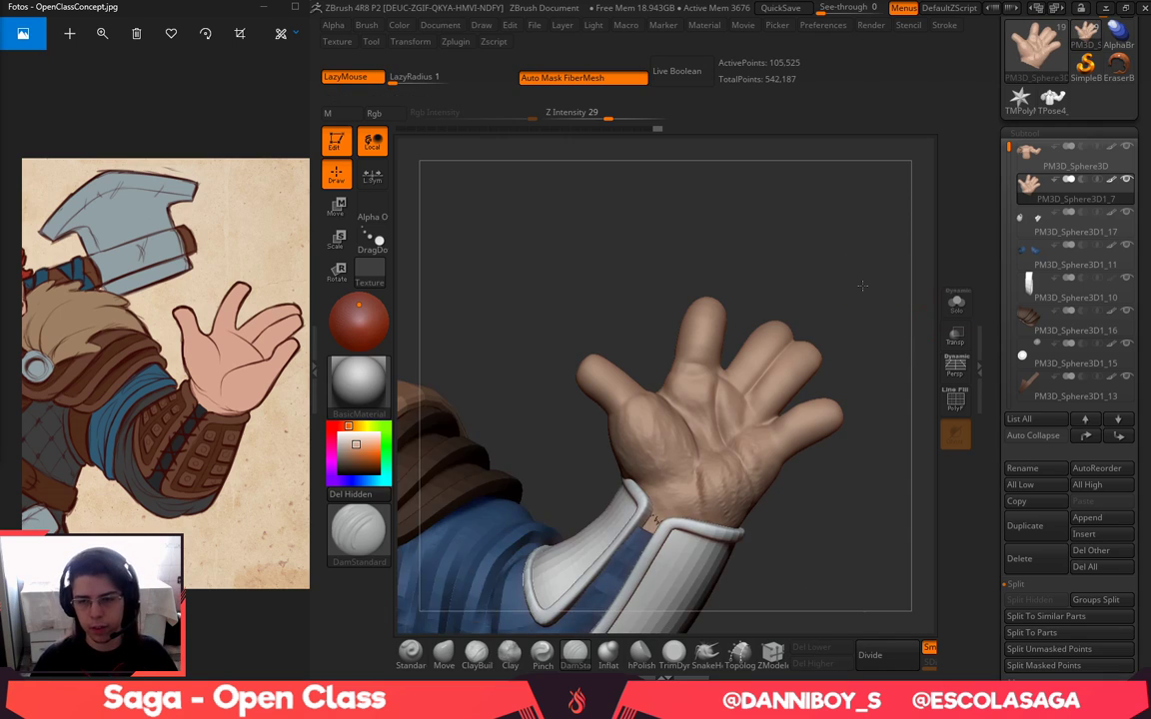
{"action": "left_click_drag", "start_coordinate": [861, 284], "coordinate": [867, 246]}
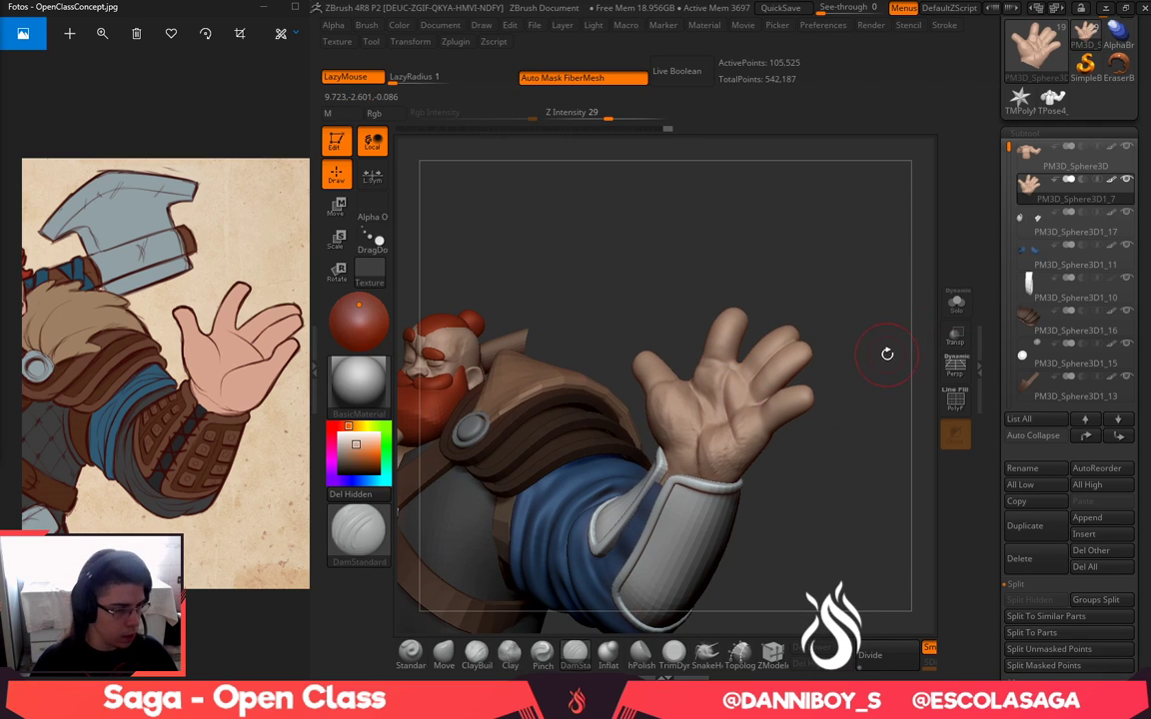
{"action": "left_click_drag", "start_coordinate": [902, 349], "coordinate": [838, 246]}
{"action": "left_click_drag", "start_coordinate": [716, 287], "coordinate": [870, 223], "text": "alt"}
{"action": "left_click_drag", "start_coordinate": [886, 180], "coordinate": [621, 240], "text": "alt"}
Duplicate the open hand with the move gizmo and place the copy above the axe-holding arm
{"action": "key", "text": "w"}
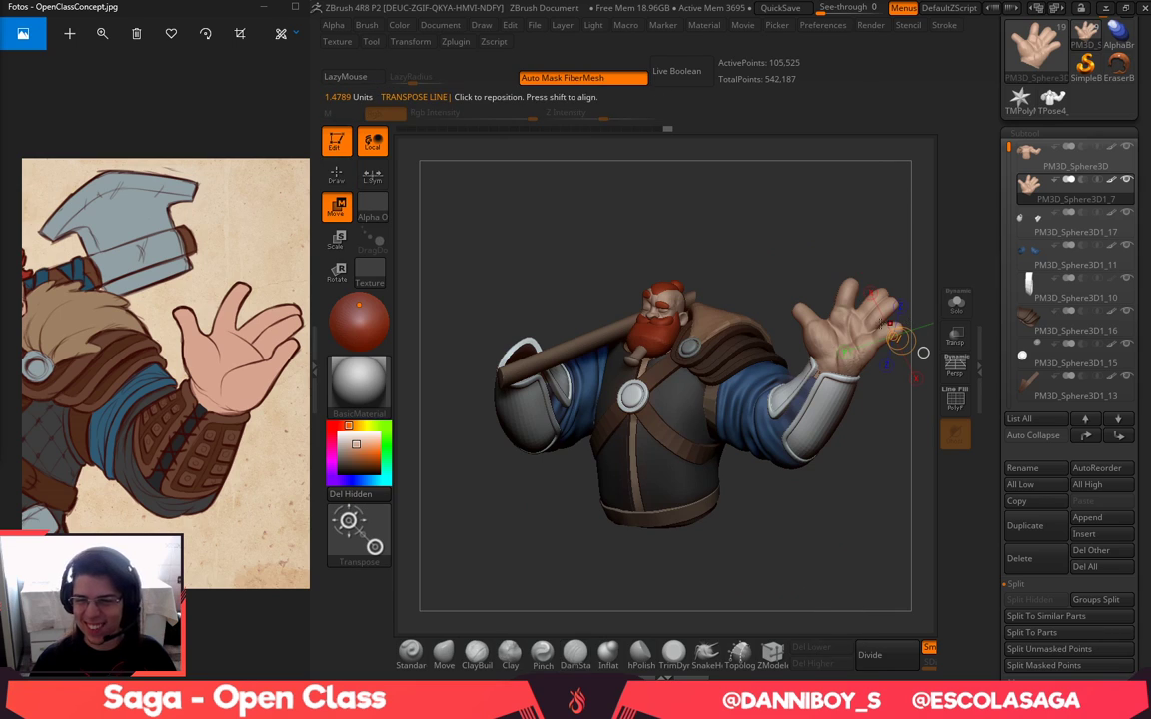
{"action": "key", "text": "y"}
{"action": "left_click_drag", "start_coordinate": [802, 229], "coordinate": [753, 237], "text": "alt"}
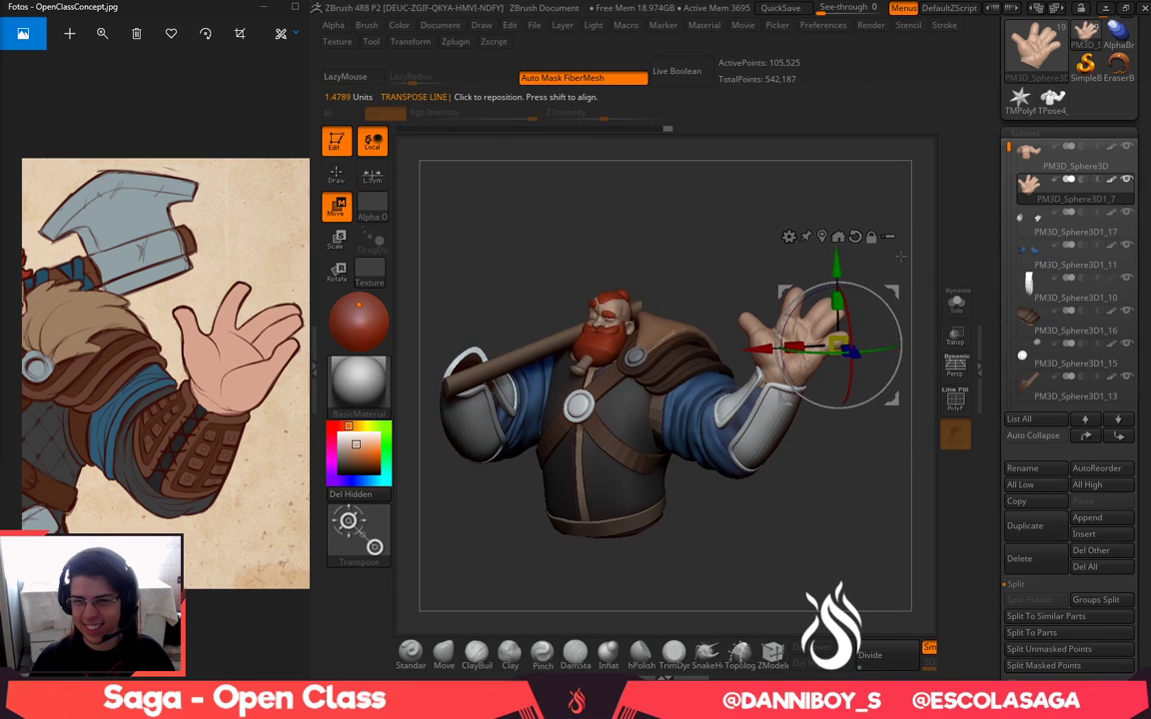
{"action": "left_click_drag", "start_coordinate": [759, 346], "coordinate": [424, 303], "text": "ctrl"}
{"action": "left_click_drag", "start_coordinate": [653, 232], "coordinate": [746, 233], "text": "alt"}
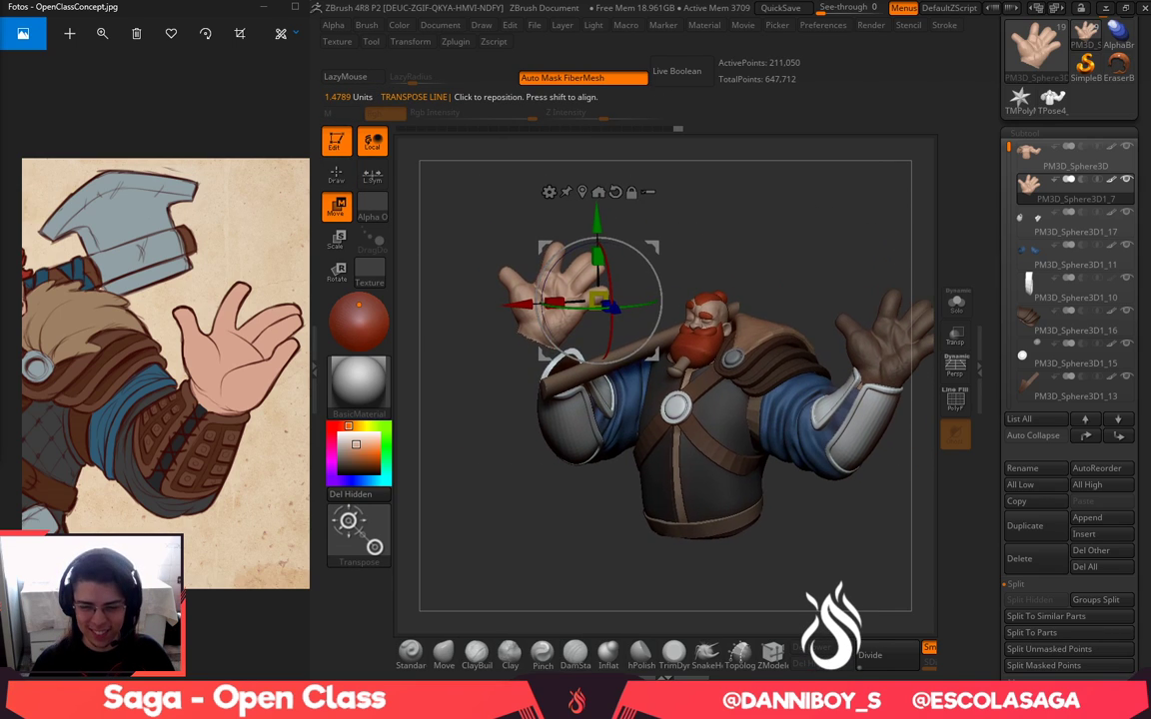
Mirror the copied hand and centre the transform gizmo on it
{"action": "left_click", "coordinate": [537, 666]}
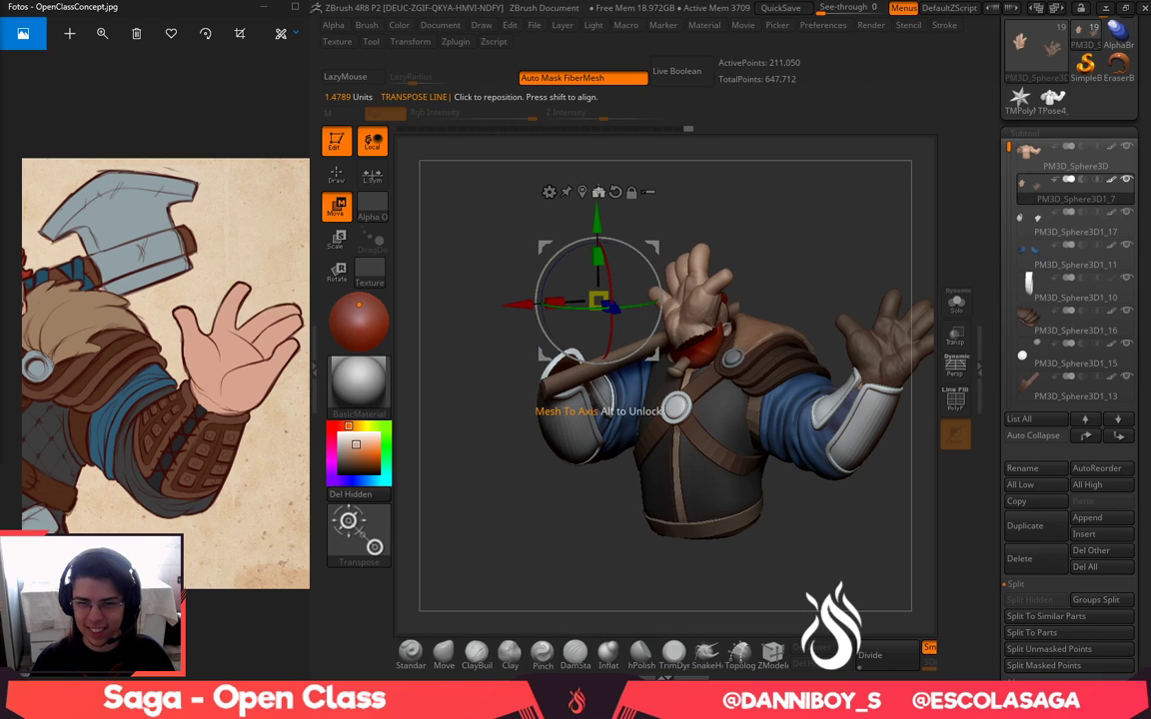
{"action": "left_click", "coordinate": [582, 192]}
{"action": "left_click_drag", "start_coordinate": [674, 302], "coordinate": [731, 275]}
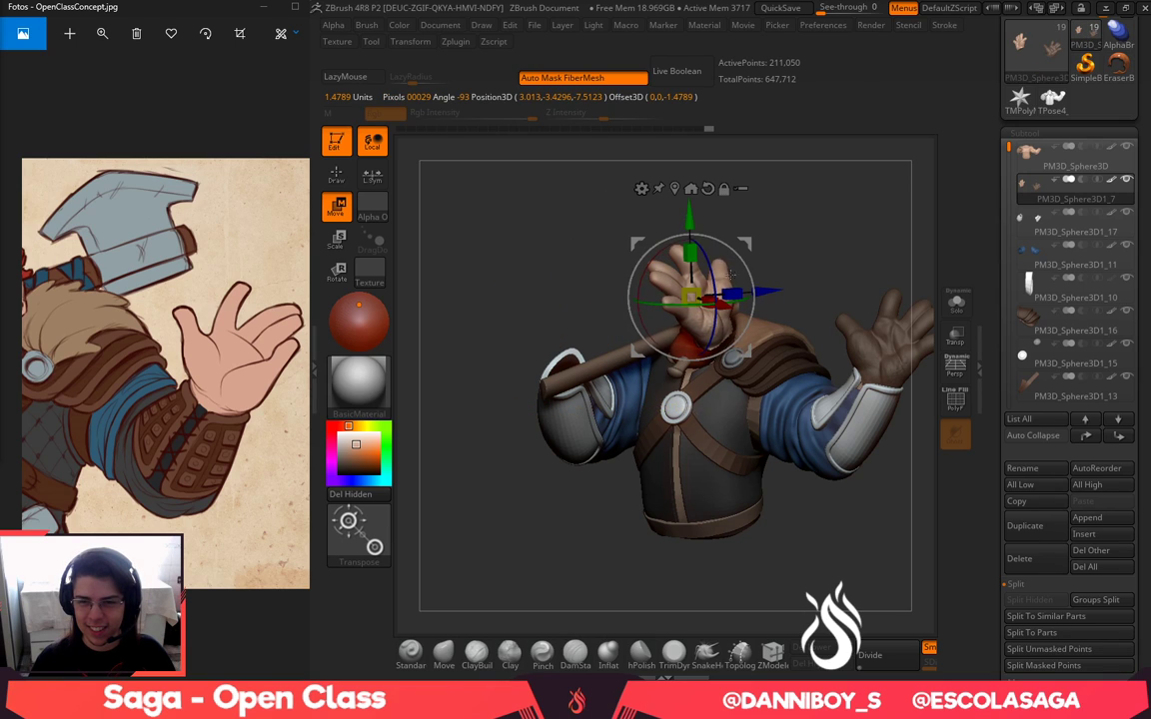
Move the mirrored hand onto the end of the axe-holding forearm
{"action": "left_click_drag", "start_coordinate": [735, 221], "coordinate": [675, 313]}
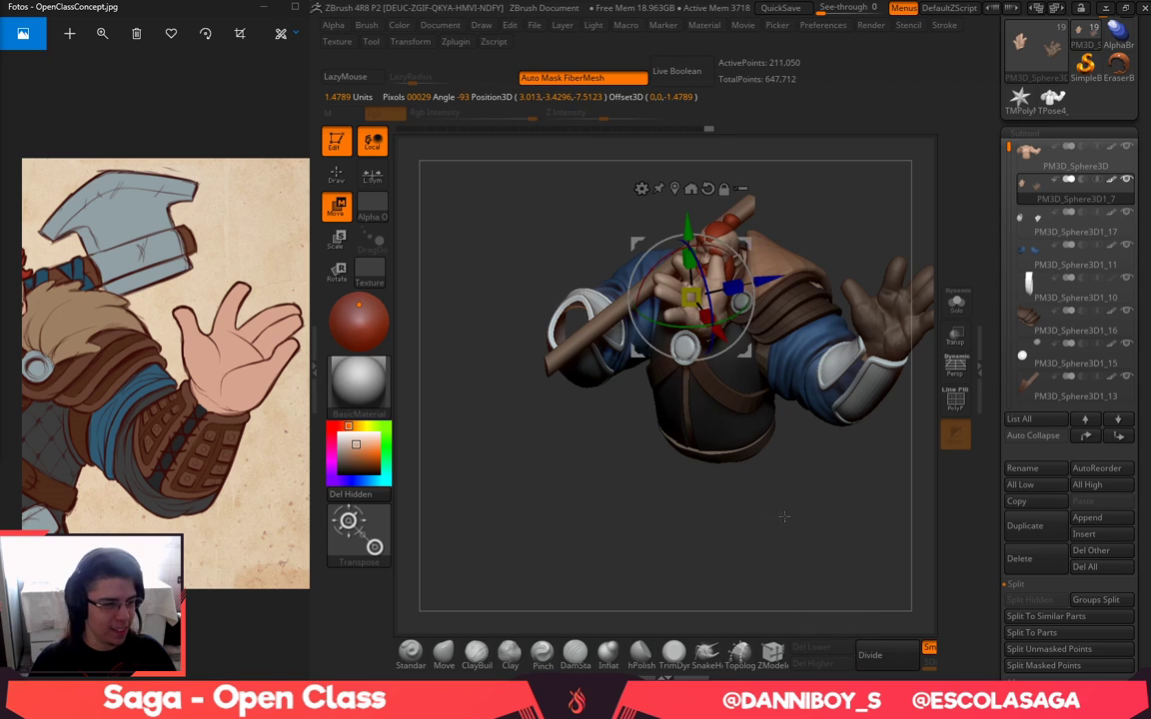
{"action": "mouse_move", "coordinate": [783, 514]}
{"action": "left_mouse_down"}
{"action": "mouse_move", "coordinate": [828, 324]}
{"action": "mouse_move", "coordinate": [820, 301]}
{"action": "left_mouse_up"}
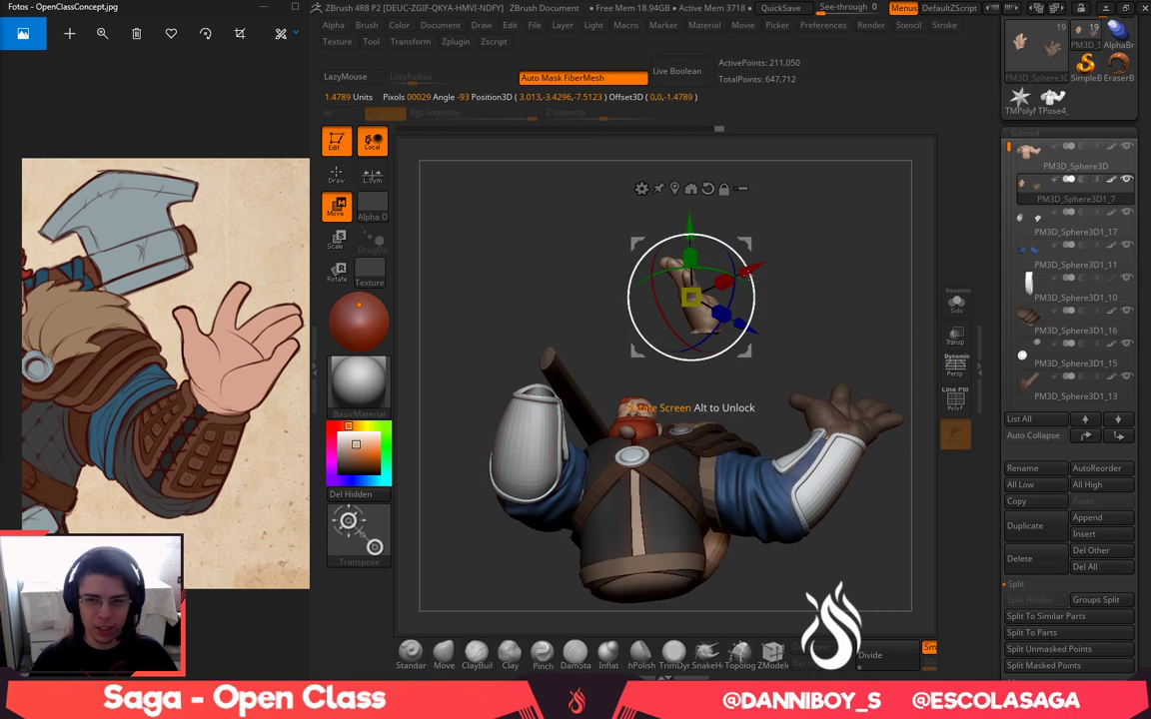
{"action": "left_click_drag", "start_coordinate": [744, 351], "coordinate": [578, 418]}
{"action": "left_click_drag", "start_coordinate": [683, 288], "coordinate": [746, 425]}
{"action": "left_click_drag", "start_coordinate": [581, 311], "coordinate": [654, 312], "text": "alt"}
Rotate the mirrored hand so its wrist lines up with the bracer opening beside the axe handle
{"action": "key", "text": "super"}
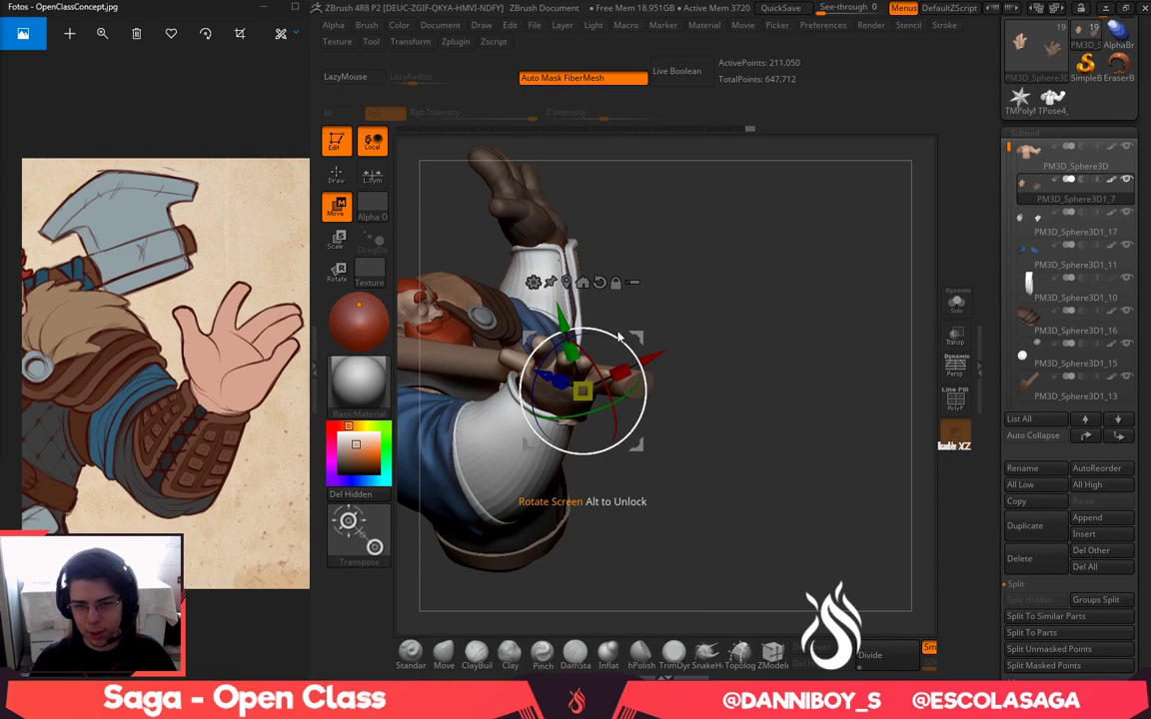
{"action": "left_click_drag", "start_coordinate": [605, 407], "coordinate": [644, 388]}
{"action": "key", "text": "super"}
{"action": "left_click_drag", "start_coordinate": [760, 386], "coordinate": [693, 321]}
{"action": "mouse_move", "coordinate": [628, 346]}
{"action": "left_mouse_down"}
{"action": "mouse_move", "coordinate": [615, 327]}
{"action": "mouse_move", "coordinate": [617, 338]}
{"action": "left_mouse_up"}
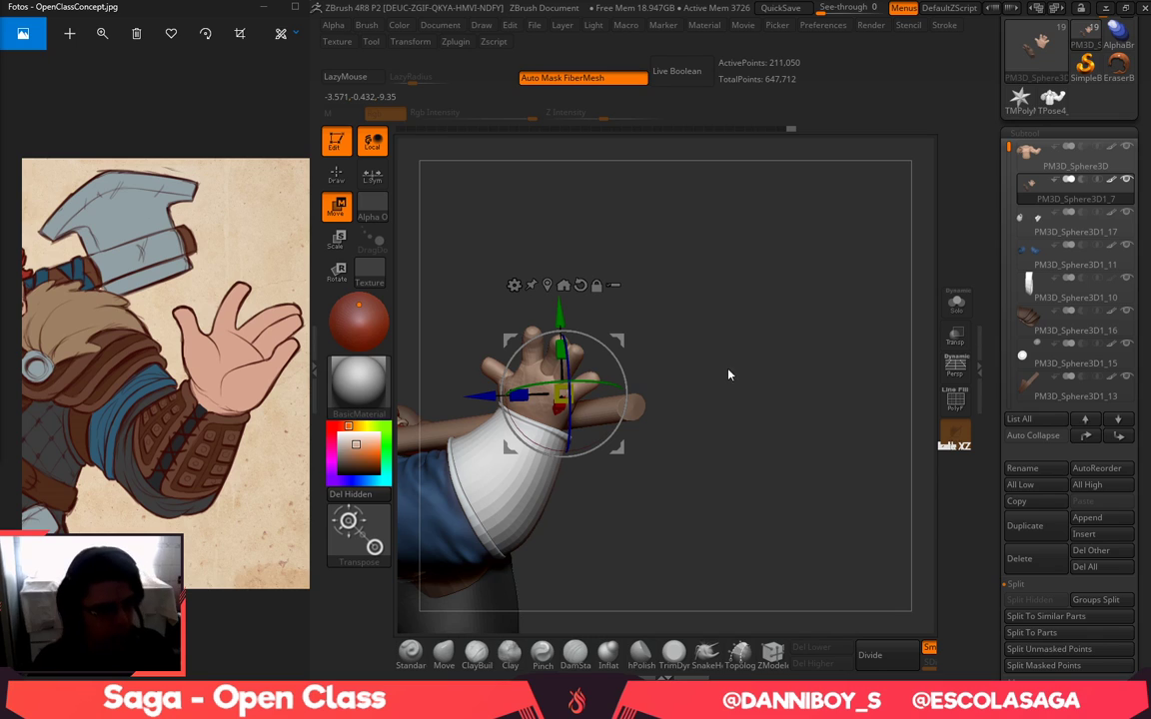
Turn the hand about the forearm direction and shift it over the end of the axe handle
{"action": "left_click_drag", "start_coordinate": [729, 373], "coordinate": [758, 340]}
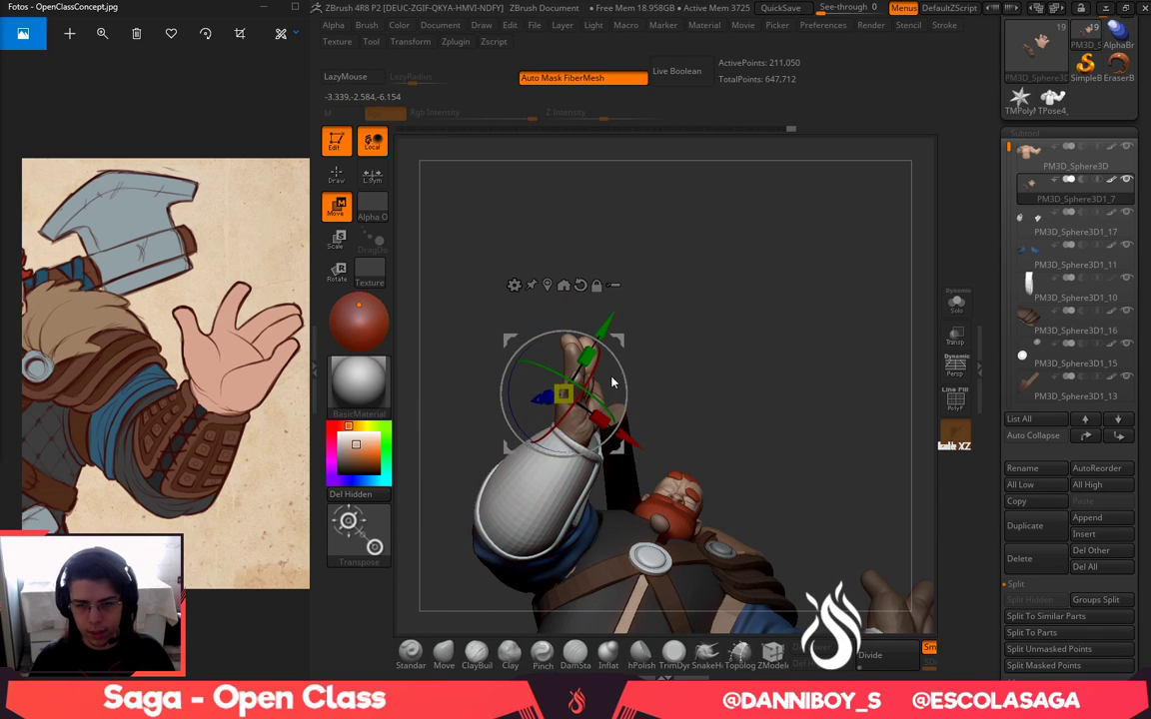
{"action": "left_click_drag", "start_coordinate": [682, 380], "coordinate": [705, 521]}
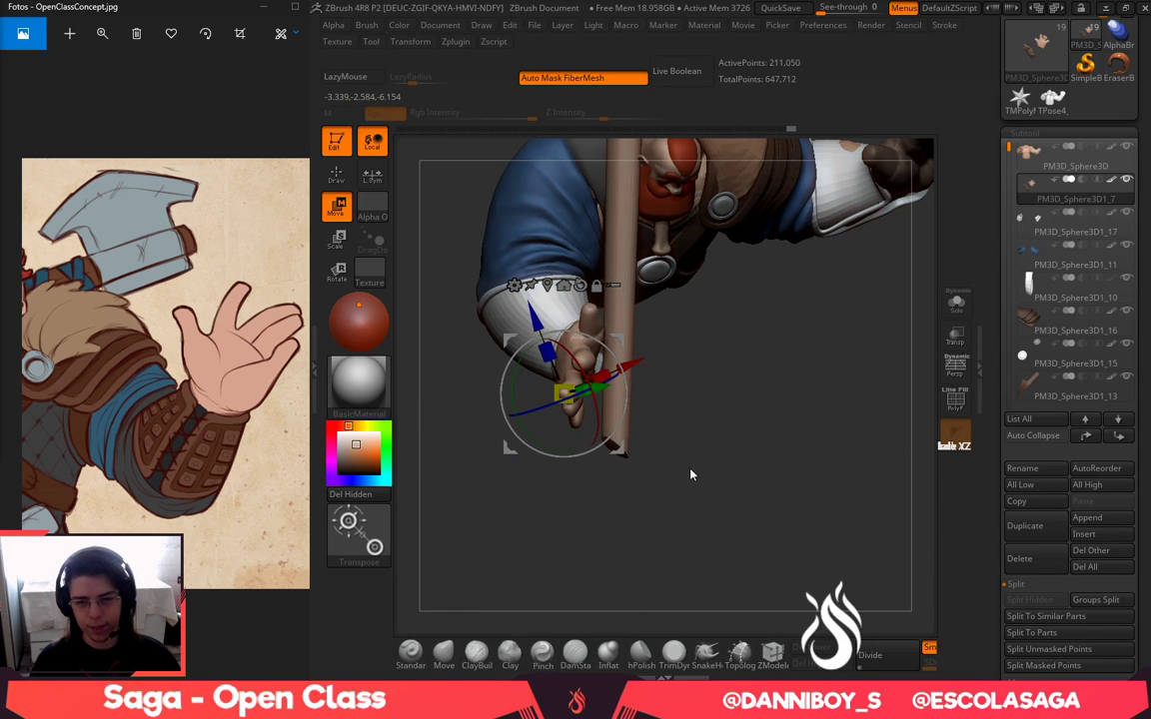
{"action": "left_click_drag", "start_coordinate": [612, 355], "coordinate": [628, 388]}
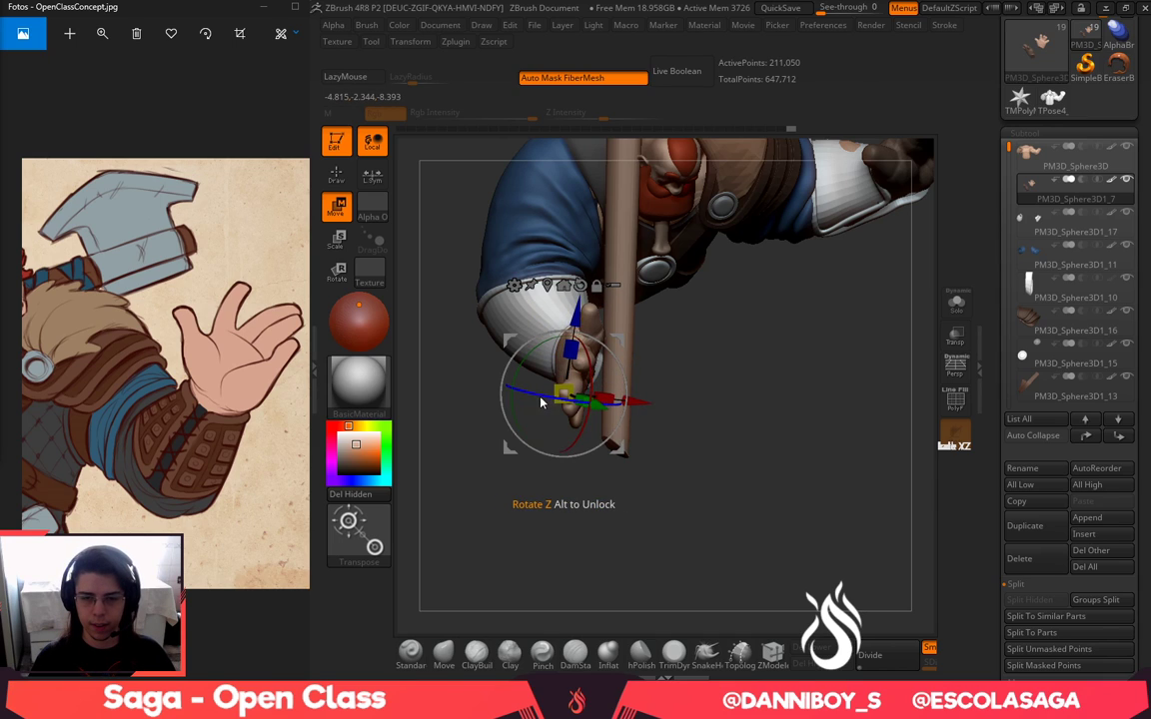
{"action": "left_click_drag", "start_coordinate": [541, 402], "coordinate": [594, 405]}
{"action": "left_click_drag", "start_coordinate": [620, 345], "coordinate": [649, 354]}
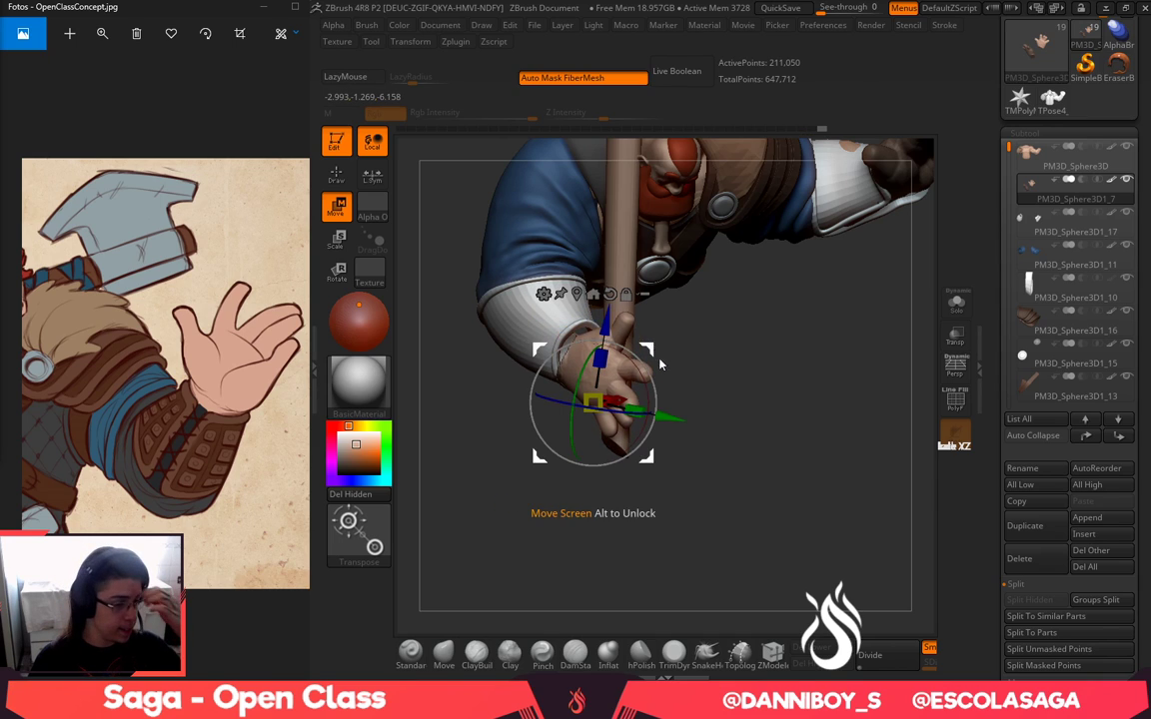
Seat the wrist inside the bracer and tilt the hand to follow the forearm
{"action": "mouse_move", "coordinate": [703, 441]}
{"action": "left_mouse_down"}
{"action": "mouse_move", "coordinate": [758, 353]}
{"action": "mouse_move", "coordinate": [755, 275]}
{"action": "mouse_move", "coordinate": [776, 239]}
{"action": "mouse_move", "coordinate": [775, 205]}
{"action": "left_mouse_up"}
{"action": "key", "text": "q"}
{"action": "key", "text": "w"}
{"action": "left_click_drag", "start_coordinate": [646, 358], "coordinate": [640, 366]}
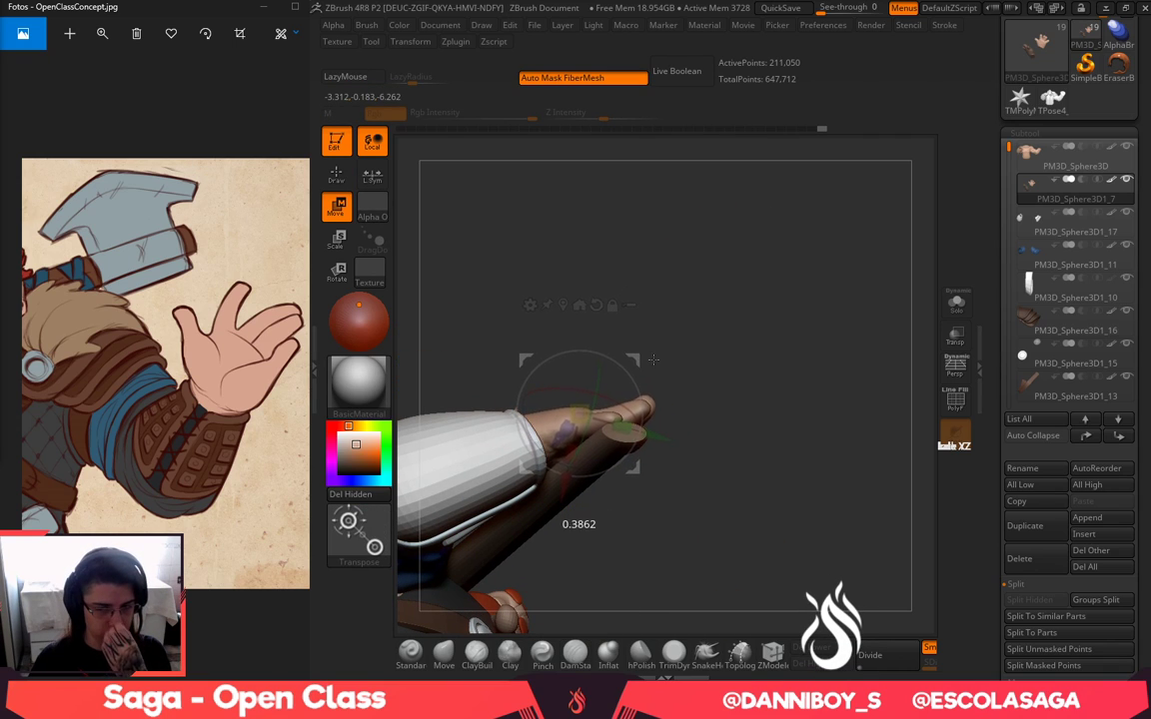
{"action": "left_click_drag", "start_coordinate": [754, 368], "coordinate": [762, 561]}
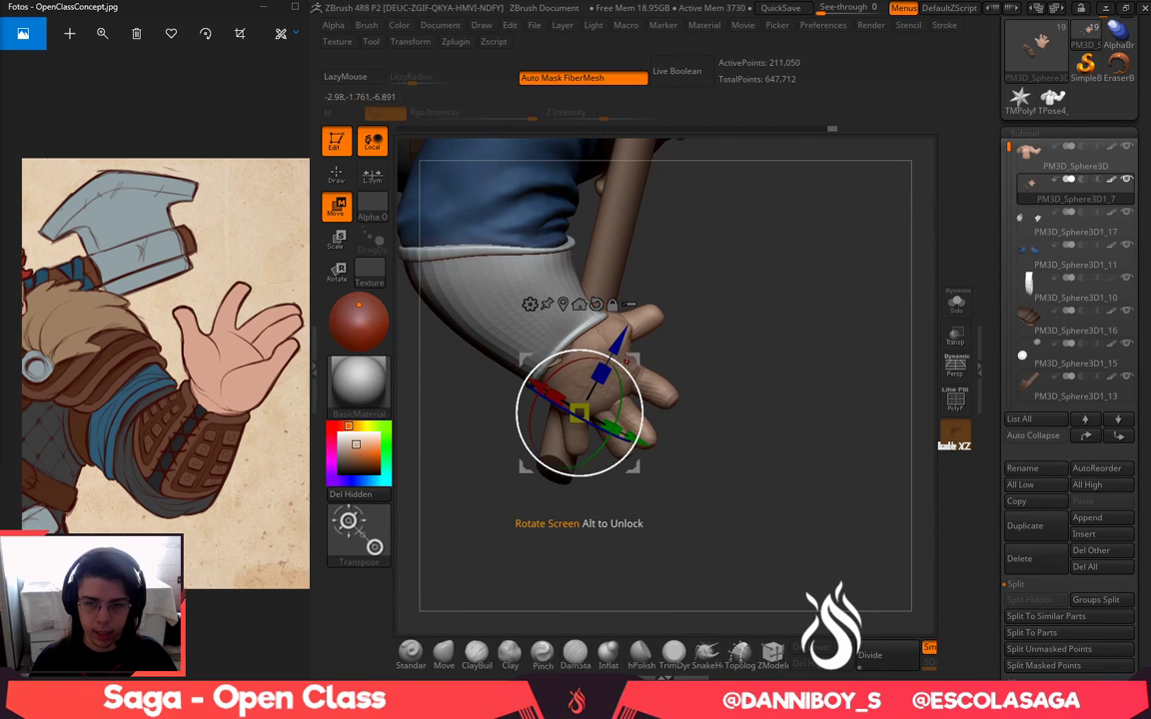
{"action": "left_click_drag", "start_coordinate": [629, 363], "coordinate": [621, 357]}
Adjust the hand's position and angle so the axe handle crosses its palm
{"action": "key", "text": "q"}
{"action": "left_click", "coordinate": [445, 654]}
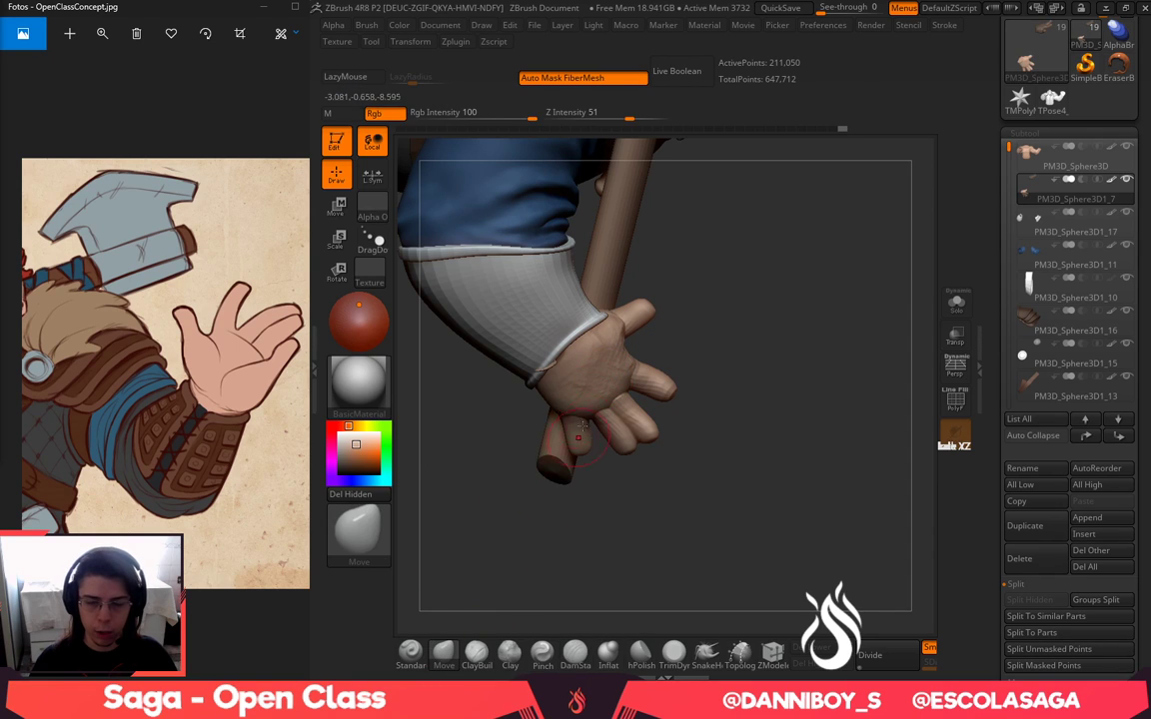
{"action": "right_click_drag", "start_coordinate": [570, 394], "coordinate": [619, 438]}
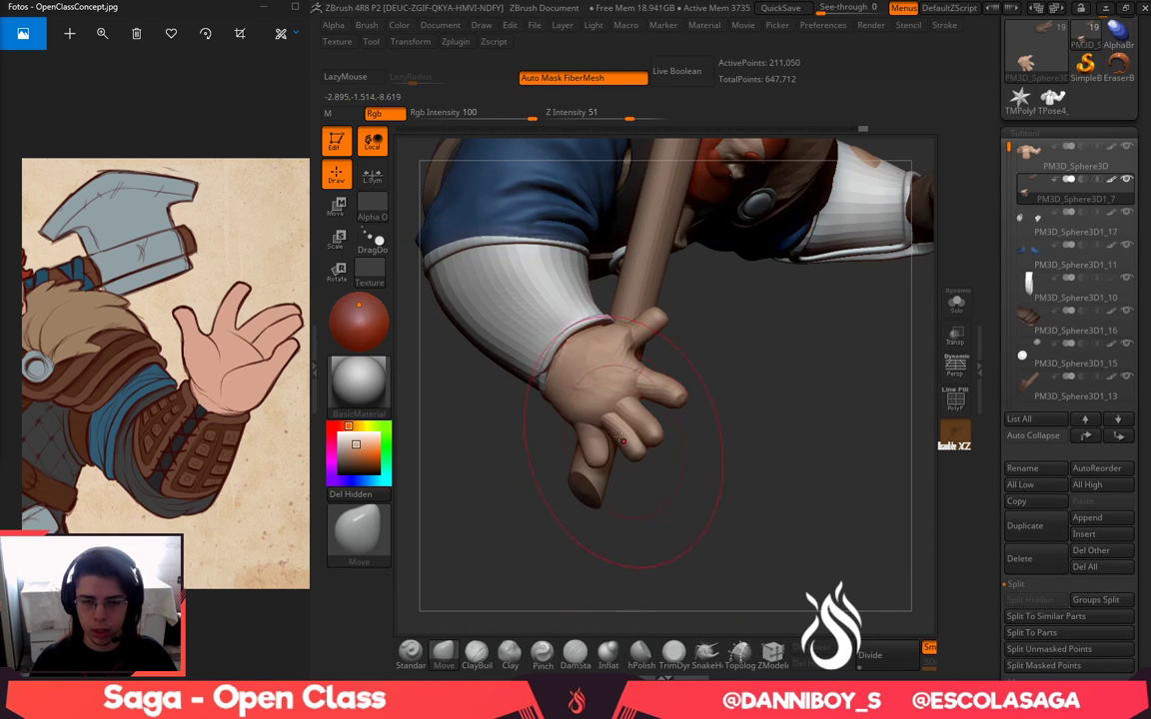
{"action": "left_click_drag", "start_coordinate": [692, 559], "coordinate": [620, 287]}
{"action": "key", "text": "w"}
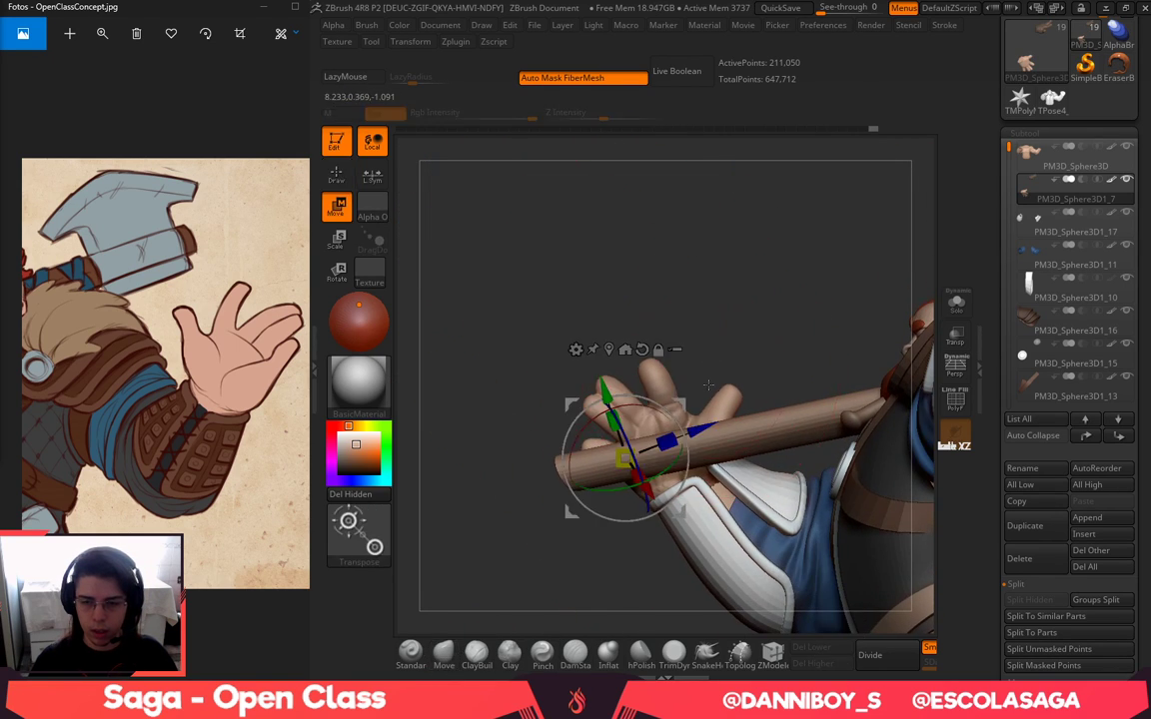
{"action": "left_click_drag", "start_coordinate": [682, 405], "coordinate": [732, 441], "text": "alt"}
{"action": "mouse_move", "coordinate": [747, 331]}
{"action": "left_mouse_down"}
{"action": "mouse_move", "coordinate": [772, 419]}
{"action": "mouse_move", "coordinate": [828, 522]}
{"action": "mouse_move", "coordinate": [812, 455]}
{"action": "left_mouse_up"}
{"action": "key", "text": "q"}
{"action": "key", "text": "space"}
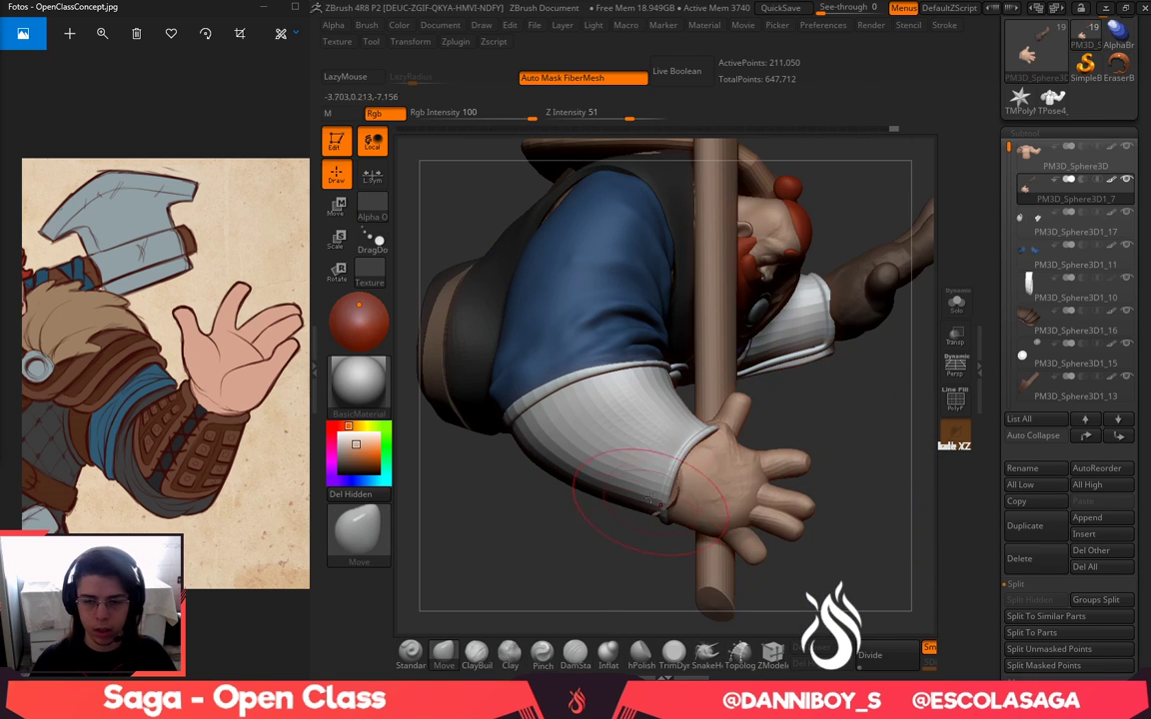
Check the wrist against the bracer, reselect the hand and rotate it so the thumb leans toward the axe handle
{"action": "left_click_drag", "start_coordinate": [817, 596], "coordinate": [751, 565], "text": "alt"}
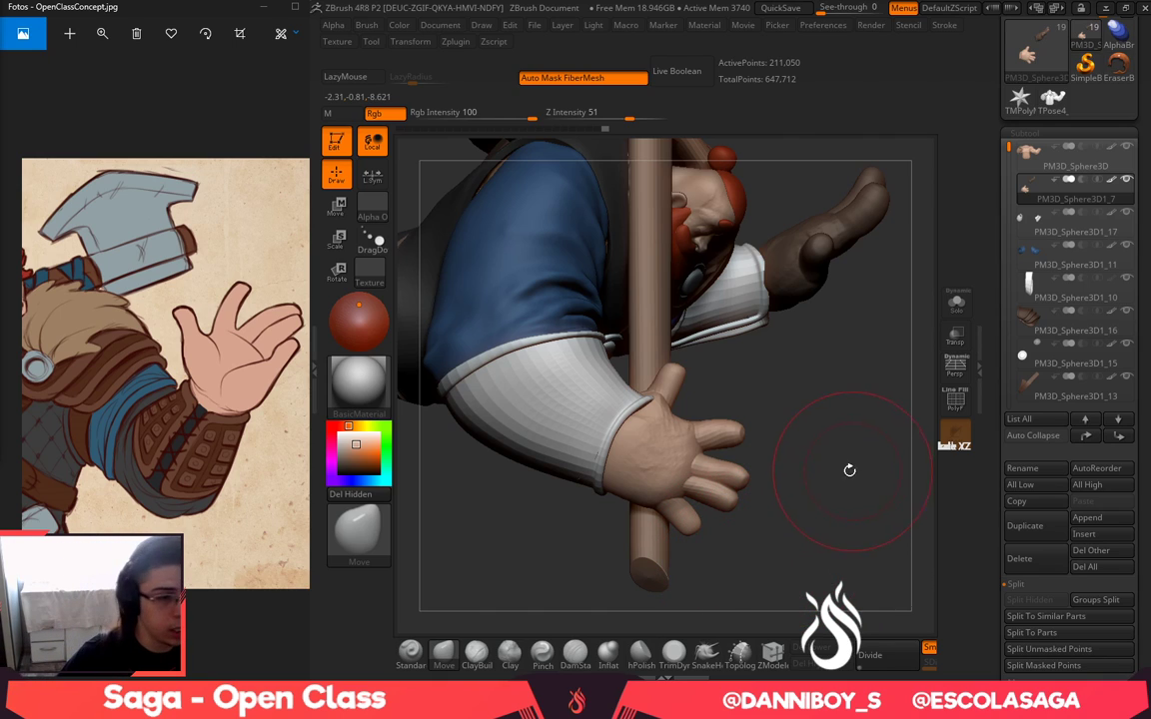
{"action": "mouse_move", "coordinate": [872, 459]}
{"action": "left_mouse_down"}
{"action": "mouse_move", "coordinate": [659, 405]}
{"action": "mouse_move", "coordinate": [693, 386]}
{"action": "mouse_move", "coordinate": [631, 377]}
{"action": "mouse_move", "coordinate": [649, 384]}
{"action": "left_mouse_up"}
{"action": "key", "text": "space"}
{"action": "left_click", "coordinate": [657, 397], "text": "alt"}
{"action": "left_click", "coordinate": [644, 439], "text": "alt"}
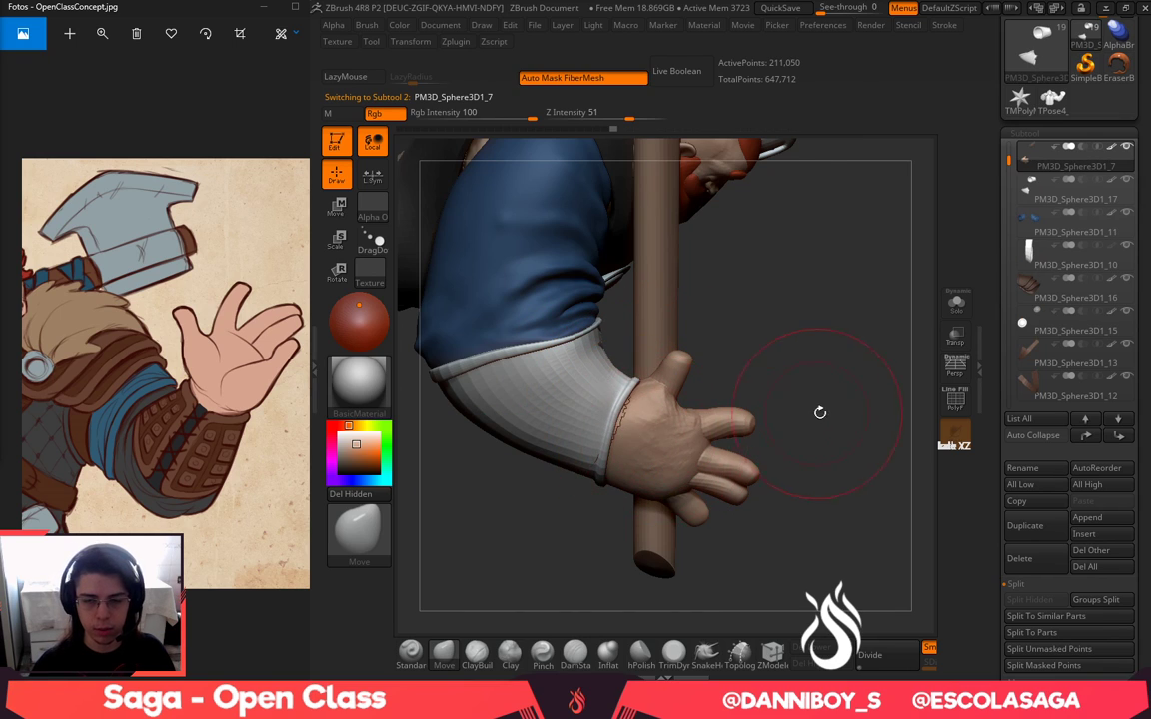
{"action": "left_click_drag", "start_coordinate": [820, 410], "coordinate": [751, 362]}
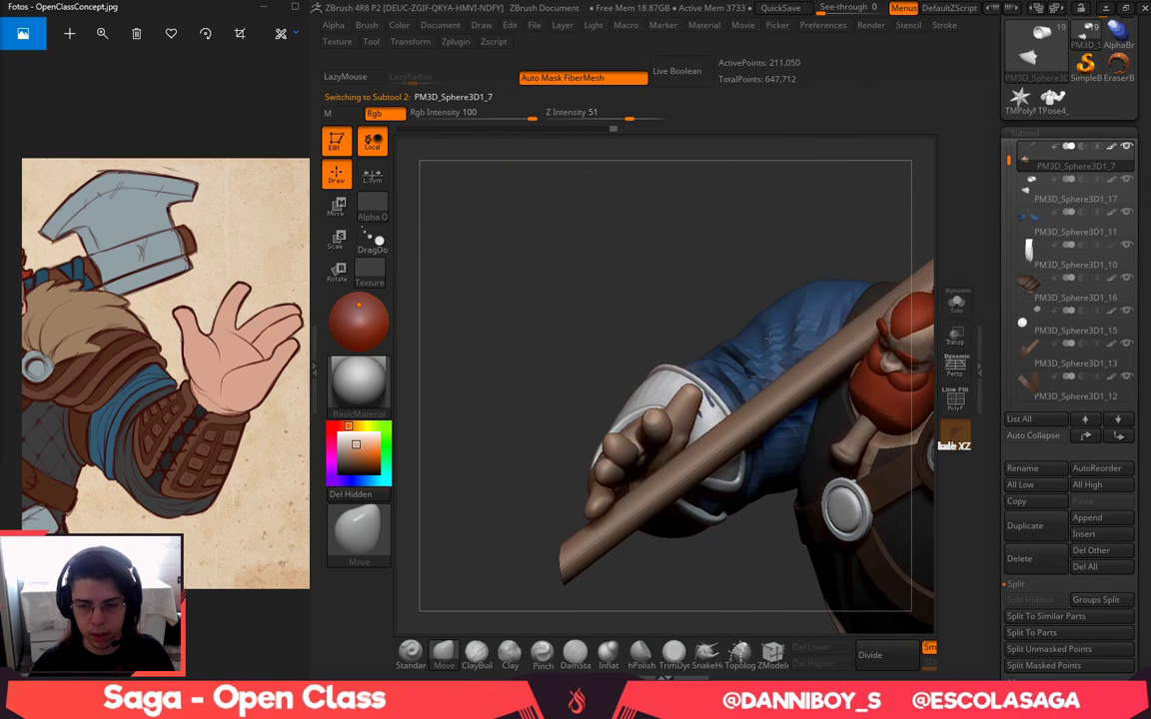
{"action": "key", "text": "w"}
{"action": "left_click_drag", "start_coordinate": [676, 411], "coordinate": [667, 351]}
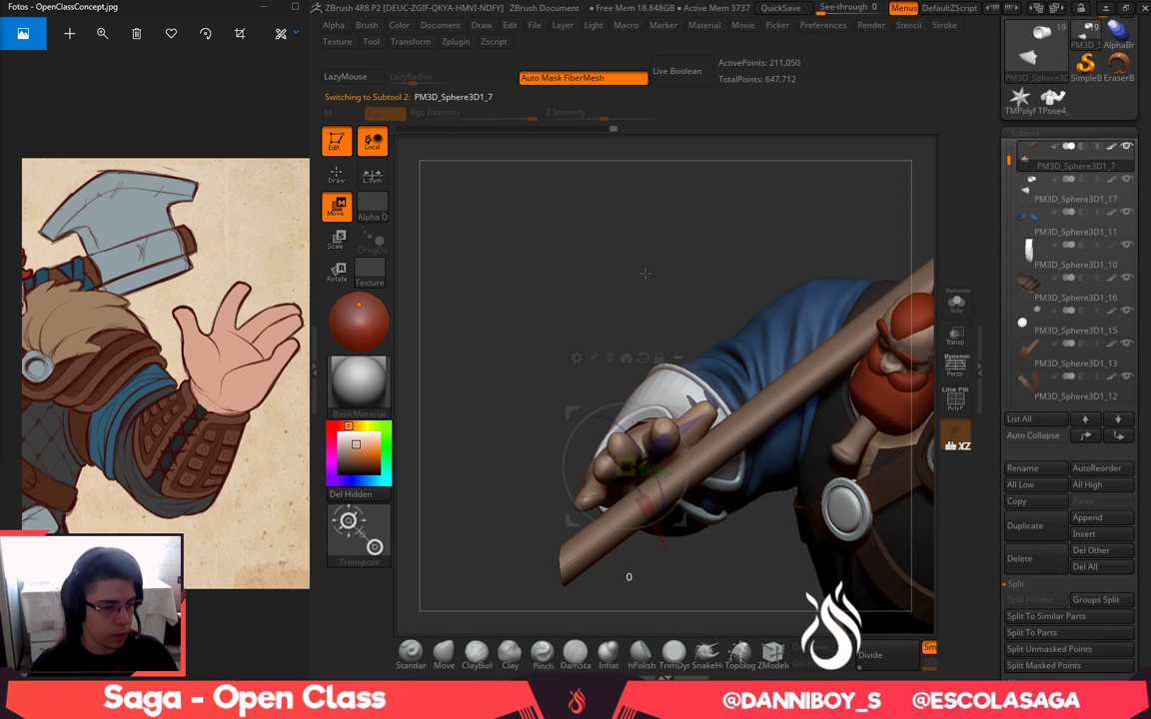
{"action": "left_click_drag", "start_coordinate": [679, 288], "coordinate": [675, 245]}
{"action": "left_click_drag", "start_coordinate": [738, 317], "coordinate": [753, 309]}
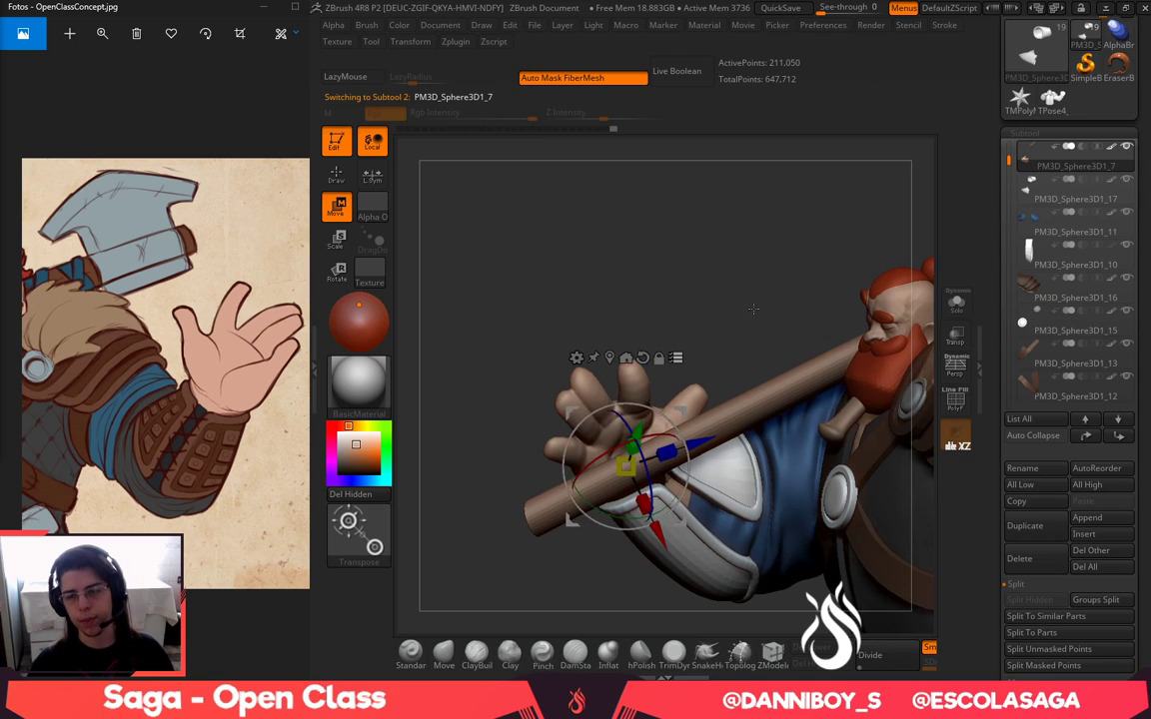
Compare the whole figure's pose and the tilt of the head with the concept art
{"action": "key", "text": "f"}
{"action": "left_click_drag", "start_coordinate": [640, 206], "coordinate": [801, 237]}
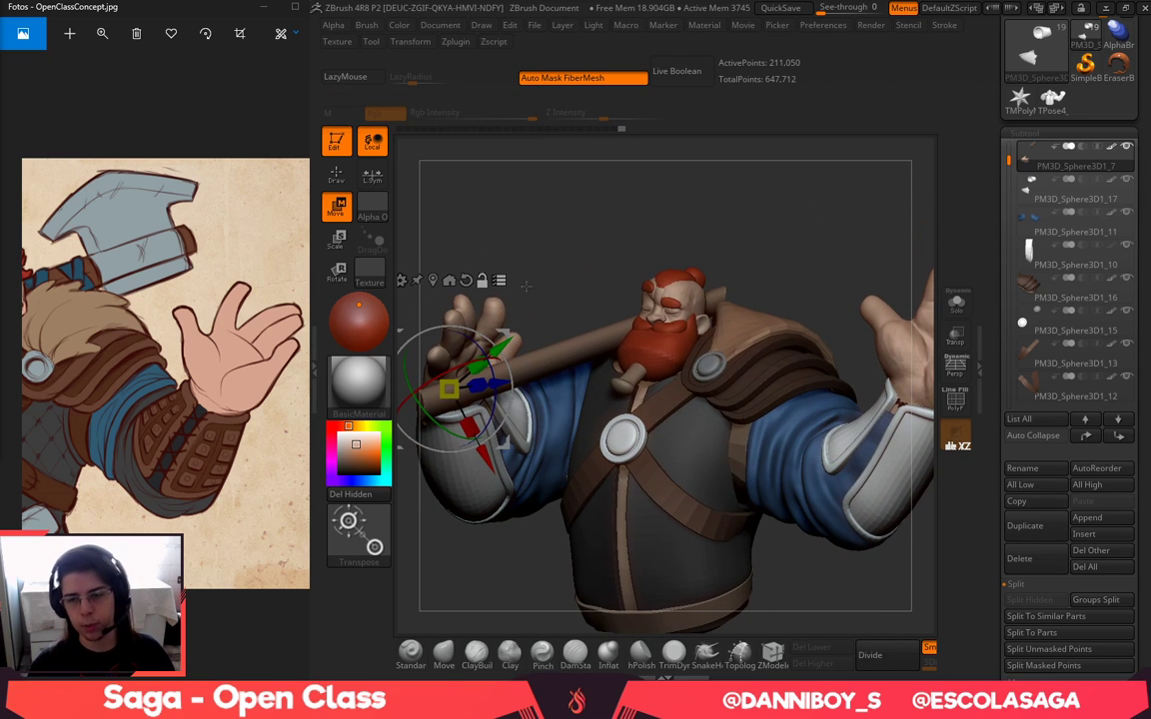
{"action": "left_click_drag", "start_coordinate": [131, 344], "coordinate": [286, 343]}
{"action": "scroll", "coordinate": [284, 343], "scroll_direction": "down", "scroll_amount": 1}
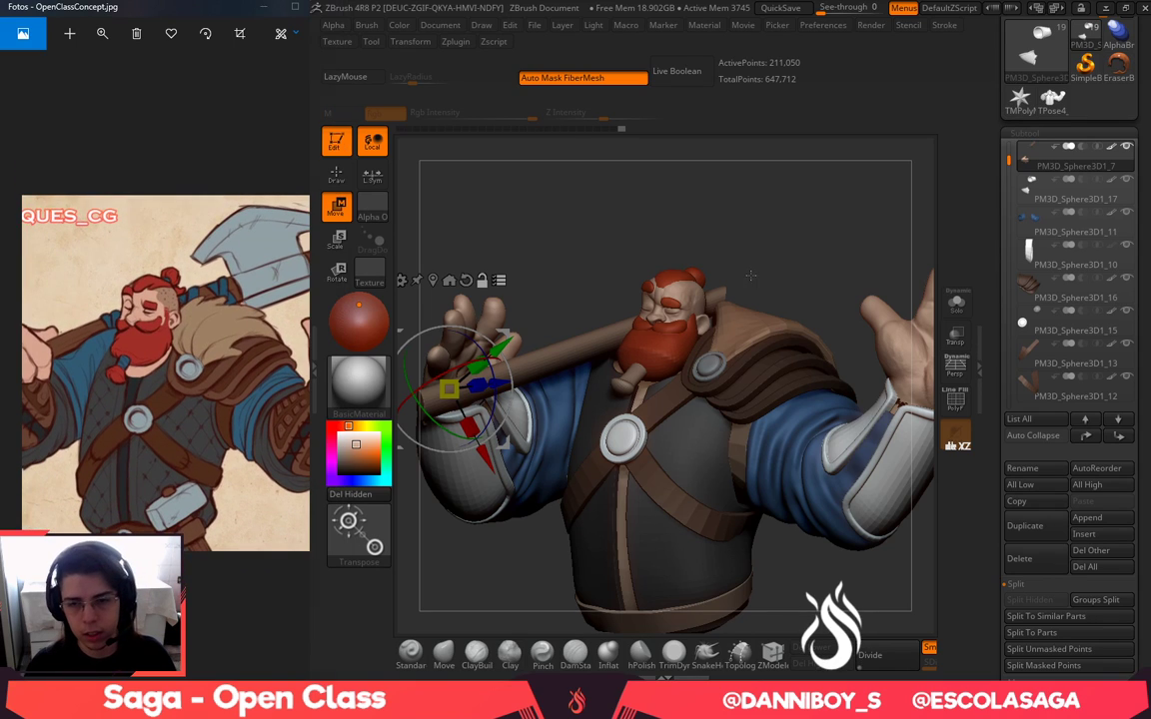
{"action": "left_click_drag", "start_coordinate": [773, 257], "coordinate": [759, 258], "text": "alt"}
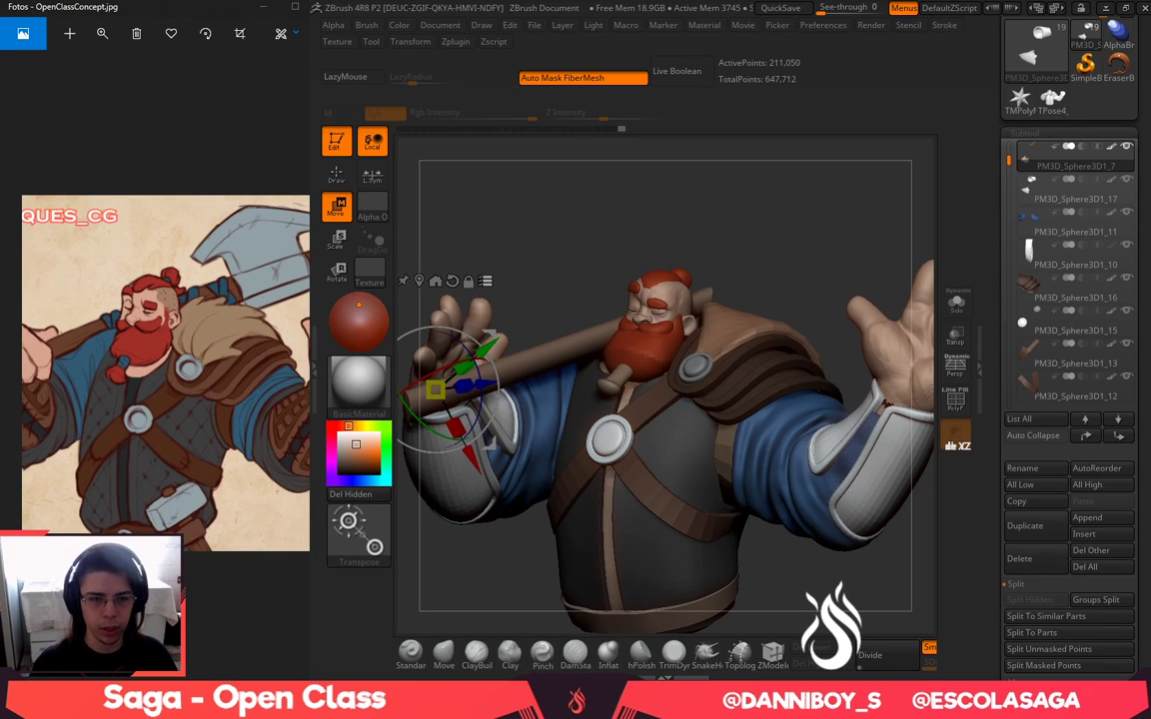
{"action": "key", "text": "q"}
{"action": "mouse_move", "coordinate": [694, 194]}
{"action": "left_mouse_down", "text": "alt"}
{"action": "mouse_move", "coordinate": [744, 220]}
{"action": "mouse_move", "coordinate": [711, 198]}
{"action": "mouse_move", "coordinate": [611, 224]}
{"action": "left_mouse_up", "text": "alt"}
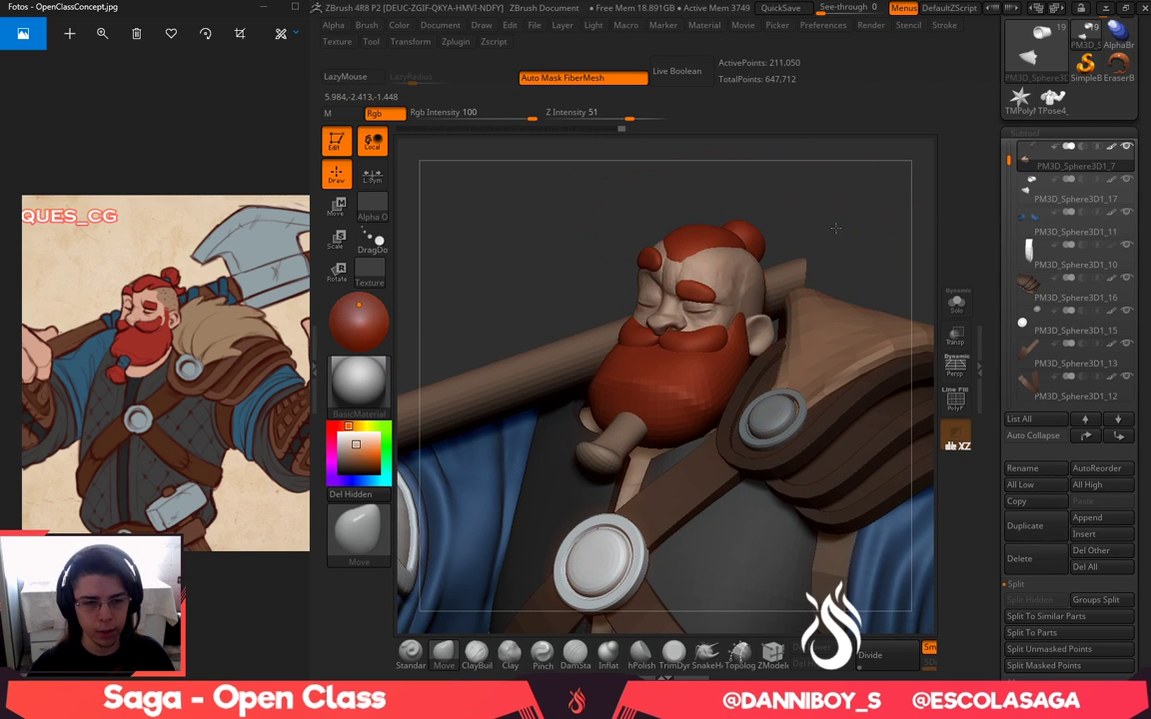
{"action": "left_click_drag", "start_coordinate": [835, 228], "coordinate": [805, 240]}
{"action": "mouse_move", "coordinate": [911, 246]}
{"action": "left_mouse_down"}
{"action": "mouse_move", "coordinate": [855, 210]}
{"action": "mouse_move", "coordinate": [919, 222]}
{"action": "left_mouse_up"}
Create a low-resolution TPoseMesh of all subtools with Transpose Master
{"action": "left_click_drag", "start_coordinate": [1141, 64], "coordinate": [1141, 109]}
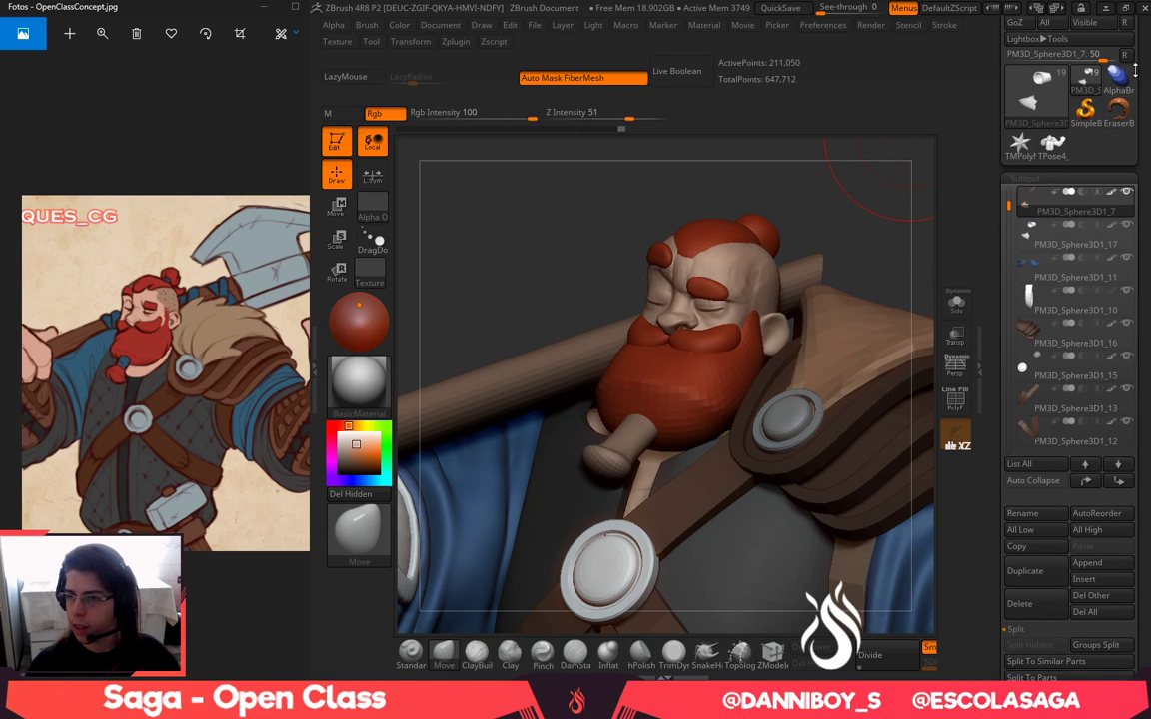
{"action": "left_click", "coordinate": [1087, 55]}
{"action": "left_click", "coordinate": [459, 45]}
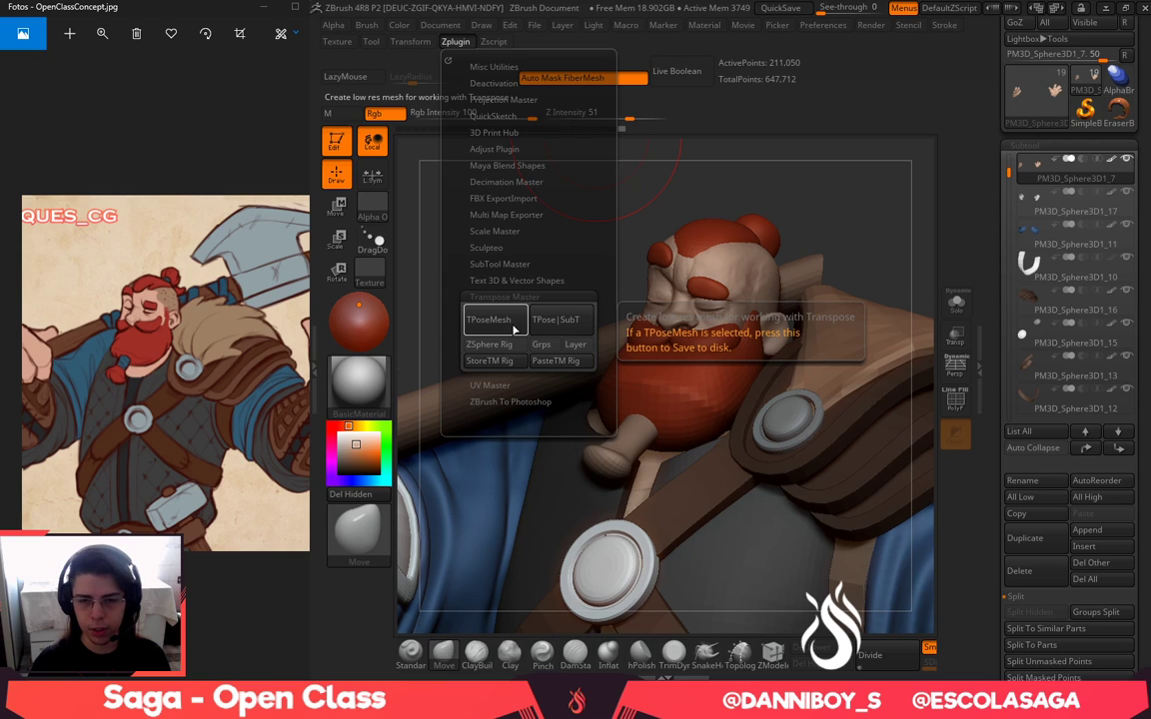
{"action": "left_click", "coordinate": [520, 322]}
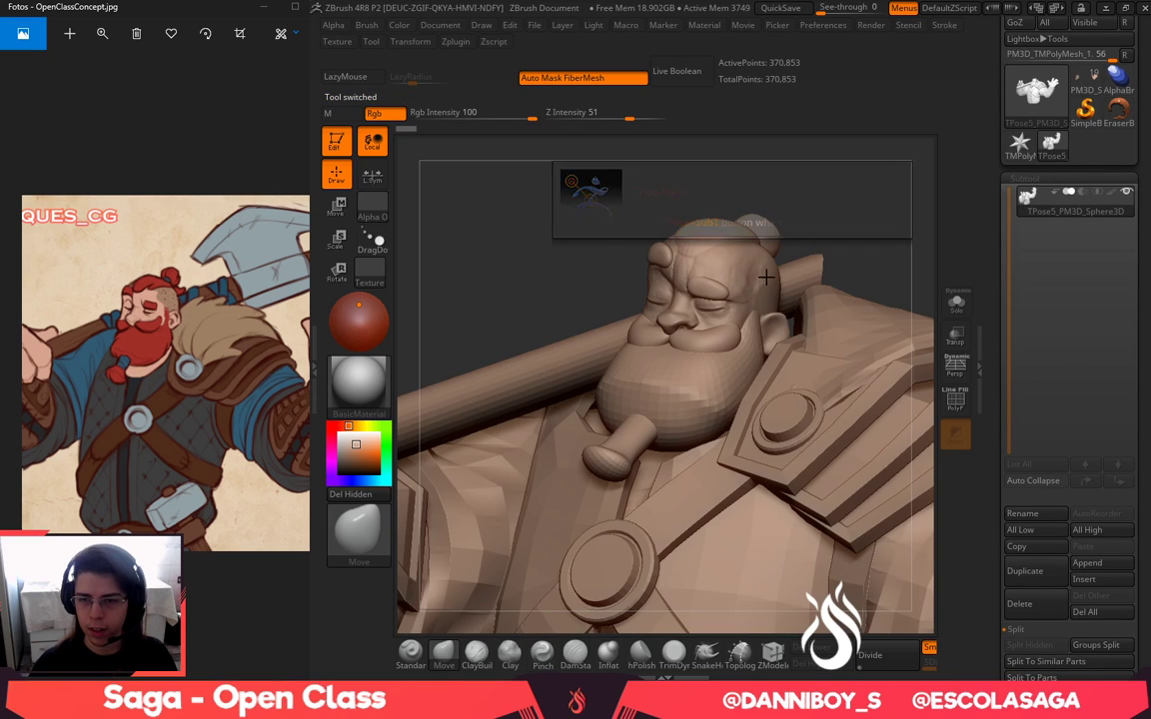
{"action": "mouse_move", "coordinate": [795, 240]}
{"action": "left_mouse_down"}
{"action": "mouse_move", "coordinate": [830, 222]}
{"action": "mouse_move", "coordinate": [795, 225]}
{"action": "mouse_move", "coordinate": [800, 249]}
{"action": "left_mouse_up"}
Switch to the browser, view the Instagram profile page, and return to ZBrush
{"action": "key", "text": "alt+Tab"}
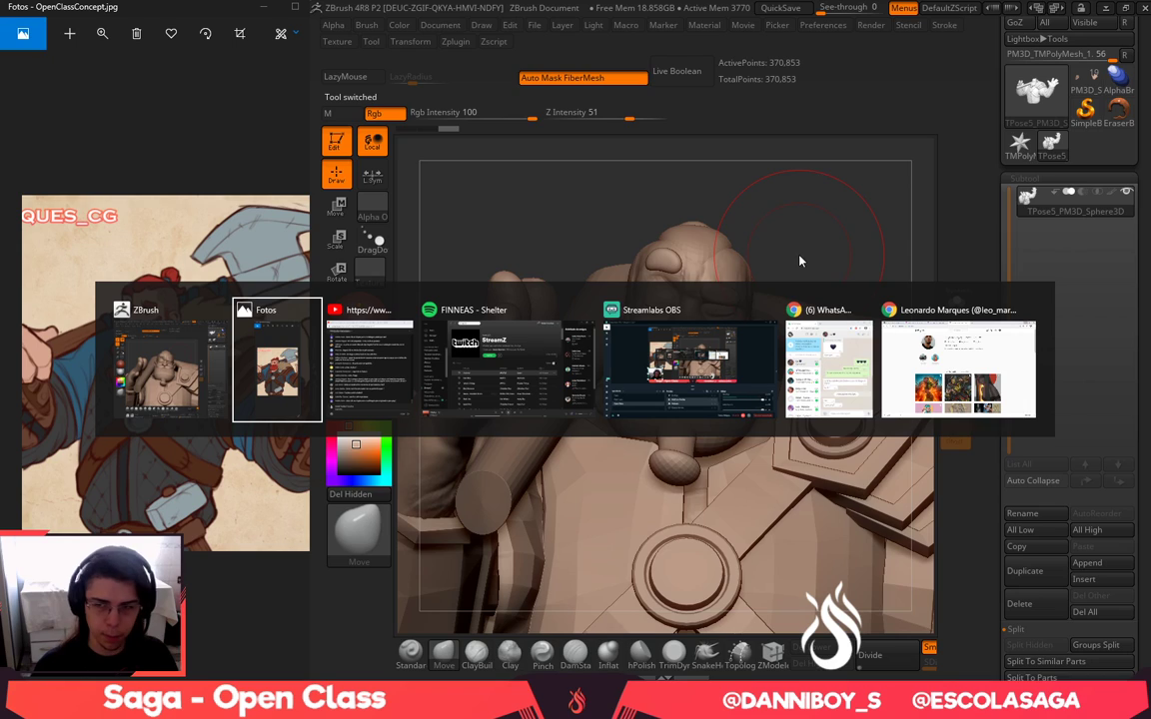
{"action": "left_click", "coordinate": [966, 397]}
{"action": "left_click", "coordinate": [296, 8]}
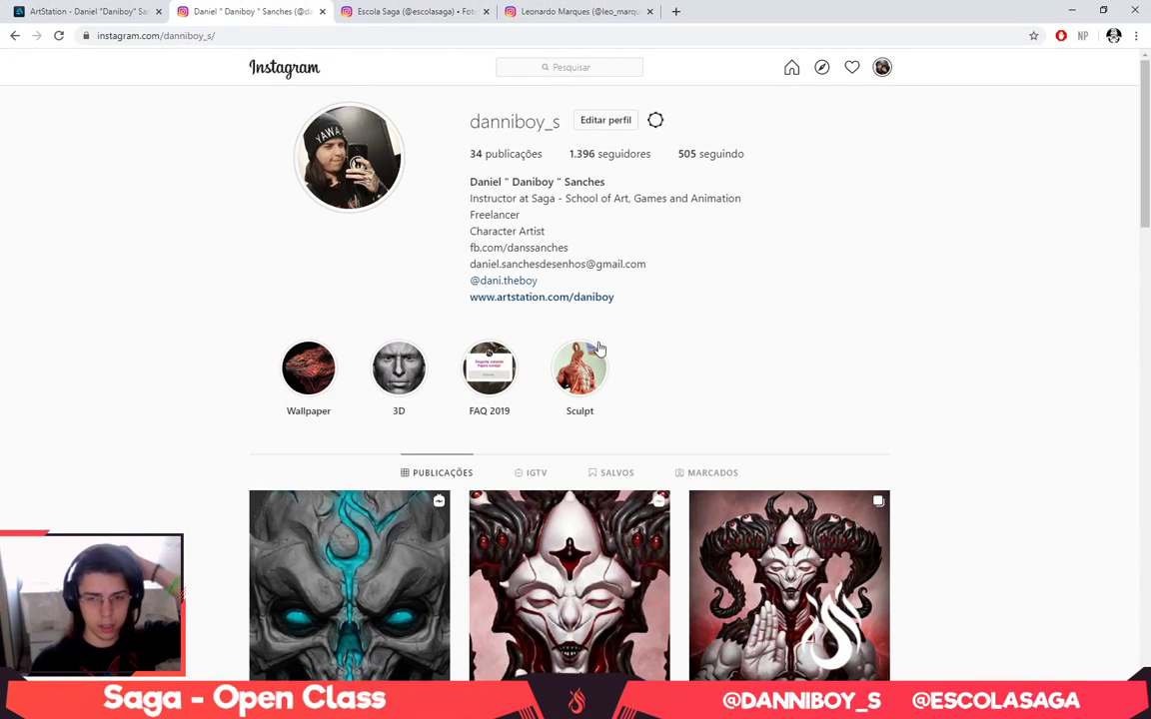
{"action": "left_click", "coordinate": [1070, 11]}
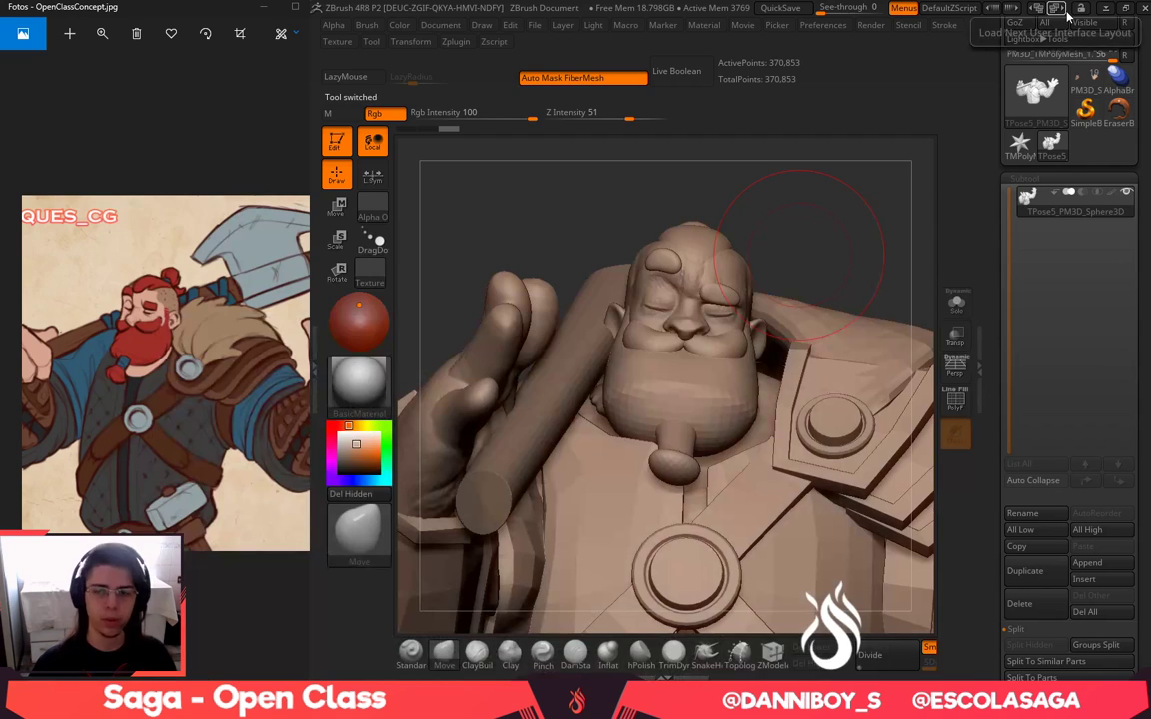
Choose the SelectRect brush, isolate the axe handle and invert the visibility to hide it
{"action": "left_click", "coordinate": [571, 372], "text": "ctrl+shift"}
{"action": "left_click", "coordinate": [549, 466], "text": "ctrl+shift"}
{"action": "left_click", "coordinate": [370, 543], "text": "ctrl+shift"}
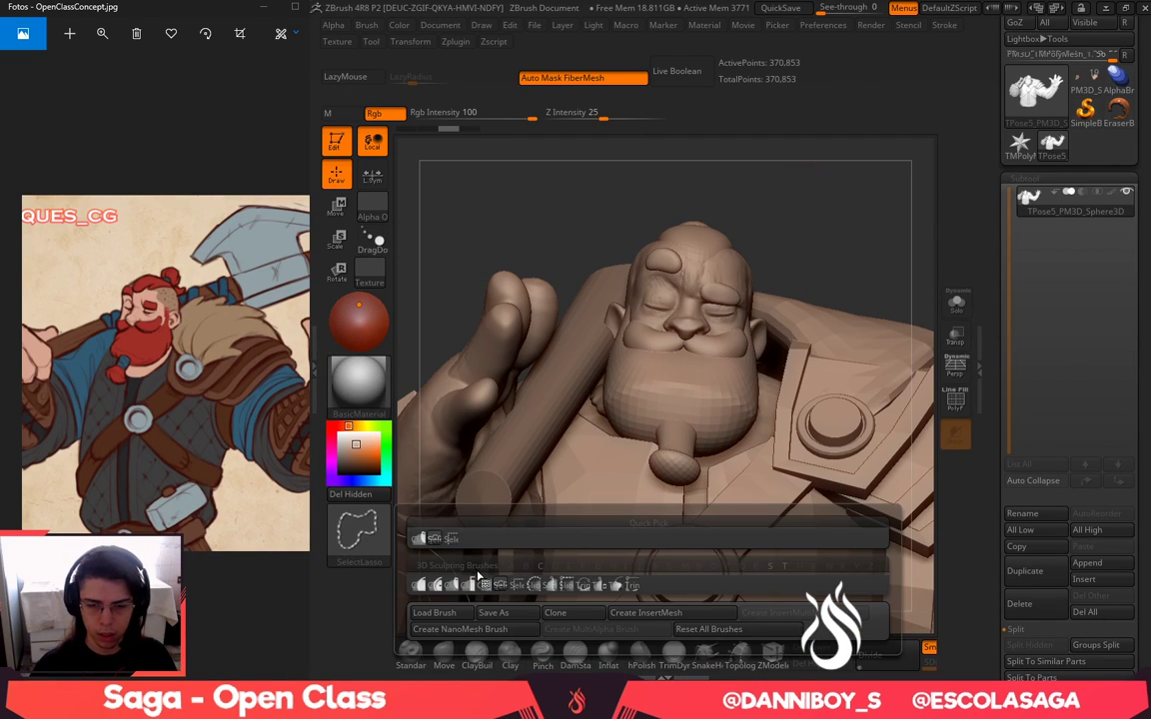
{"action": "left_click", "coordinate": [453, 540], "text": "ctrl+shift"}
{"action": "left_click", "coordinate": [504, 489], "text": "ctrl+shift"}
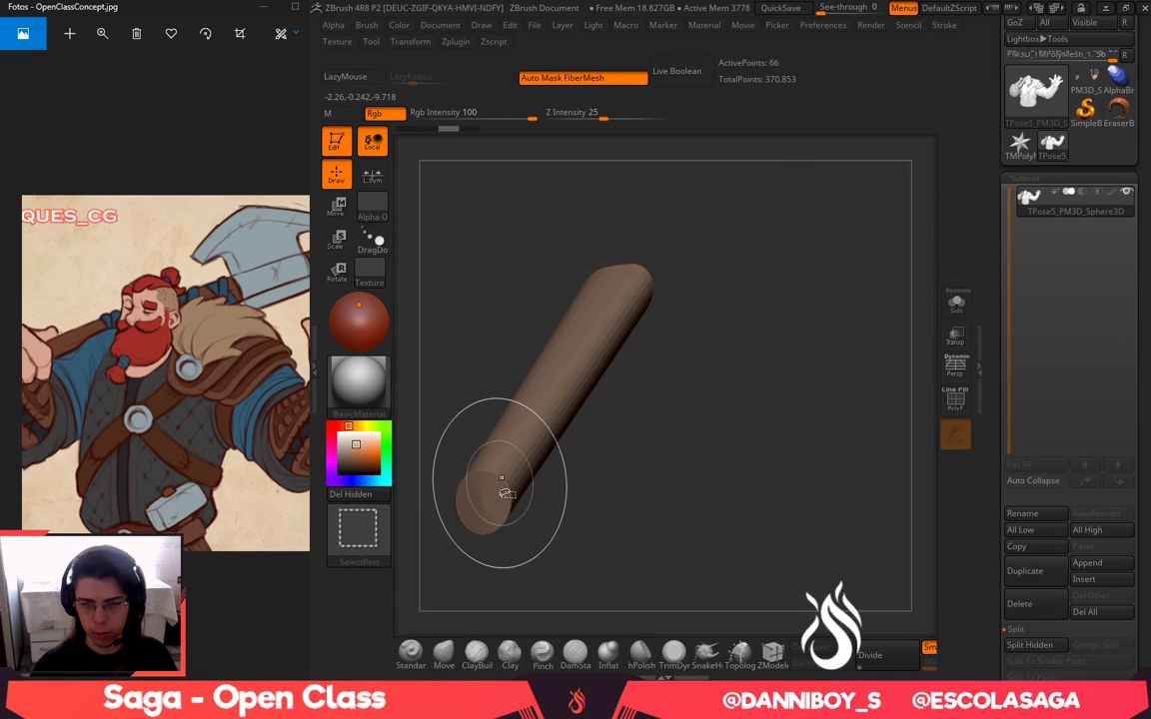
{"action": "left_click", "coordinate": [503, 483], "text": "ctrl+shift"}
Mask the upper head with MaskLasso and invert the mask so only that area stays editable
{"action": "key", "text": "ctrl"}
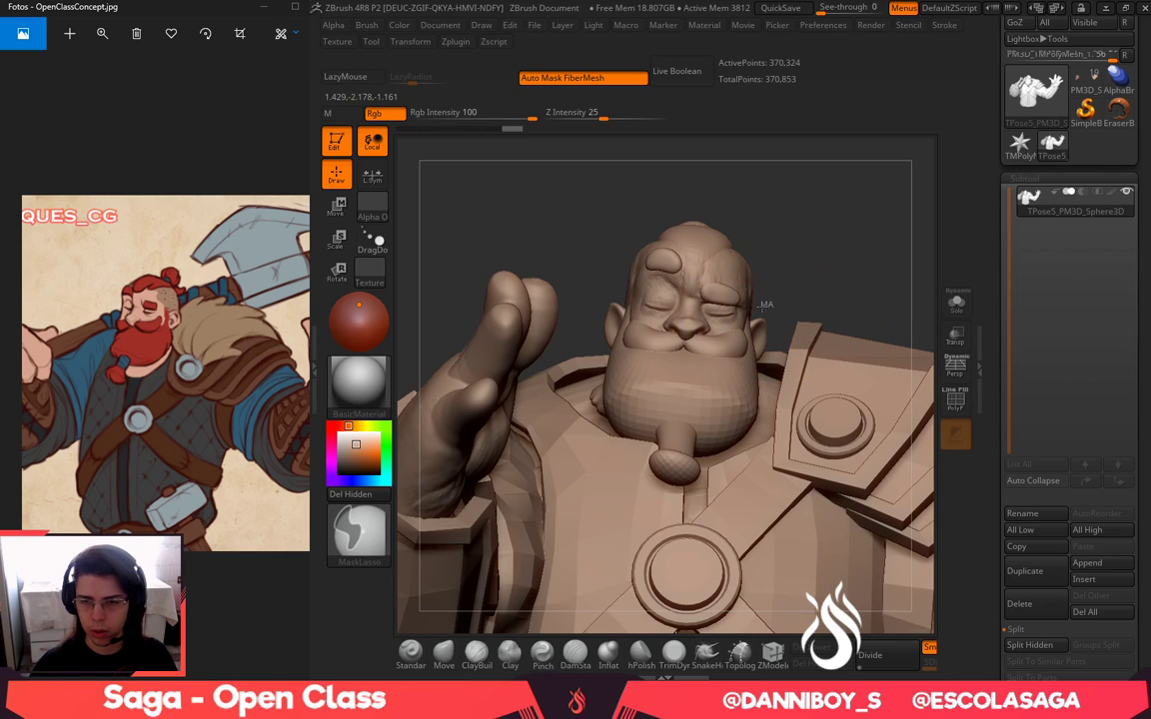
{"action": "mouse_move", "coordinate": [654, 310]}
{"action": "left_mouse_down", "text": "ctrl"}
{"action": "mouse_move", "coordinate": [730, 172]}
{"action": "mouse_move", "coordinate": [765, 261]}
{"action": "left_mouse_up", "text": "ctrl"}
{"action": "key", "text": "ctrl+i"}
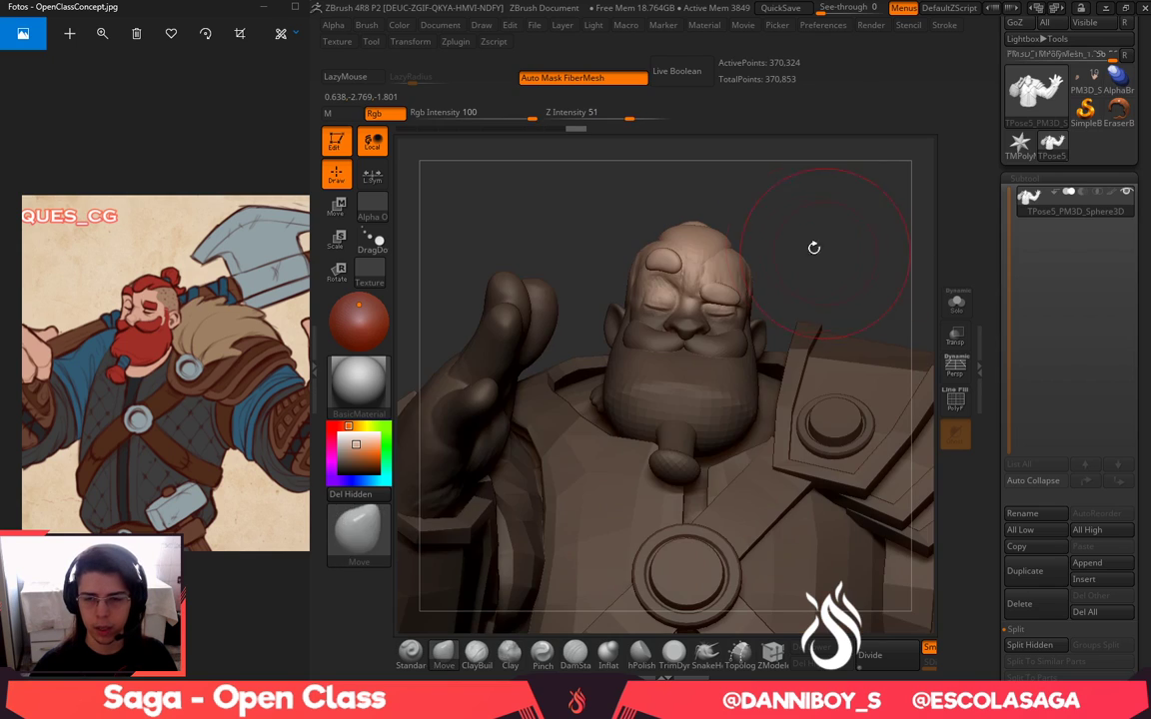
Nudge the unmasked upper head vertically with the Move gizmo to adjust its fit on the beard, and clear the mask
{"action": "key", "text": "w"}
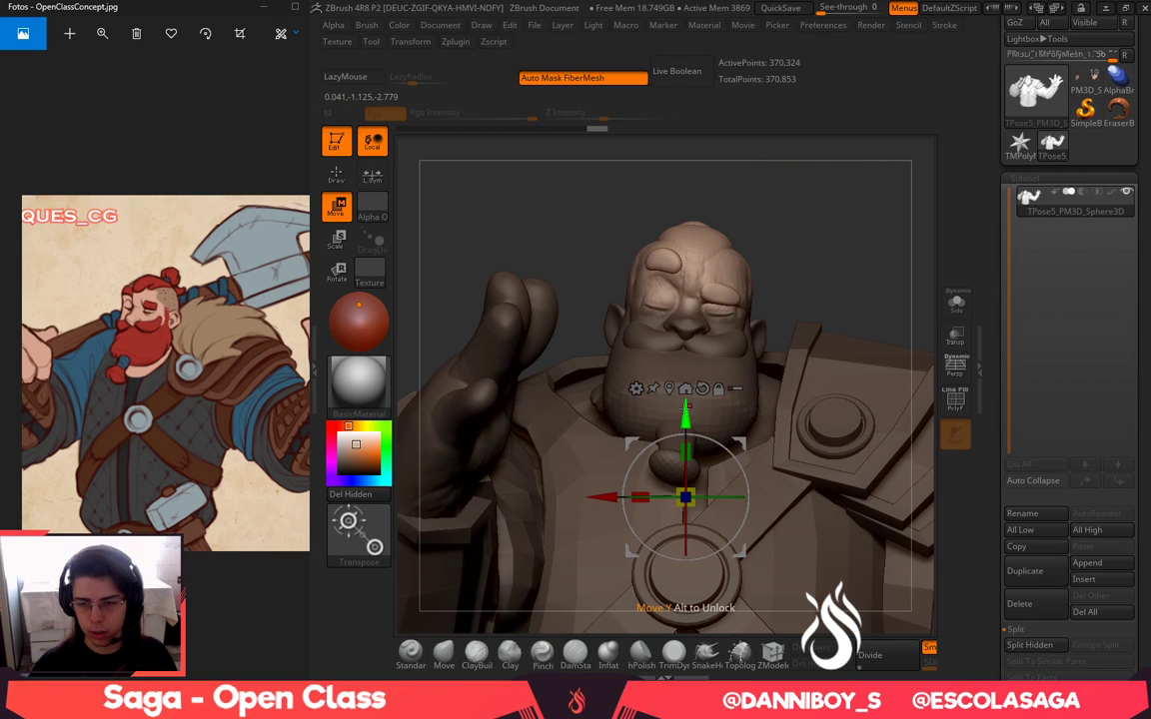
{"action": "left_click_drag", "start_coordinate": [685, 416], "coordinate": [686, 408]}
{"action": "mouse_move", "coordinate": [816, 284]}
{"action": "left_mouse_down"}
{"action": "mouse_move", "coordinate": [783, 275]}
{"action": "mouse_move", "coordinate": [799, 267]}
{"action": "mouse_move", "coordinate": [823, 290]}
{"action": "left_mouse_up"}
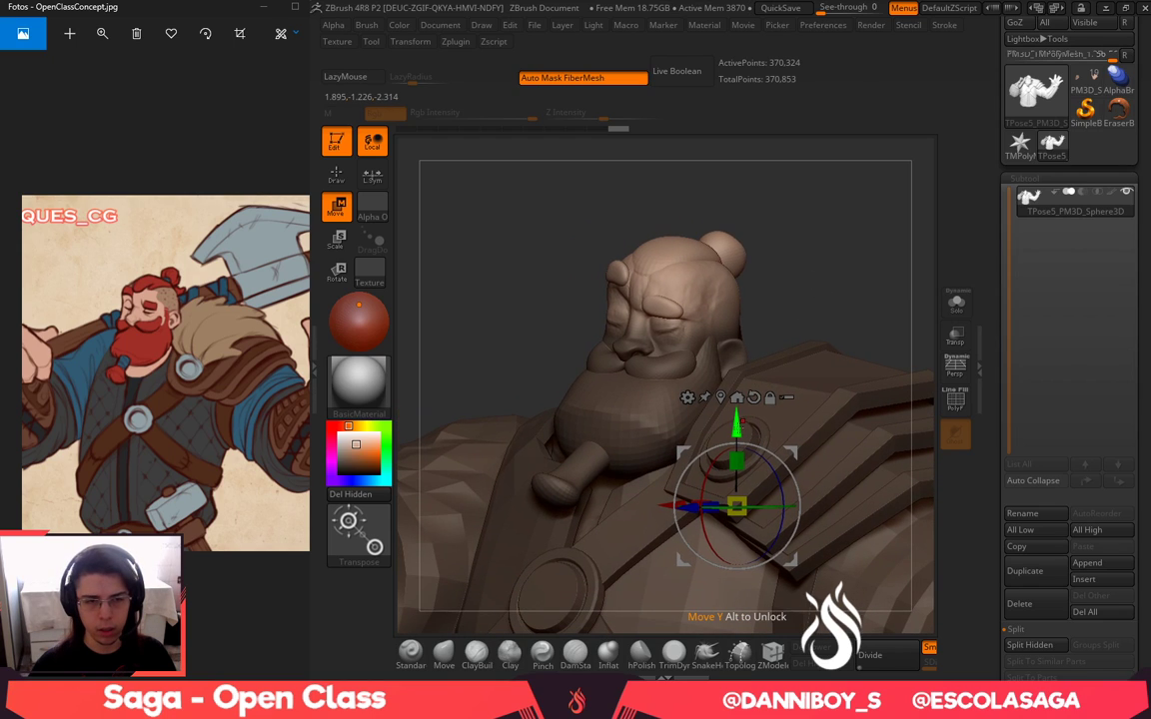
{"action": "left_click_drag", "start_coordinate": [742, 423], "coordinate": [741, 420]}
{"action": "left_click_drag", "start_coordinate": [837, 308], "coordinate": [776, 232], "text": "alt"}
{"action": "mouse_move", "coordinate": [806, 313]}
{"action": "left_mouse_down", "text": "alt"}
{"action": "mouse_move", "coordinate": [783, 273]}
{"action": "mouse_move", "coordinate": [801, 317]}
{"action": "left_mouse_up", "text": "alt"}
{"action": "left_click_drag", "start_coordinate": [713, 387], "coordinate": [715, 385]}
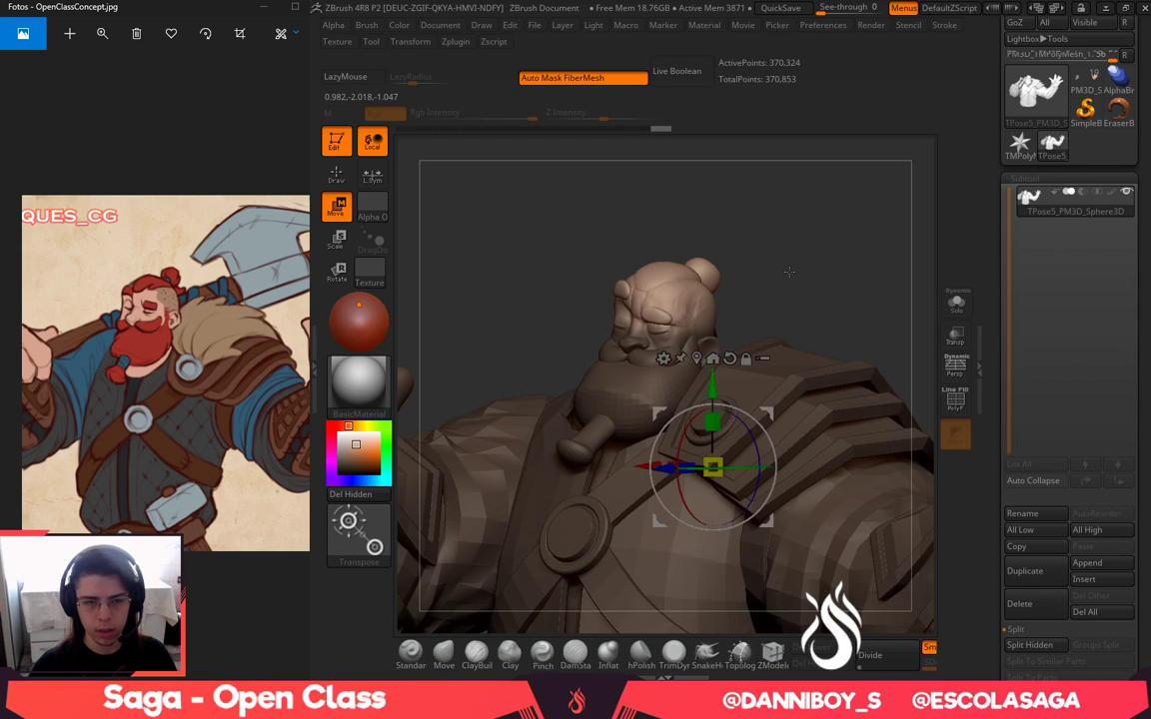
{"action": "left_click_drag", "start_coordinate": [845, 313], "coordinate": [867, 376], "text": "alt"}
{"action": "mouse_move", "coordinate": [861, 184]}
{"action": "left_mouse_down", "text": "ctrl"}
{"action": "mouse_move", "coordinate": [920, 268]}
{"action": "mouse_move", "coordinate": [929, 303]}
{"action": "left_mouse_up", "text": "ctrl"}
Reshape the moustache and the cheek below the eye with small Move brush strokes
{"action": "key", "text": "q"}
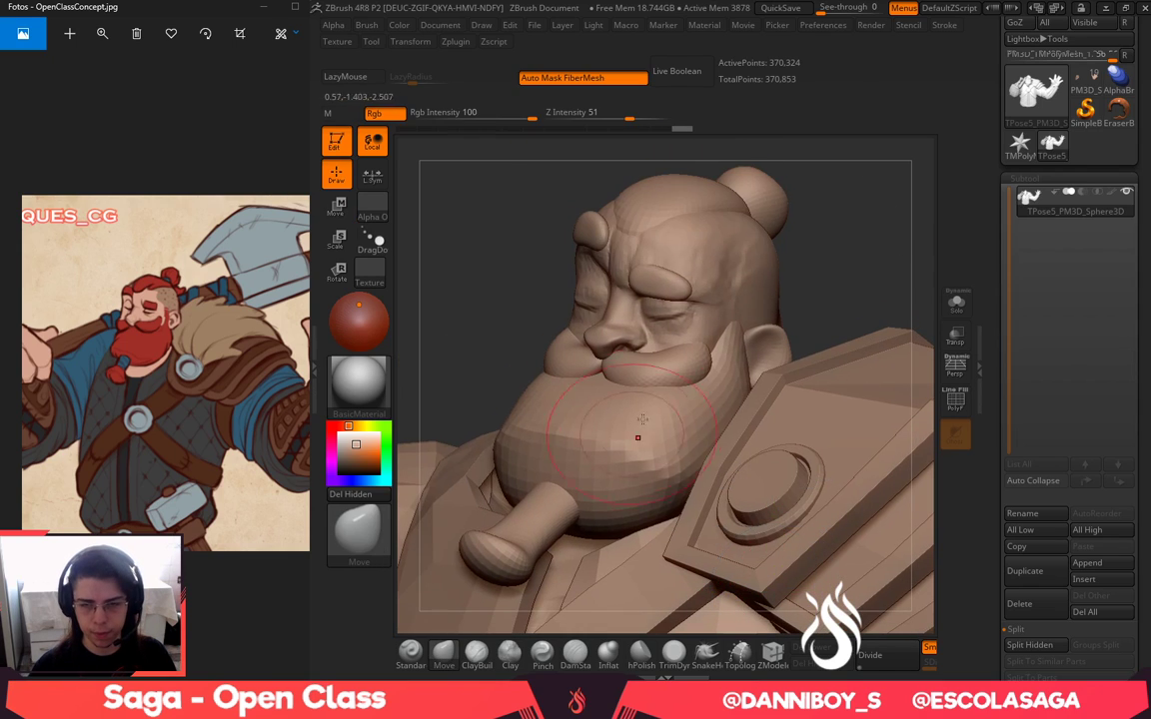
{"action": "key", "text": "space"}
{"action": "left_click_drag", "start_coordinate": [653, 363], "coordinate": [643, 363]}
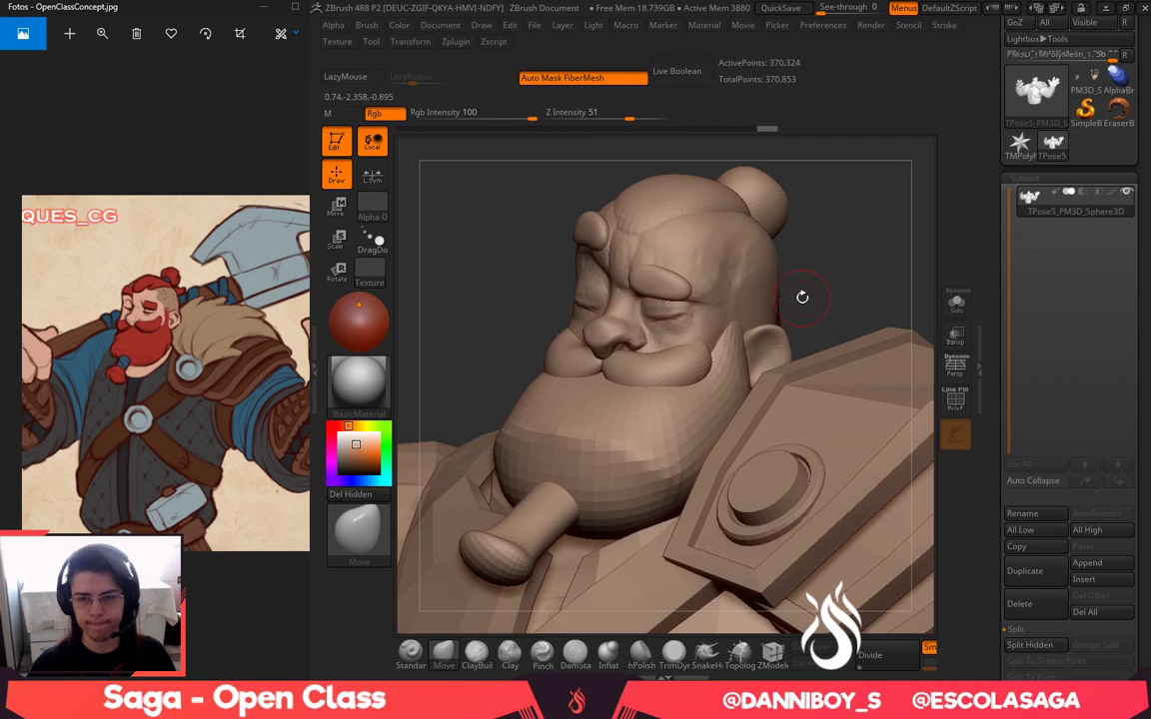
{"action": "left_click_drag", "start_coordinate": [801, 297], "coordinate": [619, 317]}
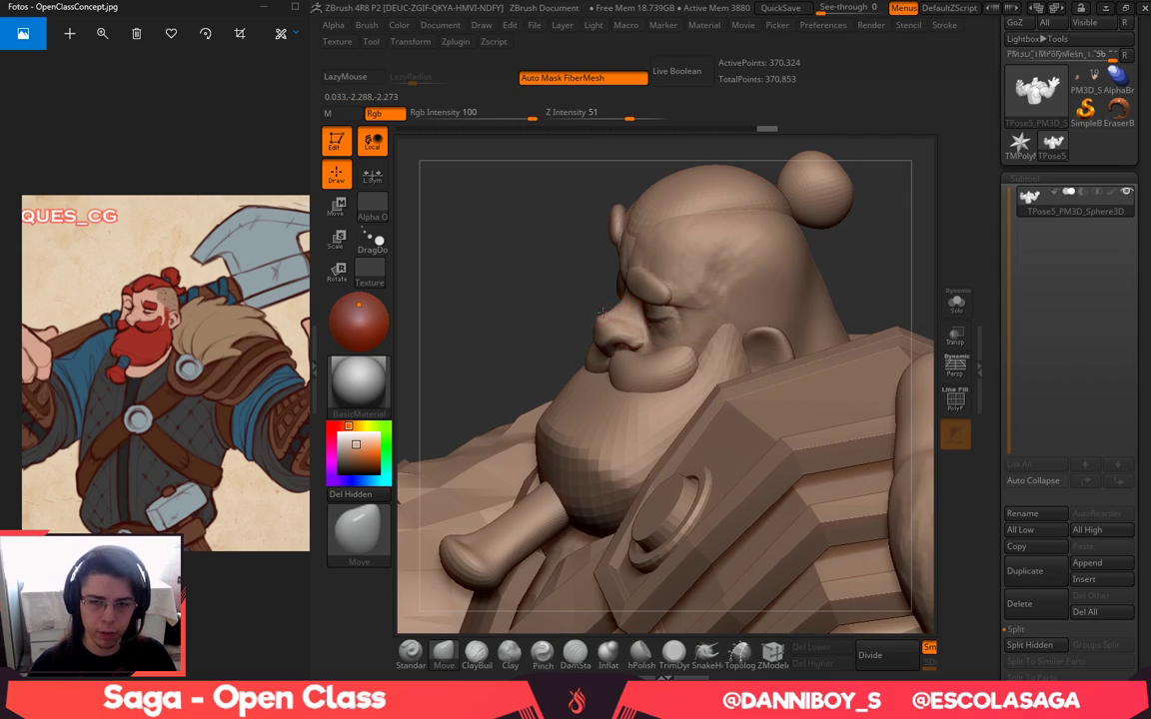
{"action": "left_click_drag", "start_coordinate": [550, 287], "coordinate": [651, 302]}
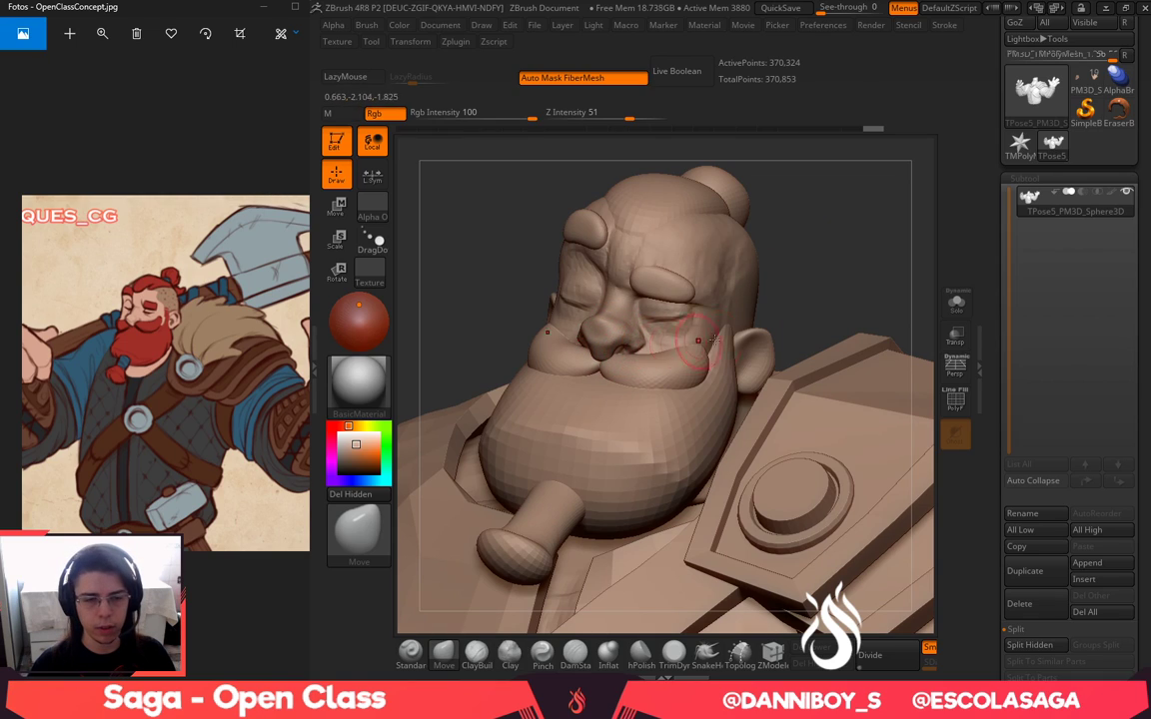
{"action": "left_click_drag", "start_coordinate": [685, 323], "coordinate": [679, 322]}
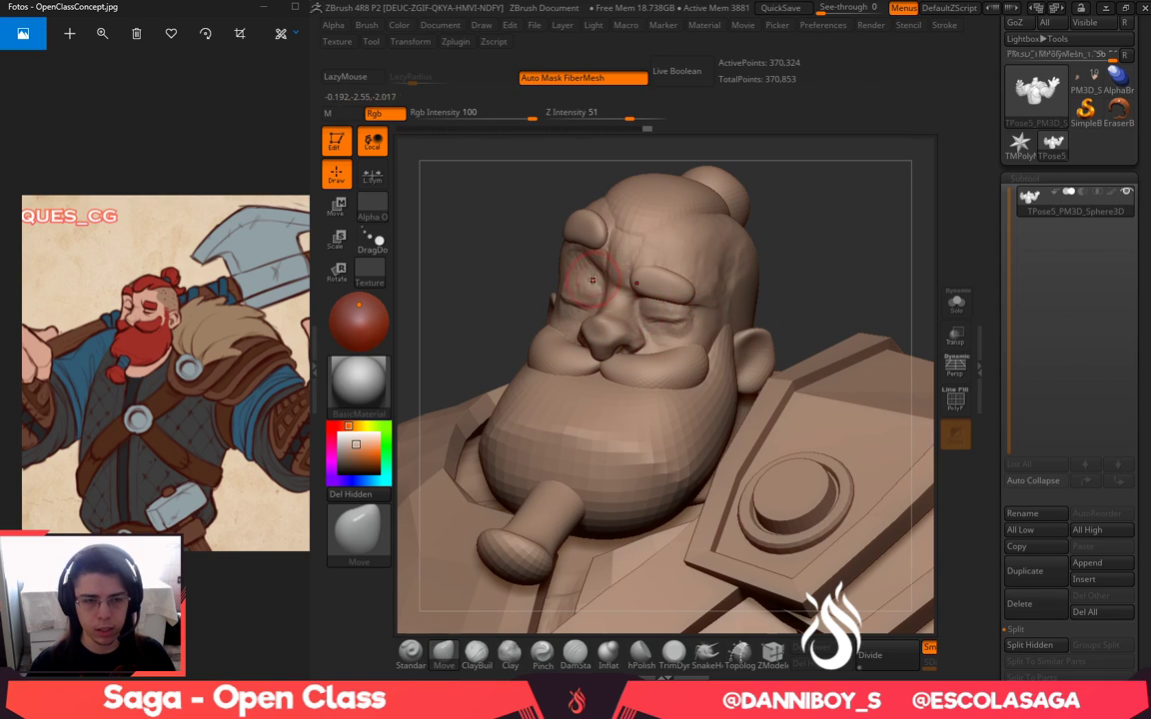
Adjust the brush size and refine the inner brow and the side of the nose with the Move brush
{"action": "key", "text": "space"}
{"action": "mouse_move", "coordinate": [609, 280]}
{"action": "left_mouse_down"}
{"action": "mouse_move", "coordinate": [631, 282]}
{"action": "mouse_move", "coordinate": [569, 282]}
{"action": "mouse_move", "coordinate": [594, 275]}
{"action": "left_mouse_up"}
{"action": "key", "text": "space"}
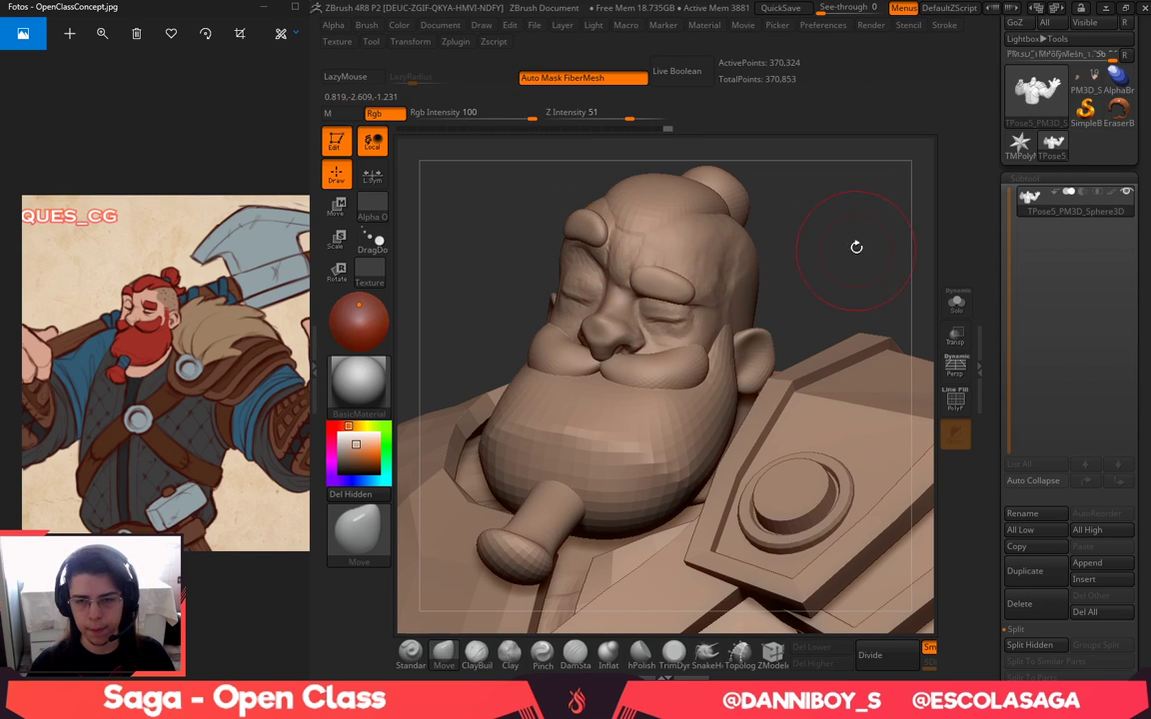
{"action": "mouse_move", "coordinate": [858, 248]}
{"action": "left_mouse_down"}
{"action": "mouse_move", "coordinate": [842, 246]}
{"action": "mouse_move", "coordinate": [867, 232]}
{"action": "left_mouse_up"}
{"action": "key", "text": "space"}
{"action": "left_click_drag", "start_coordinate": [605, 323], "coordinate": [594, 330]}
{"action": "key", "text": "space"}
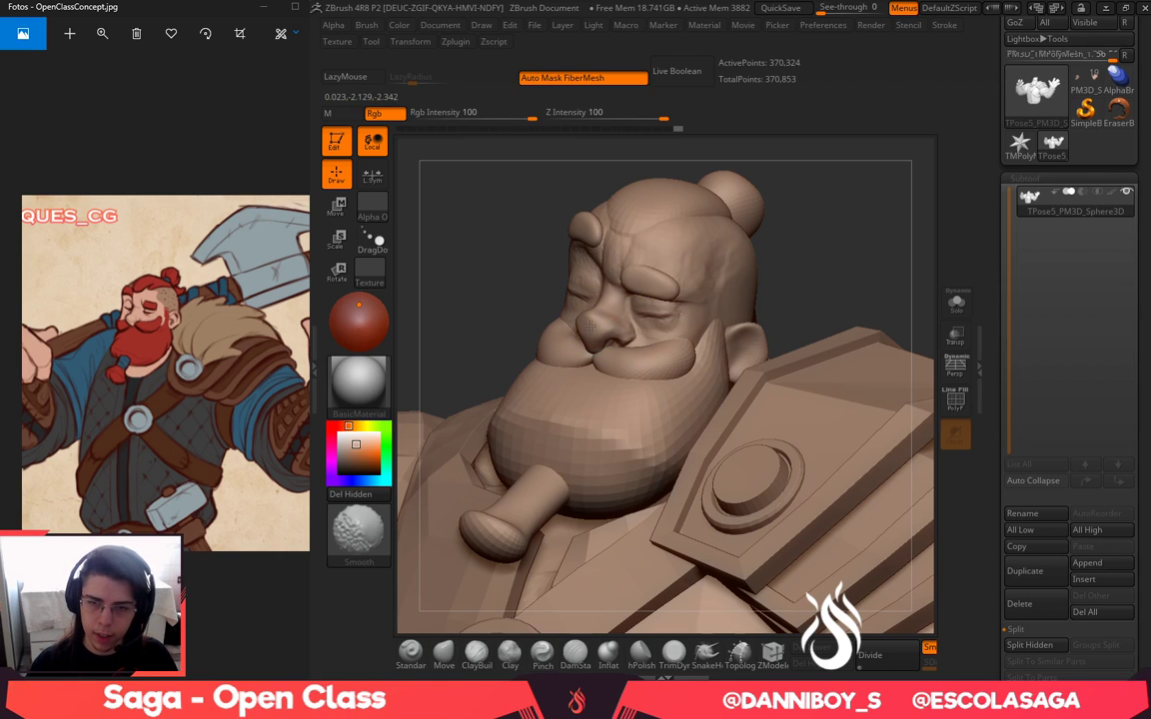
Switch to the browser and look through the artwork posts on the concept artist's Instagram profile
{"action": "key", "text": "alt+Tab"}
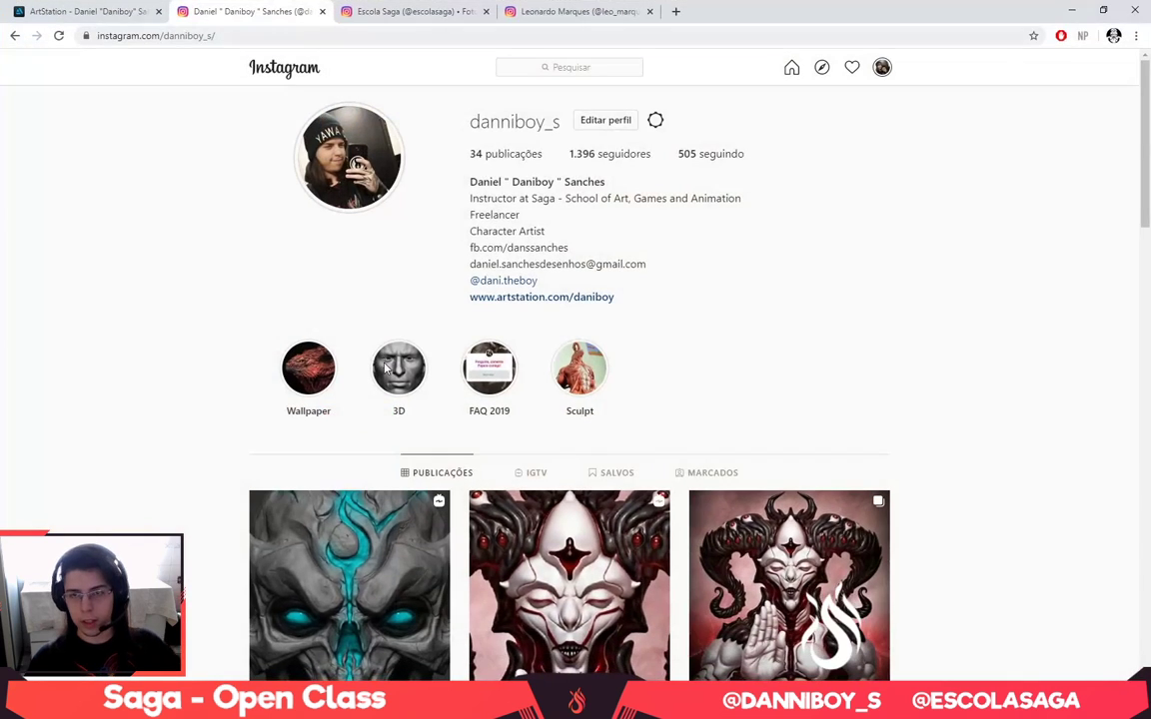
{"action": "key", "text": "ctrl+Tab"}
{"action": "key", "text": "ctrl+Tab"}
{"action": "scroll", "coordinate": [787, 470], "scroll_direction": "down", "scroll_amount": 5}
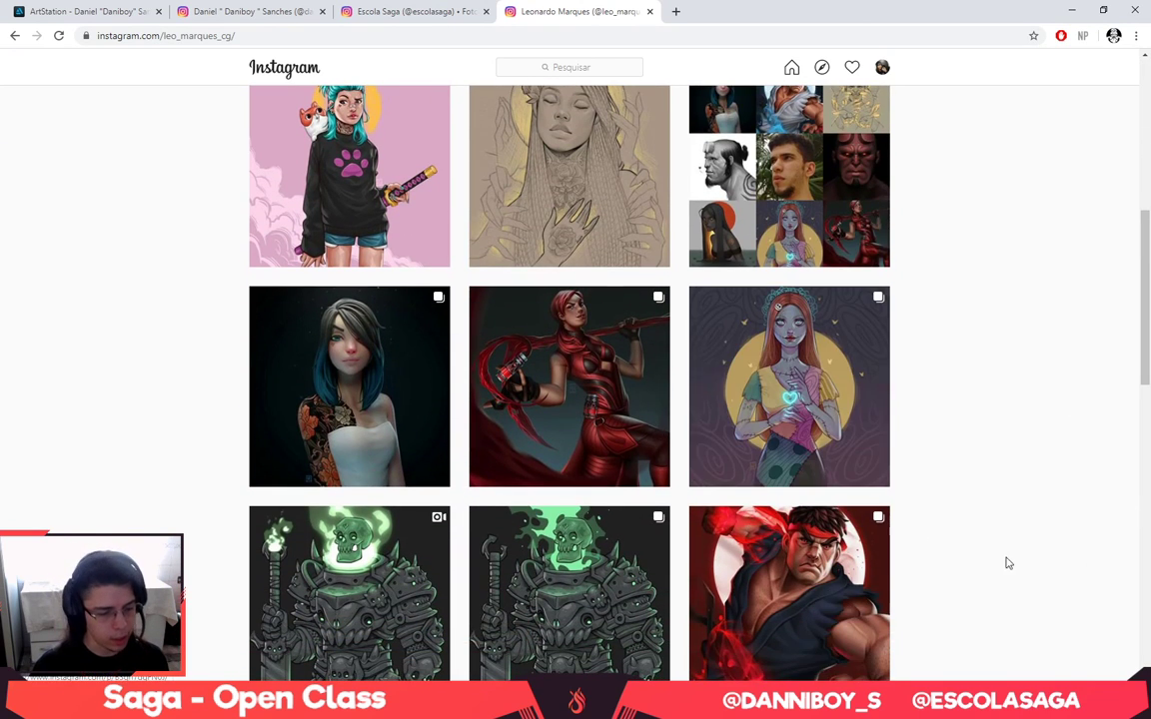
{"action": "scroll", "coordinate": [951, 496], "scroll_direction": "up", "scroll_amount": 1}
{"action": "scroll", "coordinate": [956, 499], "scroll_direction": "down", "scroll_amount": 3}
{"action": "scroll", "coordinate": [958, 500], "scroll_direction": "down", "scroll_amount": 3}
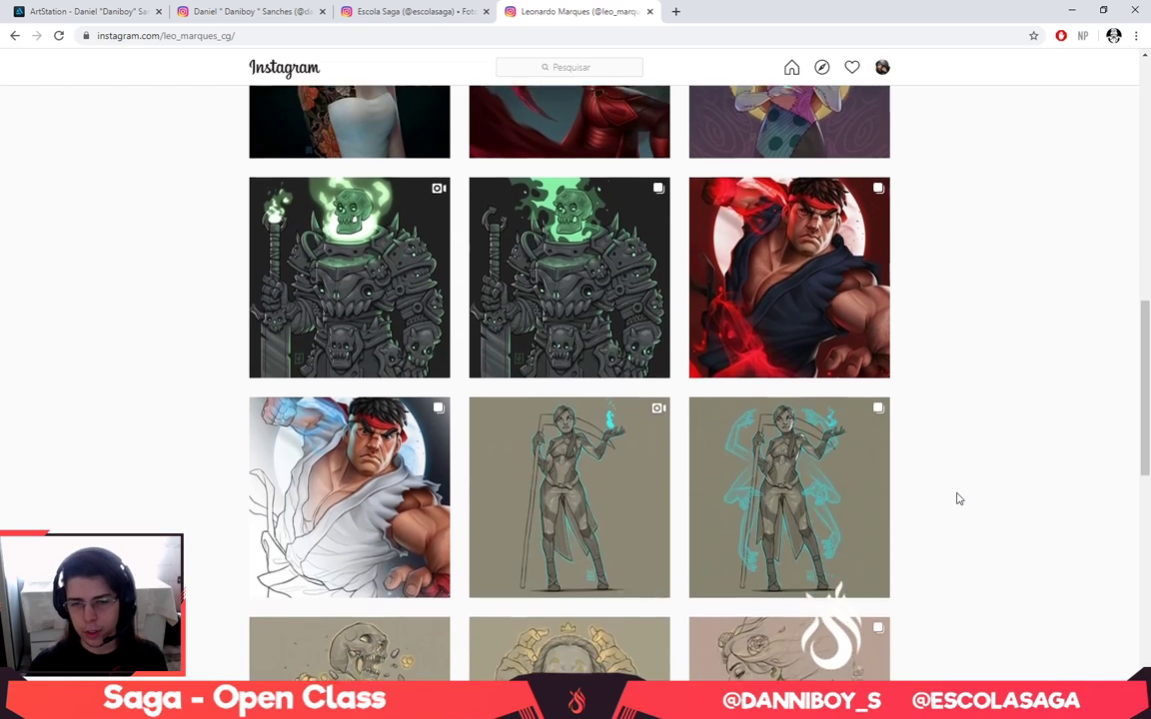
{"action": "scroll", "coordinate": [958, 498], "scroll_direction": "up", "scroll_amount": 4}
{"action": "scroll", "coordinate": [1033, 122], "scroll_direction": "up", "scroll_amount": 5}
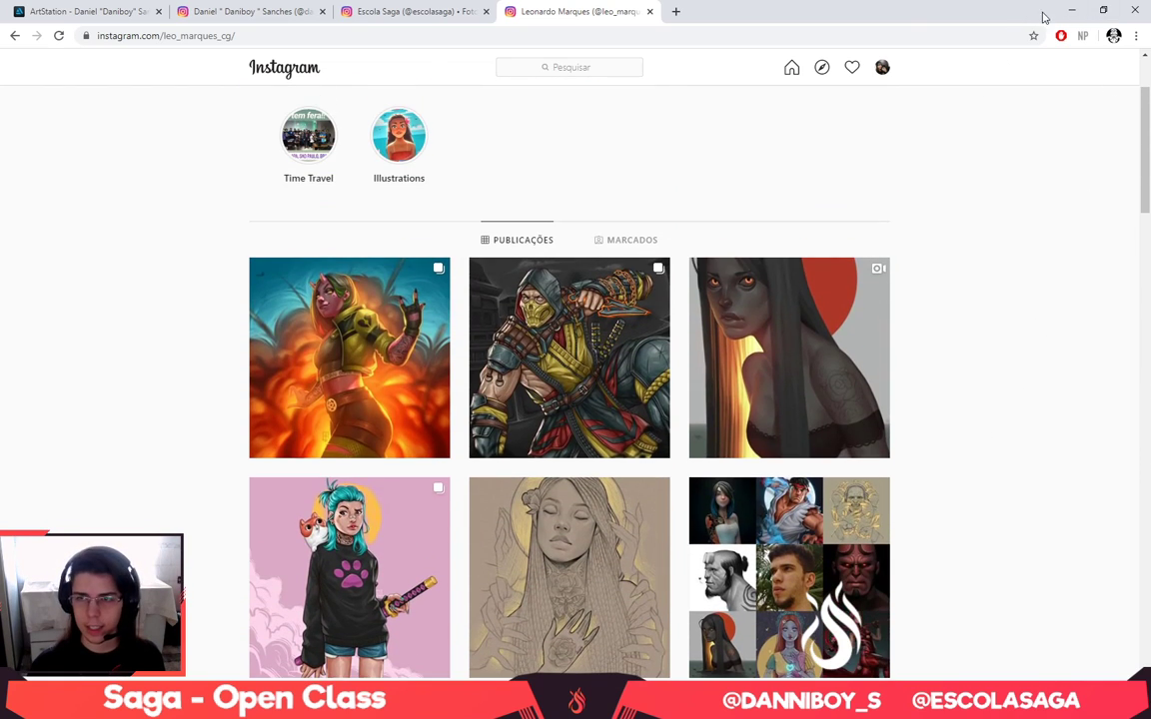
View the Escola Saga and instructor Instagram profiles, and switch to the YouTube chat window
{"action": "left_click", "coordinate": [454, 8]}
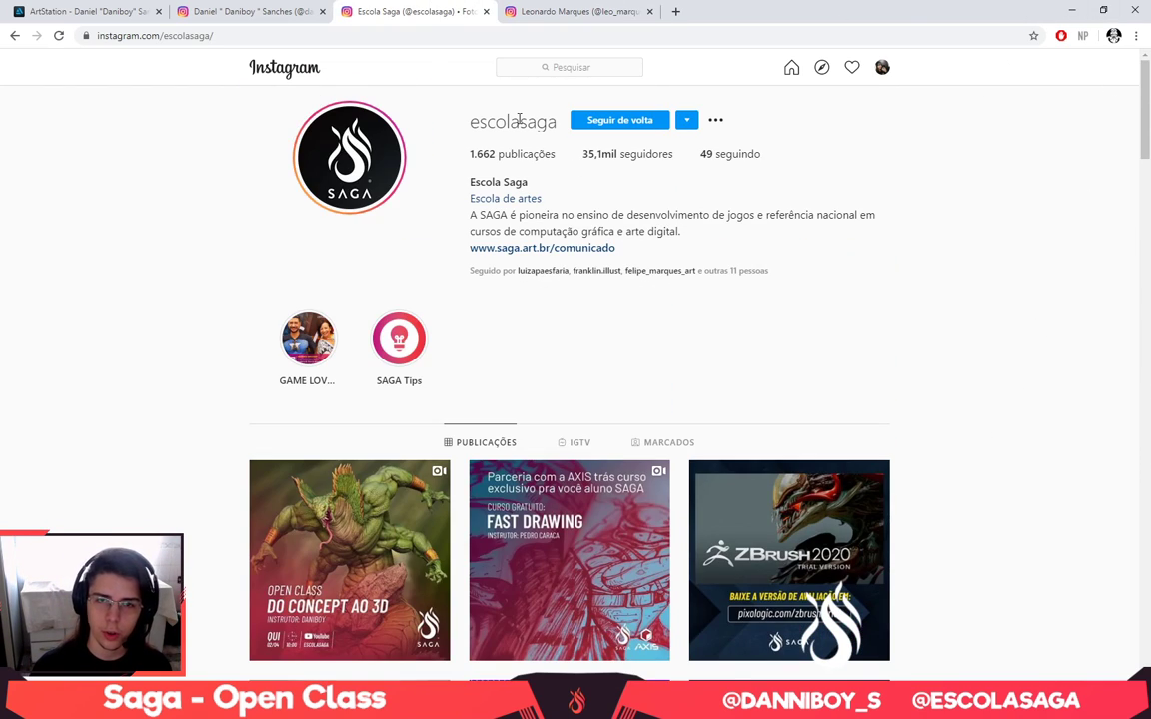
{"action": "left_click", "coordinate": [280, 11]}
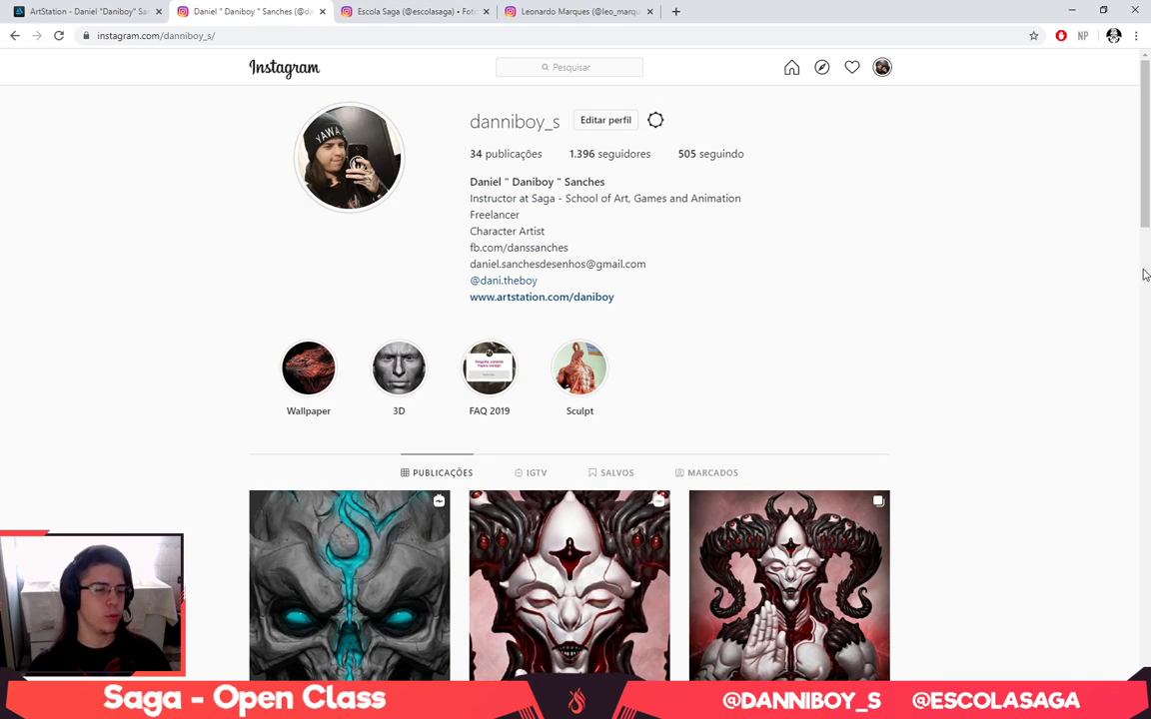
{"action": "key", "text": "alt+Tab"}
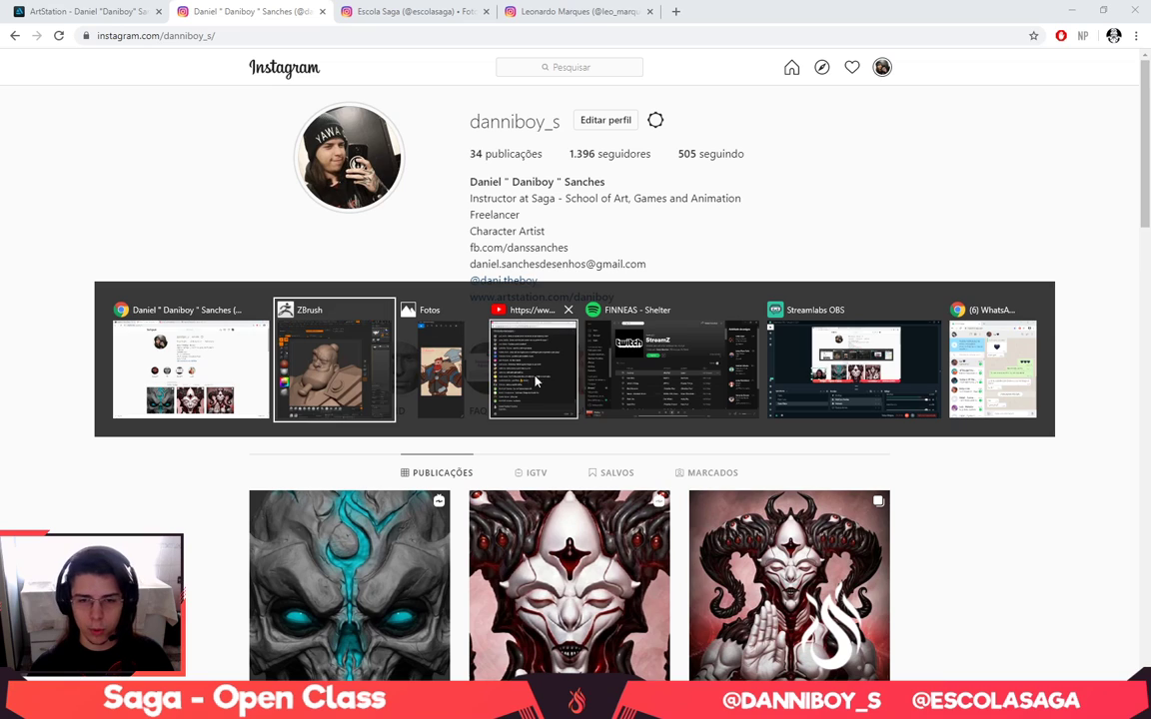
{"action": "left_click", "coordinate": [542, 381]}
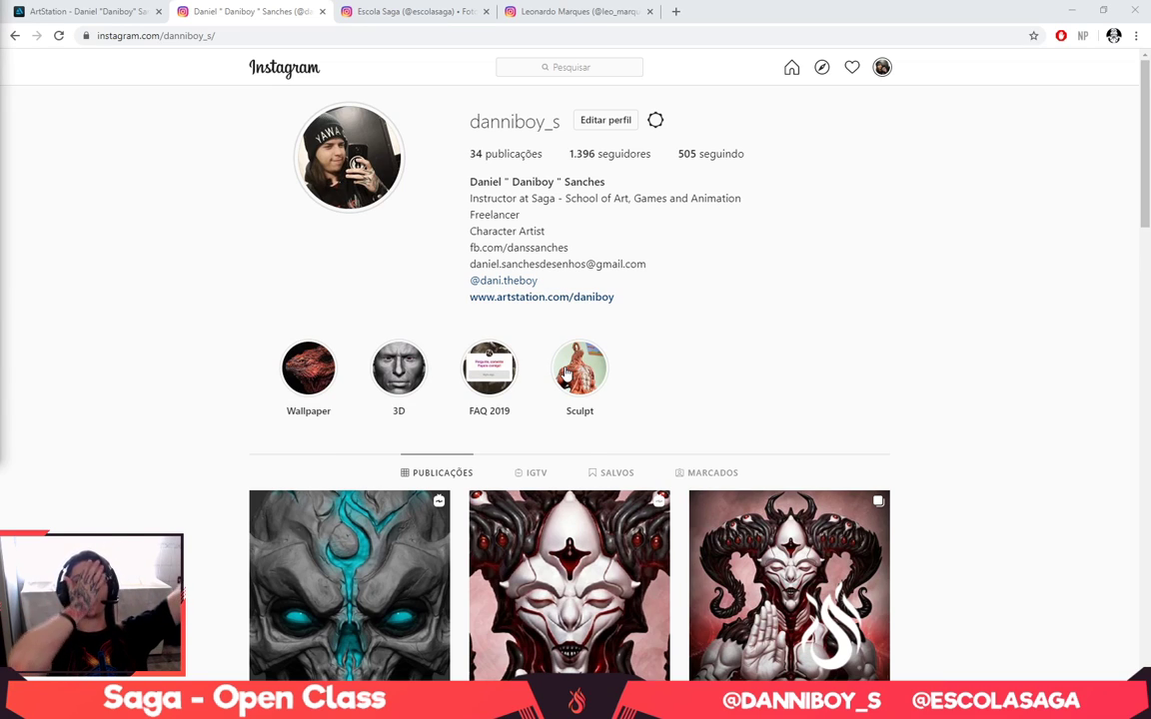